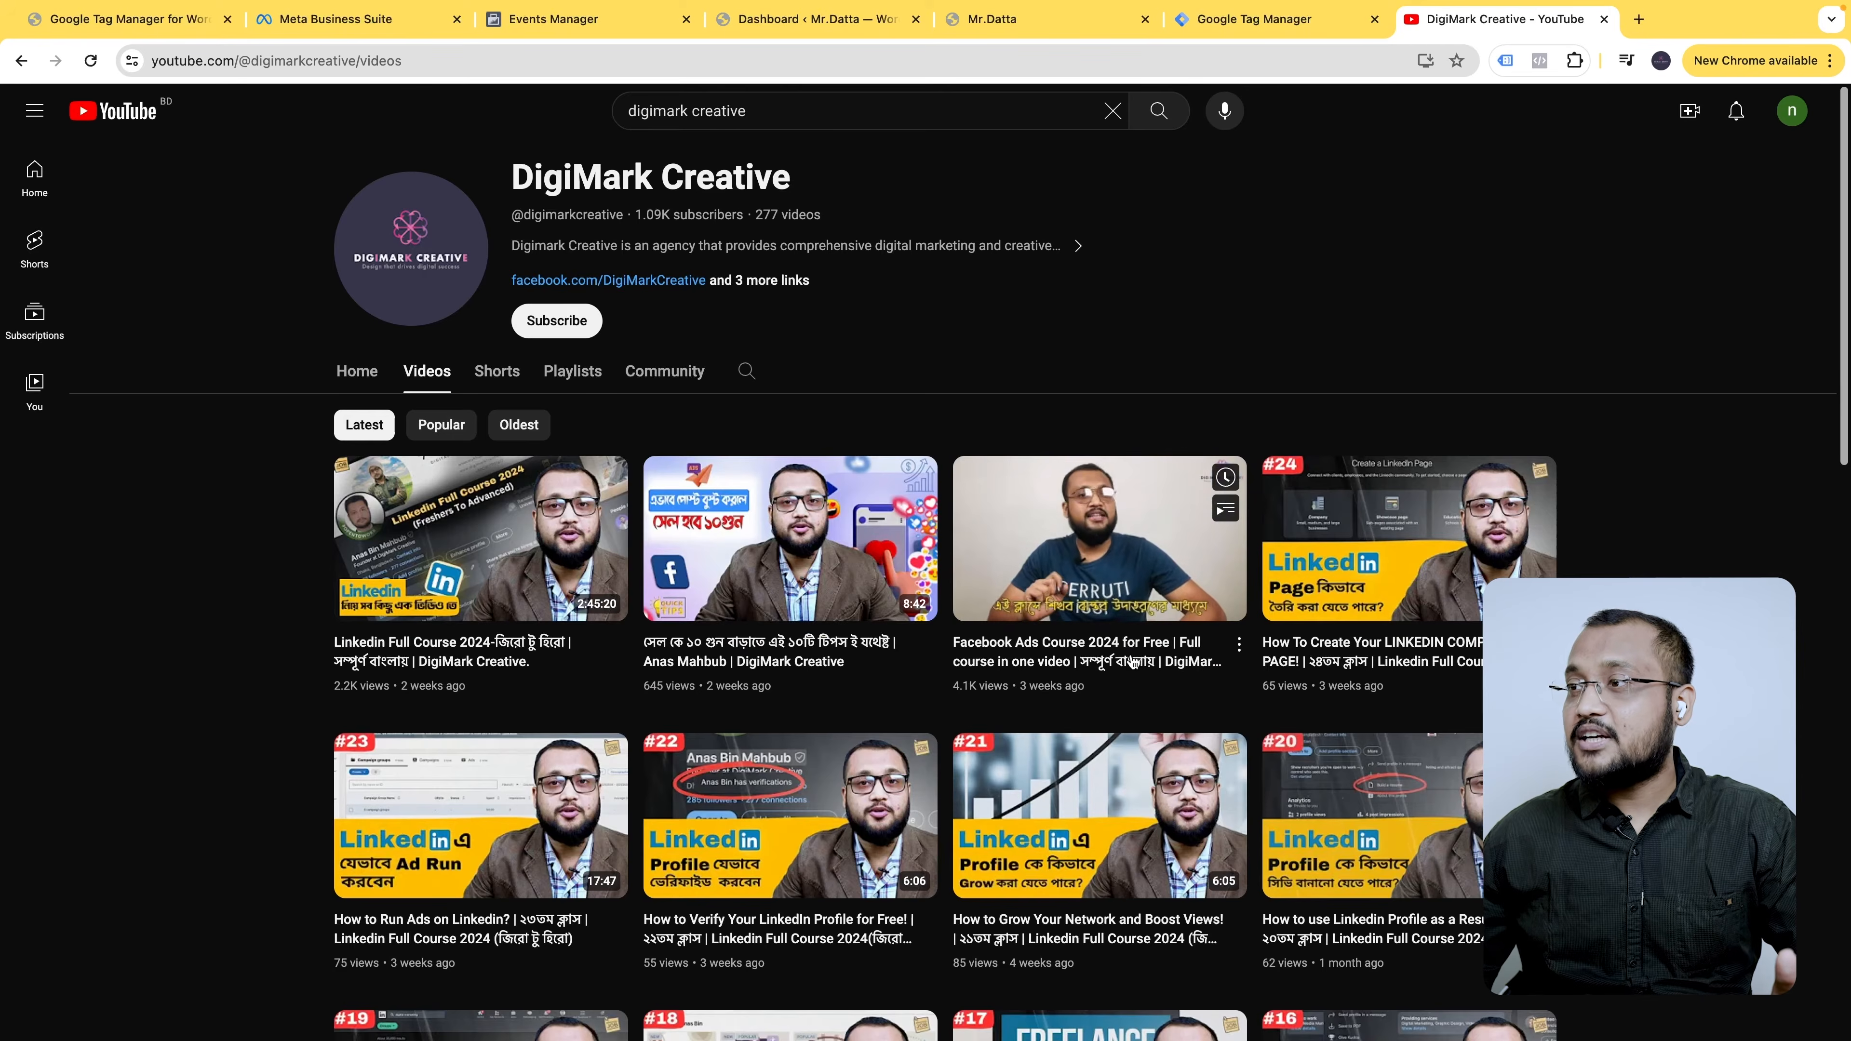
- Open the Facebook Ads Course 2024 video and scroll through its viewer comments
left_click(1140, 567)
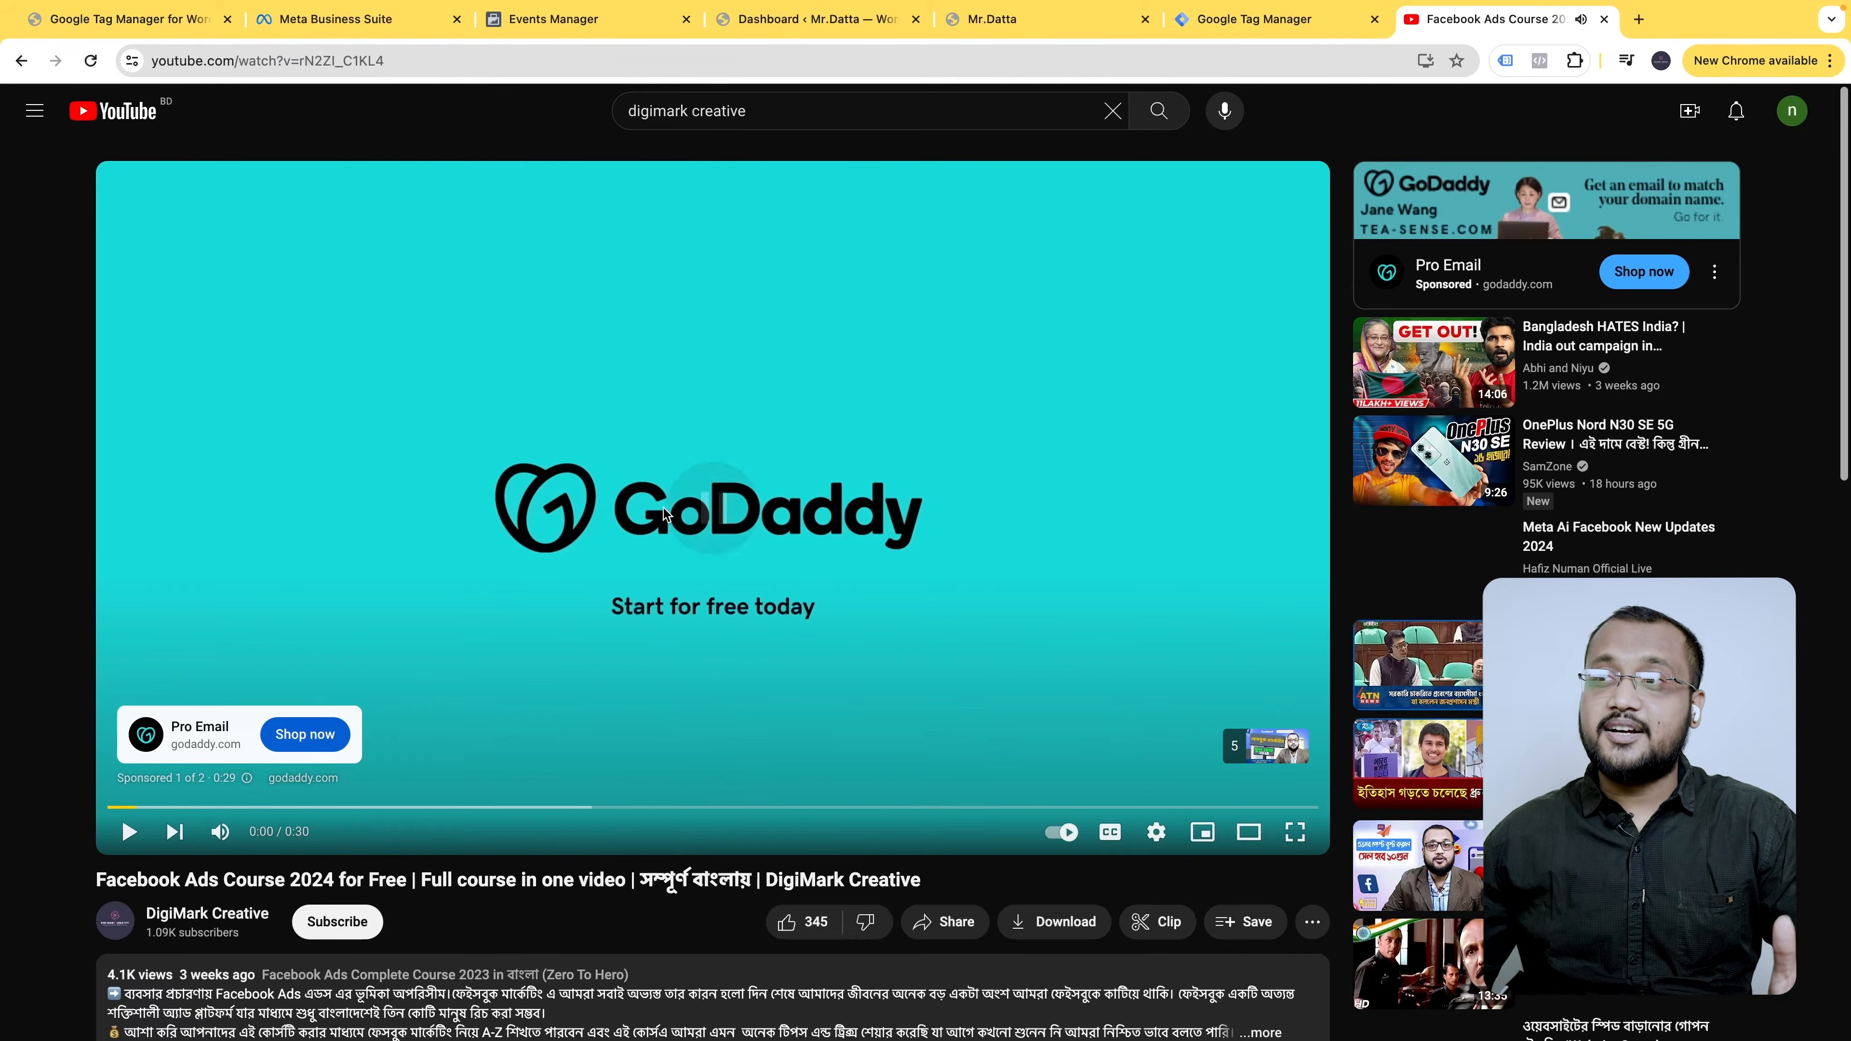
scroll(575, 656, "down", 3)
scroll(510, 744, "down", 6)
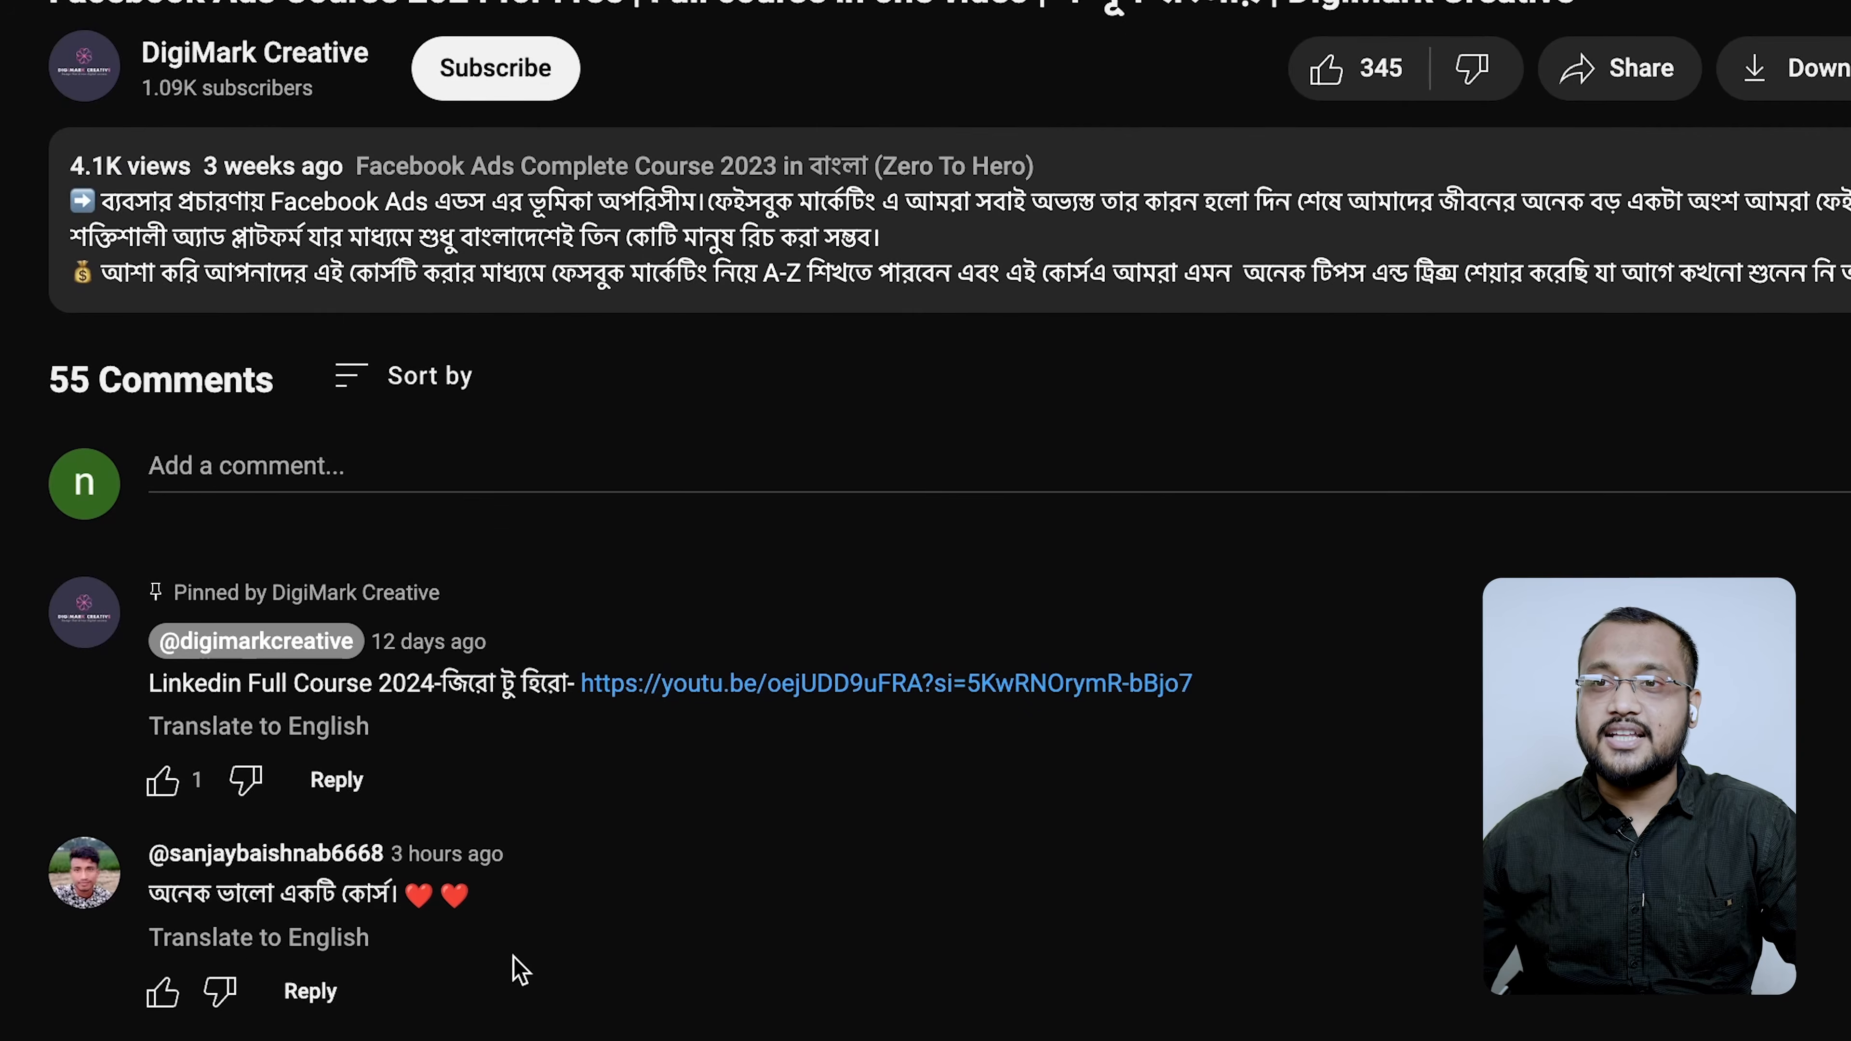
scroll(425, 901, "down", 2)
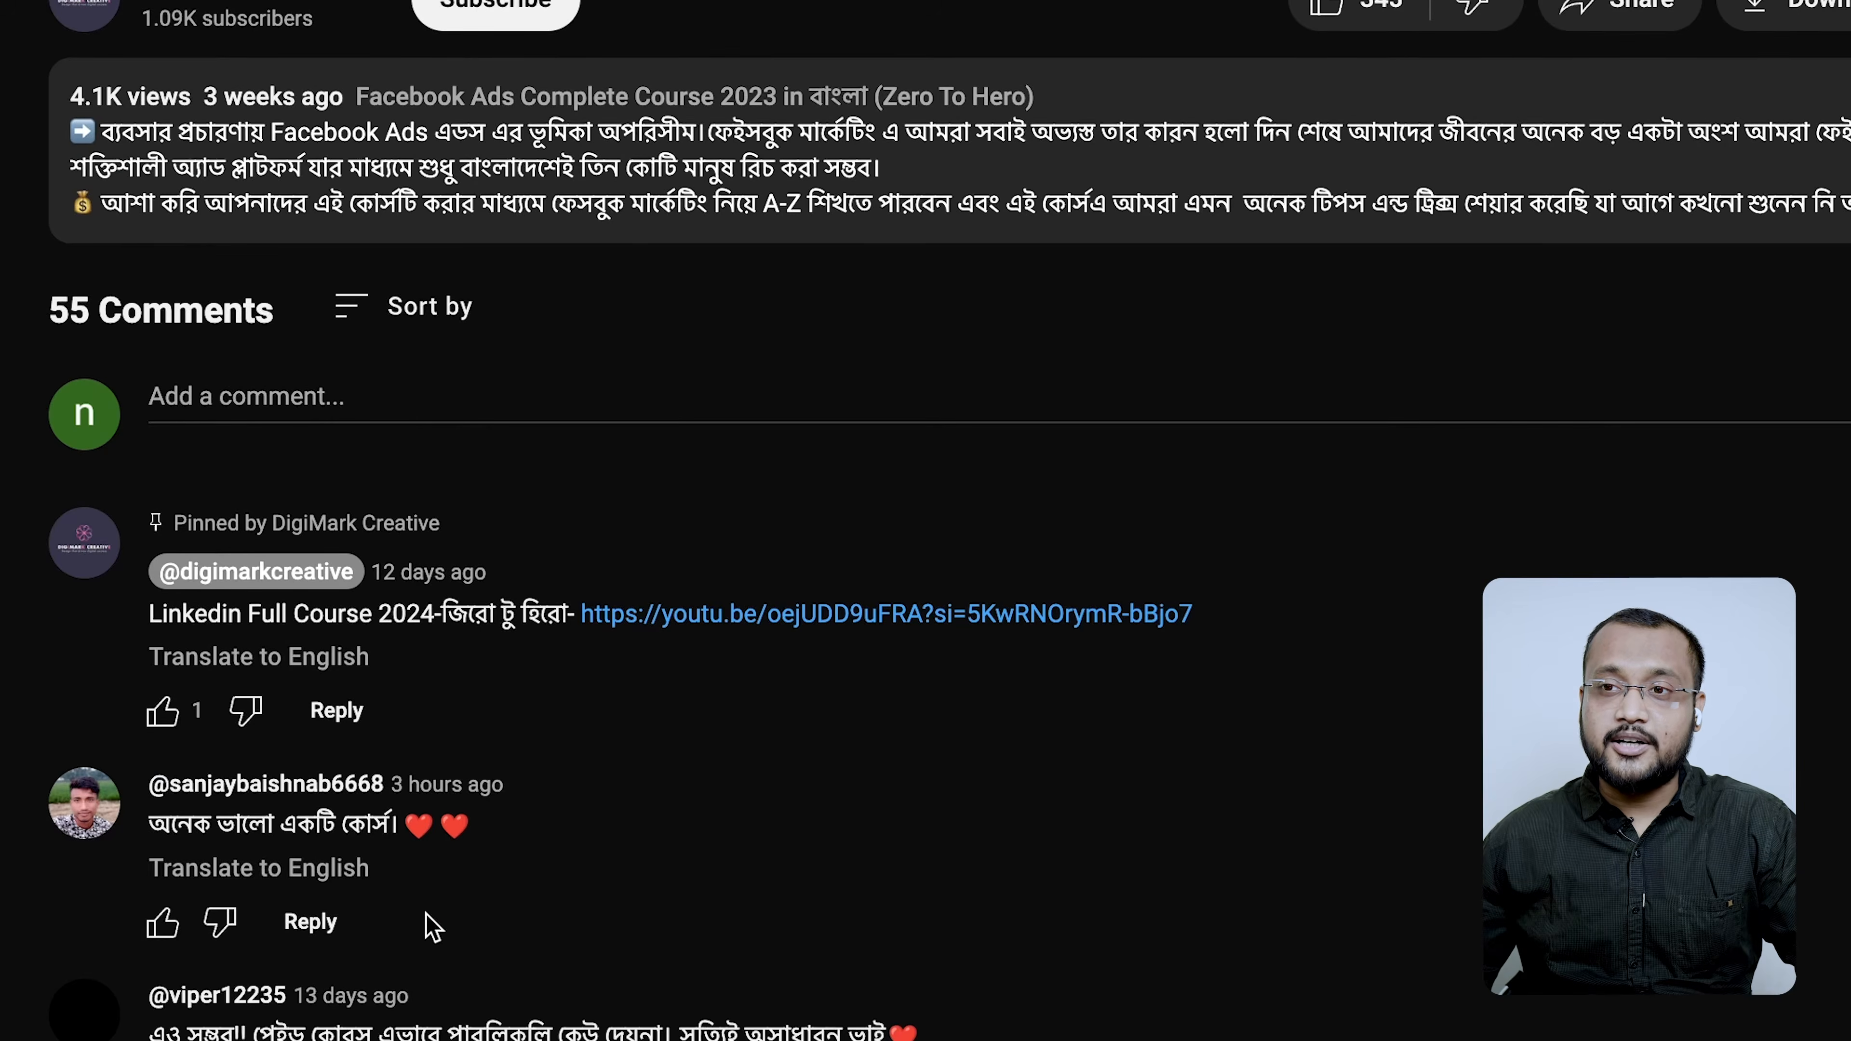
scroll(247, 1021, "down", 1)
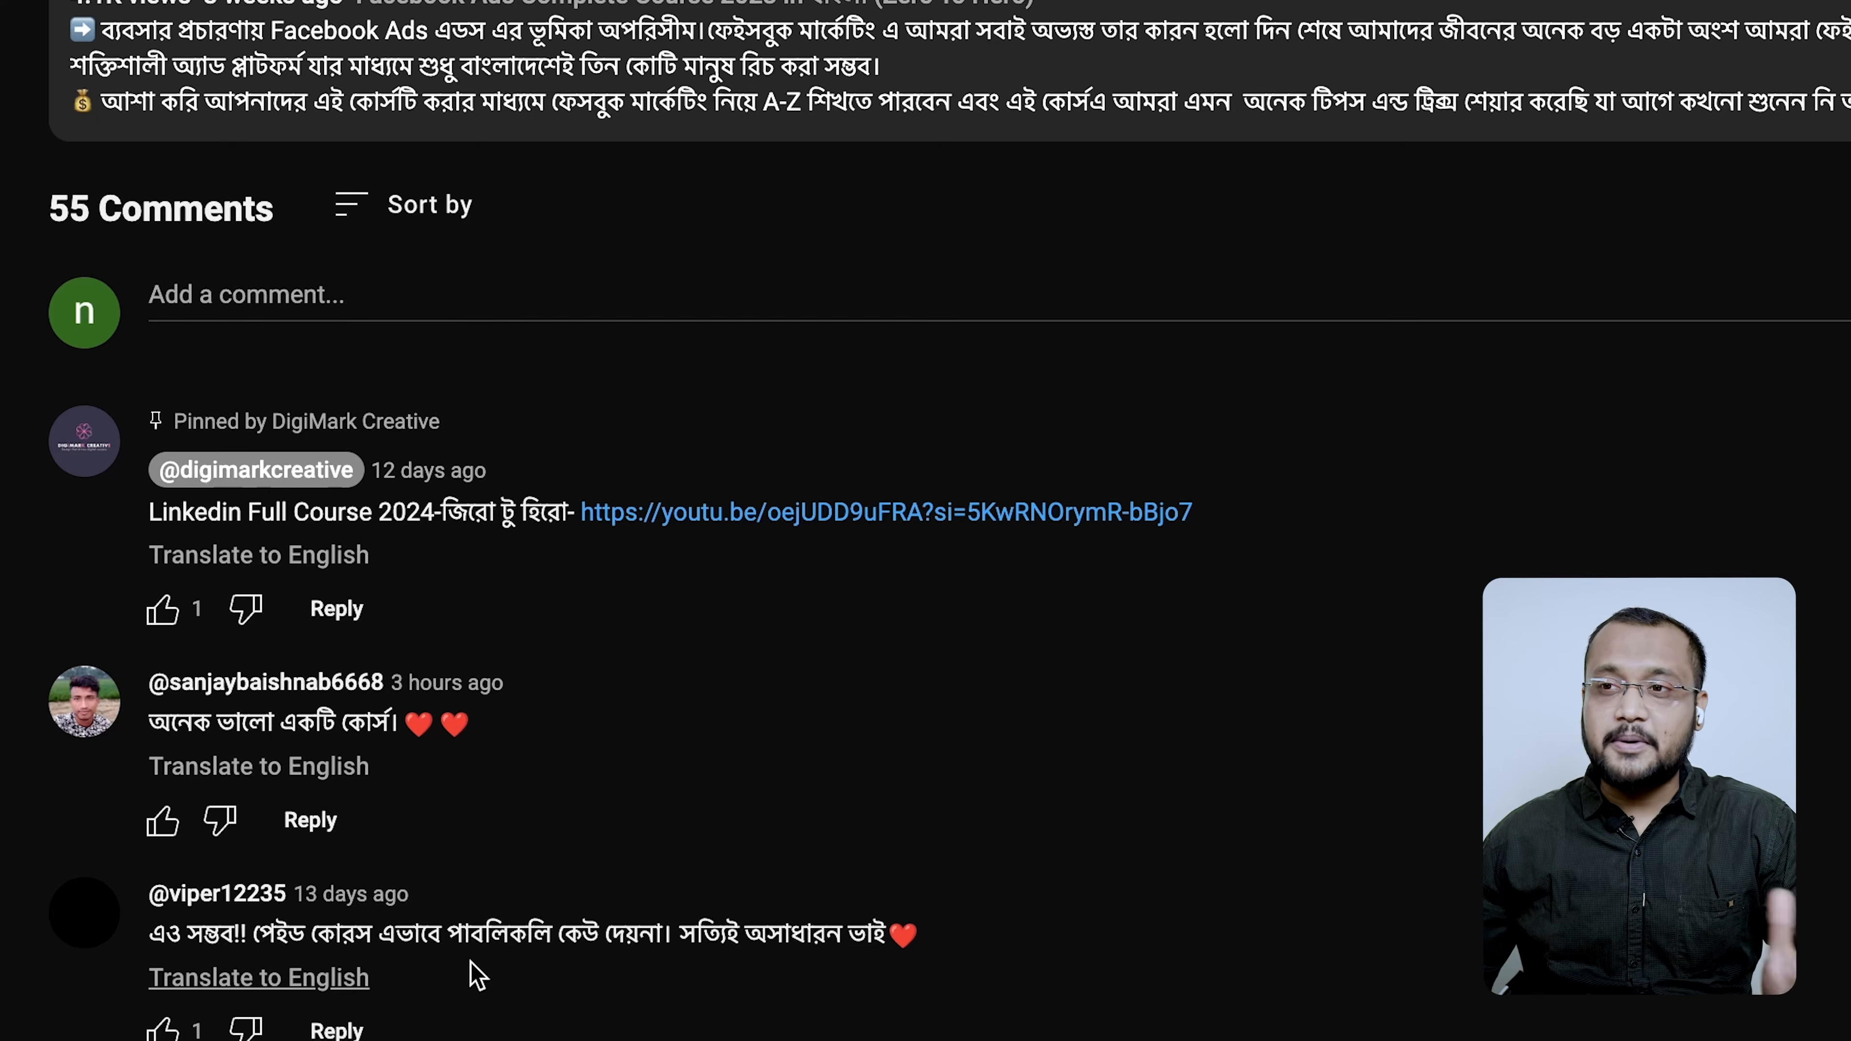
scroll(871, 963, "down", 1)
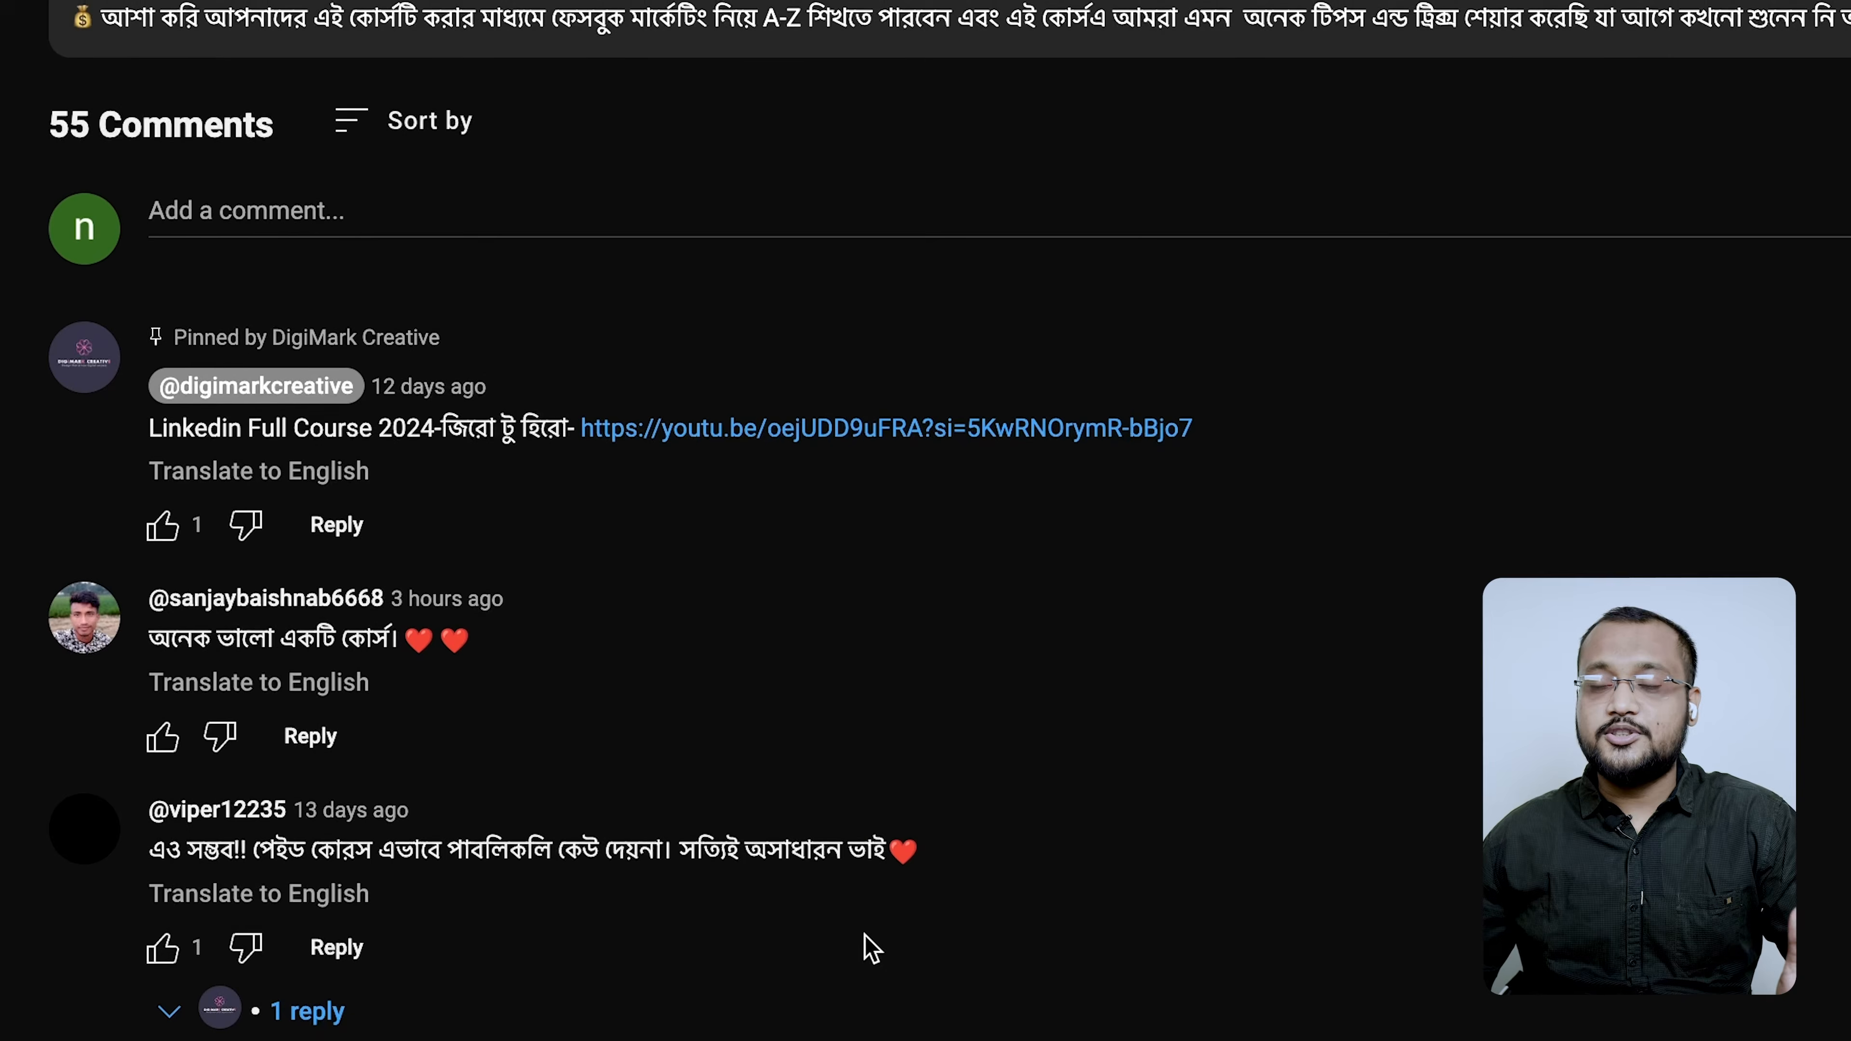
scroll(865, 919, "down", 4)
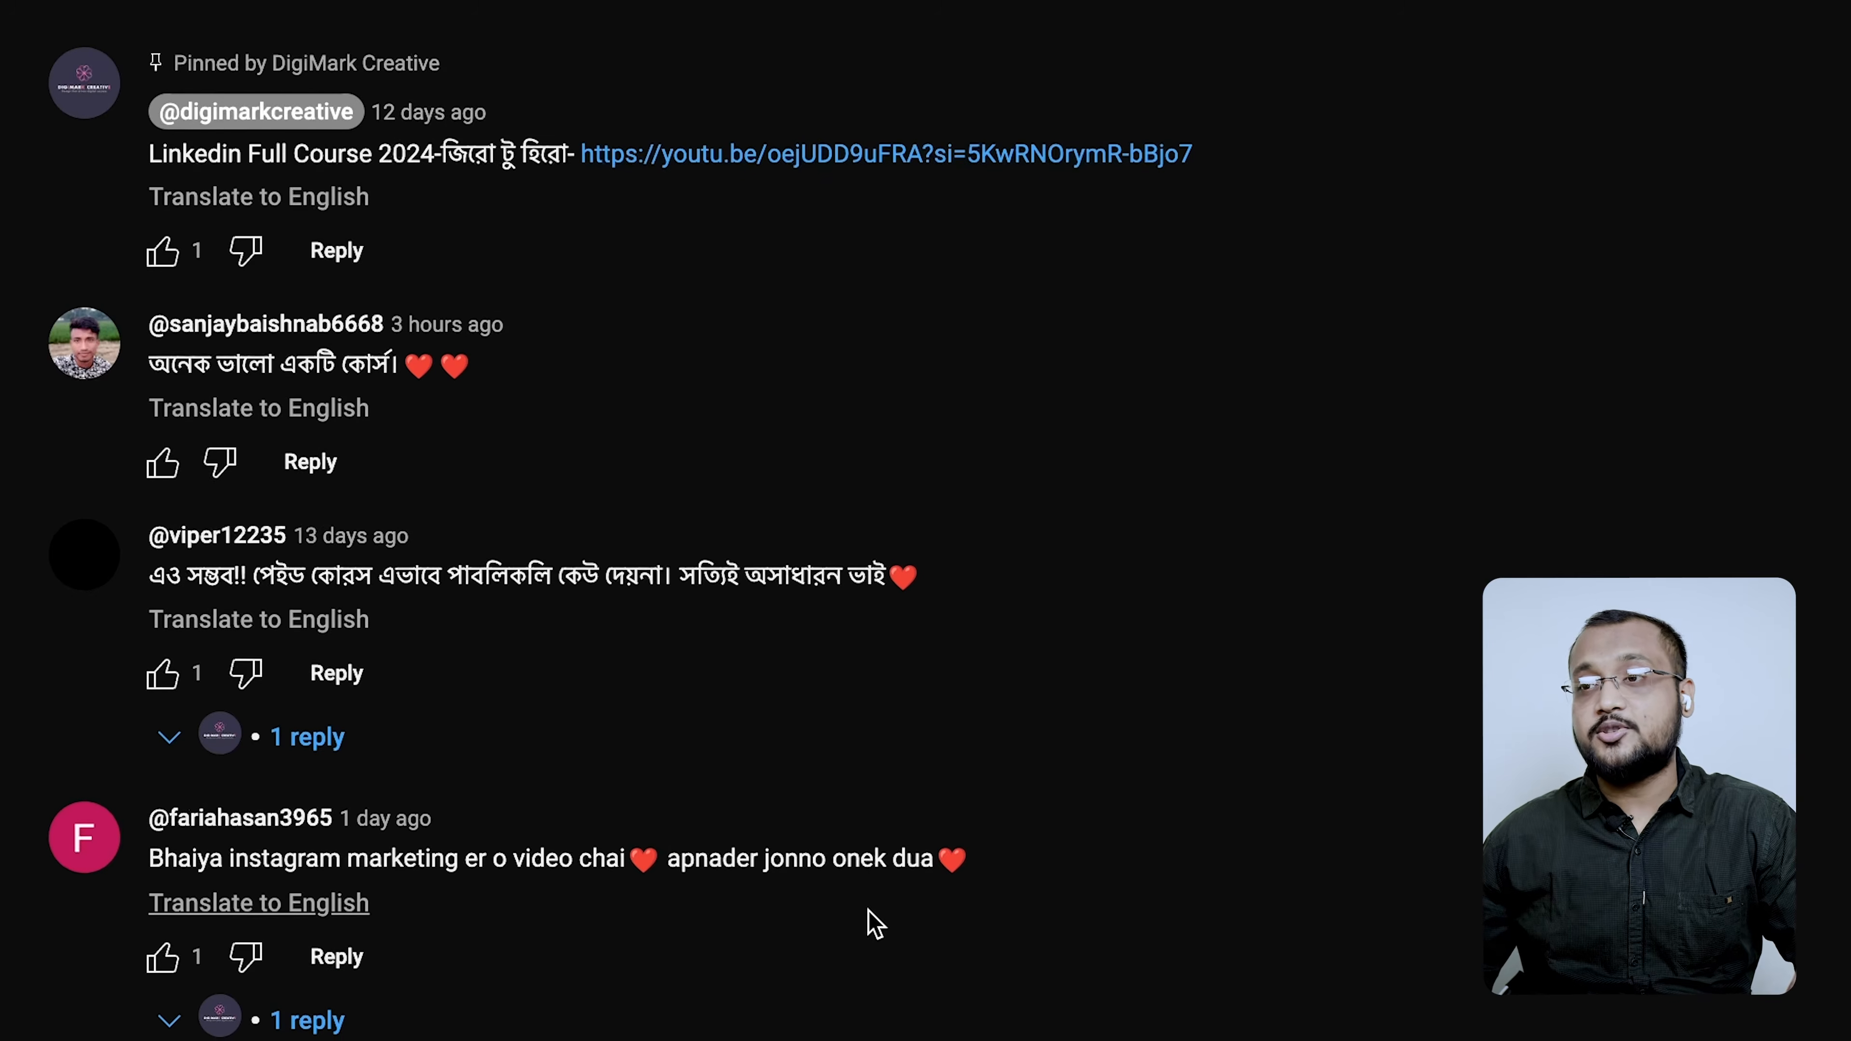
scroll(871, 940, "down", 1)
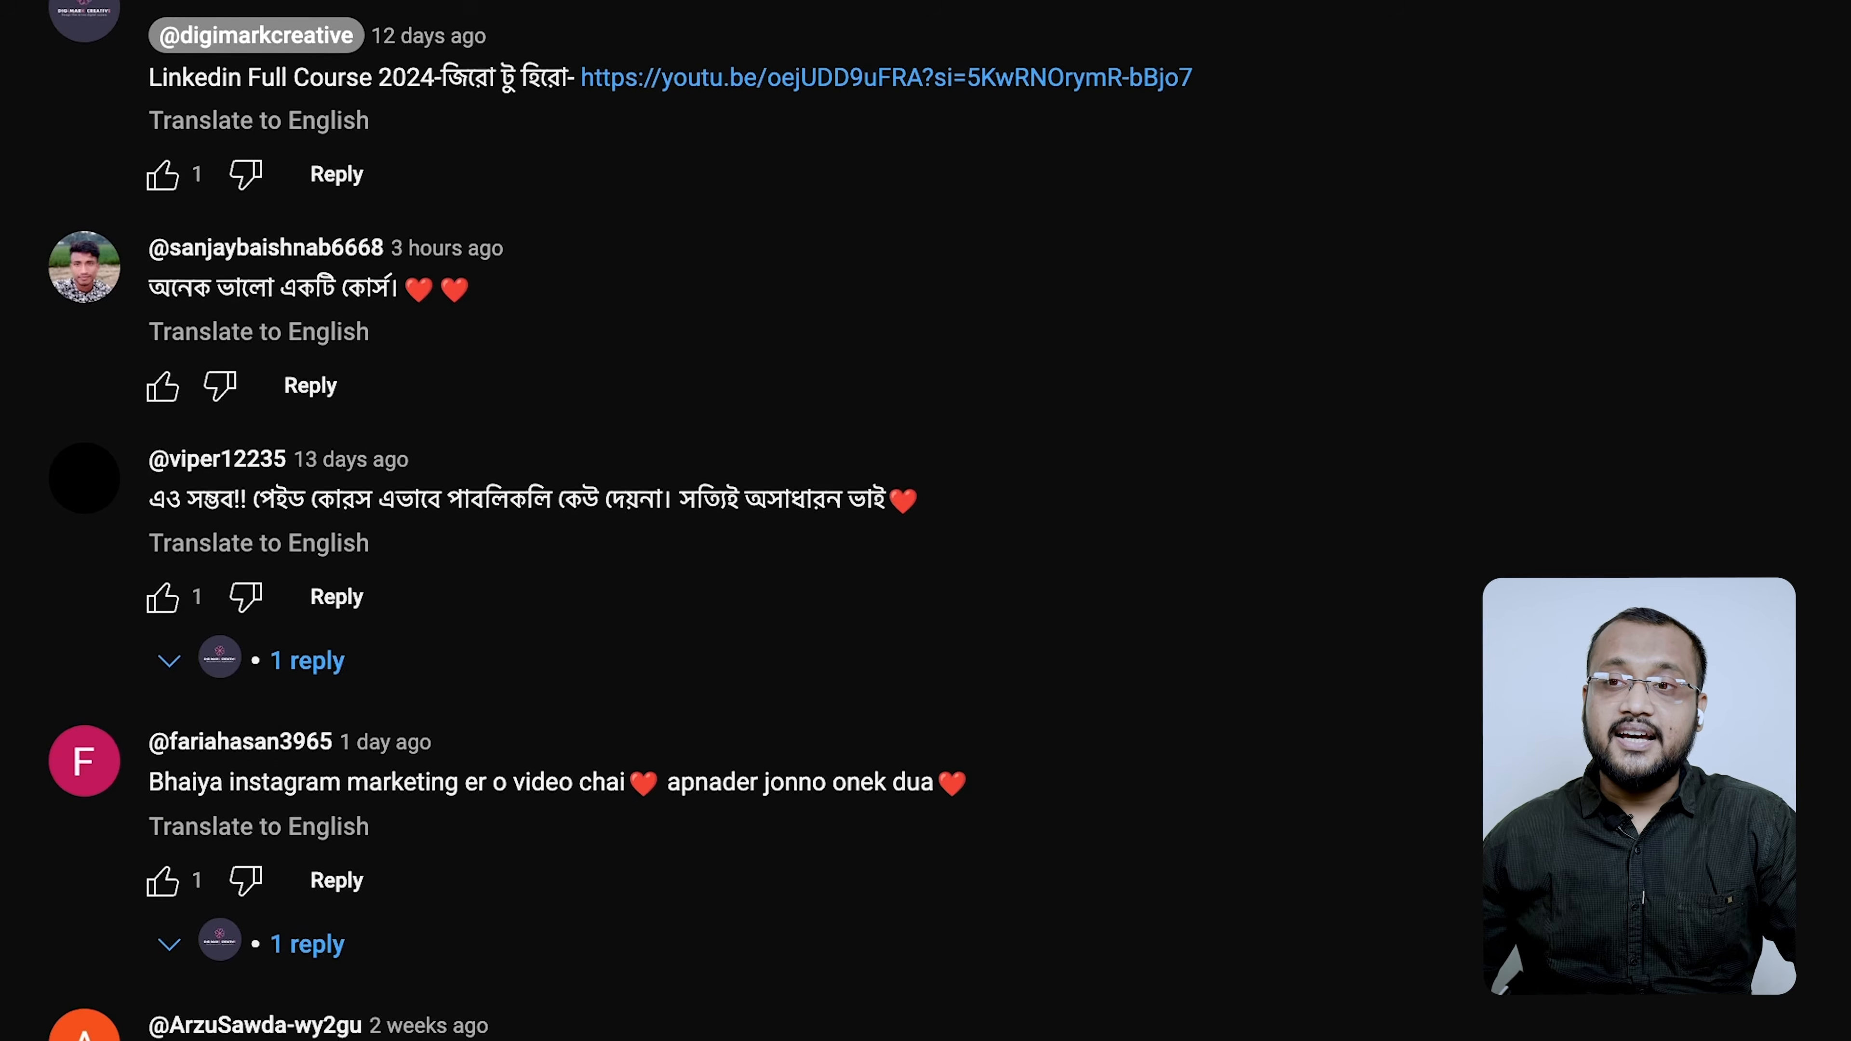
scroll(871, 941, "down", 4)
scroll(397, 874, "down", 2)
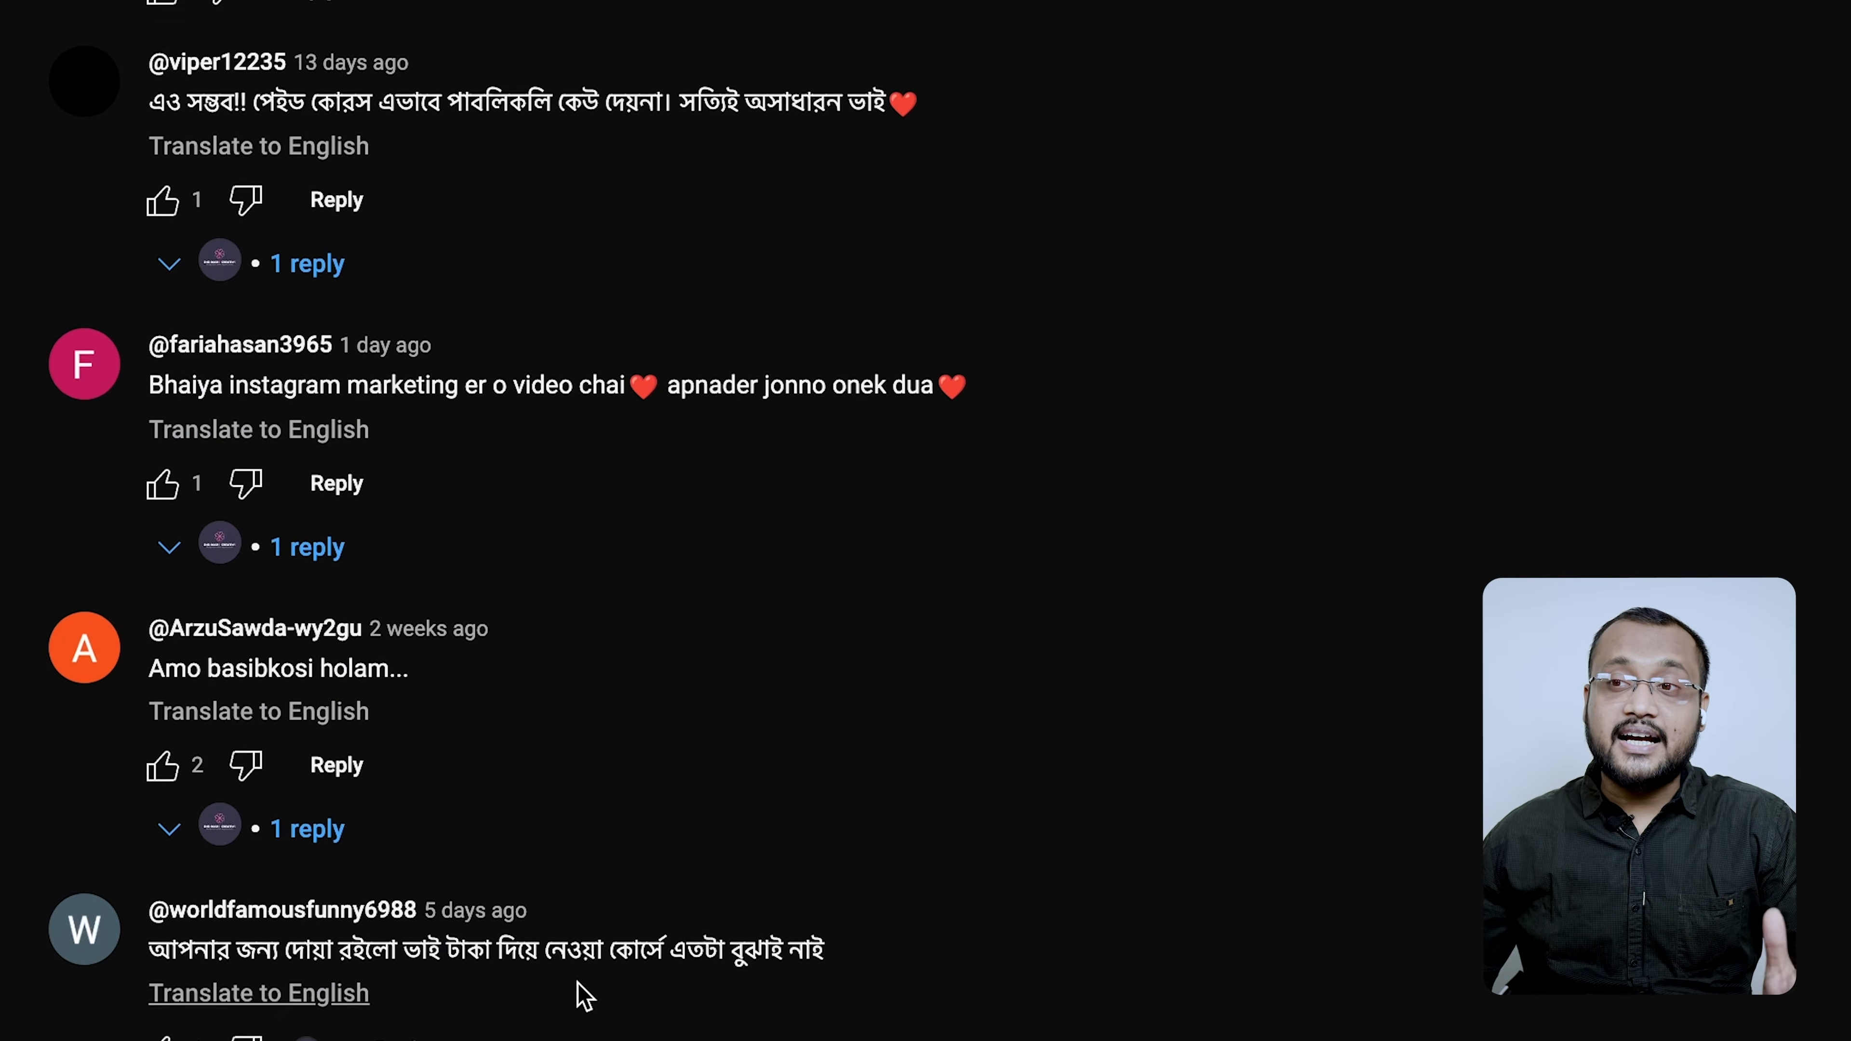
scroll(723, 959, "down", 3)
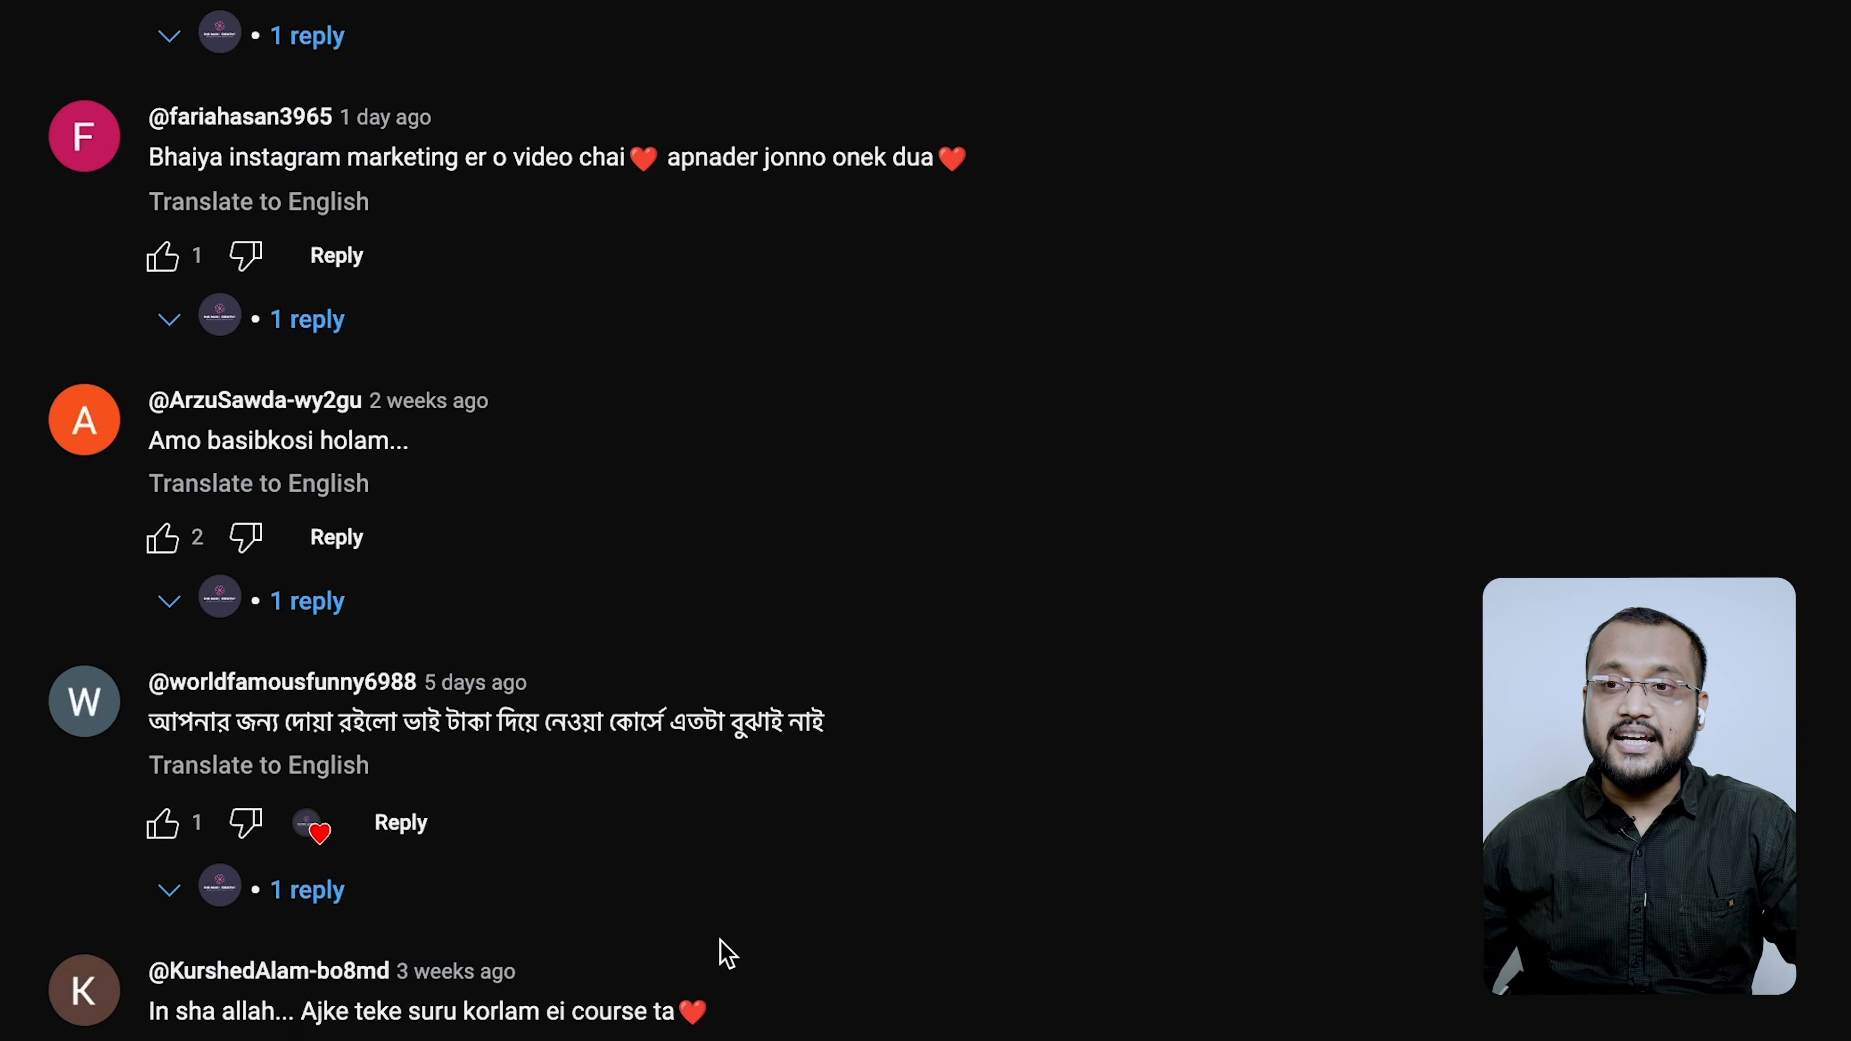
scroll(423, 1024, "down", 4)
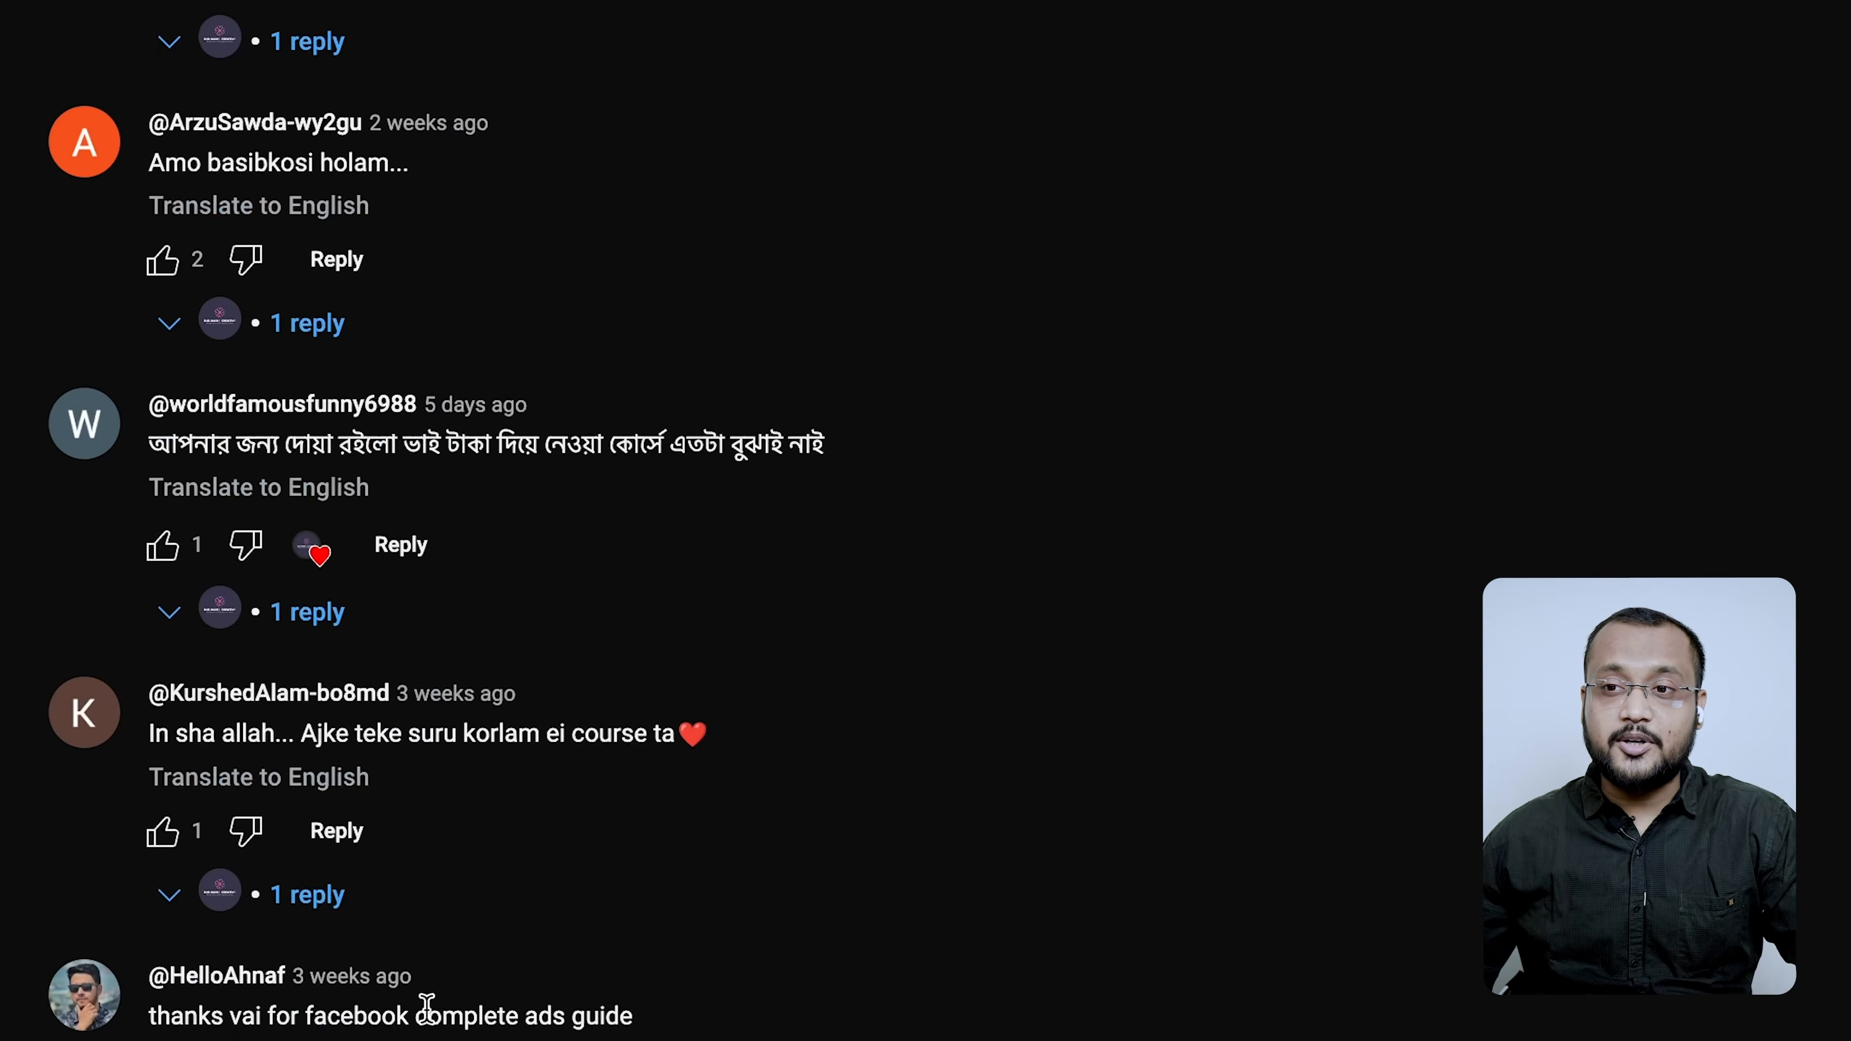
scroll(349, 1019, "down", 2)
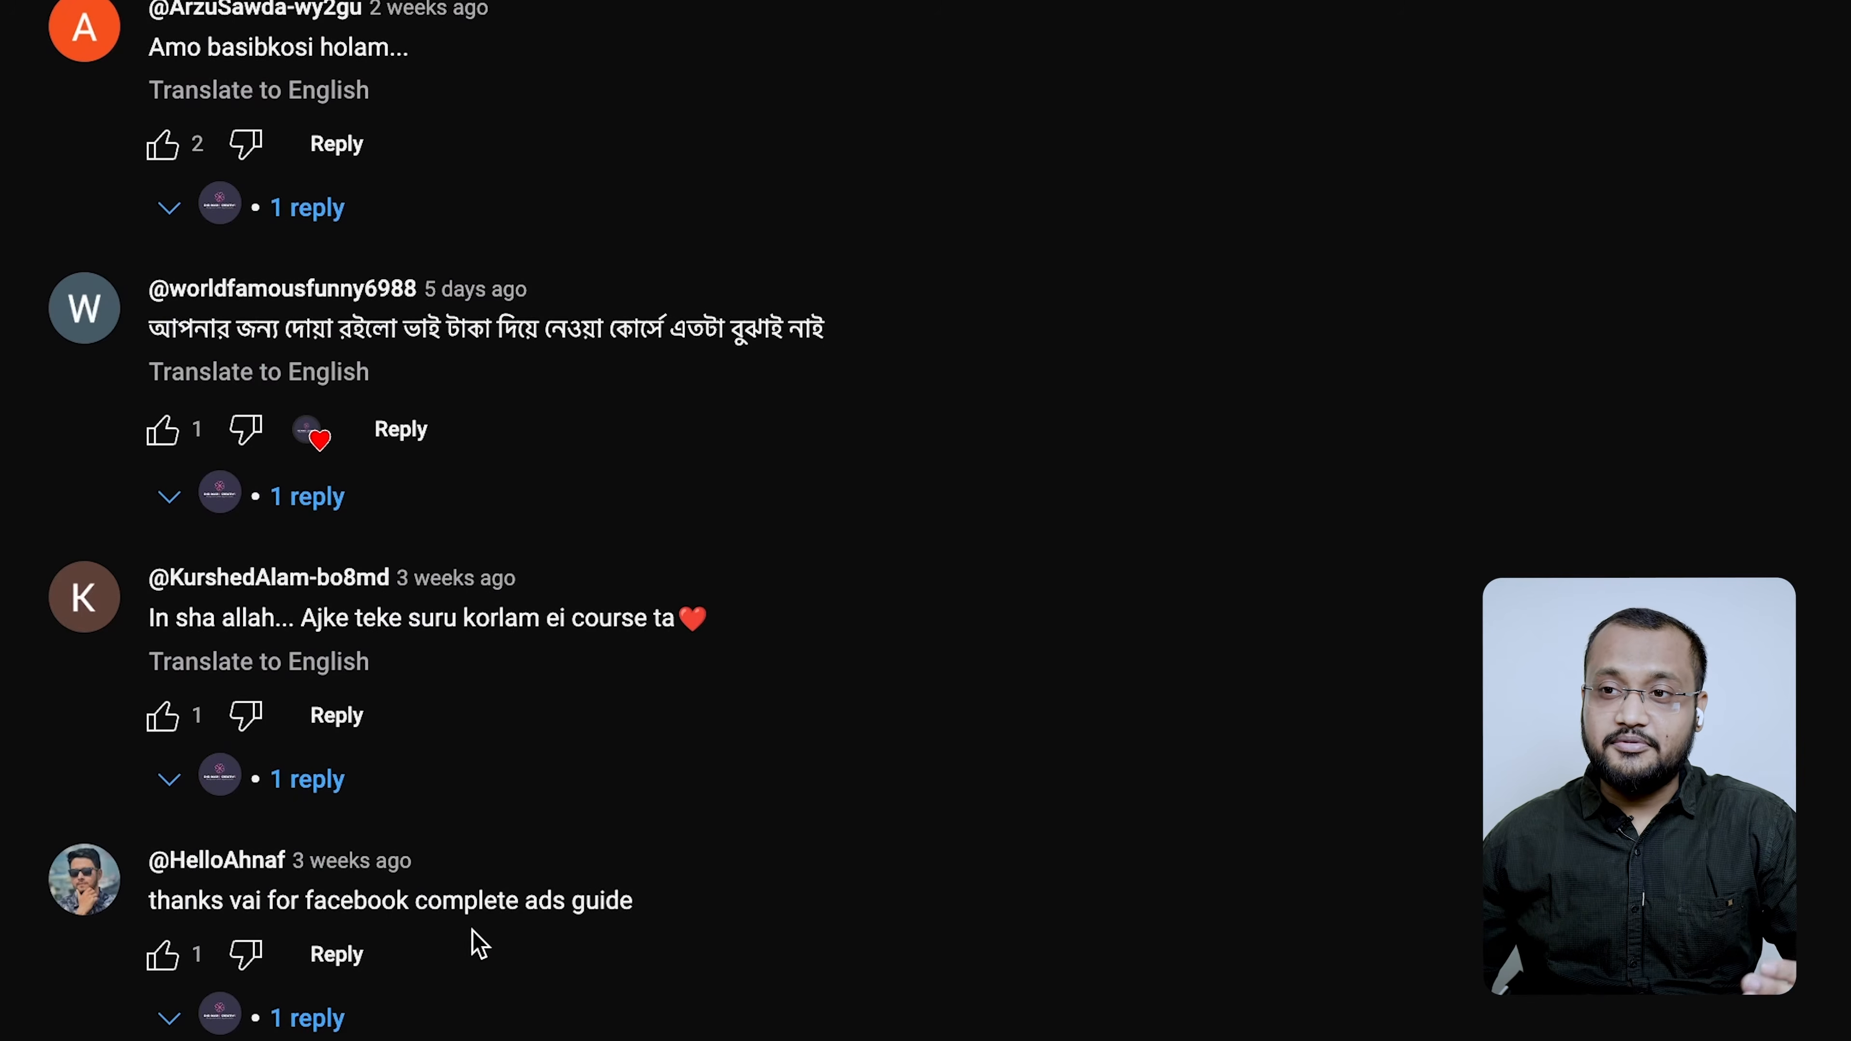
scroll(532, 941, "down", 2)
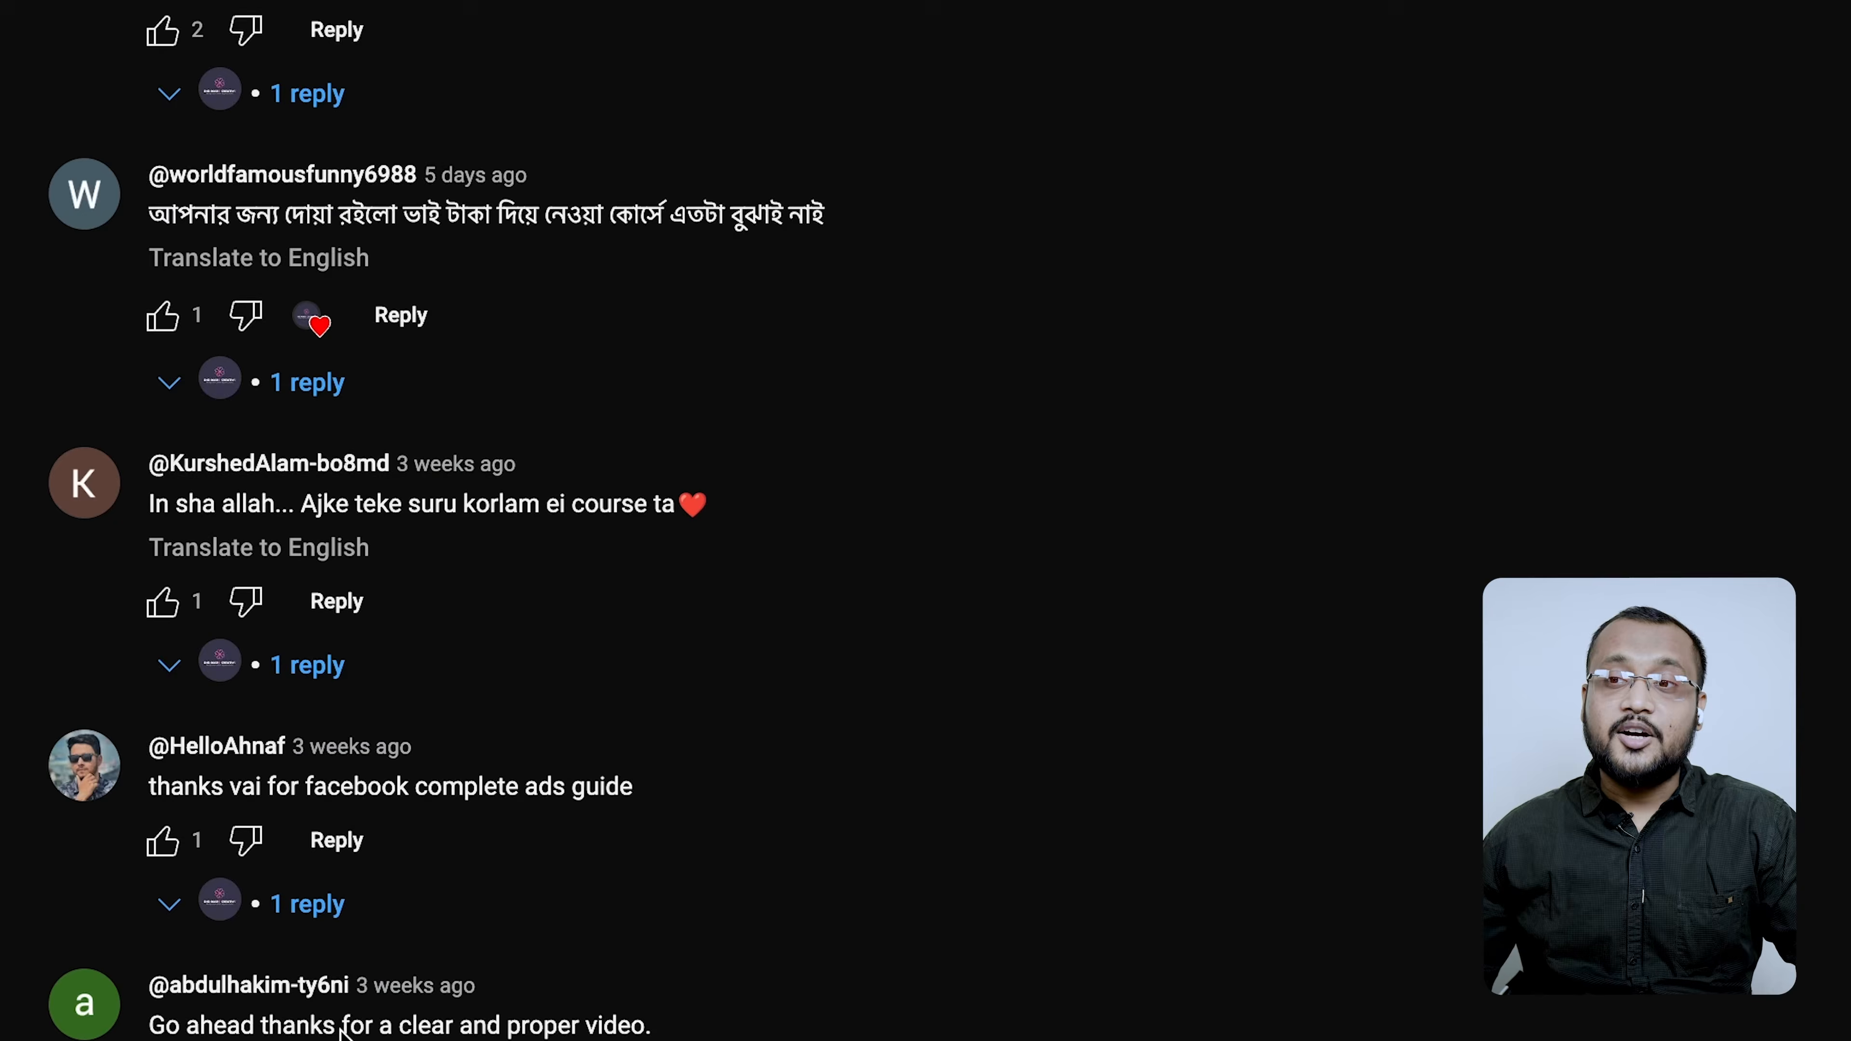
scroll(427, 744, "down", 14)
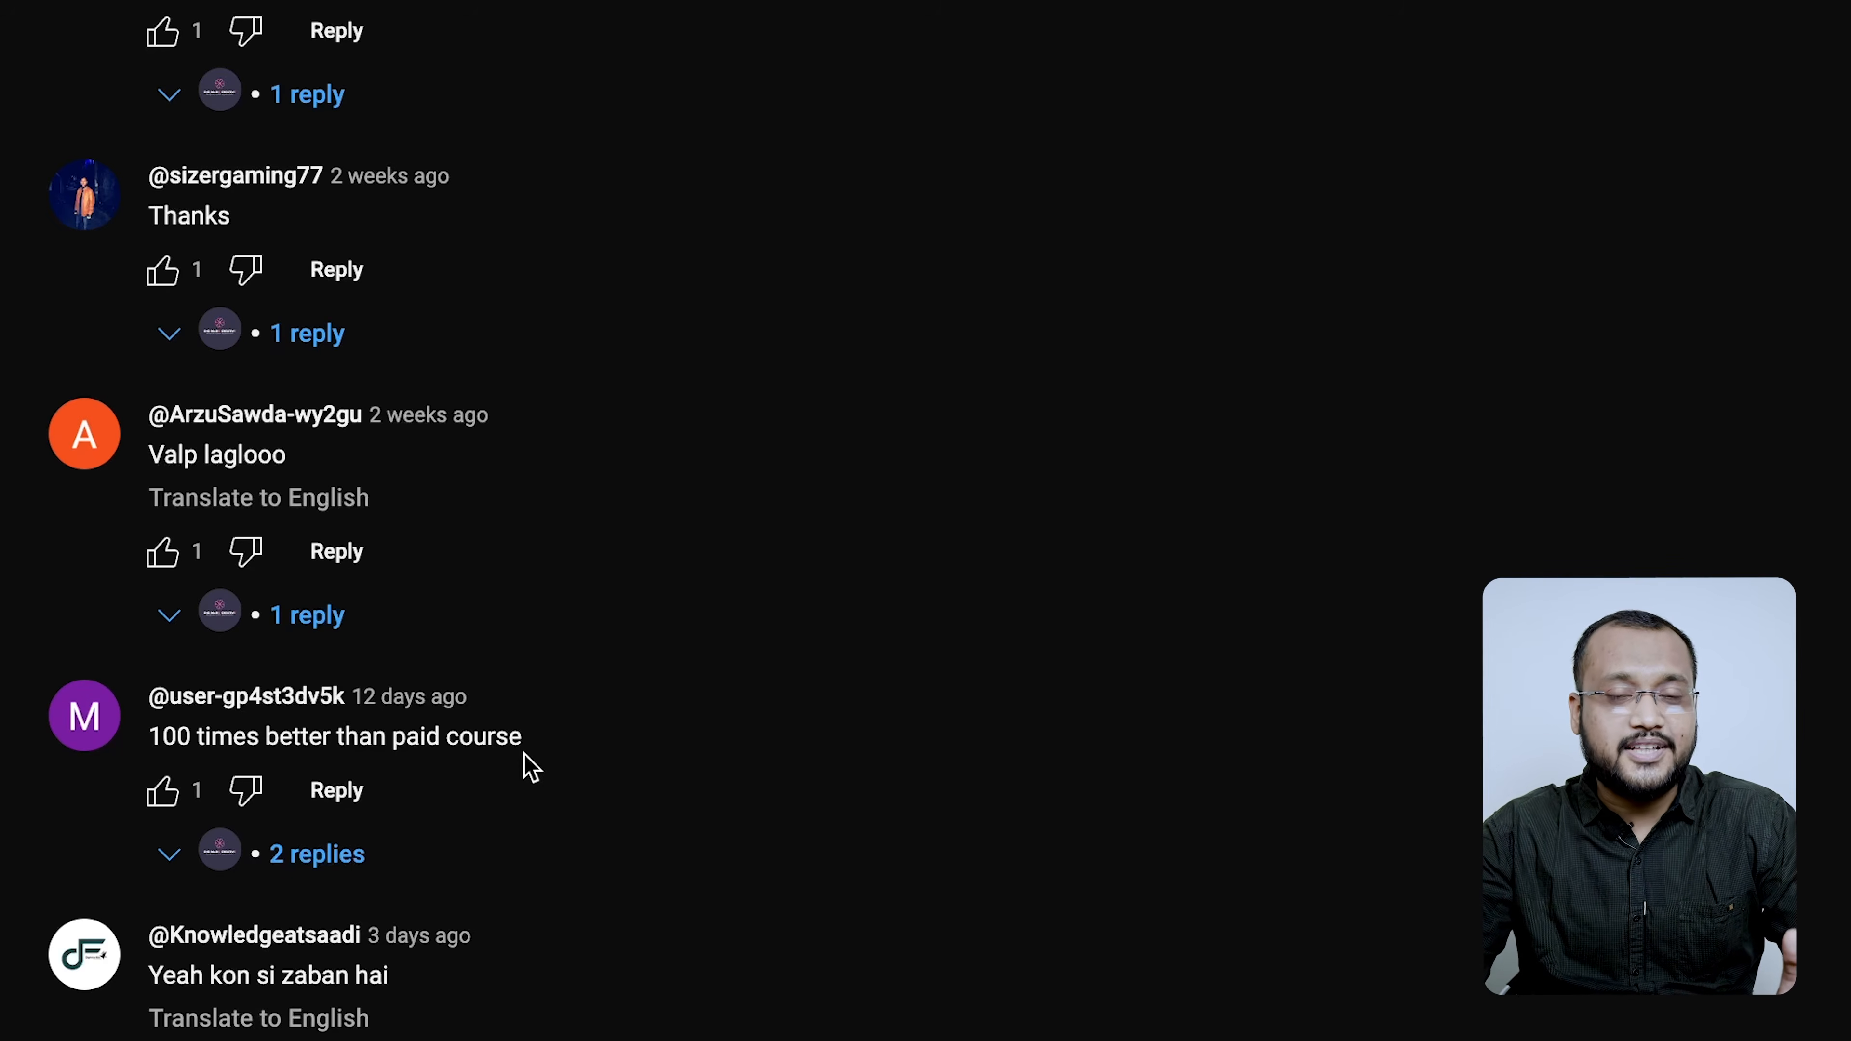
scroll(471, 716, "up", 5)
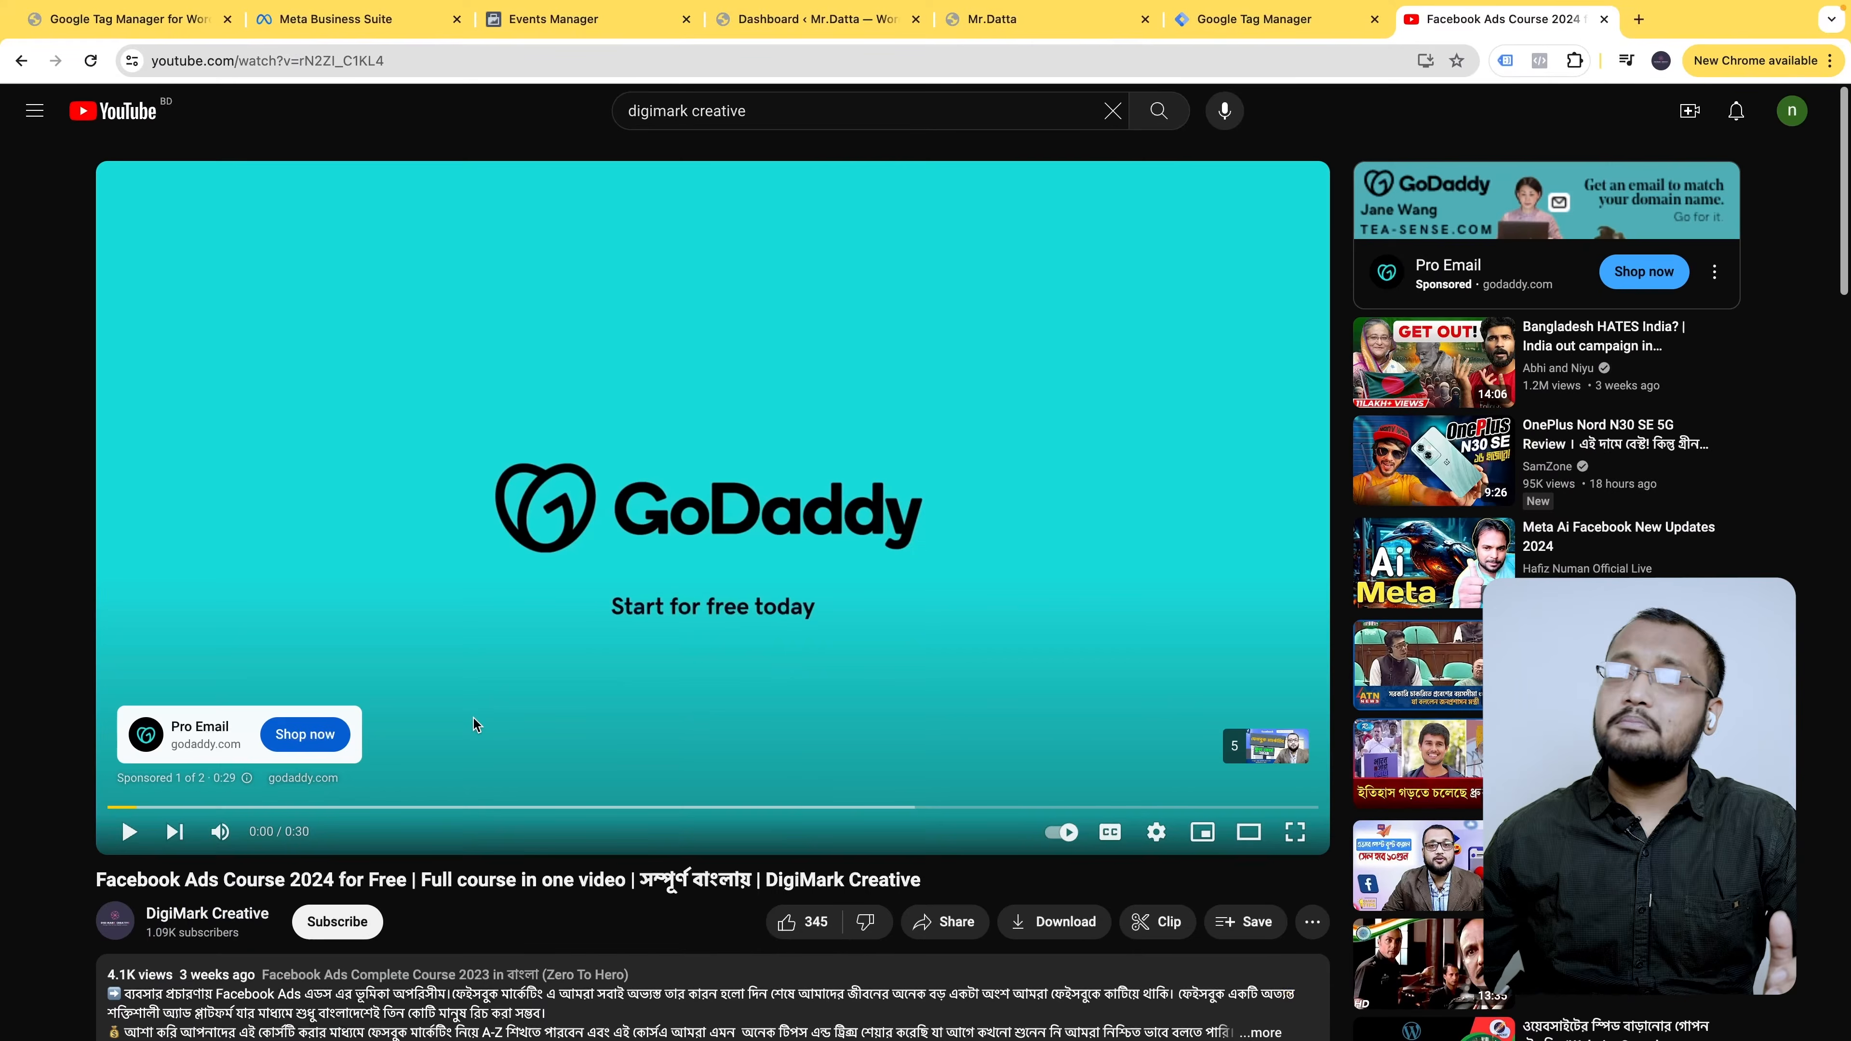
- Scroll the YouTube page, then move on to the Safwa Shop admin overview in Tag Manager
scroll(360, 796, "down", 1)
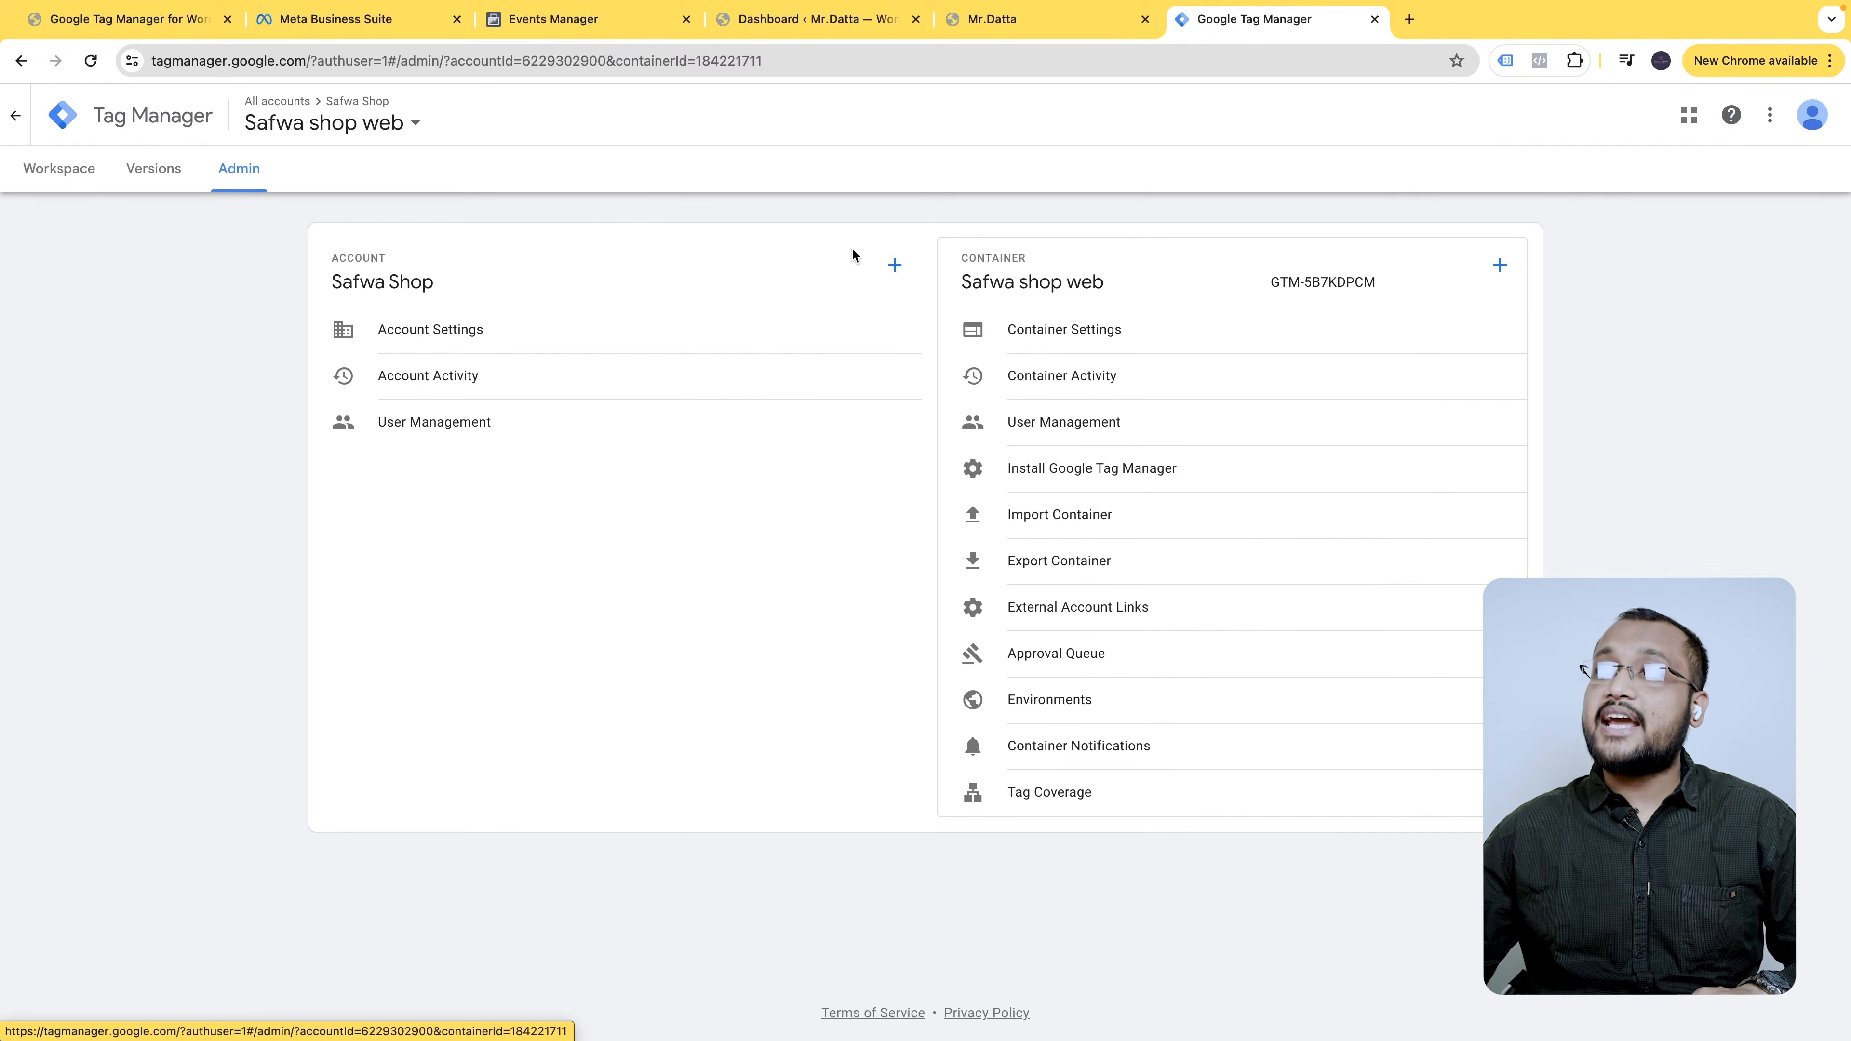
- Add a new account named 'dmc,capi class' in Bangladesh with anonymous data sharing enabled
left_click(895, 266)
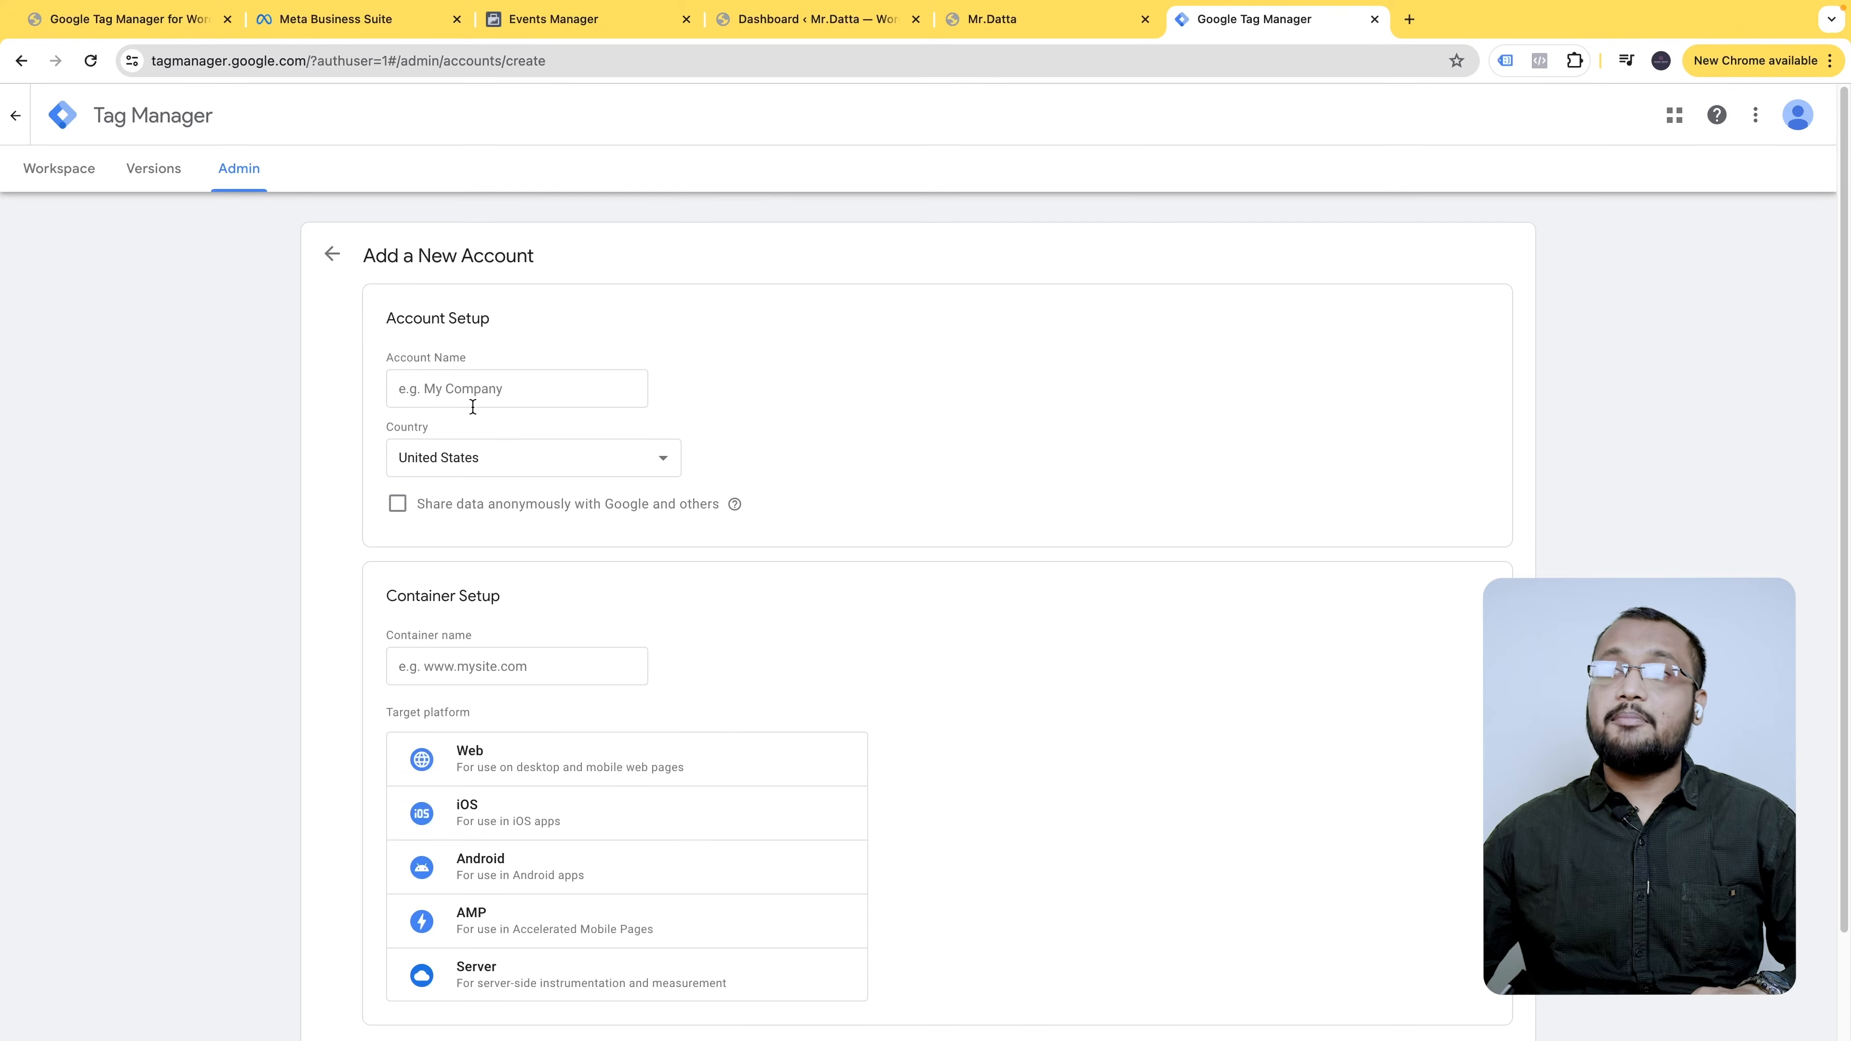
left_click(480, 393)
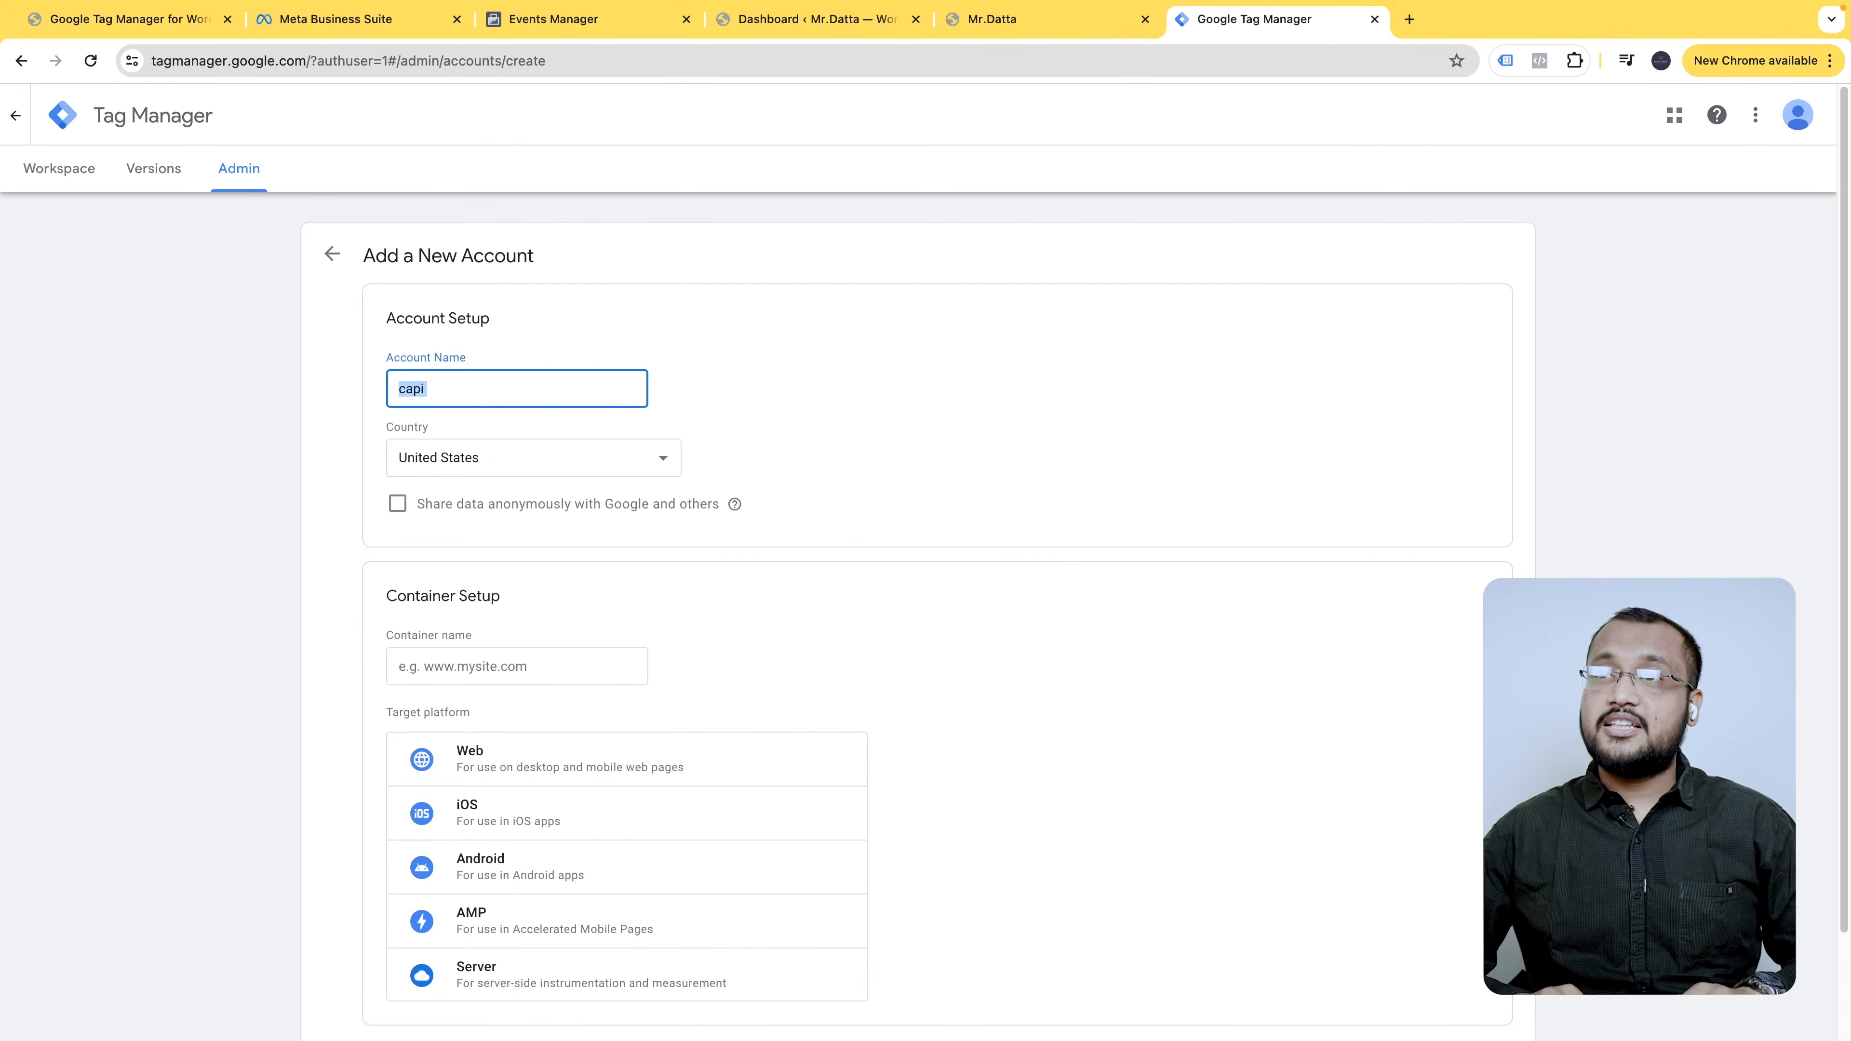
type("dmc")
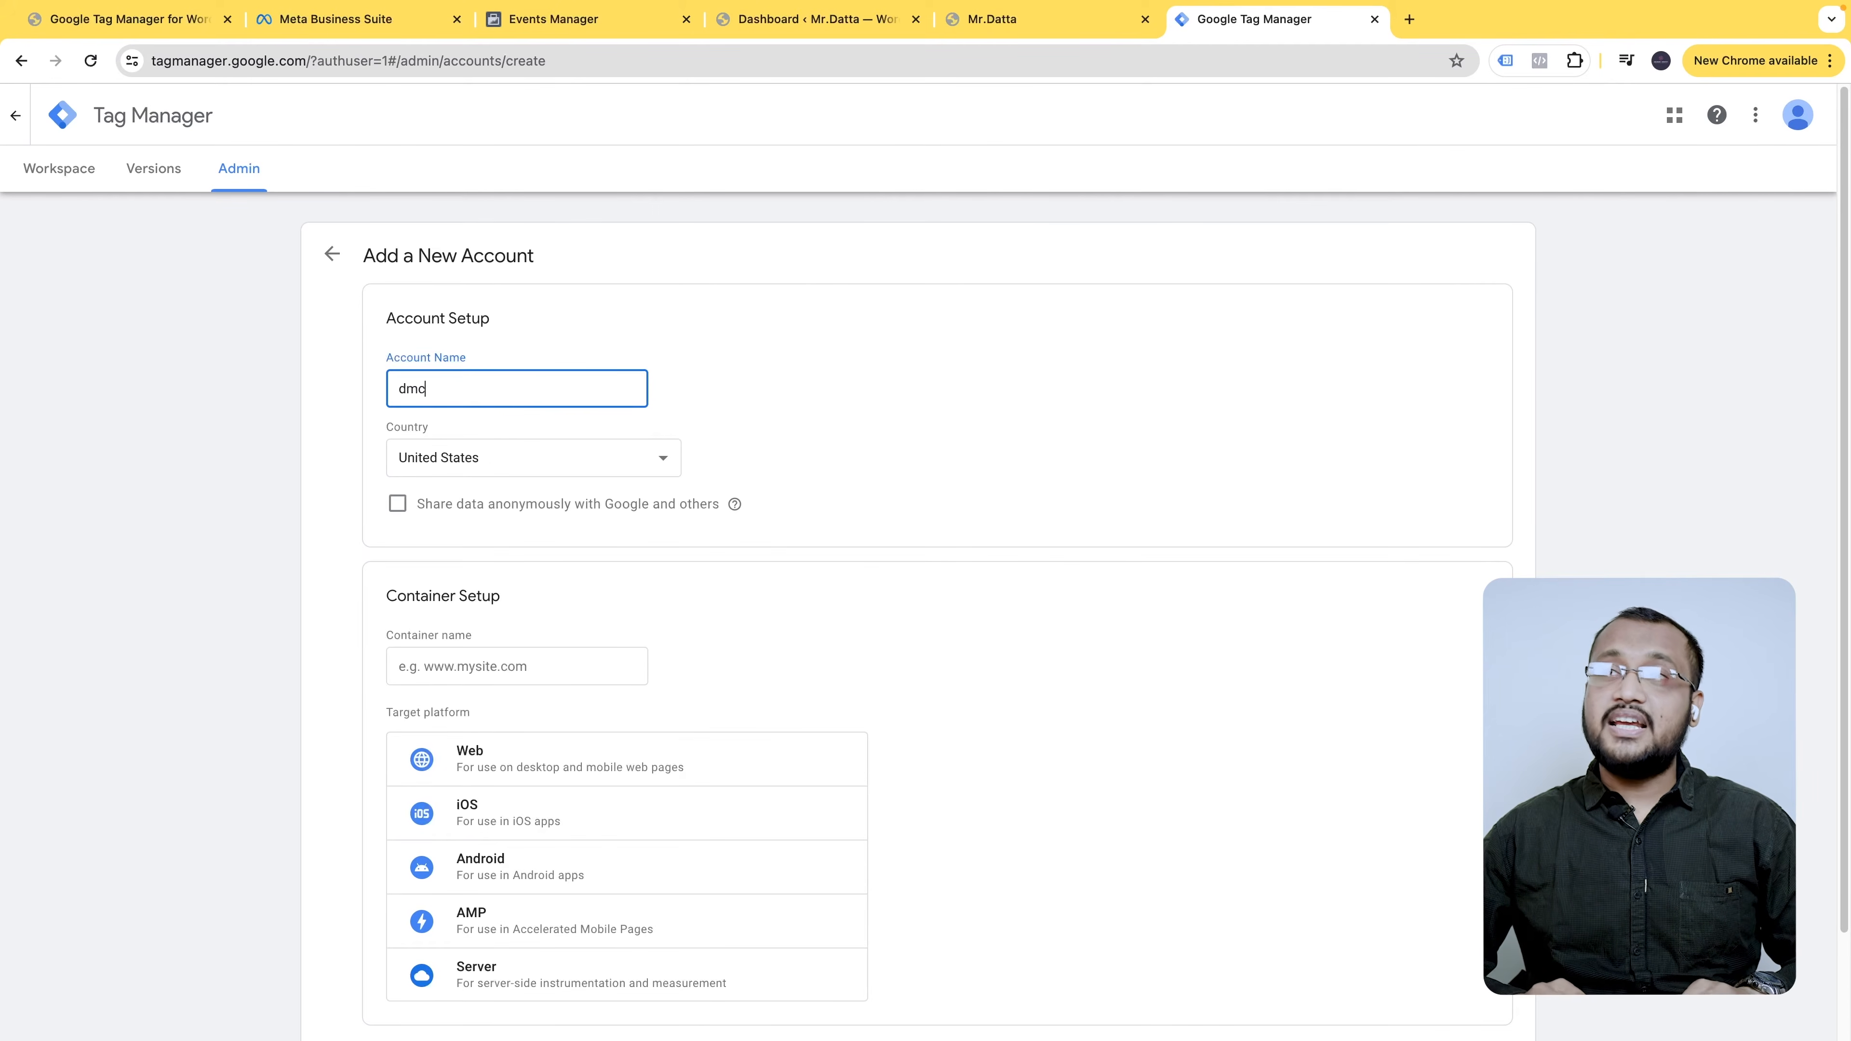
type(",")
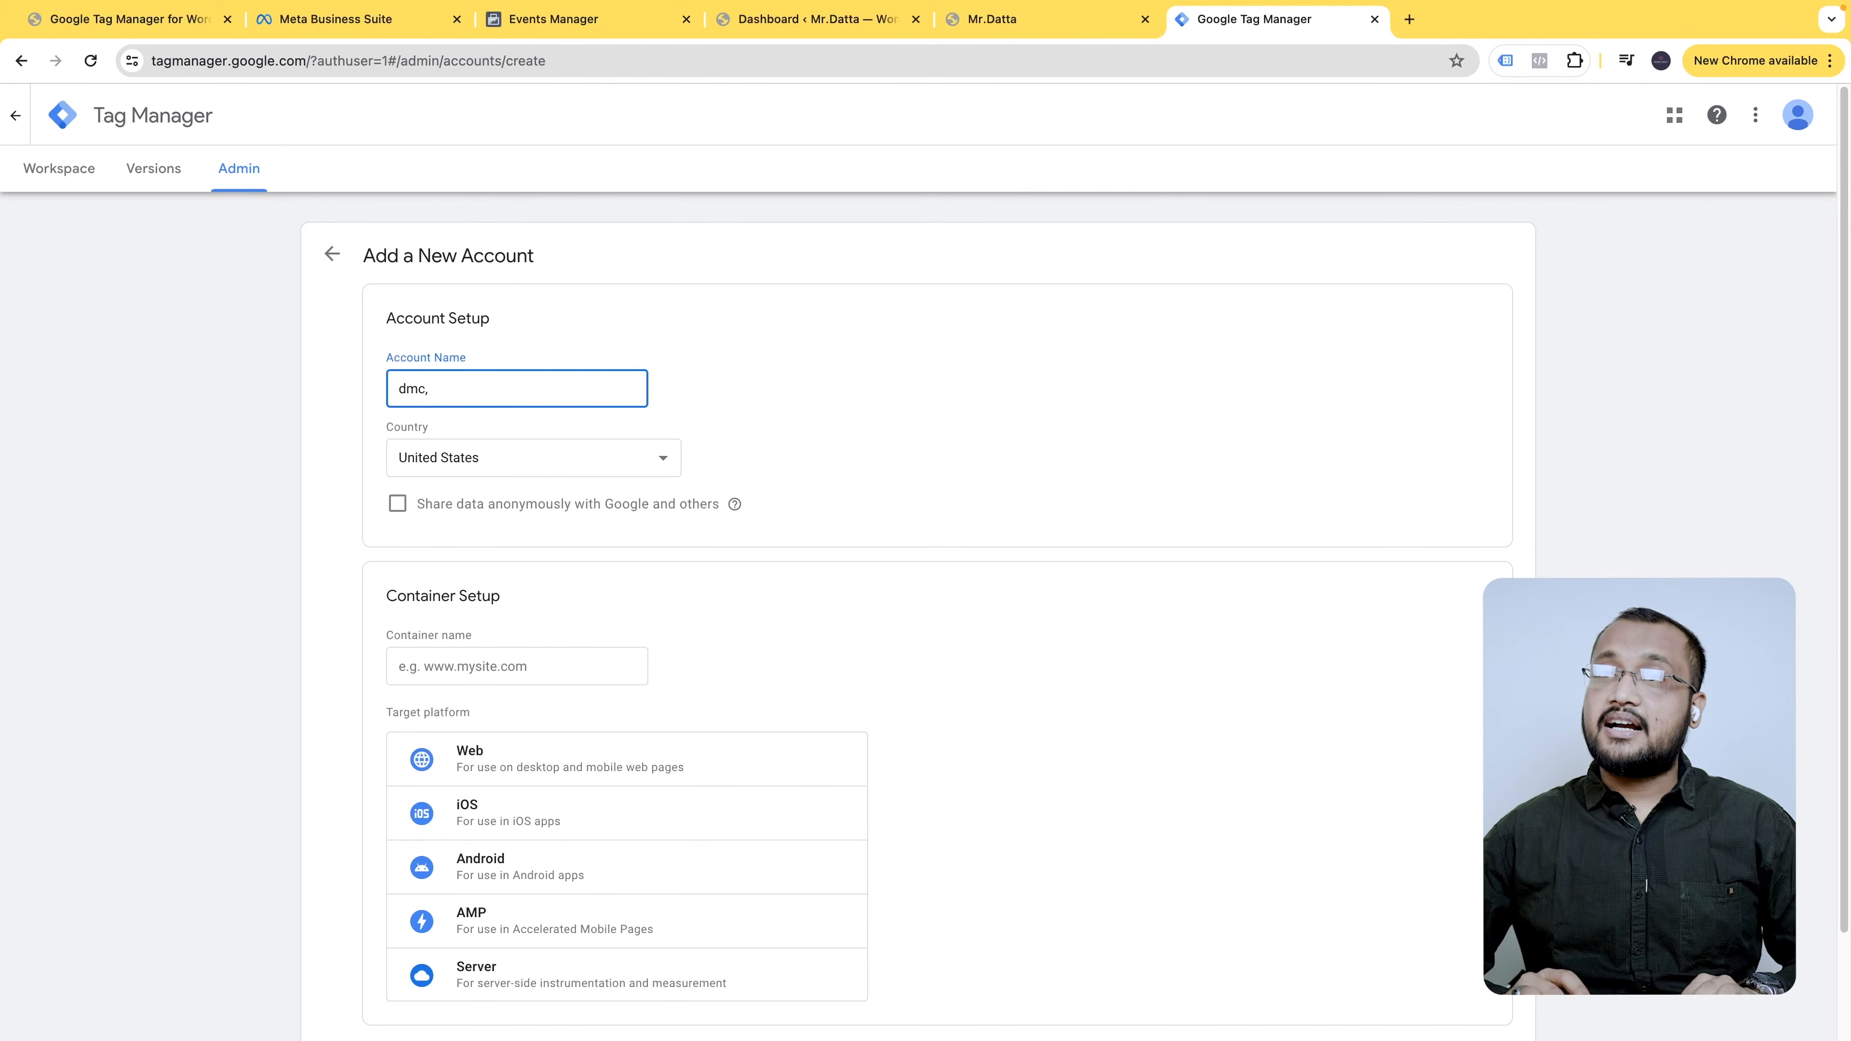
type("capi")
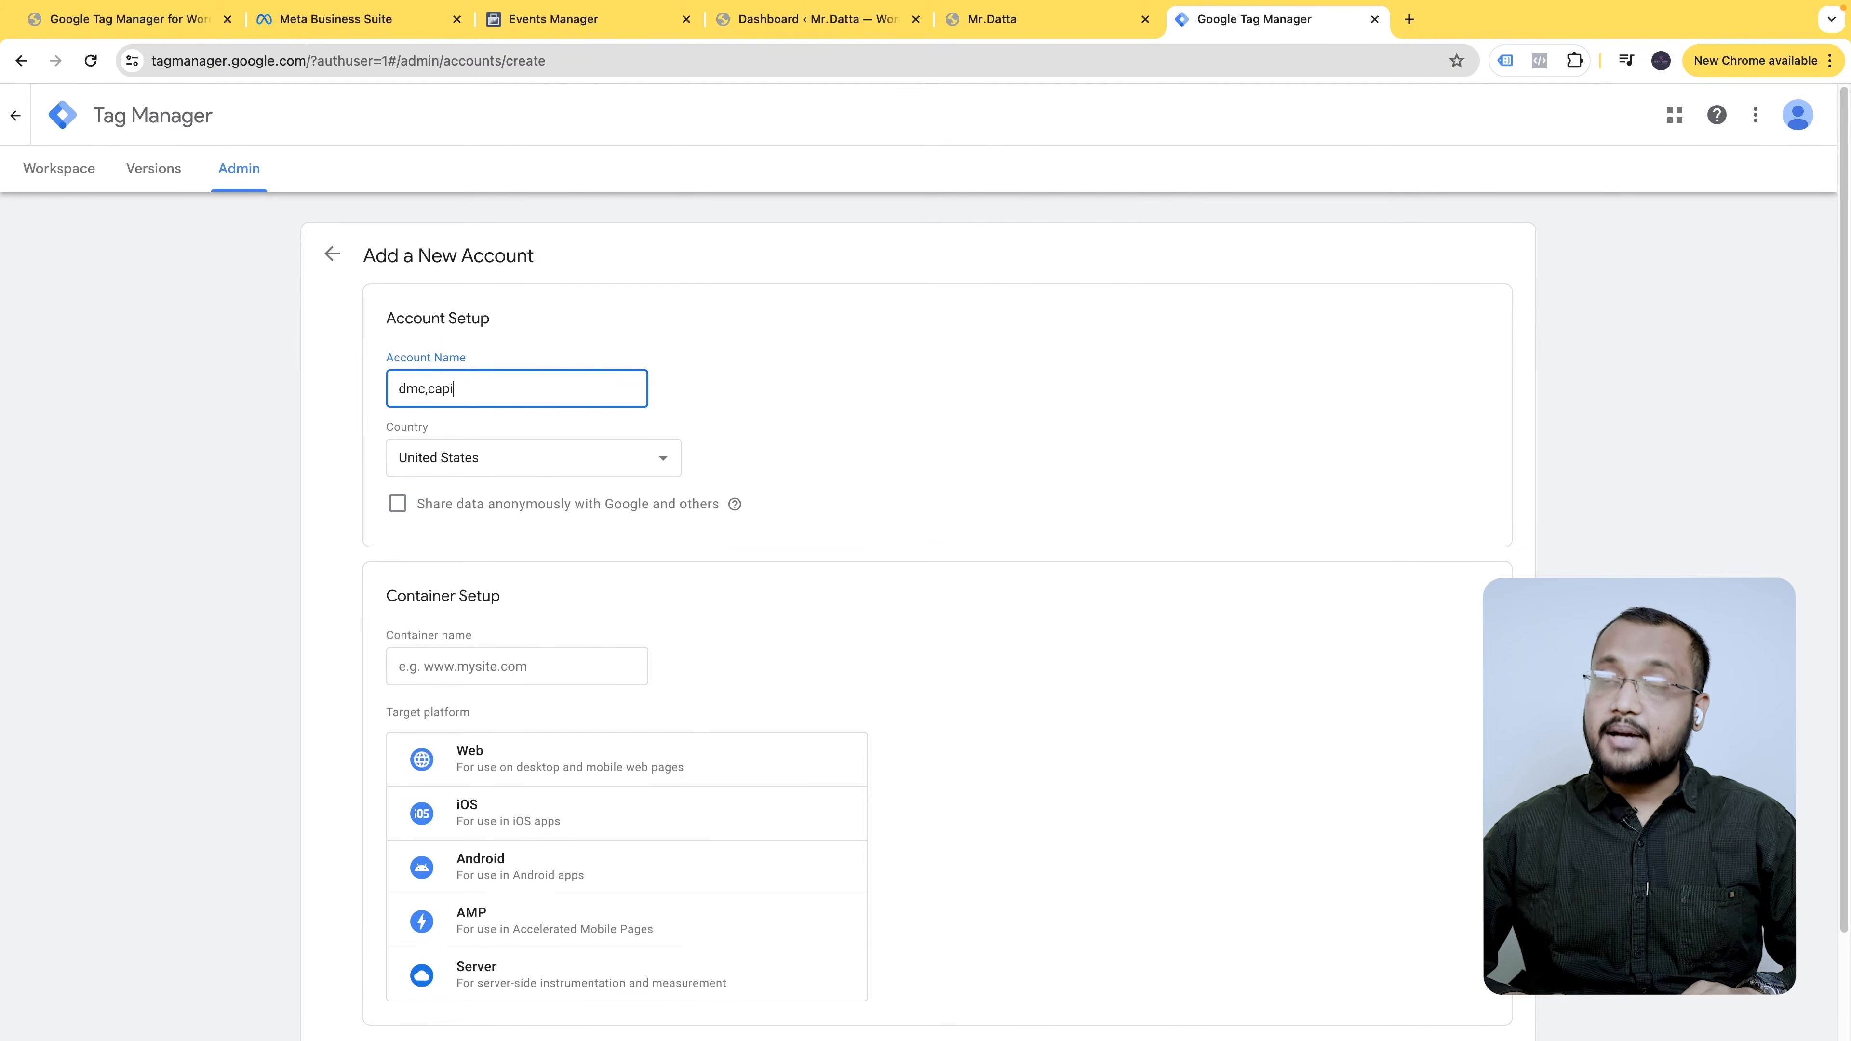
type(" class")
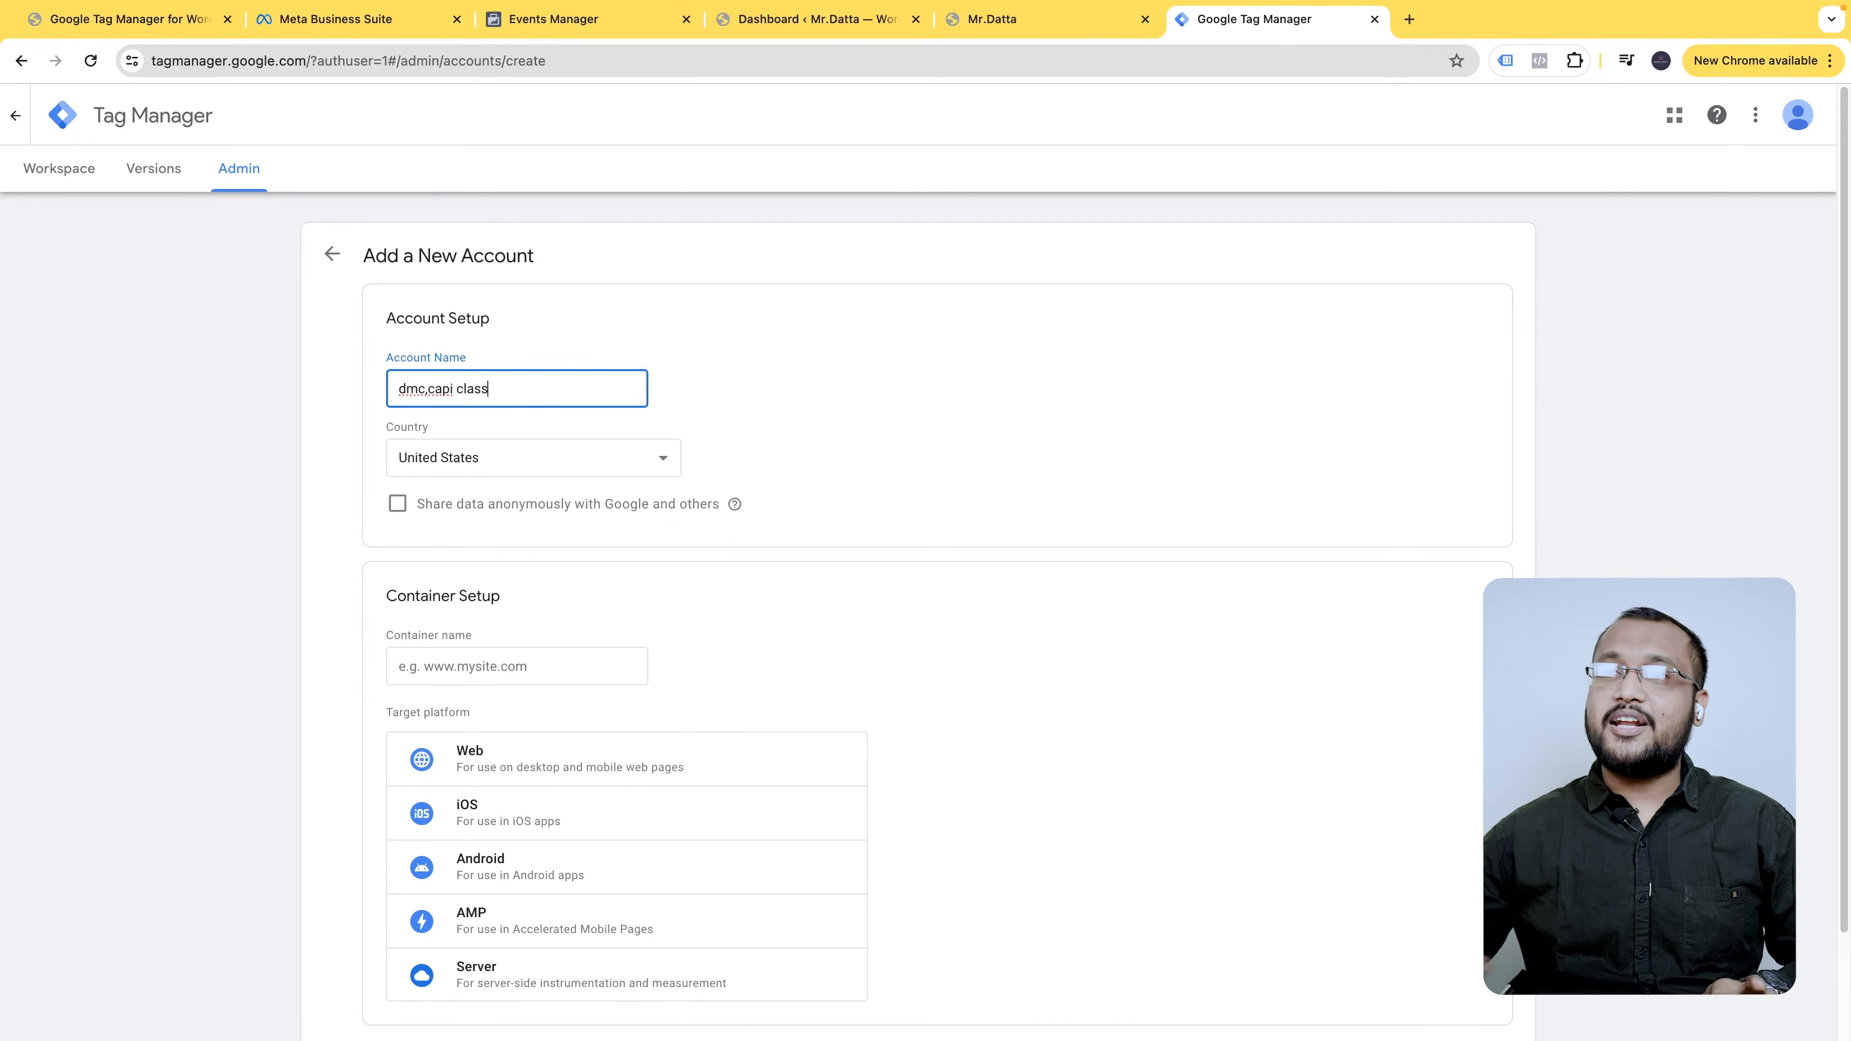
triple_click(483, 394)
key("ctrl+c")
left_click(526, 454)
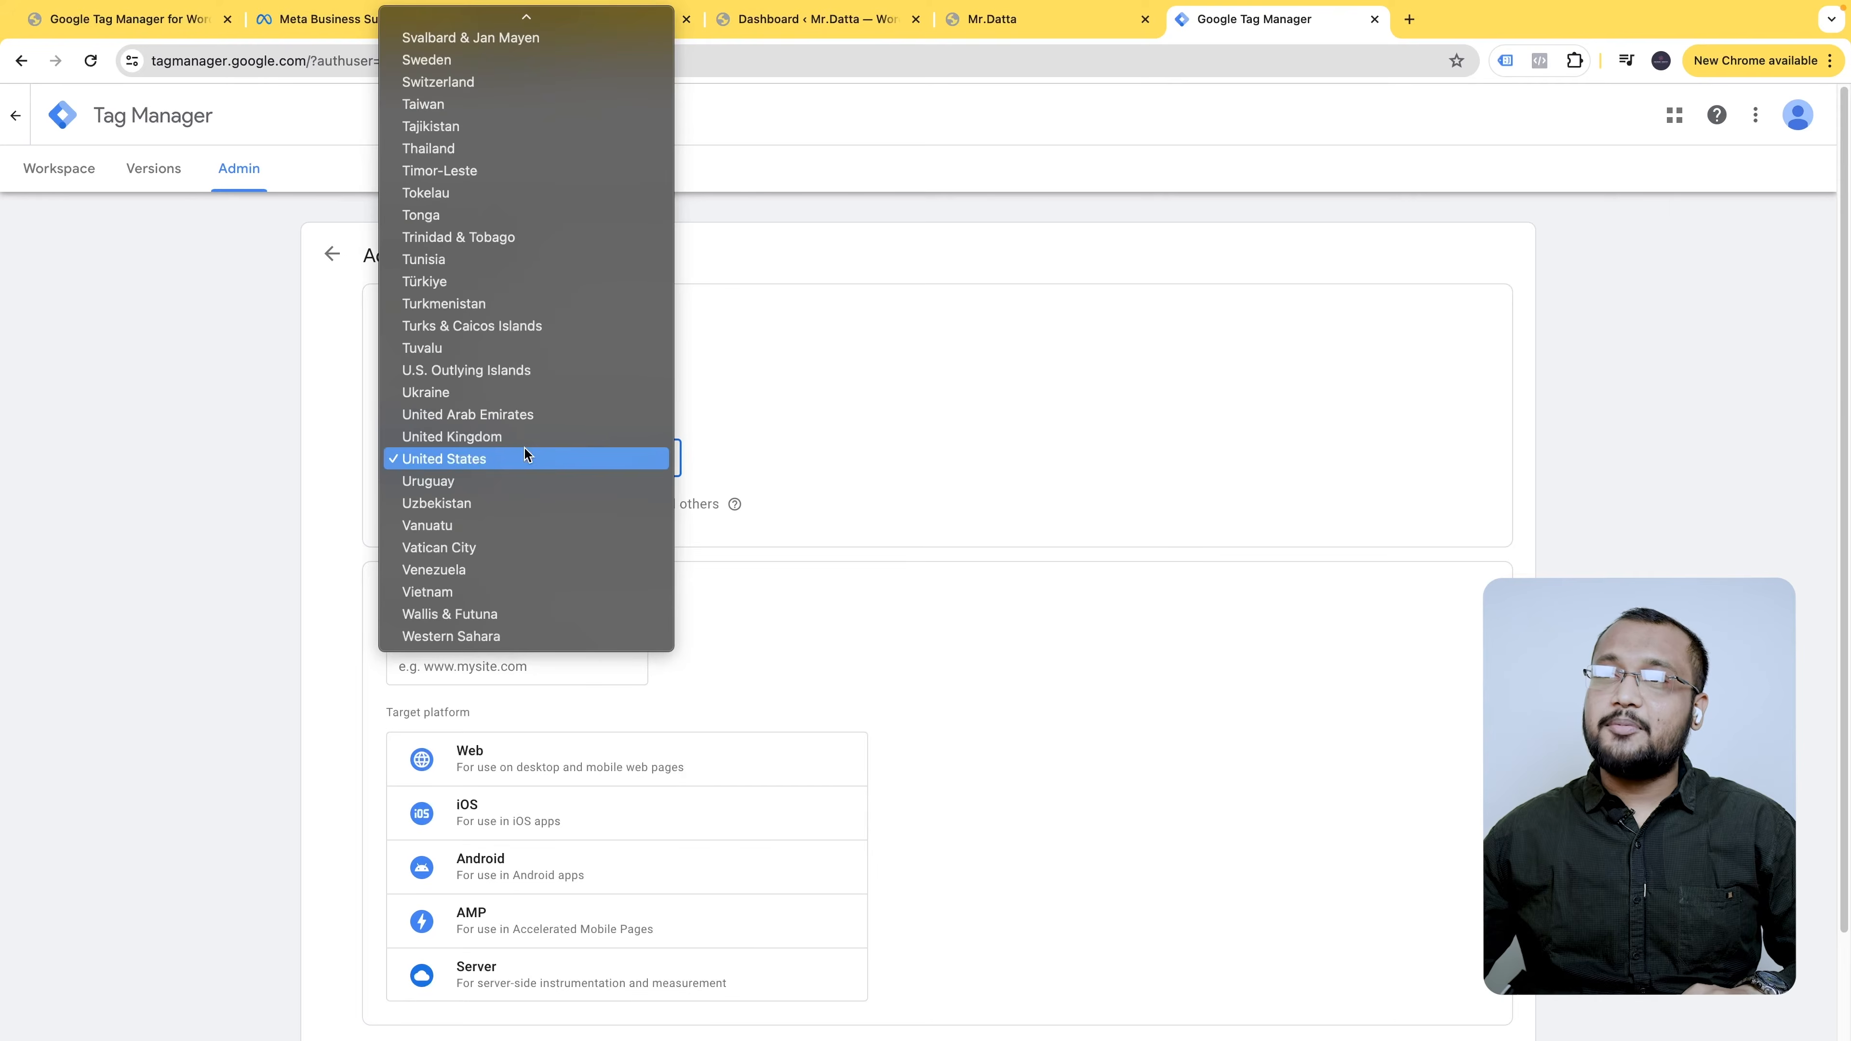
scroll(429, 559, "up", 15)
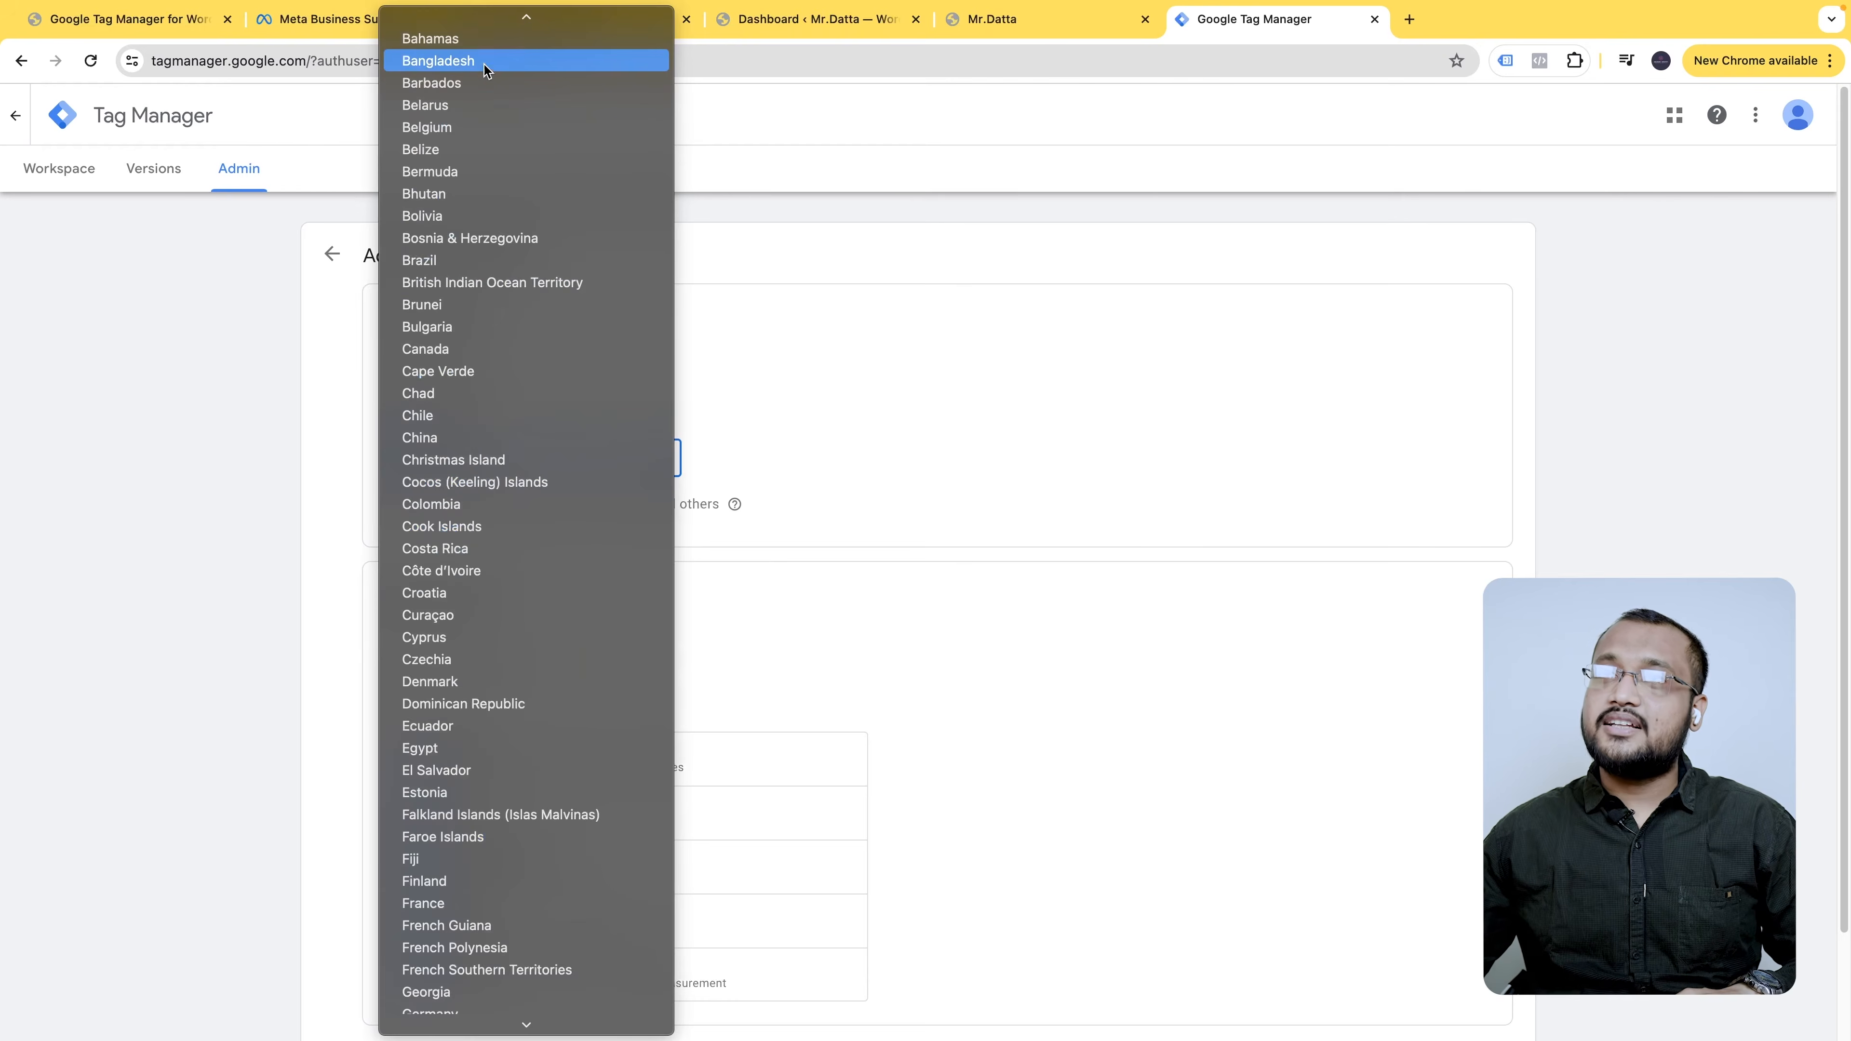
left_click(813, 548)
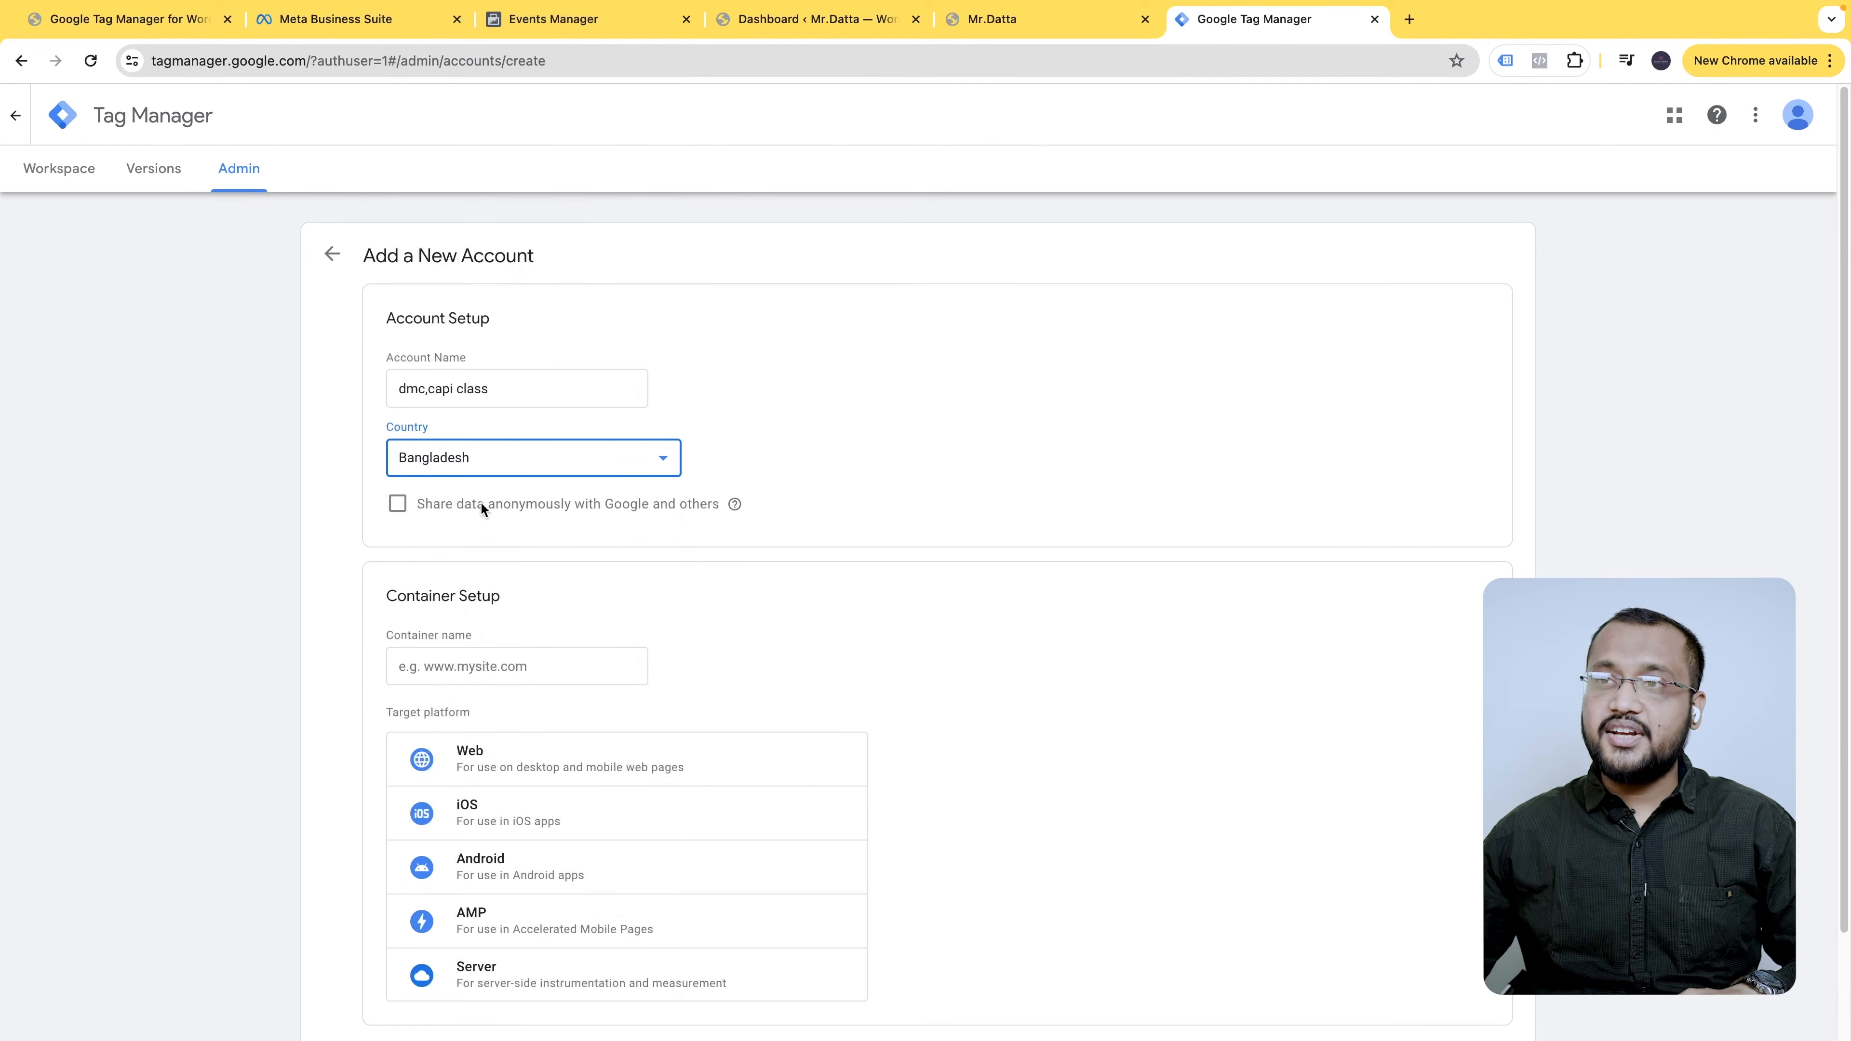
left_click(400, 504)
scroll(591, 567, "down", 2)
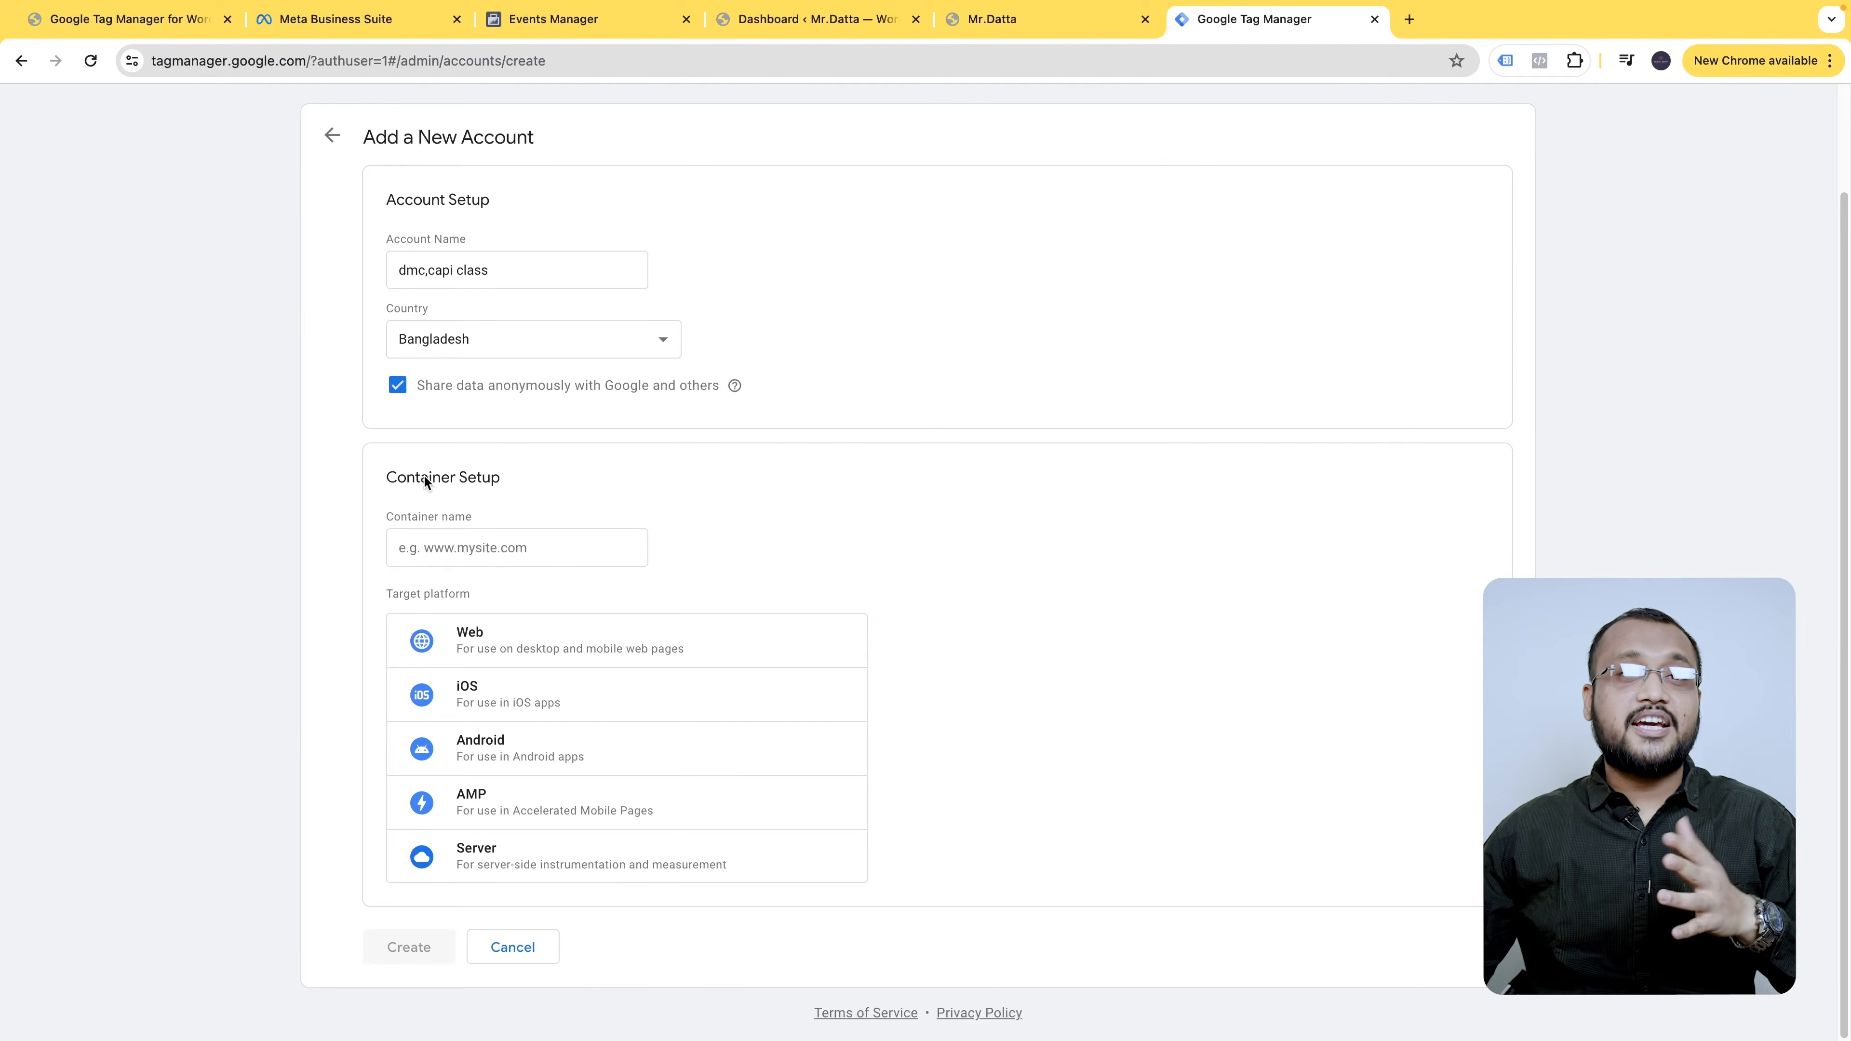
- Name the container 'dmc,capi class-web', target Web, and submit the new account
left_click(444, 549)
key("ctrl+v")
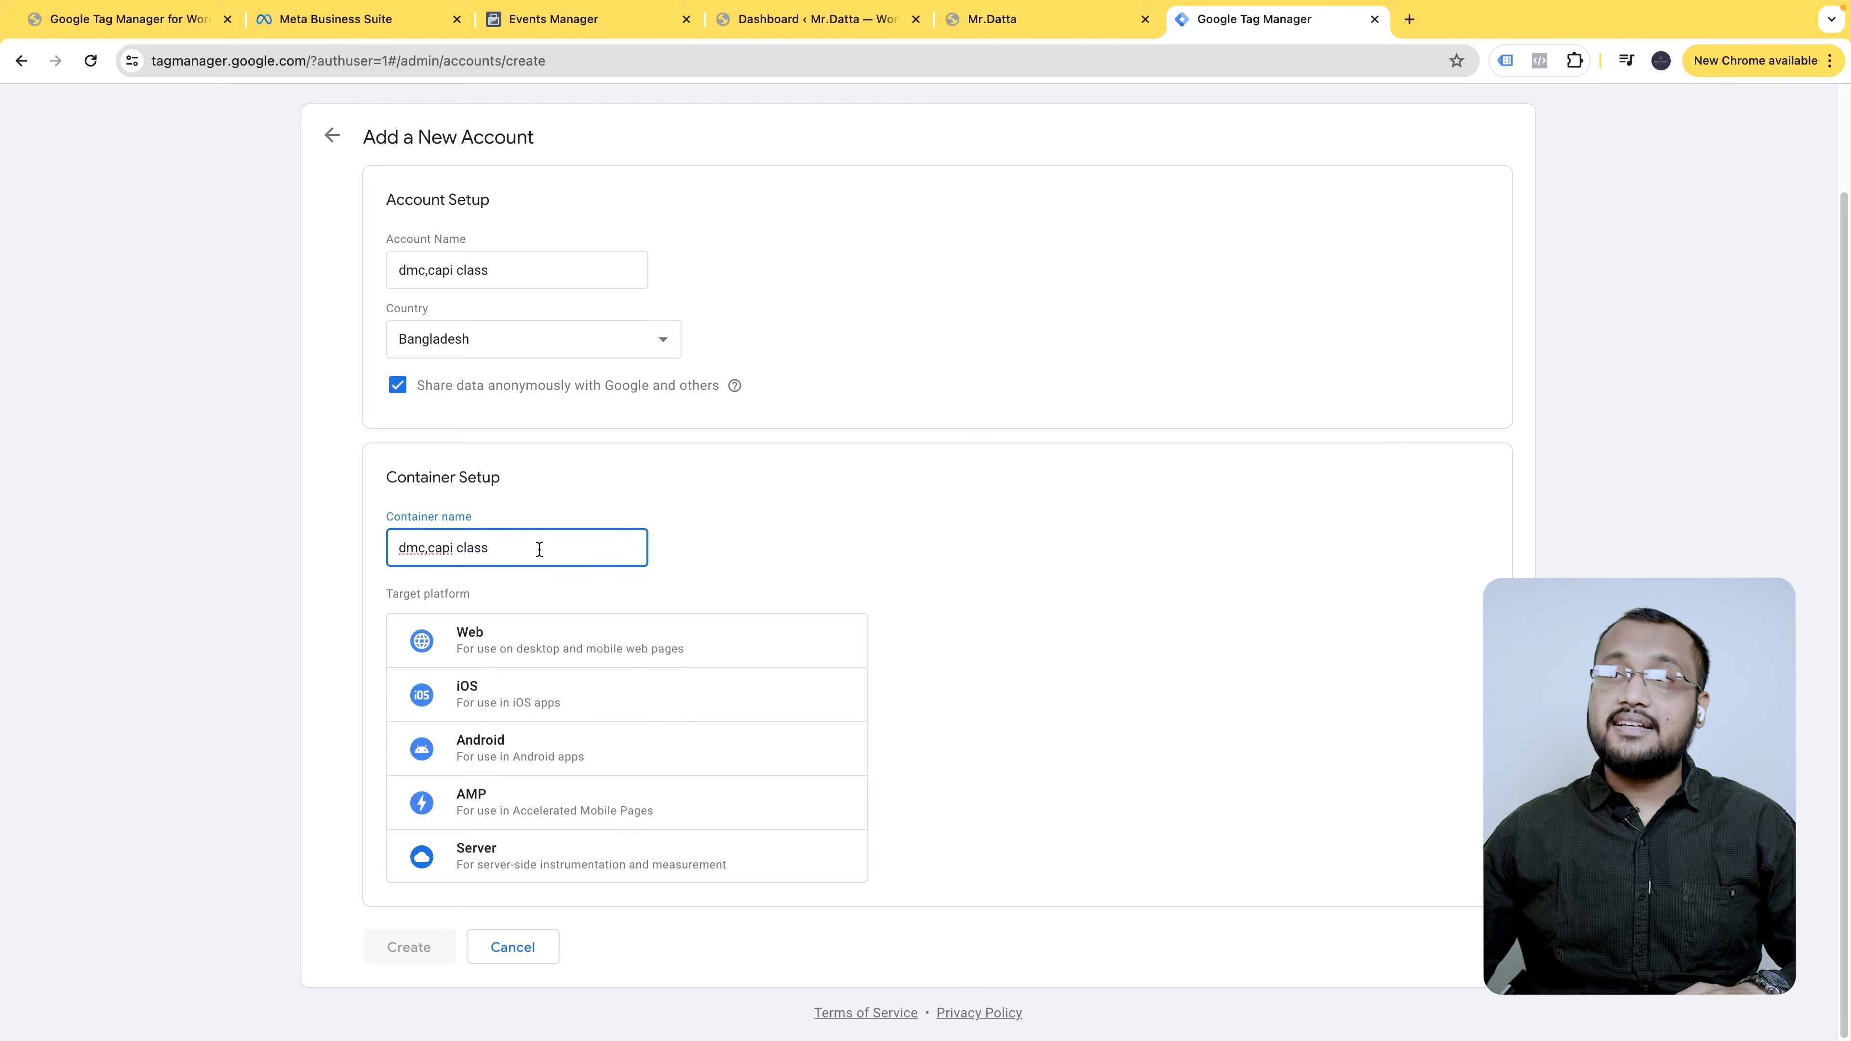
type("-")
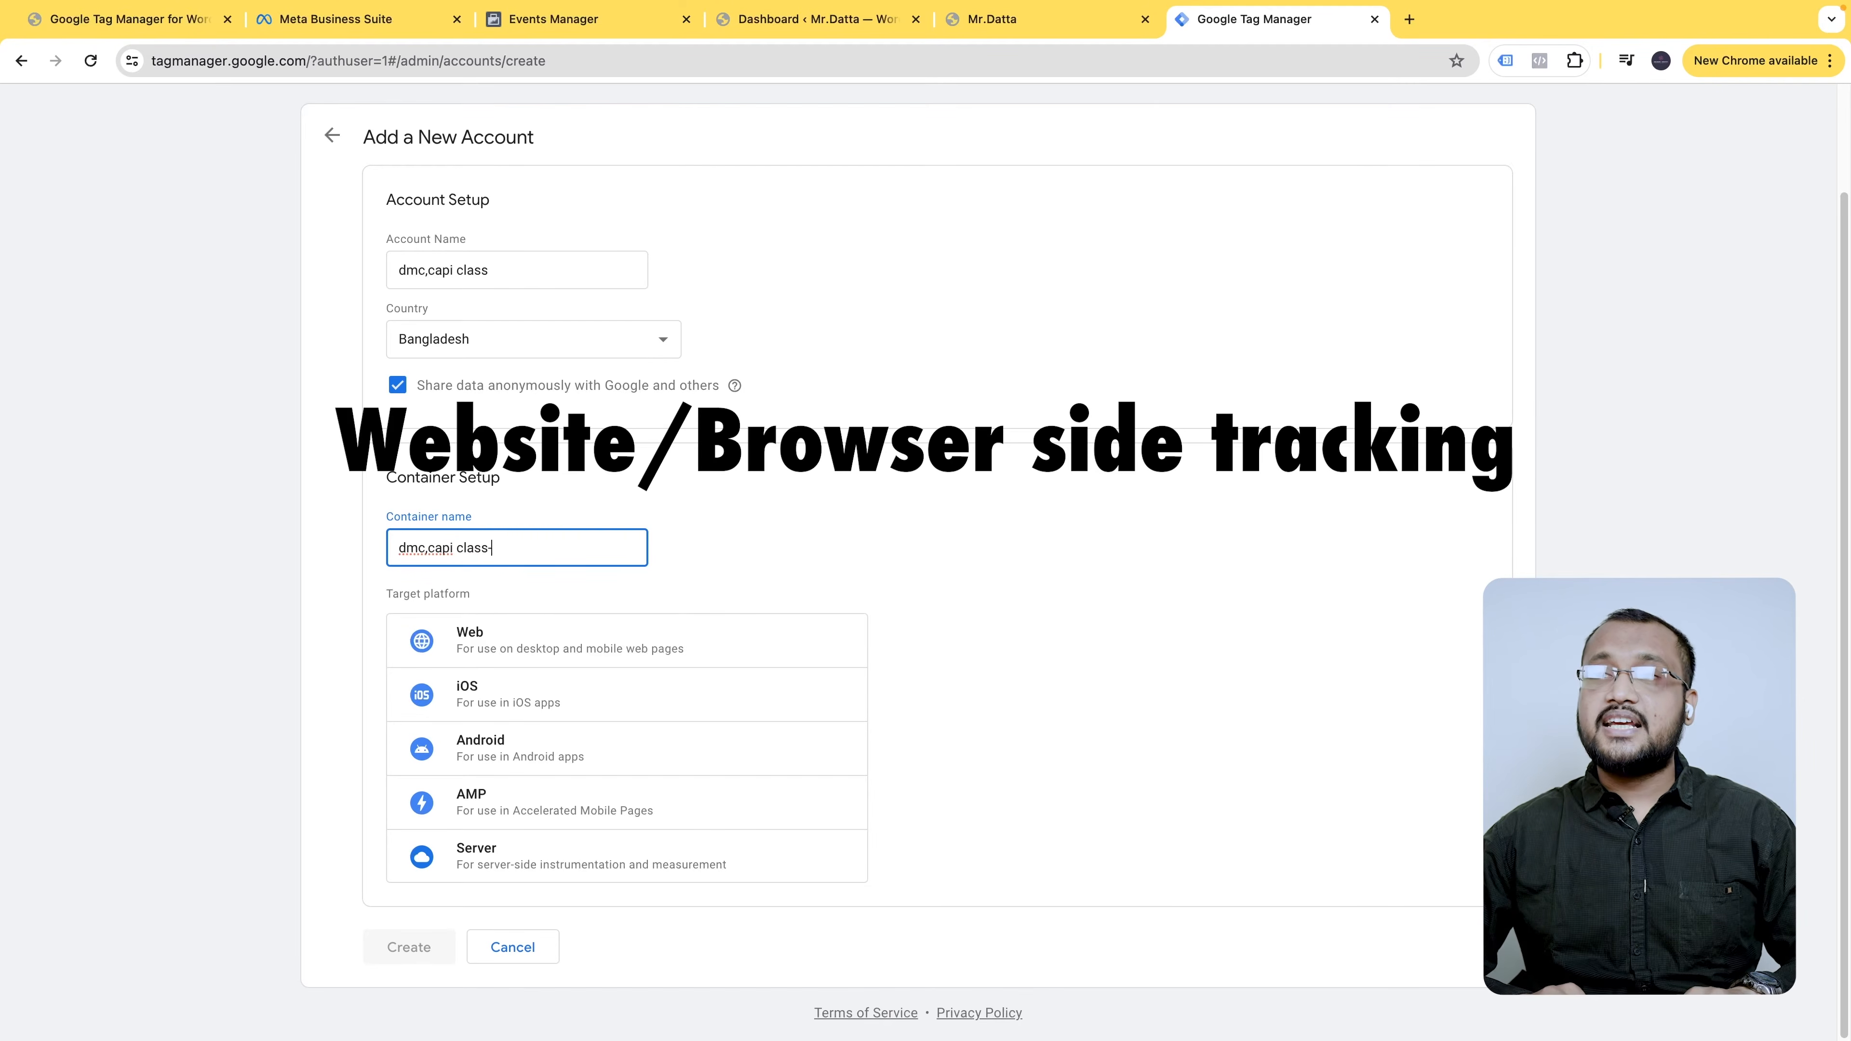
type("web")
left_click(508, 633)
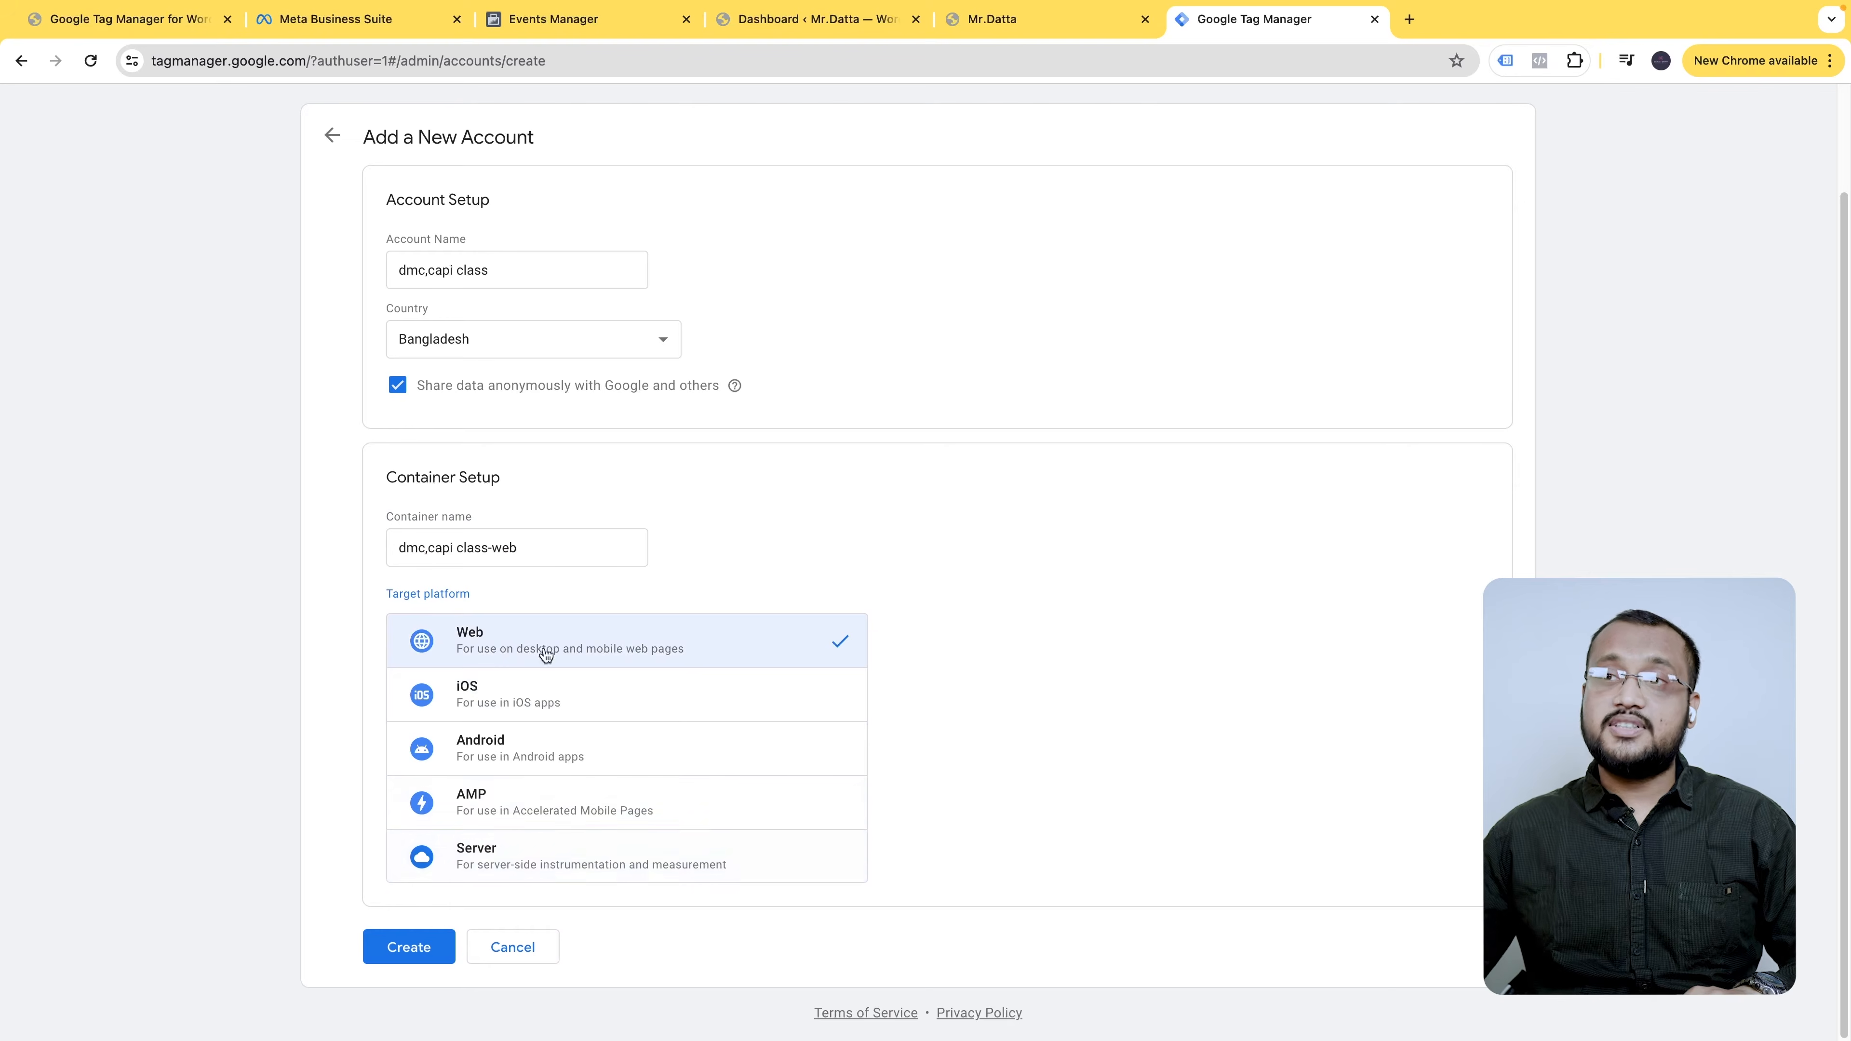
left_click_drag(552, 552, 496, 554)
left_click(920, 556)
- Create the account, tick the GDPR Data Processing Terms, and accept the Terms of Service
left_click(407, 944)
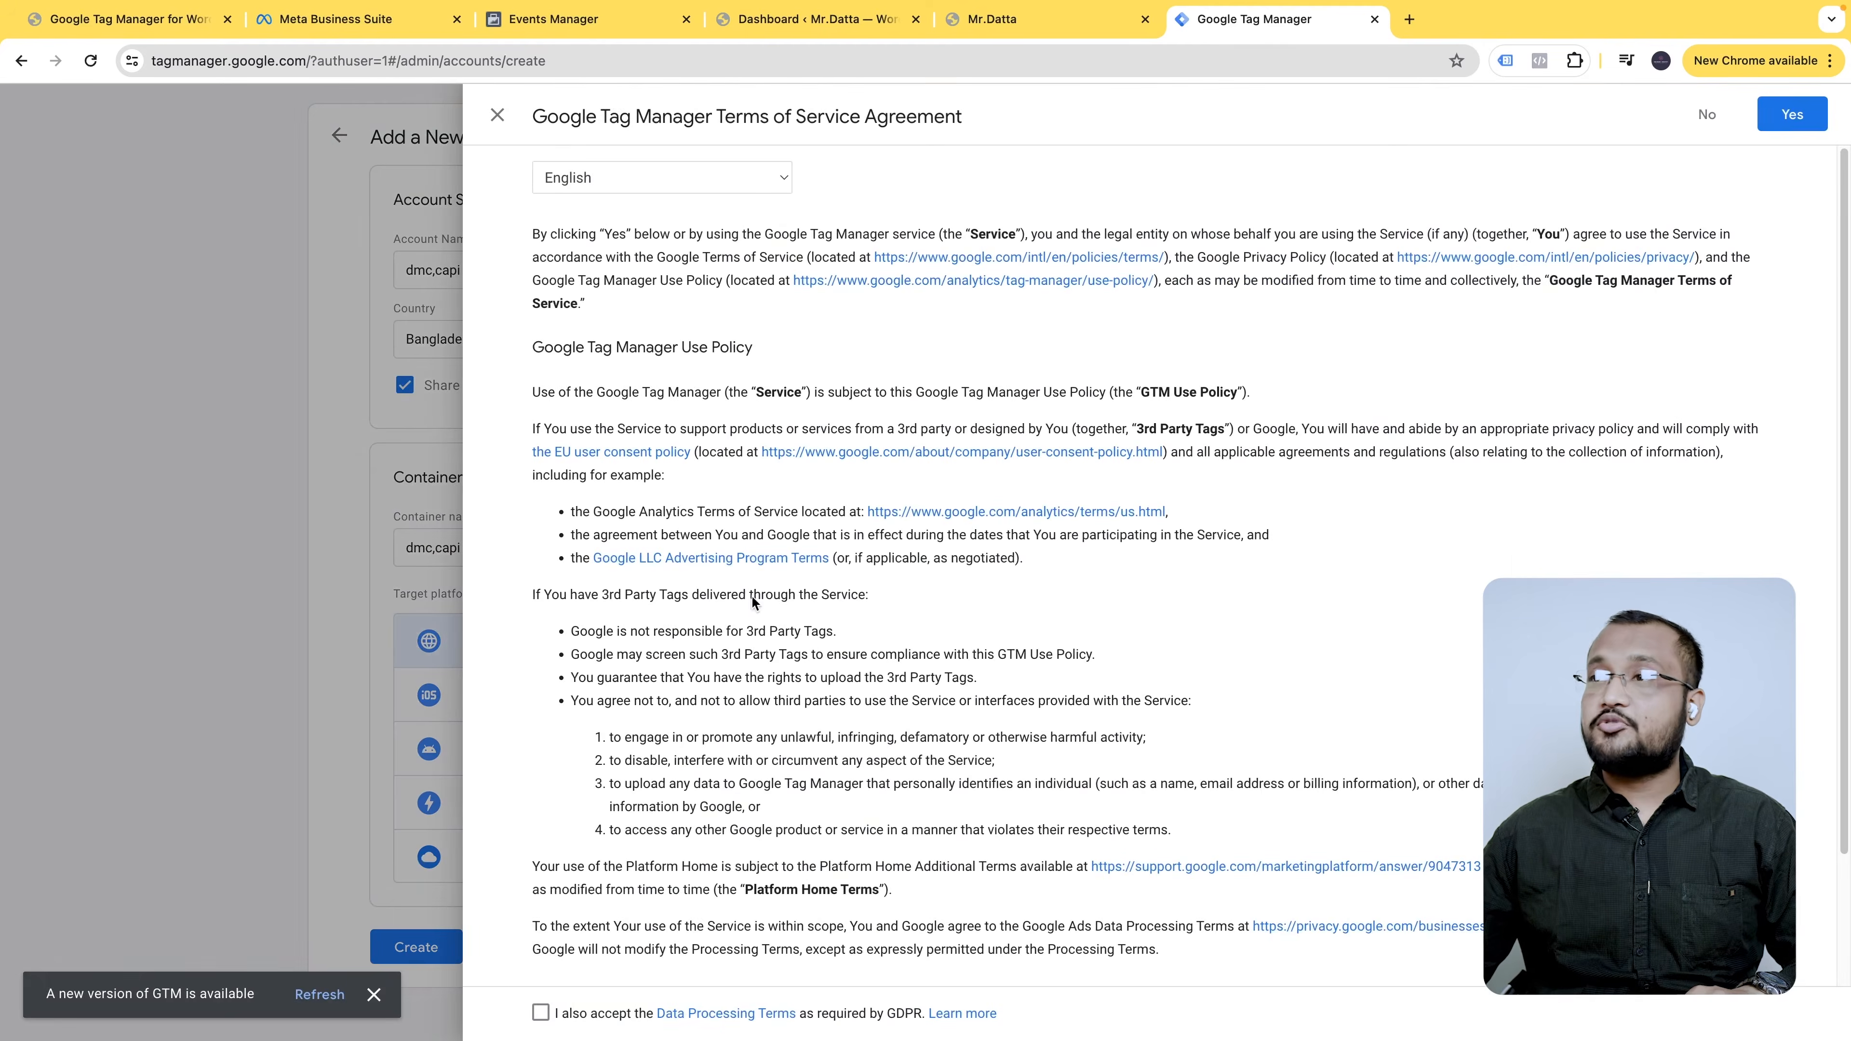
scroll(951, 769, "down", 2)
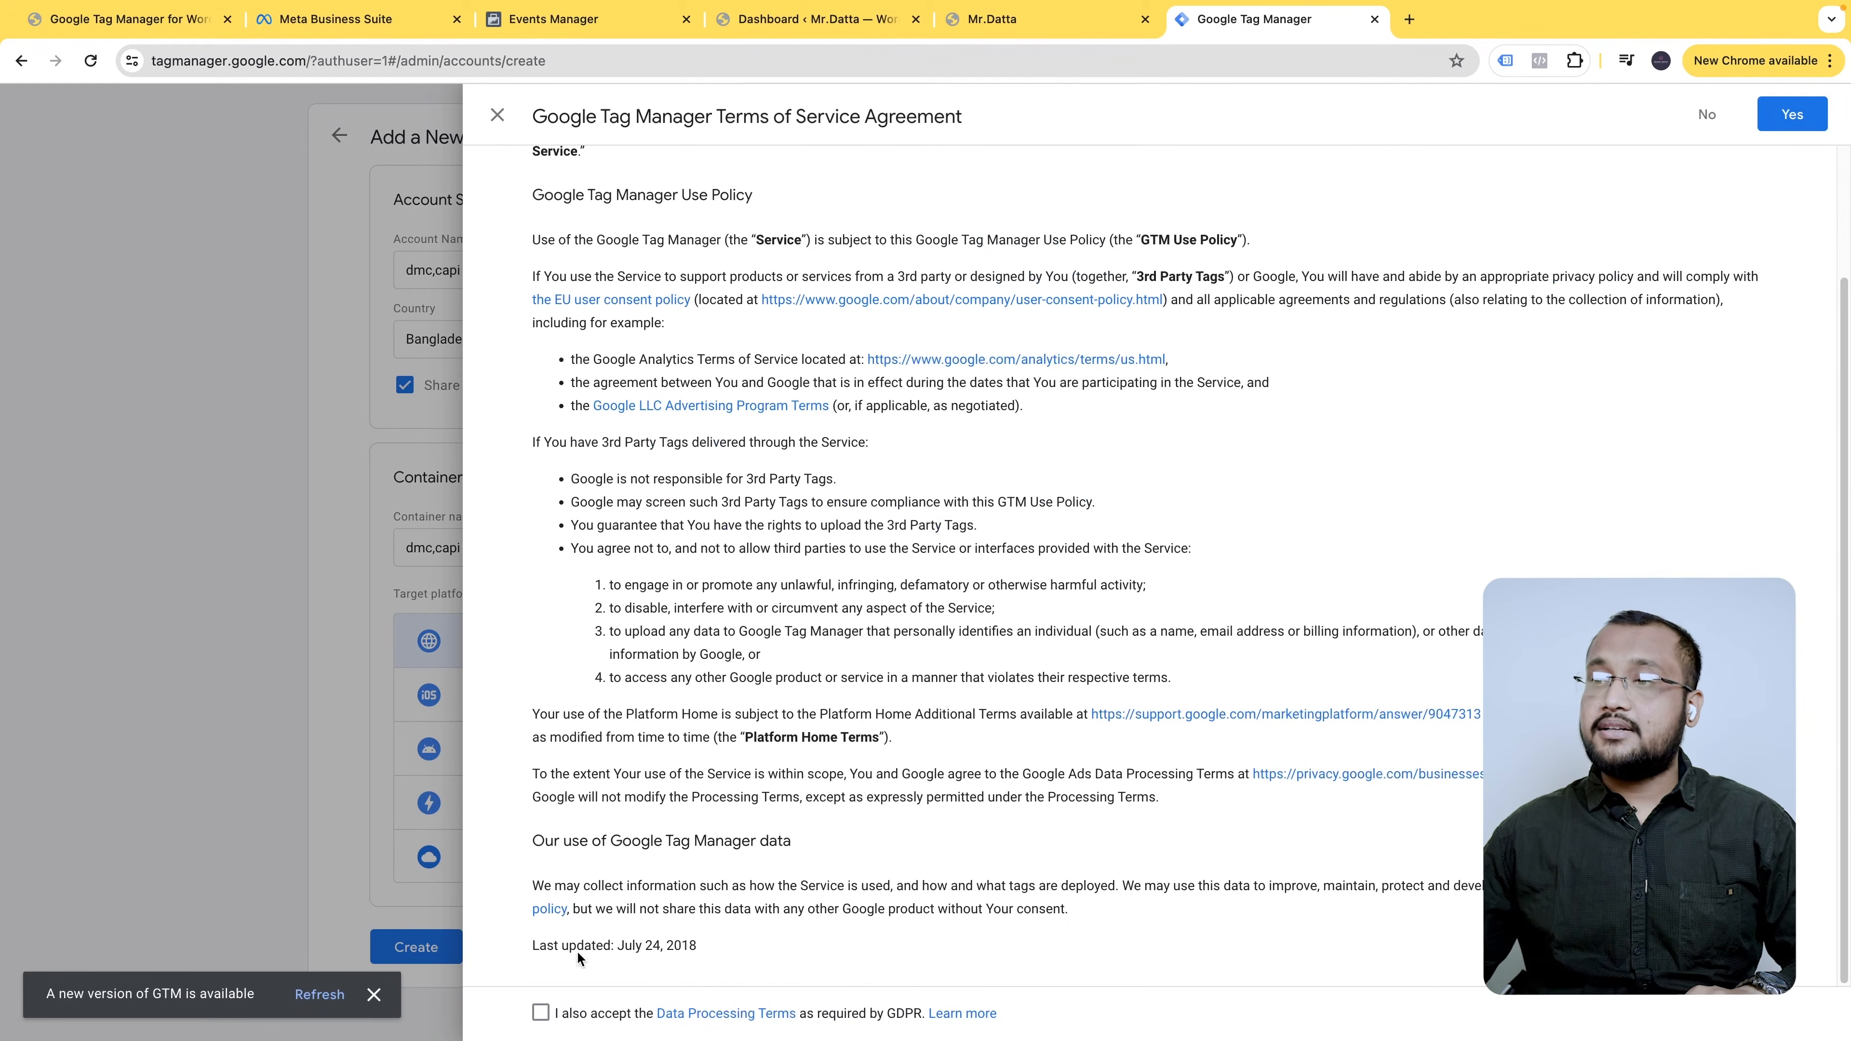
left_click(540, 1013)
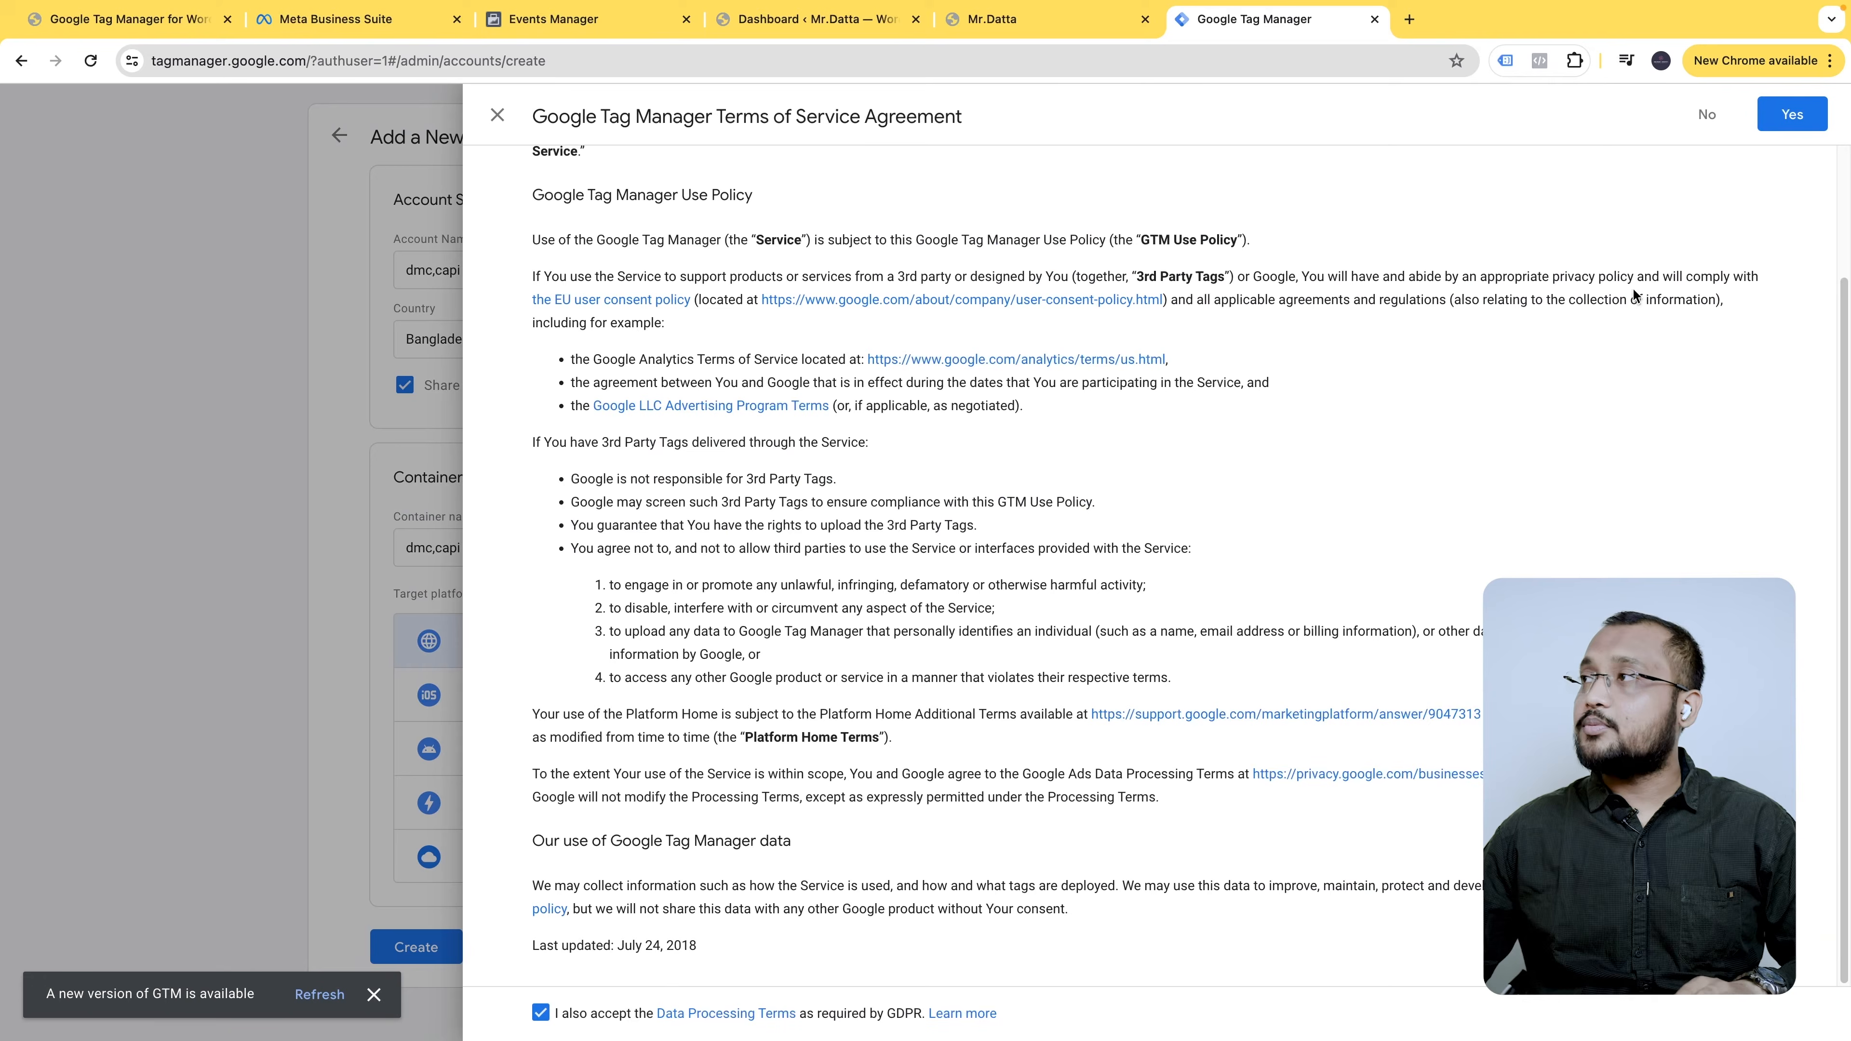
left_click(1792, 114)
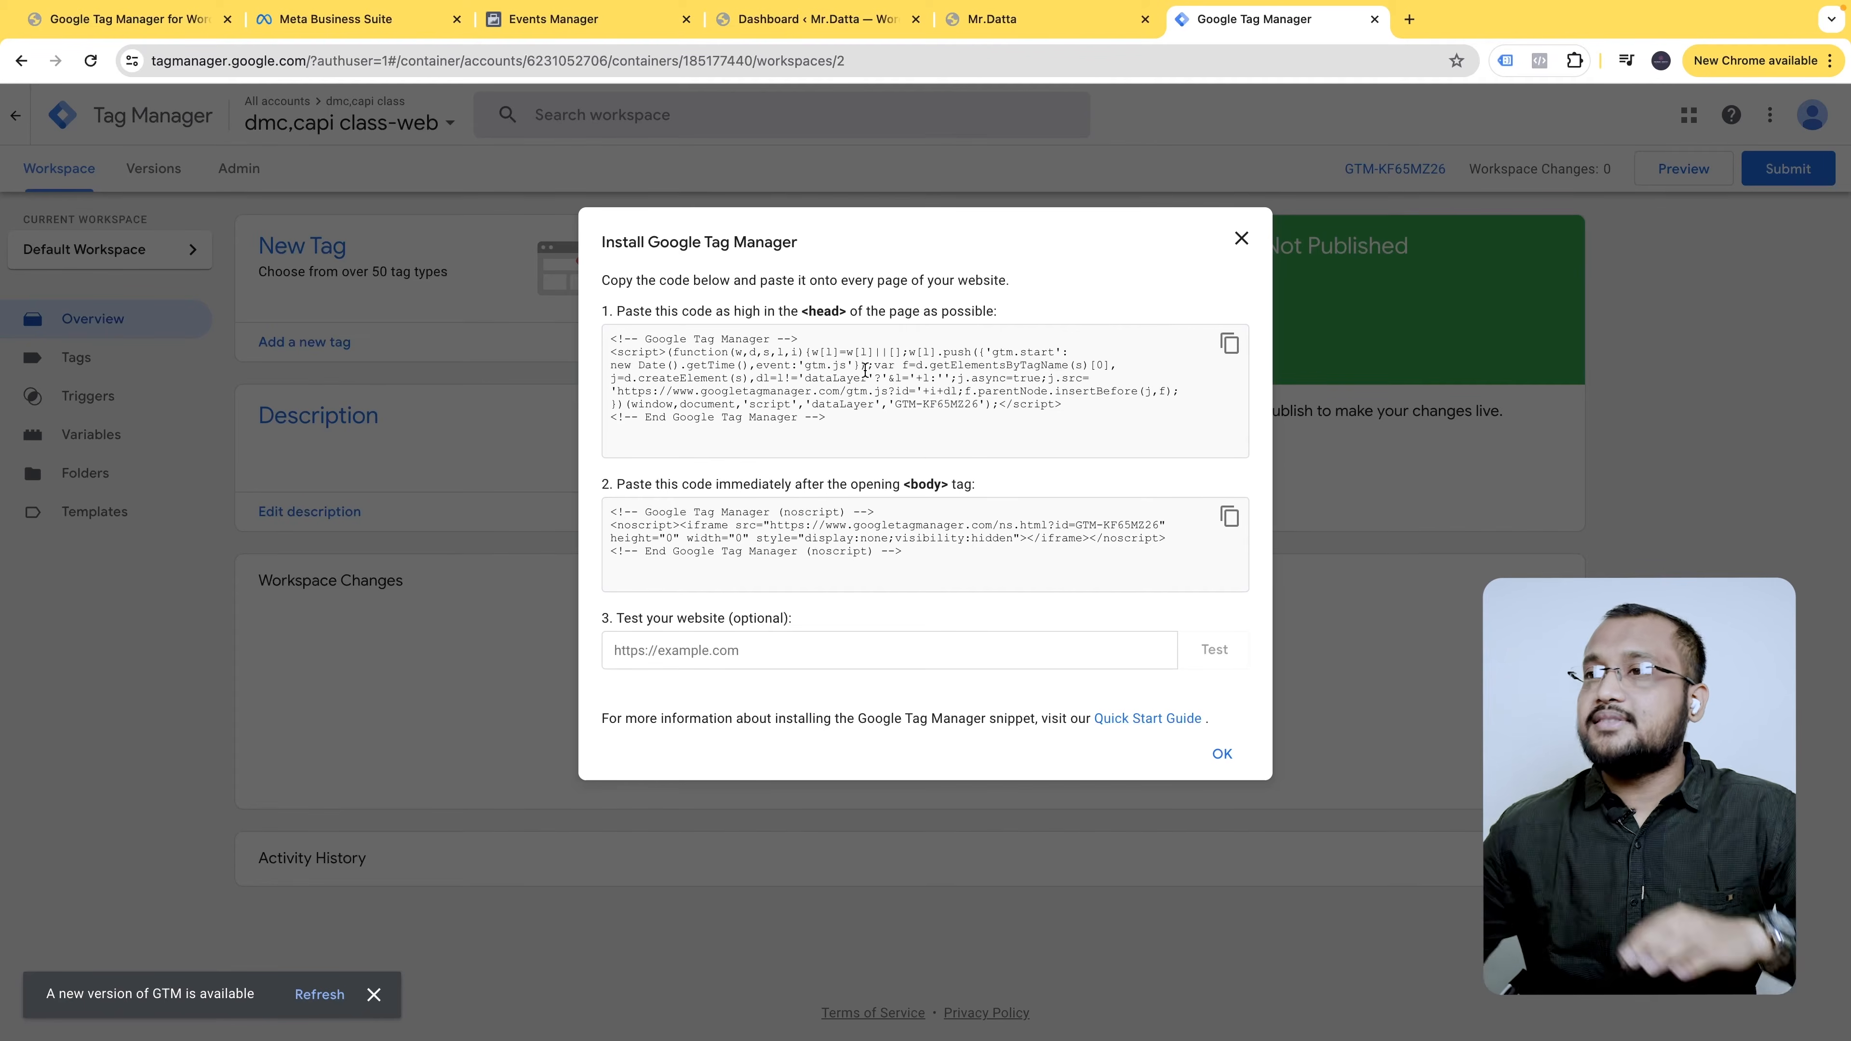
- Close the GTM-KF65MZ26 install-code dialog and switch to the mrdatta.com site
left_click(1250, 239)
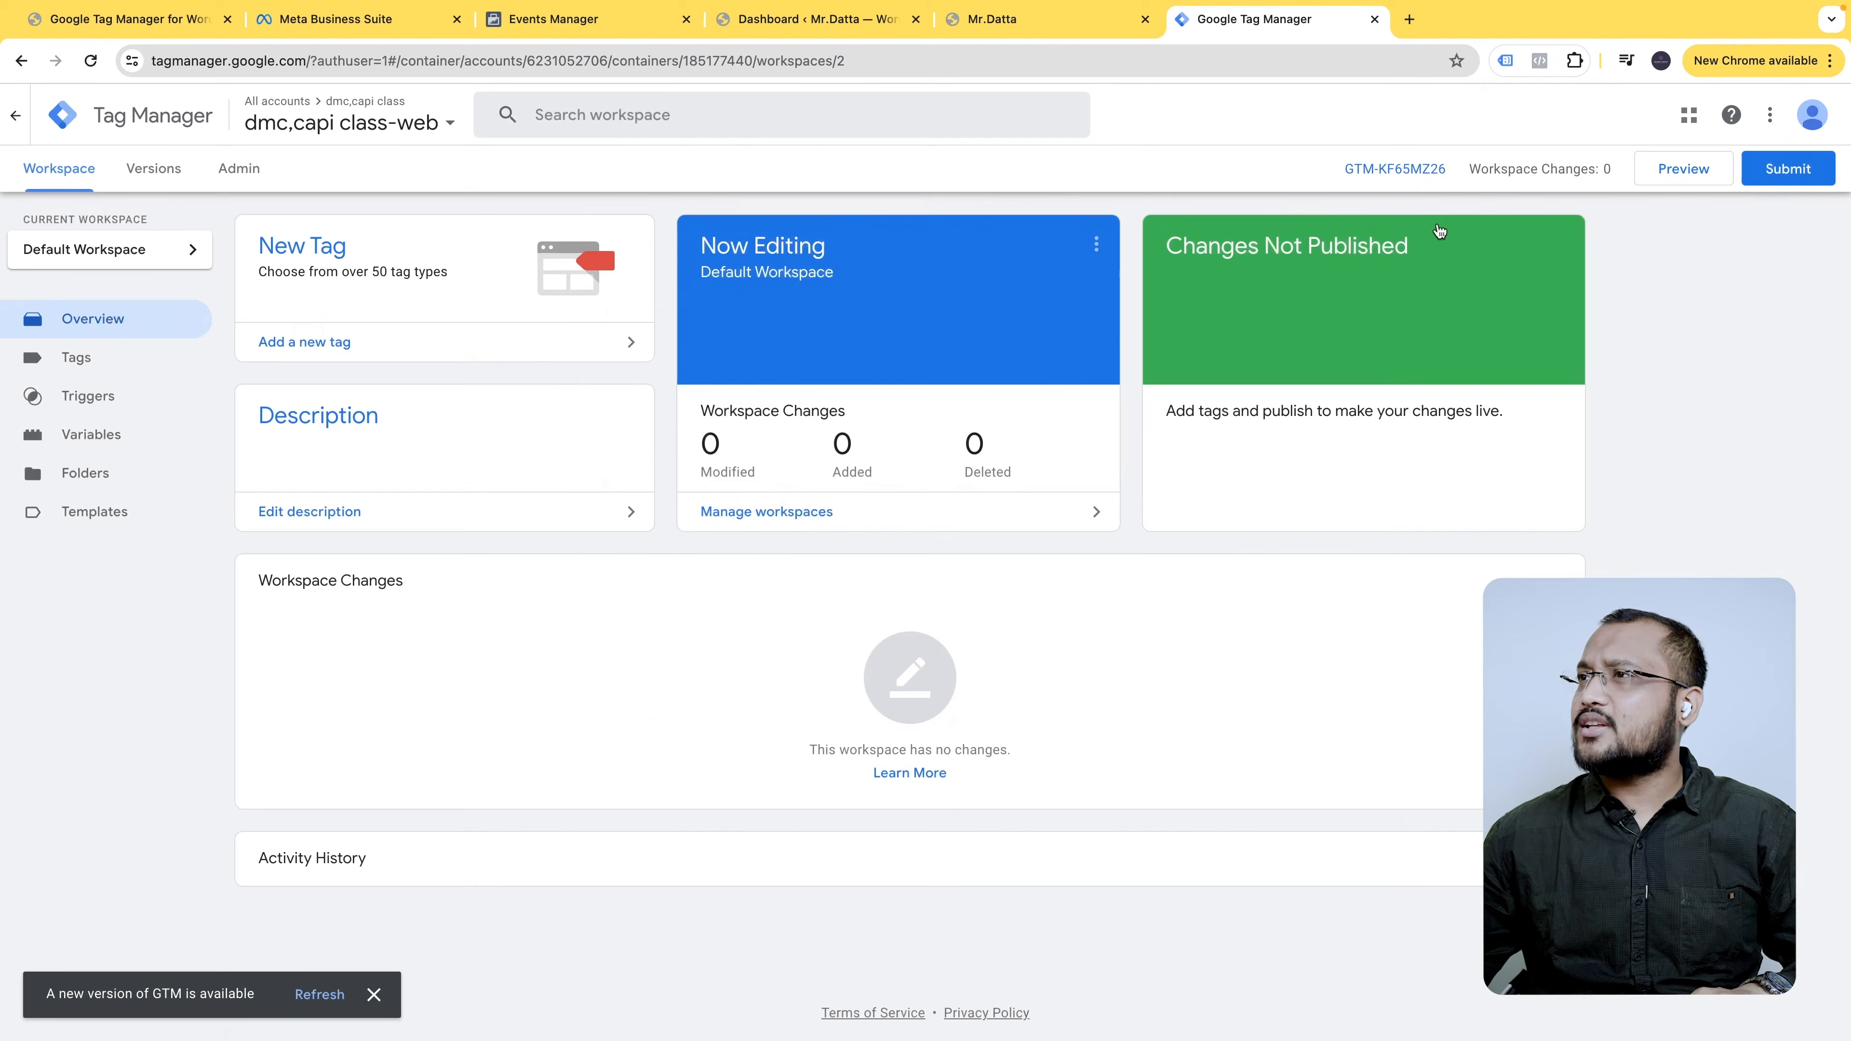
left_click(1411, 168)
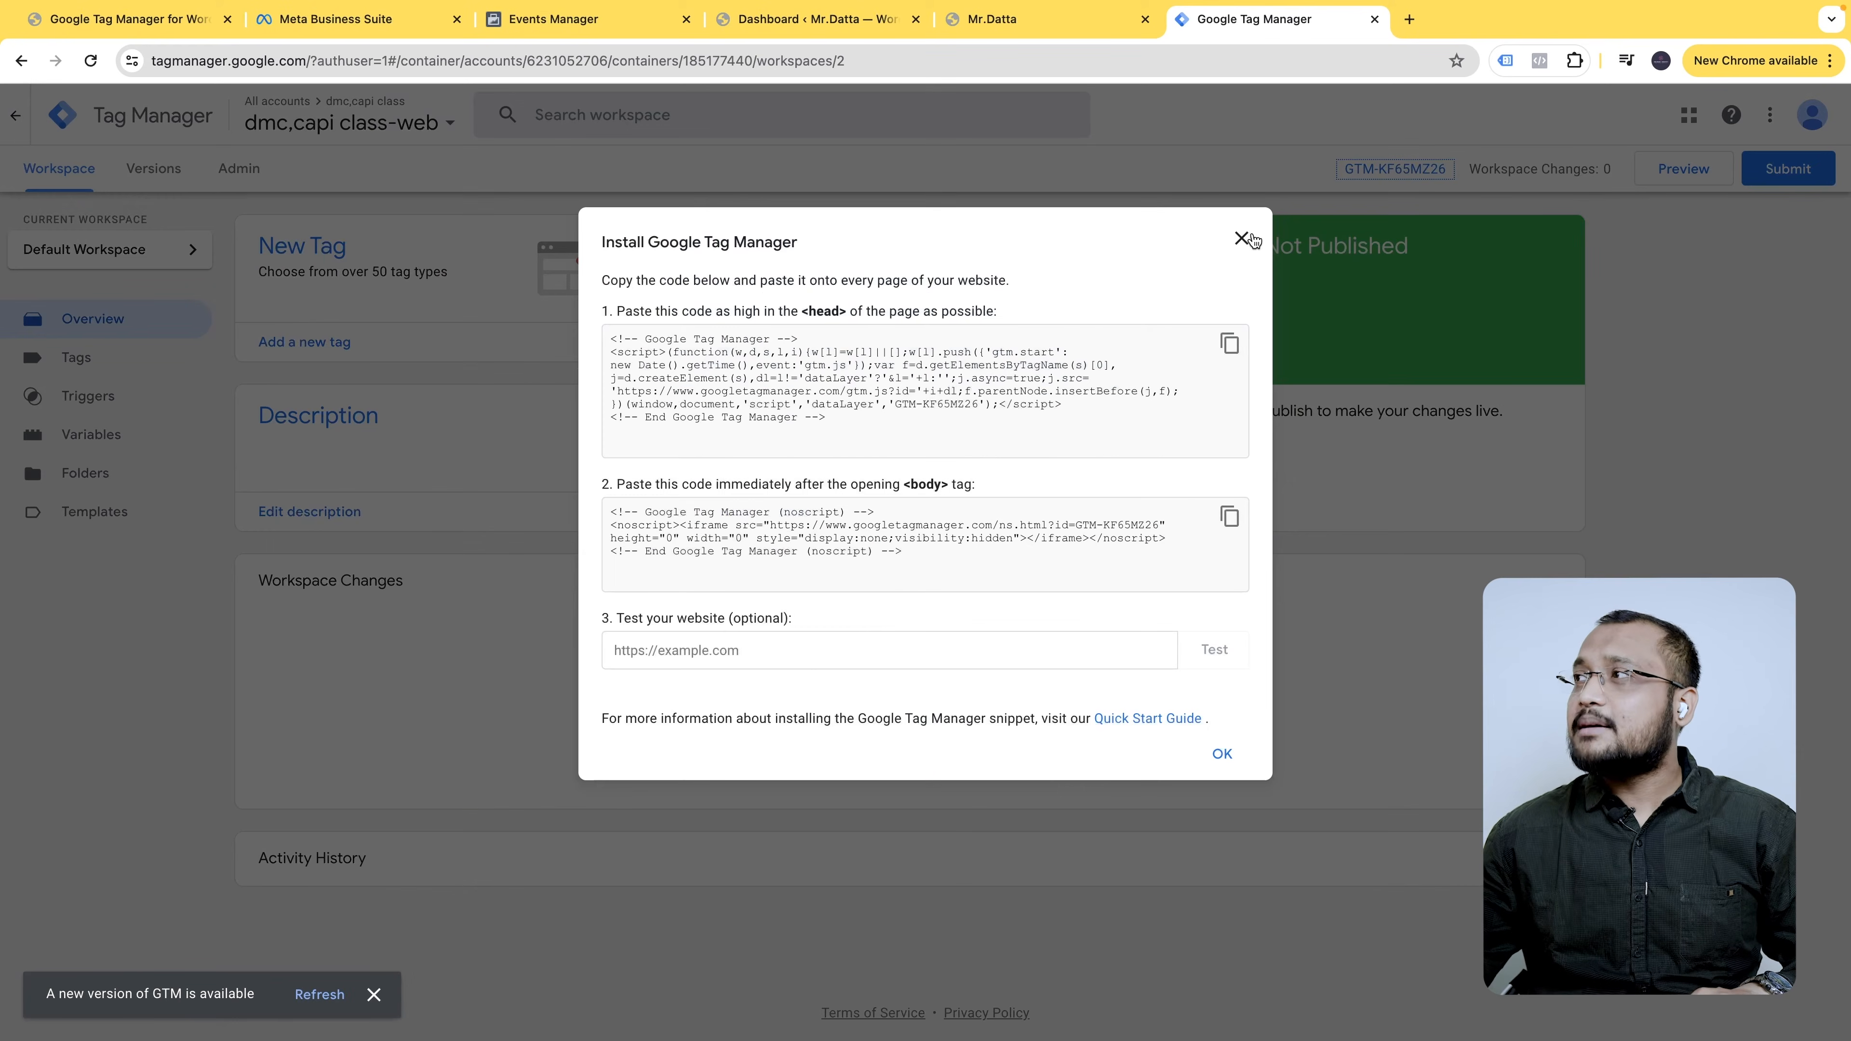
left_click(1242, 239)
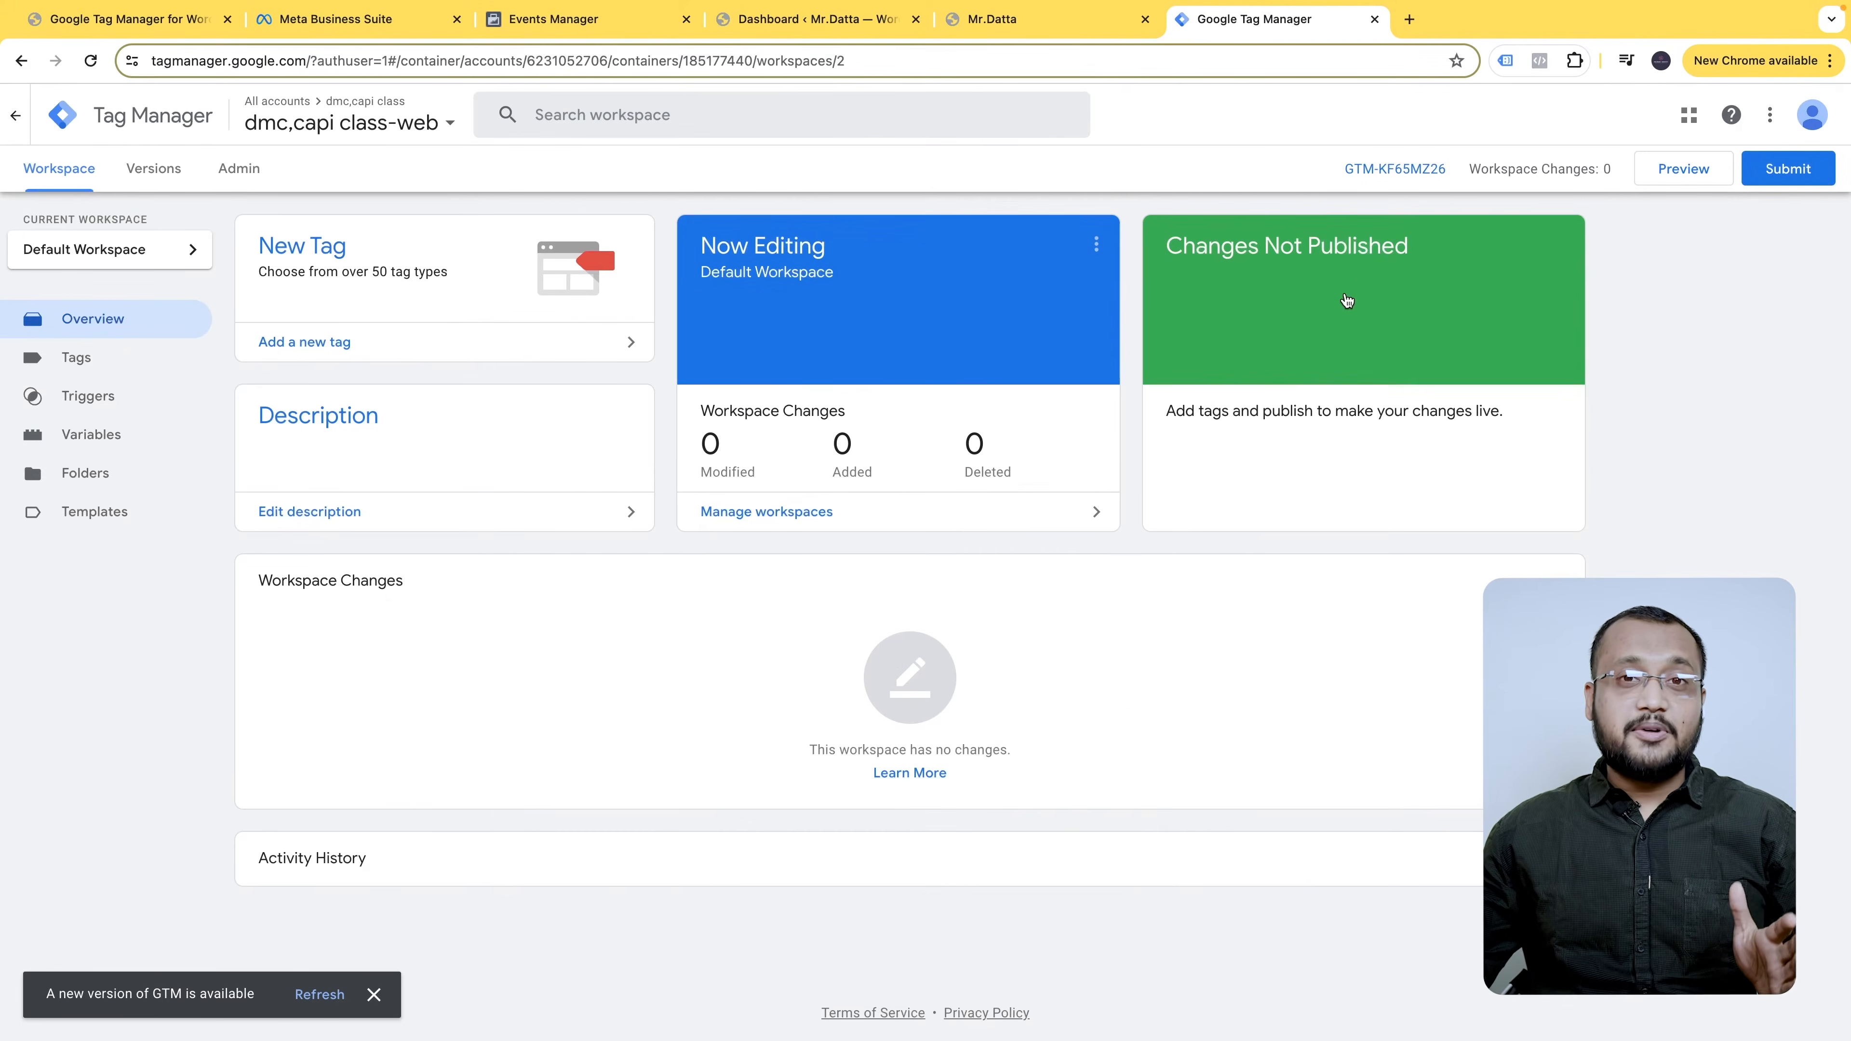
left_click(1050, 22)
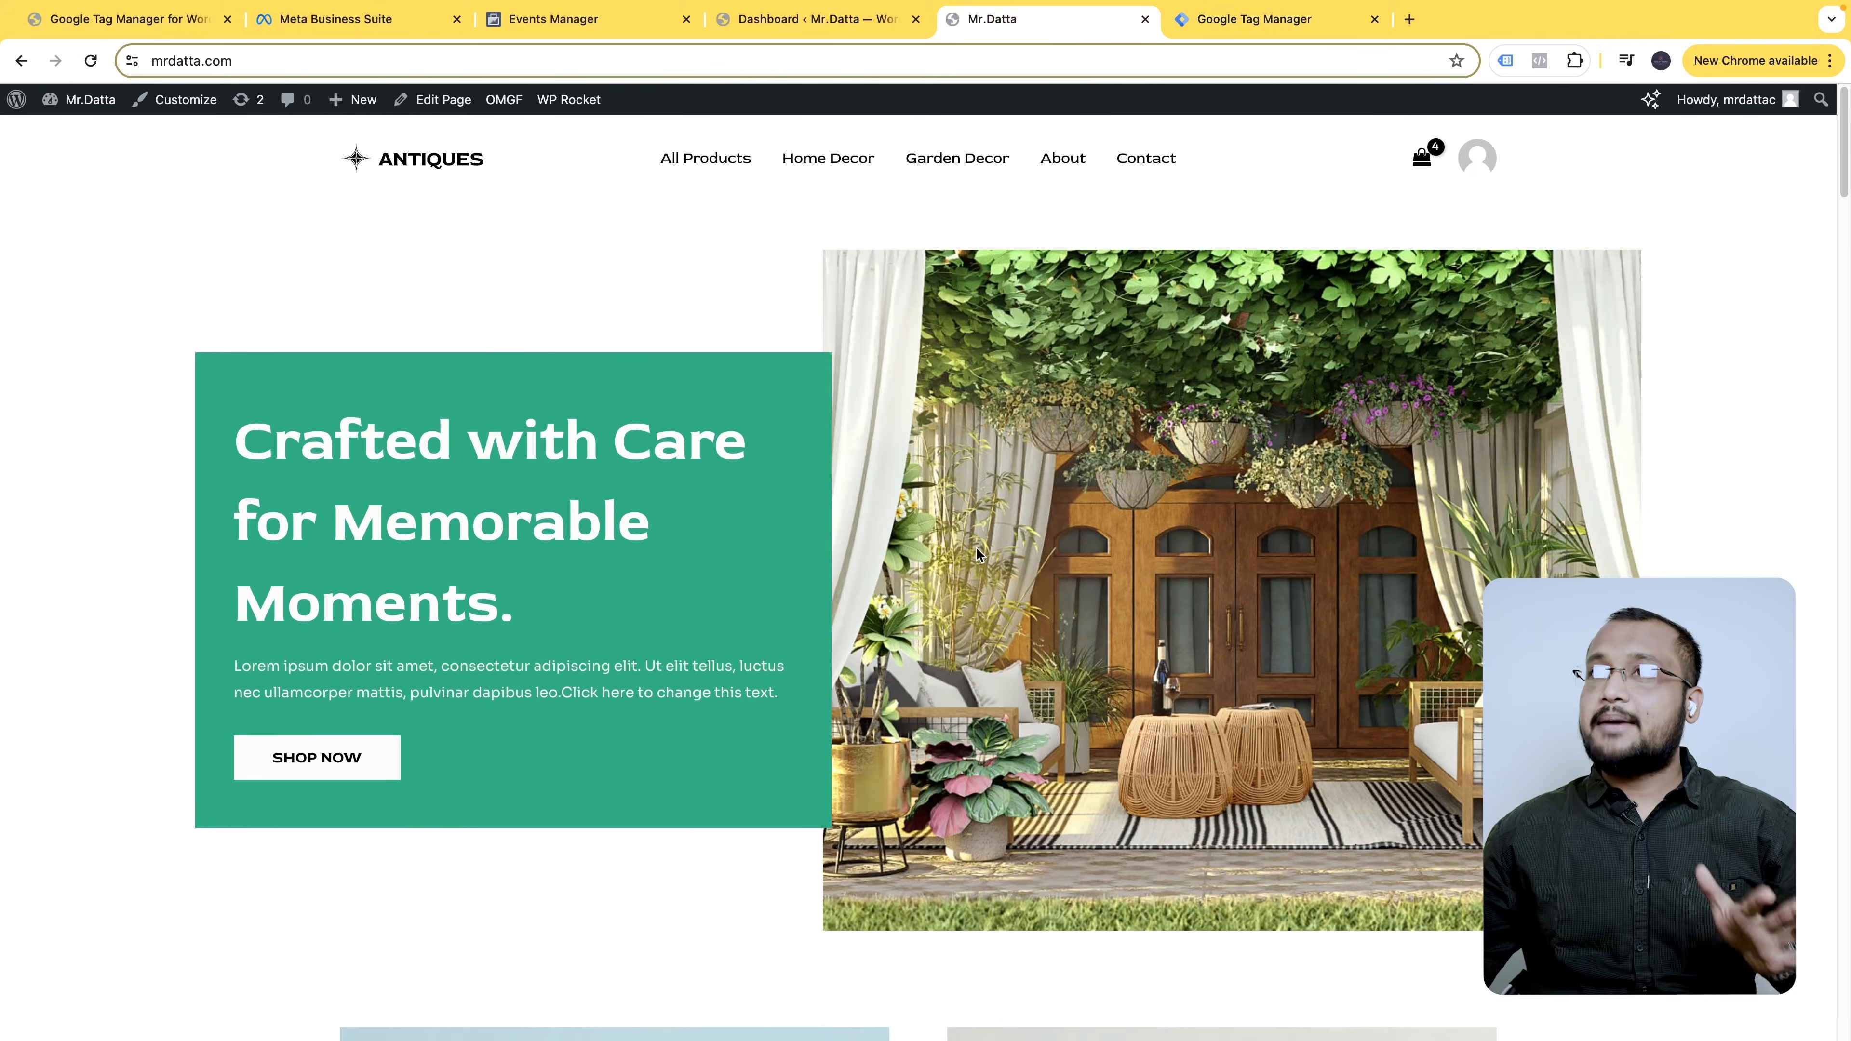
- Switch to the 'Dashboard ‹ Mr.Datta' WordPress admin tab
left_click(799, 20)
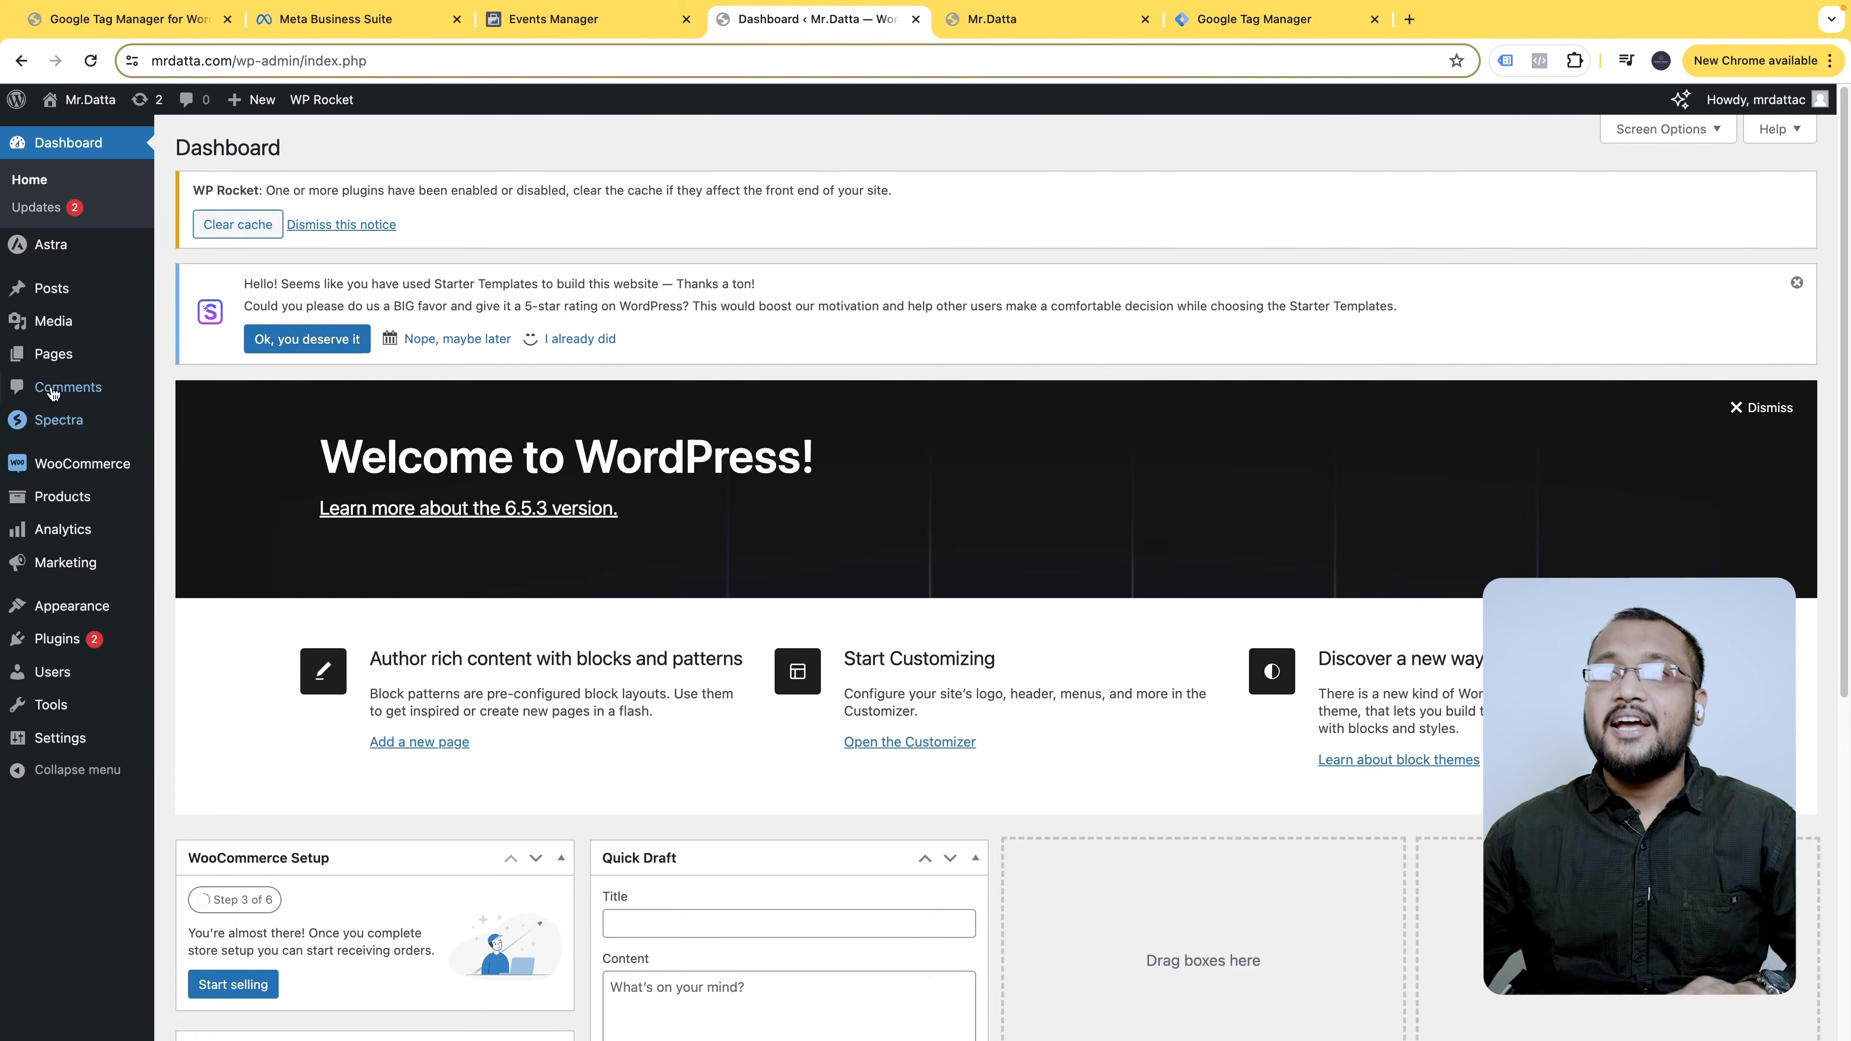
mouse_move(86, 600)
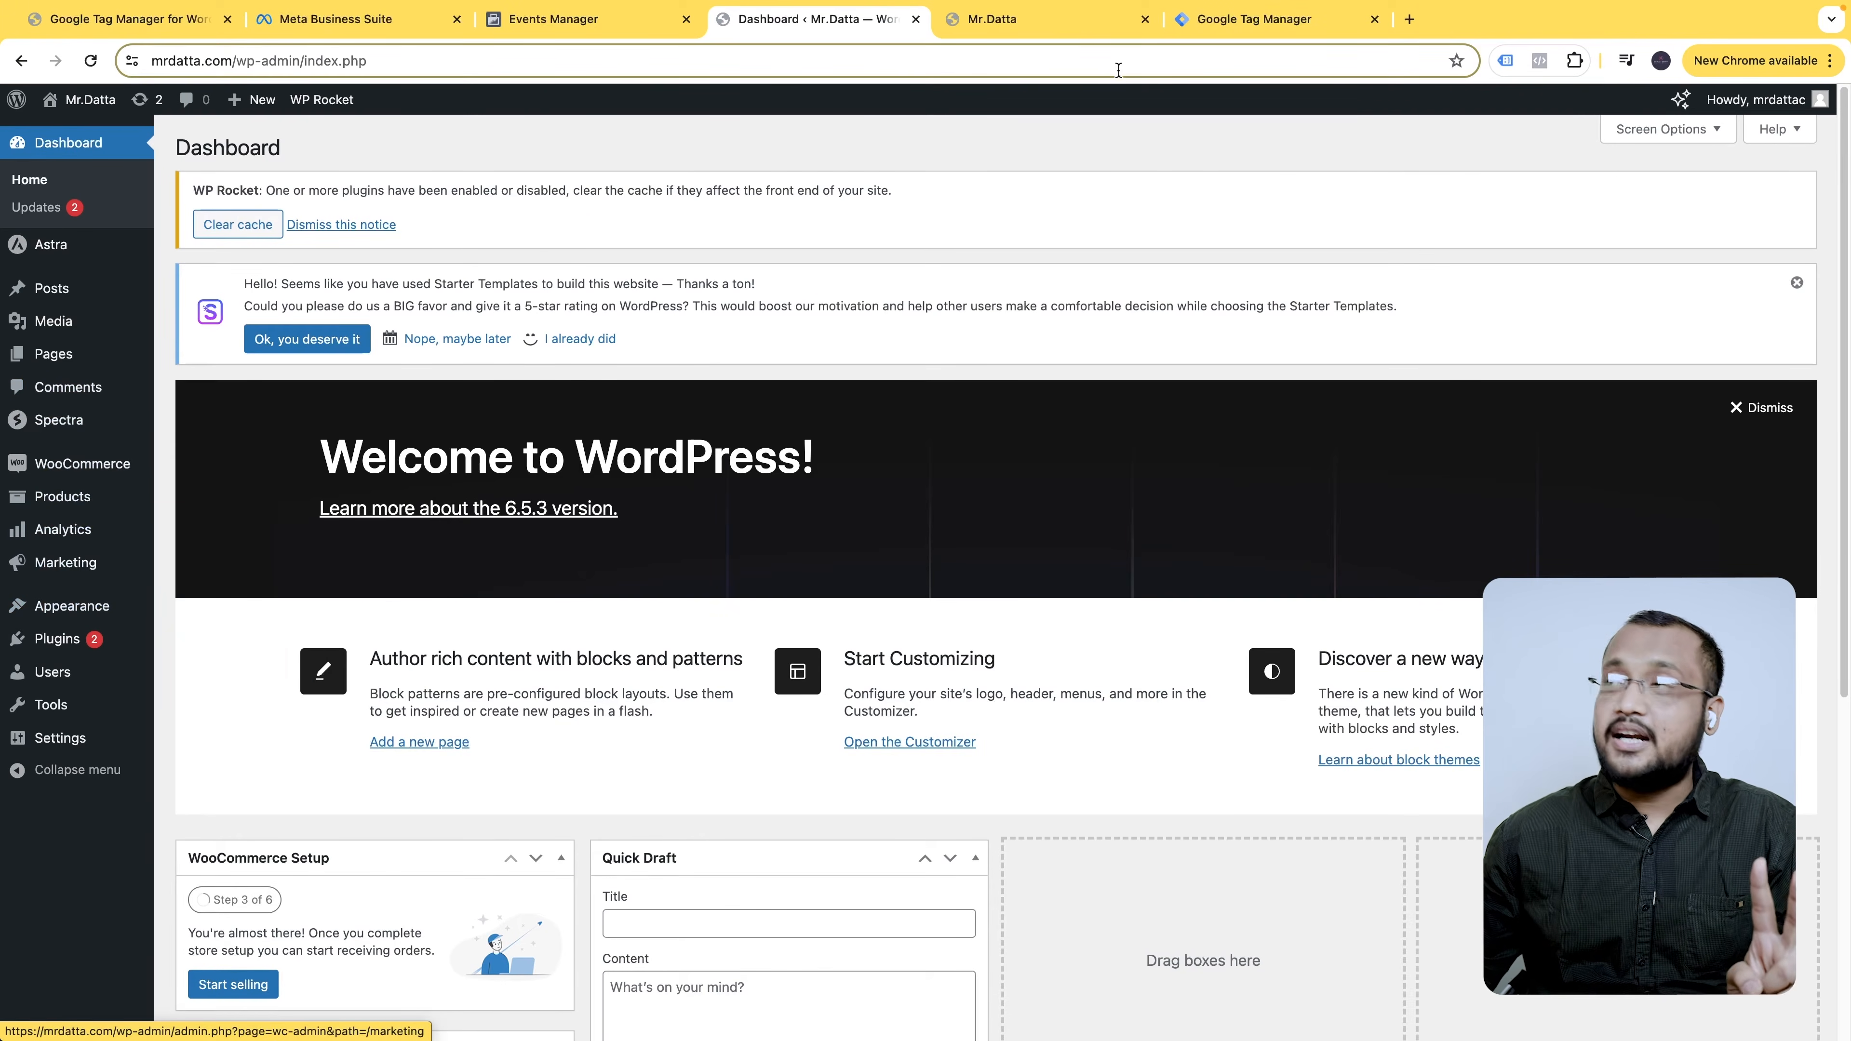
- Copy the GTM-KF65MZ26 head code snippet from the install dialog
left_click(1224, 19)
left_click(1397, 170)
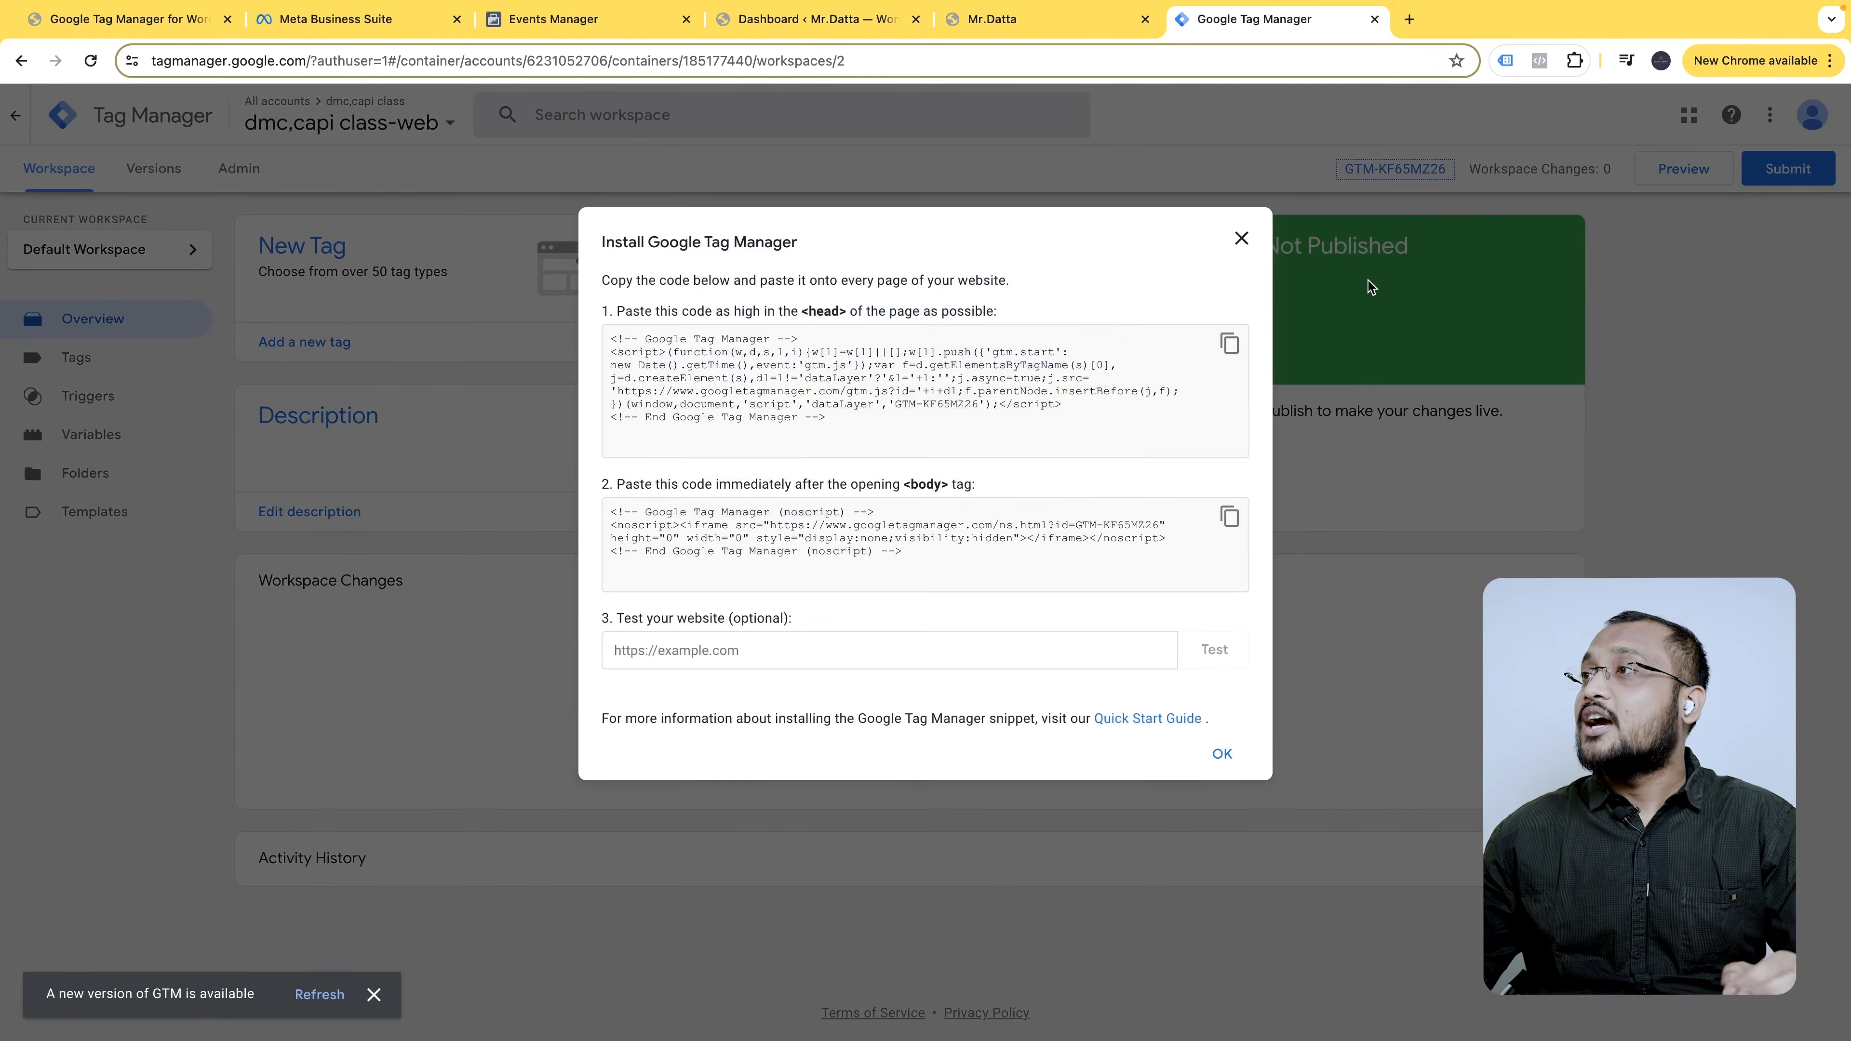
left_click(1229, 344)
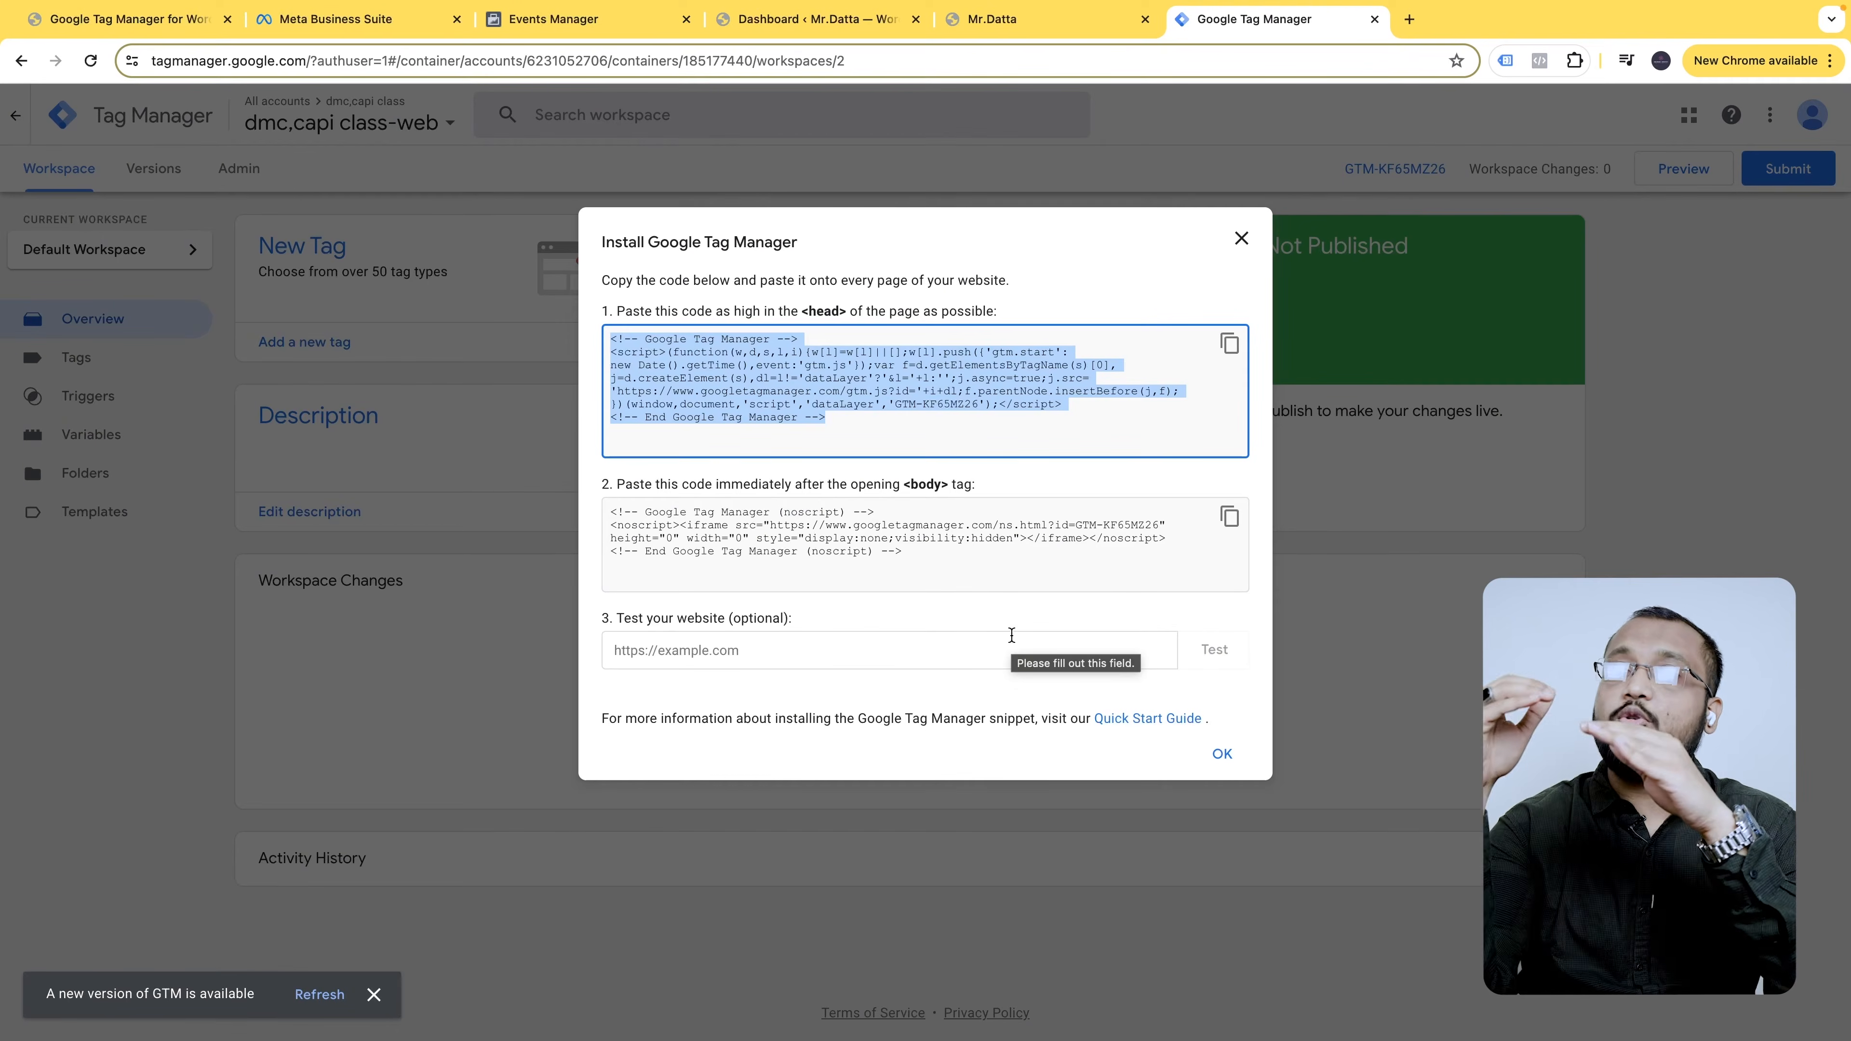
- Check the mrdatta.com storefront, close the install dialog, and return to the WordPress dashboard
left_click(1097, 13)
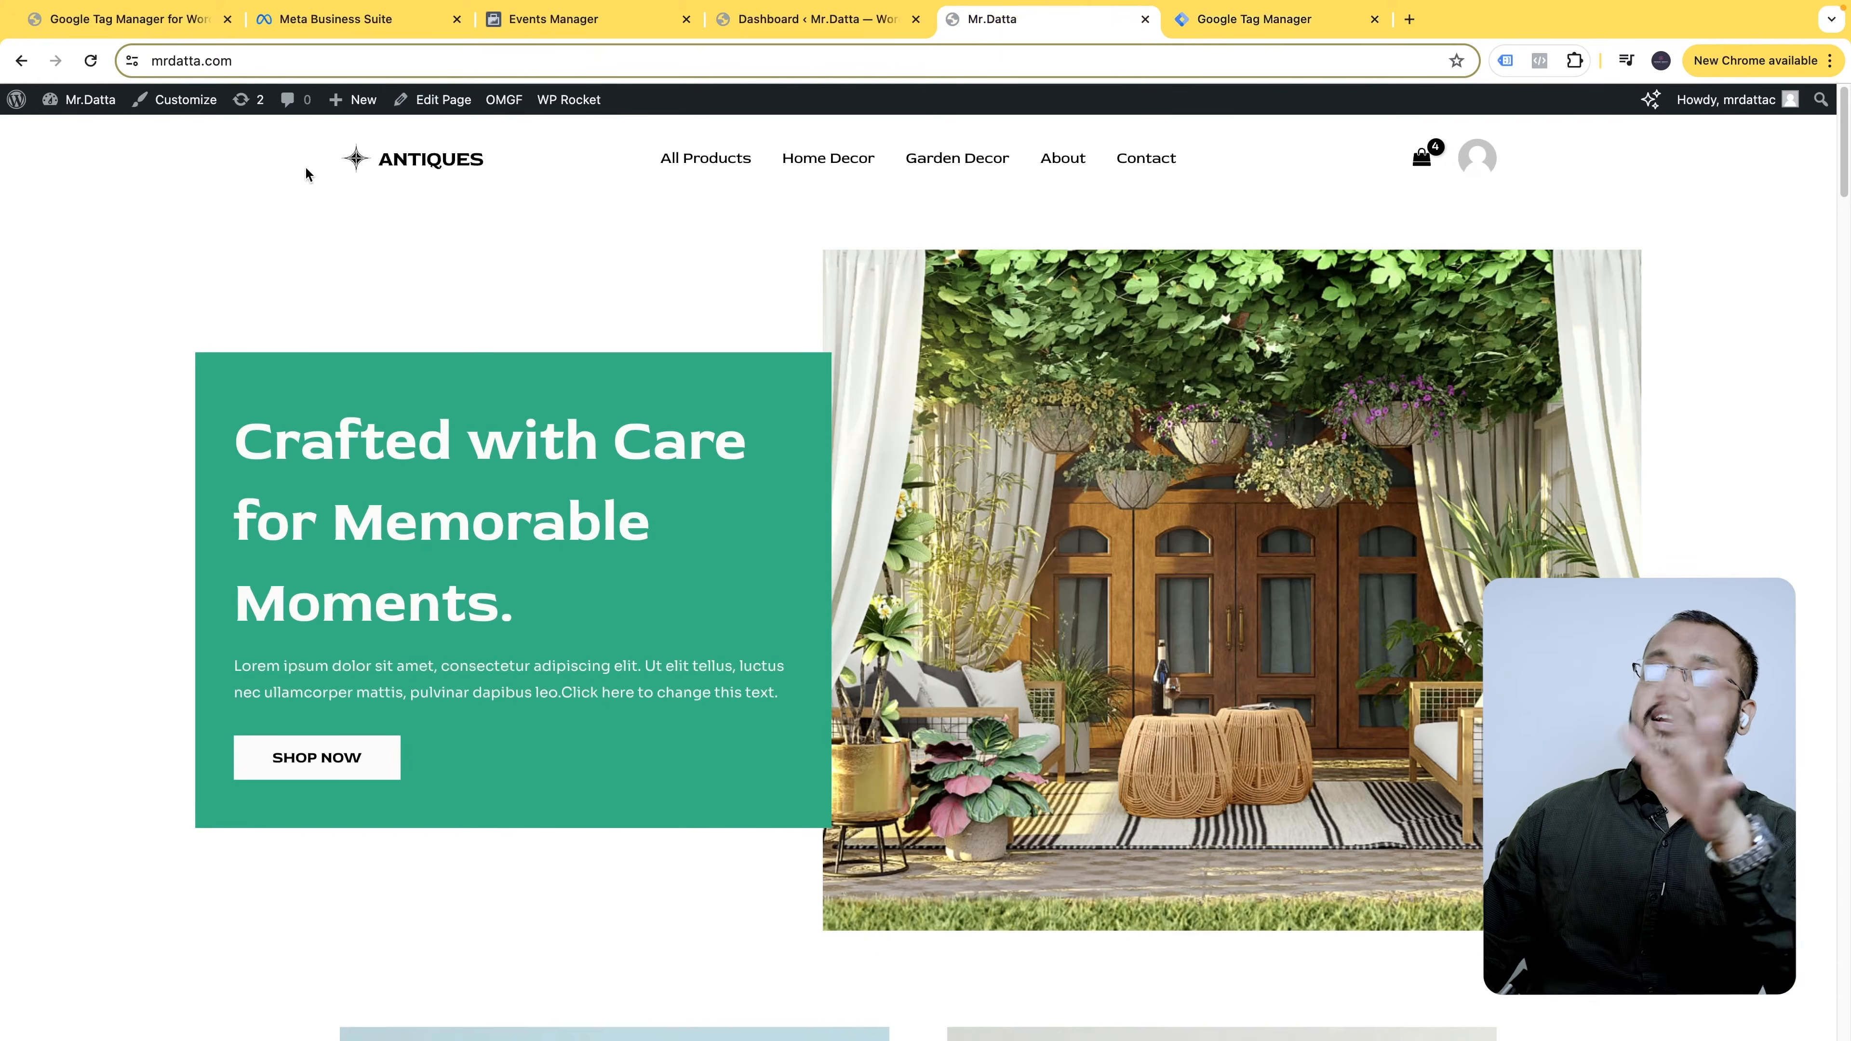
scroll(1078, 541, "down", 15)
scroll(829, 687, "down", 15)
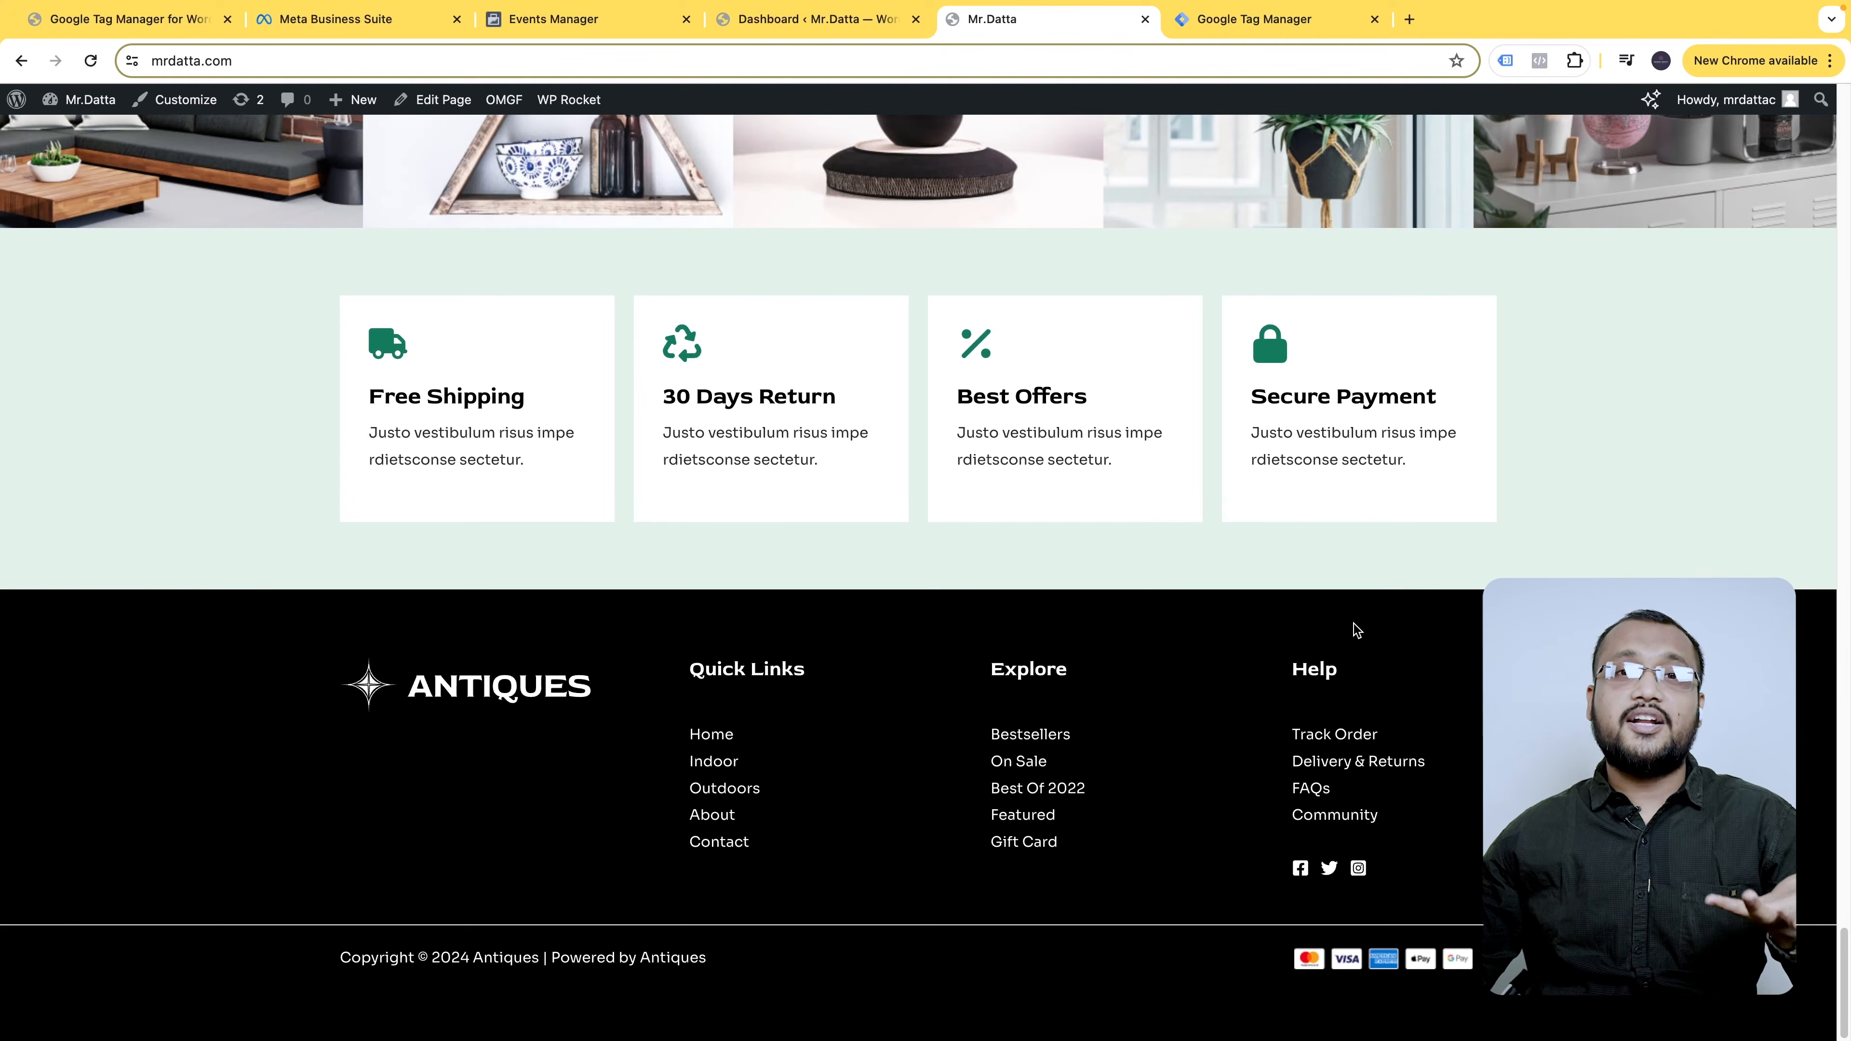
left_click(1250, 18)
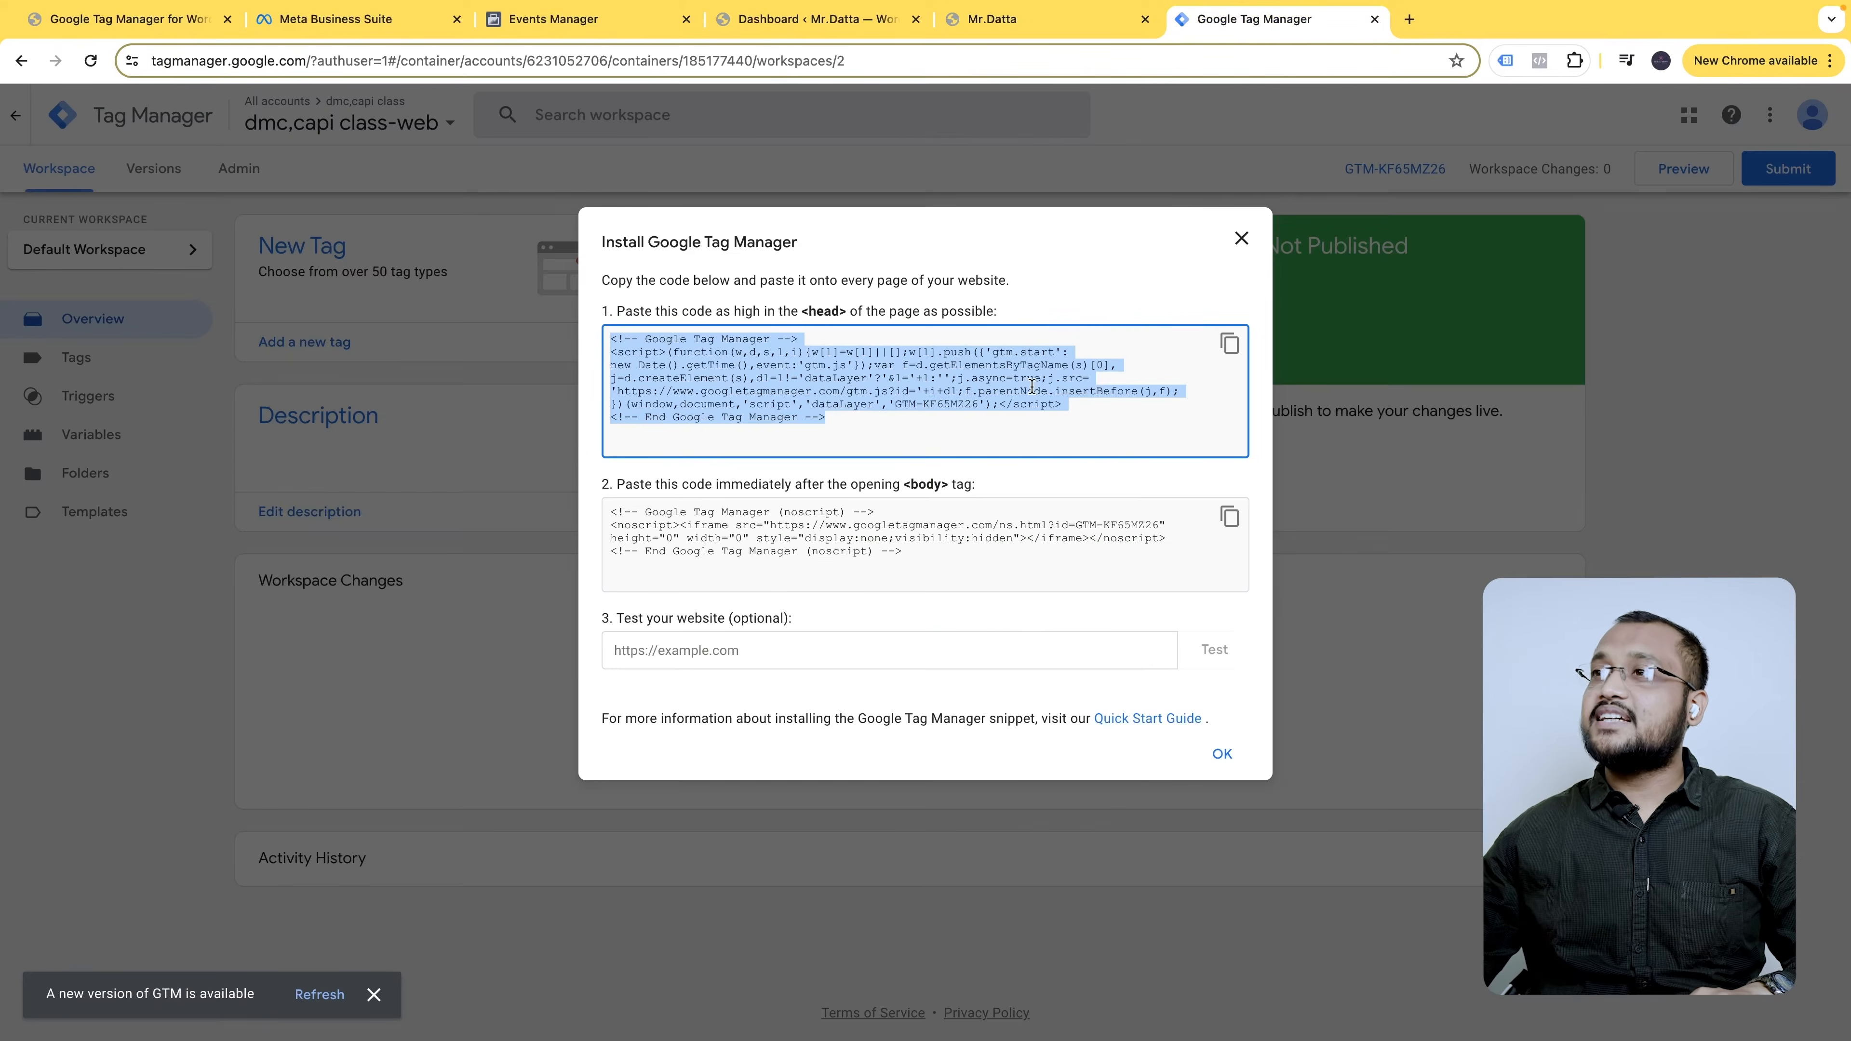
left_click(1241, 240)
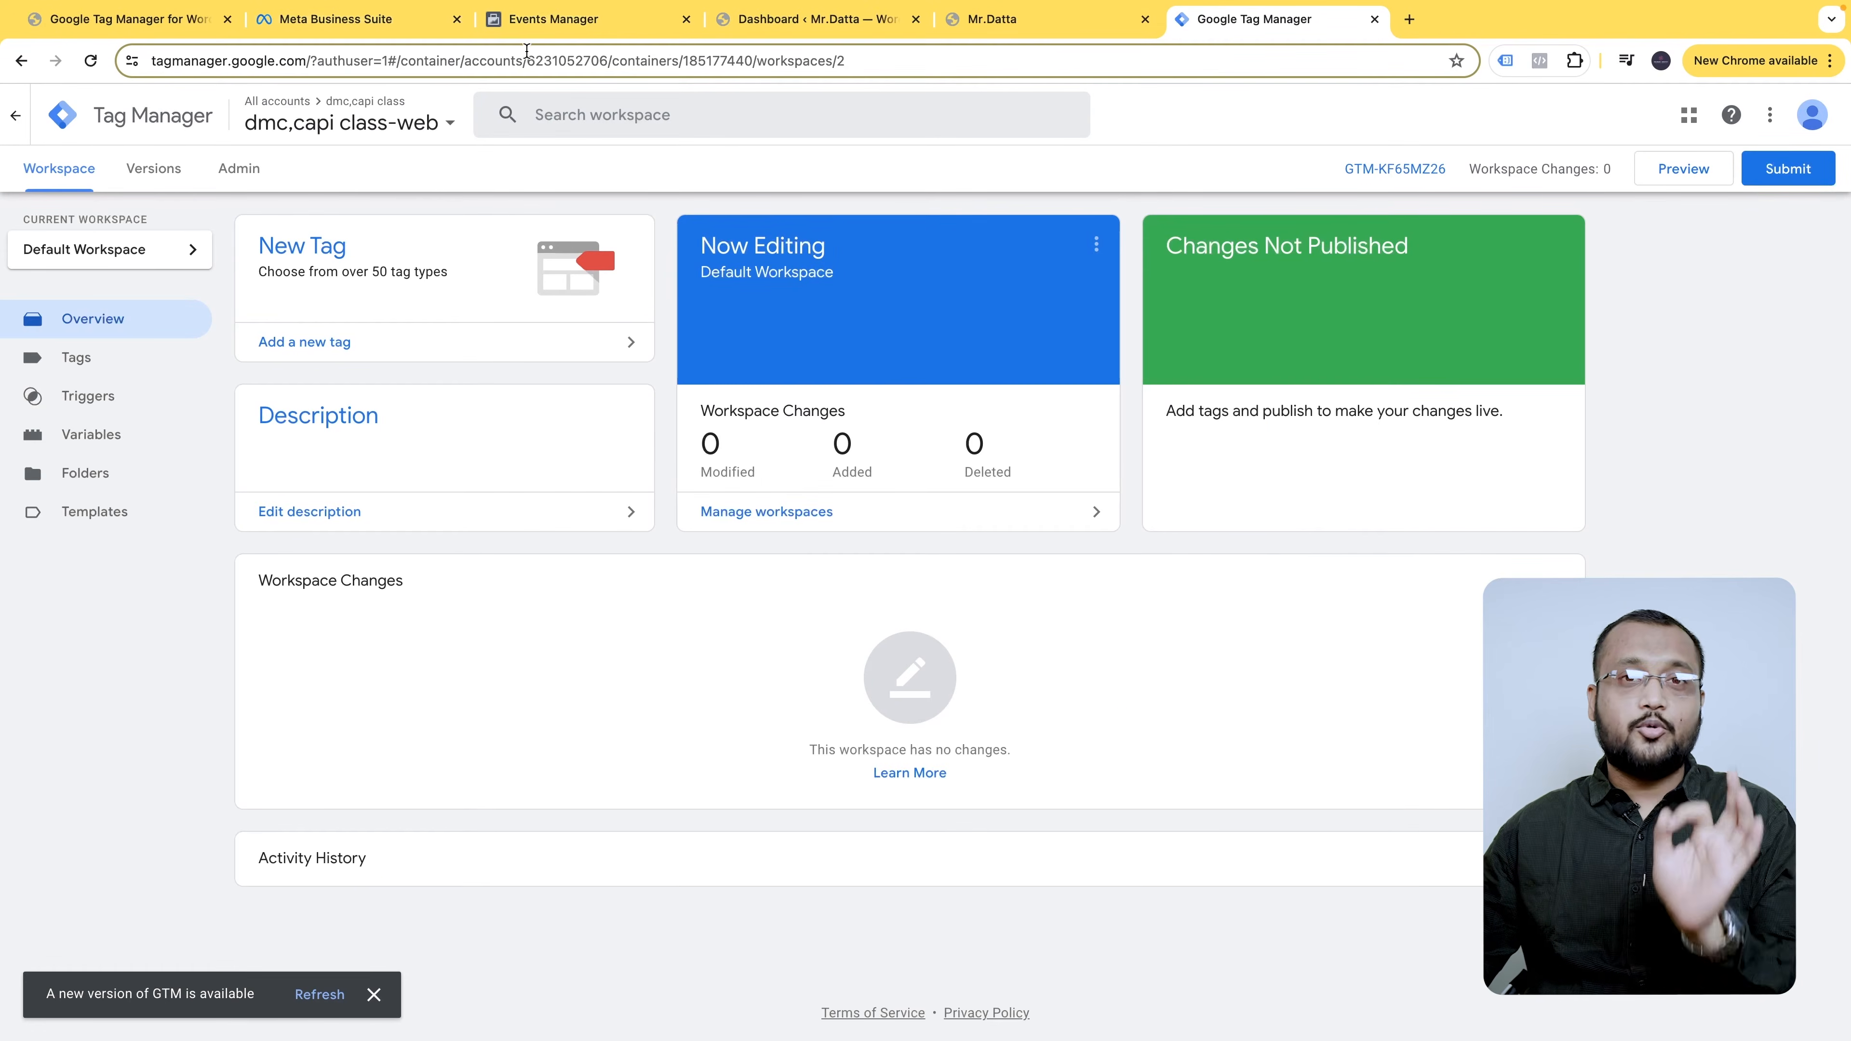
left_click(854, 17)
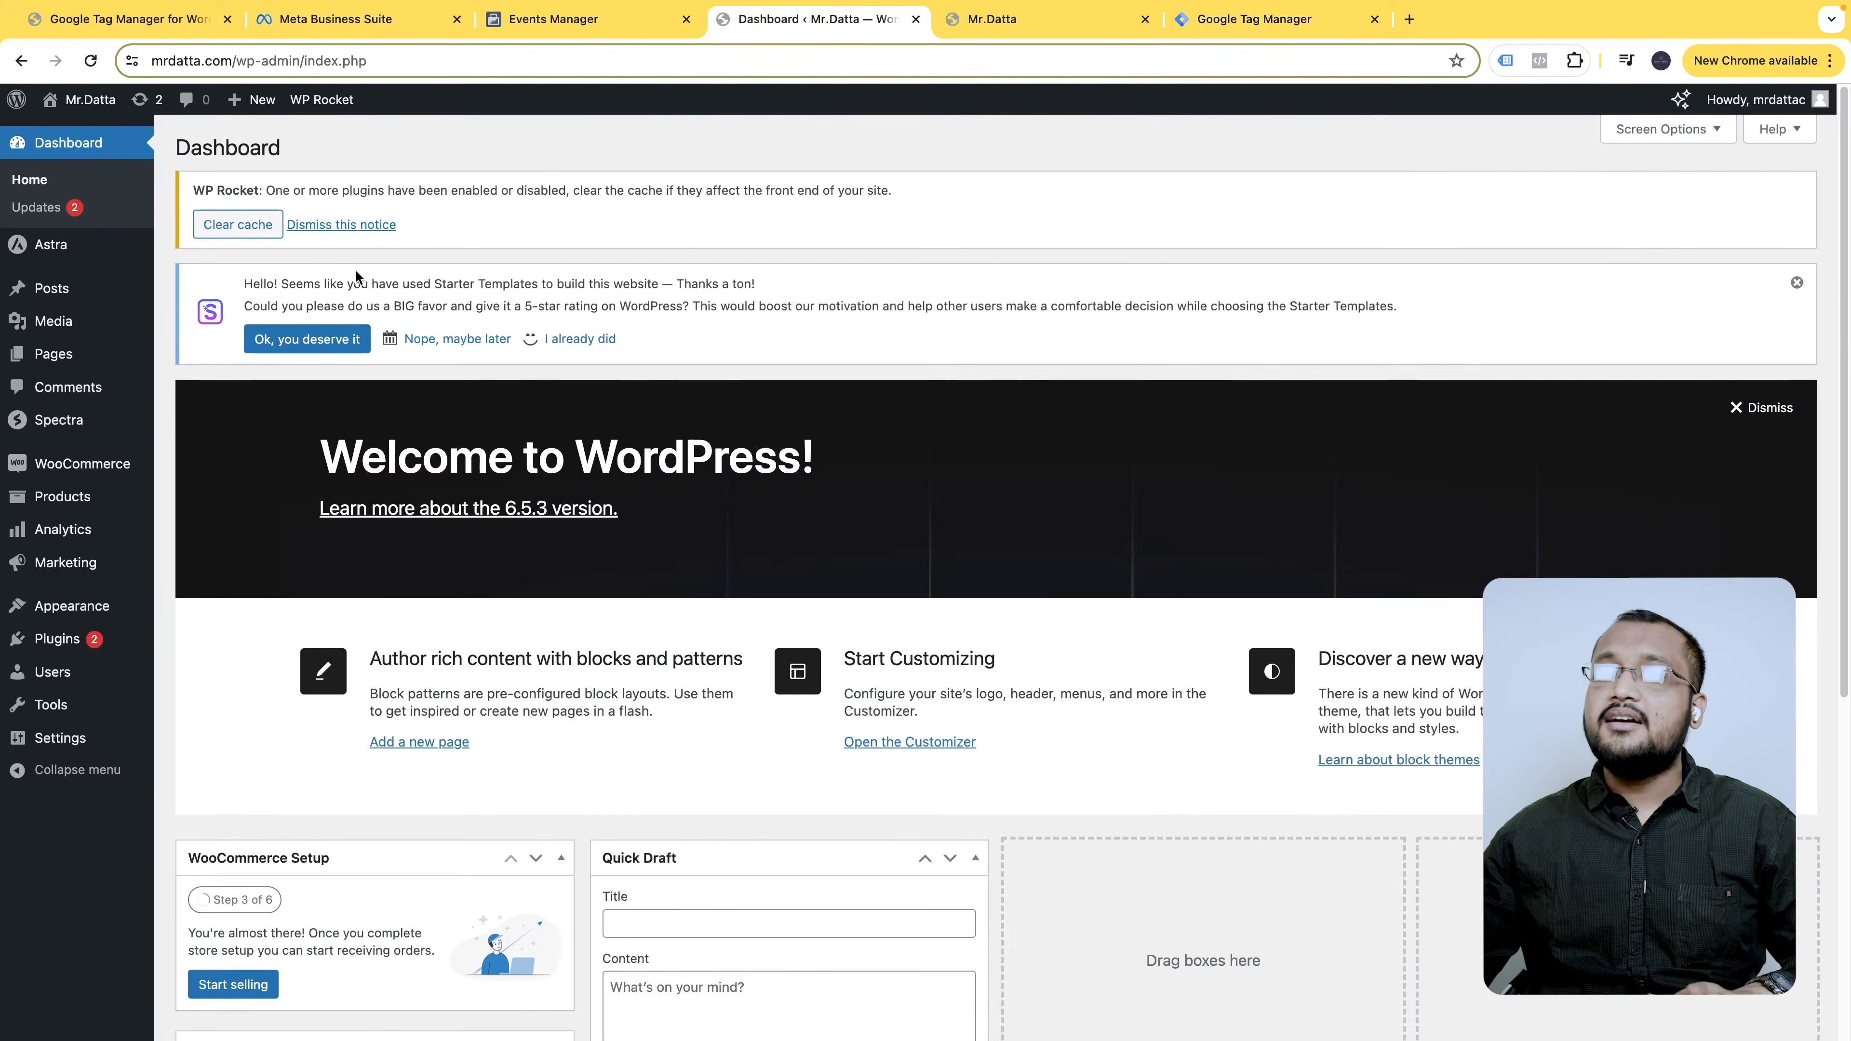
- Search for gtm4wp, install and activate the GTM4WP plugin, and view Installed Plugins
left_click(116, 640)
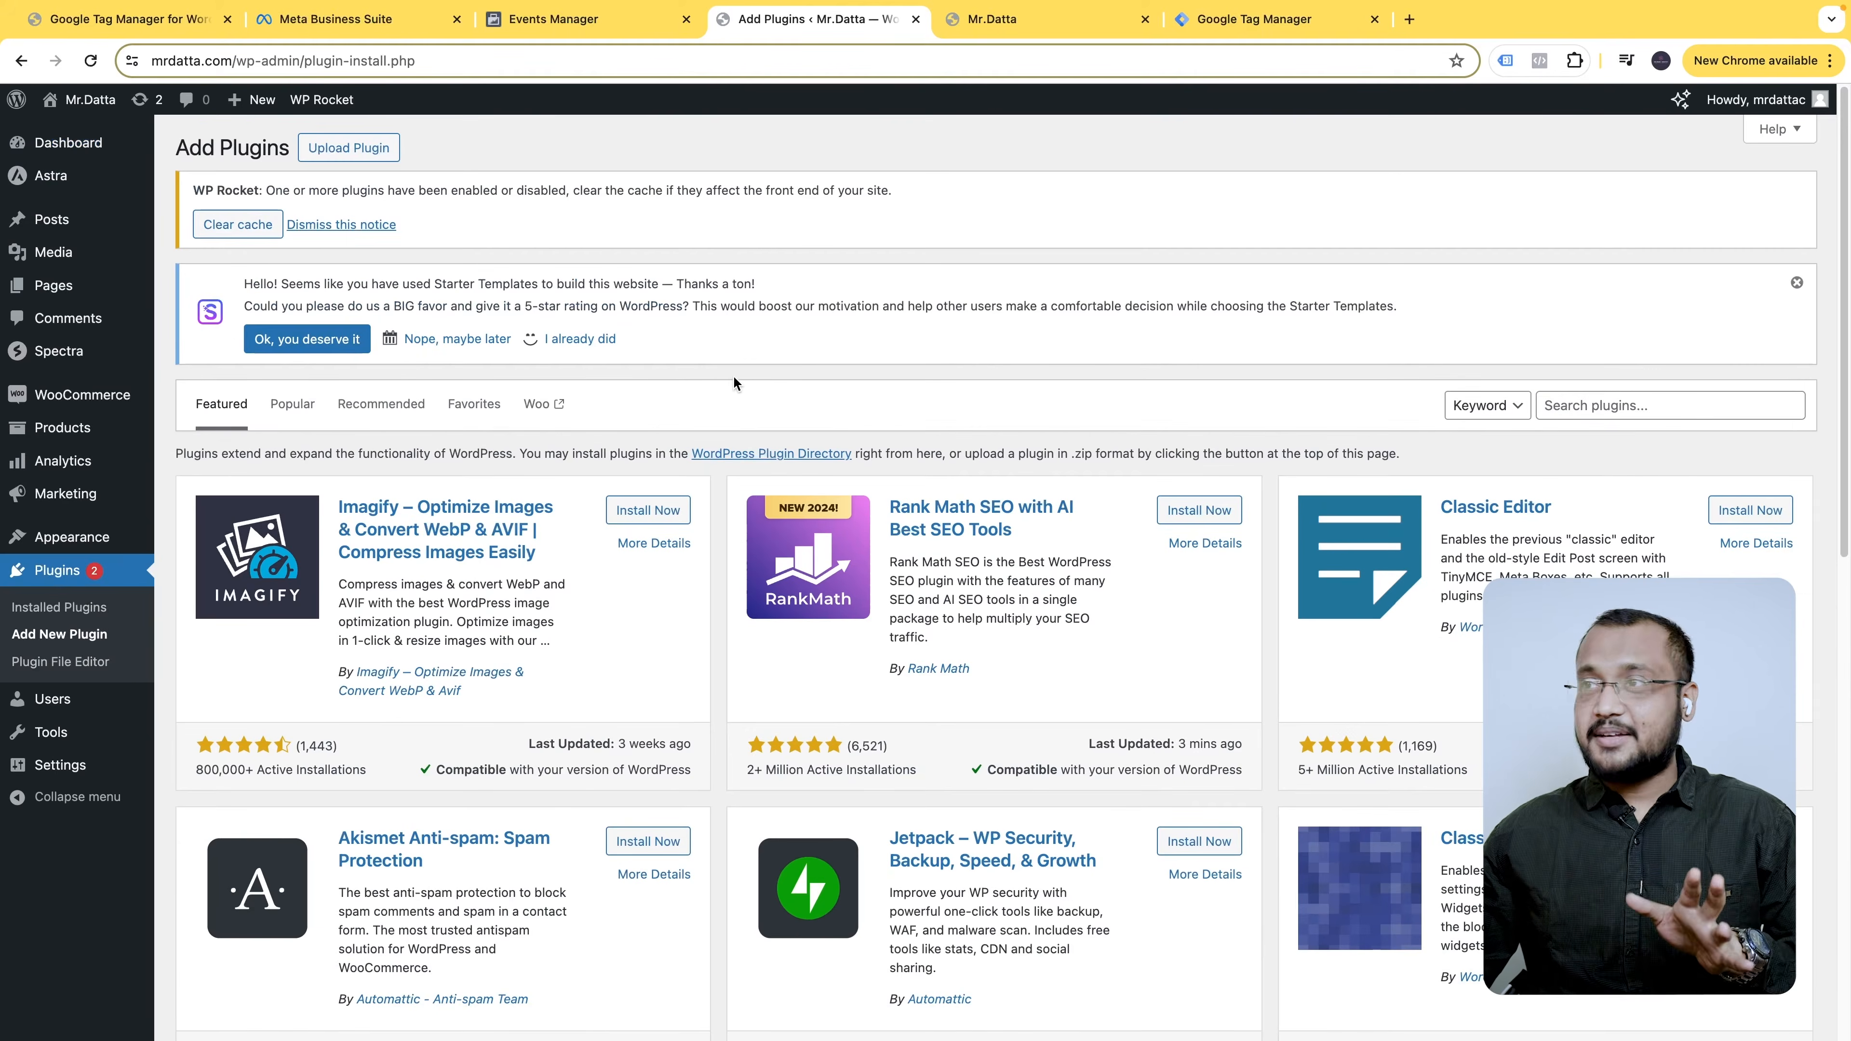
left_click(1641, 406)
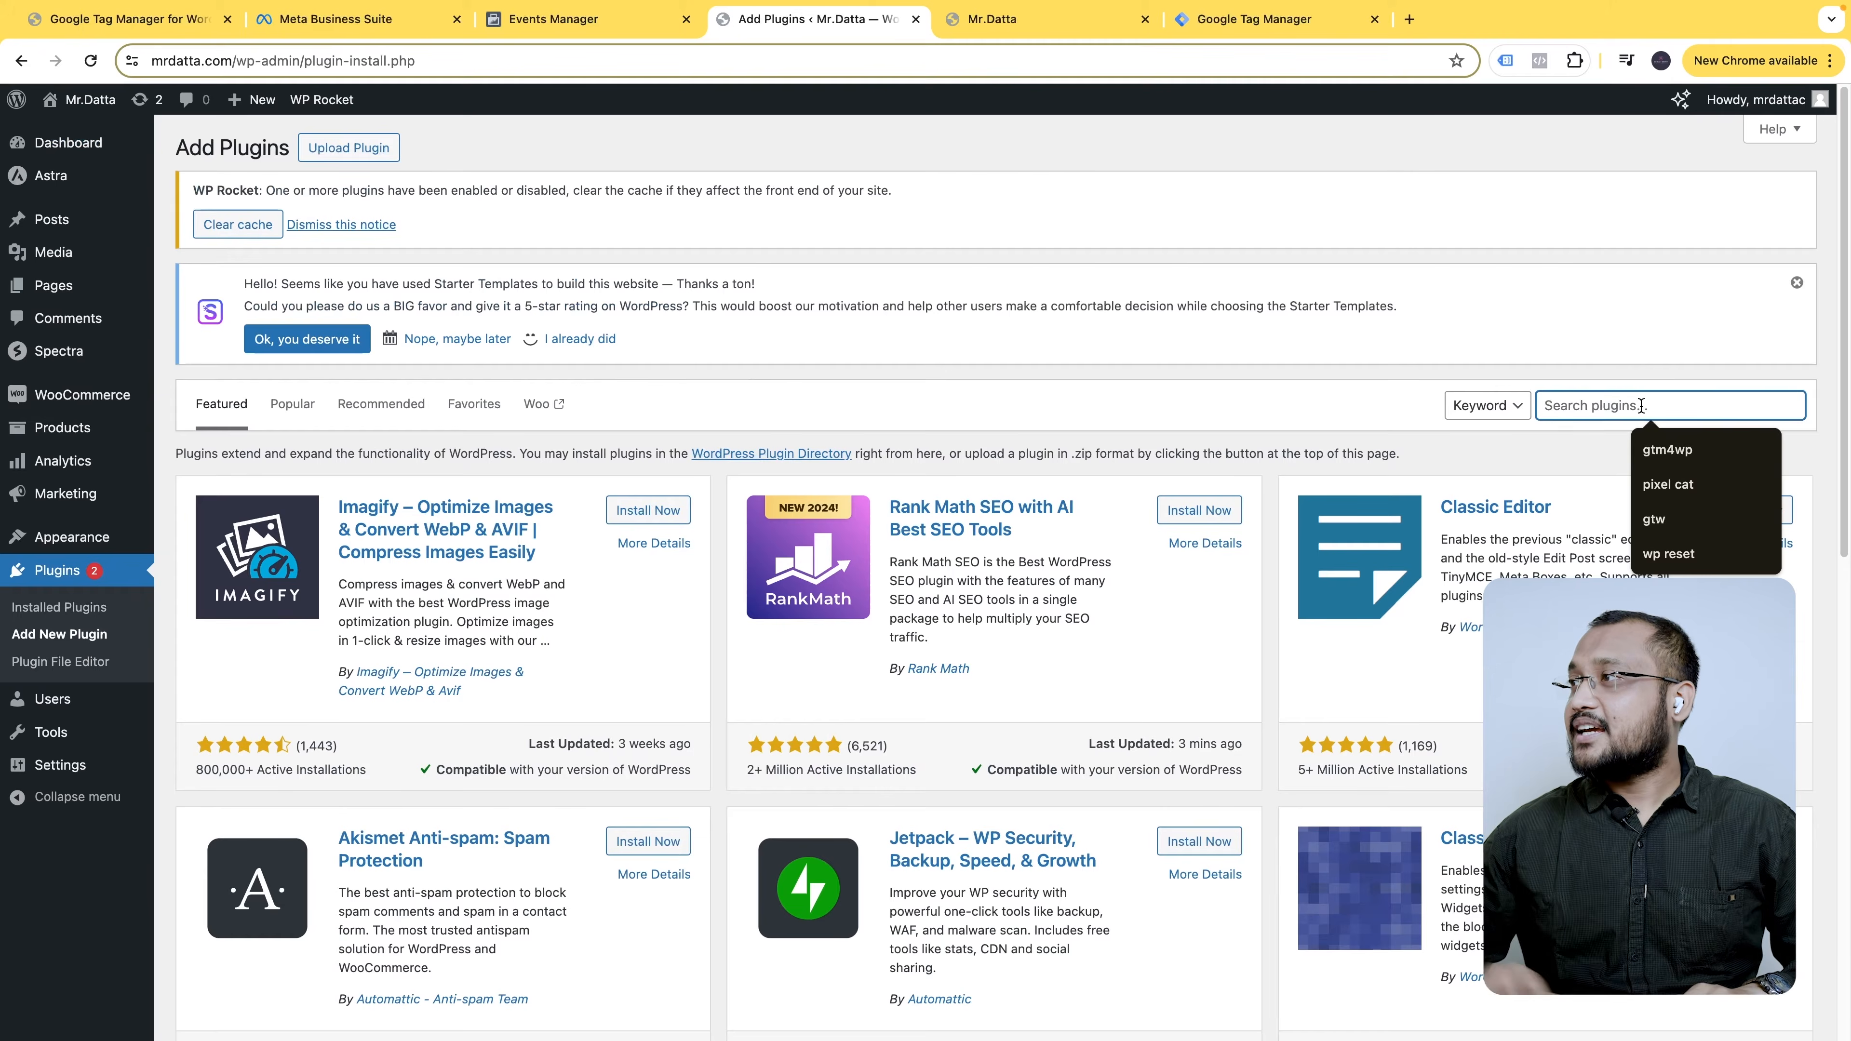
left_click(1683, 452)
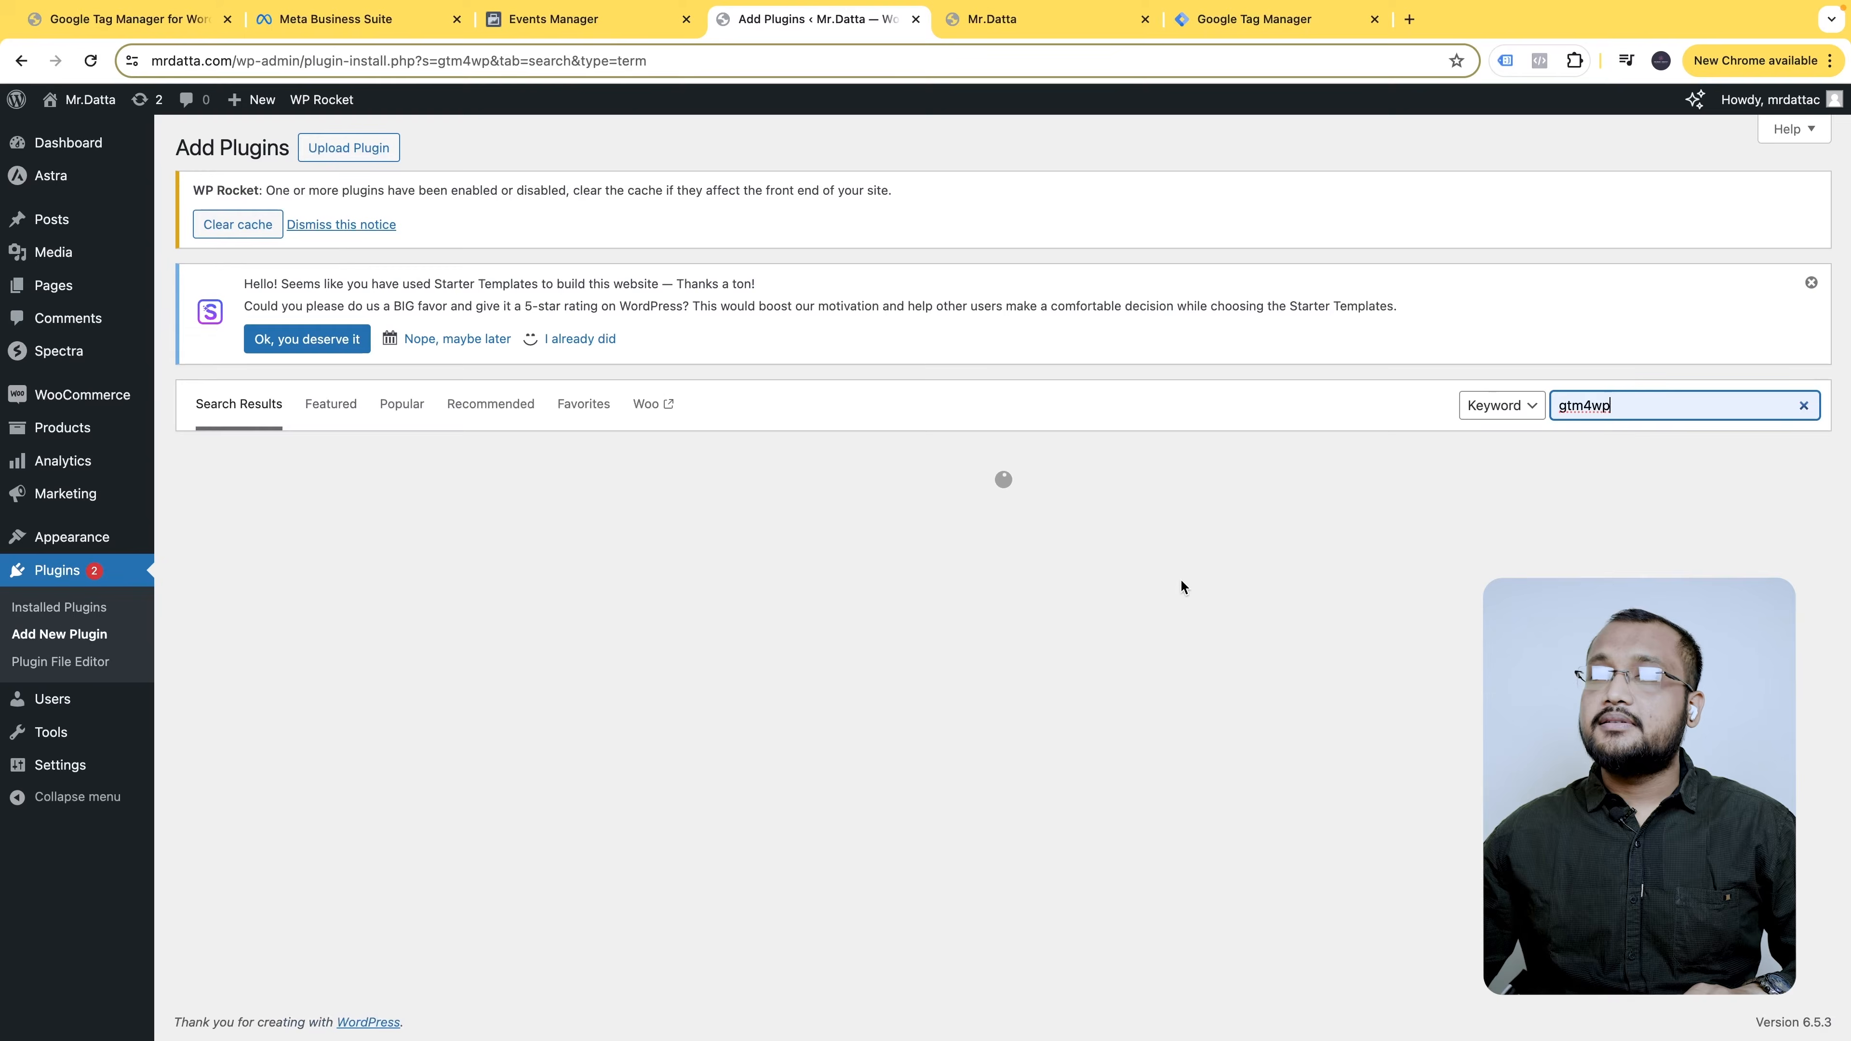
left_click(661, 512)
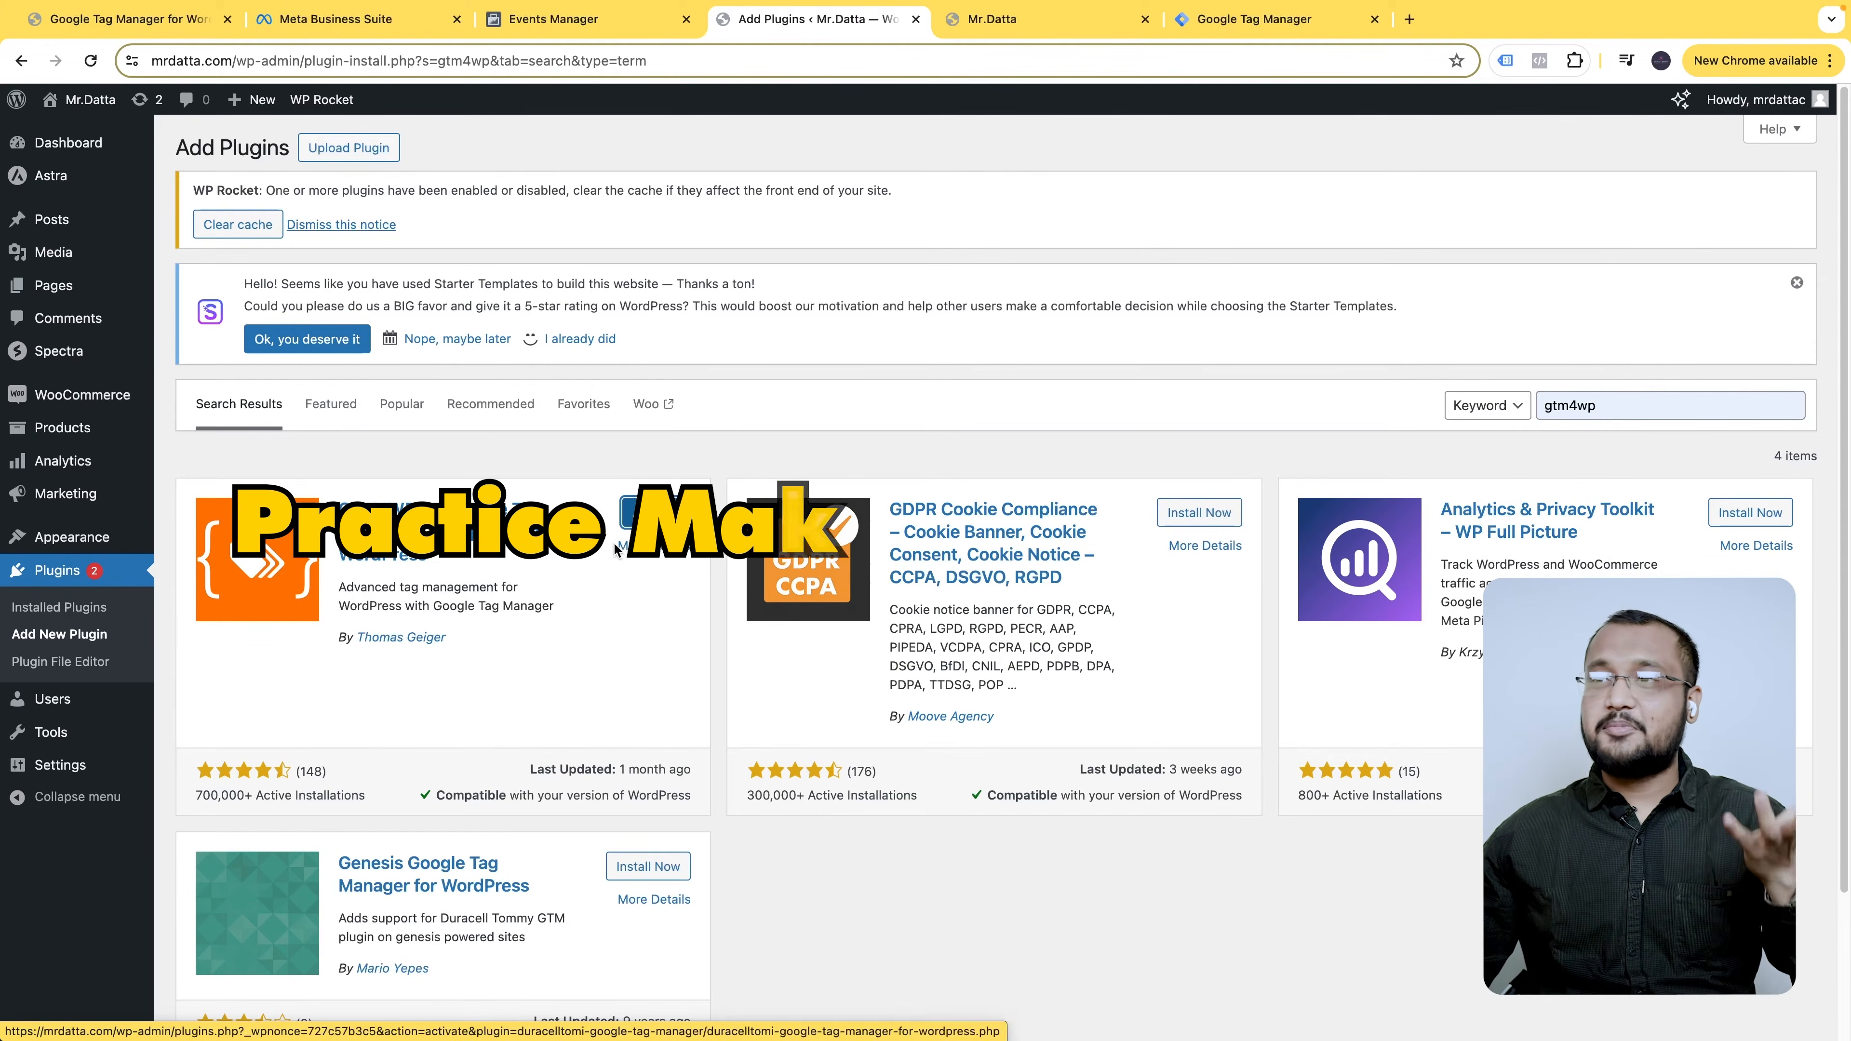
left_click(658, 512)
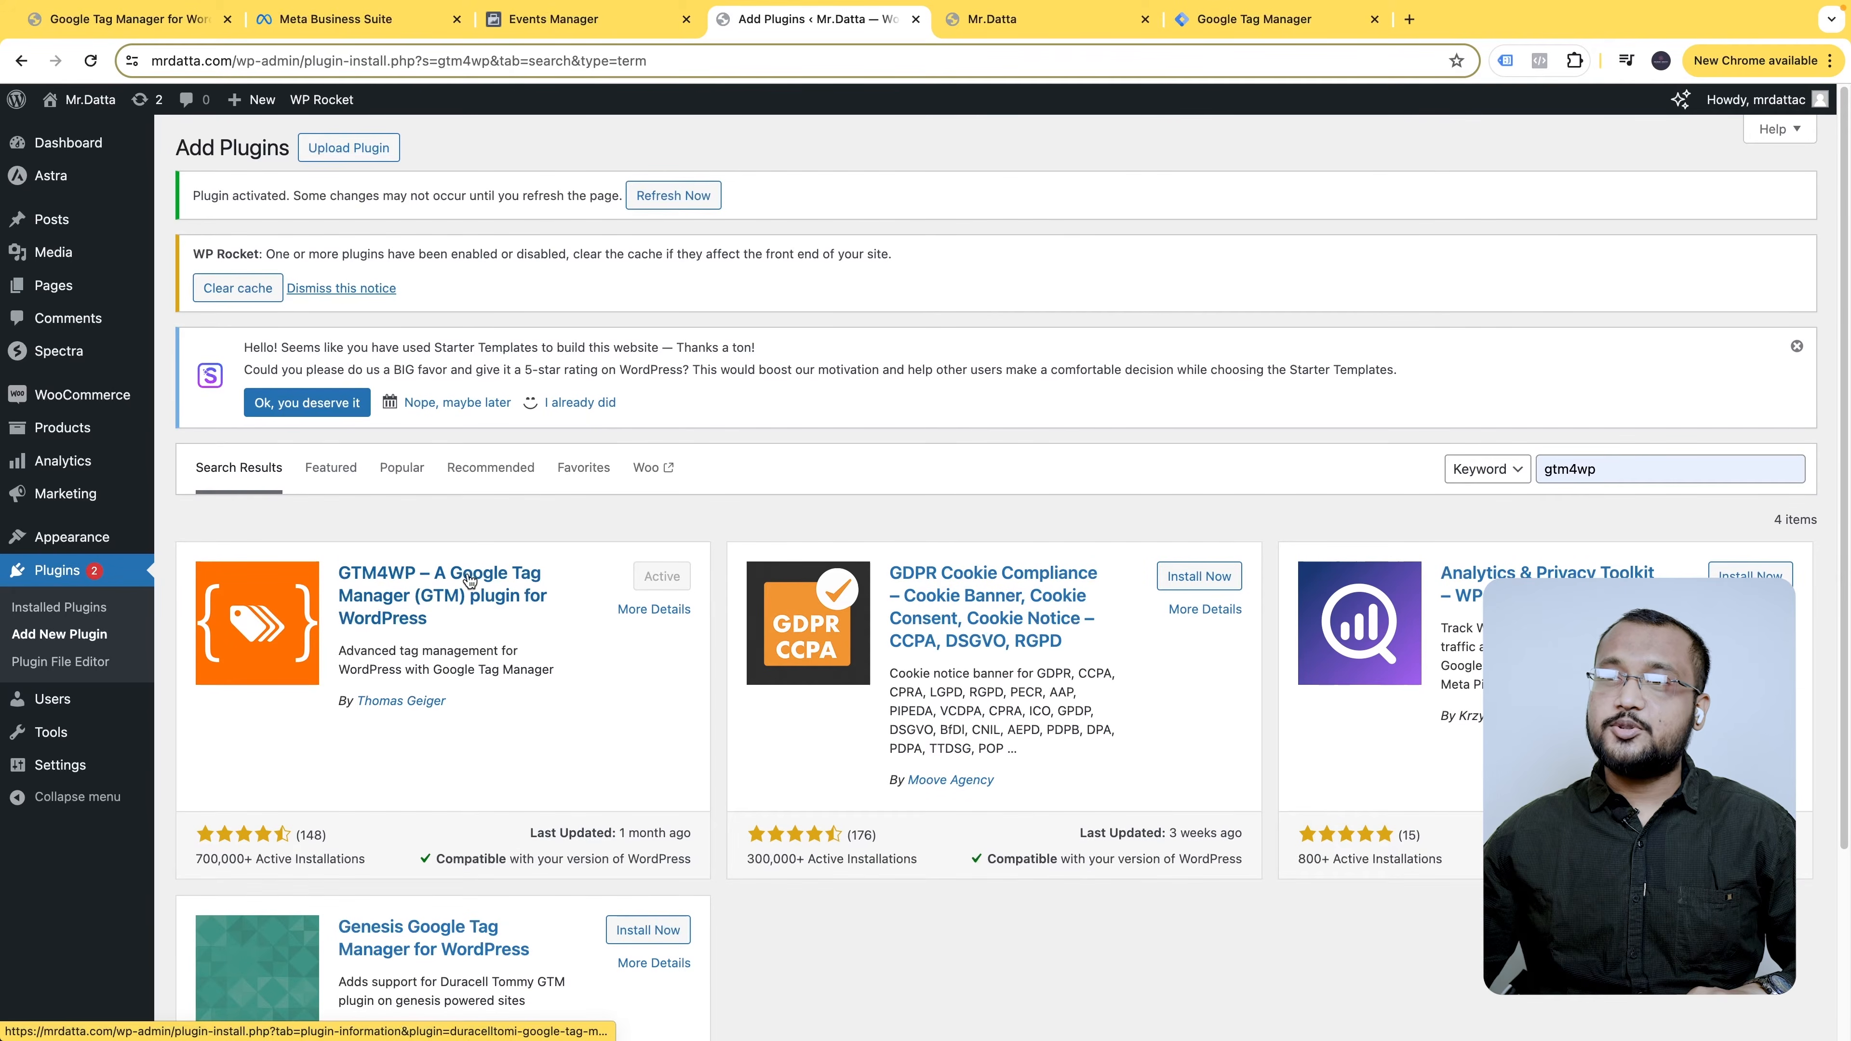
left_click(70, 572)
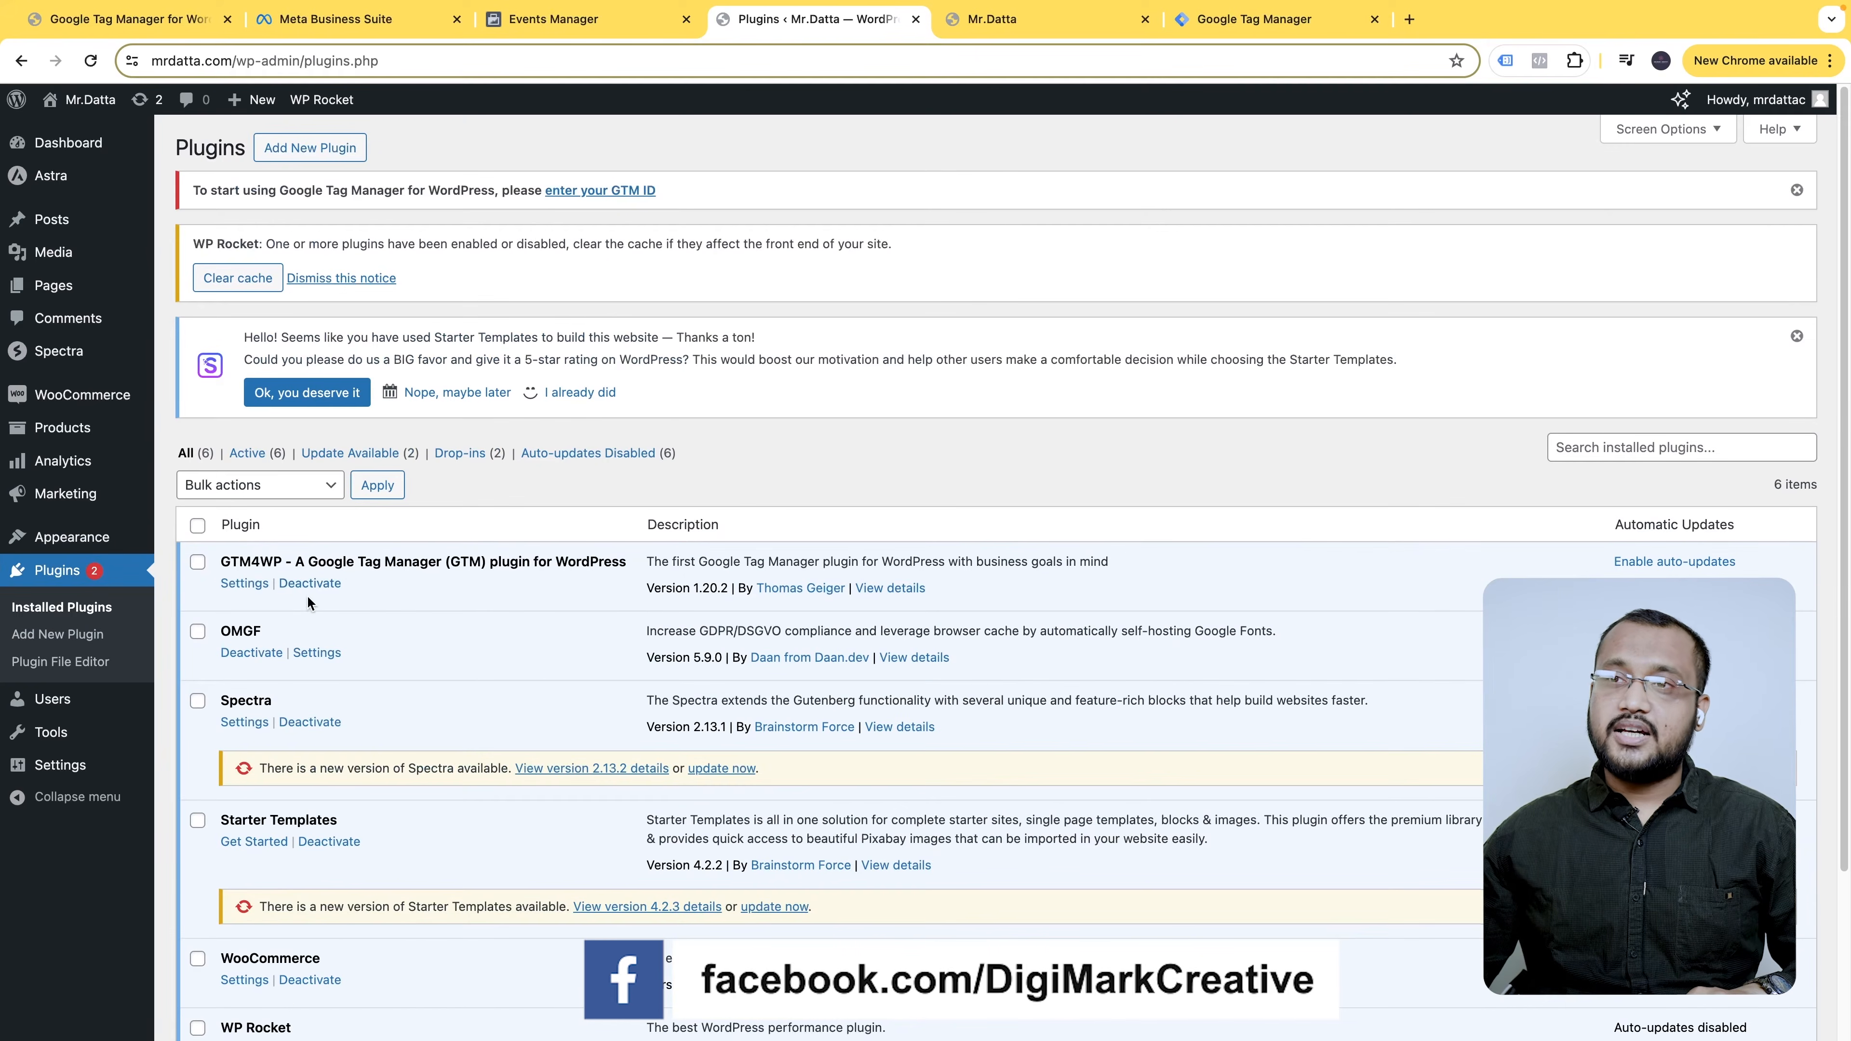
- Open the GTM4WP settings and copy container ID GTM-KF65MZ26 from Tag Manager
left_click(245, 583)
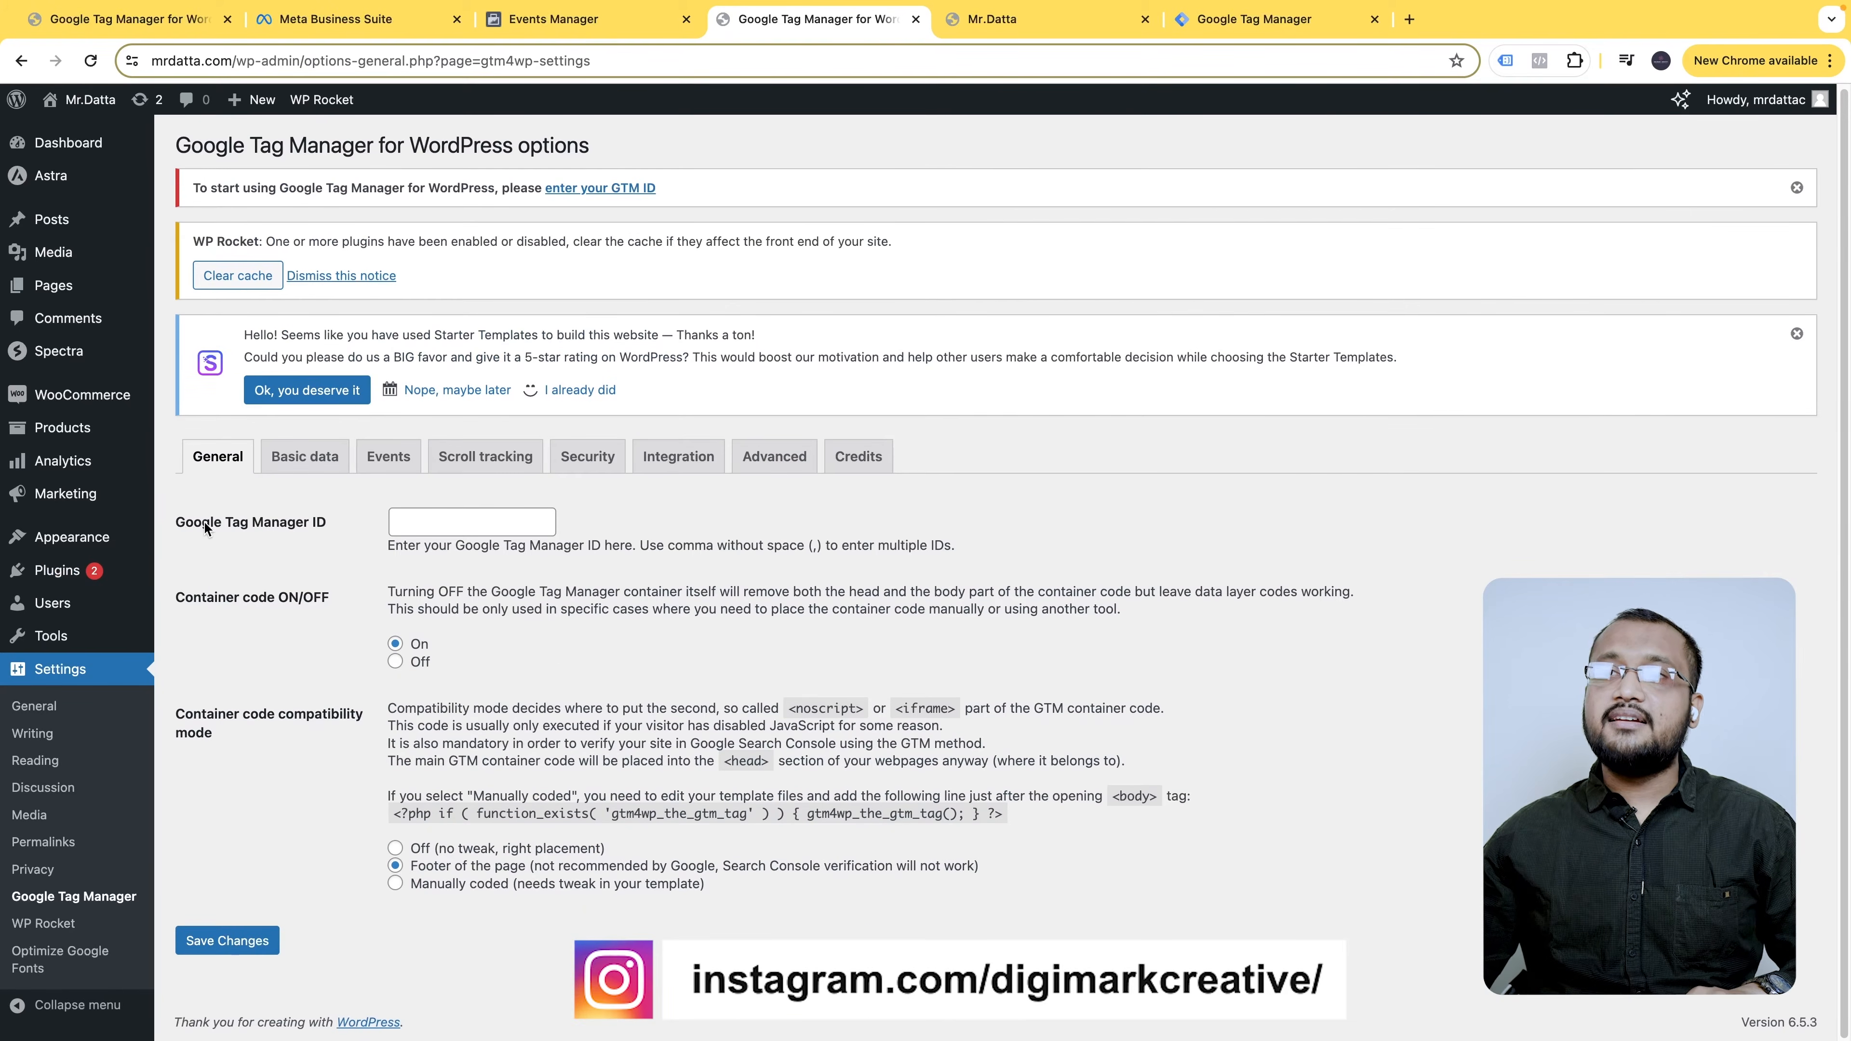
left_click_drag(175, 522, 328, 522)
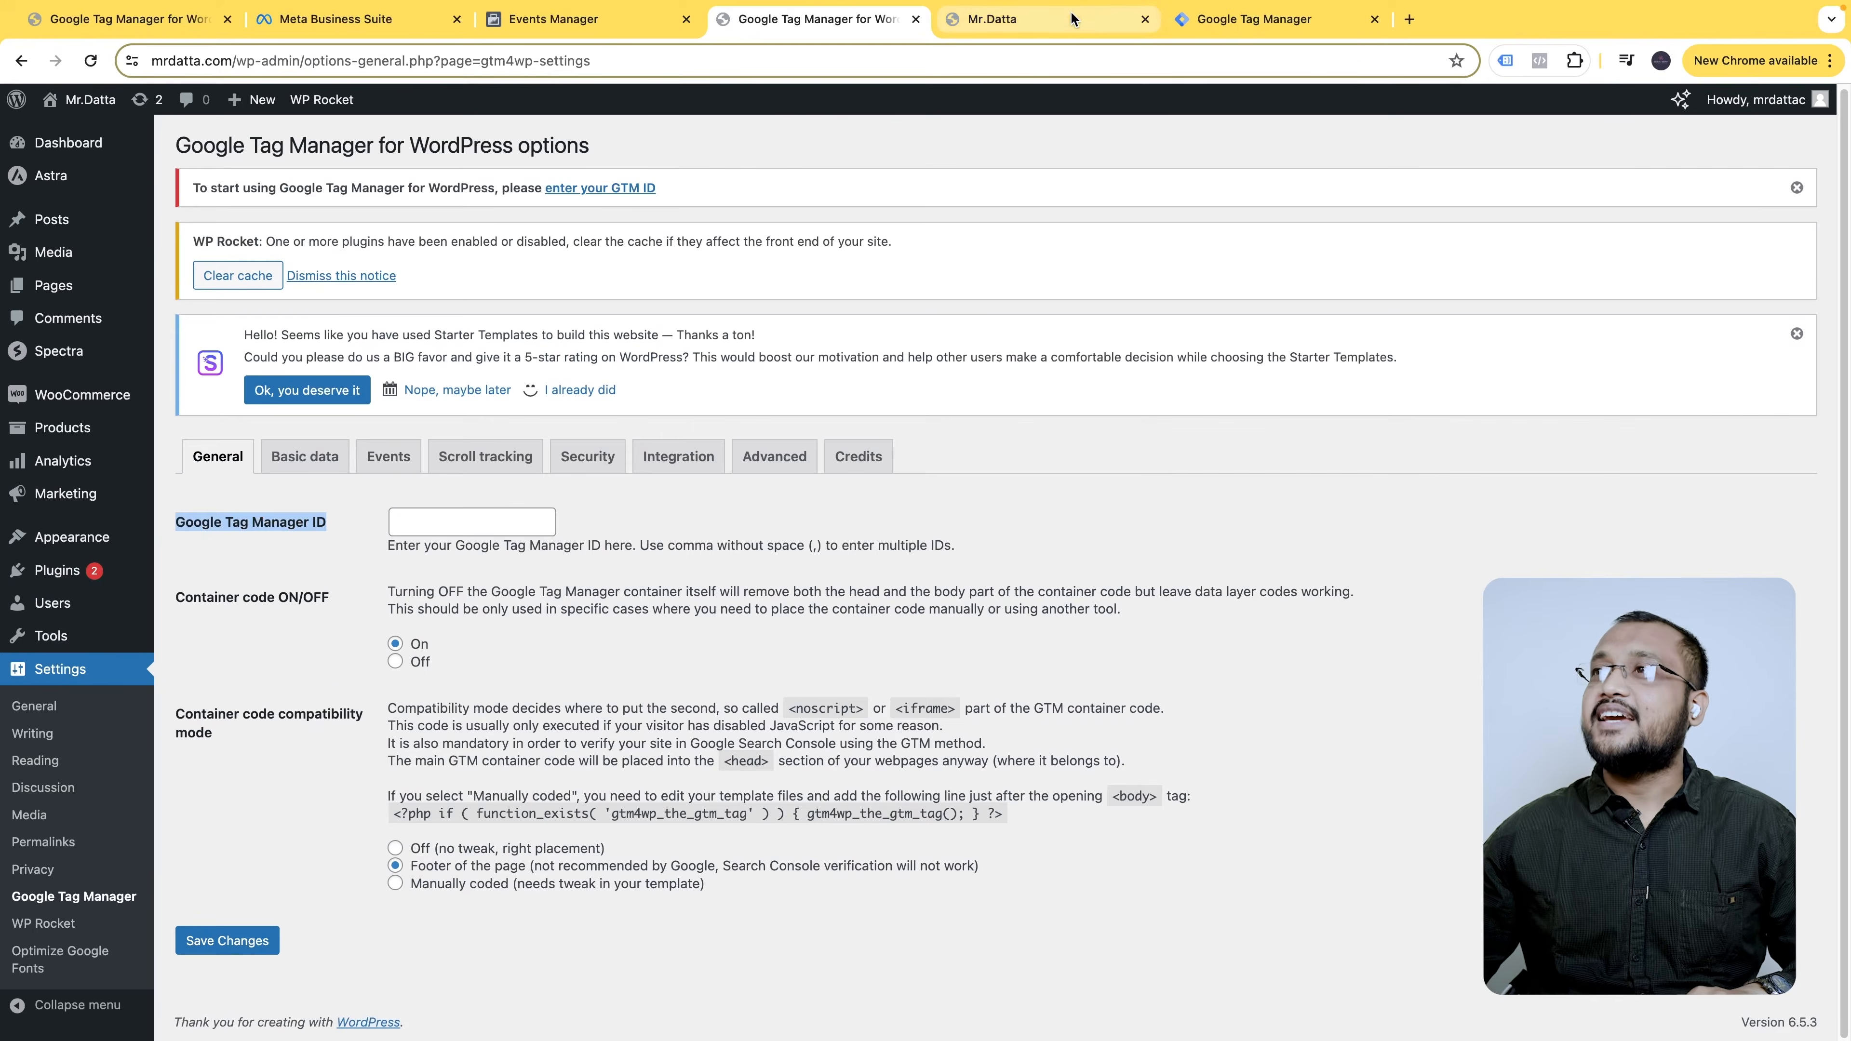
left_click(1253, 19)
left_click(1394, 168)
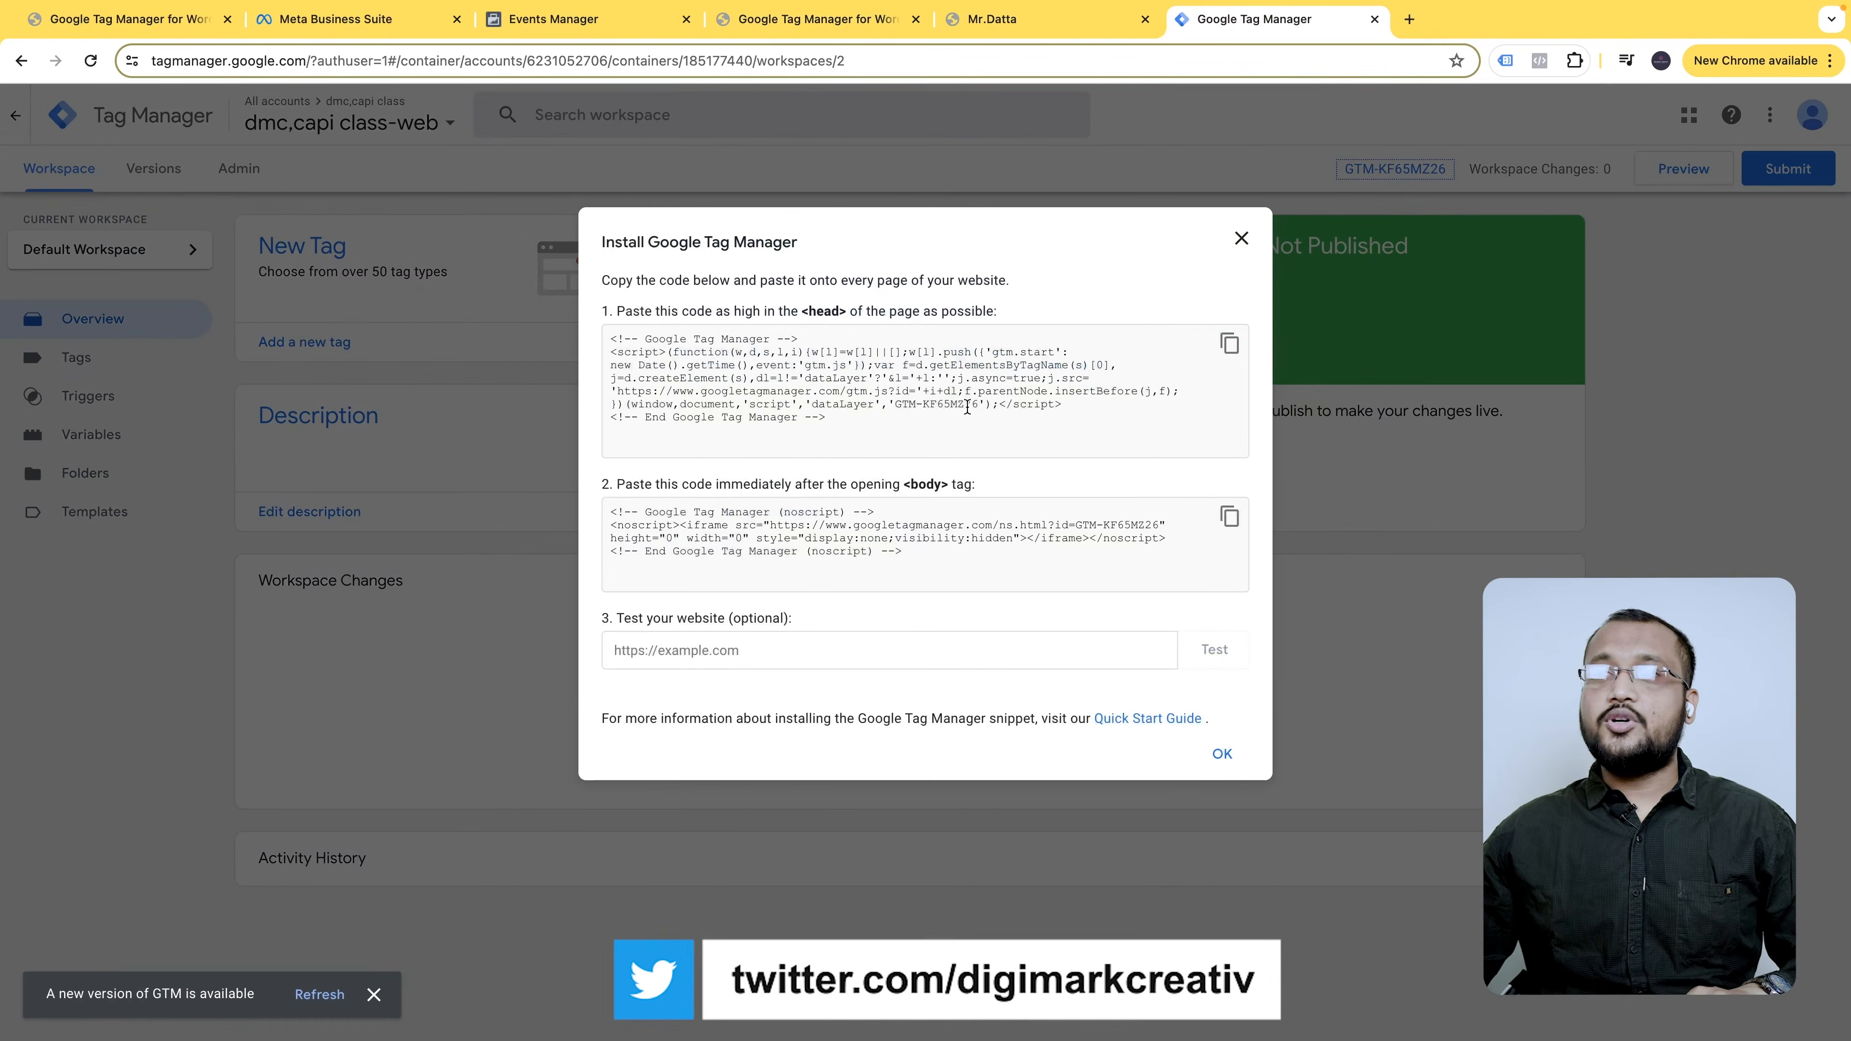
left_click(1243, 239)
left_click(1394, 168)
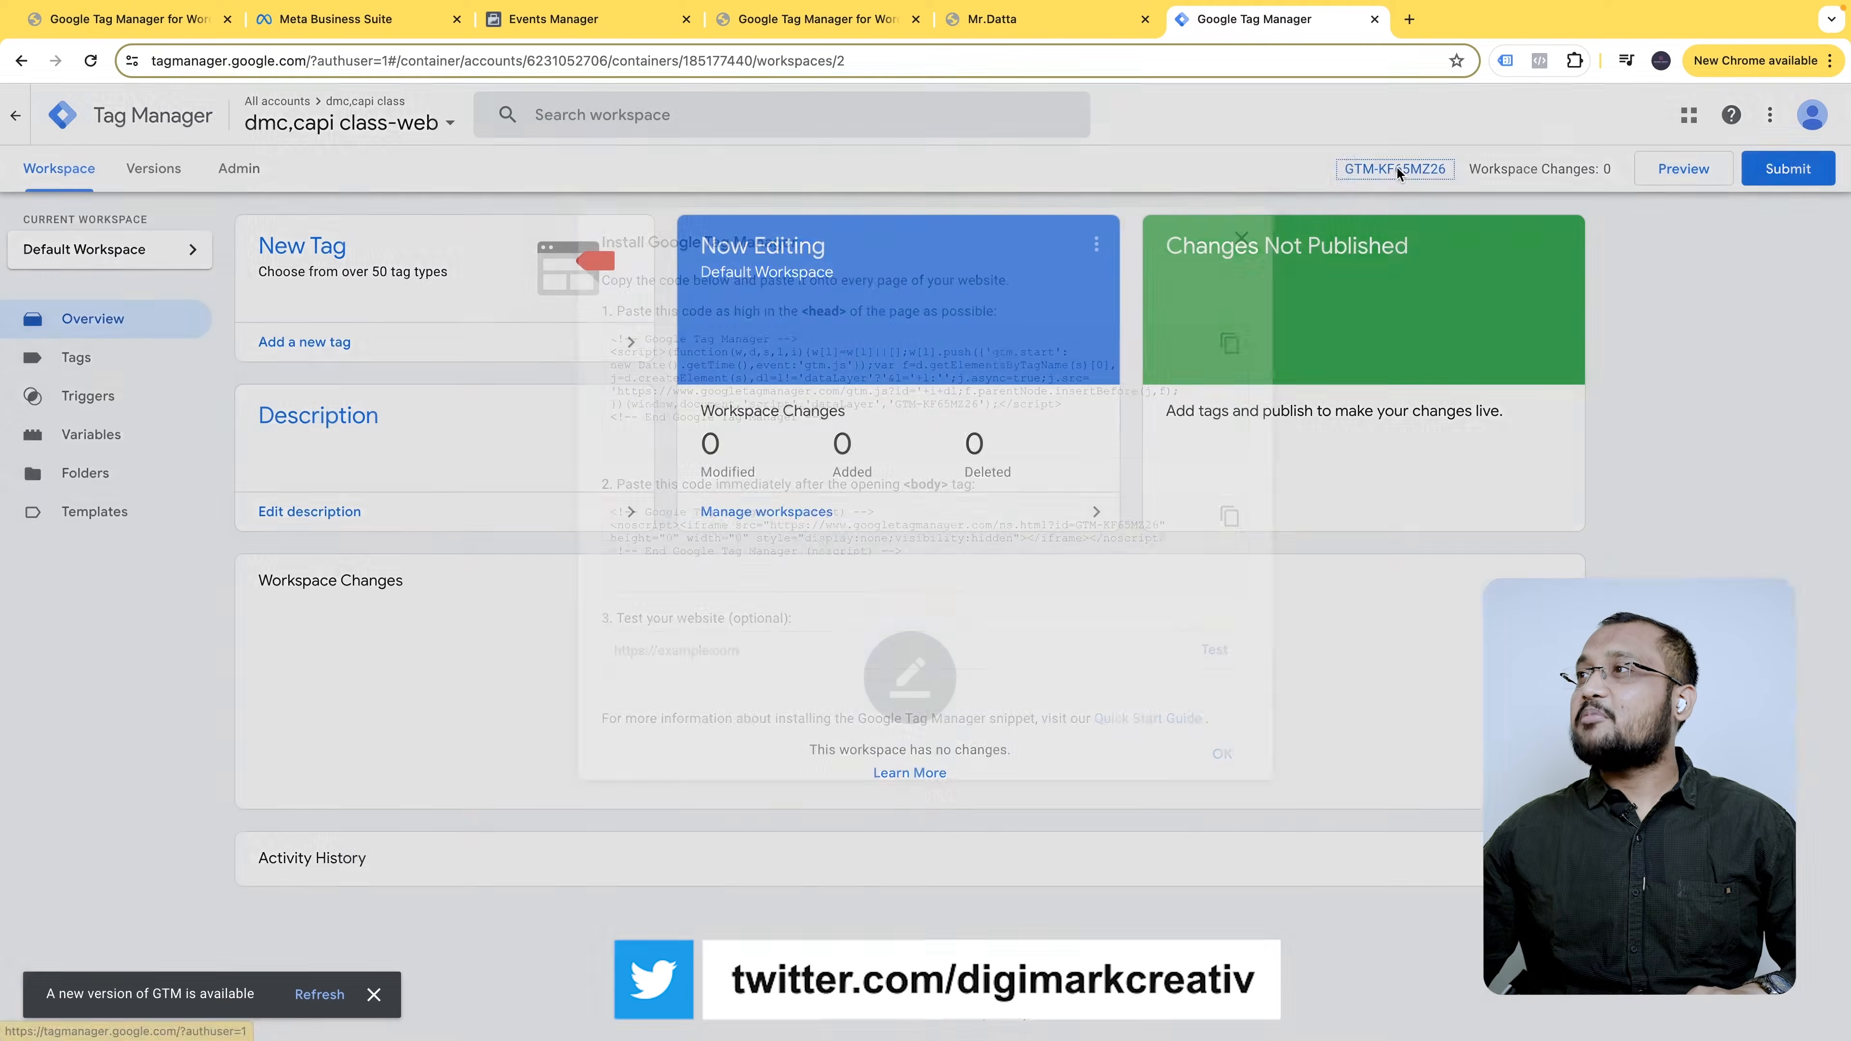
left_click(1243, 233)
right_click(1377, 168)
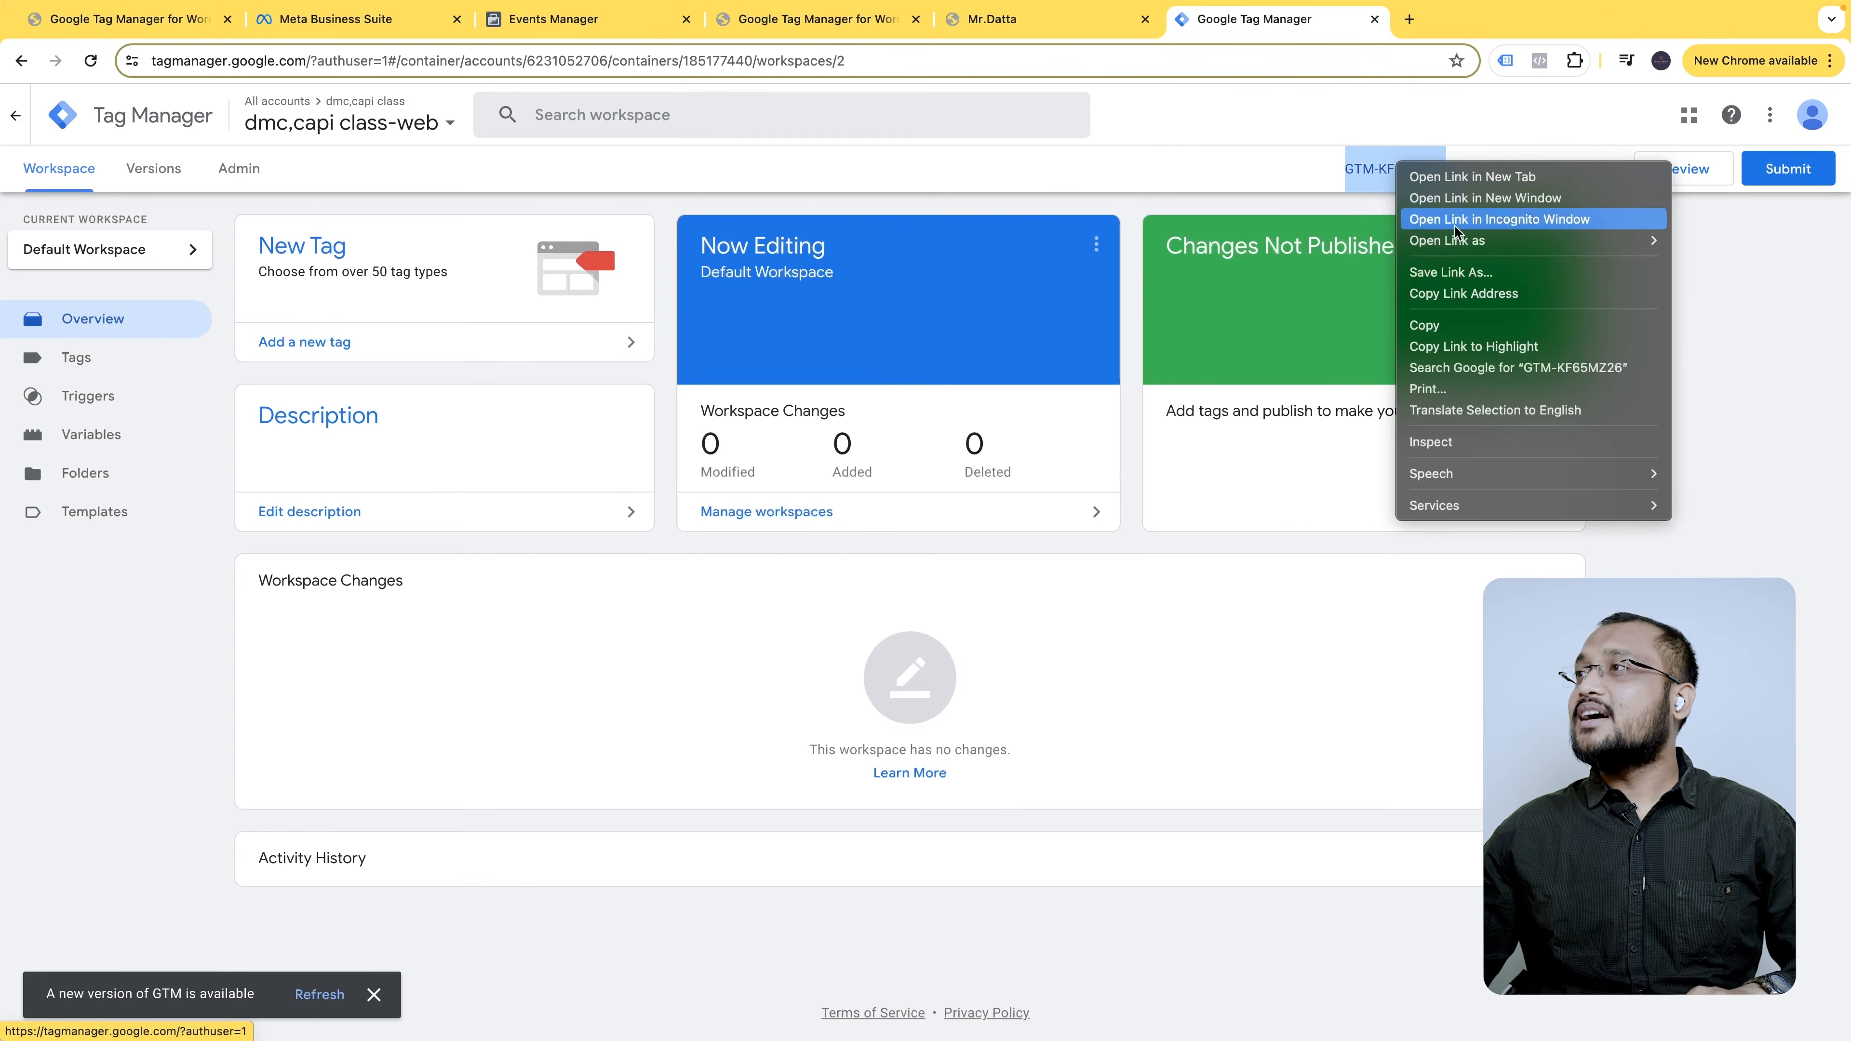
left_click(1453, 315)
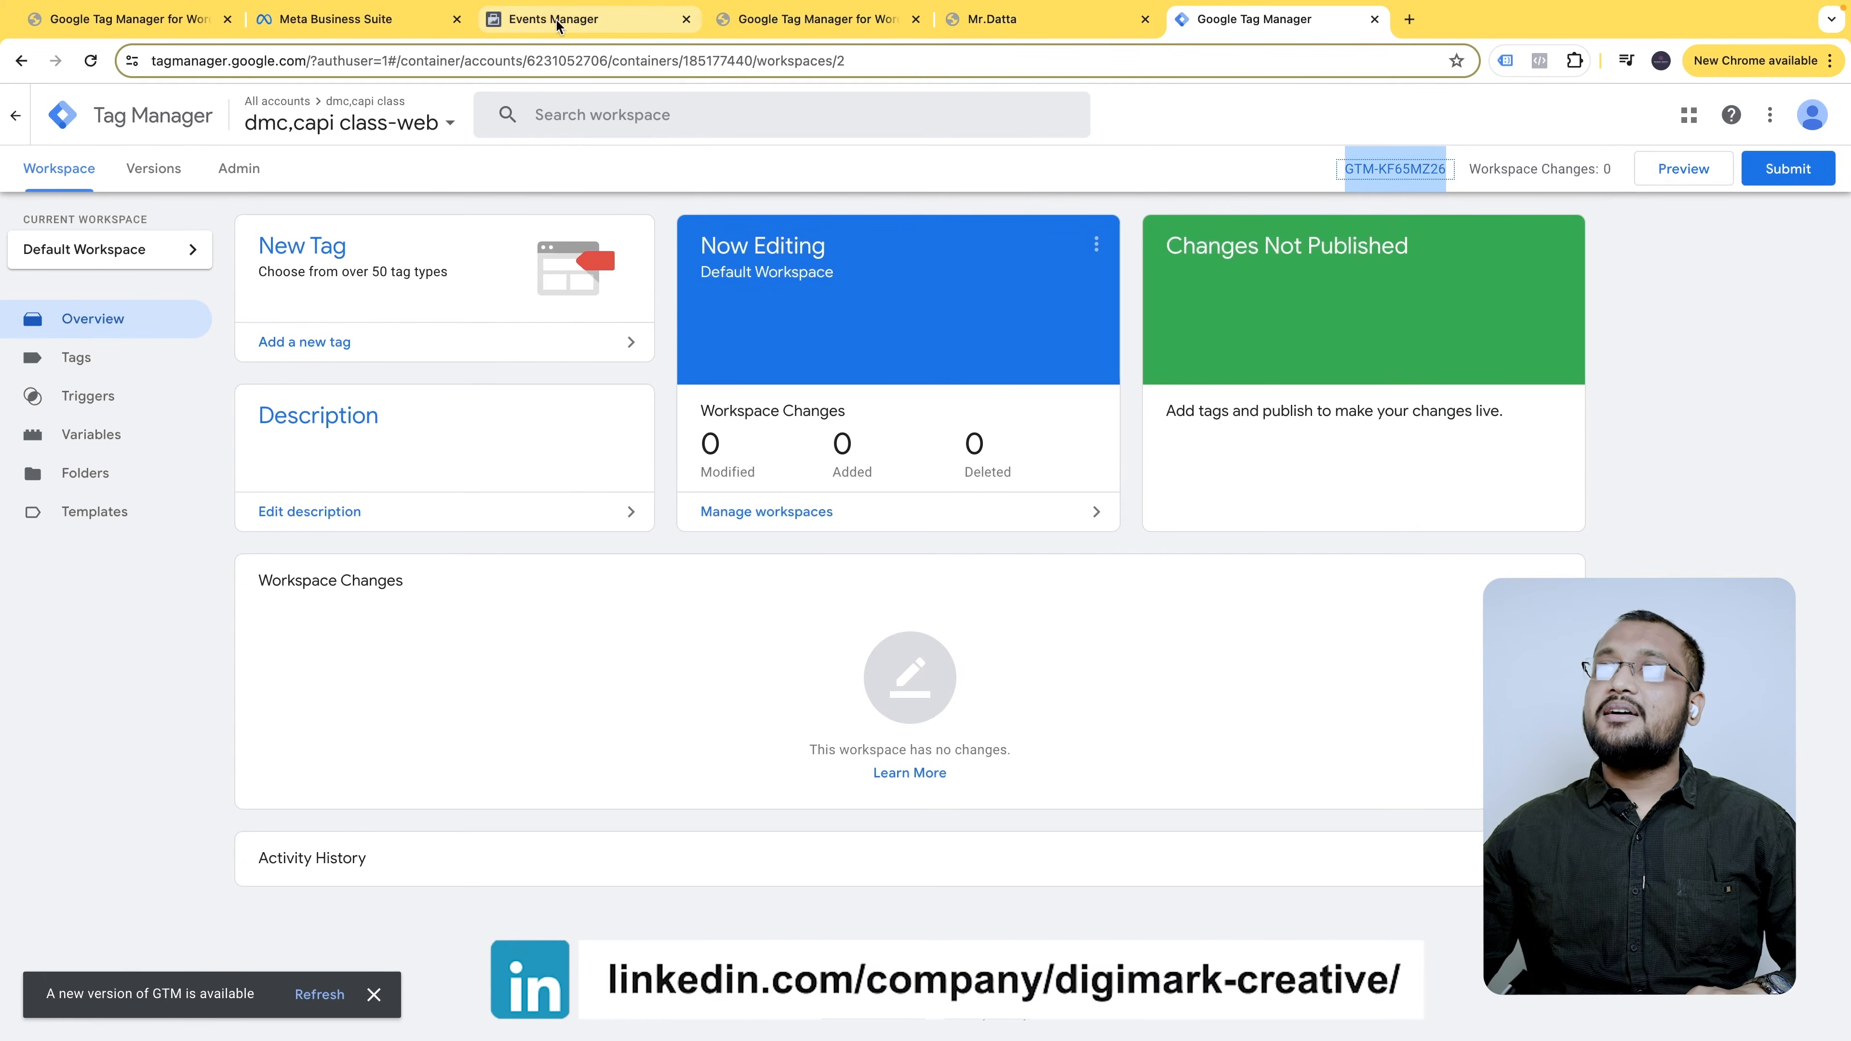
- Paste GTM-KF65MZ26 into the Google Tag Manager ID field on the General tab
left_click(773, 19)
left_click(509, 519)
key("ctrl+v")
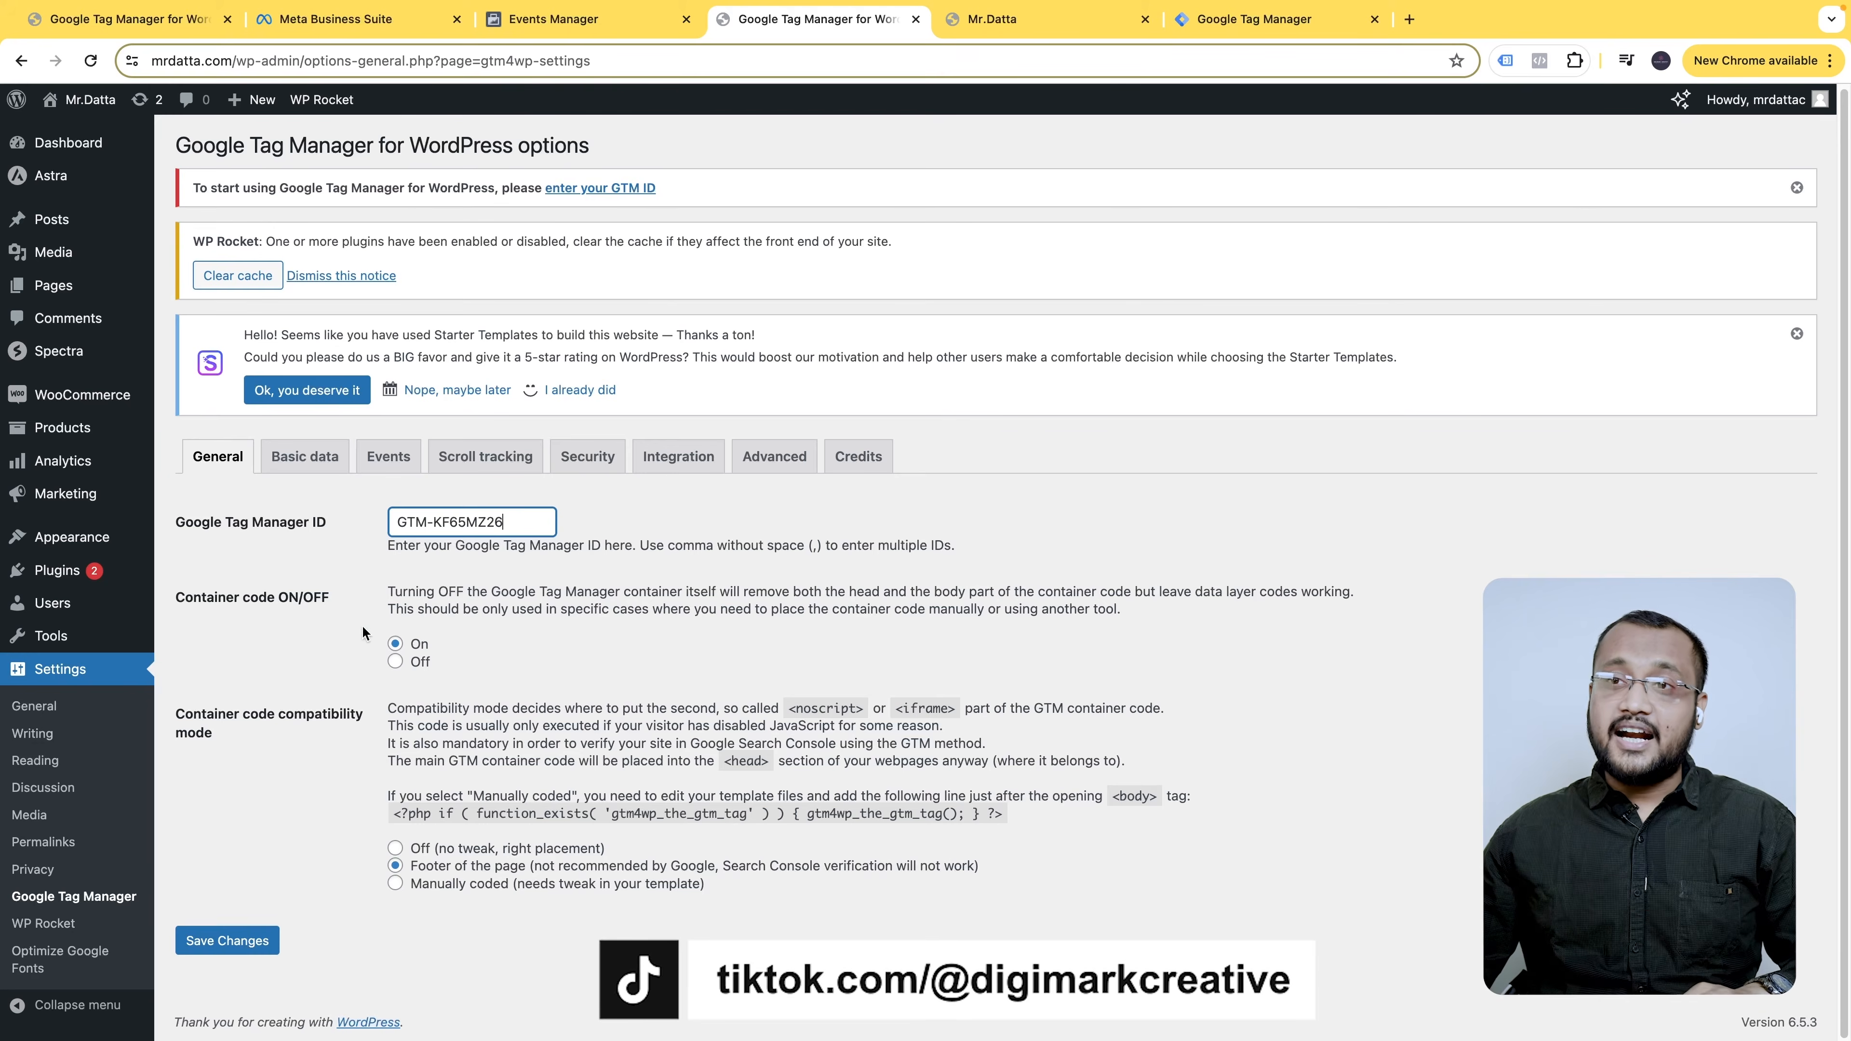
- Set container code placement to 'Off (no tweak, right placement)' and save the settings
left_click_drag(178, 599, 316, 604)
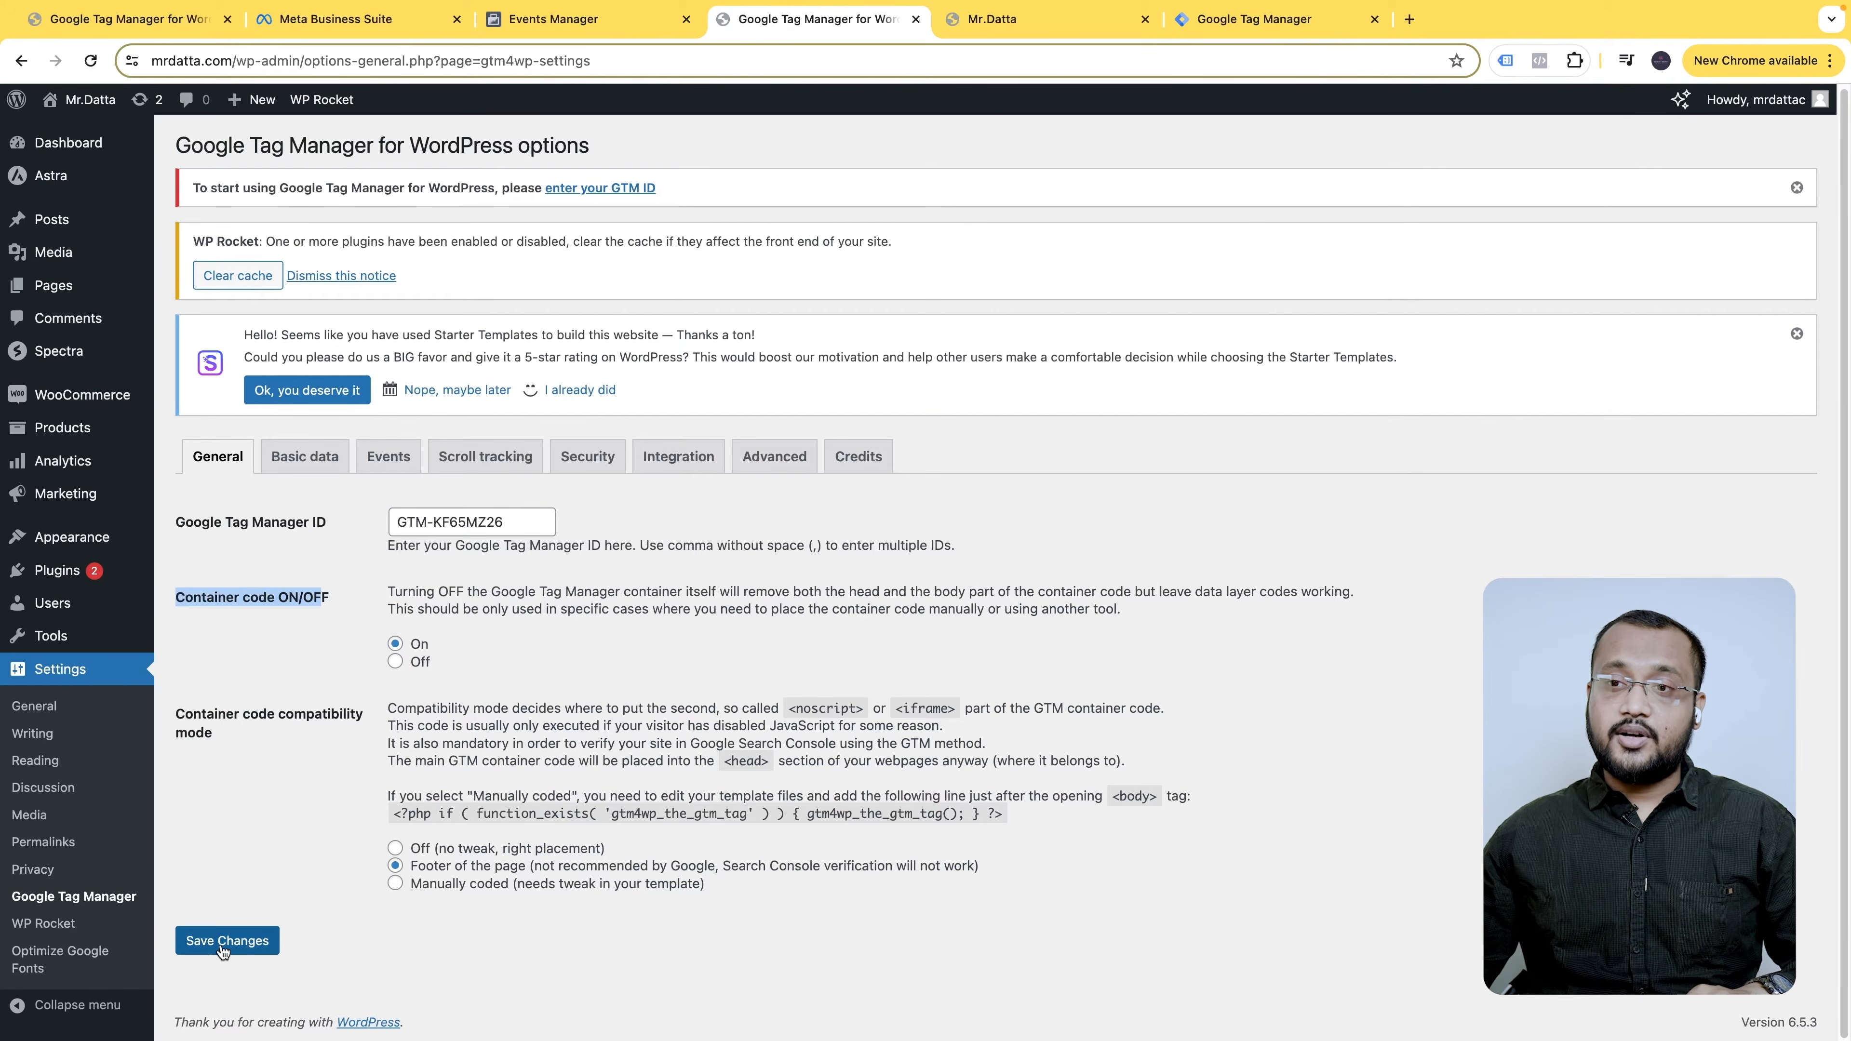
left_click(428, 848)
left_click(406, 850)
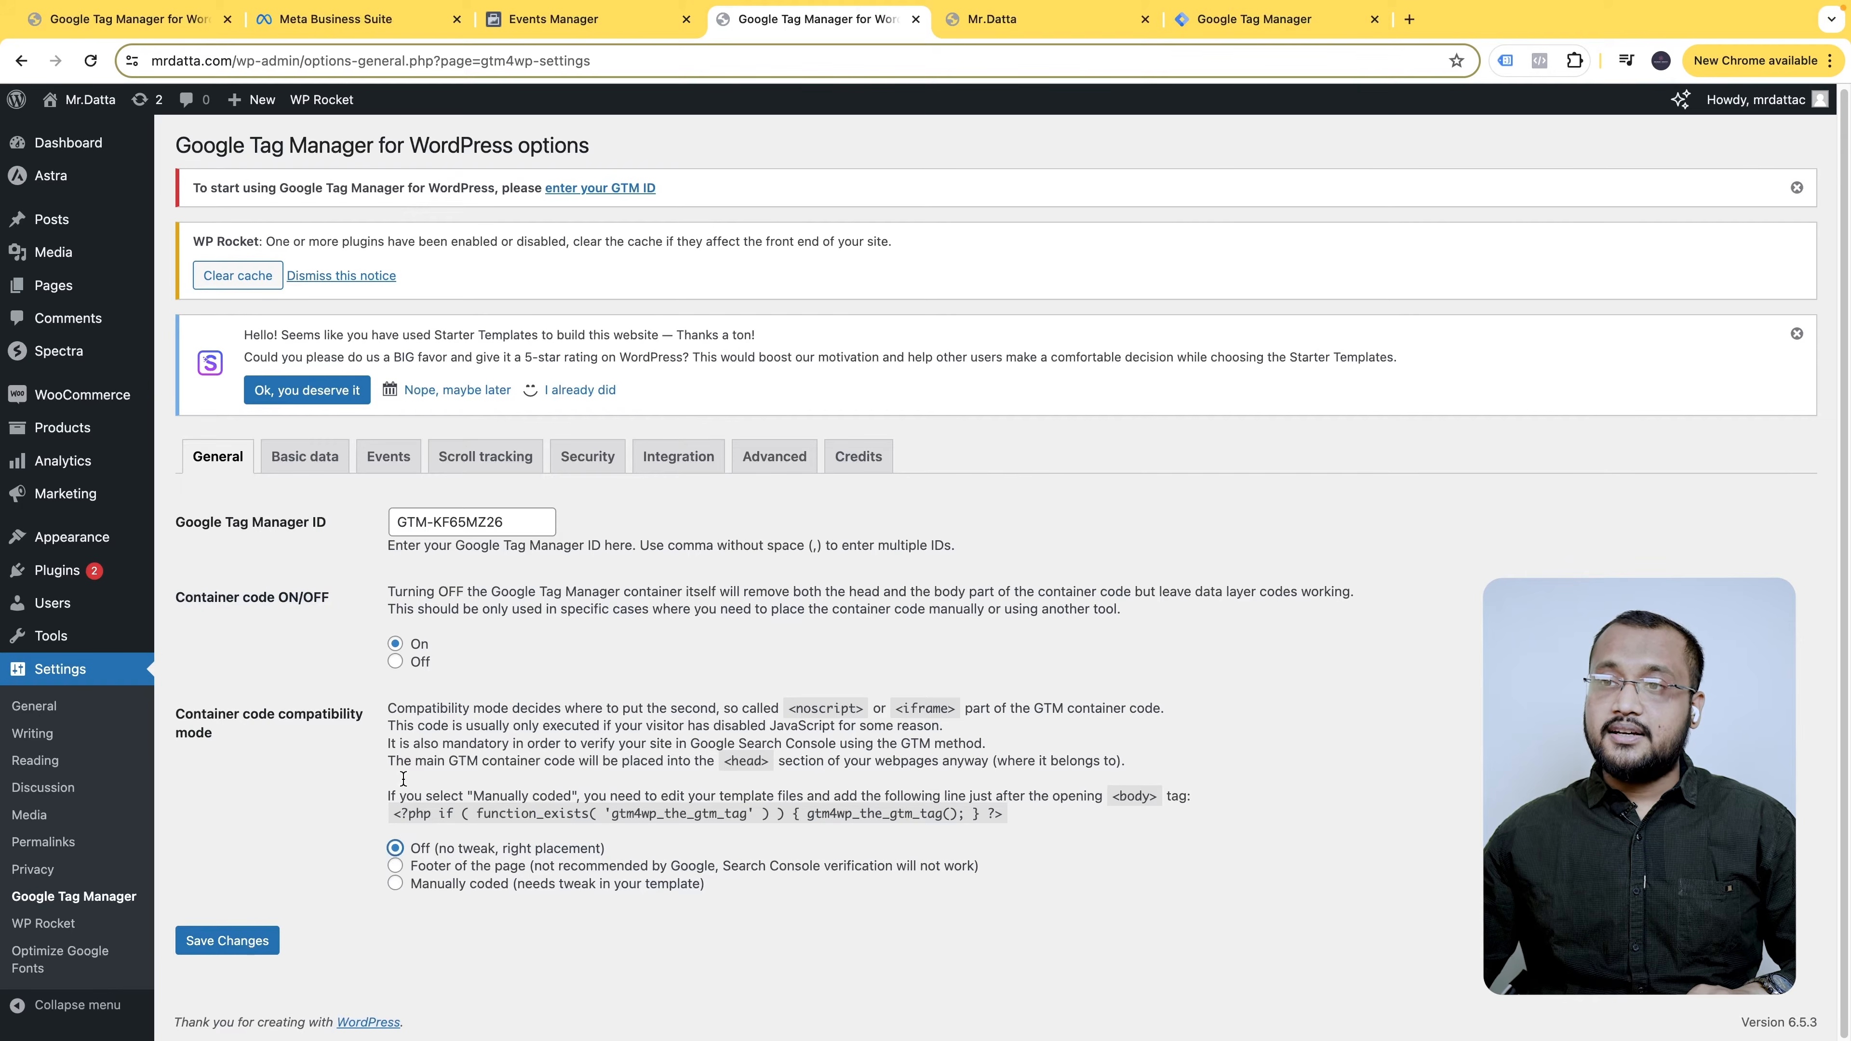
left_click(242, 943)
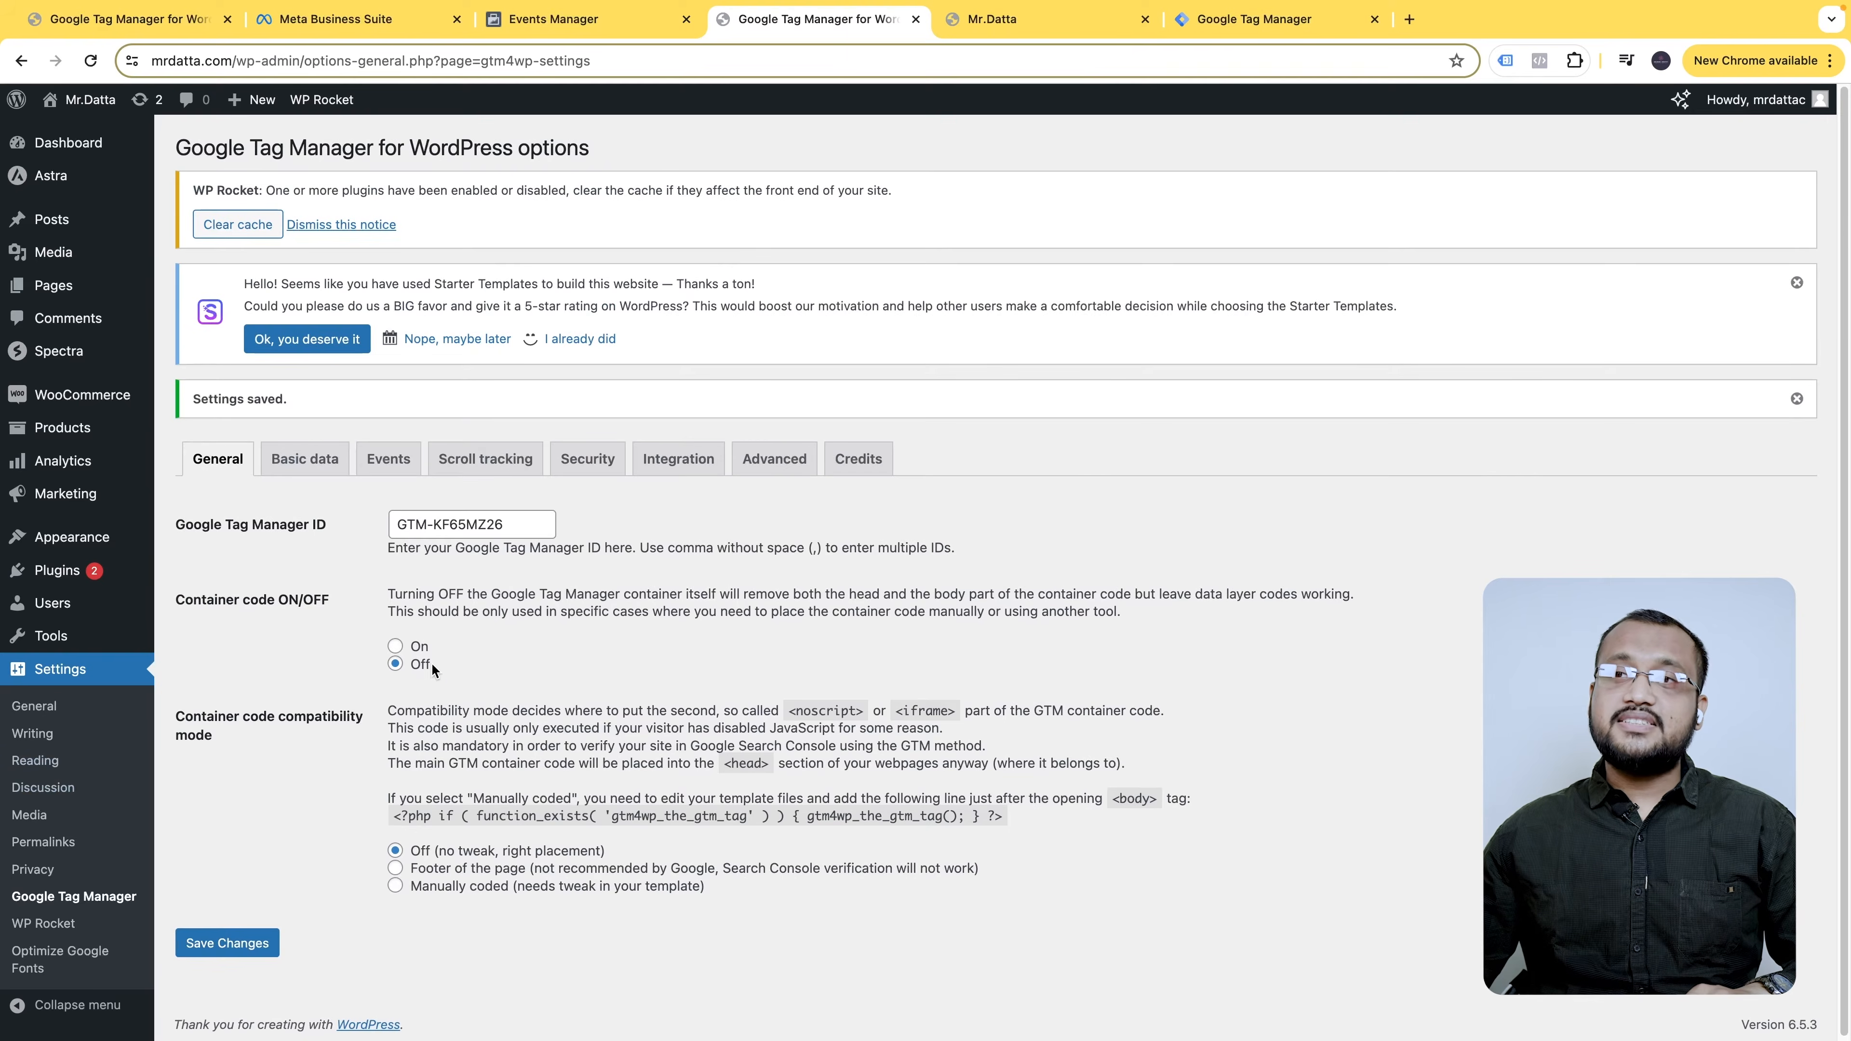
- Turn container code back On, save again, and bring up Tag Assistant Legacy
left_click(395, 646)
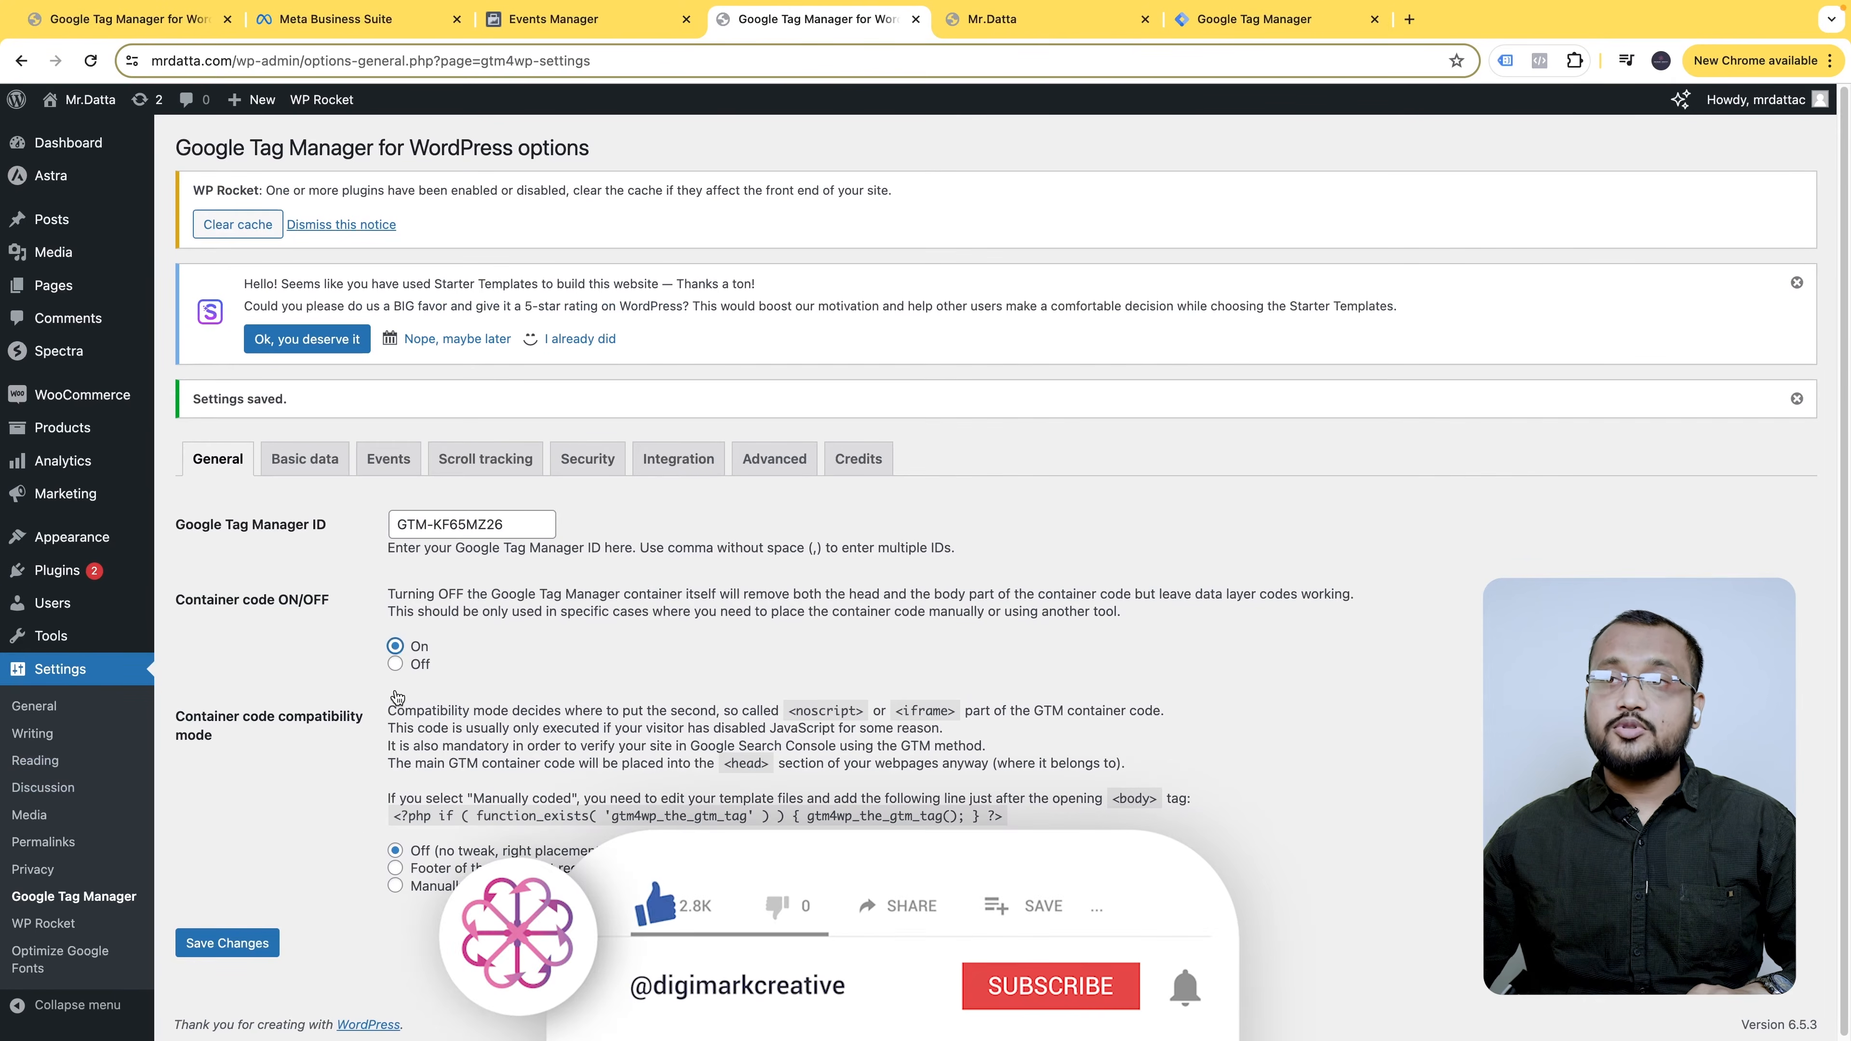
left_click(242, 945)
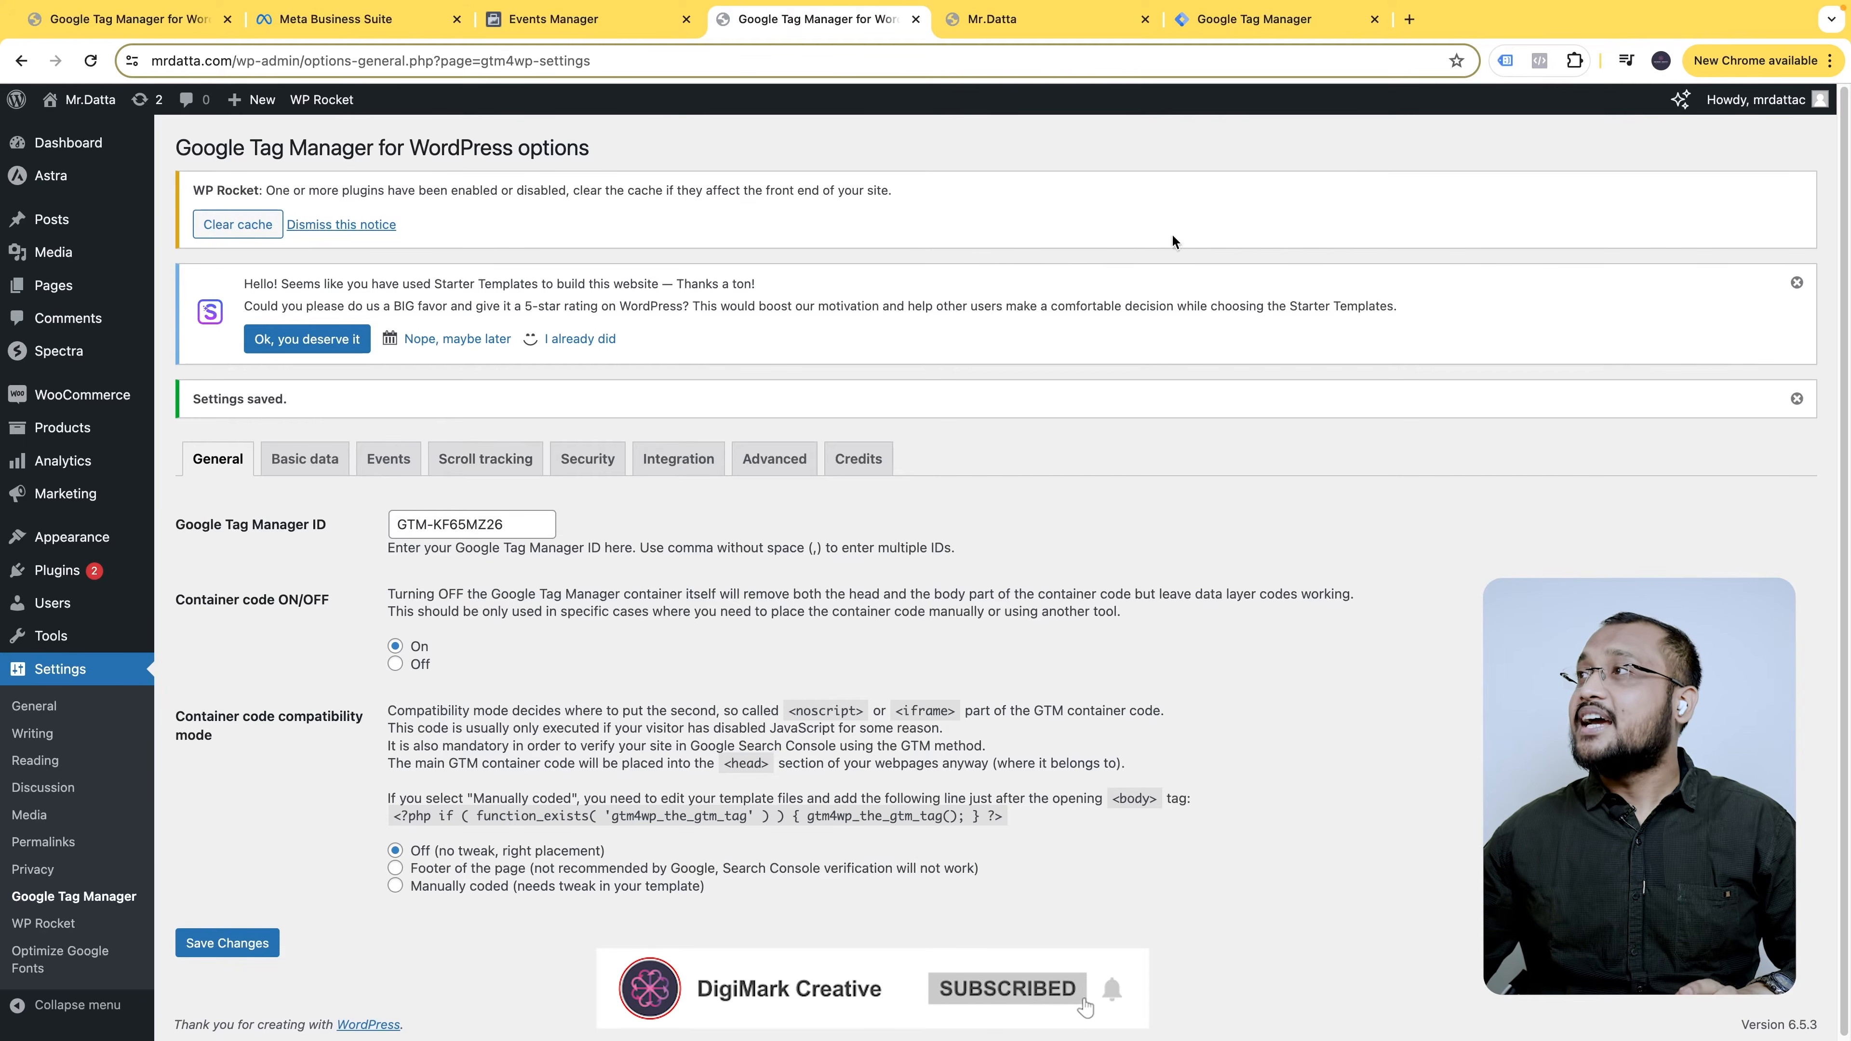
left_click(1505, 61)
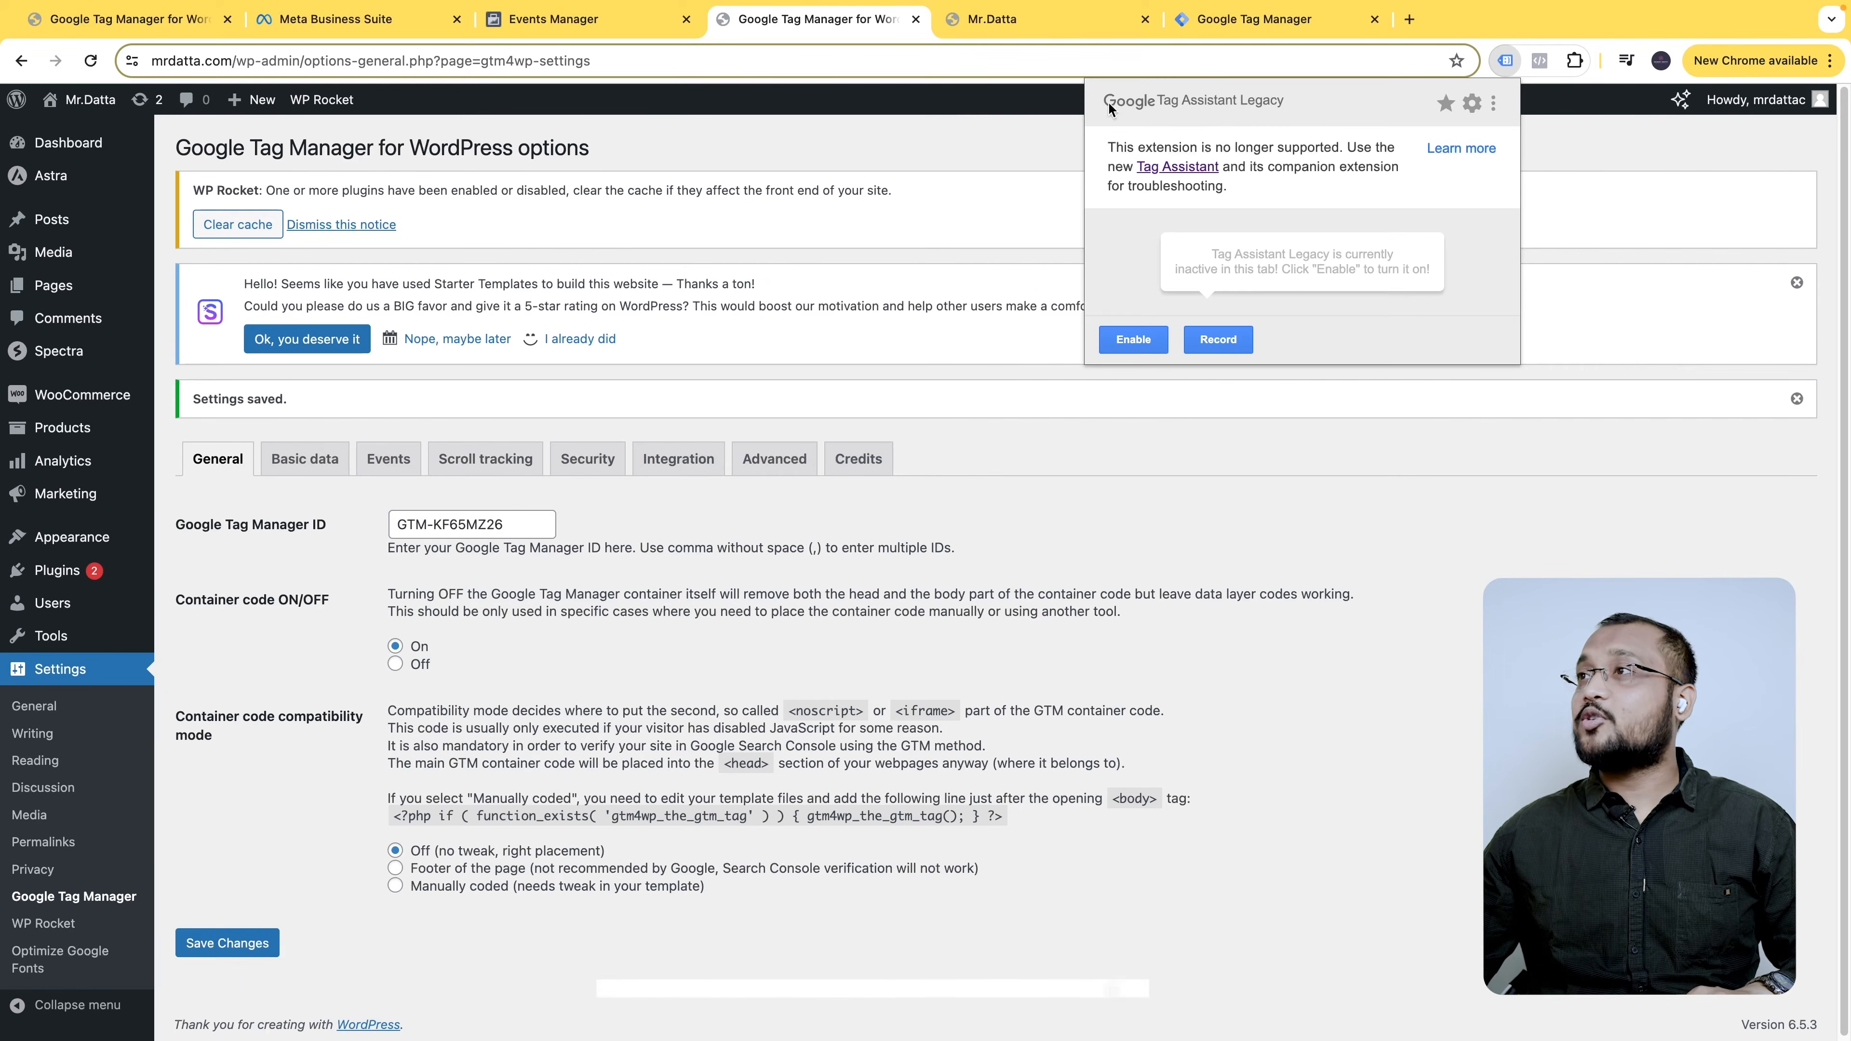
- Search the Web Store for the copied name 'Tag Assistant Legacy' and open its extension page
left_click_drag(1142, 107, 1291, 111)
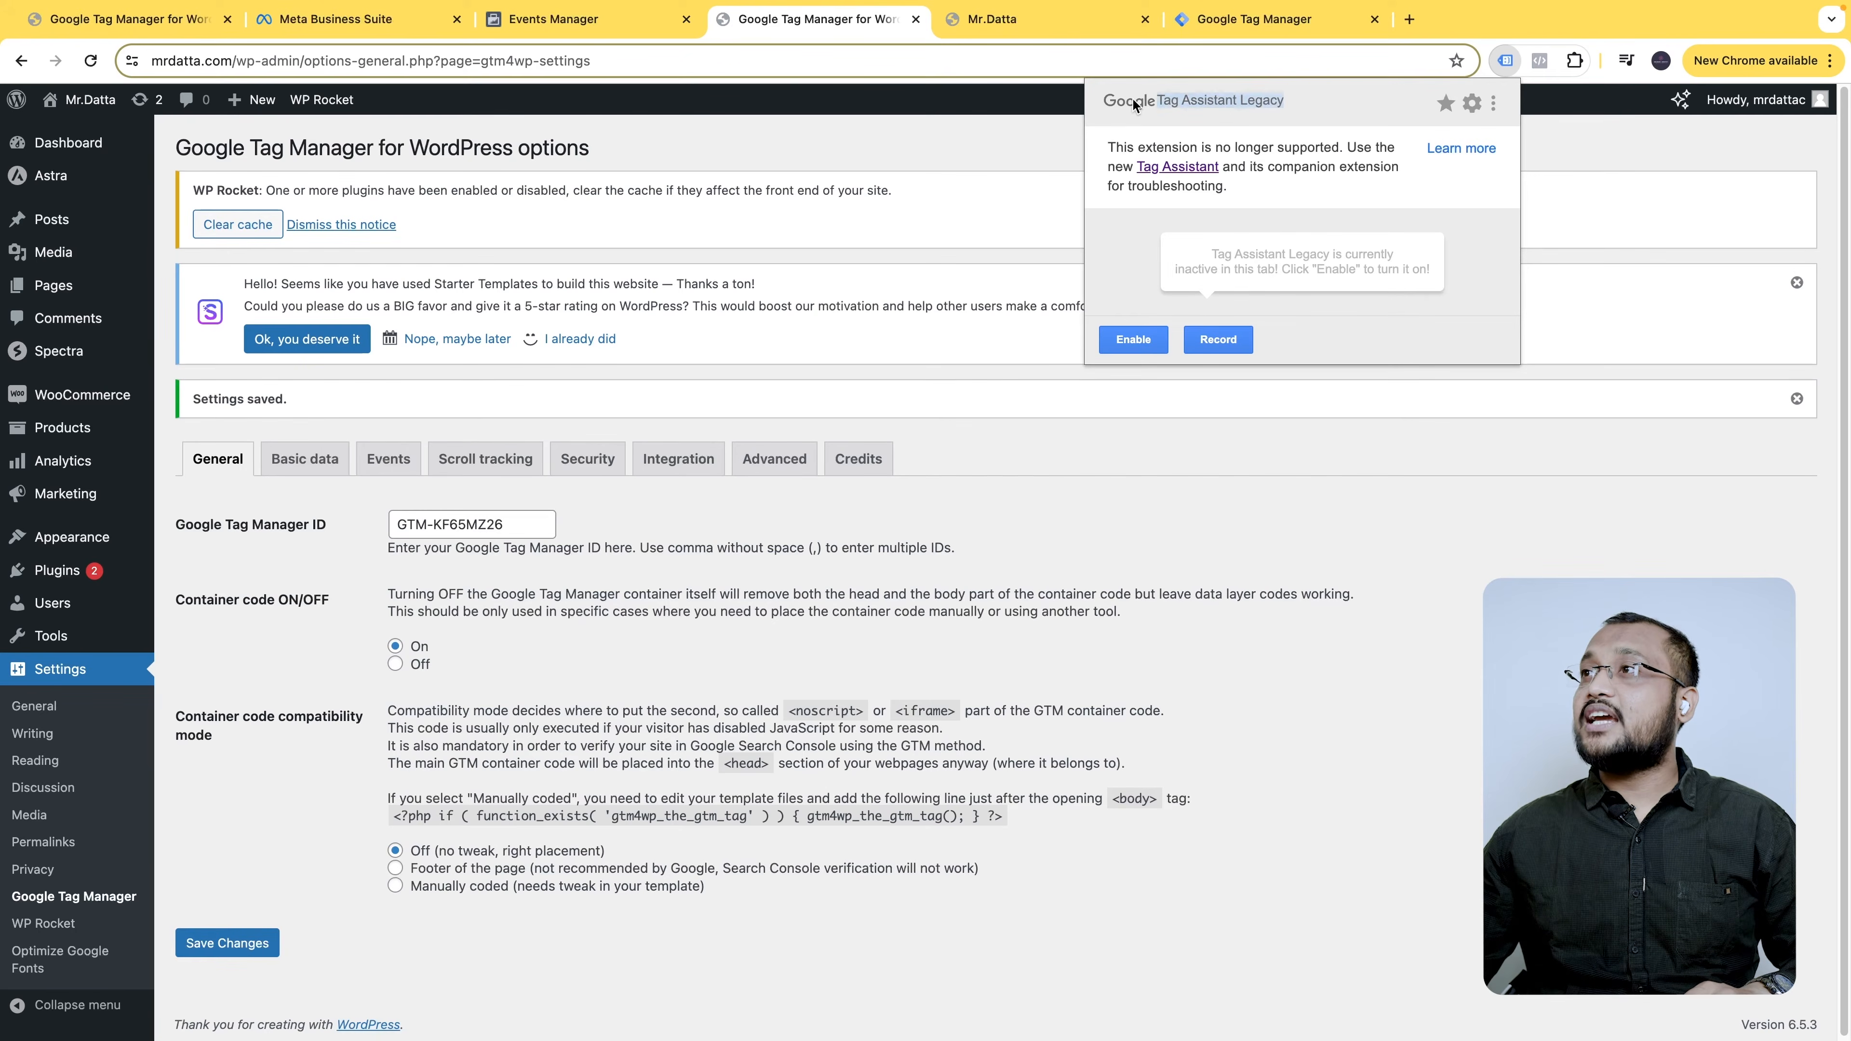
right_click(1209, 96)
left_click(1242, 136)
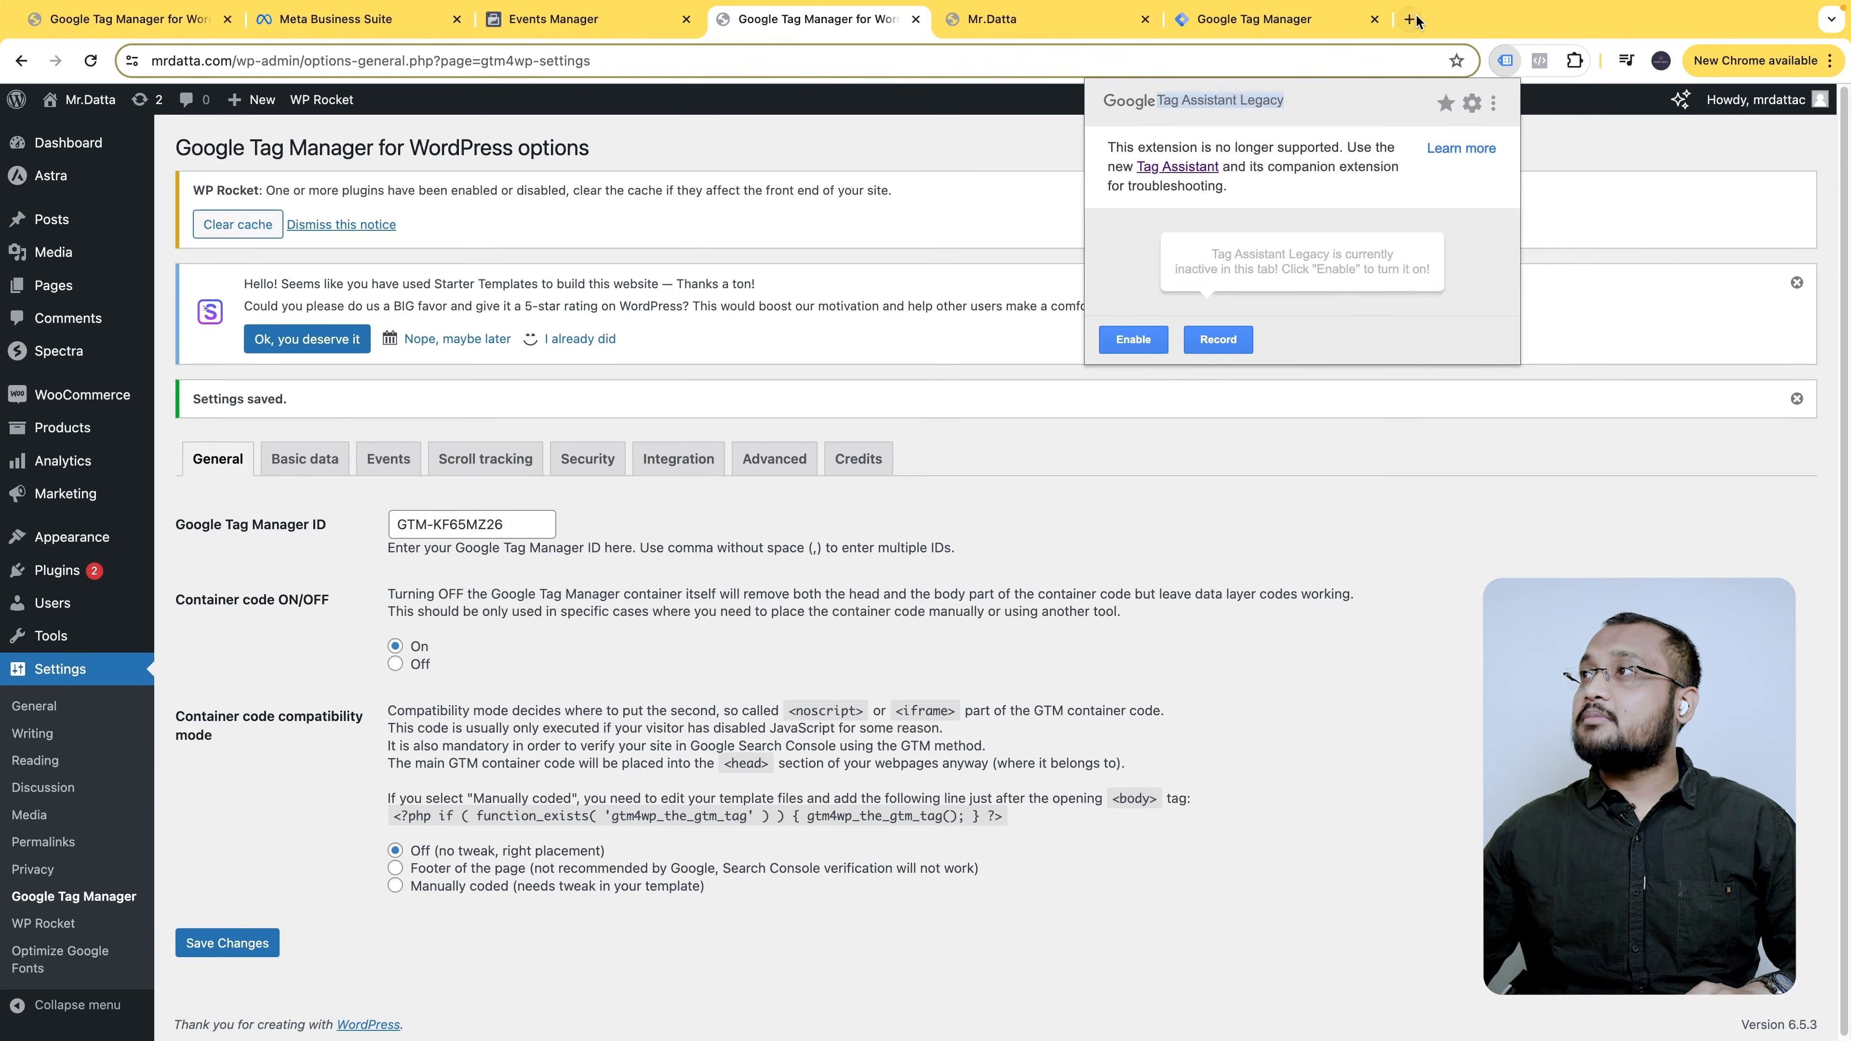
key("ctrl+t")
key("ctrl+v")
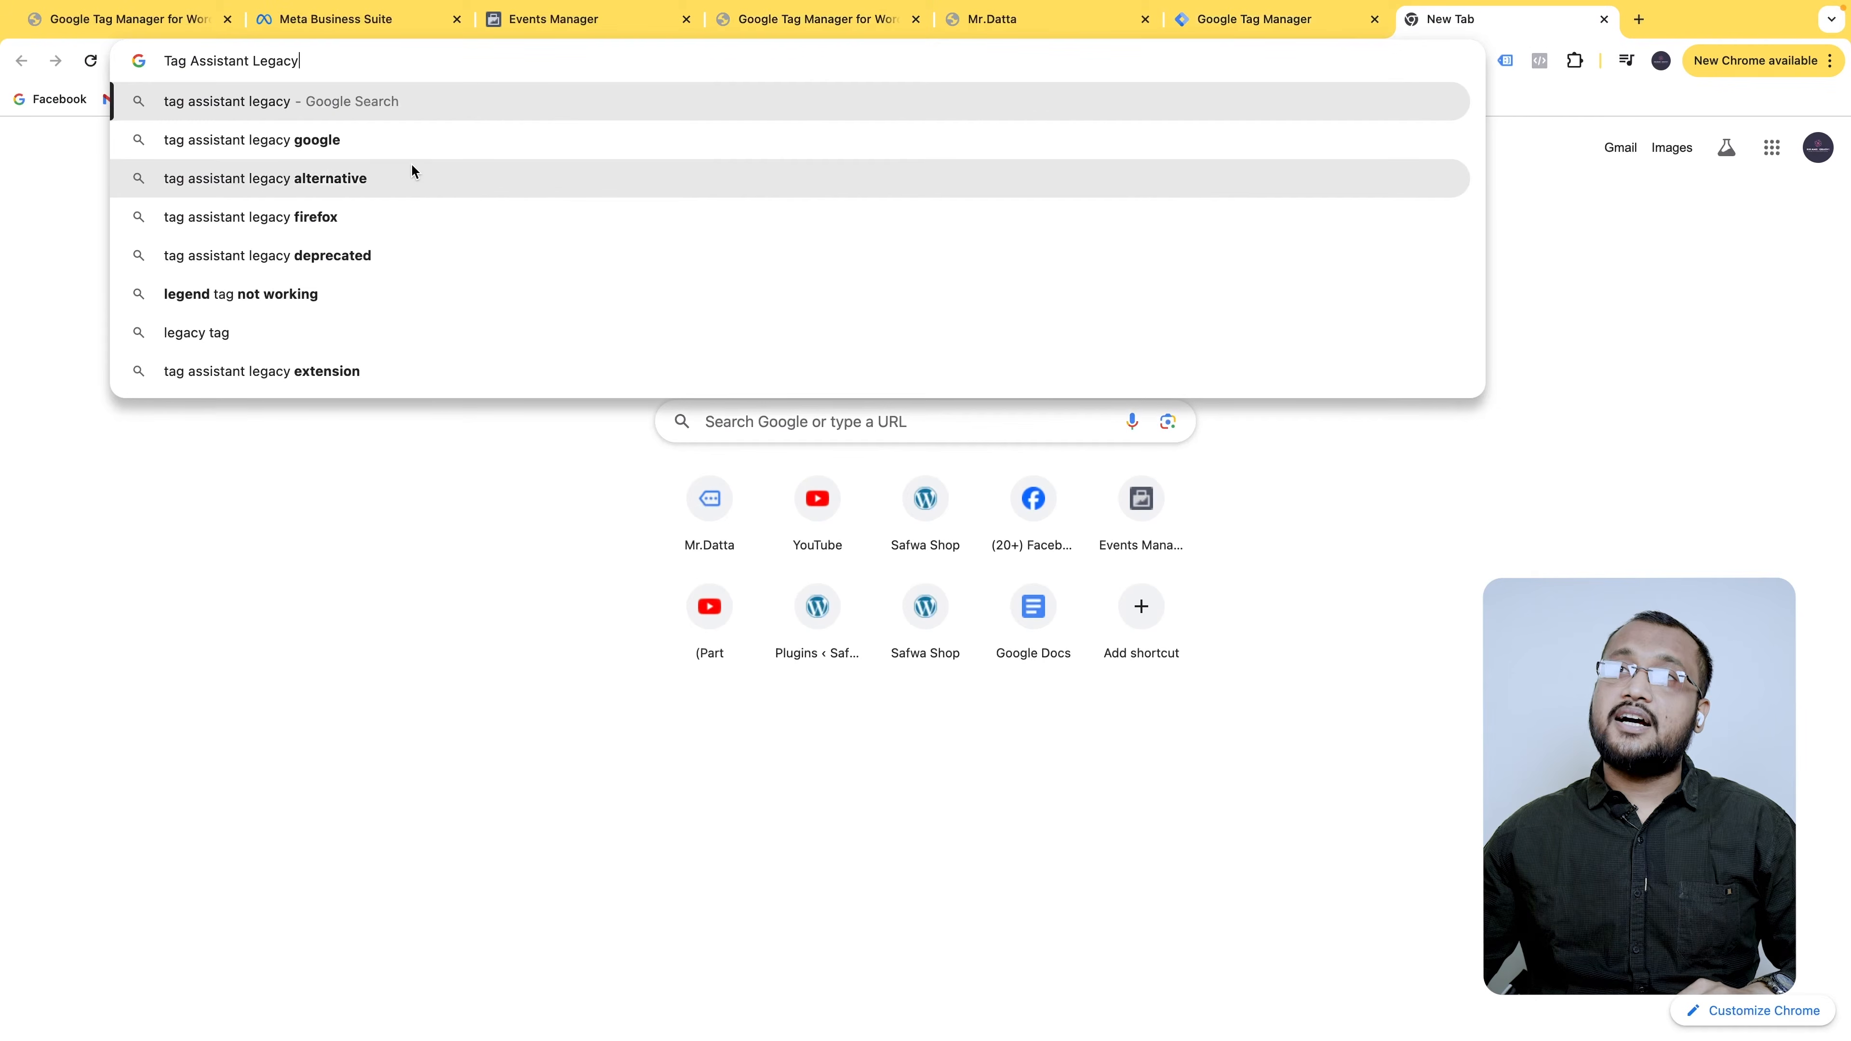
type("cj")
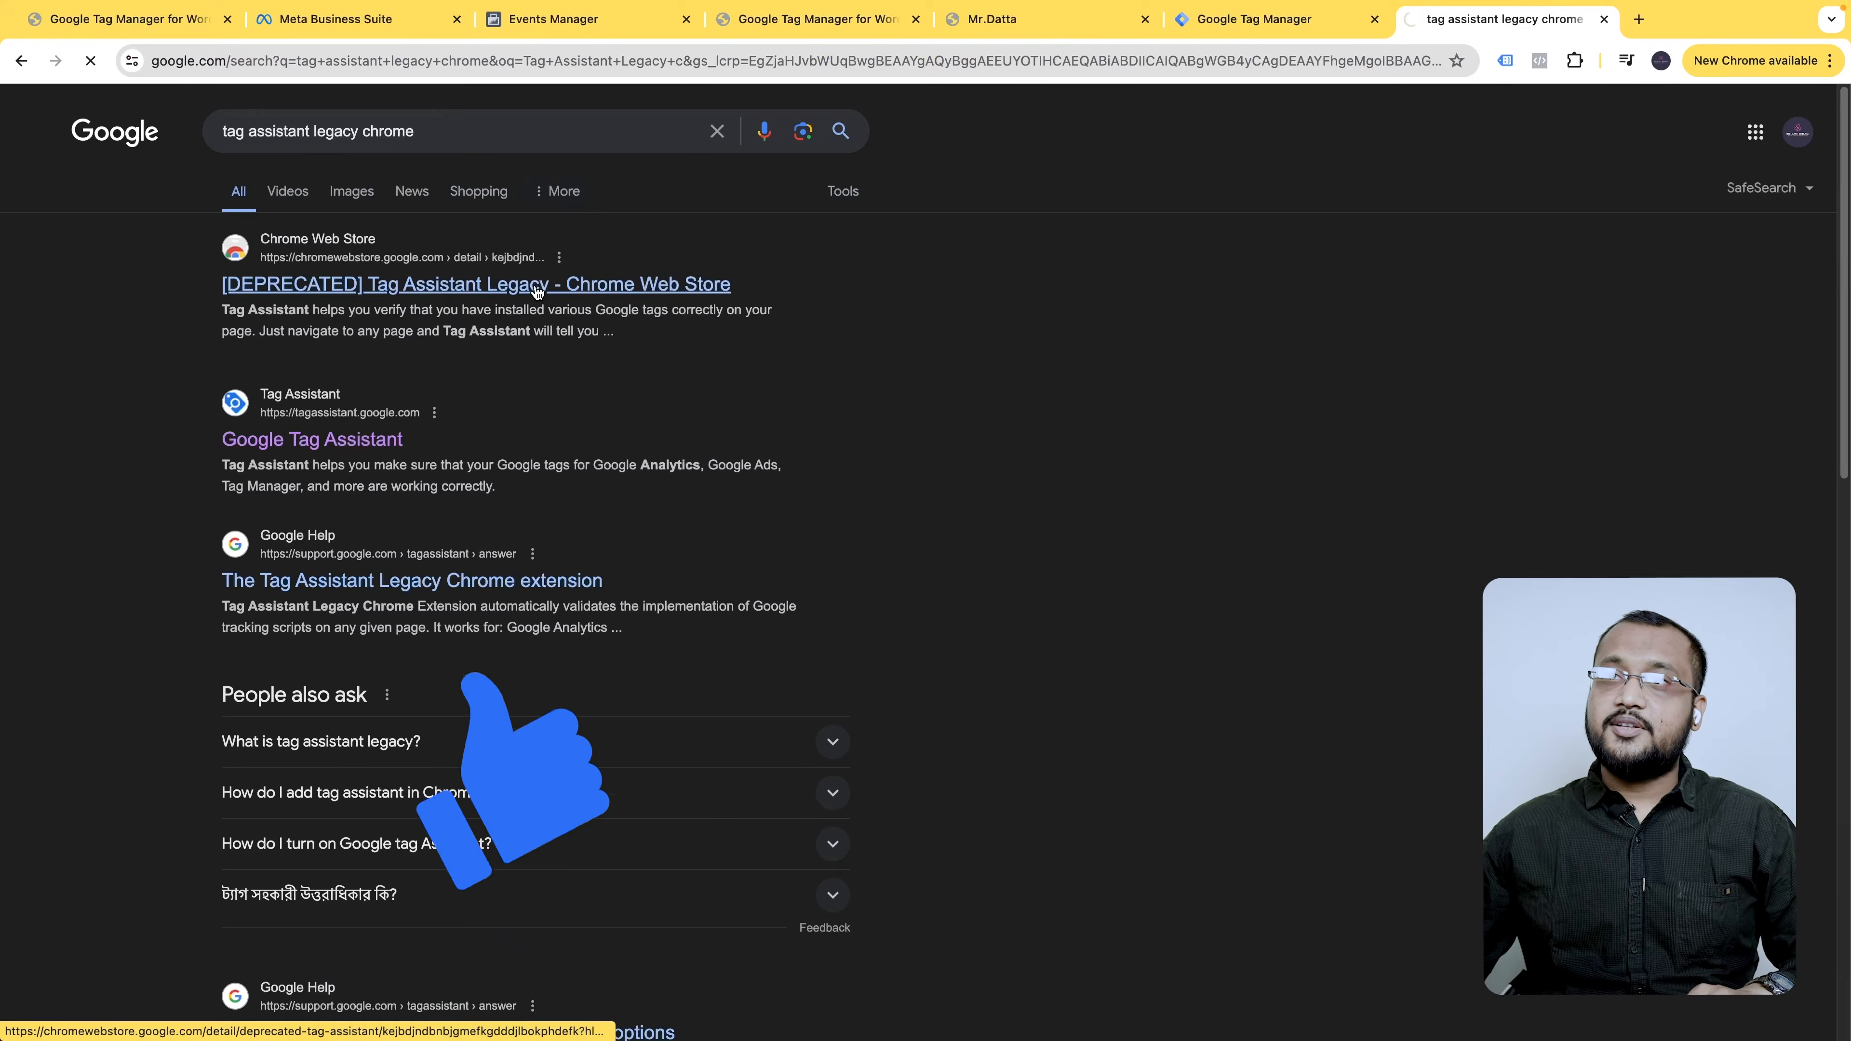
left_click(538, 291)
scroll(1022, 449, "down", 2)
scroll(1022, 450, "up", 2)
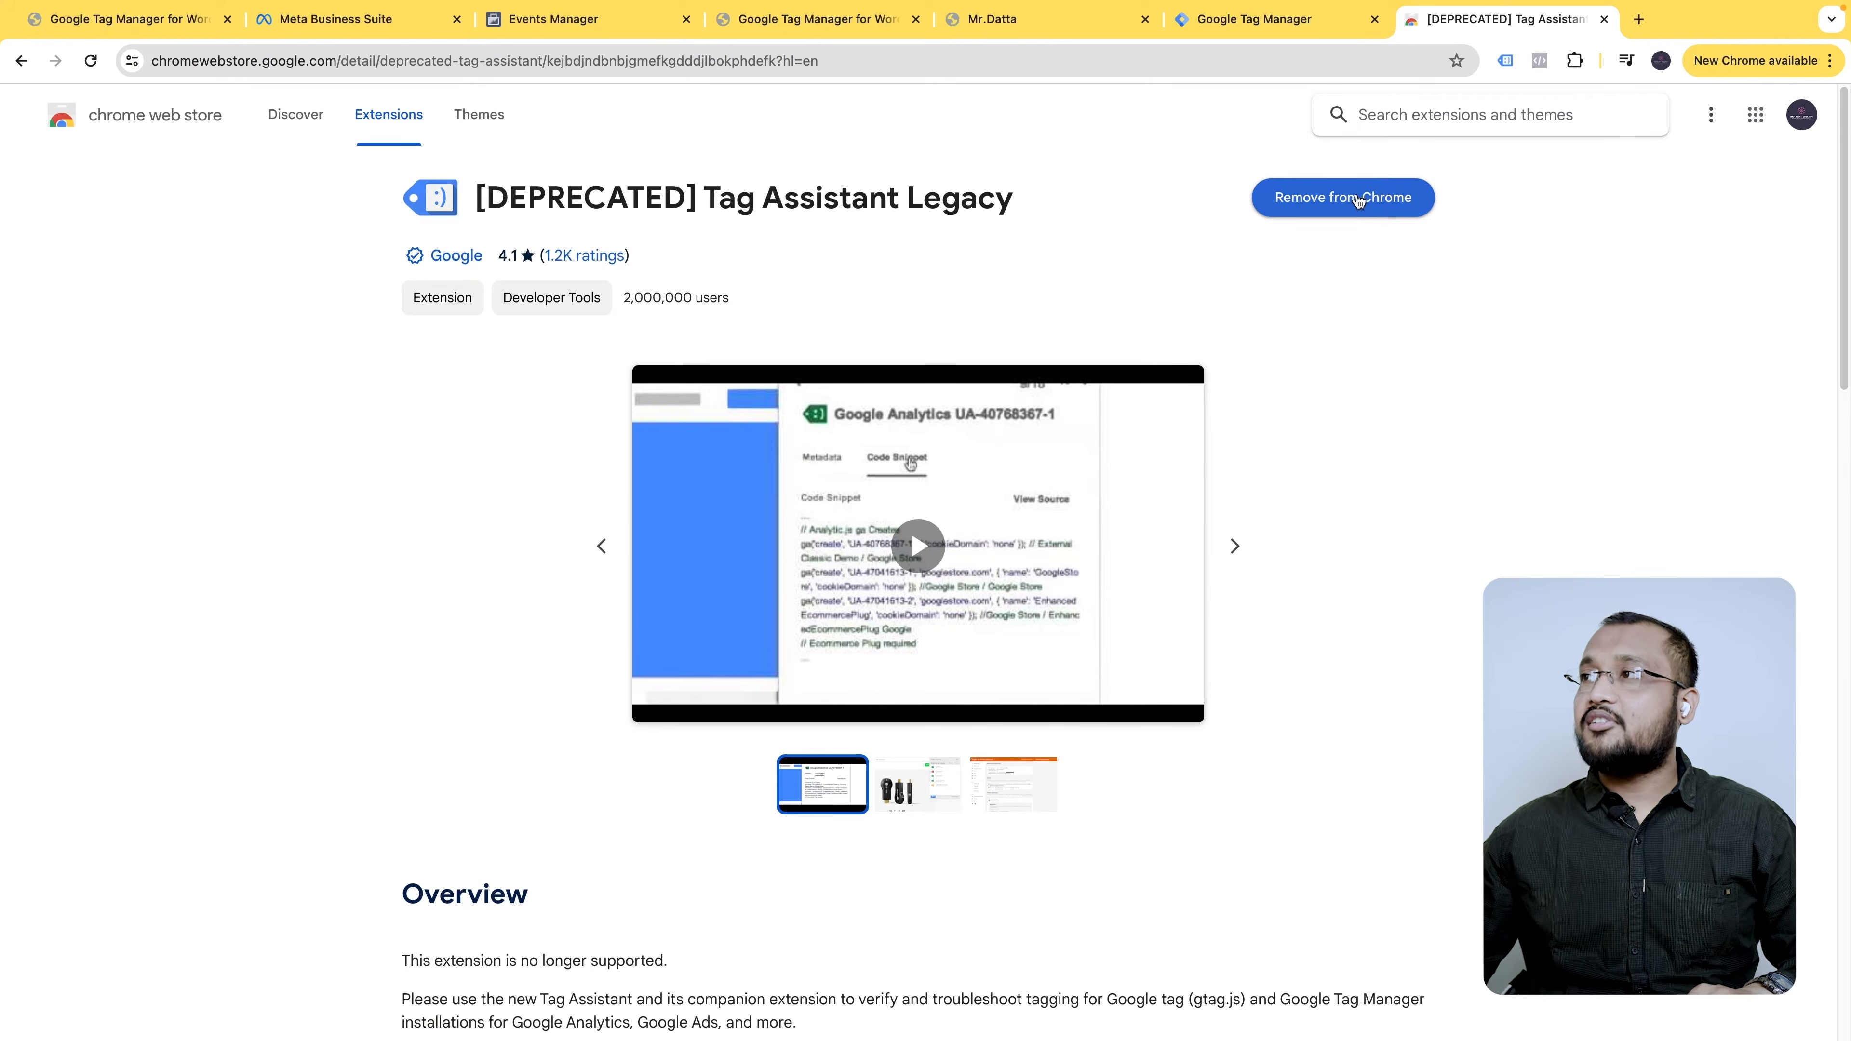
- Re-pin Tag Assistant Legacy to the Chrome toolbar and go back to mrdatta.com
left_click(1575, 61)
left_click(1507, 210)
left_click(1507, 210)
left_click(1539, 60)
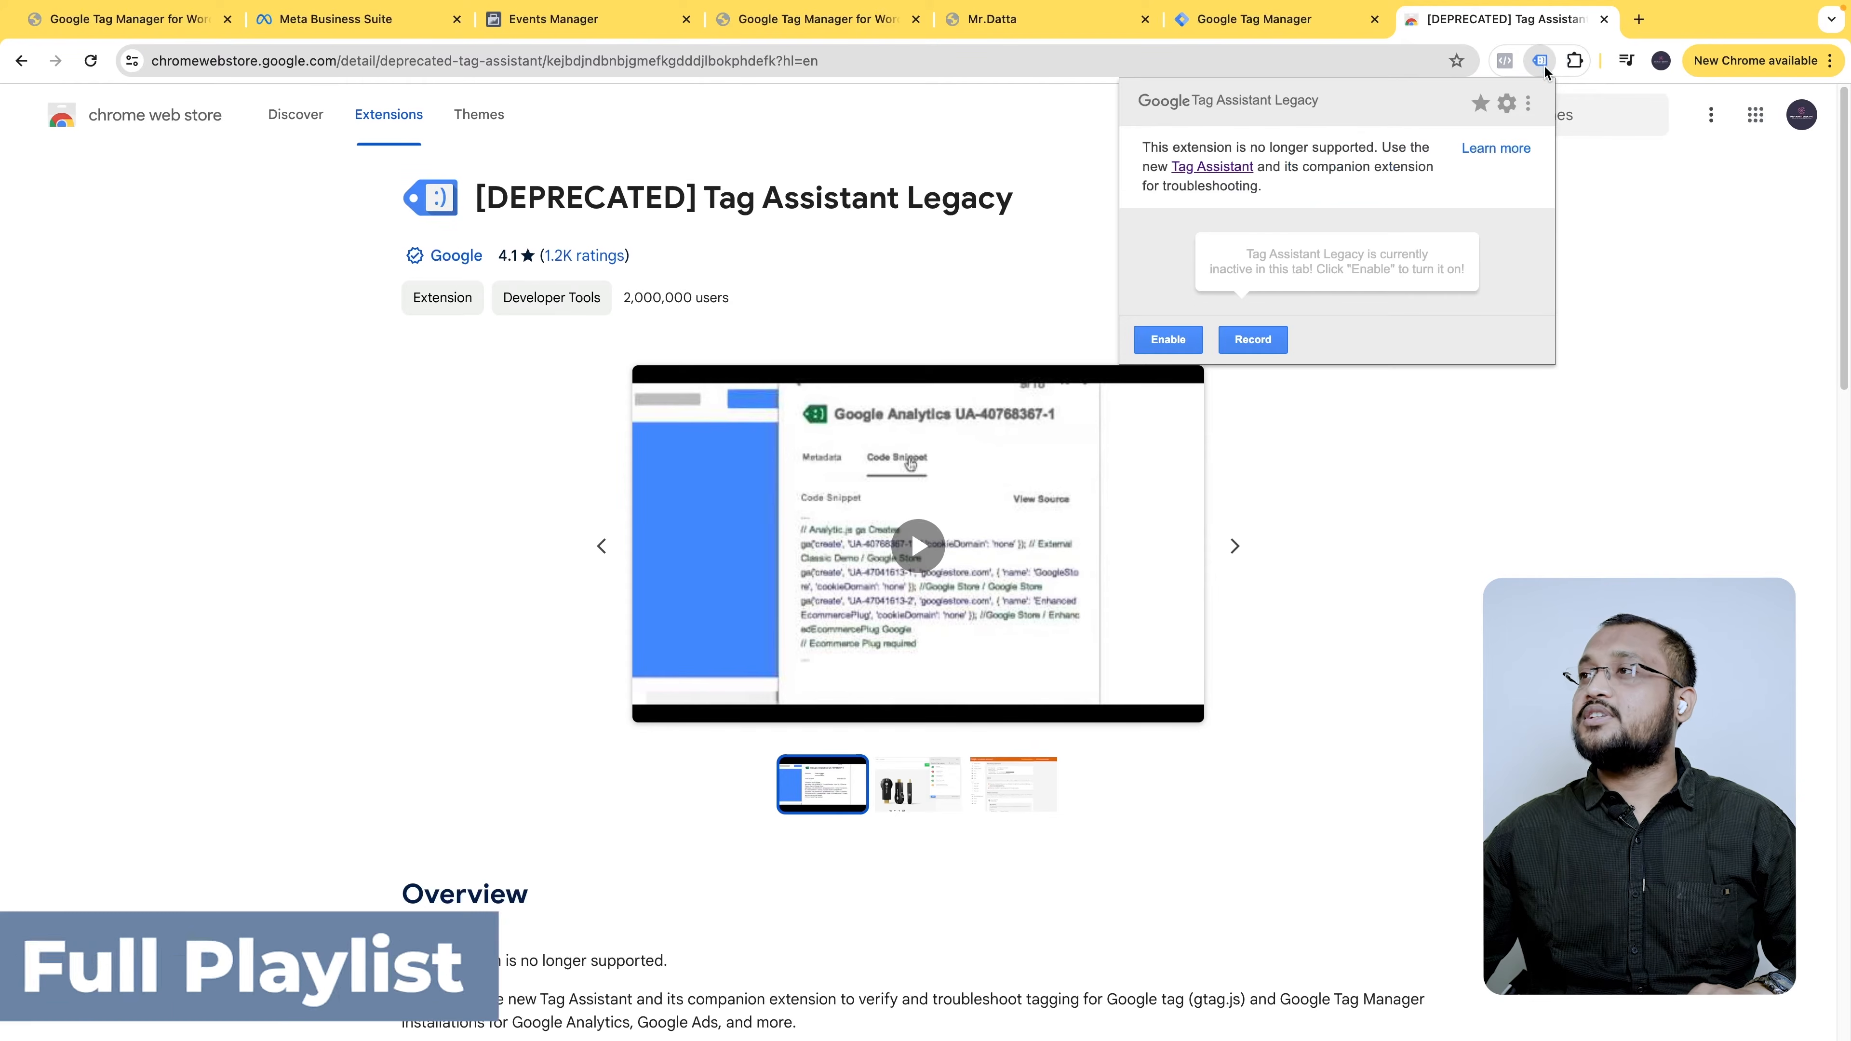
left_click(1093, 20)
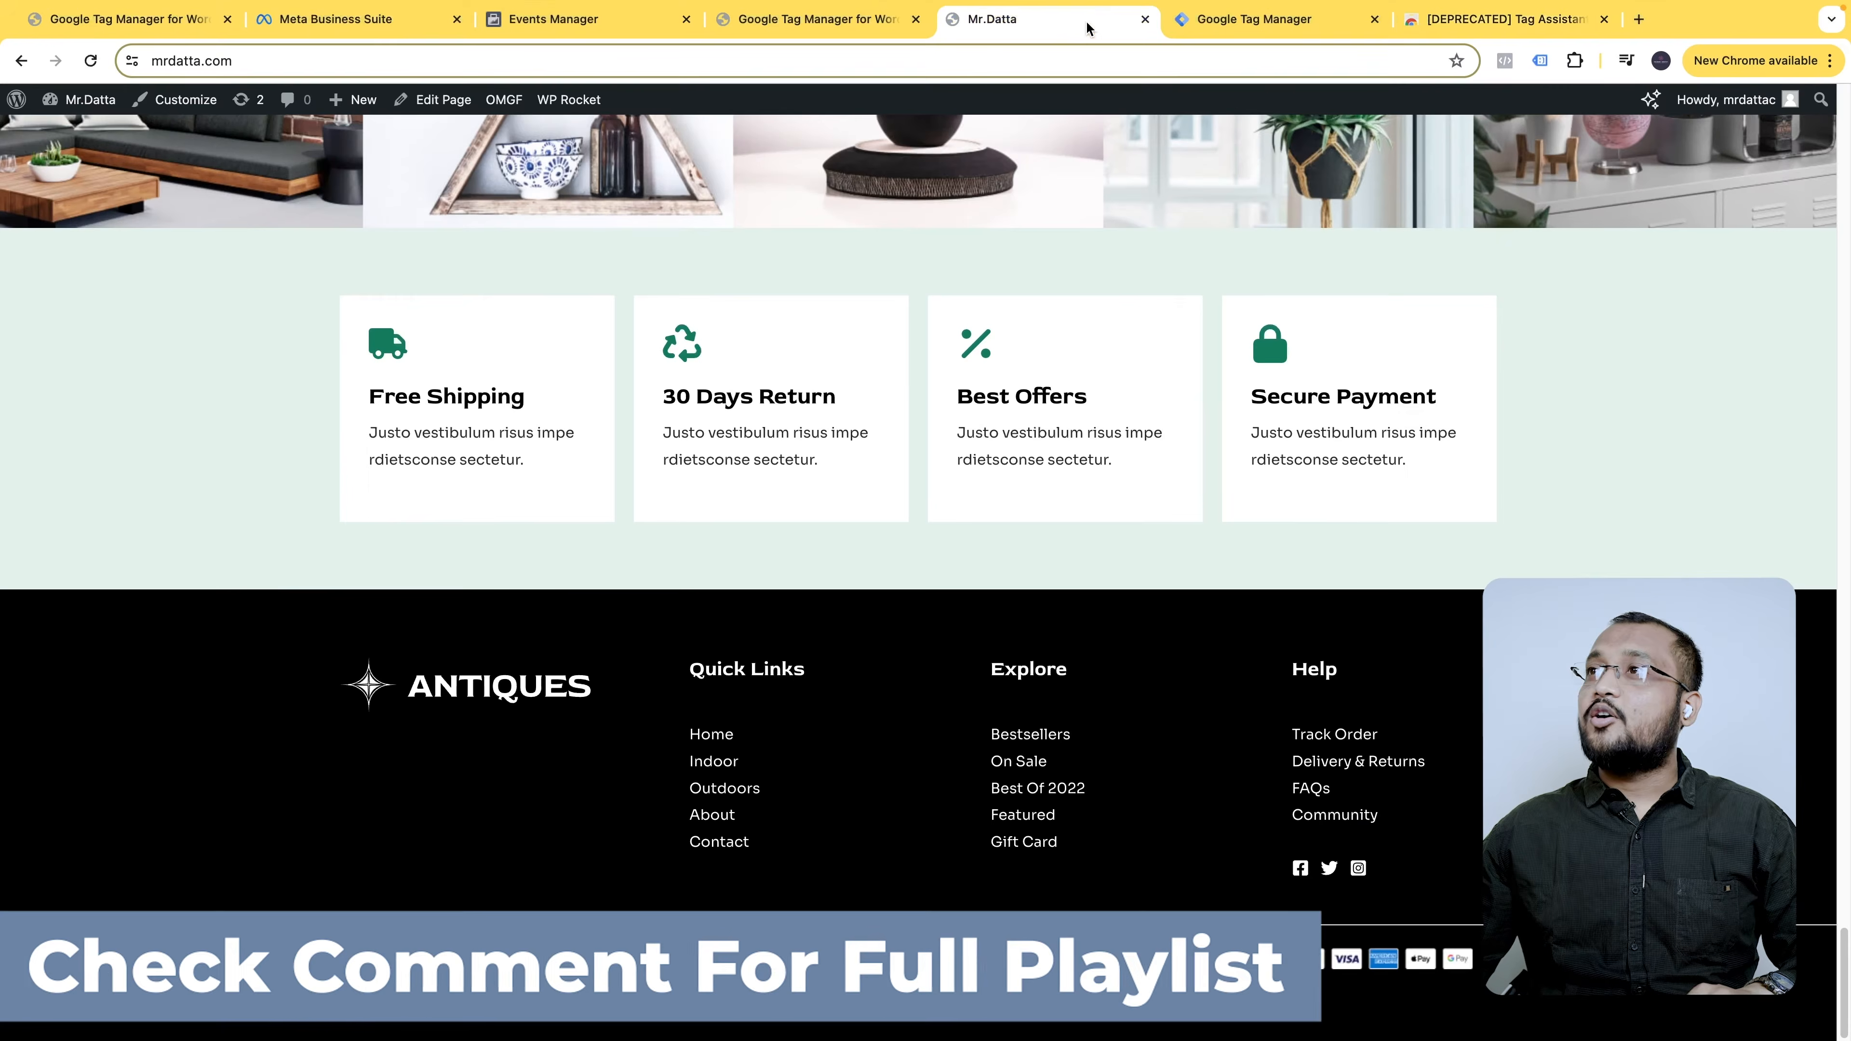
- Reload mrdatta.com and enable Tag Assistant Legacy, confirming it detects Google Tag Manager GTM-KF65MZ26
left_click(91, 60)
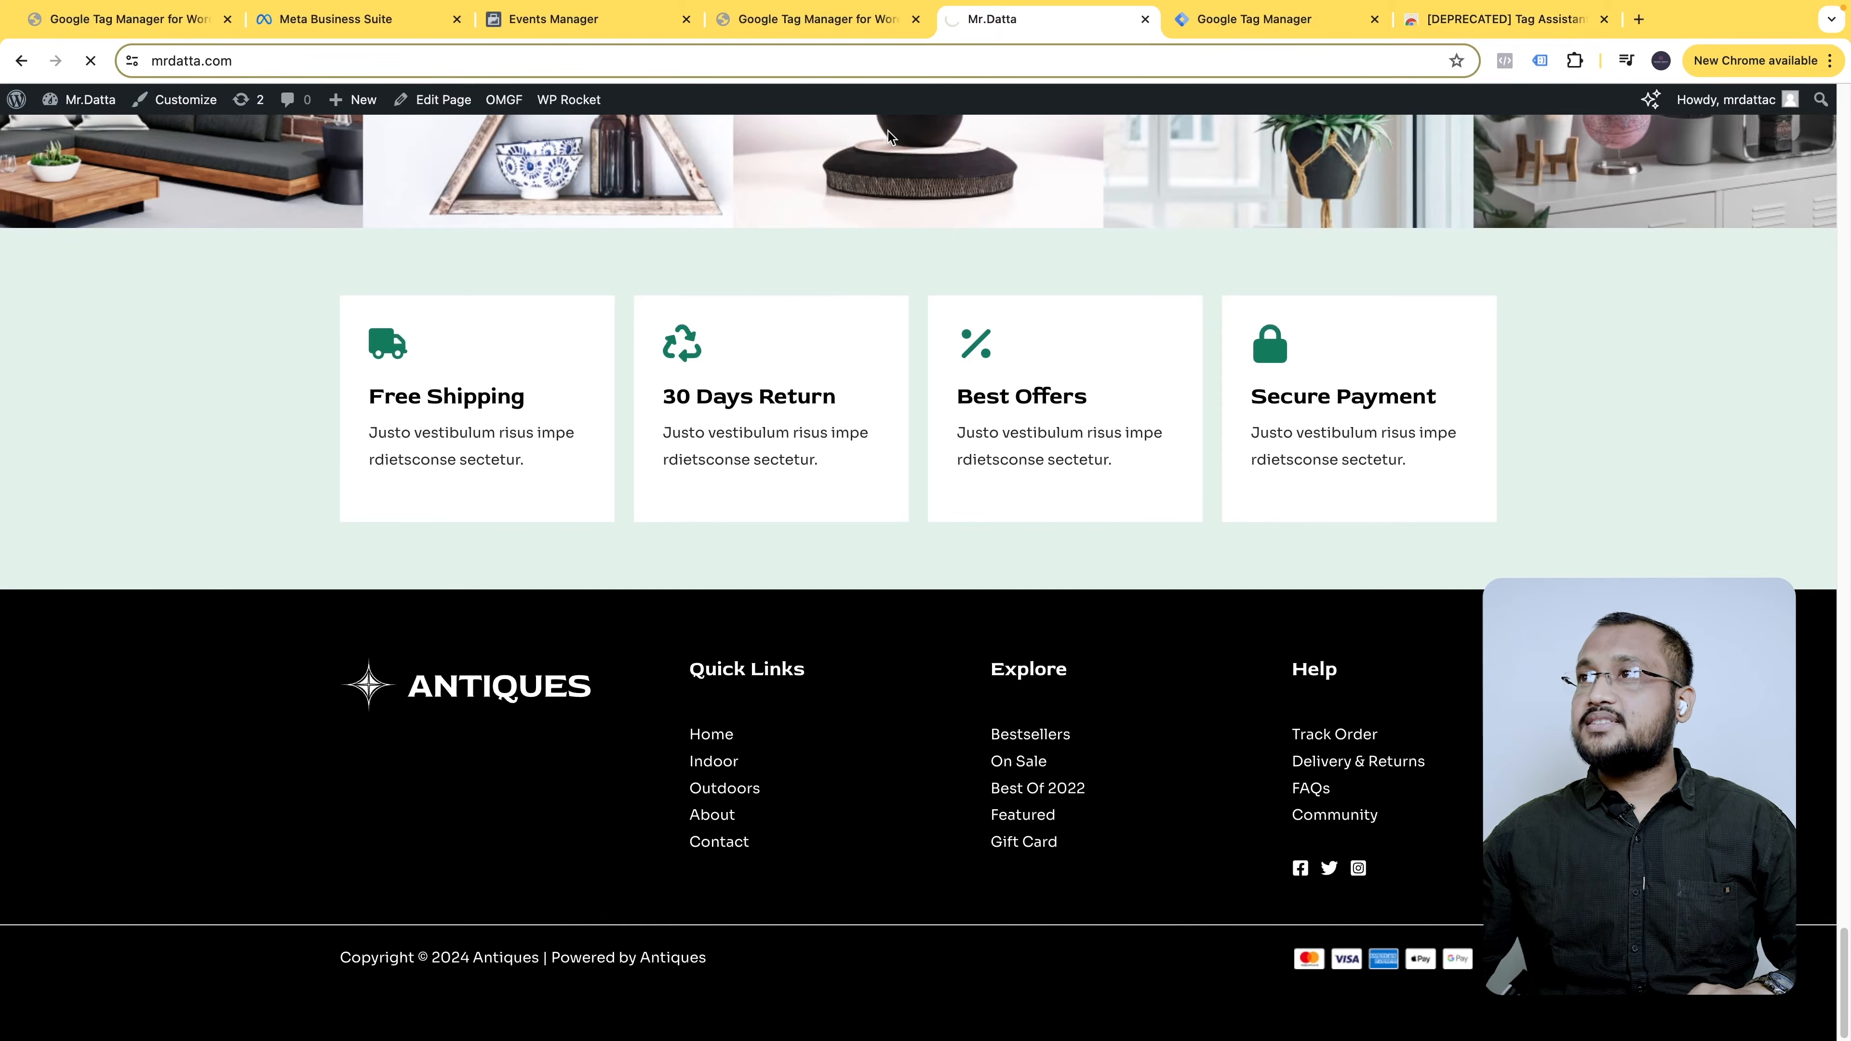
left_click(1539, 61)
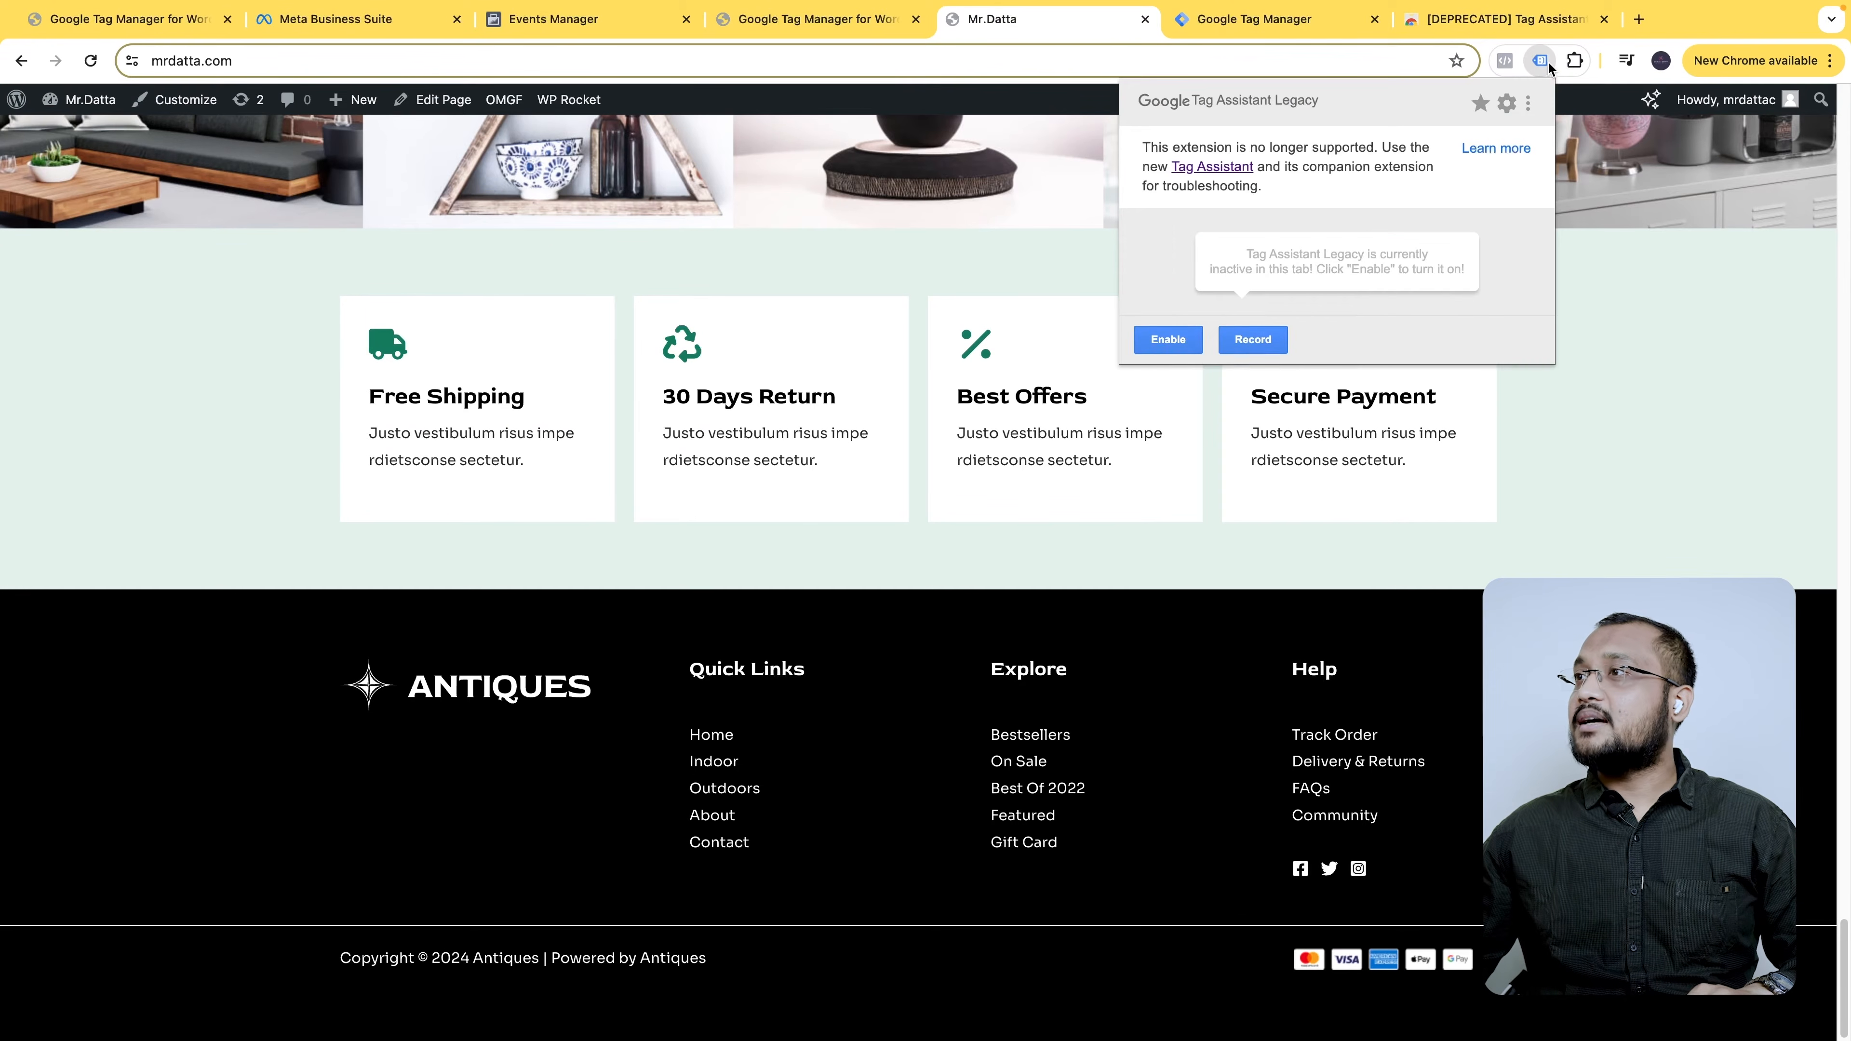
left_click(1167, 340)
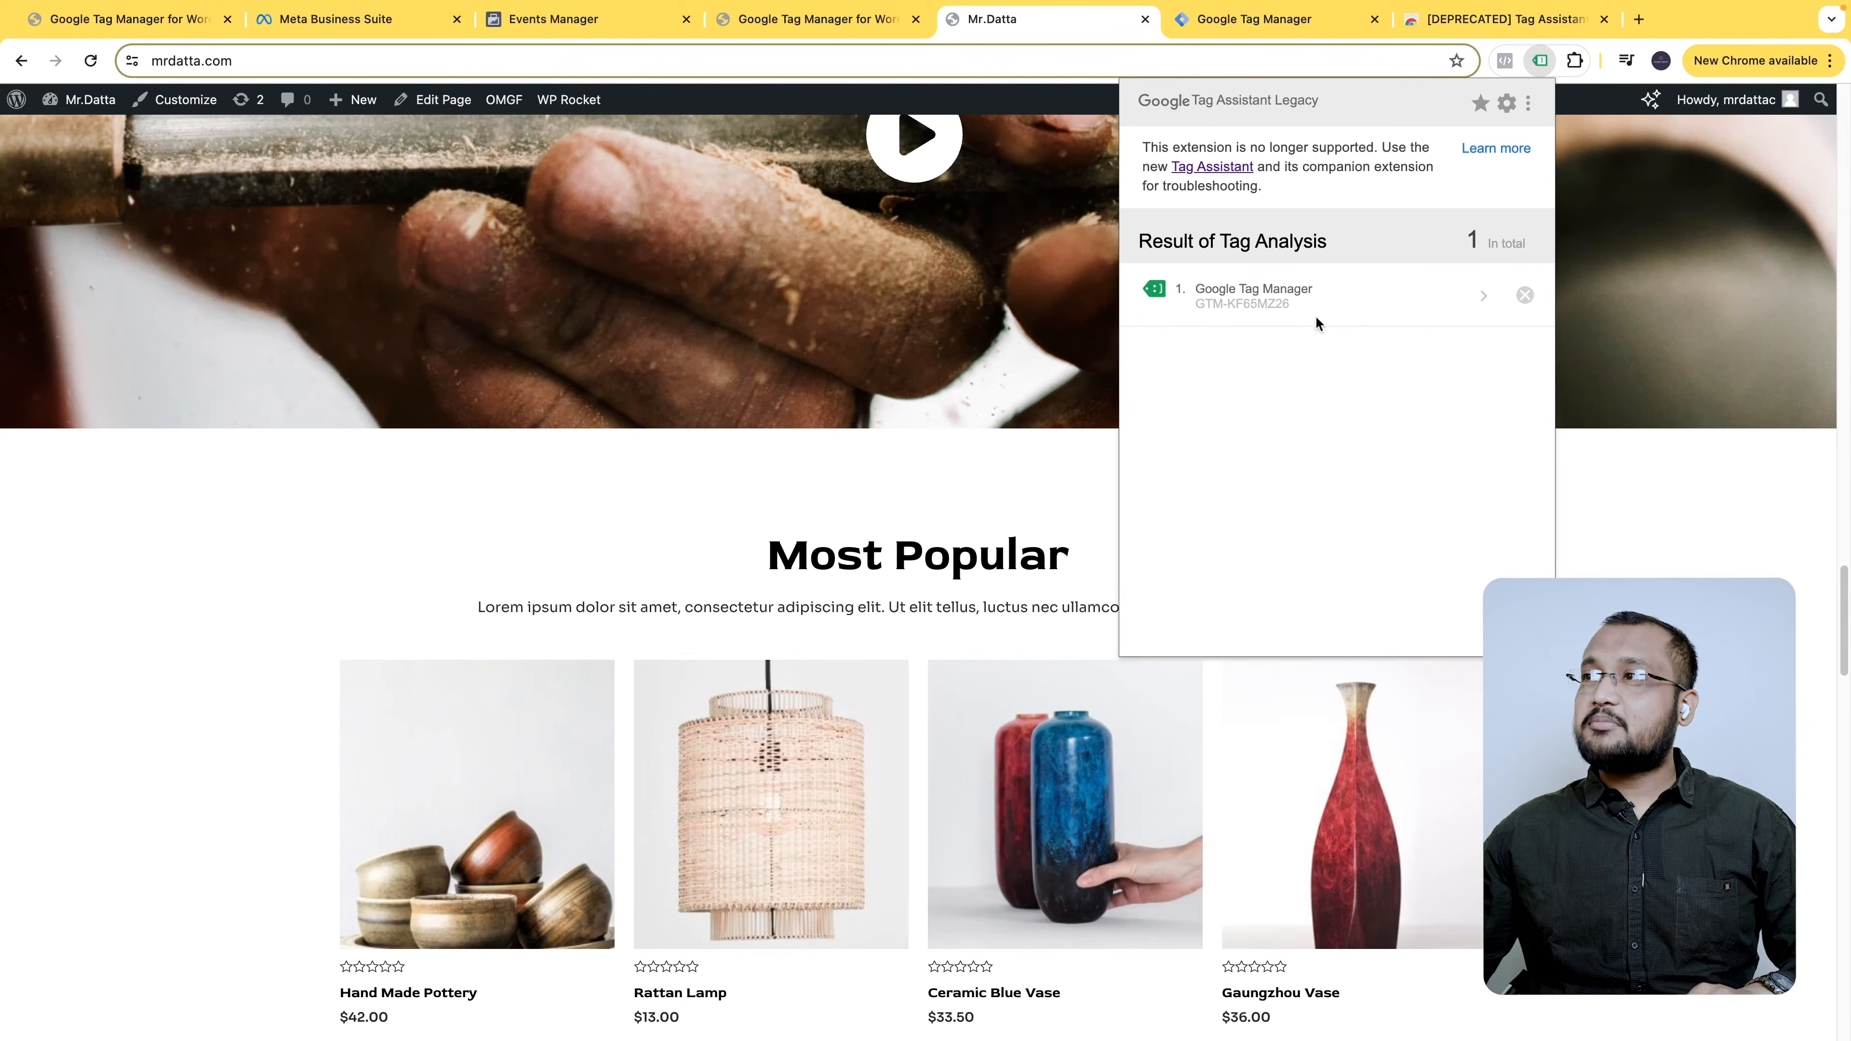
left_click(1540, 61)
left_click(1540, 61)
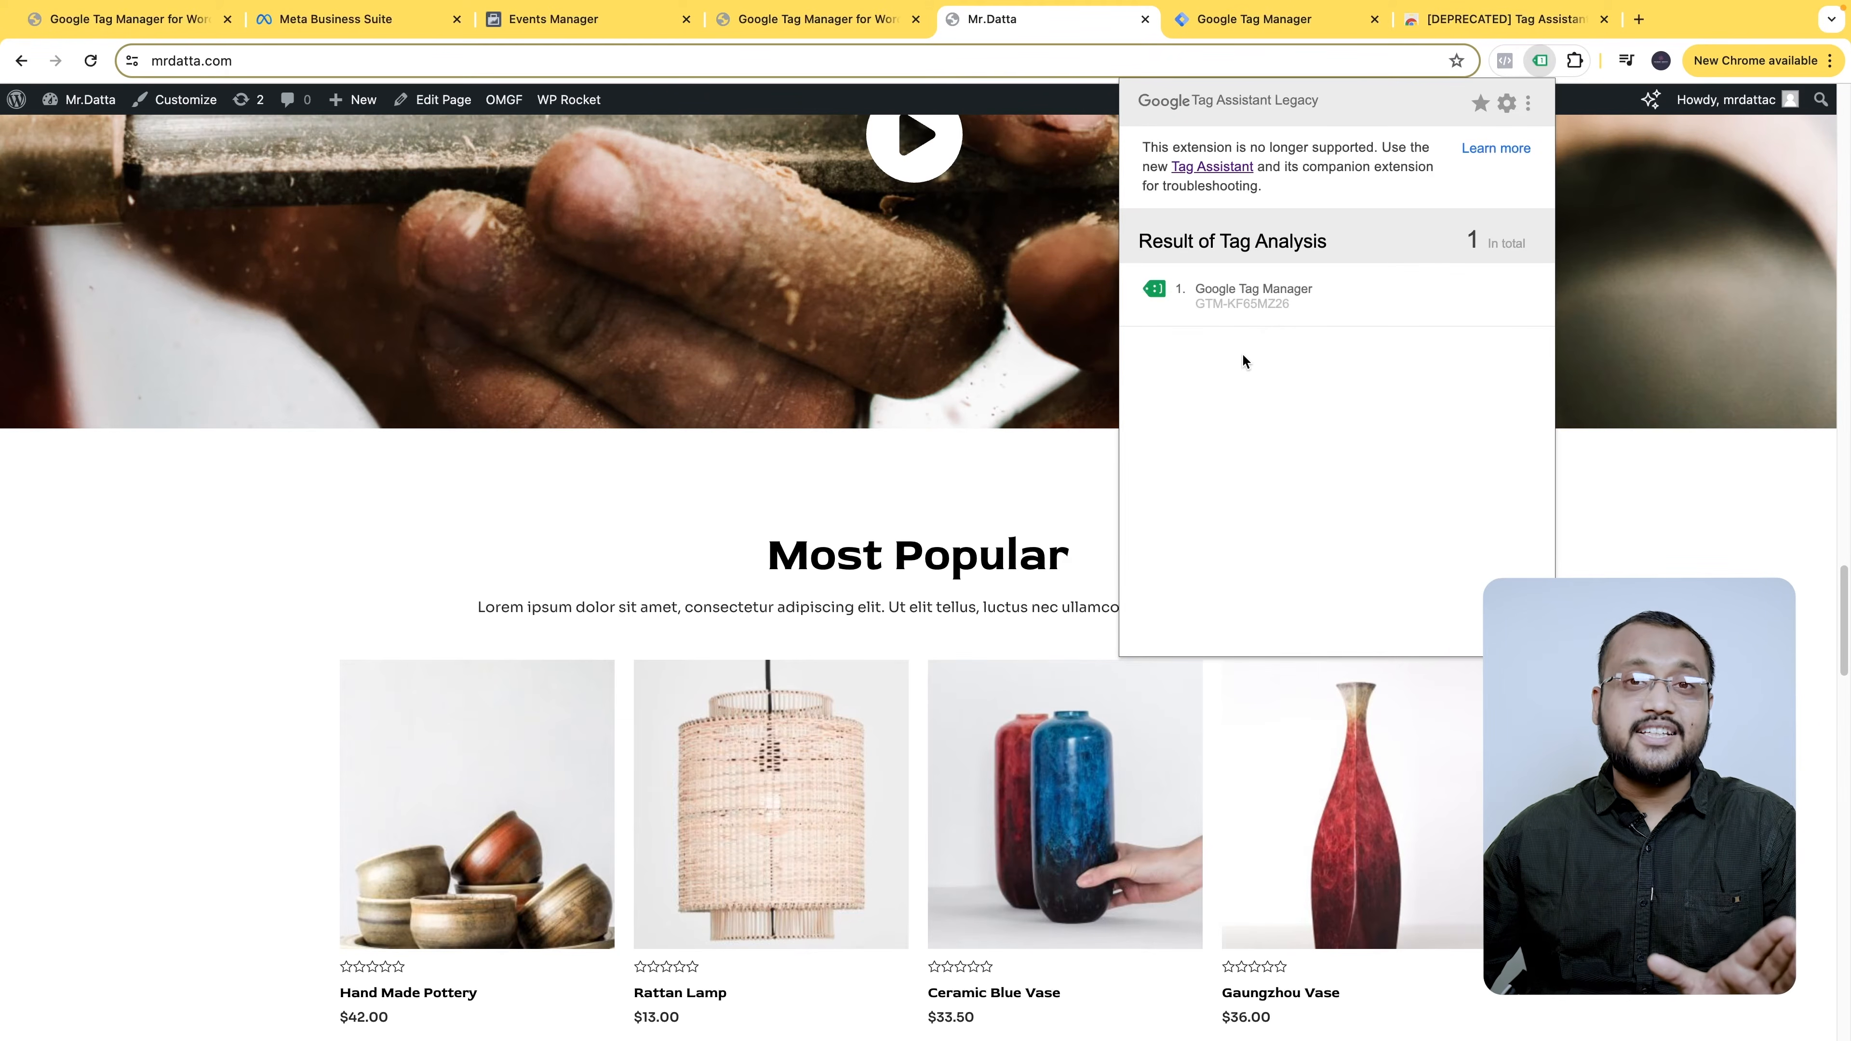
mouse_move(1418, 297)
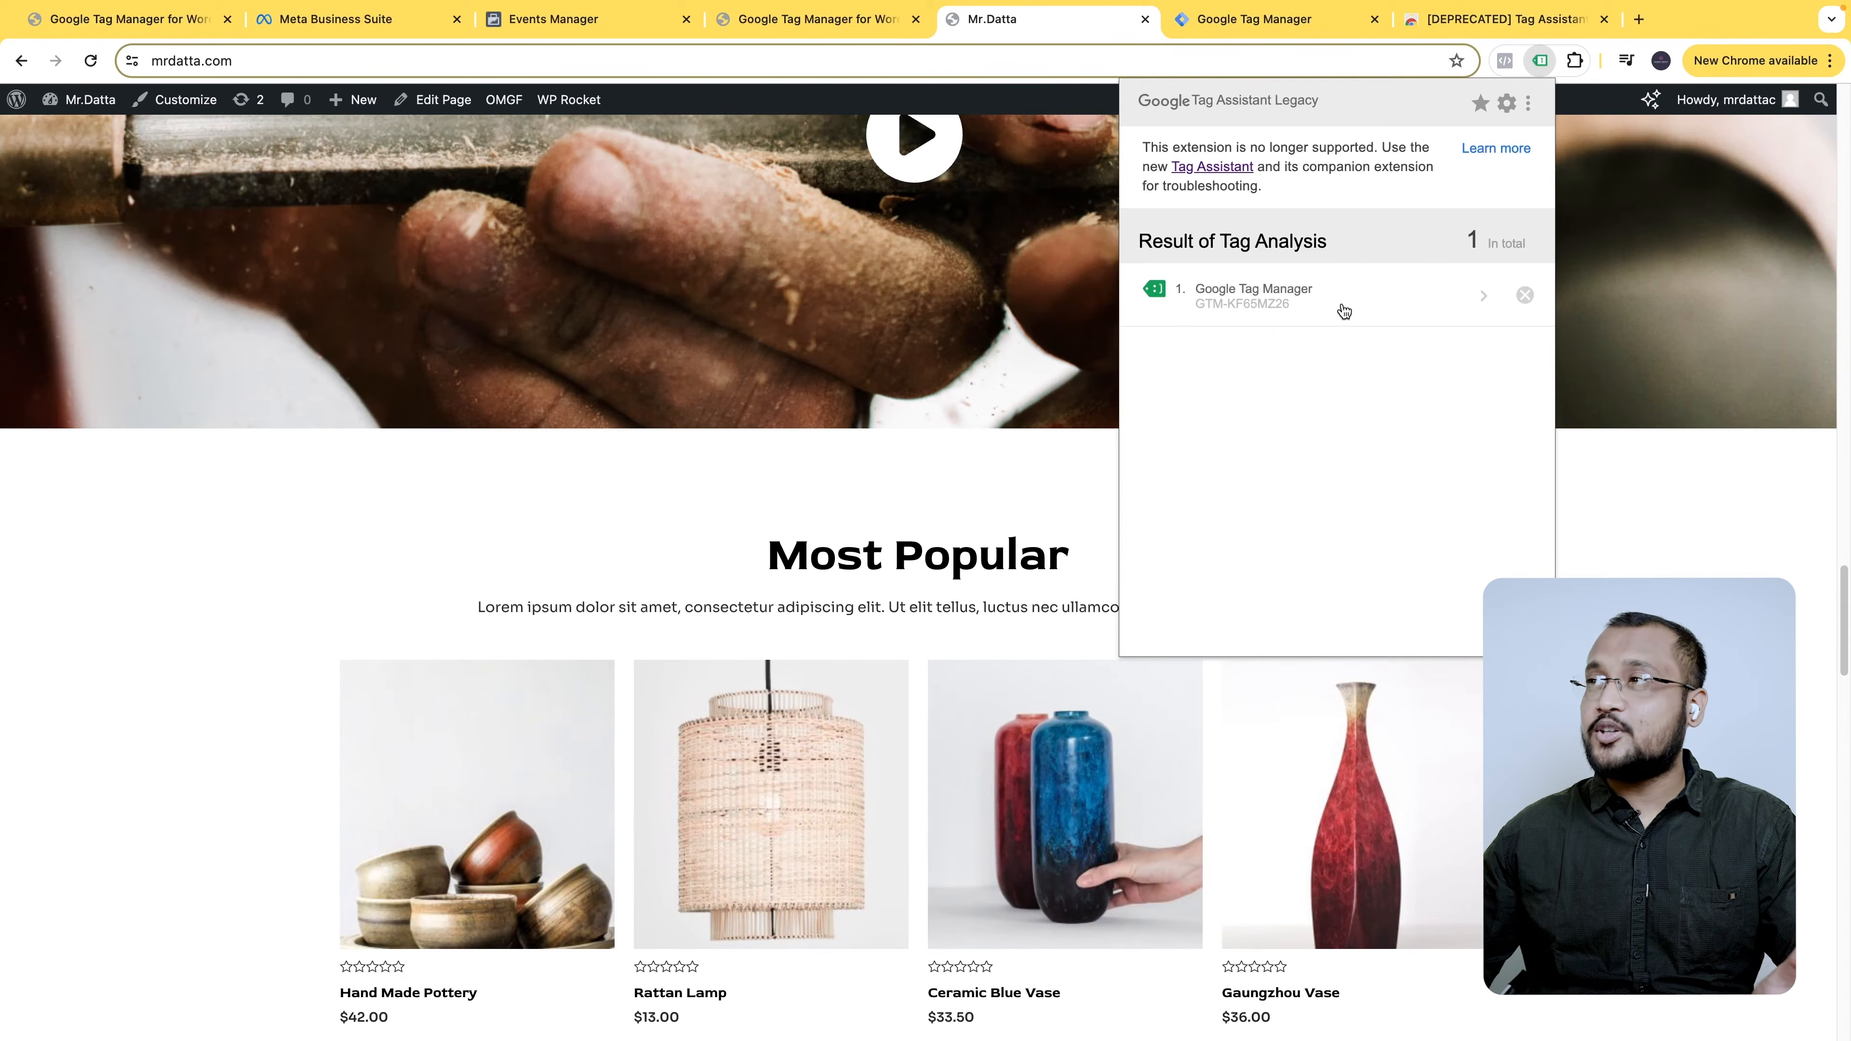
left_click(1246, 21)
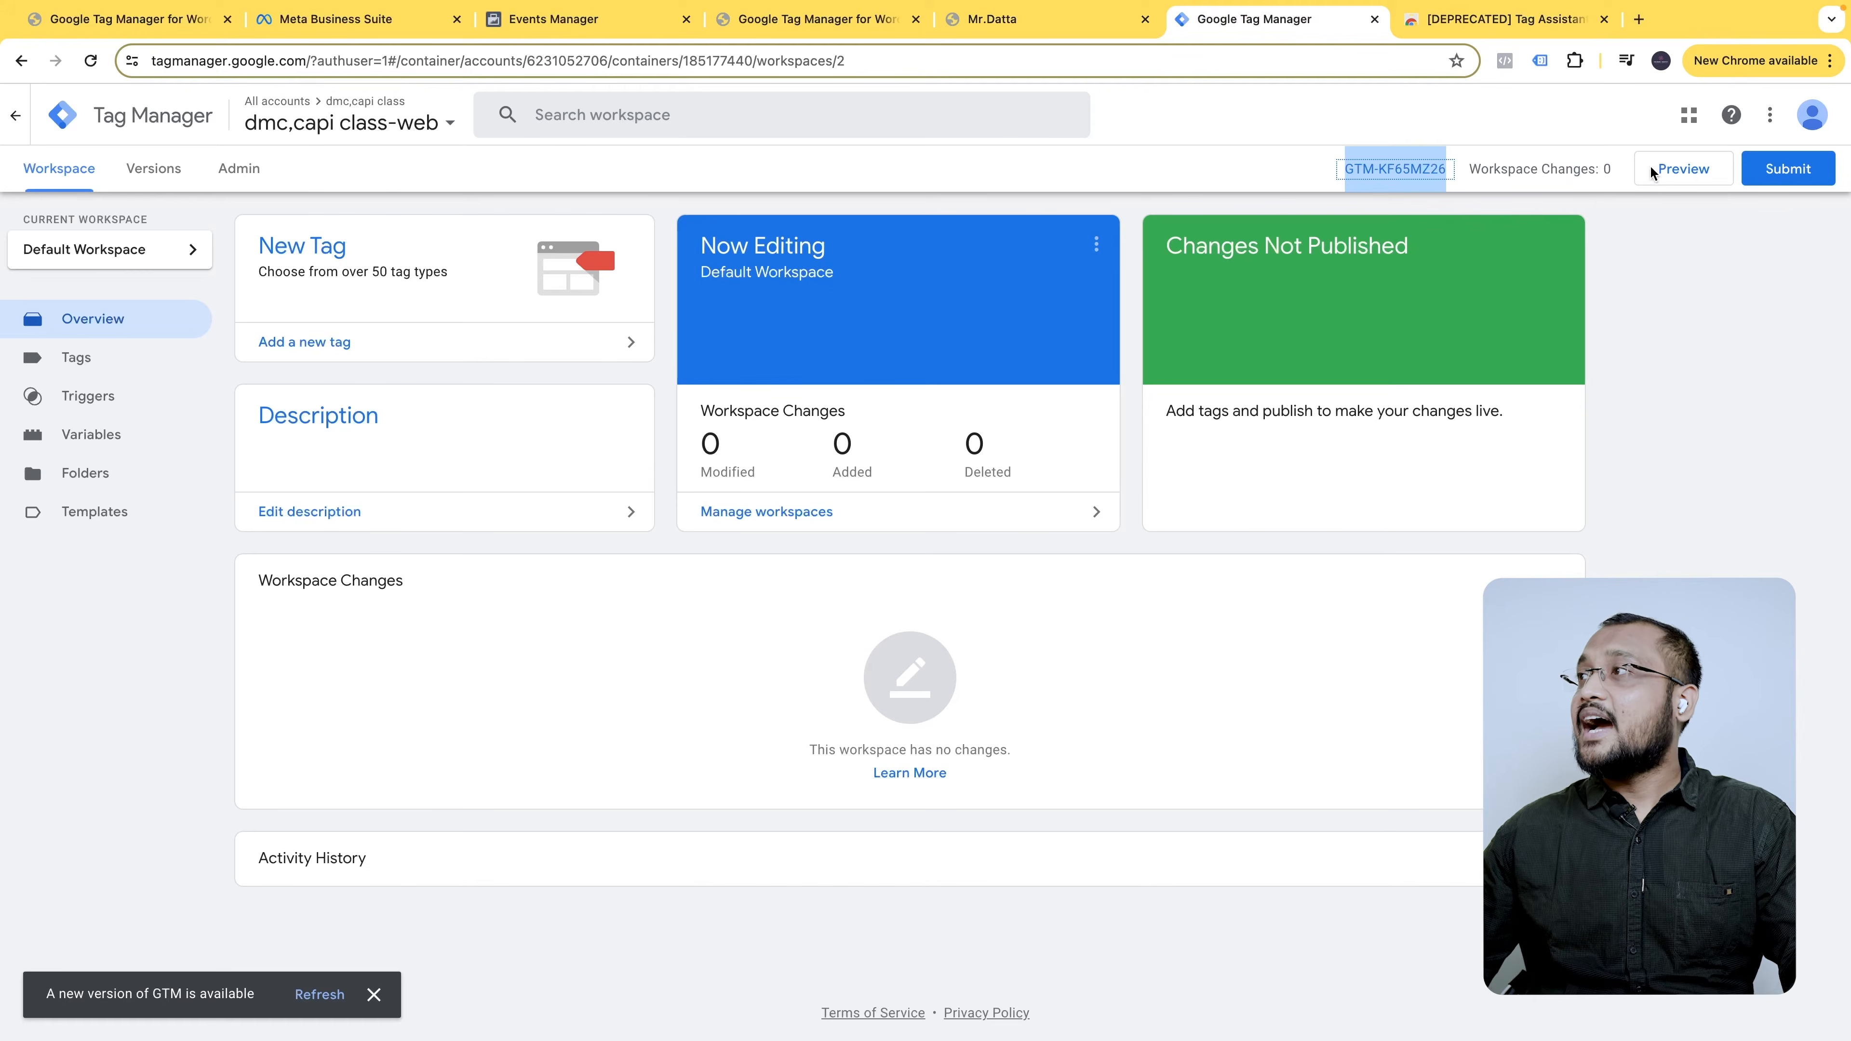
left_click(1684, 281)
left_click(1689, 171)
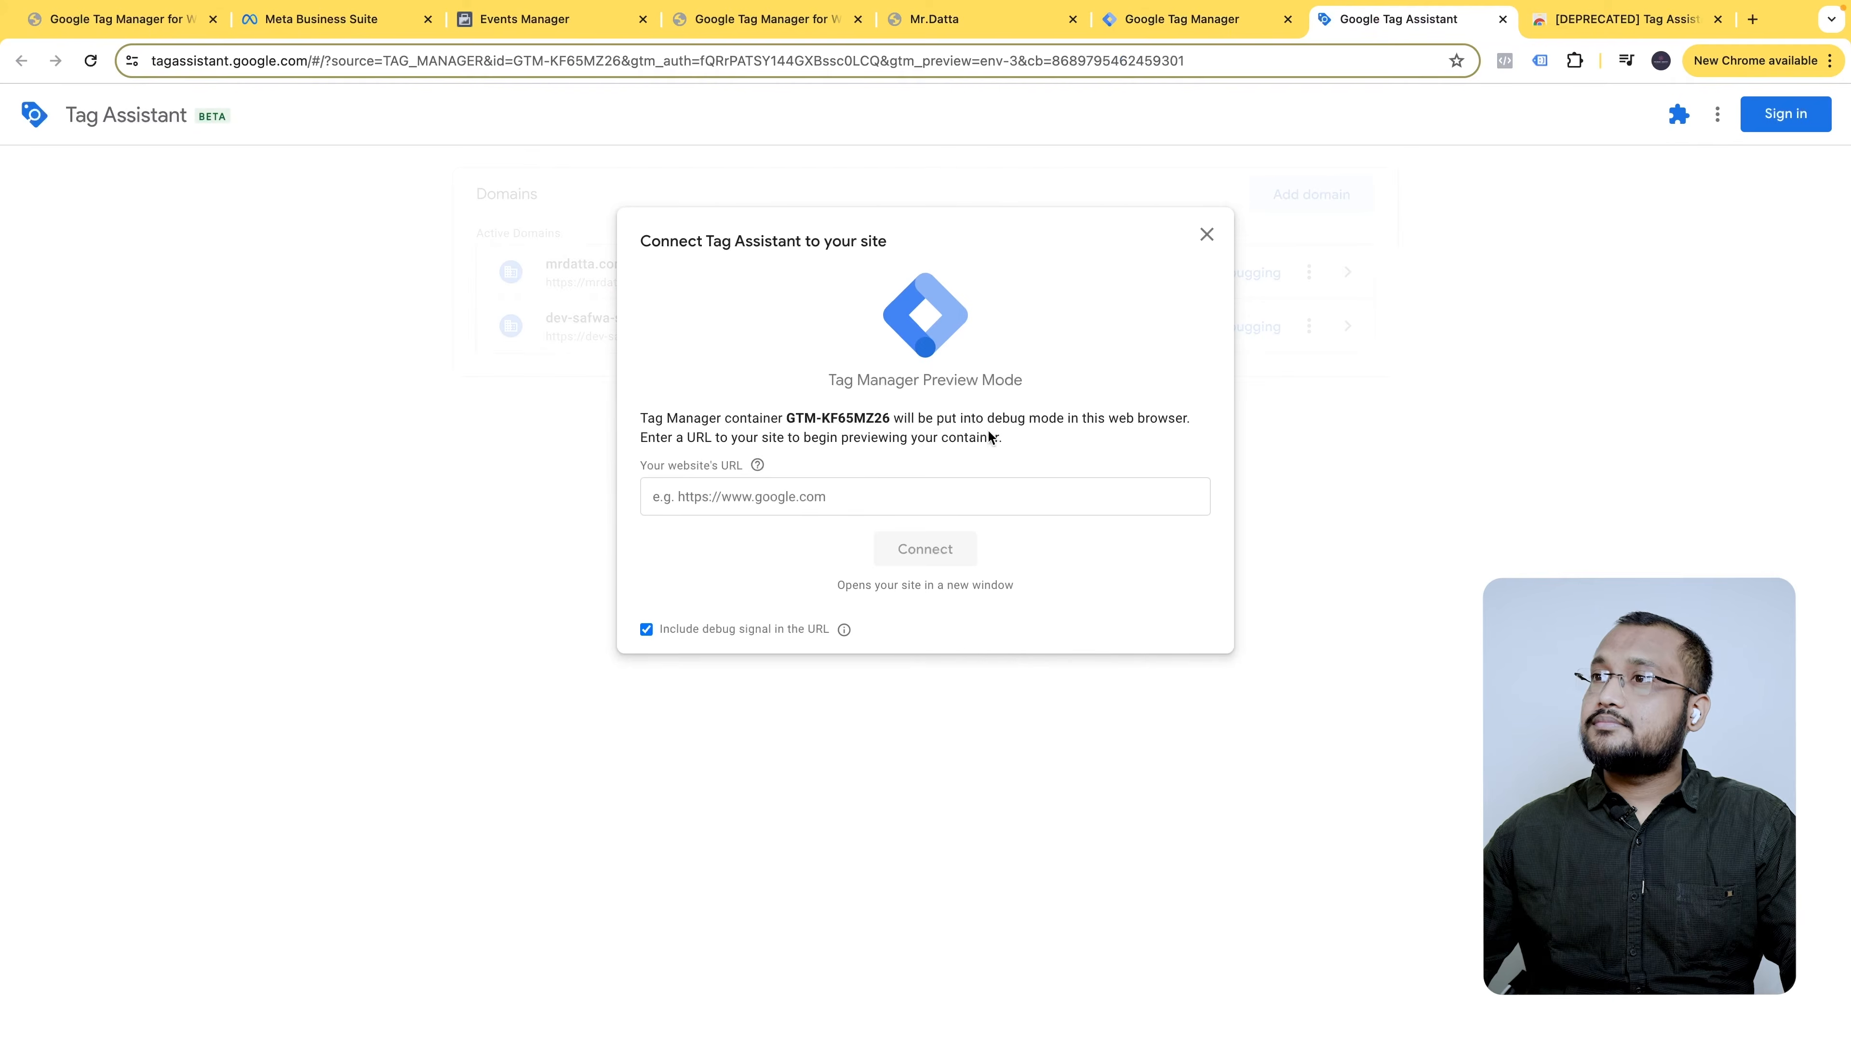
left_click(764, 496)
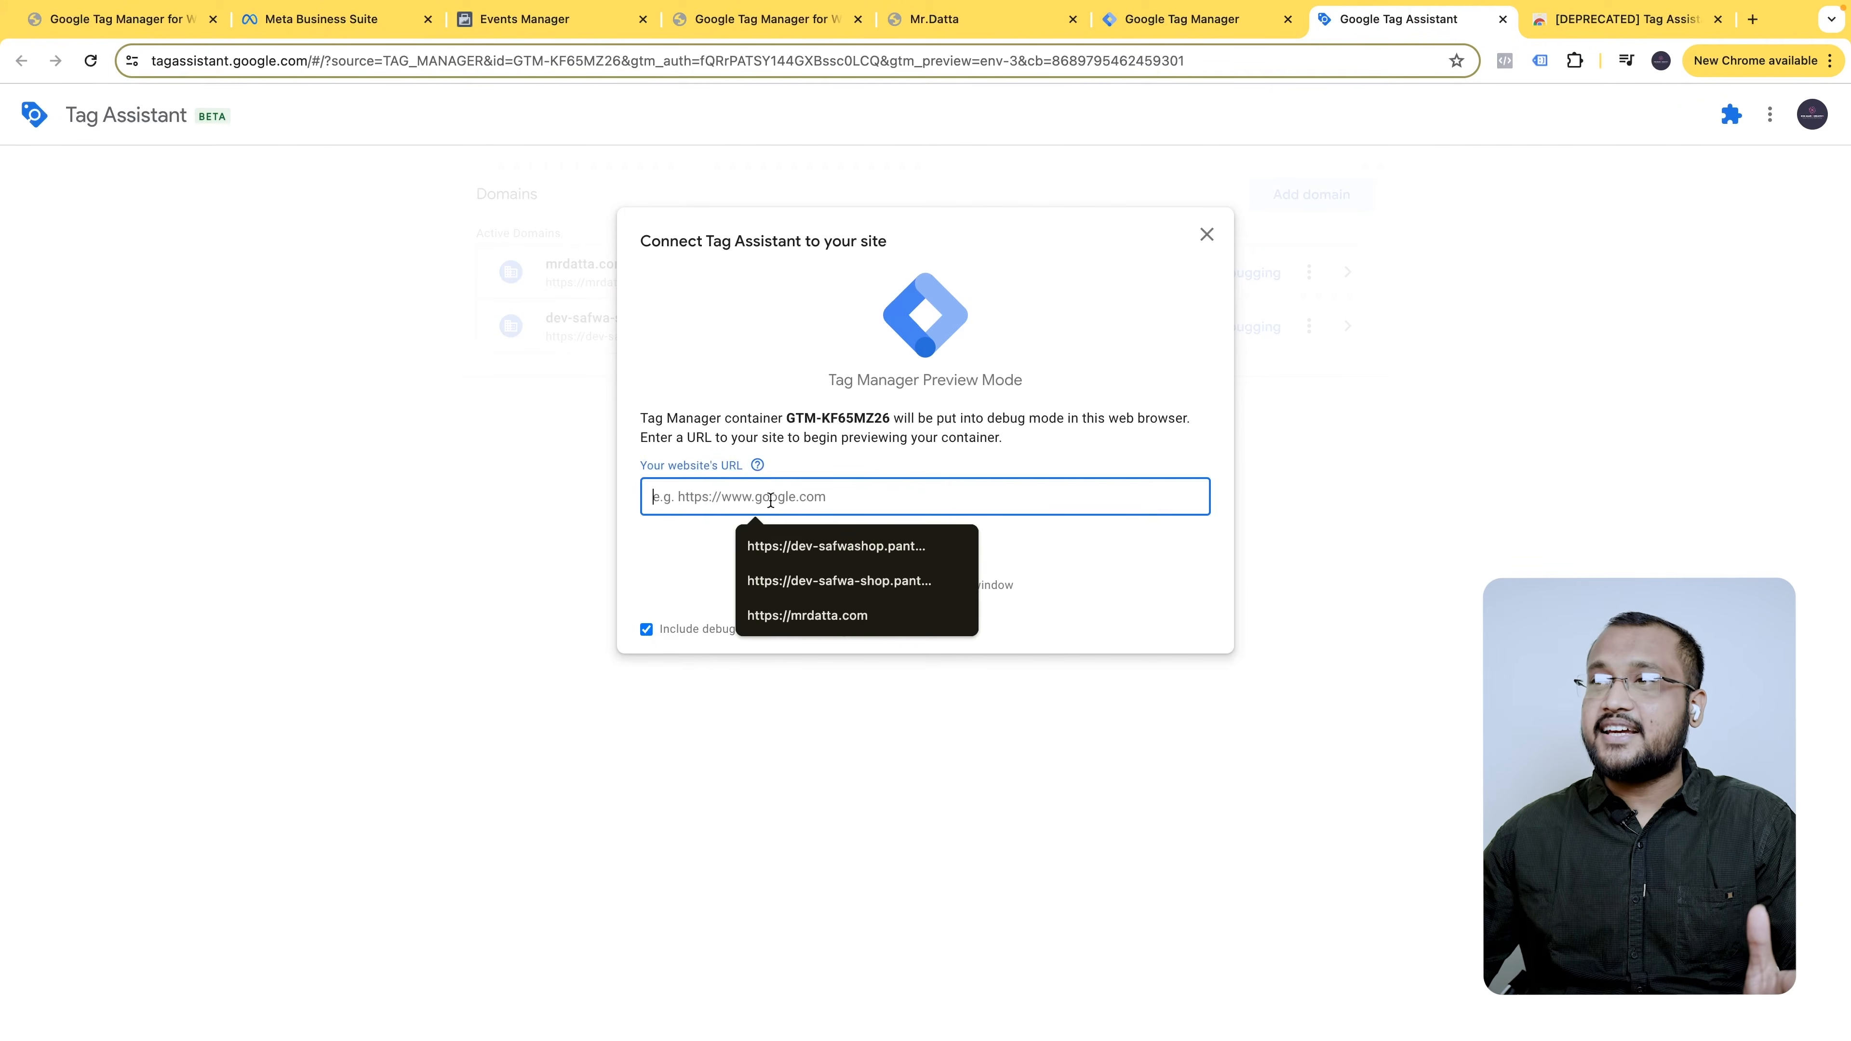
left_click(840, 631)
left_click(924, 545)
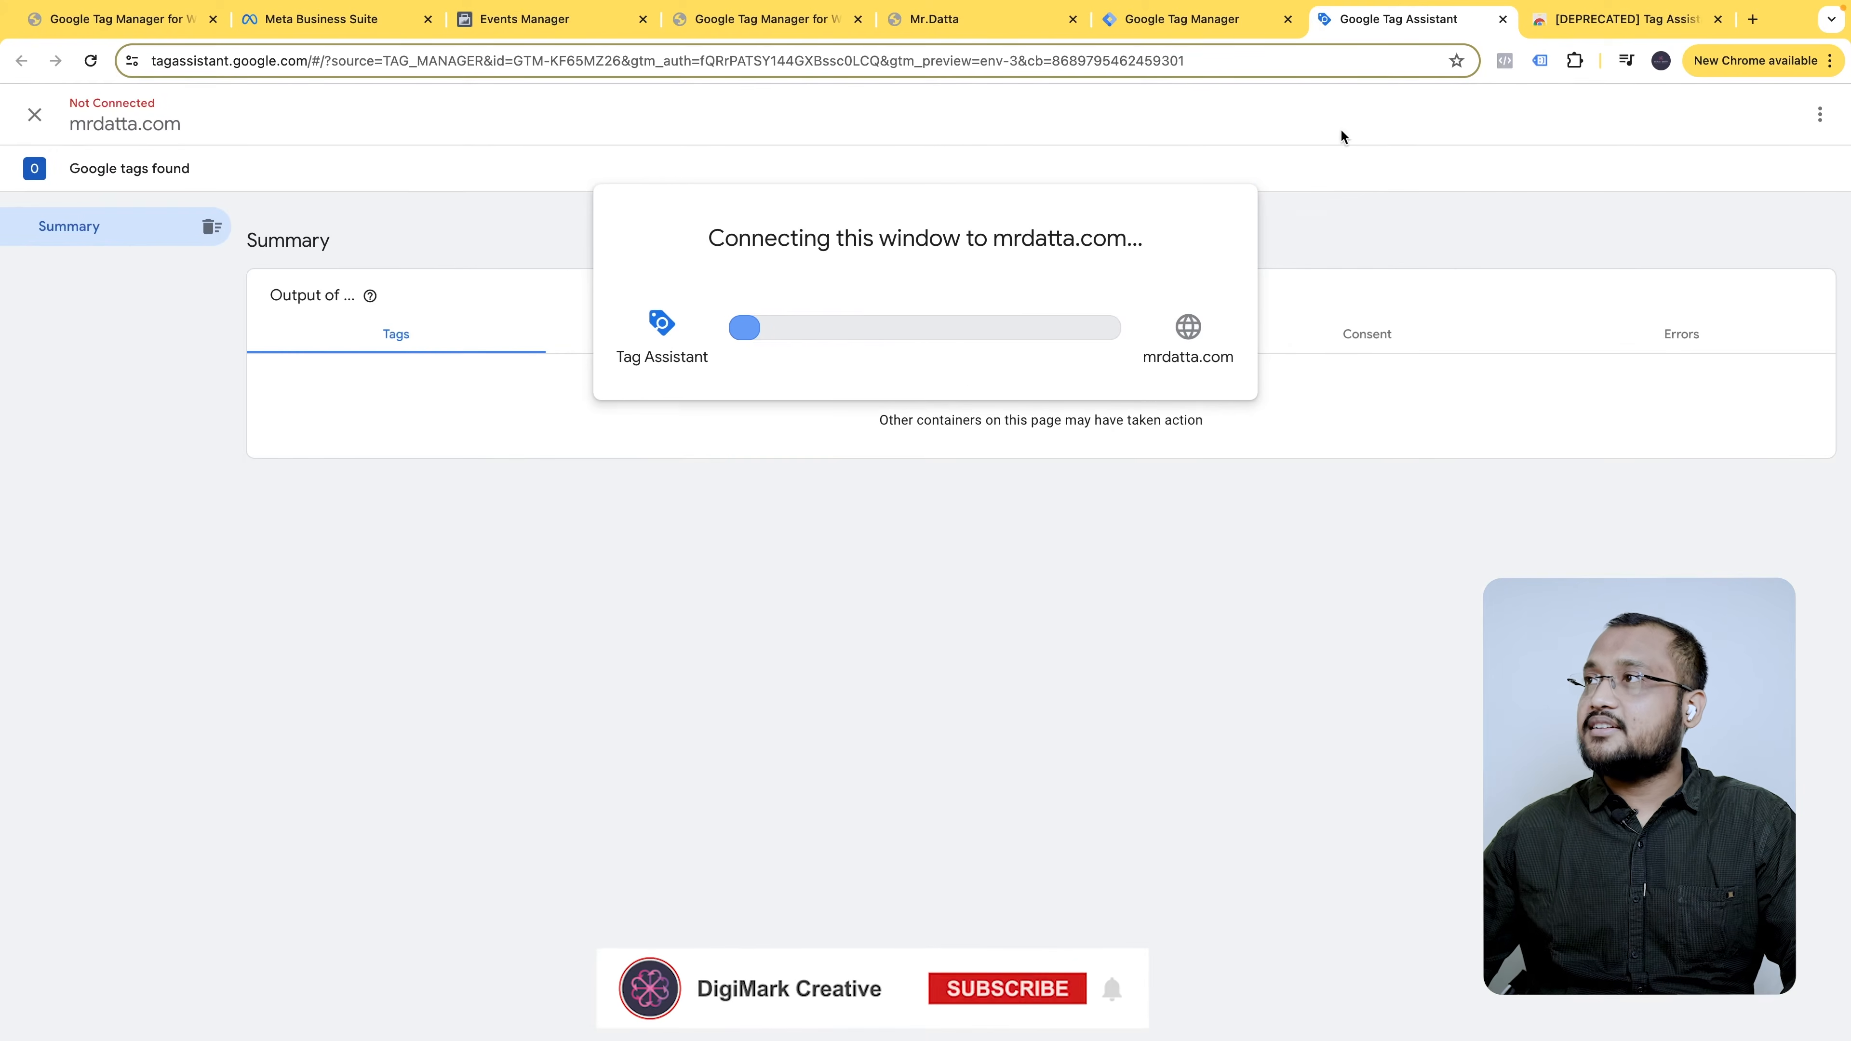
- Close the old Tag Assistant Legacy Web Store tab and return to the debug tab
left_click(1712, 19)
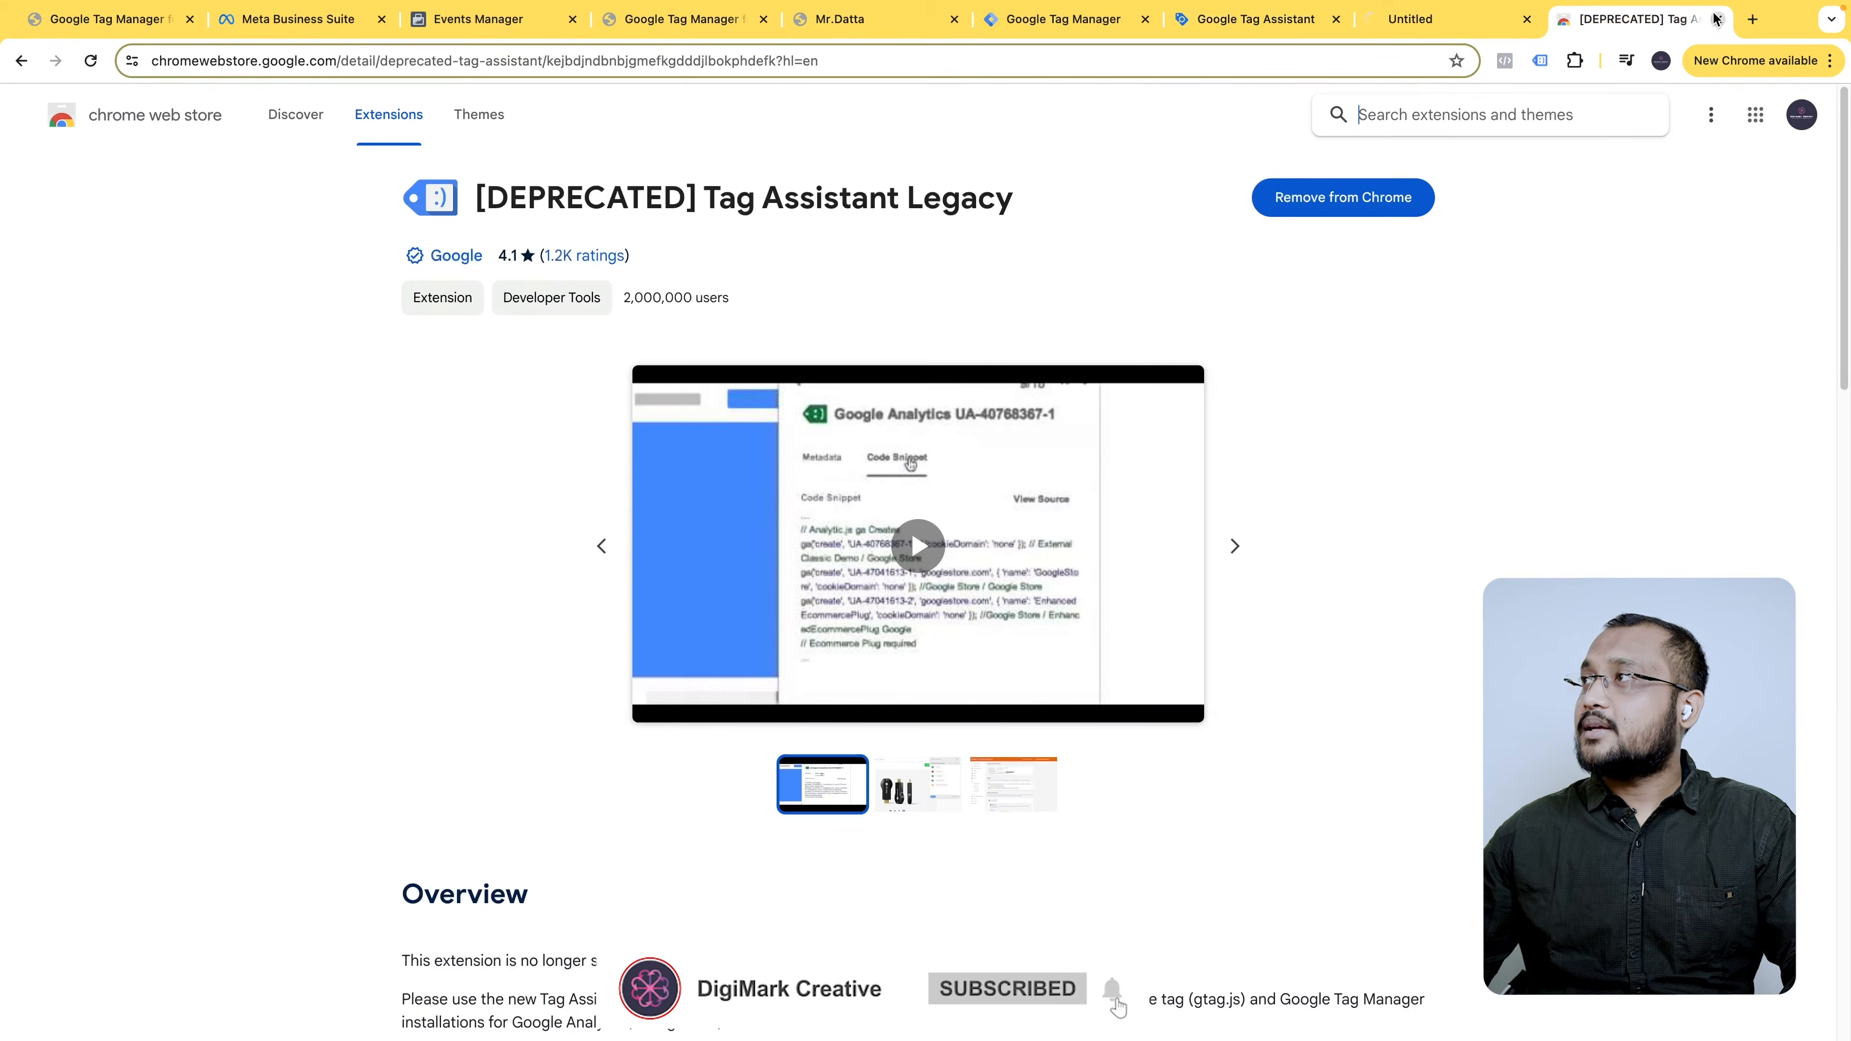
left_click(1715, 19)
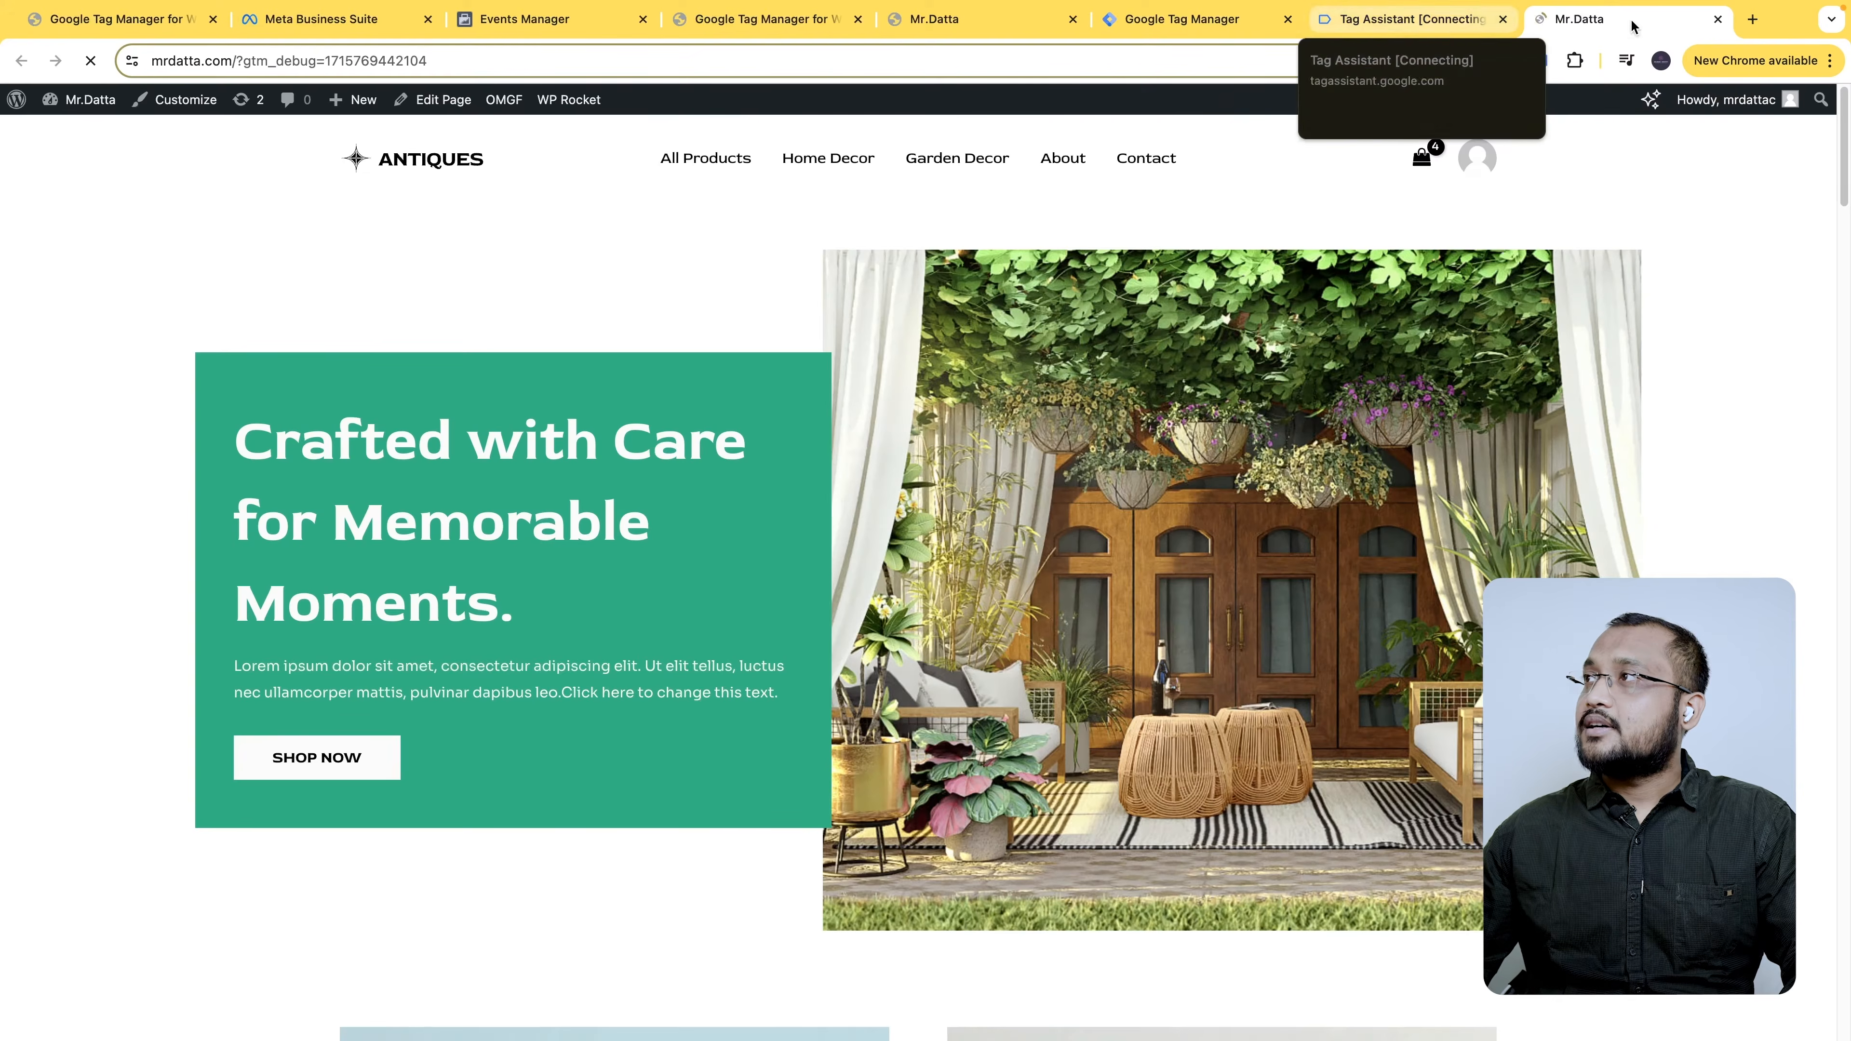
left_click(1388, 18)
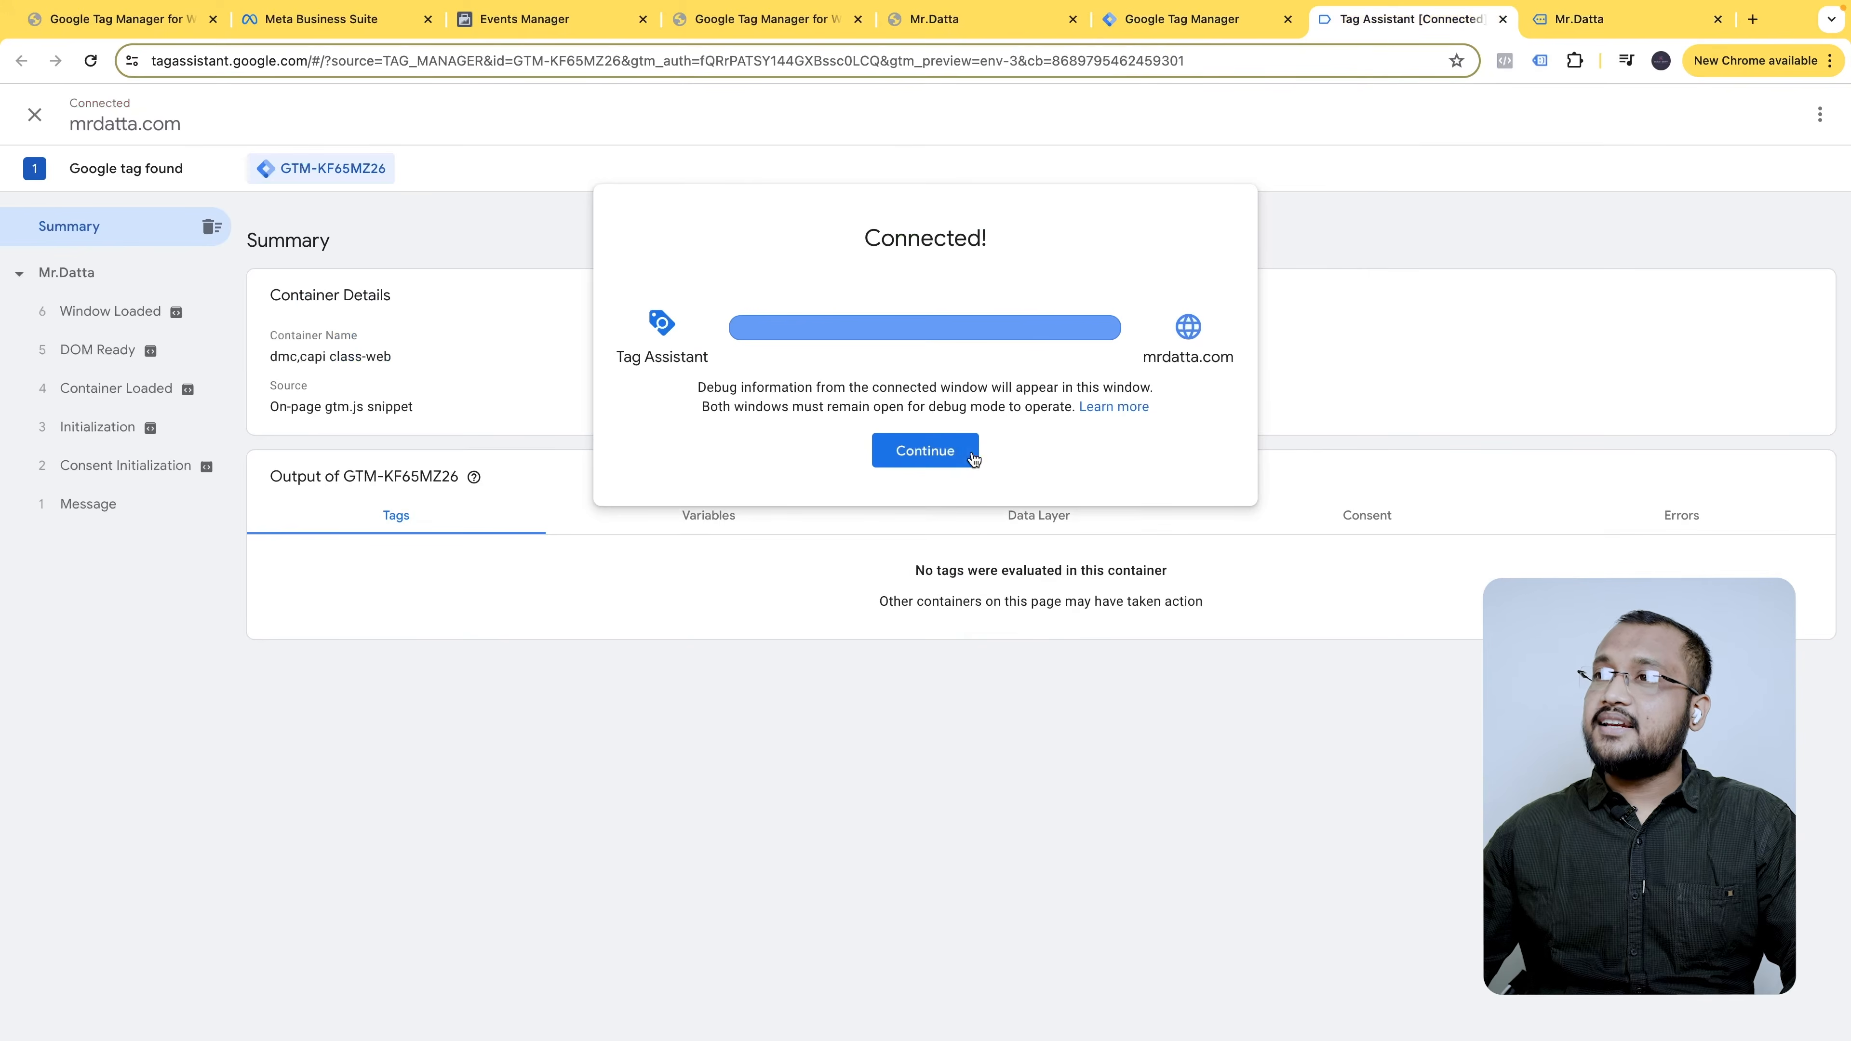
- Review the Window Loaded, DOM Ready and Container Loaded events in the debug session
left_click(944, 460)
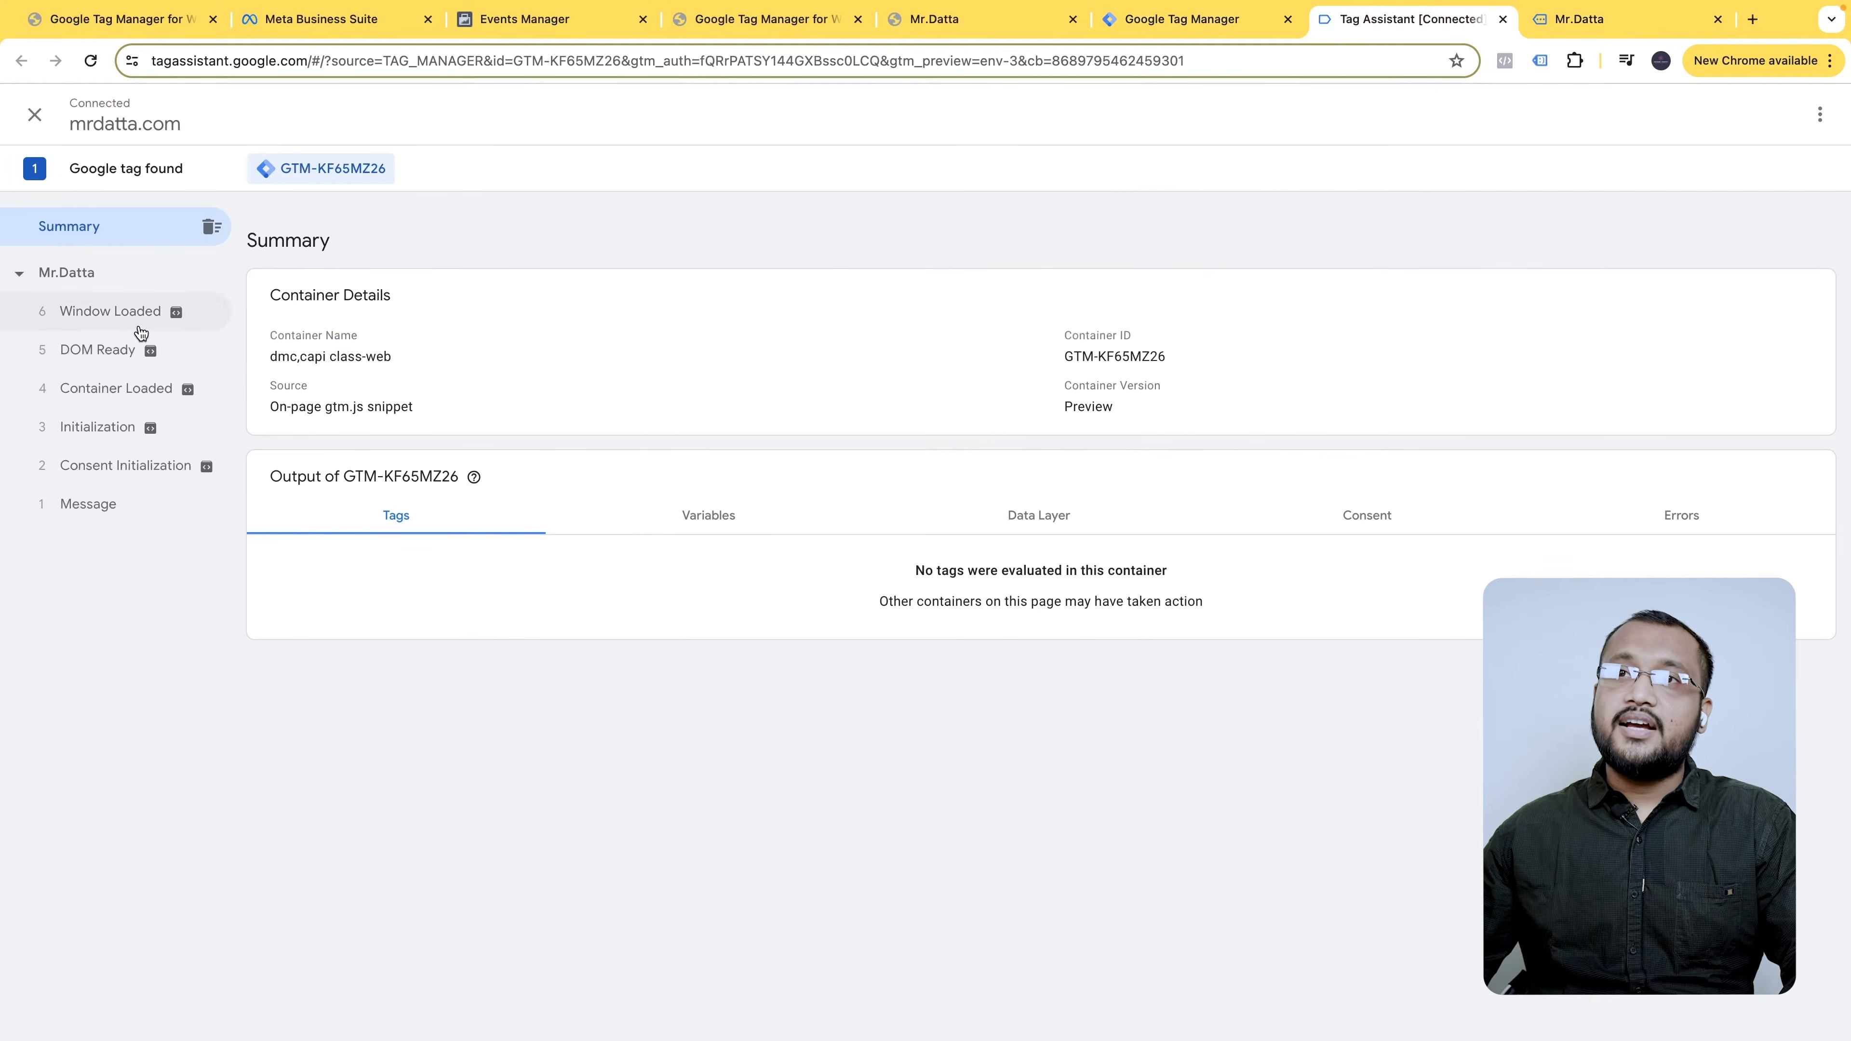
left_click(119, 313)
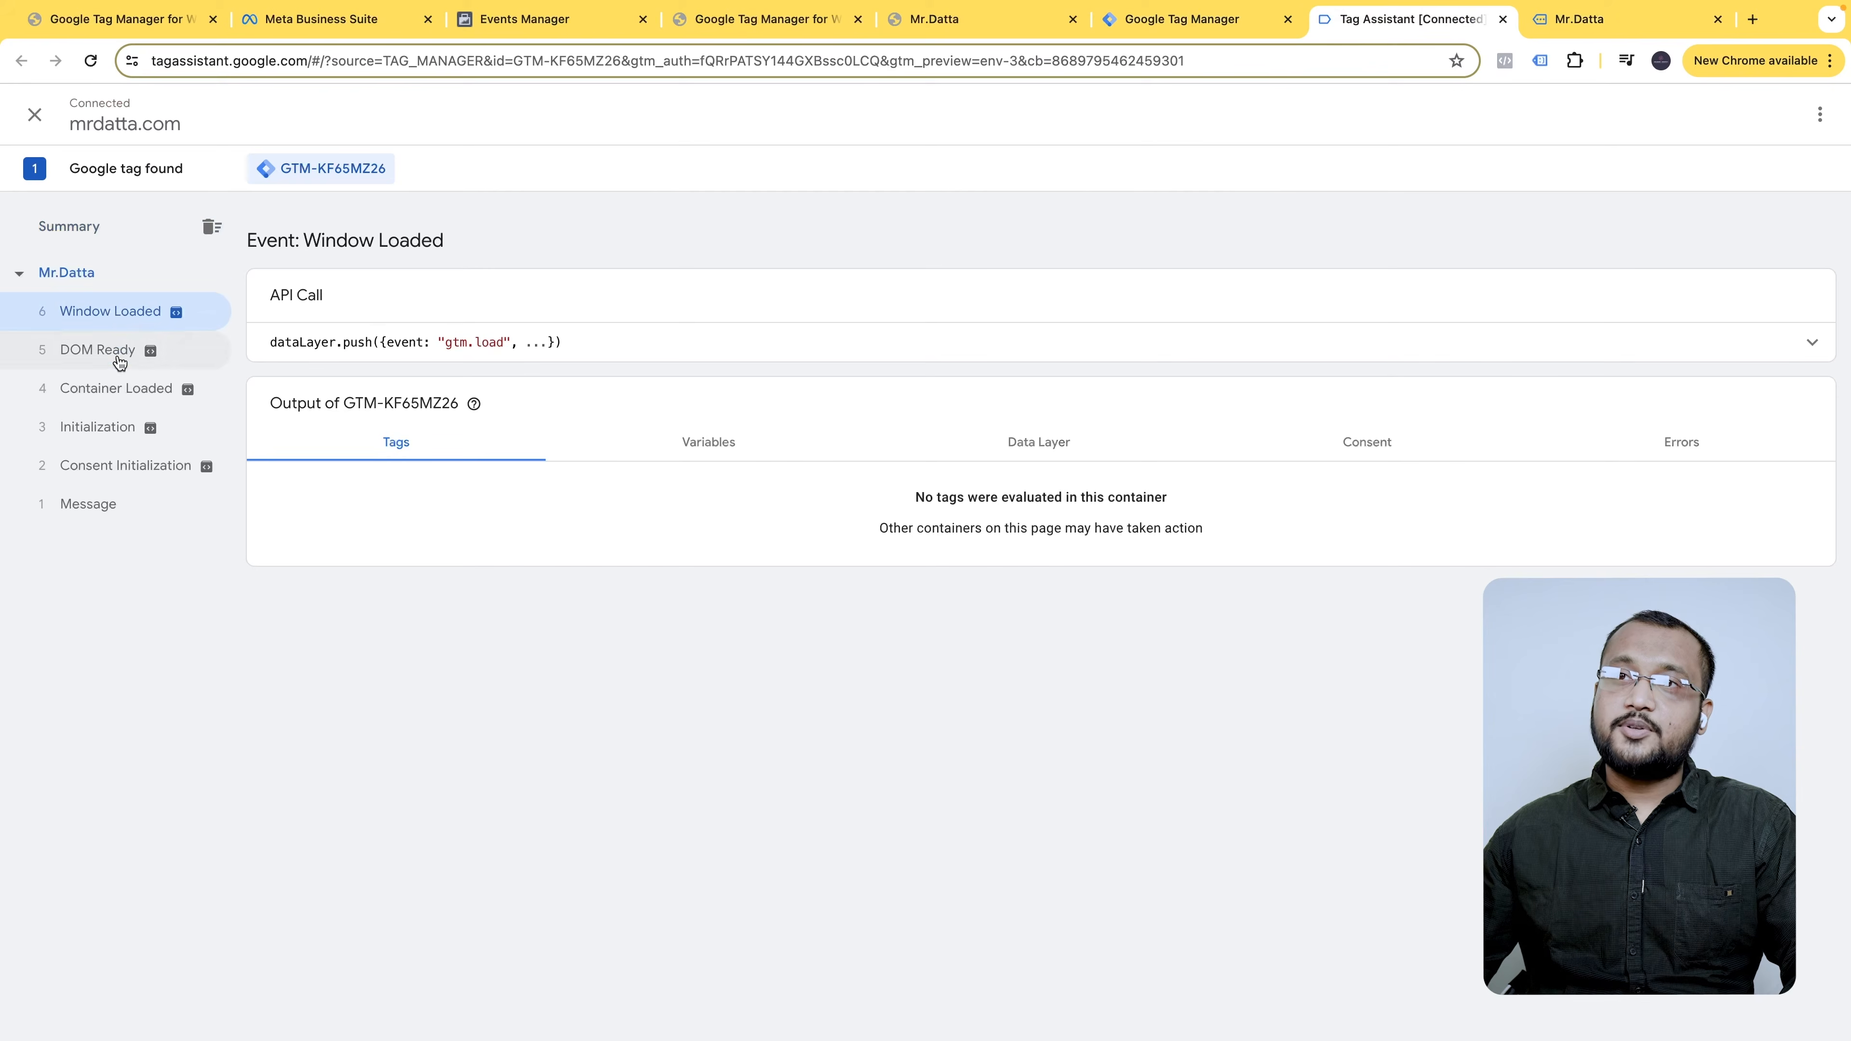
left_click(117, 351)
left_click(117, 389)
left_click(128, 321)
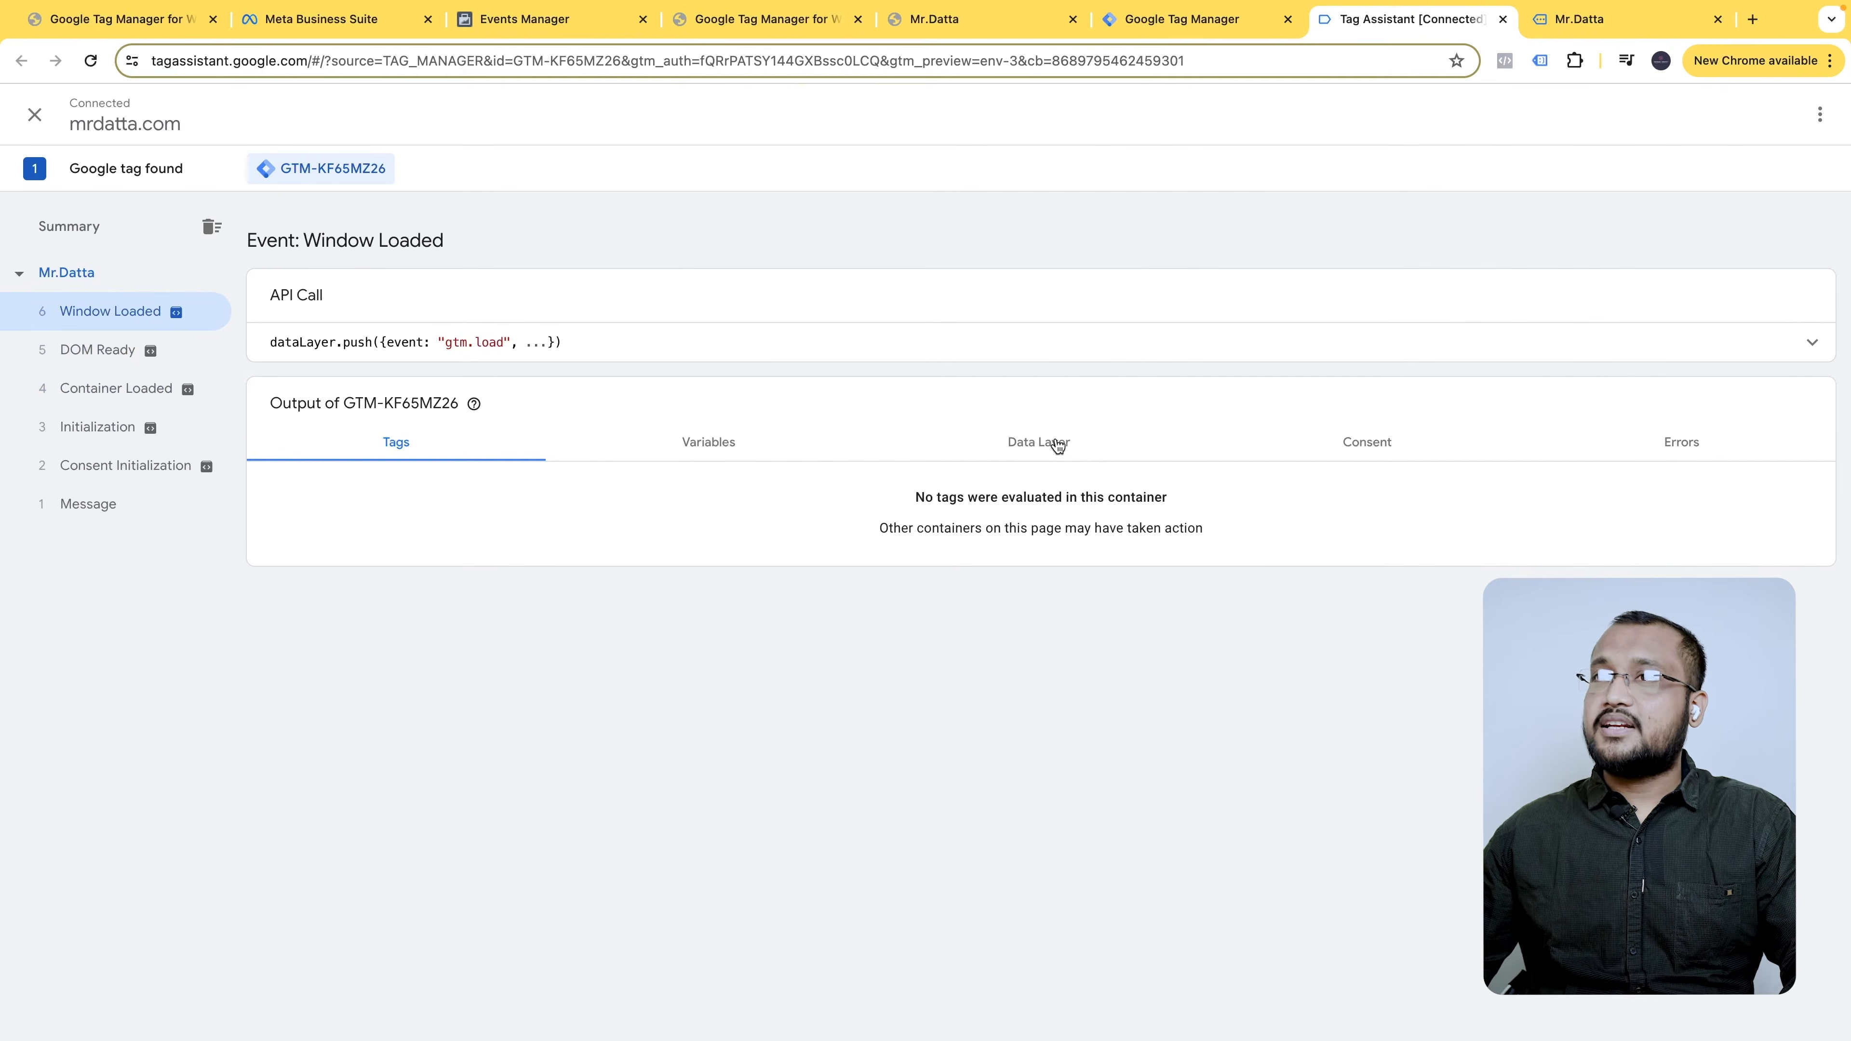
- Browse the mrdatta.com storefront to the Wooden Vases page
left_click(1603, 19)
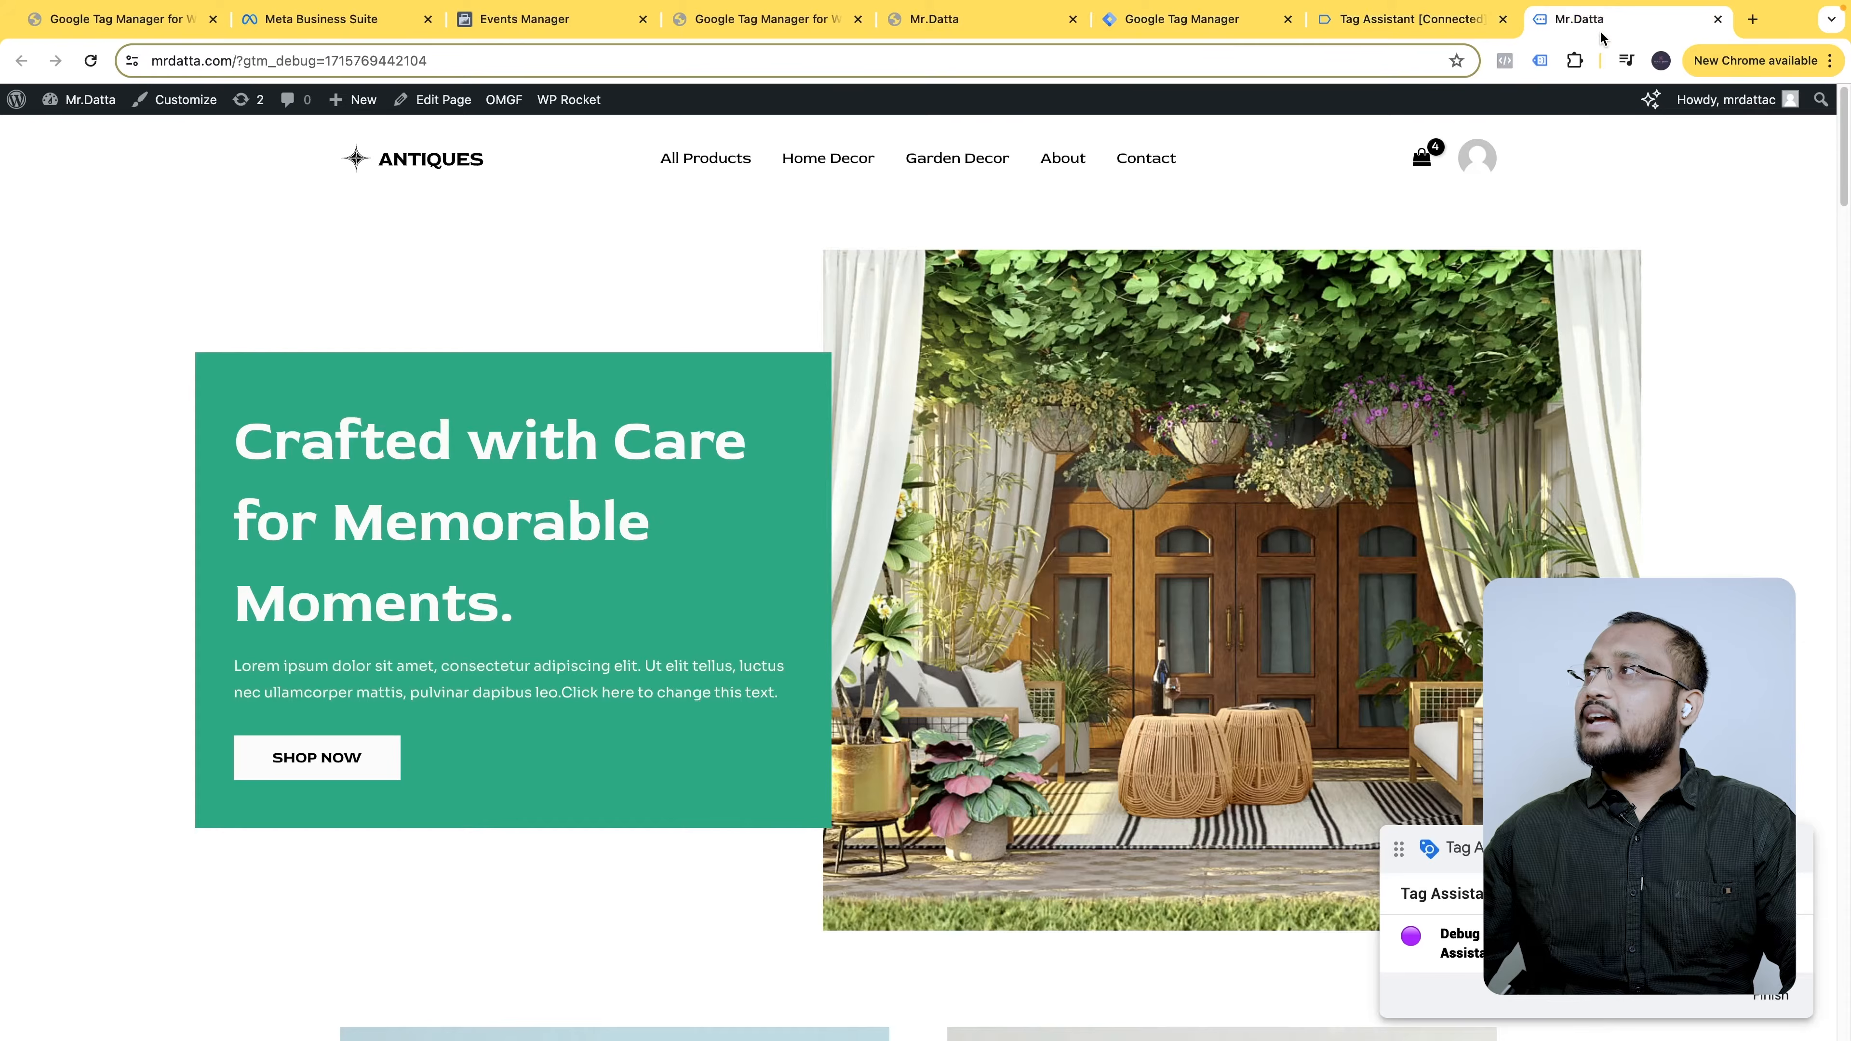
scroll(1174, 629, "down", 10)
scroll(1174, 636, "down", 1)
left_click(774, 754)
scroll(905, 631, "down", 2)
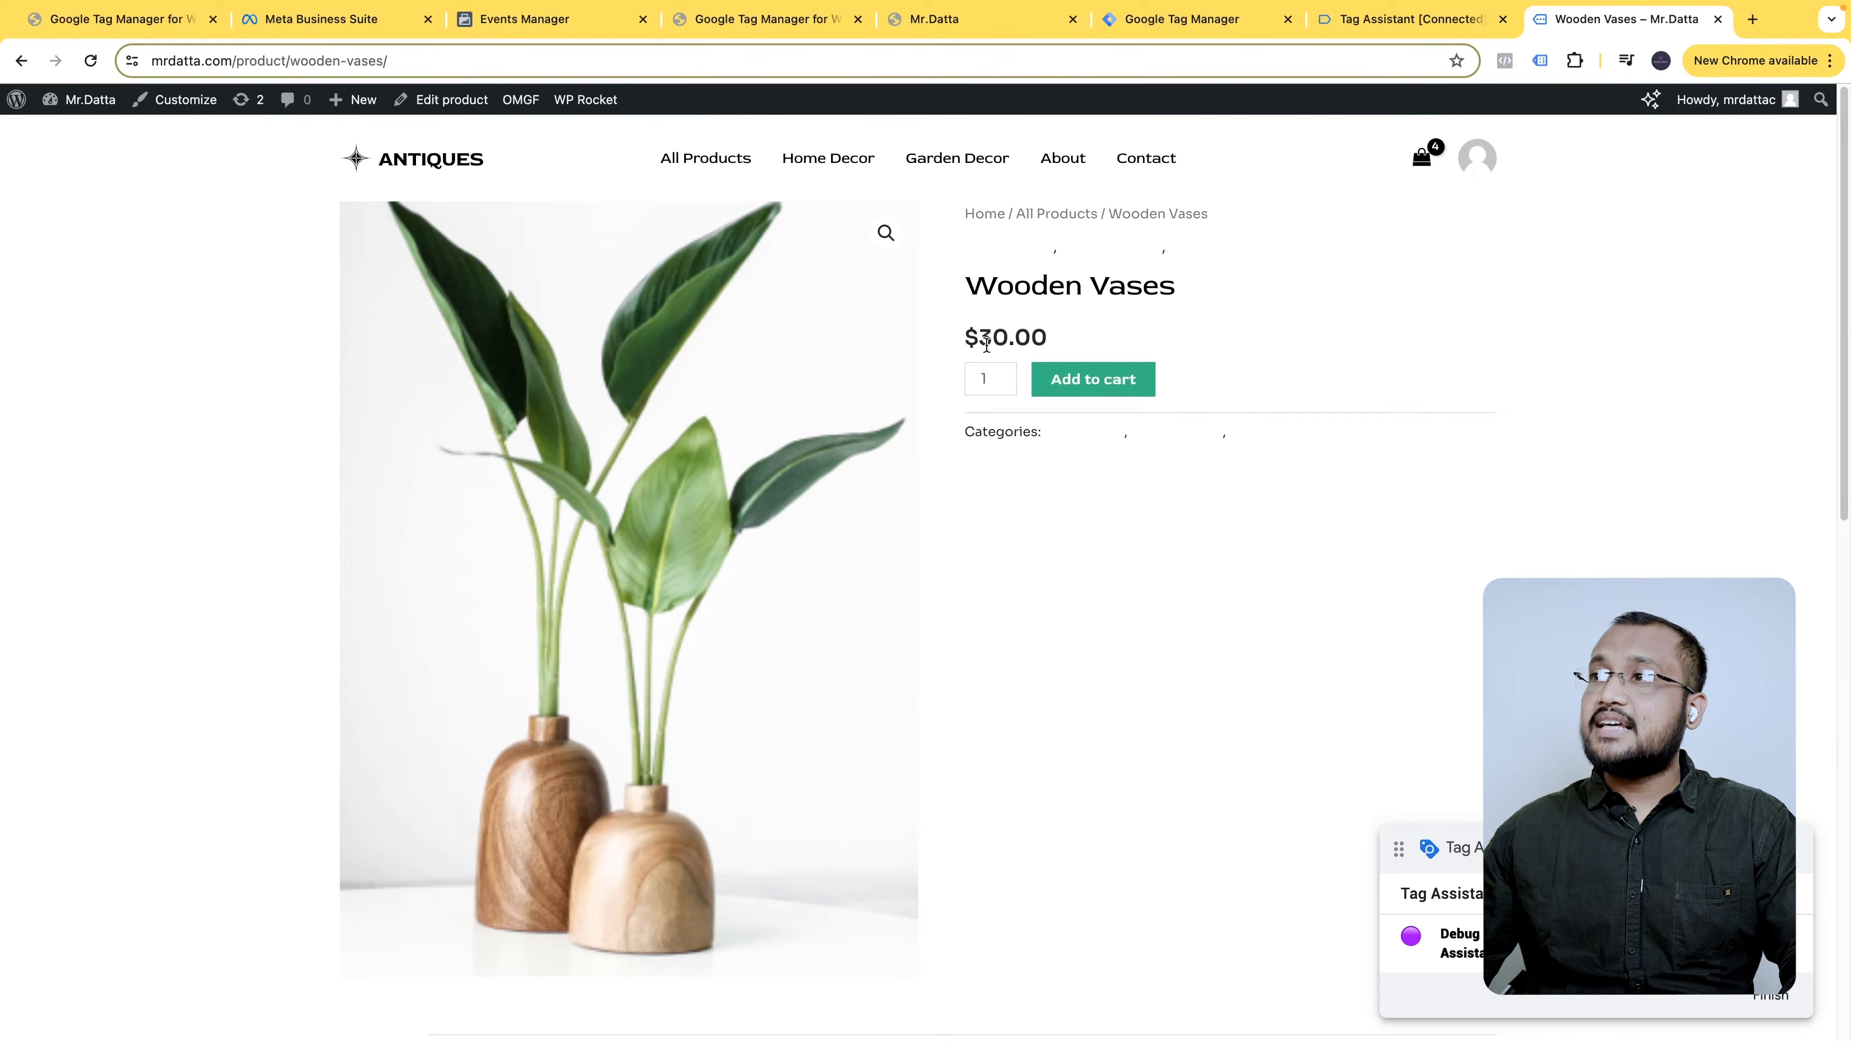
scroll(992, 511, "down", 10)
scroll(993, 524, "up", 8)
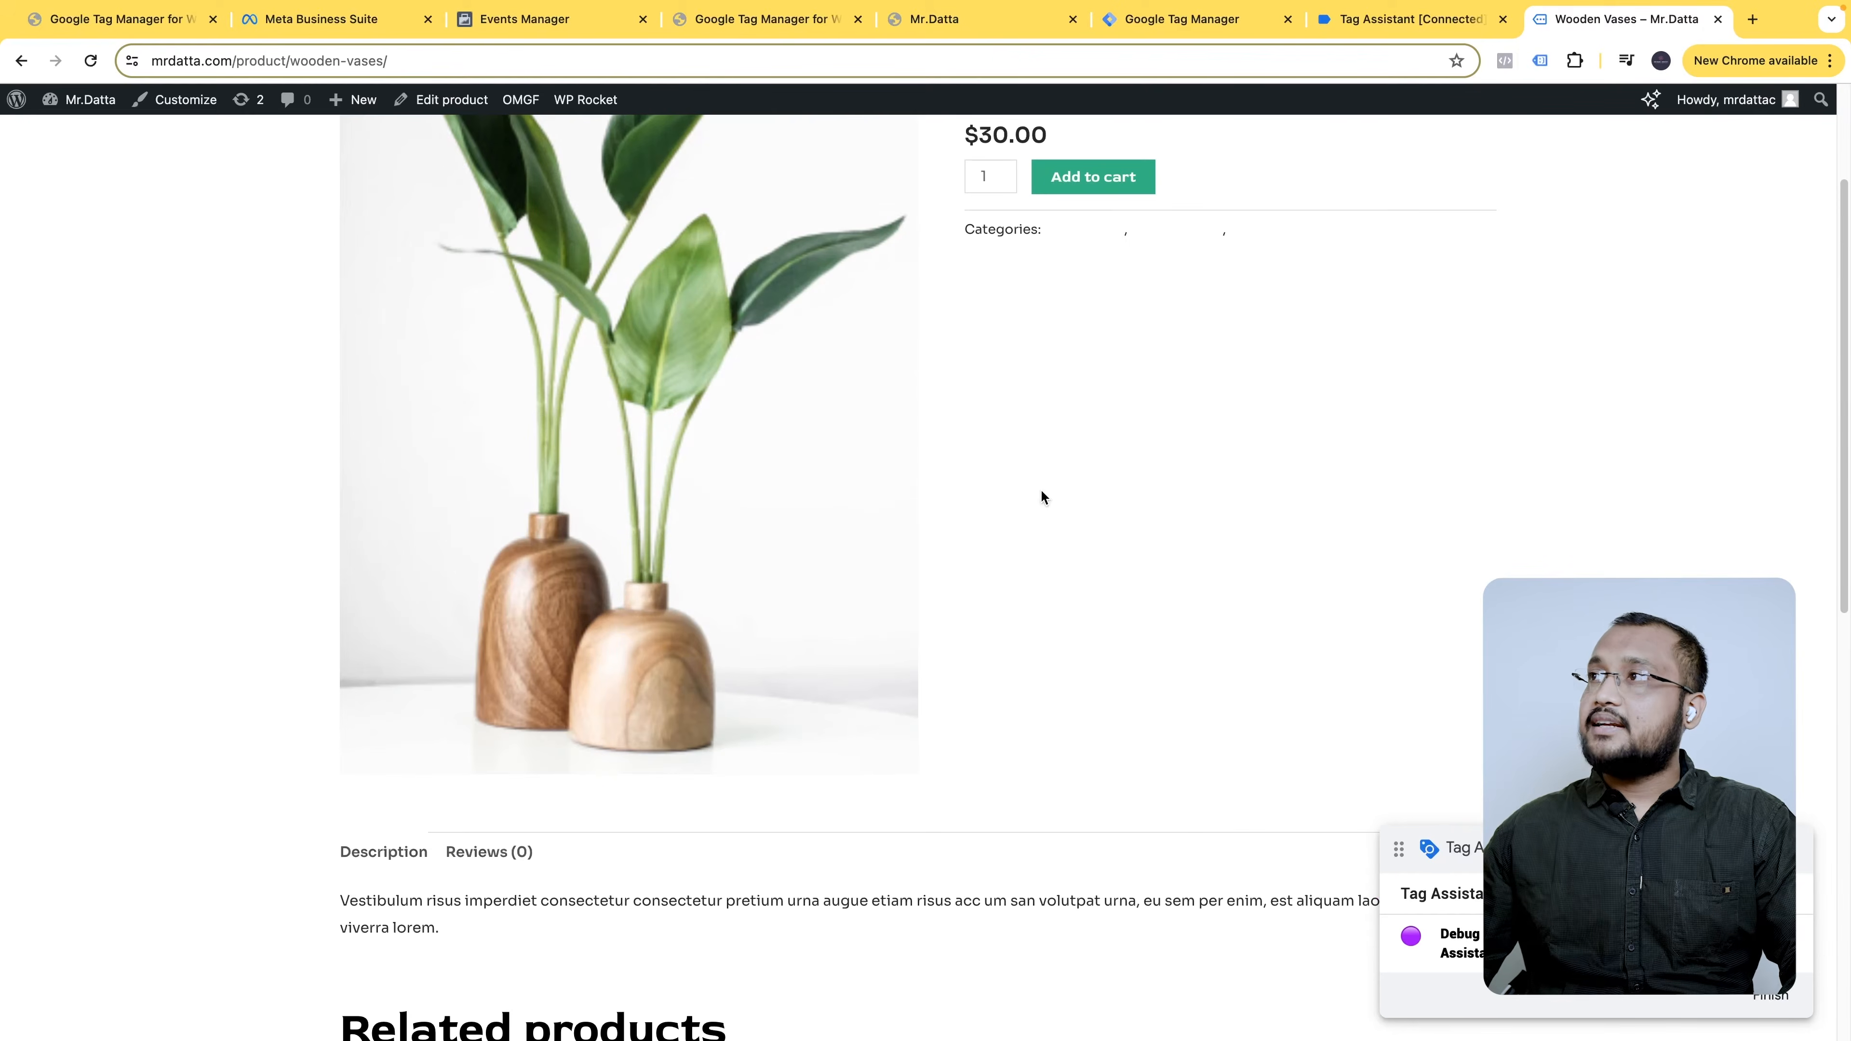
- Inspect the Data Layer values for the 'Wooden Vases – Mr.Datta' page in Tag Assistant
left_click(1365, 24)
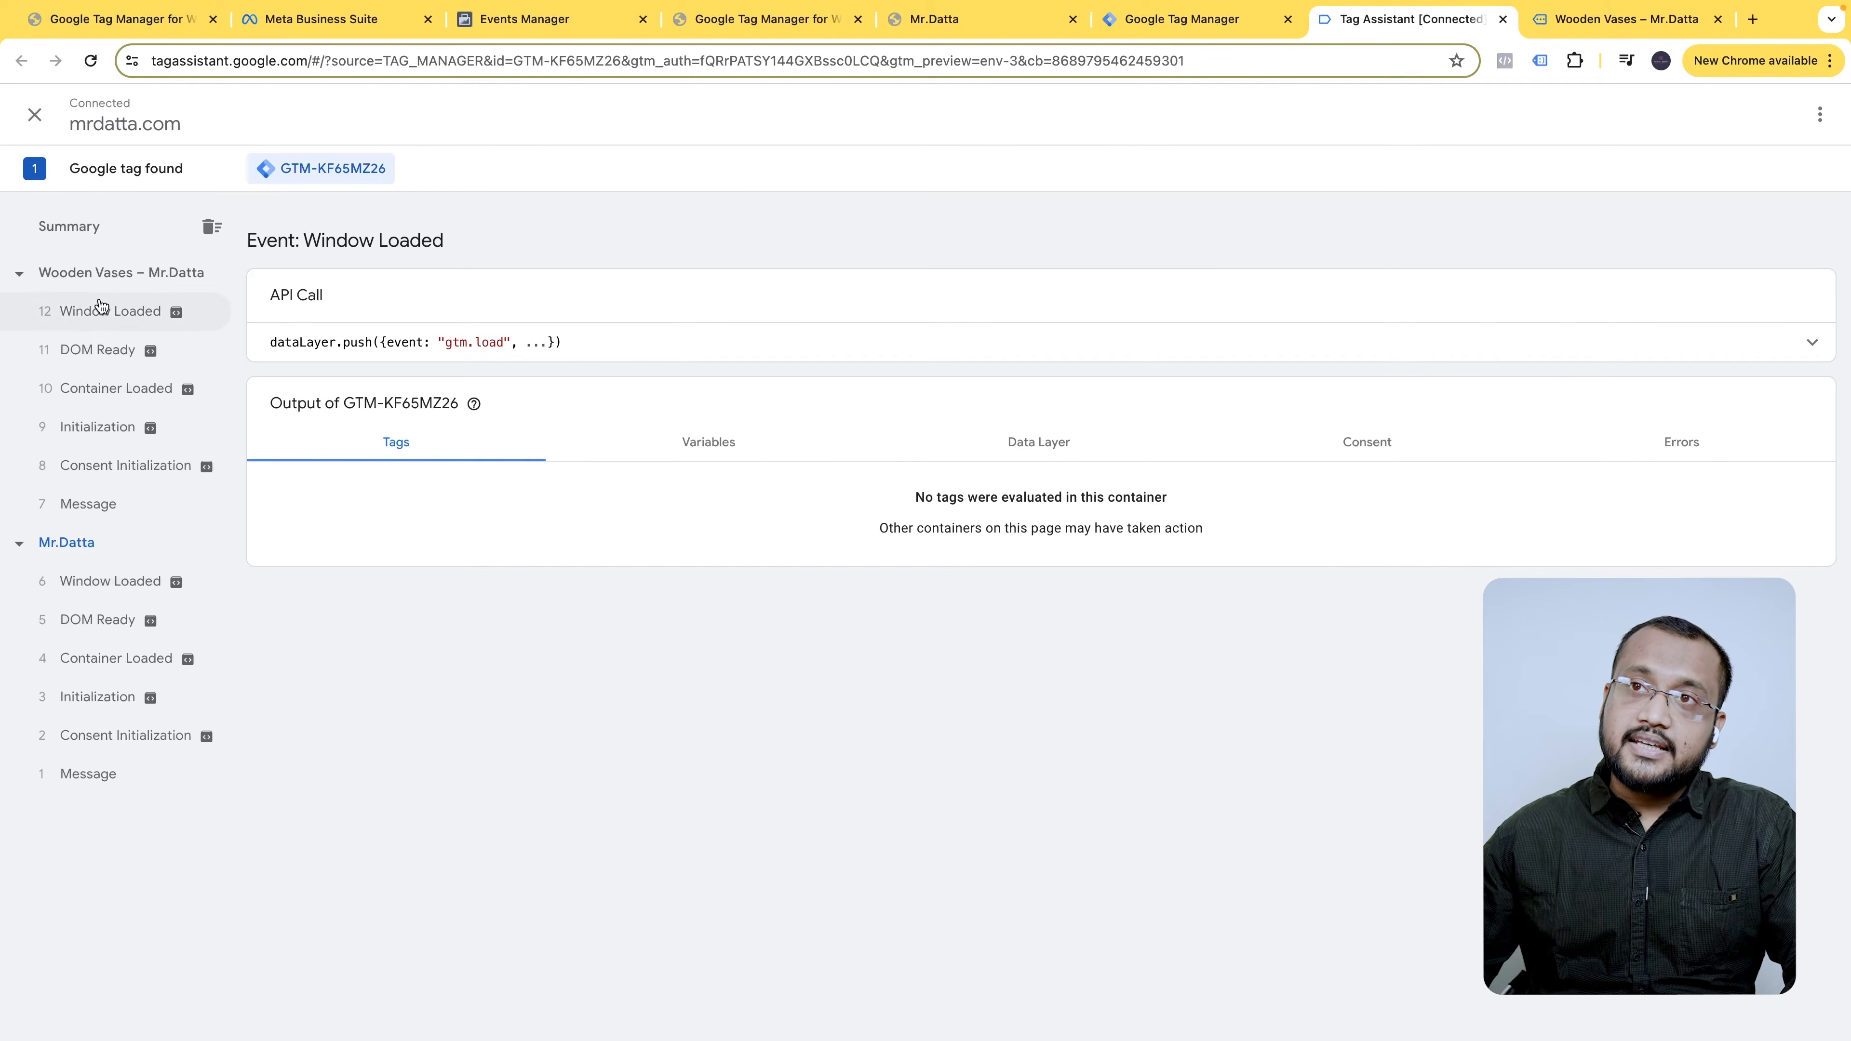
left_click(103, 271)
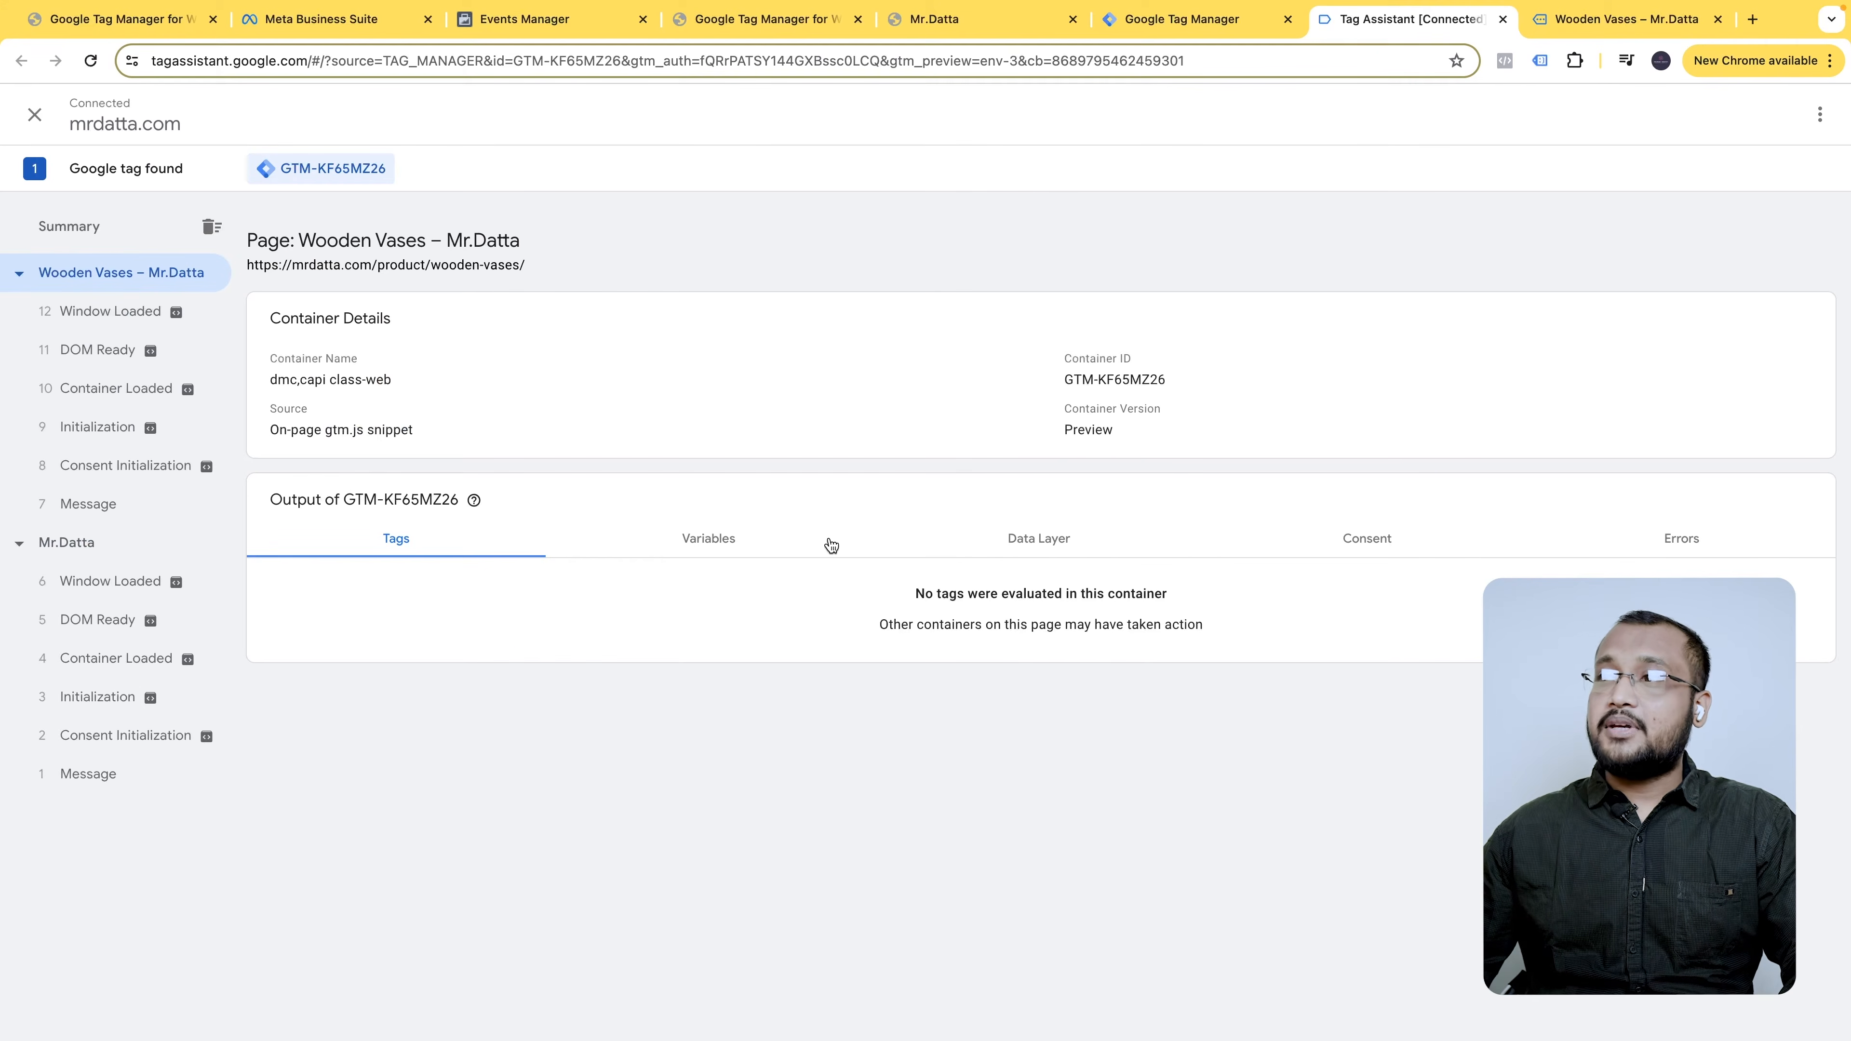
left_click(1014, 539)
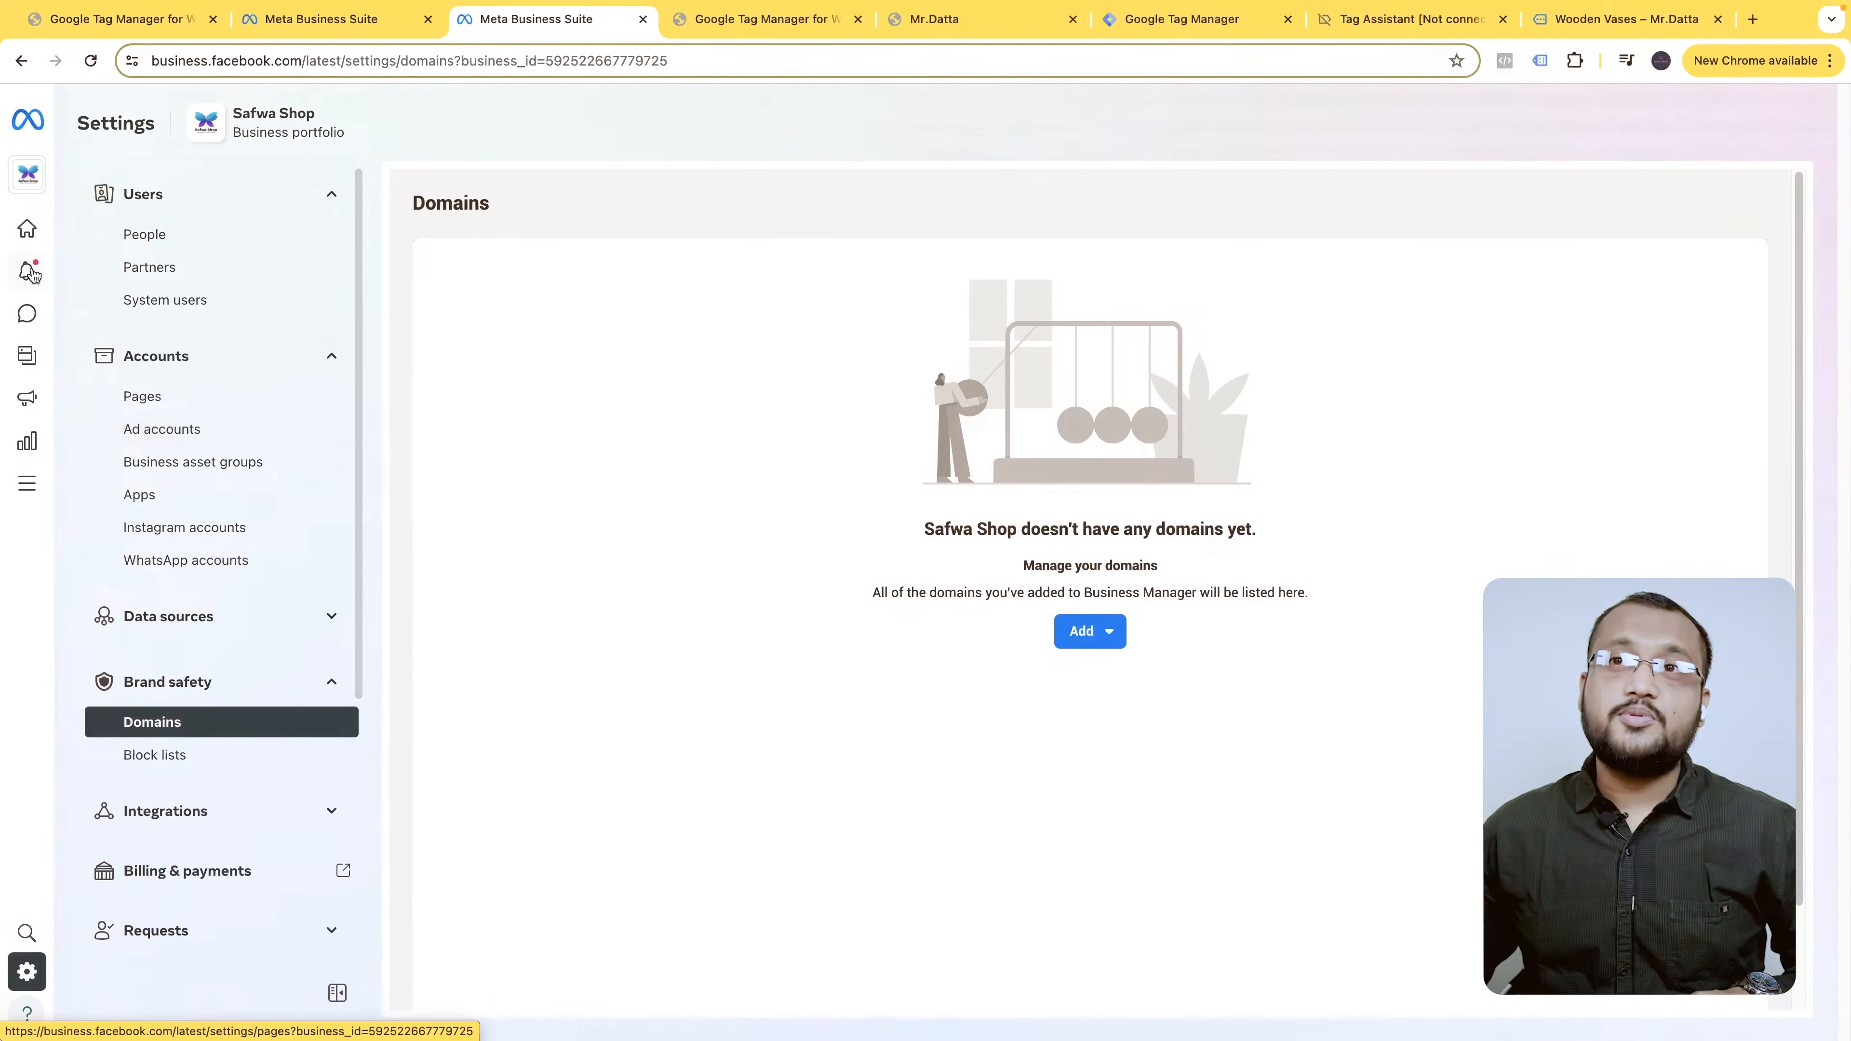
- Navigate to Settings > Brand safety > Domains in Meta Business Suite
mouse_move(137, 231)
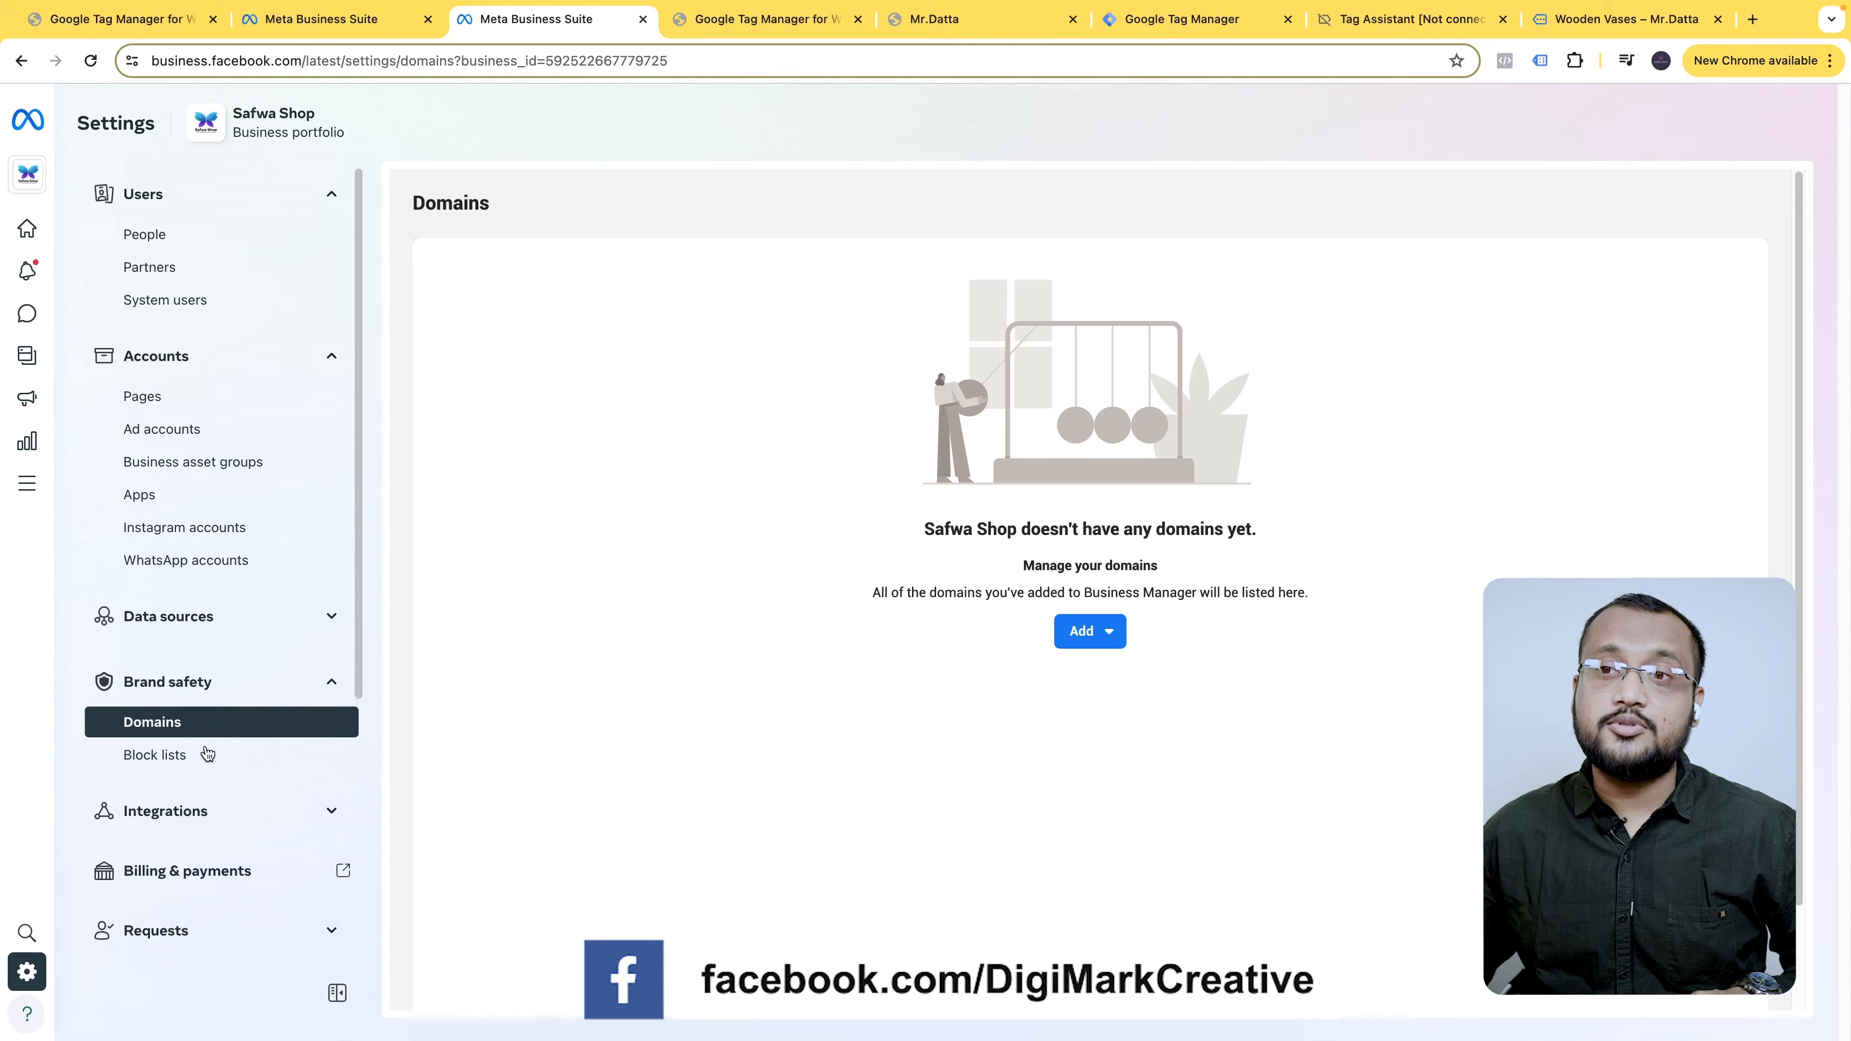
- Create a new domain, pasting mrdatta.com copied from the live site, and add it
left_click(1099, 630)
left_click(1264, 740)
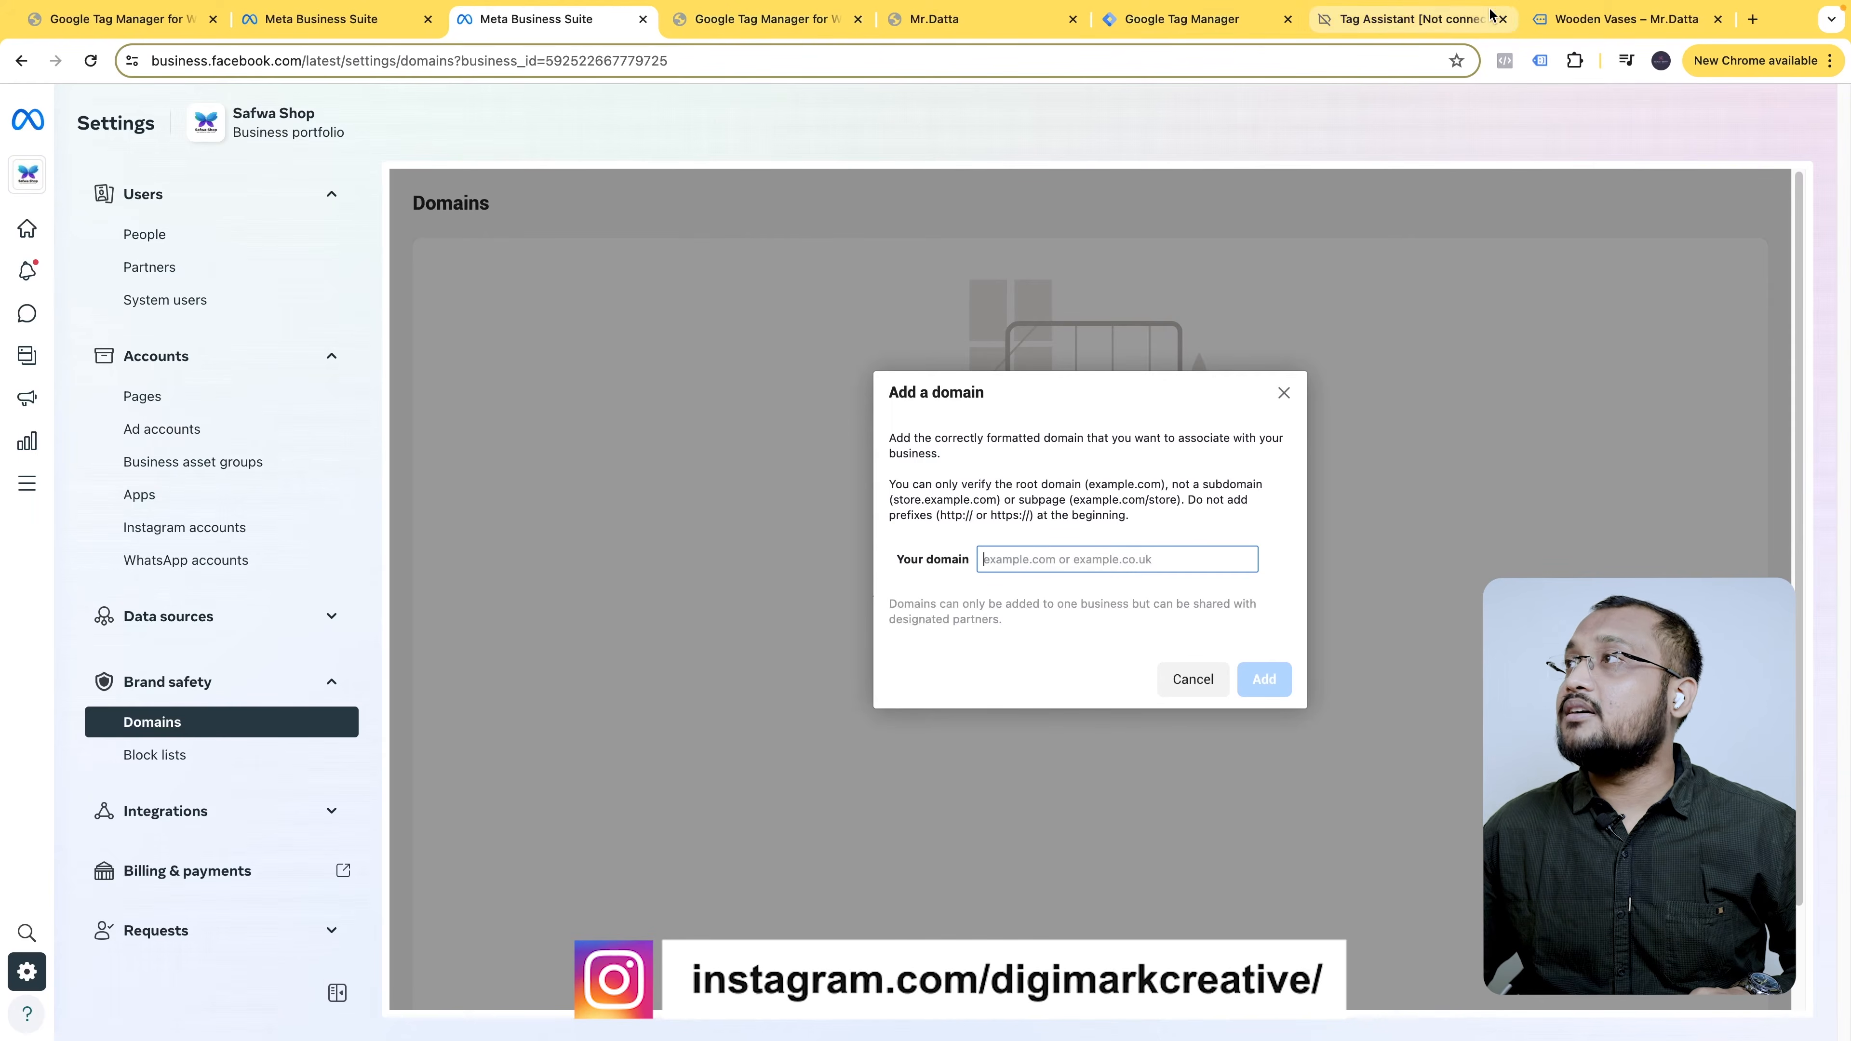
left_click(1027, 29)
left_click(576, 57)
key("super+c")
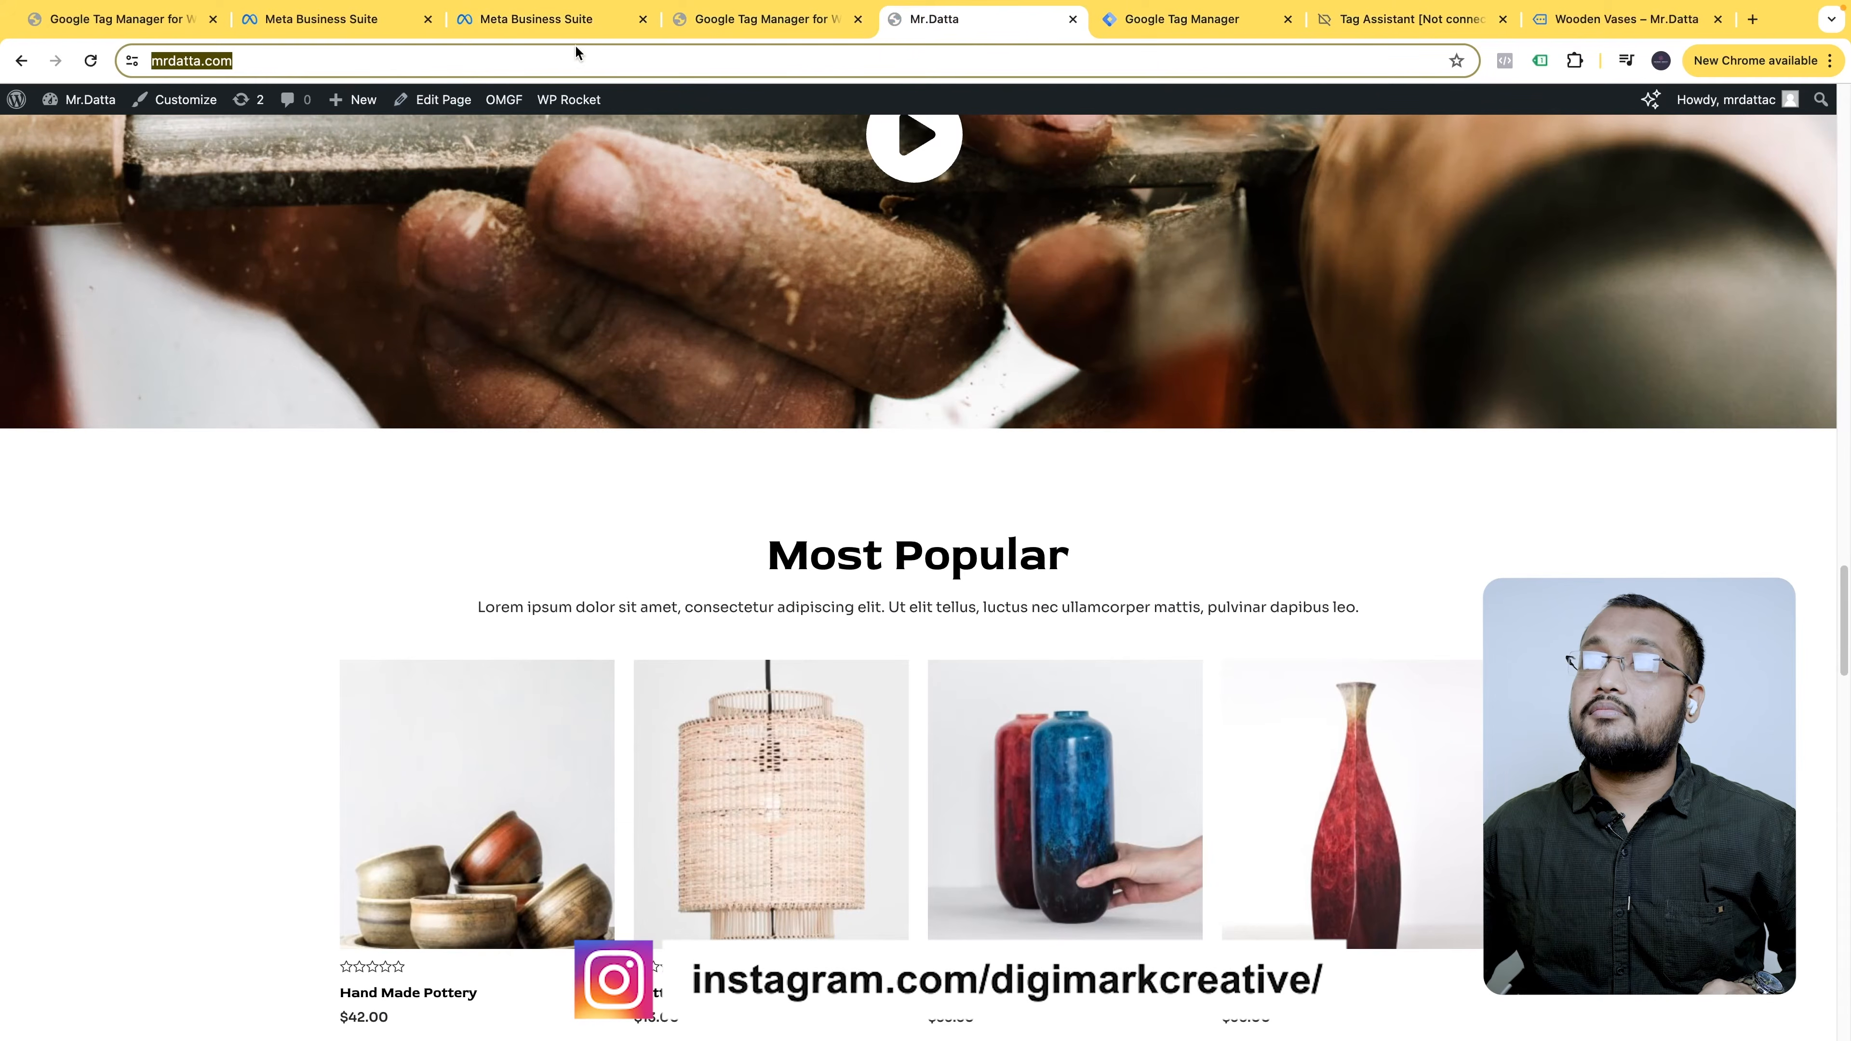
left_click(540, 20)
key("super+v")
left_click(1264, 680)
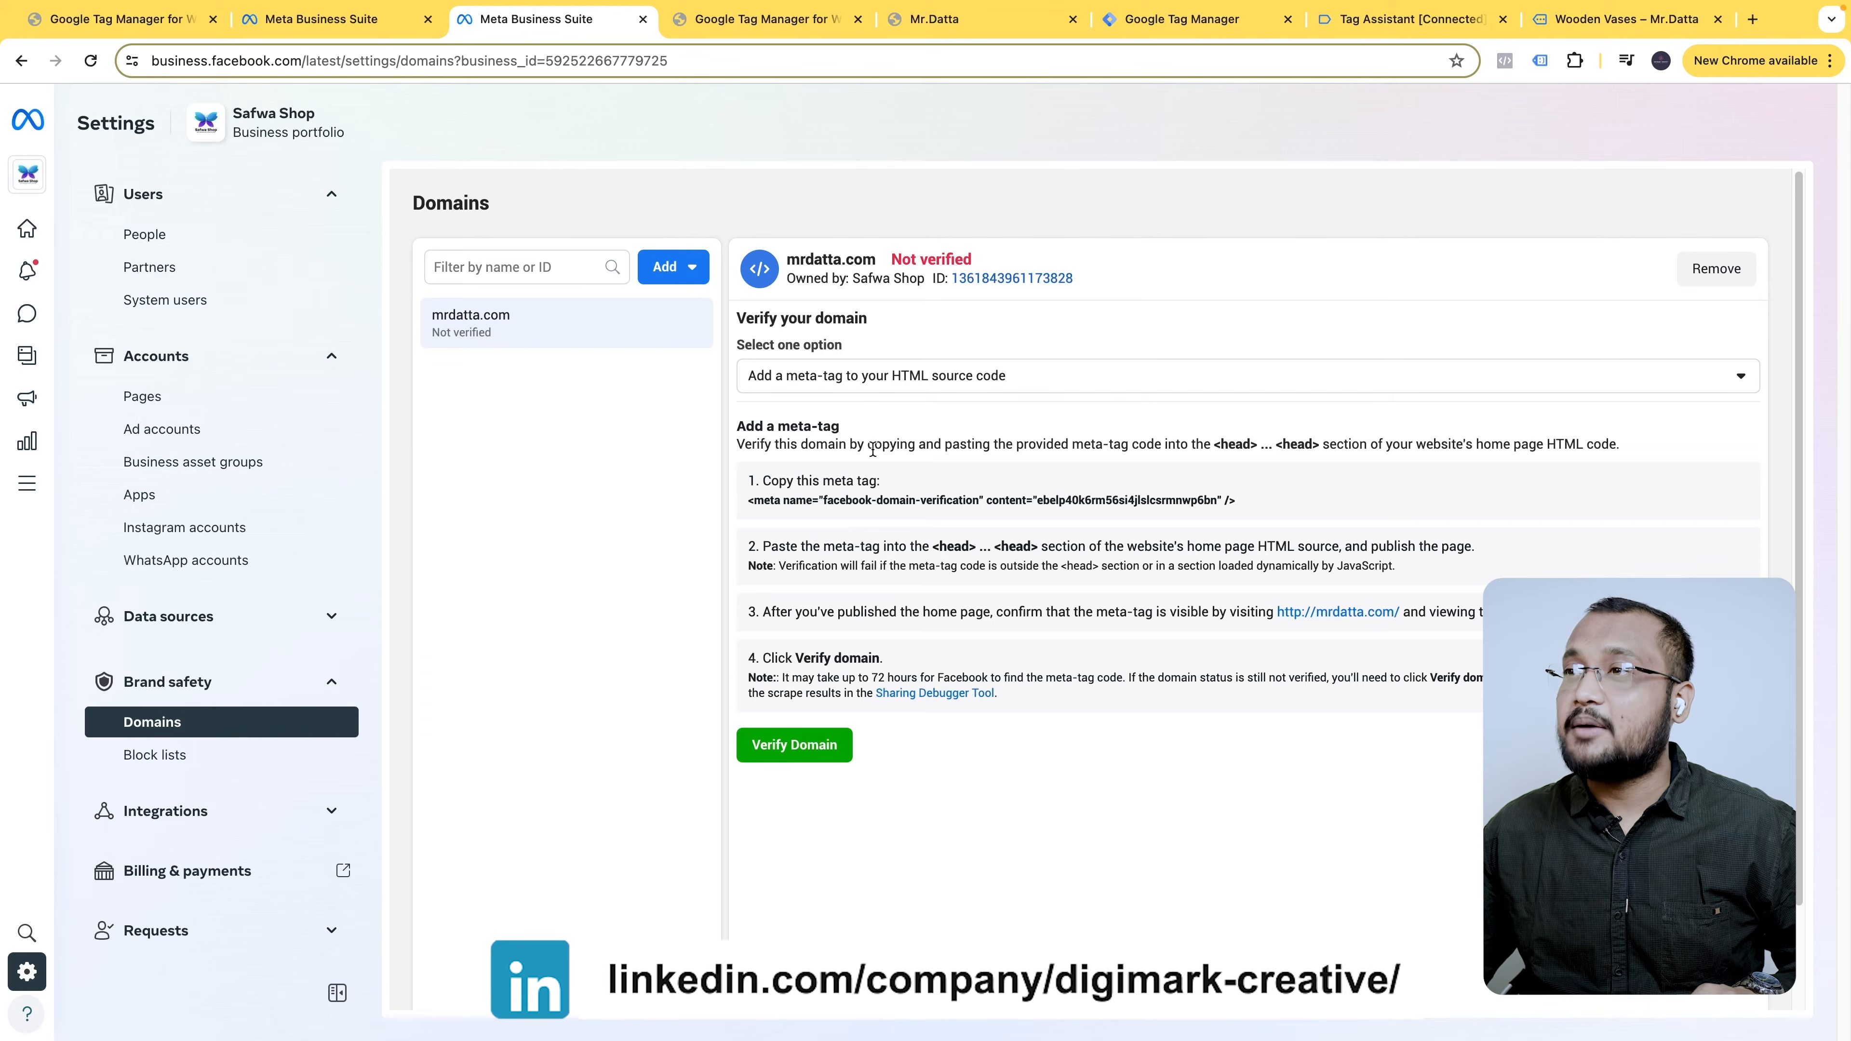
- Copy Meta's verification meta tag and open the mrdatta.com WordPress Dashboard in a new tab
left_click(819, 503)
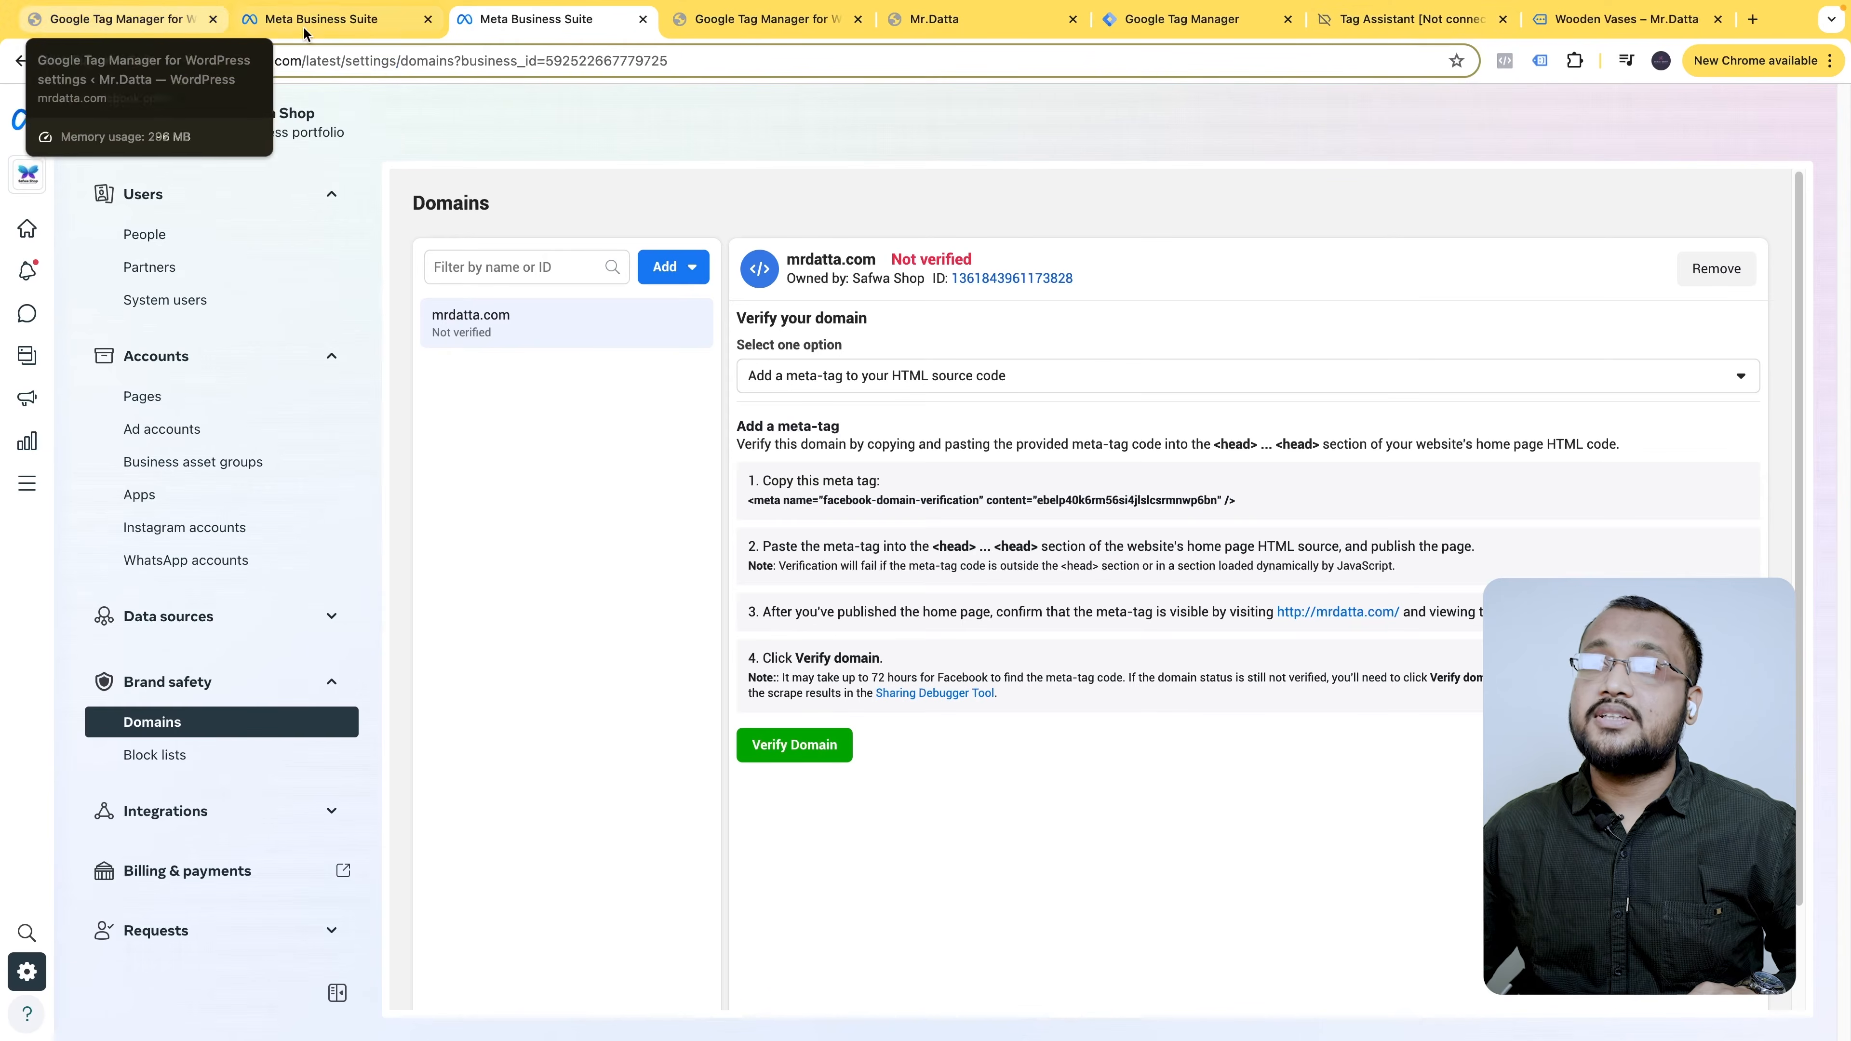
left_click(773, 20)
left_click(951, 22)
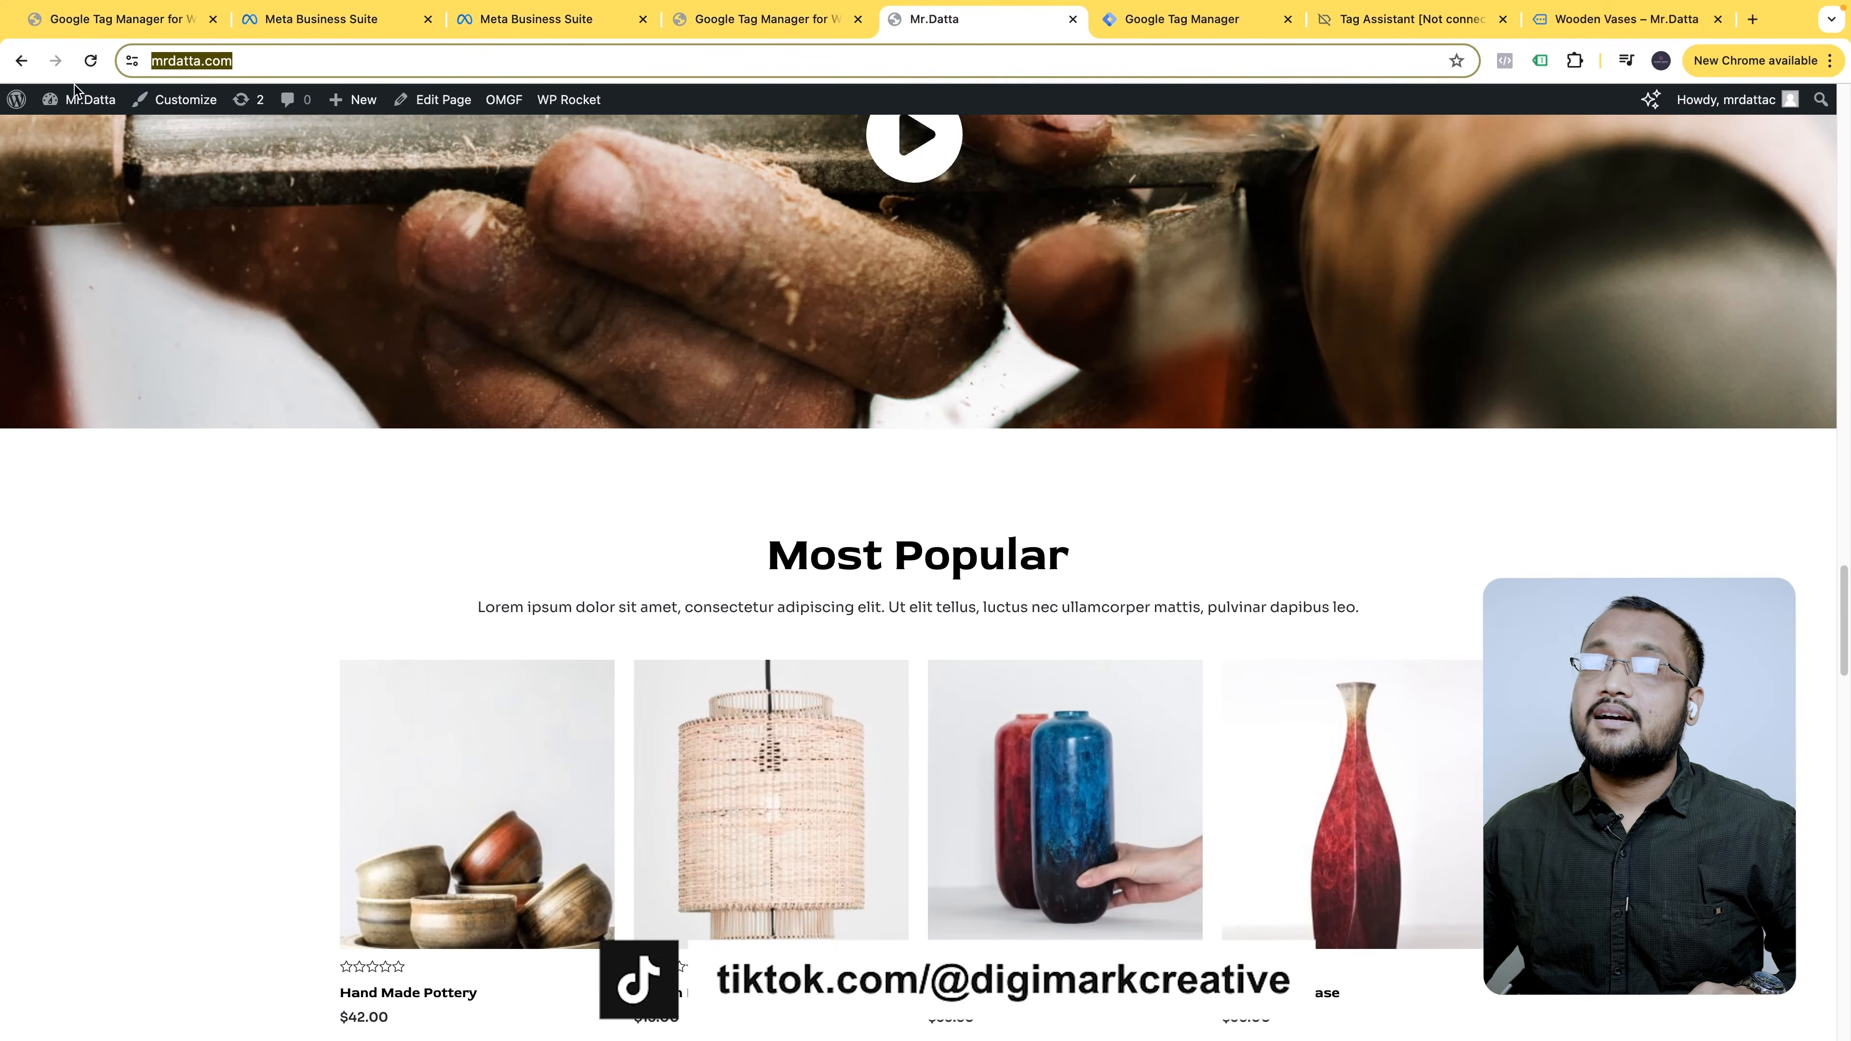
right_click(87, 136)
left_click(137, 139)
left_click(1053, 21)
mouse_move(80, 643)
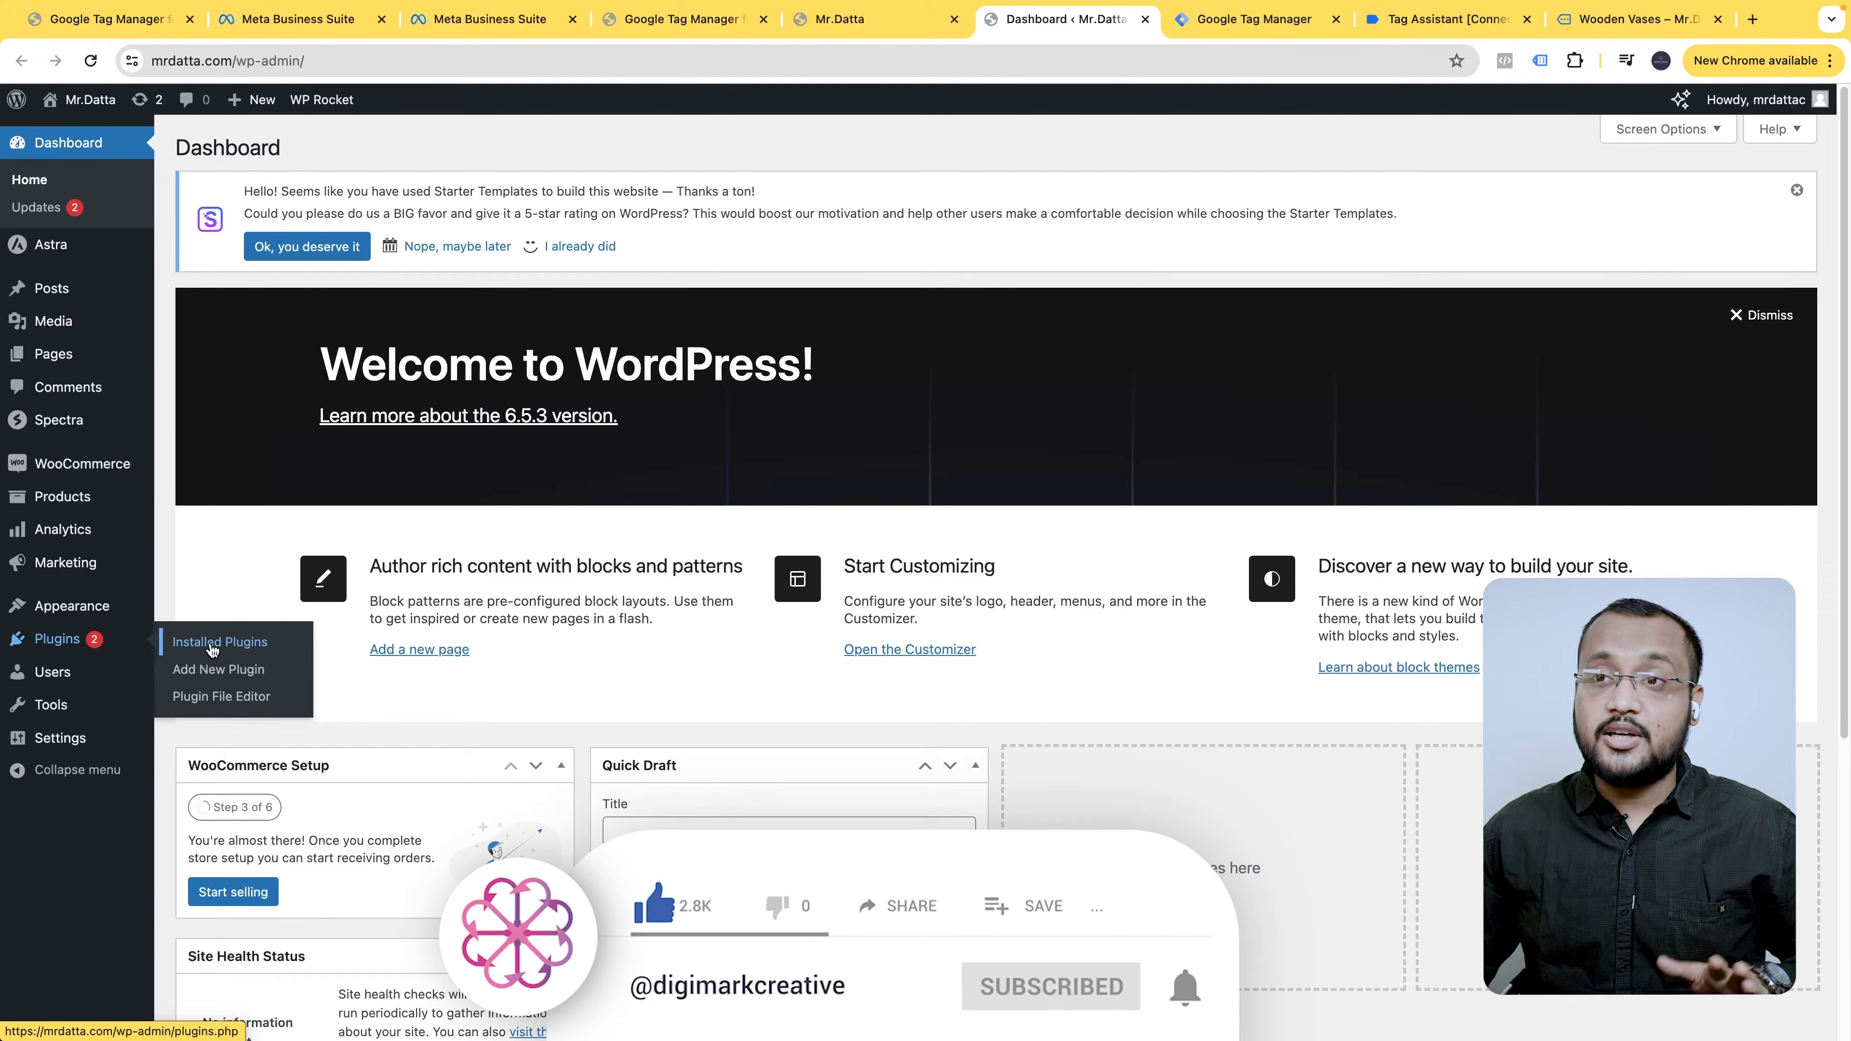
- Install the WPCode header and footer plugin from Add New Plugin and activate WPCode Lite
left_click(236, 670)
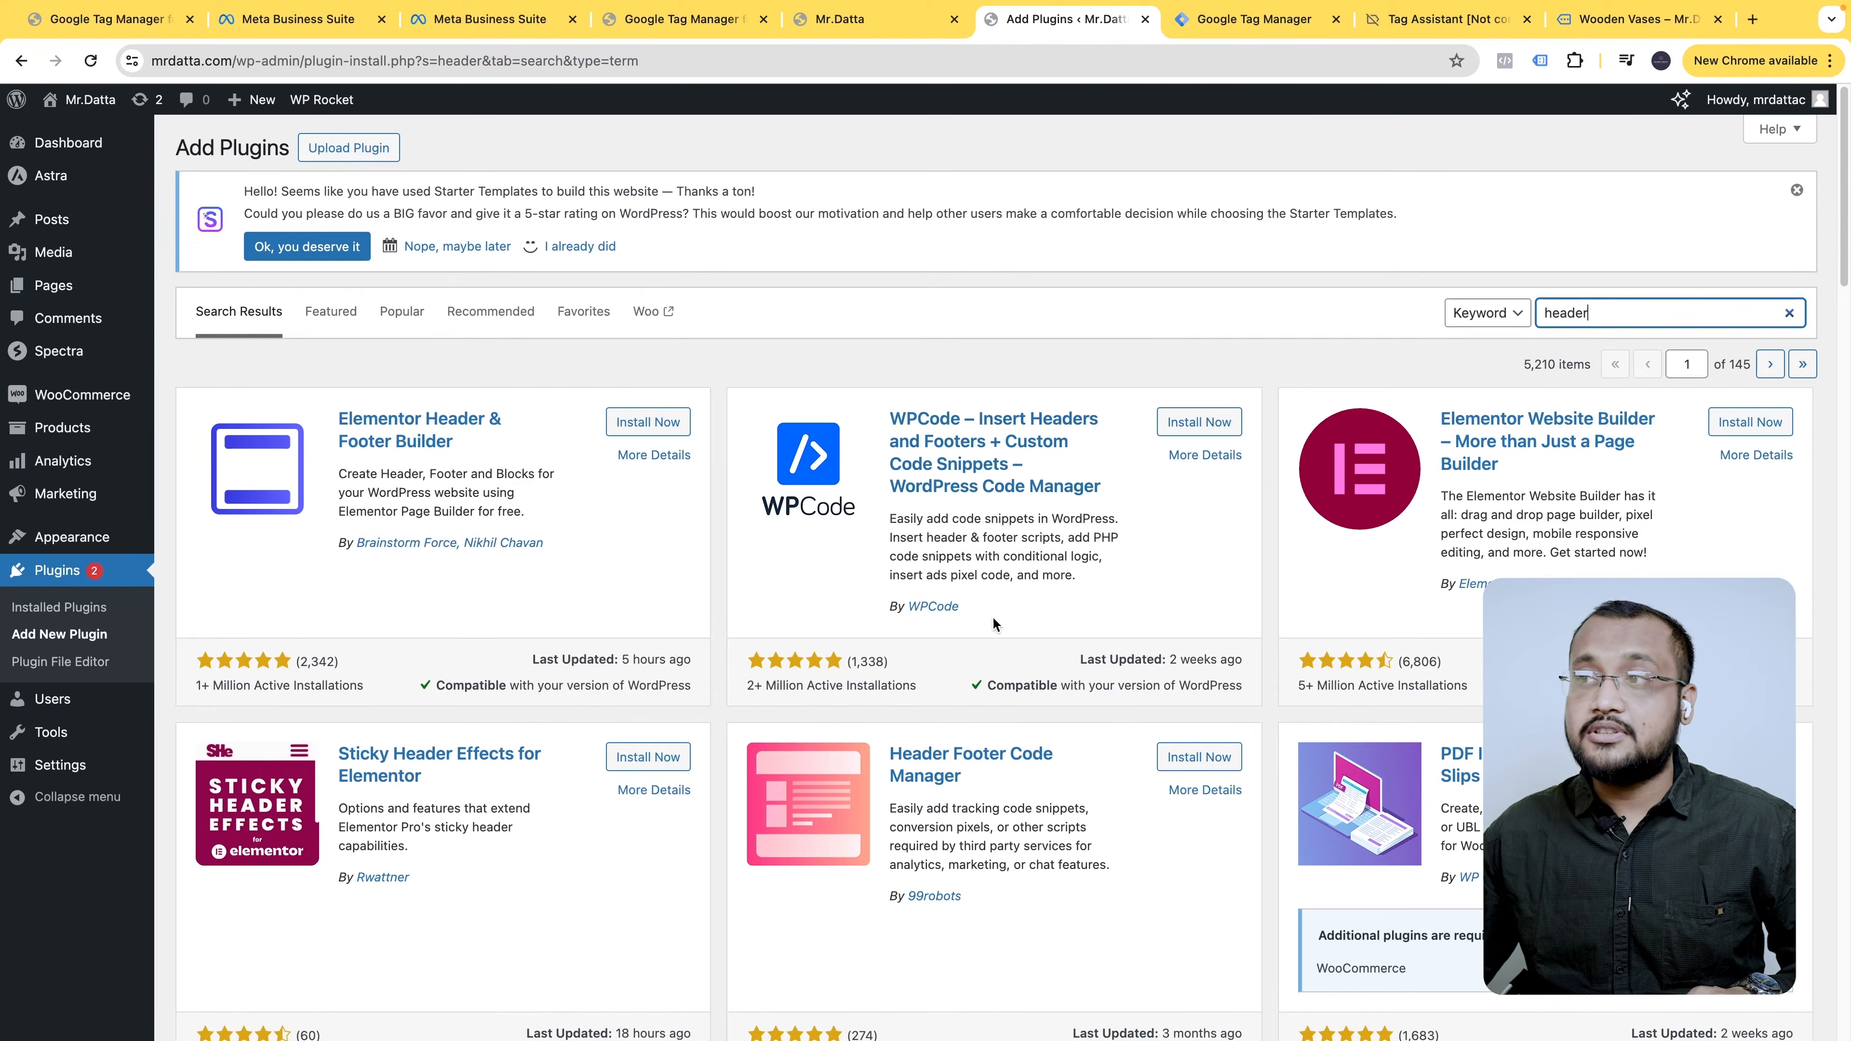
left_click(1189, 427)
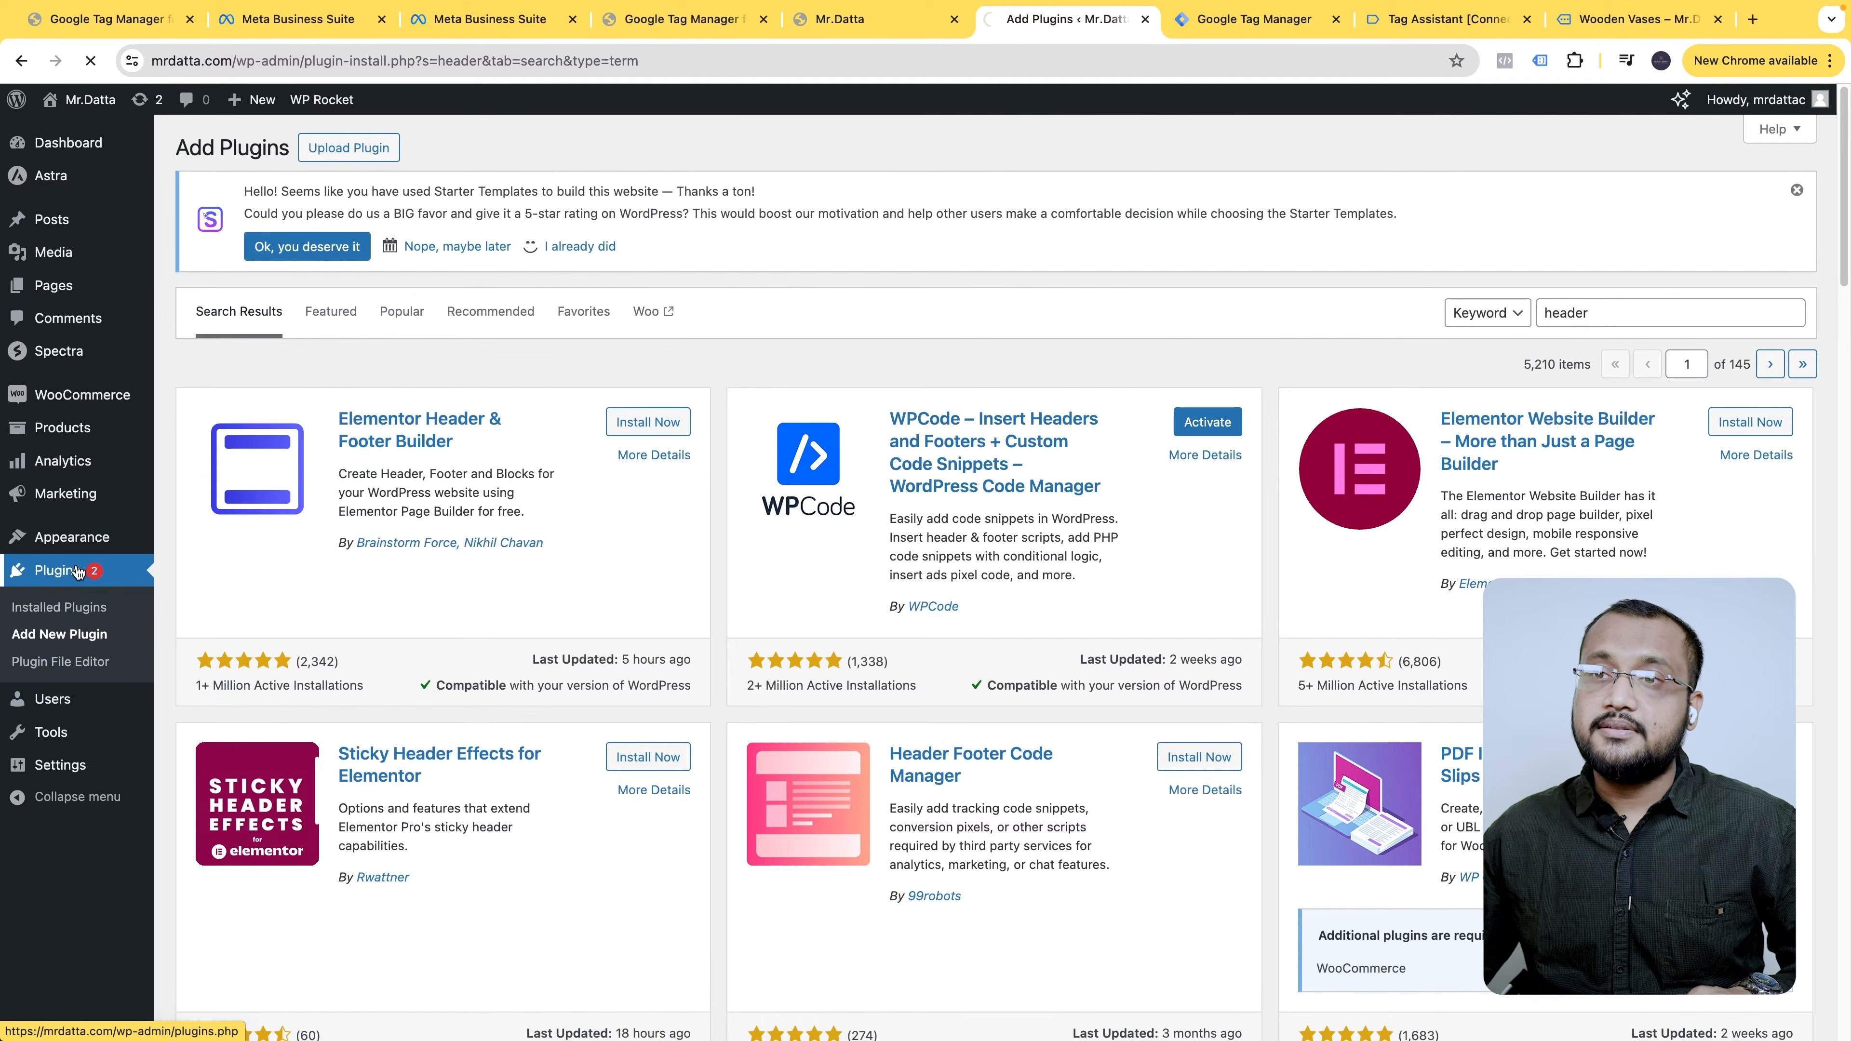
left_click(89, 570)
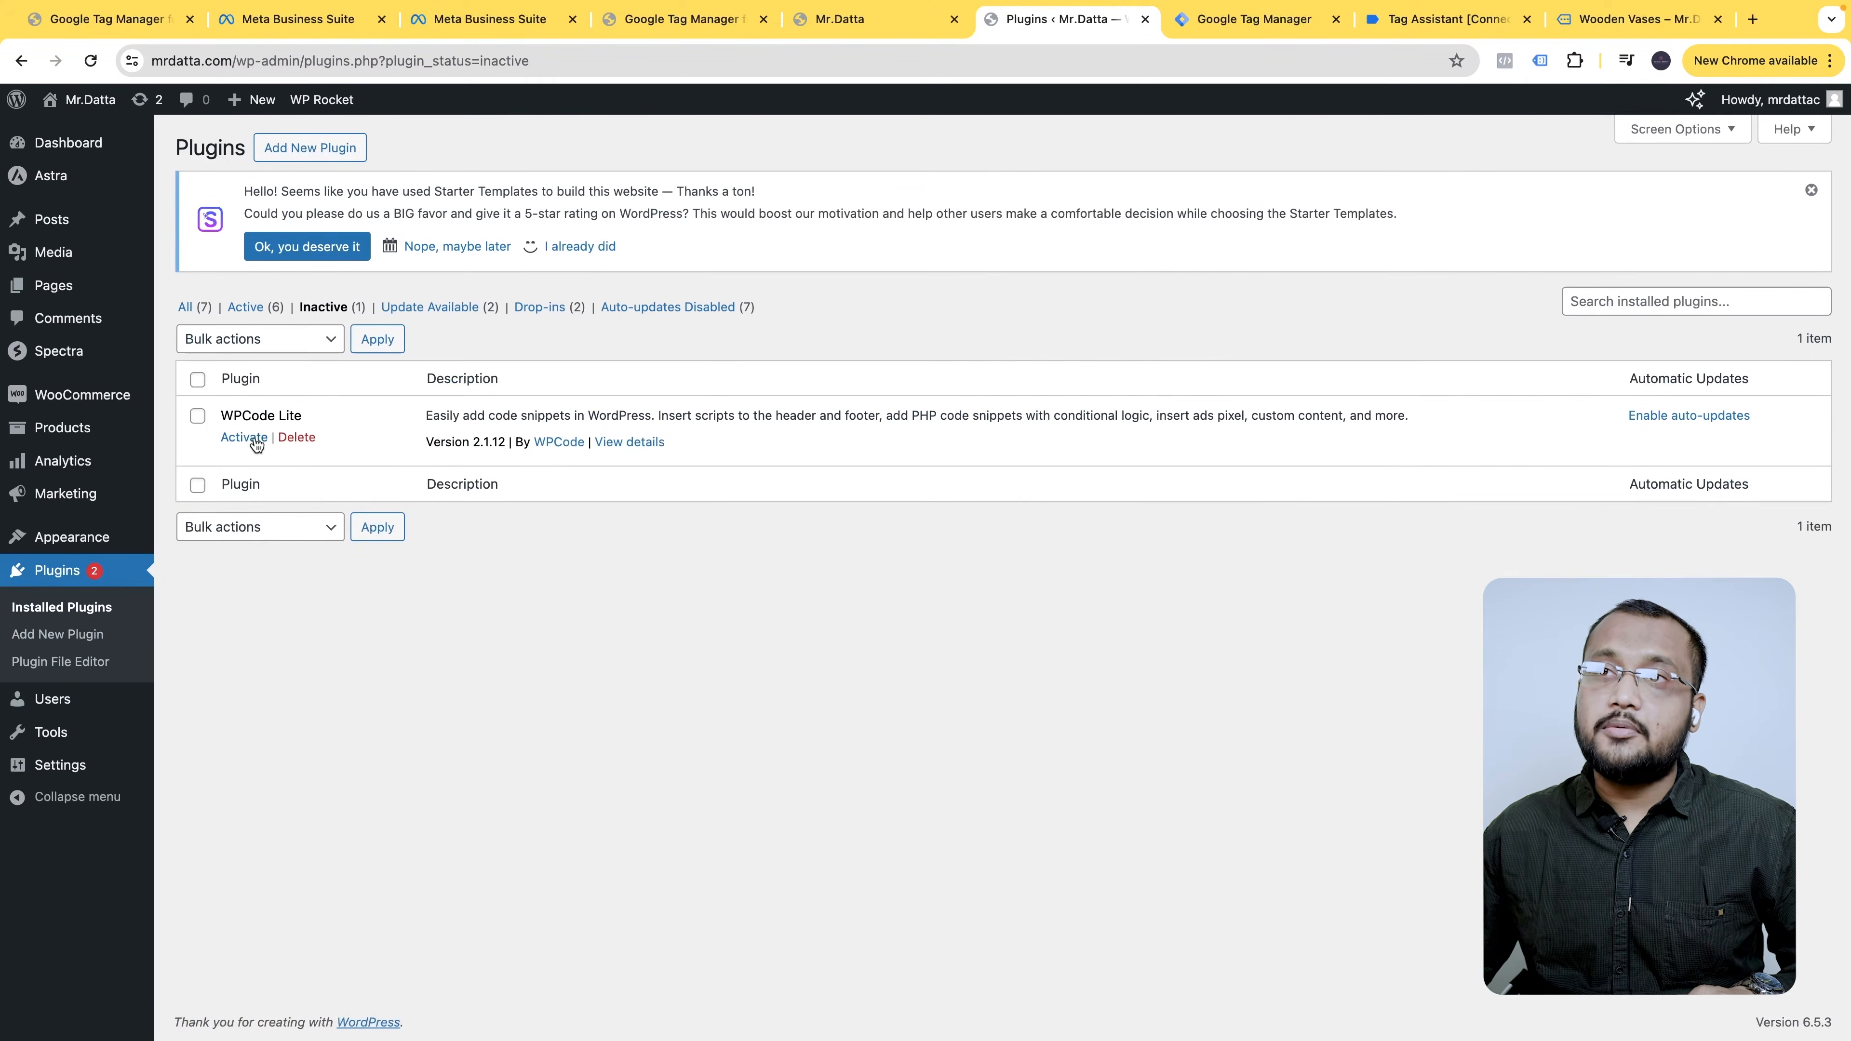
left_click(245, 437)
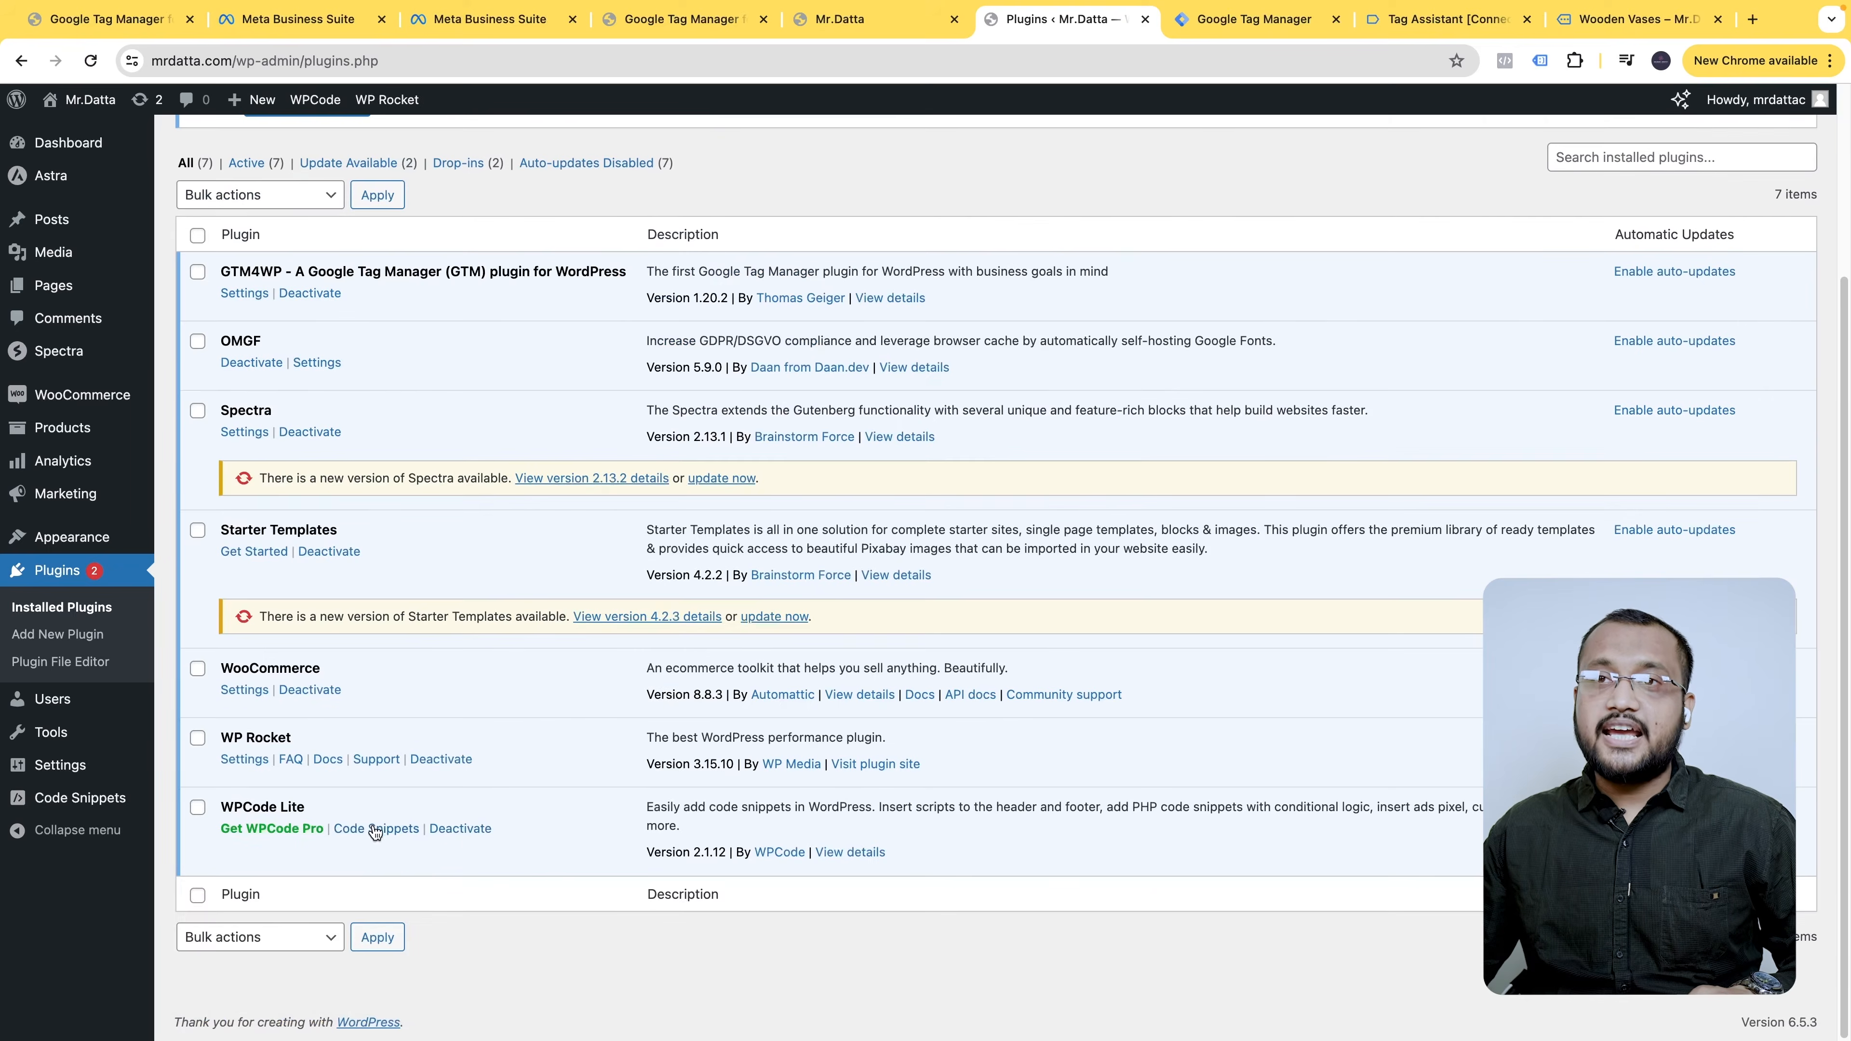
mouse_move(84, 805)
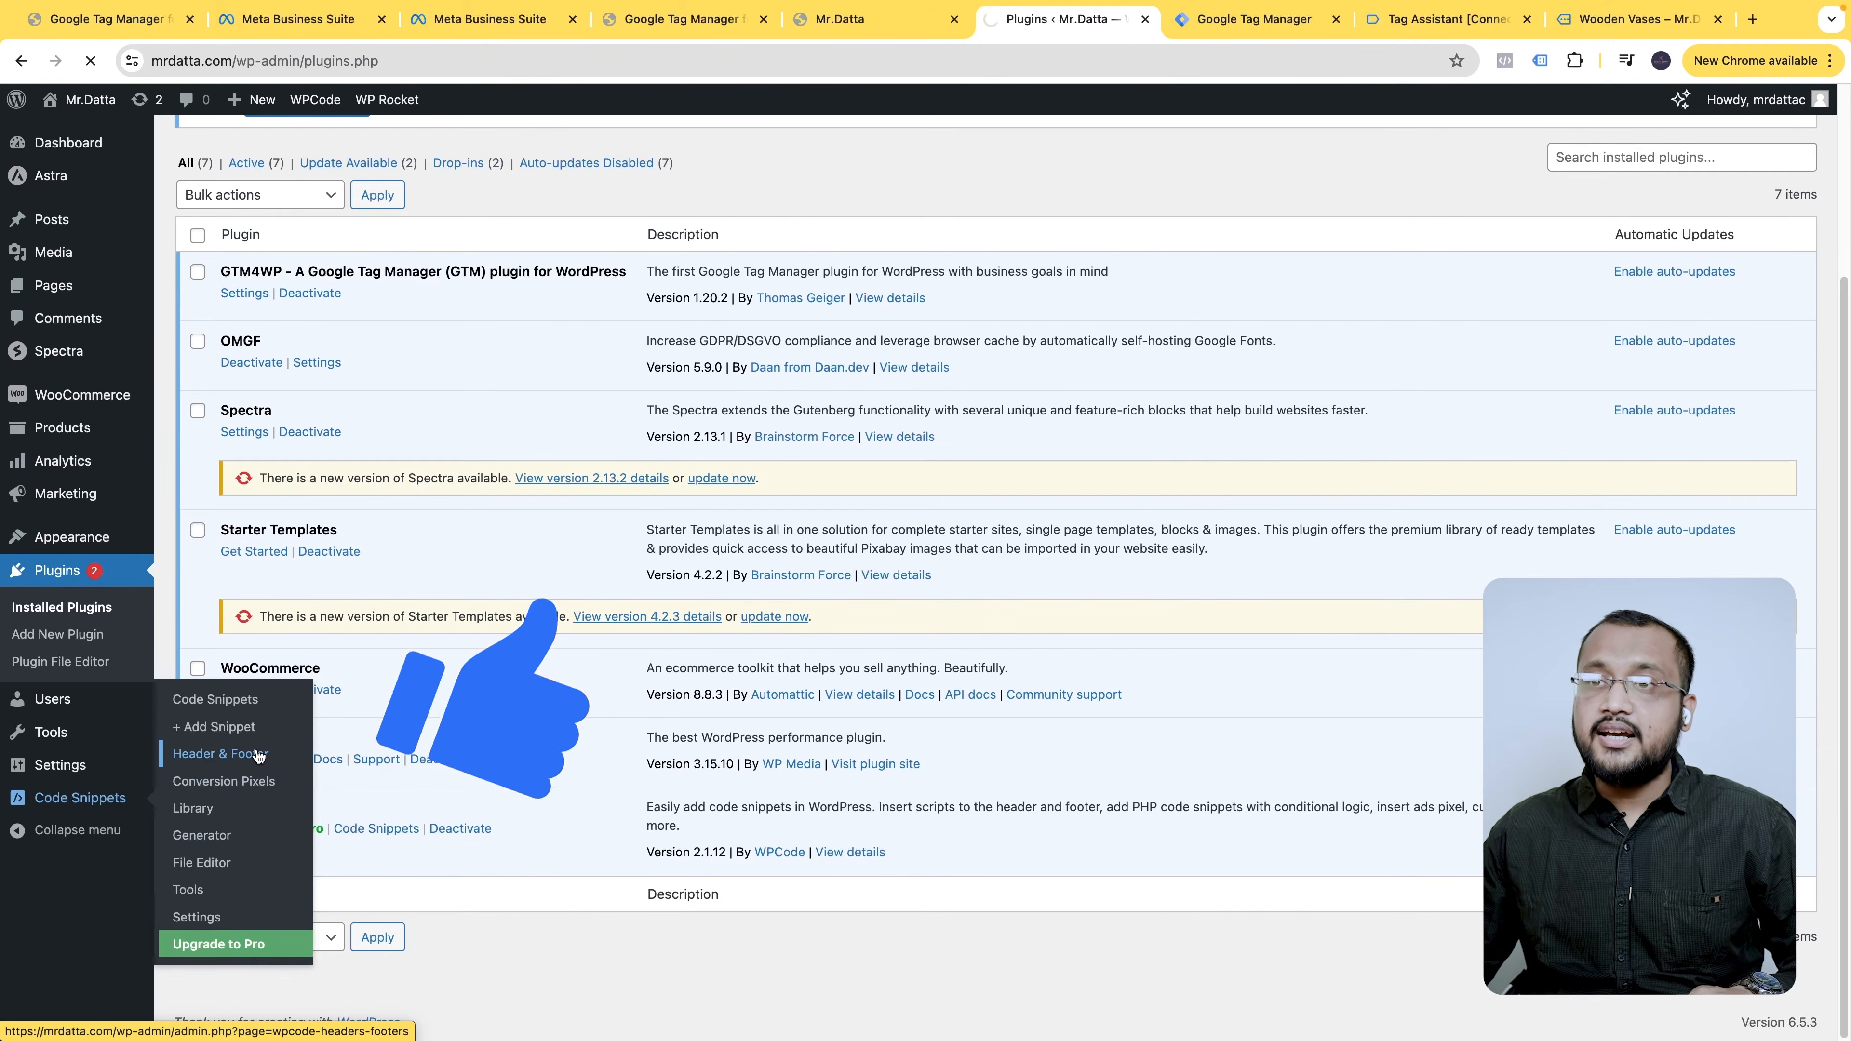
- Paste the facebook-domain-verification meta tag into WPCode's global Header and clear the WP Rocket cache
left_click(259, 756)
scroll(349, 448, "down", 10)
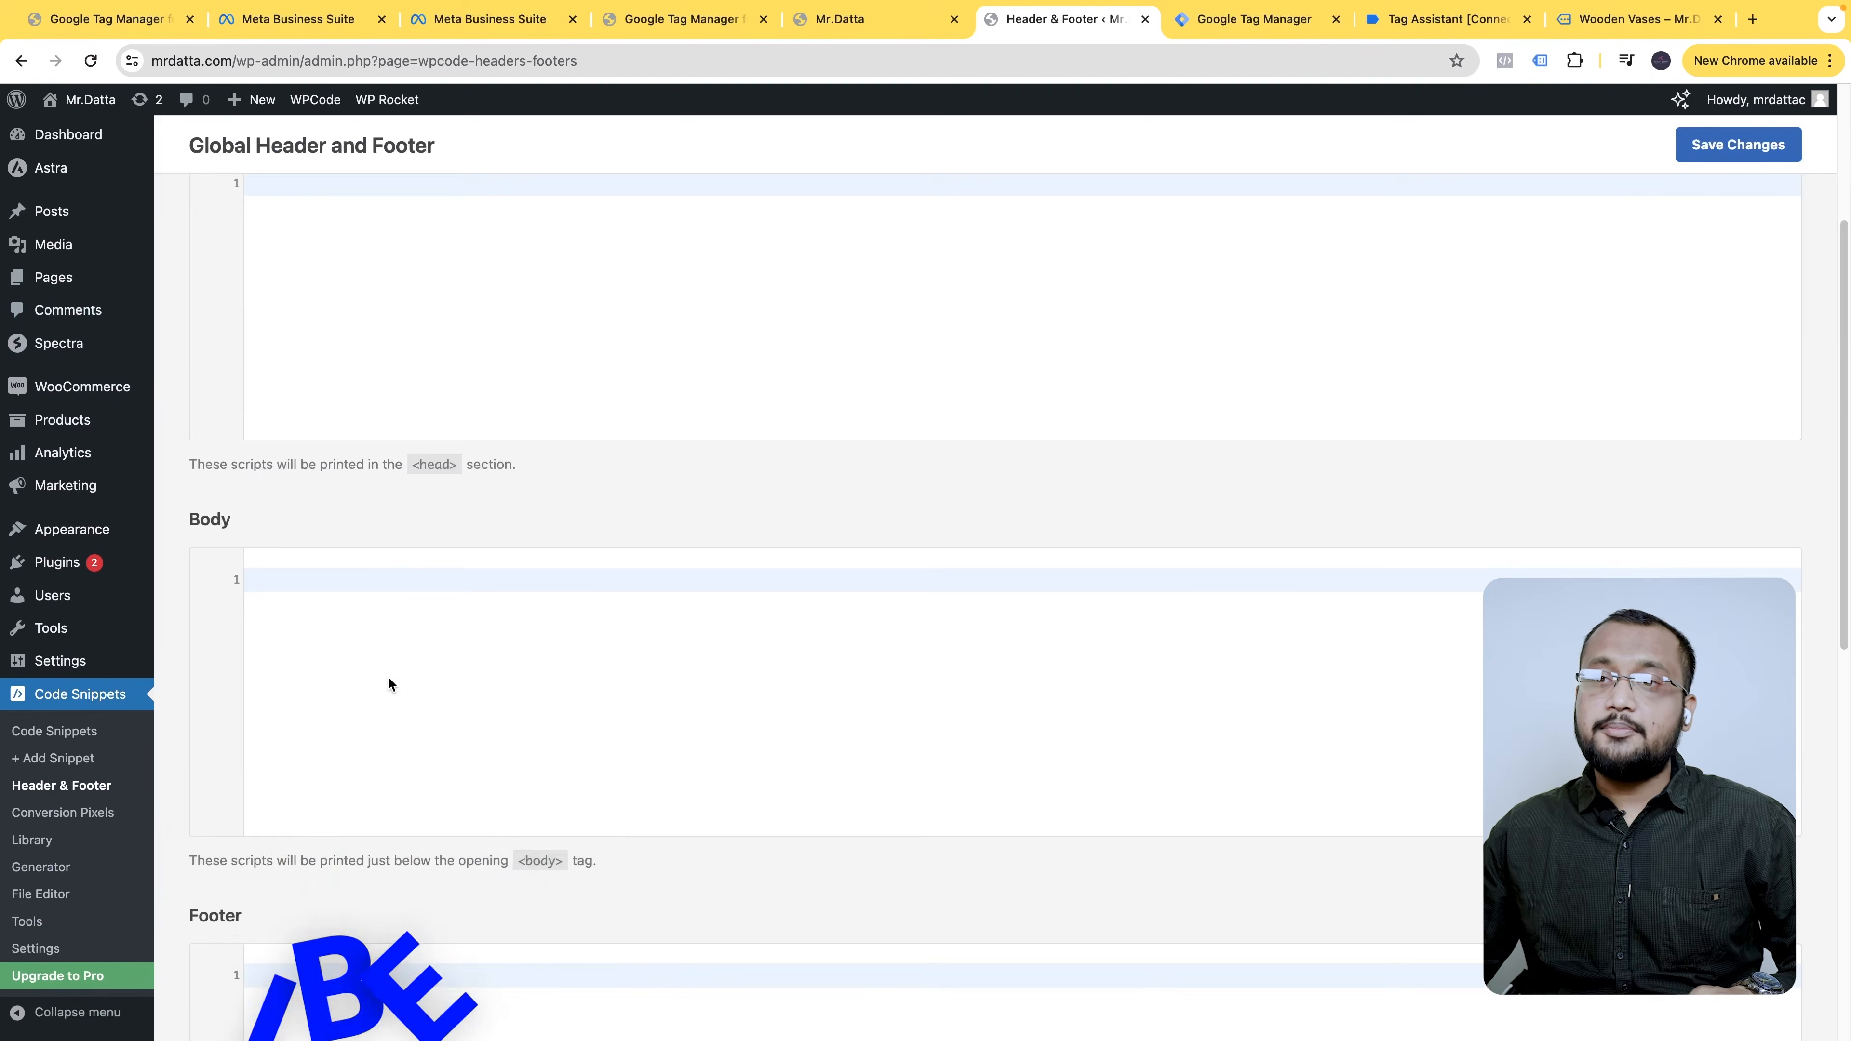
scroll(594, 736, "up", 10)
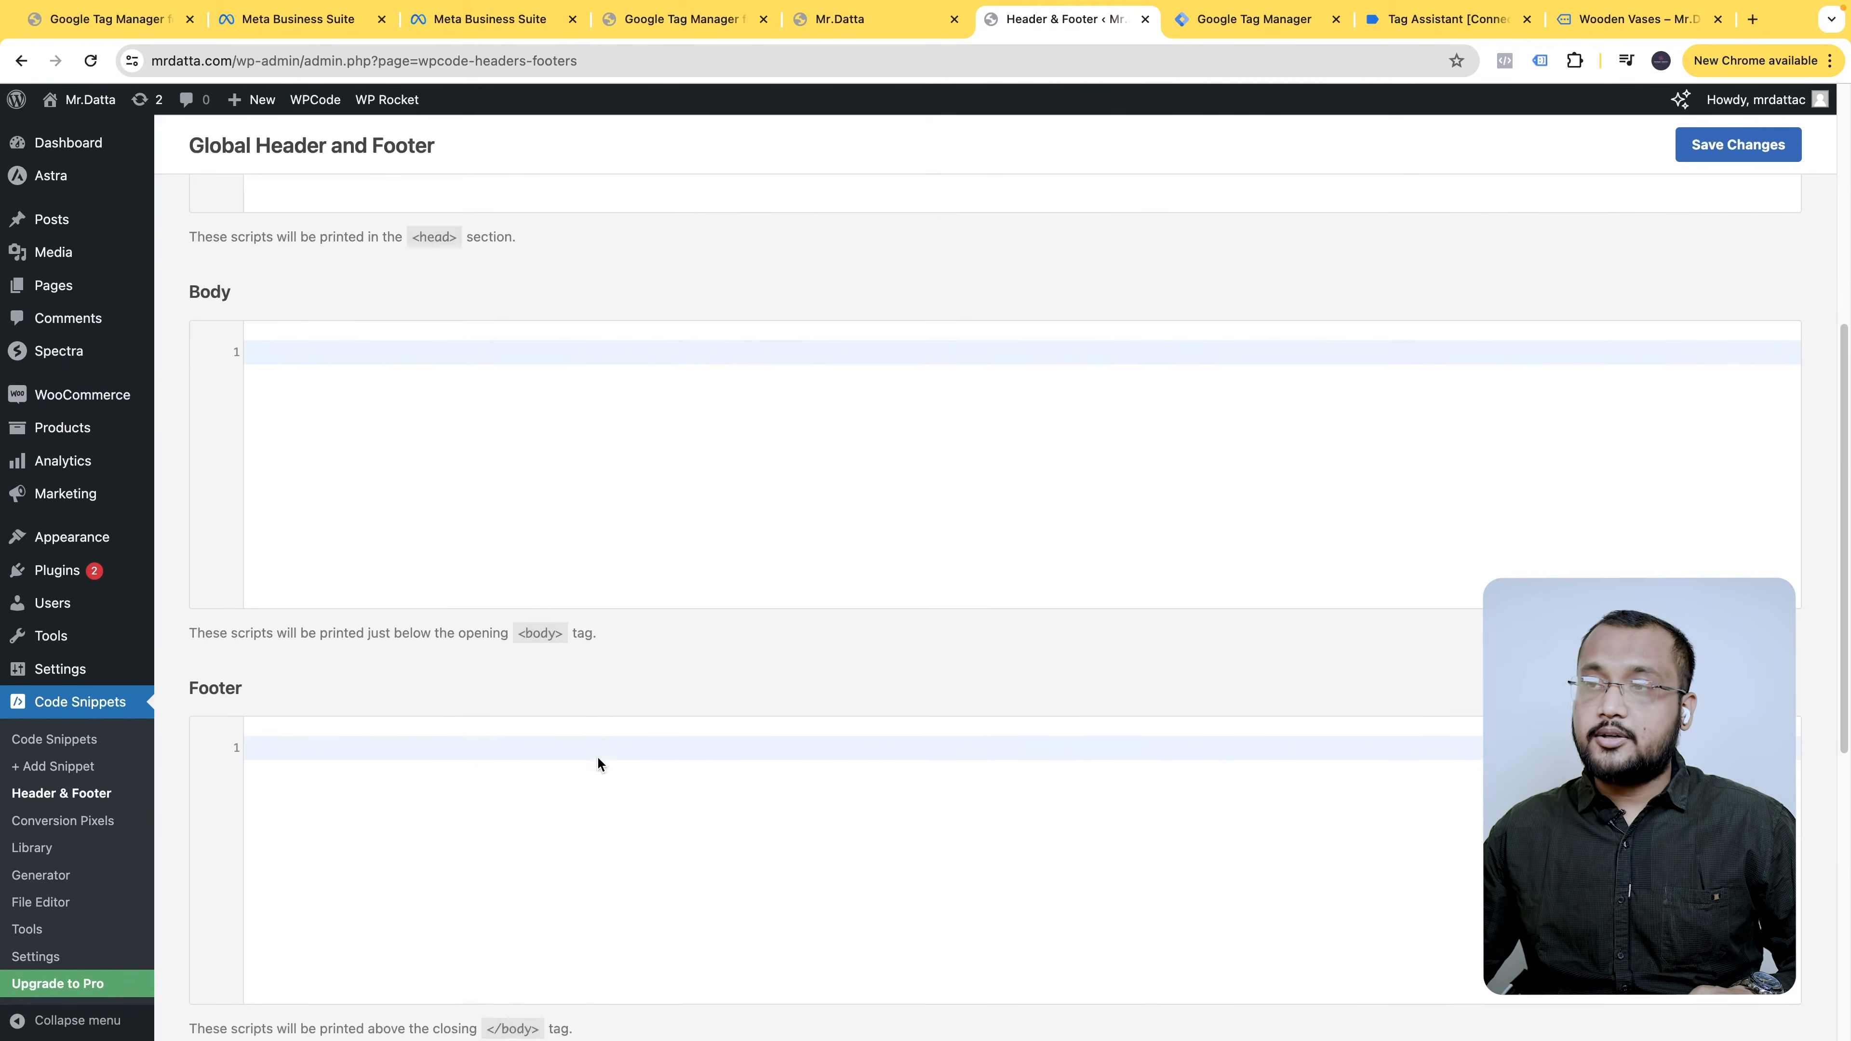
type("<meta name=\"facebook-domain-verification\" content=\"ebelp40k6rm56si4jlslcsrmnwp6bn\" />")
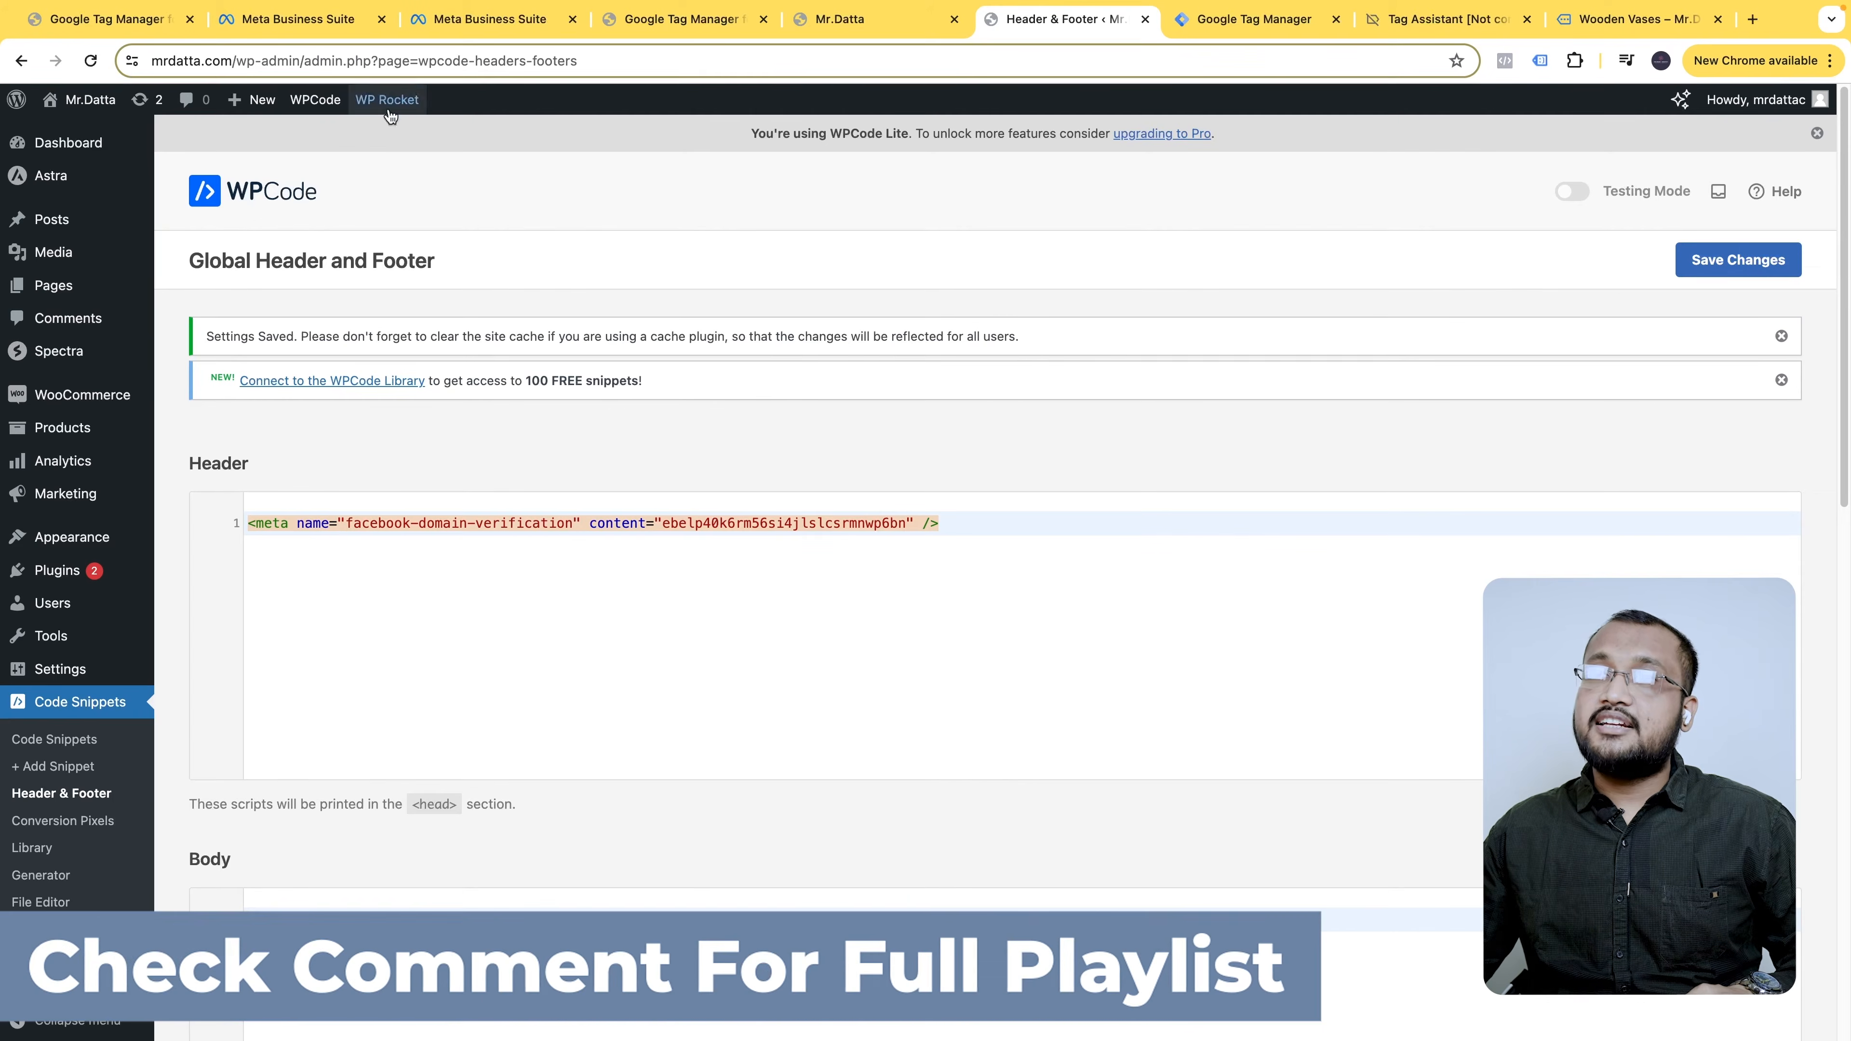
mouse_move(392, 105)
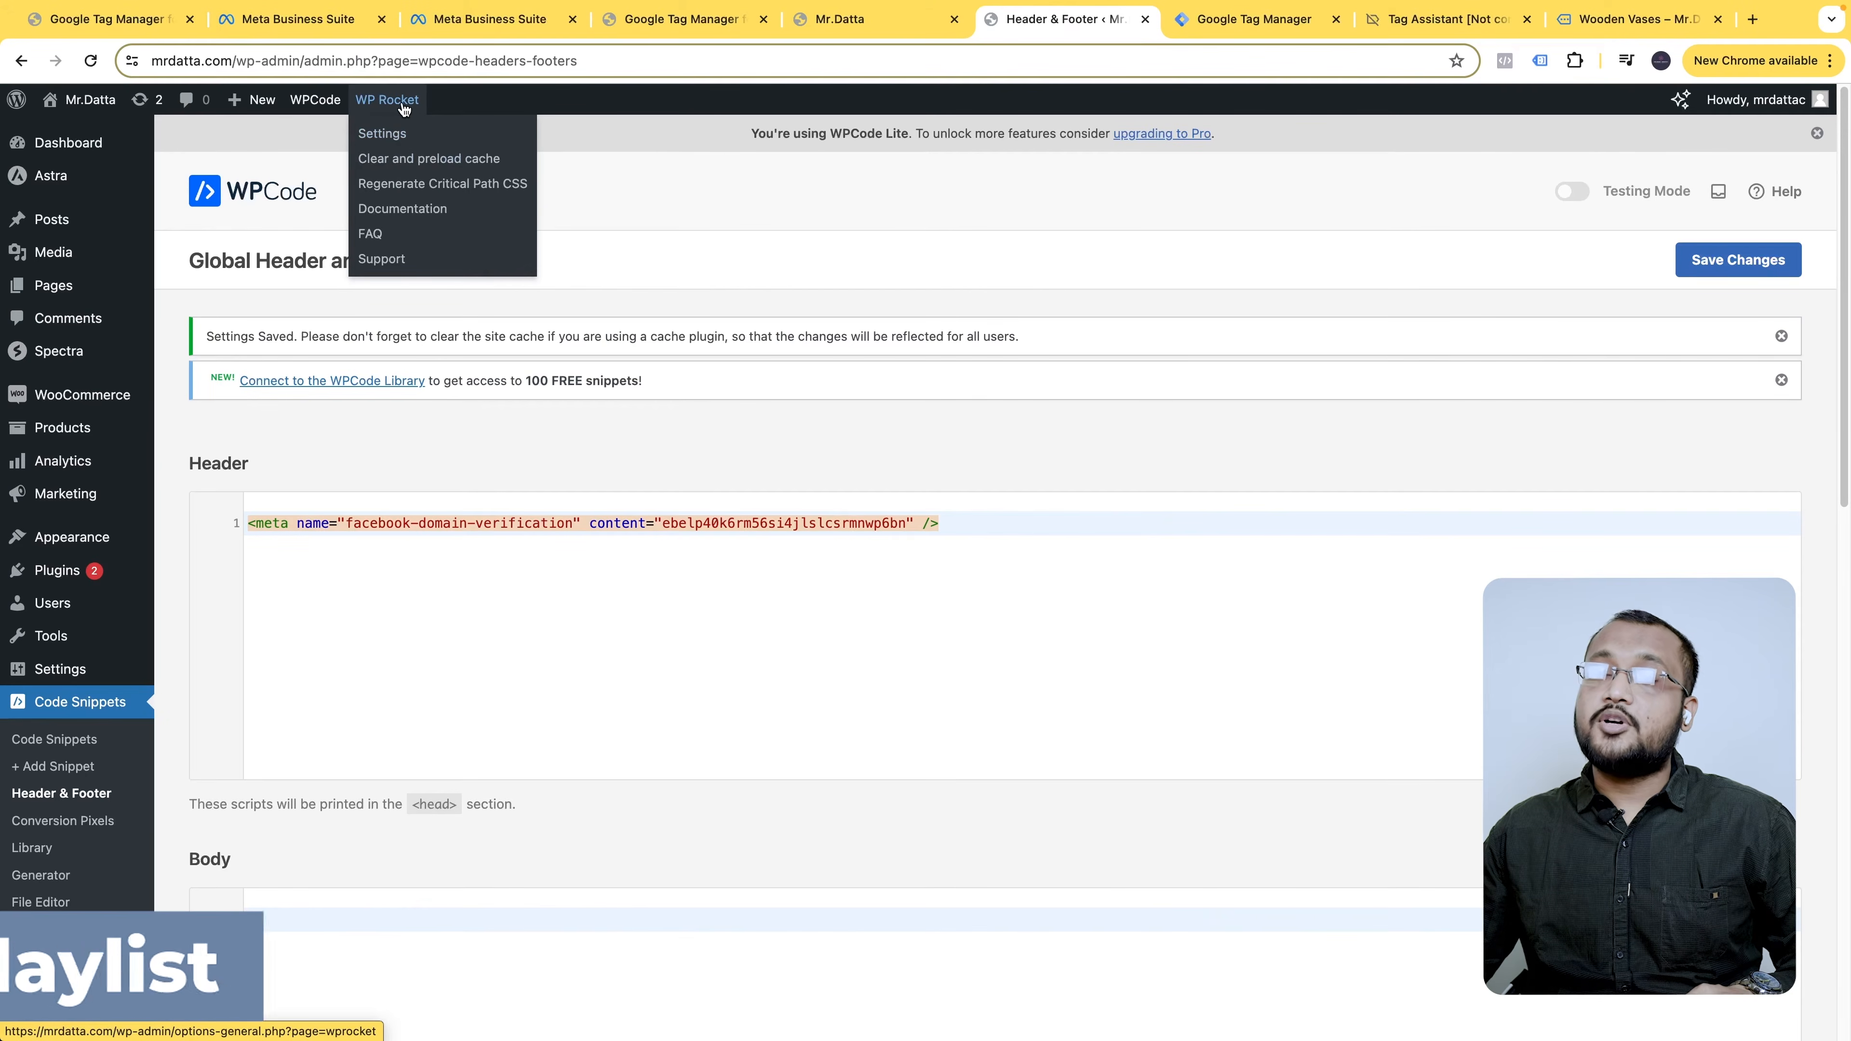
left_click(457, 168)
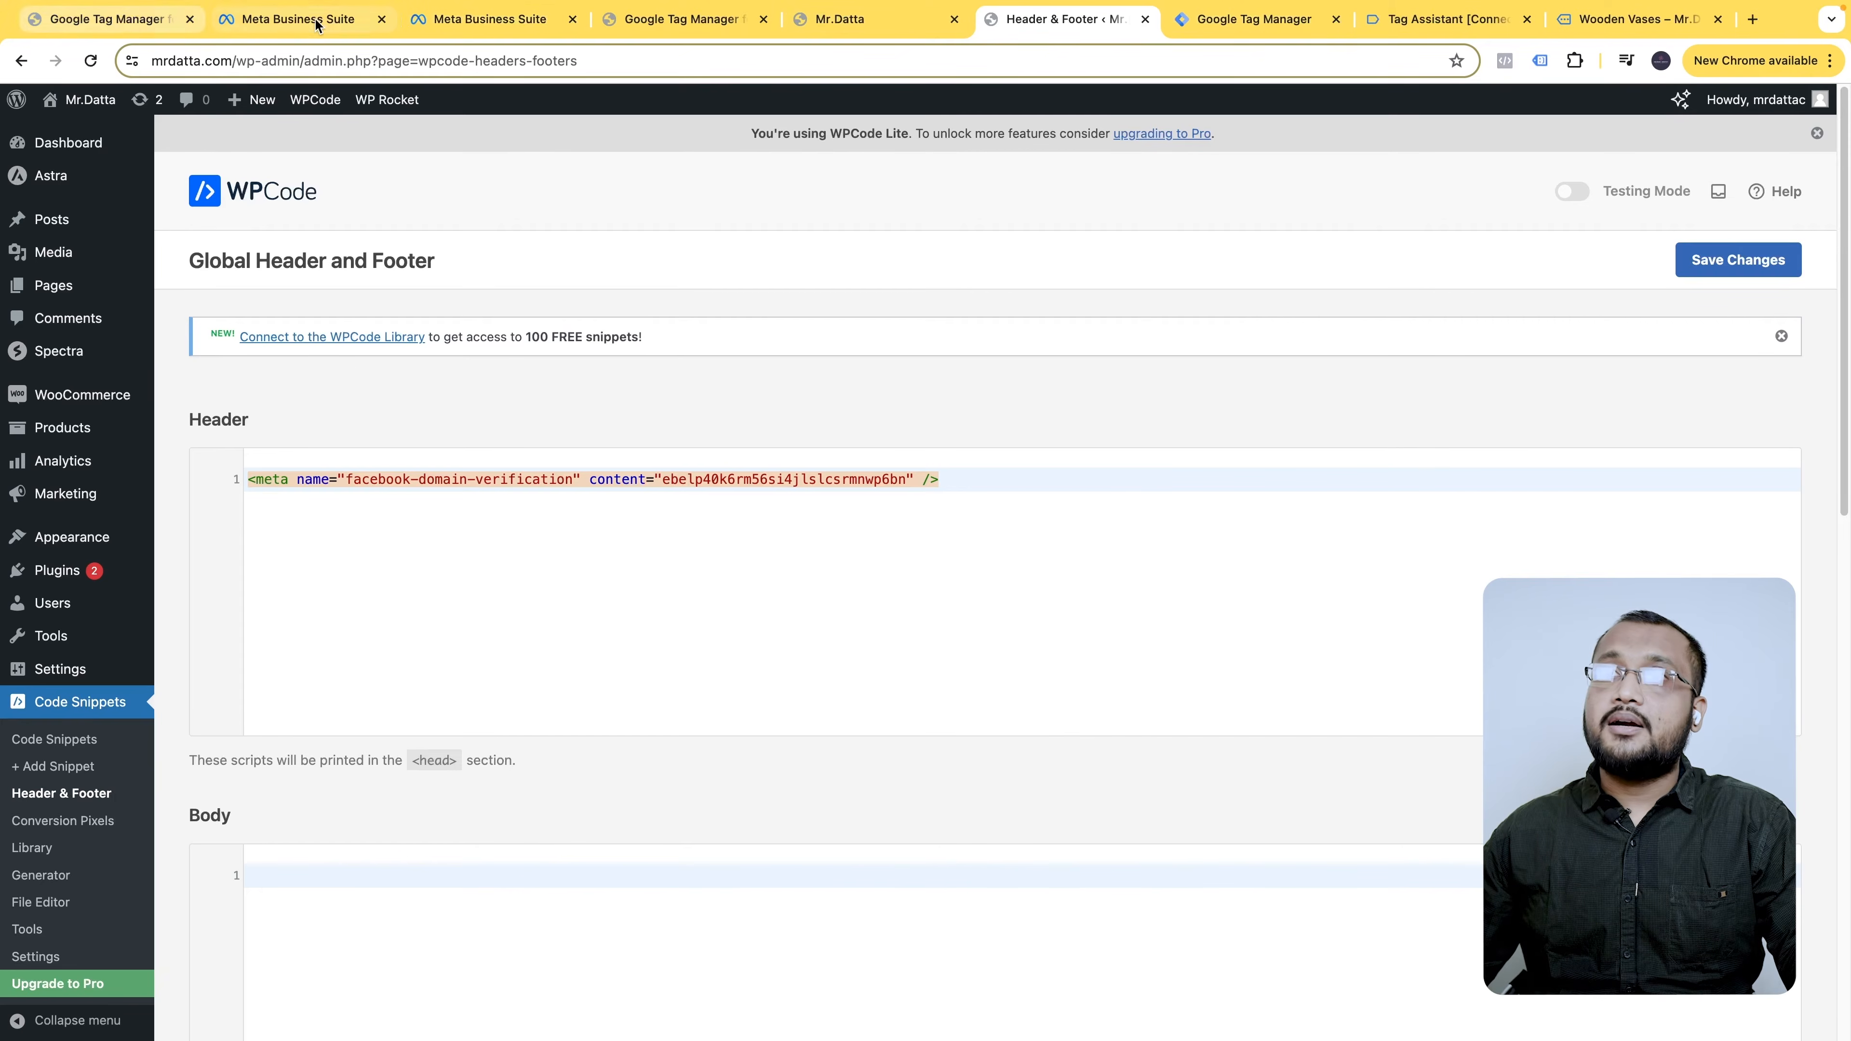
- Run Verify Domain for mrdatta.com, reloading to retry, and close the success dialog
left_click(489, 19)
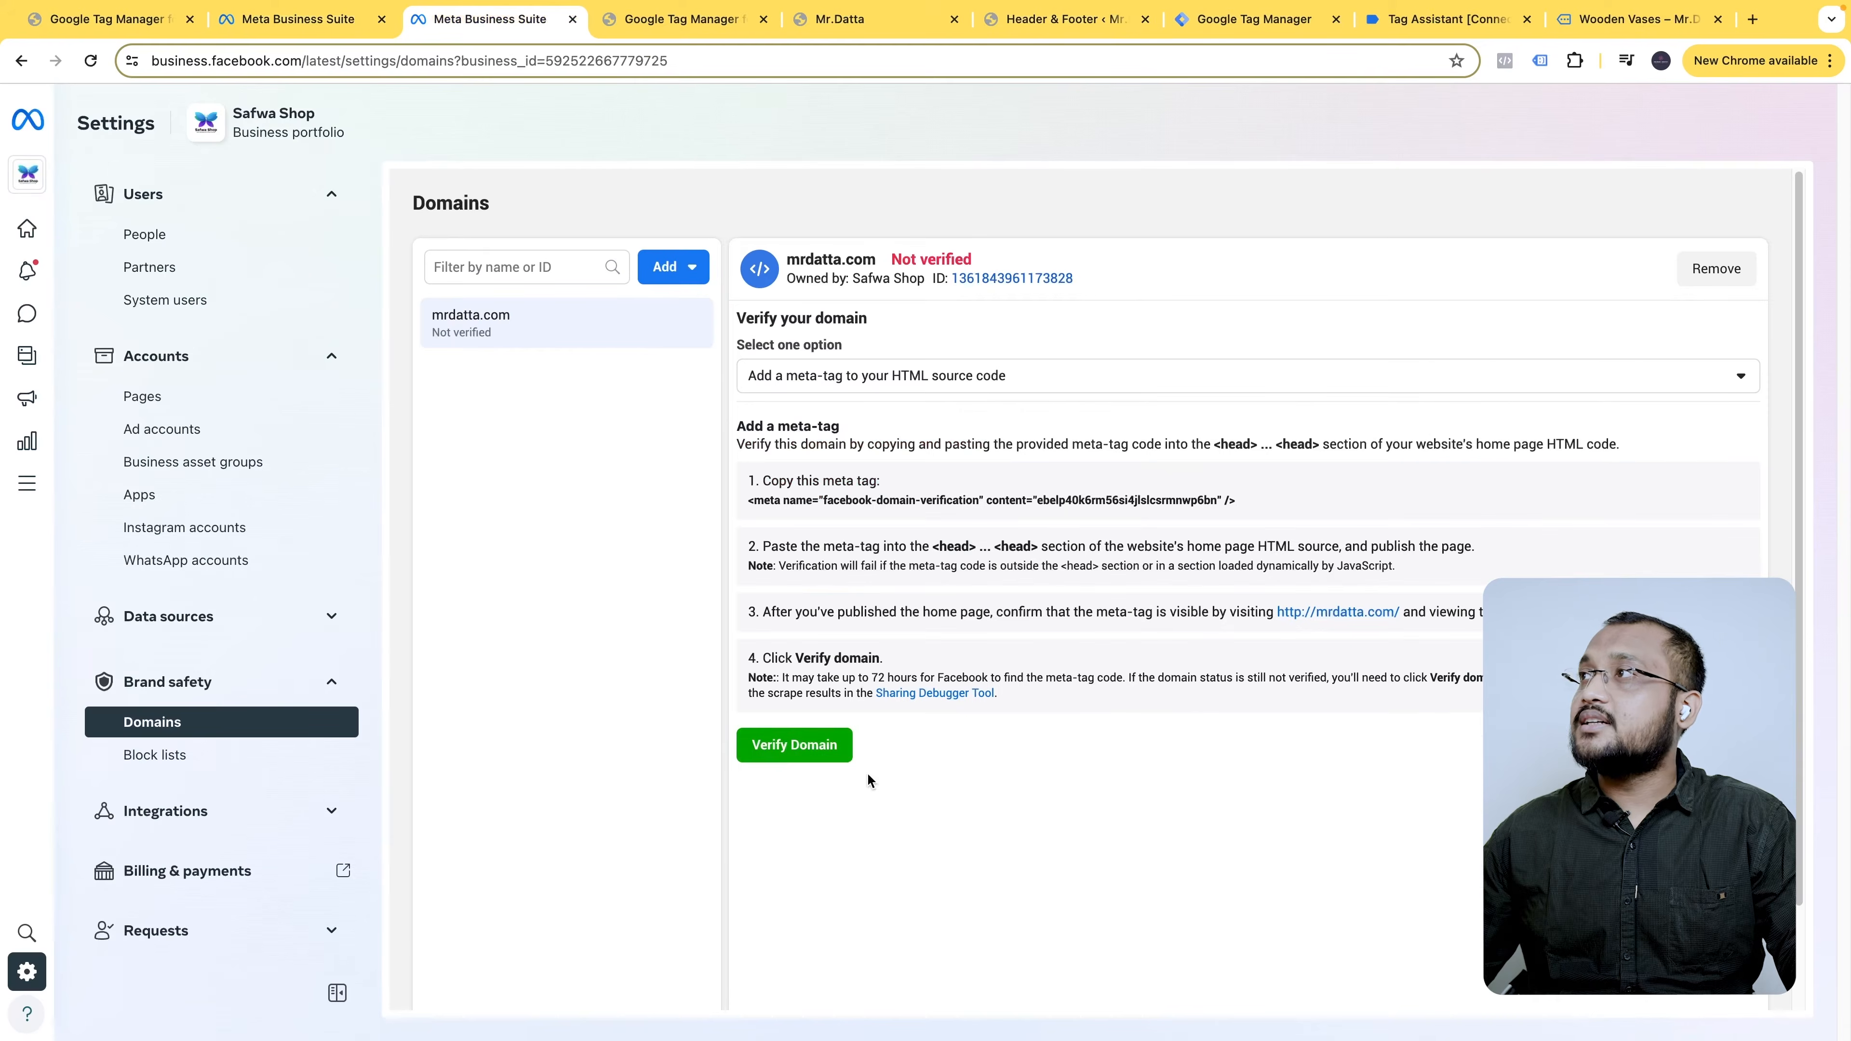
left_click(833, 755)
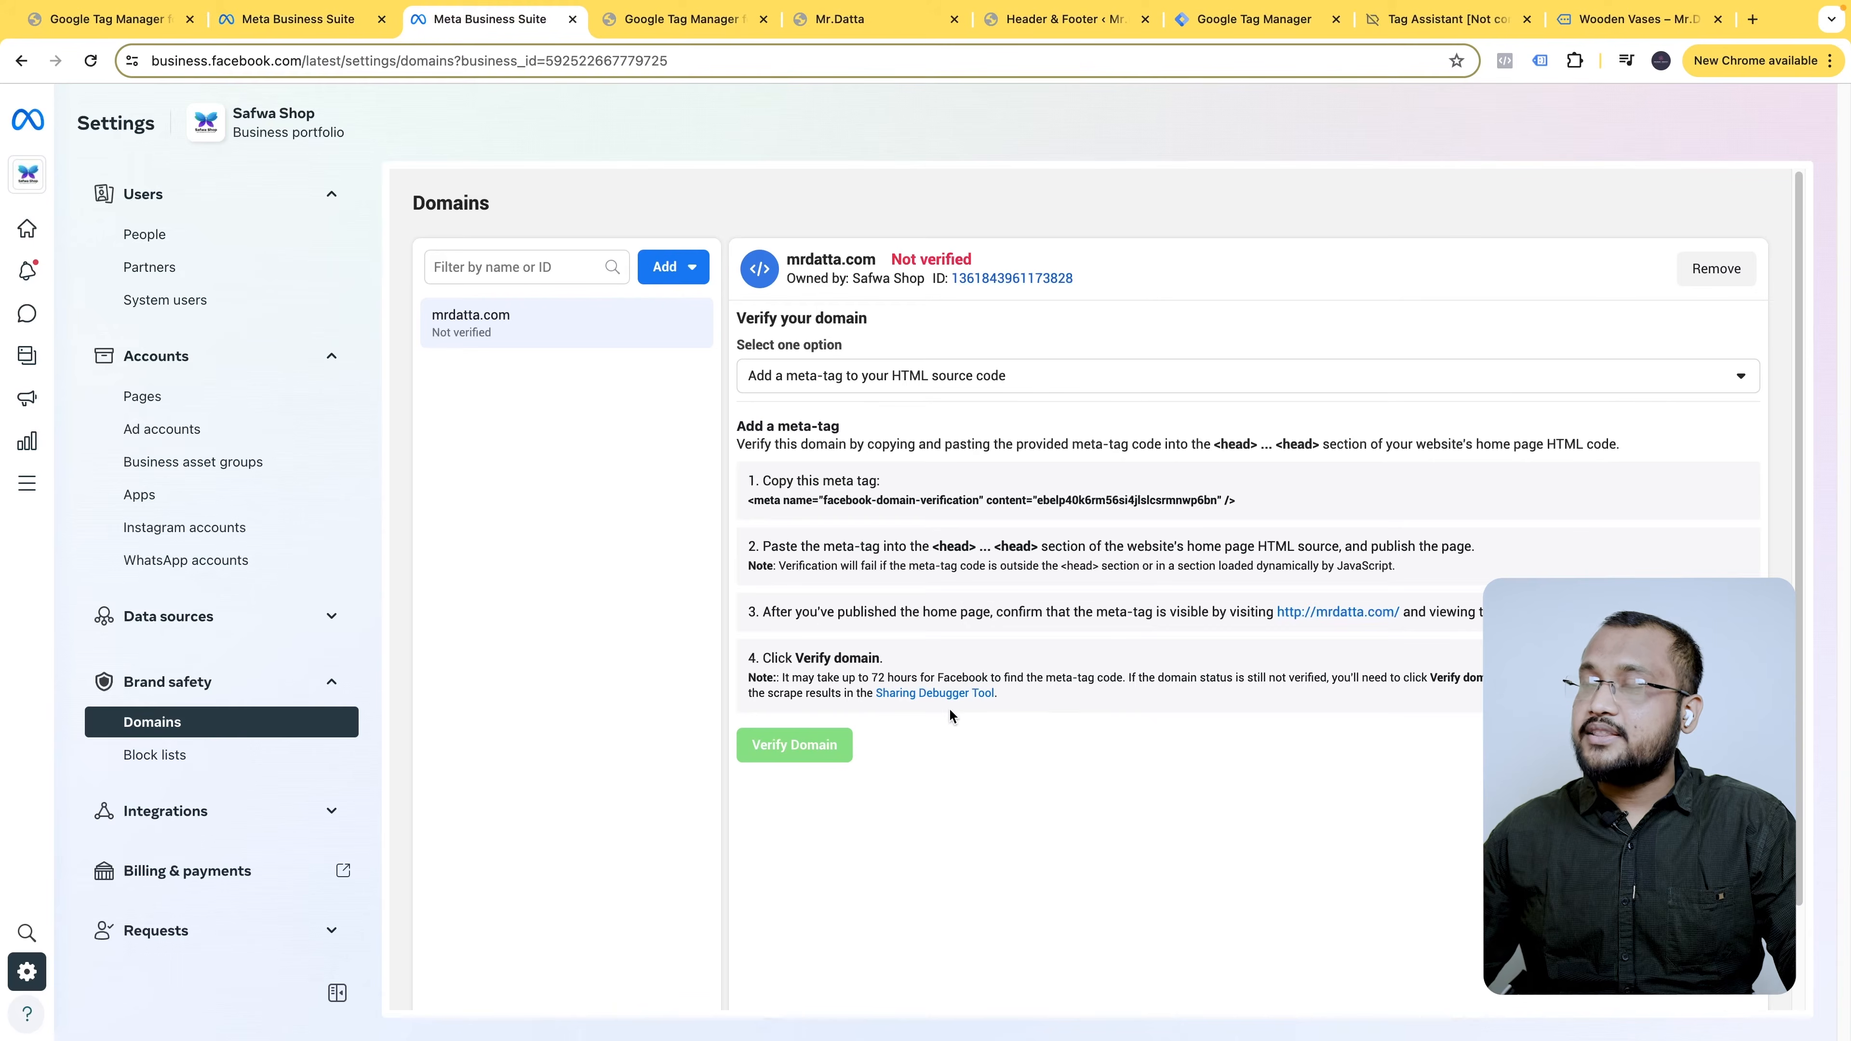
left_click(90, 61)
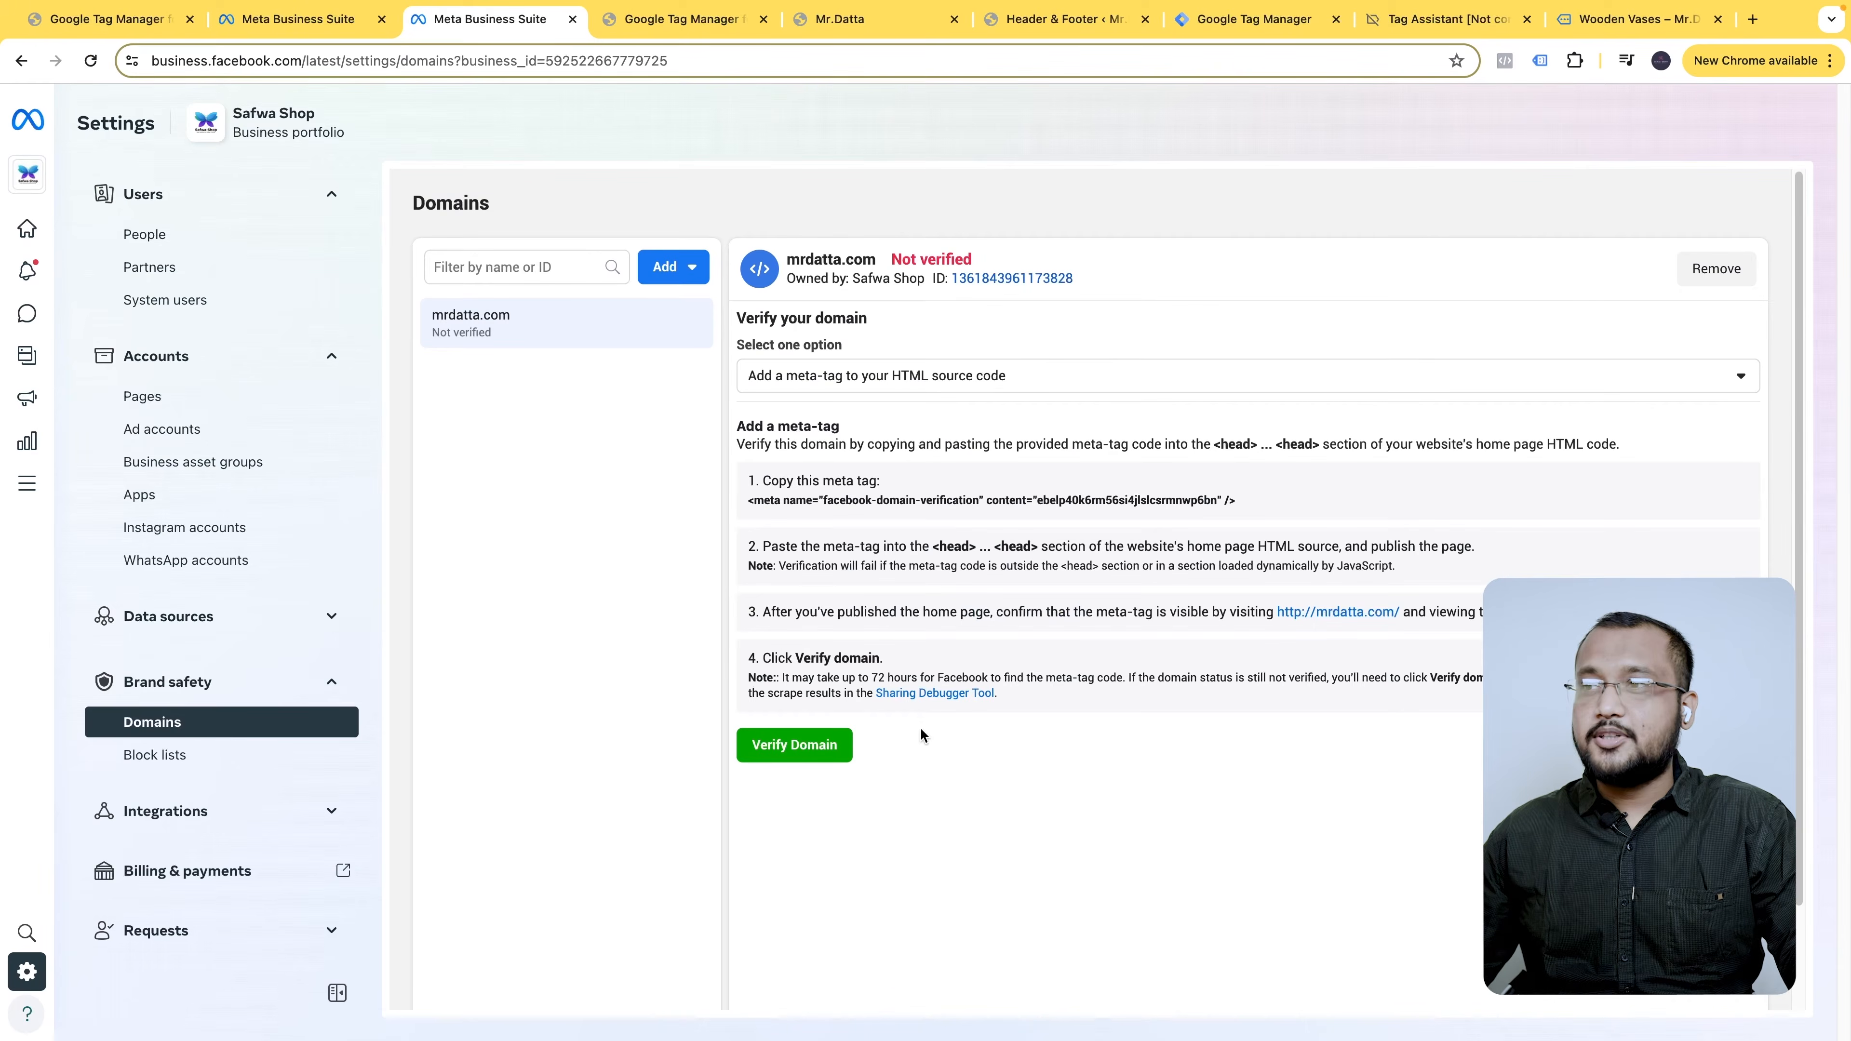
scroll(921, 735, "down", 2)
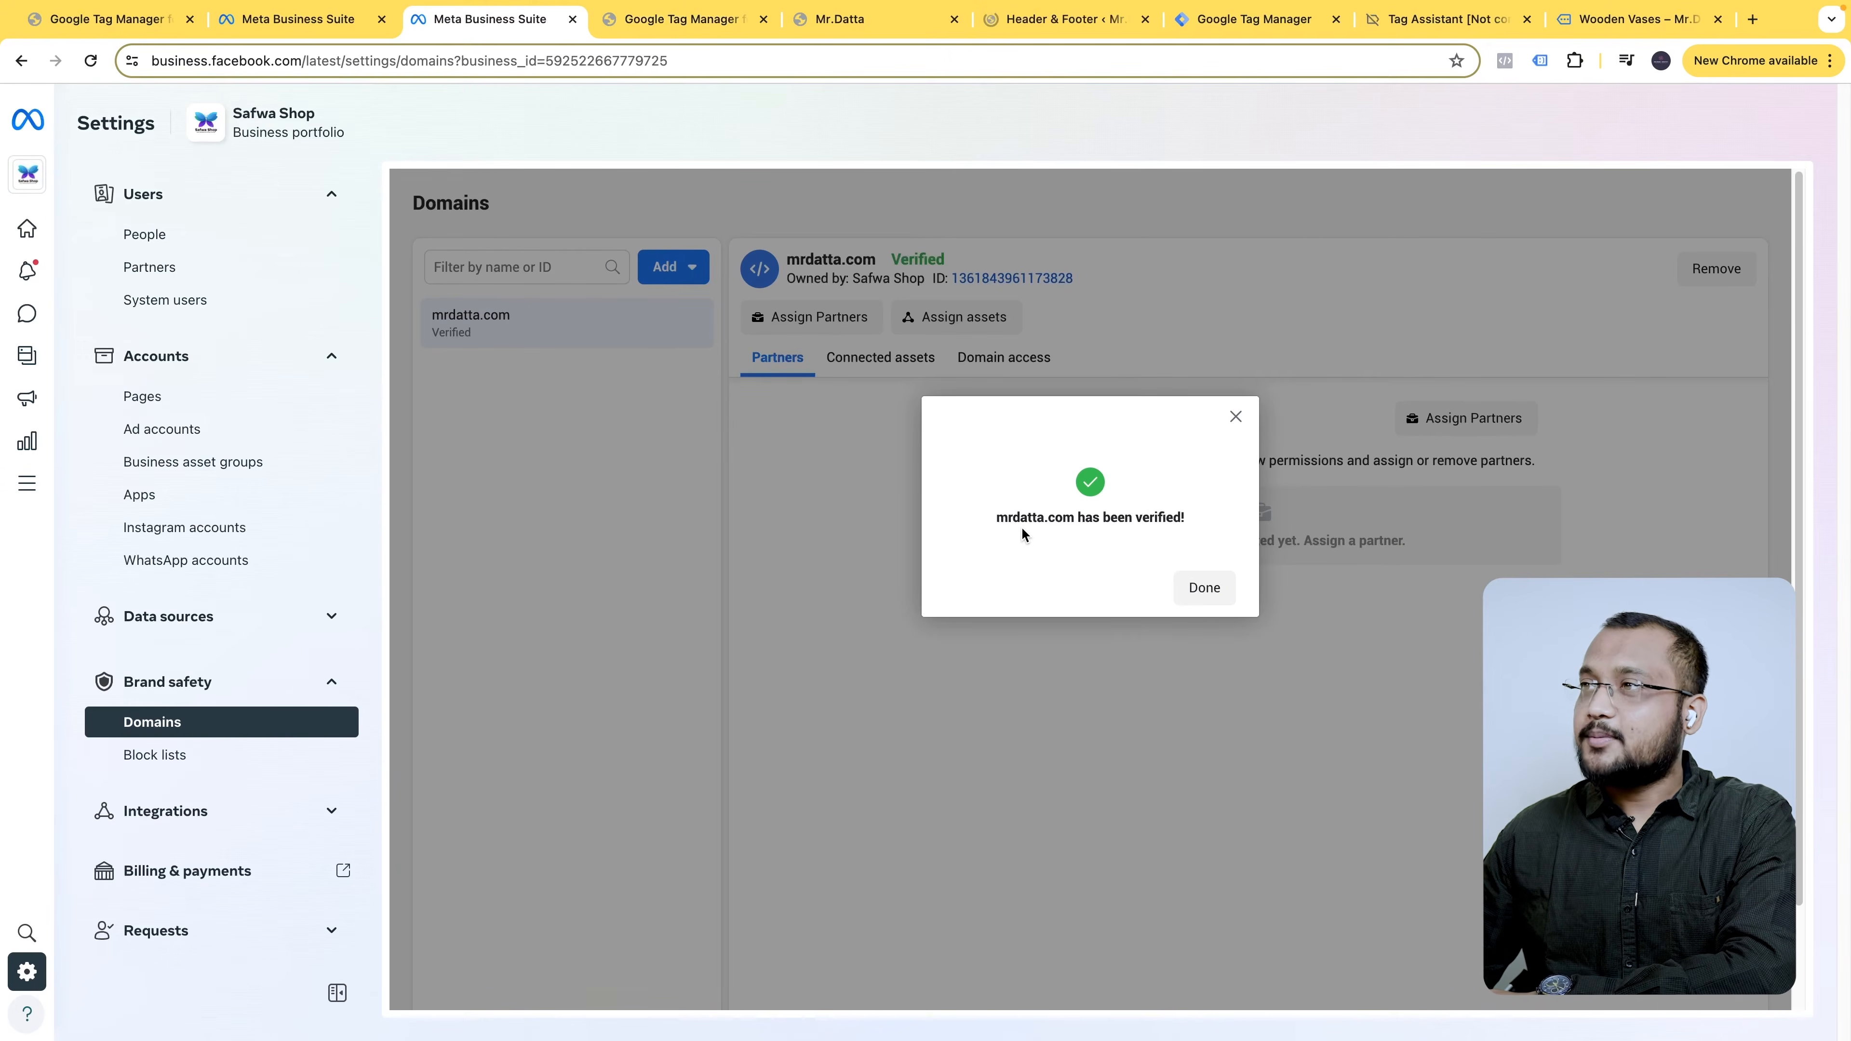
left_click(1214, 595)
mouse_move(925, 262)
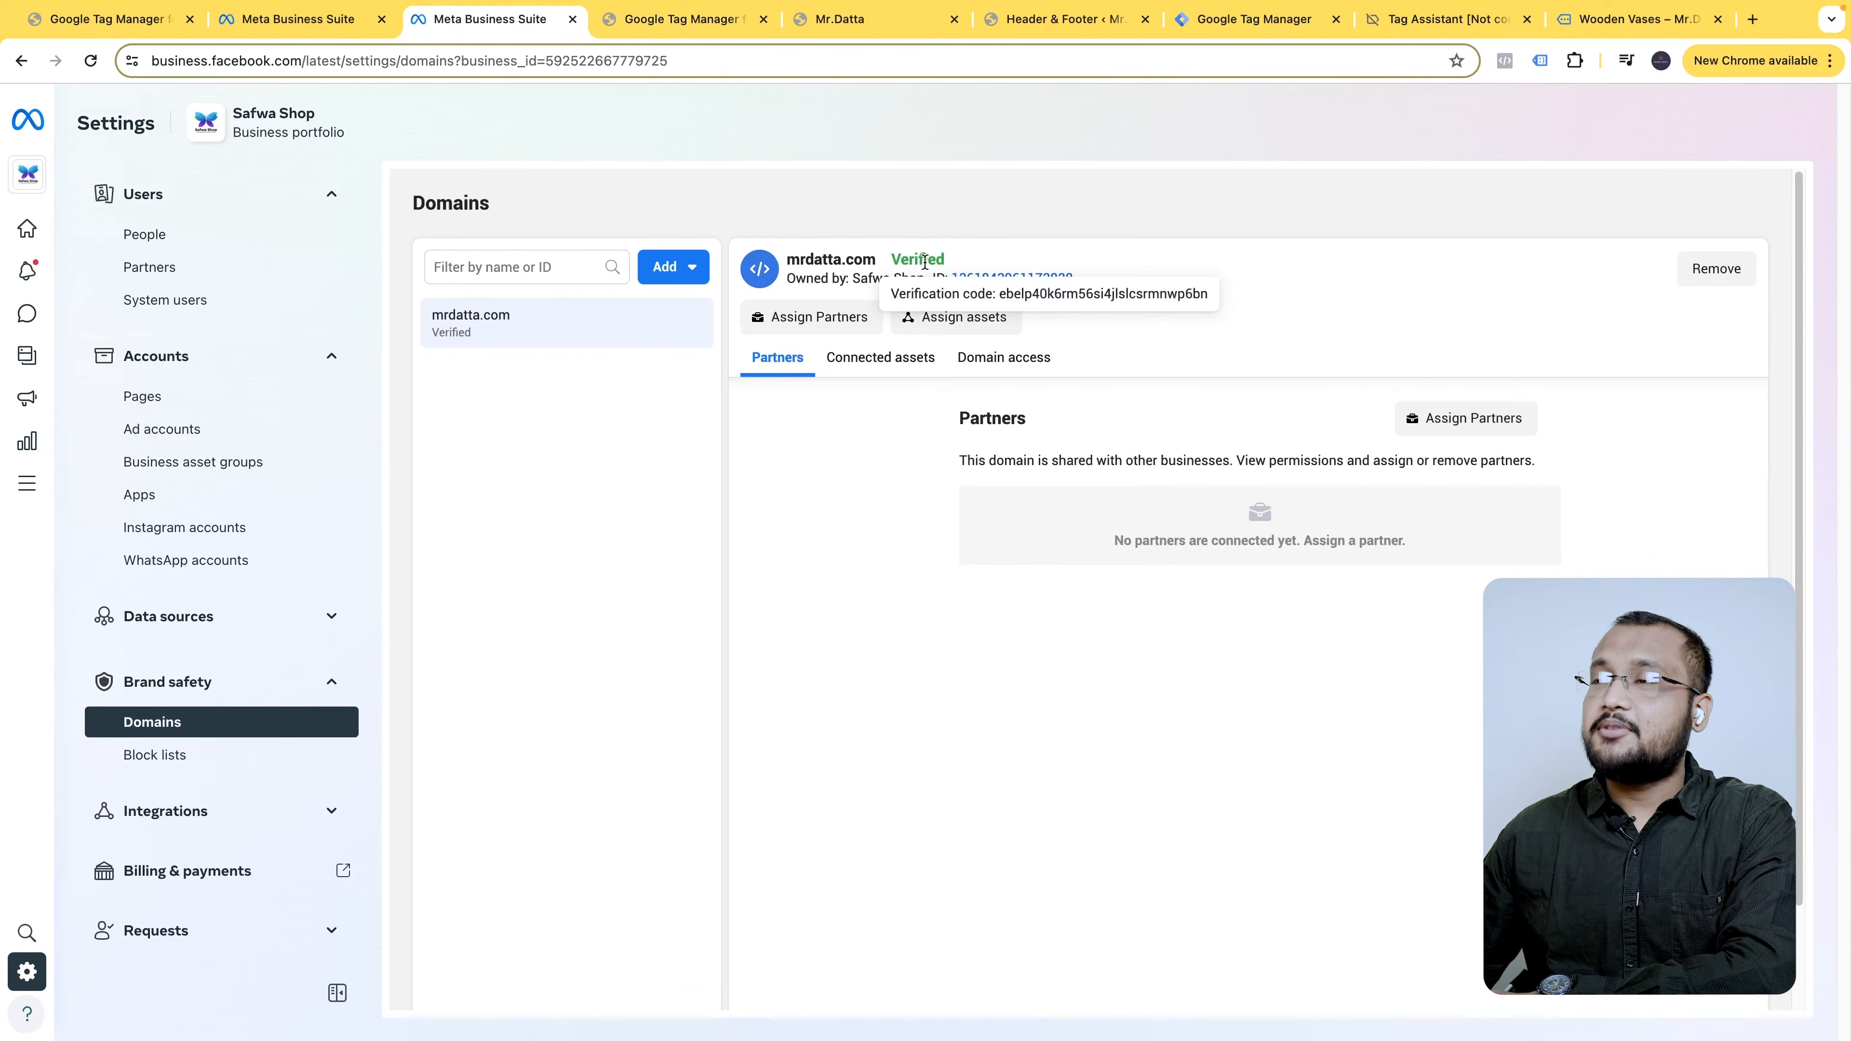
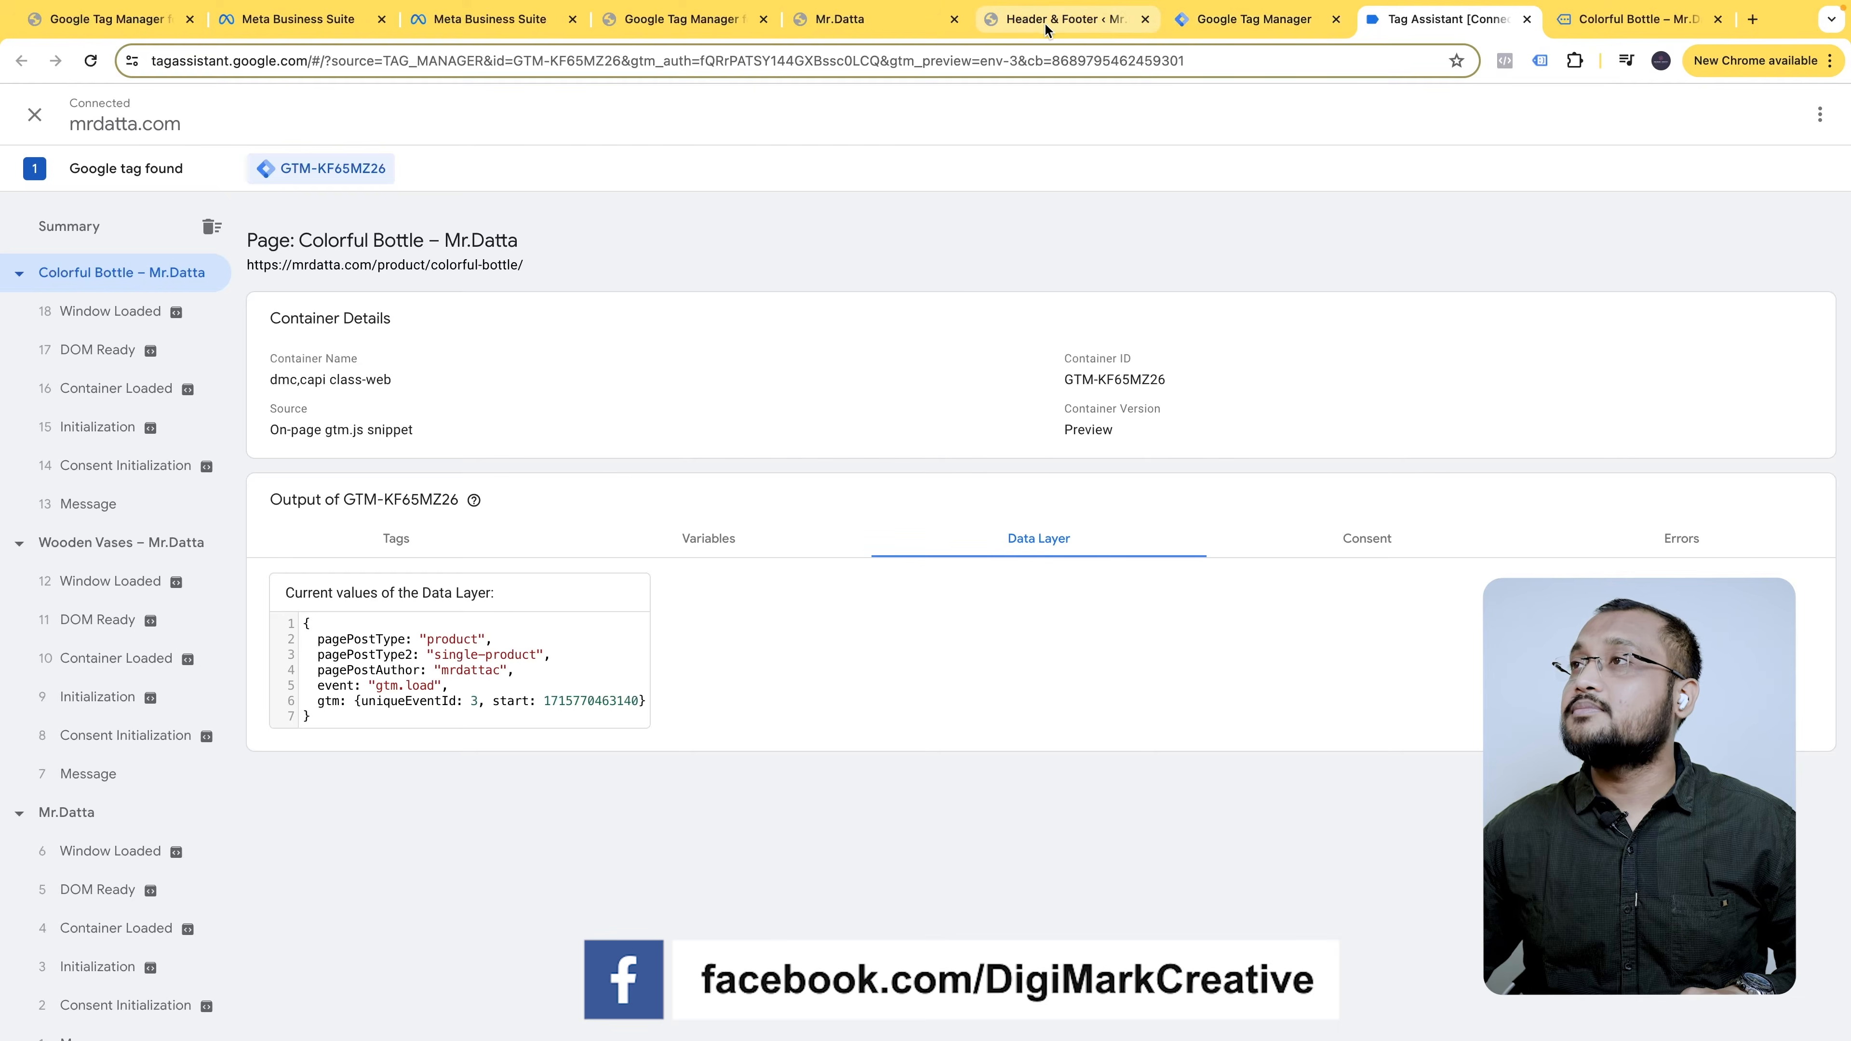
- Go back to the WPCode Header & Footer tab and bring up the WordPress Plugins menu
mouse_move(102, 572)
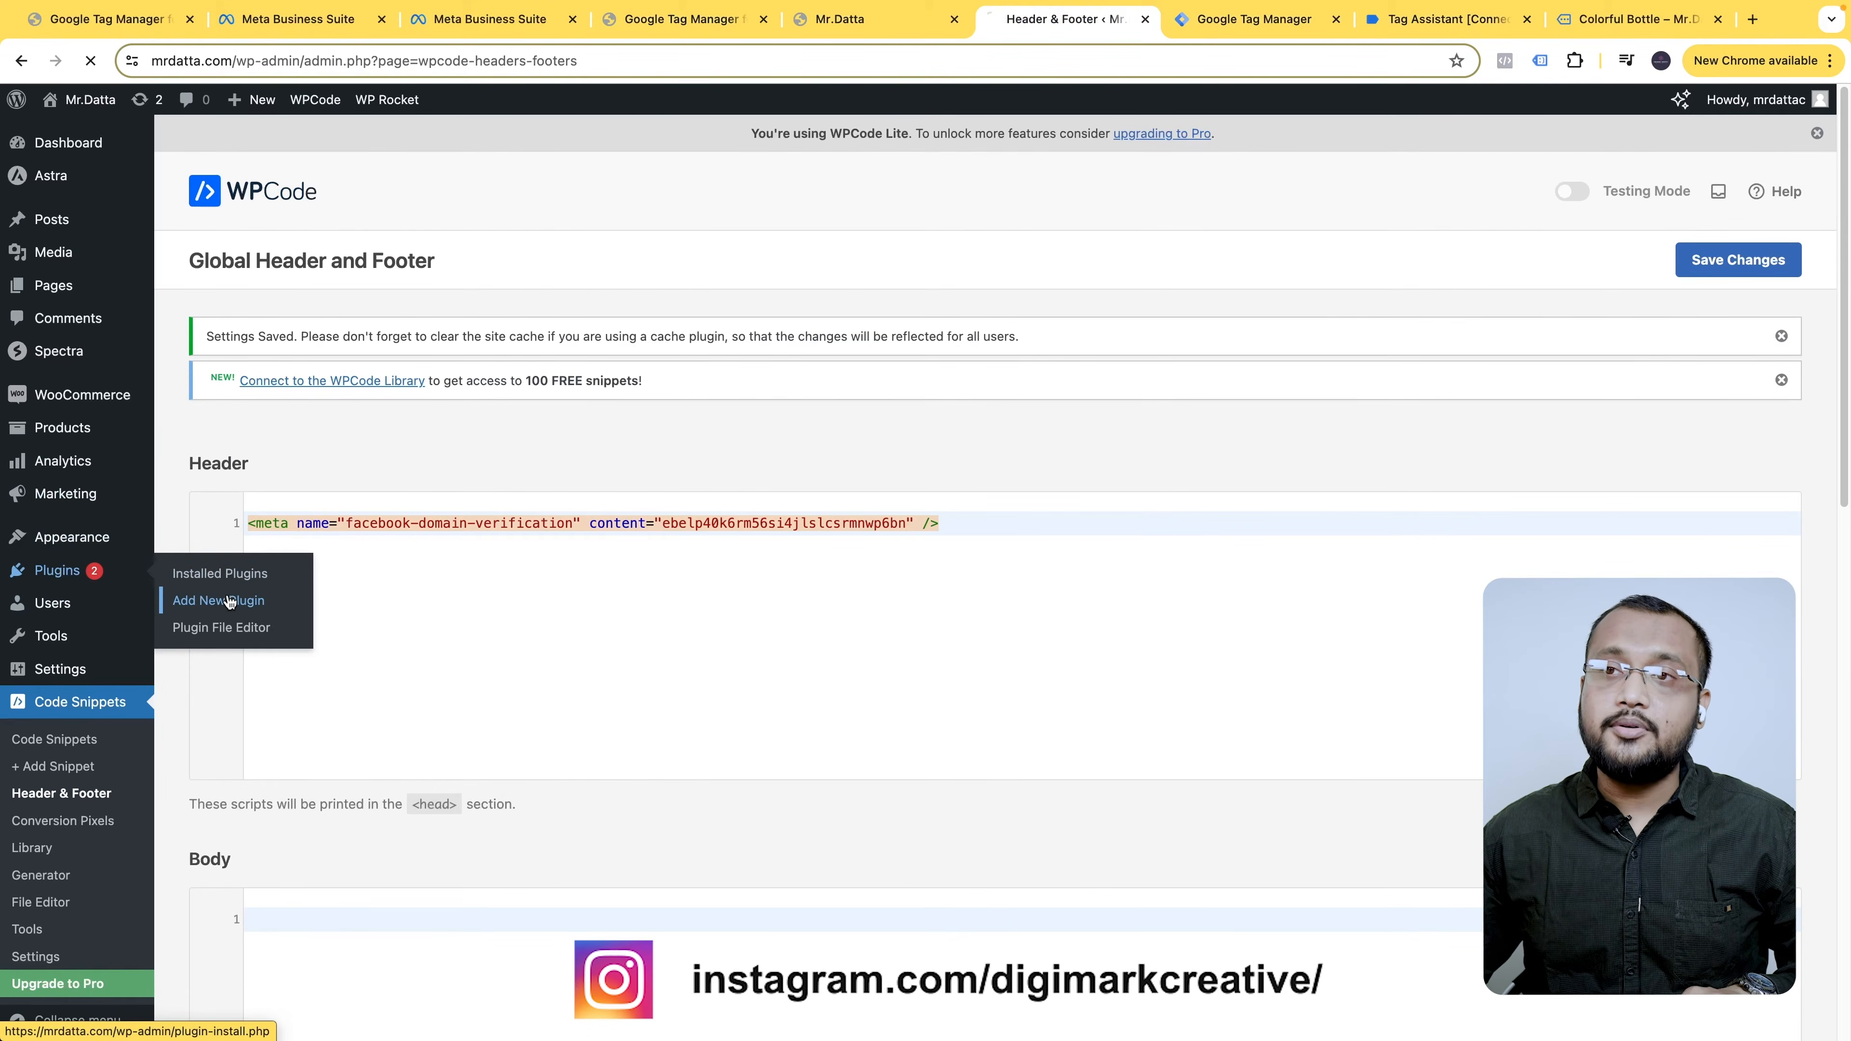
- Search Add New Plugin for gtm4wp, then open GTM4WP's Settings from Installed Plugins
left_click(1650, 366)
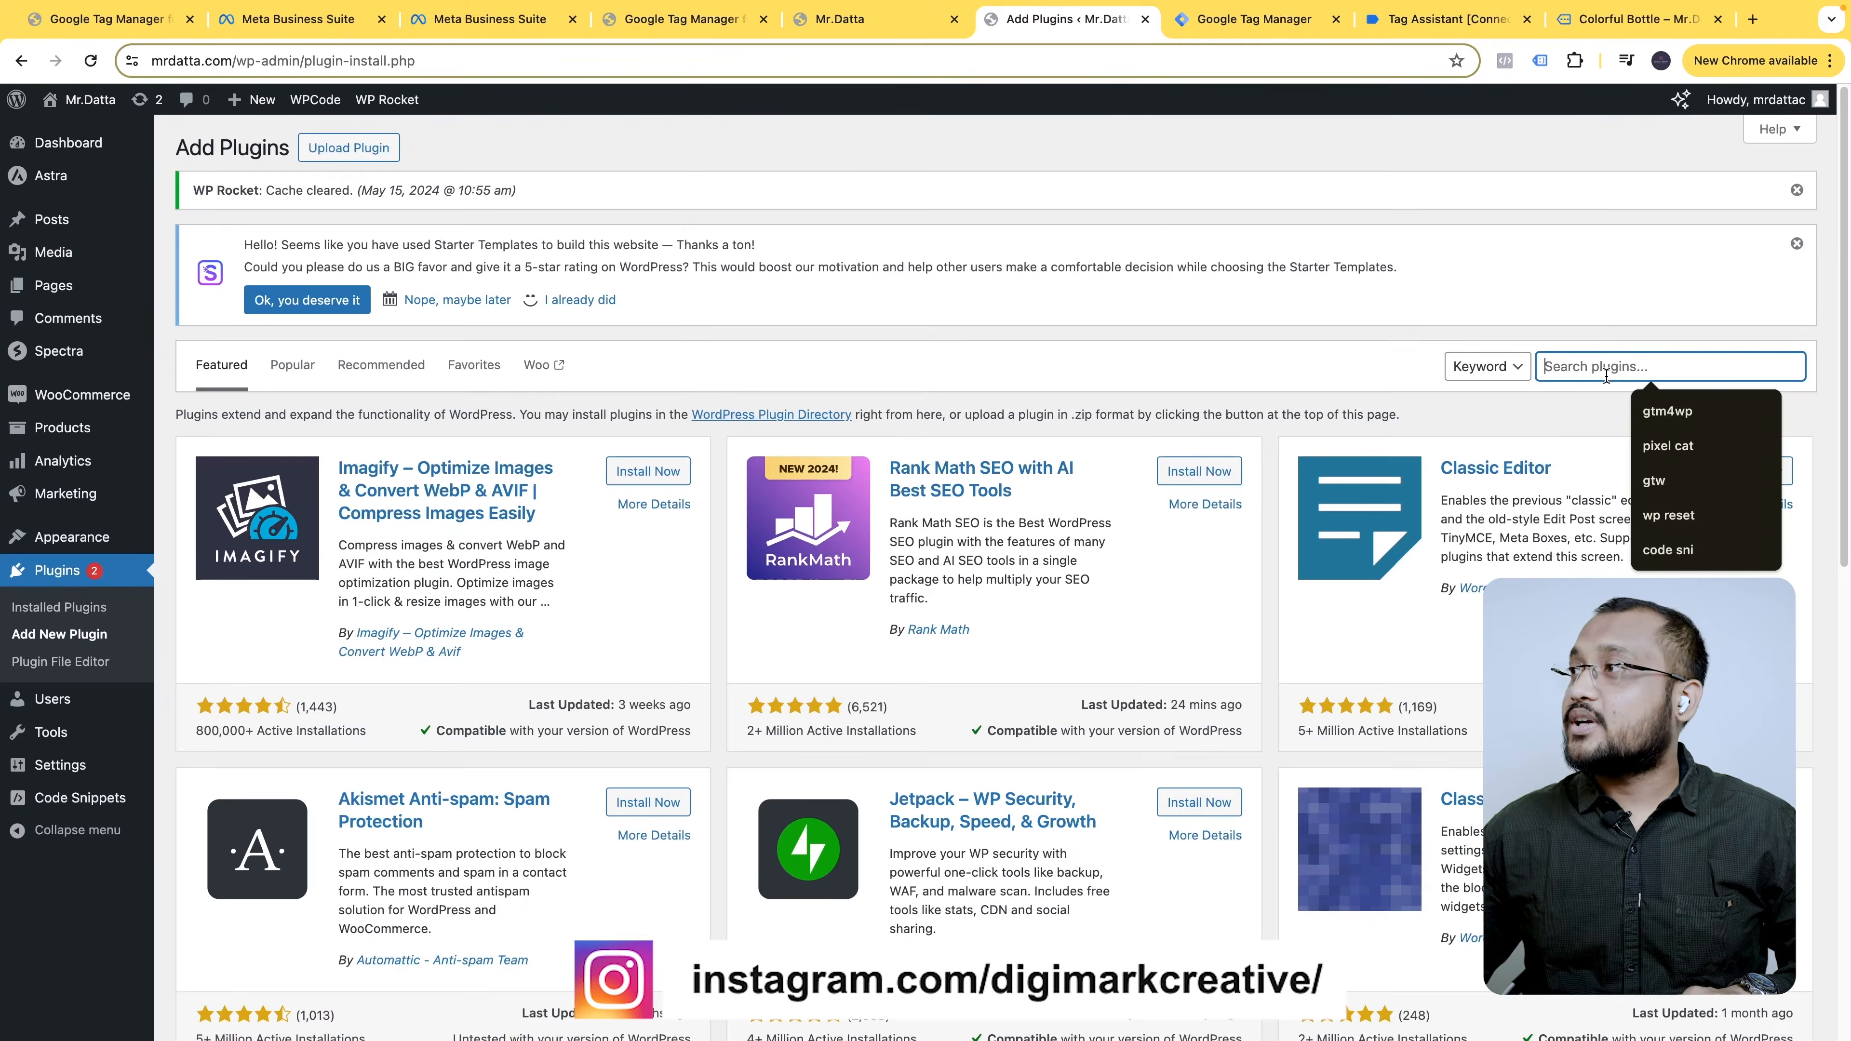
left_click(1674, 412)
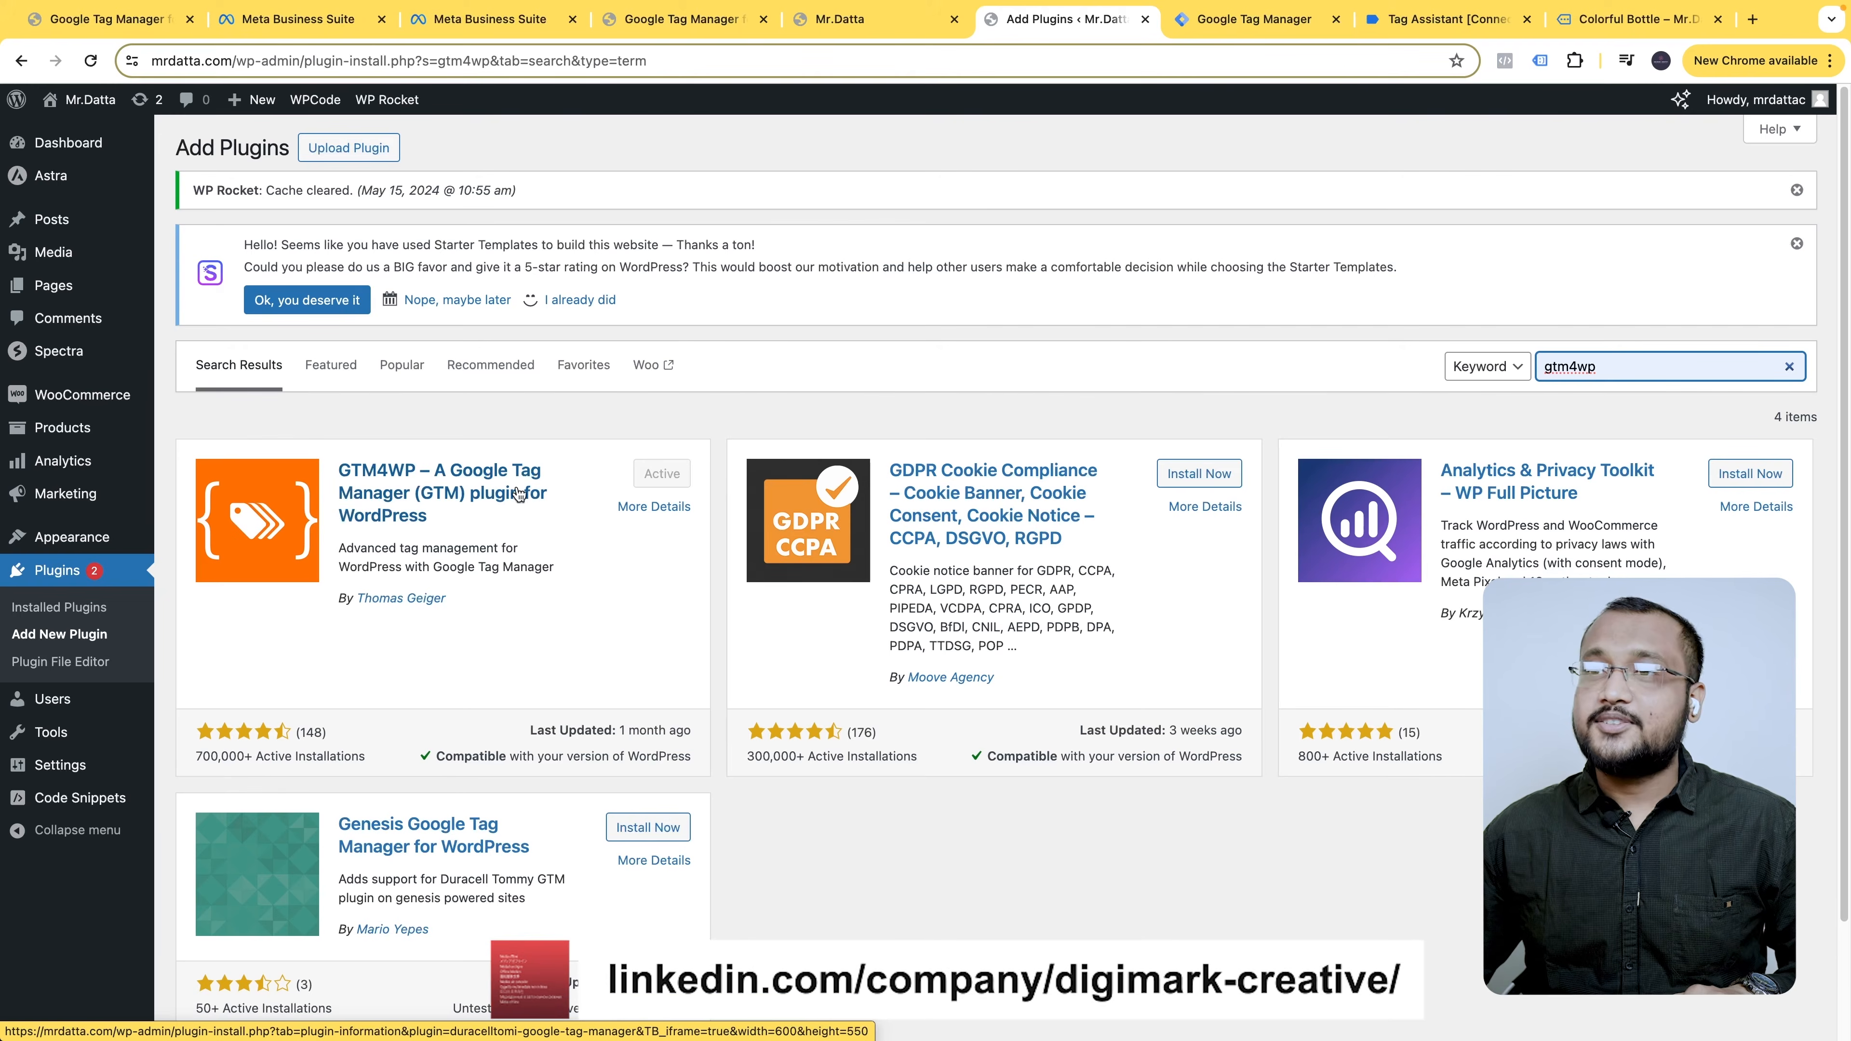
left_click(77, 584)
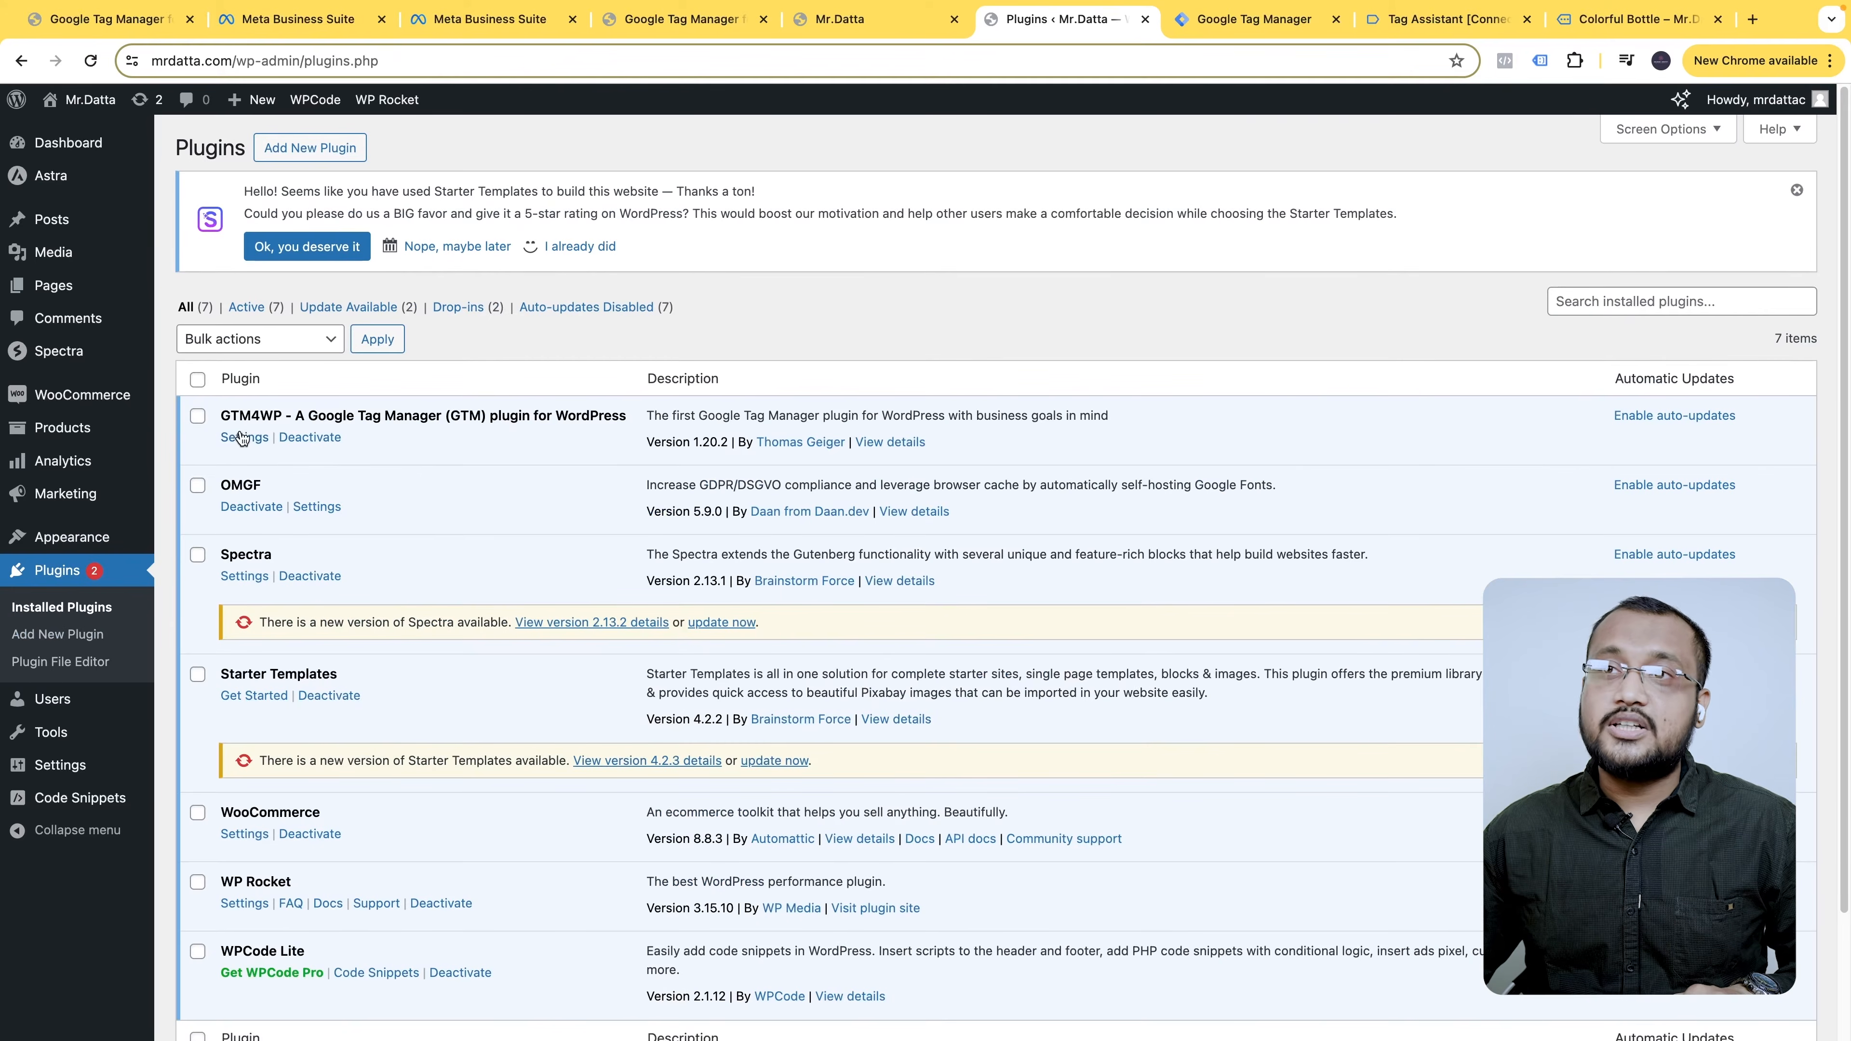
left_click(244, 438)
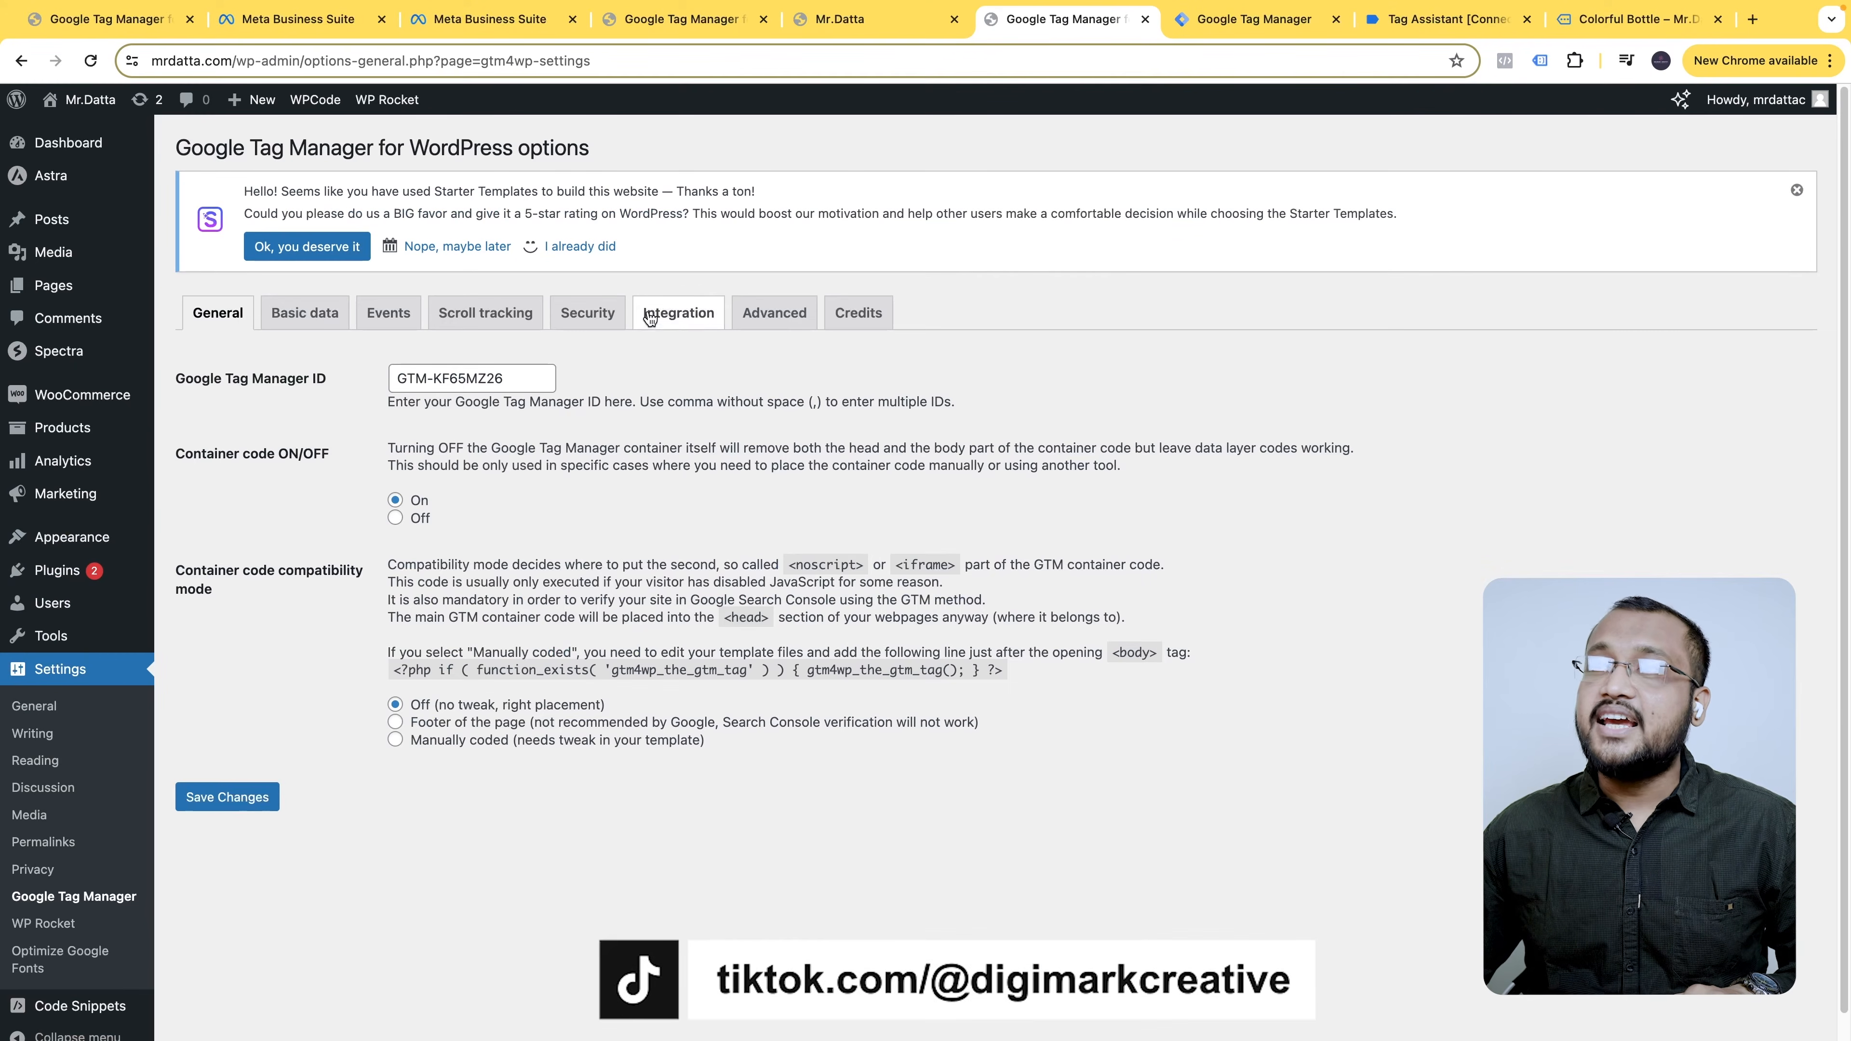
- Turn on WooCommerce 'Track e-commerce' in GTM4WP's Integration options and save the changes
left_click(670, 321)
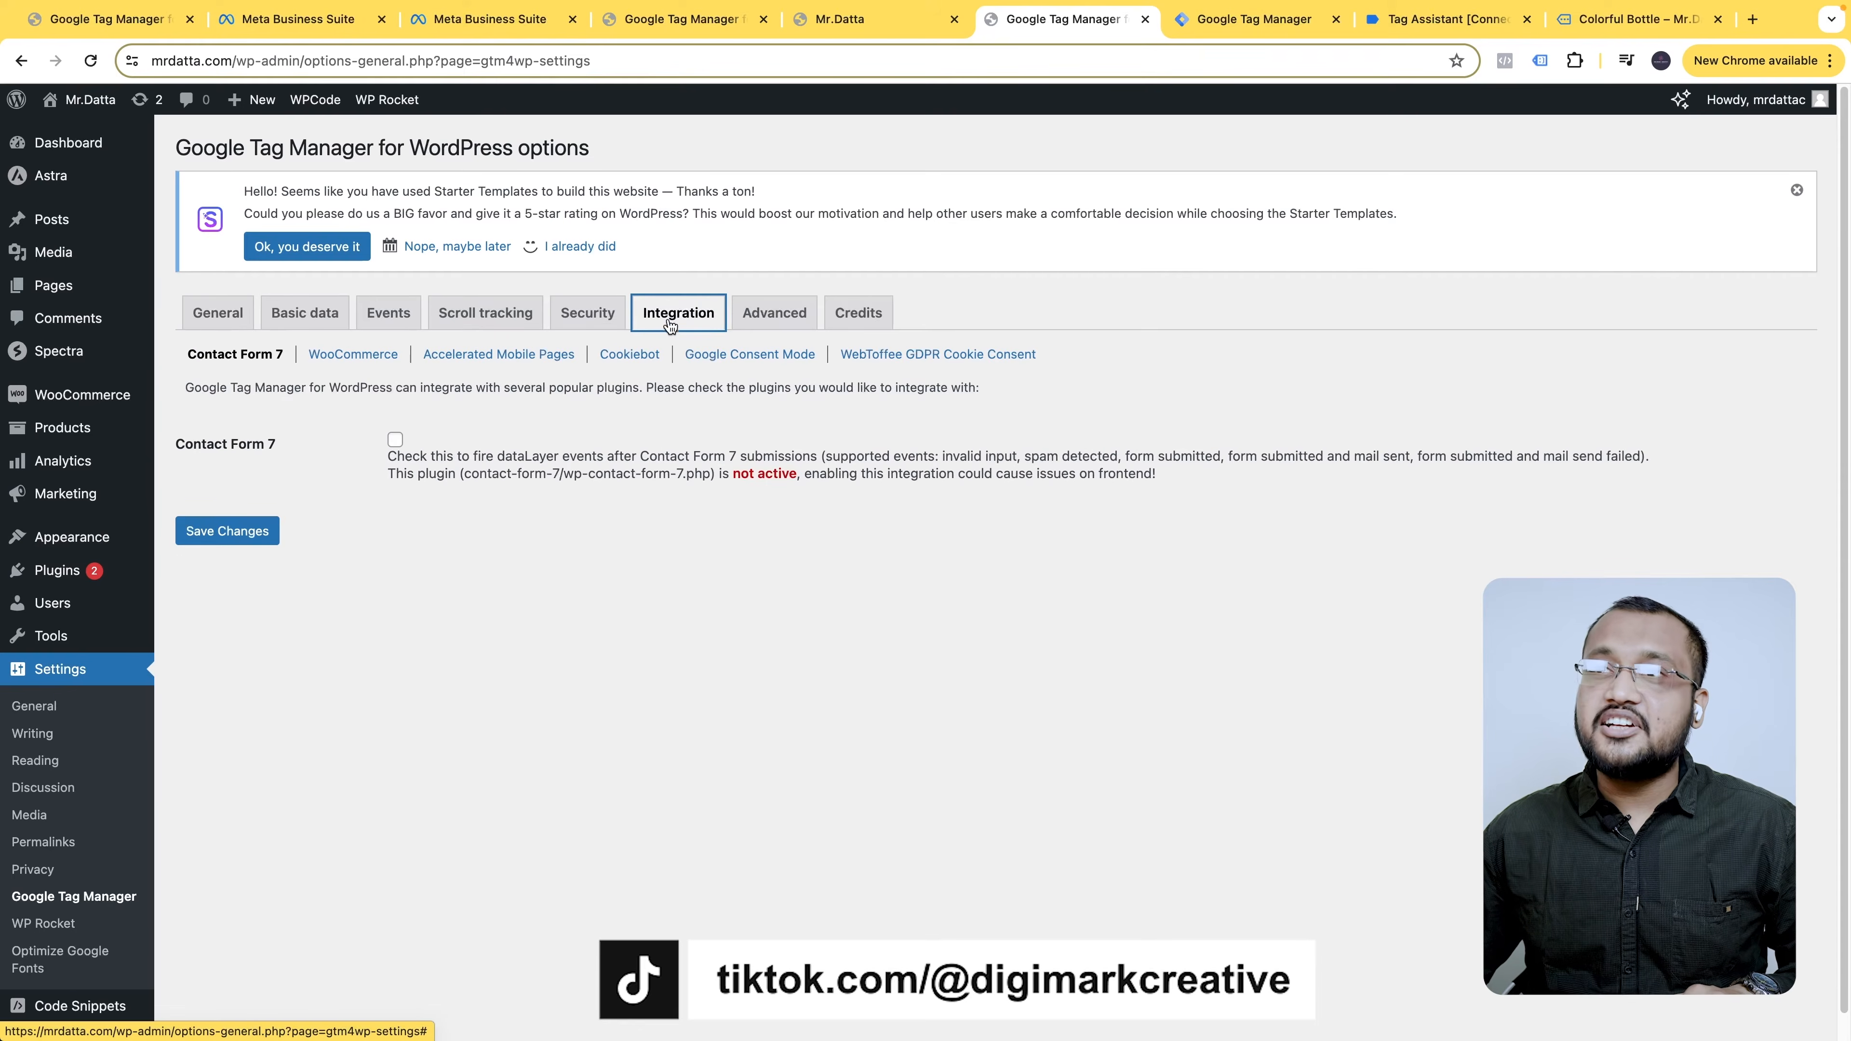
left_click(390, 356)
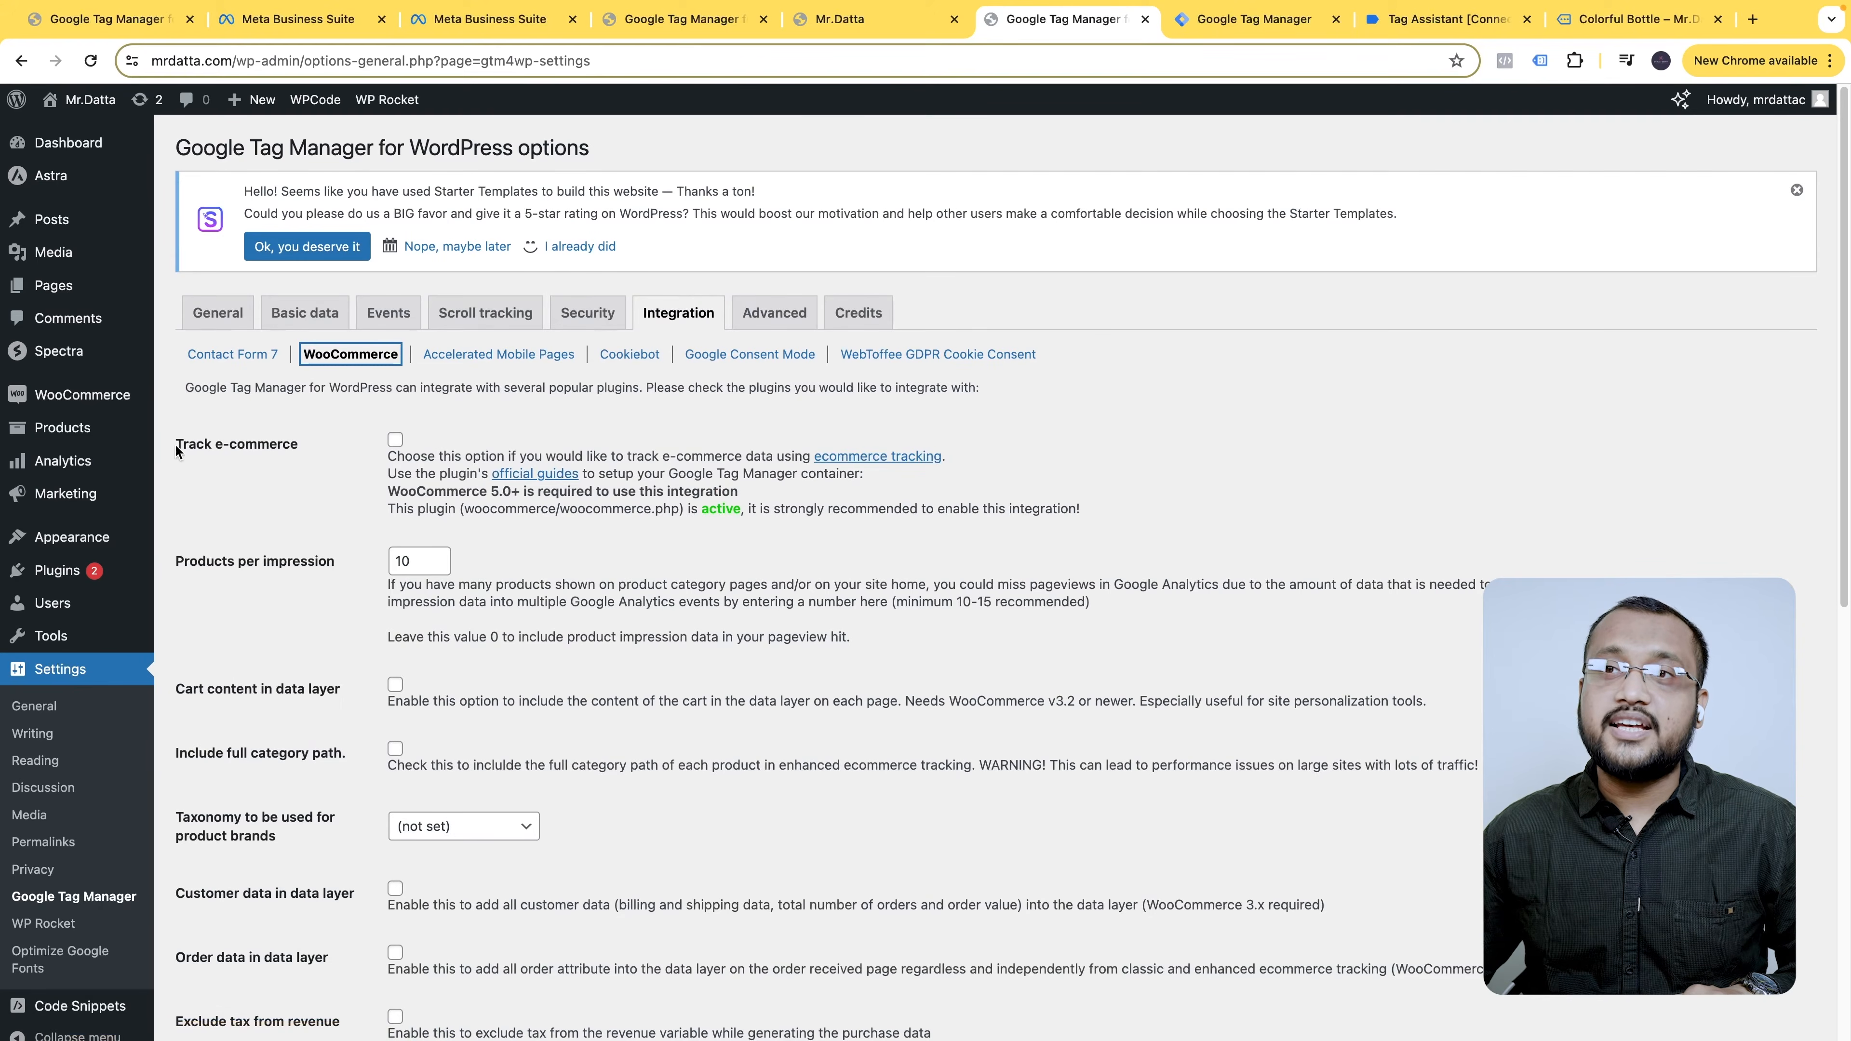
left_click(395, 439)
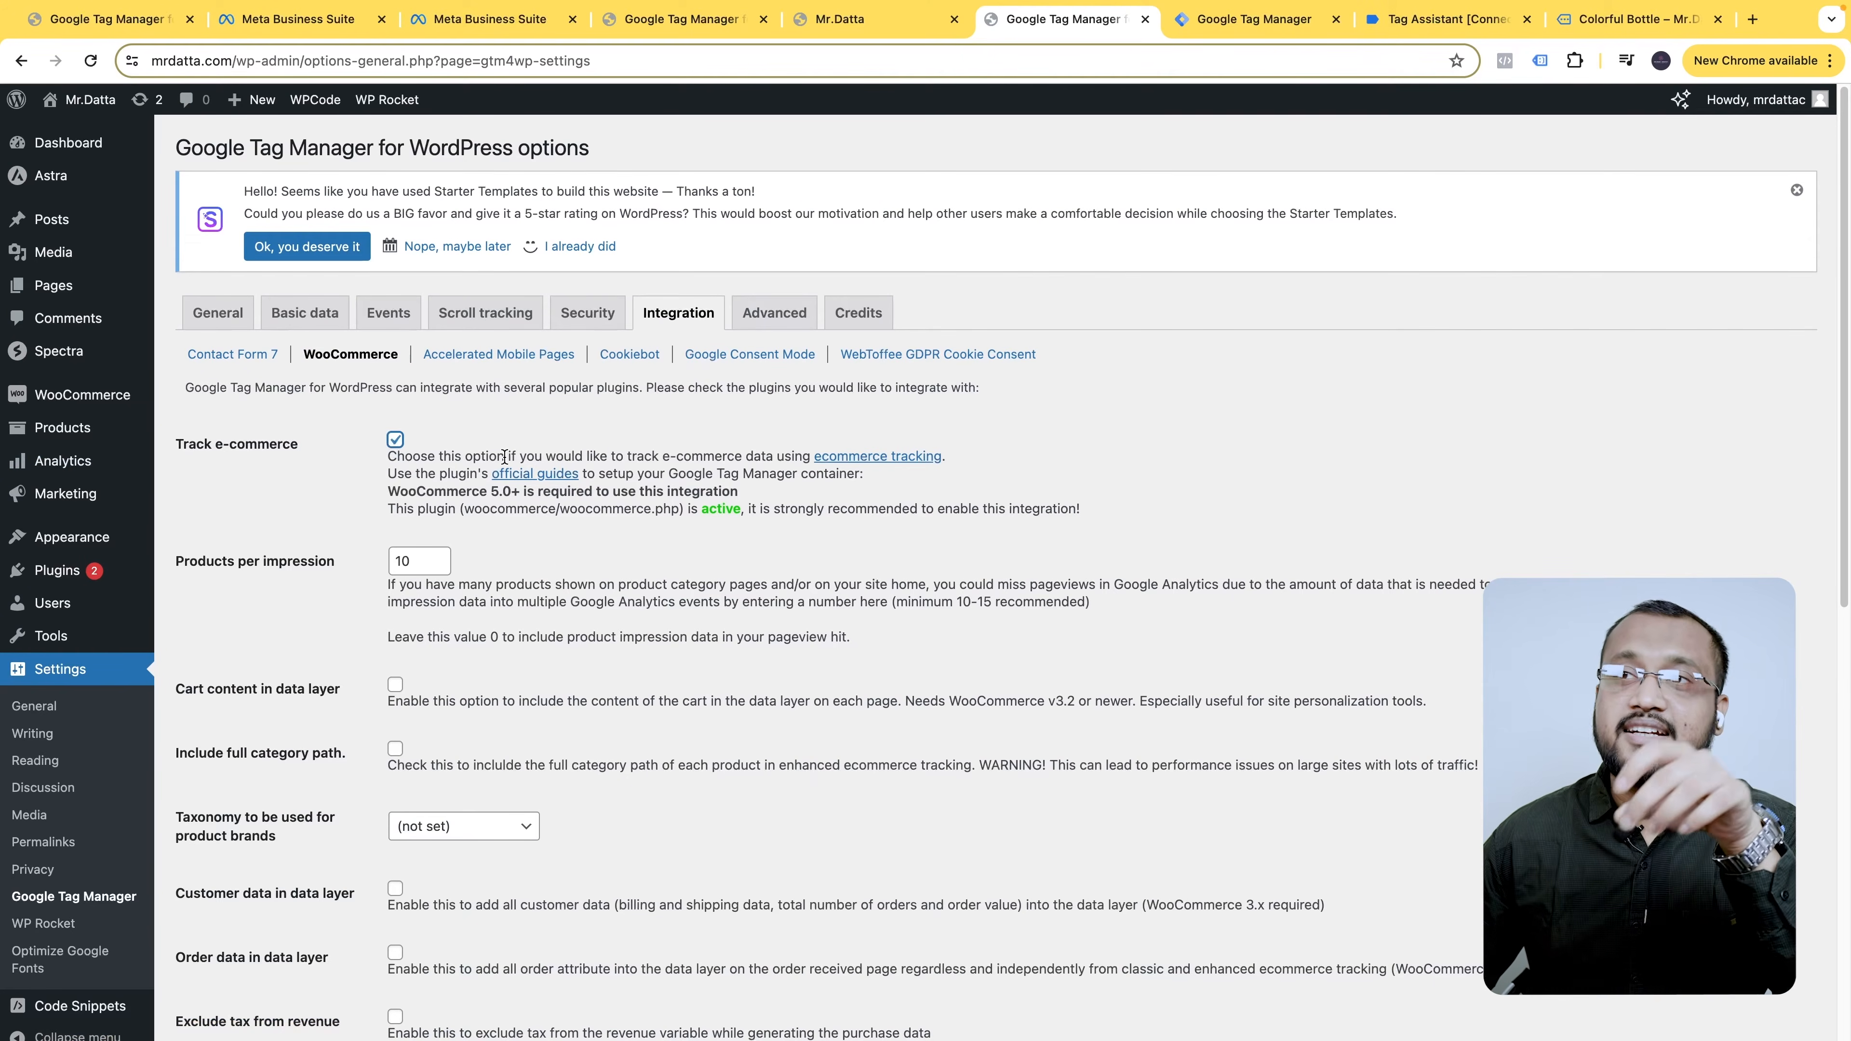
scroll(379, 875, "down", 10)
left_click(233, 940)
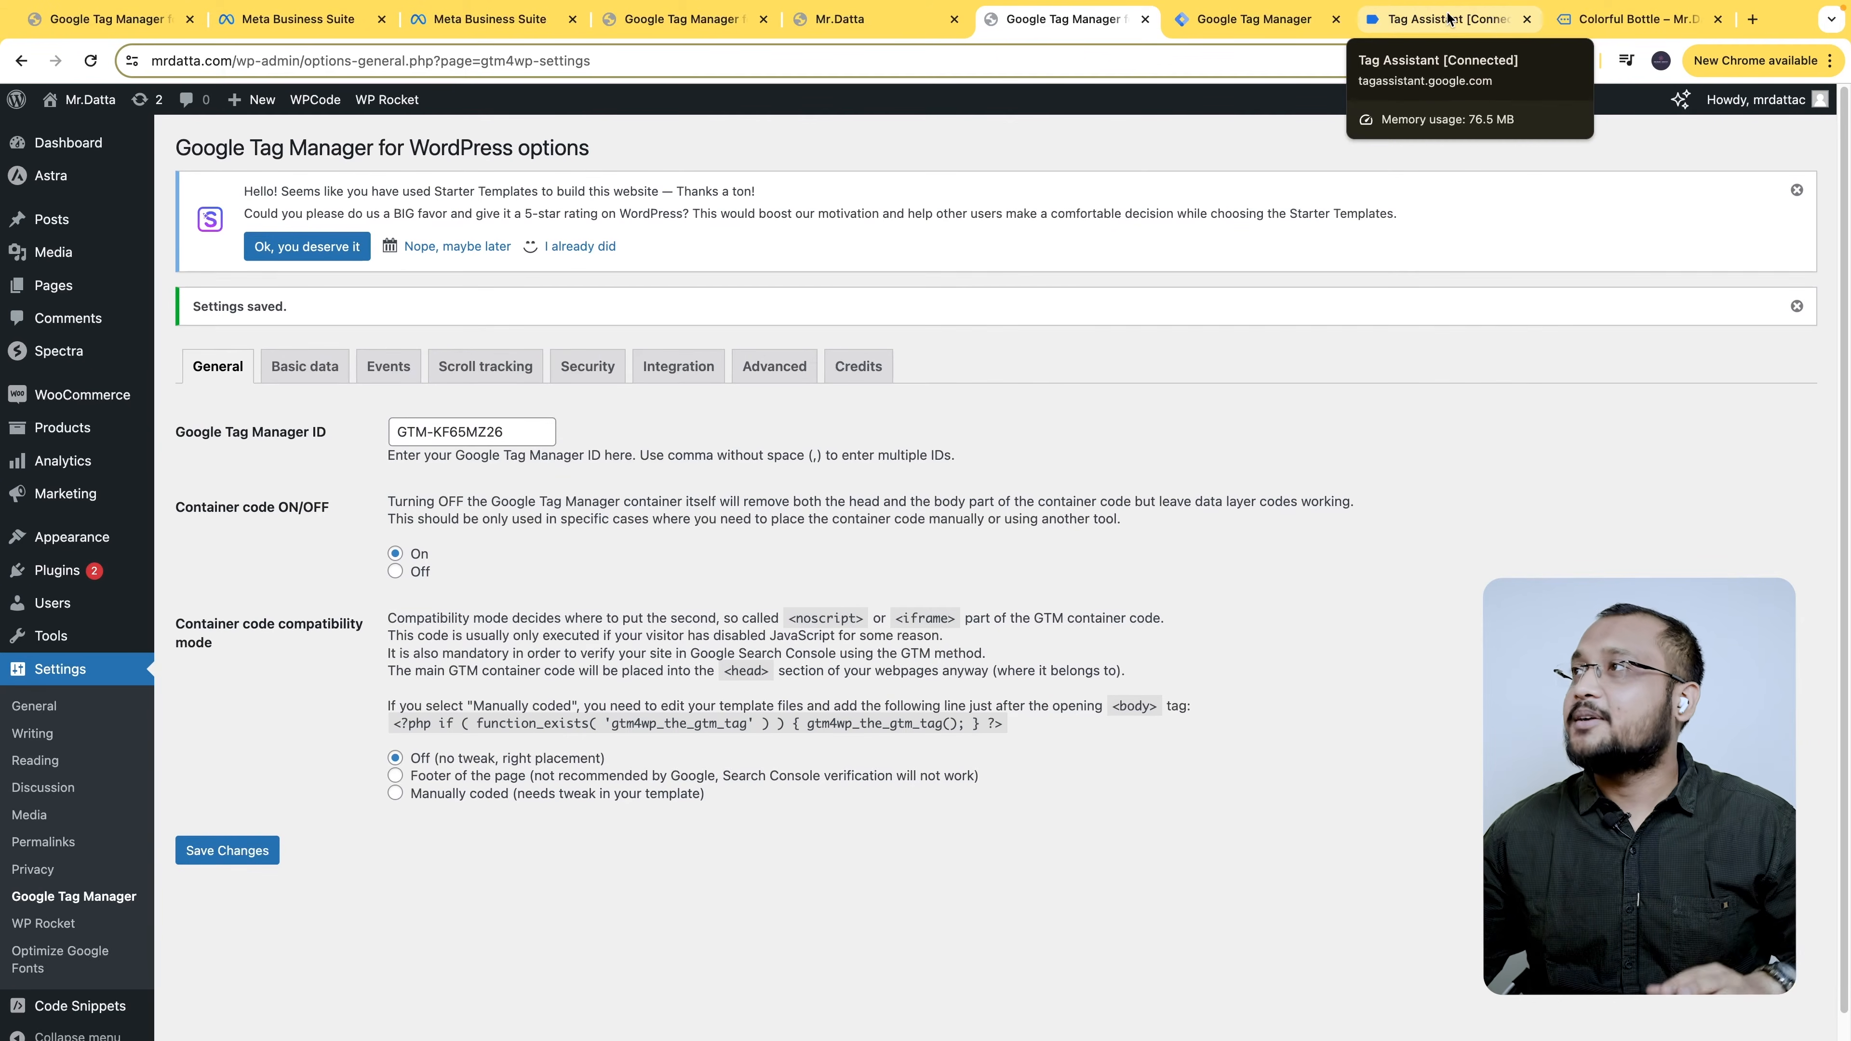
- Open Wooden Greenery from Colorful Bottle's related products in a new tab and note its 26.00 price
left_click(1468, 22)
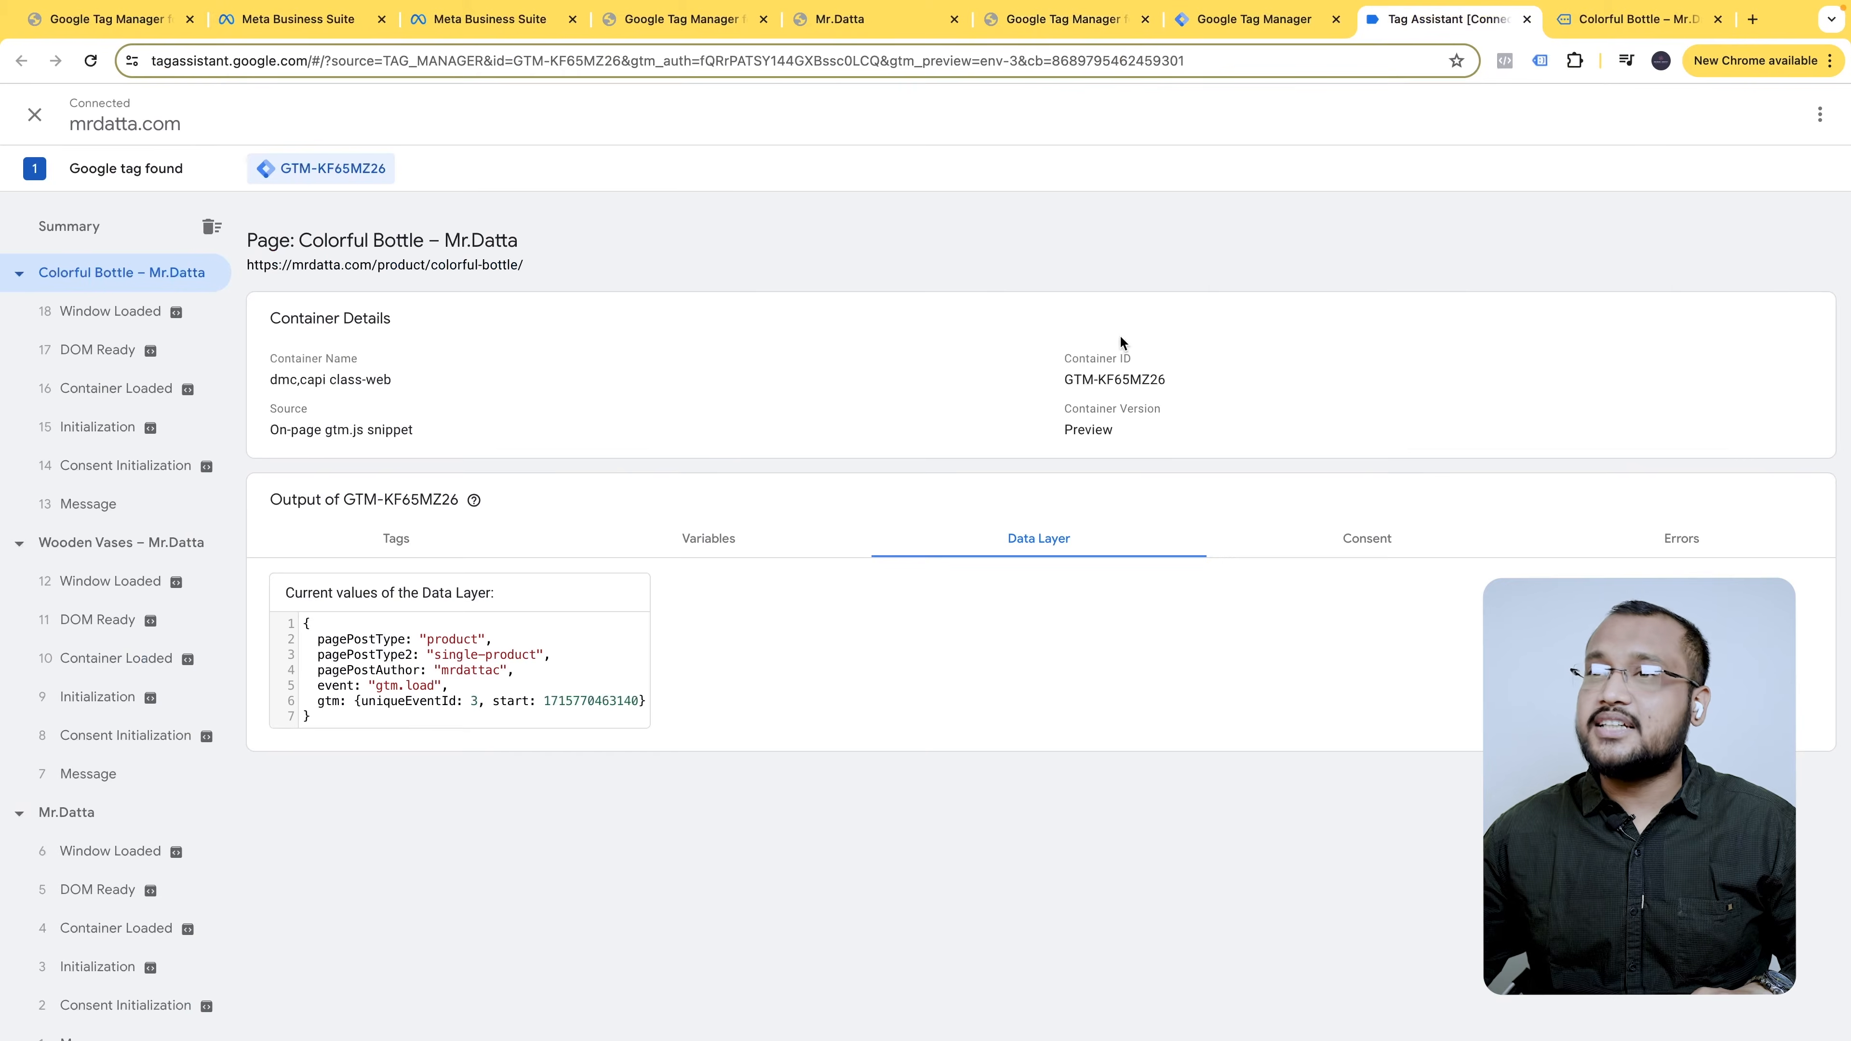
left_click(1620, 28)
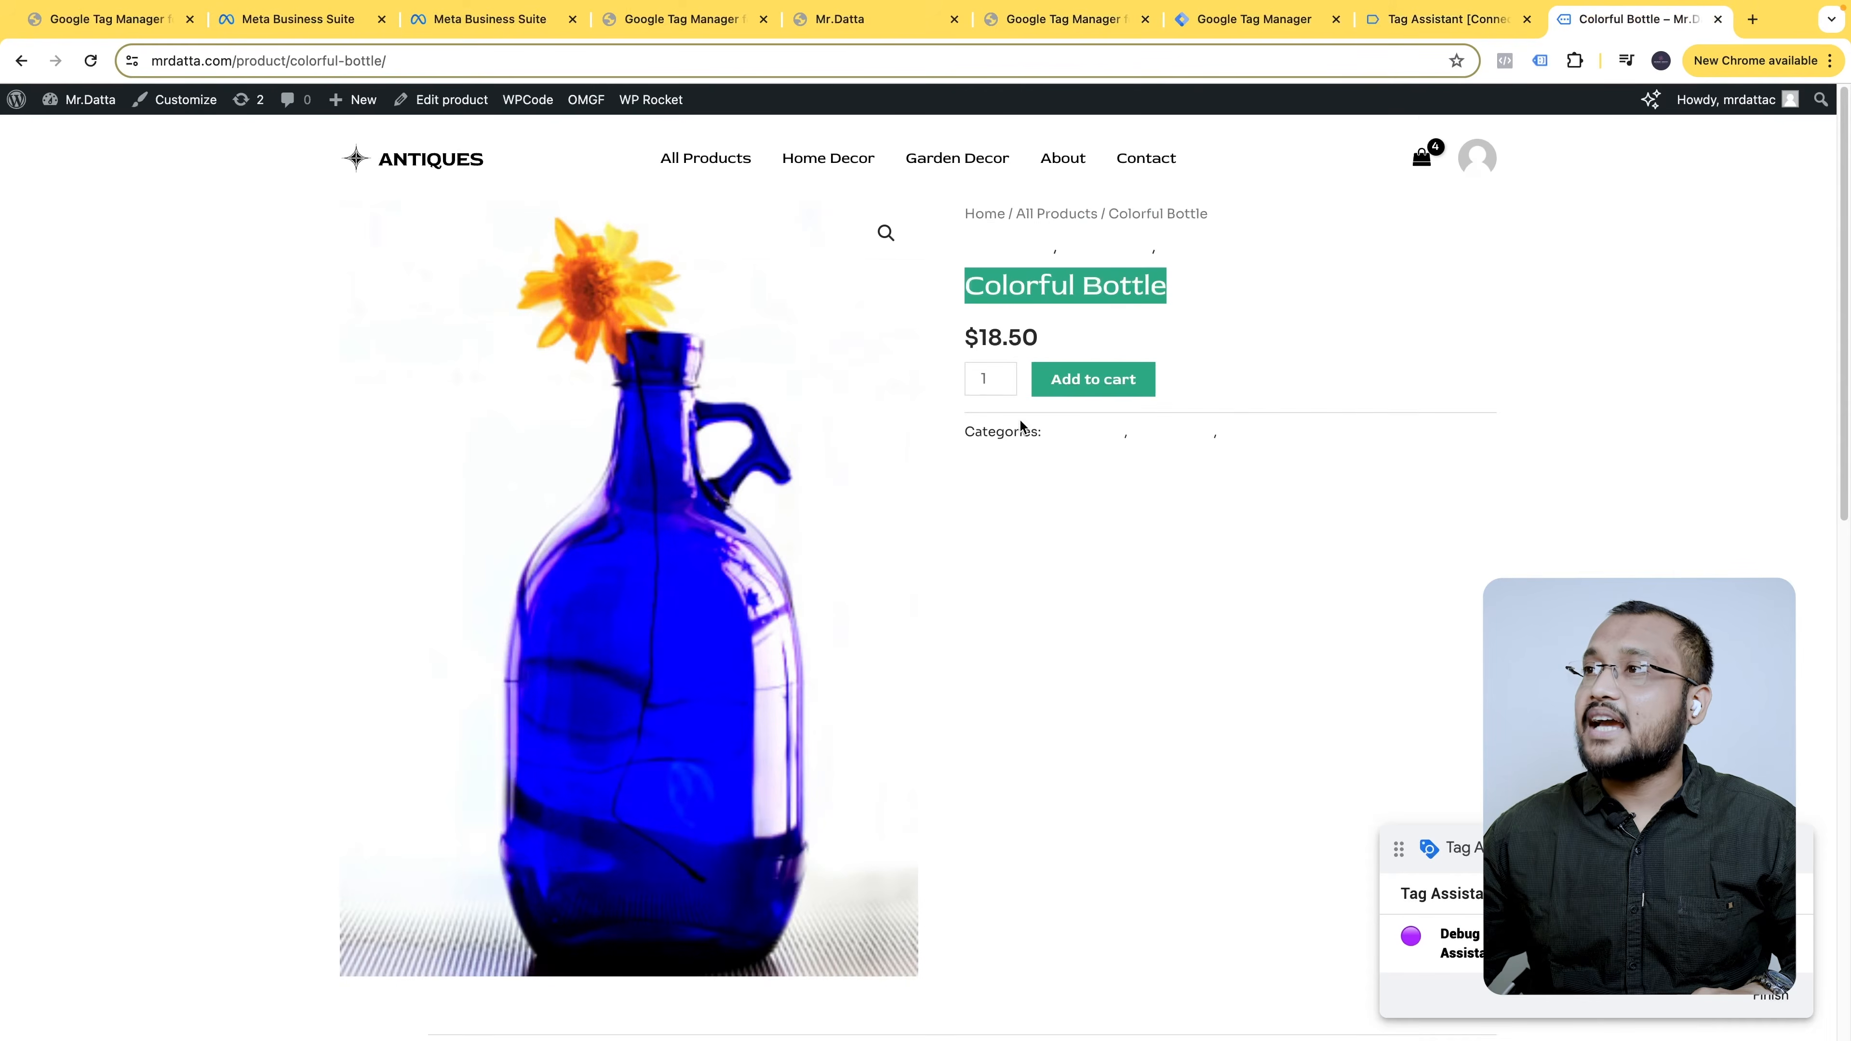
scroll(1021, 427, "down", 10)
right_click(770, 573)
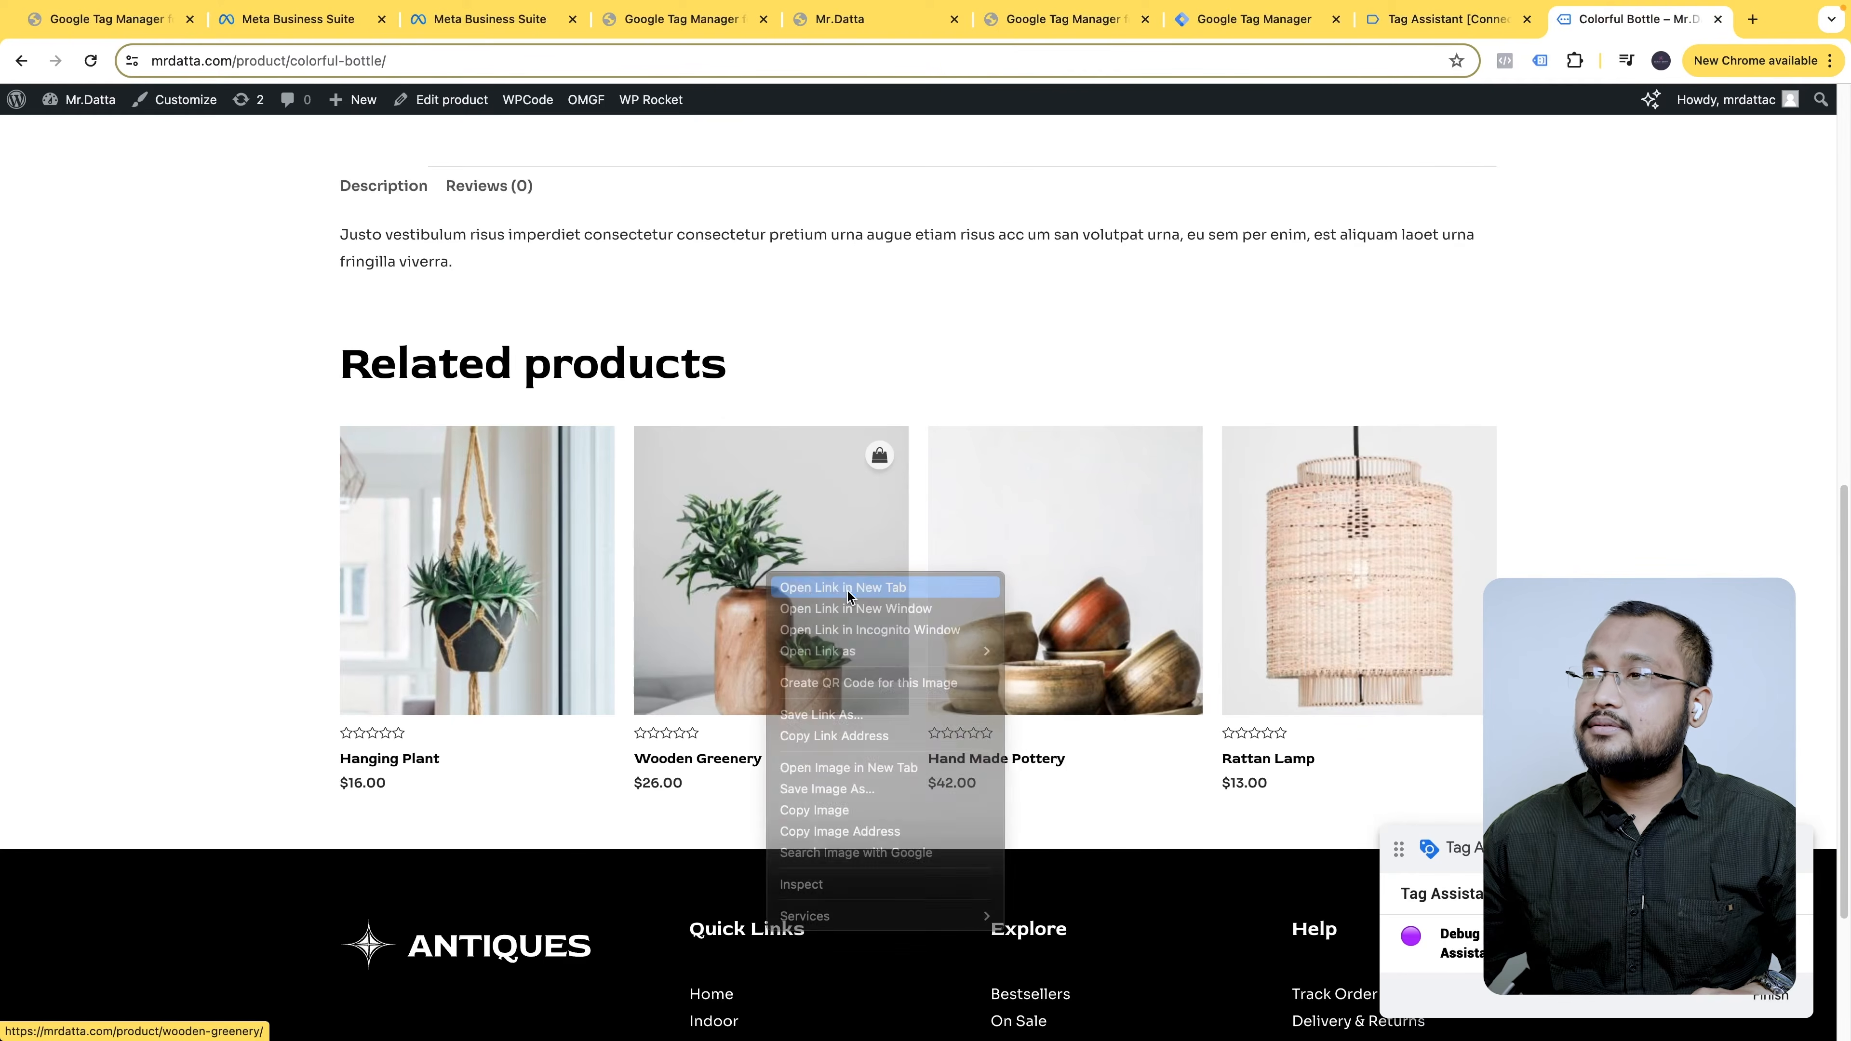
left_click(848, 594)
left_click_drag(988, 294, 1227, 293)
left_click_drag(973, 336, 1068, 343)
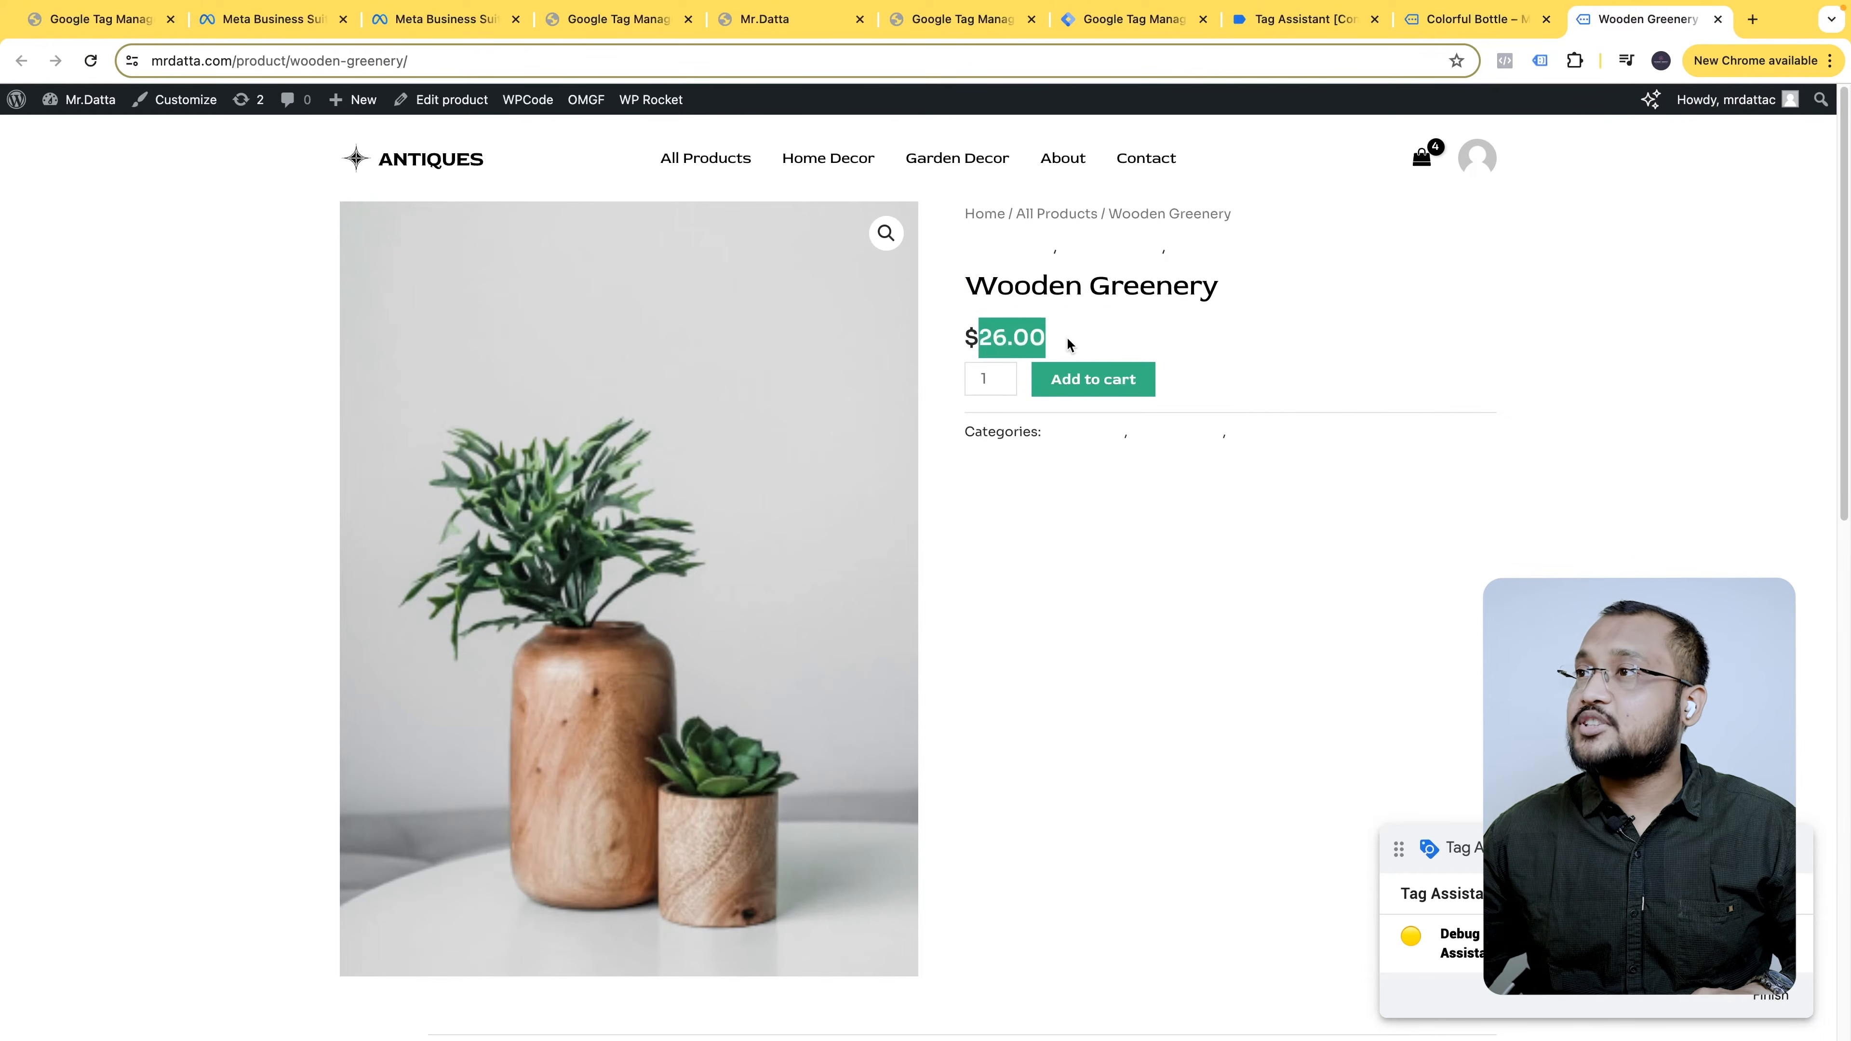
- Show the Wooden Greenery page's data layer in Tag Assistant and scroll through its ecommerce entries
left_click(1272, 21)
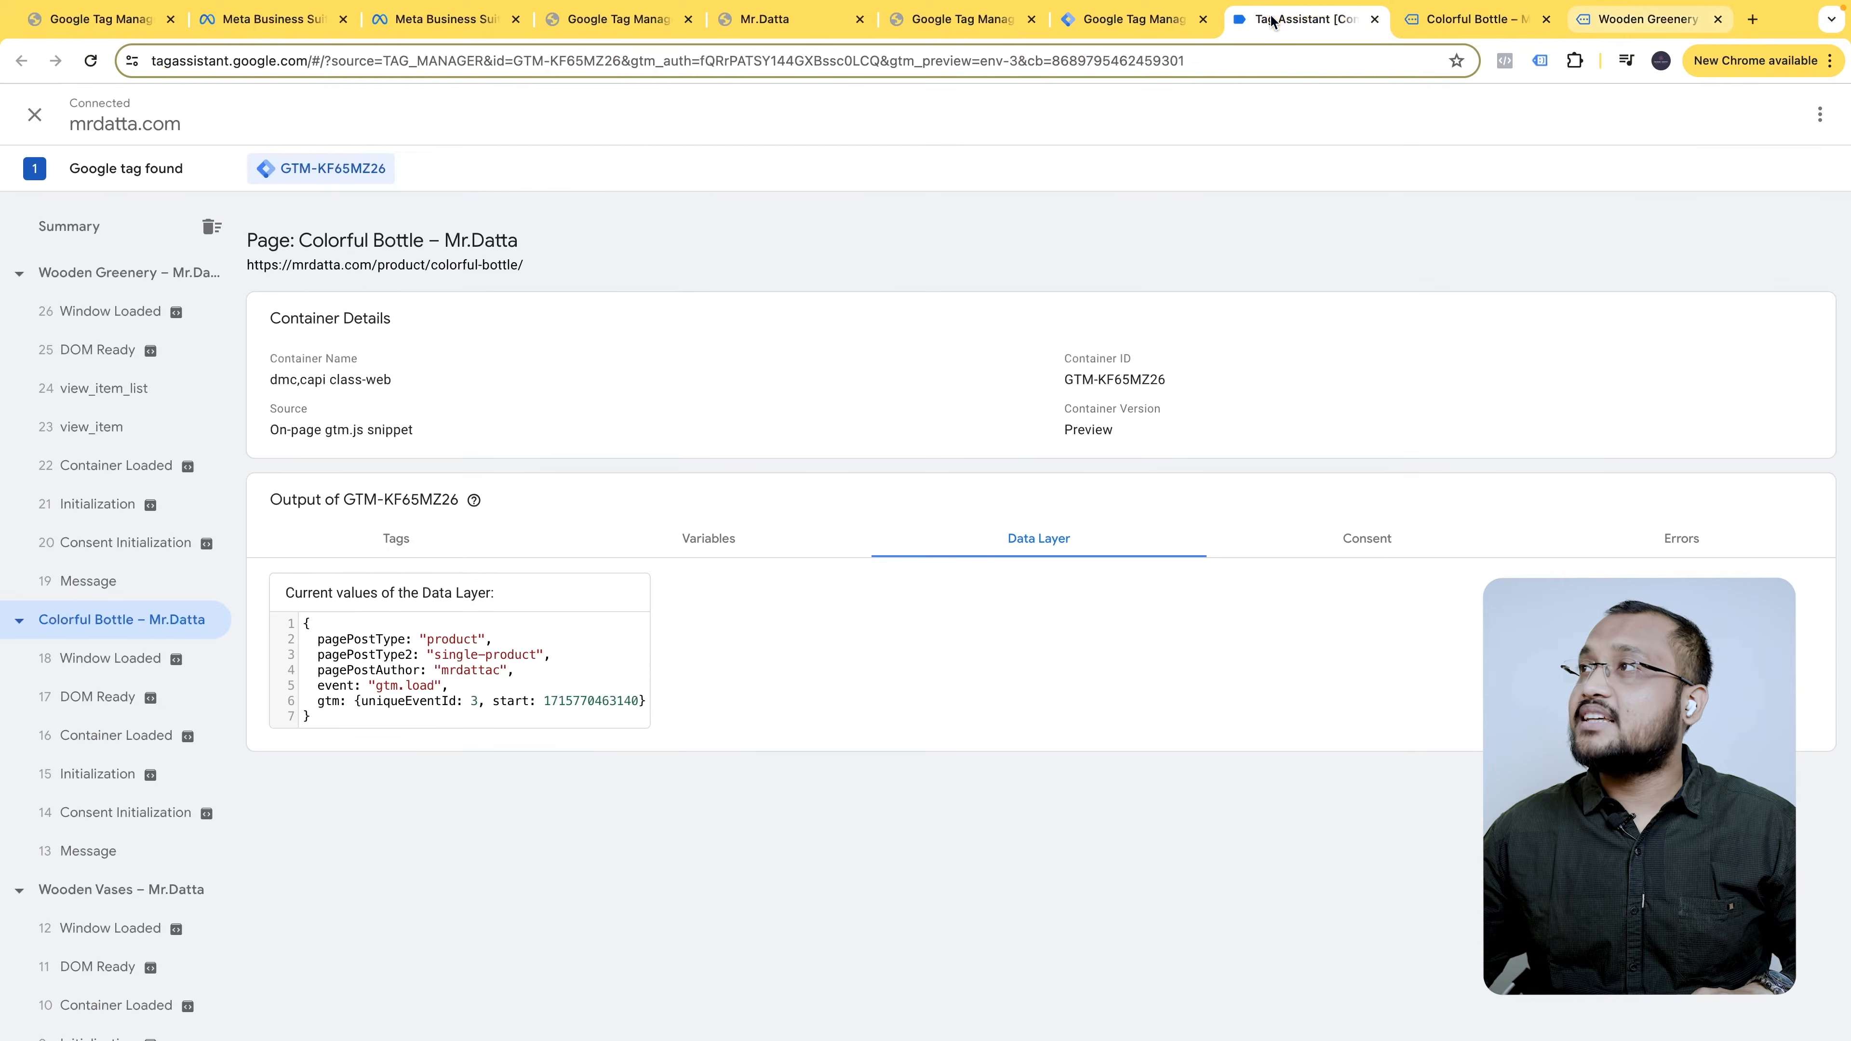
left_click(131, 281)
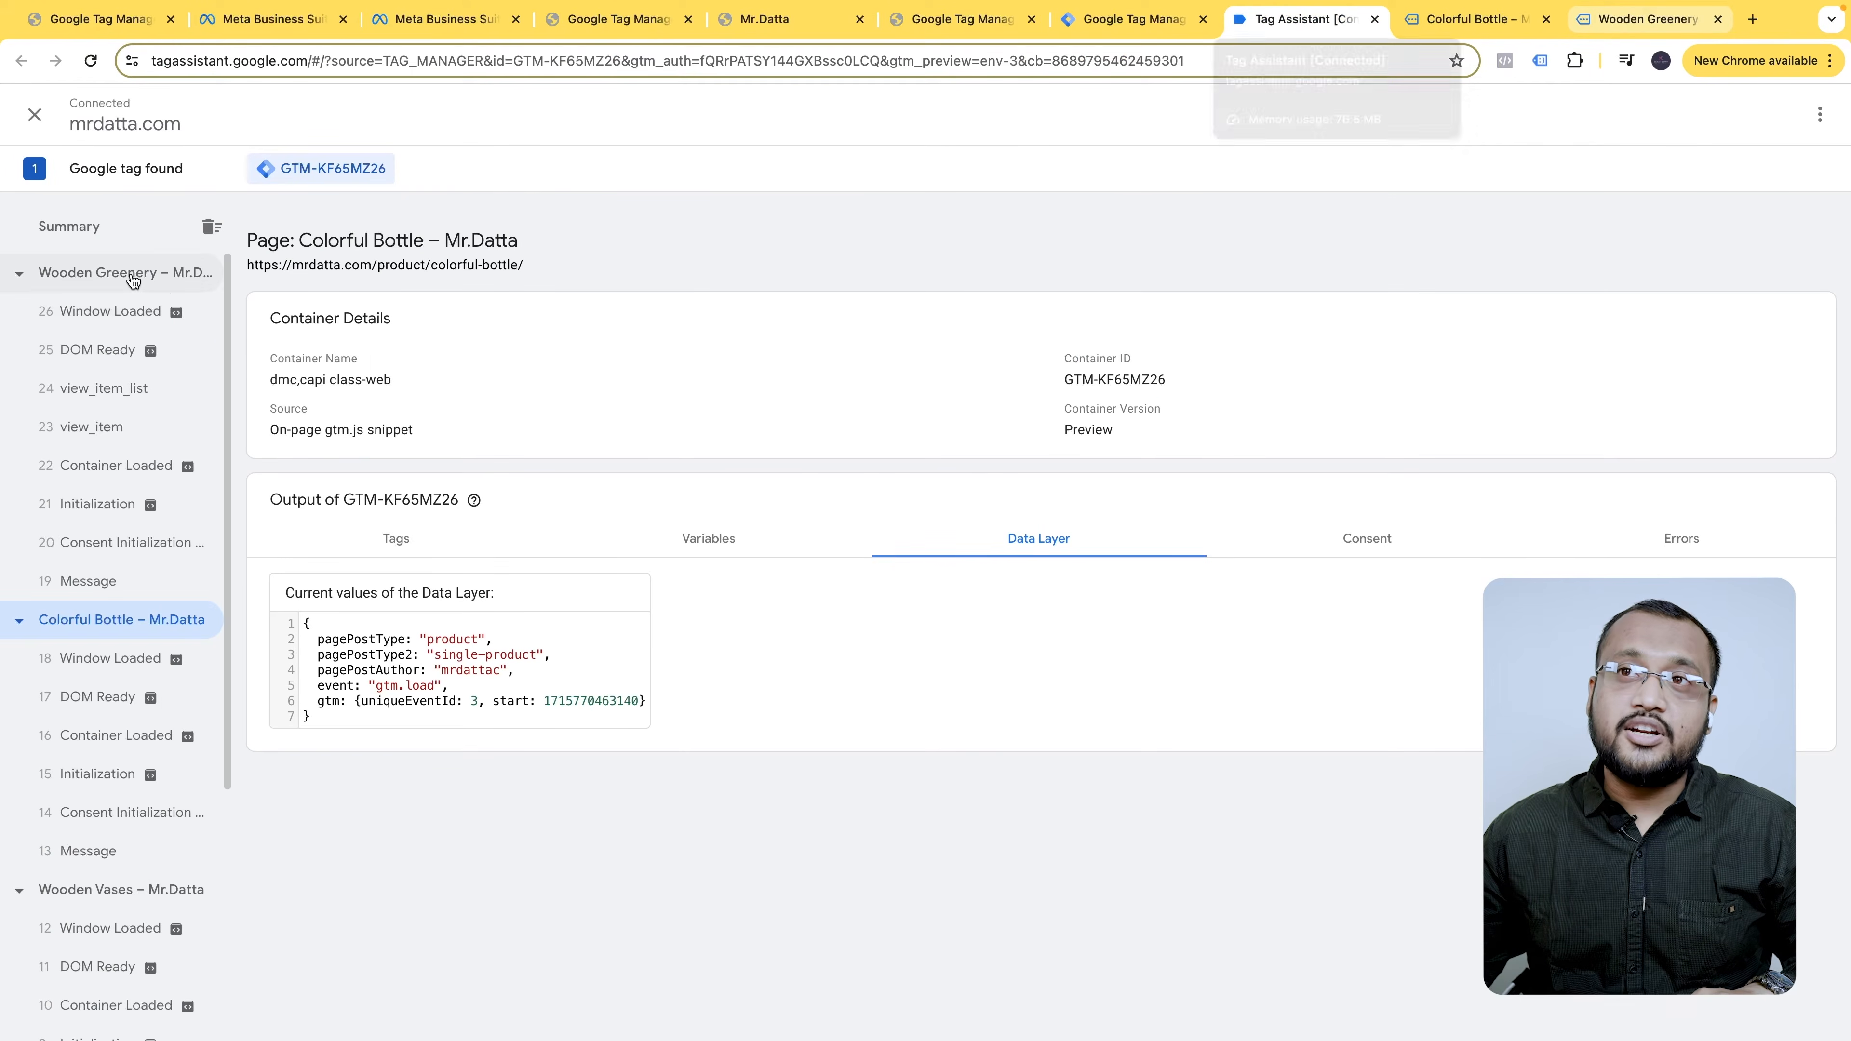
scroll(664, 646, "down", 3)
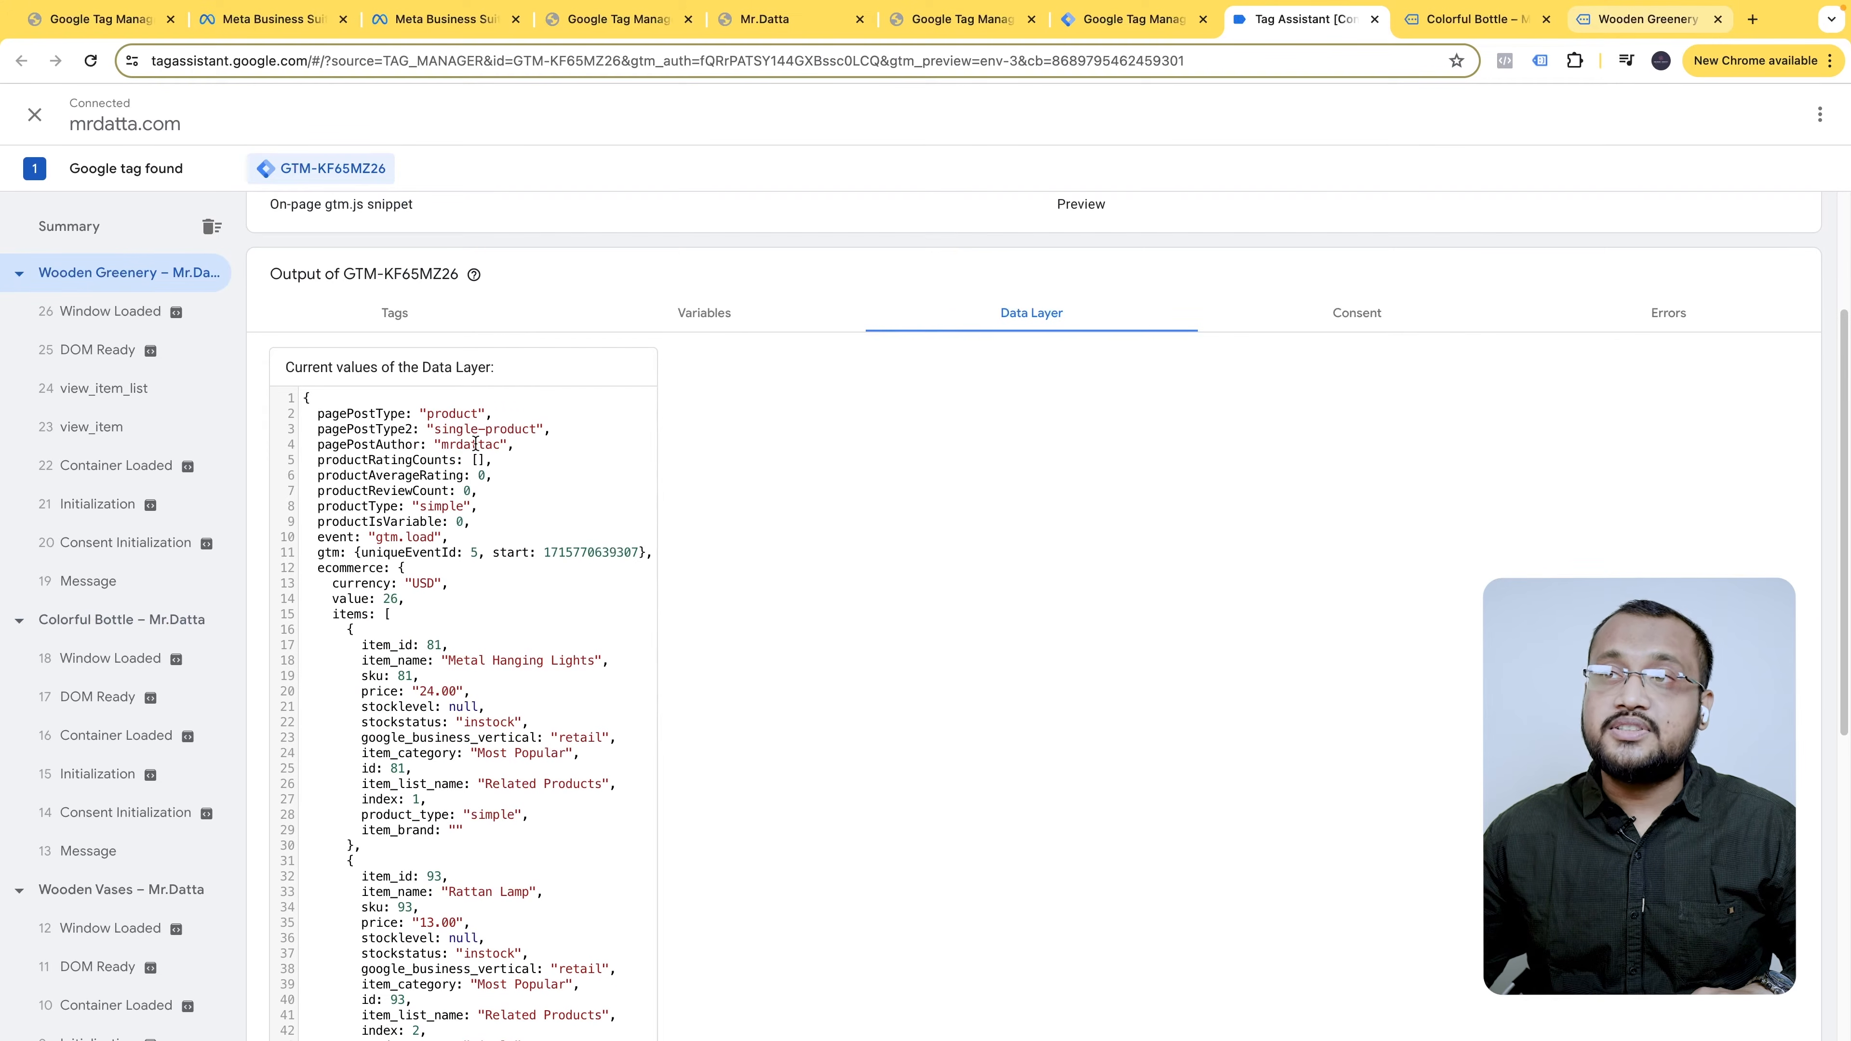
scroll(431, 555, "down", 1)
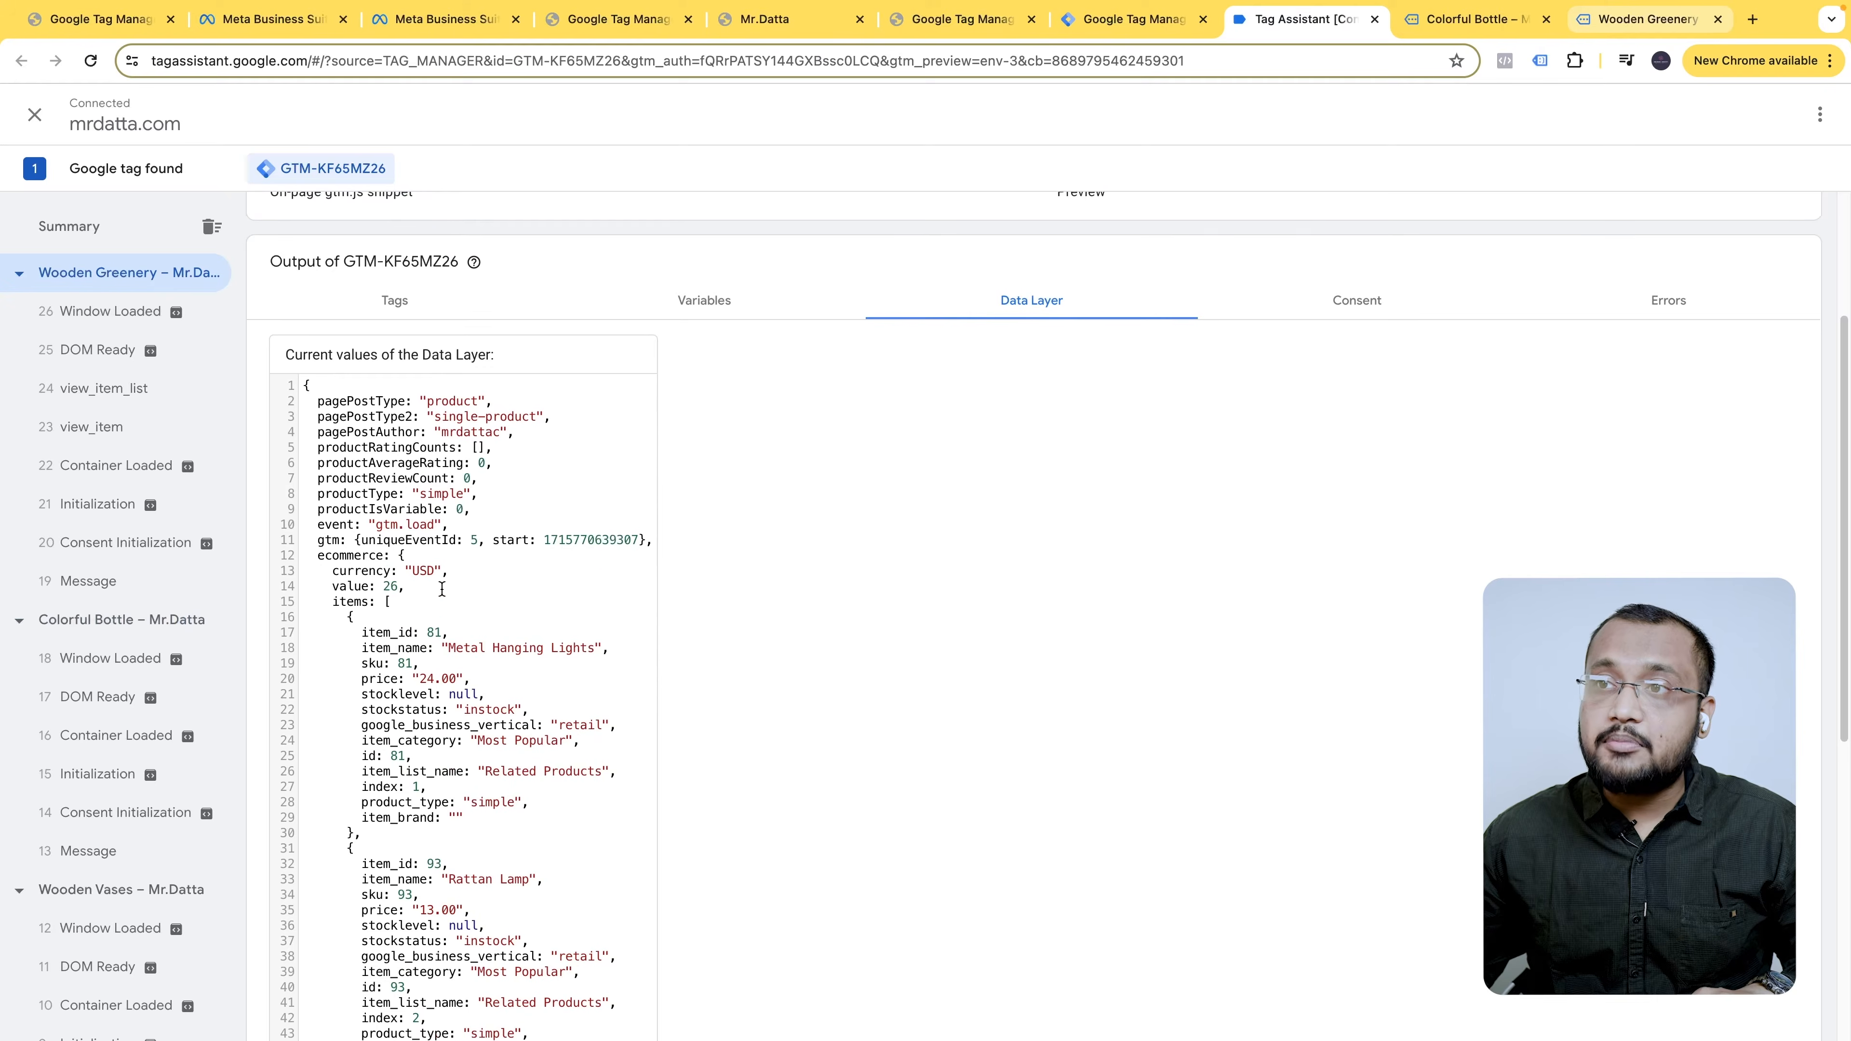
left_click(1674, 36)
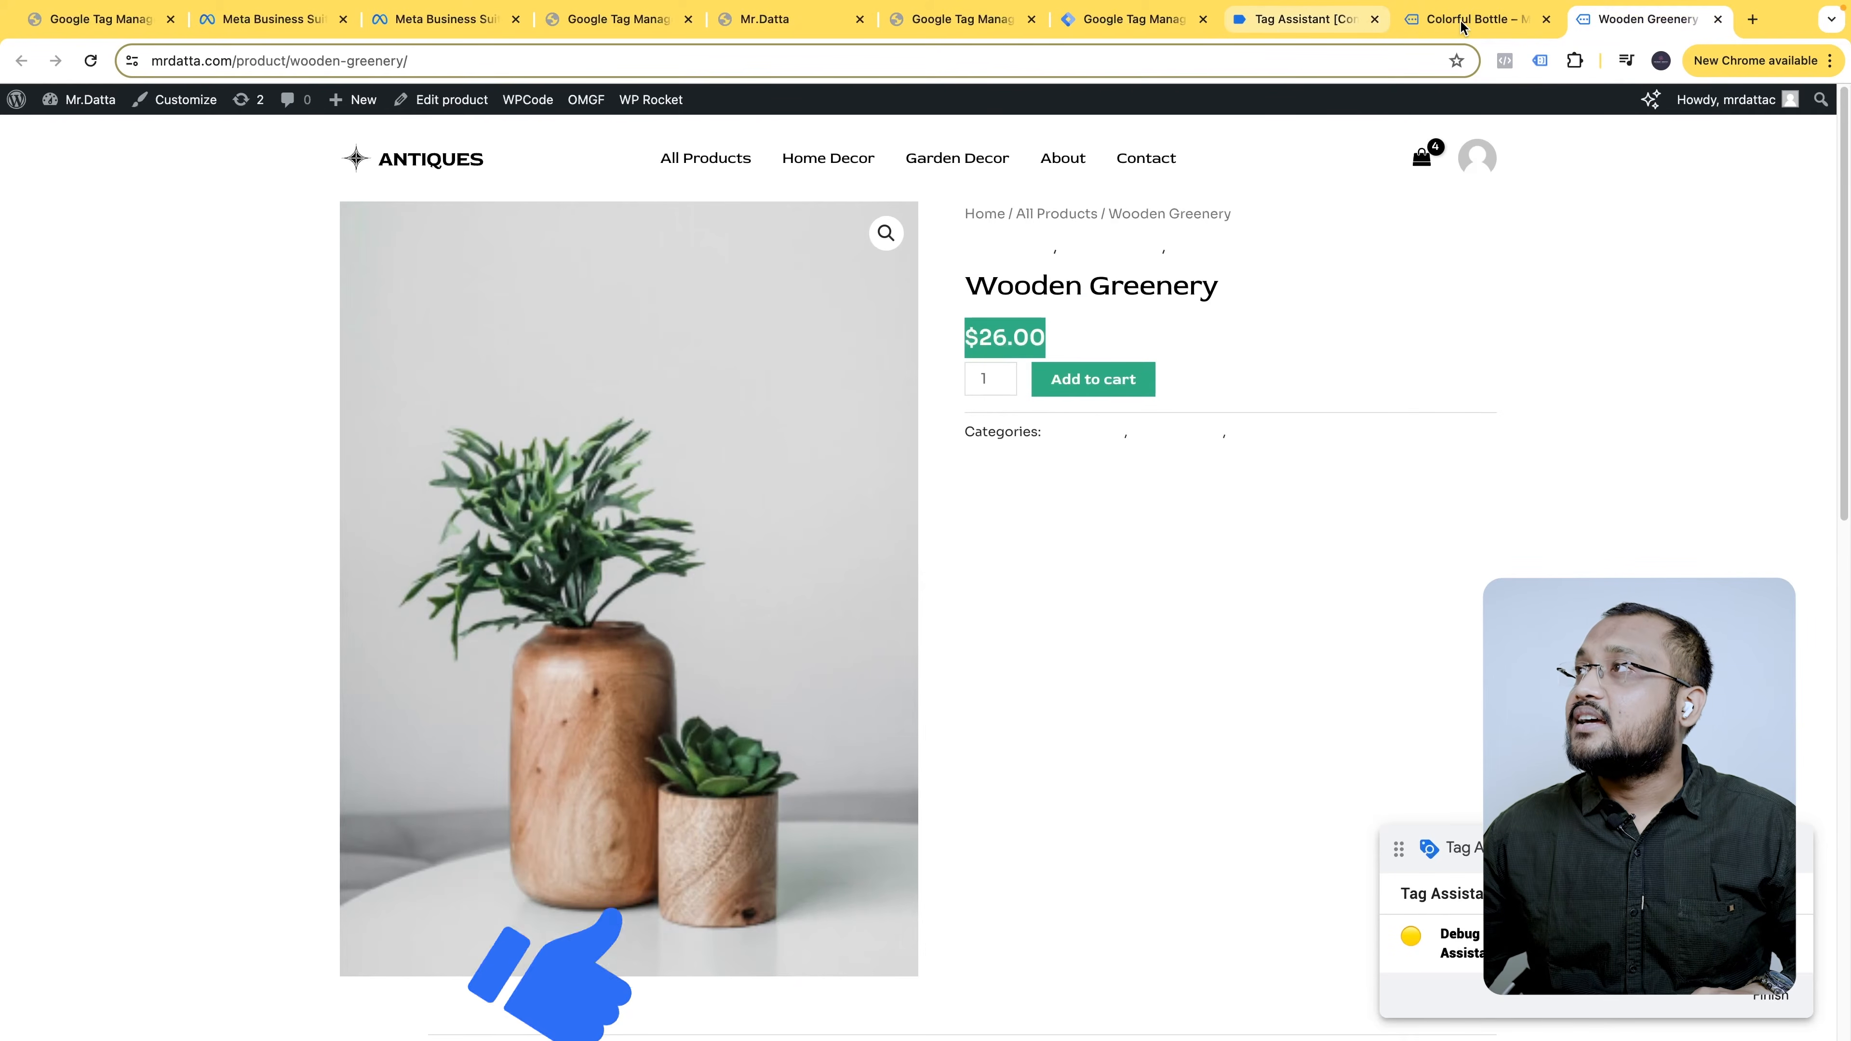
left_click(1272, 15)
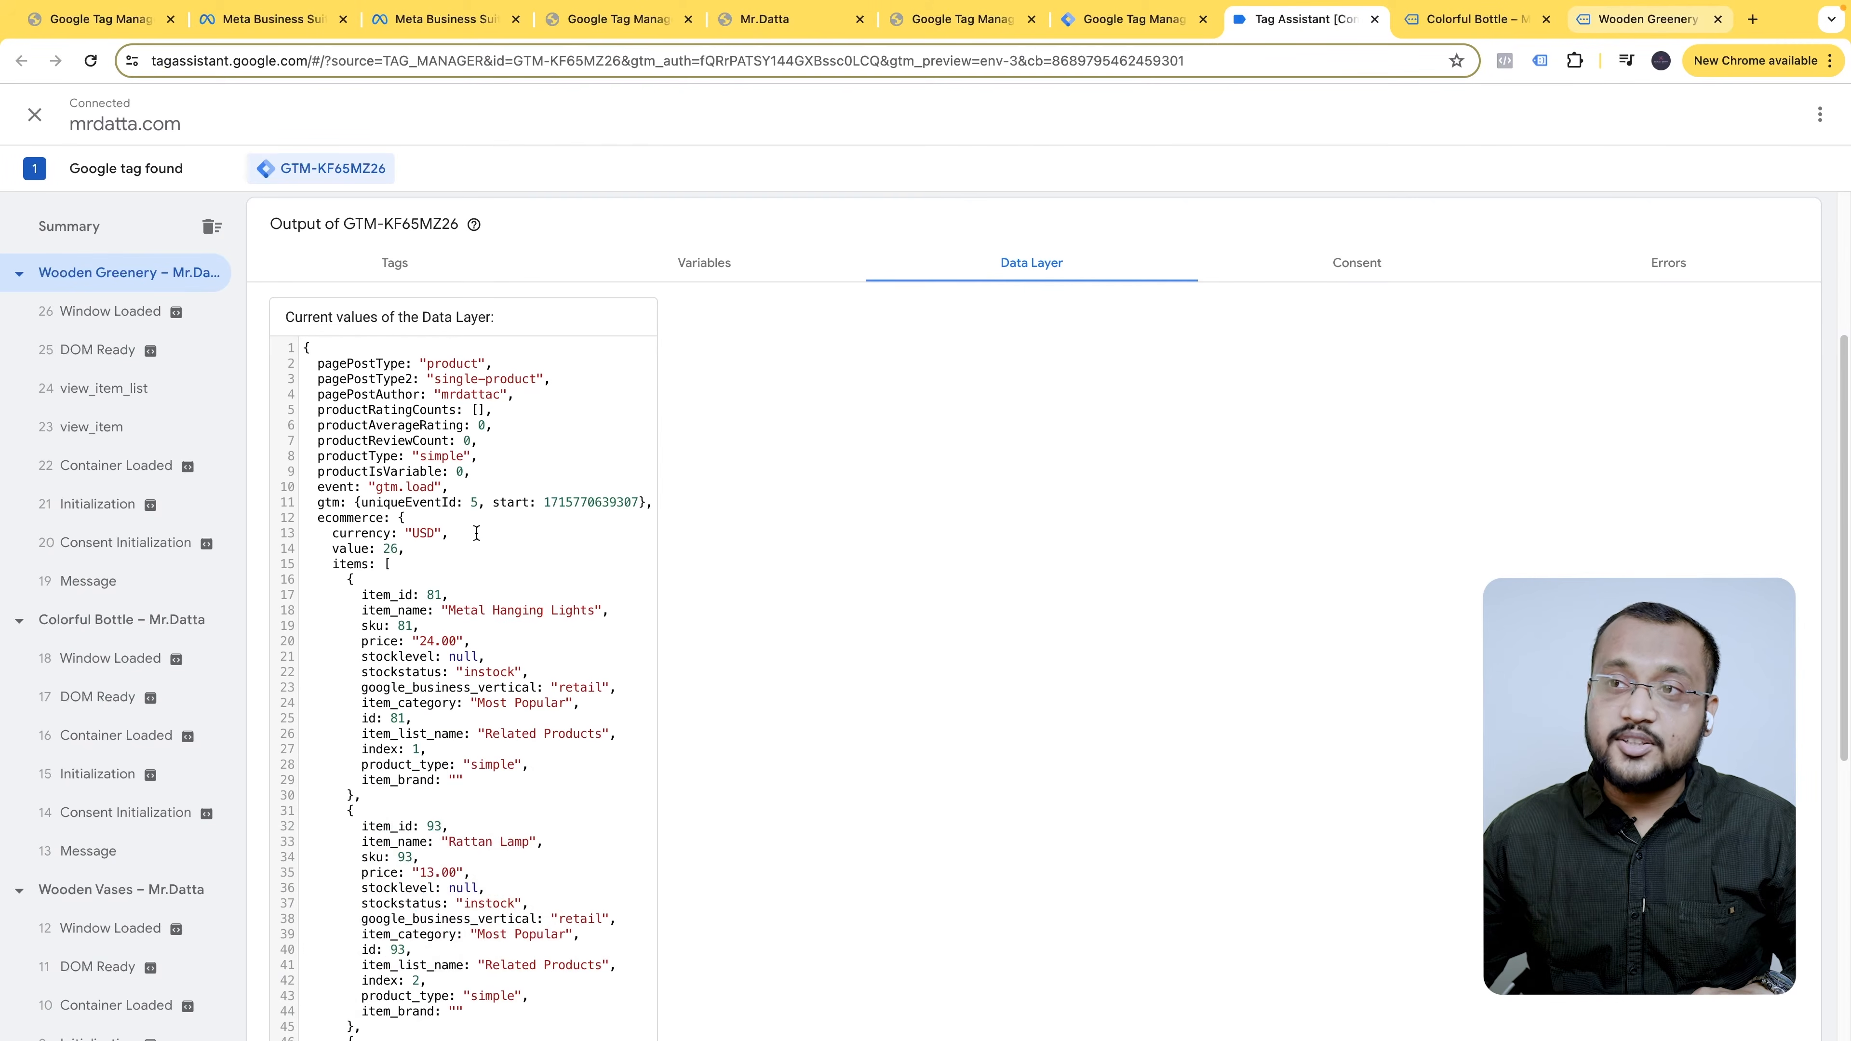
scroll(386, 591, "down", 1)
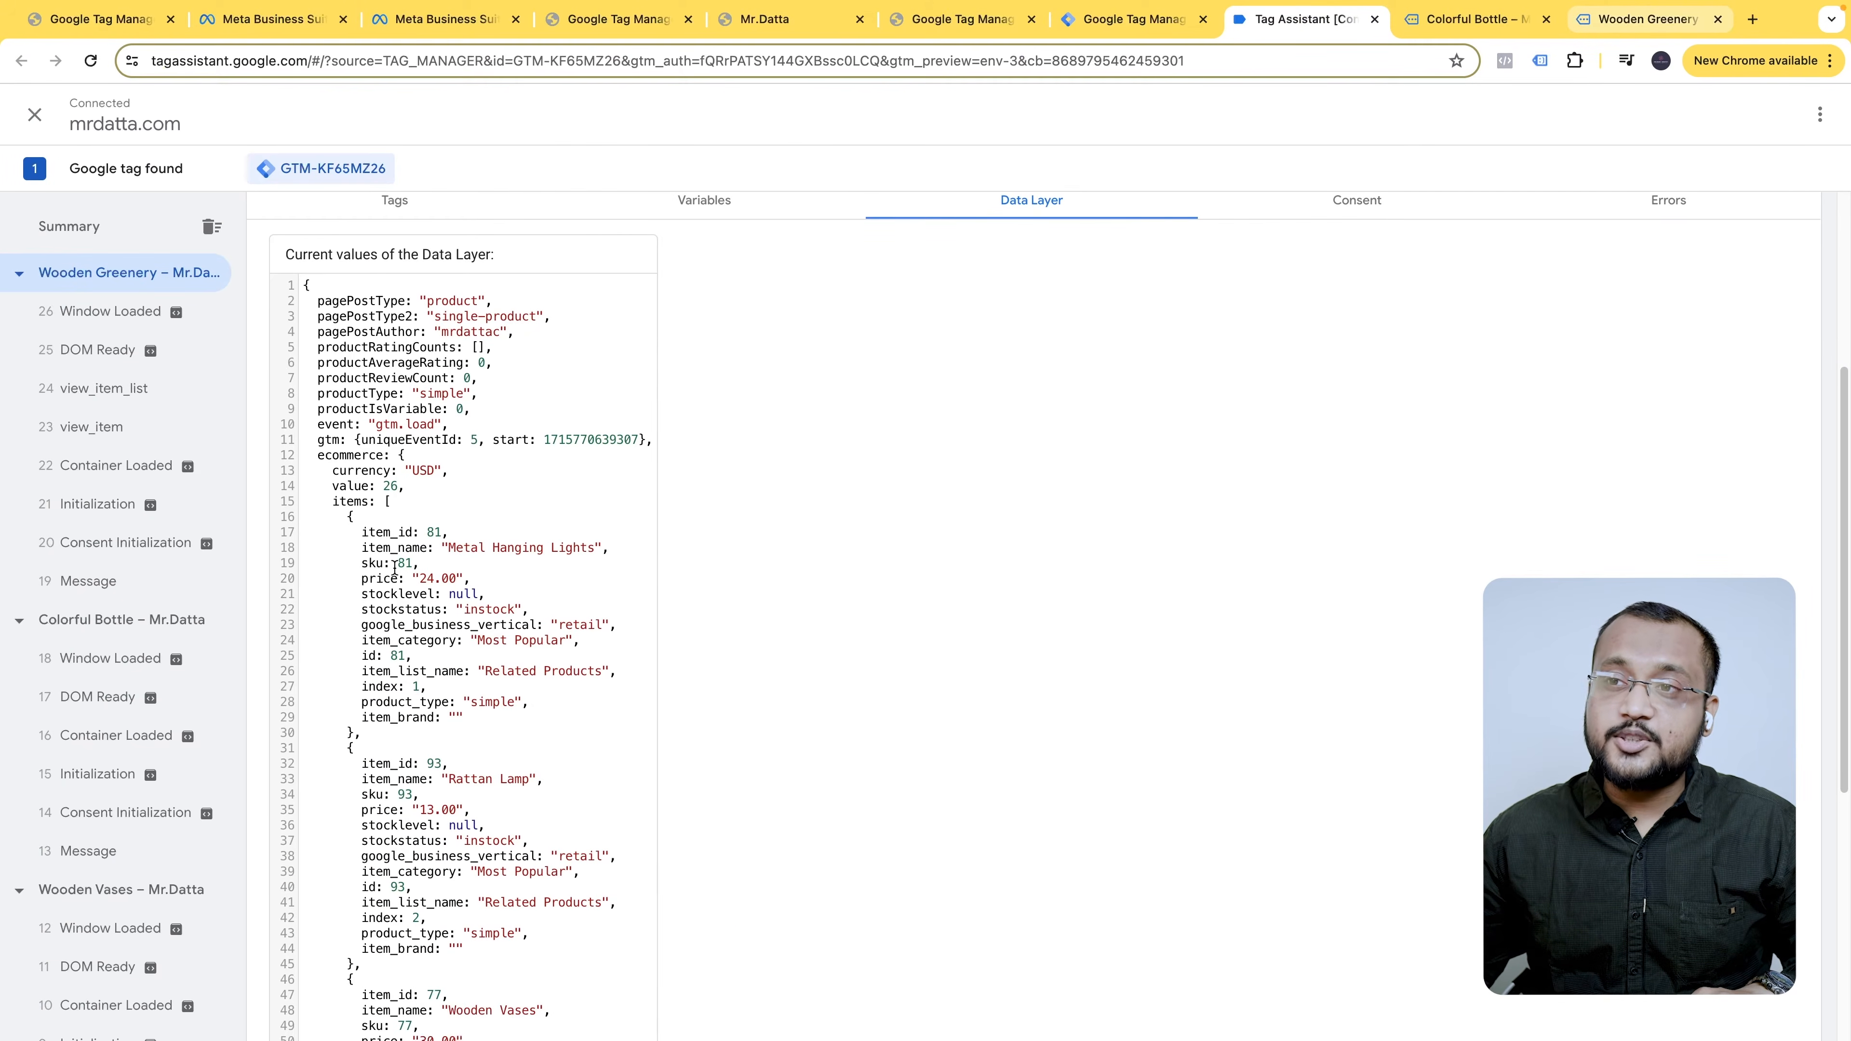
scroll(465, 636, "down", 4)
scroll(572, 605, "up", 4)
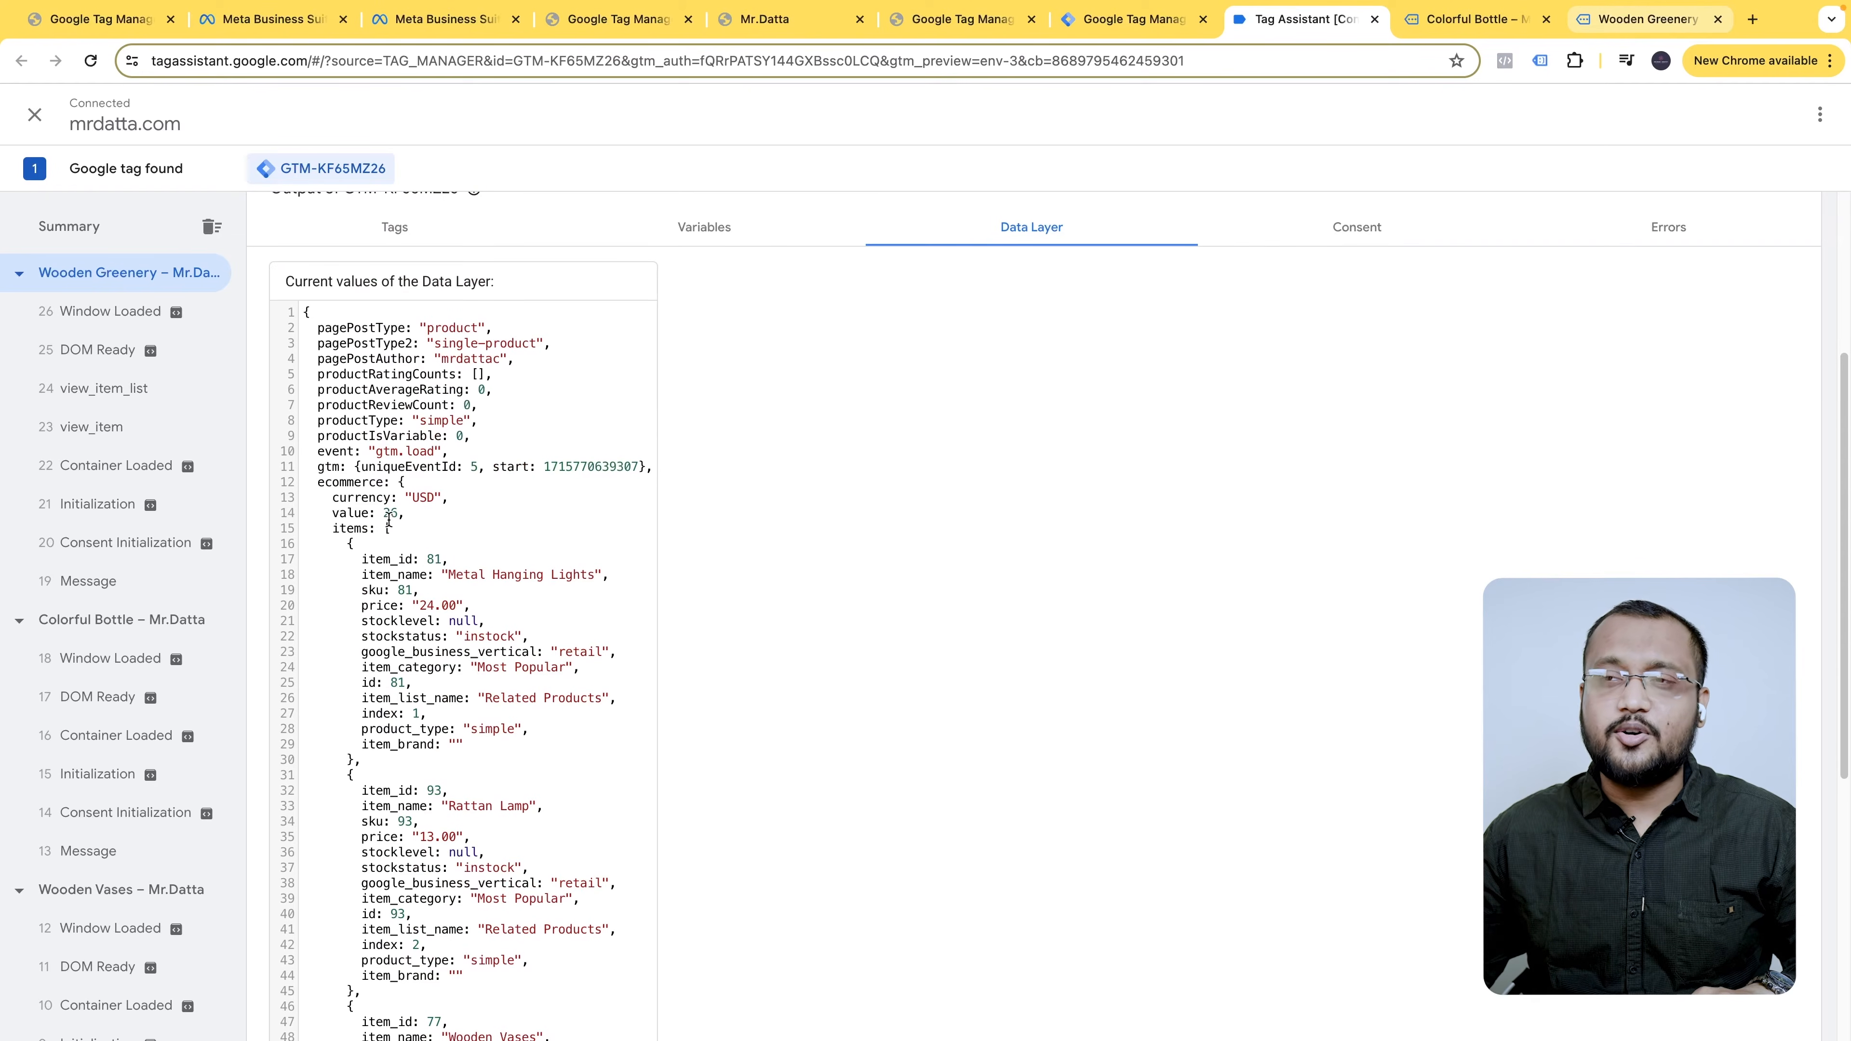
- Cross-check the data layer's USD value 26 against the Wooden Greenery product page
left_click(1632, 22)
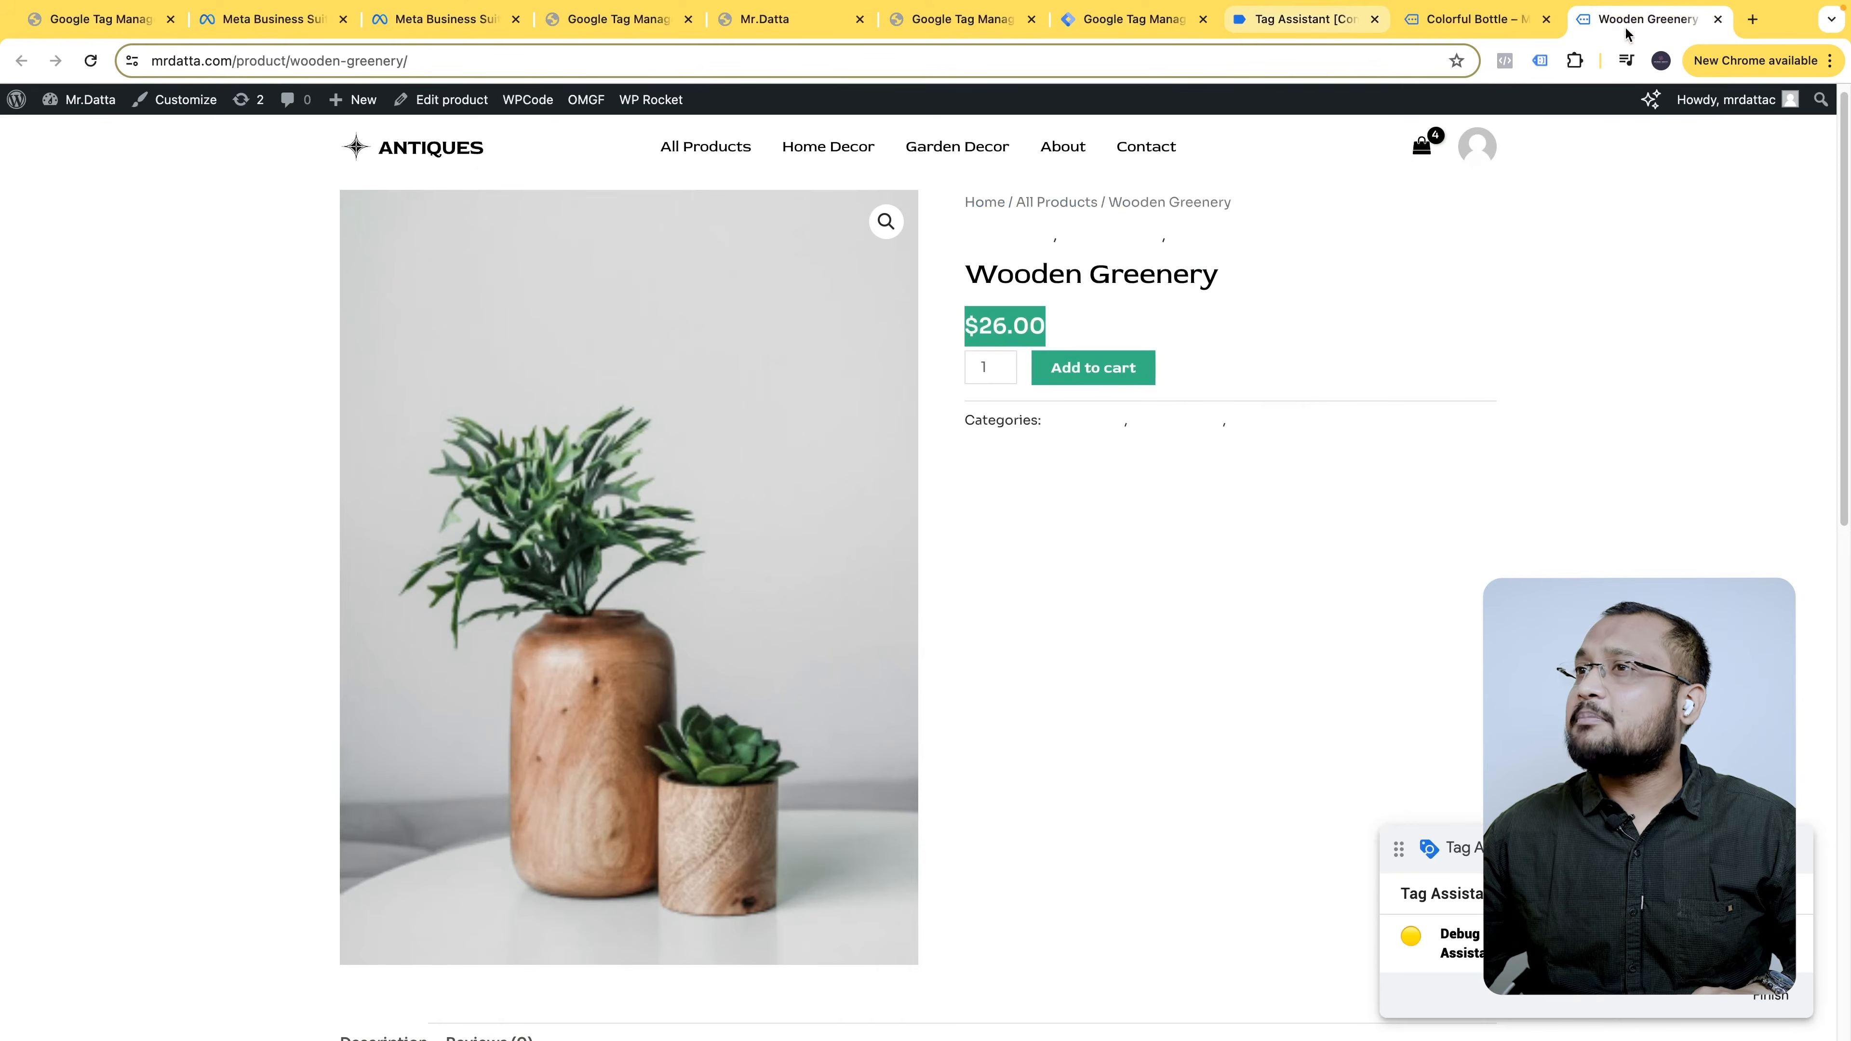
left_click(1334, 26)
scroll(450, 731, "down", 6)
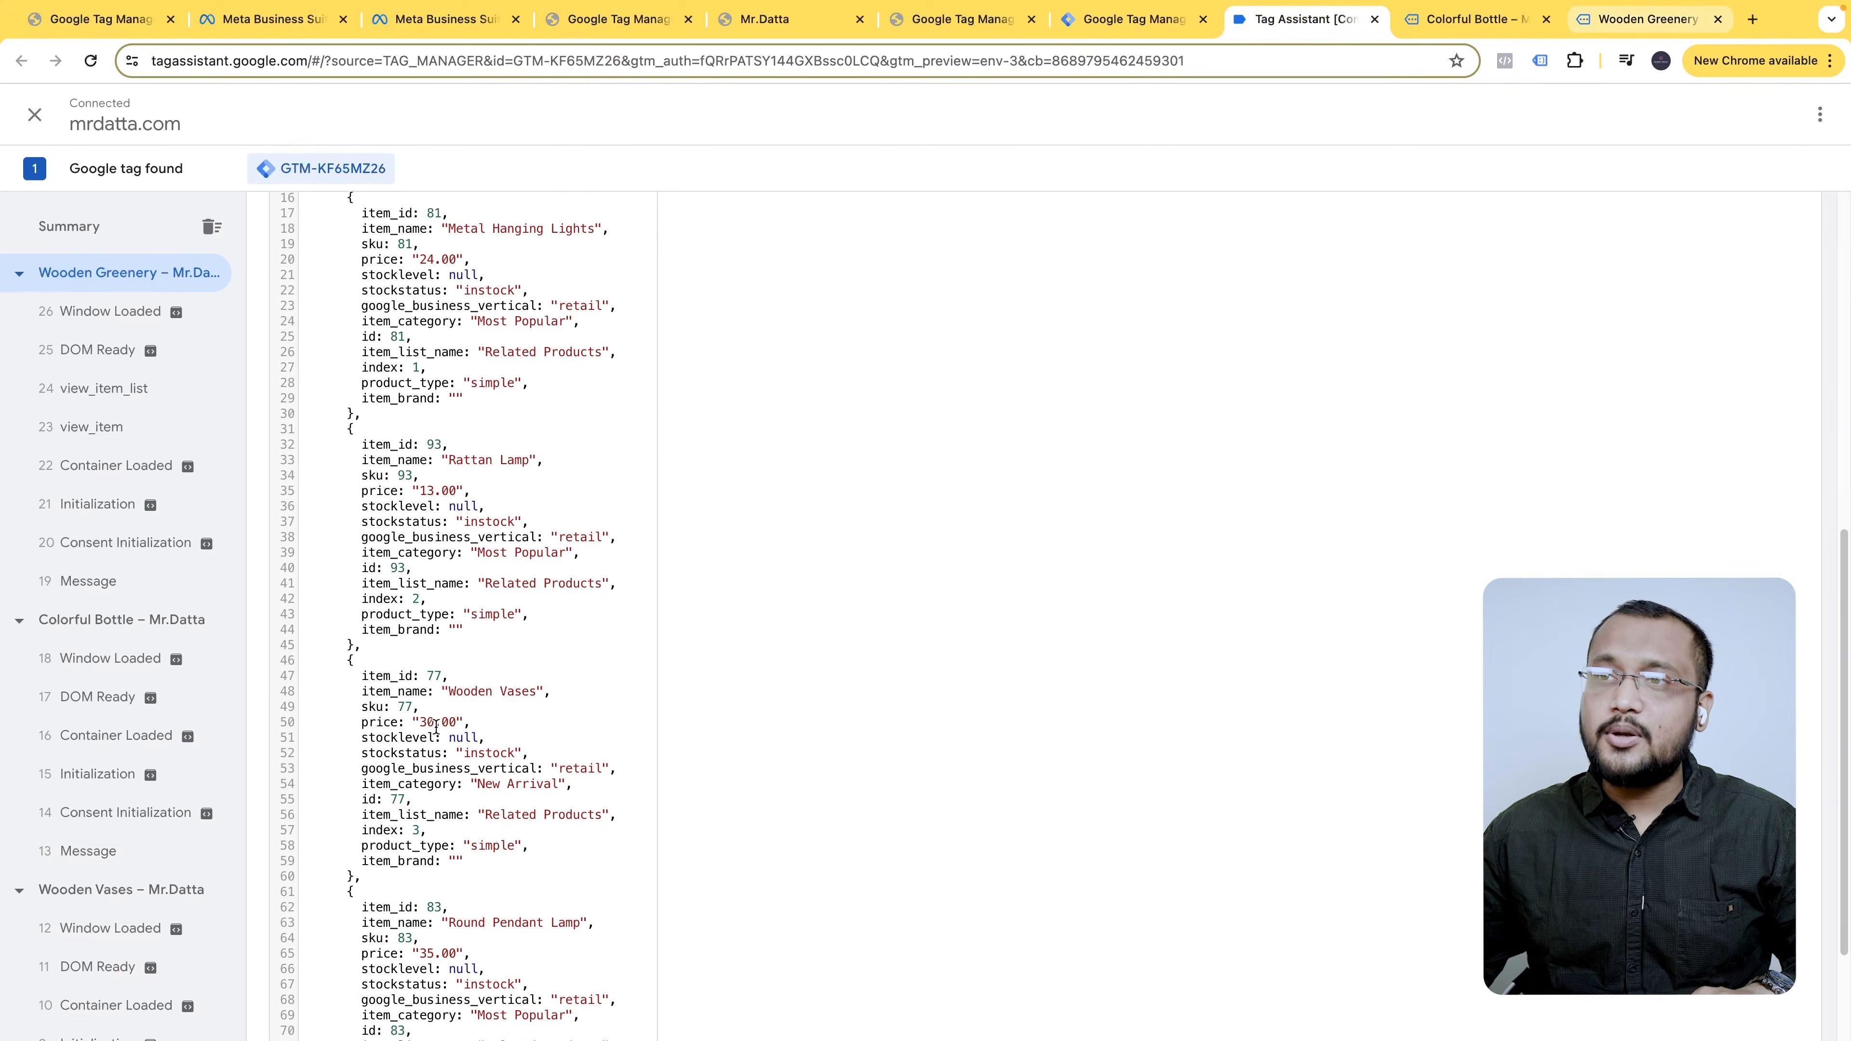
scroll(455, 826, "up", 4)
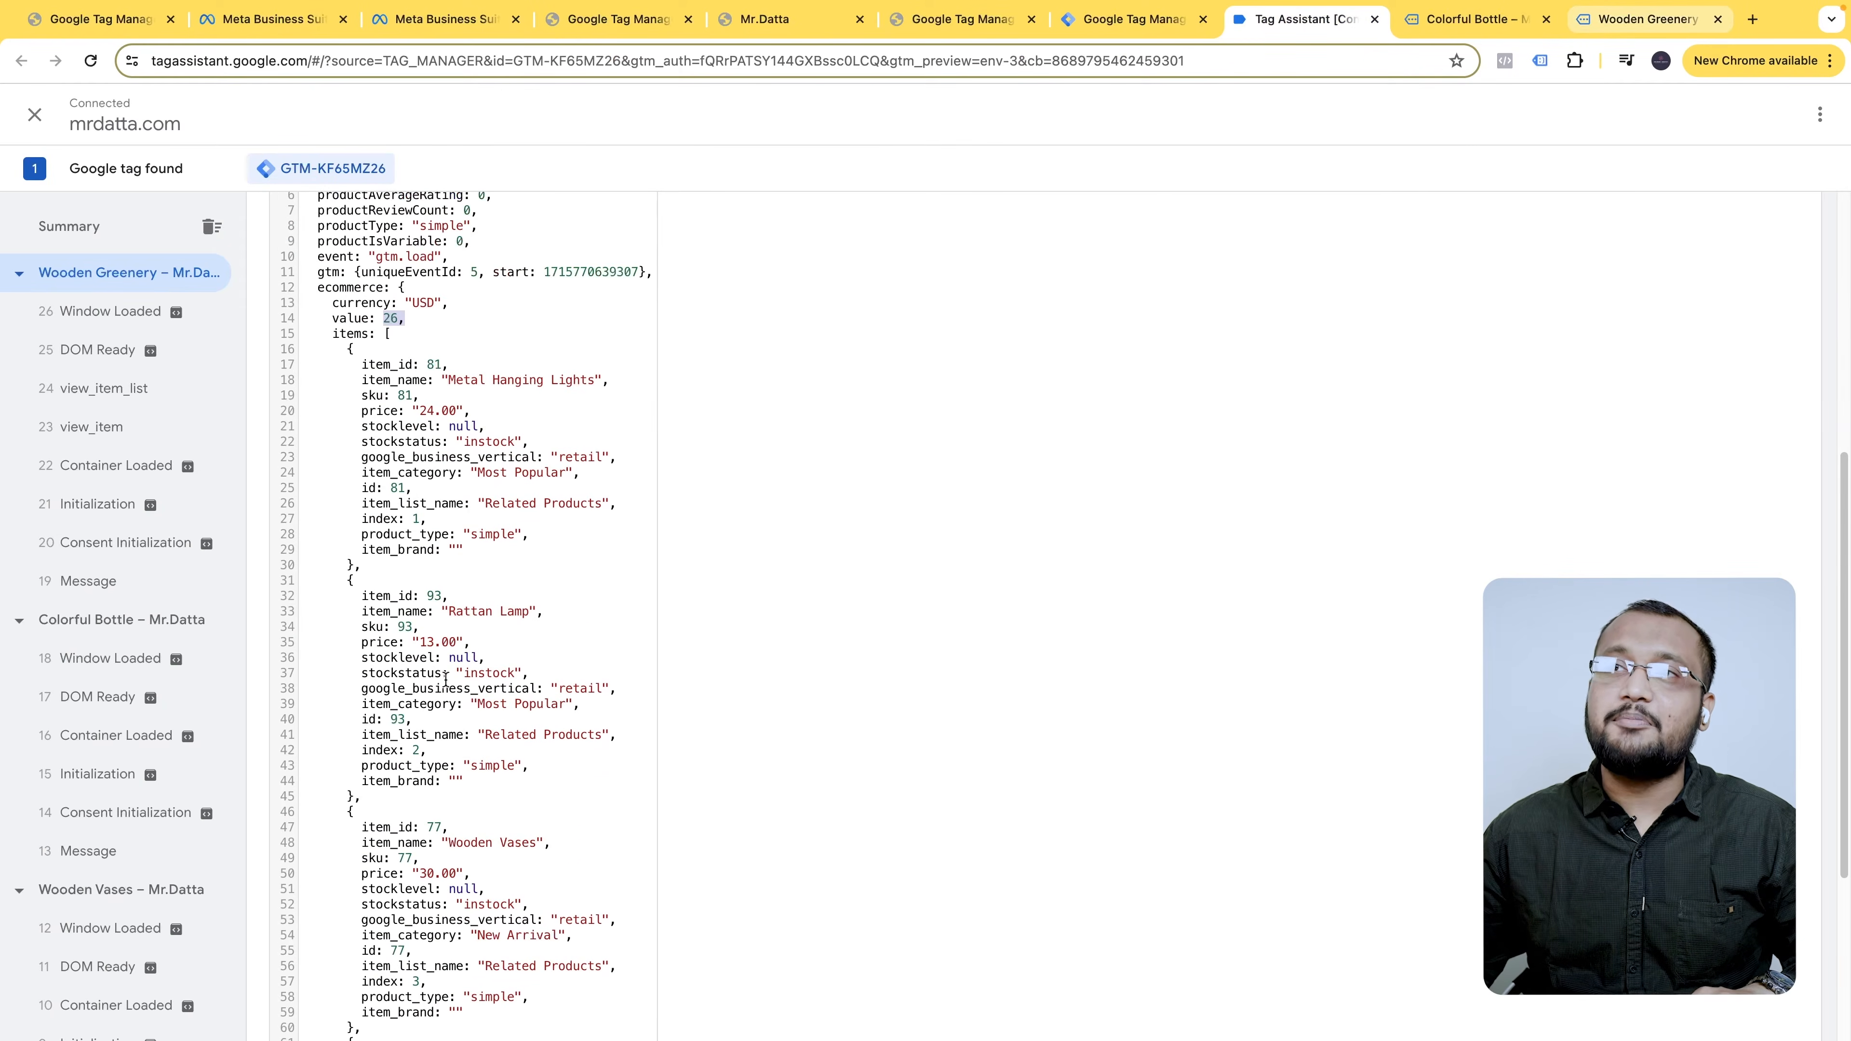
left_click(426, 410)
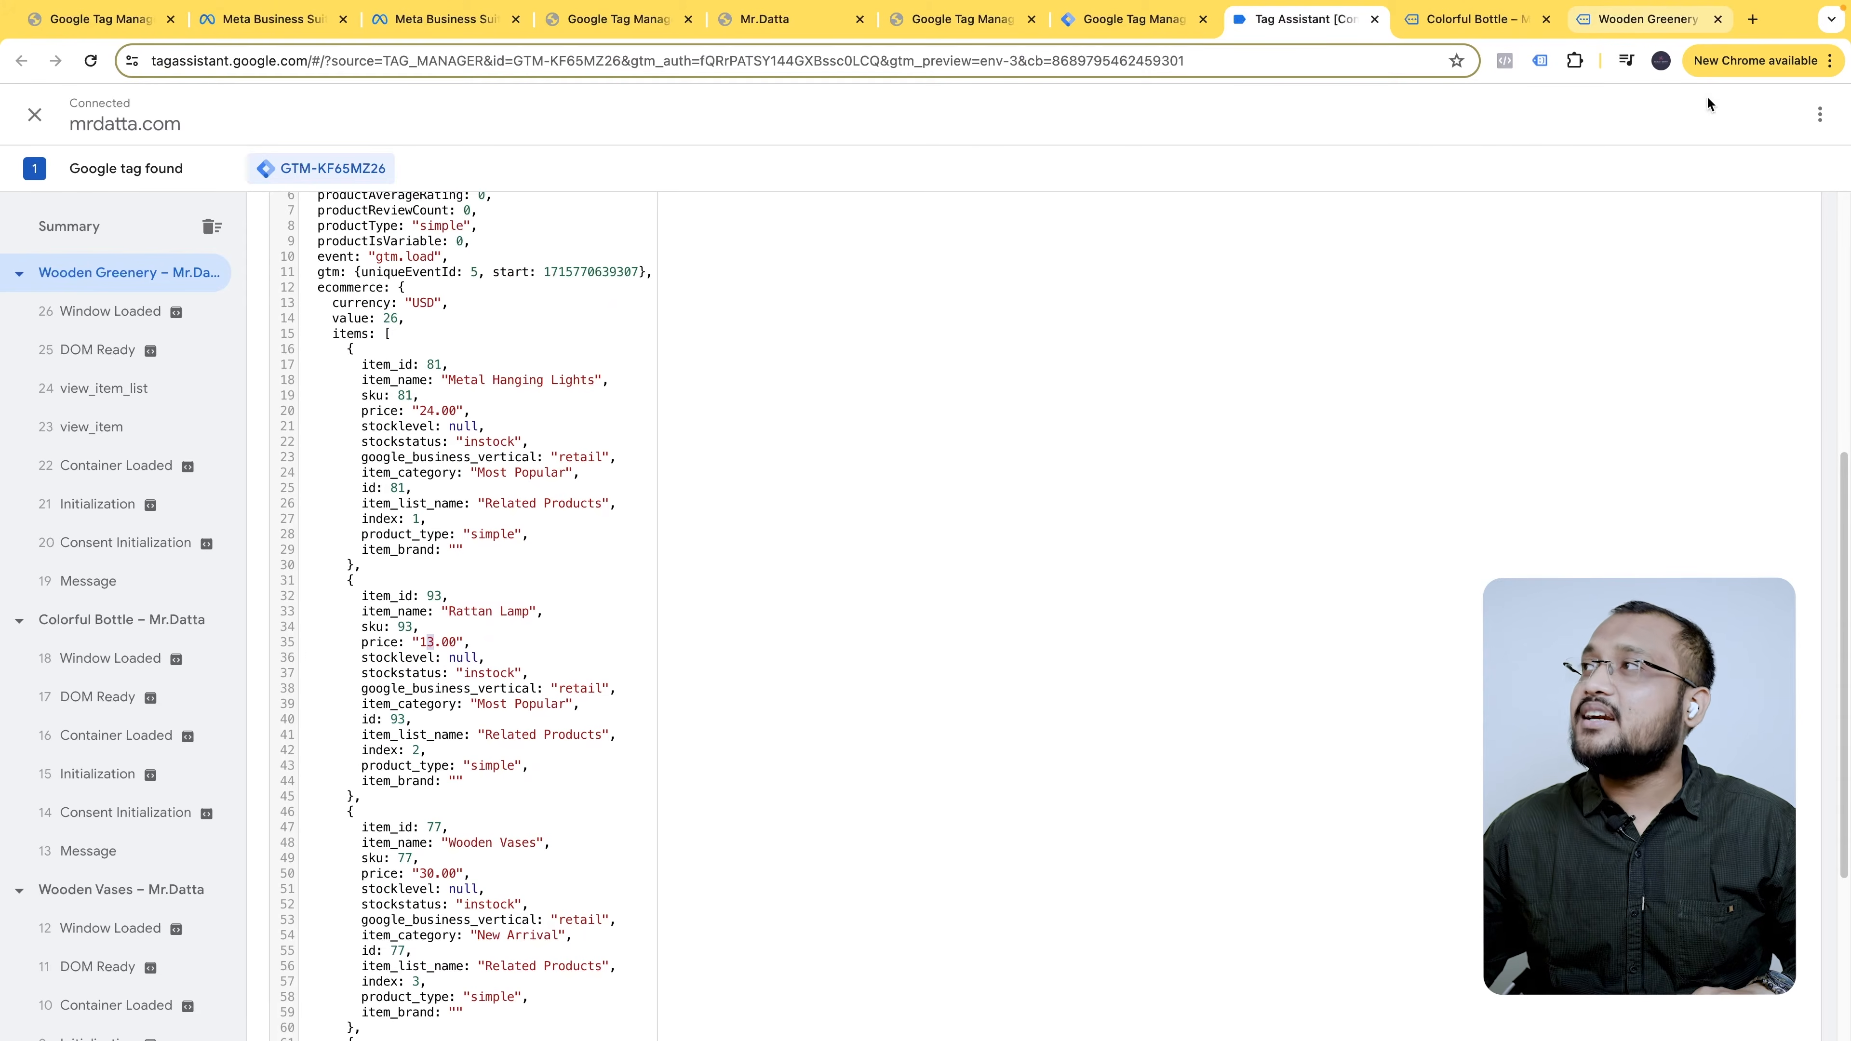
left_click(1675, 23)
scroll(1117, 630, "down", 10)
scroll(805, 756, "down", 1)
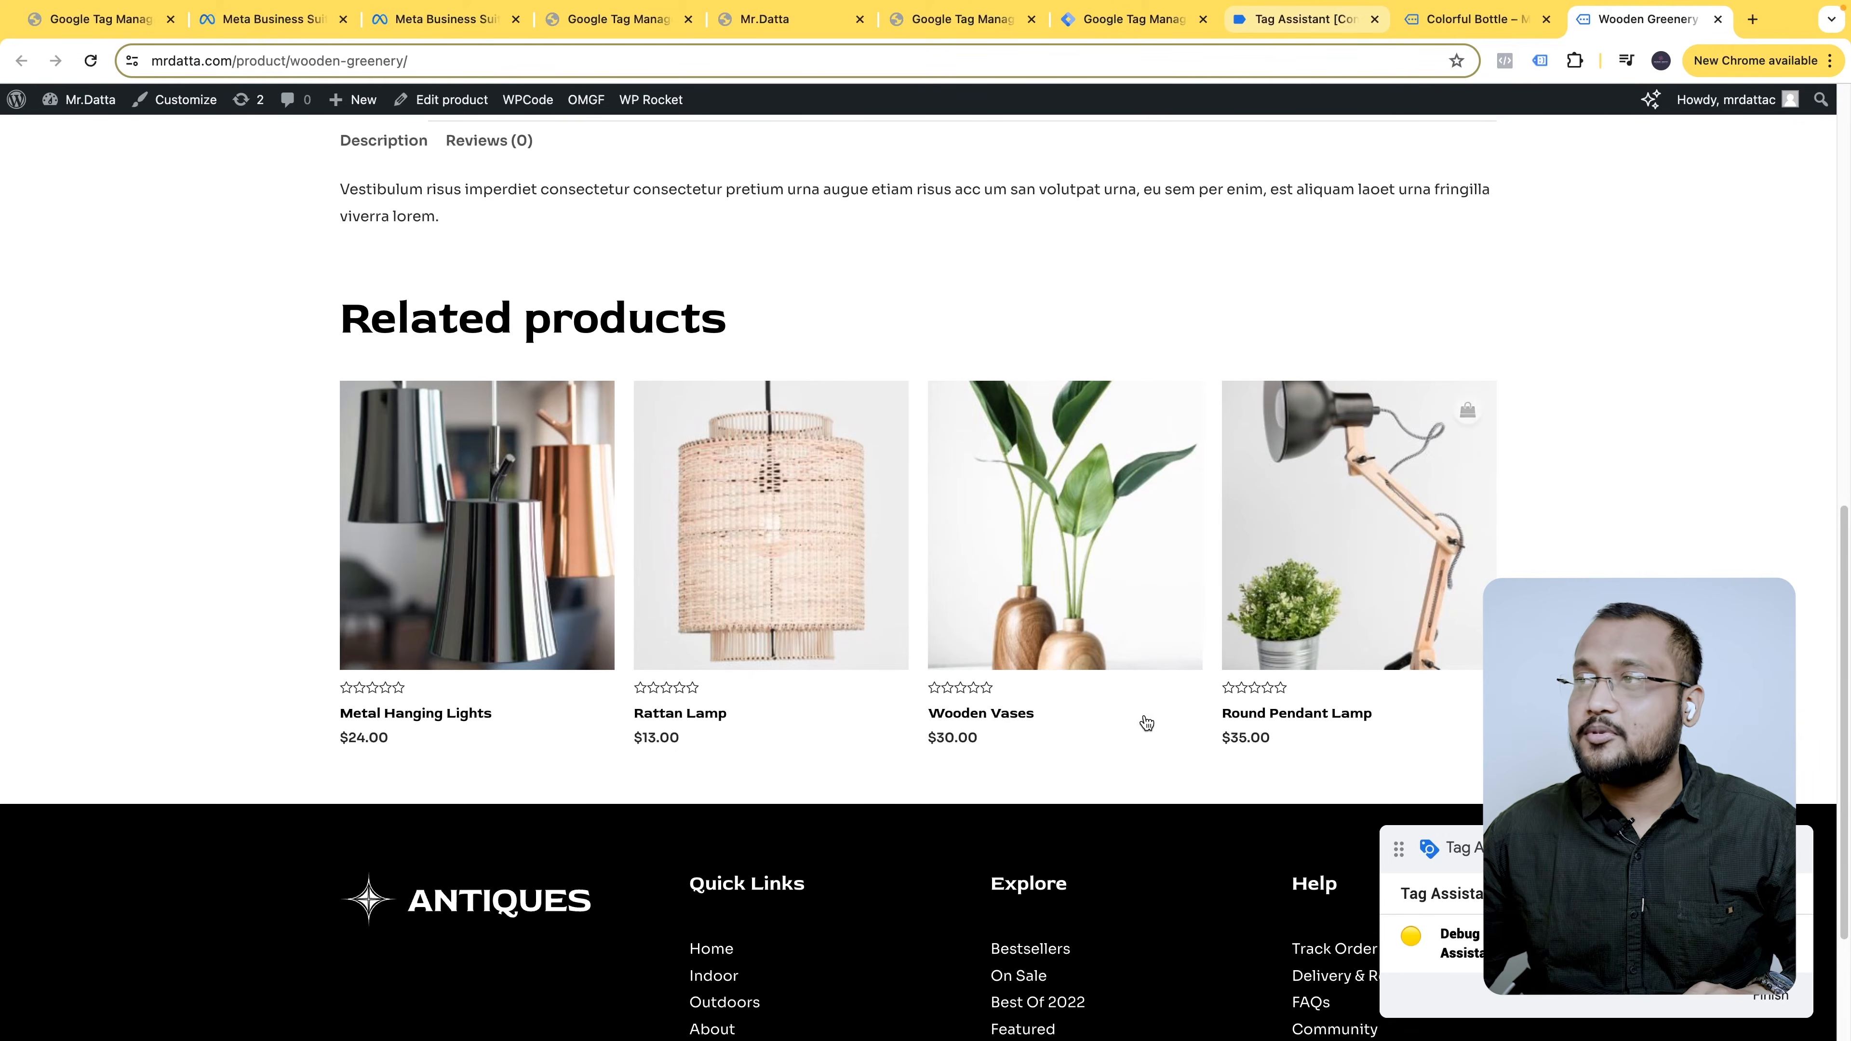
scroll(1119, 725, "up", 15)
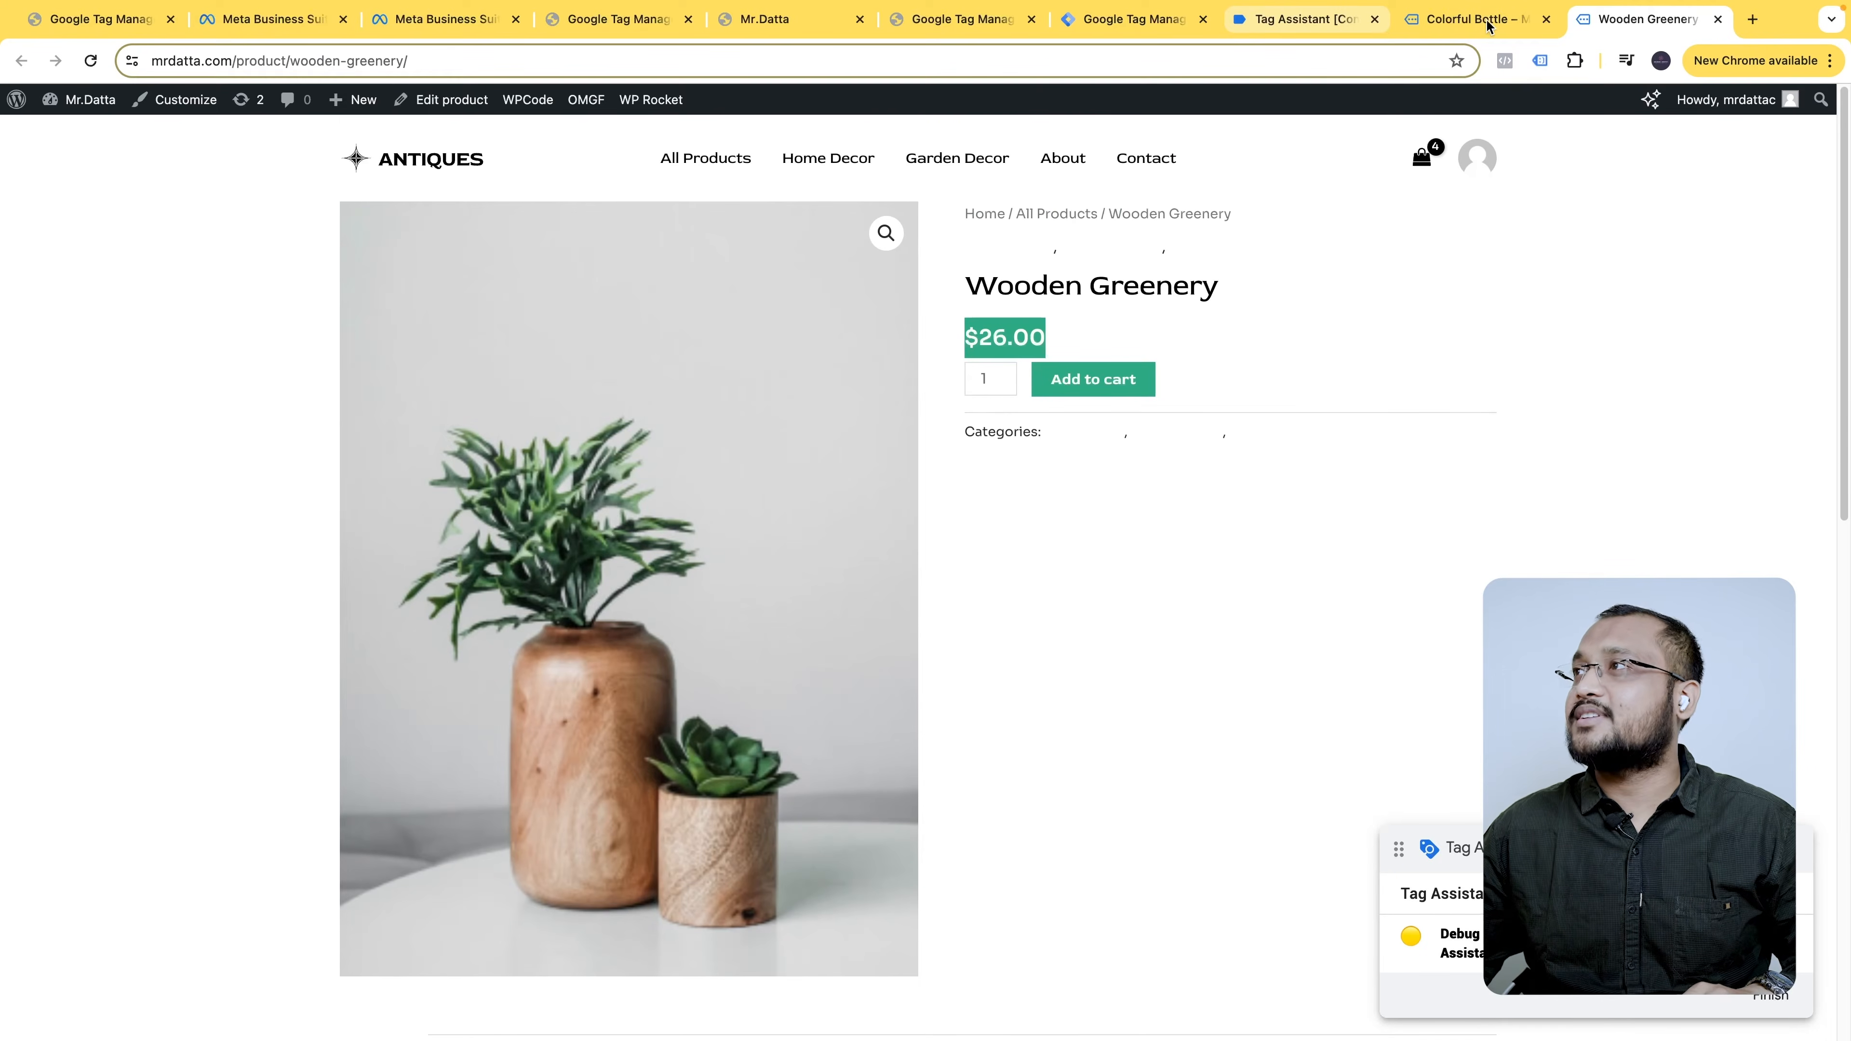
left_click(1318, 21)
scroll(600, 311, "up", 5)
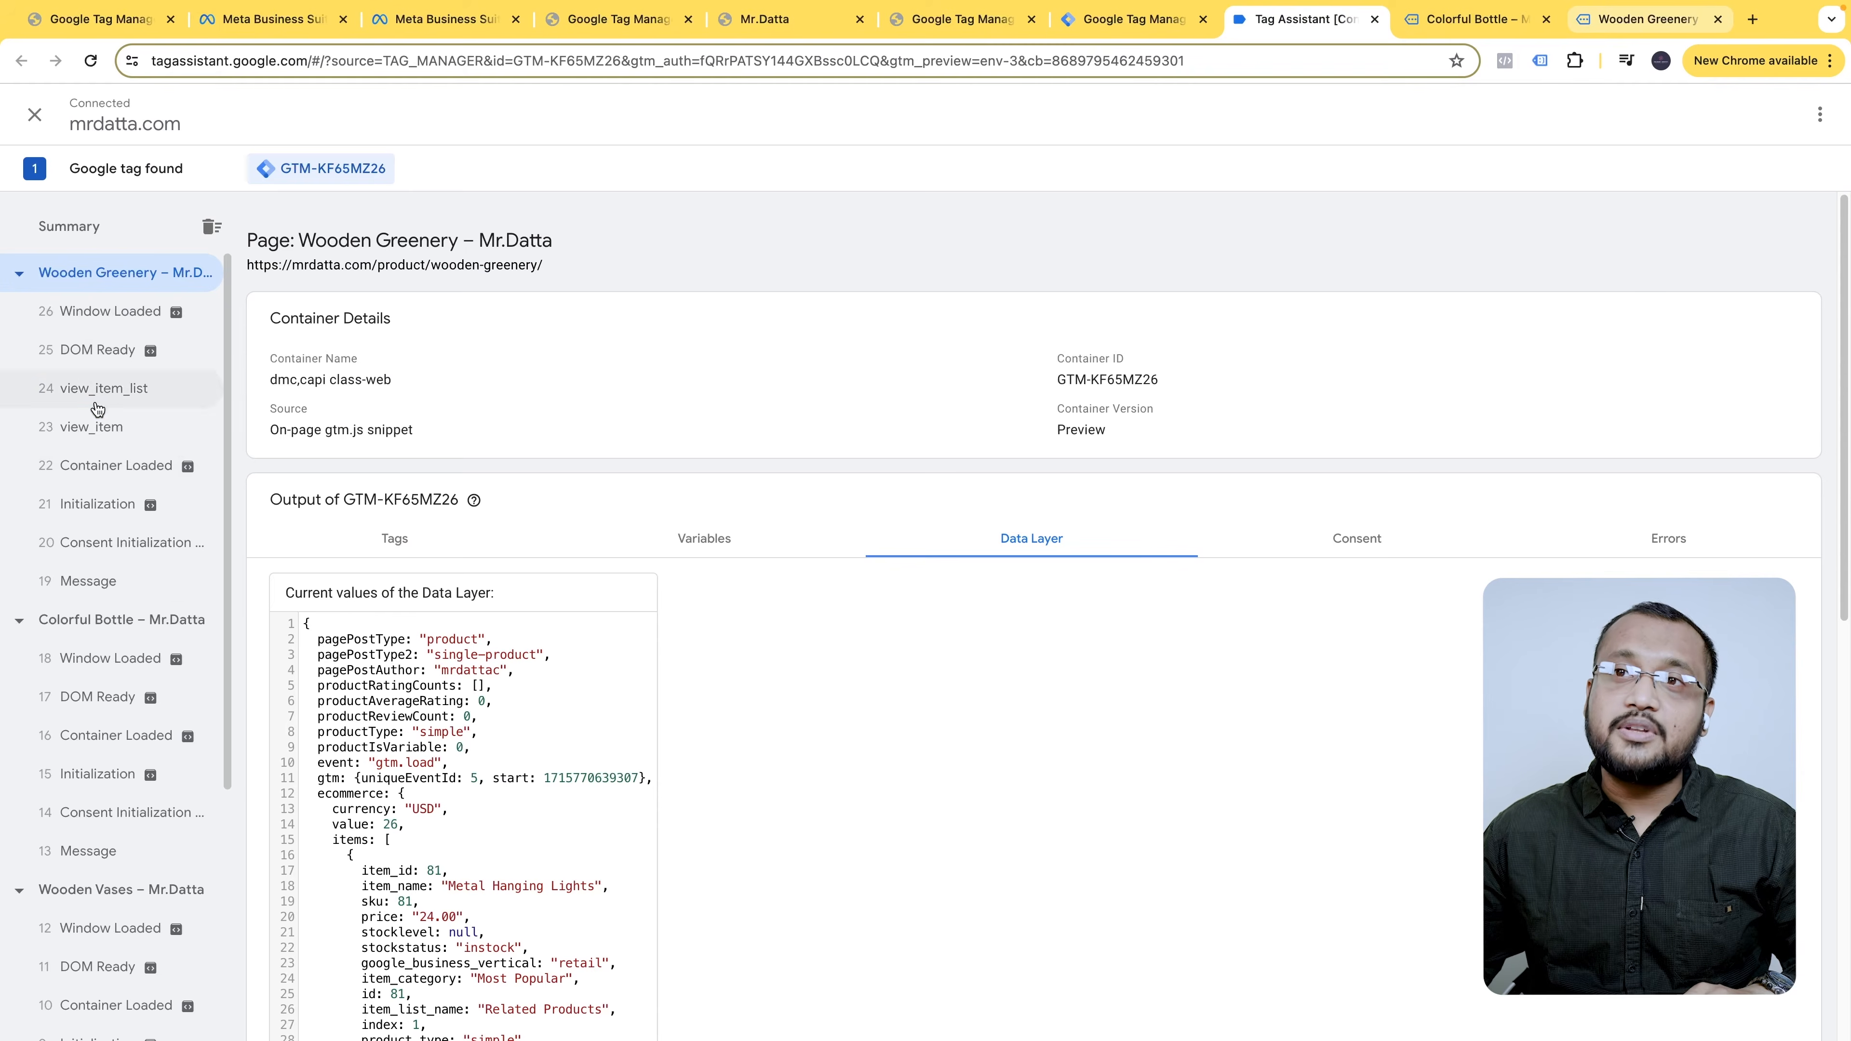
- Inspect the view_item event, then scroll the view_item_list data layer's related product items
left_click(118, 428)
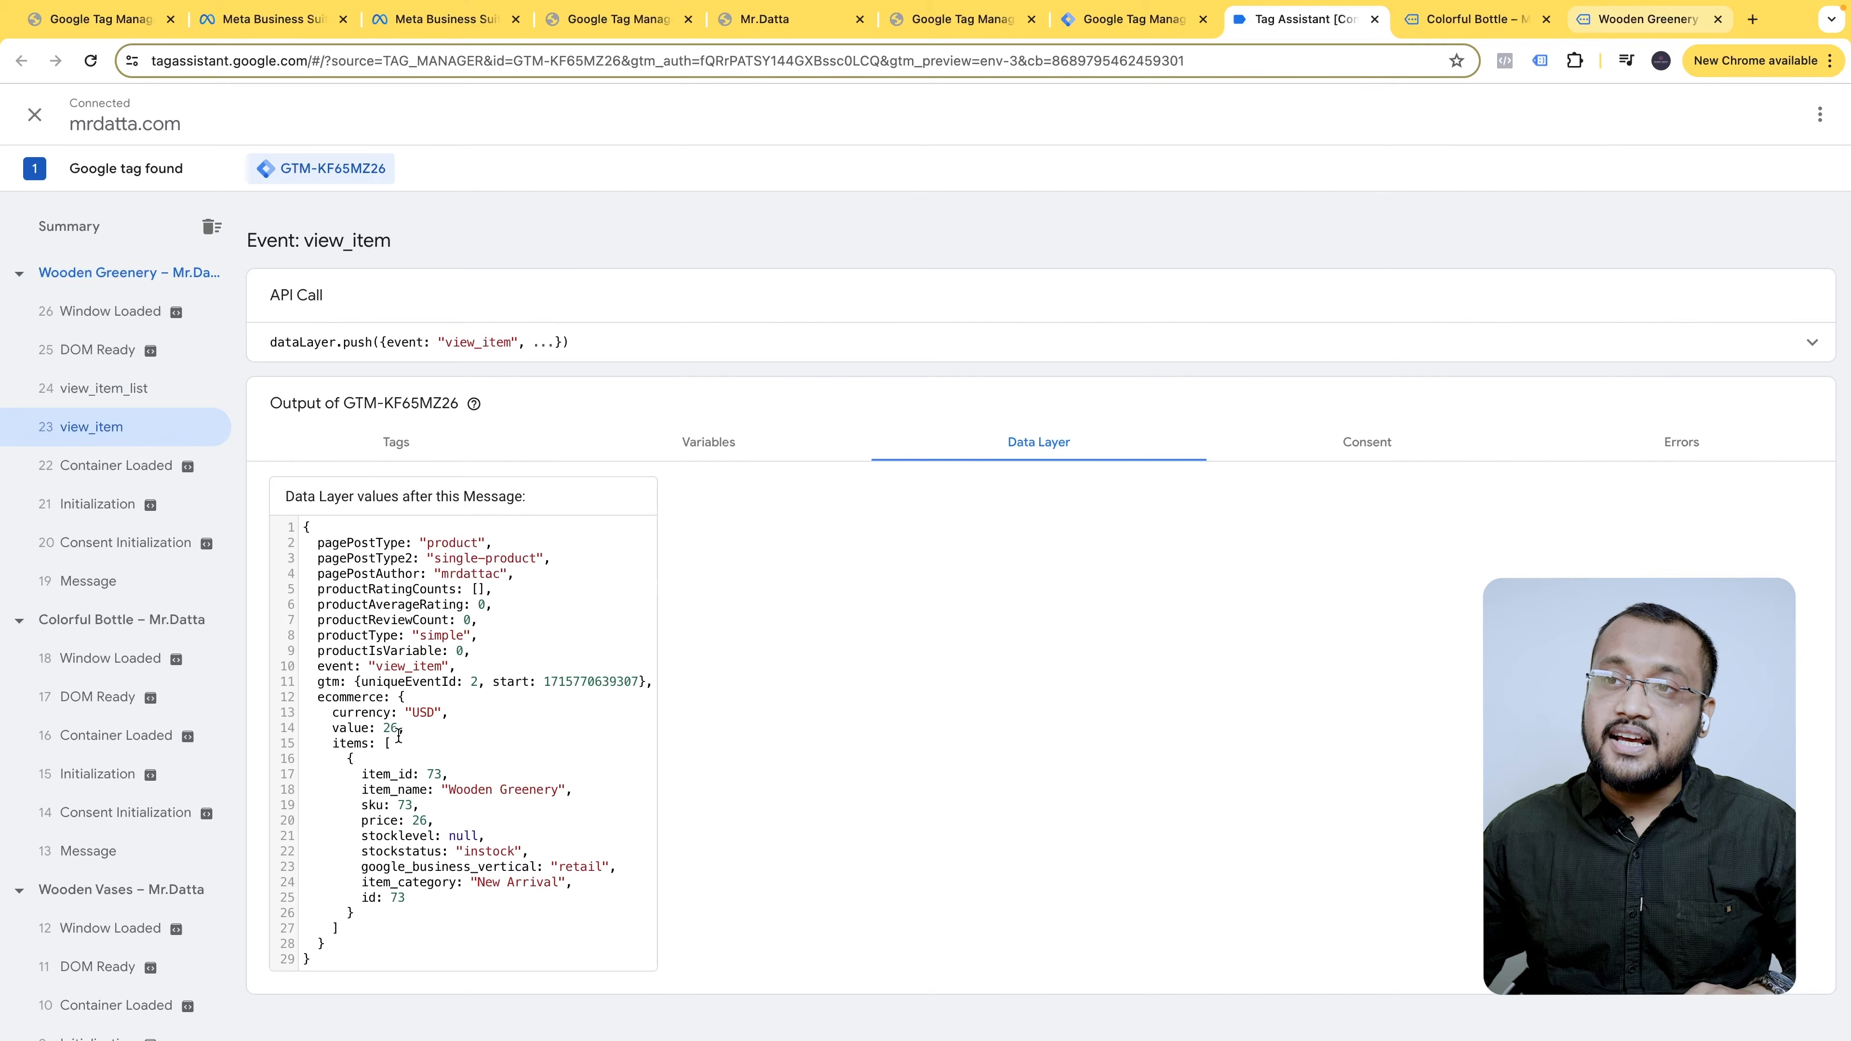
left_click(1651, 22)
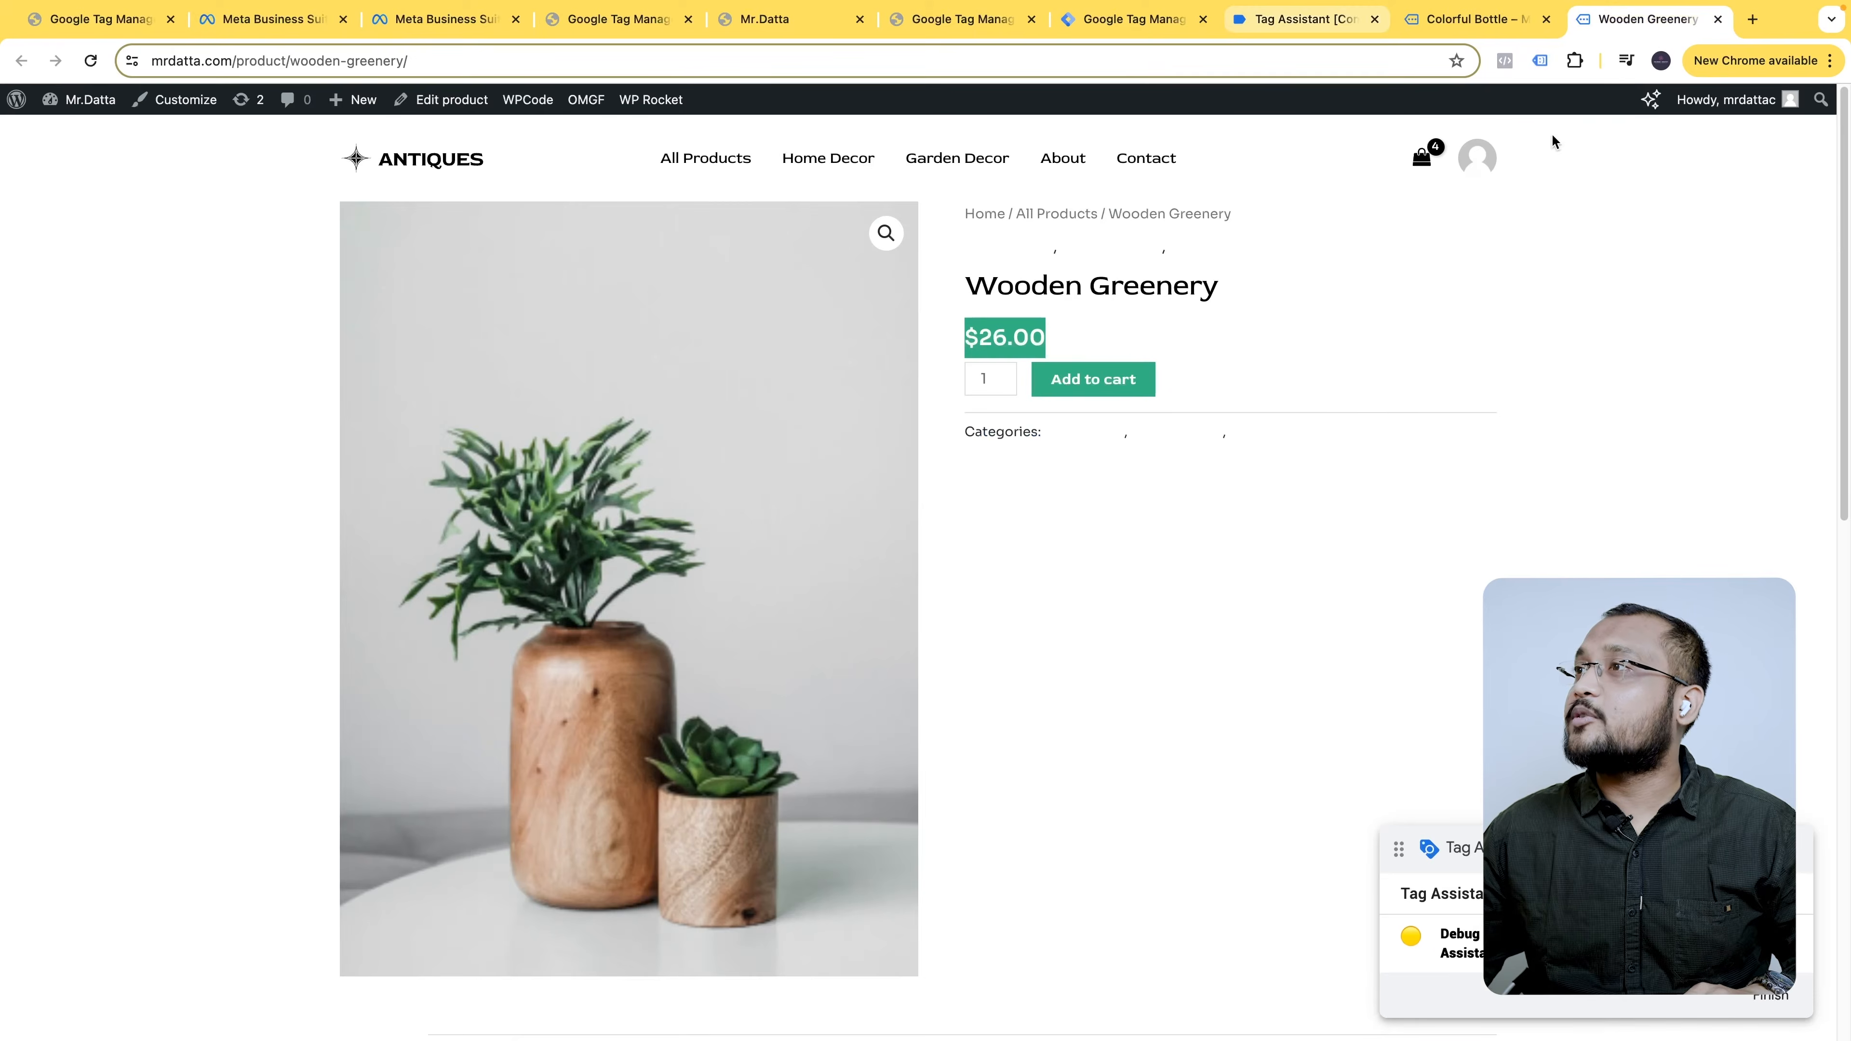
left_click(1388, 21)
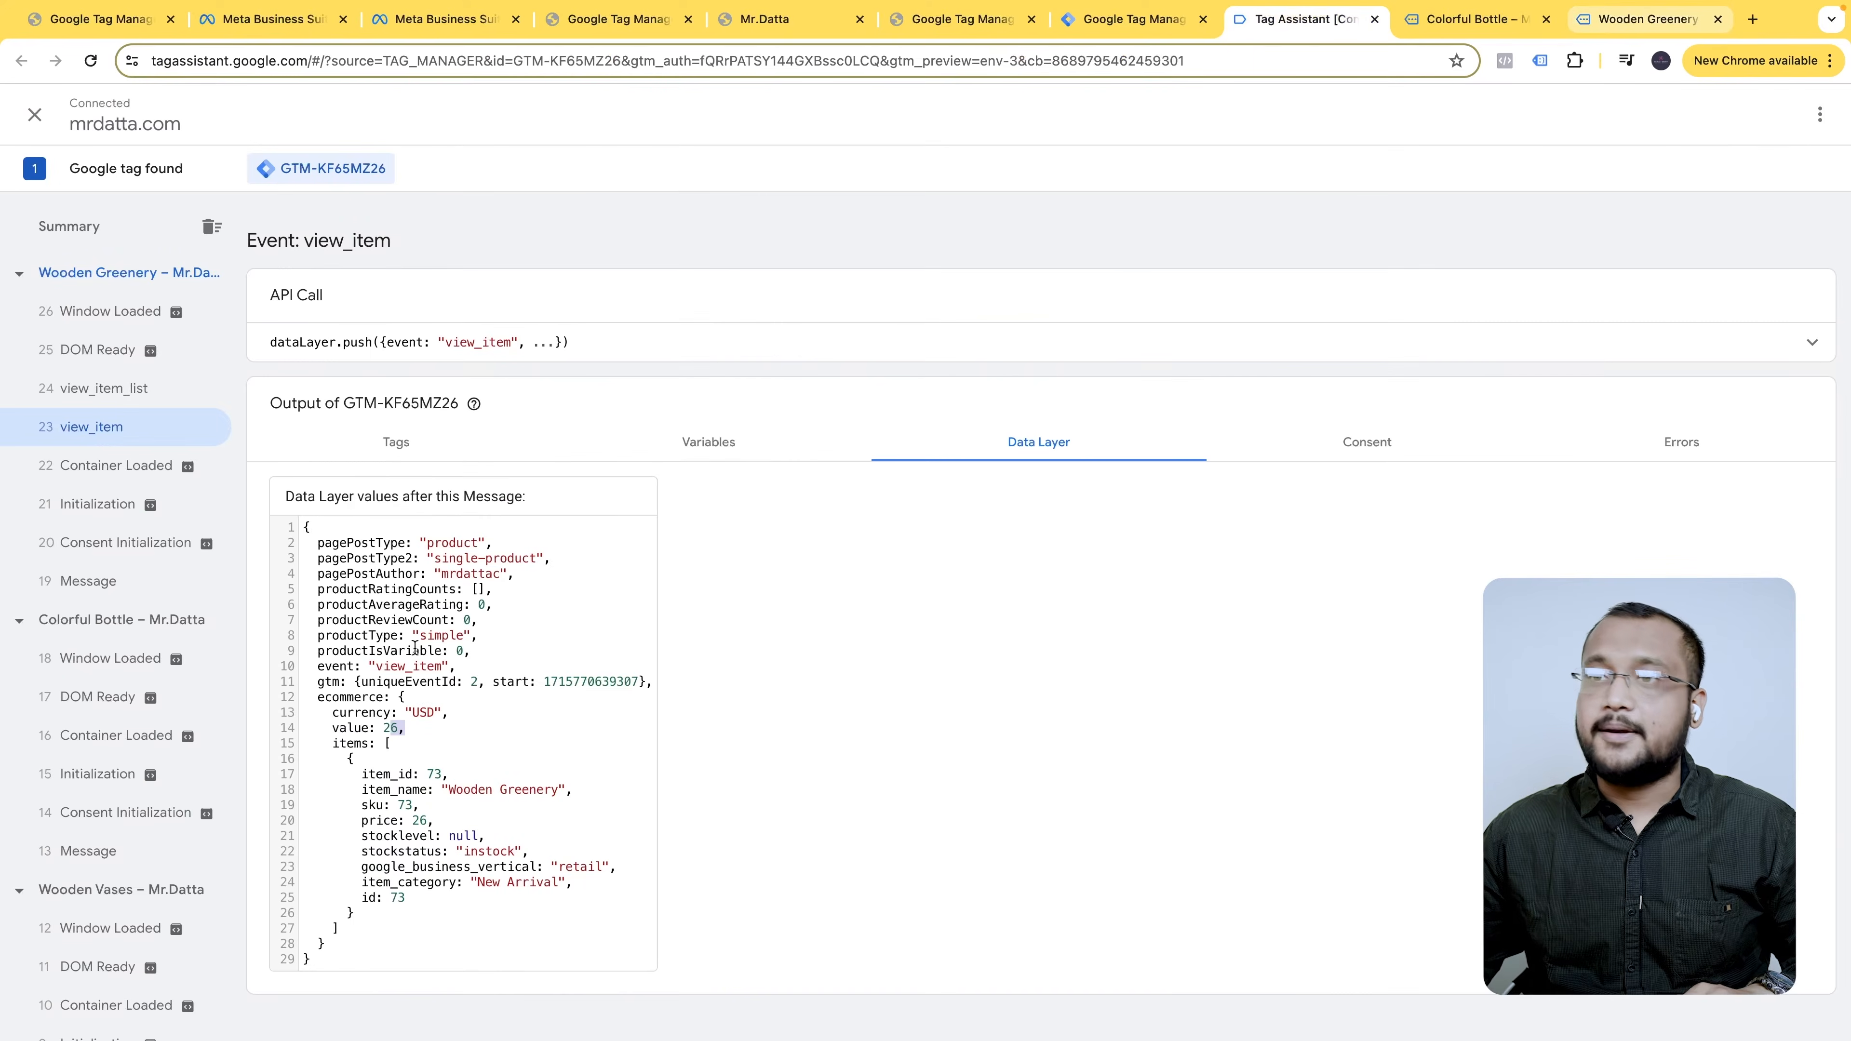
left_click(143, 387)
scroll(480, 712, "down", 3)
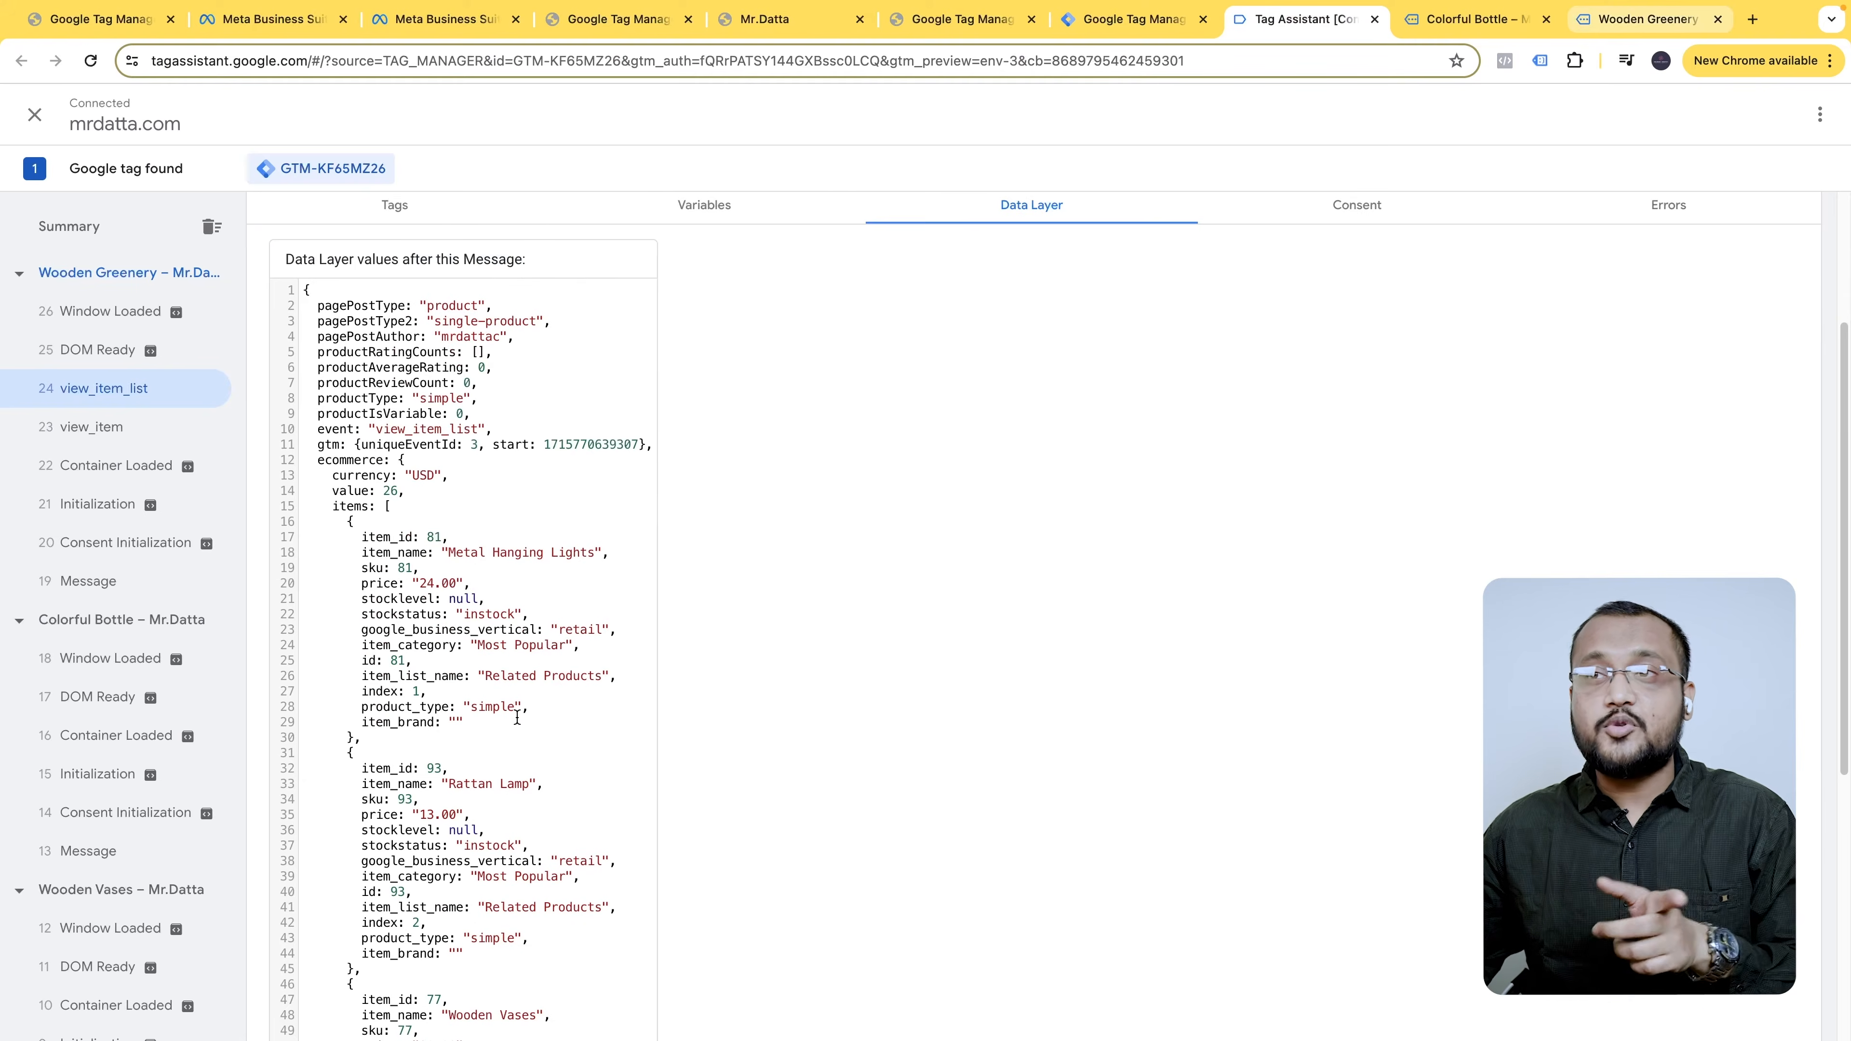
scroll(517, 719, "down", 6)
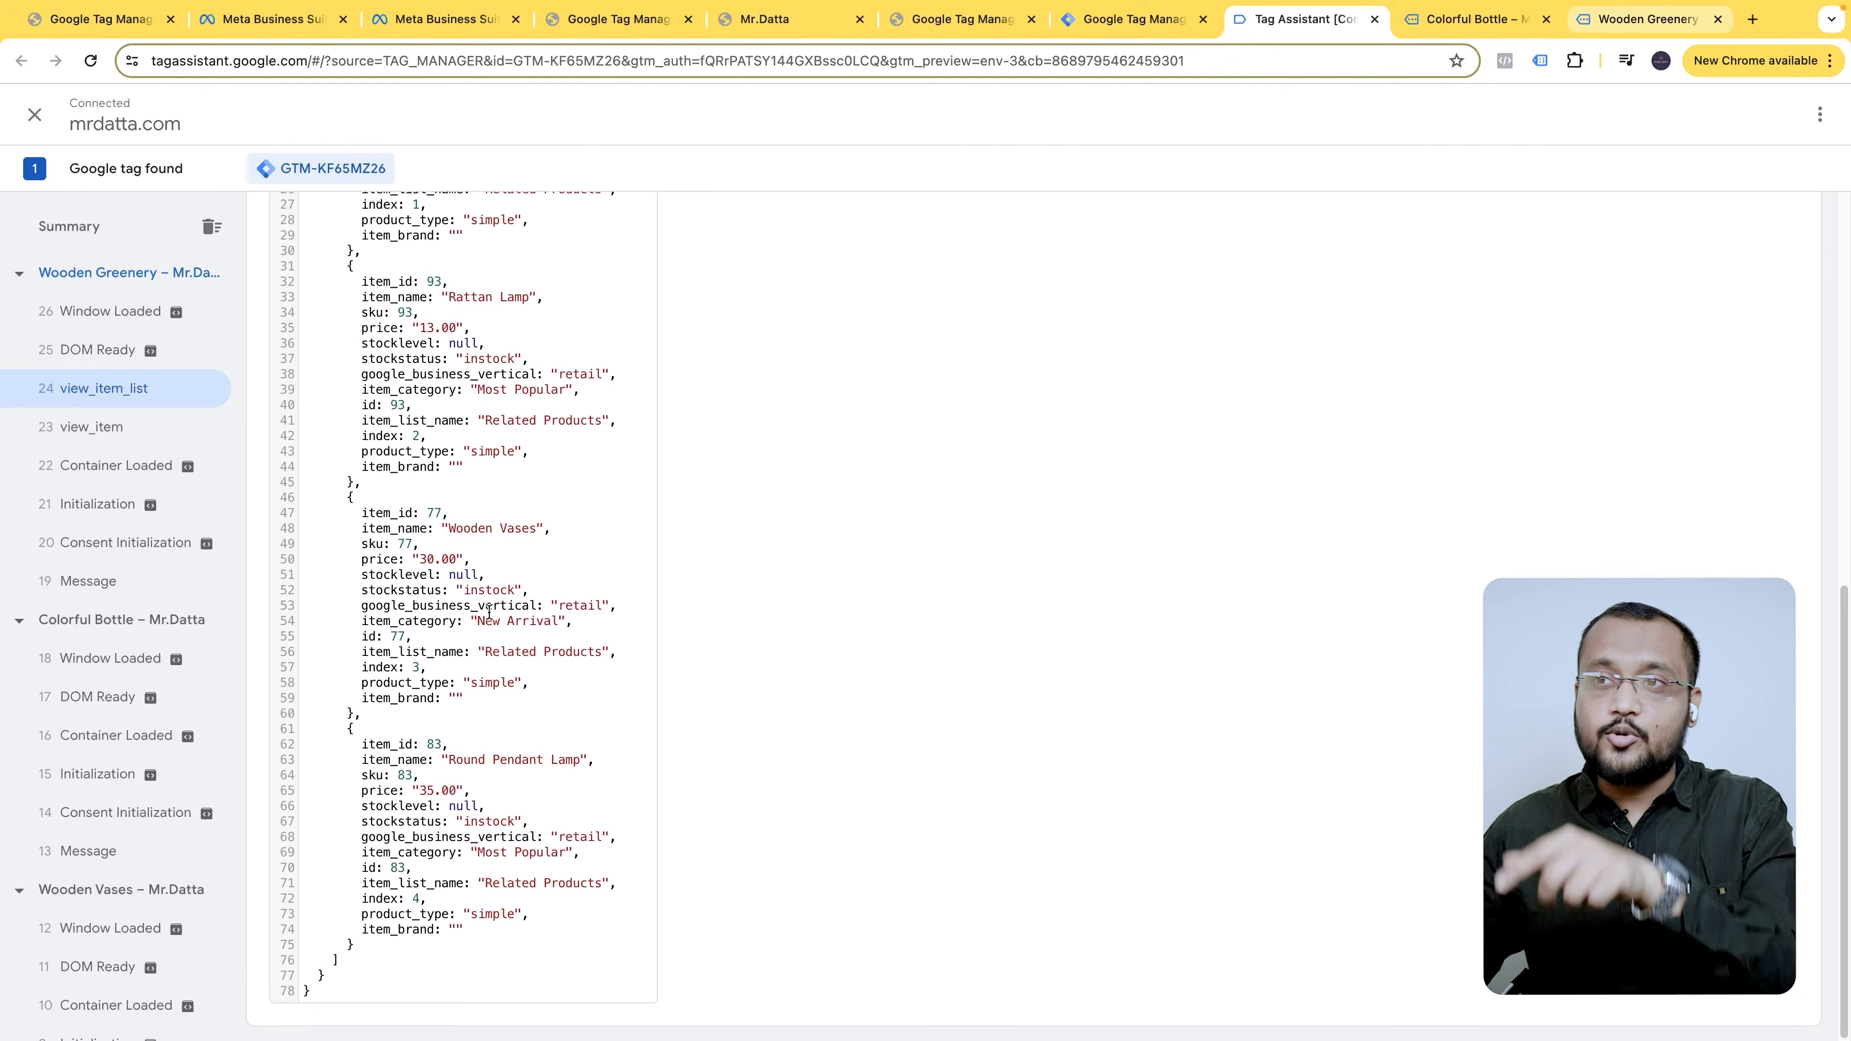
scroll(496, 864, "up", 8)
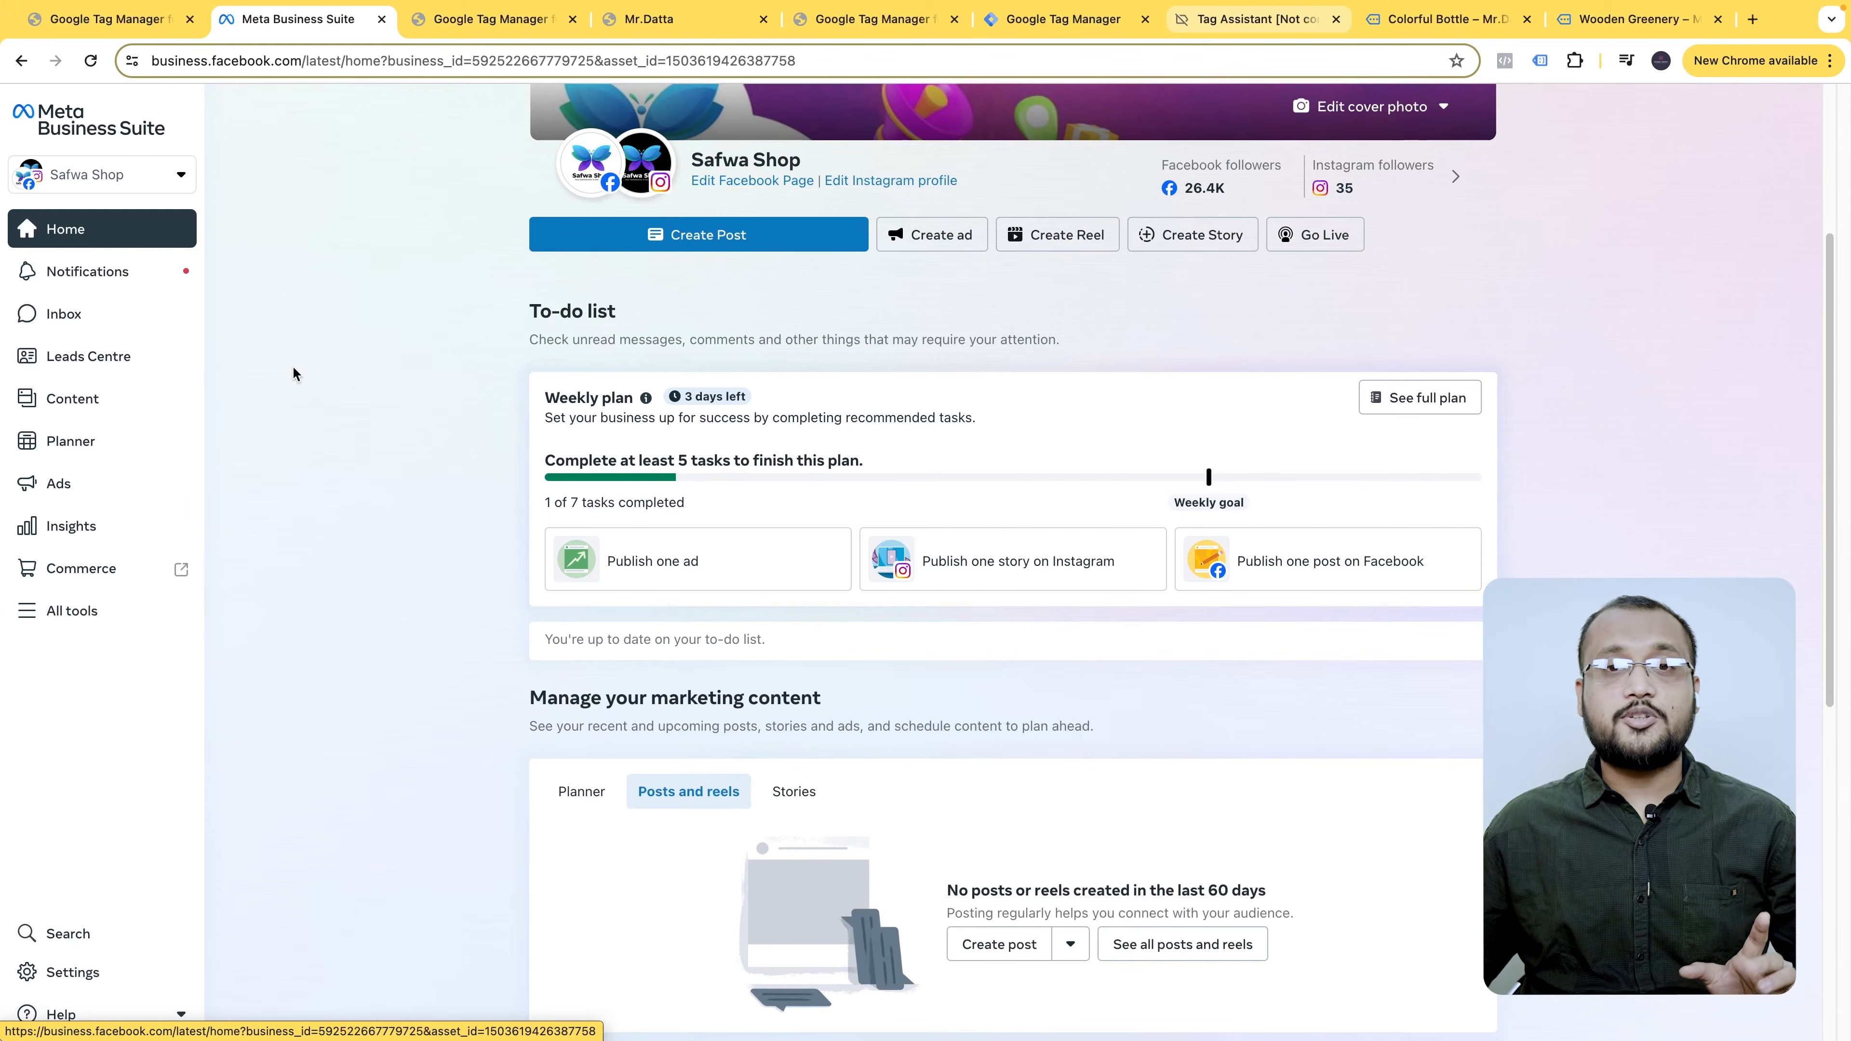
- In Events Manager's Data sources, start connecting a new Web data source
left_click(82, 624)
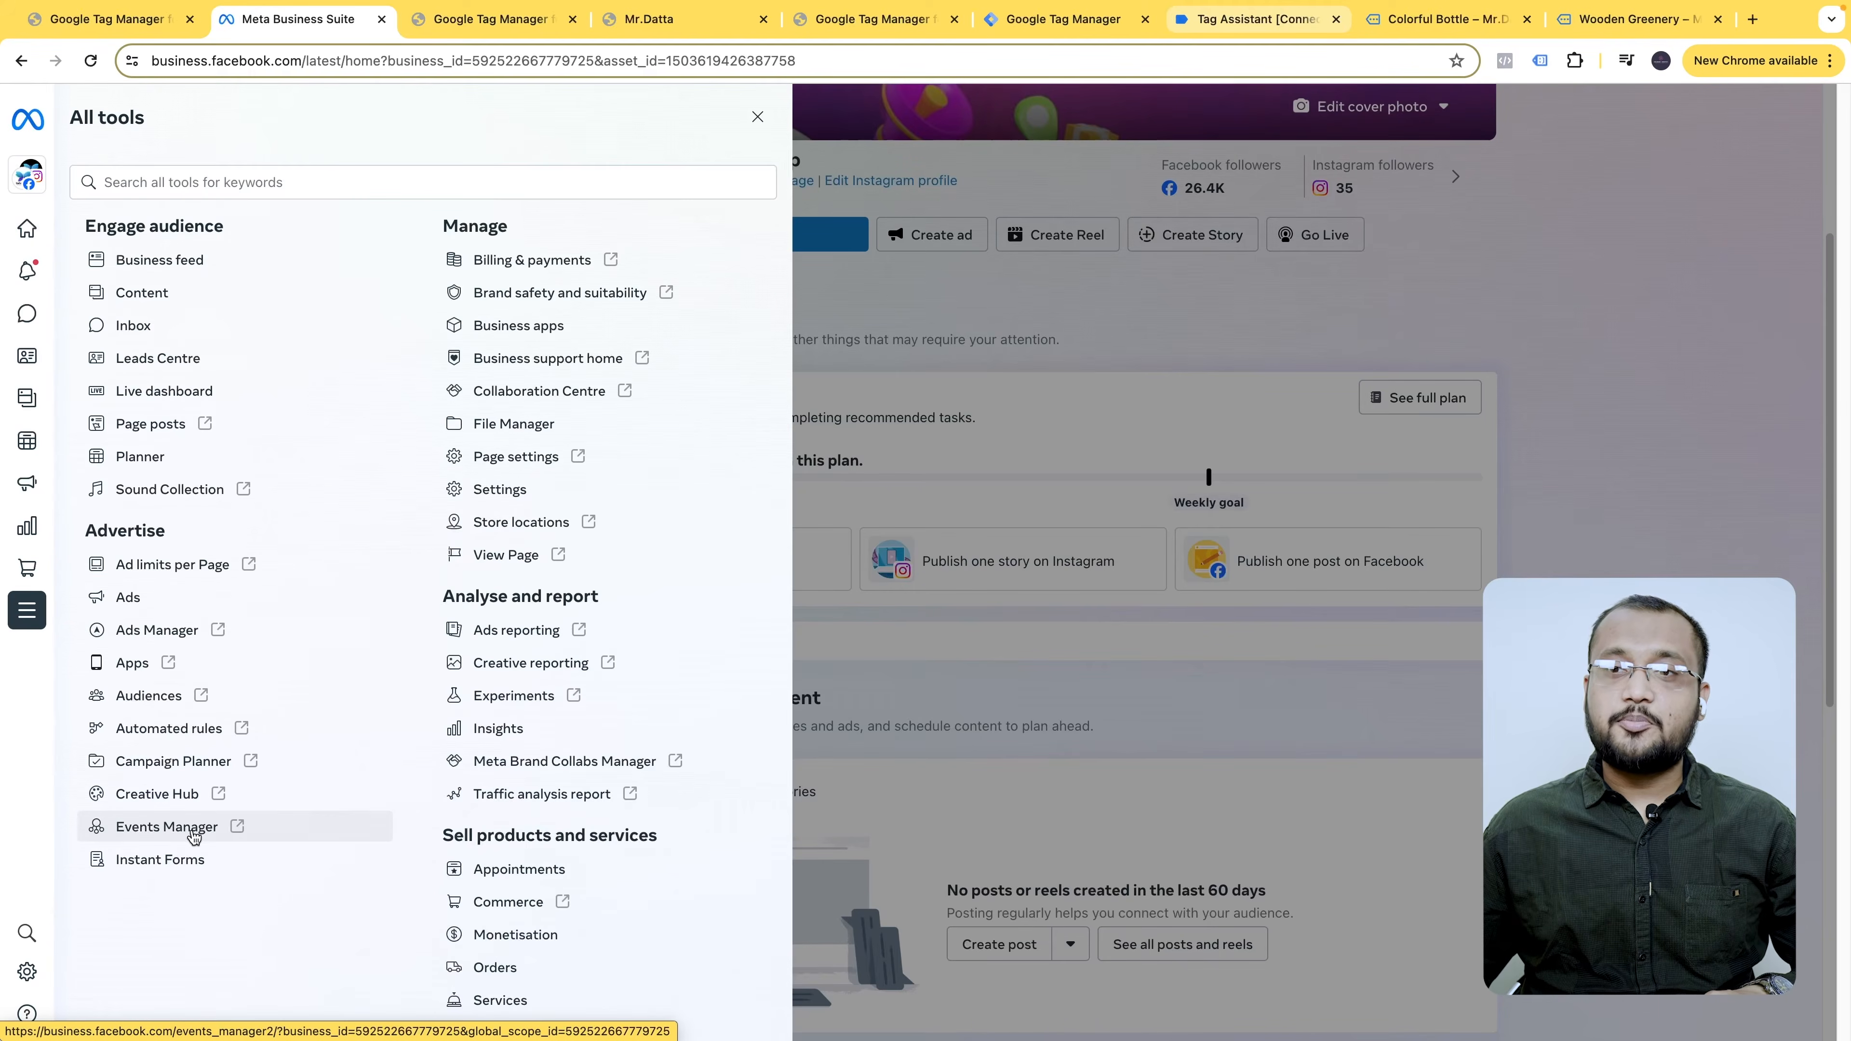
left_click(198, 831)
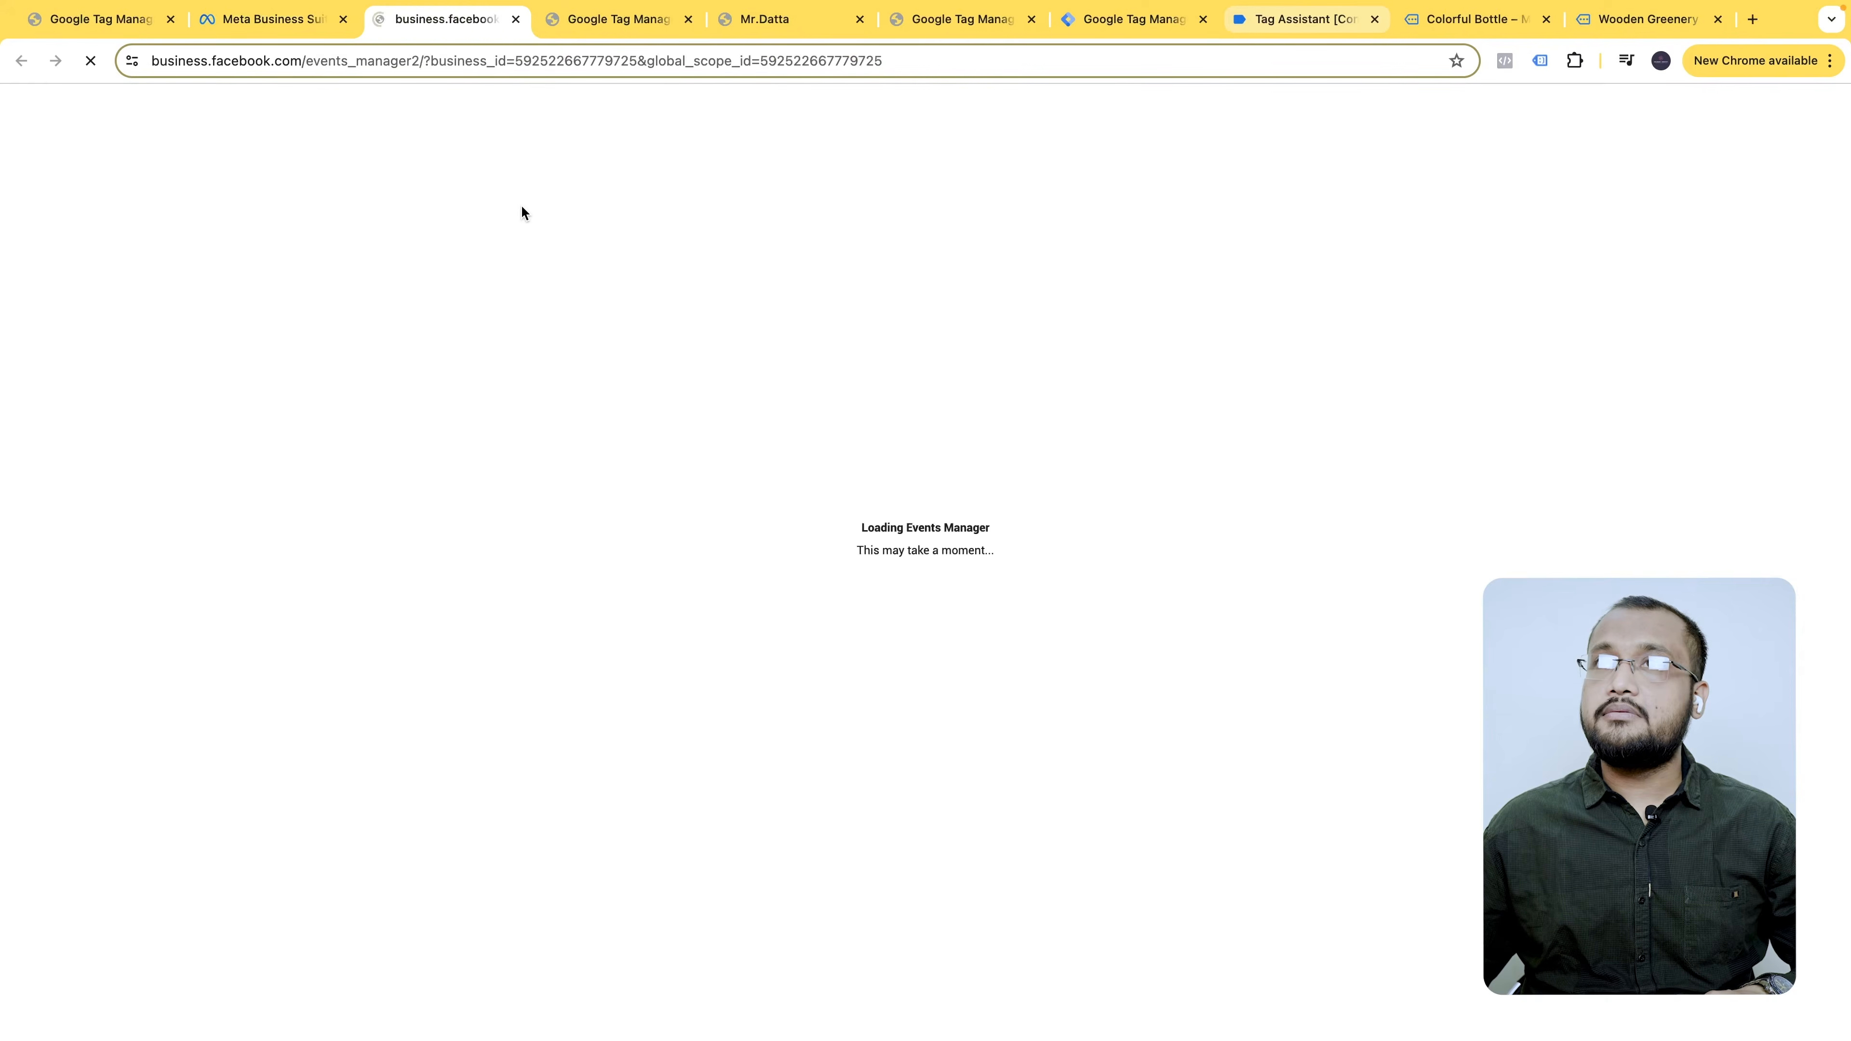
left_click(87, 366)
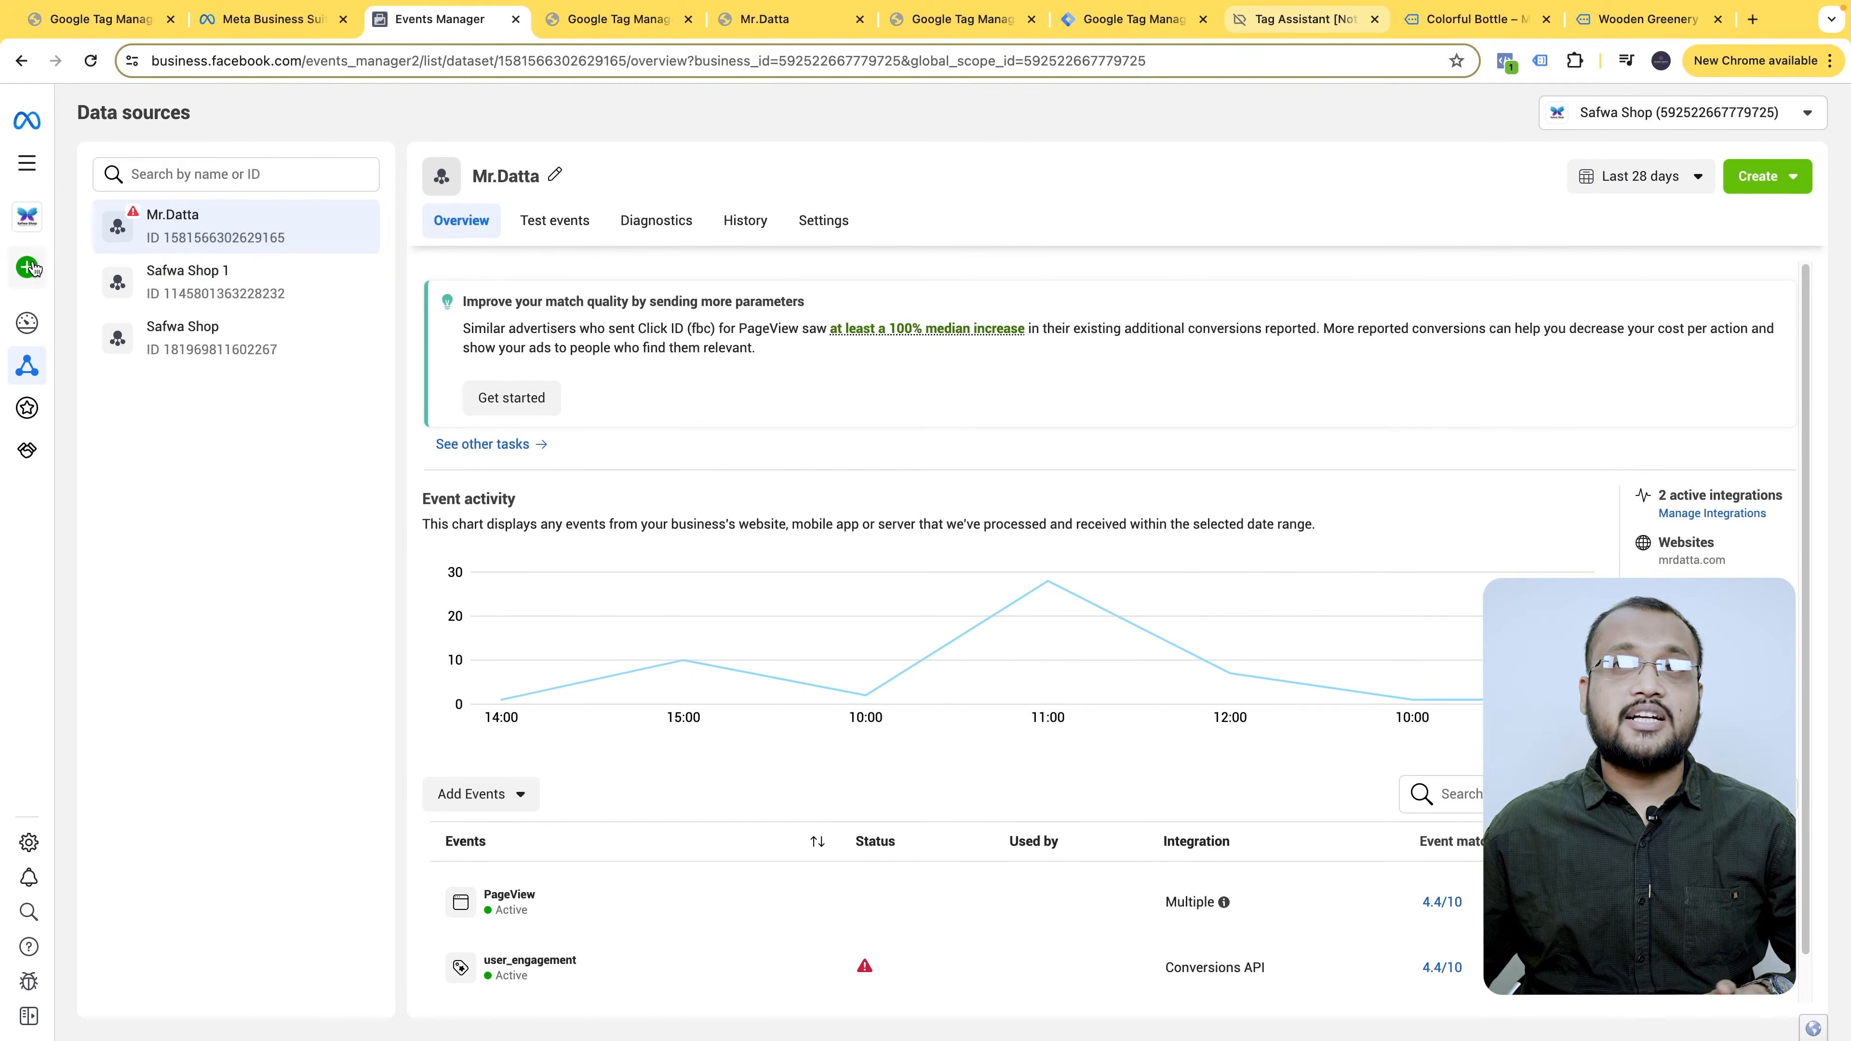
mouse_move(33, 269)
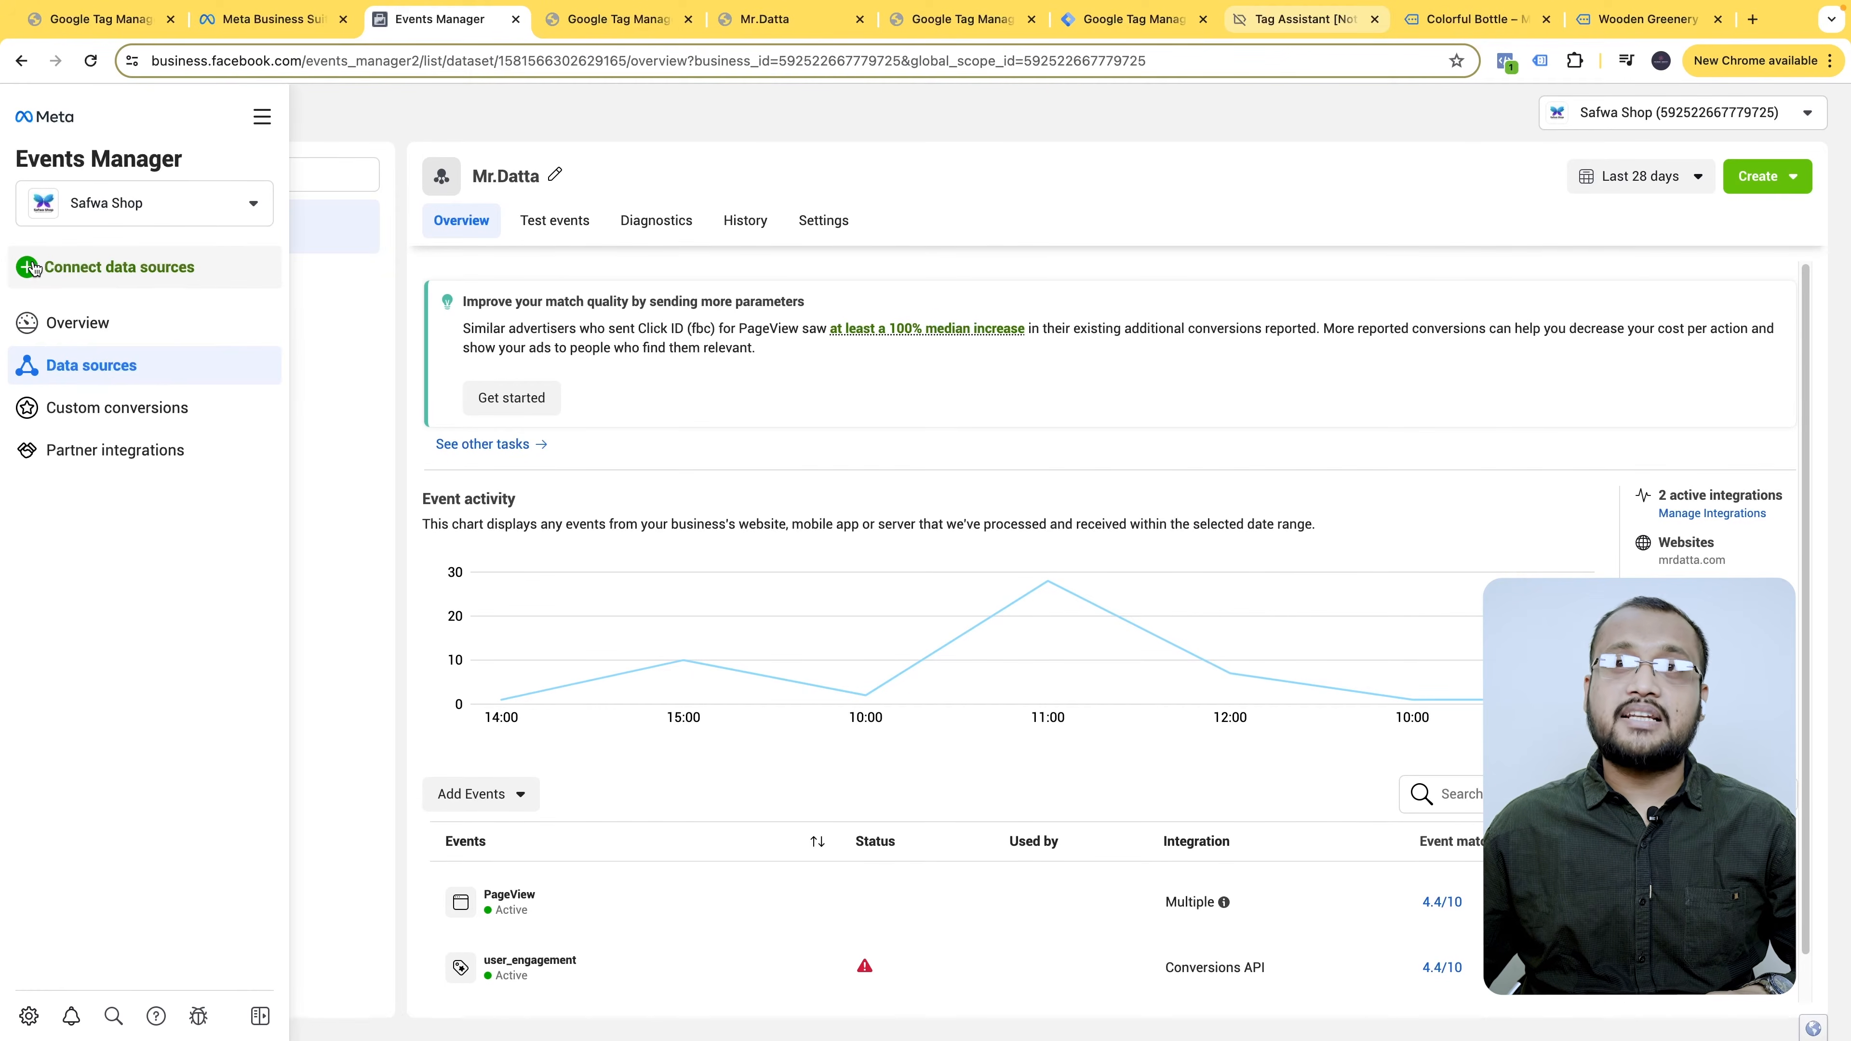
left_click(126, 274)
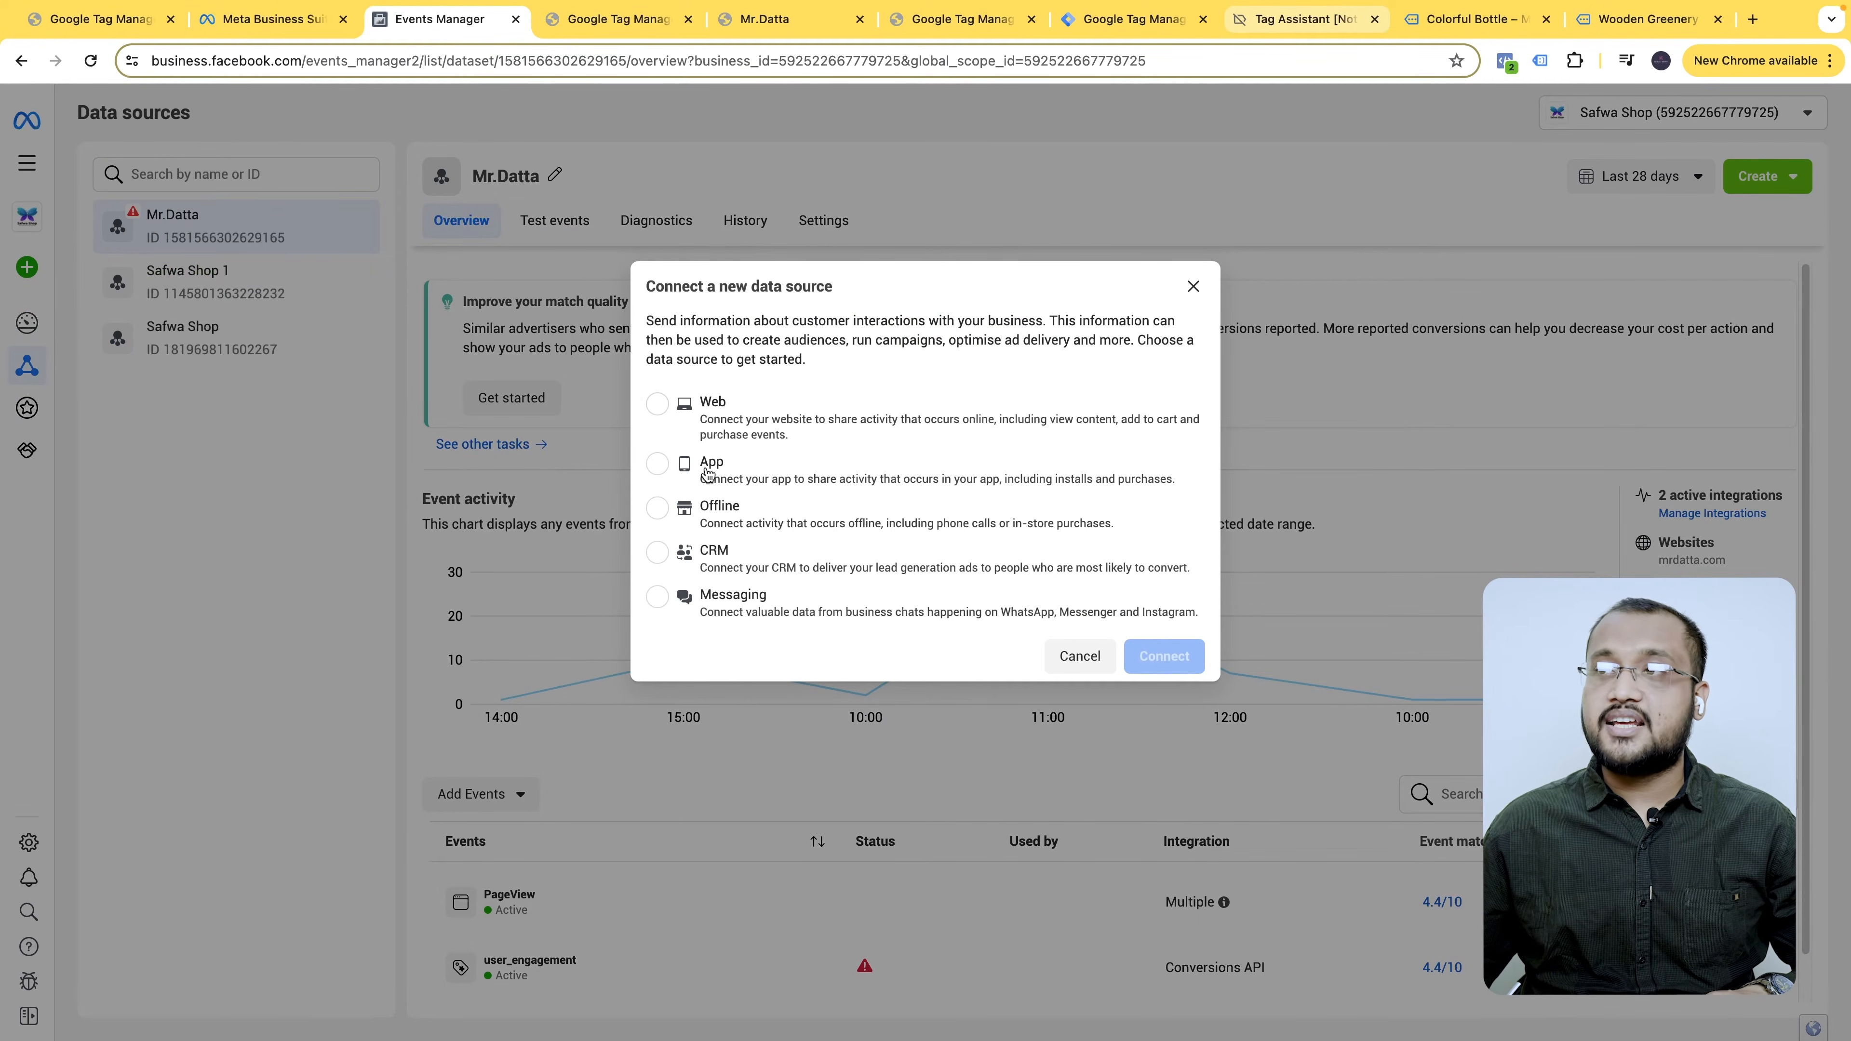
left_click(659, 404)
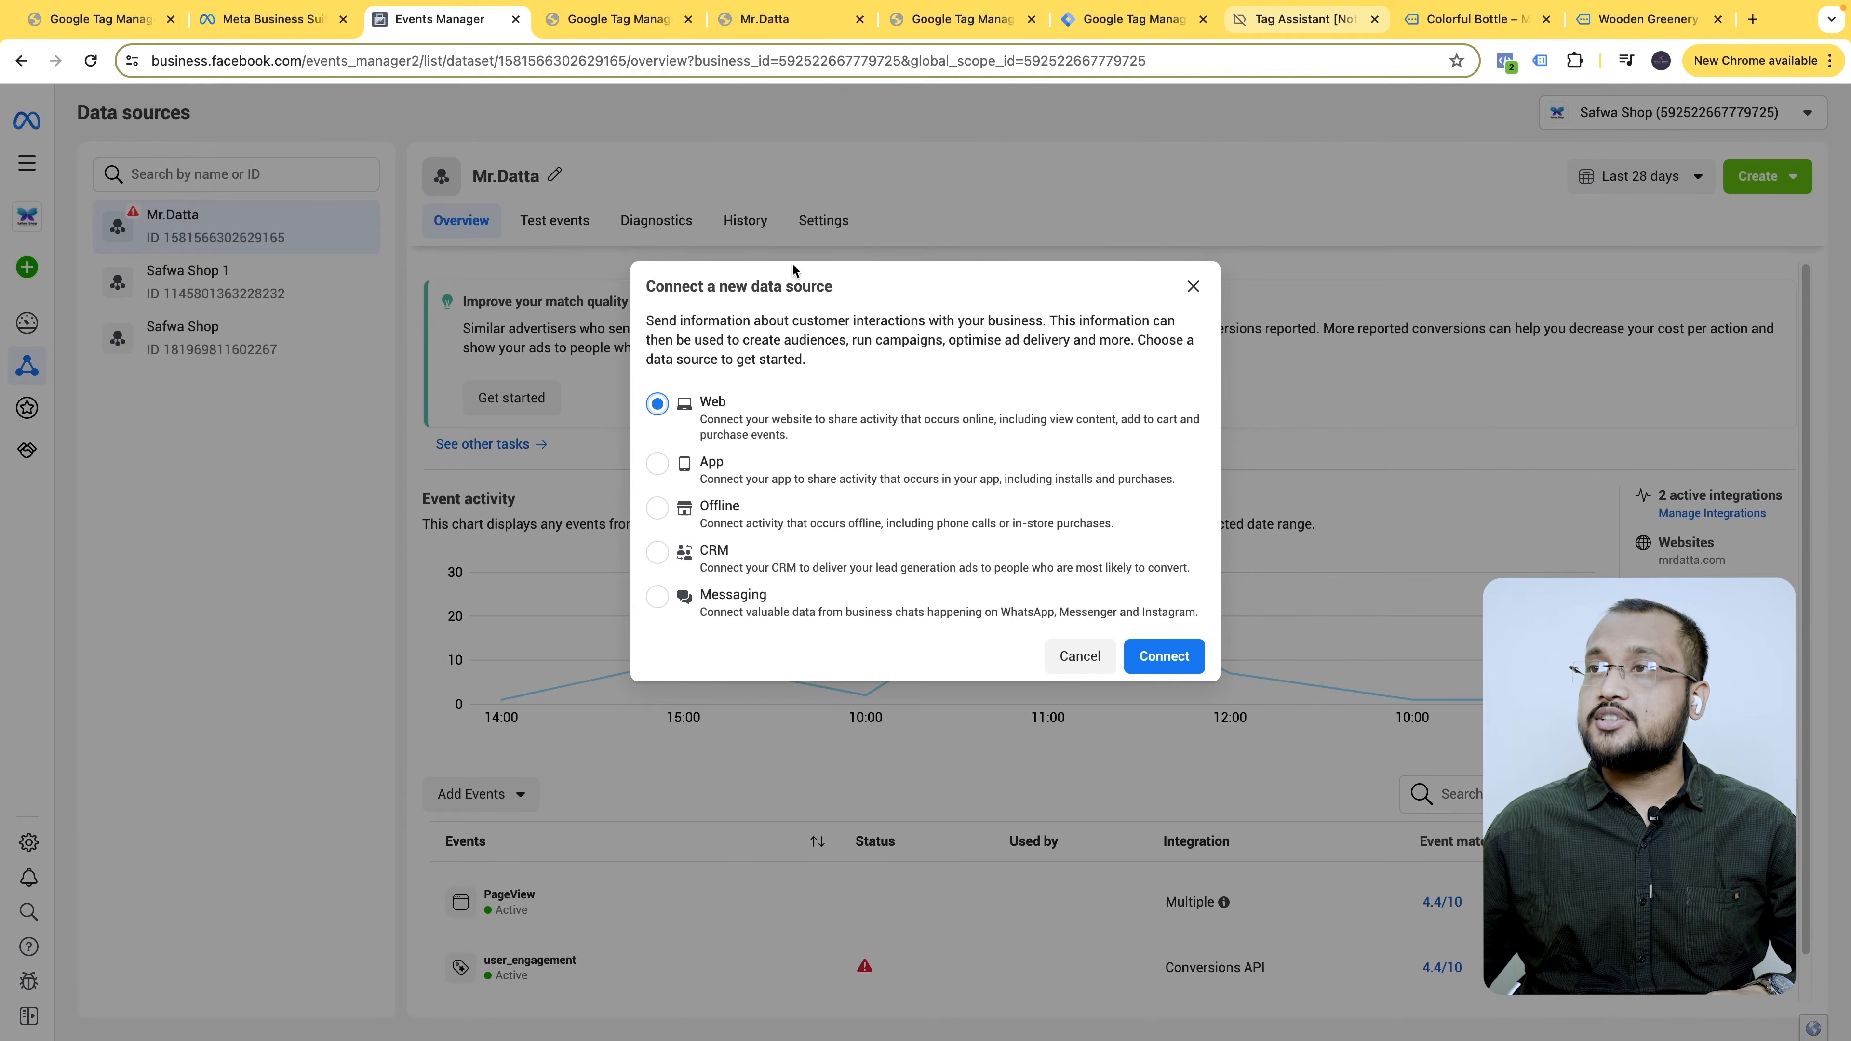
left_click(1166, 656)
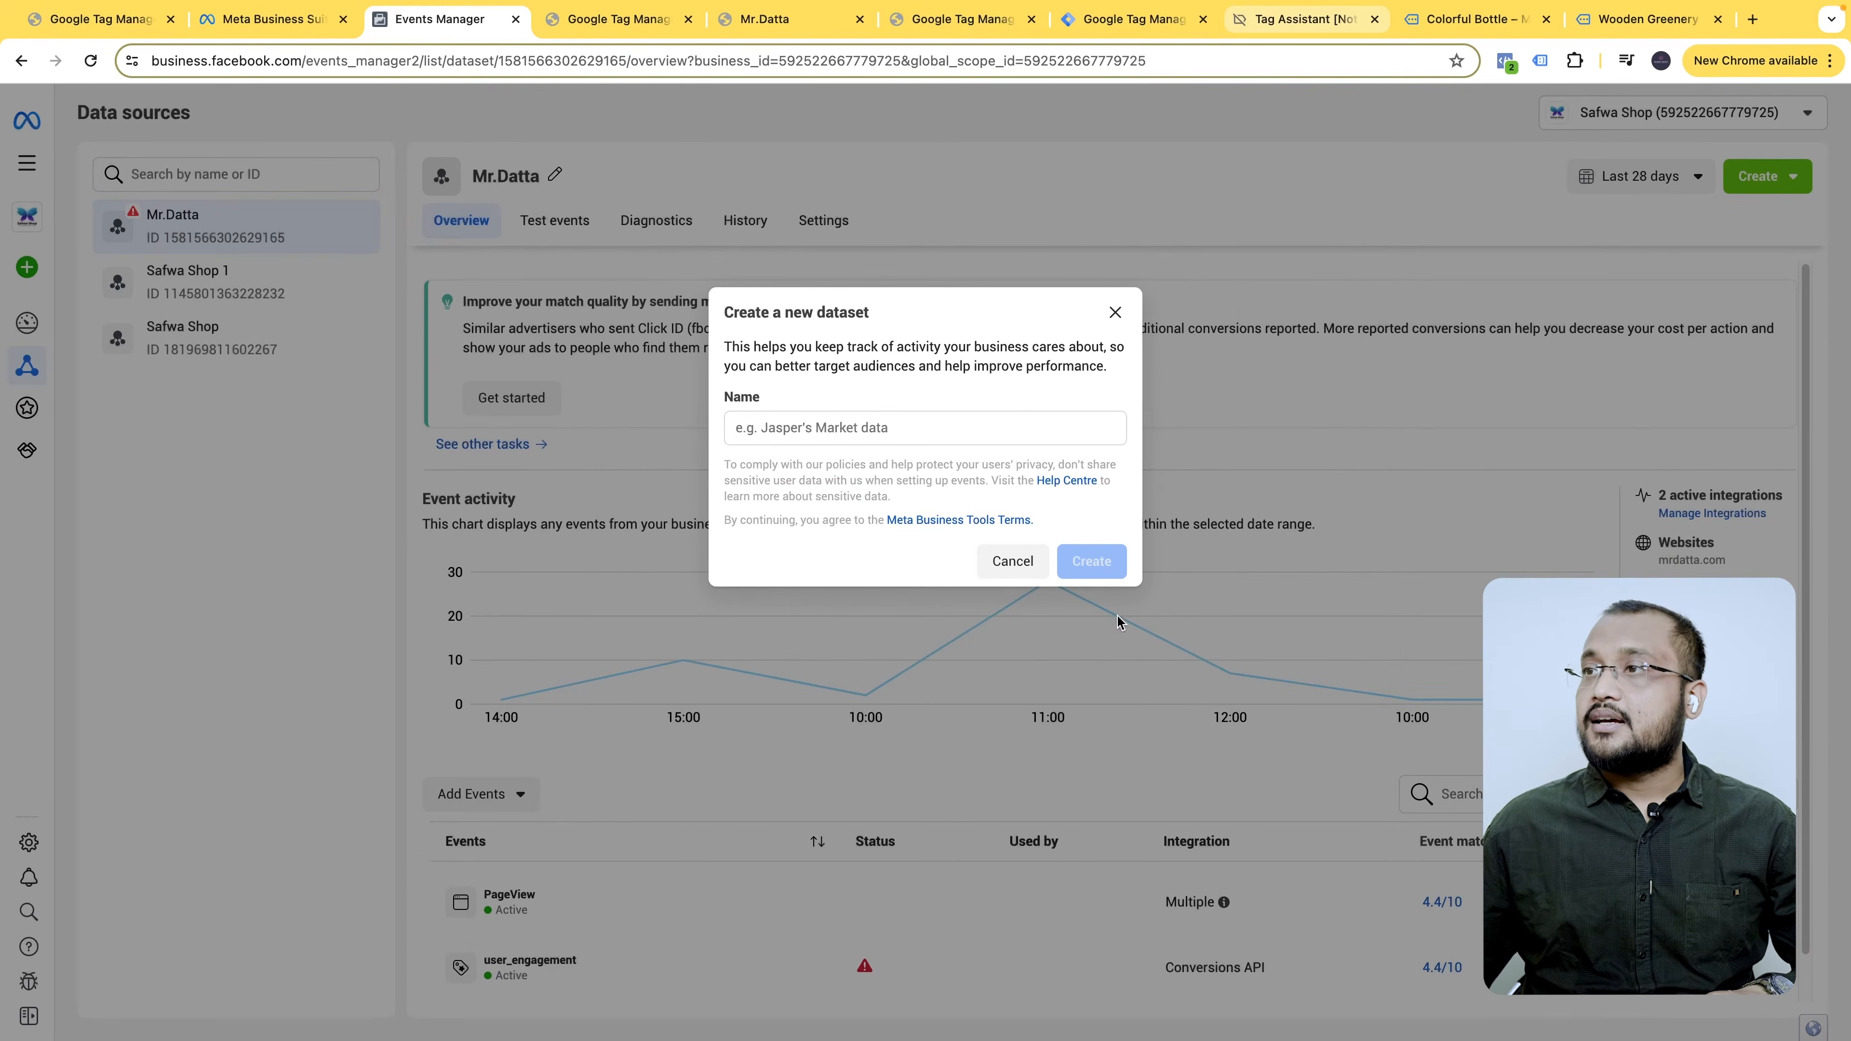
- Enter DMC.Capi.class as the new dataset's name, checking the GTM container name along the way
left_click(918, 435)
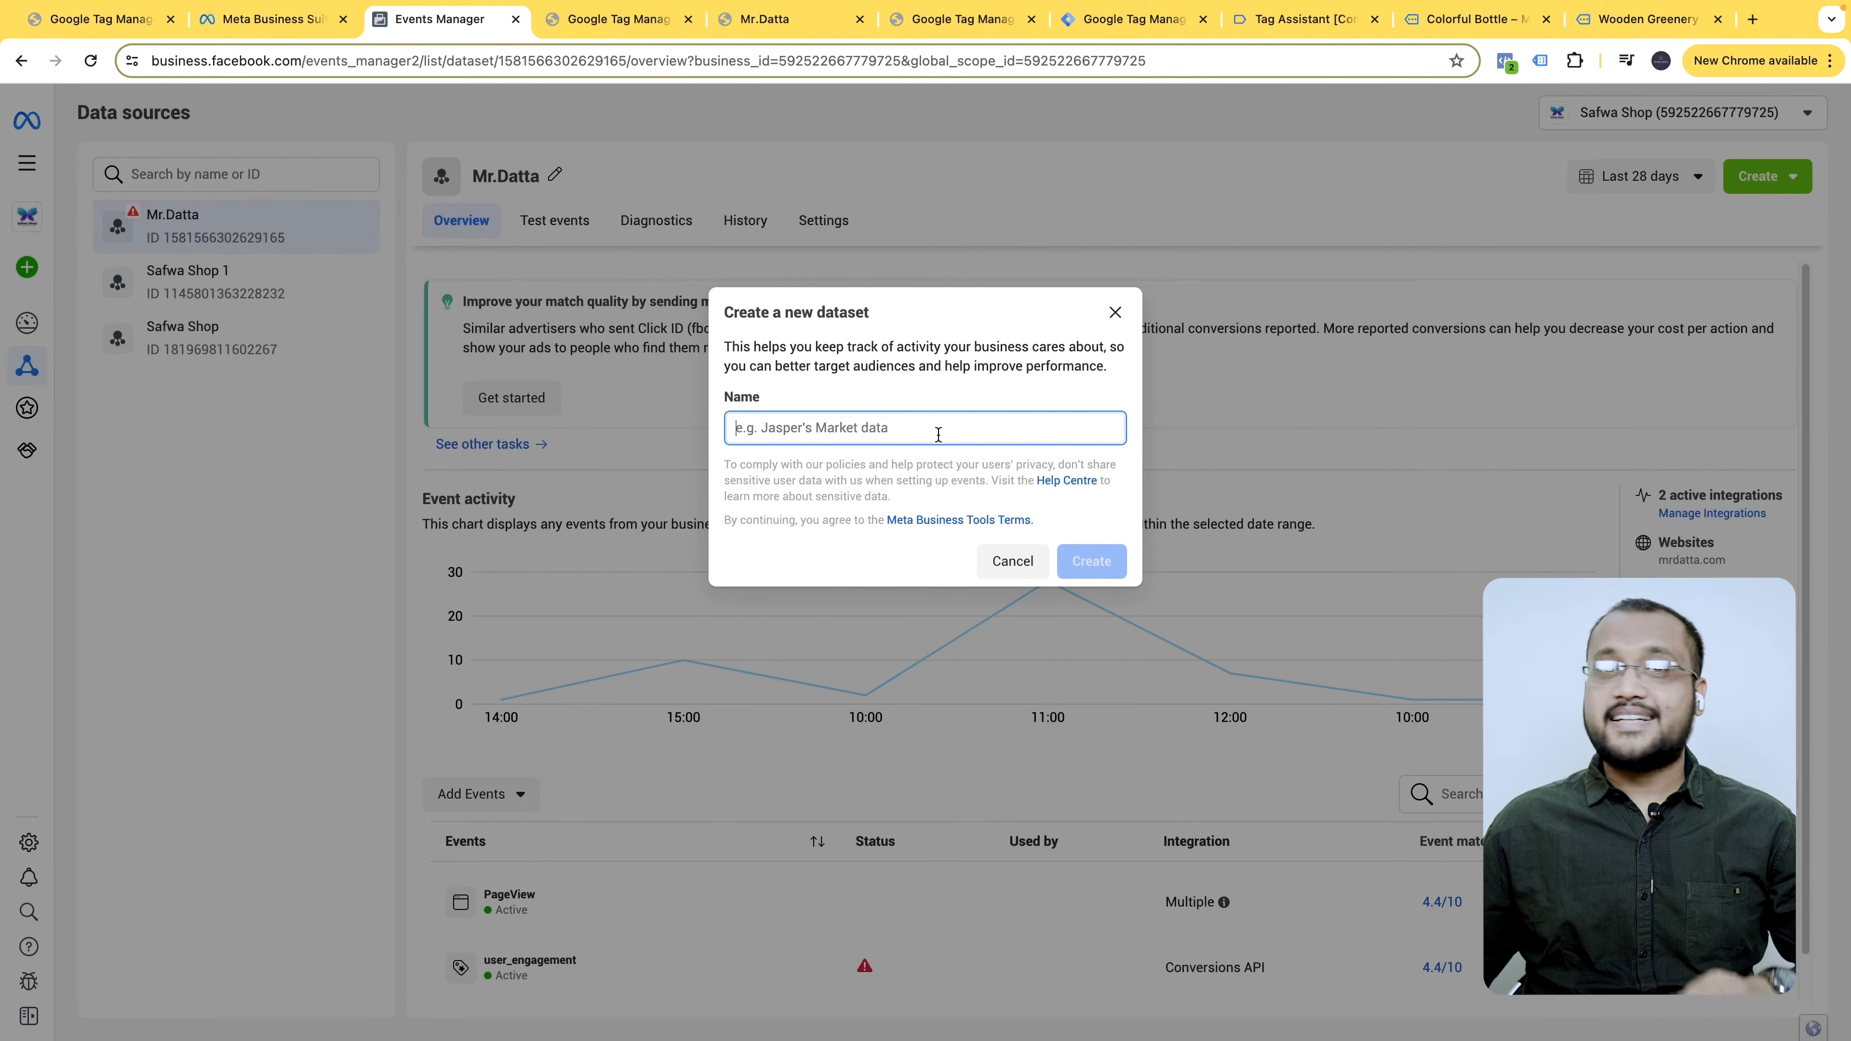
type("DMC.")
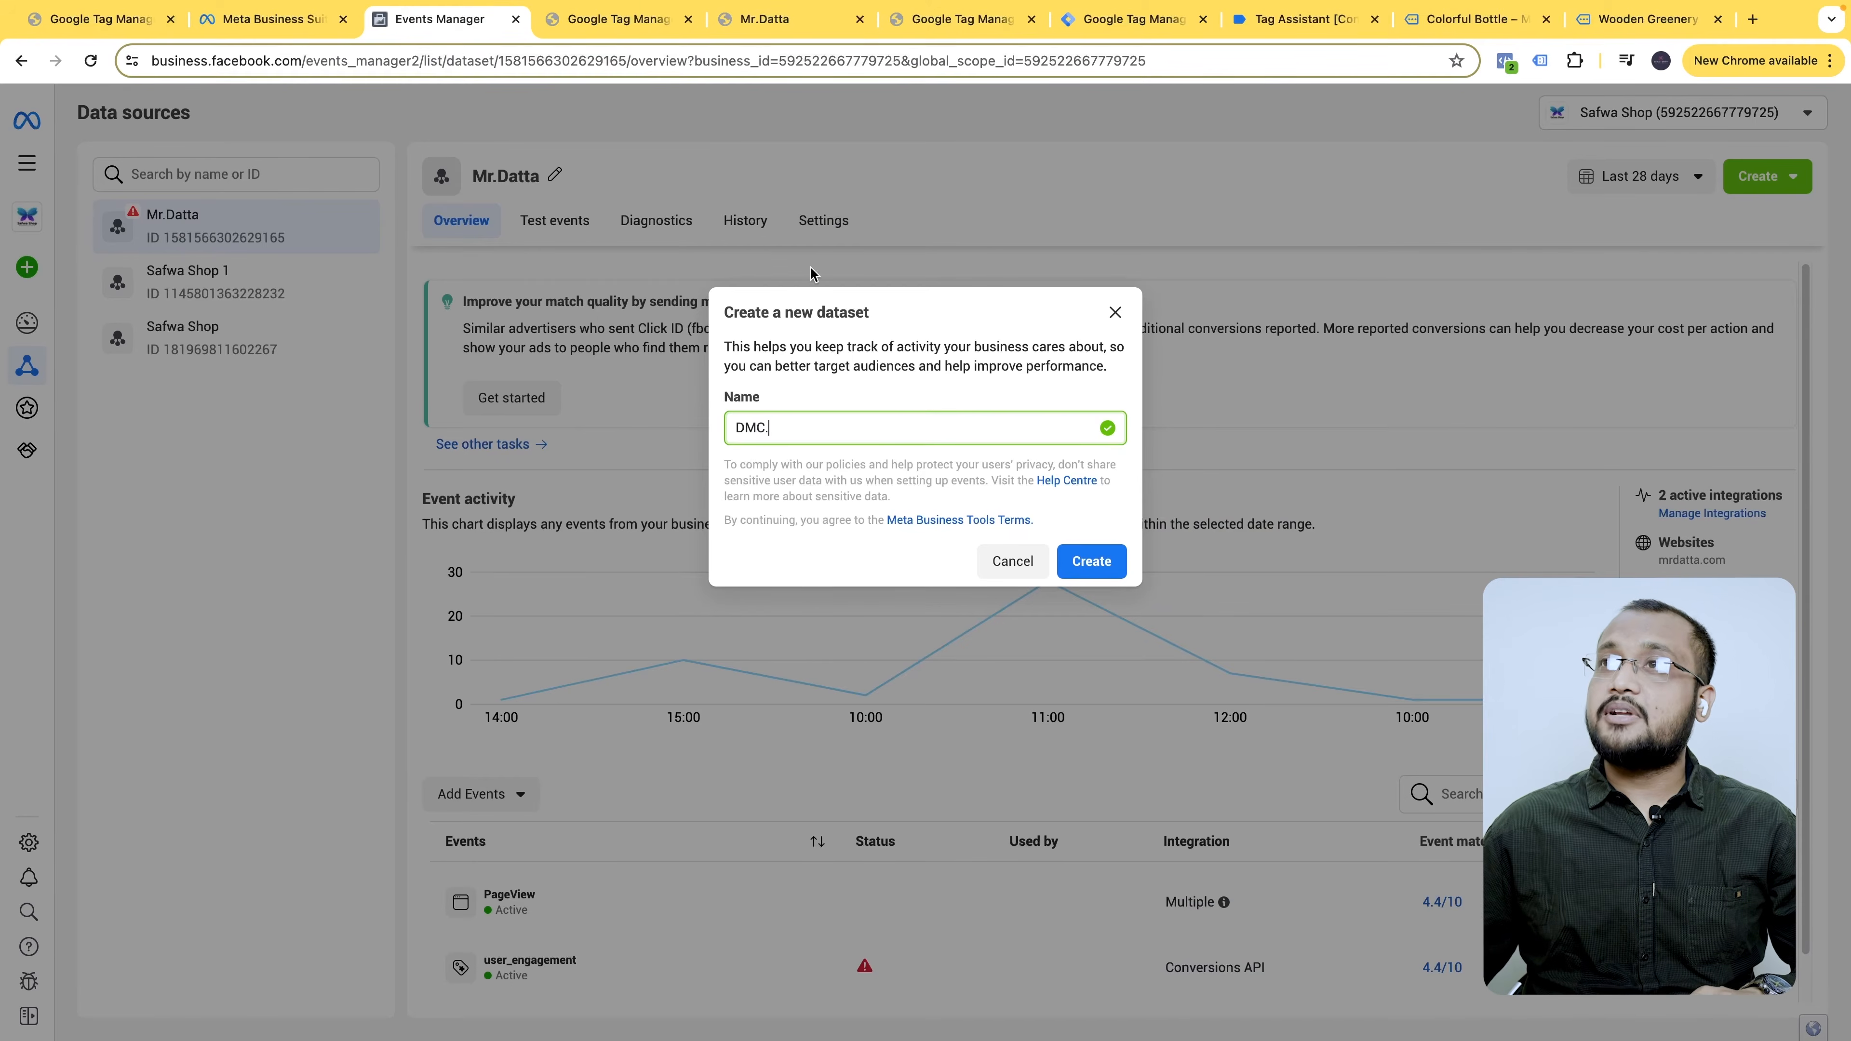
left_click(638, 18)
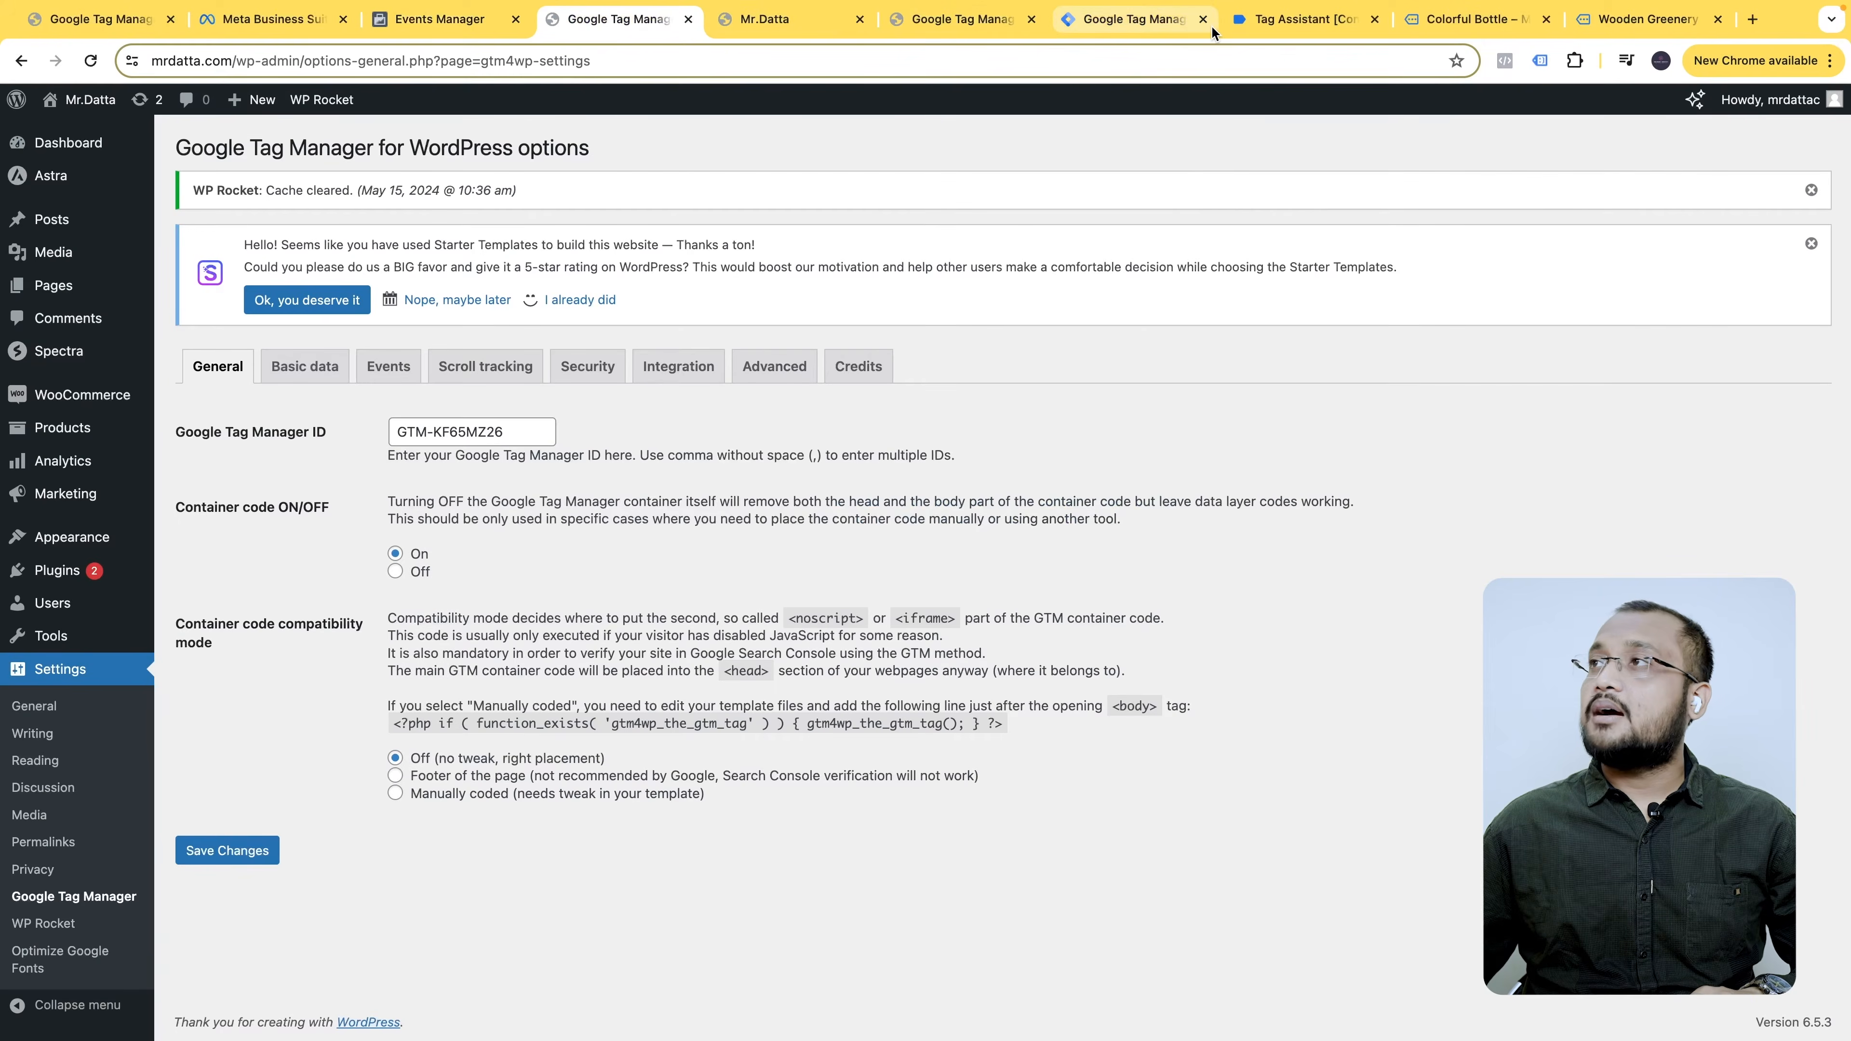
left_click(1133, 27)
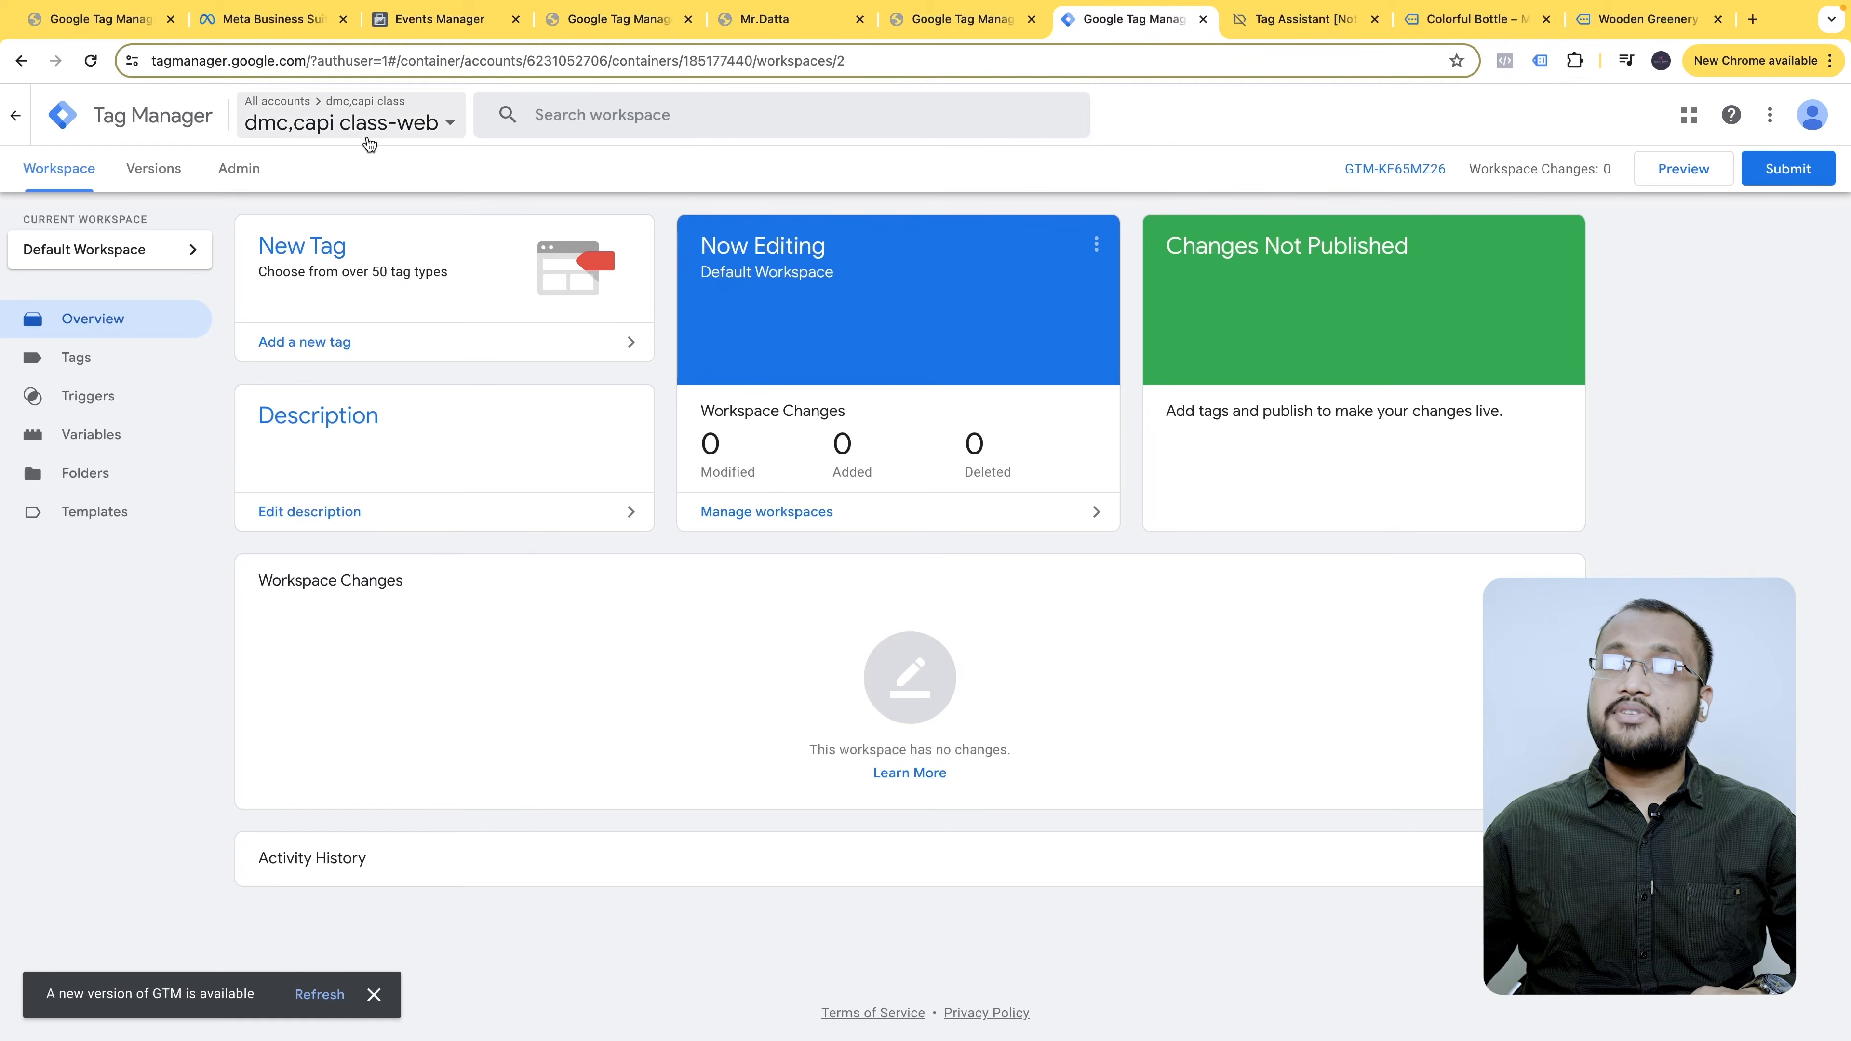
left_click(251, 22)
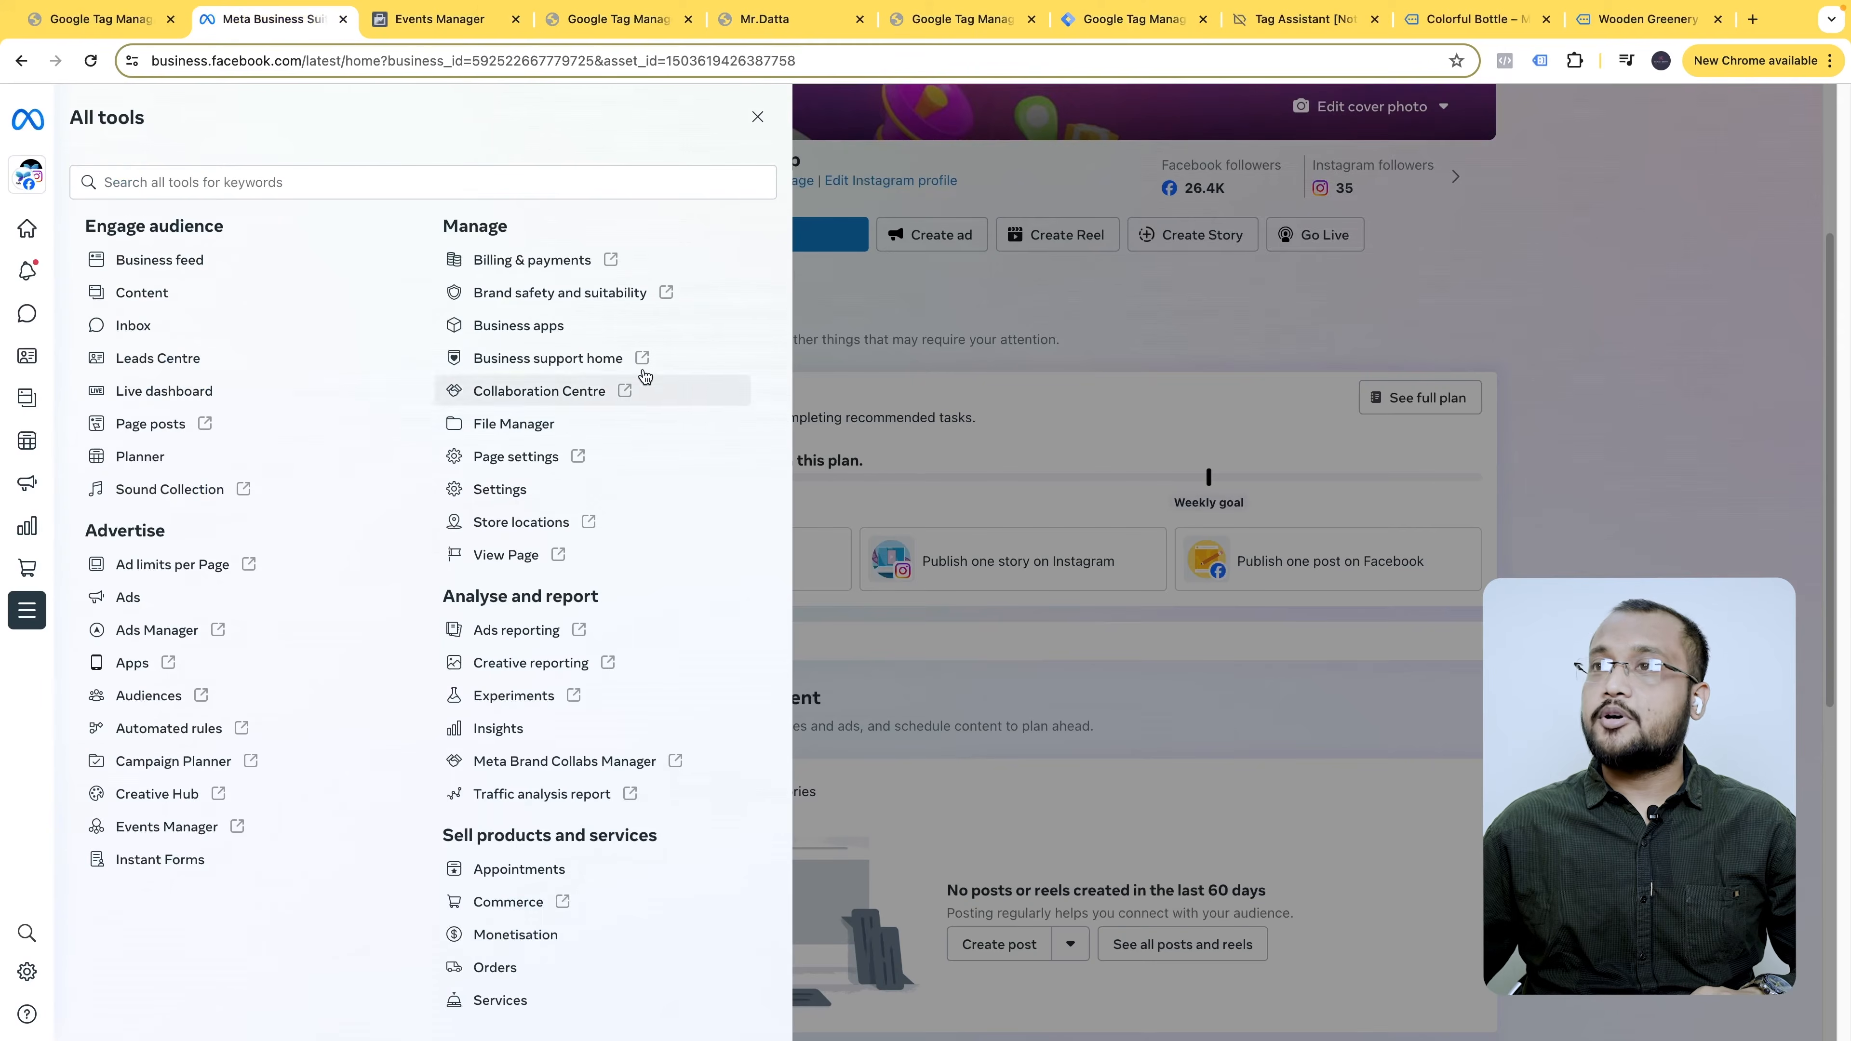
left_click(472, 22)
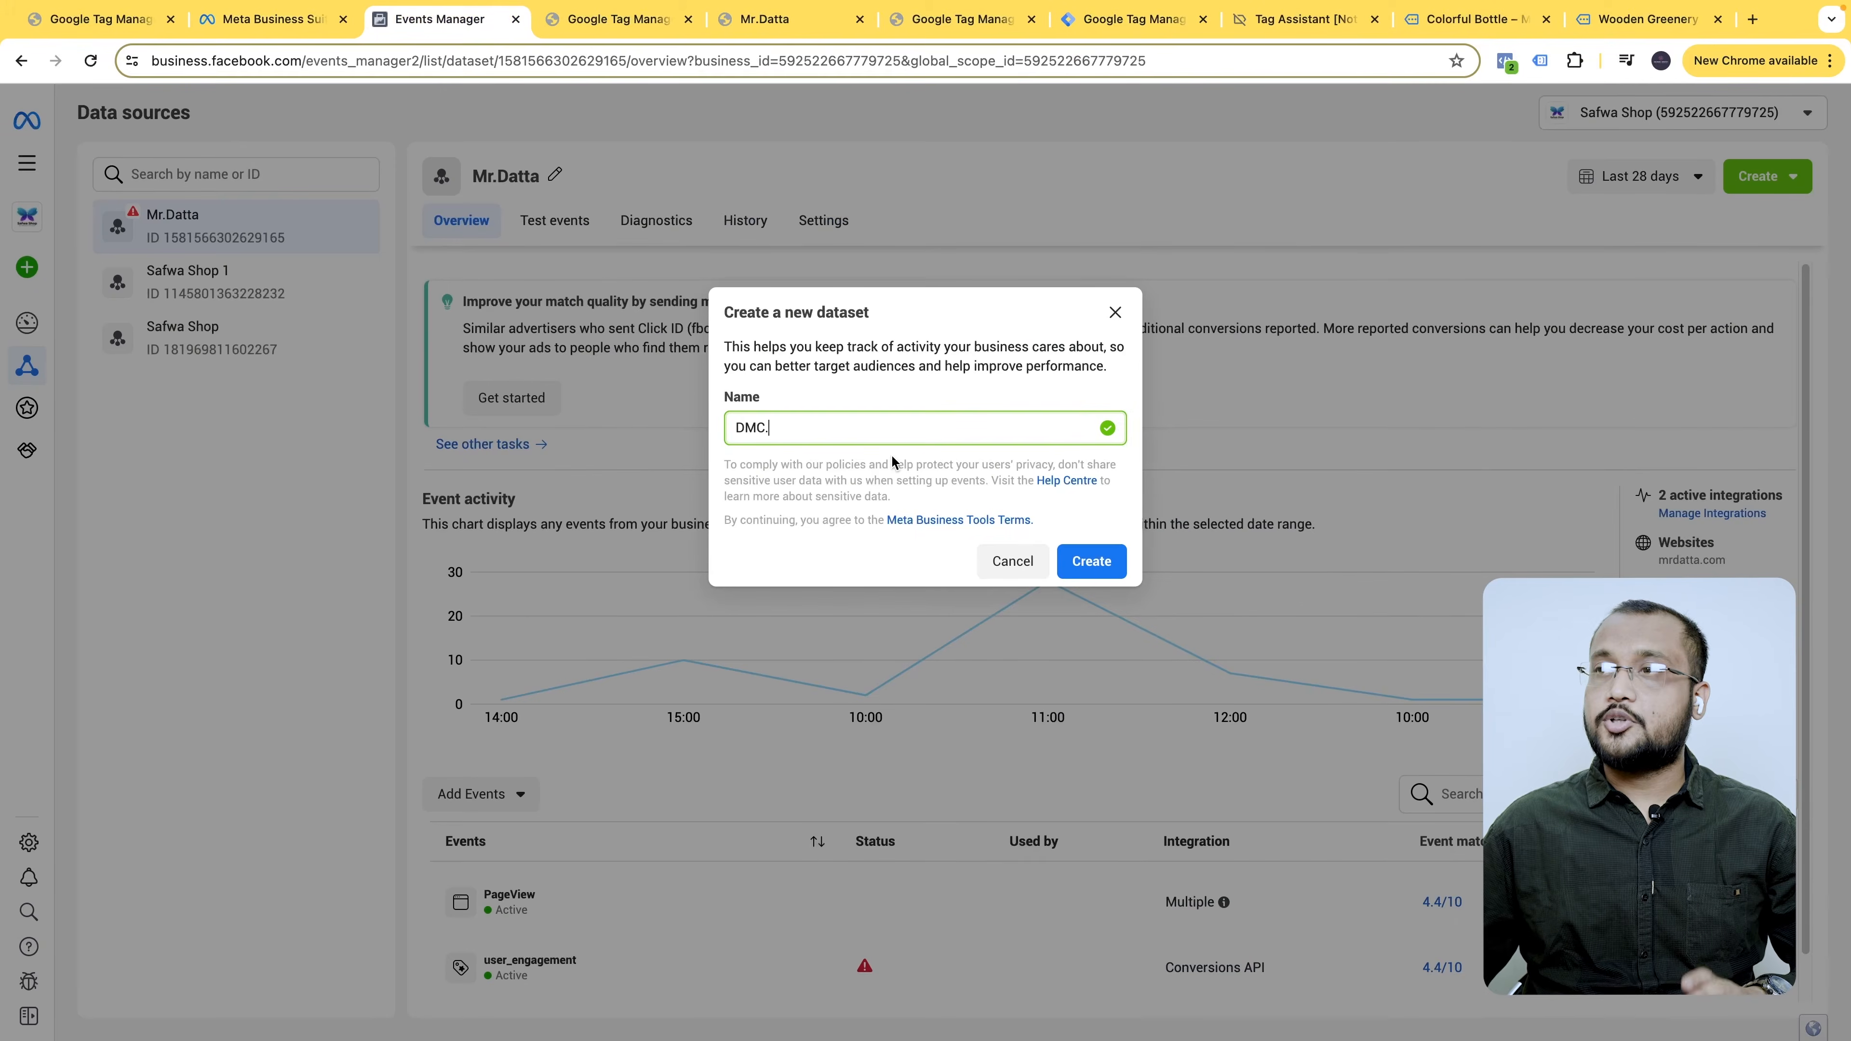
type("Capi.class")
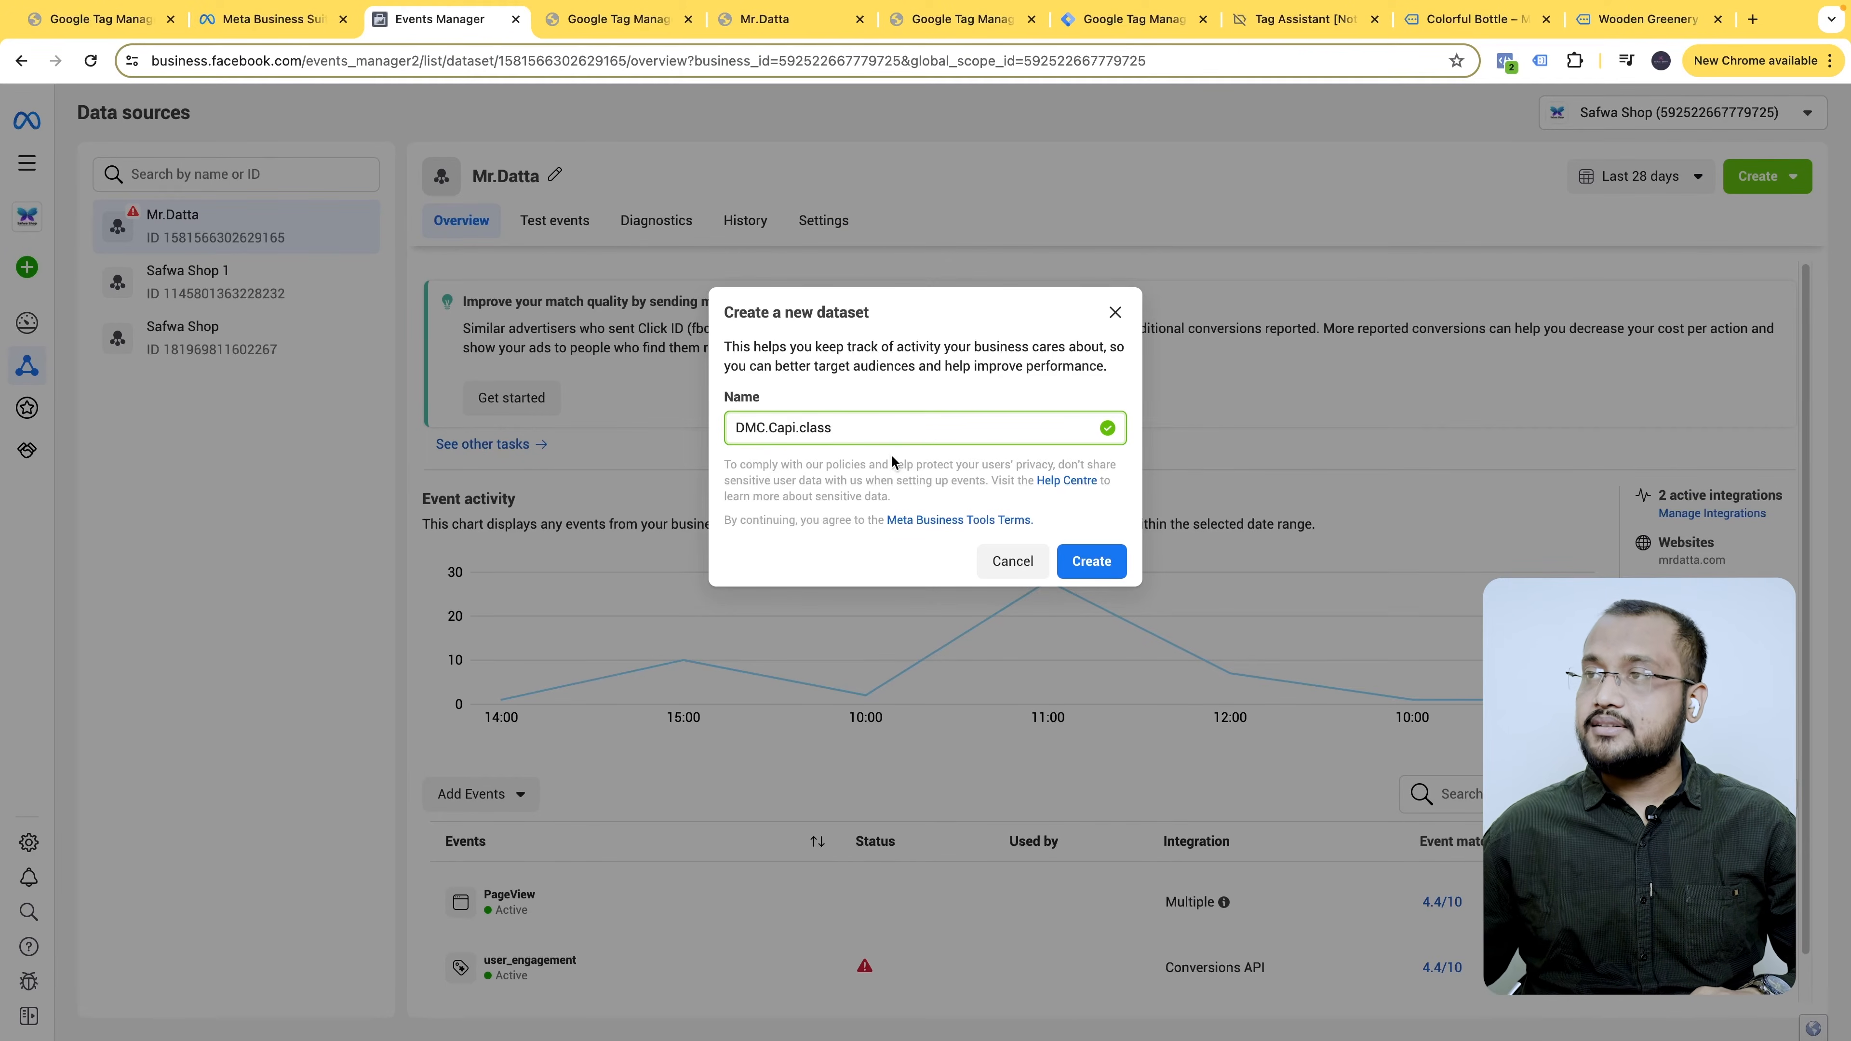
left_click(1084, 563)
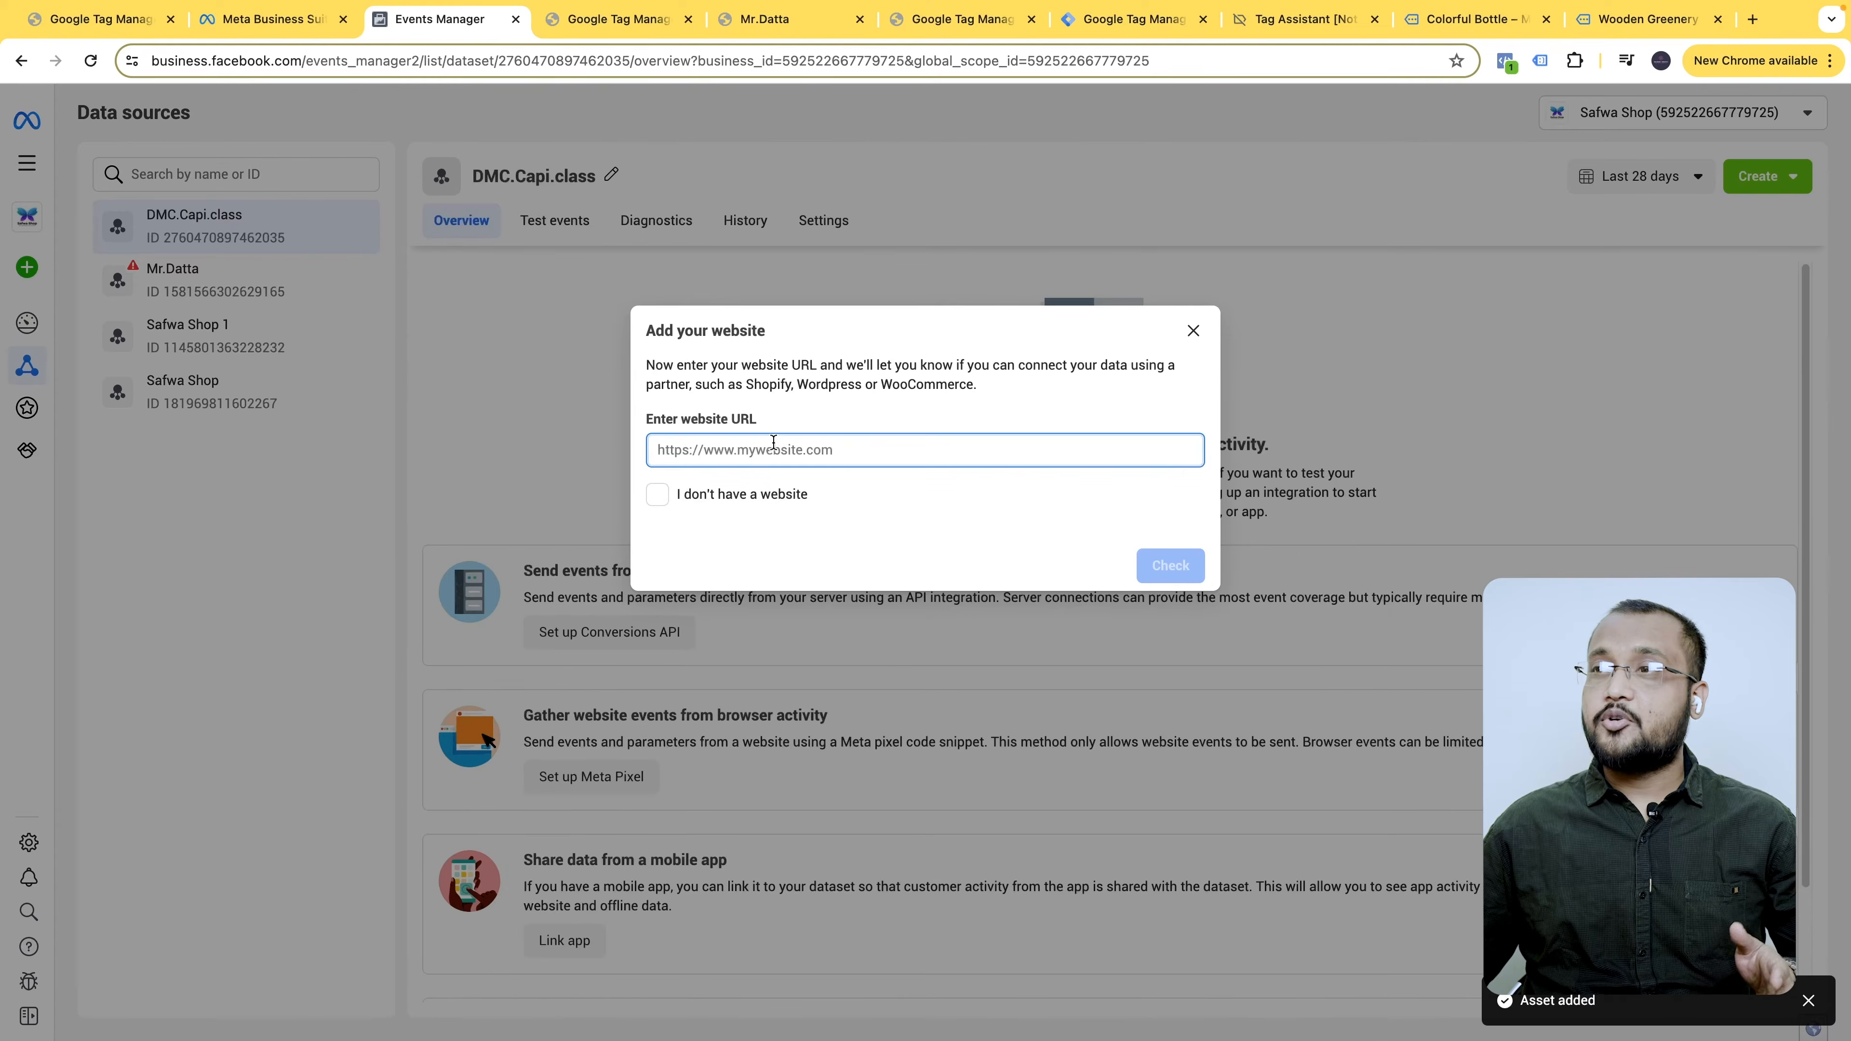
left_click(772, 20)
left_click(661, 51)
key("super+c")
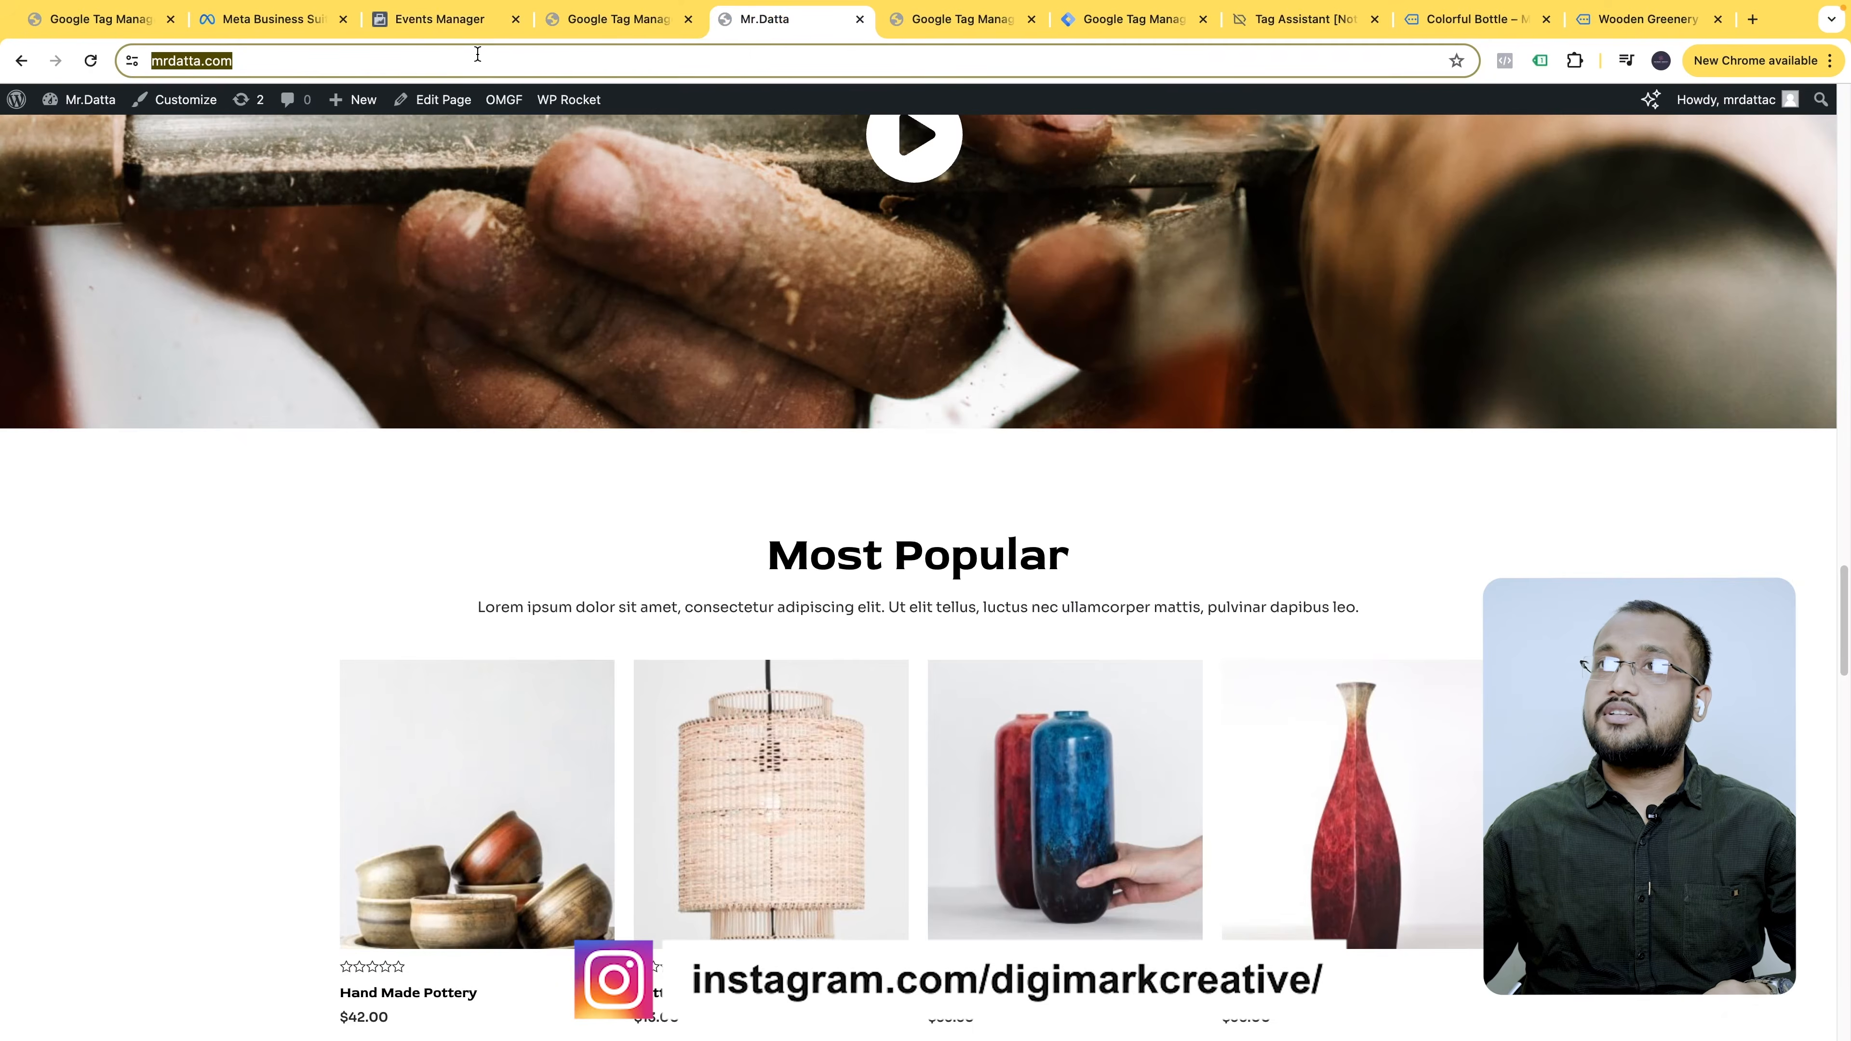
left_click(285, 26)
left_click(426, 26)
key("super+v")
left_click(1198, 568)
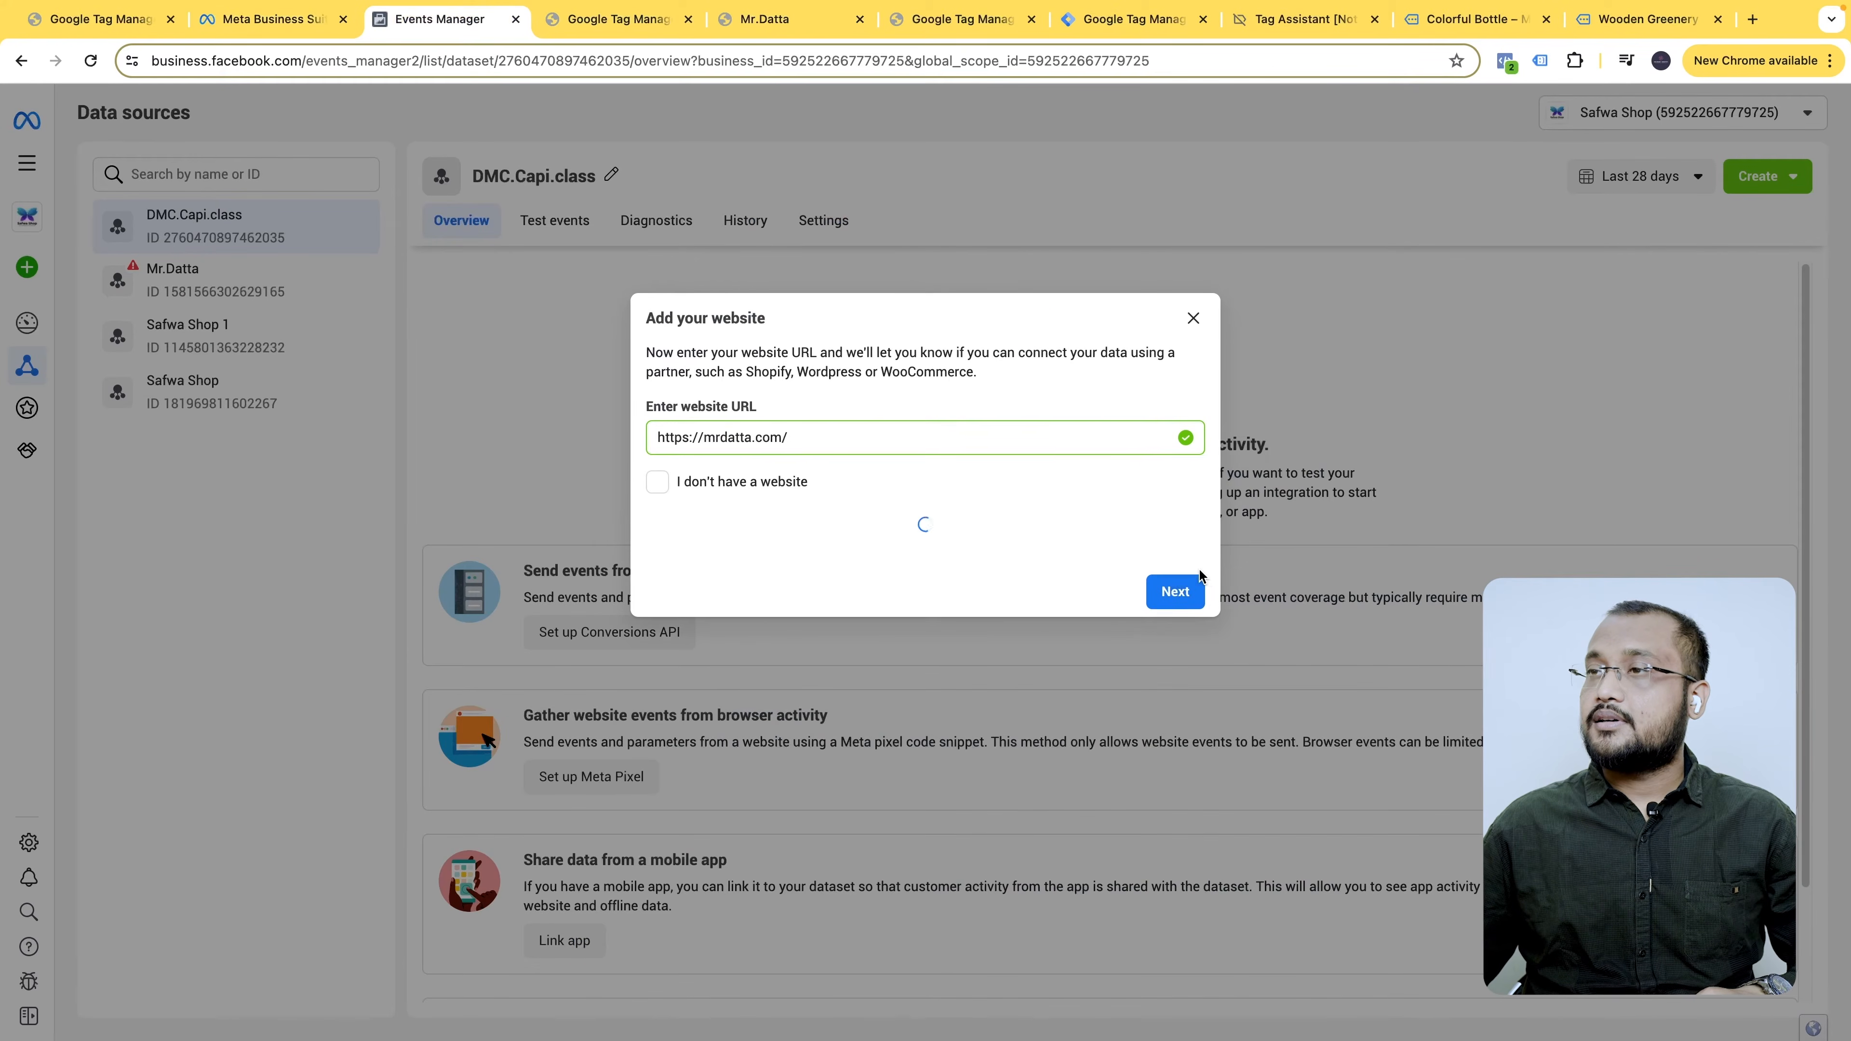
left_click(1181, 593)
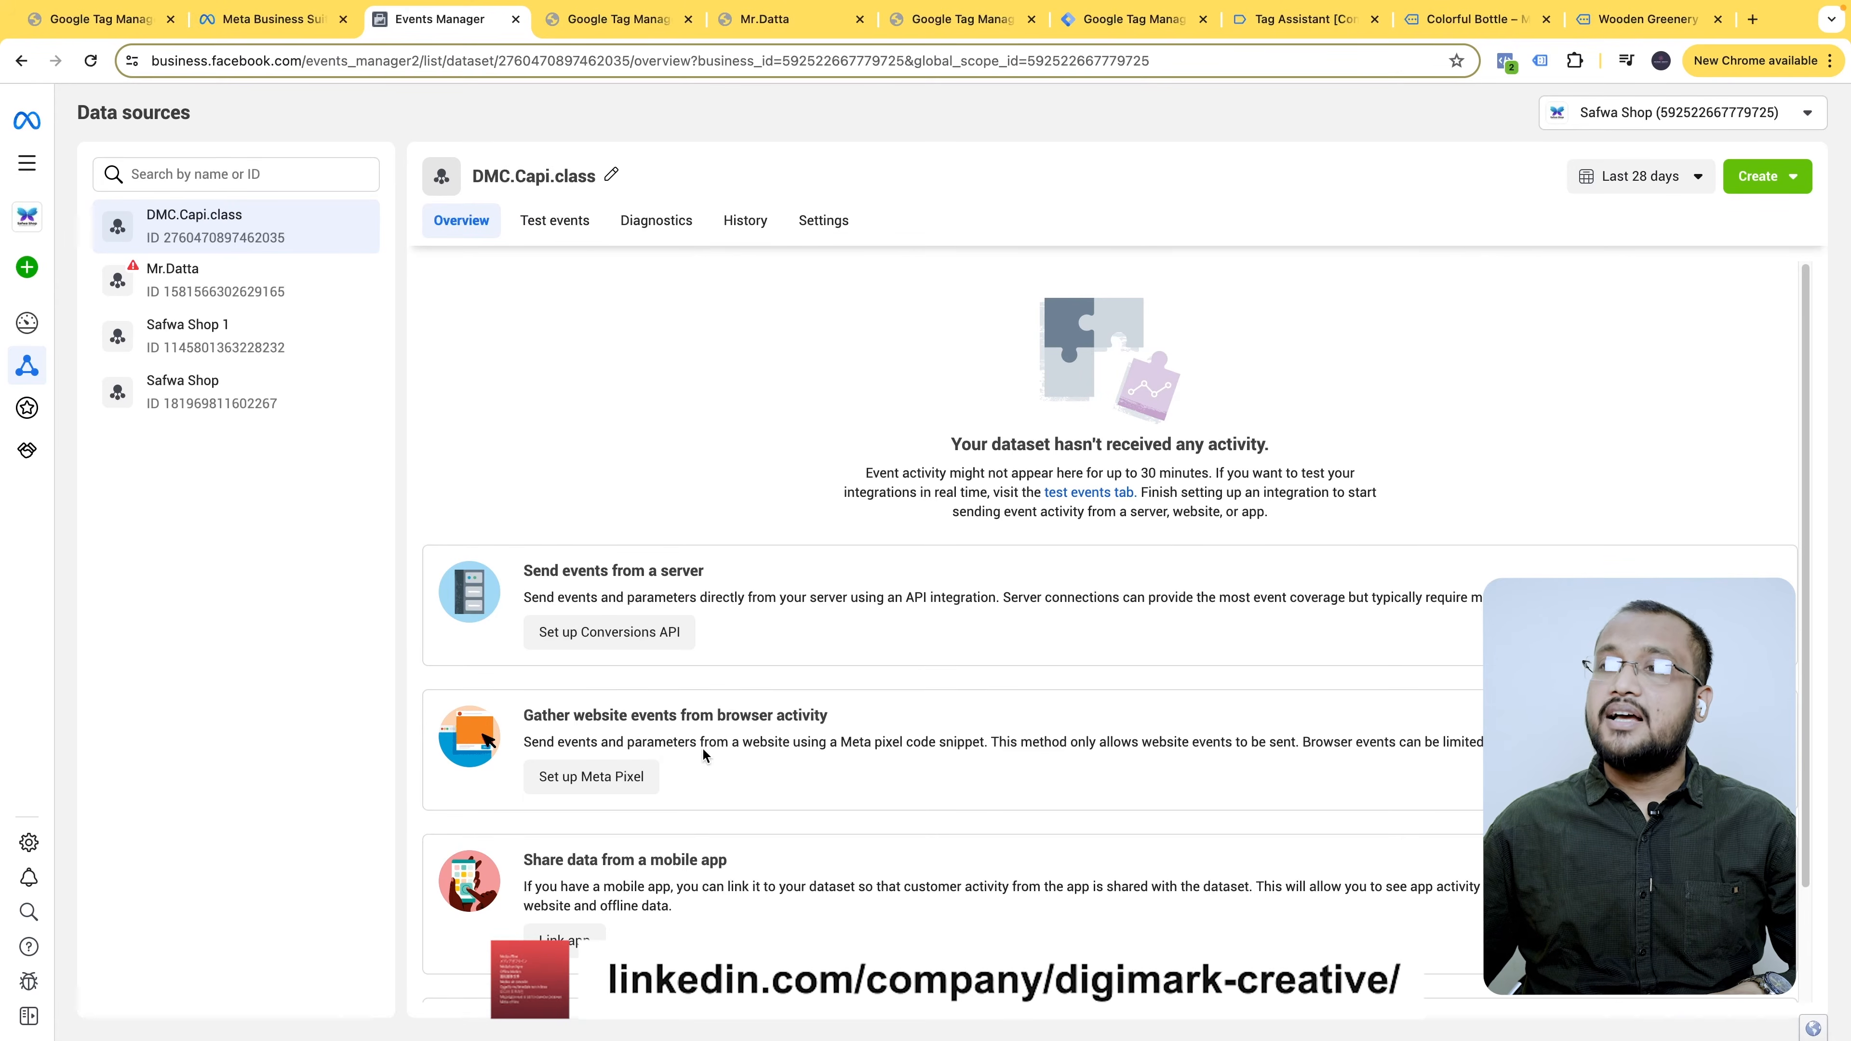
scroll(704, 755, "down", 1)
scroll(700, 829, "down", 3)
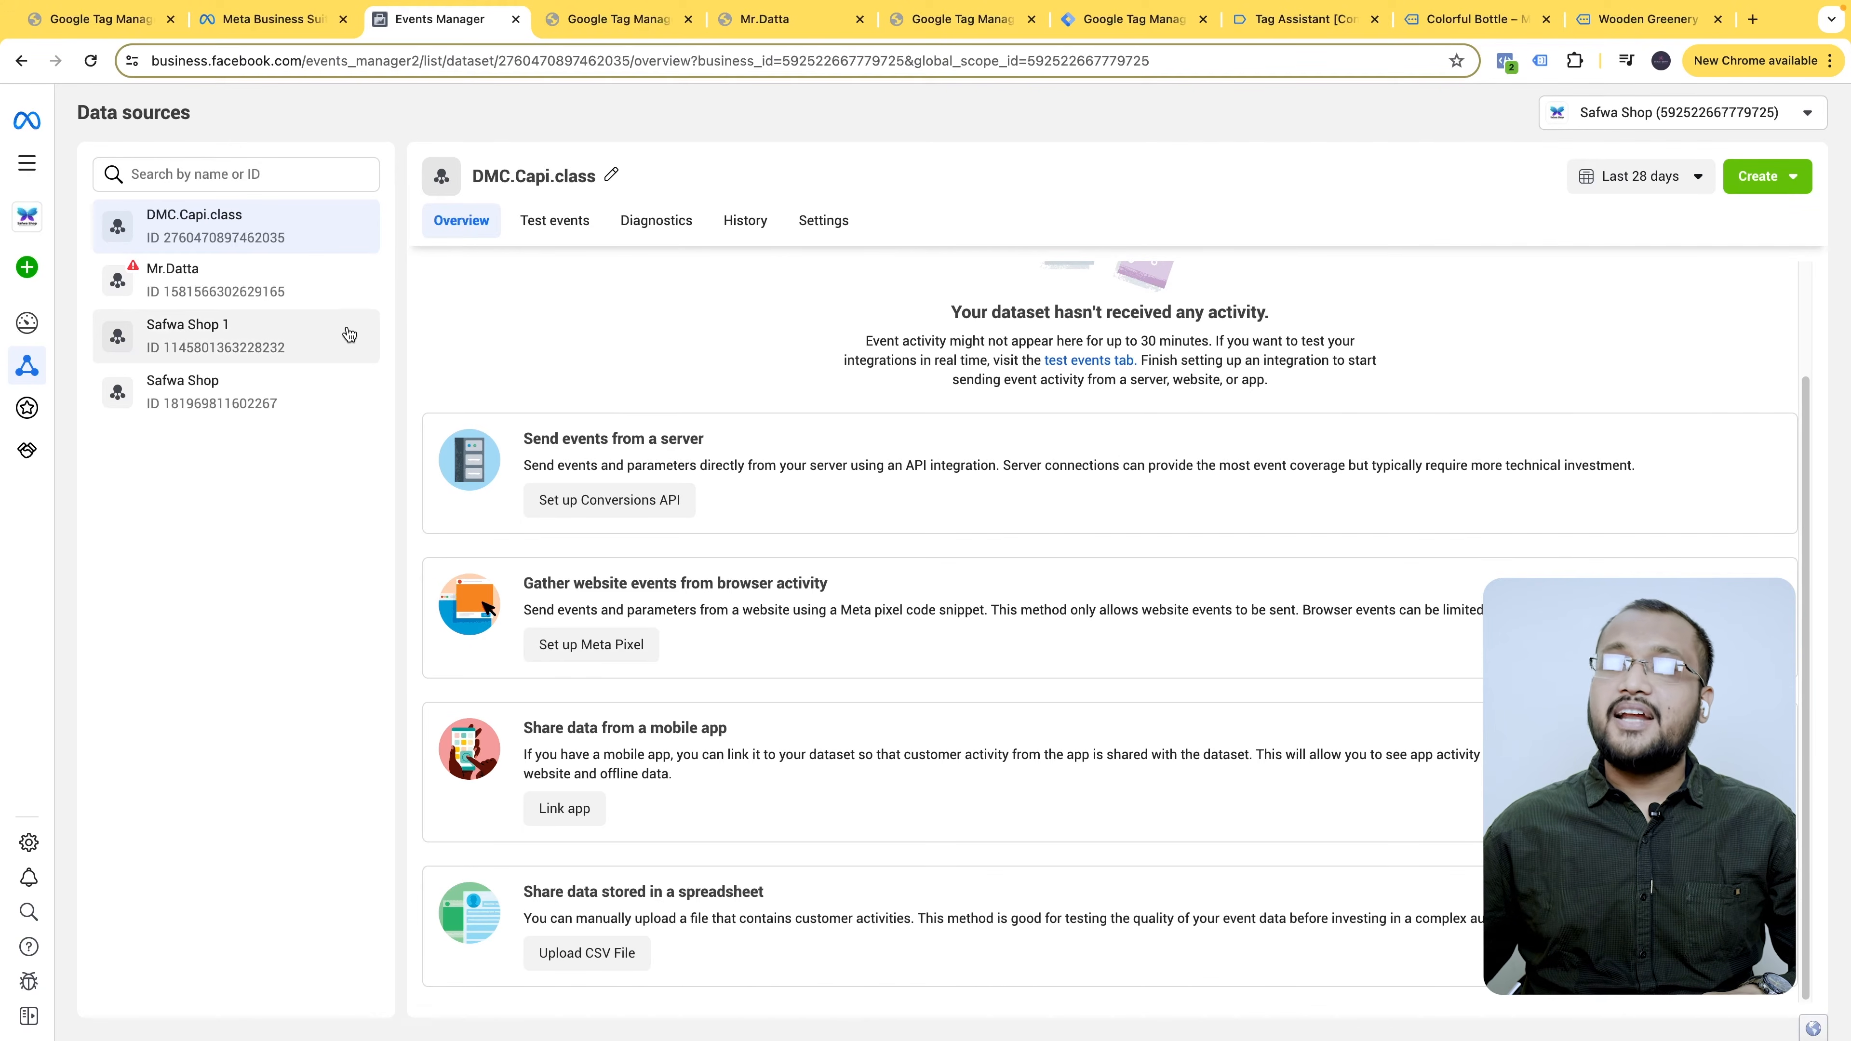
- Copy the DMC.Capi.class dataset ID, confirm it under Settings, and return to WordPress GTM options
double_click(232, 237)
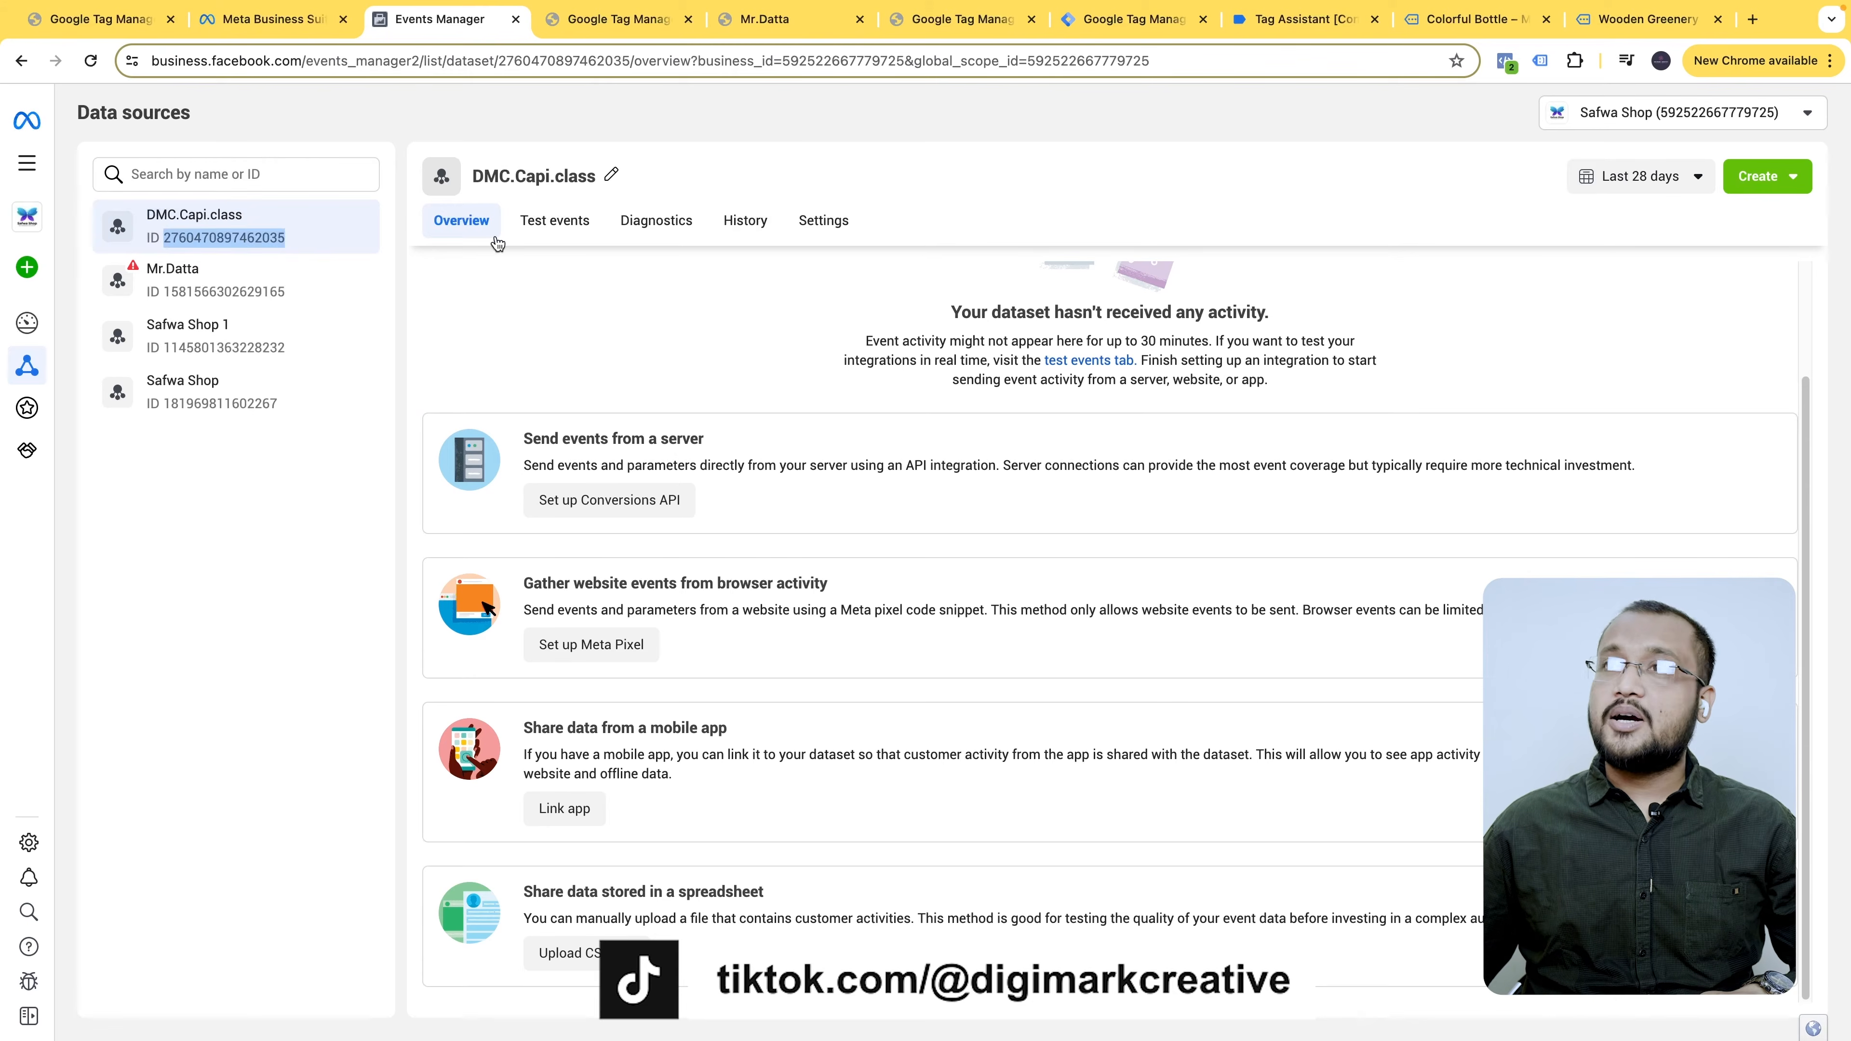
right_click(255, 244)
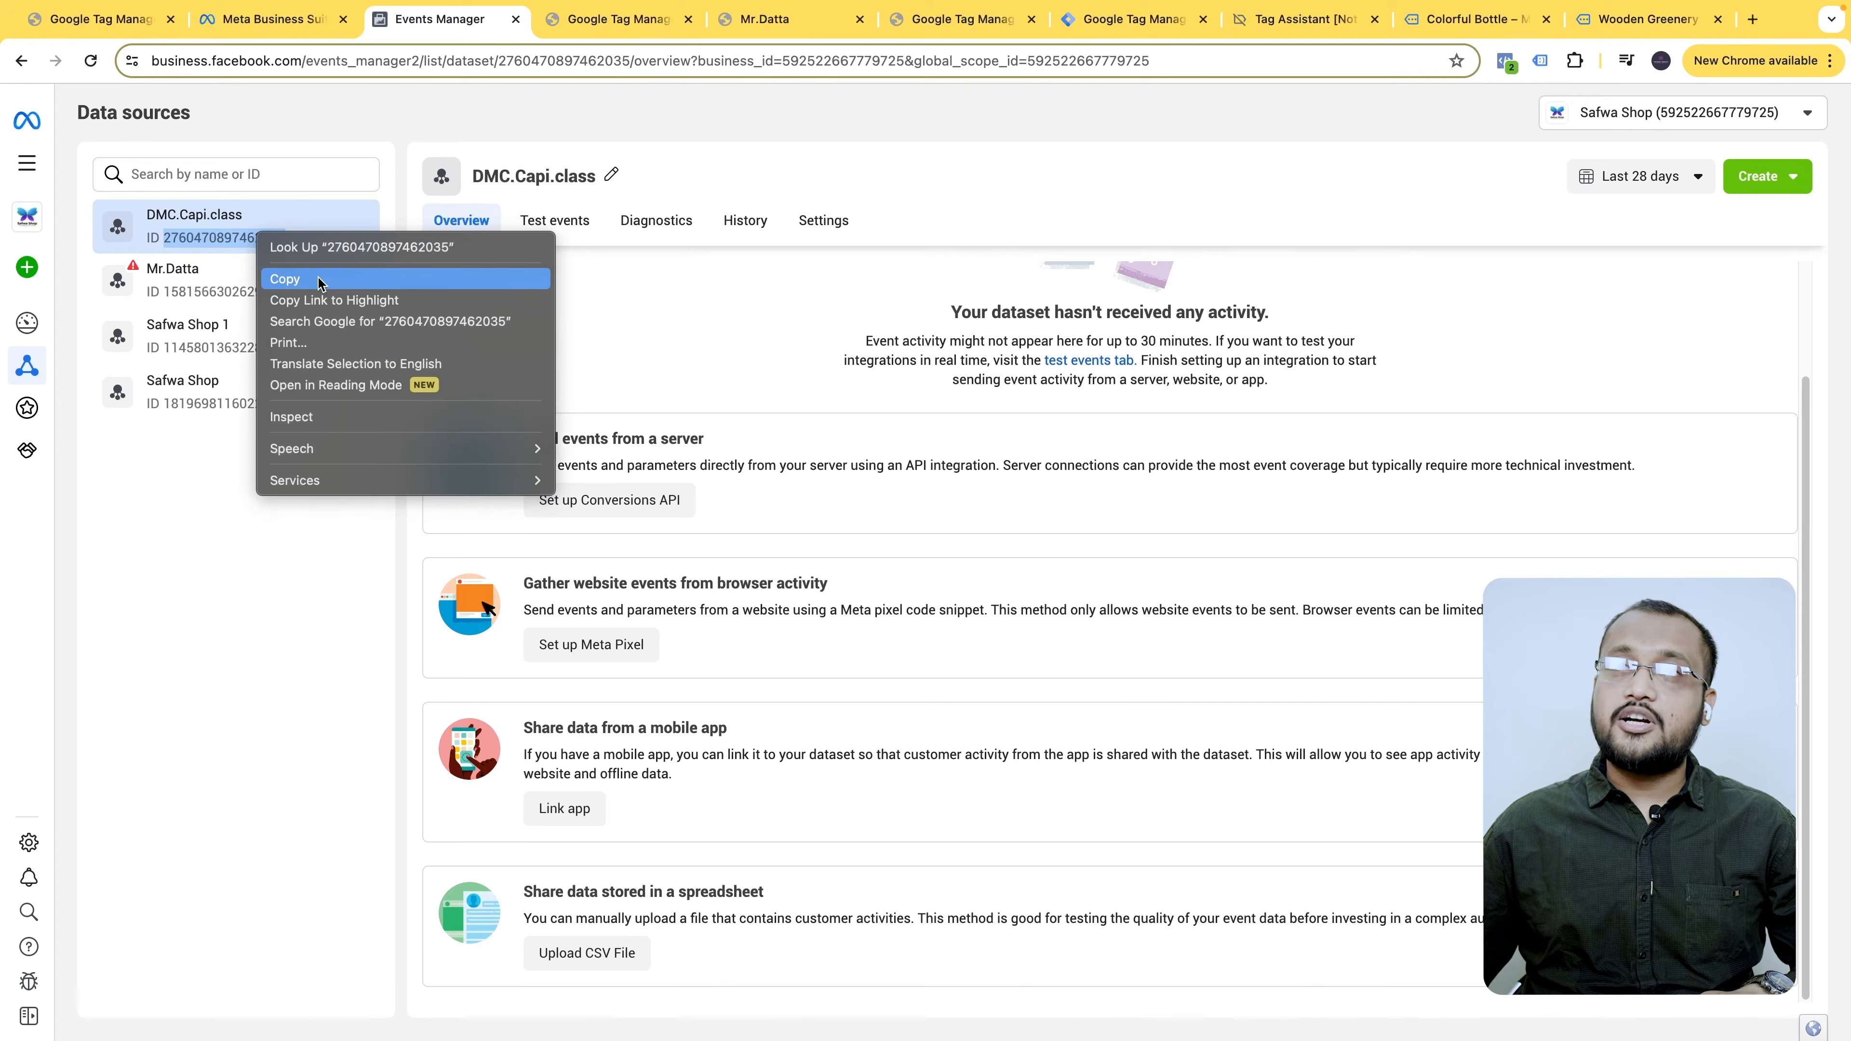
left_click(299, 278)
left_click(840, 222)
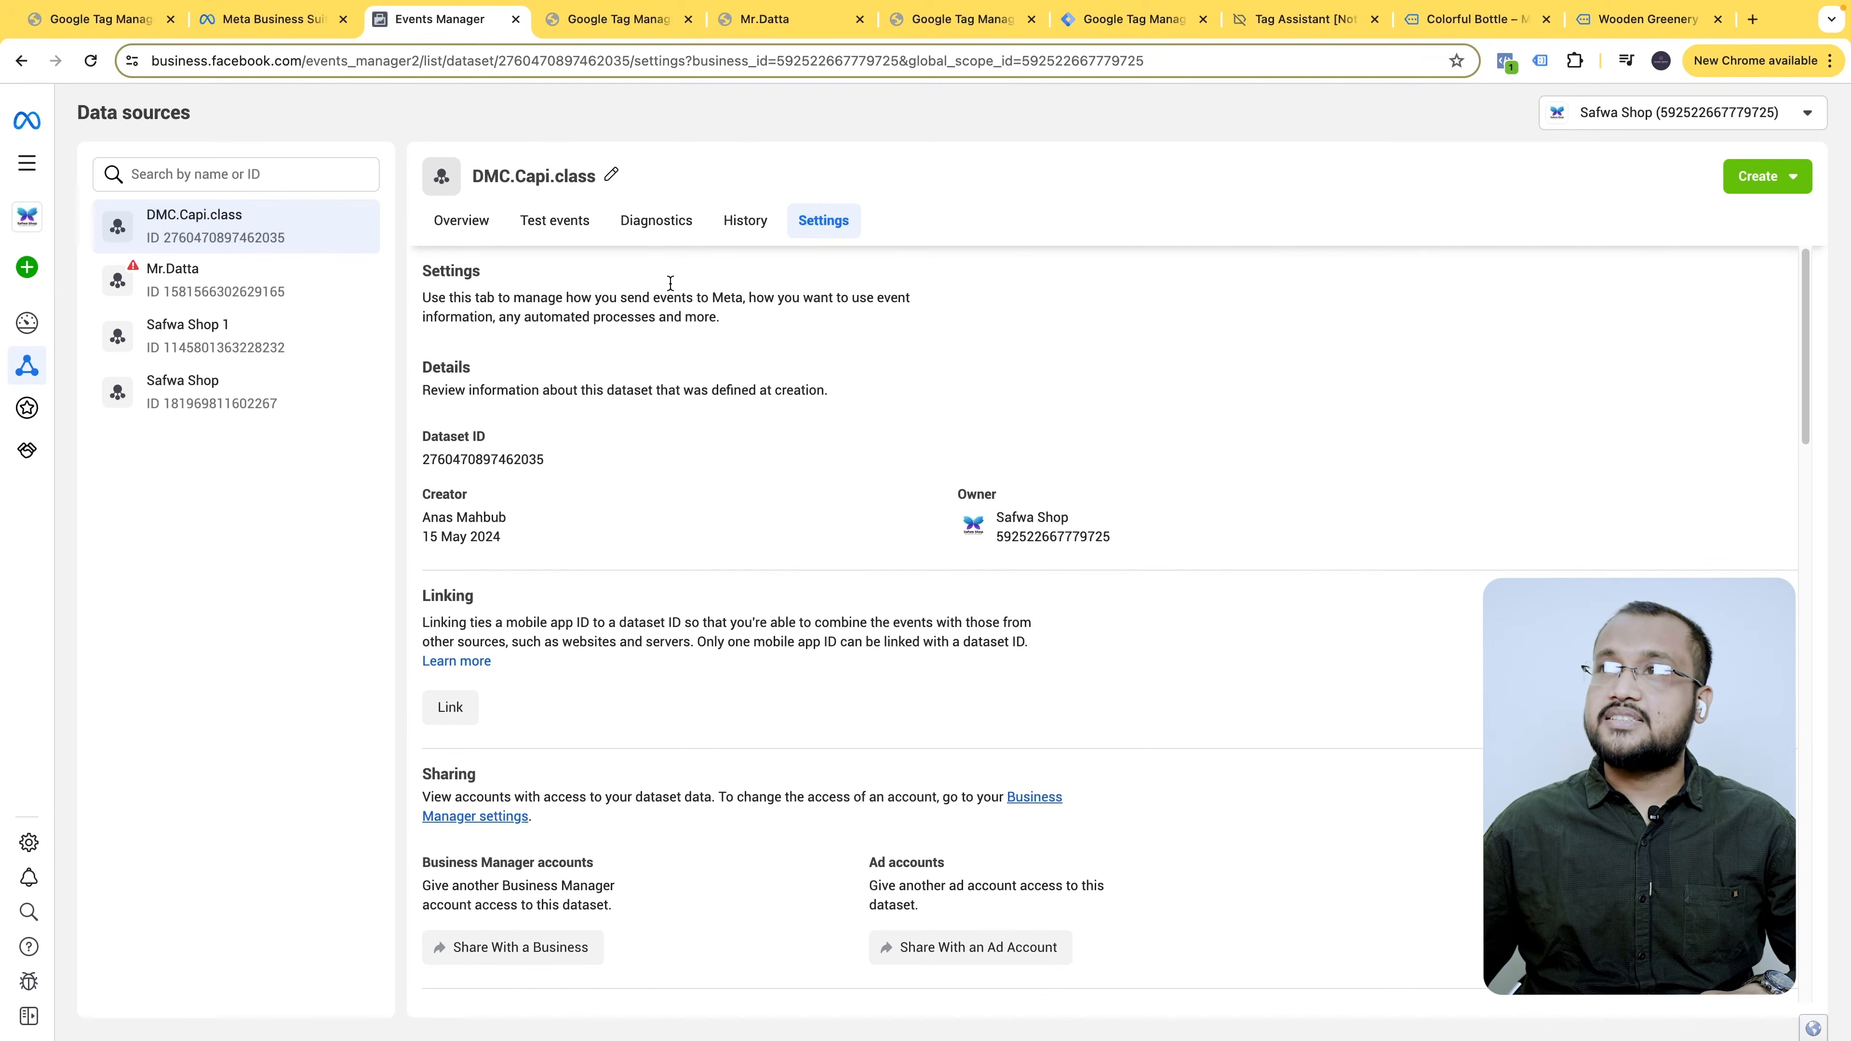
left_click(619, 58)
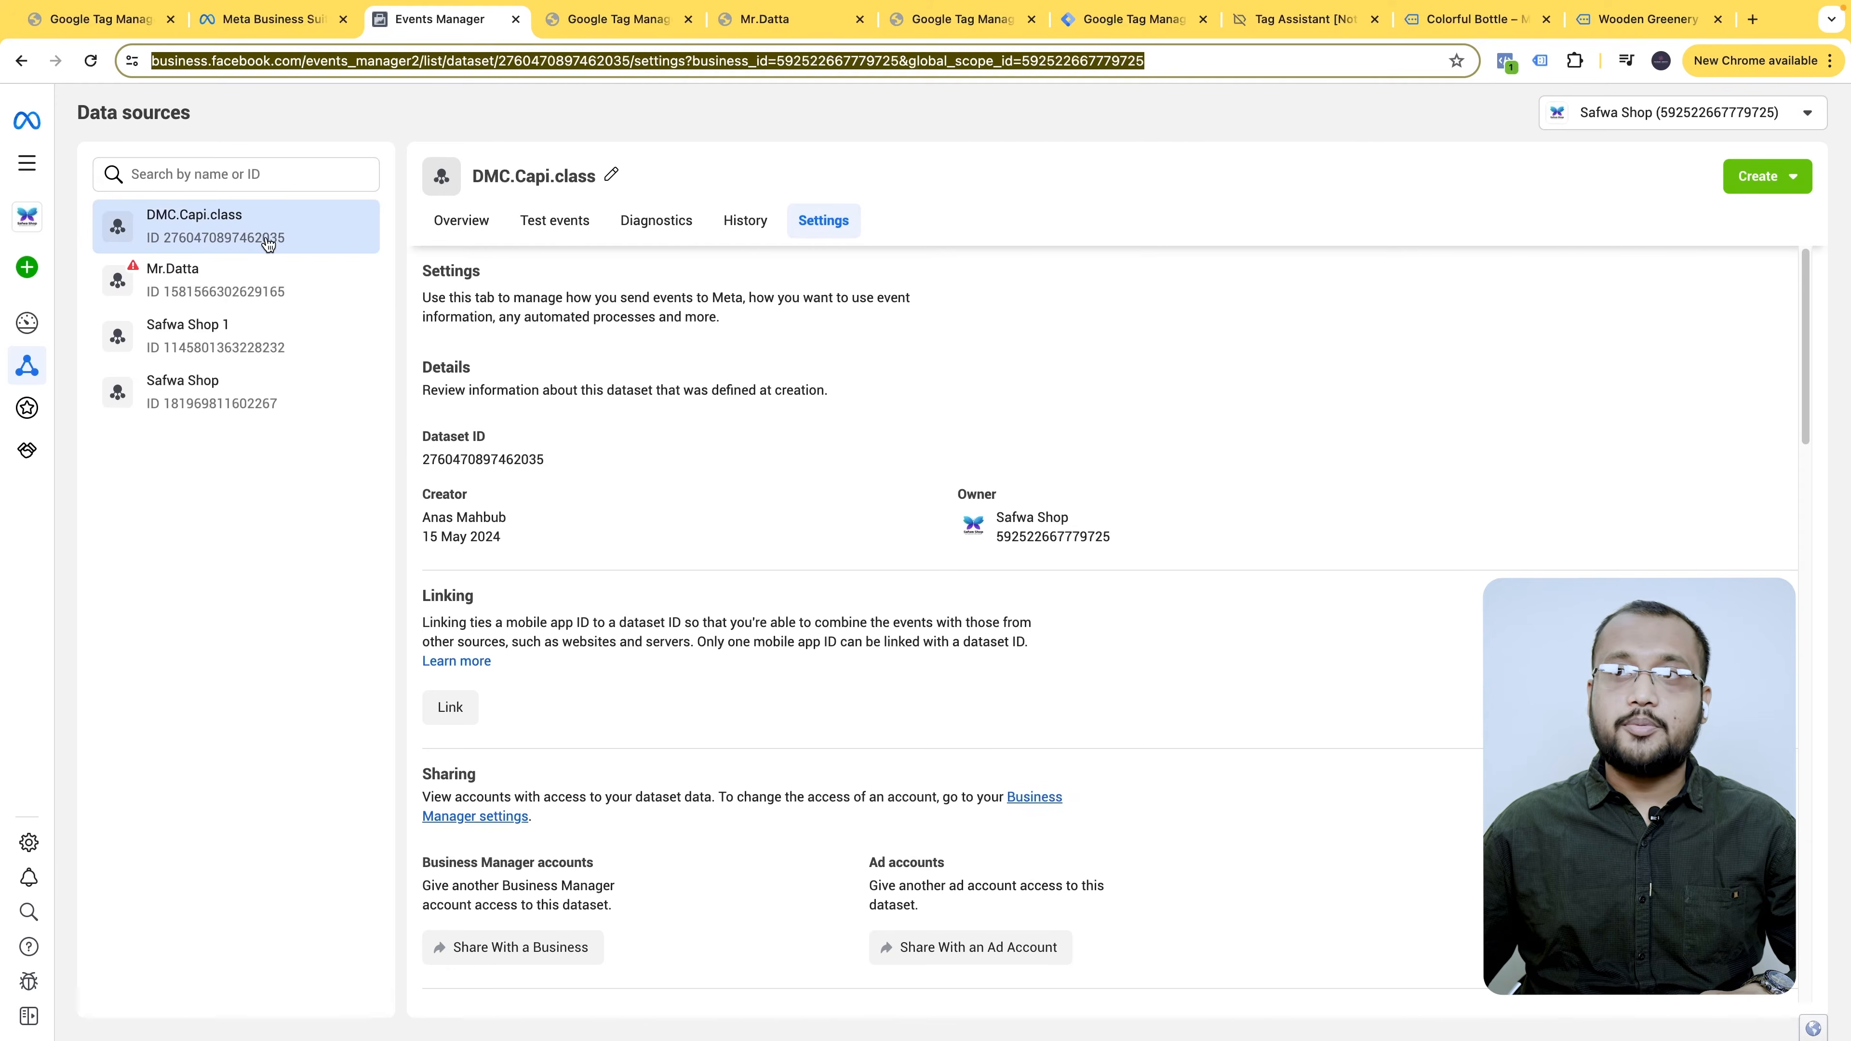
left_click(518, 459)
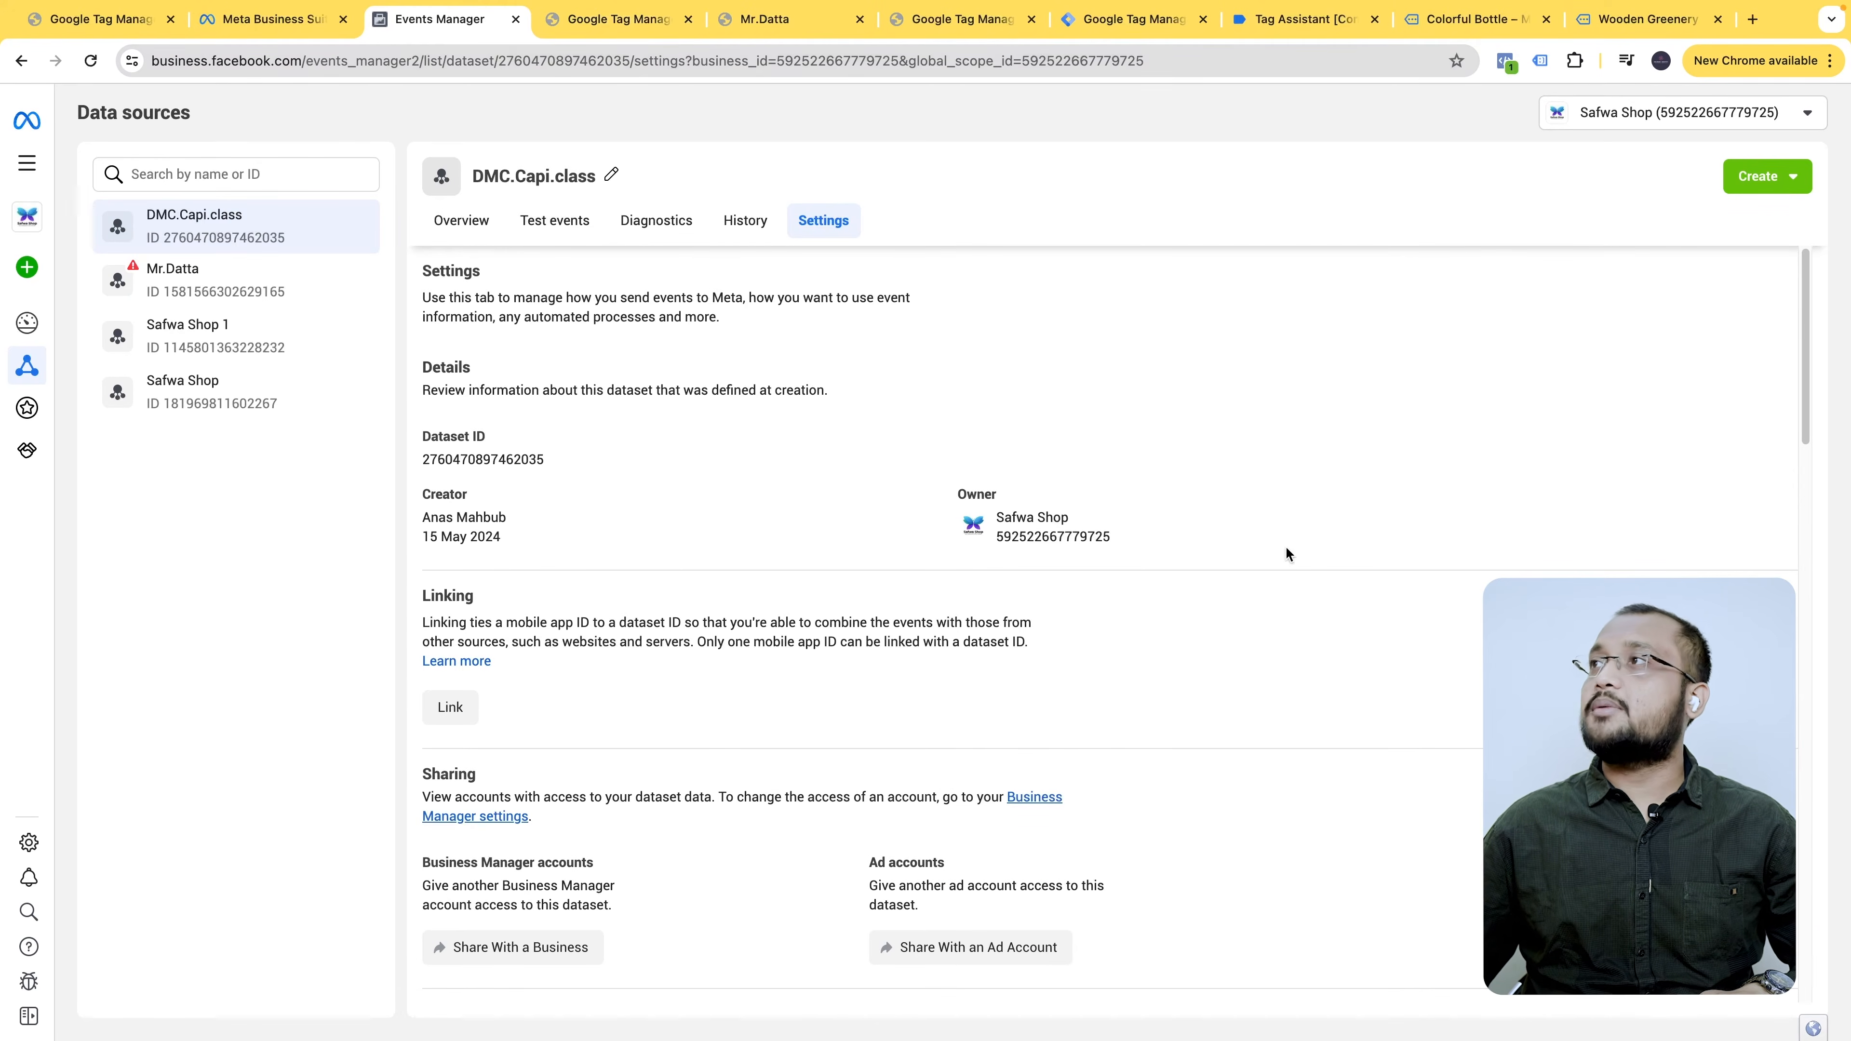
left_click(975, 22)
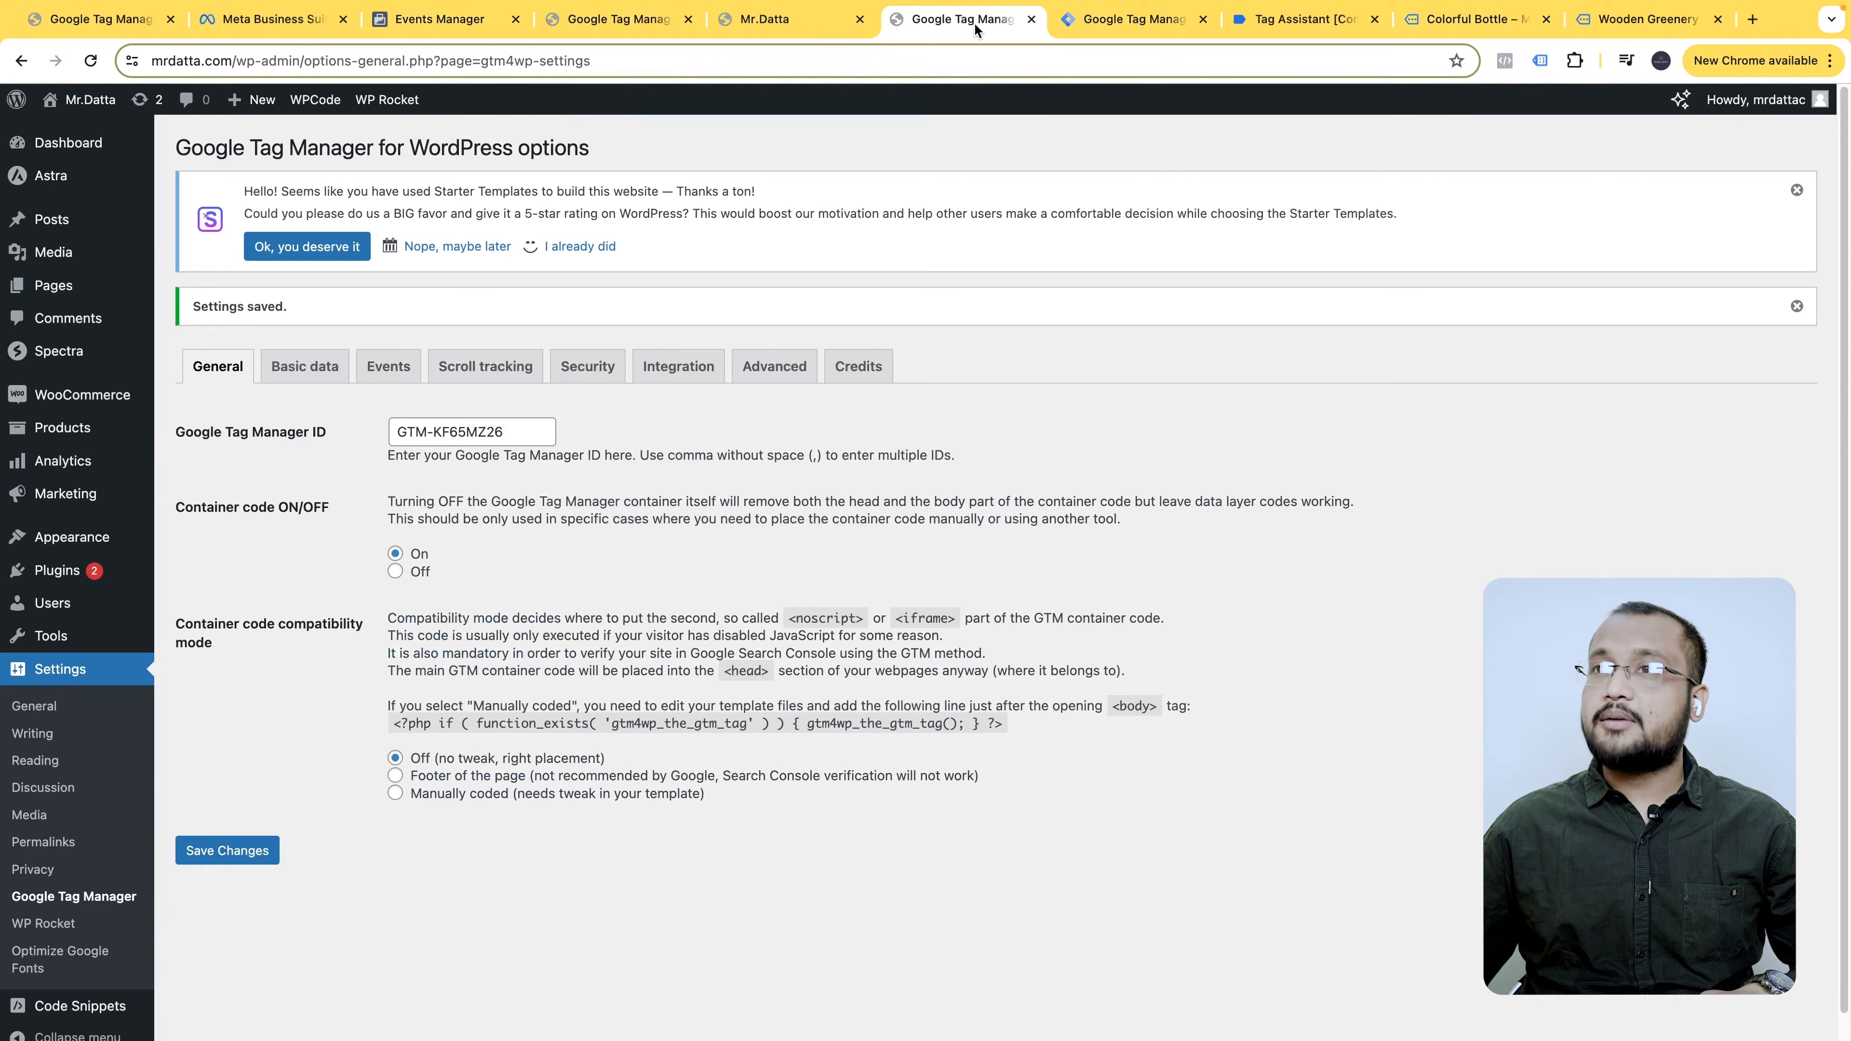
- Add the Facebook Pixel community template, found by searching 'face', to the GTM workspace
left_click(1161, 27)
left_click(151, 516)
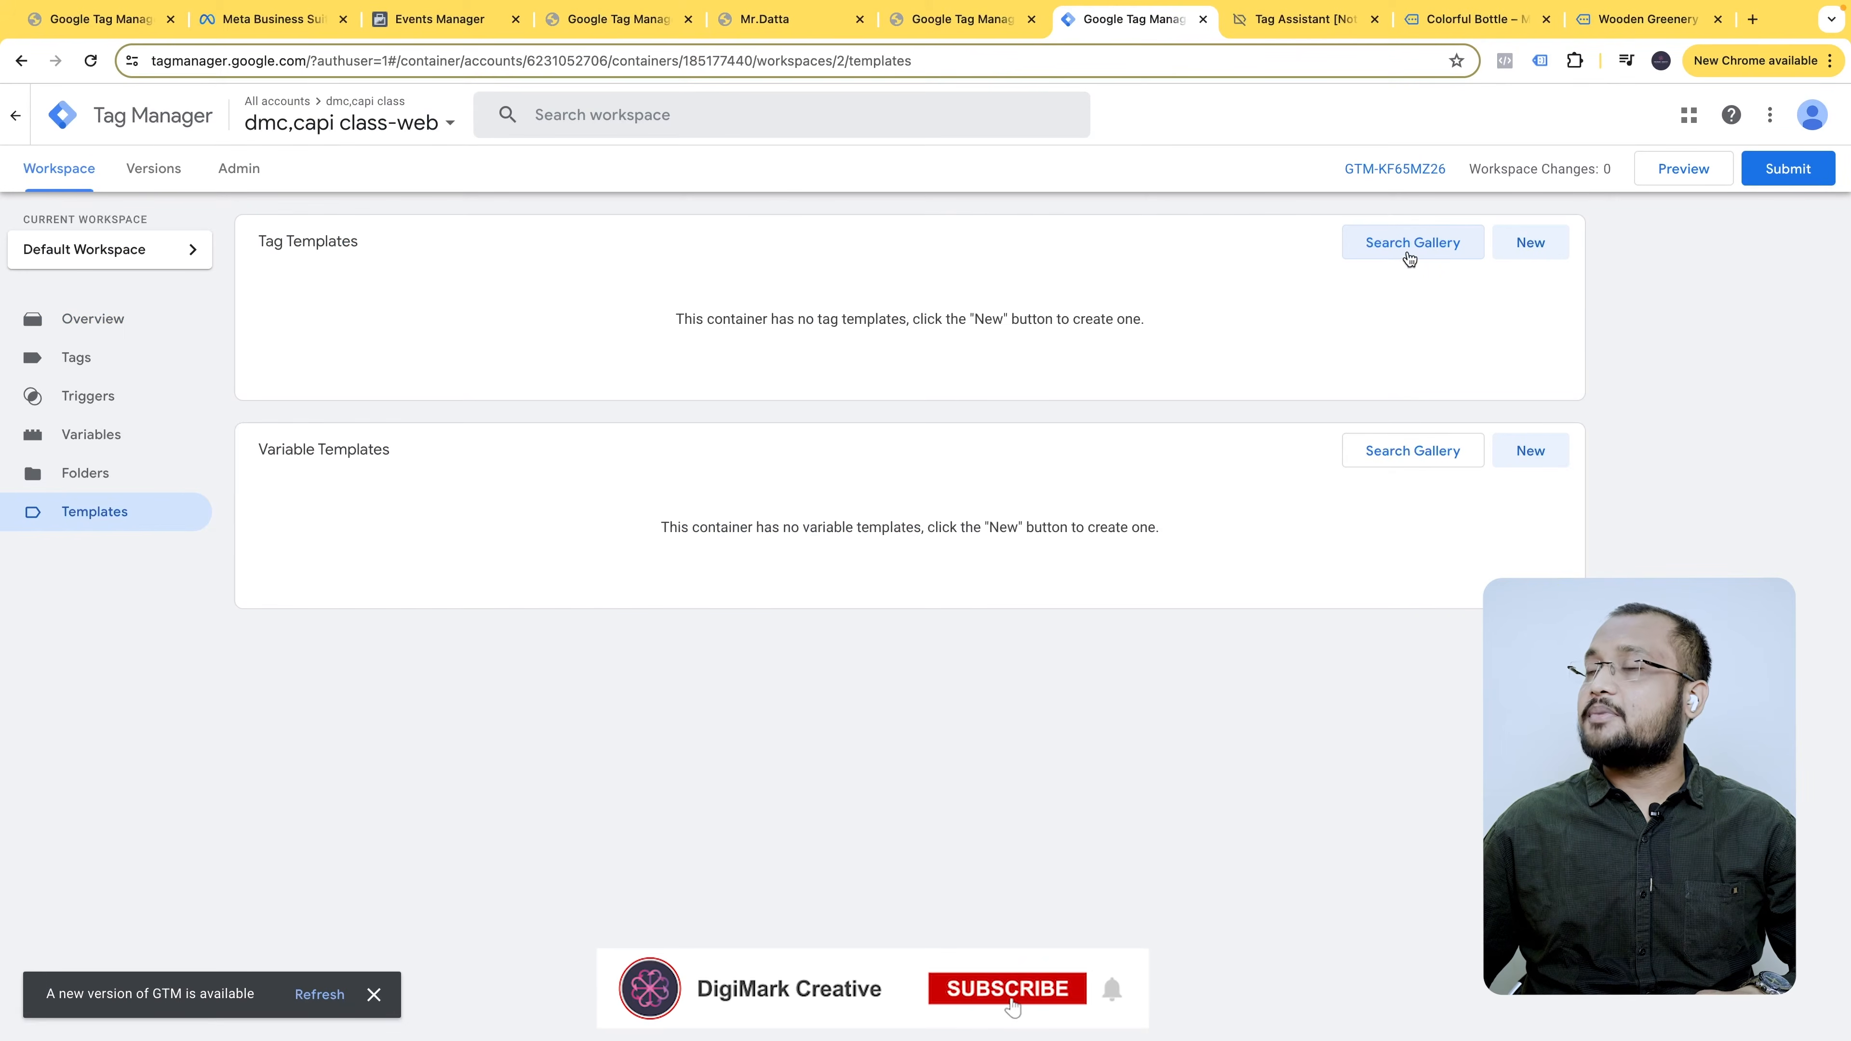
left_click(1427, 248)
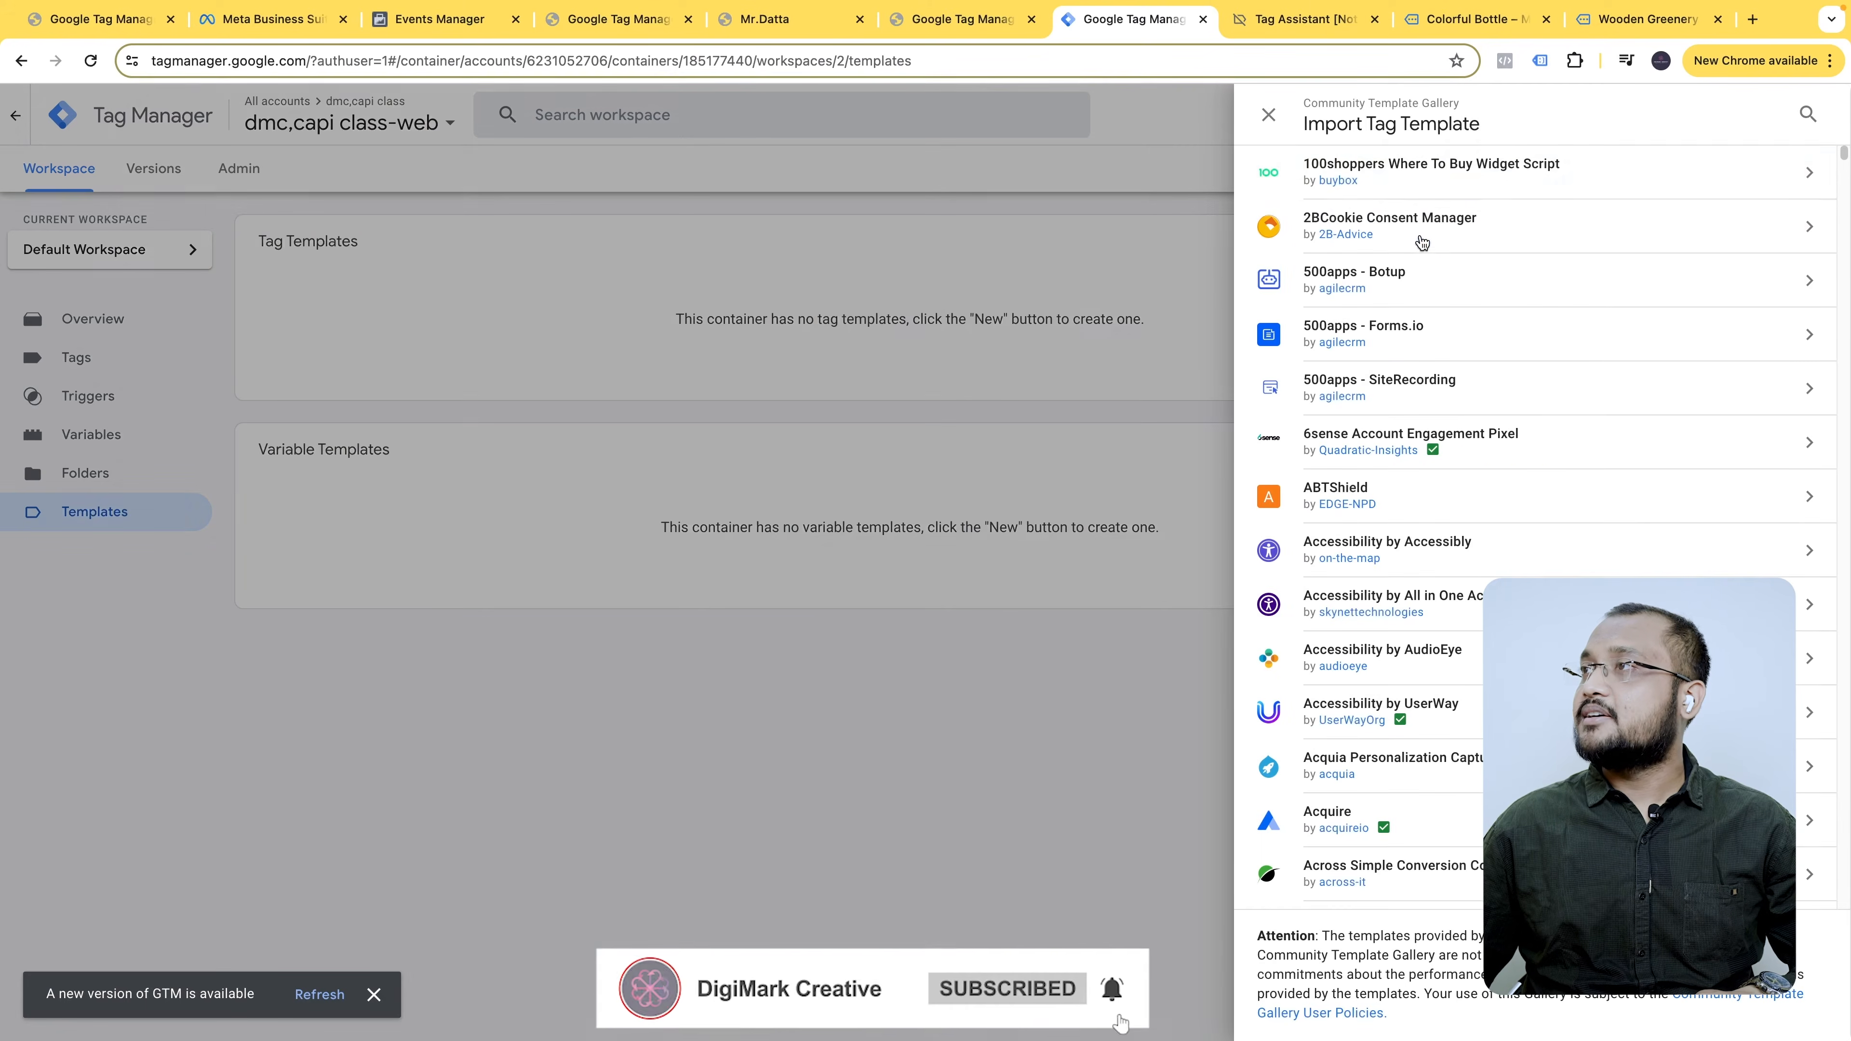
left_click(1807, 113)
type("face")
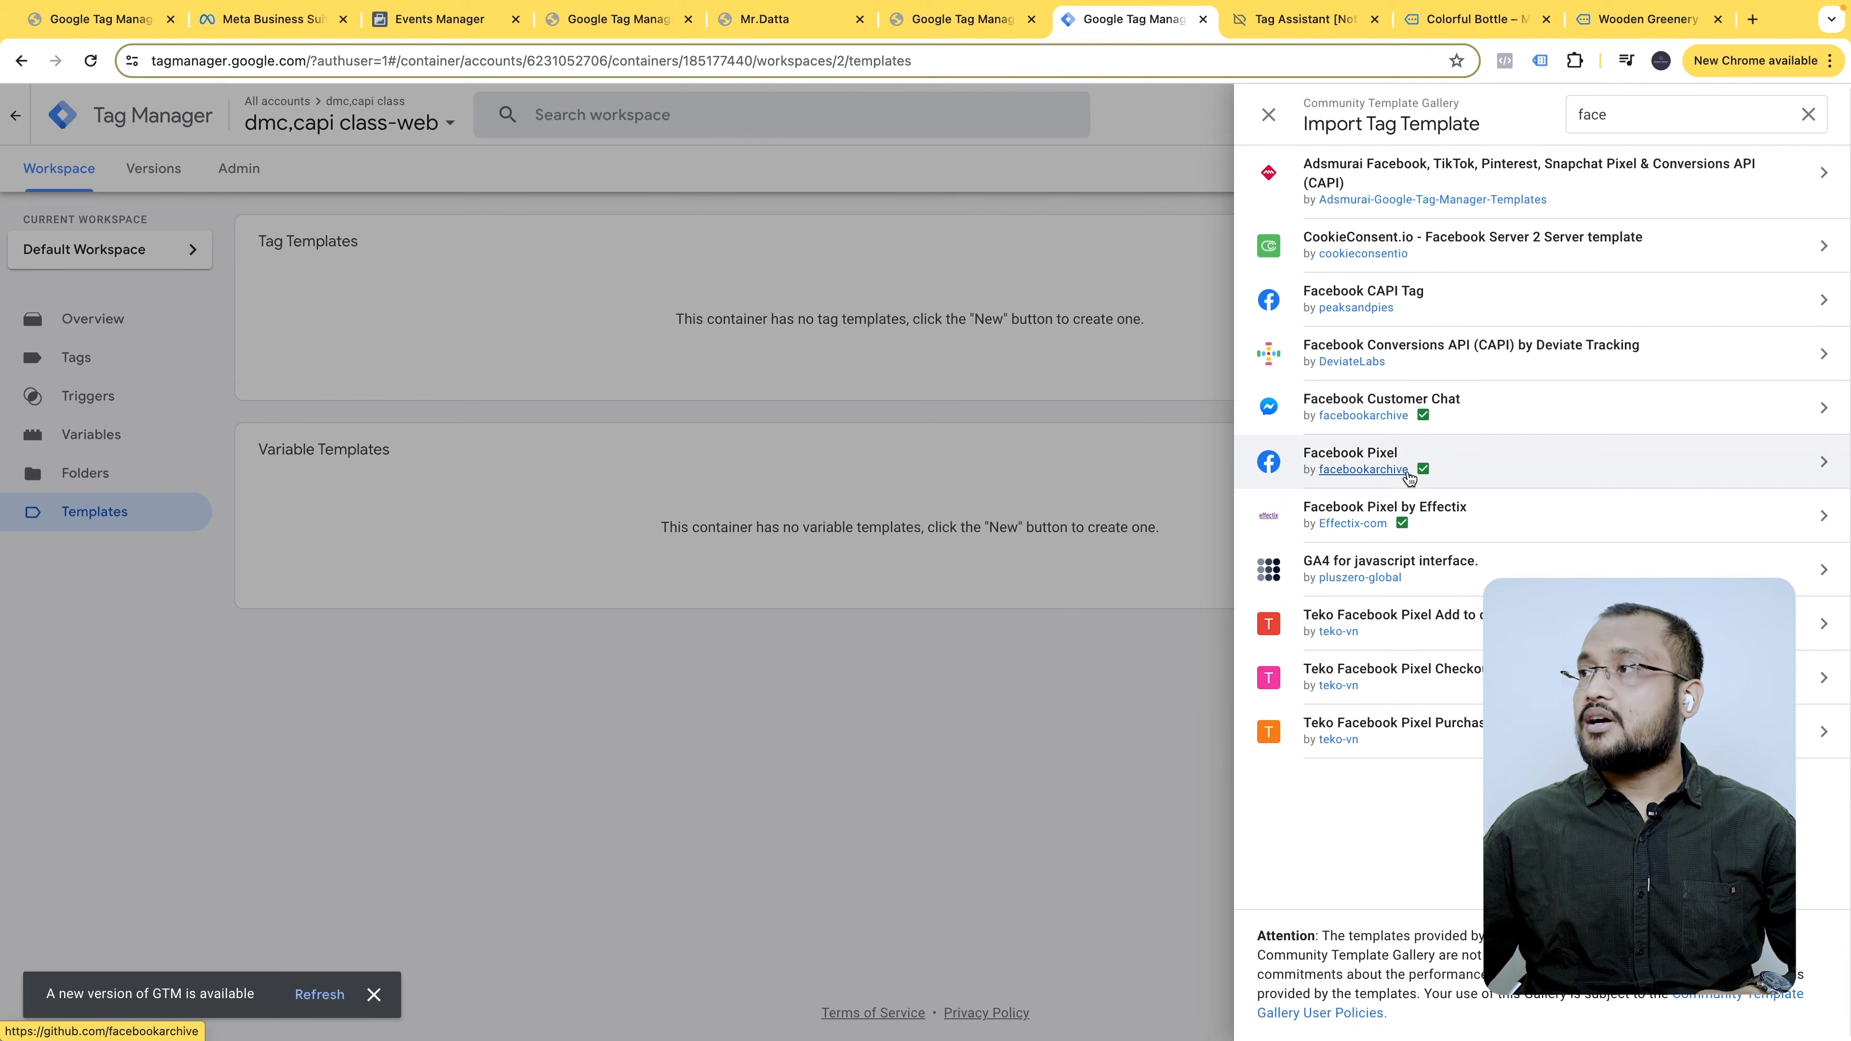
left_click(1474, 466)
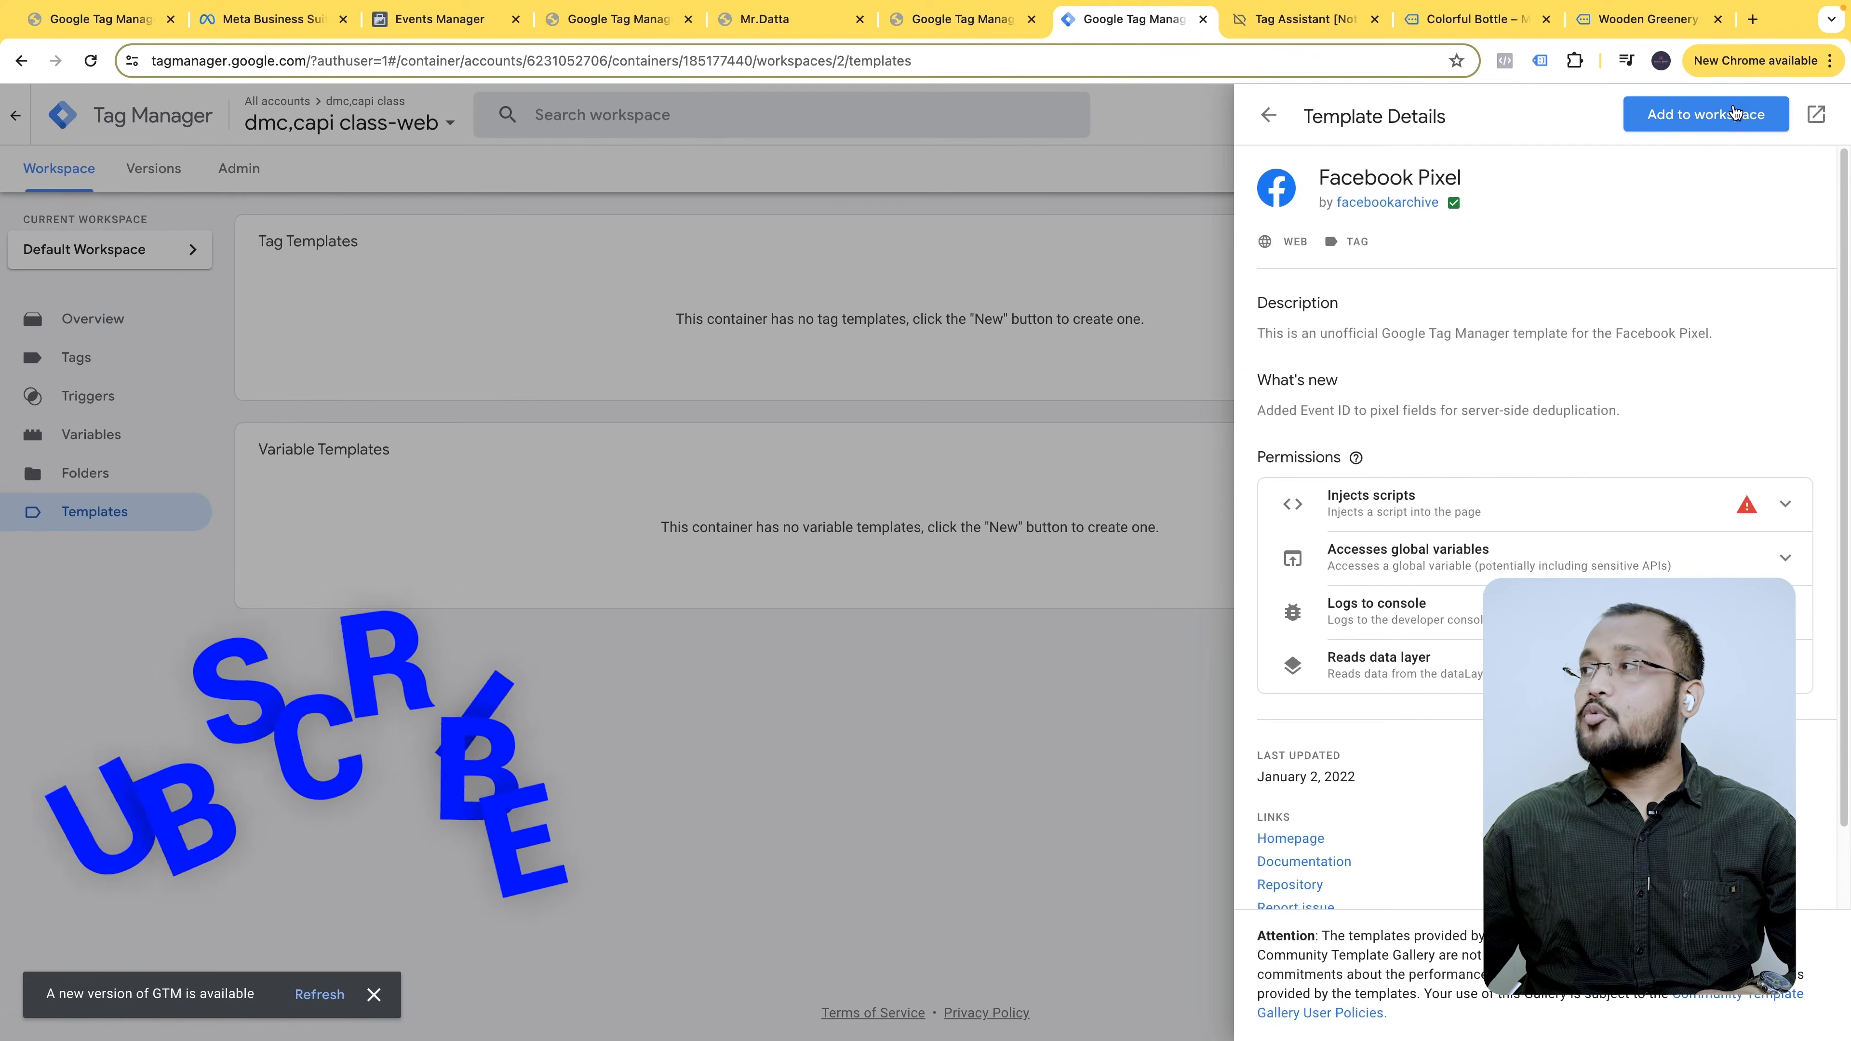
left_click(1734, 113)
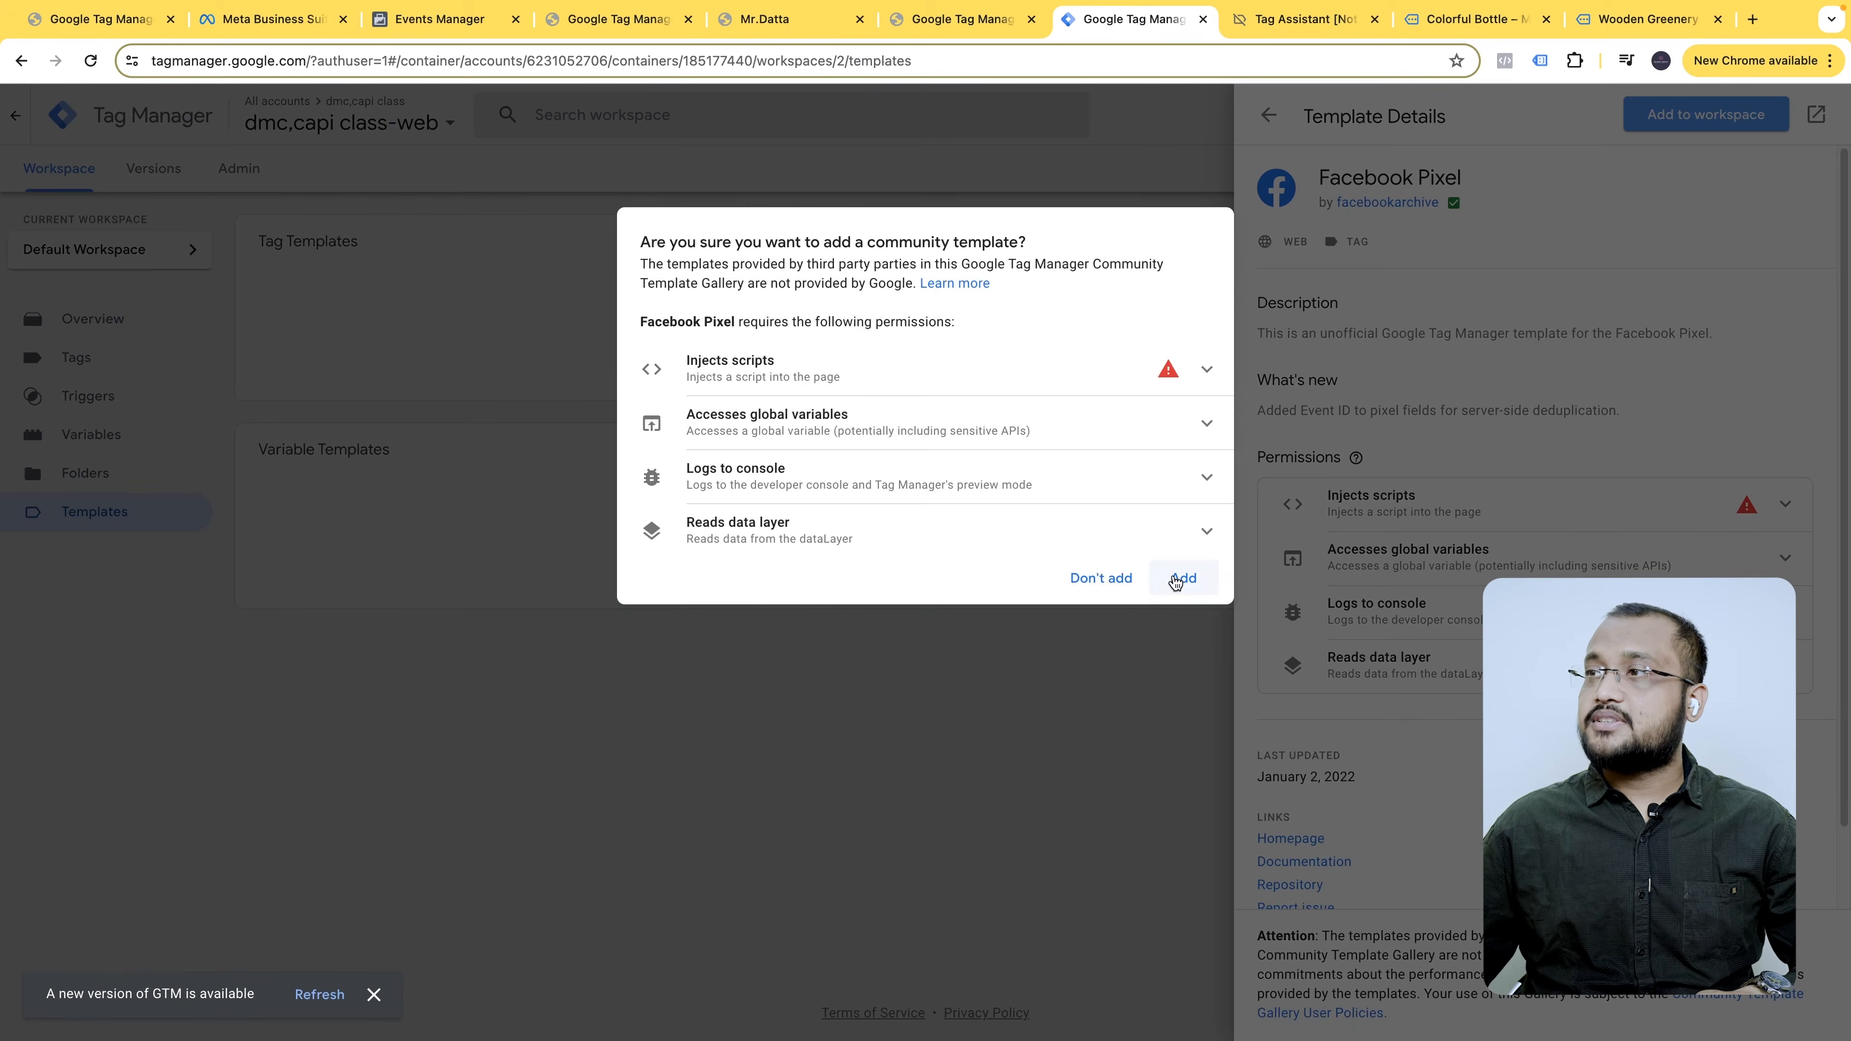
left_click(1176, 579)
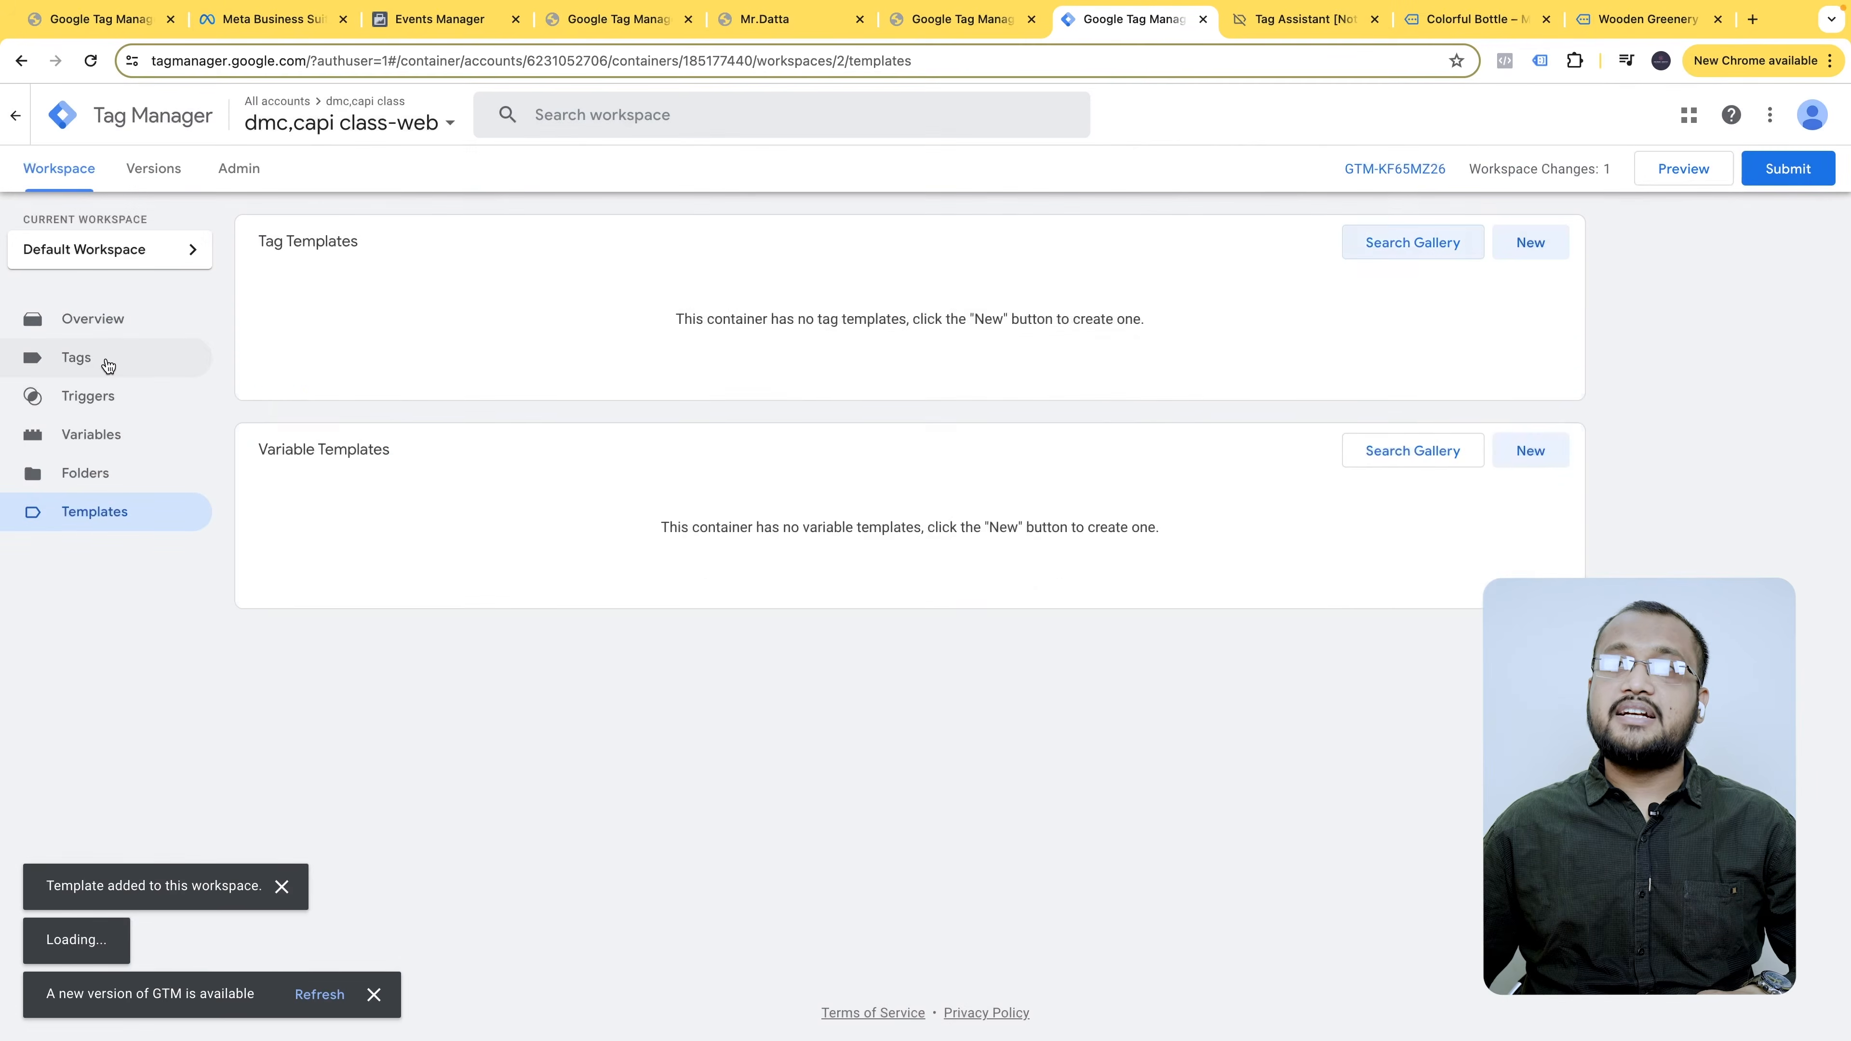
left_click(107, 361)
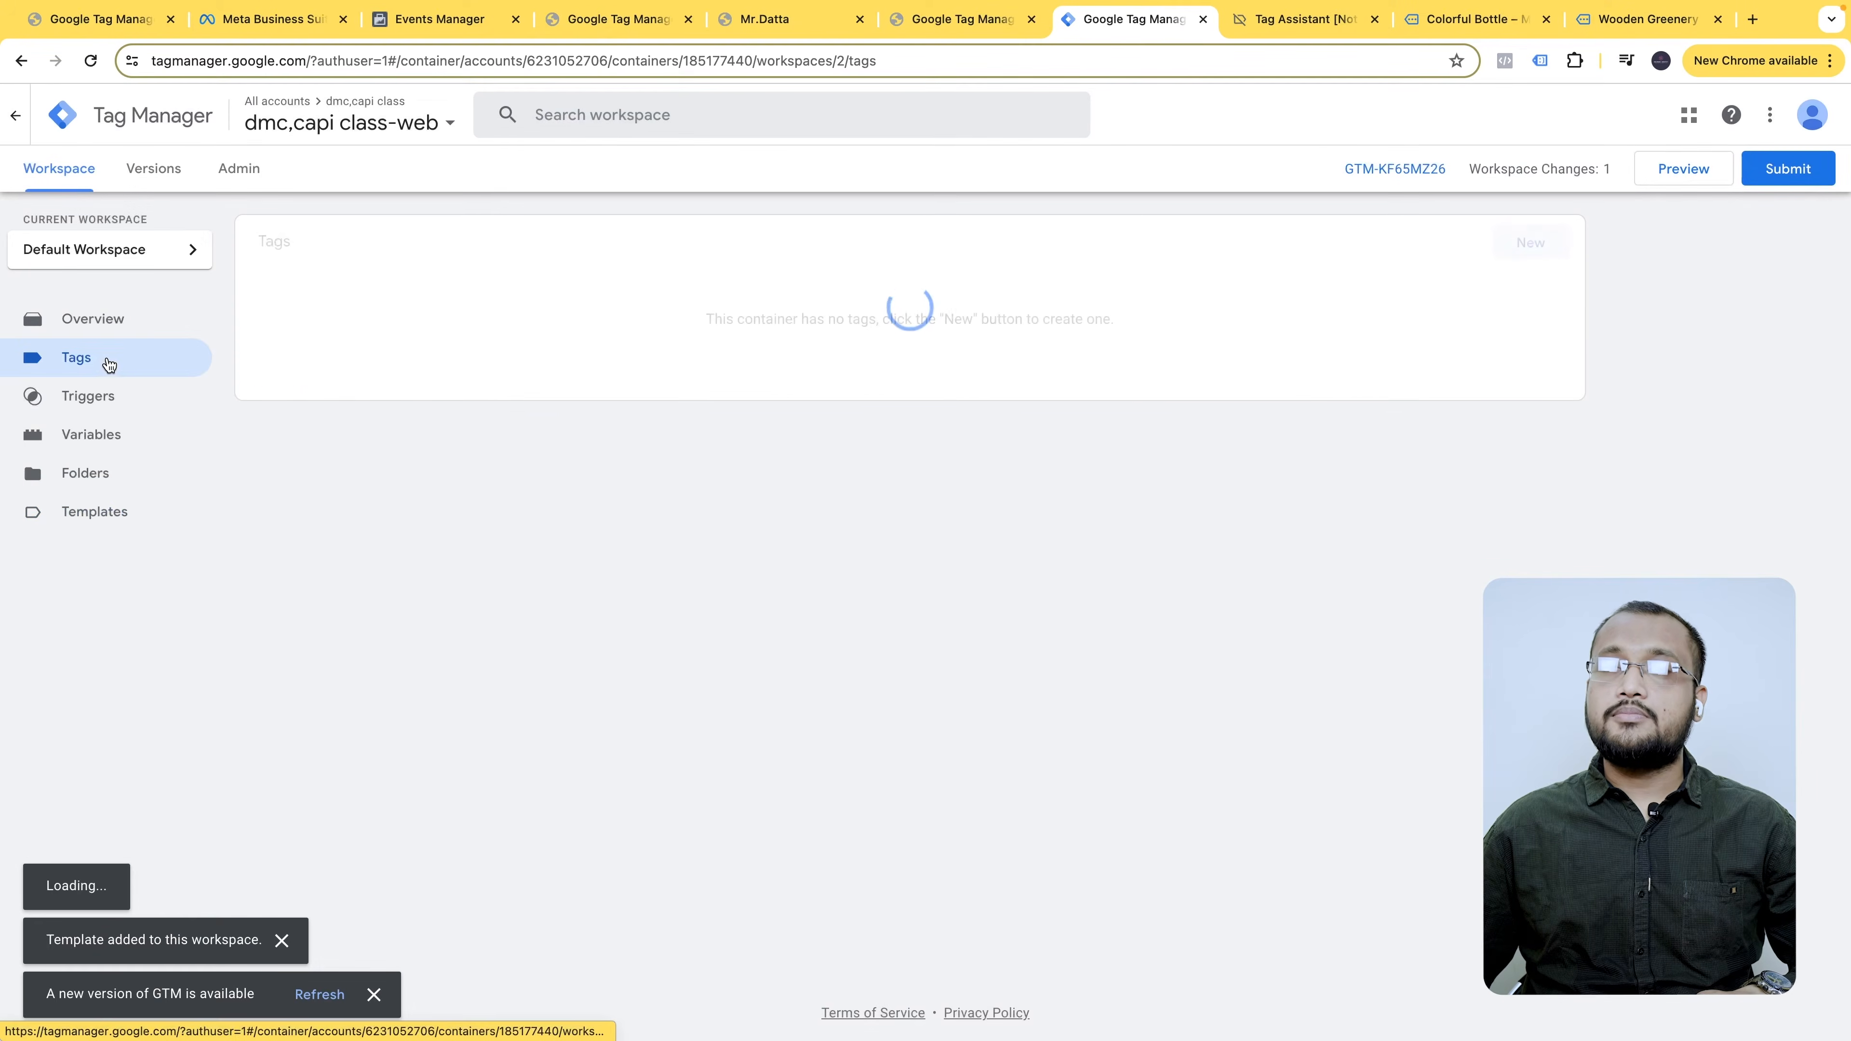
left_click(112, 357)
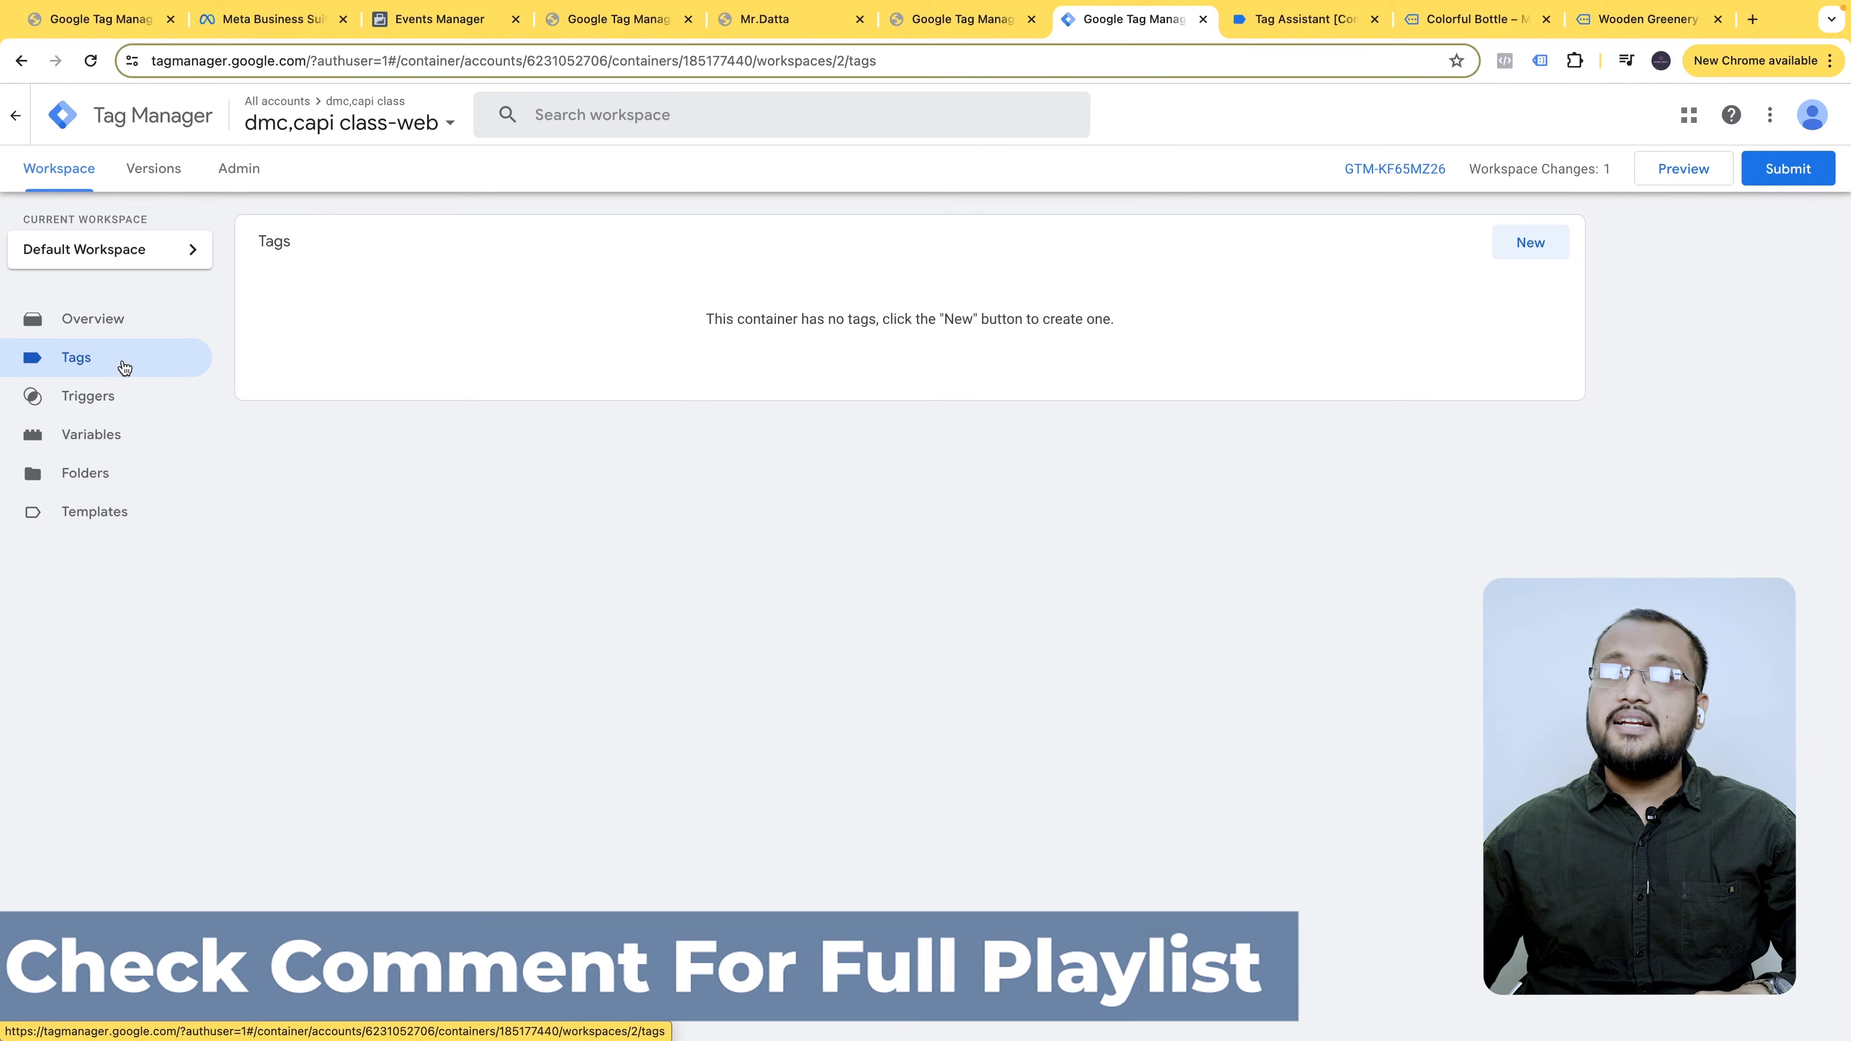
- Create a new tag named 'facebook pixel base code' of type Facebook Pixel
left_click(1529, 244)
left_click(599, 115)
type("face")
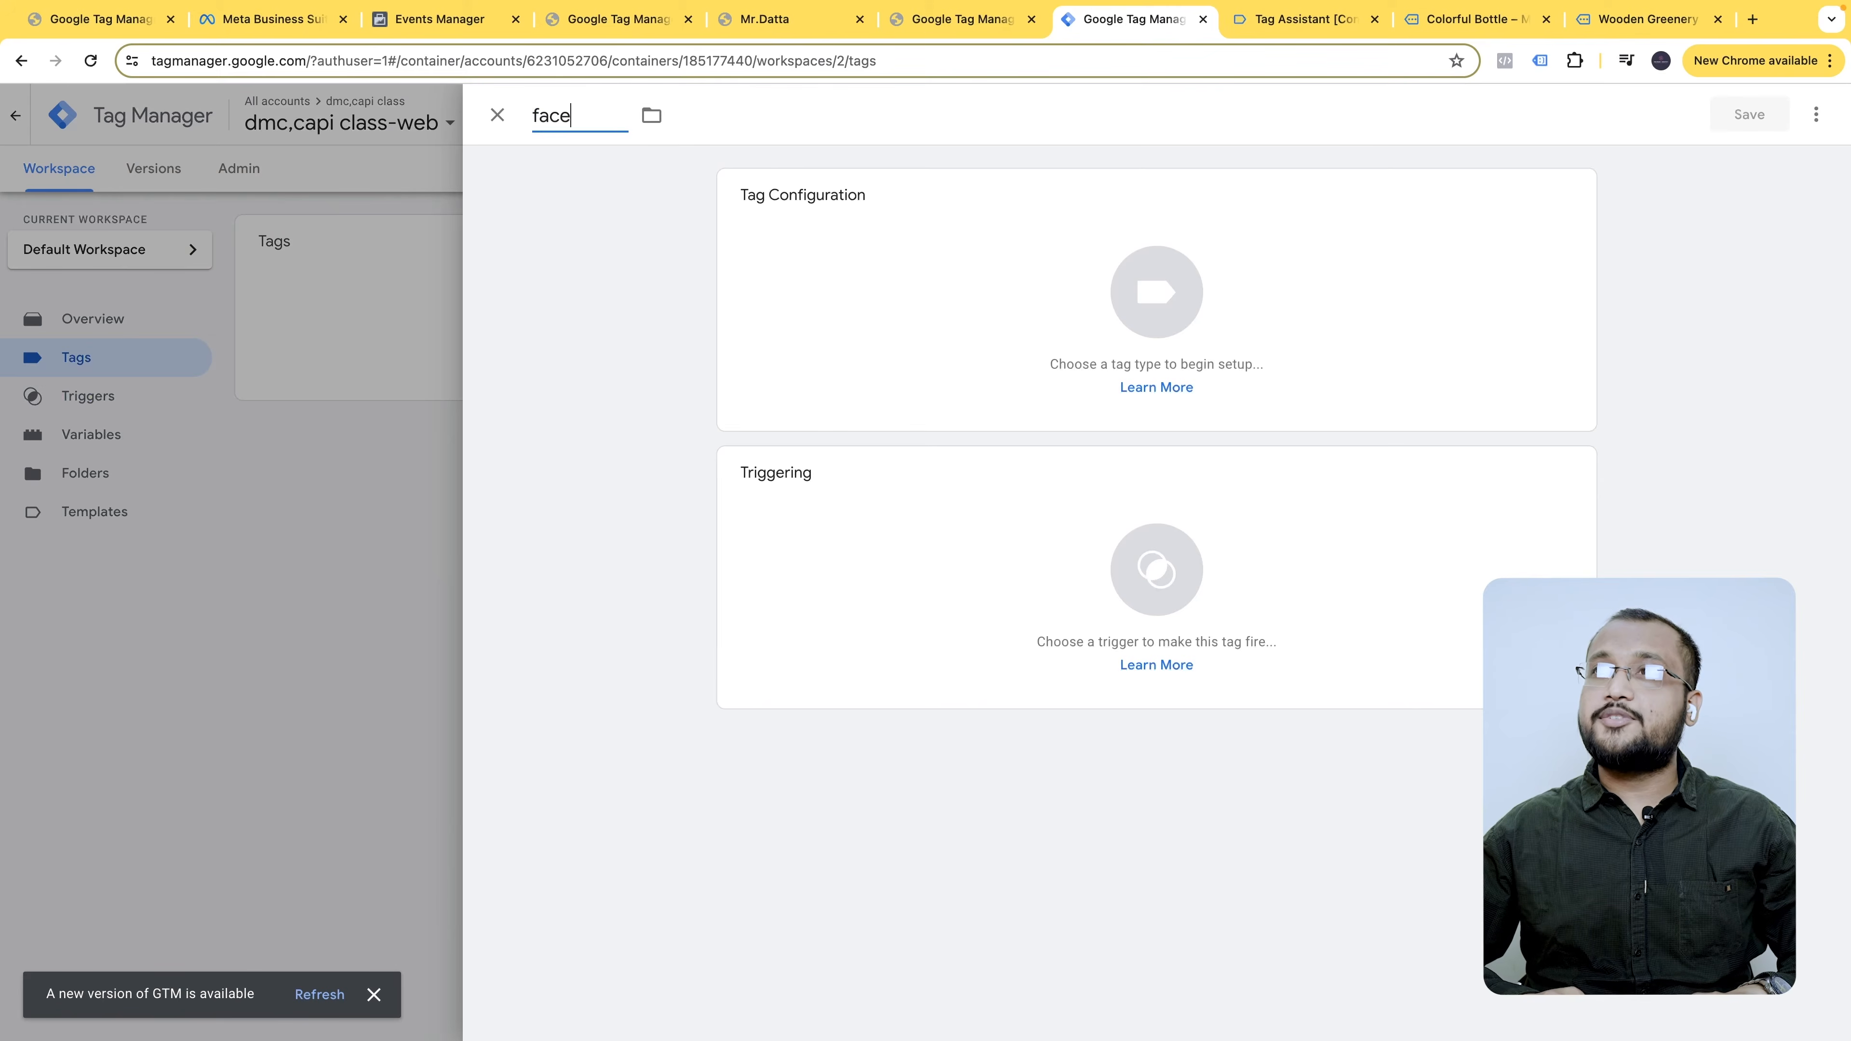
type("book pix")
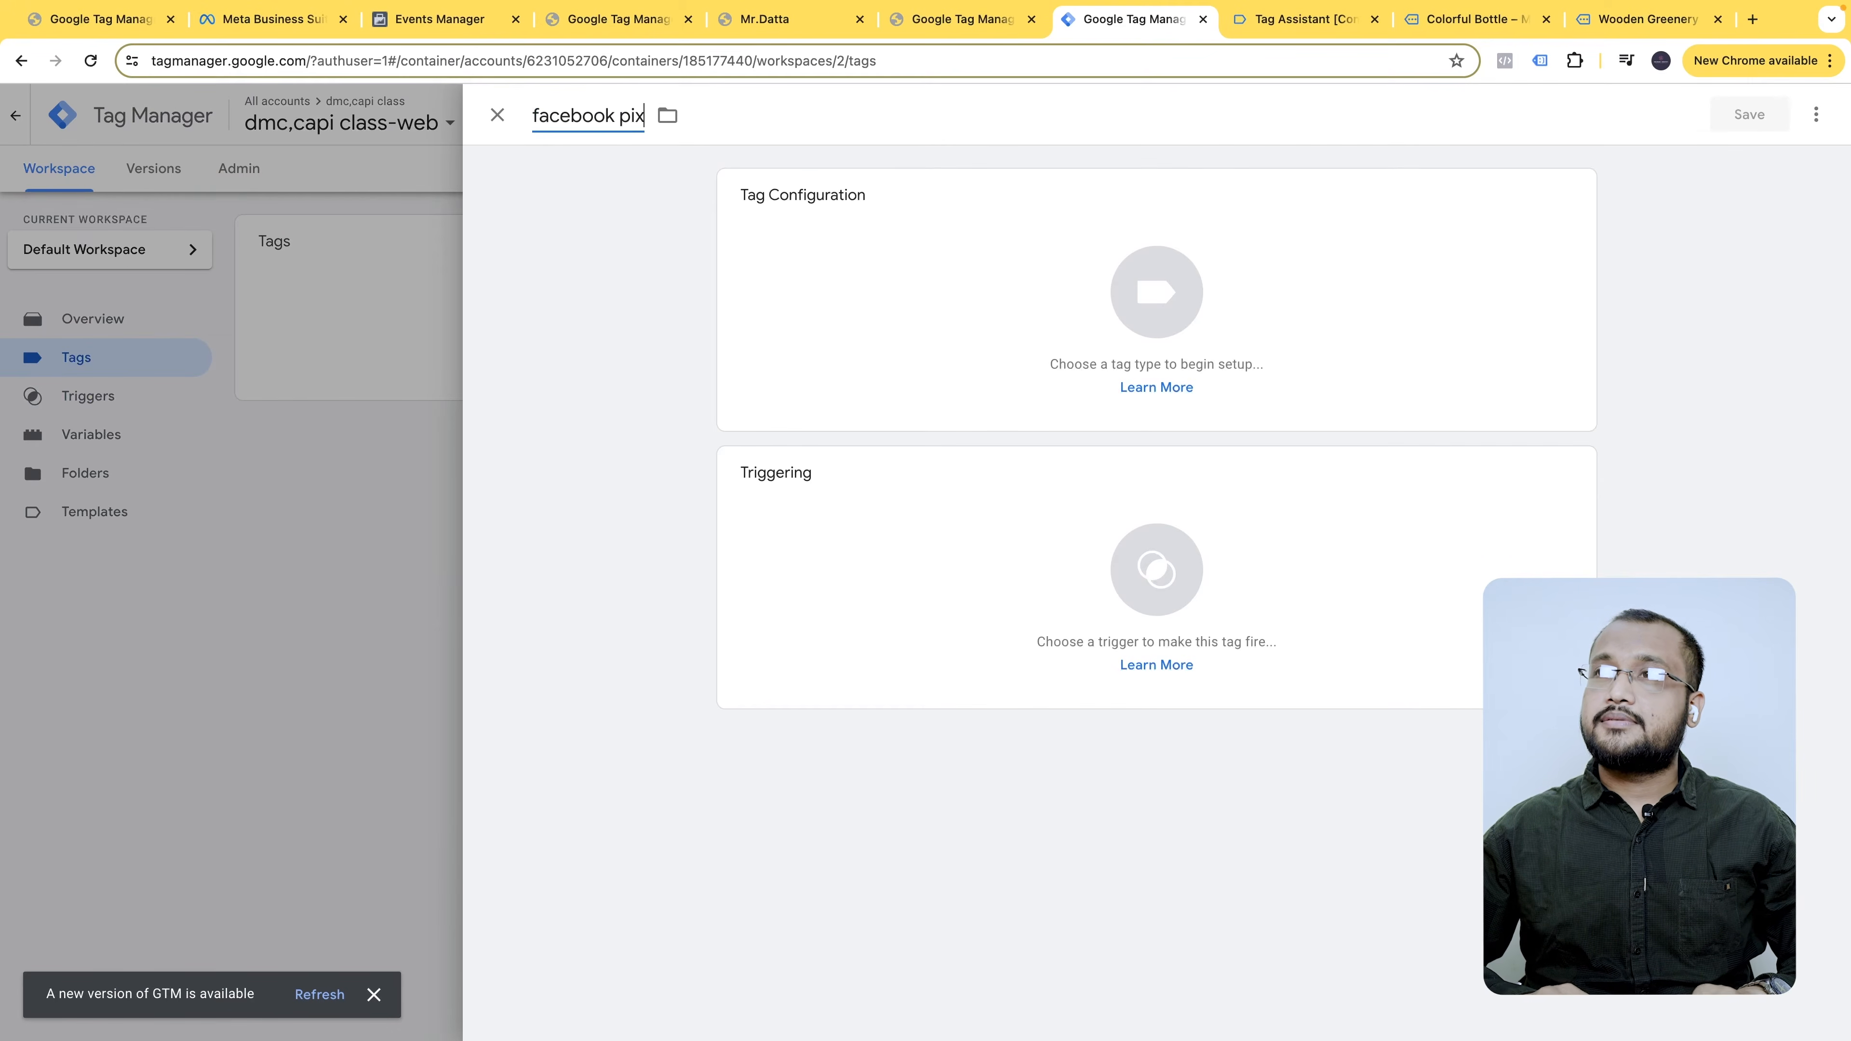
type("el base code")
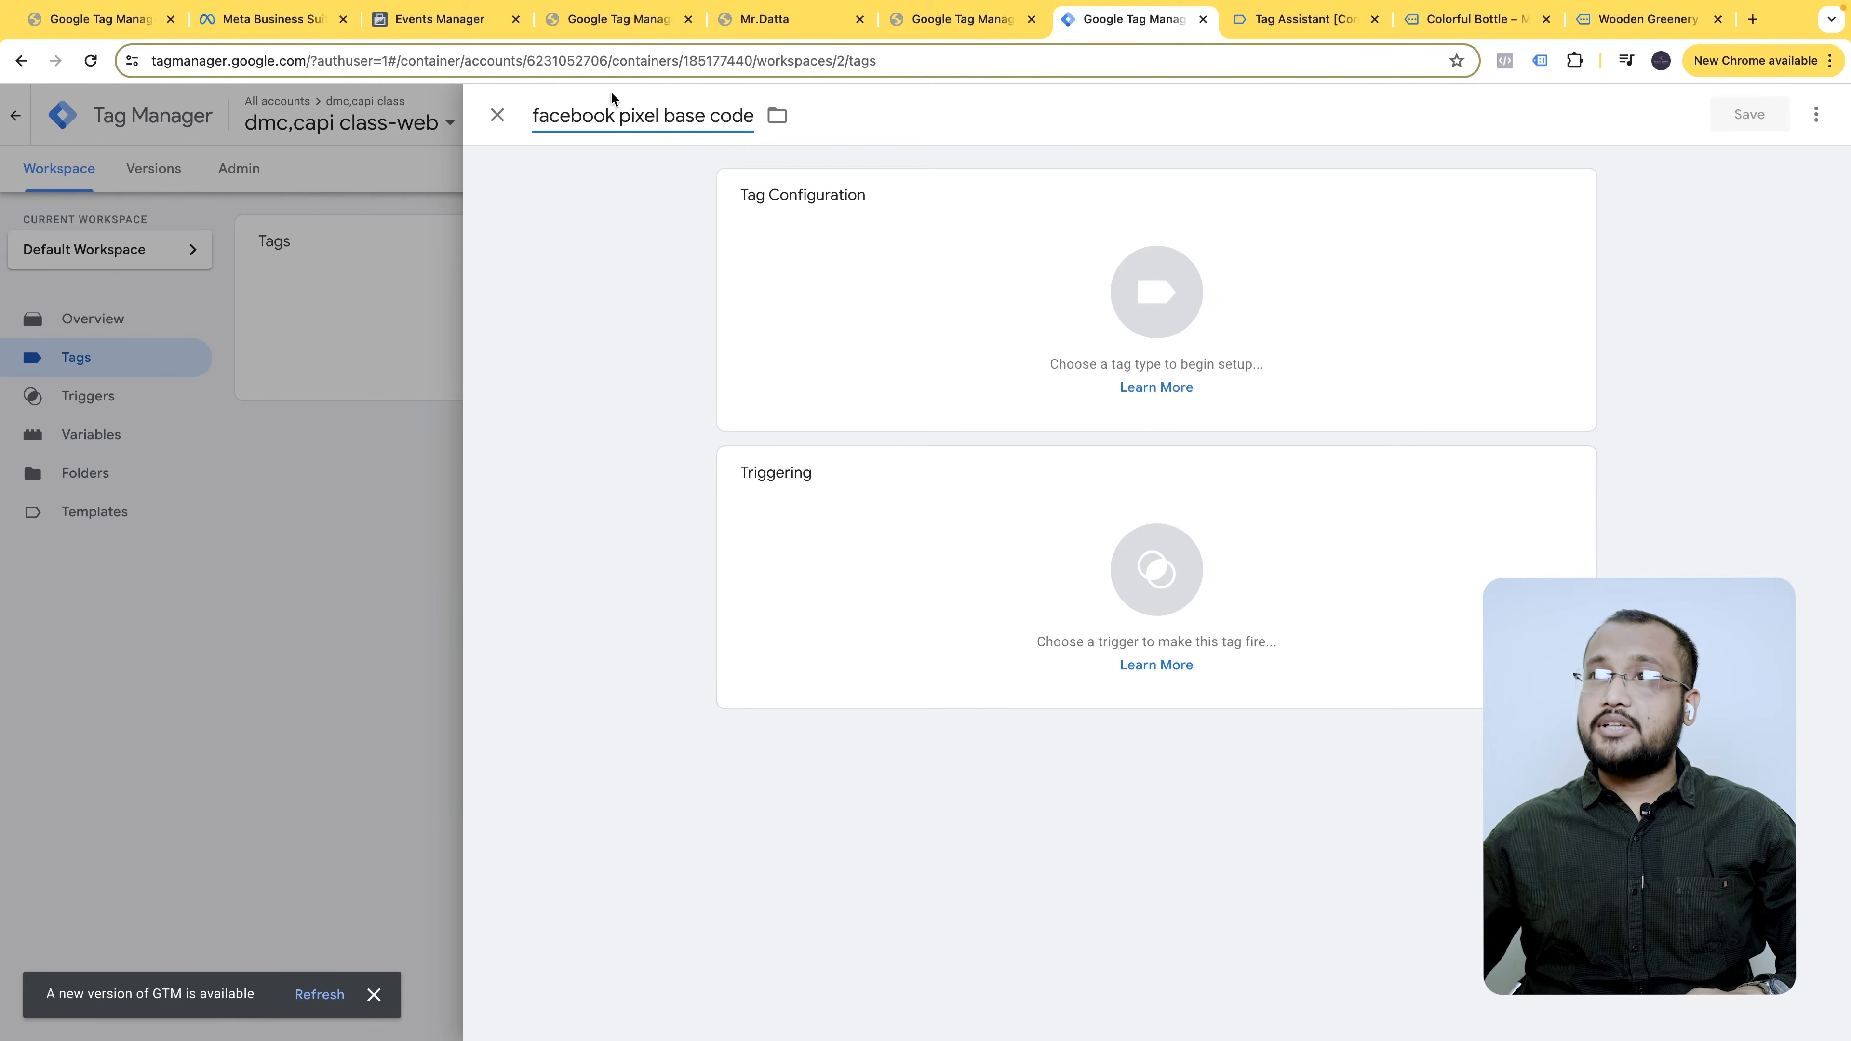
left_click(1236, 283)
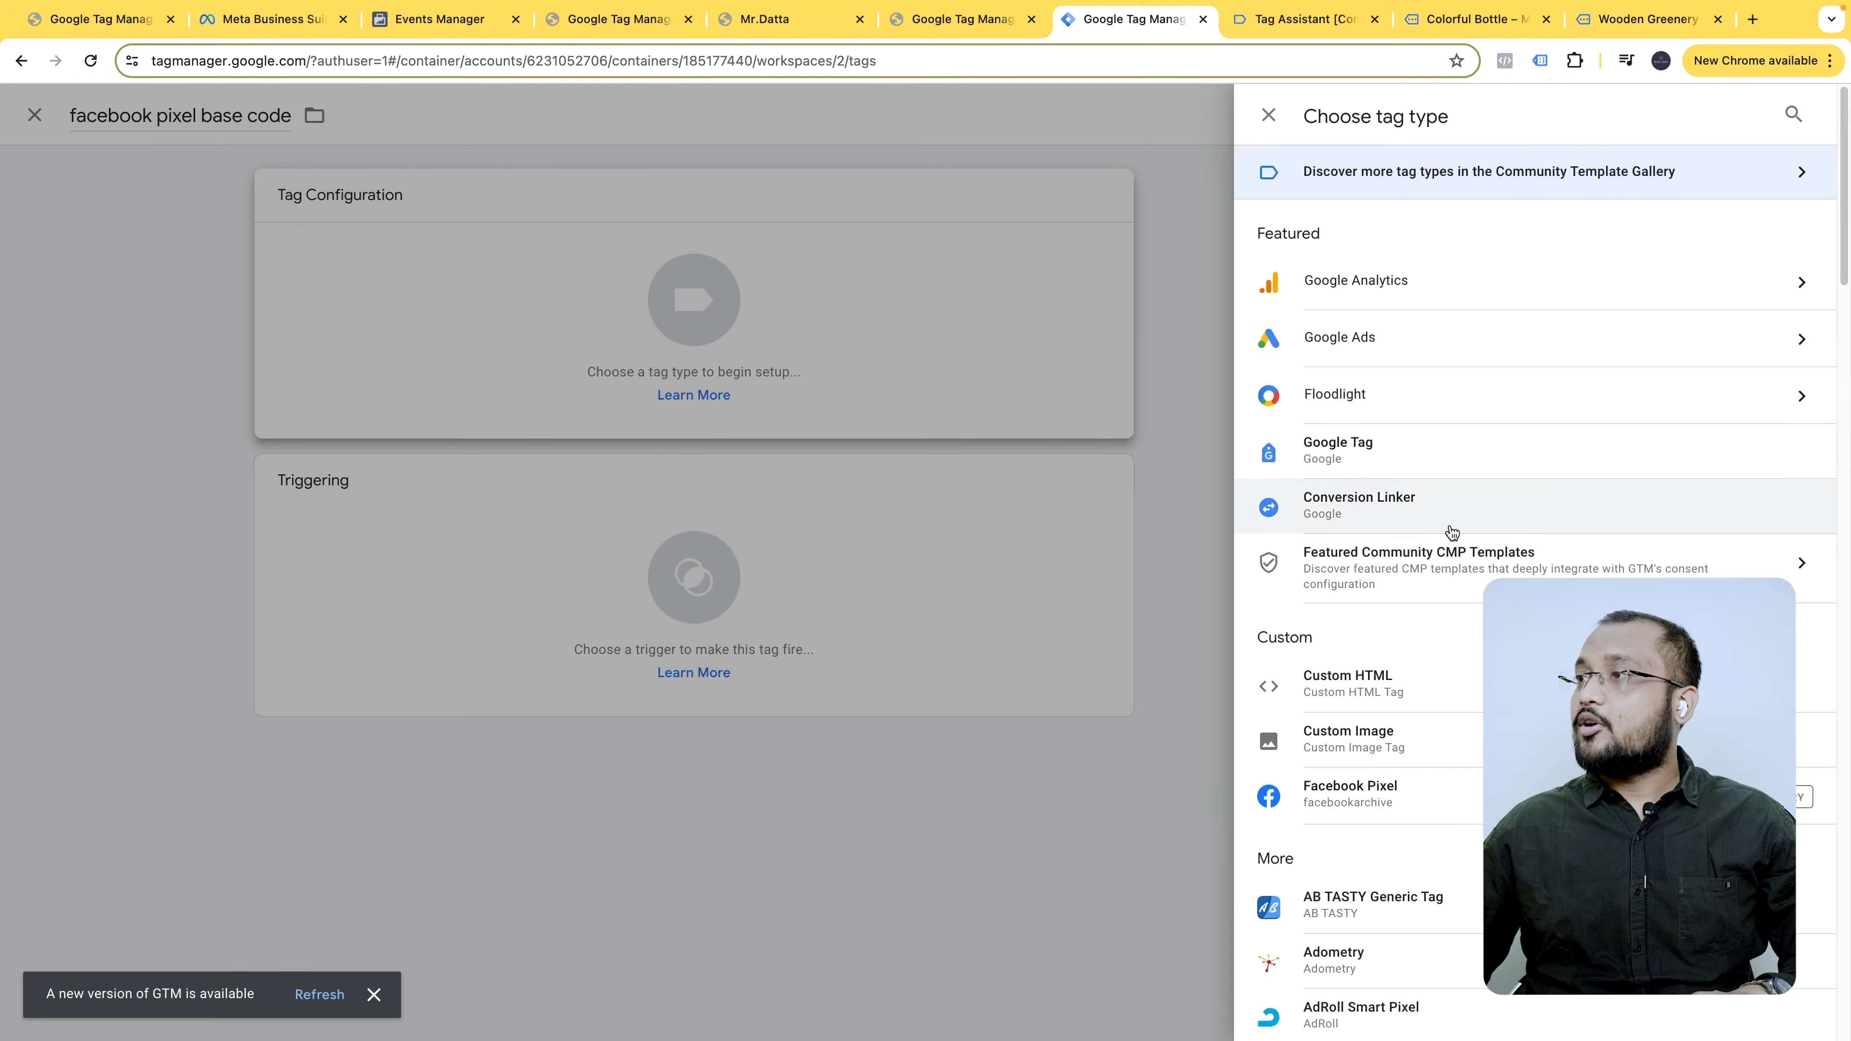
scroll(1443, 656, "down", 1)
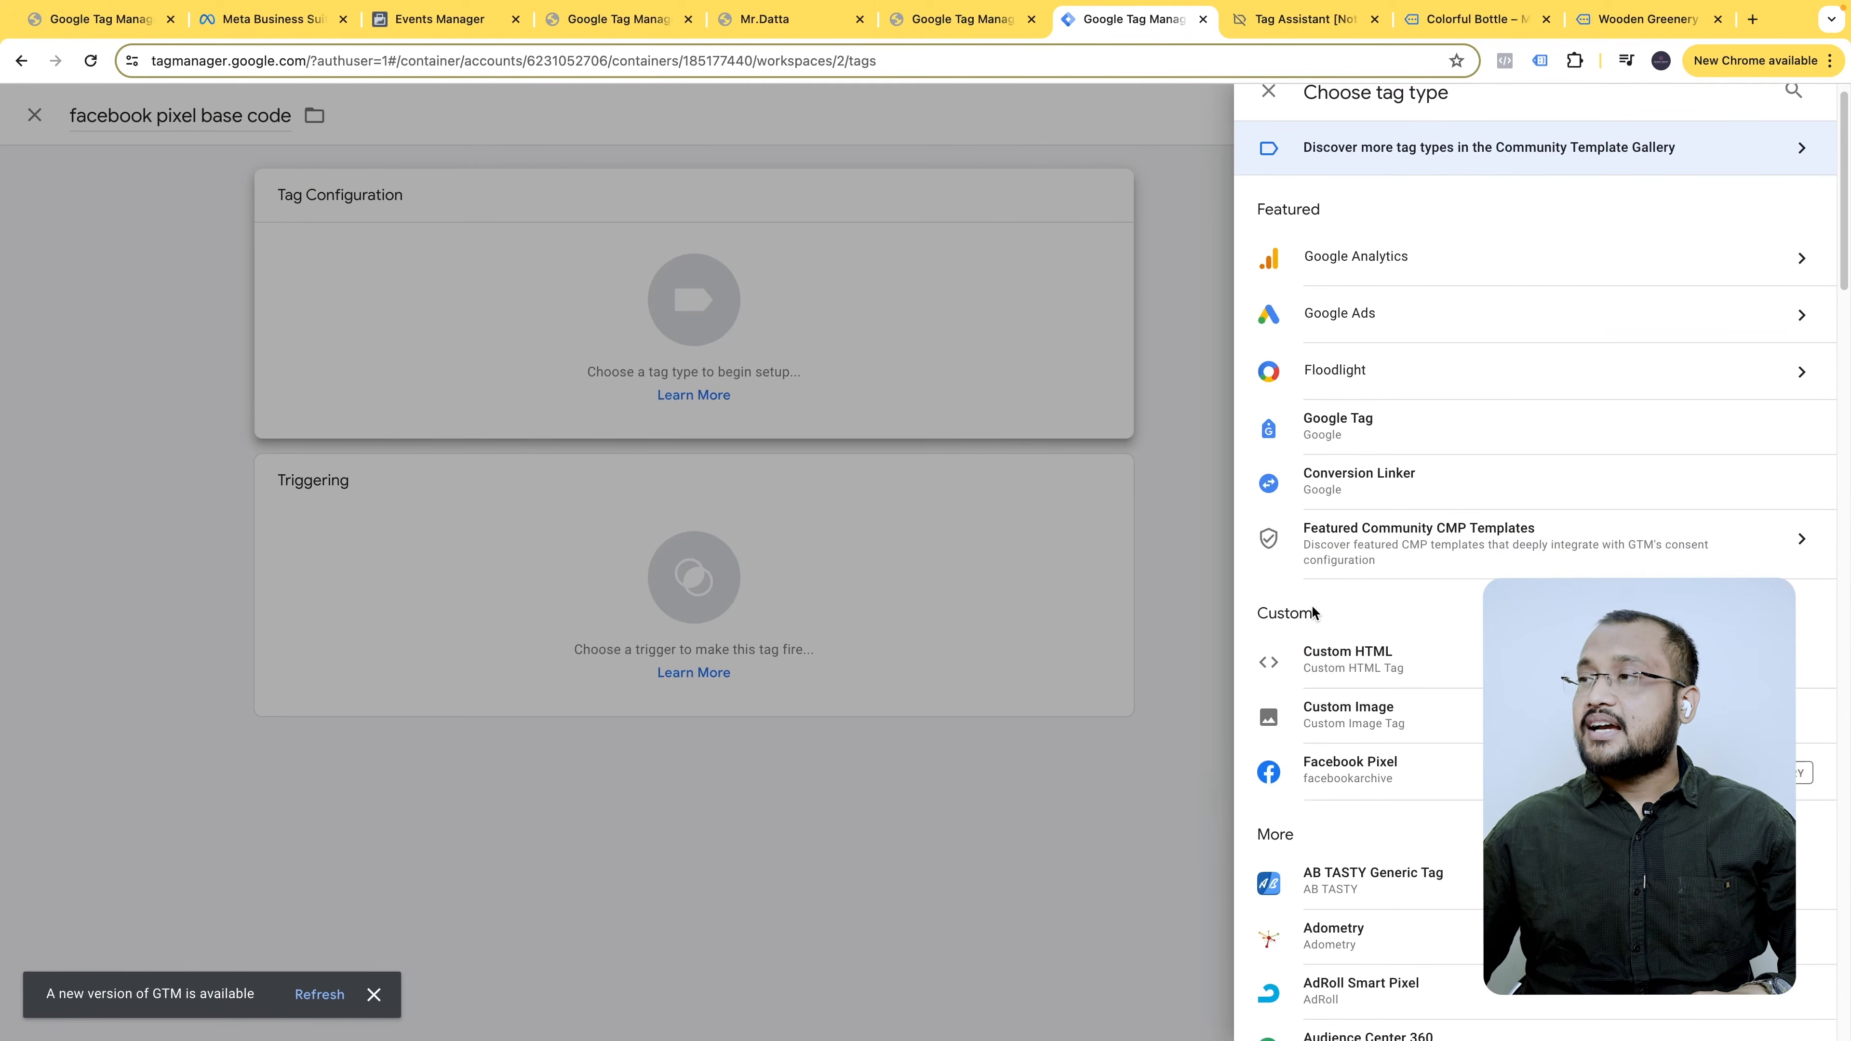
left_click(1374, 764)
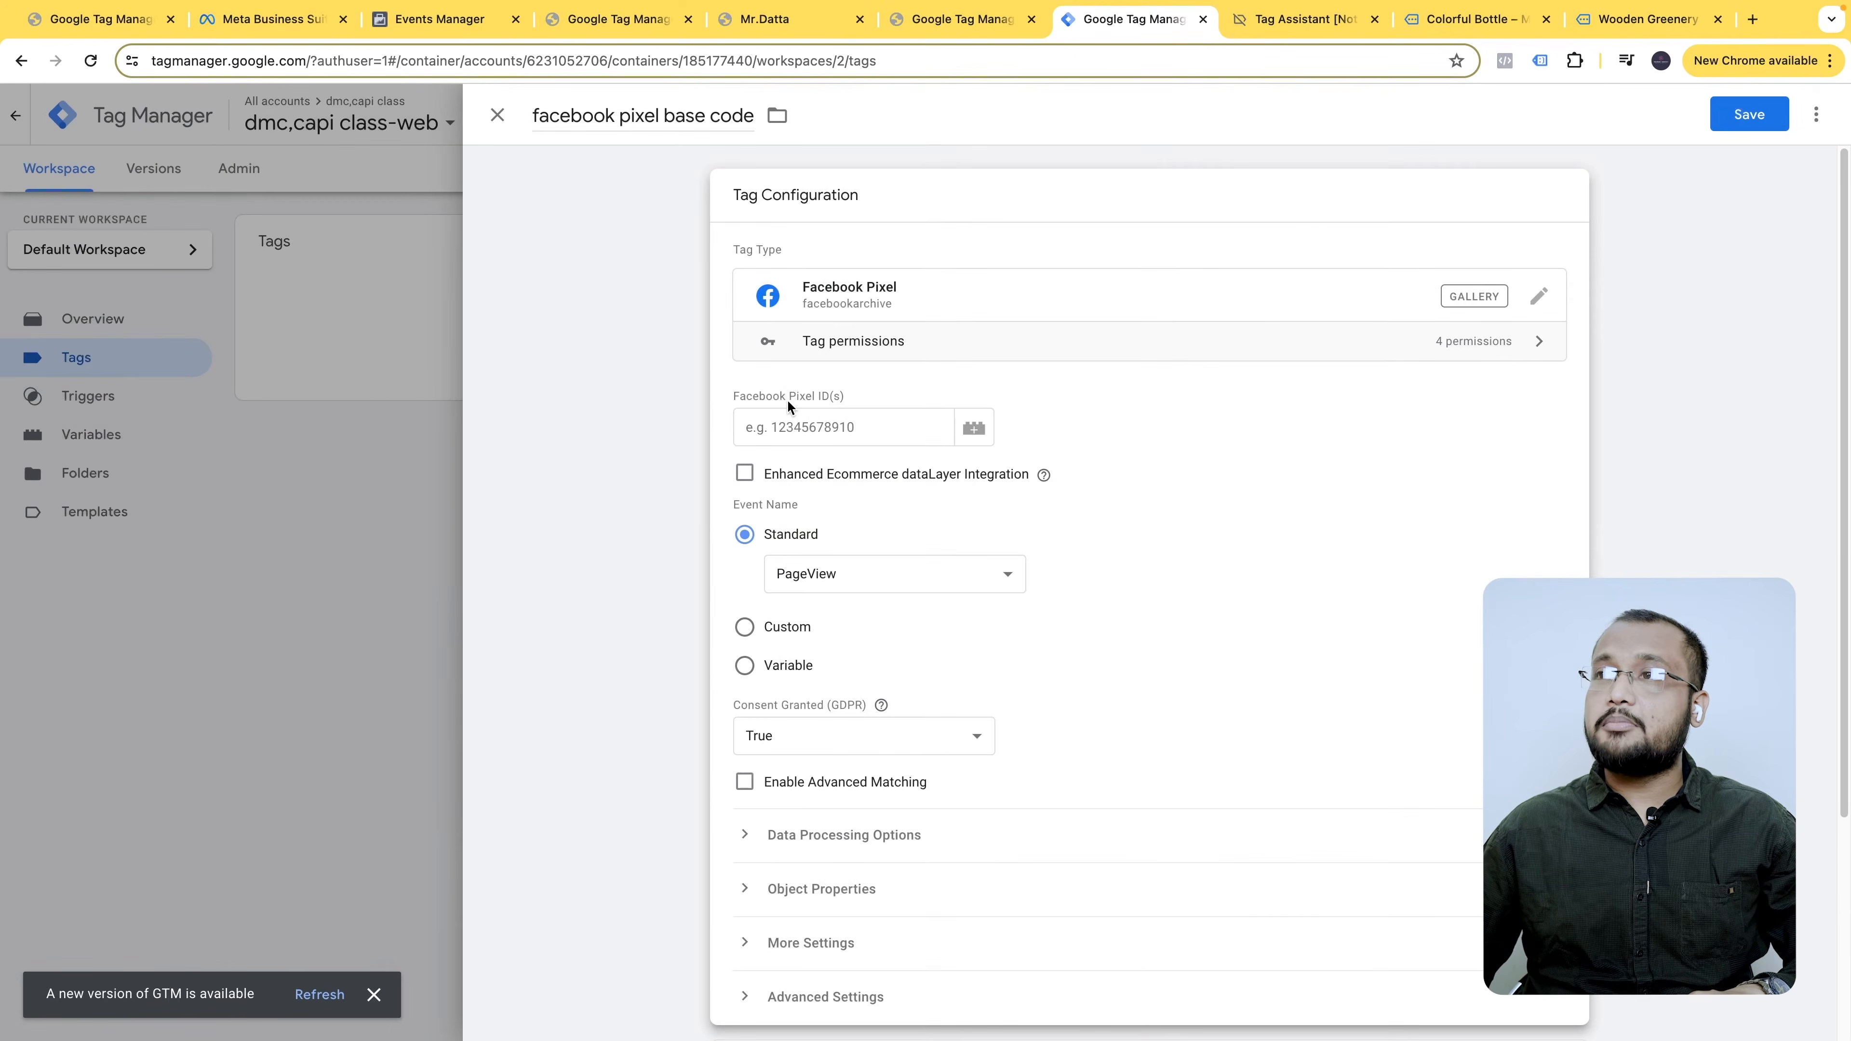
- Paste the Pixel ID, keep PageView as the standard event, fire on All Pages, and save
left_click(814, 431)
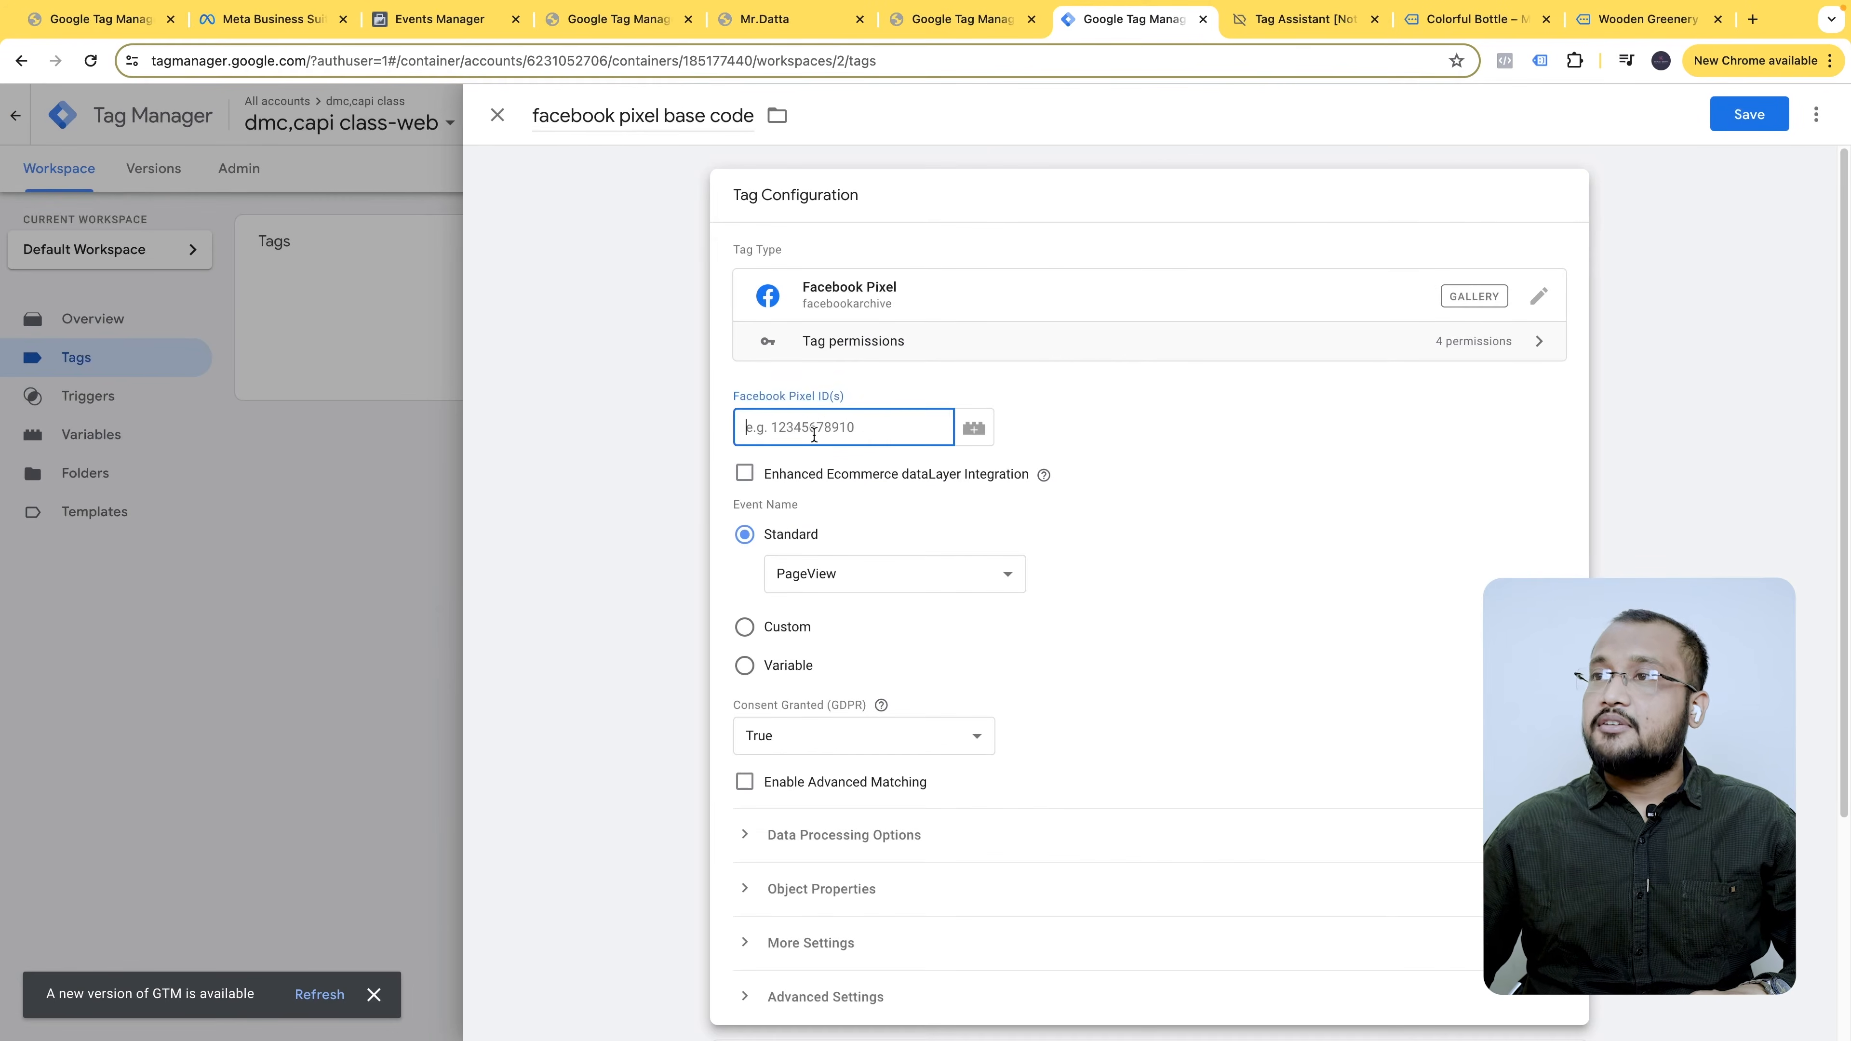
key("ctrl+v")
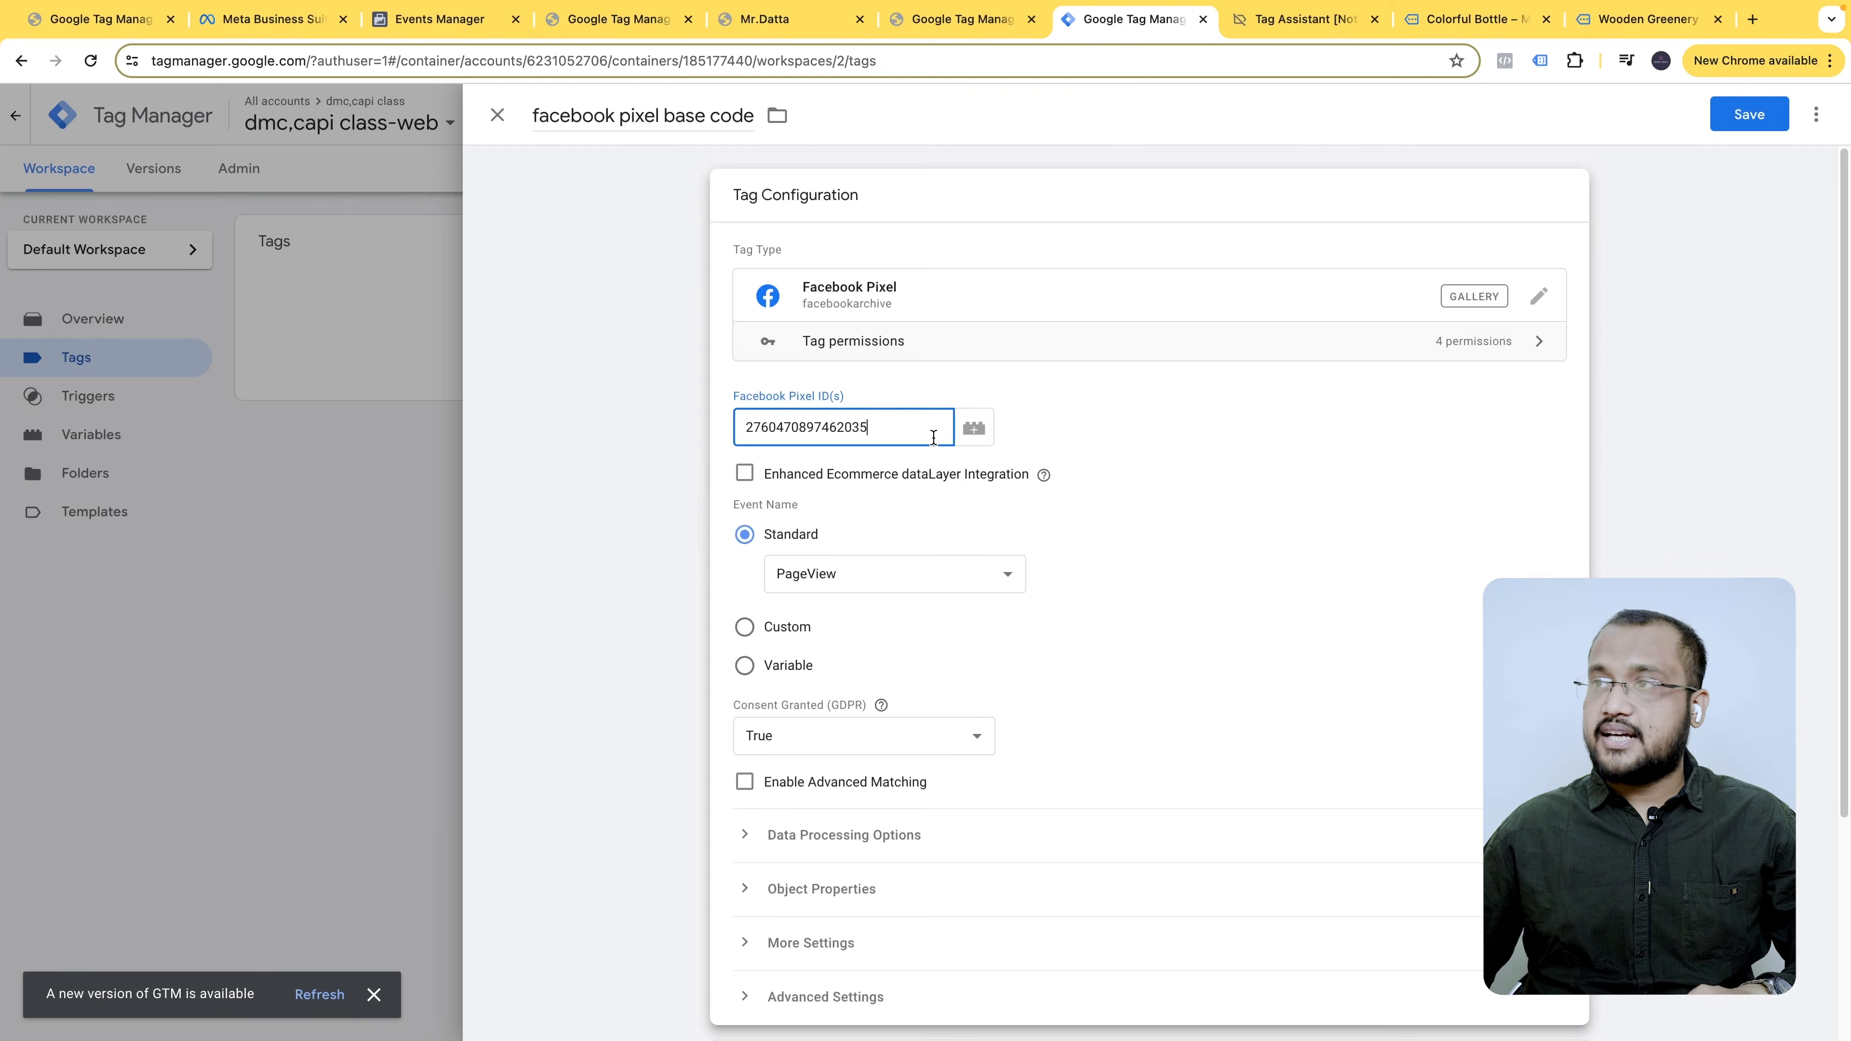
left_click(794, 583)
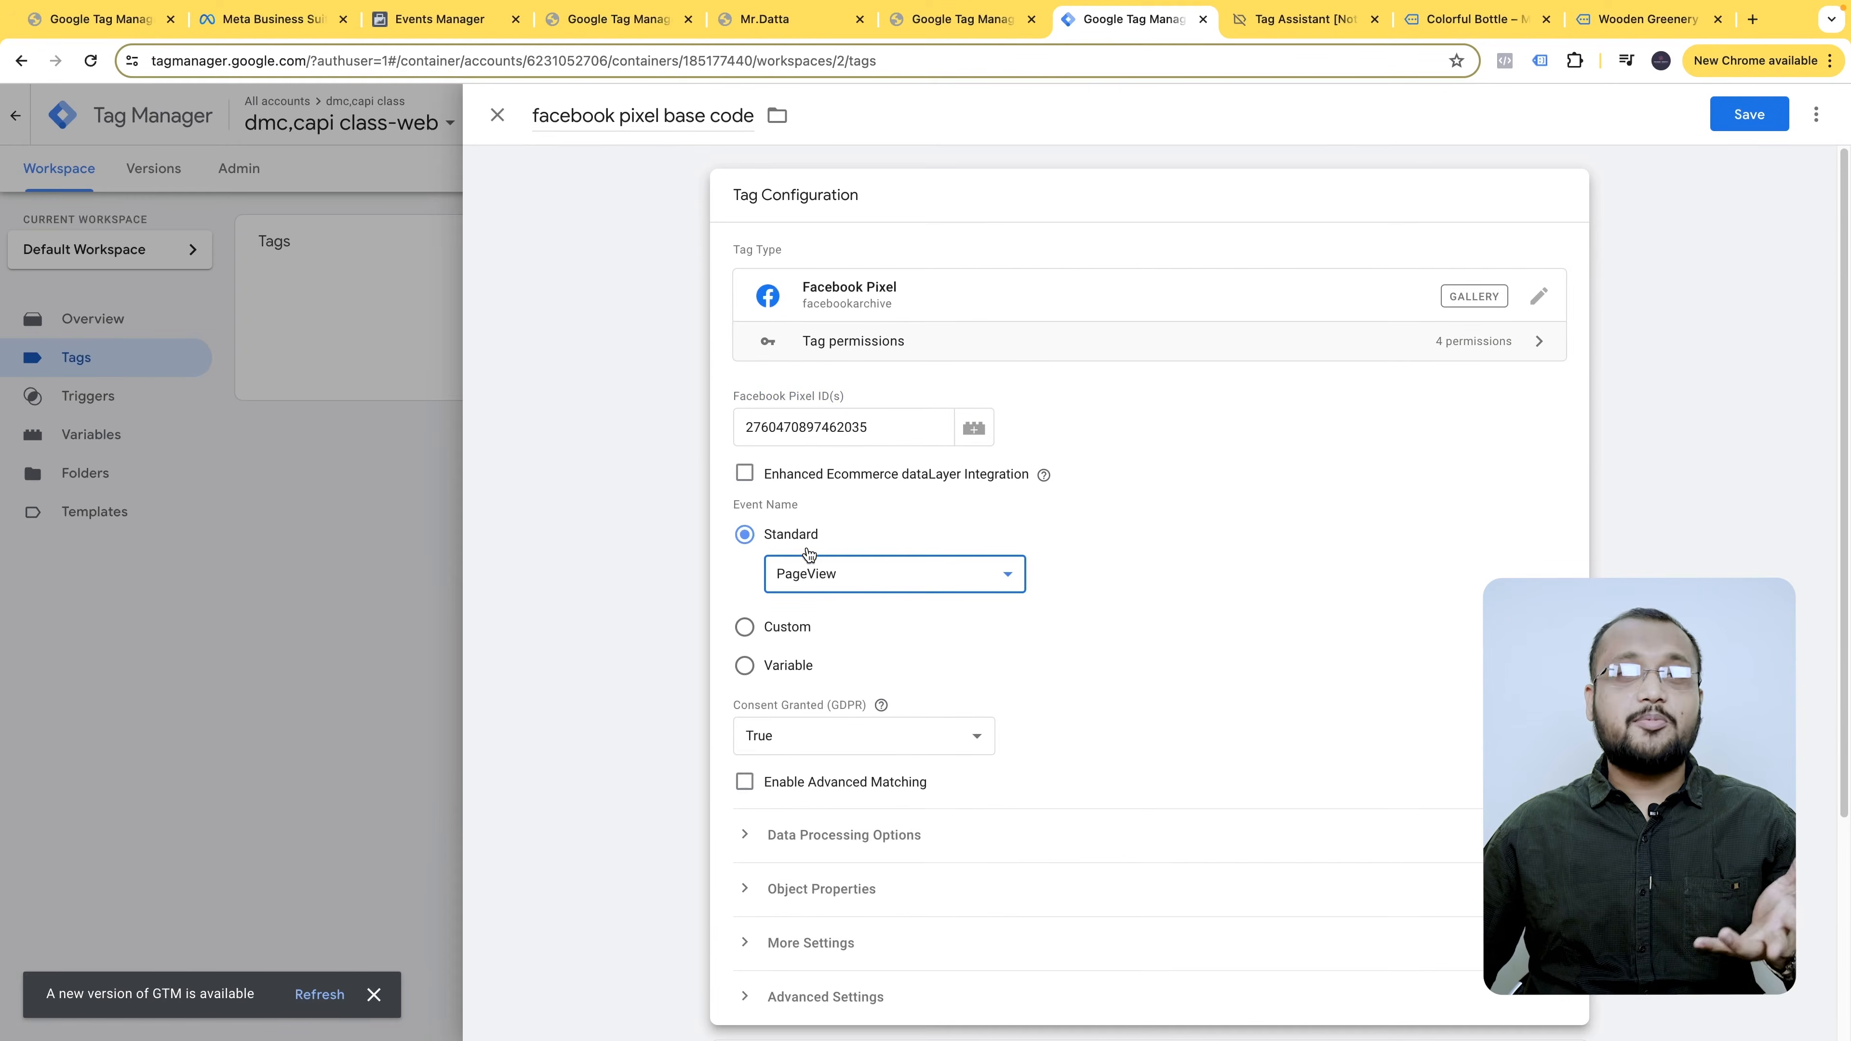
left_click(835, 579)
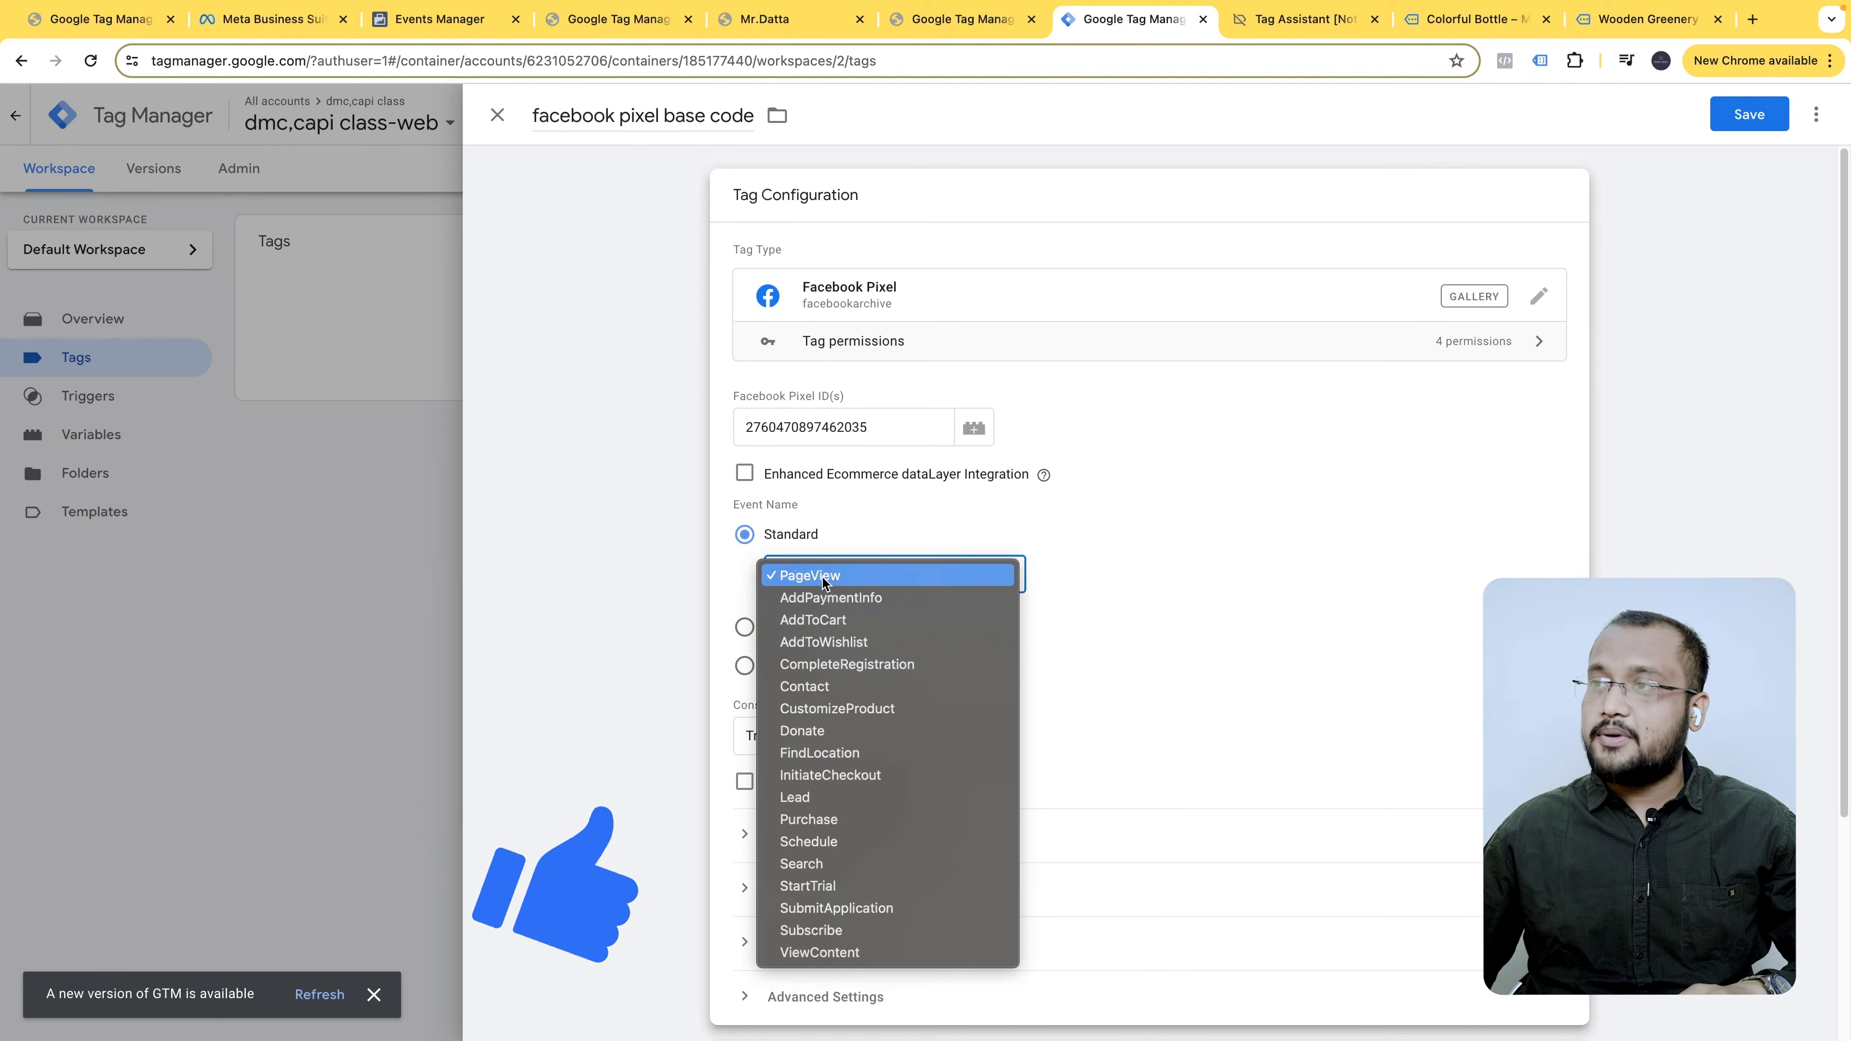
left_click(1128, 530)
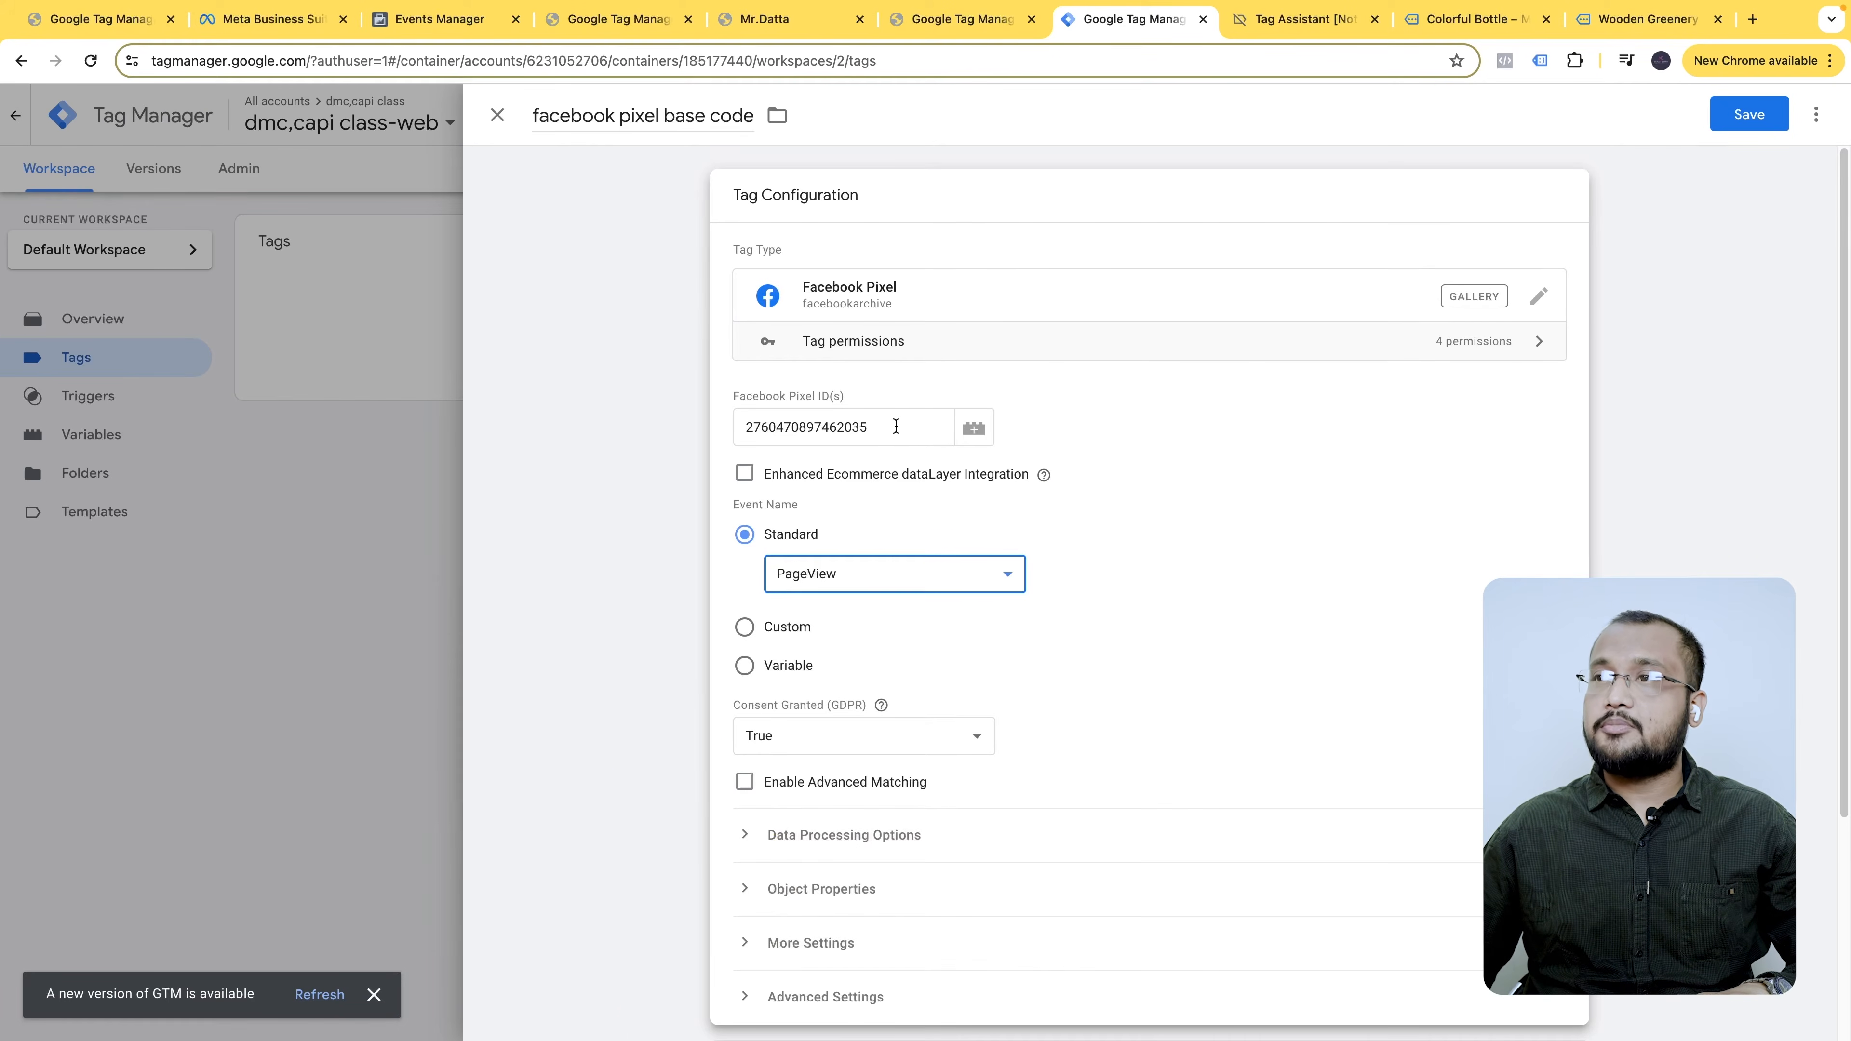
scroll(975, 542, "down", 3)
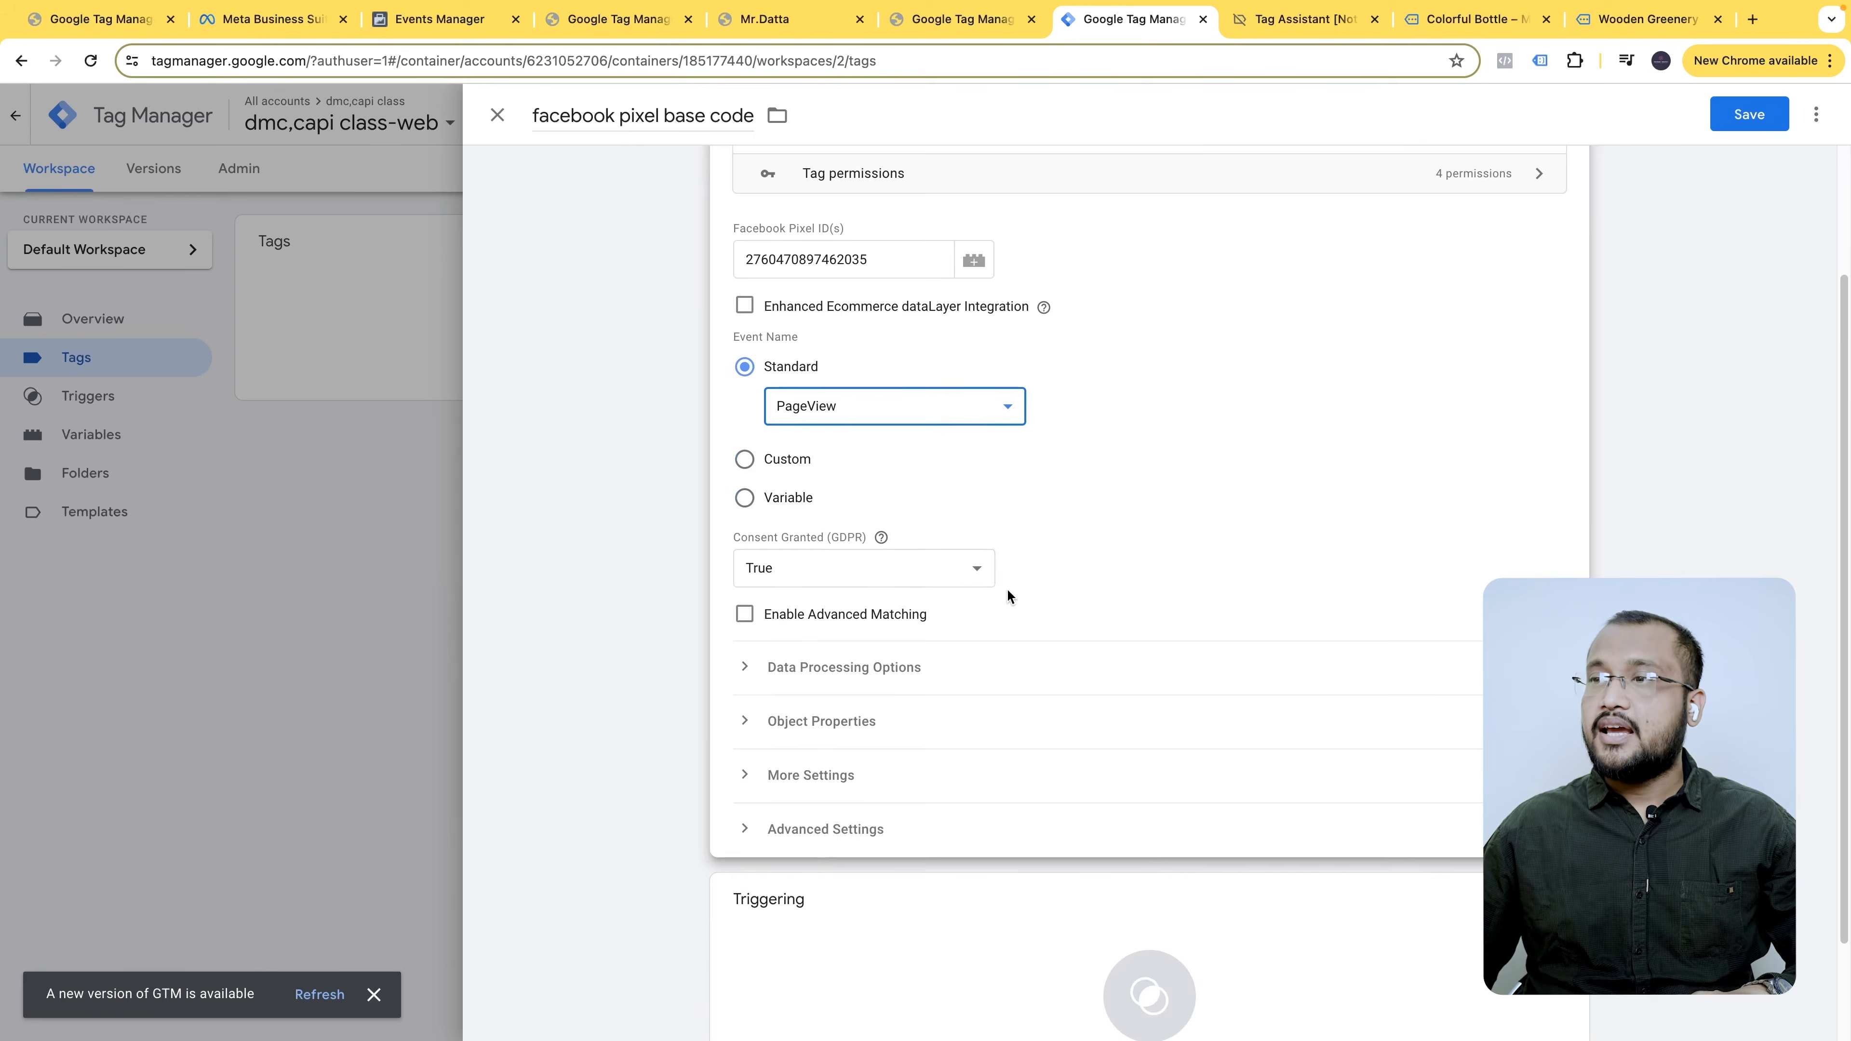
scroll(931, 759, "down", 2)
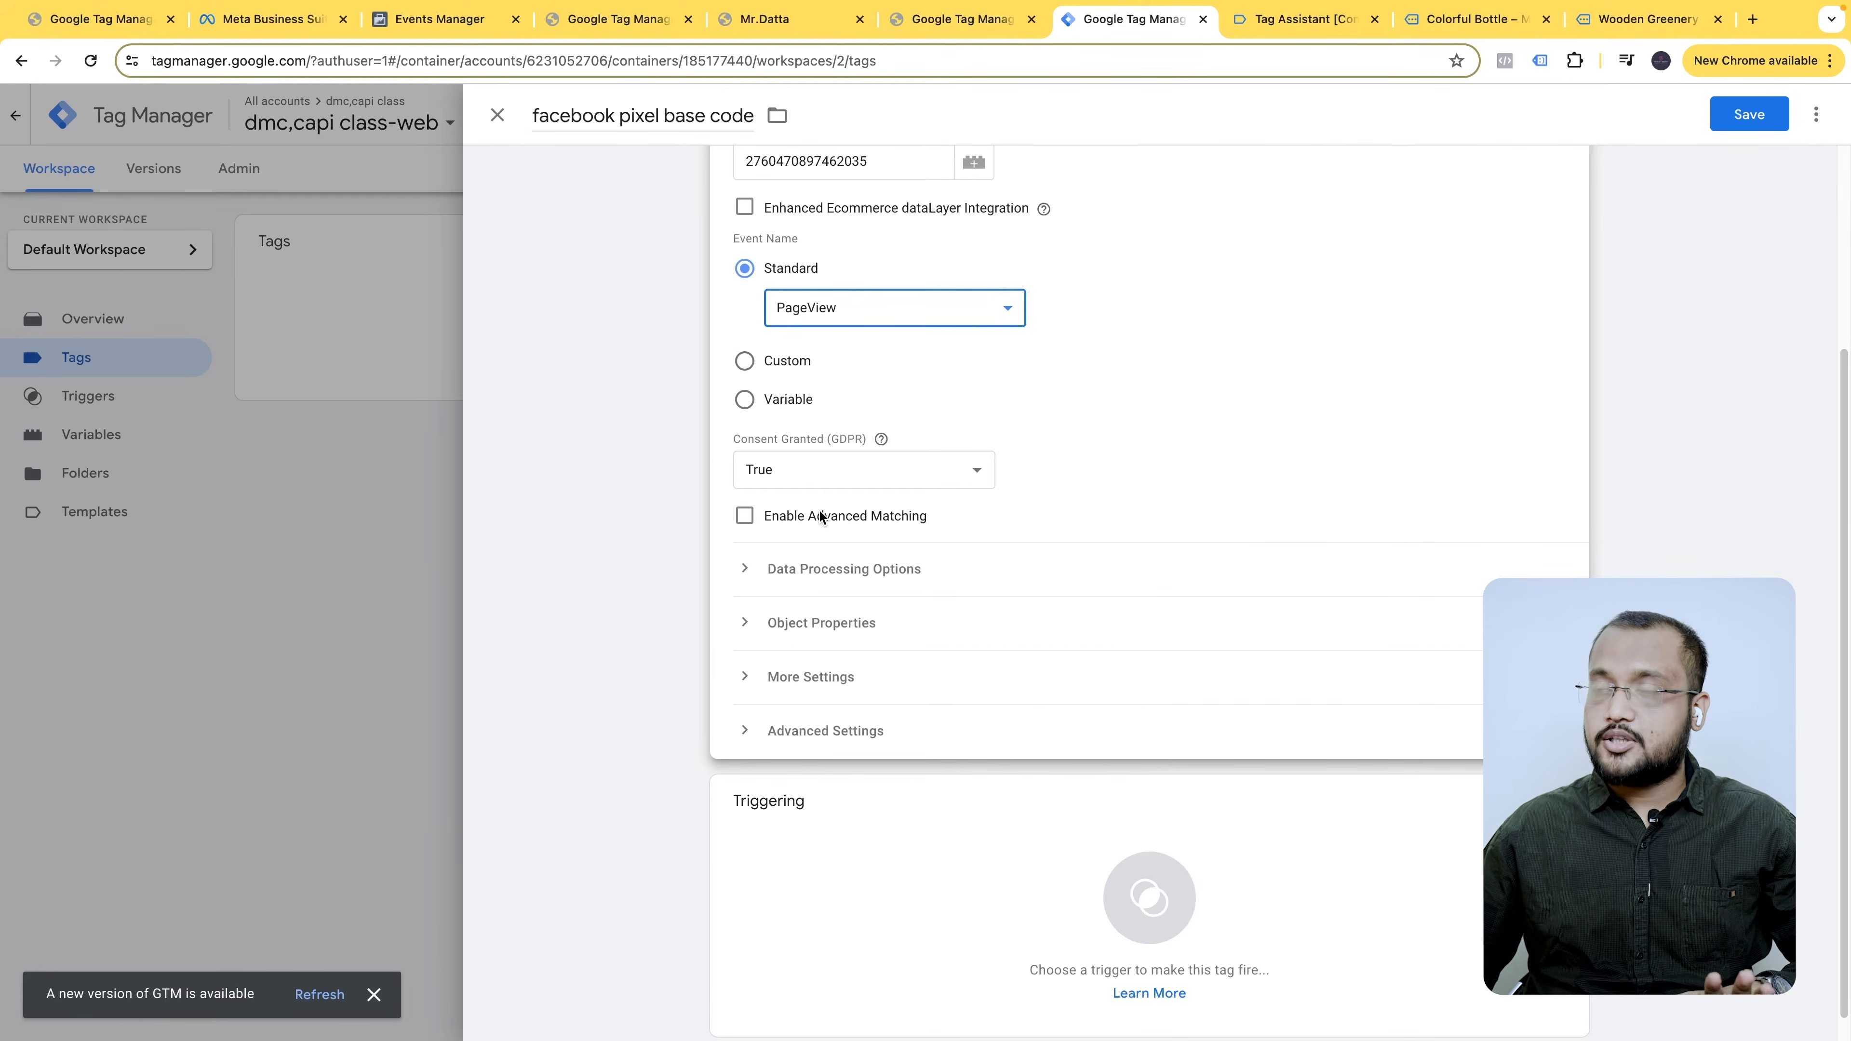
scroll(930, 690, "down", 2)
left_click(1447, 787)
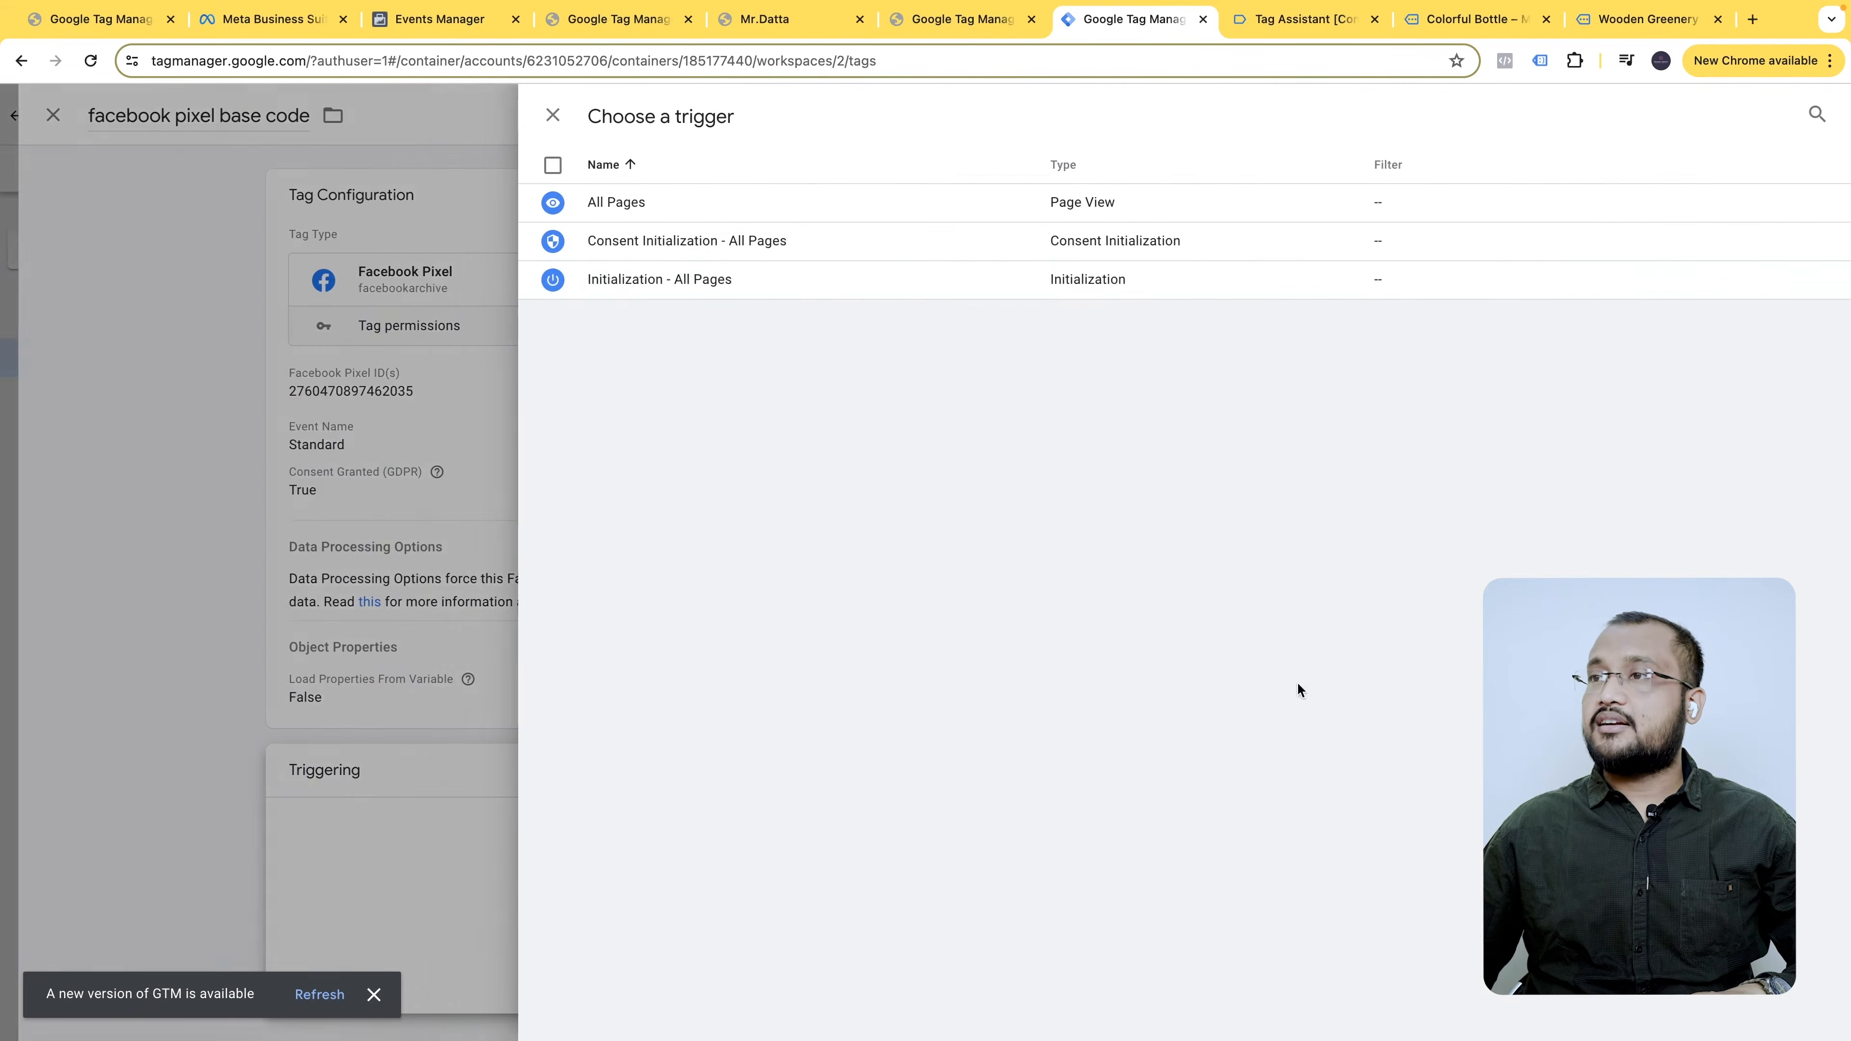
left_click(626, 206)
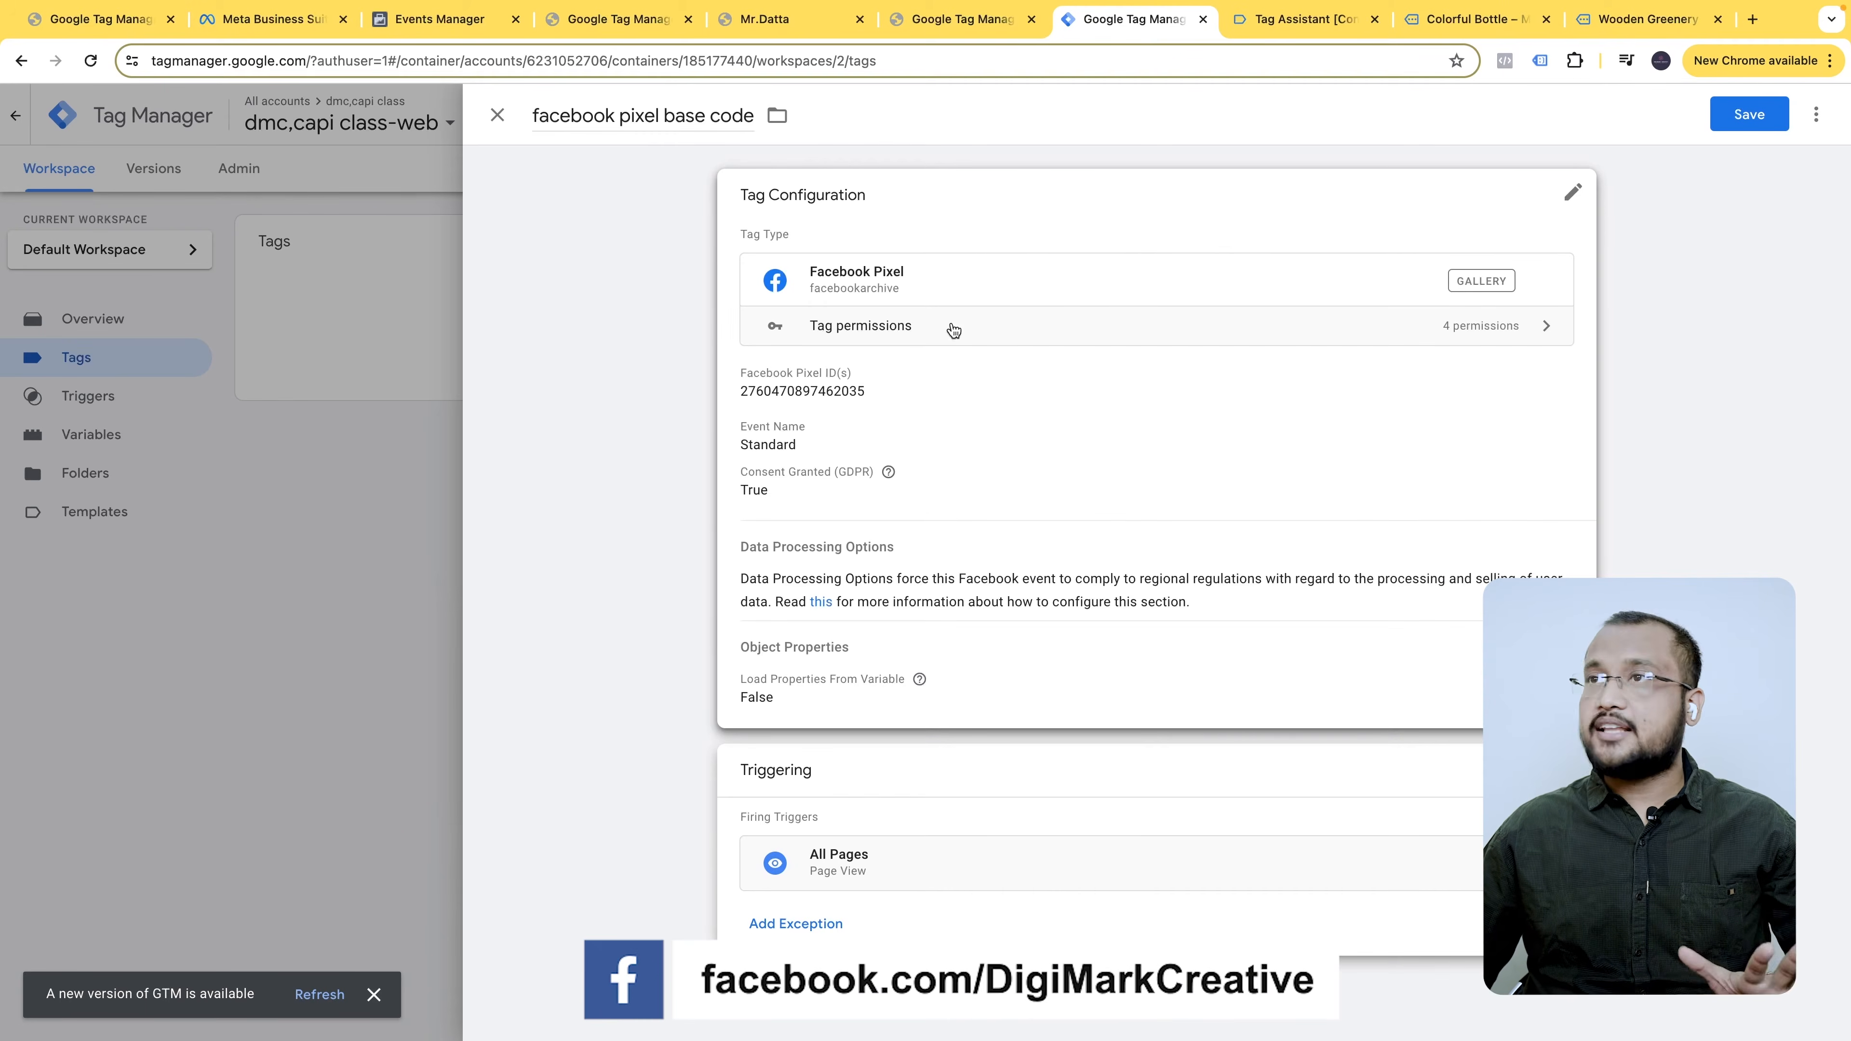
left_click(1748, 114)
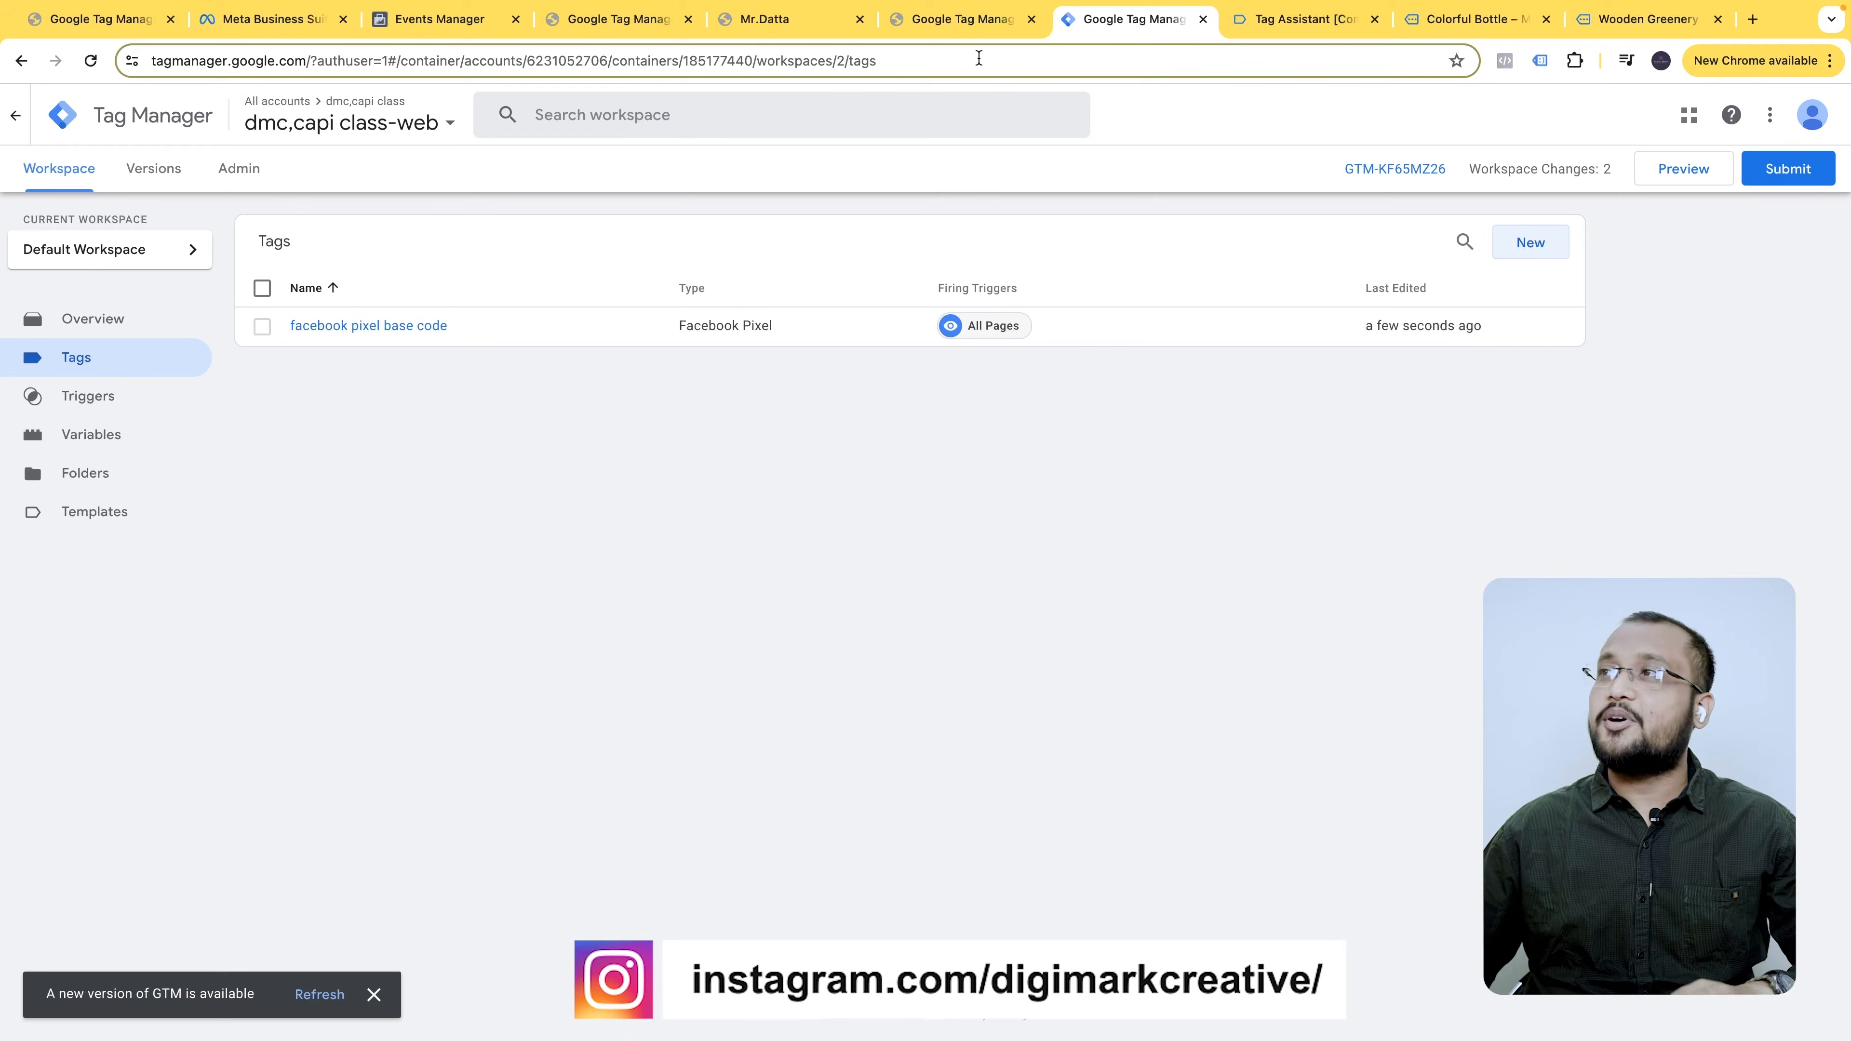
left_click(772, 18)
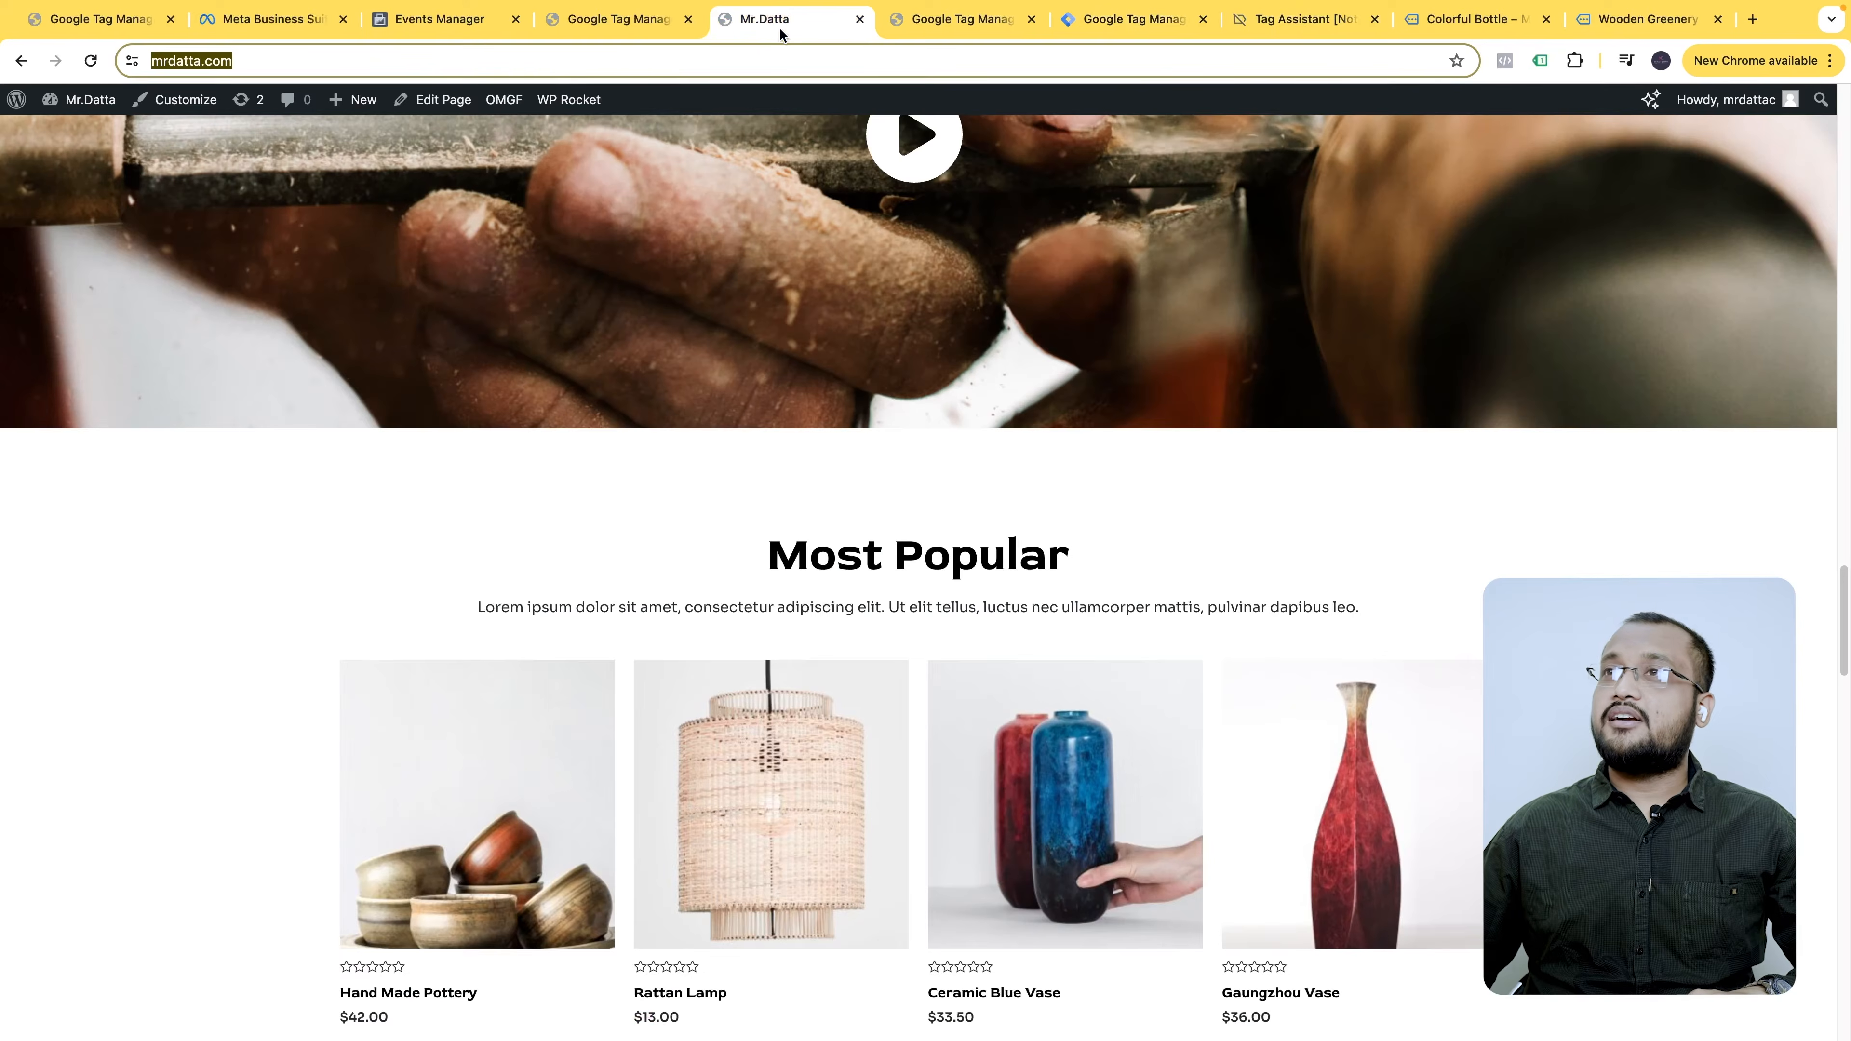
left_click(90, 63)
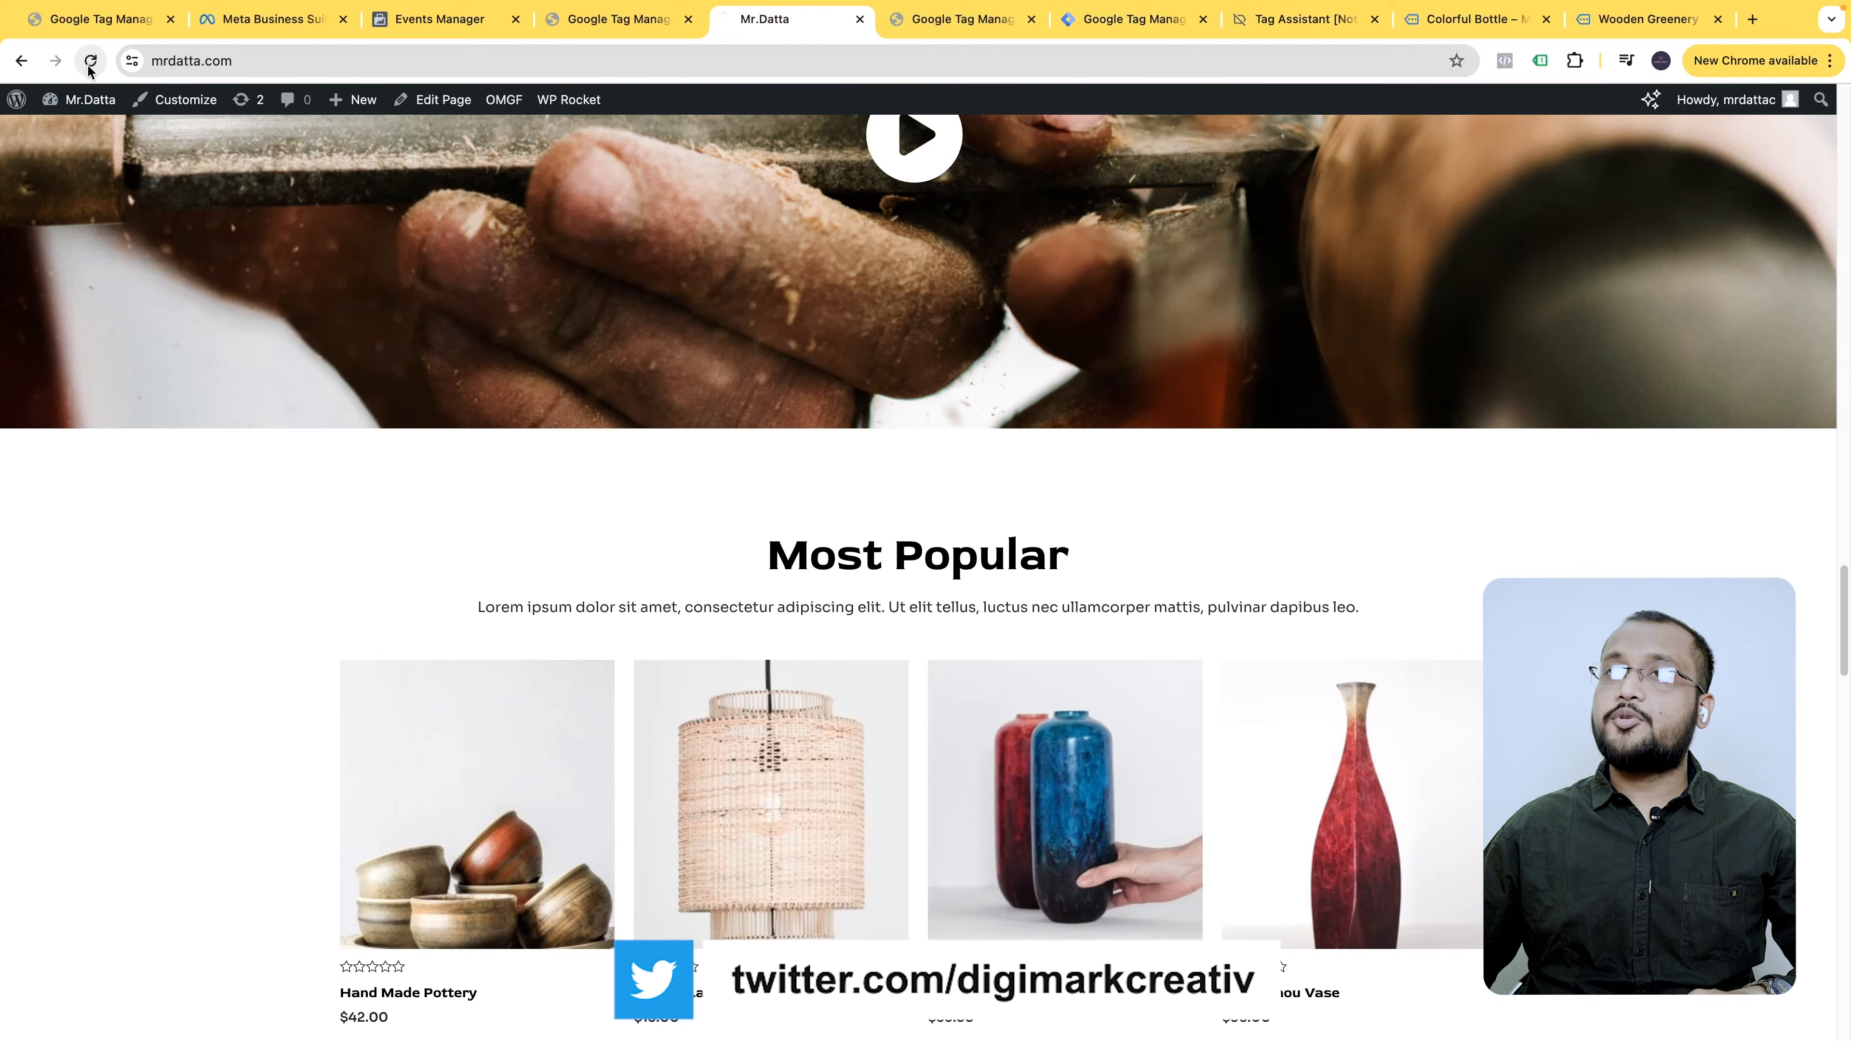
left_click(1502, 61)
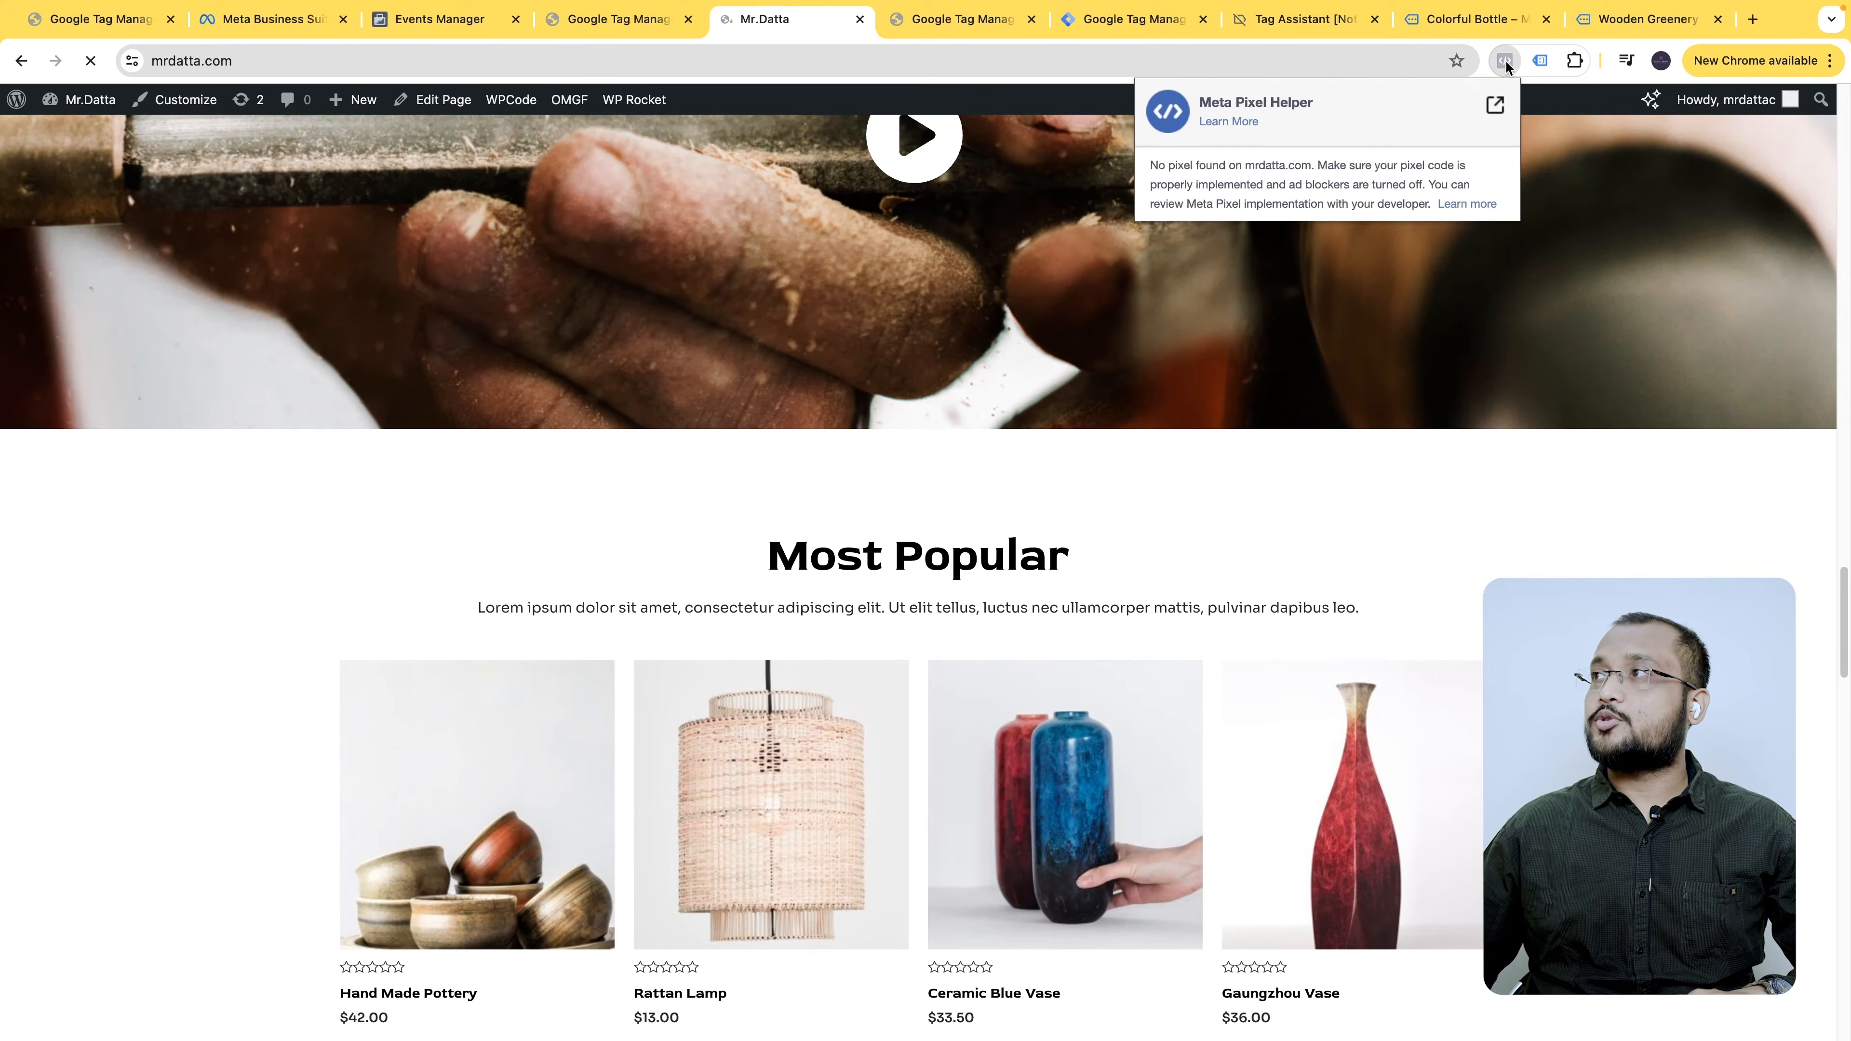
left_click(927, 175)
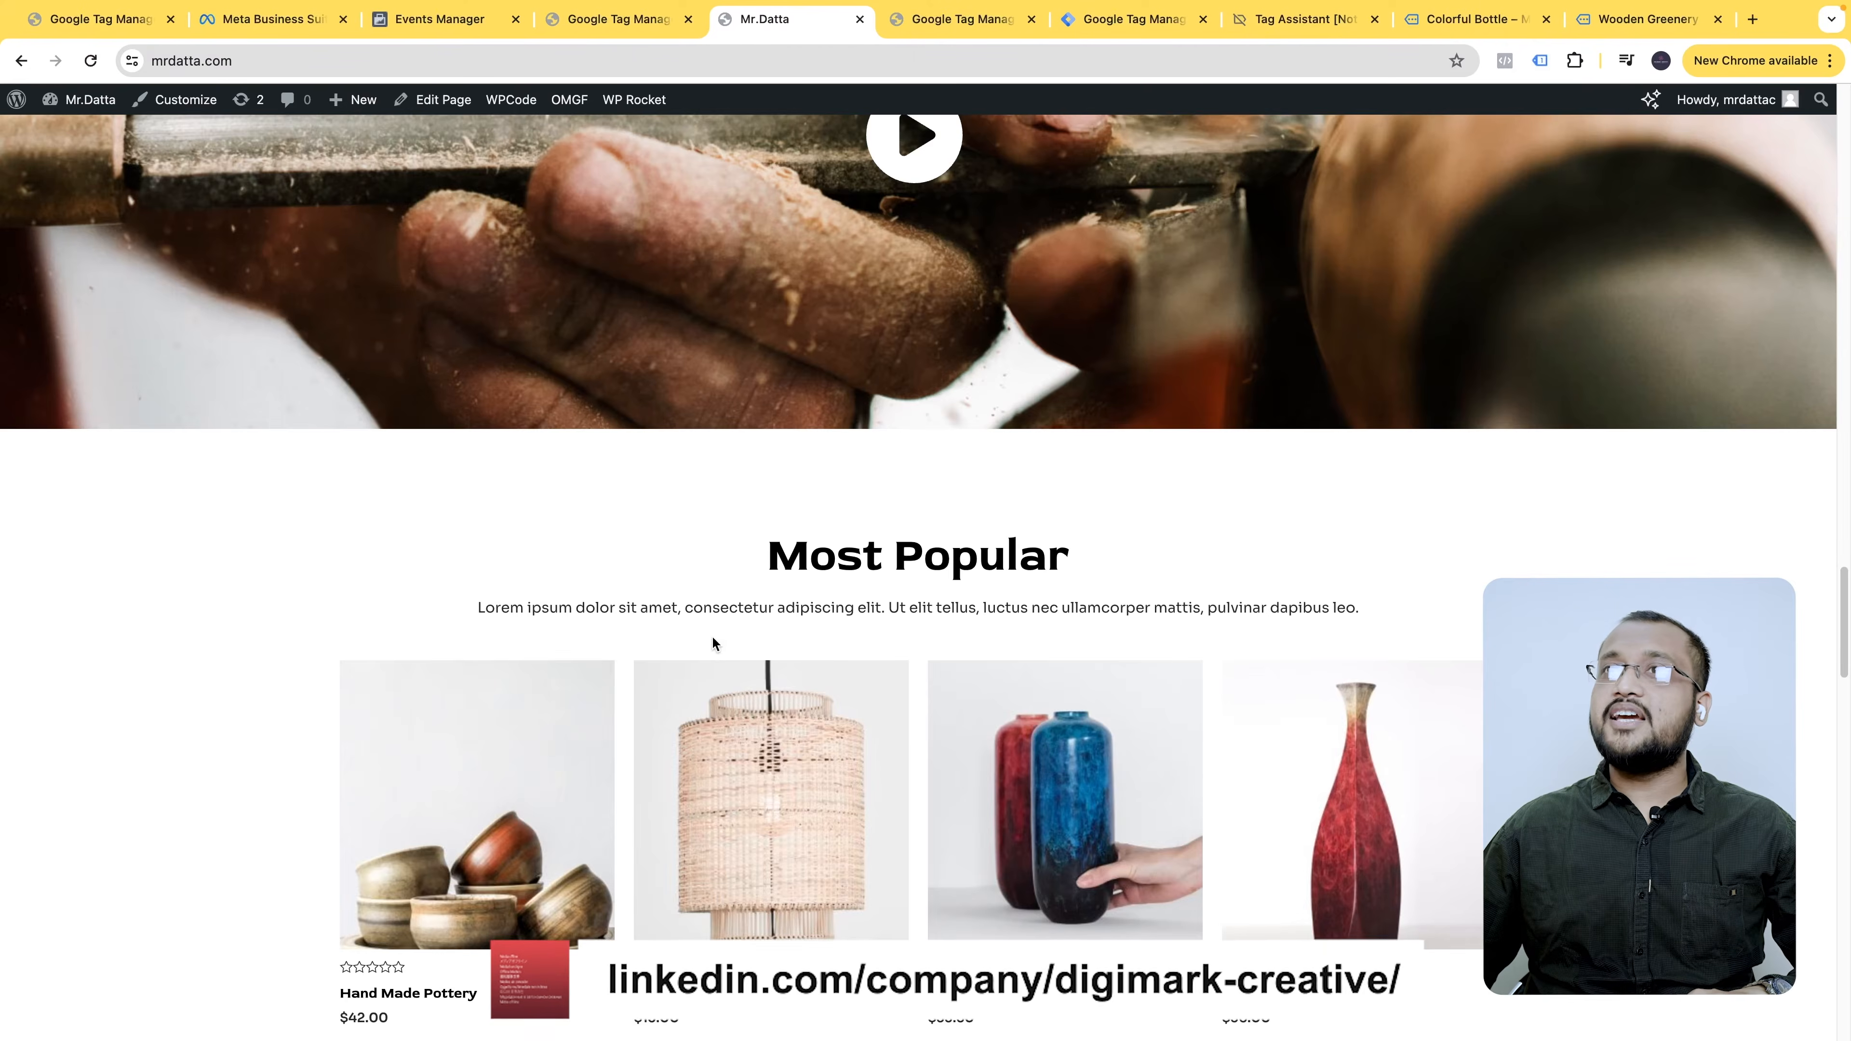
scroll(715, 644, "down", 15)
scroll(715, 644, "up", 20)
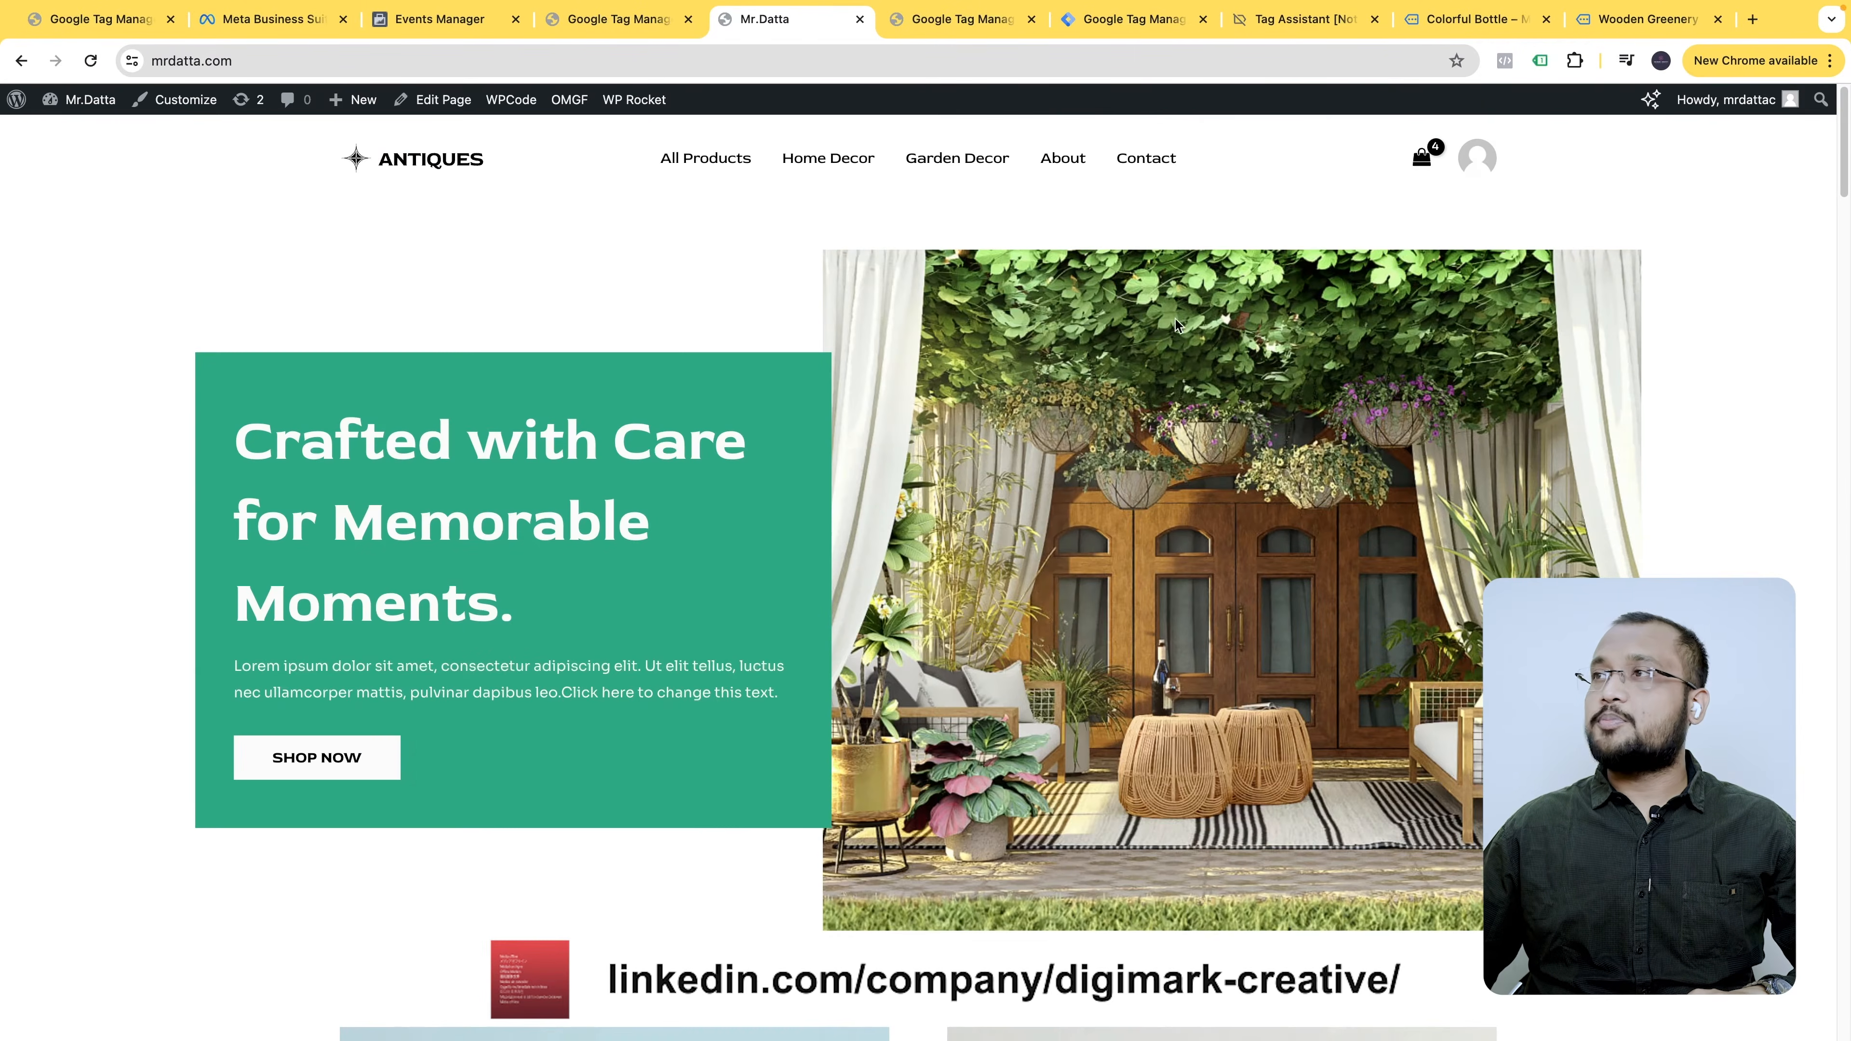
left_click(1503, 61)
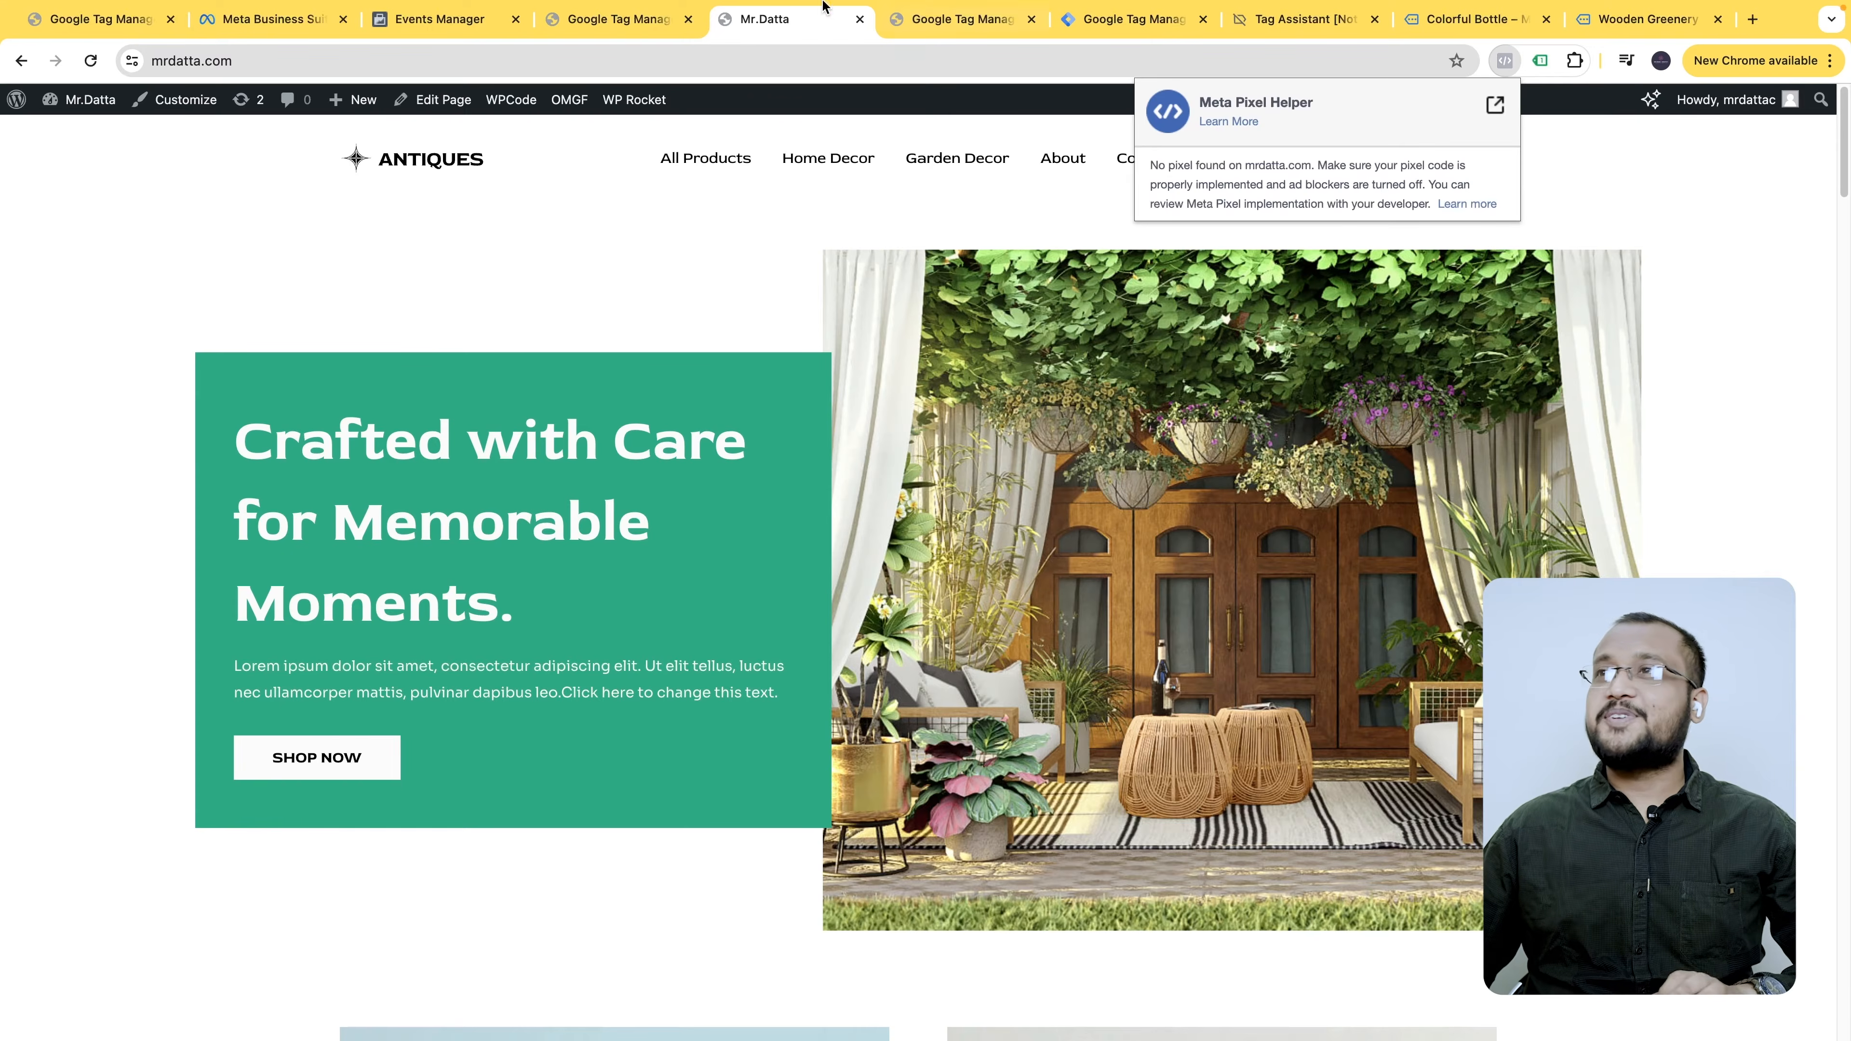
left_click(1122, 19)
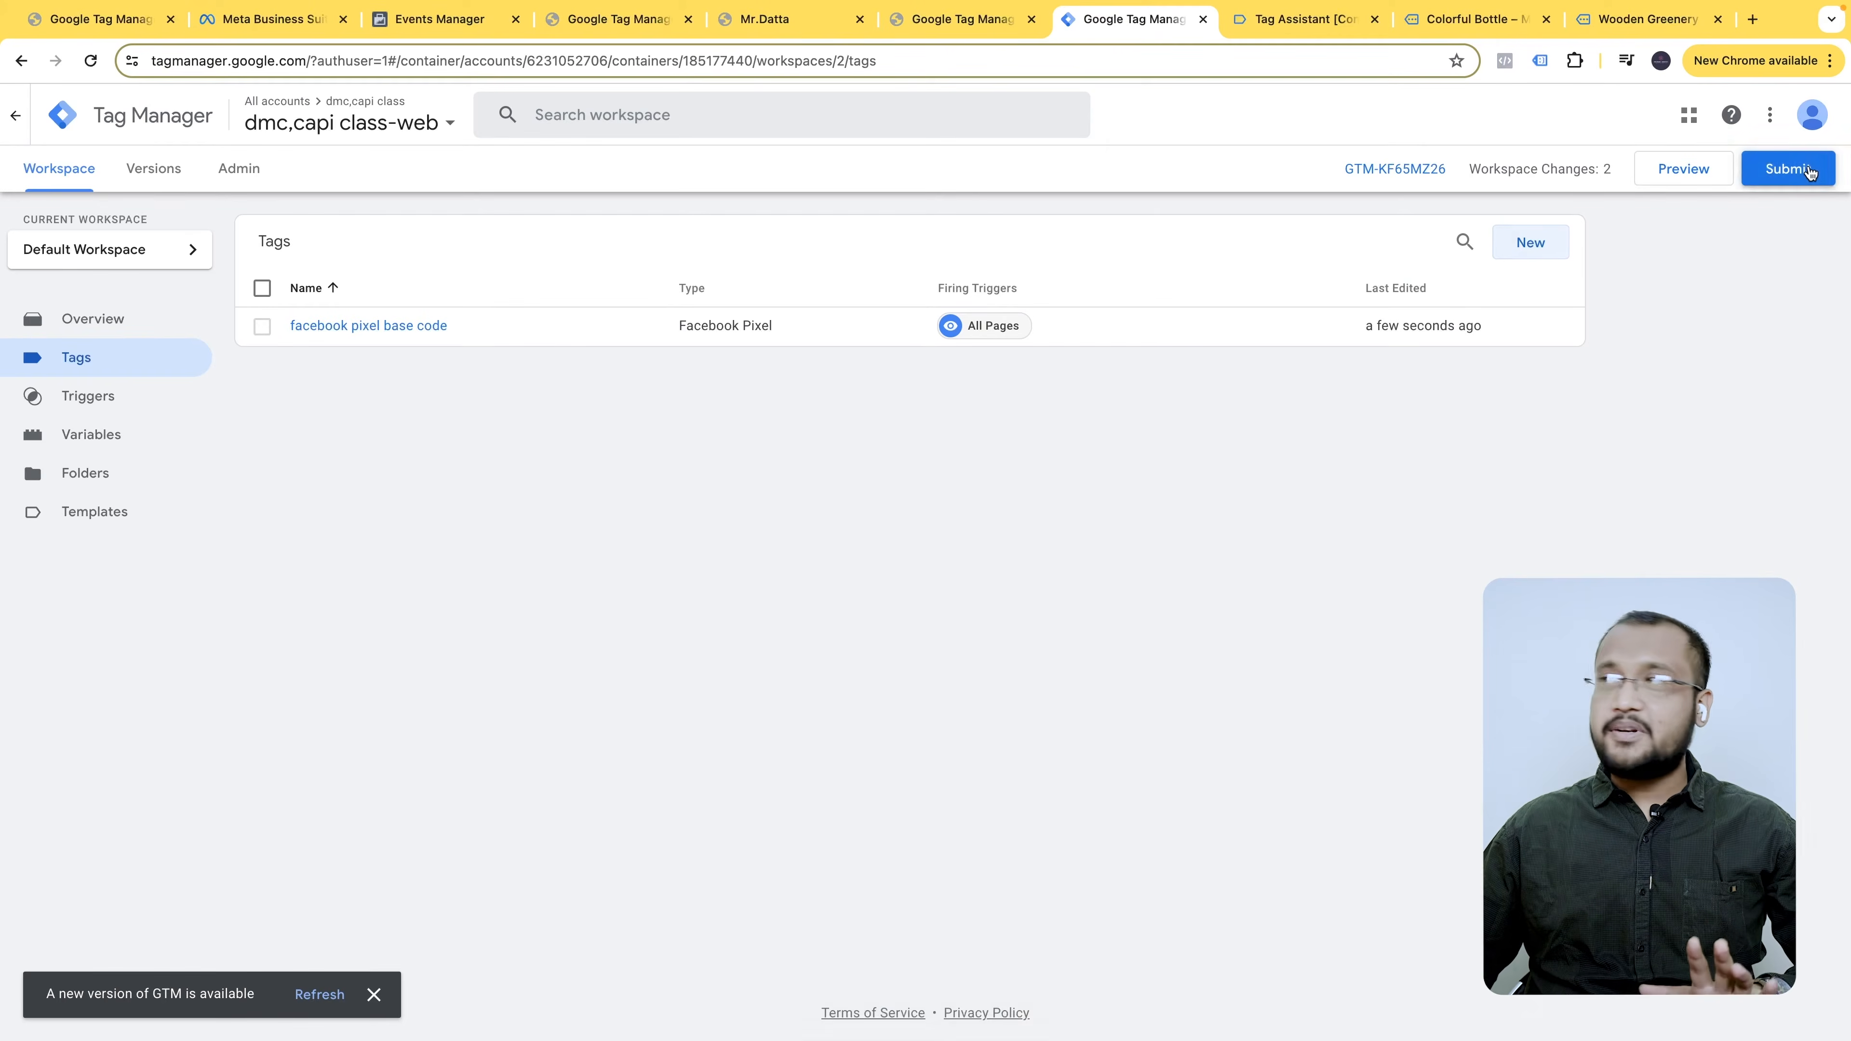
- Submit and publish the facebook pixel base code tag as Version 2 without a description, then bring up mrdatta.com
left_click(1810, 170)
left_click(1768, 117)
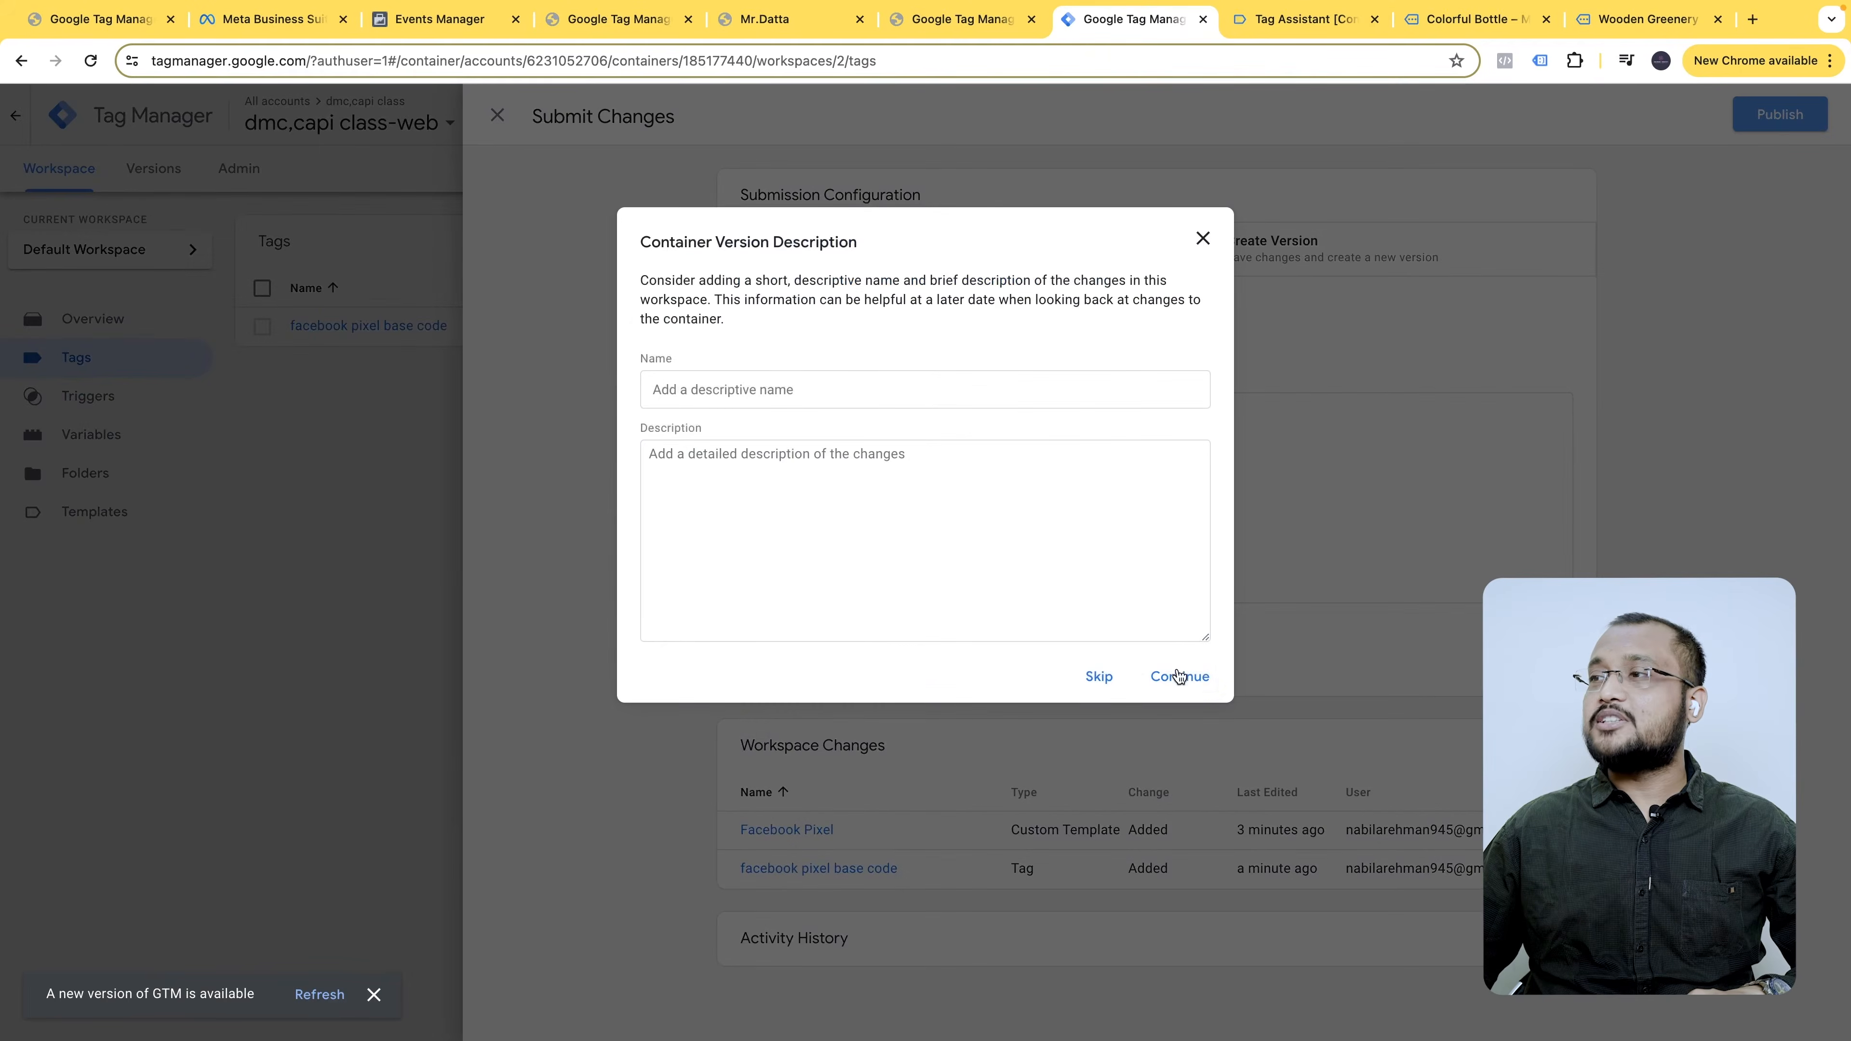
left_click(1178, 678)
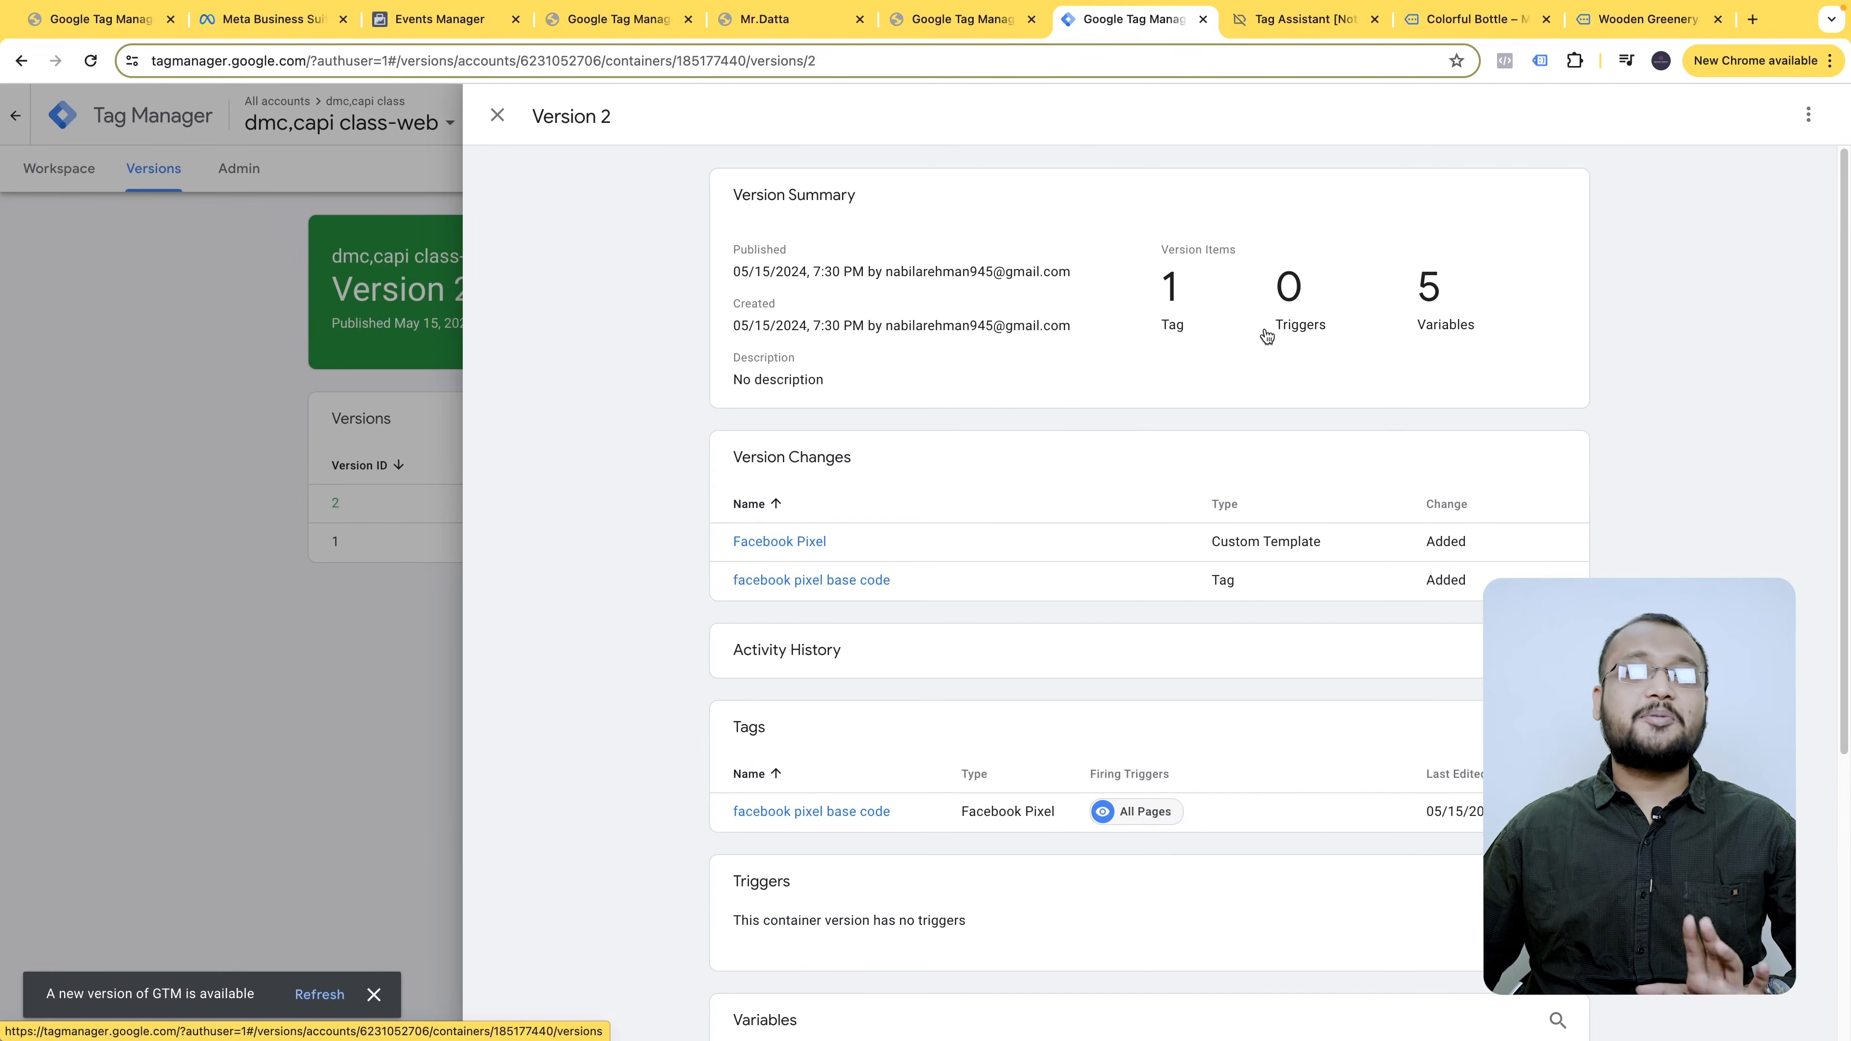
left_click(783, 20)
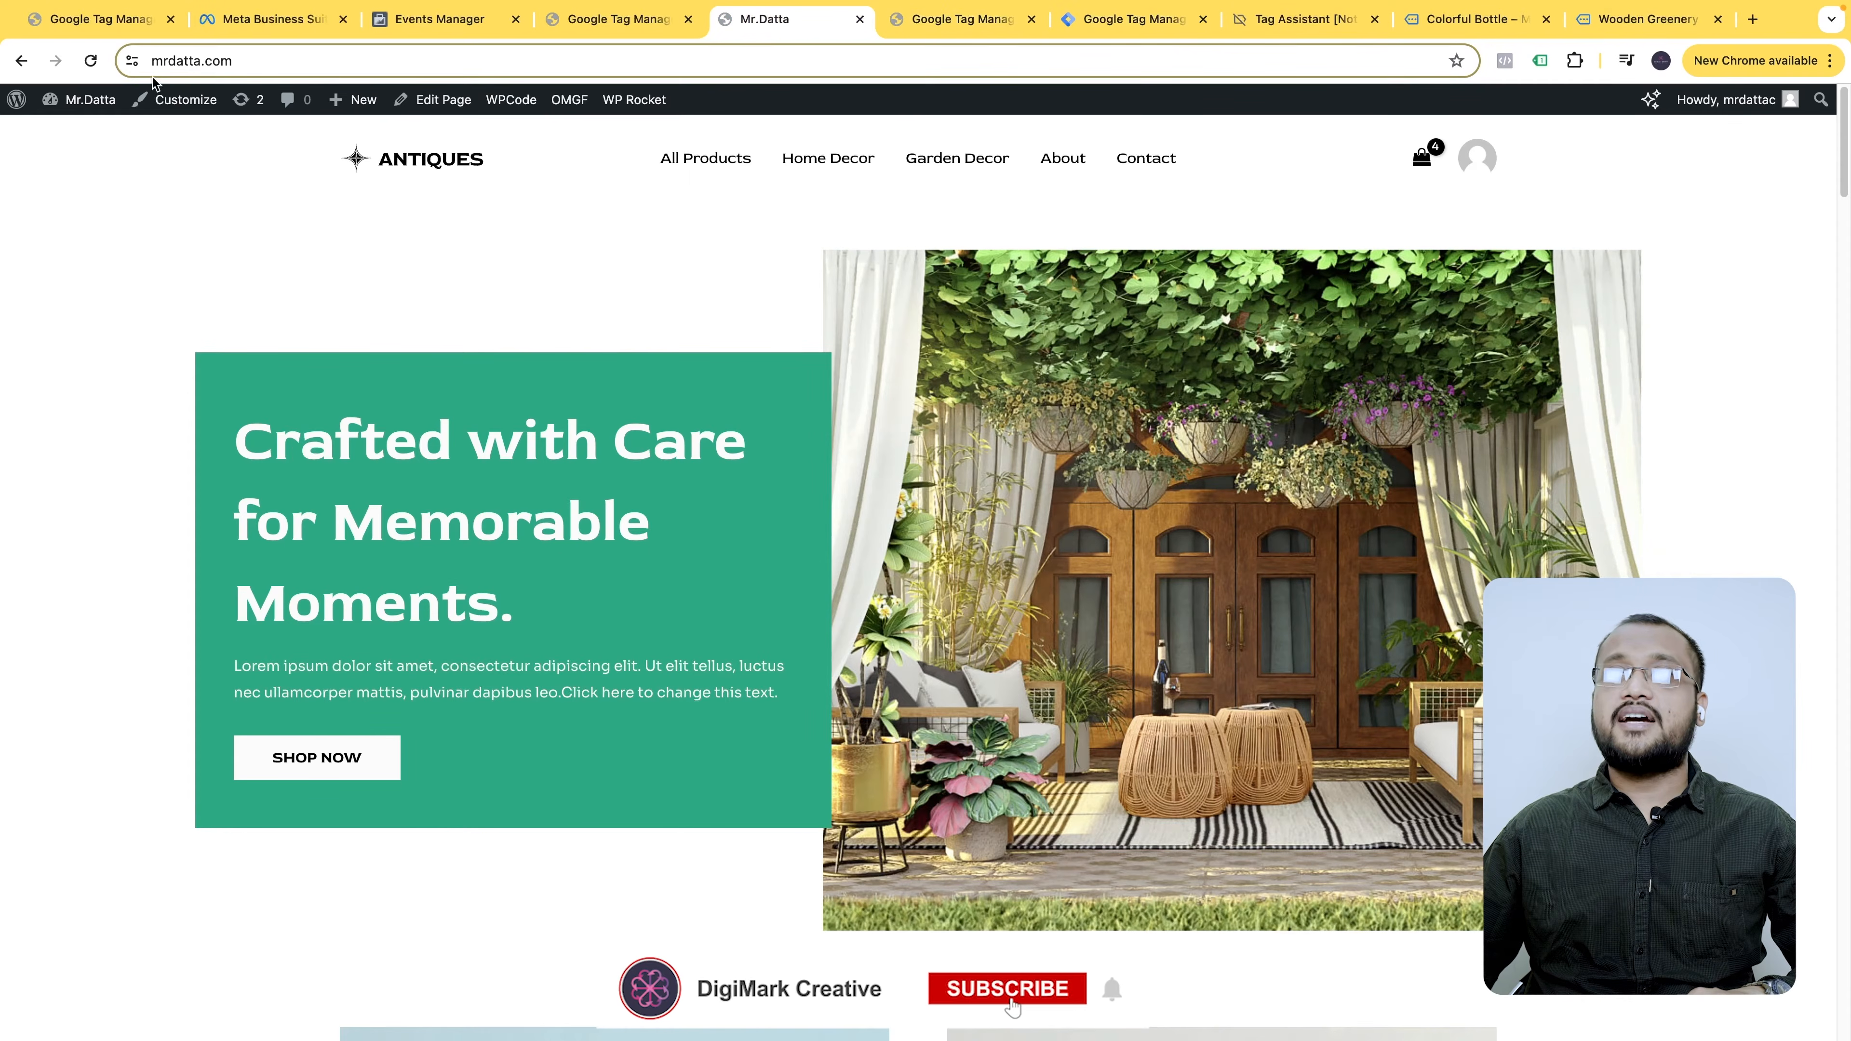
- Reload the mrdatta.com storefront and check in Meta Pixel Helper that the pixel fires
left_click(90, 60)
left_click(1504, 60)
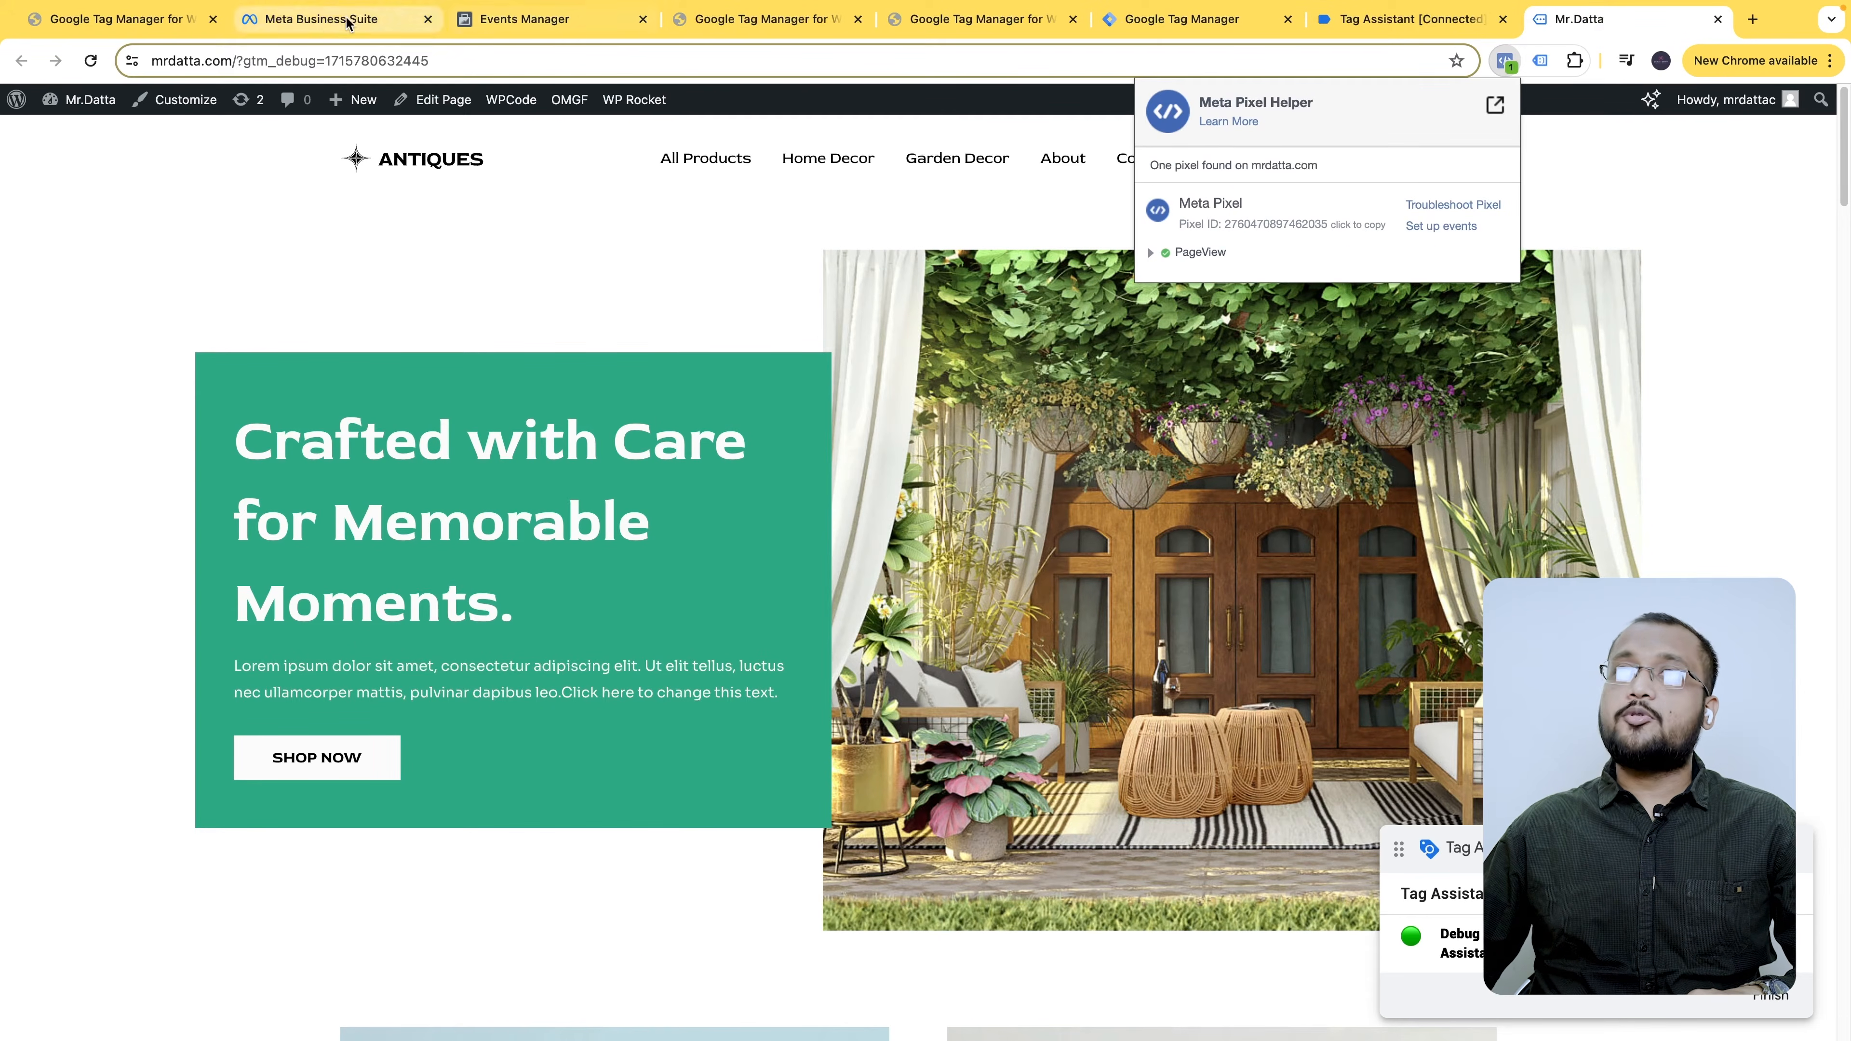
left_click(504, 26)
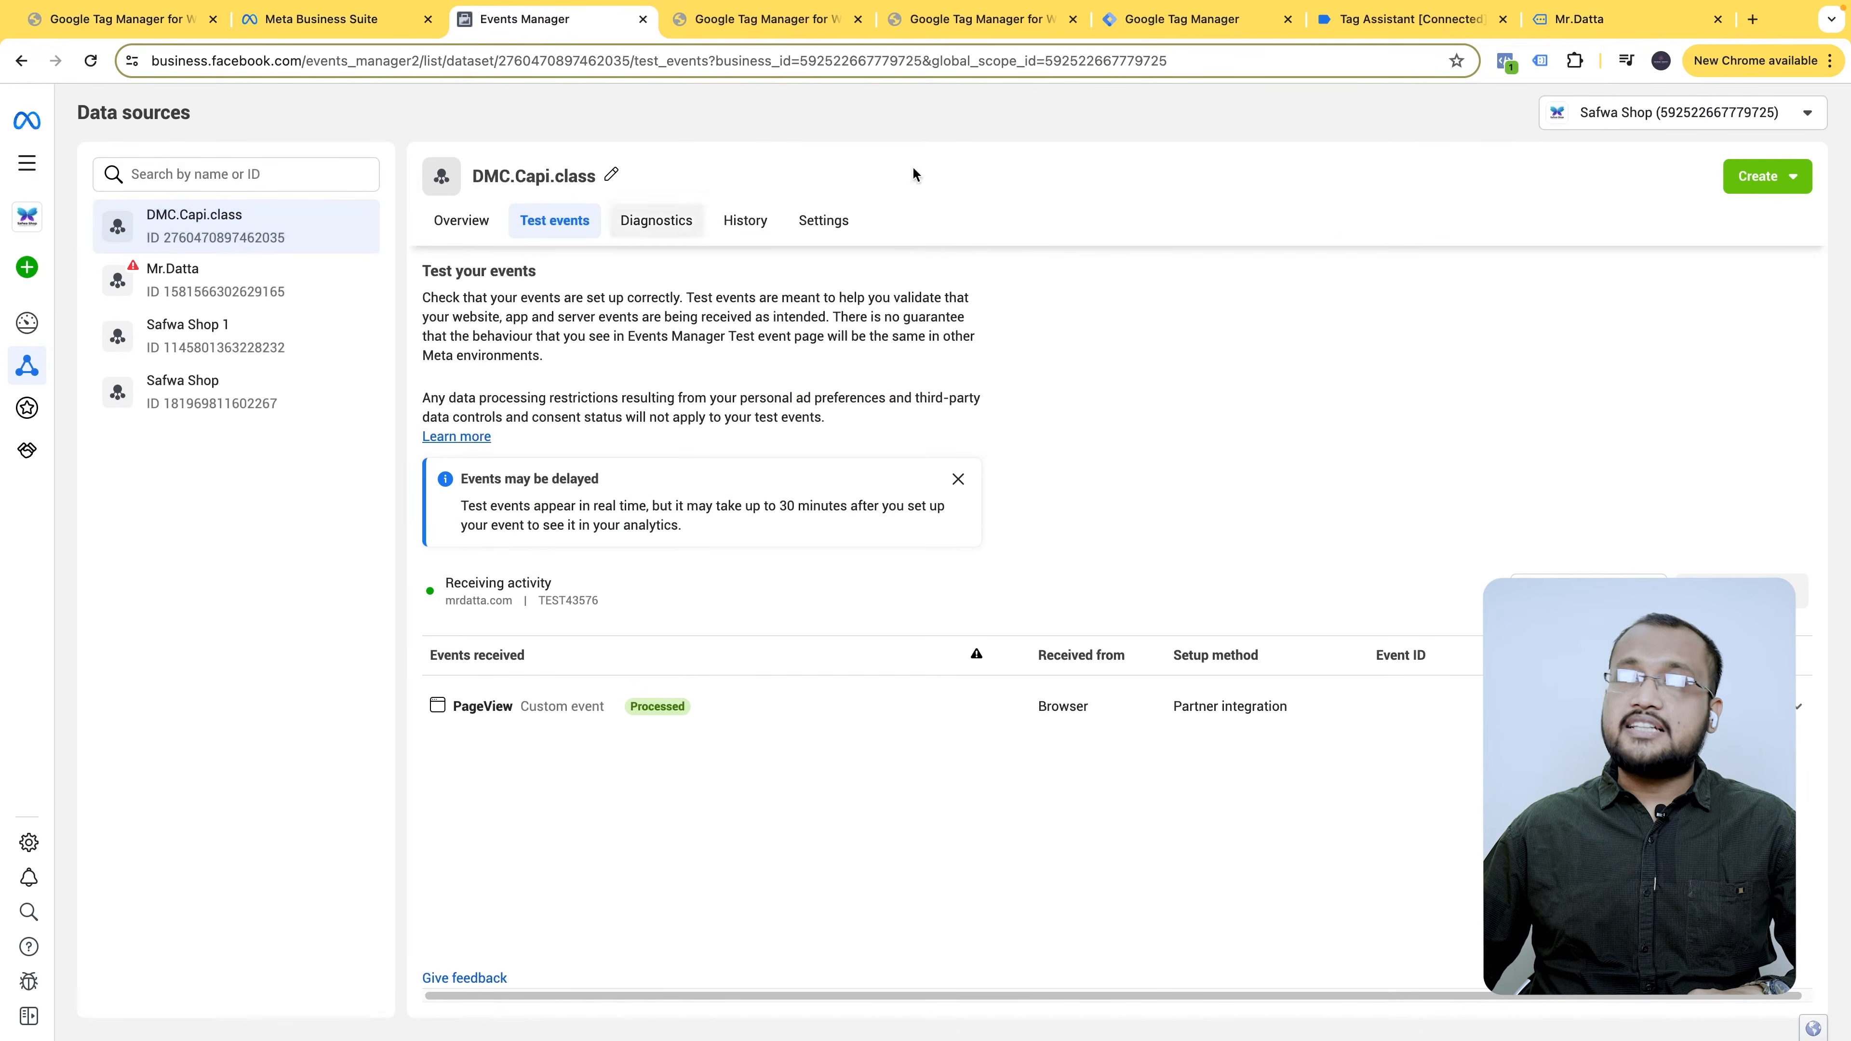
left_click(1583, 20)
- Expand the PageView event in Pixel Helper on the homepage and the Wooden Vases page
mouse_move(1421, 157)
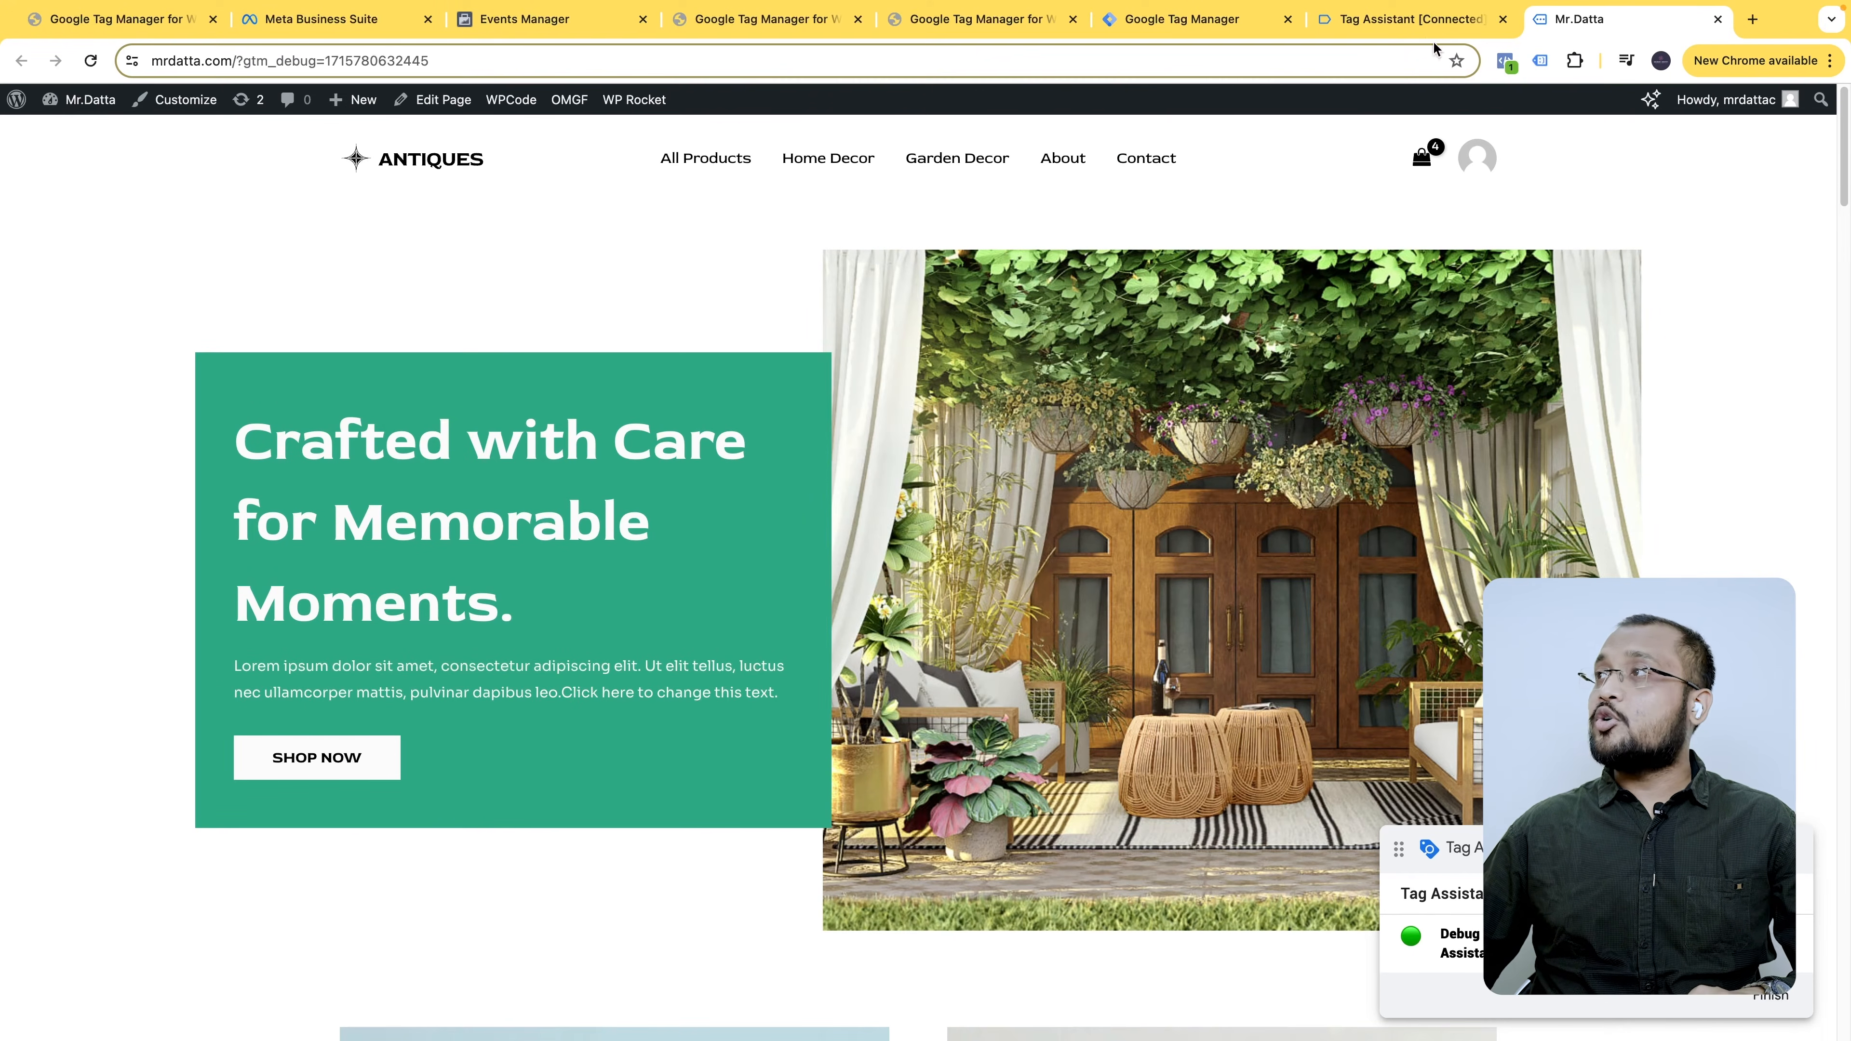
left_click(1506, 62)
left_click(1204, 252)
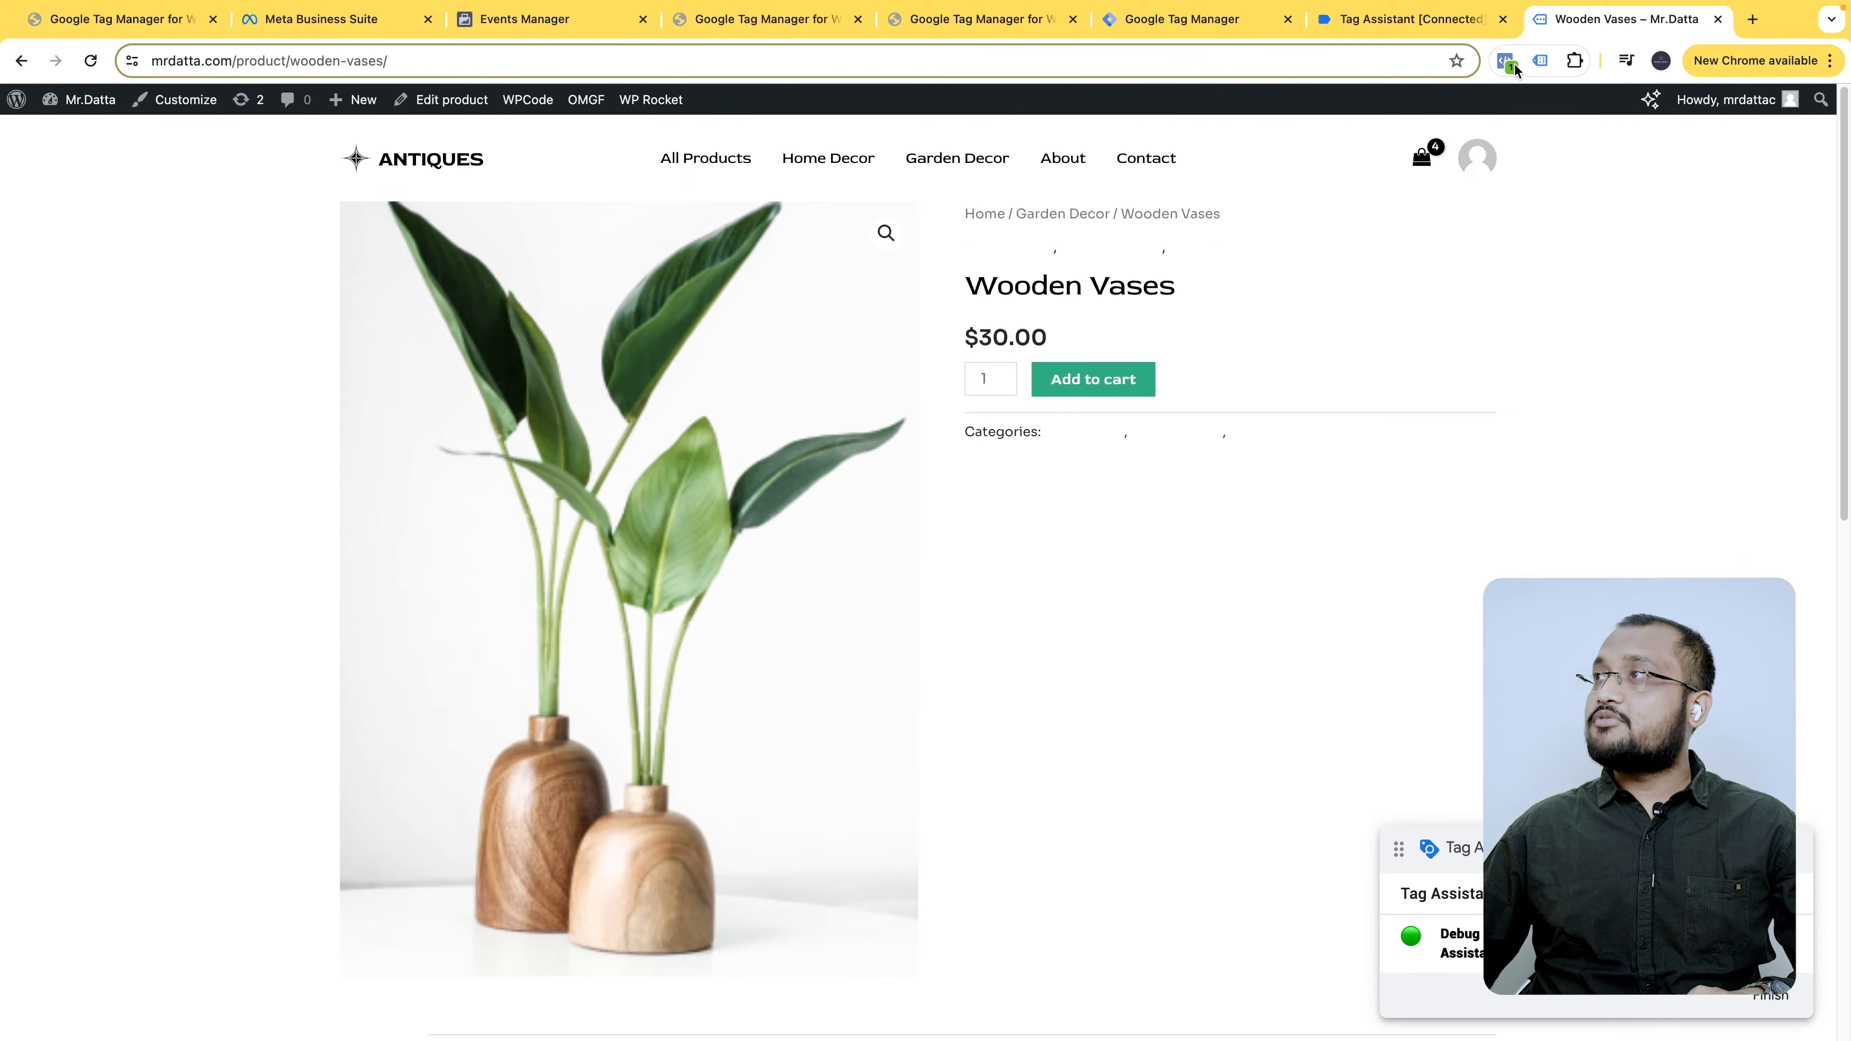
left_click(1506, 61)
left_click(1195, 252)
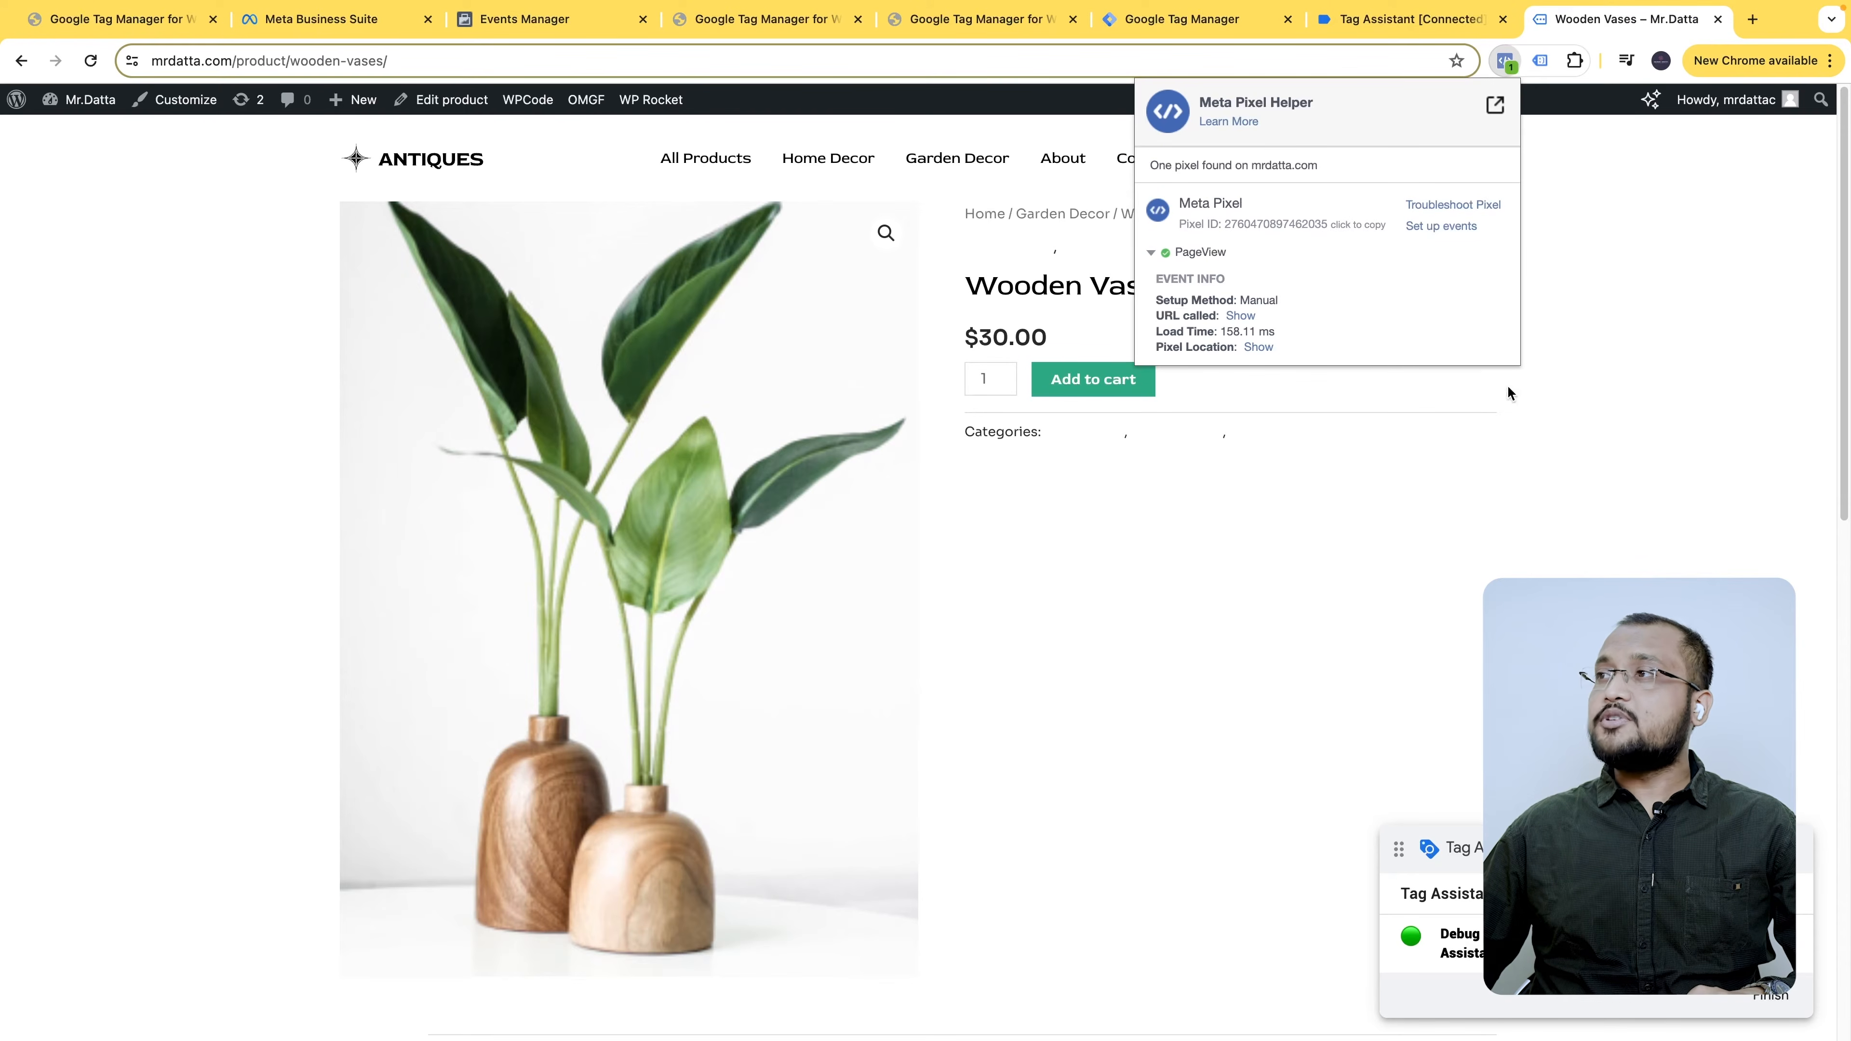
left_click(1253, 520)
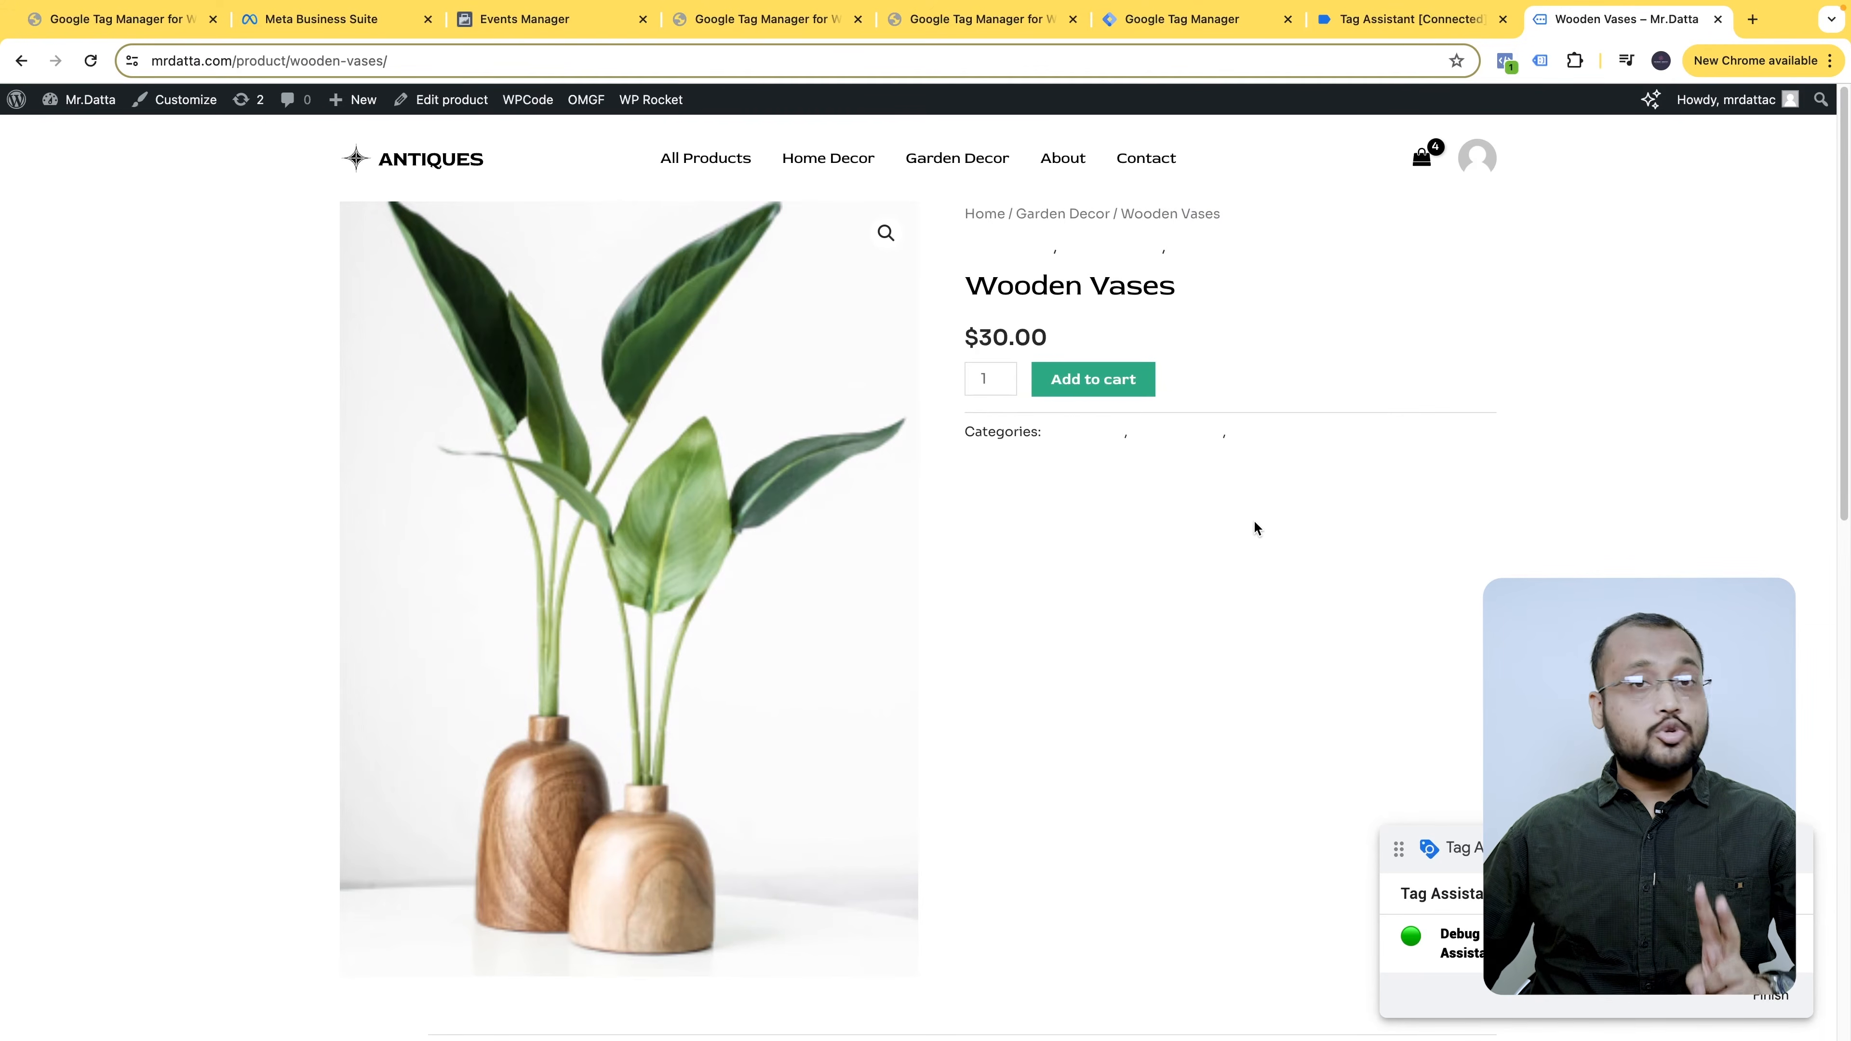
left_click(1505, 63)
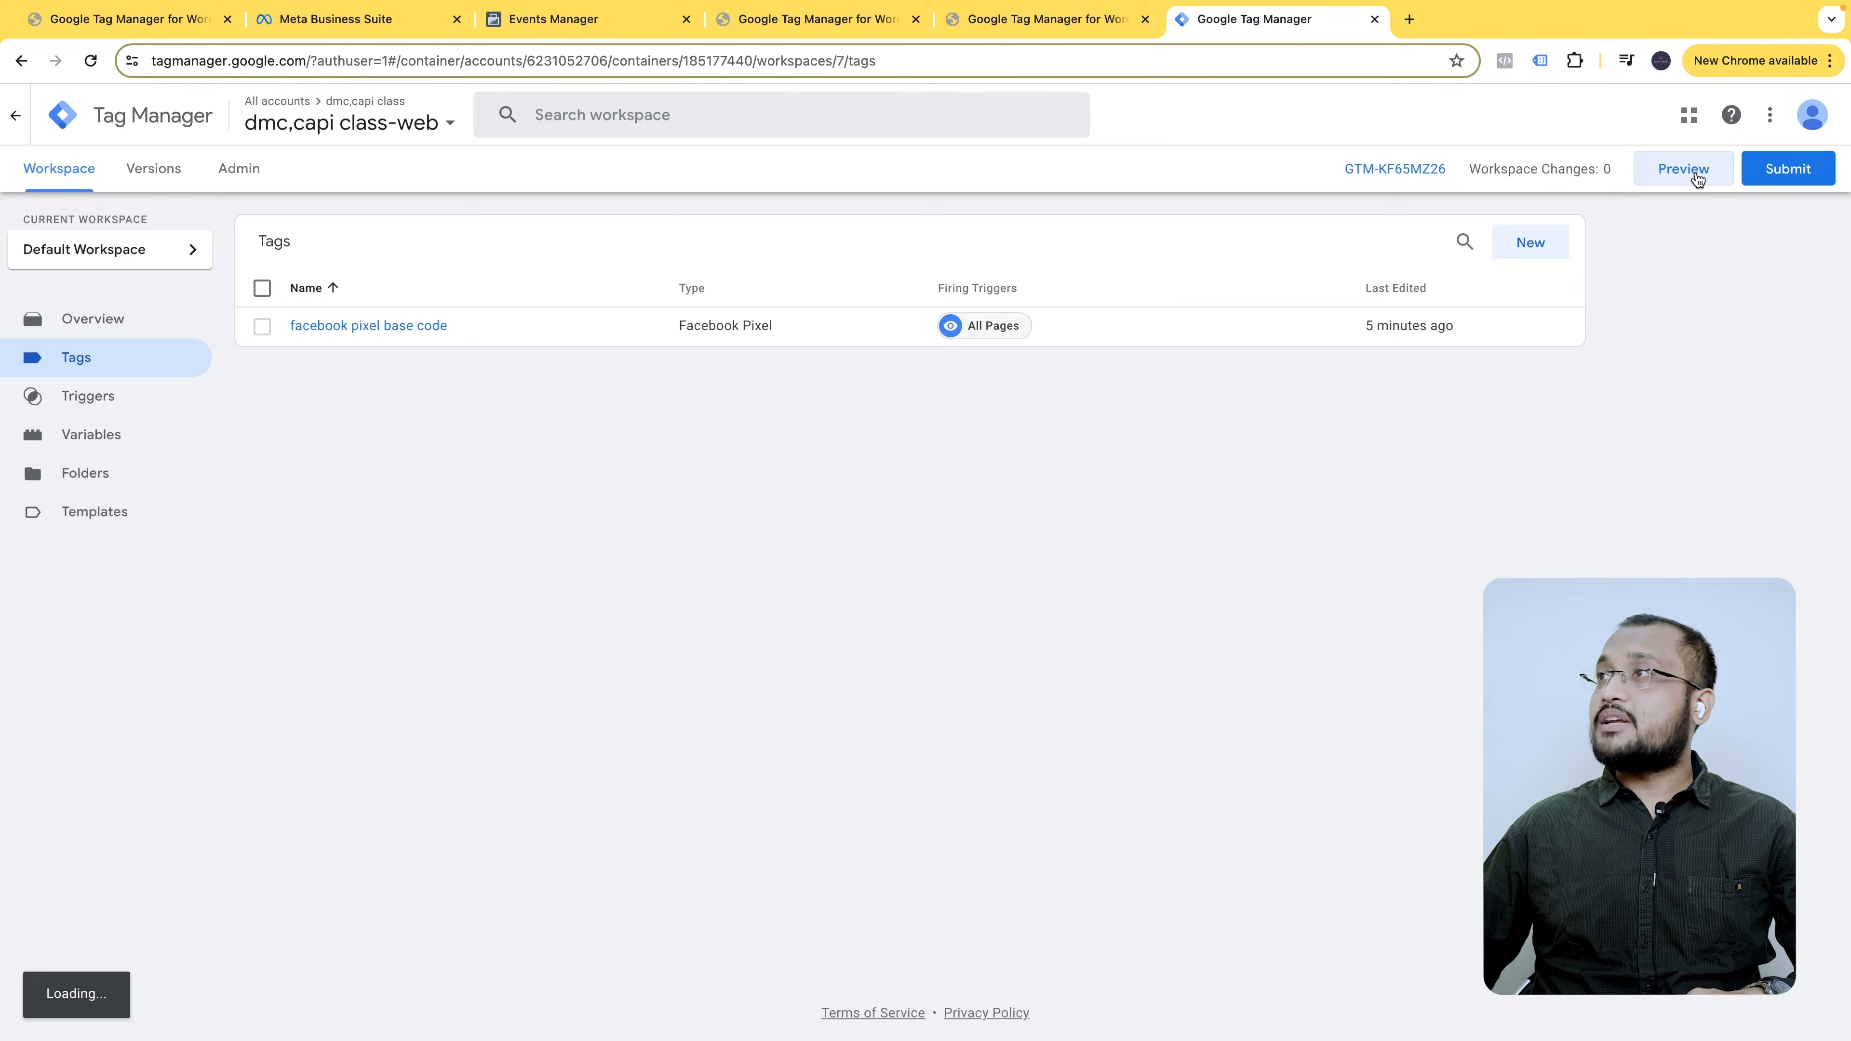
left_click(1668, 178)
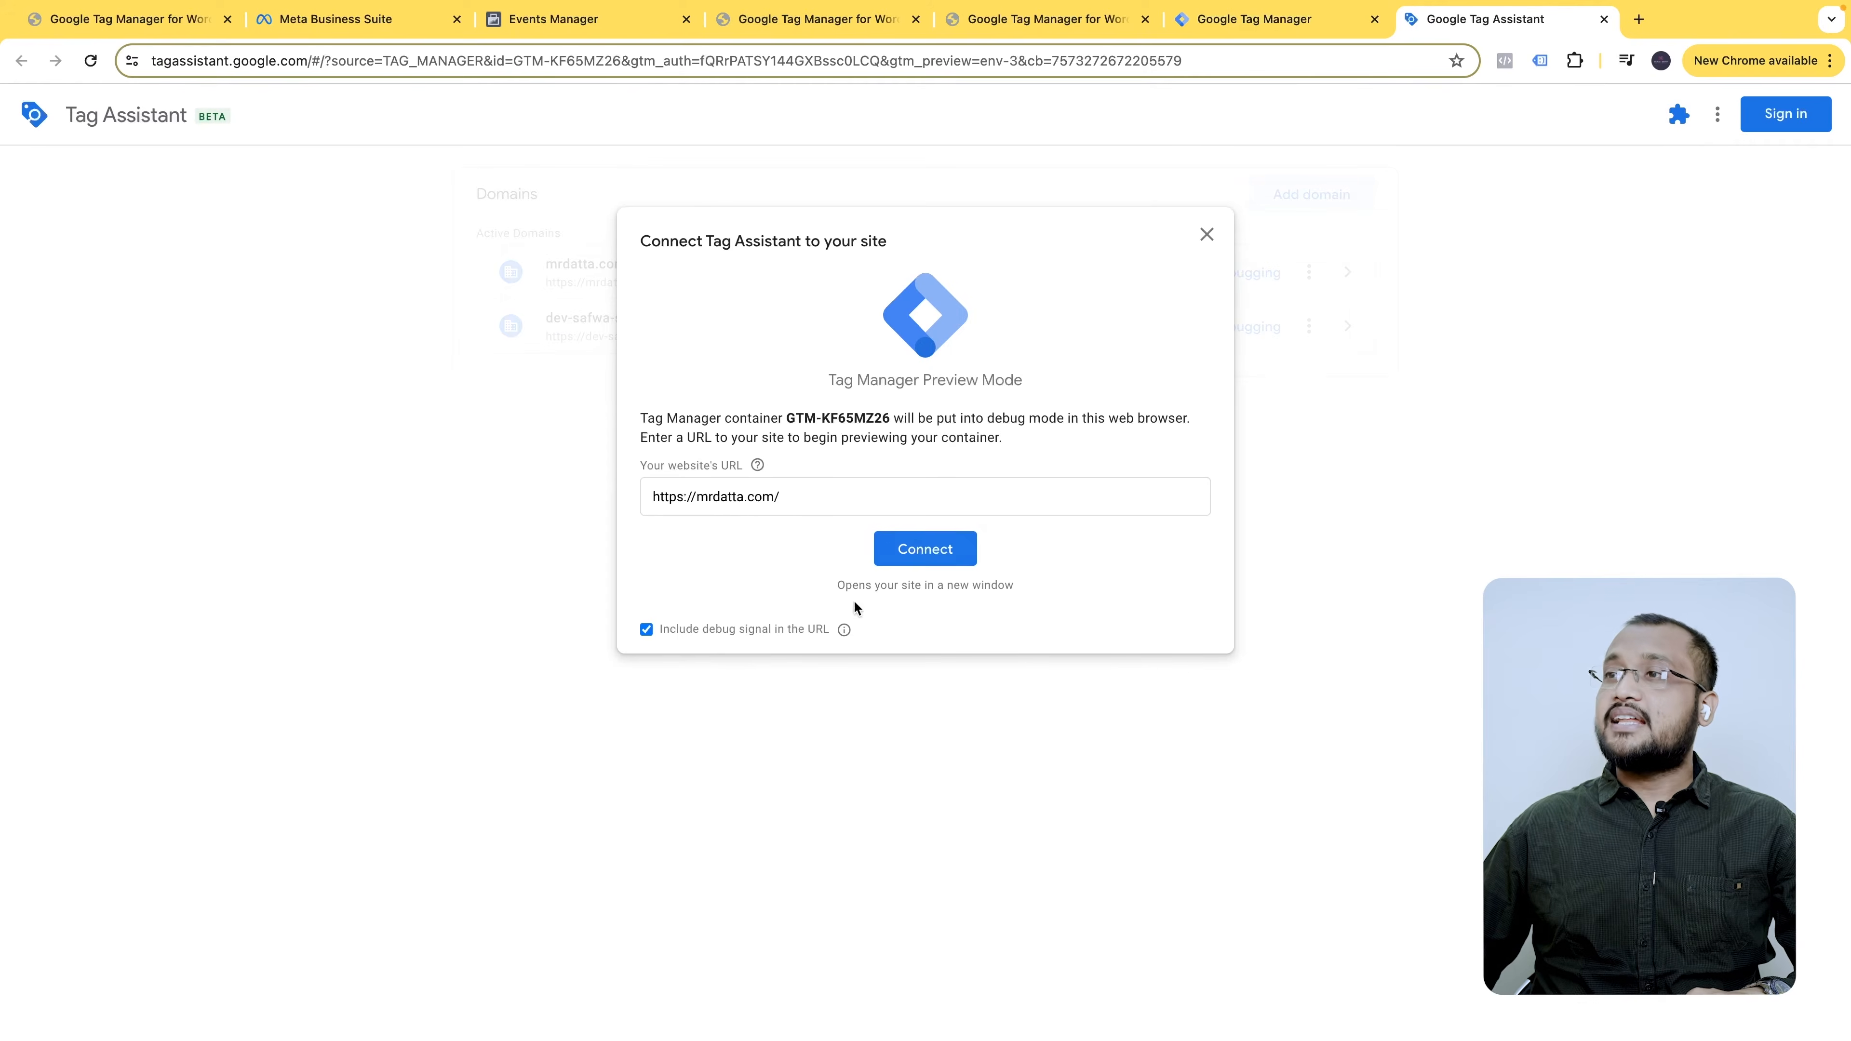
left_click(927, 546)
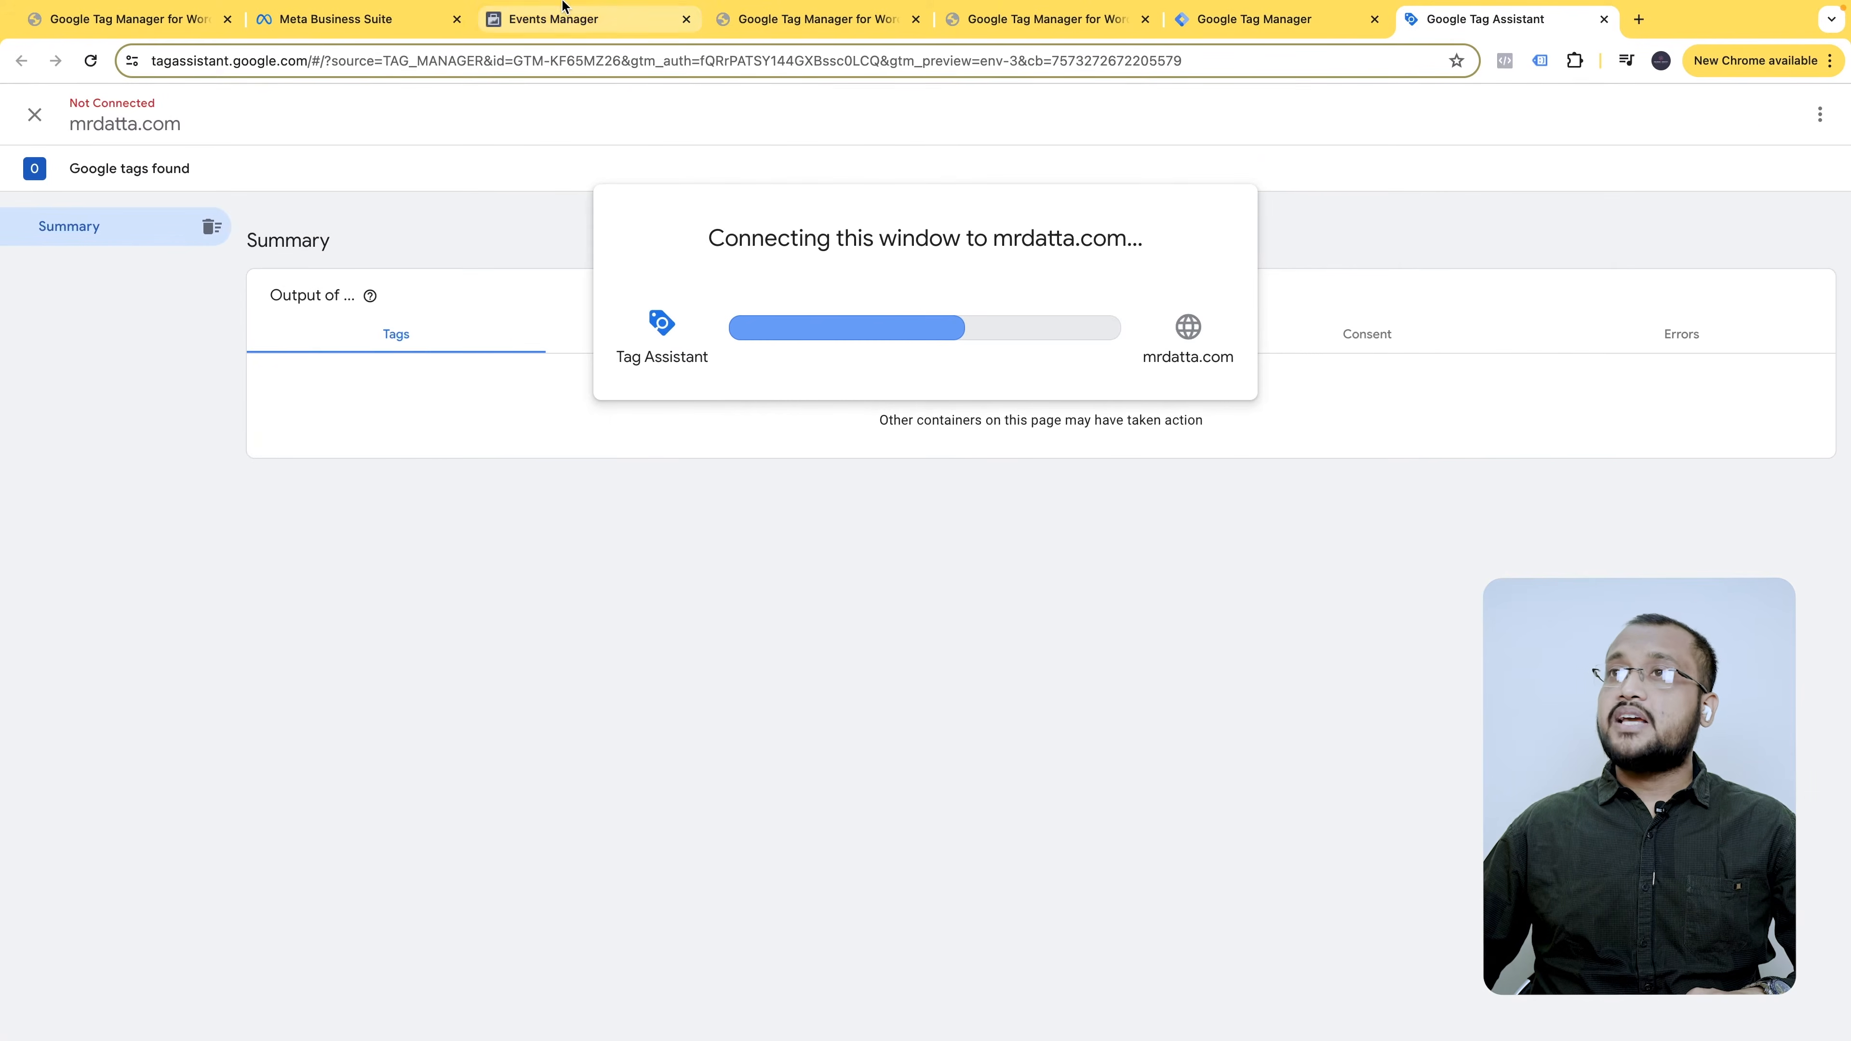
left_click(568, 21)
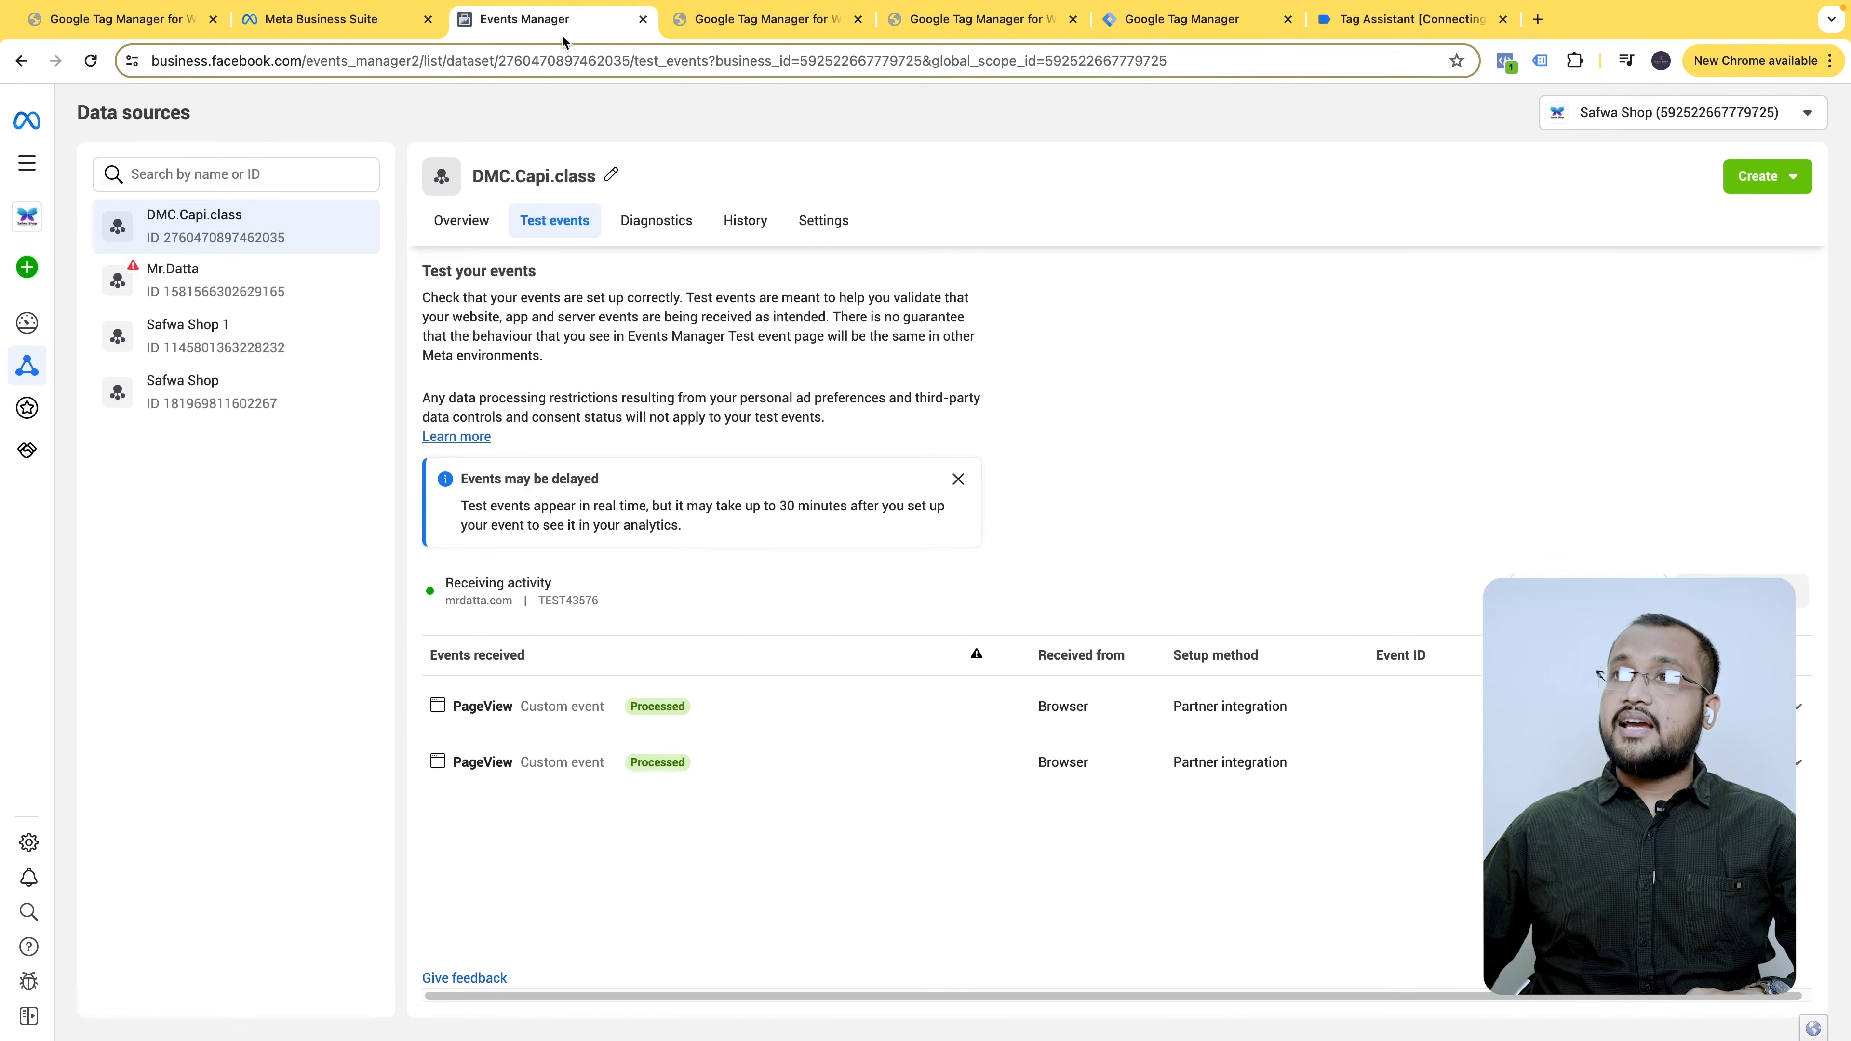
left_click(1741, 591)
left_click(1163, 469)
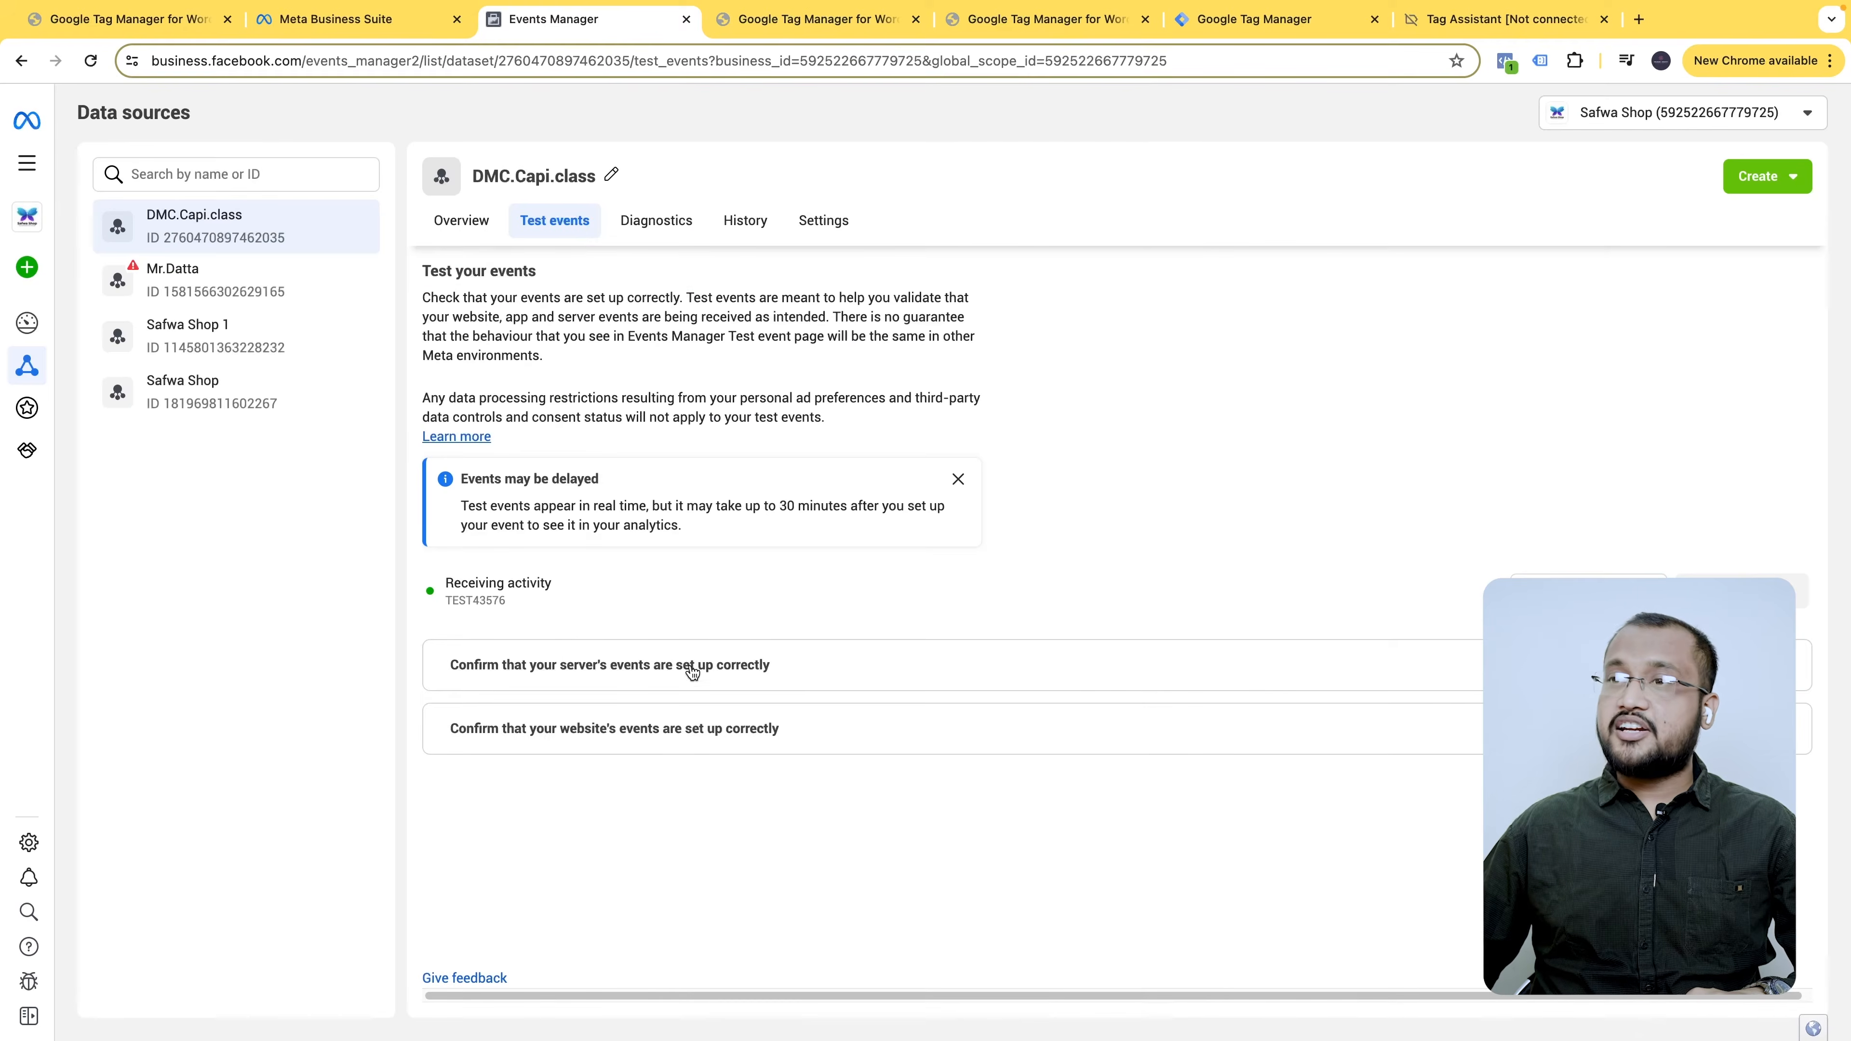
- Open mrdatta.com from the website instructions in Events Manager Test events
left_click(592, 744)
scroll(664, 755, "down", 1)
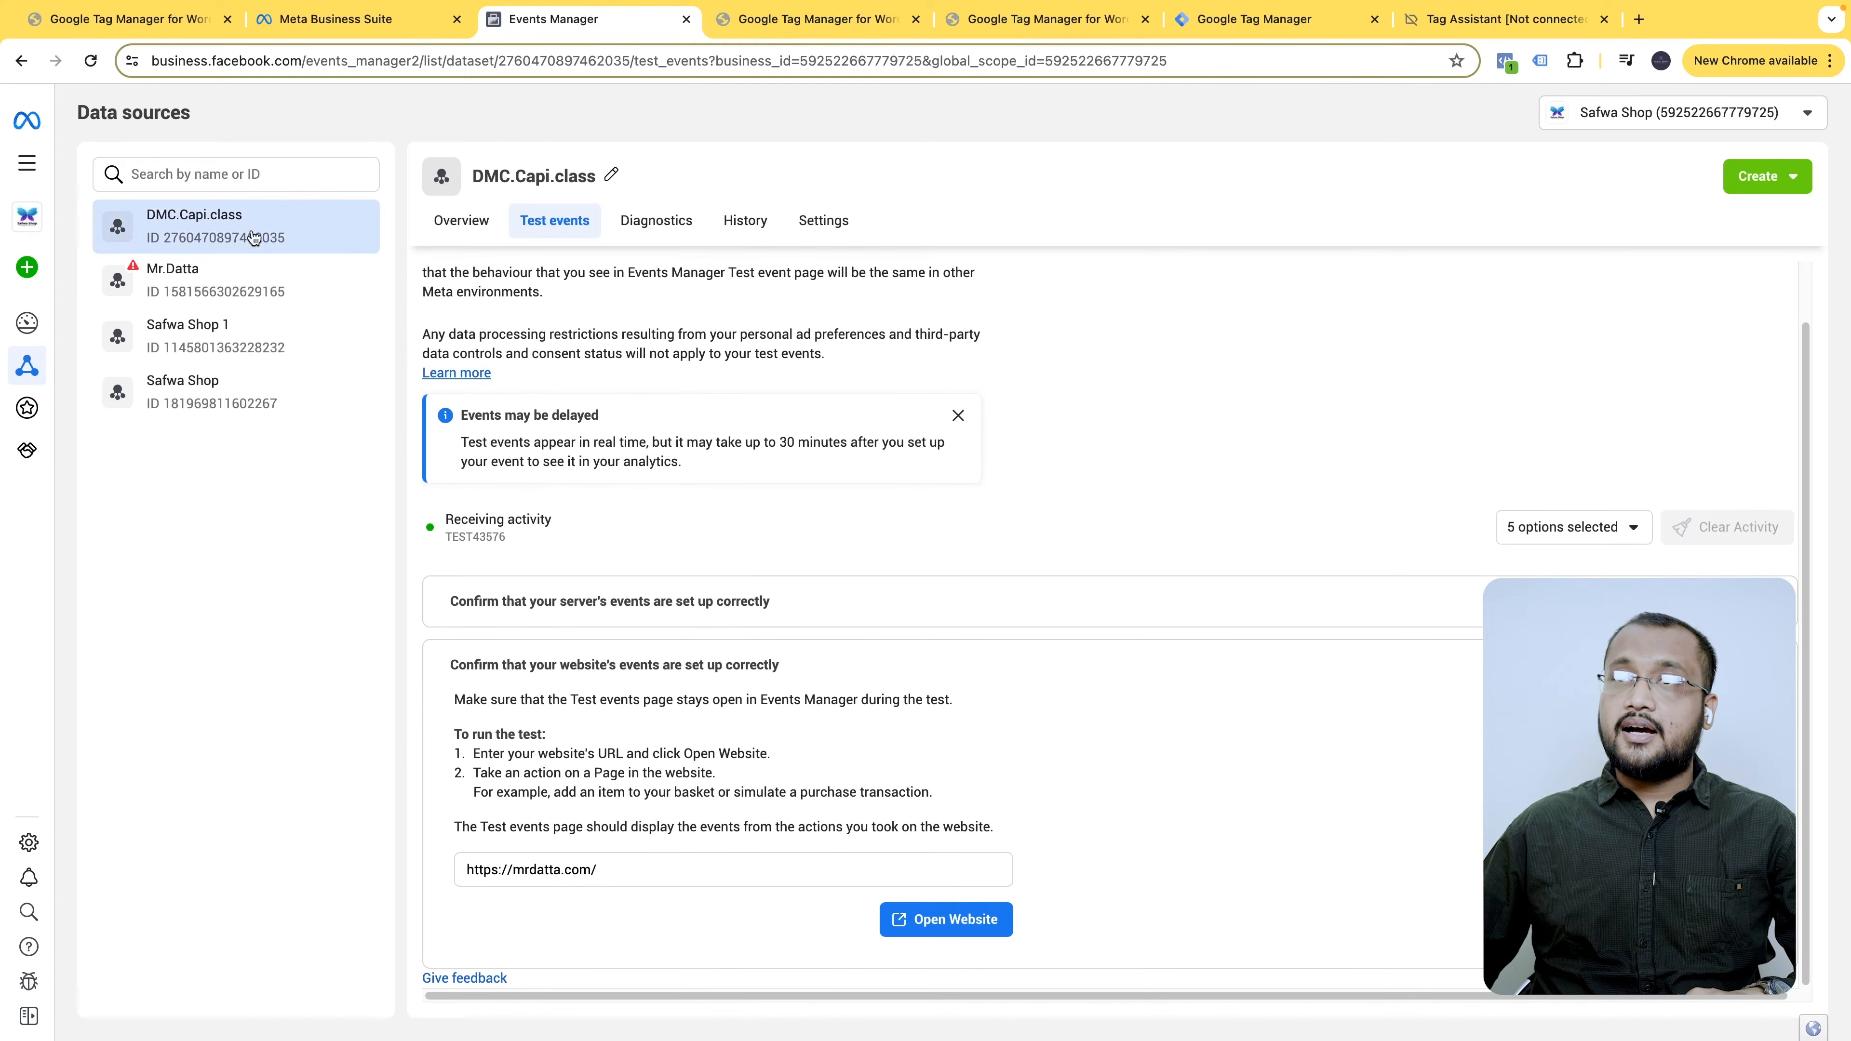
left_click(946, 919)
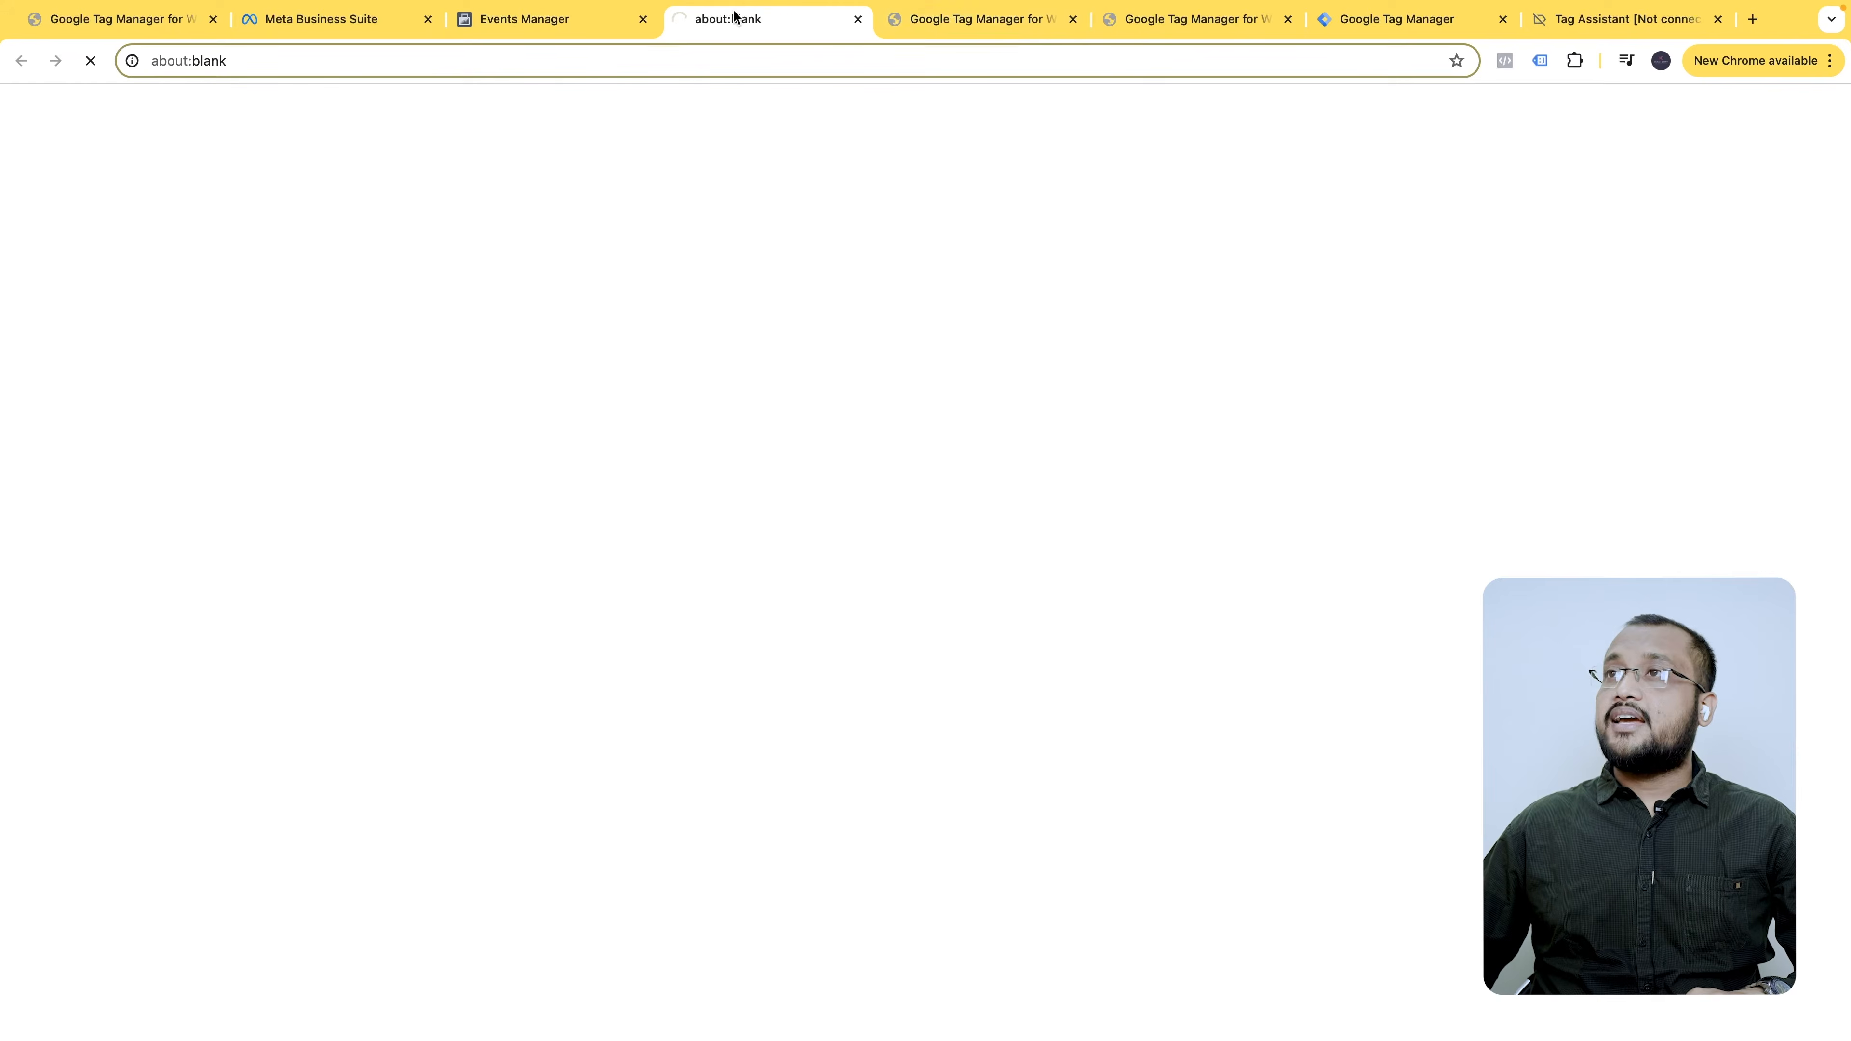
- Retry the Tag Assistant connection to mrdatta.com and confirm facebook pixel base code fired once
left_click(1702, 22)
left_click(890, 452)
left_click(926, 547)
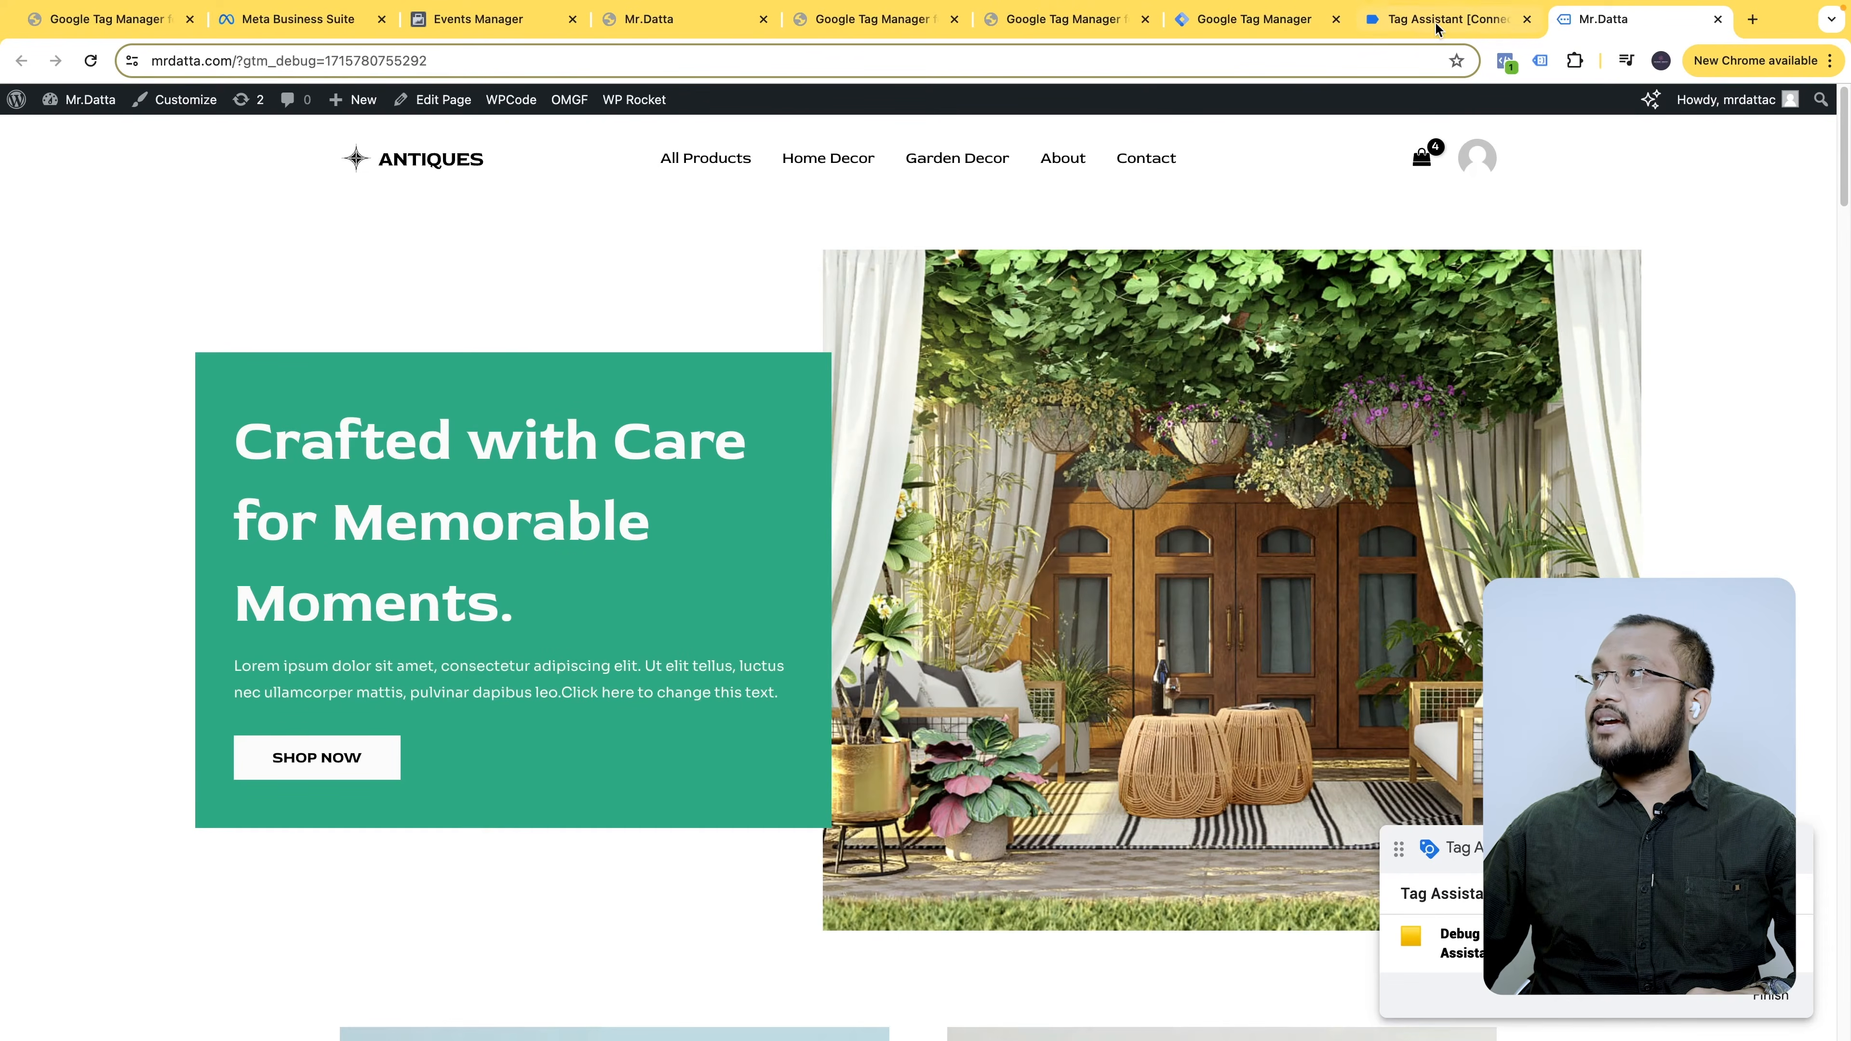
left_click(1436, 22)
left_click(961, 453)
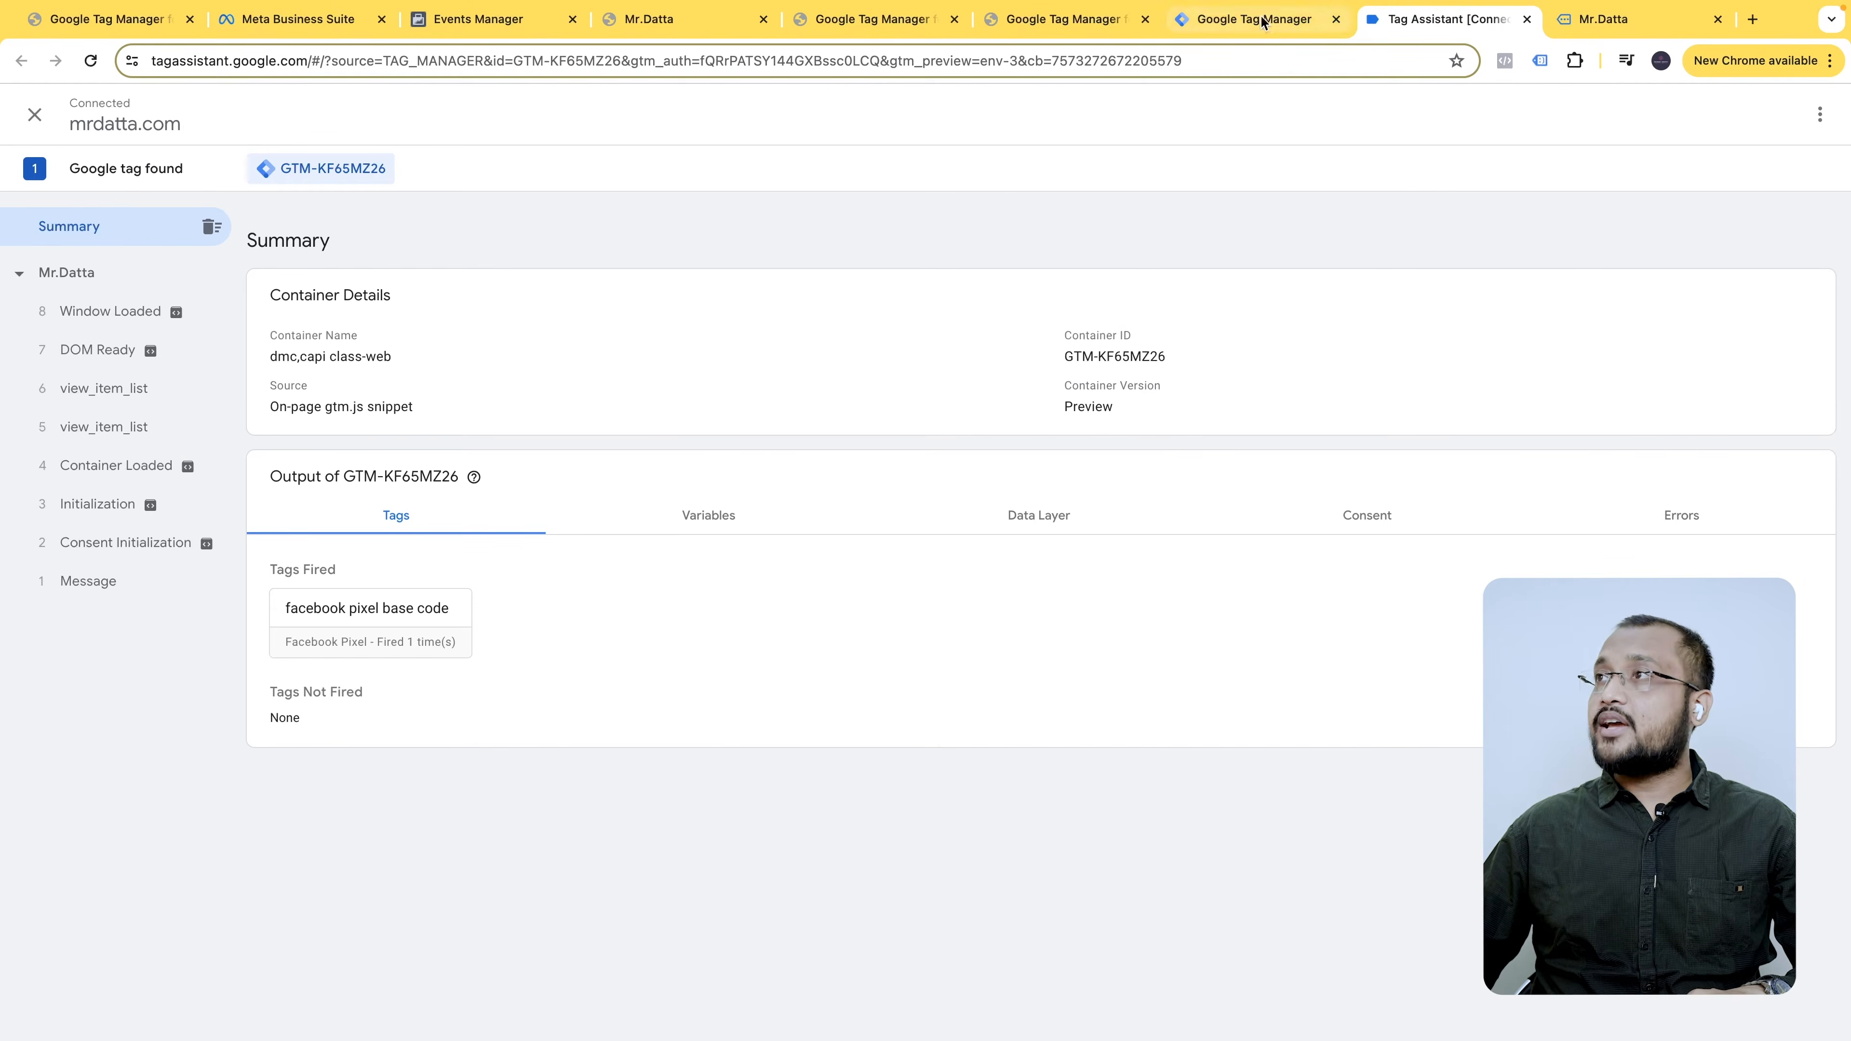
left_click(481, 19)
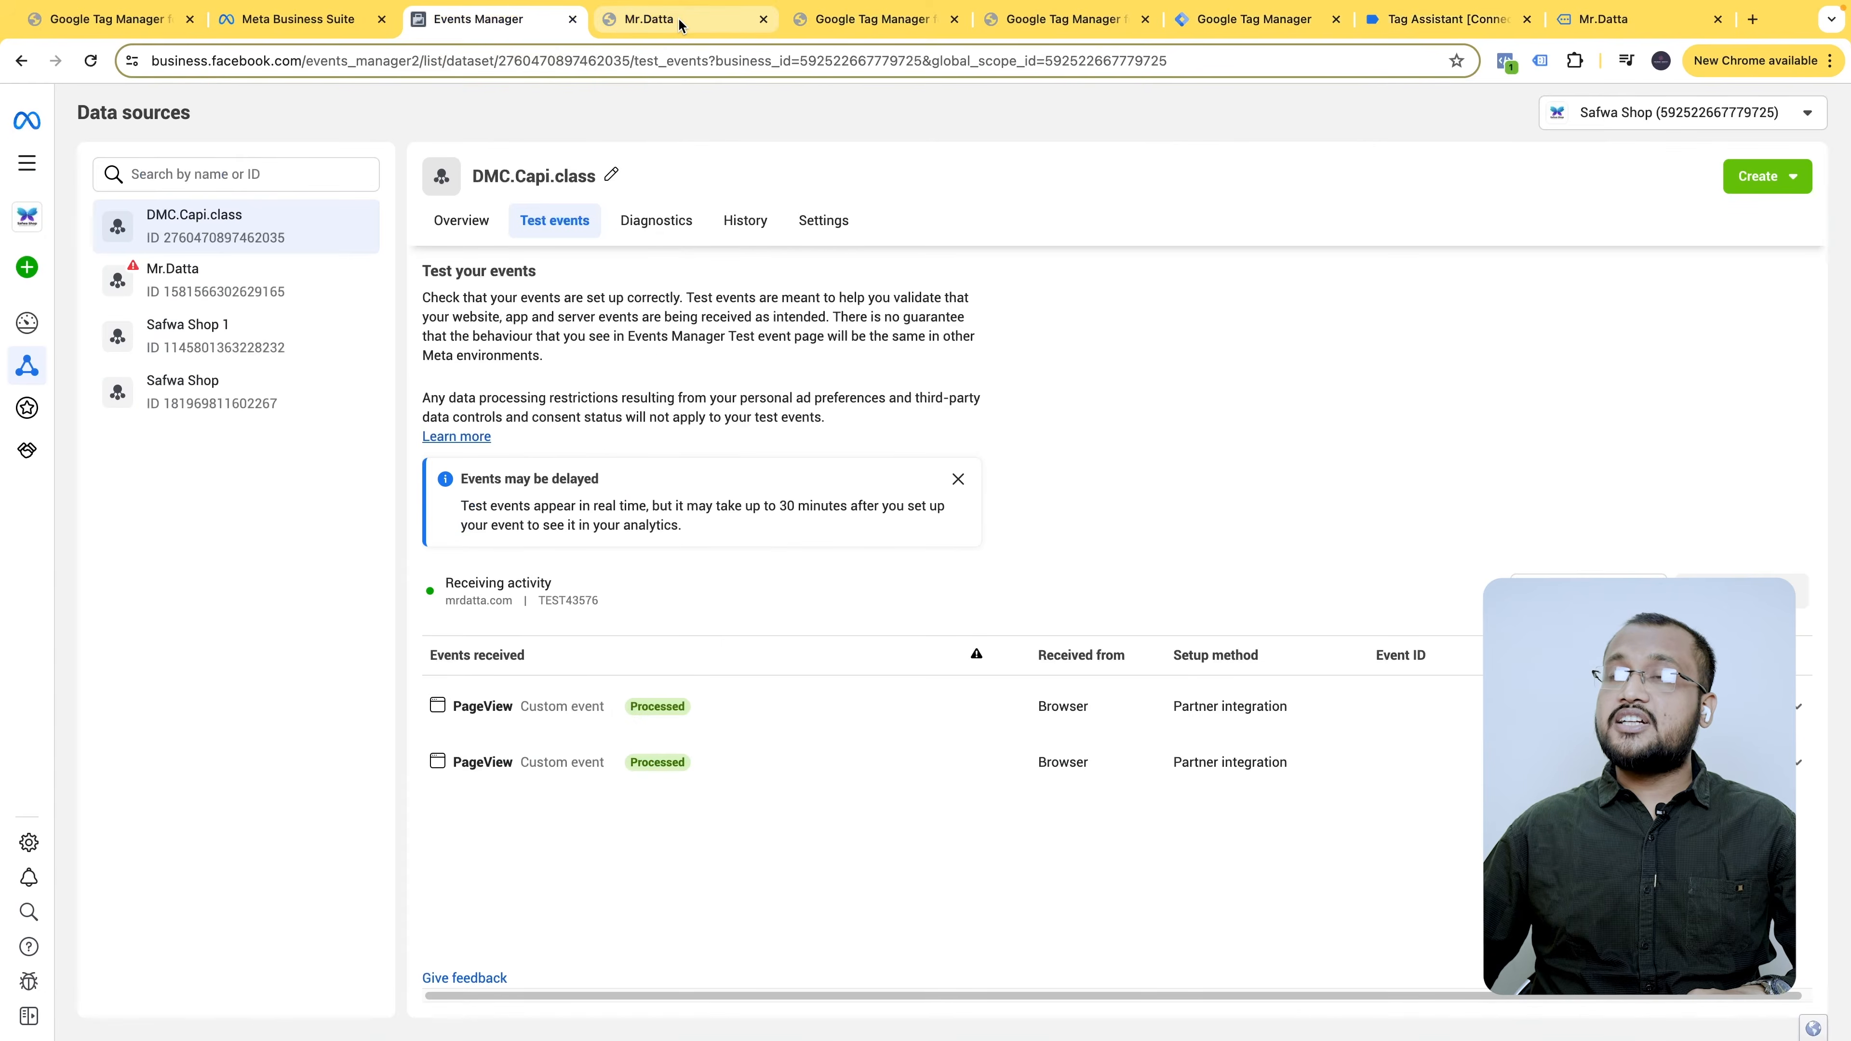
- Browse the storefront, then expand both PageView events in Events Manager test events
left_click(645, 19)
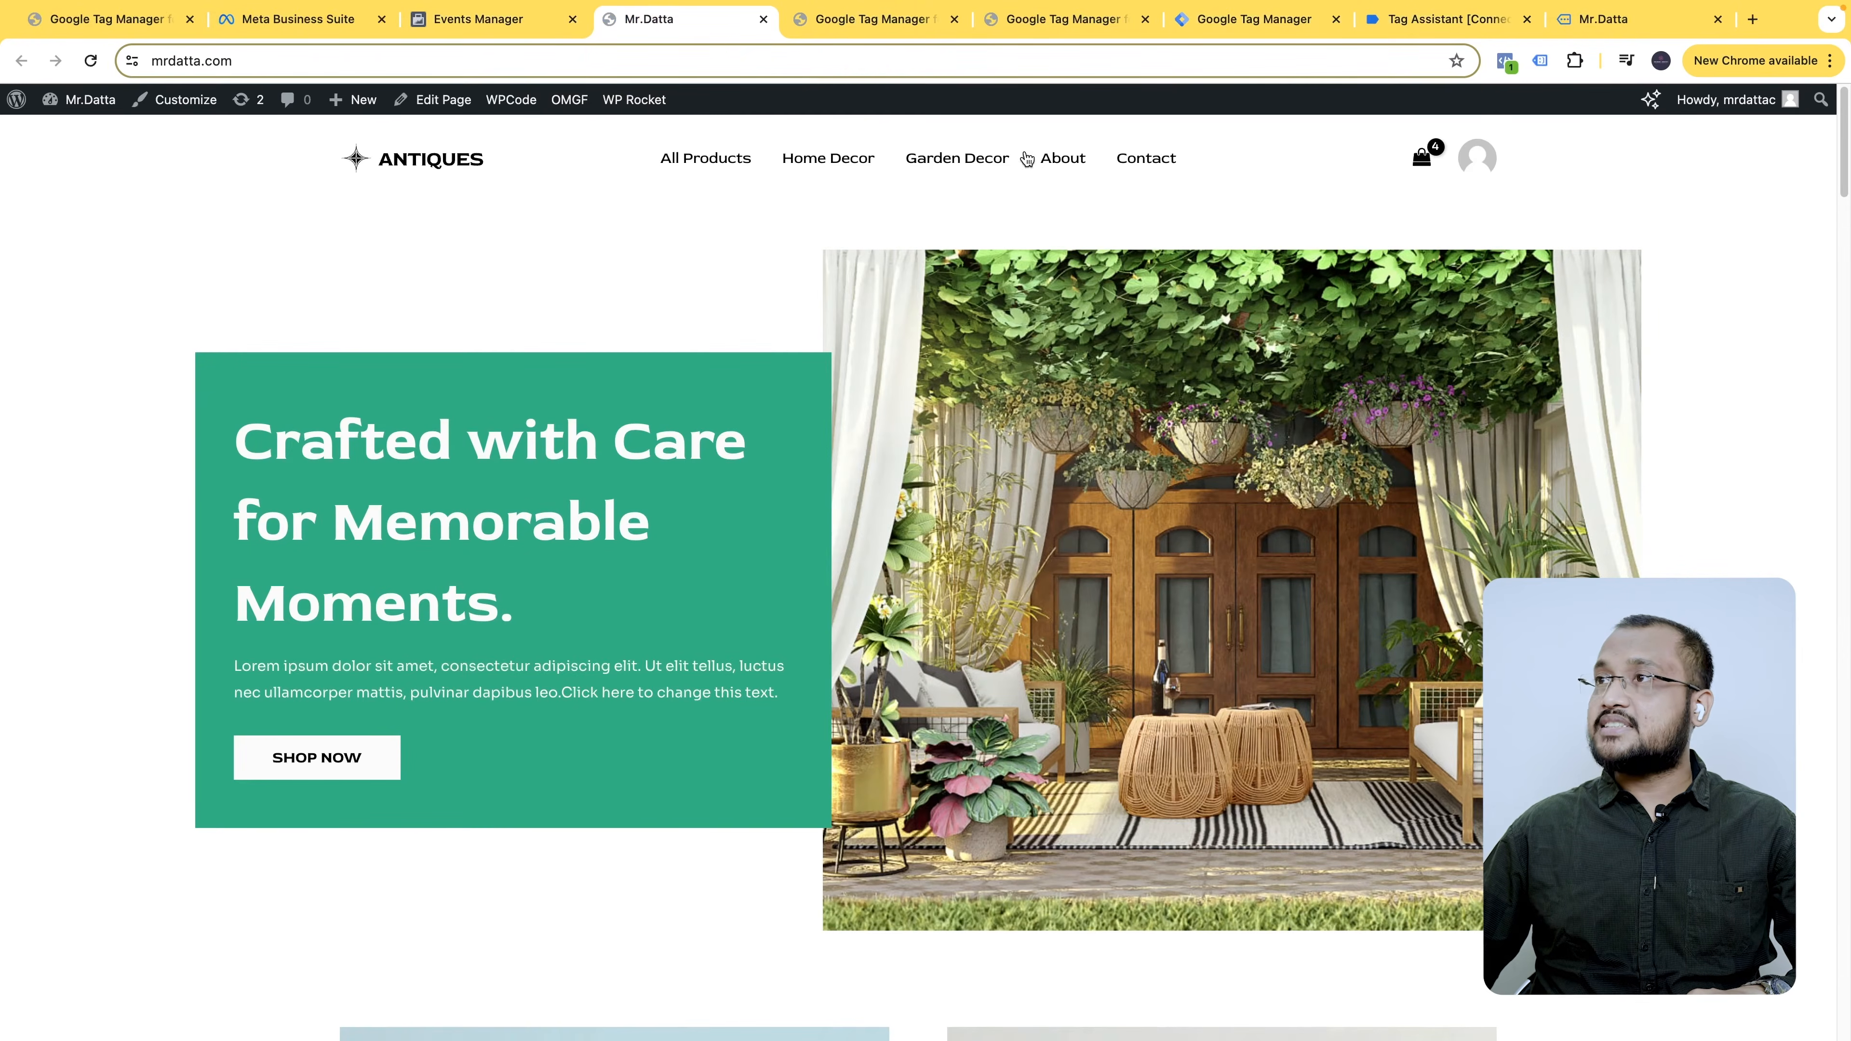
scroll(1025, 157, "down", 10)
scroll(1034, 720, "down", 4)
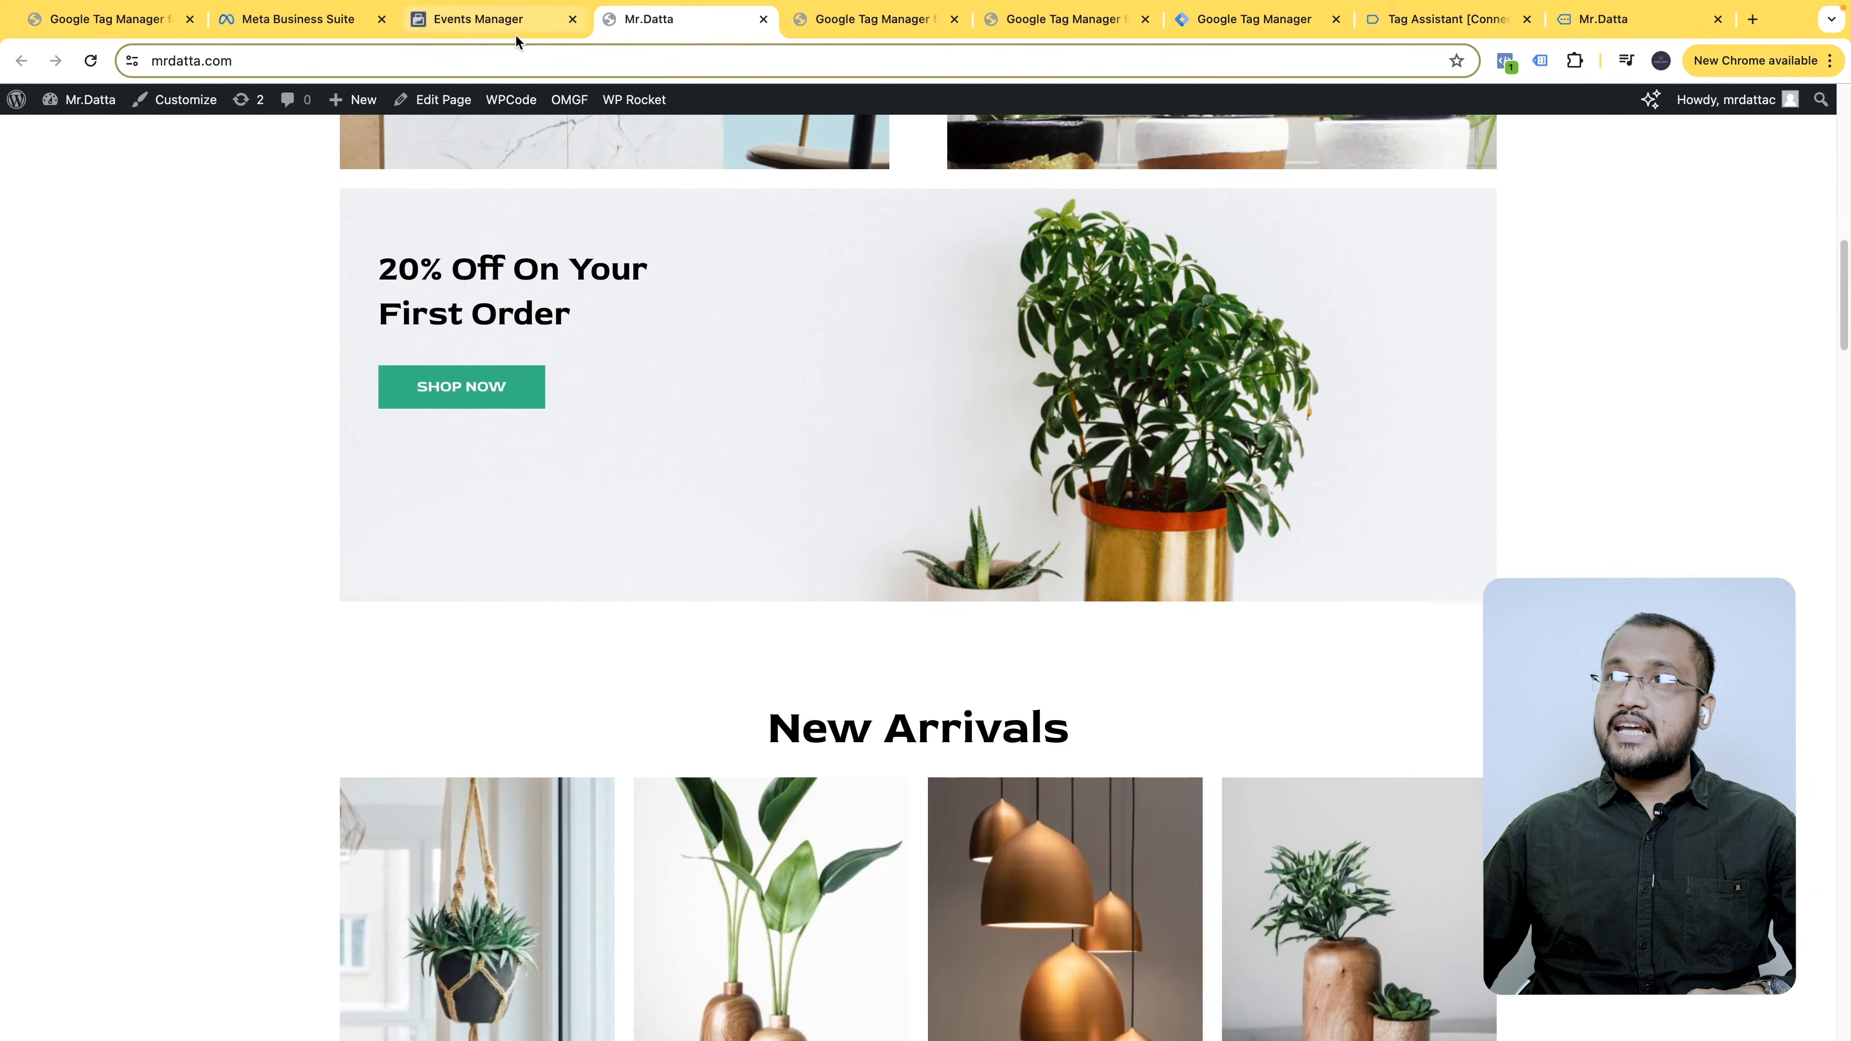
left_click(515, 29)
left_click(532, 764)
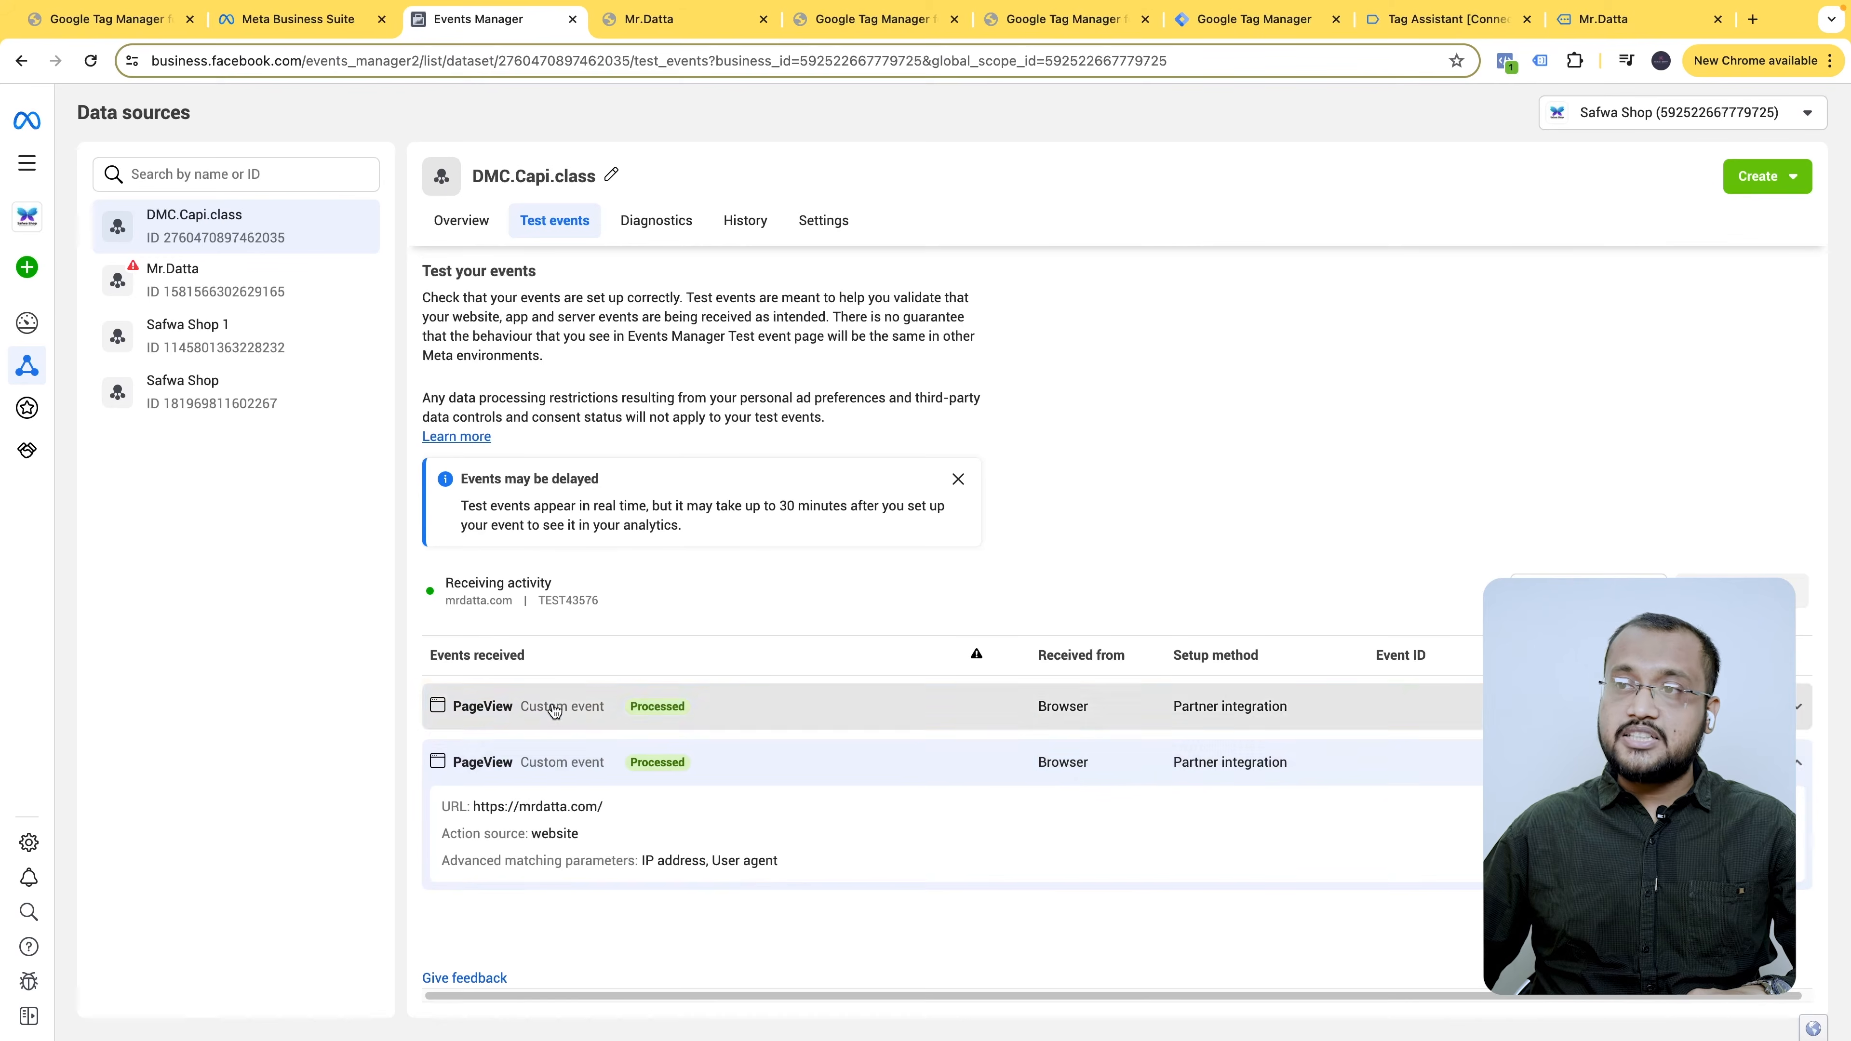
left_click(628, 711)
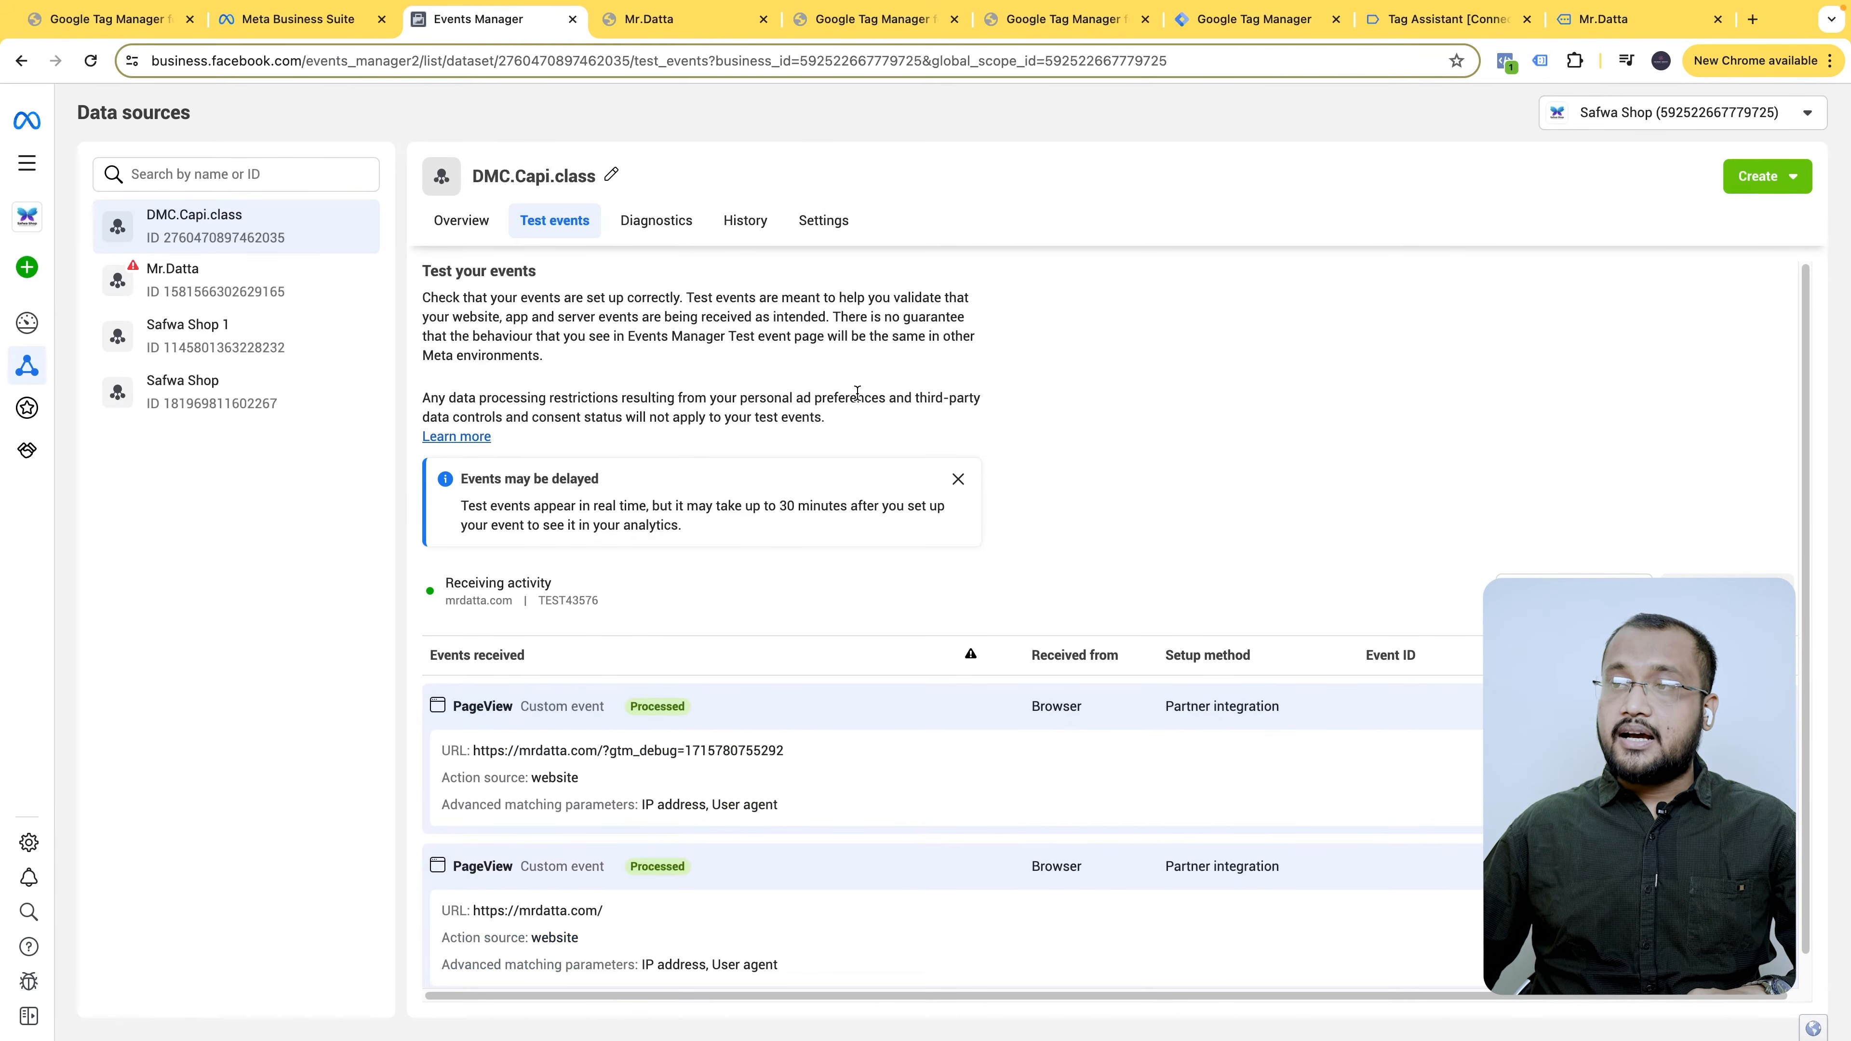
left_click(656, 20)
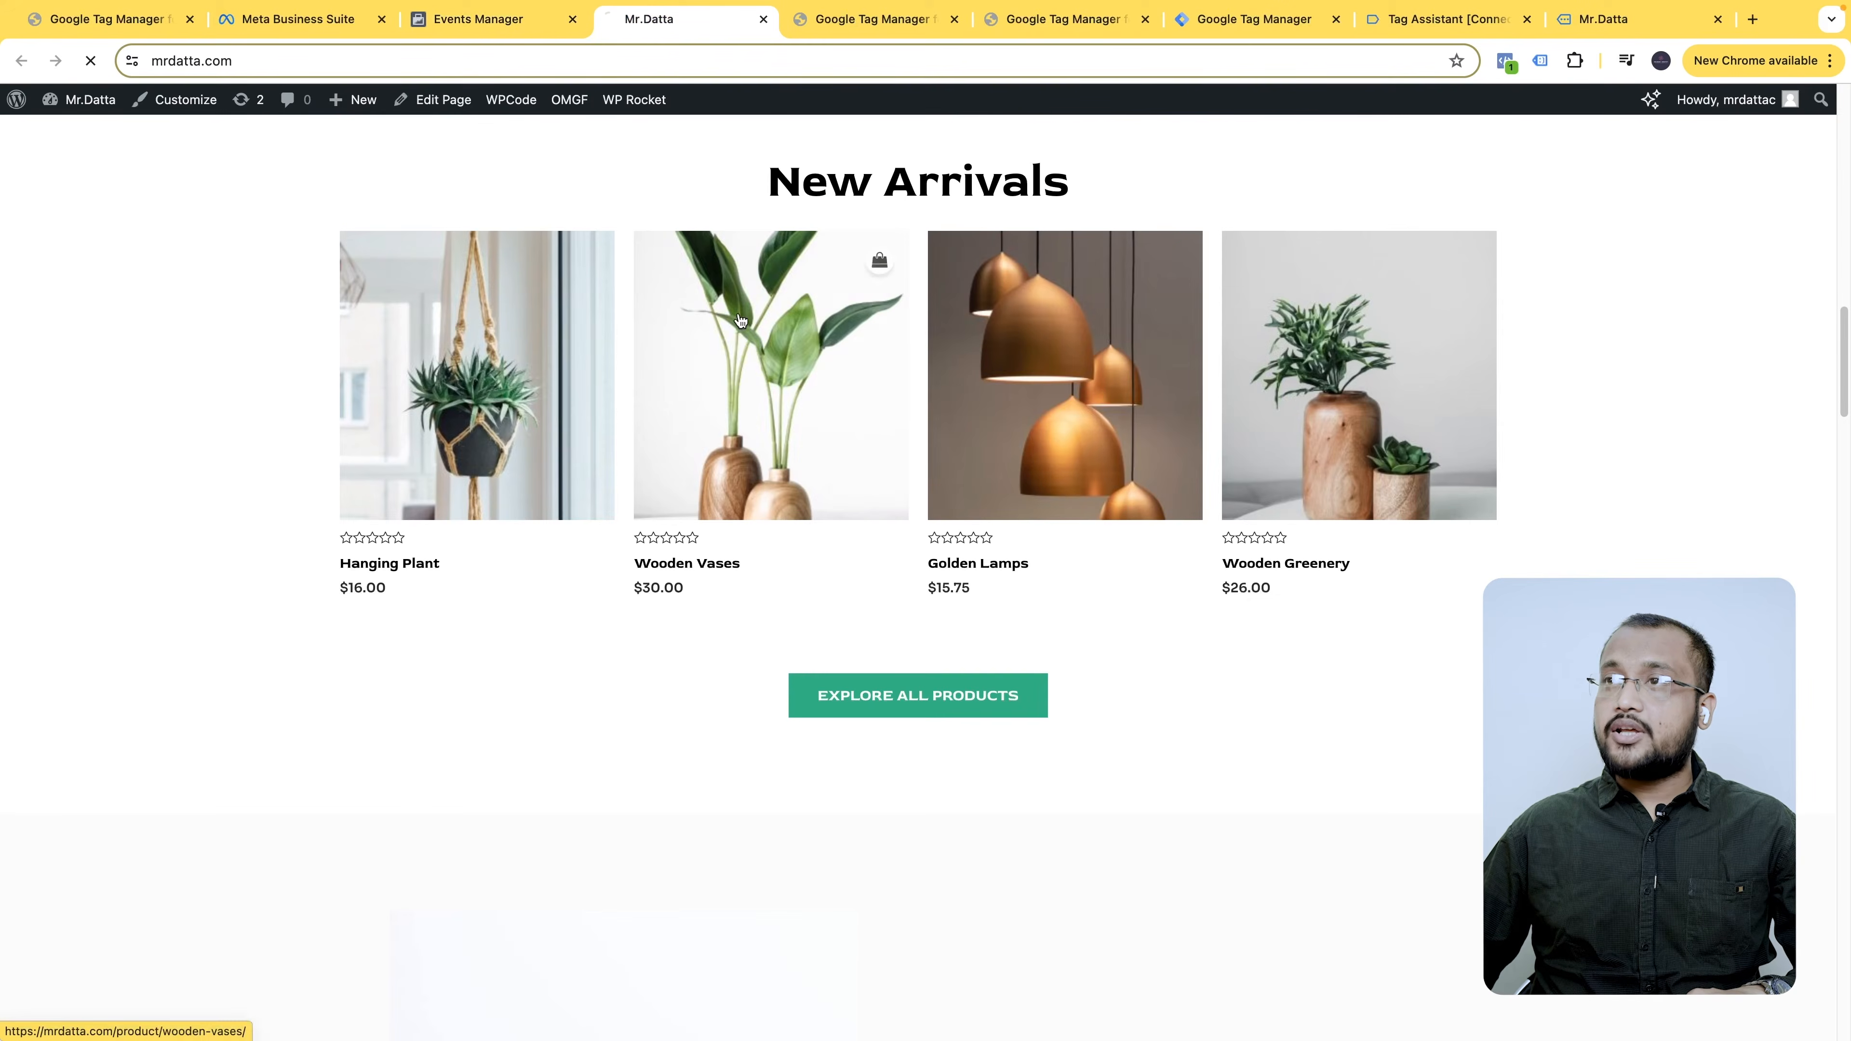
left_click(504, 29)
scroll(683, 680, "down", 2)
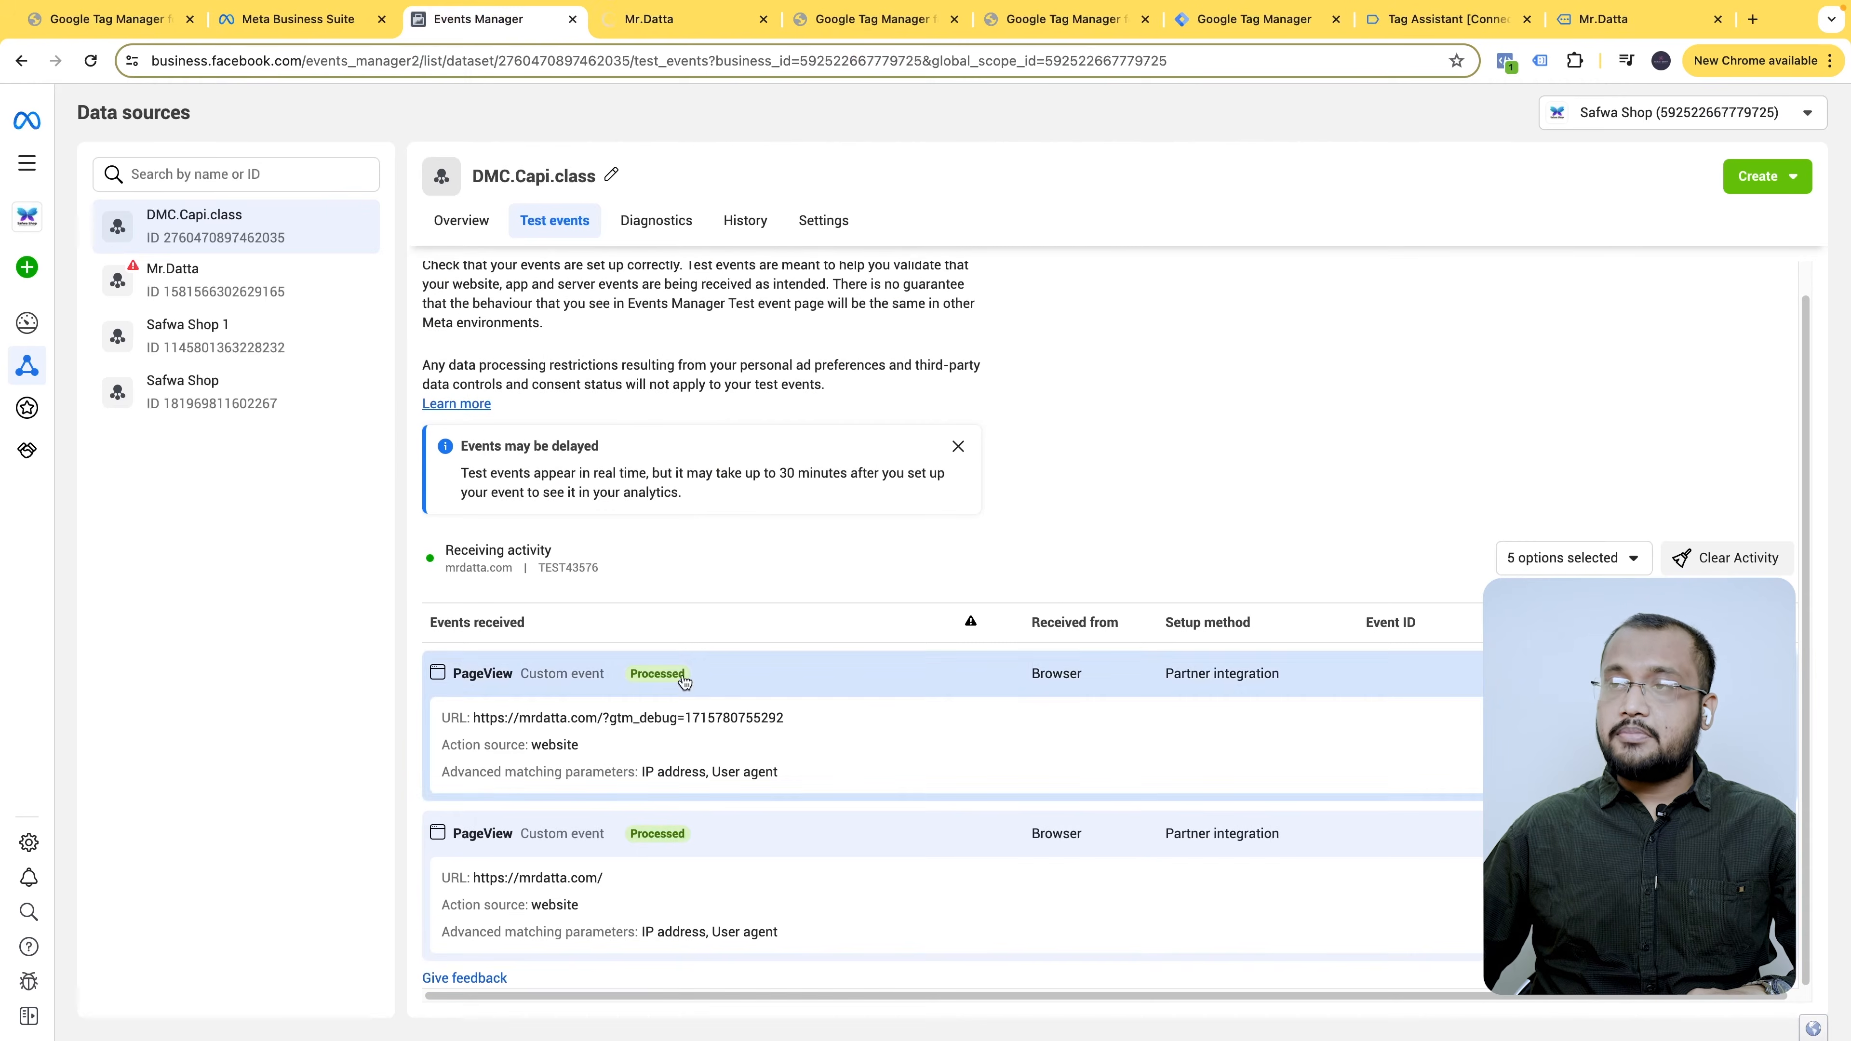
left_click(687, 19)
scroll(1079, 594, "down", 3)
scroll(1081, 588, "up", 3)
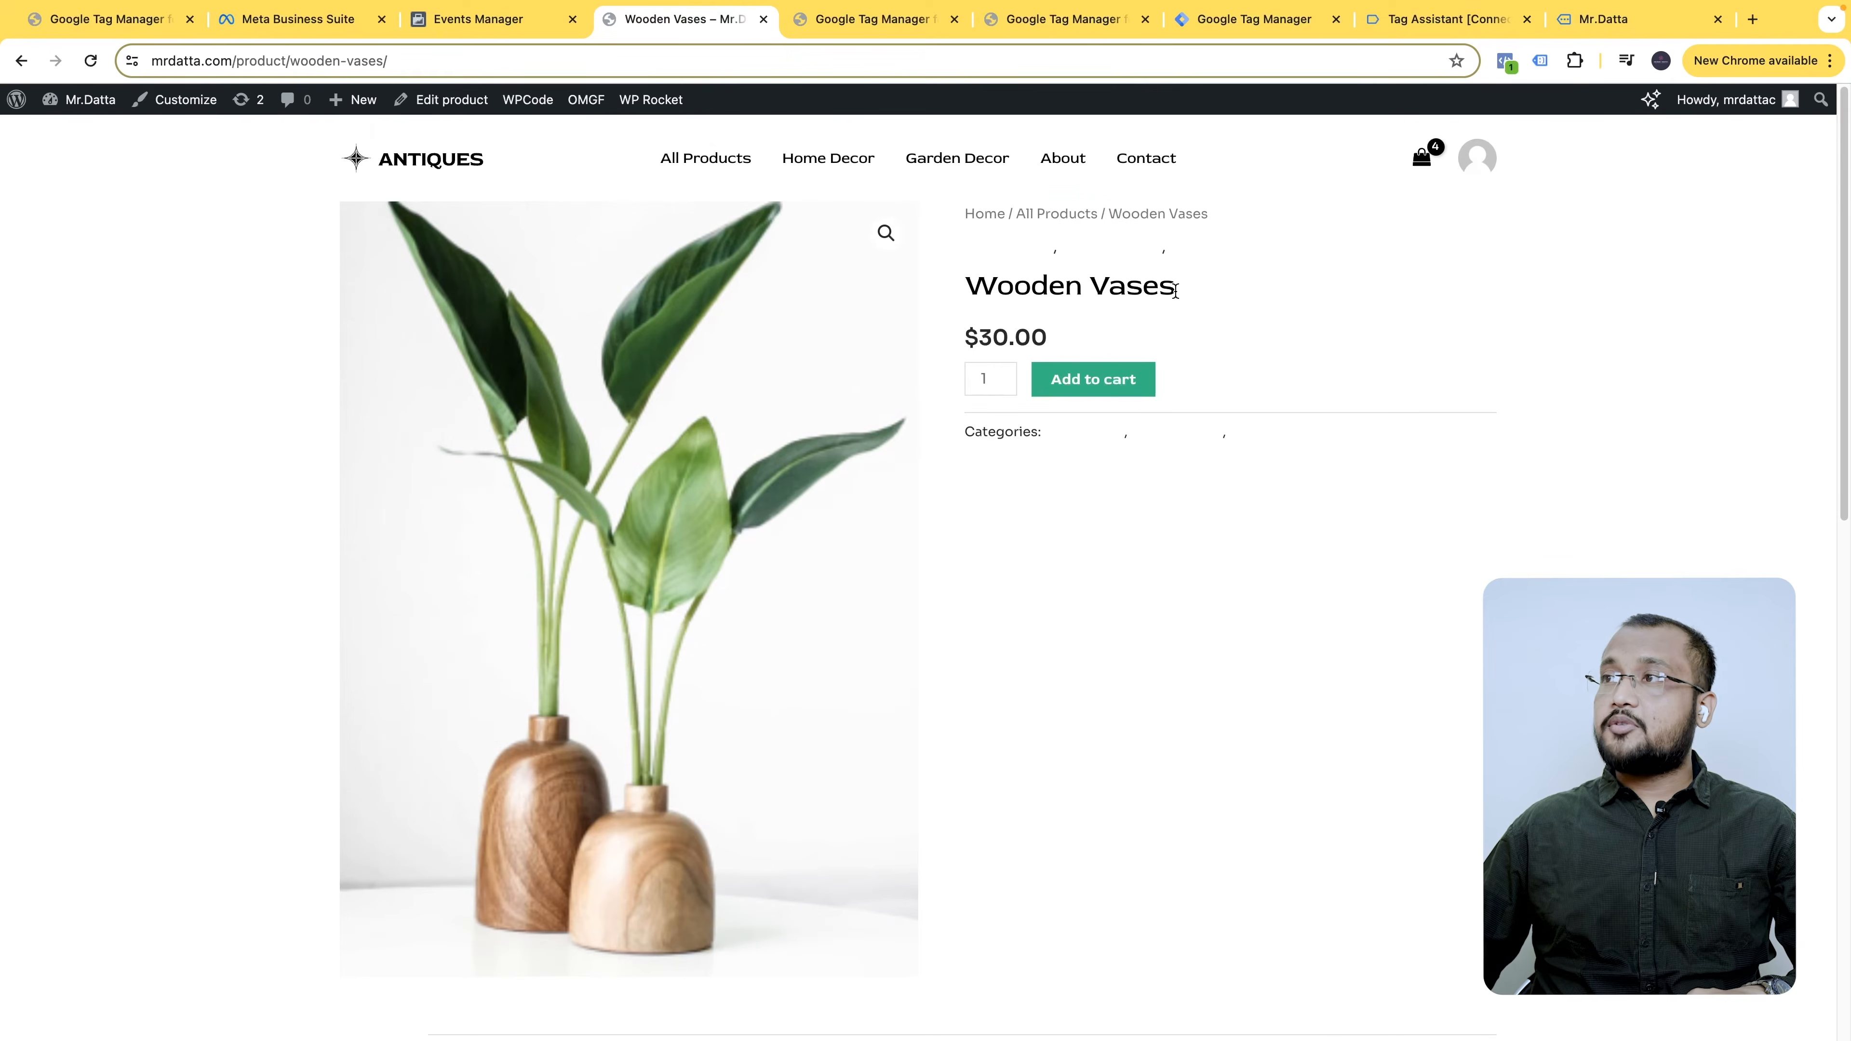
left_click(498, 10)
left_click(301, 192)
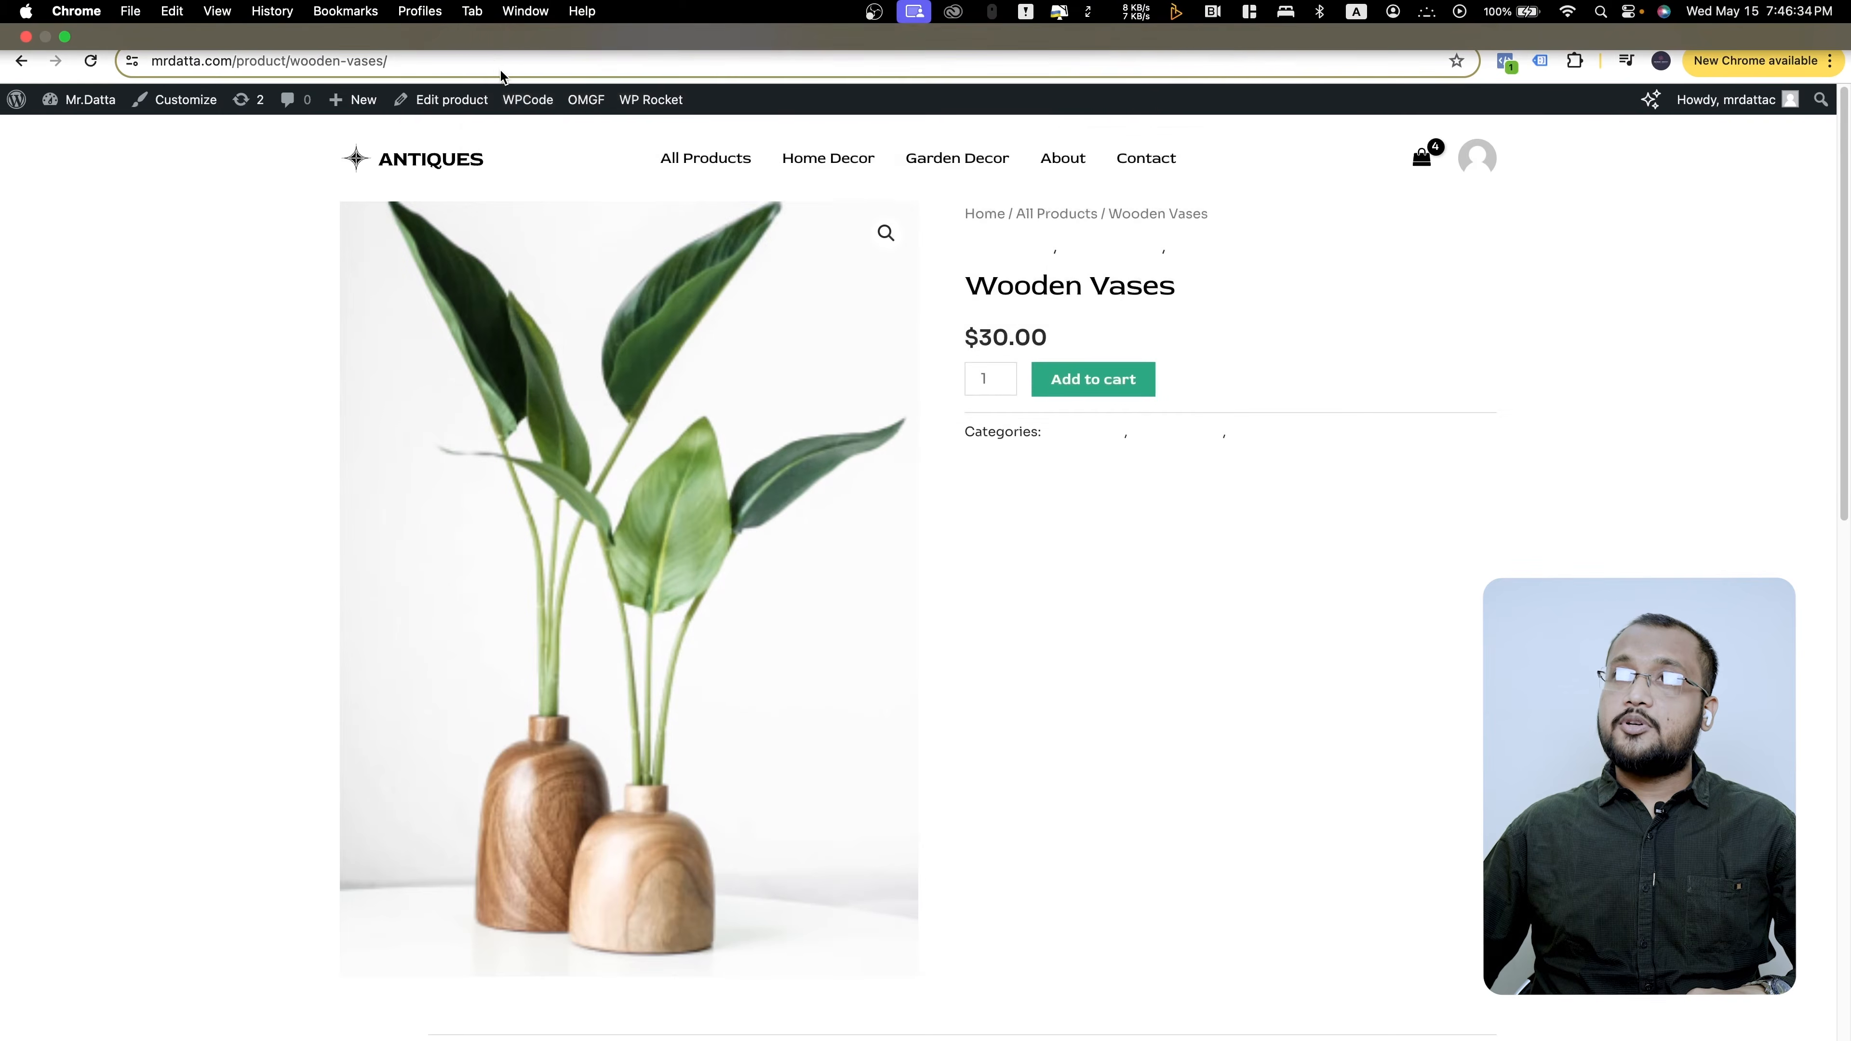
left_click(523, 29)
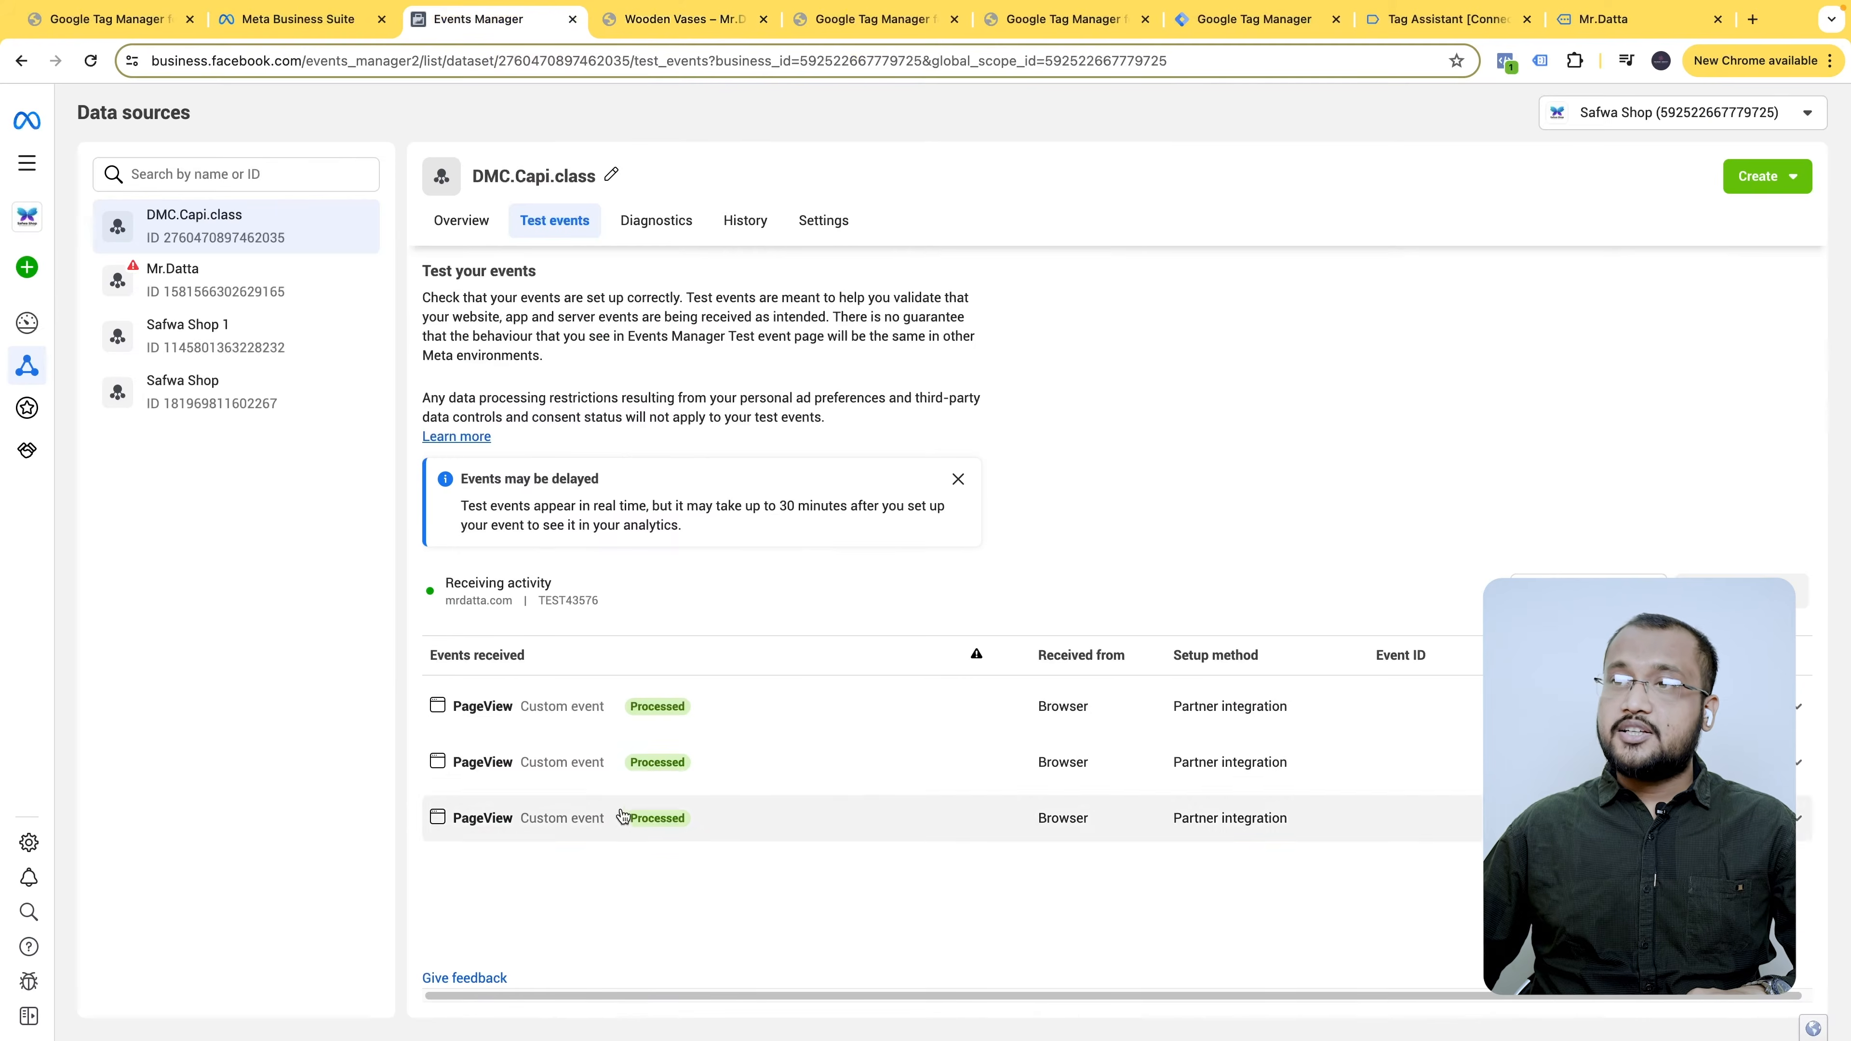
left_click(644, 706)
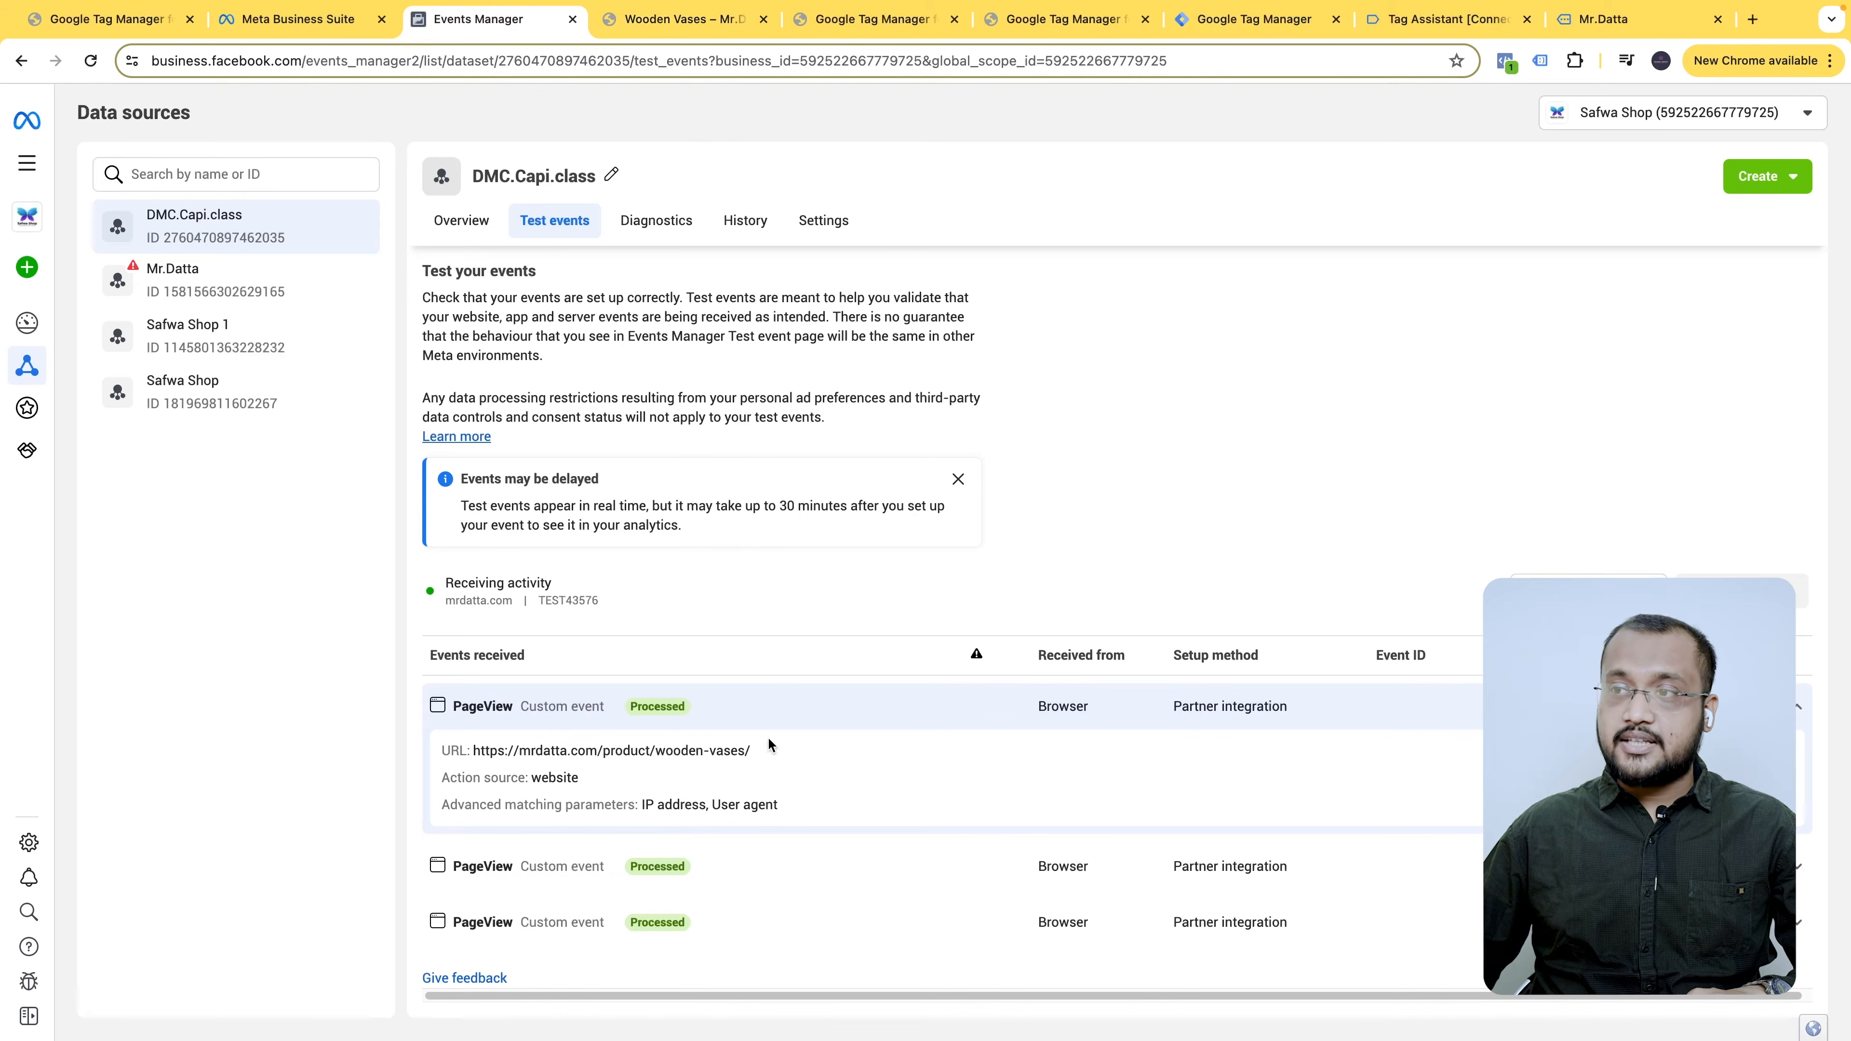
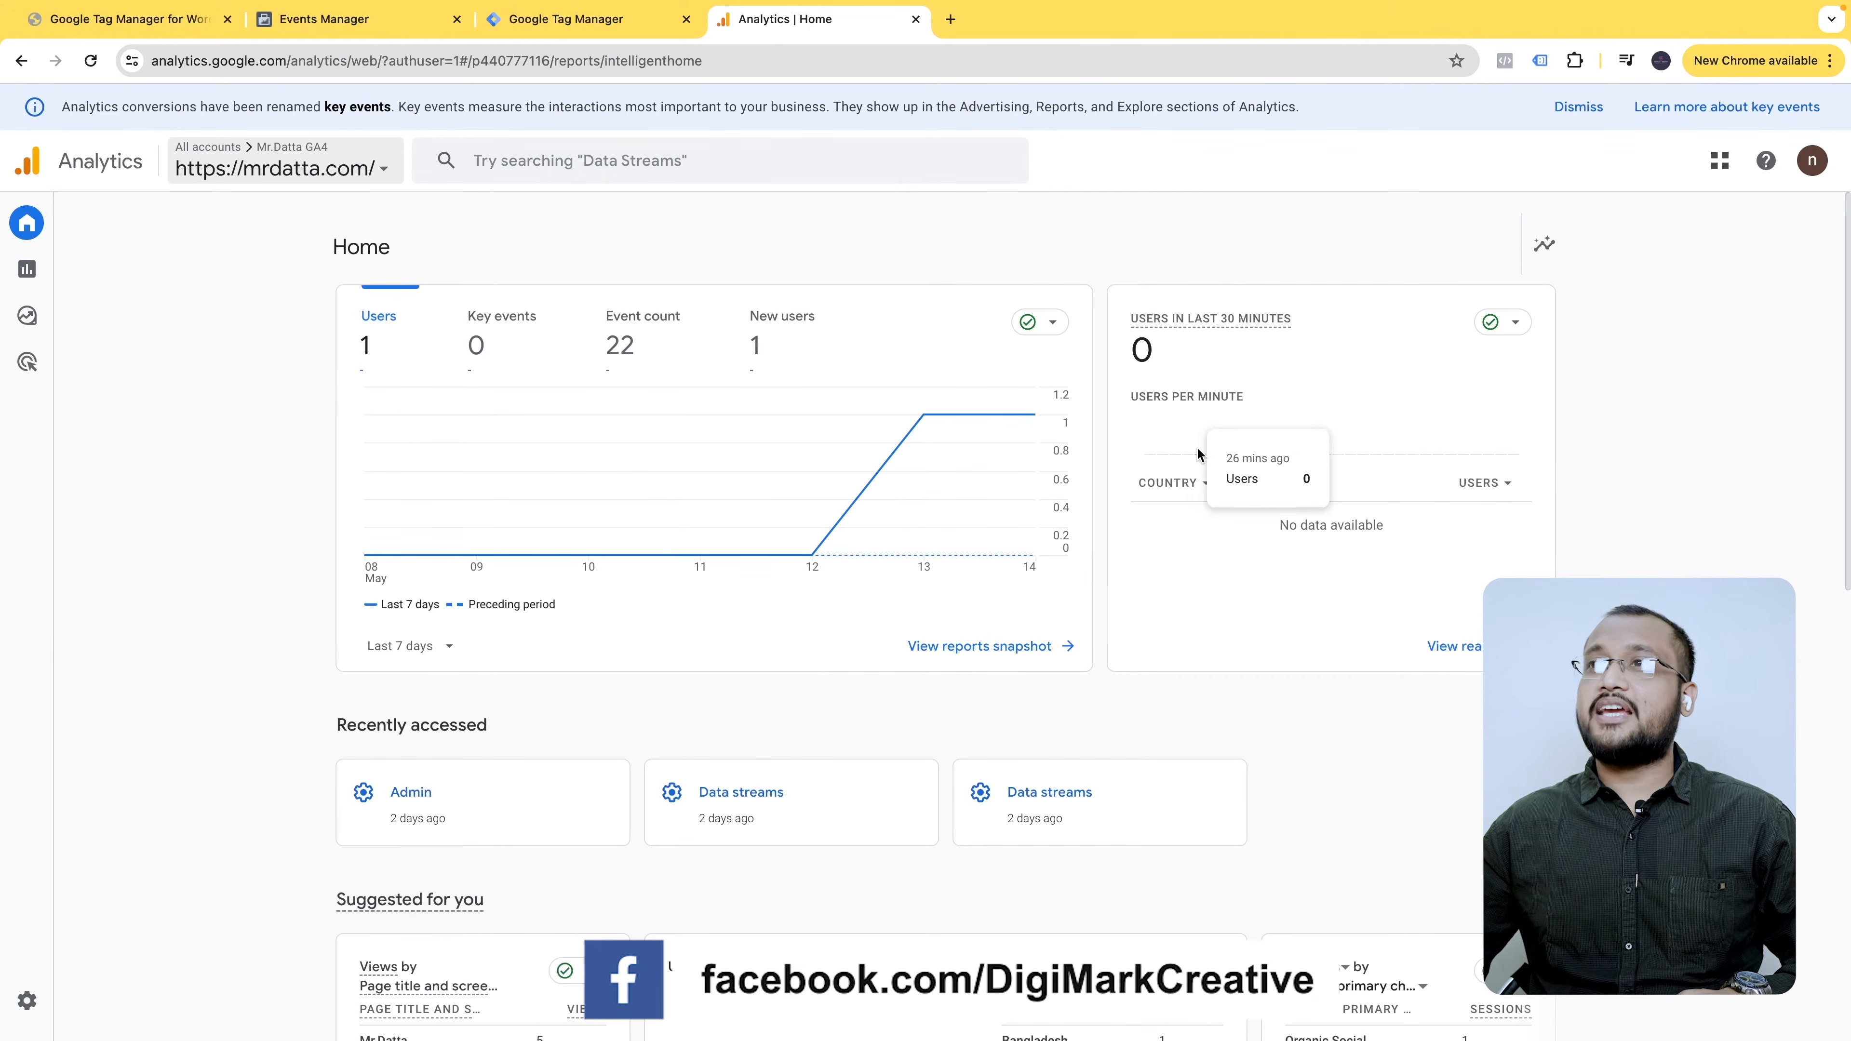
- Start creating a new Google Analytics account from the Admin settings
left_click(29, 1001)
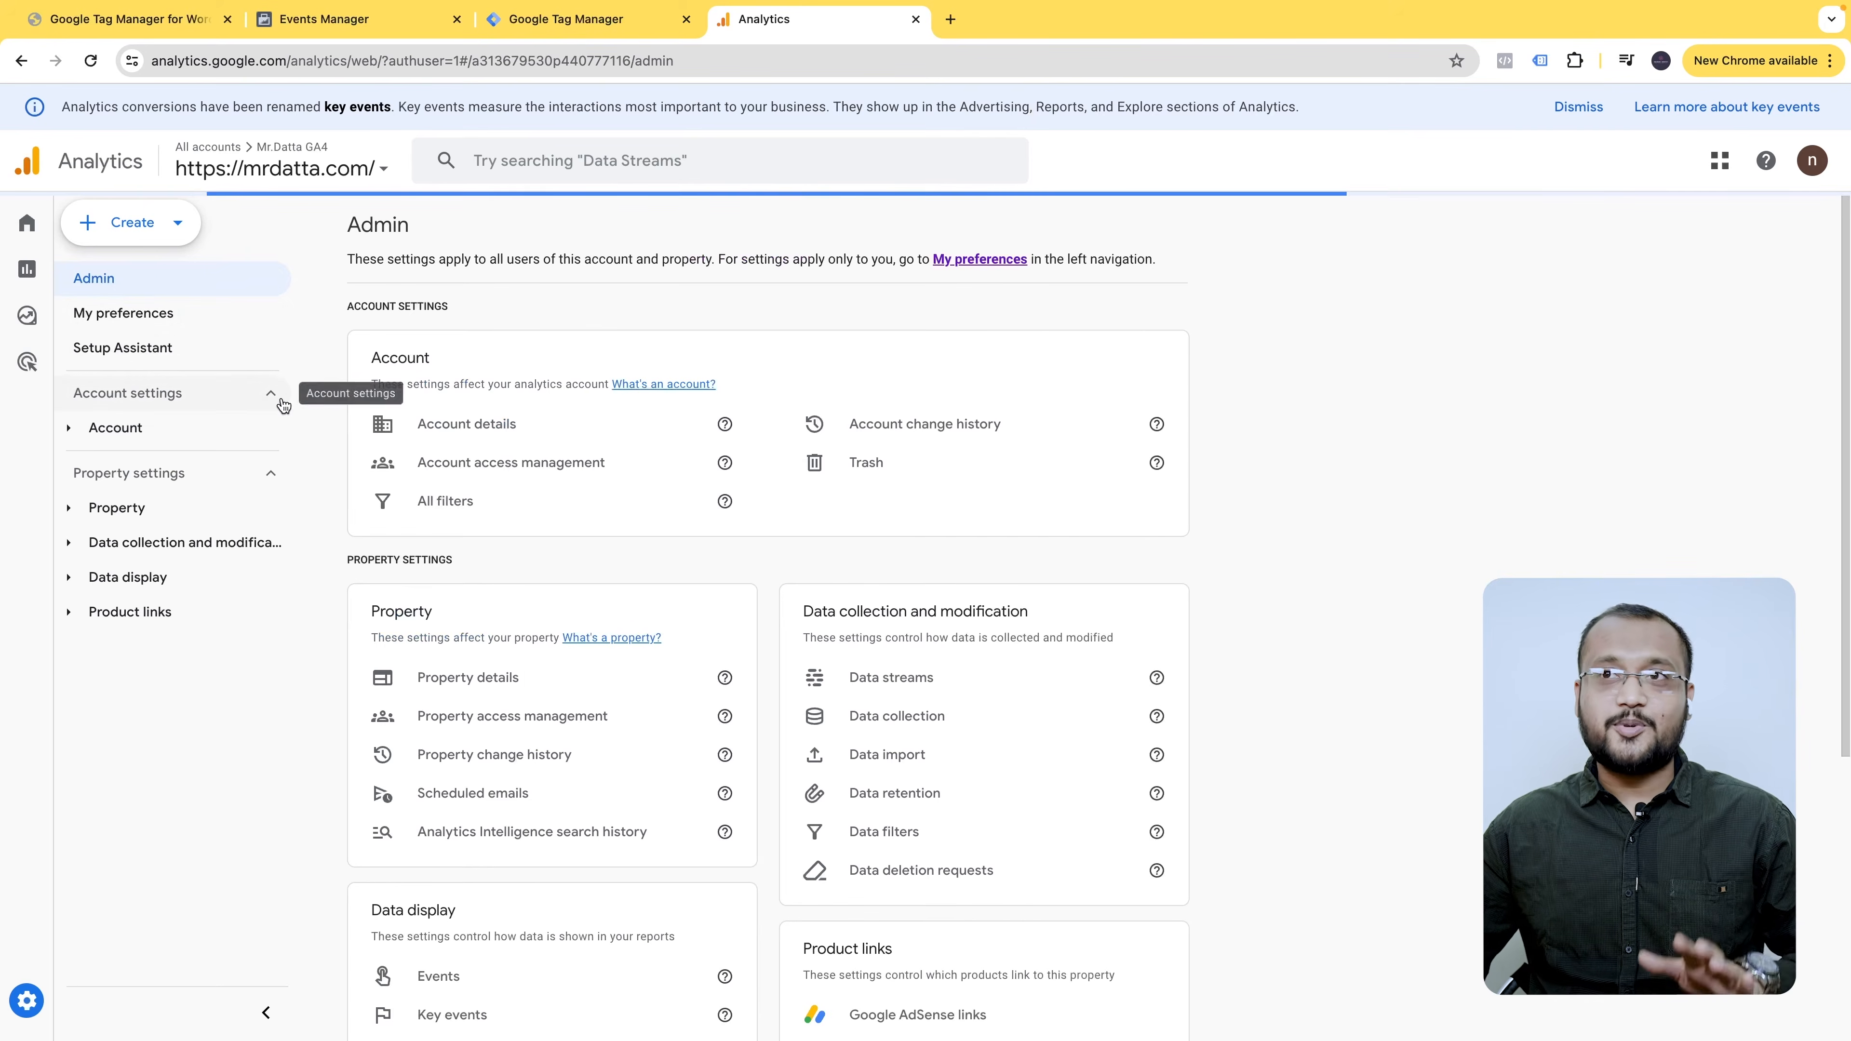
left_click(135, 223)
left_click(135, 277)
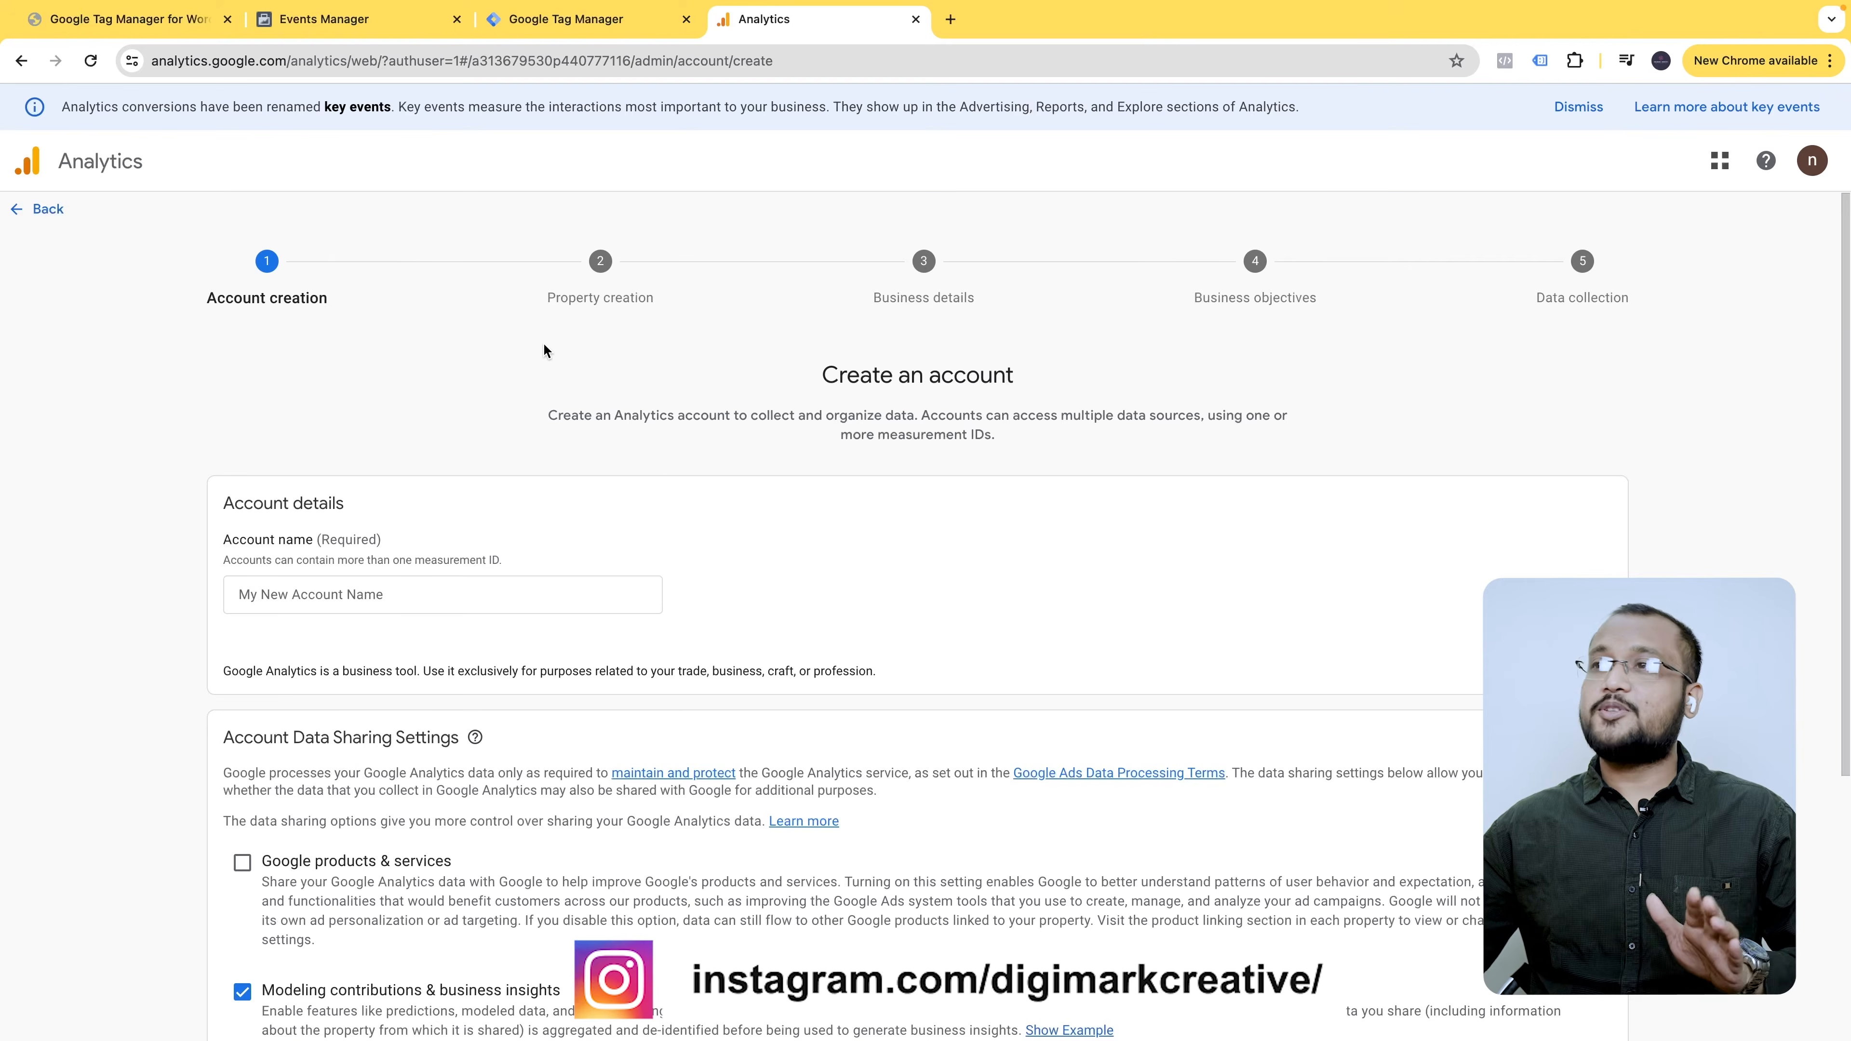
left_click(372, 595)
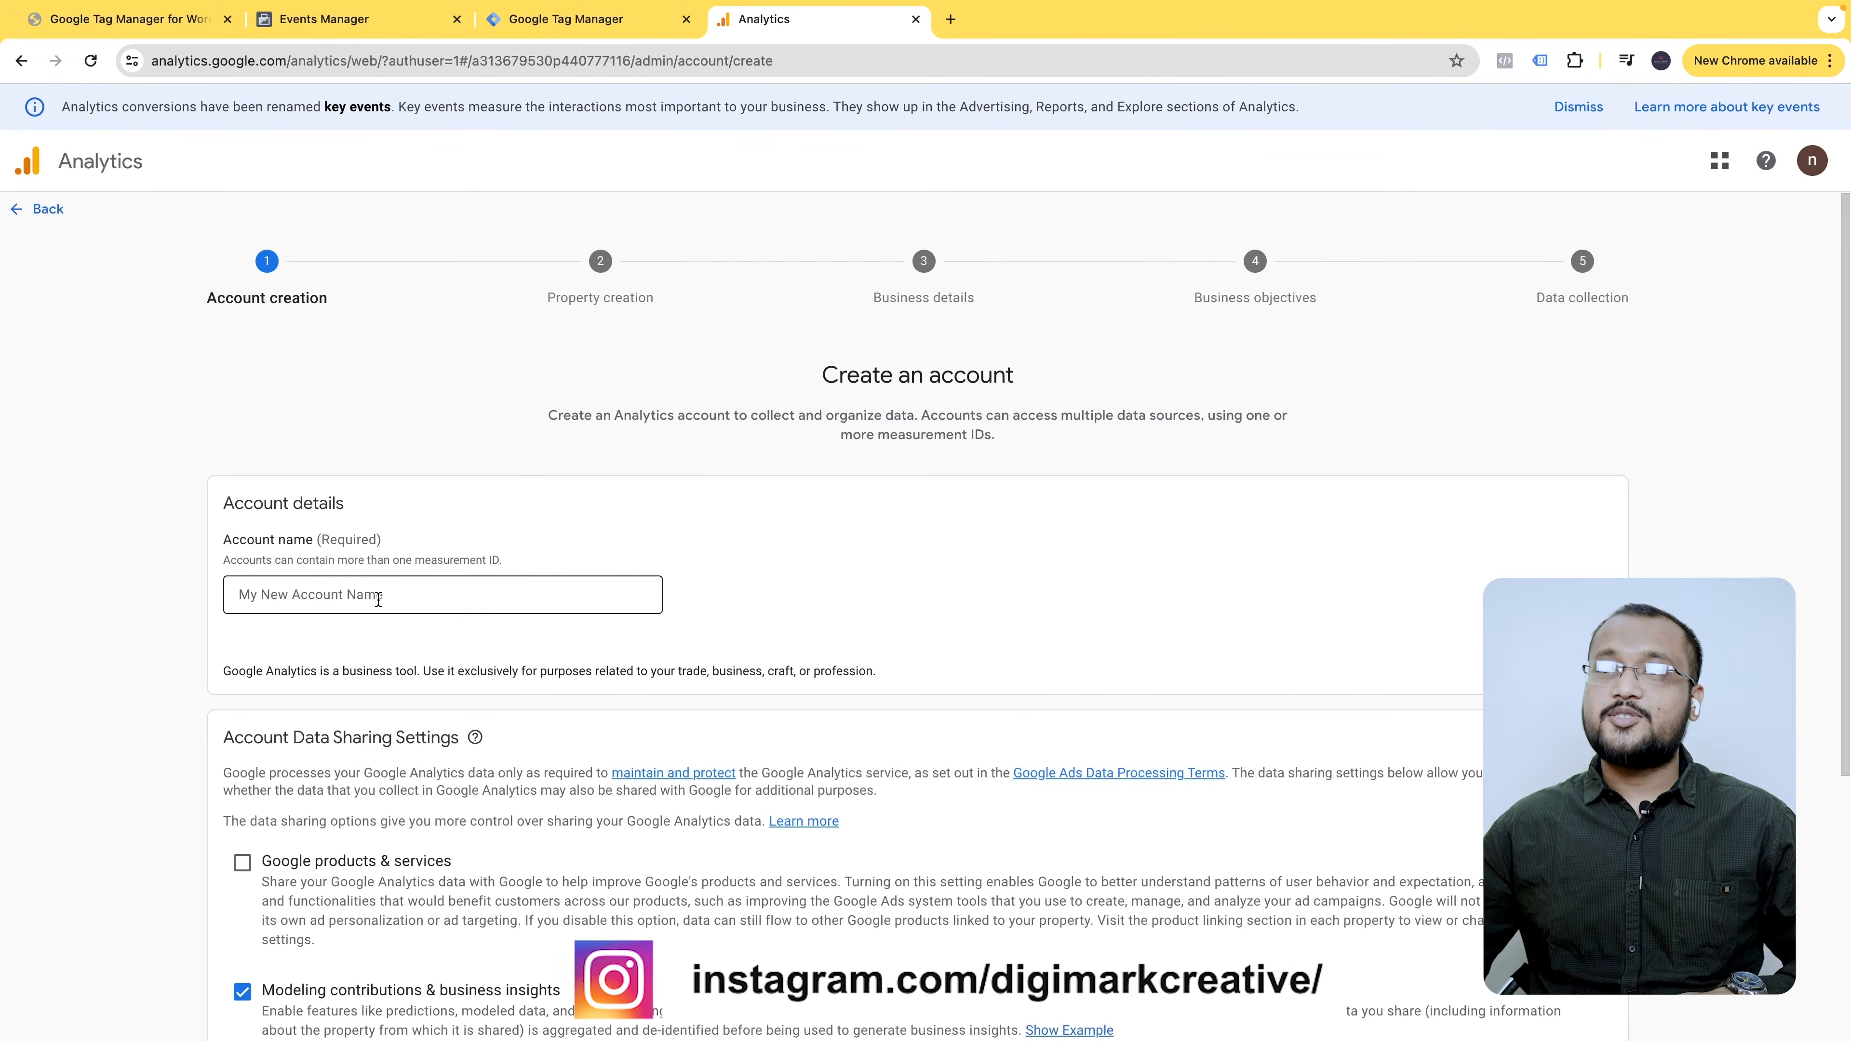
- Copy the DMC.Capi.class dataset name and enter 'DMC.Capi.class Ga4' as the account name
left_click(351, 20)
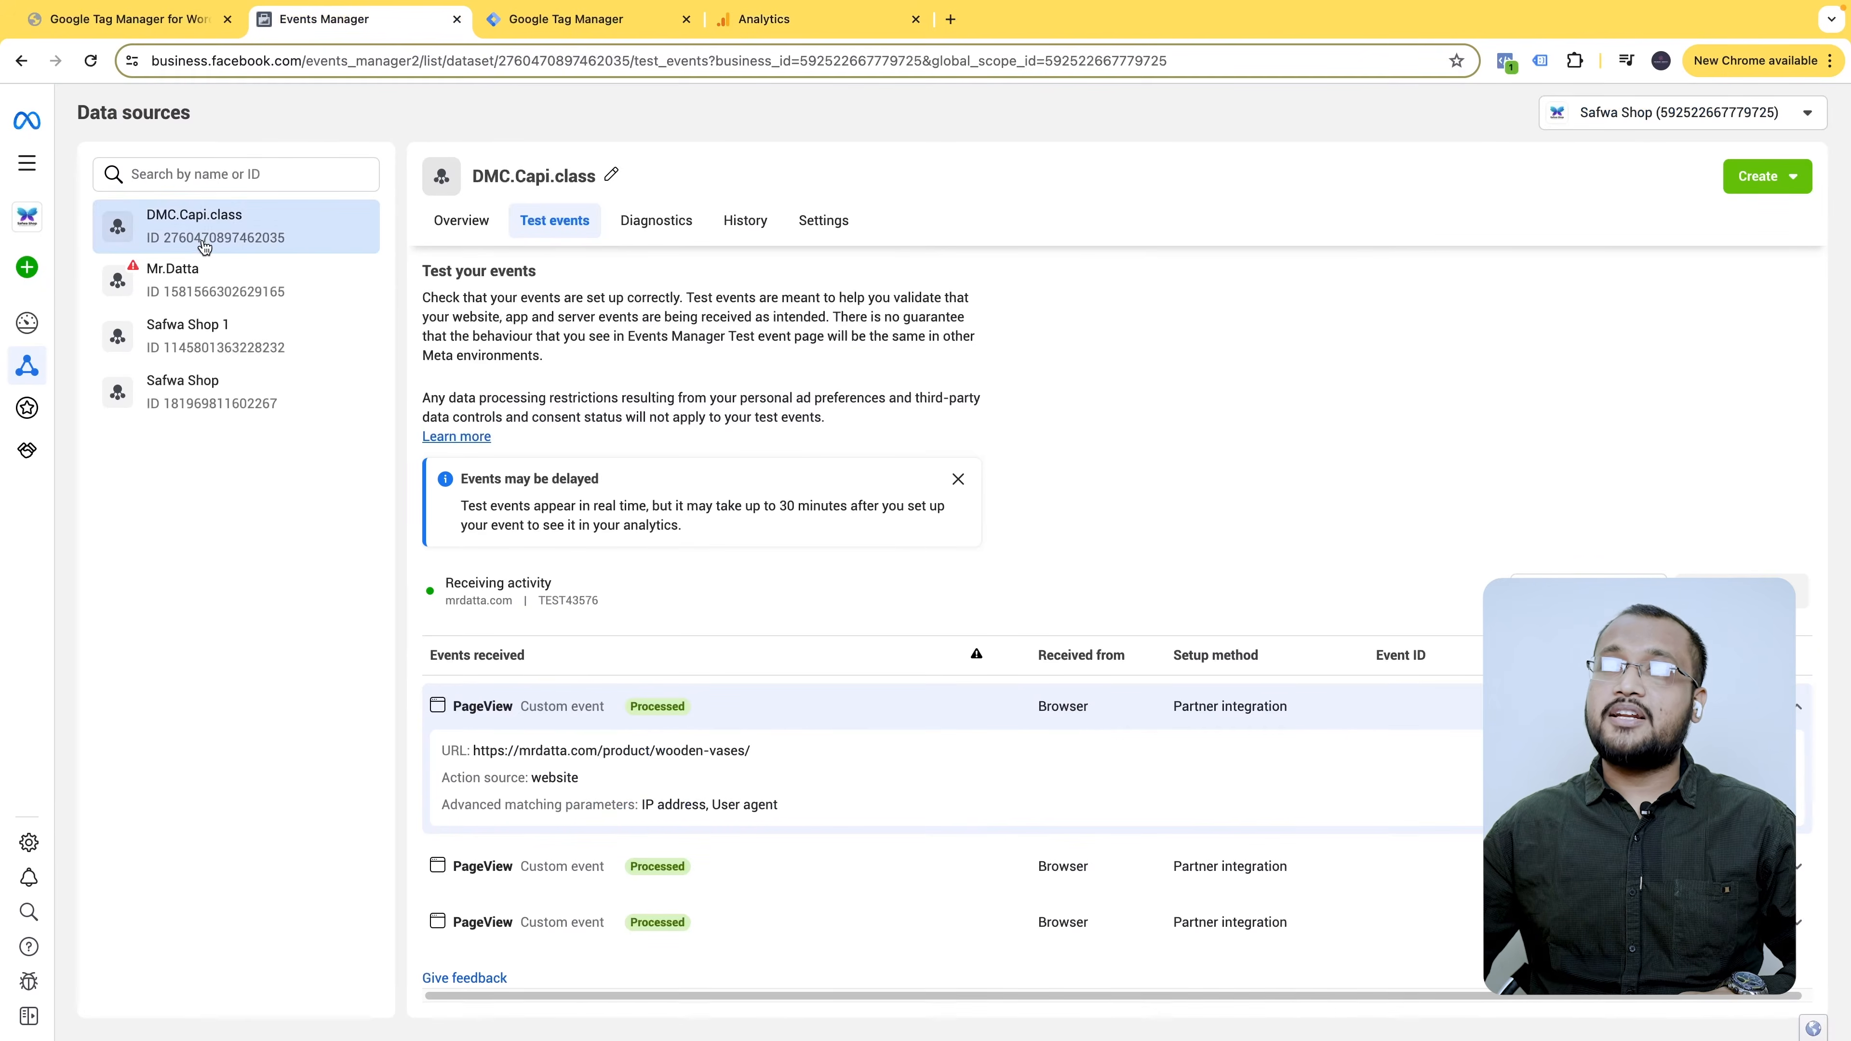
double_click(212, 218)
key("super+c")
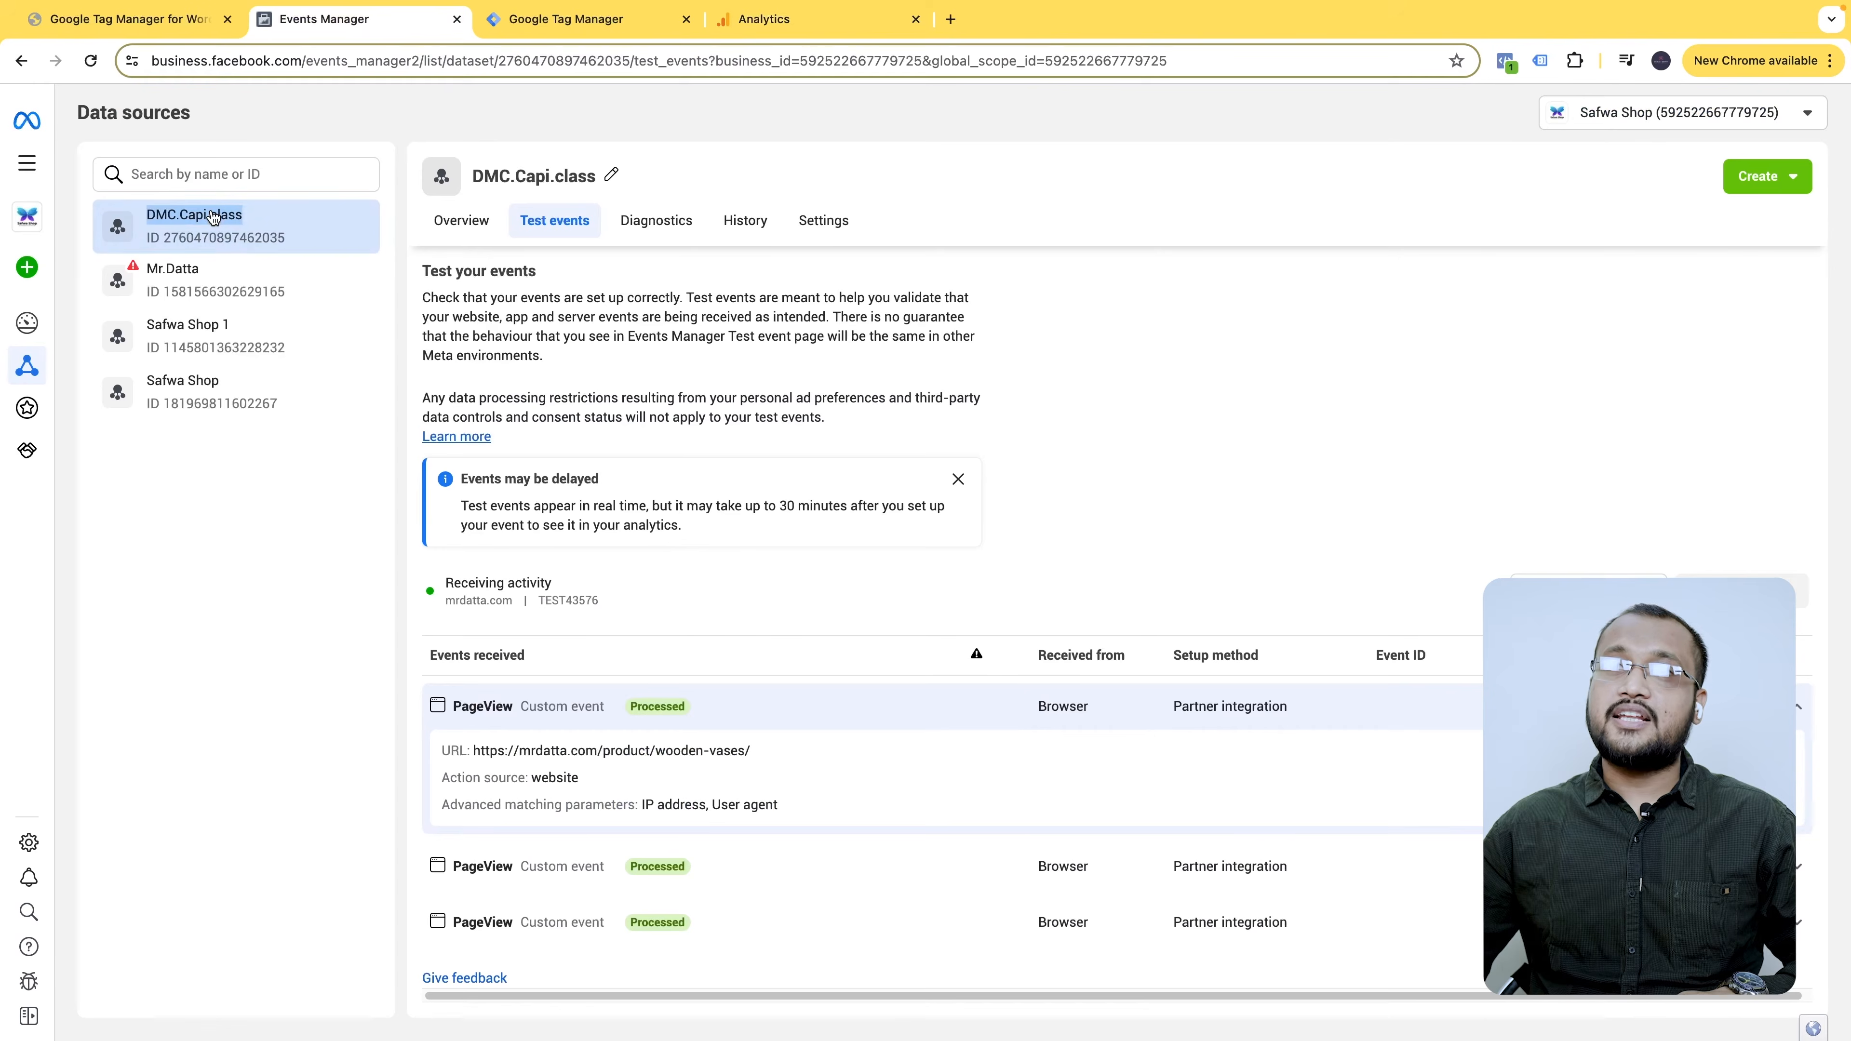
left_click(520, 29)
left_click(809, 22)
left_click(408, 595)
key("super+v")
type("Ga")
left_click(629, 519)
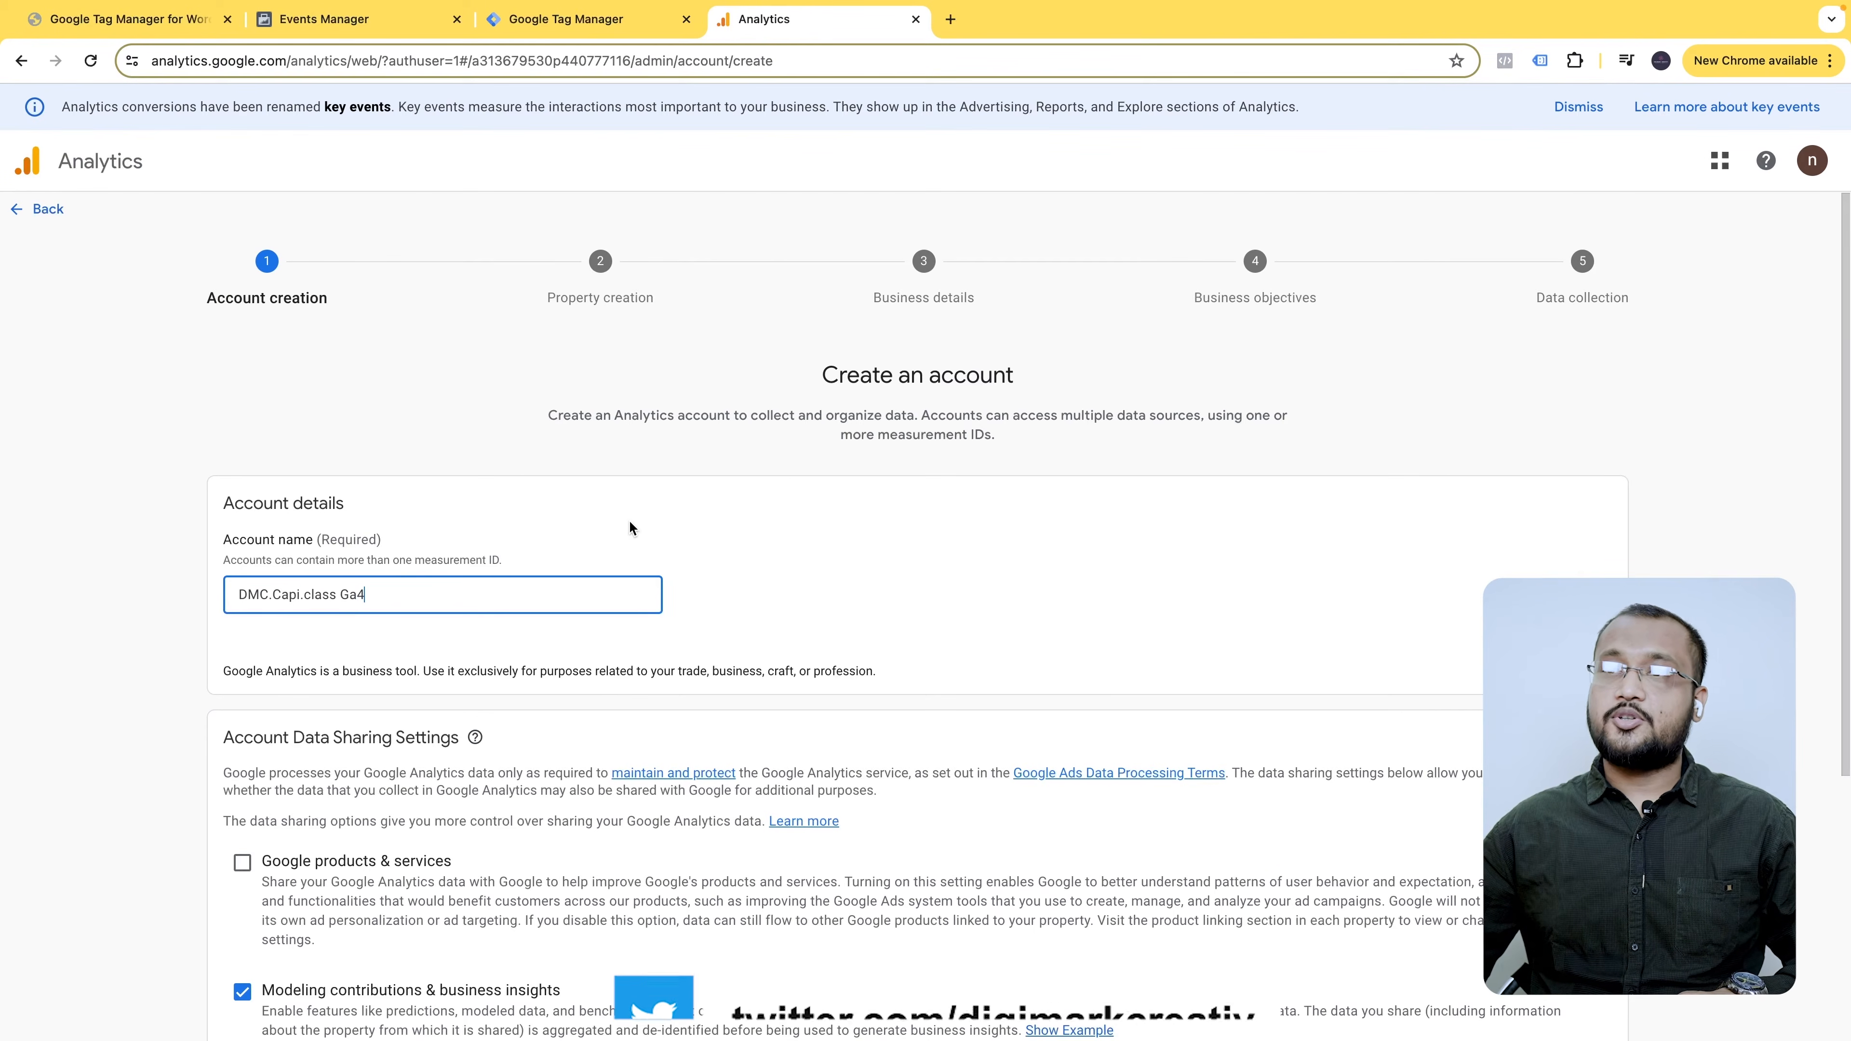
- Keep the default data-sharing settings and continue to property creation
scroll(487, 560, "down", 5)
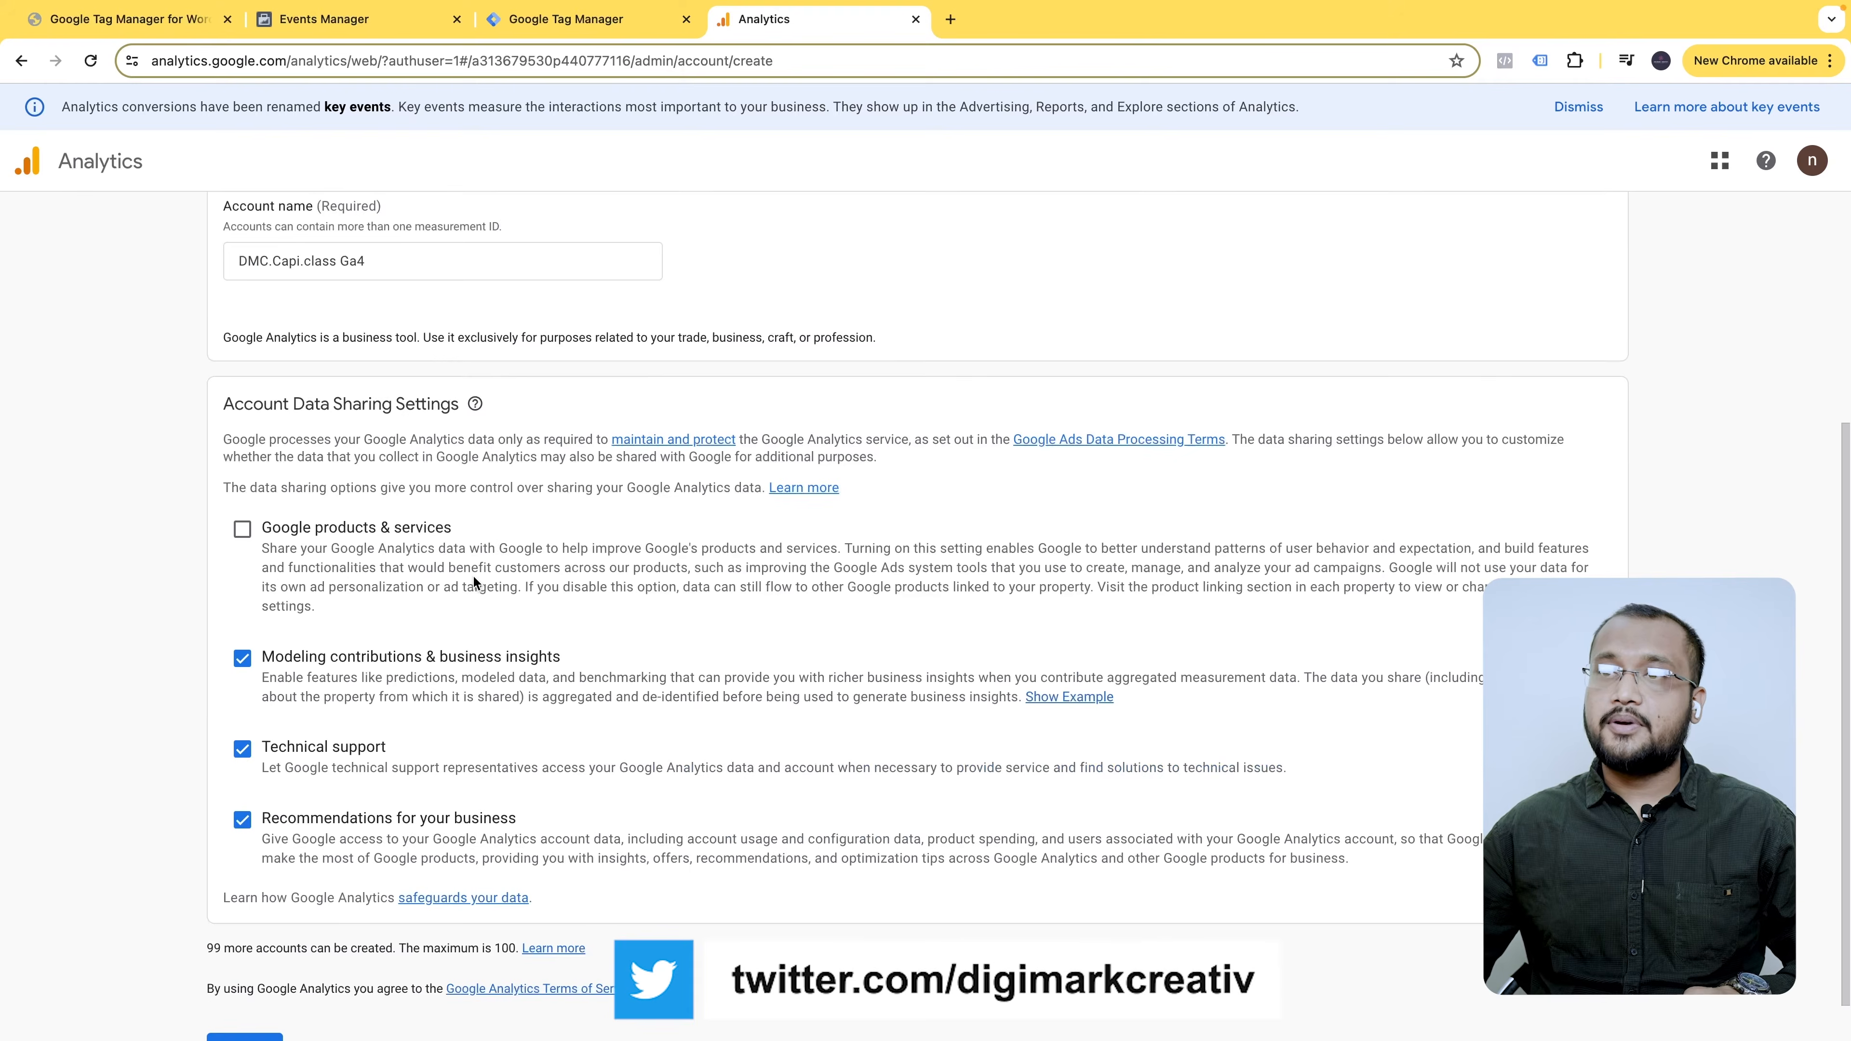
scroll(542, 533, "up", 5)
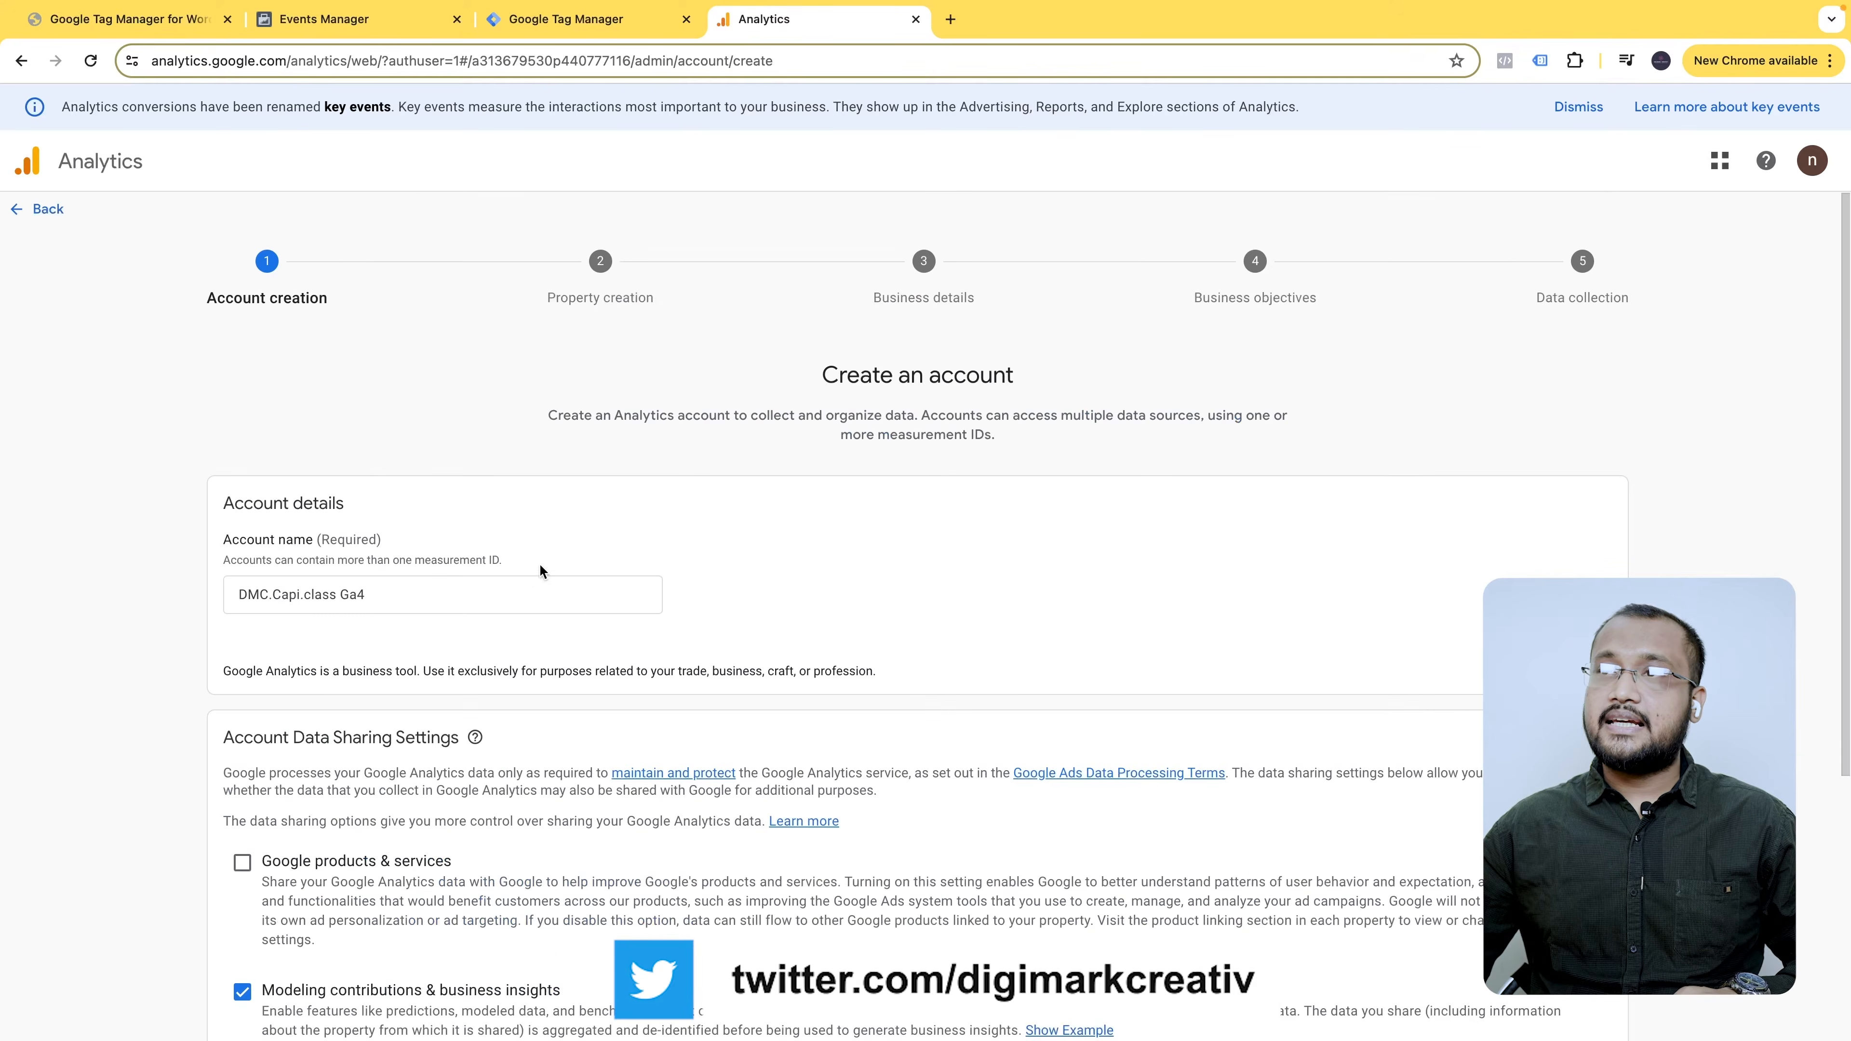
scroll(539, 569, "down", 6)
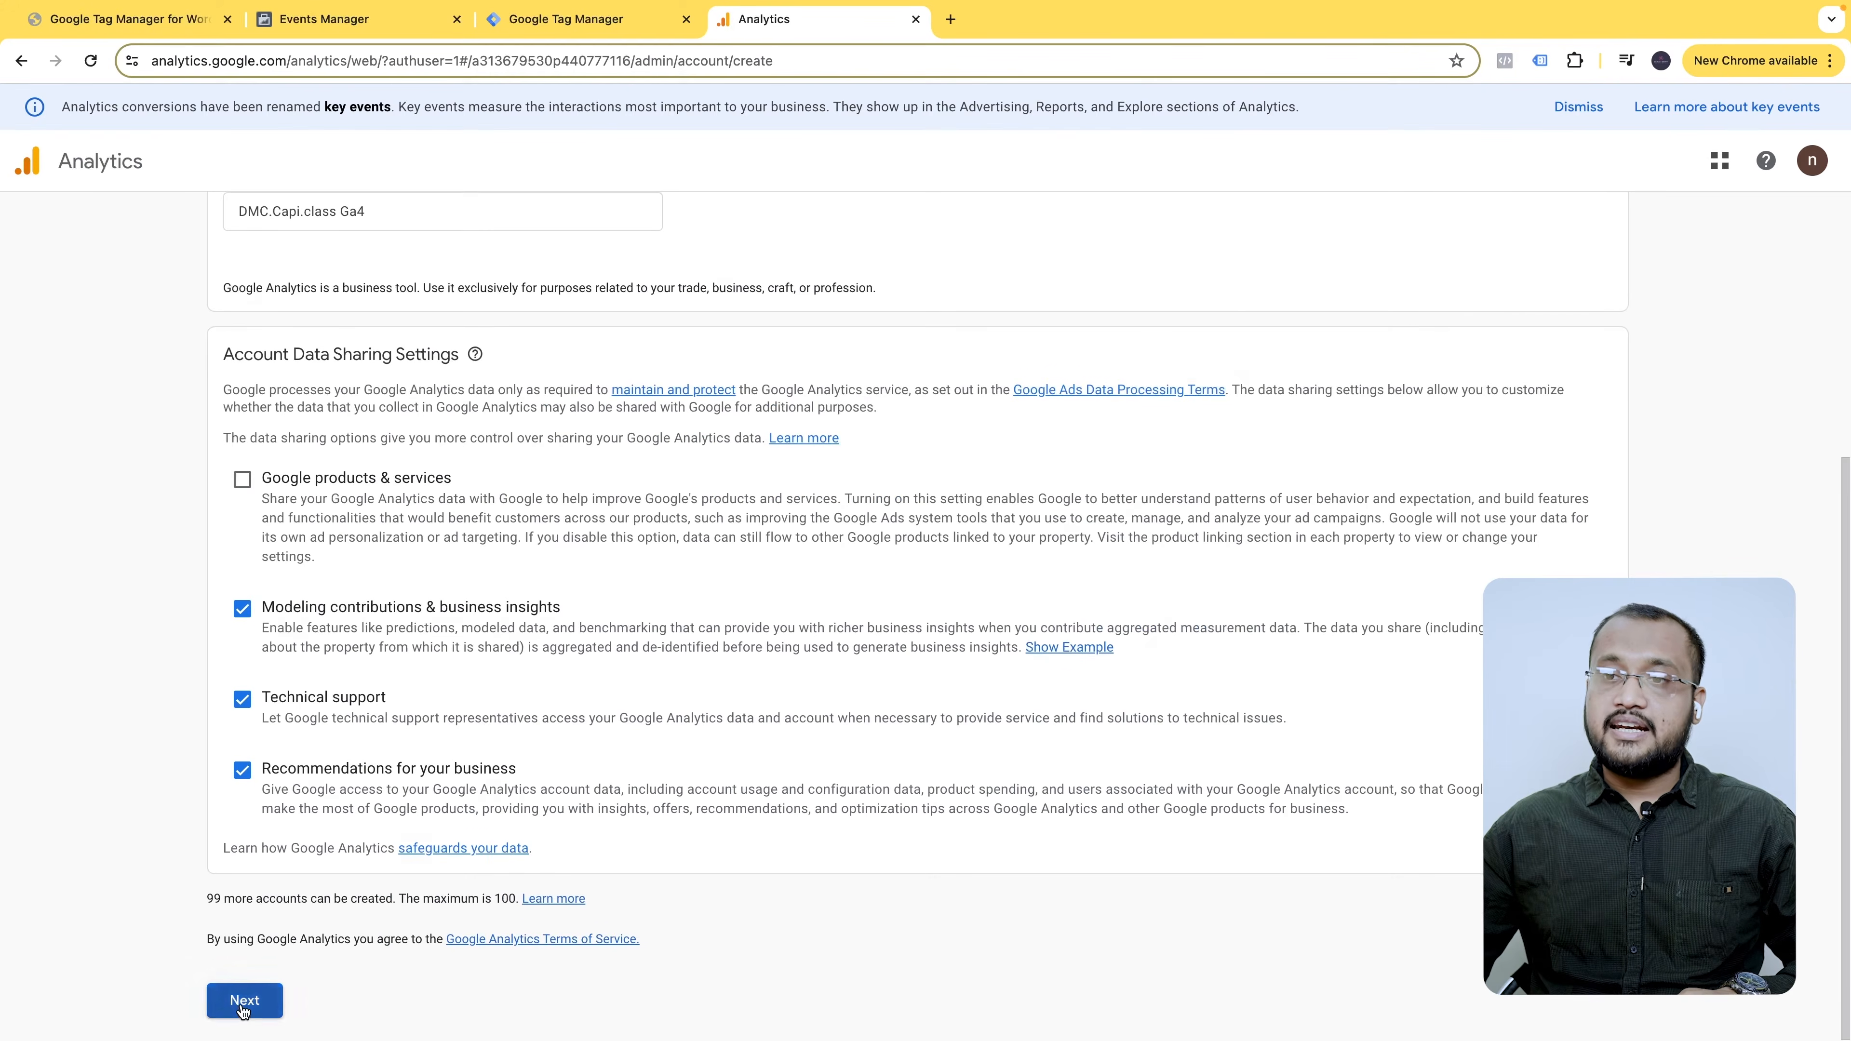
left_click(243, 1002)
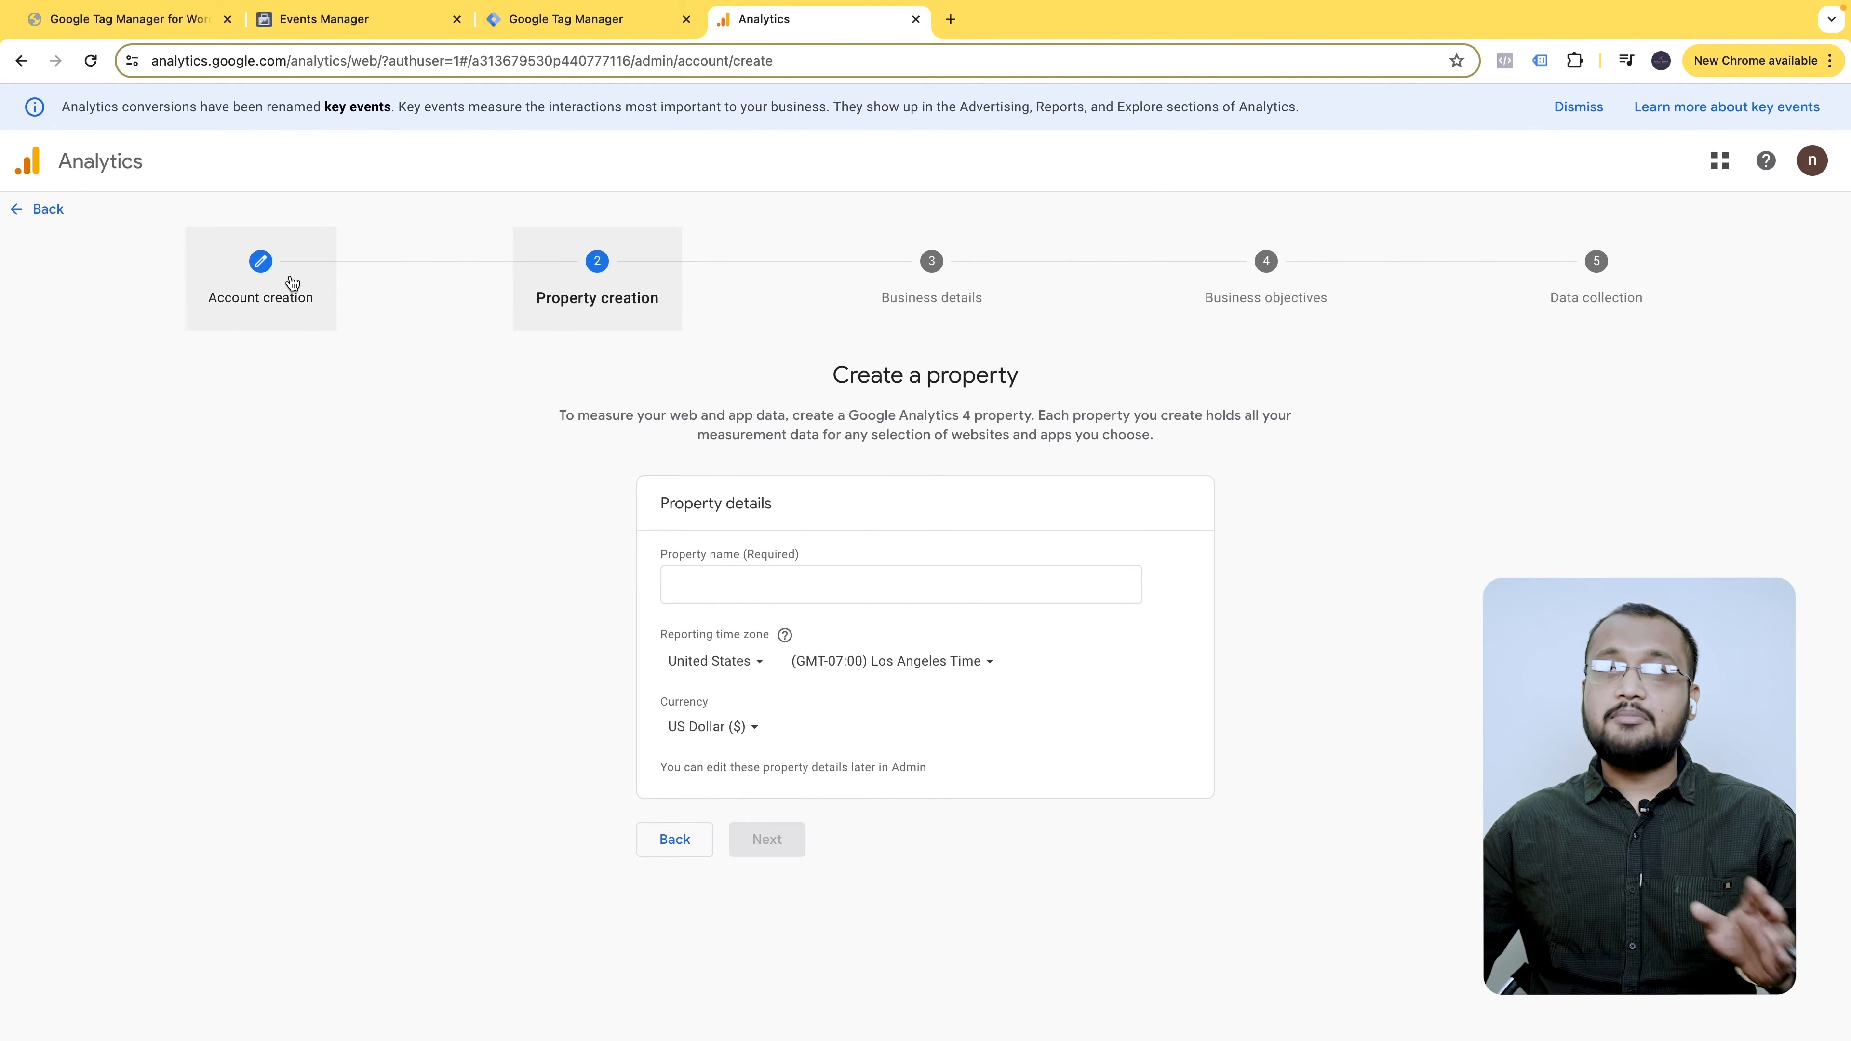
- Name the property DMC.Capi.class, with Bangladesh time zone and Bangladeshi Taka currency
left_click(747, 579)
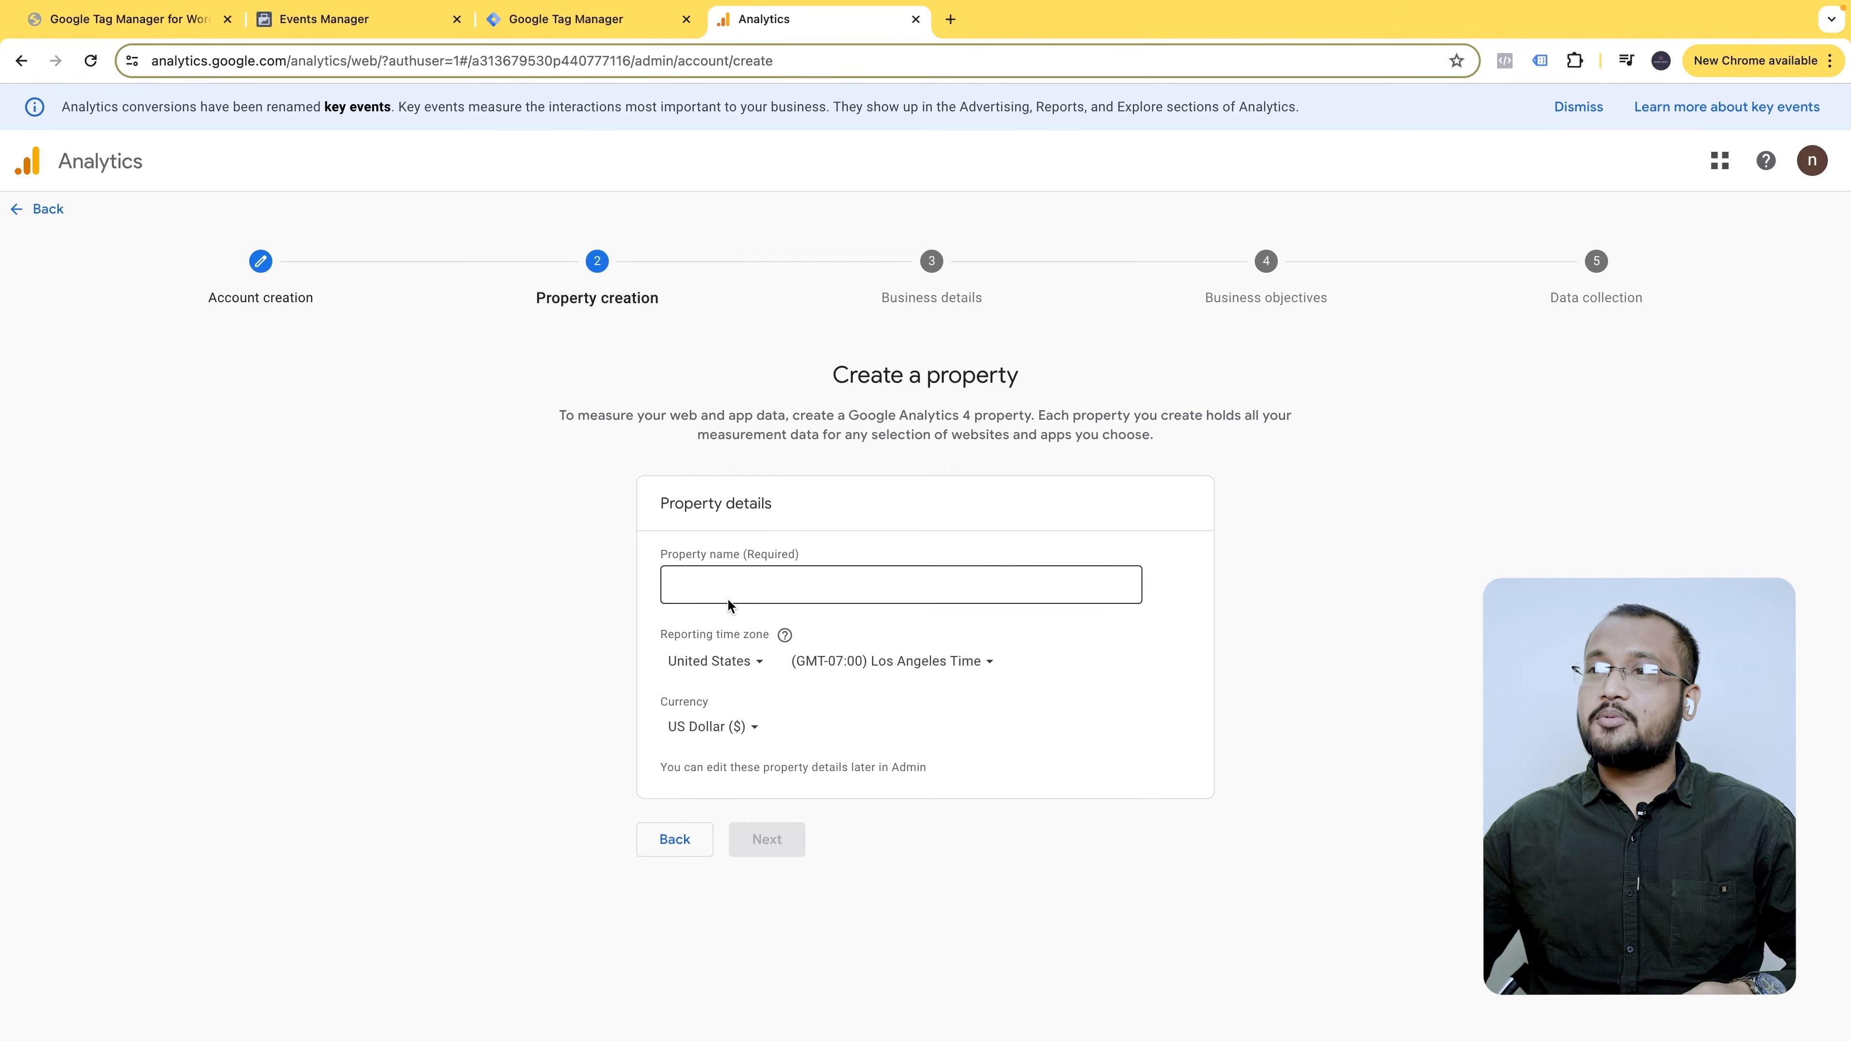
key("ctrl+v")
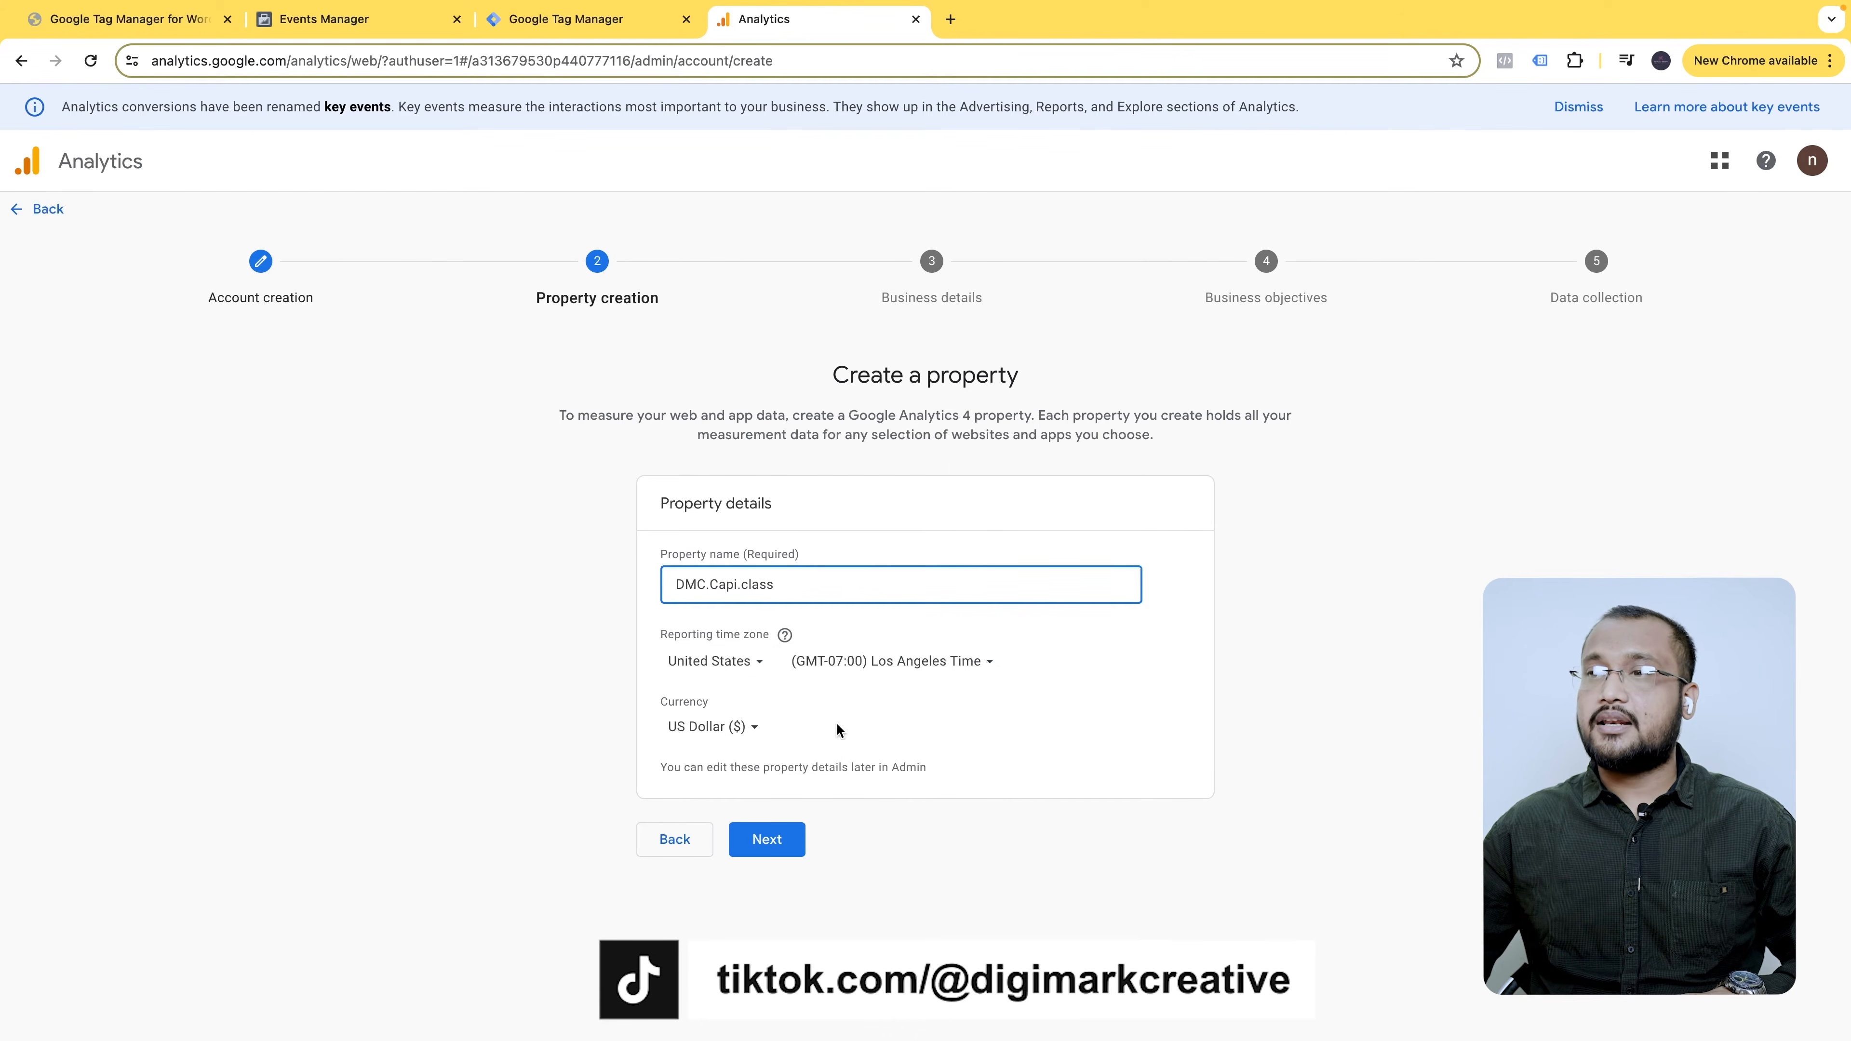
left_click(725, 664)
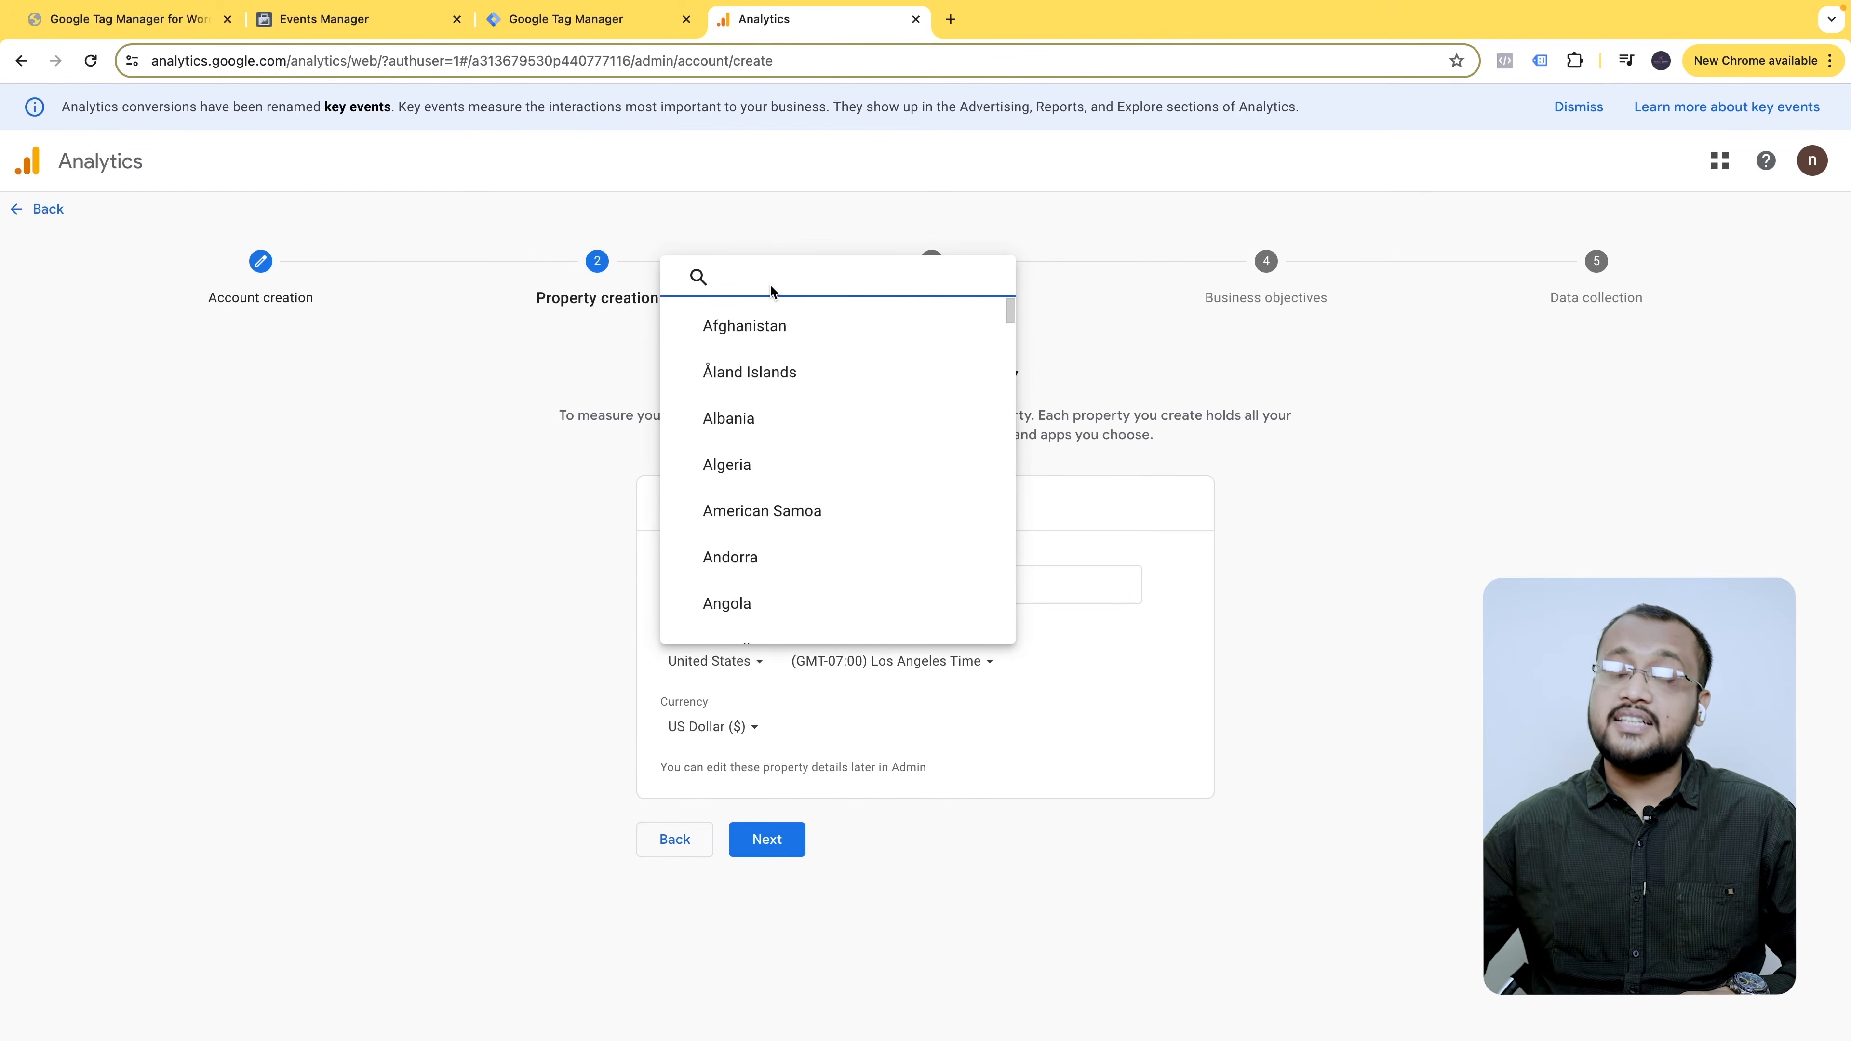
type("bang")
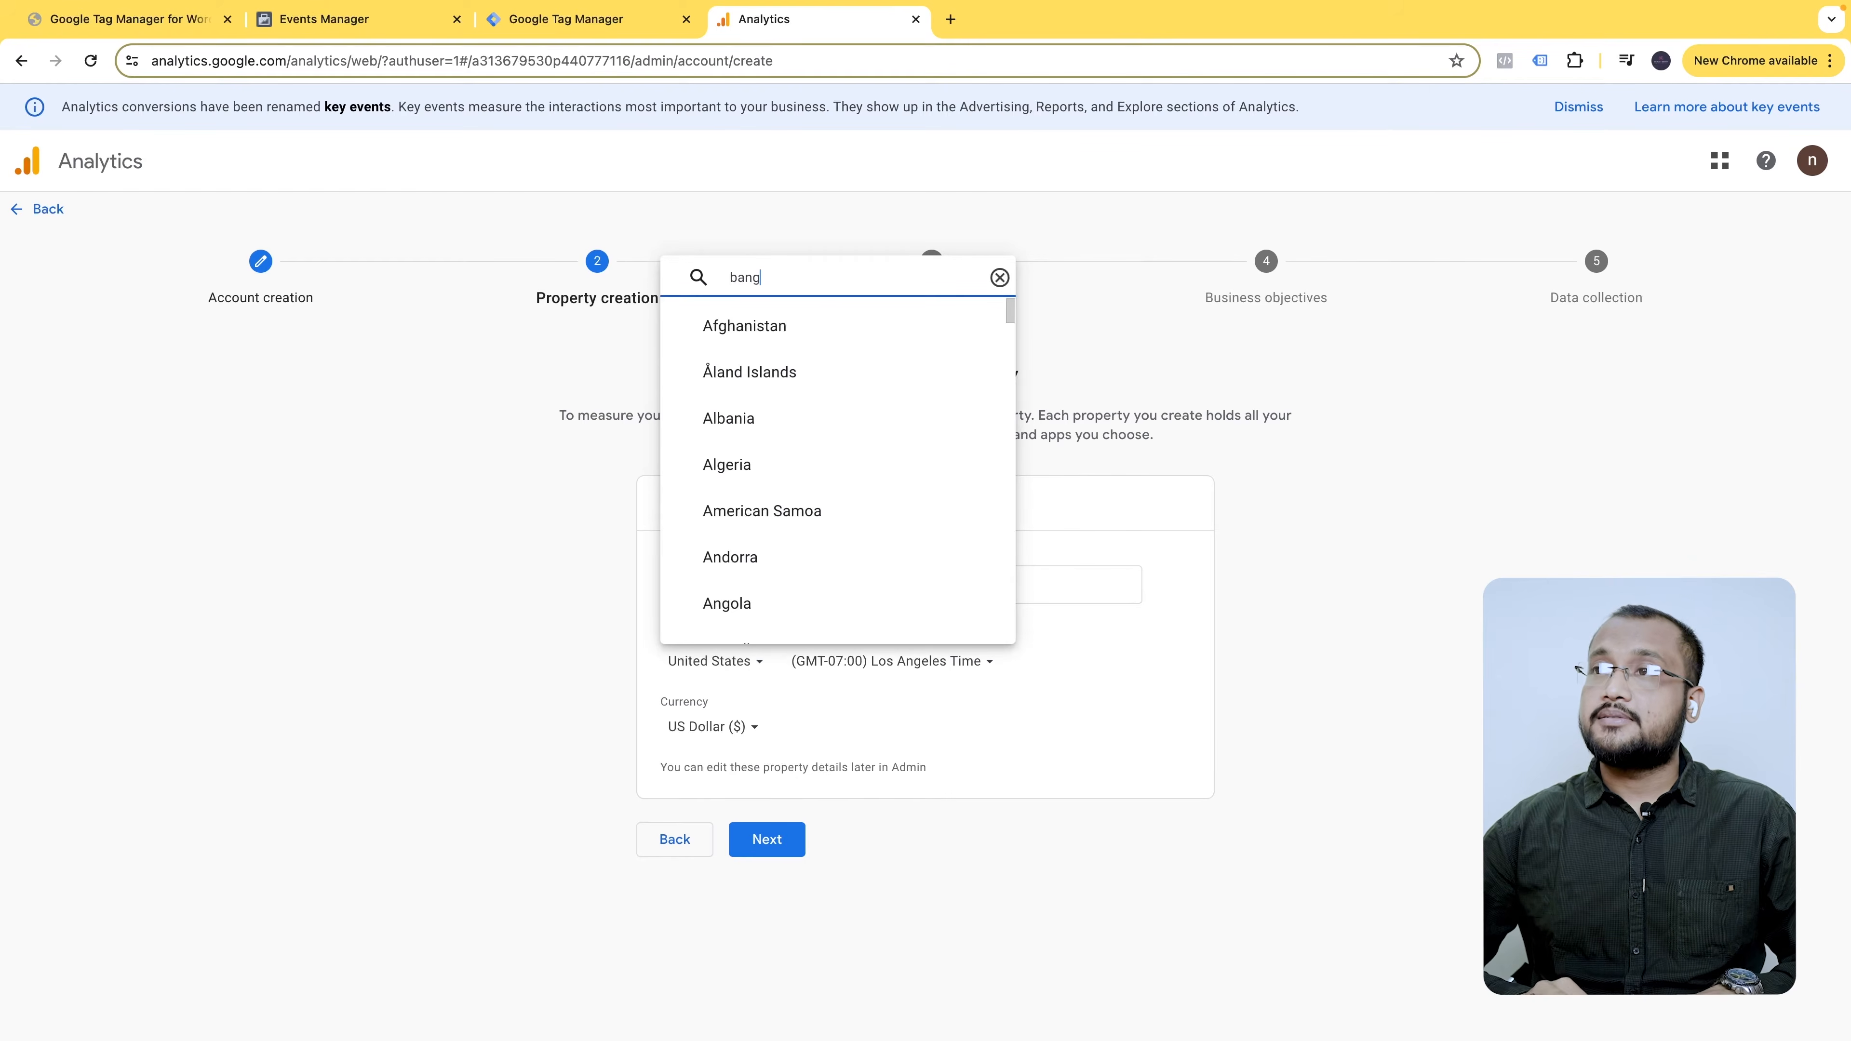
left_click(747, 613)
left_click(712, 726)
scroll(875, 605, "down", 2)
scroll(874, 605, "down", 2)
left_click(841, 453)
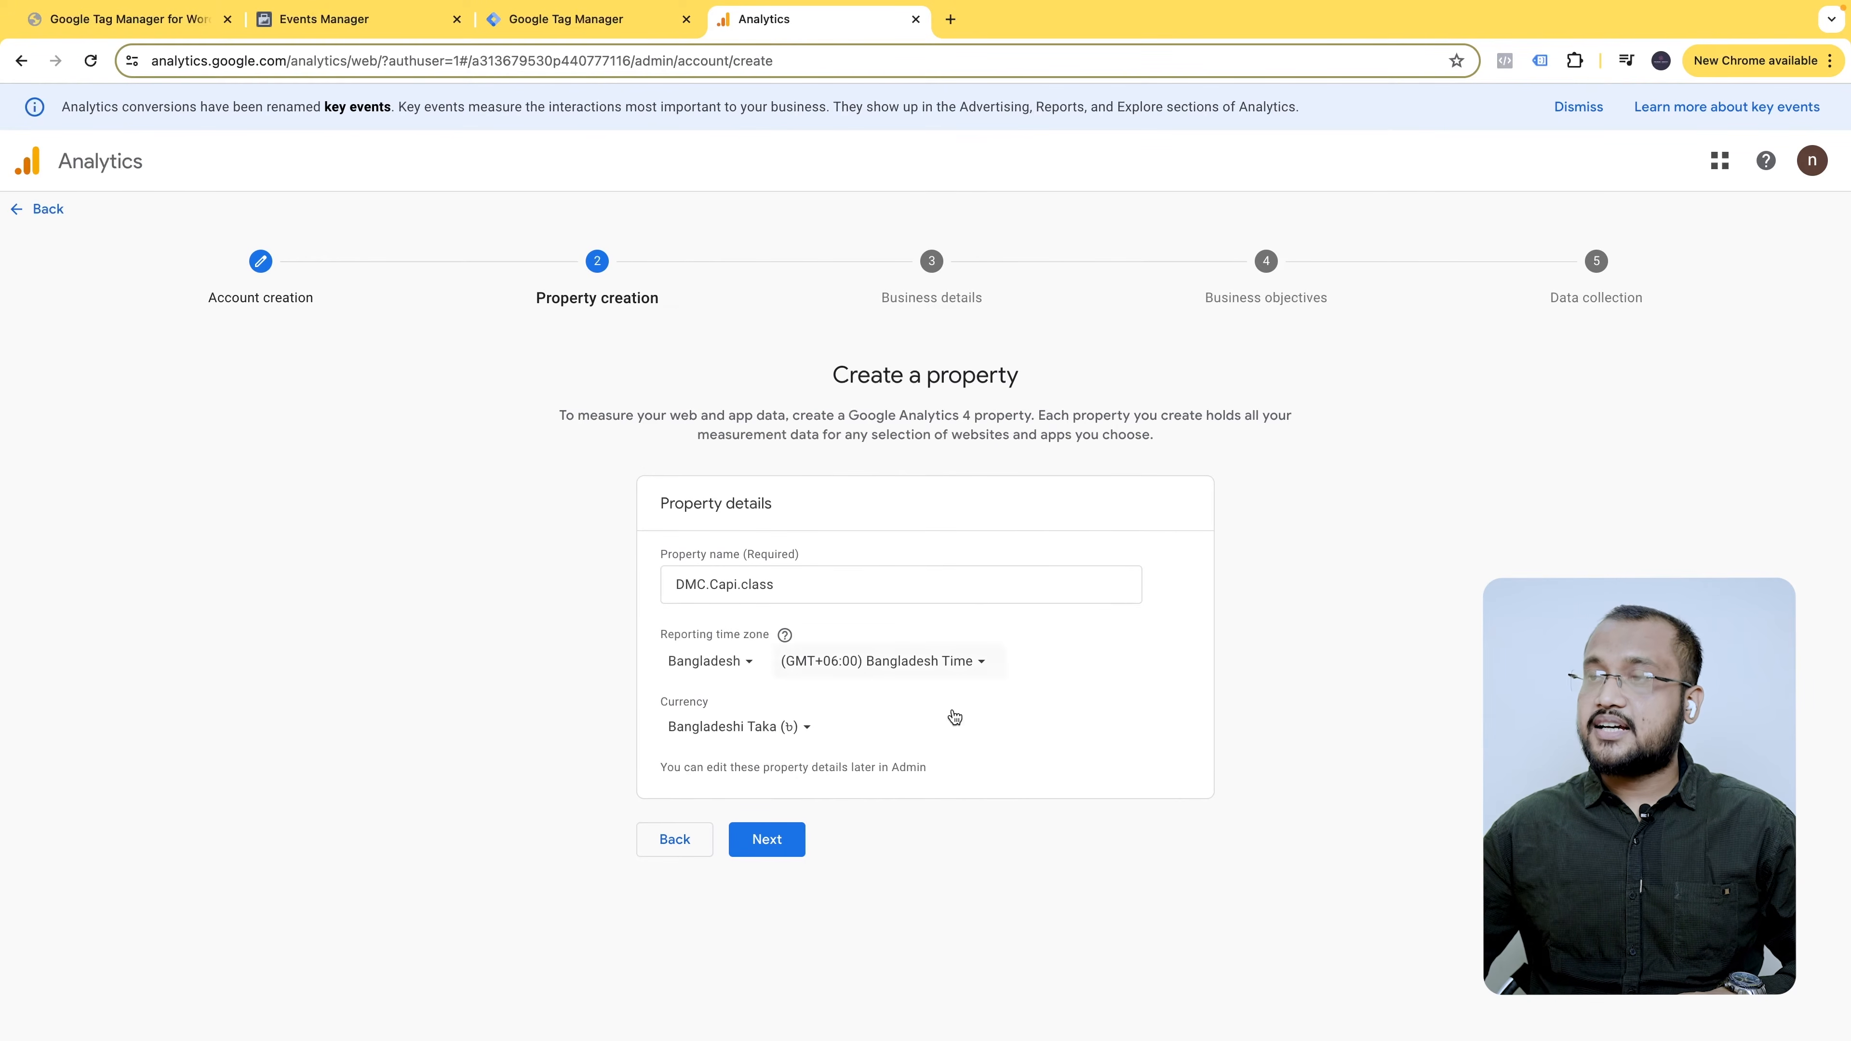
left_click(761, 839)
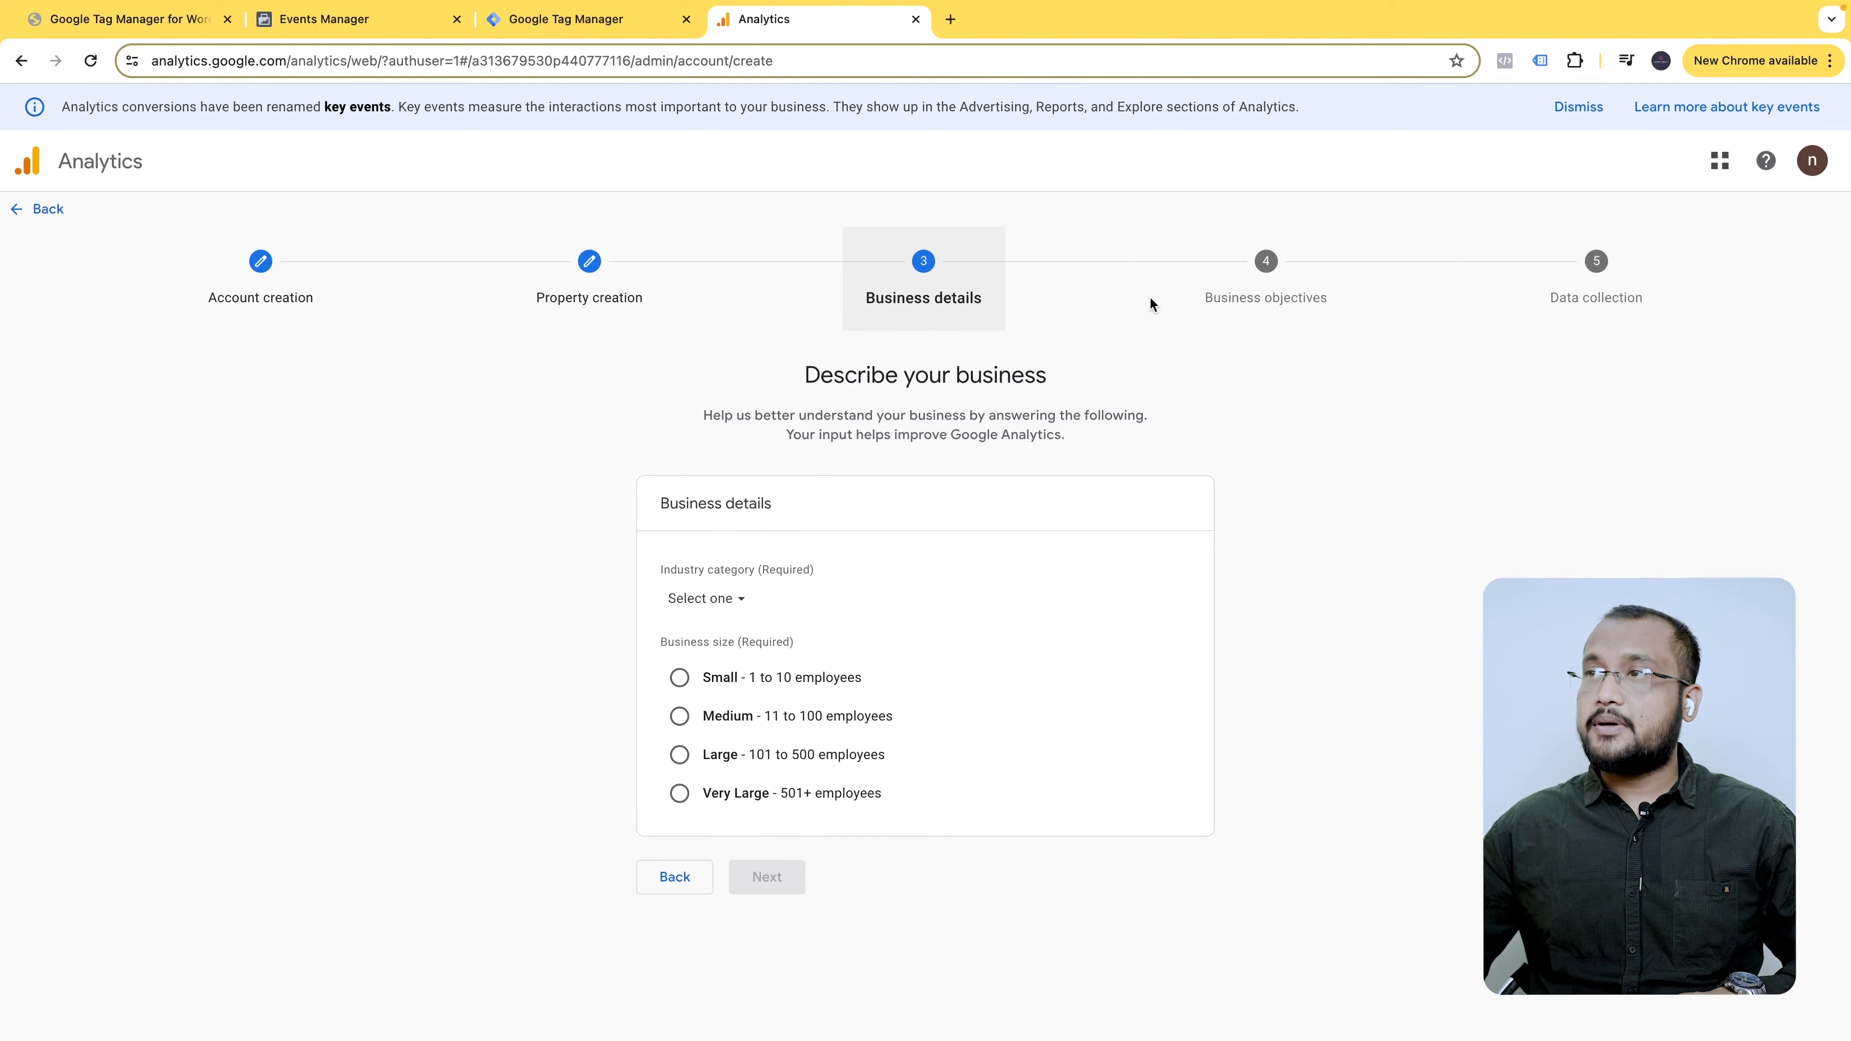
- Set the industry to Business & Industrial and business size to Small (1–10 employees)
left_click(717, 599)
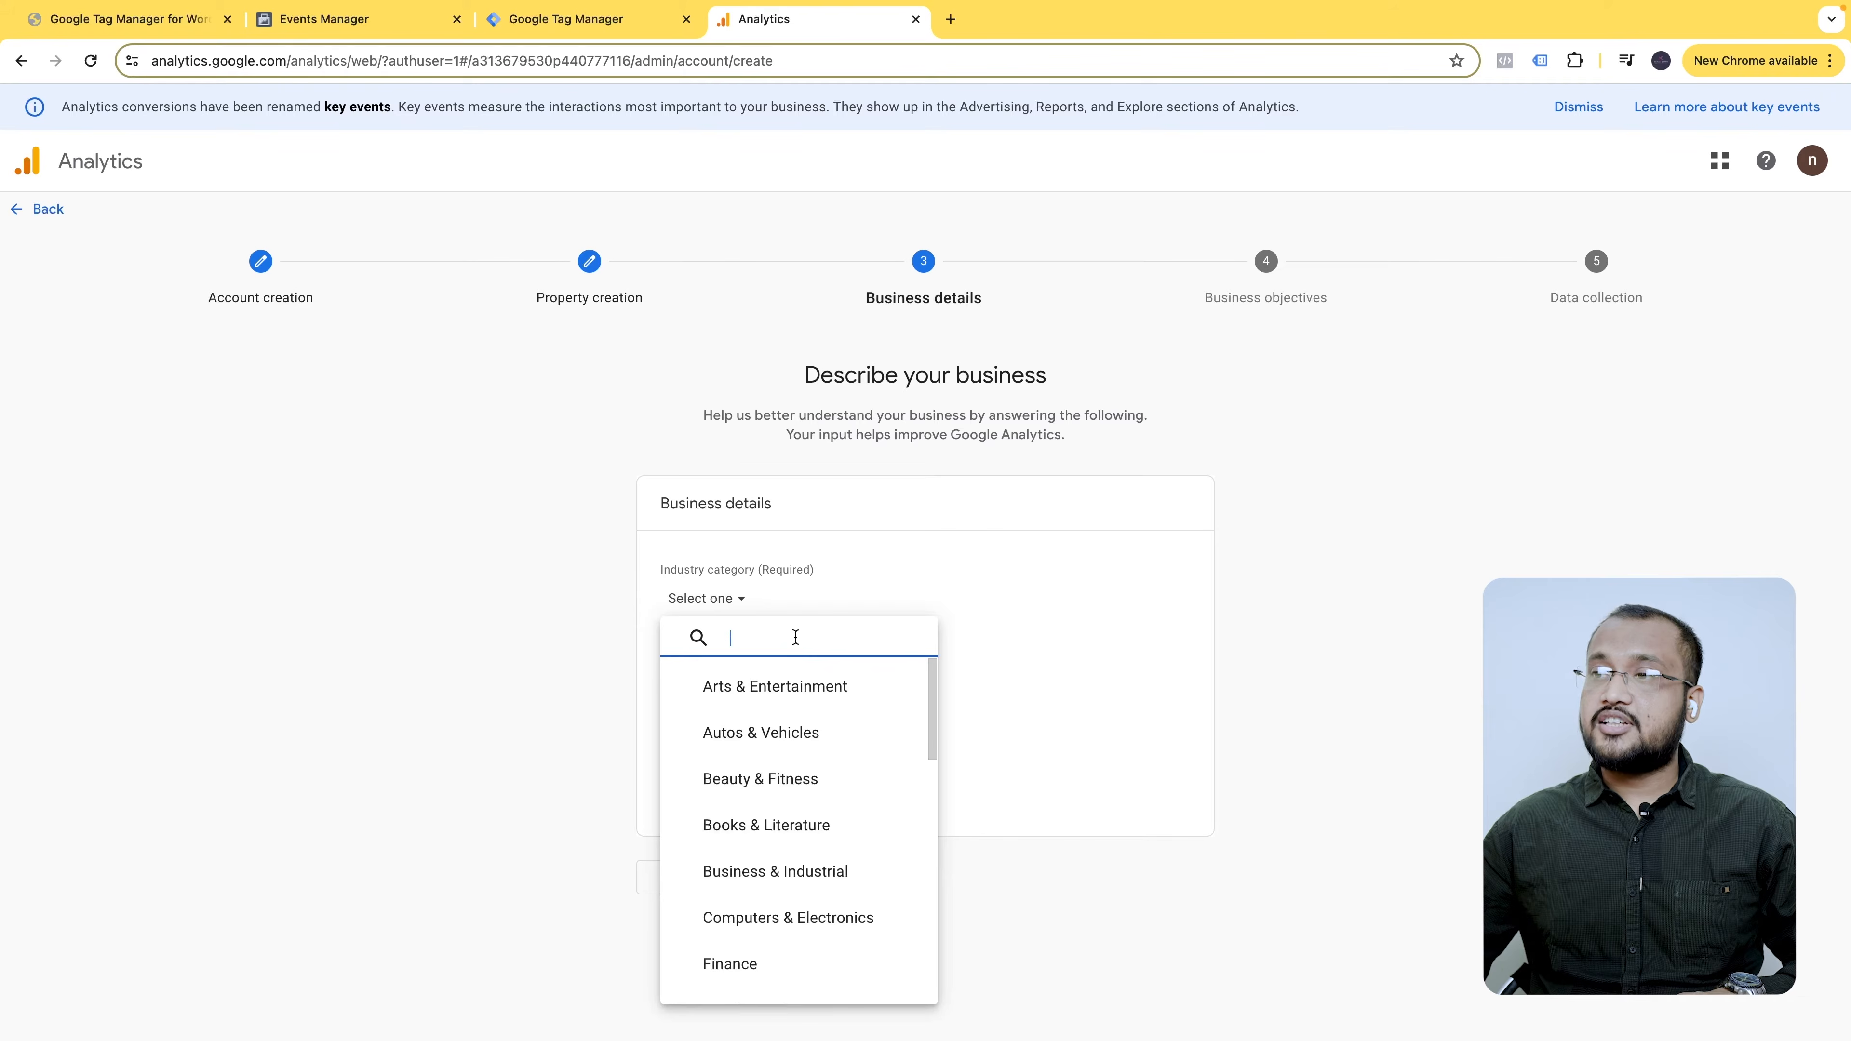
type("bu")
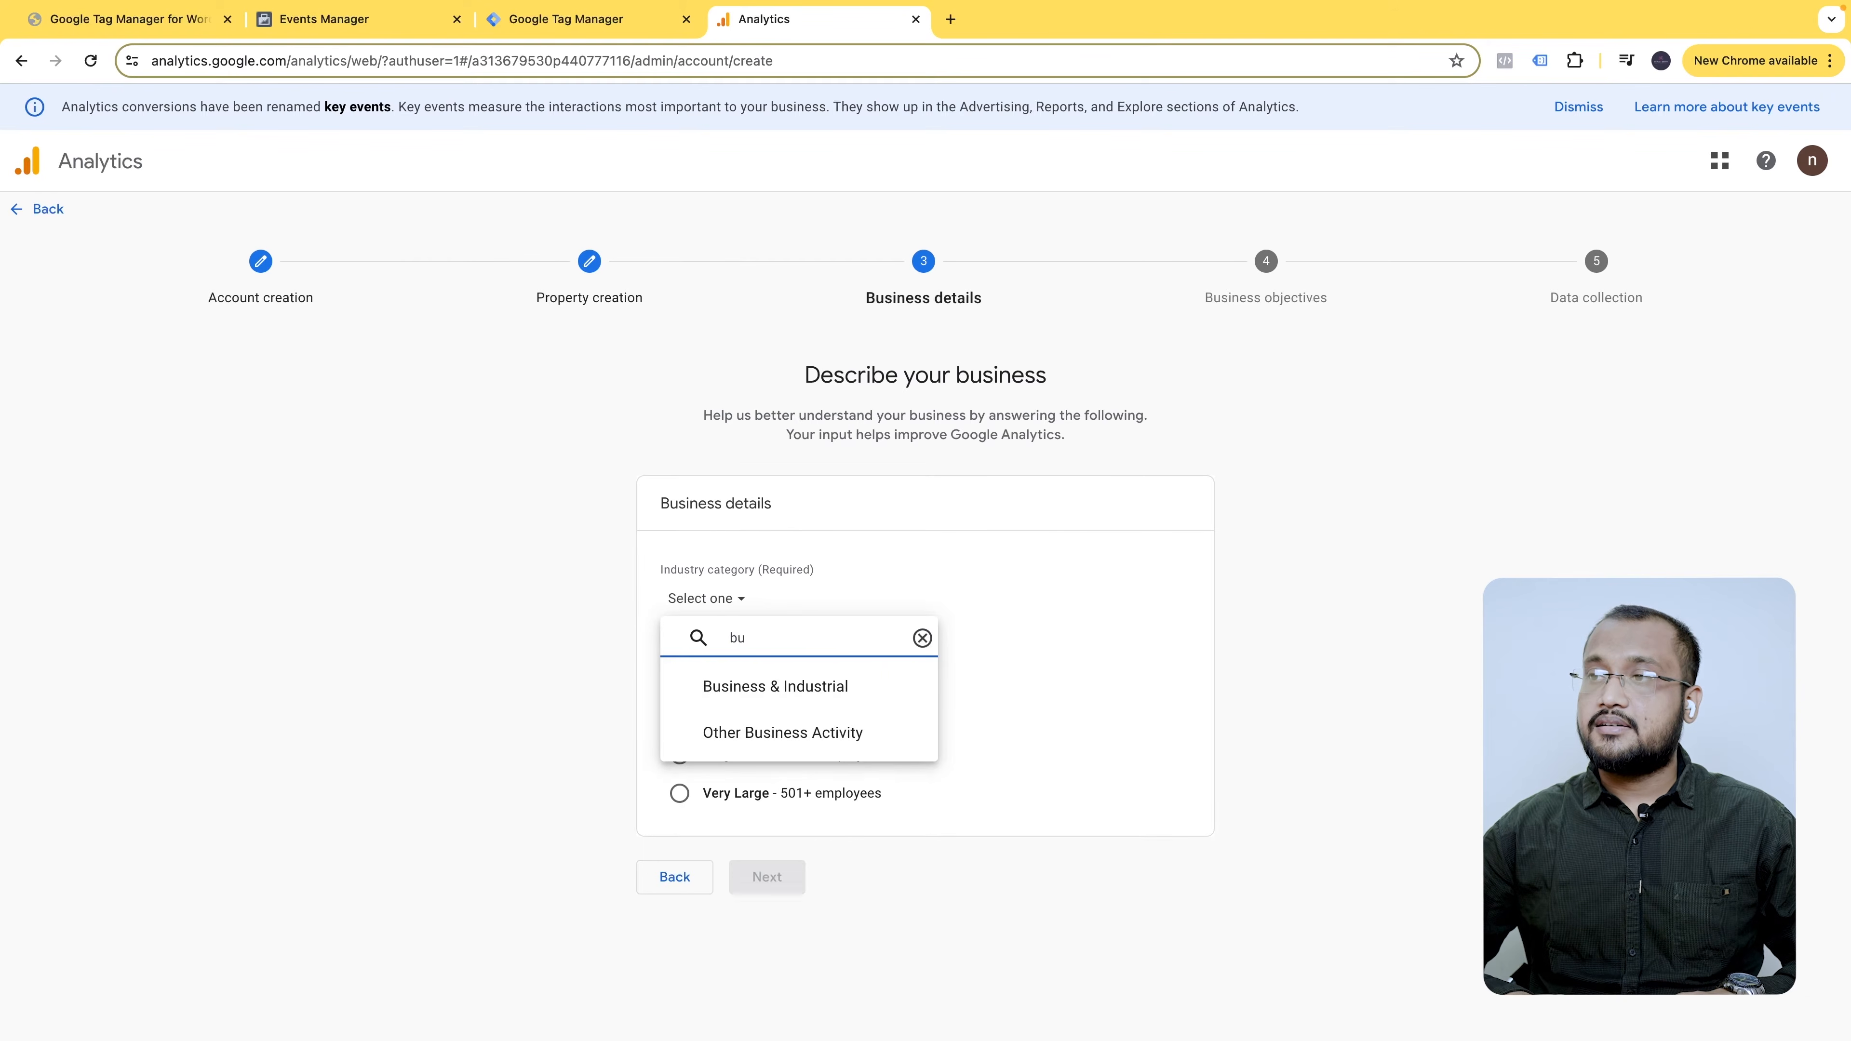
left_click(826, 689)
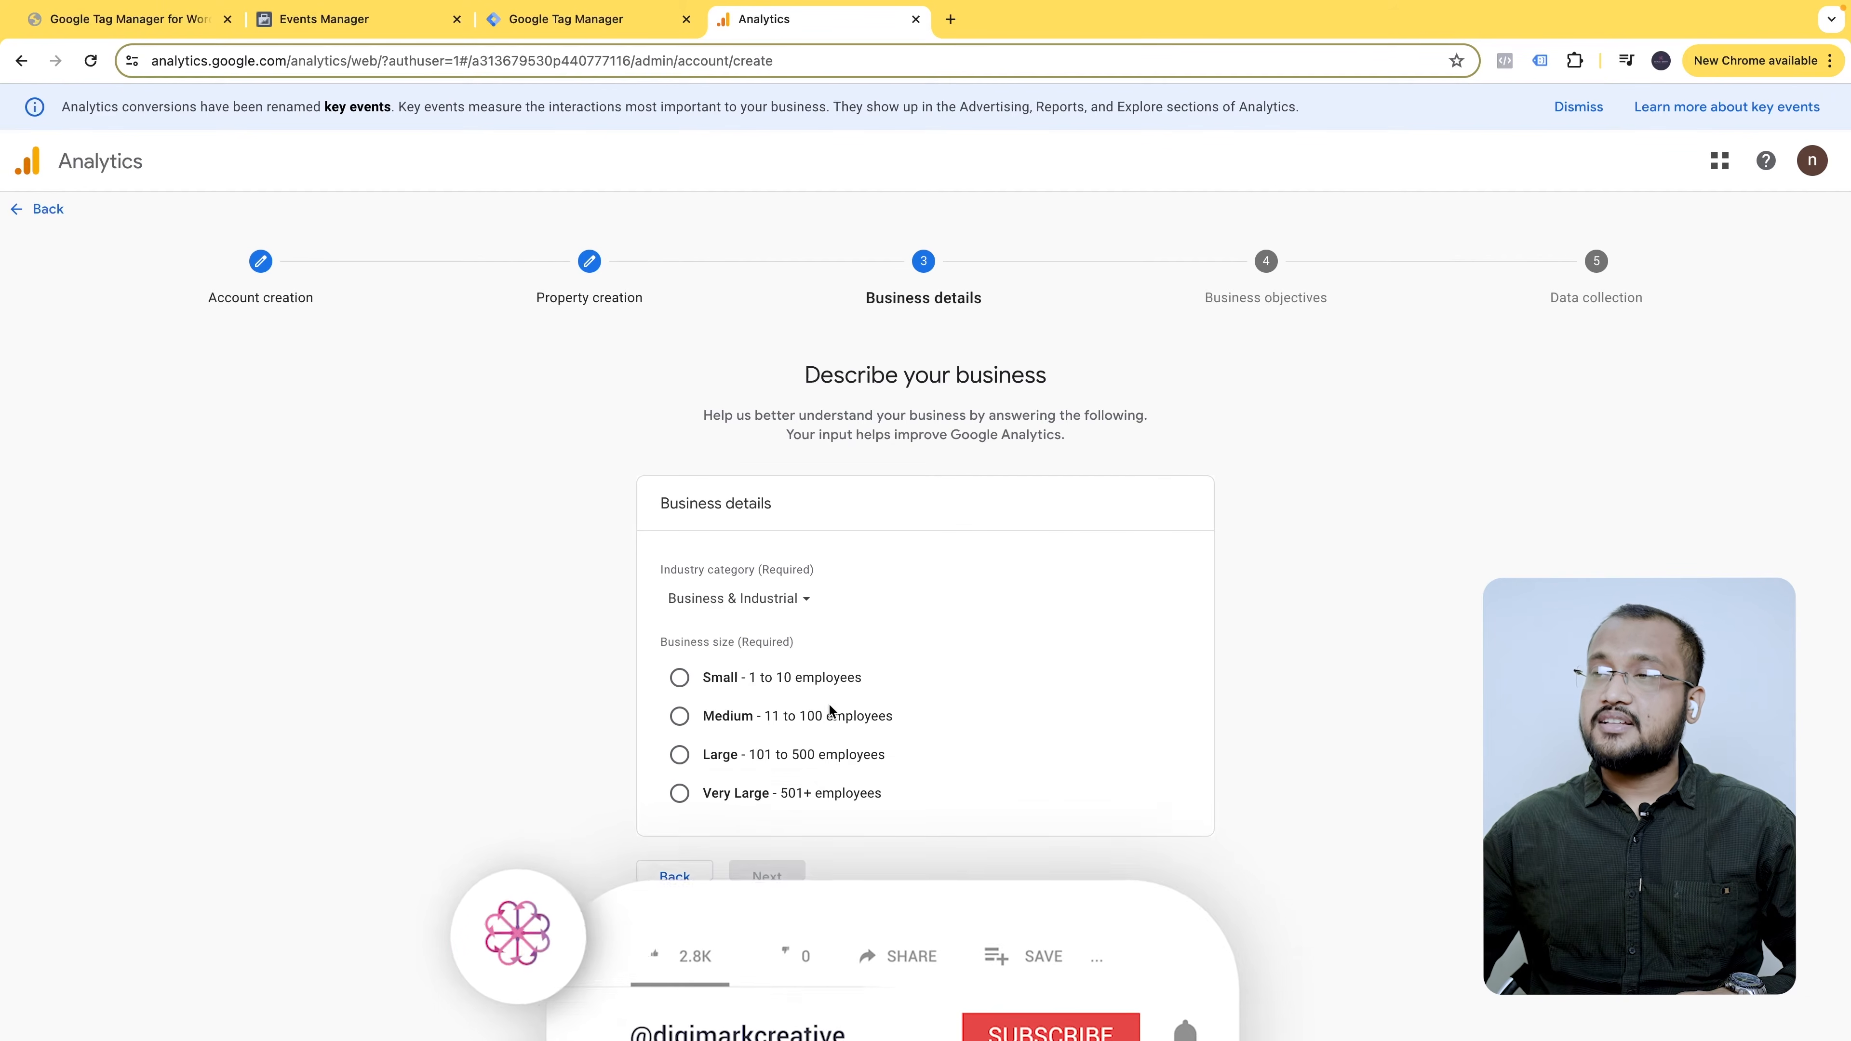
left_click(683, 678)
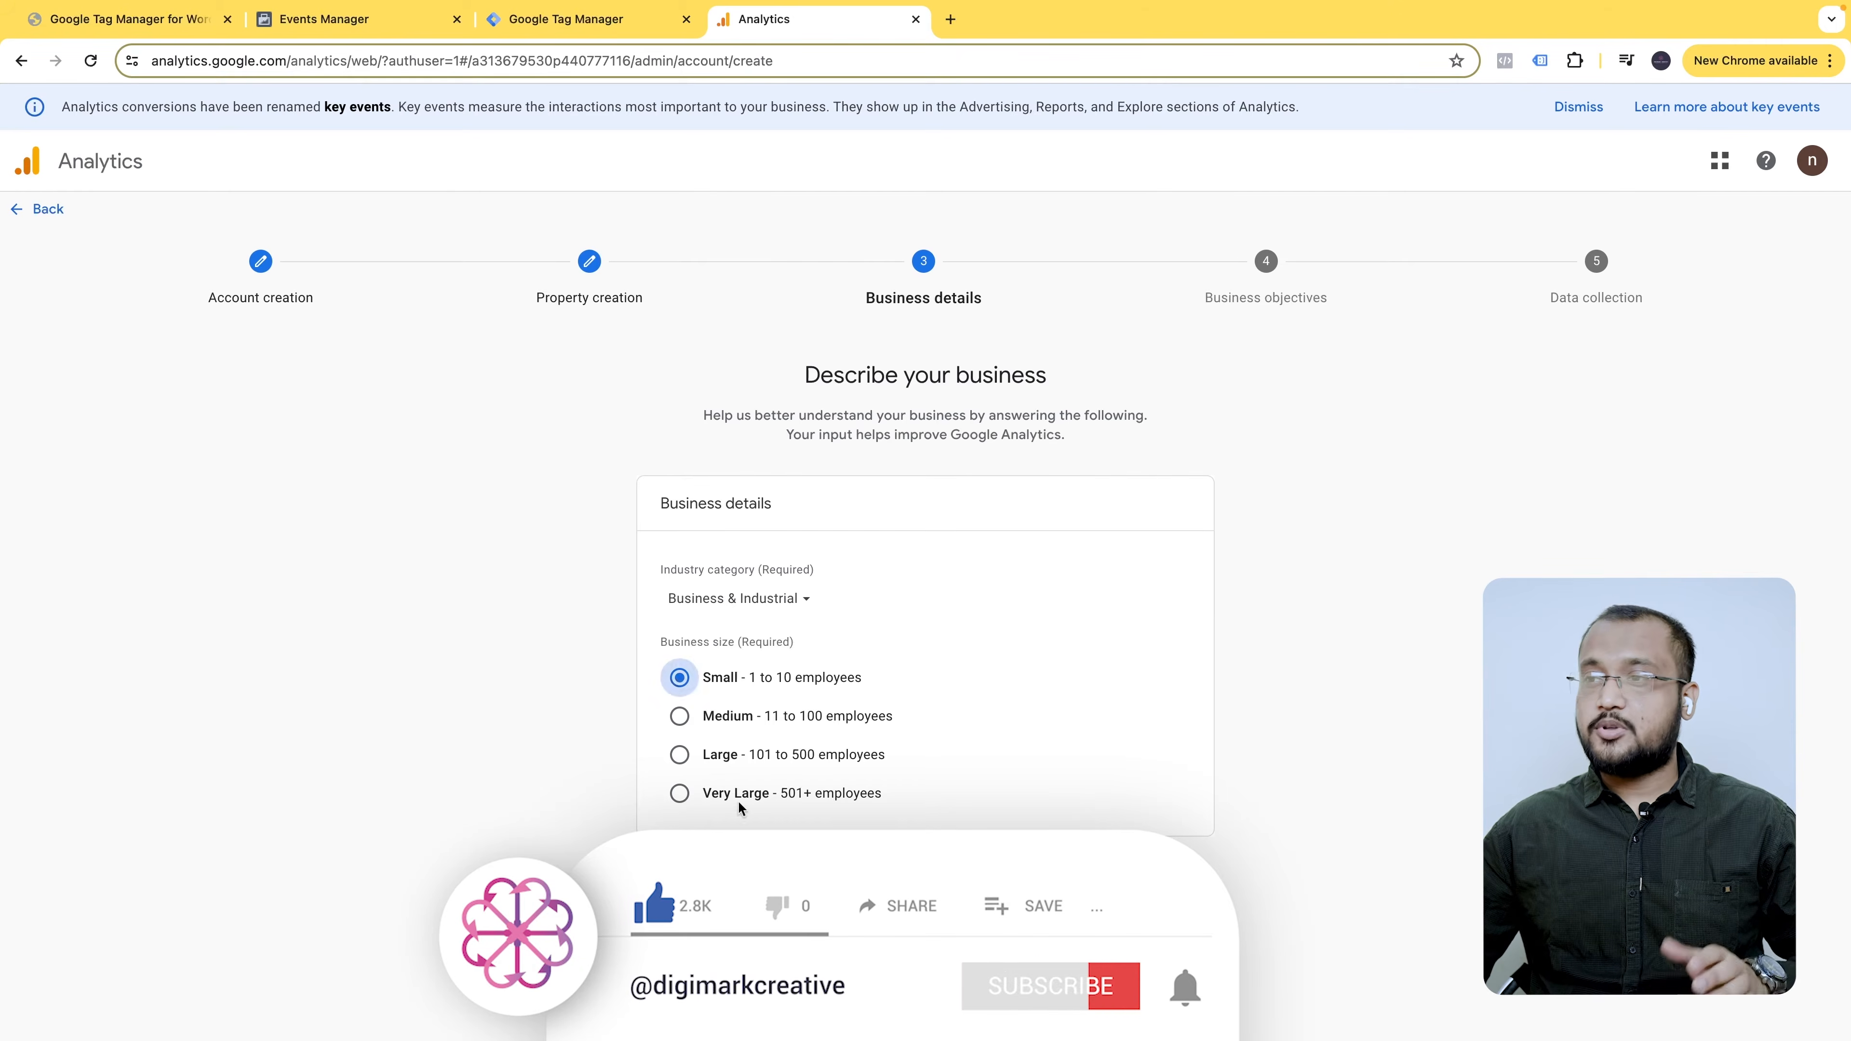
left_click(745, 876)
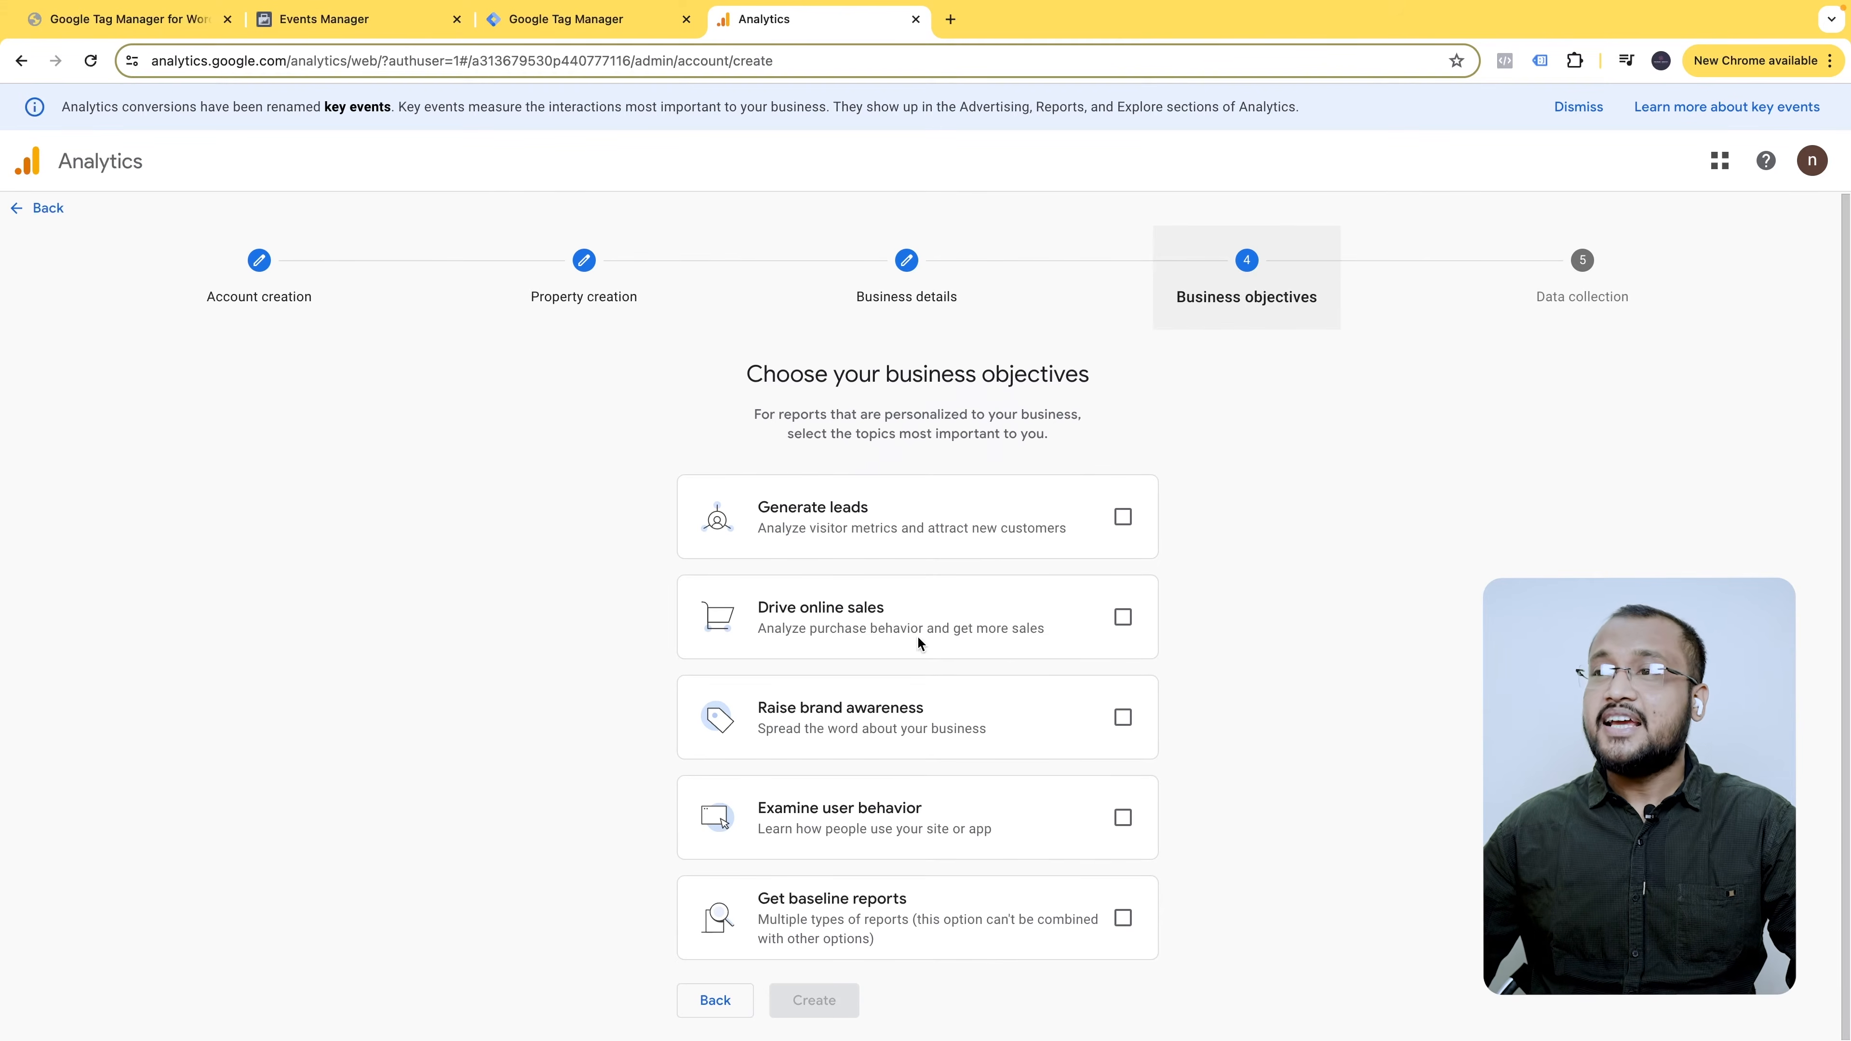
- Choose Drive online sales as the business objective and create the account
left_click(1122, 618)
left_click(814, 1000)
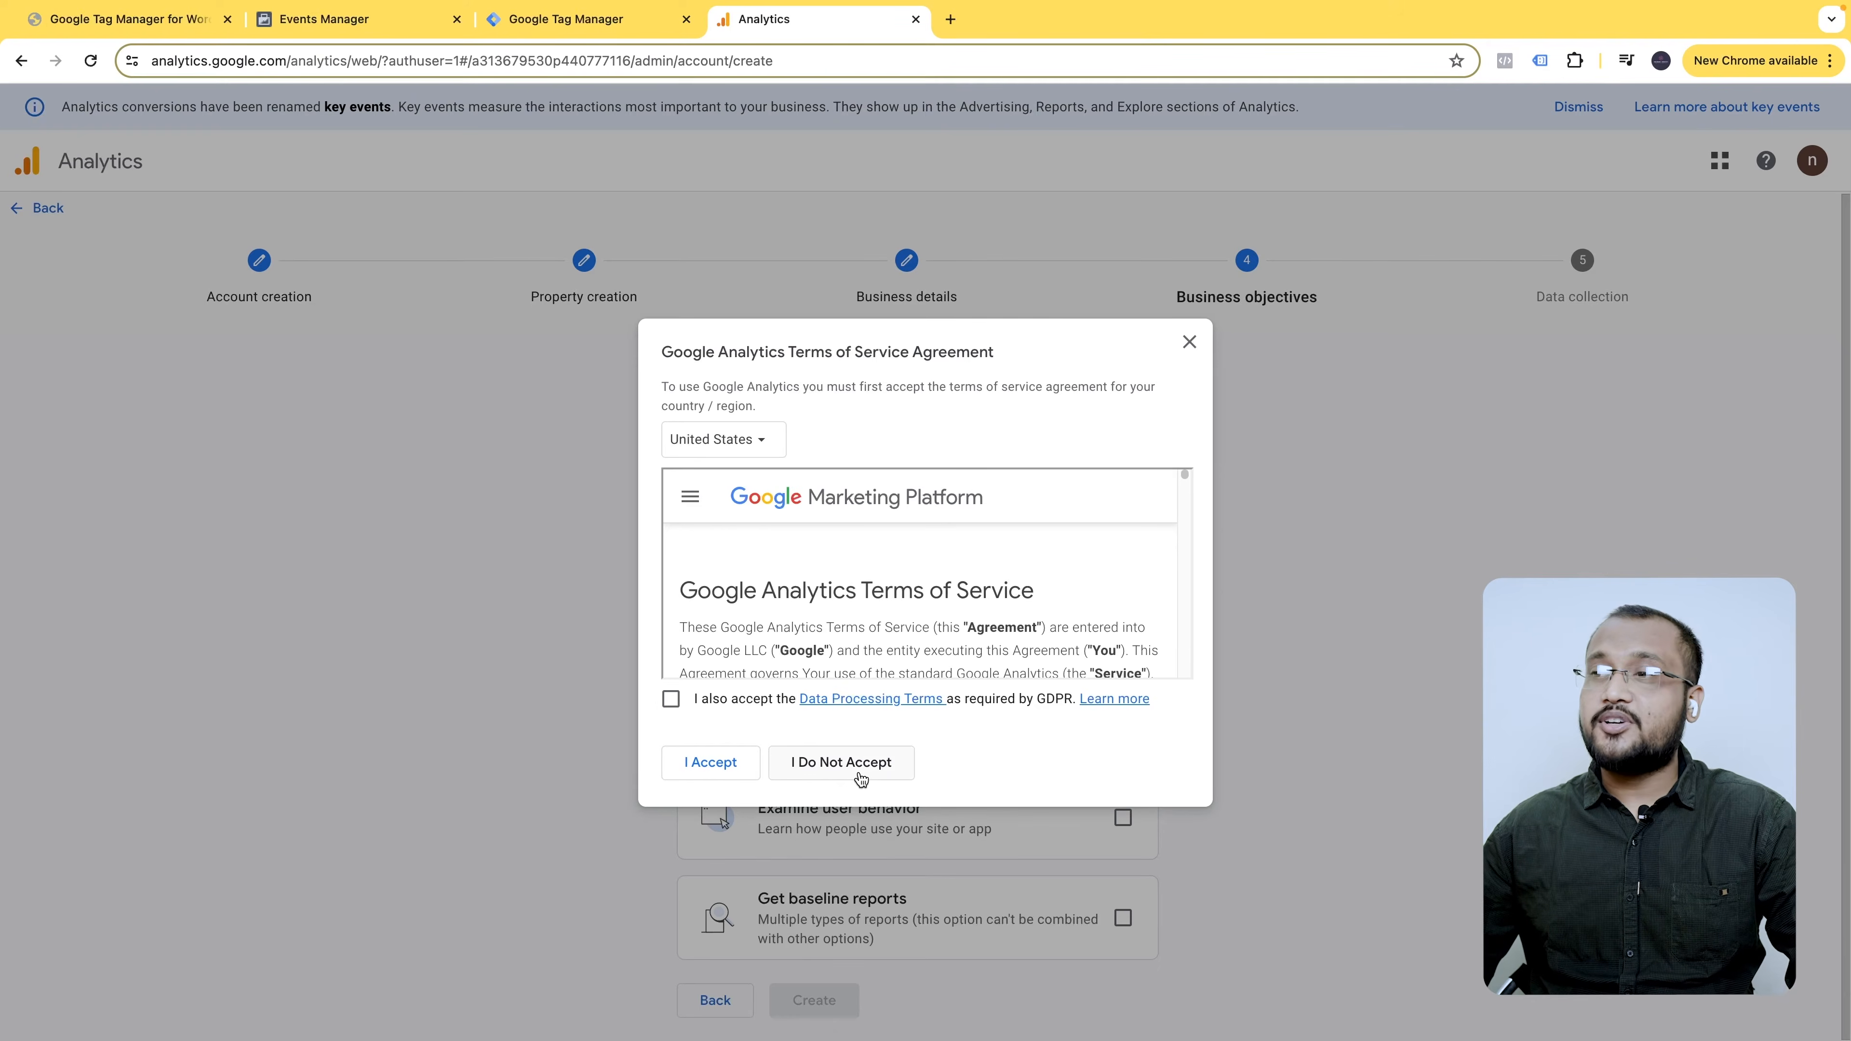
right_click(868, 758)
key("Escape")
- Accept the Bangladesh terms of service, including the GDPR data processing terms
left_click(721, 440)
type("ba")
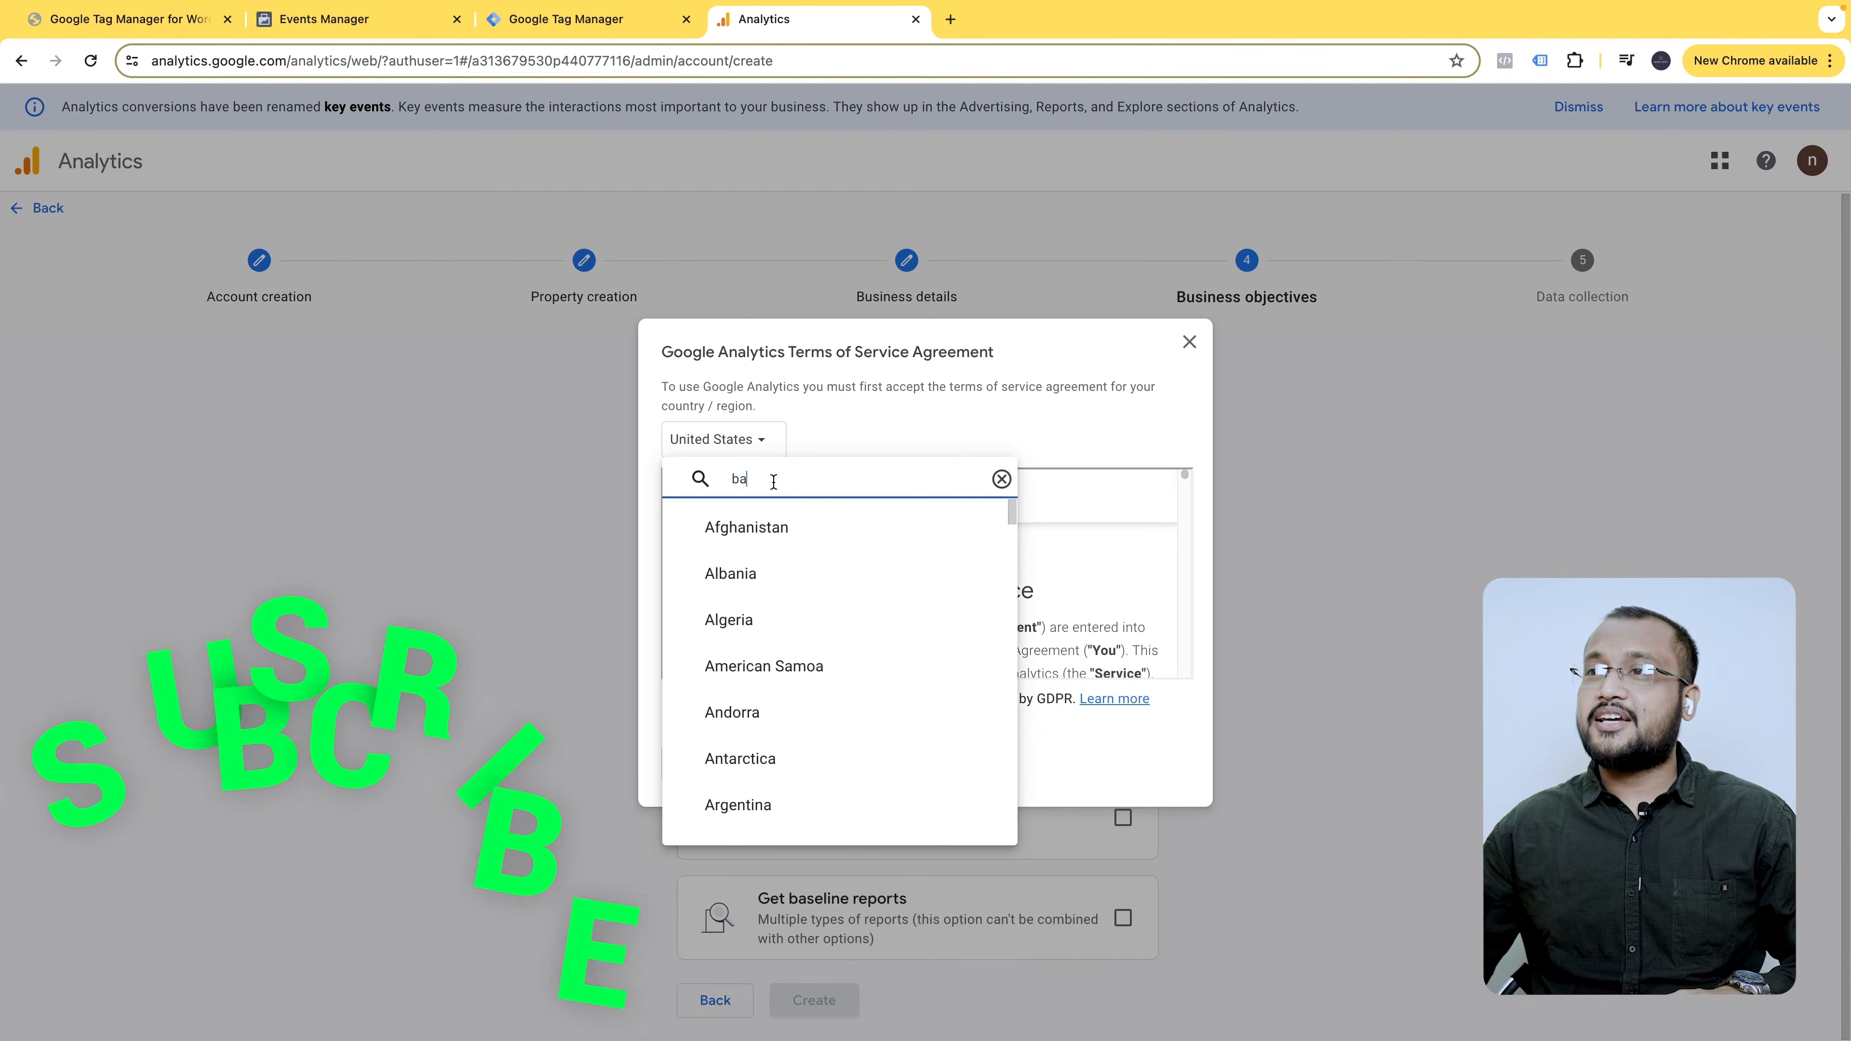
left_click(791, 654)
left_click(670, 699)
left_click(751, 762)
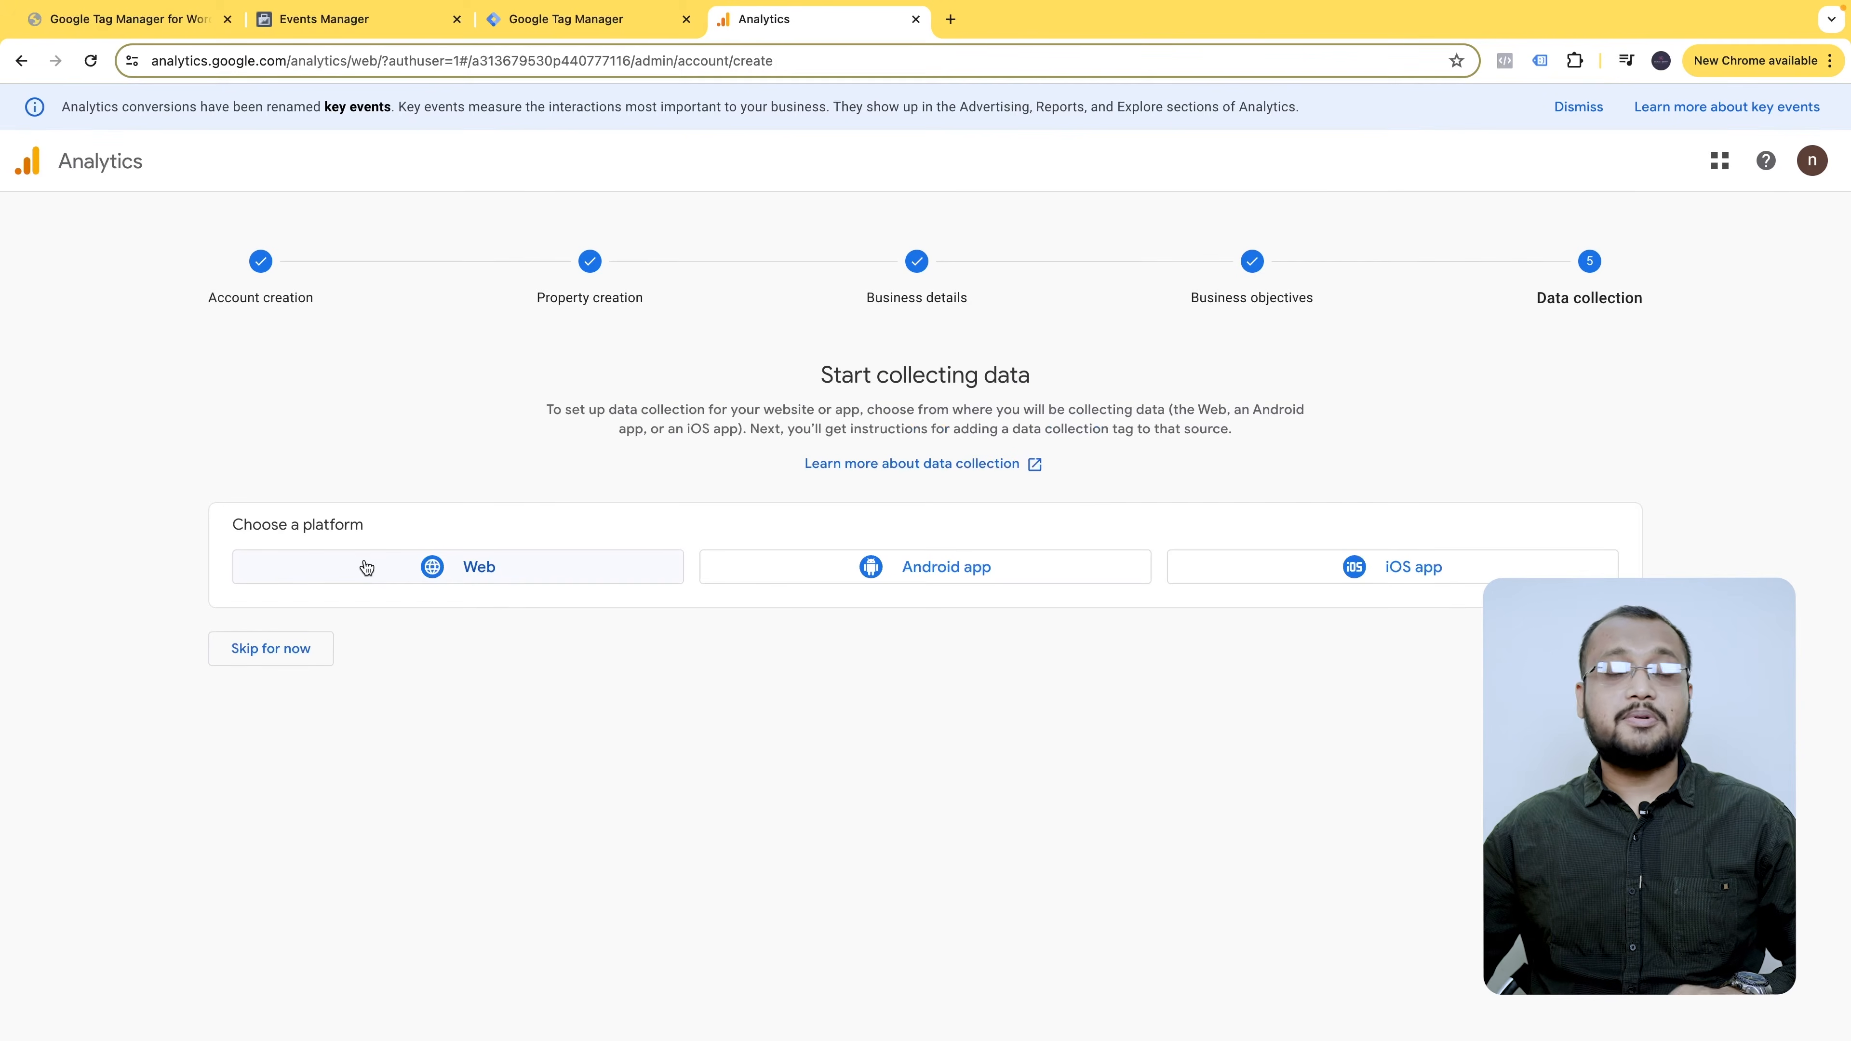
left_click(451, 578)
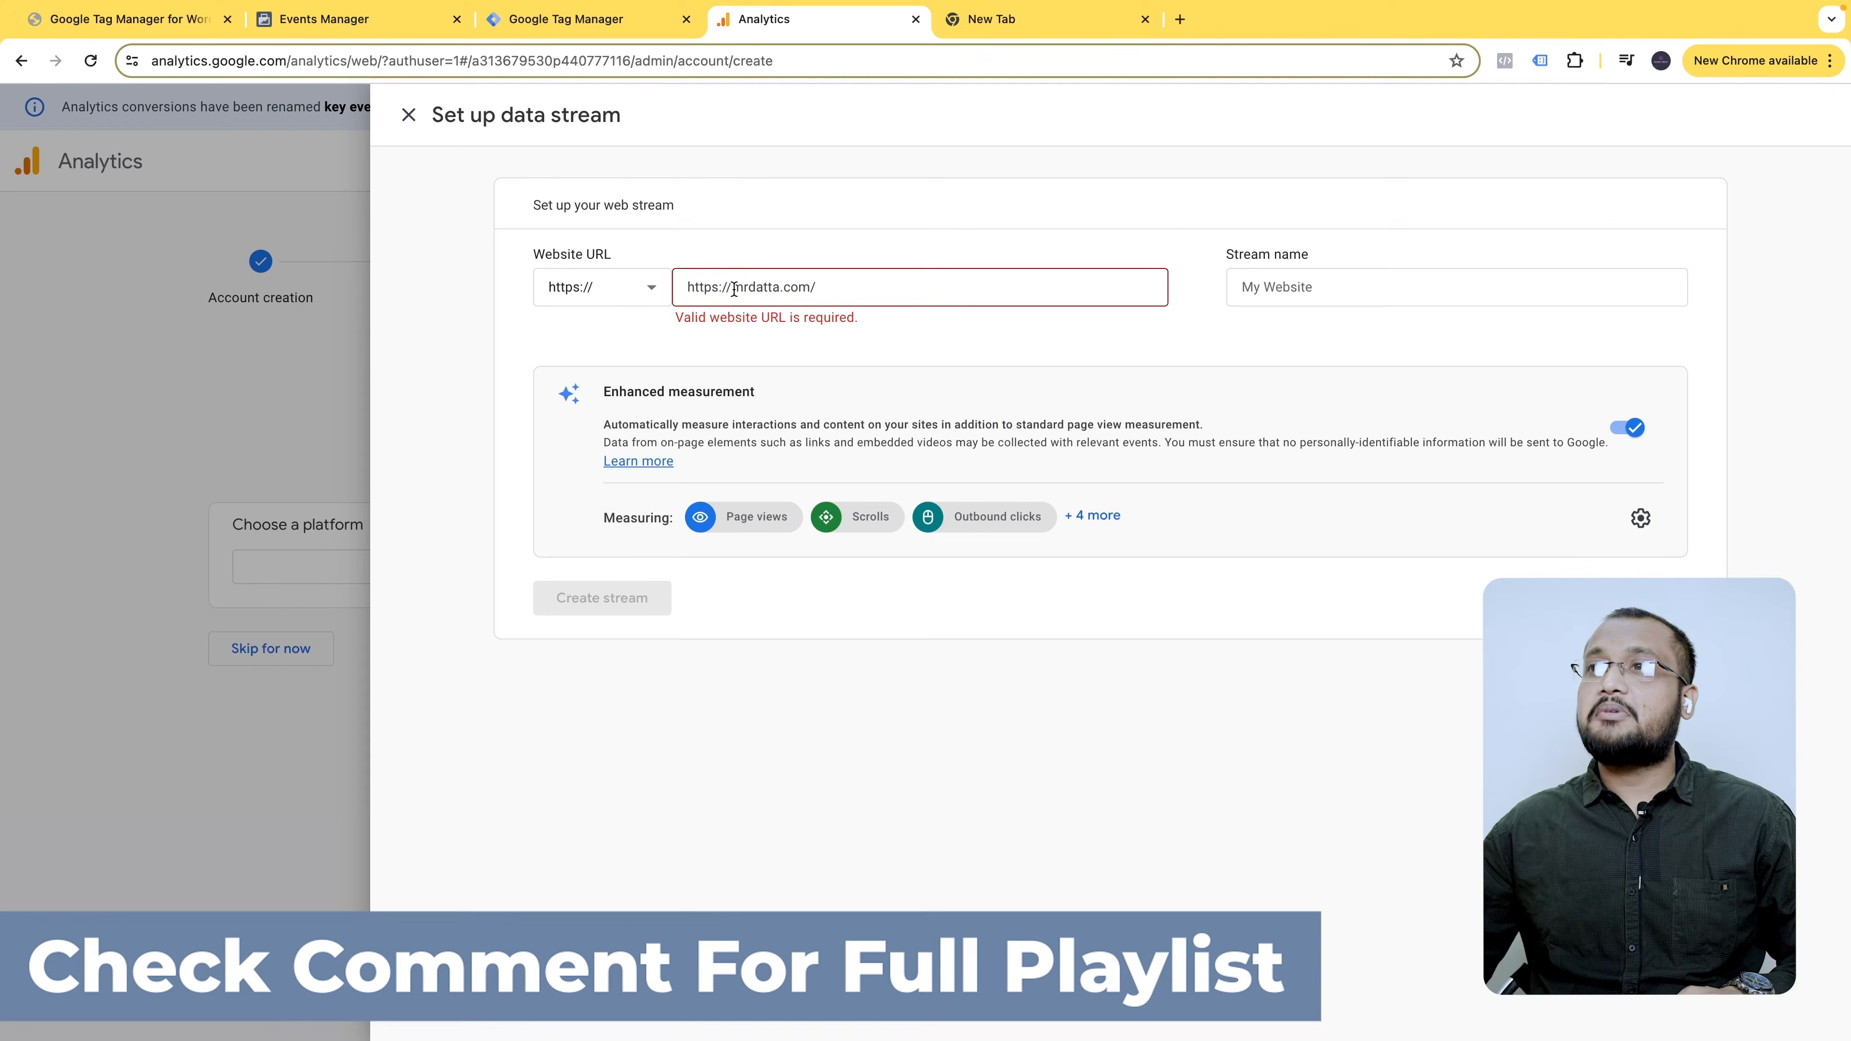
left_click_drag(732, 290, 677, 291)
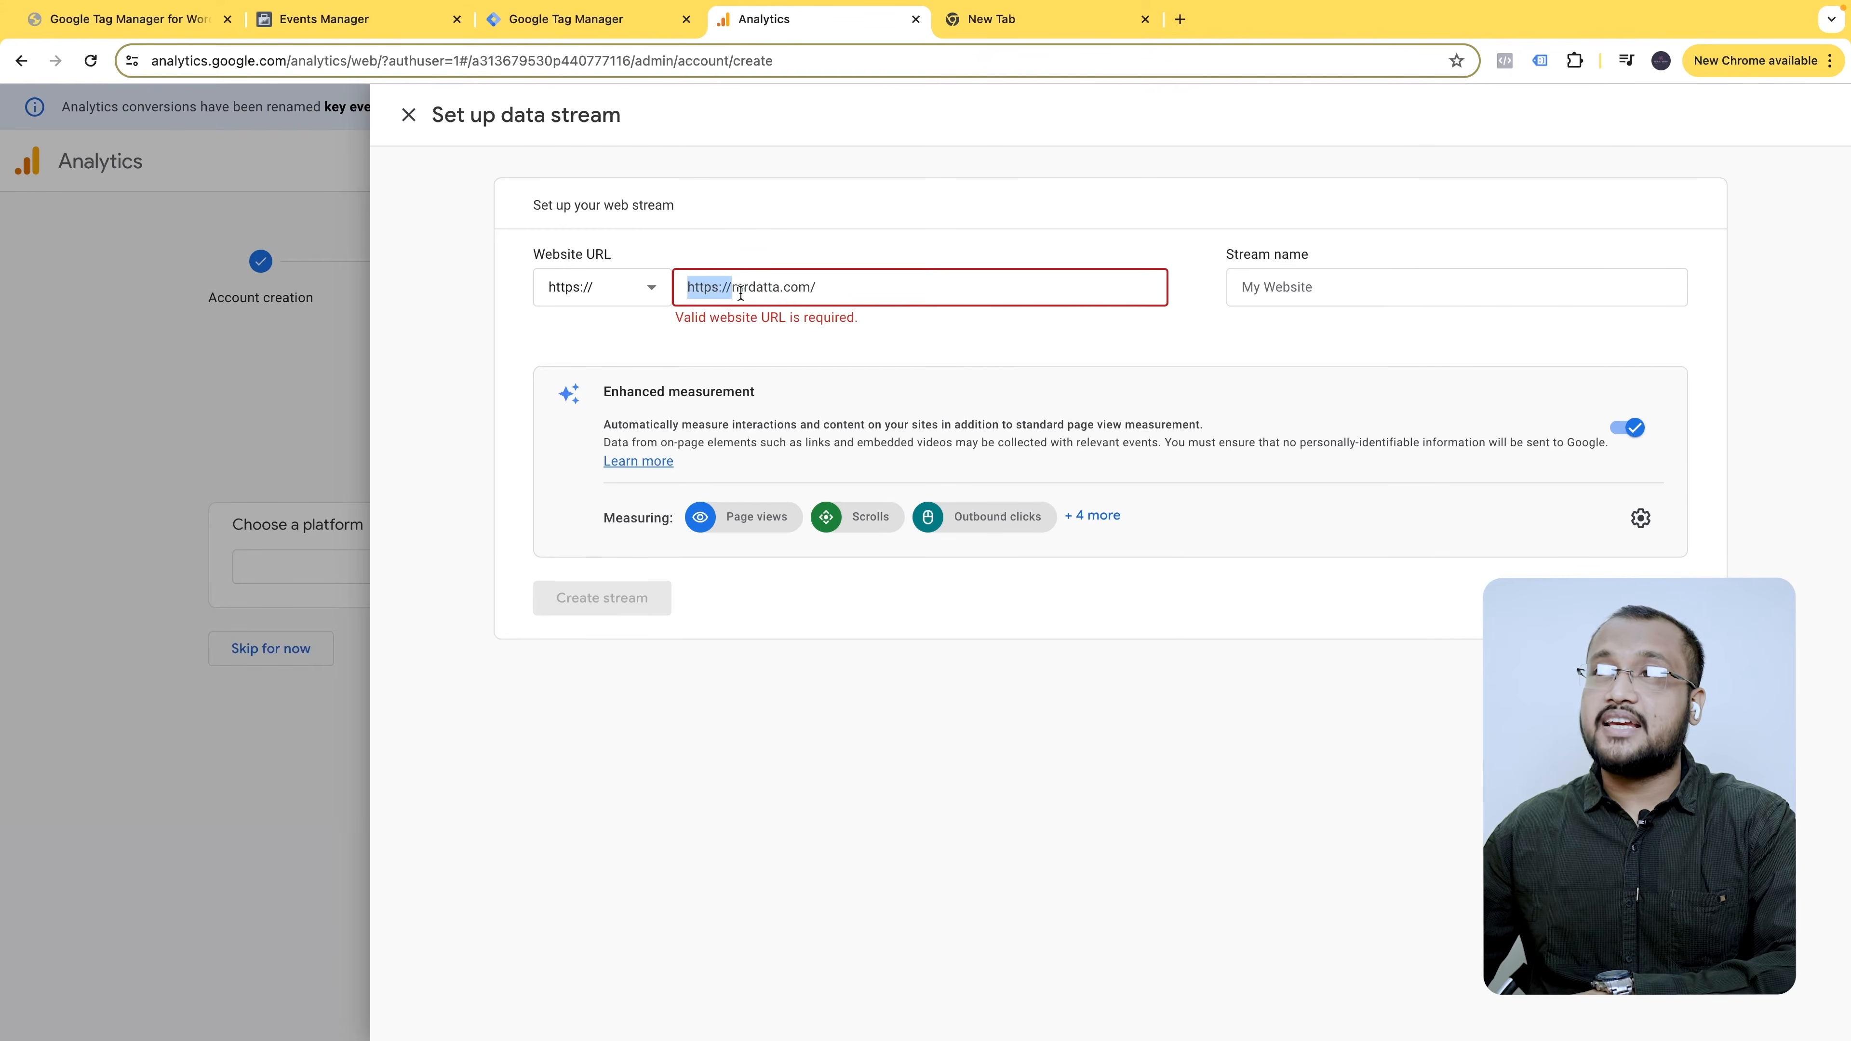
key("BackSpace")
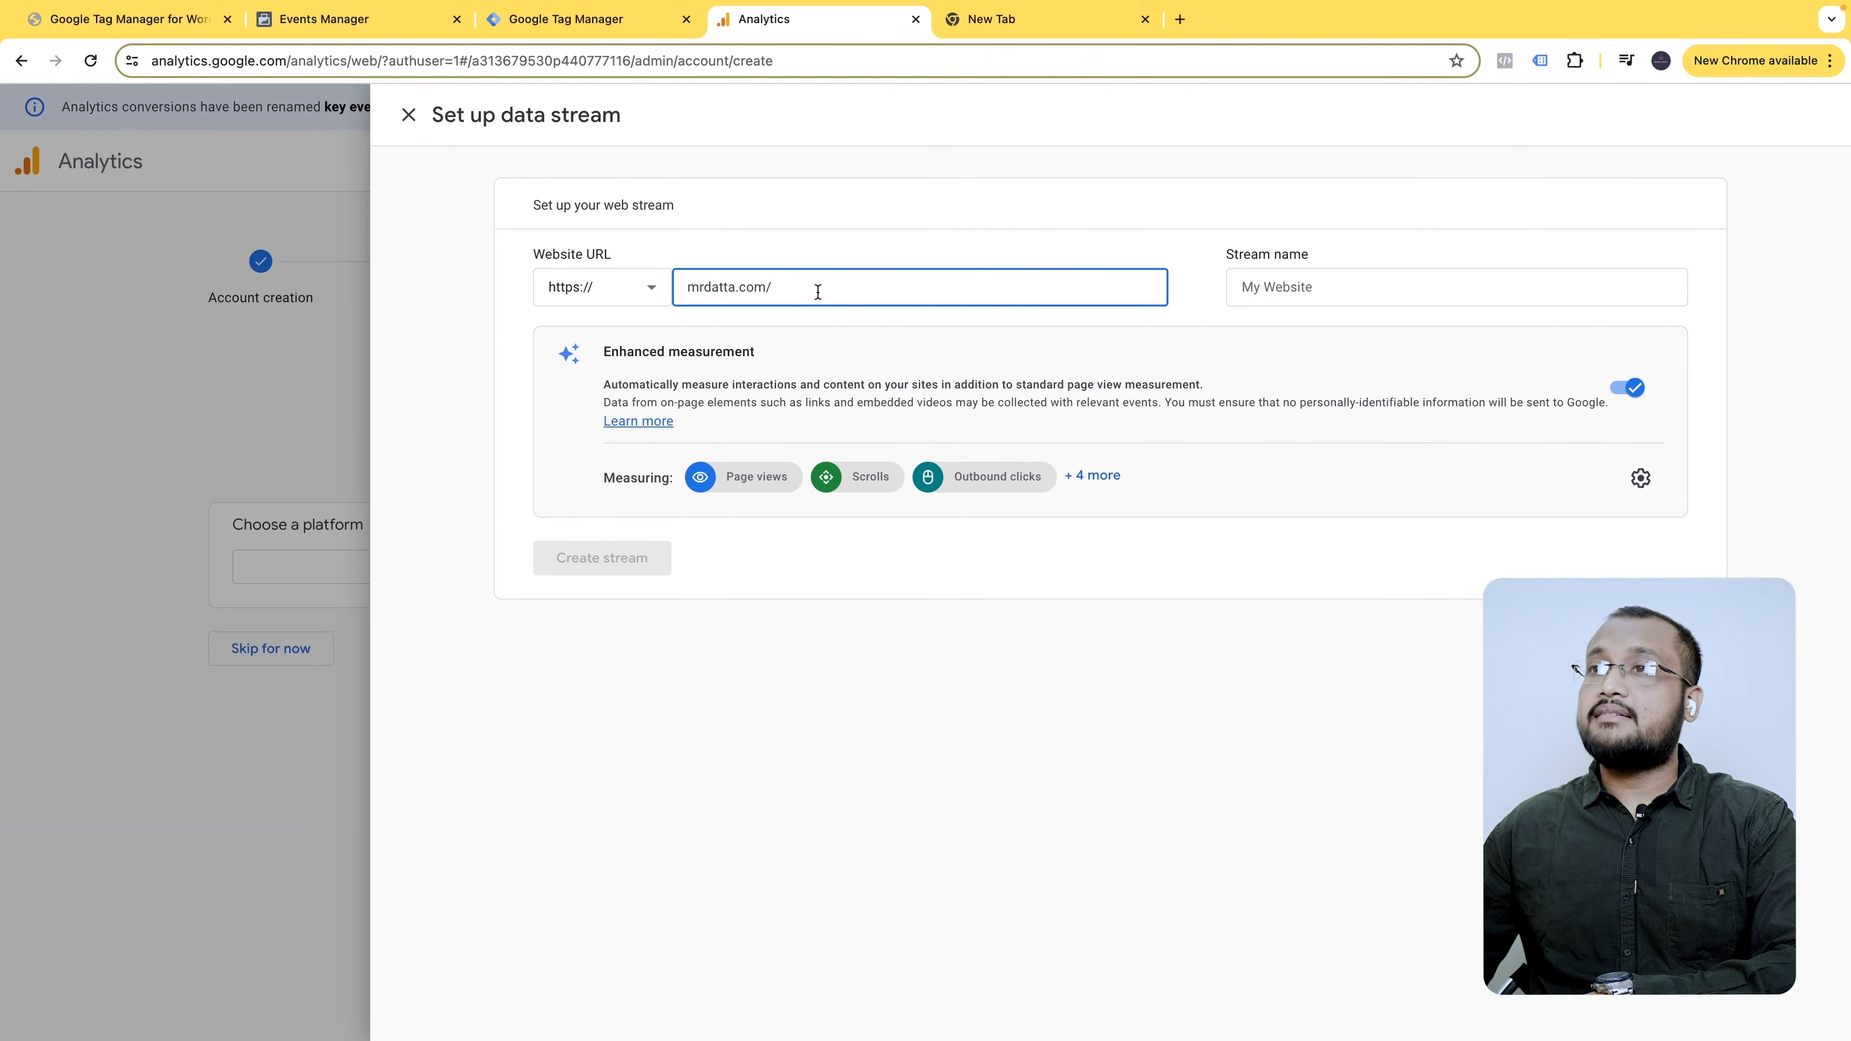
left_click(1315, 289)
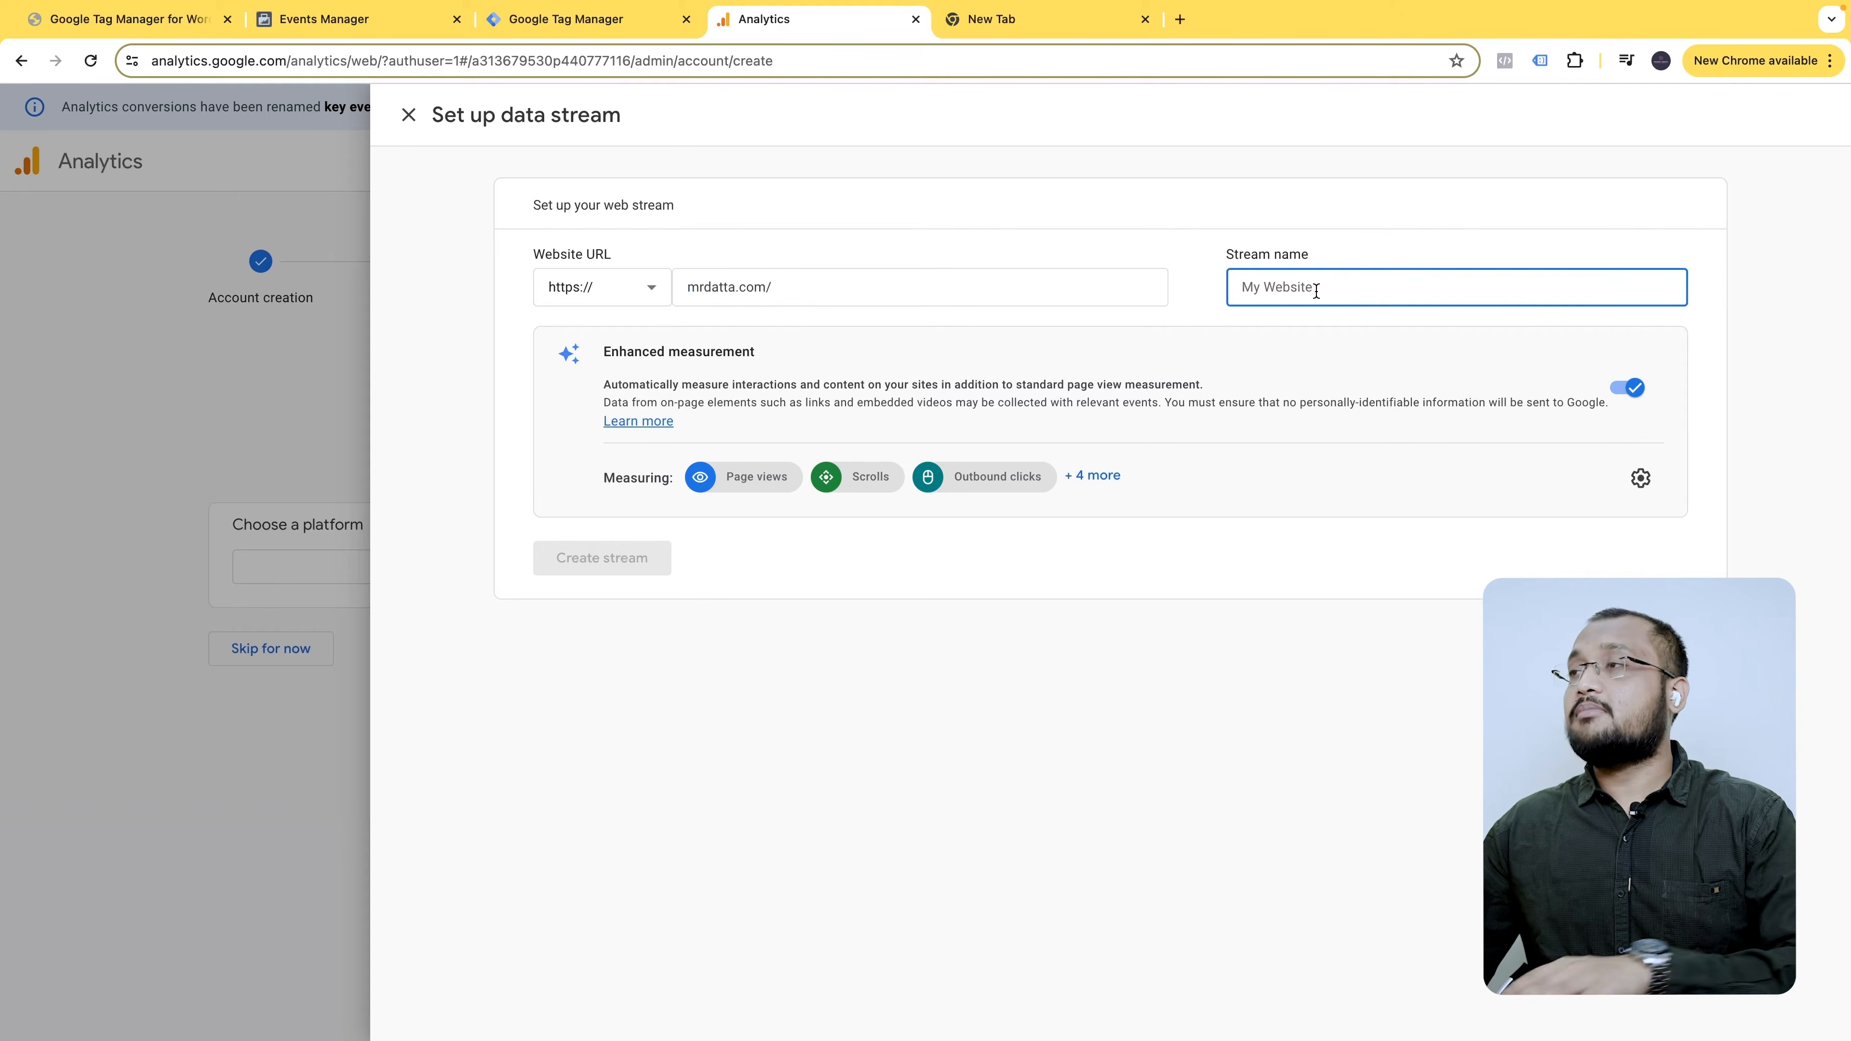
type("https://mrdatta.com/")
key("super+z")
type("Mr.datta")
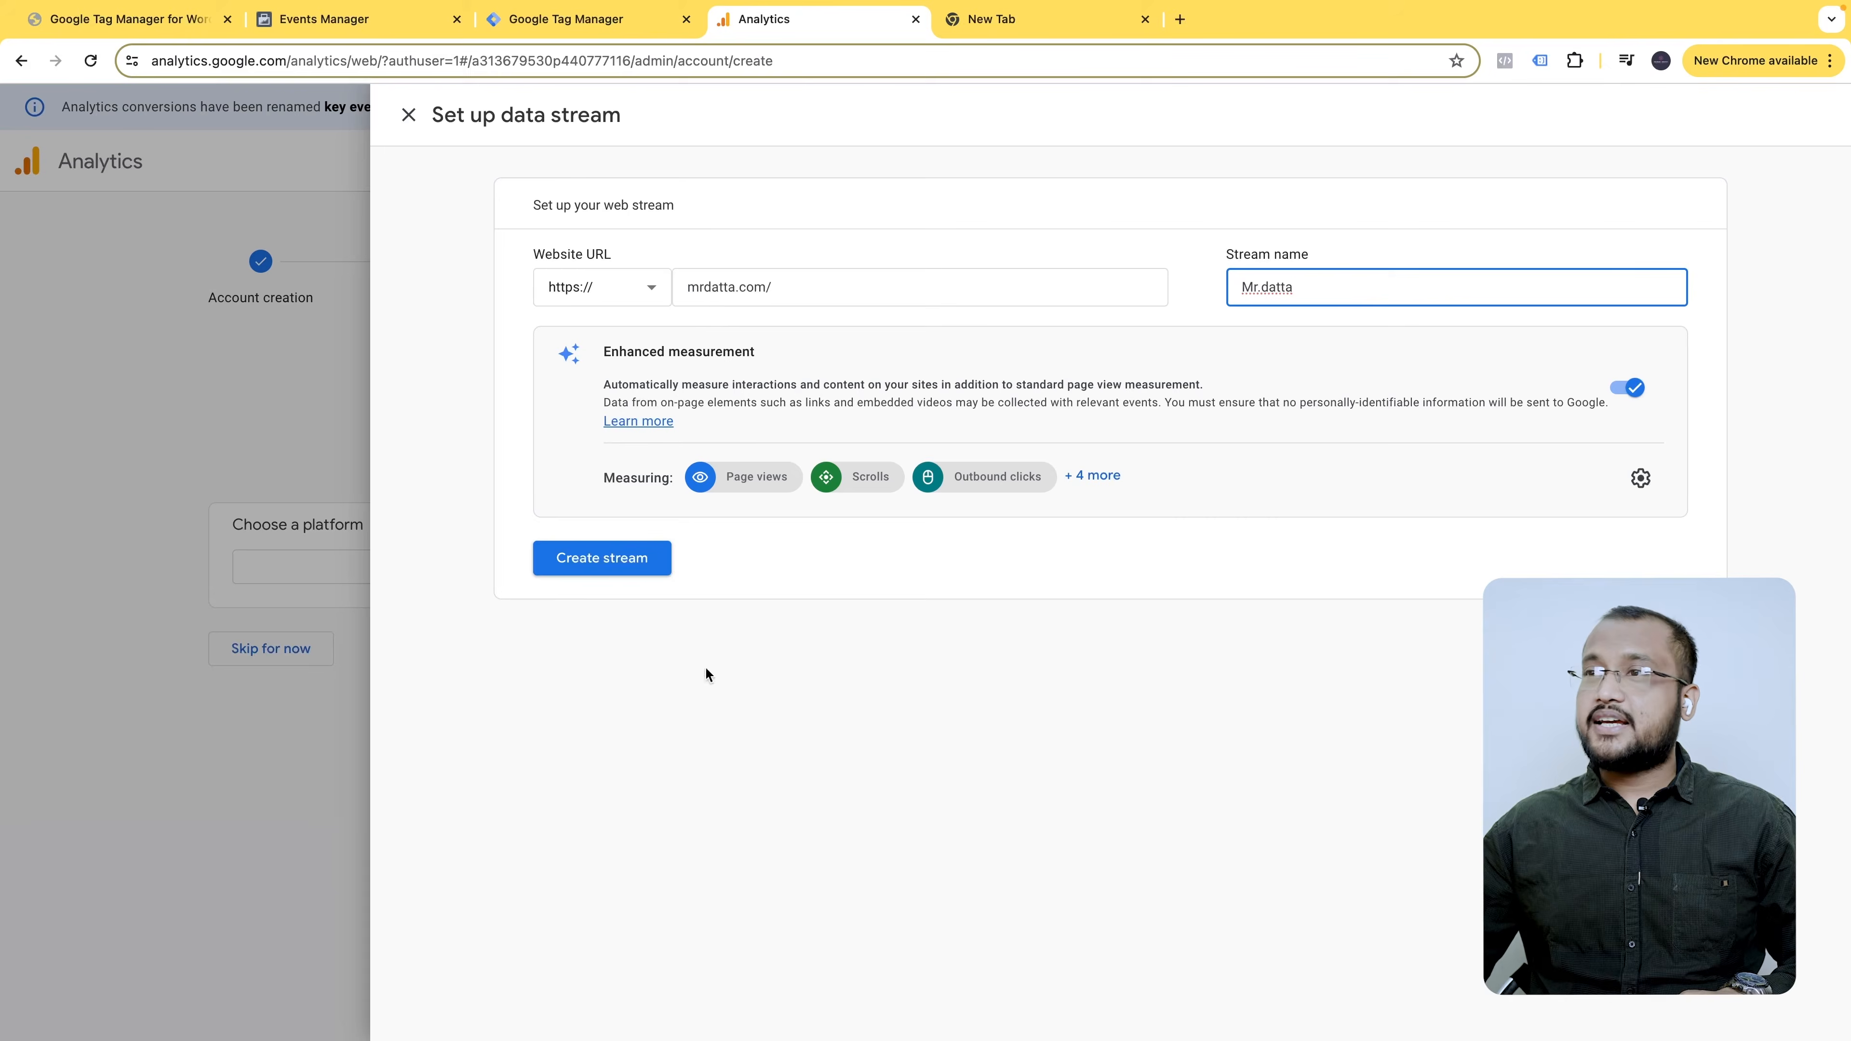
left_click(618, 562)
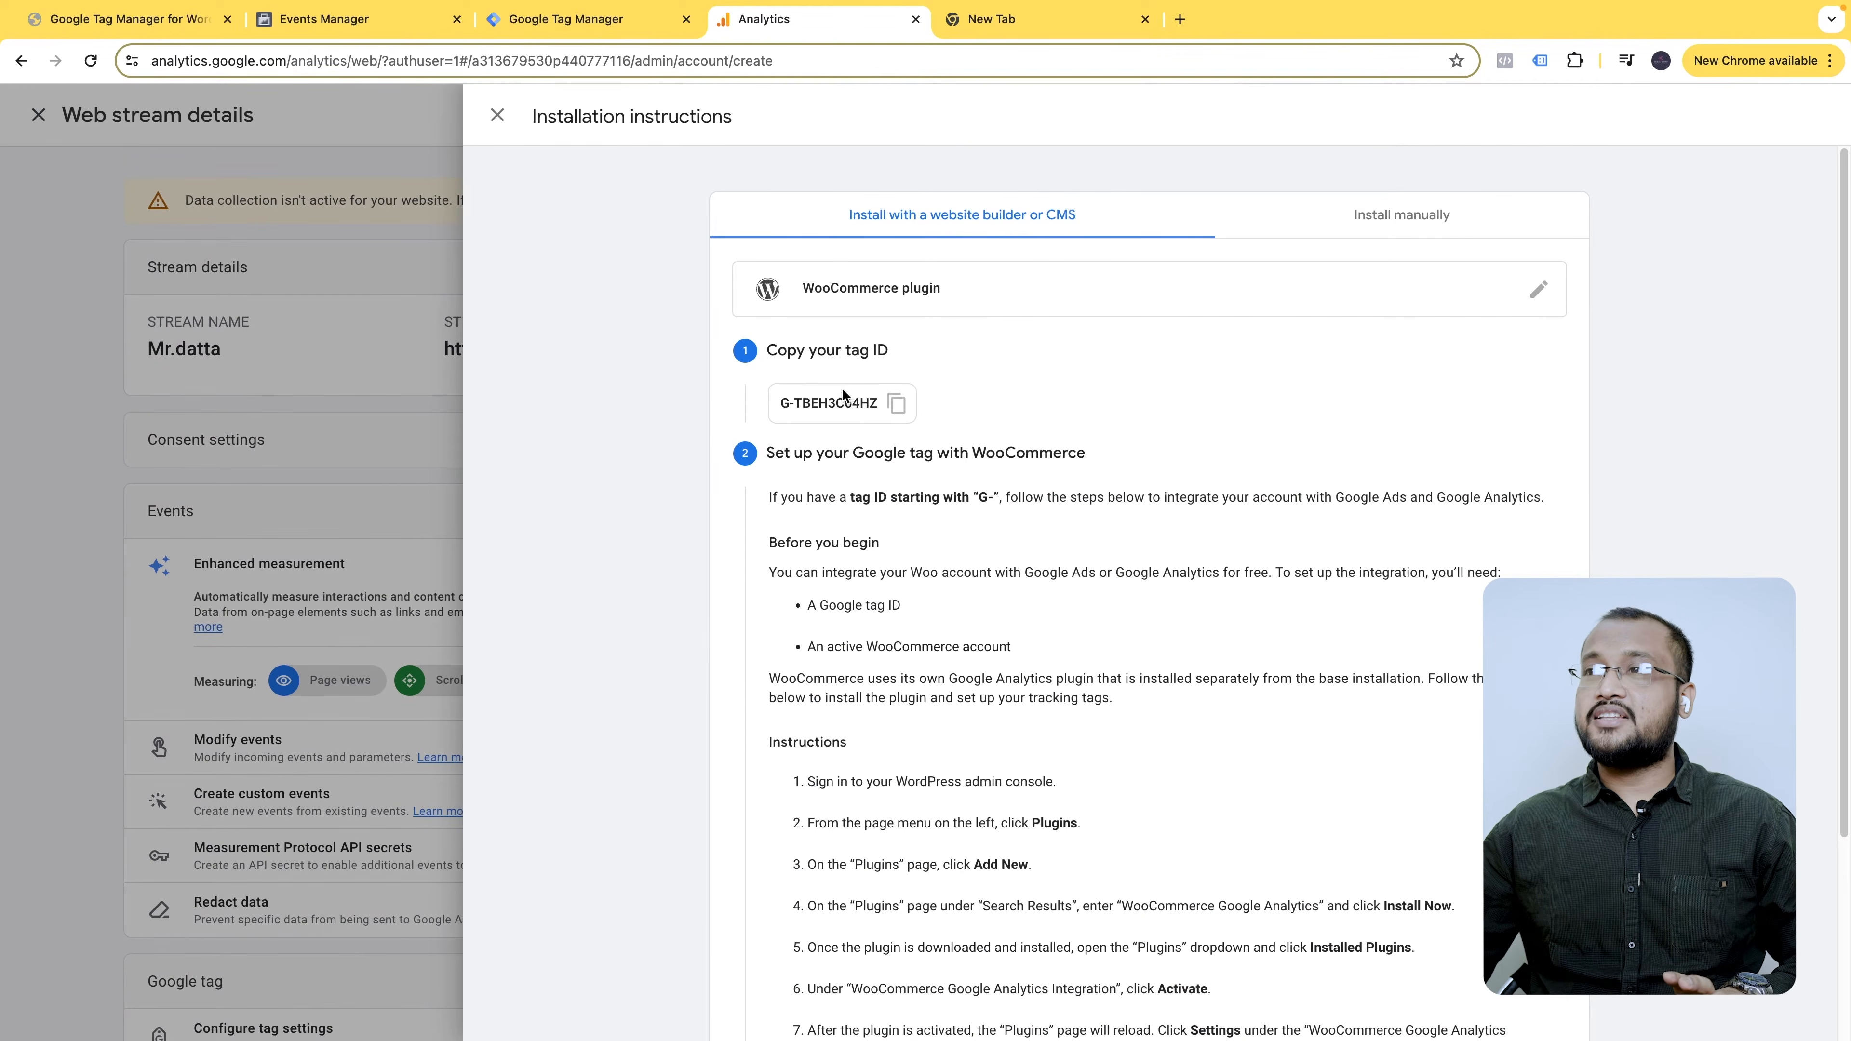
- Review the manual install code, then copy measurement ID G-TBEH3C64HZ for Tag Manager
left_click(1478, 221)
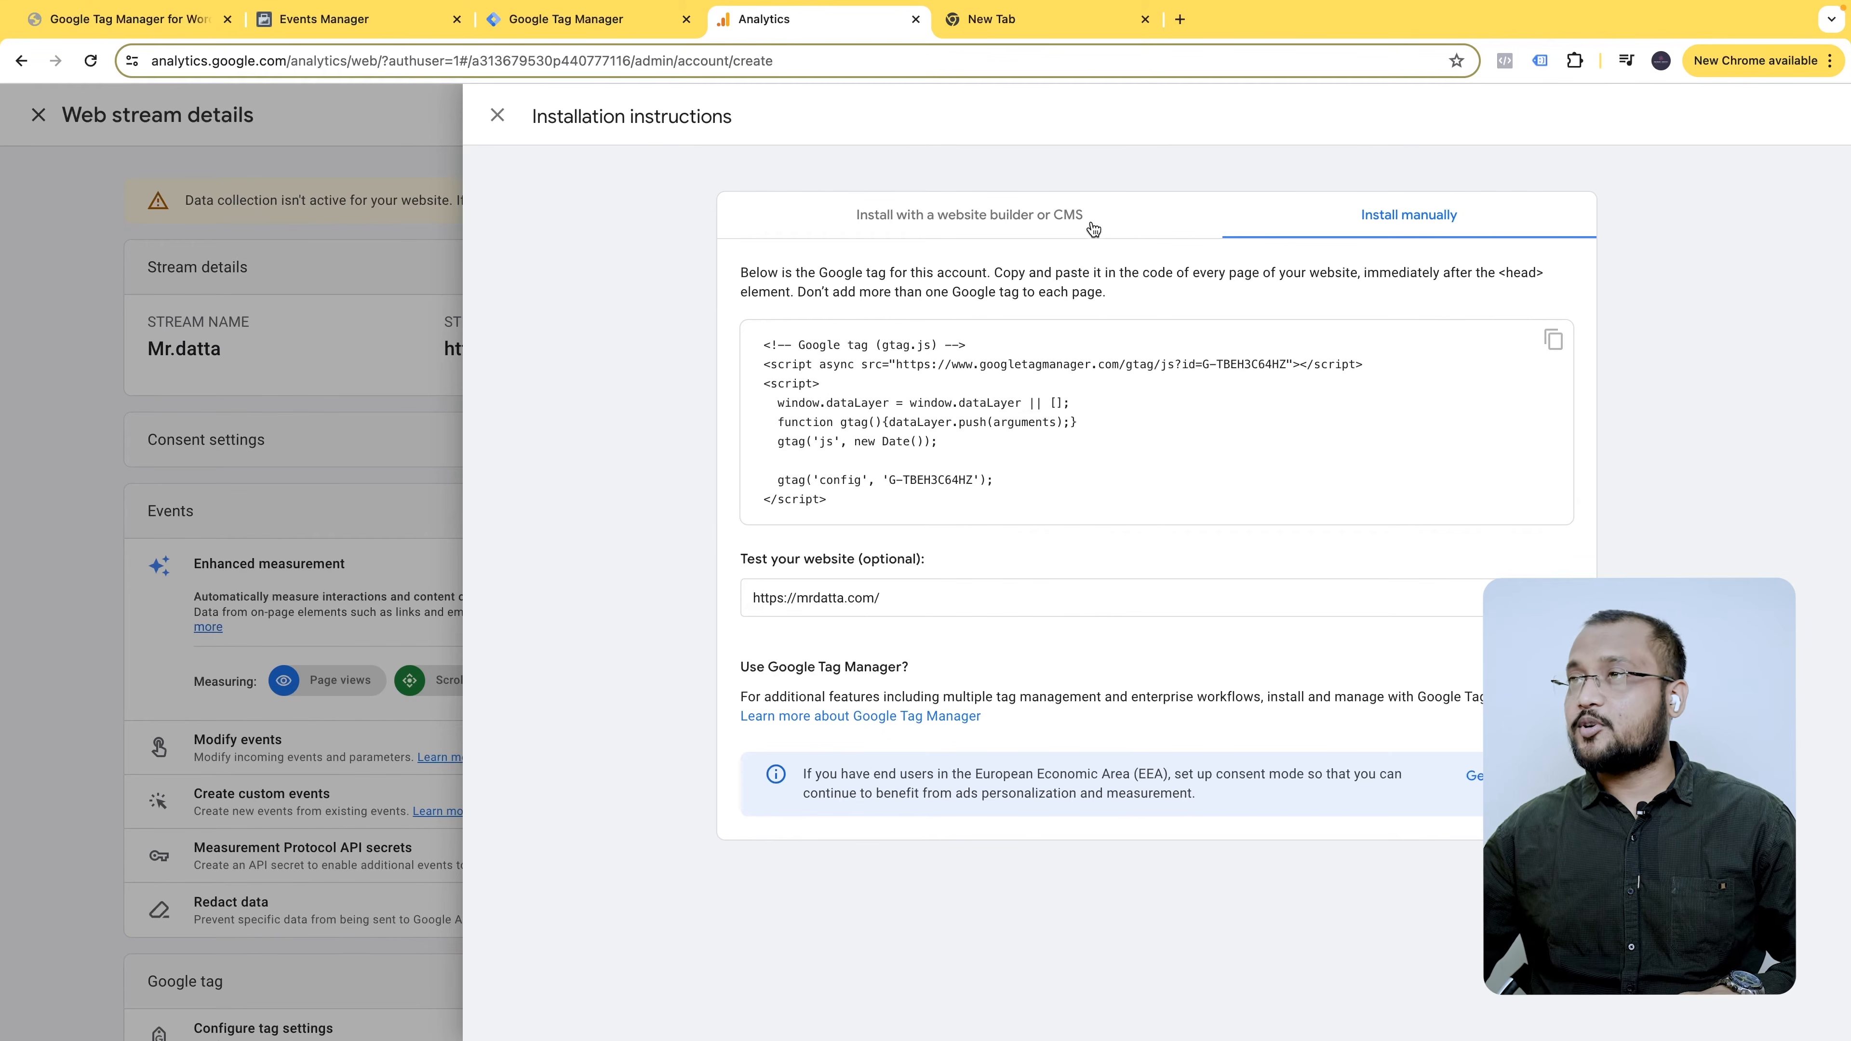
left_click(501, 116)
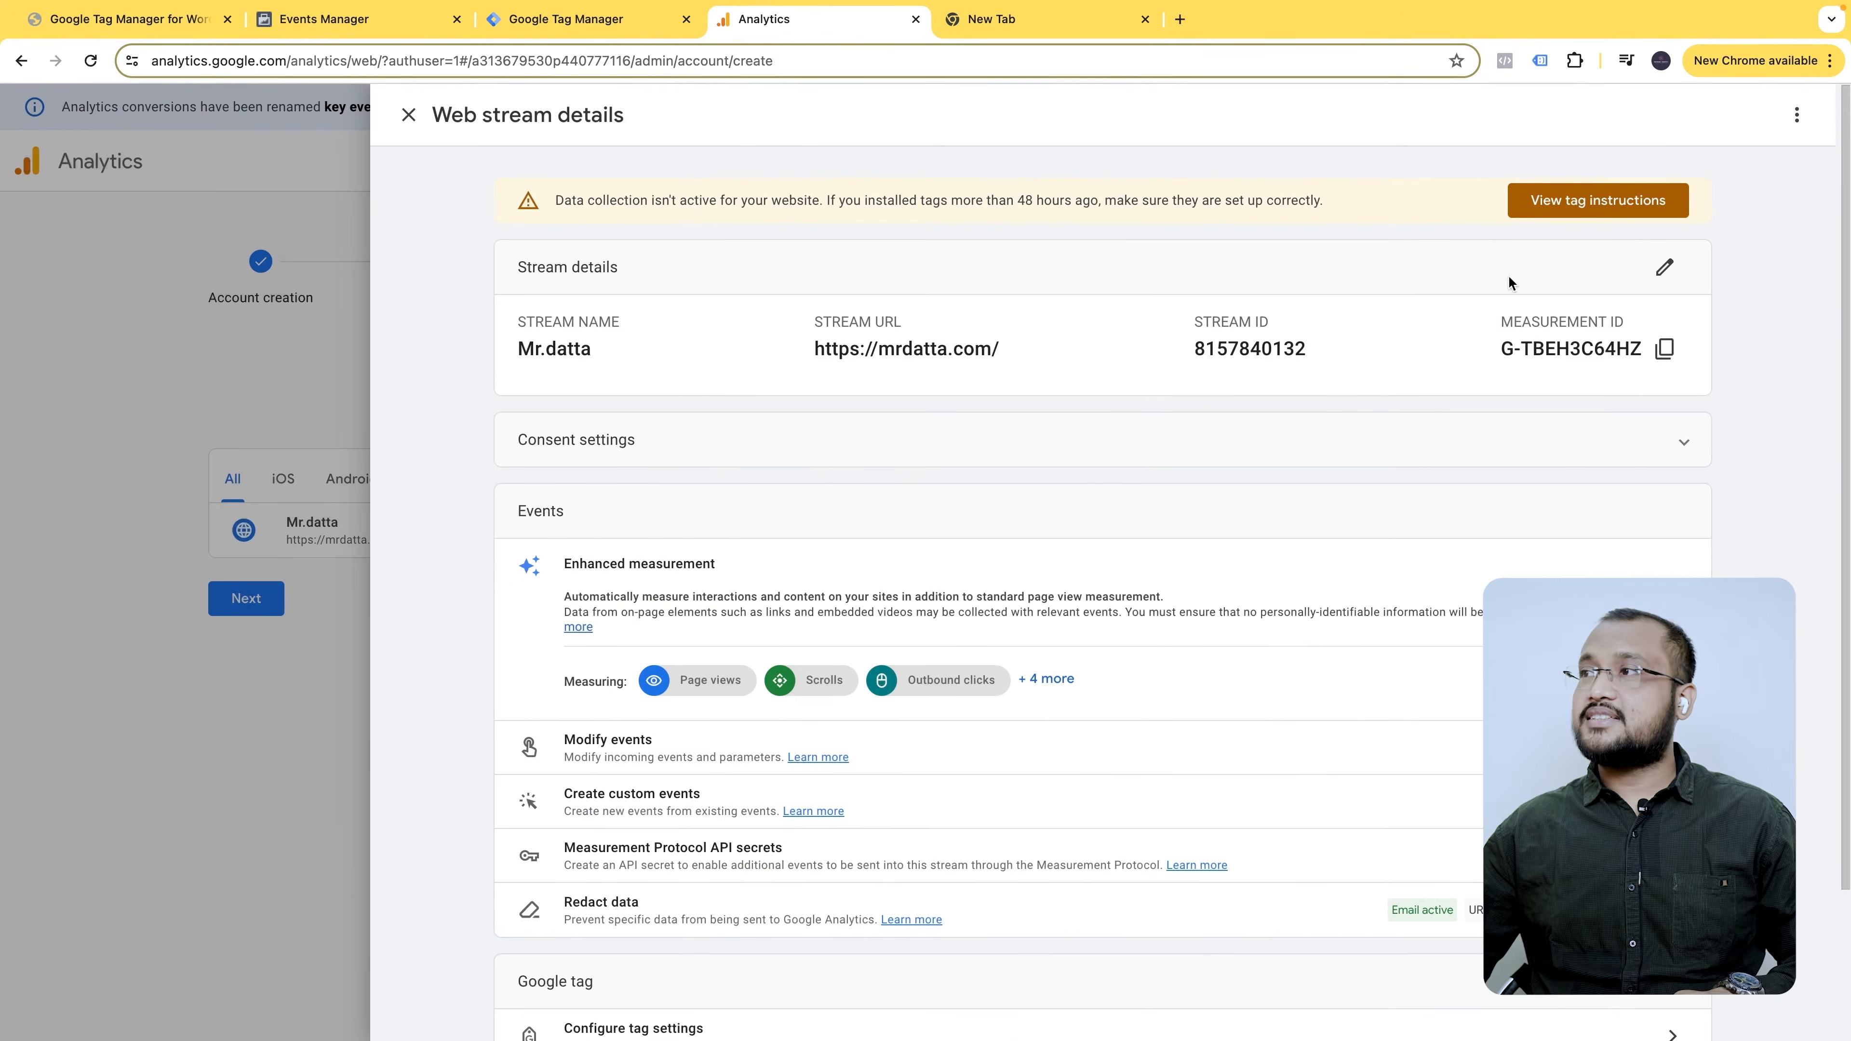
left_click(1664, 350)
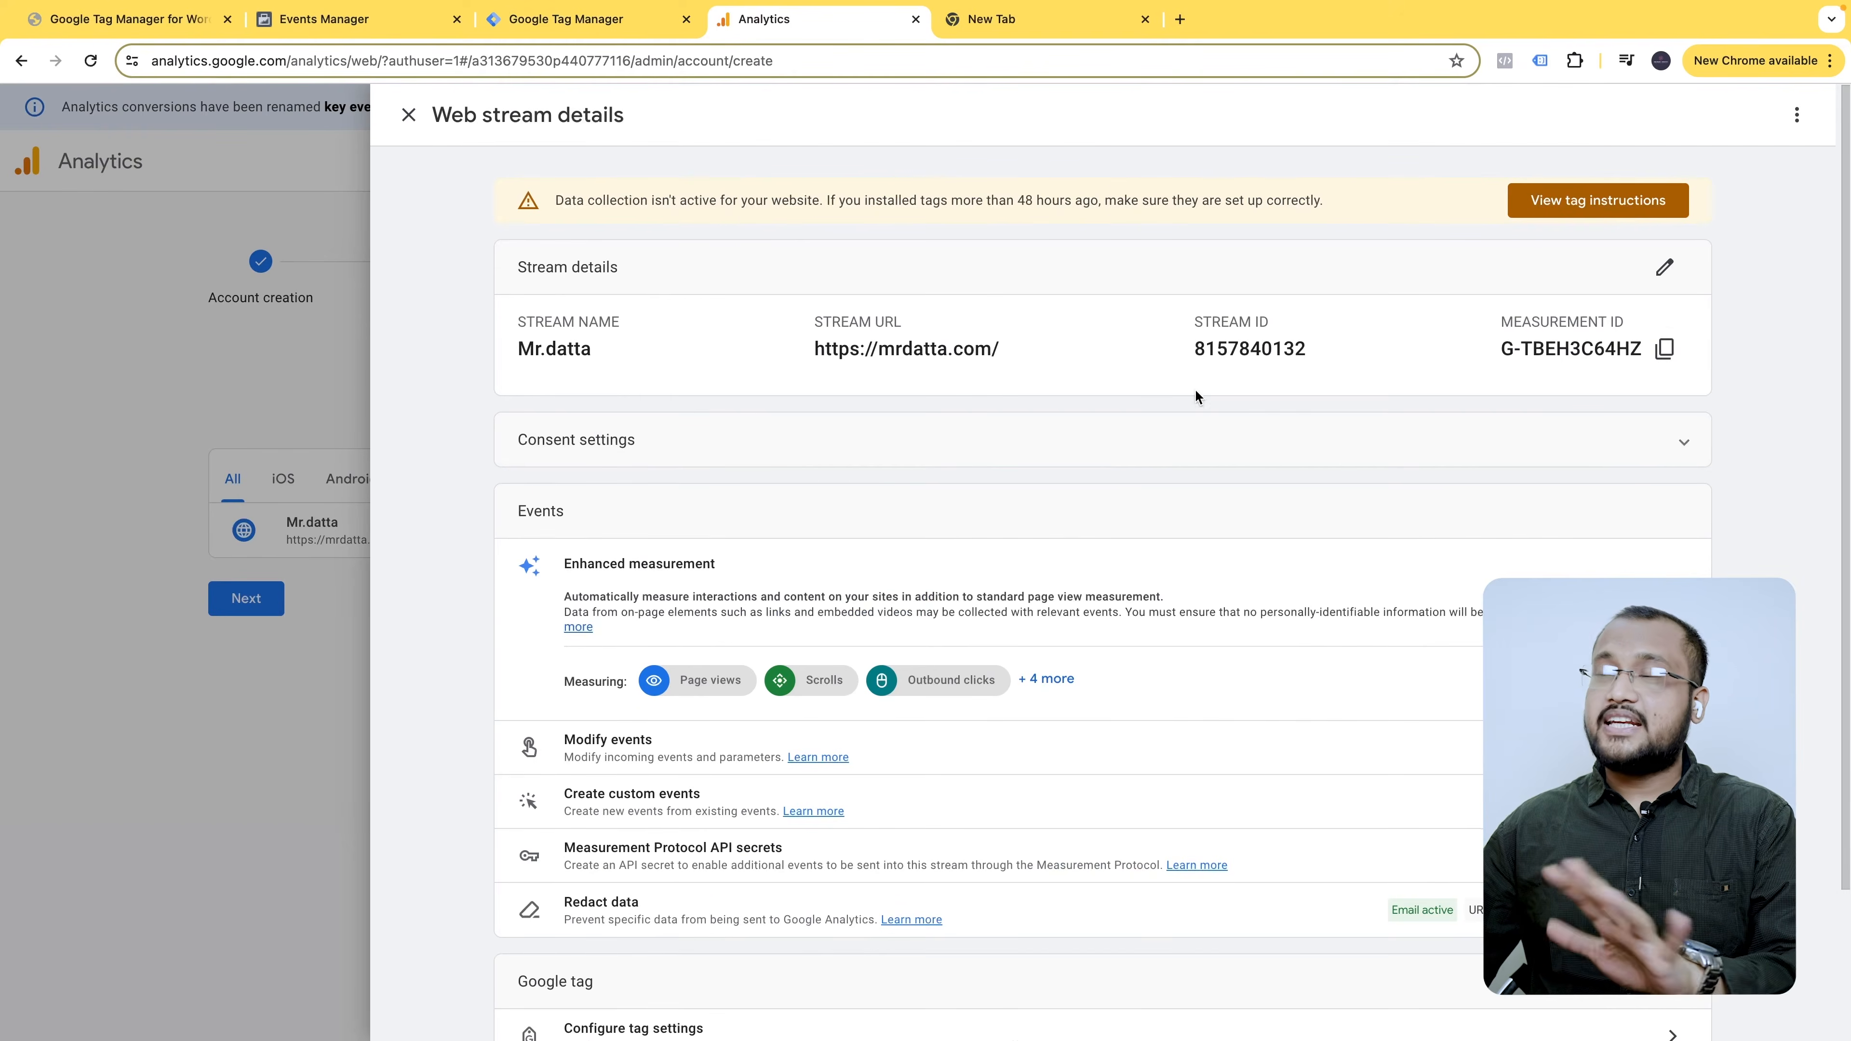
left_click(582, 22)
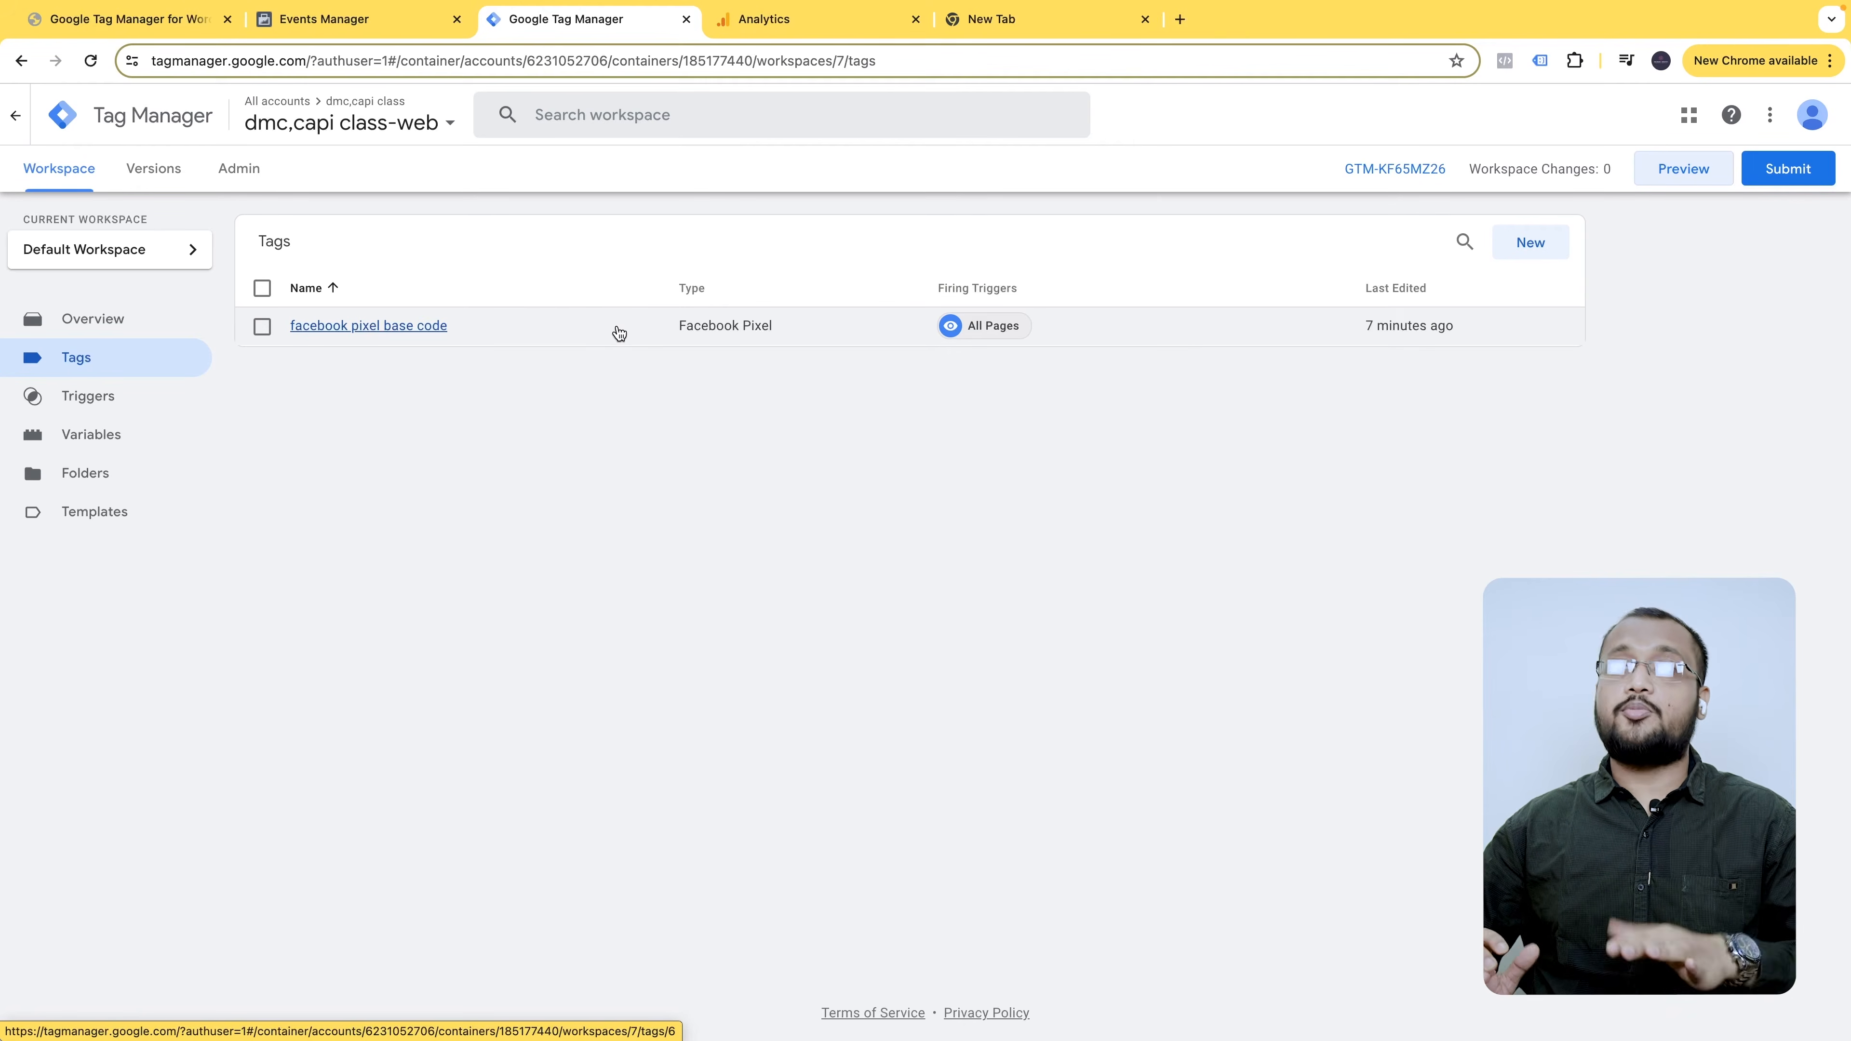
- Create a new tag titled 'Ga4 Measurement id' and bring up the tag type list
left_click(1533, 242)
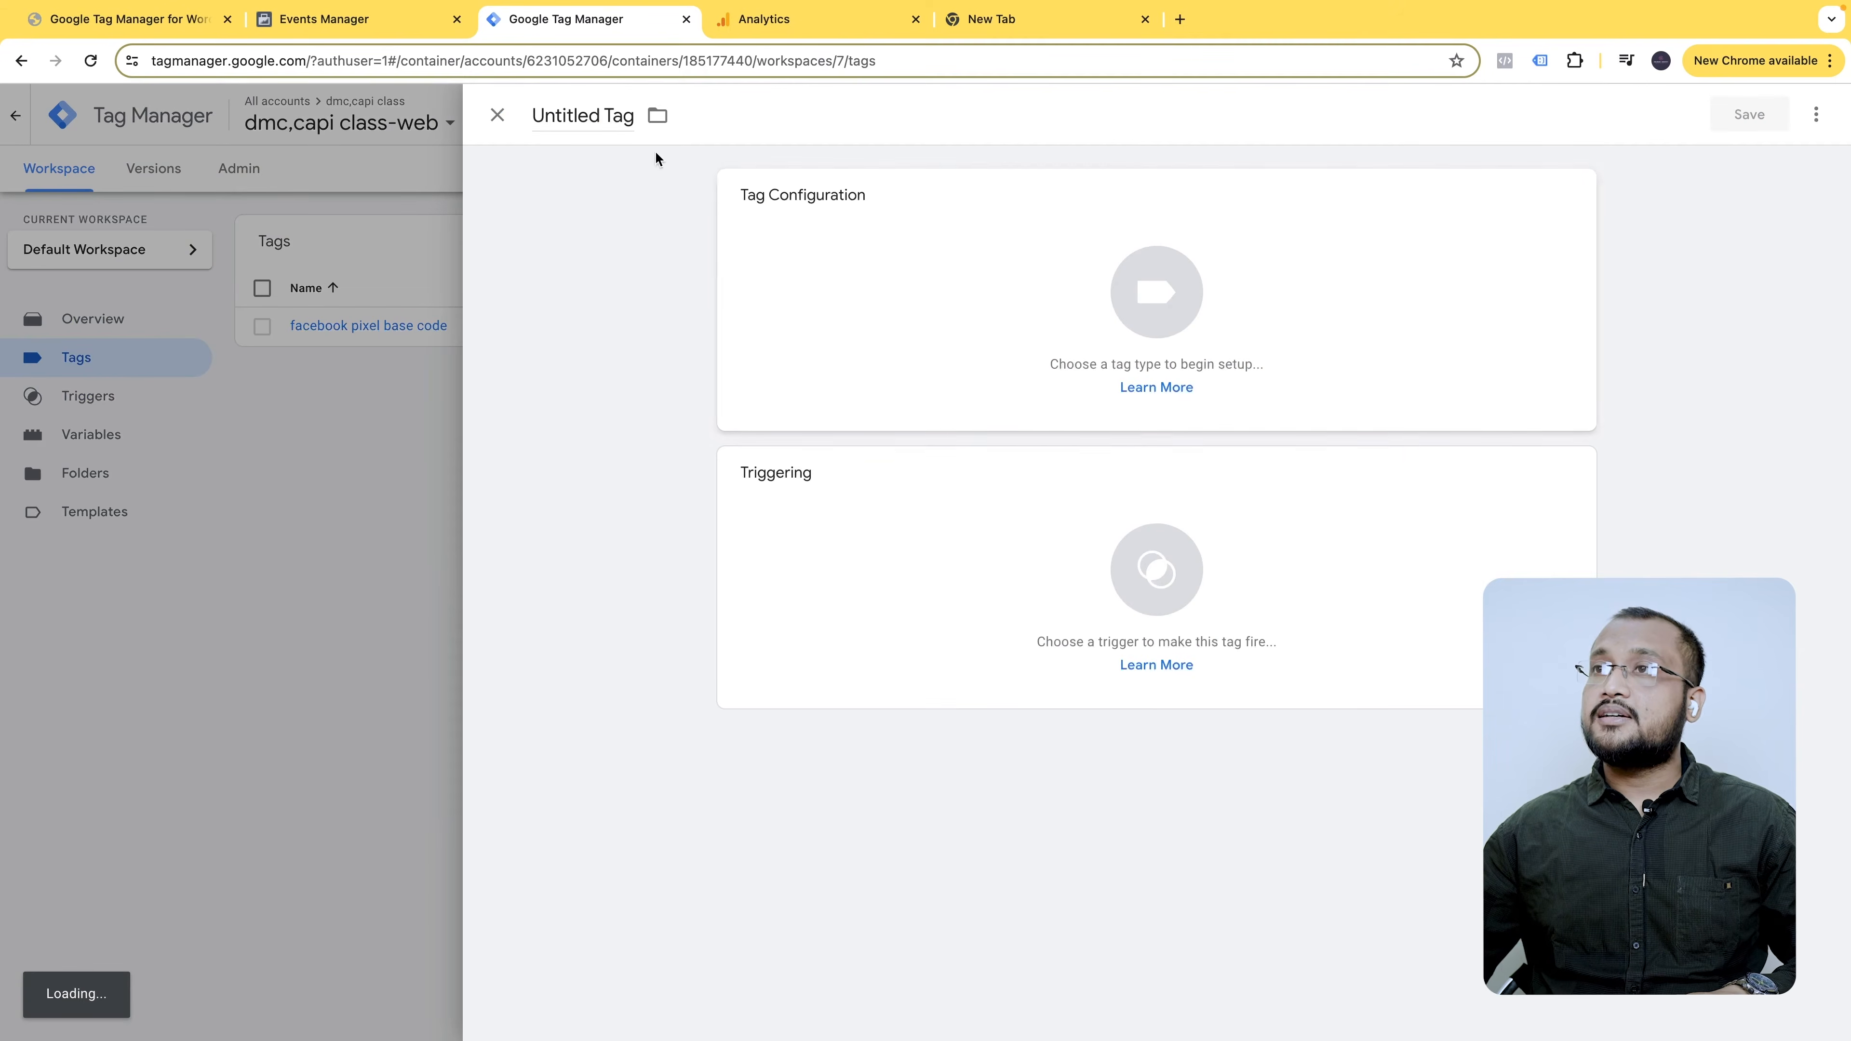
left_click(600, 123)
type("Ga4 Measurement id")
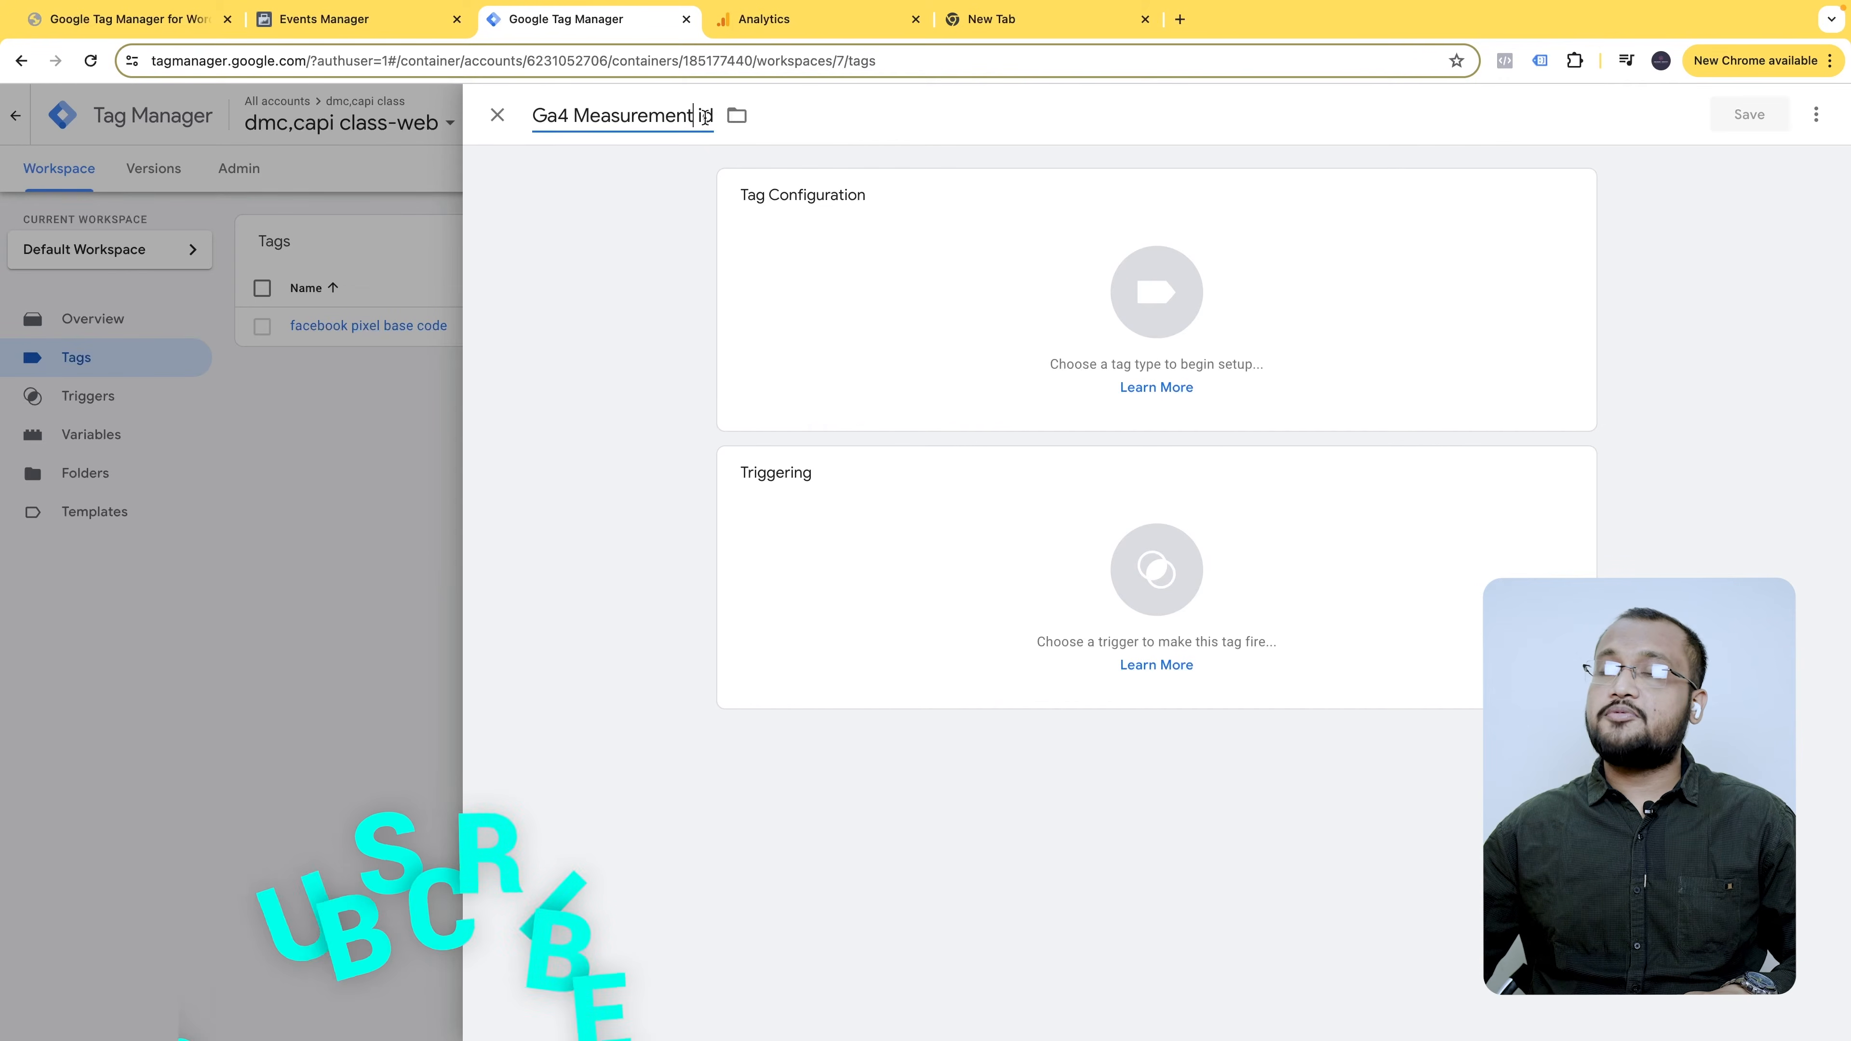
left_click(1404, 222)
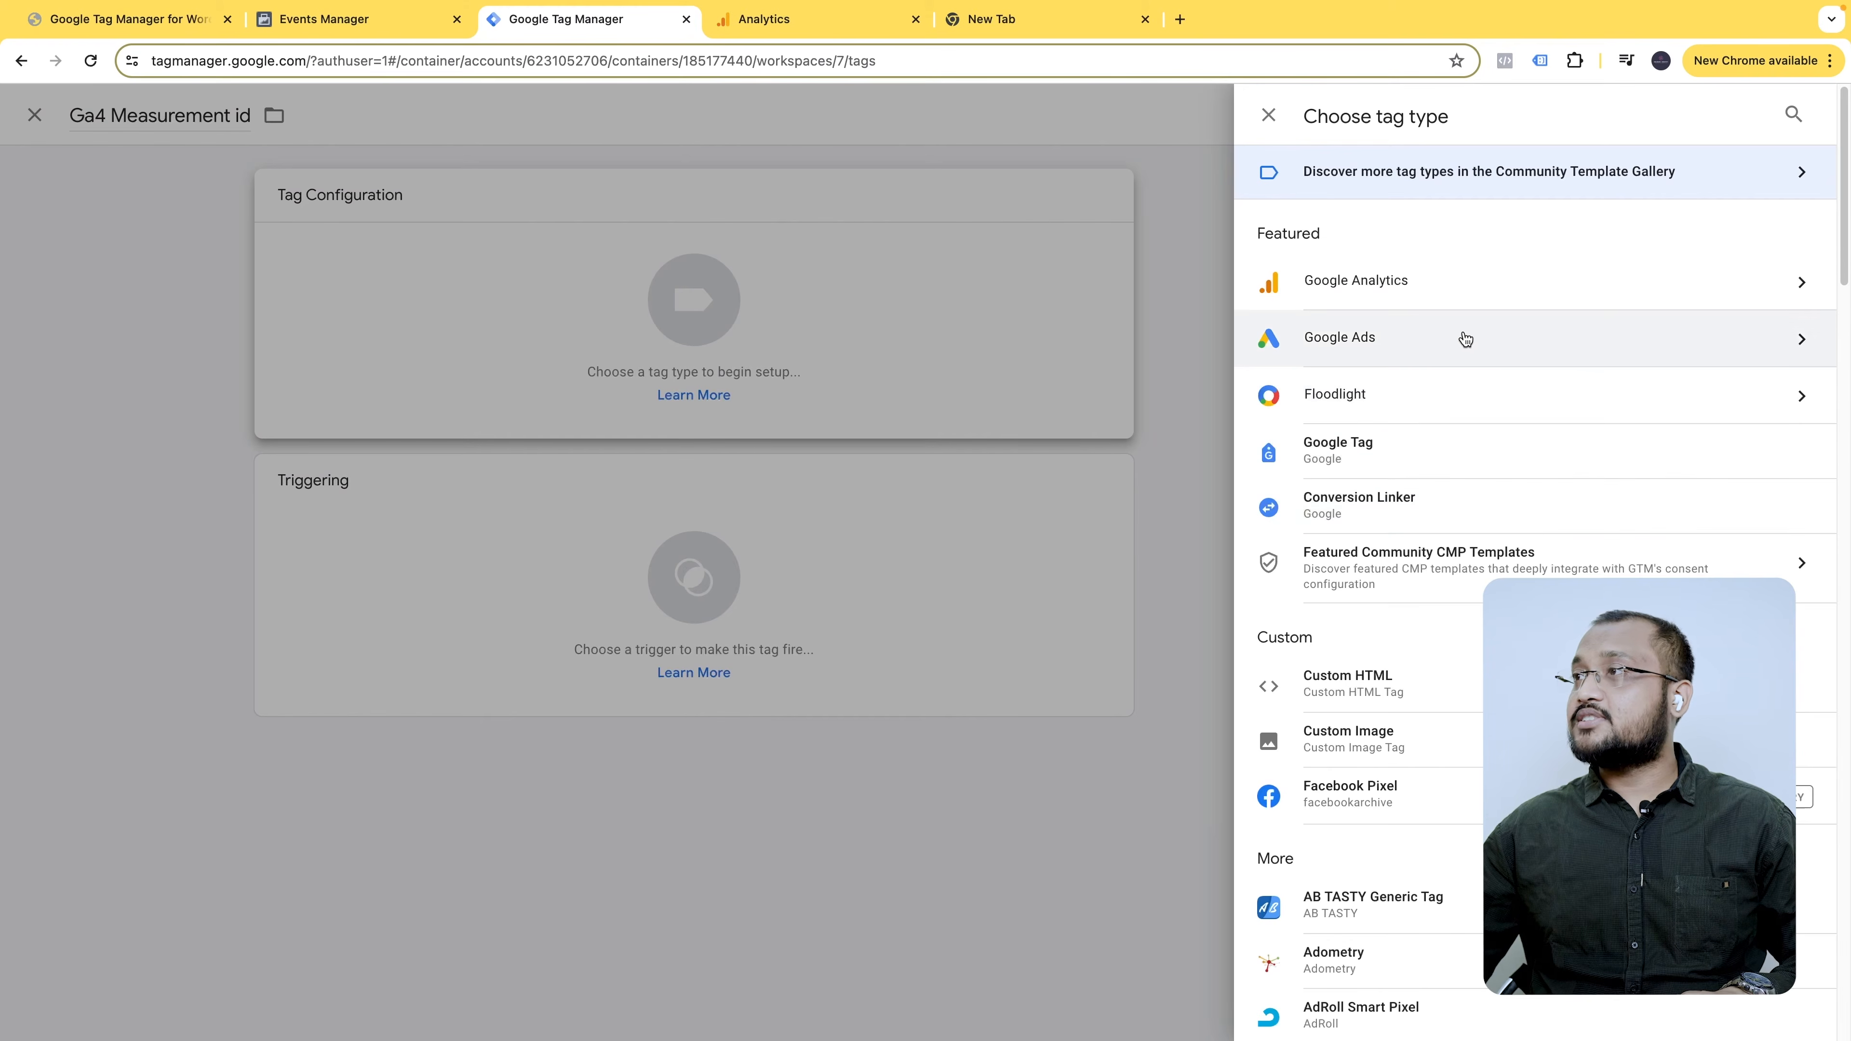
- Make the tag a Google Tag with Tag ID G-TBEH3C64HZ
left_click(1463, 457)
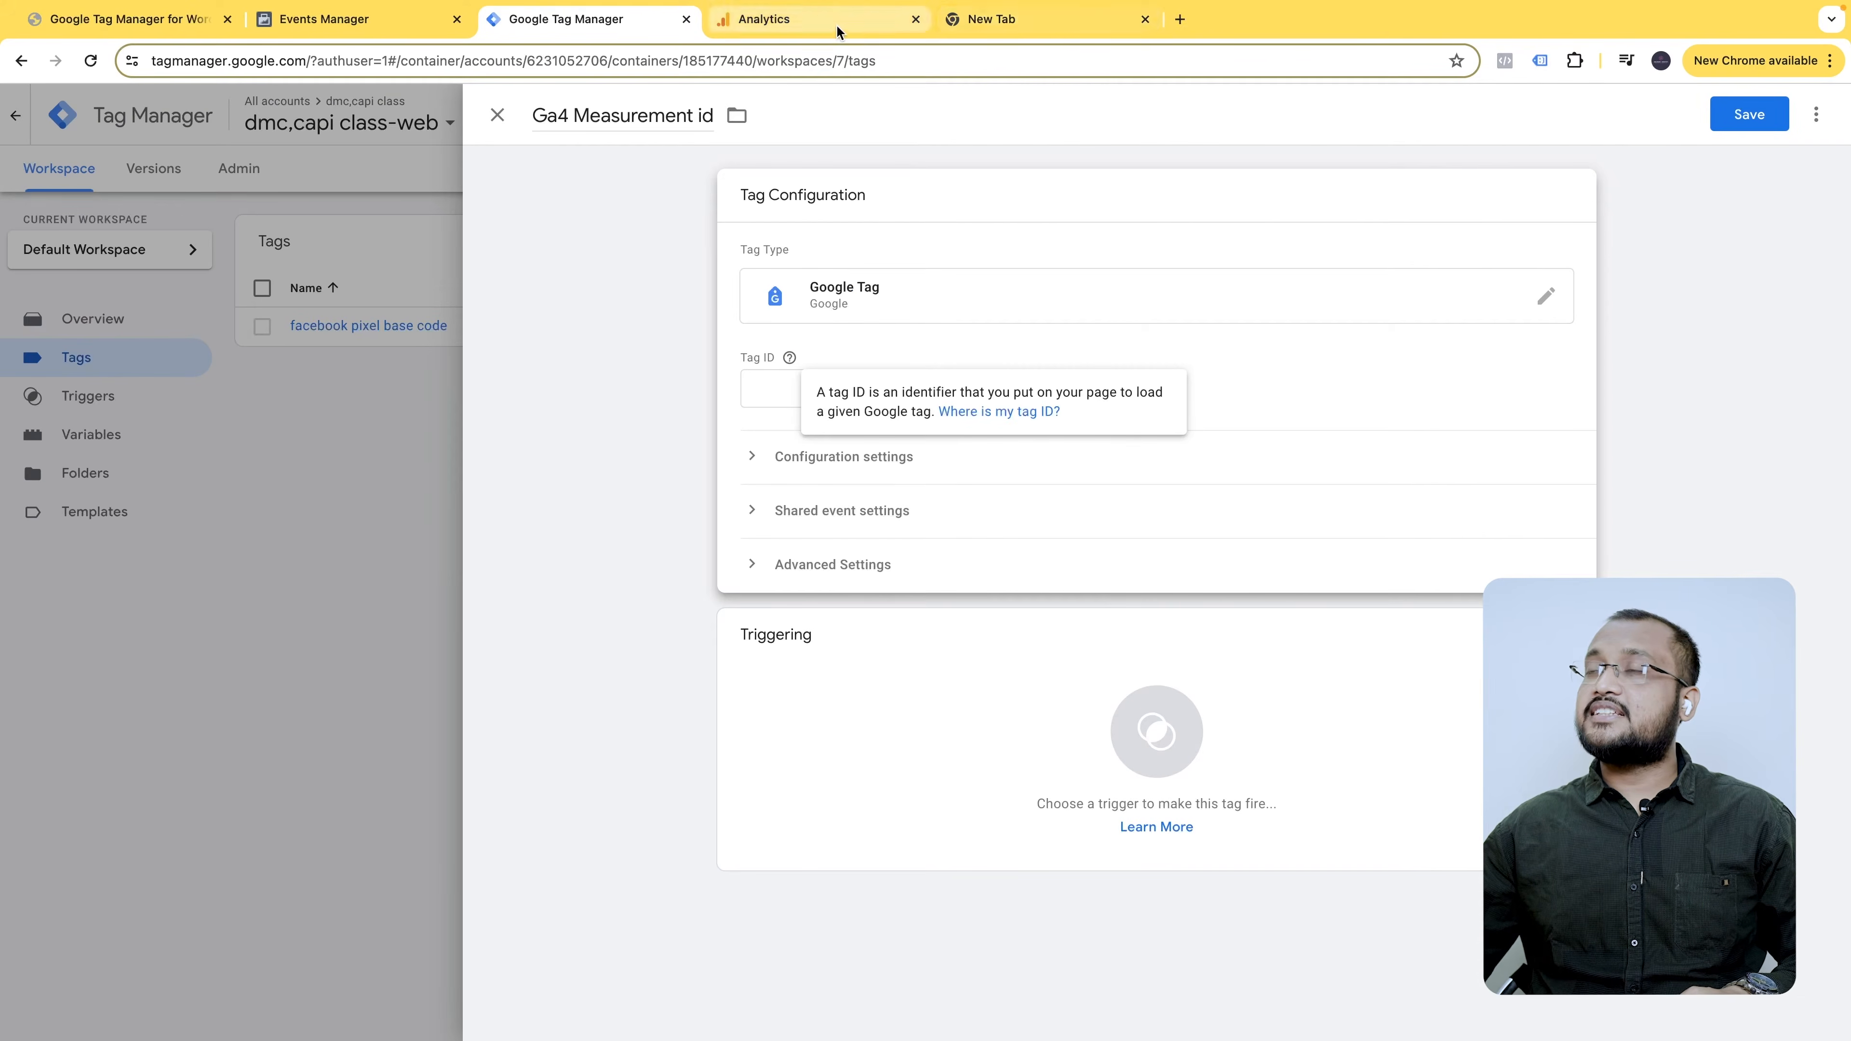
left_click(787, 19)
left_click(1664, 349)
left_click(566, 19)
left_click(939, 401)
key("super+v")
left_click(1129, 369)
left_click(904, 474)
left_click(838, 459)
left_click(844, 466)
left_click(732, 464)
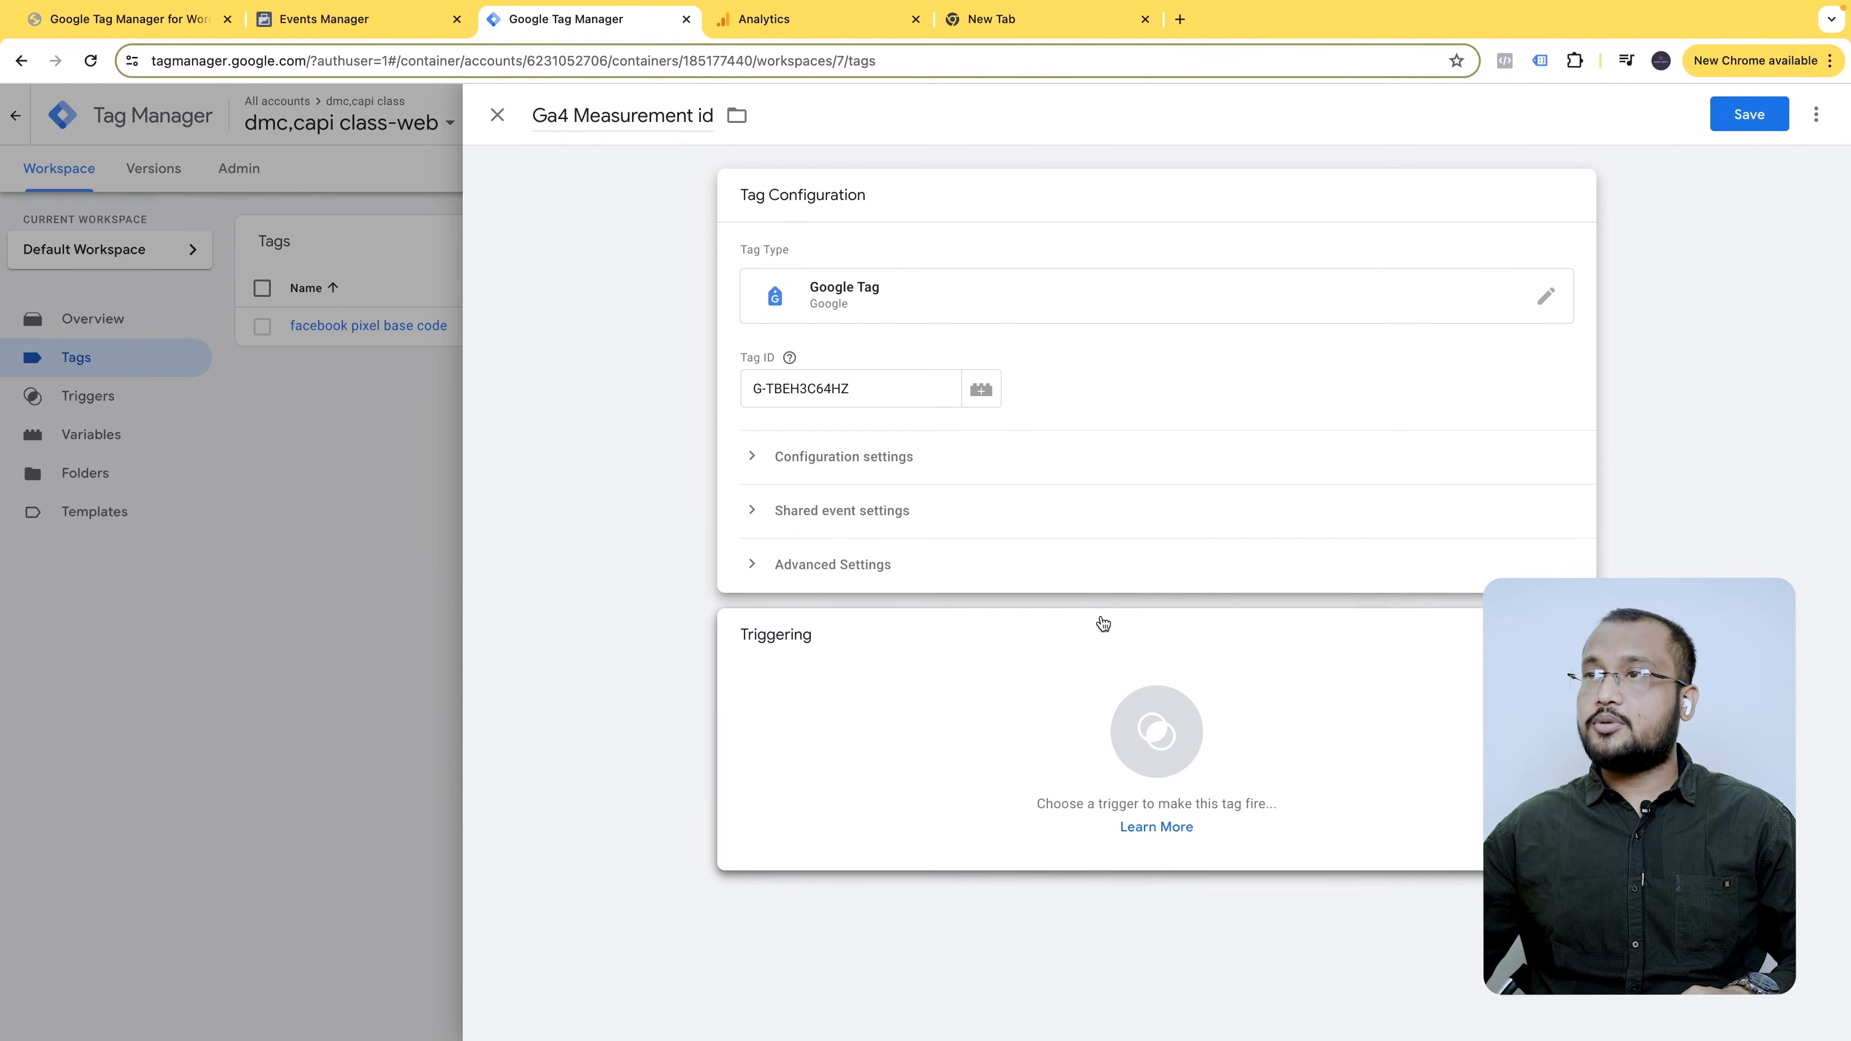
- Add the All Pages firing trigger and save the tag
left_click(1157, 731)
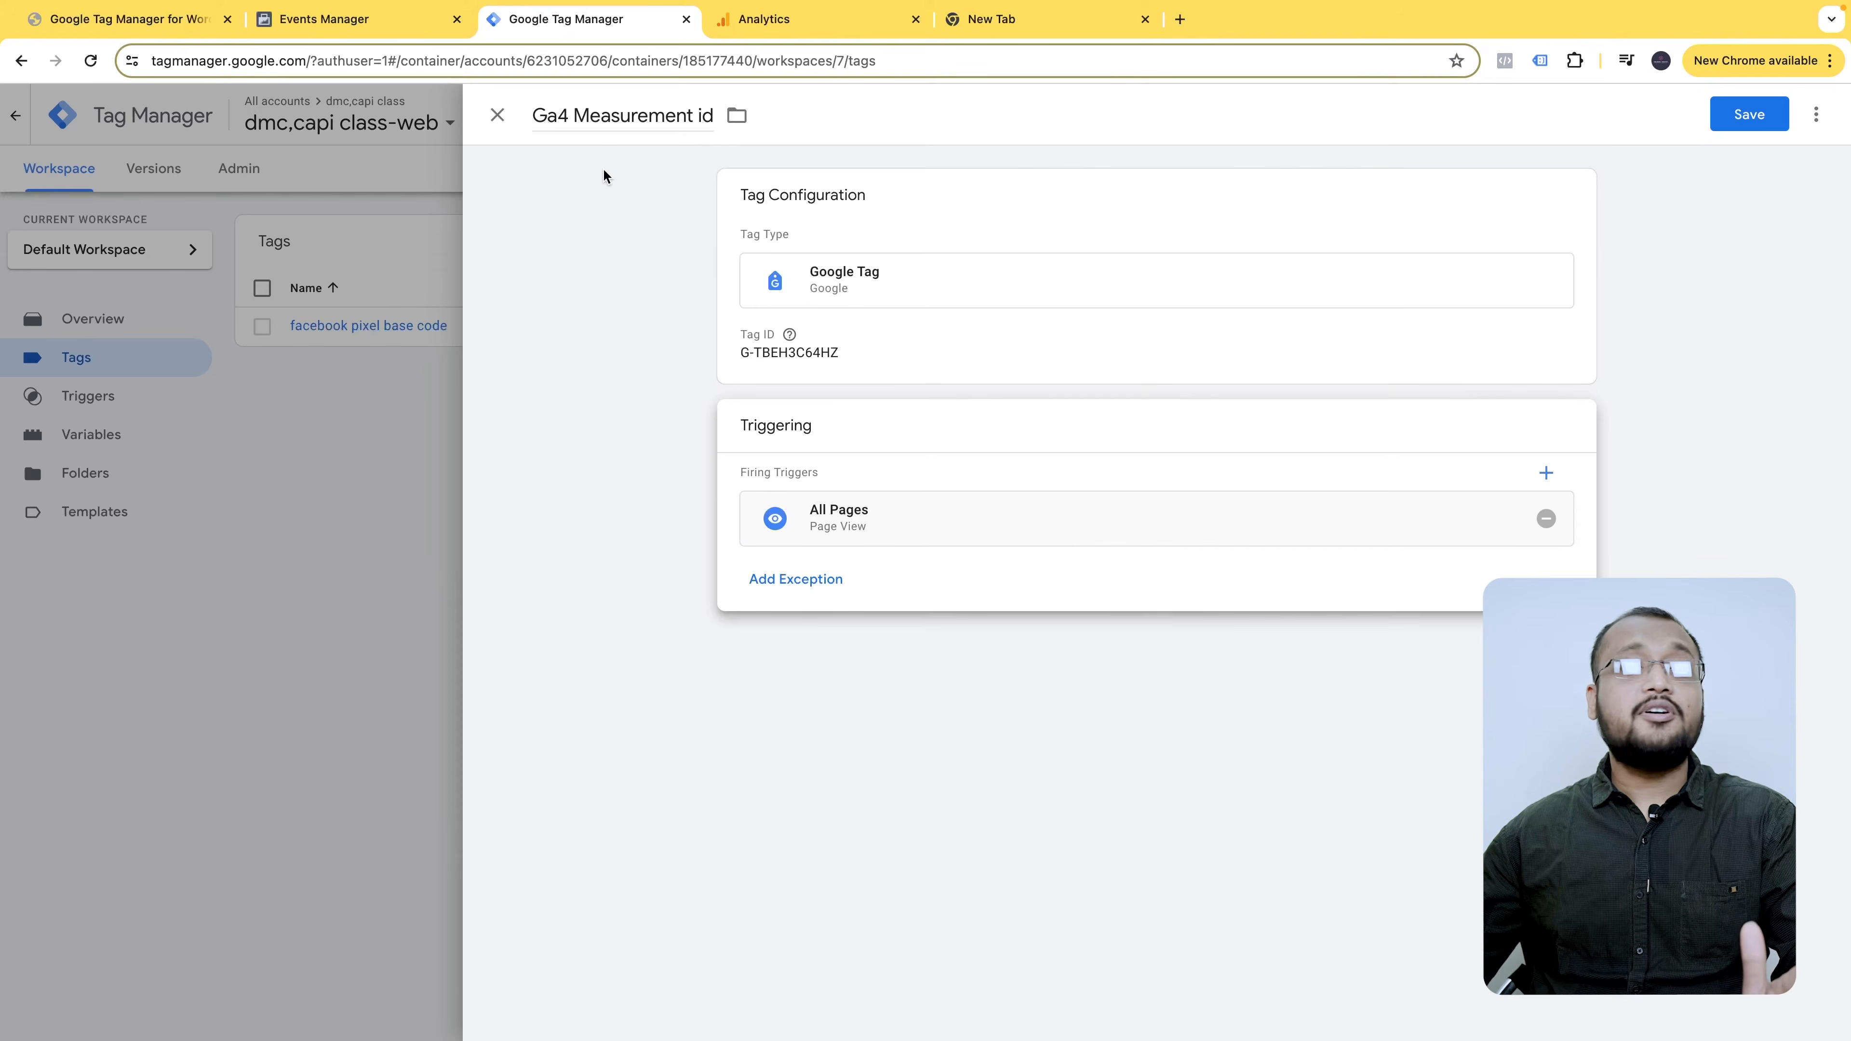
left_click(377, 24)
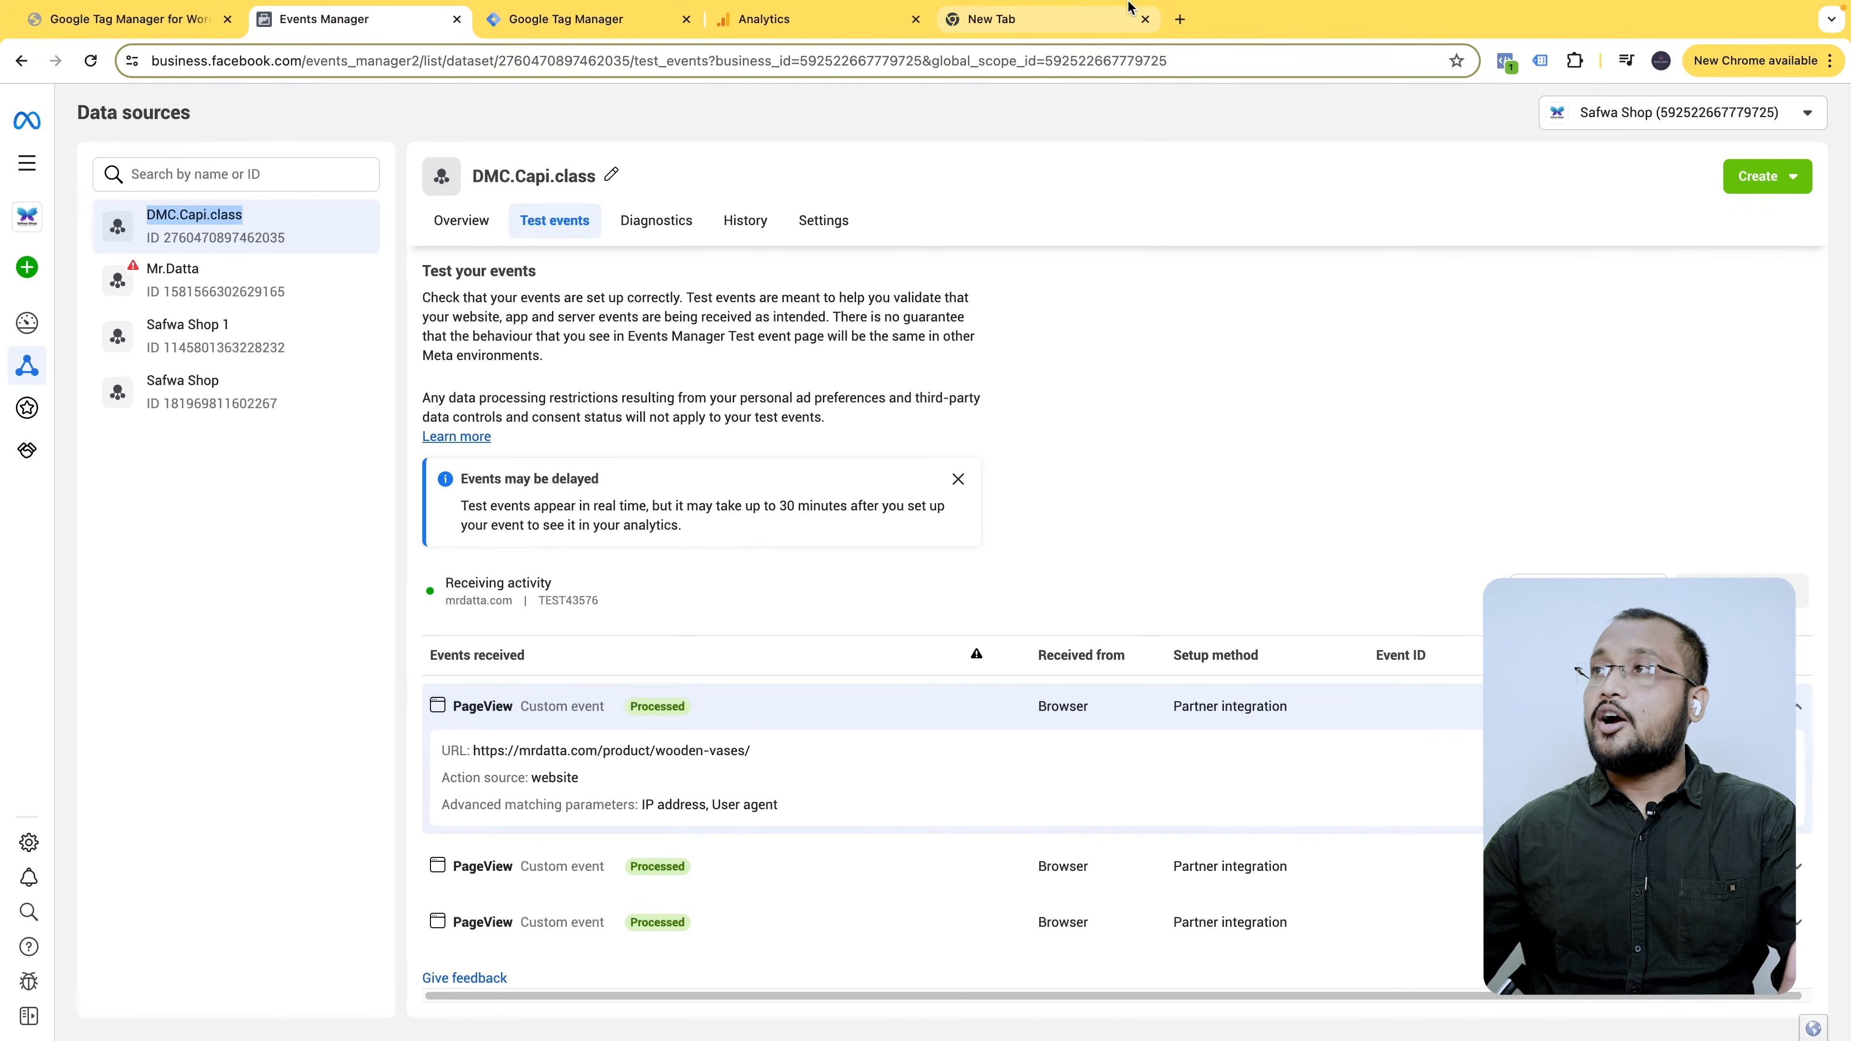
left_click(816, 20)
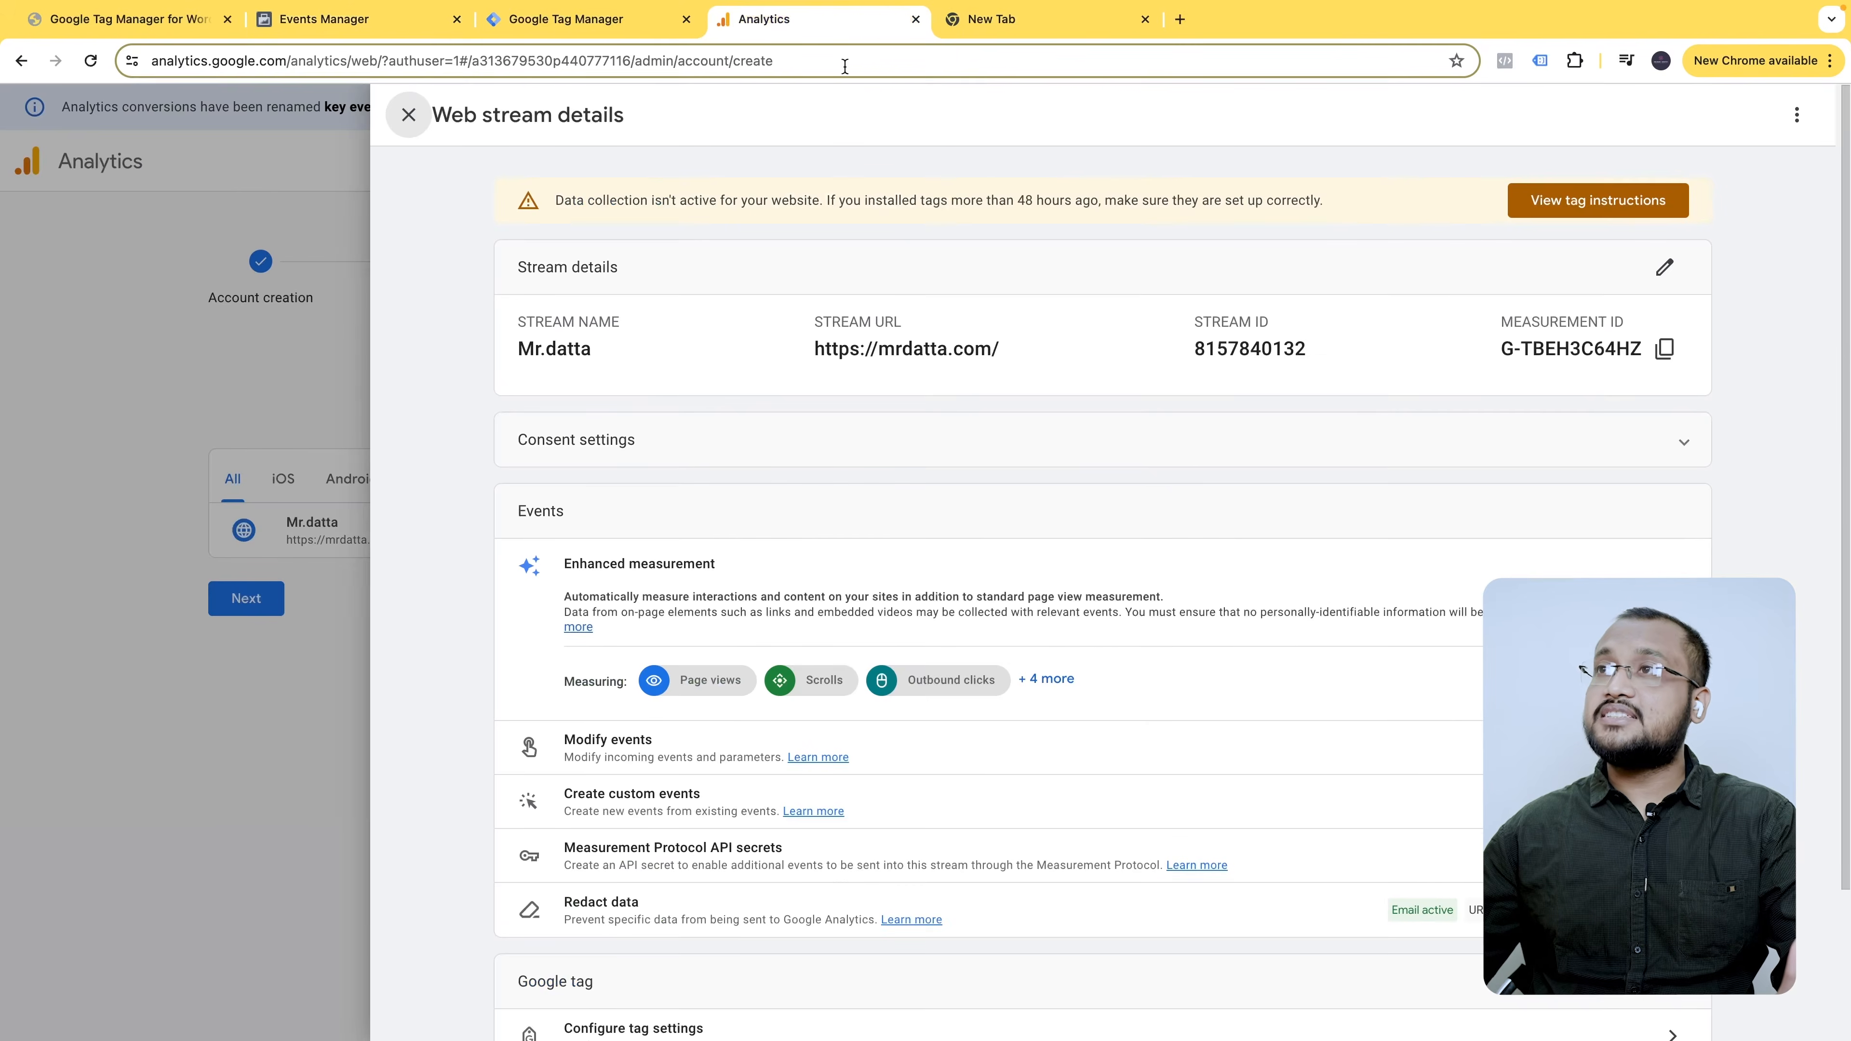
left_click(433, 33)
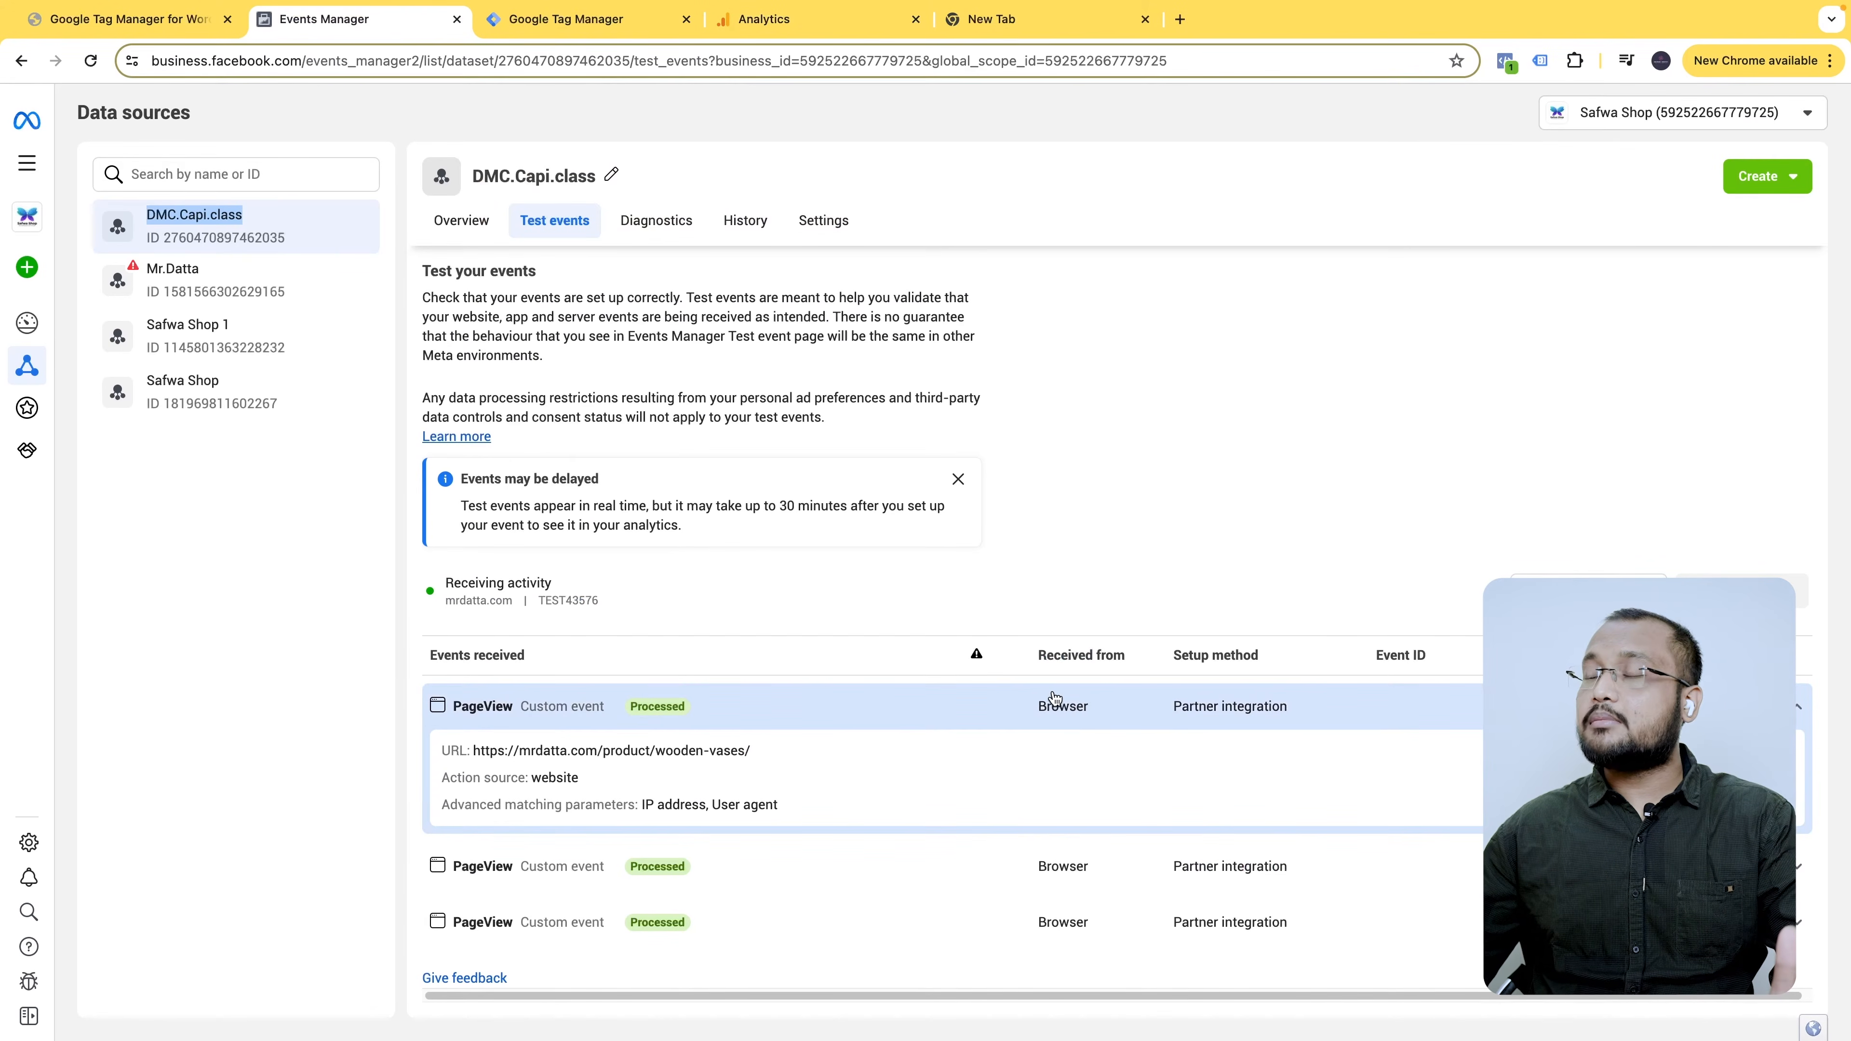
left_click(641, 26)
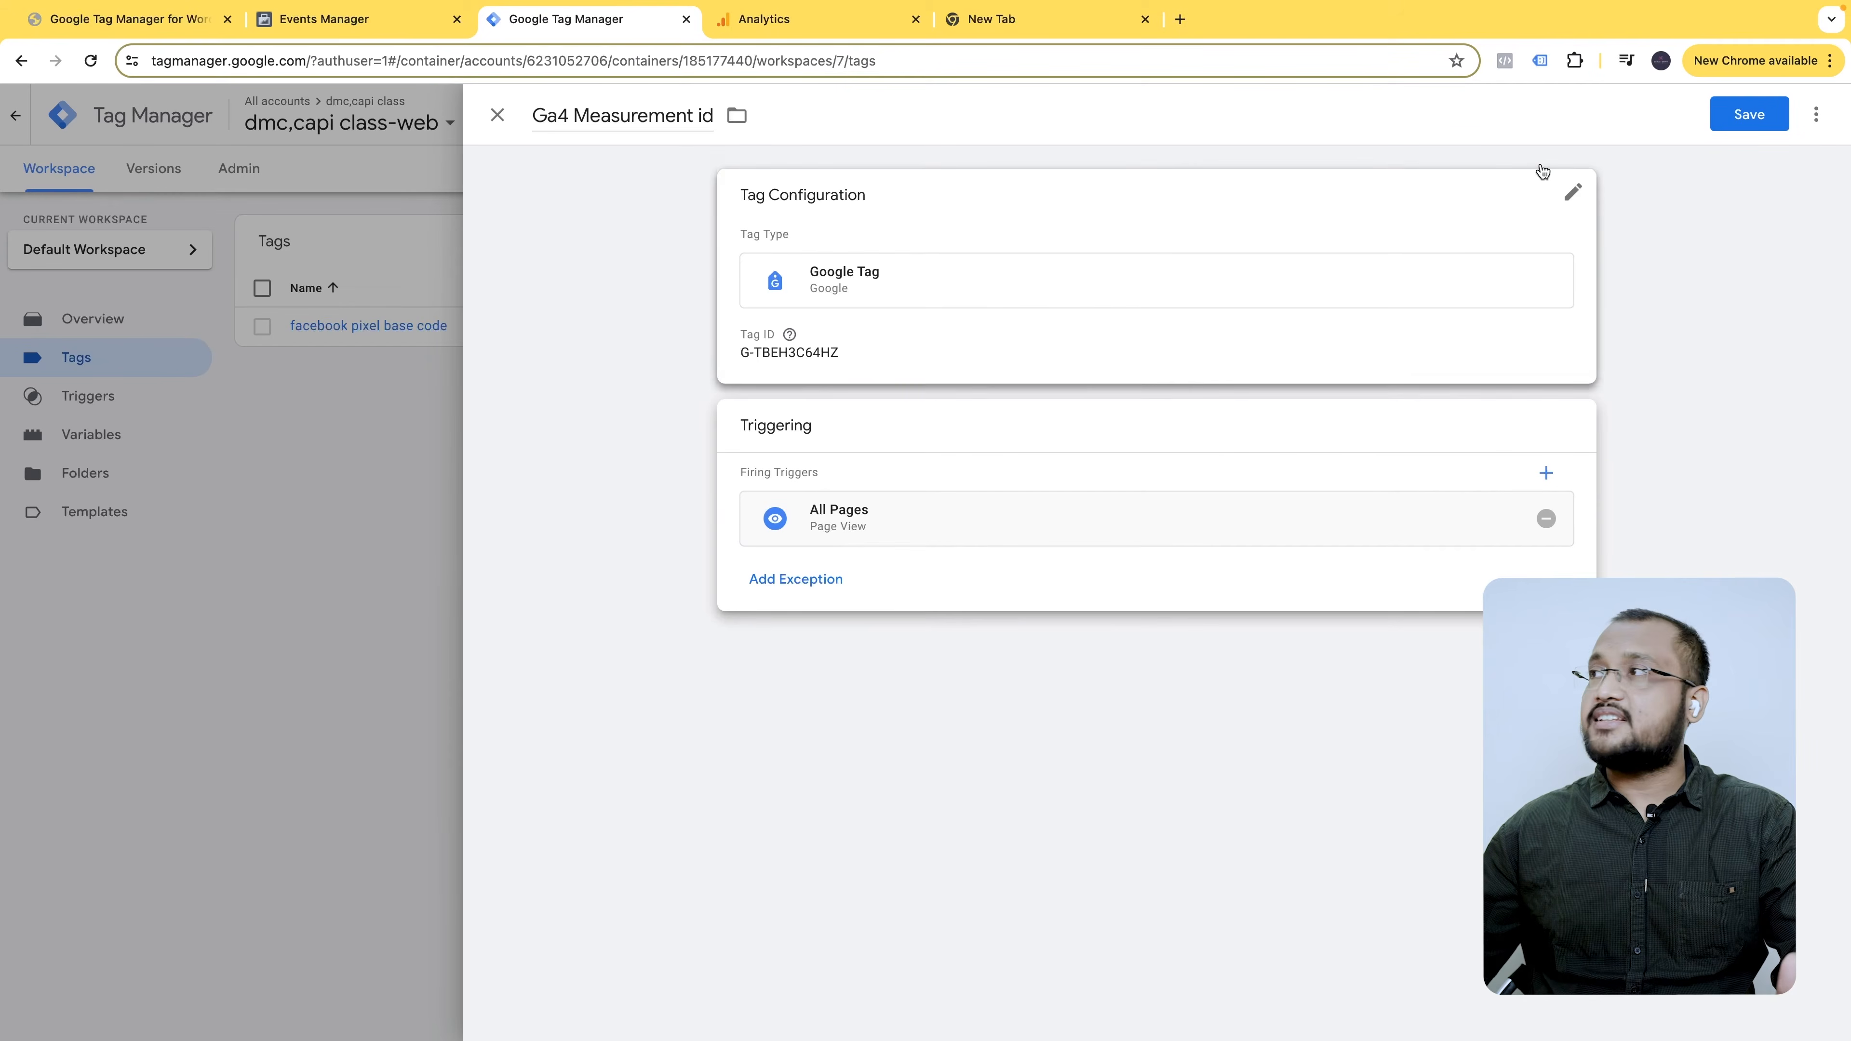
left_click(1753, 113)
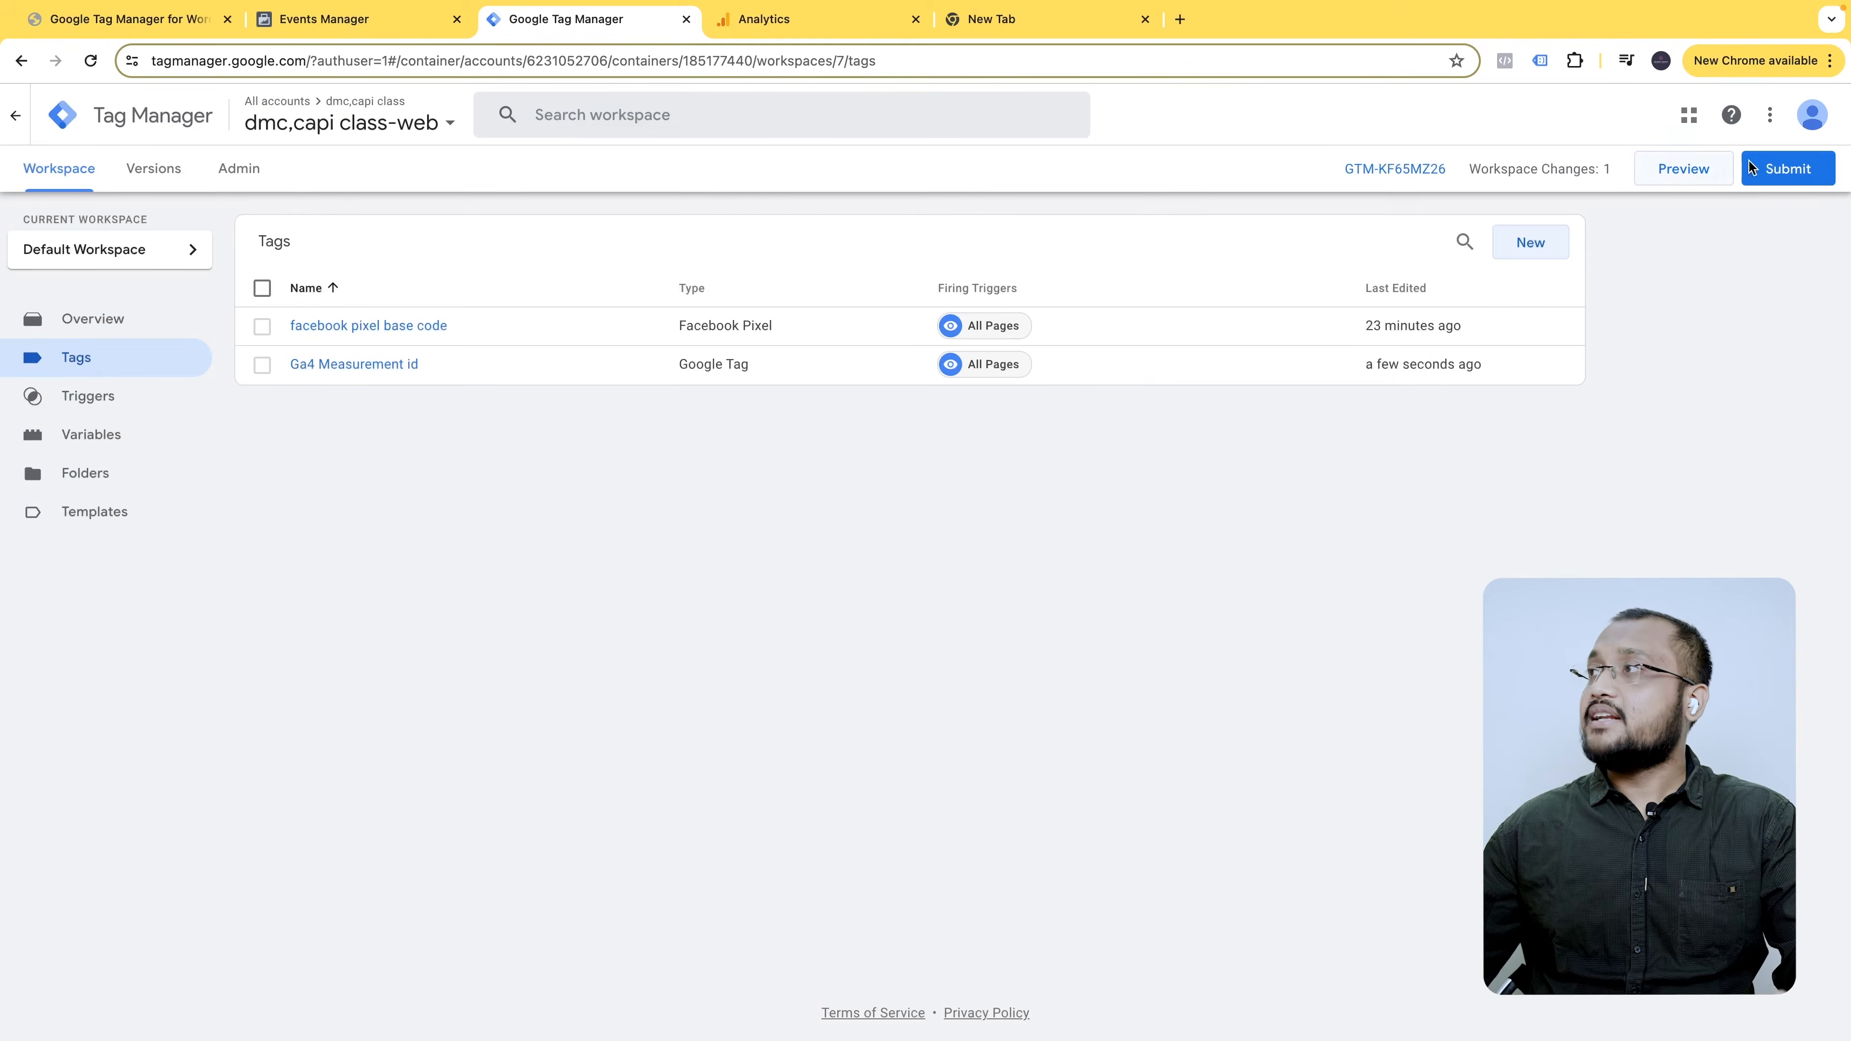
- Publish the container as Version 7 without a description
left_click(1783, 169)
left_click(1779, 114)
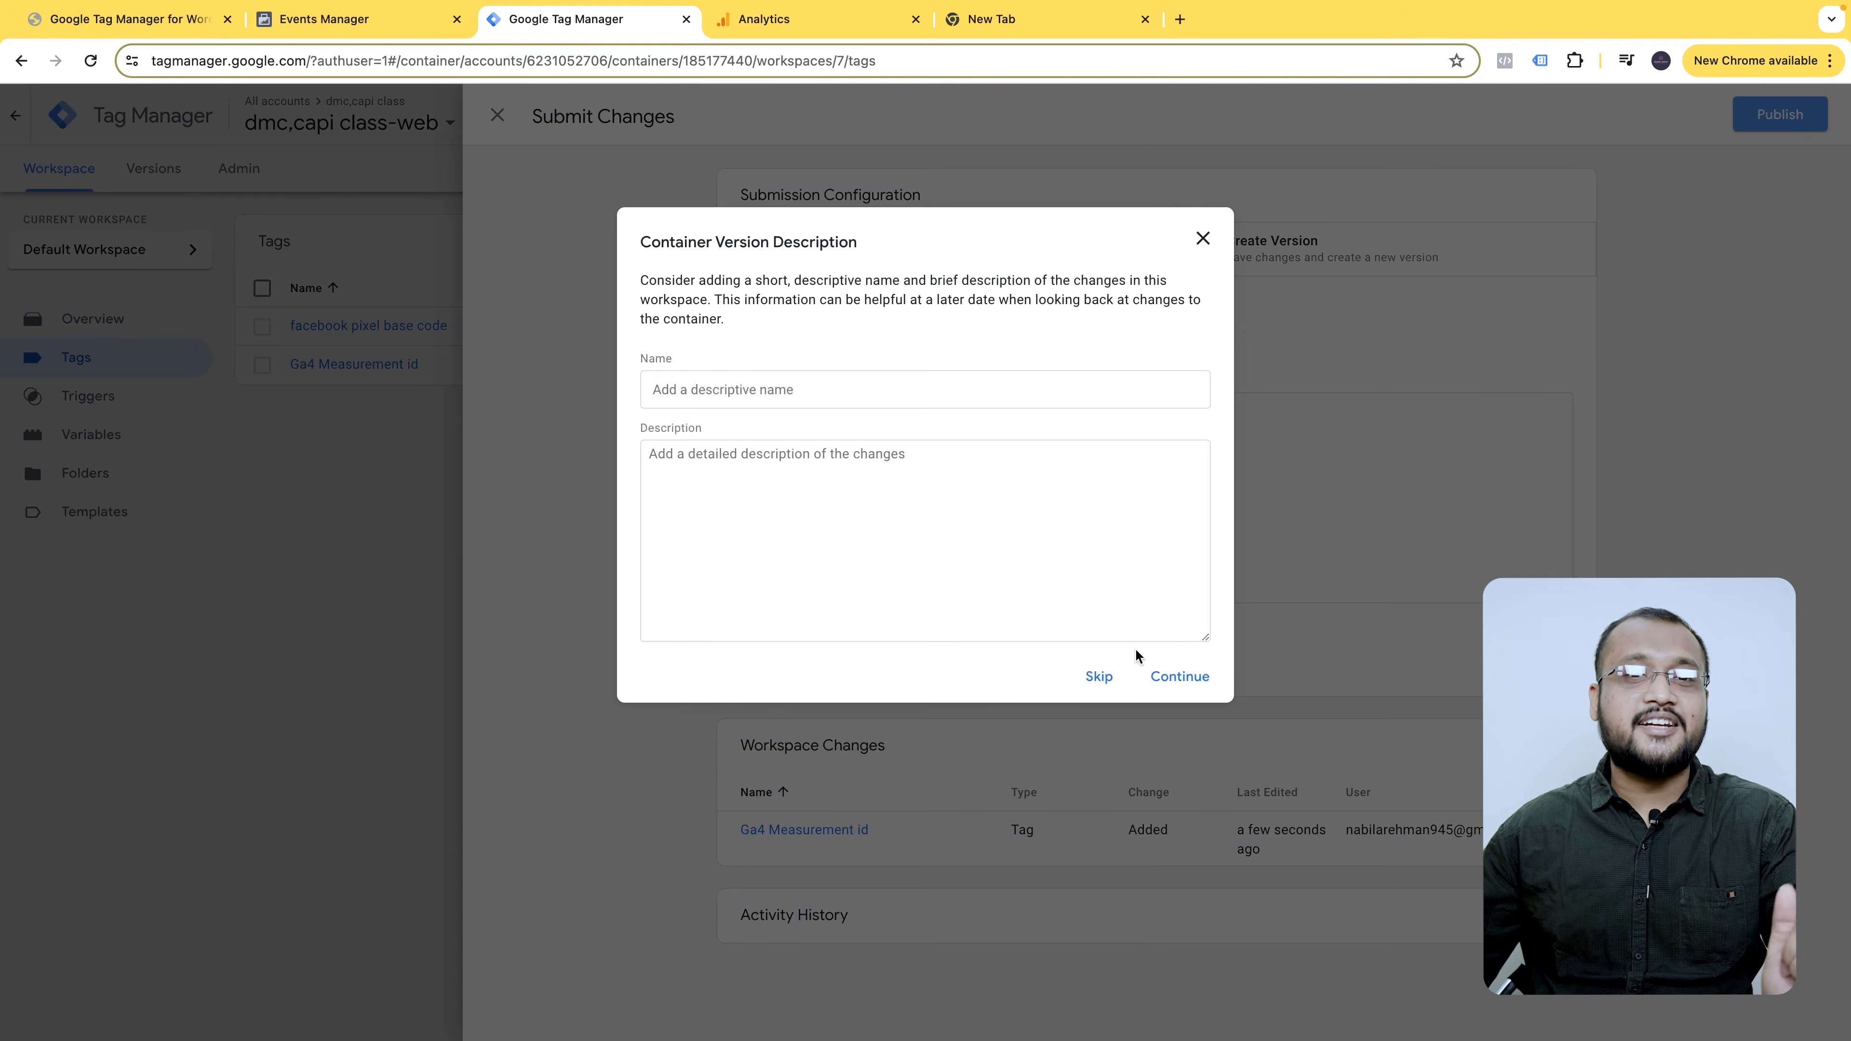
left_click(1184, 681)
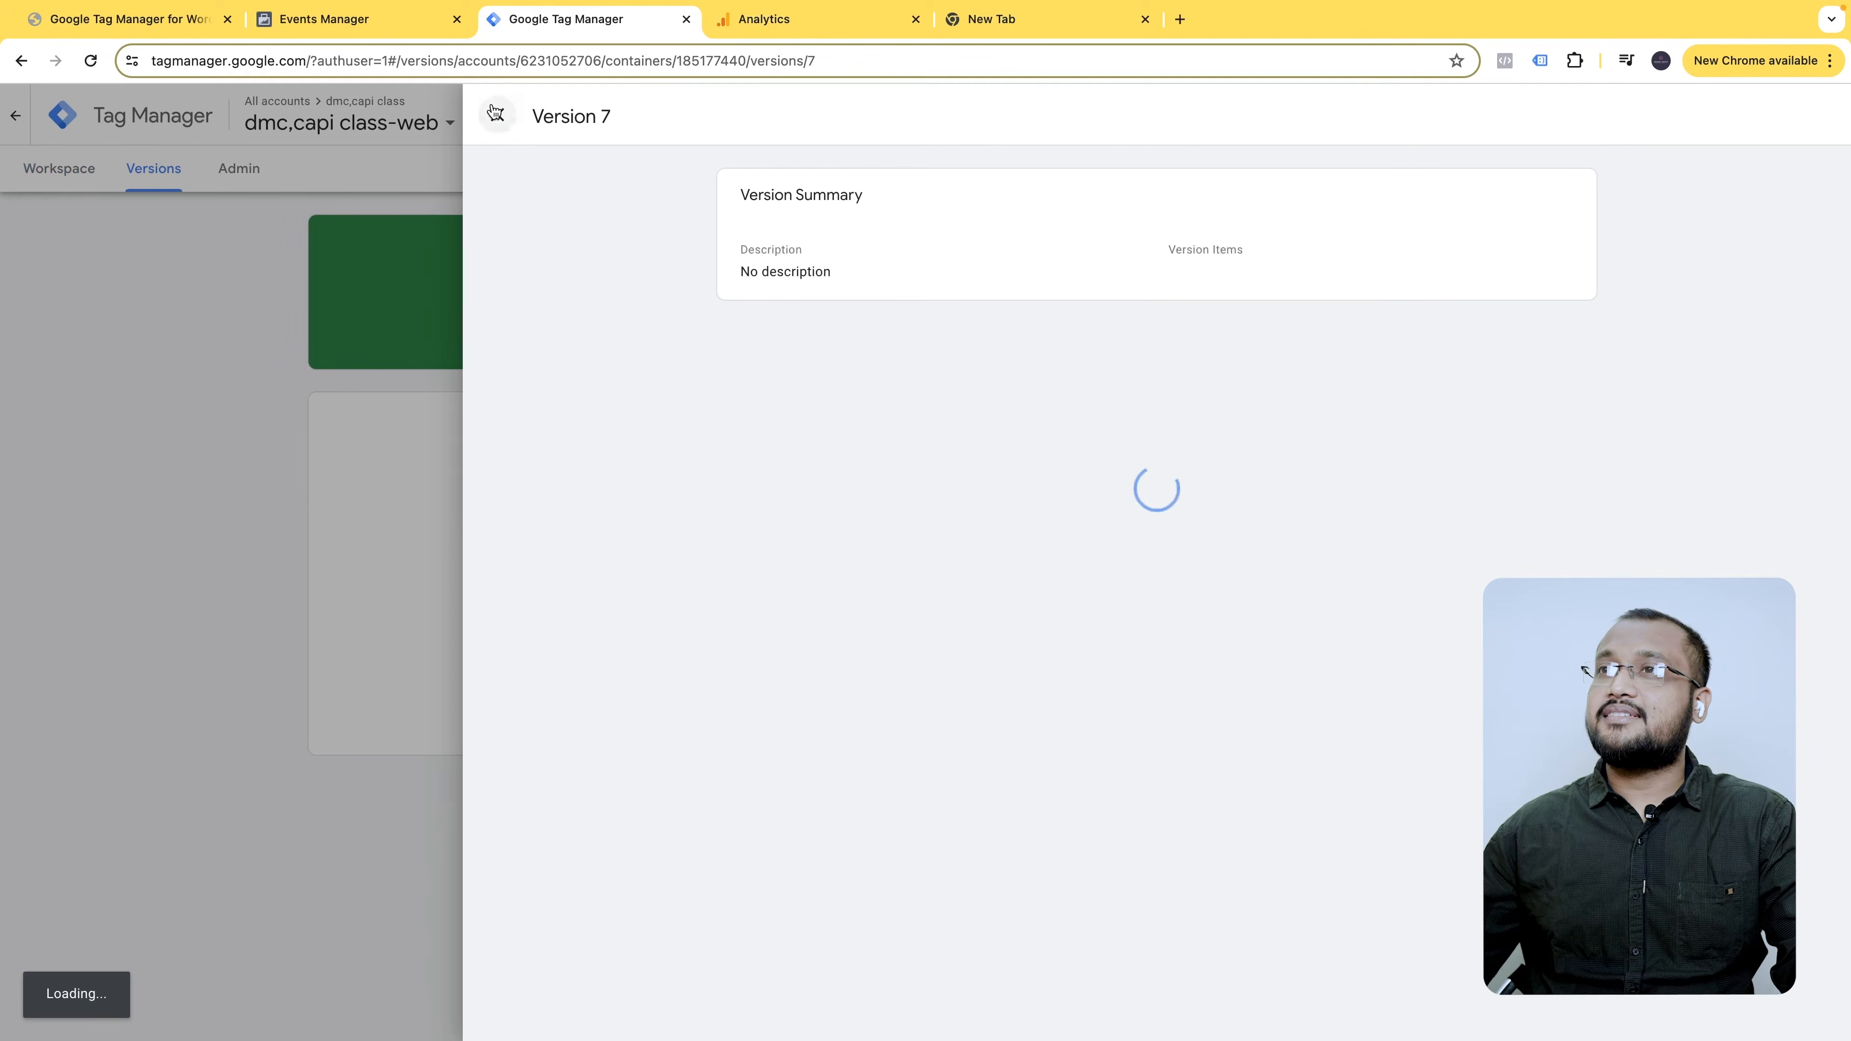
left_click(497, 115)
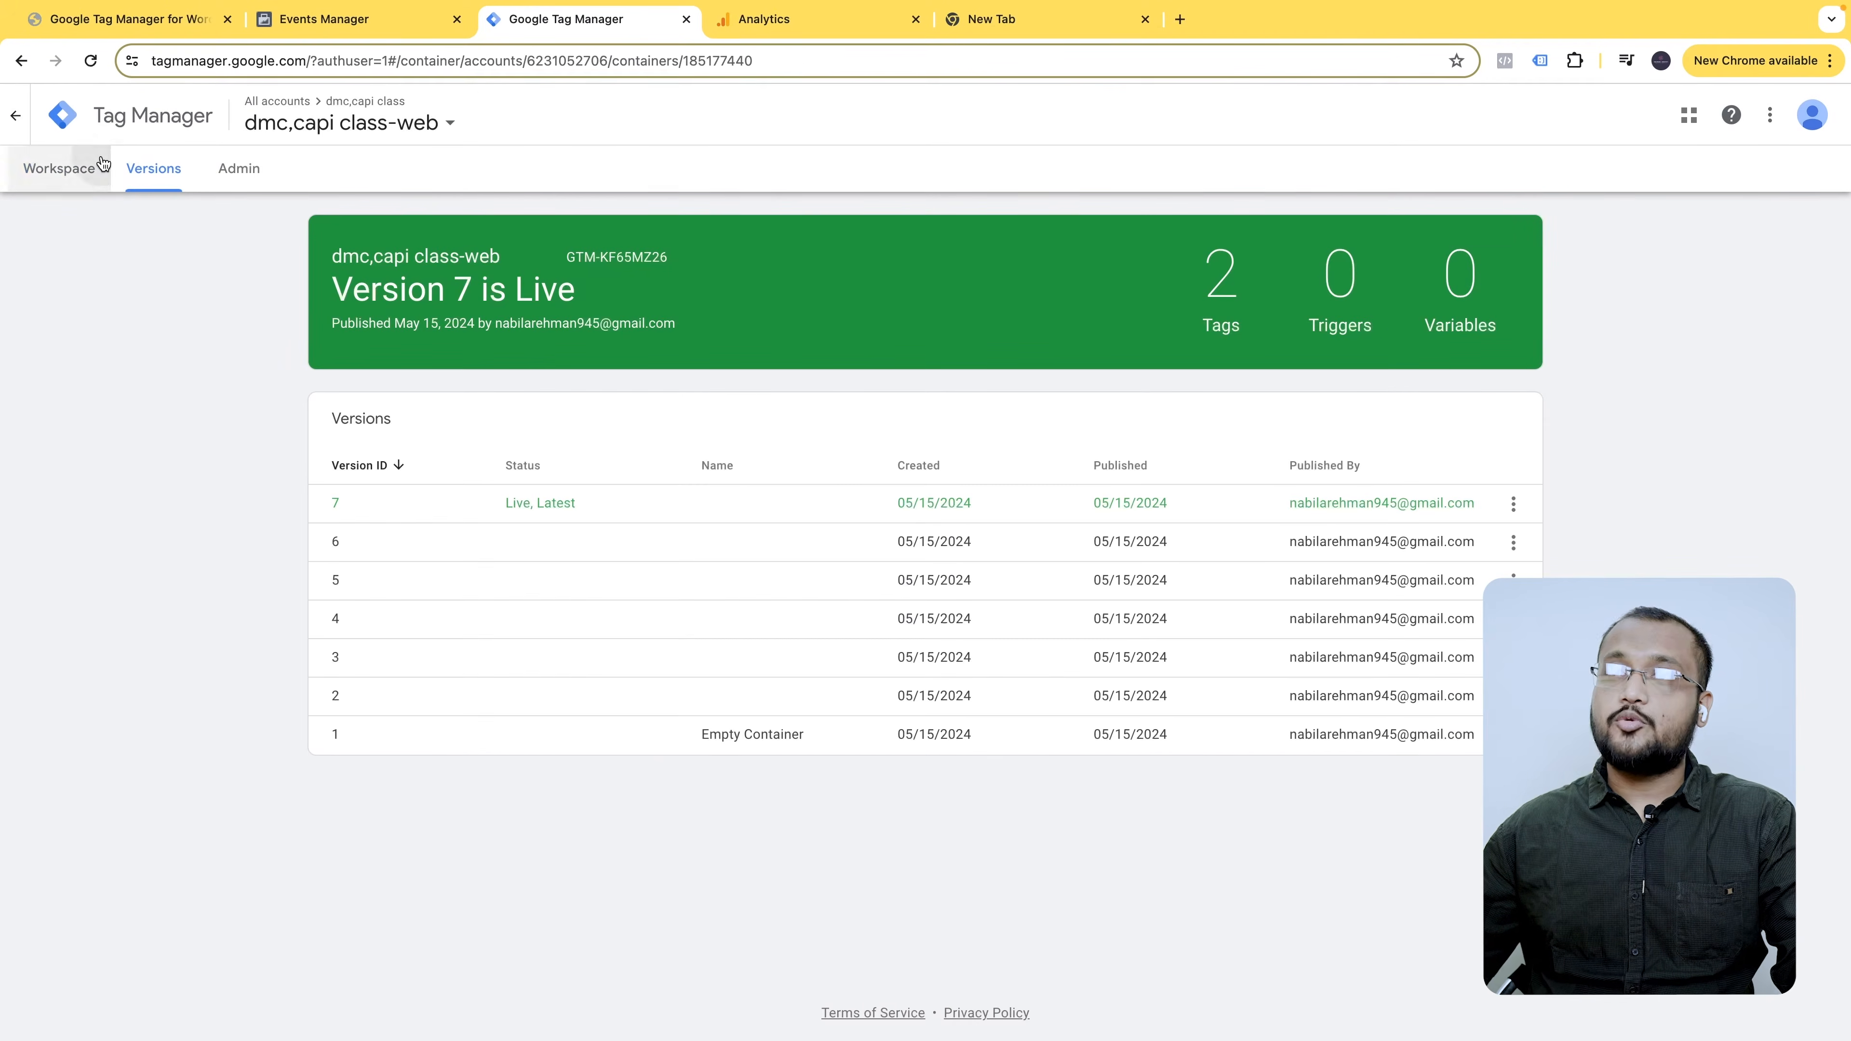
- Check the workspace tags list, then return to the workspace overview
left_click(59, 169)
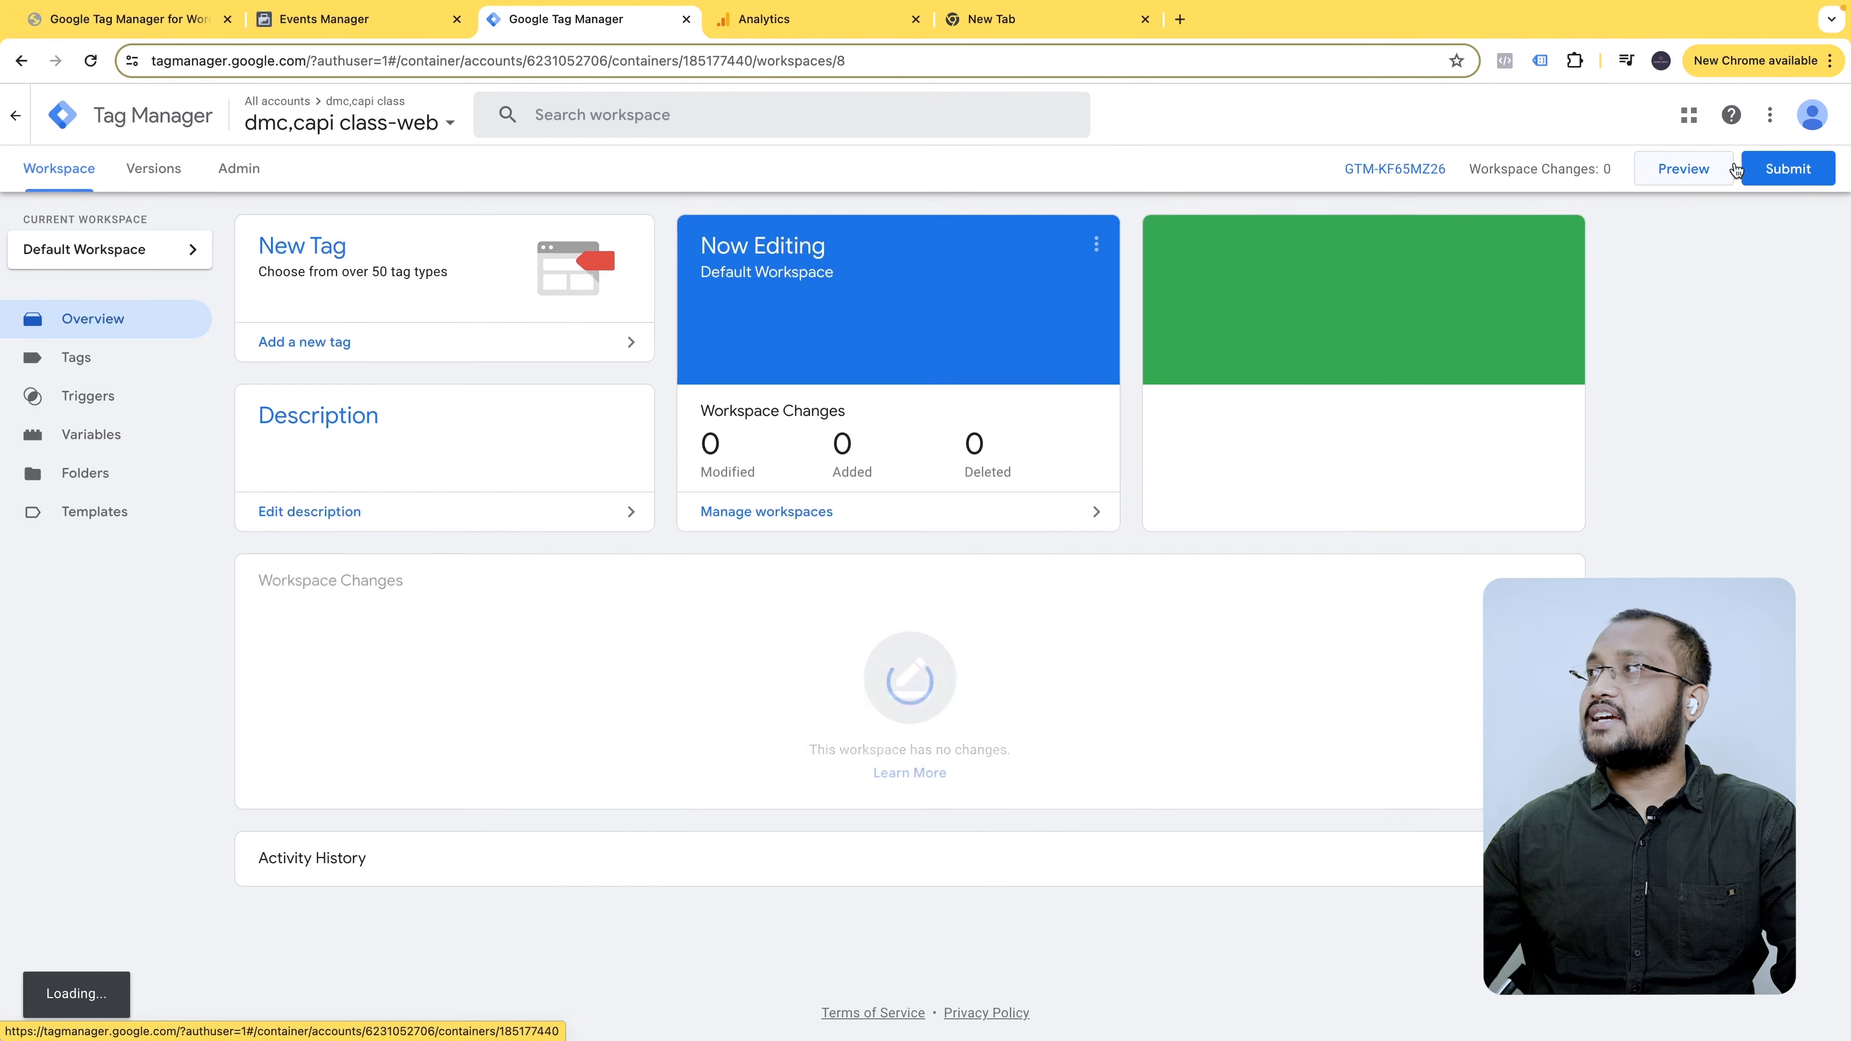
left_click(130, 364)
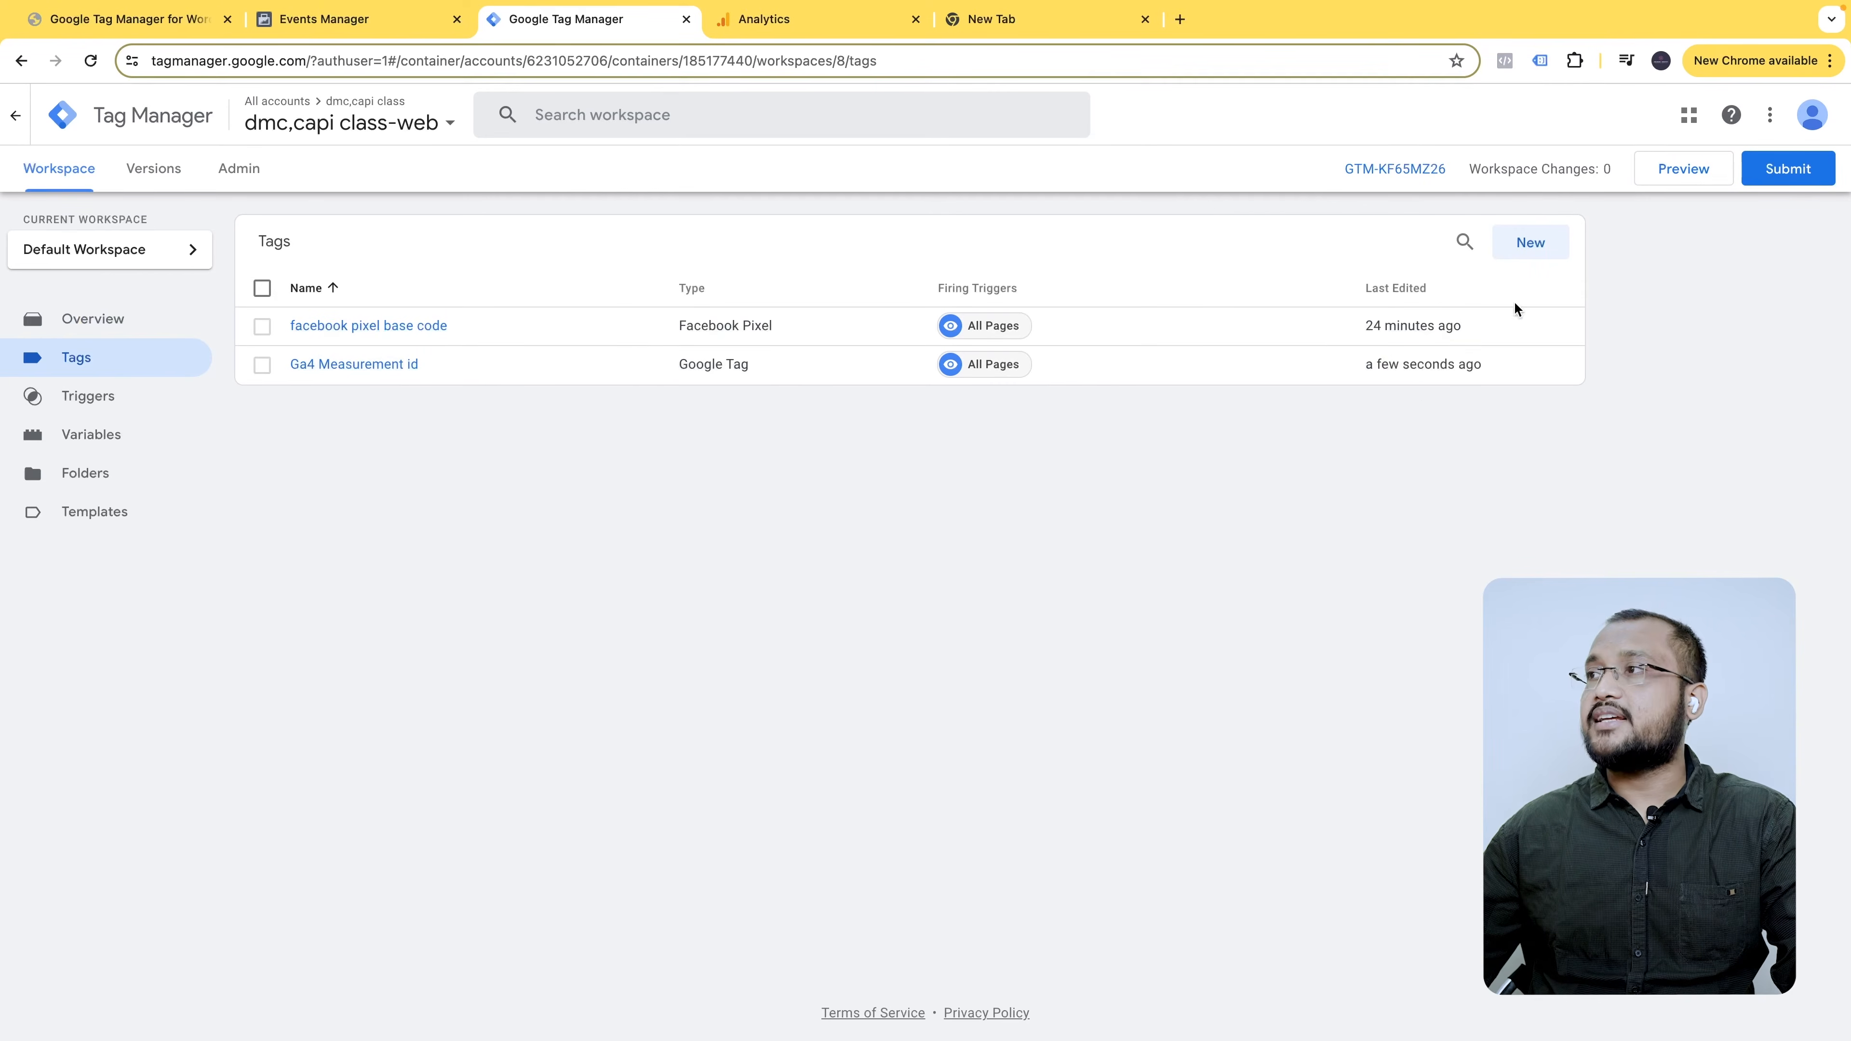
left_click(111, 318)
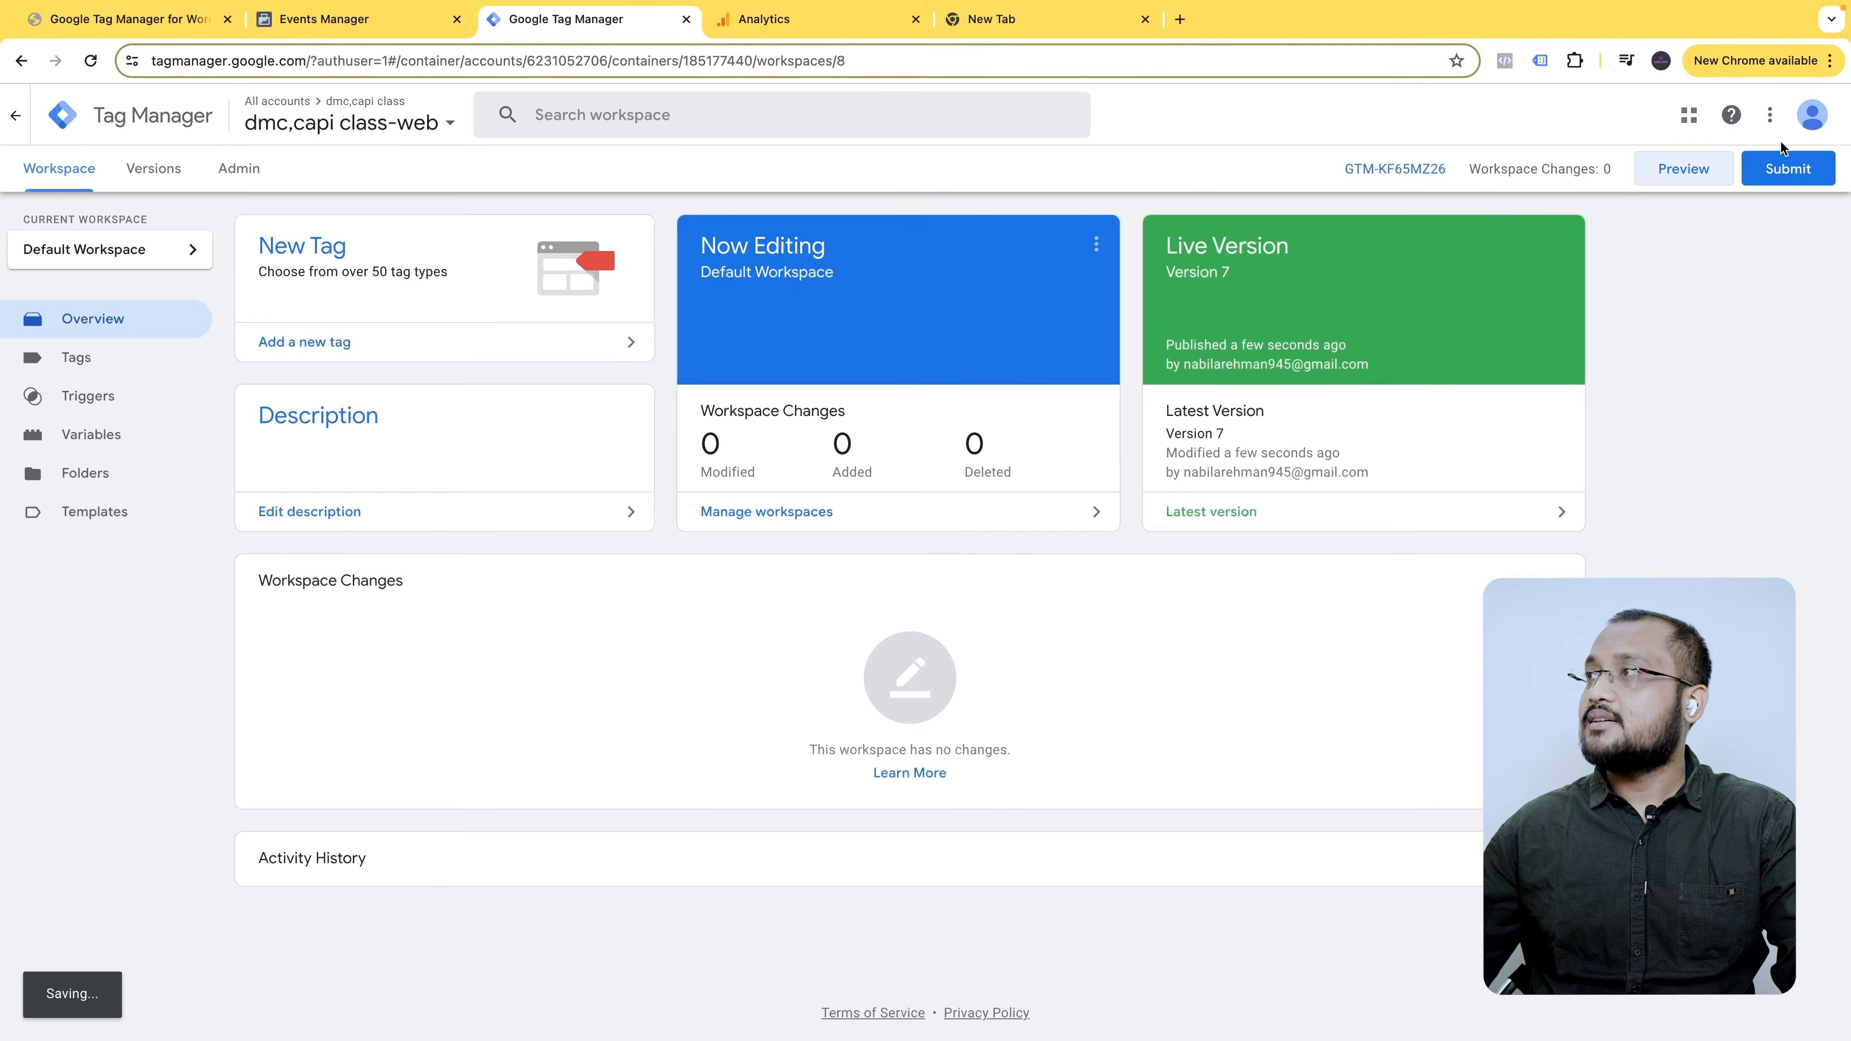
left_click(1683, 168)
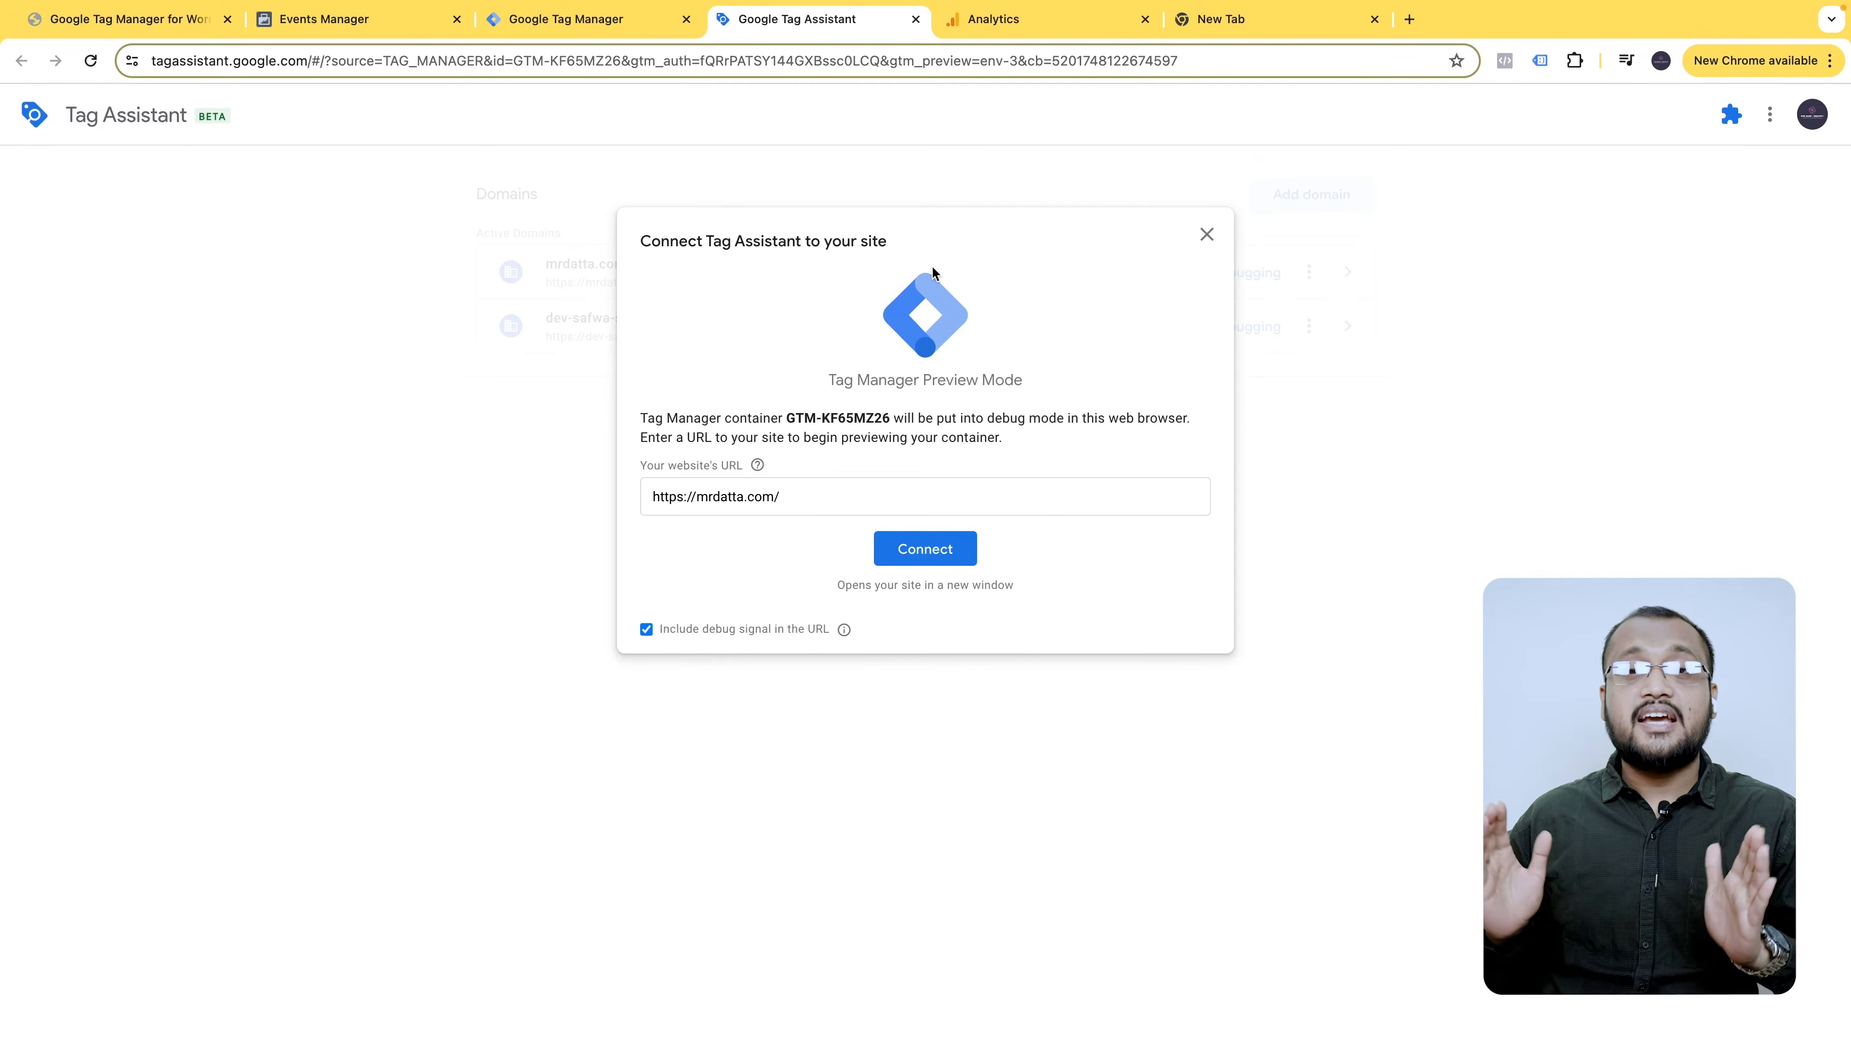
left_click(935, 558)
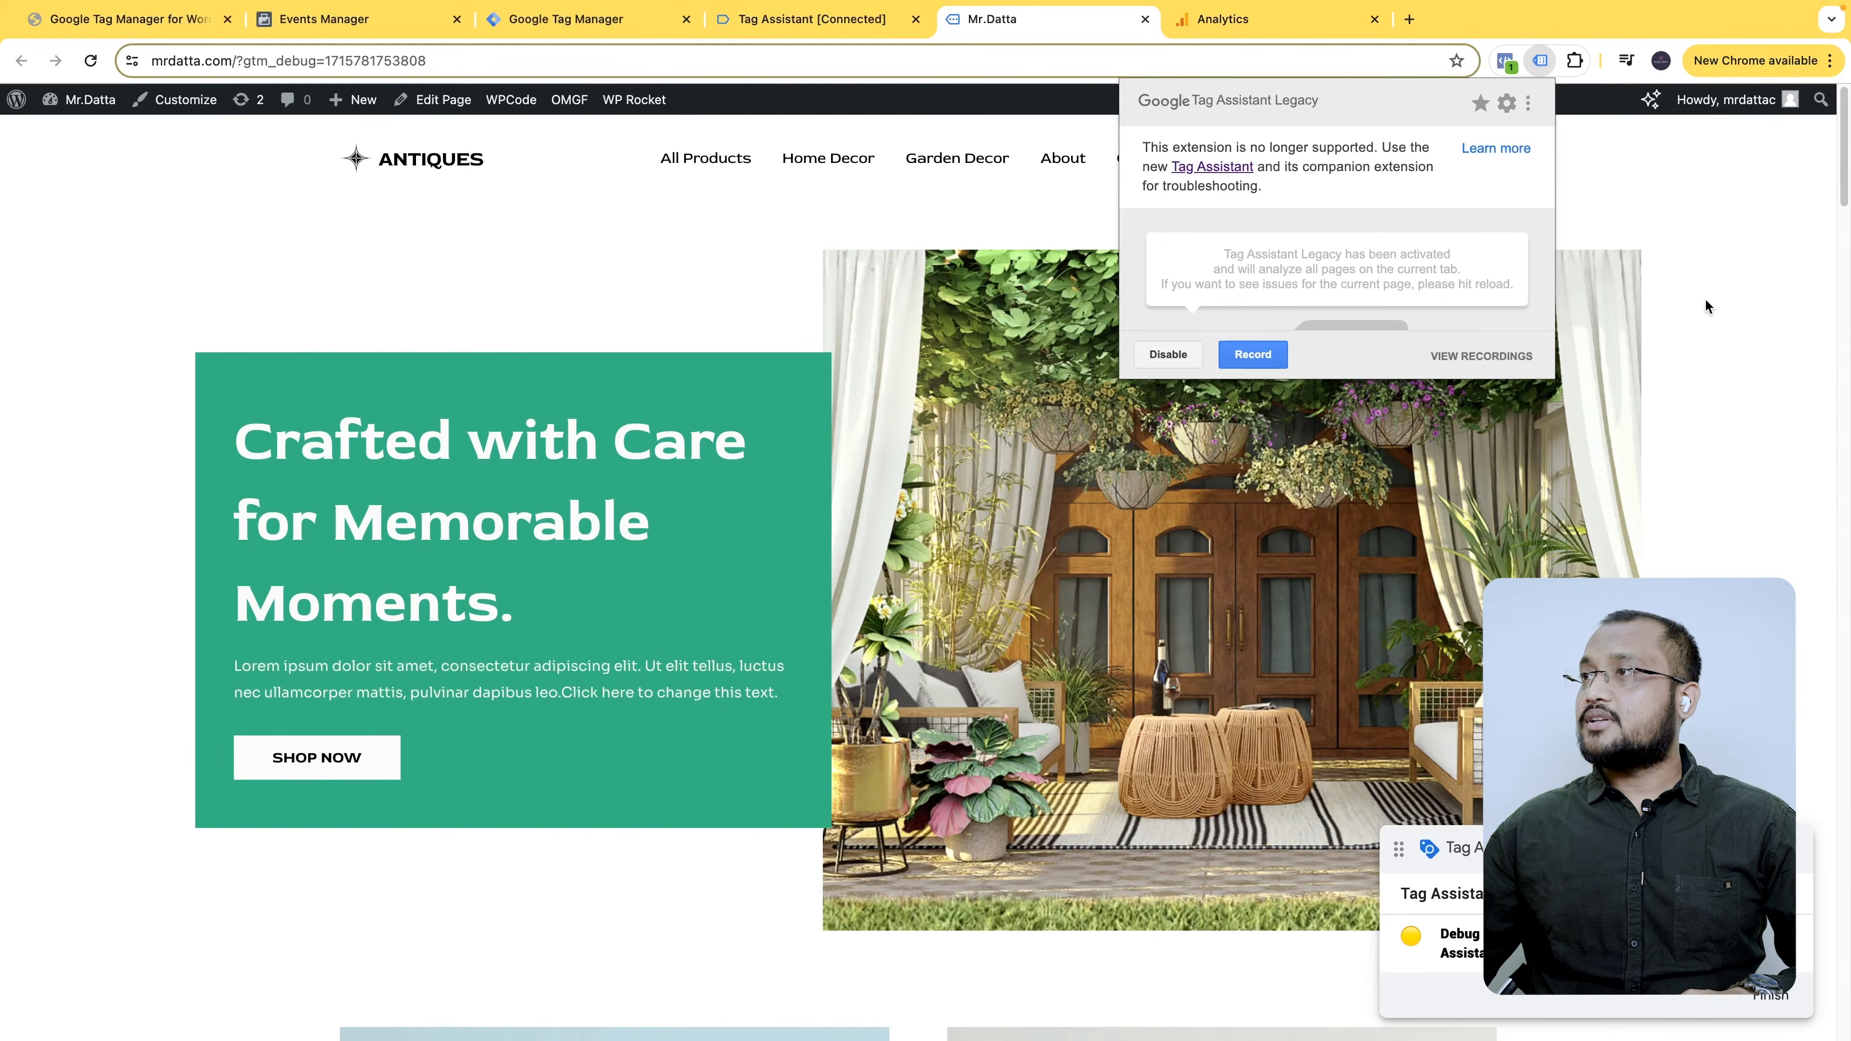
left_click(1705, 306)
scroll(797, 186, "down", 10)
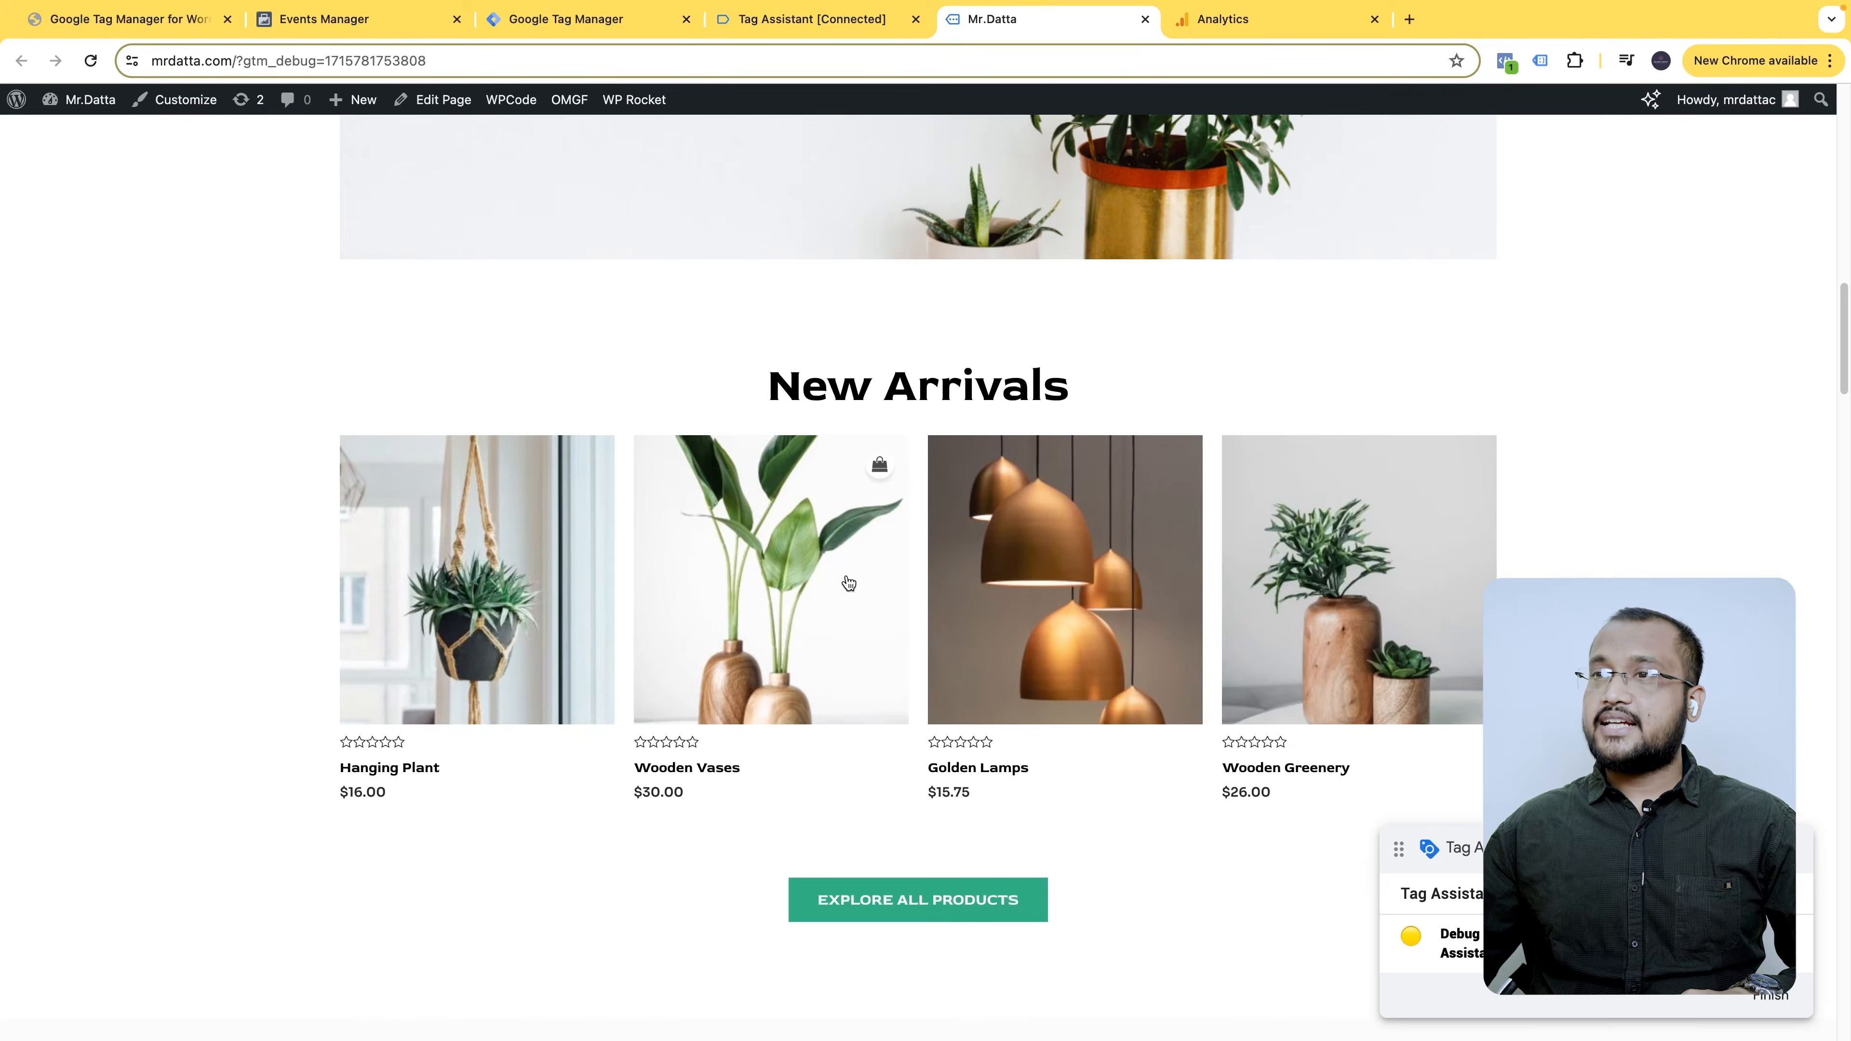
scroll(847, 578, "up", 15)
left_click(1505, 61)
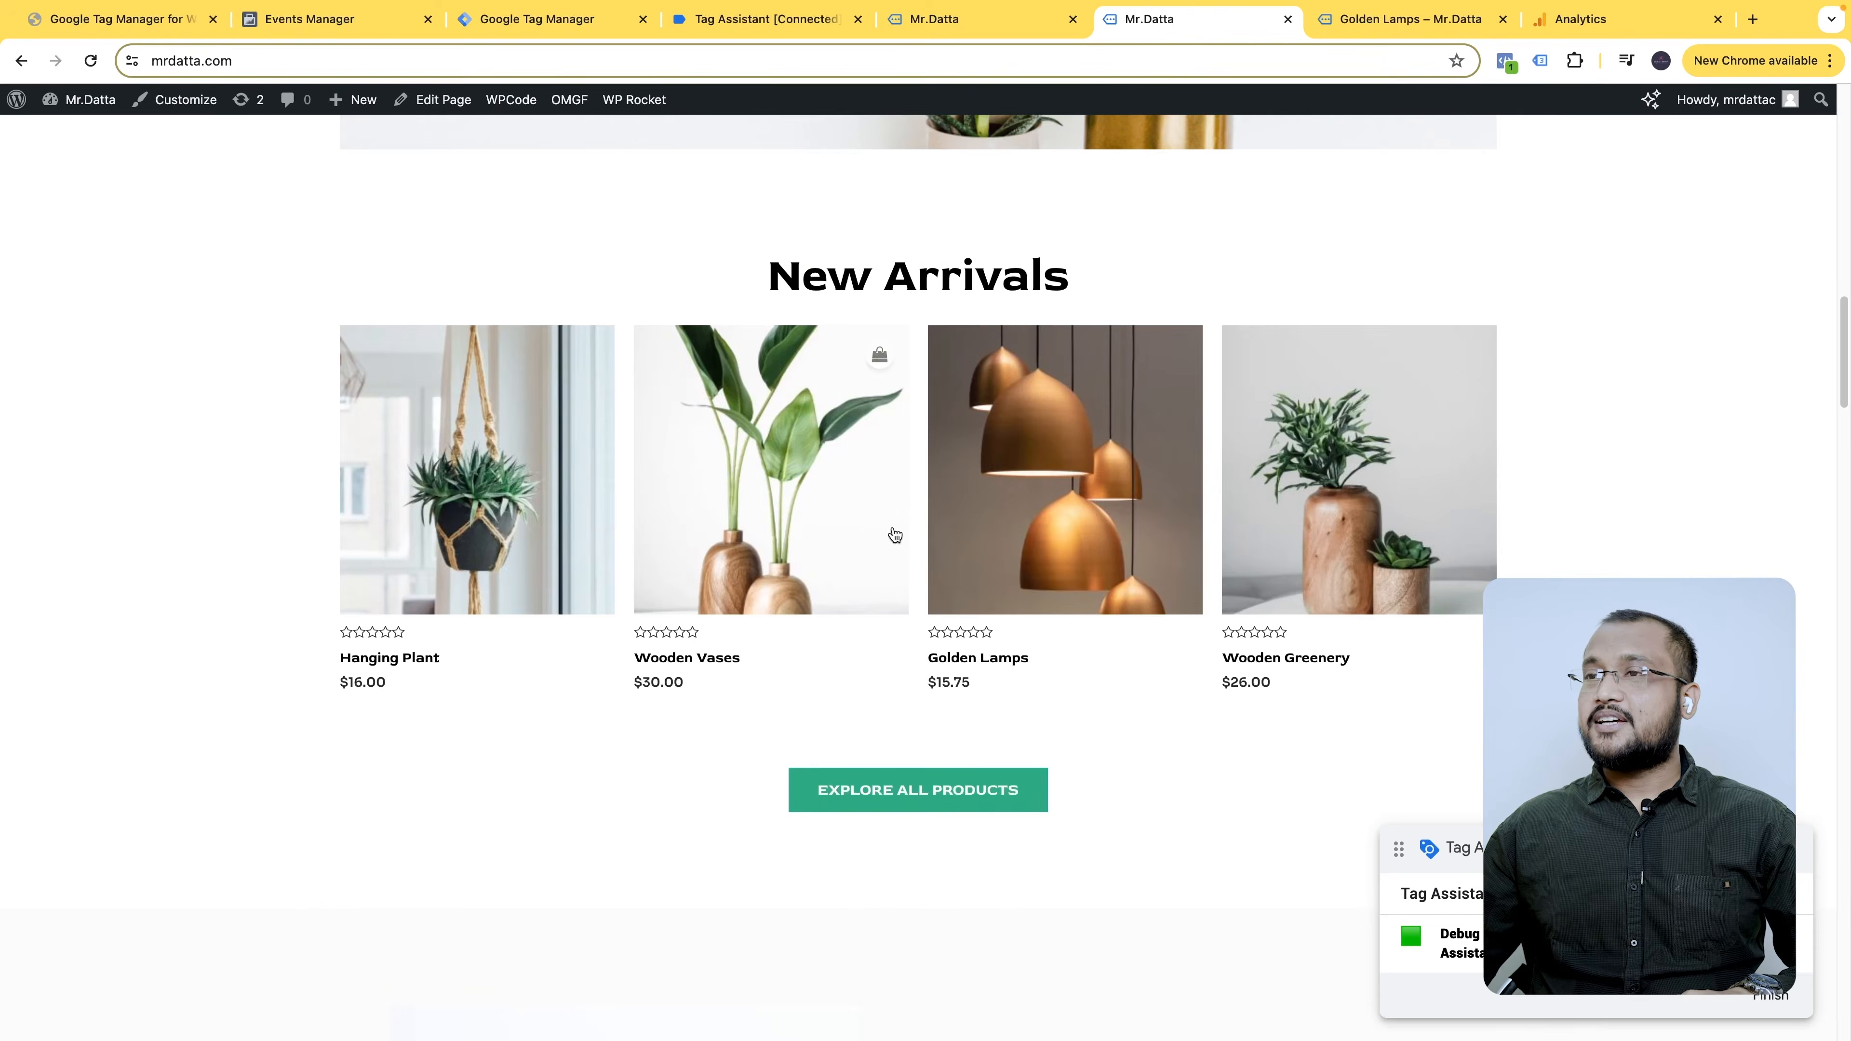
- Open Wooden Vases in a new tab, then browse to the All Products page
right_click(750, 457)
left_click(795, 472)
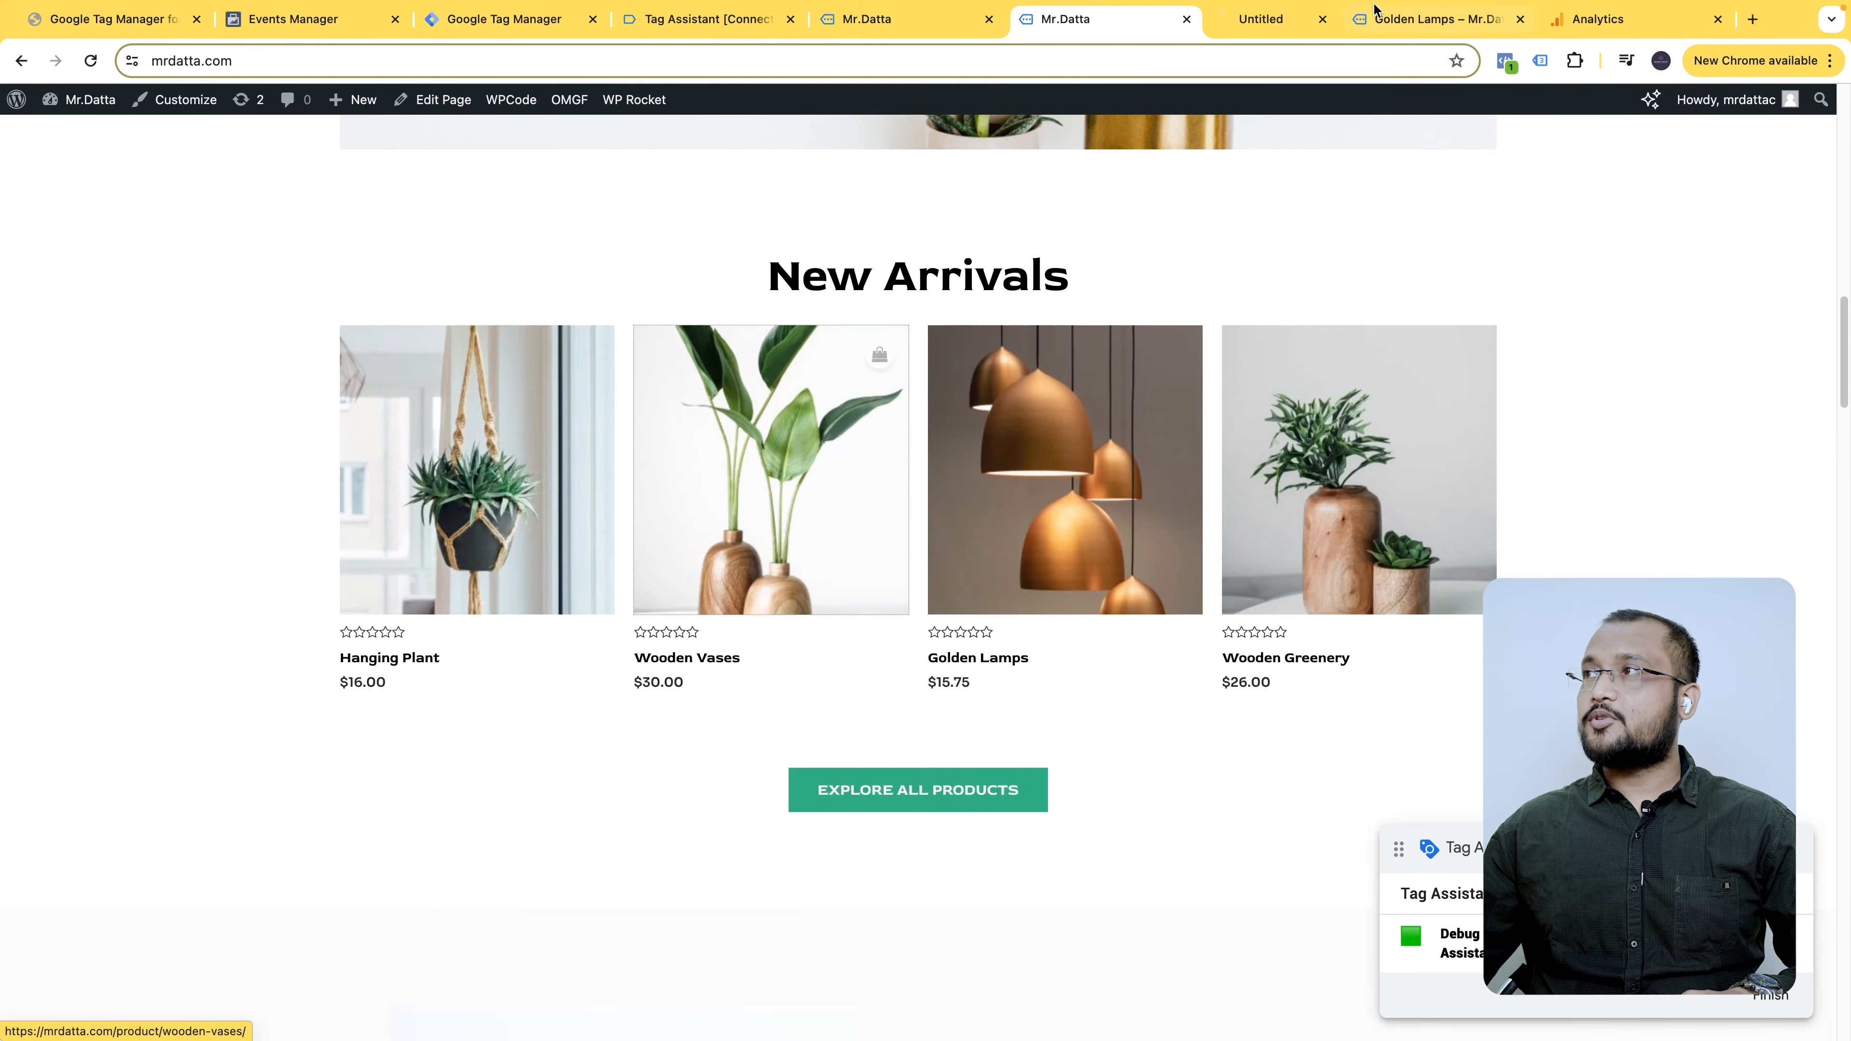
left_click(1275, 18)
left_click(1539, 61)
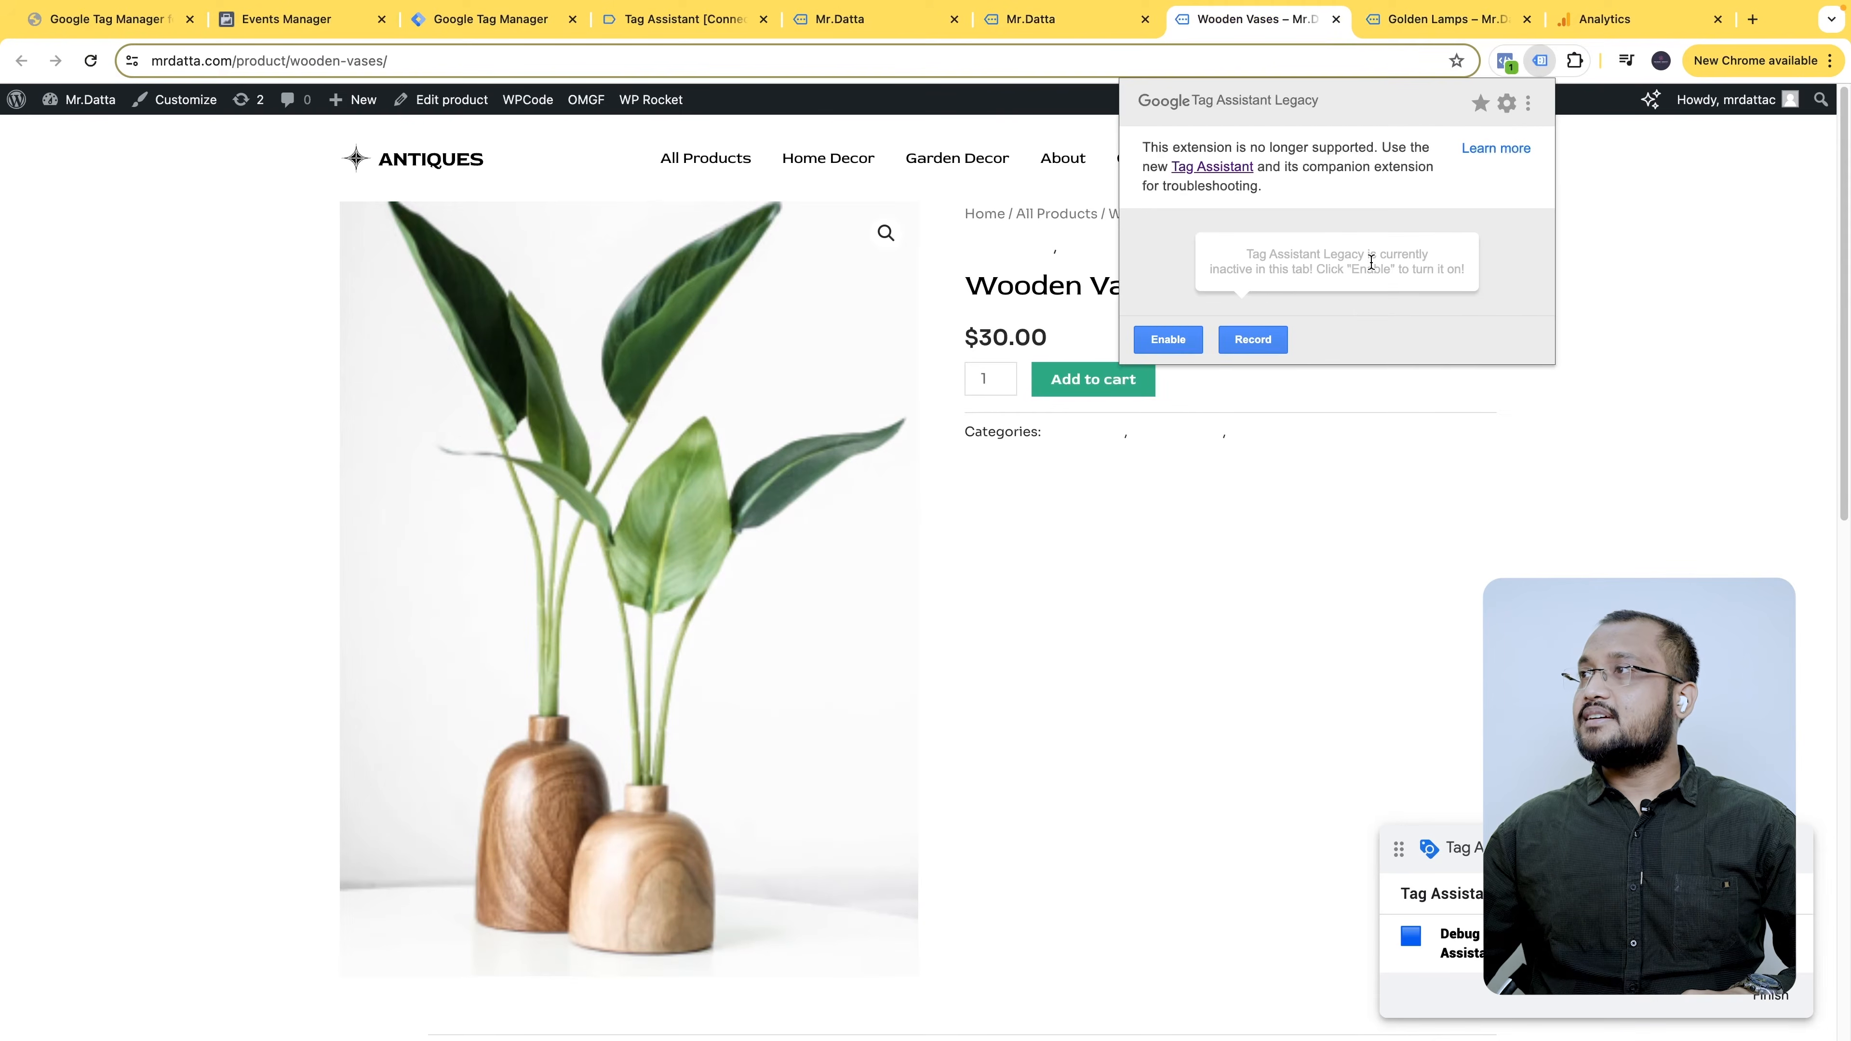
left_click(1255, 580)
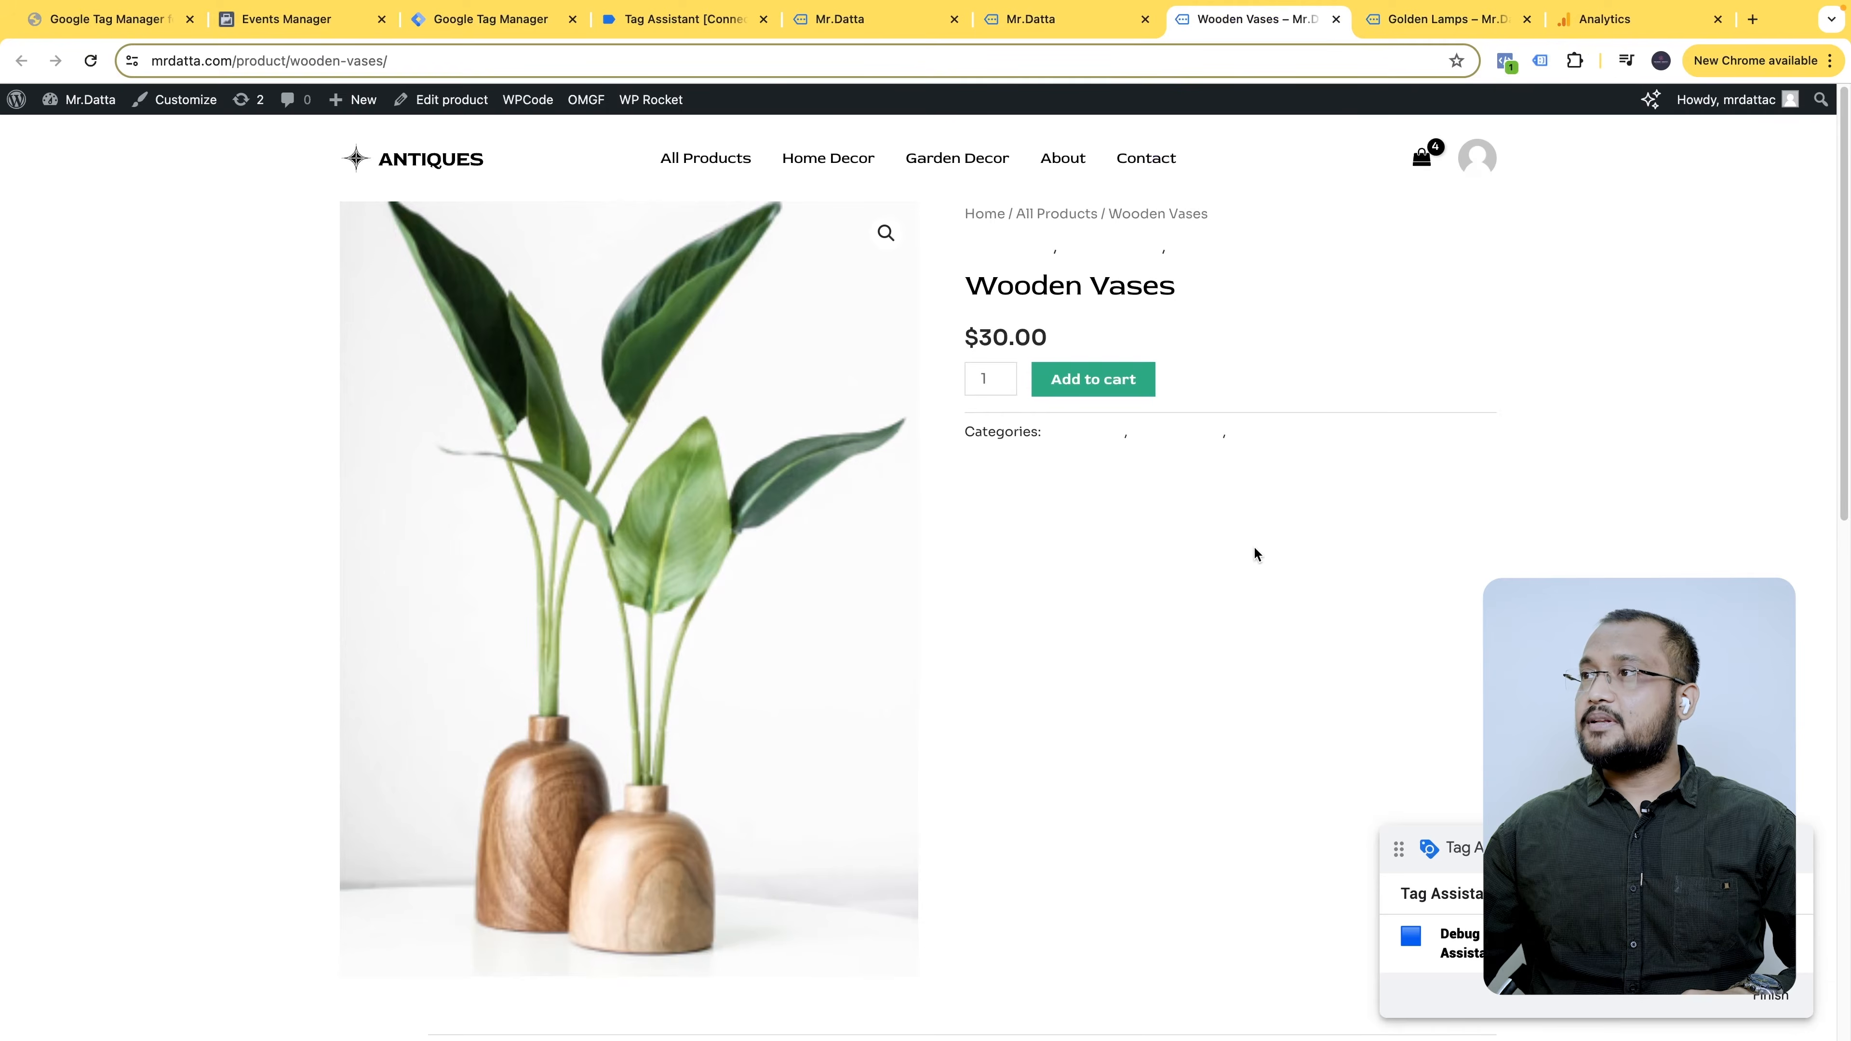
left_click(714, 160)
left_click(1539, 61)
left_click(1703, 512)
scroll(1635, 530, "down", 5)
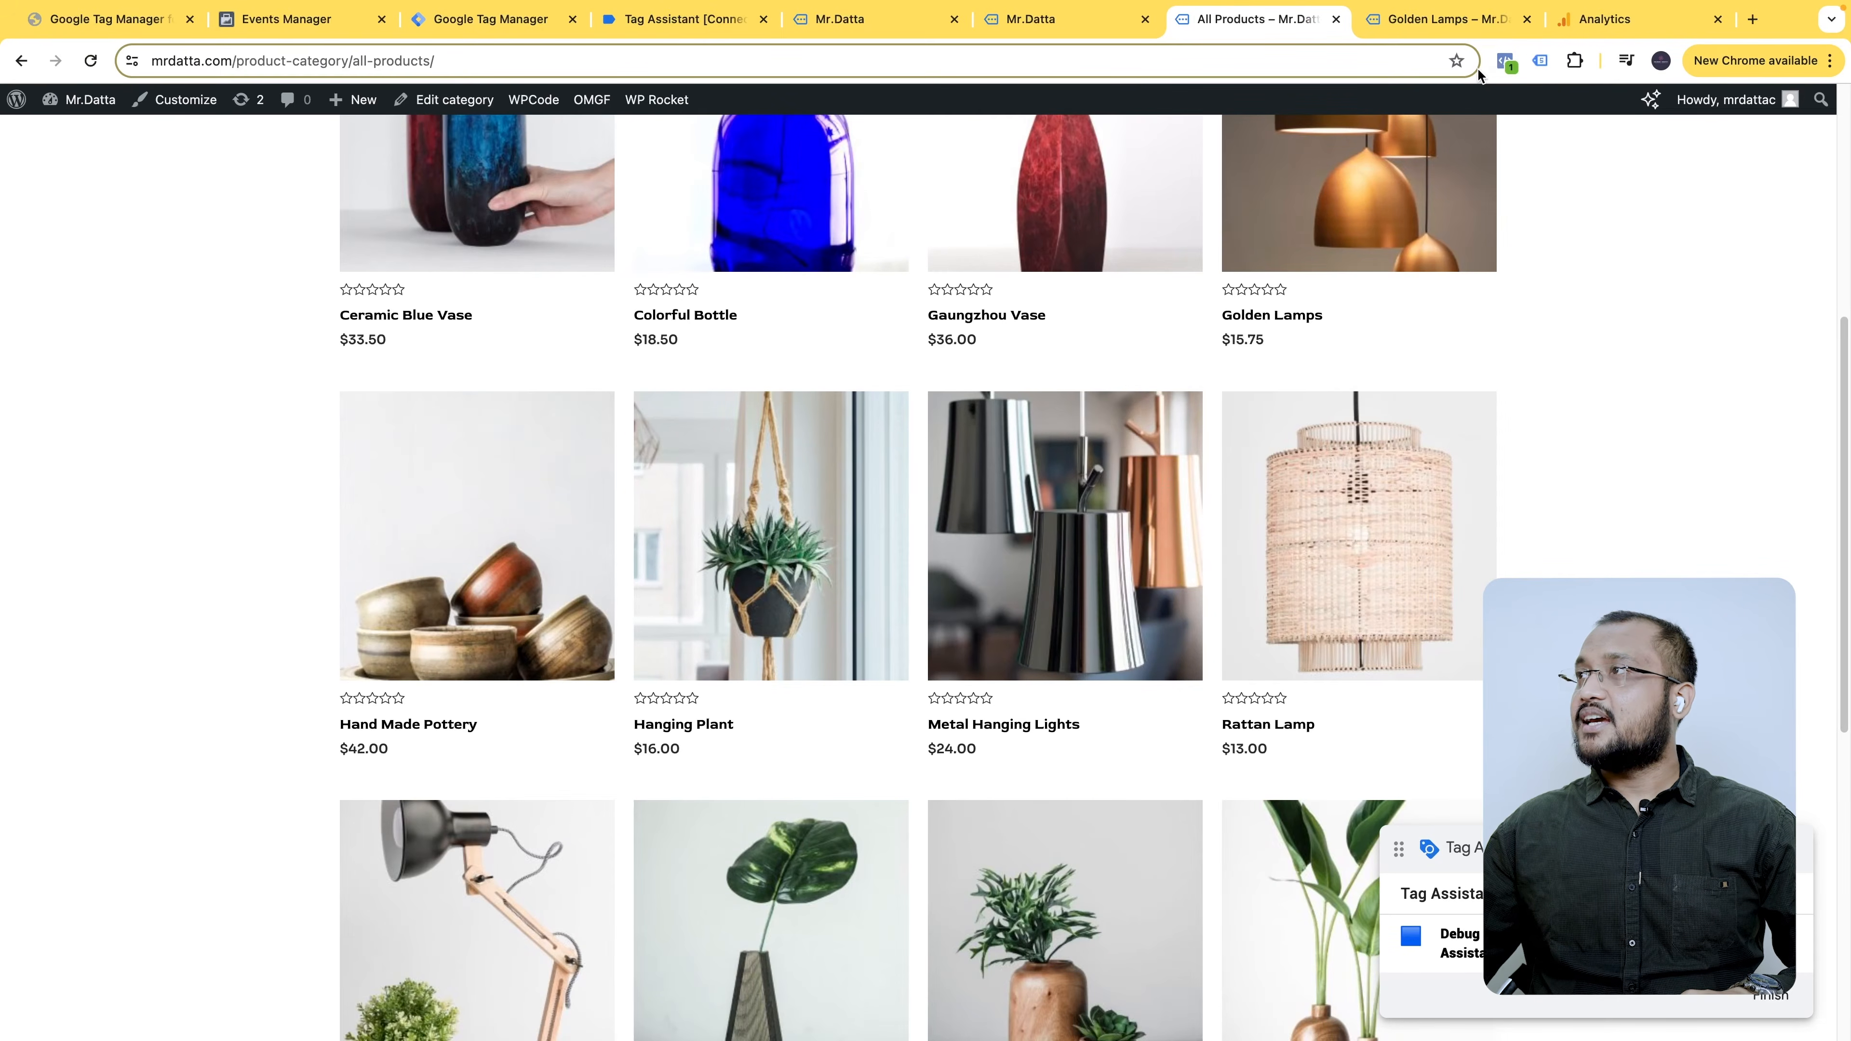
- Inspect the Global site tag (gtag.js) found by Tag Assistant Legacy and compare its ID with Analytics
left_click(1541, 61)
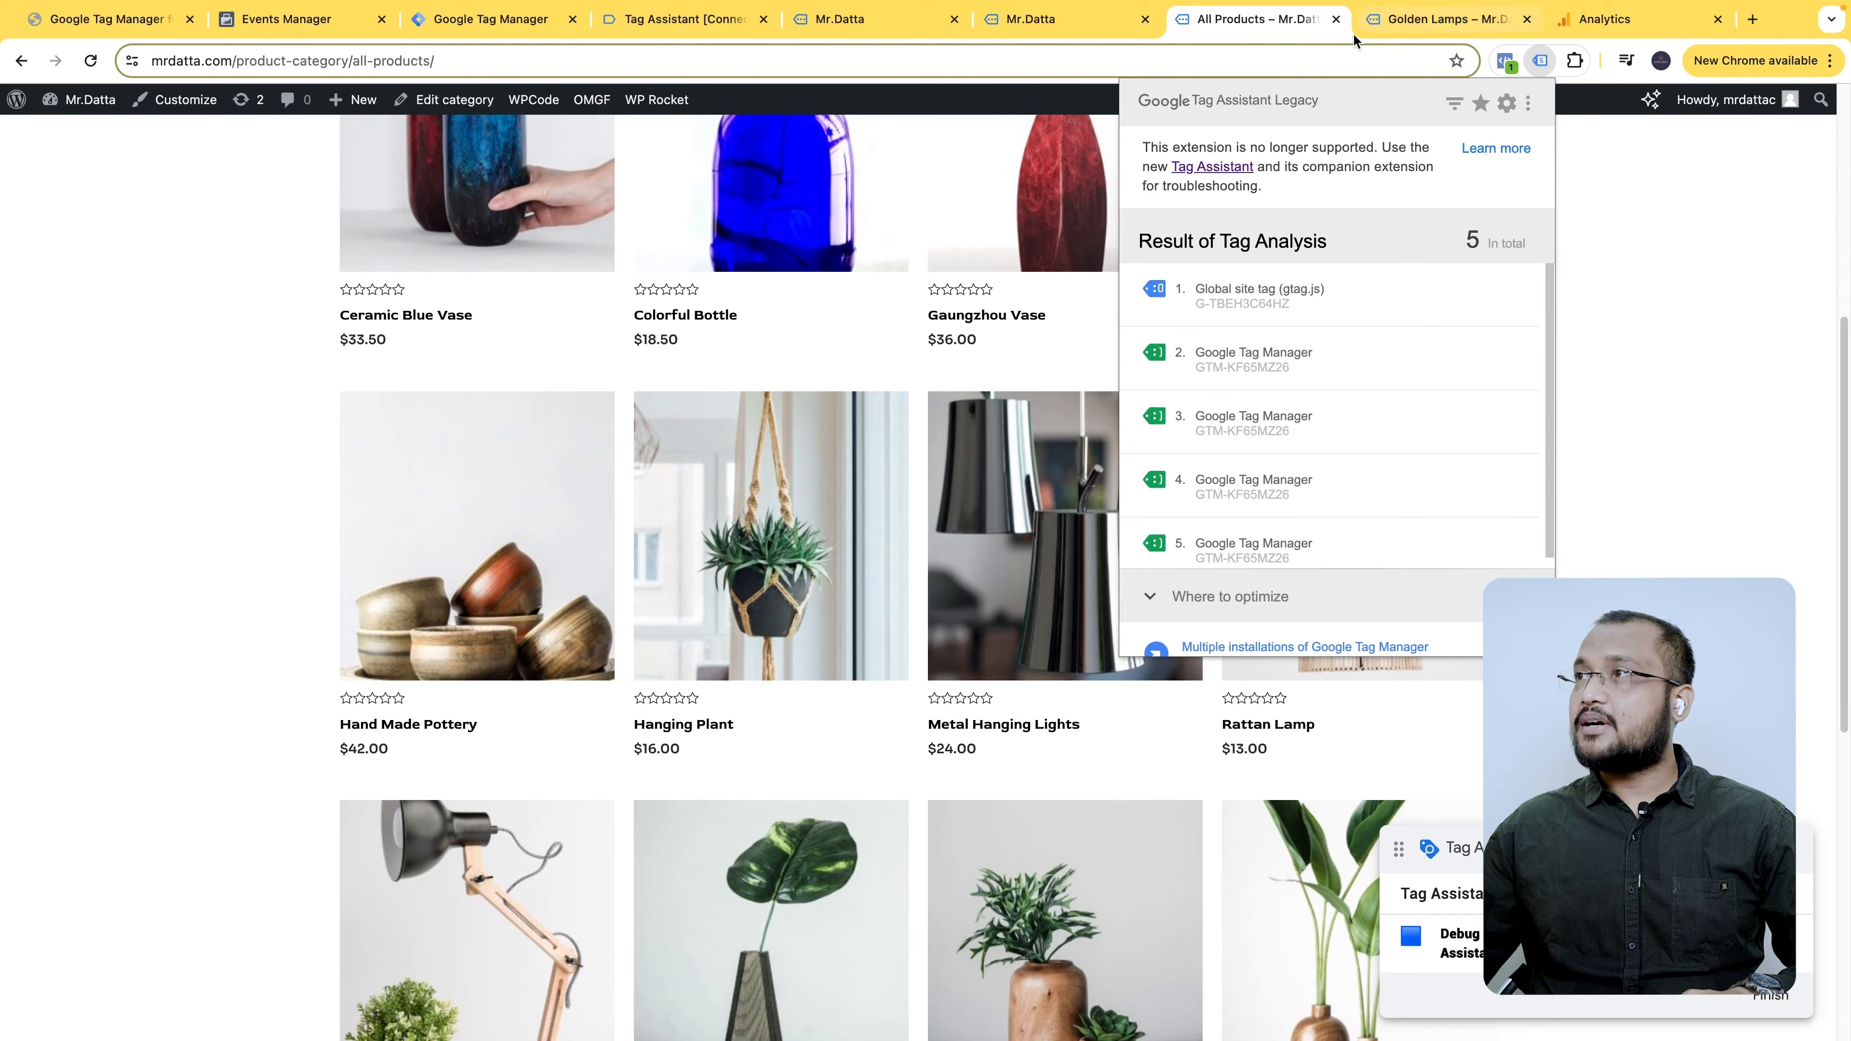
left_click(536, 23)
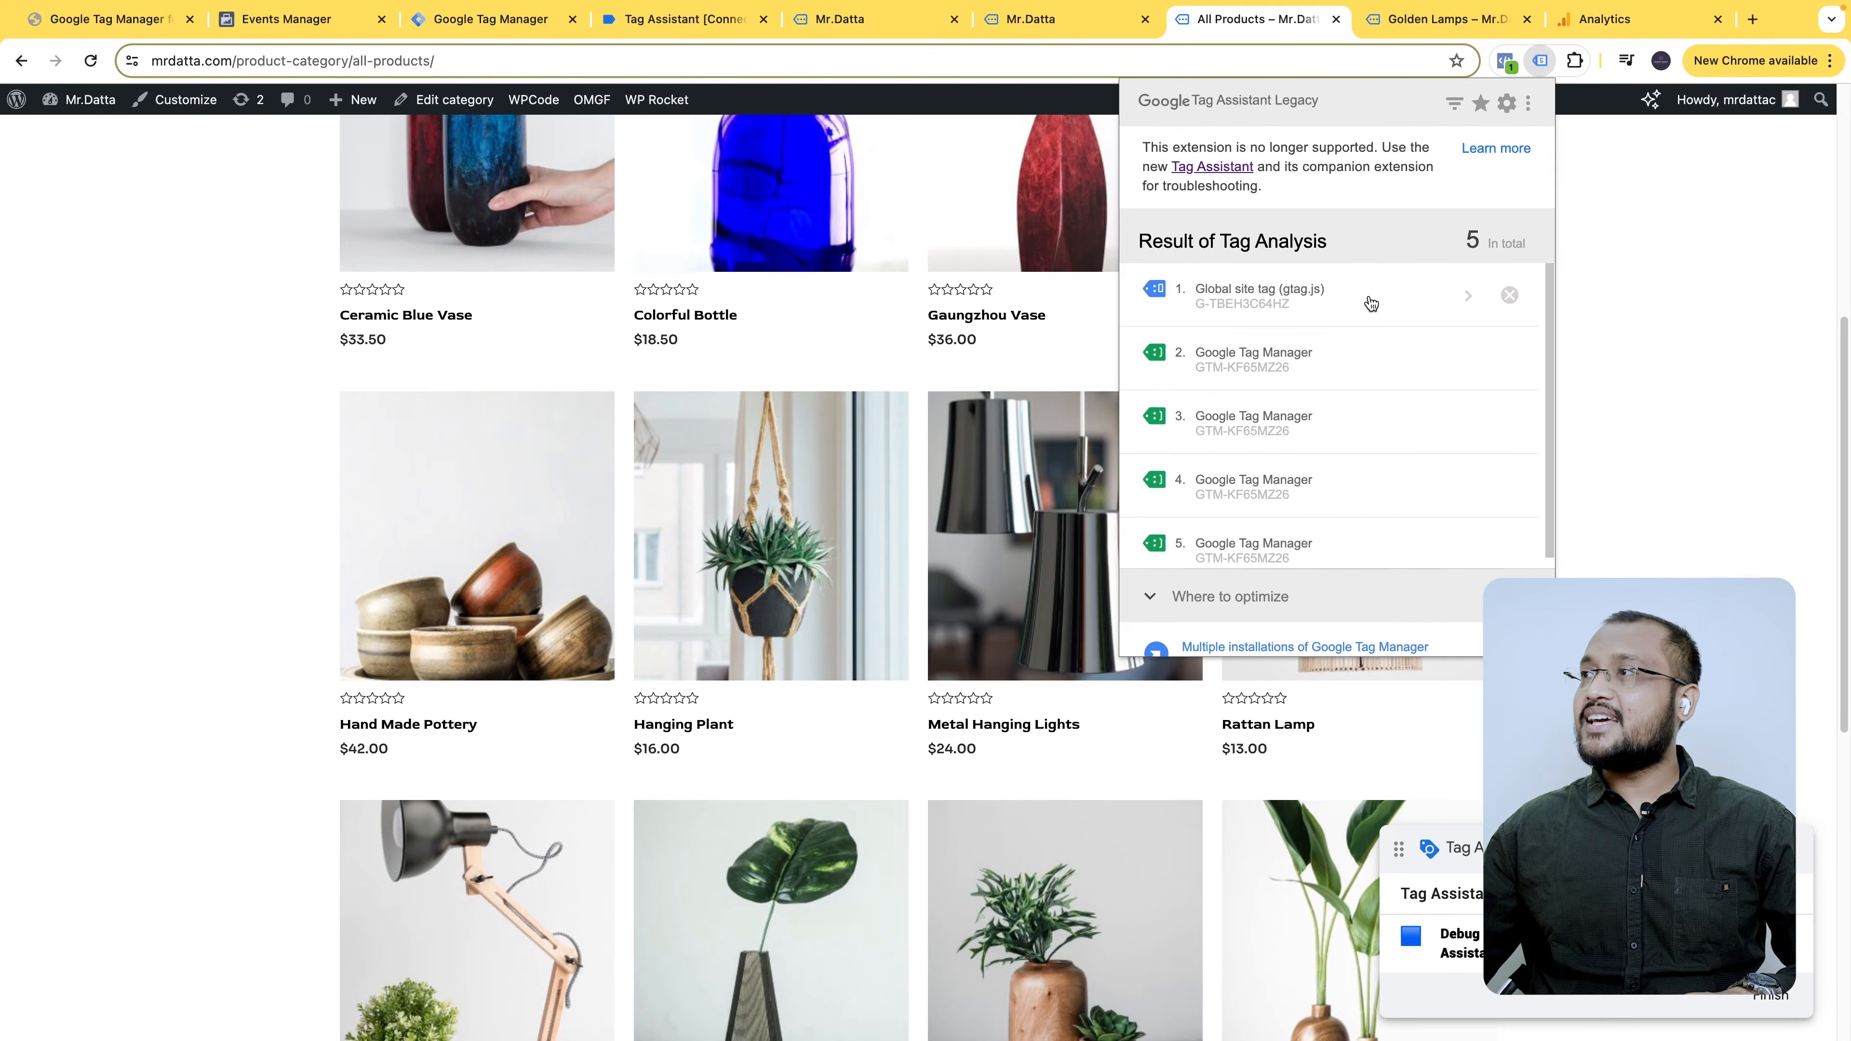
left_click(1465, 293)
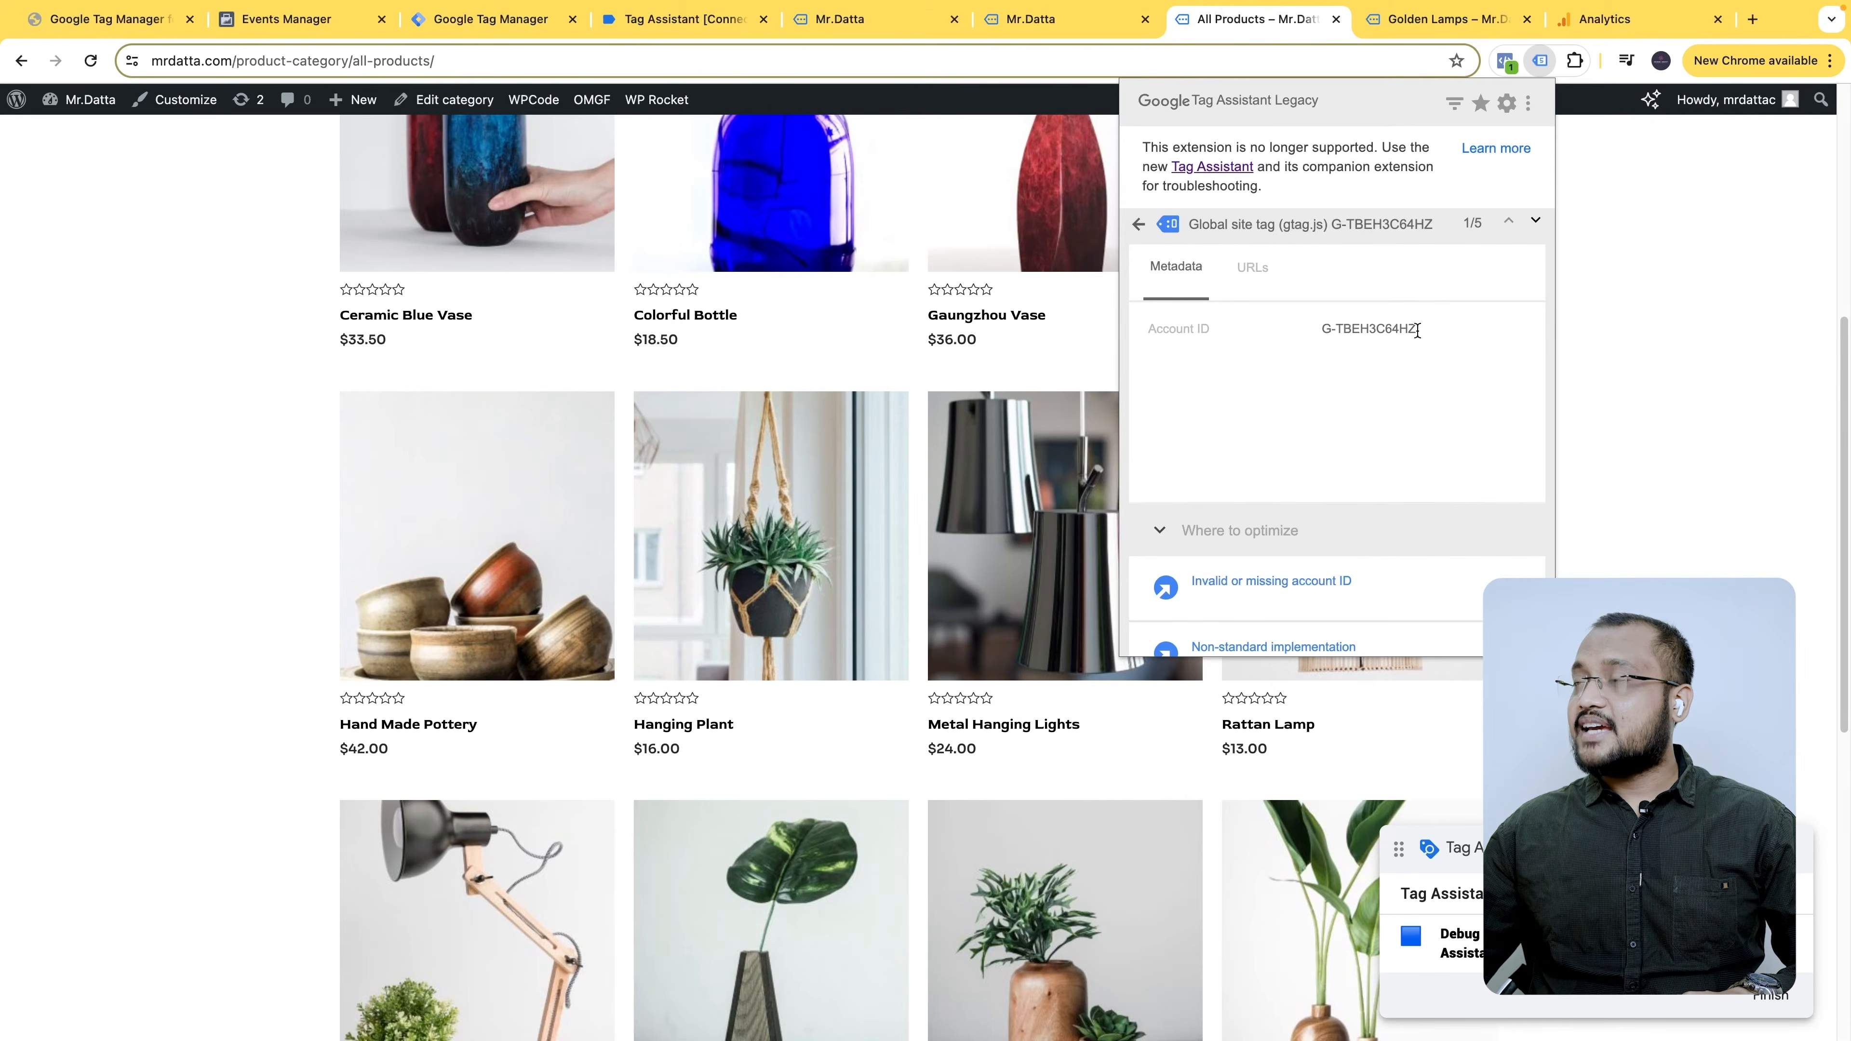
left_click(1606, 19)
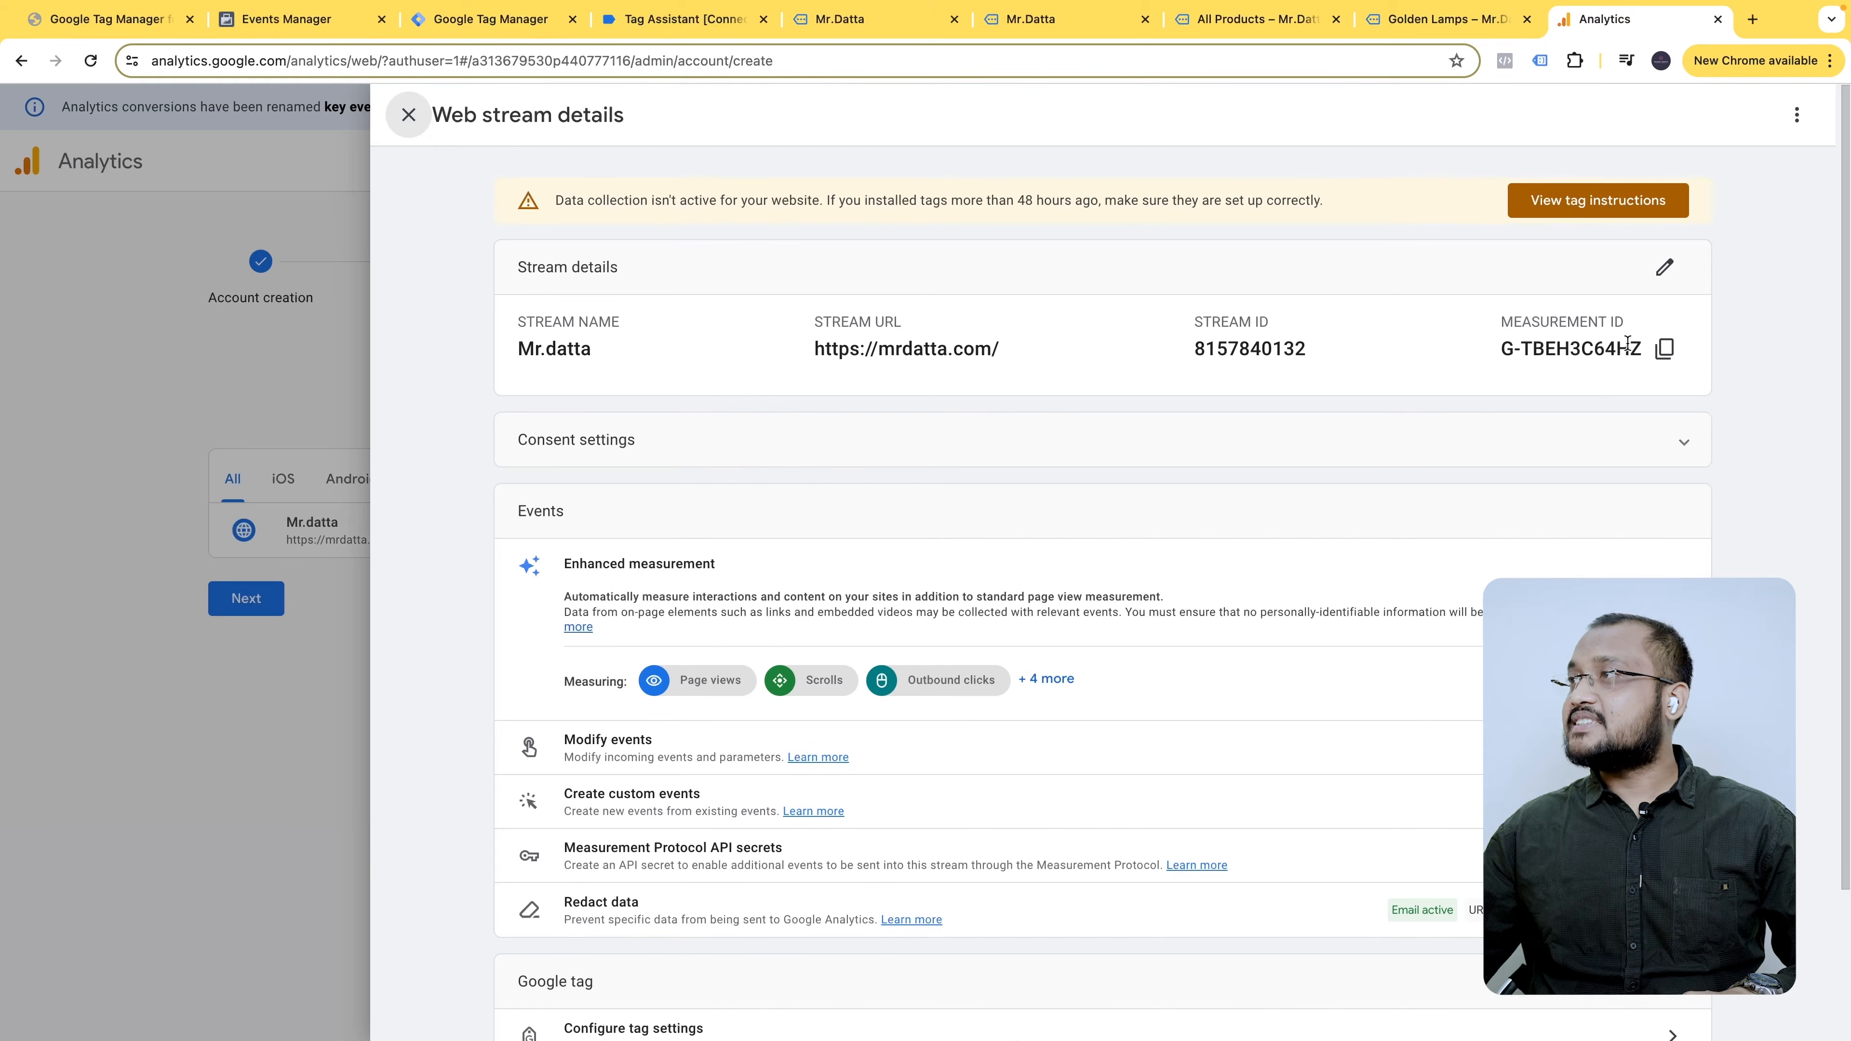
- Return to the All Products page and reopen the Global site tag's detected ID details
left_click(1446, 19)
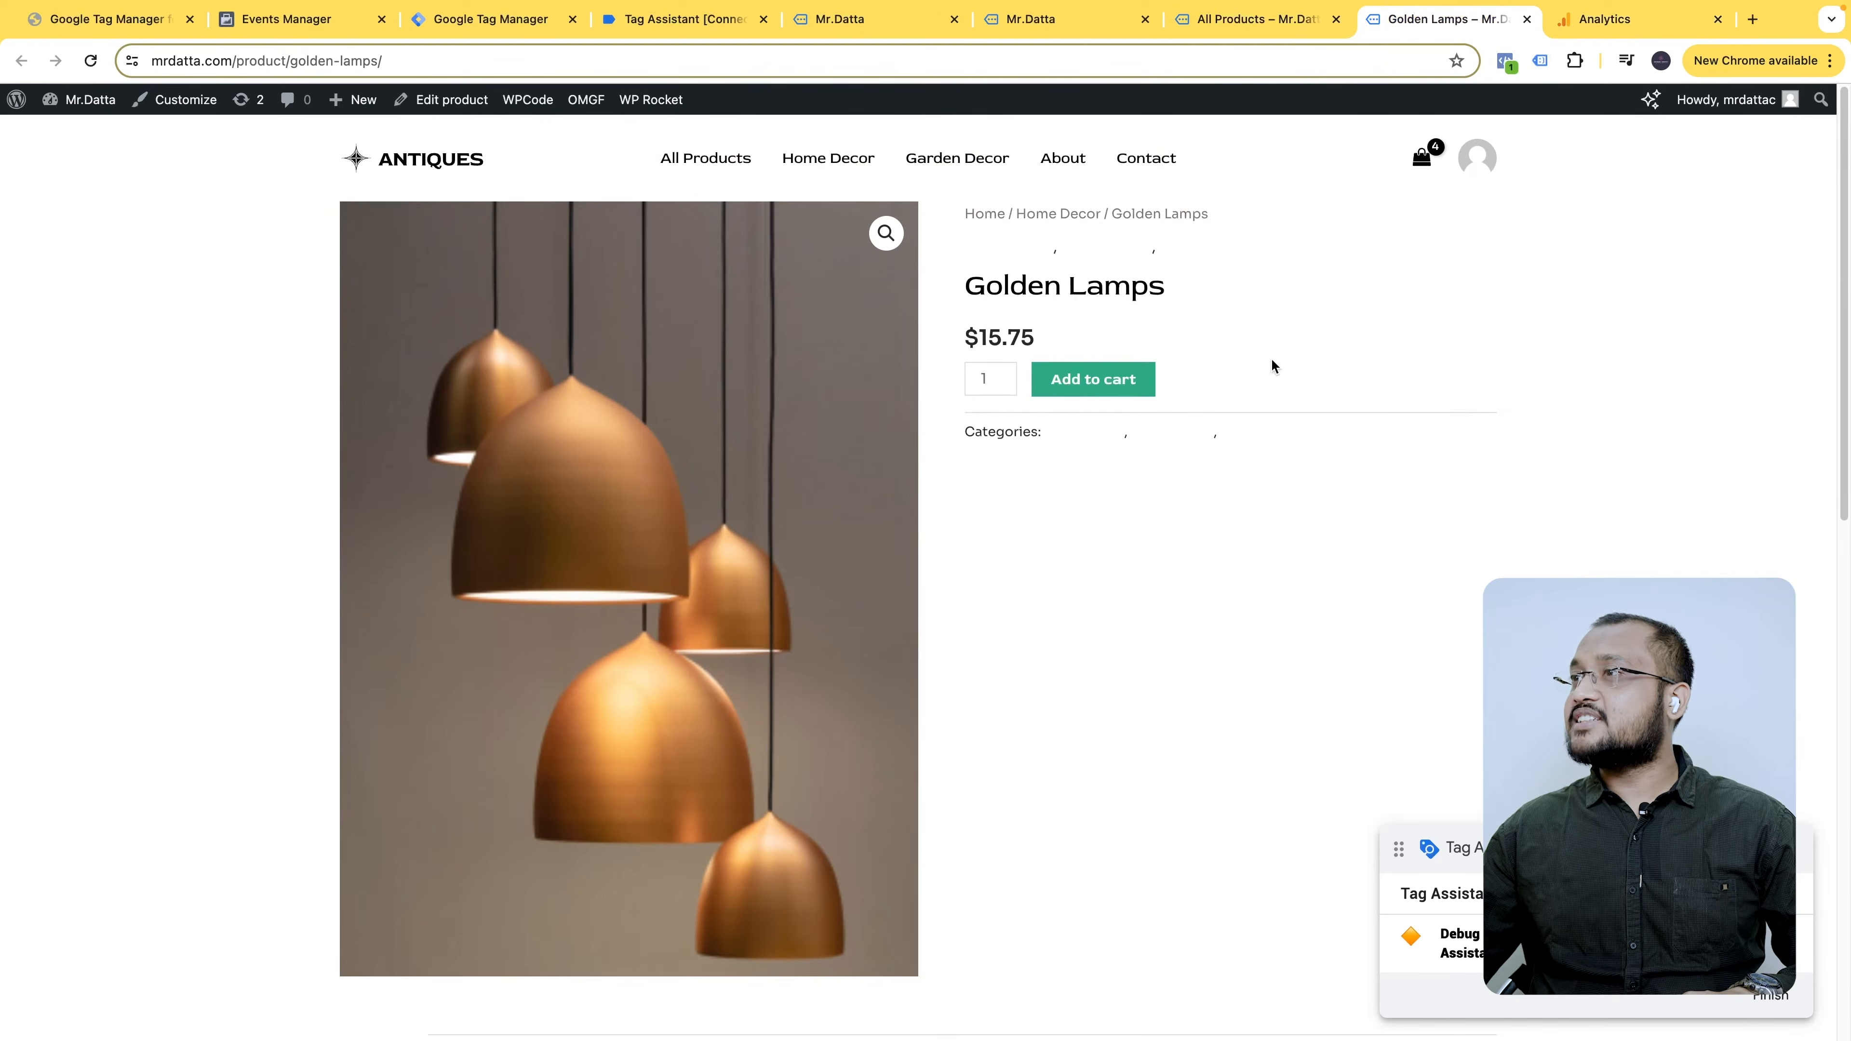
left_click(1260, 16)
left_click(1486, 29)
left_click(1537, 61)
key("ctrl+shift+Tab")
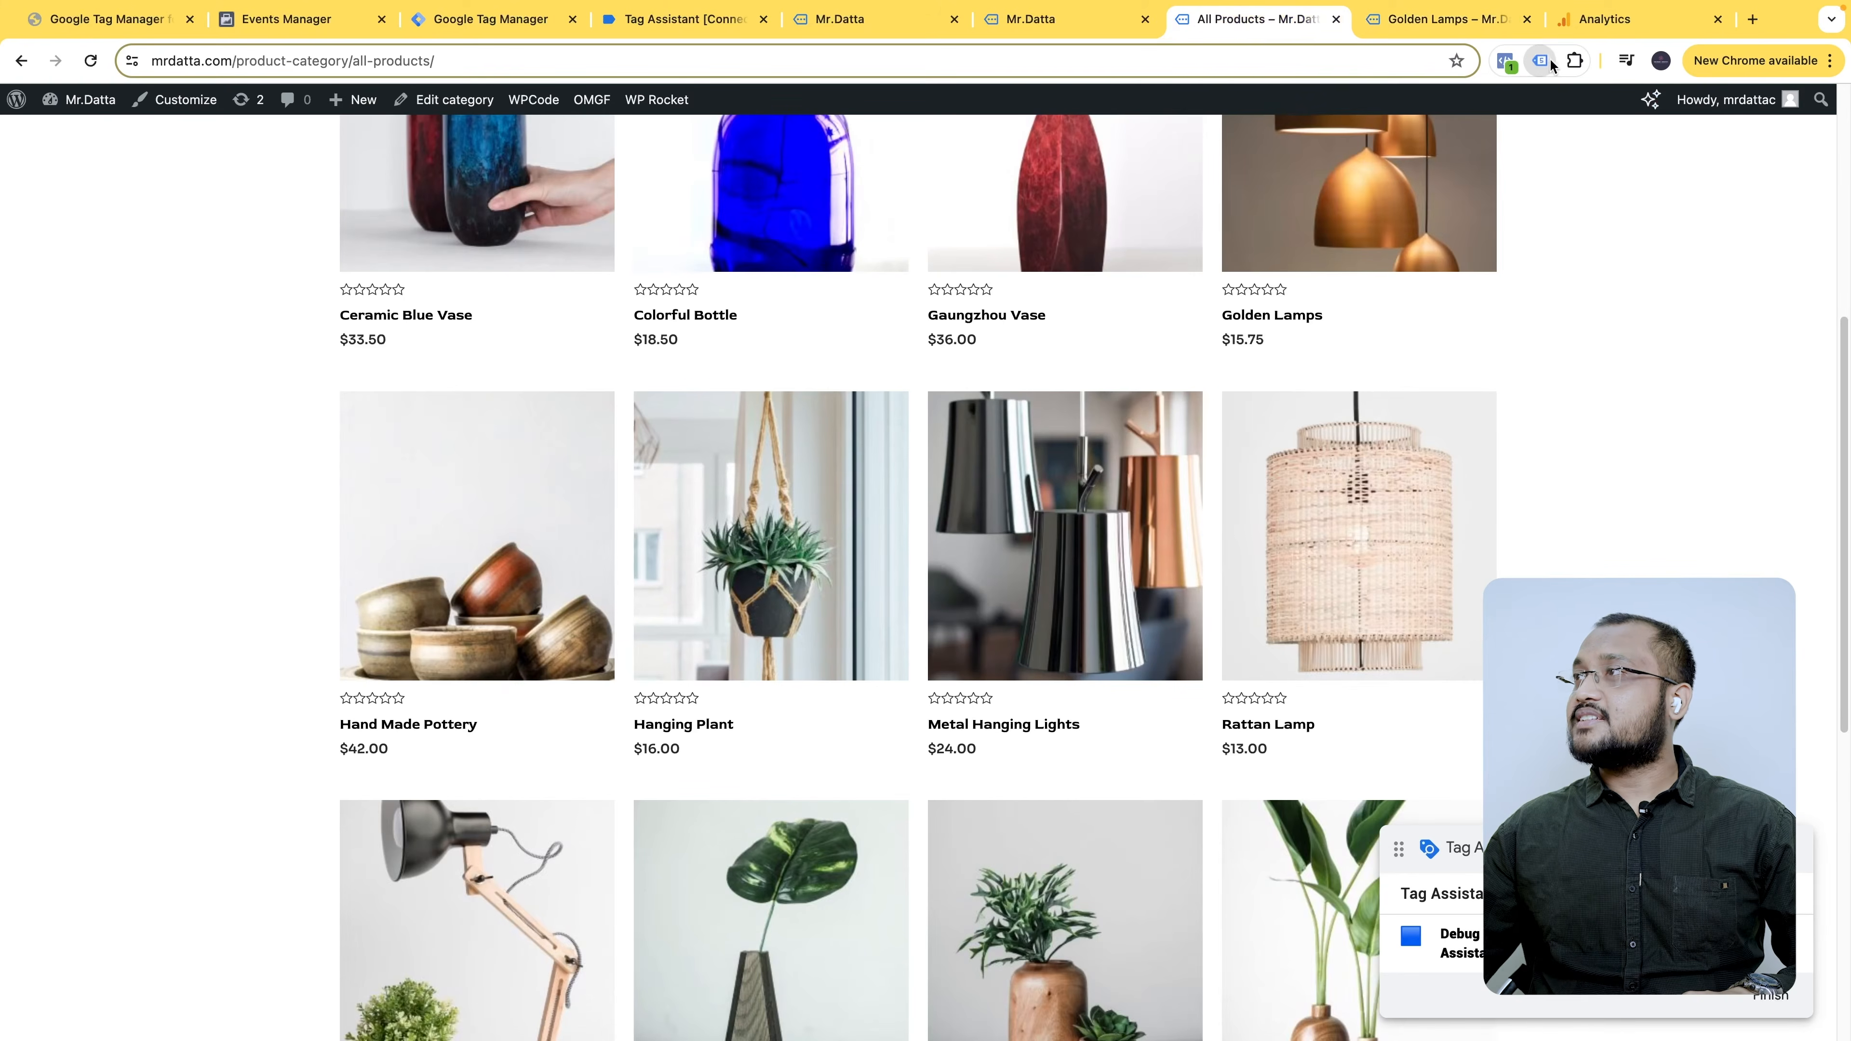
left_click(1549, 63)
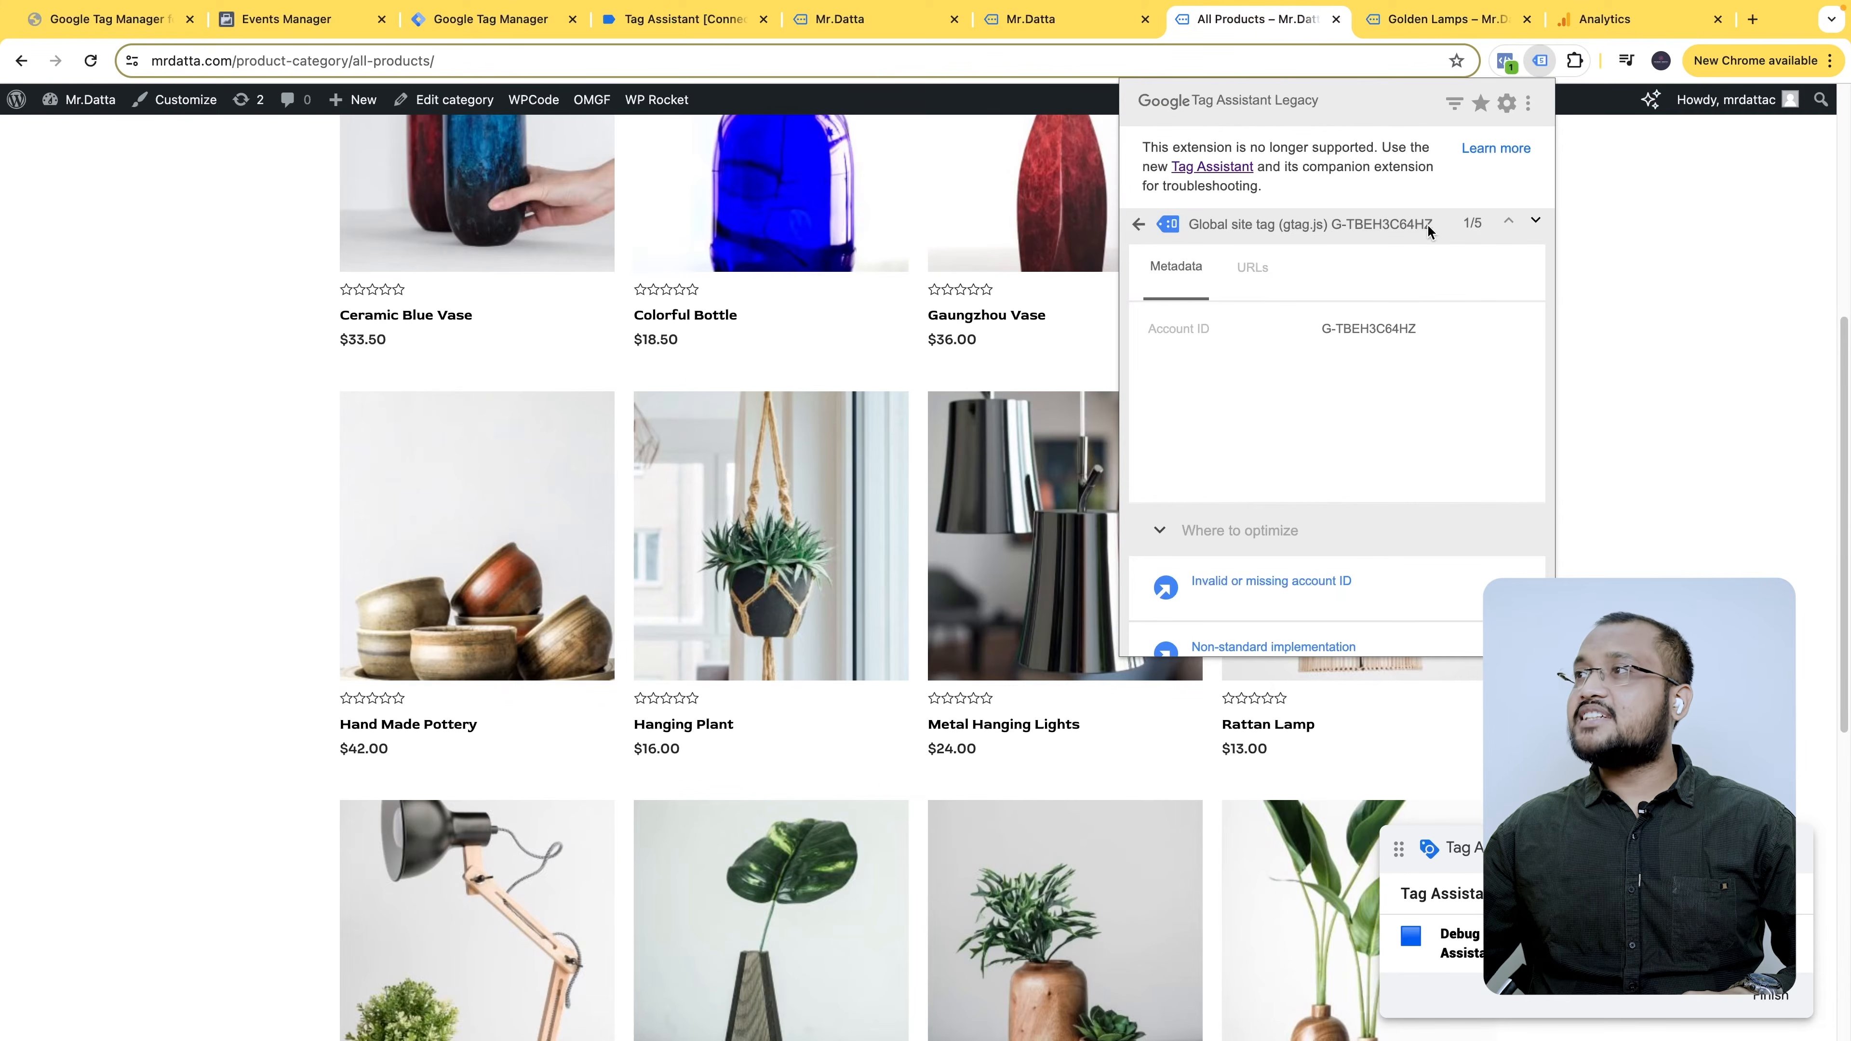
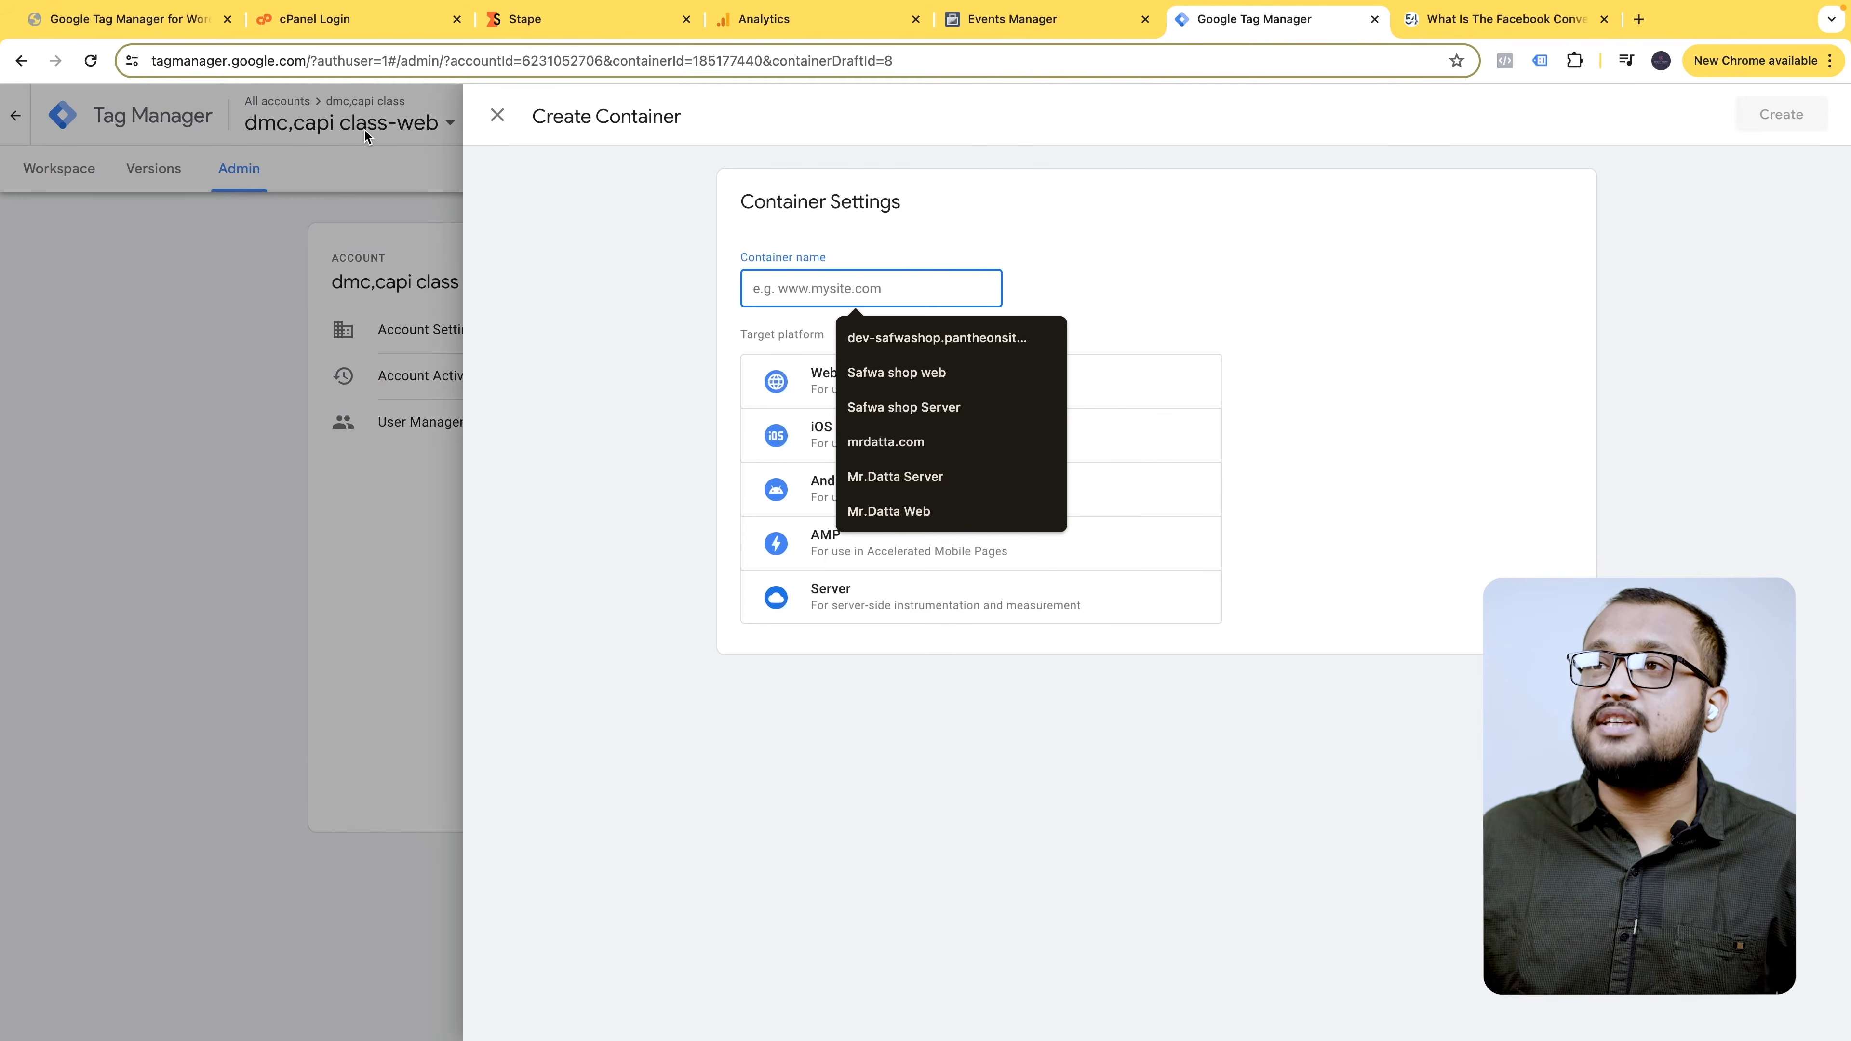
- Create a Server container named 'dmc,capi class-server' and choose manual tagging server provisioning
key("Return")
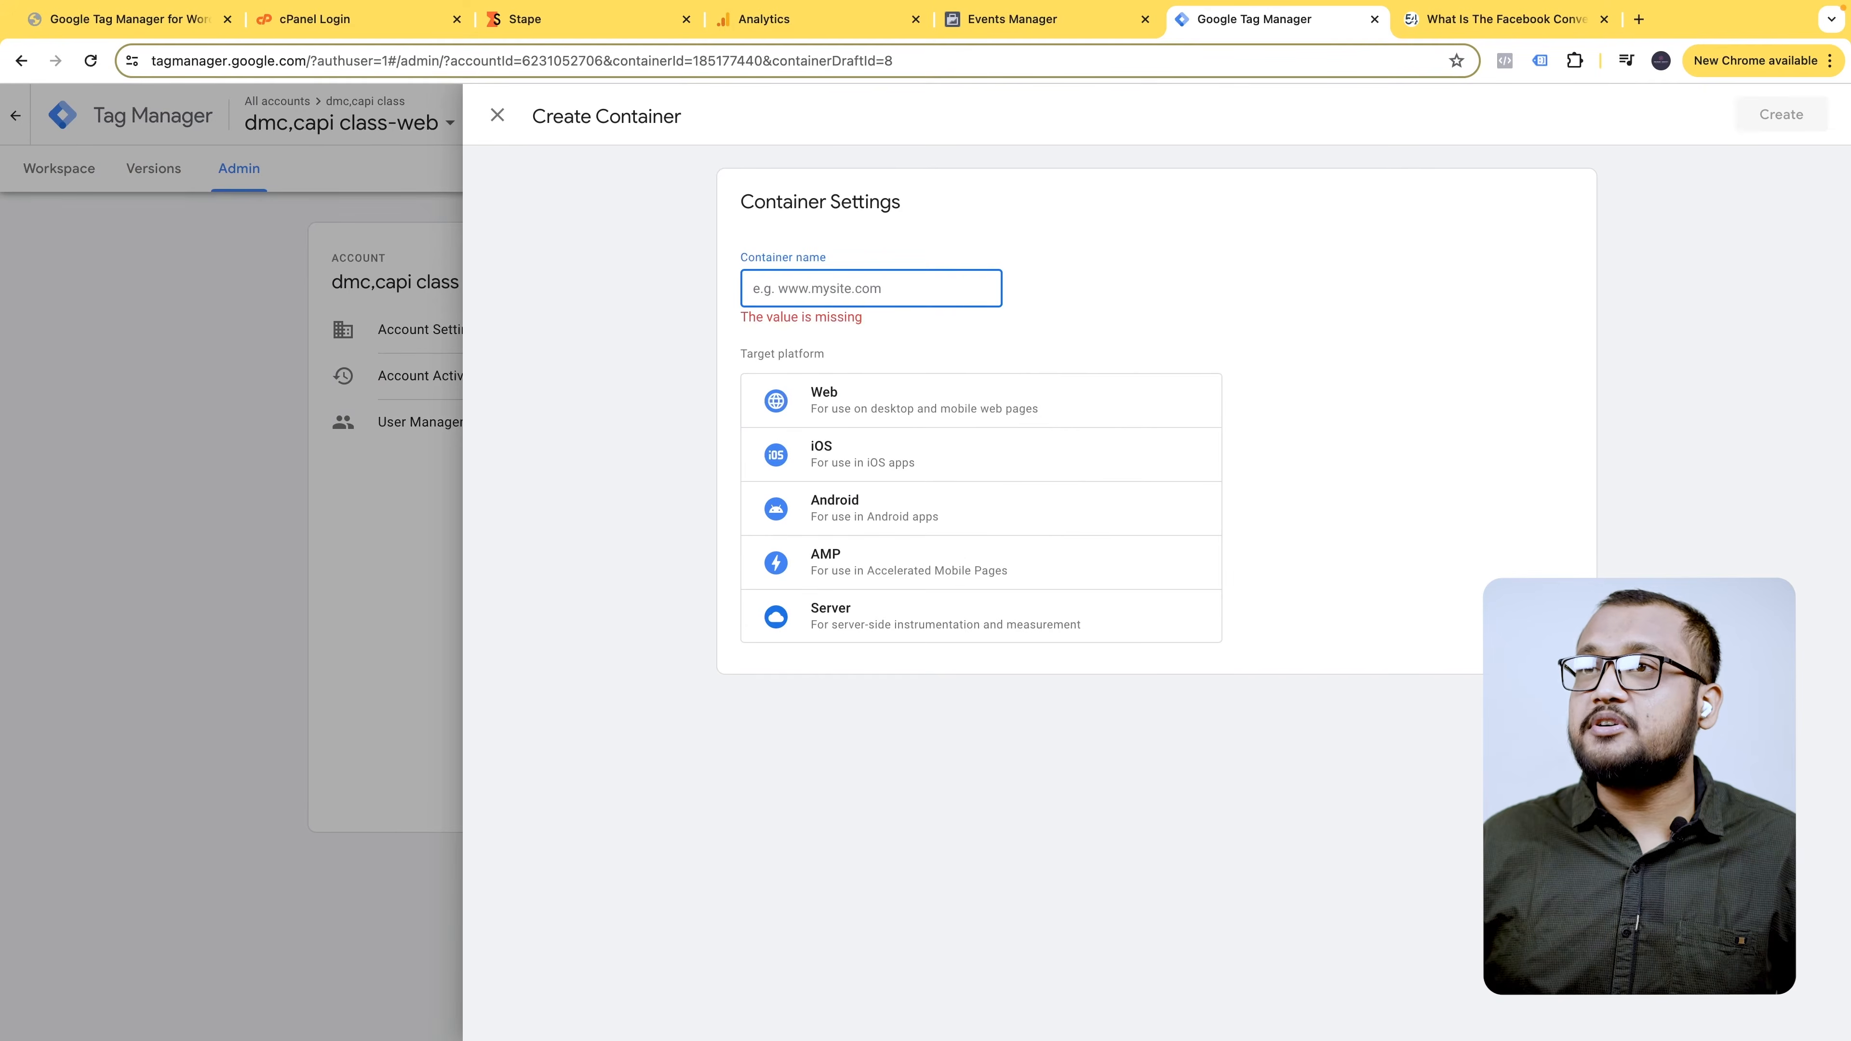
type("dmc,capi class-")
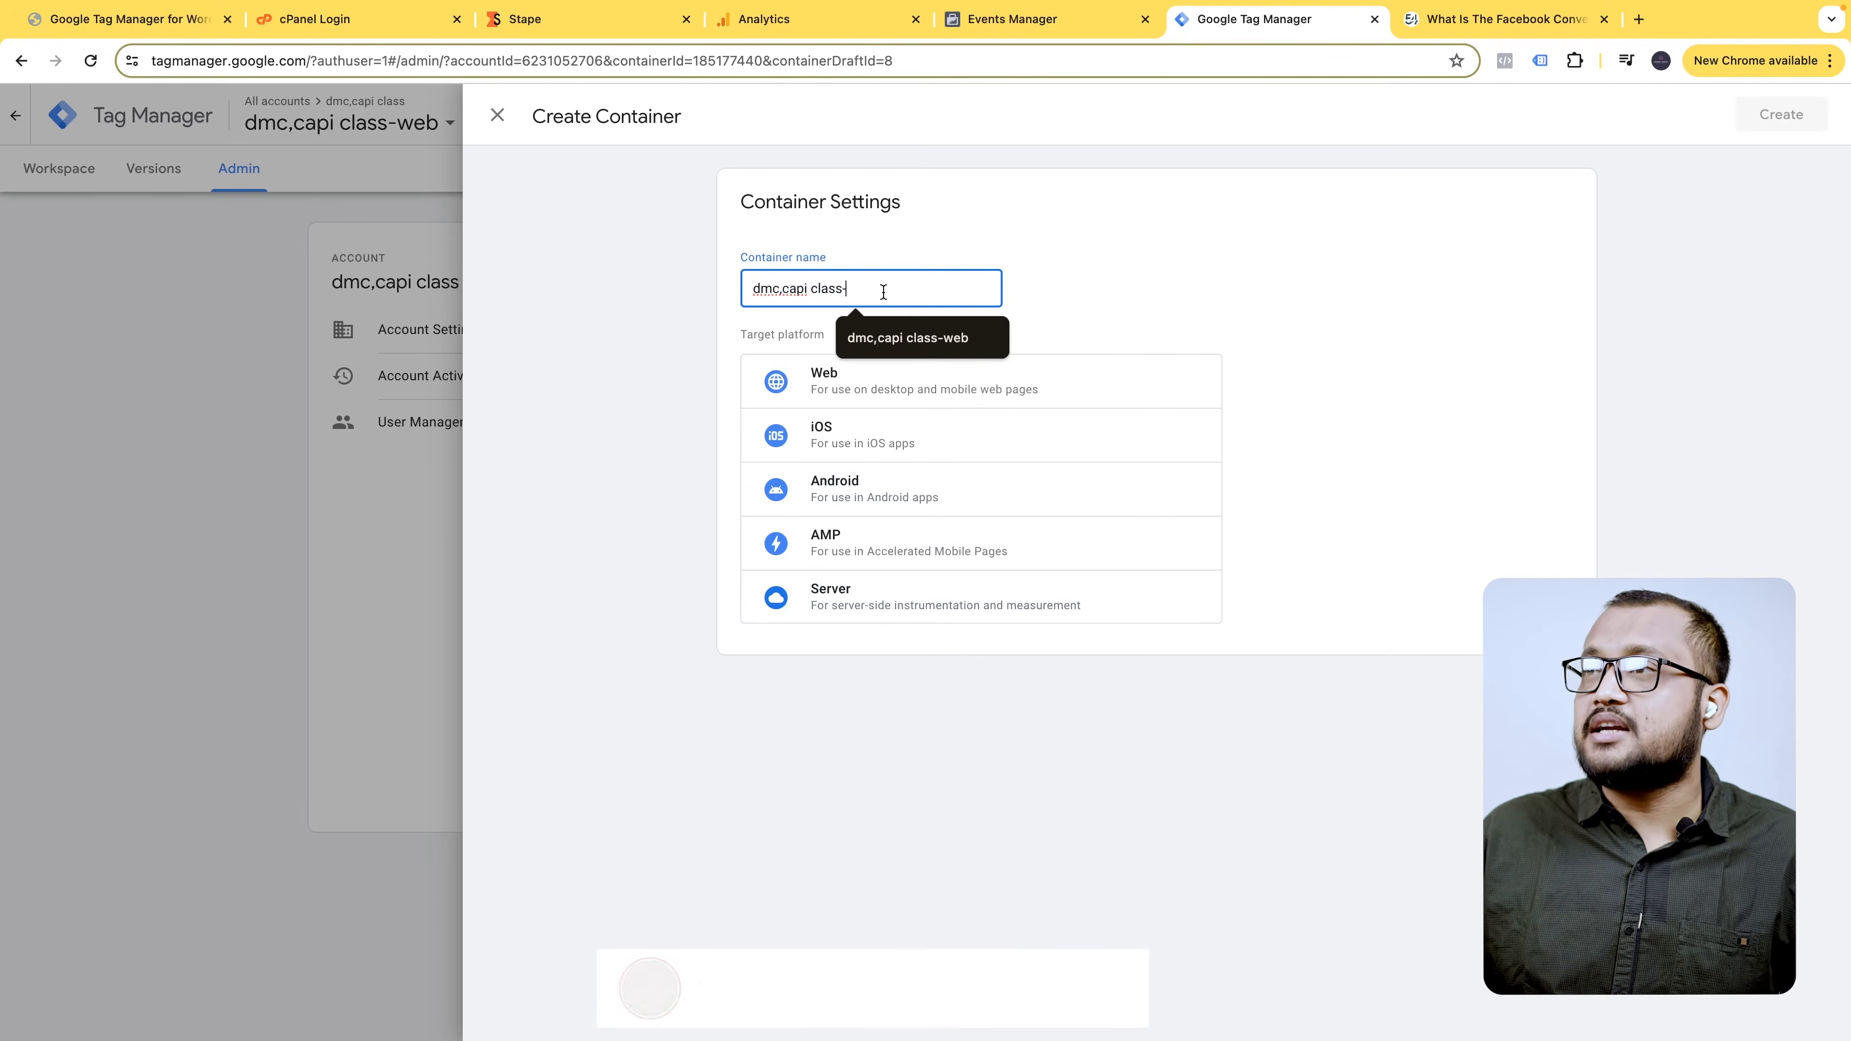
type("server")
left_click(951, 599)
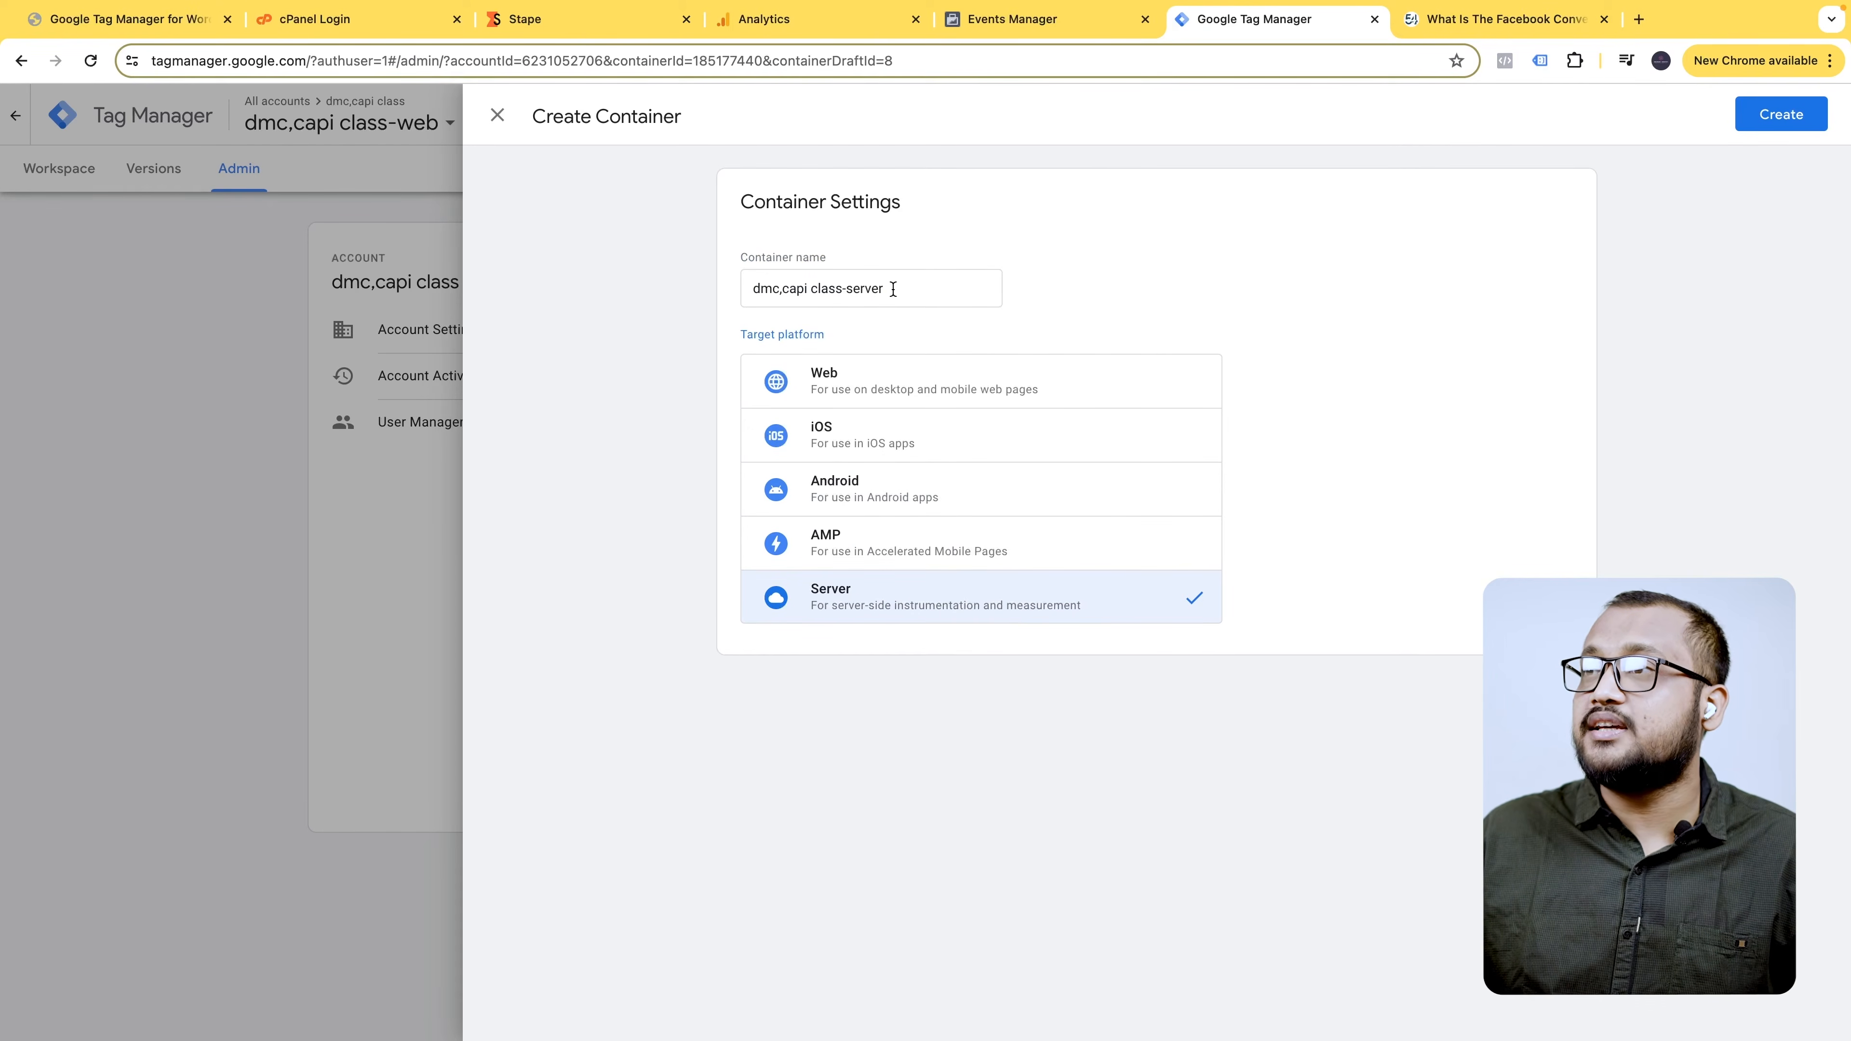
left_click(1783, 114)
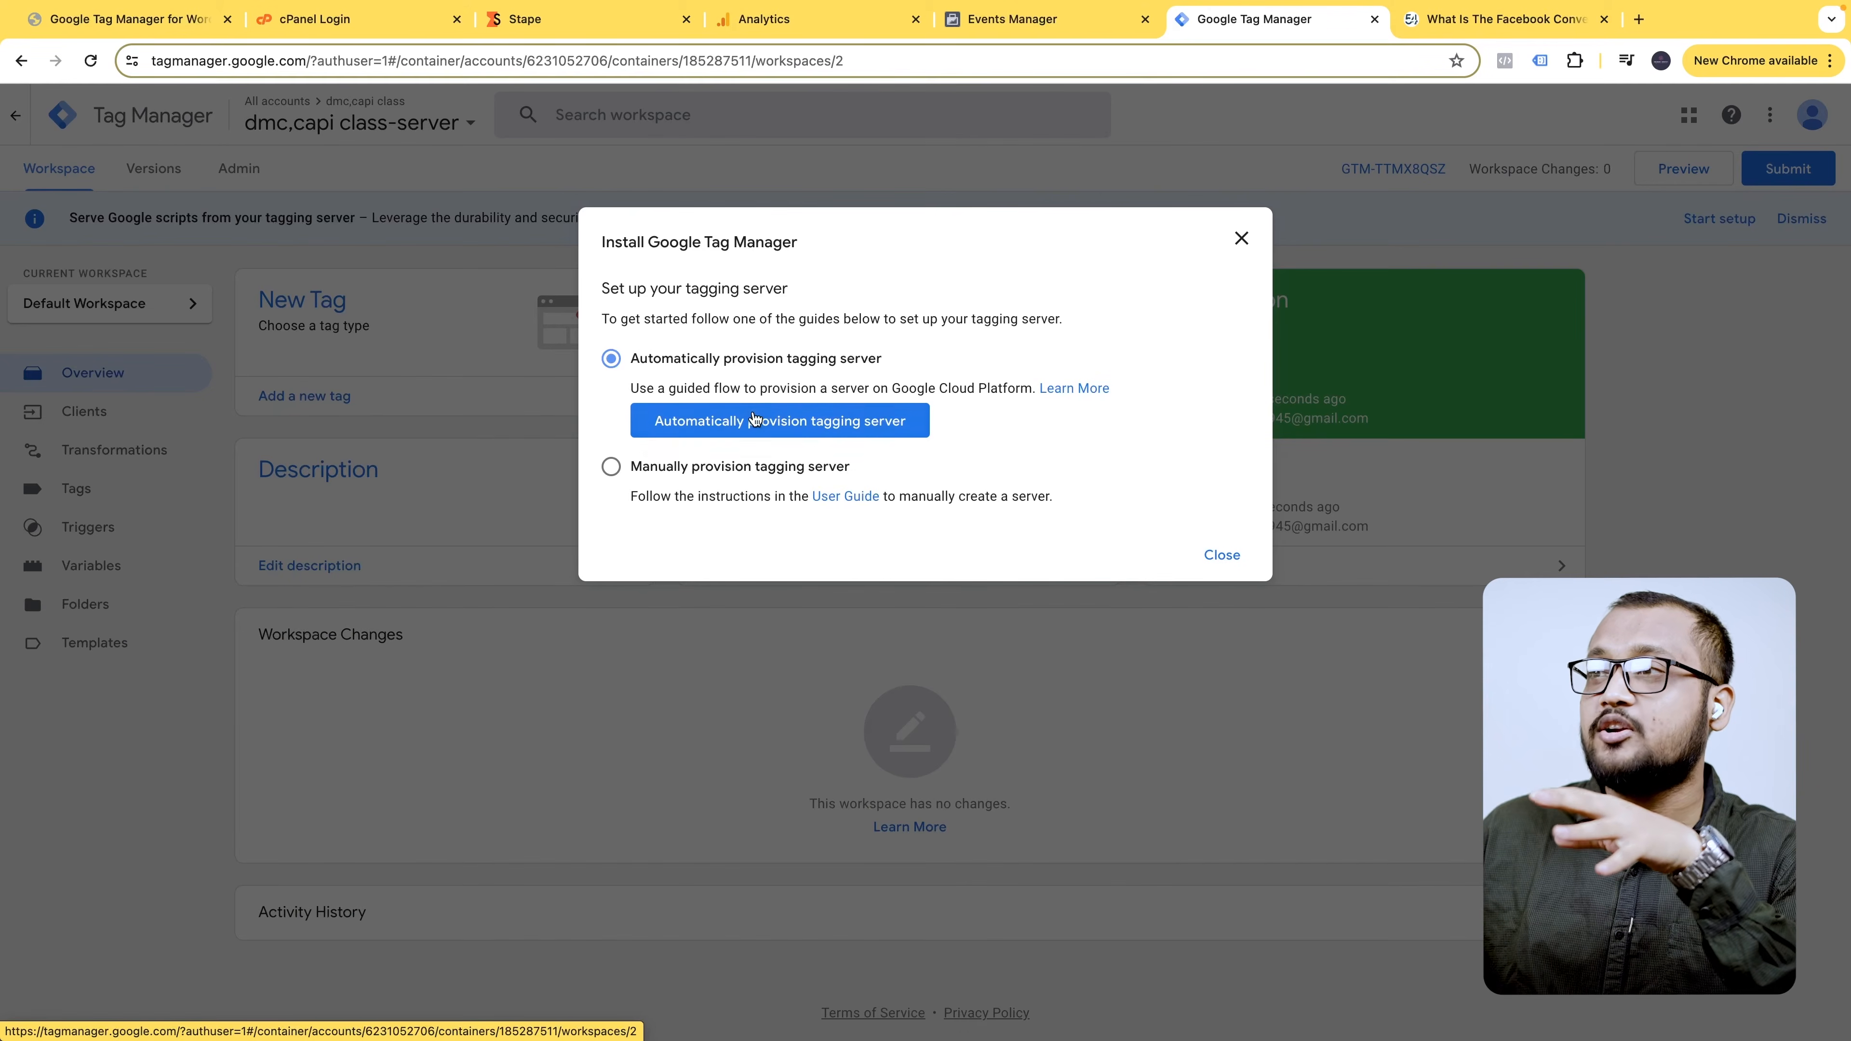
left_click(712, 470)
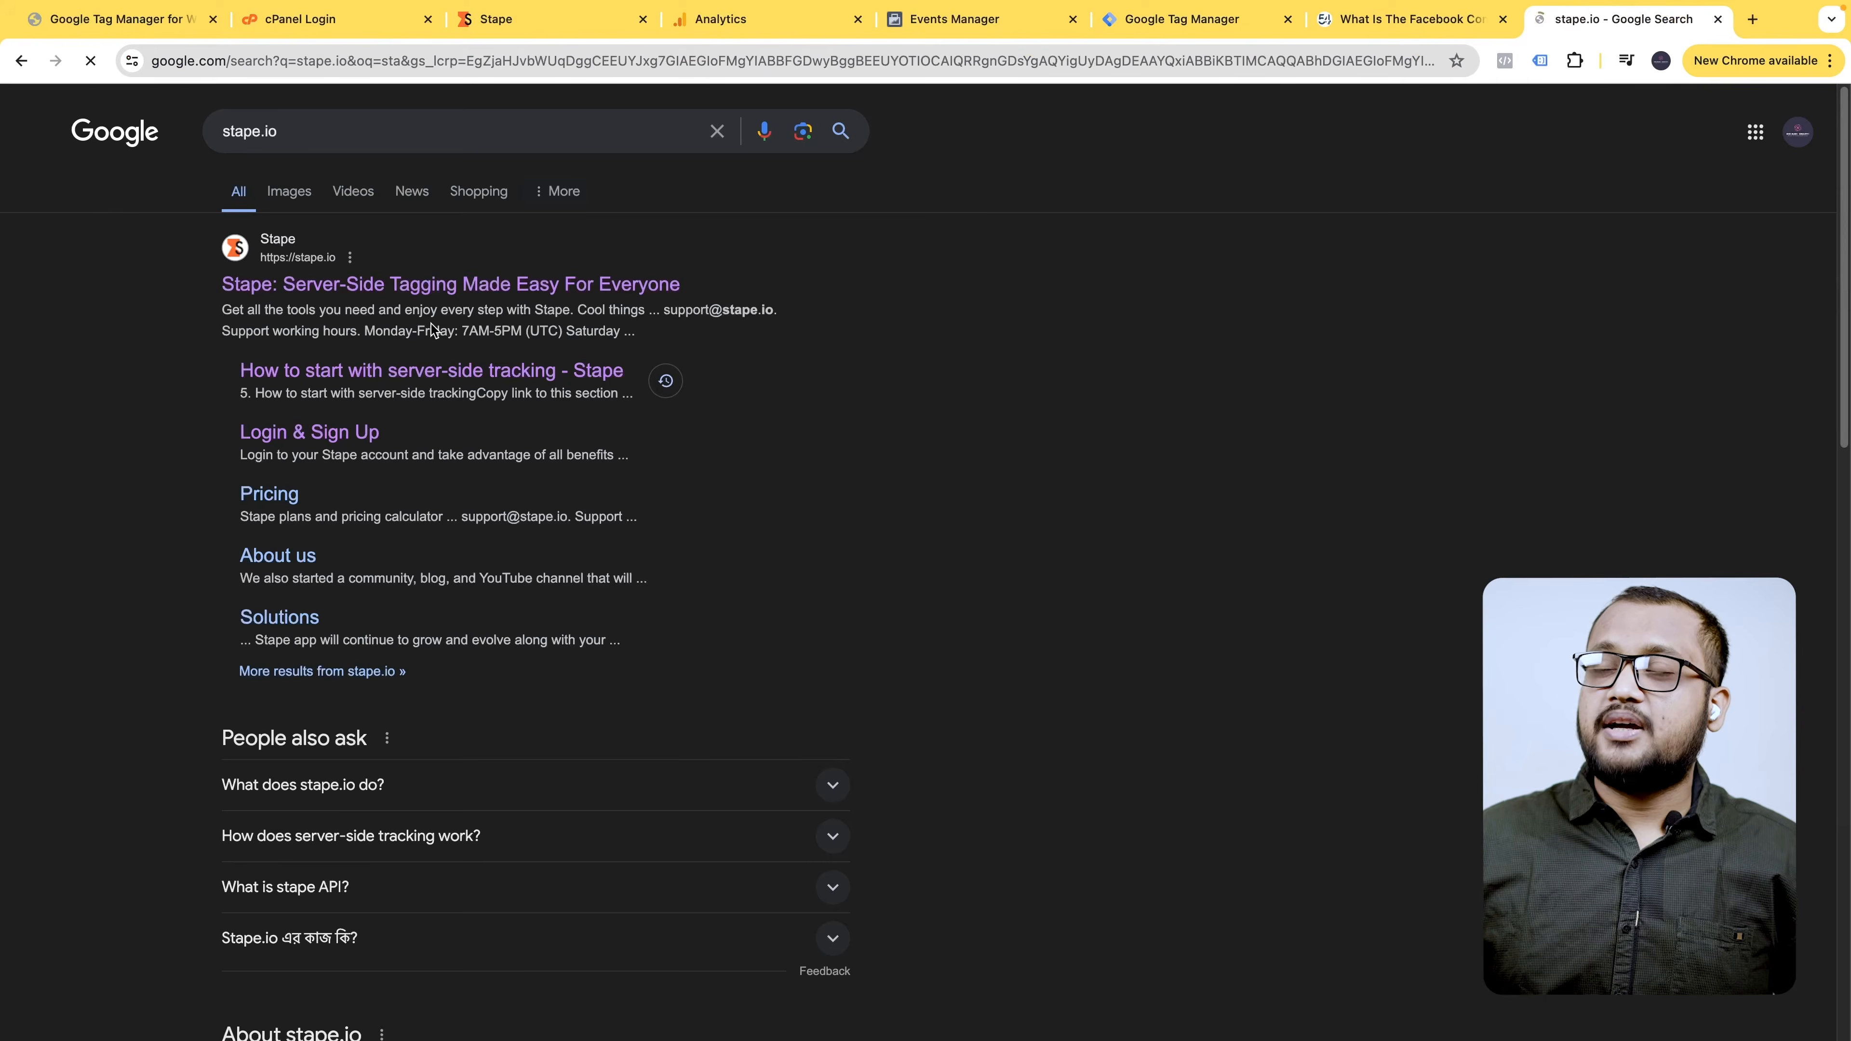
- Open the stape.io website from the search results
left_click(626, 284)
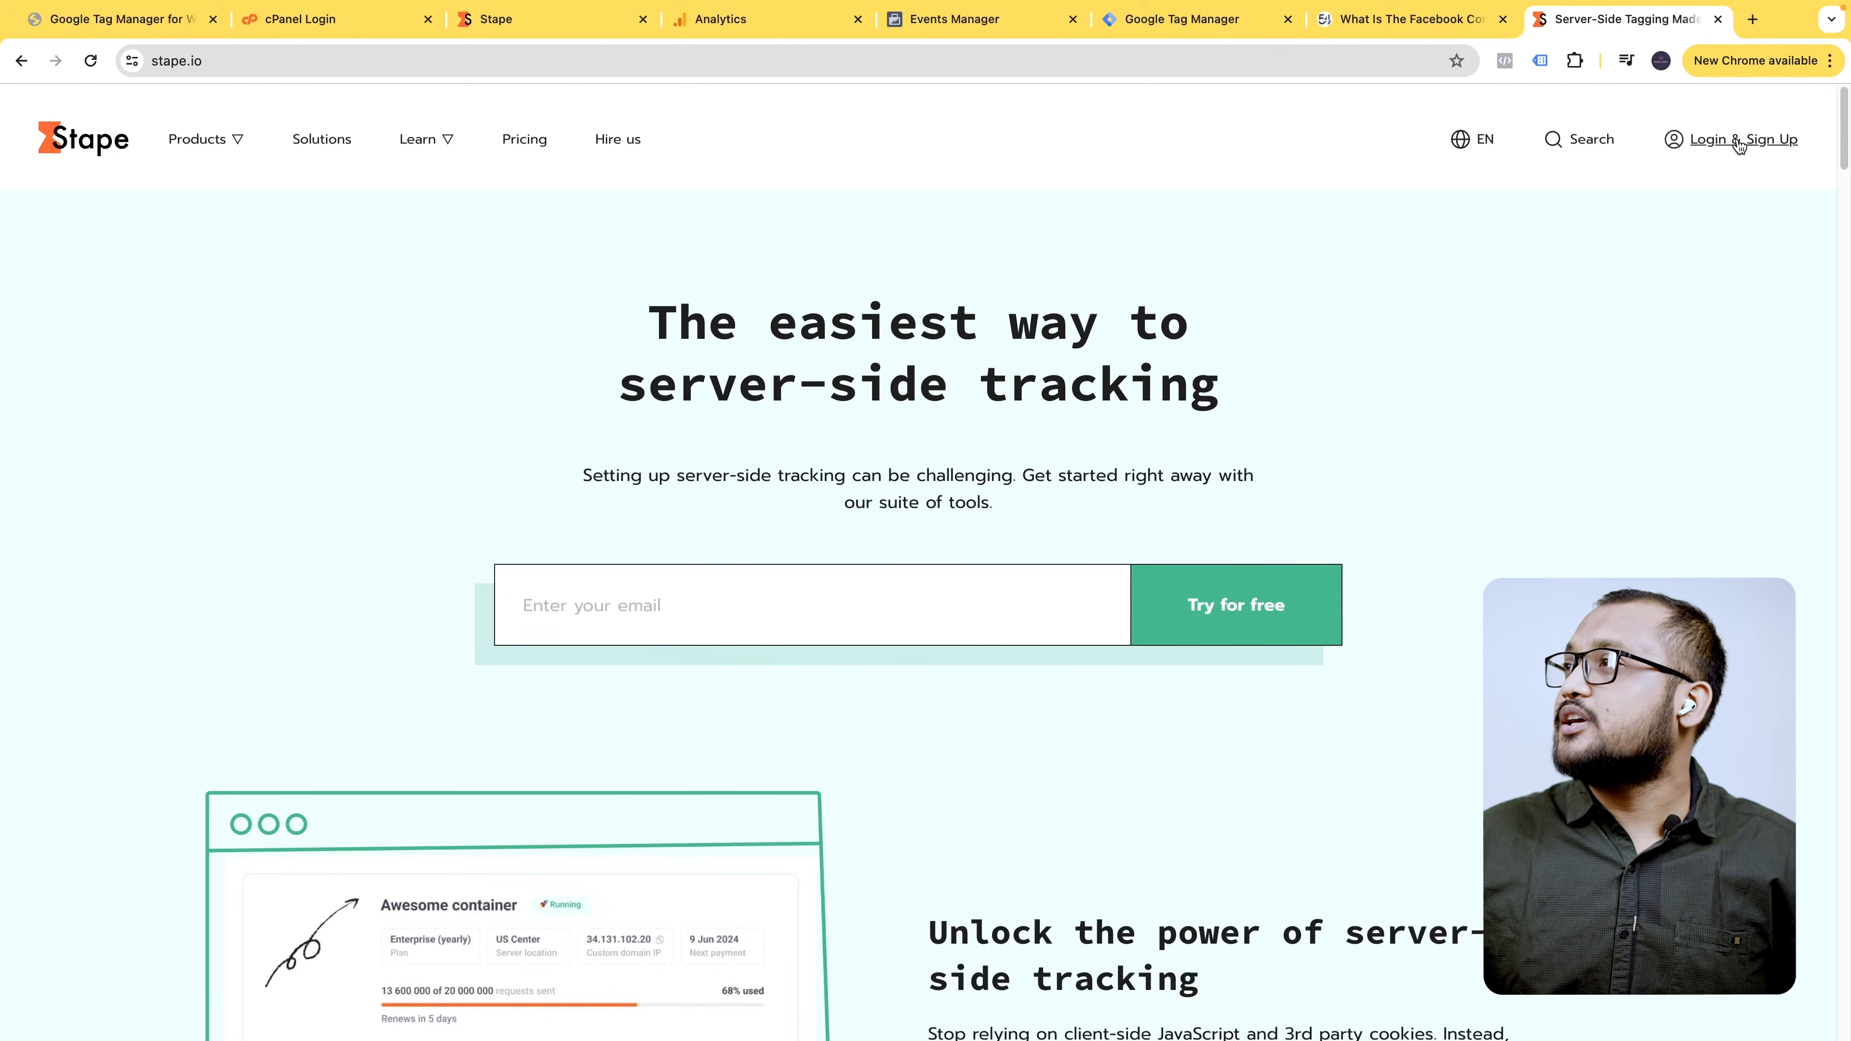
- Log in to the Stape dashboard and start creating a new server GTM container
left_click(1786, 153)
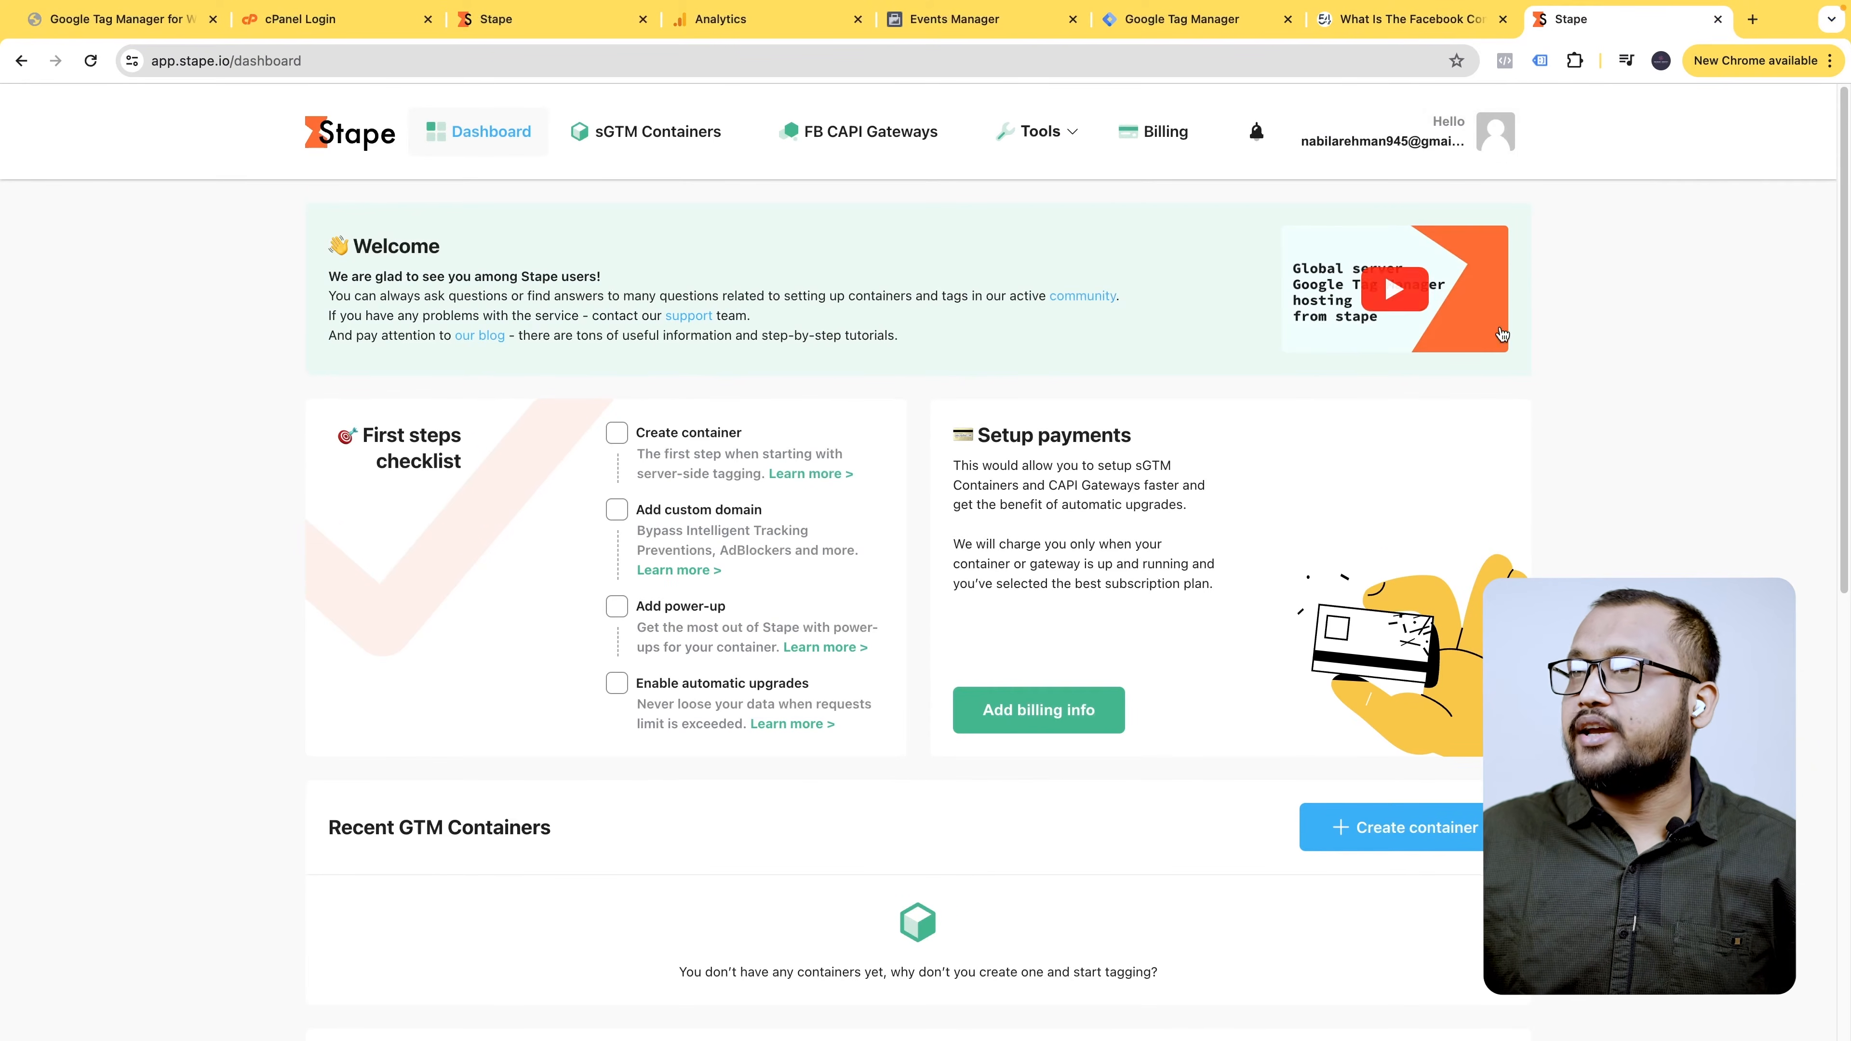
scroll(967, 610, "down", 10)
scroll(966, 610, "up", 2)
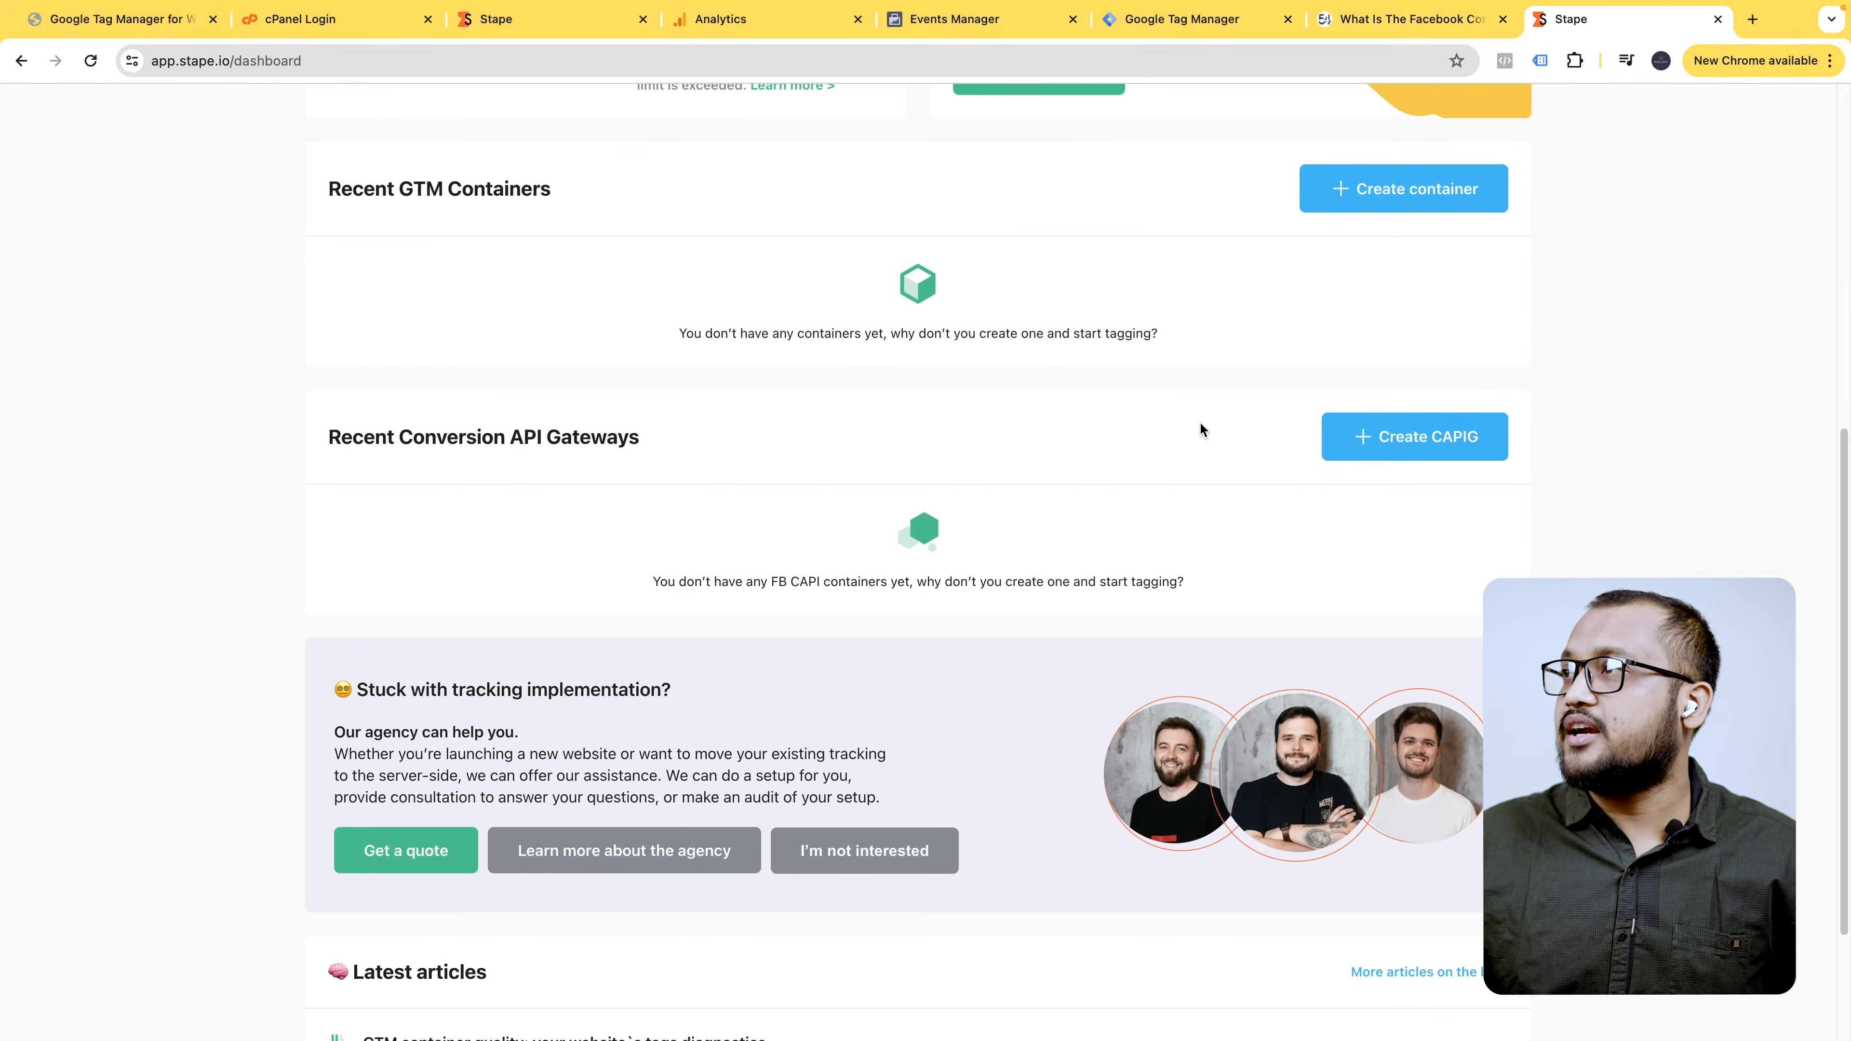
scroll(1198, 426, "up", 5)
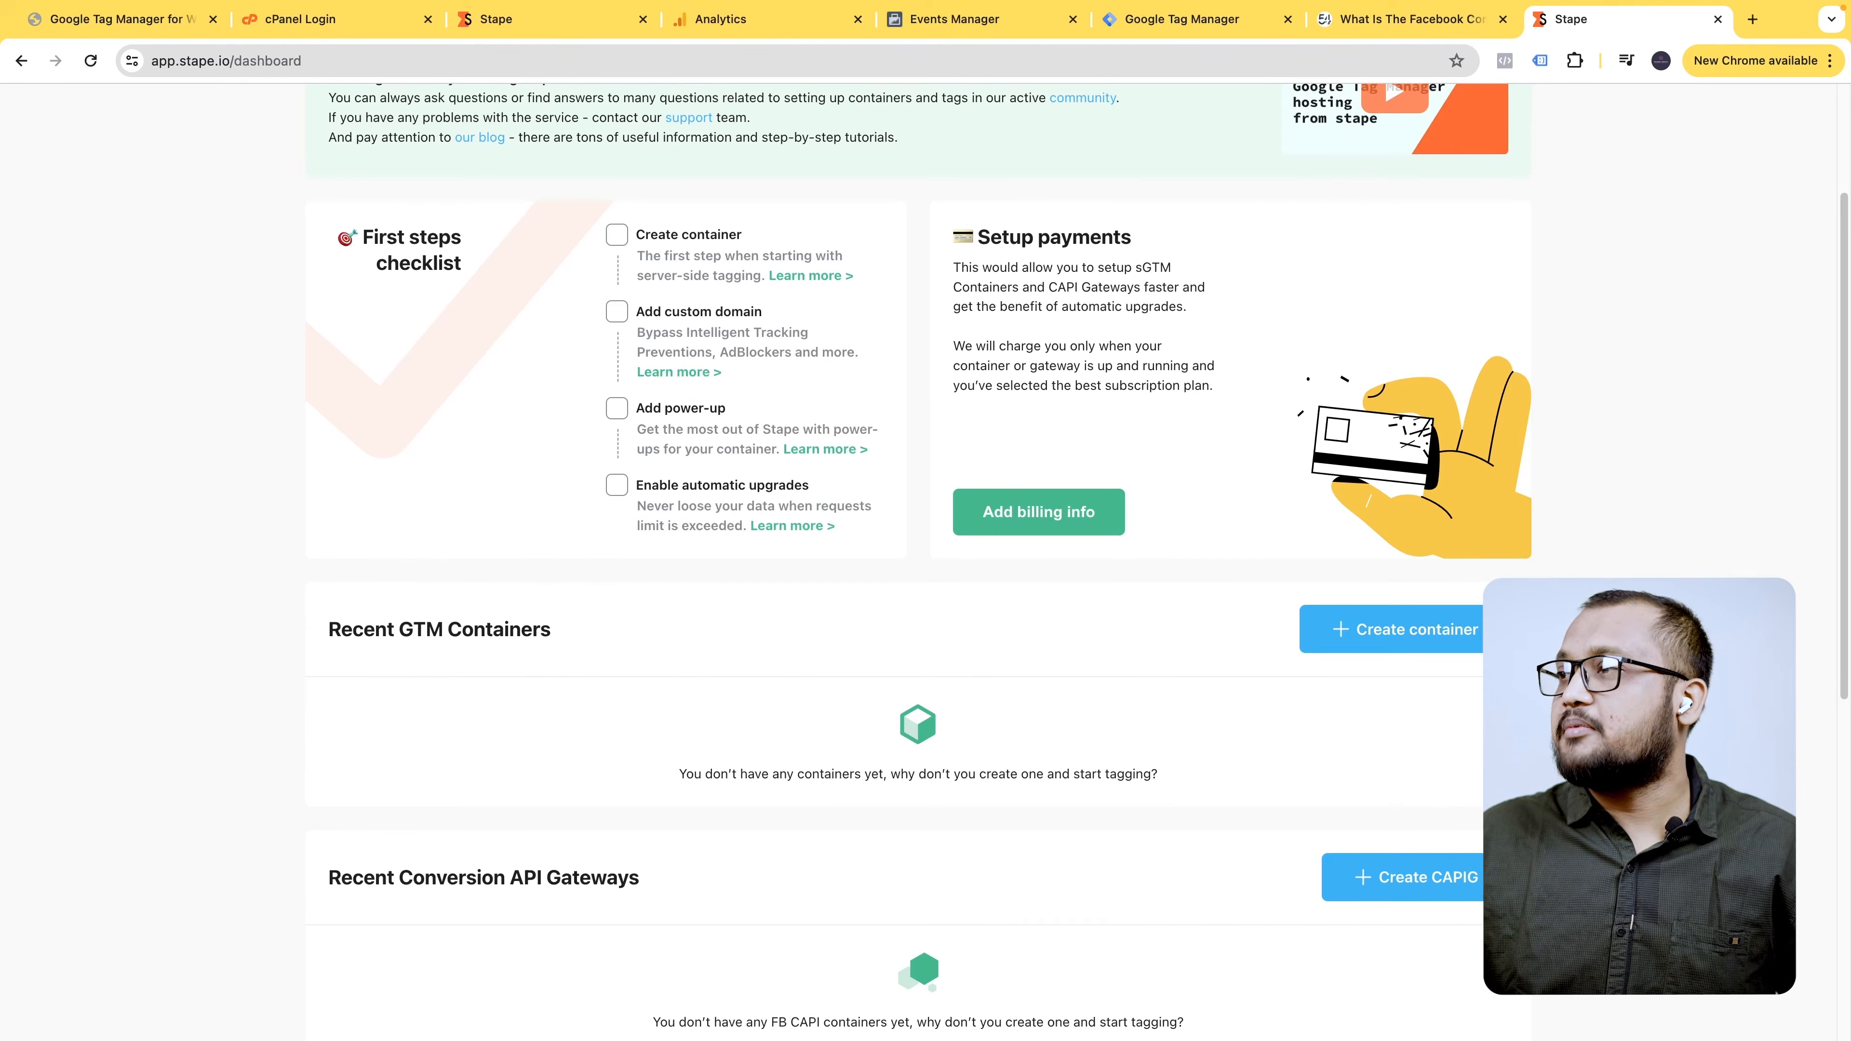
left_click(1434, 630)
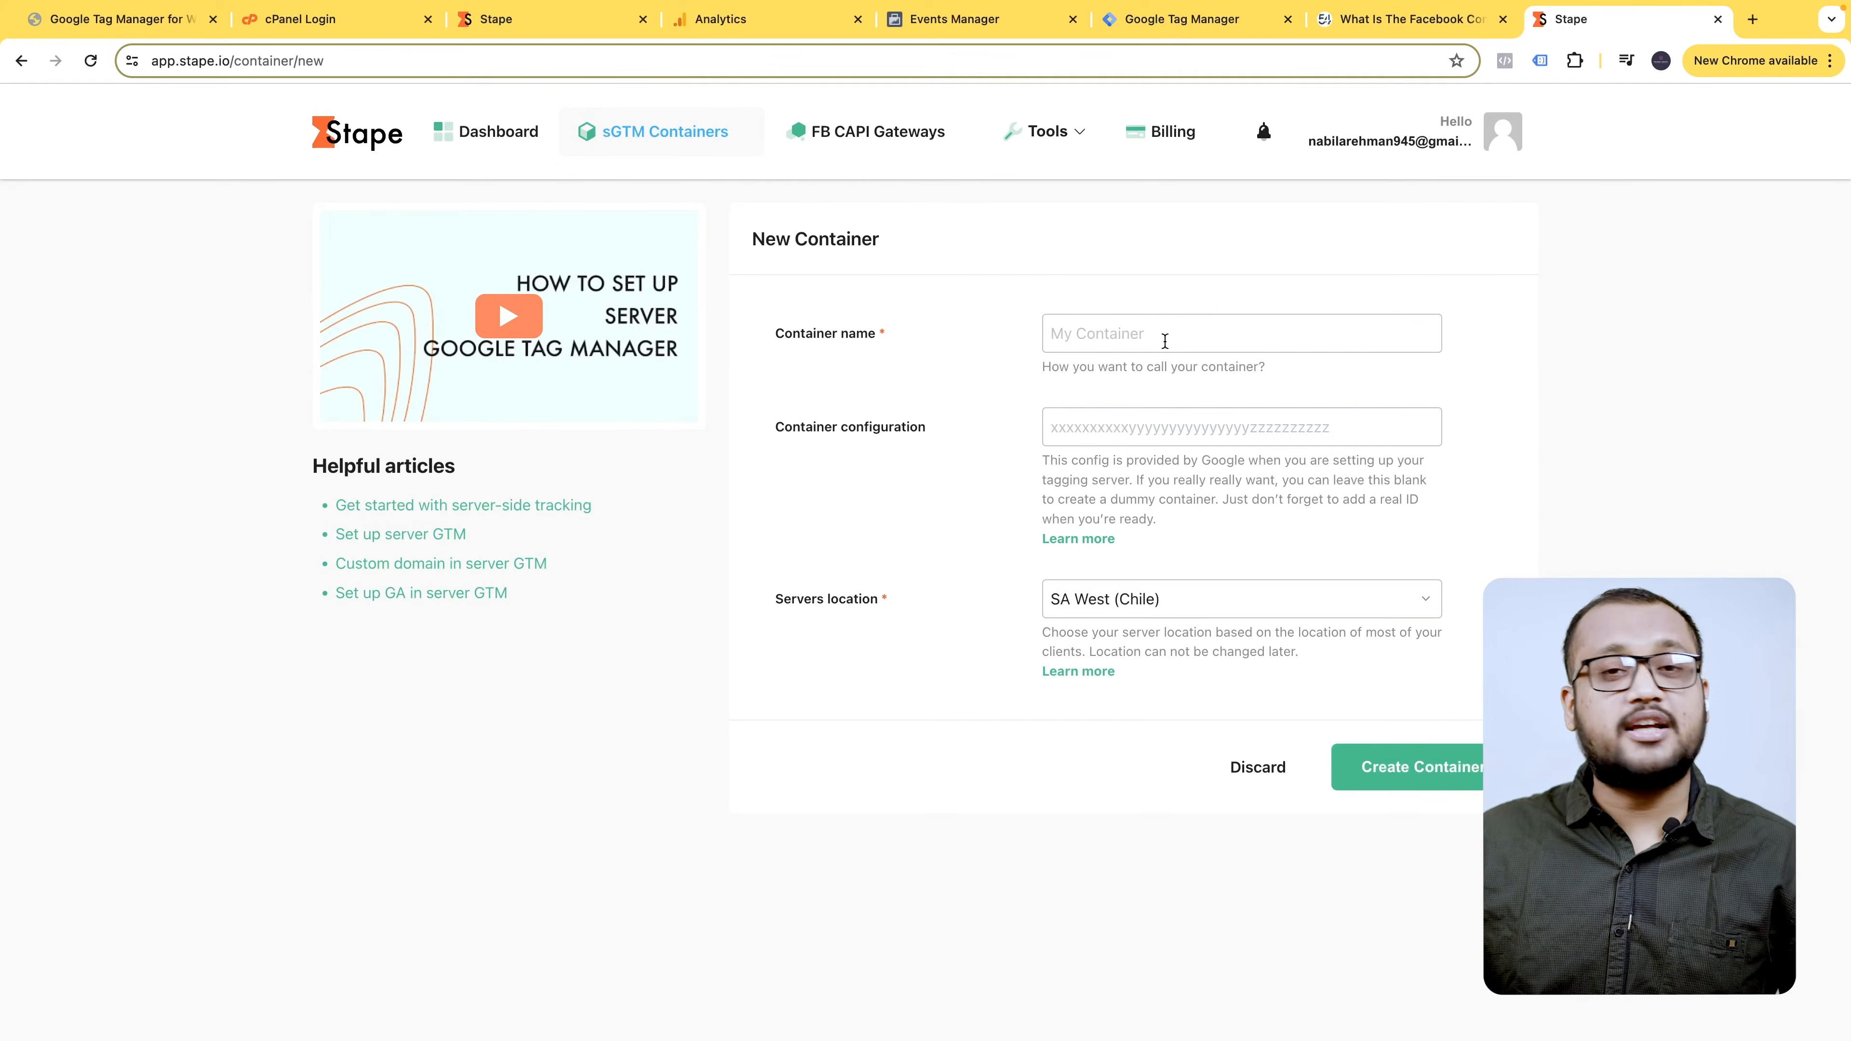
- Name the Stape container 'dmc,capi class' and paste the server container config copied from Tag Manager
left_click(1149, 337)
type("dmc,capi class")
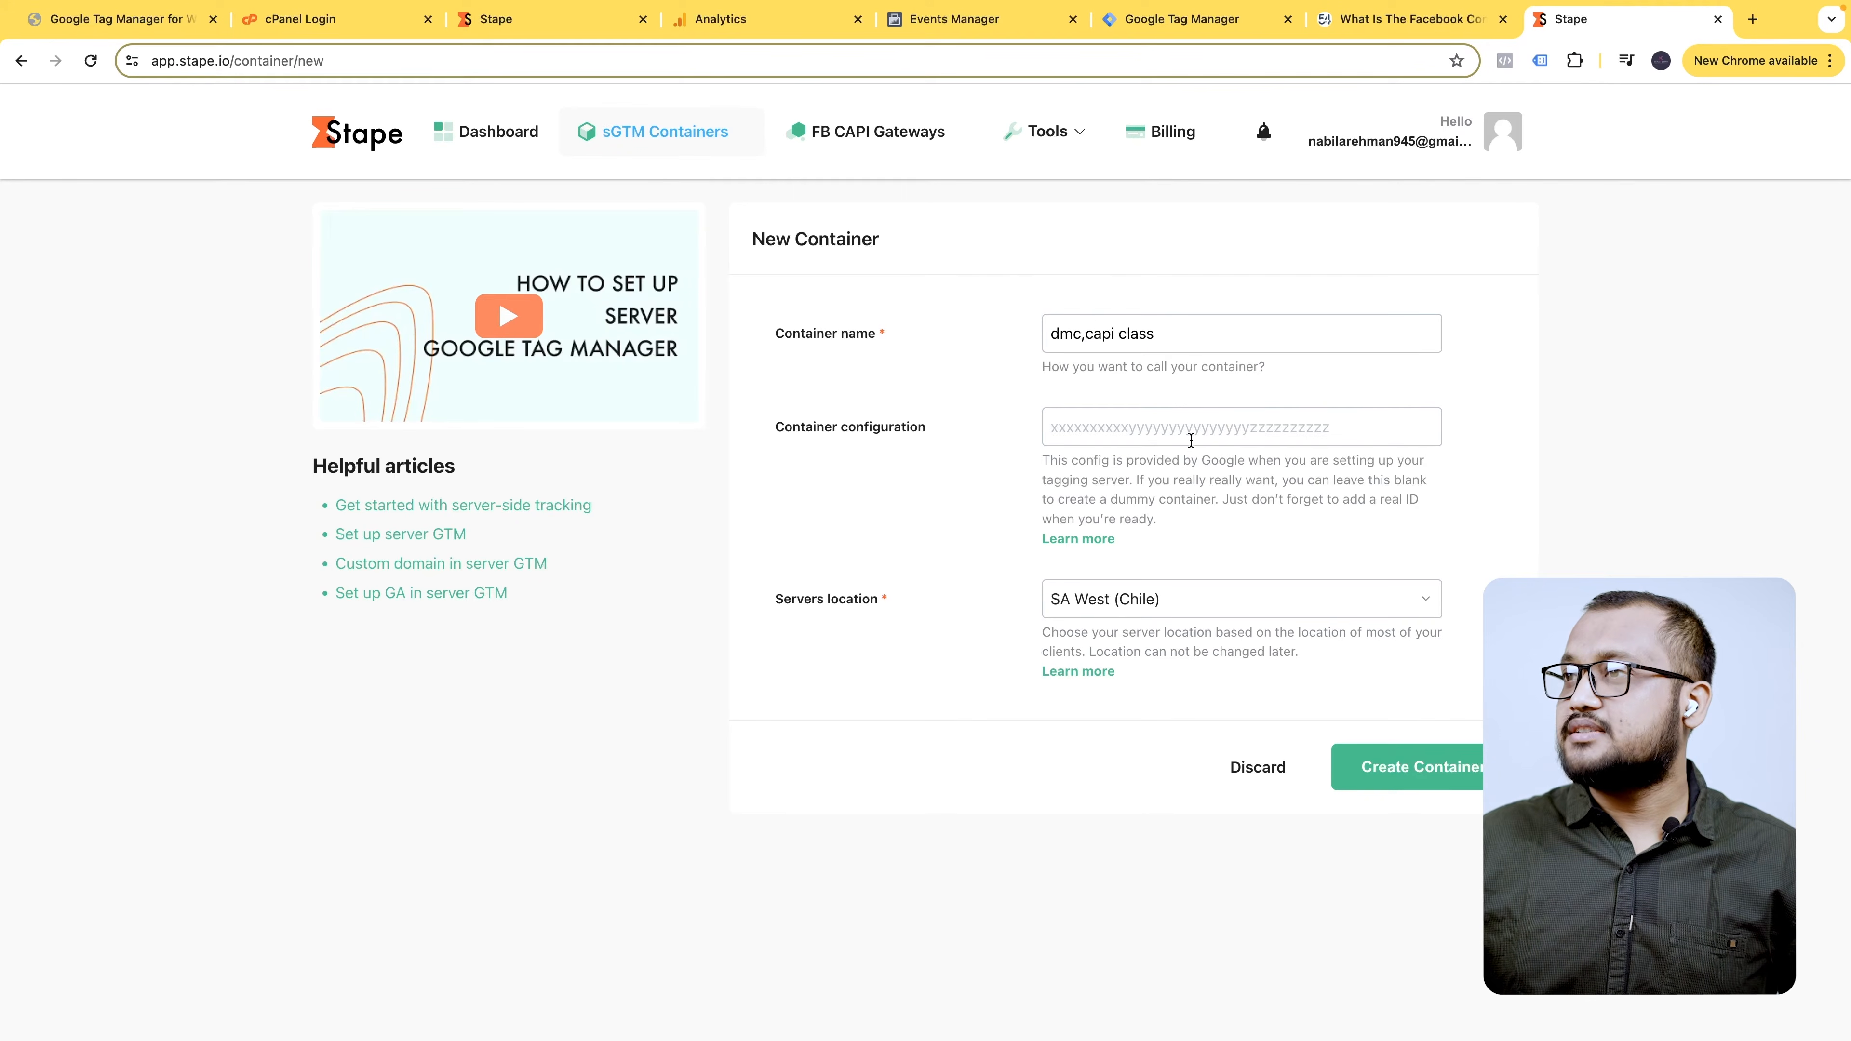
left_click(1166, 428)
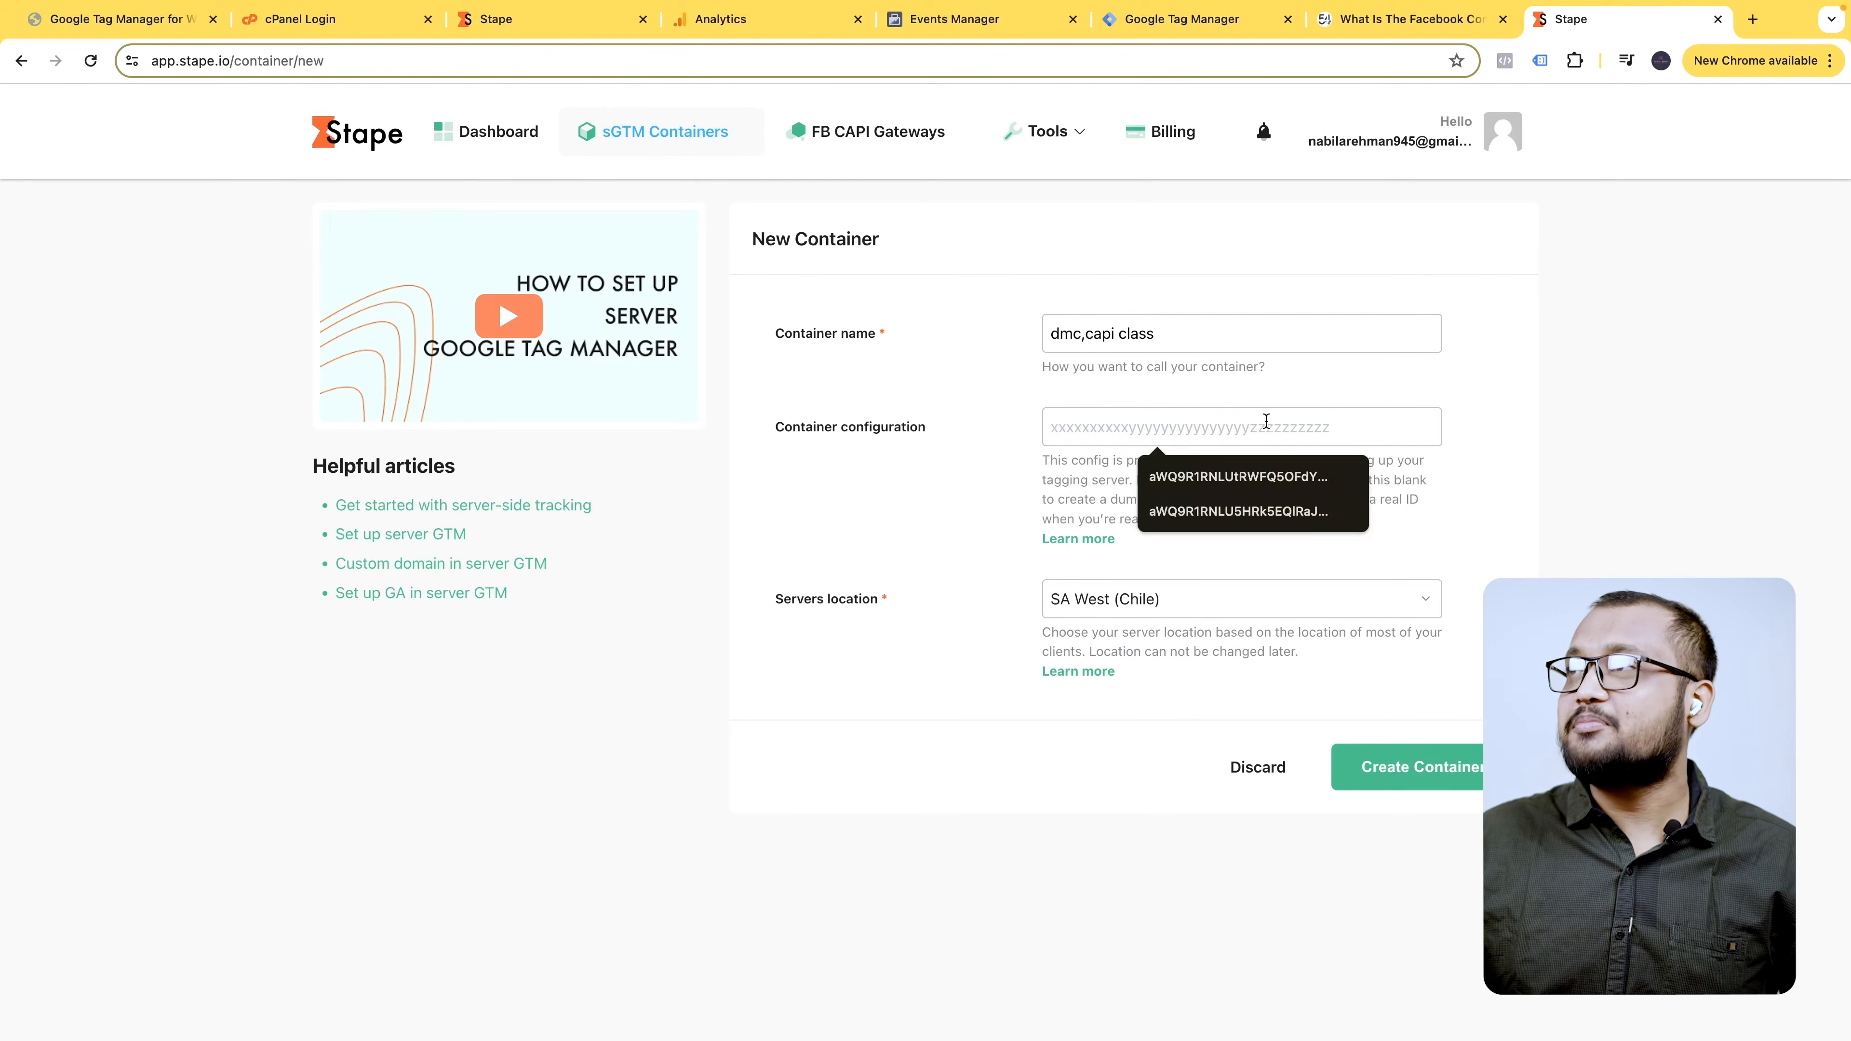
left_click(1227, 21)
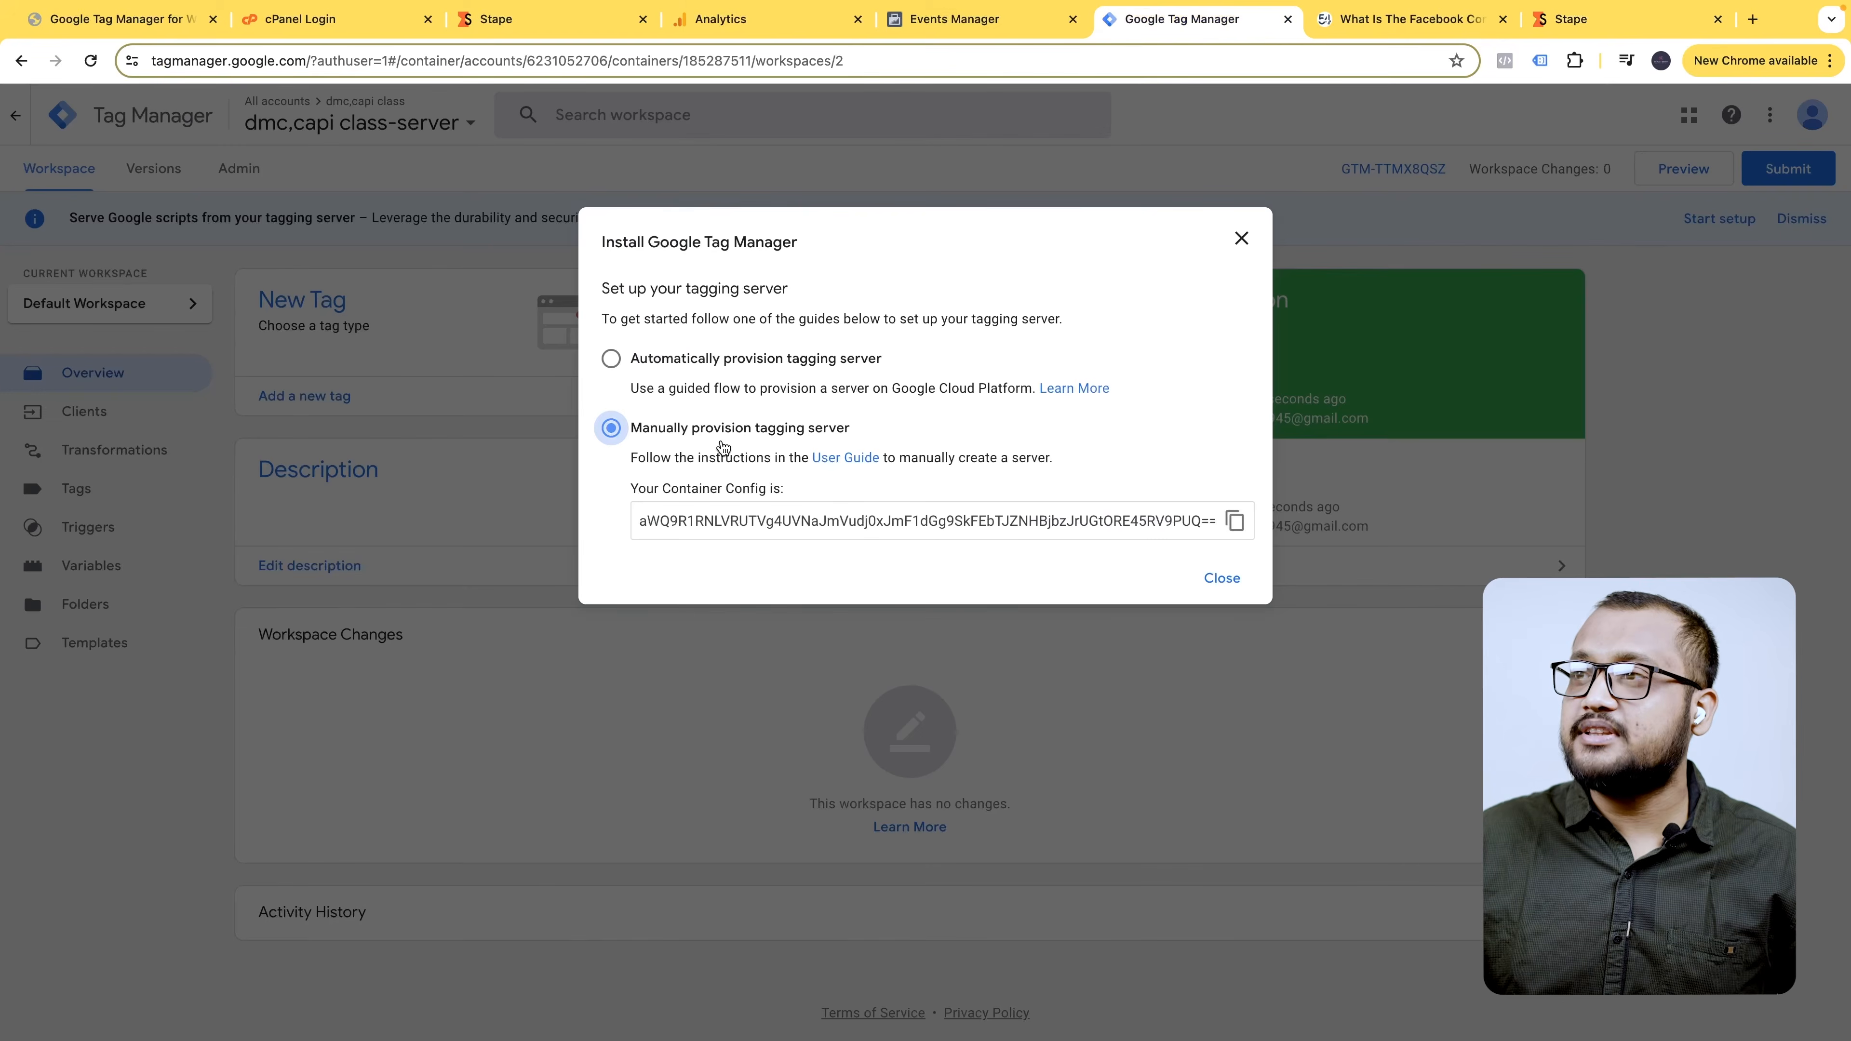
left_click(1234, 520)
left_click(1616, 18)
key("ctrl+v")
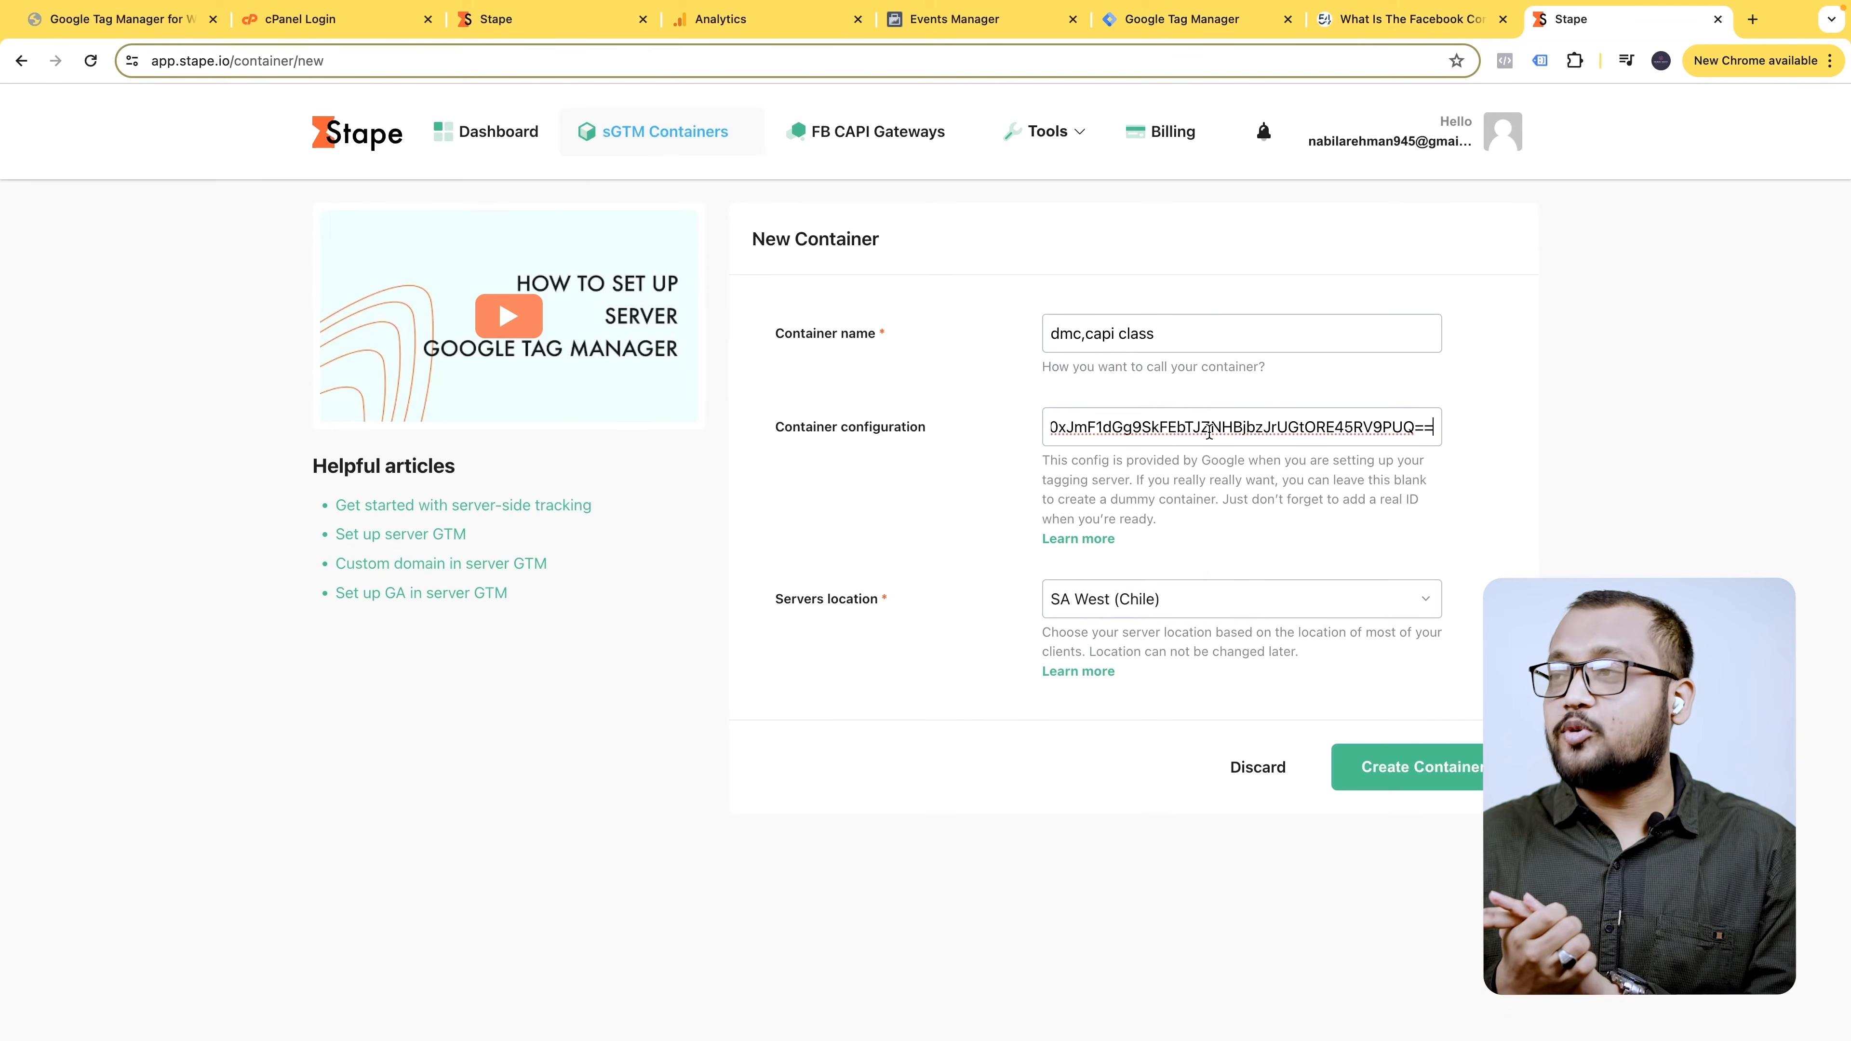
- Set the server location to AP East (Singapore) and create the container
left_click(1311, 612)
scroll(1248, 802, "down", 5)
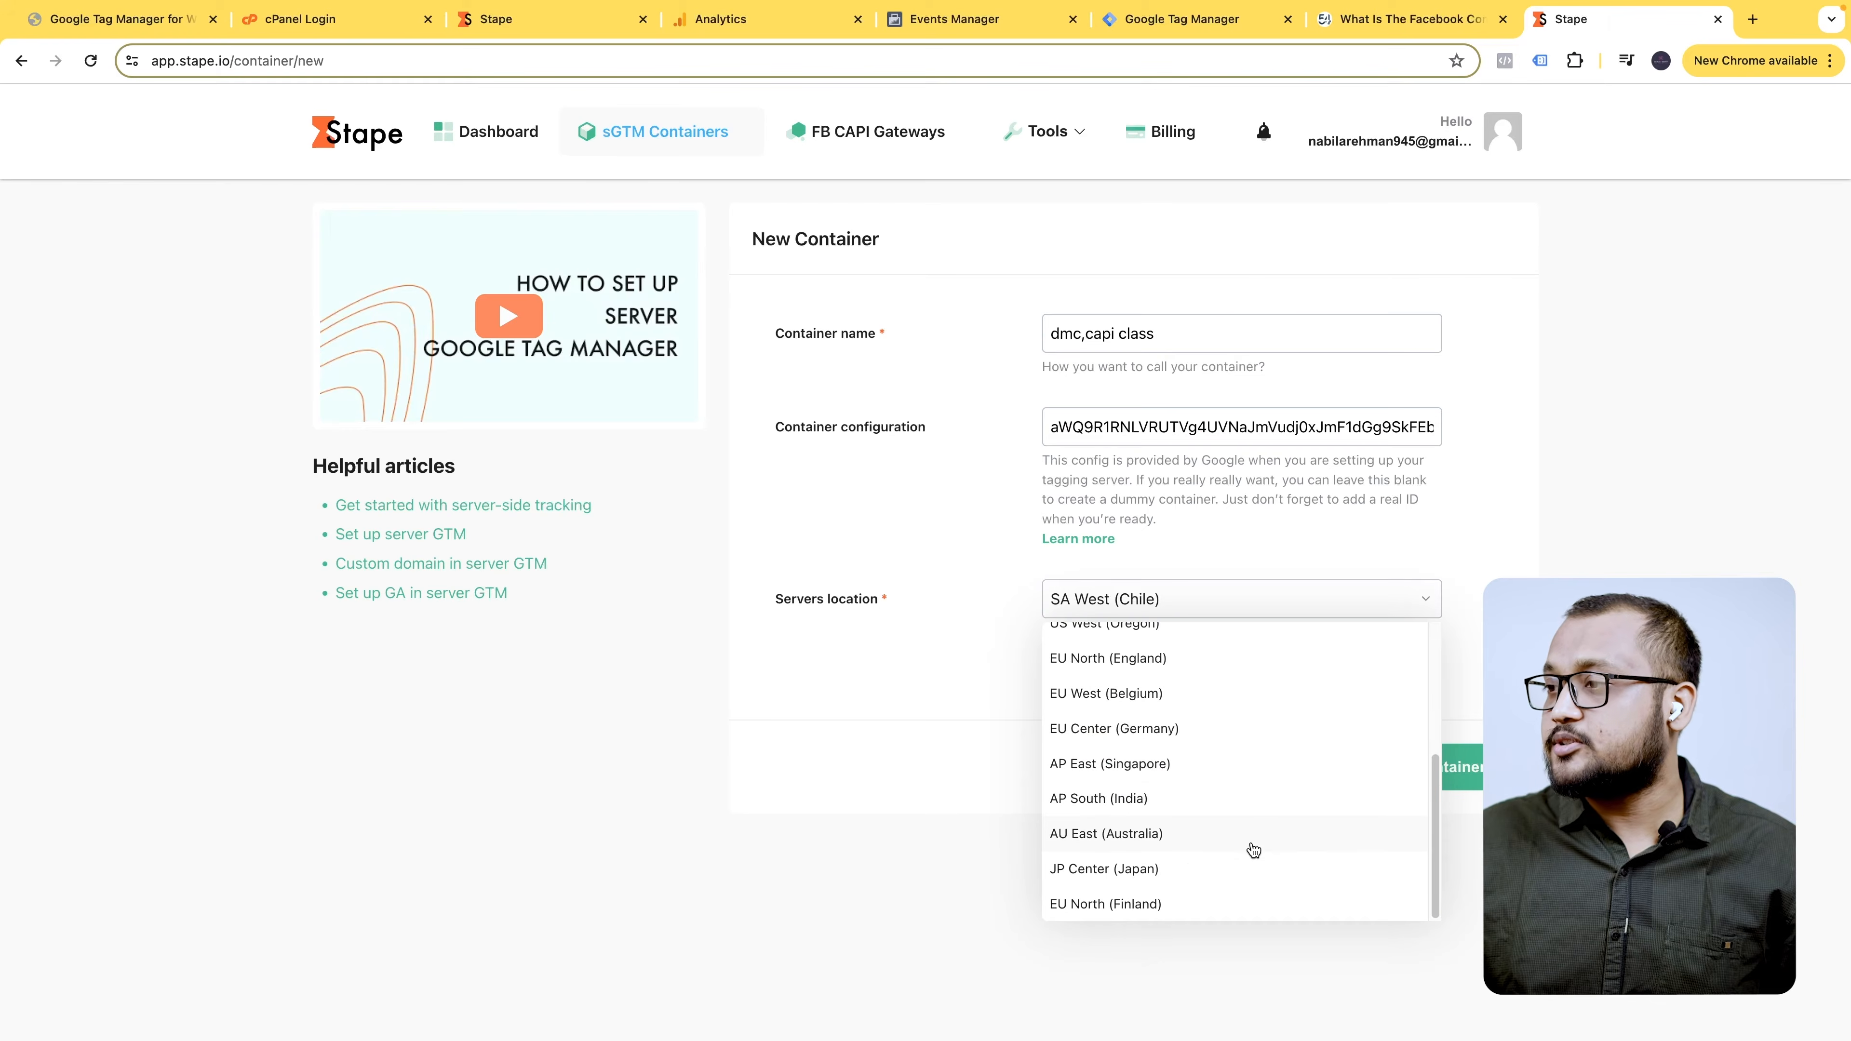
scroll(1256, 830, "up", 4)
scroll(1282, 838, "up", 2)
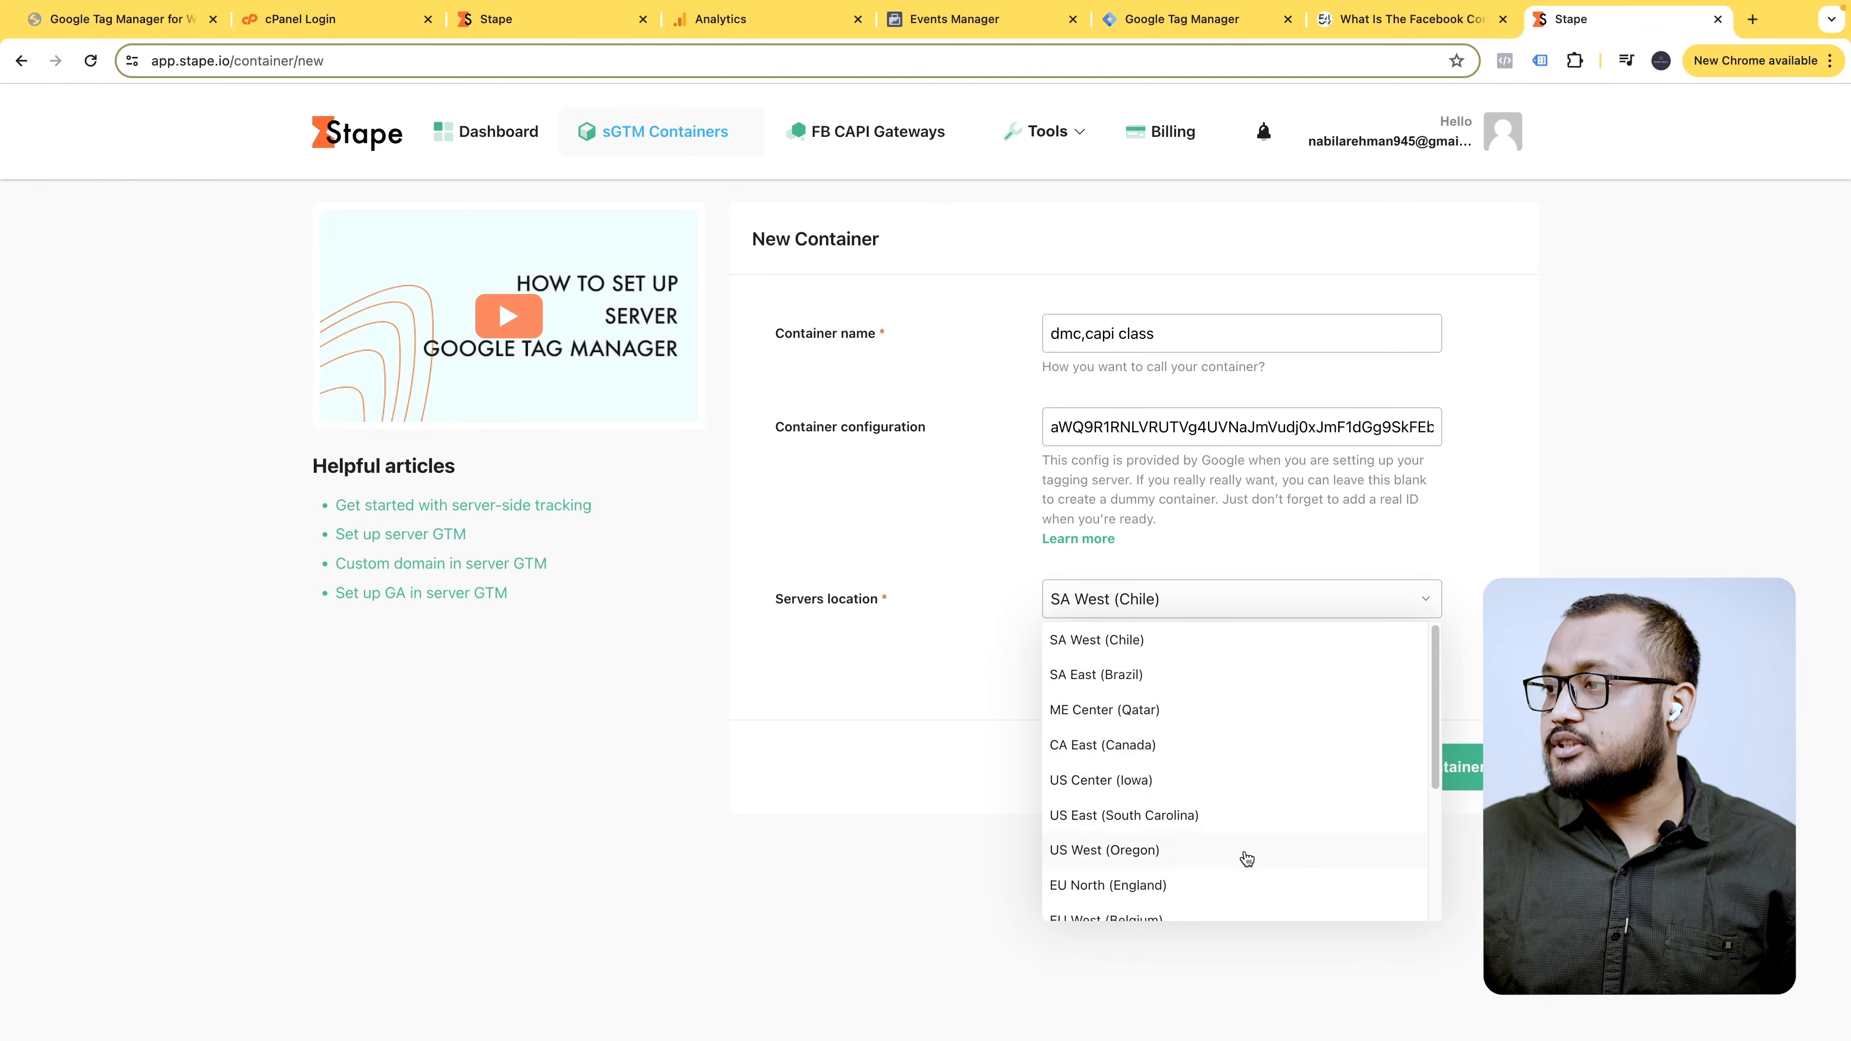
scroll(1188, 765, "down", 5)
scroll(1181, 740, "up", 2)
left_click(1137, 851)
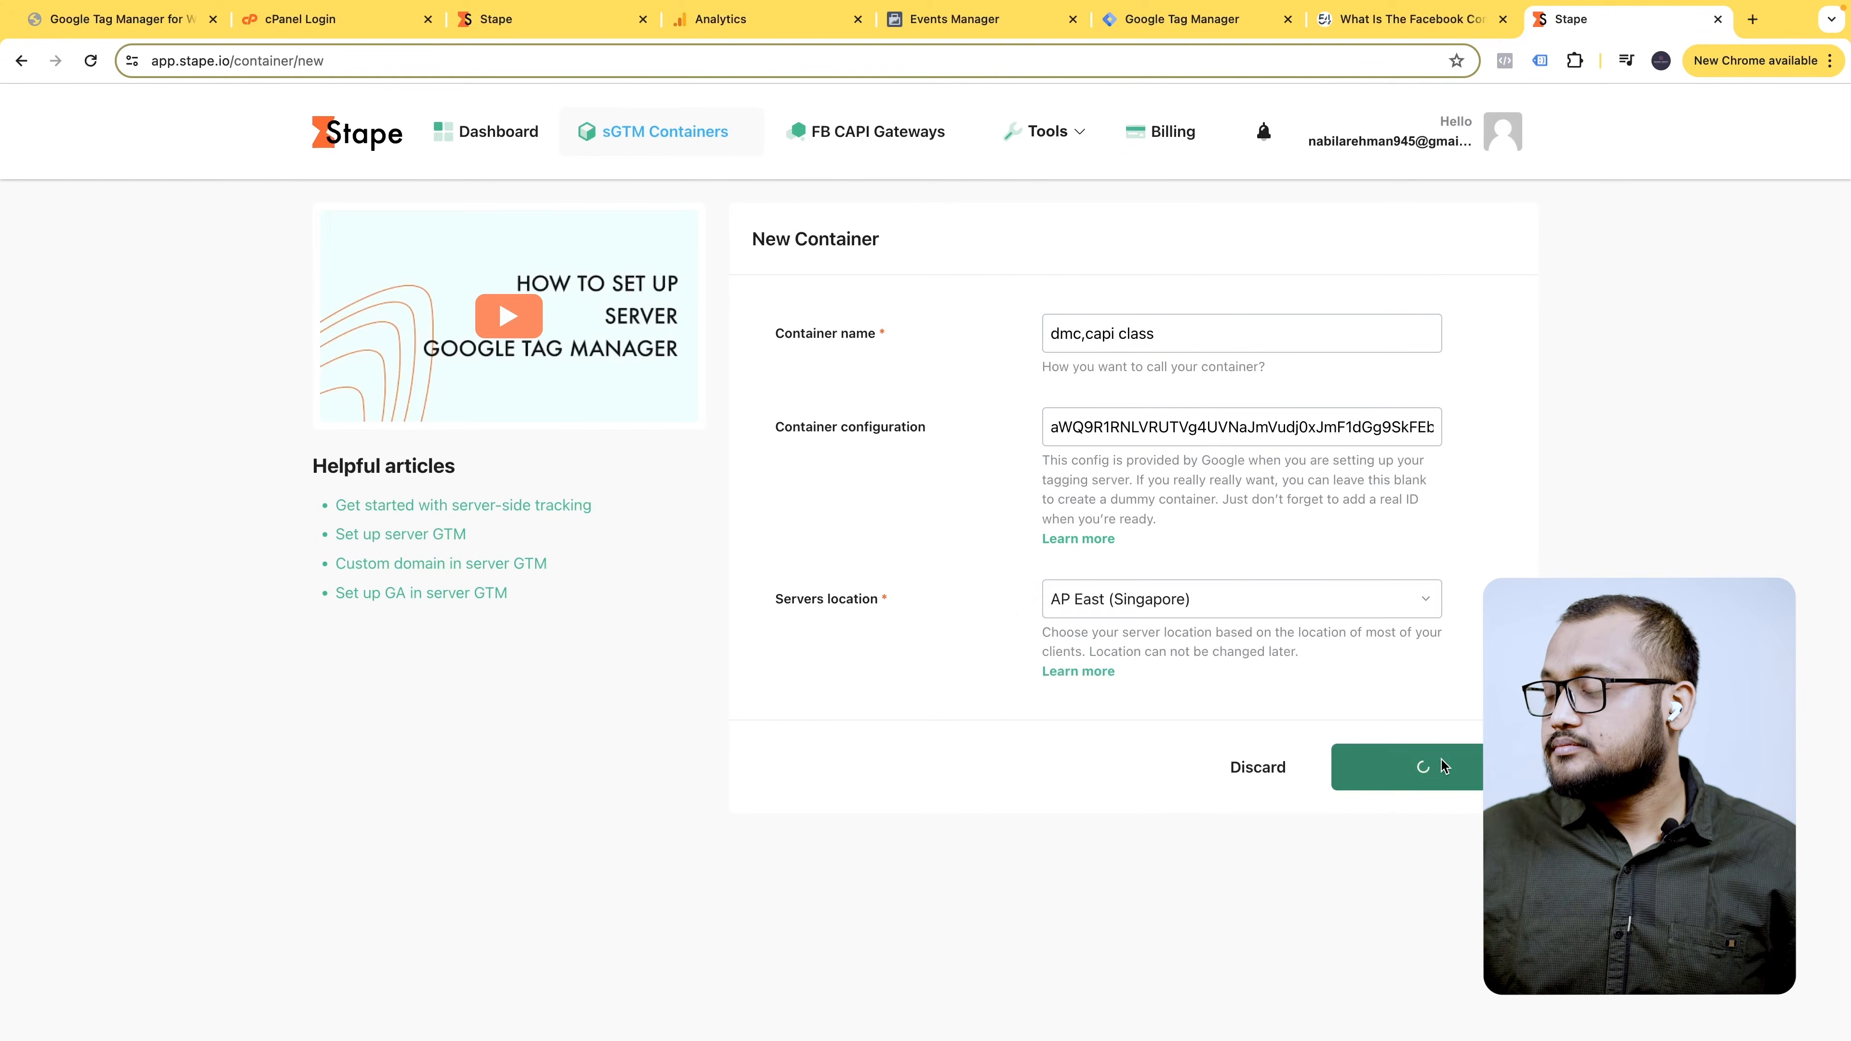
left_click(1385, 778)
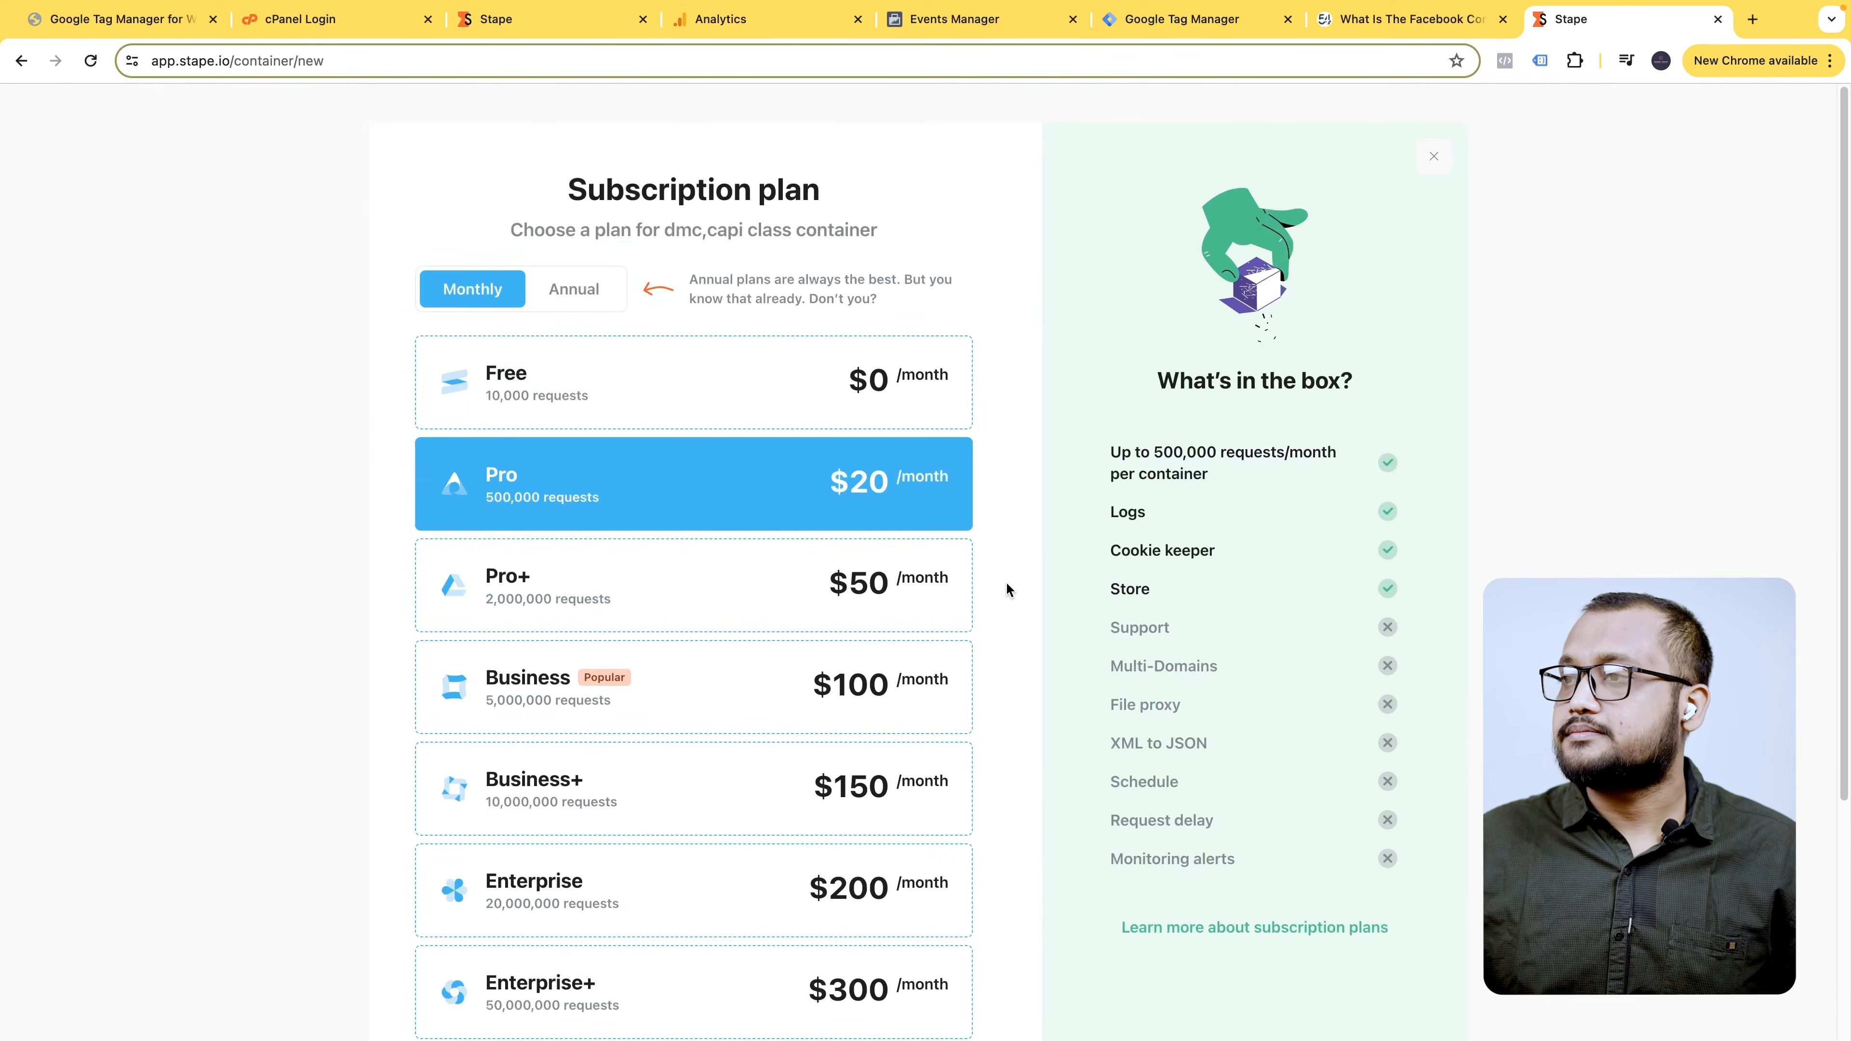
- Choose the Free plan for the dmc,capi class container and continue to its $0/month checkout
left_click_drag(570, 188, 814, 192)
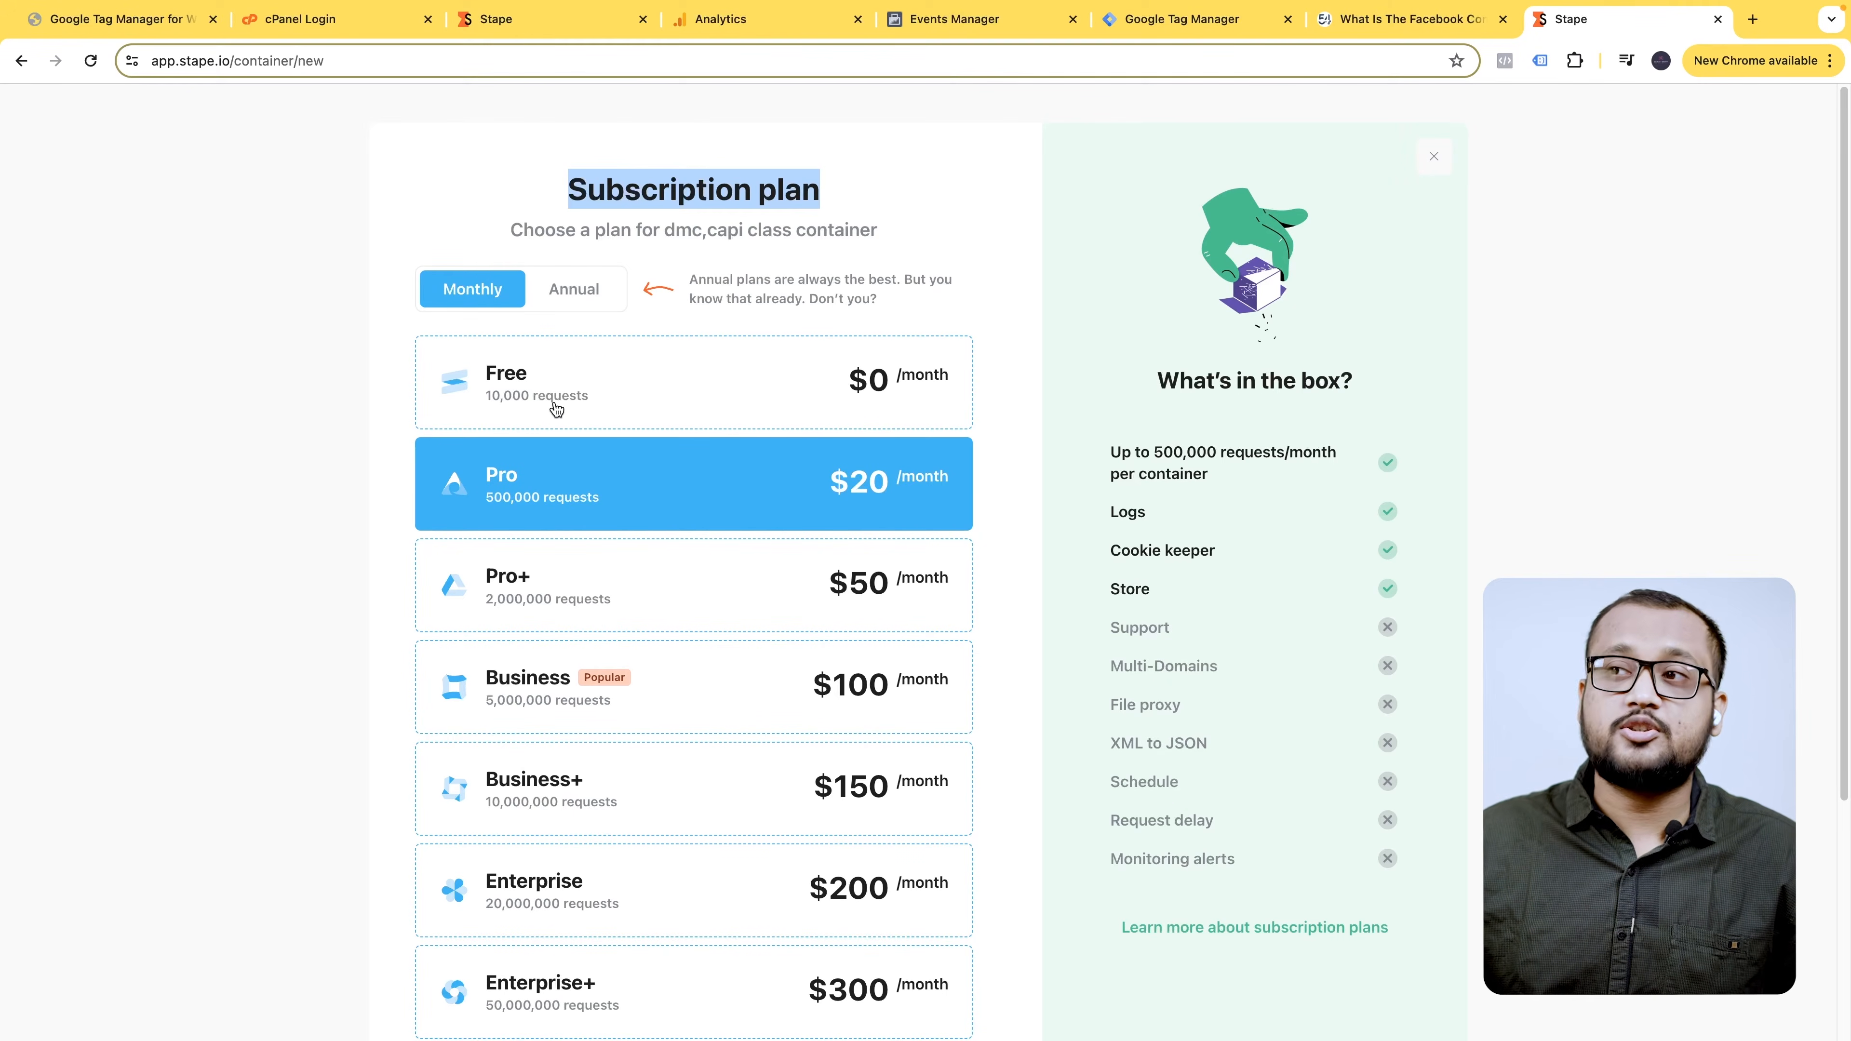
scroll(663, 738, "down", 1)
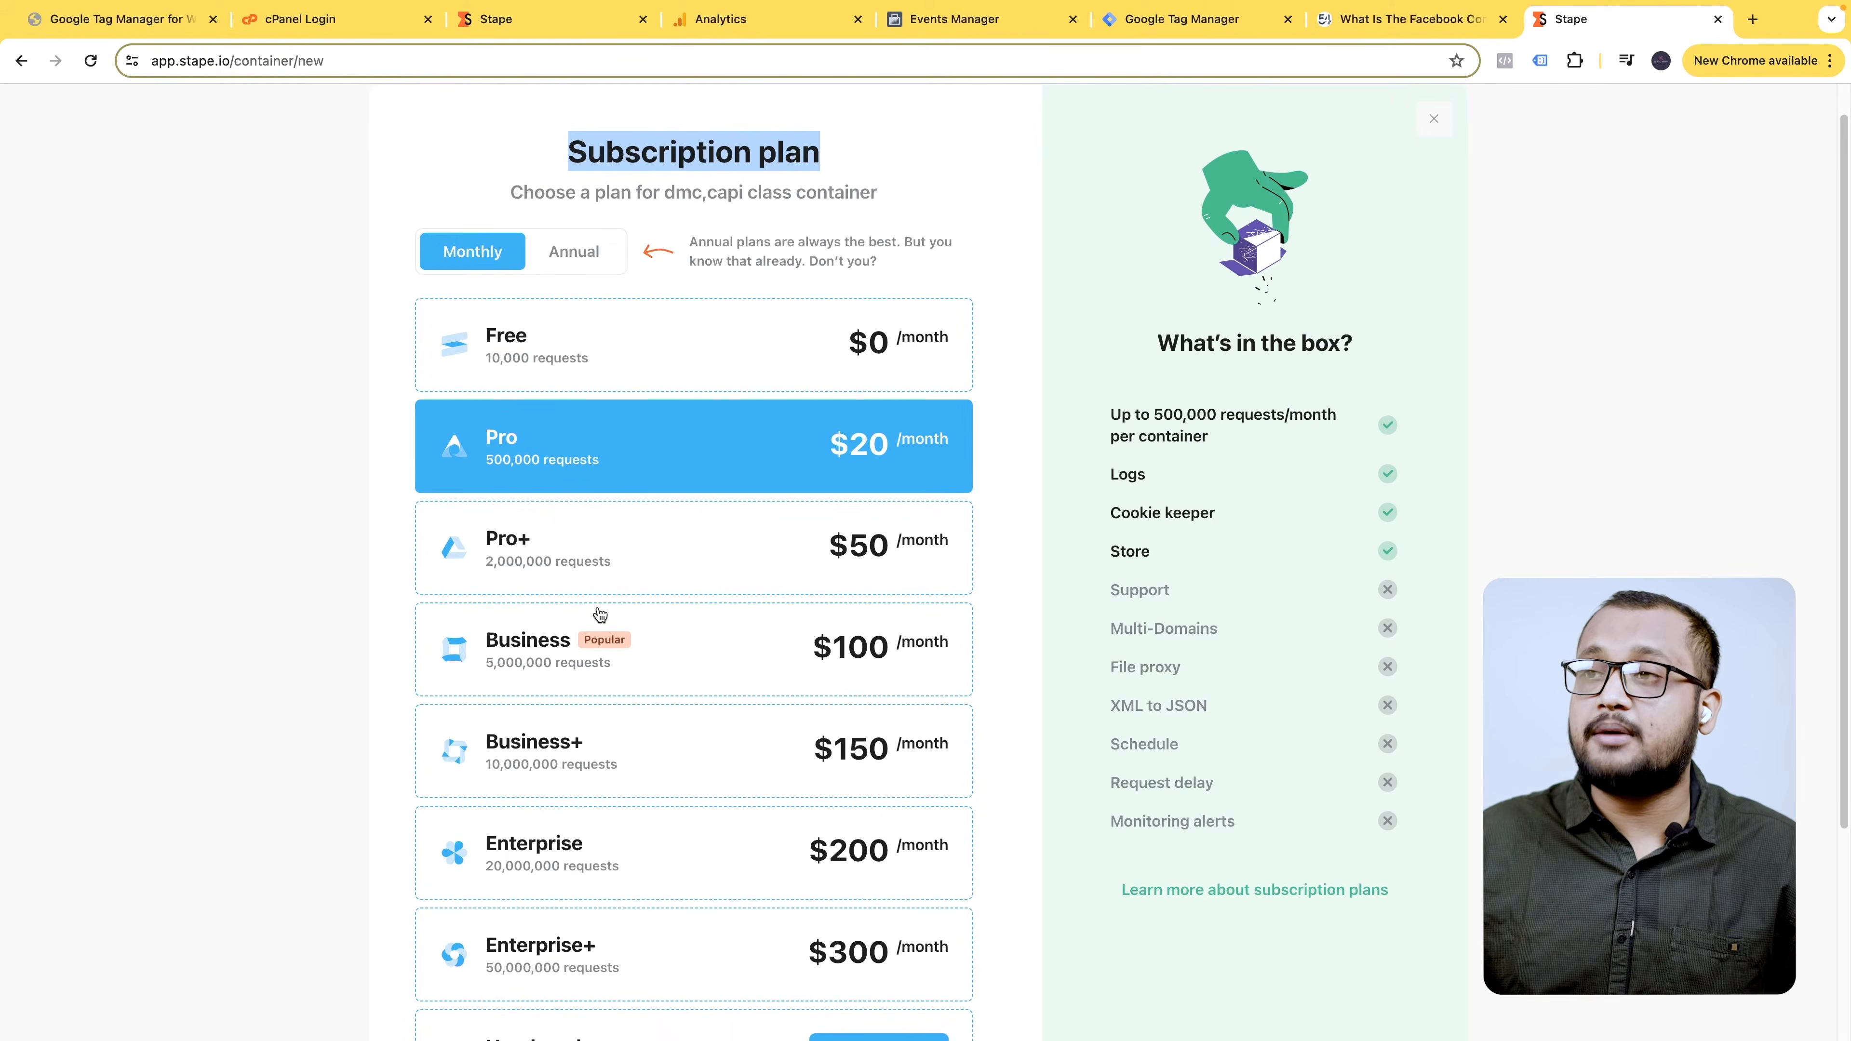
scroll(599, 614, "down", 2)
scroll(599, 615, "down", 4)
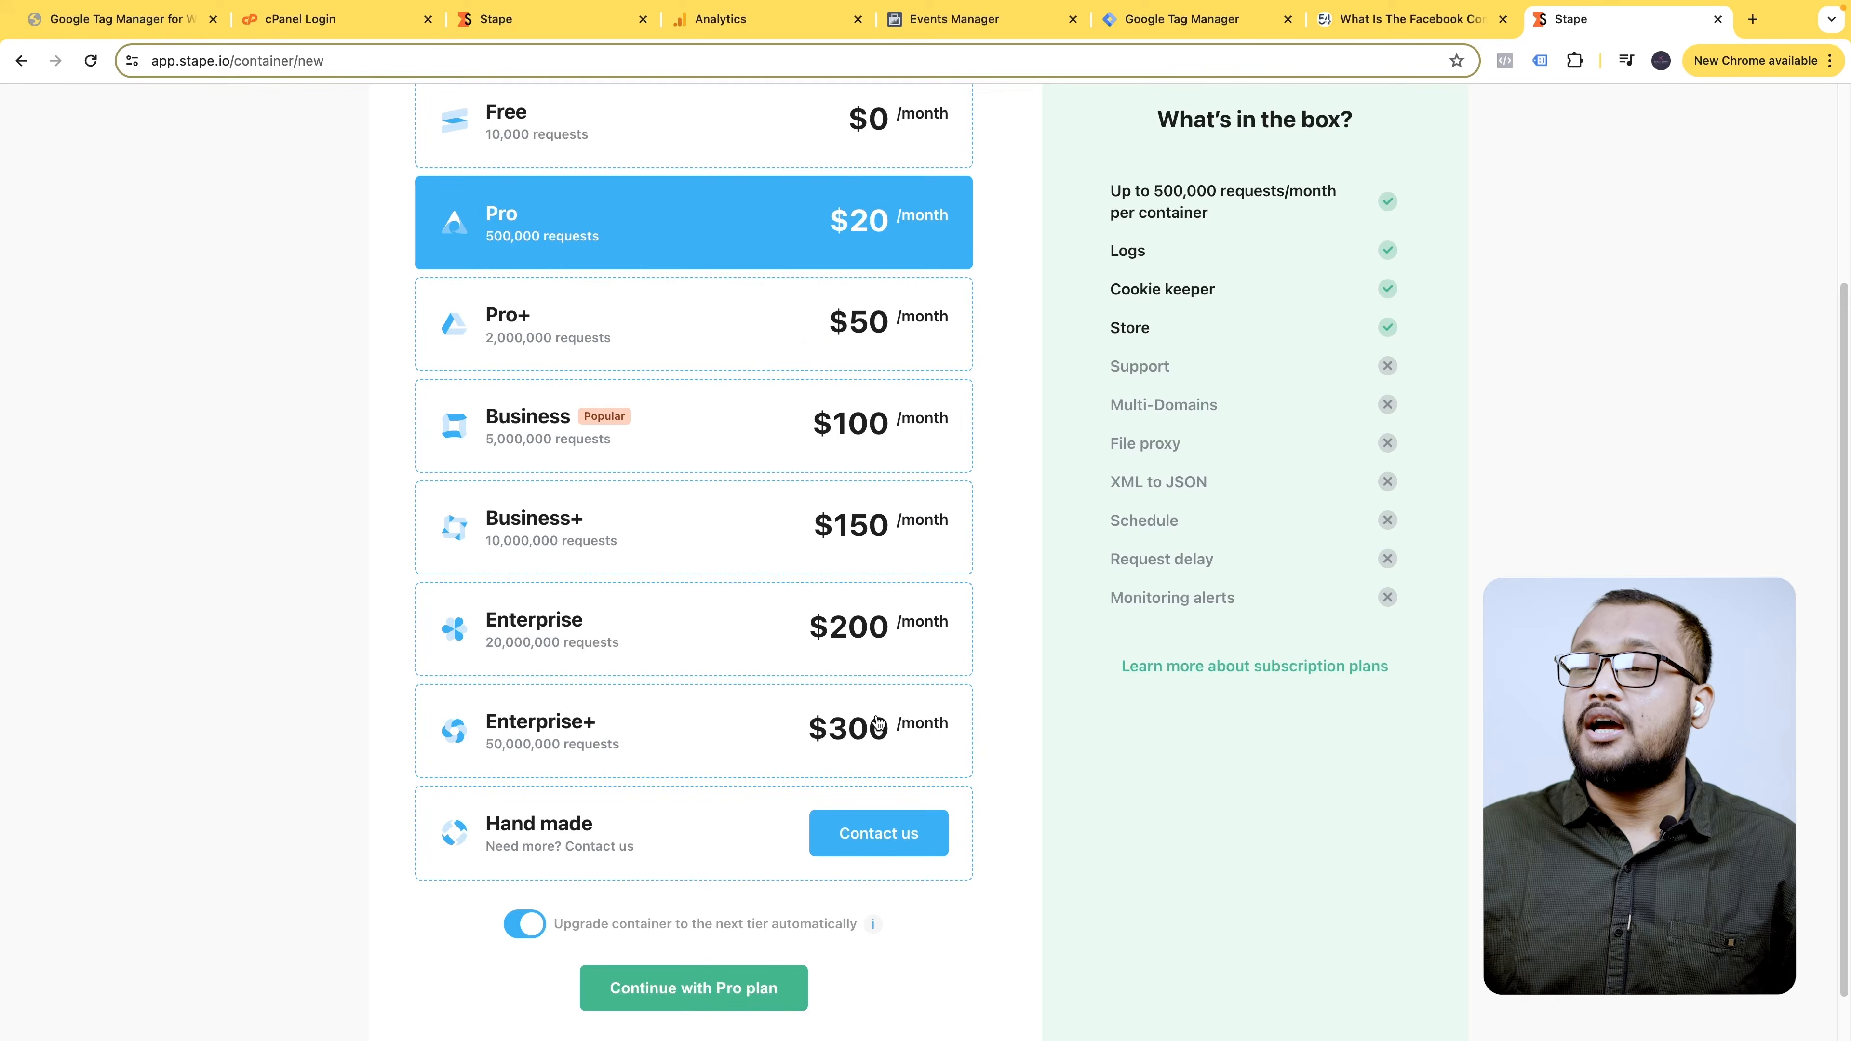
scroll(875, 721, "up", 7)
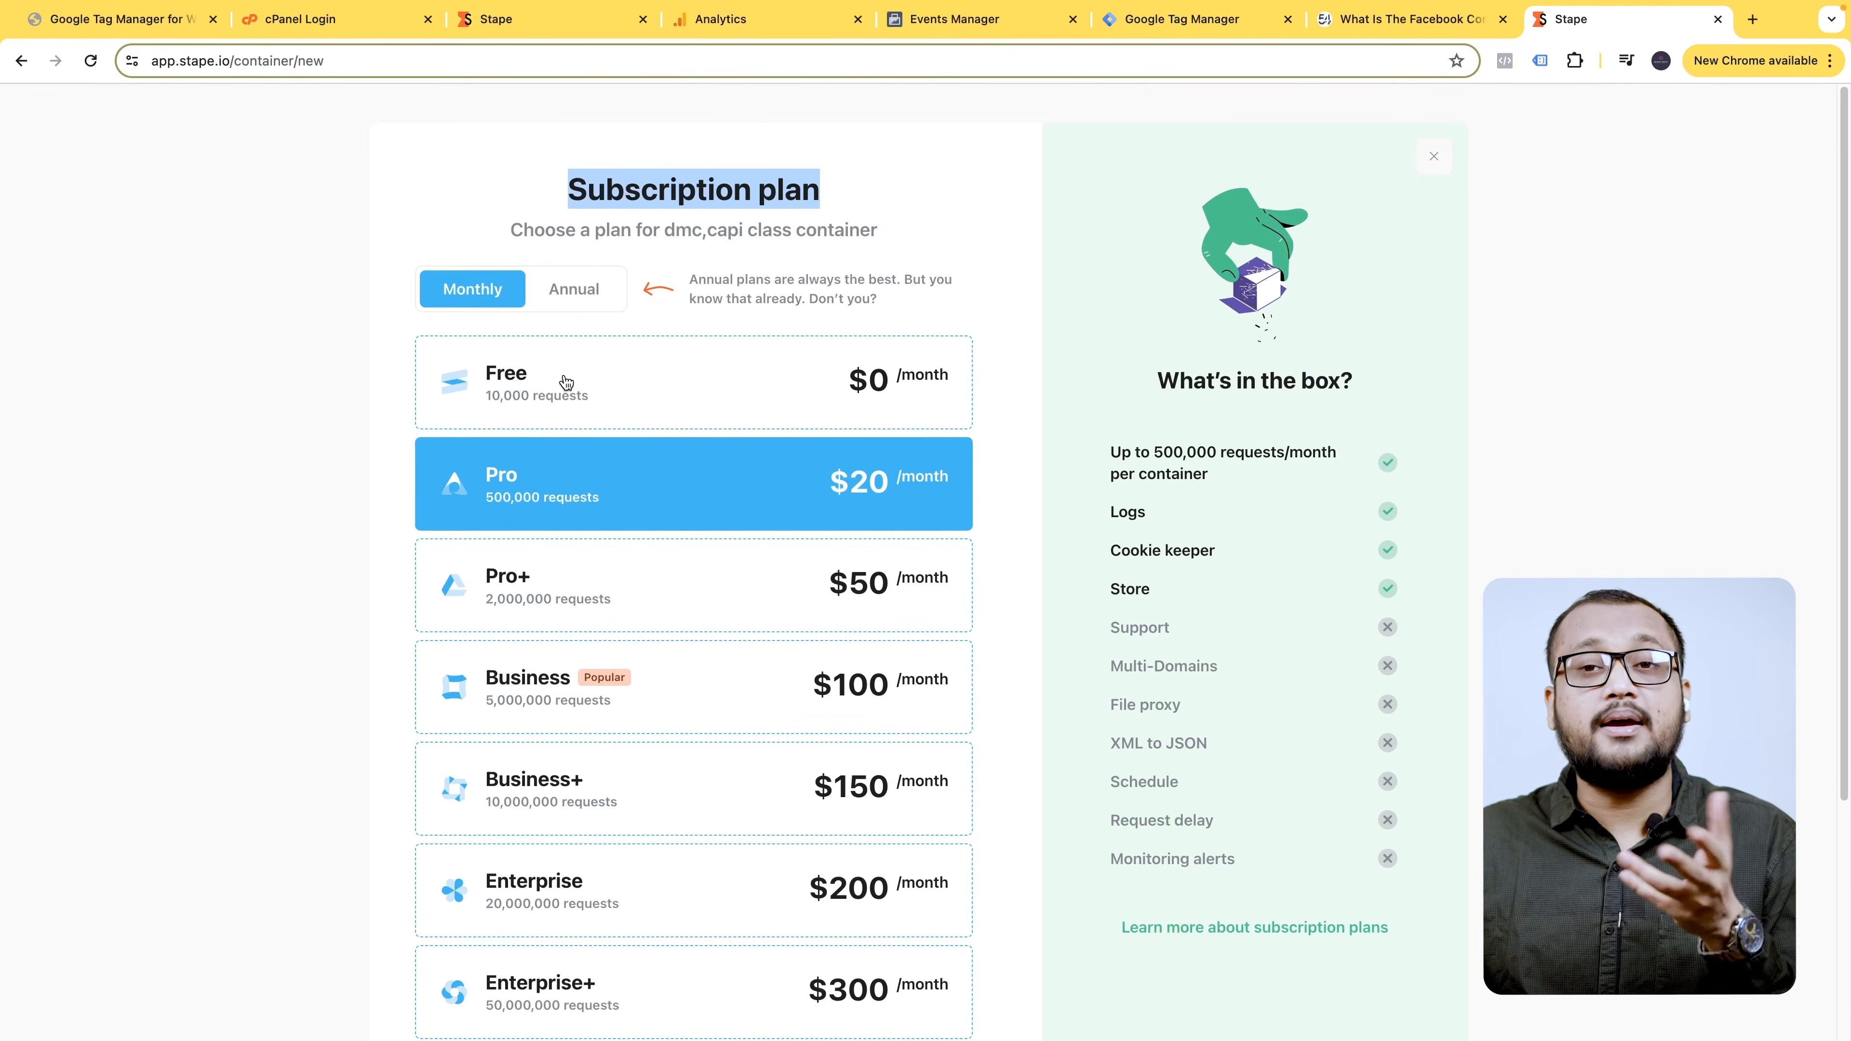
left_click(633, 387)
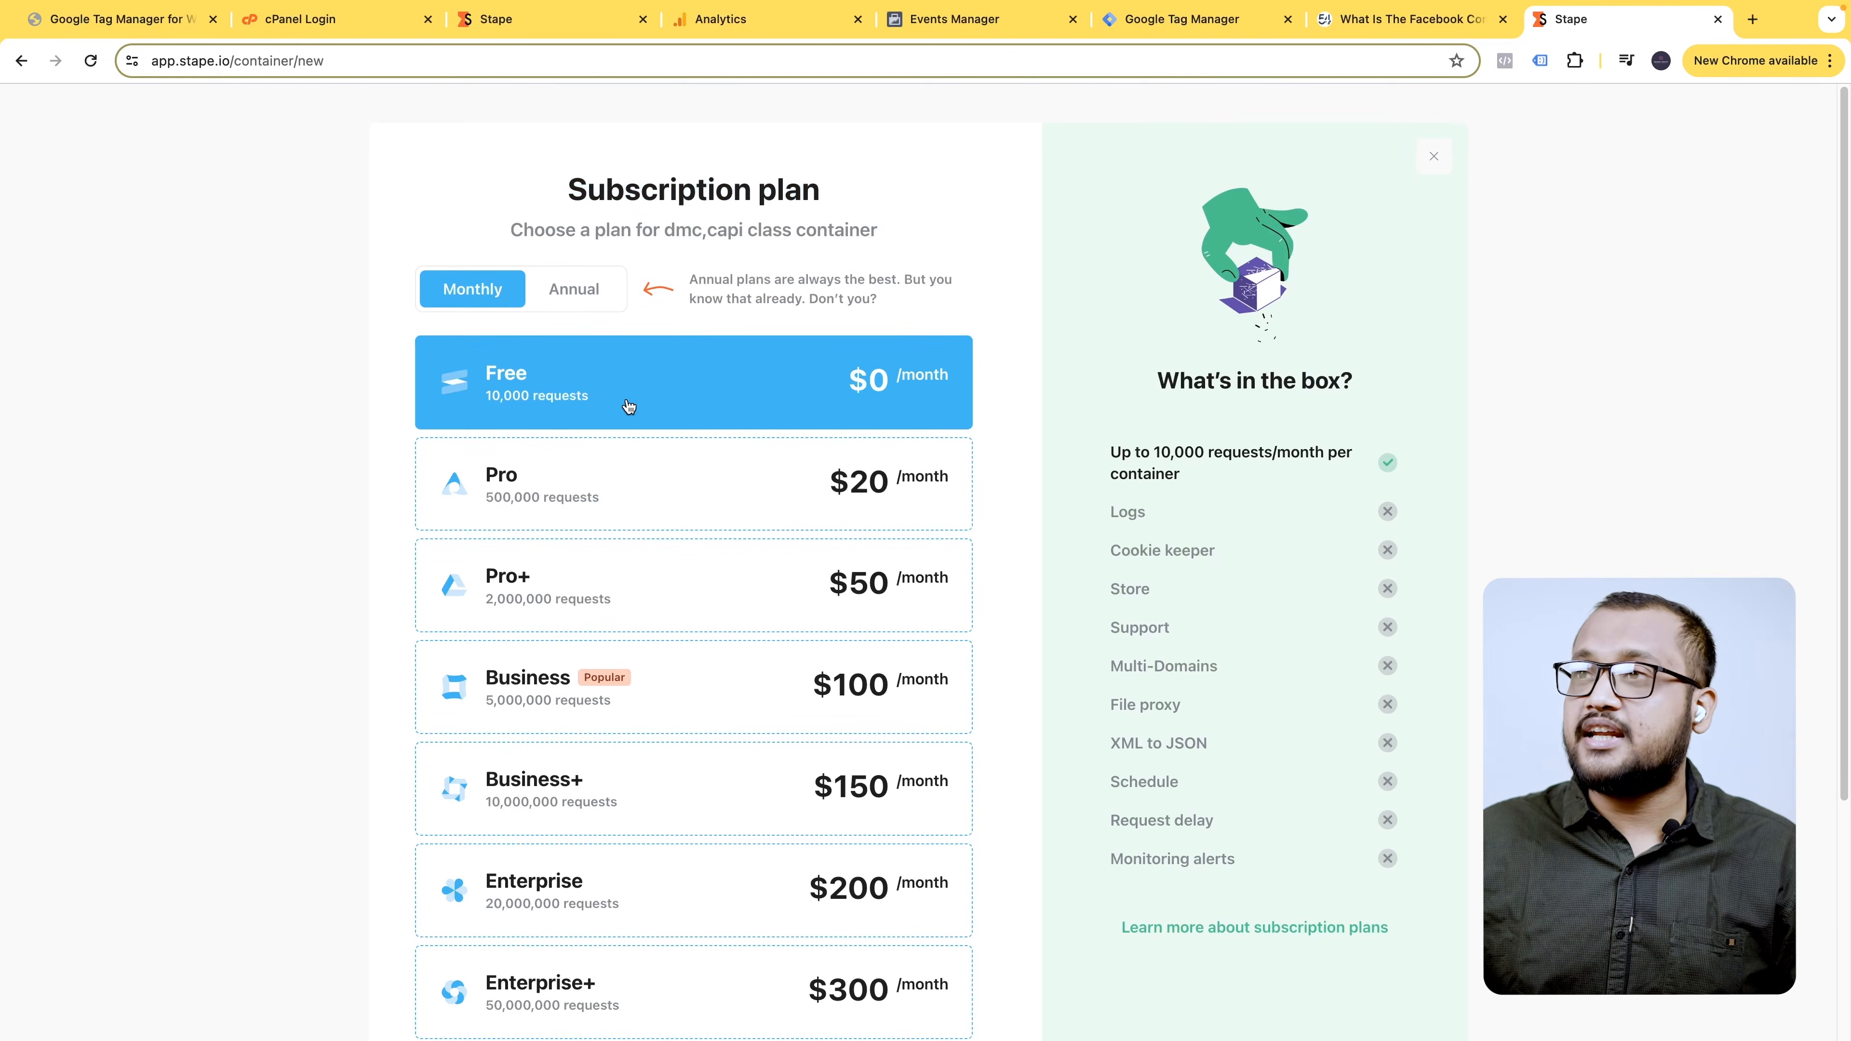
scroll(630, 408, "down", 1)
scroll(1160, 548, "down", 4)
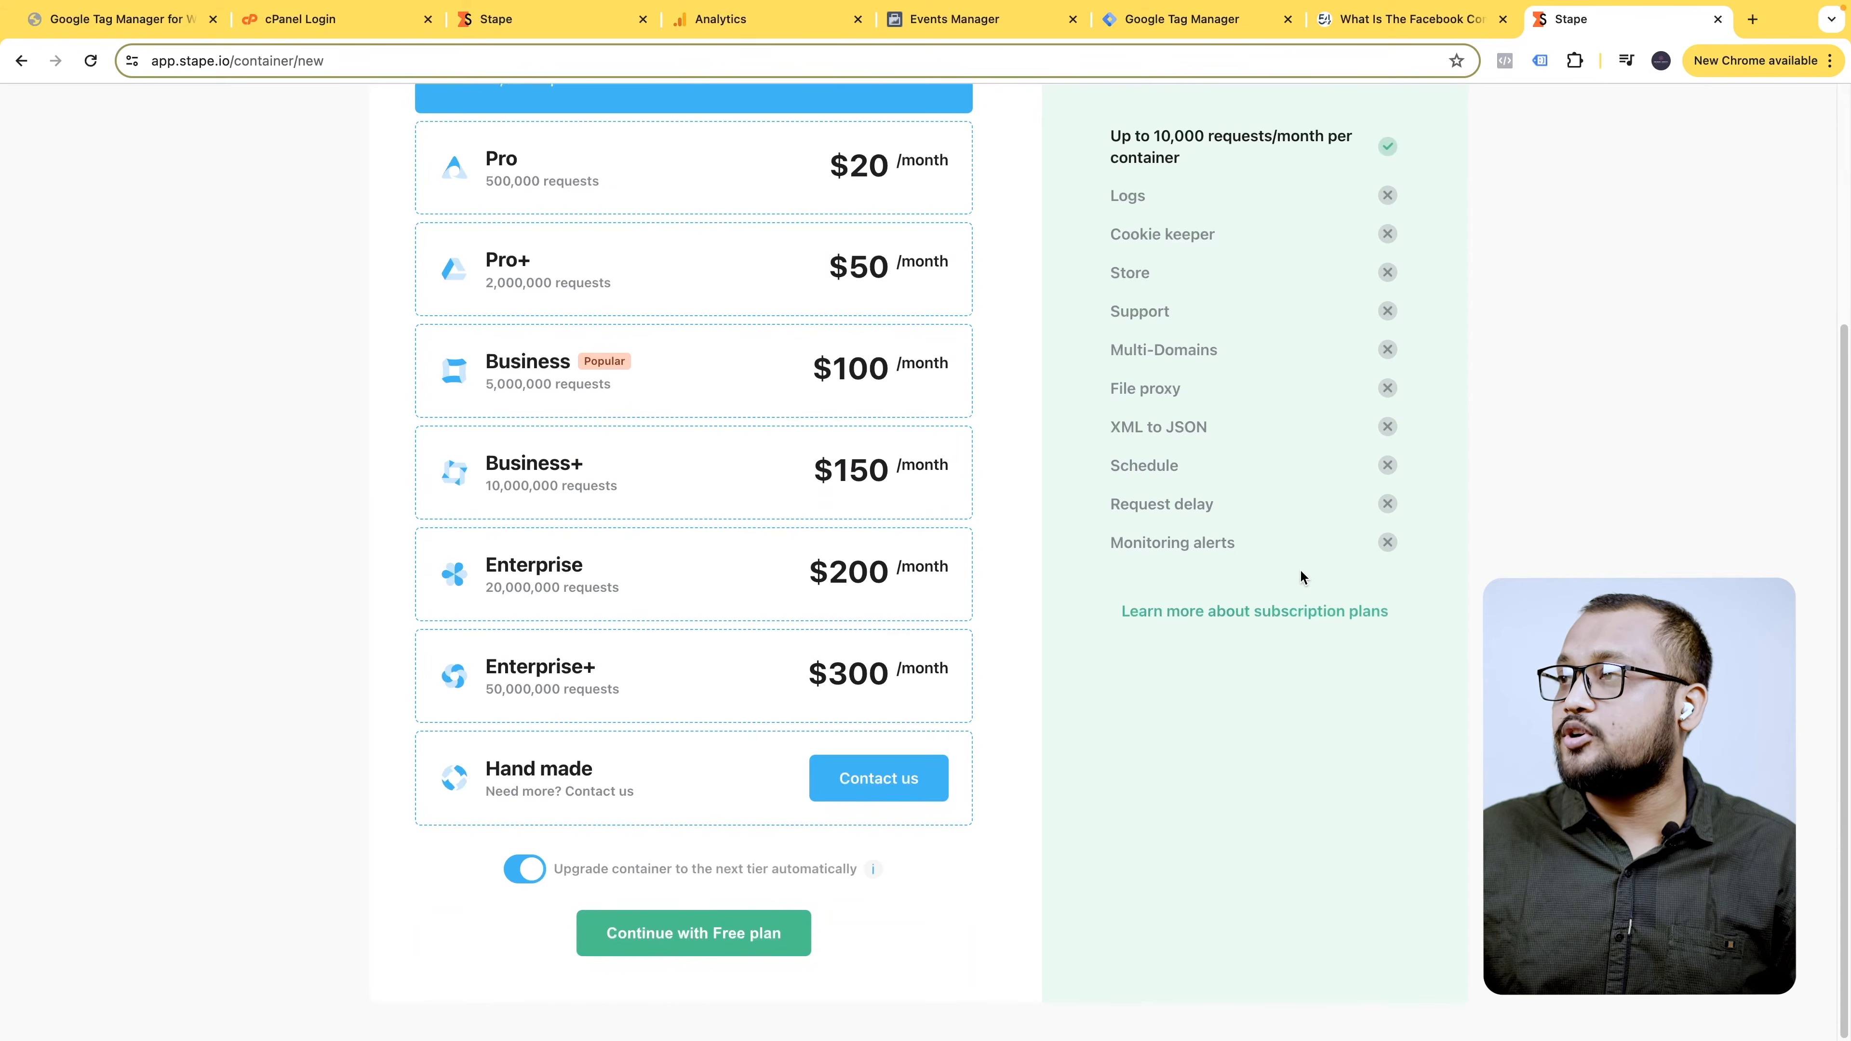
left_click(704, 932)
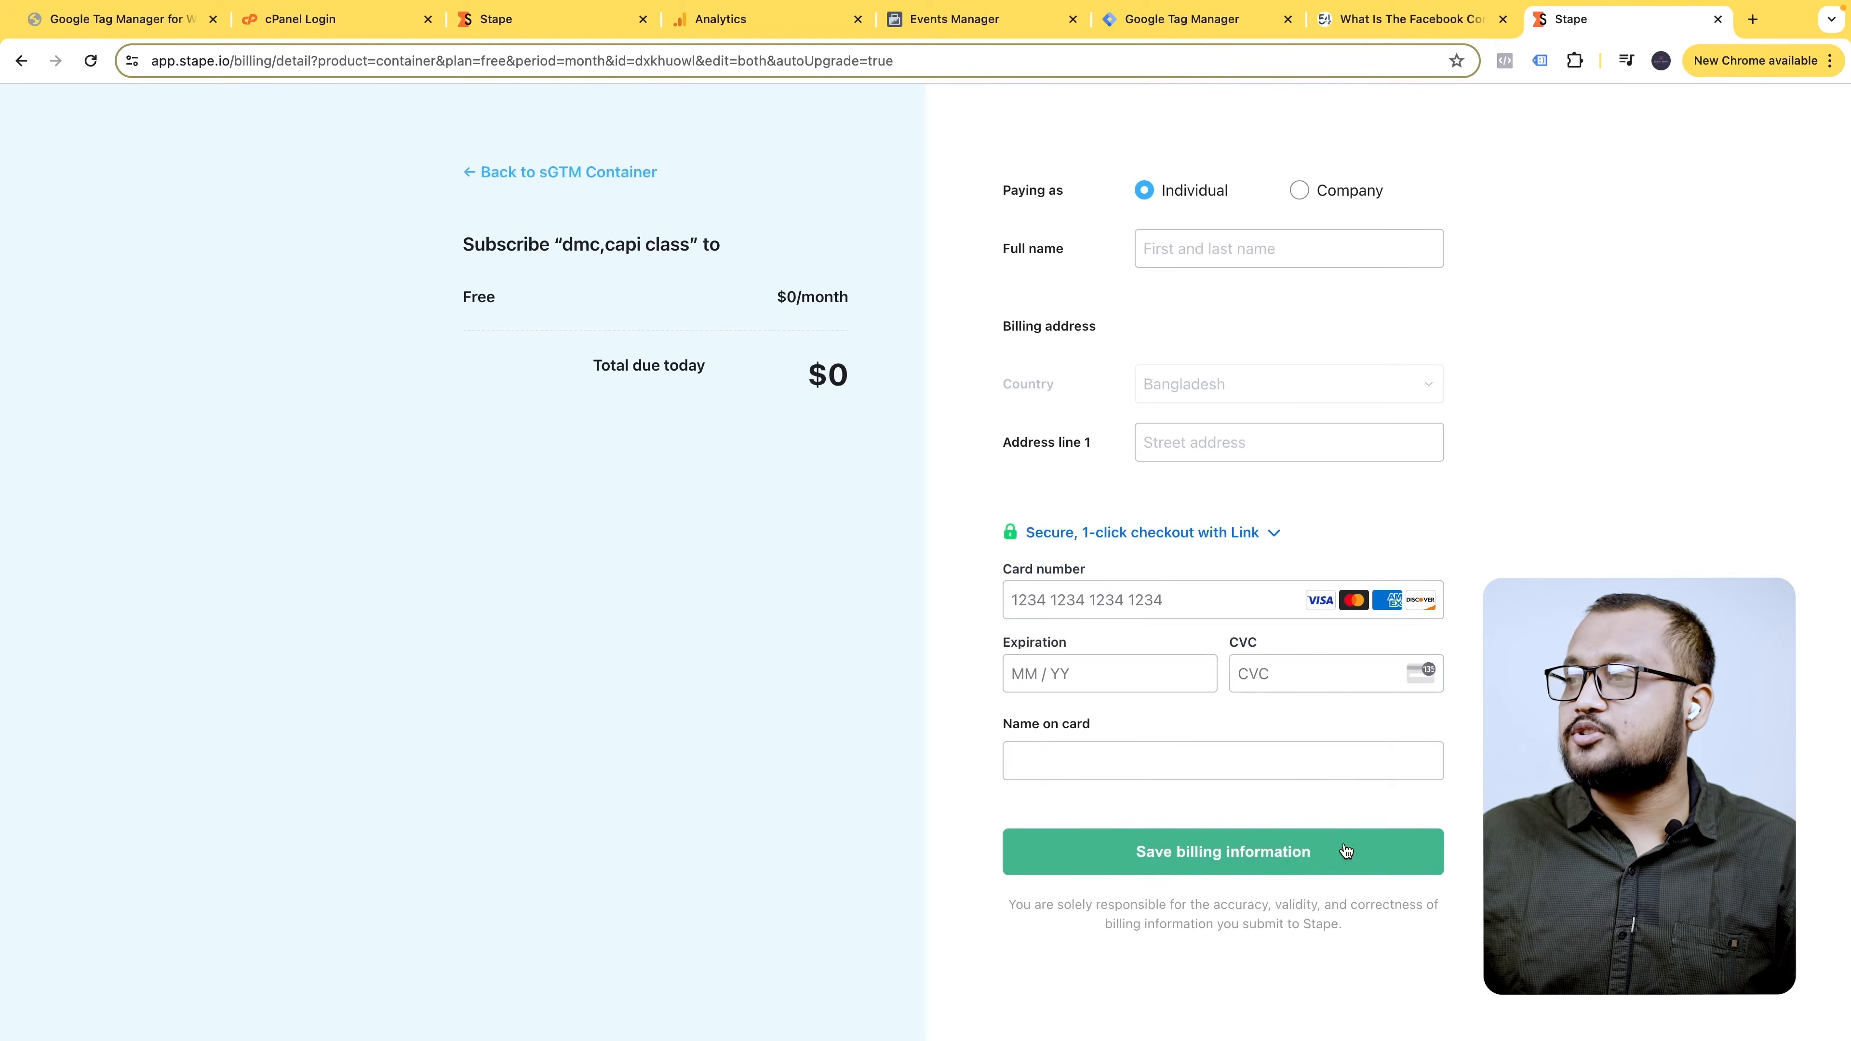
left_click(513, 174)
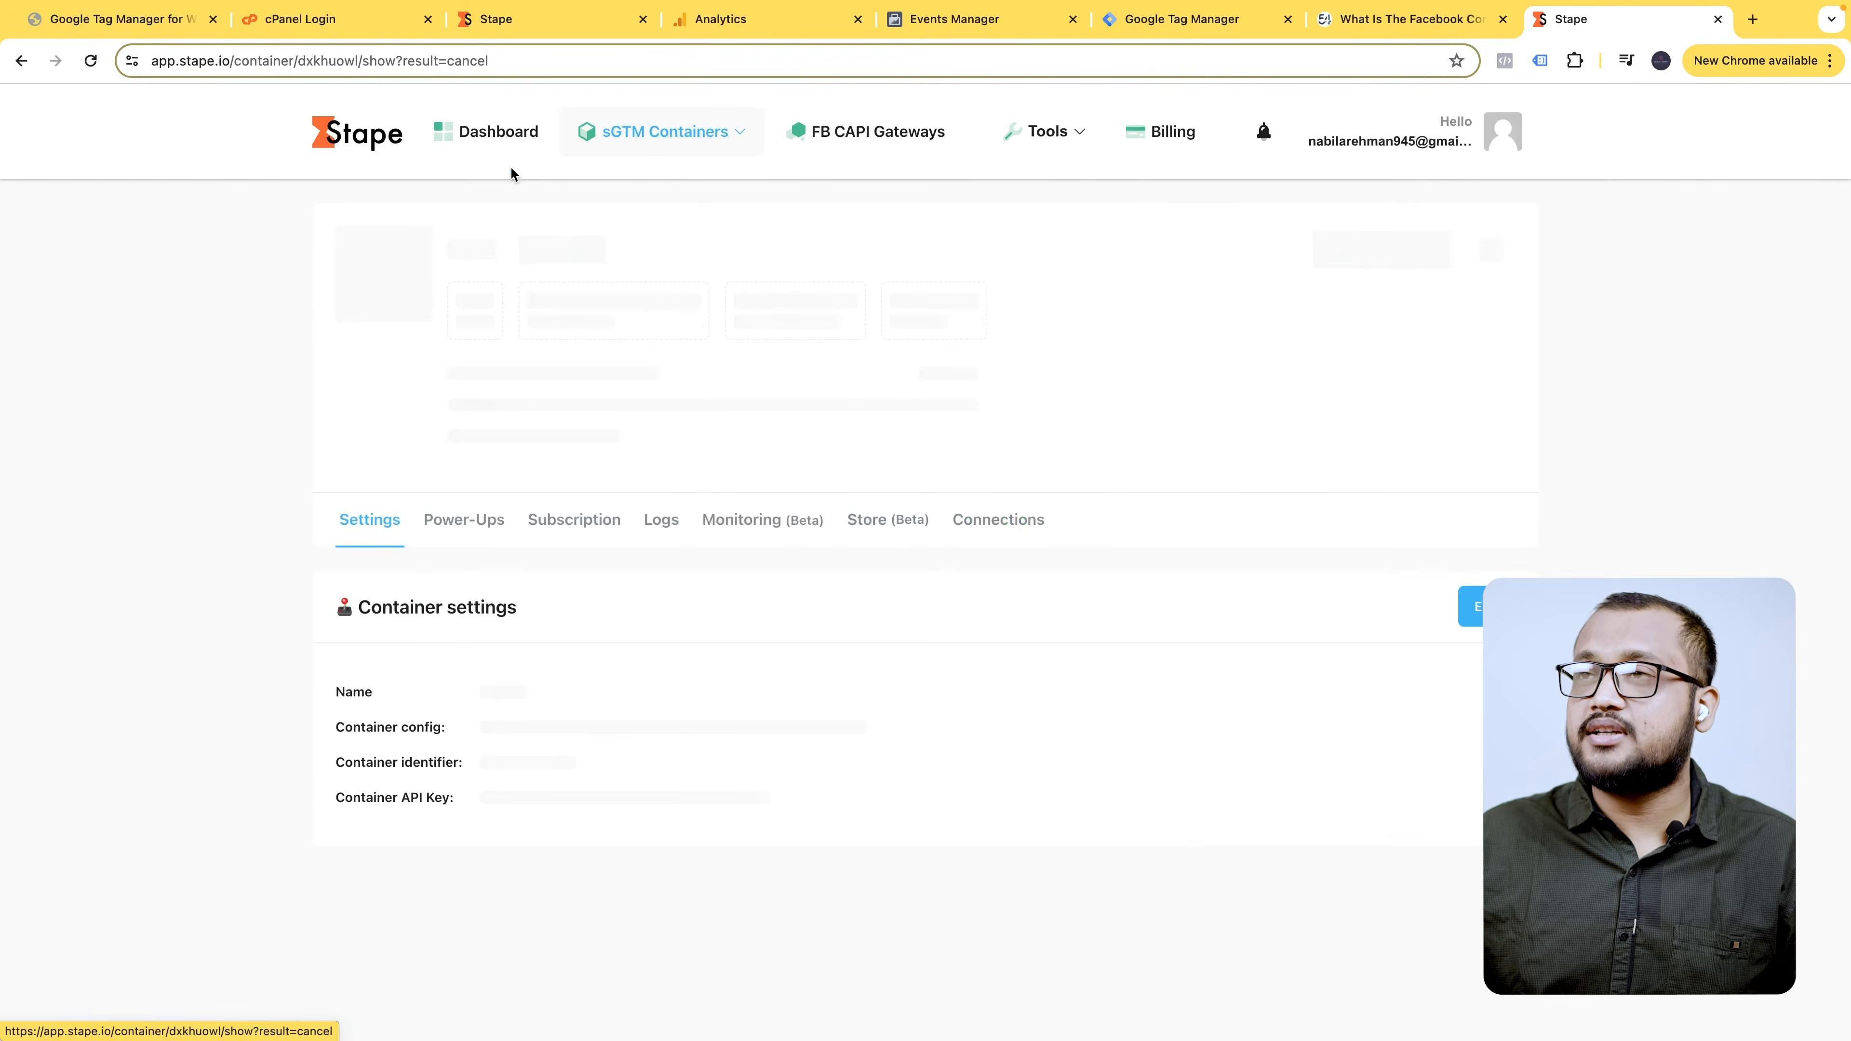
scroll(627, 506, "down", 5)
scroll(510, 437, "up", 1)
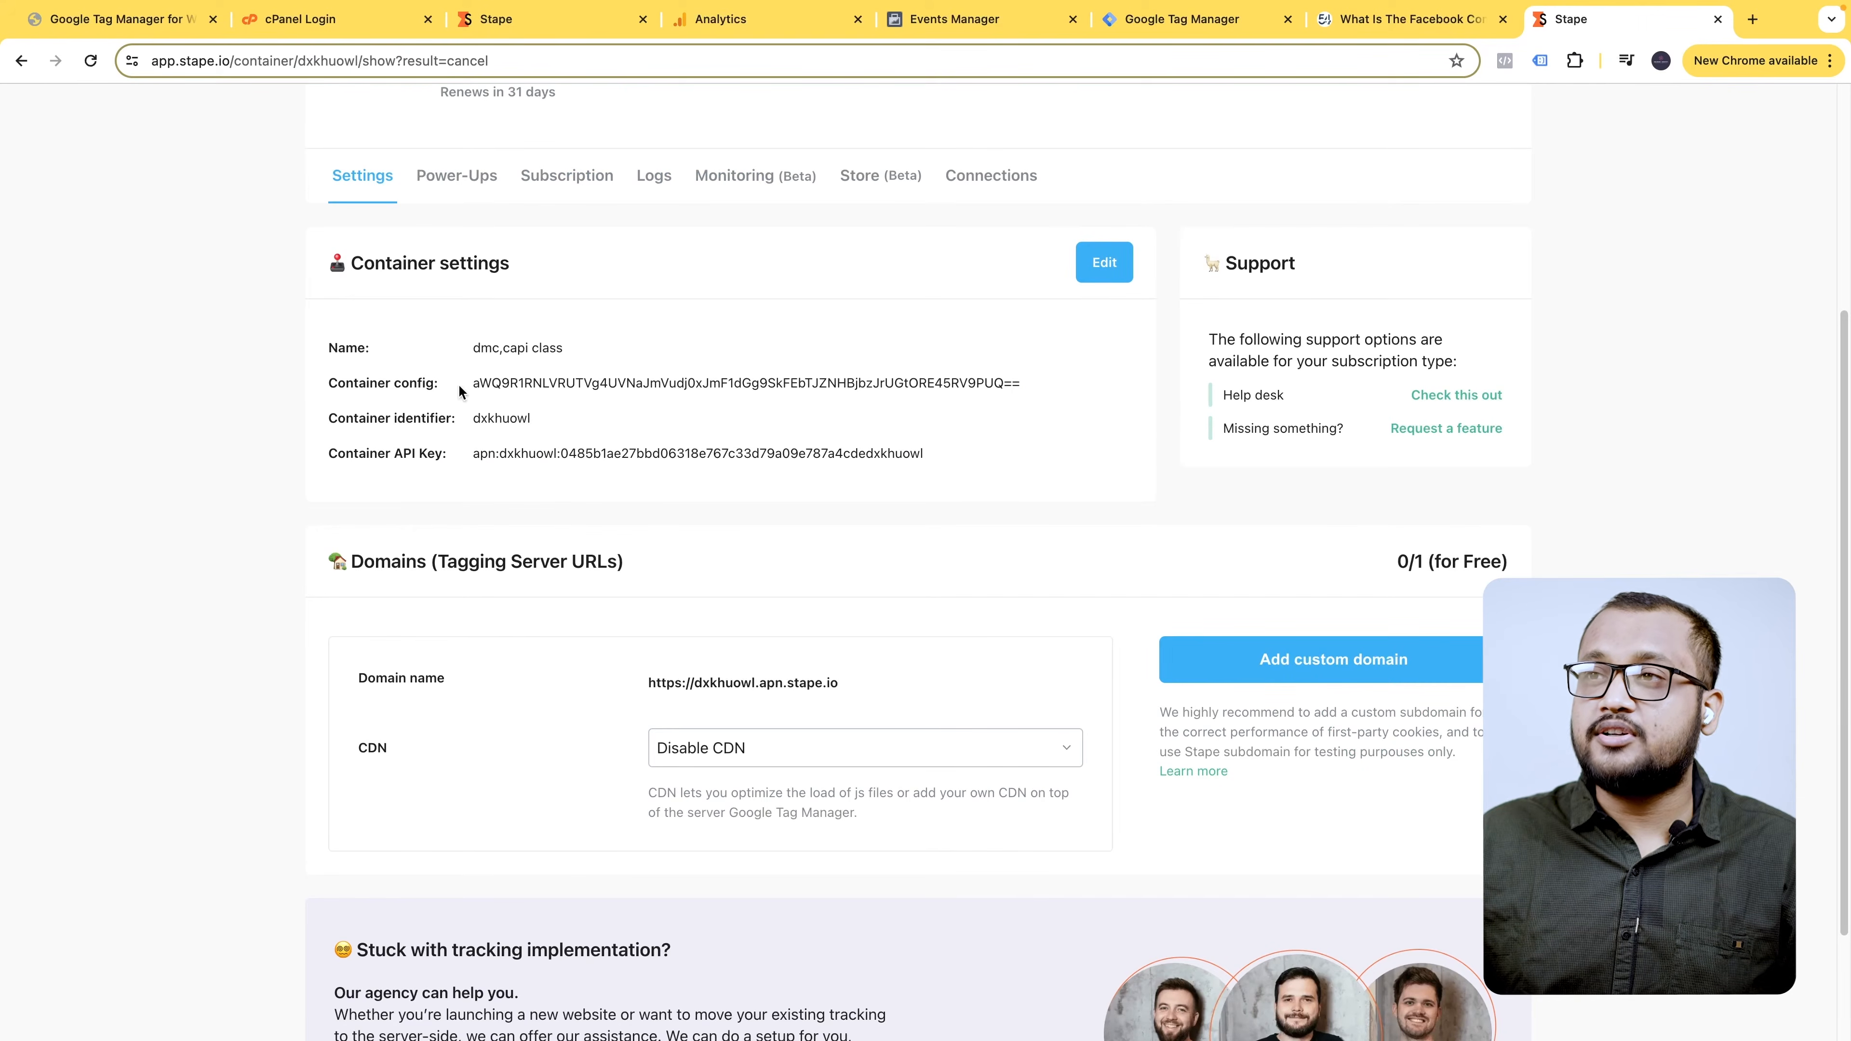
scroll(693, 519, "down", 1)
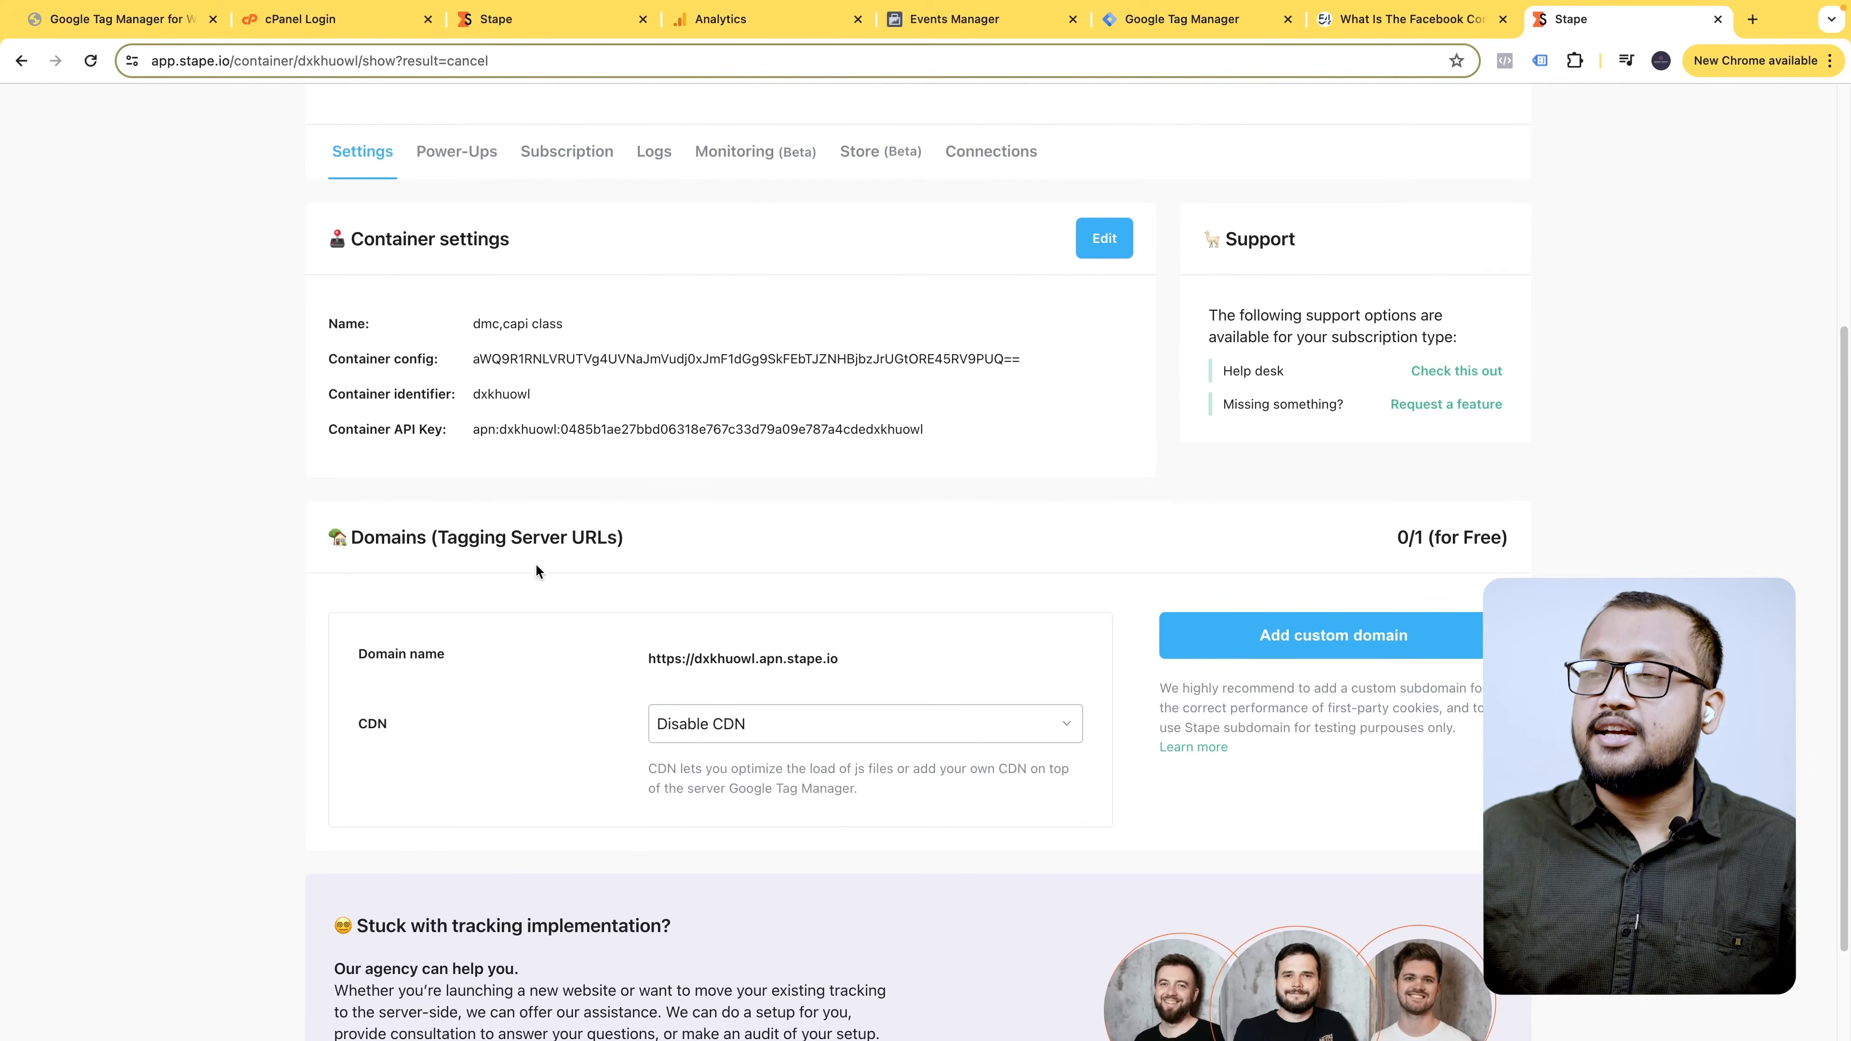
scroll(536, 570, "up", 1)
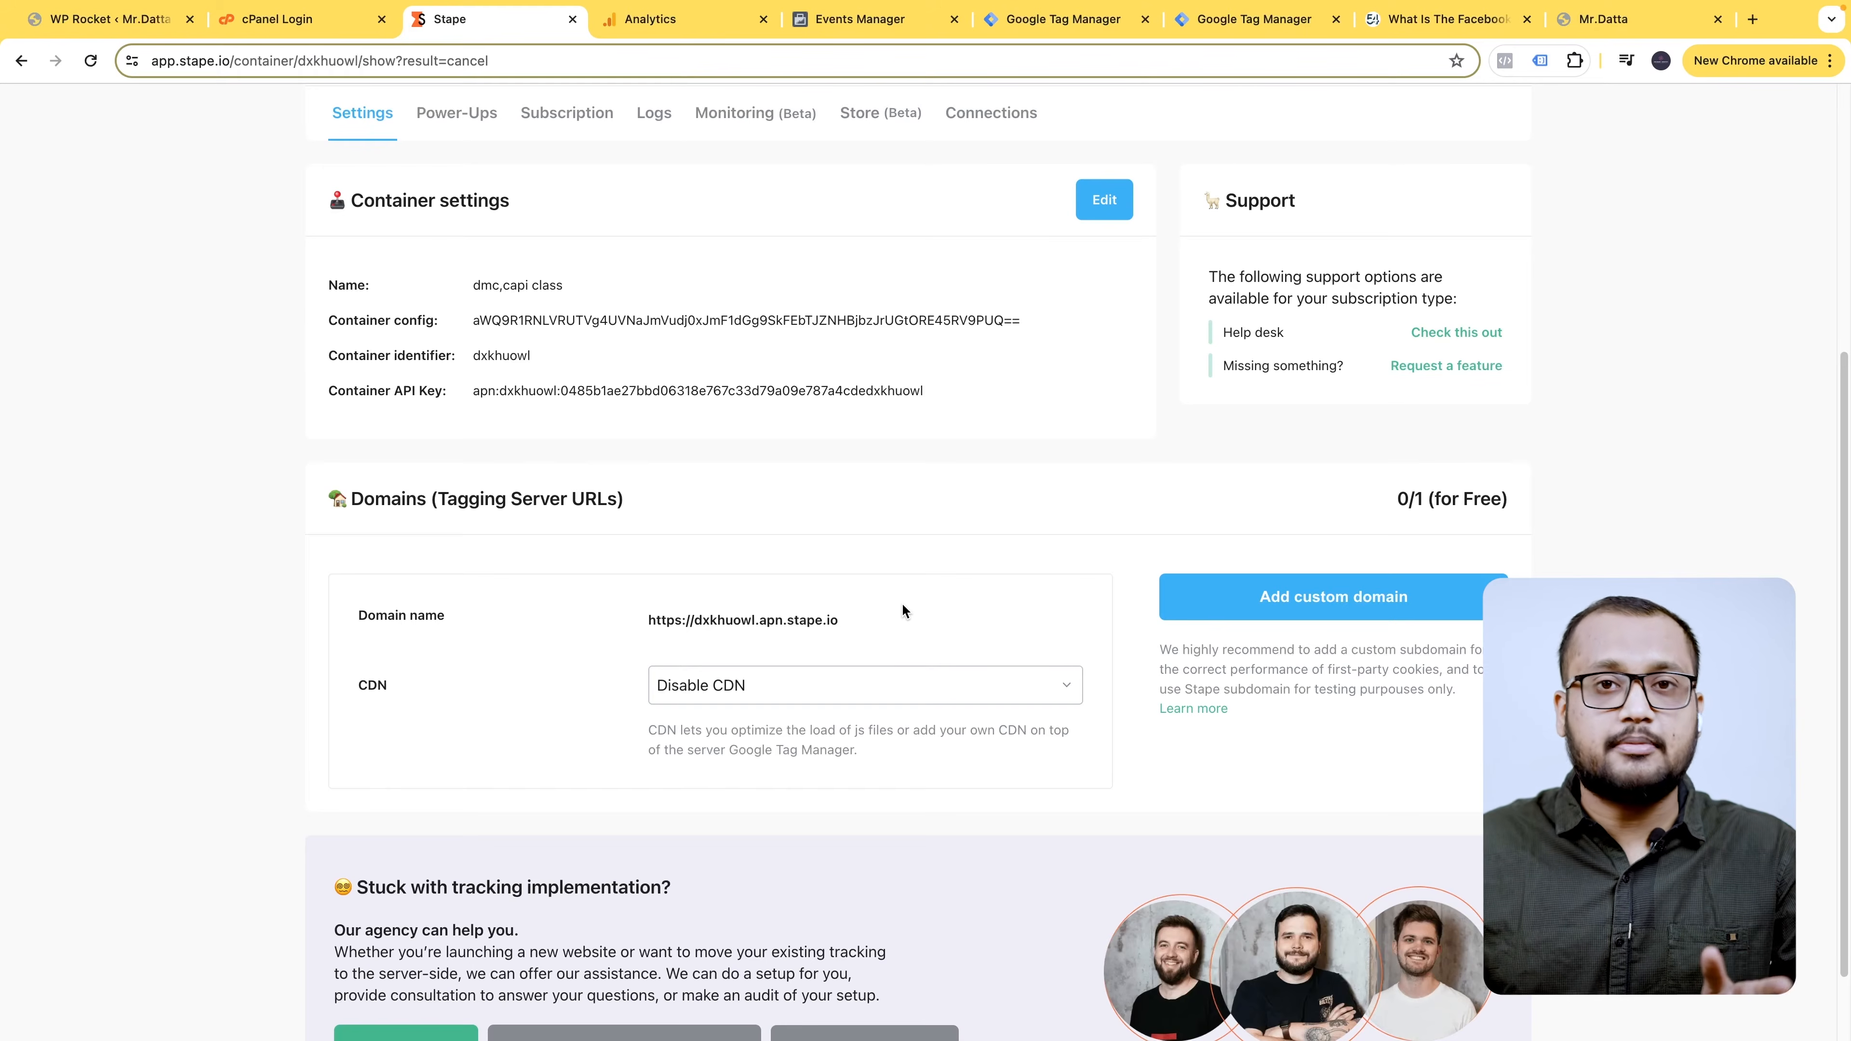
- Check the website's domain, then bring Stape's Domains (Tagging Server URLs) section into view
left_click(1603, 18)
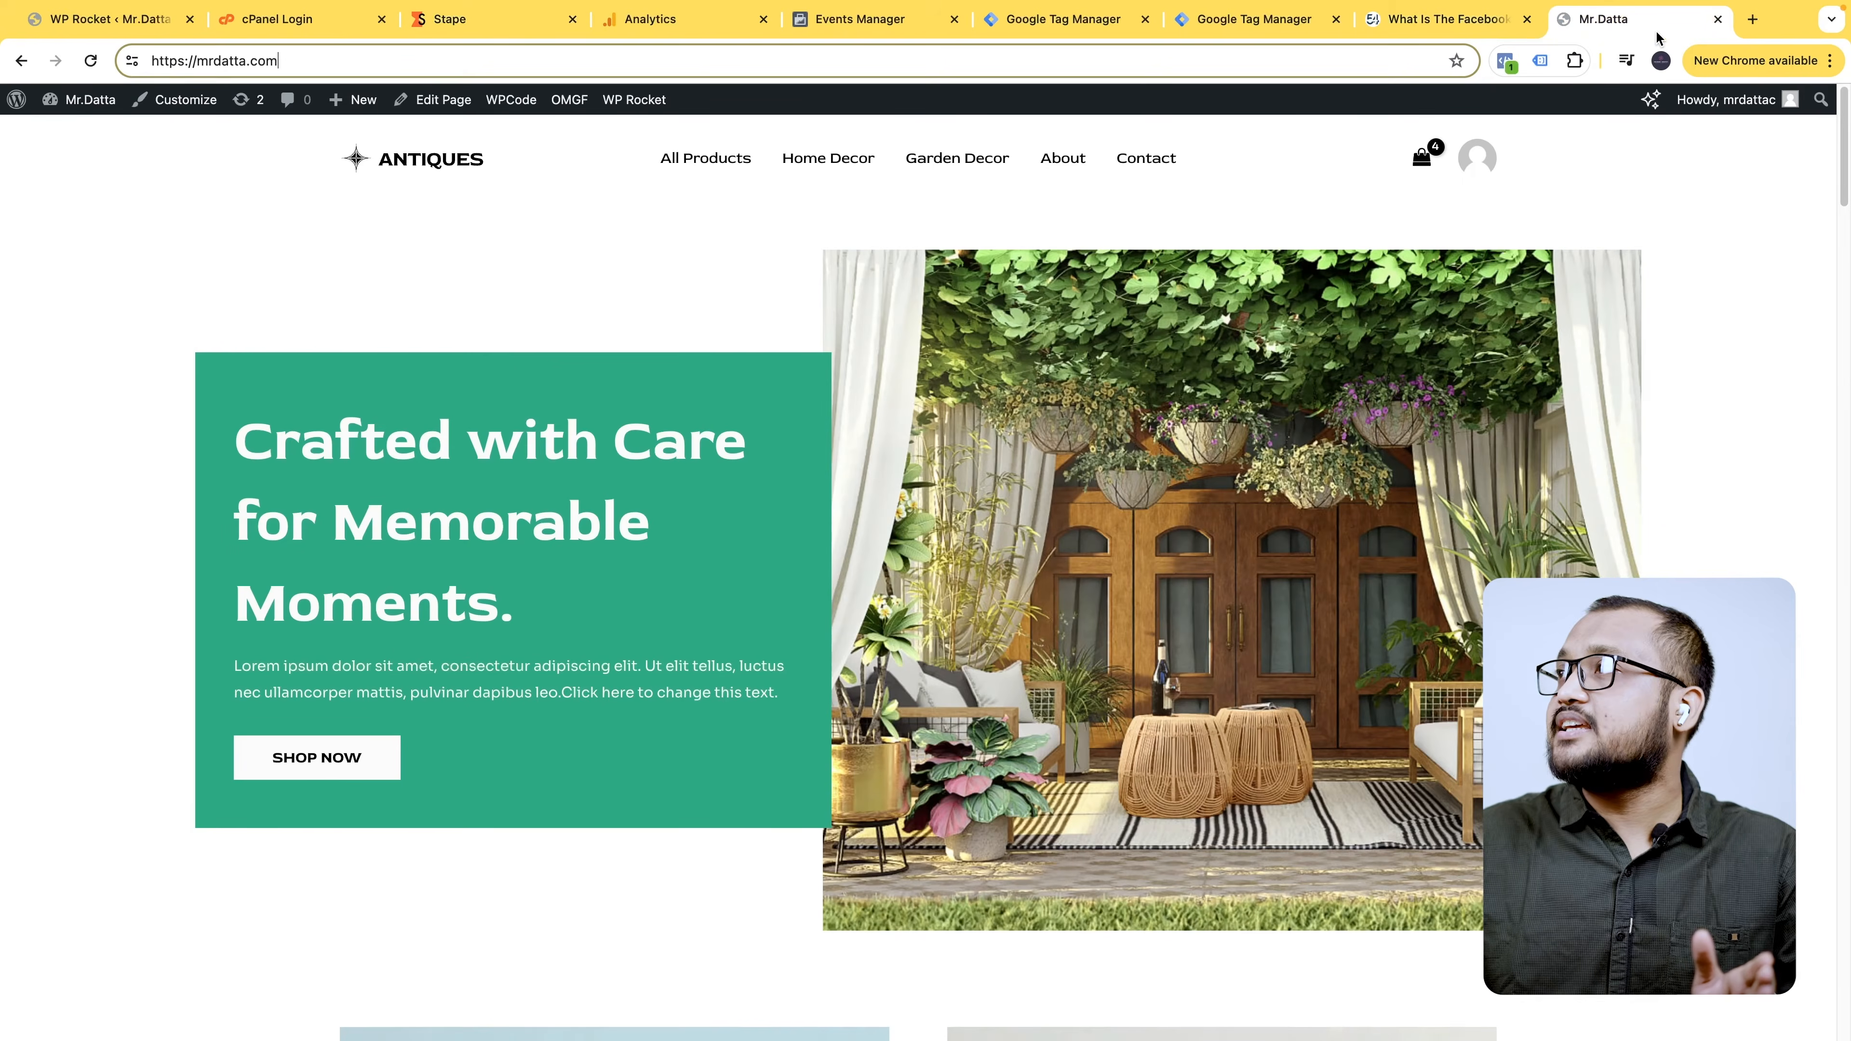
left_click_drag(314, 61, 206, 61)
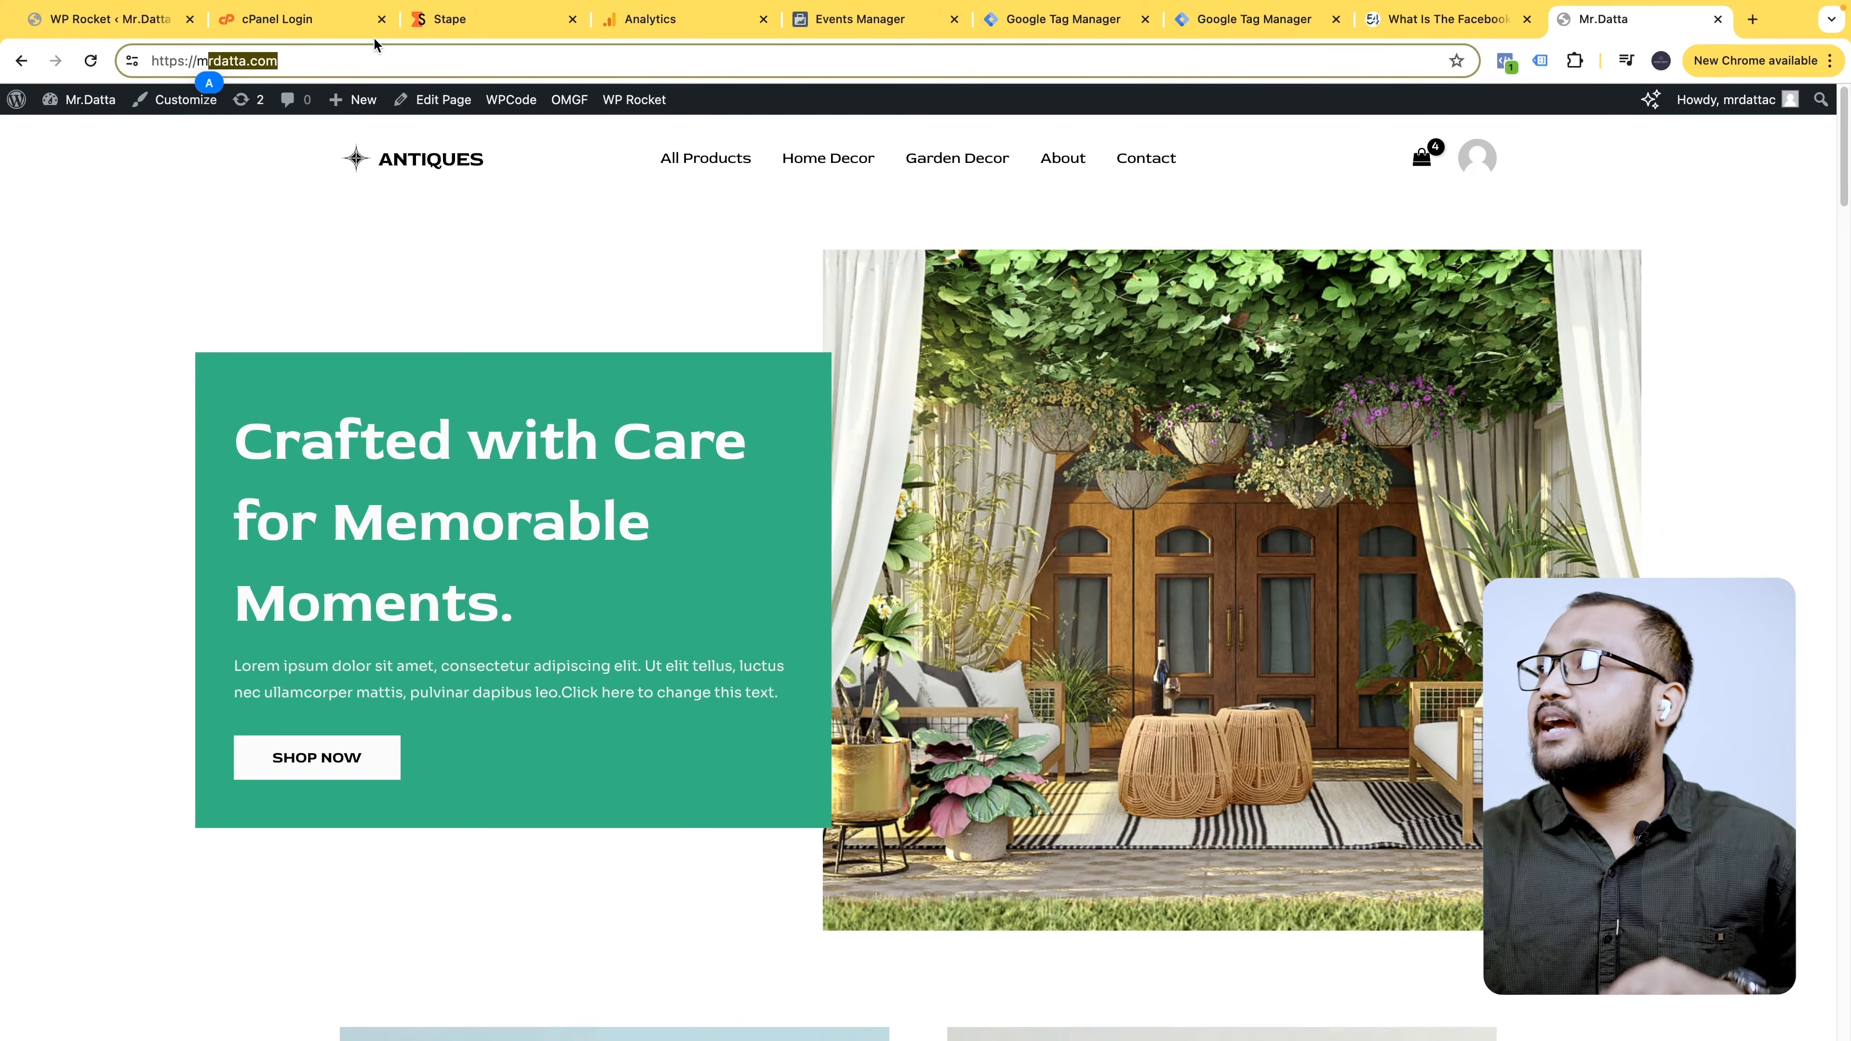
left_click(467, 20)
mouse_move(878, 620)
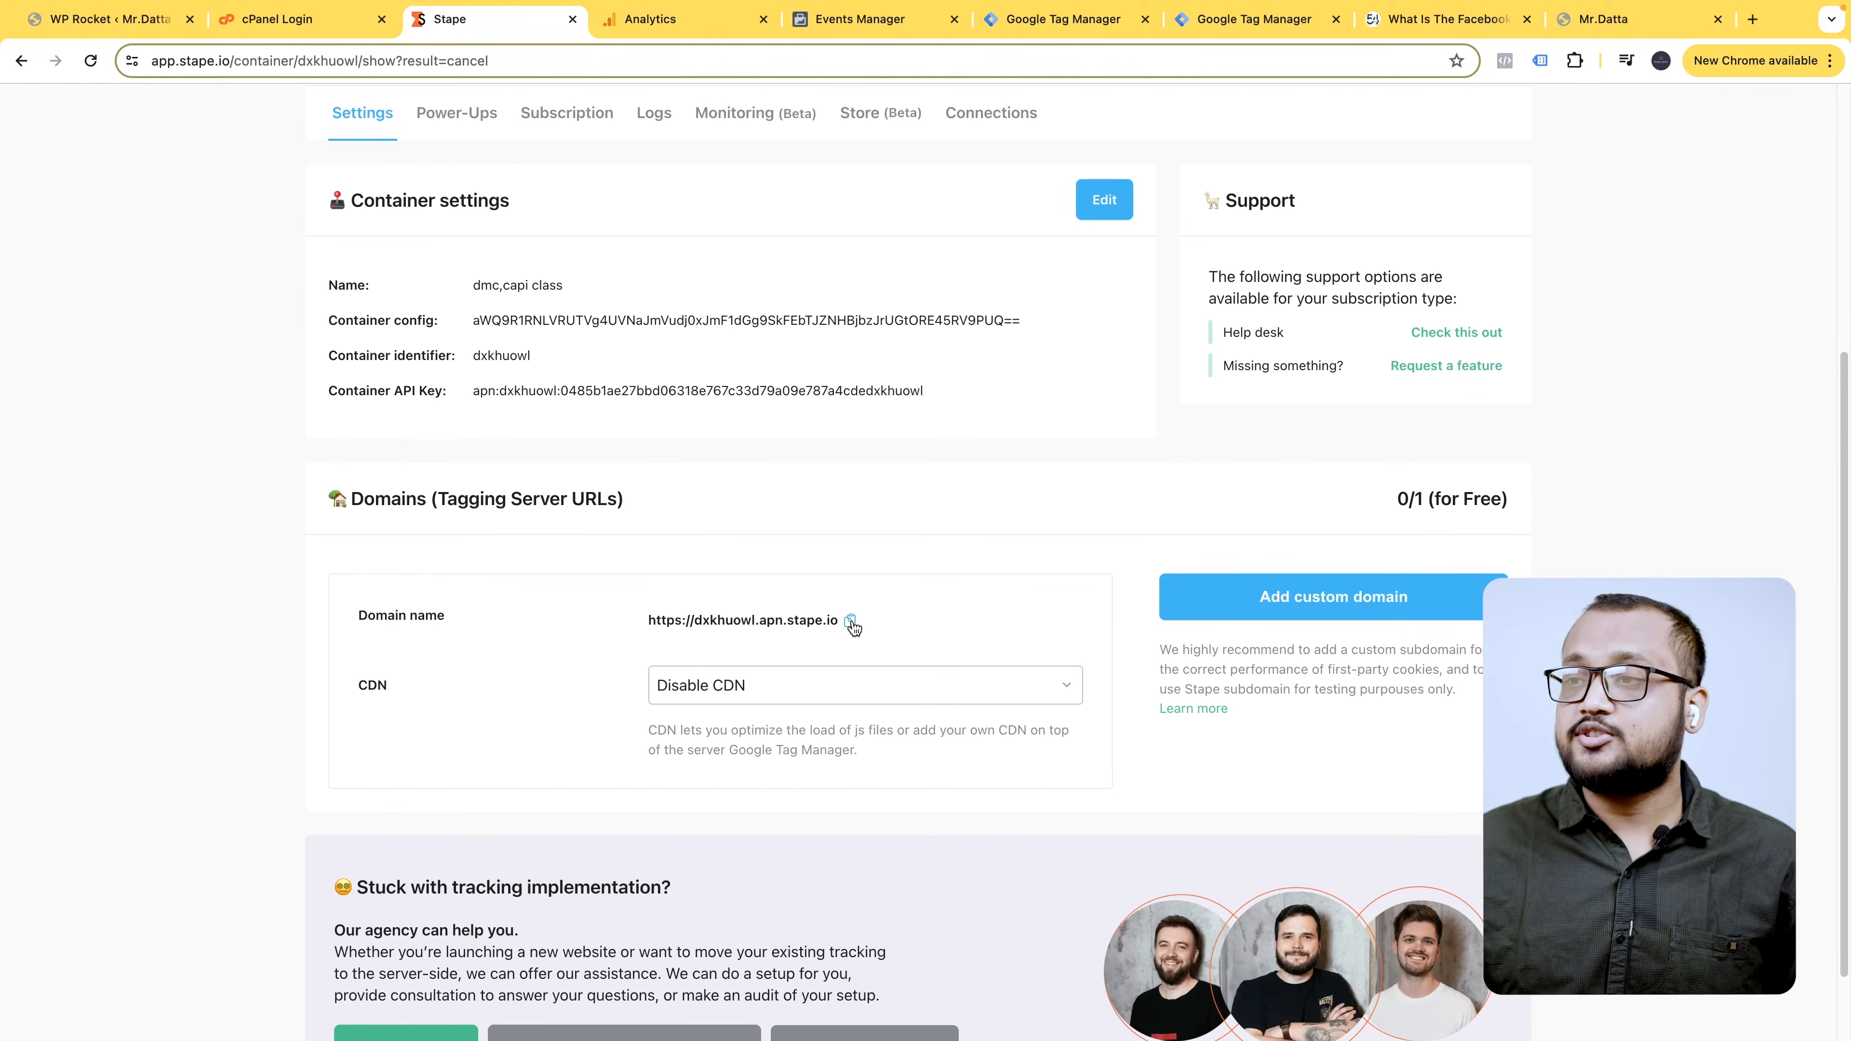
scroll(1315, 597, "down", 1)
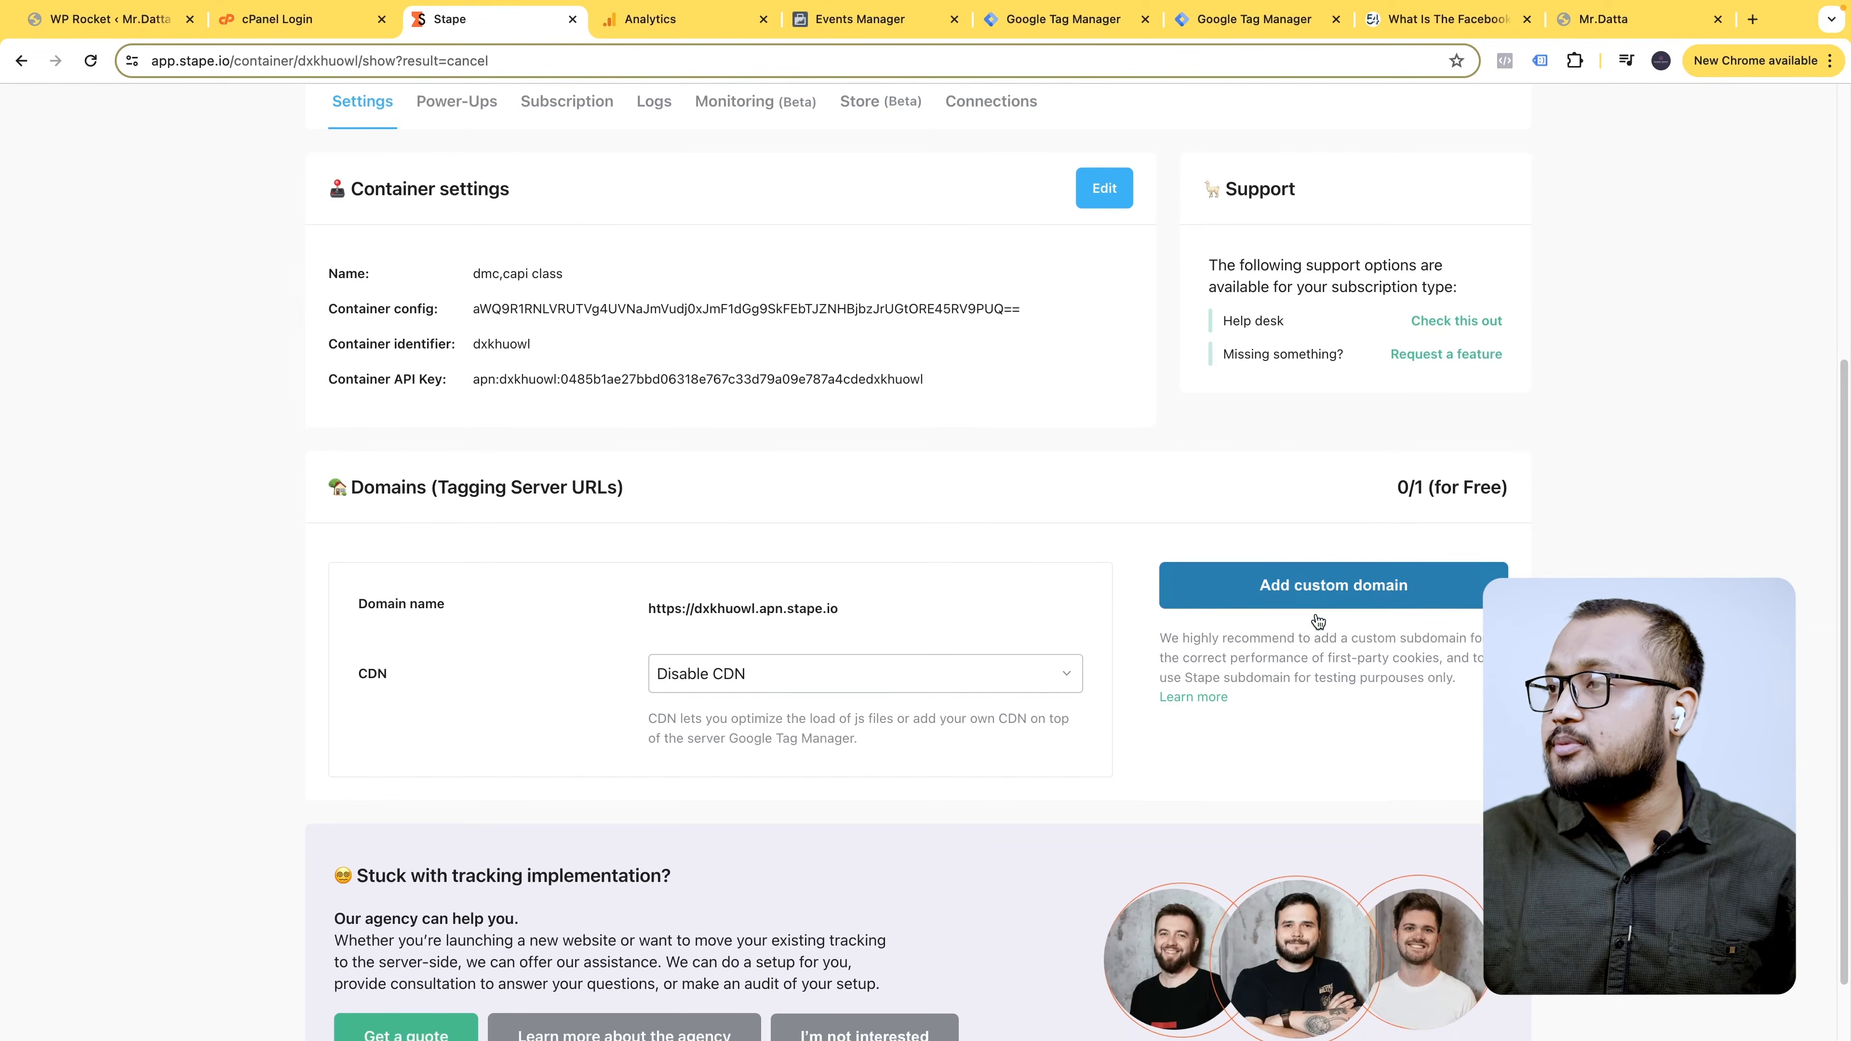
scroll(1399, 597, "down", 1)
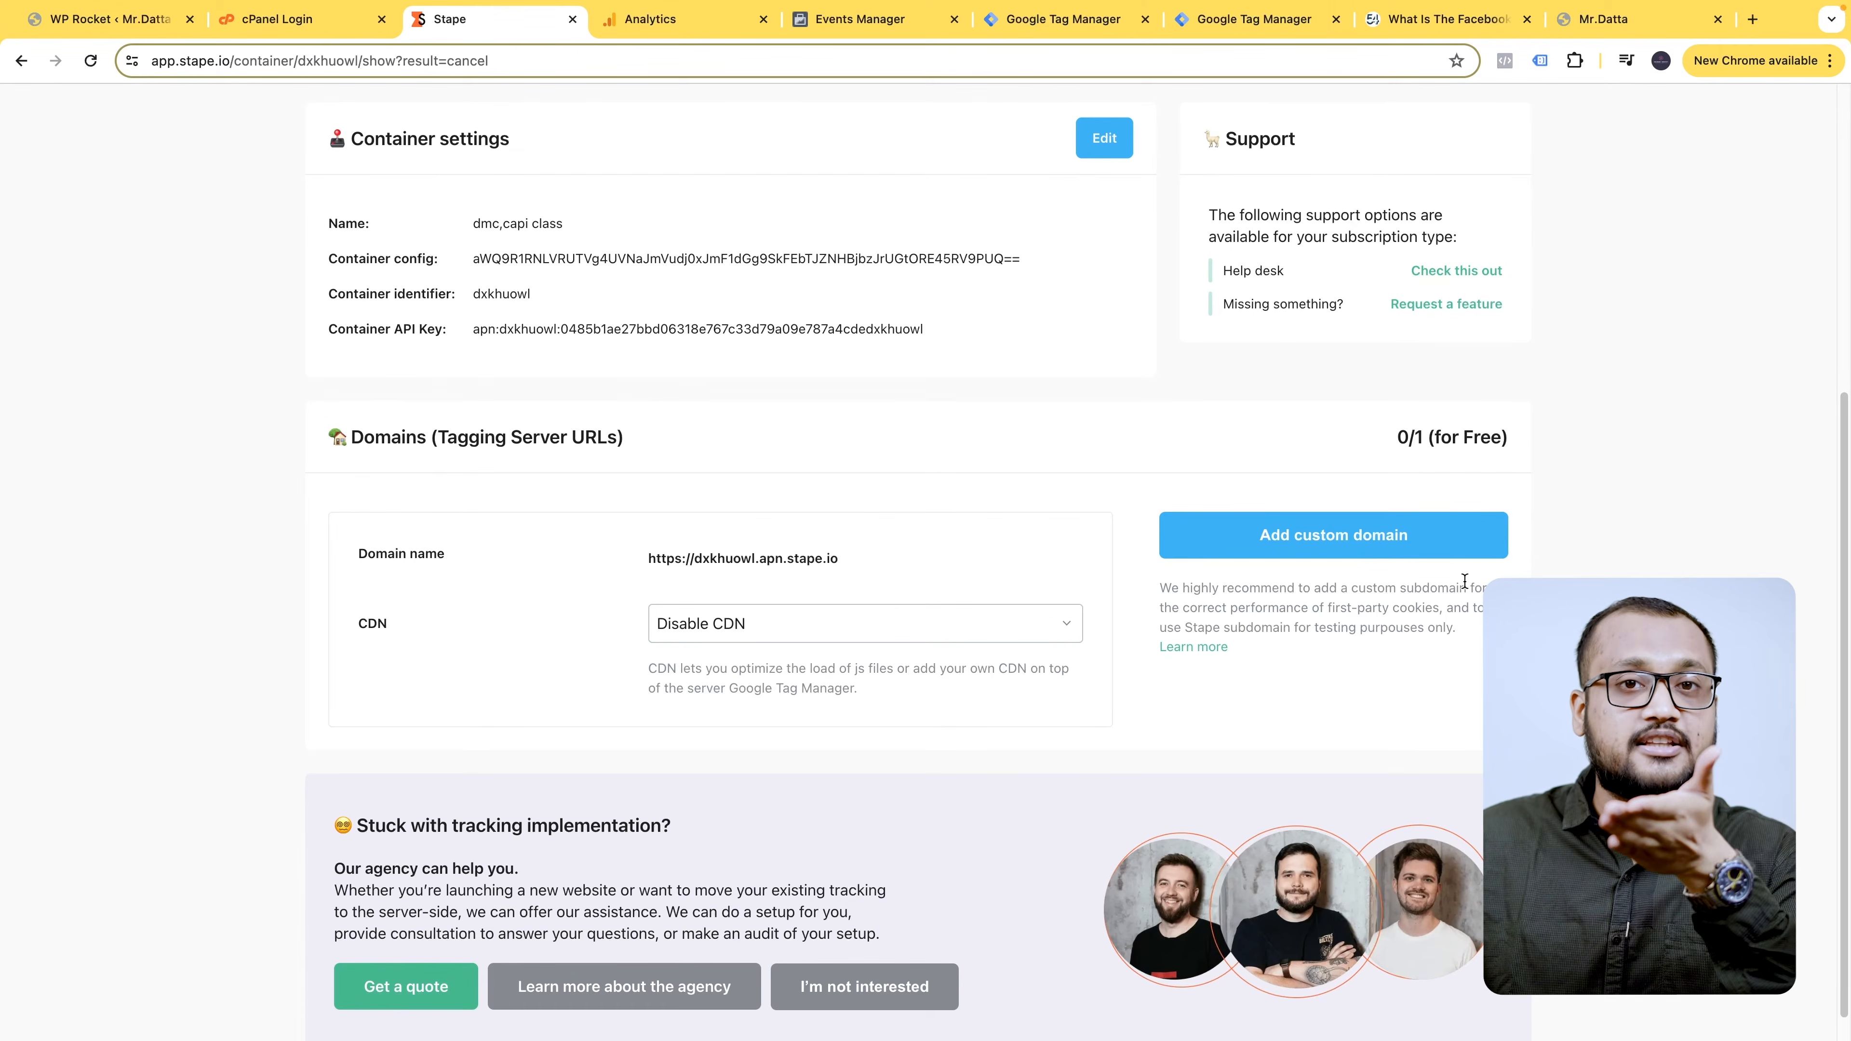
left_click(1394, 551)
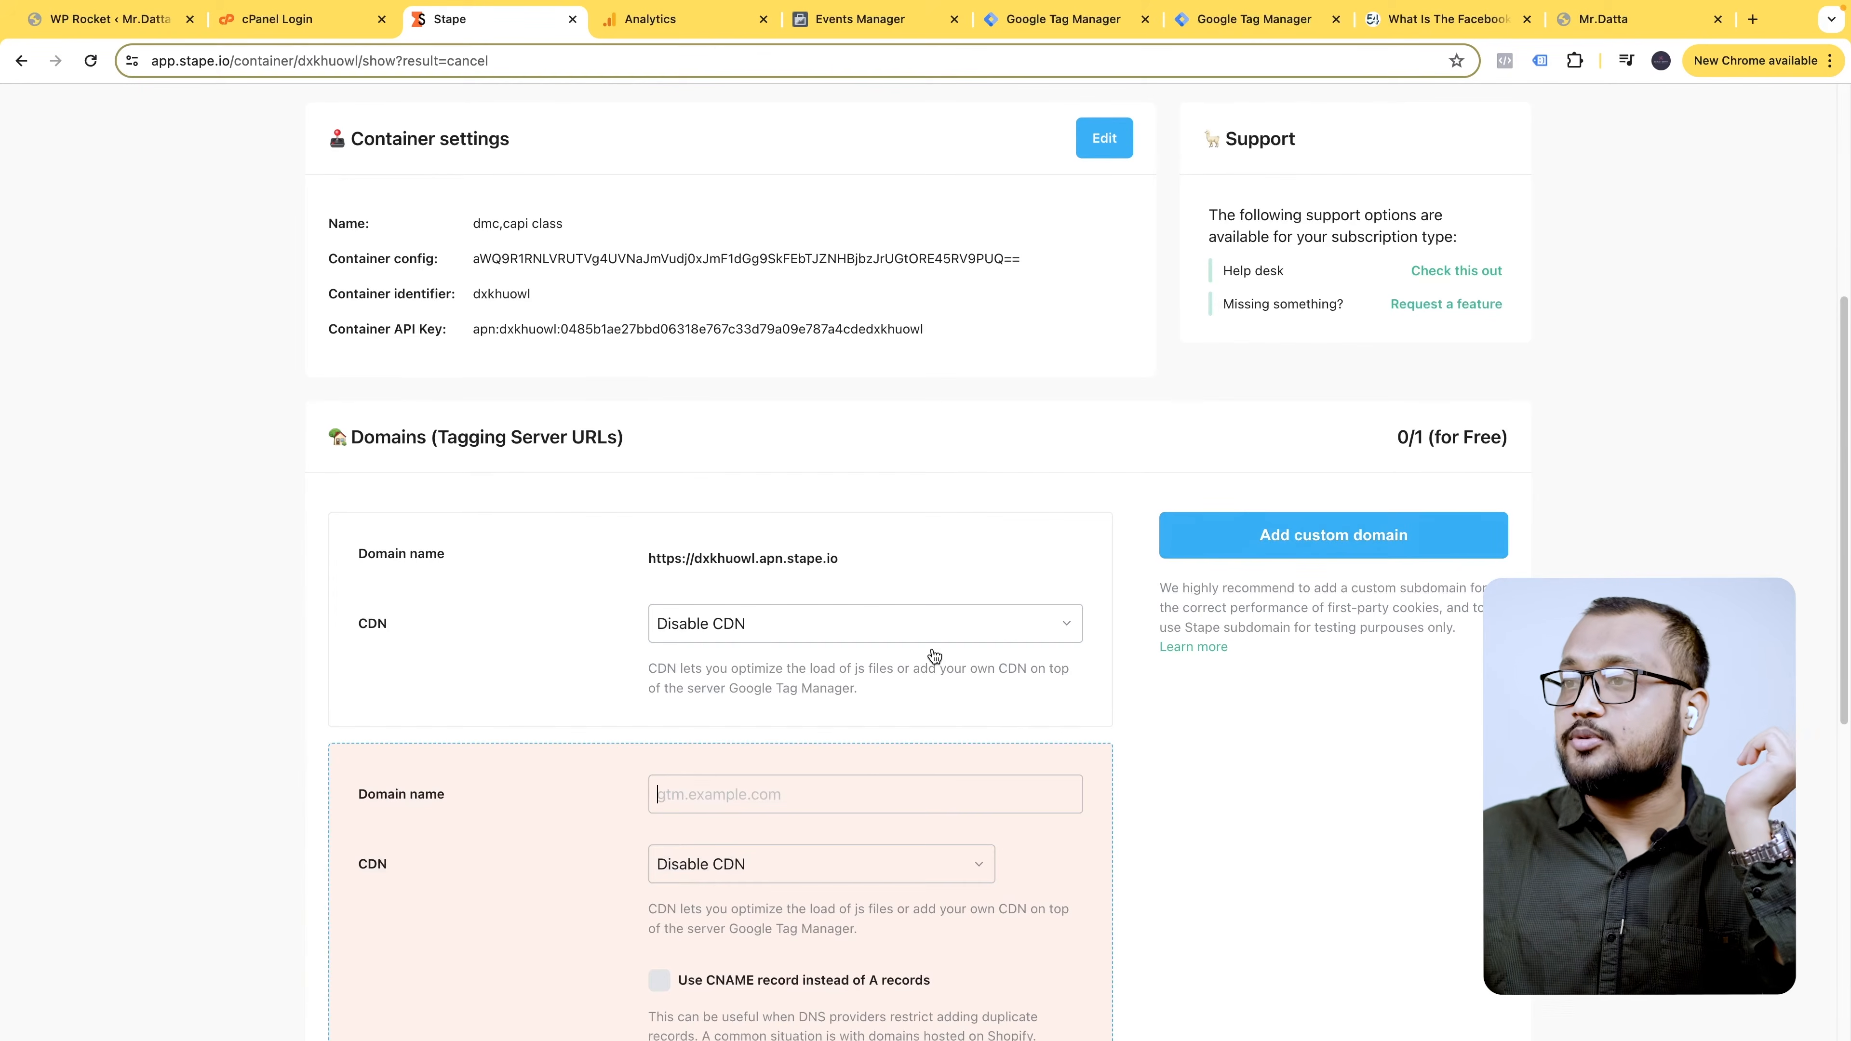
scroll(930, 773, "down", 1)
left_click(724, 761)
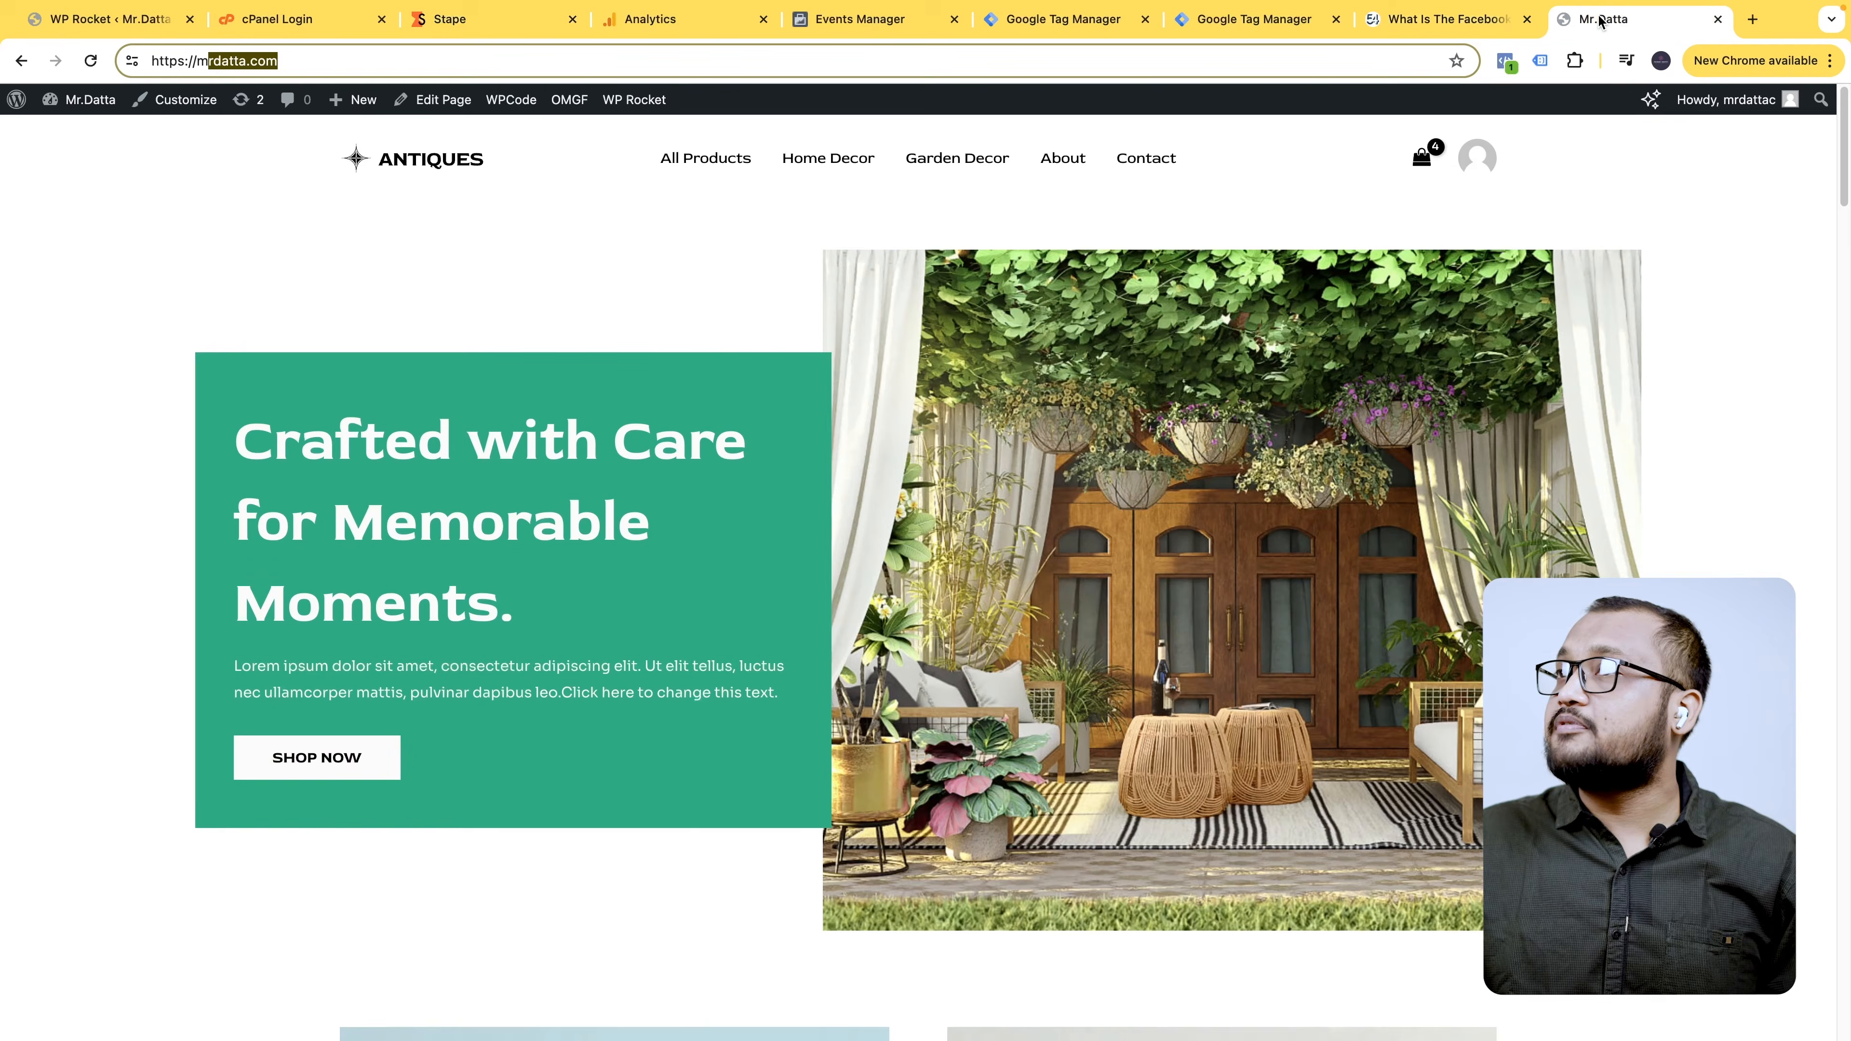
left_click(1617, 19)
triple_click(442, 55)
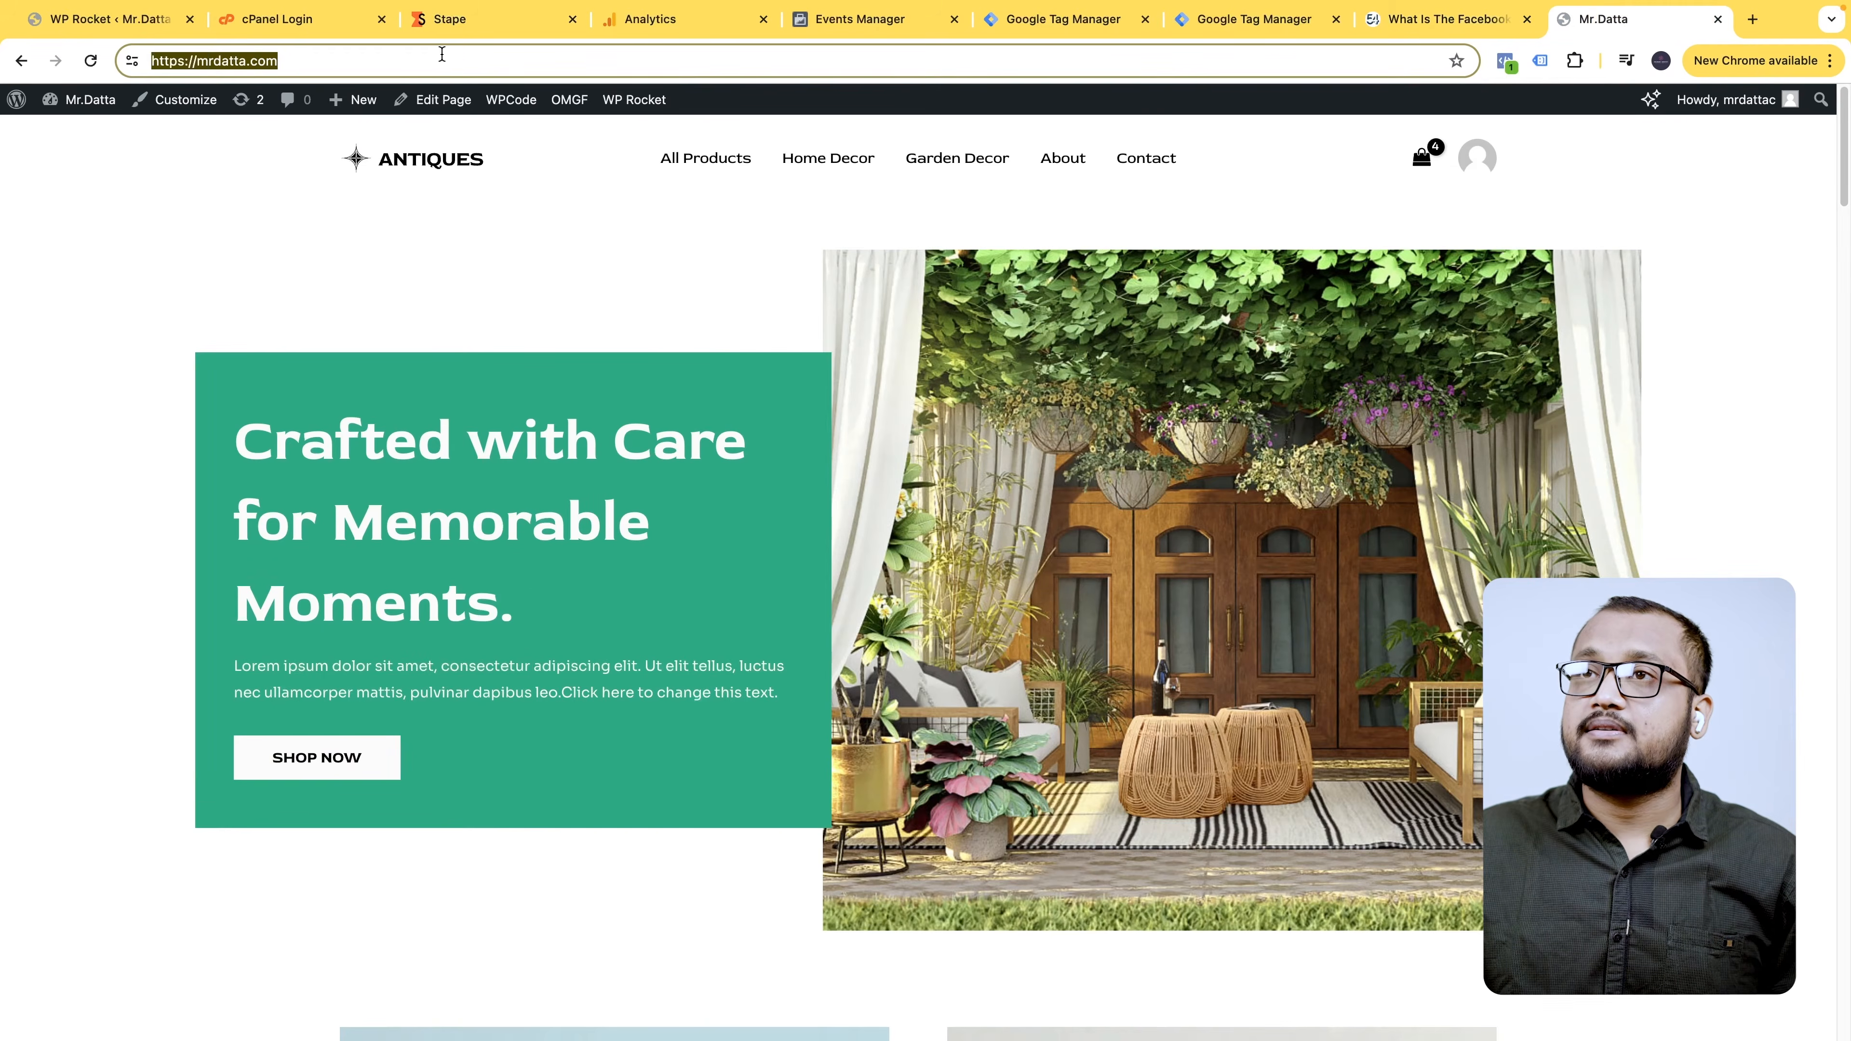
left_click(456, 20)
left_click(750, 771)
key("ctrl+v")
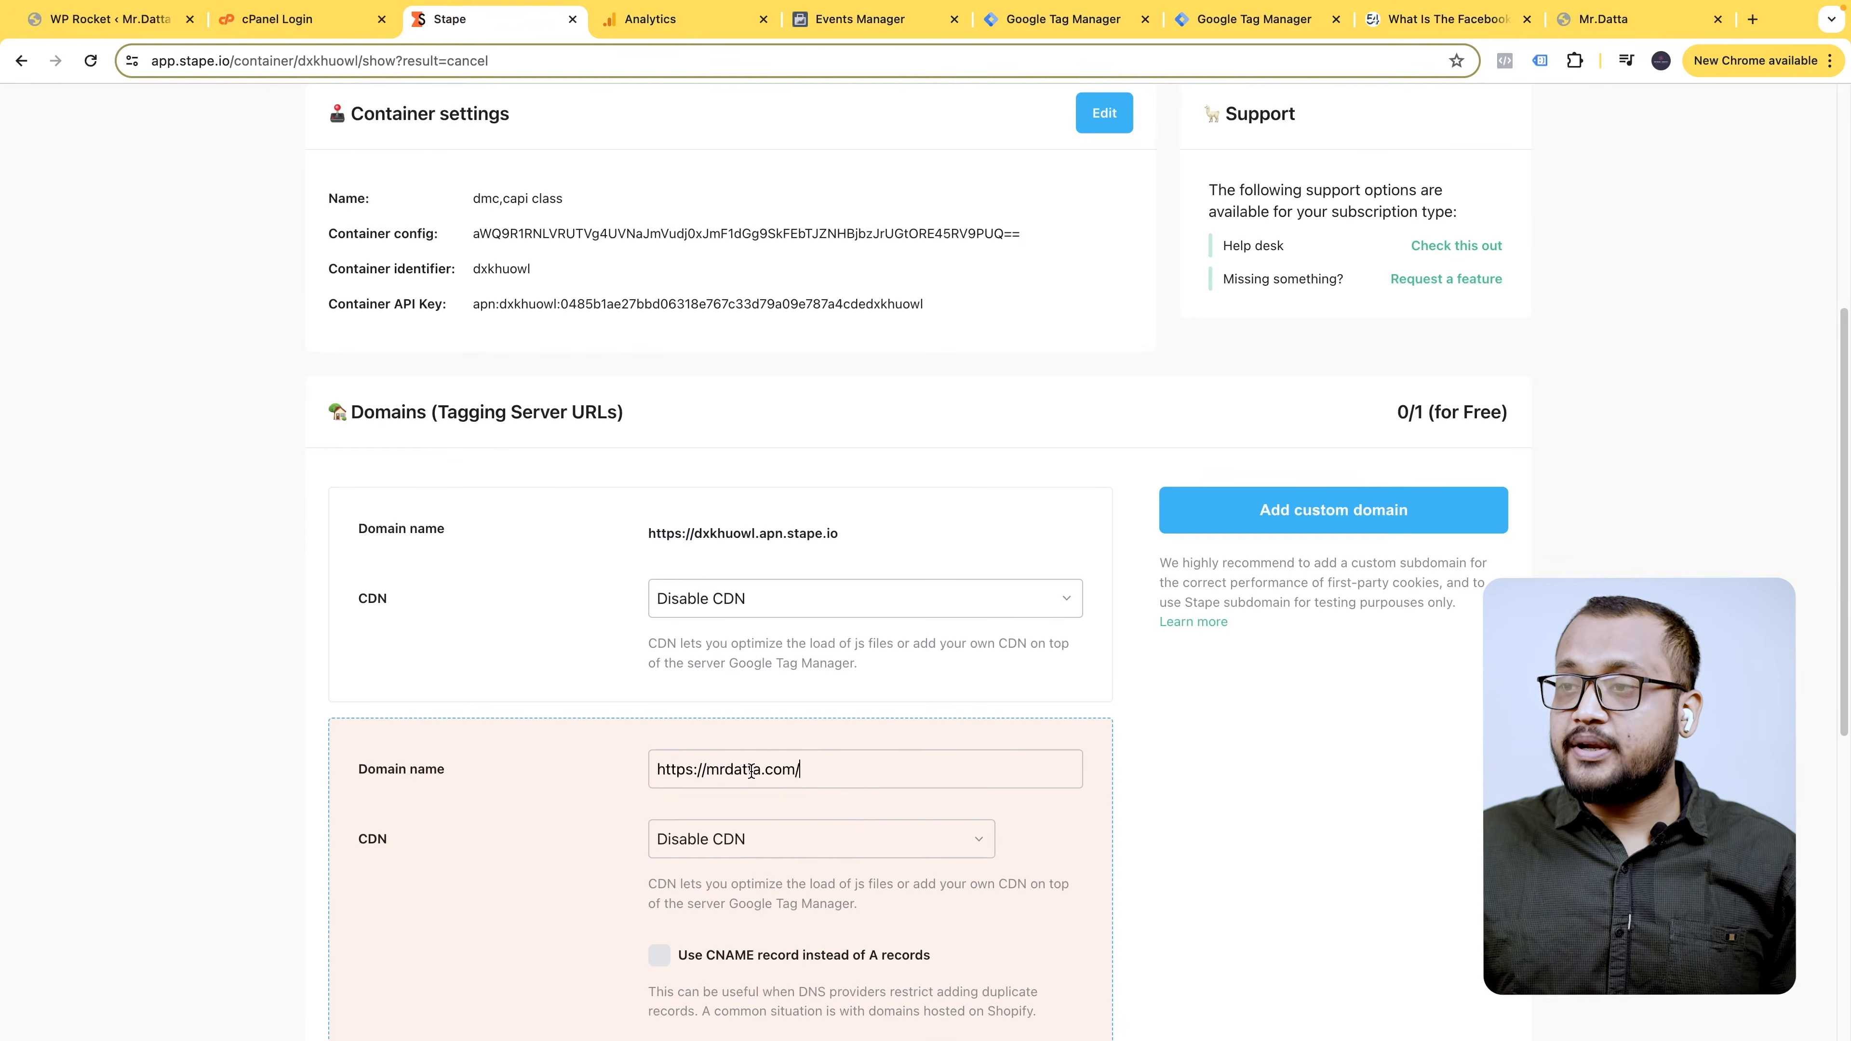
left_click_drag(706, 770, 632, 769)
key("BackSpace")
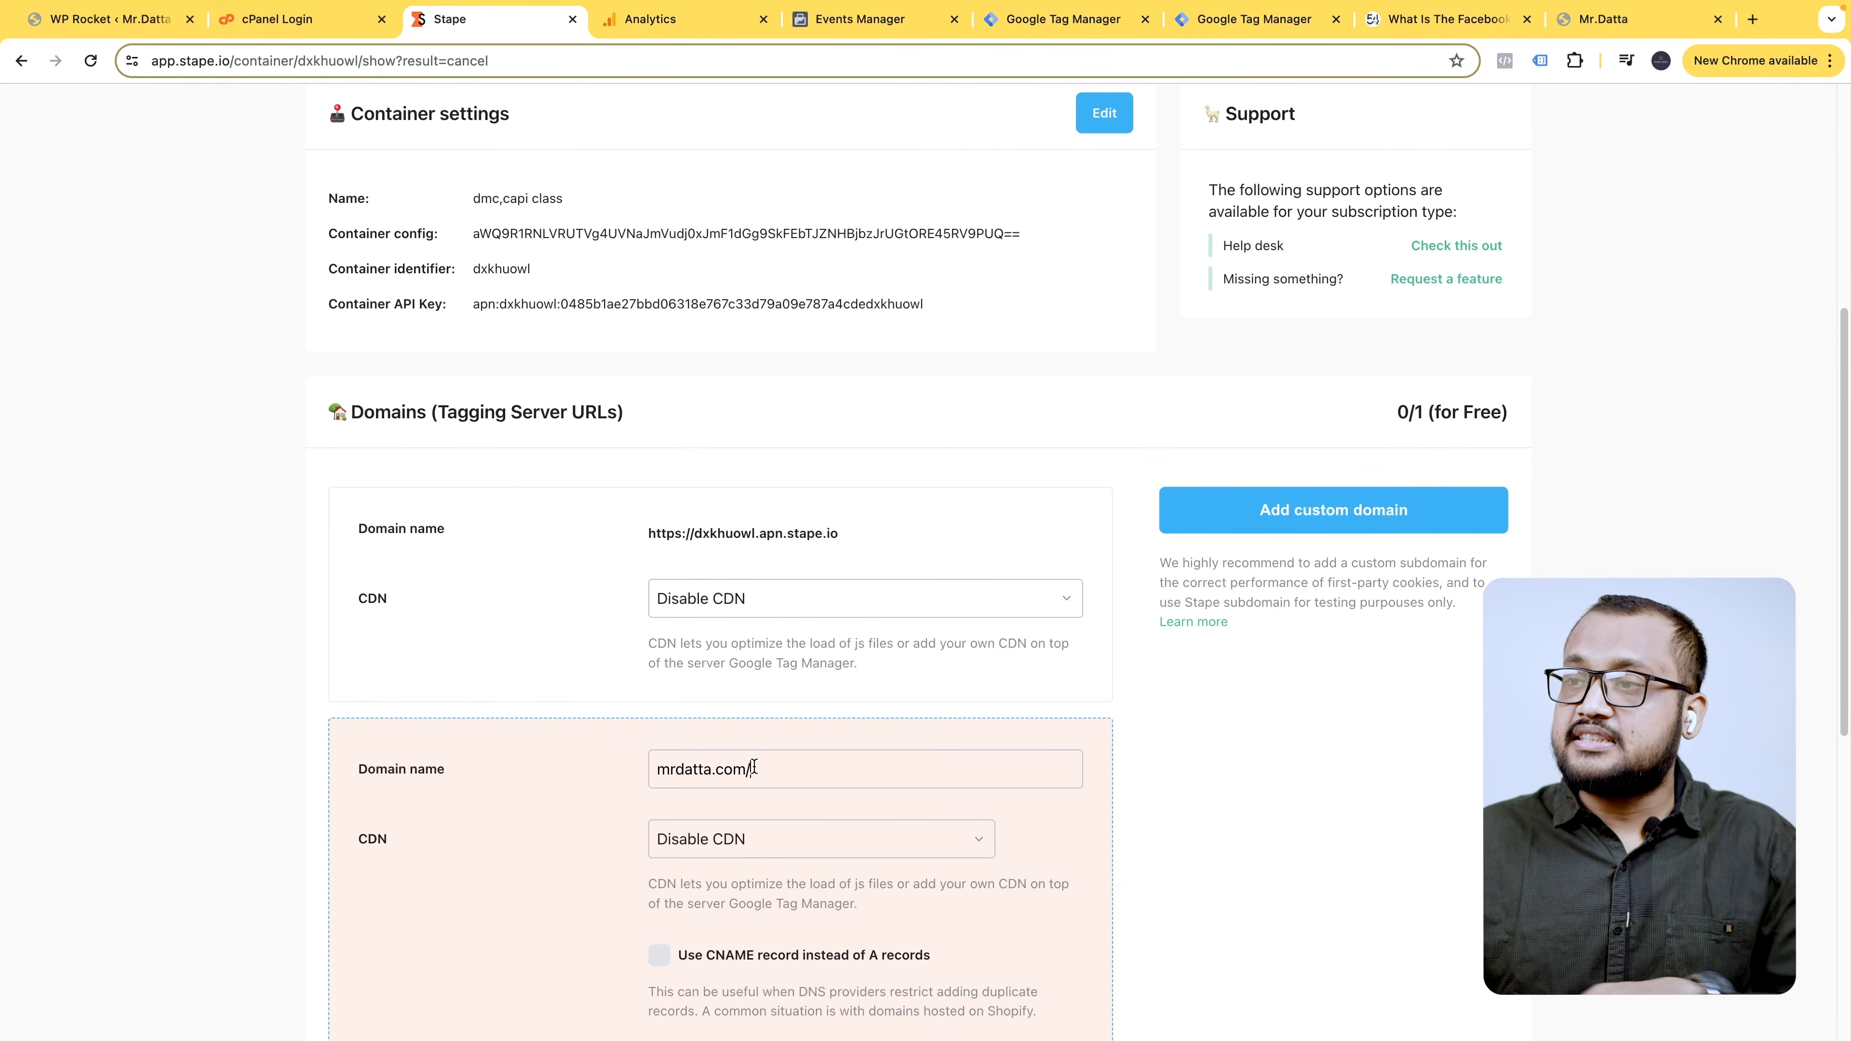
key("End")
key("BackSpace")
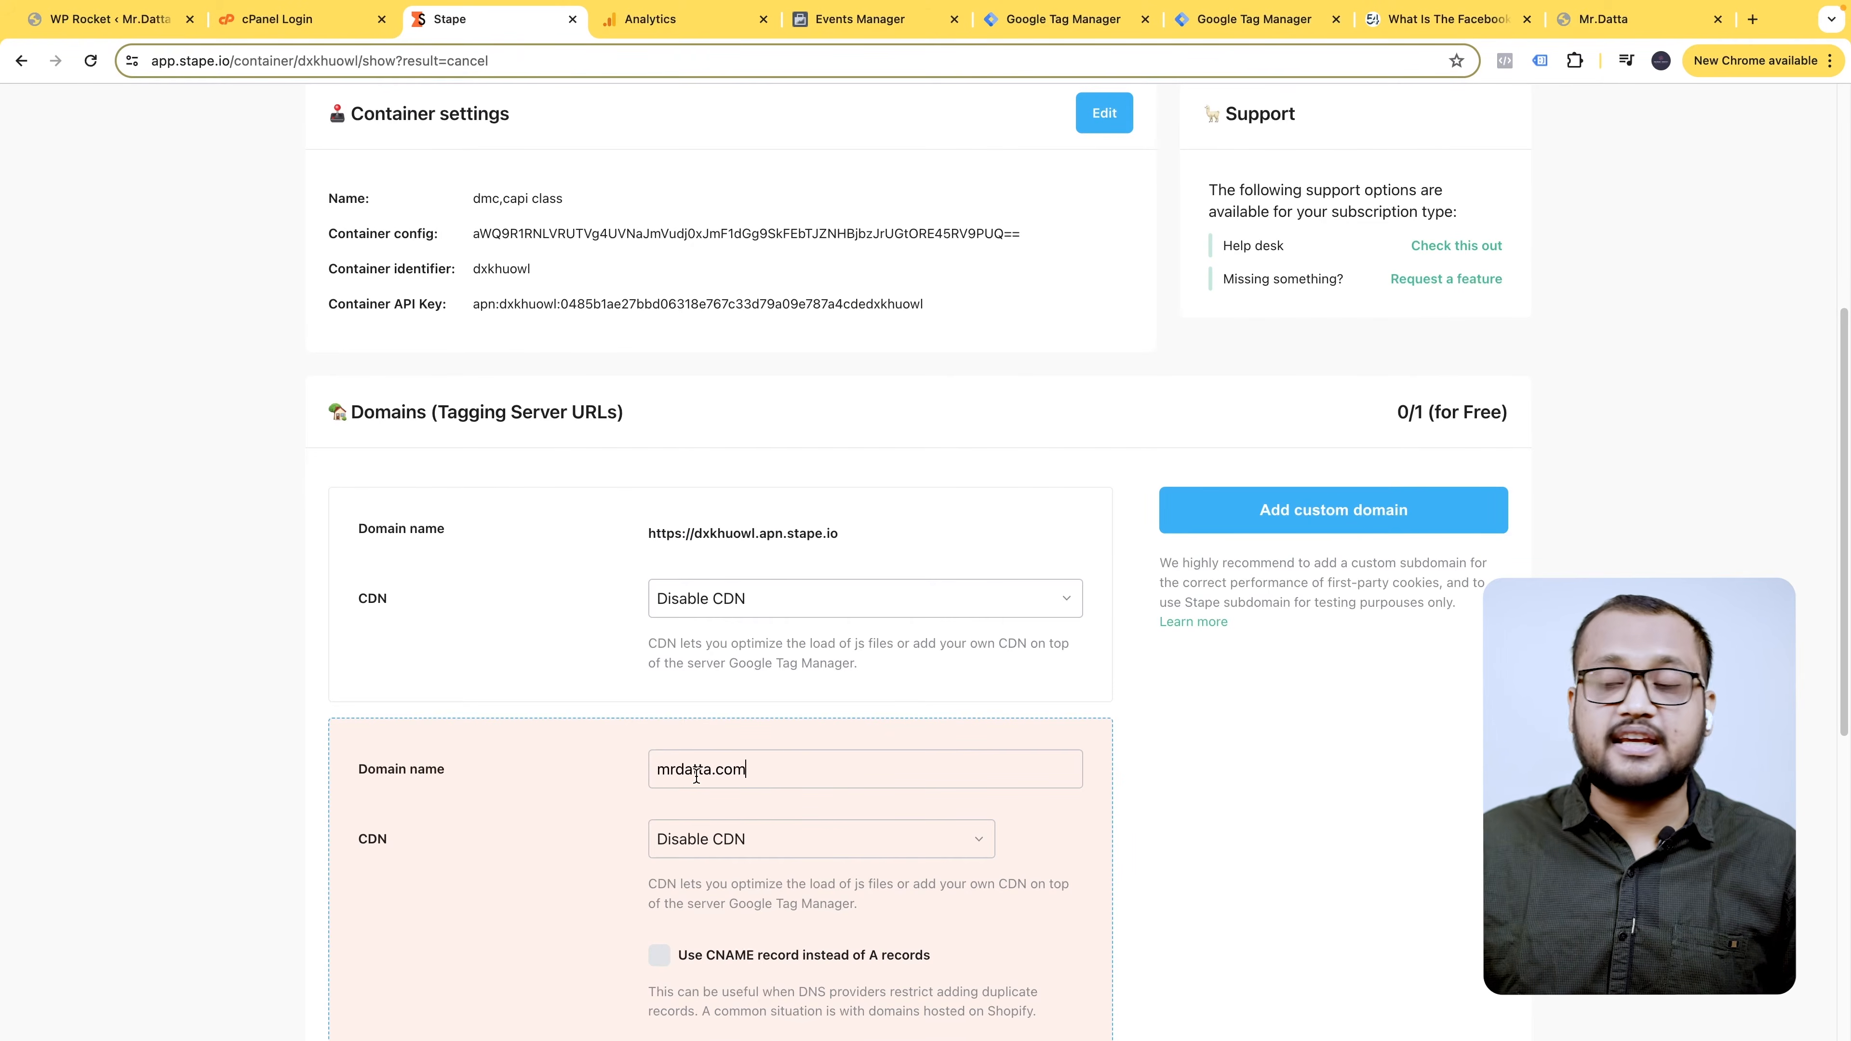
- Prefix the domain with 'omukvai.' to make omukvai.mrdatta.com and select it for copying
left_click_drag(779, 765, 661, 755)
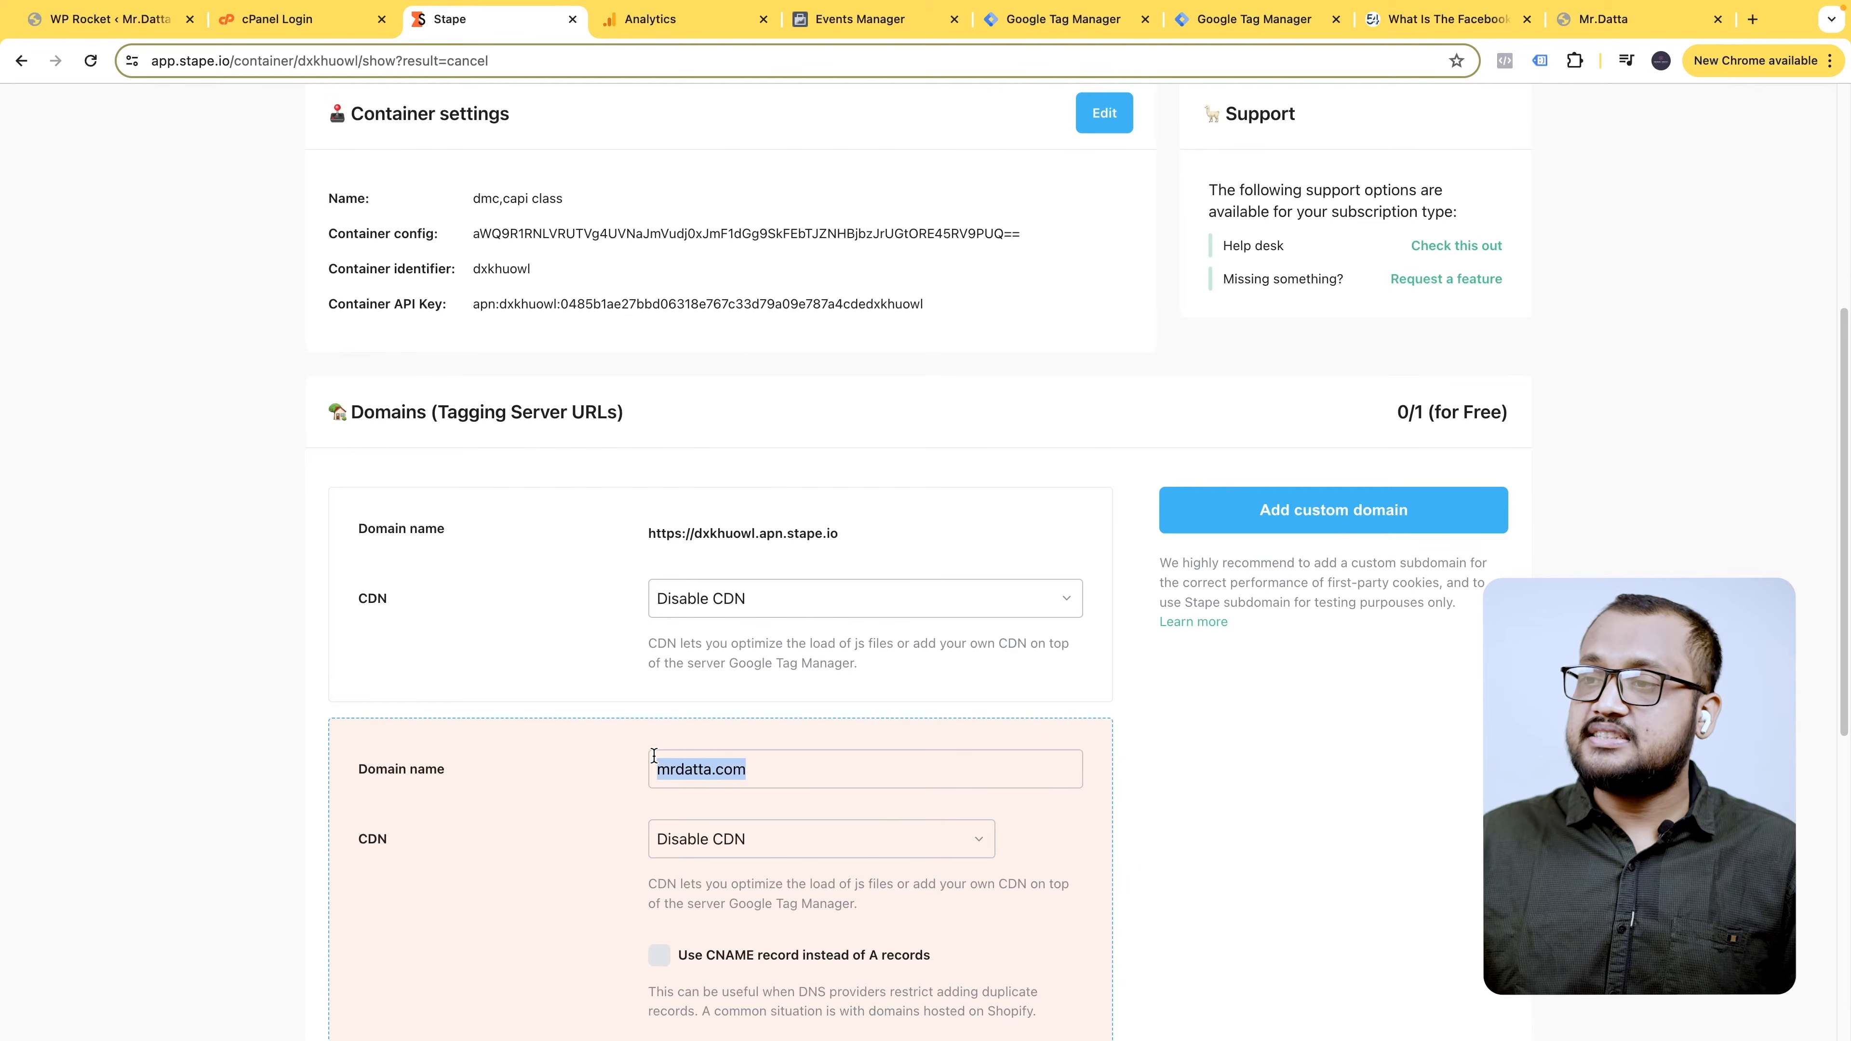
left_click(655, 764)
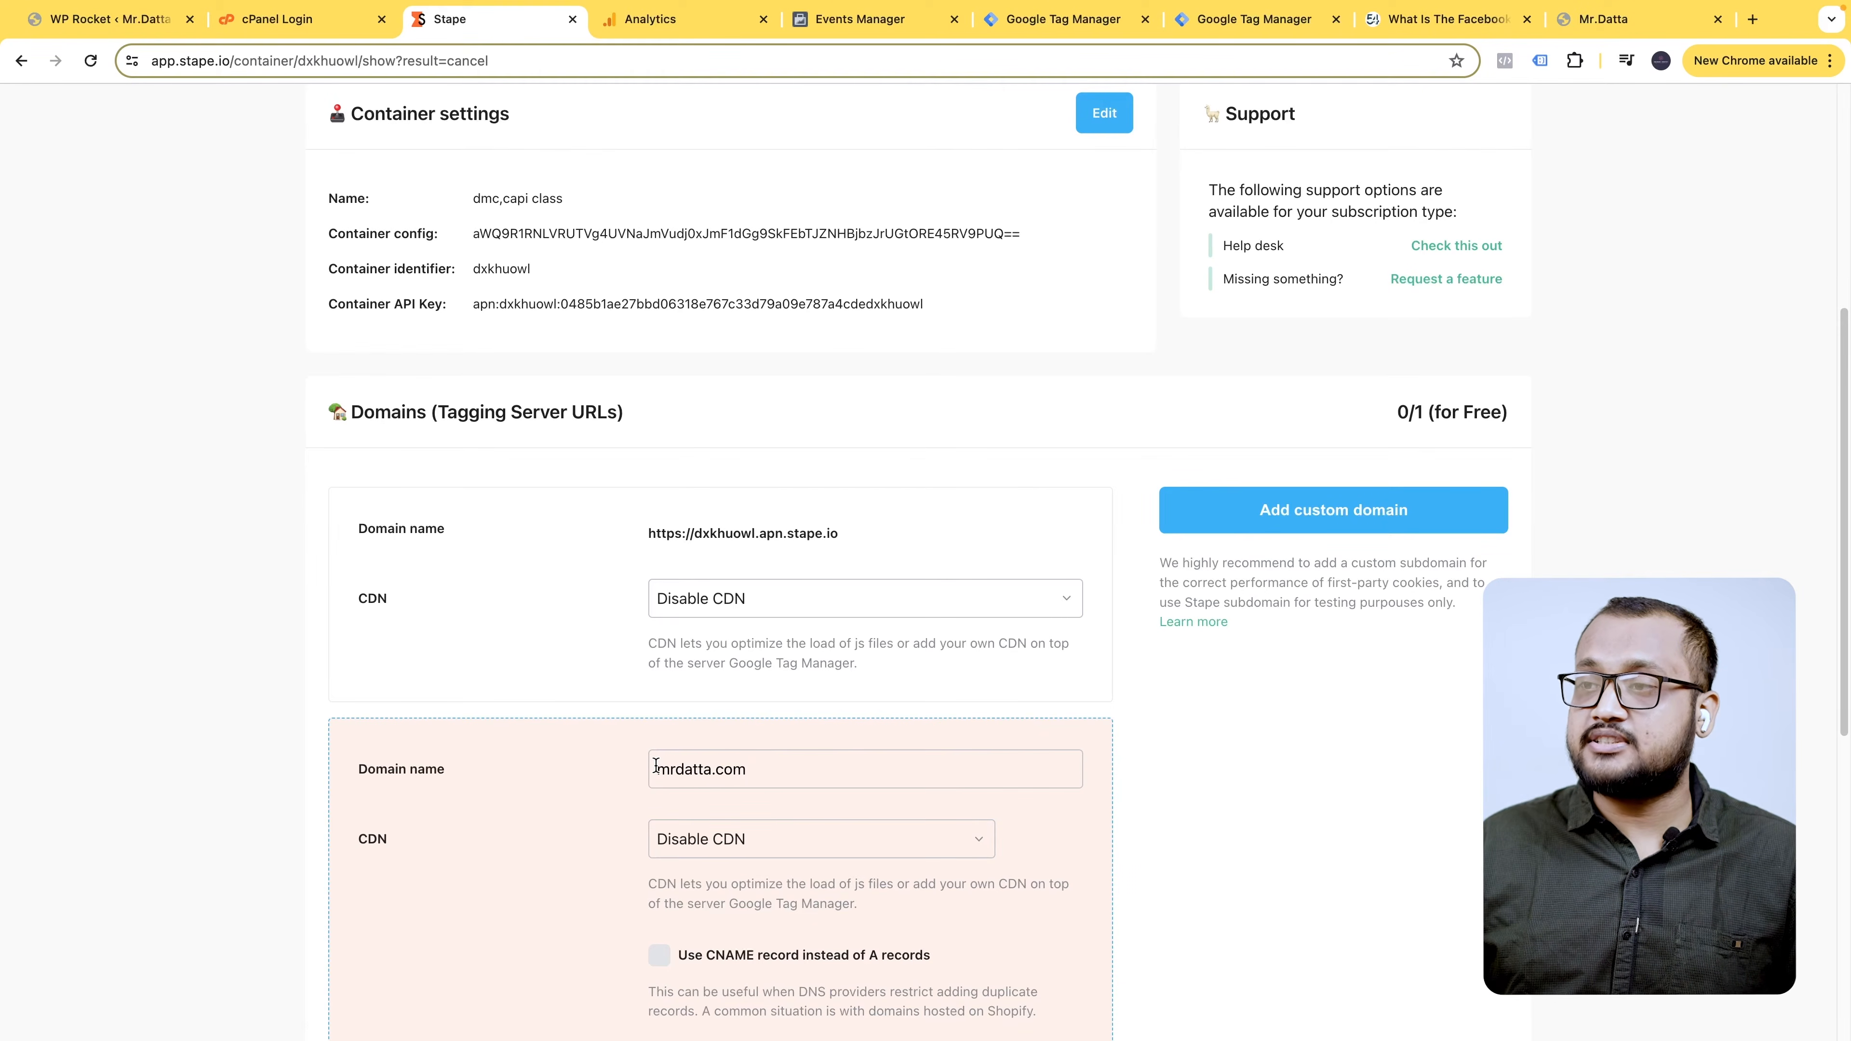
type("Omukvai.")
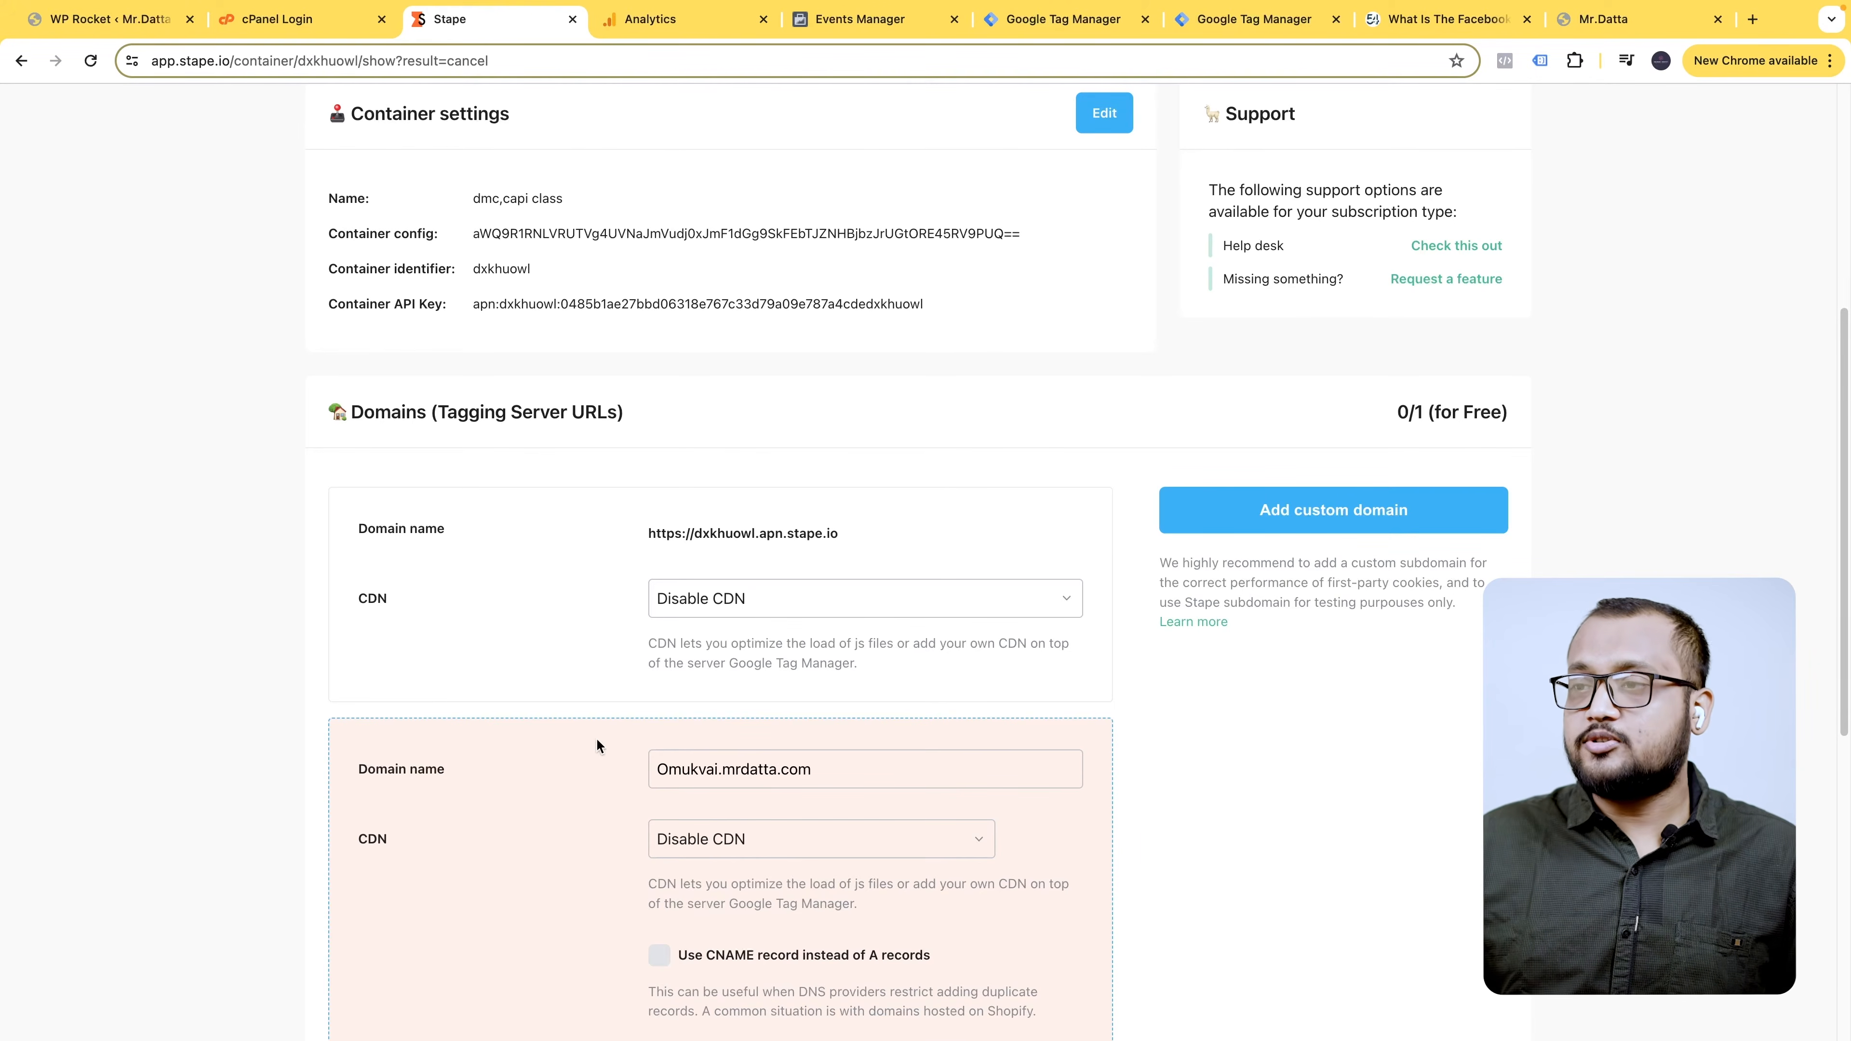
key("BackSpace")
type("o")
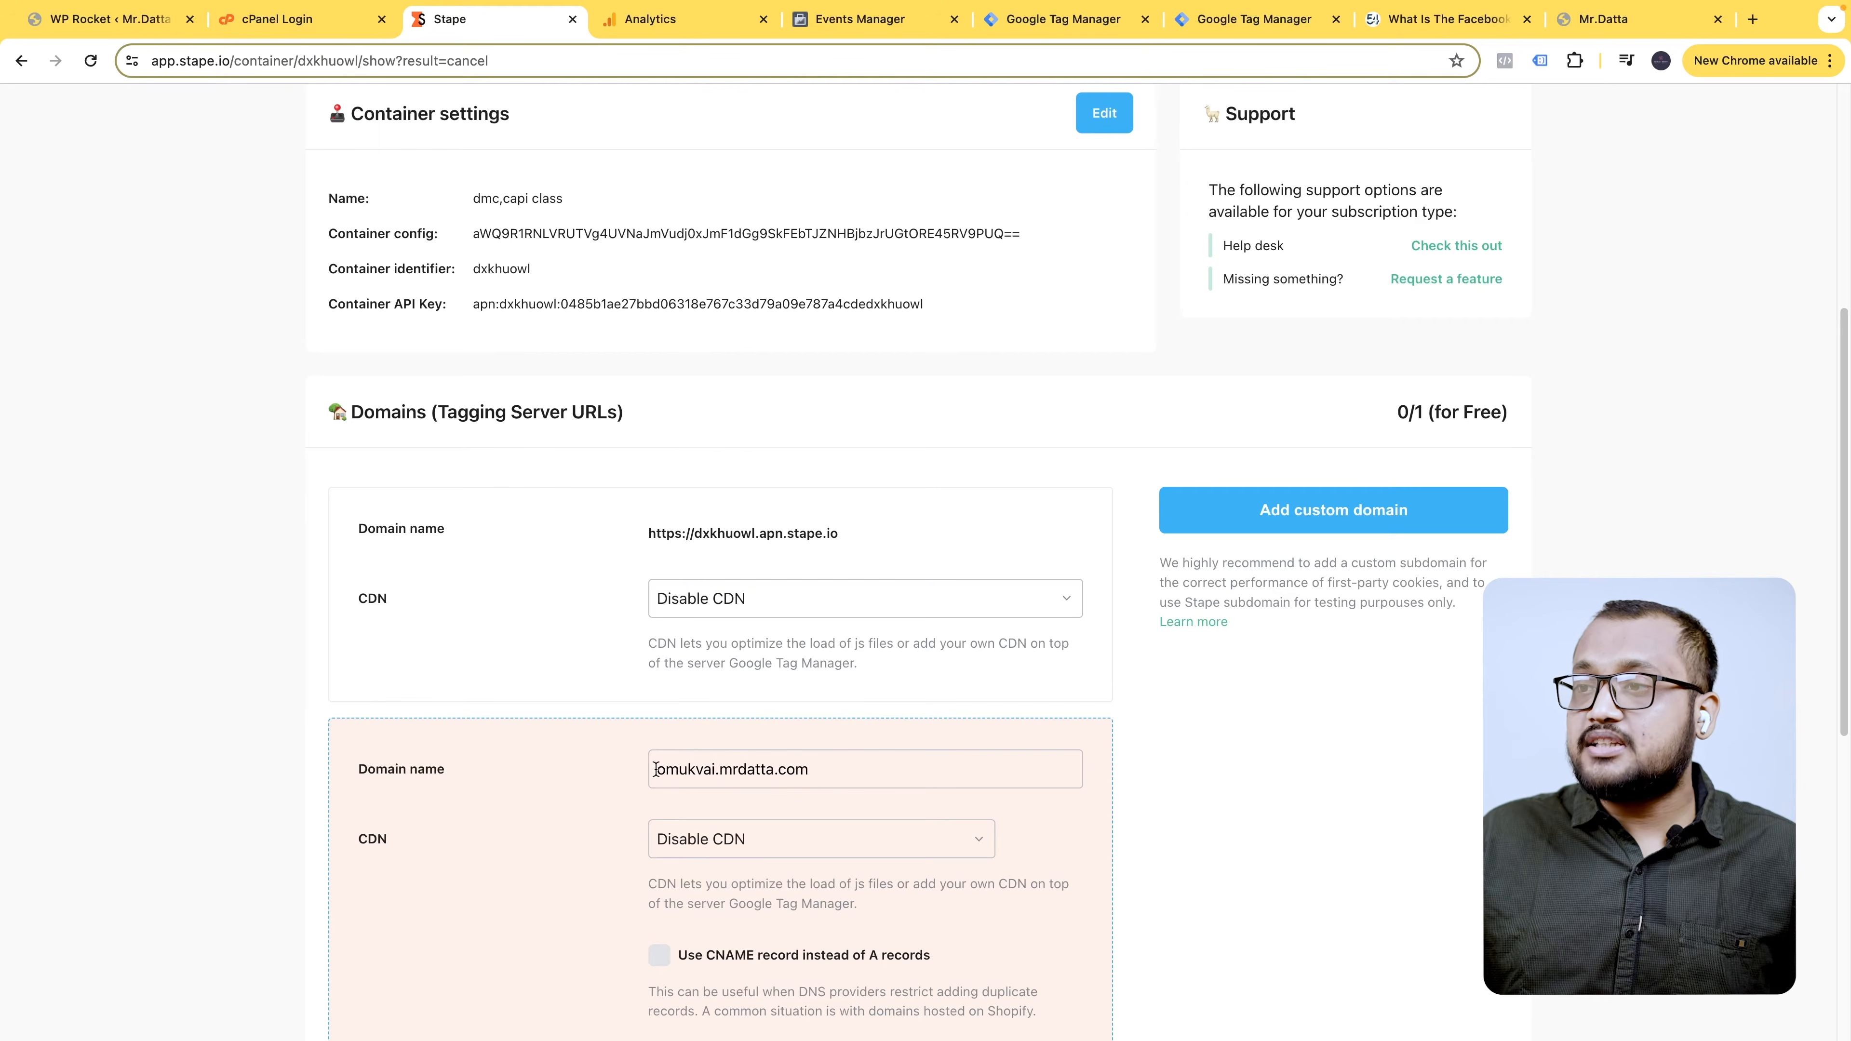
left_click_drag(656, 769, 701, 771)
left_click_drag(857, 774, 787, 773)
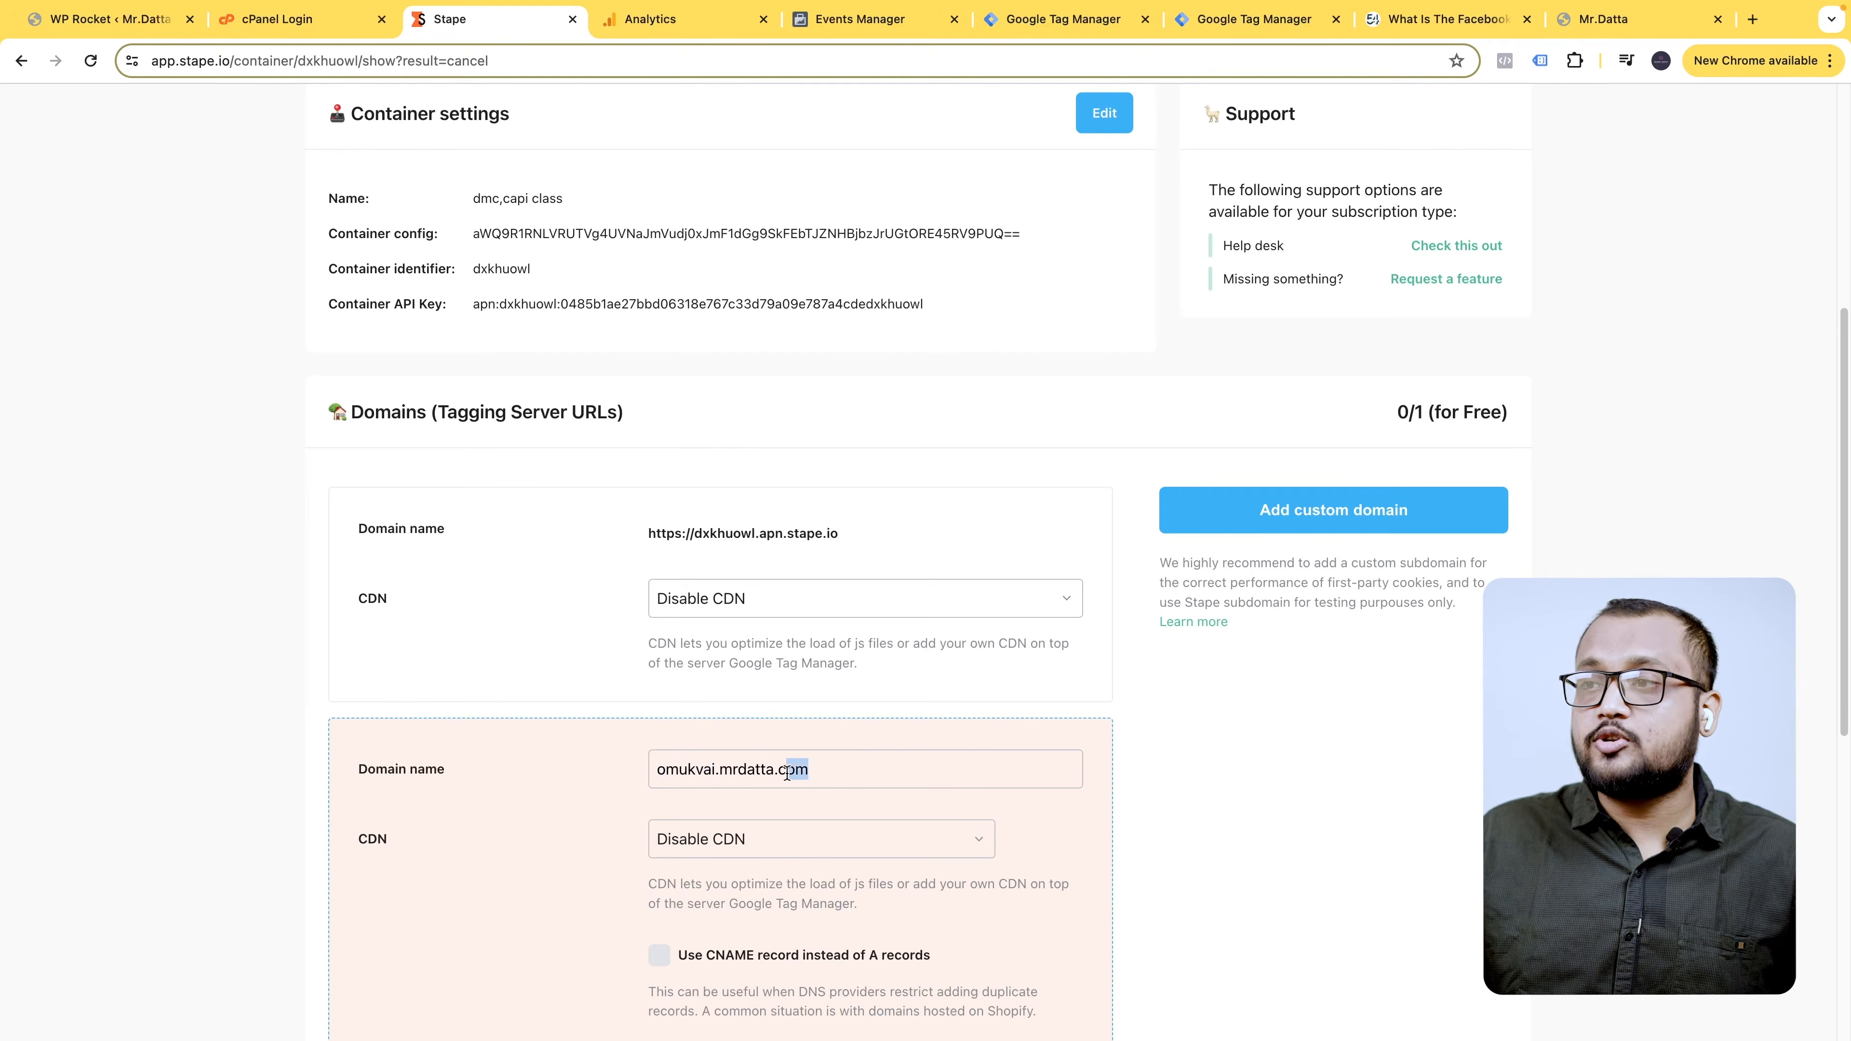
left_click(830, 769)
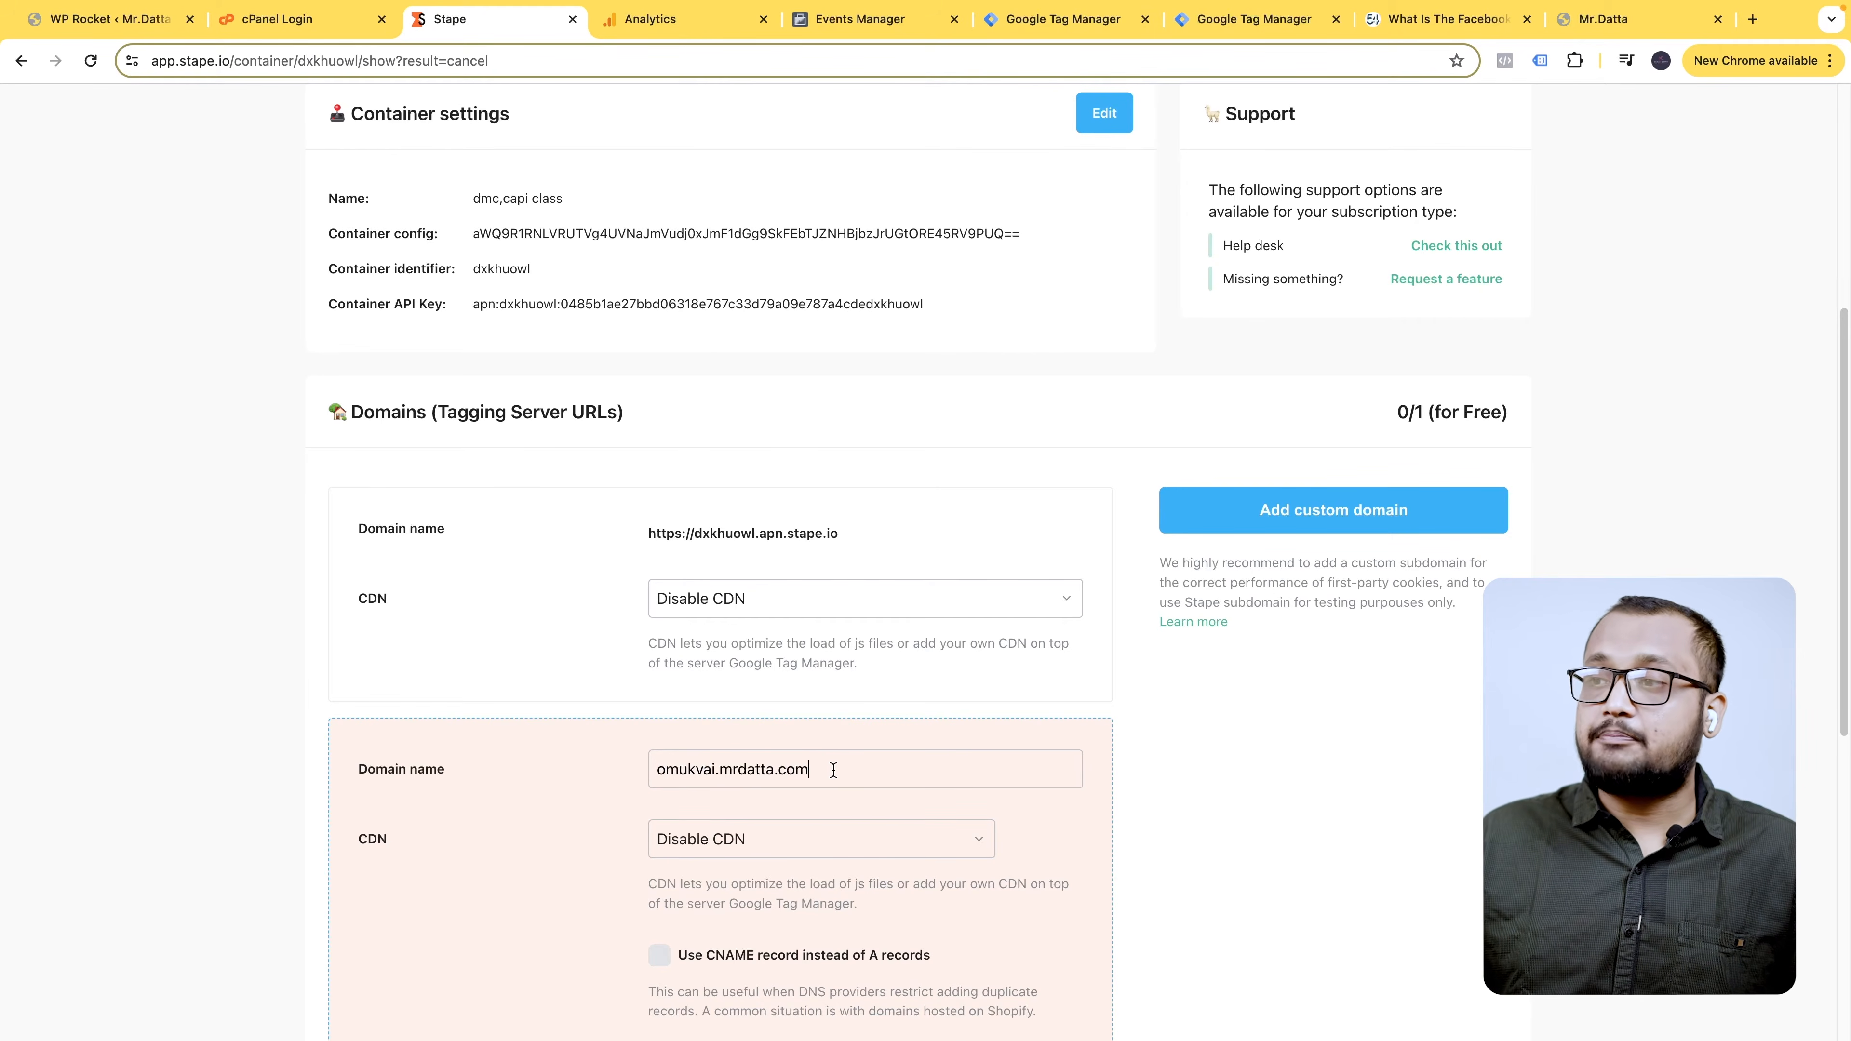
left_click_drag(828, 771, 723, 767)
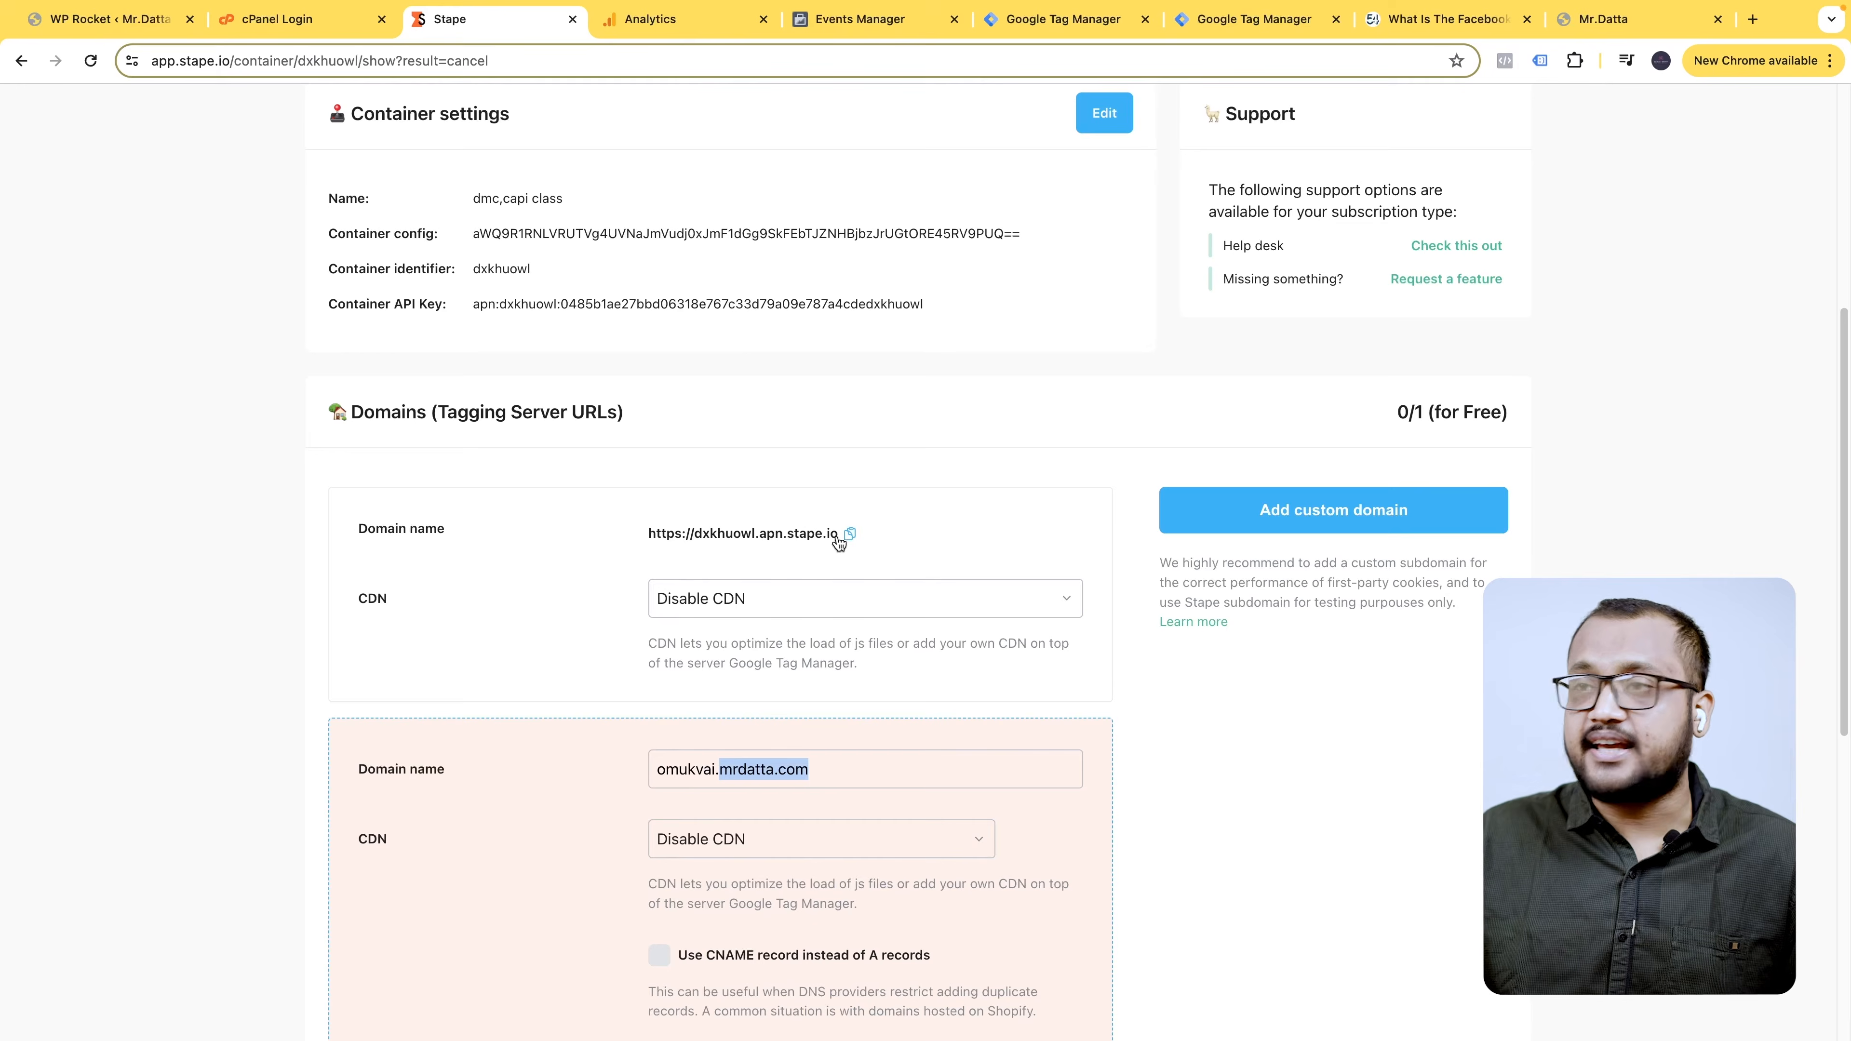
left_click(851, 768)
left_click_drag(851, 768, 650, 765)
left_click(873, 765)
scroll(874, 763, "down", 1)
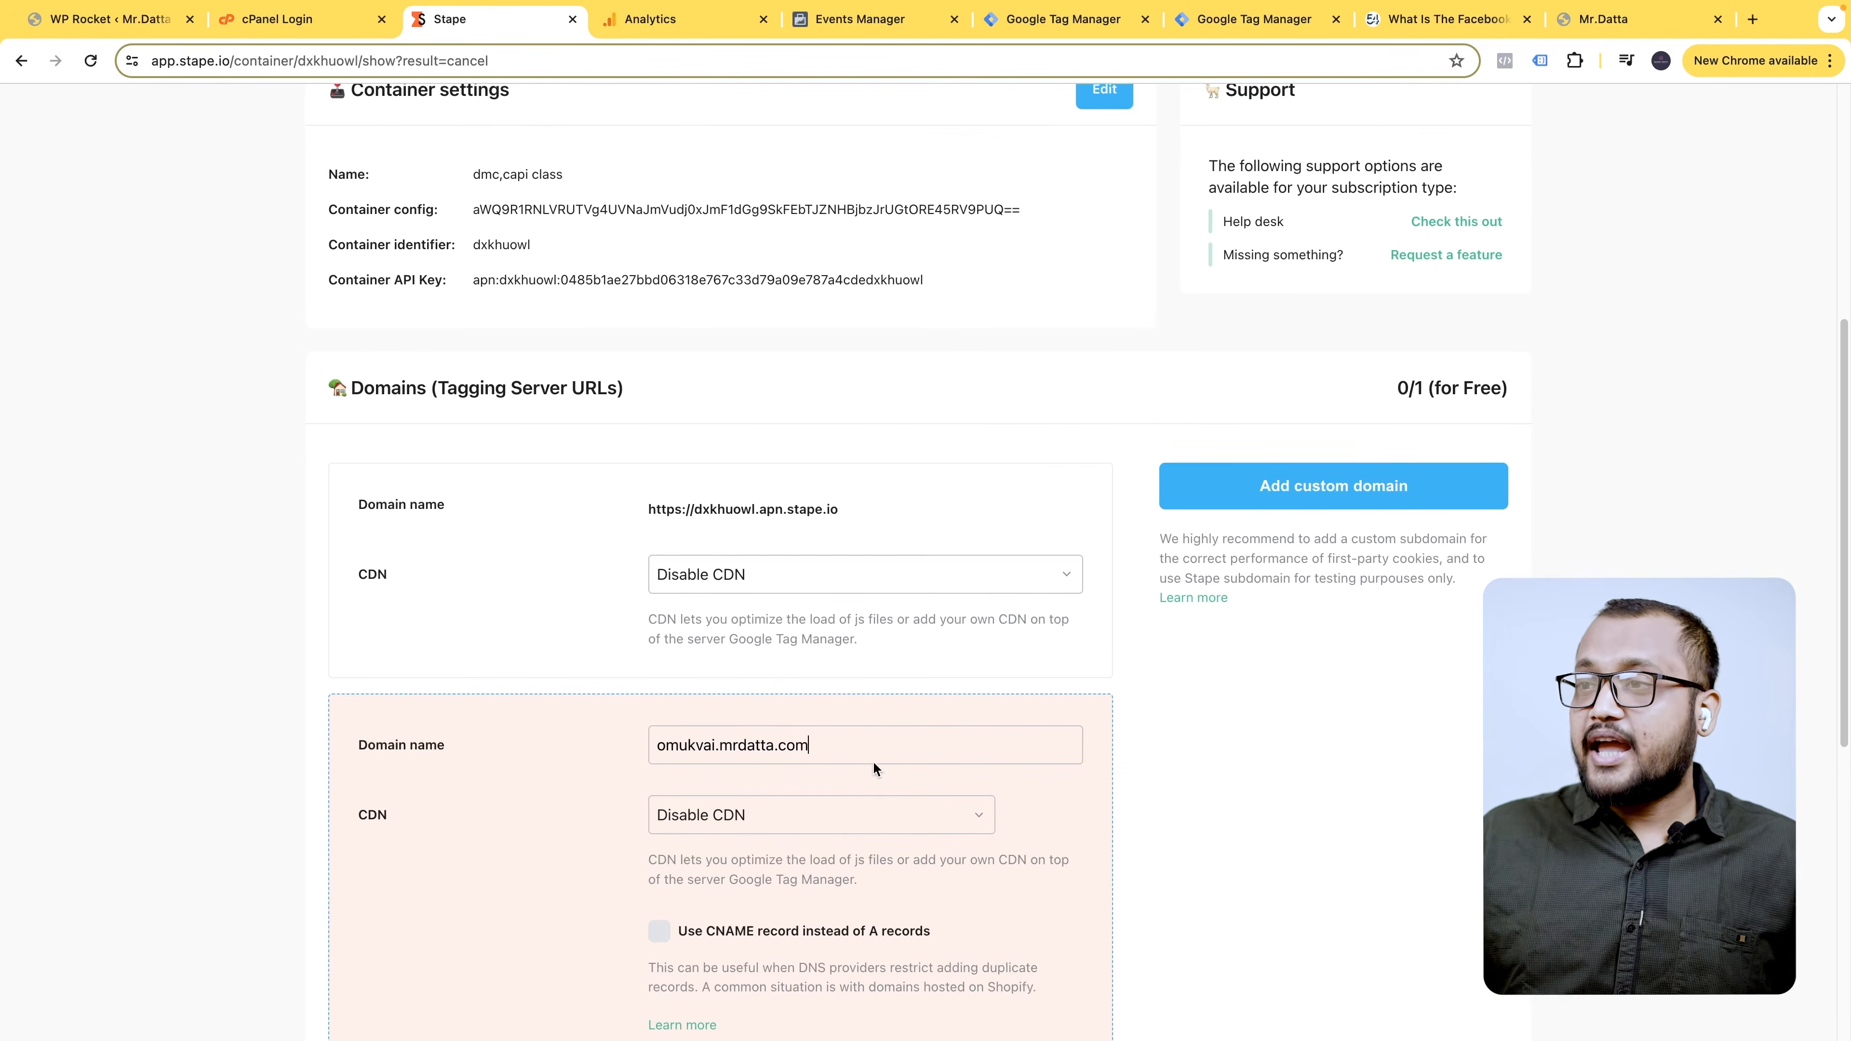
left_click_drag(878, 738, 650, 740)
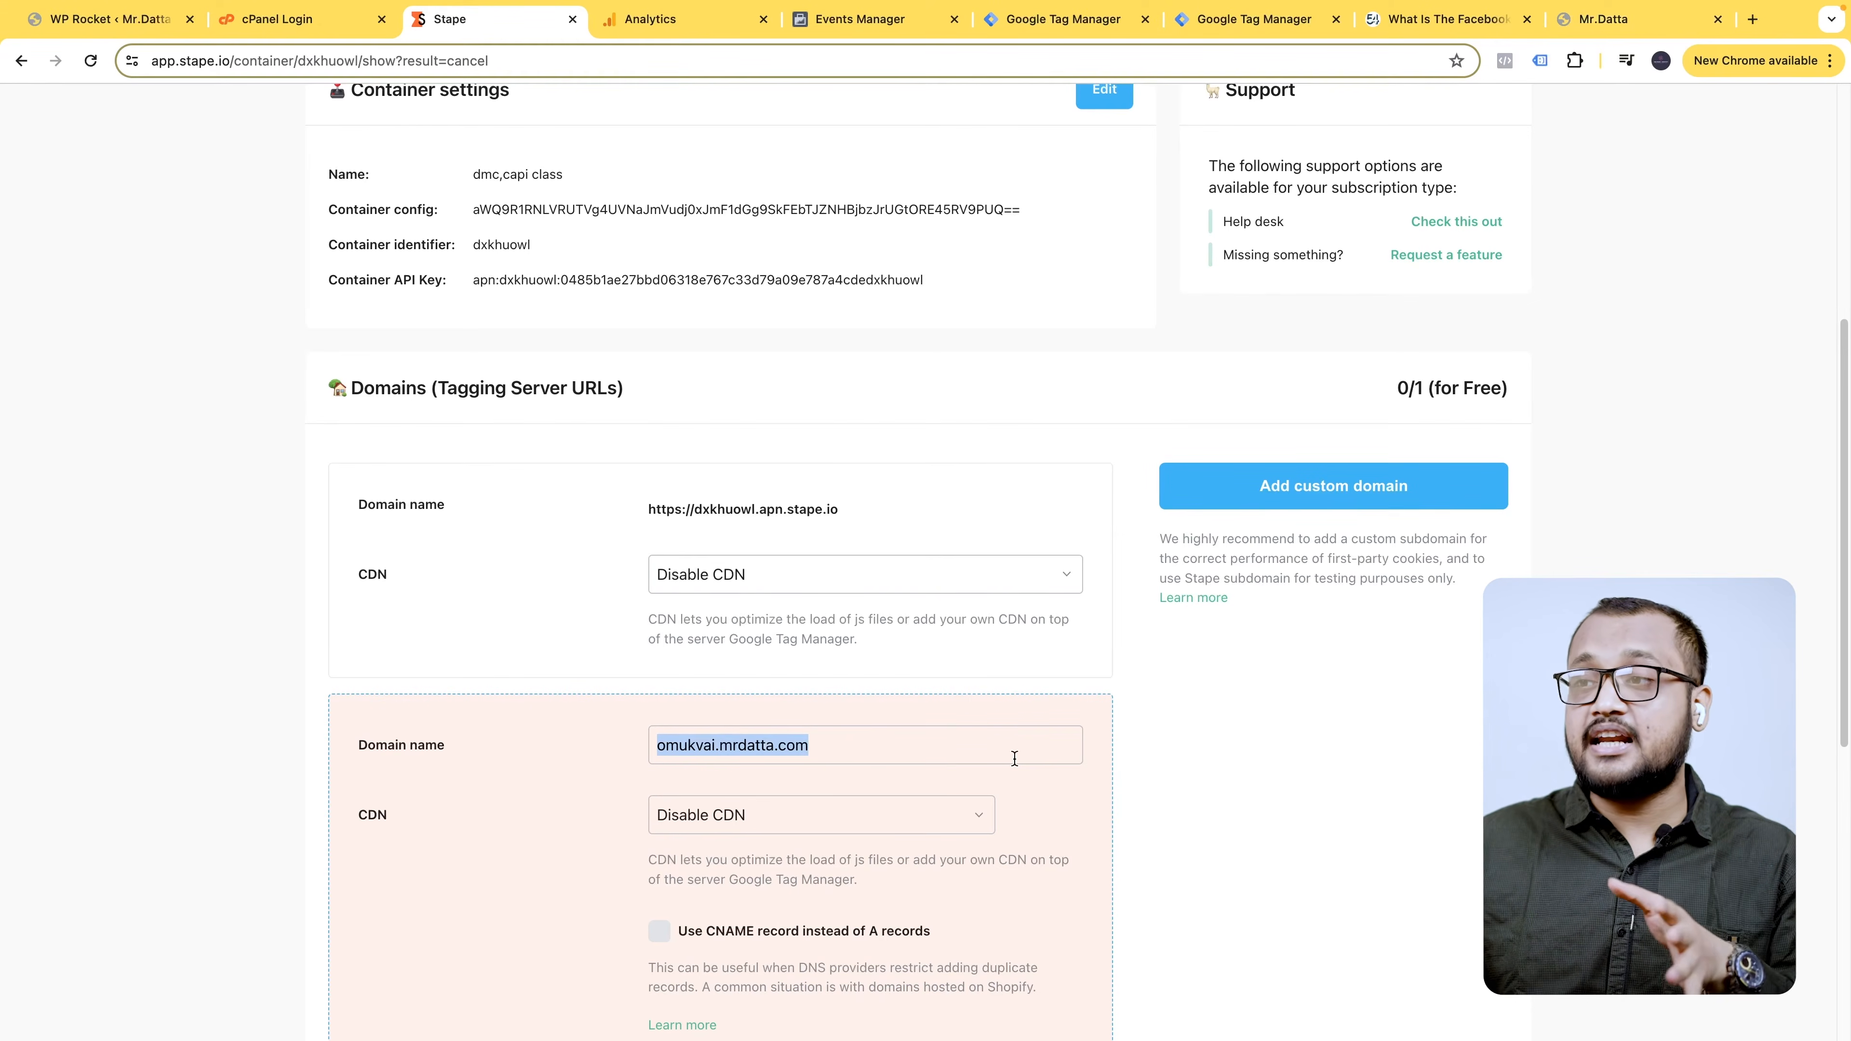
left_click(290, 21)
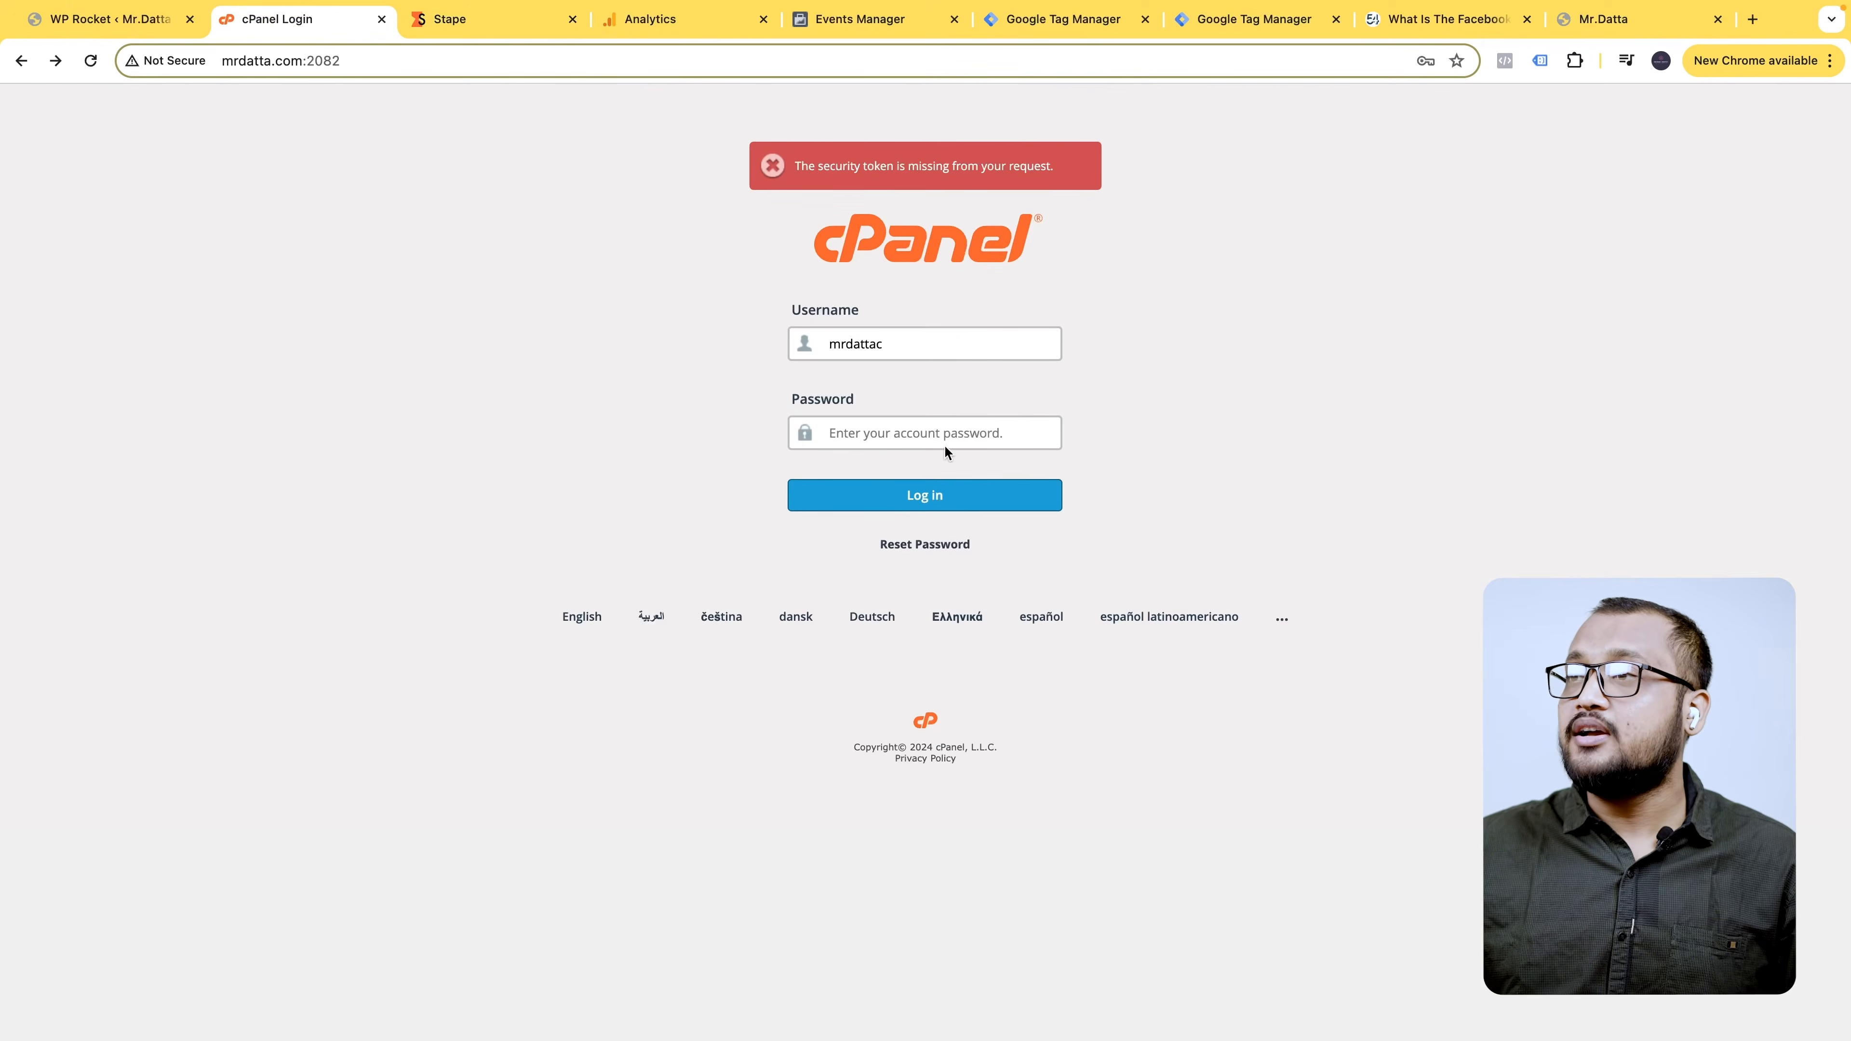
- Log in to cPanel using the browser's saved password
left_click(955, 431)
left_click(988, 473)
left_click(908, 492)
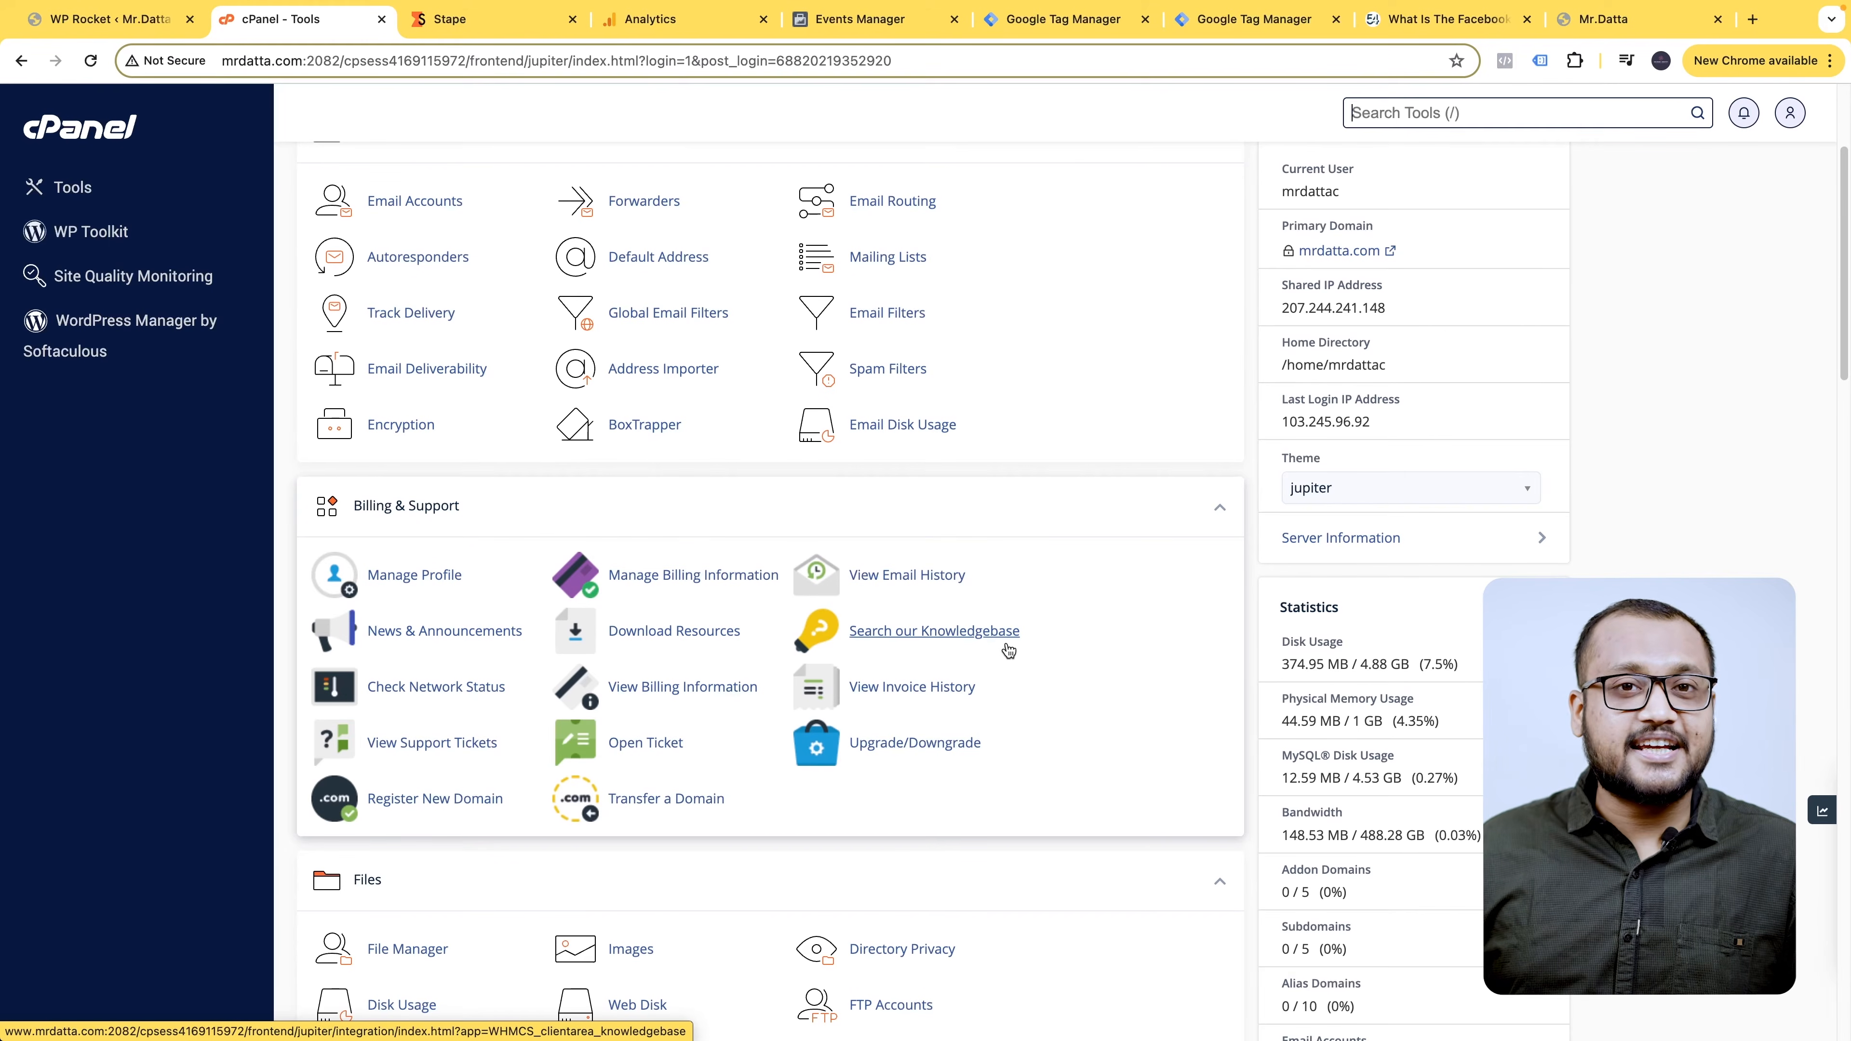
- Open cPanel's Domains page in a new tab and go to the Zone Editor
scroll(789, 739, "down", 1)
scroll(789, 740, "down", 10)
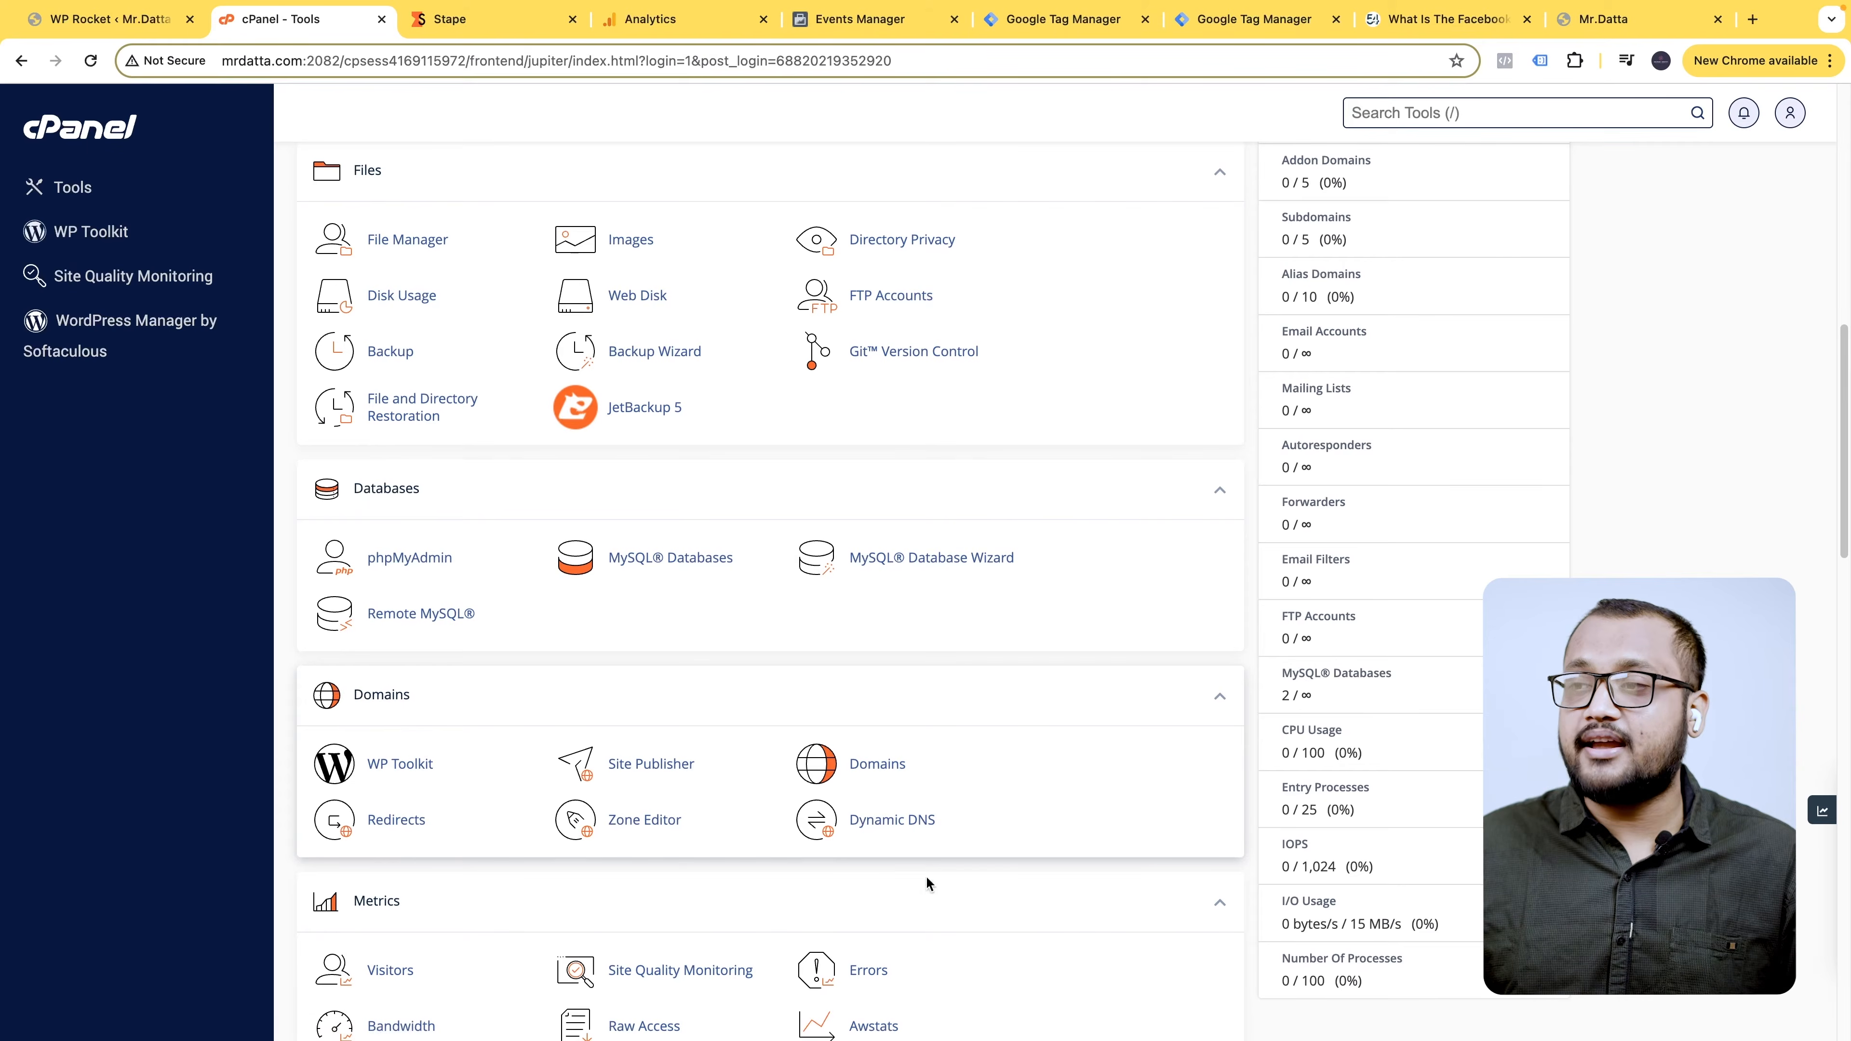
right_click(874, 762)
left_click(940, 777)
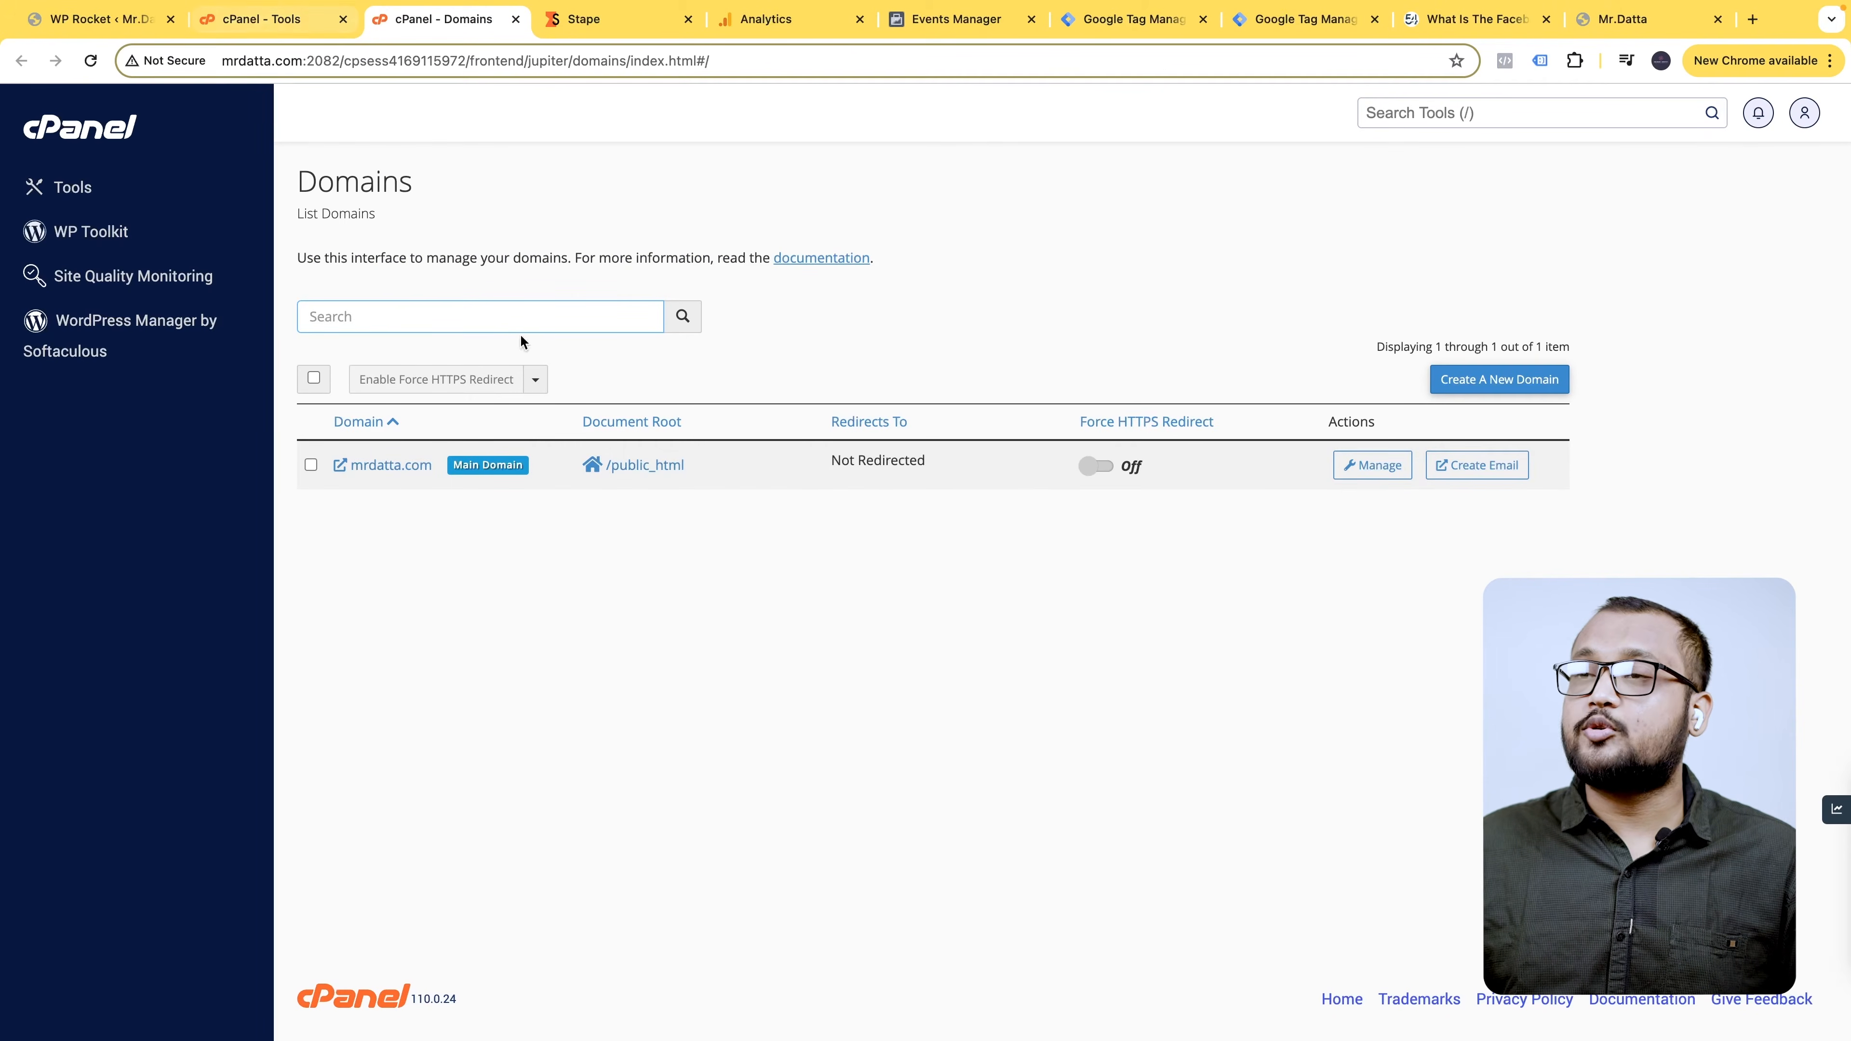
left_click(276, 30)
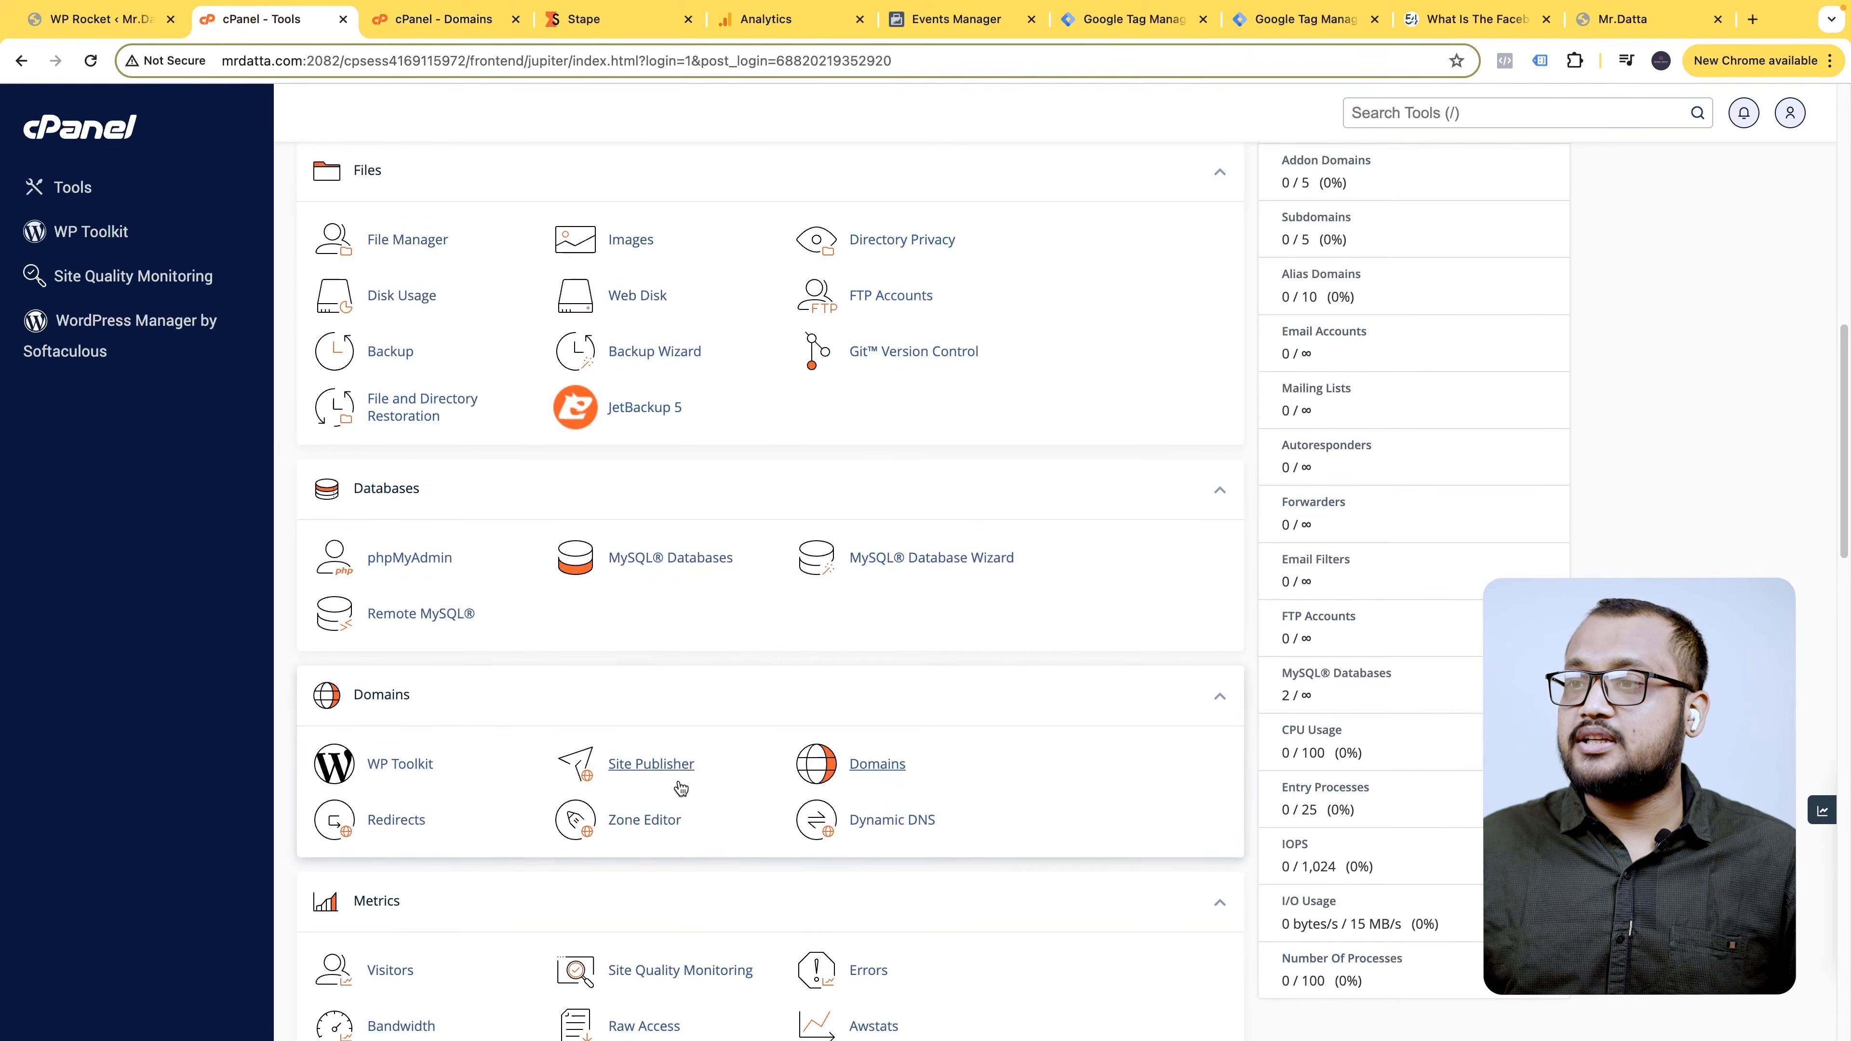
scroll(630, 802, "down", 1)
left_click(630, 798)
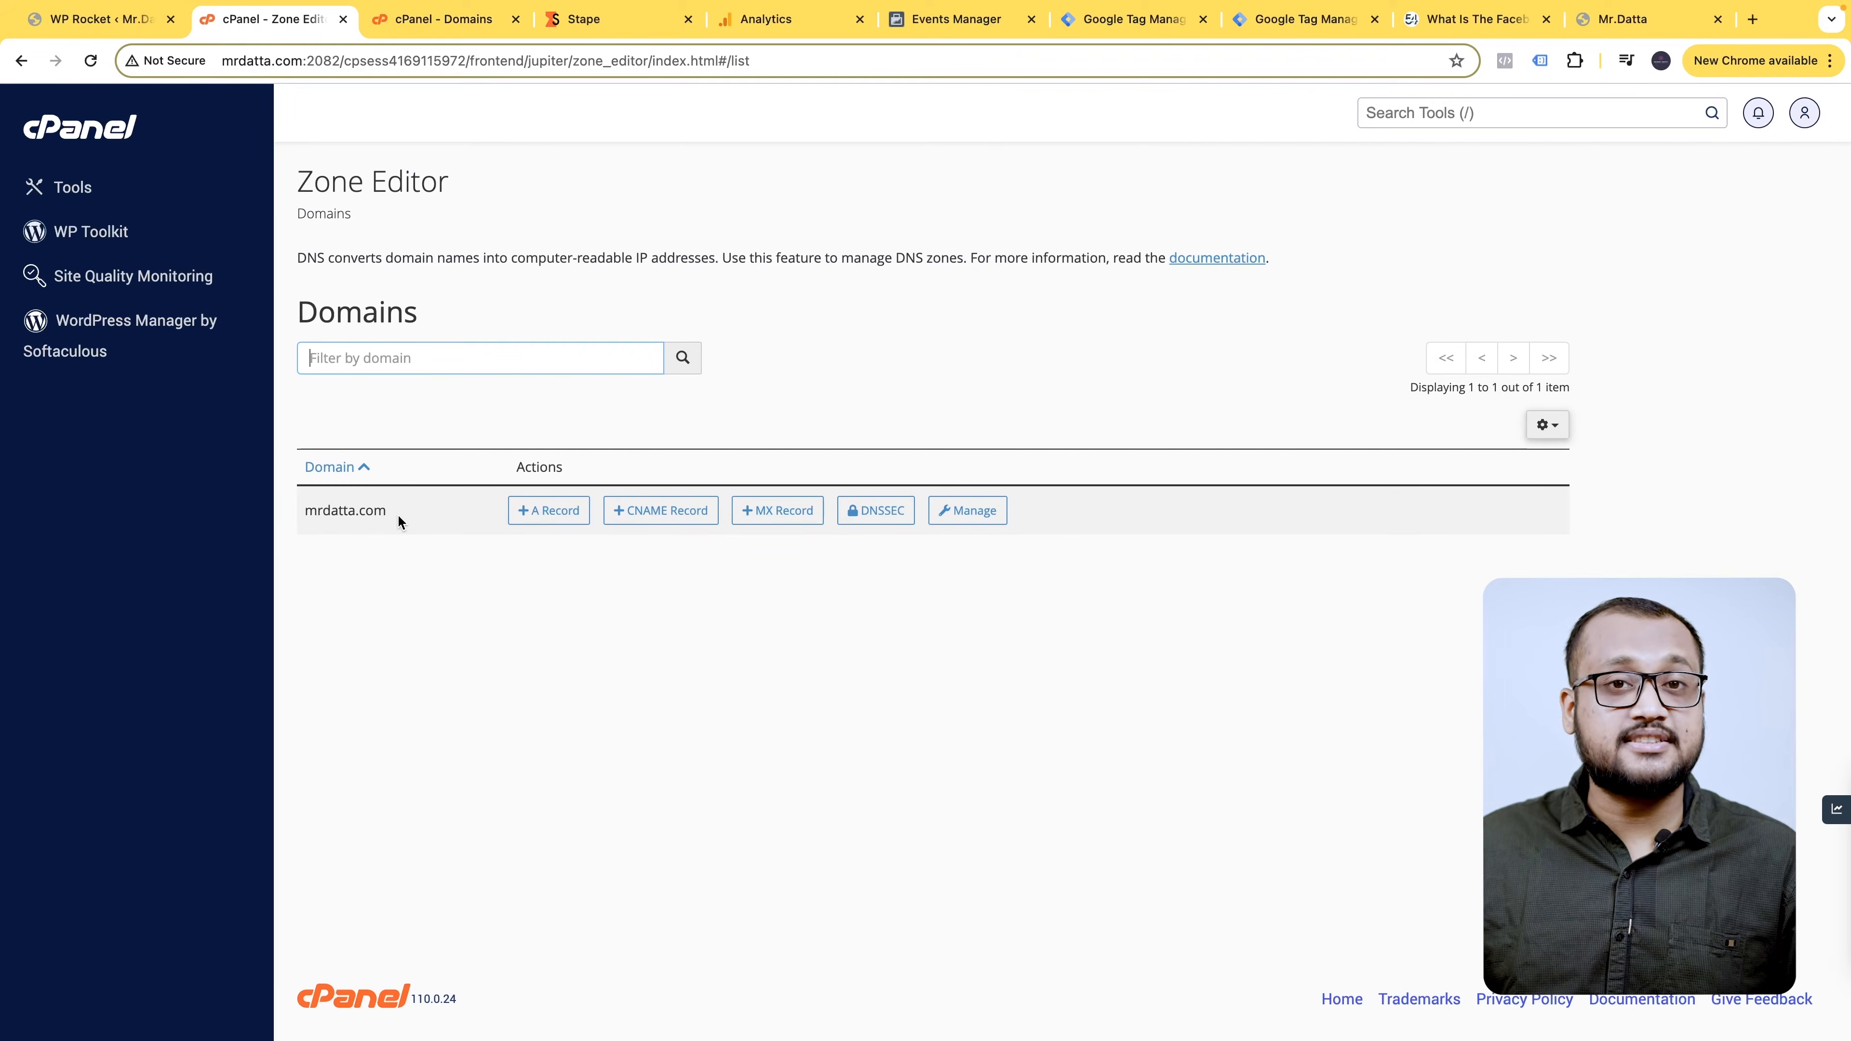
- Add a DNS record in the mrdatta.com zone named omukvai.mrdatta.com, then close the Domains tab
left_click(971, 512)
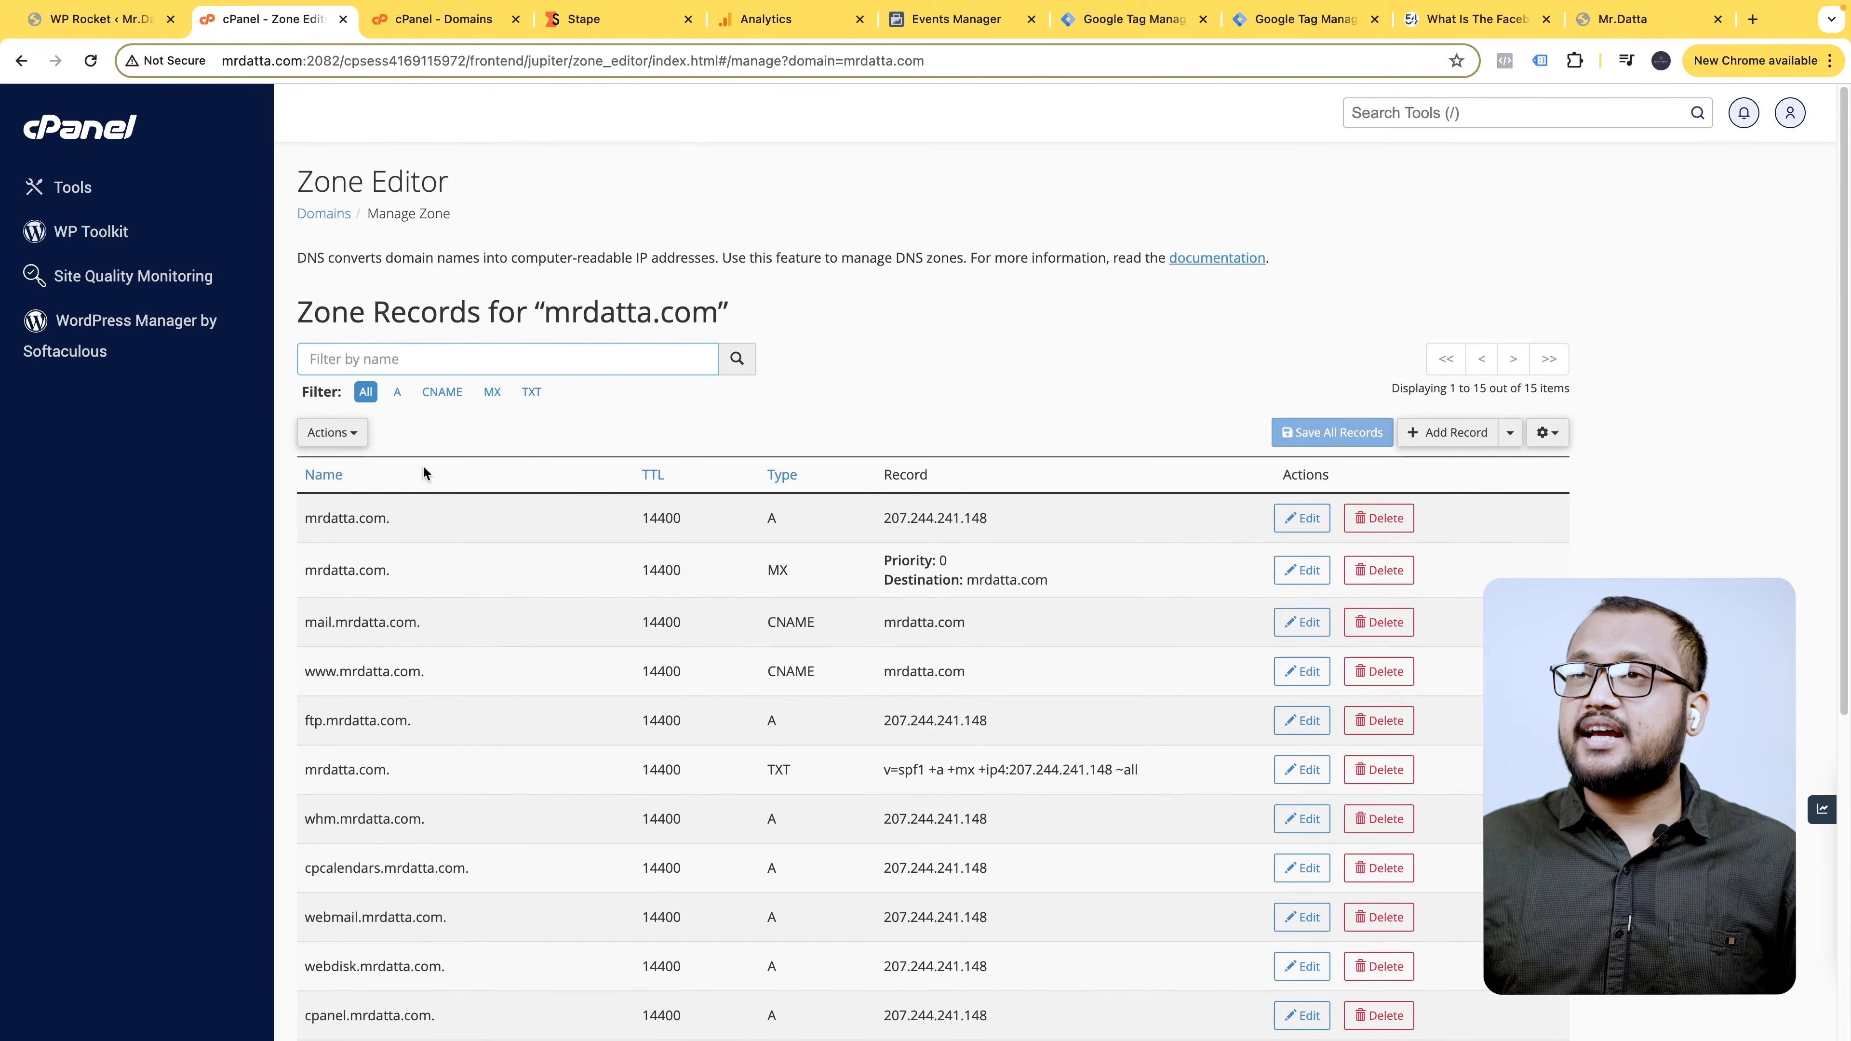
scroll(454, 641, "down", 5)
scroll(393, 806, "up", 5)
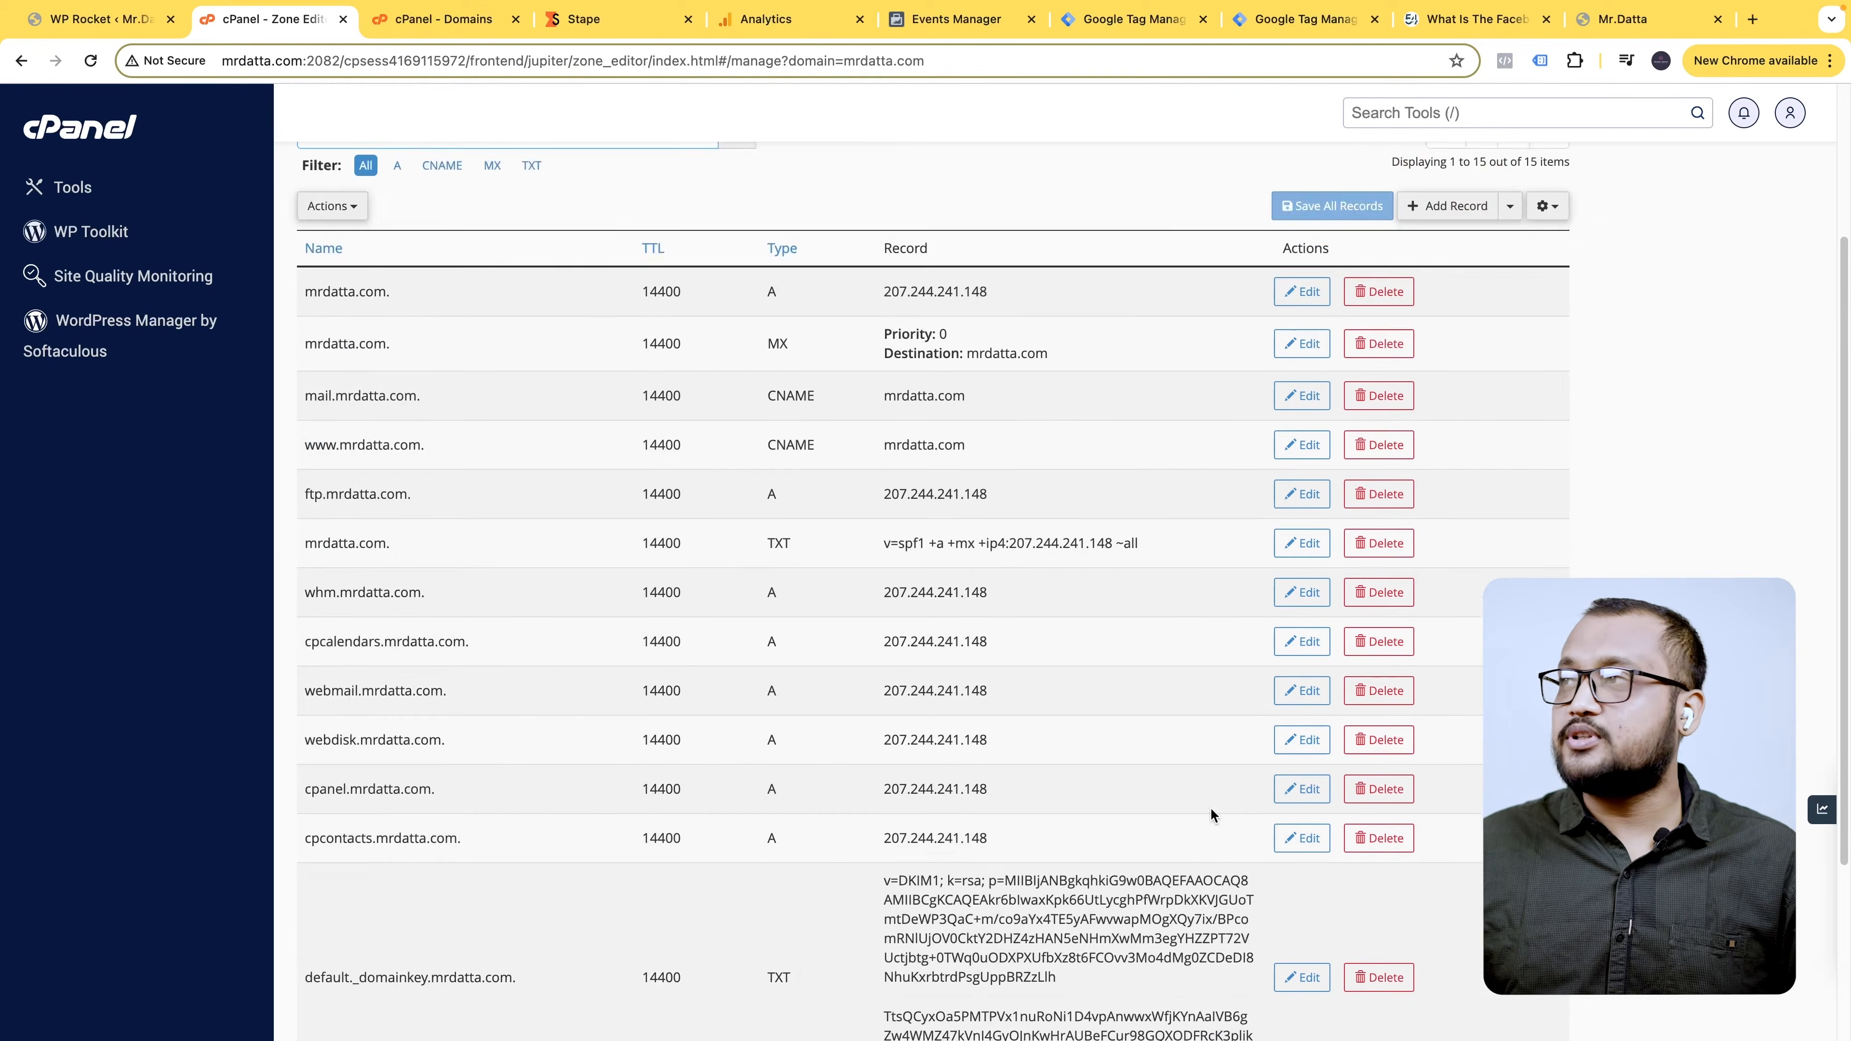
left_click(1454, 436)
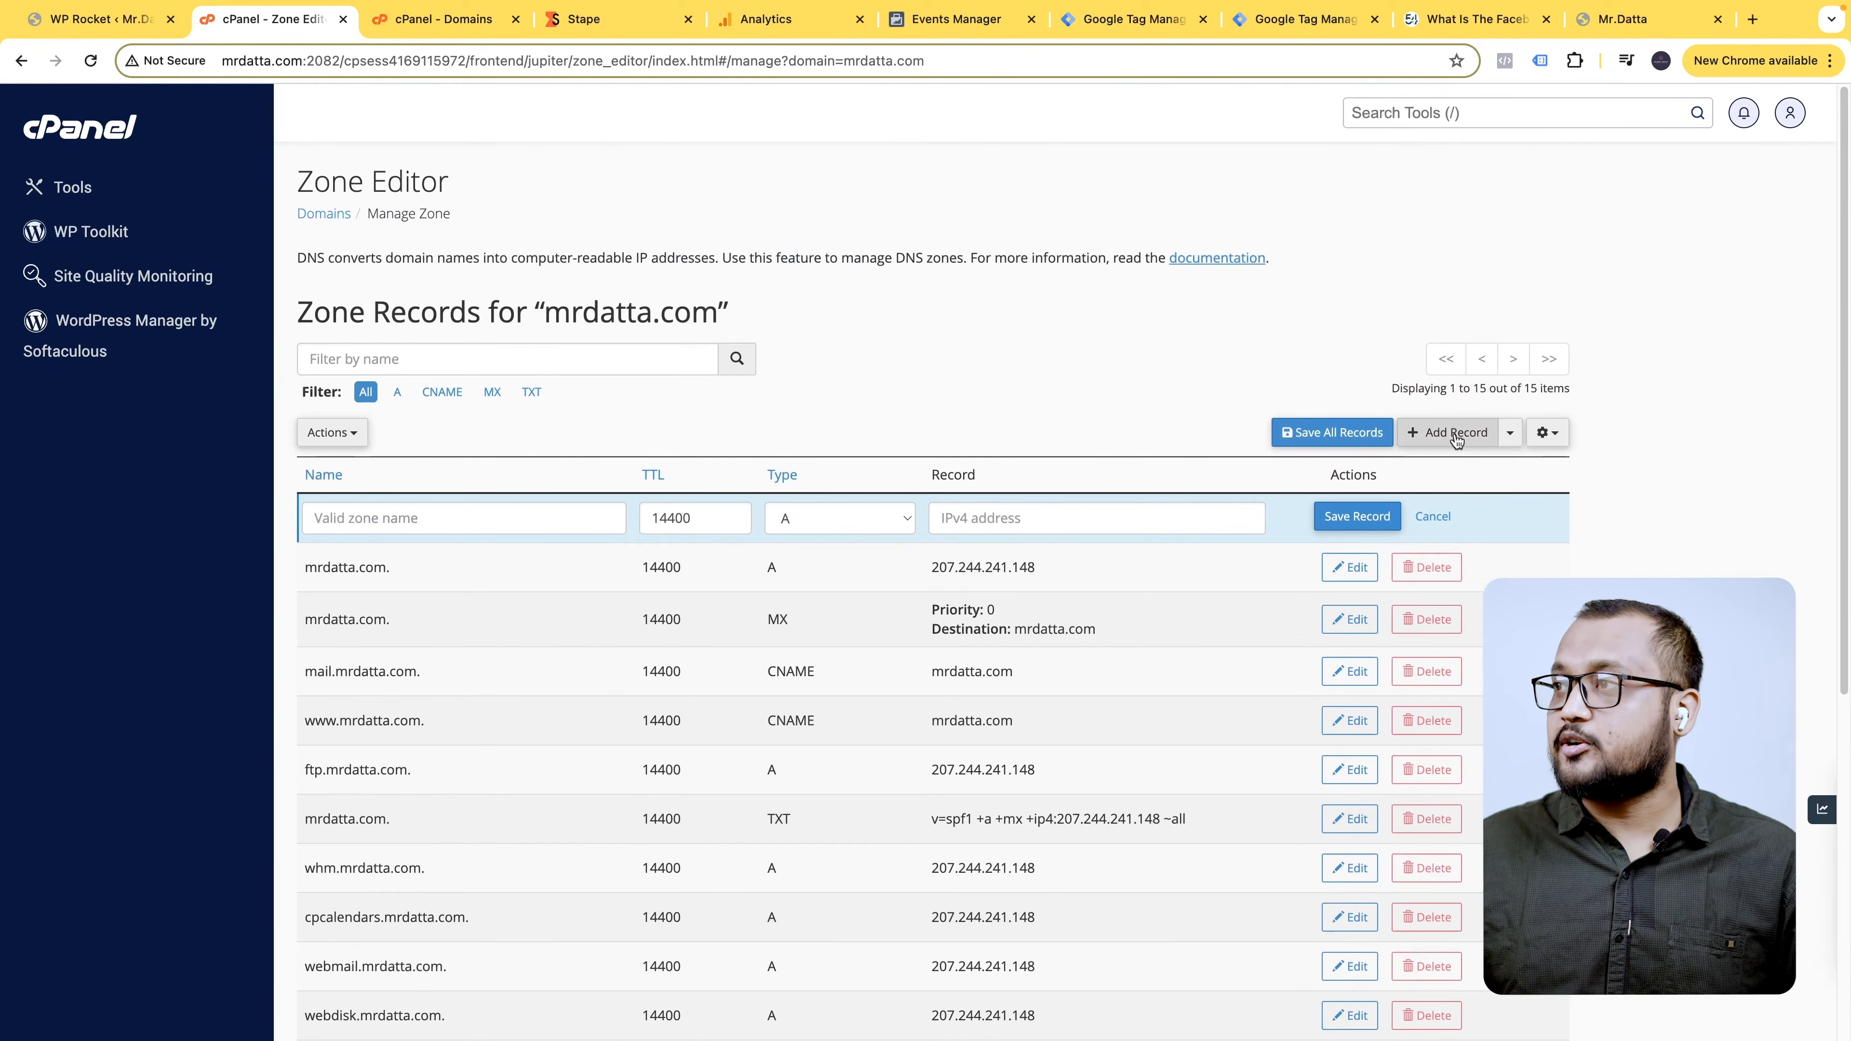
left_click(399, 520)
key("ctrl+v")
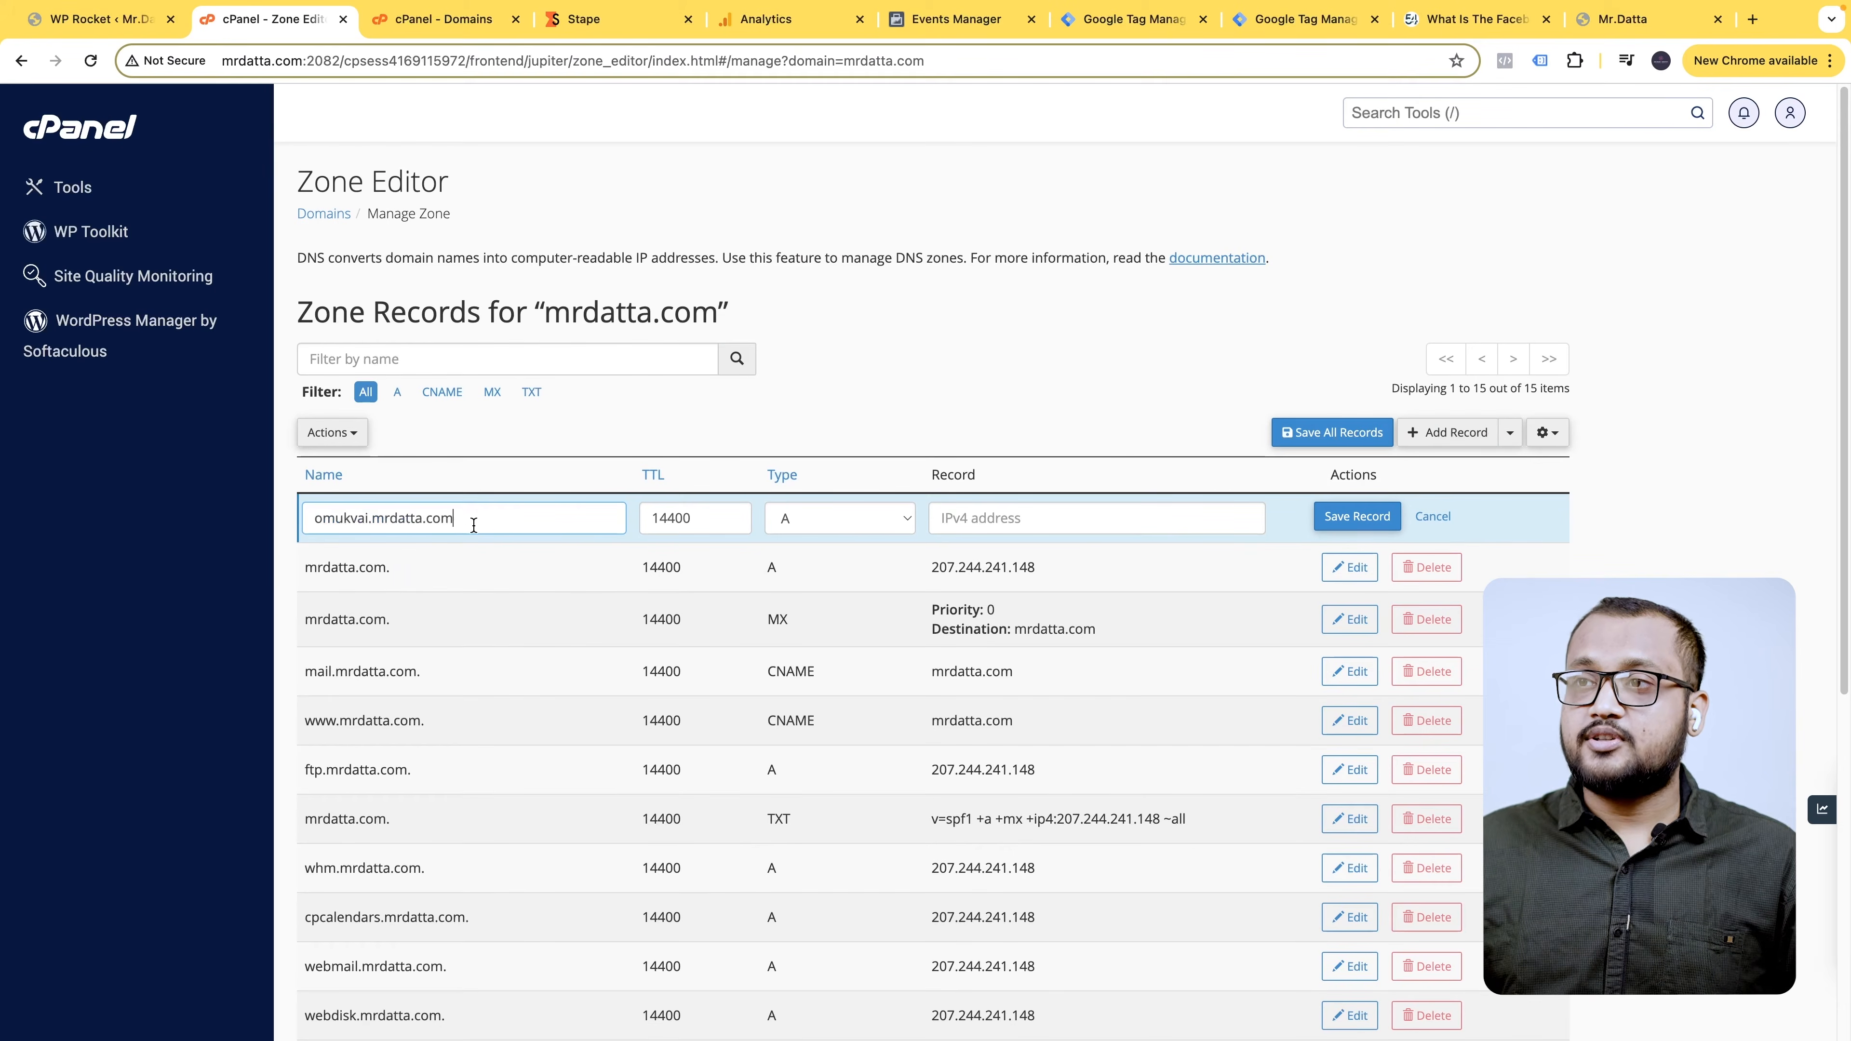
left_click(574, 484)
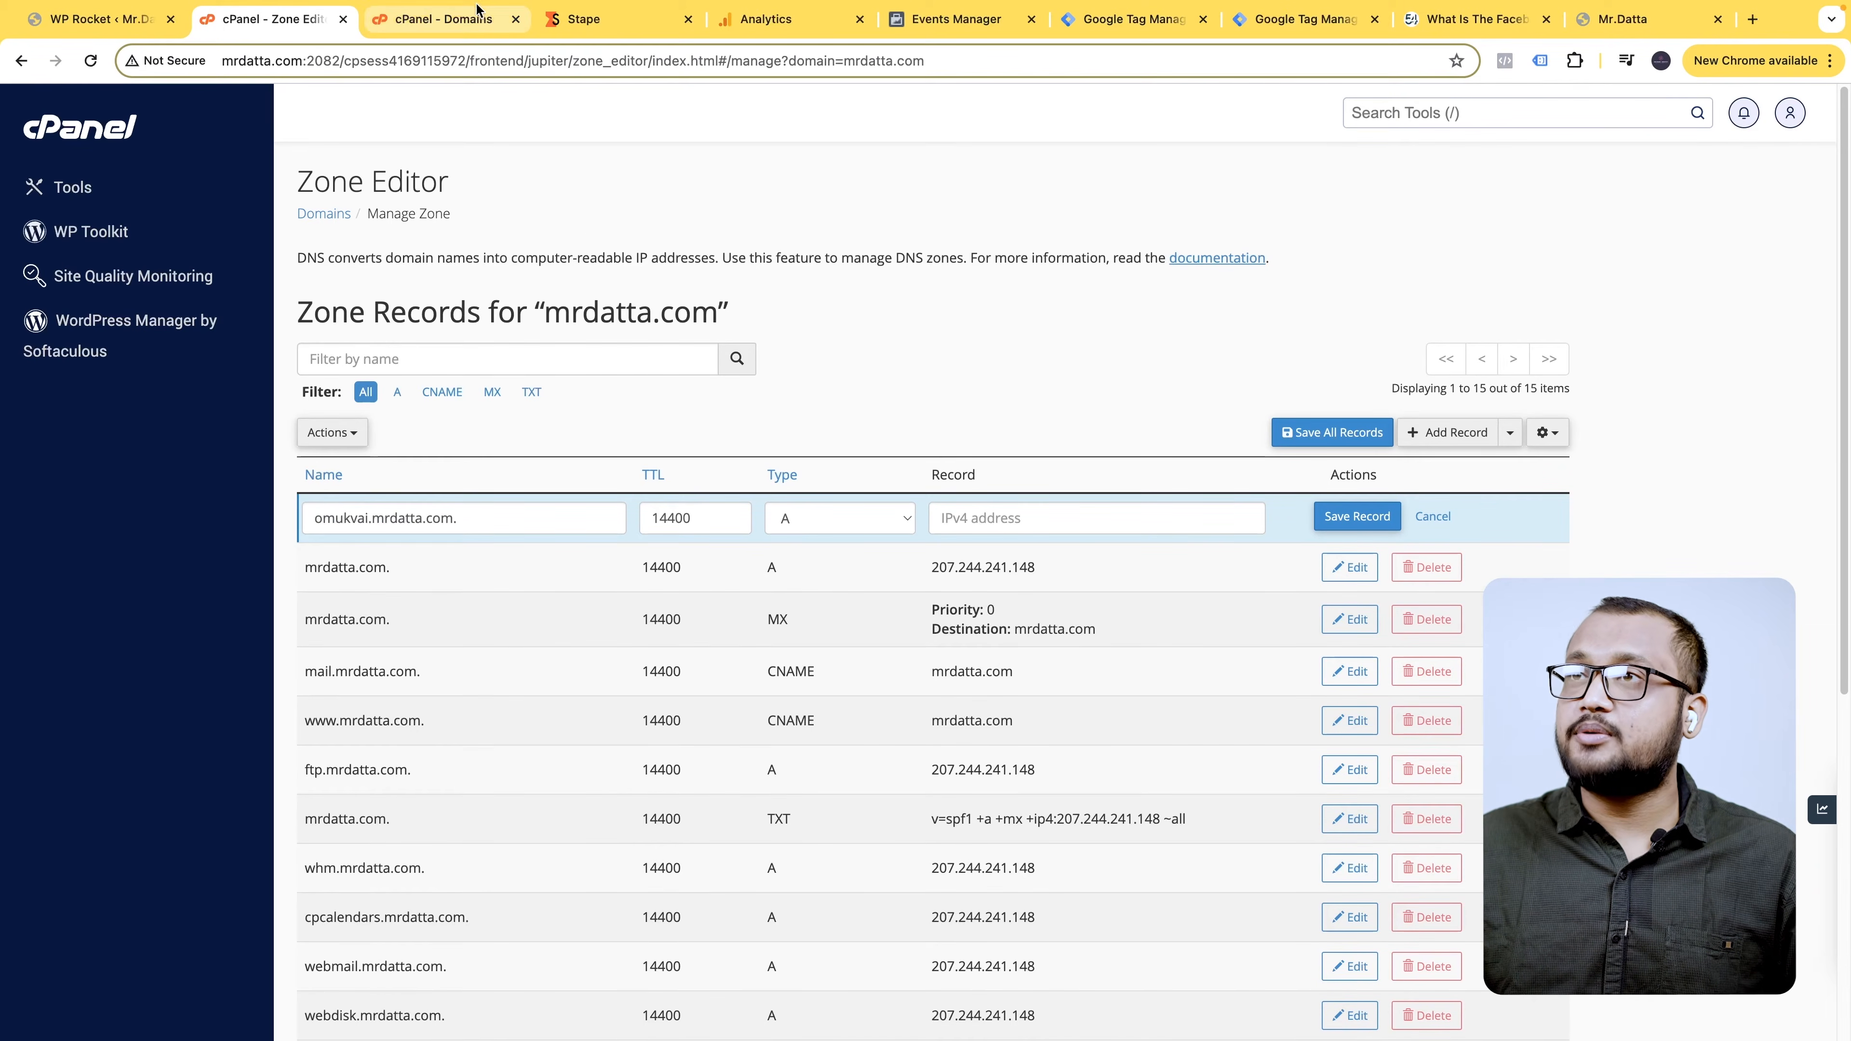
left_click(474, 20)
key("ctrl+w")
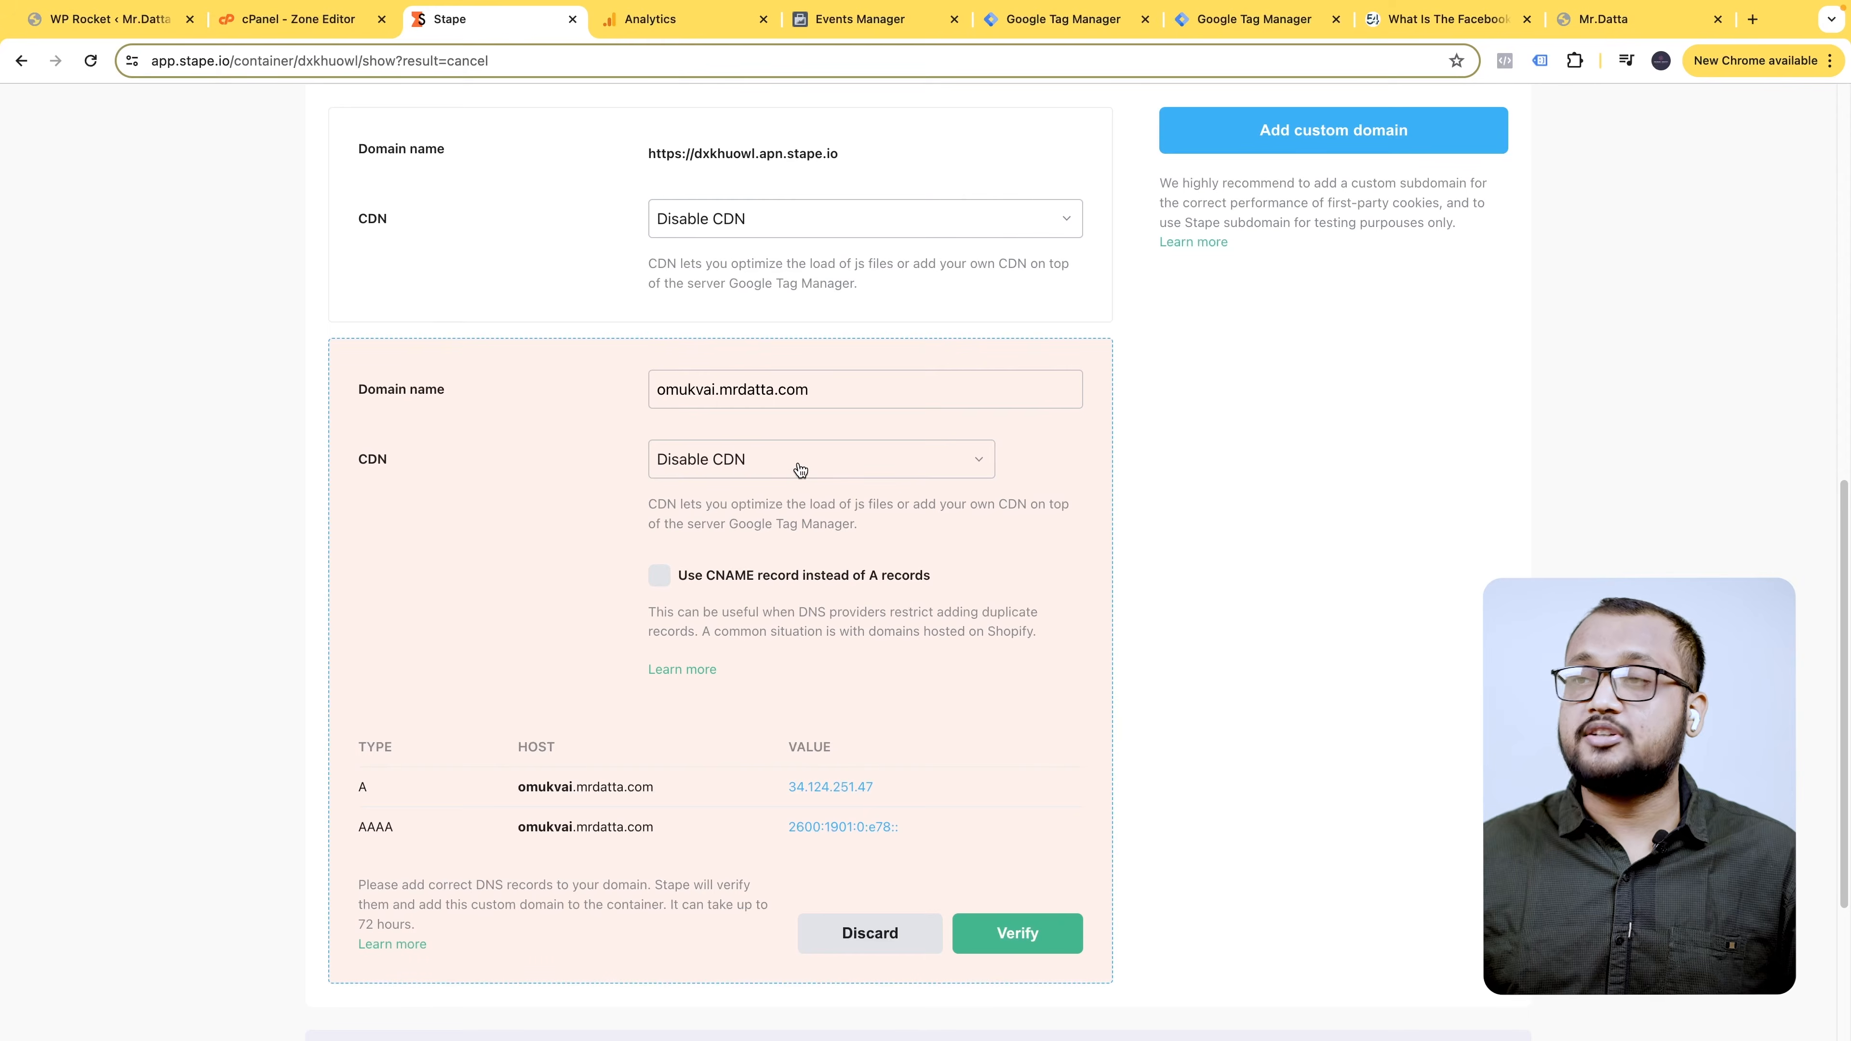
- Select Stape's 'Use CNAME record' option and set the new cPanel zone record type to CNAME
left_click(750, 577)
scroll(885, 707, "down", 1)
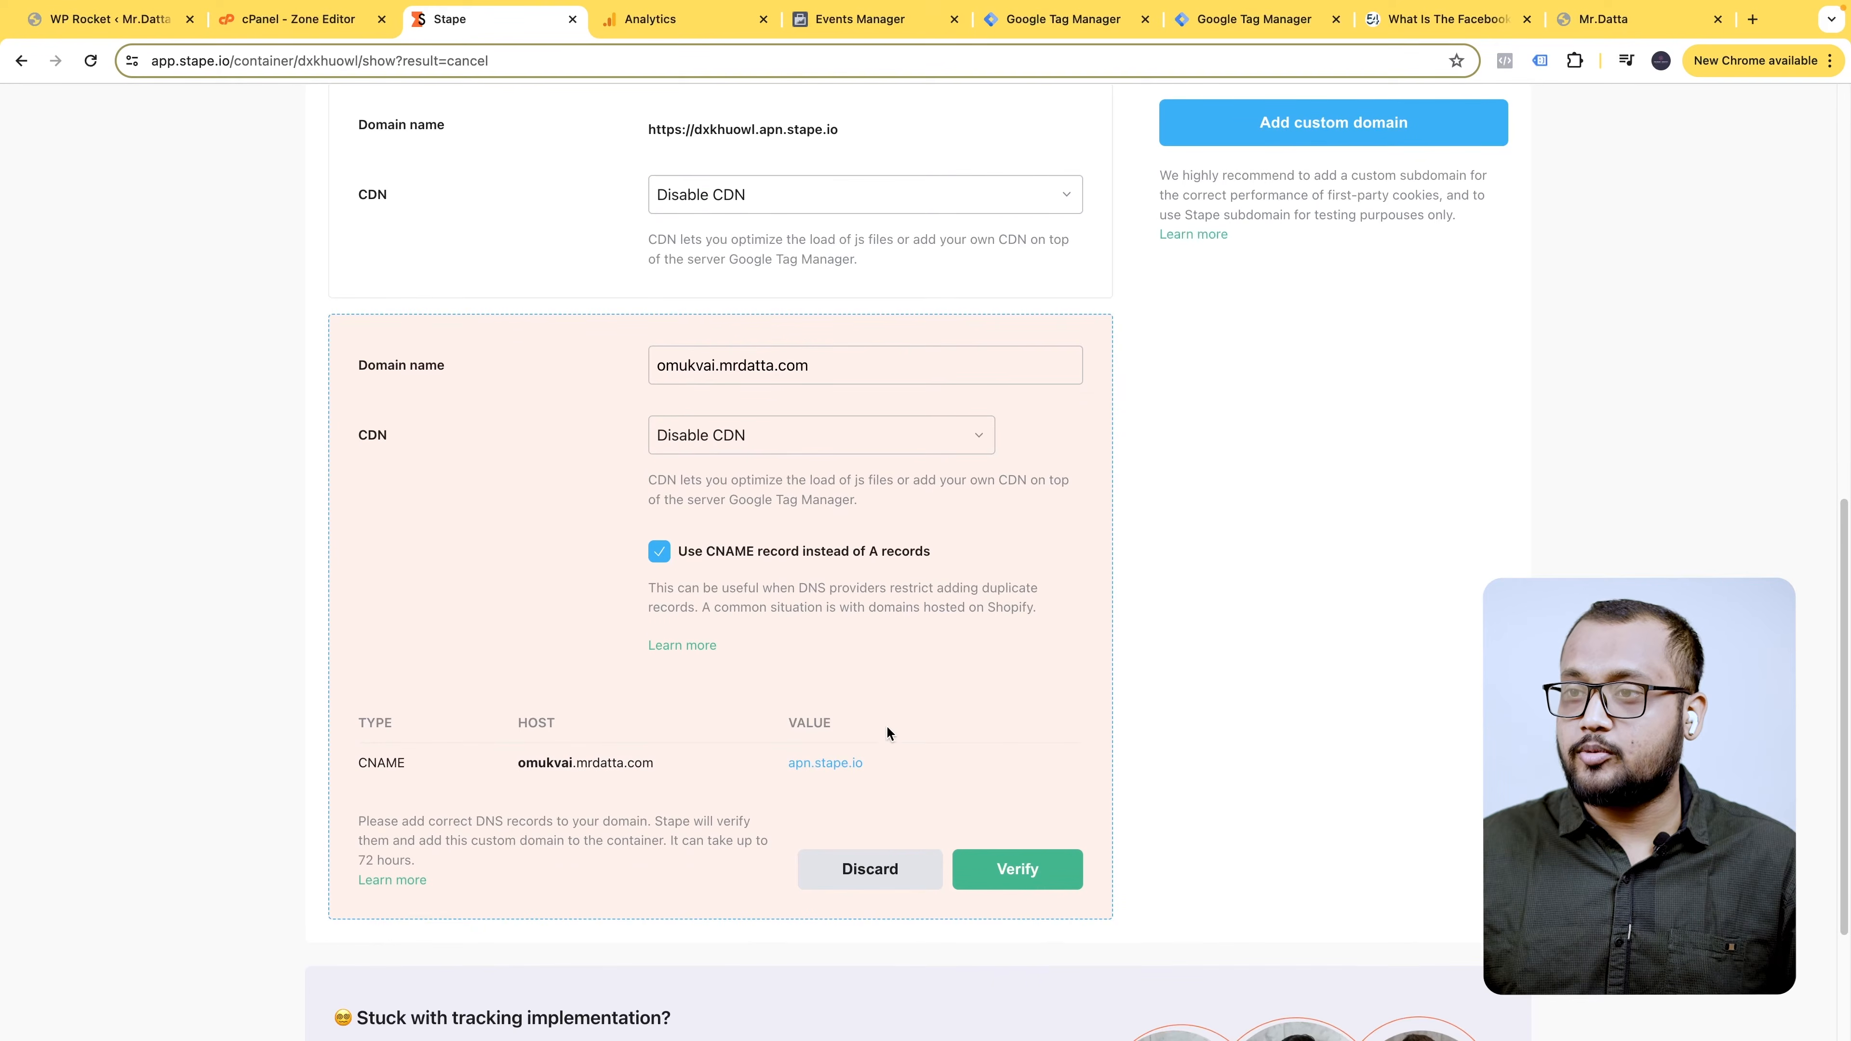
mouse_move(671, 764)
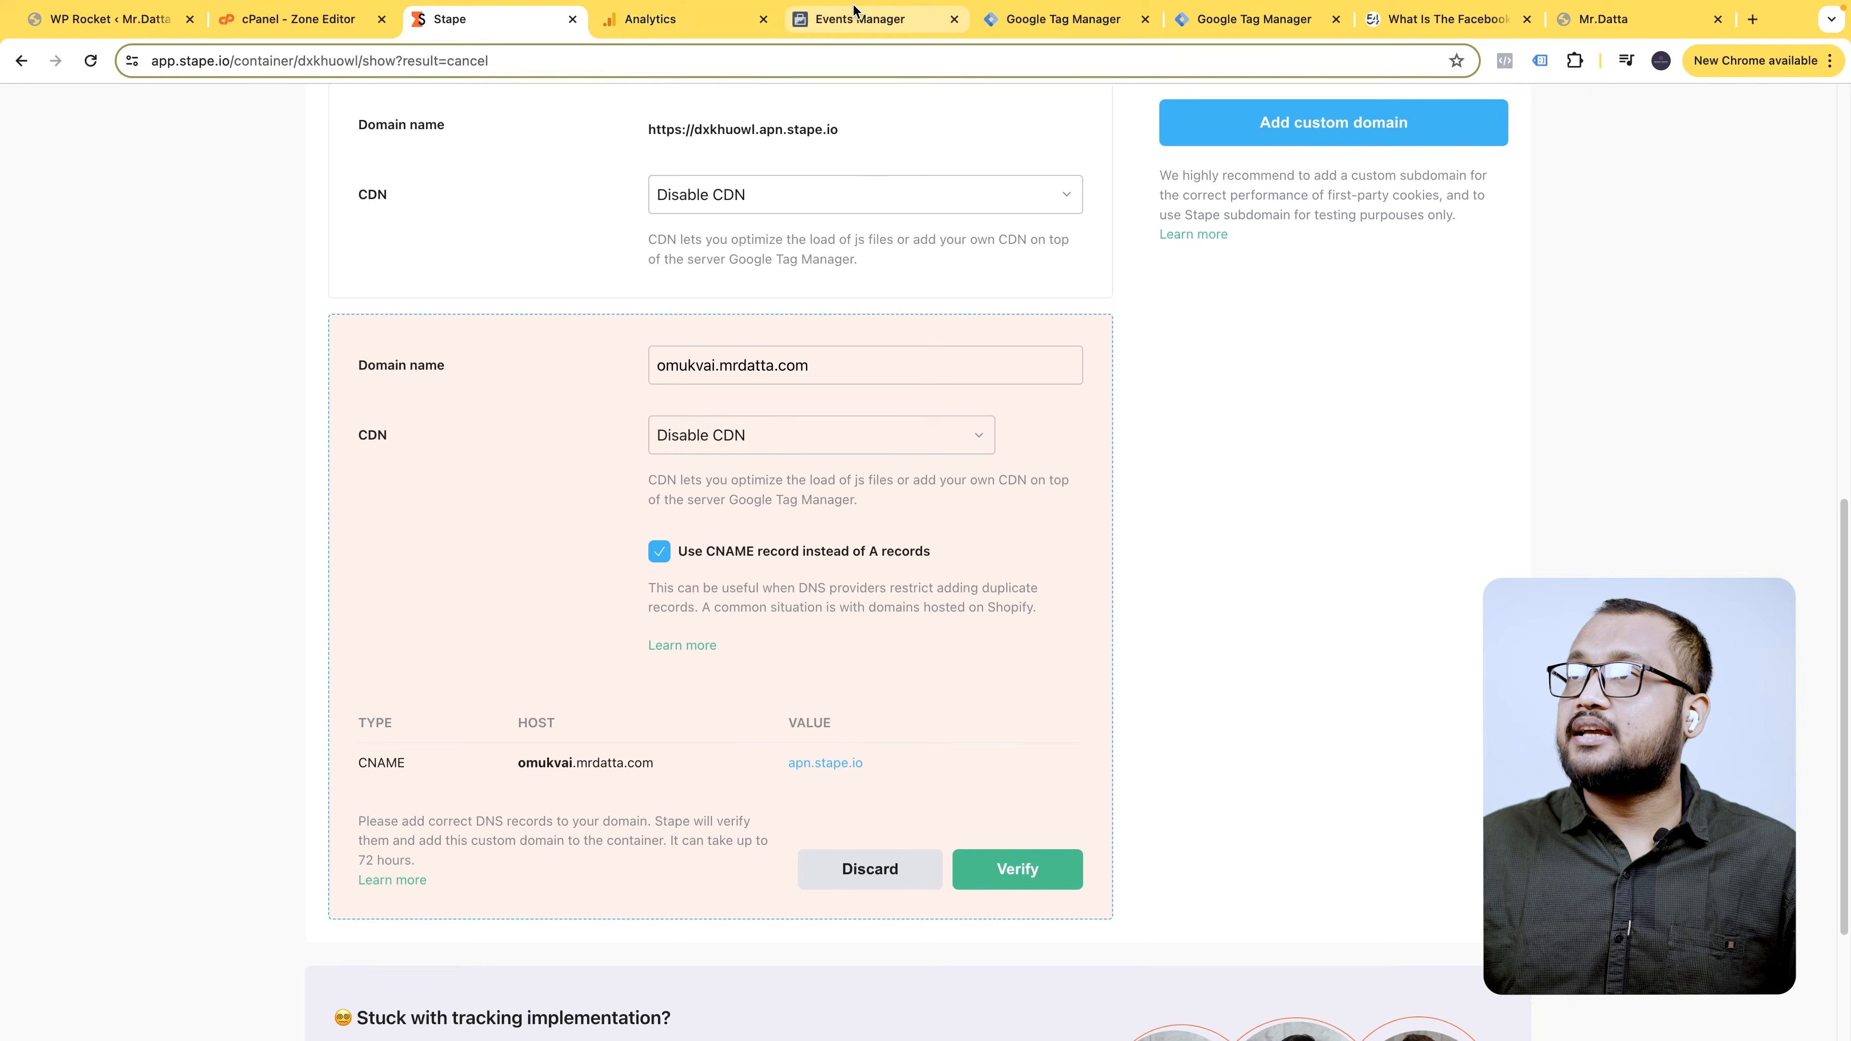
left_click(312, 20)
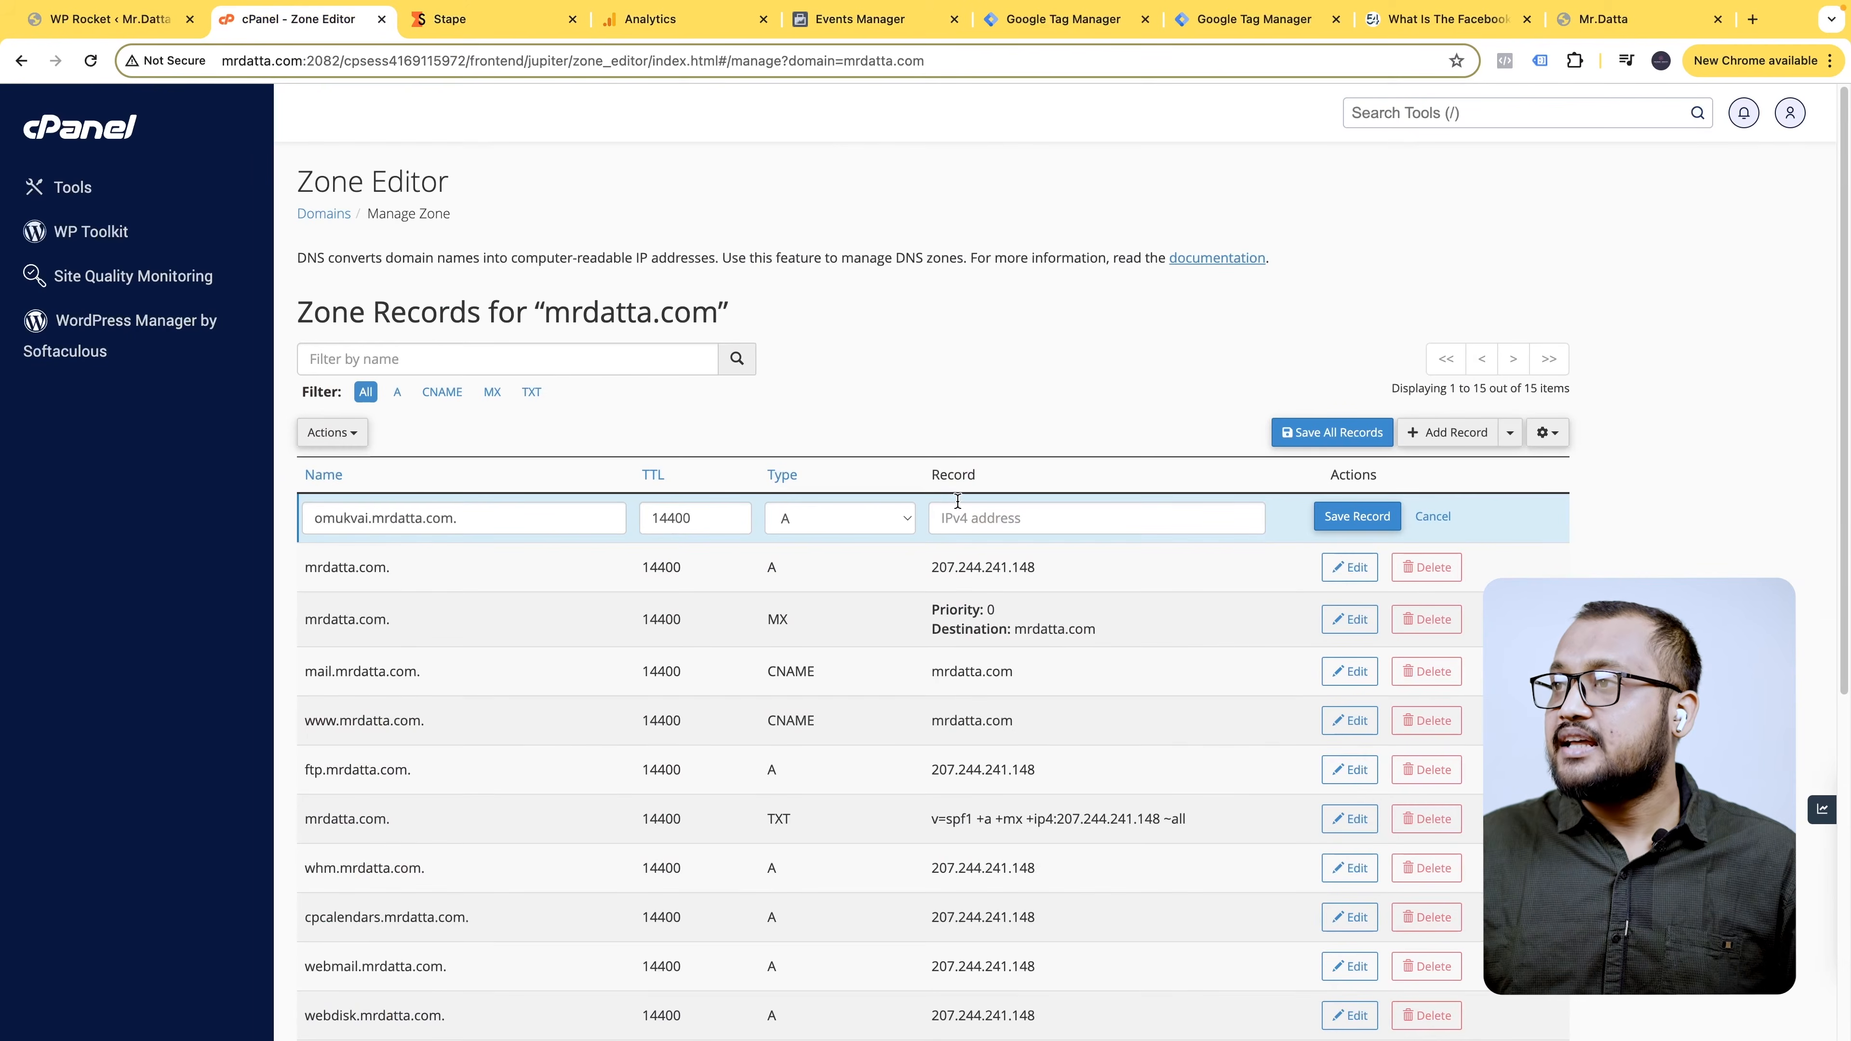
left_click(854, 525)
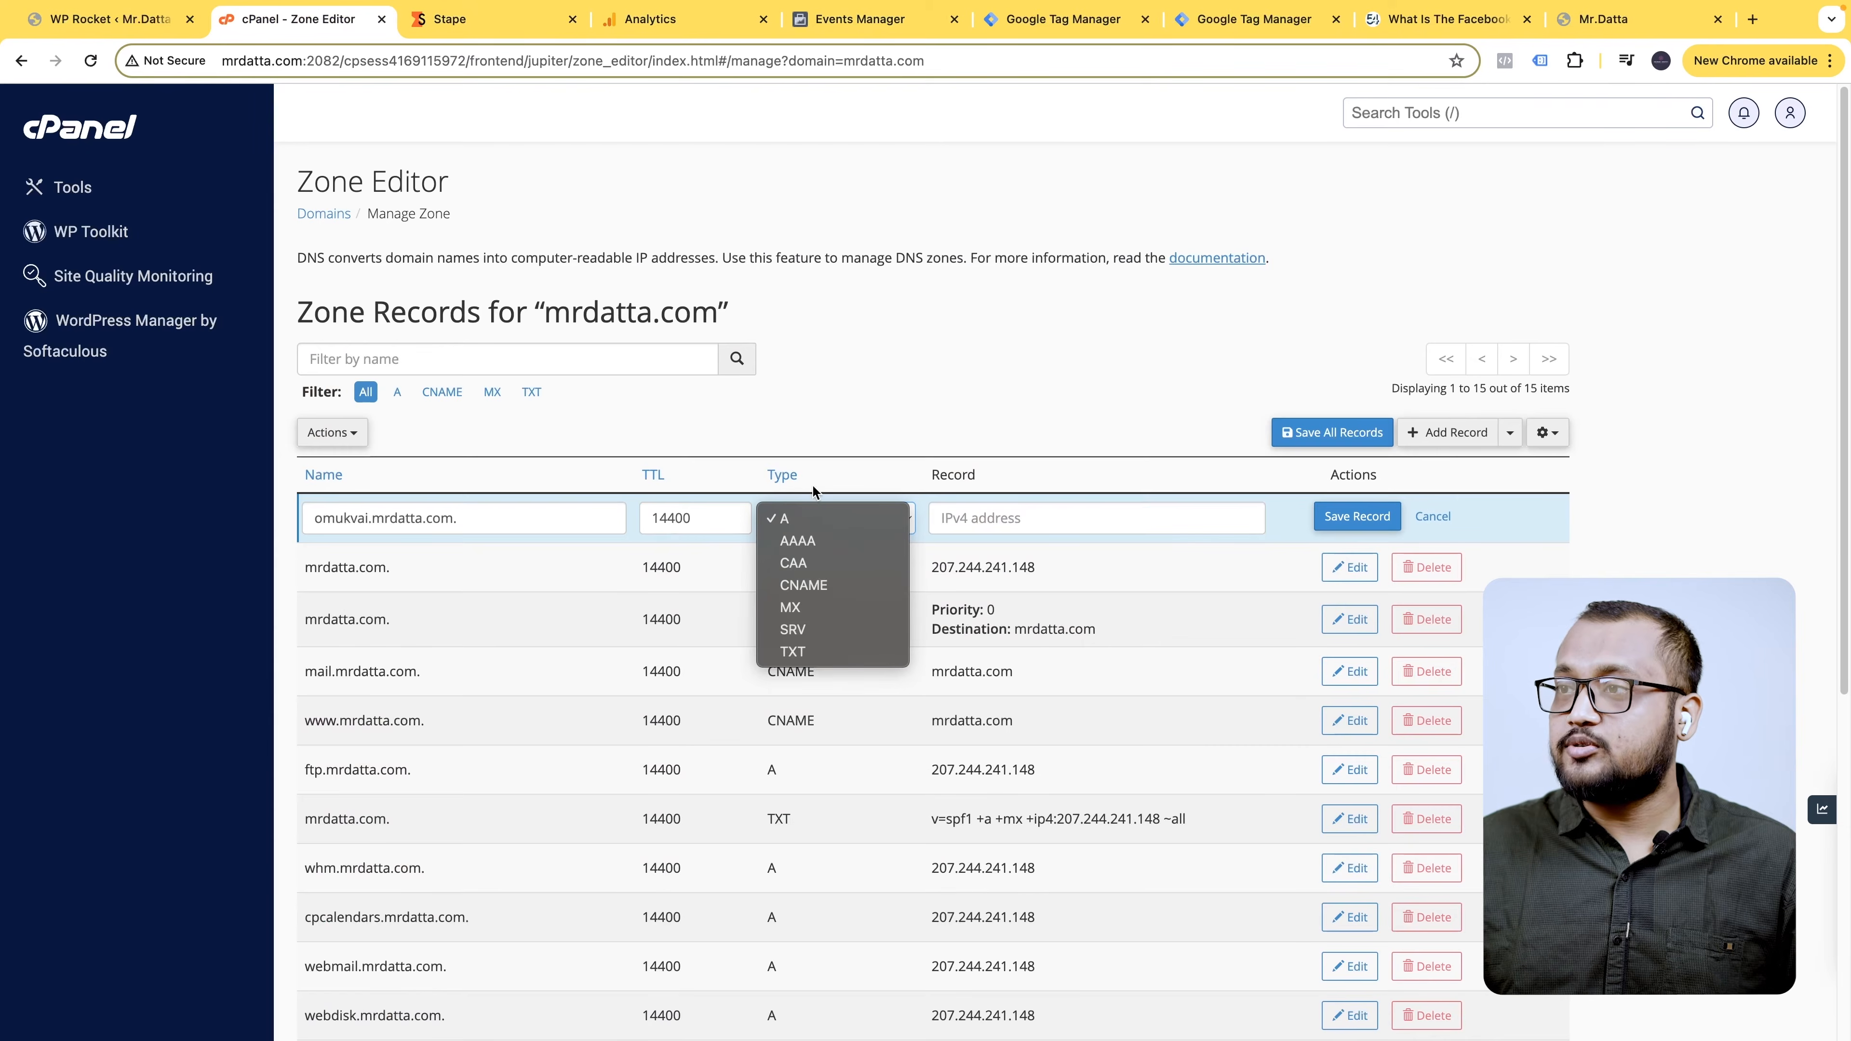
left_click(830, 584)
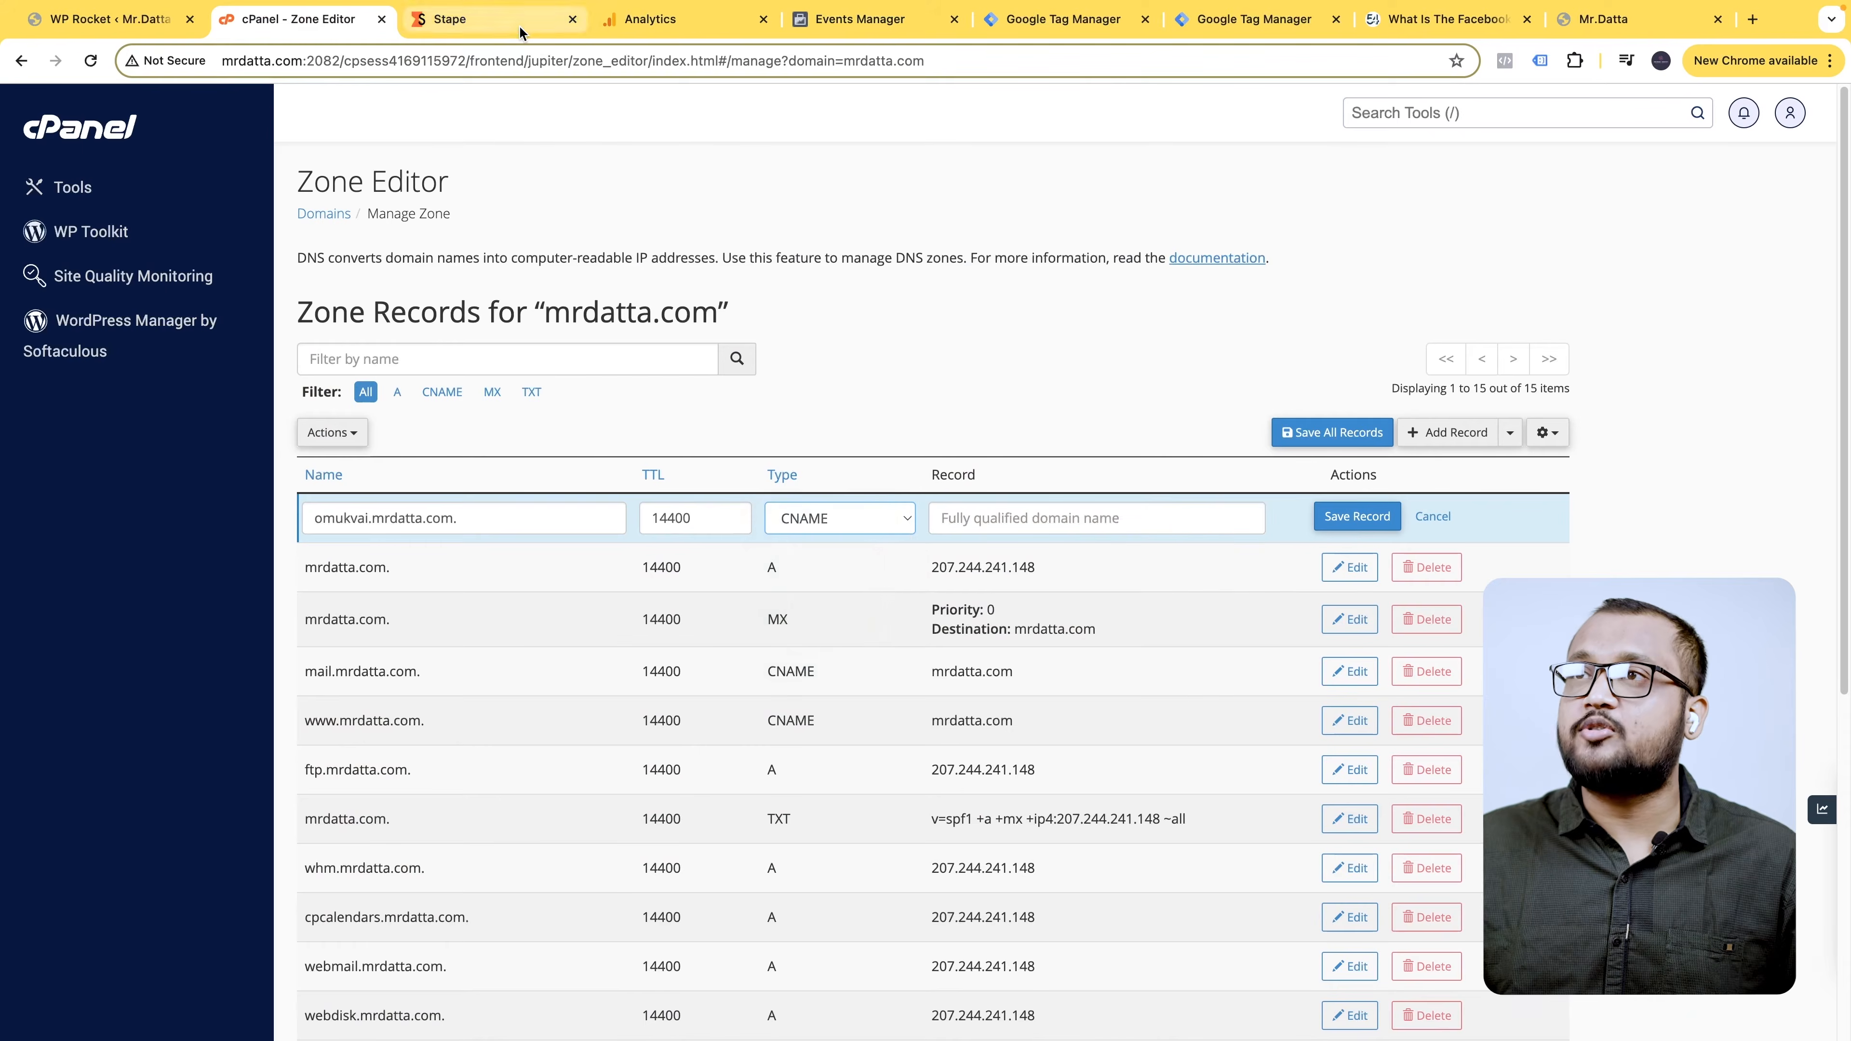
- Enter apn.stape.io as the record target, matching Stape's CNAME details, and save the record
left_click(467, 20)
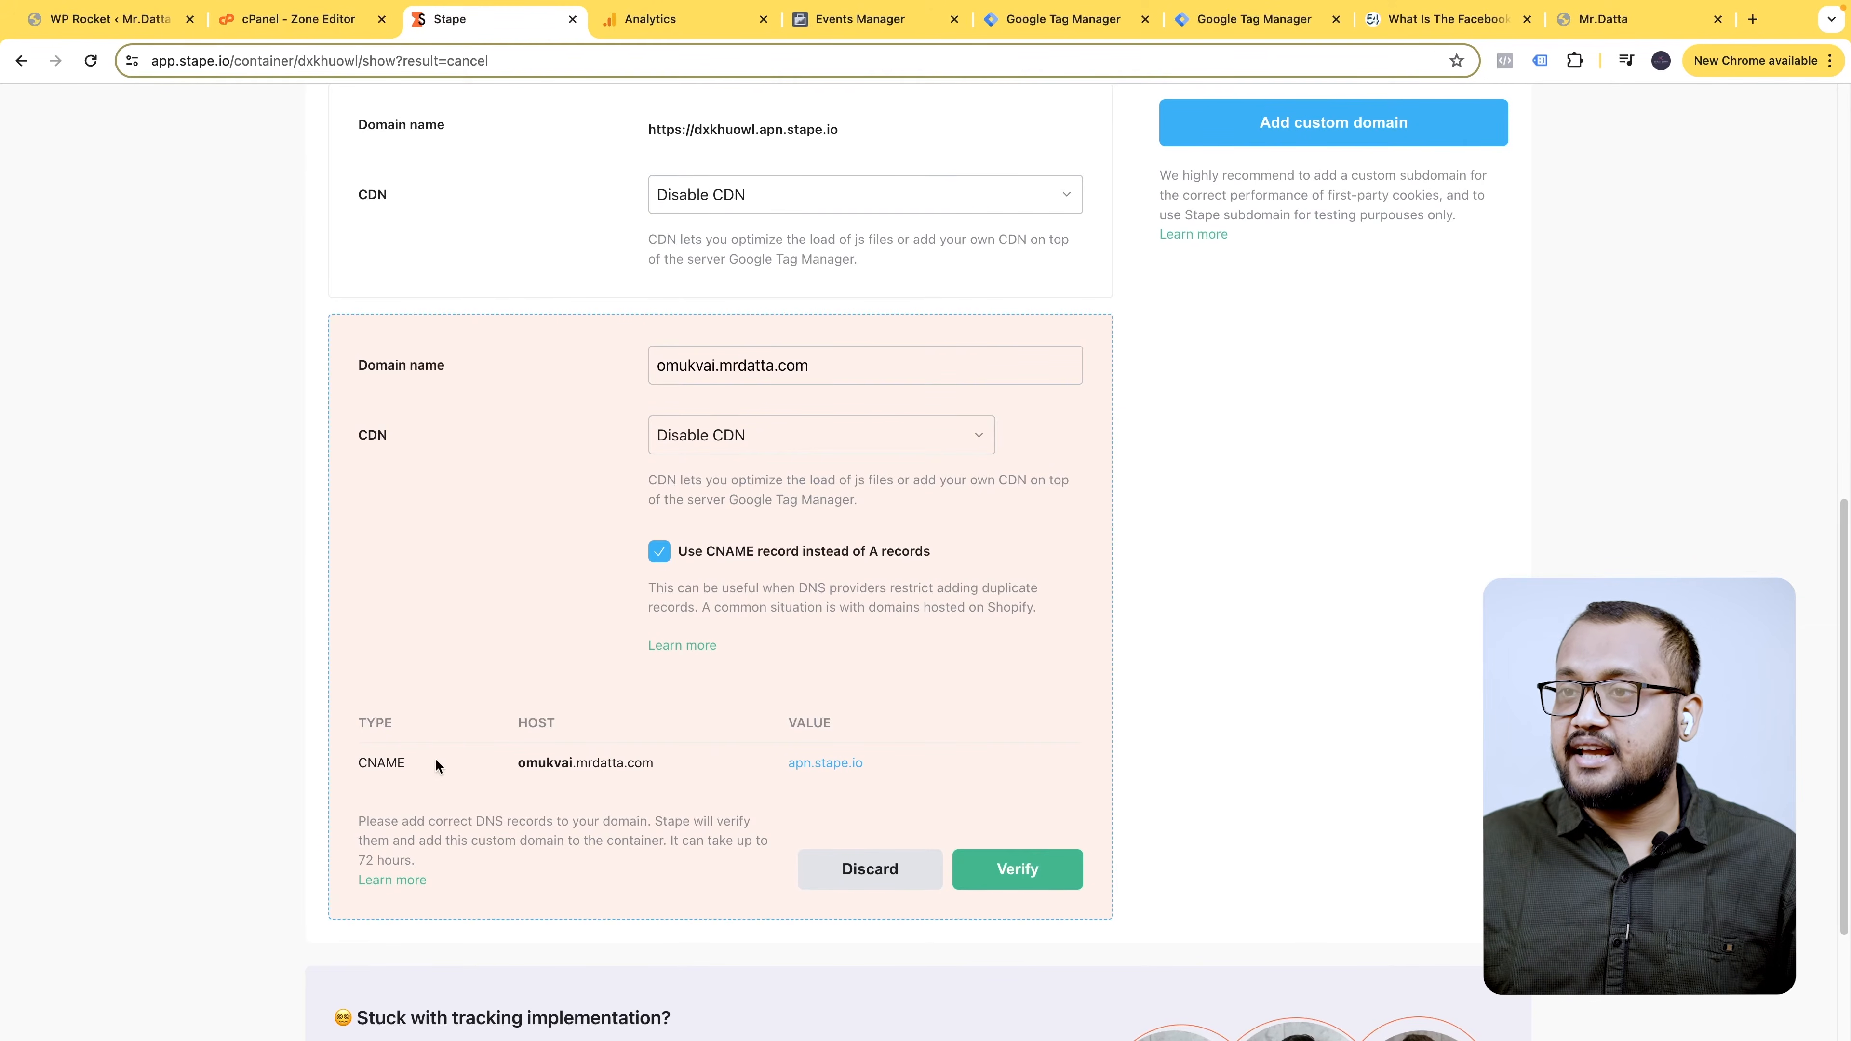
left_click(343, 22)
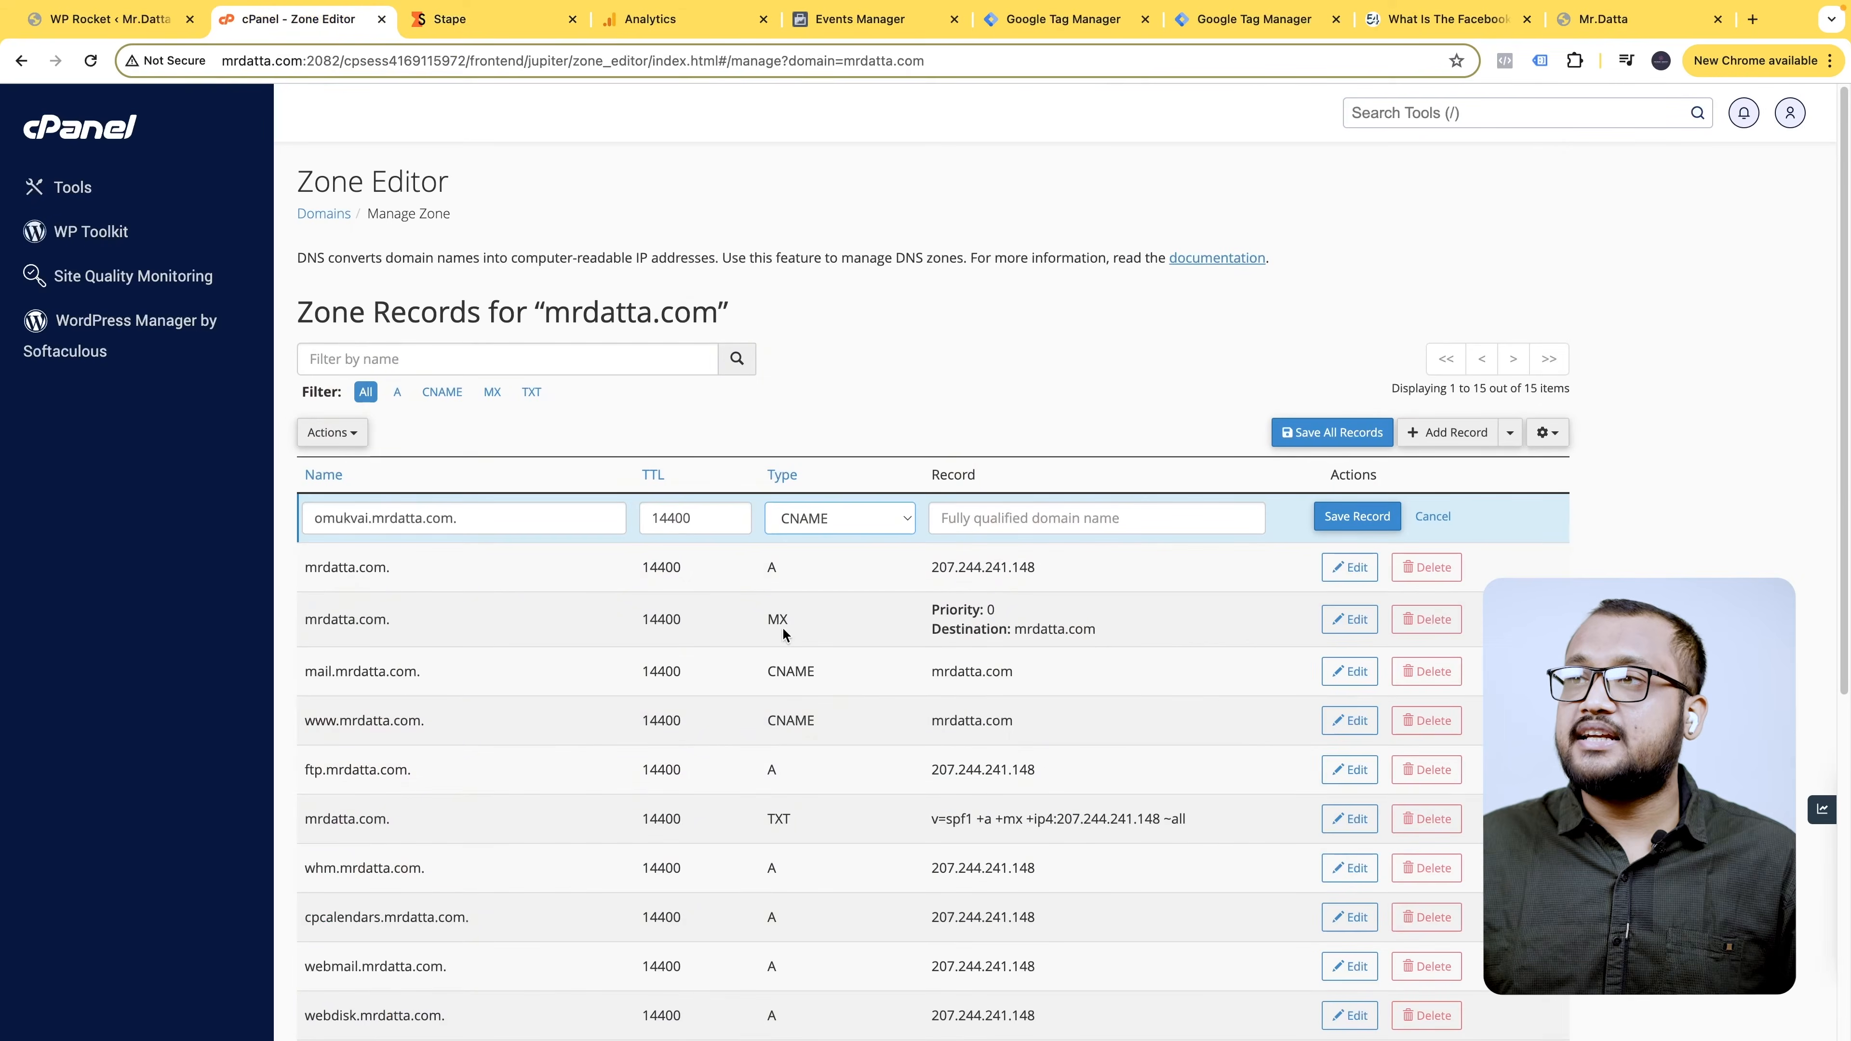
left_click(423, 25)
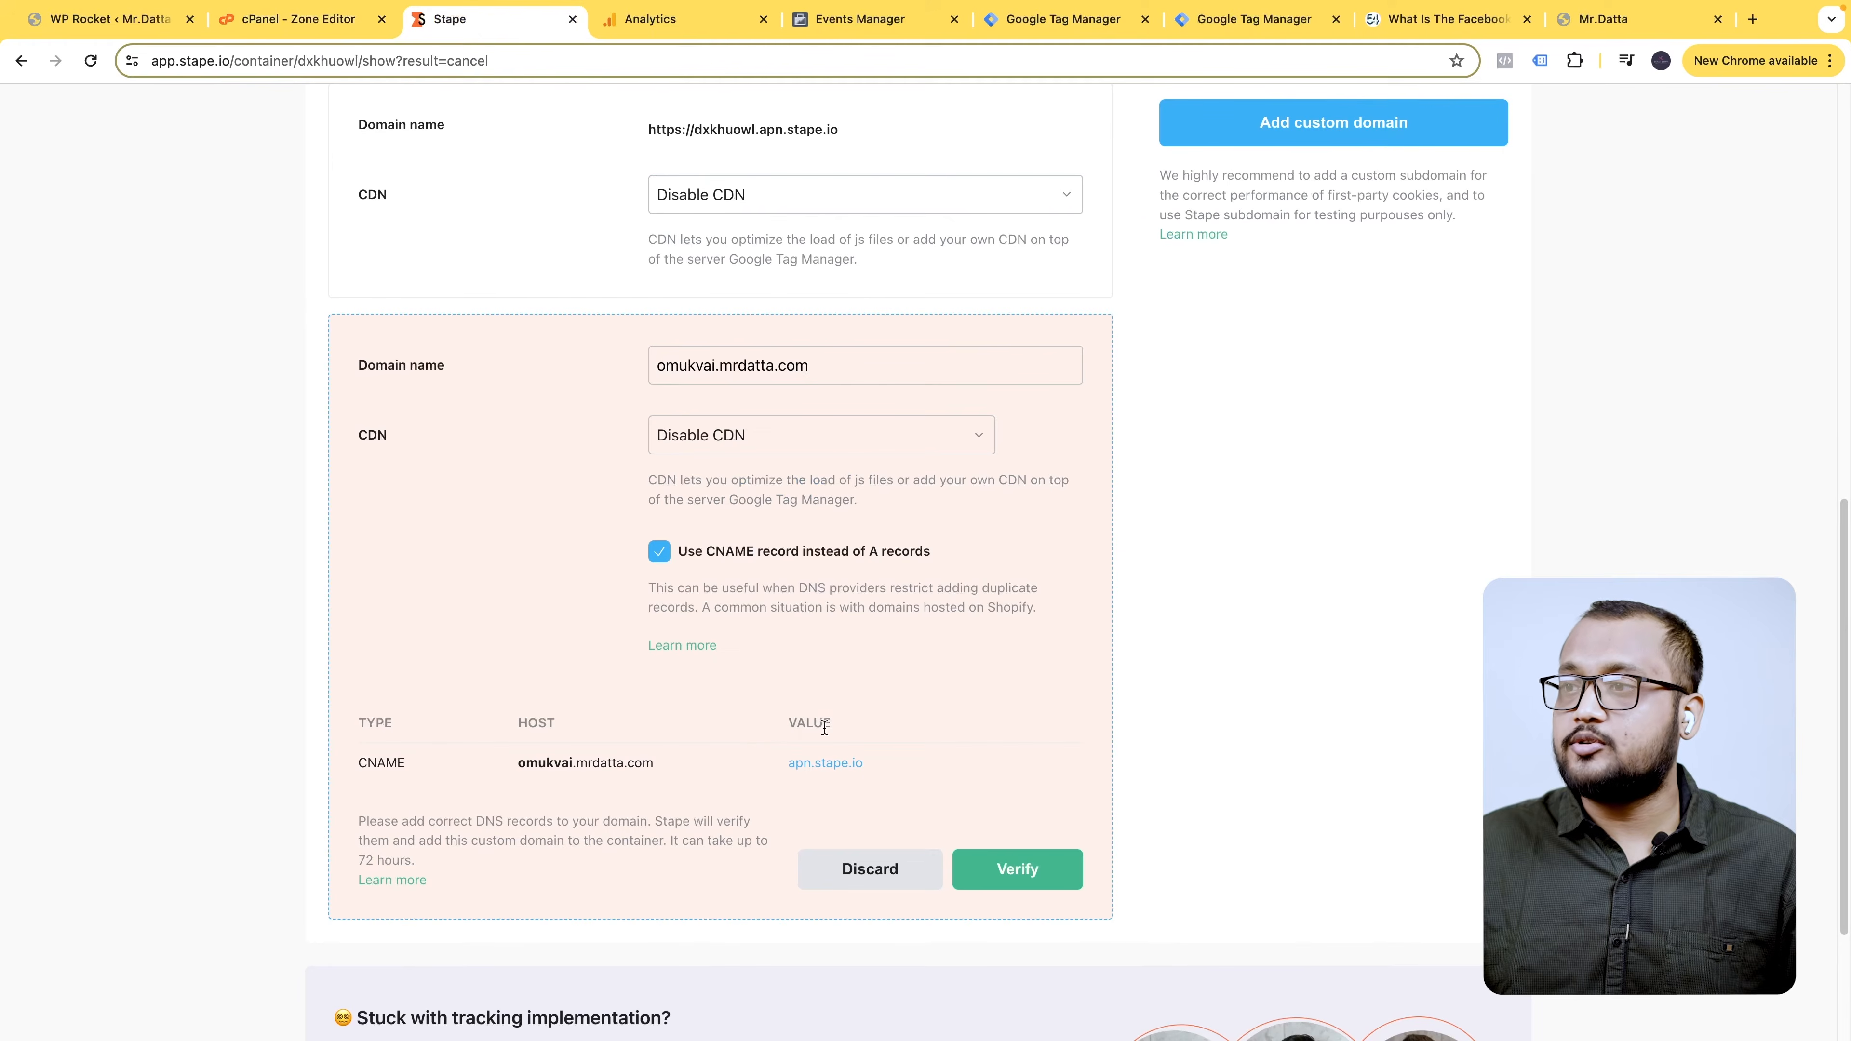
left_click(342, 11)
left_click(315, 13)
left_click(314, 20)
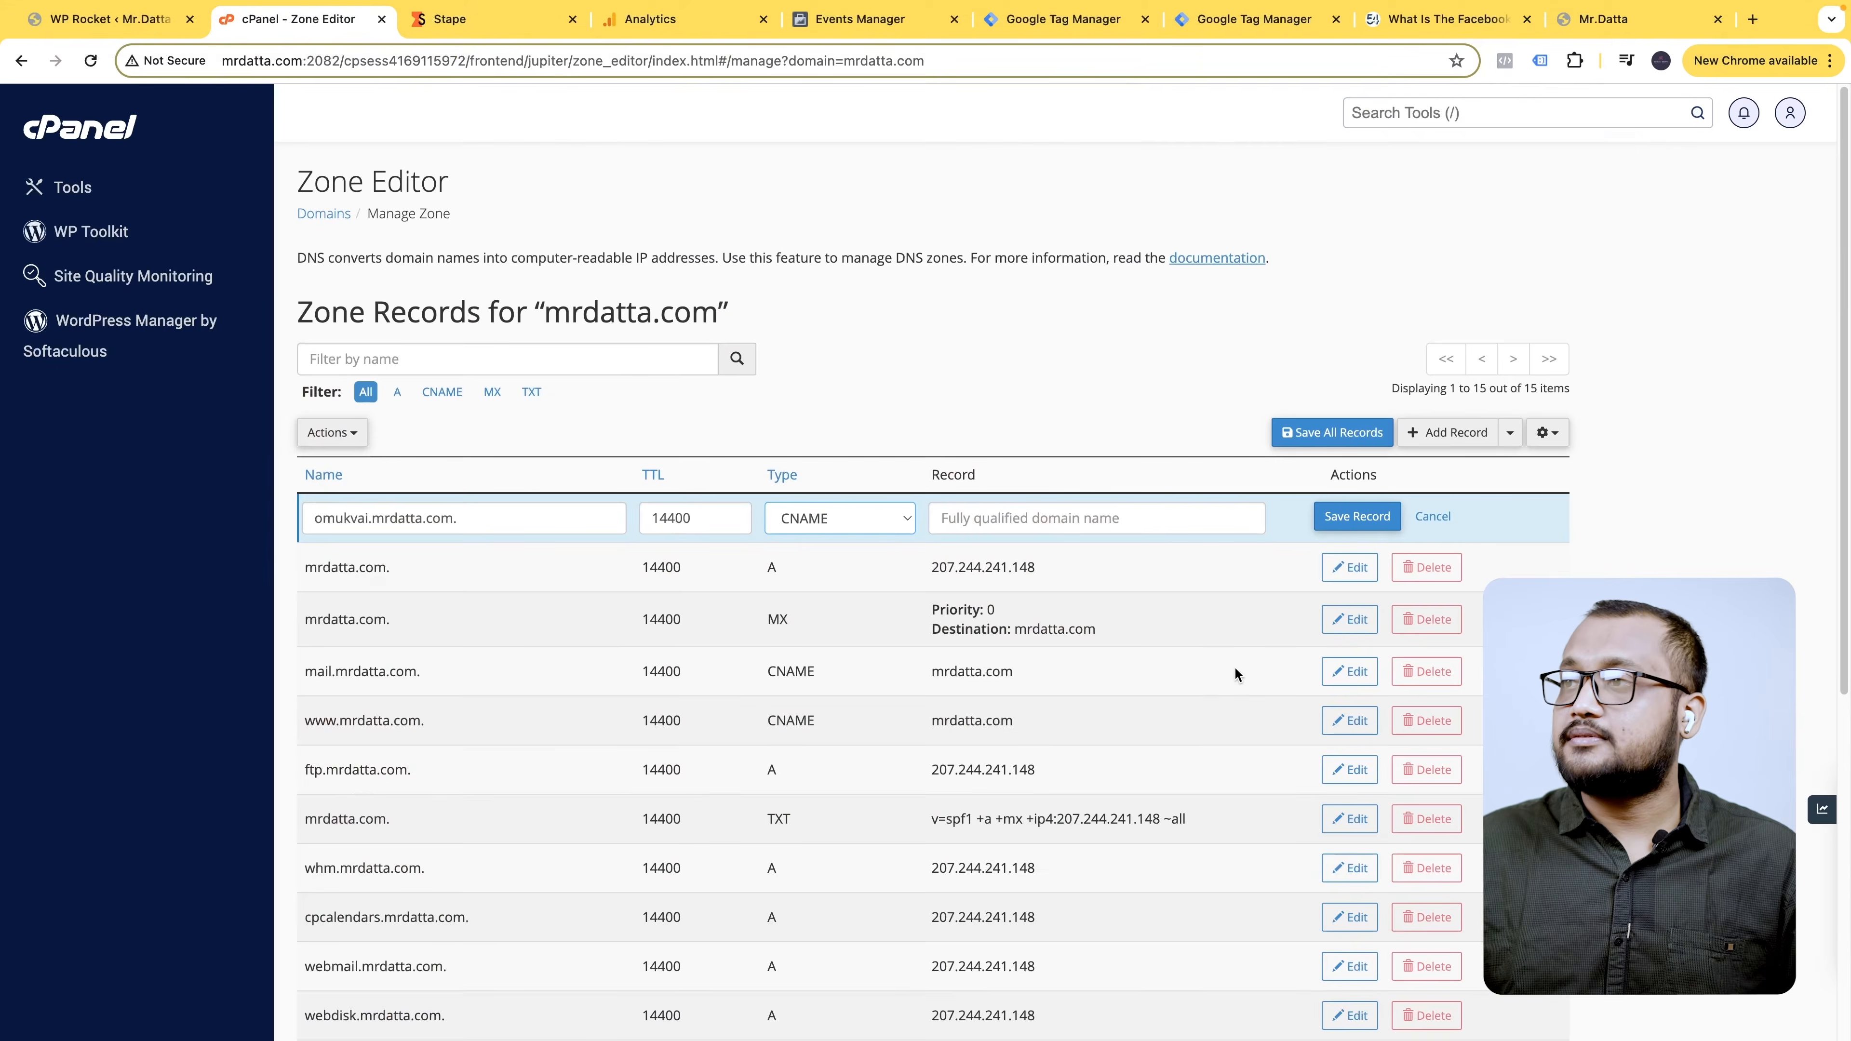
left_click(1063, 520)
key("super+v")
left_click(1367, 520)
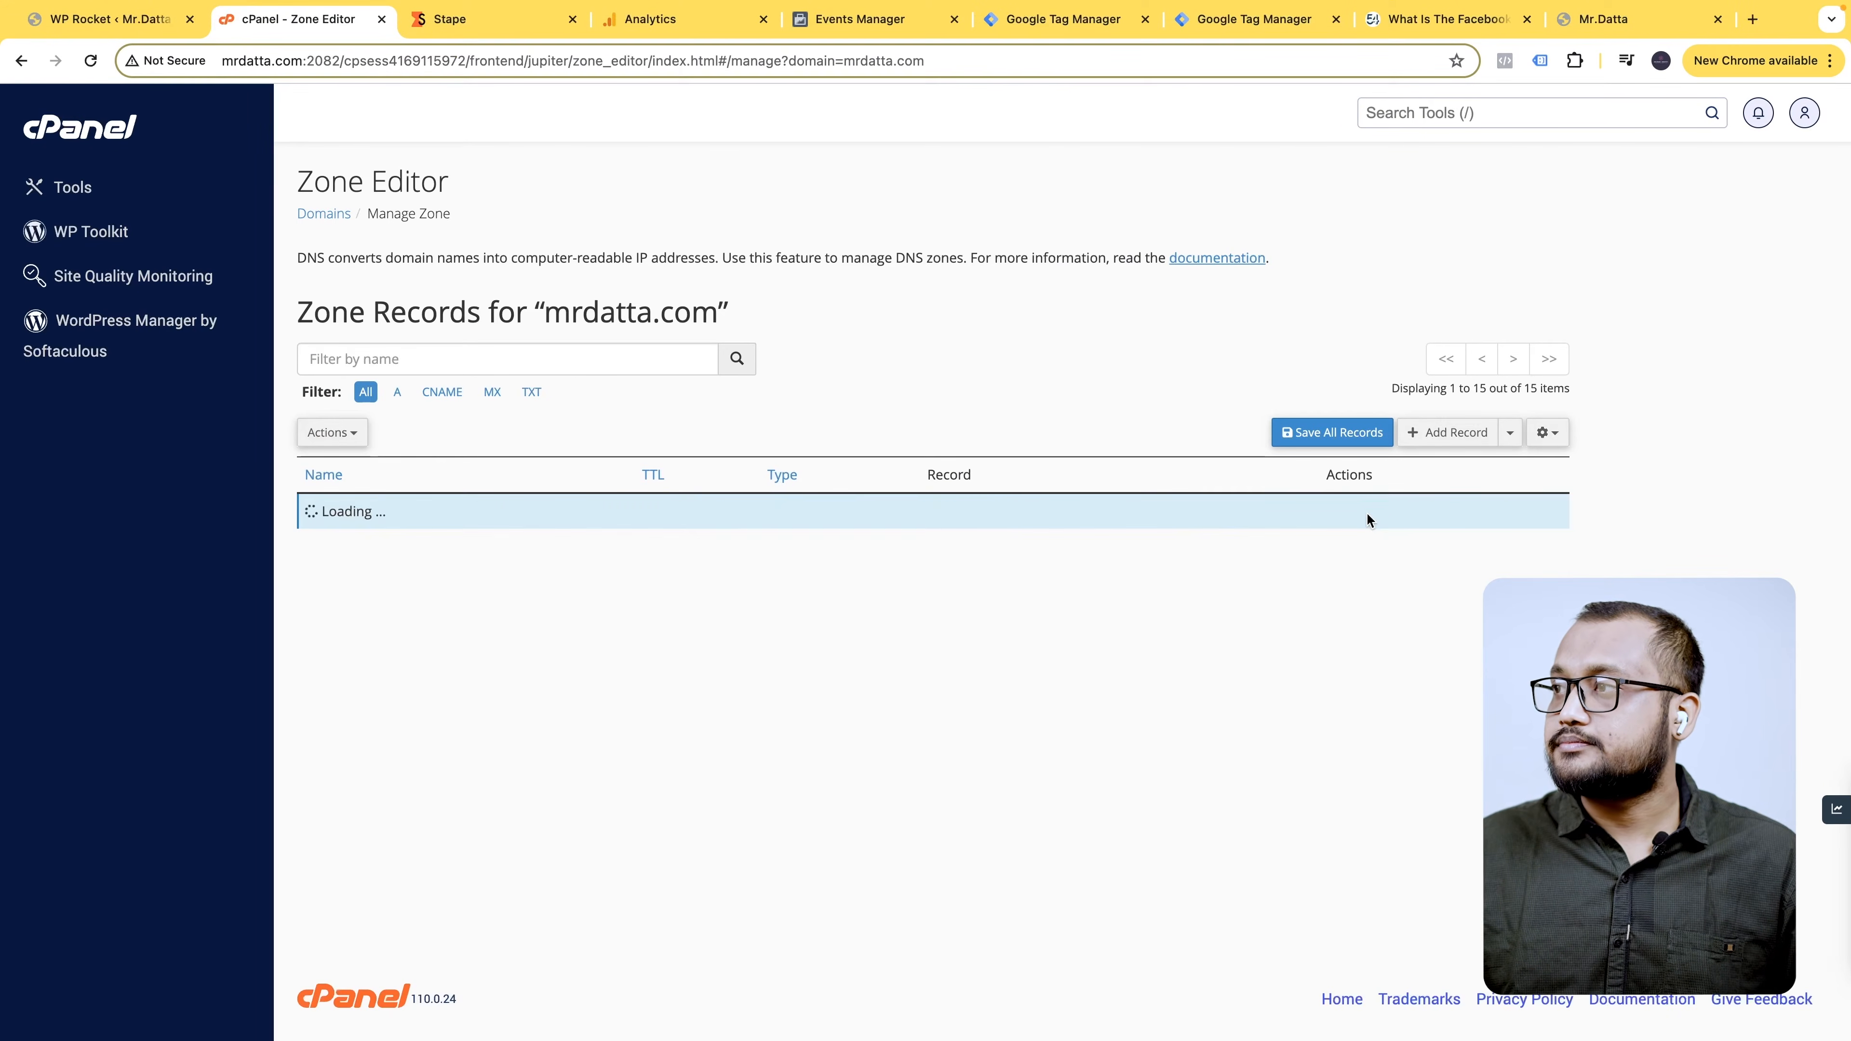
scroll(1363, 532, "down", 8)
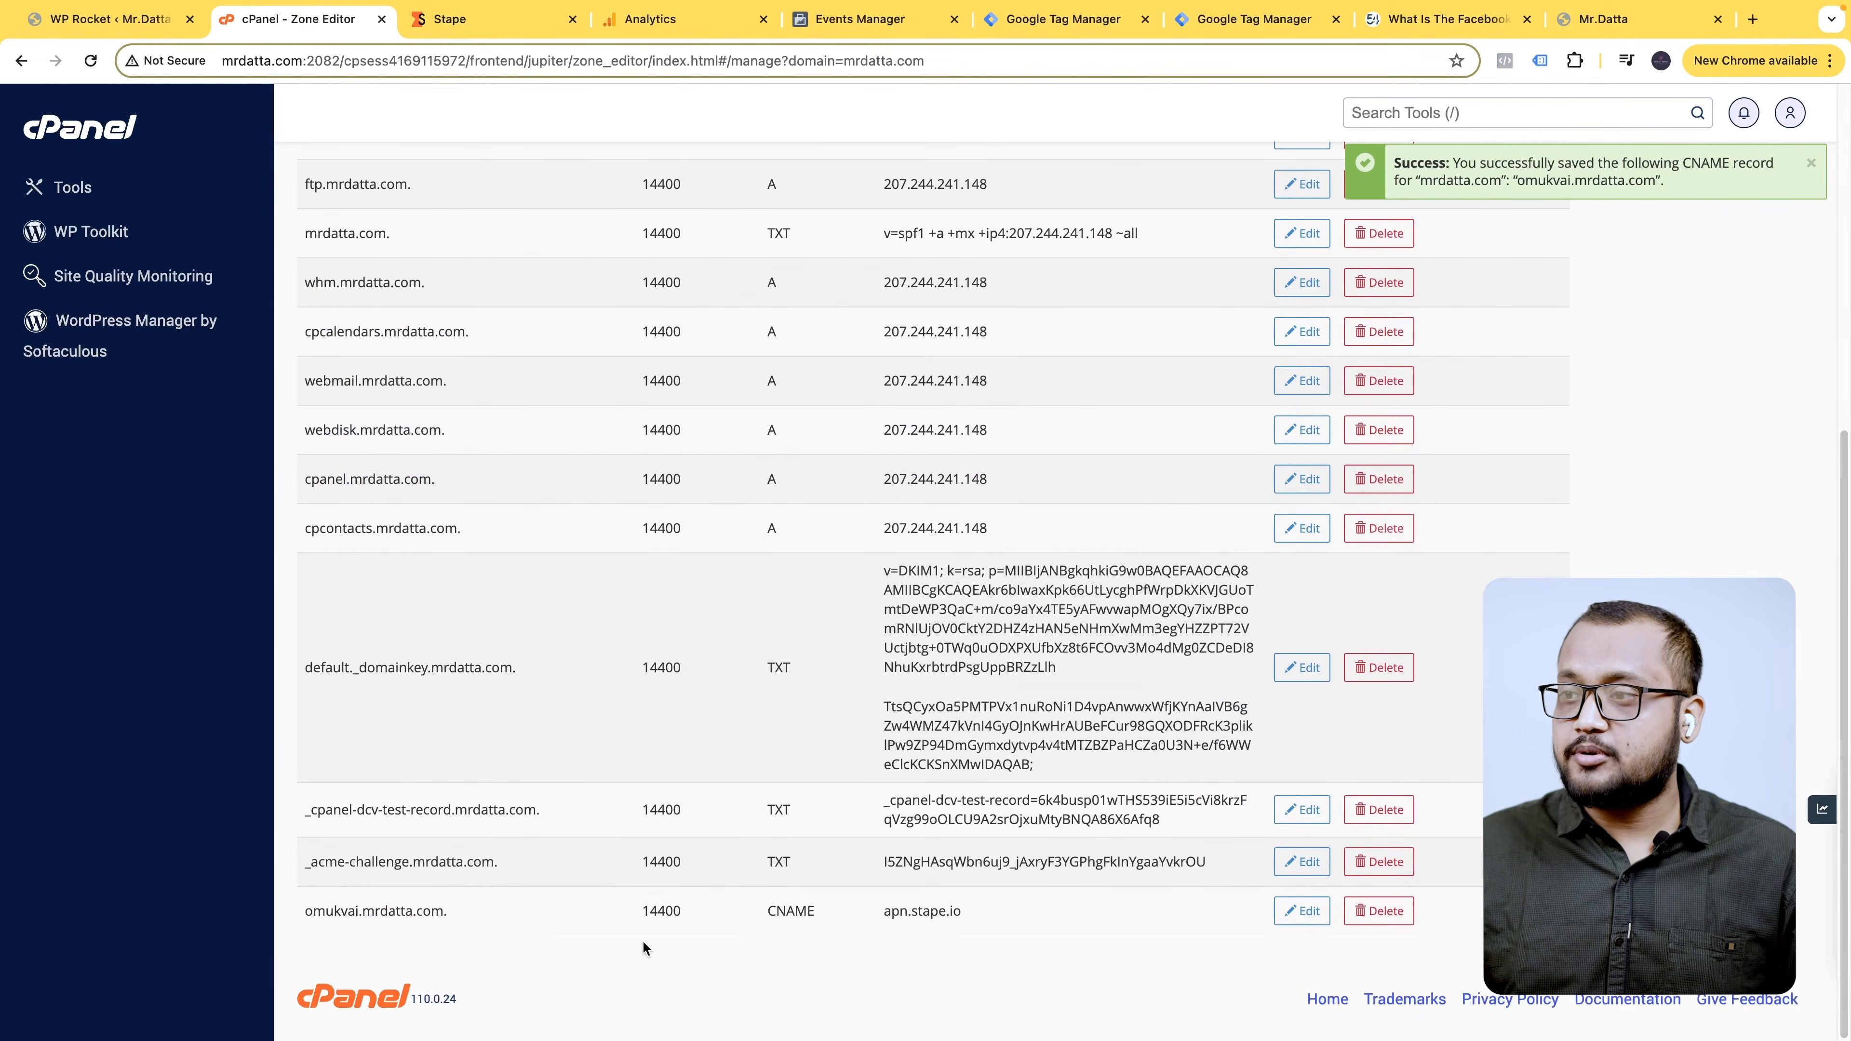
scroll(1359, 935, "up", 7)
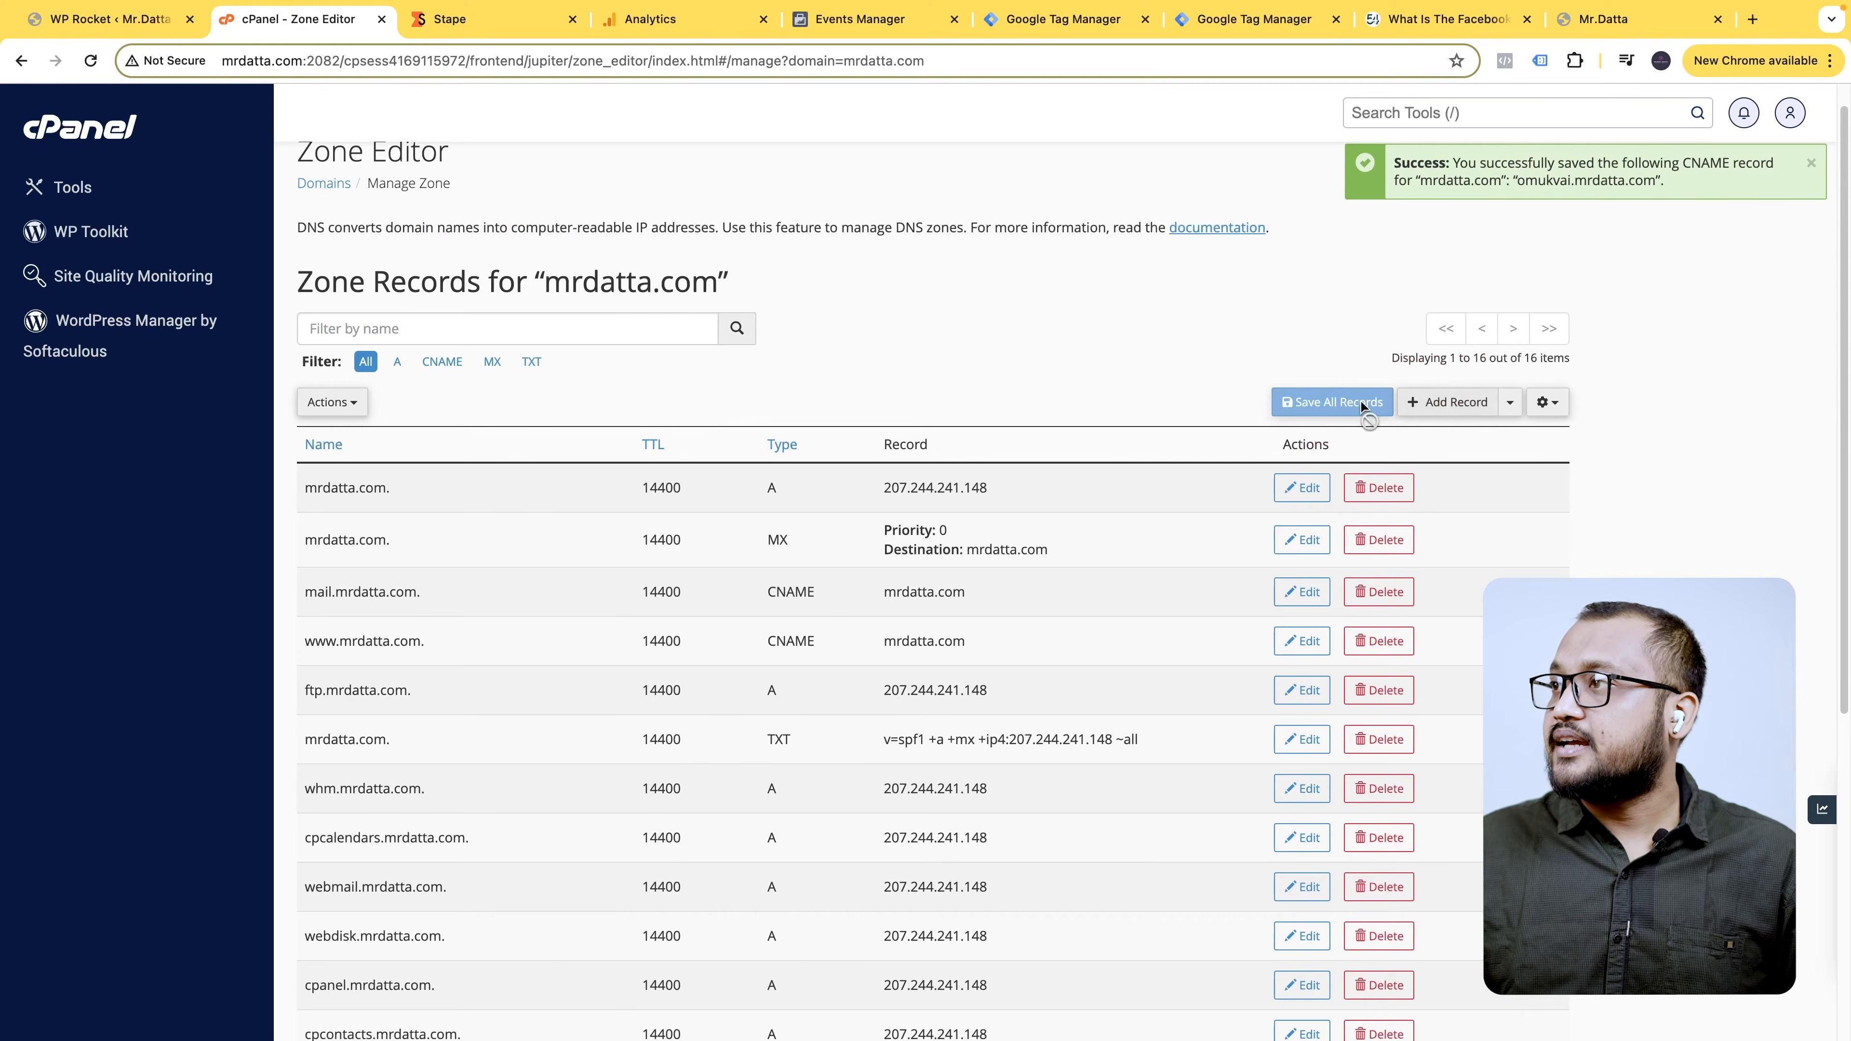
scroll(1292, 505, "down", 8)
- Search Google for 'dns checker' and open the dnschecker.org site
left_click(1754, 20)
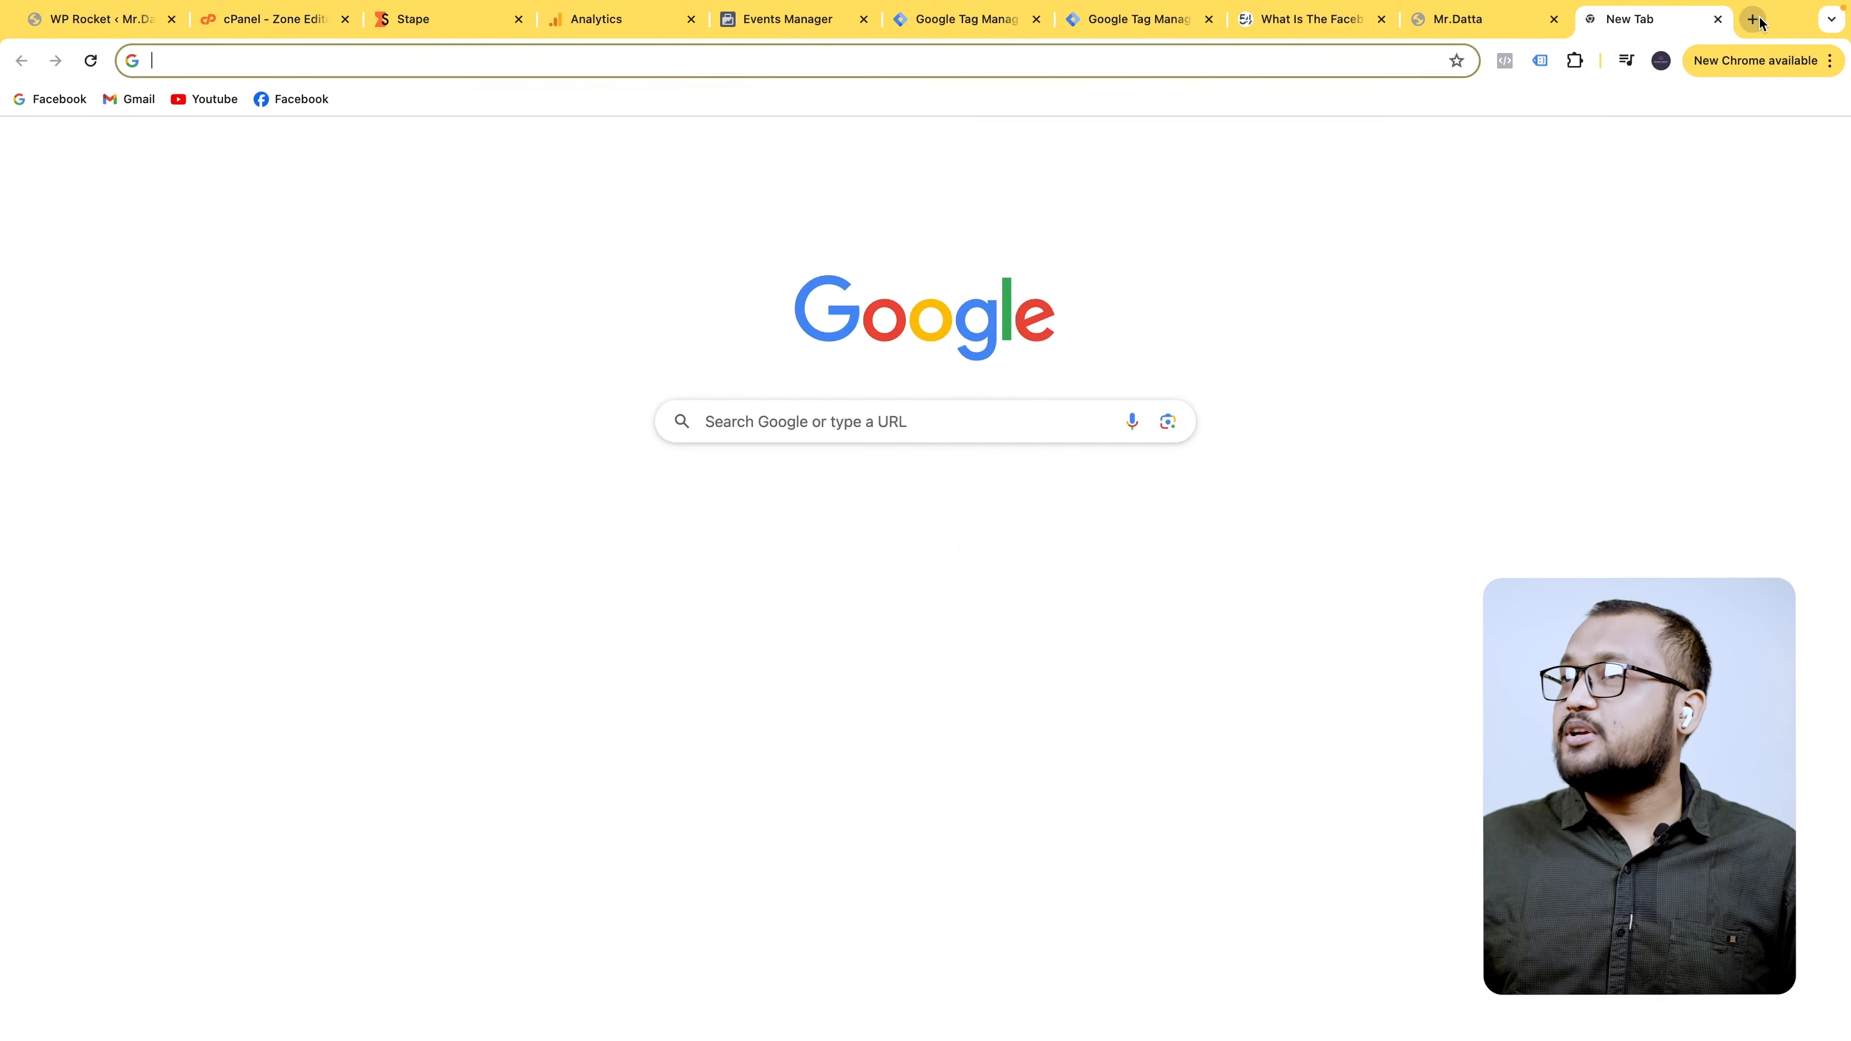
type("dns")
key("Return")
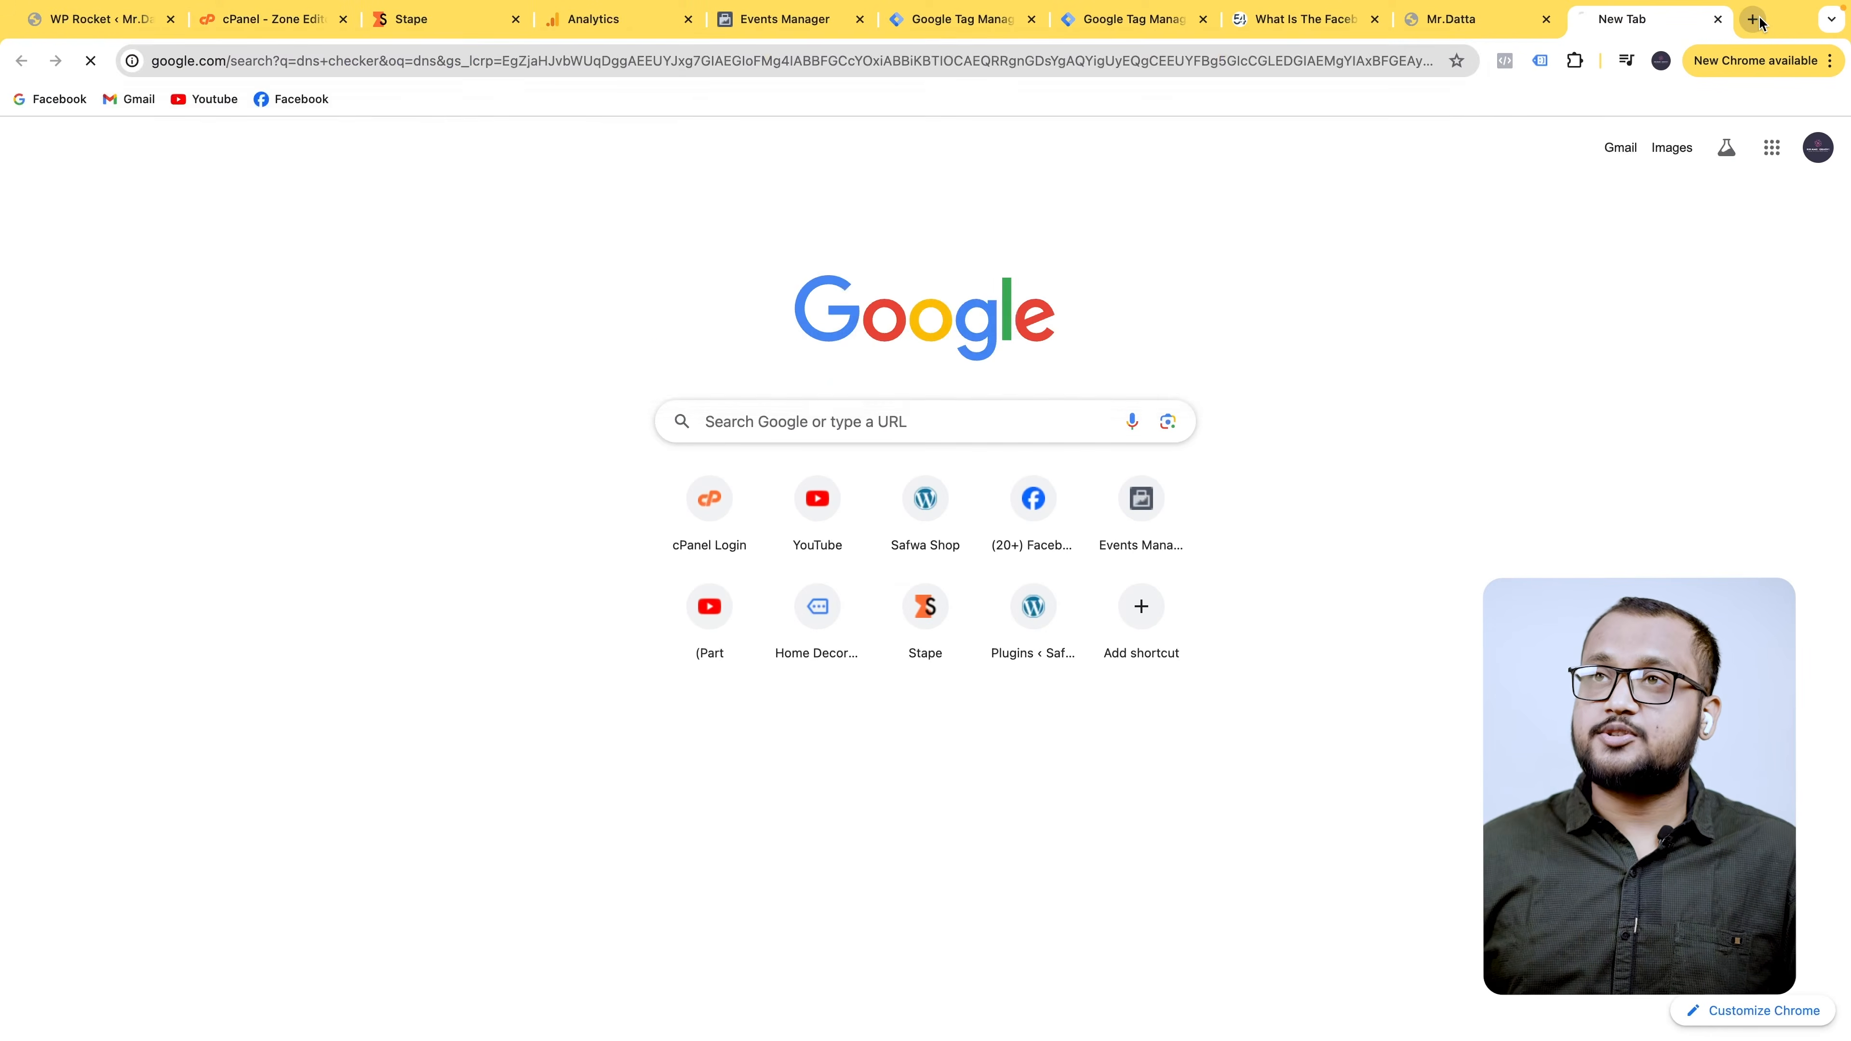
left_click(475, 284)
- Run a CNAME lookup for omukvai.mrdatta.com, review the apn.stape.io results, then close the checker
left_click(421, 295)
key("super+v")
left_click(541, 291)
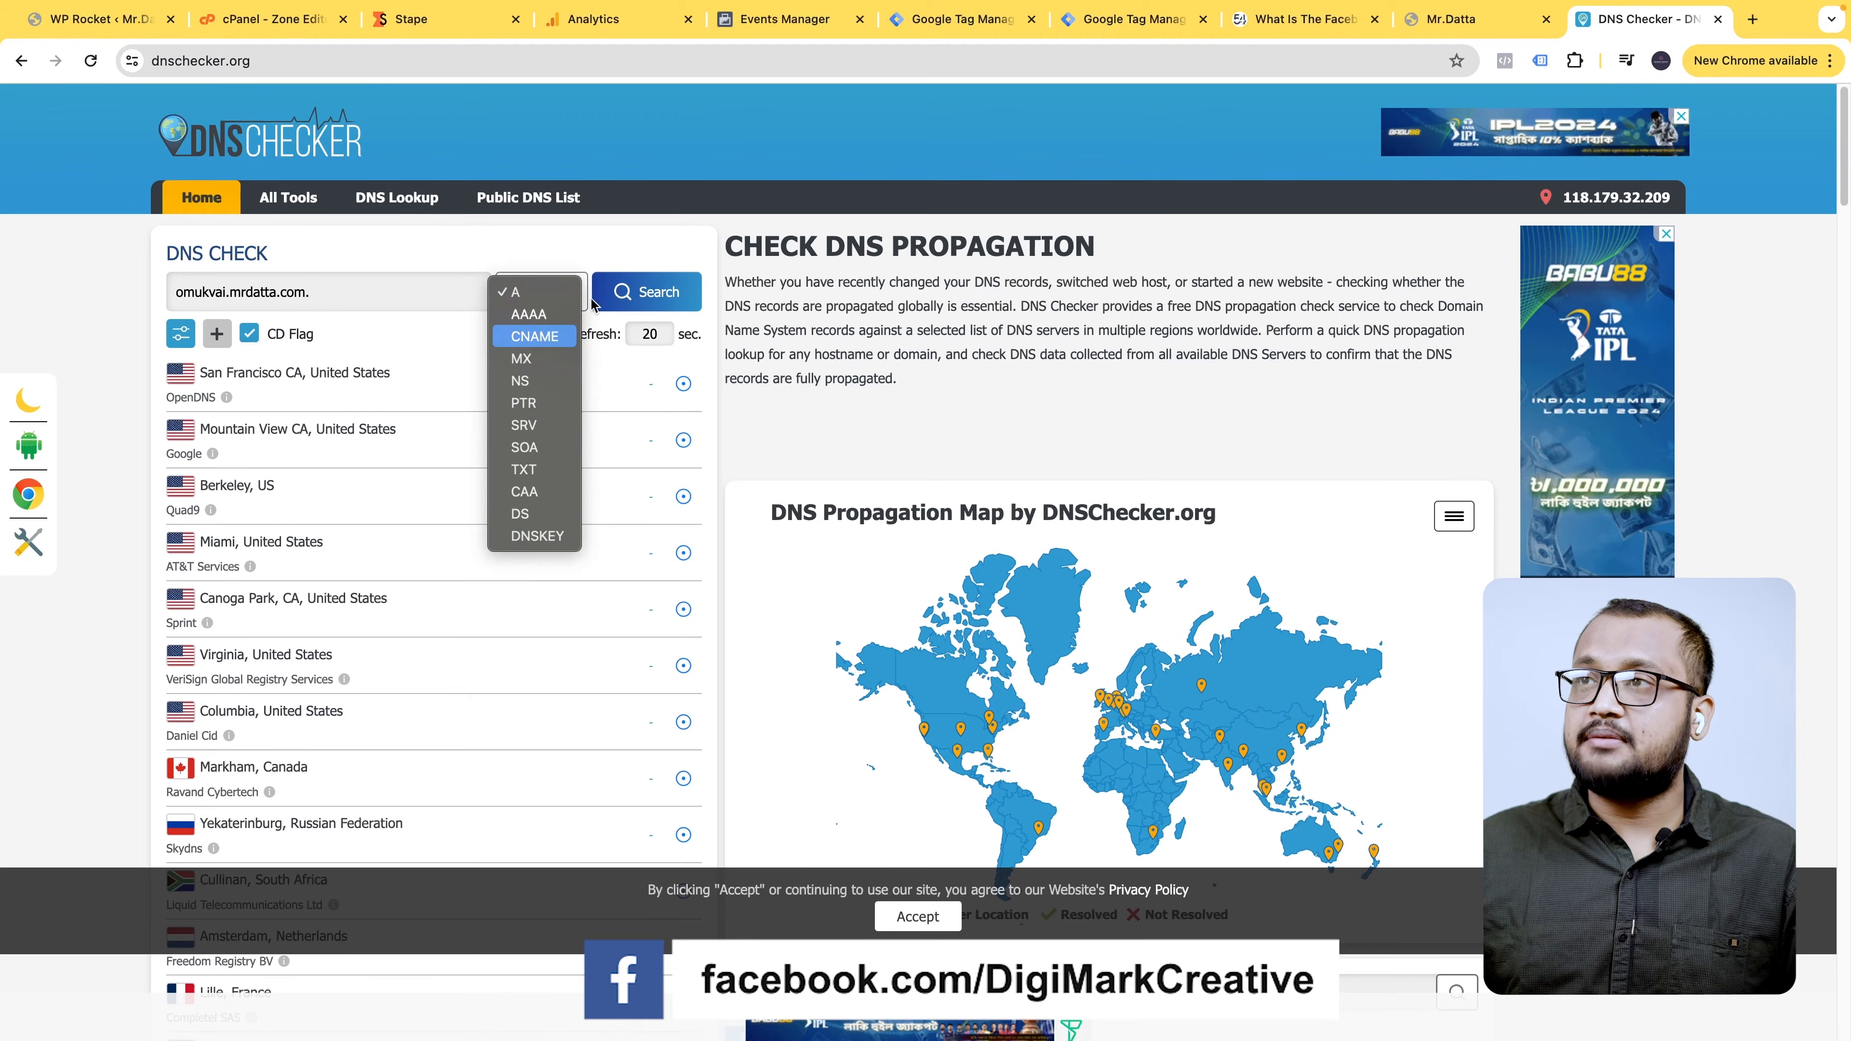
left_click(534, 335)
left_click(670, 293)
scroll(1263, 669, "down", 1)
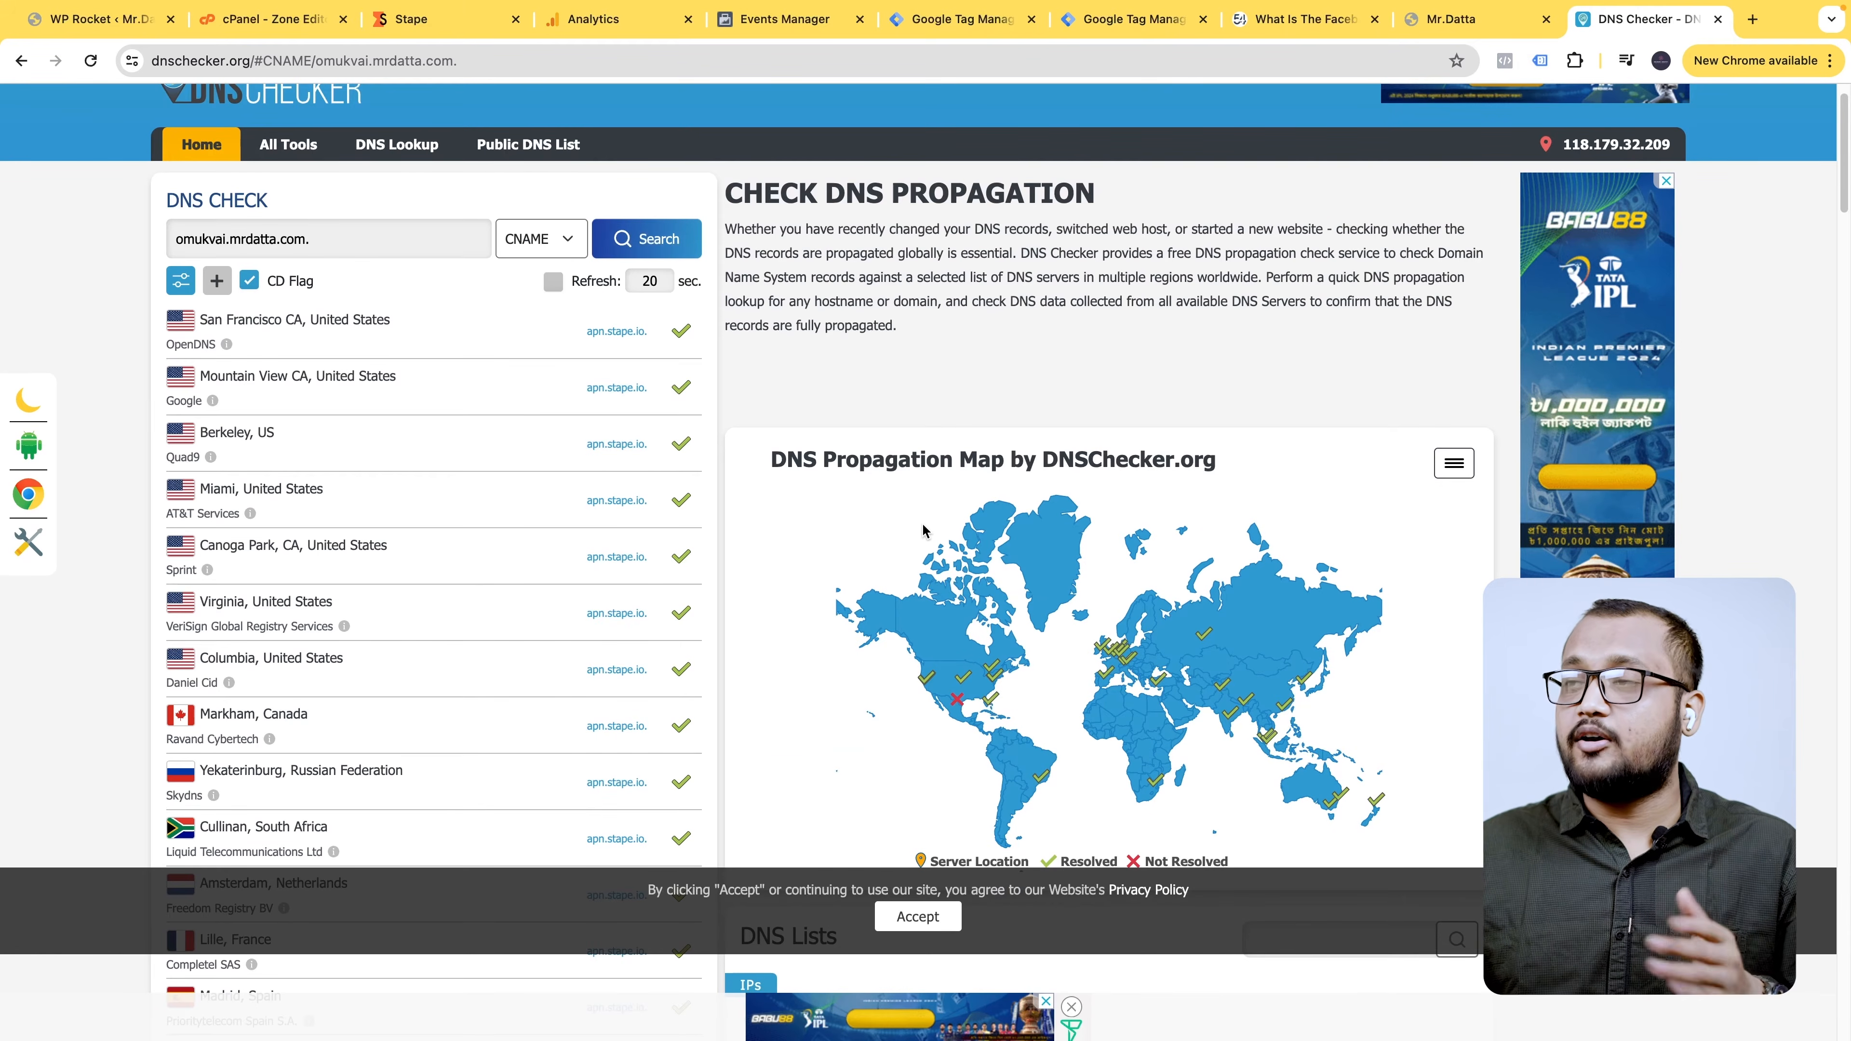
scroll(1466, 639, "down", 1)
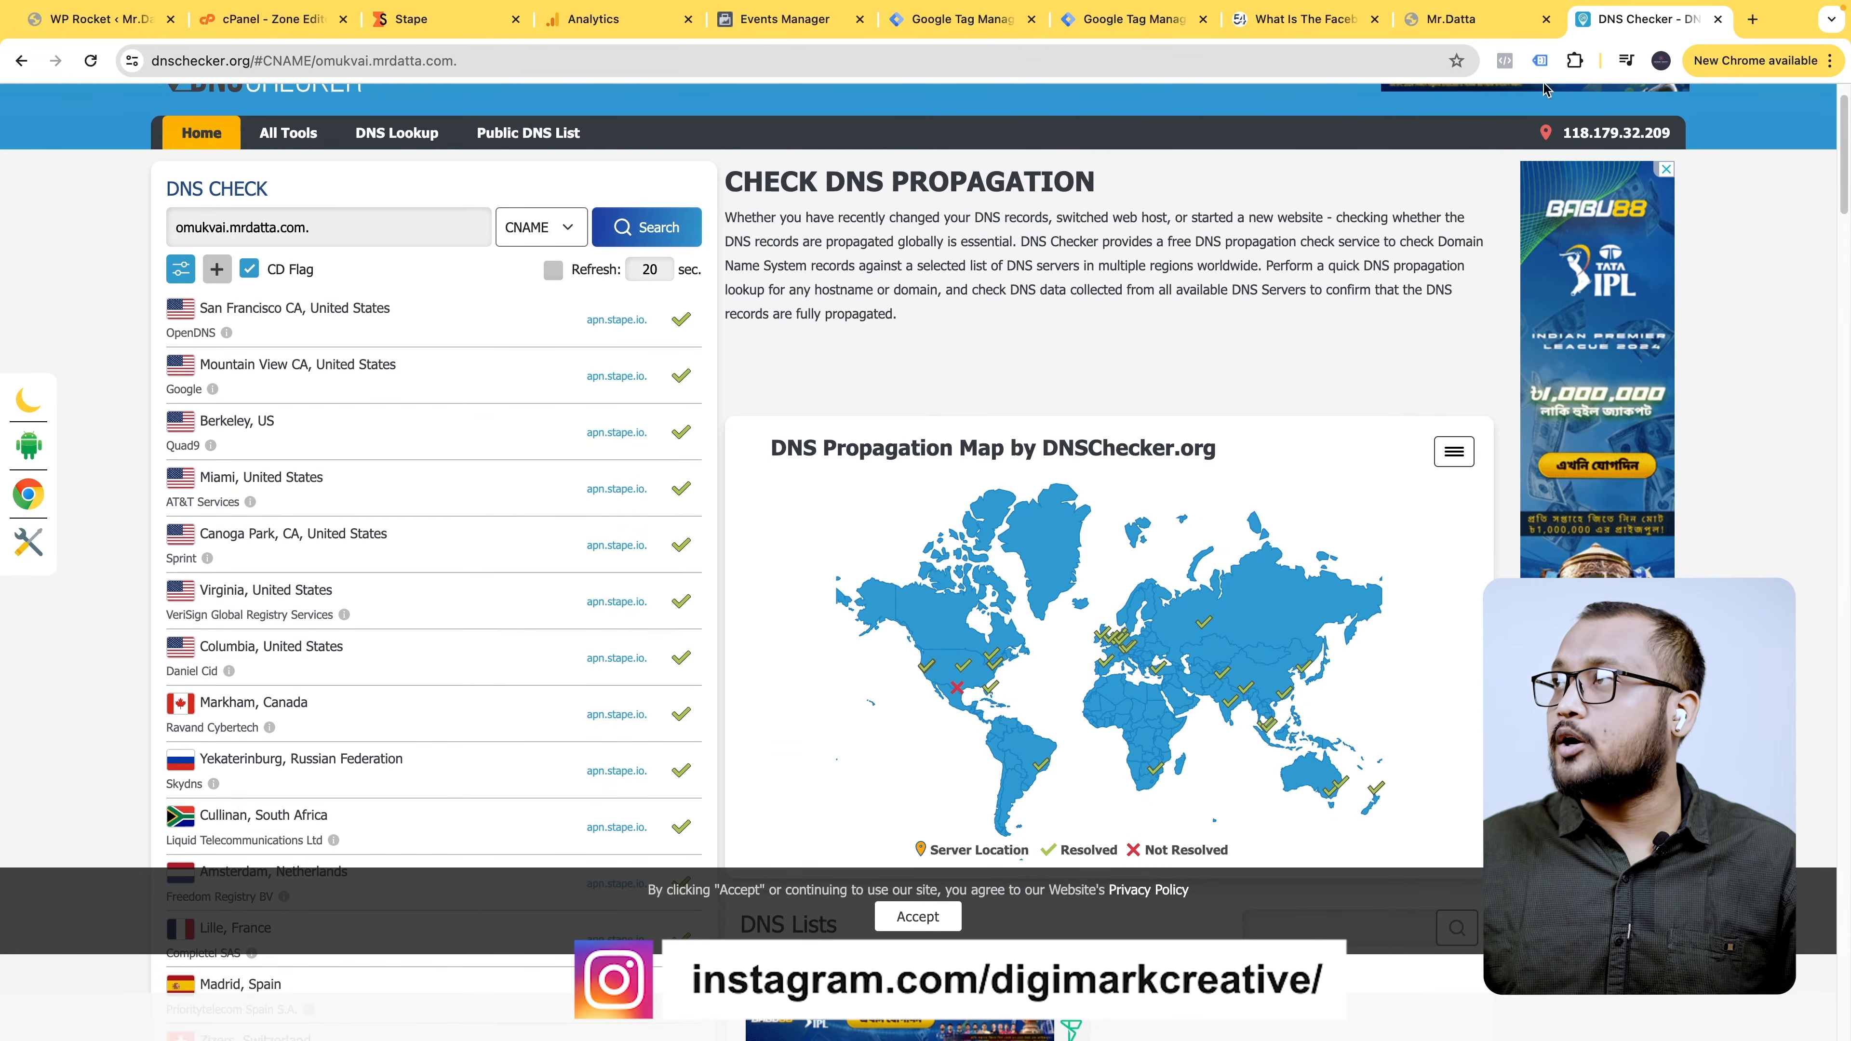
left_click(1717, 18)
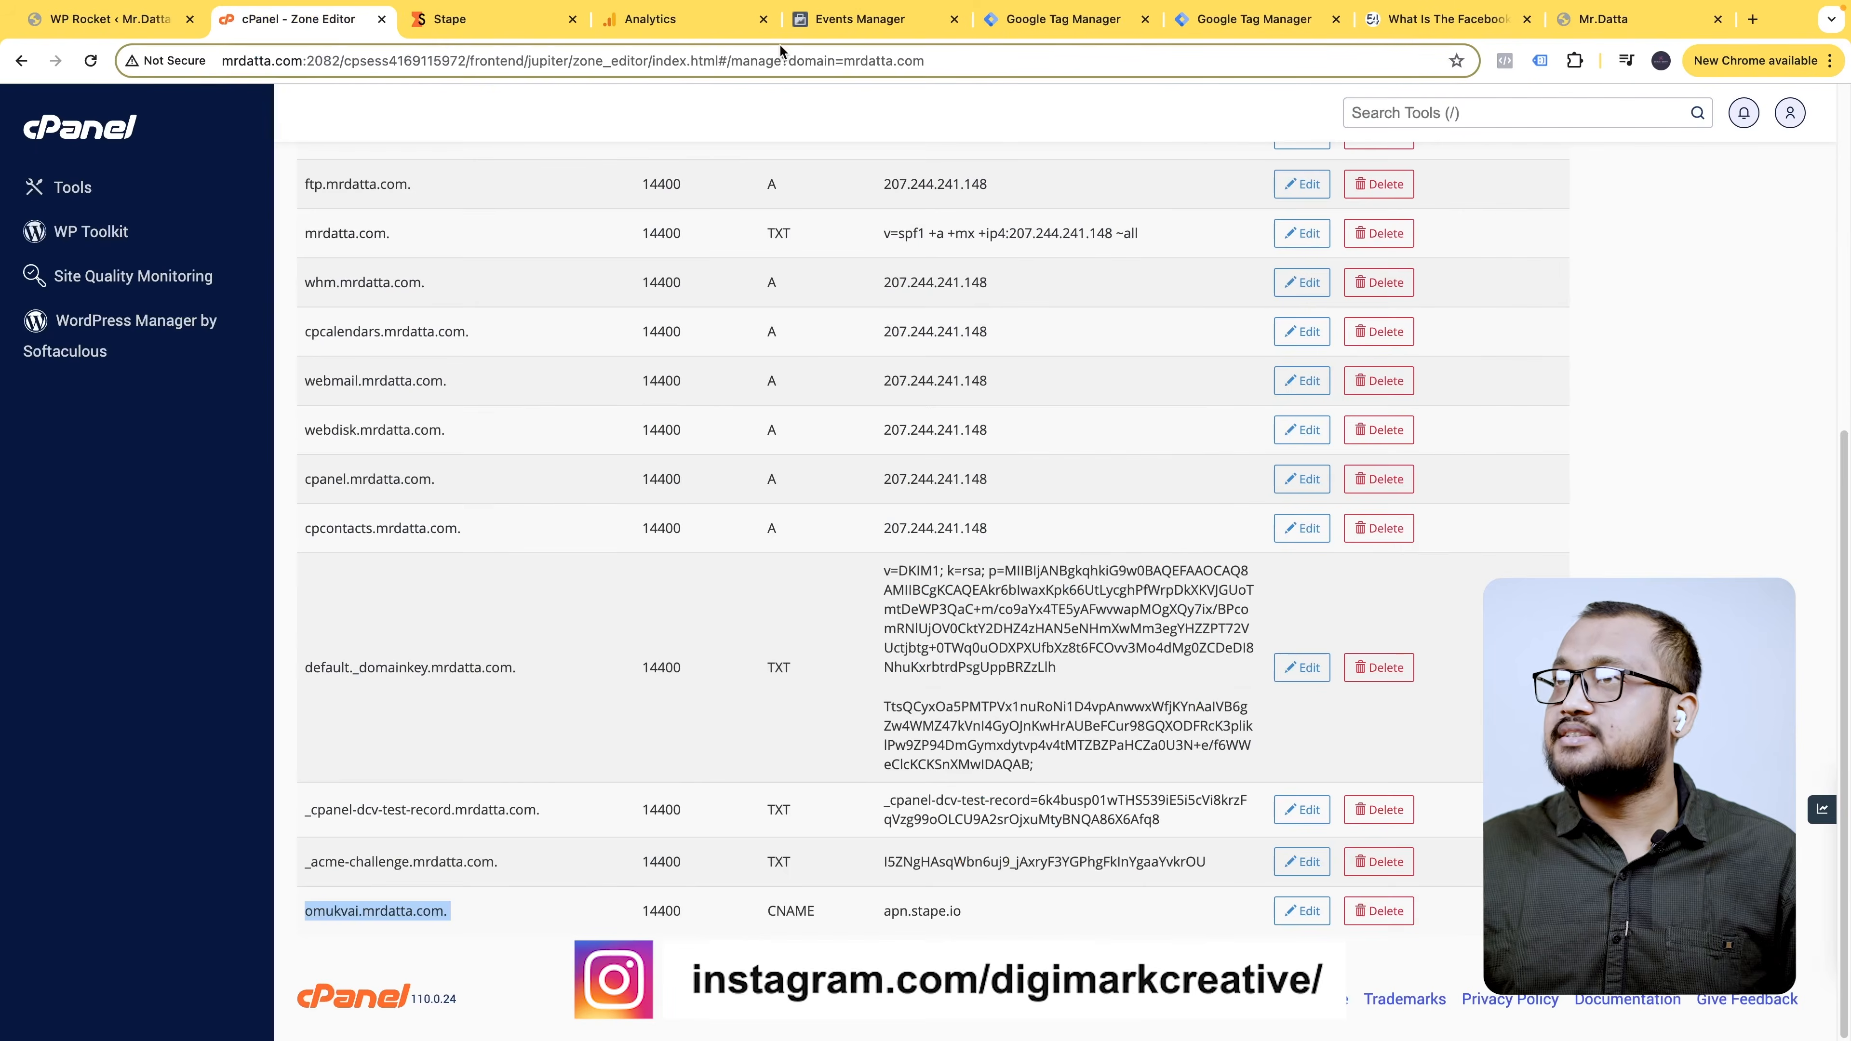
- Verify omukvai.mrdatta.com in Stape's custom domain form and review its Verifying status
left_click(508, 29)
scroll(770, 614, "down", 3)
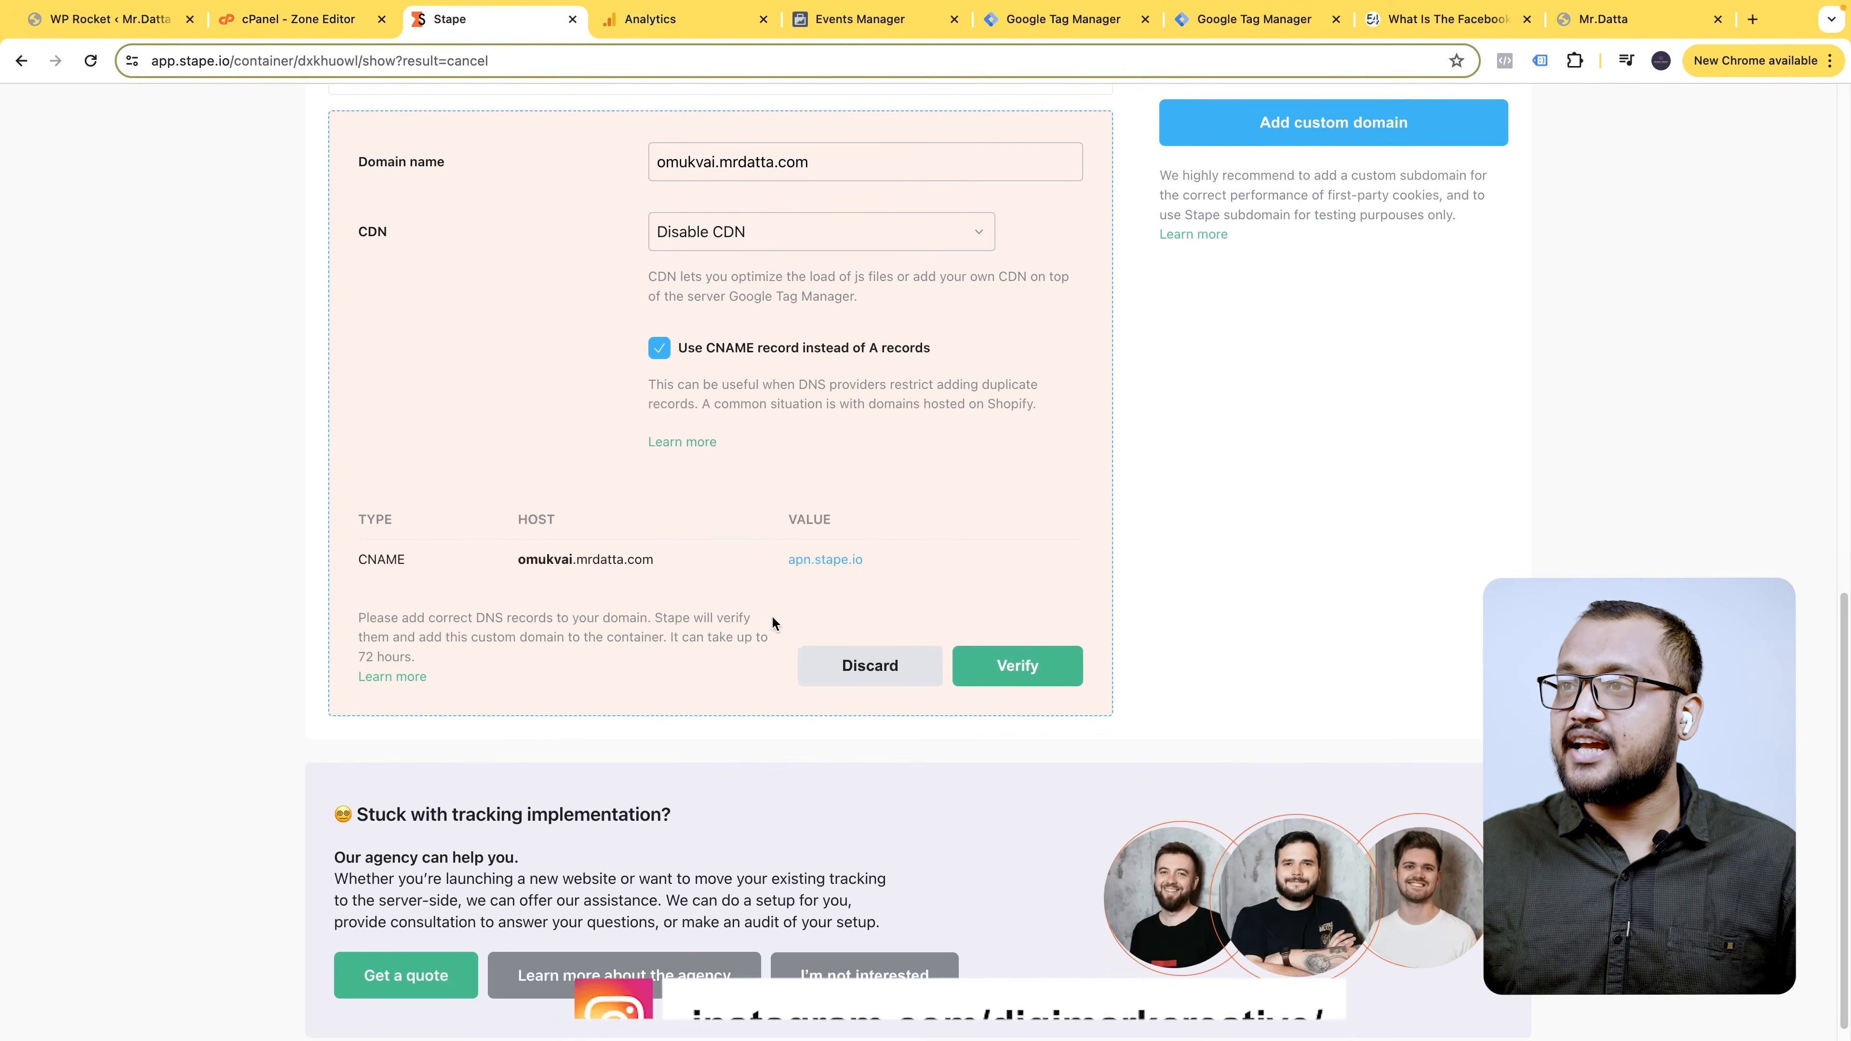
left_click(1039, 671)
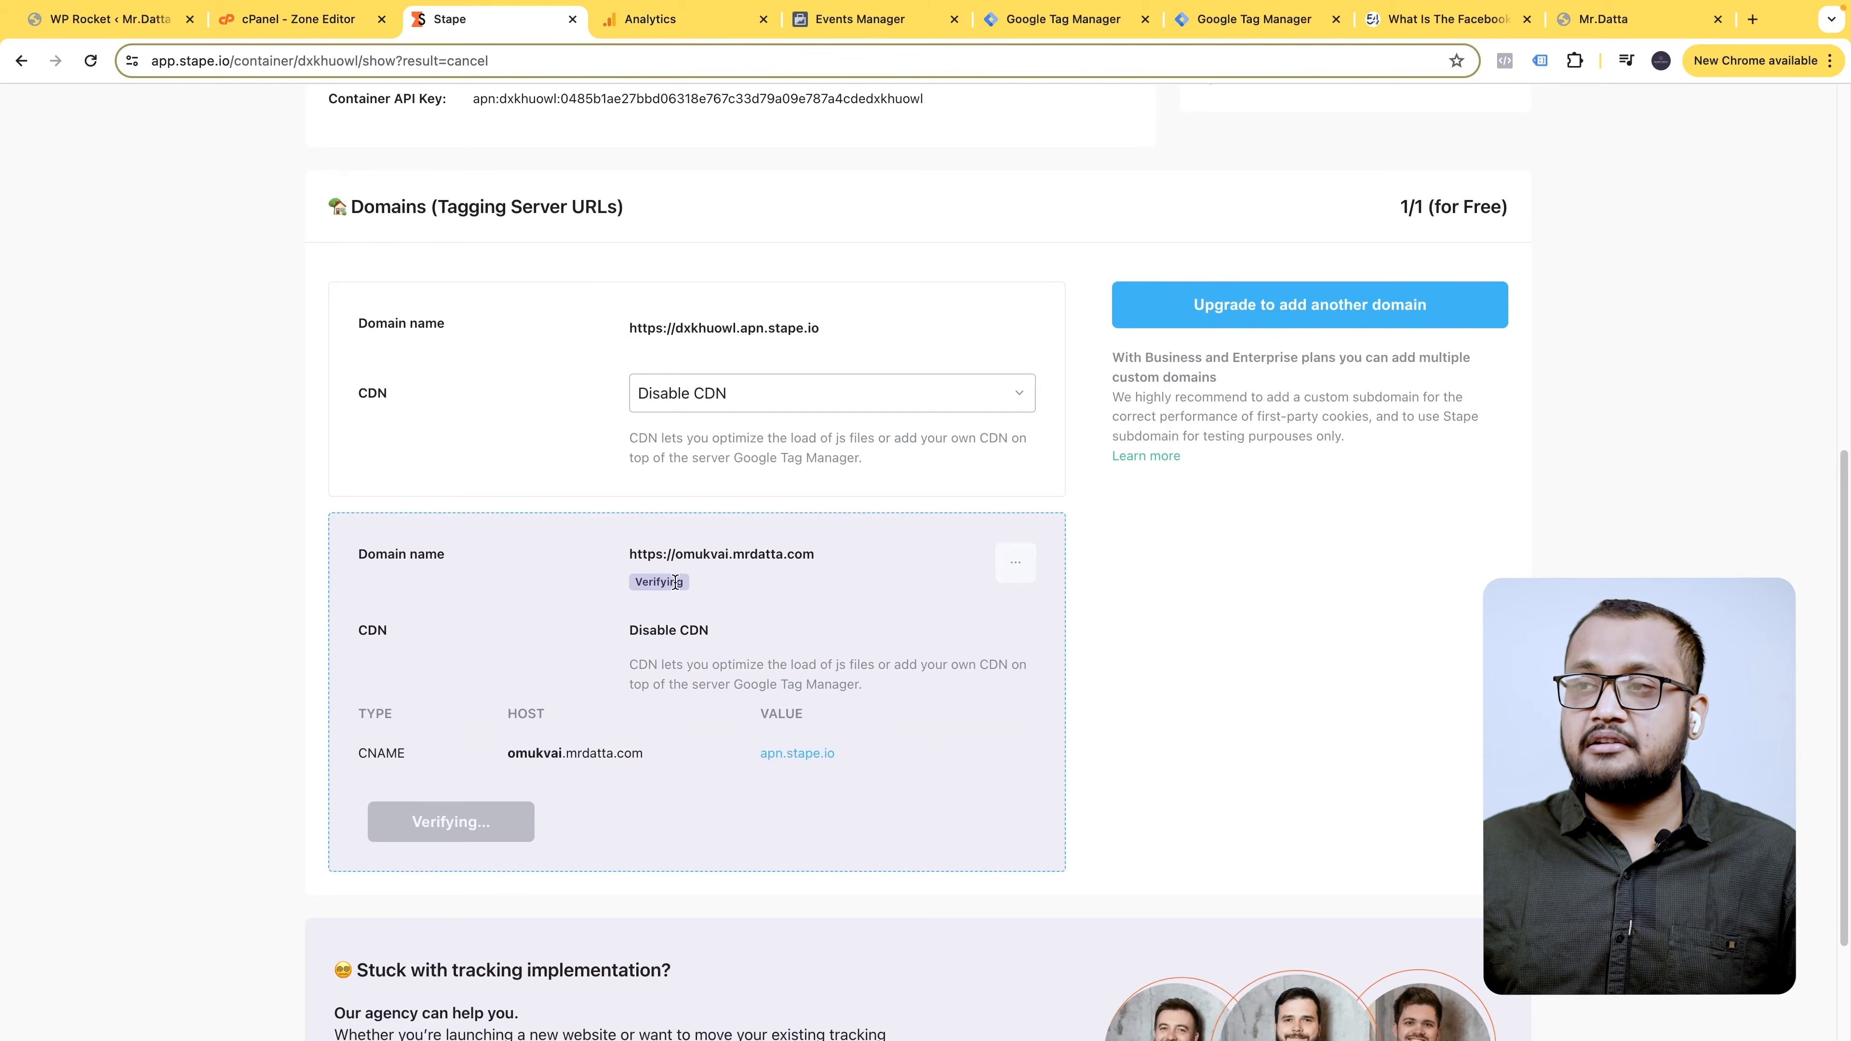
scroll(684, 585, "up", 3)
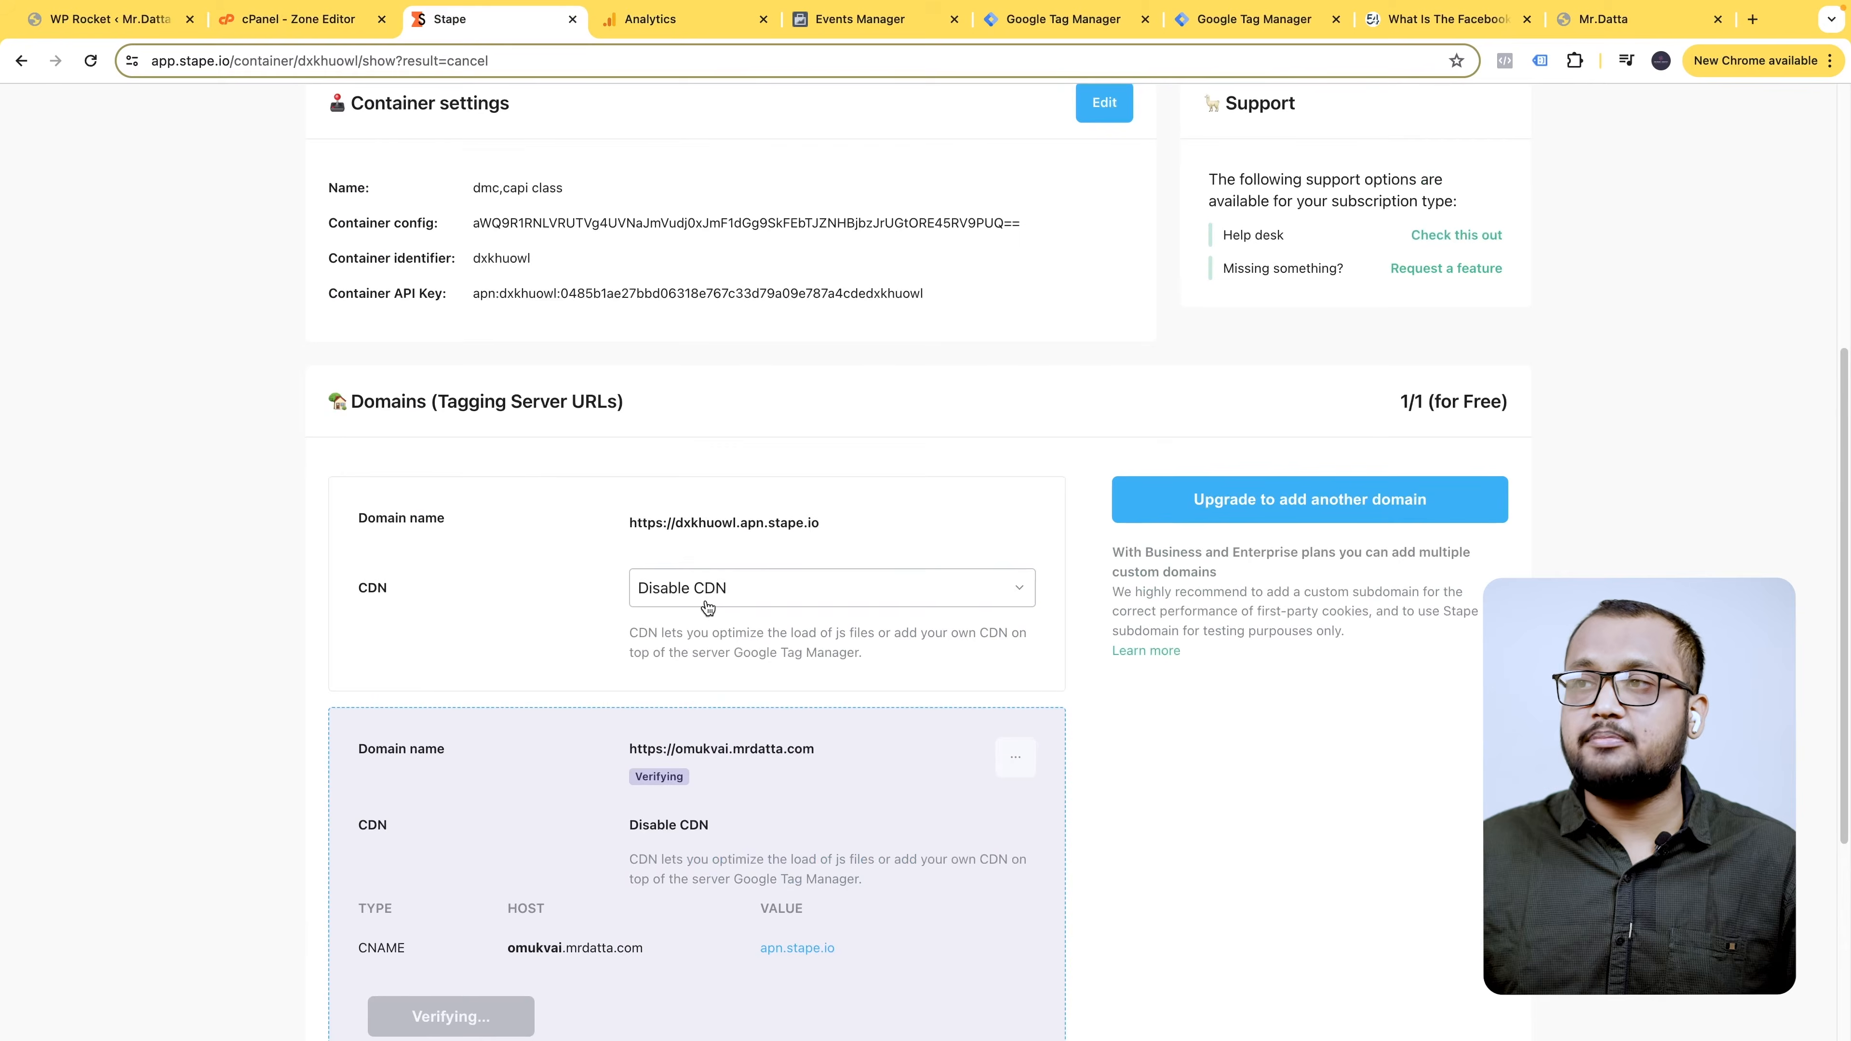
scroll(768, 940, "down", 1)
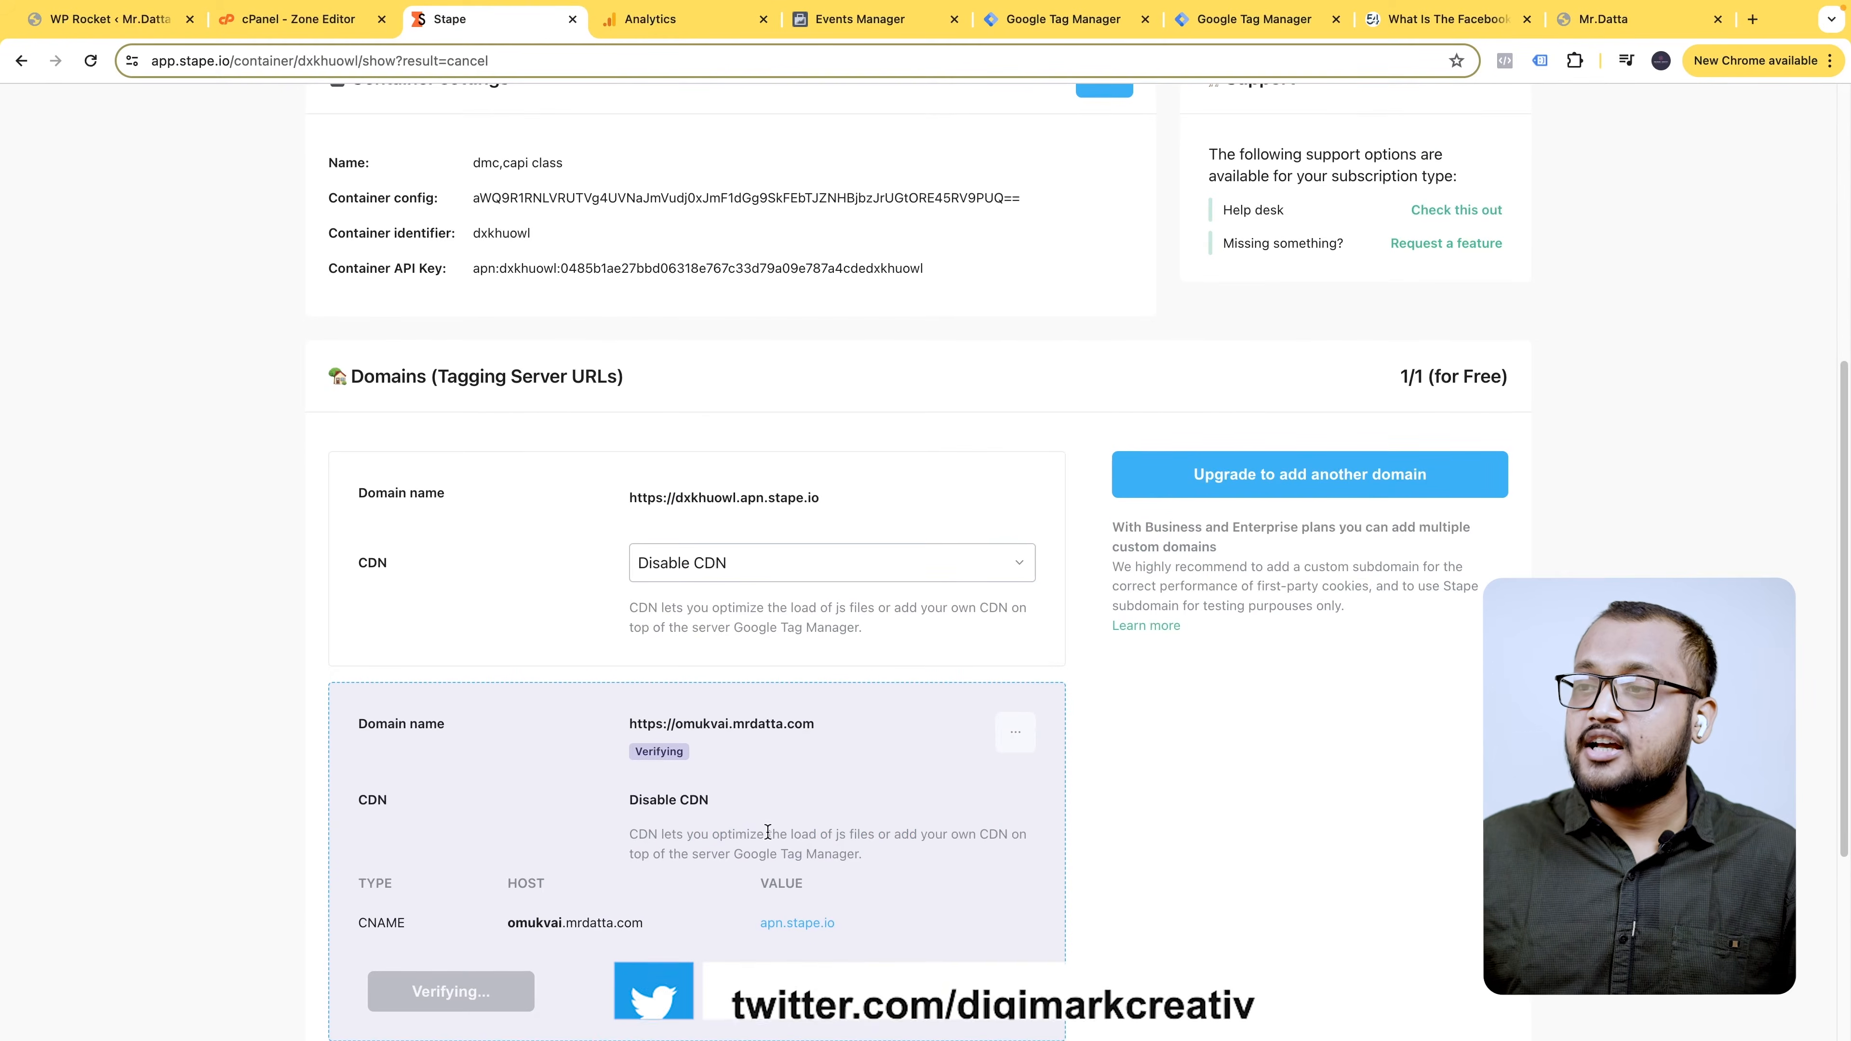
scroll(657, 751, "up", 2)
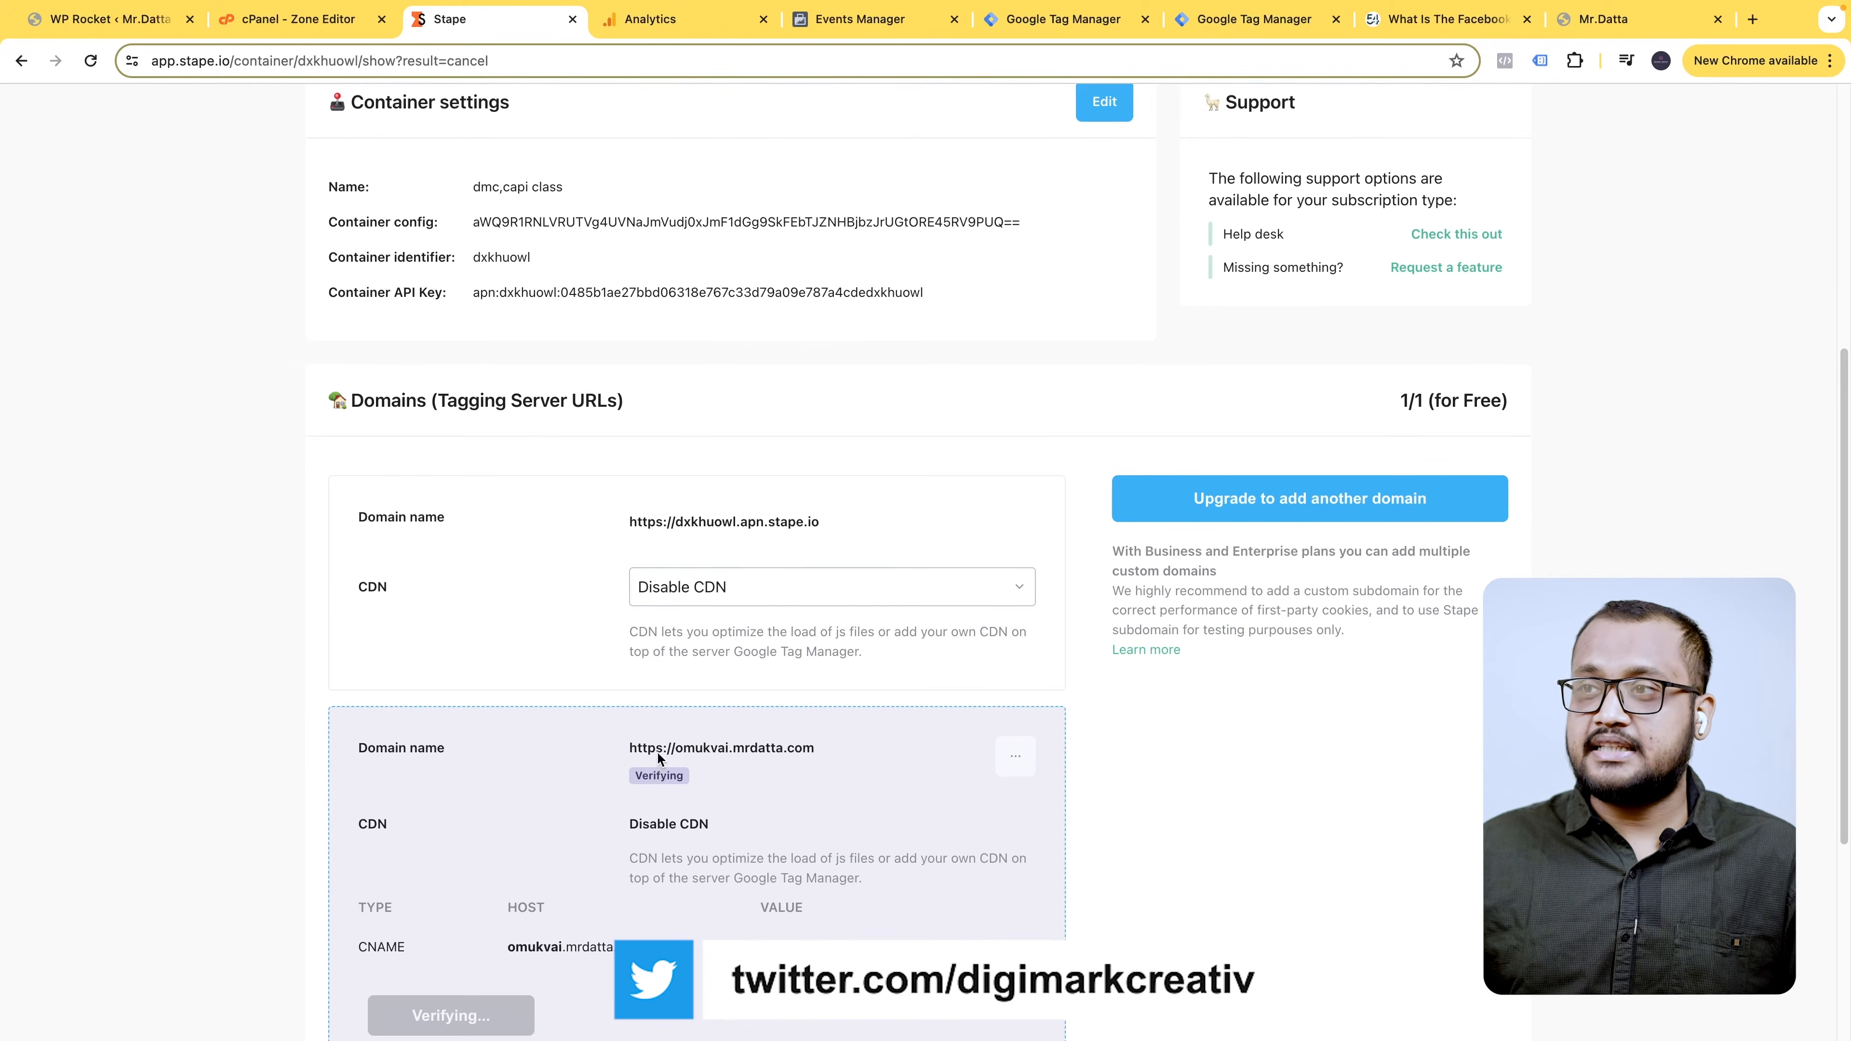
scroll(821, 562, "up", 5)
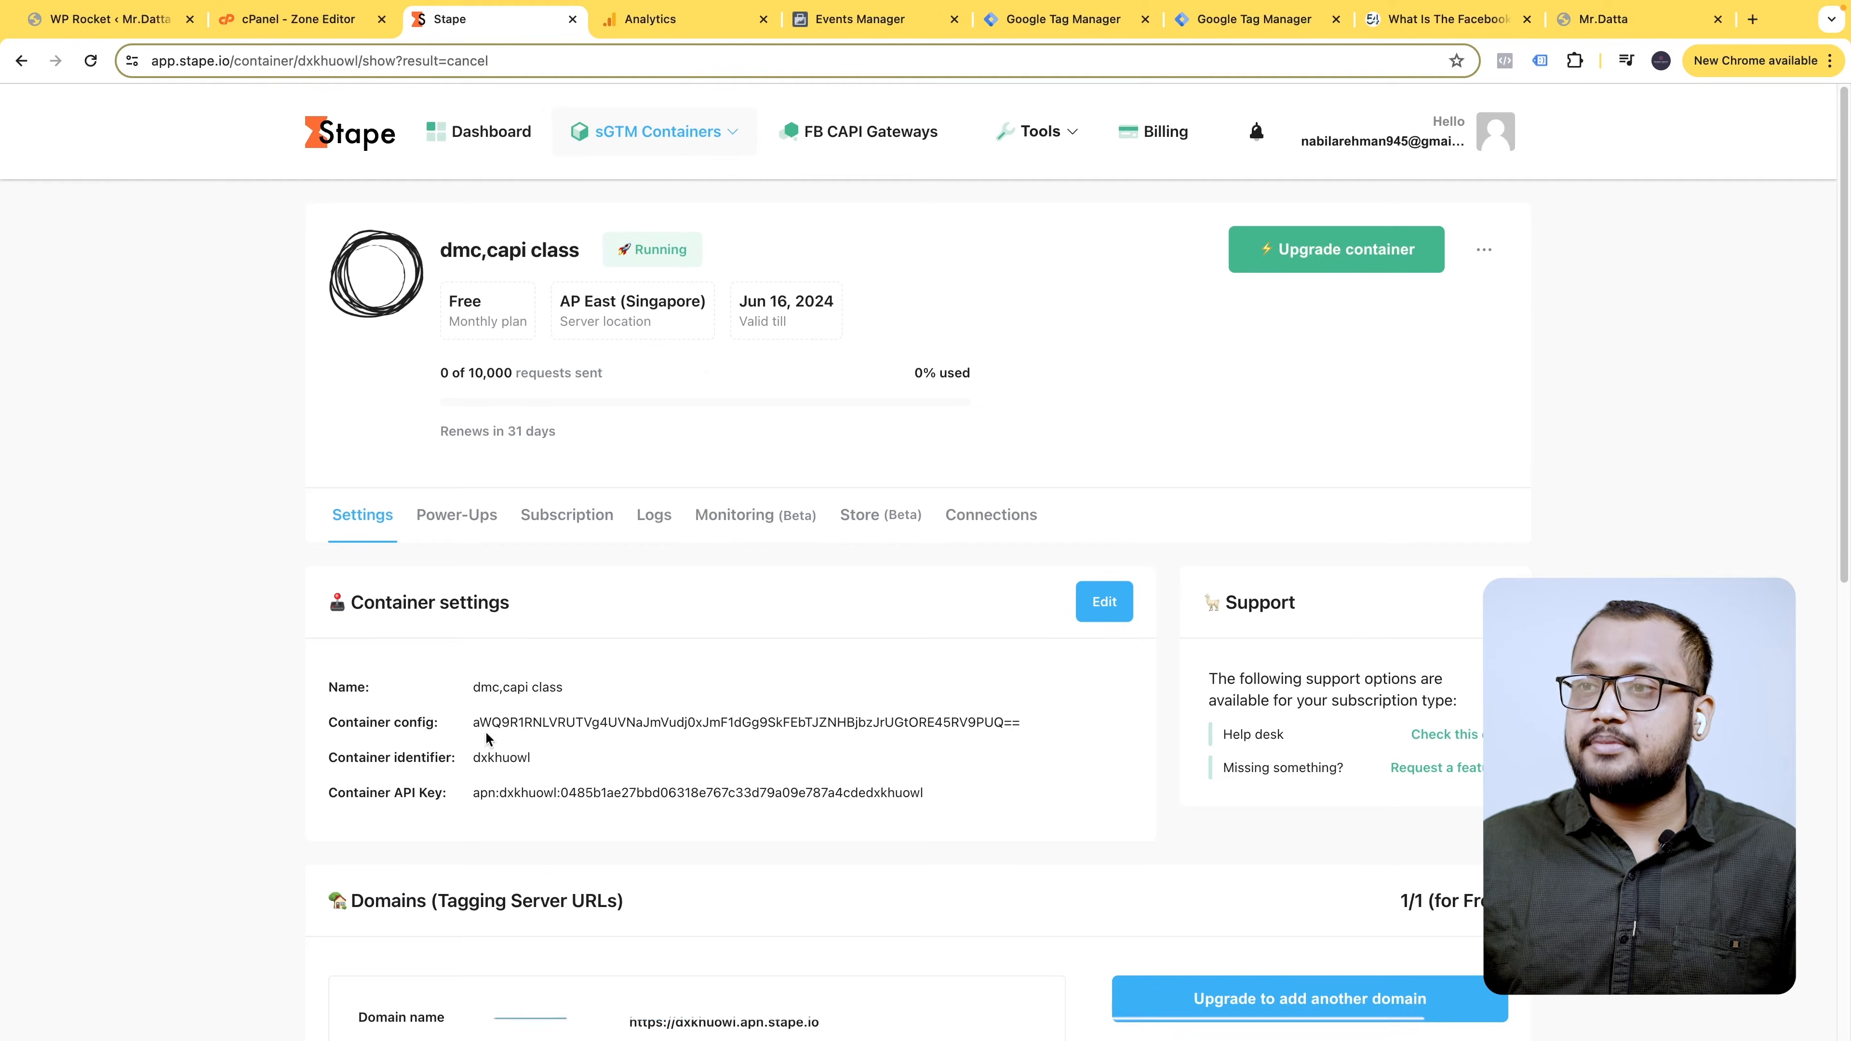
mouse_move(500, 731)
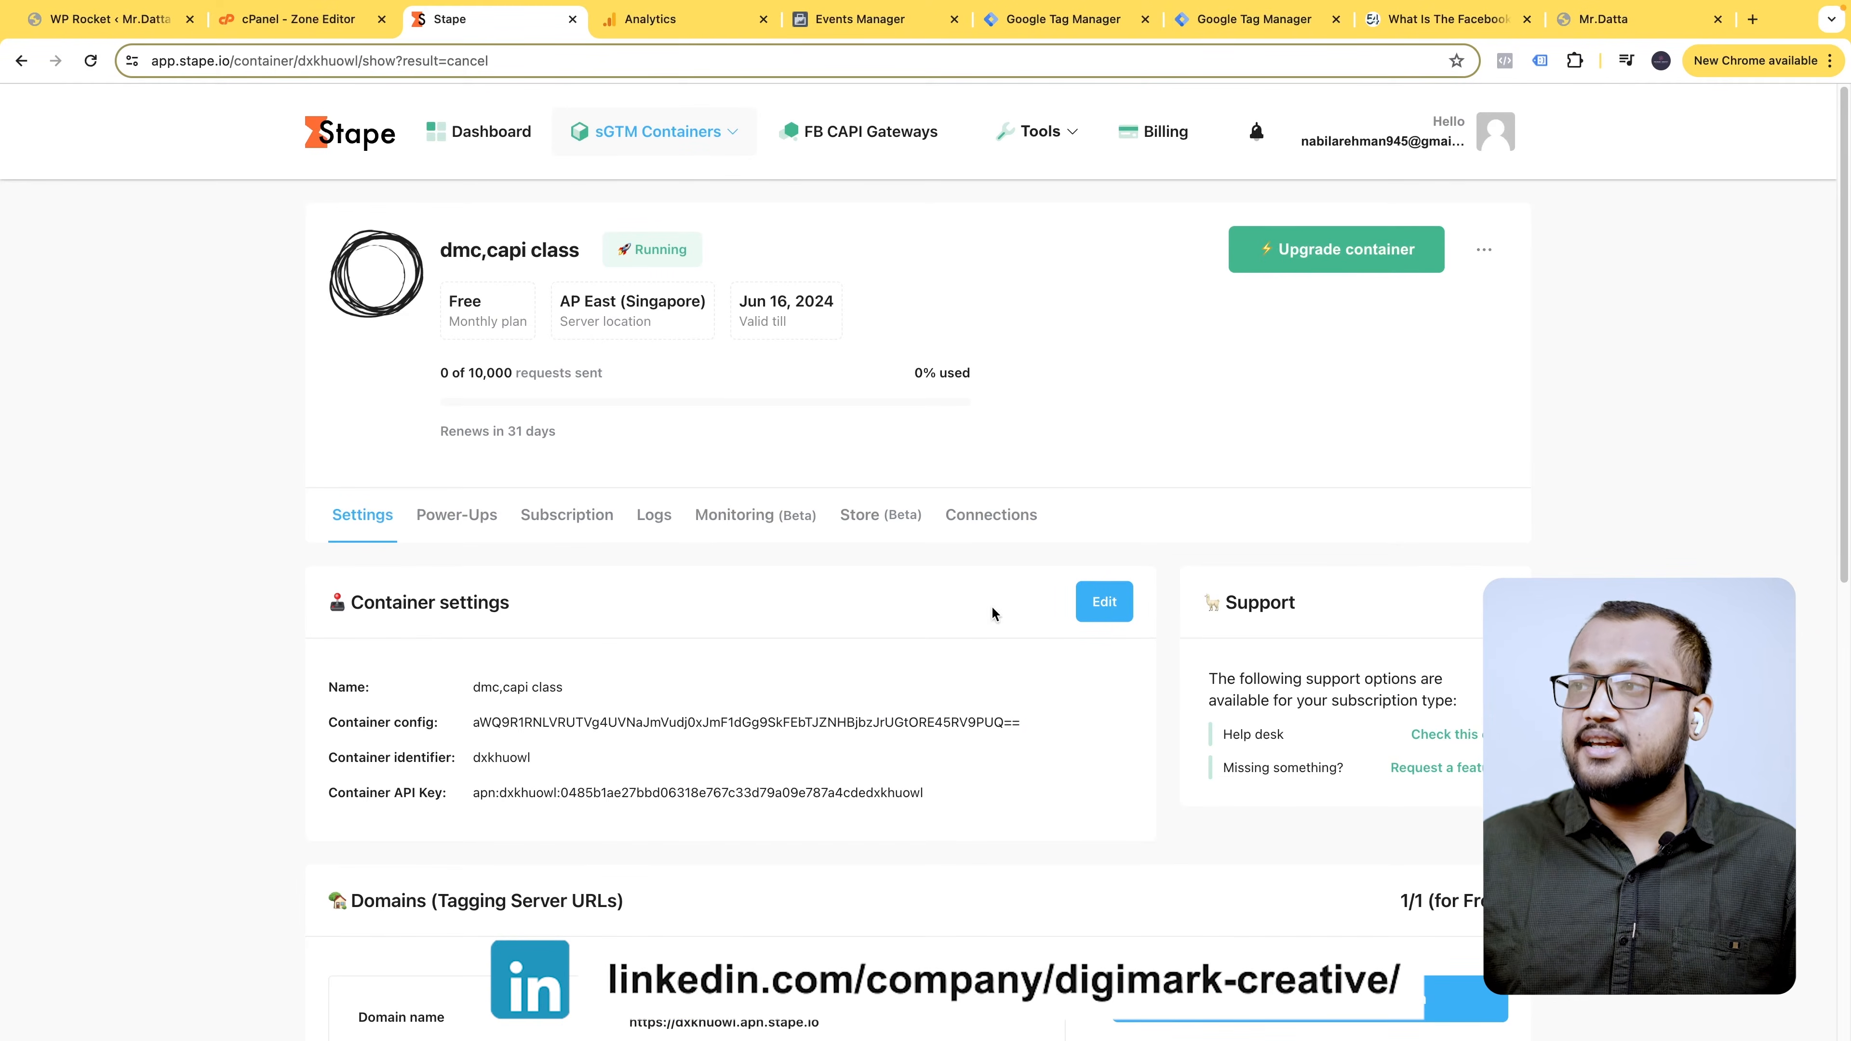
scroll(744, 577, "down", 3)
scroll(729, 730, "down", 2)
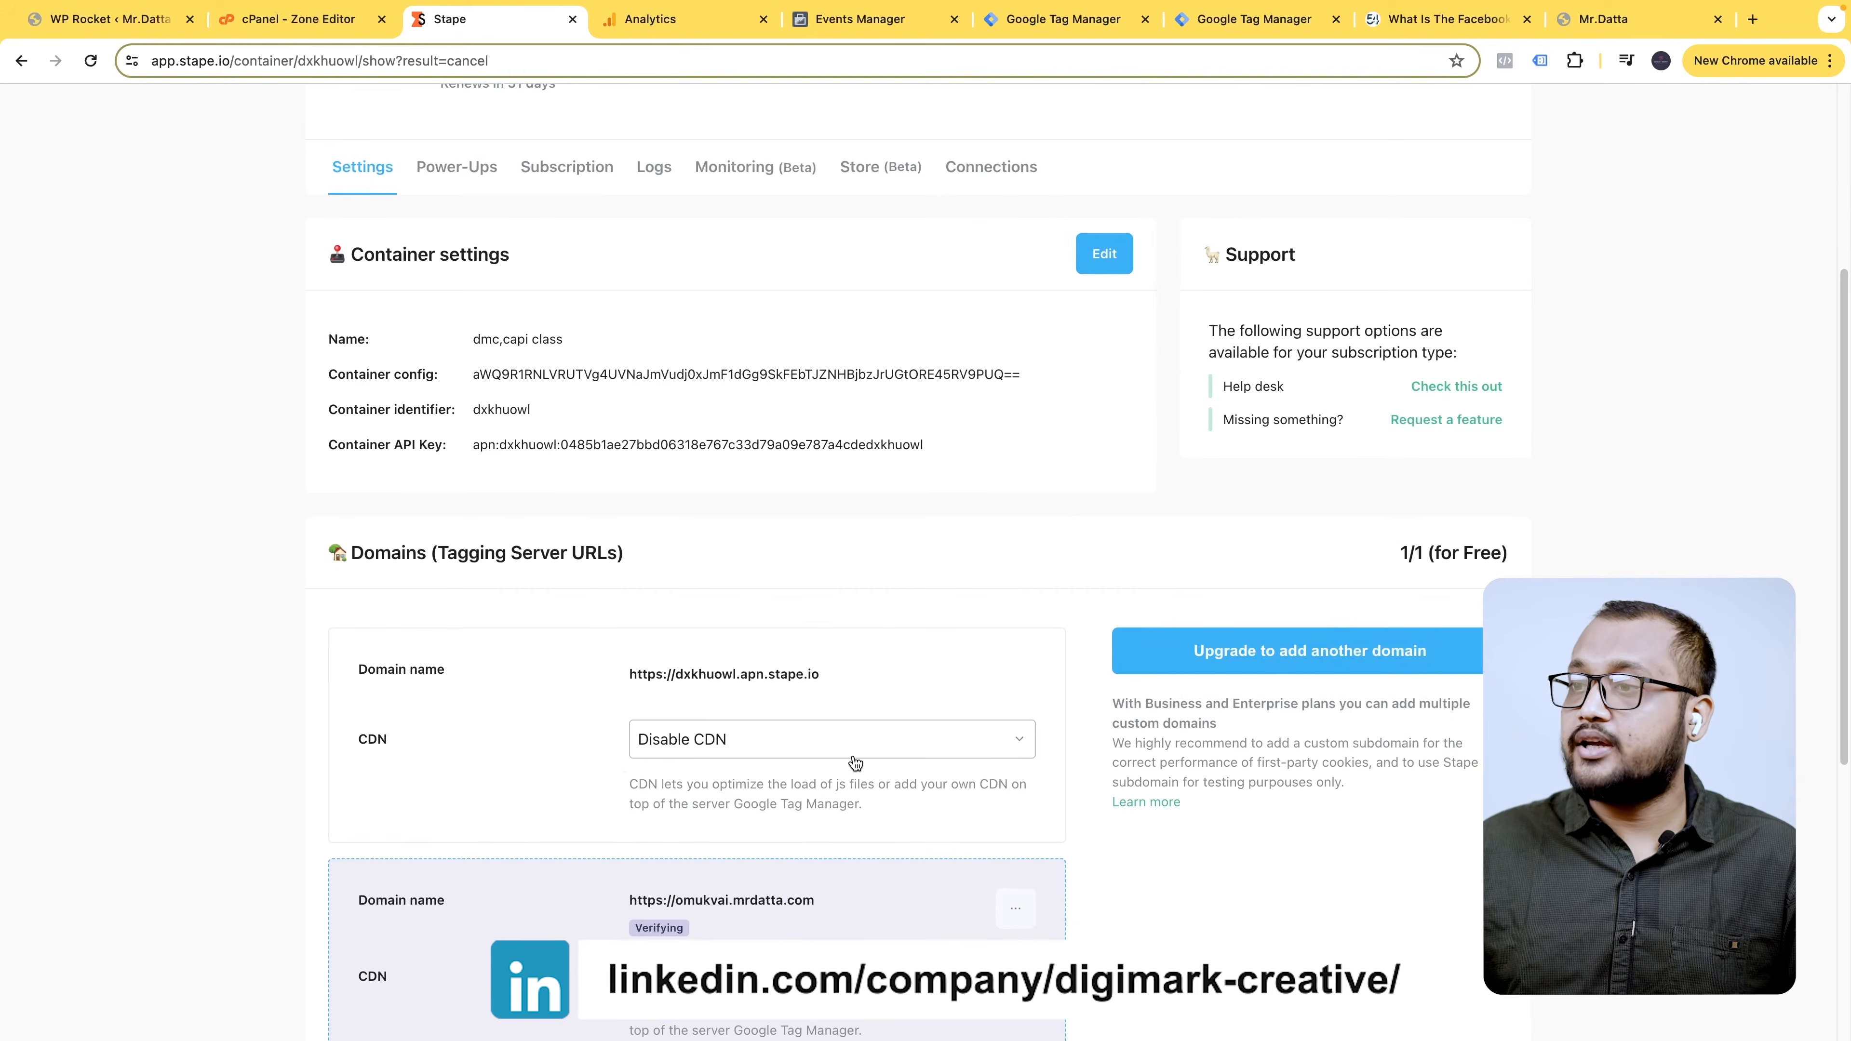
scroll(838, 656, "up", 5)
scroll(846, 573, "down", 10)
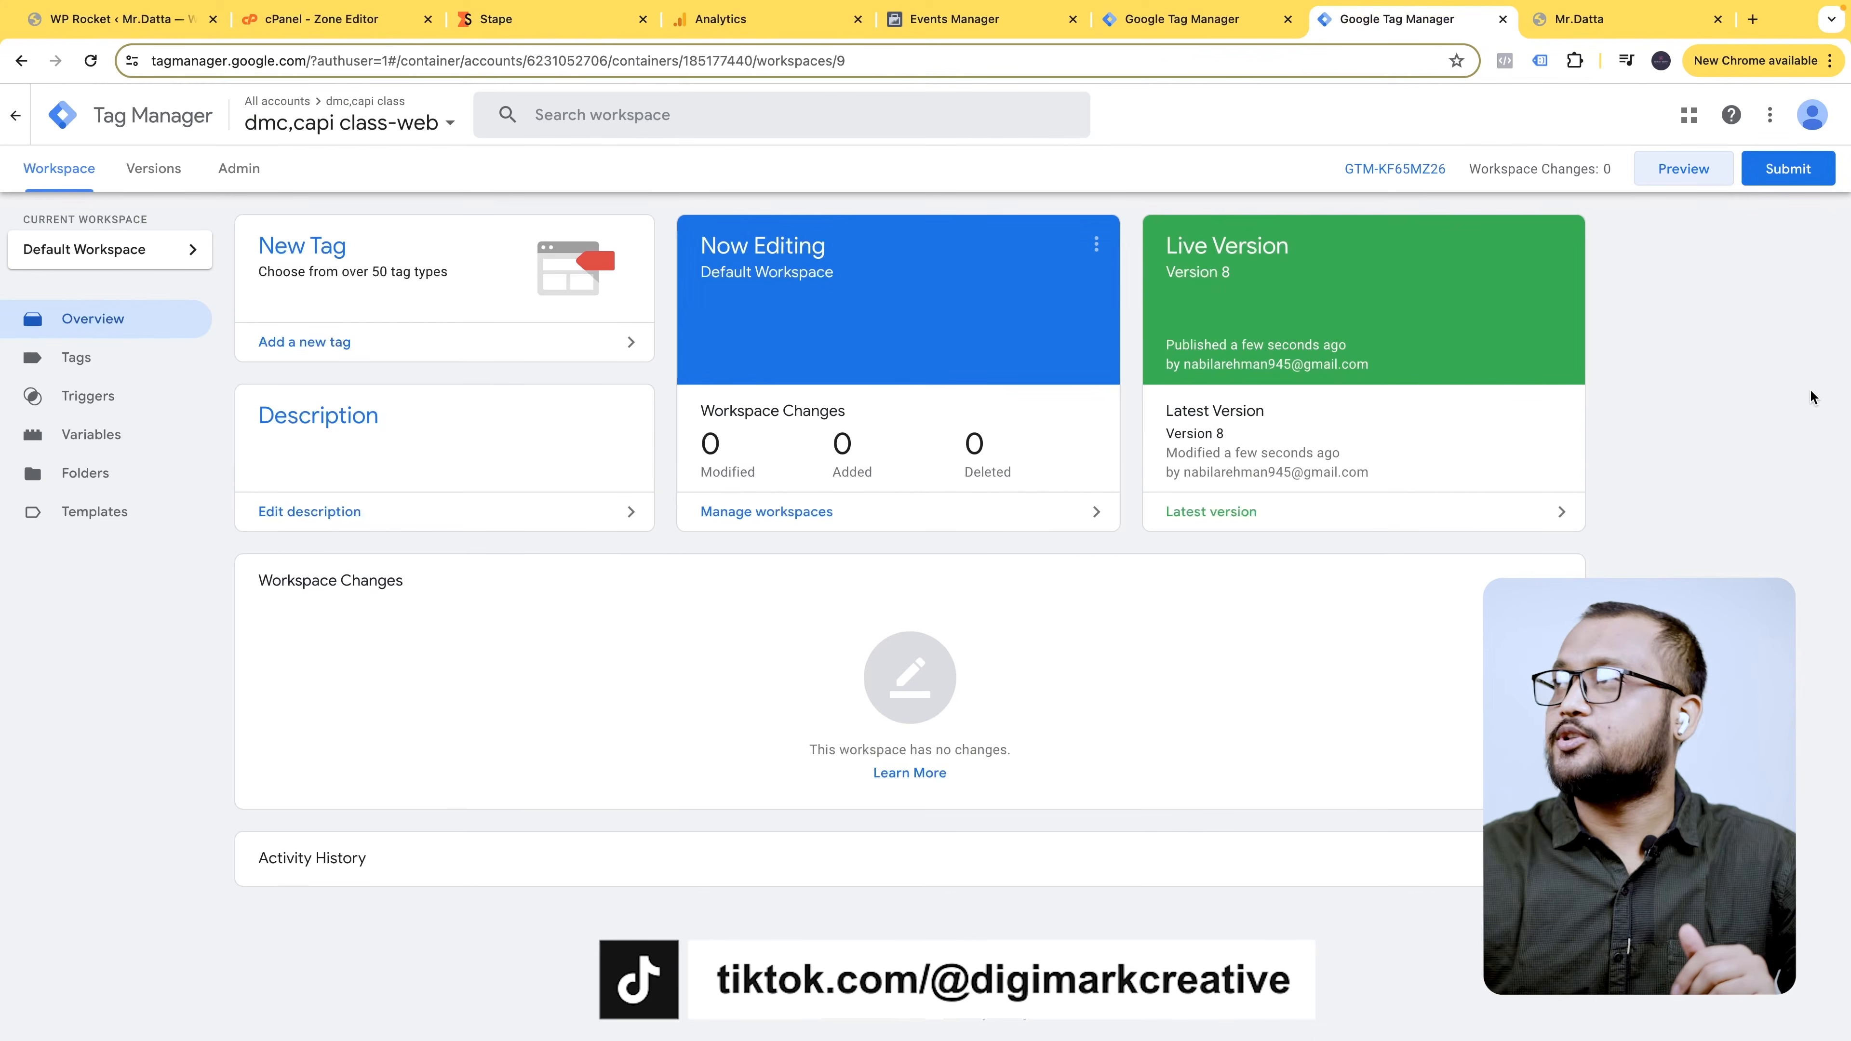
- View the web container's install code and highlight the Tag Manager address in the head snippet
left_click(1420, 169)
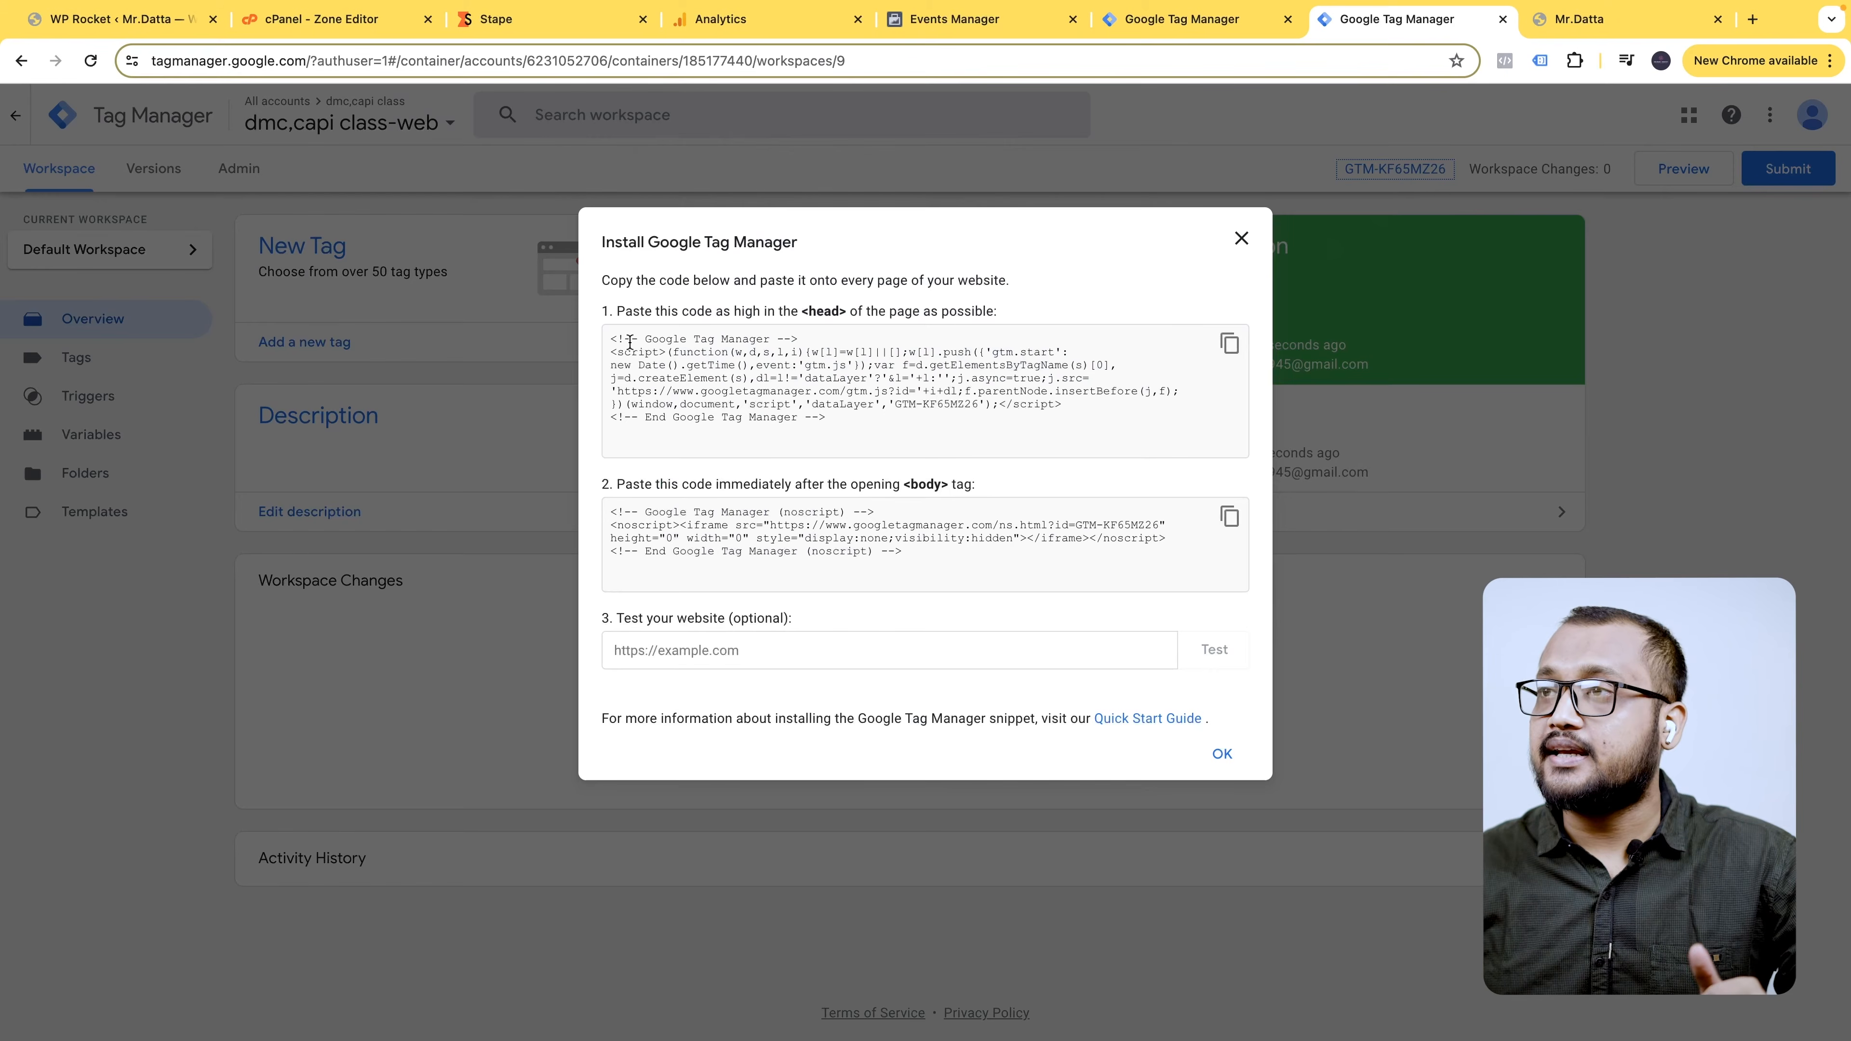
left_click_drag(671, 392, 838, 391)
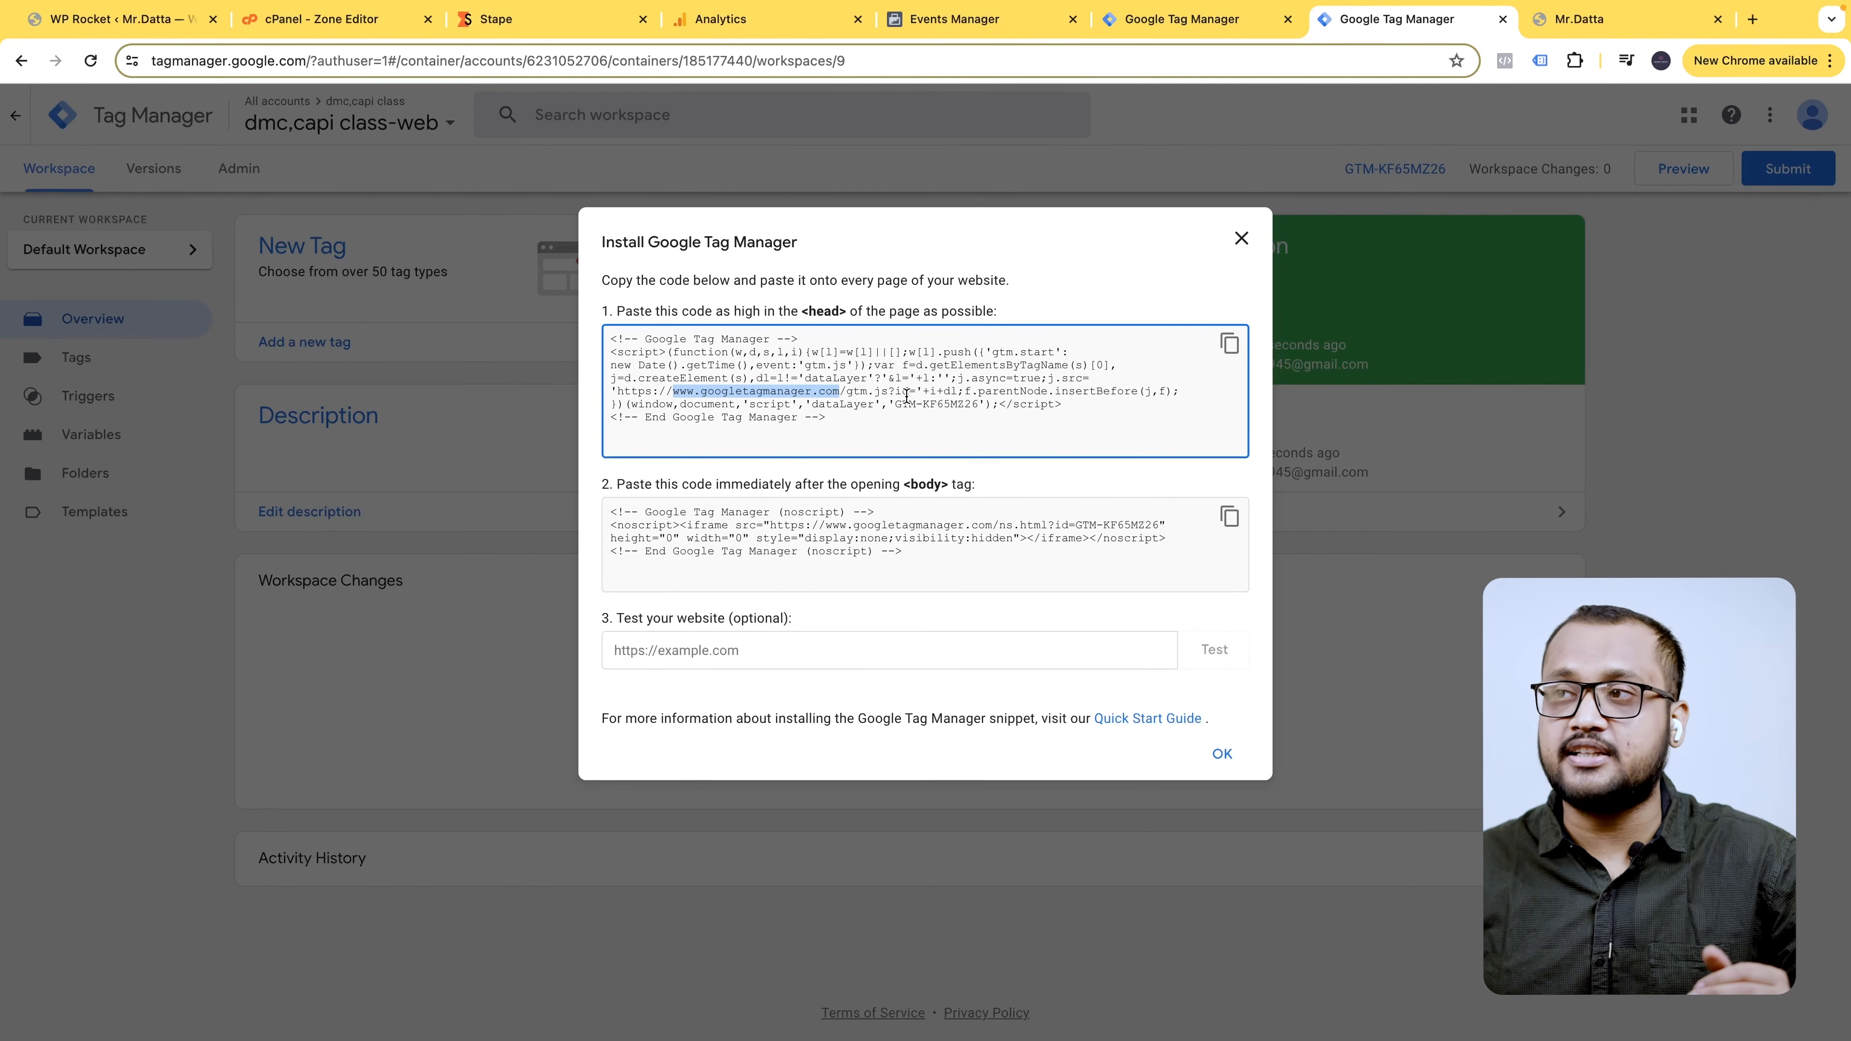
left_click(1241, 243)
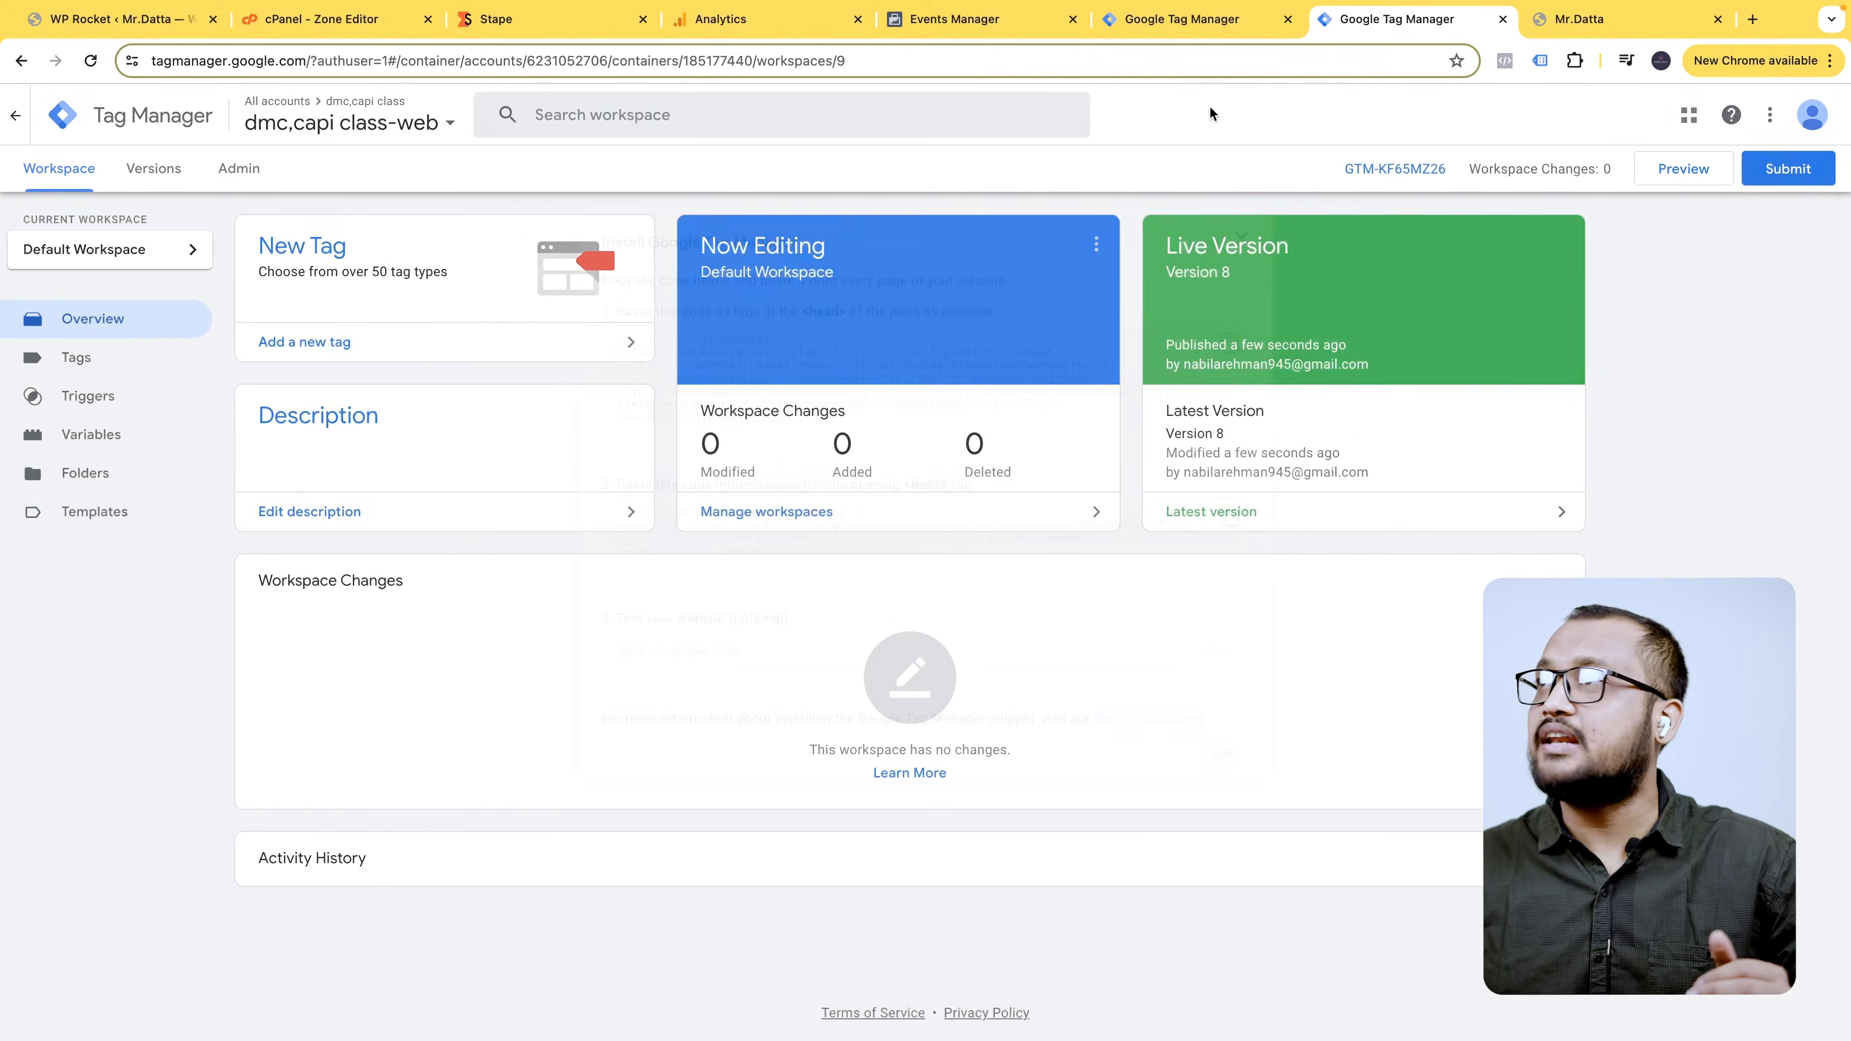
left_click(1395, 168)
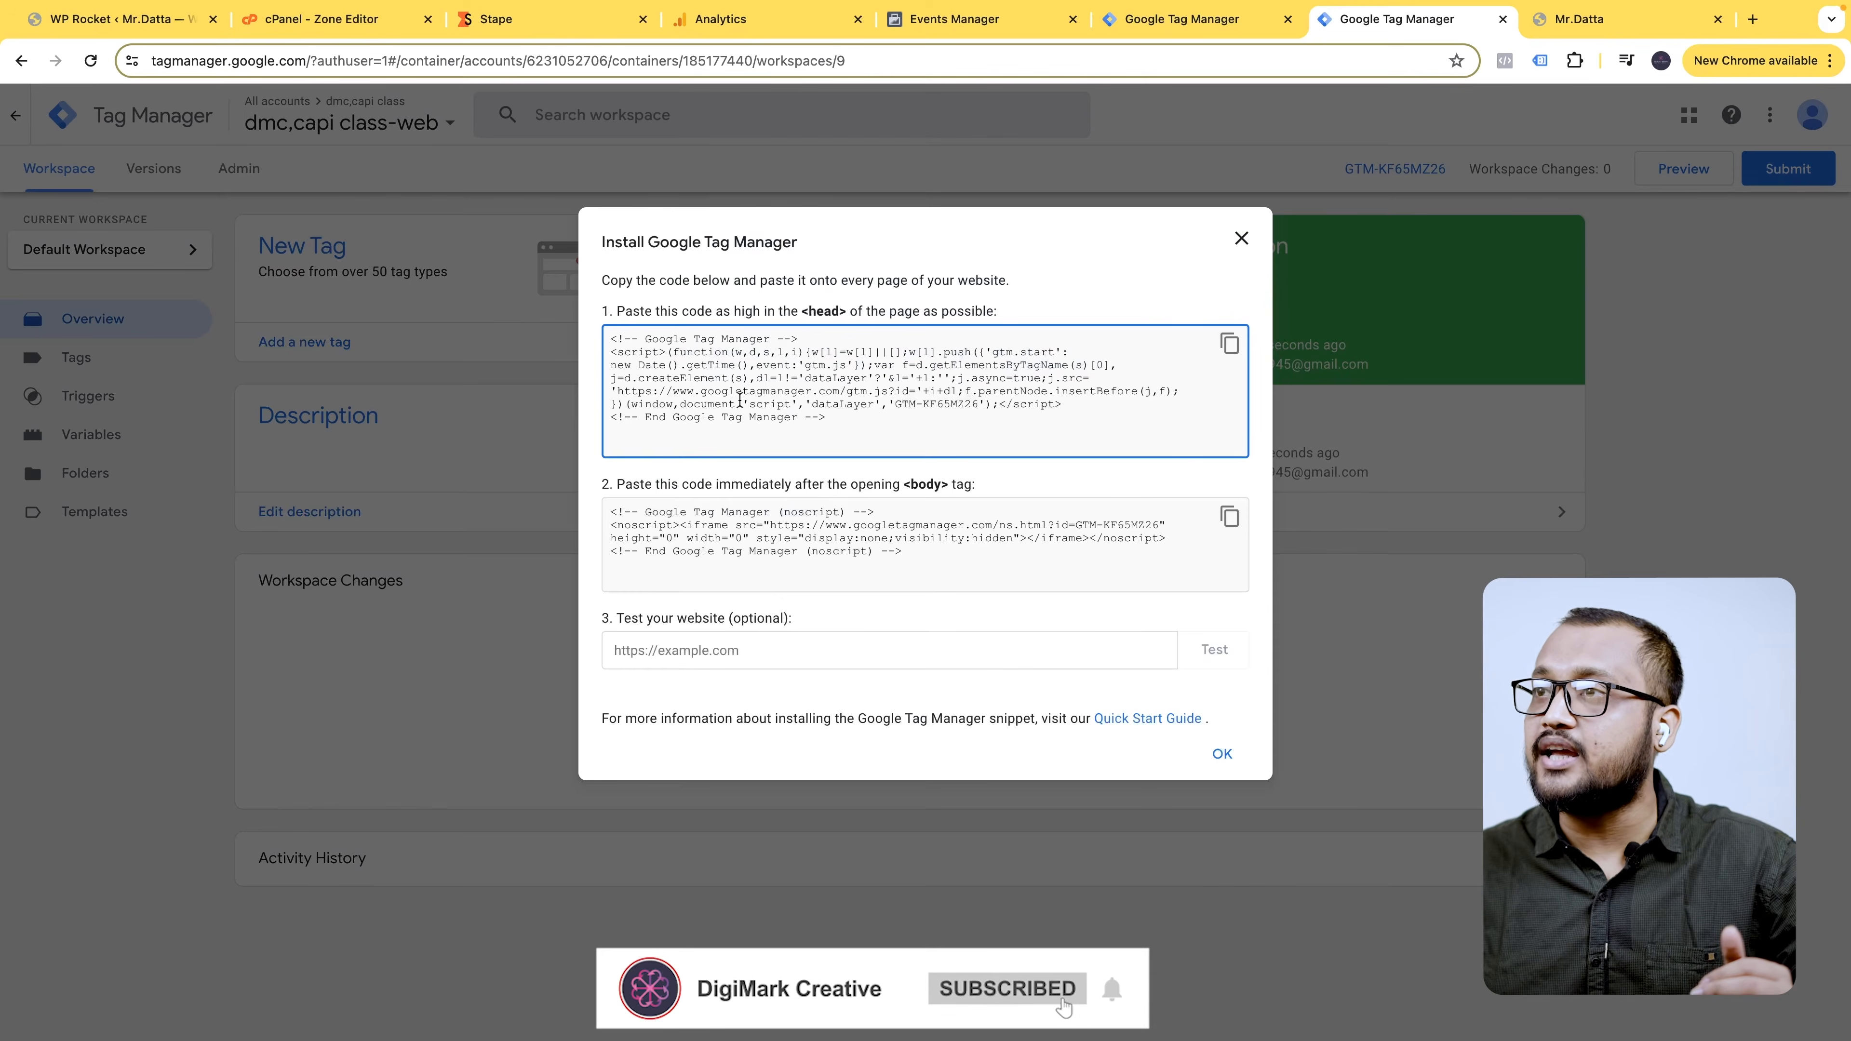
left_click_drag(678, 392, 842, 400)
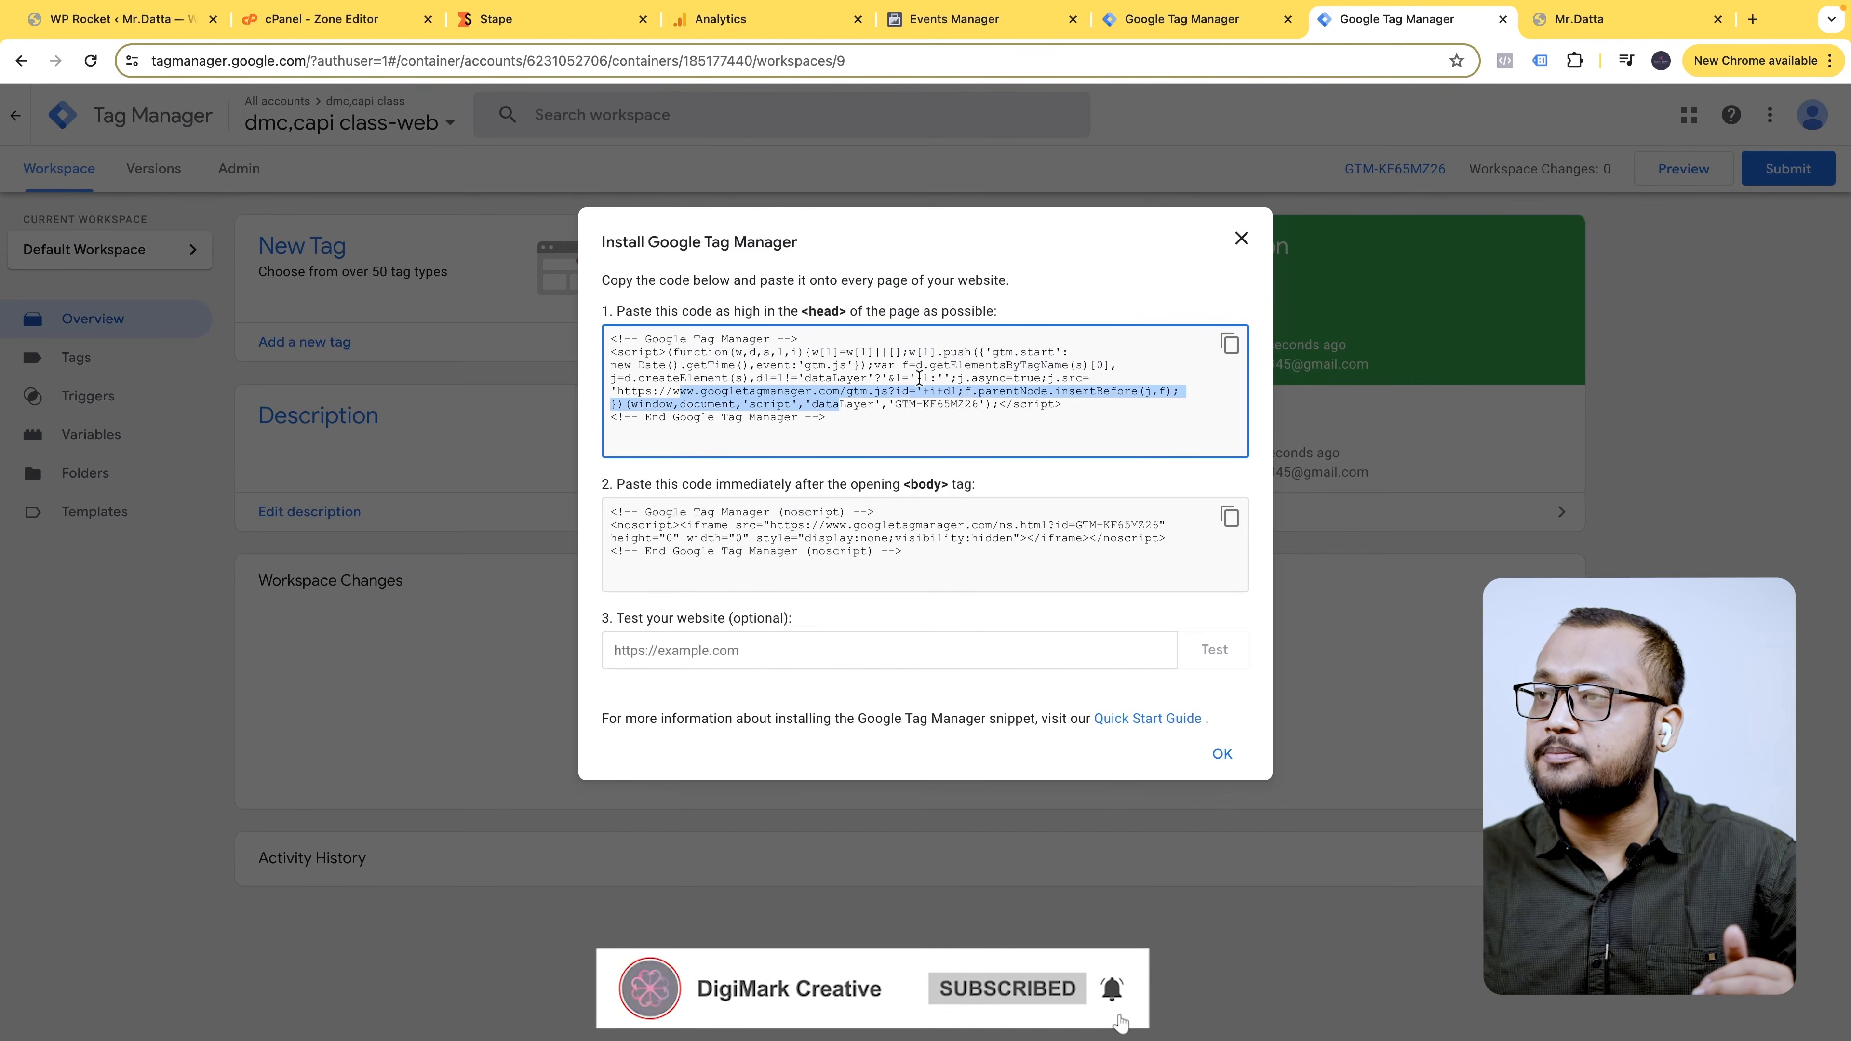
left_click(1245, 243)
- Open the Custom loader setup page from the Stape container's power-ups
left_click(557, 22)
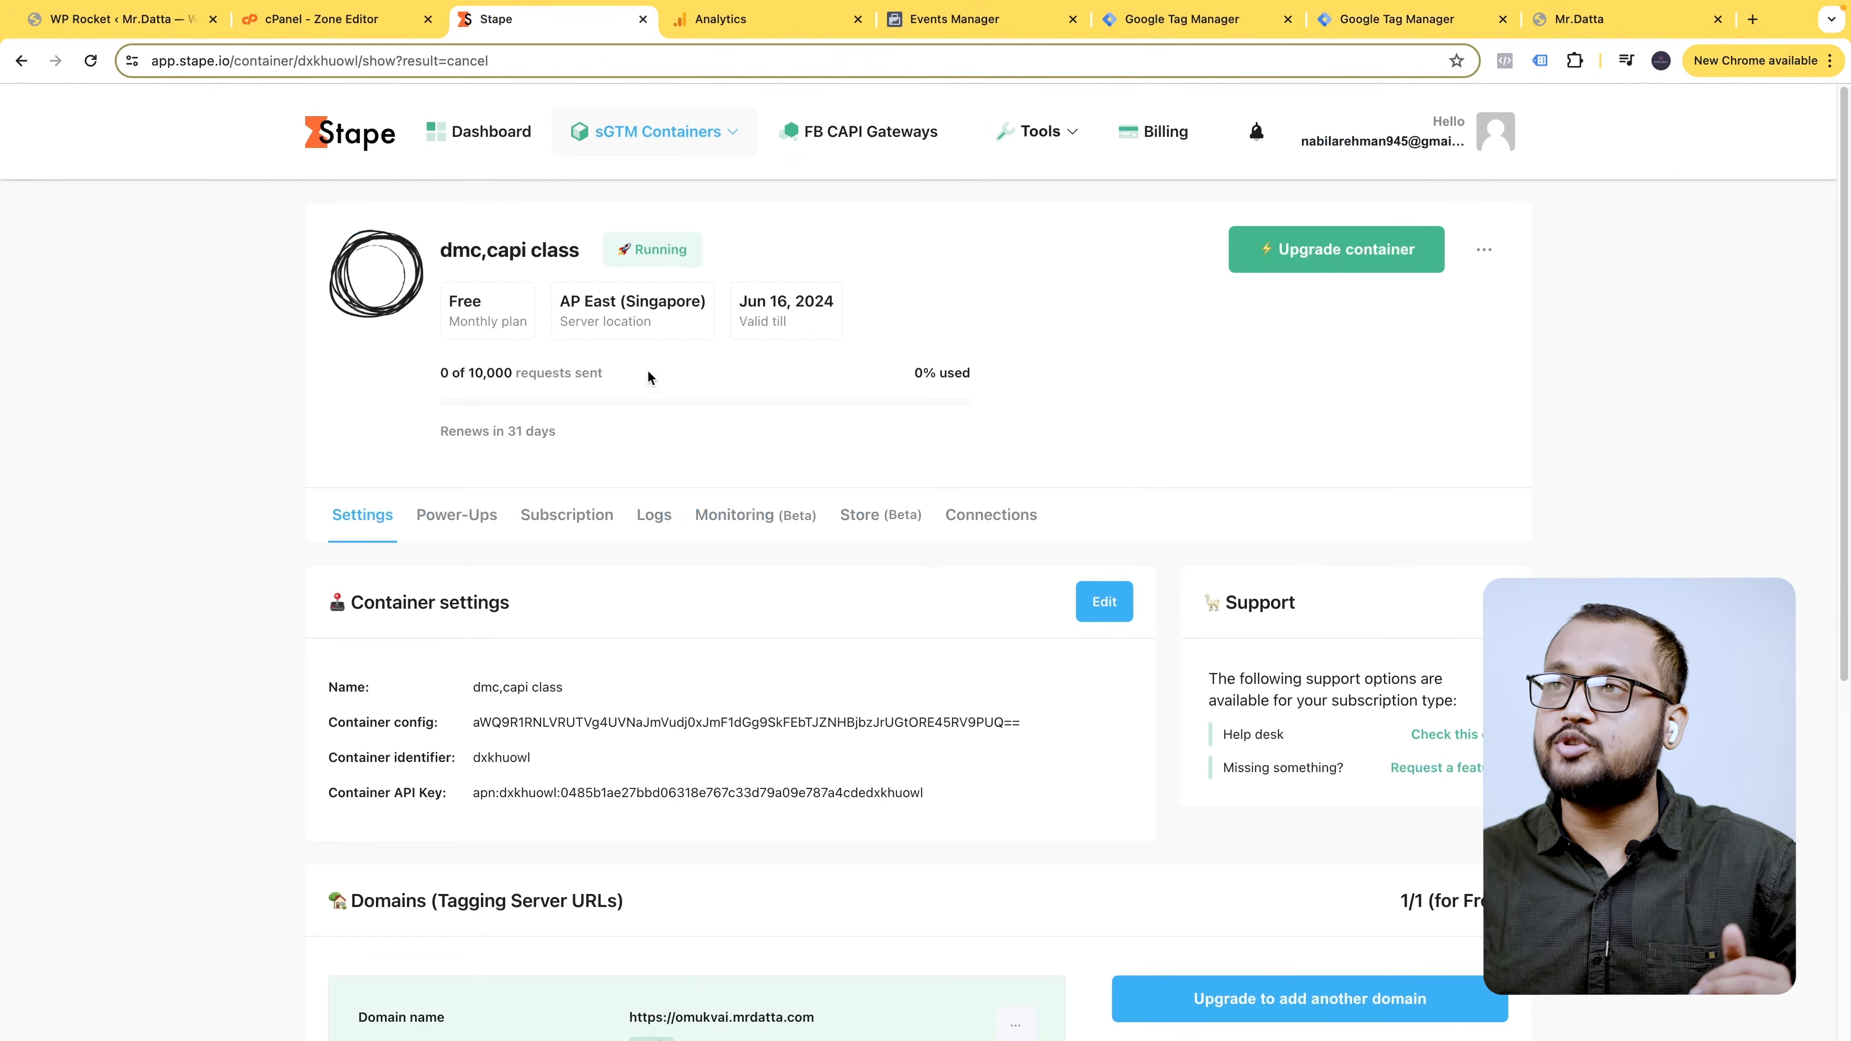
left_click(433, 531)
scroll(506, 554, "down", 1)
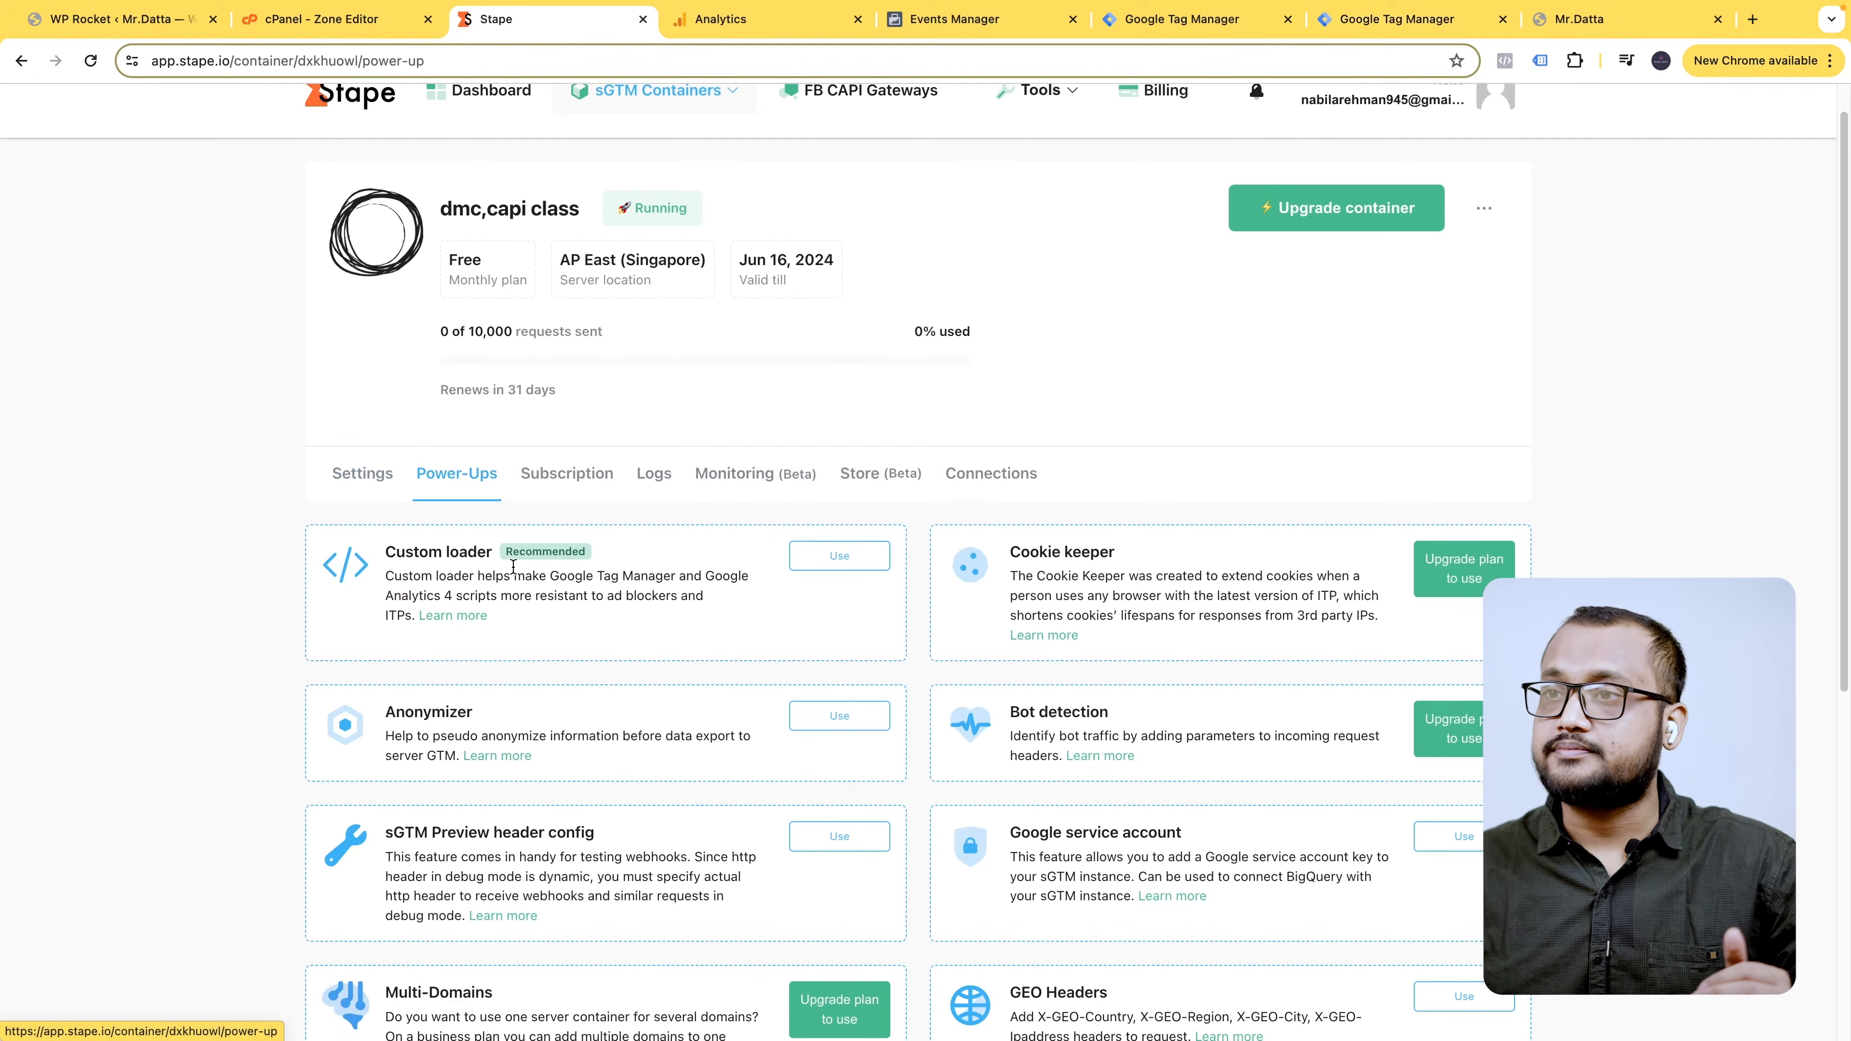
left_click(818, 561)
- Copy the container ID GTM-KF65MZ26 from the Tag Manager workspace
left_click(1399, 19)
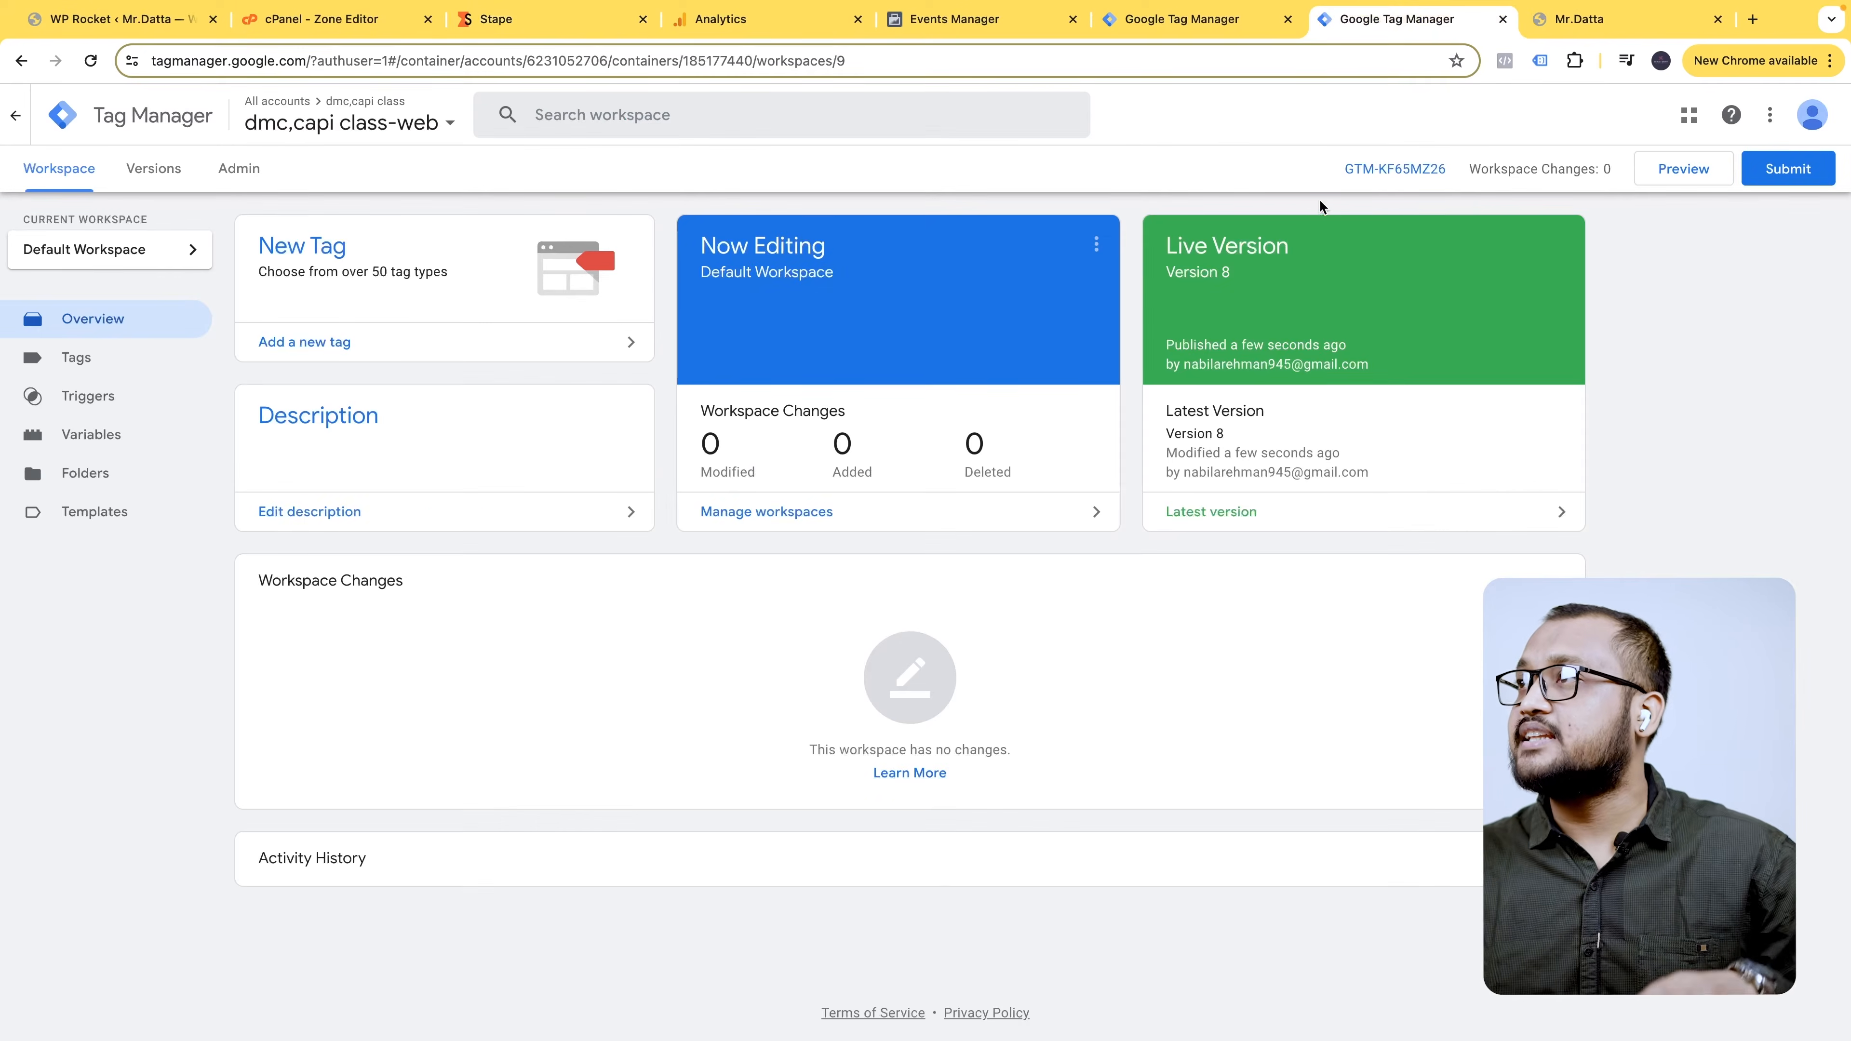
left_click(1409, 168)
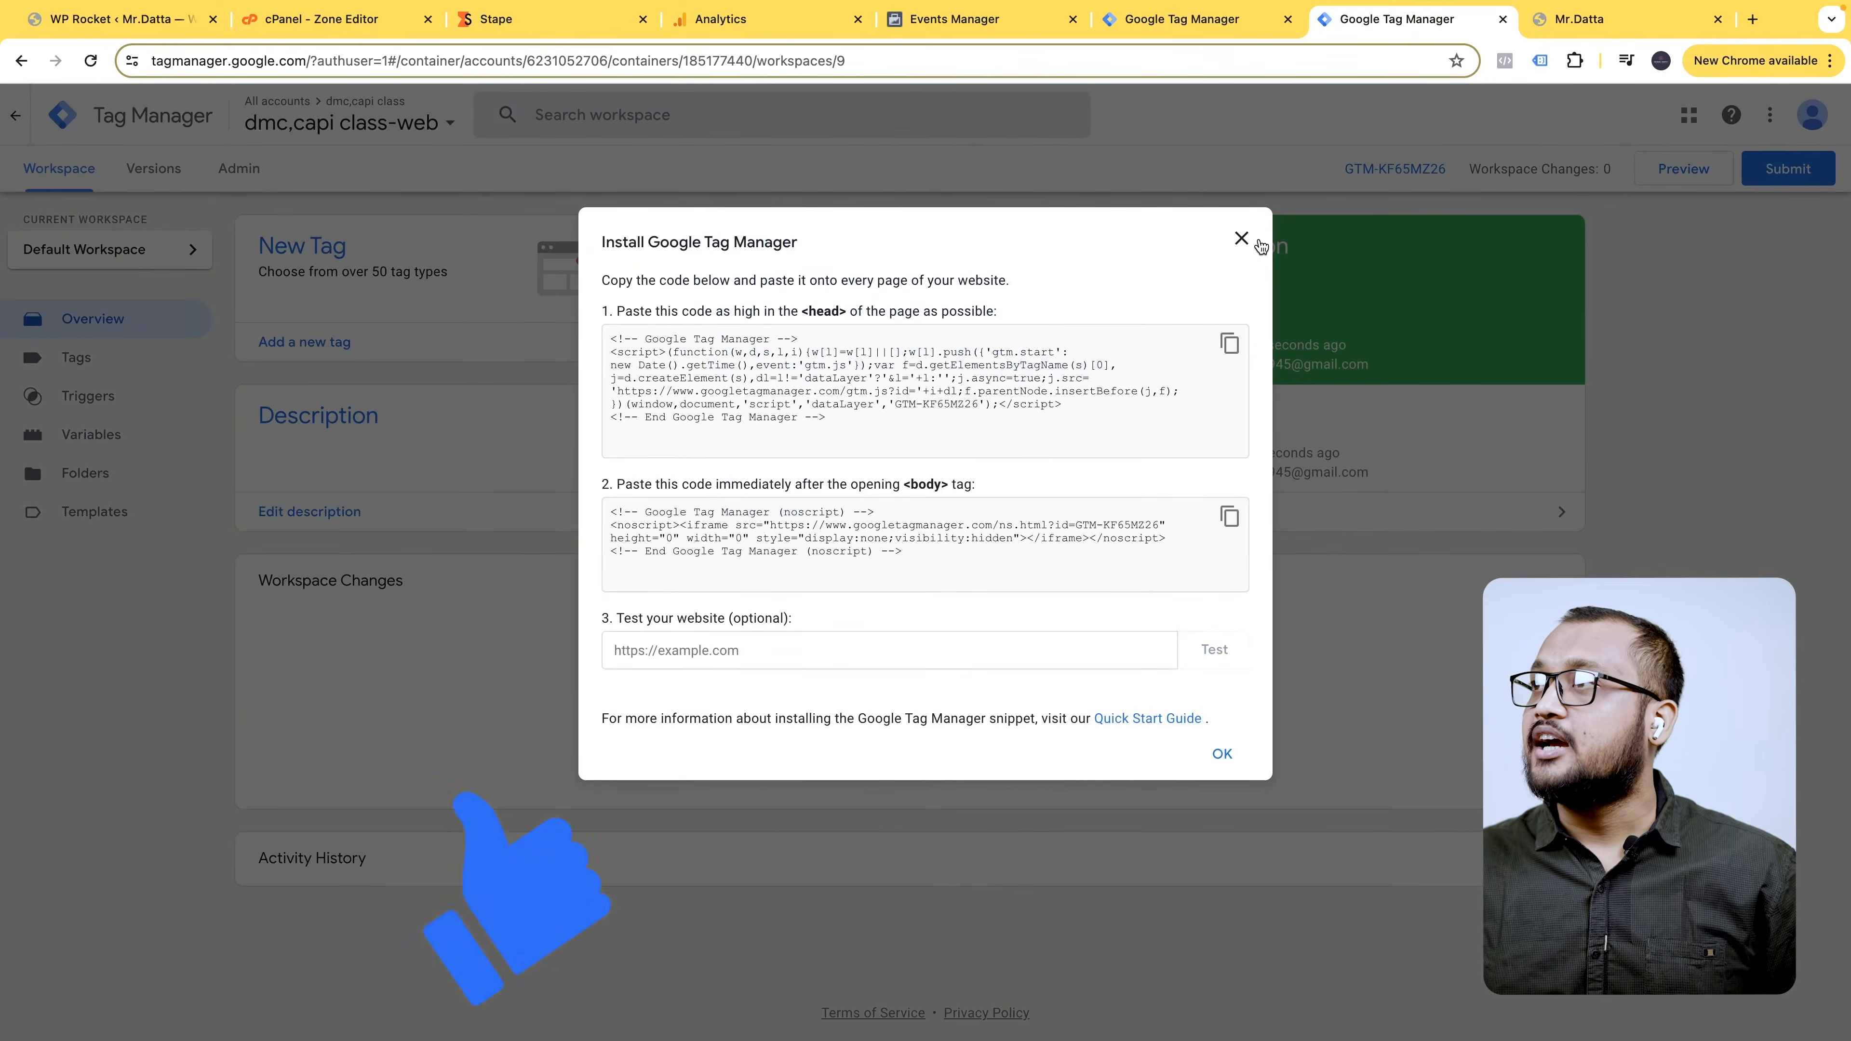
left_click(1241, 238)
triple_click(1342, 166)
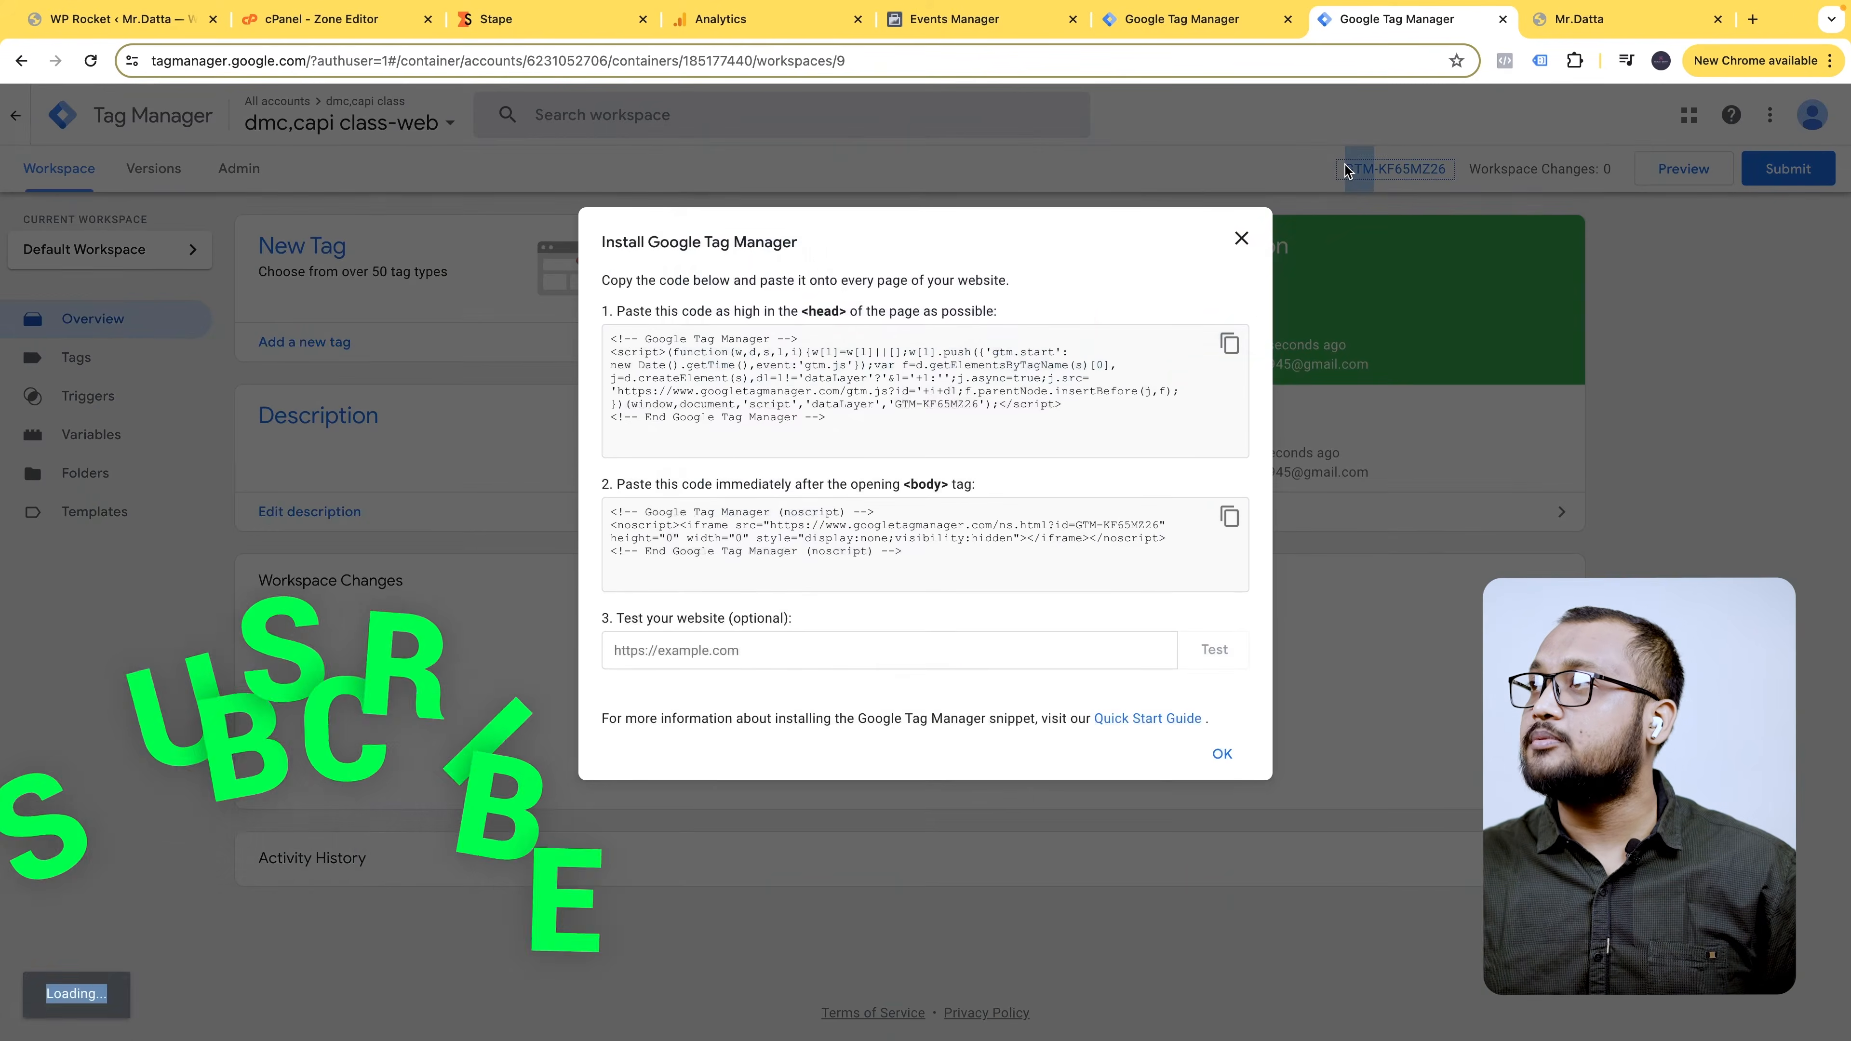
left_click(1240, 238)
right_click(1381, 165)
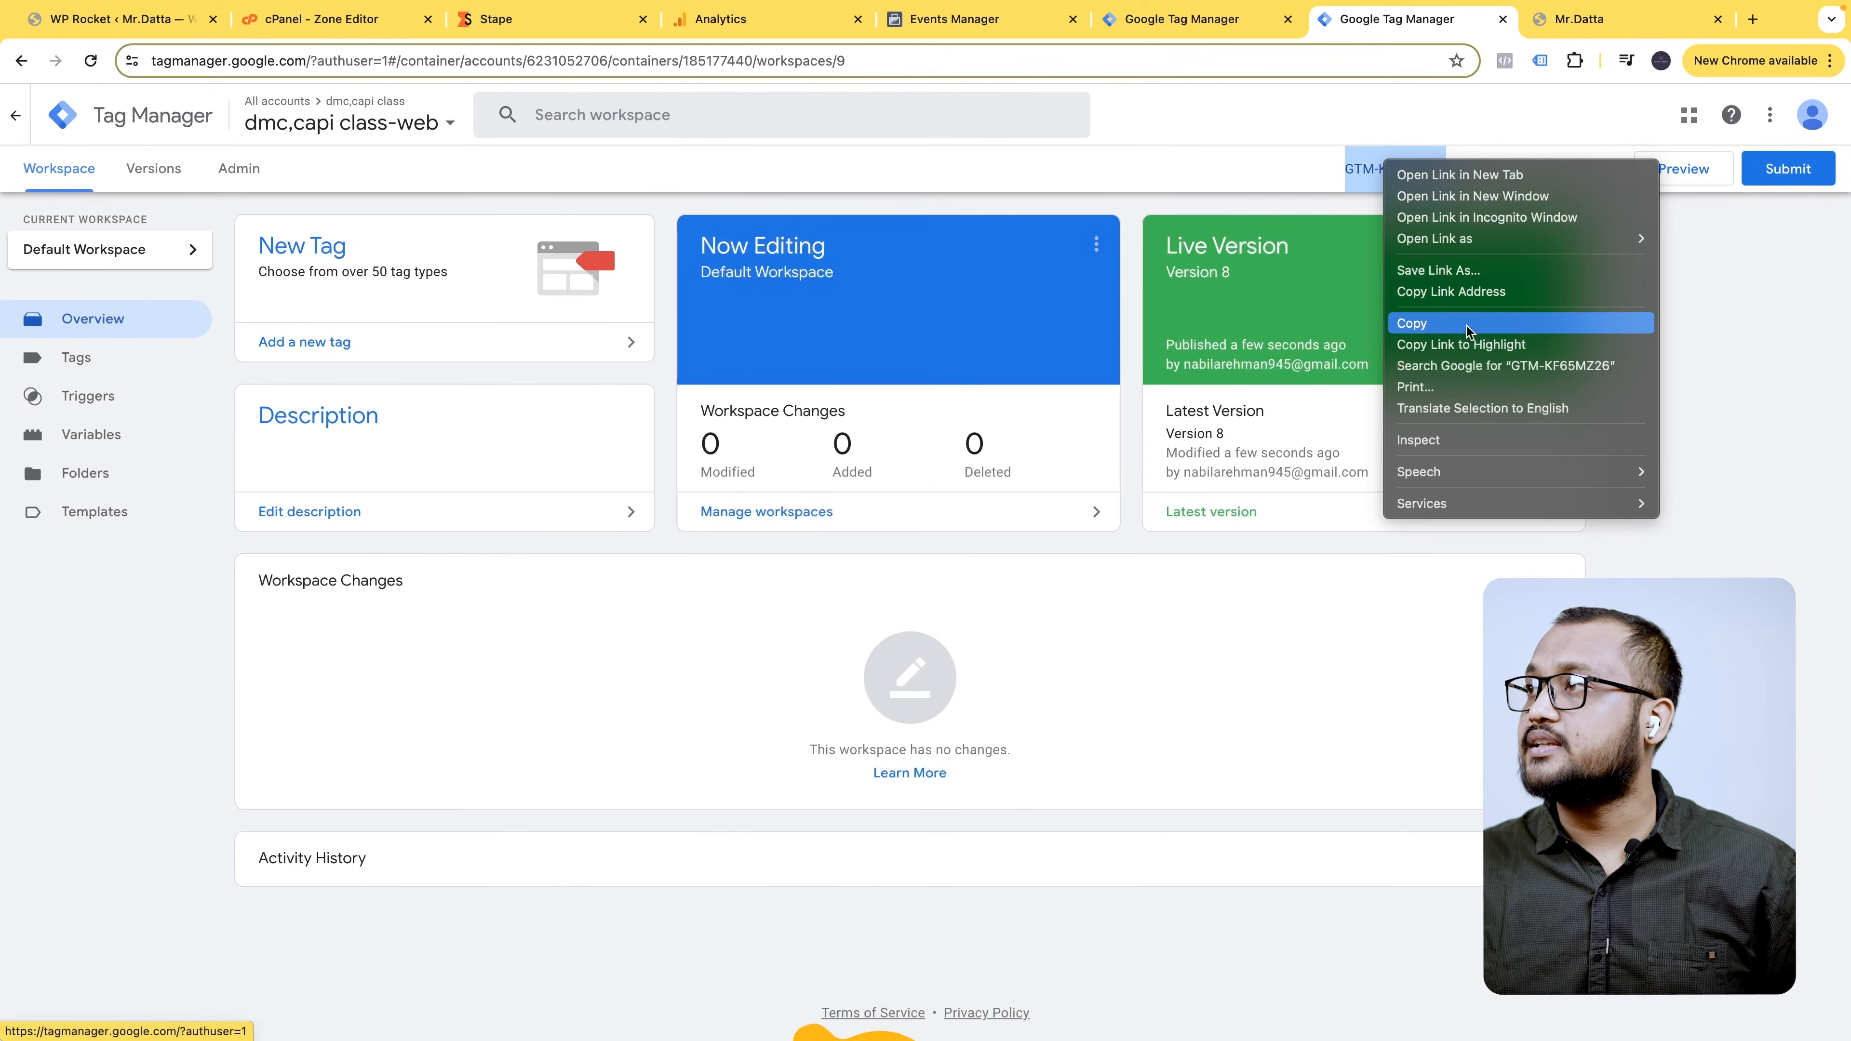
left_click(1411, 323)
left_click(590, 33)
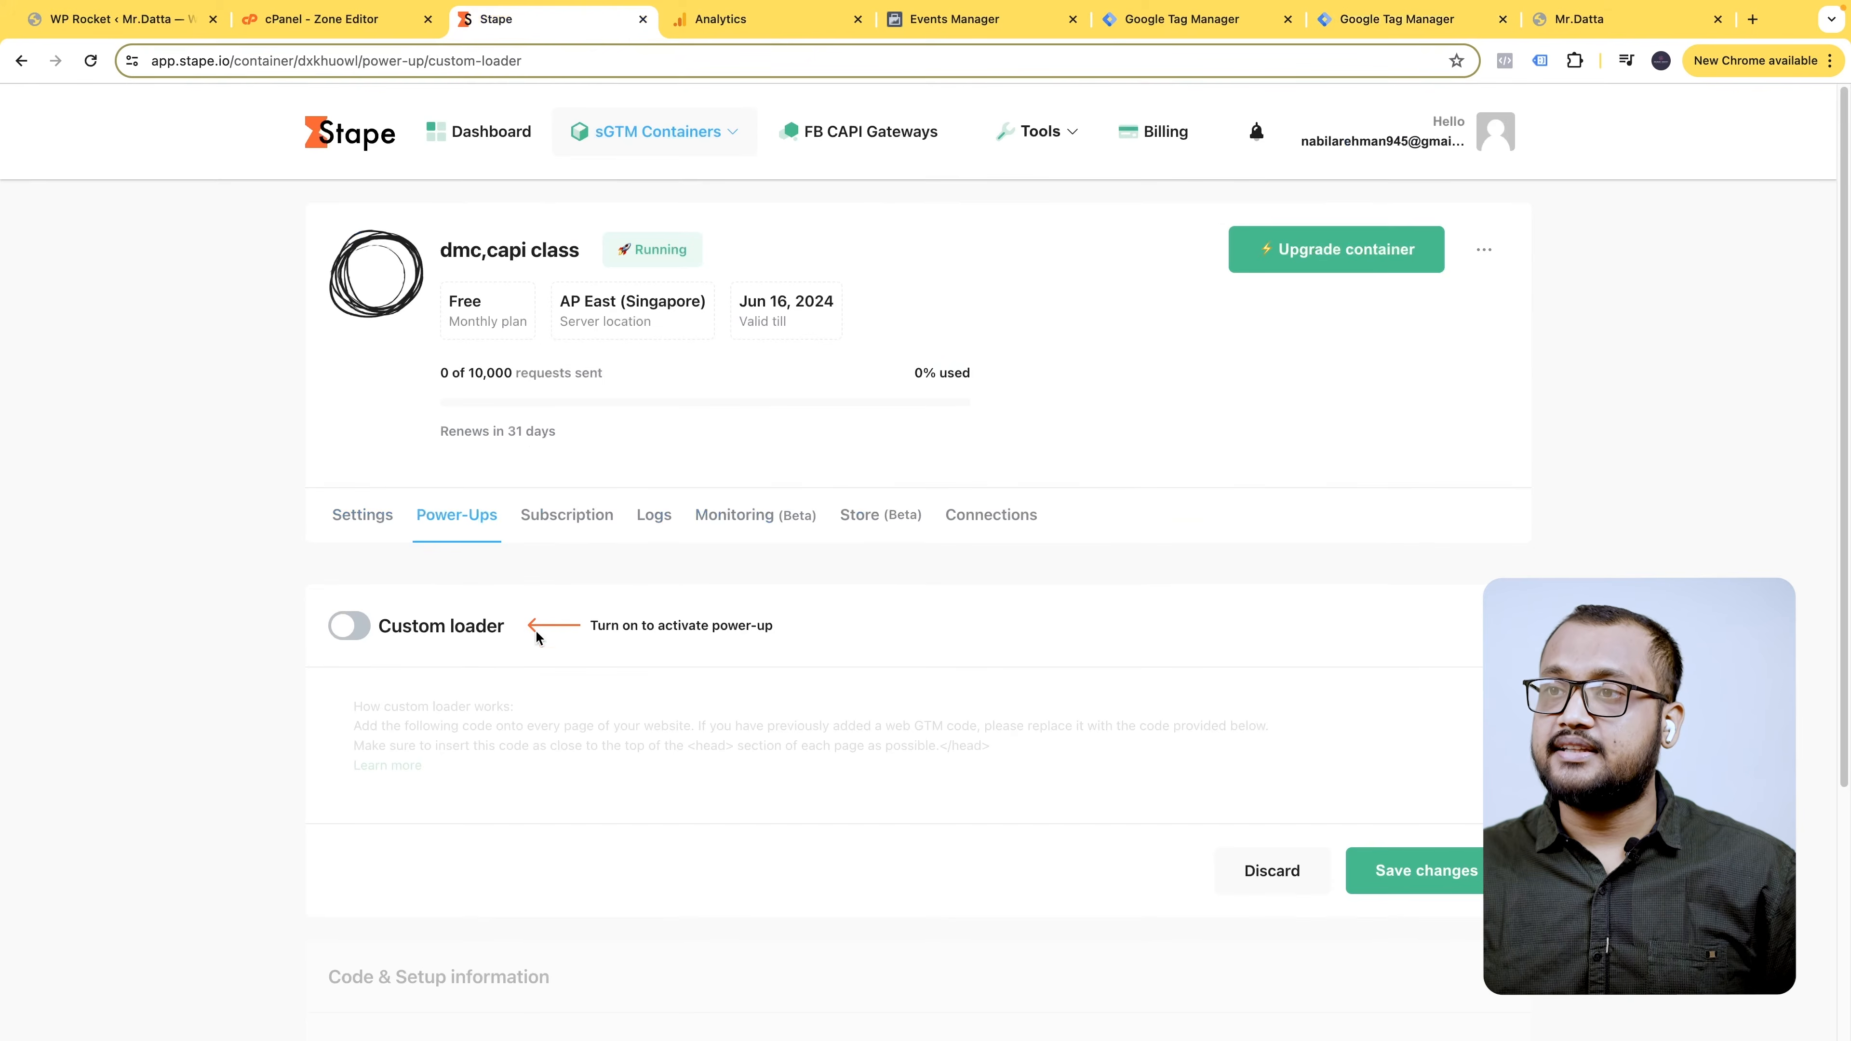
- Turn on Custom loader, paste GTM-KF65MZ26 as Web GTM ID, and generate with platform Wordpress
scroll(561, 641, "down", 5)
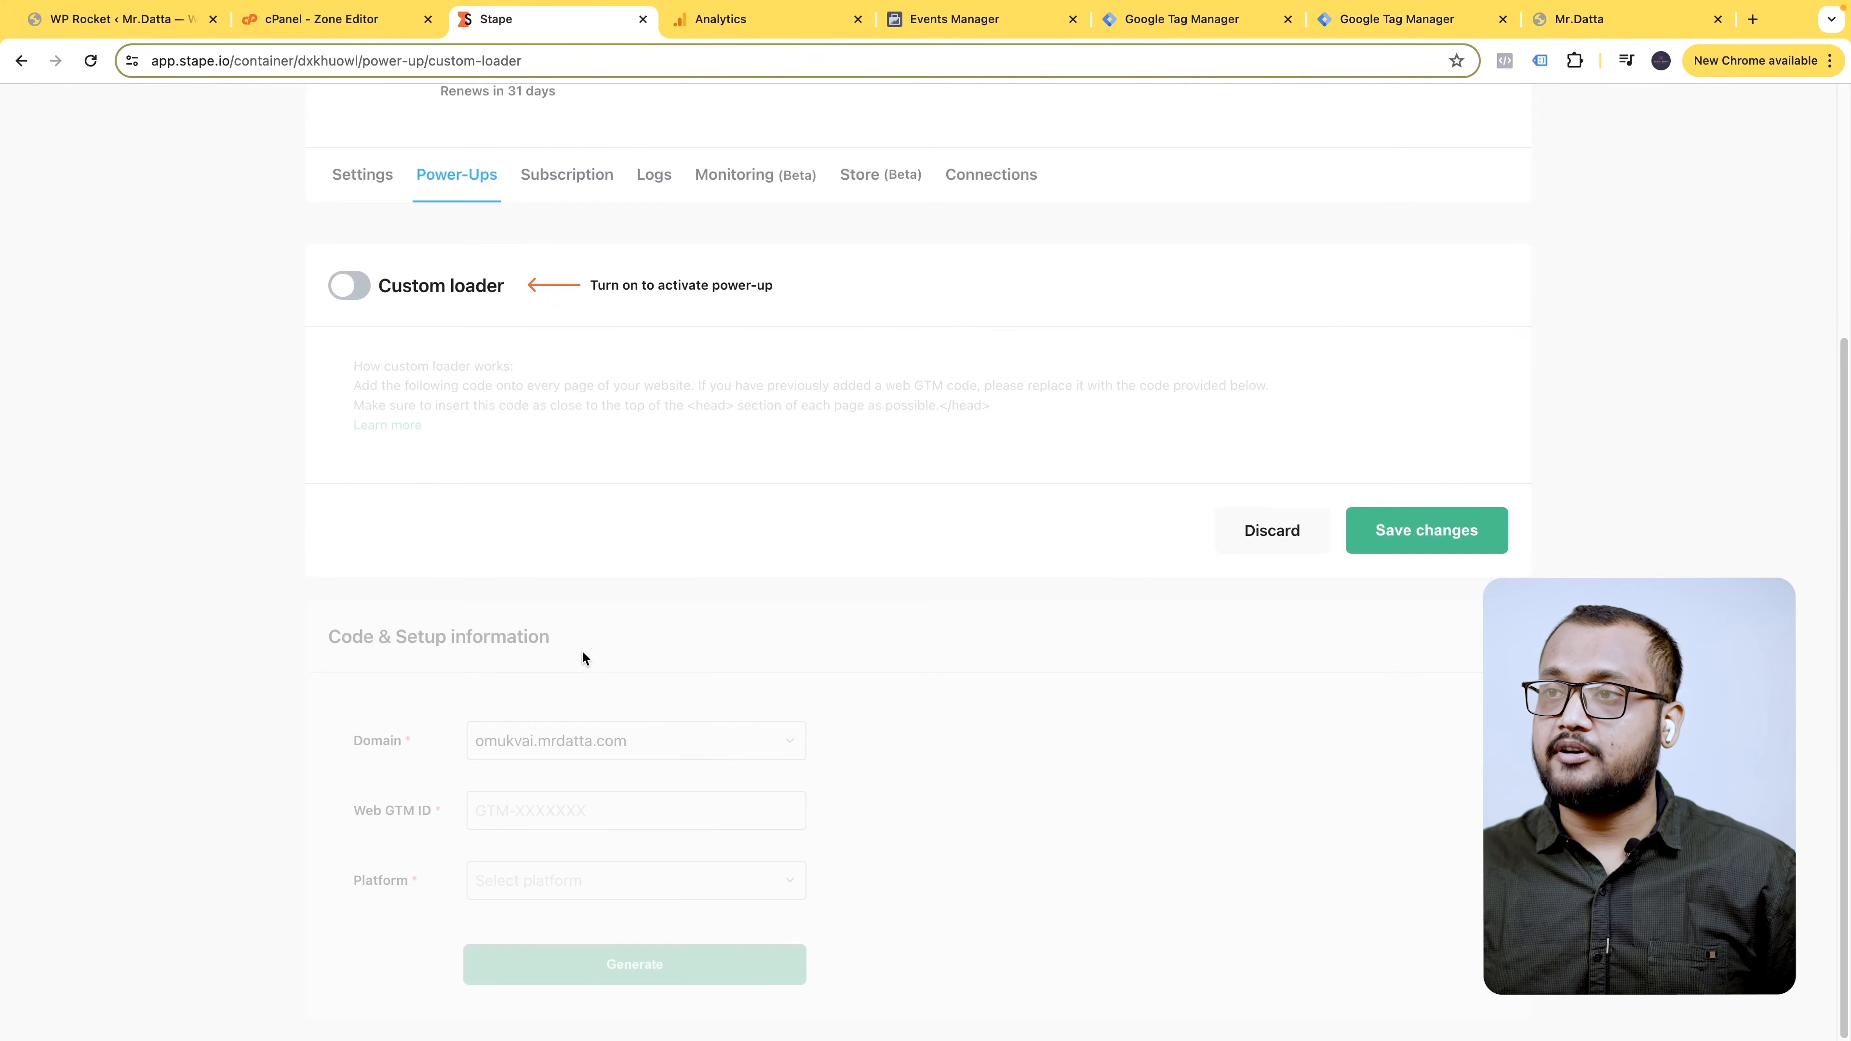
left_click(350, 286)
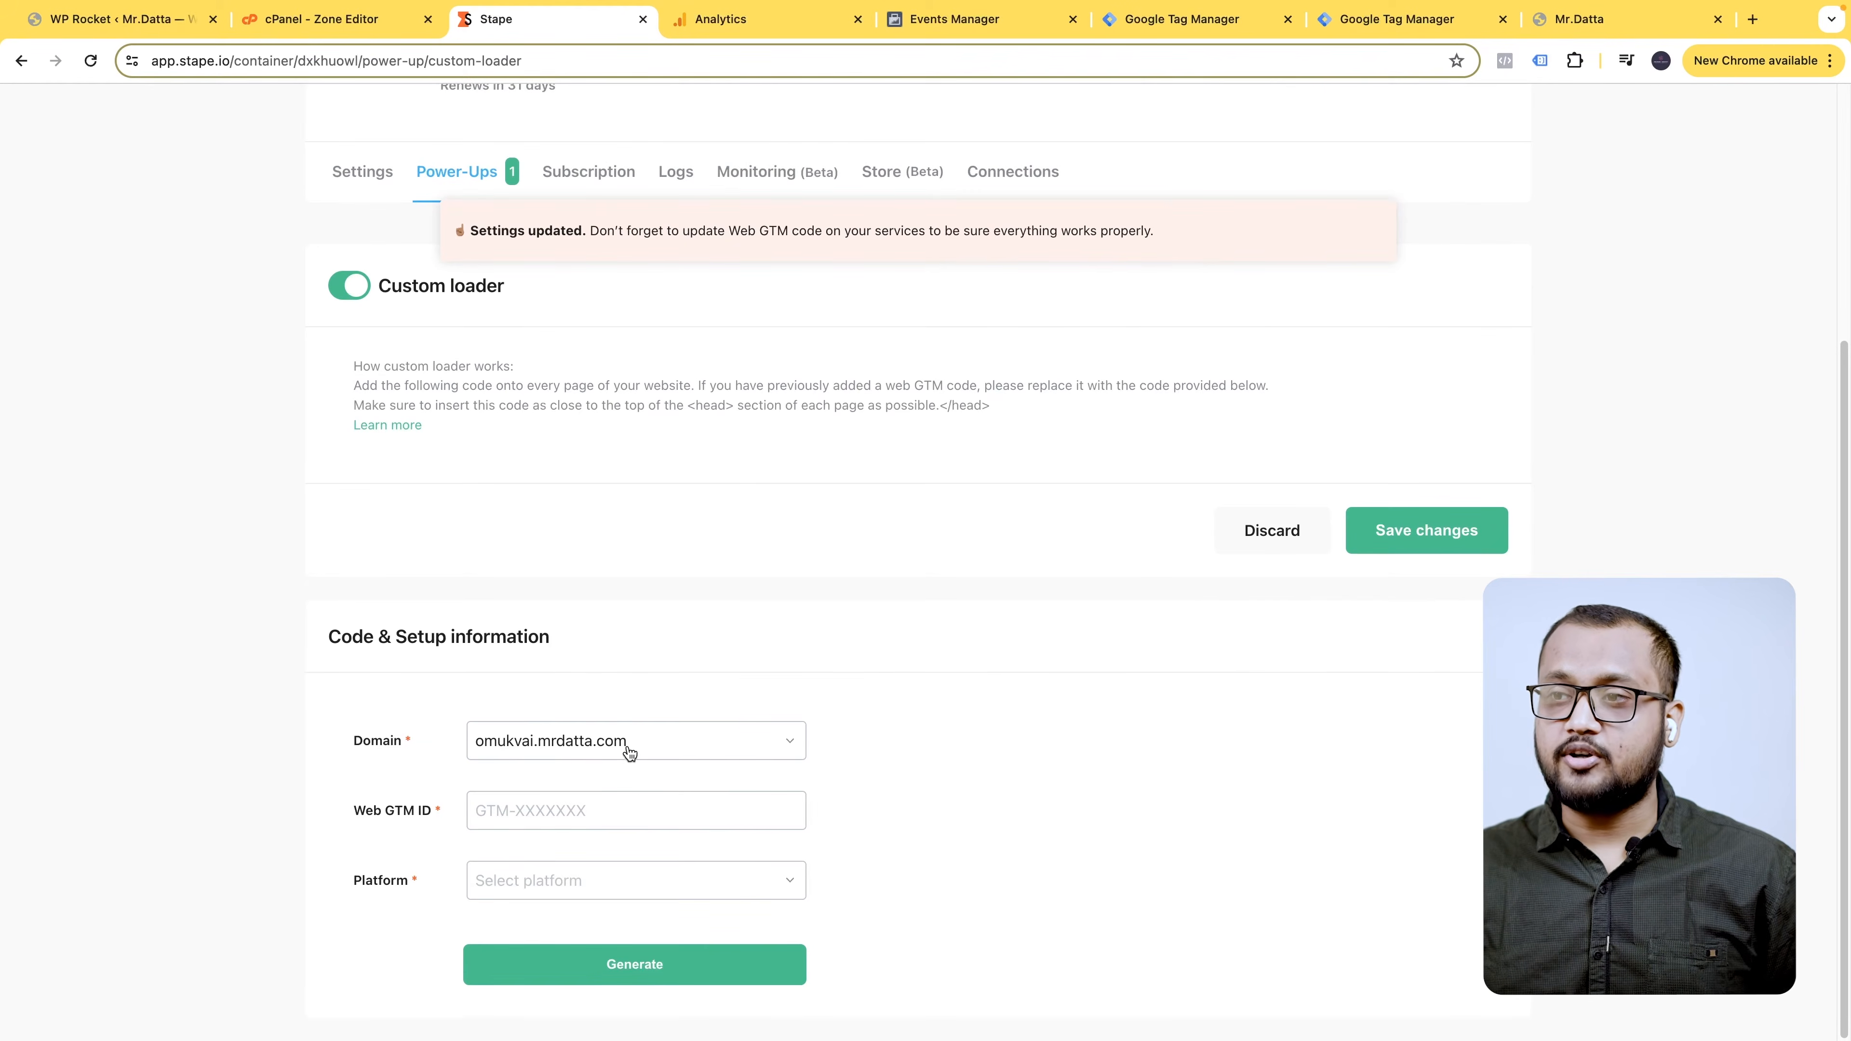
key("super+v")
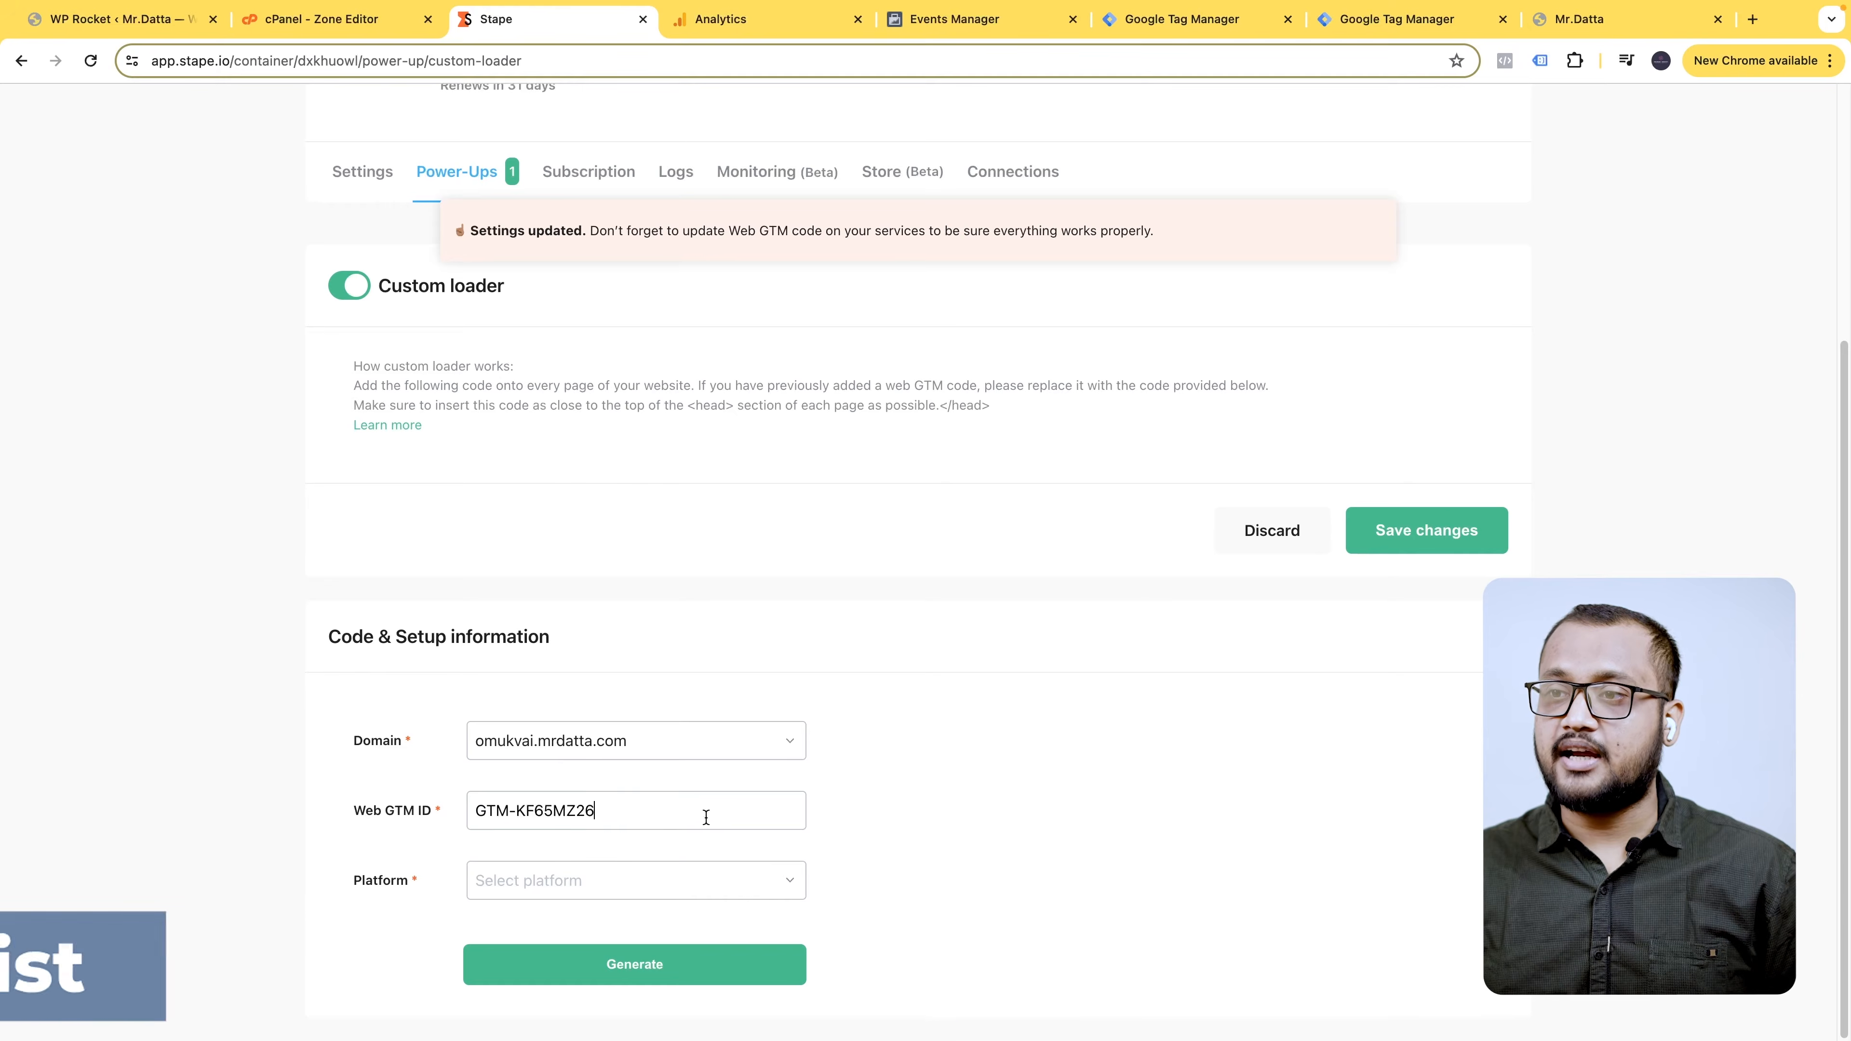
left_click(586, 889)
left_click(554, 926)
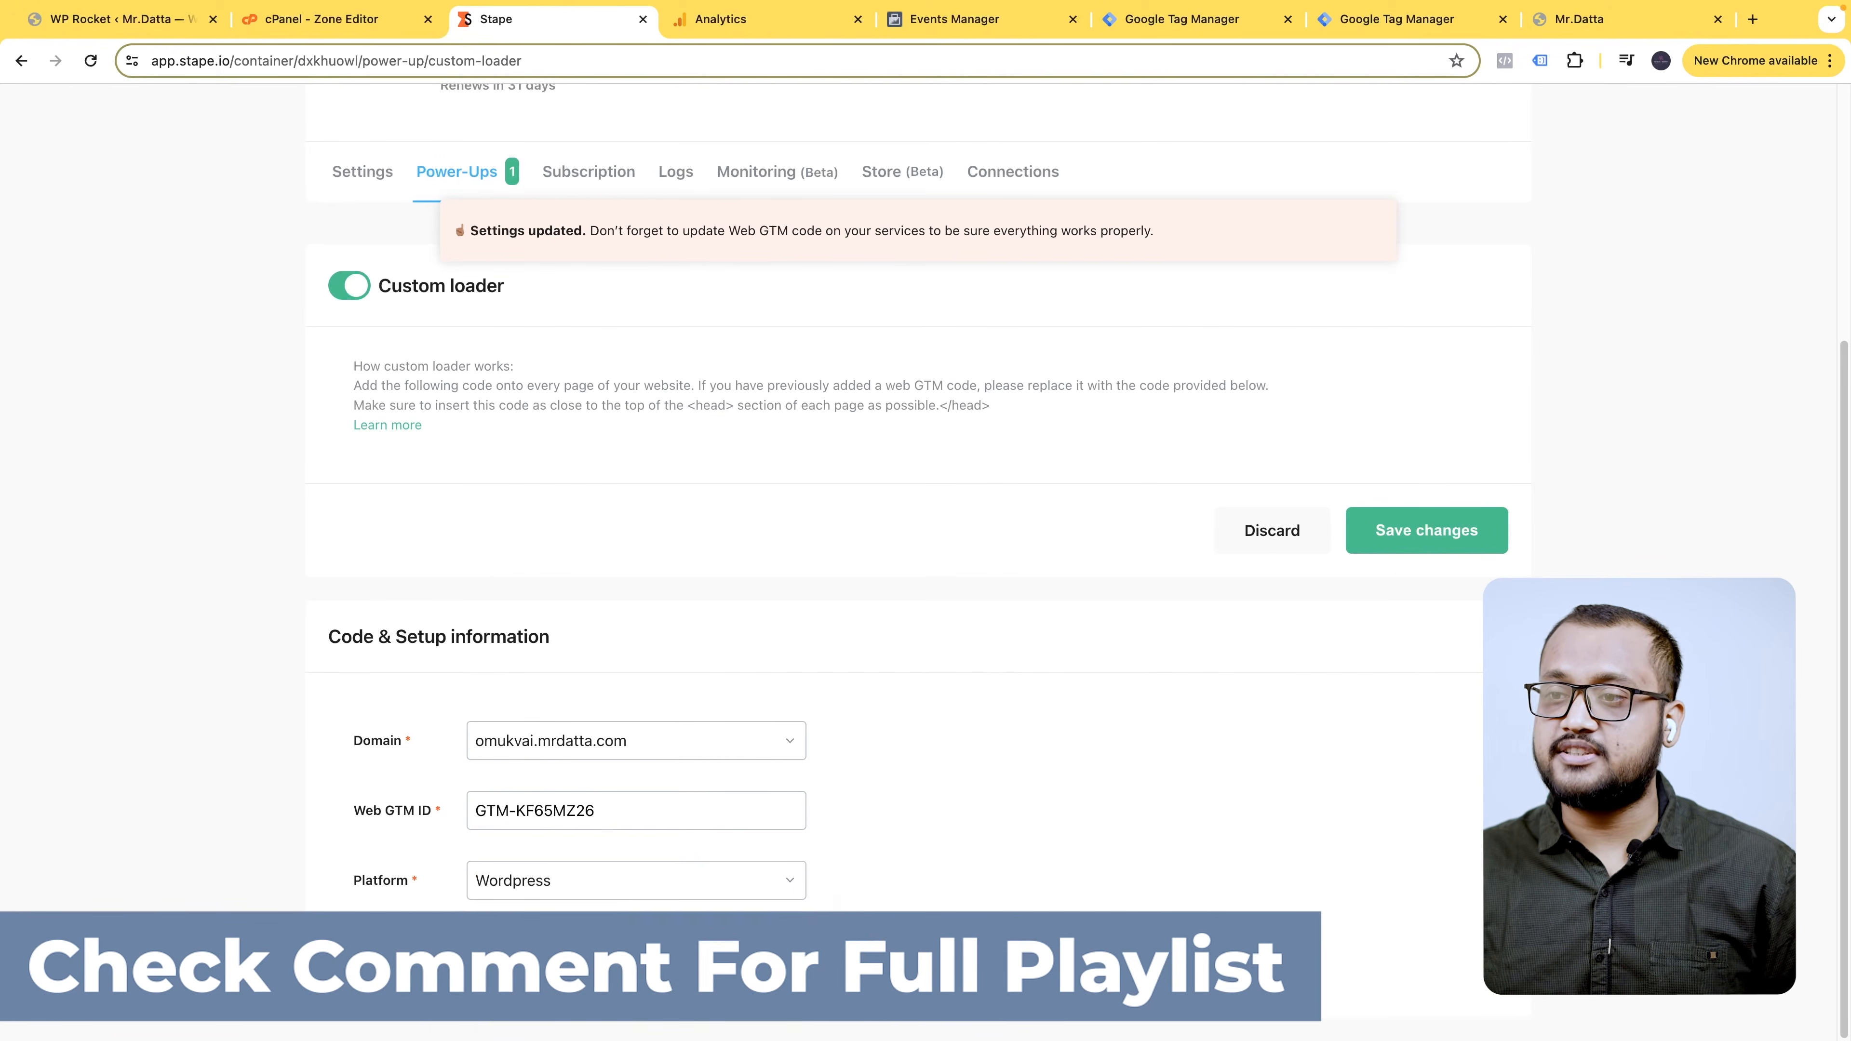
left_click(763, 970)
- Regenerate the loader code with platform Other and copy the head snippet
scroll(692, 874, "down", 2)
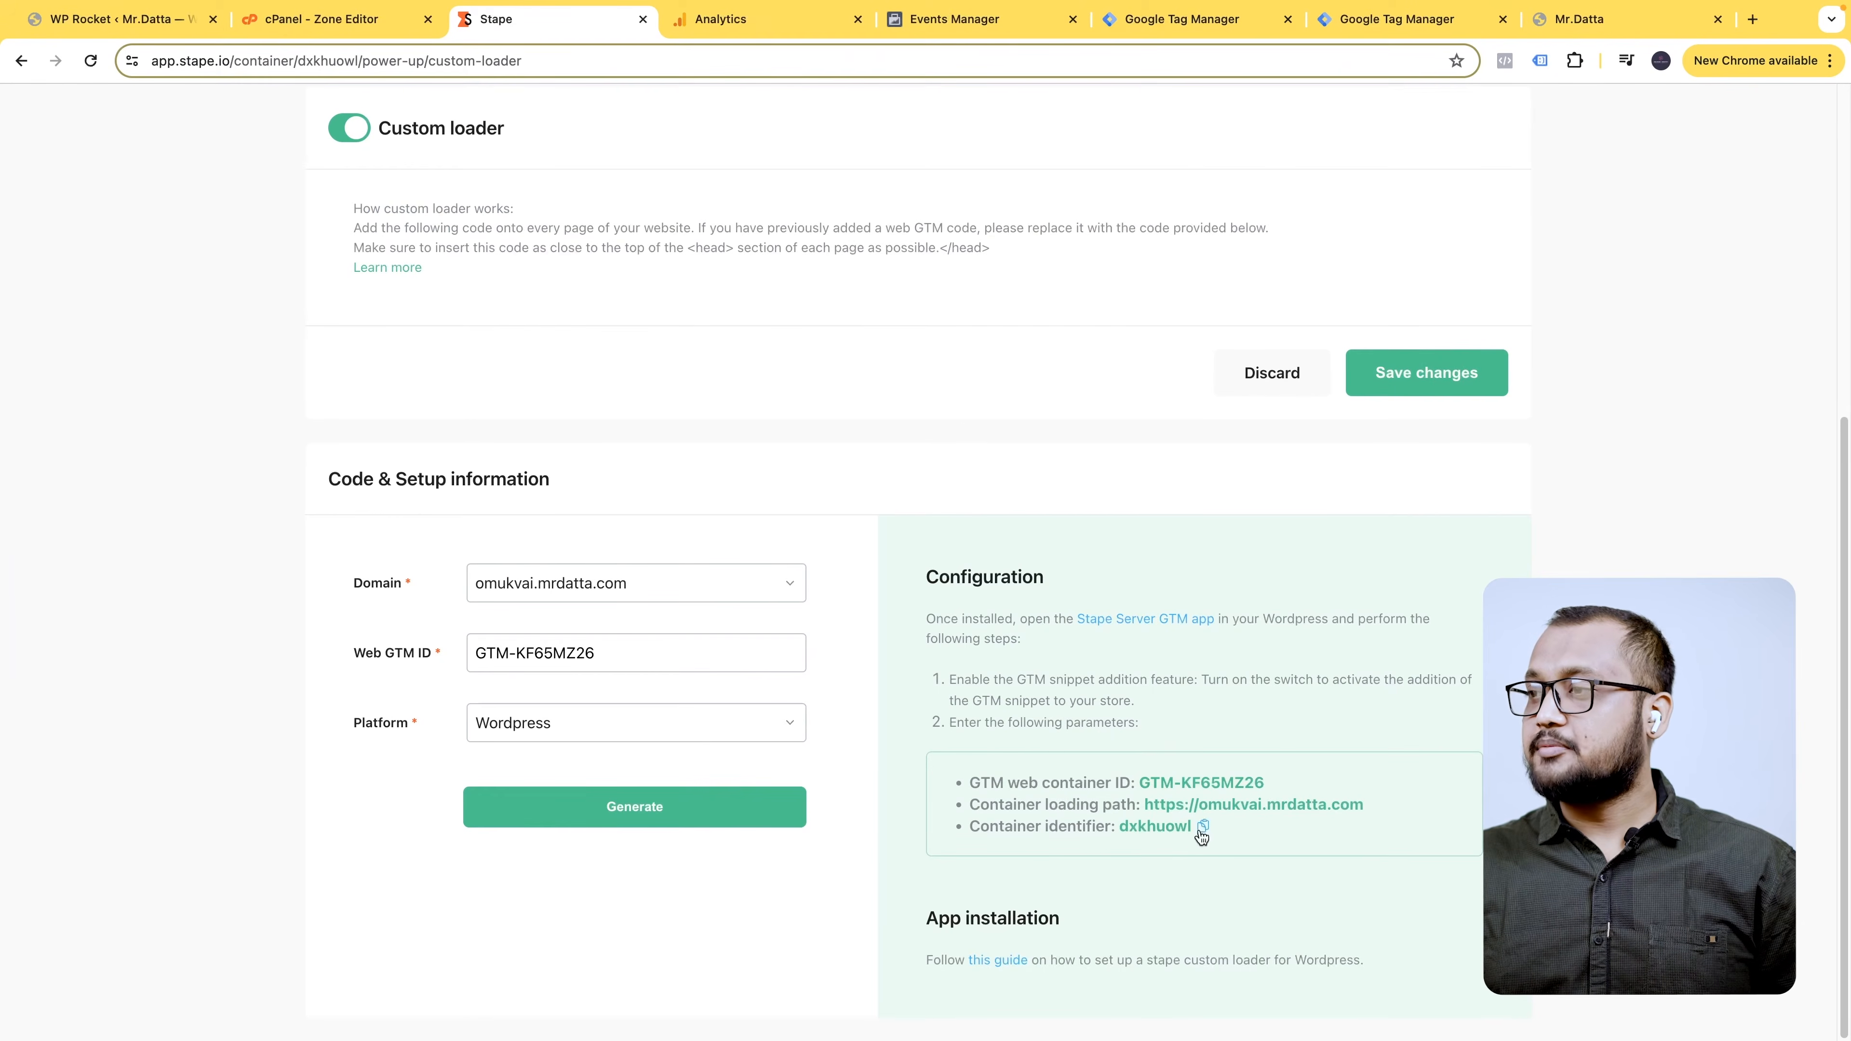
left_click(614, 738)
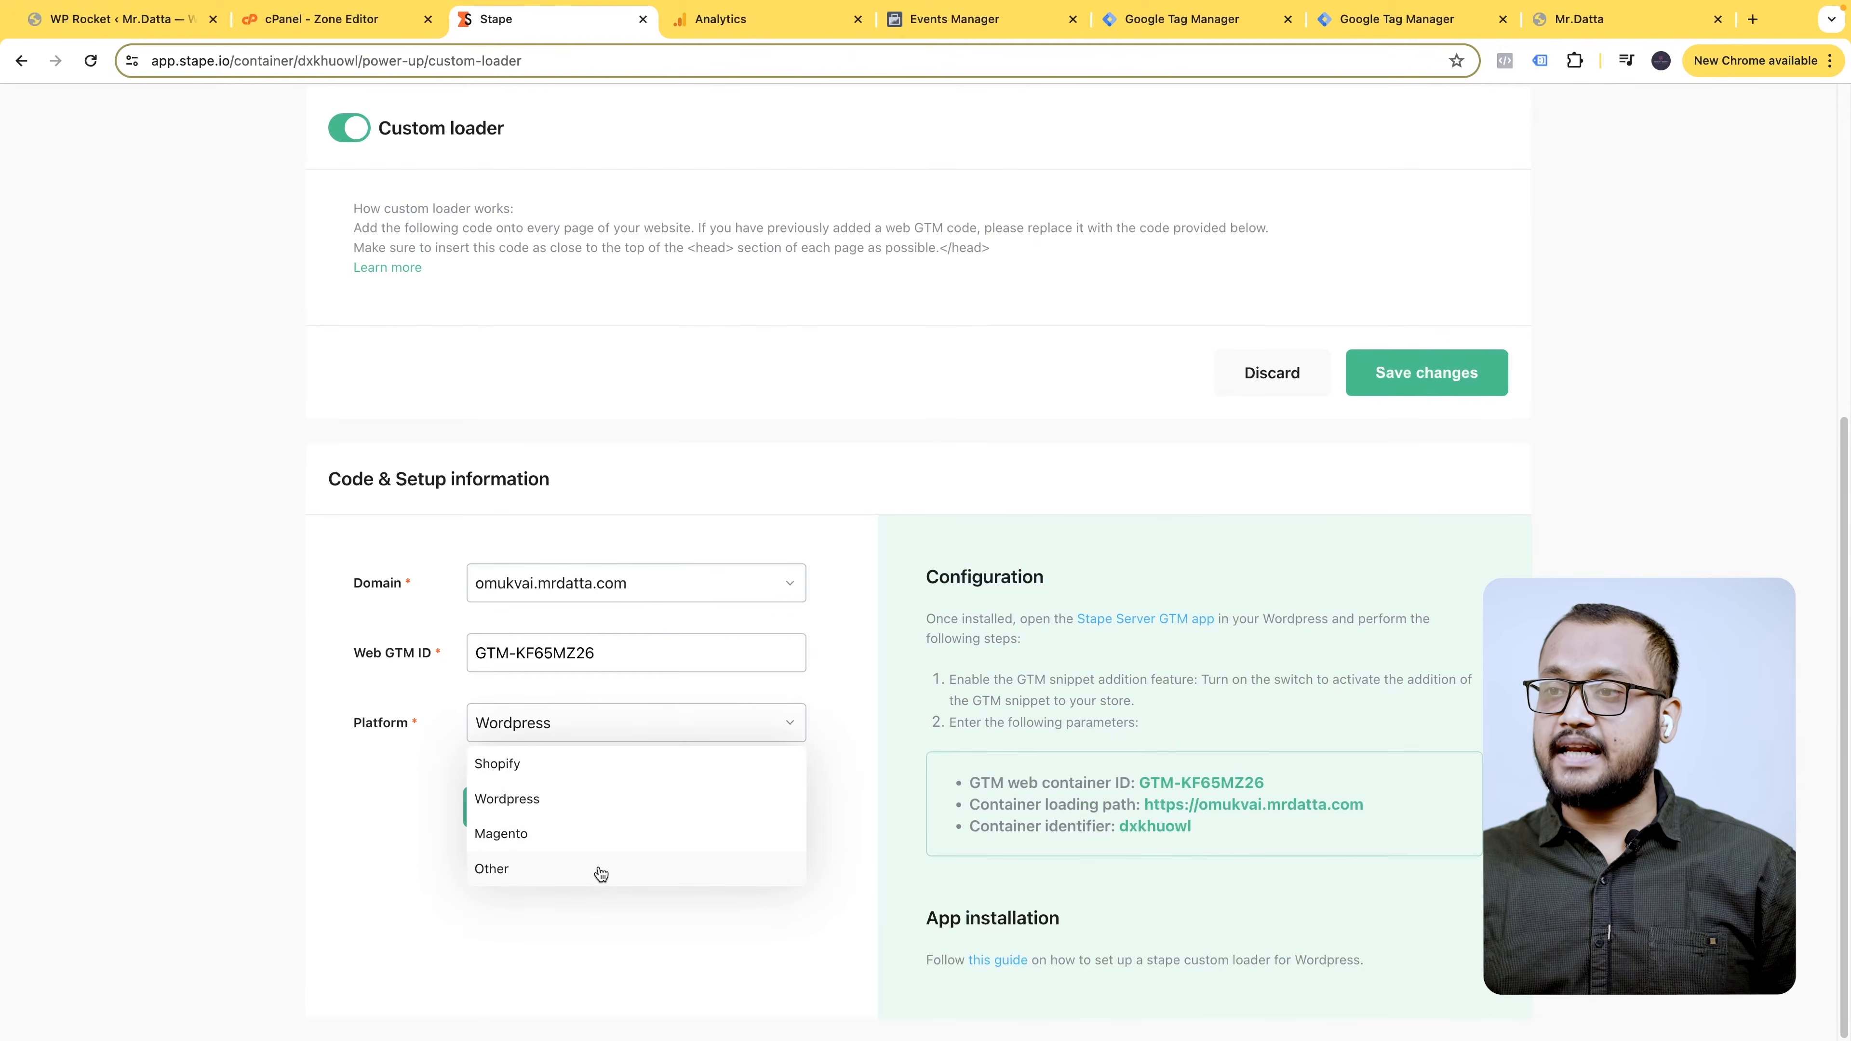
left_click(599, 872)
left_click(673, 964)
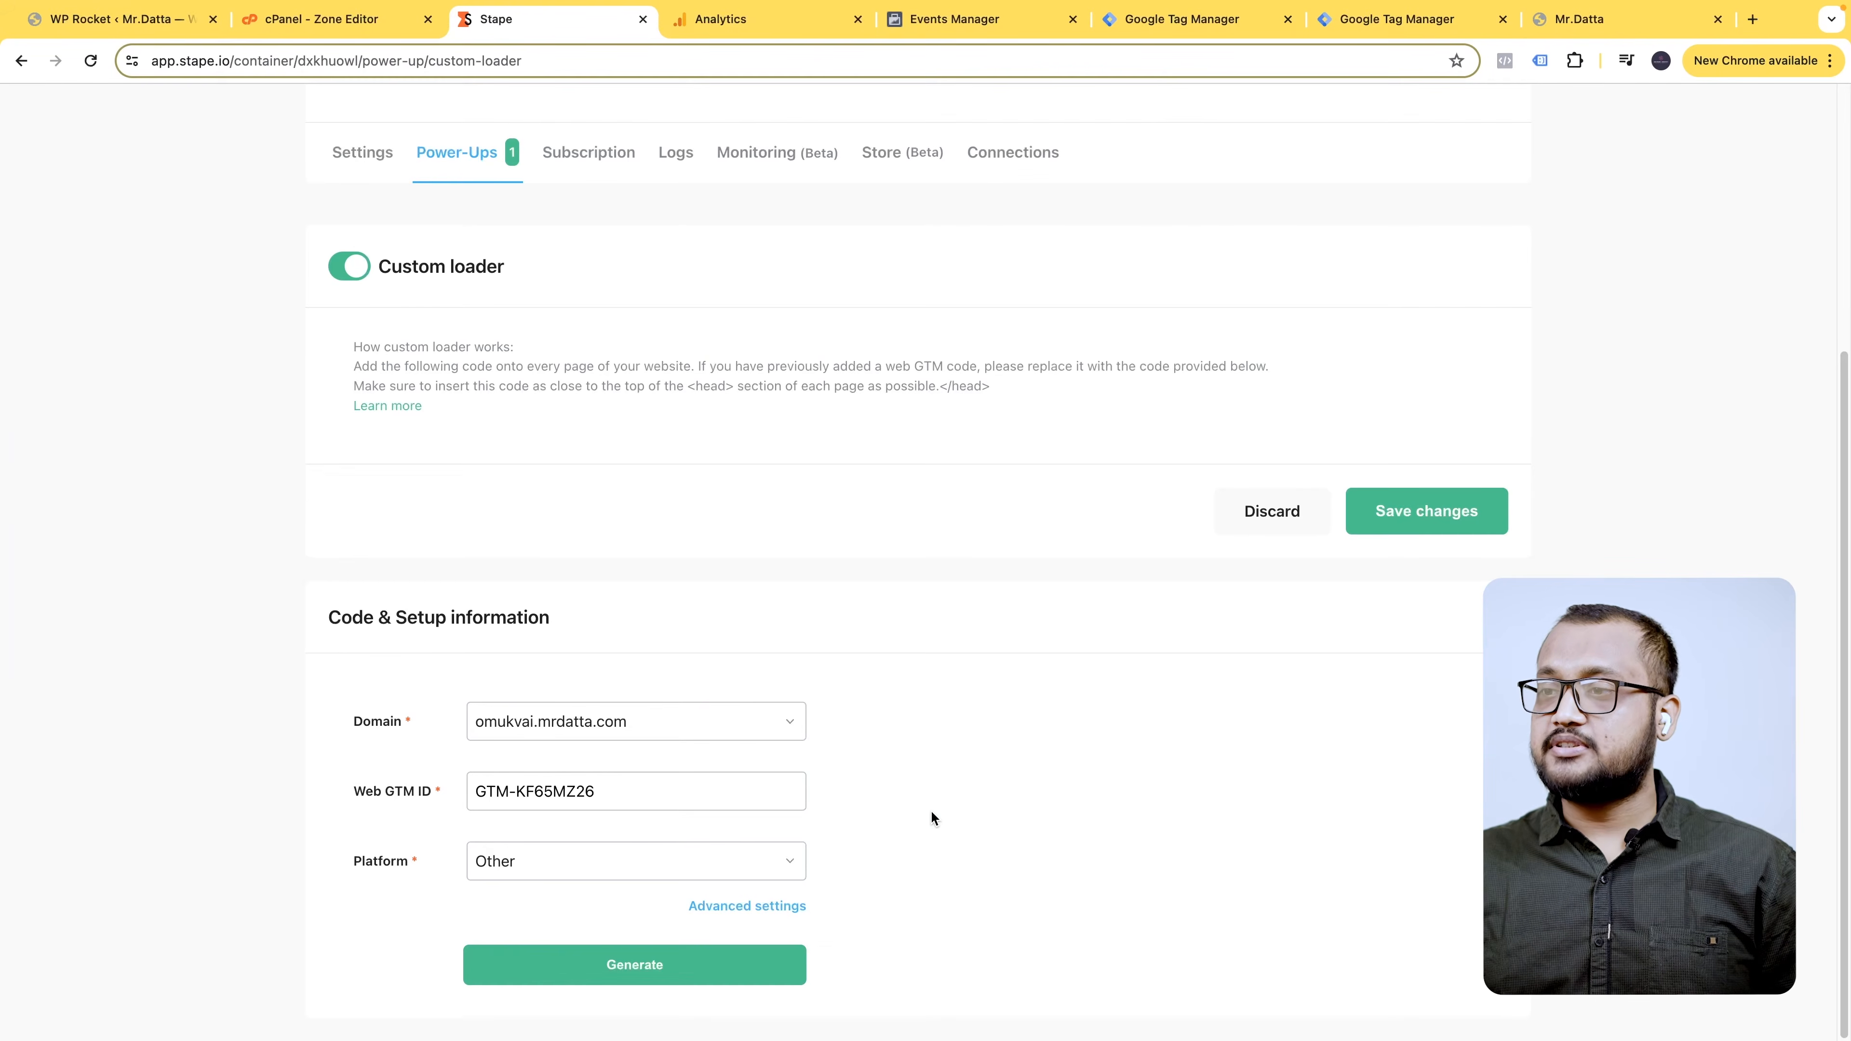
scroll(930, 810, "down", 2)
scroll(1239, 850, "up", 1)
scroll(1265, 786, "down", 4)
scroll(1291, 731, "down", 1)
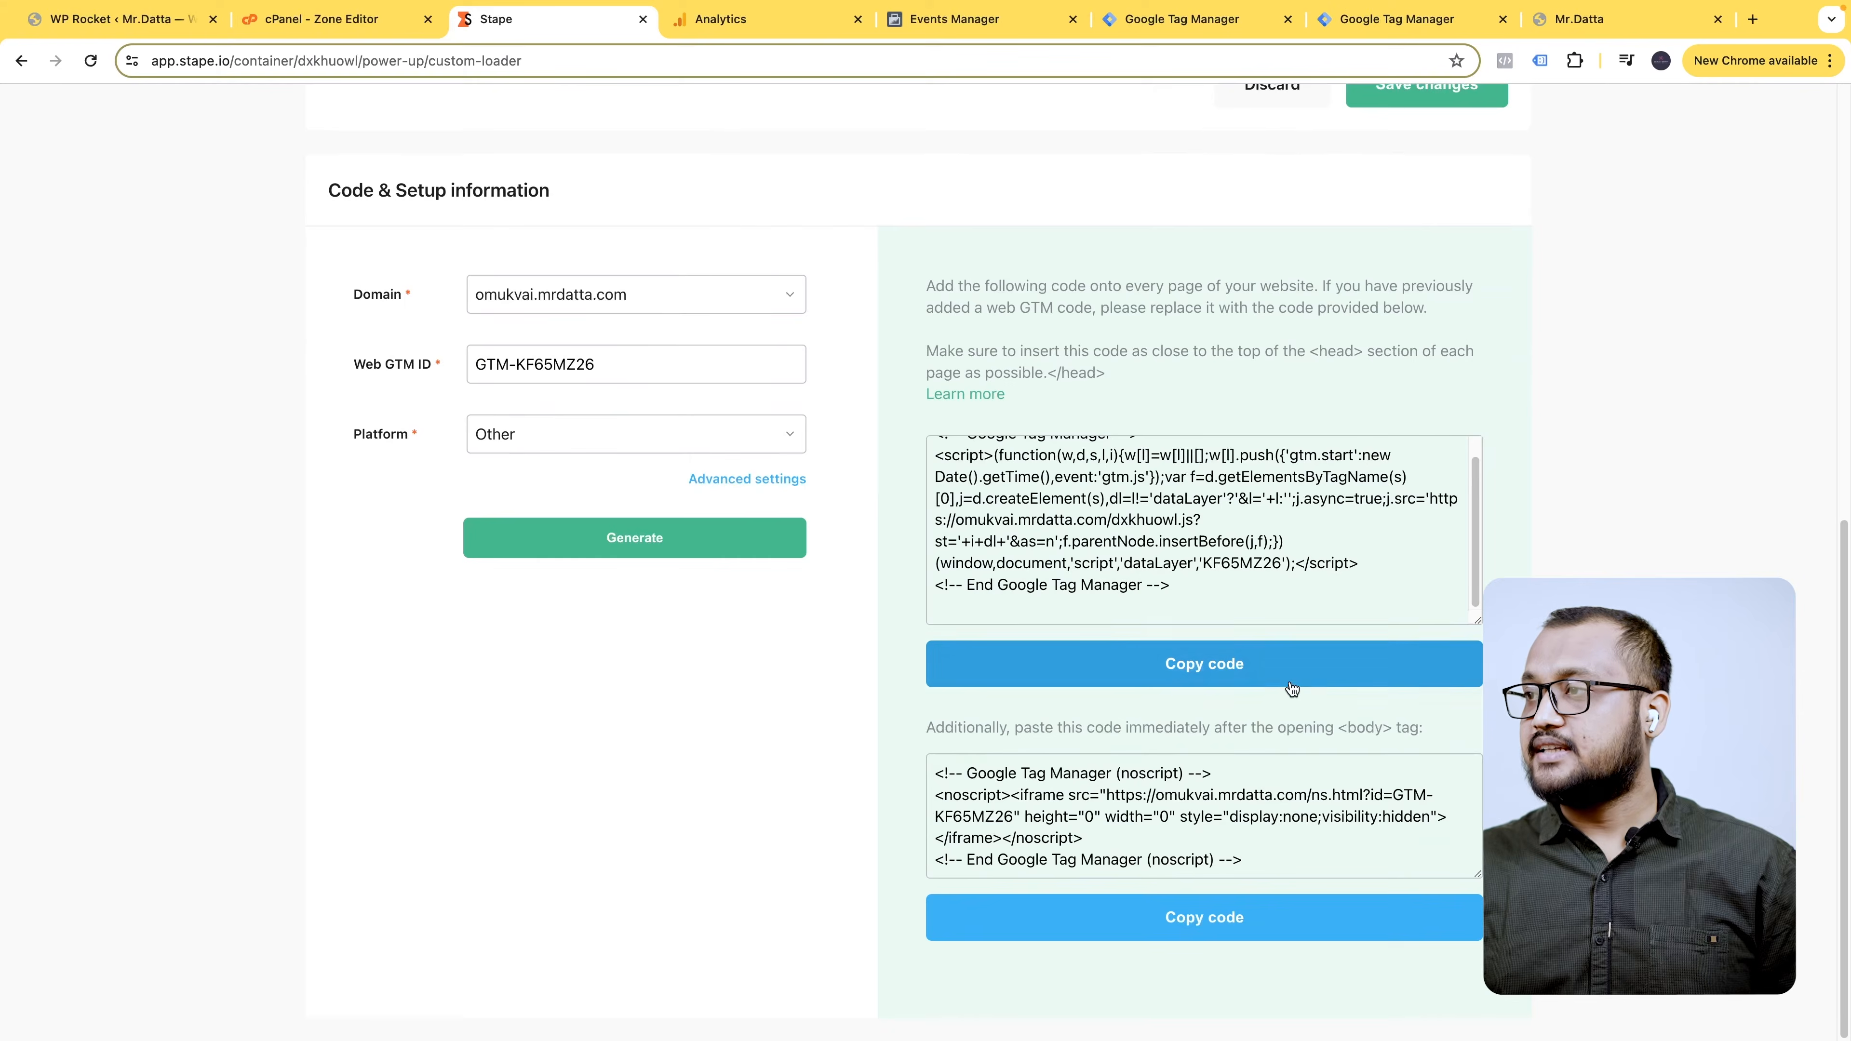
scroll(1177, 485, "up", 1)
scroll(1187, 537, "down", 1)
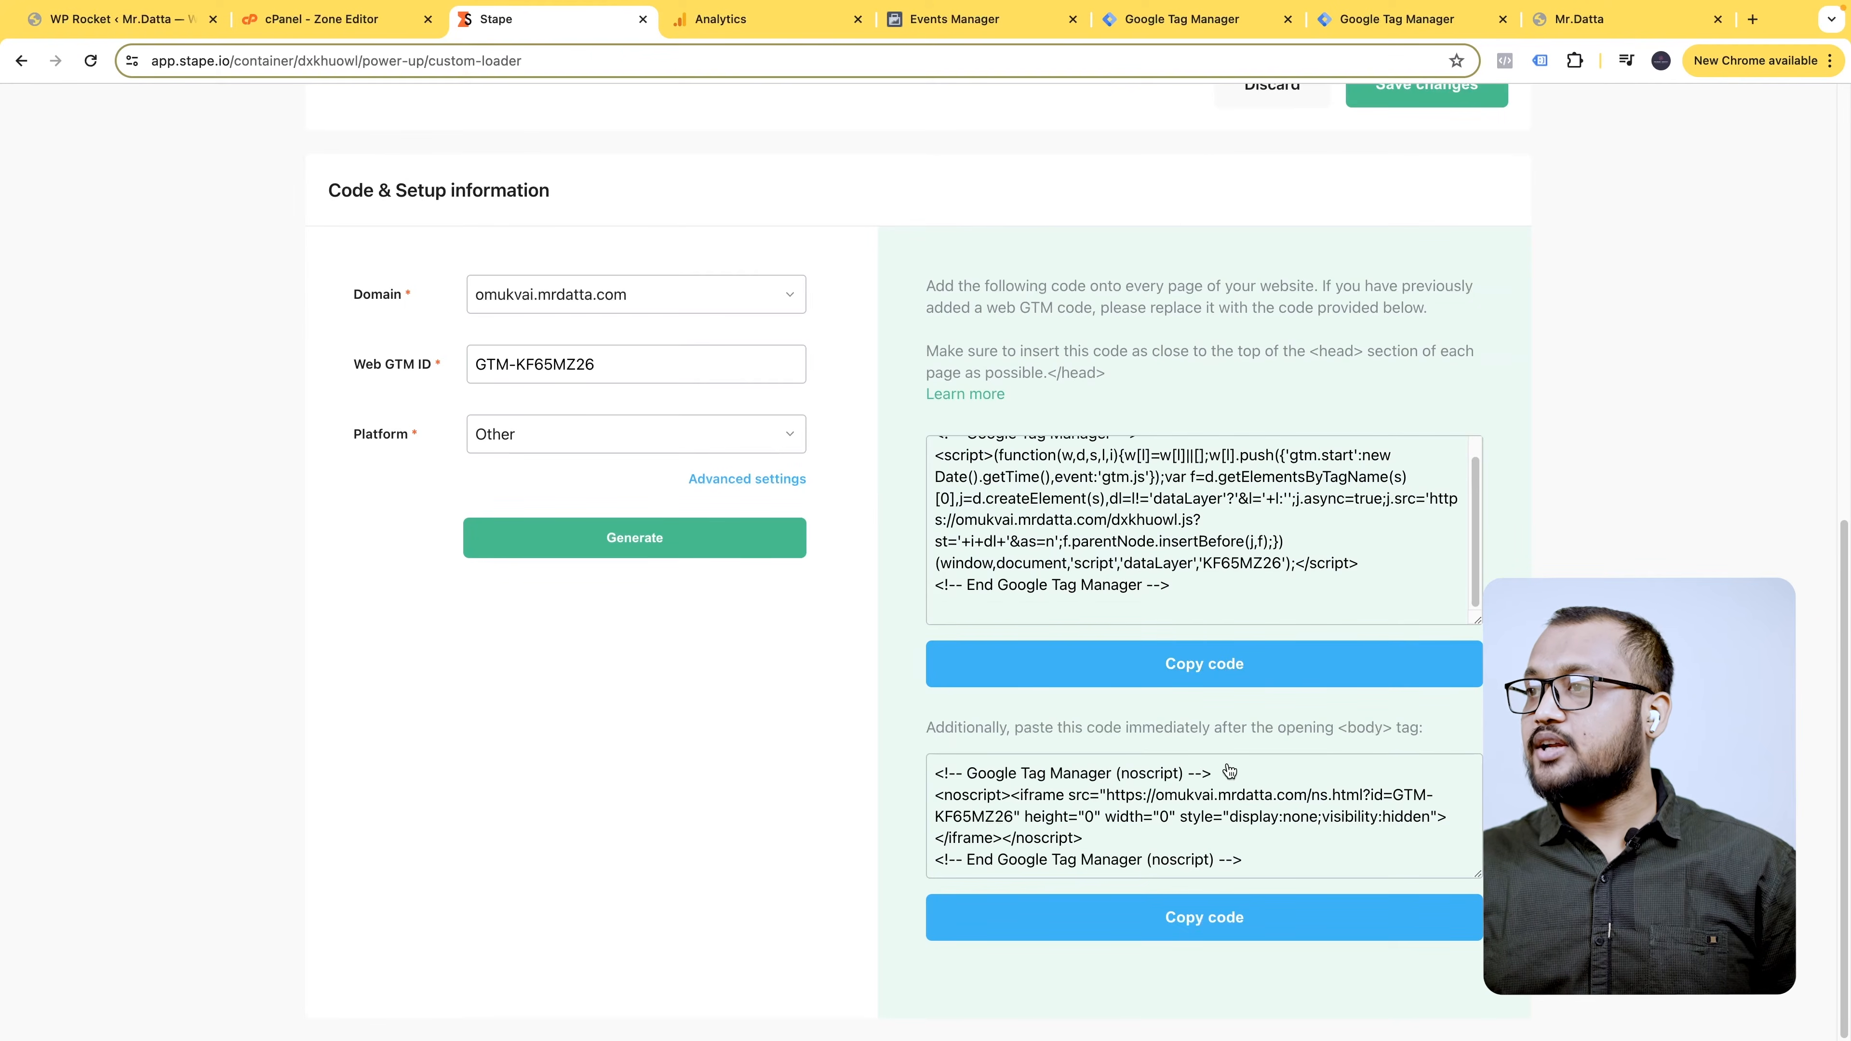
scroll(1346, 283, "up", 1)
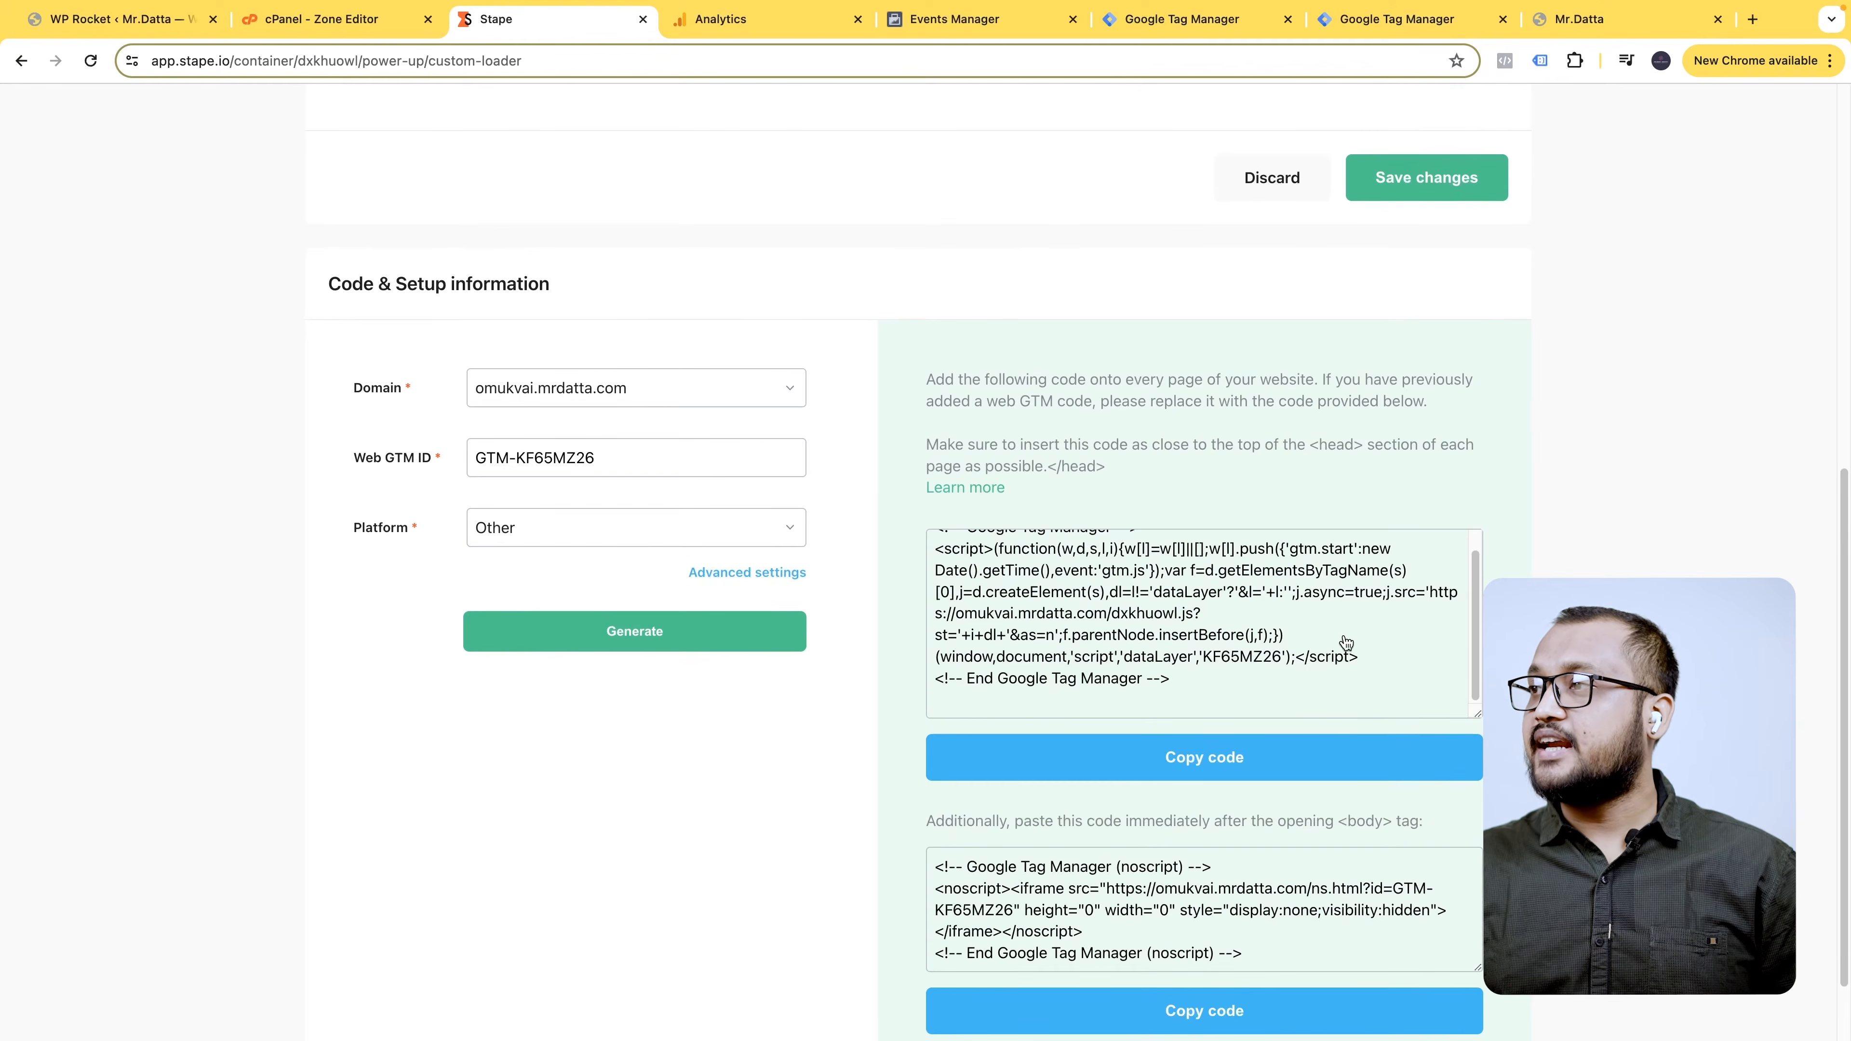
scroll(1334, 660, "down", 1)
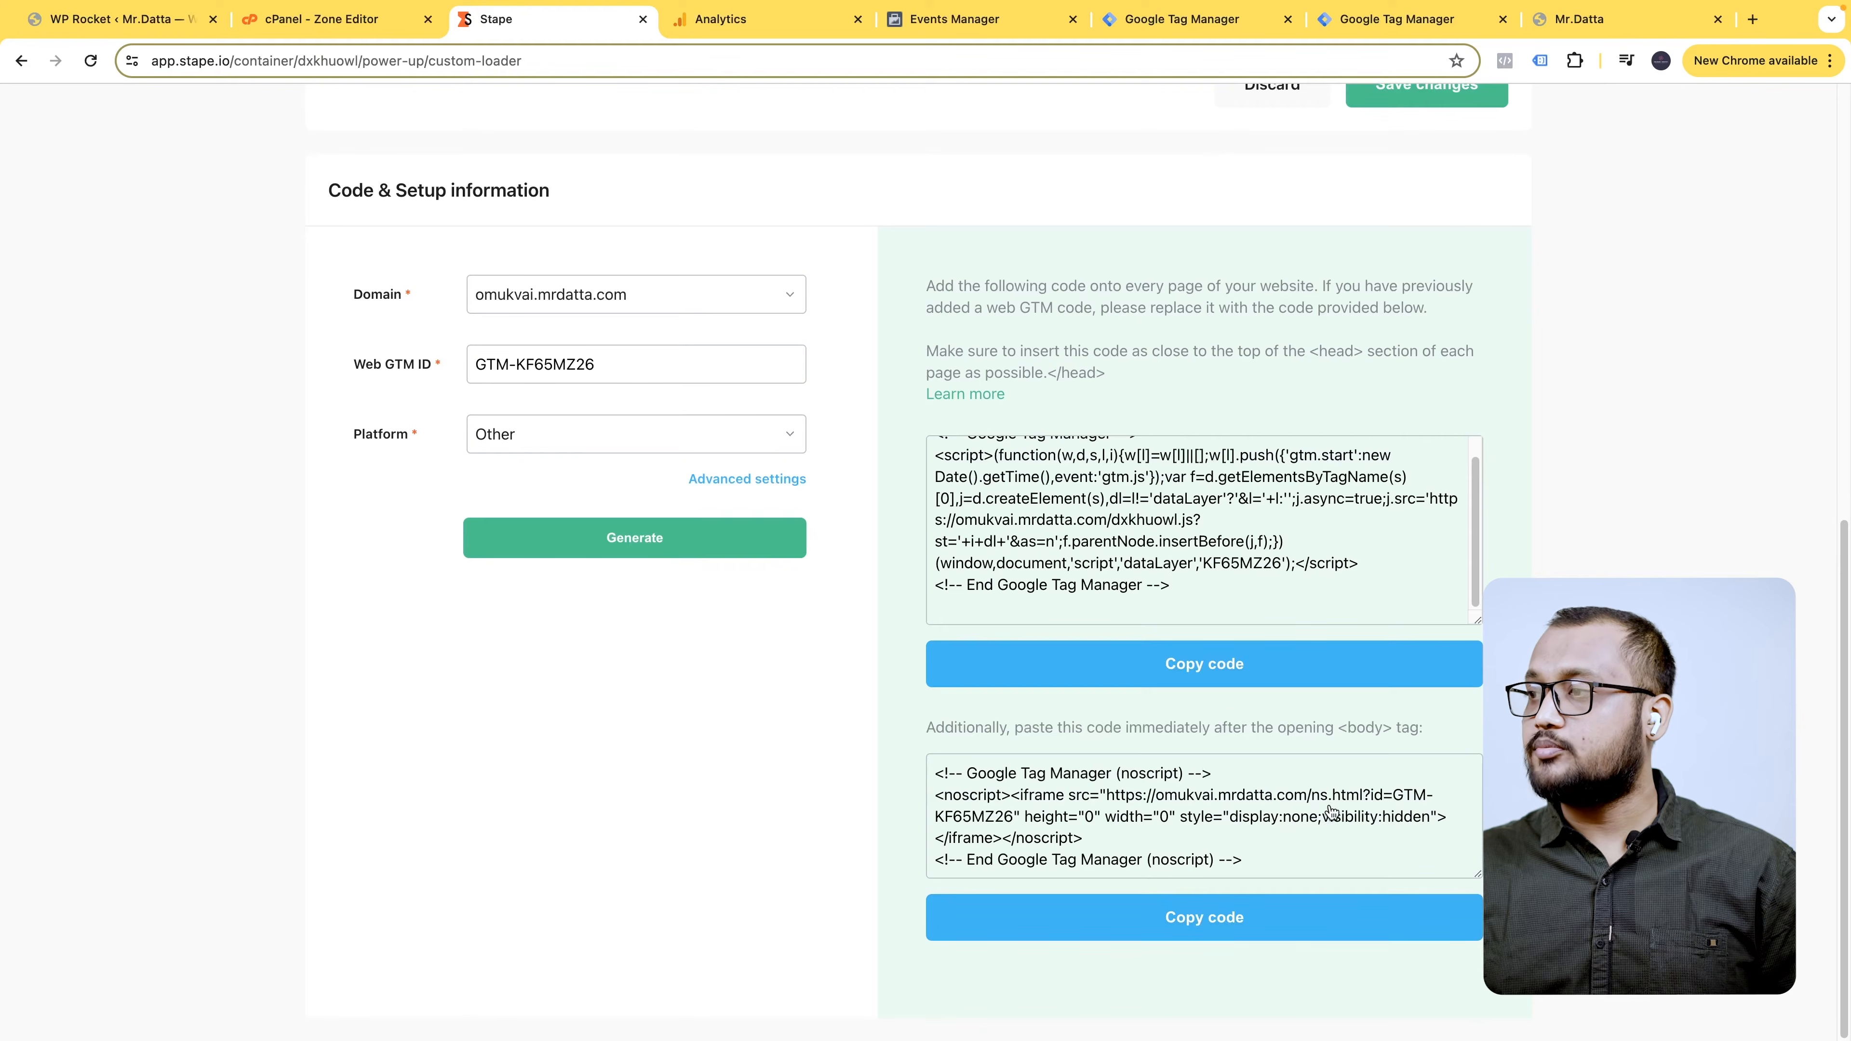
left_click(1241, 681)
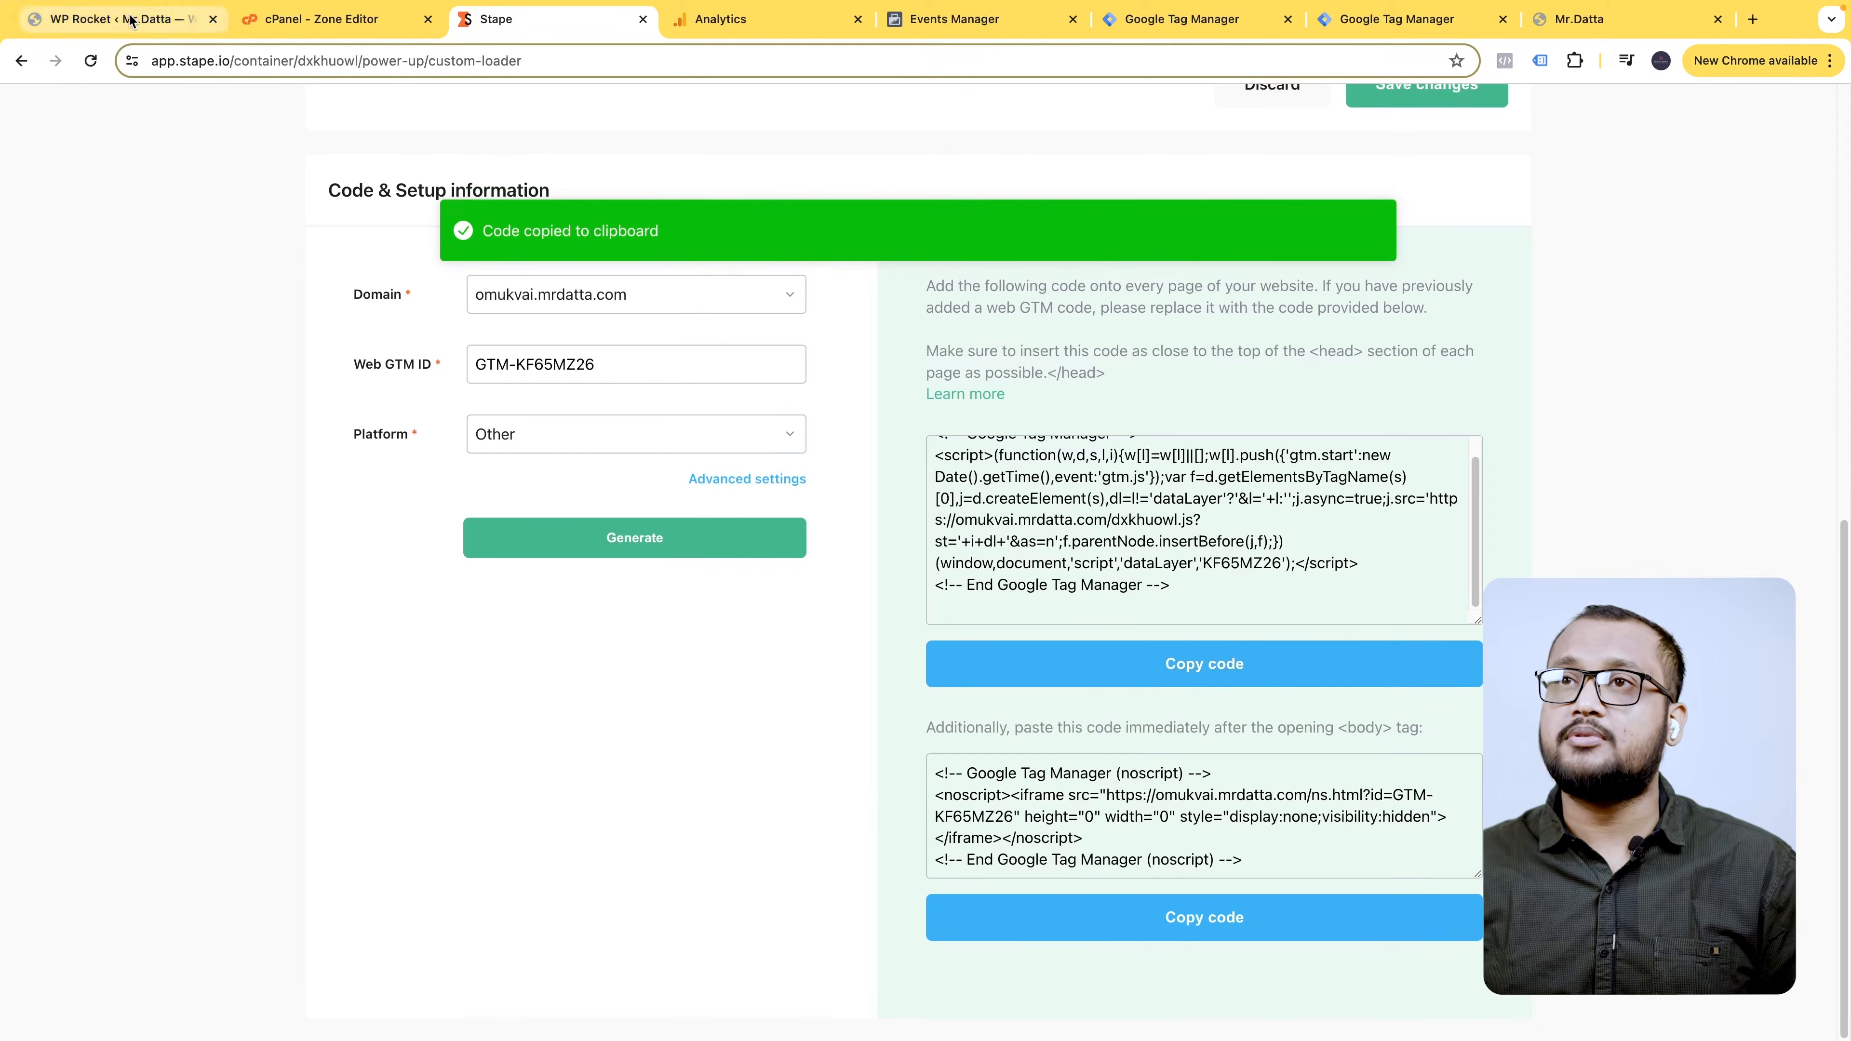
left_click(116, 18)
- In the GTM4WP plugin's General settings, set Container code to Off and save
right_click(62, 569)
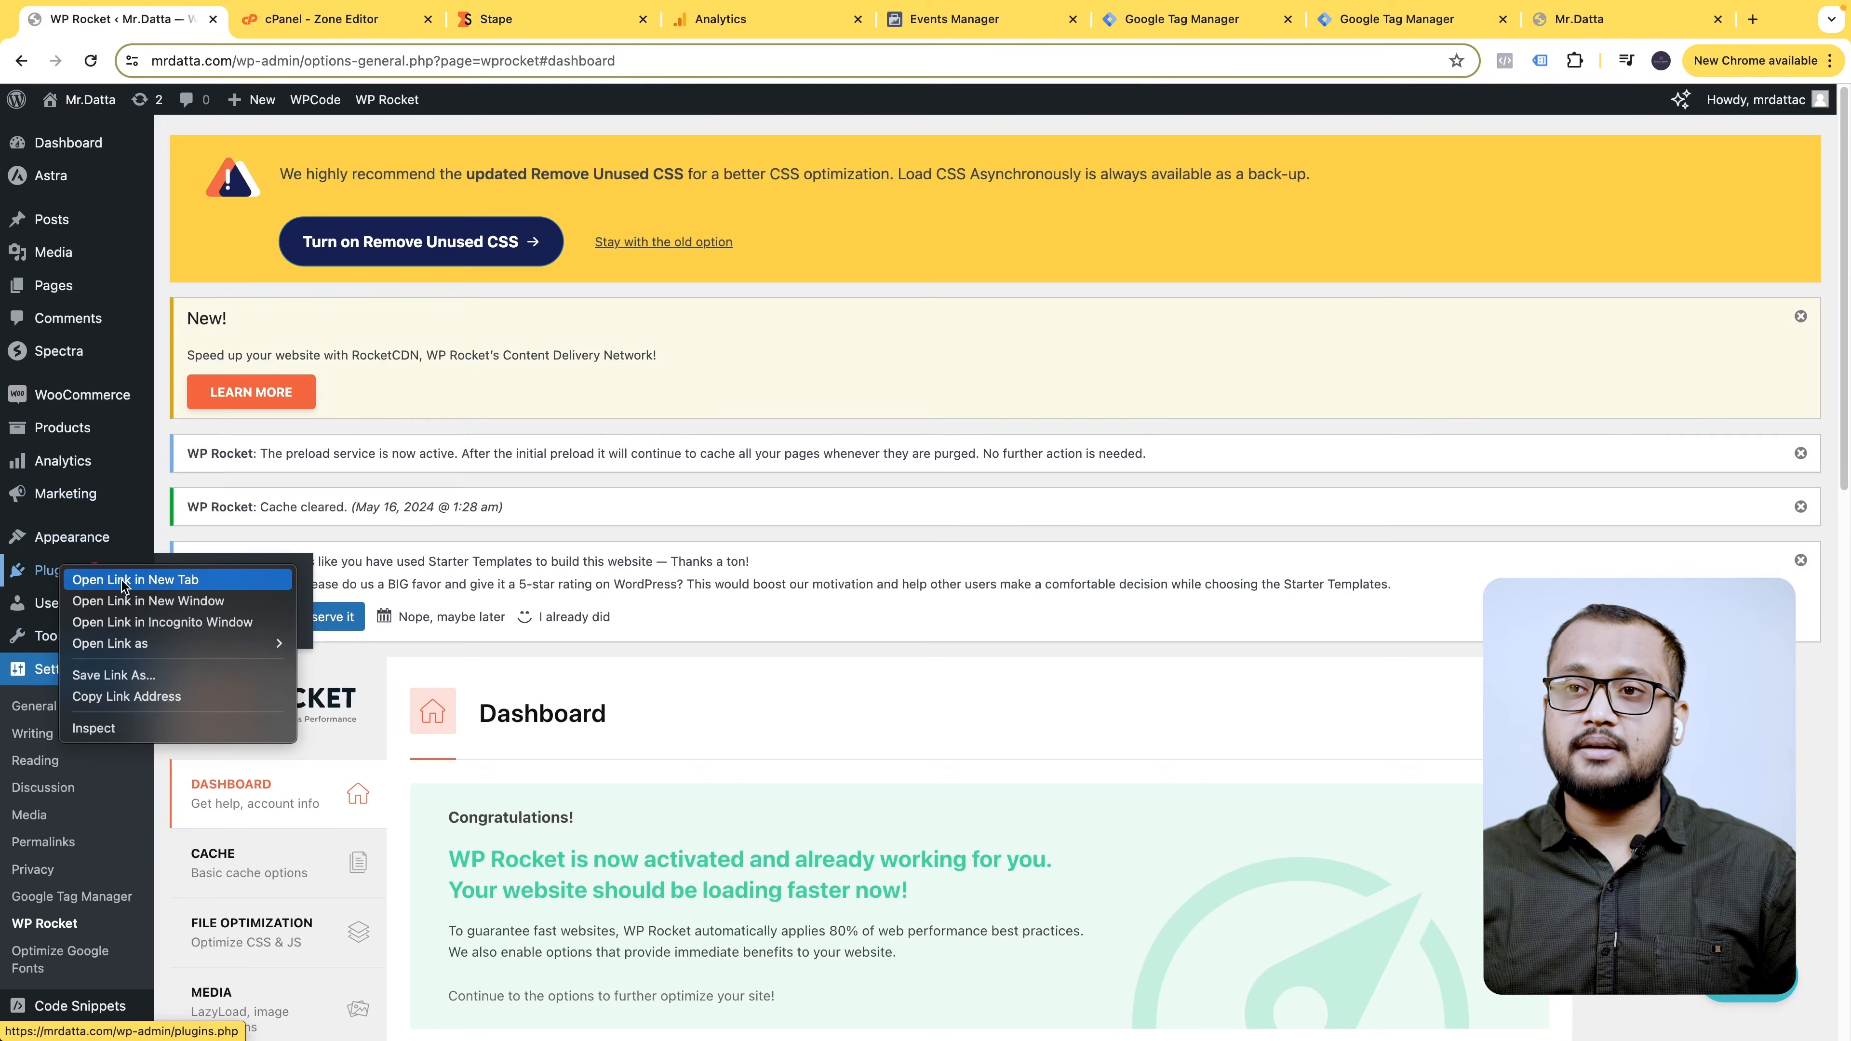
left_click(124, 580)
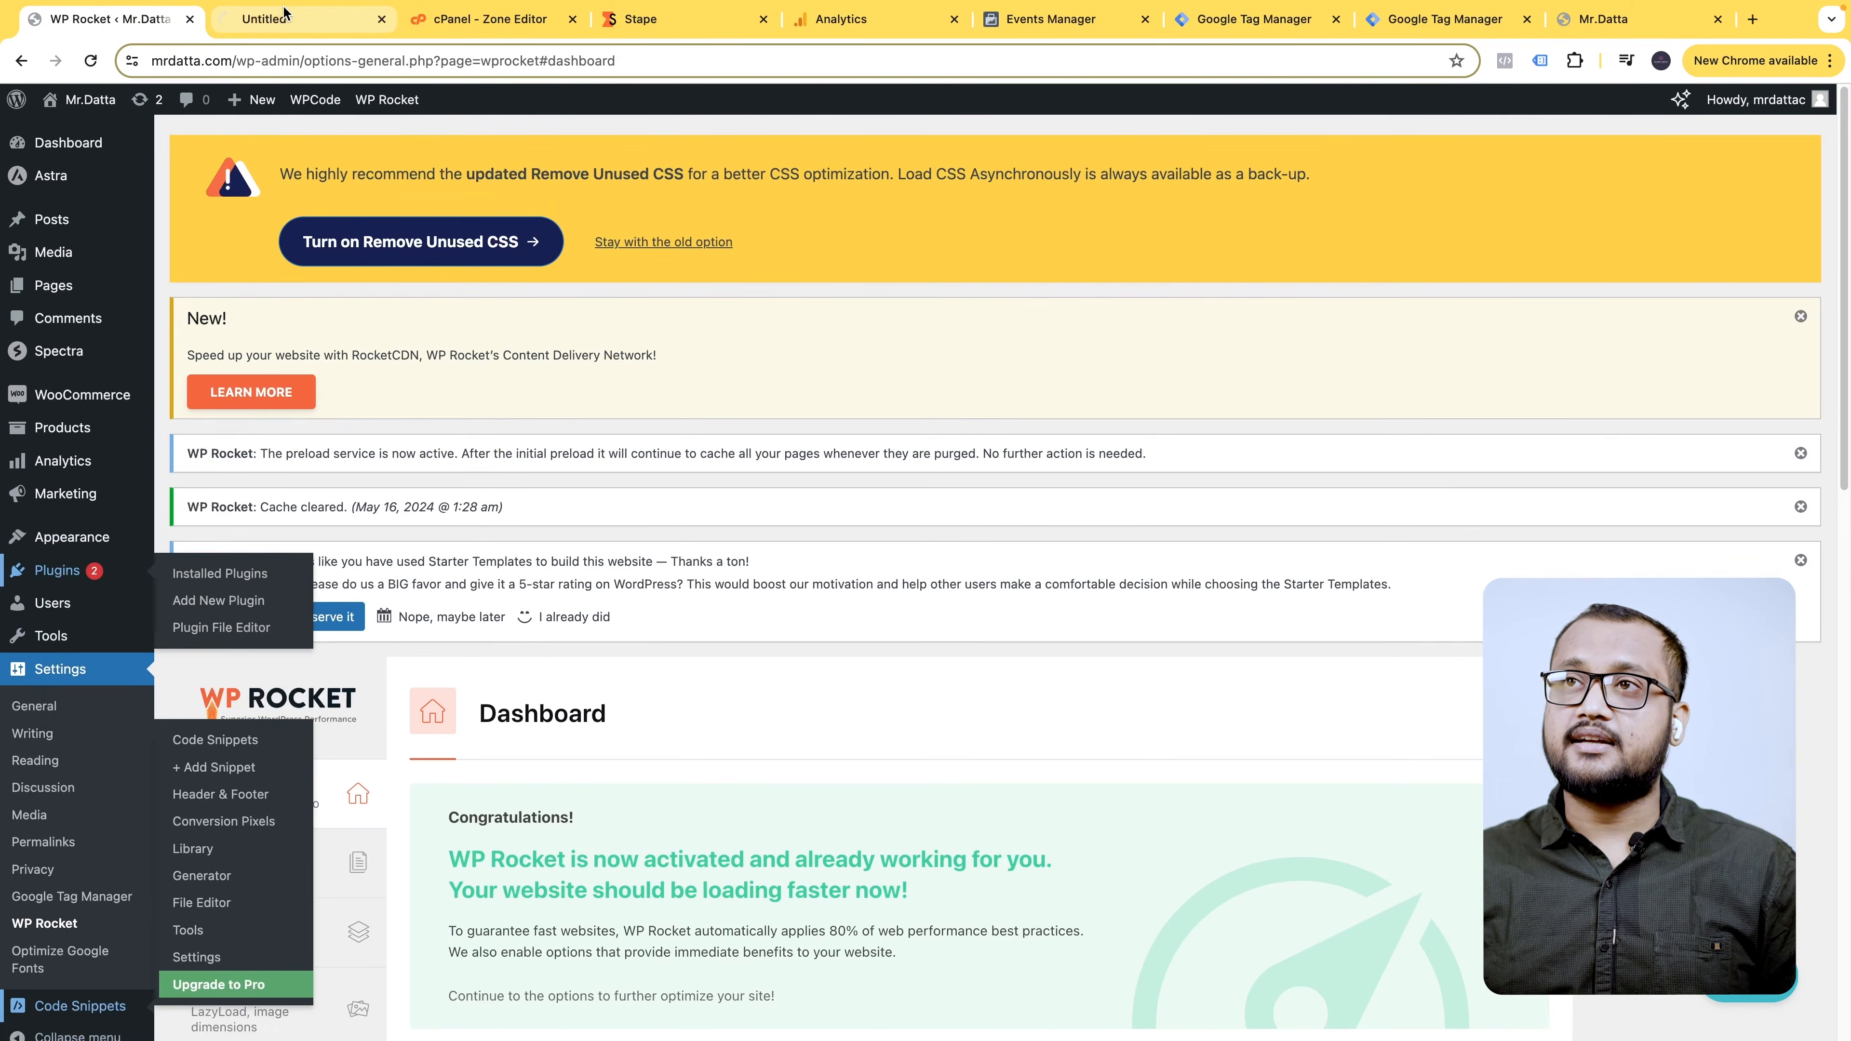
left_click(328, 21)
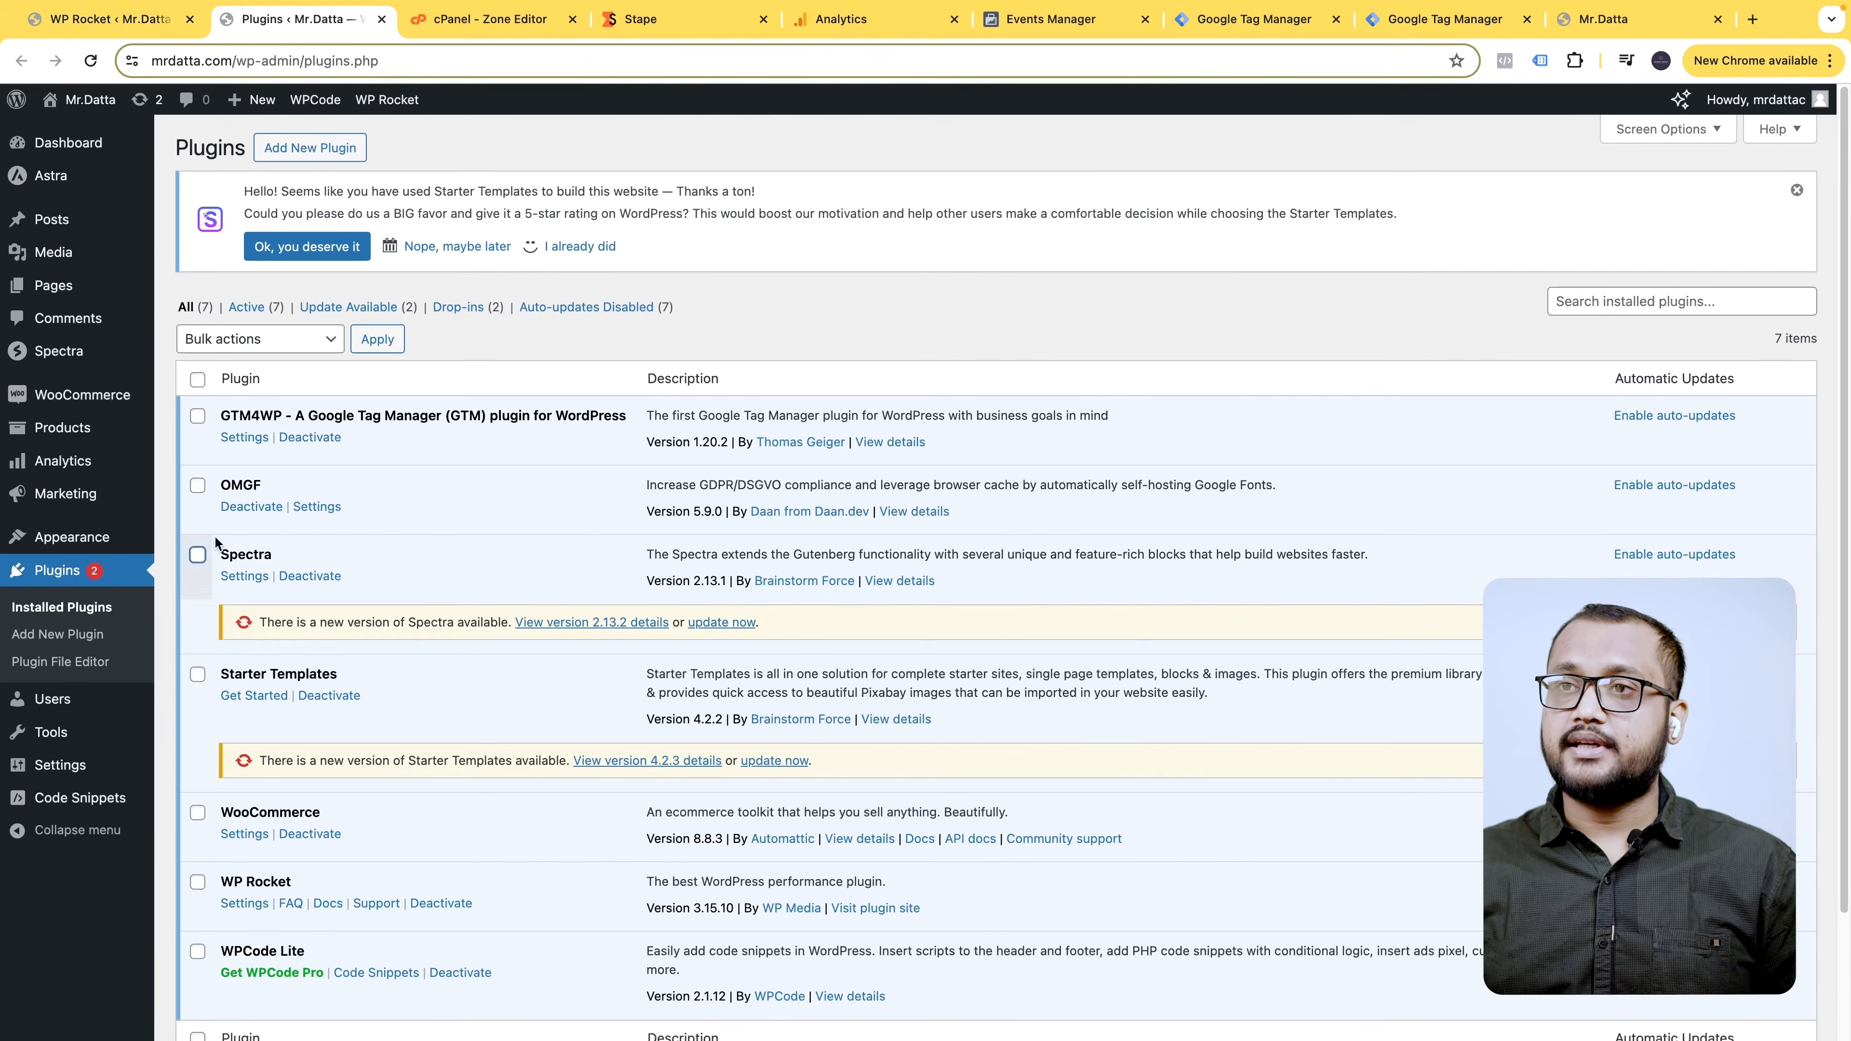
left_click(263, 439)
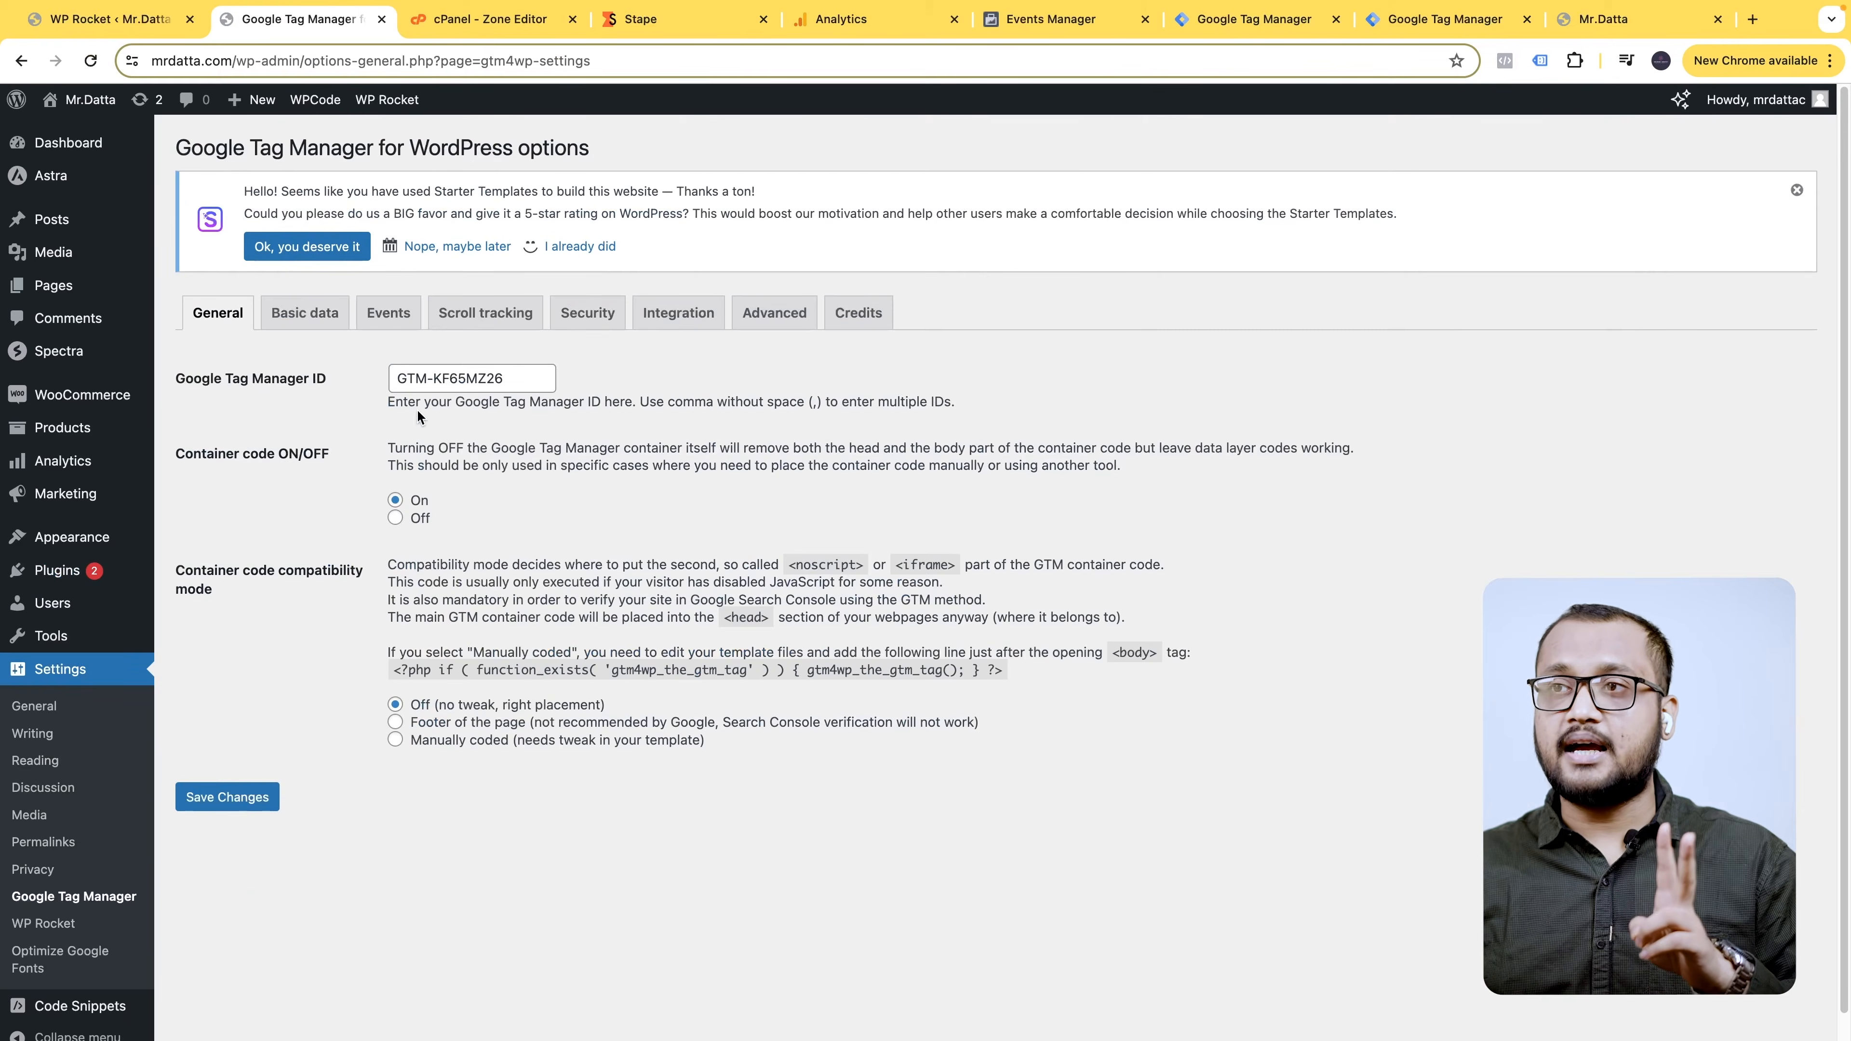
left_click(669, 314)
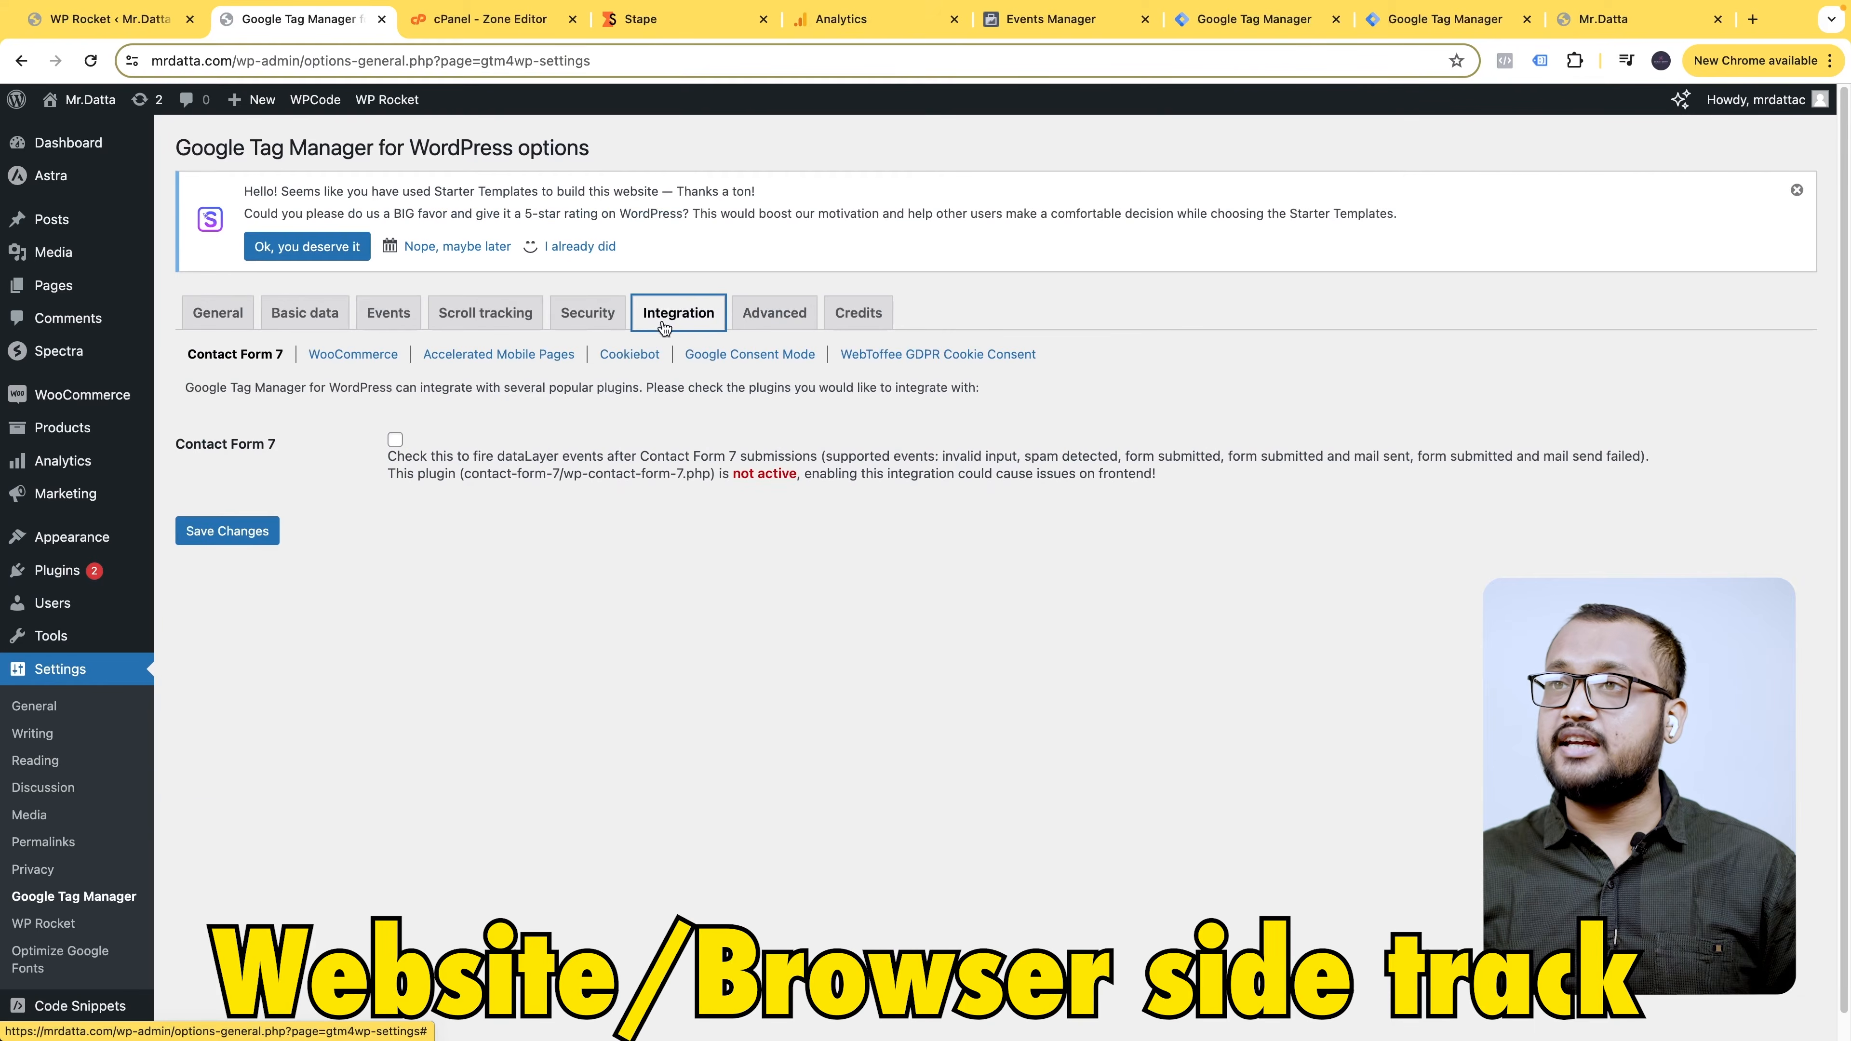
left_click(354, 359)
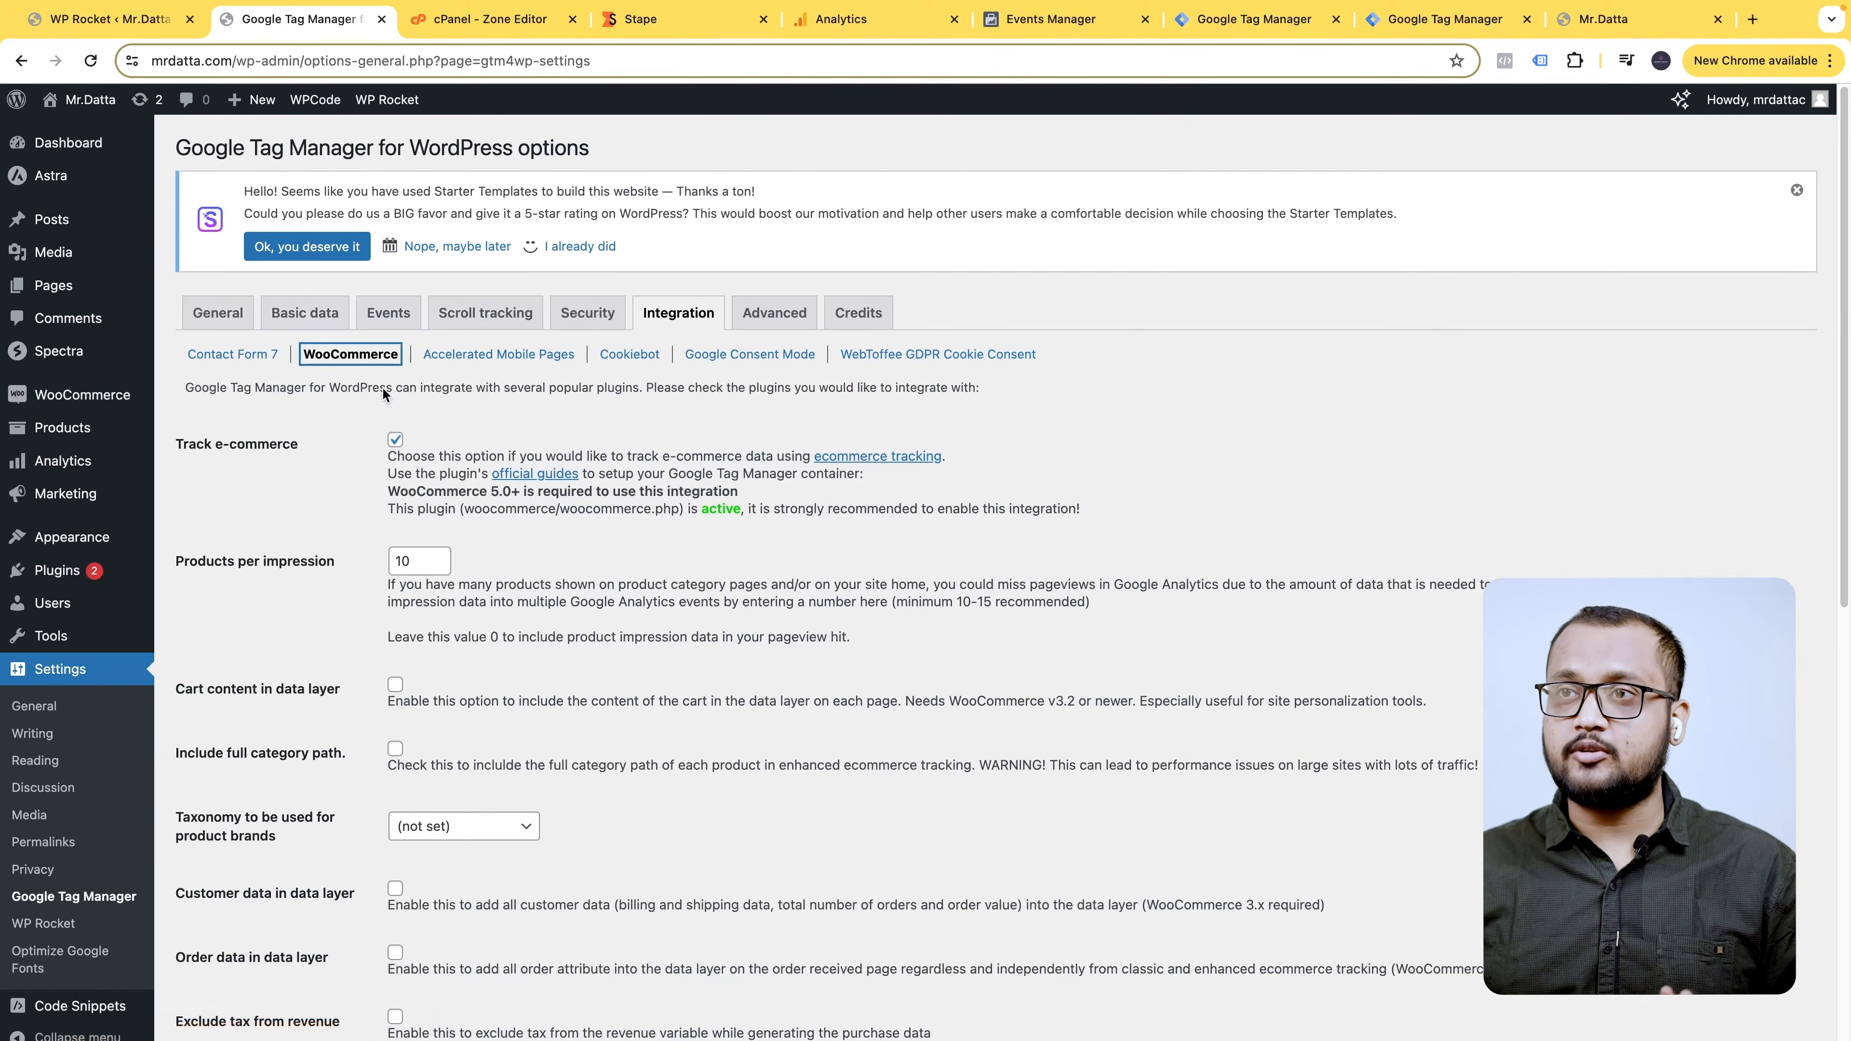
left_click(235, 321)
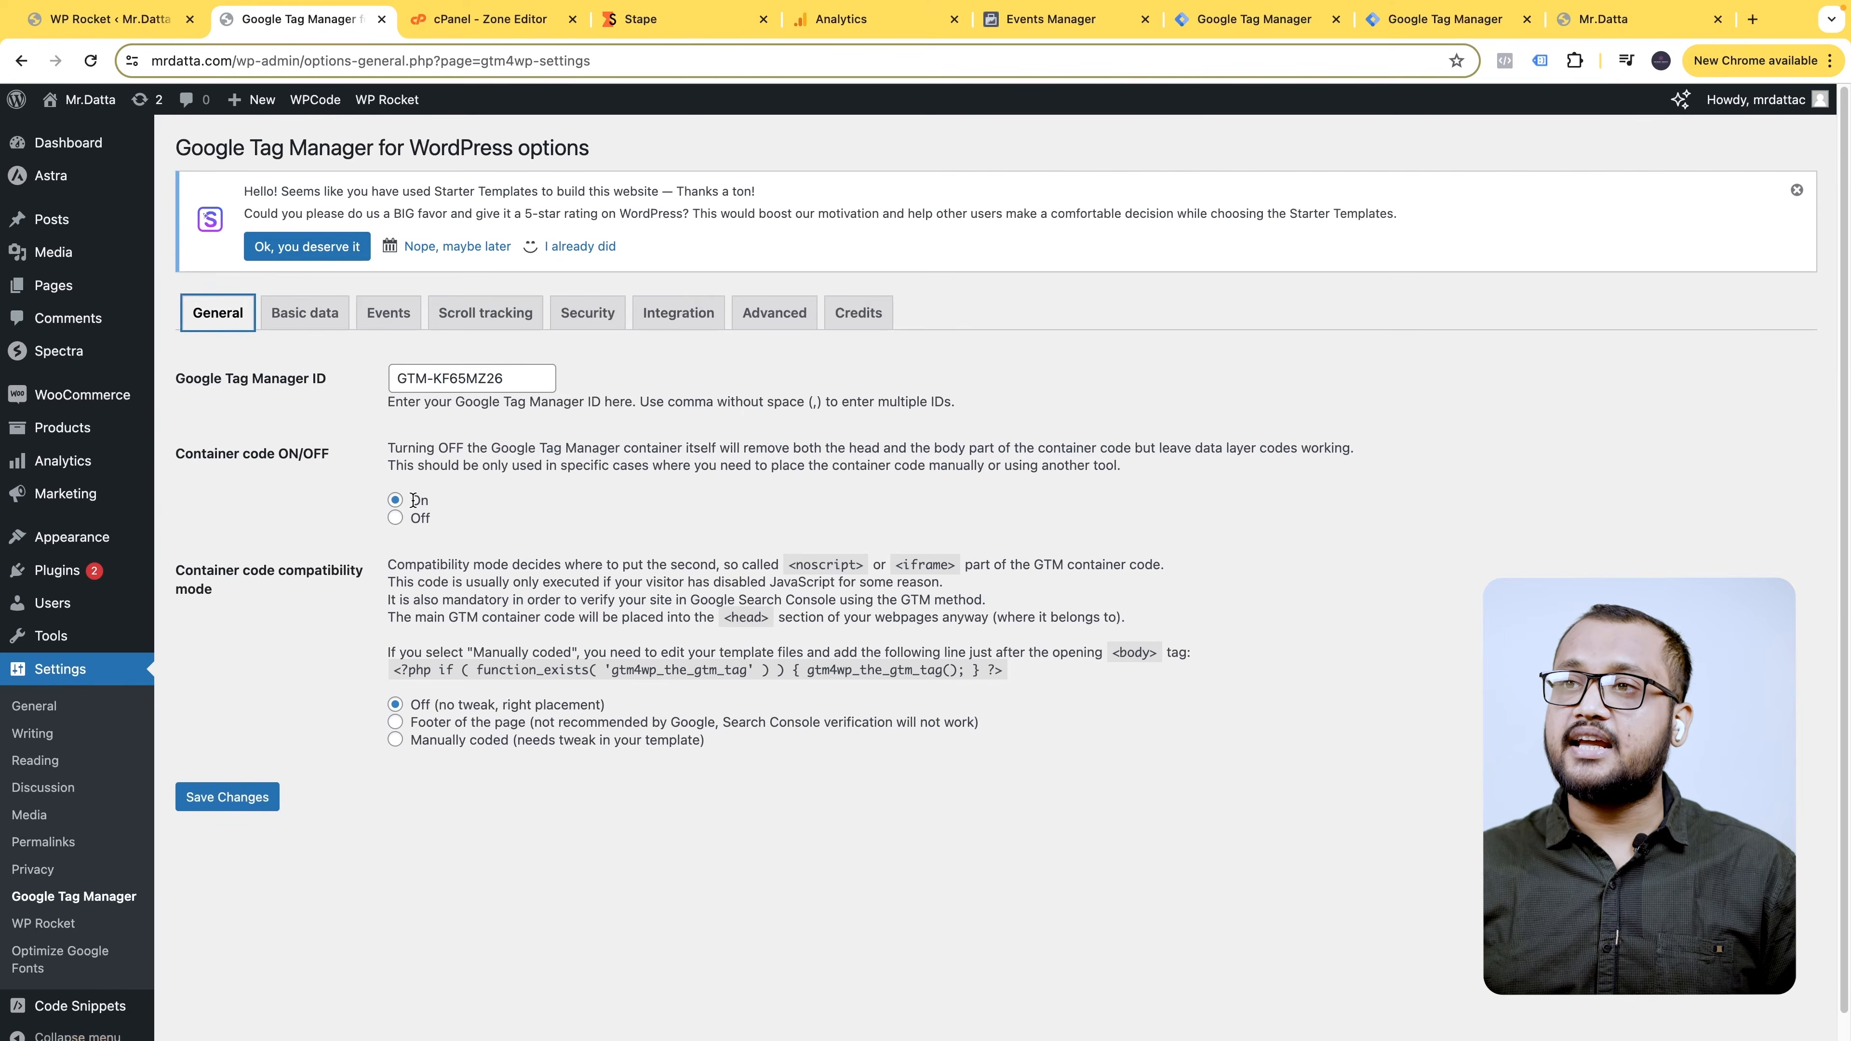
left_click(395, 518)
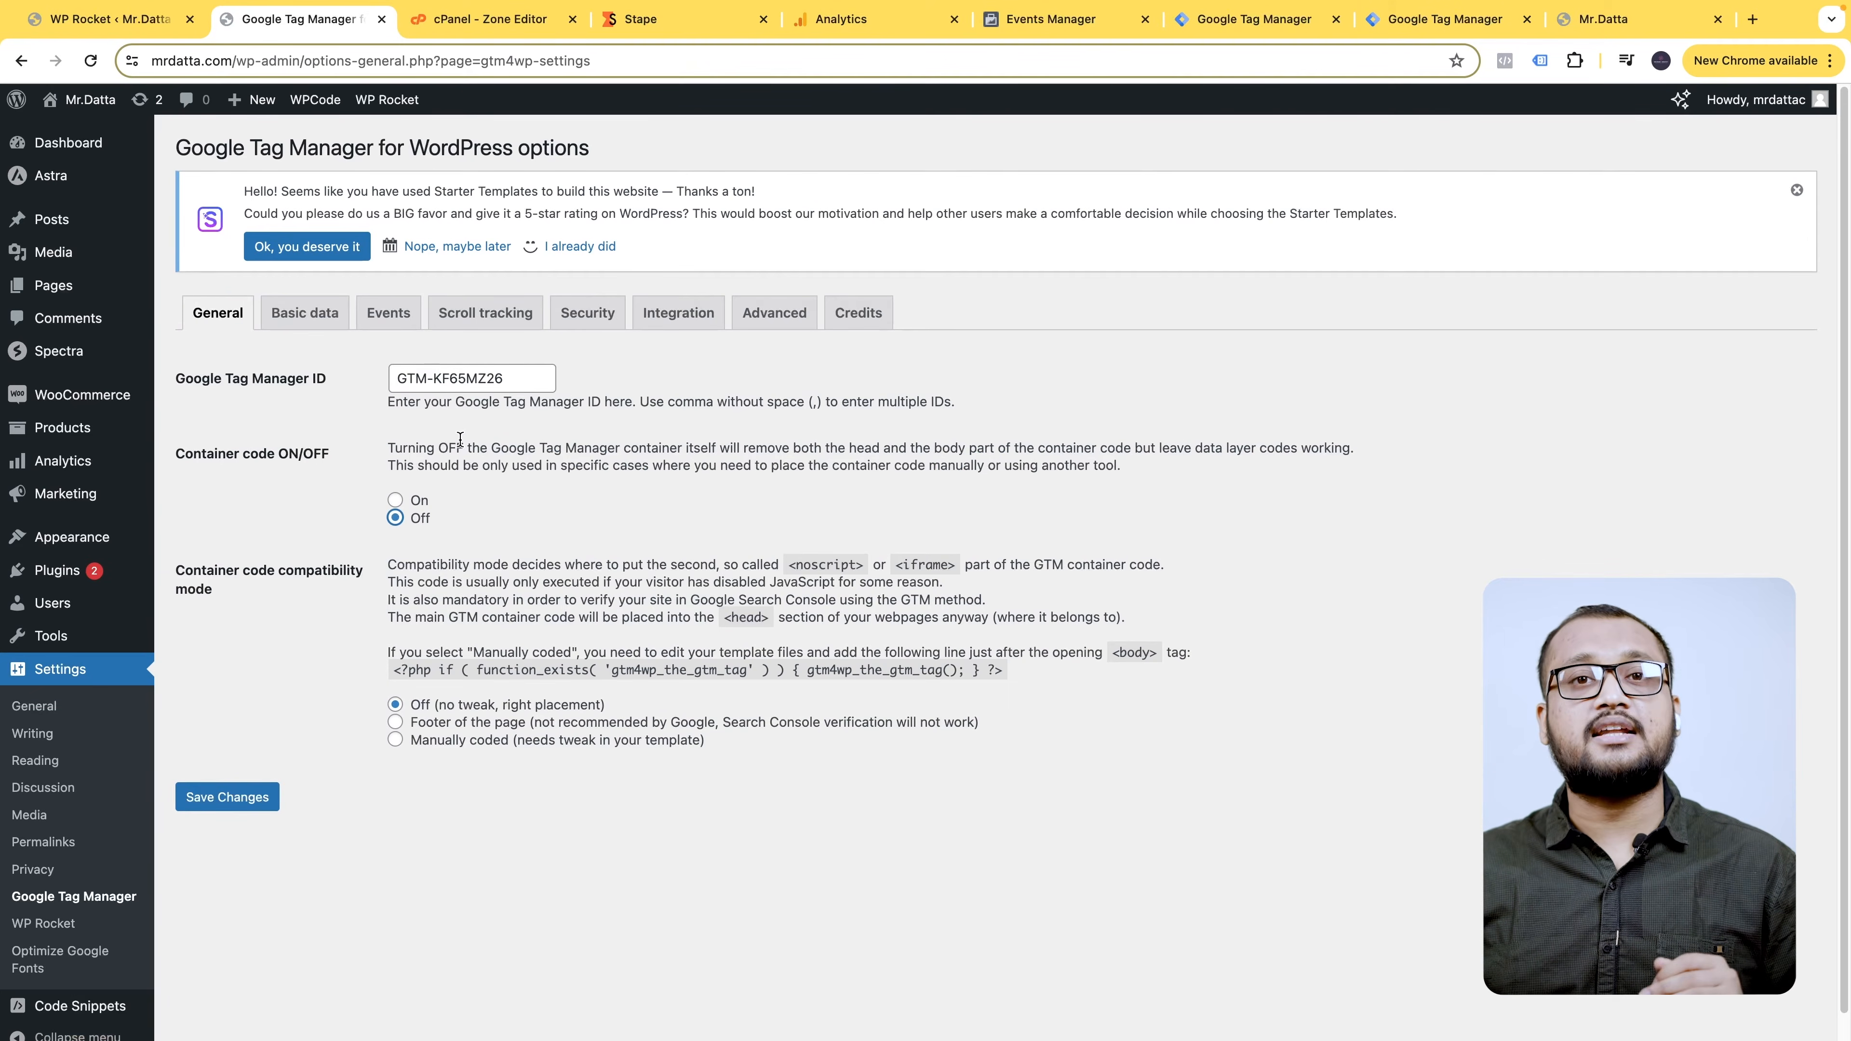
left_click(255, 804)
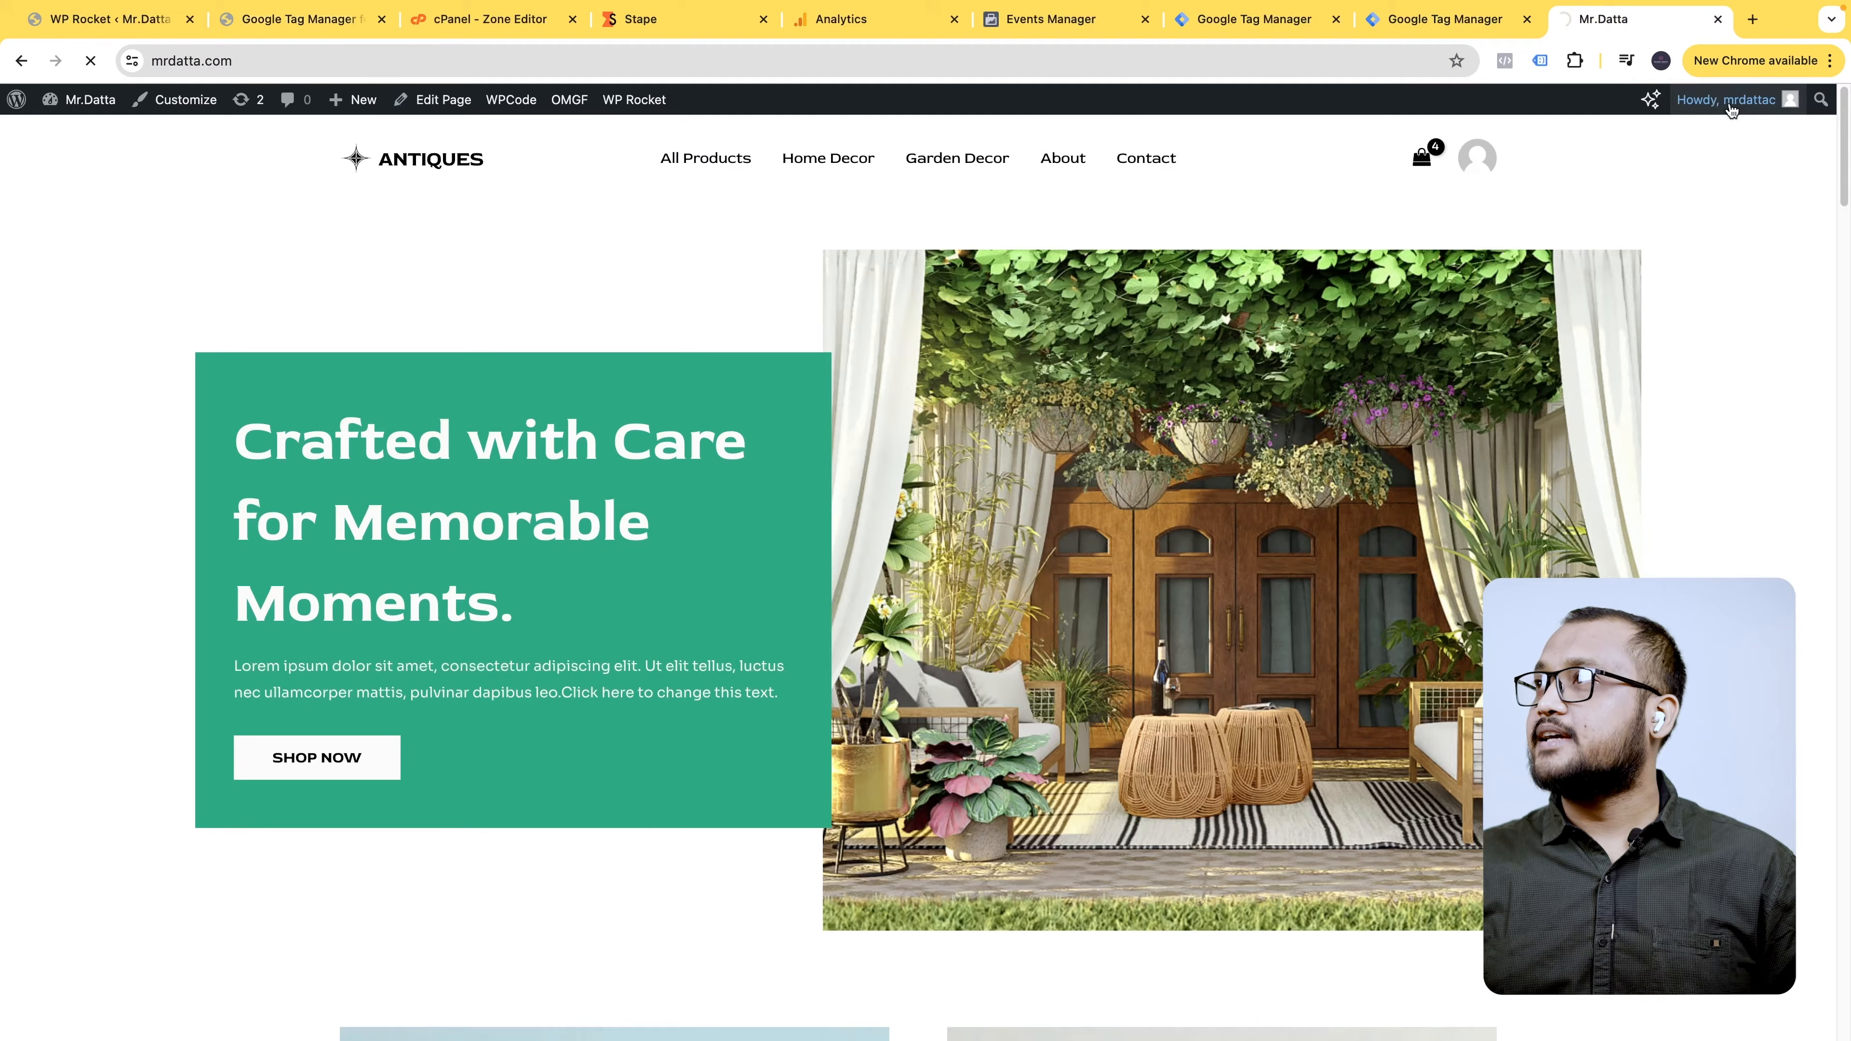
- Check the live site's Meta pixel and Google tags with Pixel Helper and Tag Assistant
left_click(1603, 21)
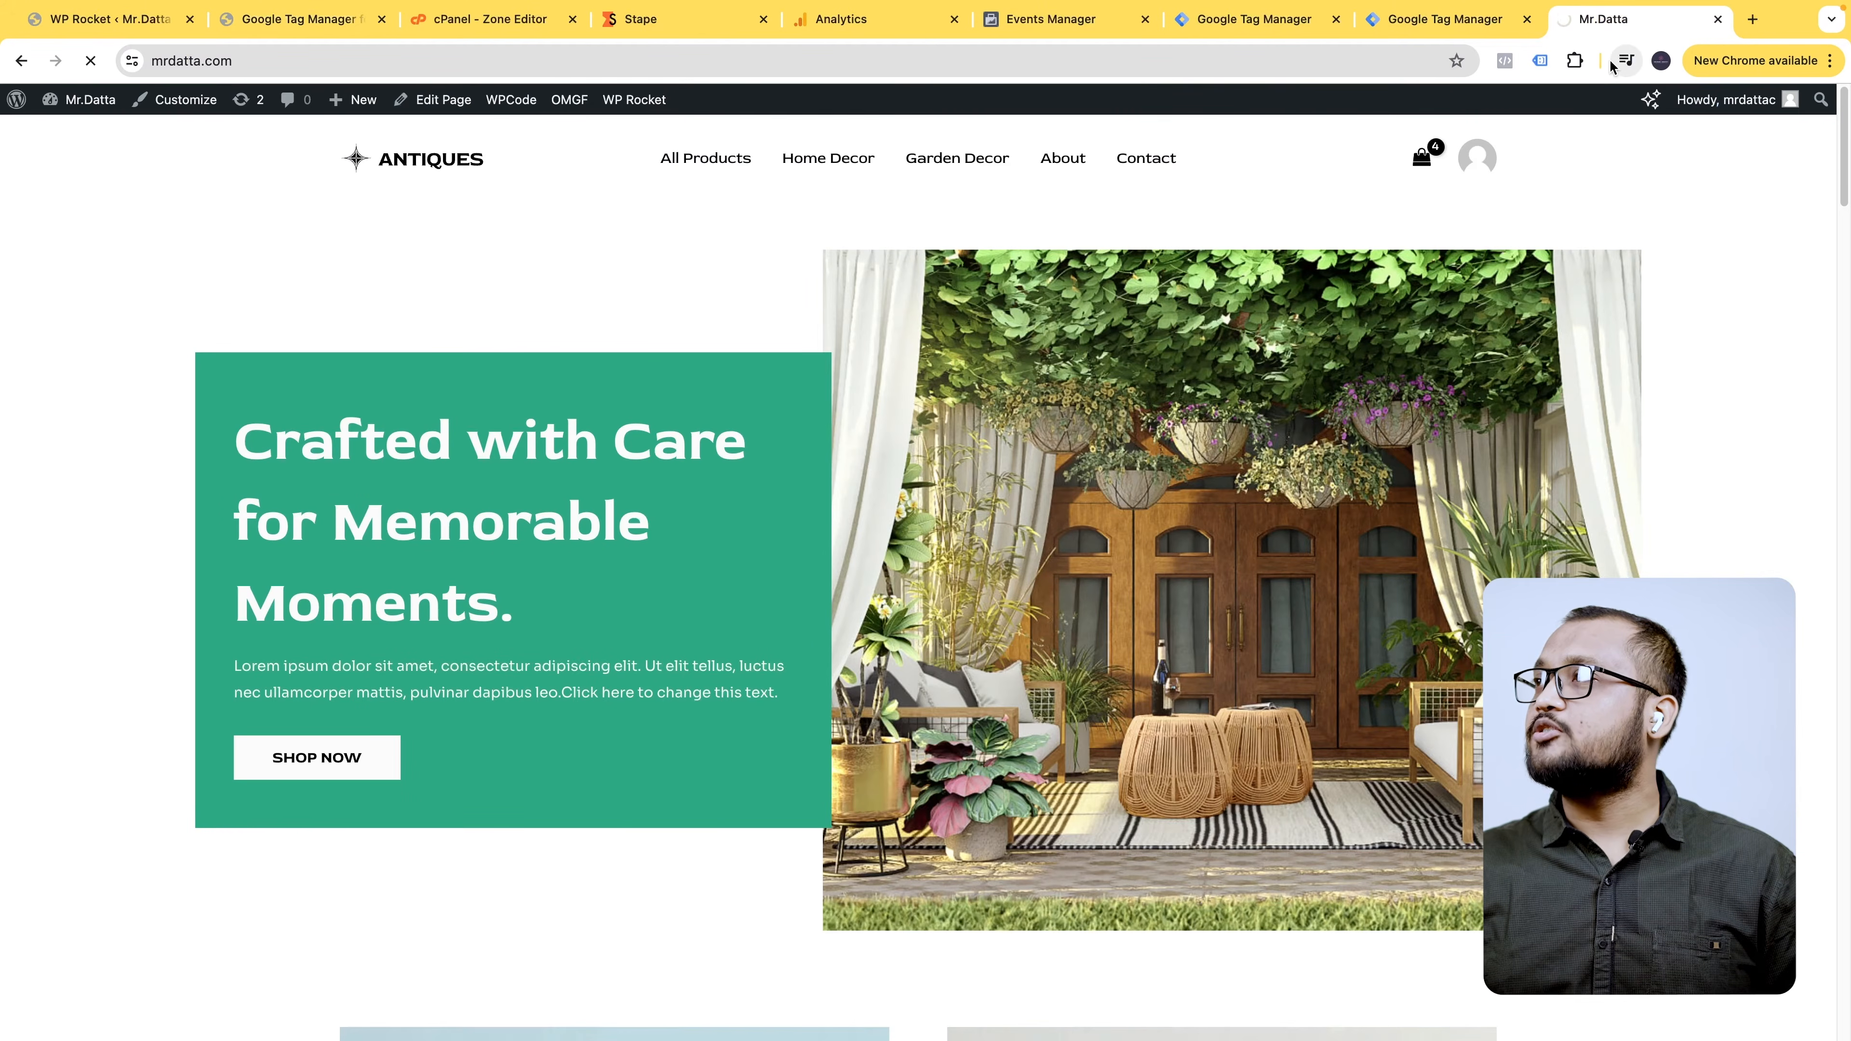
left_click(1505, 61)
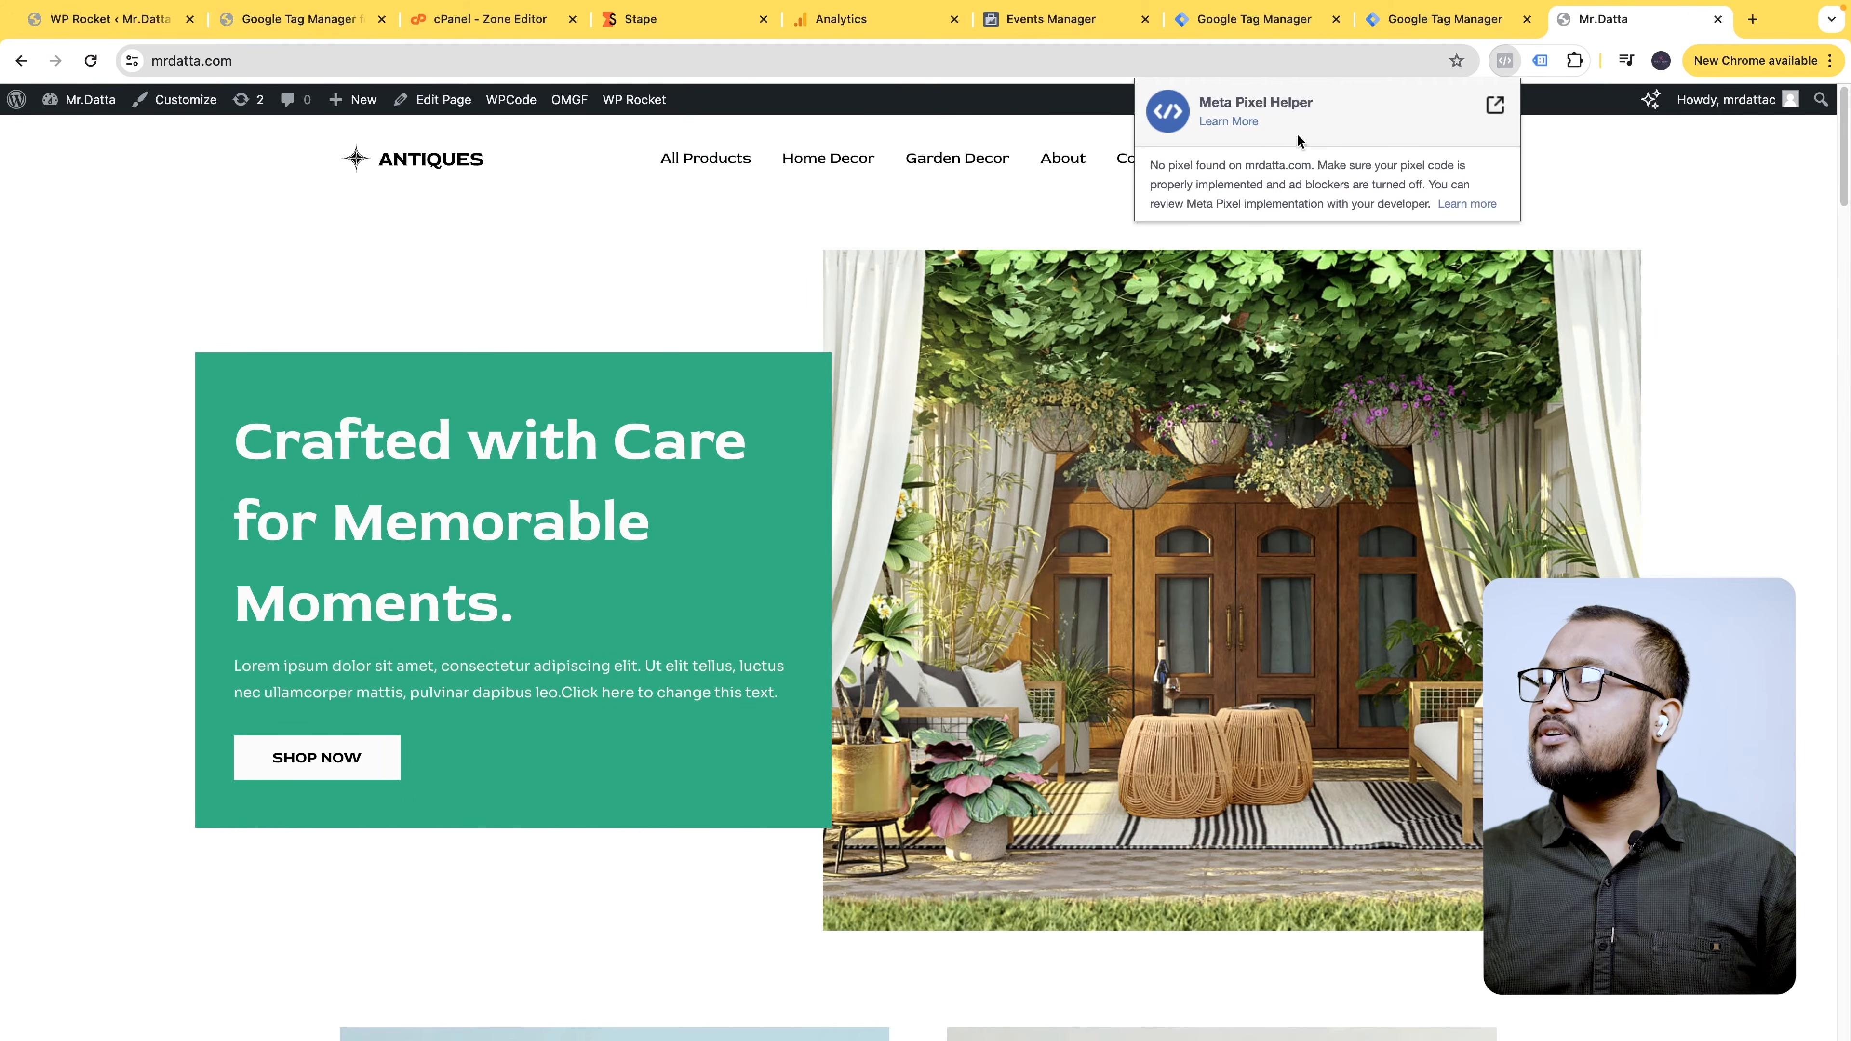
left_click(1540, 61)
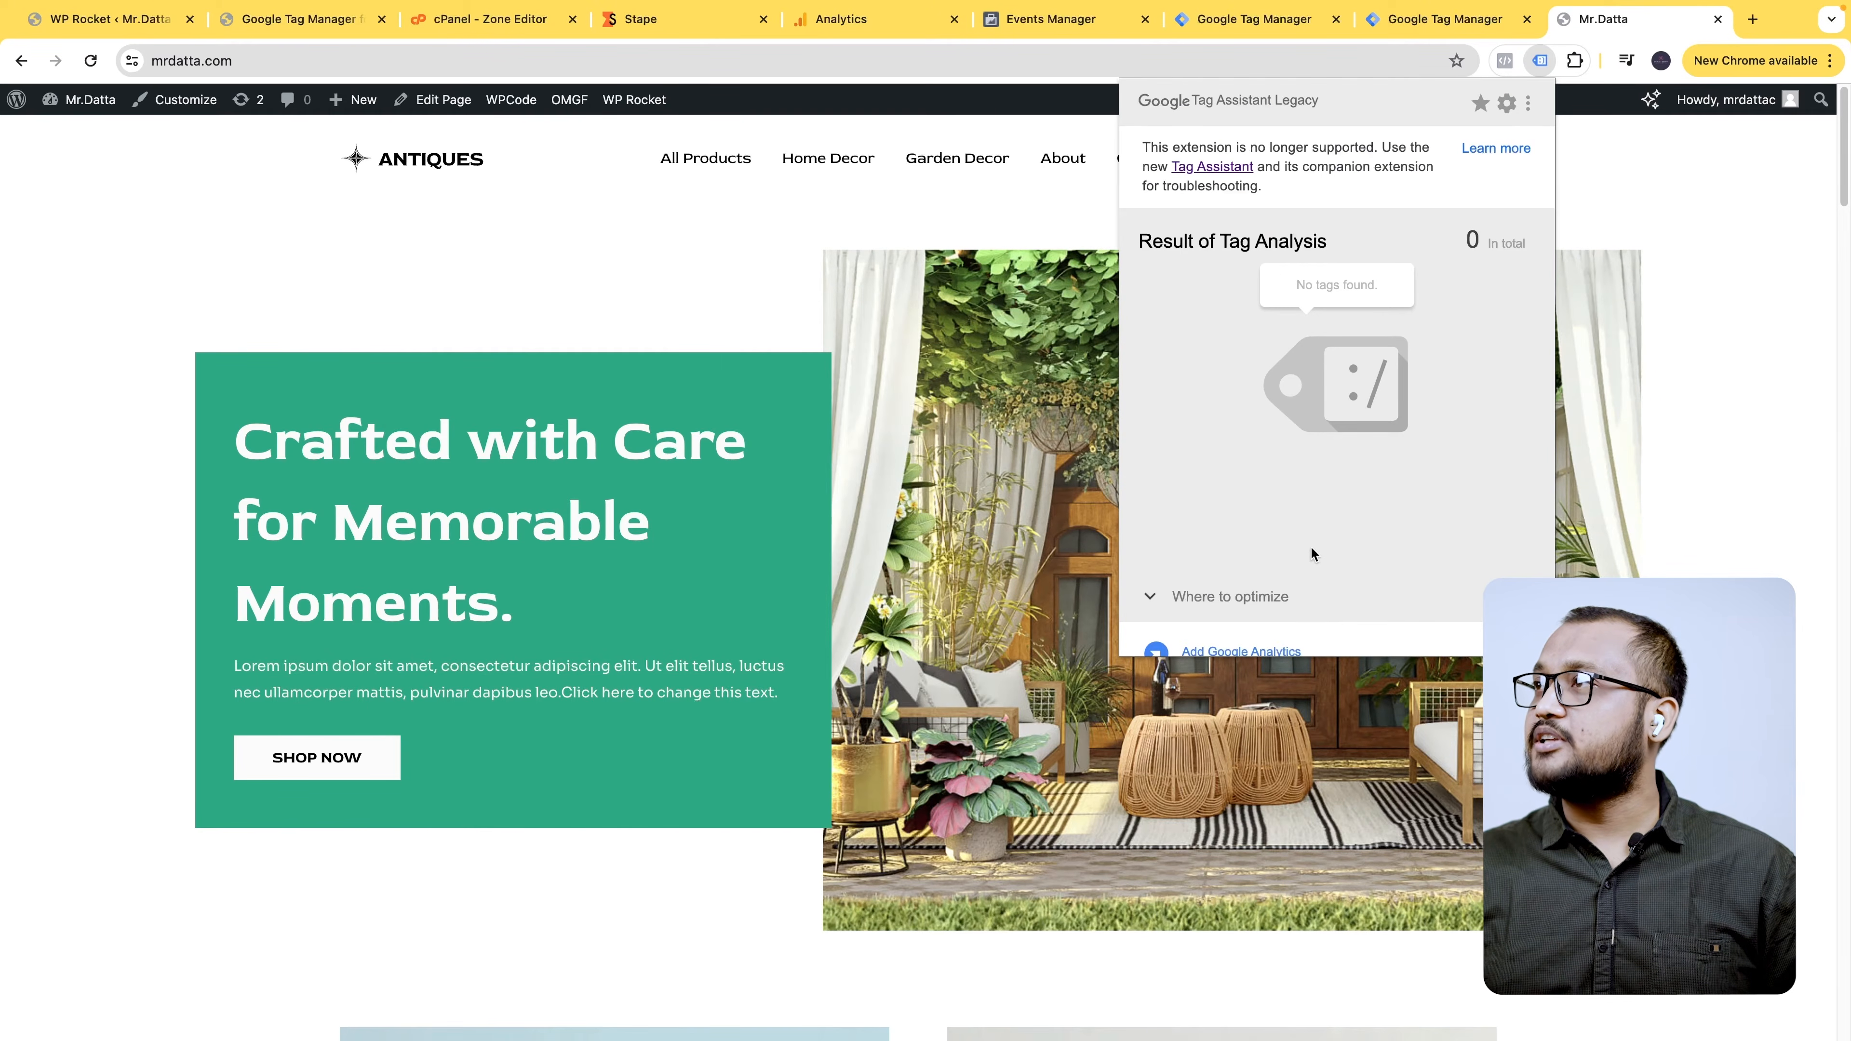
left_click(1721, 252)
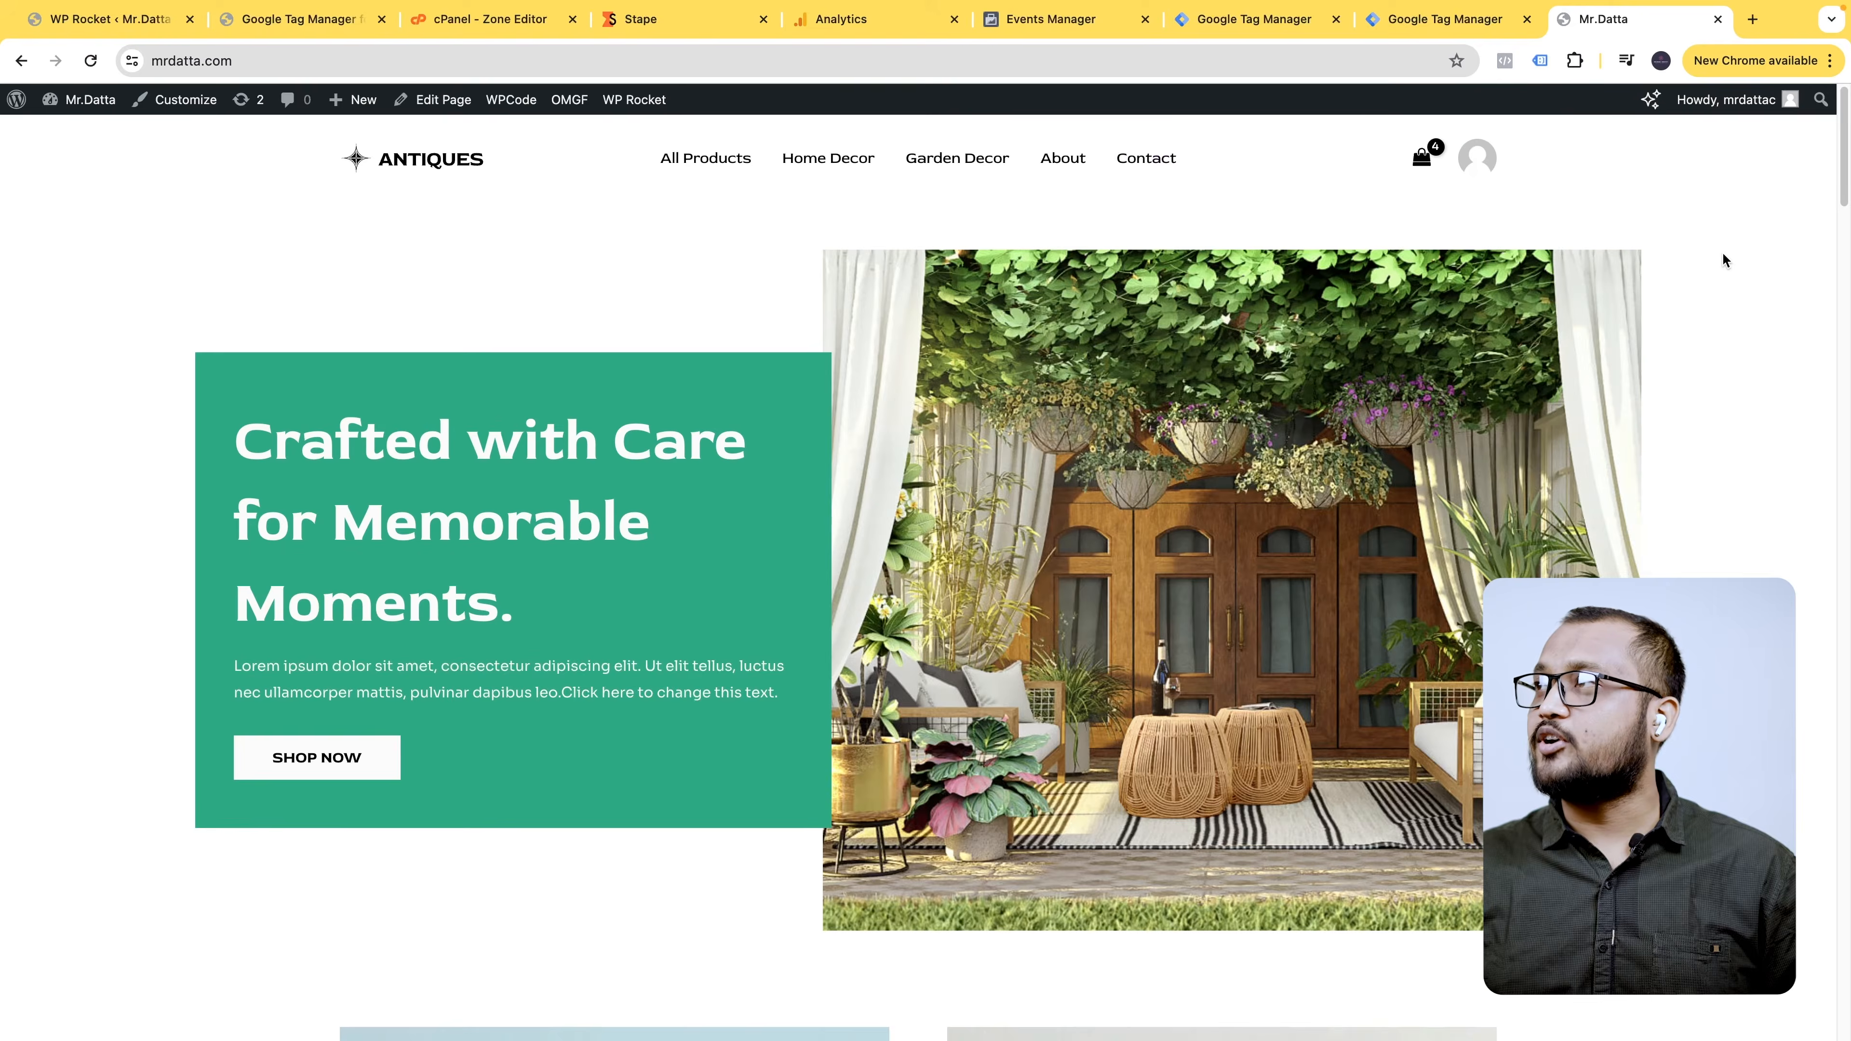
left_click(318, 18)
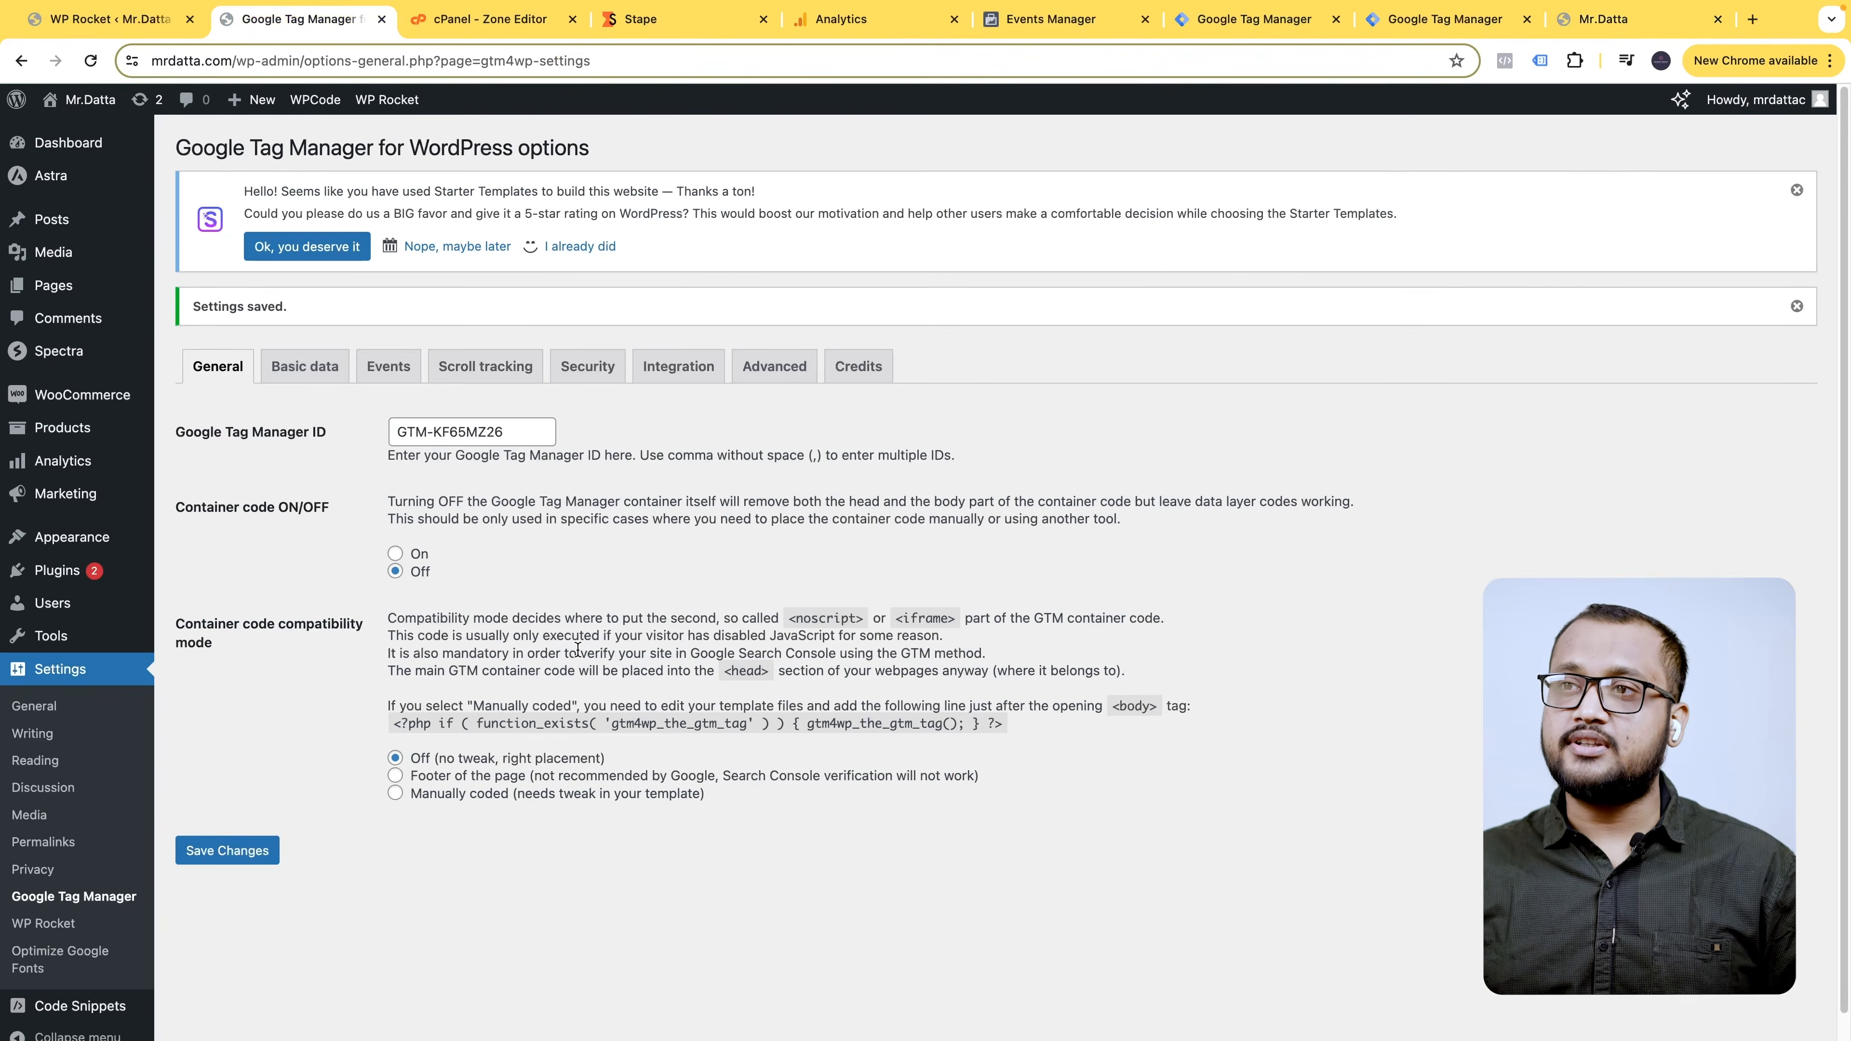
- Paste the Stape custom loader head snippet at the top of the global Header code
scroll(481, 536, "down", 1)
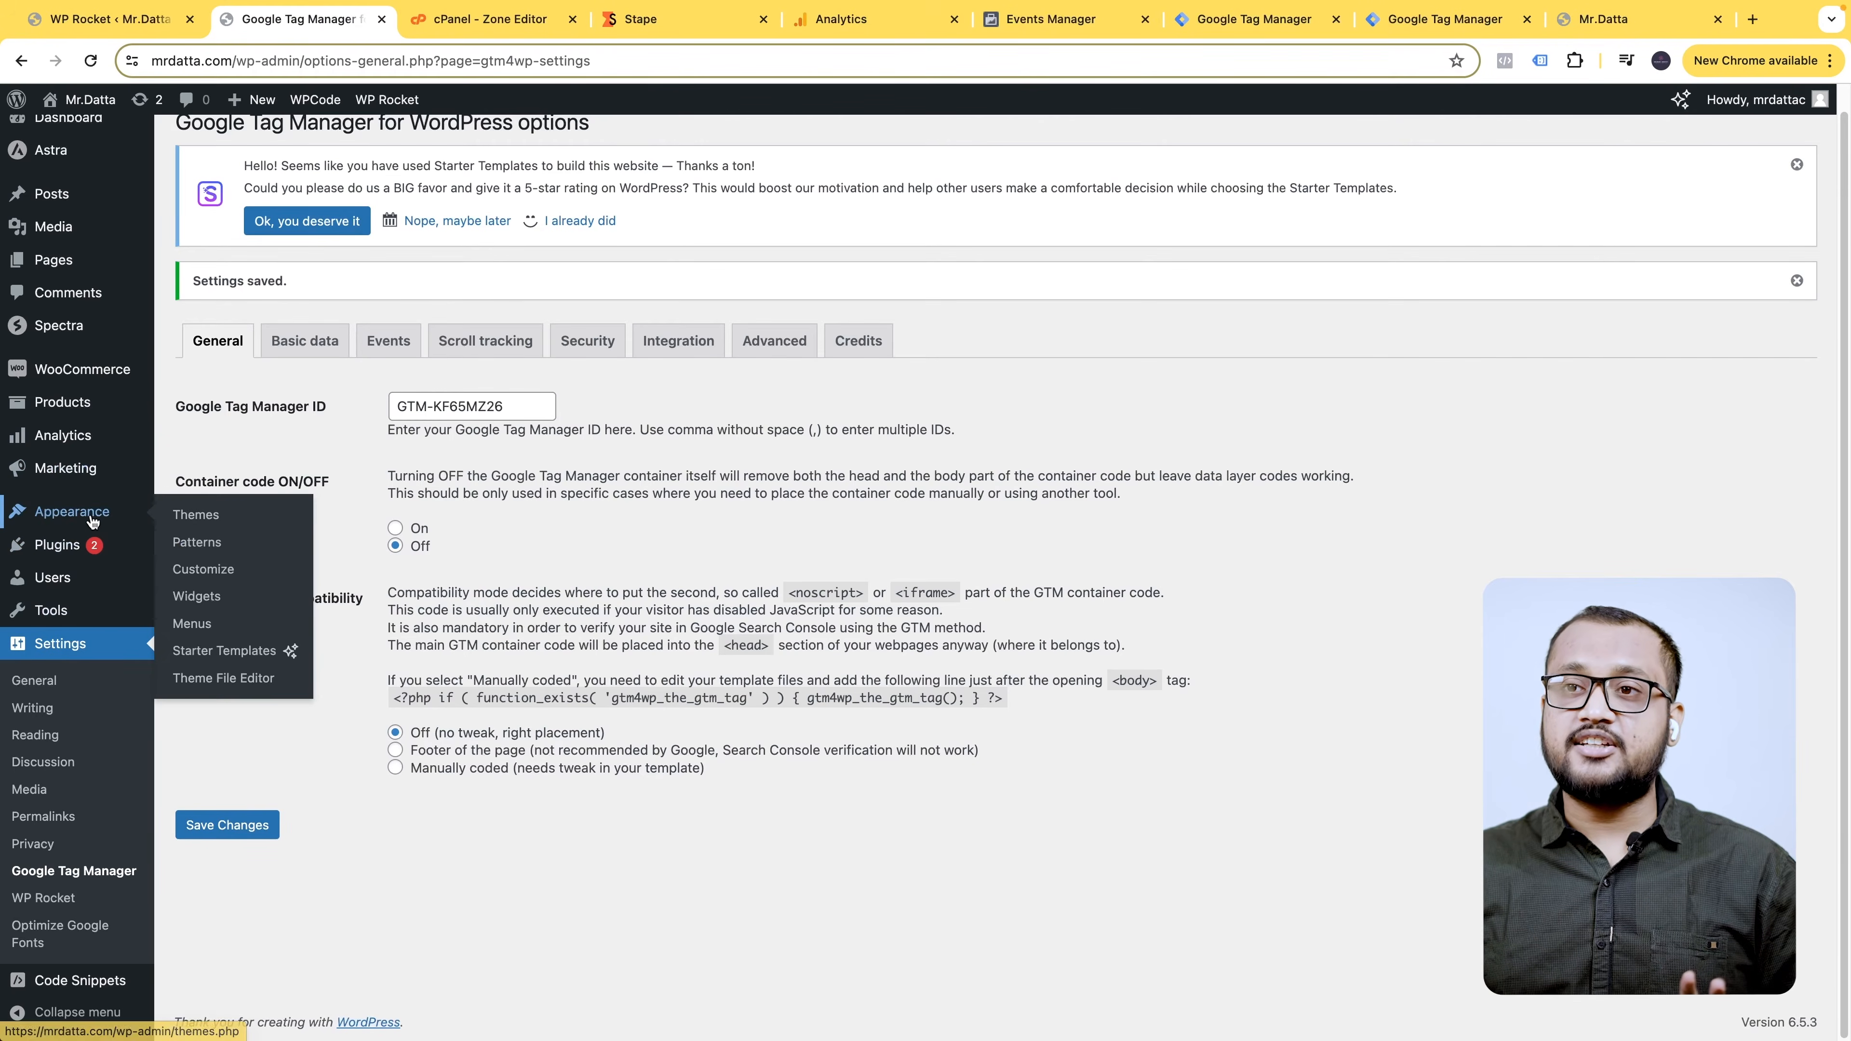
mouse_move(71, 511)
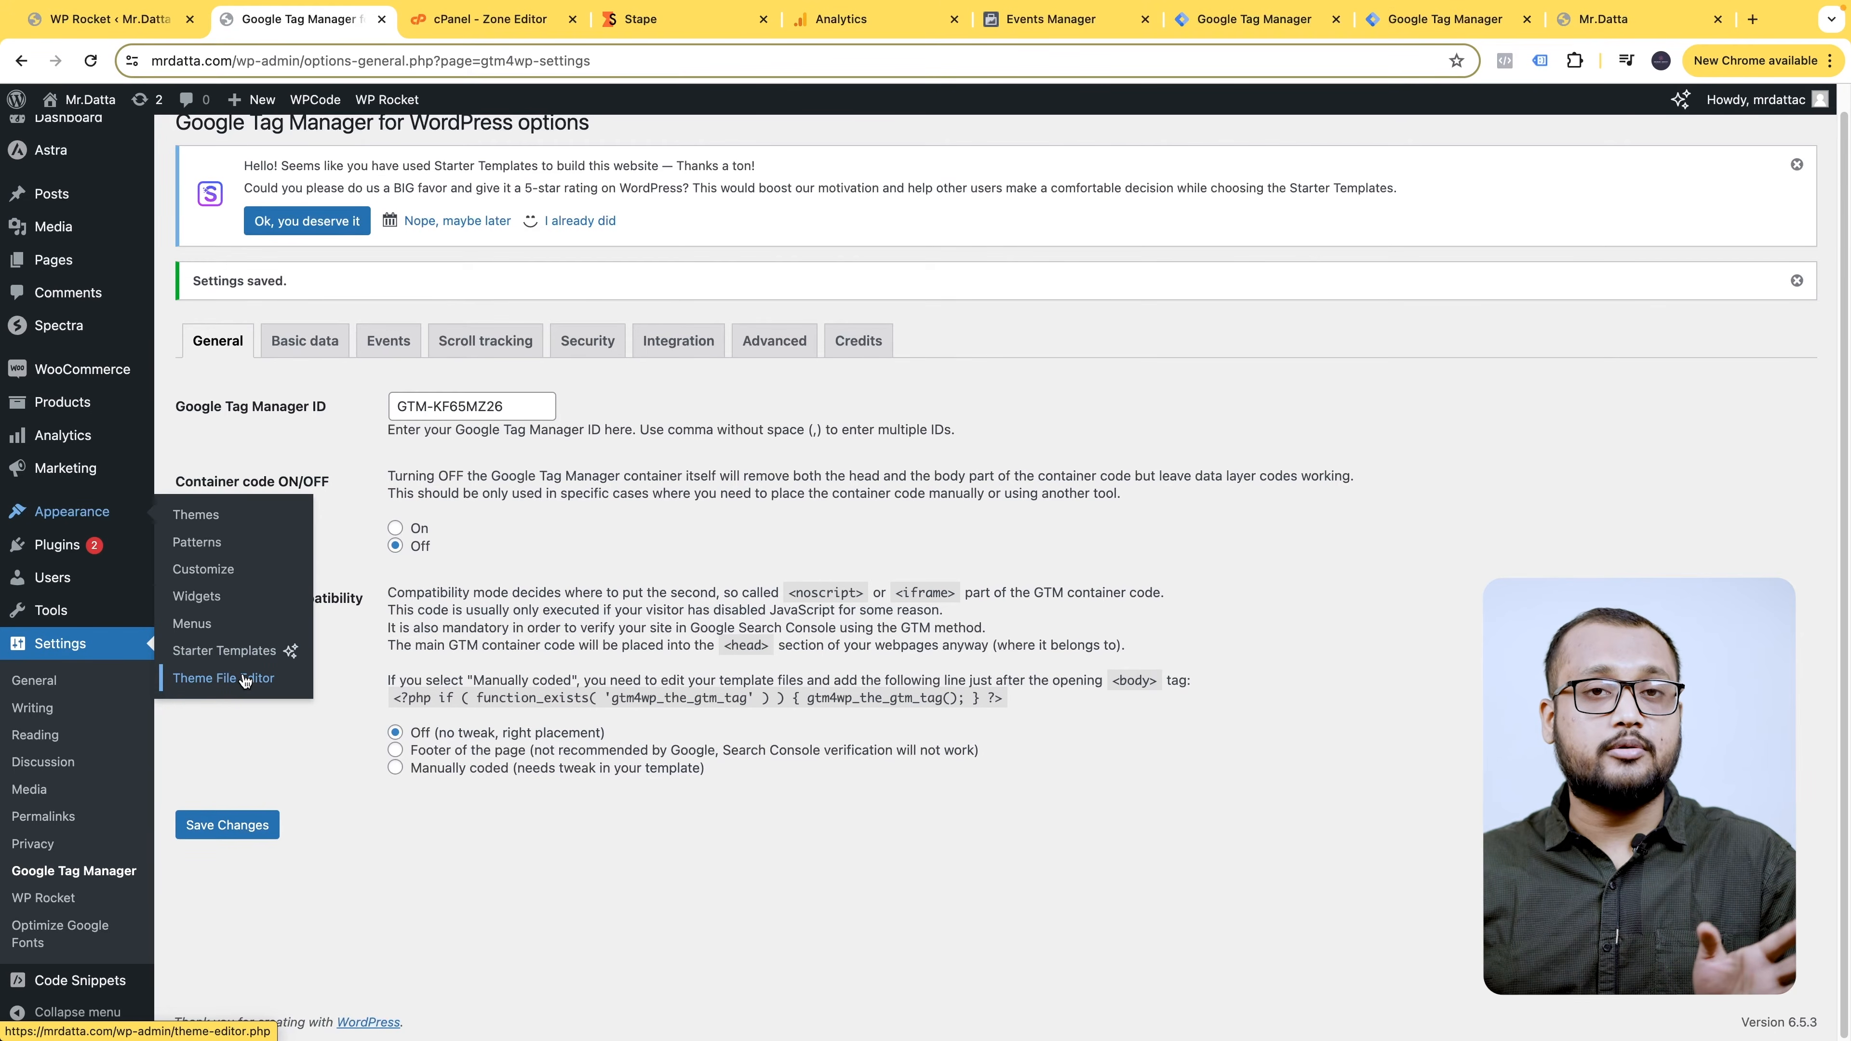
mouse_move(80, 985)
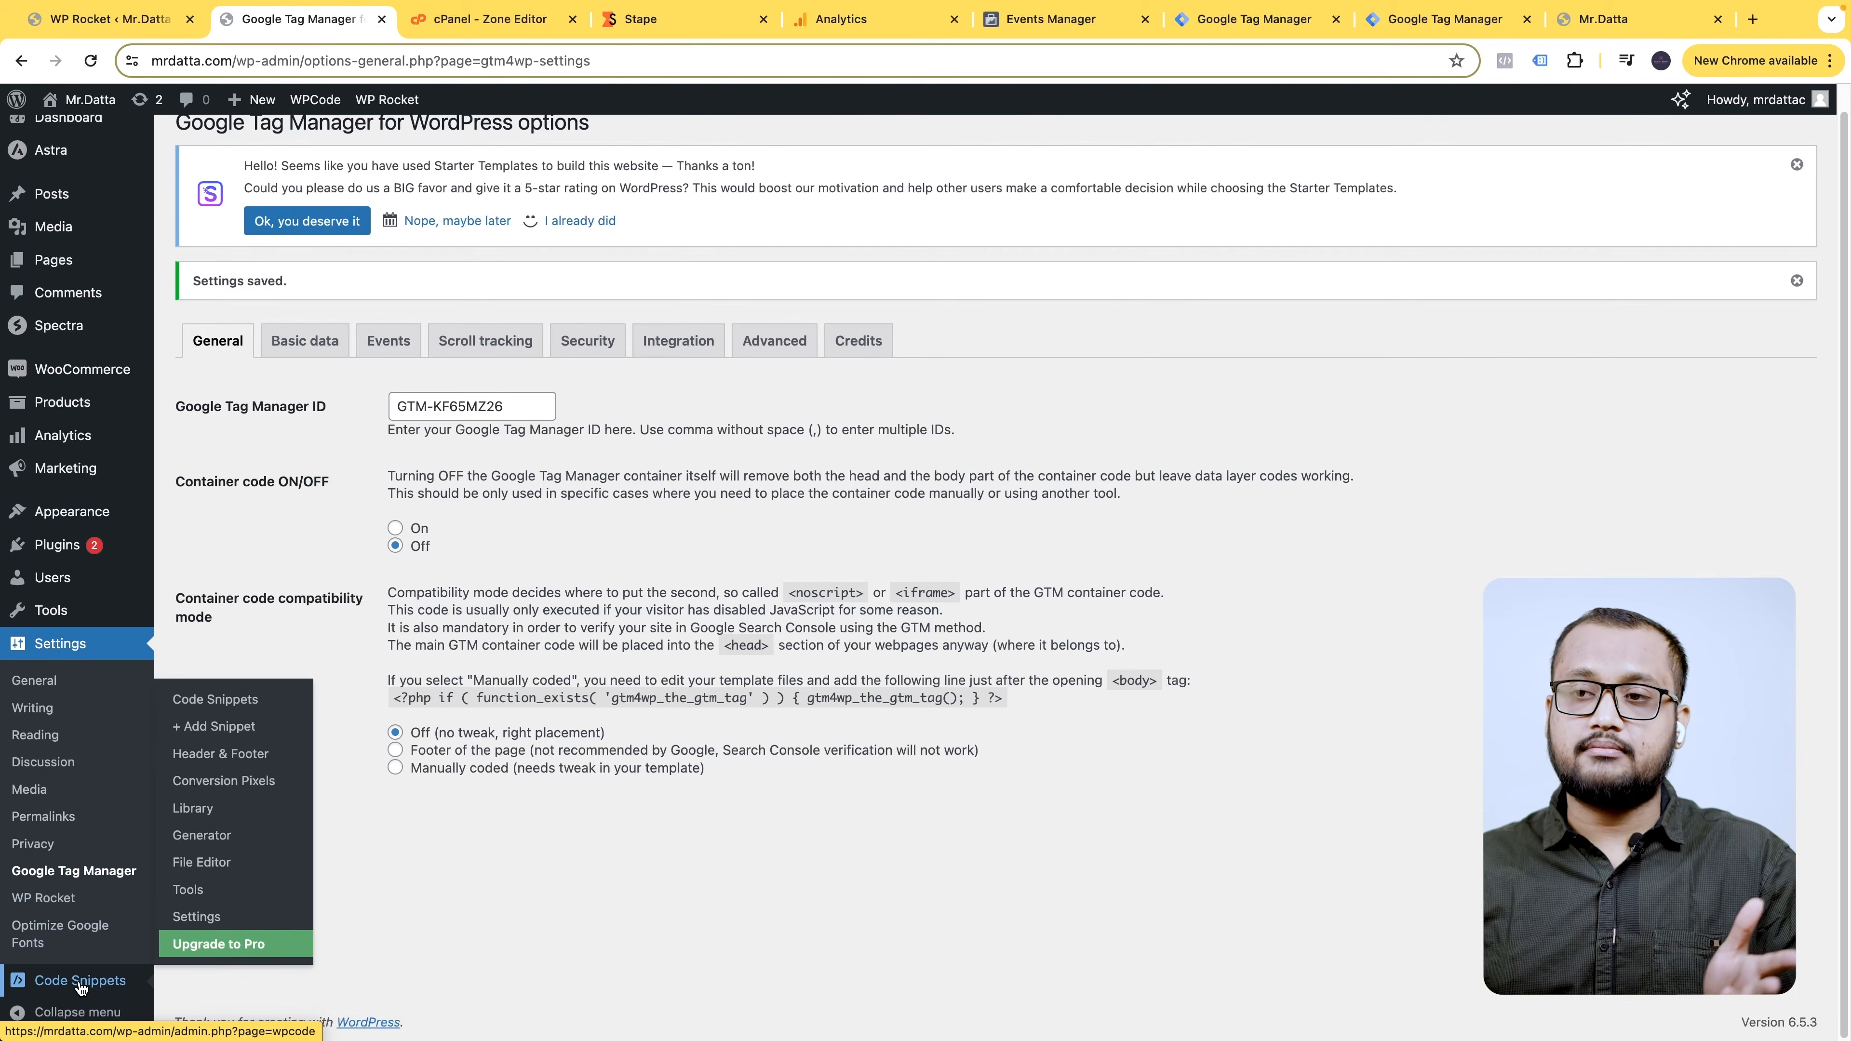
left_click(261, 755)
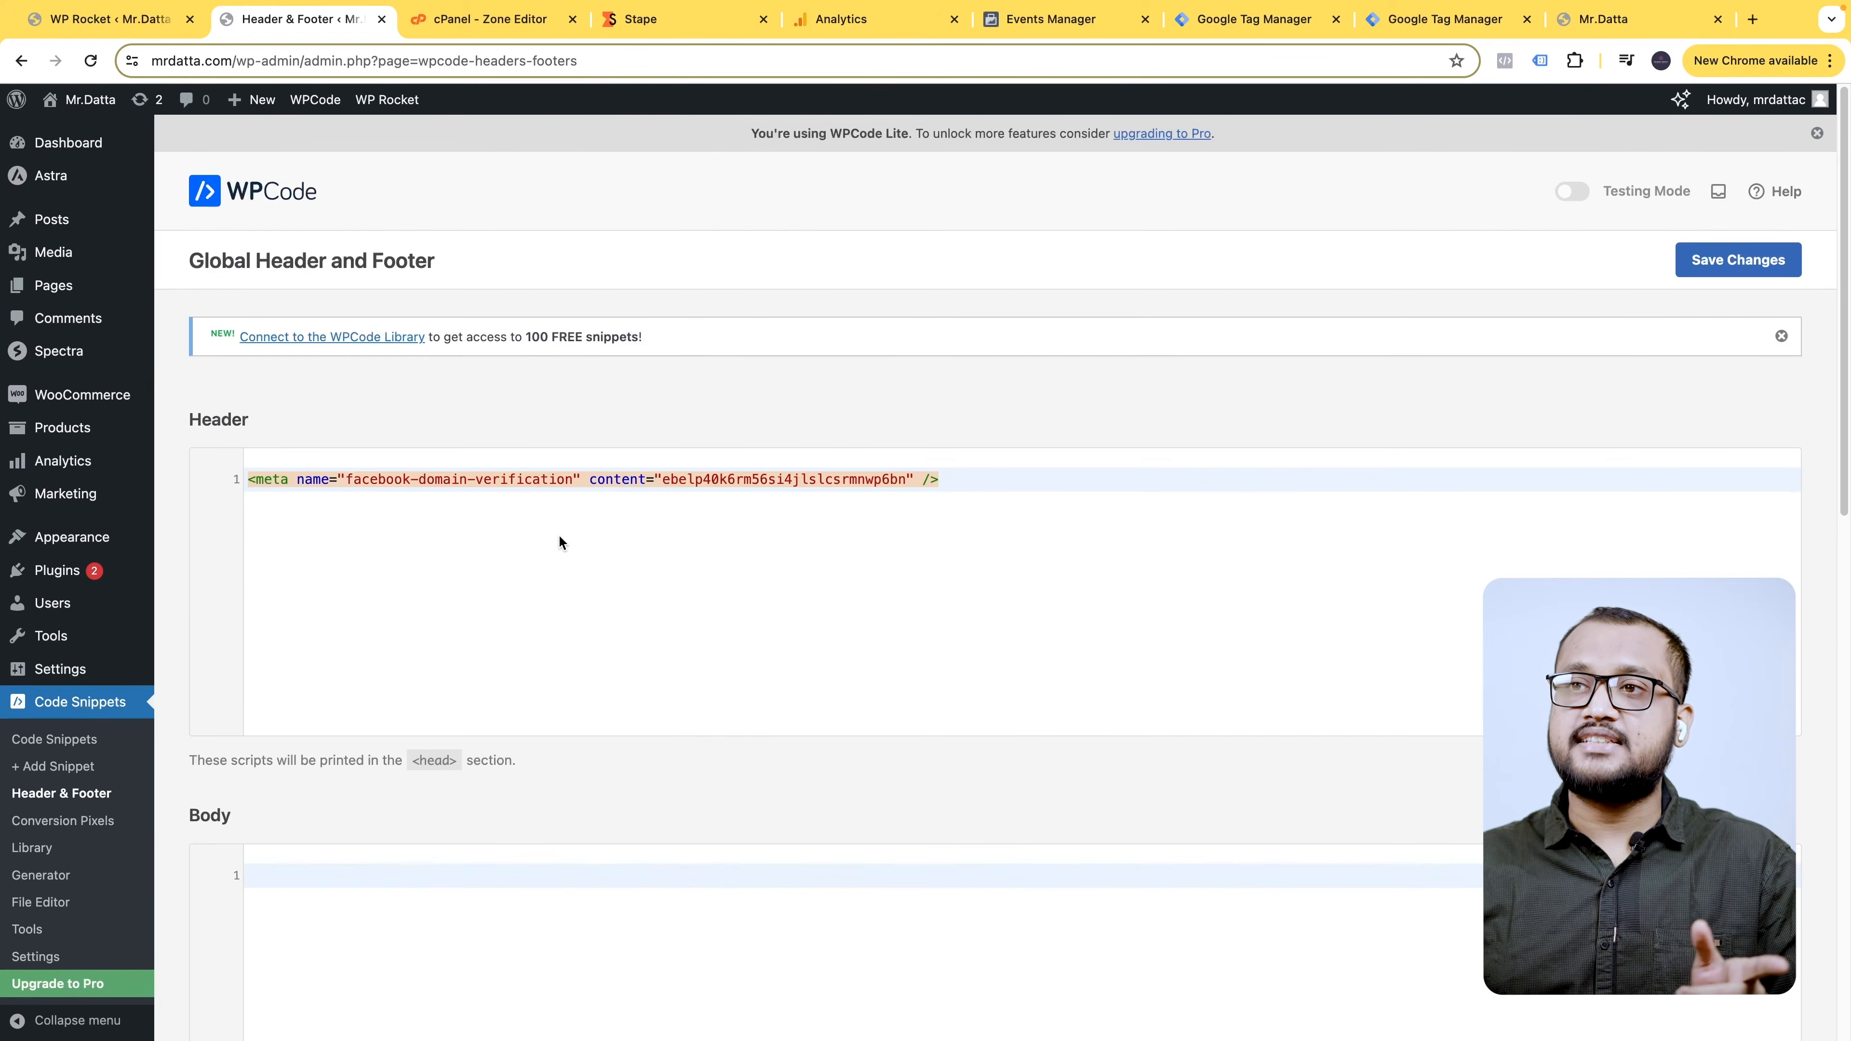
left_click(985, 479)
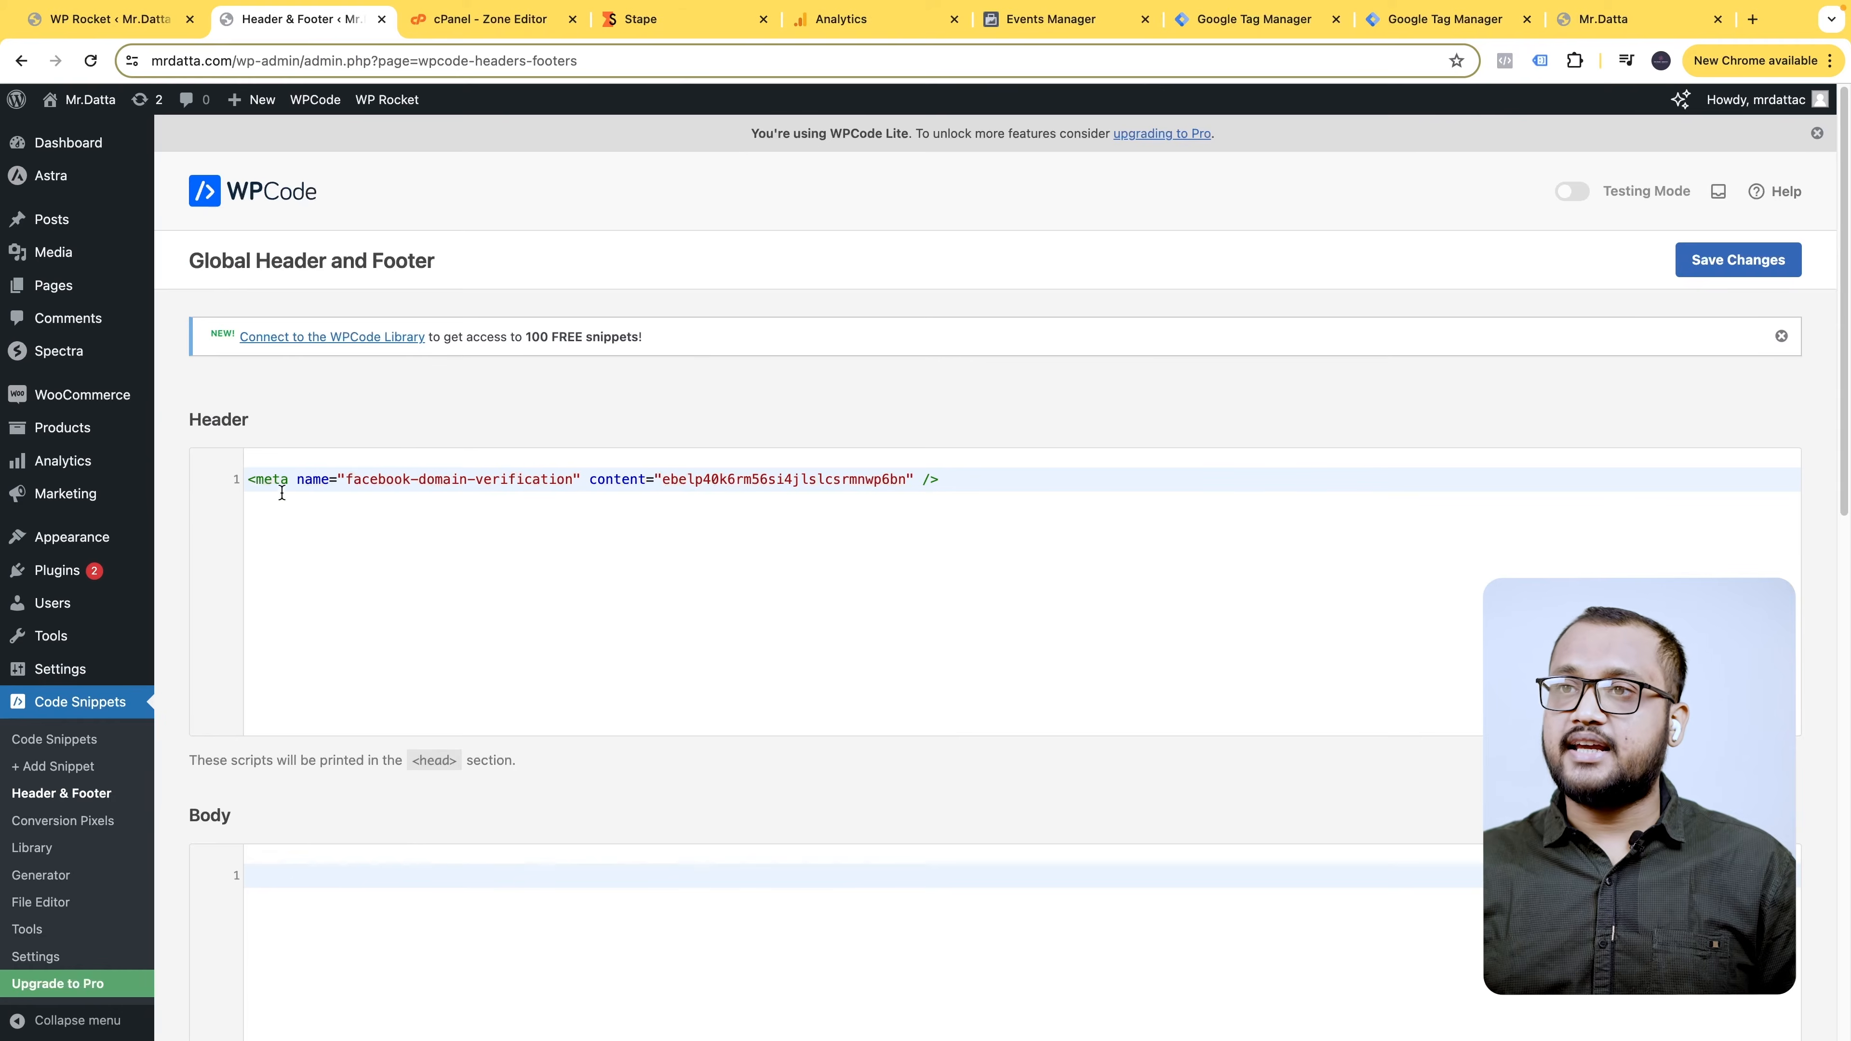
left_click(248, 482)
key("Return")
key("Return")
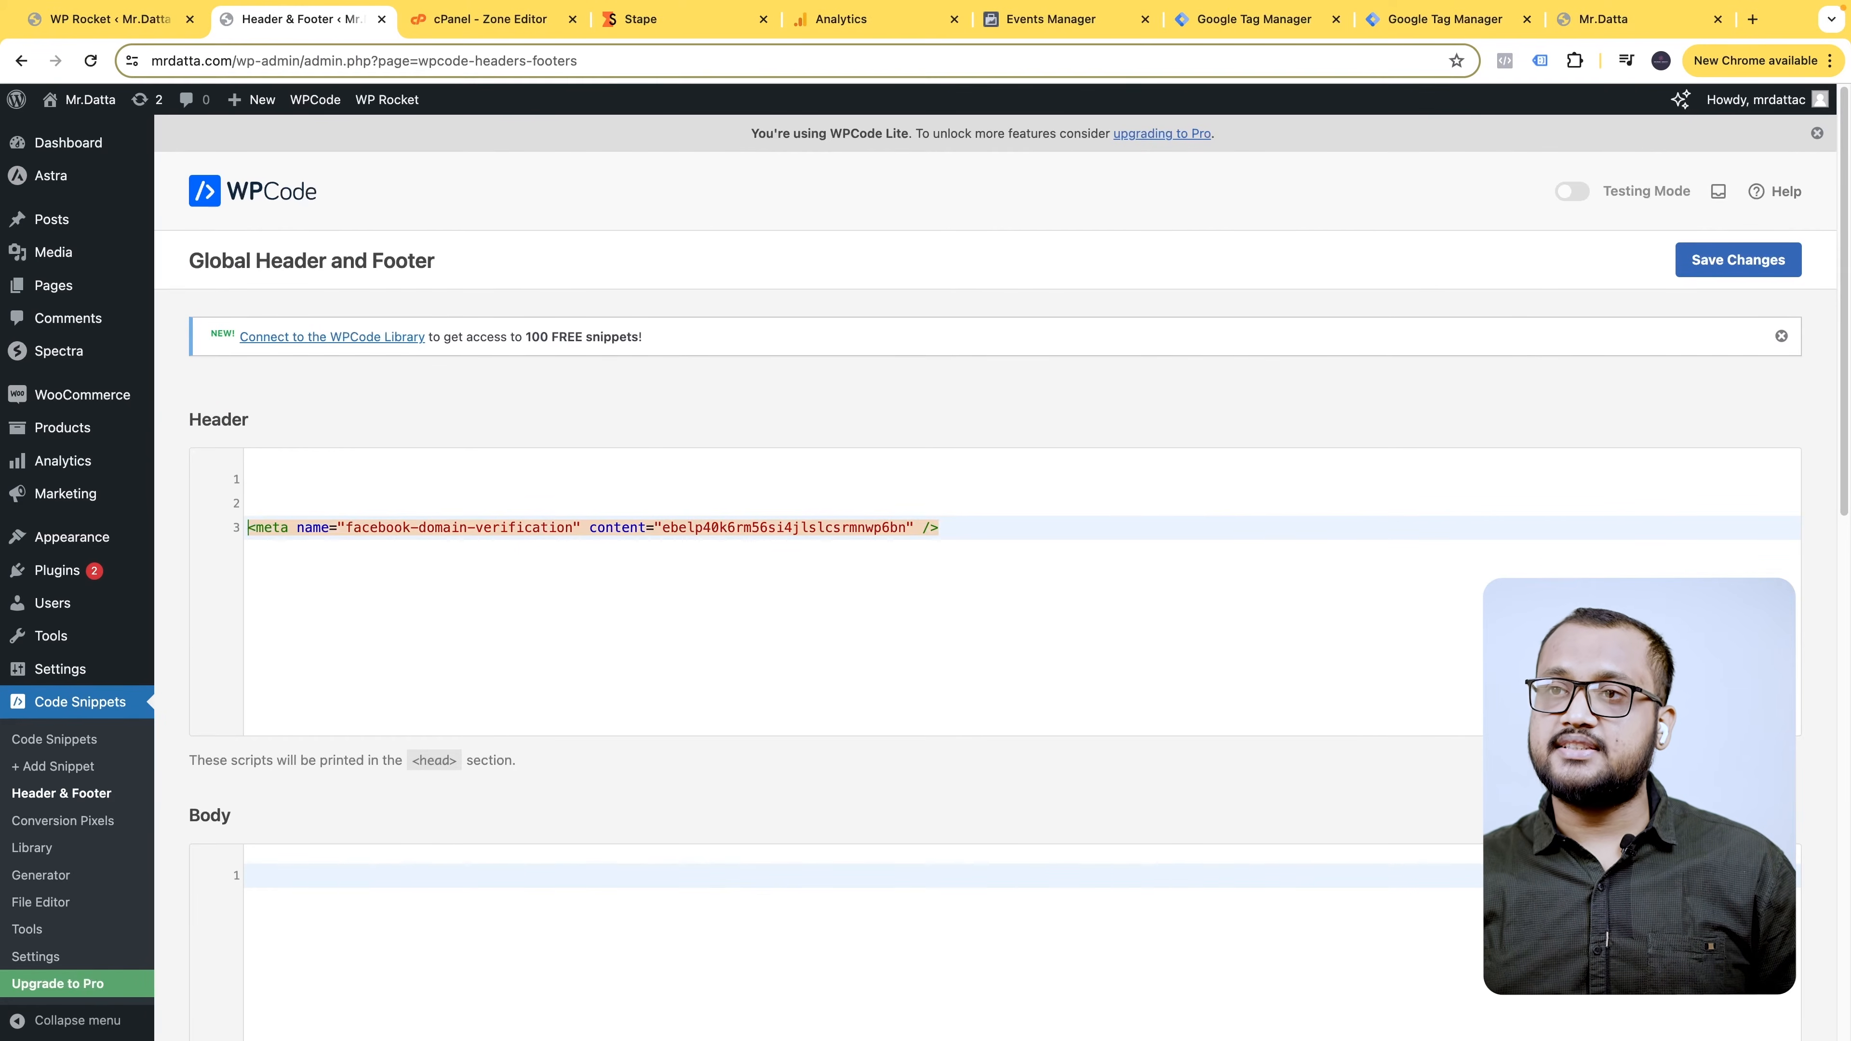
key("Up")
key("Up")
key("super+v")
scroll(368, 864, "down", 2)
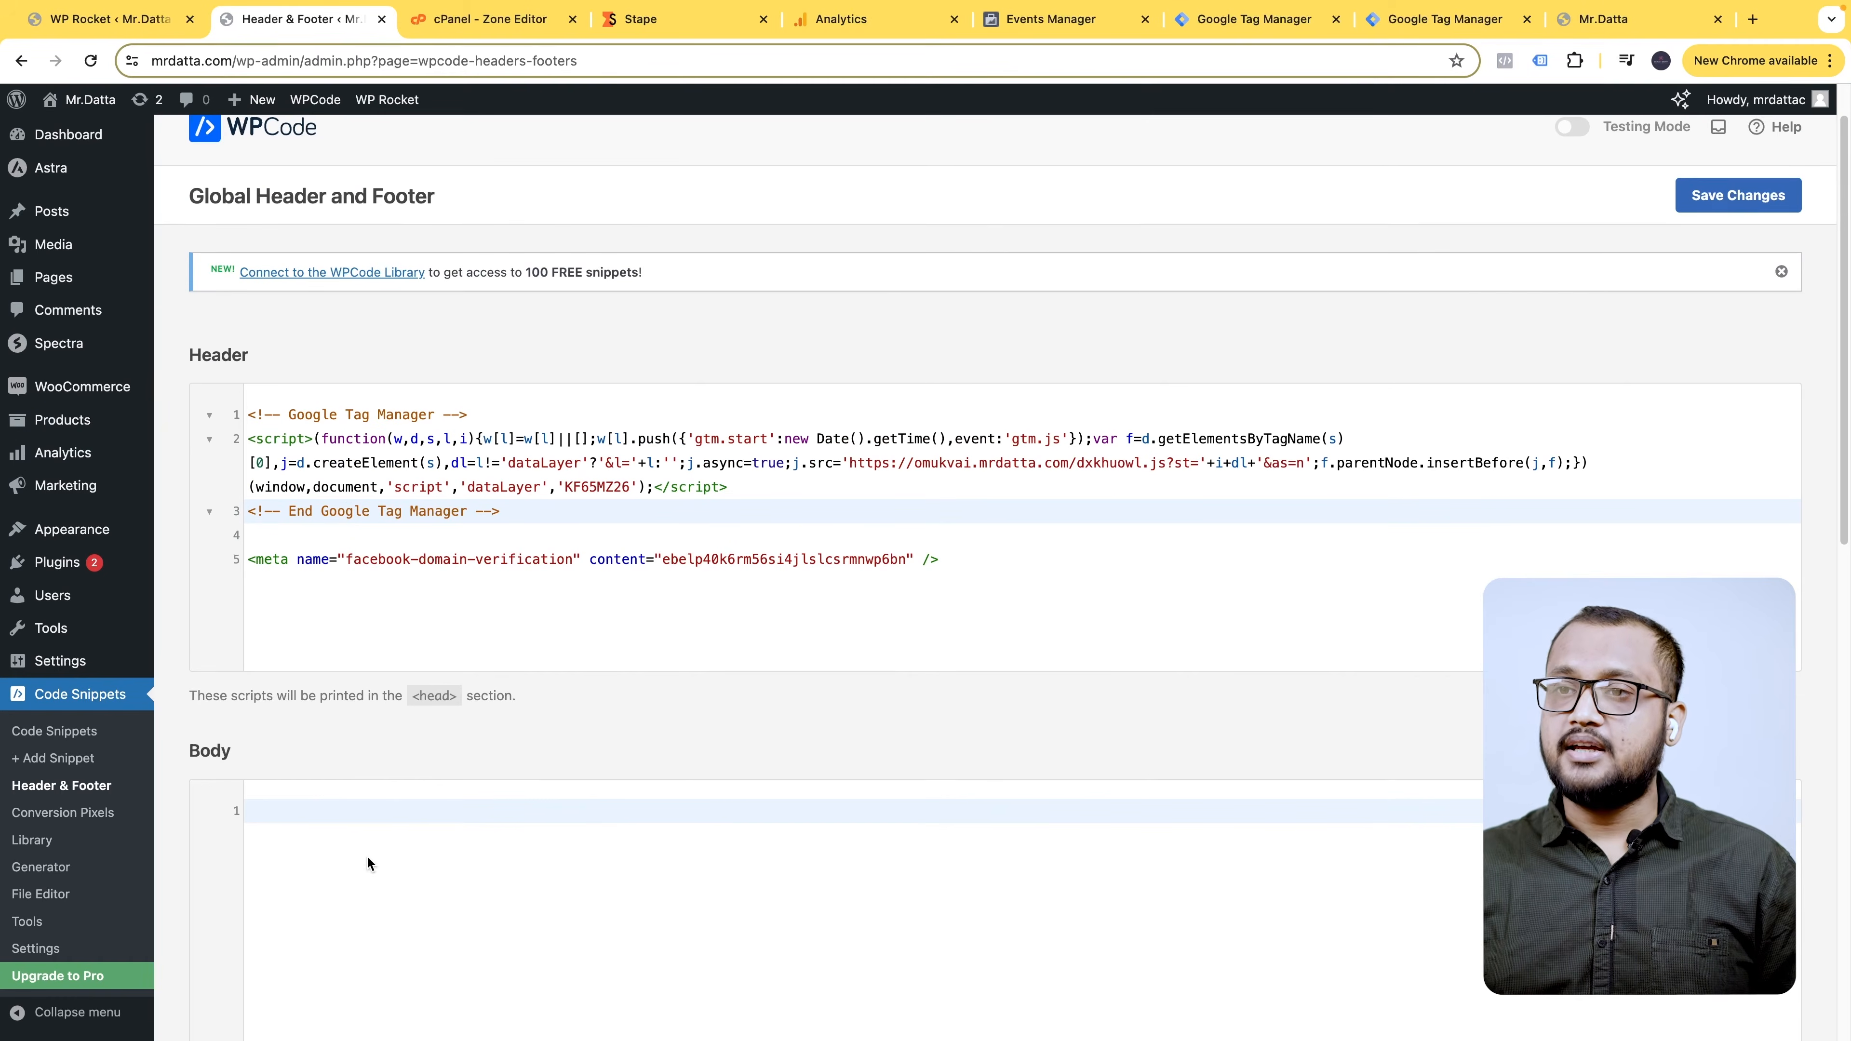
- Paste the noscript iframe snippet into the Body code section
left_click(1656, 28)
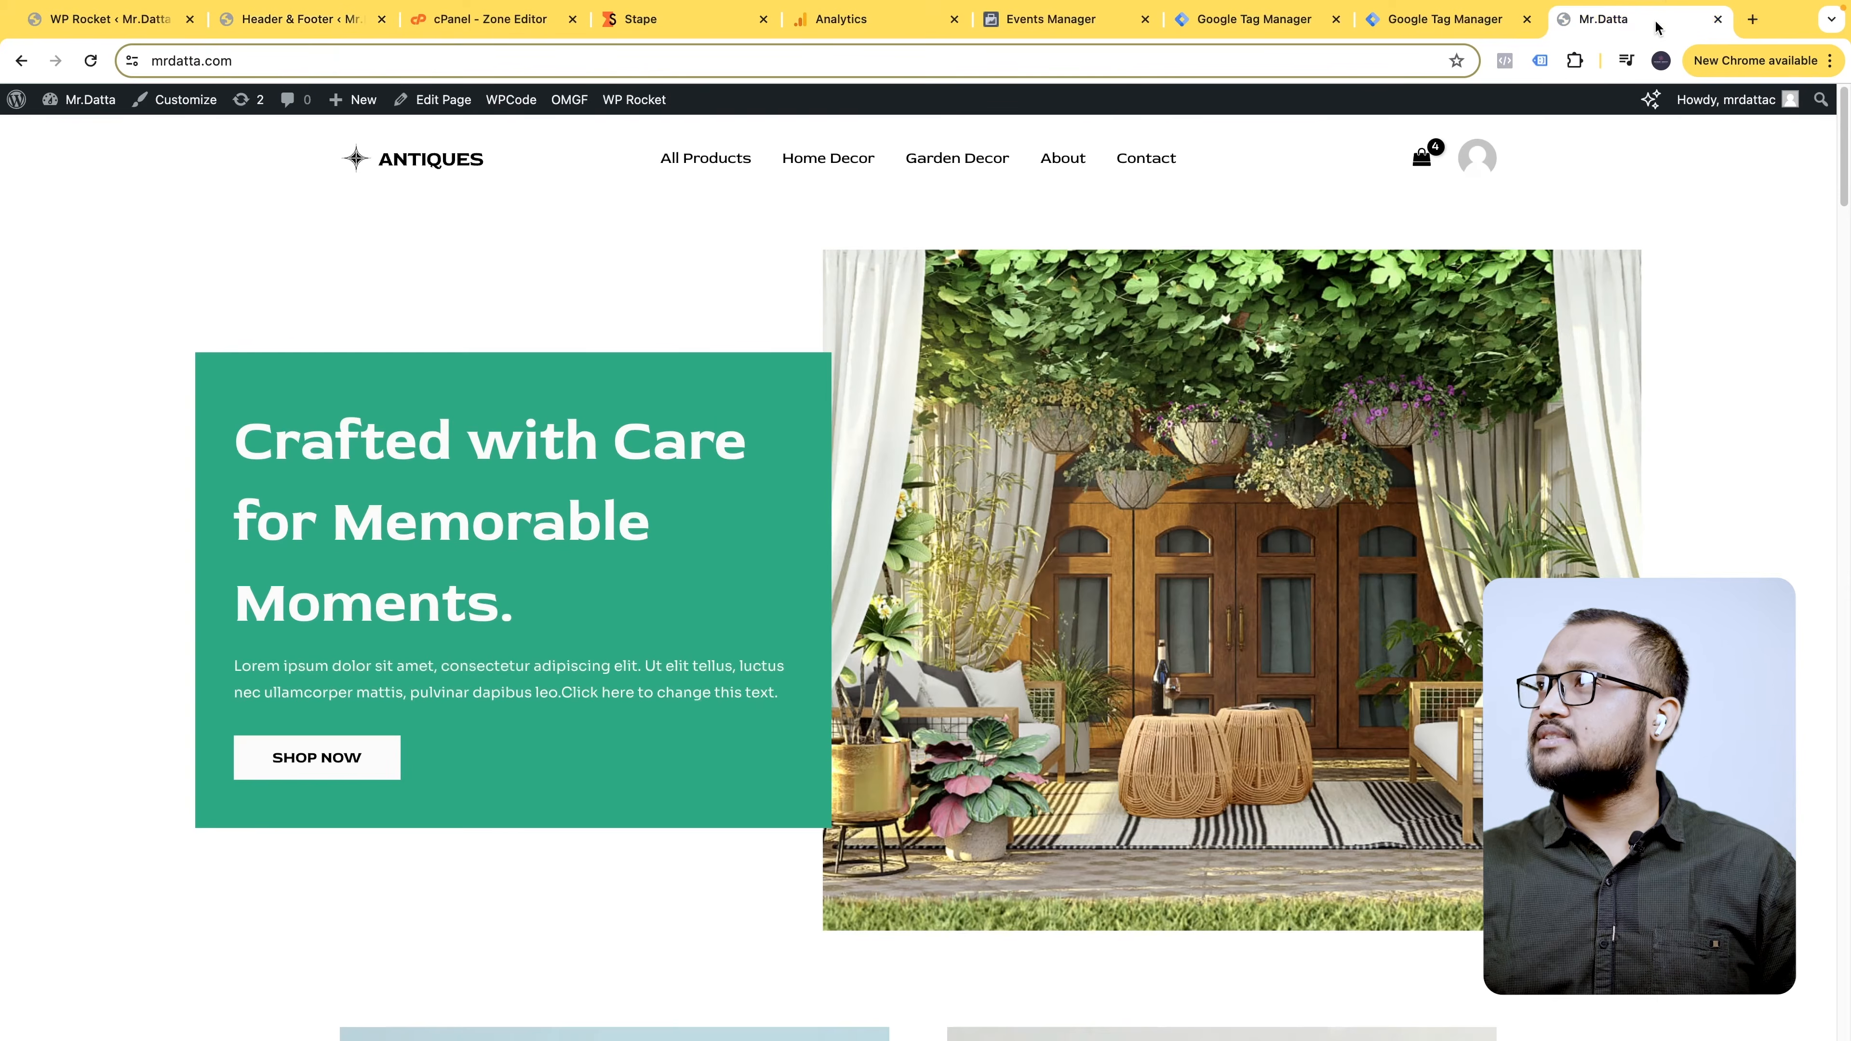
left_click(502, 21)
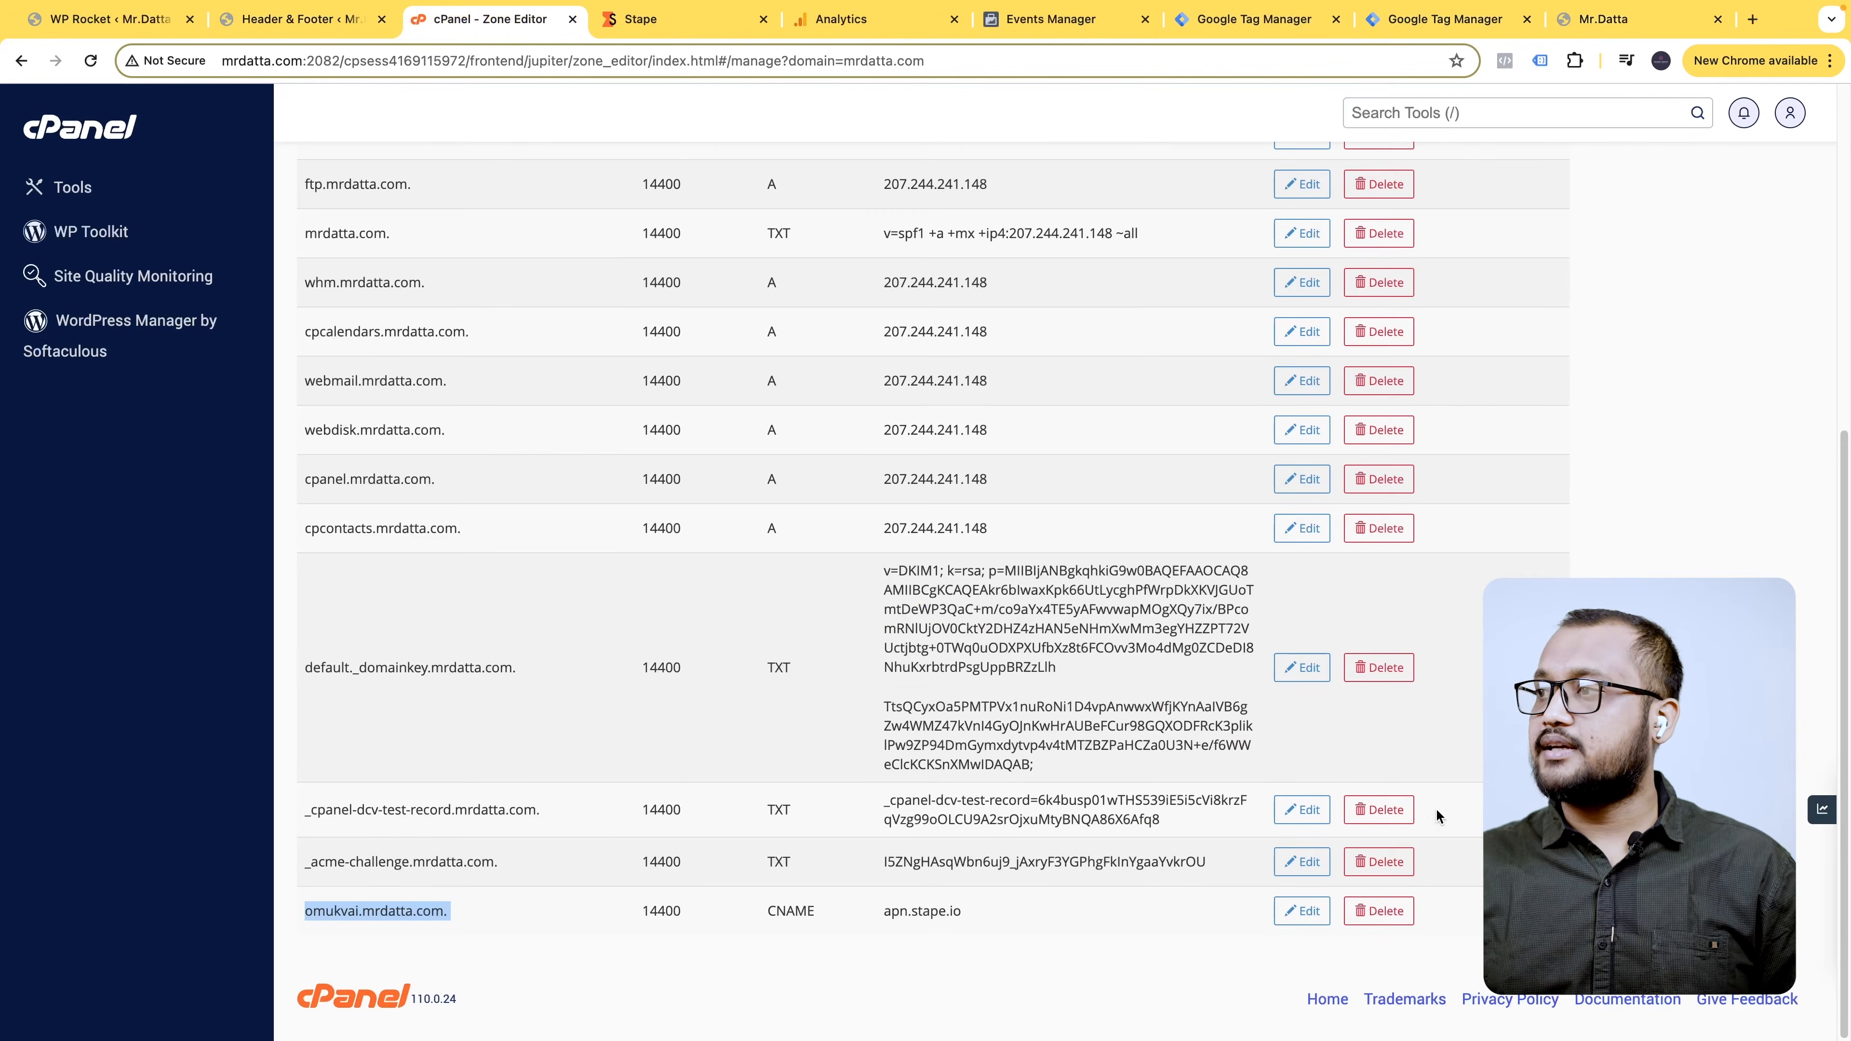
left_click(733, 33)
left_click(136, 34)
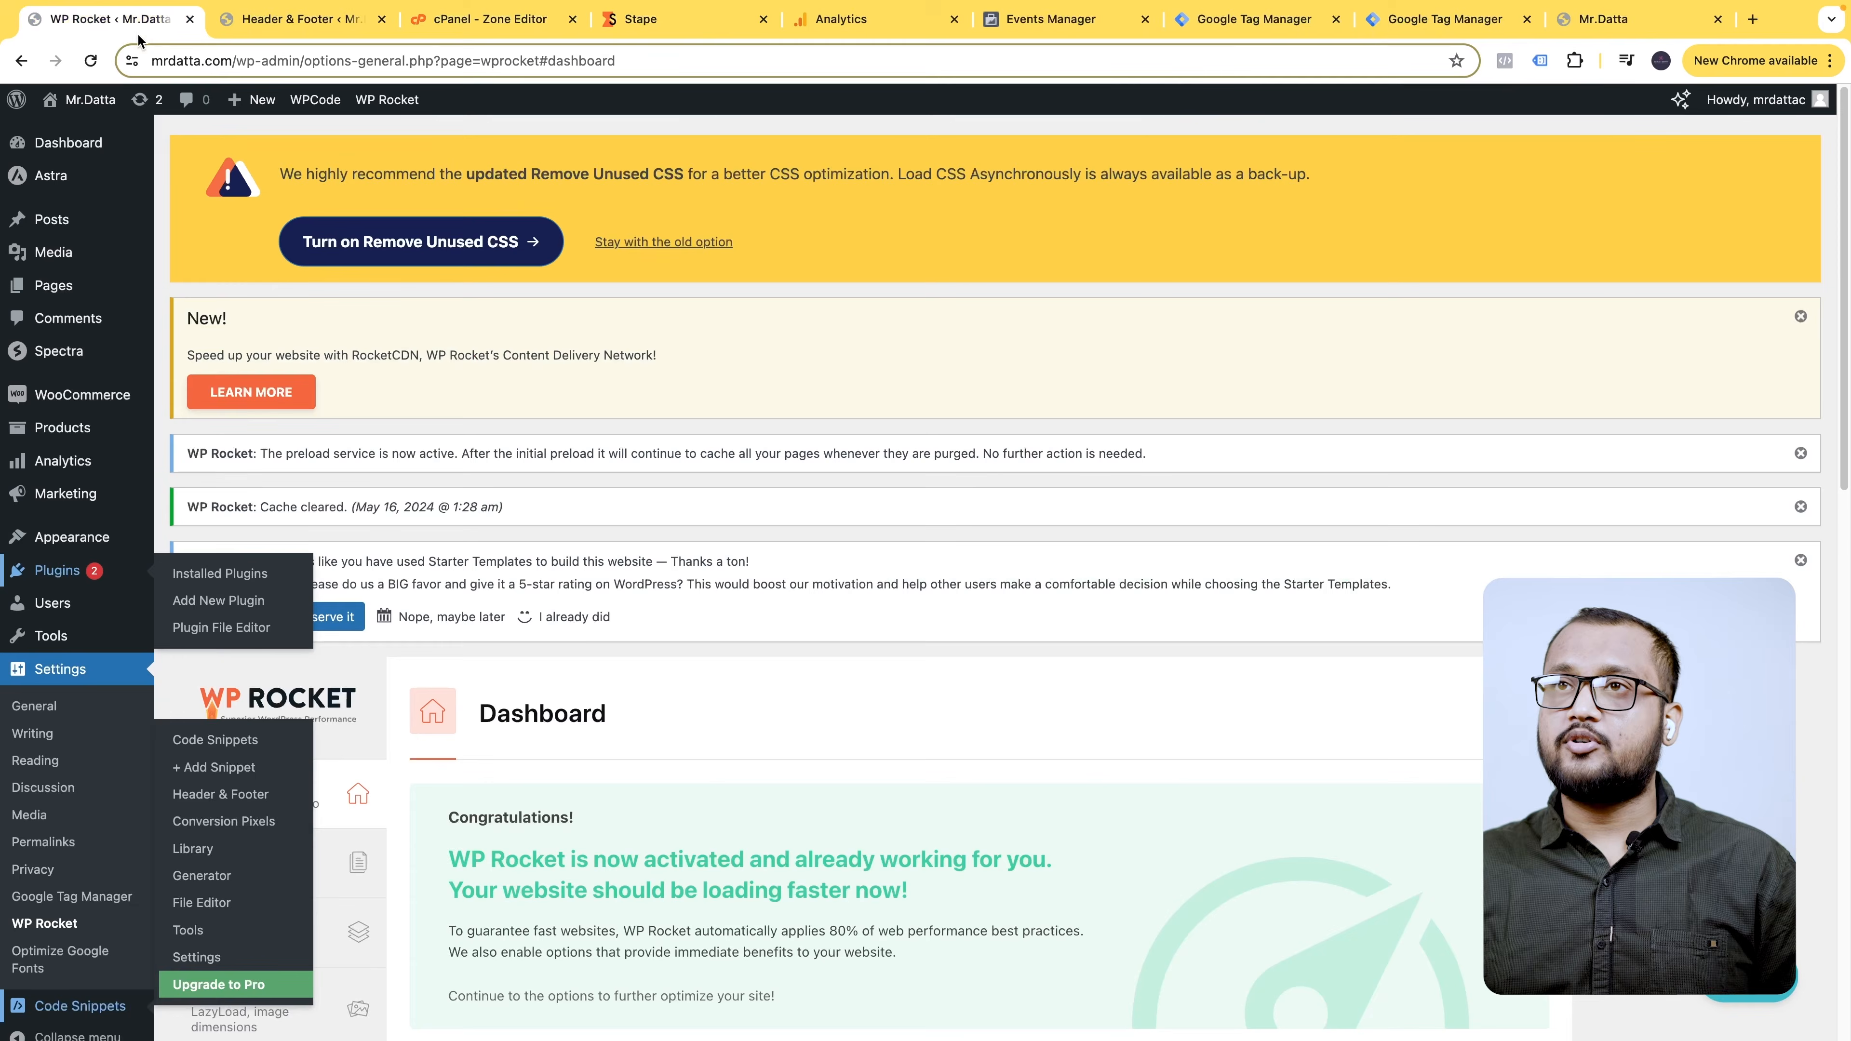
scroll(589, 692, "down", 3)
left_click(328, 32)
scroll(493, 698, "down", 5)
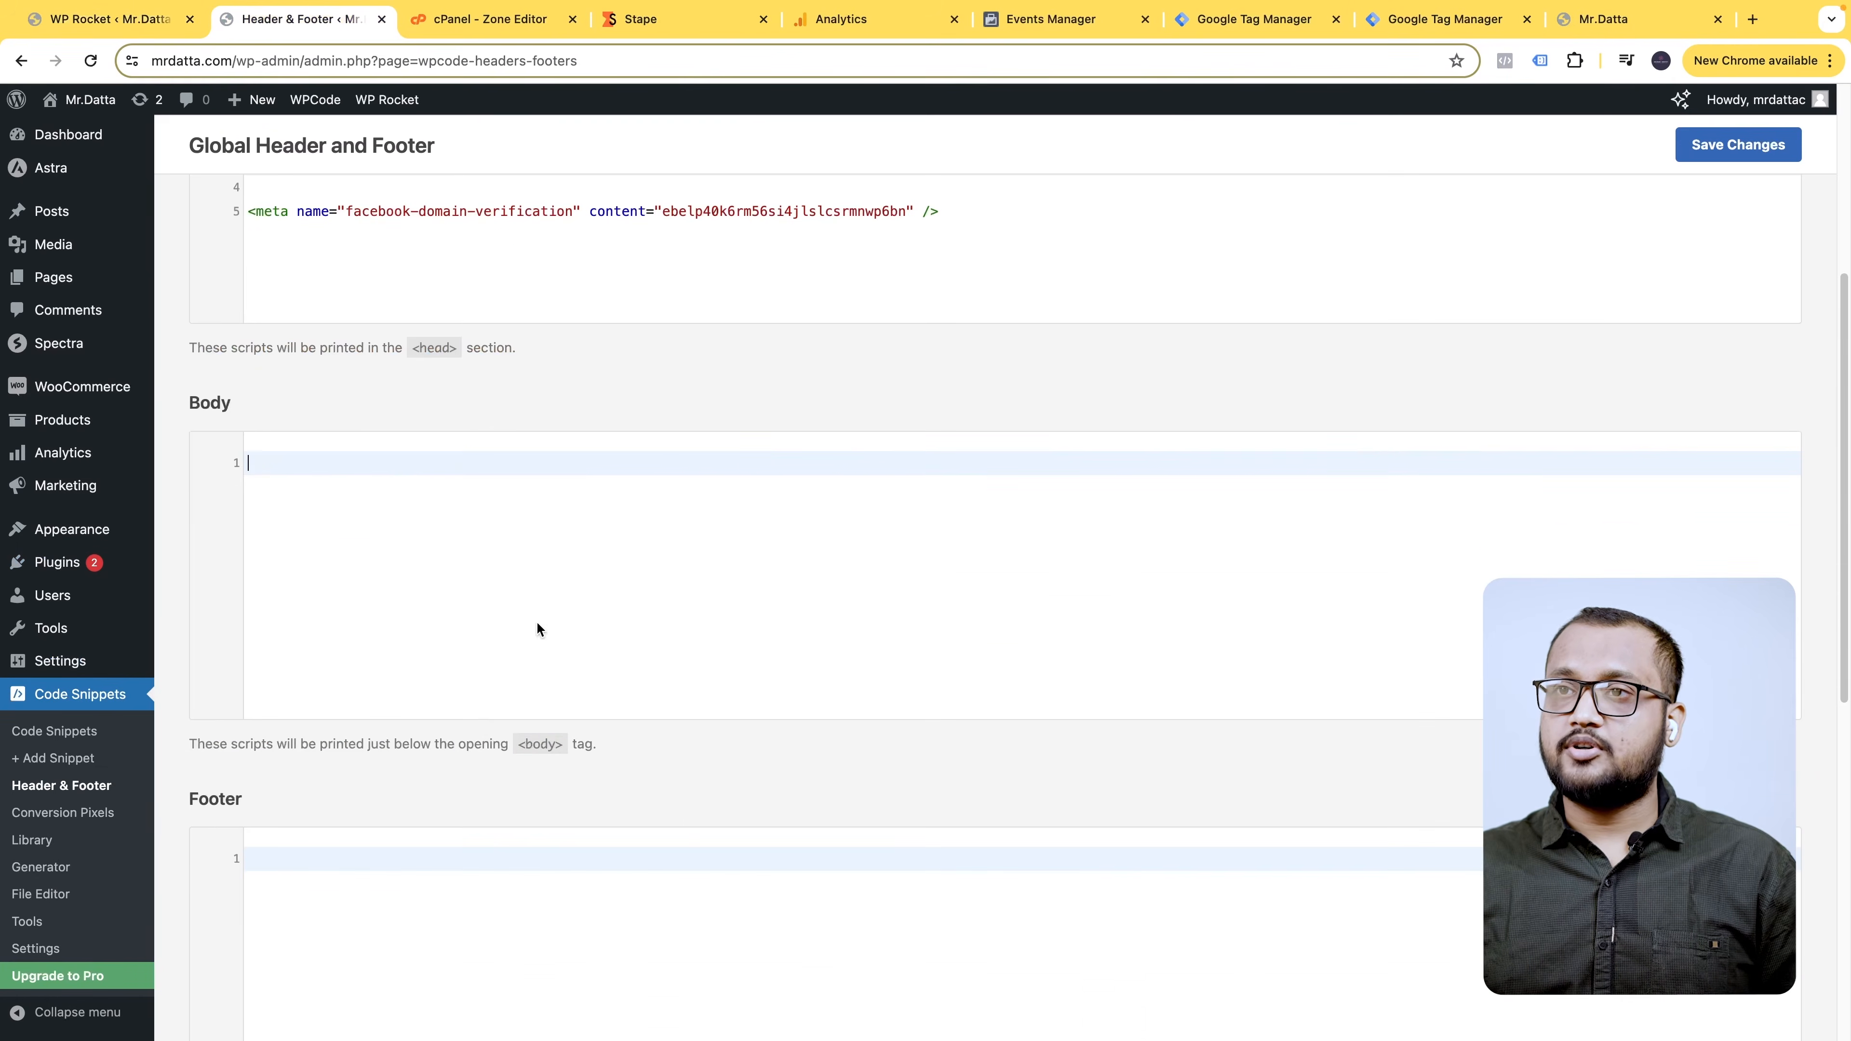
type("<!-- Google Tag Manager (noscript) --> <noscript><iframe src=\"https://omukvai.mrdatta.com/ns.html?id=GTM-KF65MZ26\" height=\"0\" width=\"0\" style=\"display:none;visibility:hidden\"></iframe></noscript> <!-- End Google Tag Manager (noscript) -->")
- Save the header and footer code and clear the WP Rocket cache
left_click(1738, 146)
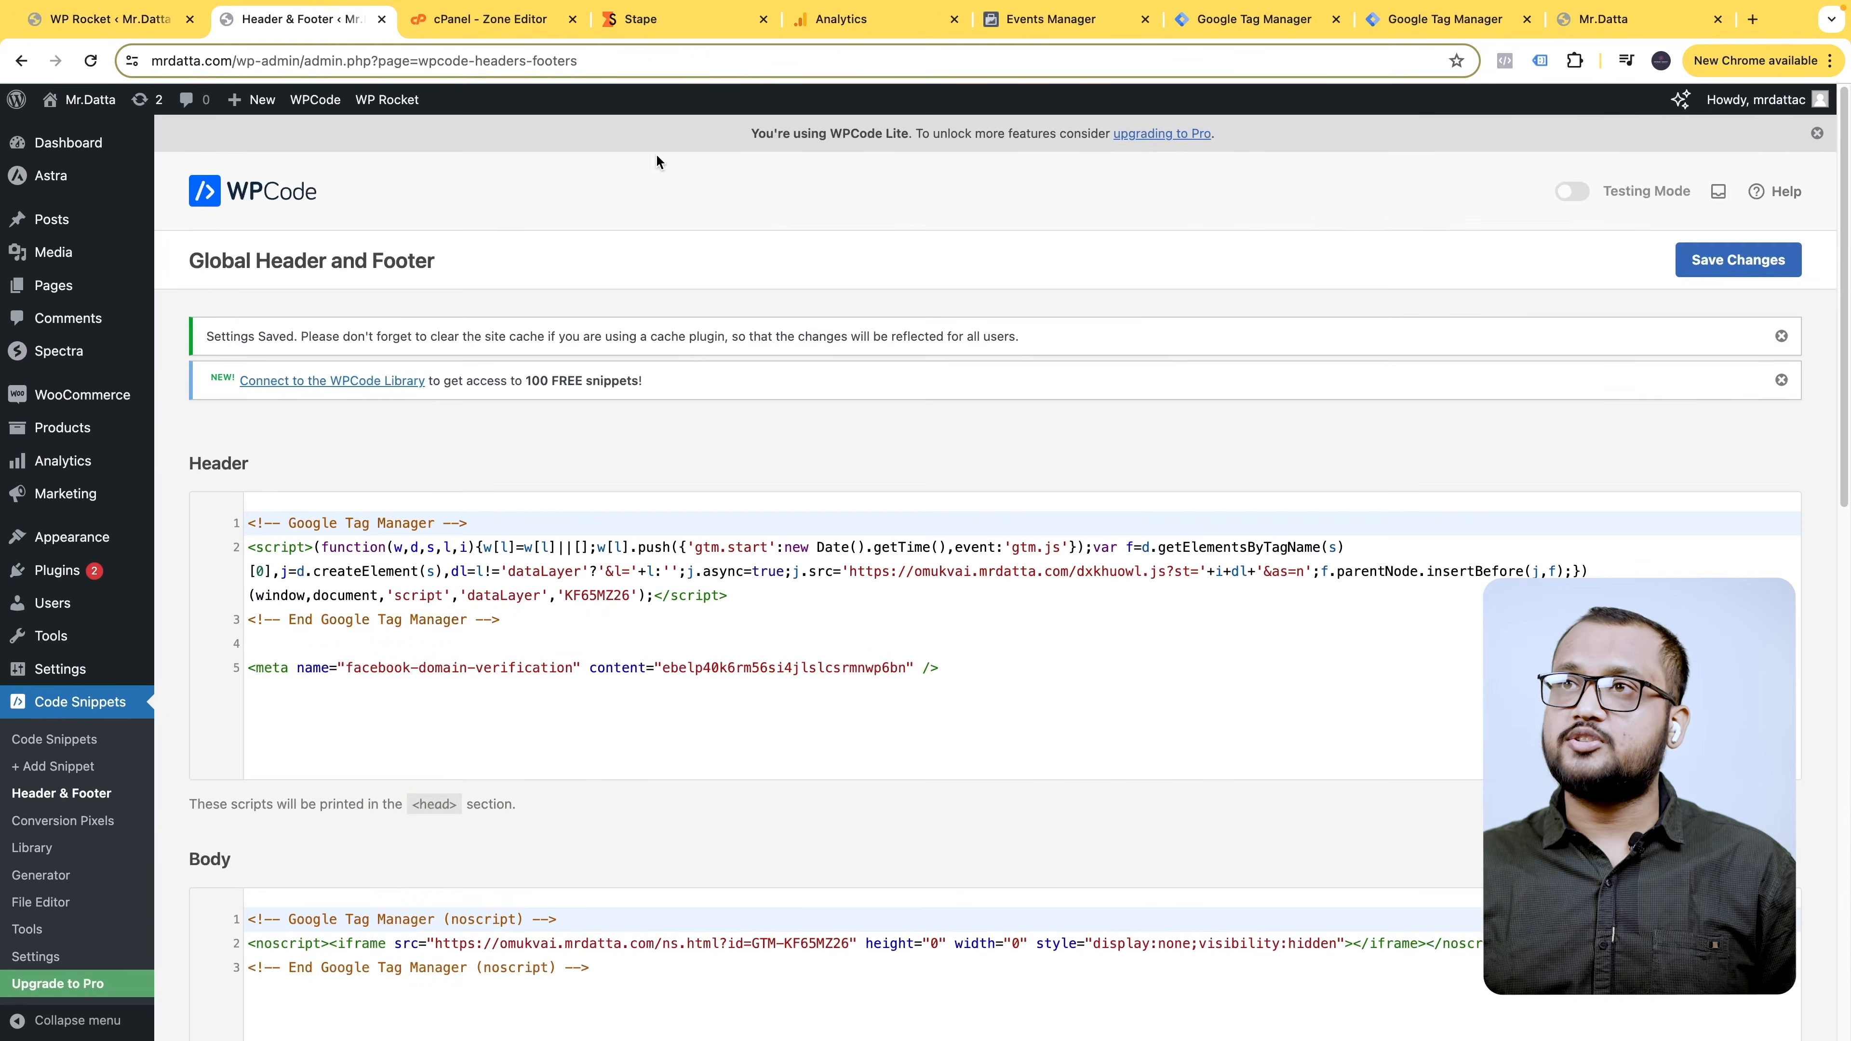
mouse_move(408, 101)
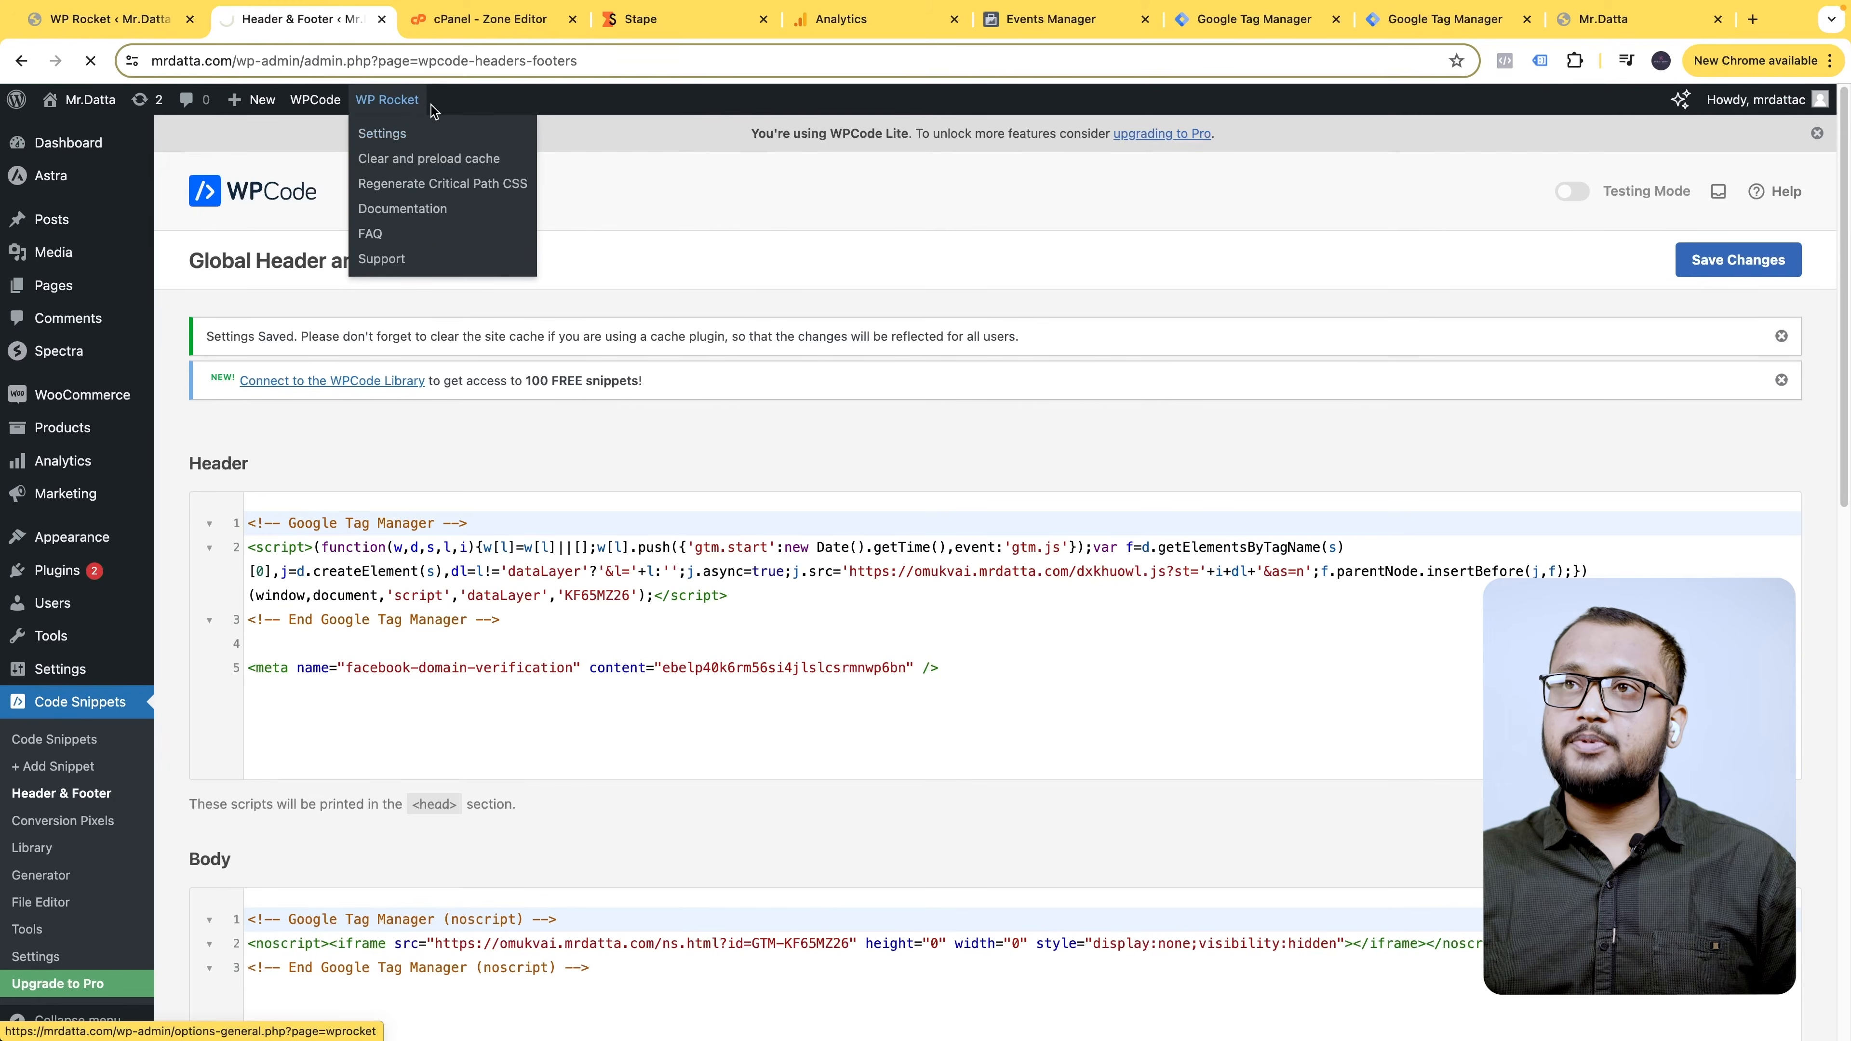
left_click(434, 156)
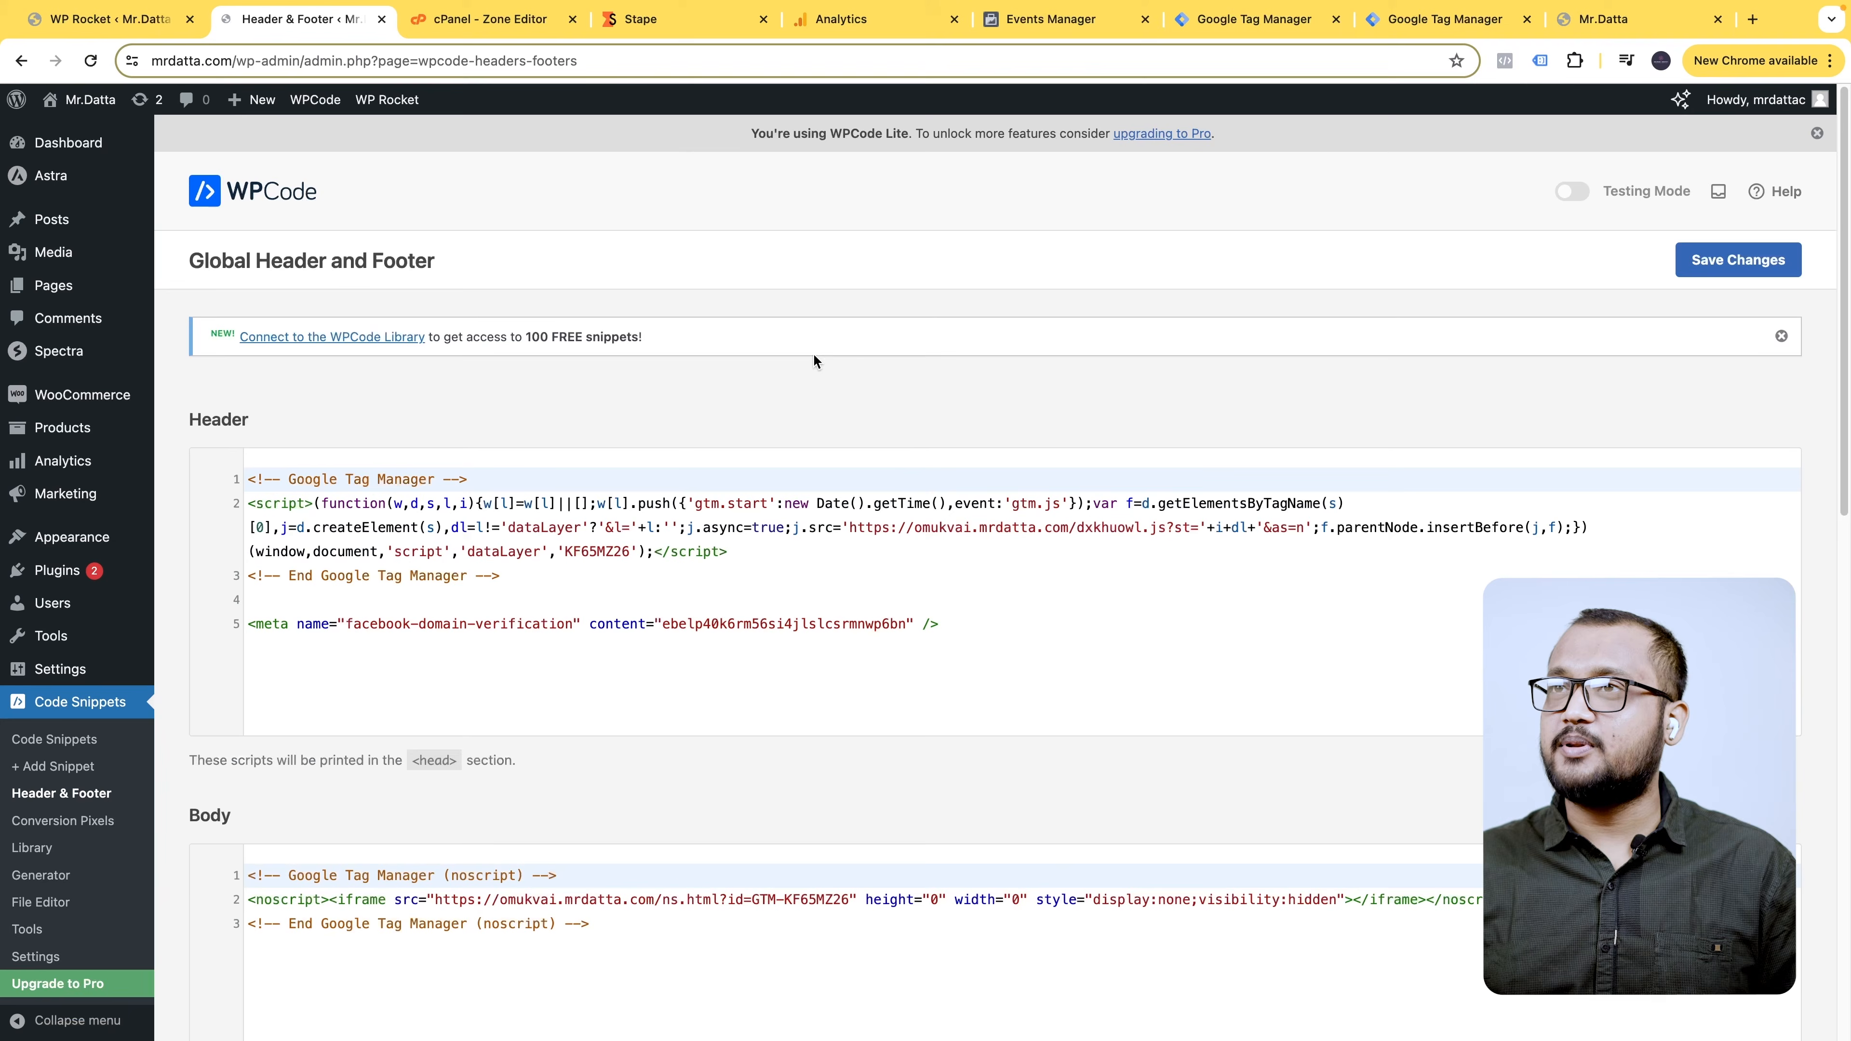
- Reload mrdatta.com, confirm Meta Pixel Helper detects a pixel, then review the WP Rocket dashboard
left_click(1611, 19)
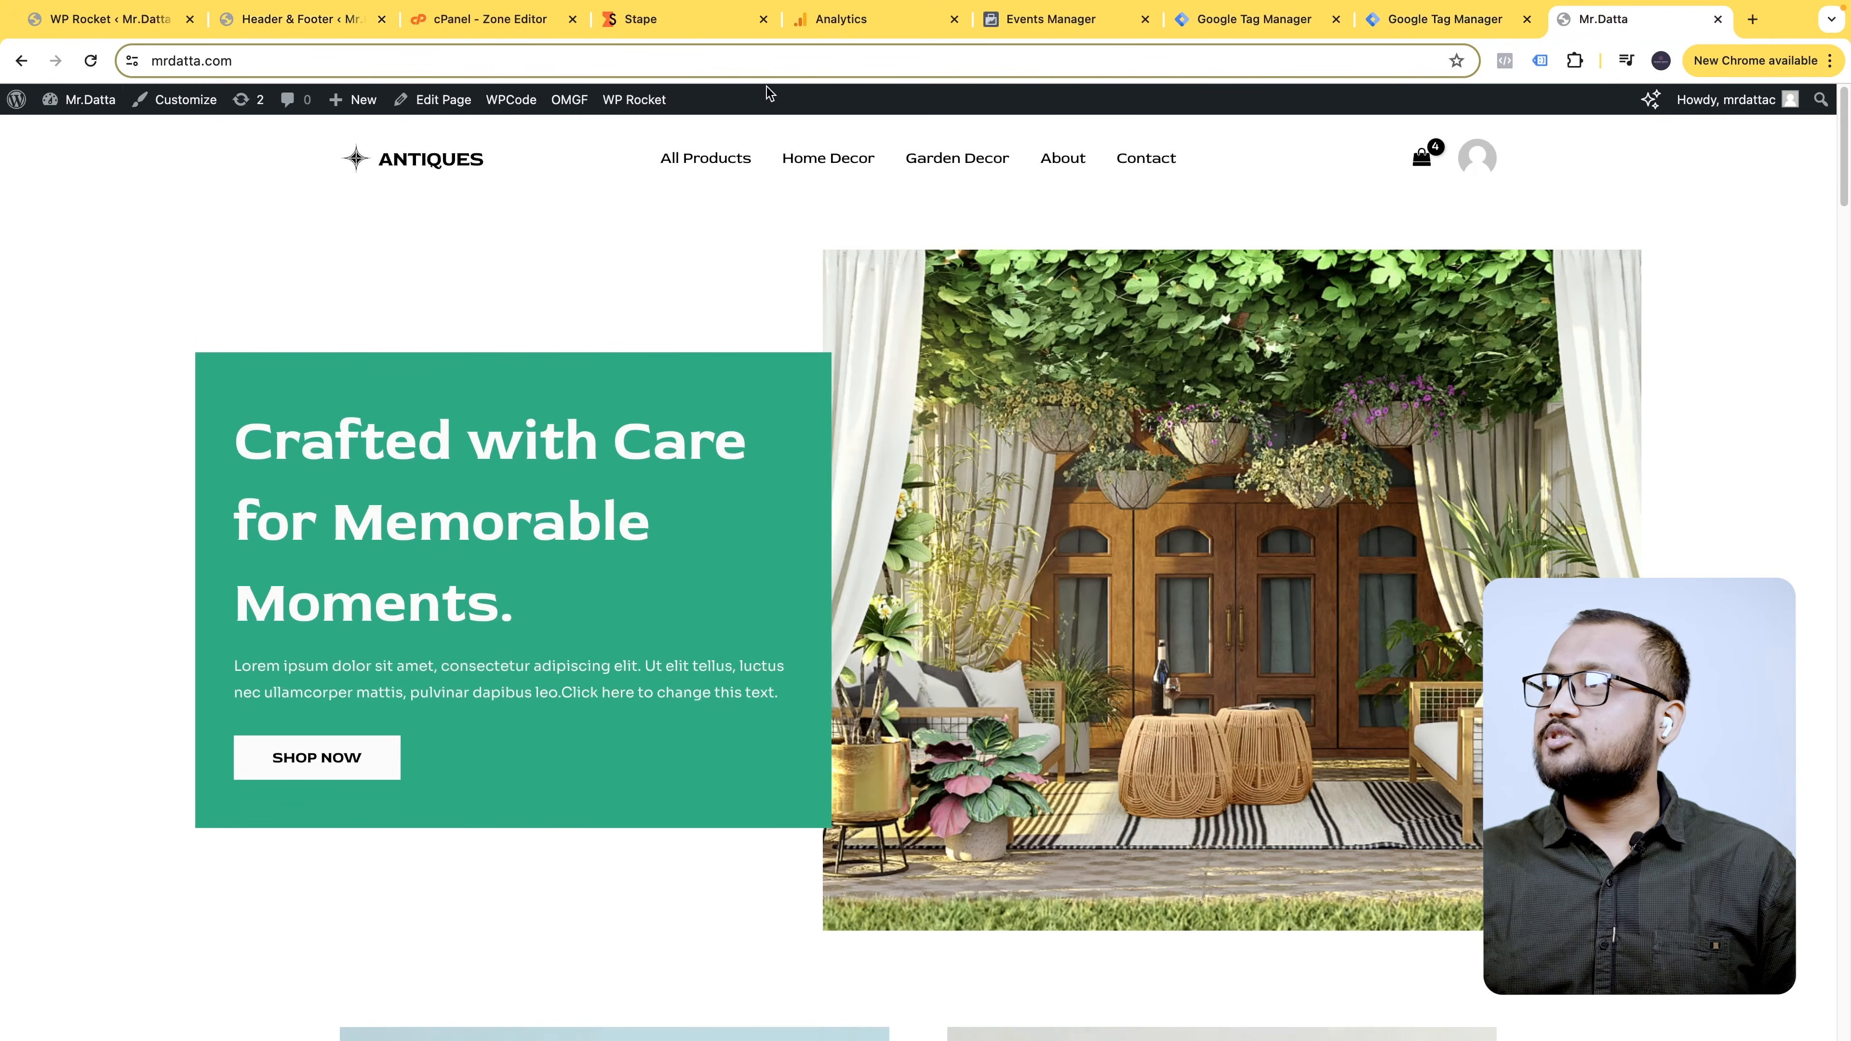
left_click(92, 61)
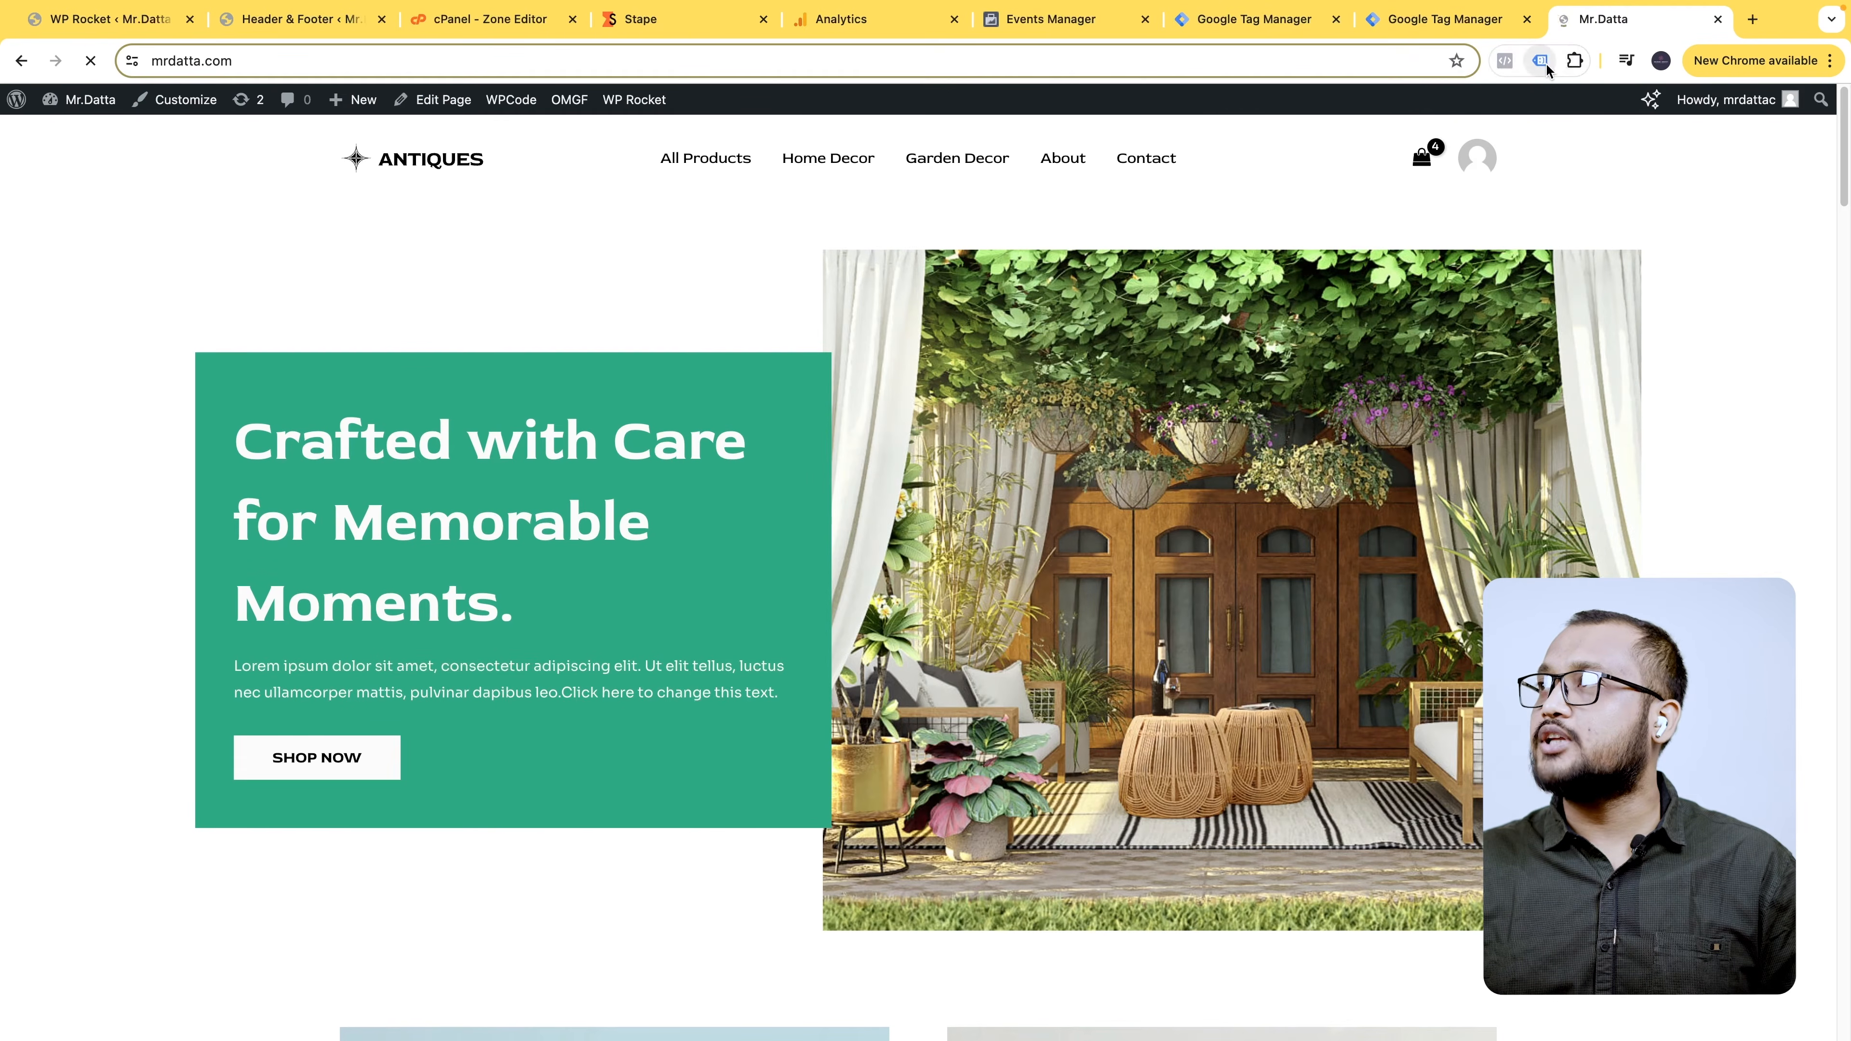
left_click(1505, 60)
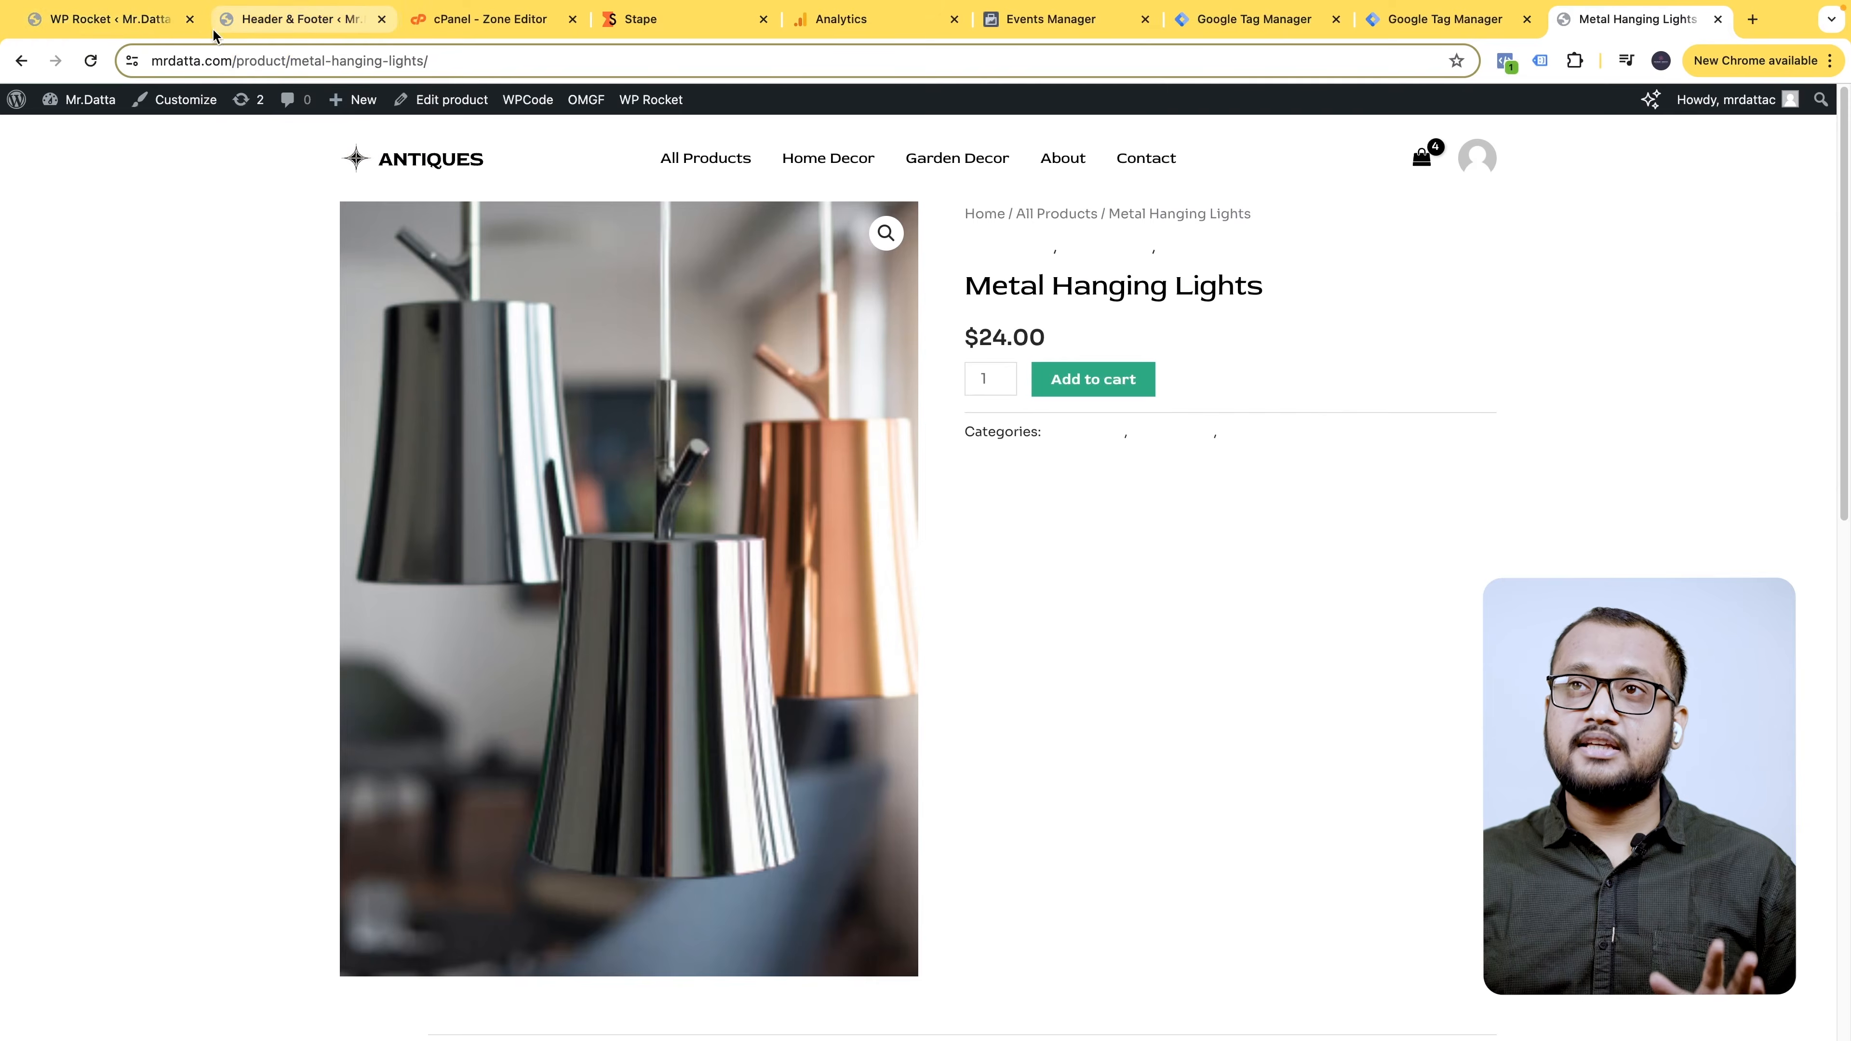
left_click(136, 34)
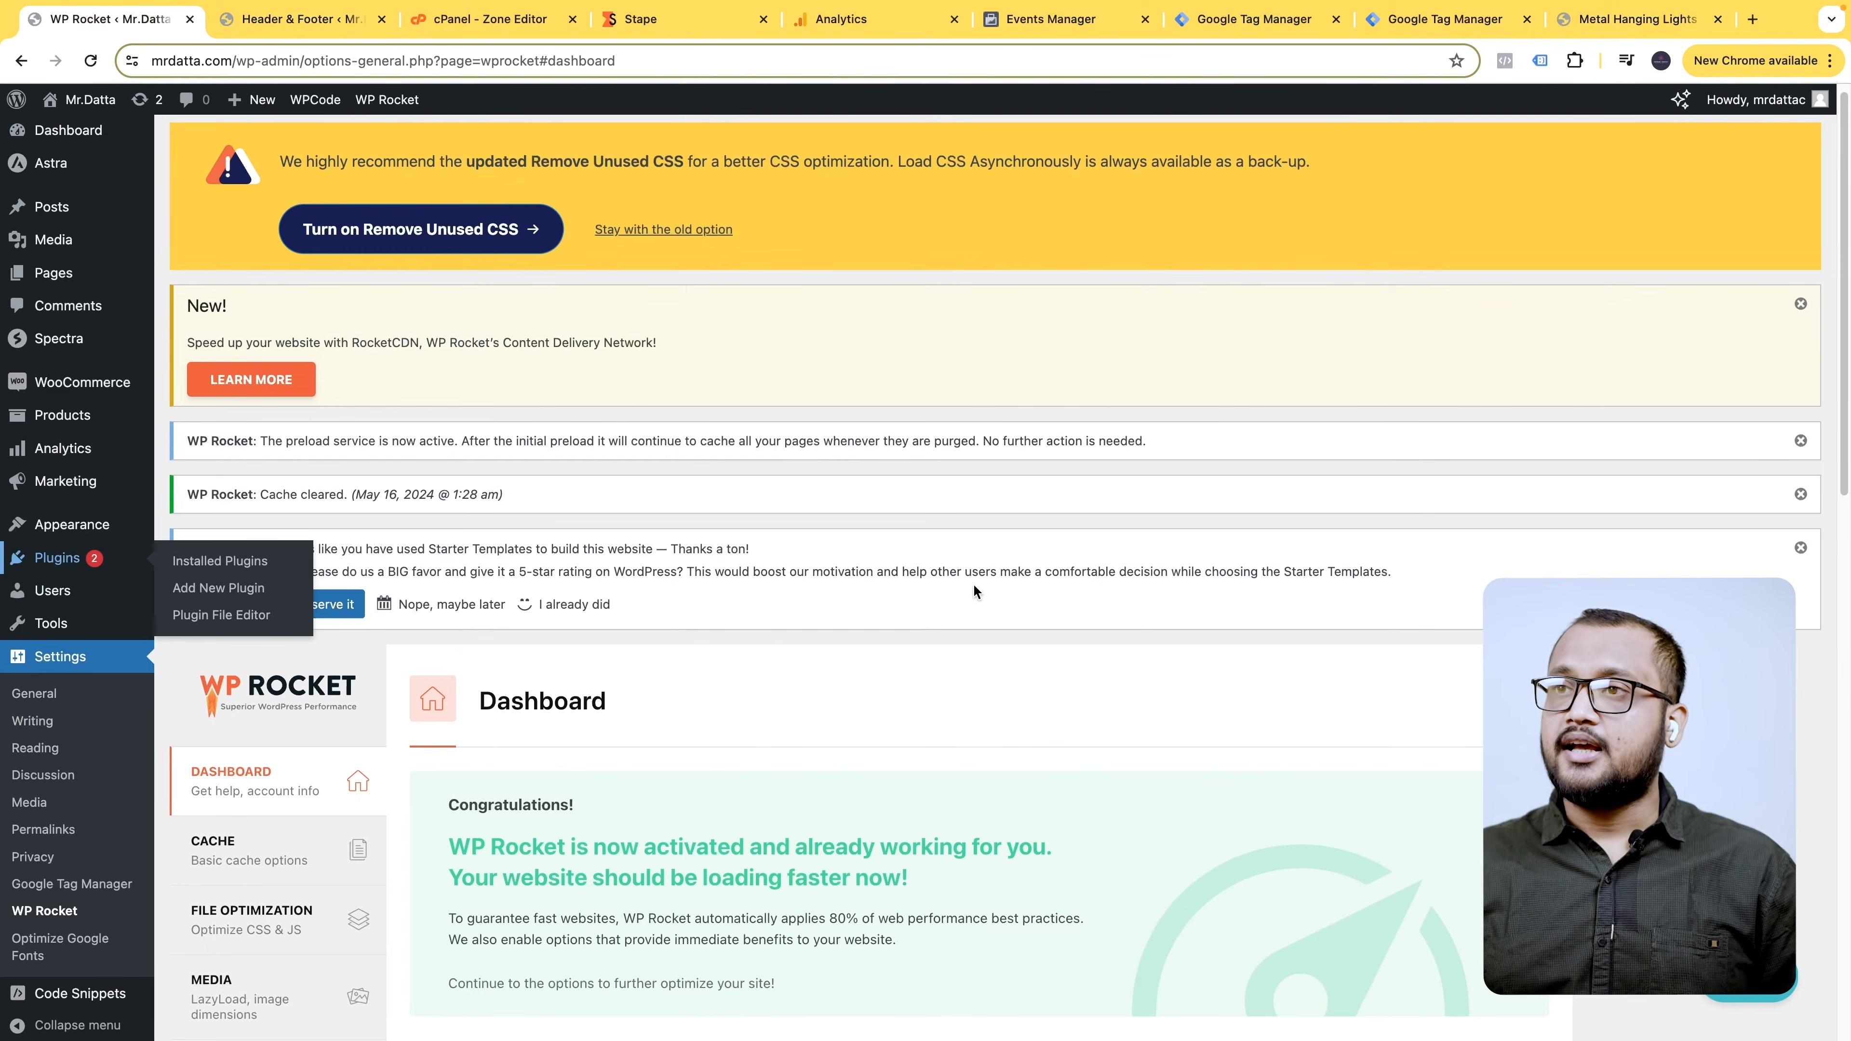
scroll(1088, 560, "down", 3)
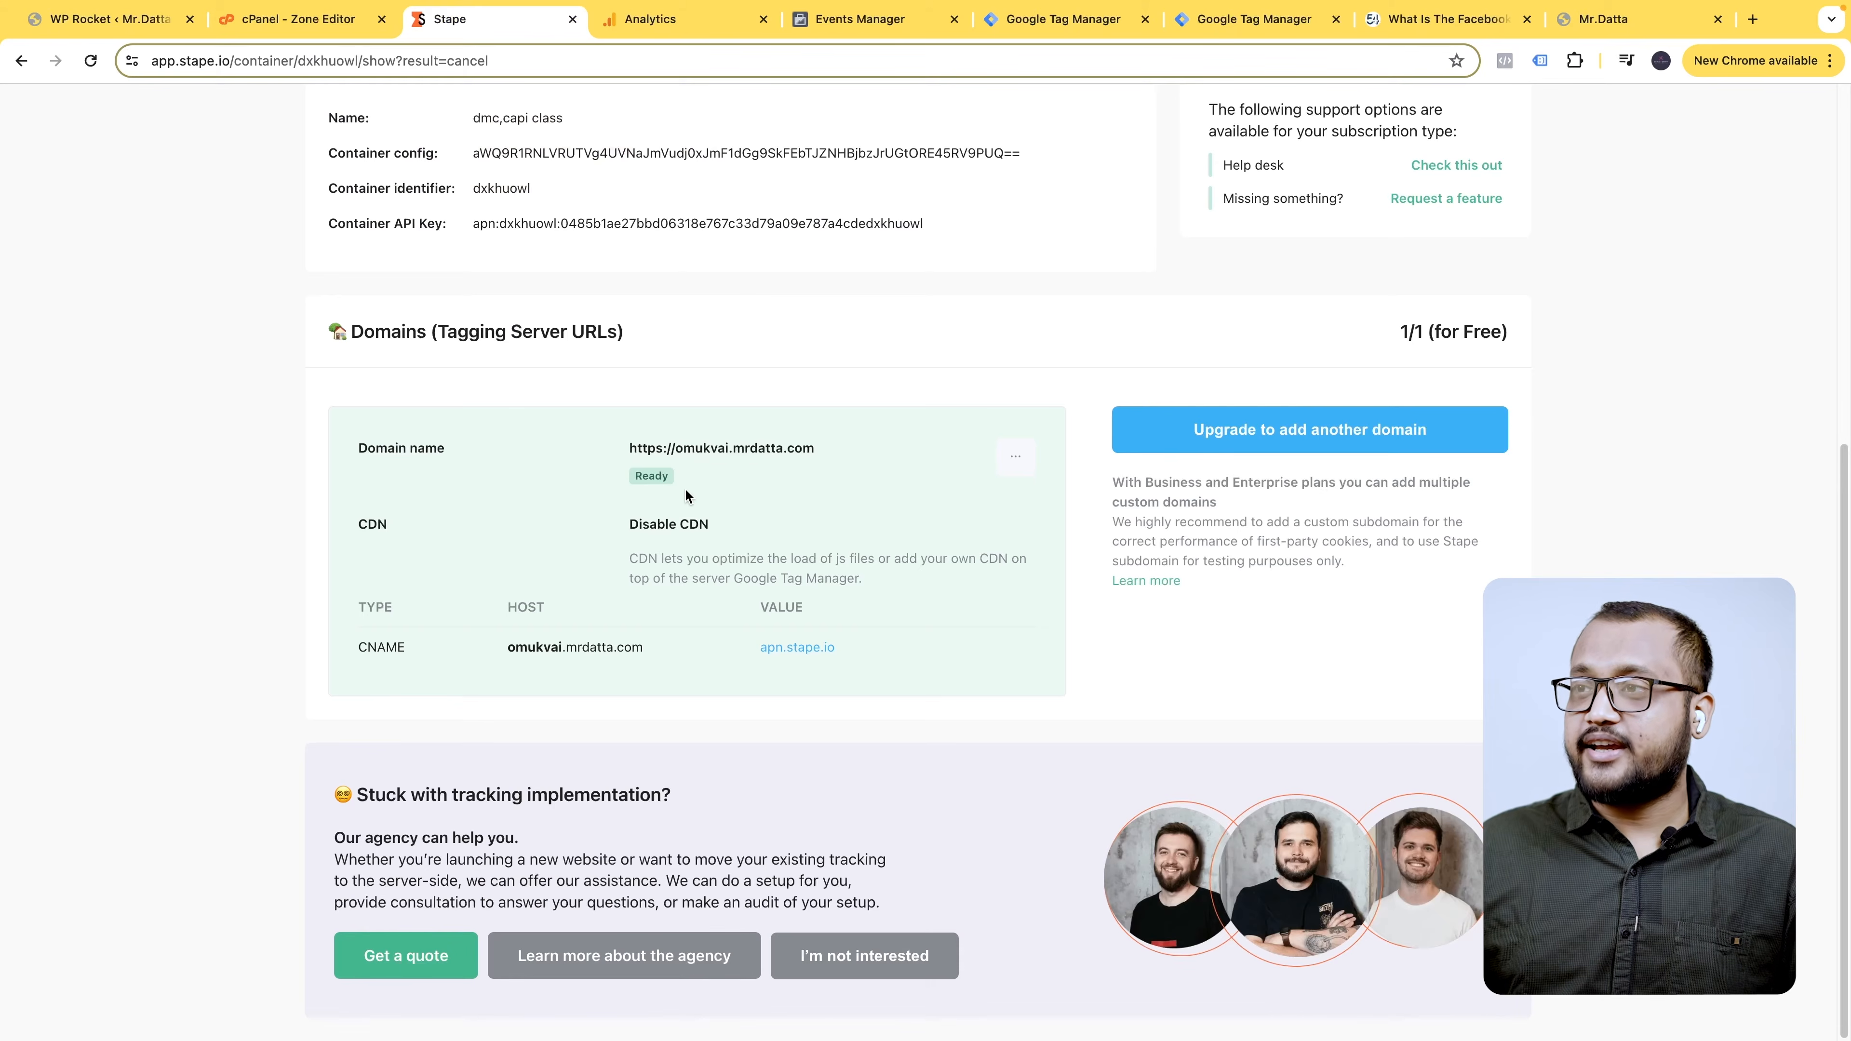
scroll(711, 489, "up", 1)
left_click(825, 473)
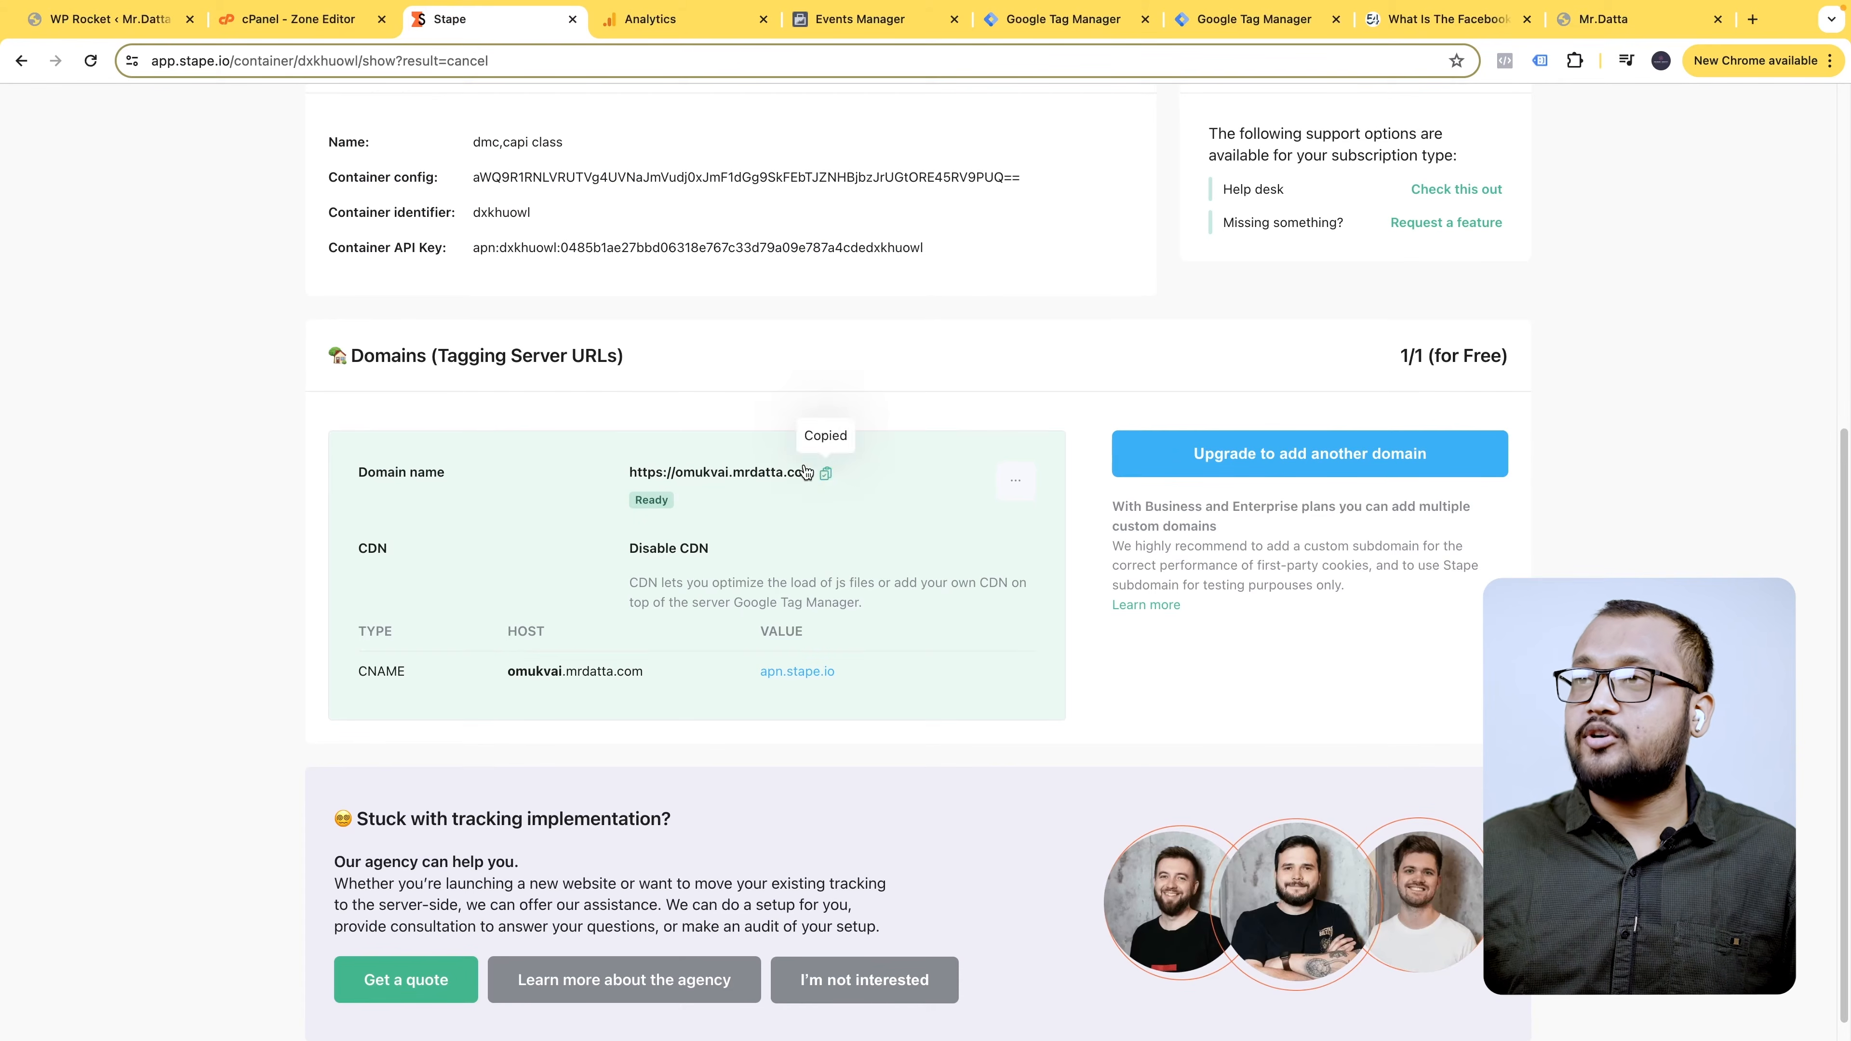
scroll(805, 438, "up", 1)
left_click(1239, 19)
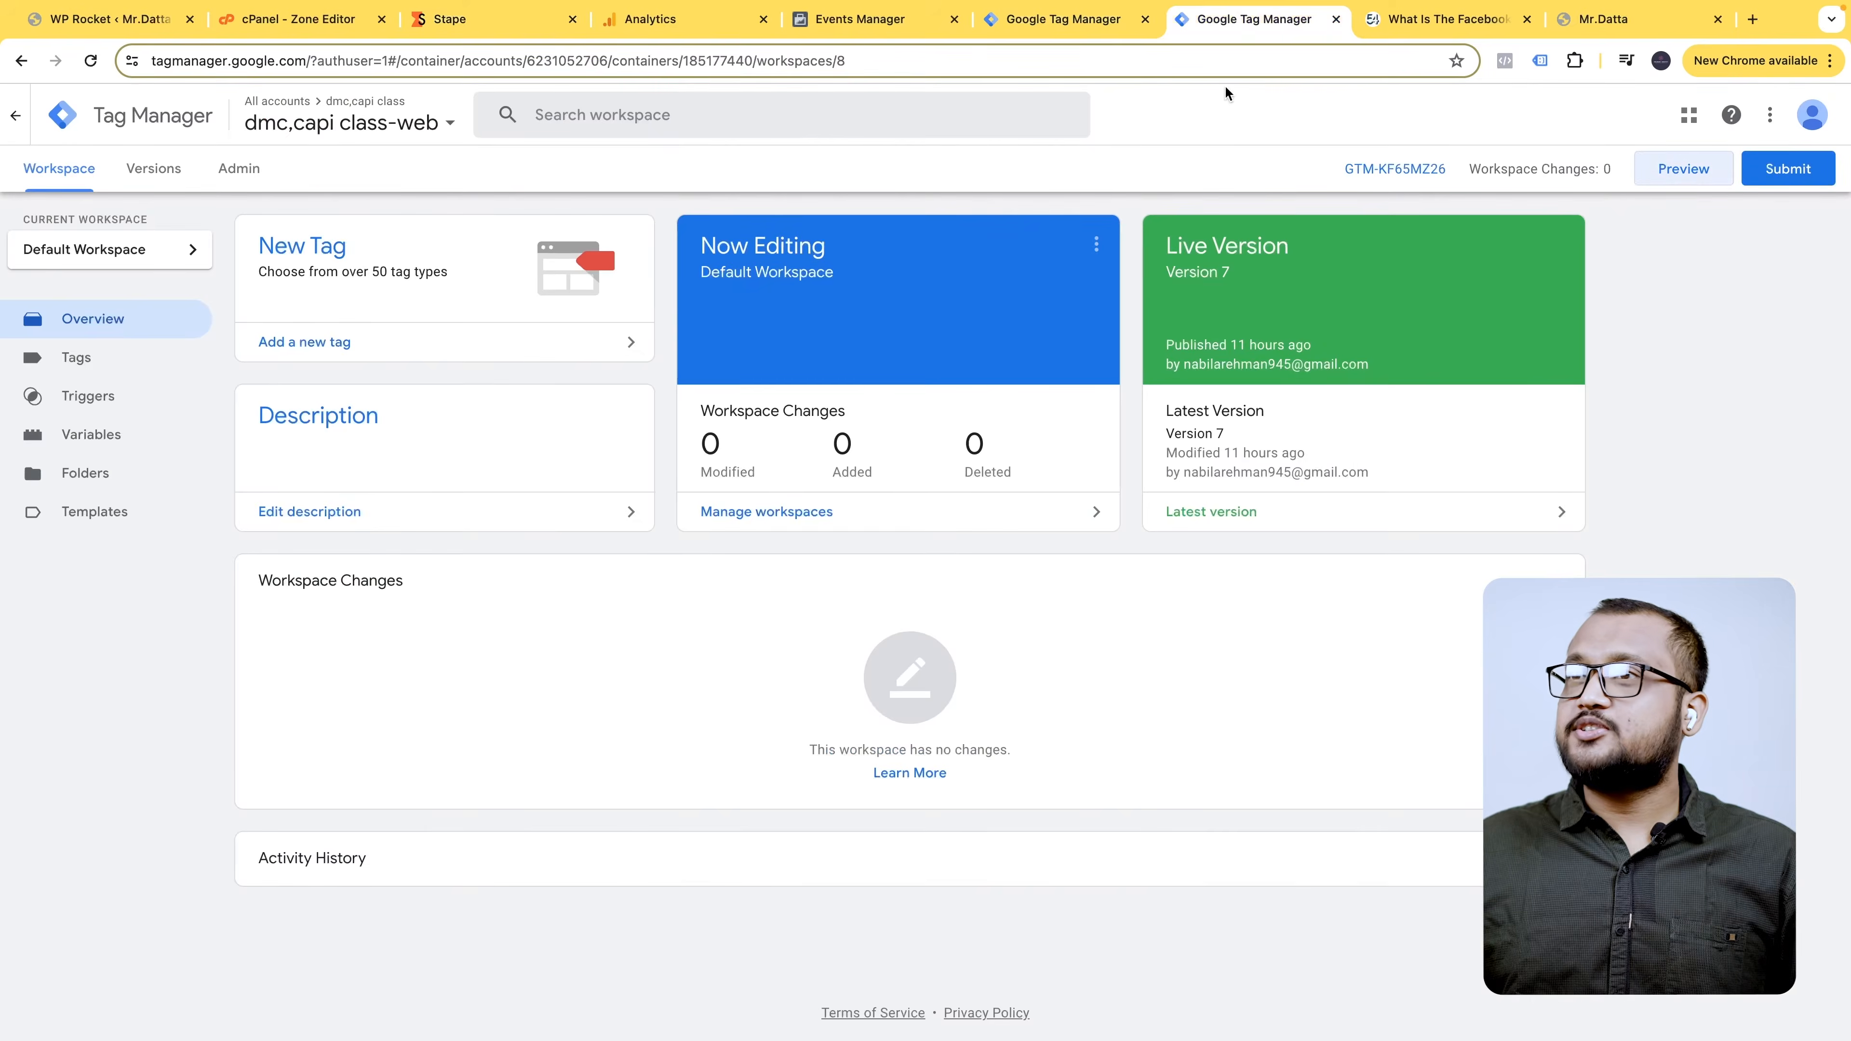
left_click(1060, 20)
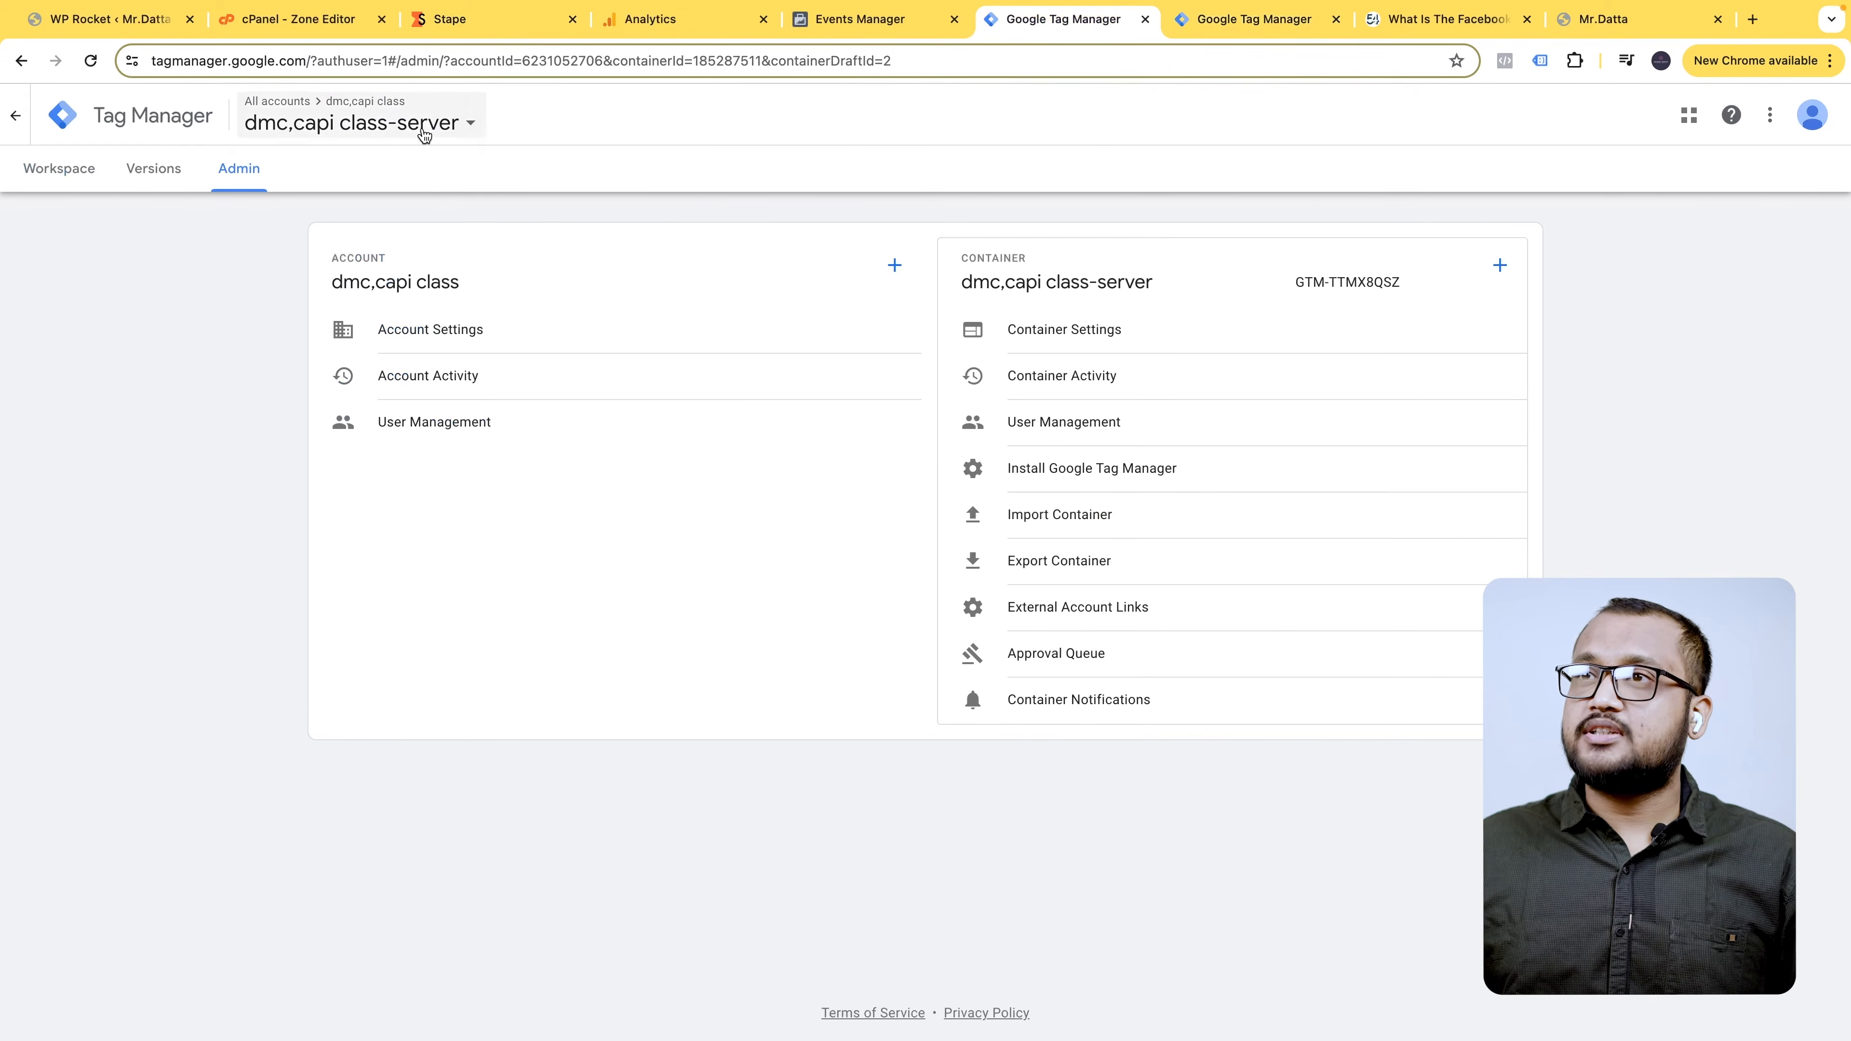
left_click(1049, 334)
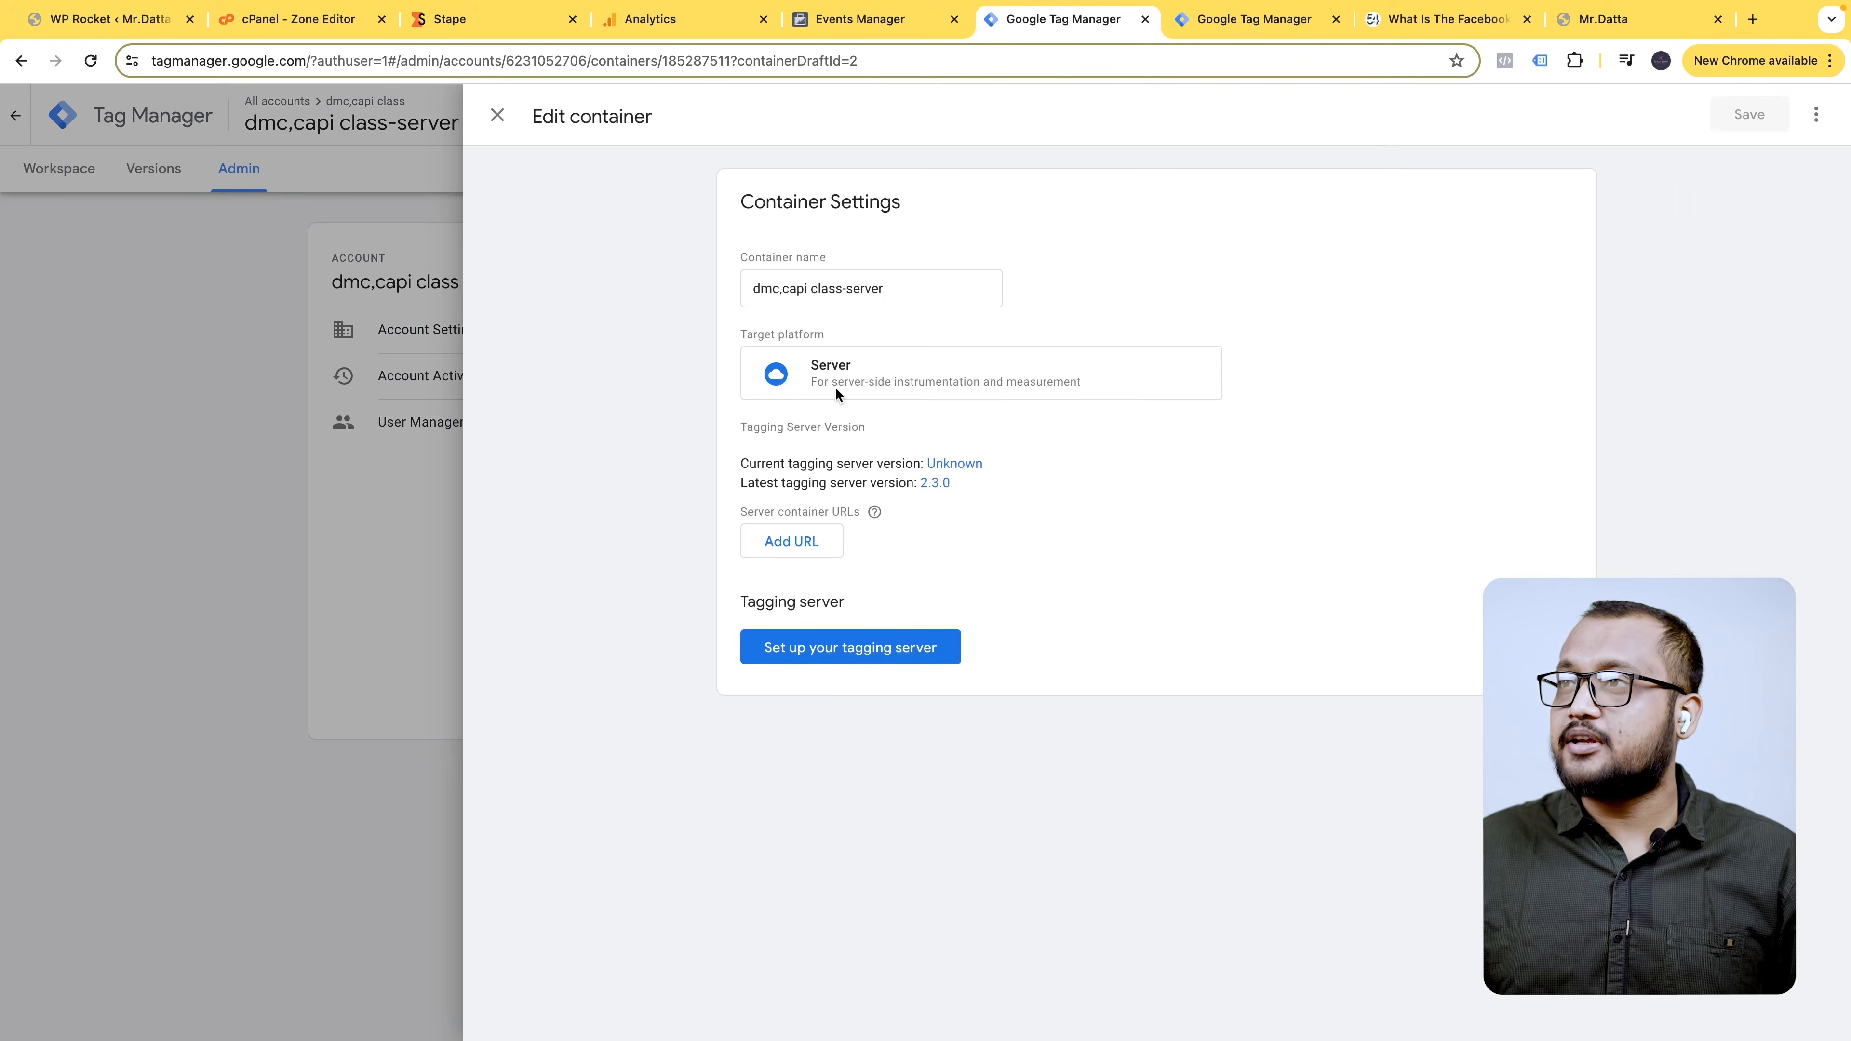
left_click(806, 547)
key("ctrl+v")
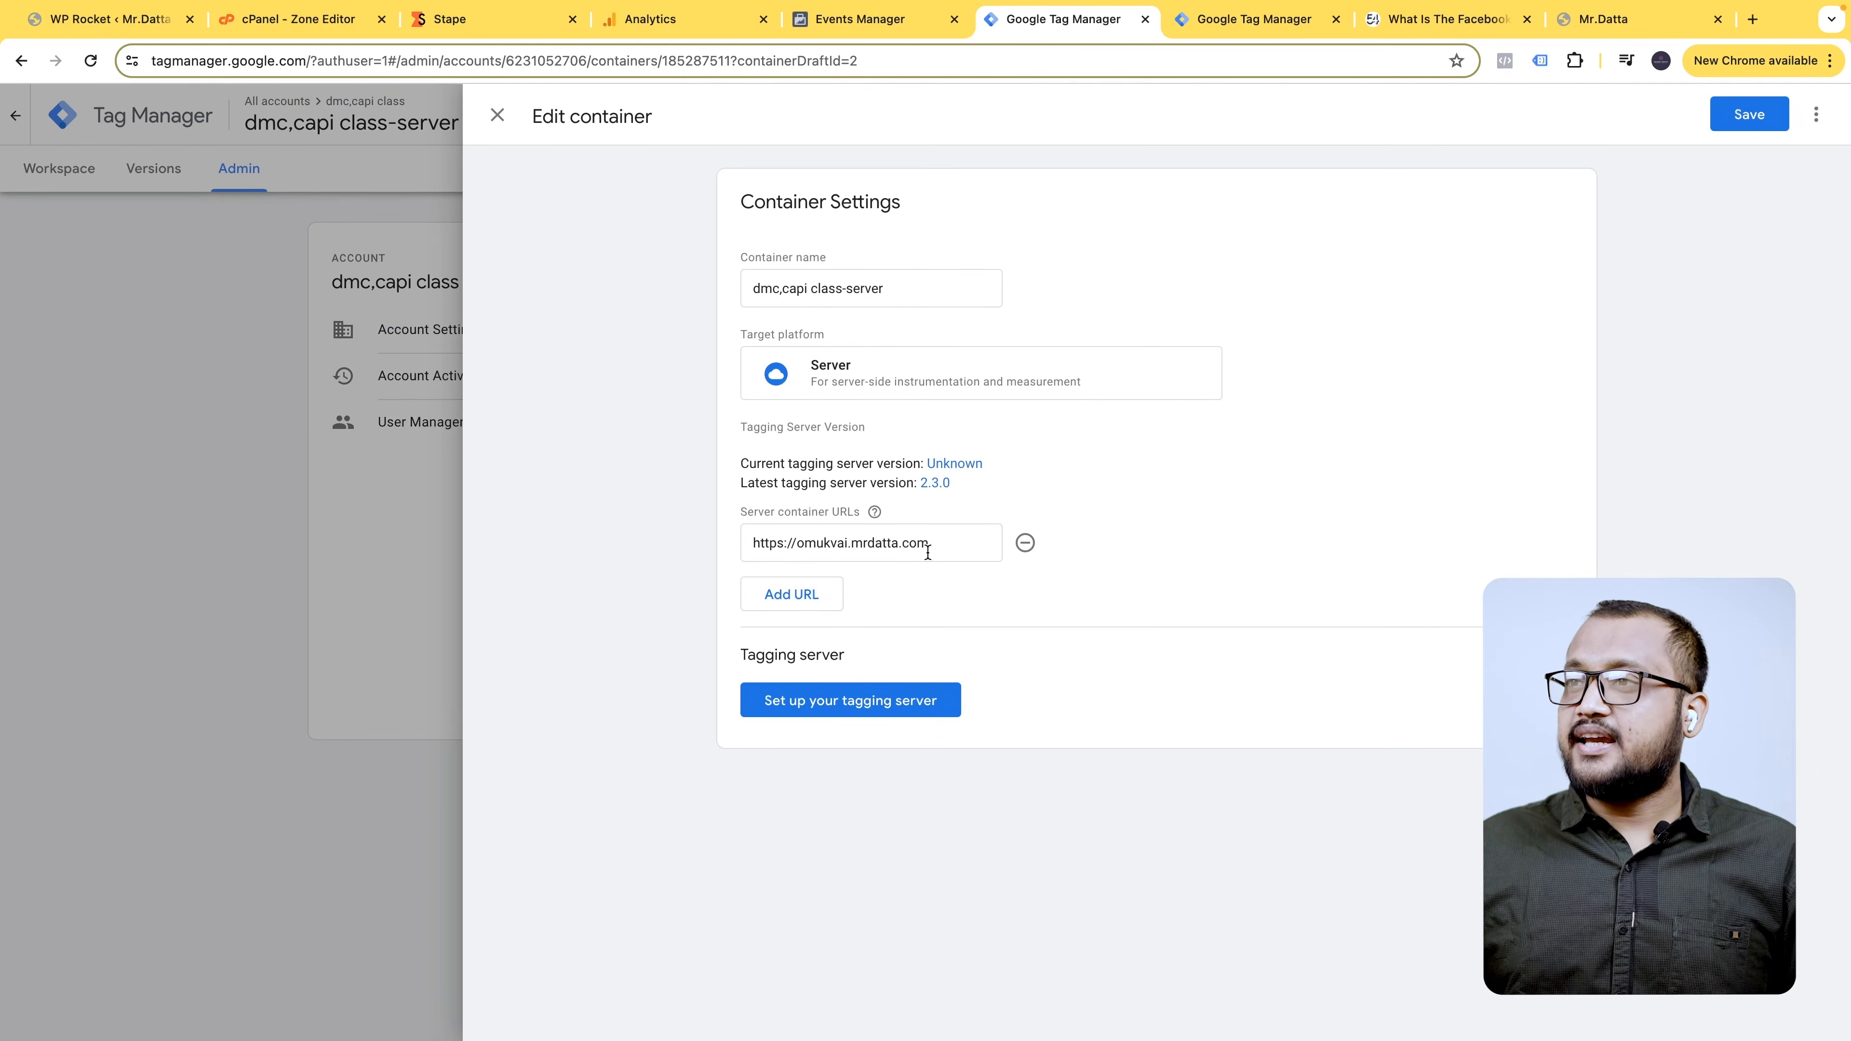
left_click(1750, 116)
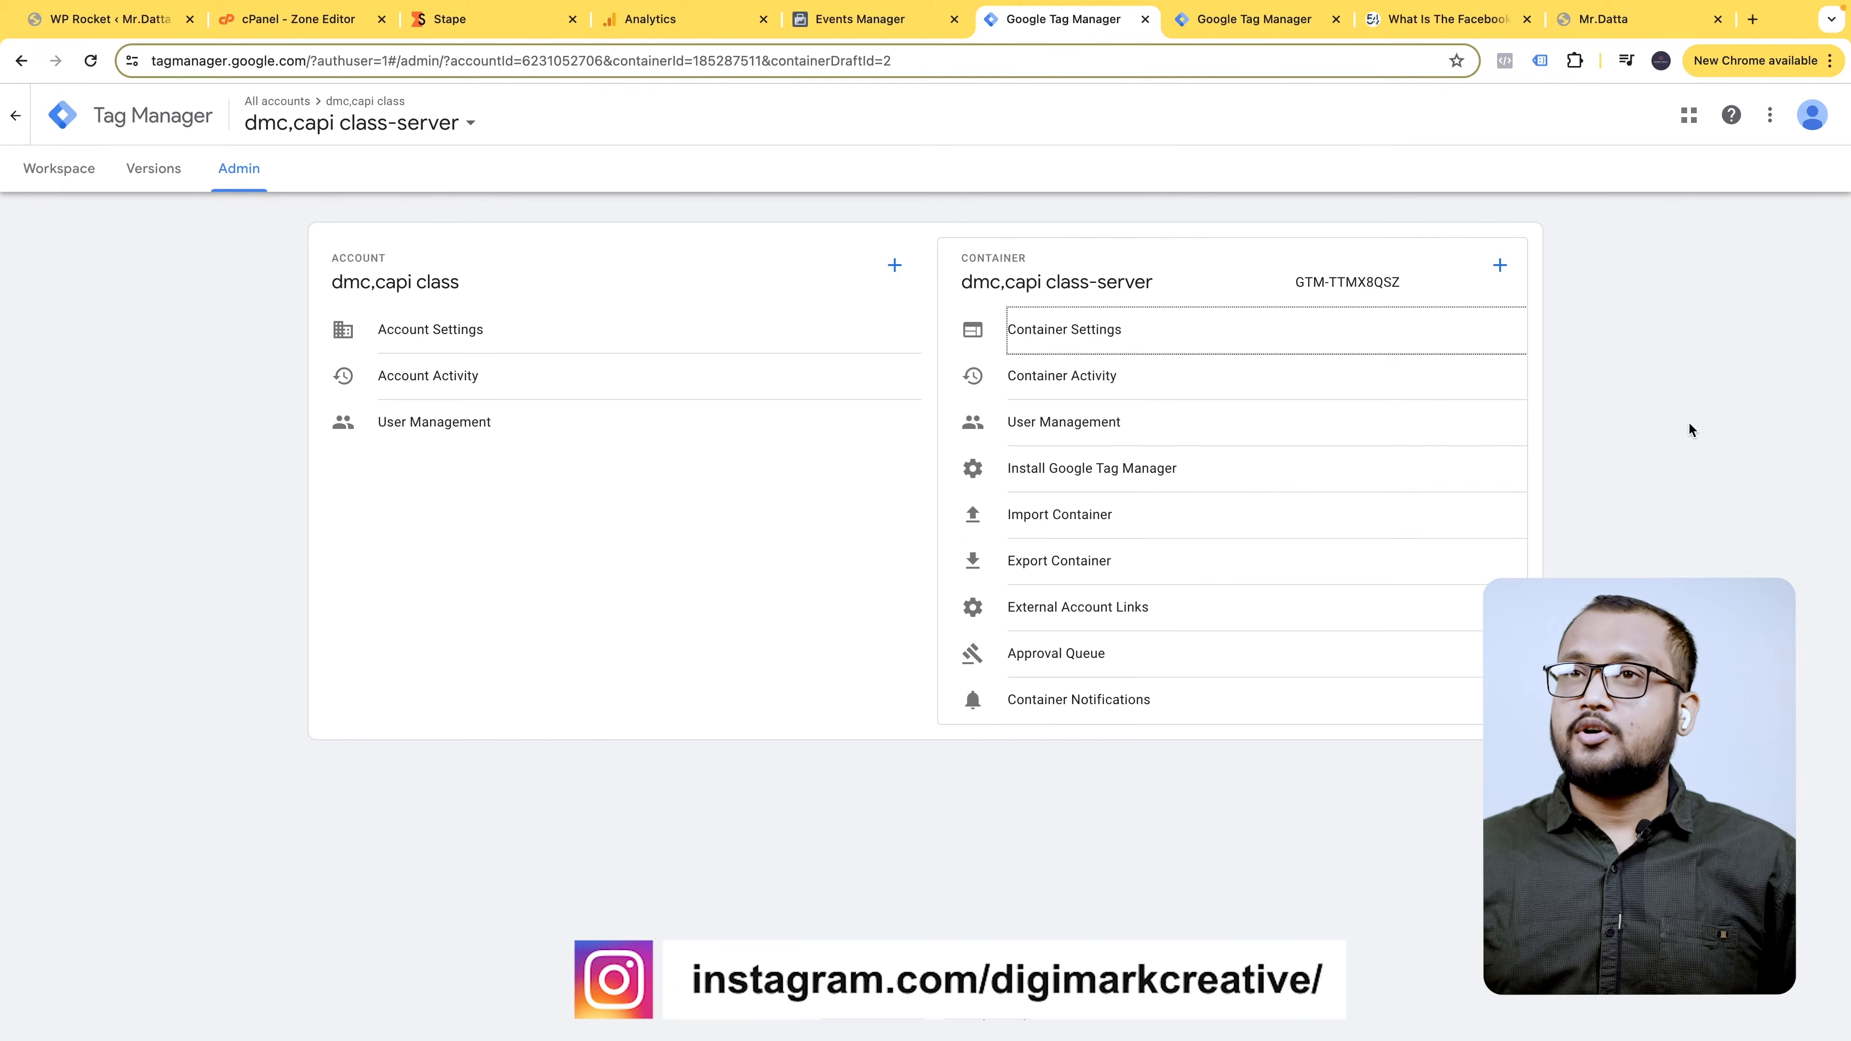
left_click(71, 181)
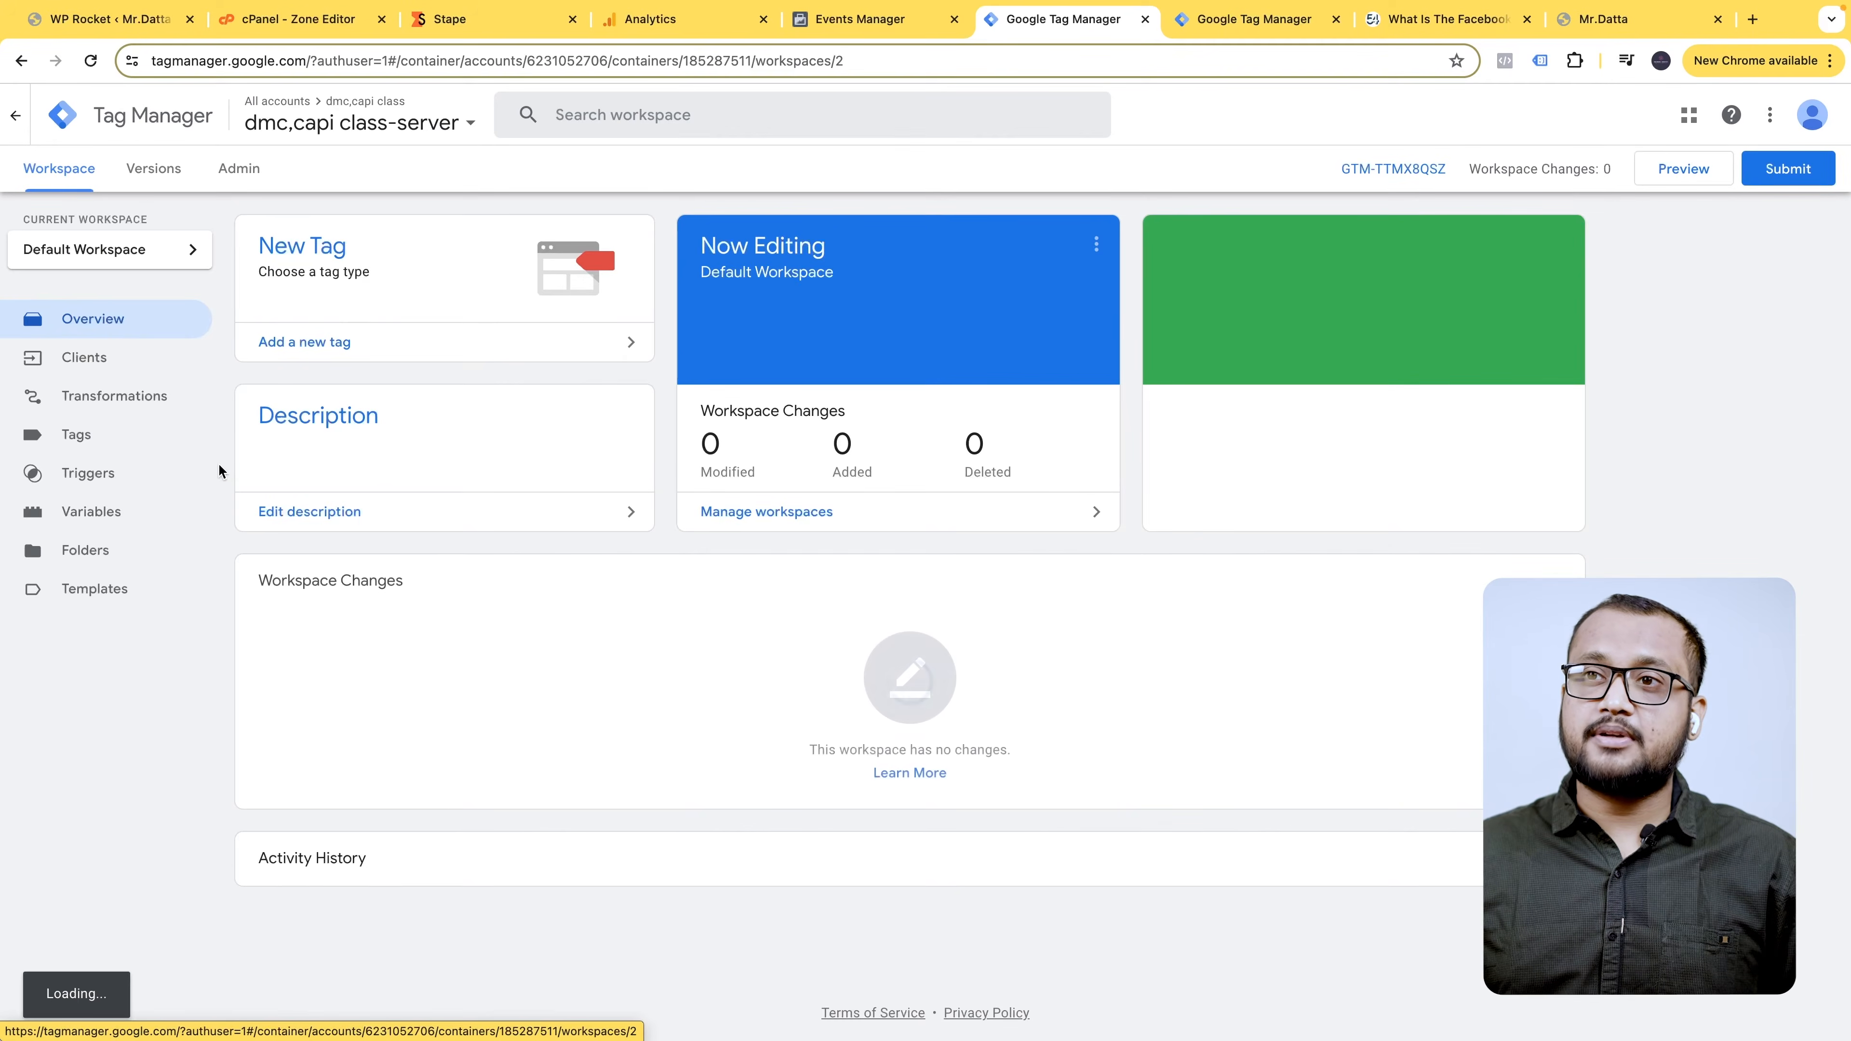
- Go from the server container's Clients list to its empty Templates page
left_click(133, 413)
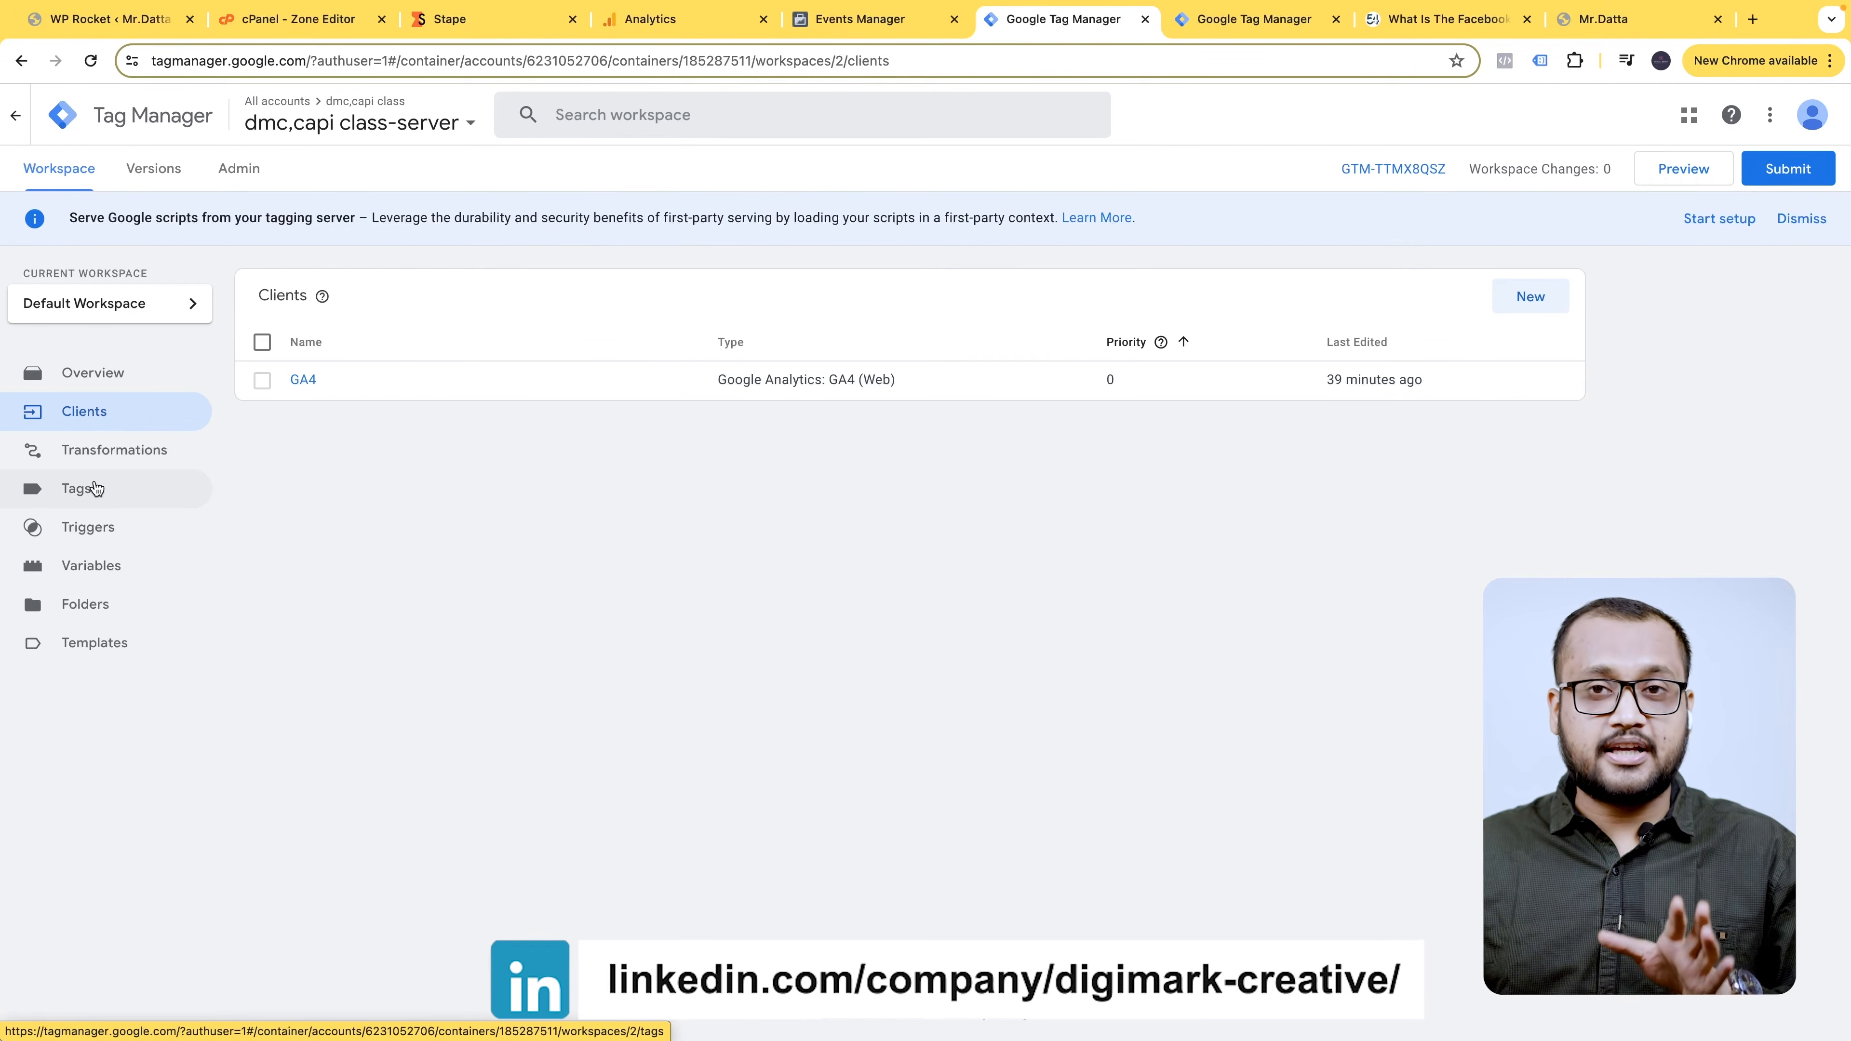
left_click(121, 649)
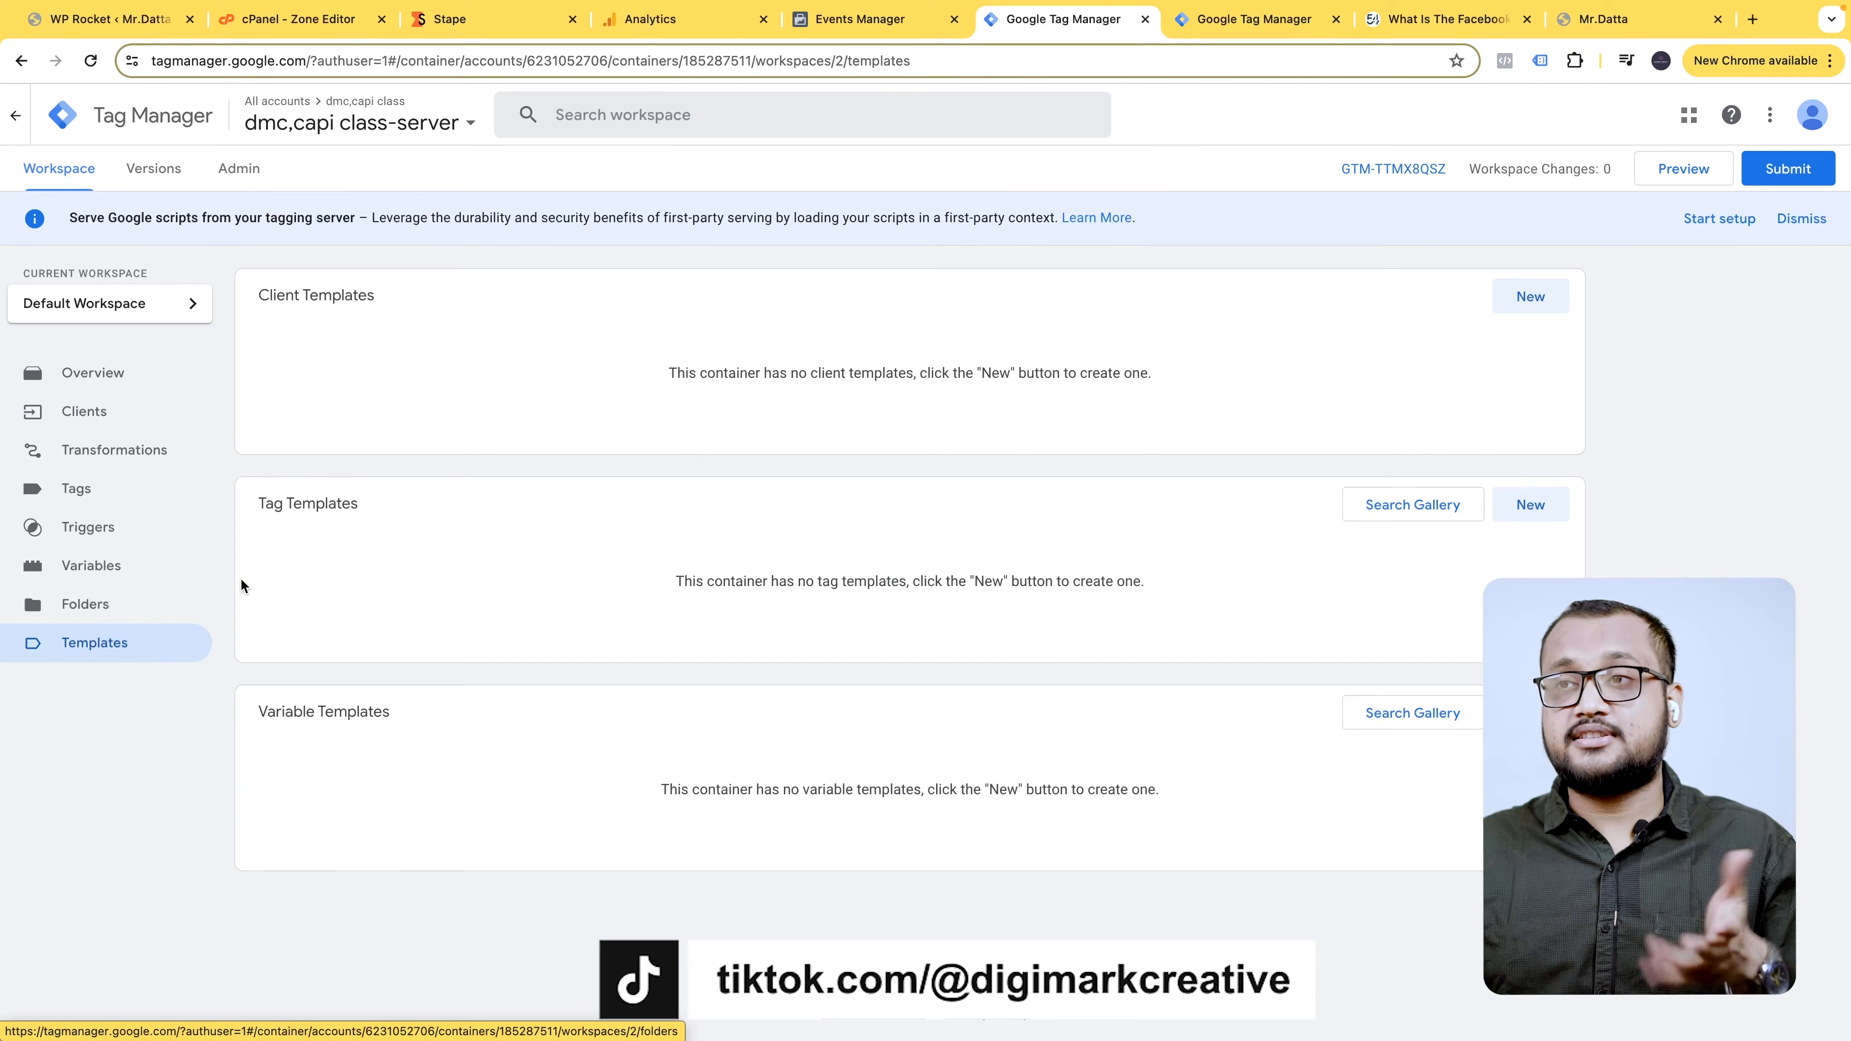
- Find 'facebook' in the community gallery and add the facebookincubator Conversions API Tag template
left_click(1419, 503)
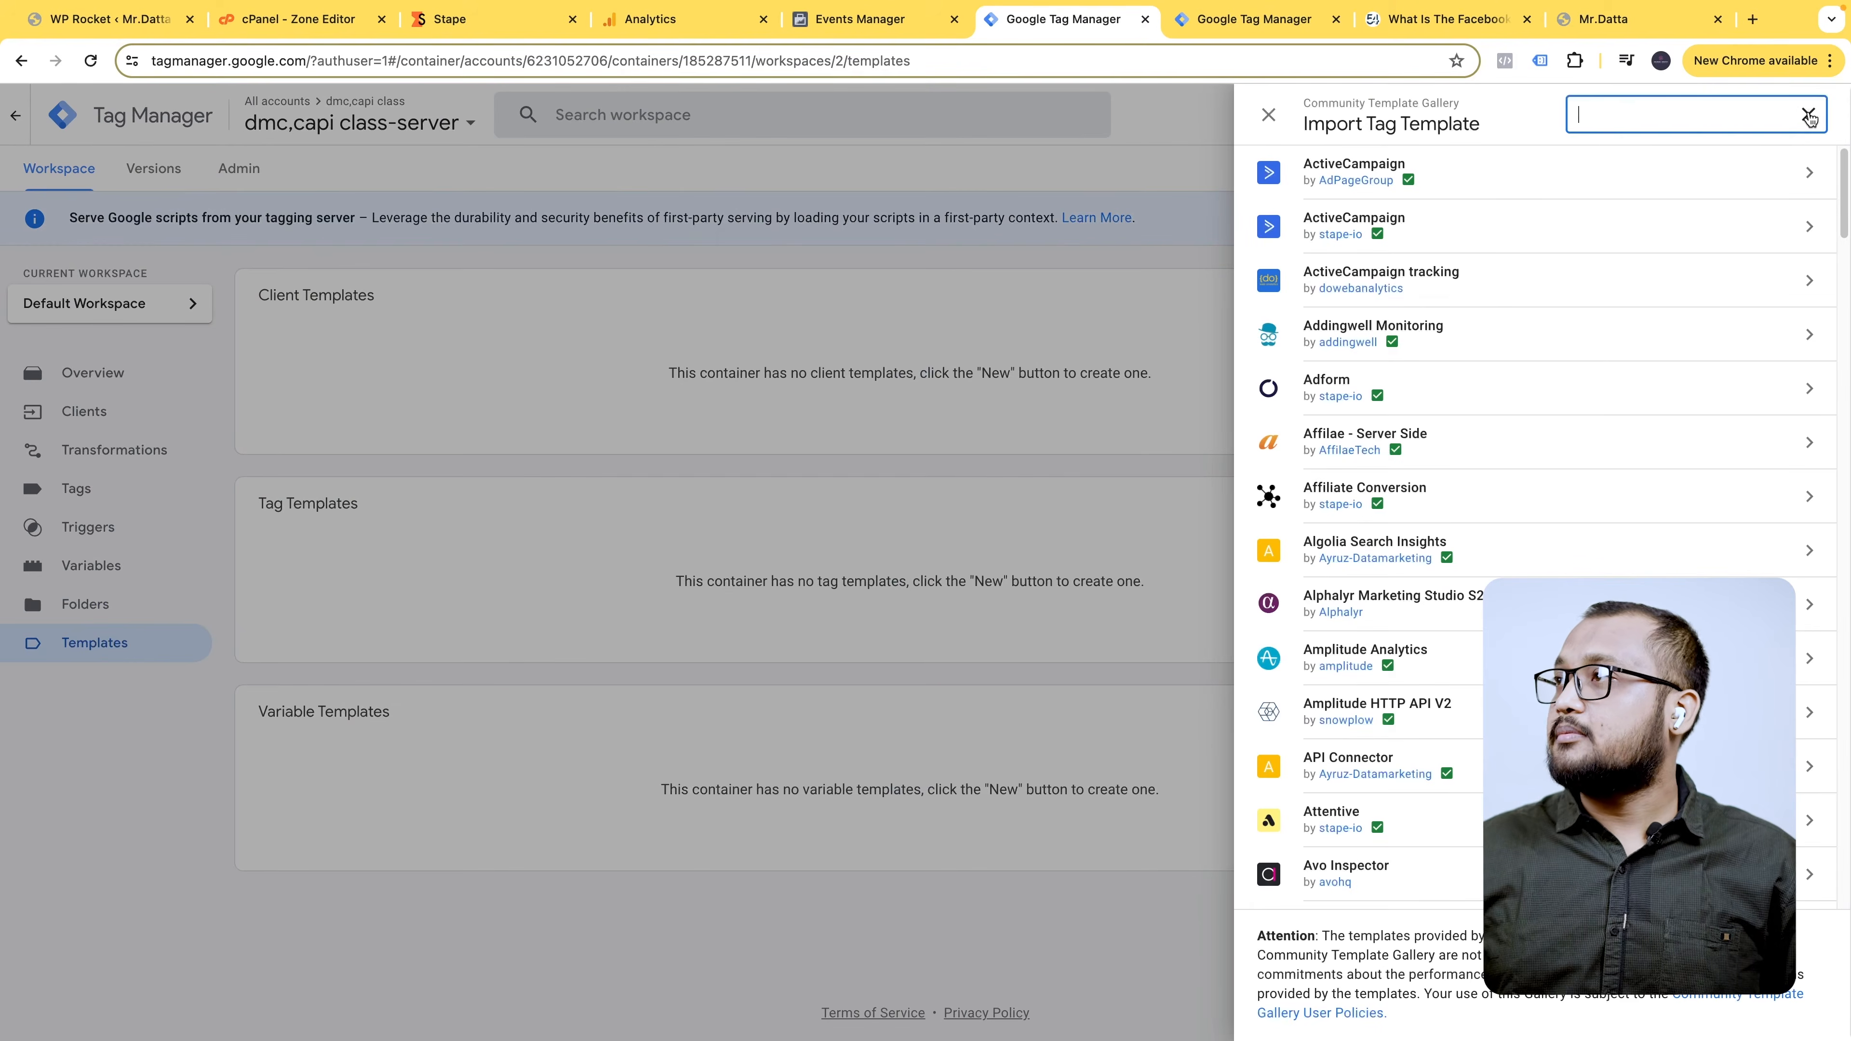
type("facebo")
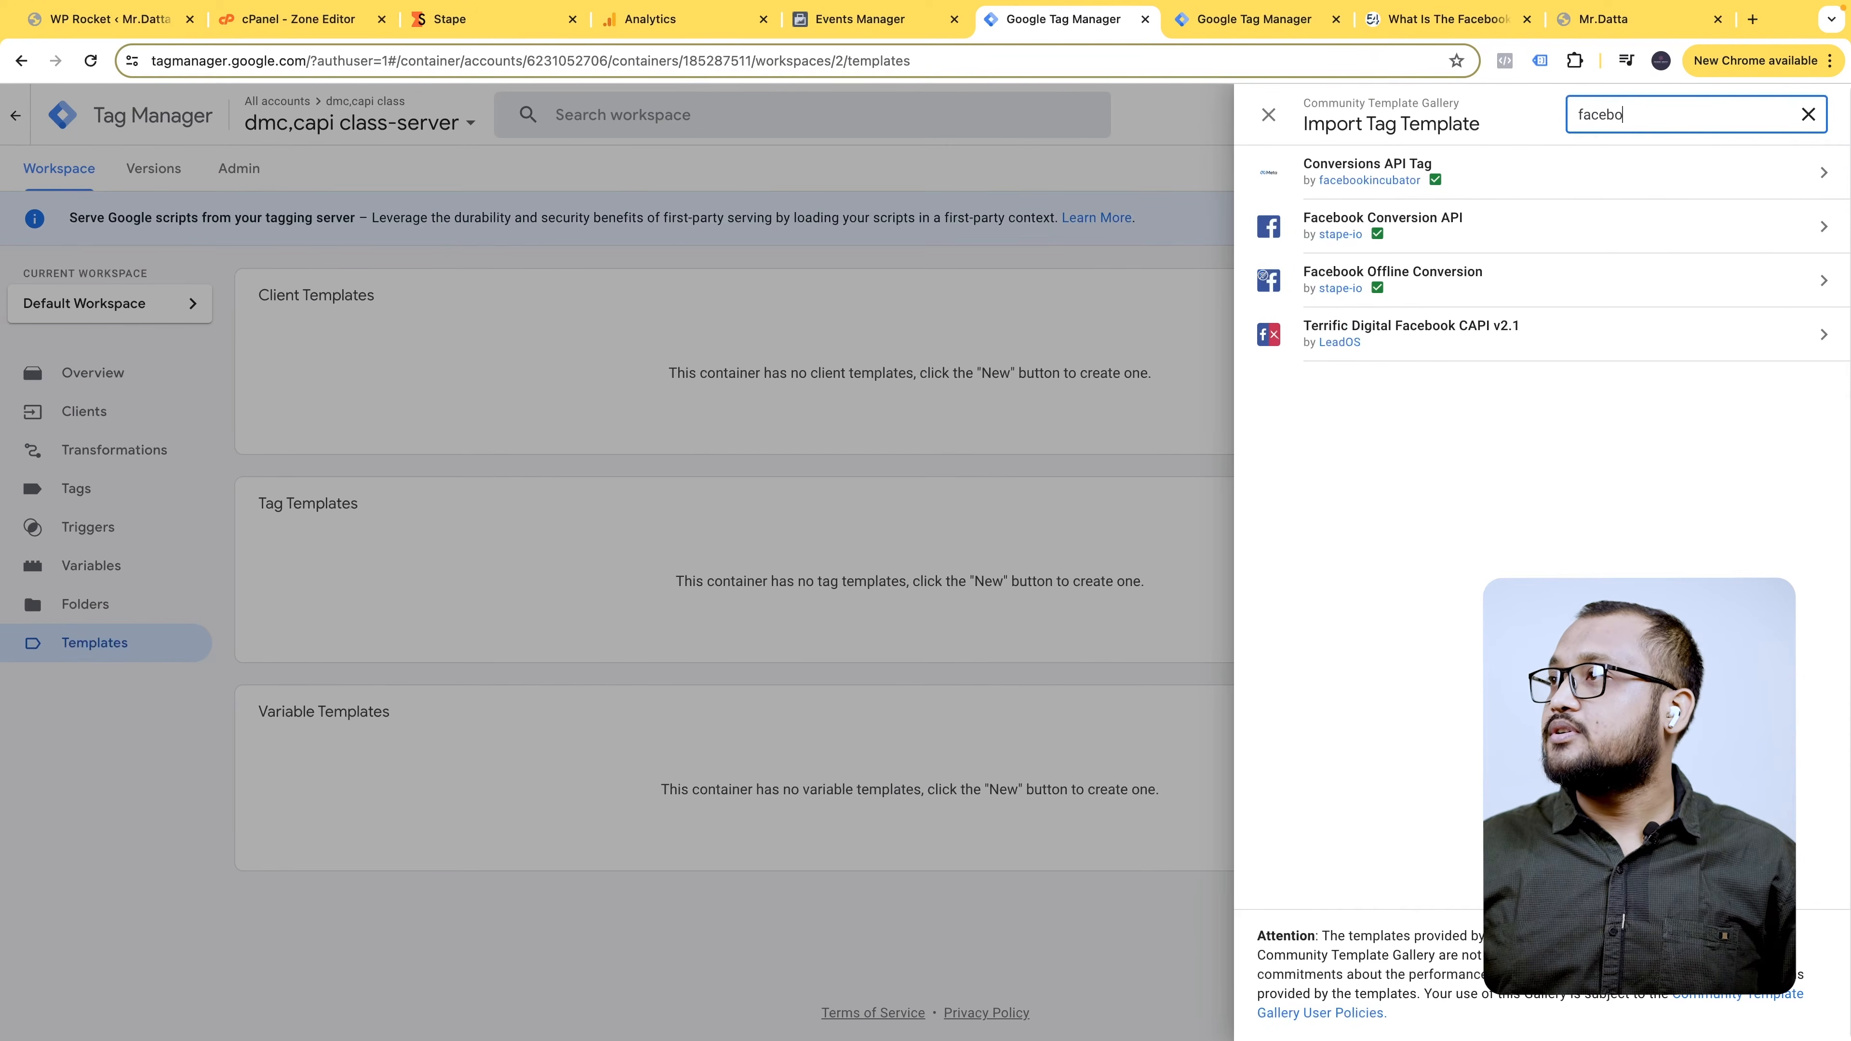
left_click(1477, 225)
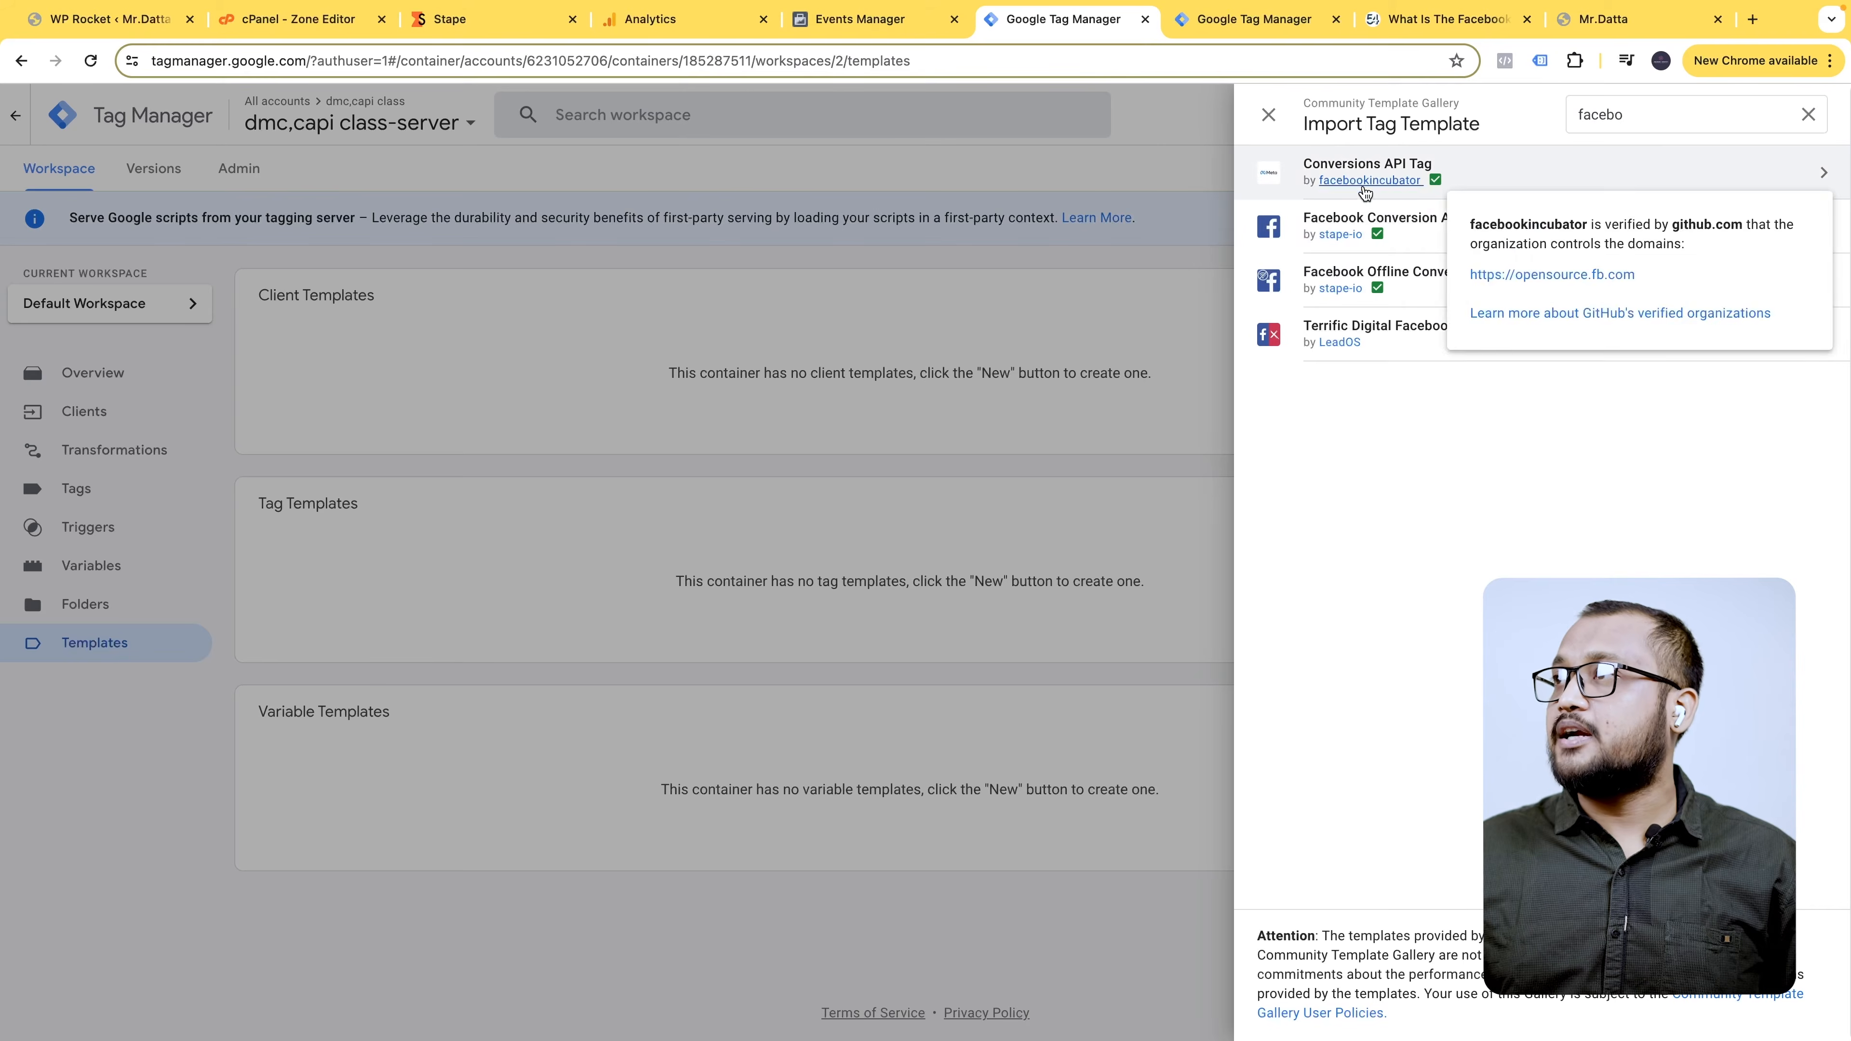
left_click(1491, 175)
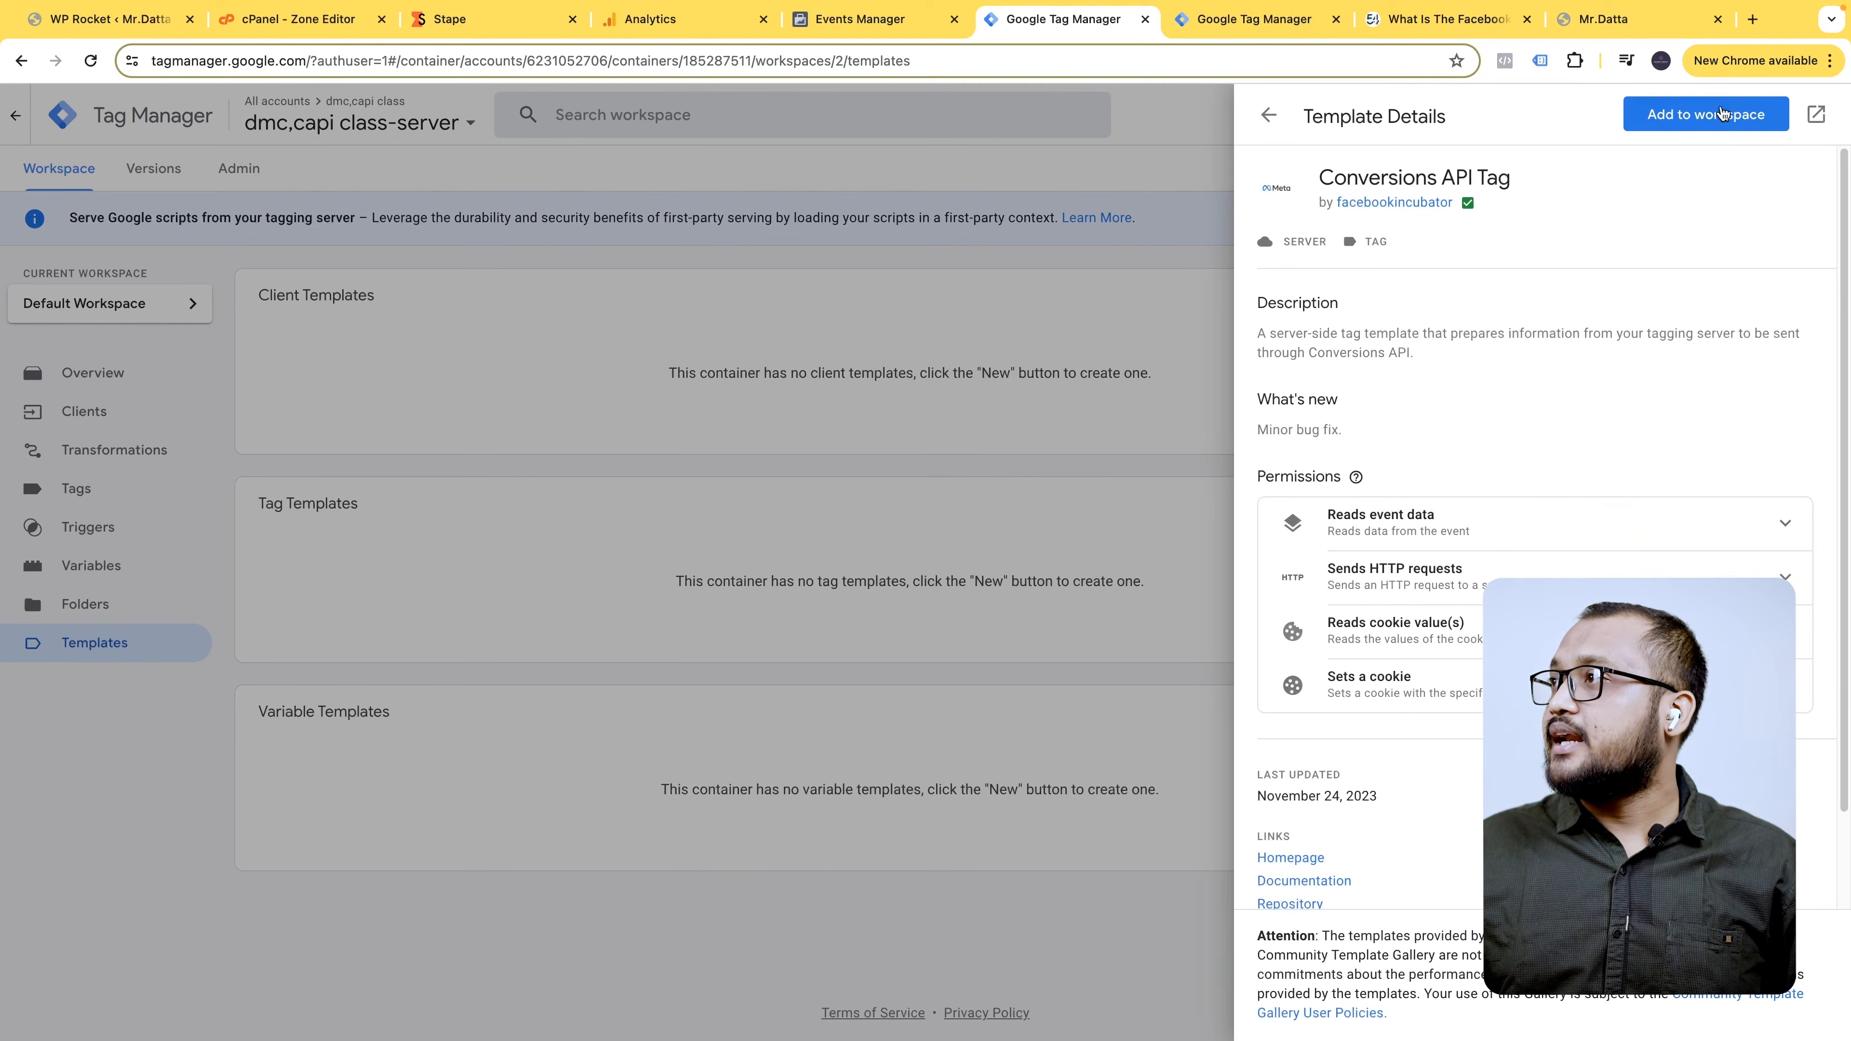
left_click(1705, 114)
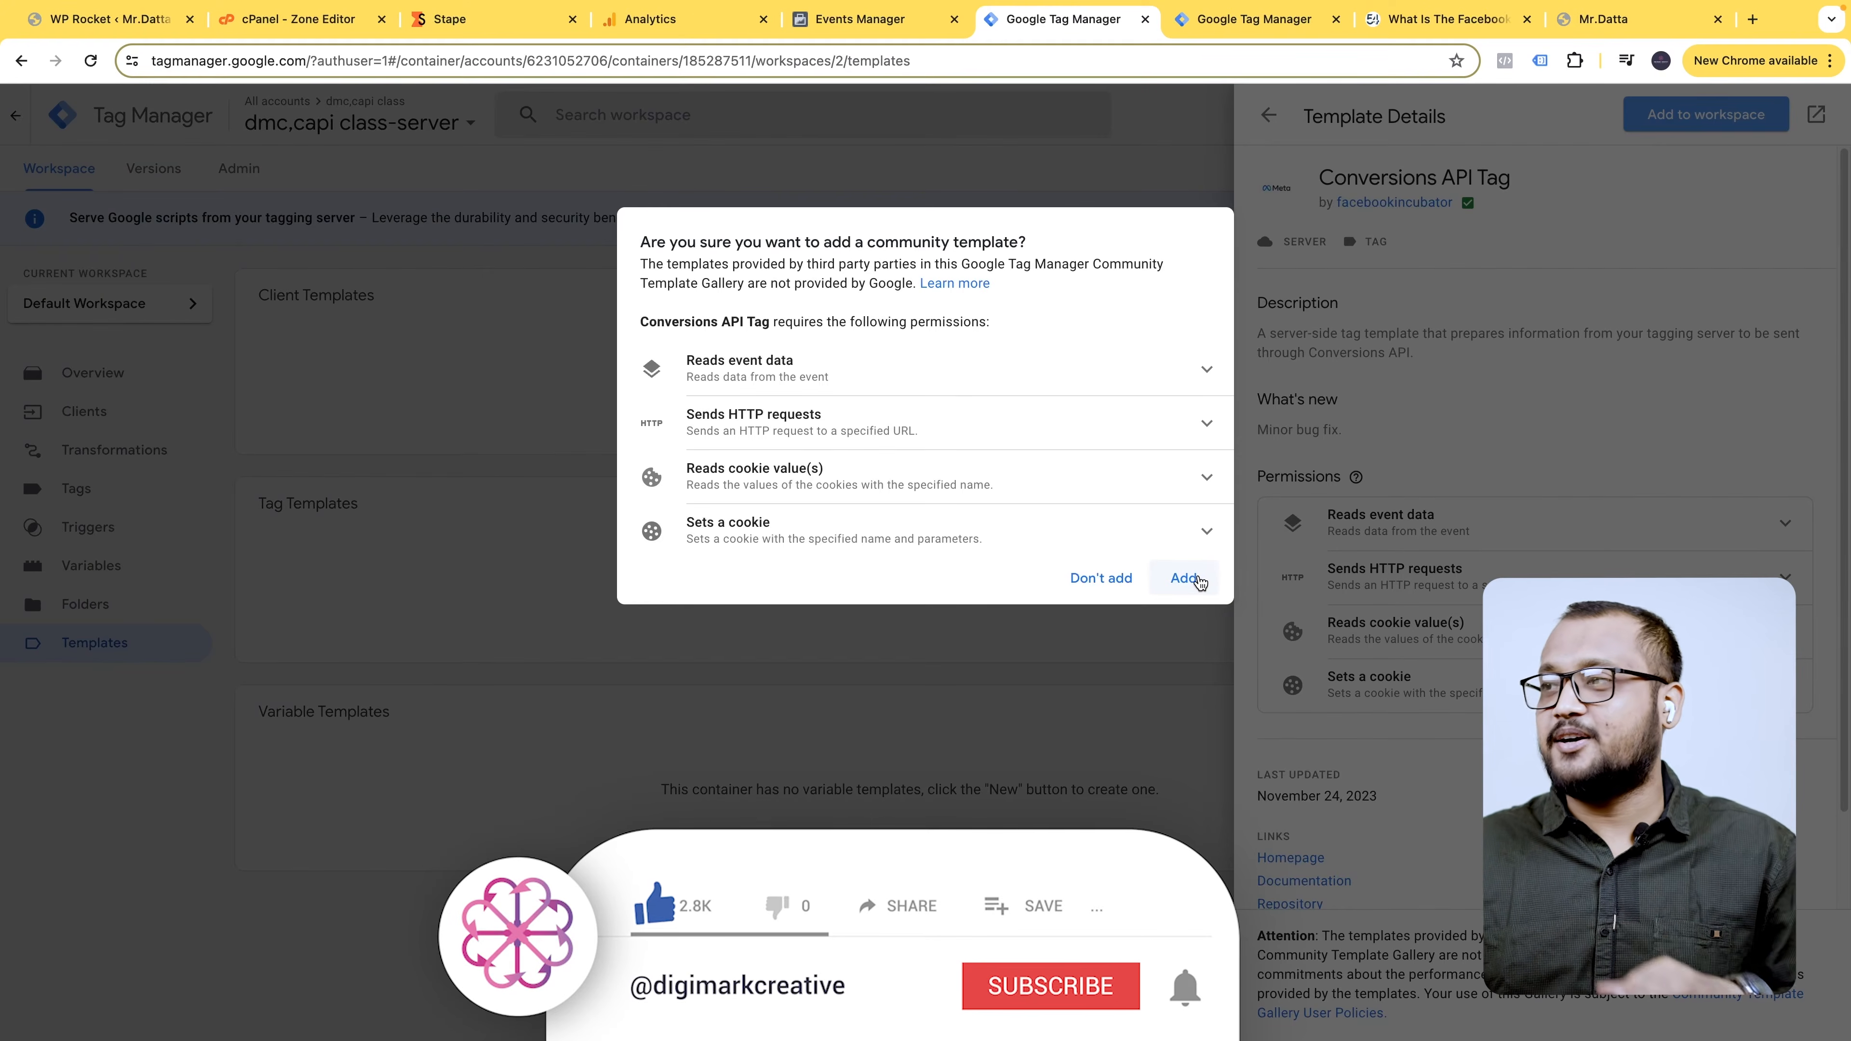
left_click(1213, 572)
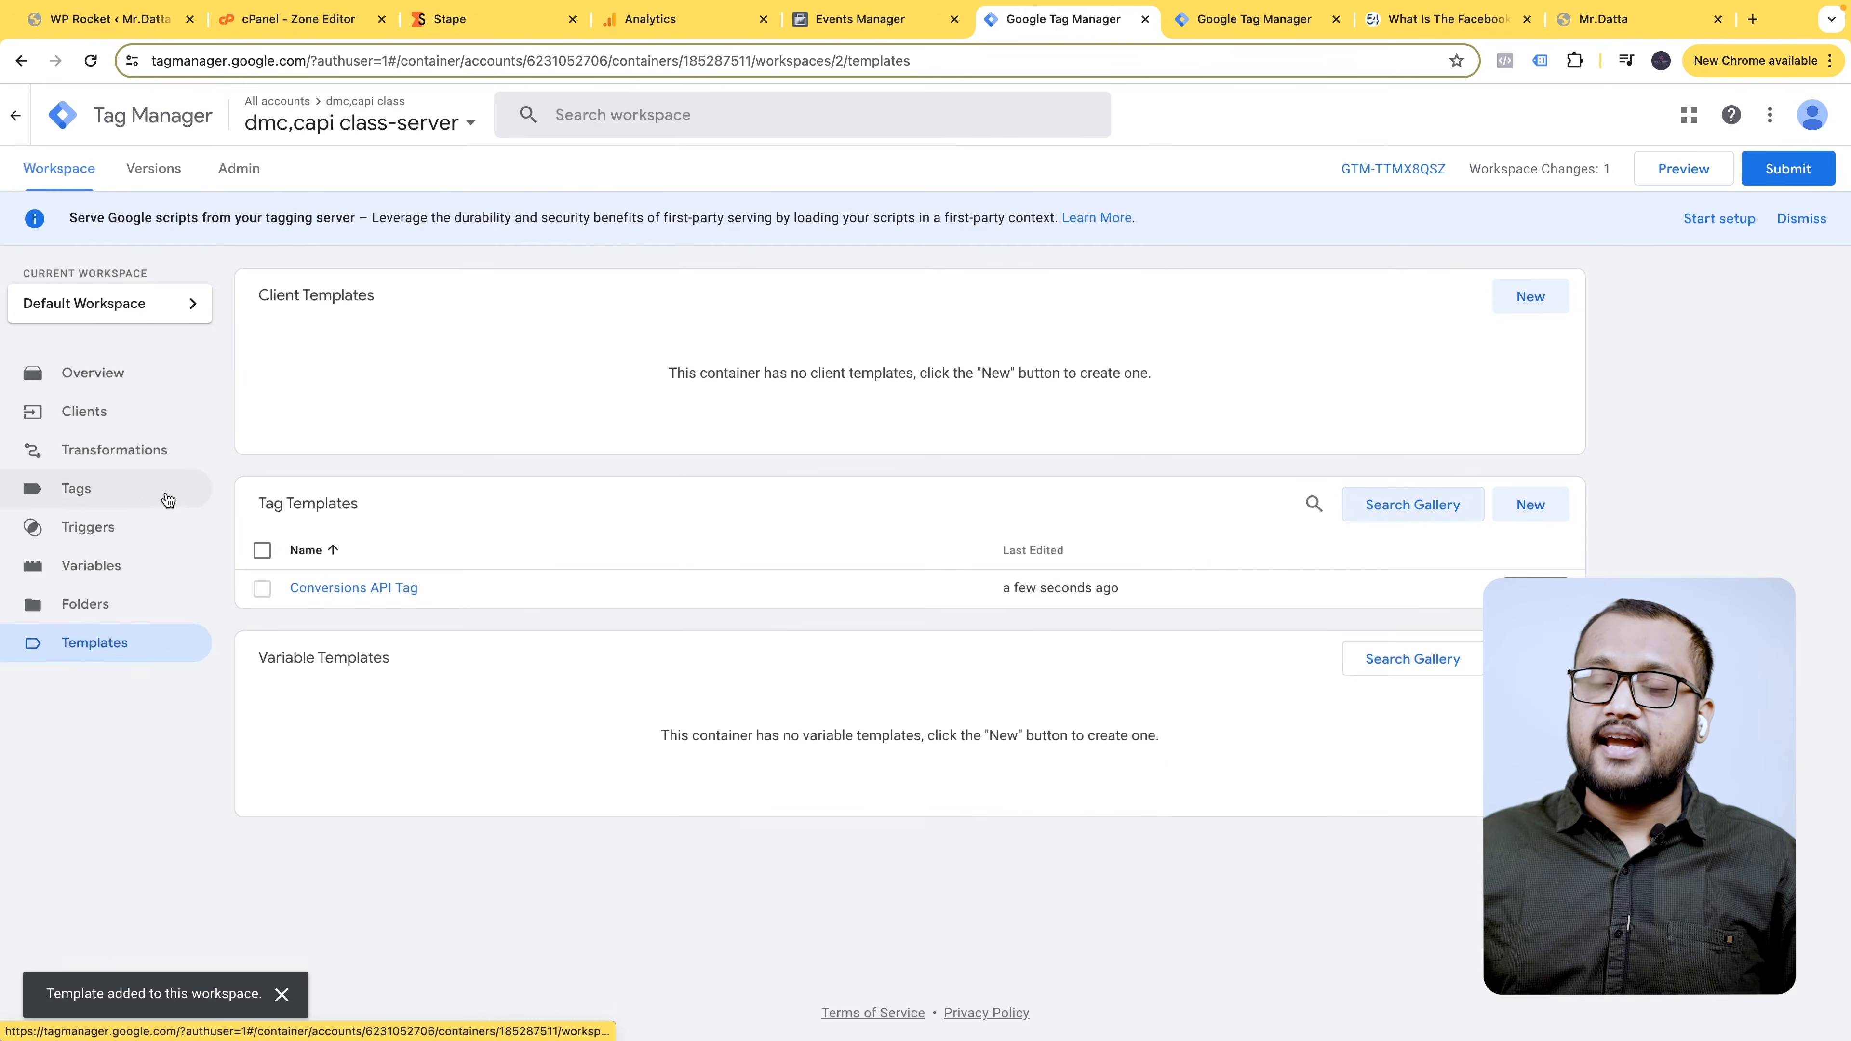
- Begin a Custom trigger firing on some events by Event Name, then discard it unfinished
left_click(131, 498)
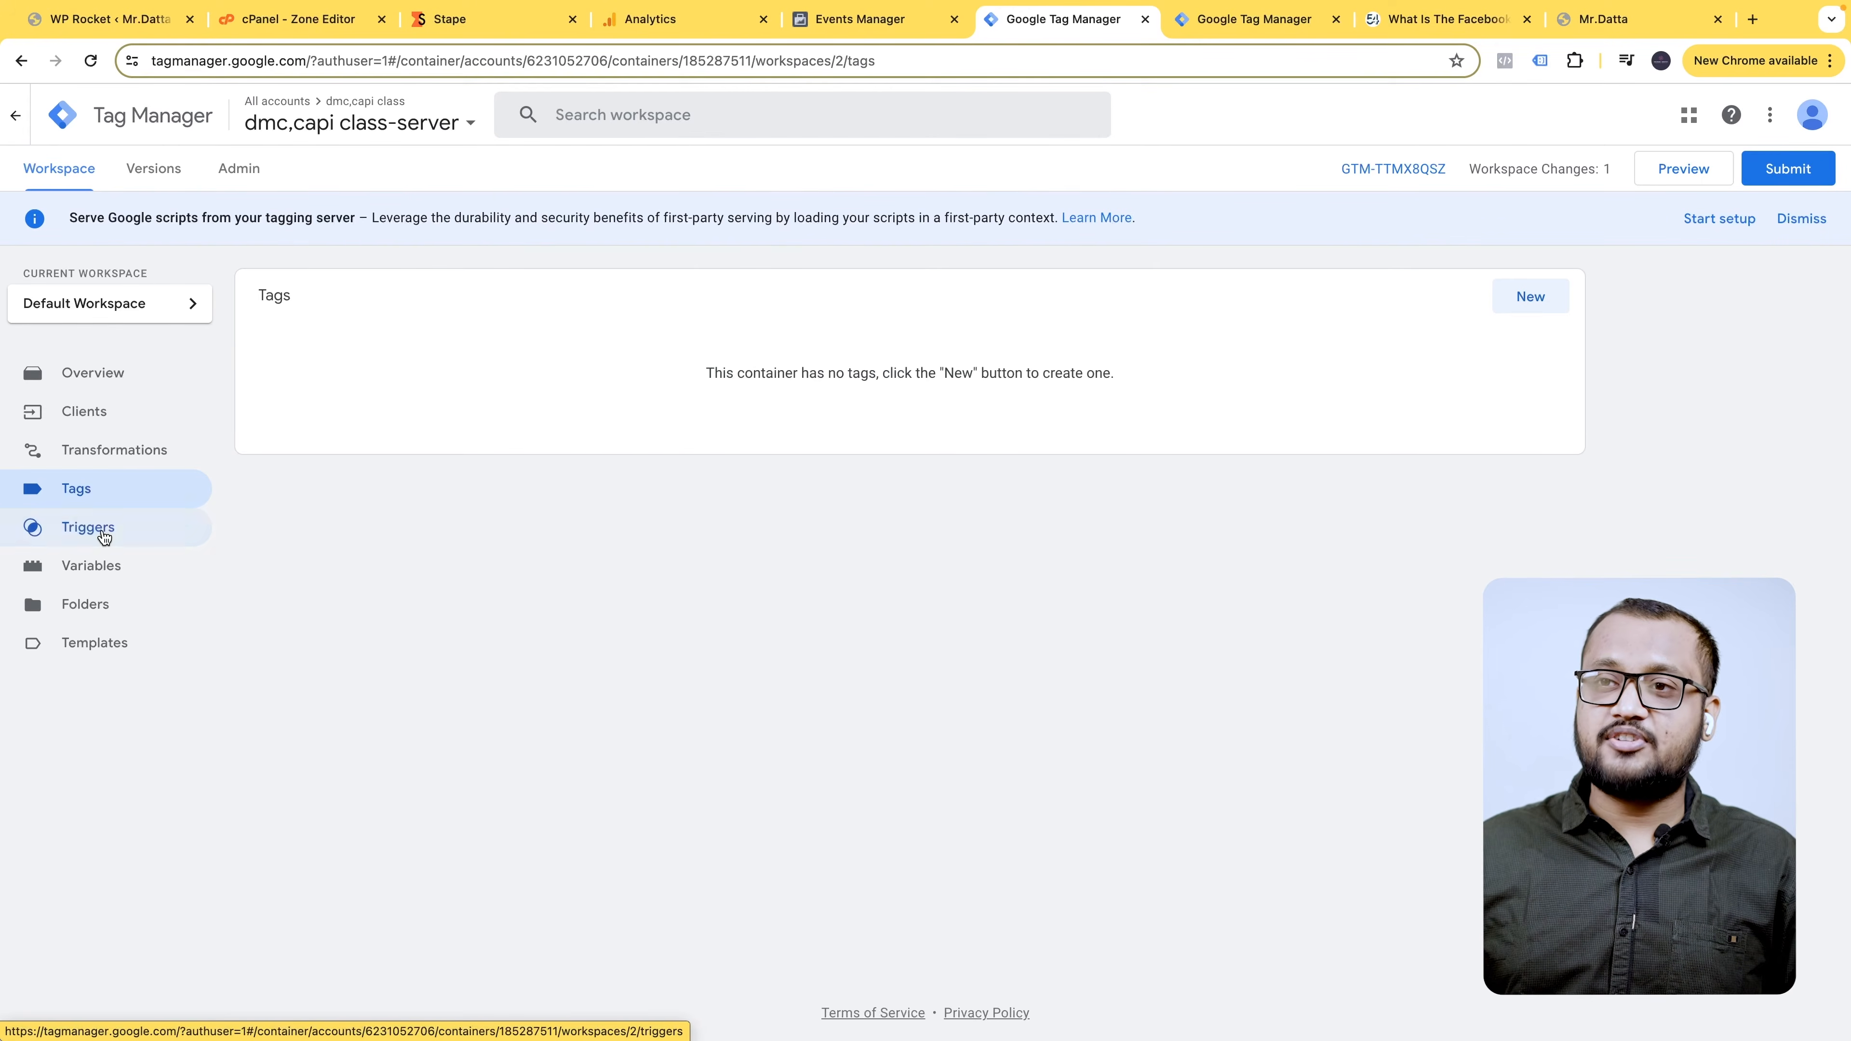
left_click(88, 527)
left_click(1529, 304)
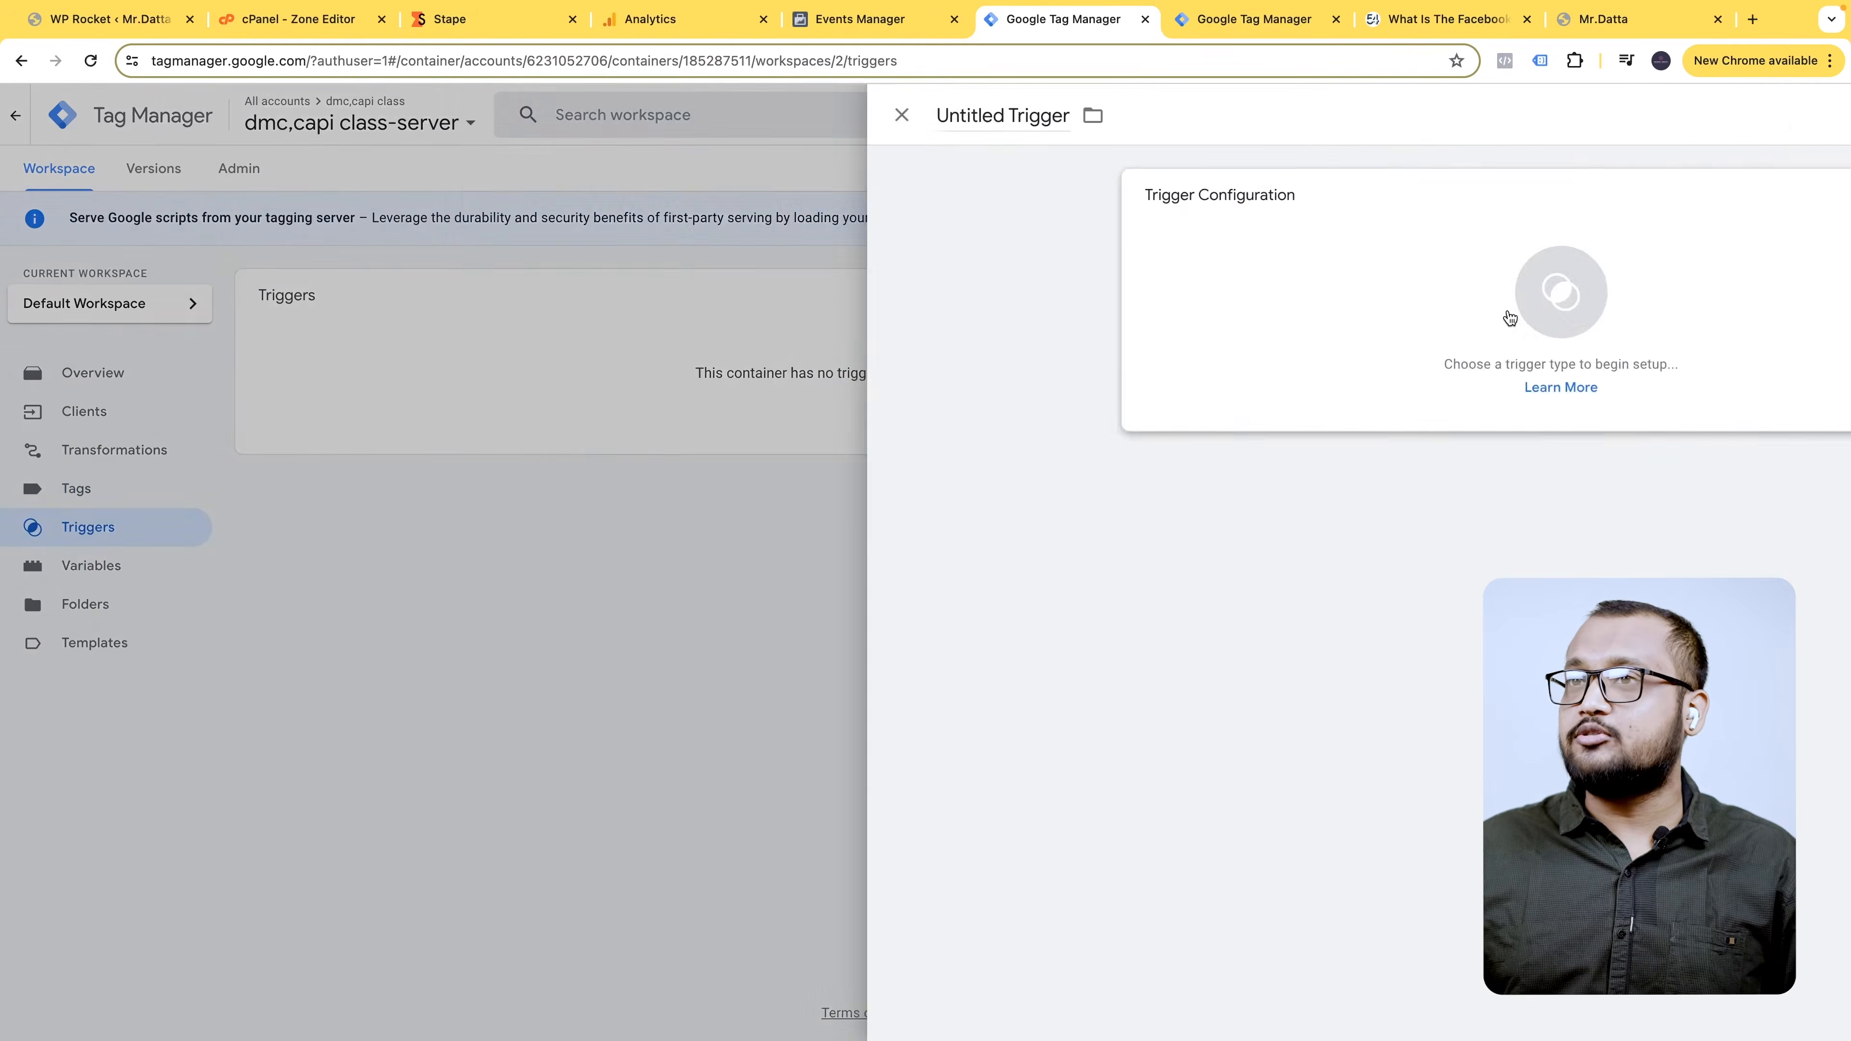
left_click(1383, 243)
left_click(1457, 193)
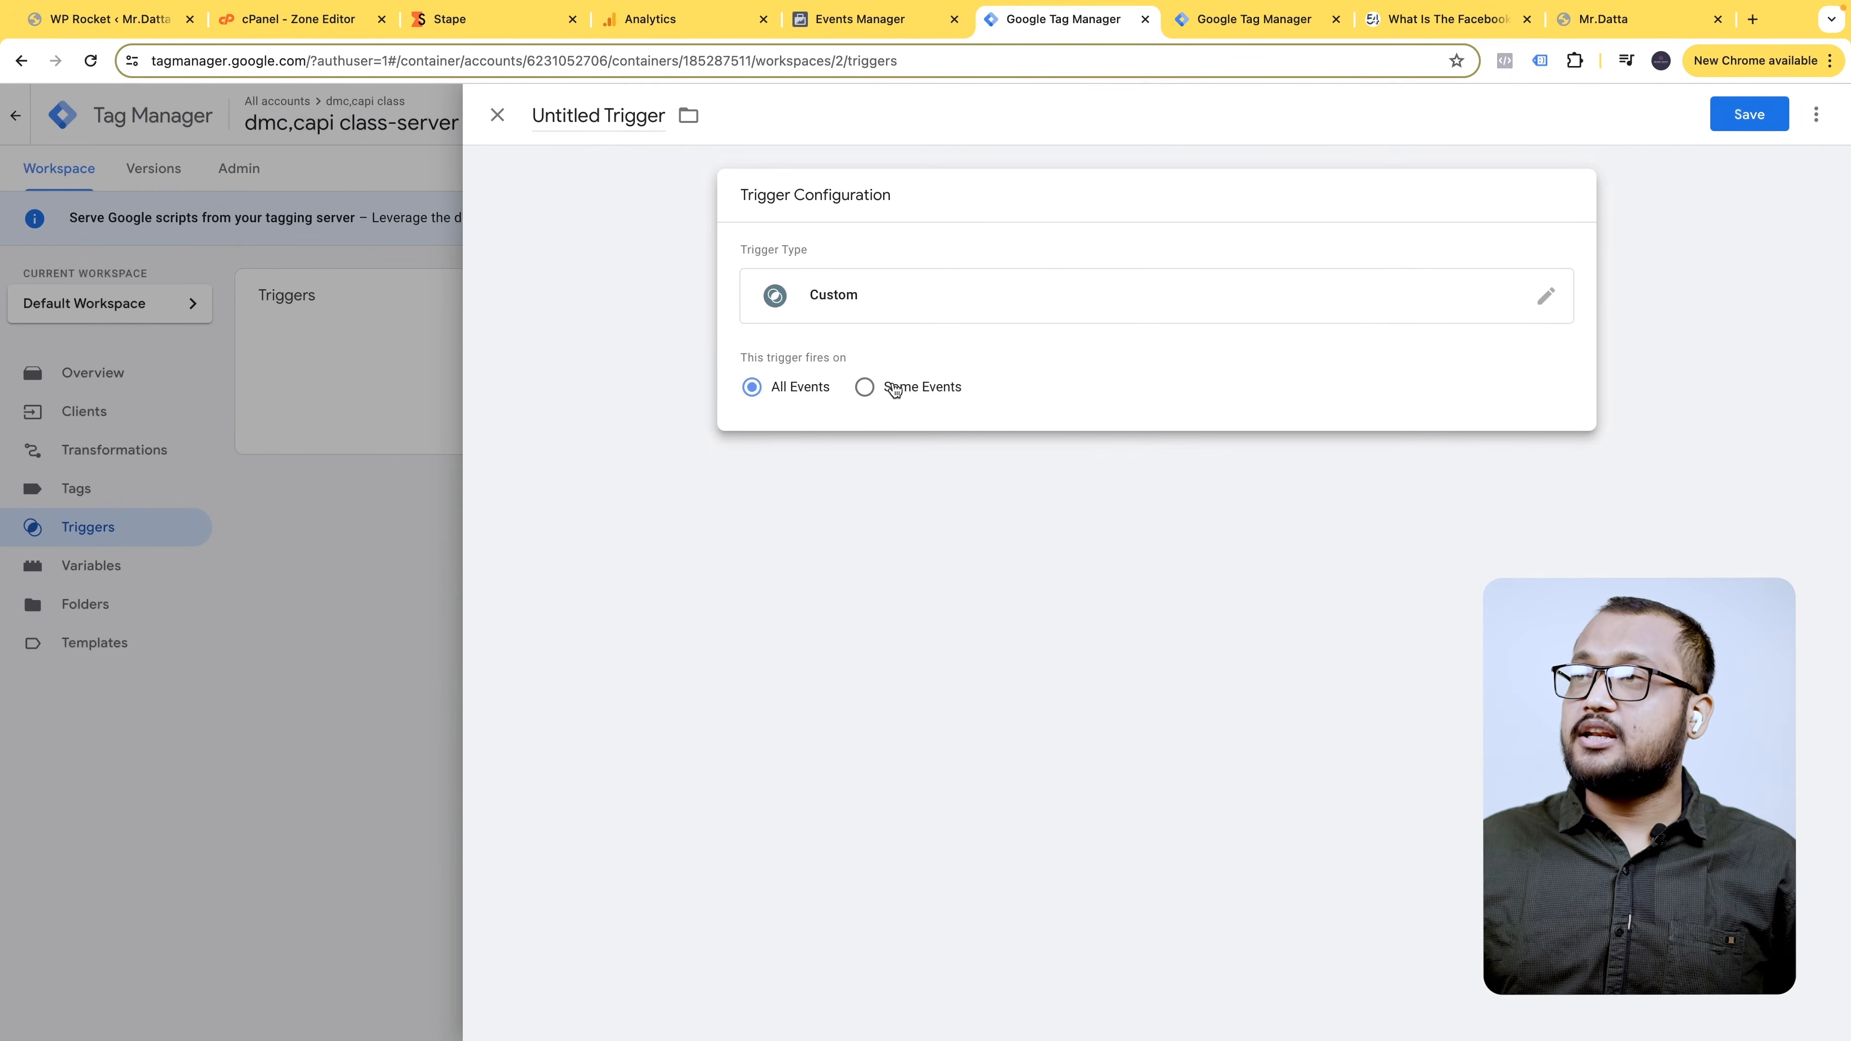
left_click(861, 388)
left_click(806, 470)
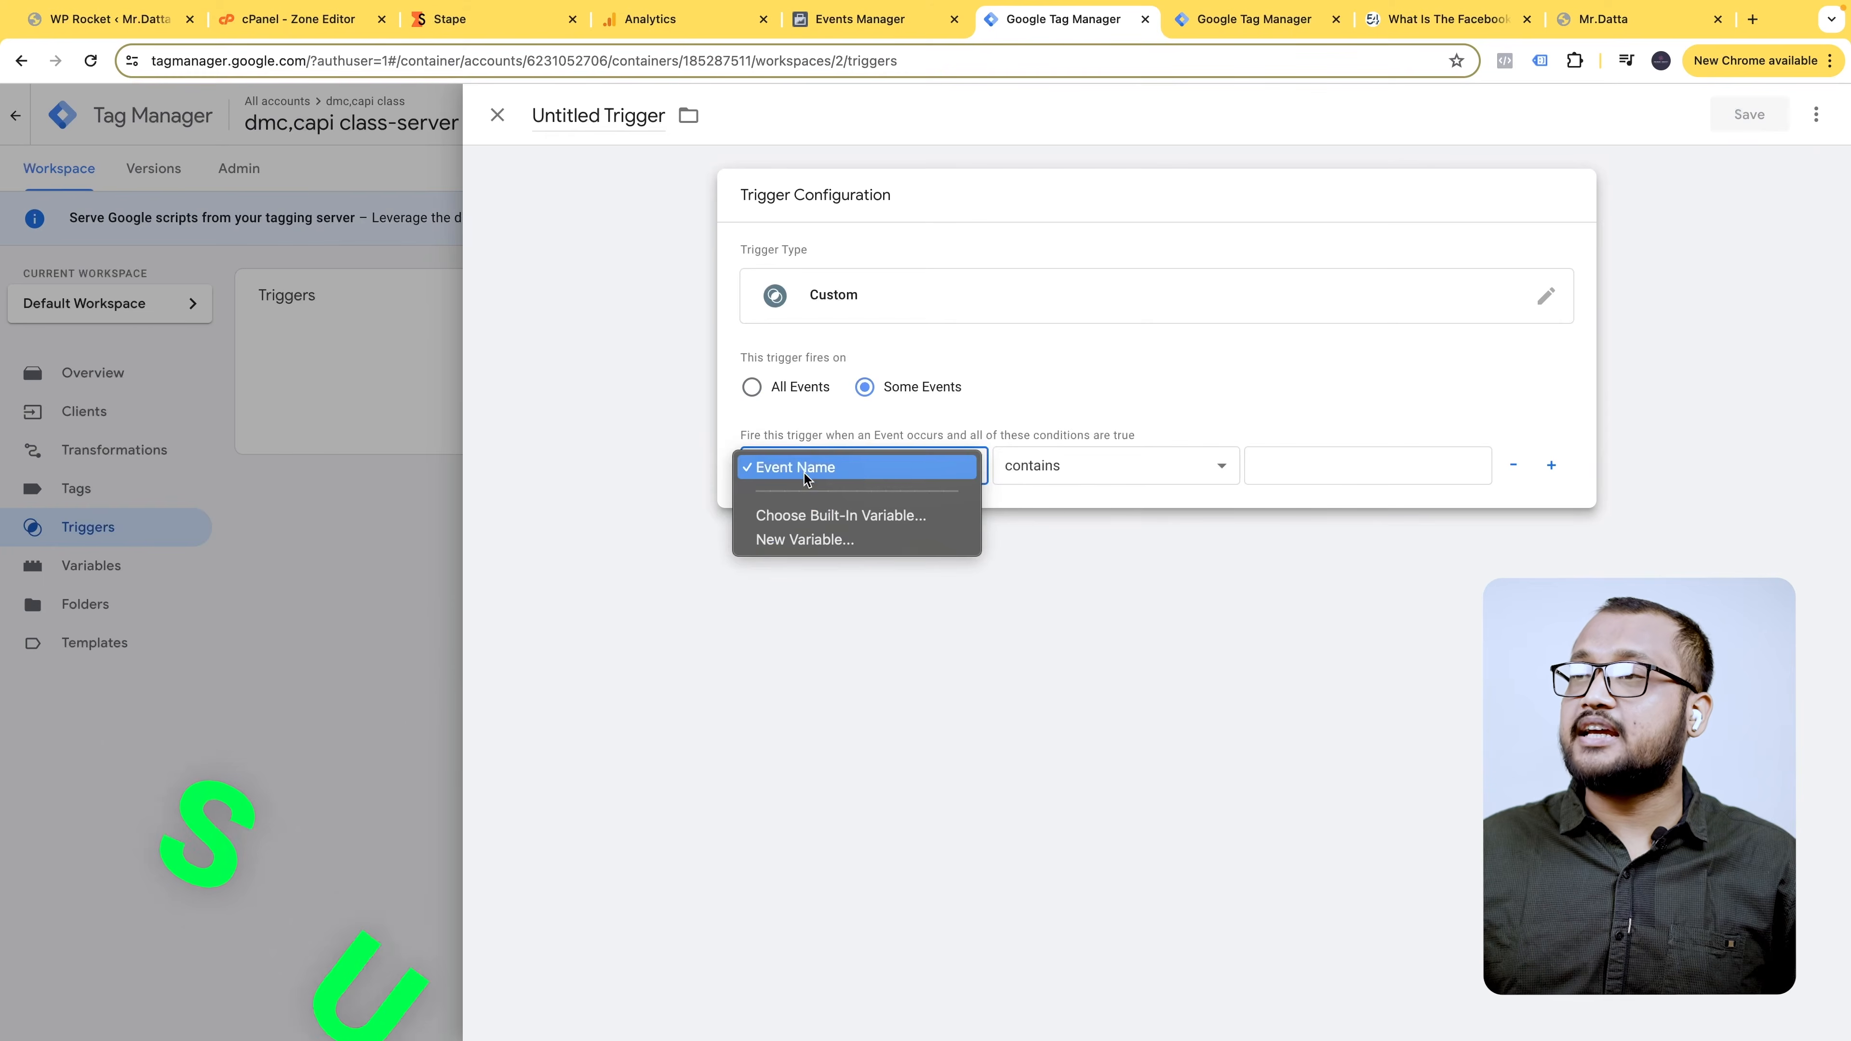
left_click(874, 459)
left_click(112, 580)
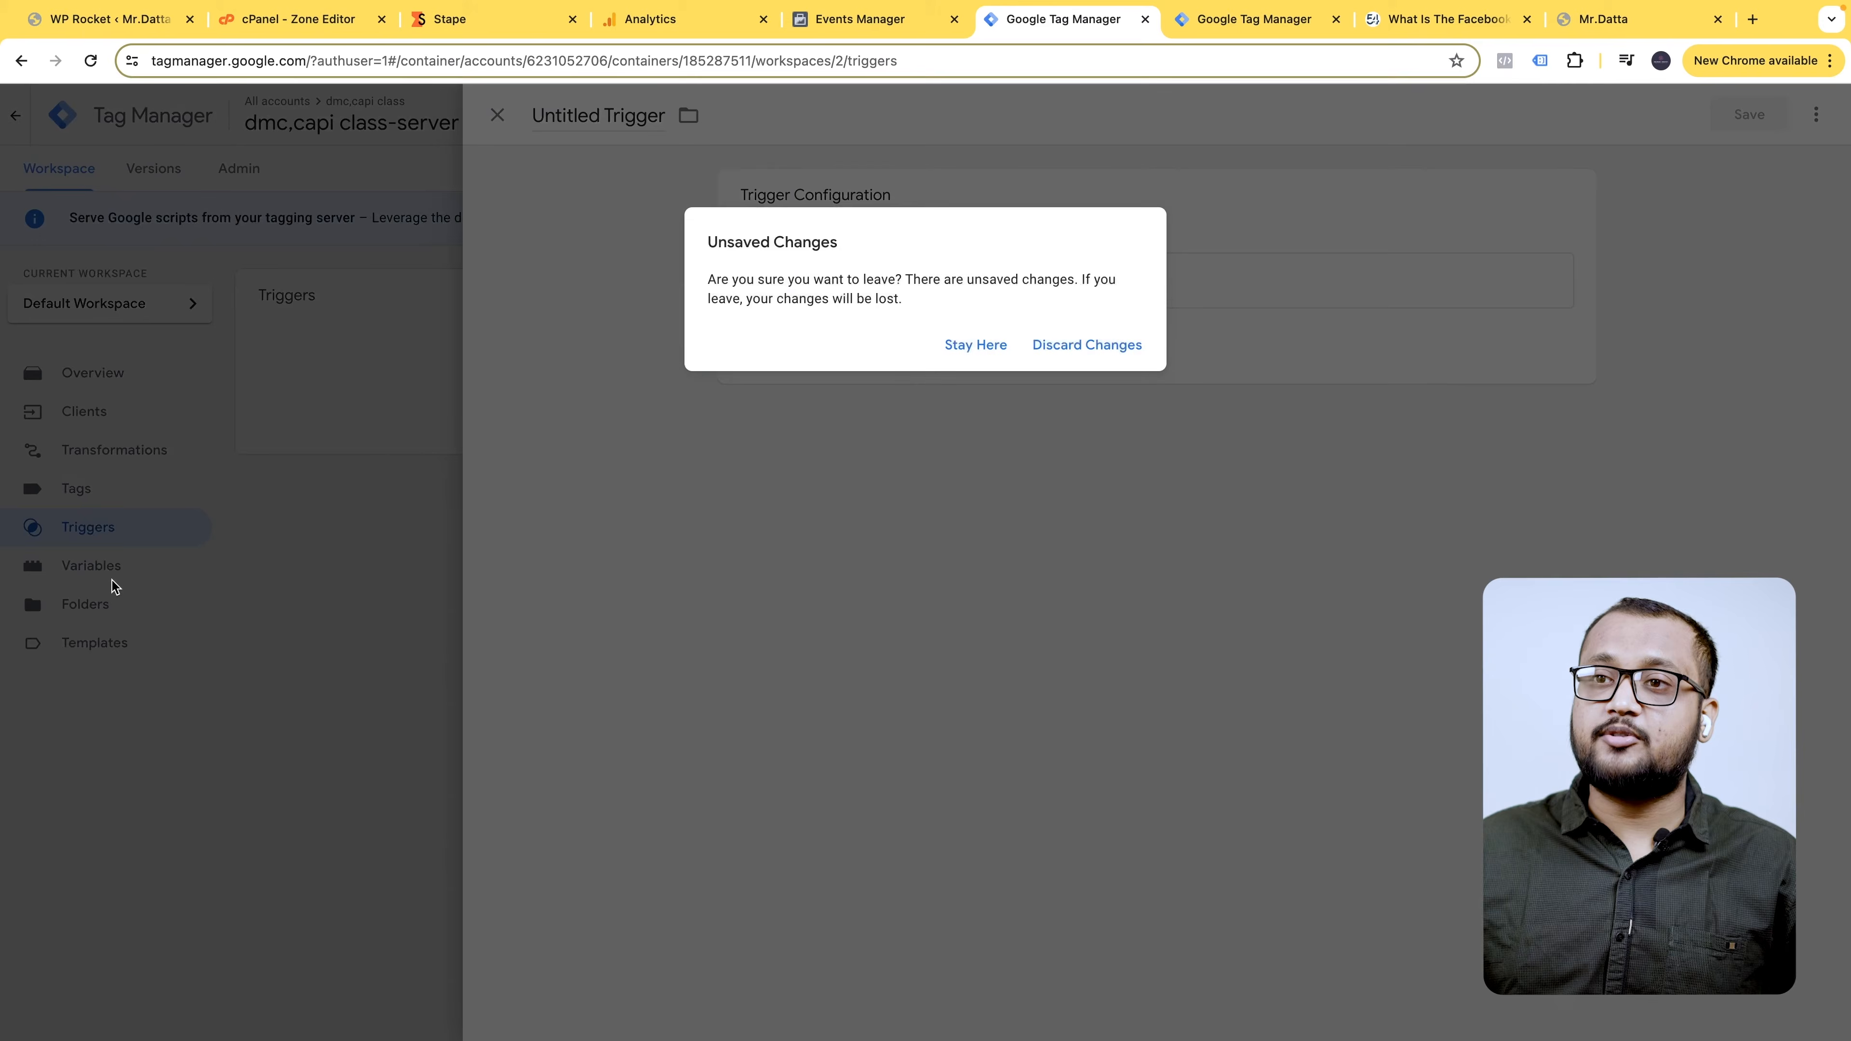
left_click(1104, 343)
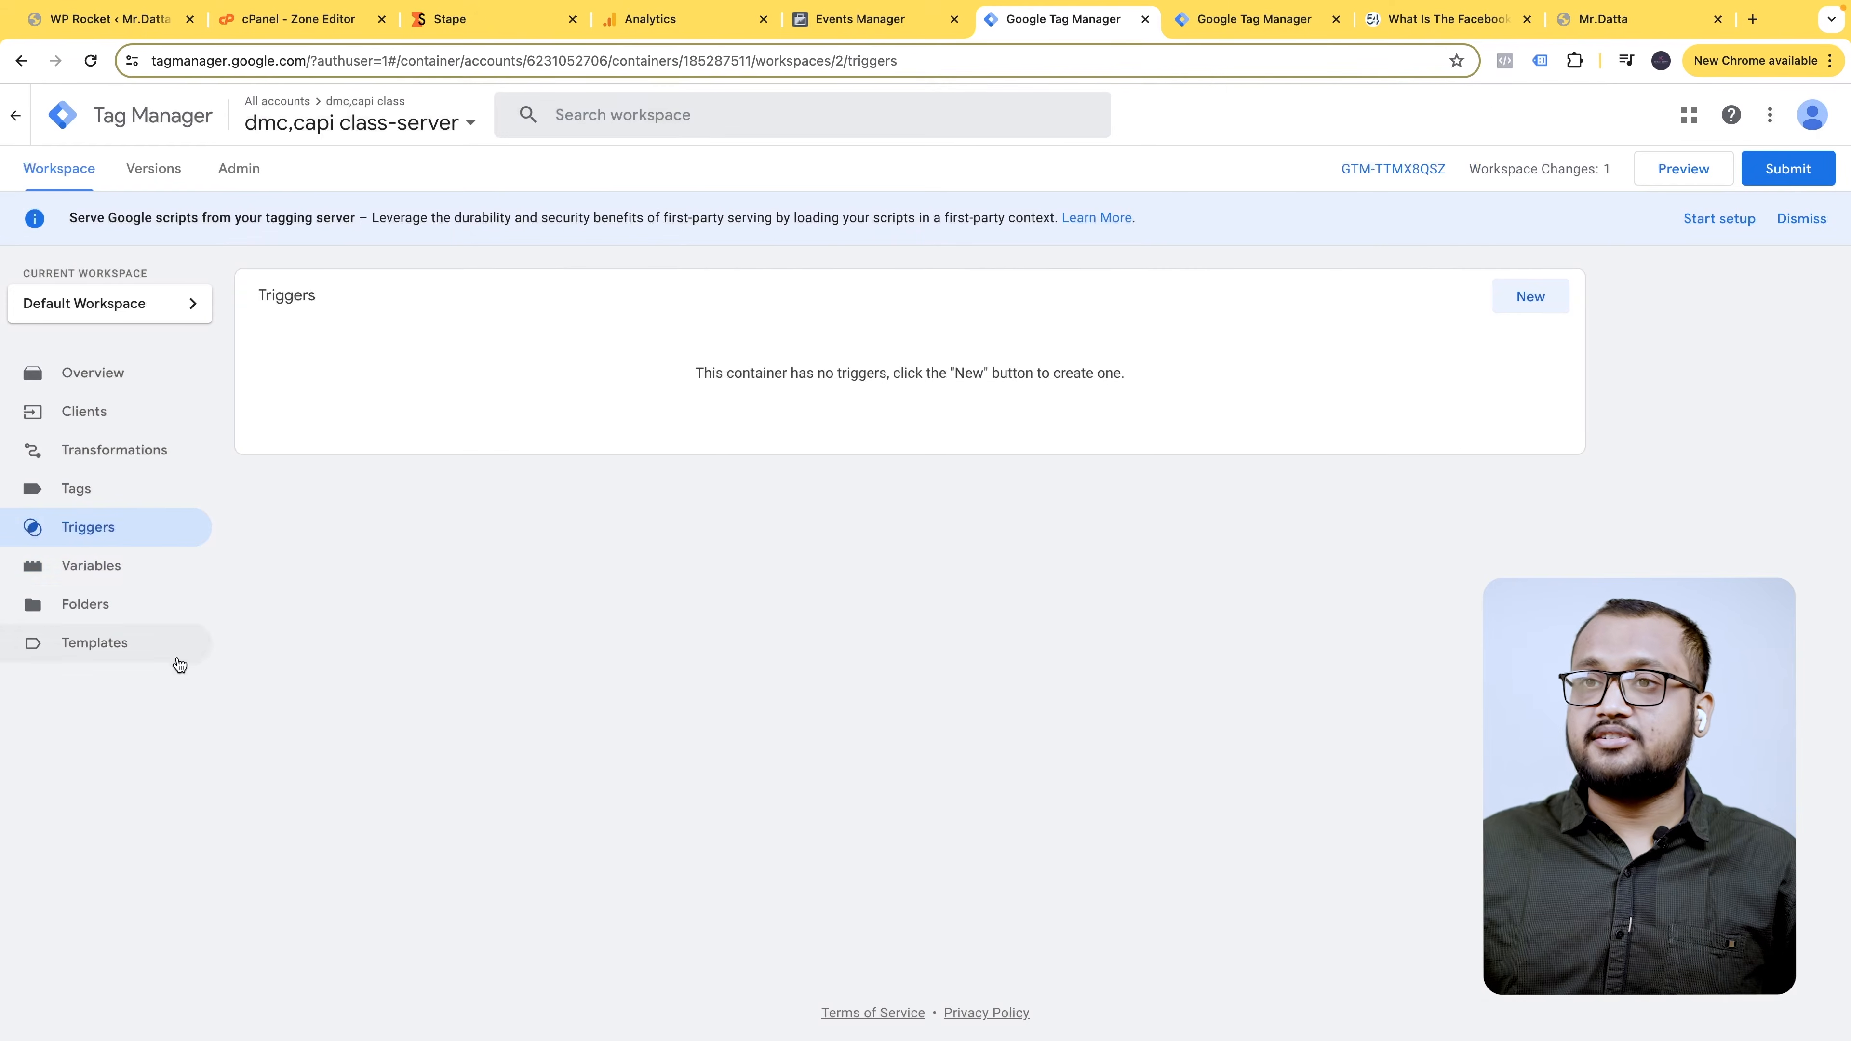
- Enable the Client Name built-in variable, then begin a new trigger from the Triggers list
left_click(86, 565)
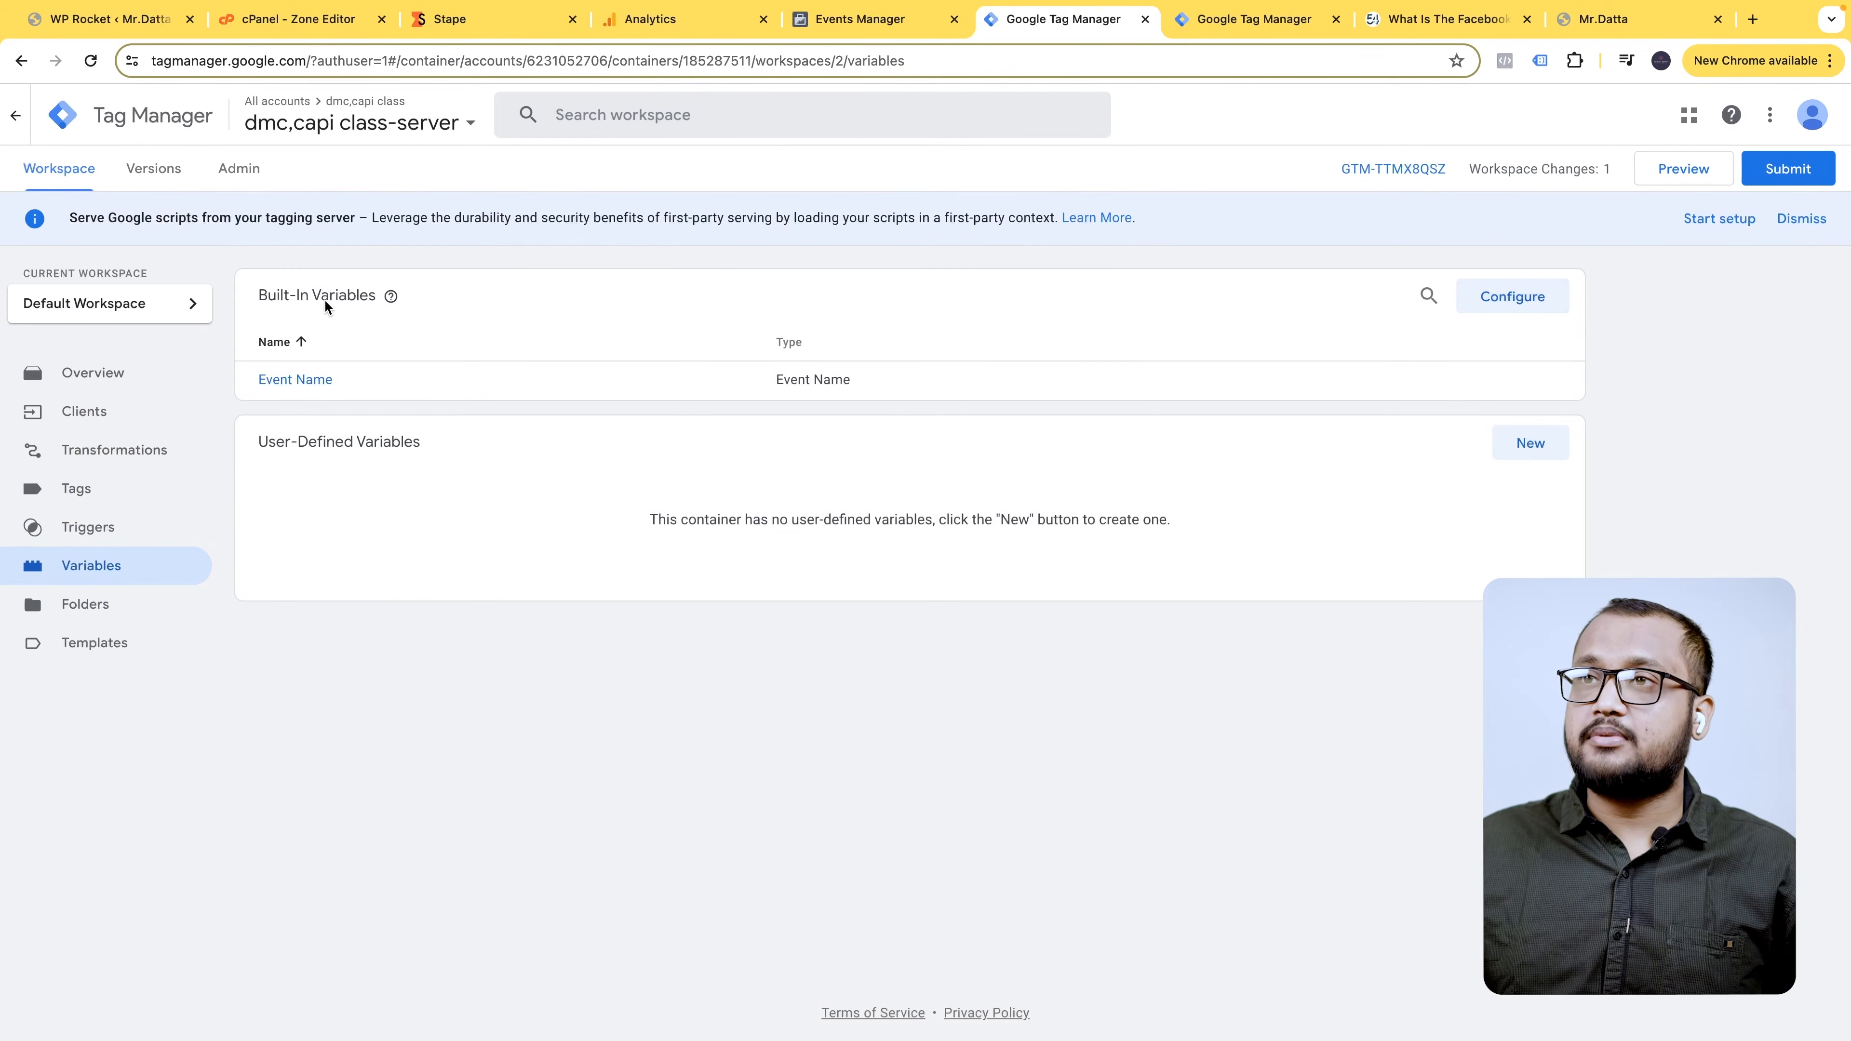
left_click(1512, 297)
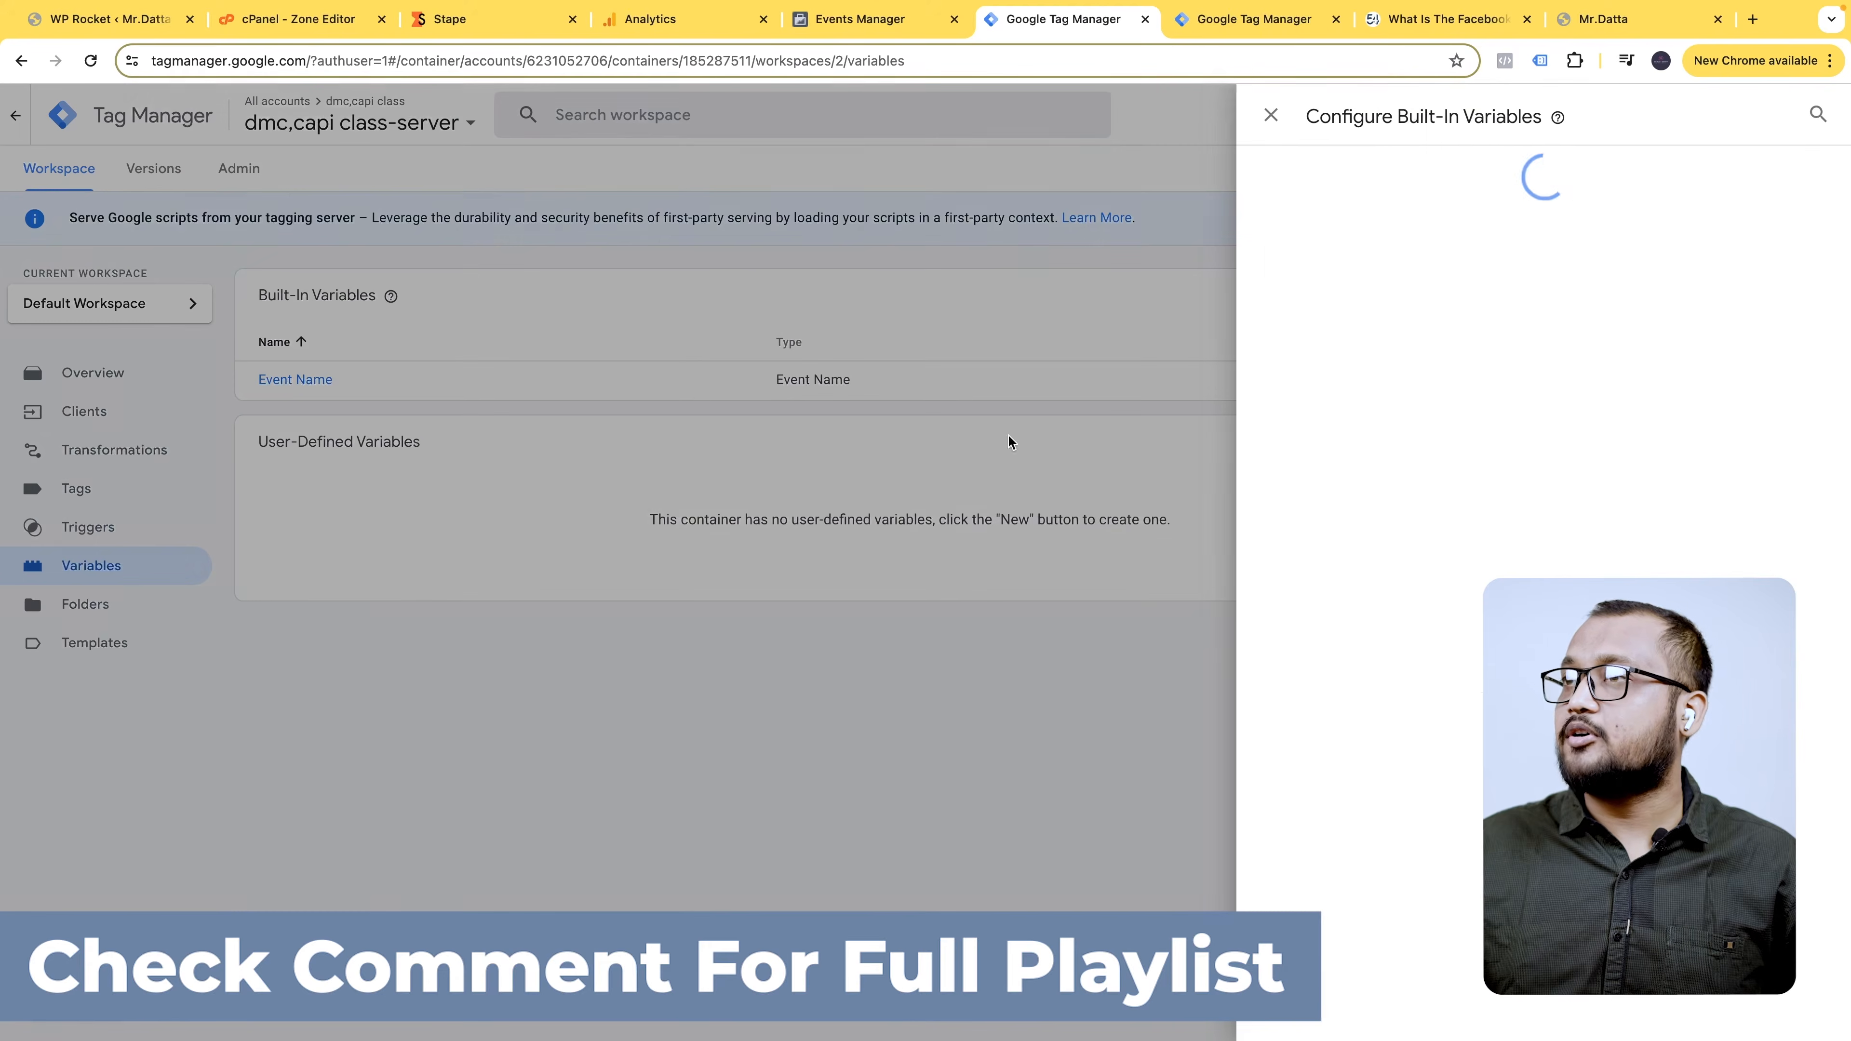
left_click(1337, 388)
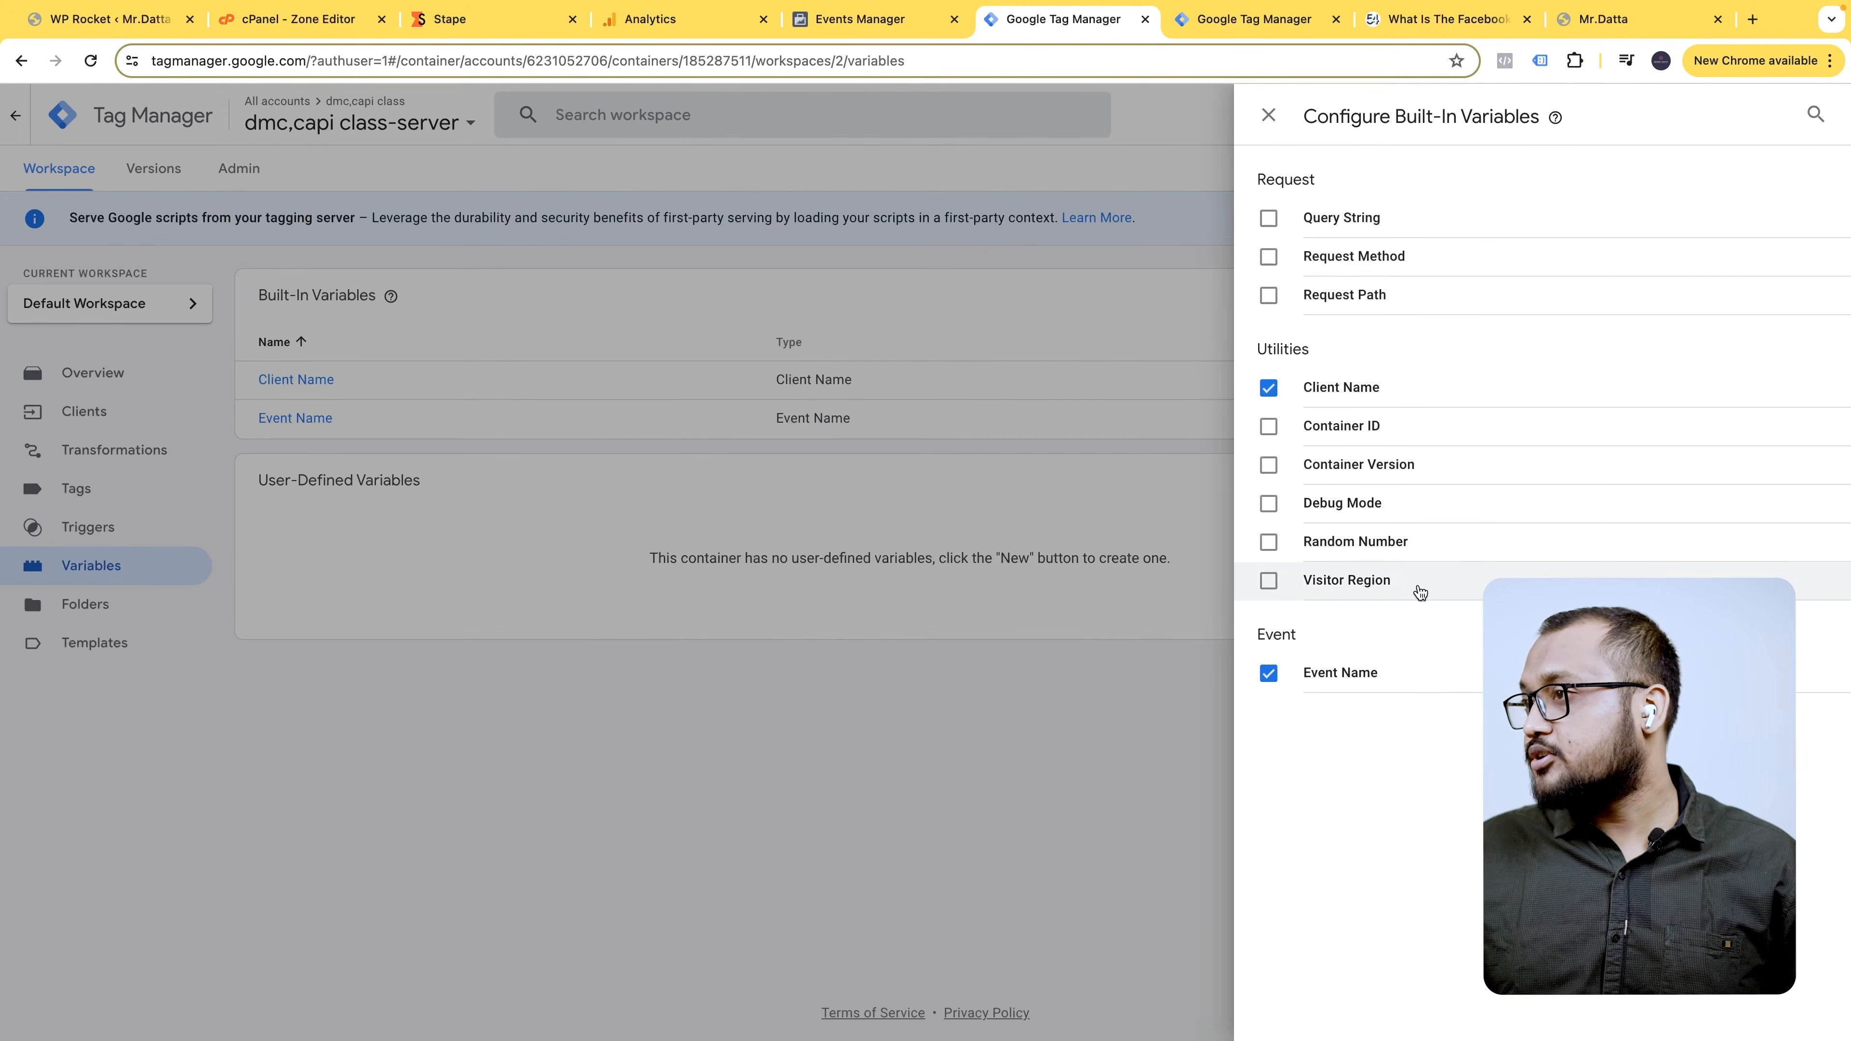
left_click(1267, 113)
left_click(115, 532)
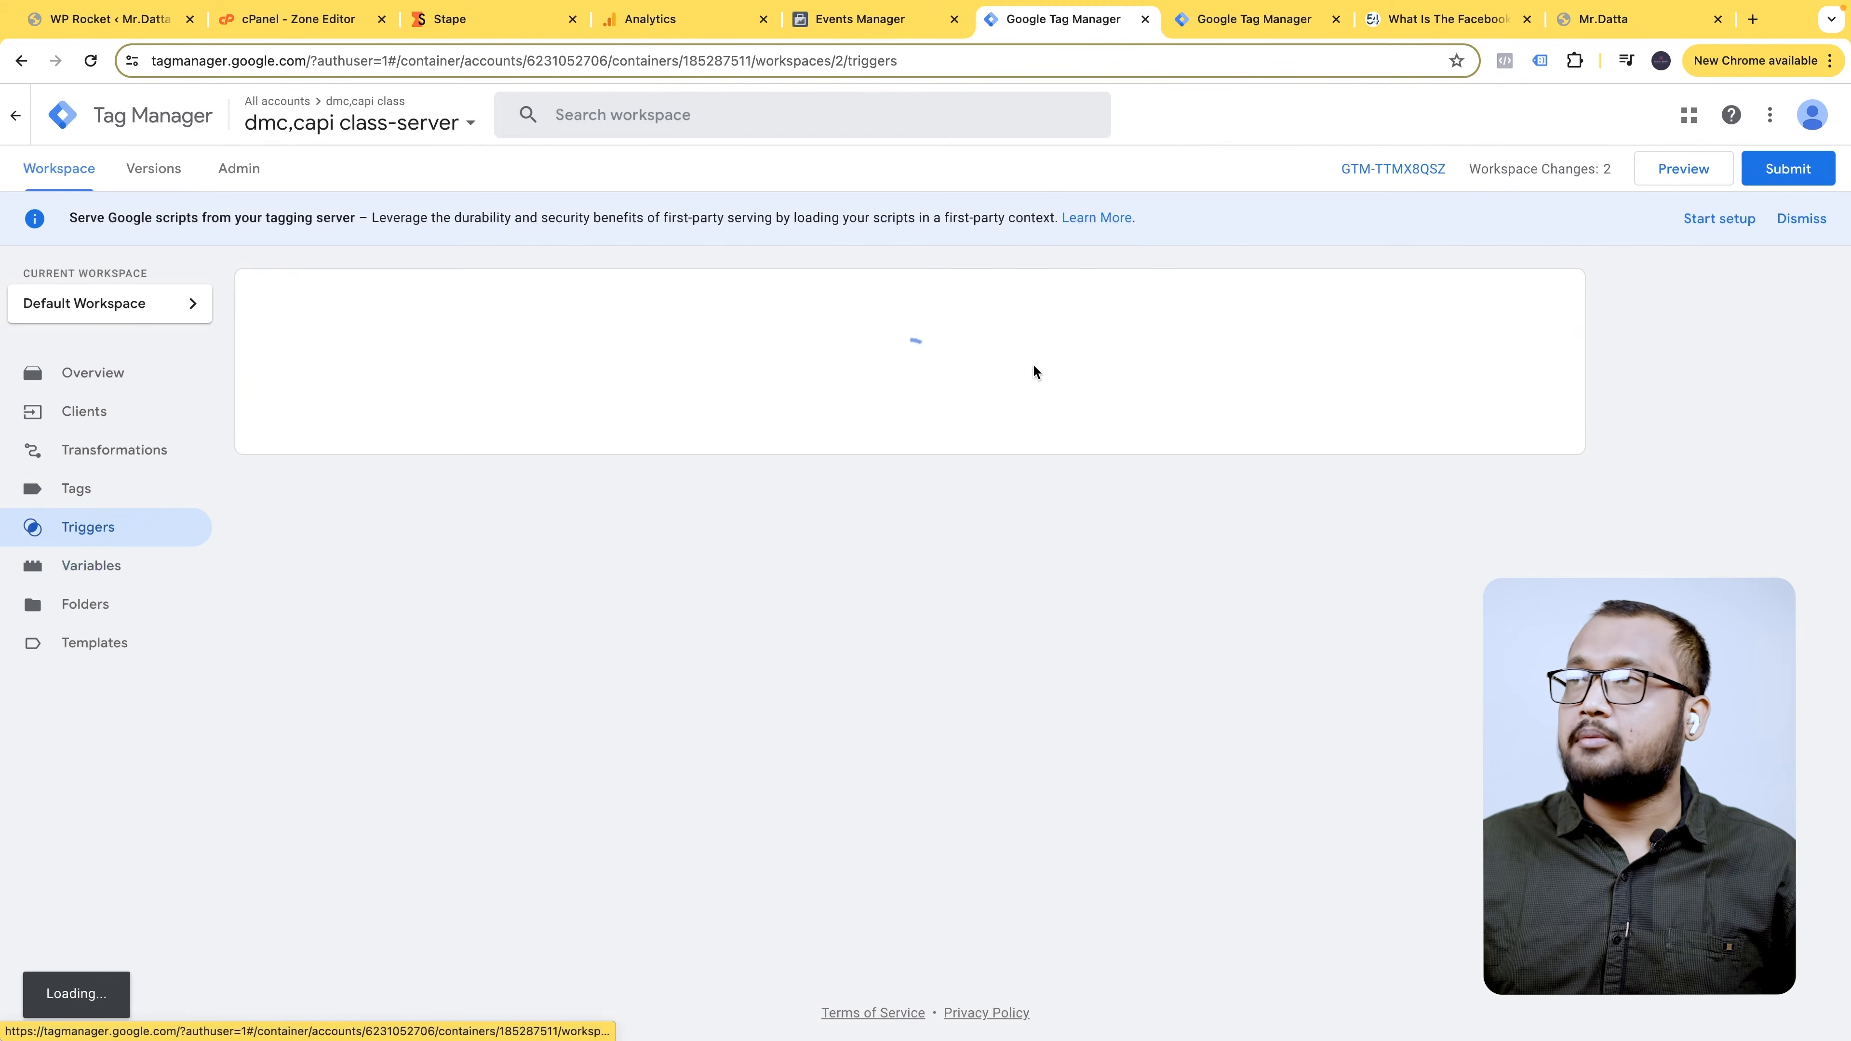
left_click(1538, 299)
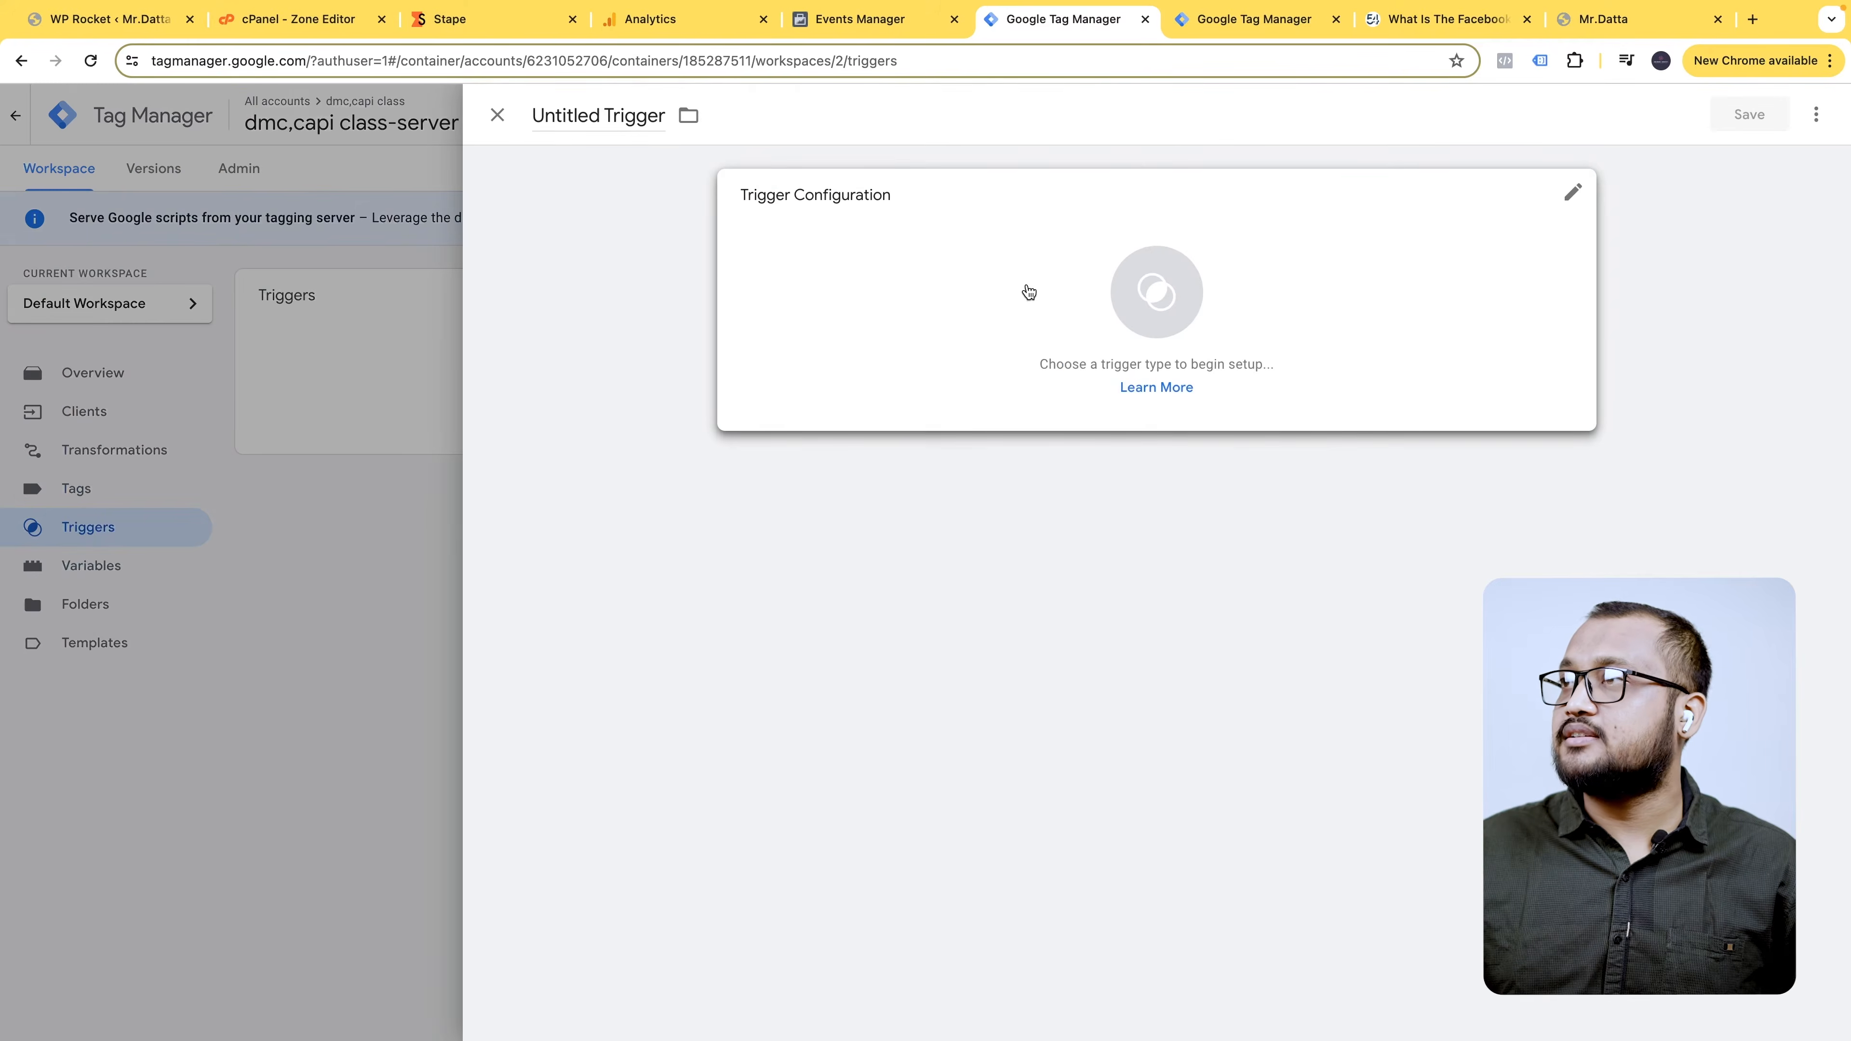
- Save a Custom trigger 'Clint name - GA4- Trigger' firing when Client Name equals GA4
left_click(1143, 238)
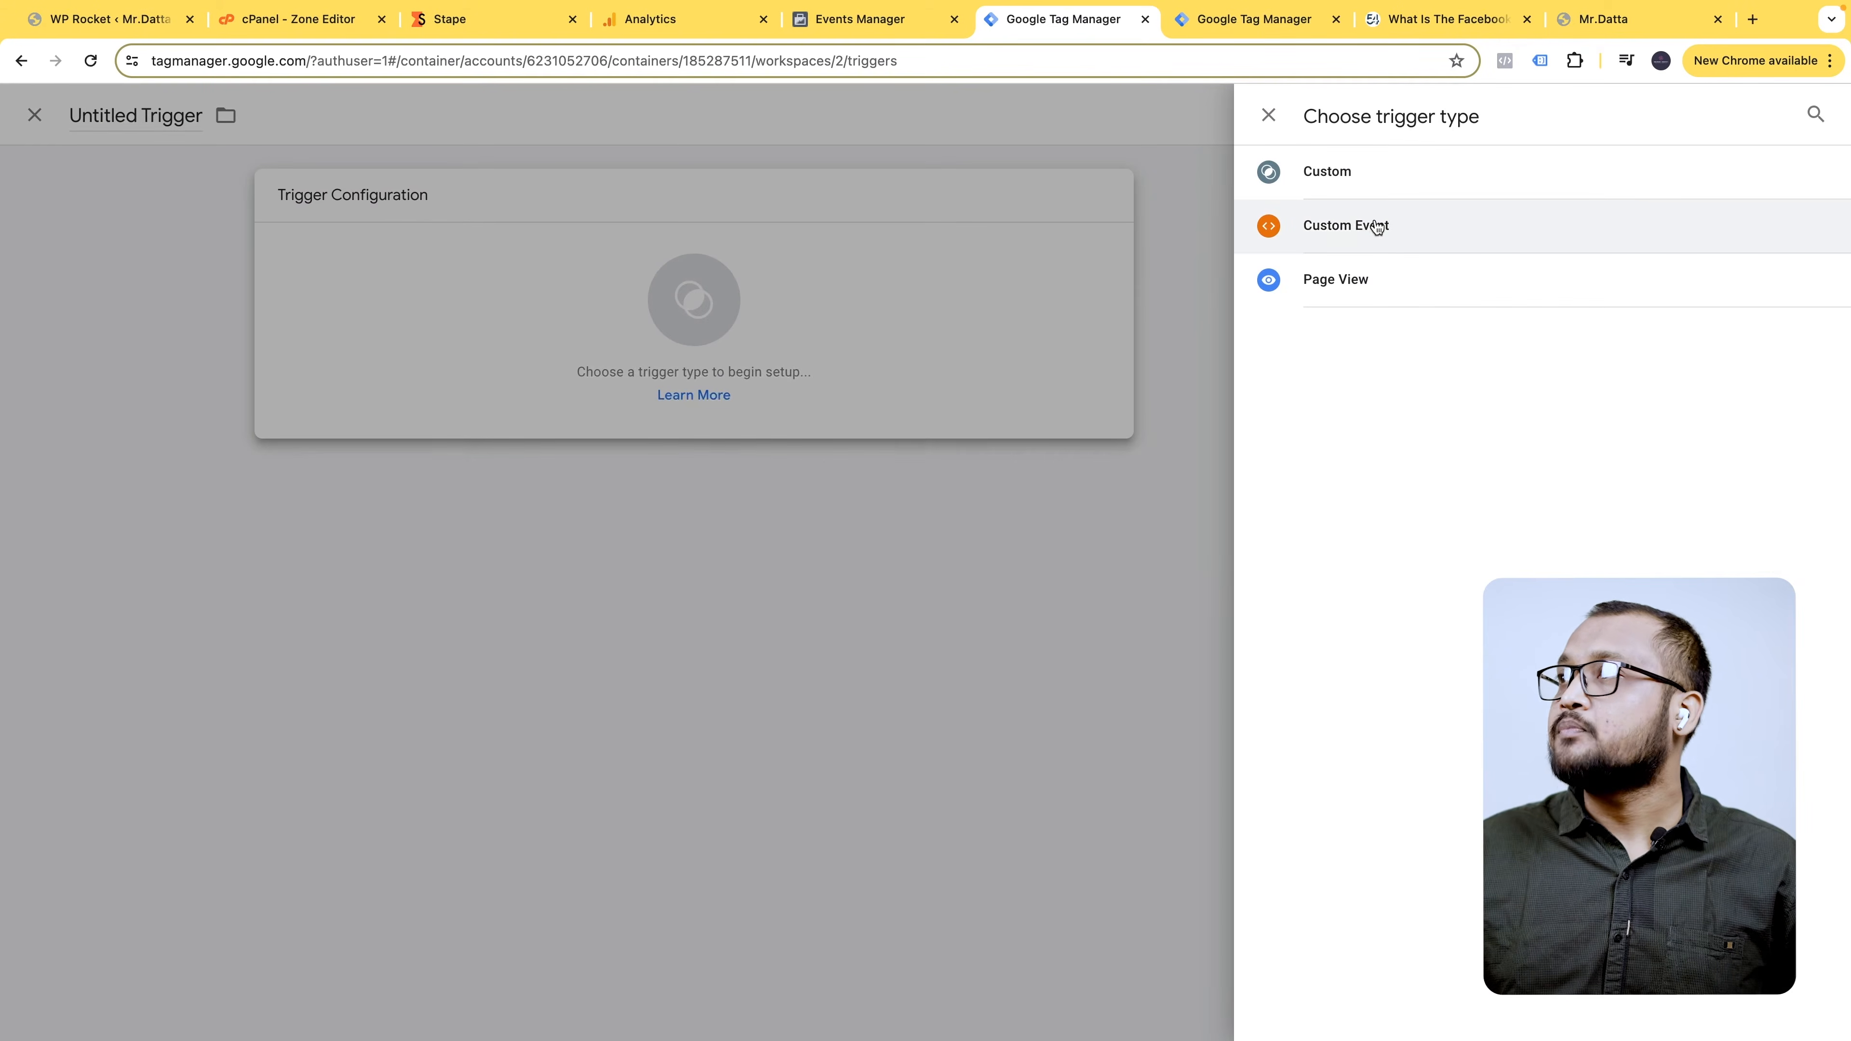
left_click(1376, 173)
left_click(915, 388)
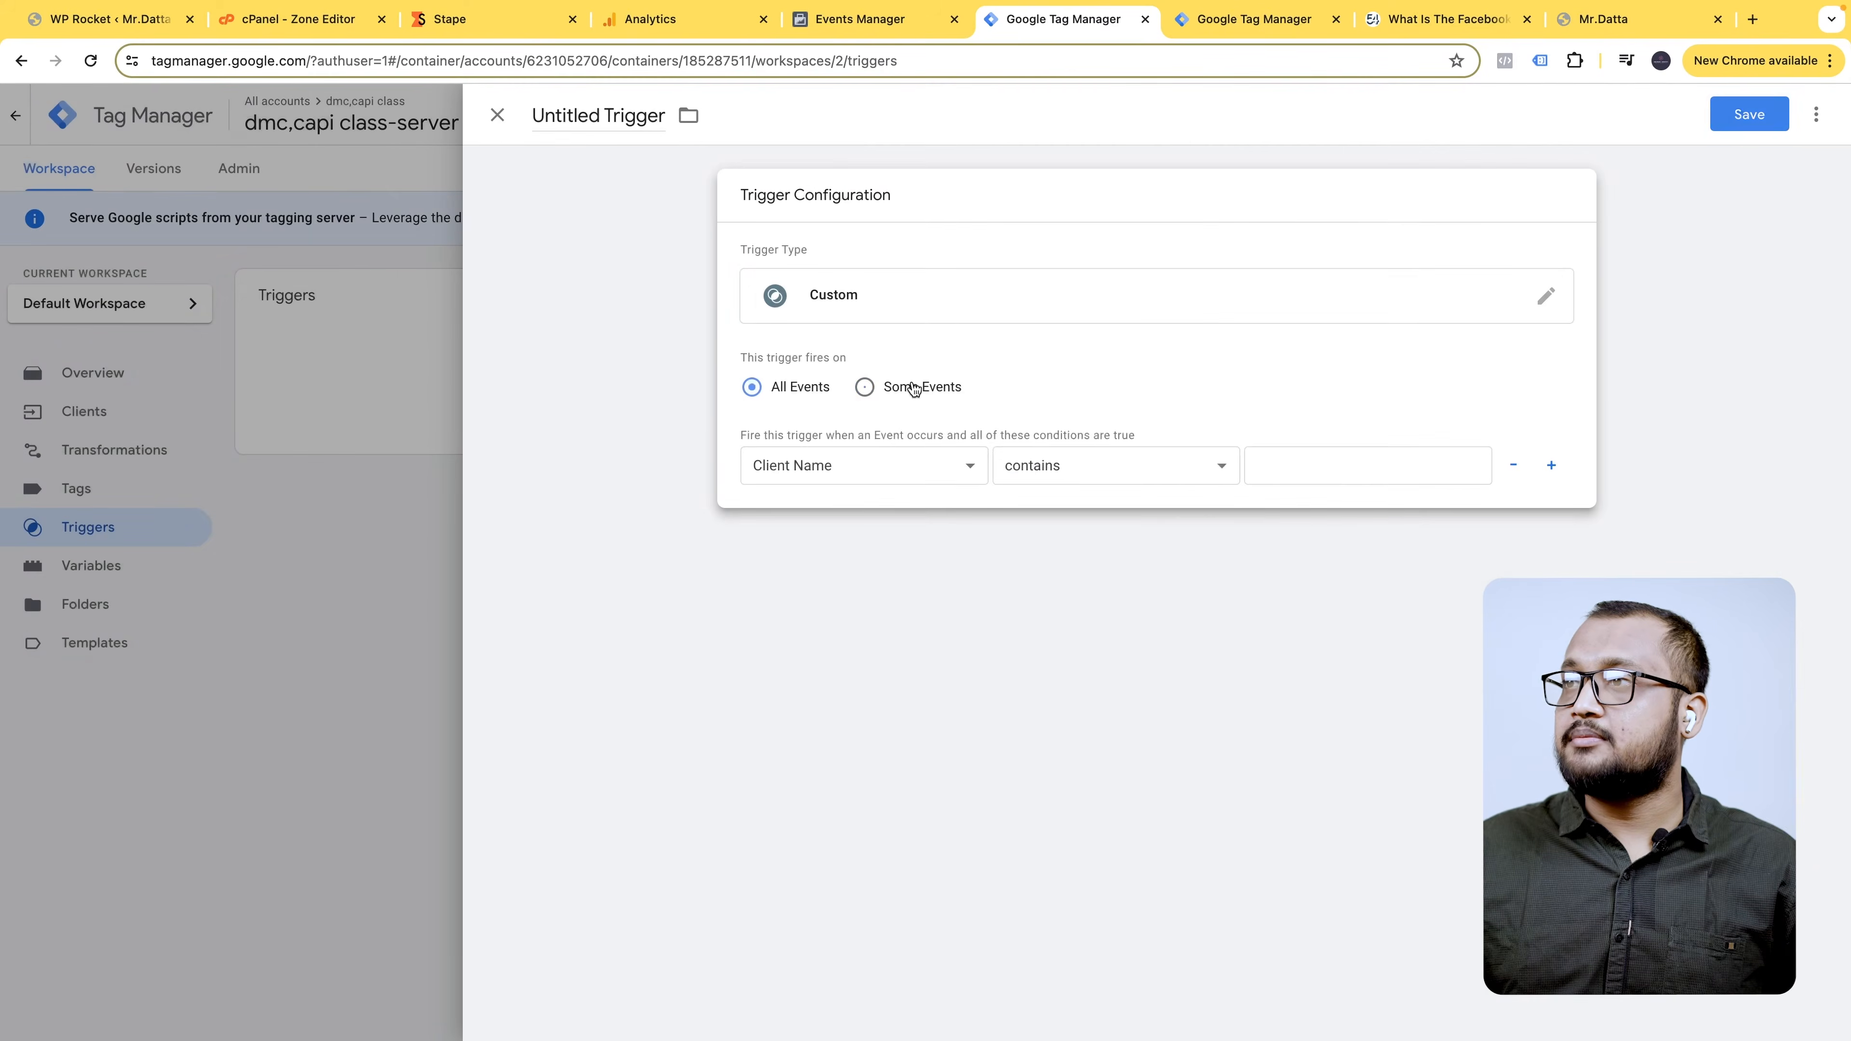
left_click(859, 461)
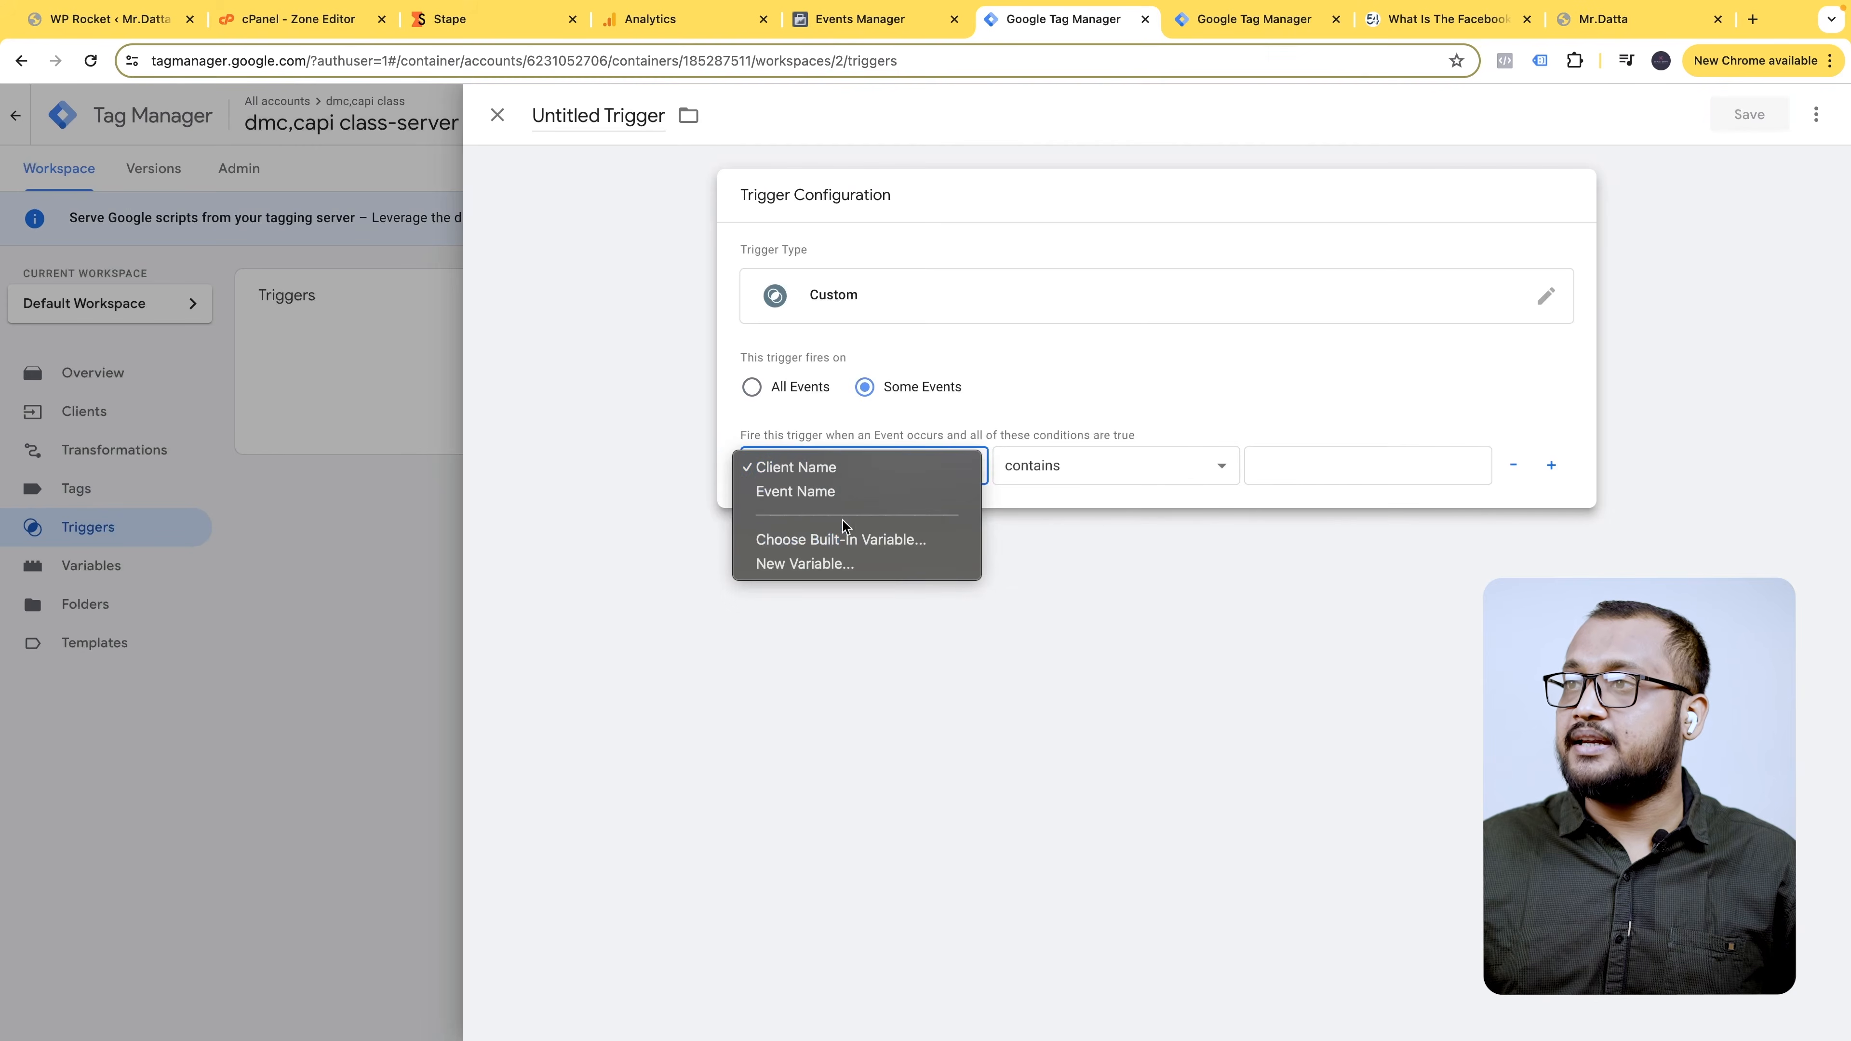
left_click(840, 472)
left_click(1153, 465)
left_click(1386, 469)
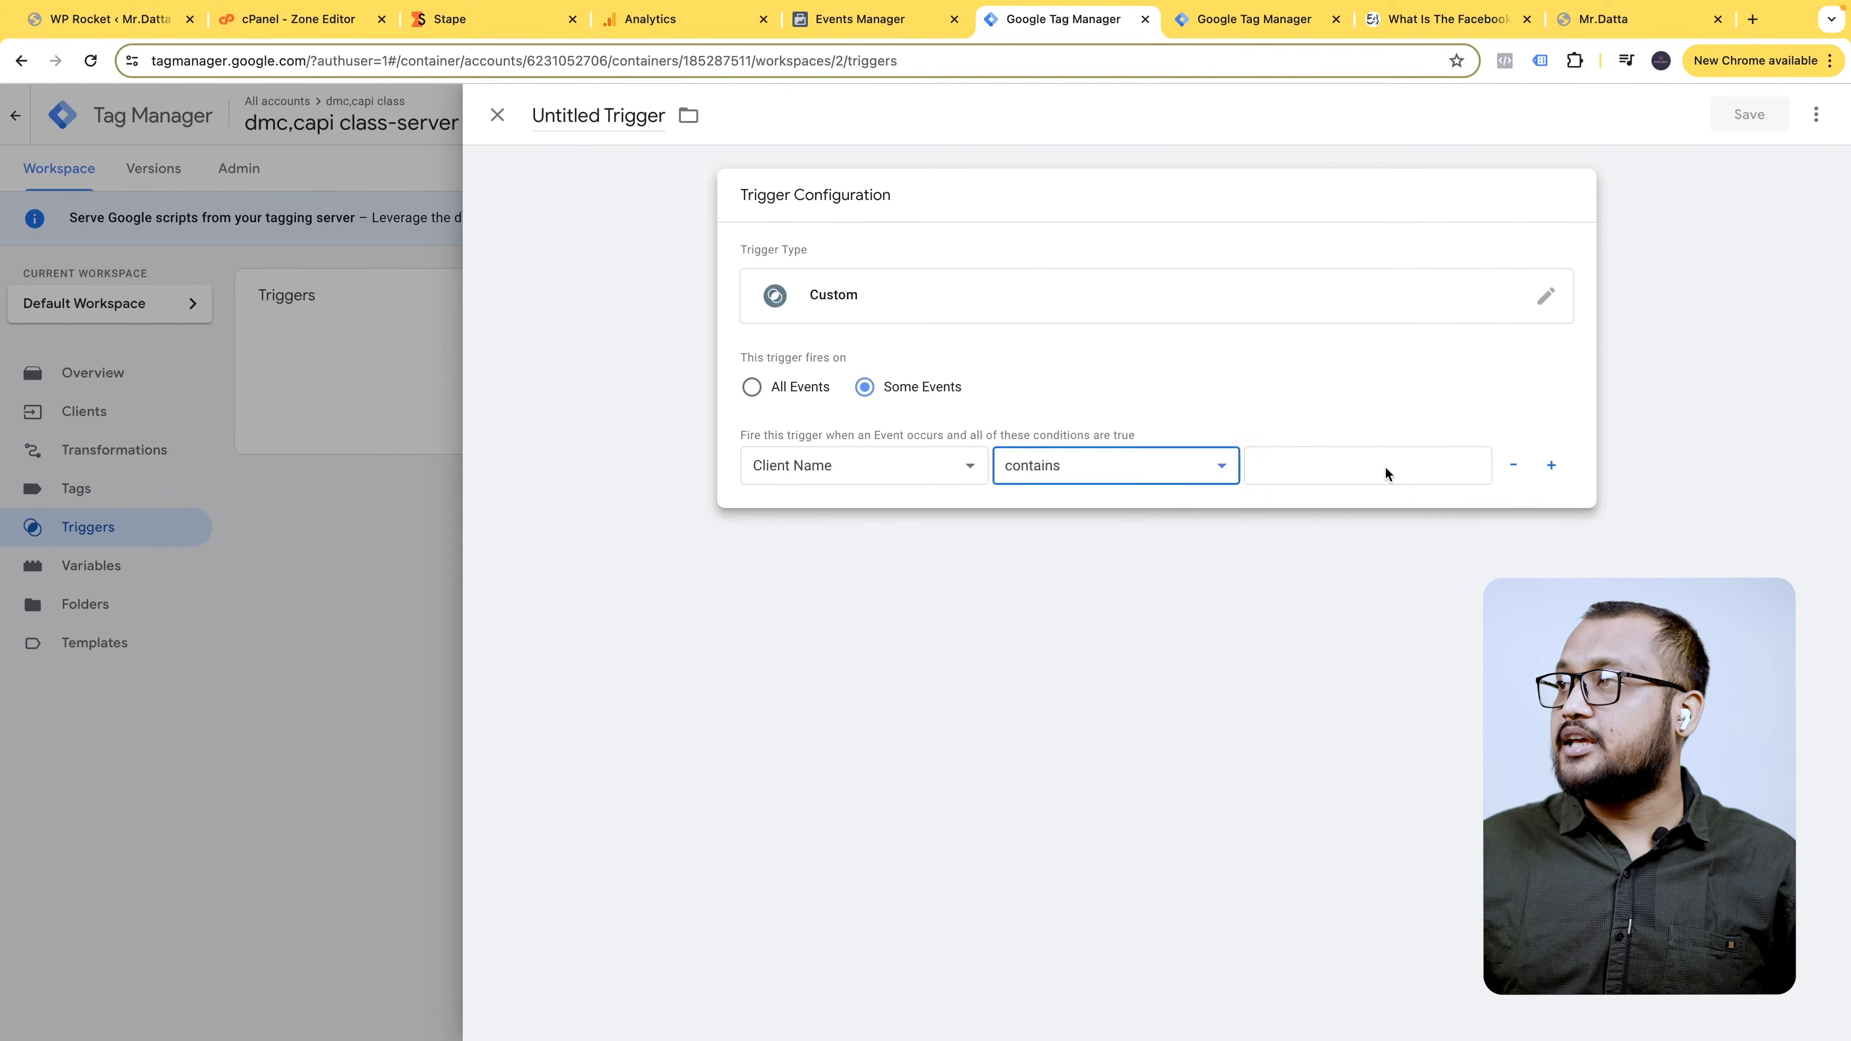
left_click(1346, 467)
type("GA4-")
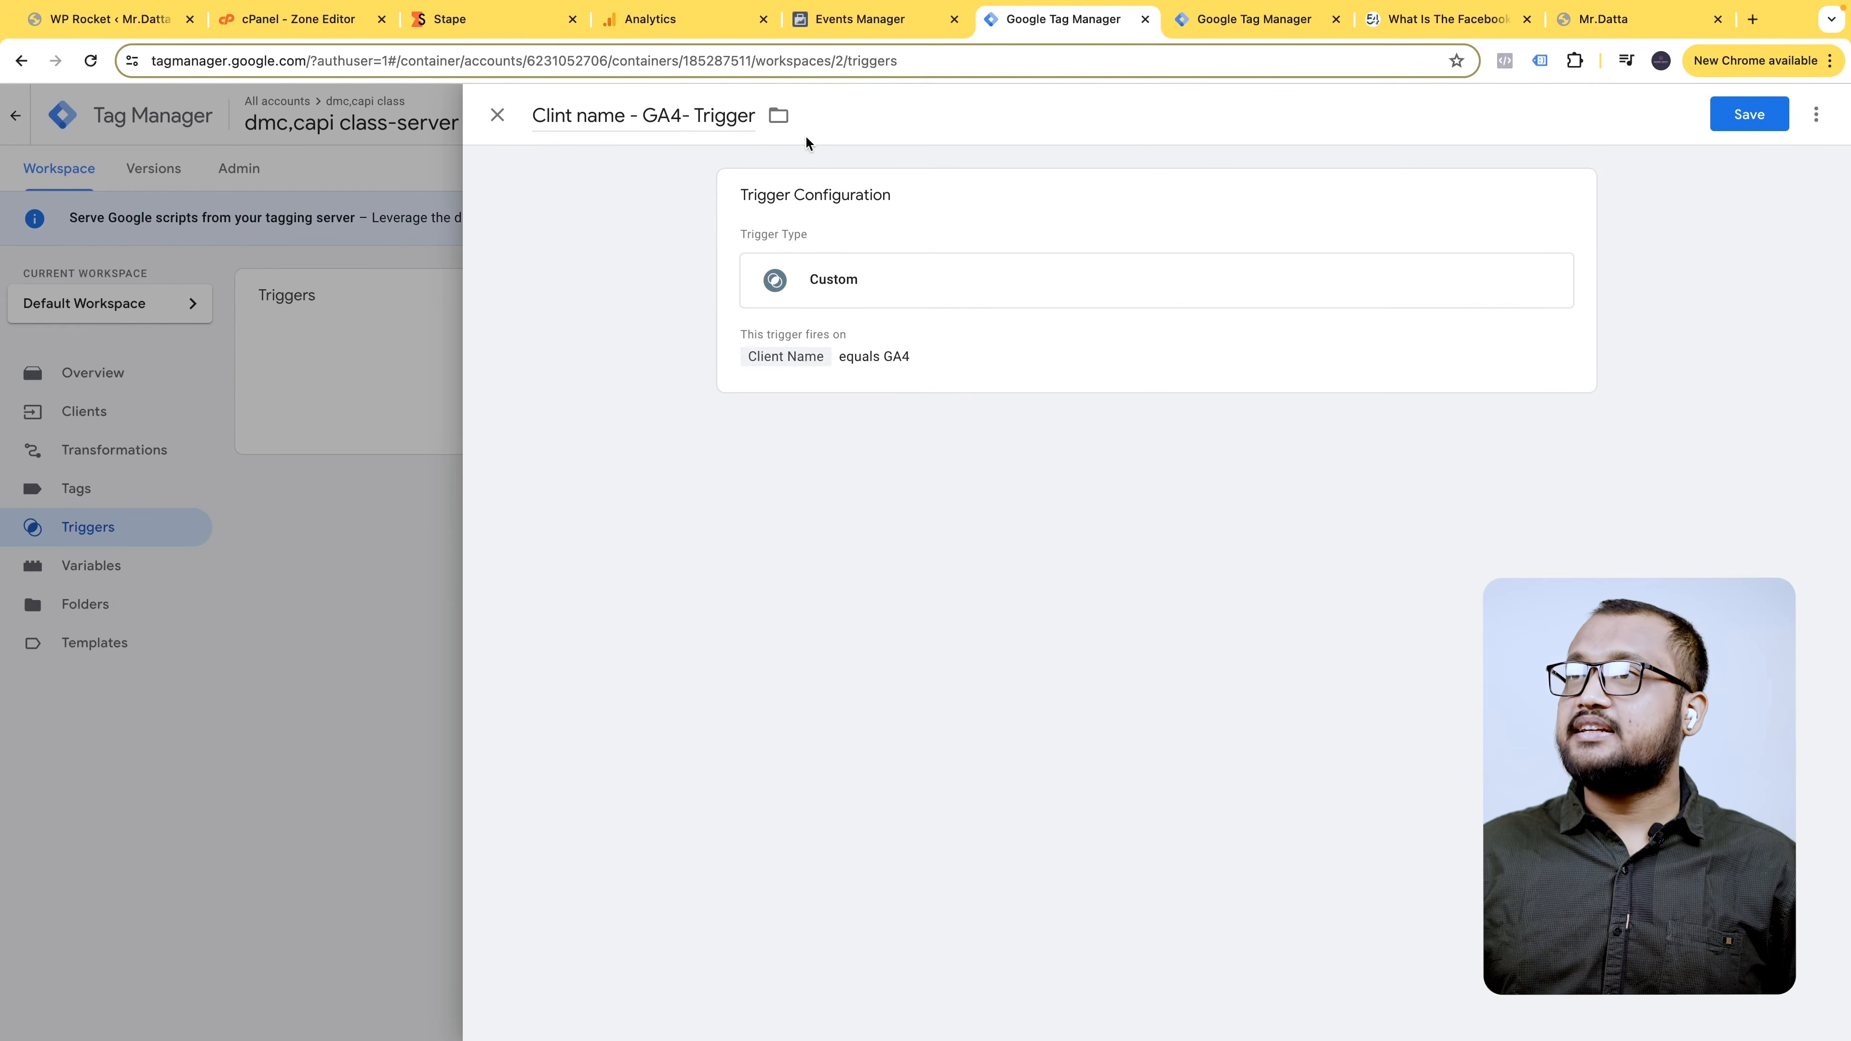
left_click(1764, 113)
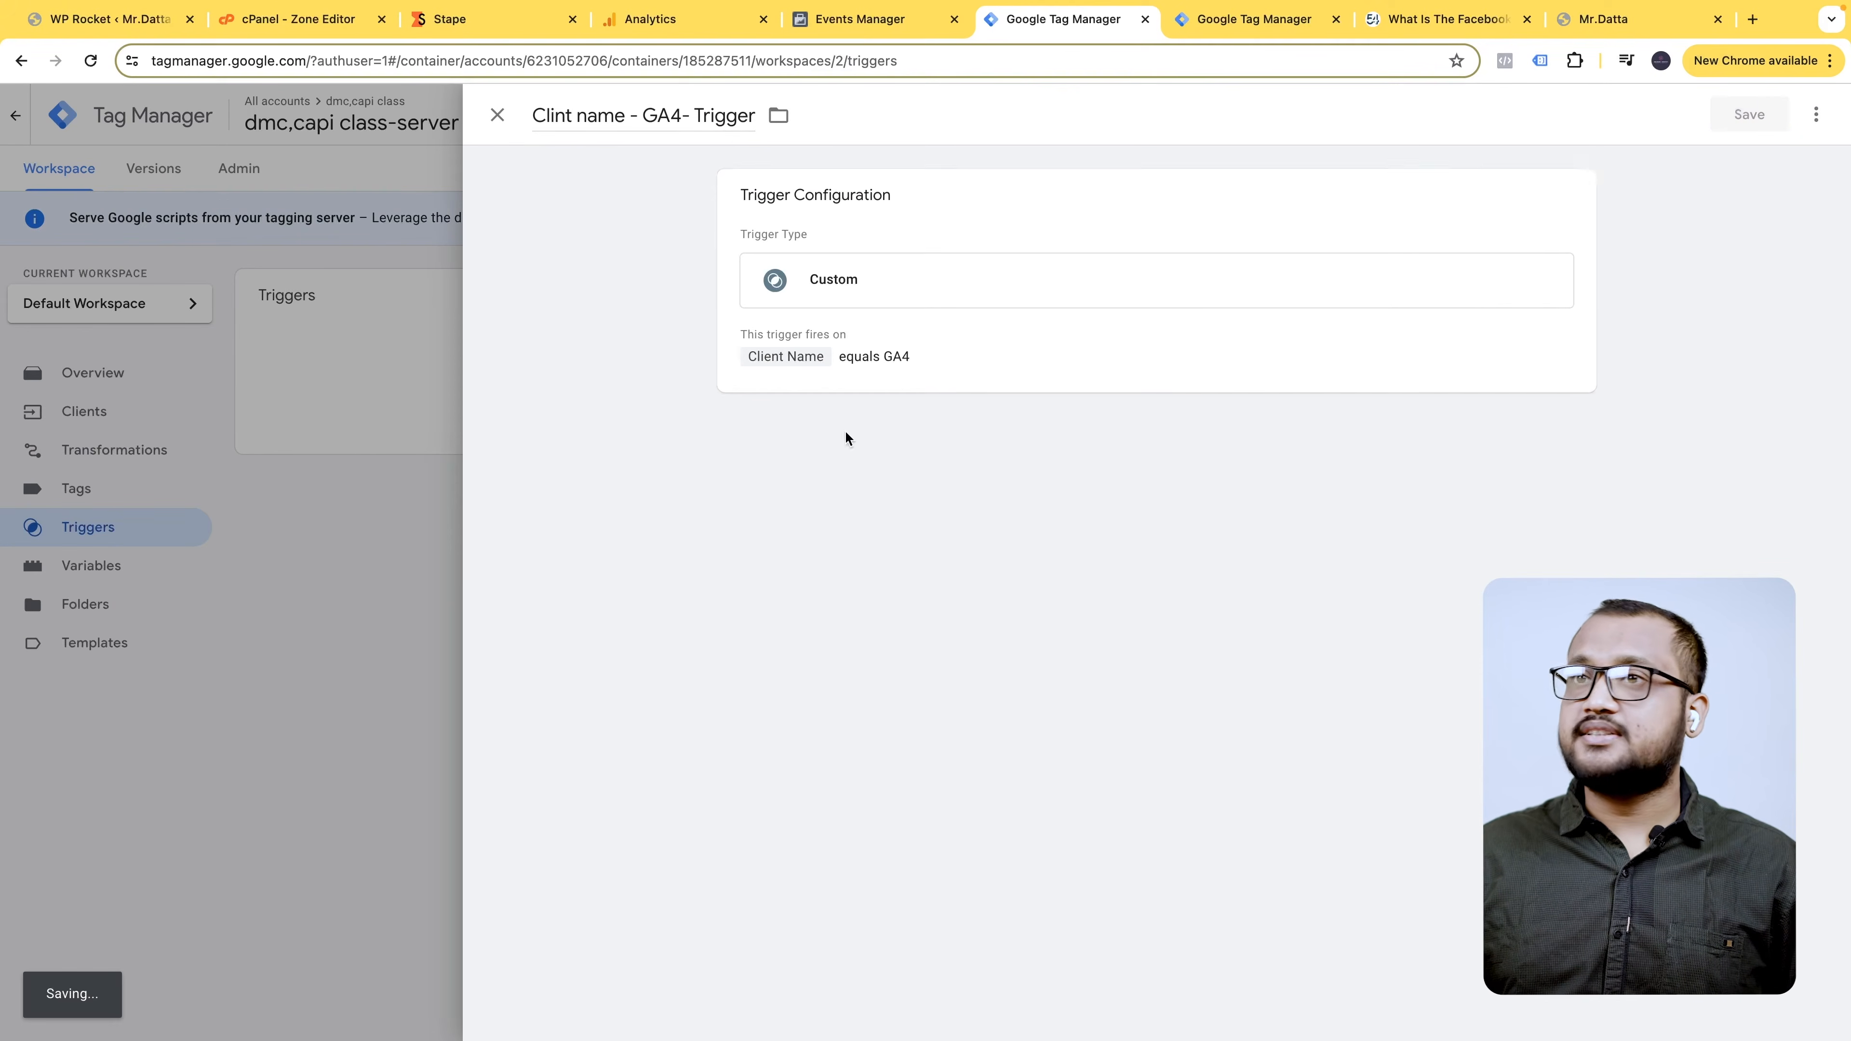
left_click(96, 489)
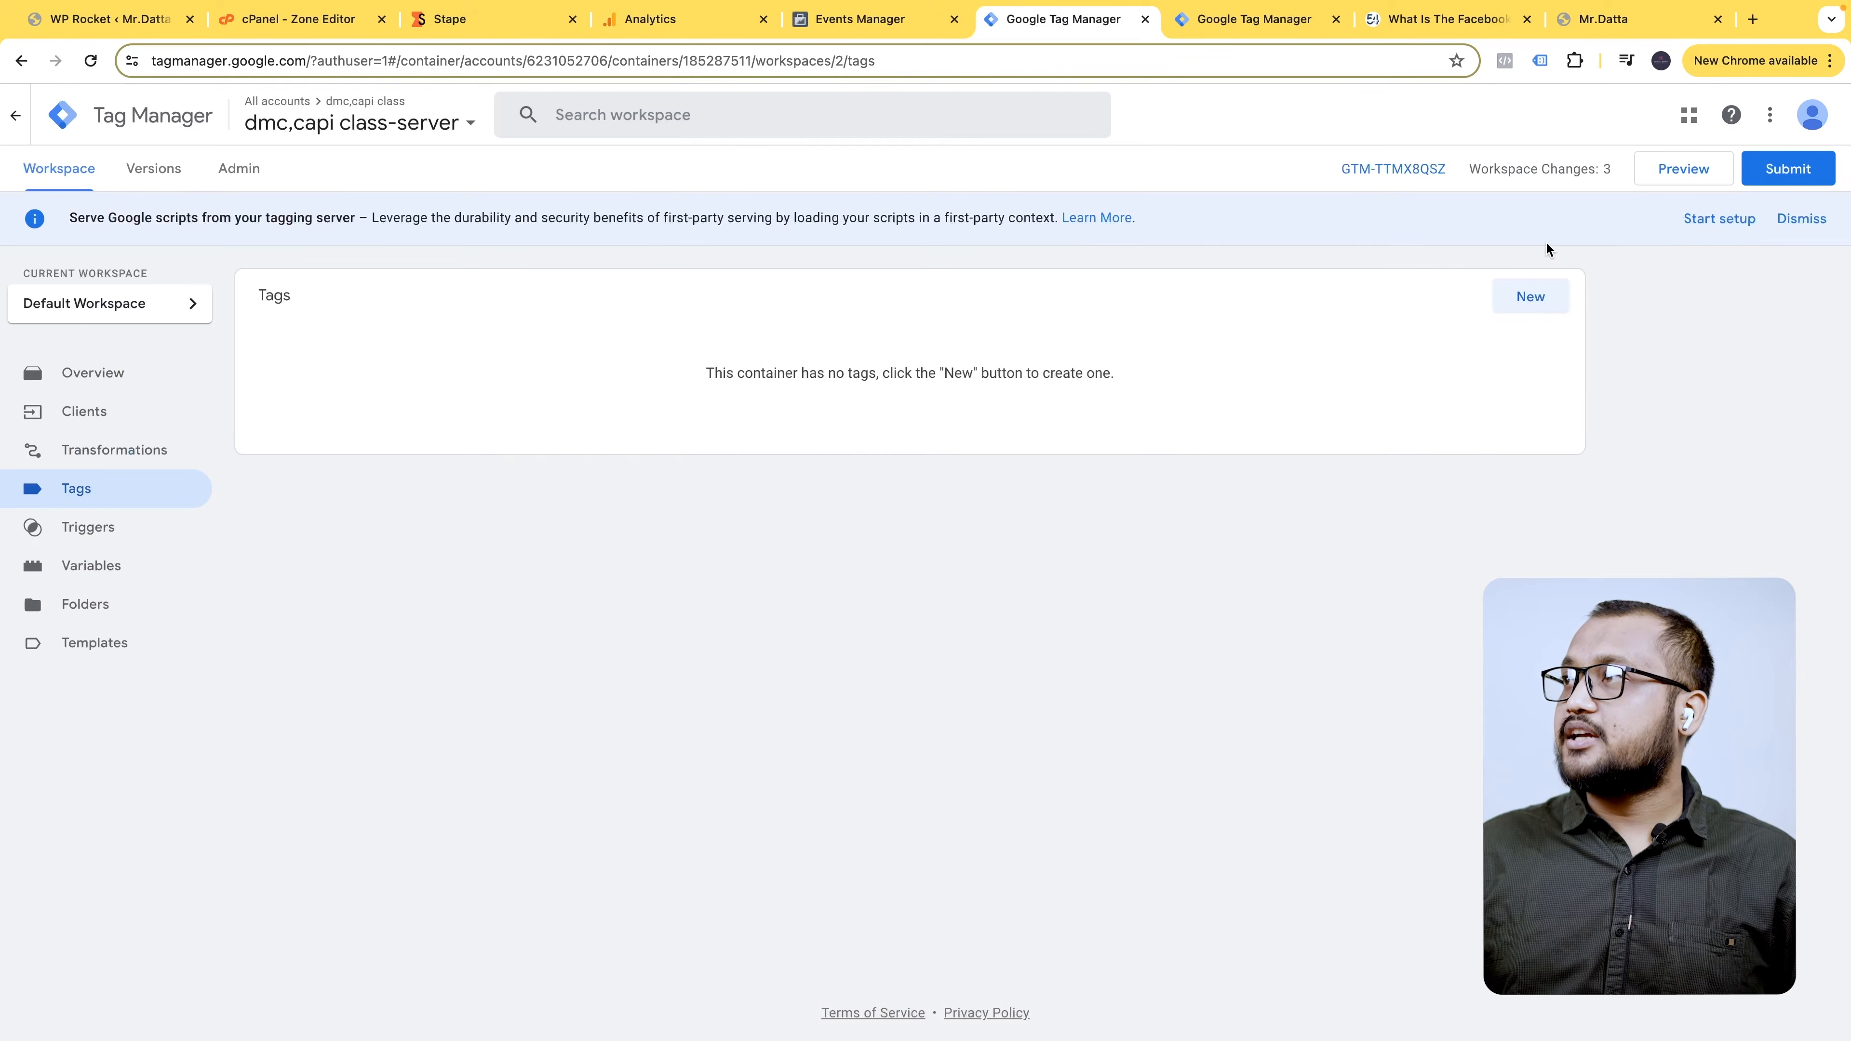
- Draft a new Conversions API Tag named 'Fb capi tag', then switch to Events Manager
left_click(1539, 306)
left_click(1428, 226)
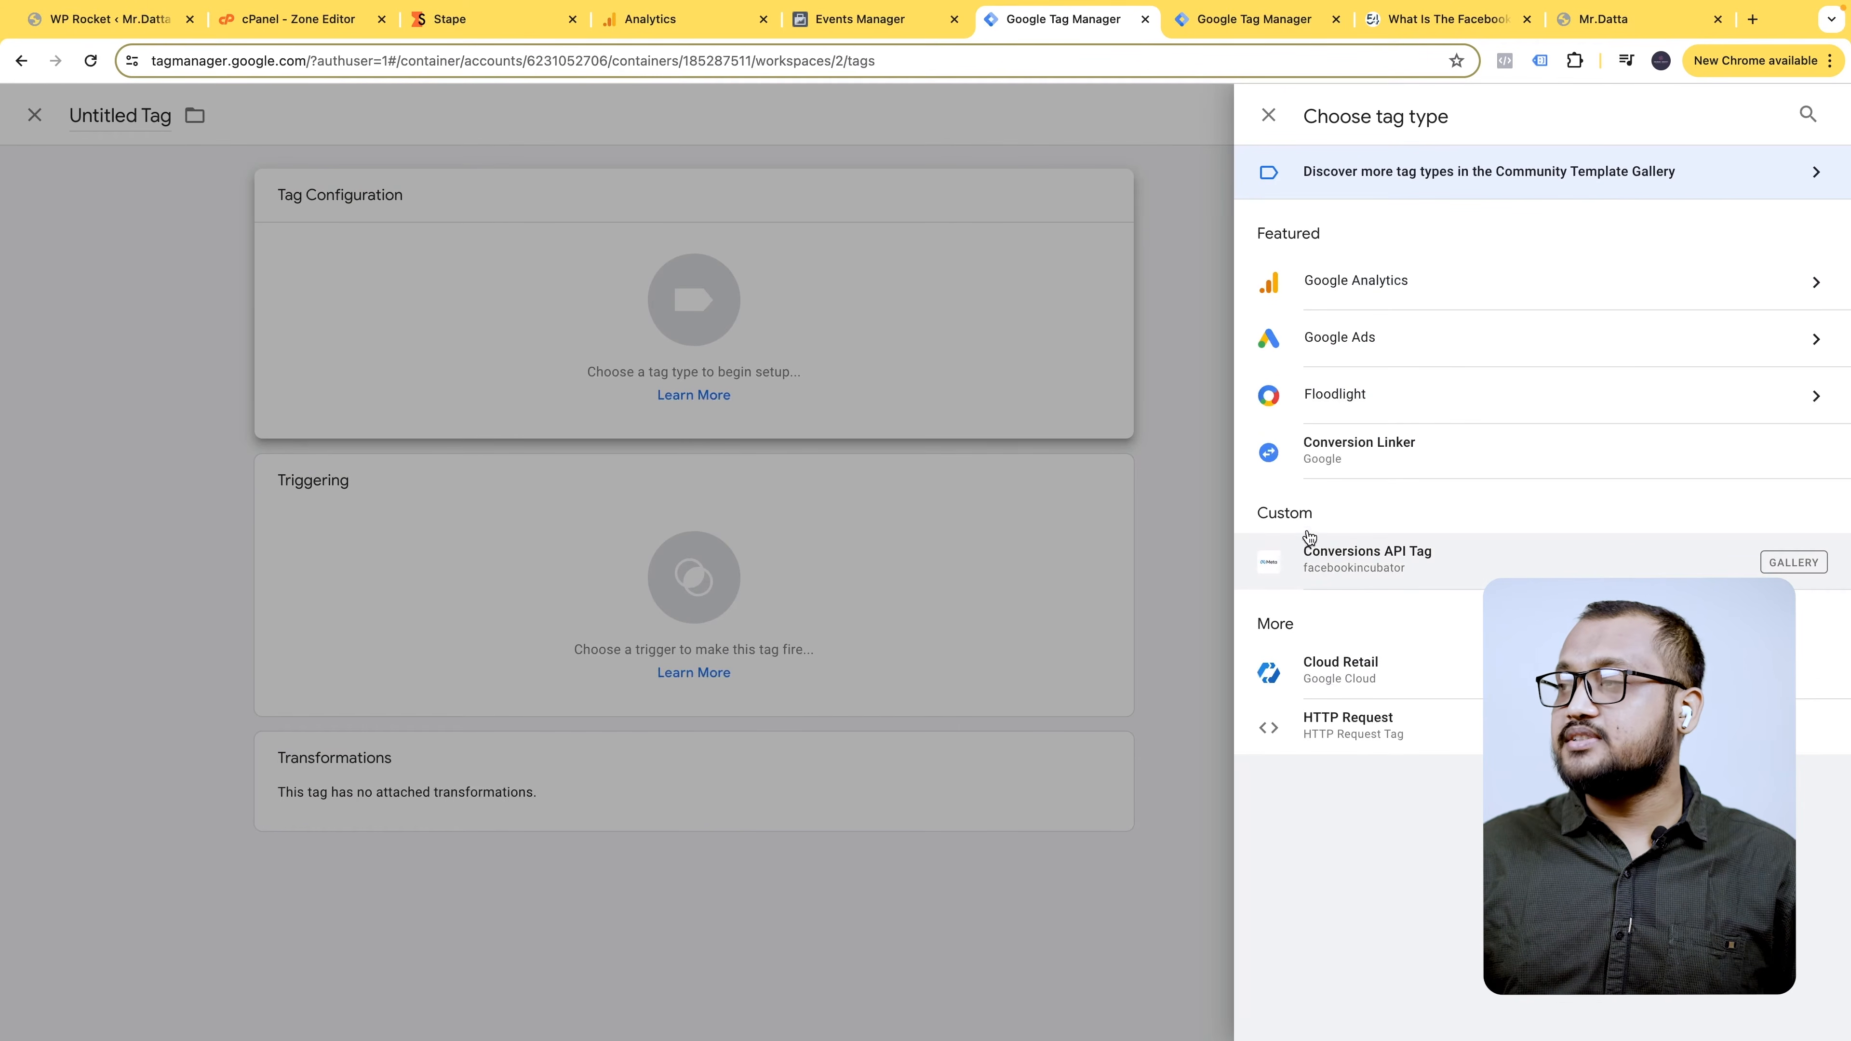
left_click(1355, 556)
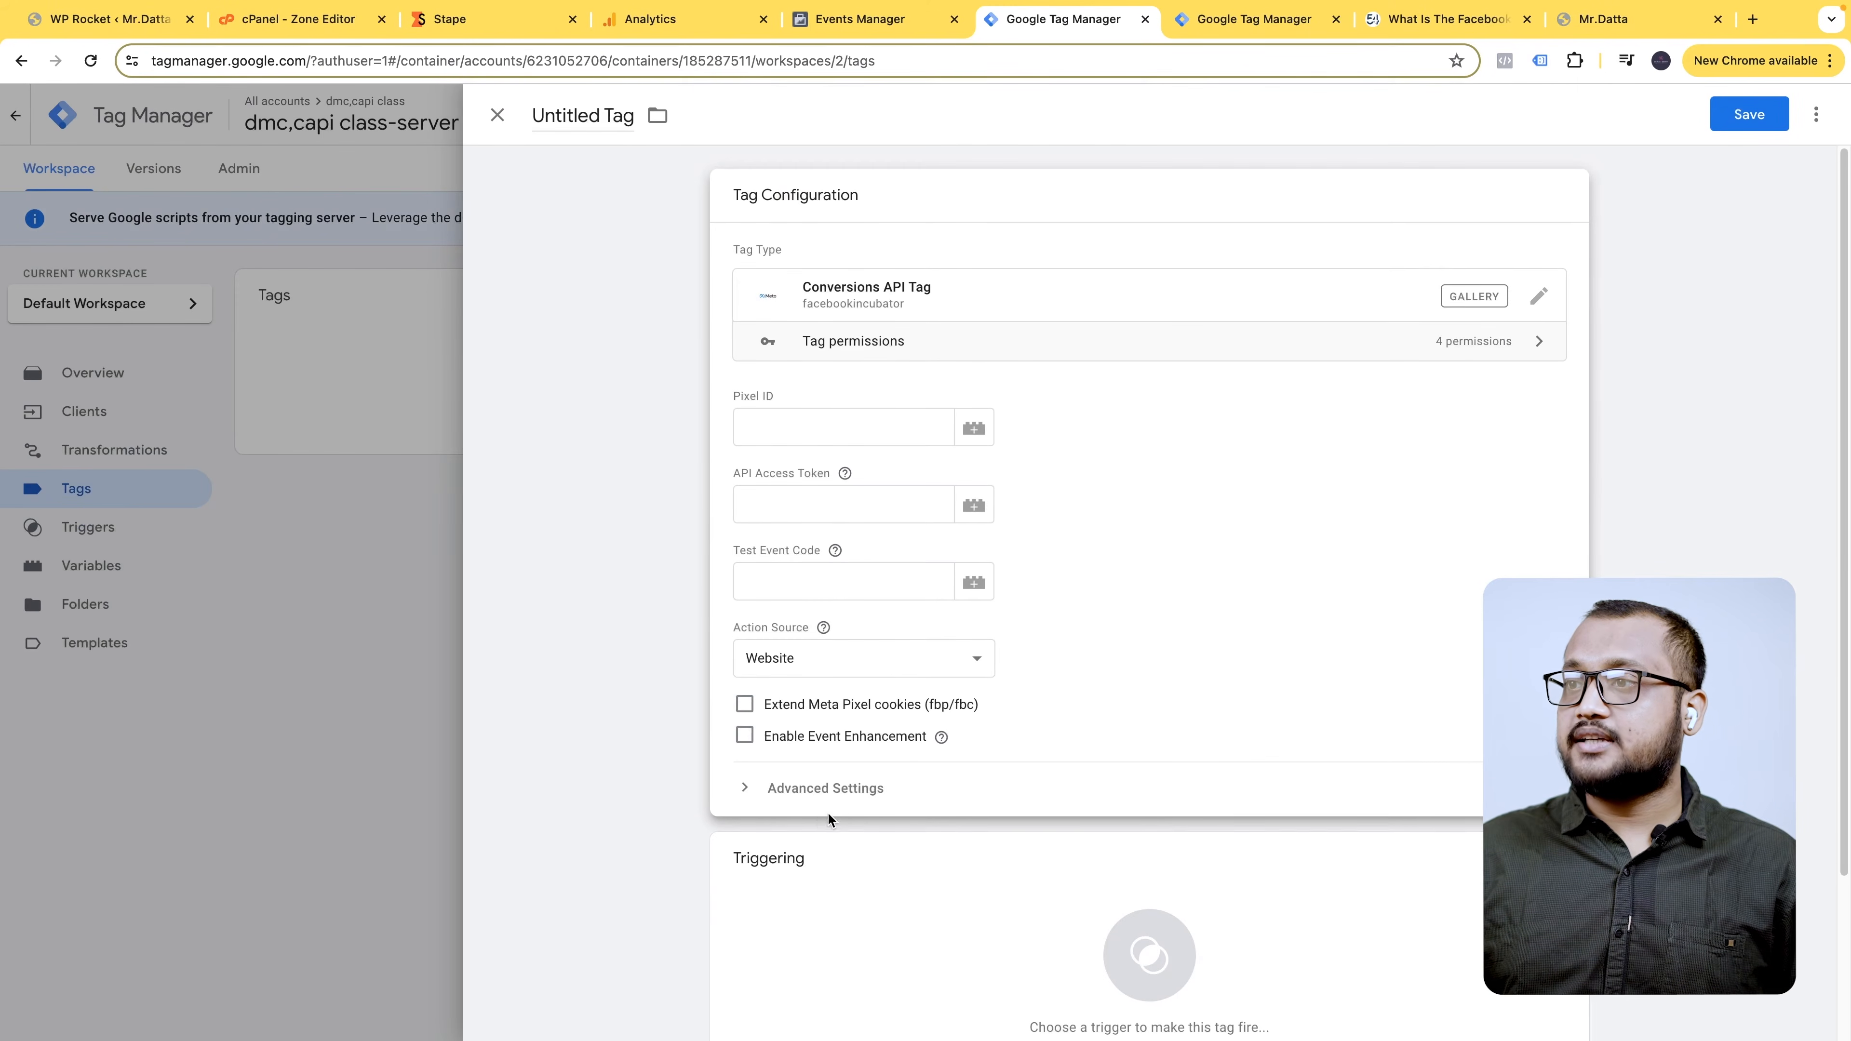
scroll(893, 664, "down", 1)
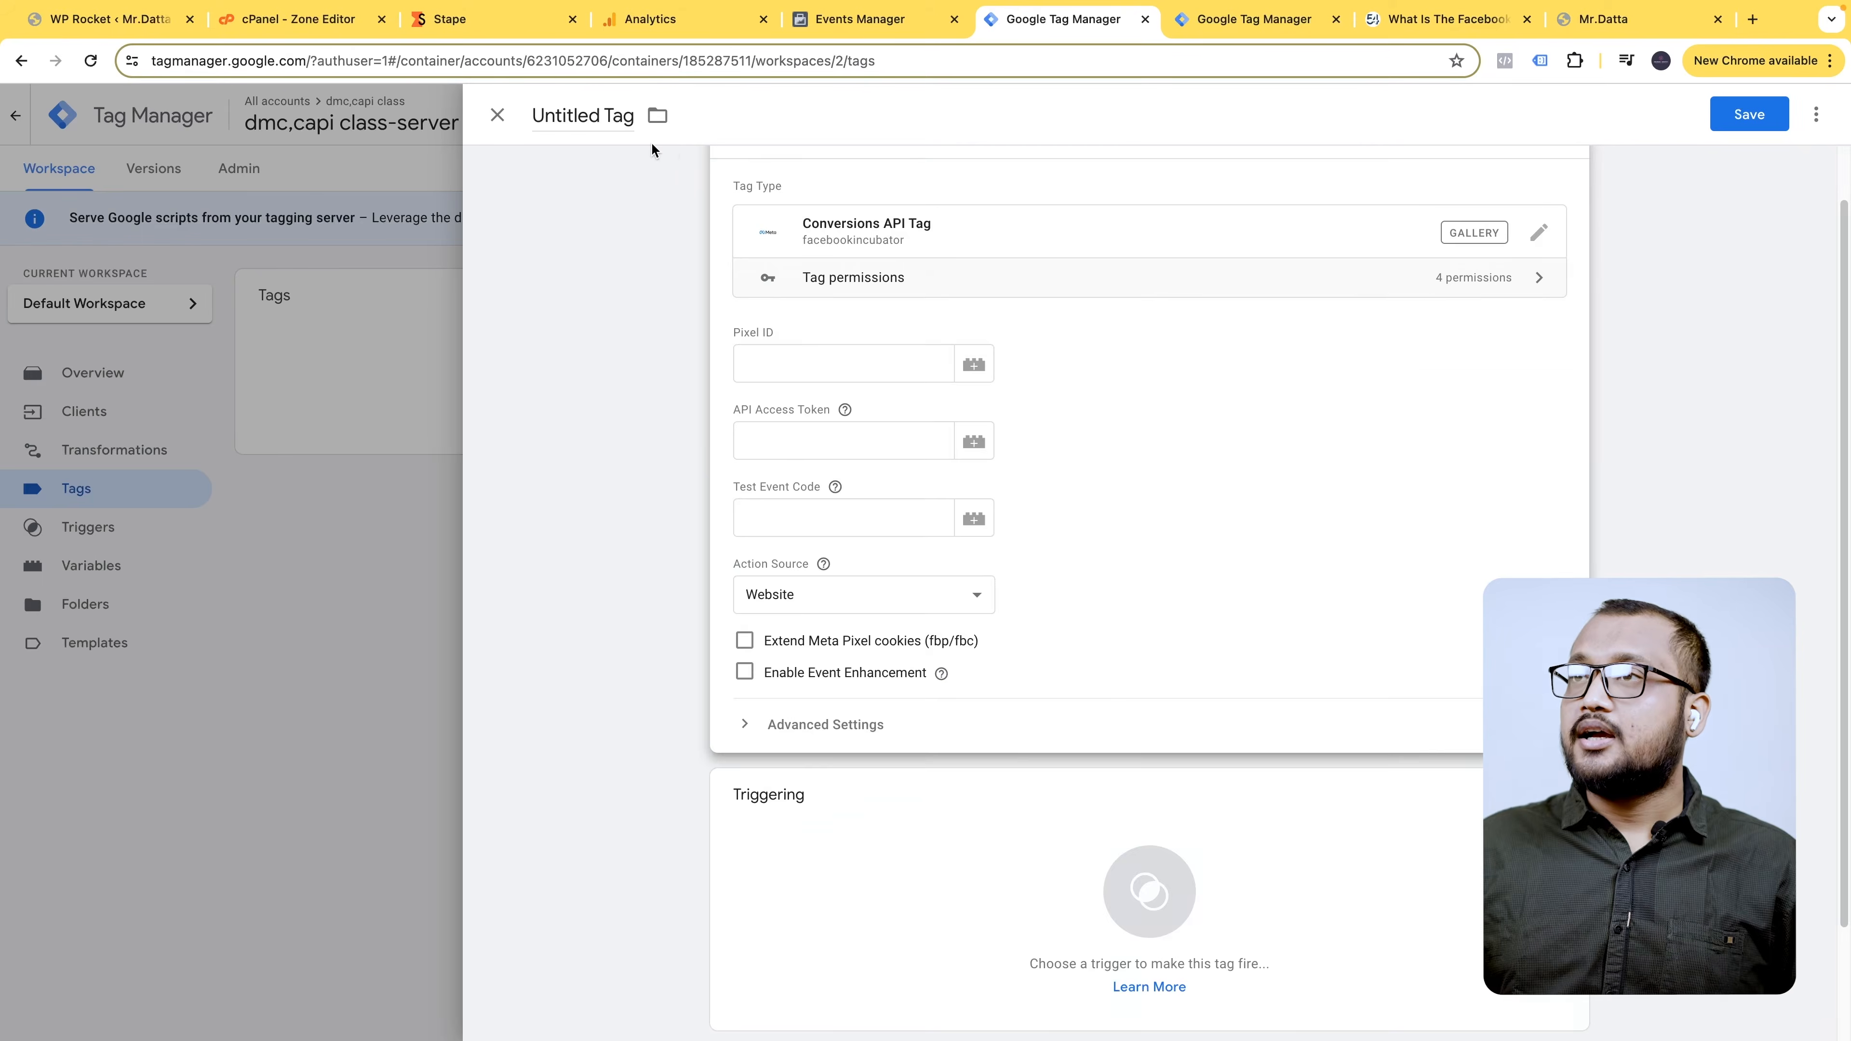
left_click(583, 115)
type("Fb Fb ")
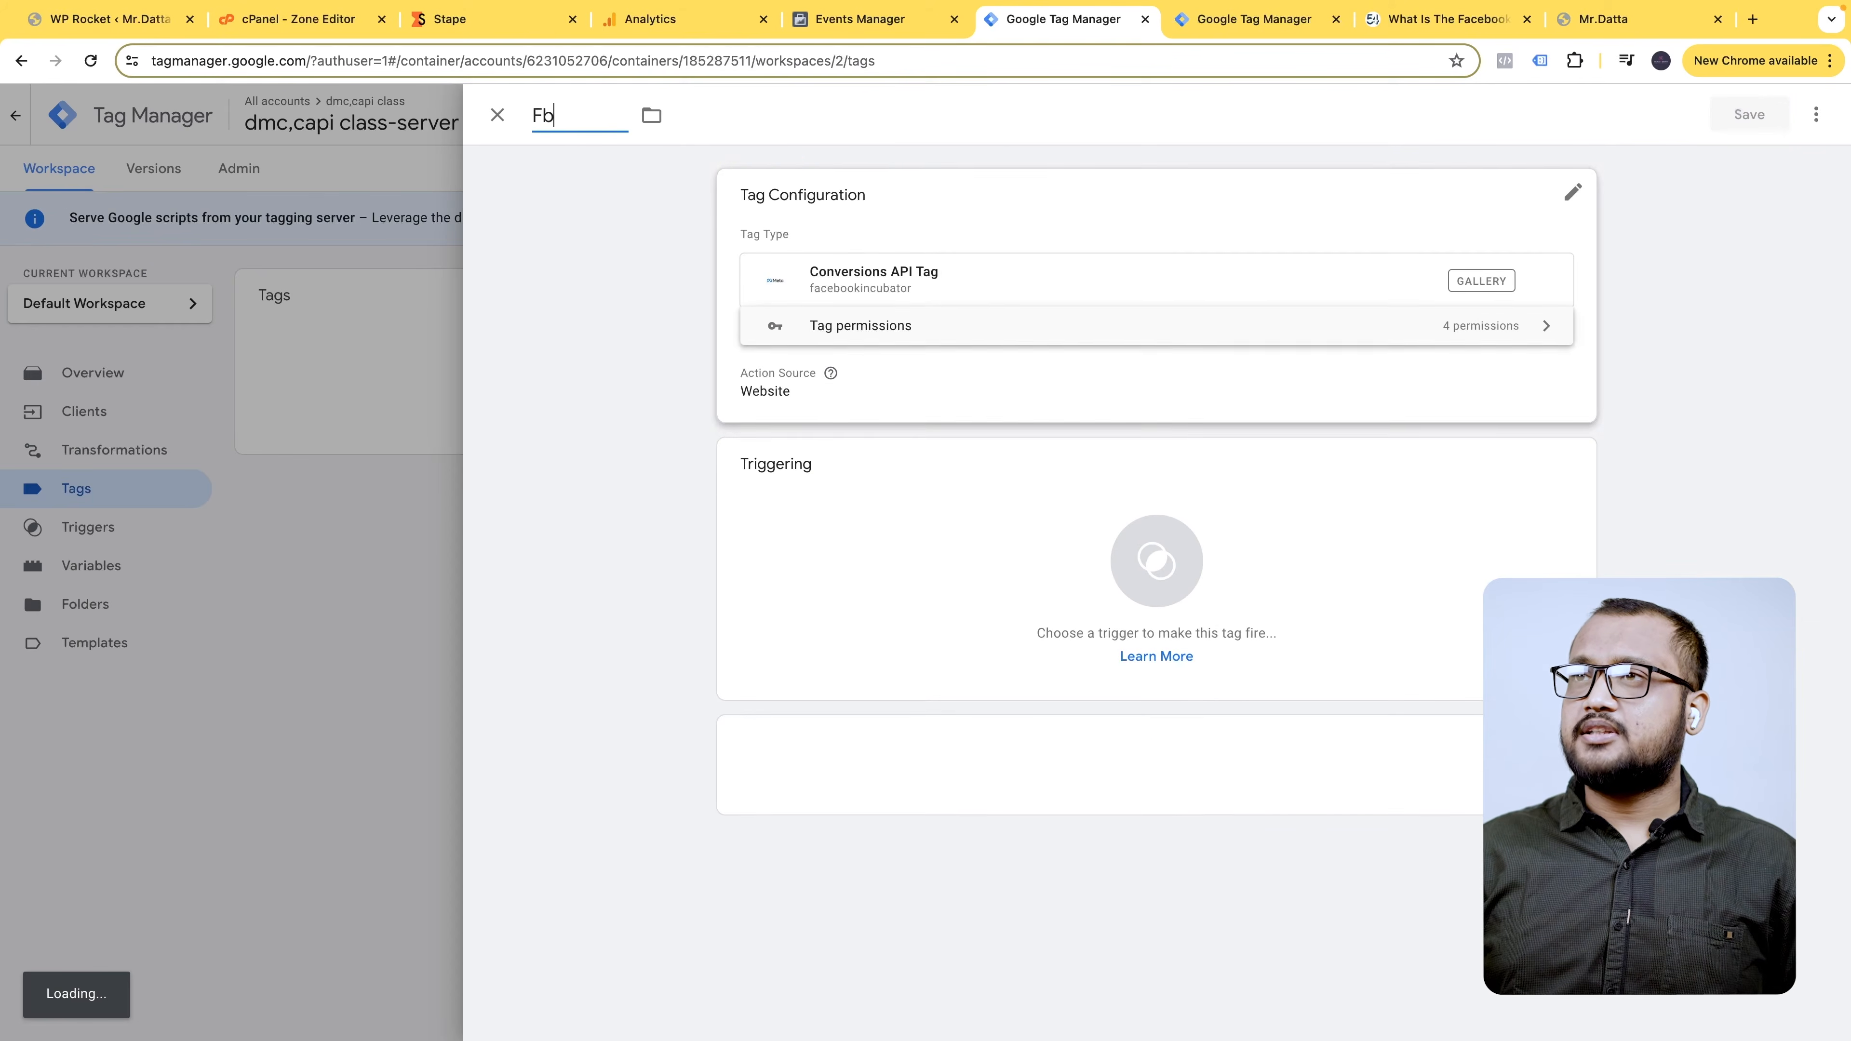
type("capi tag")
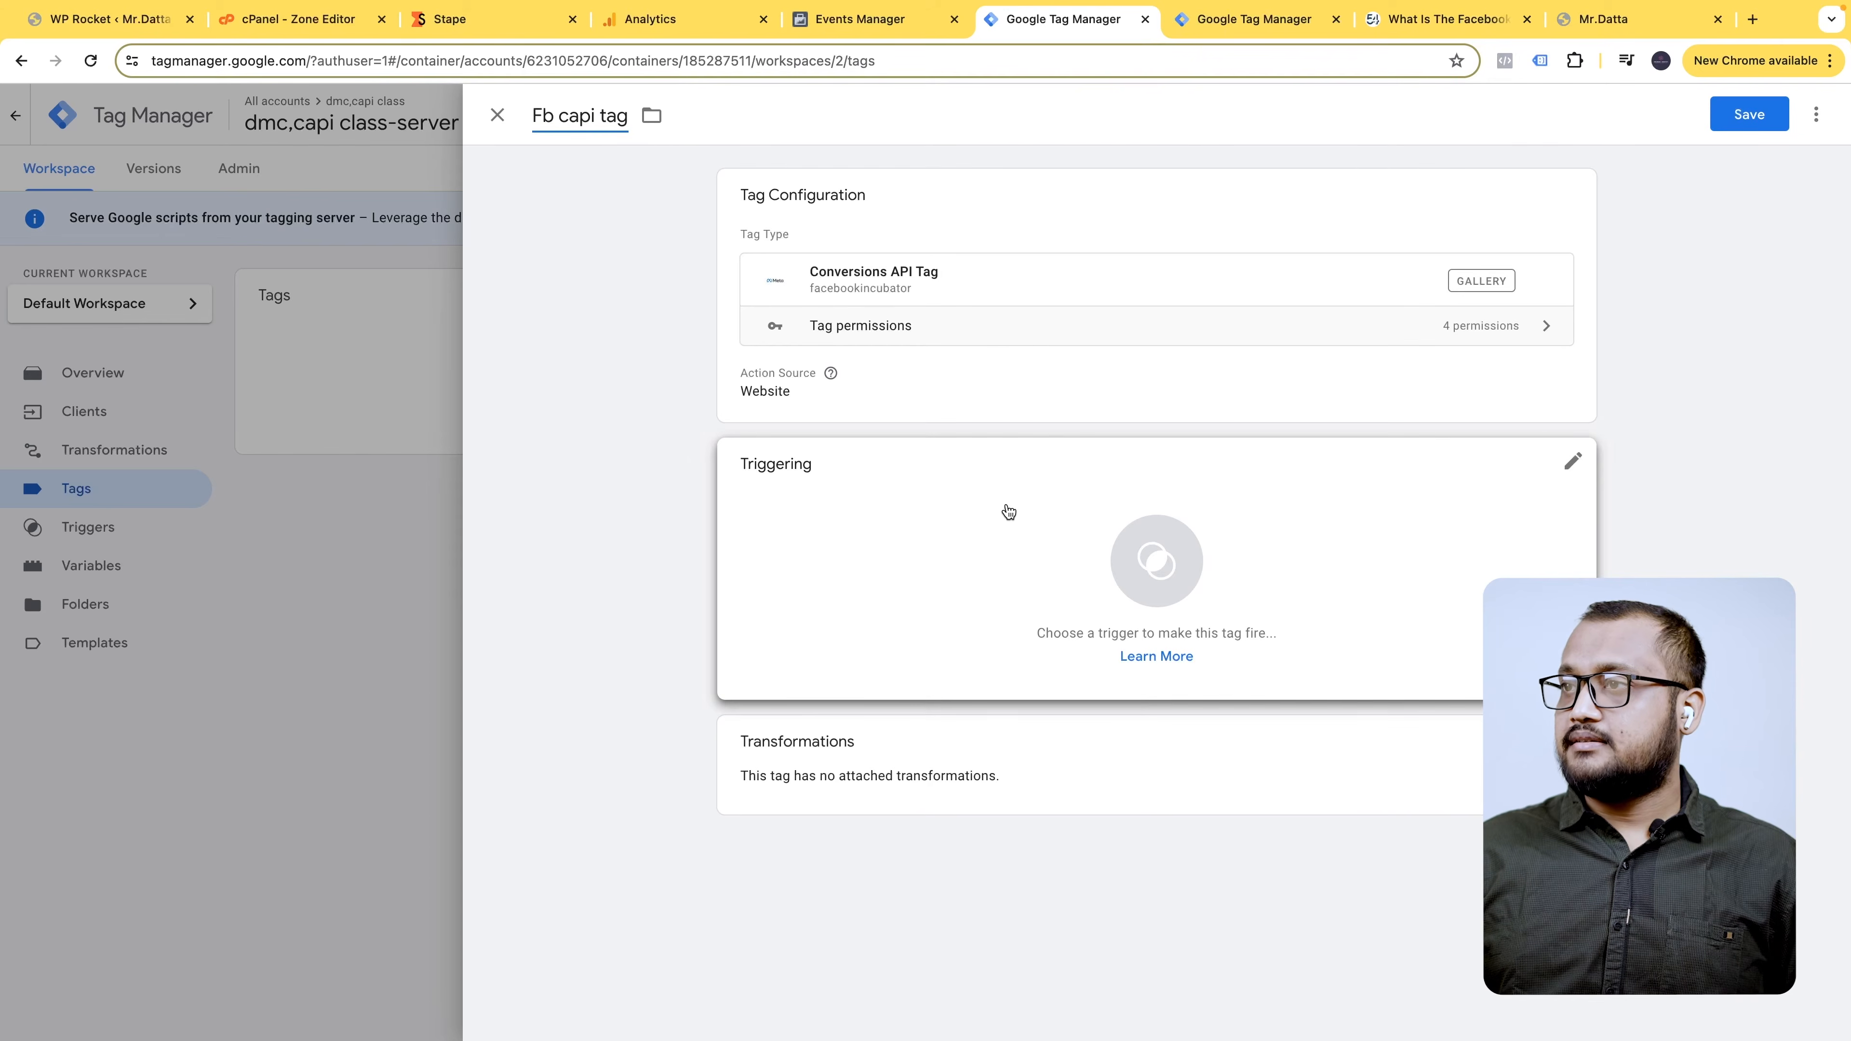
left_click(1544, 211)
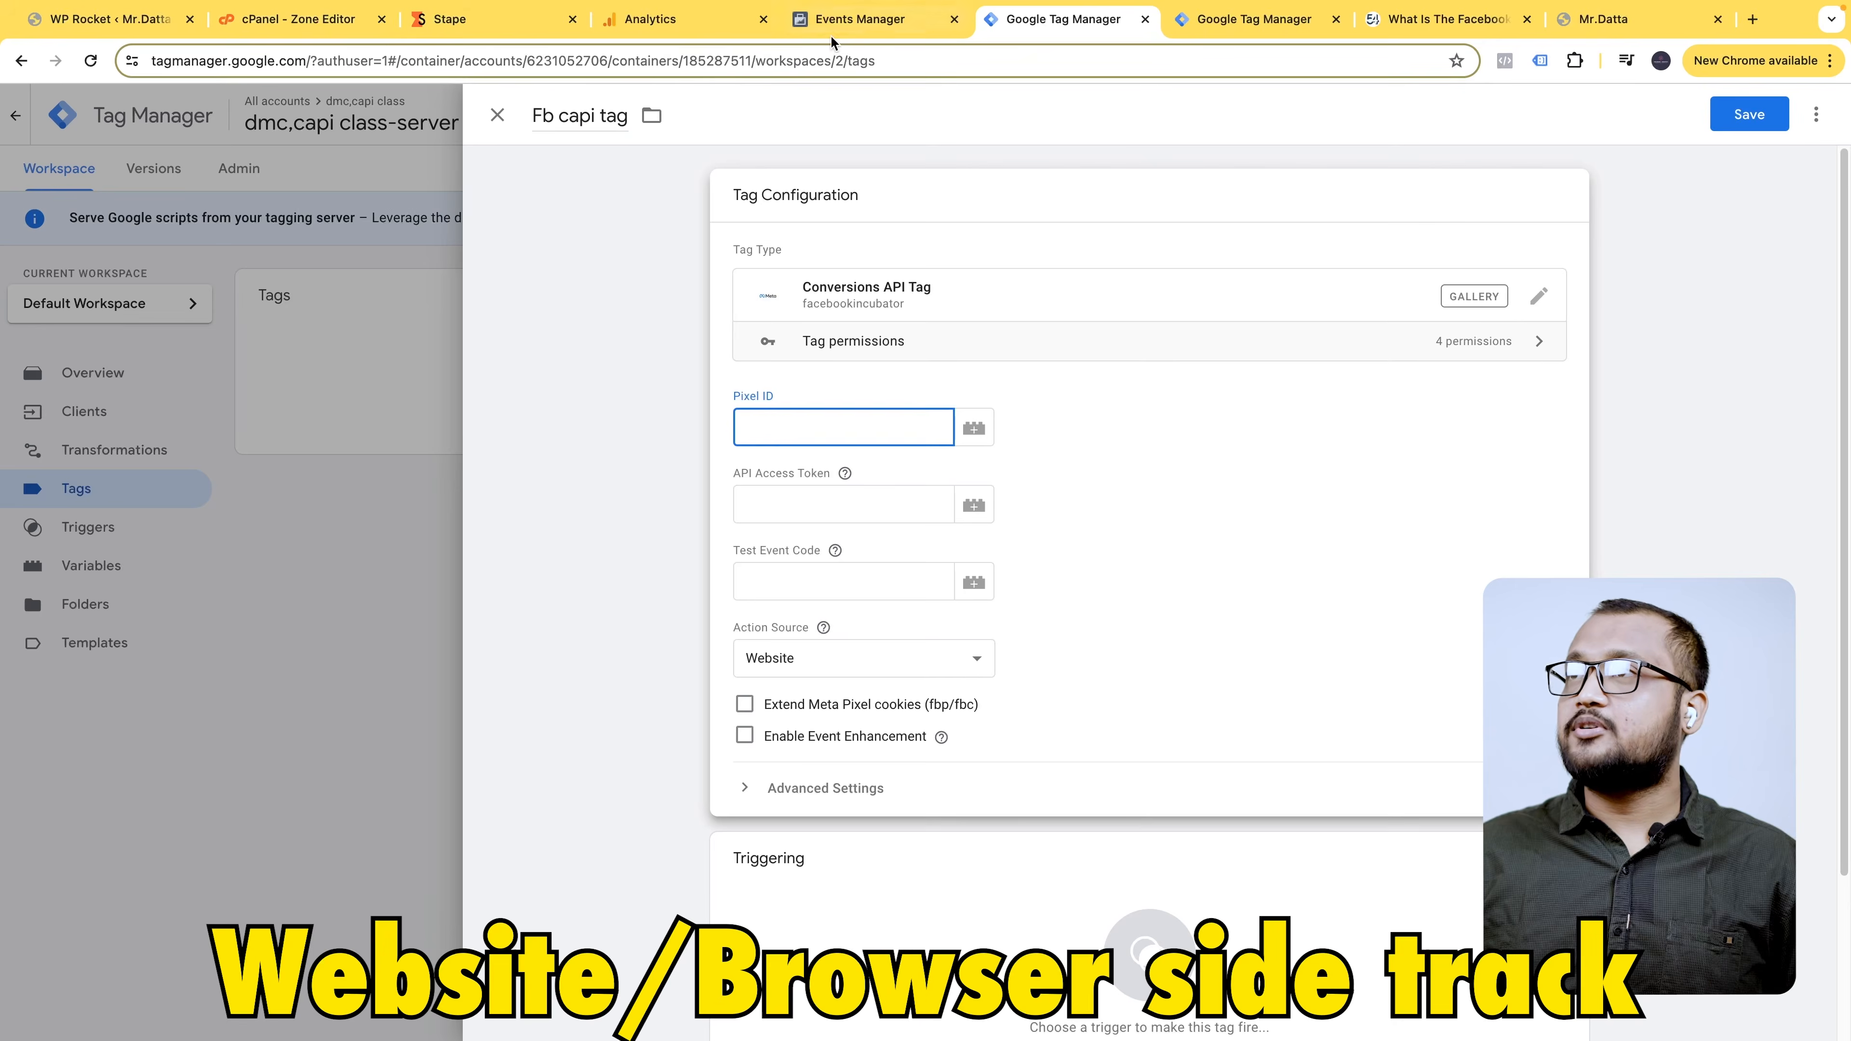
left_click(889, 22)
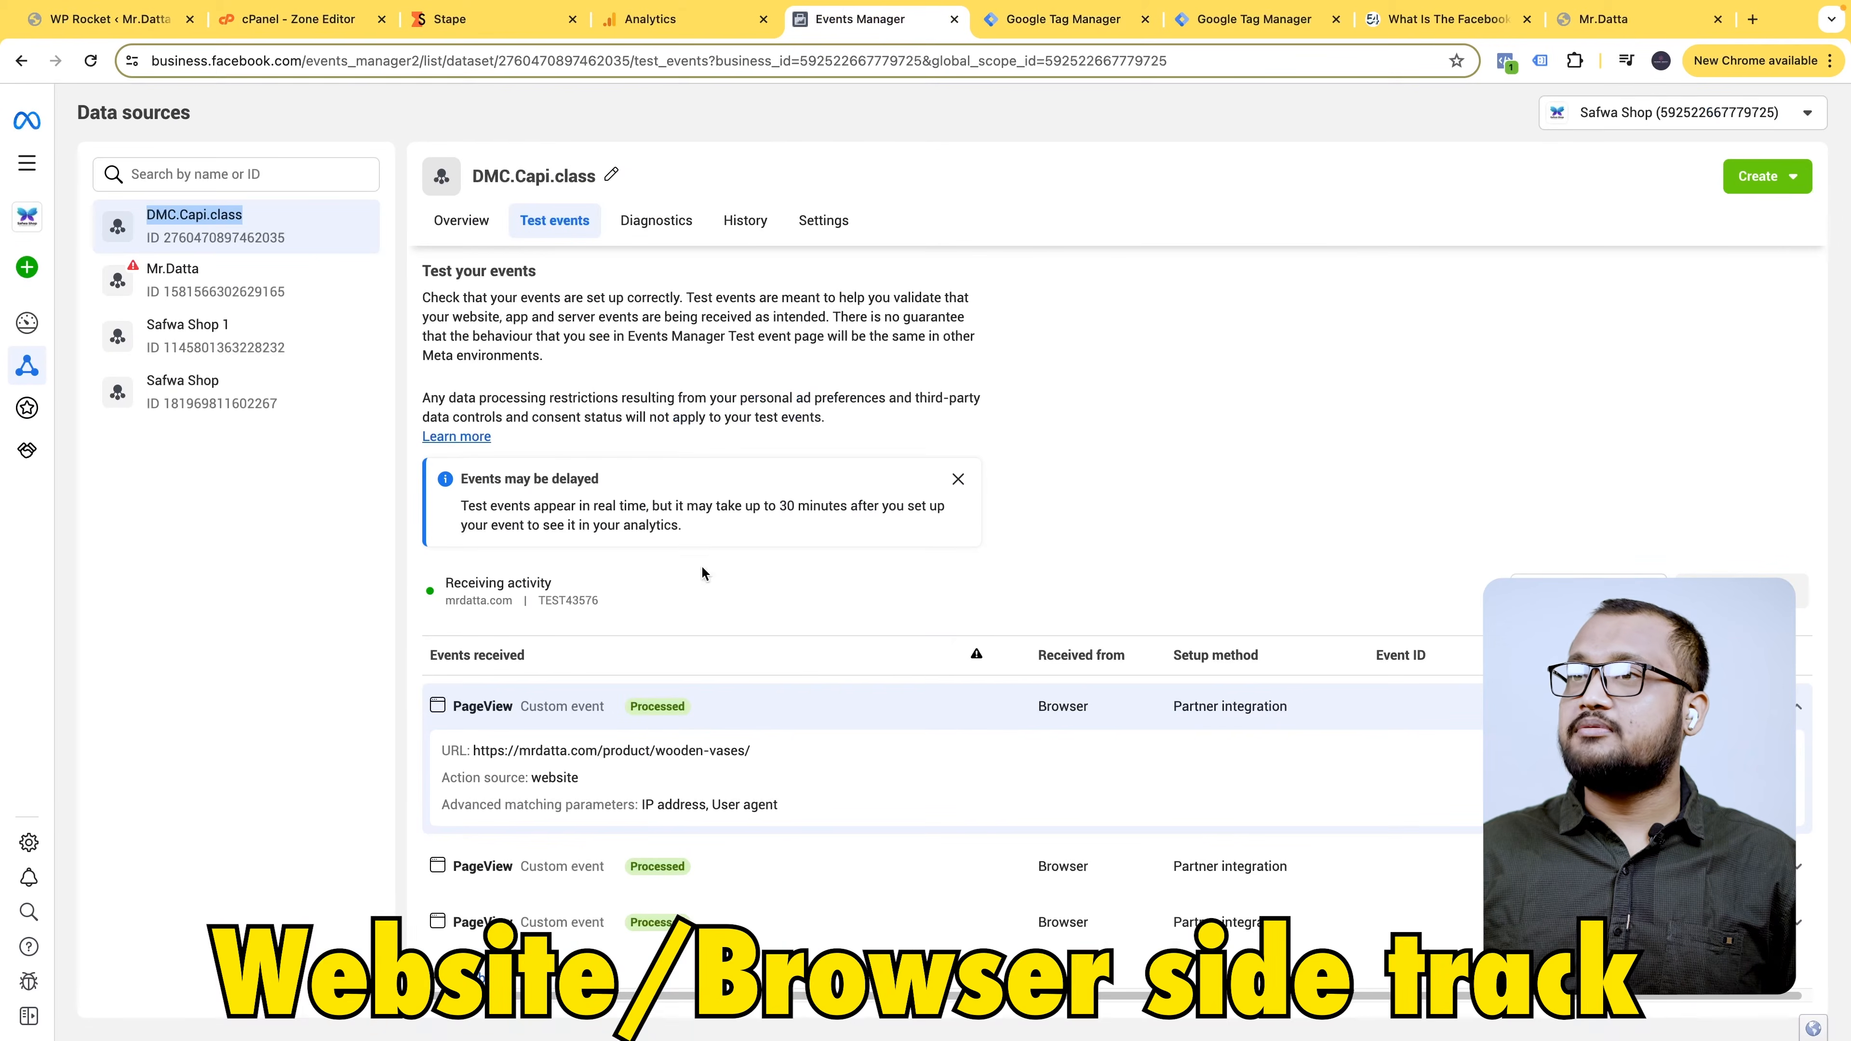
left_click(818, 222)
double_click(273, 238)
key("ctrl+c")
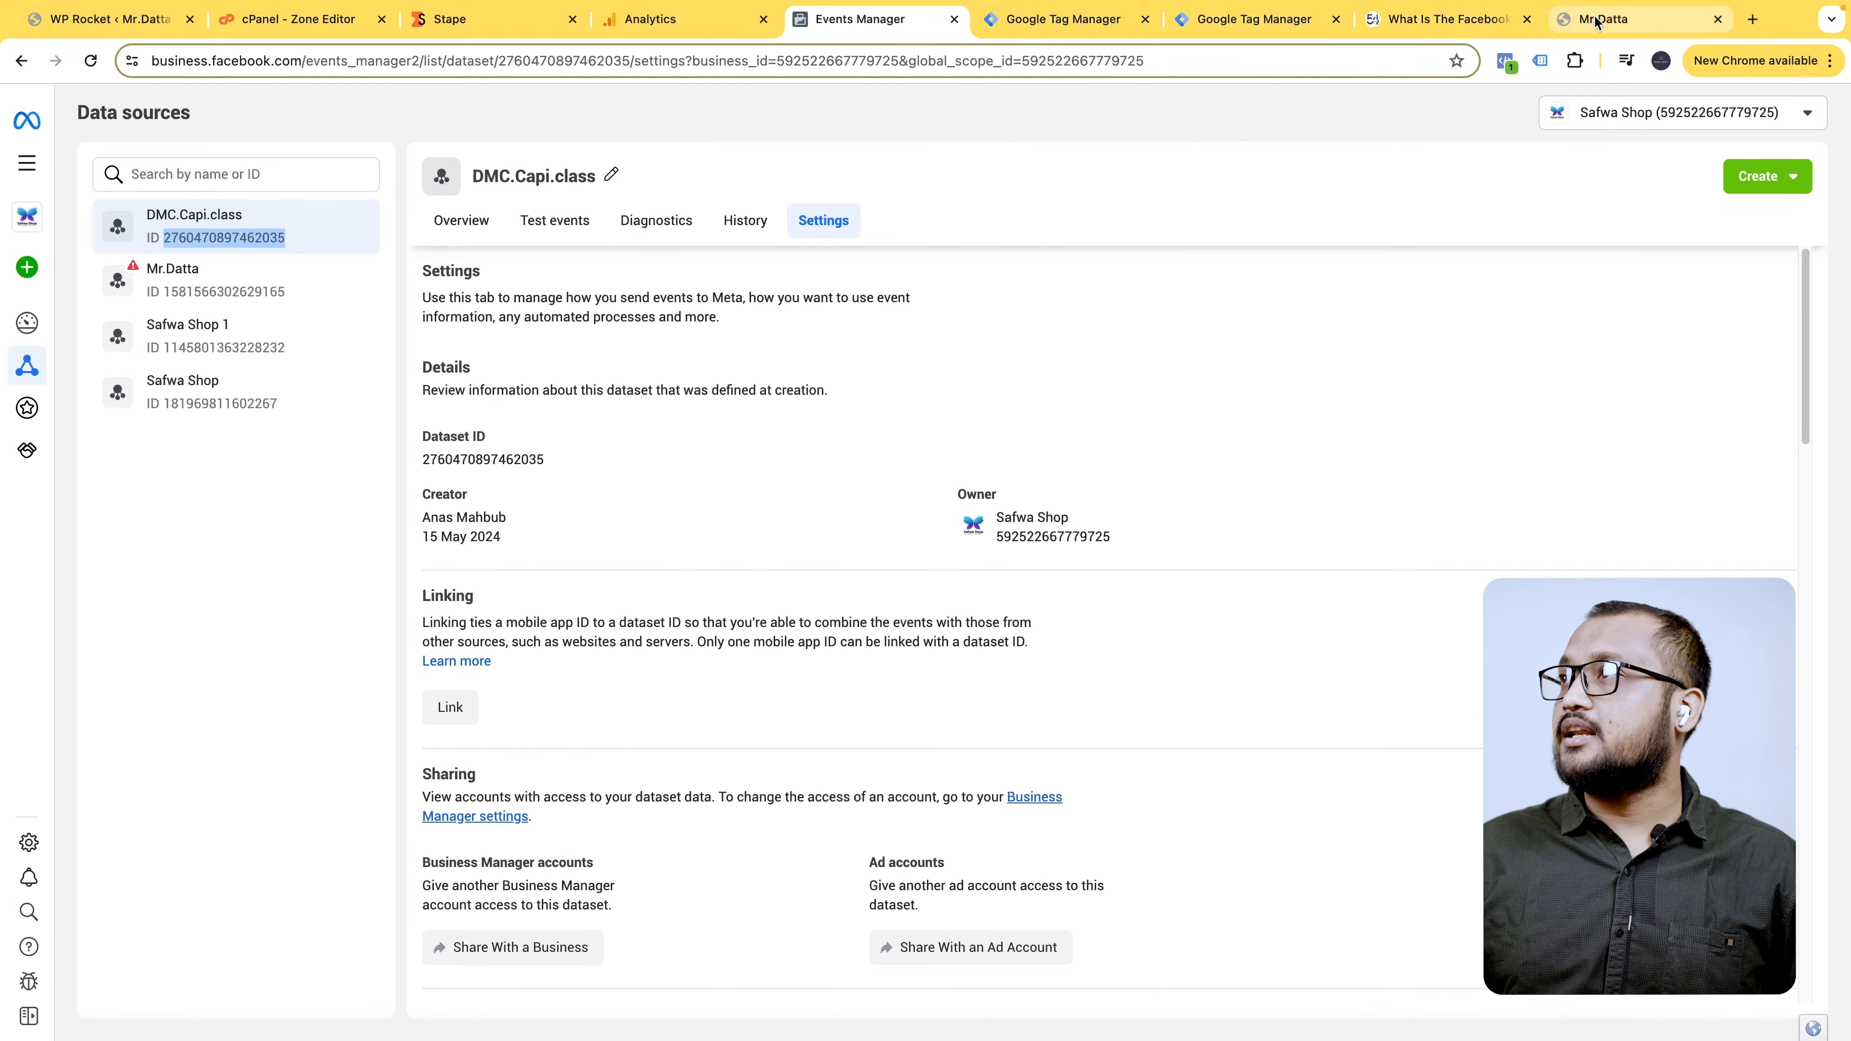
left_click(1064, 19)
left_click(820, 430)
key("ctrl+v")
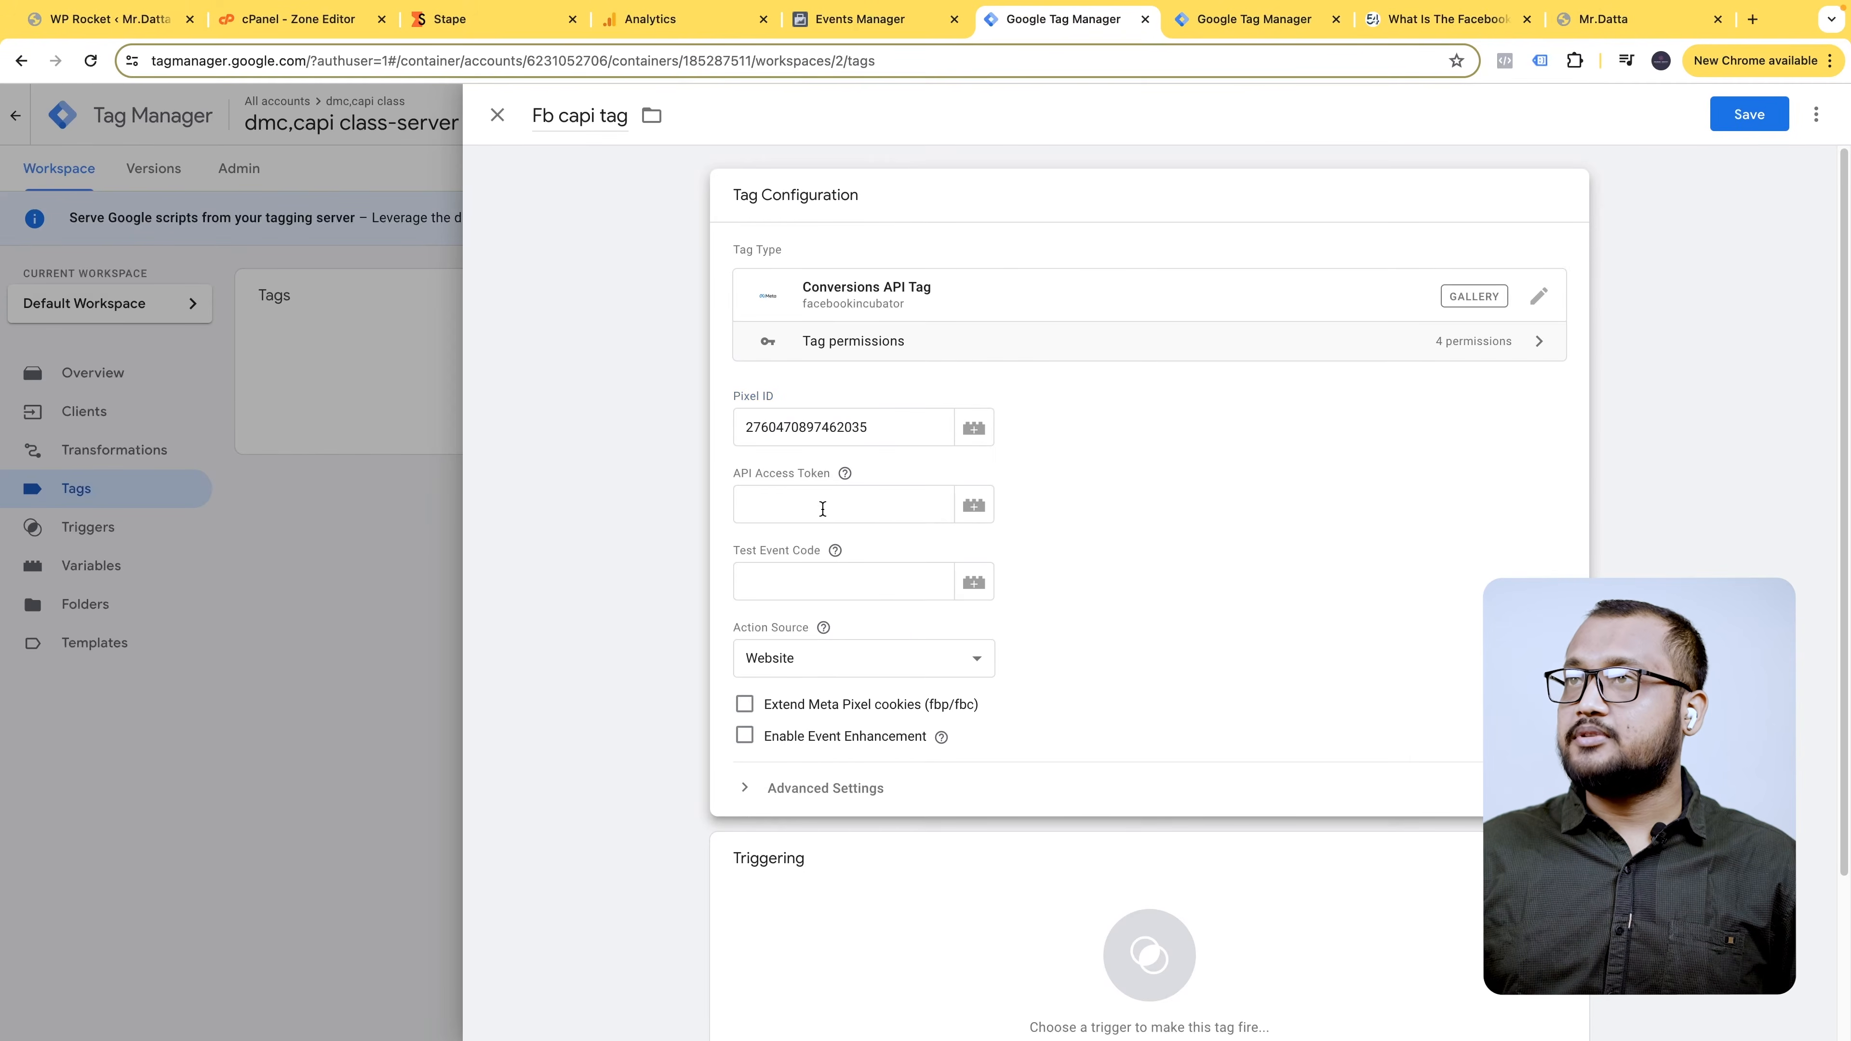
- Generate a Conversions API access token, copy it into the tag, and open Test events
left_click(857, 20)
scroll(800, 570, "down", 5)
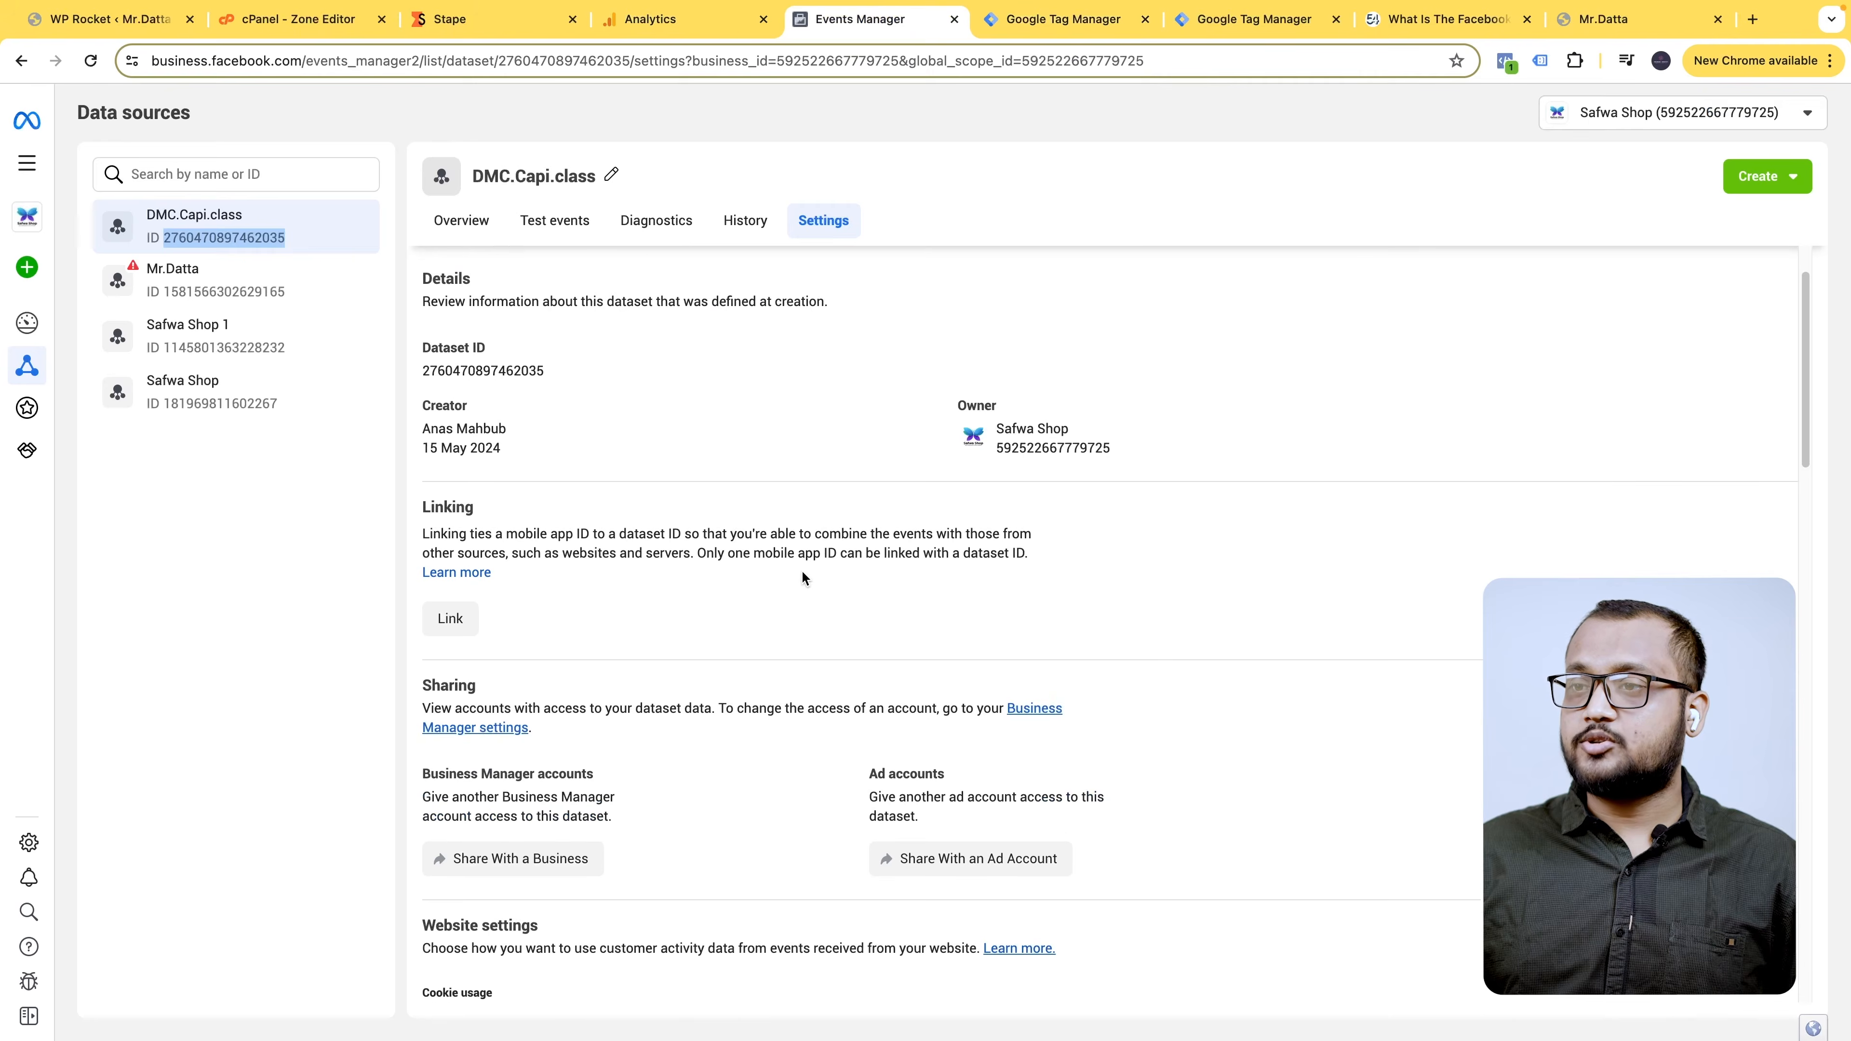
scroll(800, 570, "down", 10)
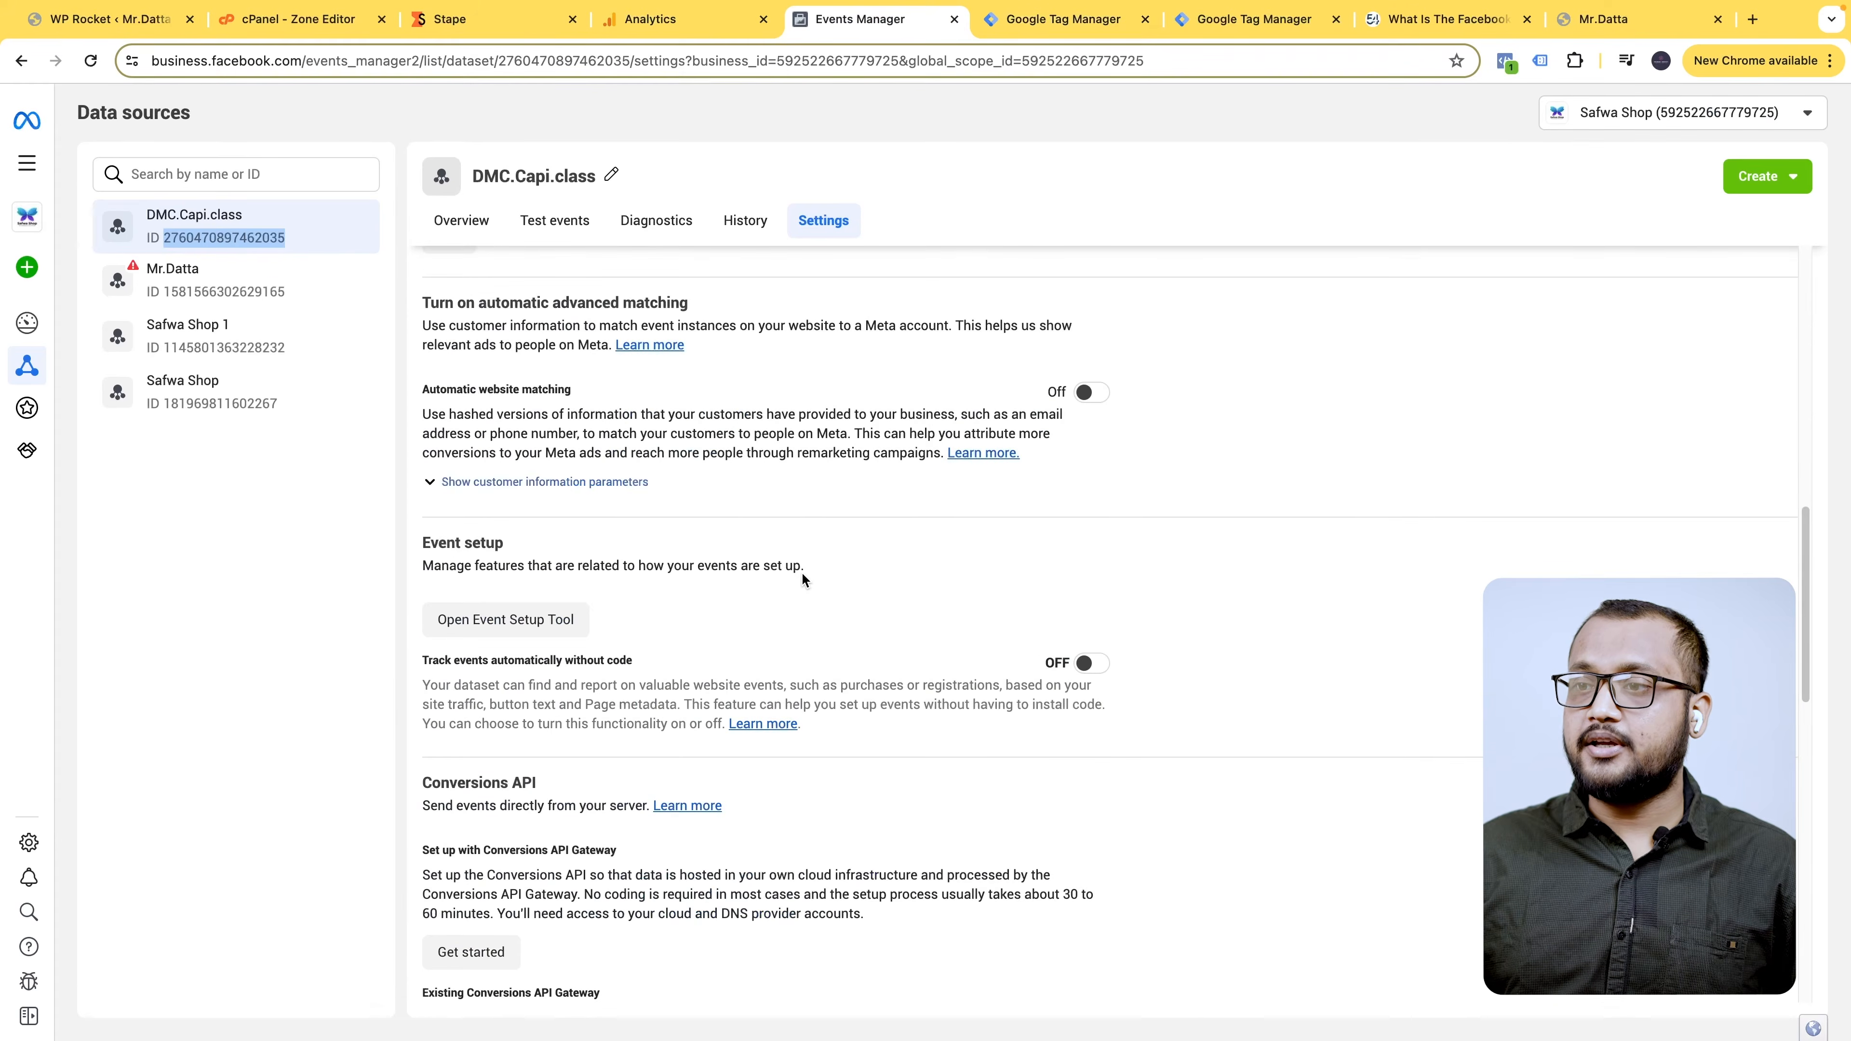
left_click(536, 739)
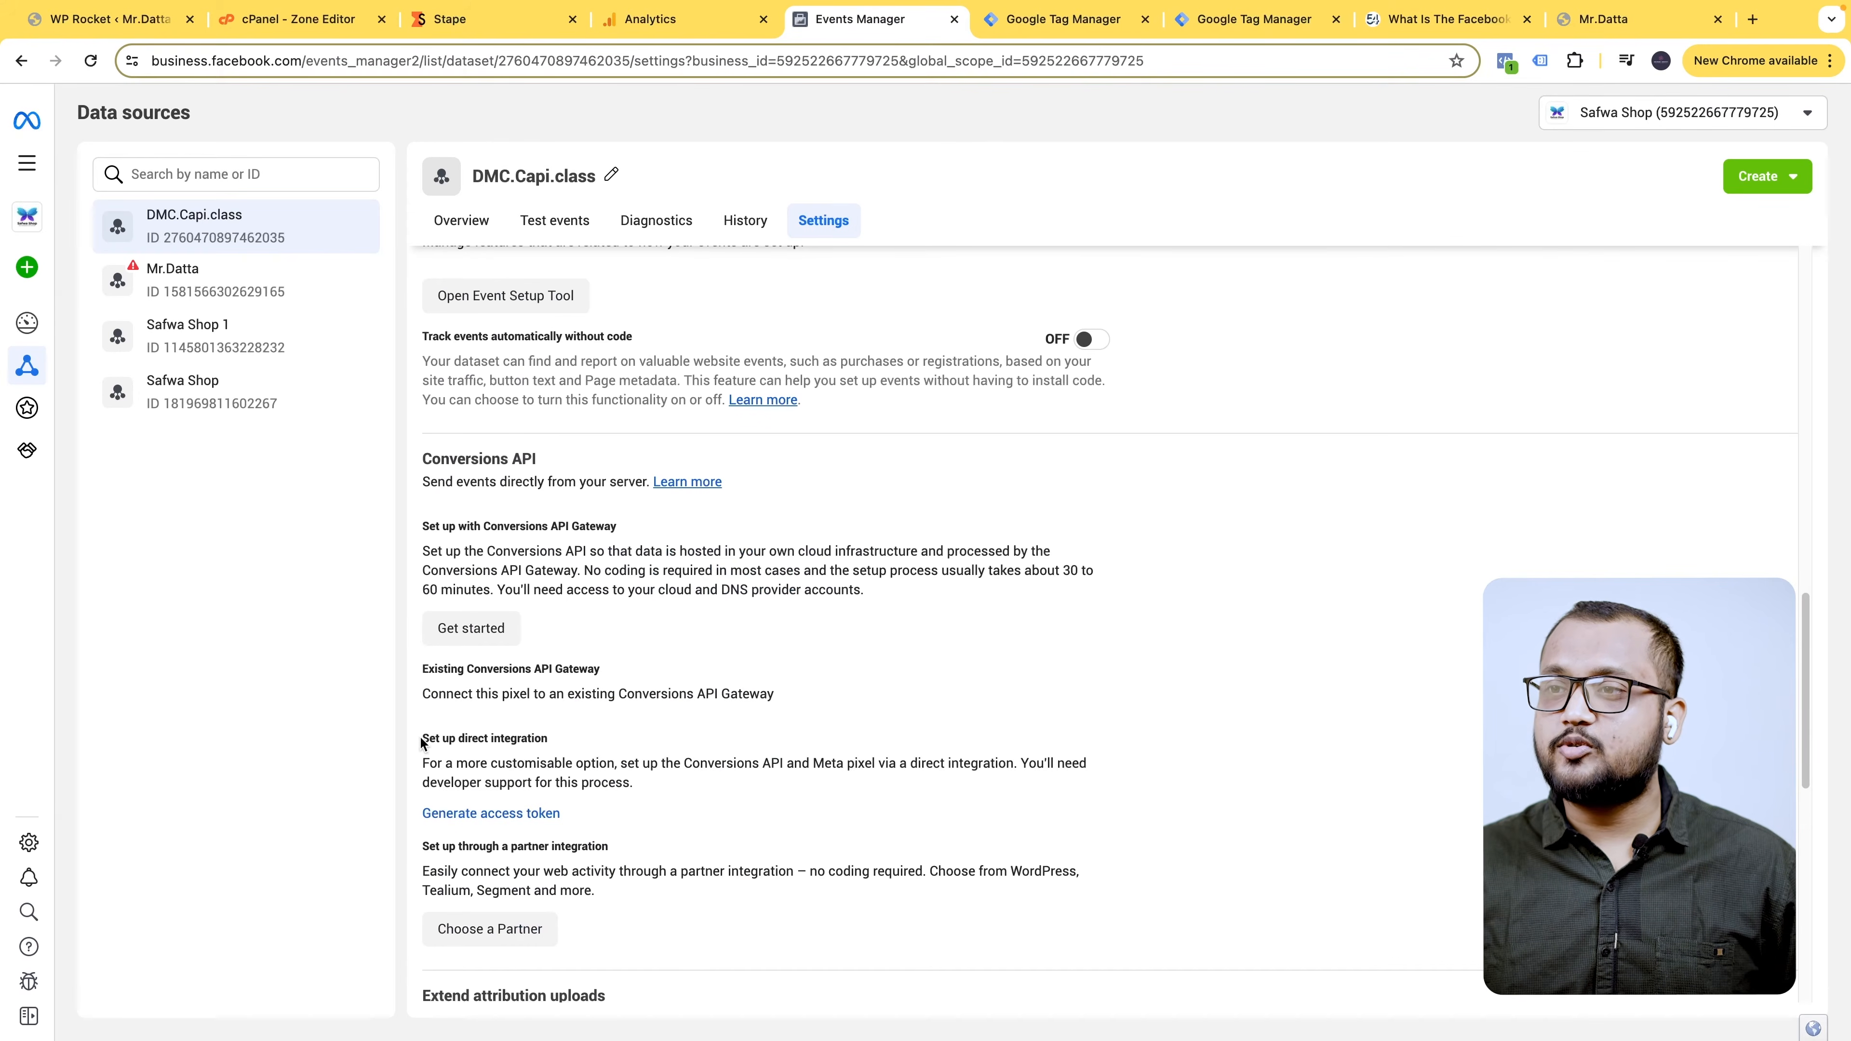
left_click_drag(418, 740, 559, 742)
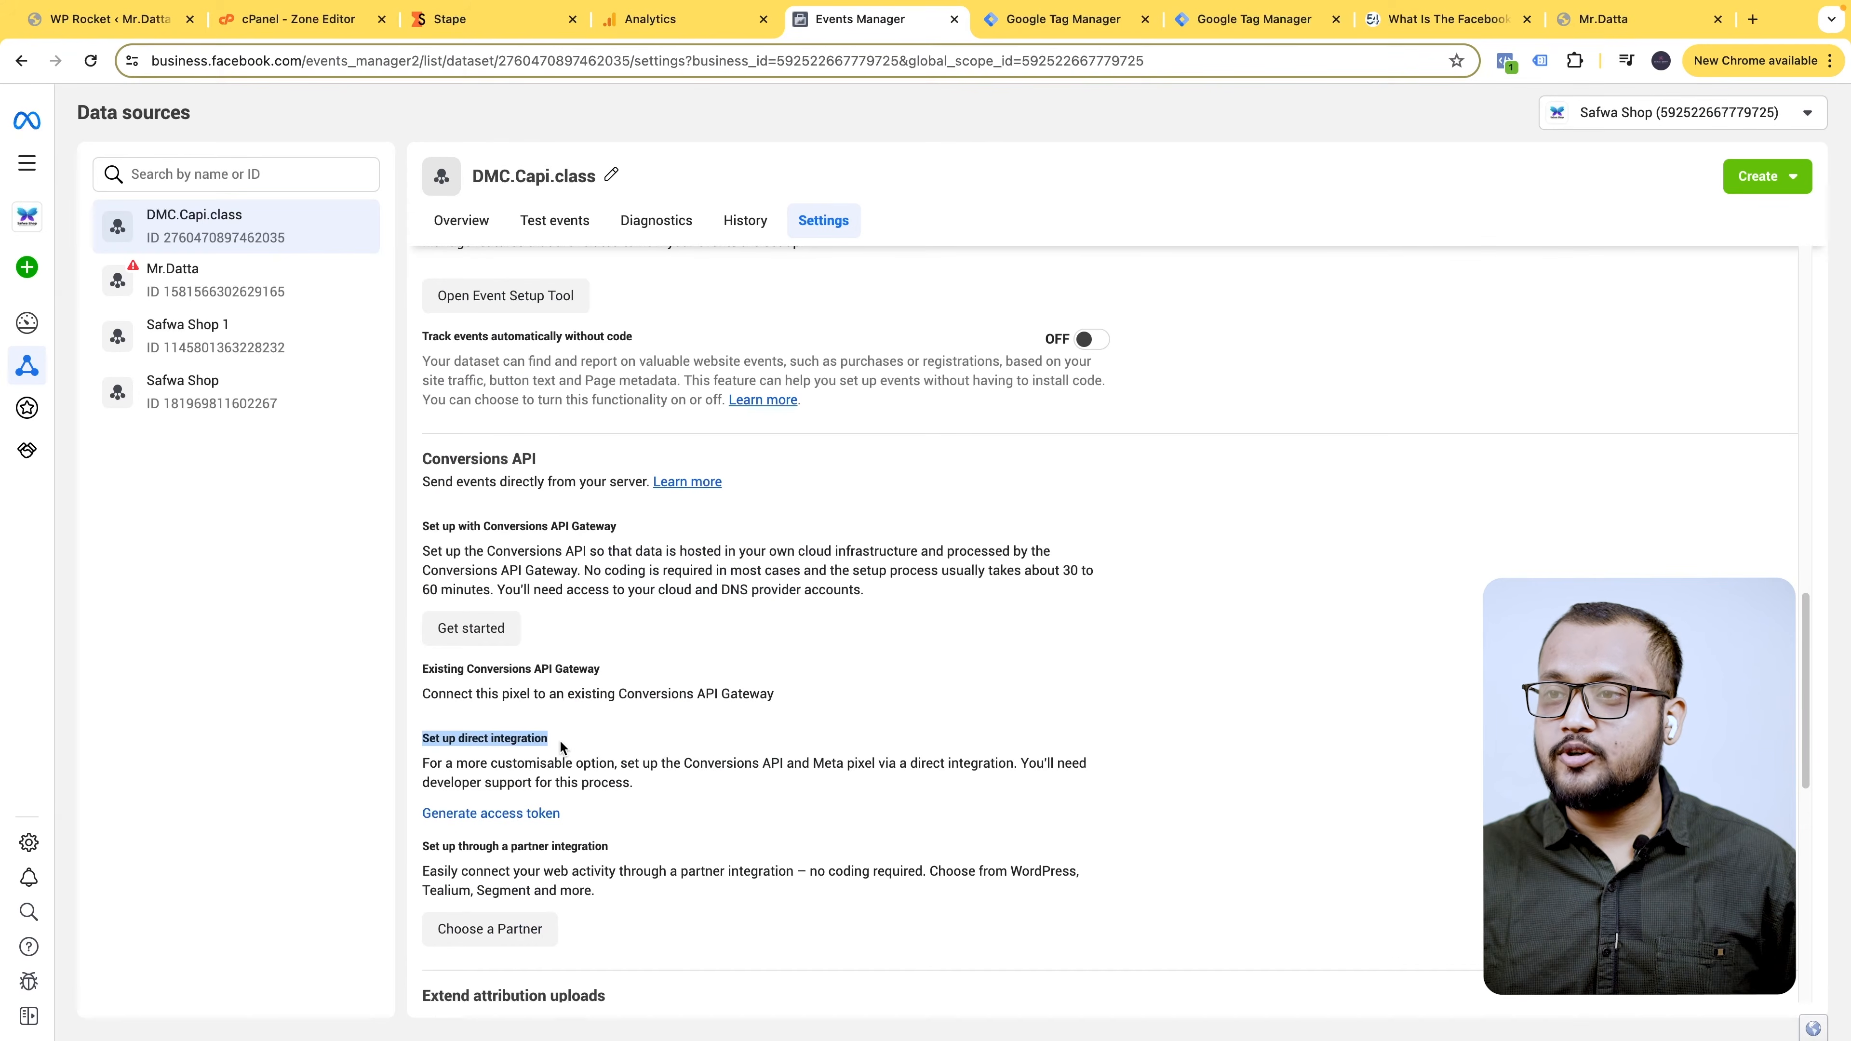
left_click(525, 815)
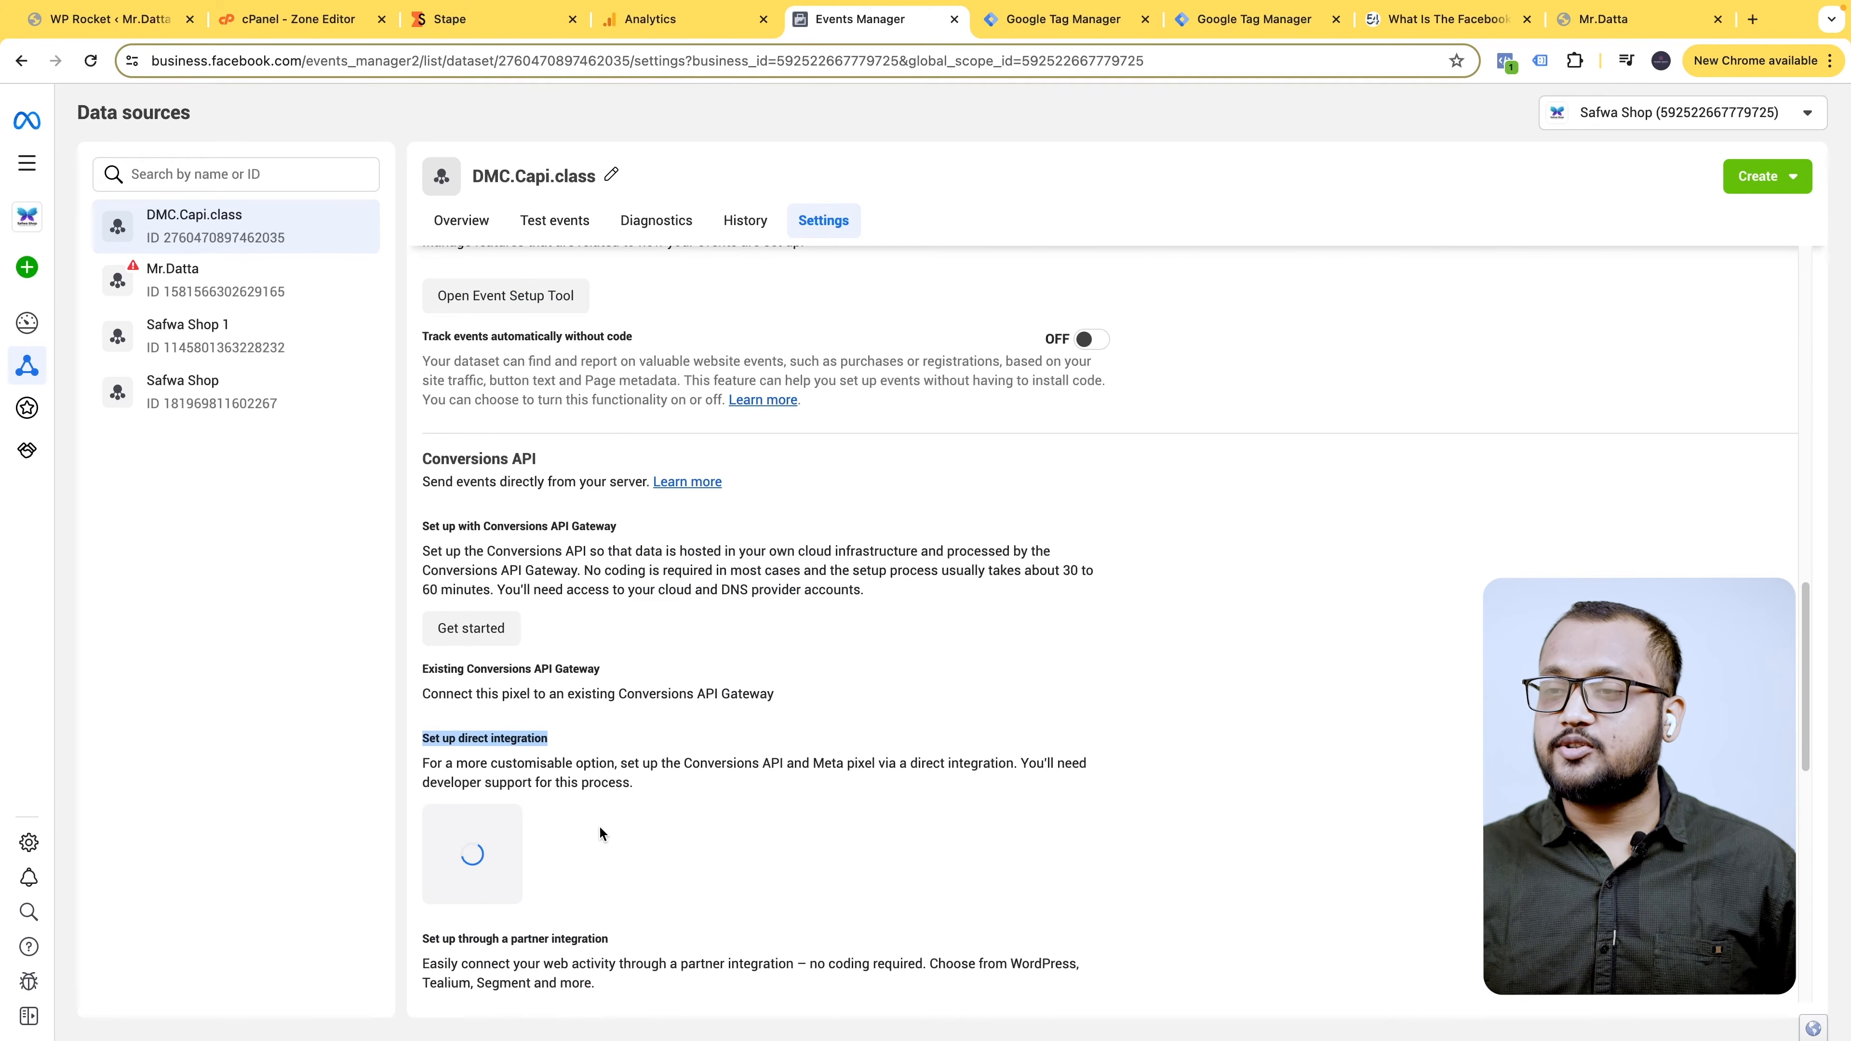
scroll(599, 831, "down", 1)
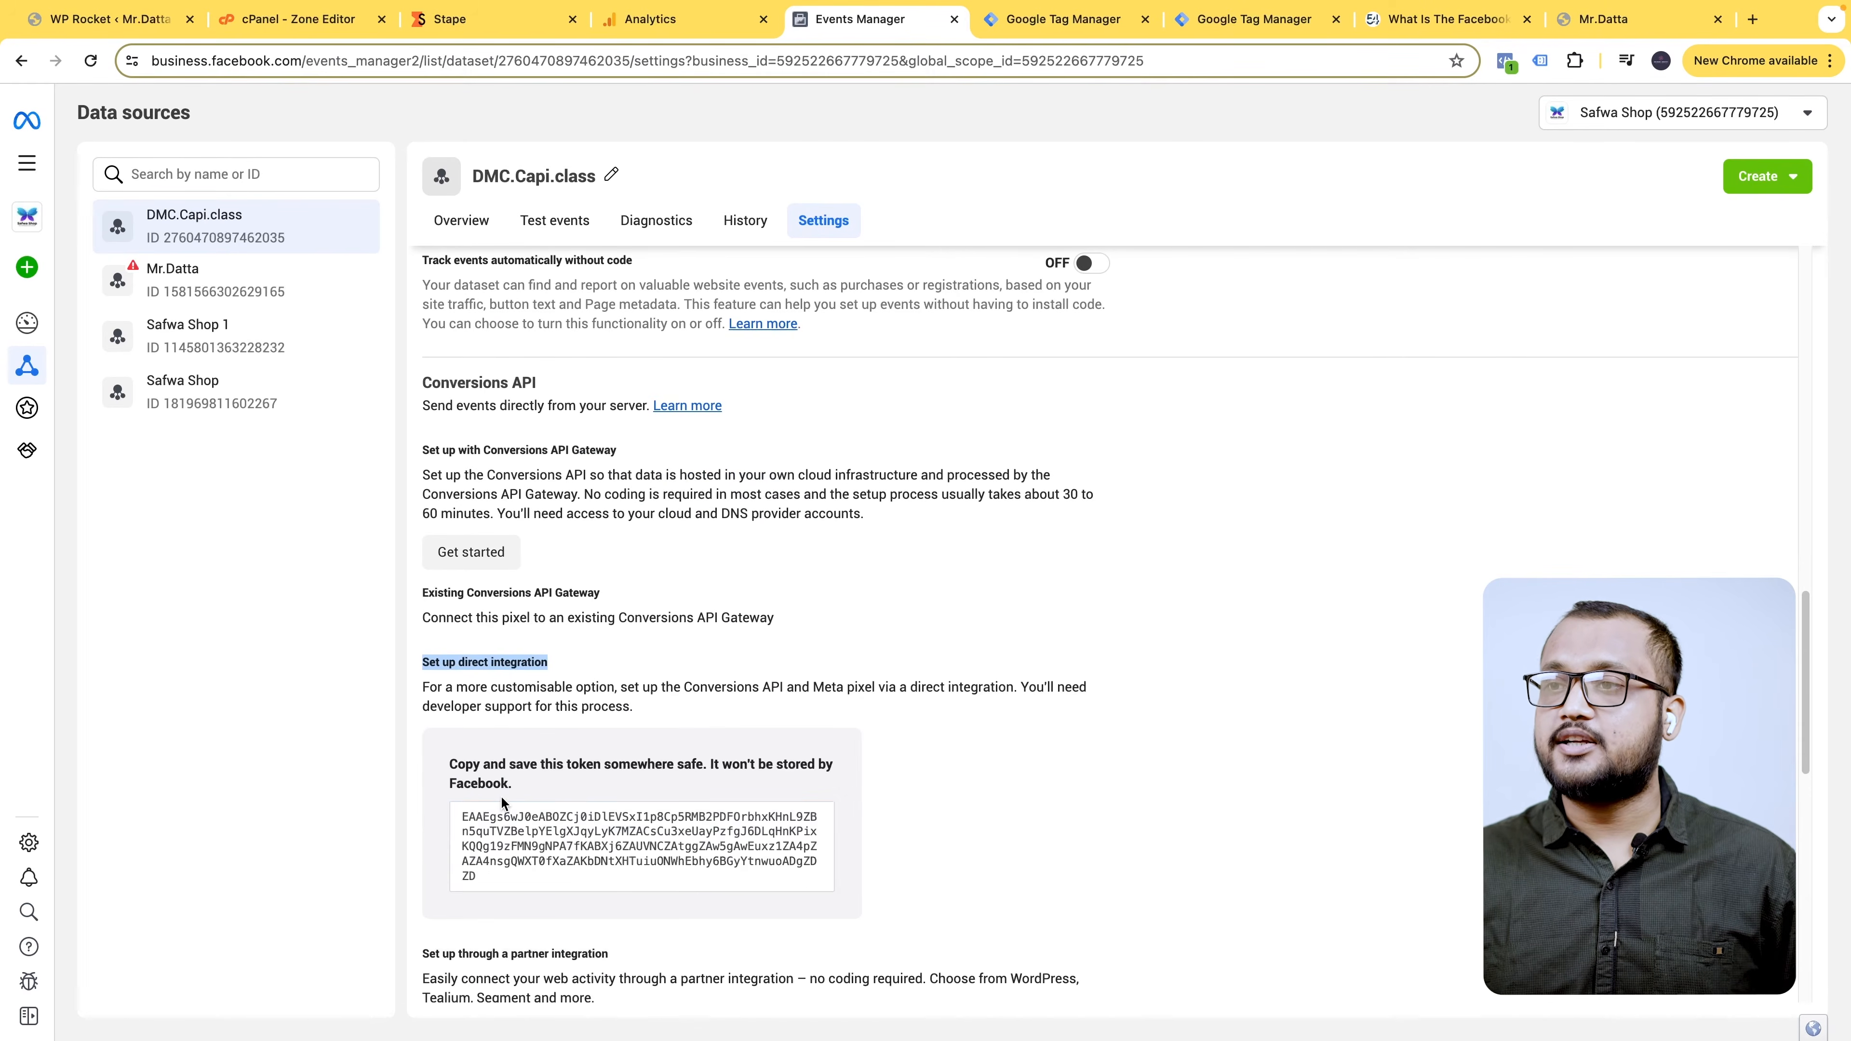
left_click(655, 856)
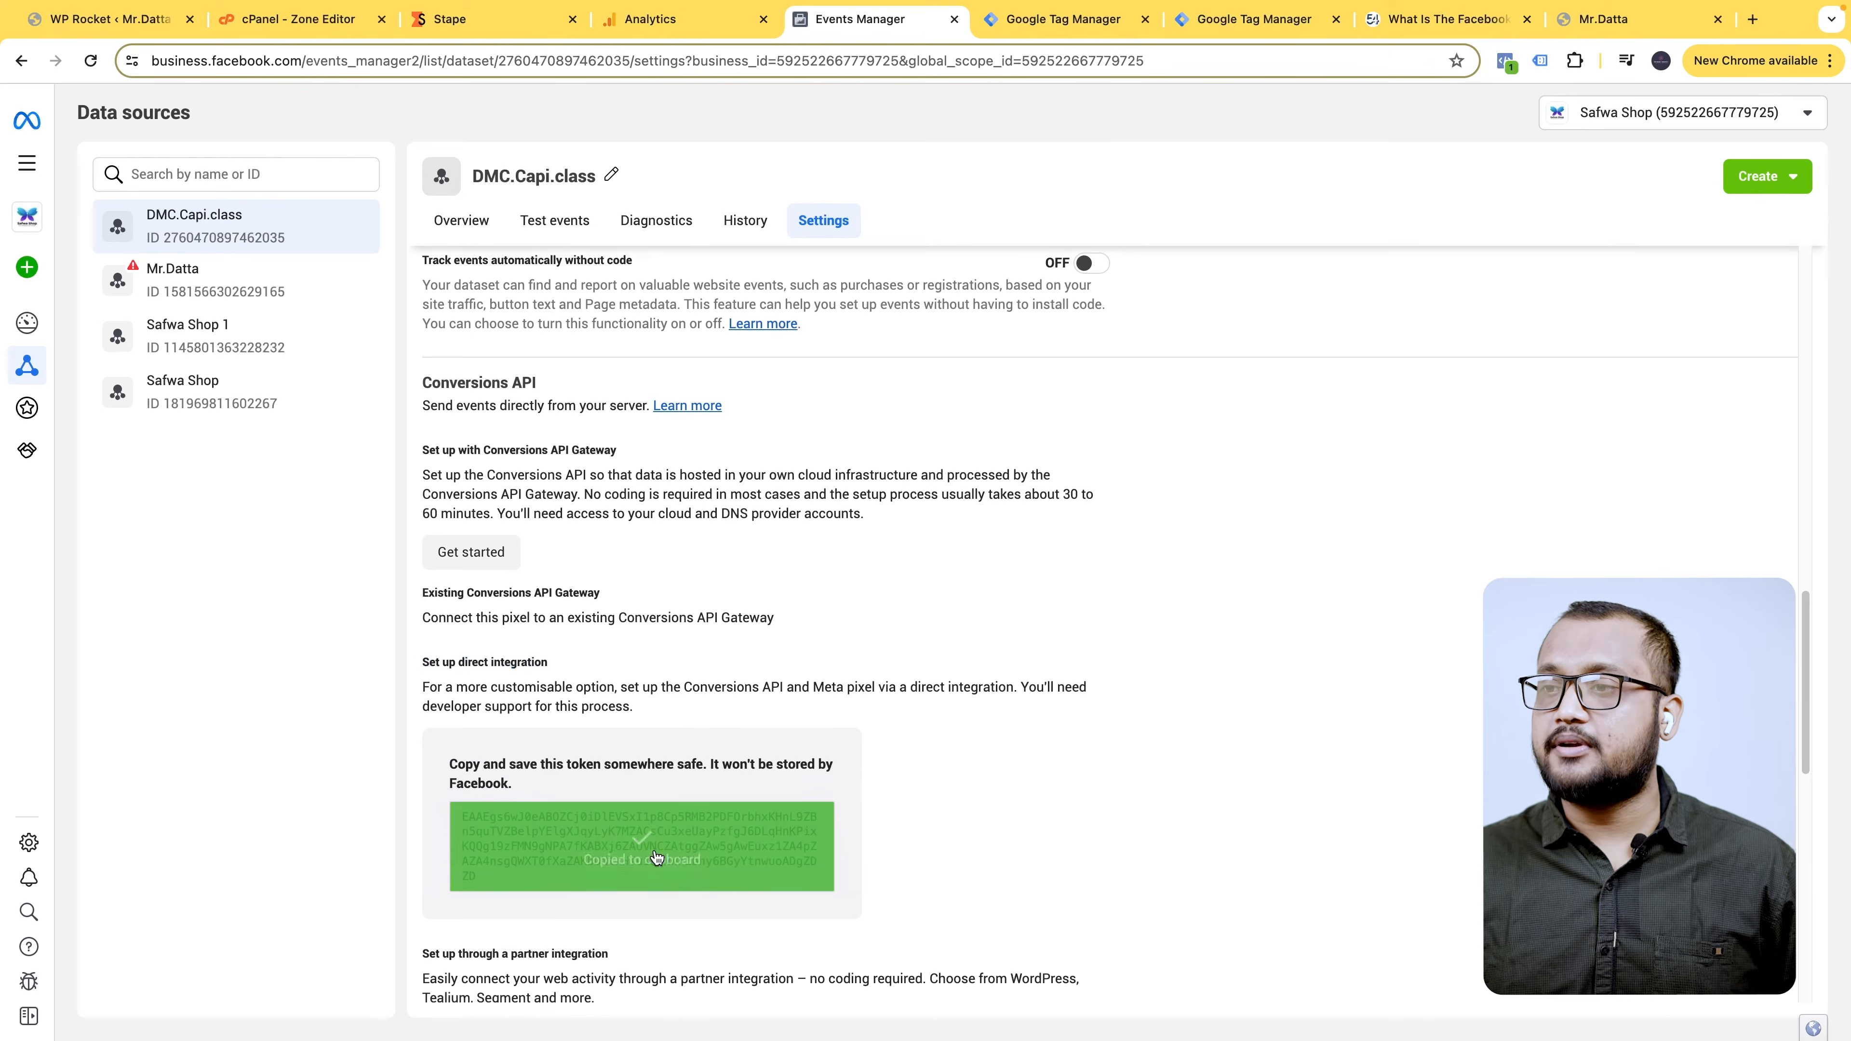
left_click(986, 10)
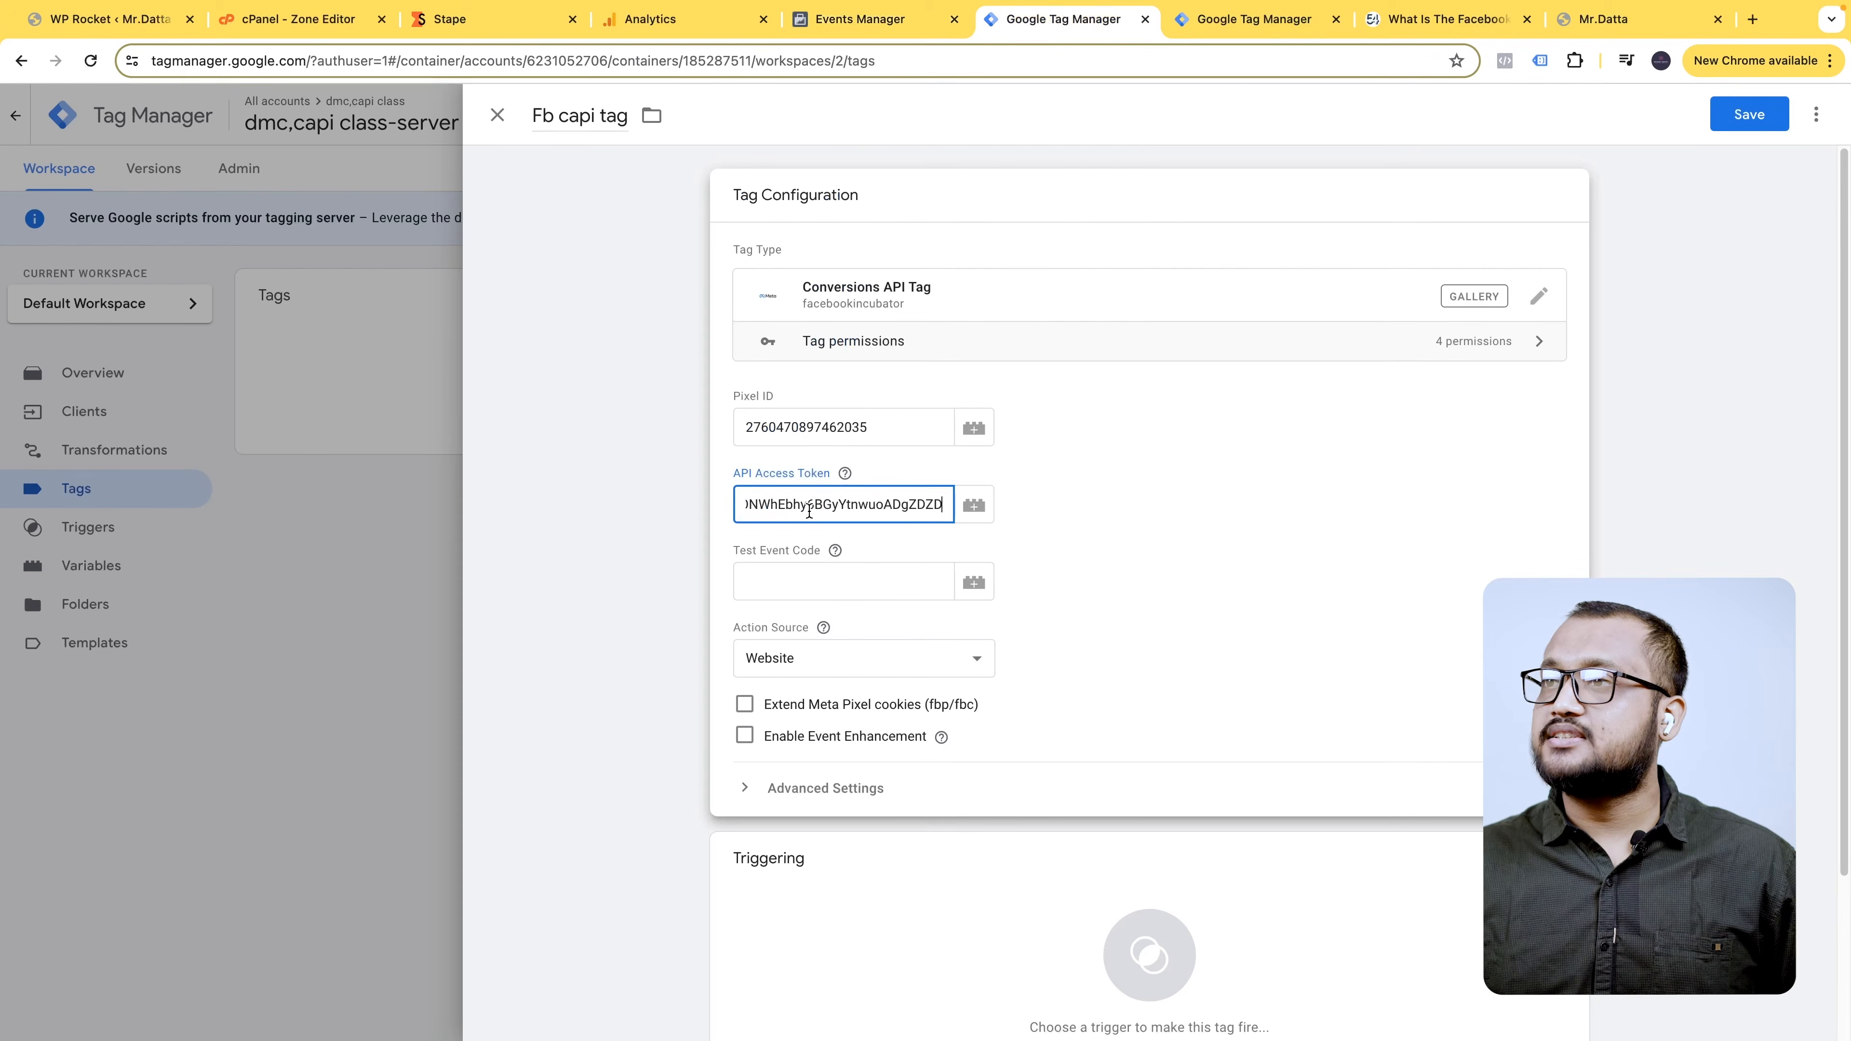
key("ctrl+shift+Tab")
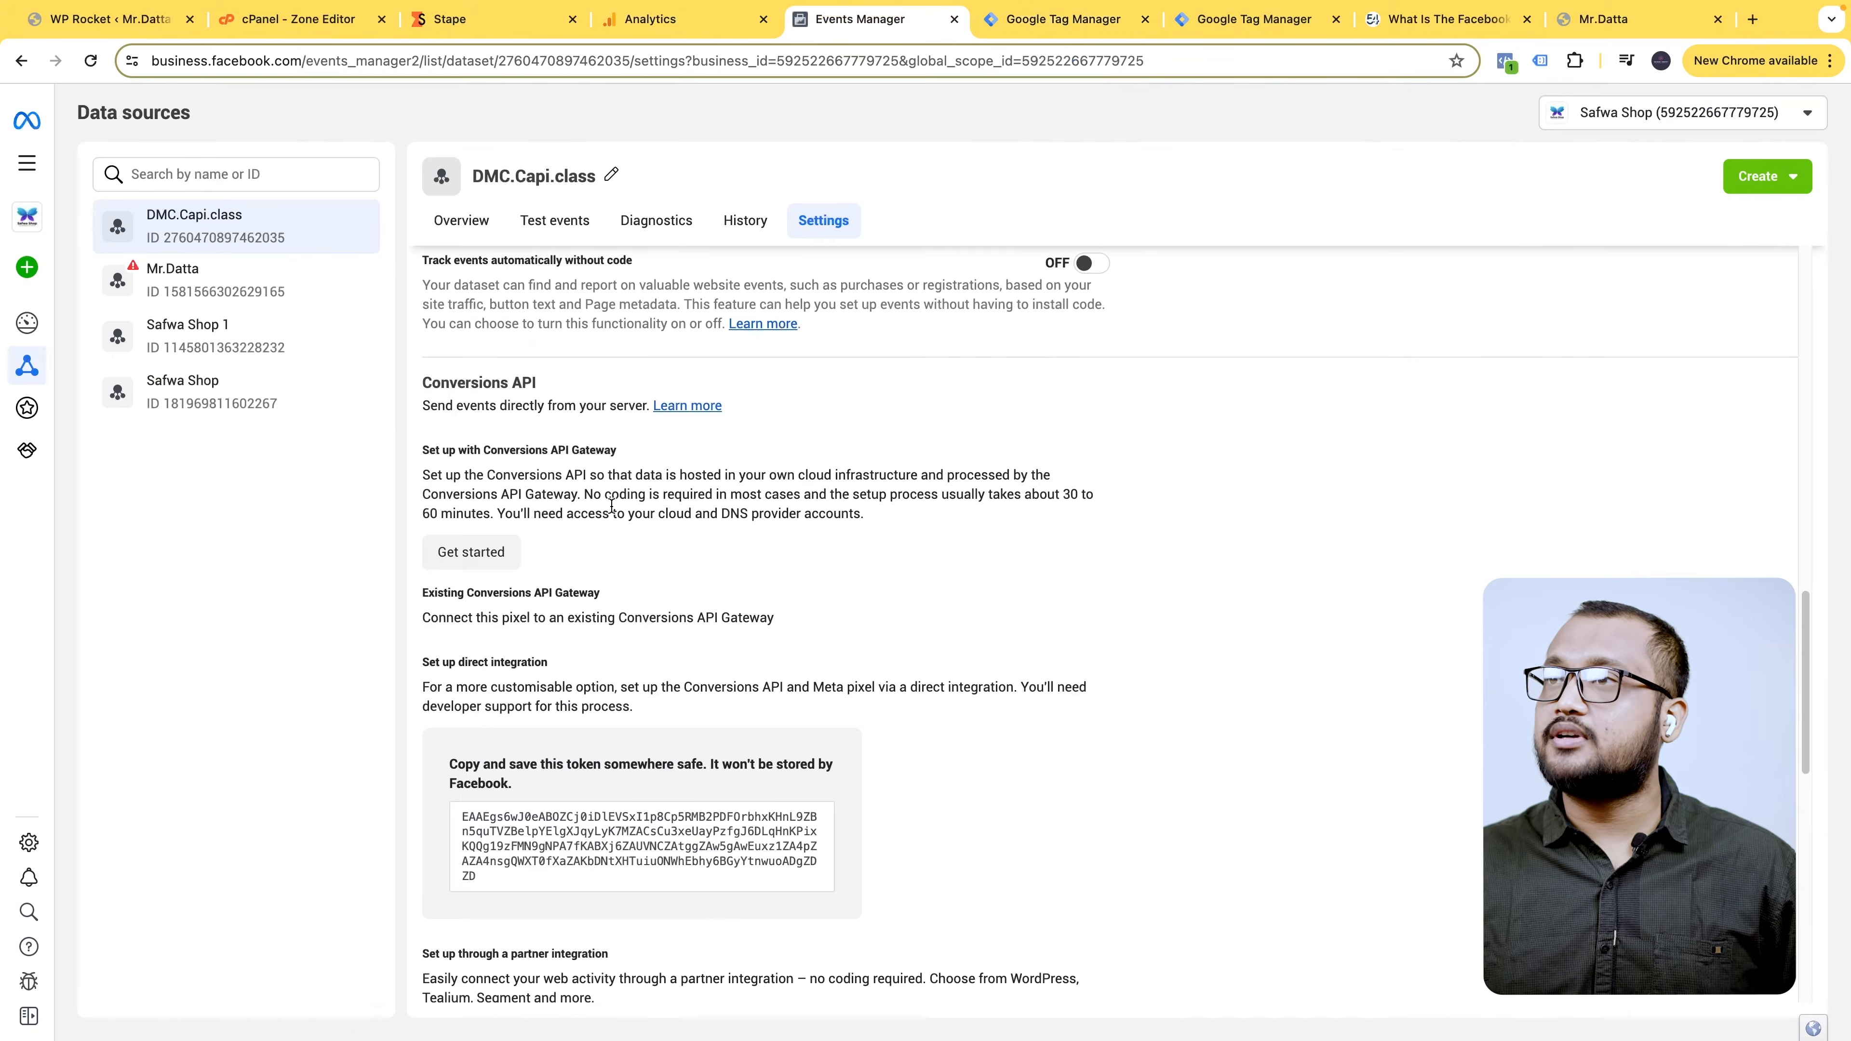
left_click(562, 215)
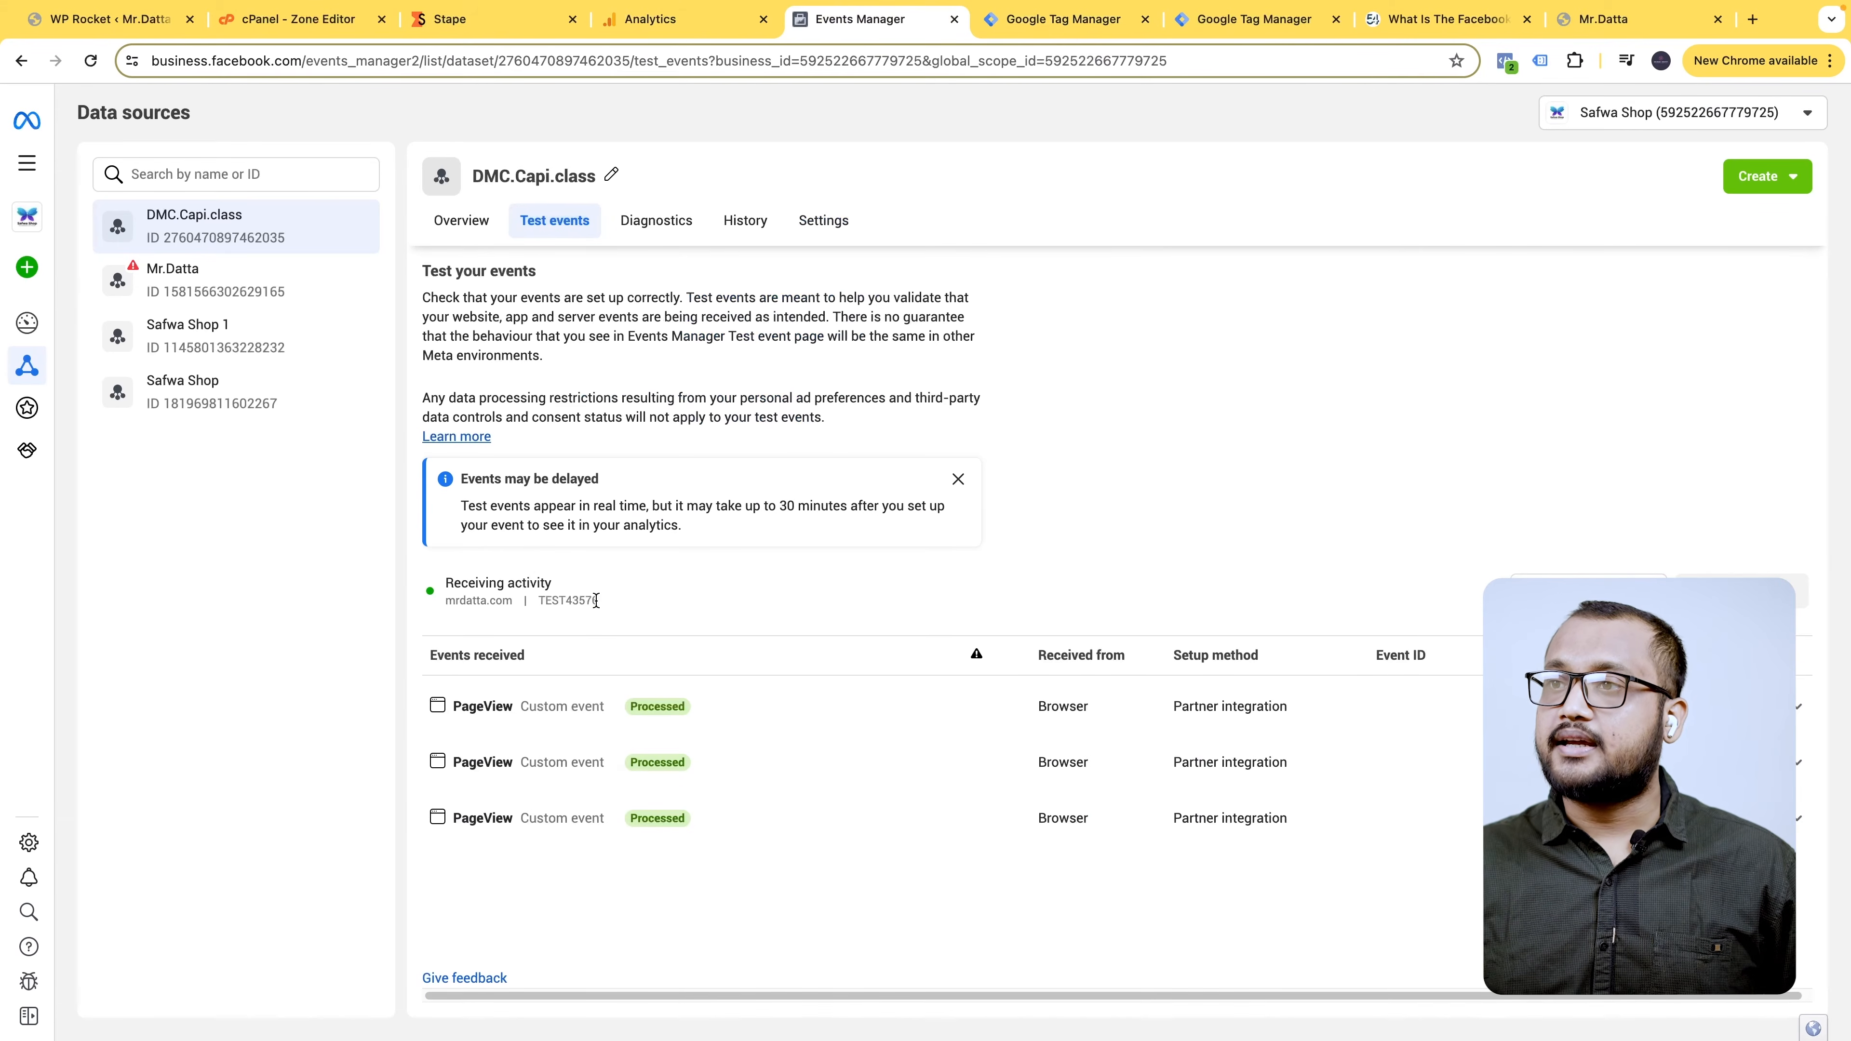
- Finish the Fb capi tag with test code TEST43576 and the 'Clint name - GA4- Trigger', and save it
left_click(1078, 18)
scroll(1161, 608, "down", 1)
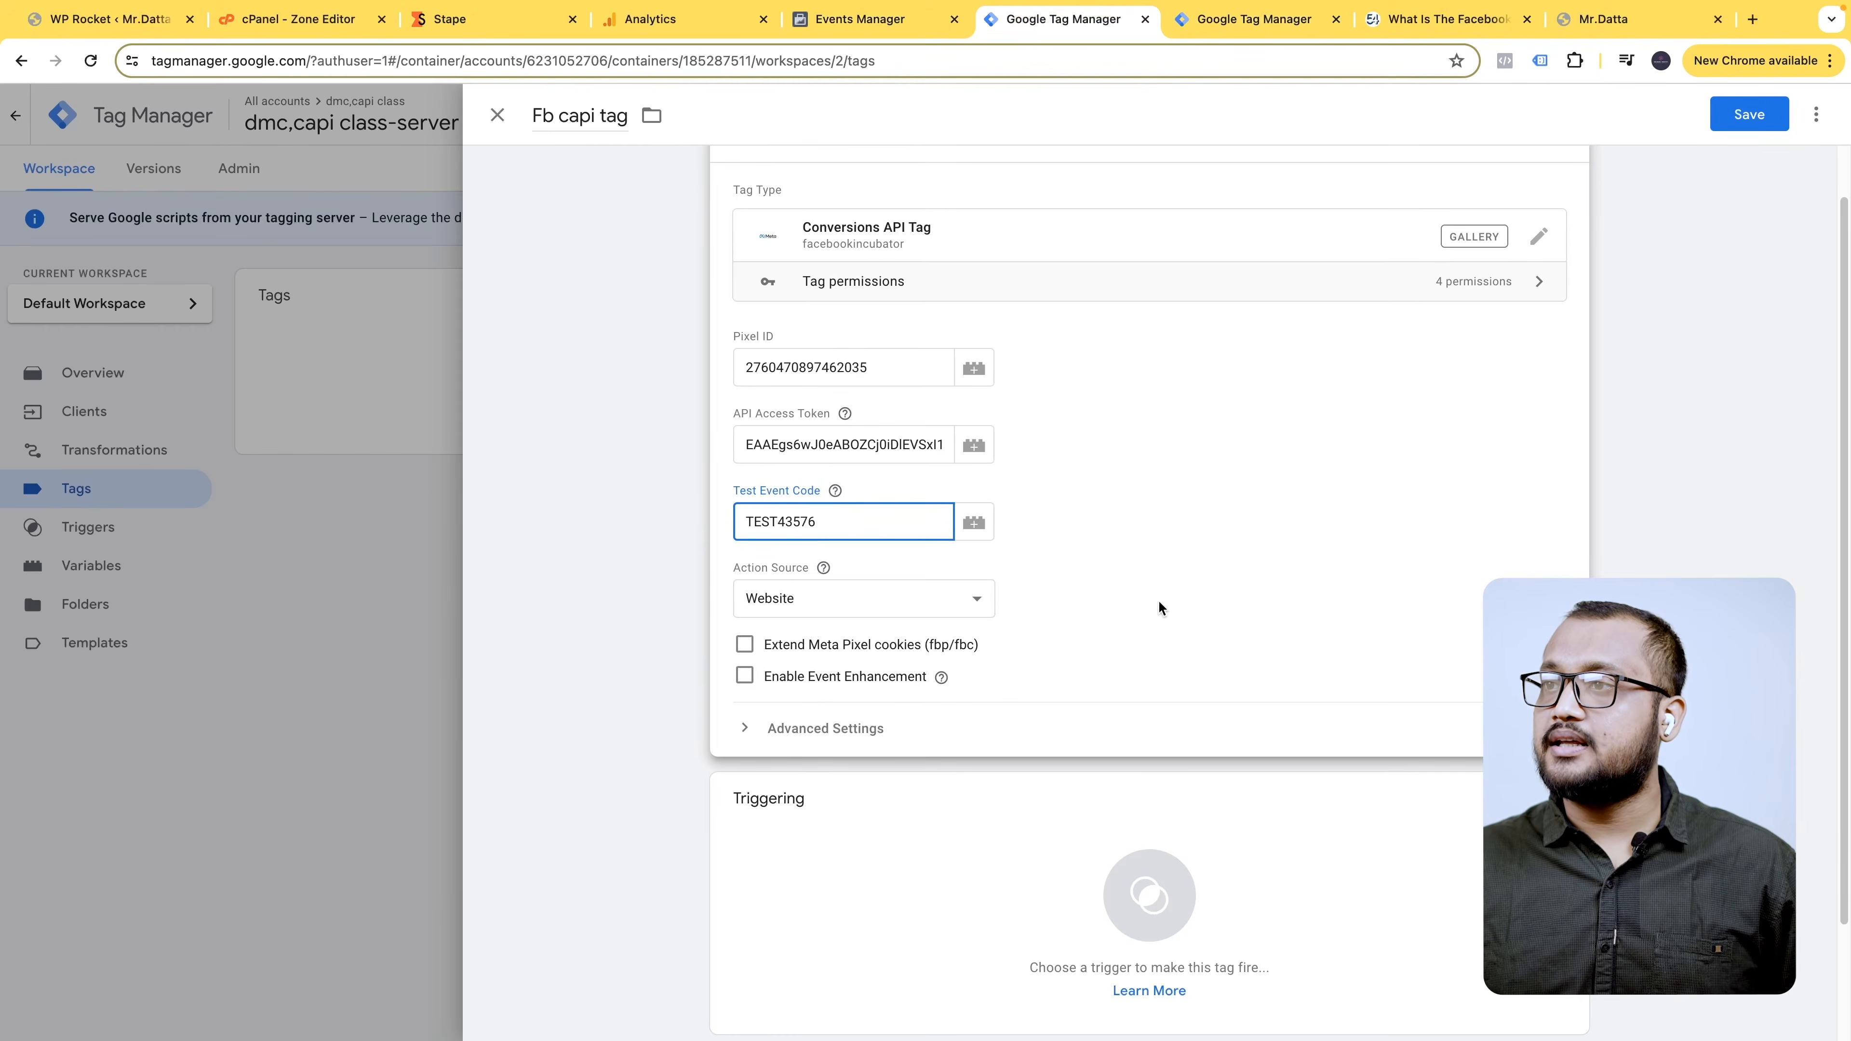
left_click(913, 601)
scroll(1074, 606, "down", 2)
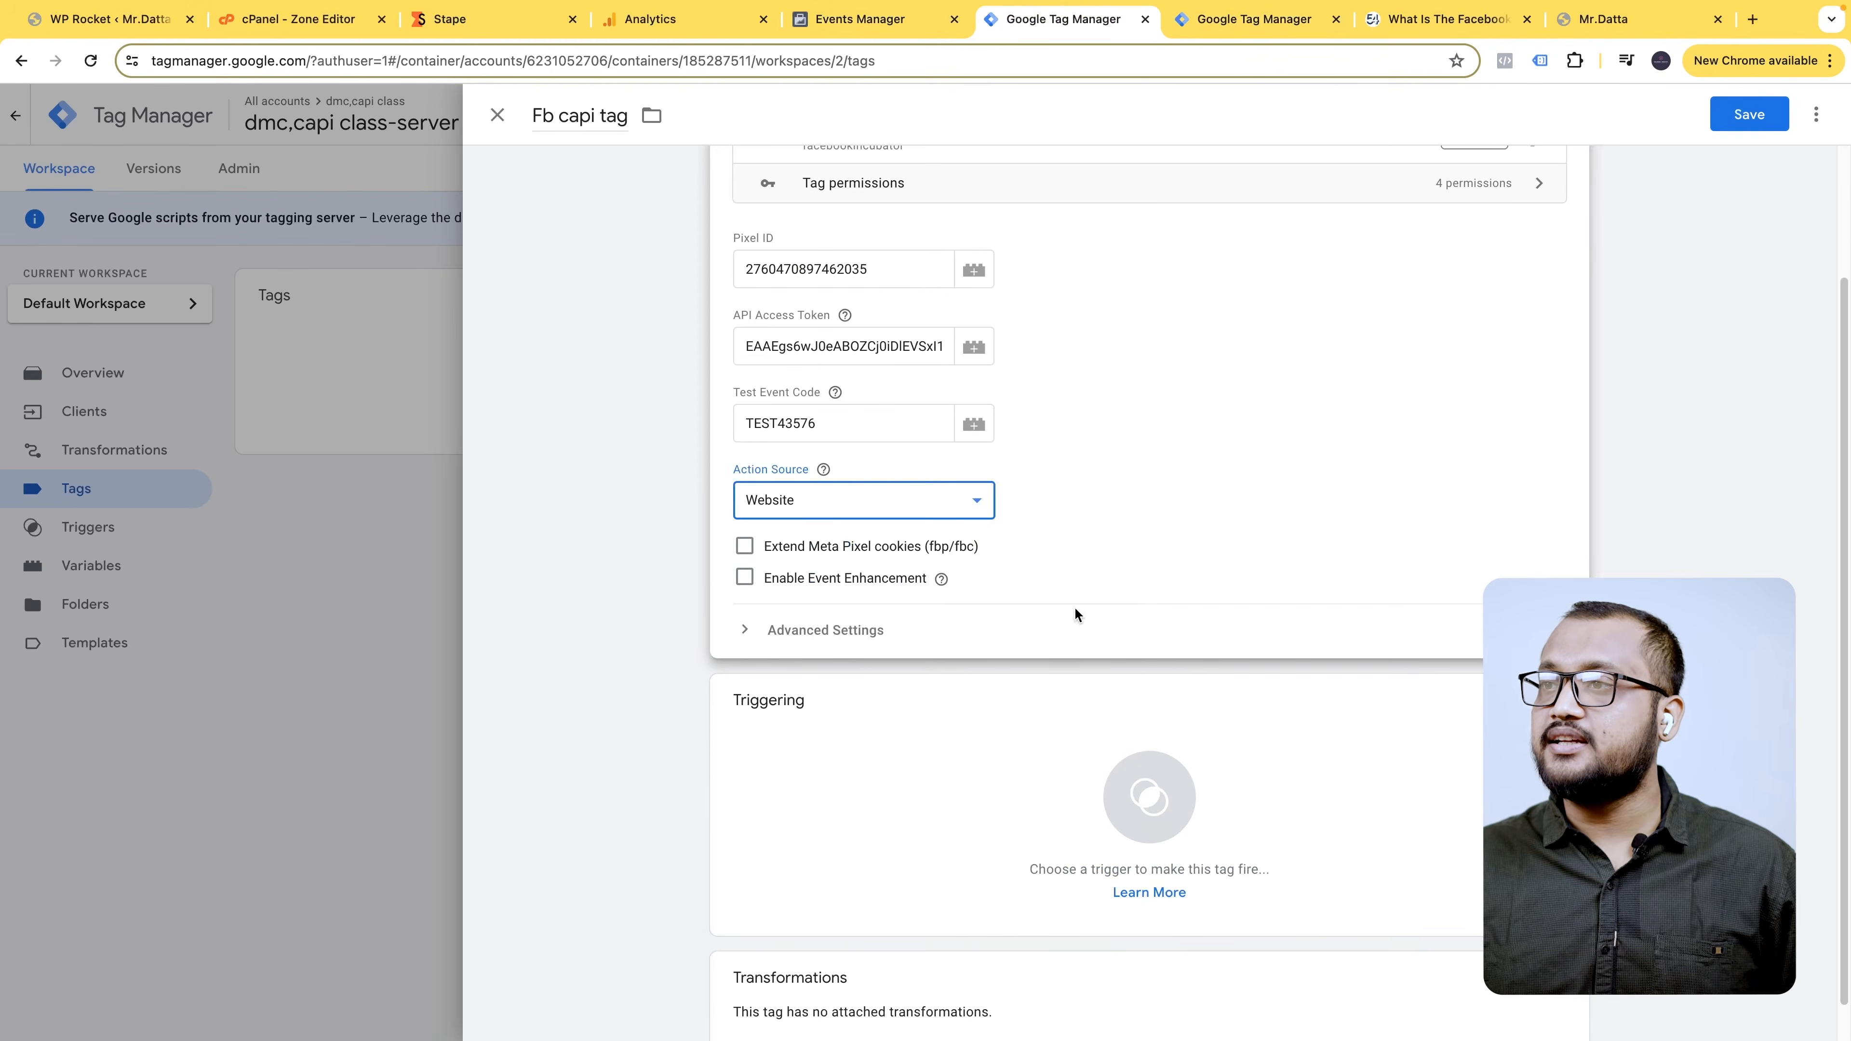
left_click(807, 631)
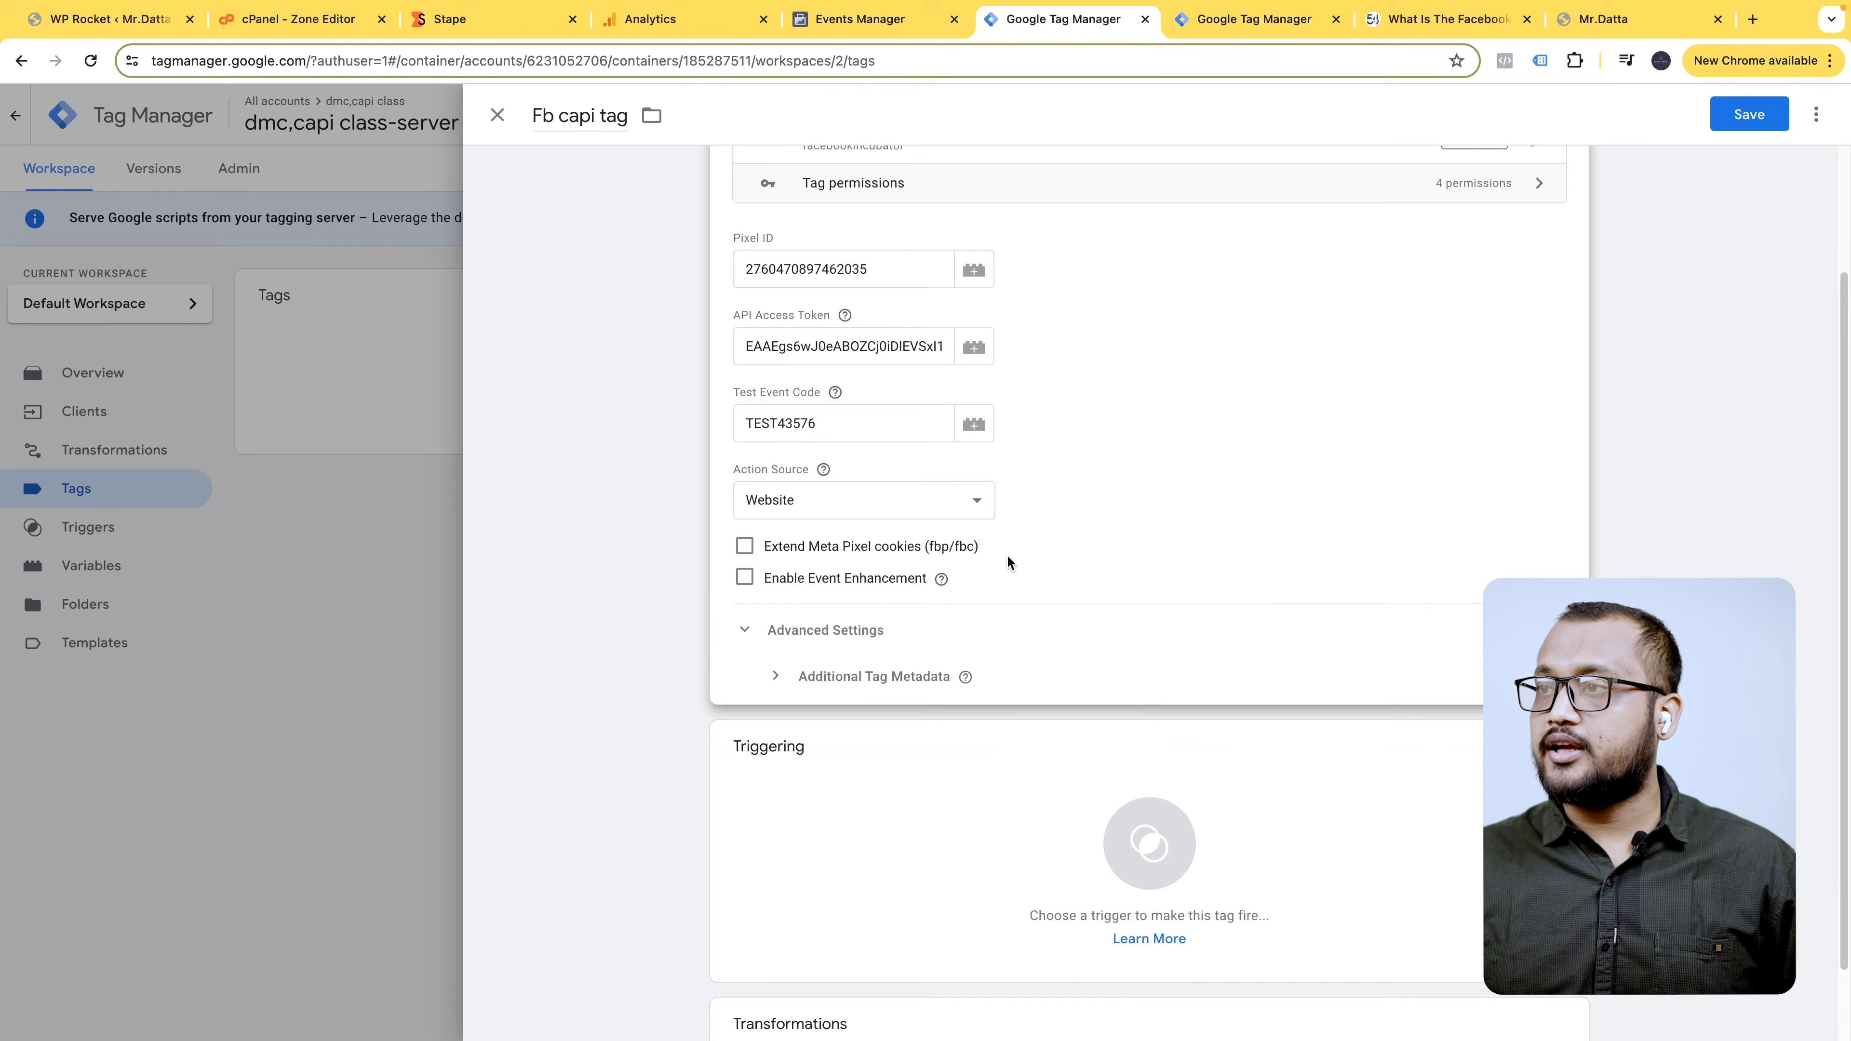
scroll(1066, 584, "down", 1)
left_click(1107, 729)
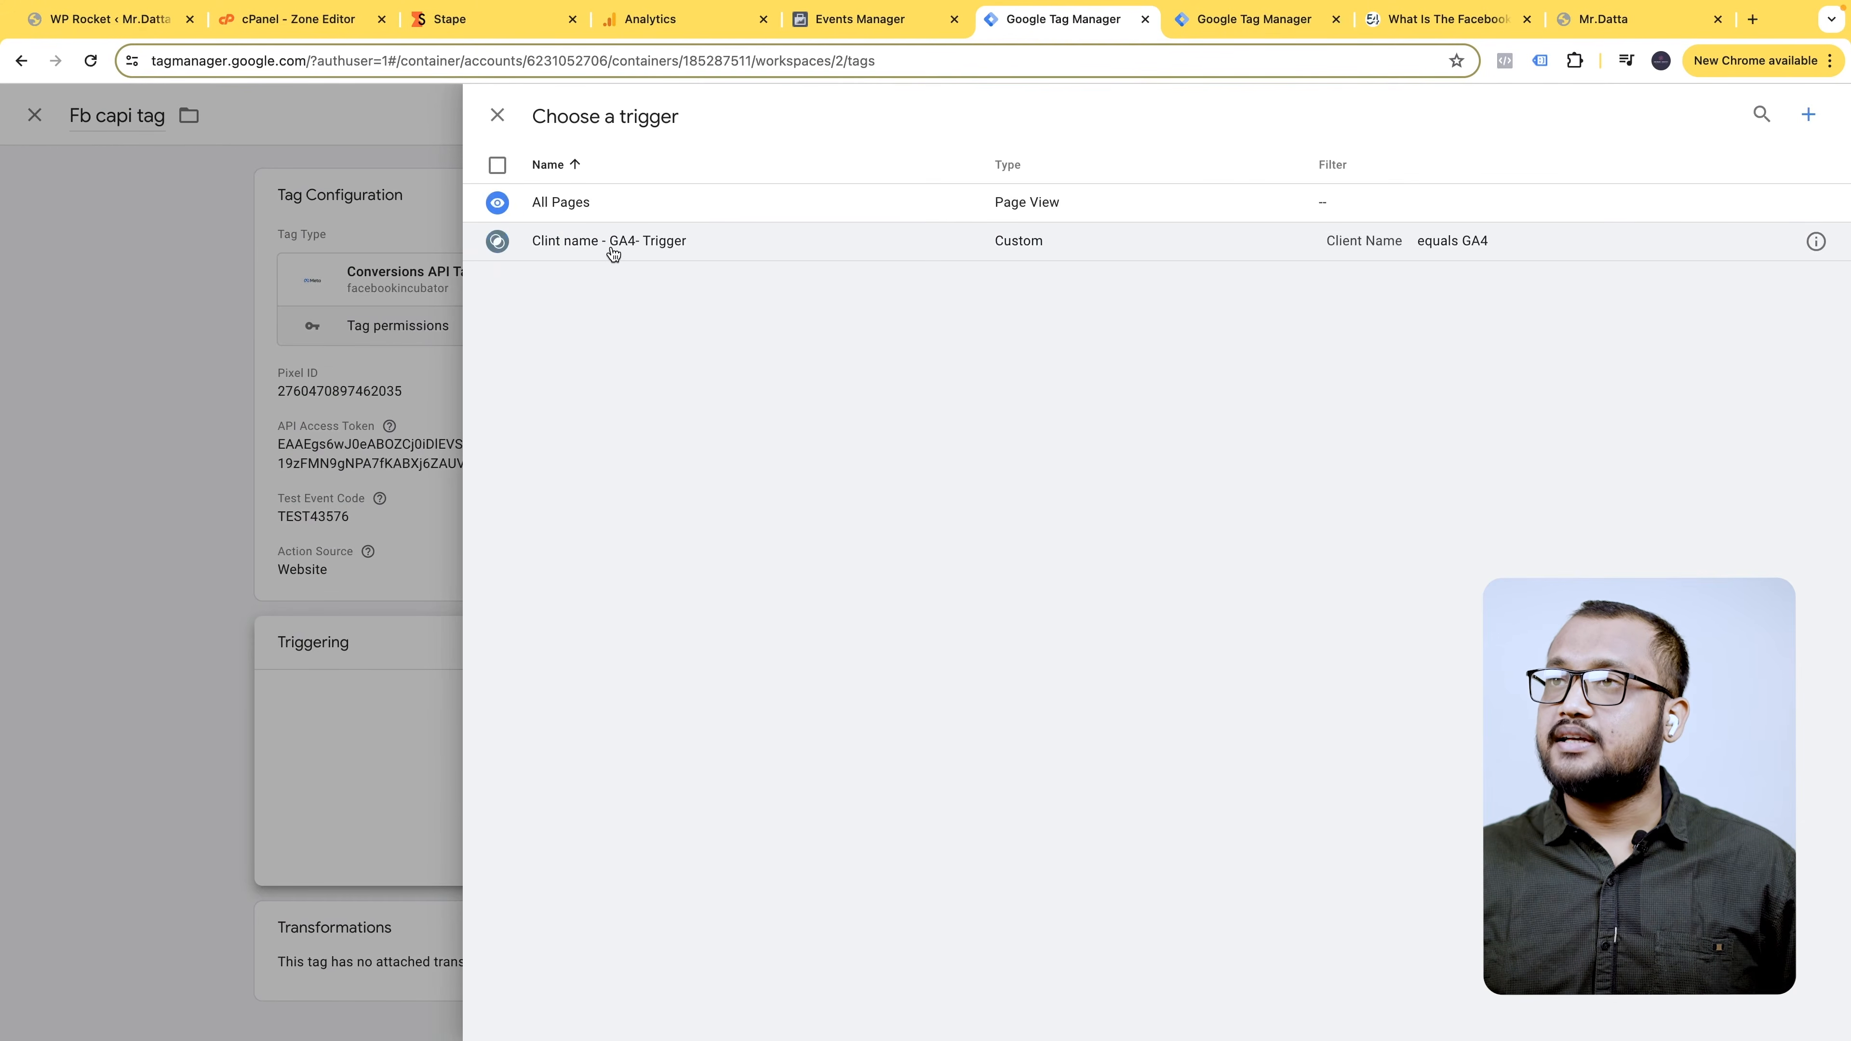
left_click(723, 253)
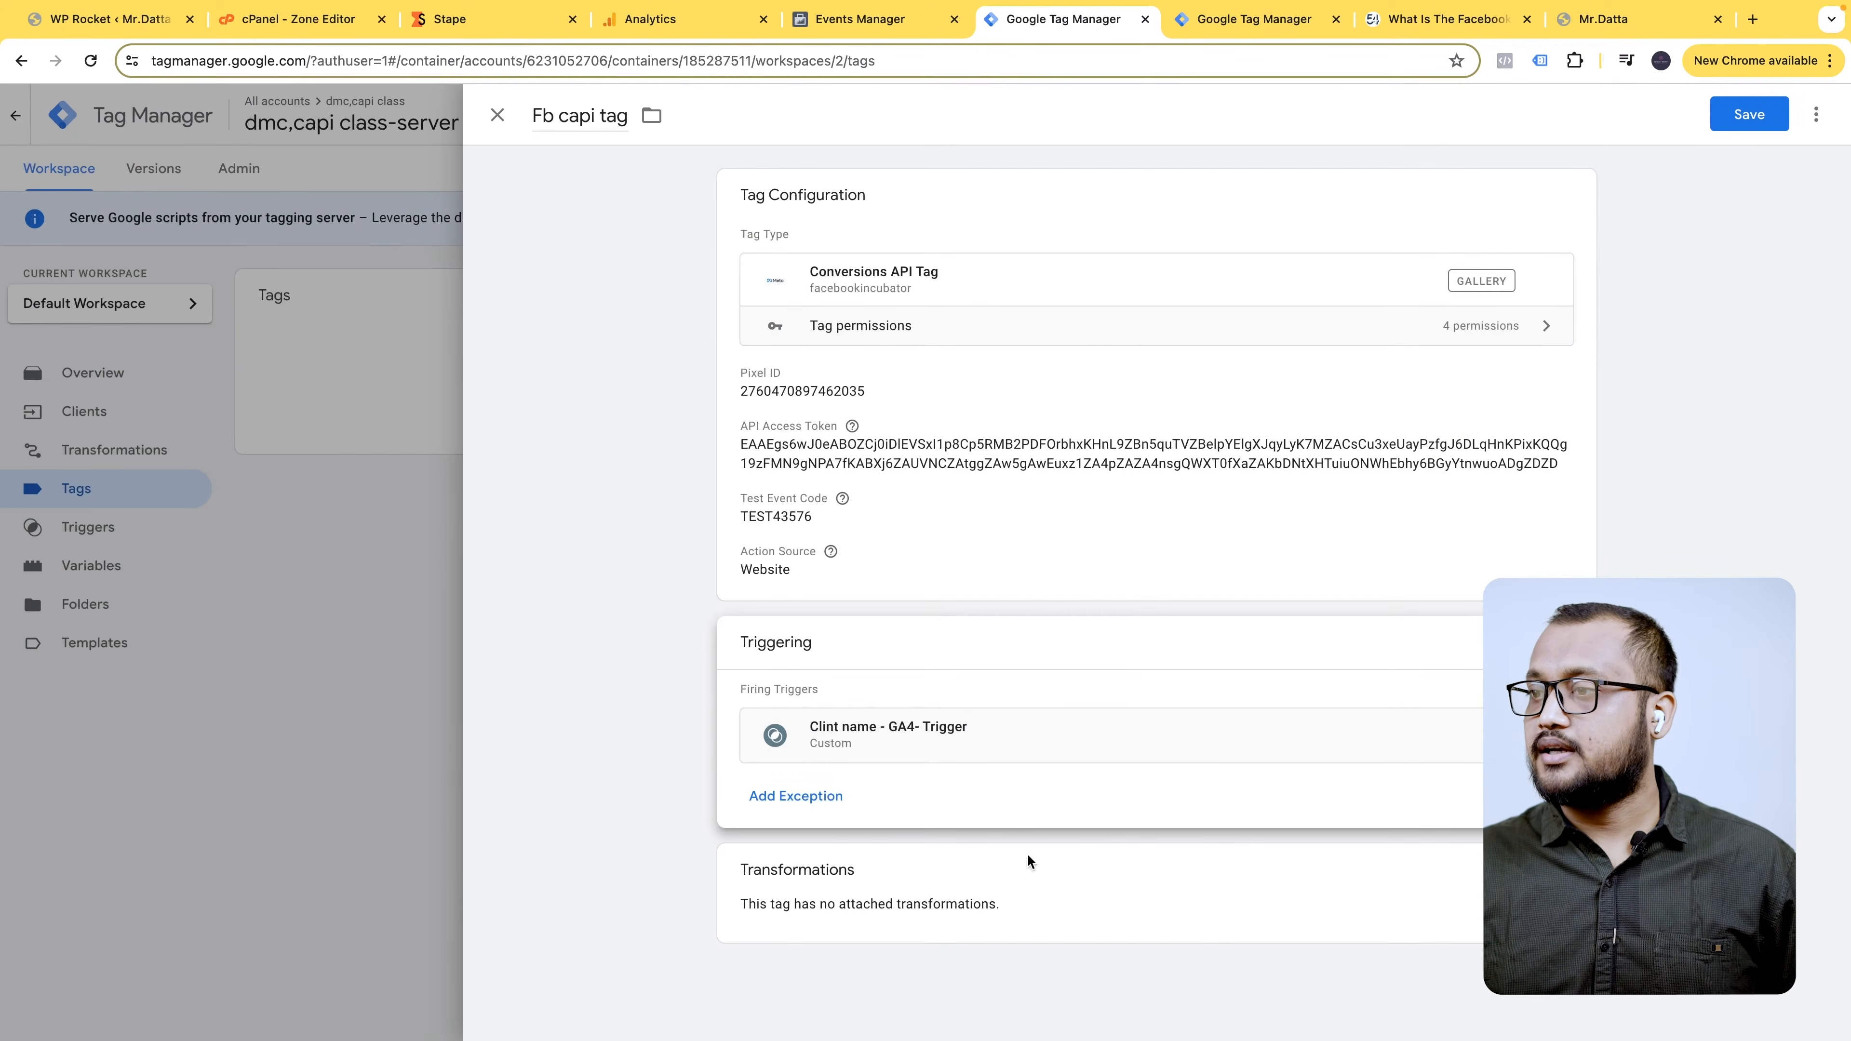
left_click(1748, 118)
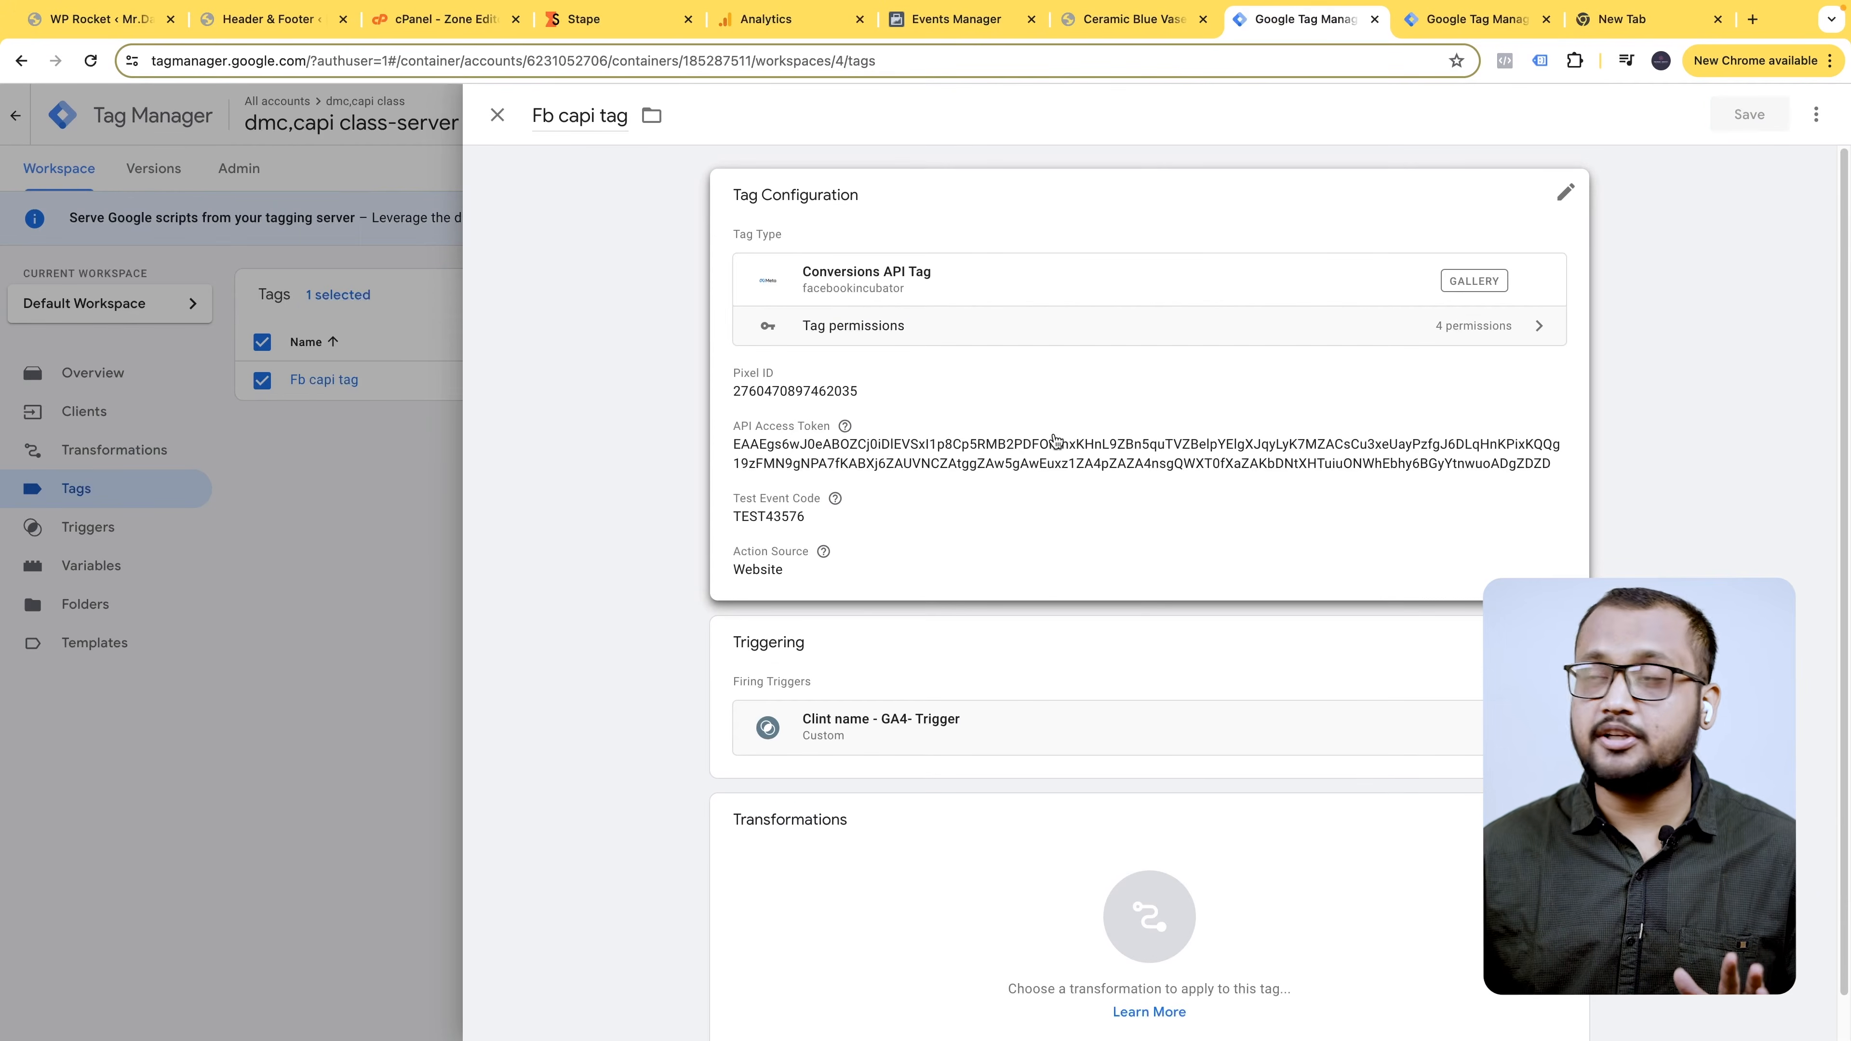
left_click(382, 473)
left_click(1486, 26)
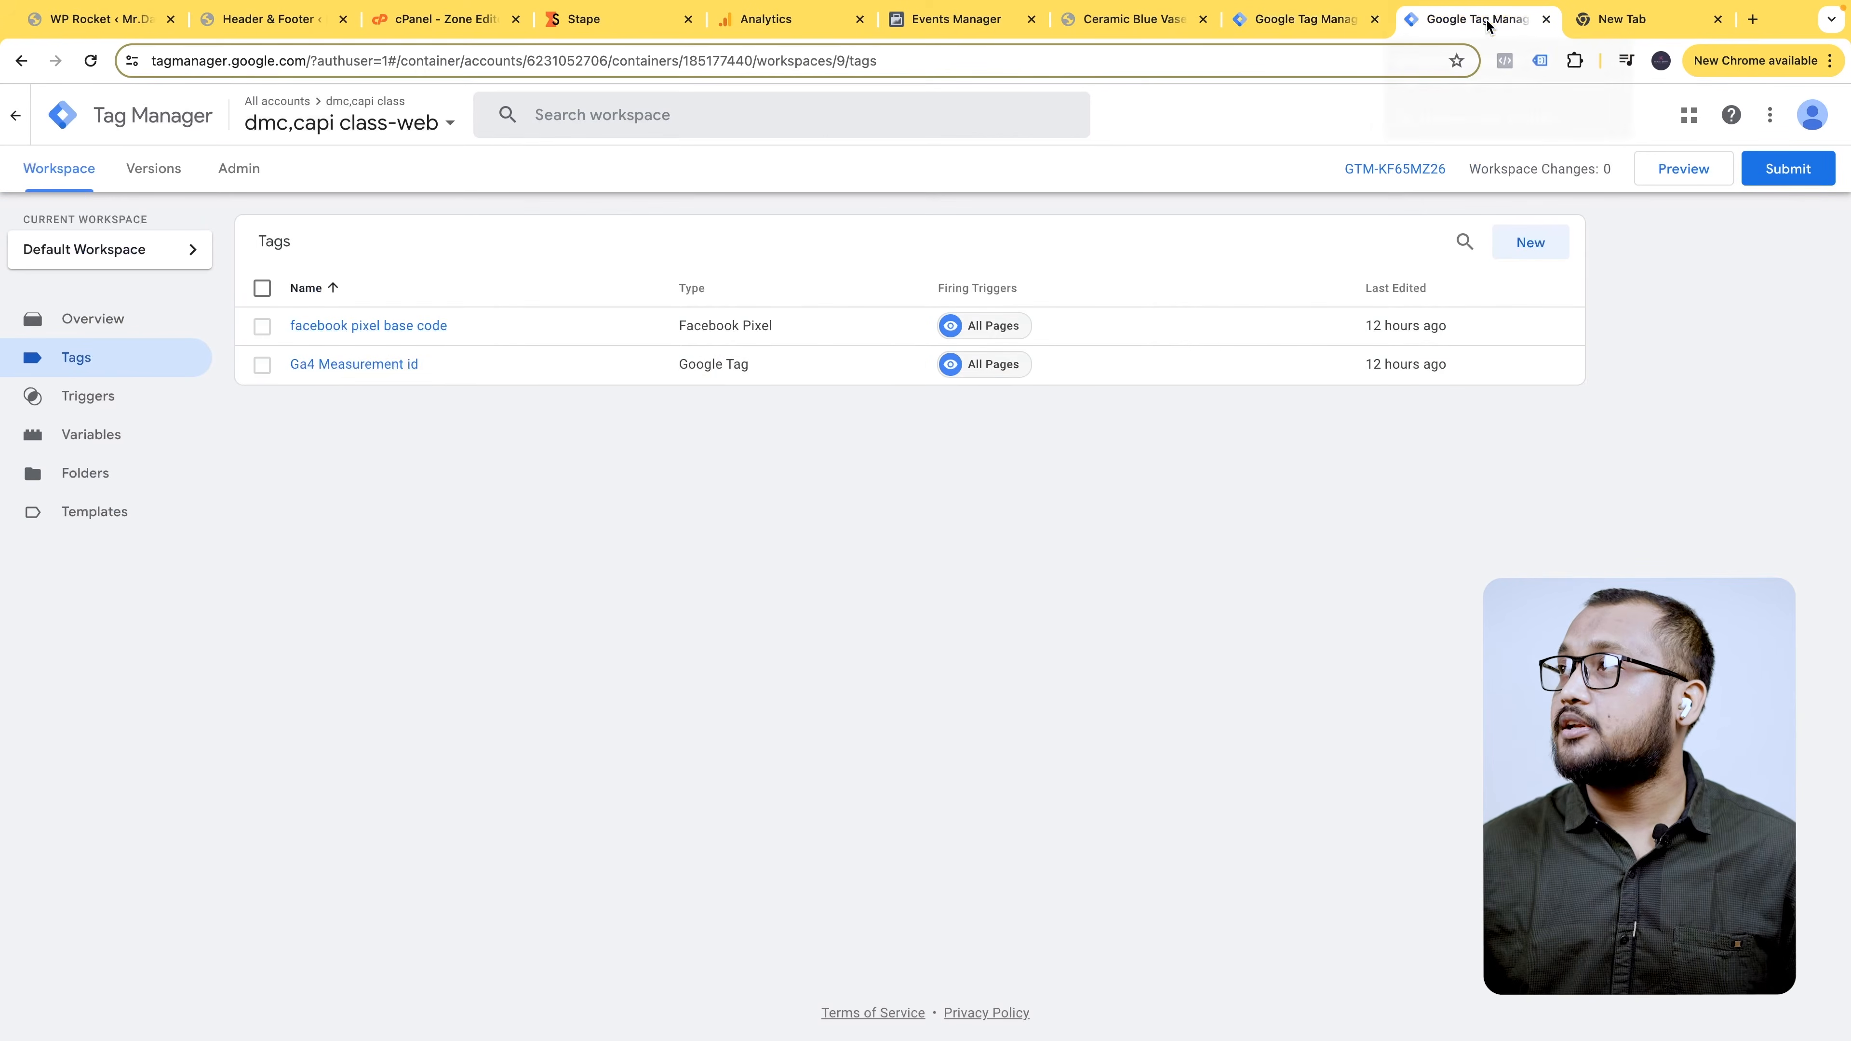
left_click(386, 370)
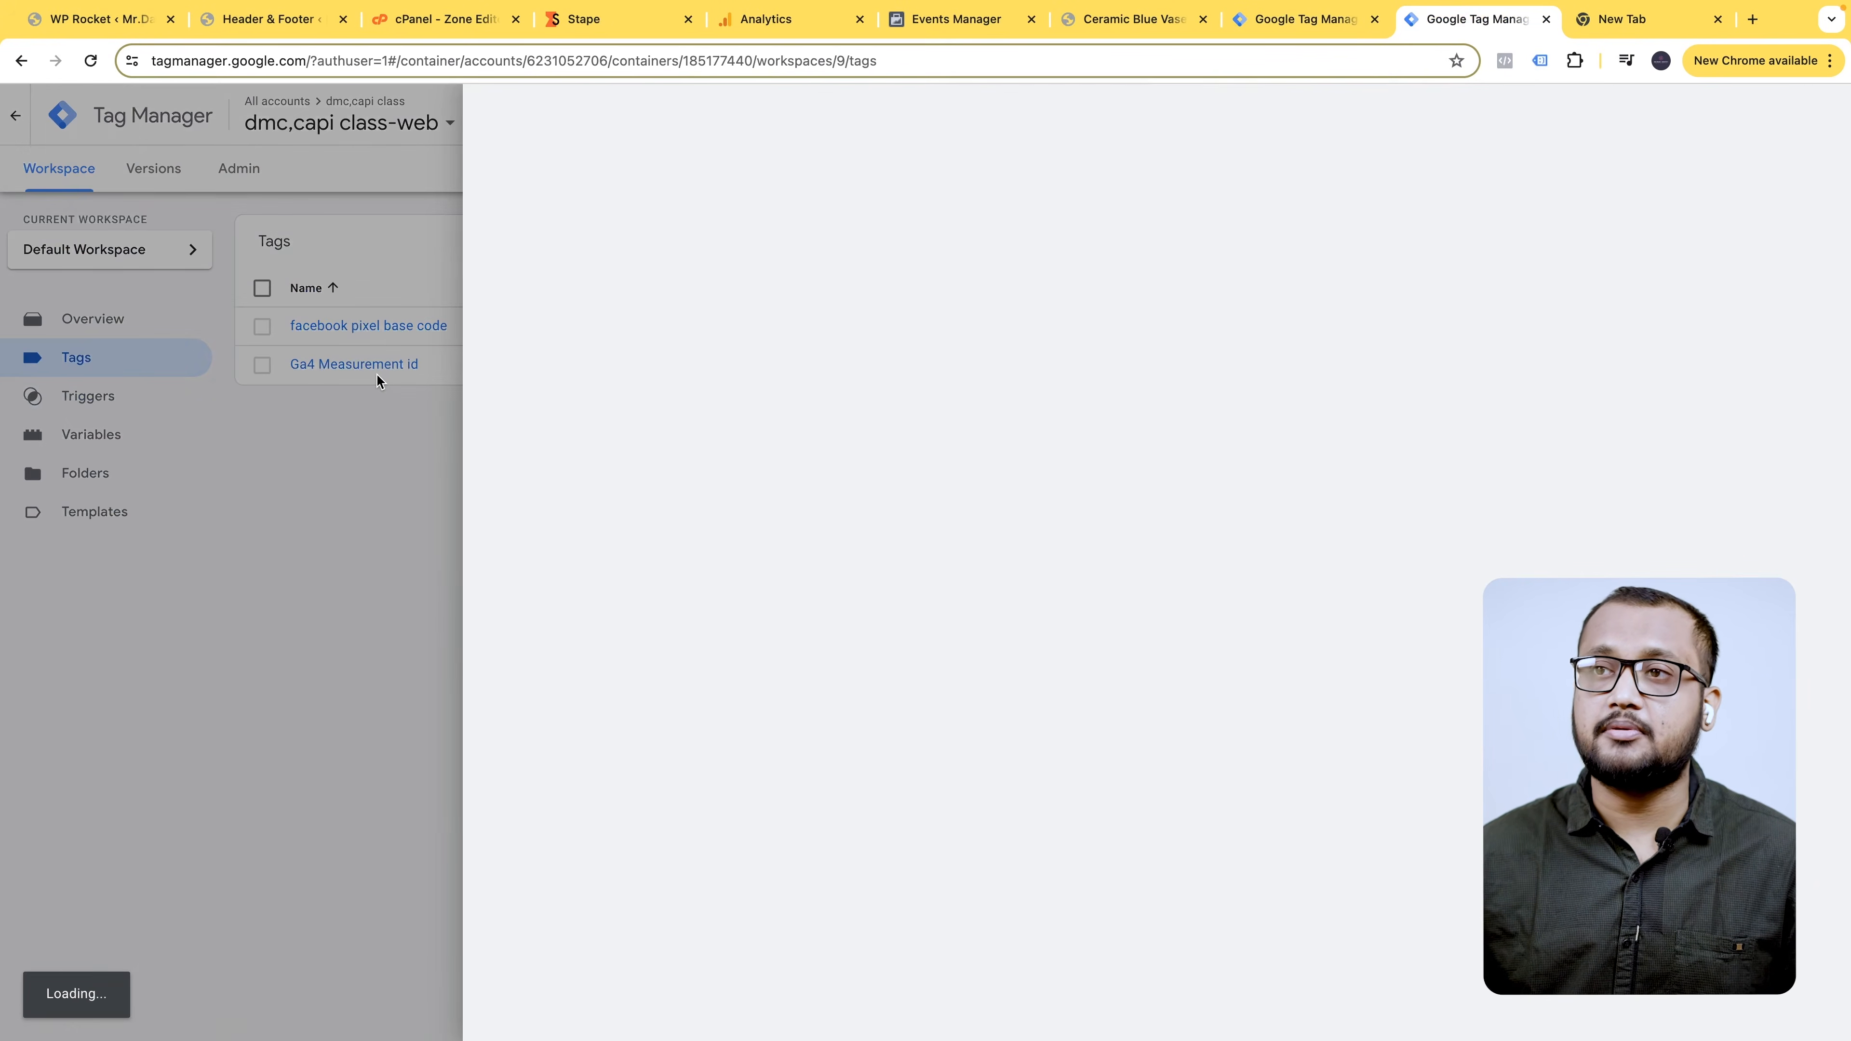
left_click(1039, 284)
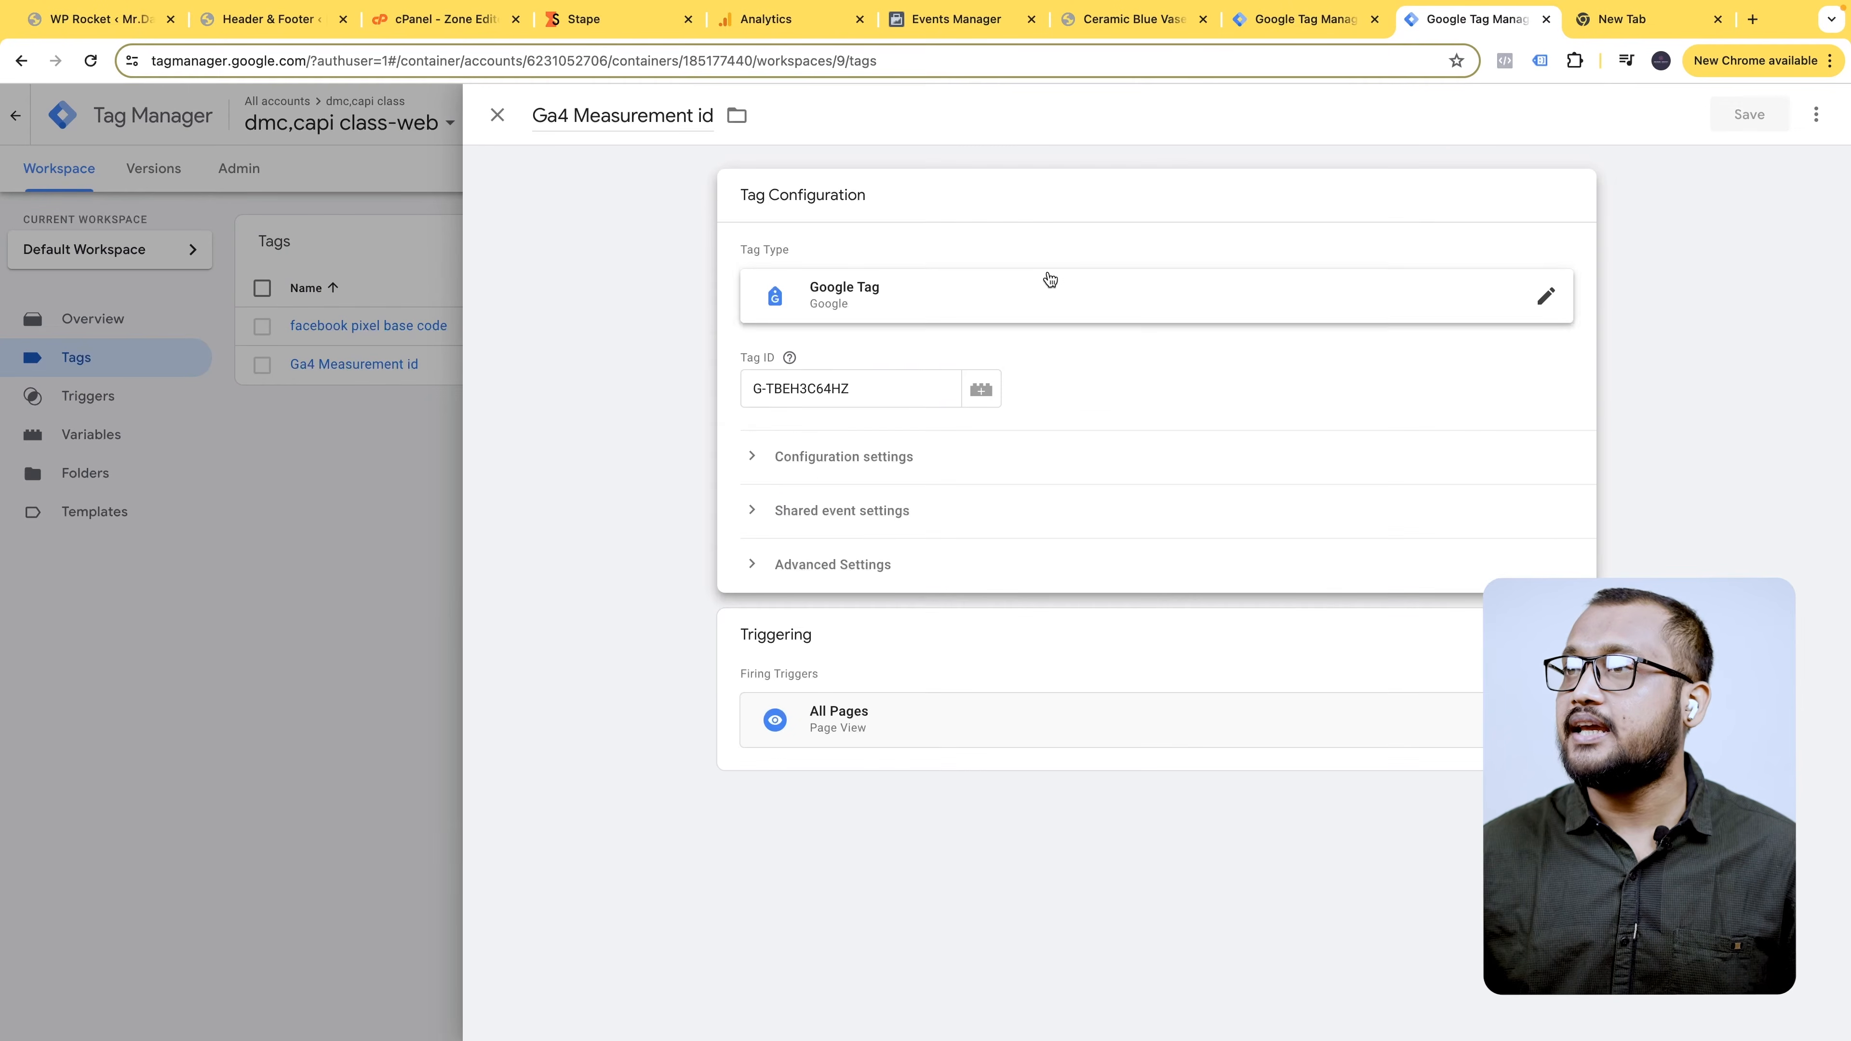
left_click(813, 457)
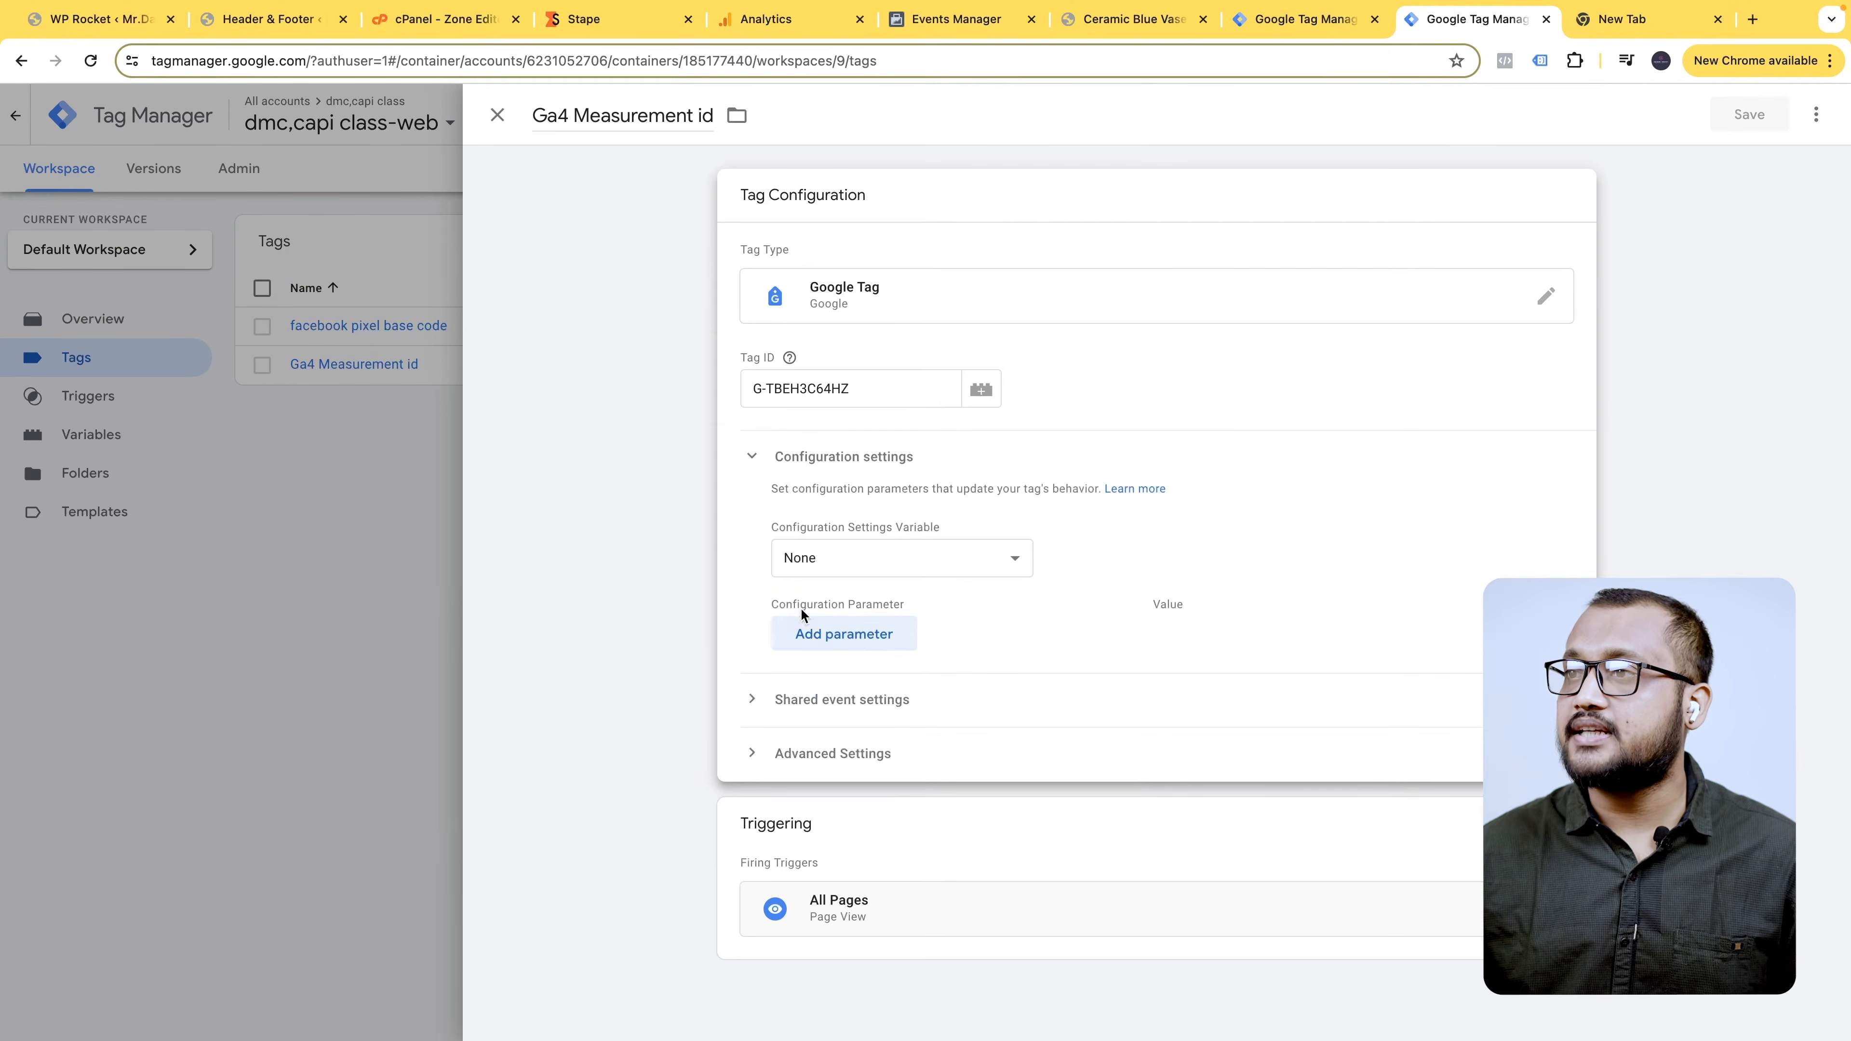
left_click(860, 637)
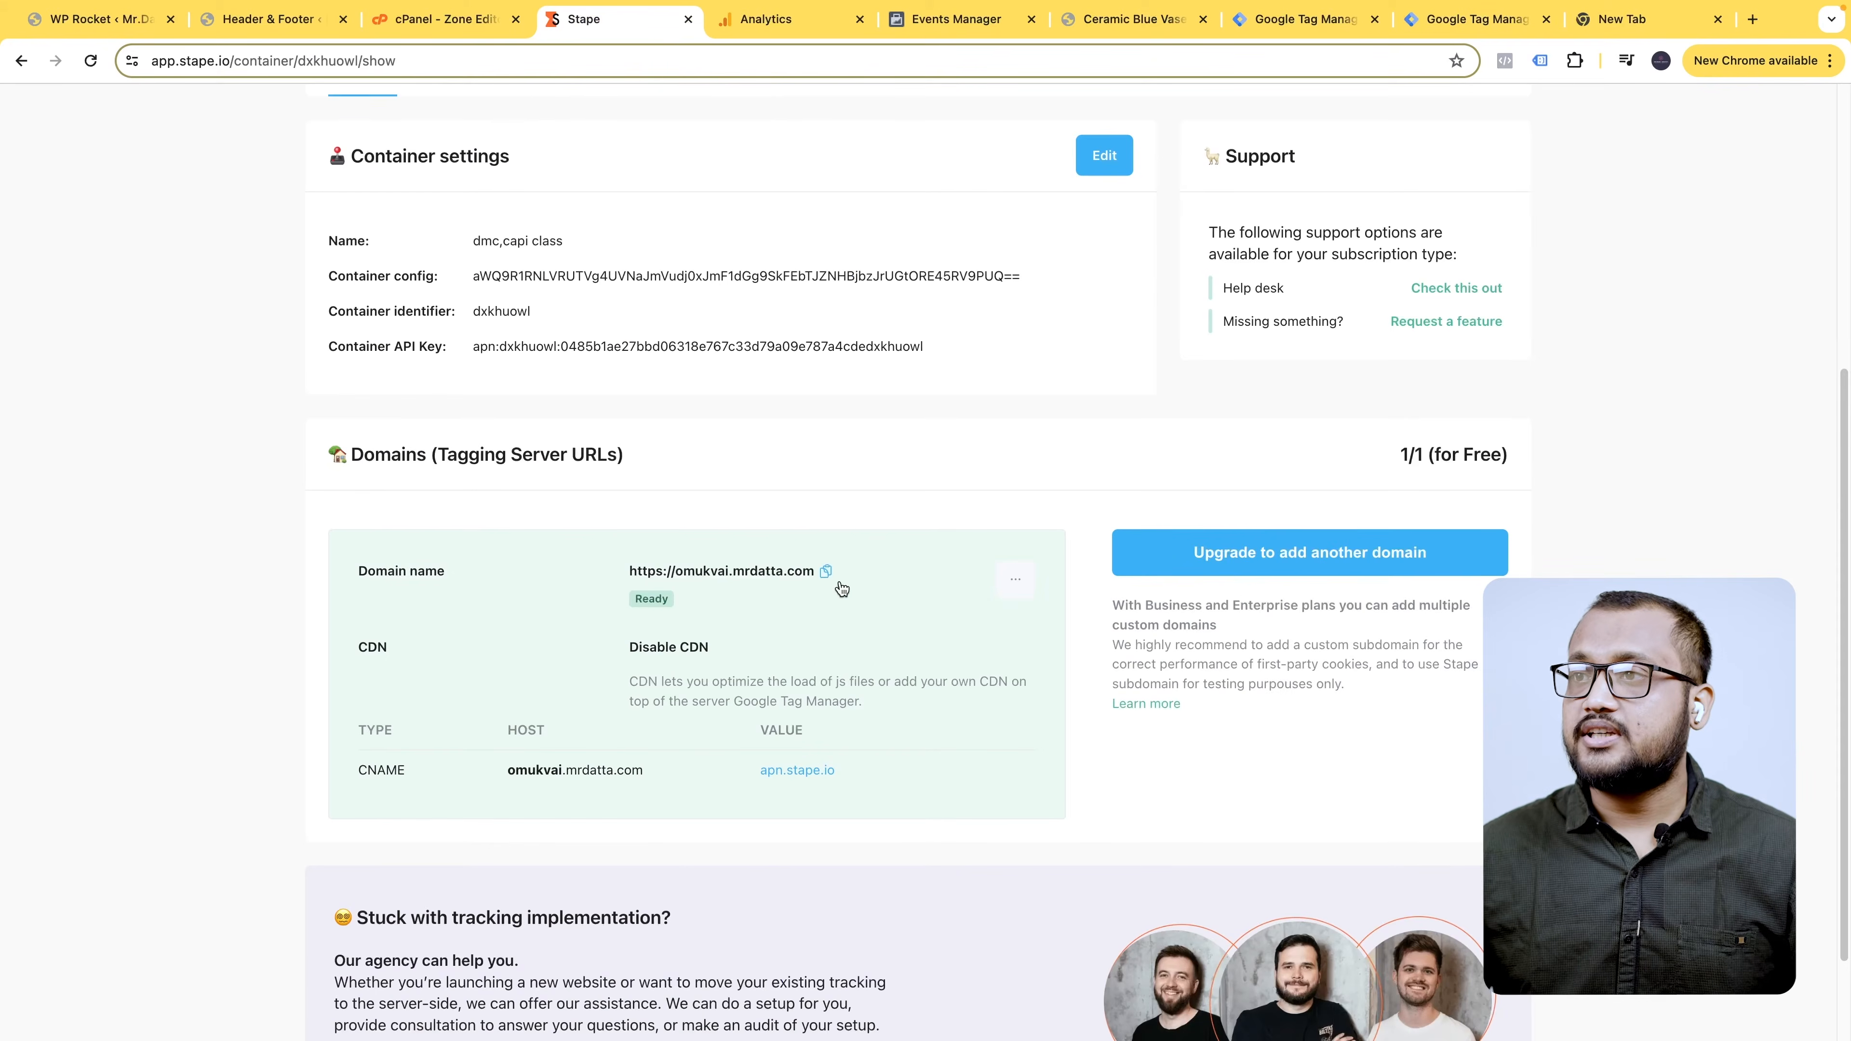
left_click(829, 572)
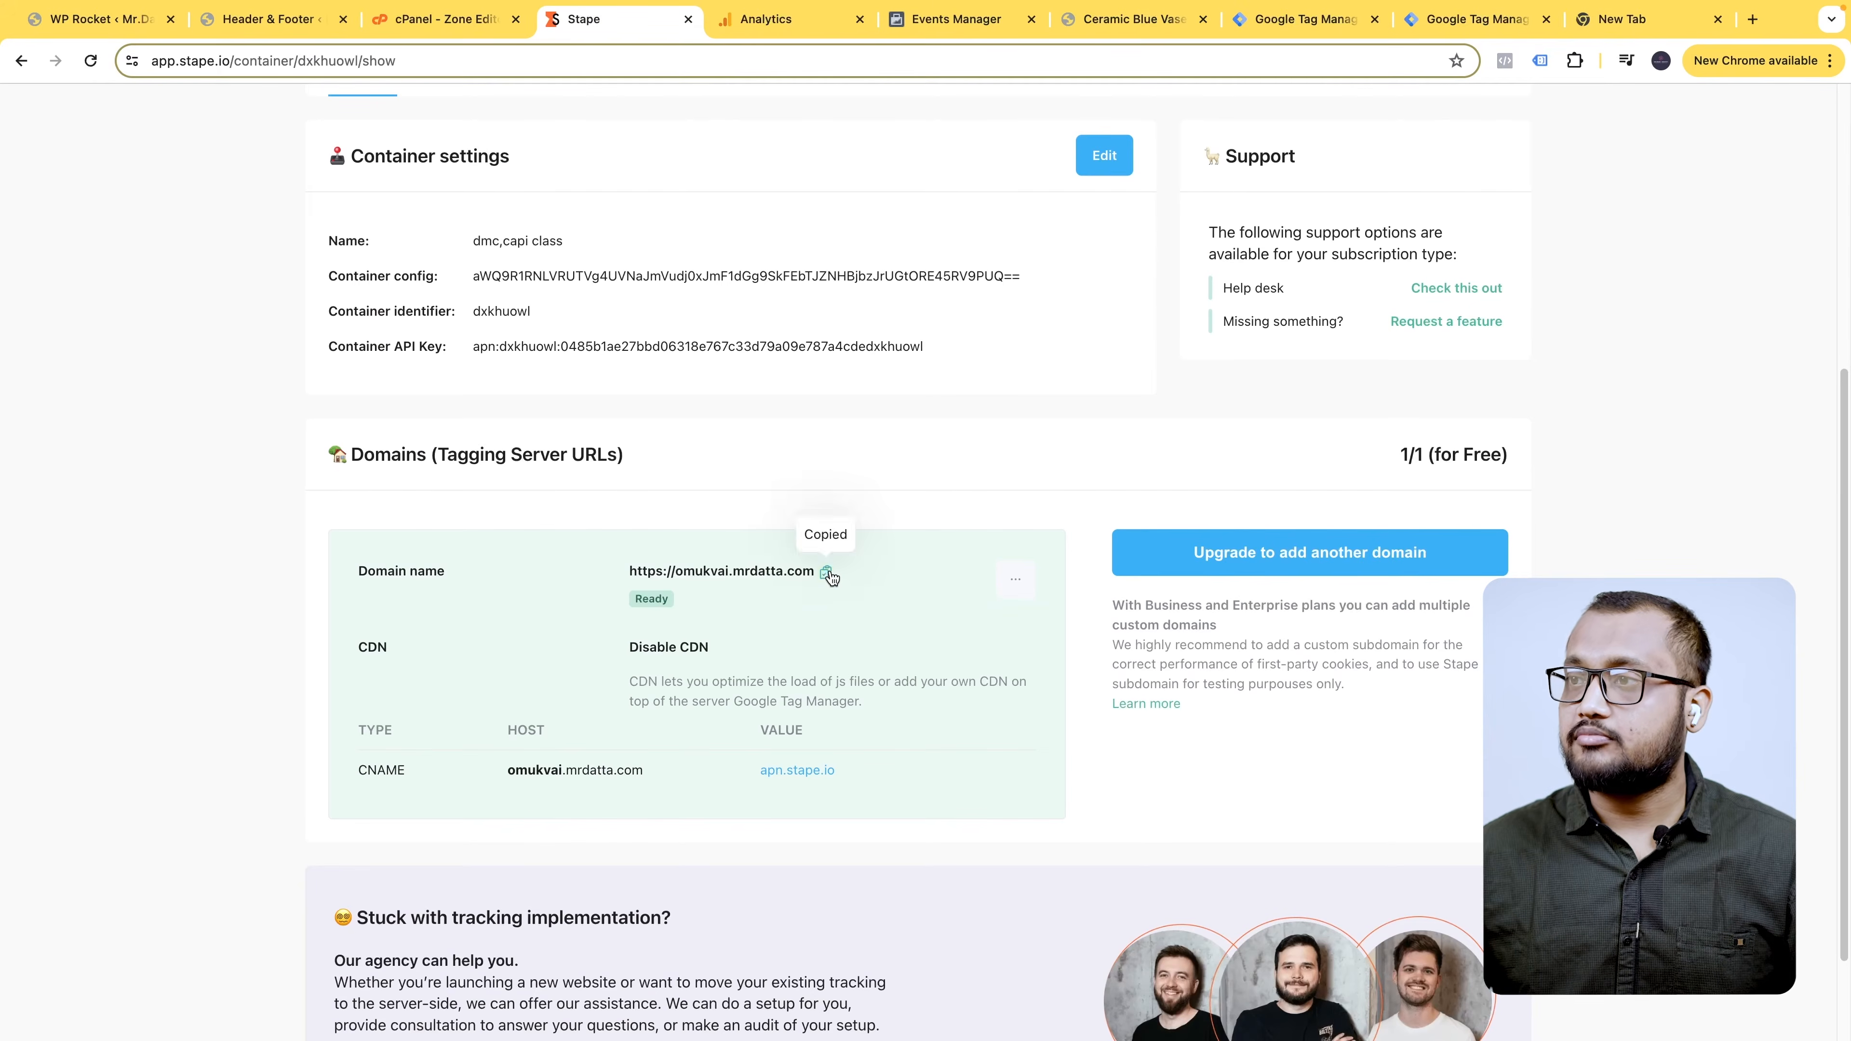
left_click(1503, 22)
key("super+v")
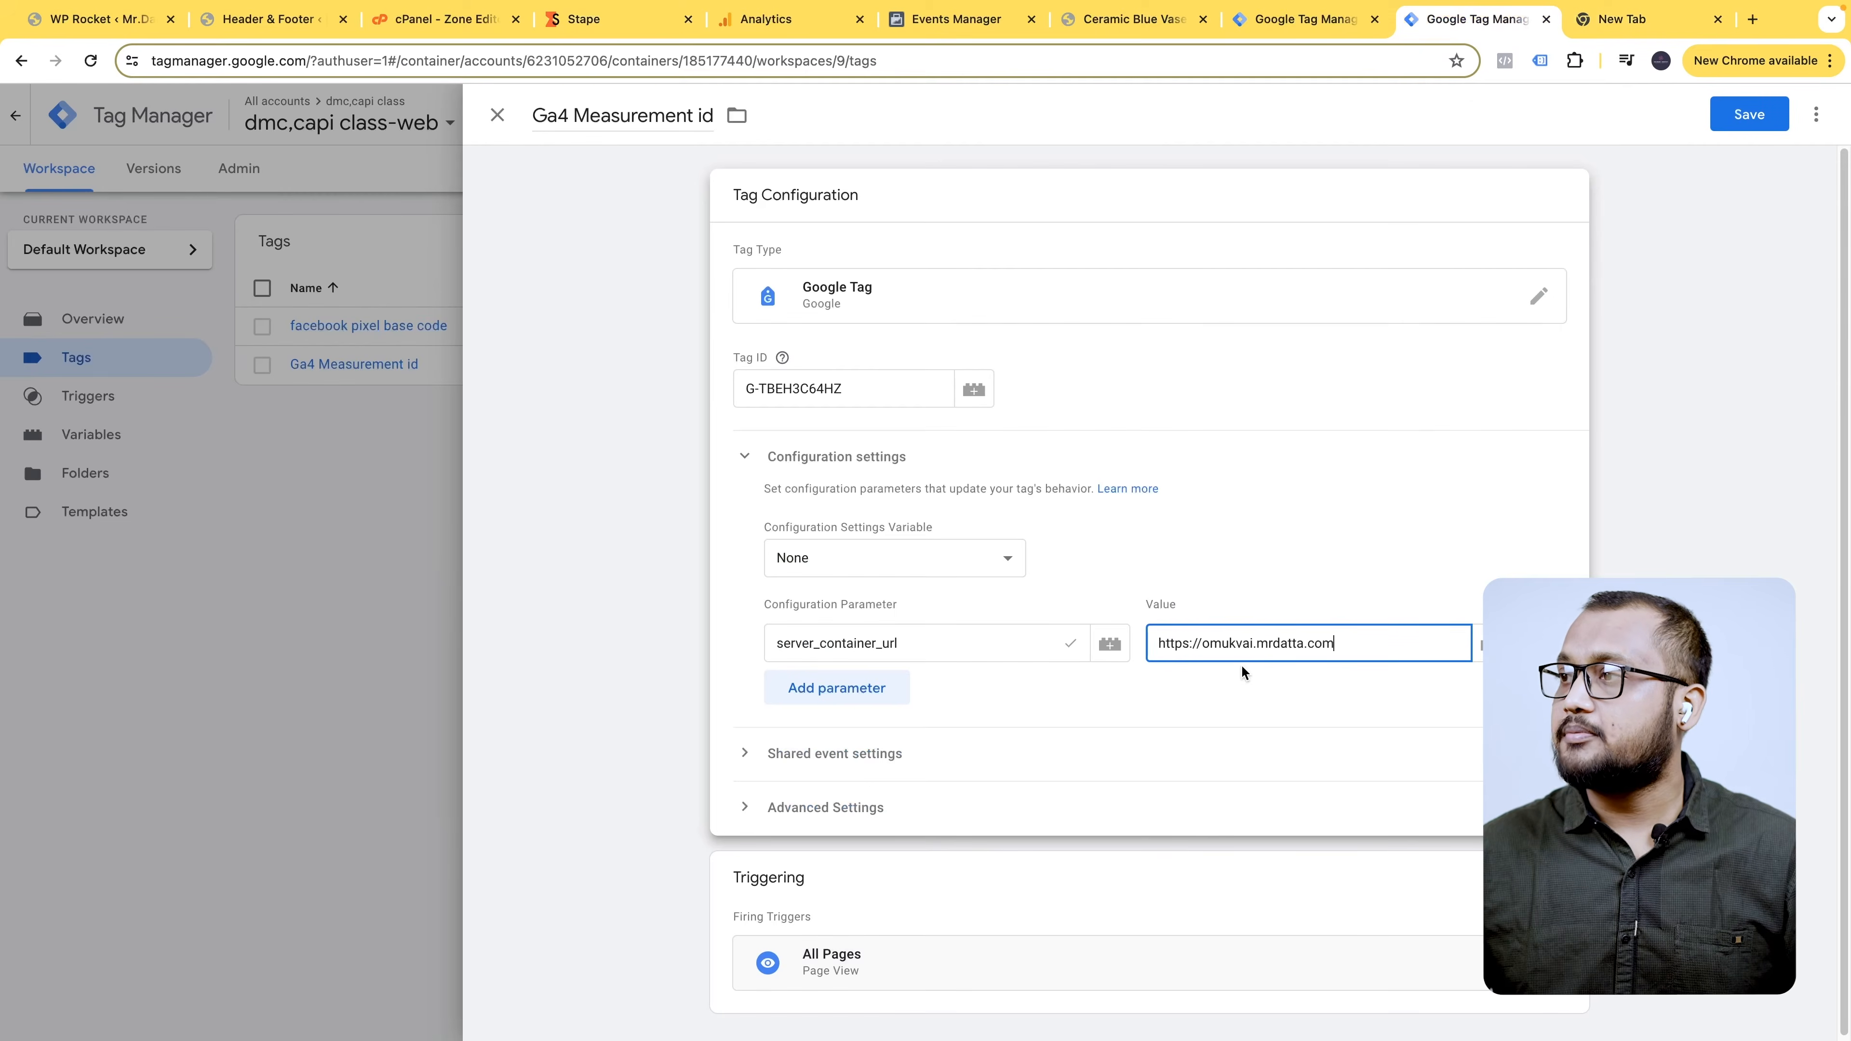
left_click(1746, 106)
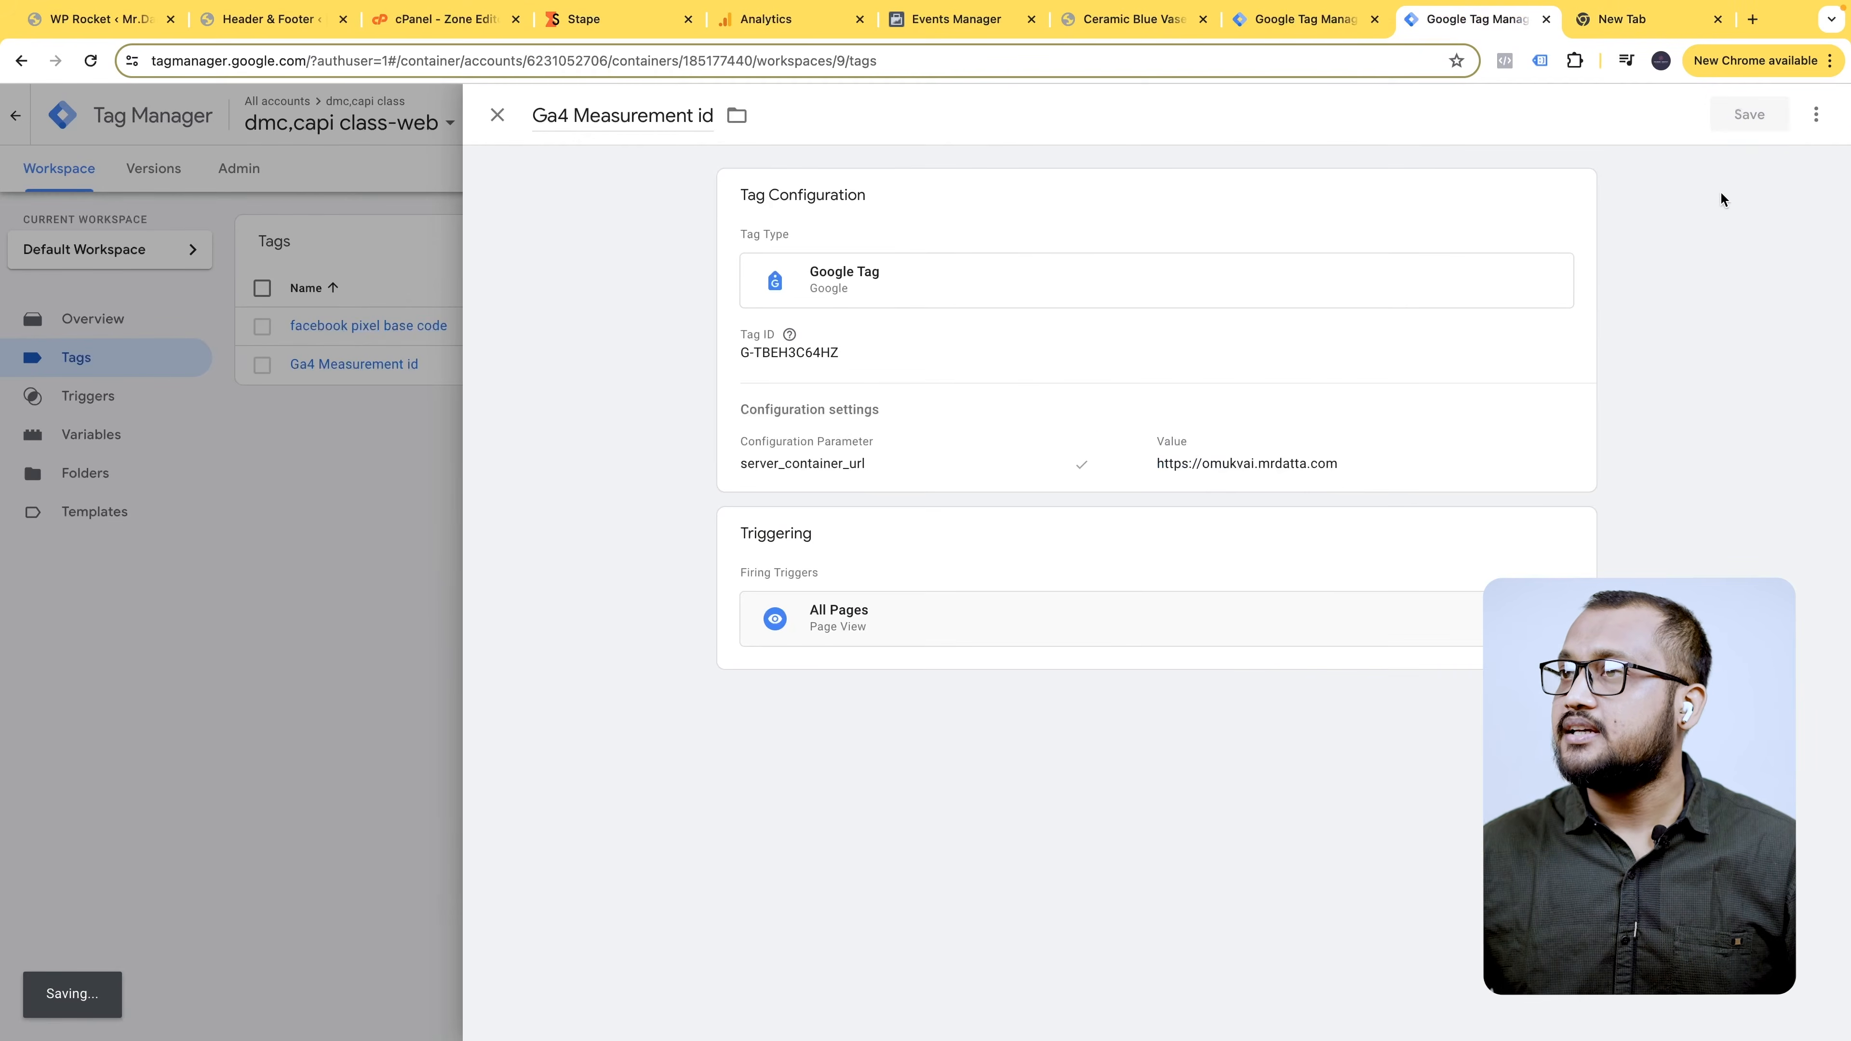
- Publish the dmc,capi class-web container as Version 9 without a description
left_click(1792, 170)
left_click(1753, 118)
left_click(1178, 675)
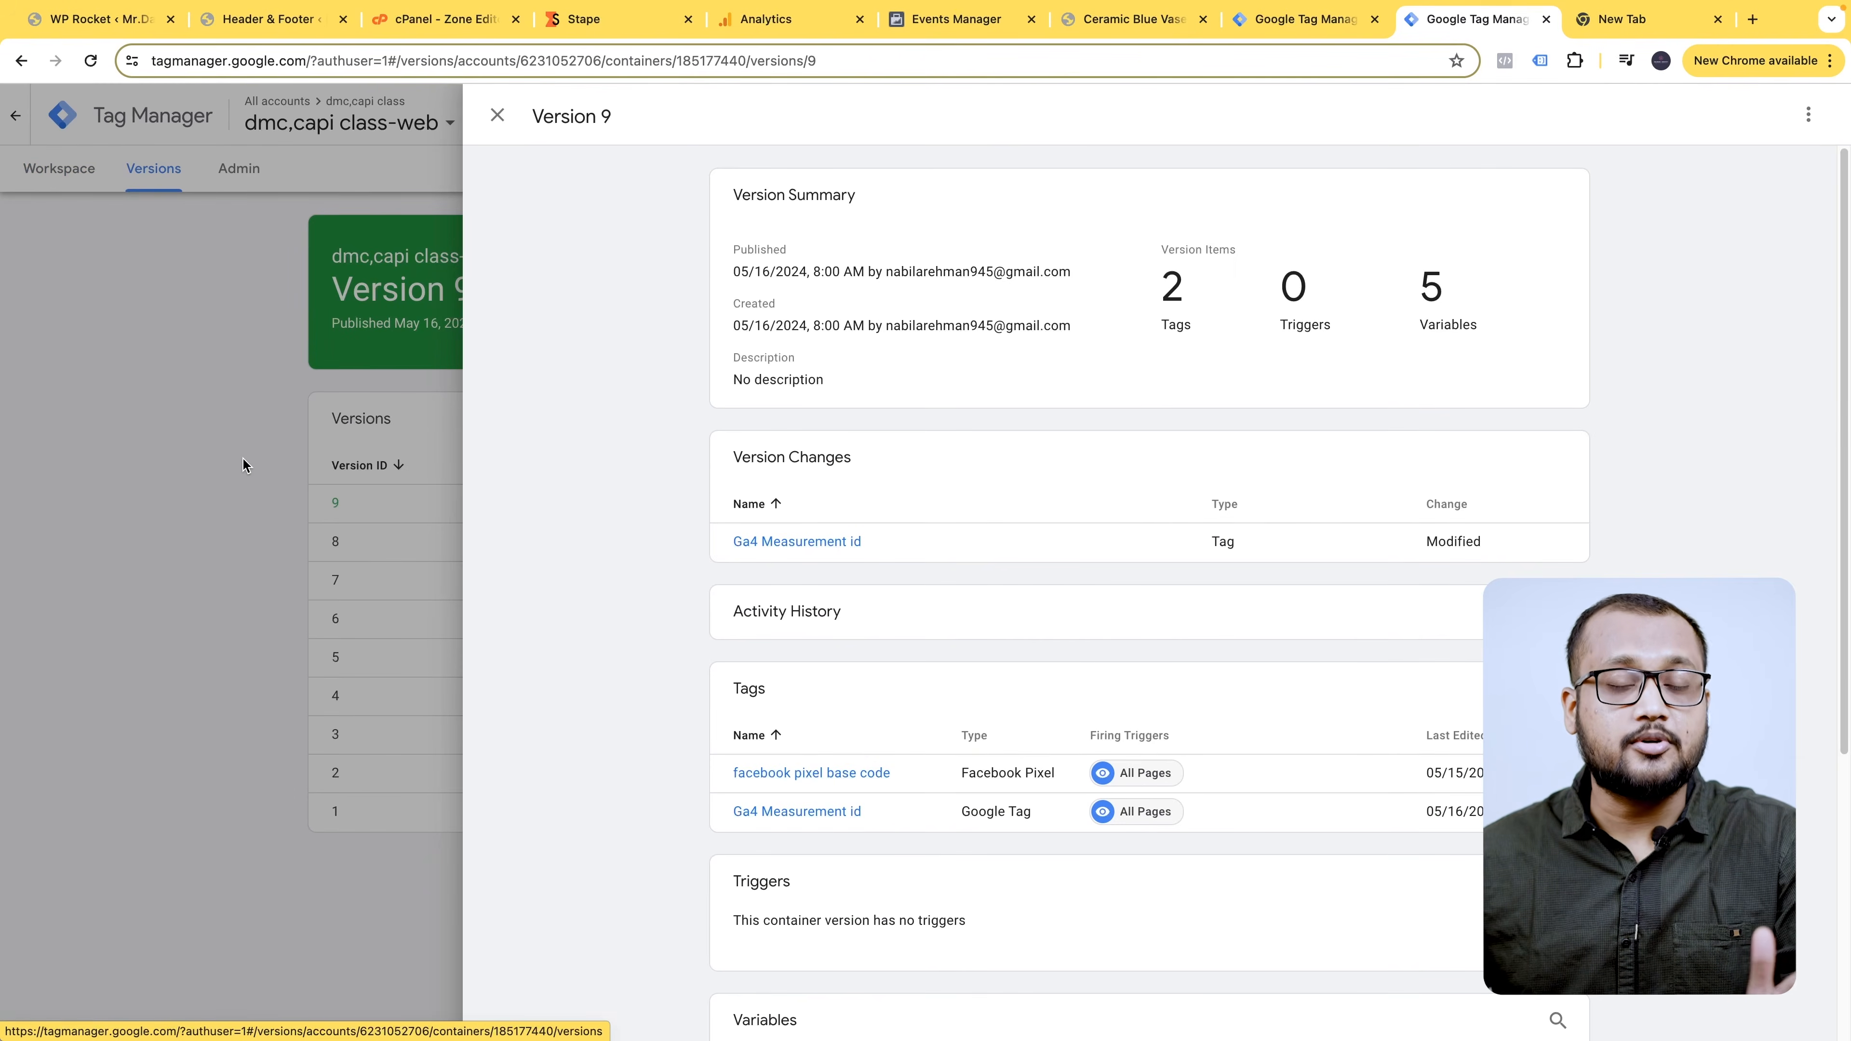
left_click(242, 465)
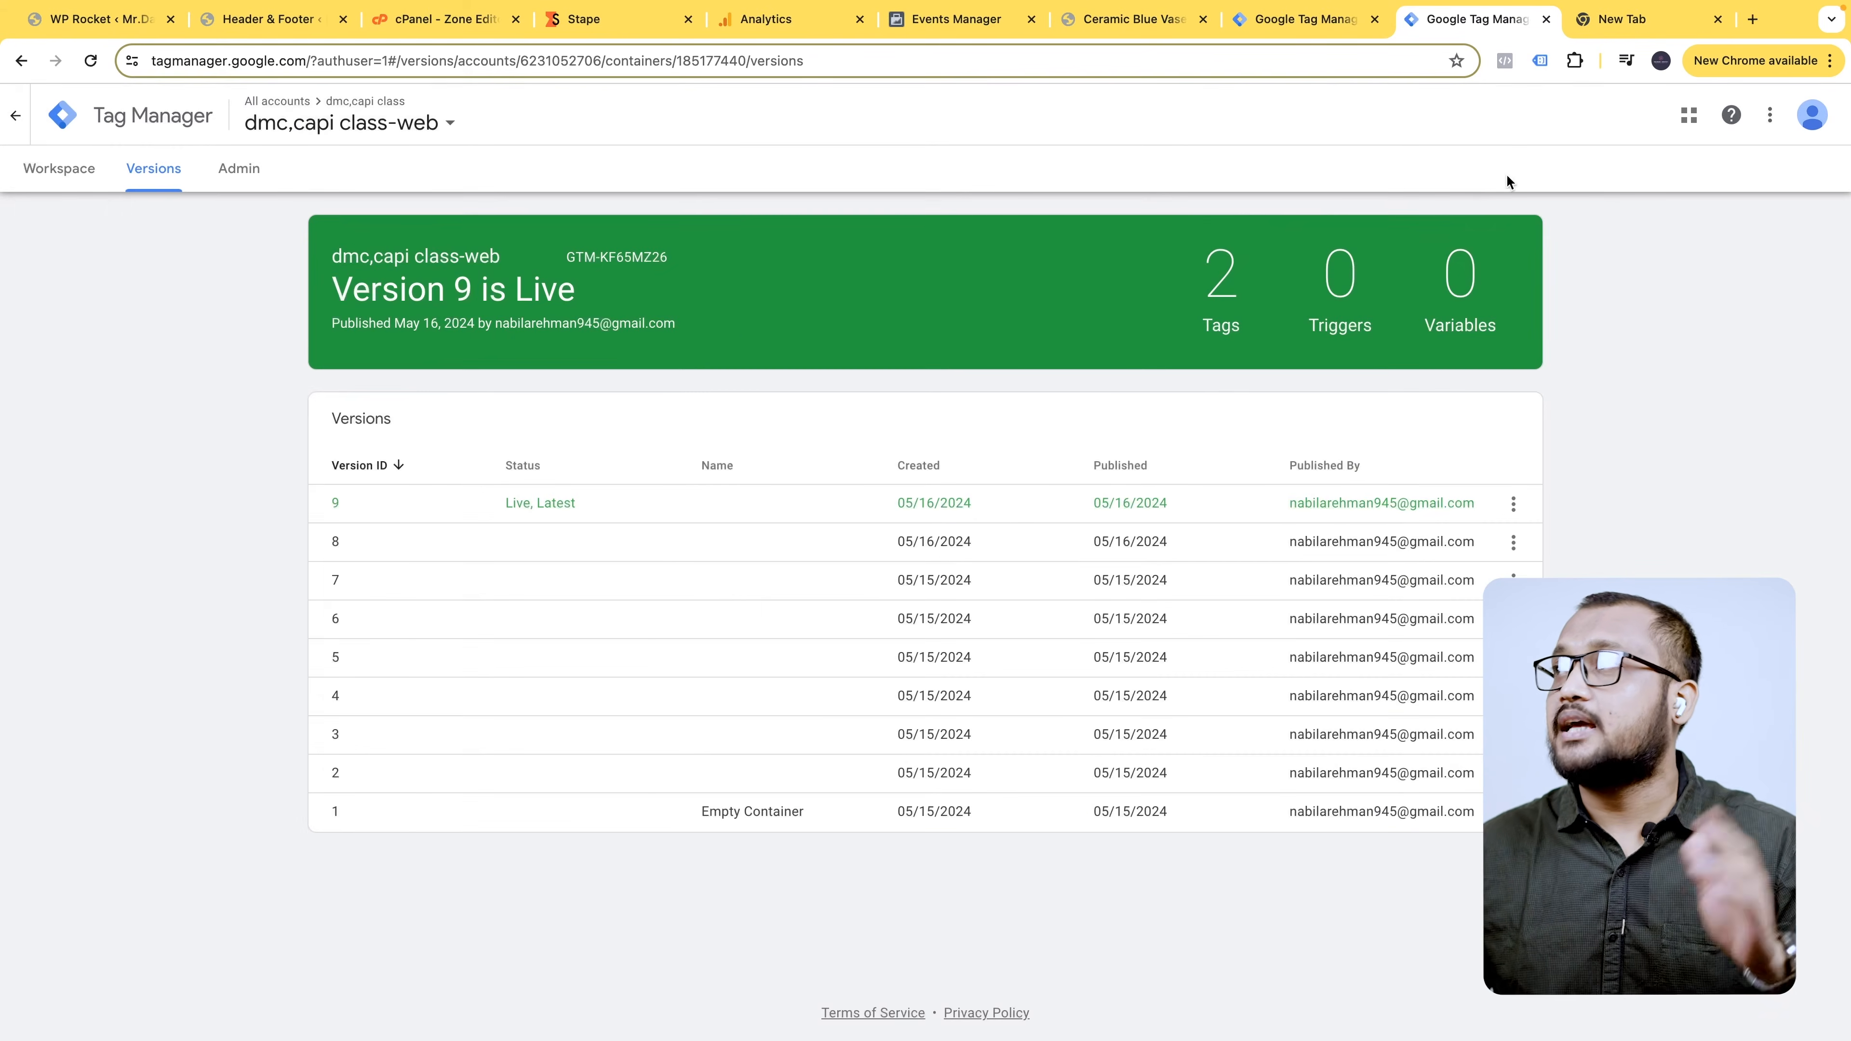
- Clear all recorded test activity and open the website to generate new events
left_click(947, 22)
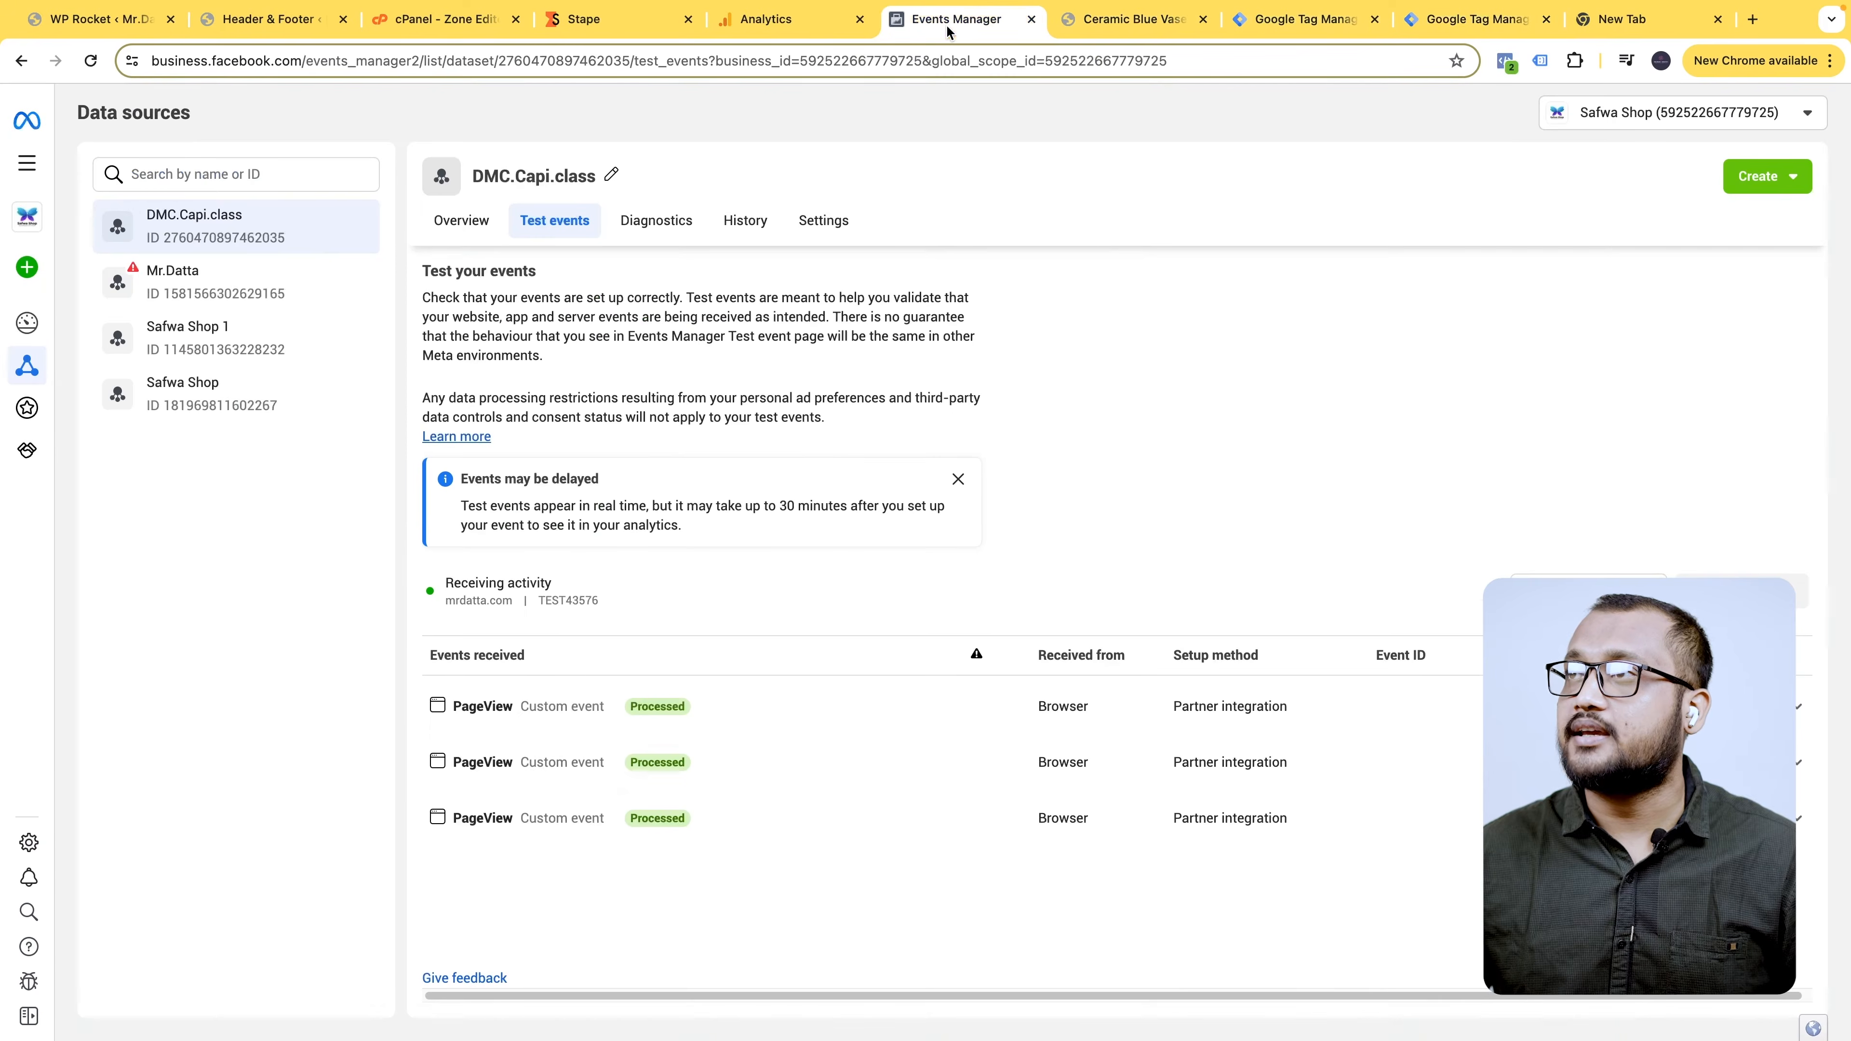
left_click(1741, 592)
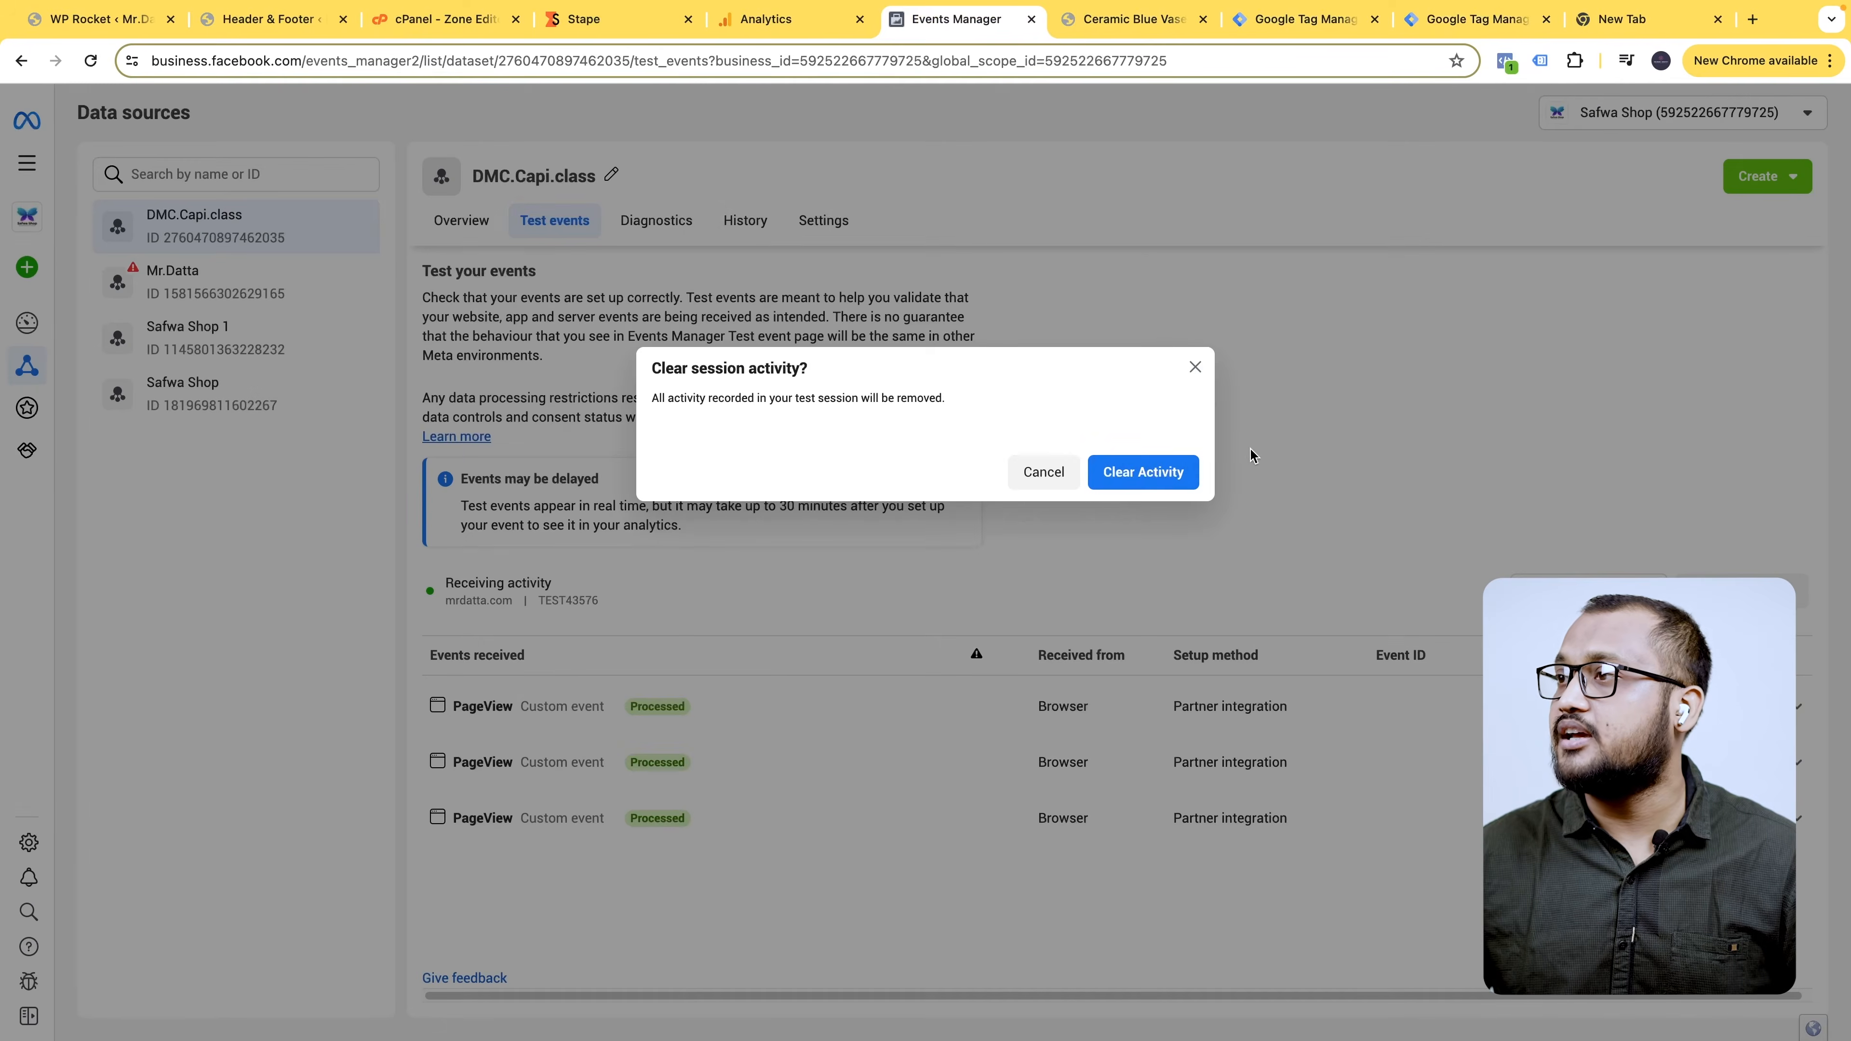
left_click(1149, 483)
left_click(604, 721)
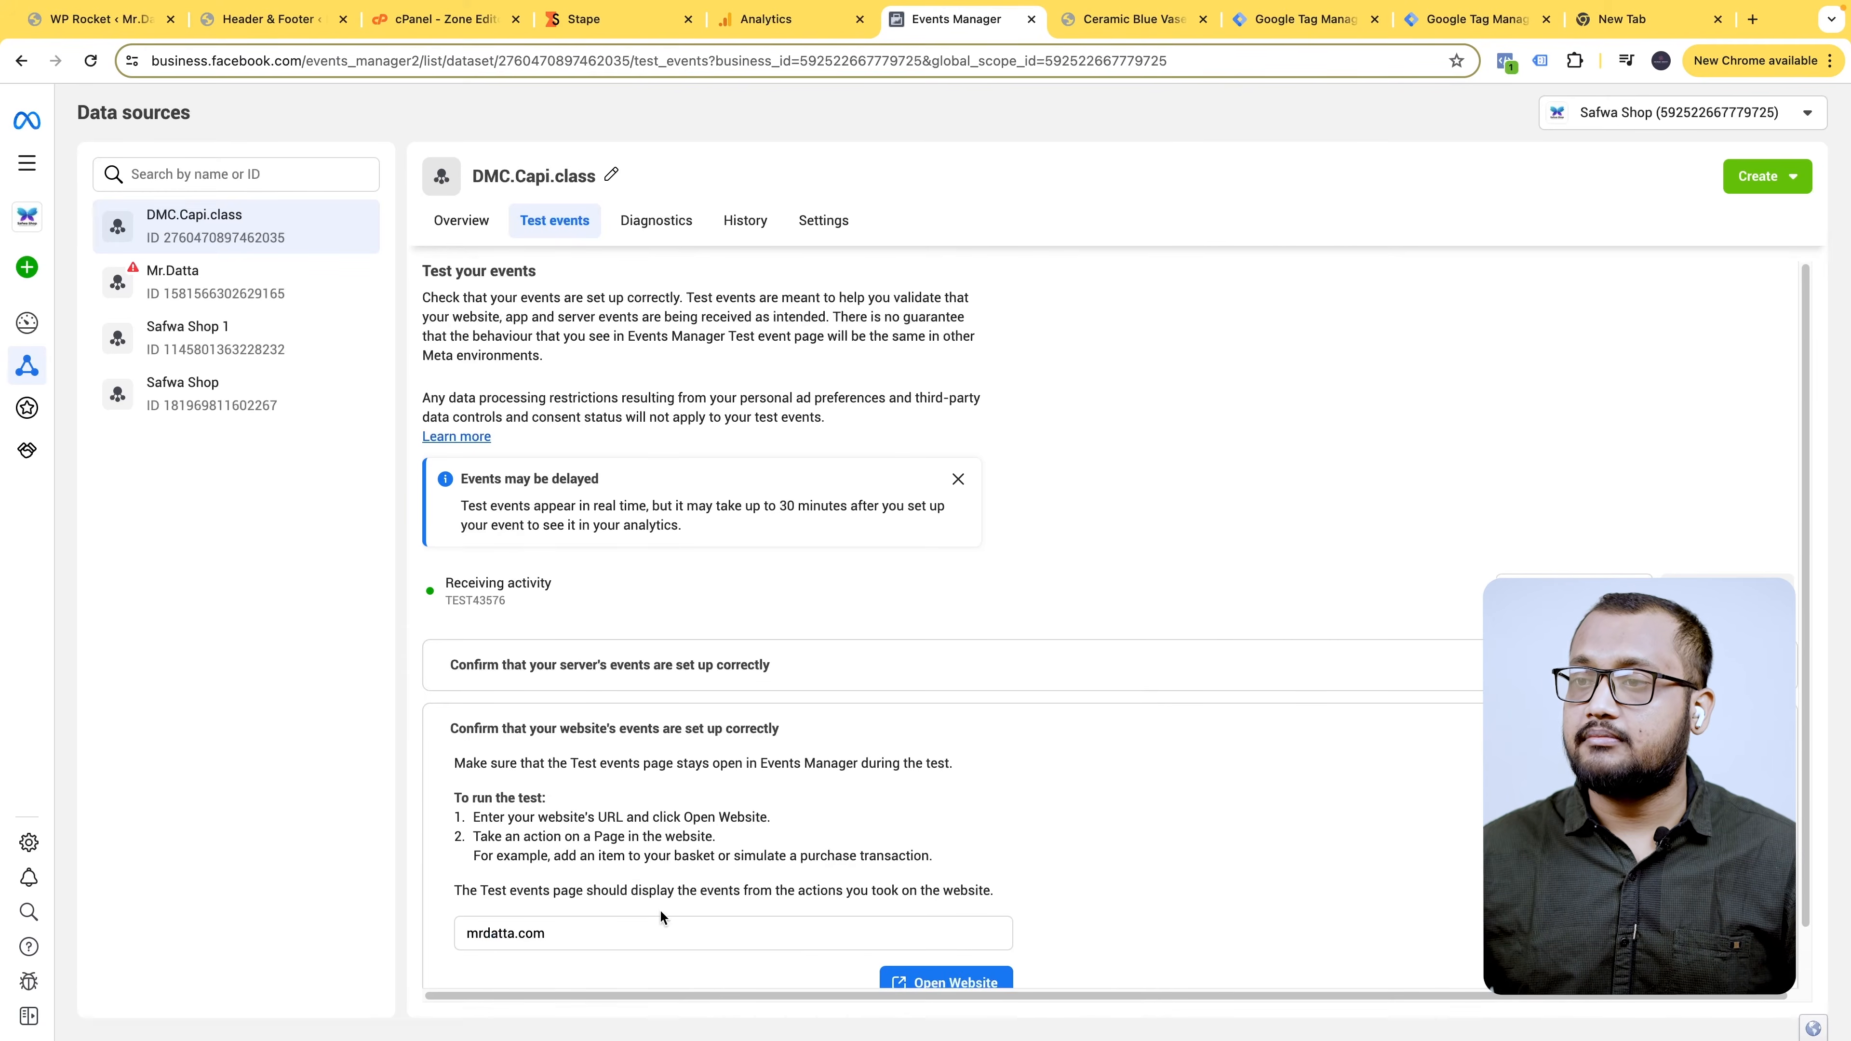
scroll(802, 926, "down", 1)
left_click(977, 943)
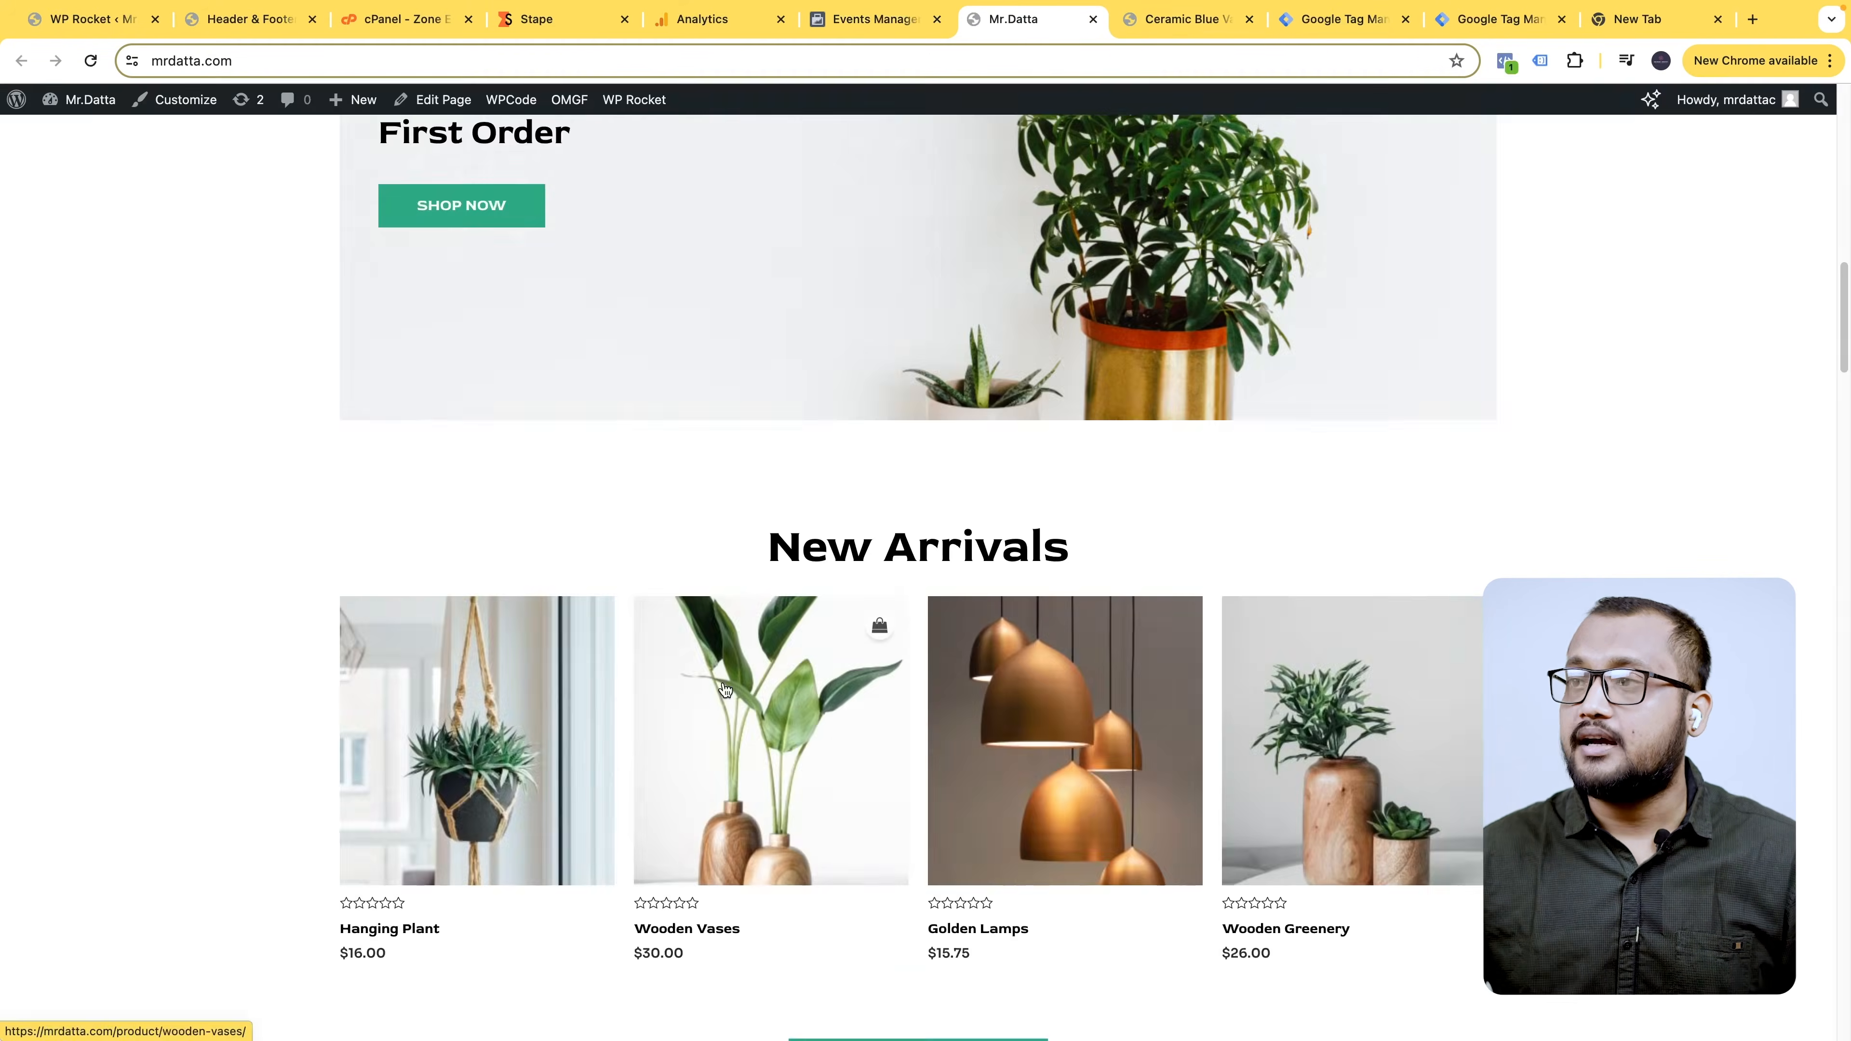
- Open the Golden Lamps and Wooden Greenery product pages in new tabs
right_click(1121, 679)
left_click(1185, 688)
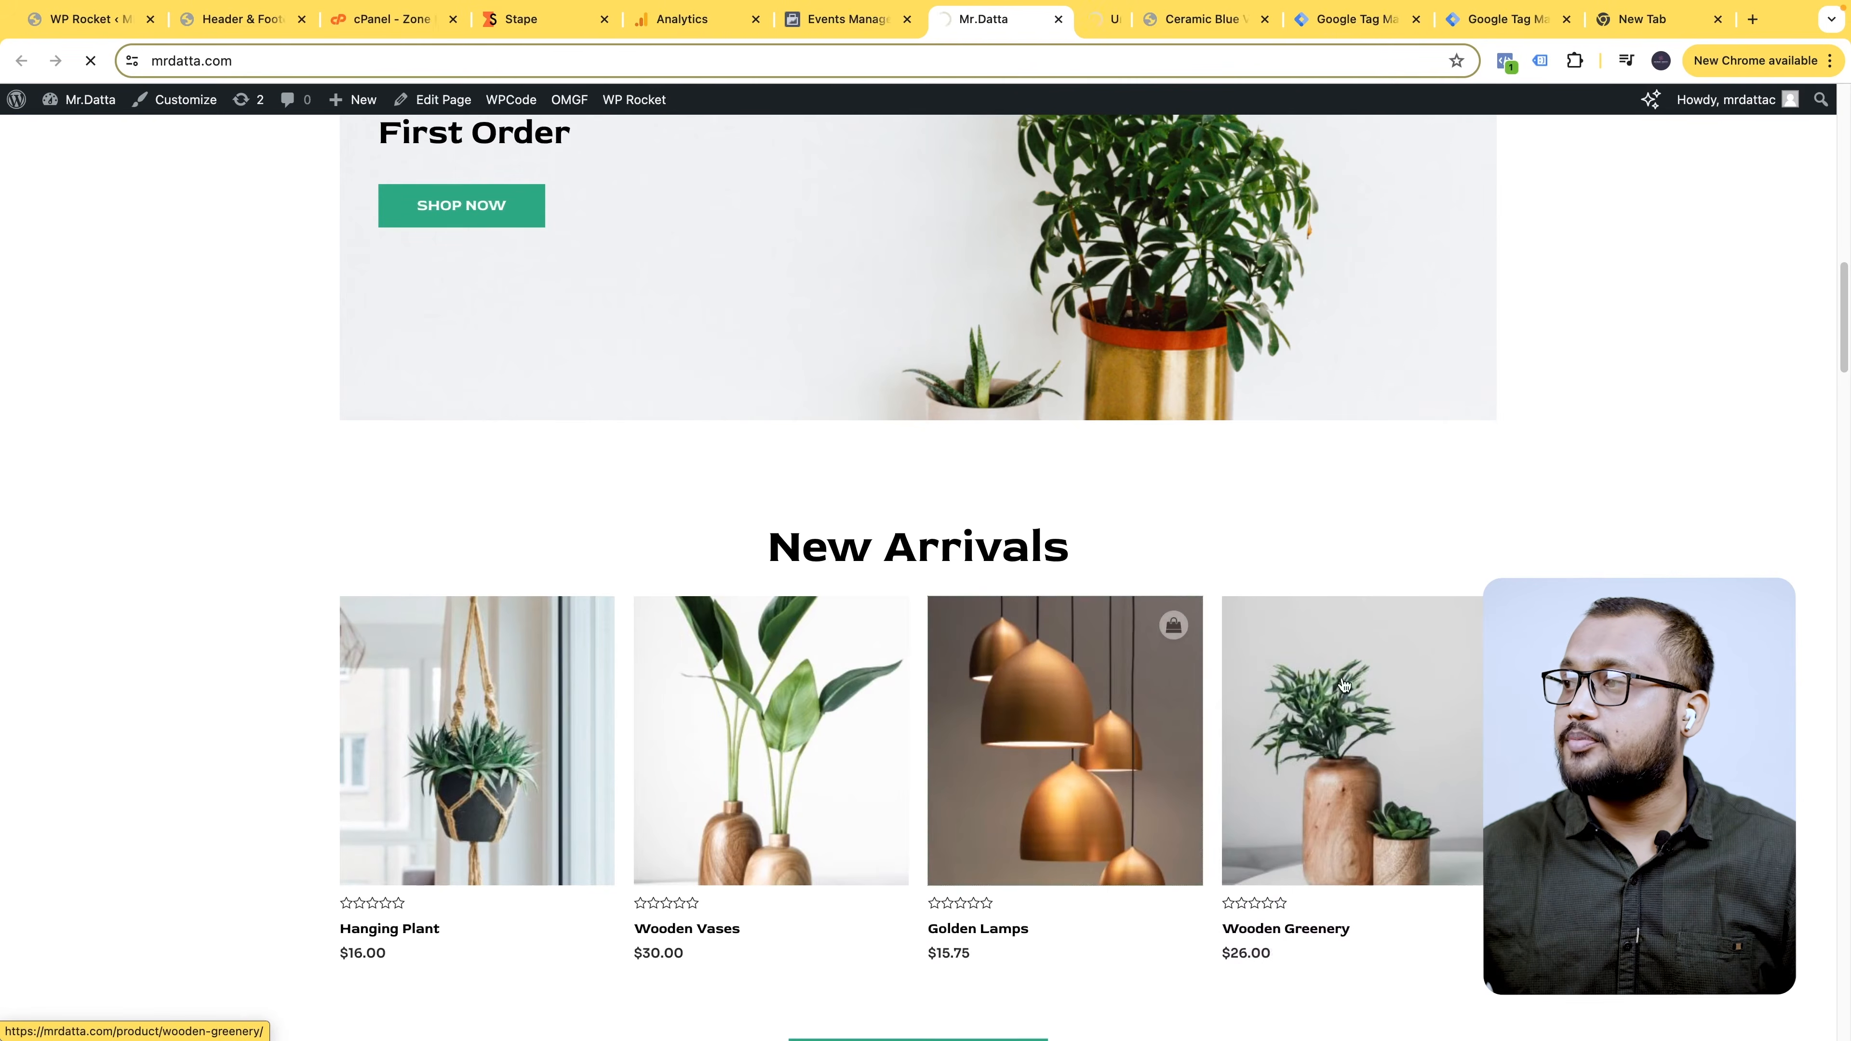
right_click(1391, 679)
left_click(1435, 689)
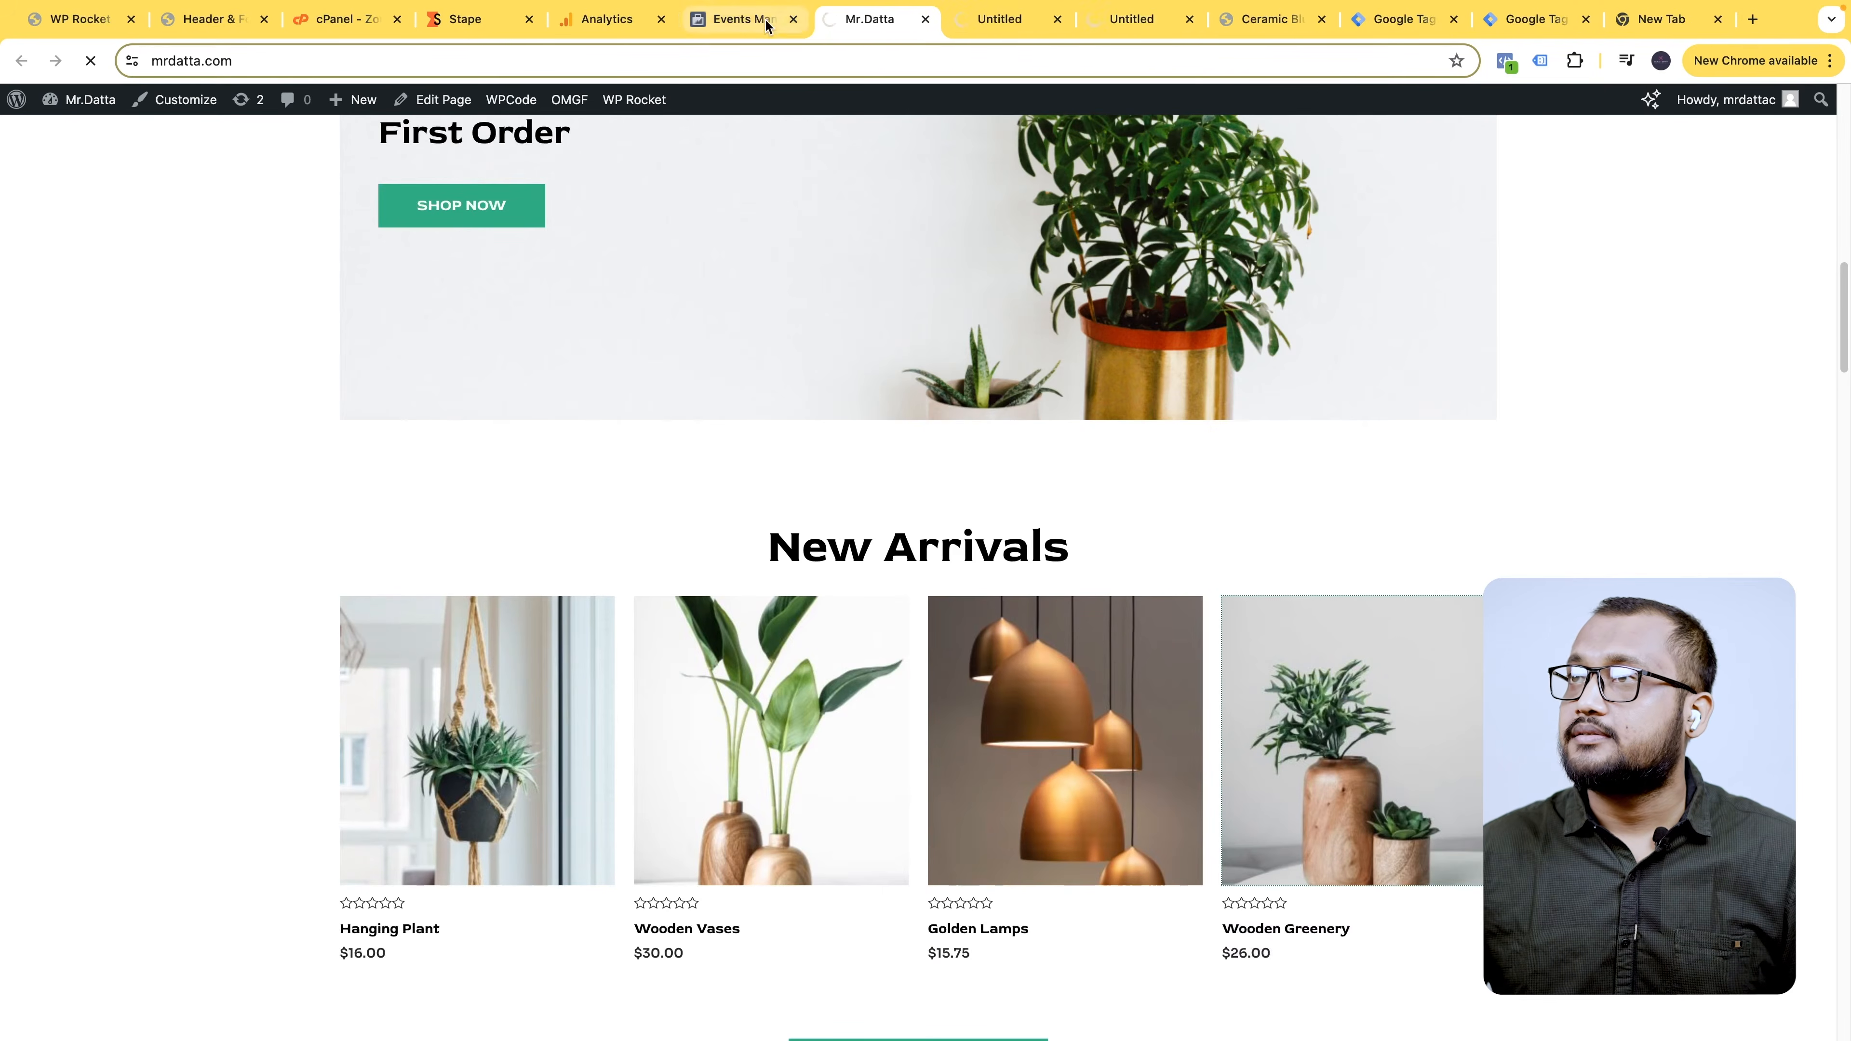
key("ctrl+shift+Tab")
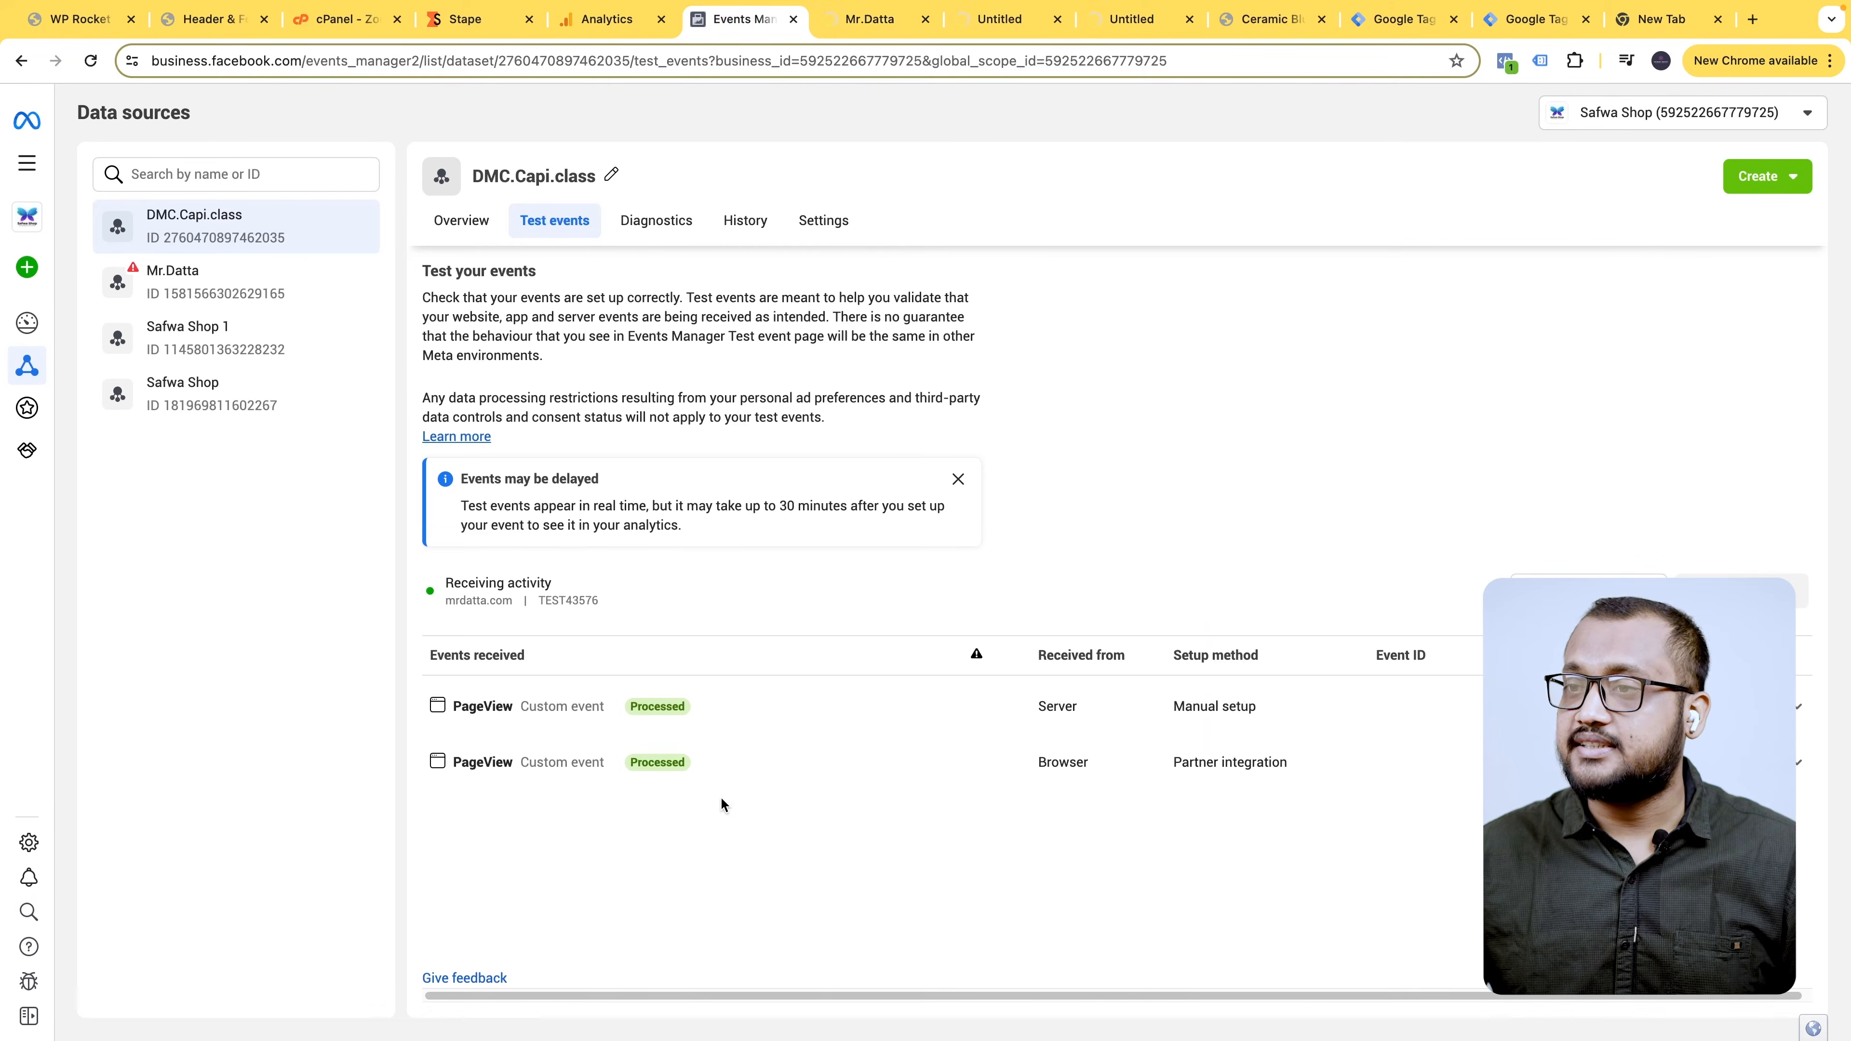
- Inspect the server and browser PageView event details in Test events
left_click(1107, 720)
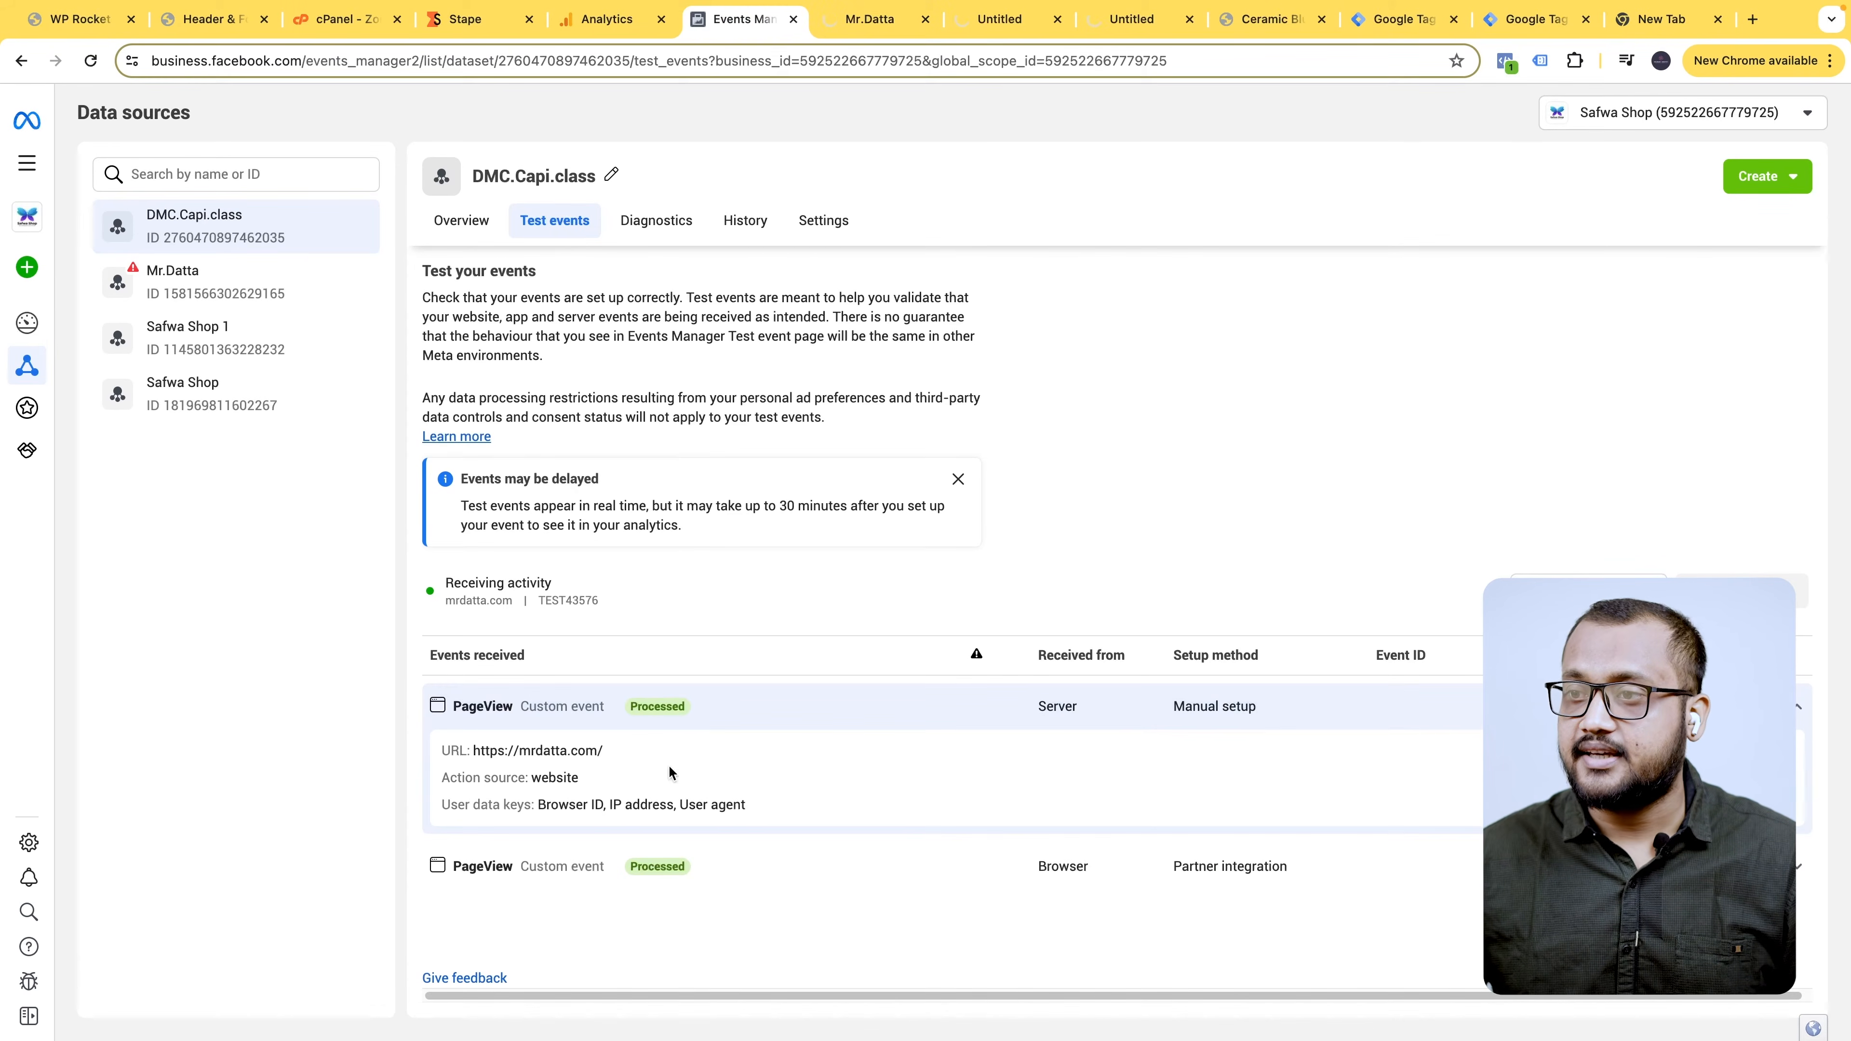
left_click(1041, 875)
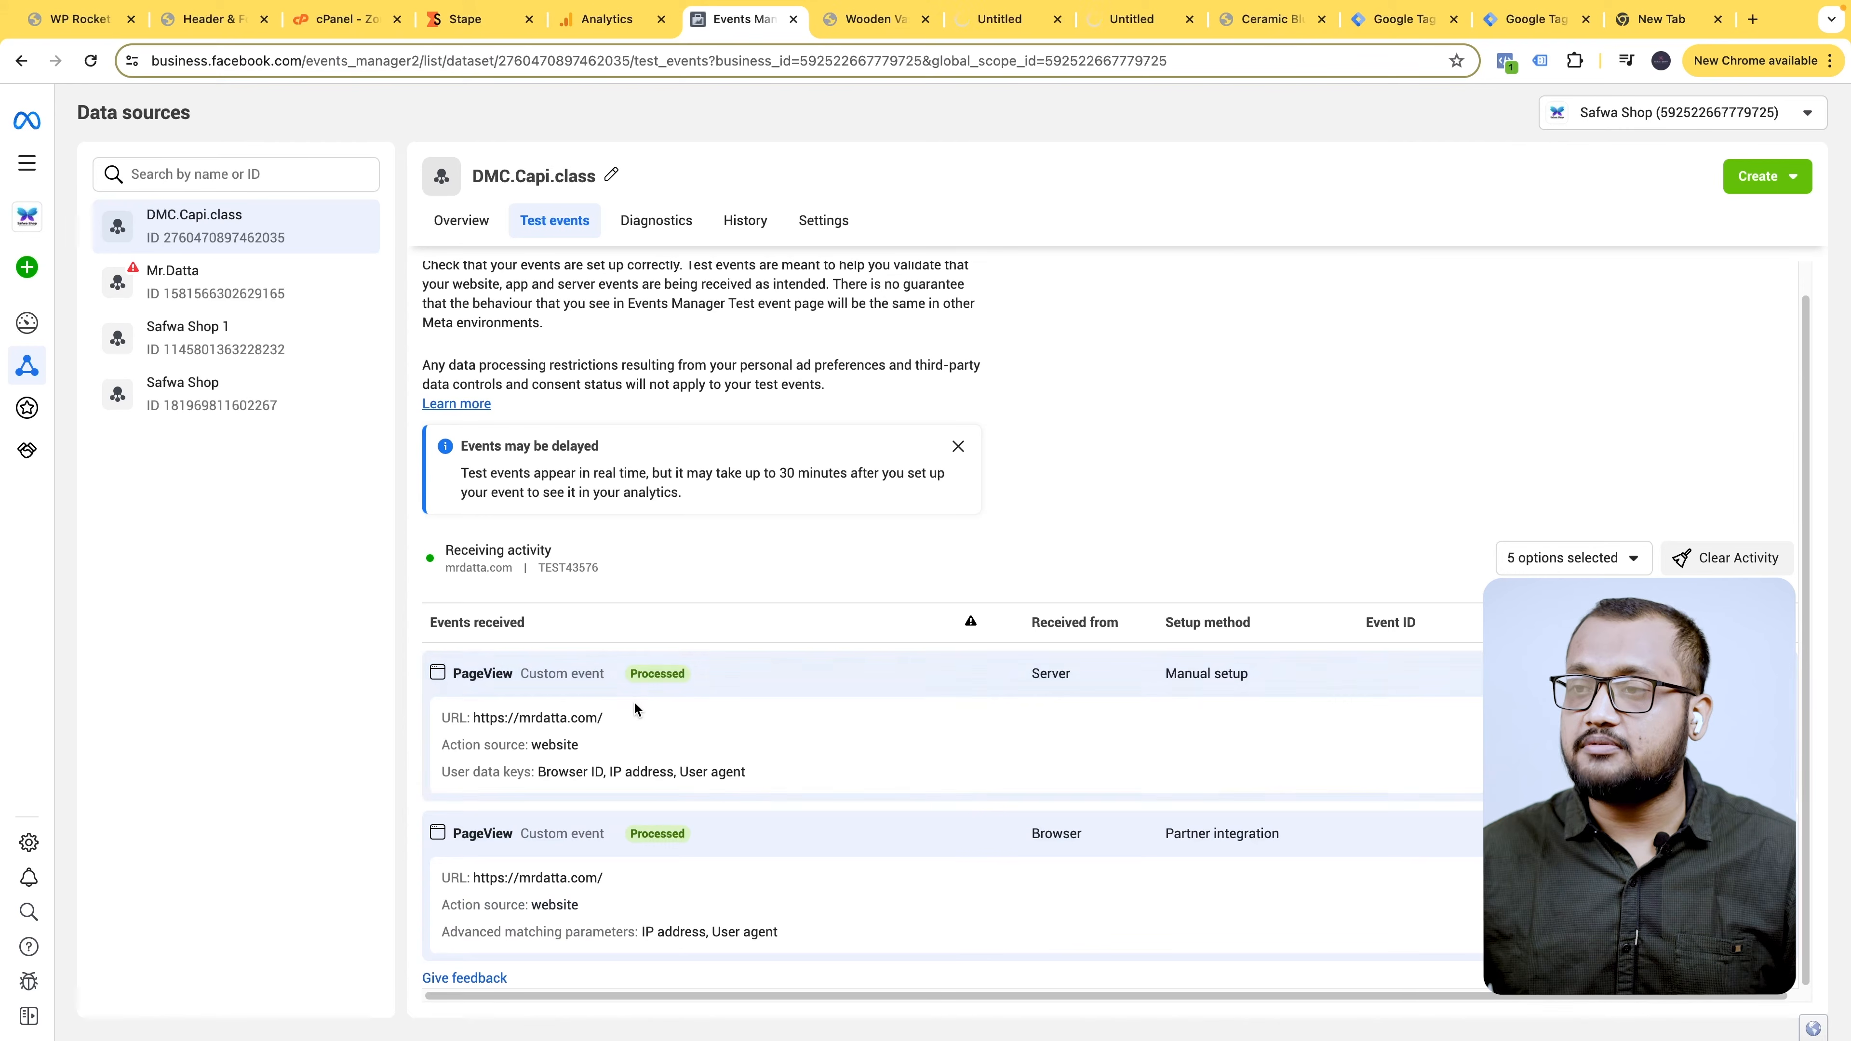
left_click(1060, 765)
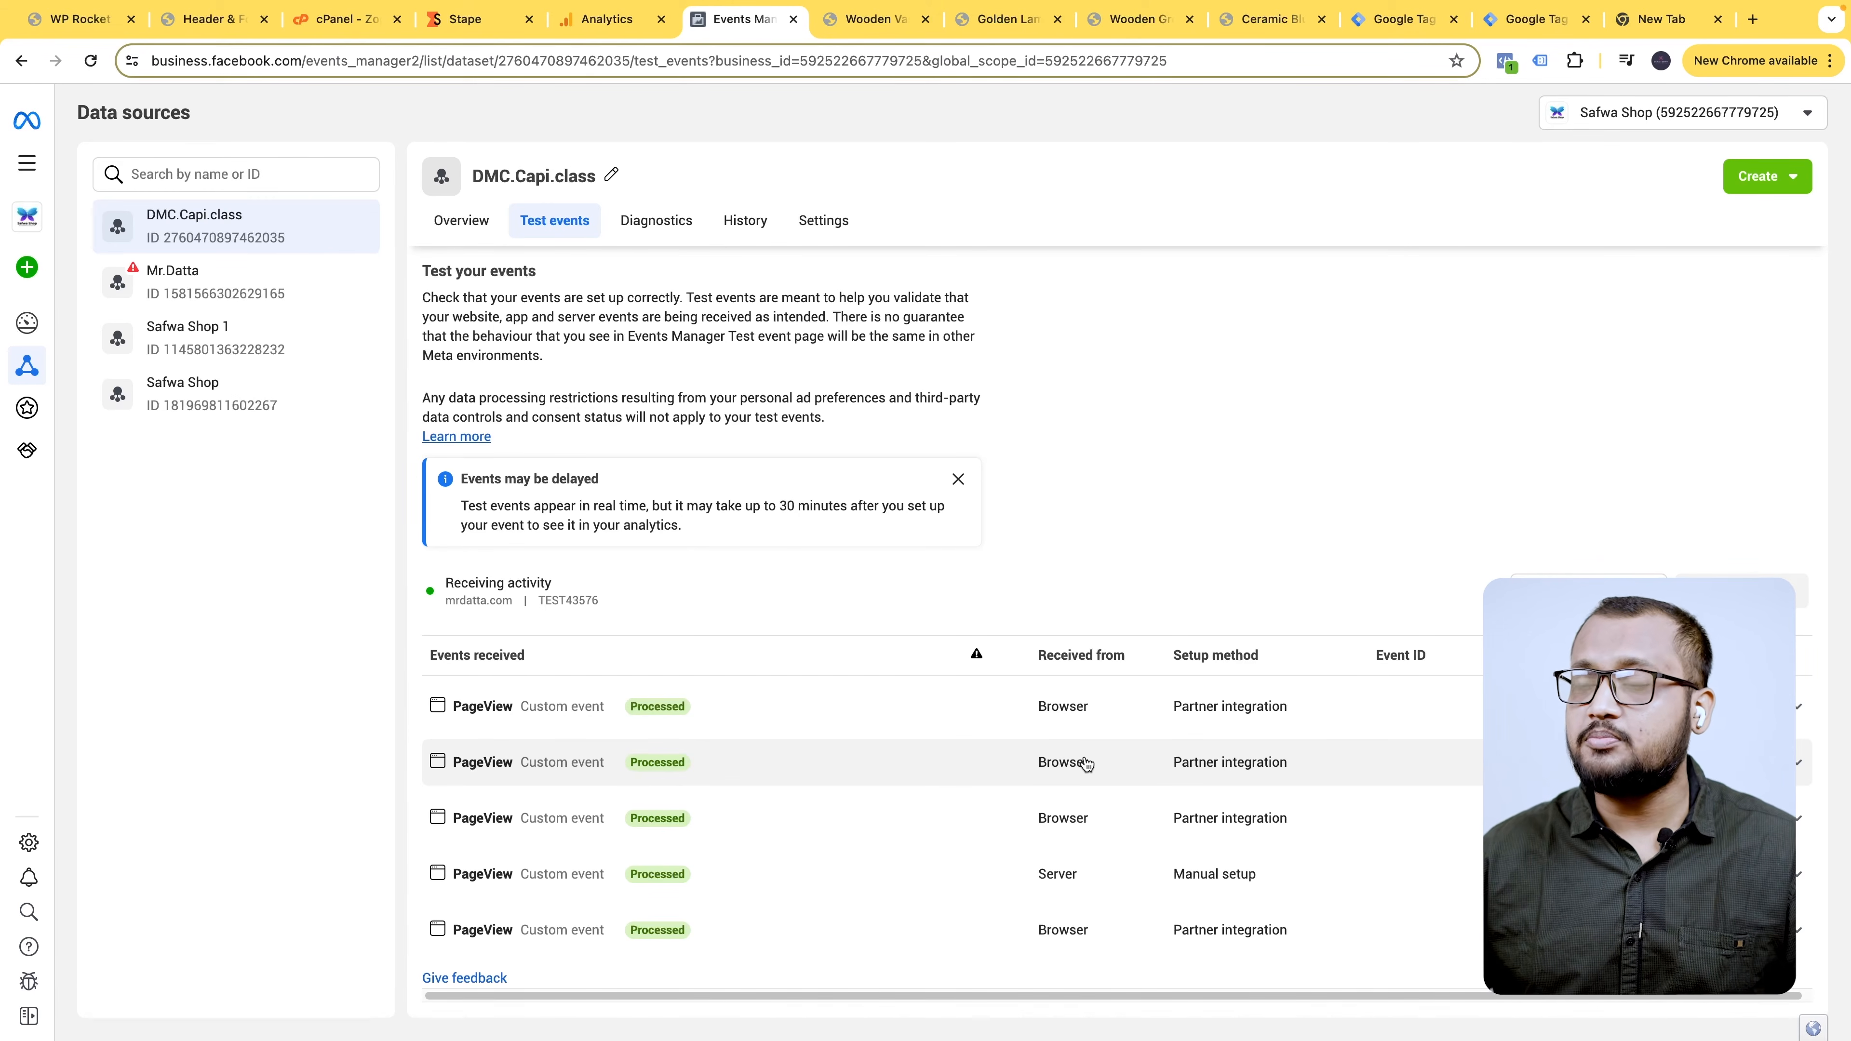
scroll(1086, 763, "down", 10)
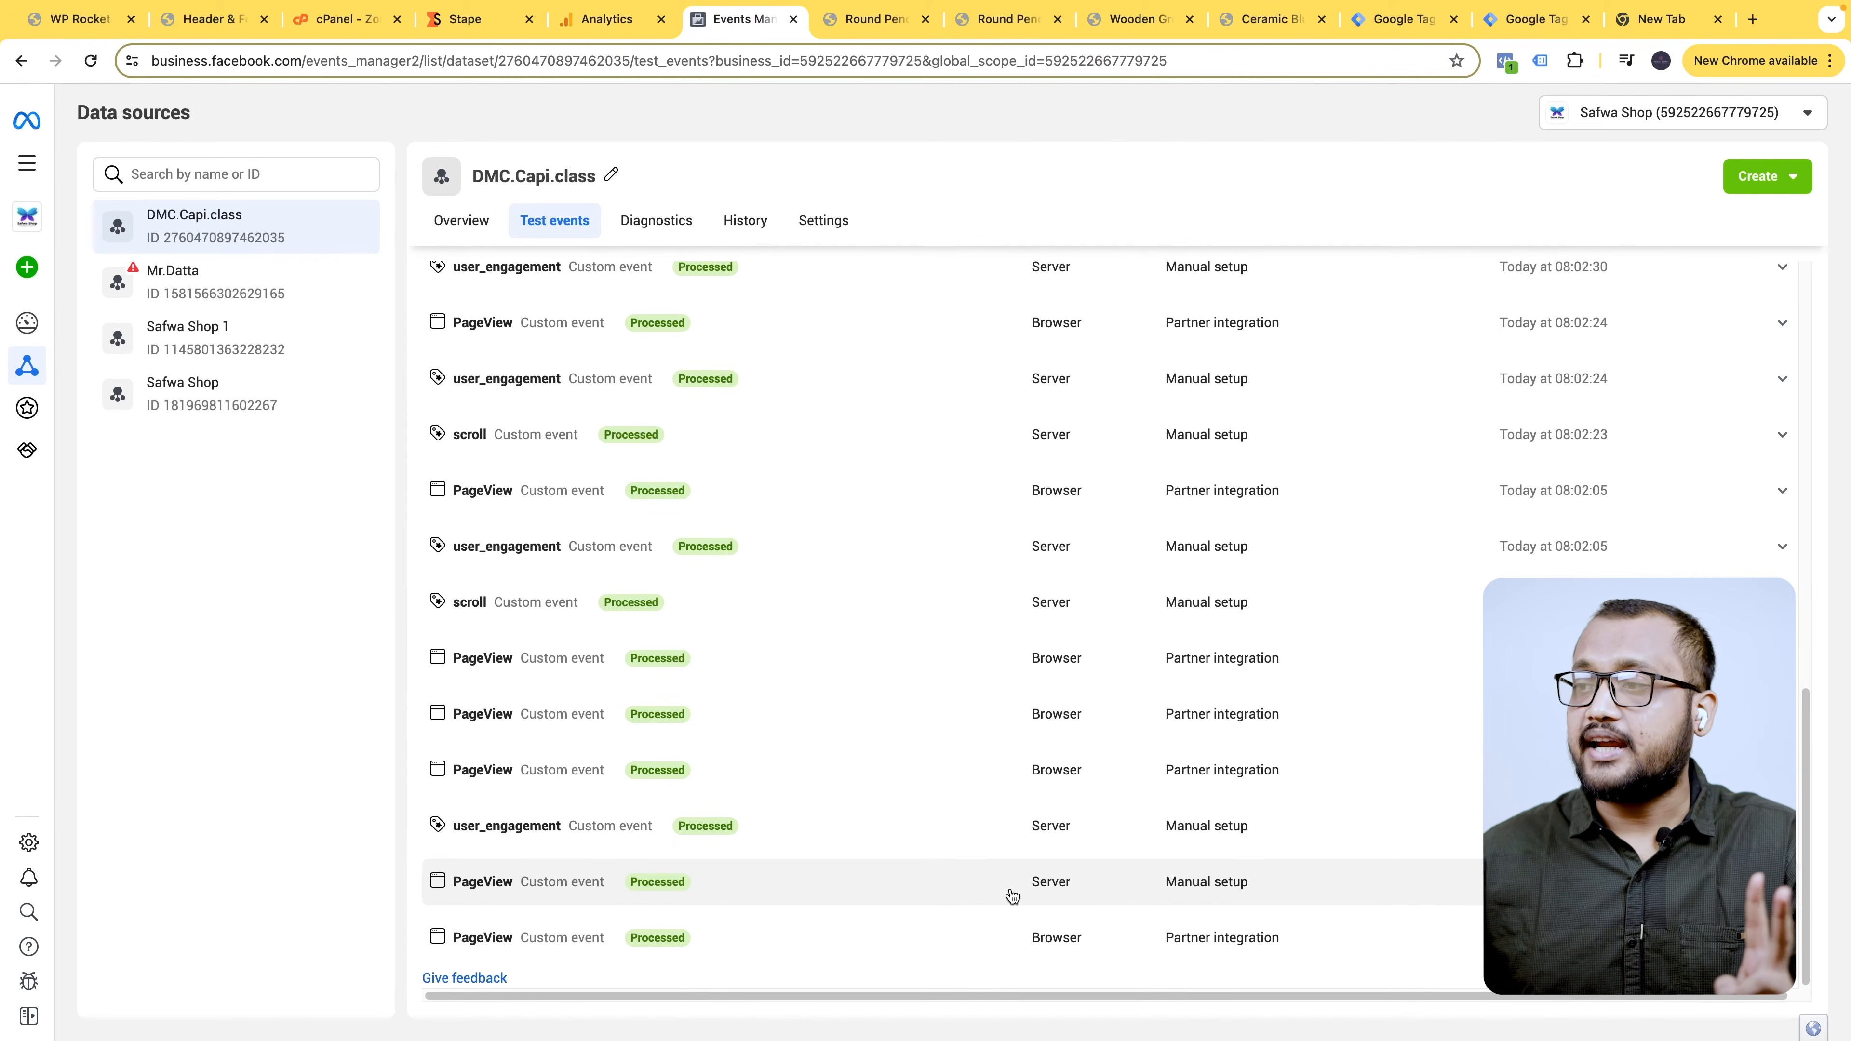
left_click(895, 33)
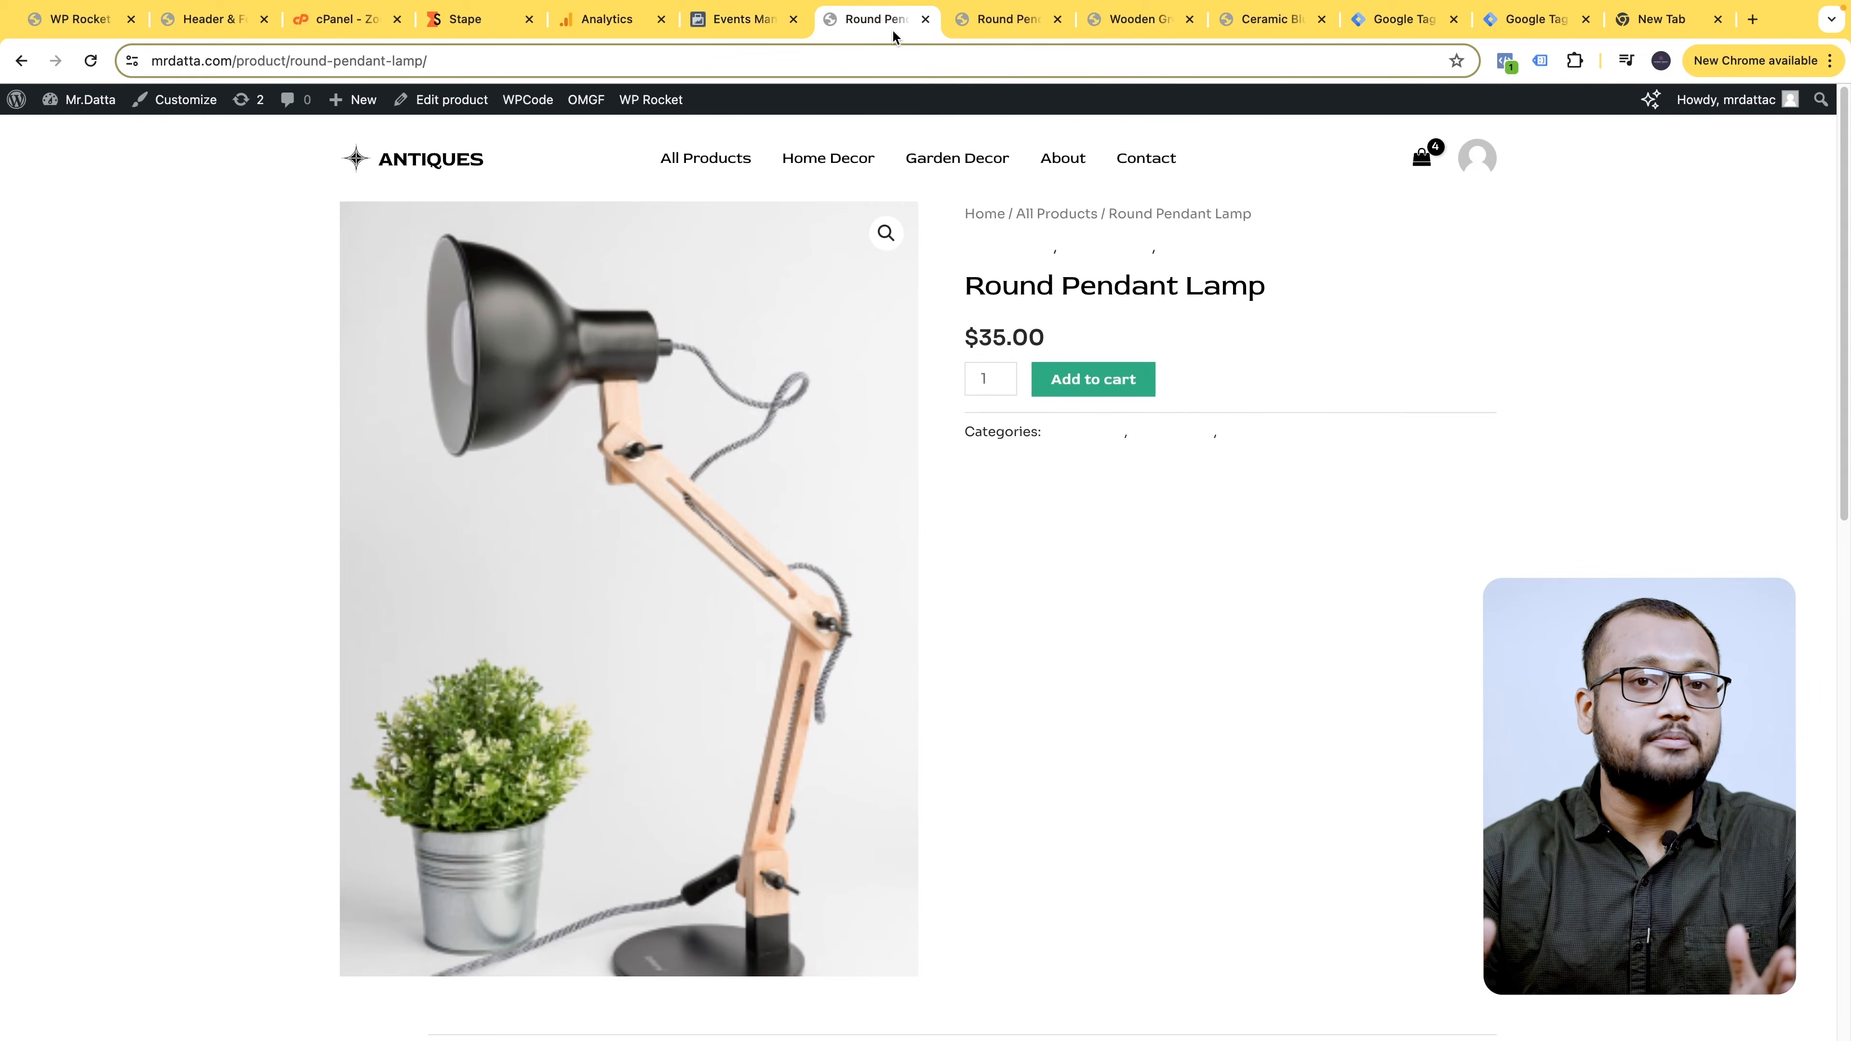
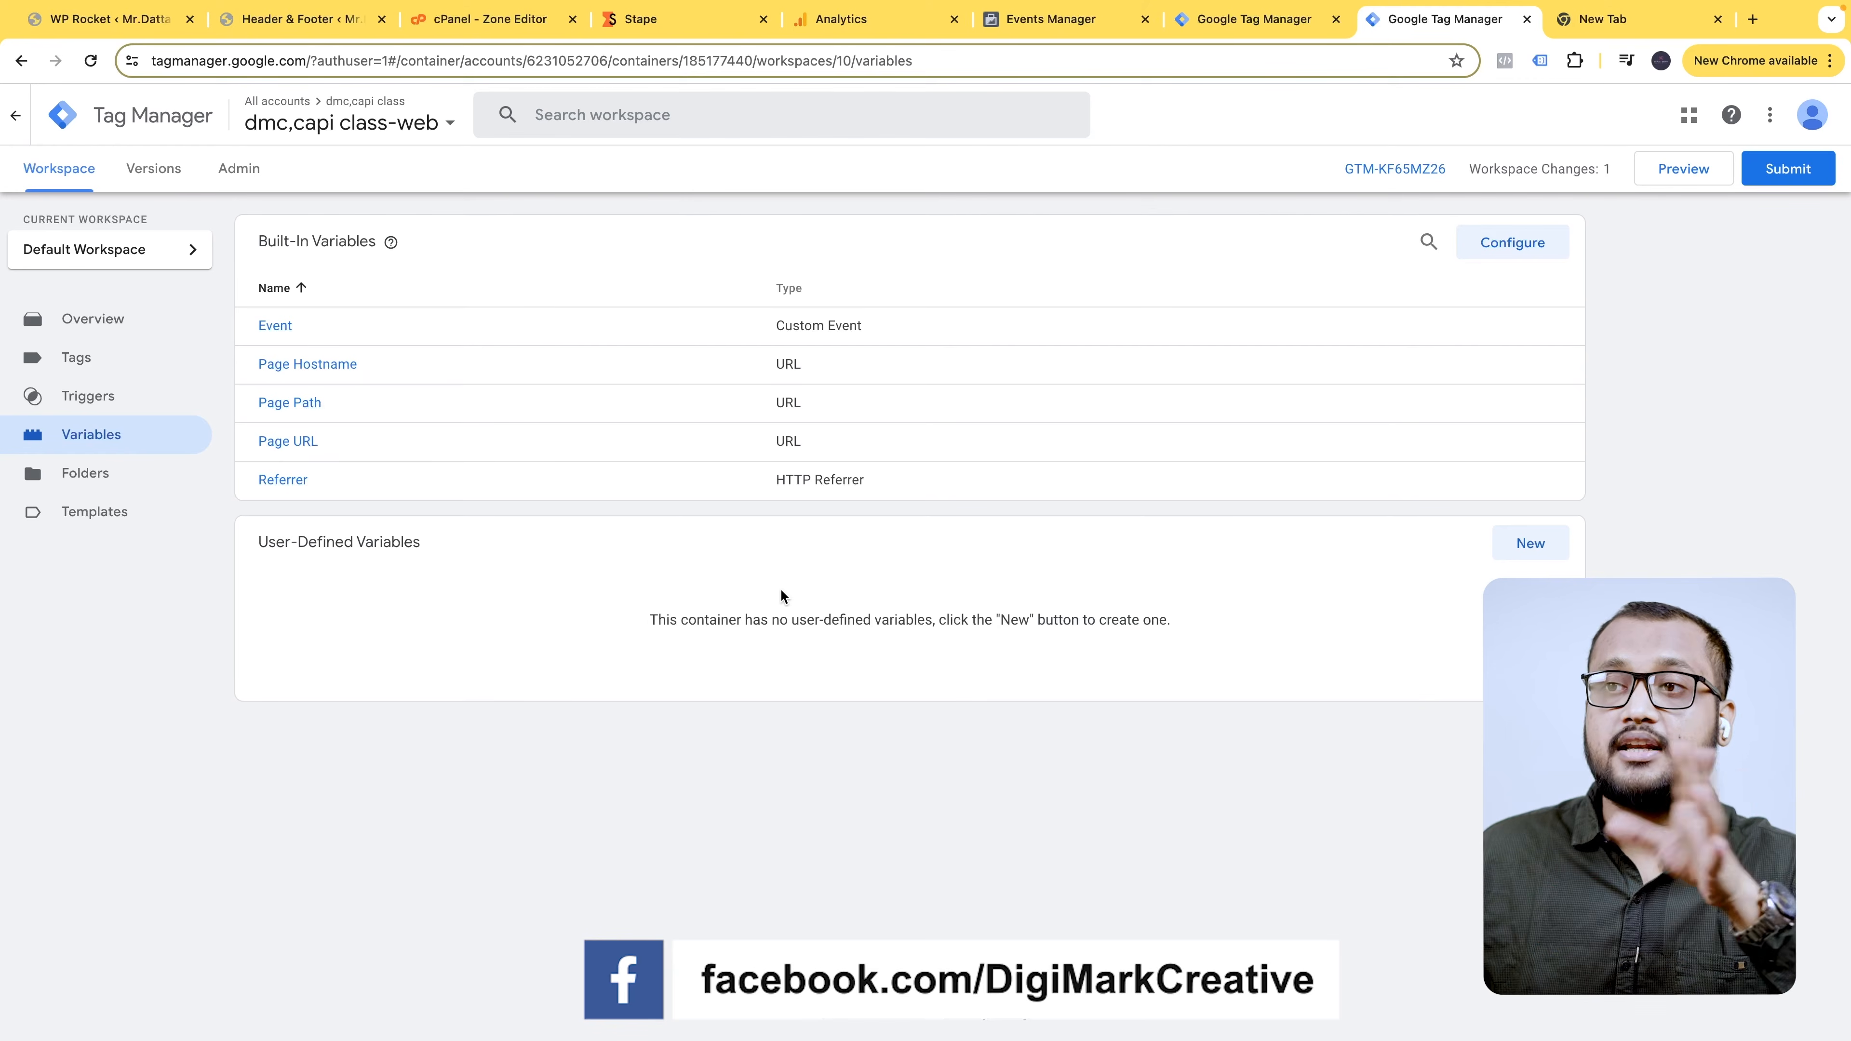
- Create and save a Unique Event ID variable named 'Event id Variable', then show the Tags list
left_click(1532, 543)
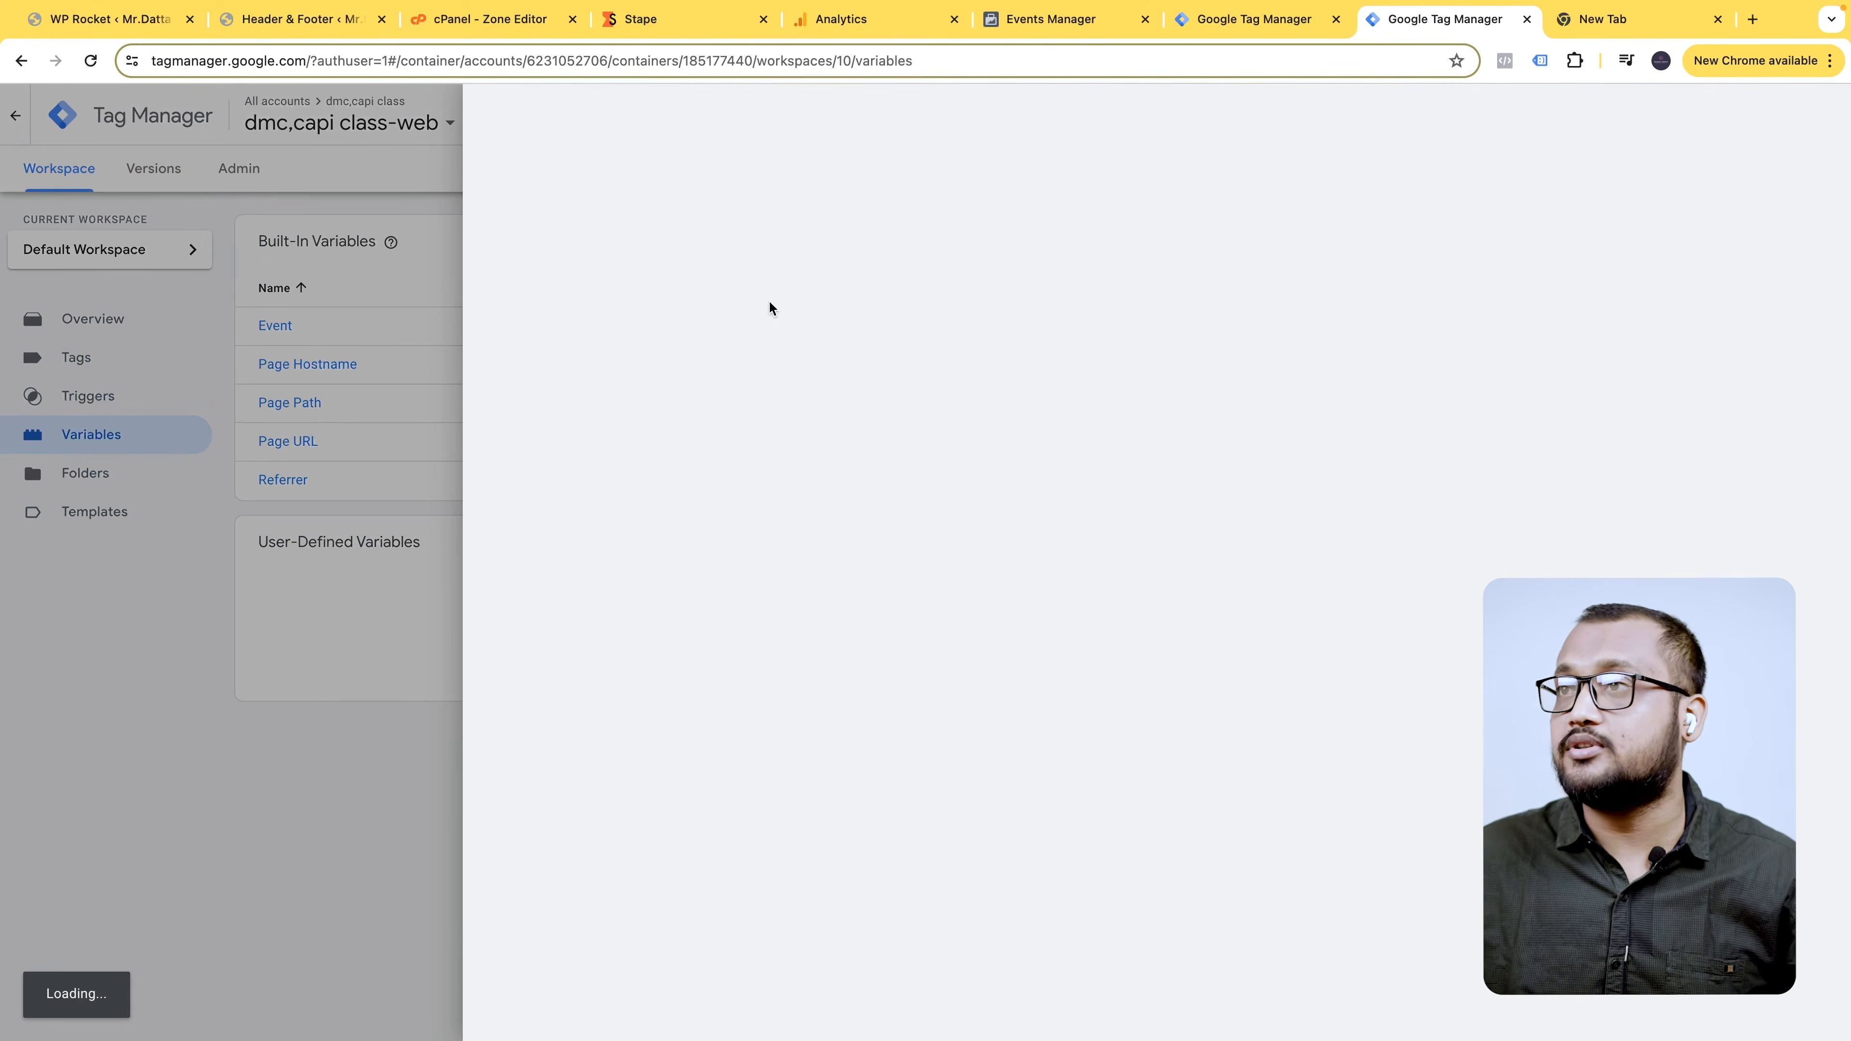
double_click(597, 121)
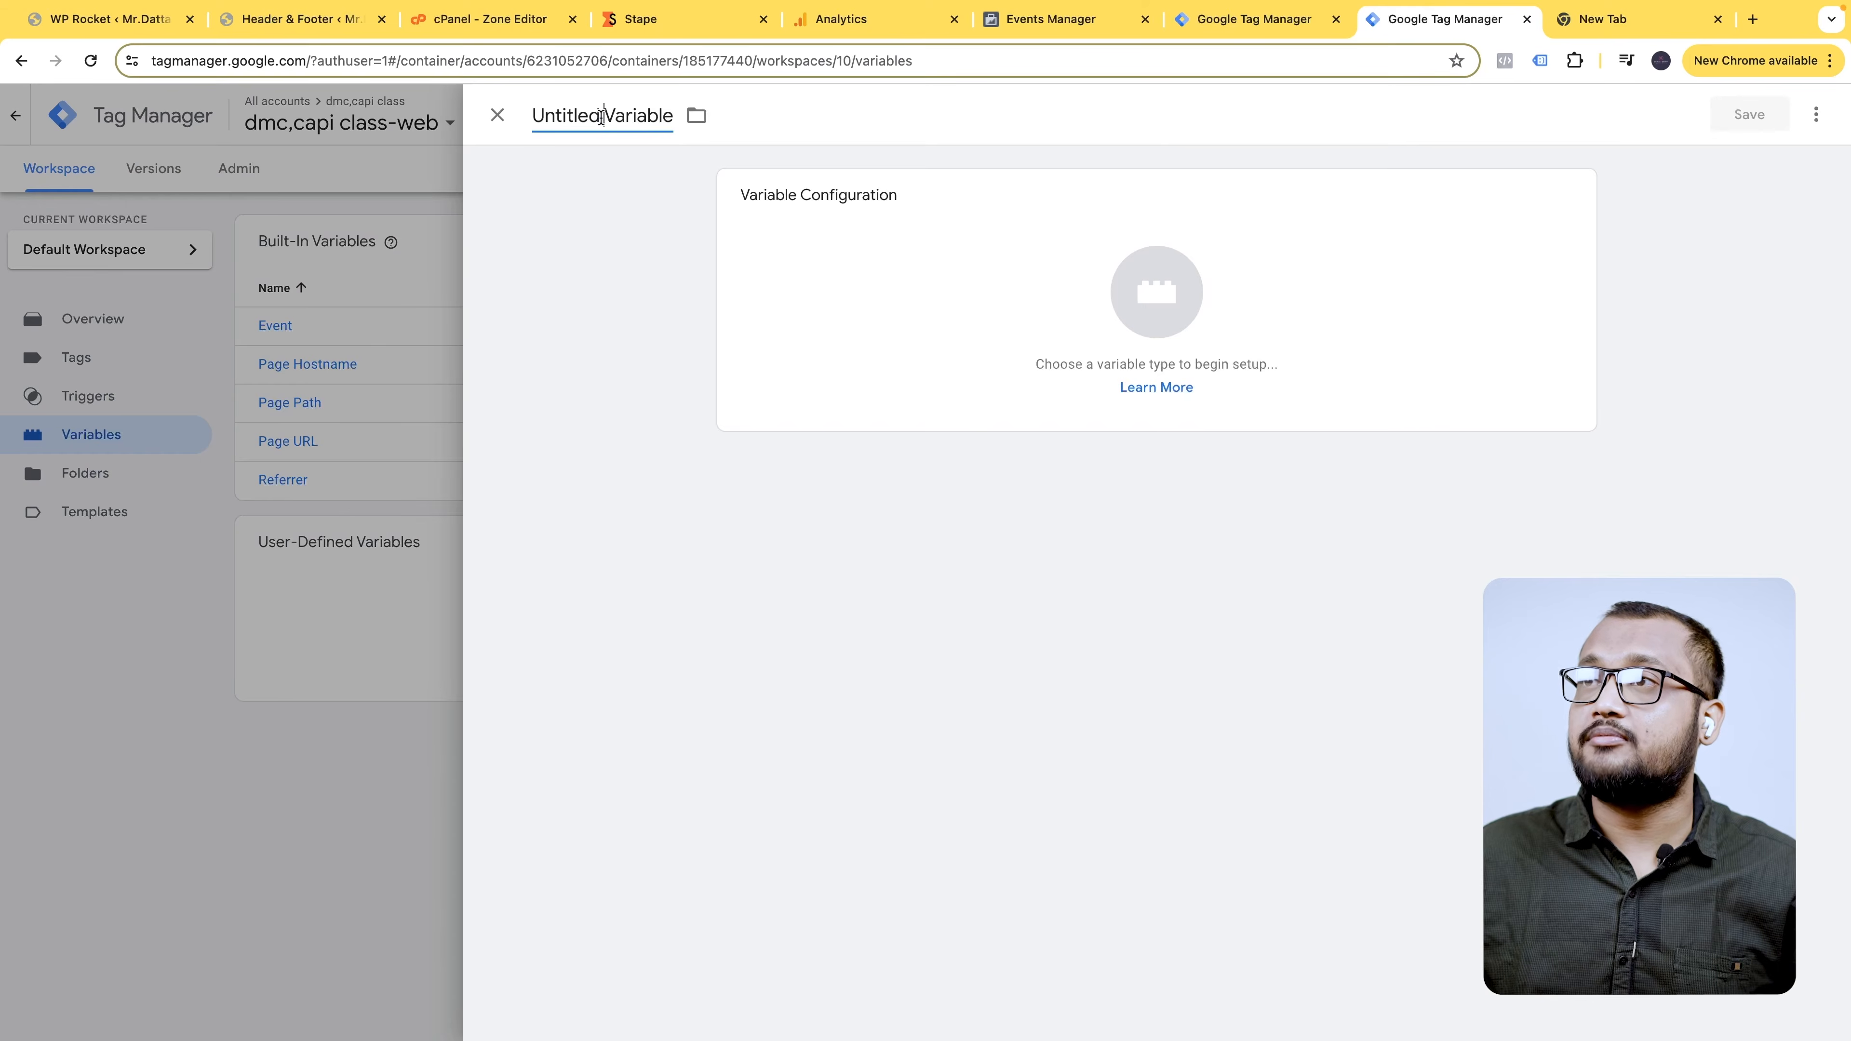
type("Event id")
left_click(1157, 291)
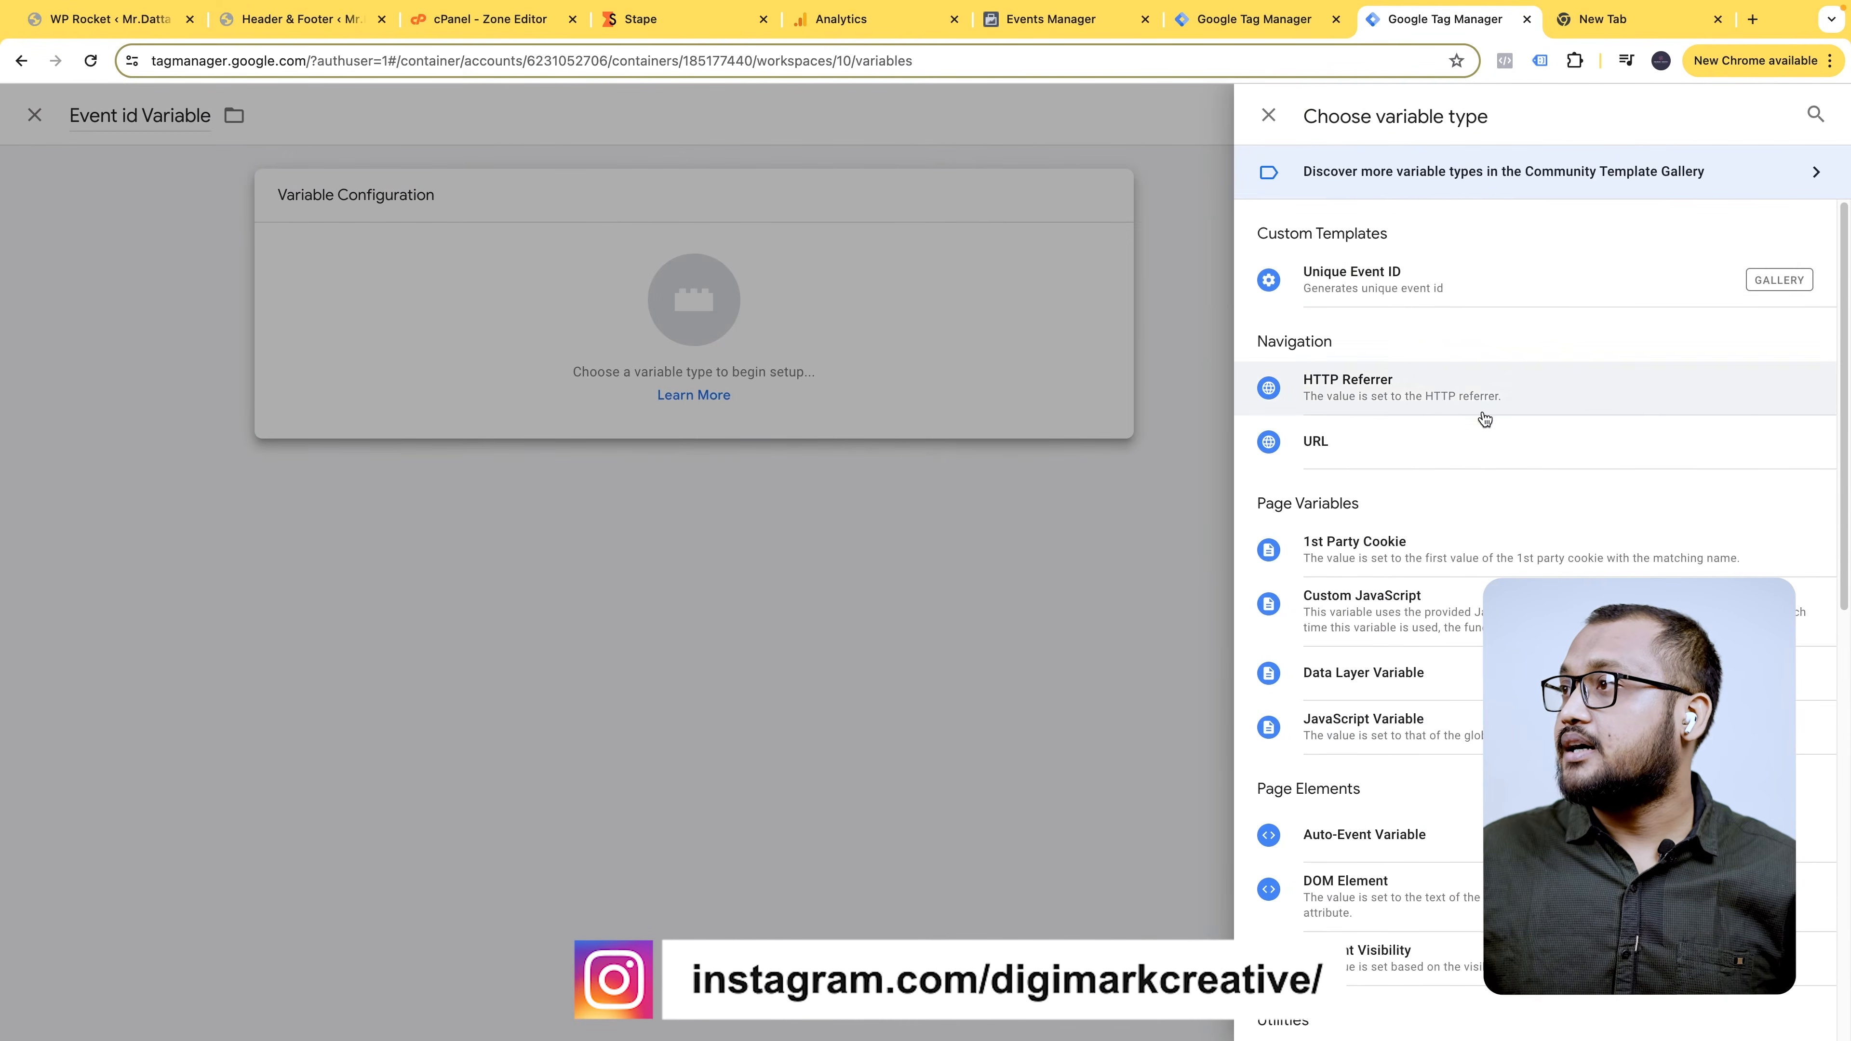
left_click(1461, 280)
left_click(1747, 113)
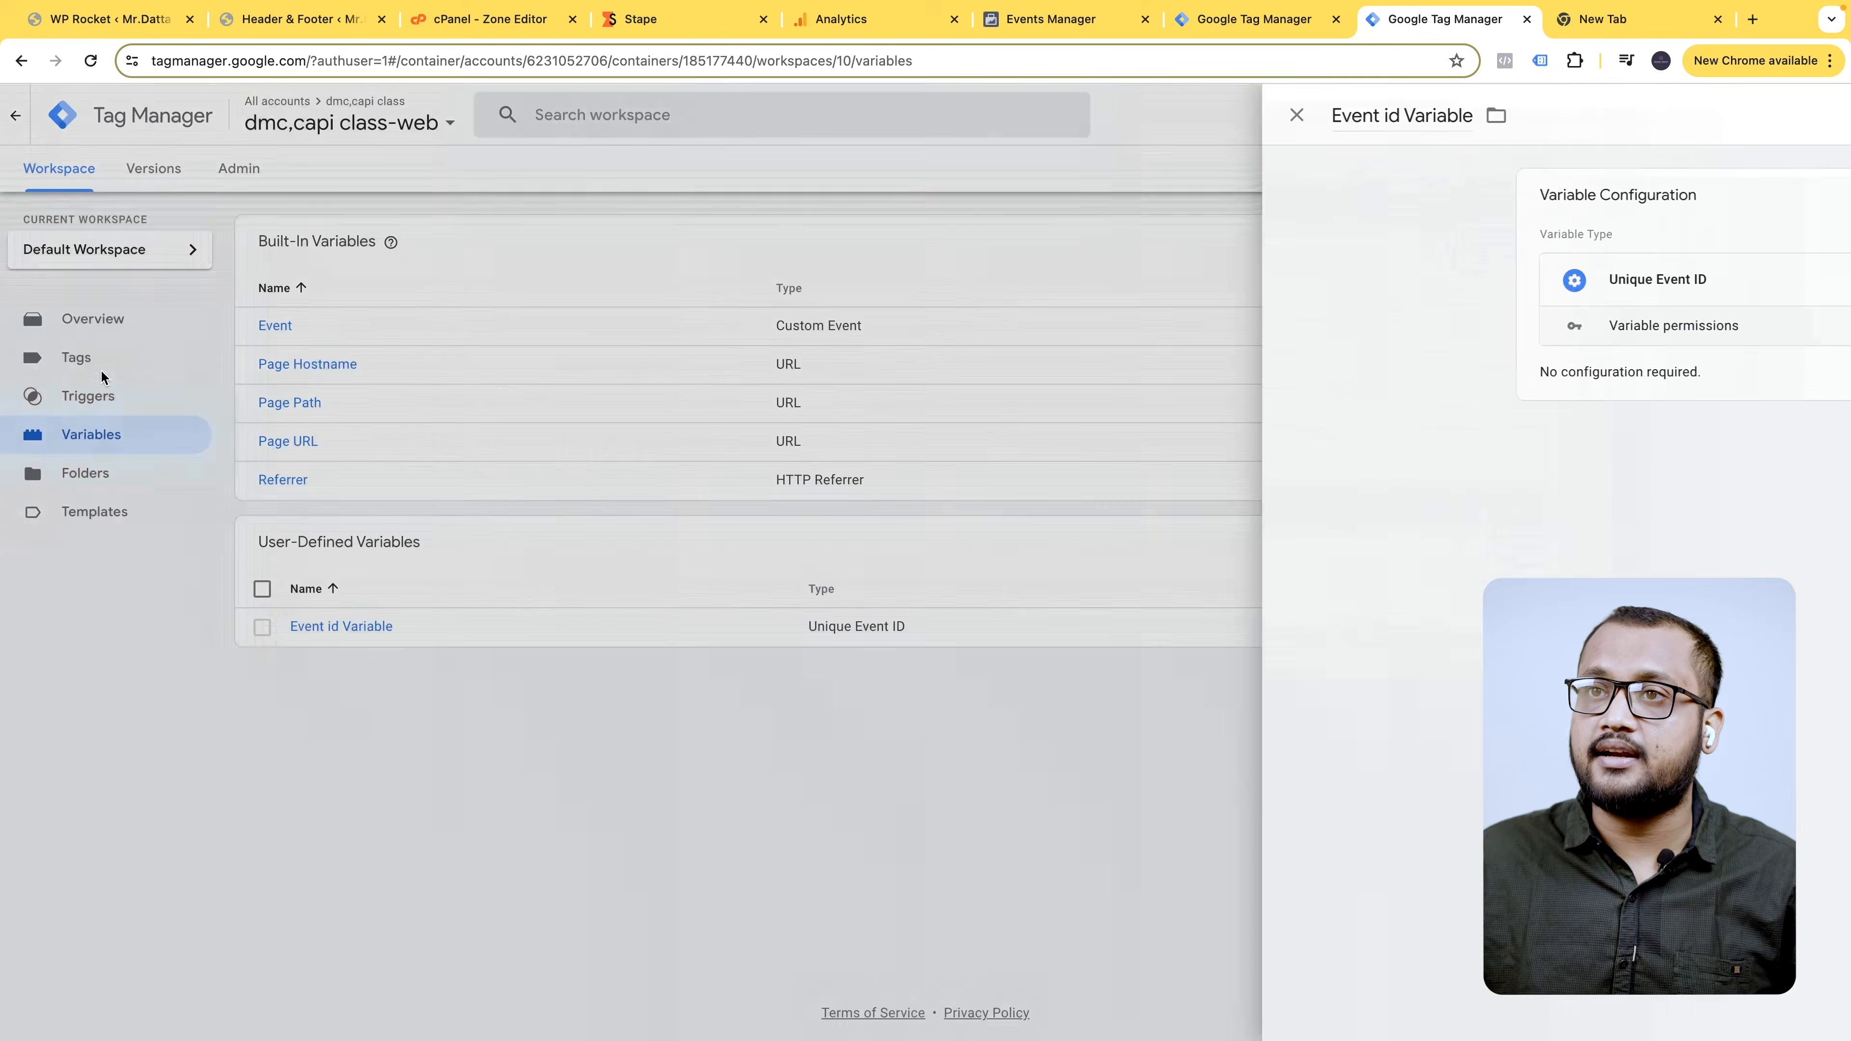
left_click(102, 363)
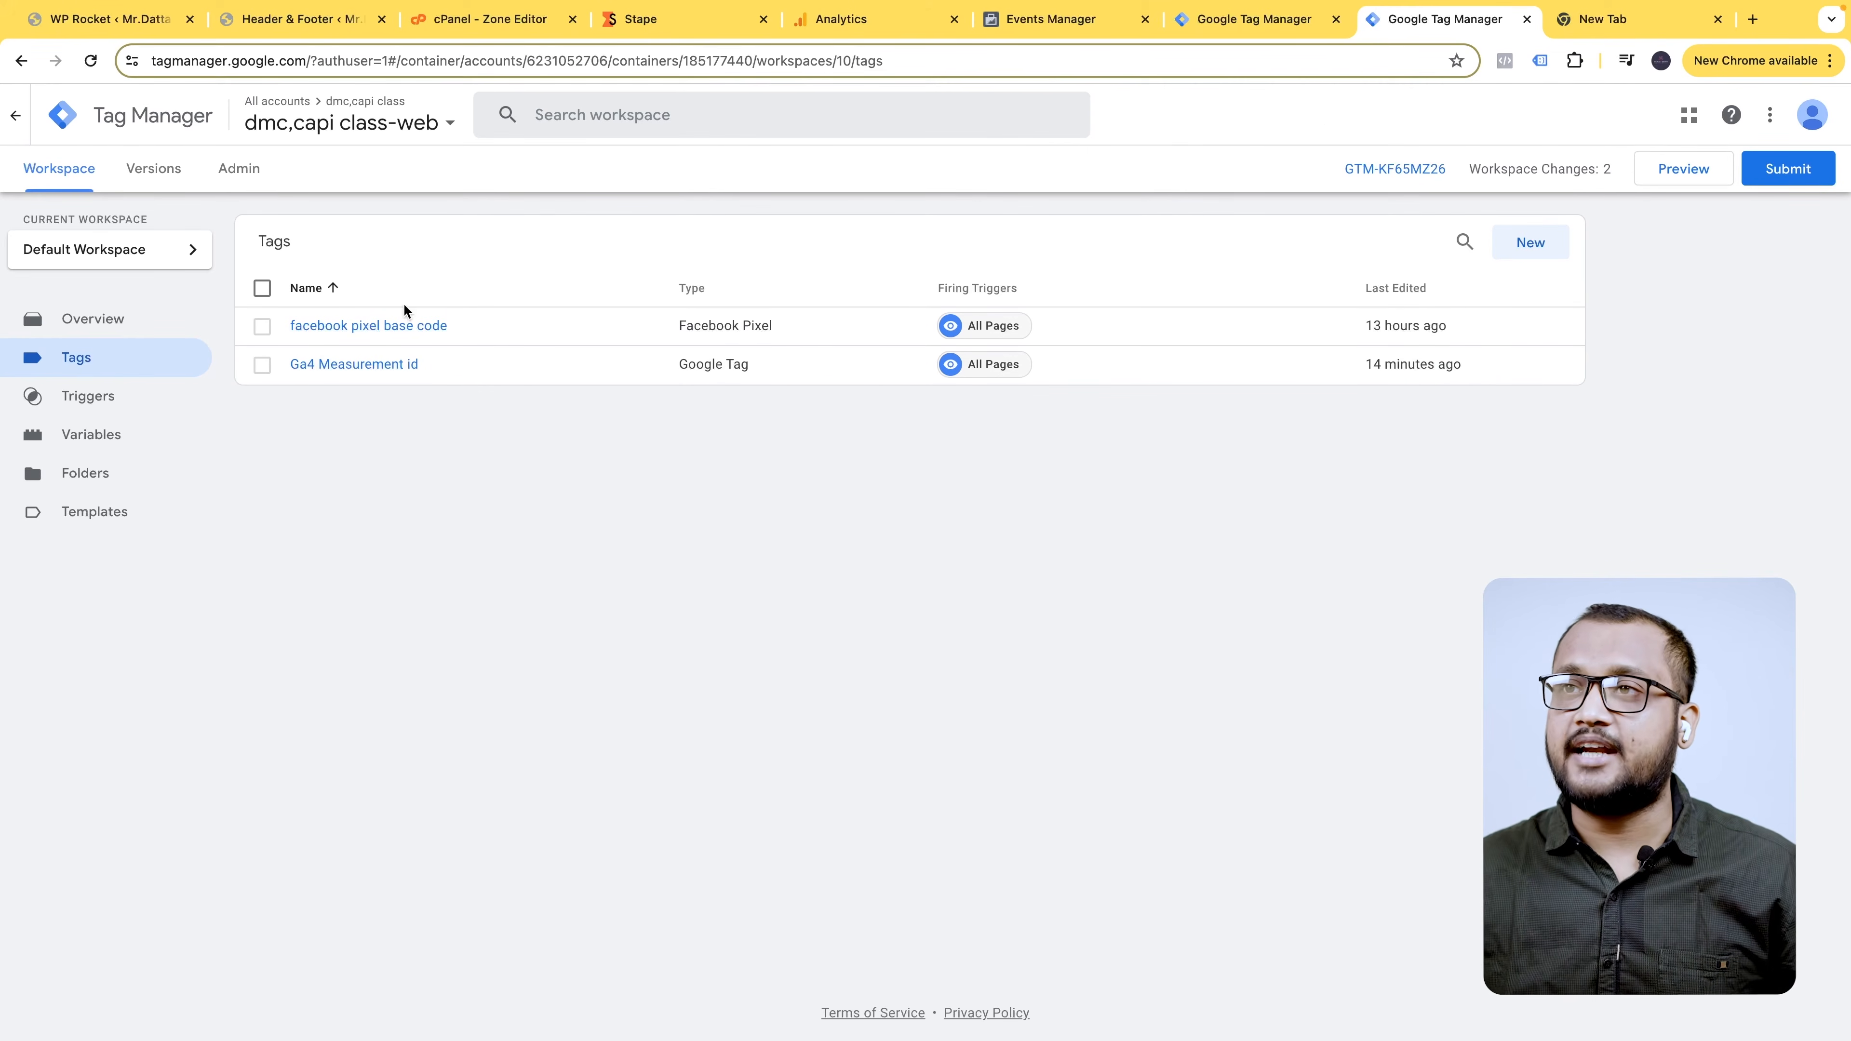
- Set the facebook pixel base code tag's More Settings Event ID to {{Event id Variable}} and save
left_click(409, 325)
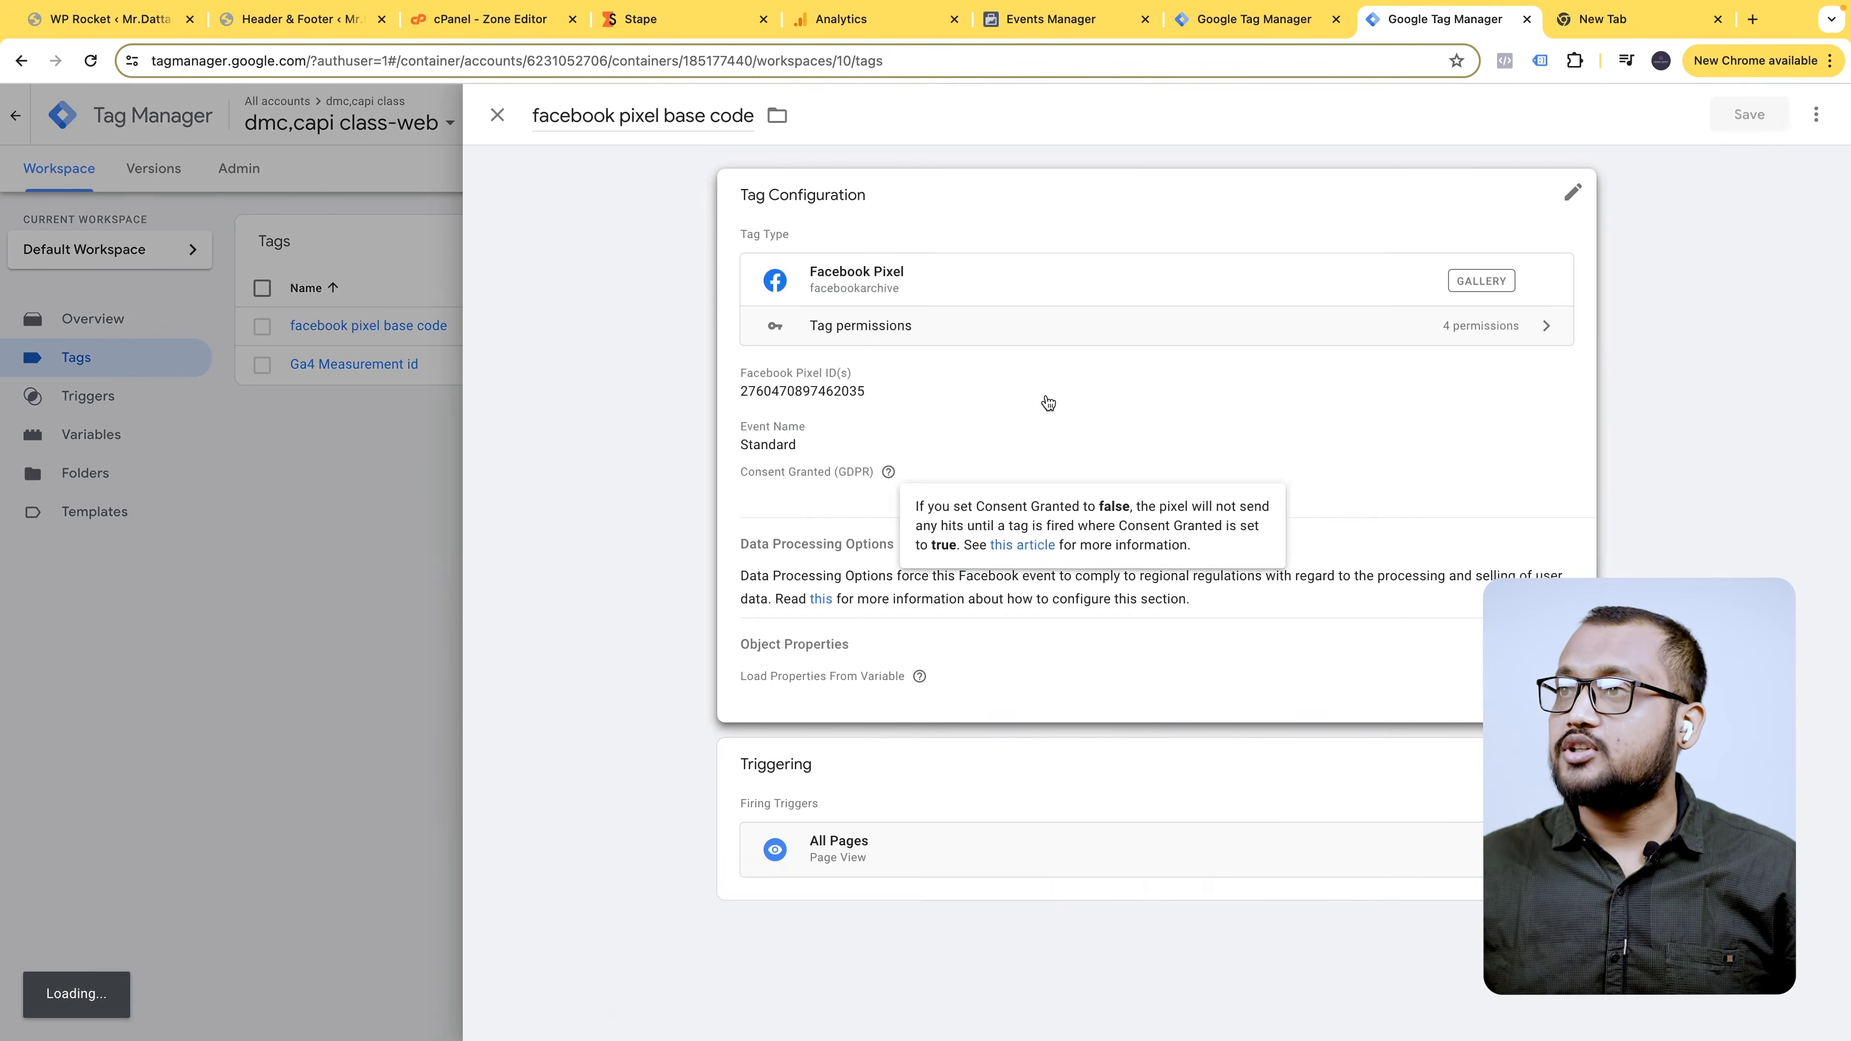
left_click(1048, 403)
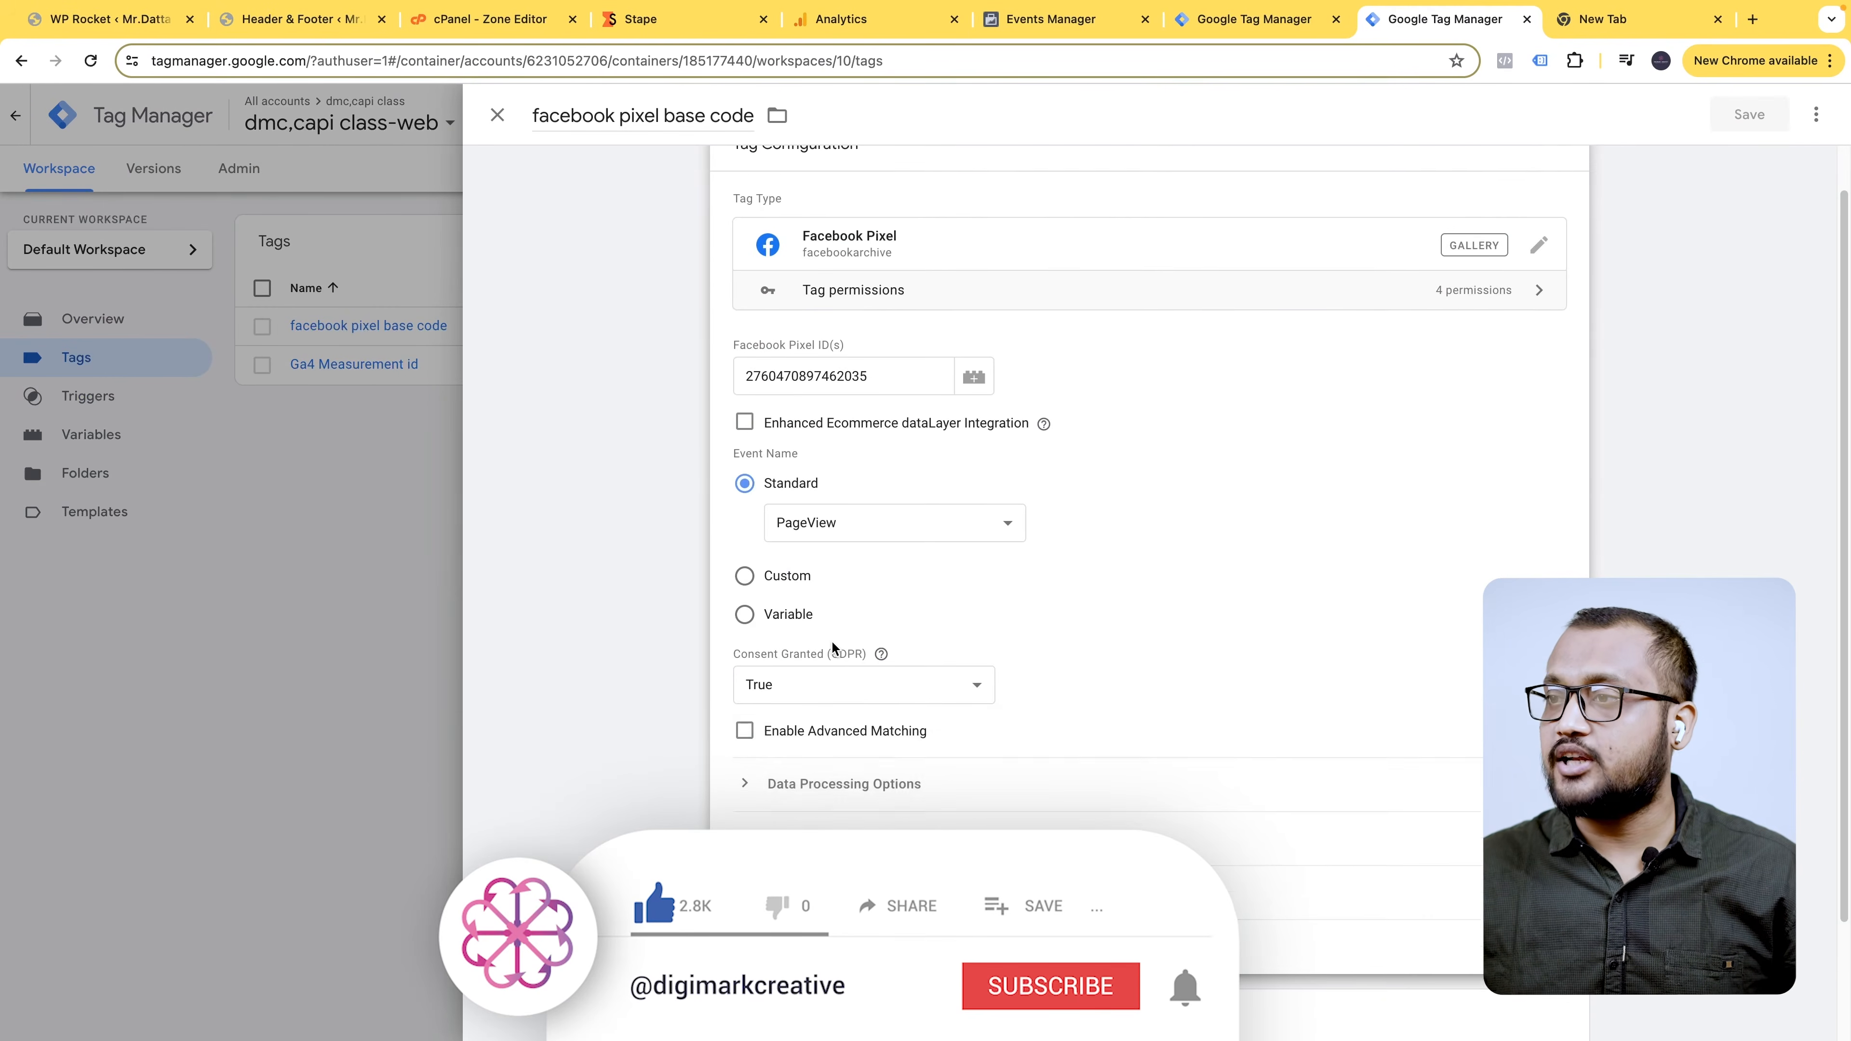
scroll(833, 655, "down", 3)
left_click(828, 738)
scroll(826, 773, "down", 1)
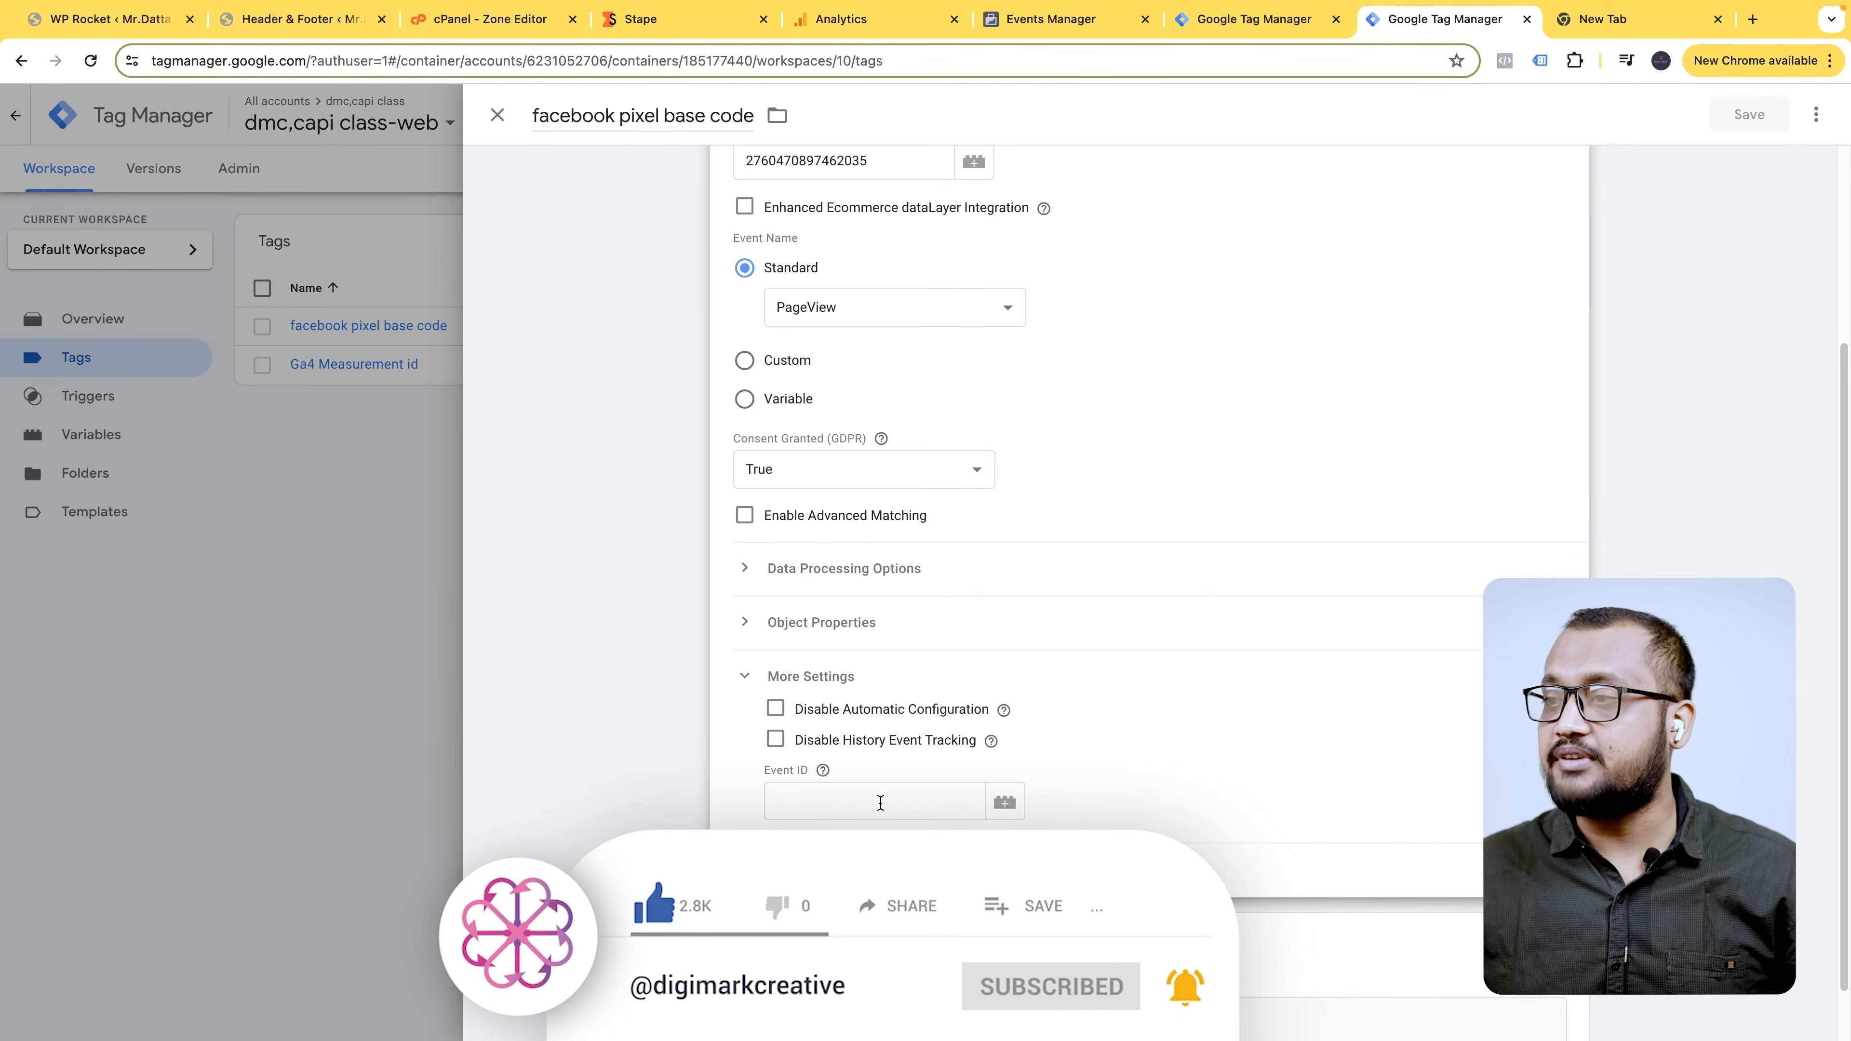
left_click(1008, 805)
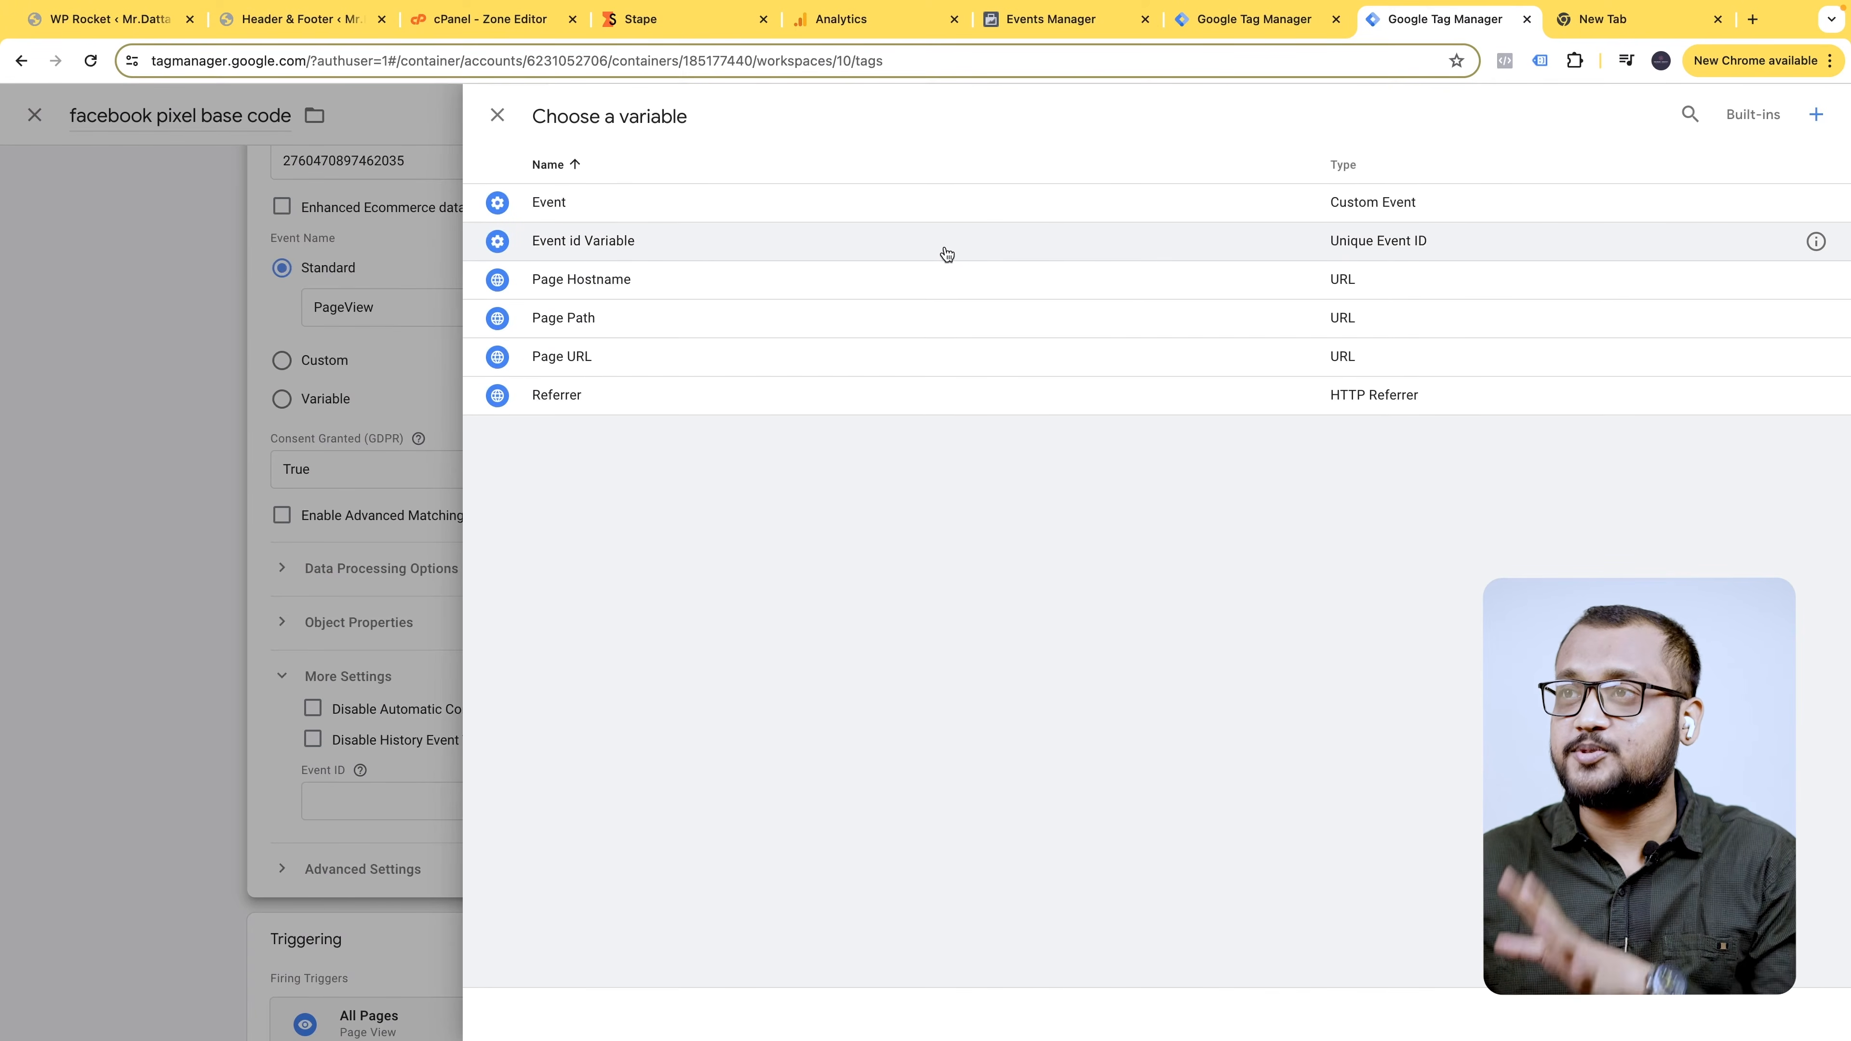
left_click(946, 252)
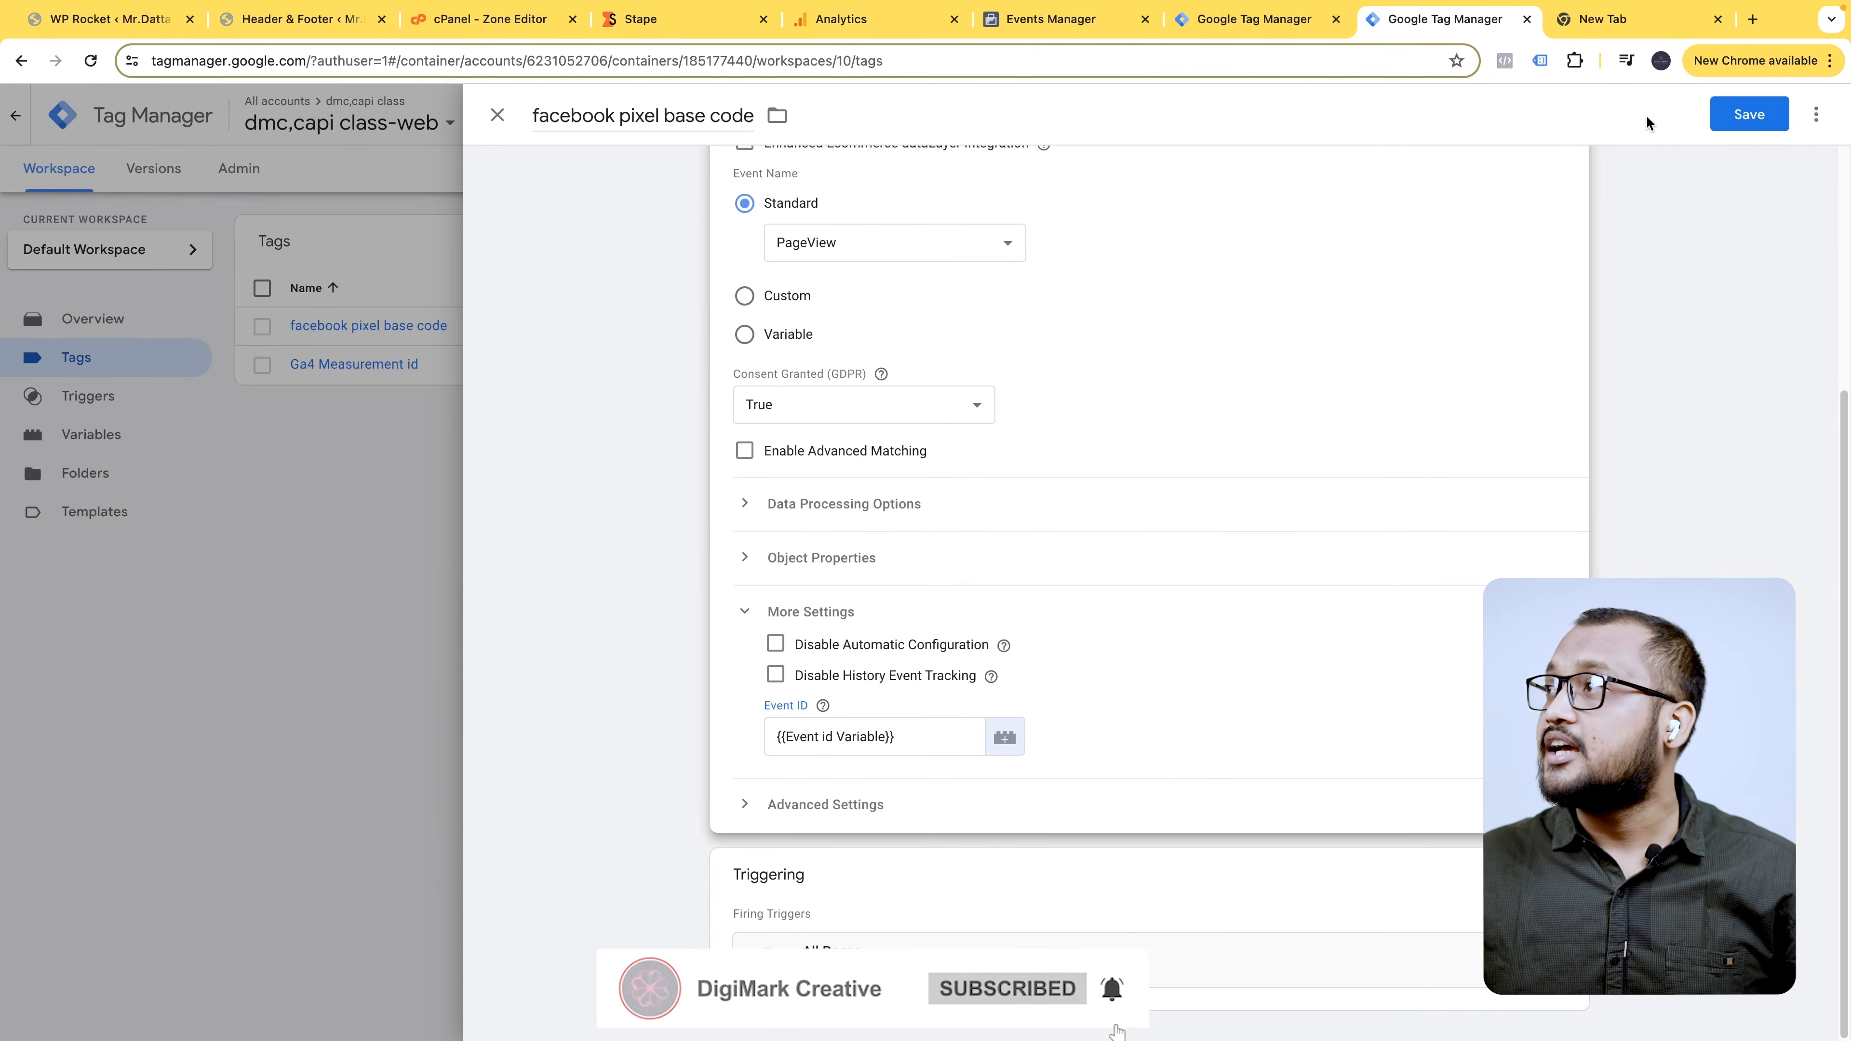
left_click(1729, 116)
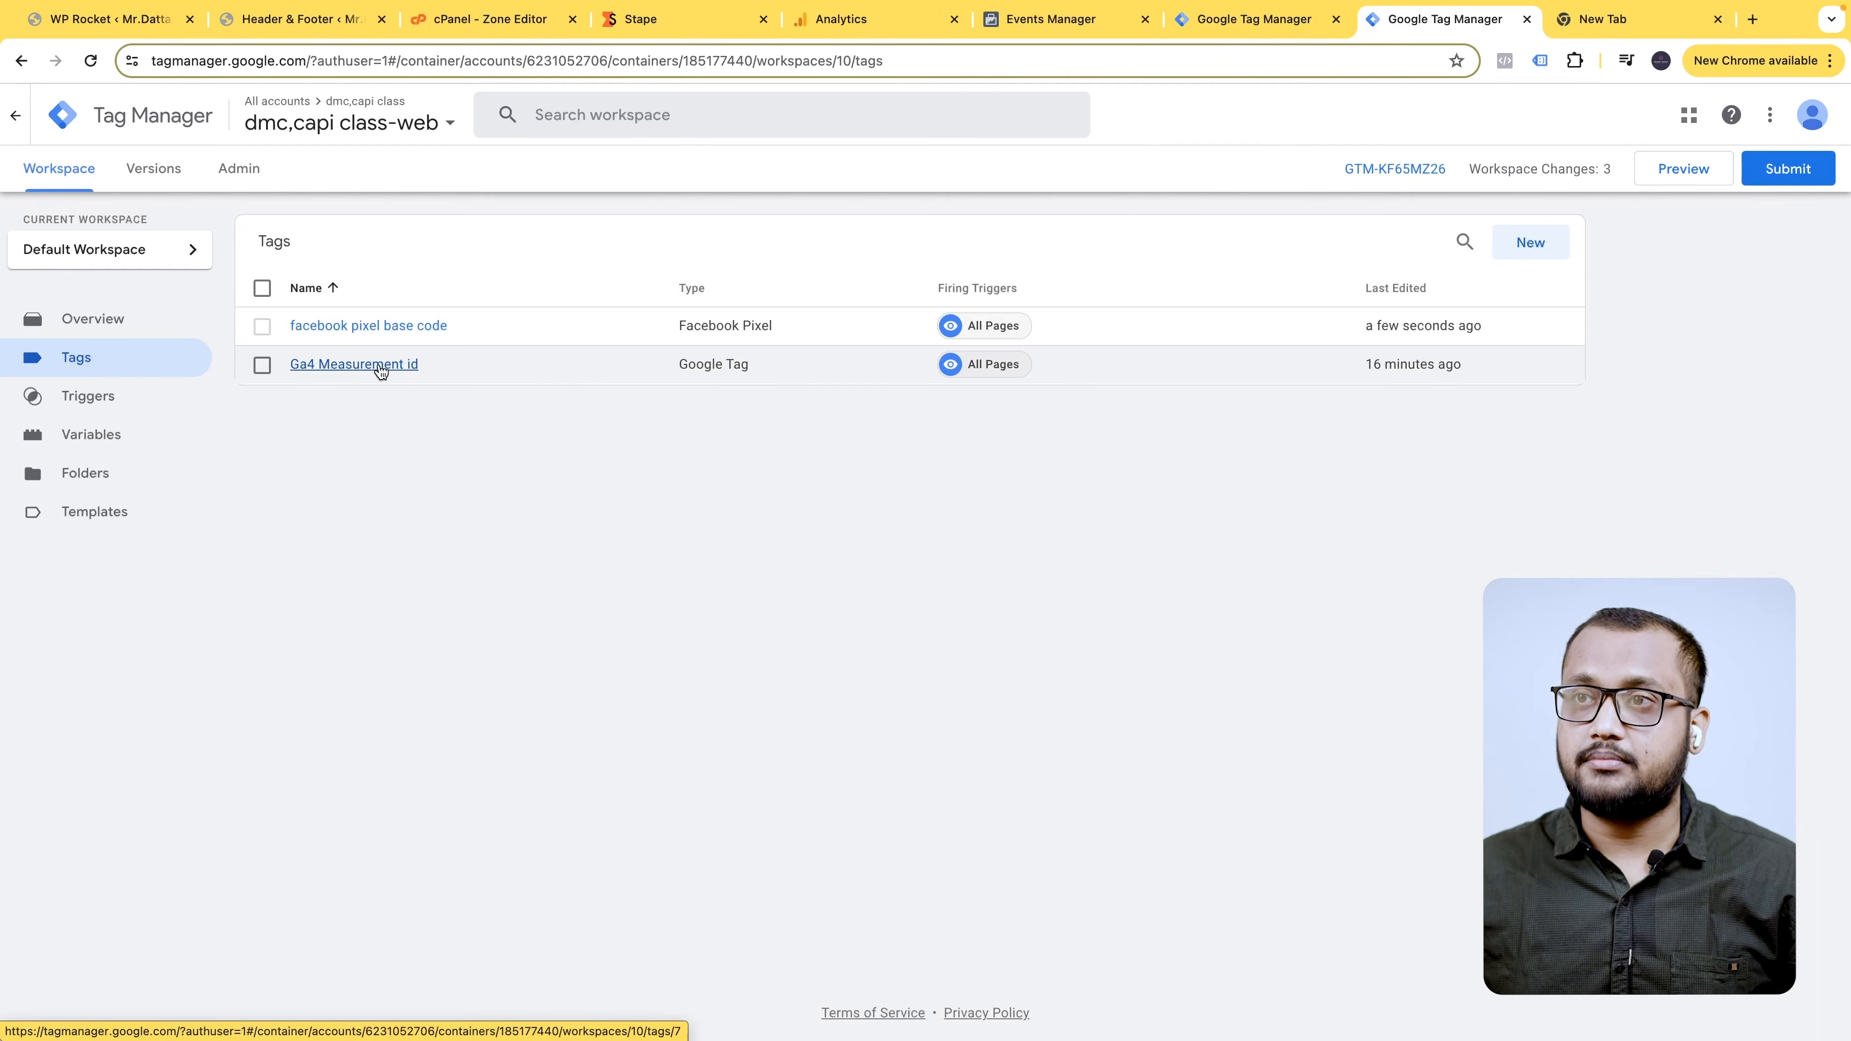
- Give the Ga4 Measurement id tag an event_id parameter valued {{Event id Variable}} and save
left_click(380, 369)
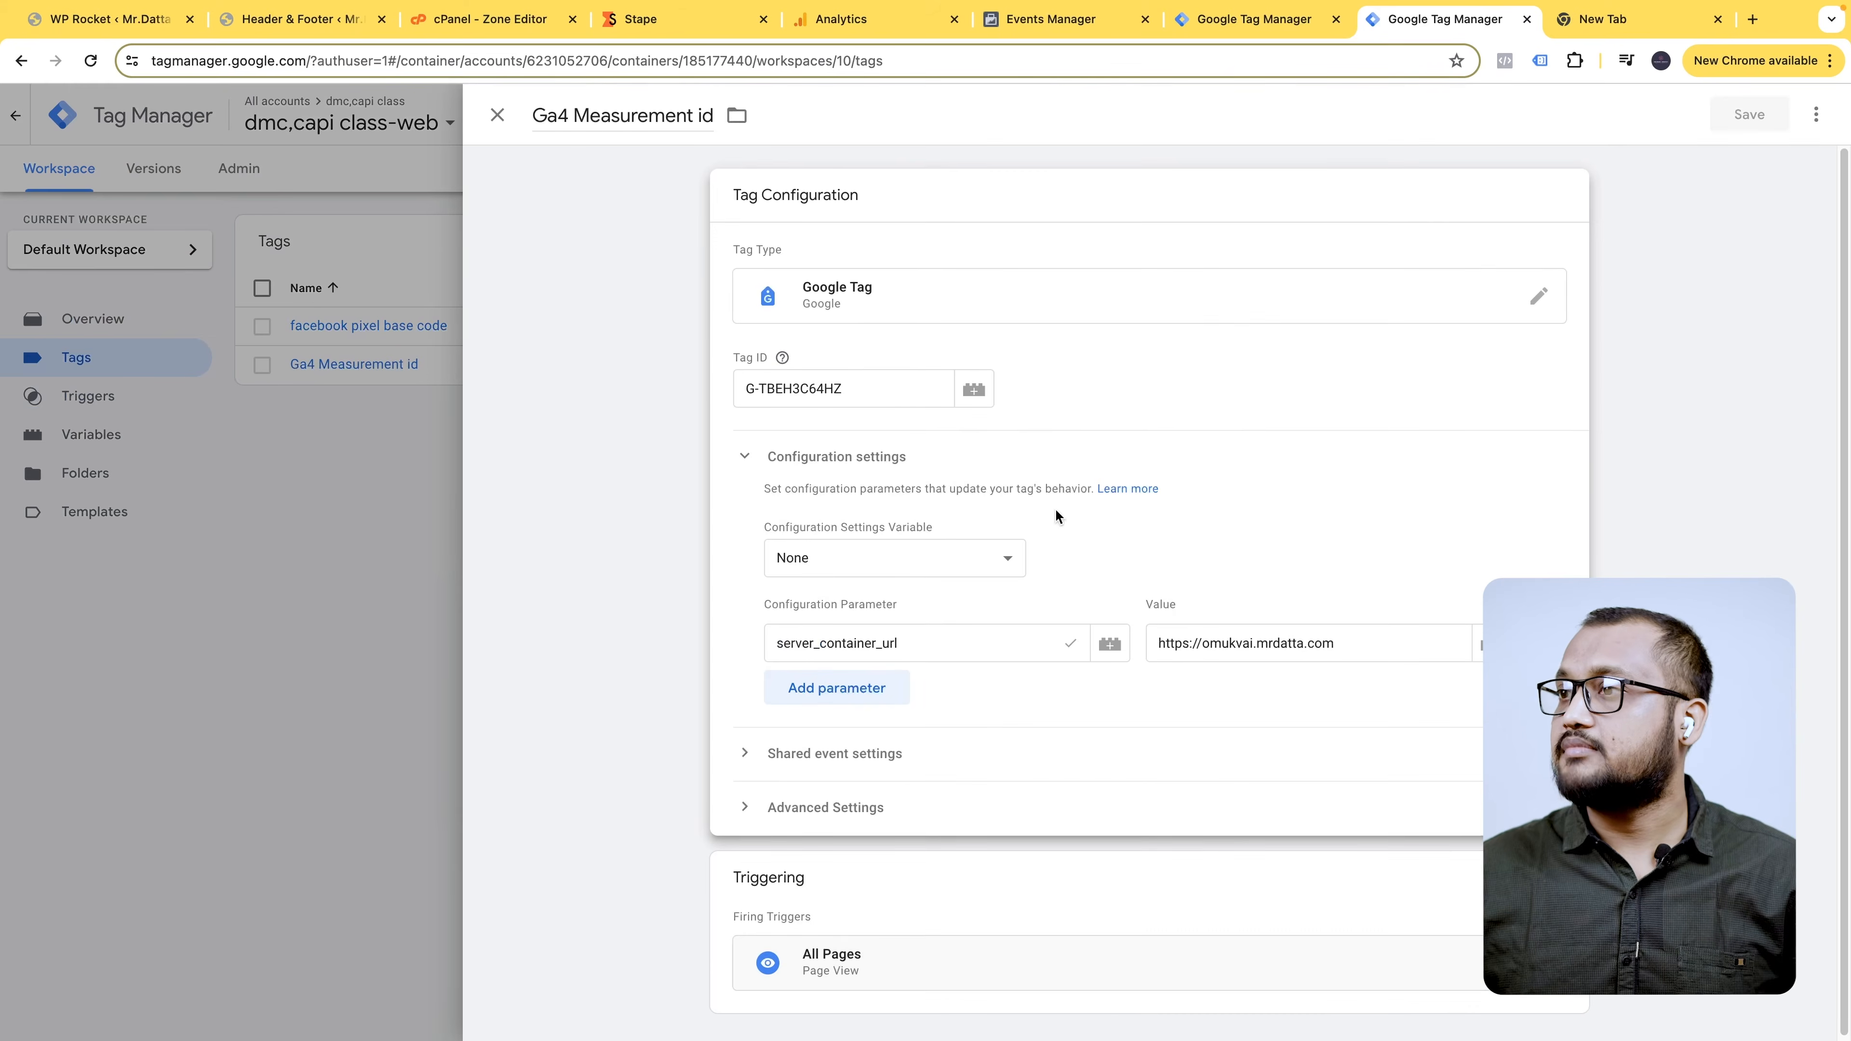
left_click(872, 697)
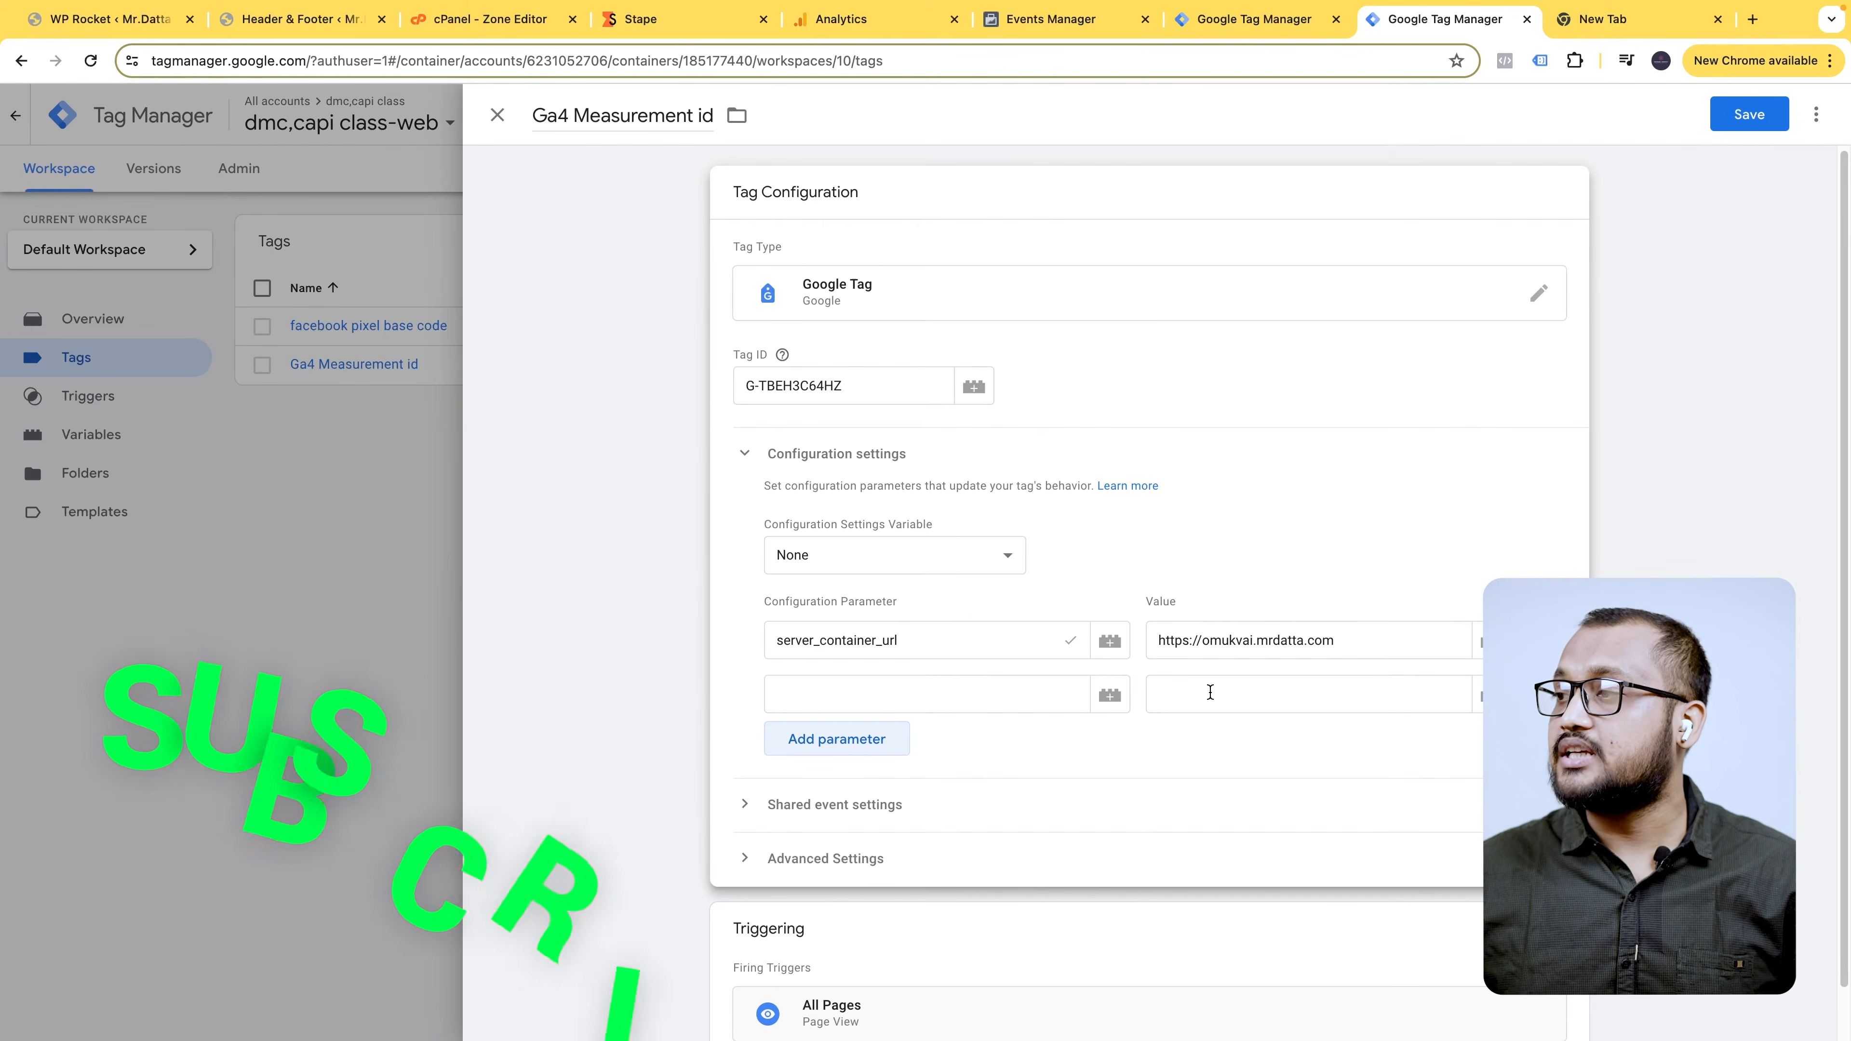
left_click(1480, 695)
left_click(619, 241)
left_click(877, 693)
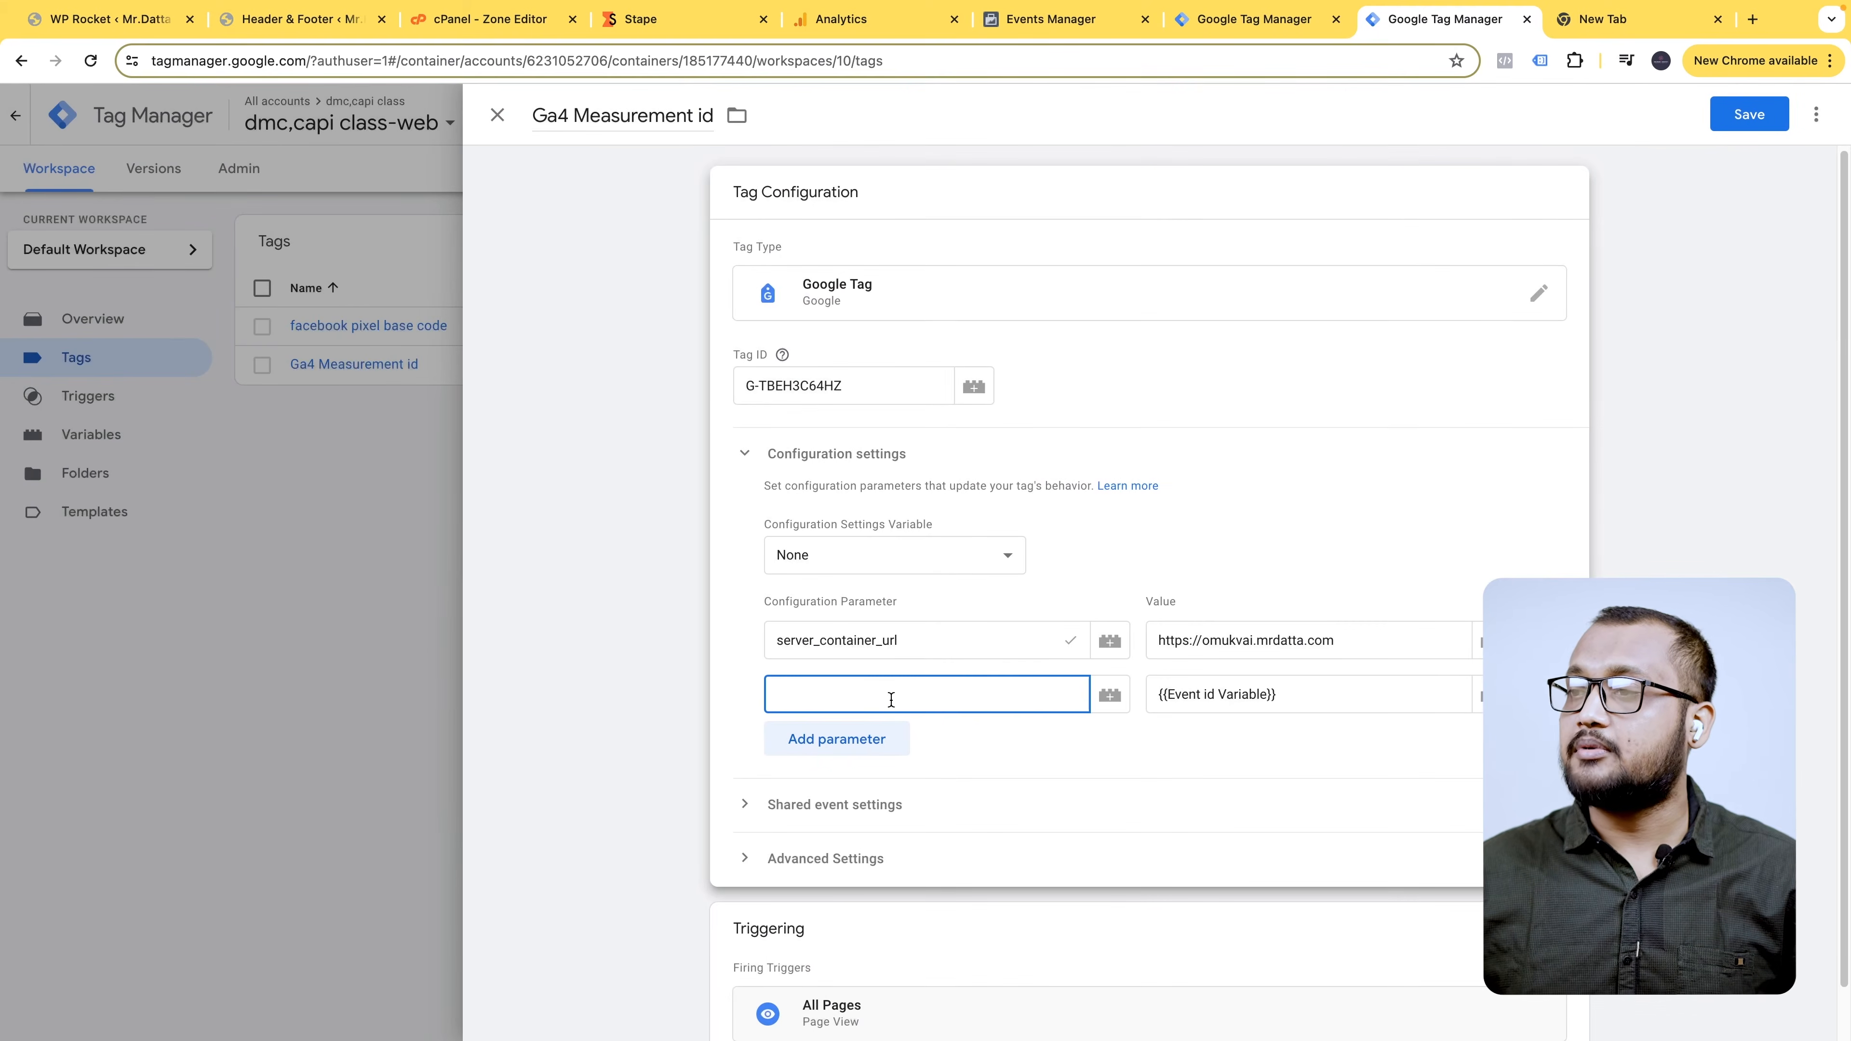
type("event_id")
left_click(1674, 210)
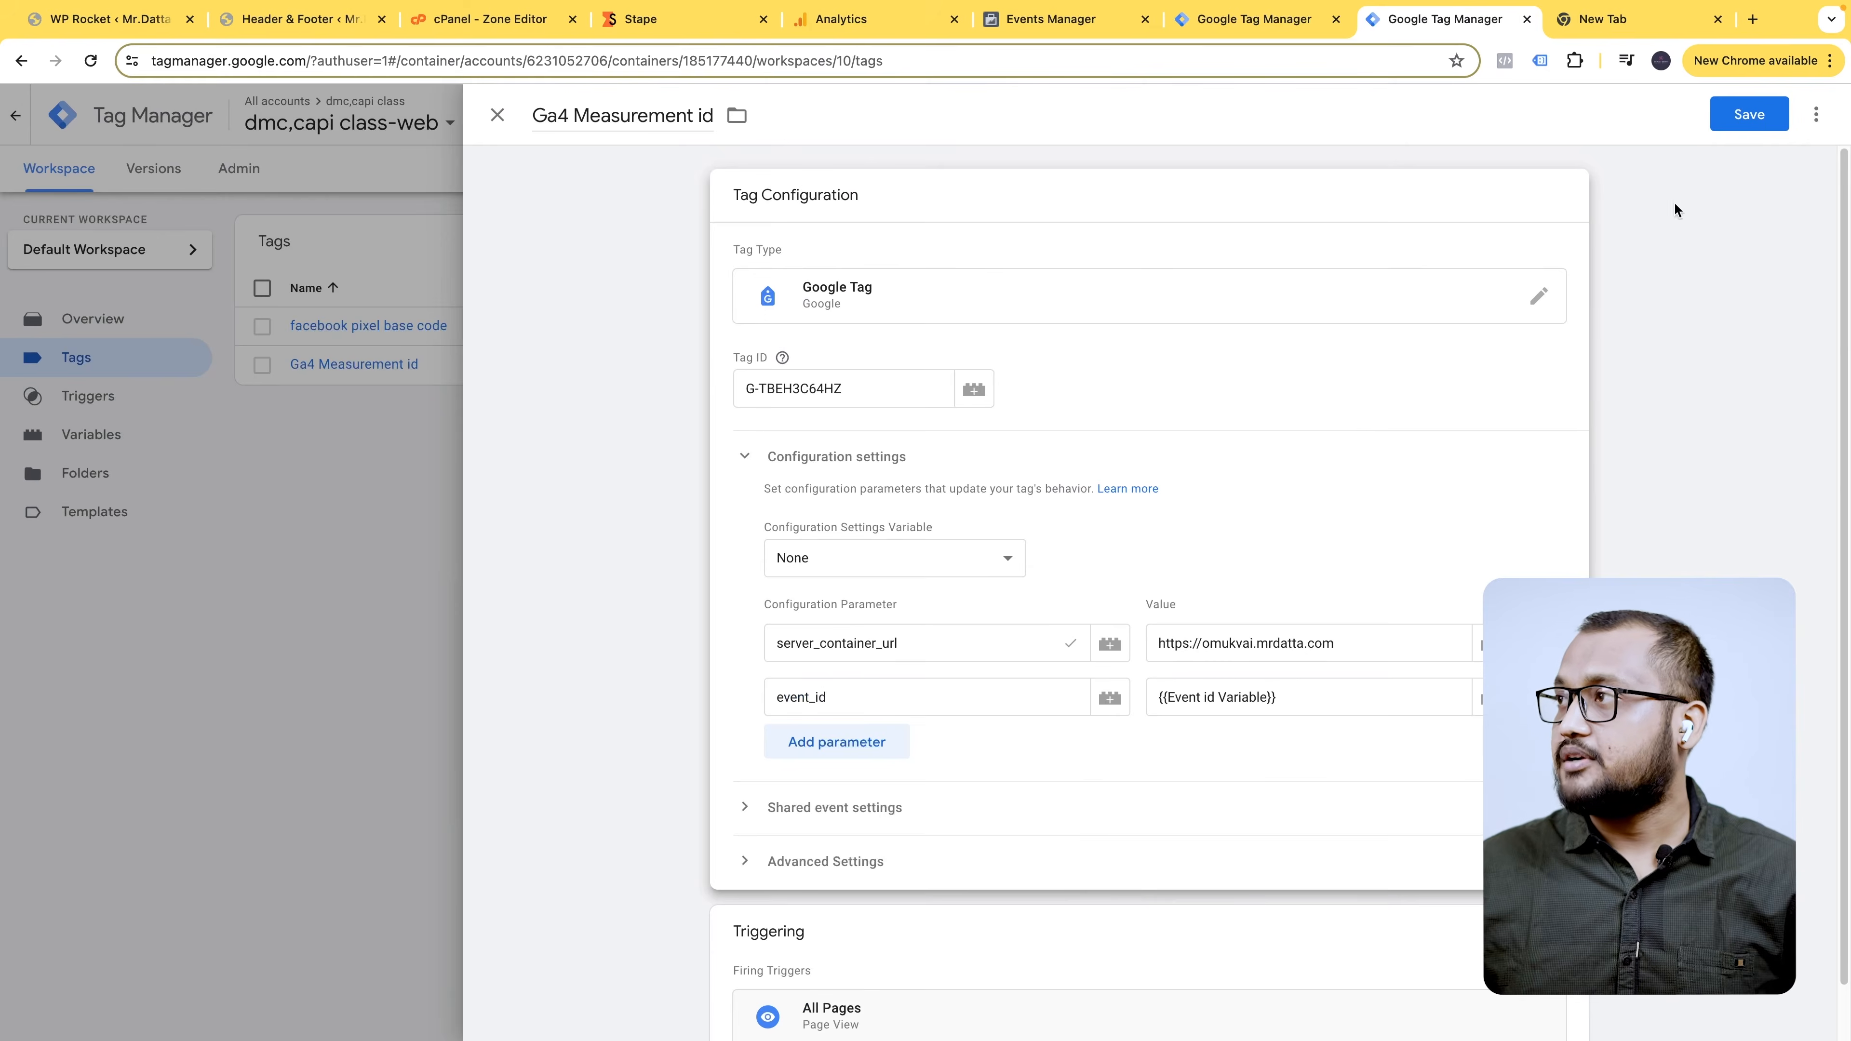
left_click(1785, 115)
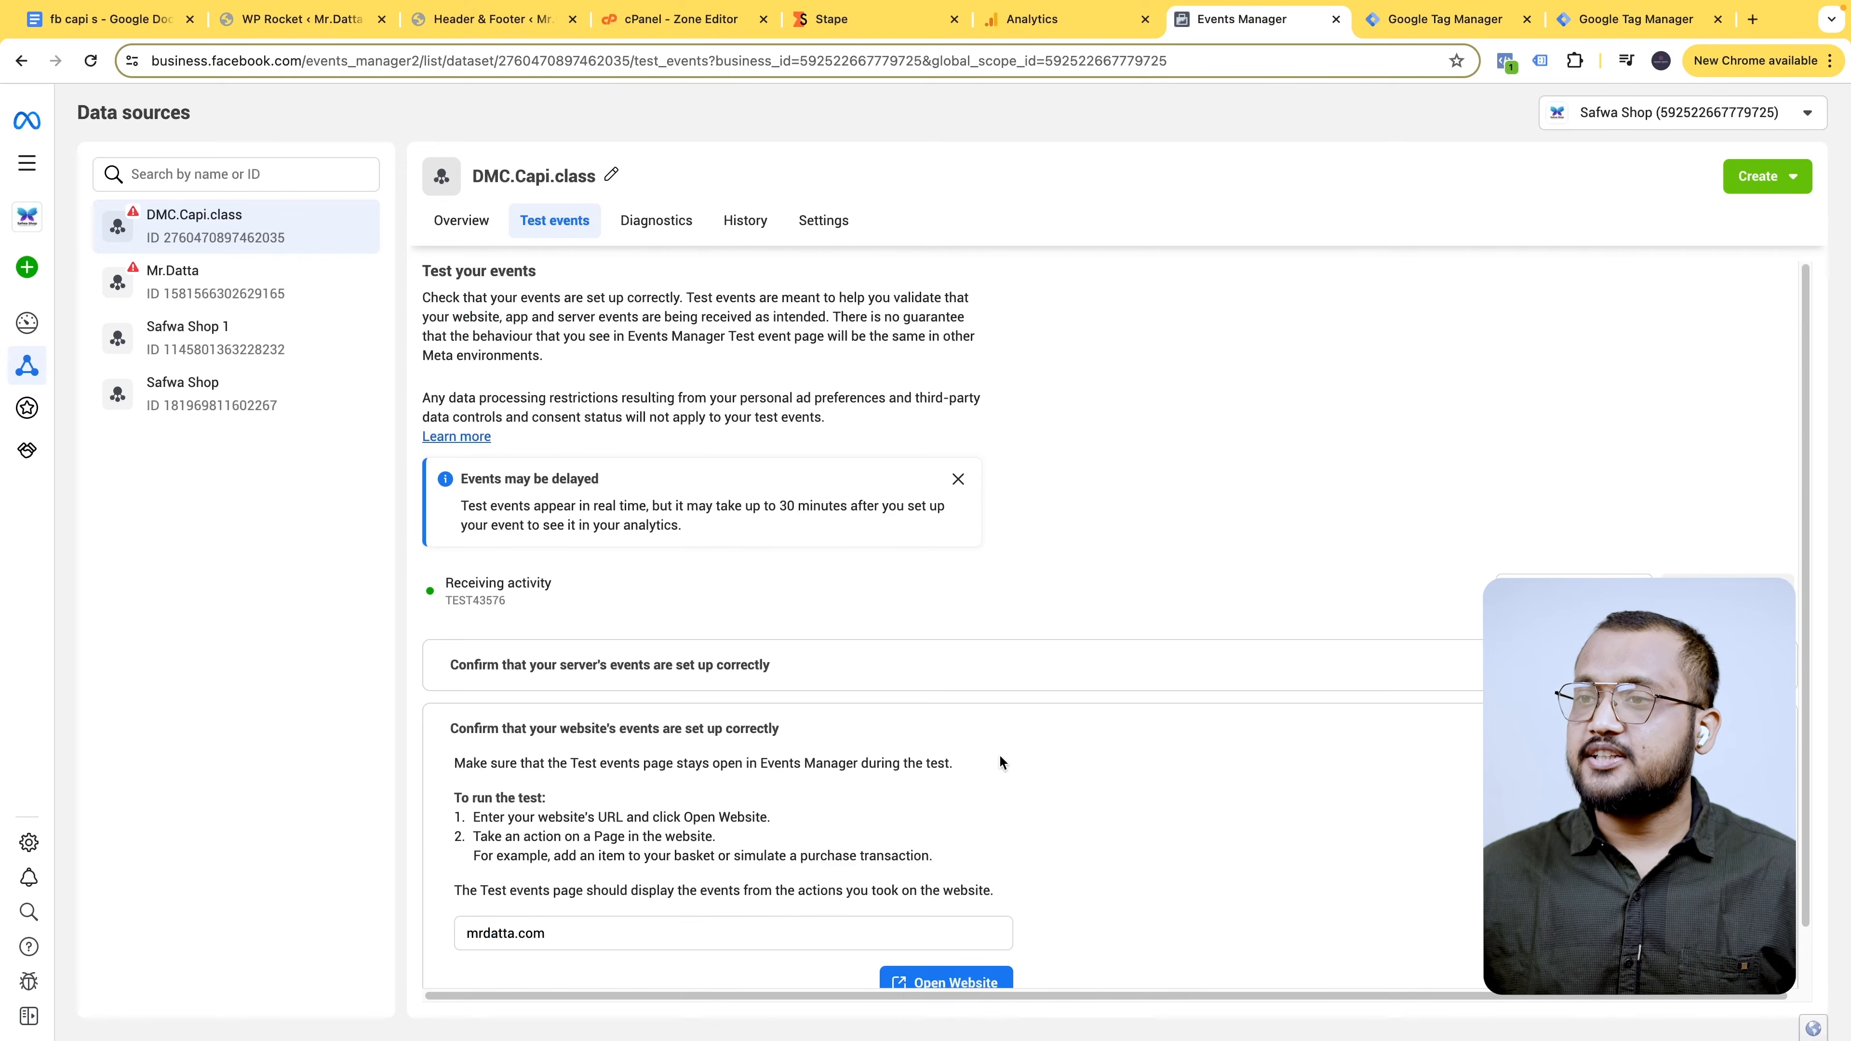
- Open the website from the Test events page, then return to the Tag Manager tags list
scroll(837, 932, "down", 1)
left_click(968, 920)
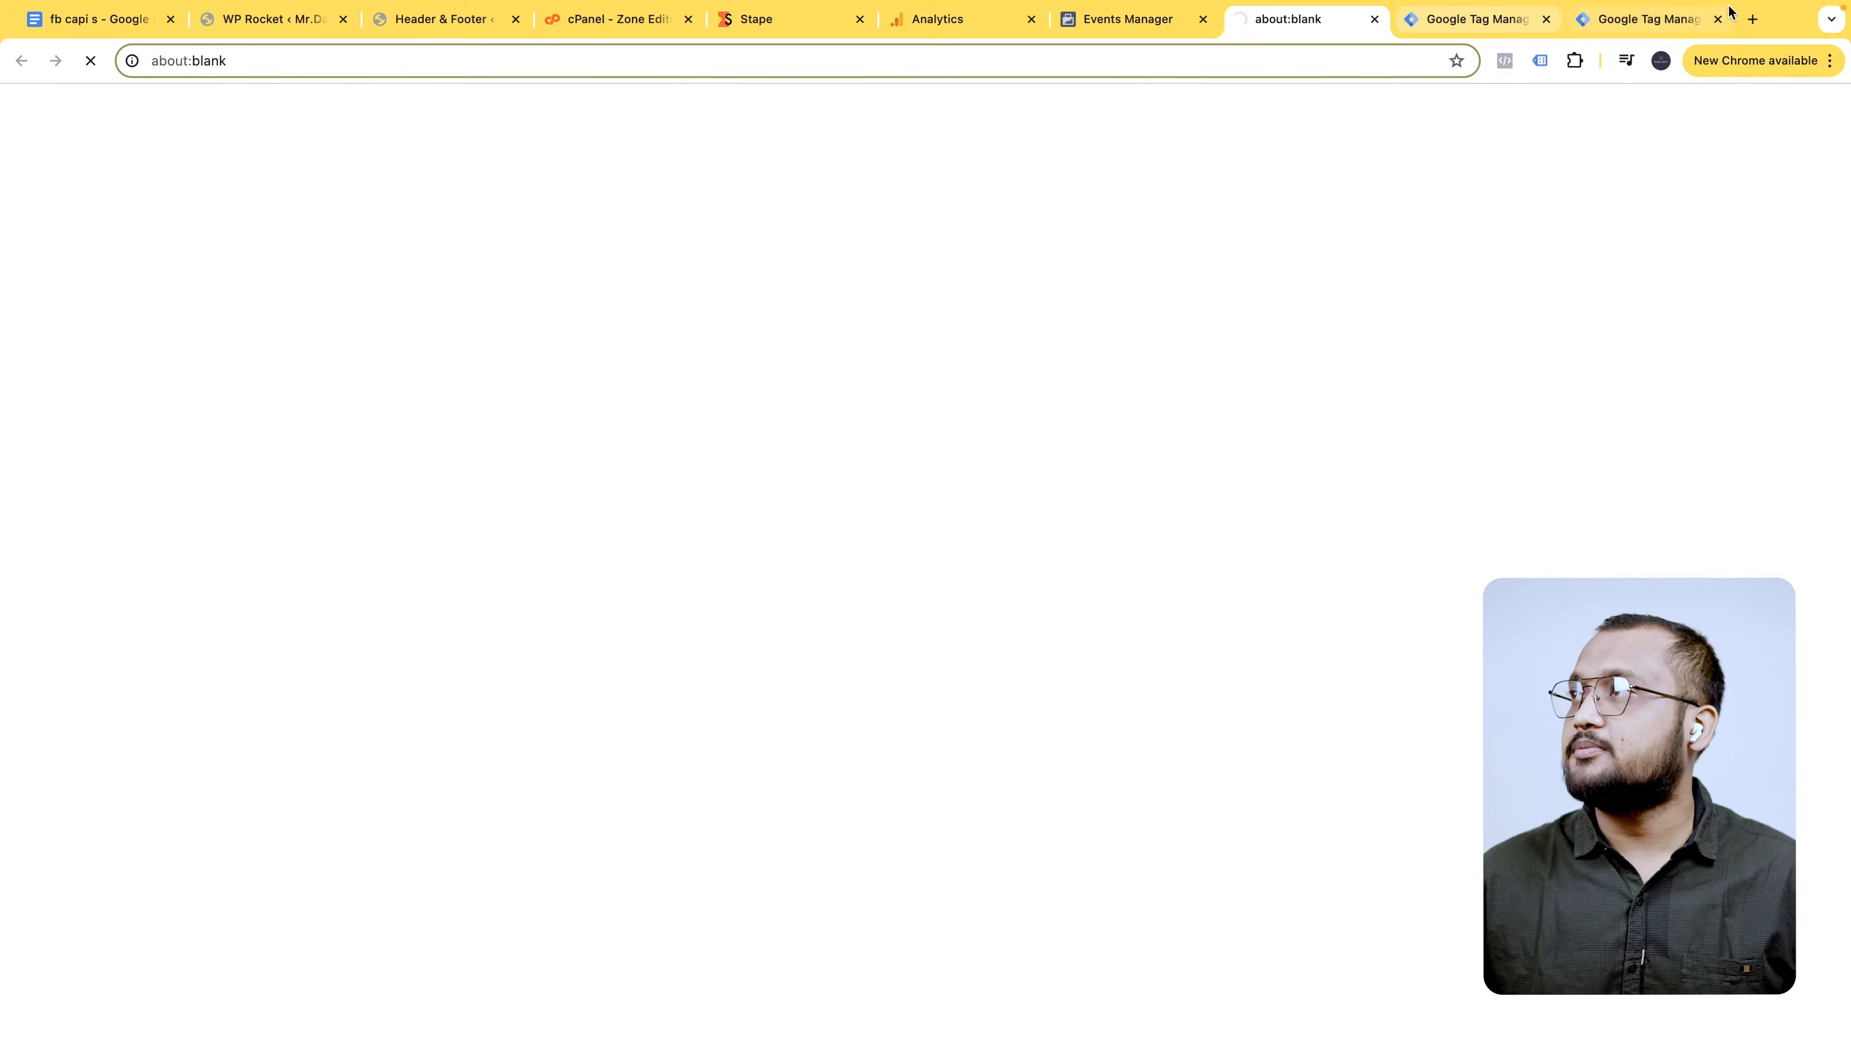
left_click(1587, 20)
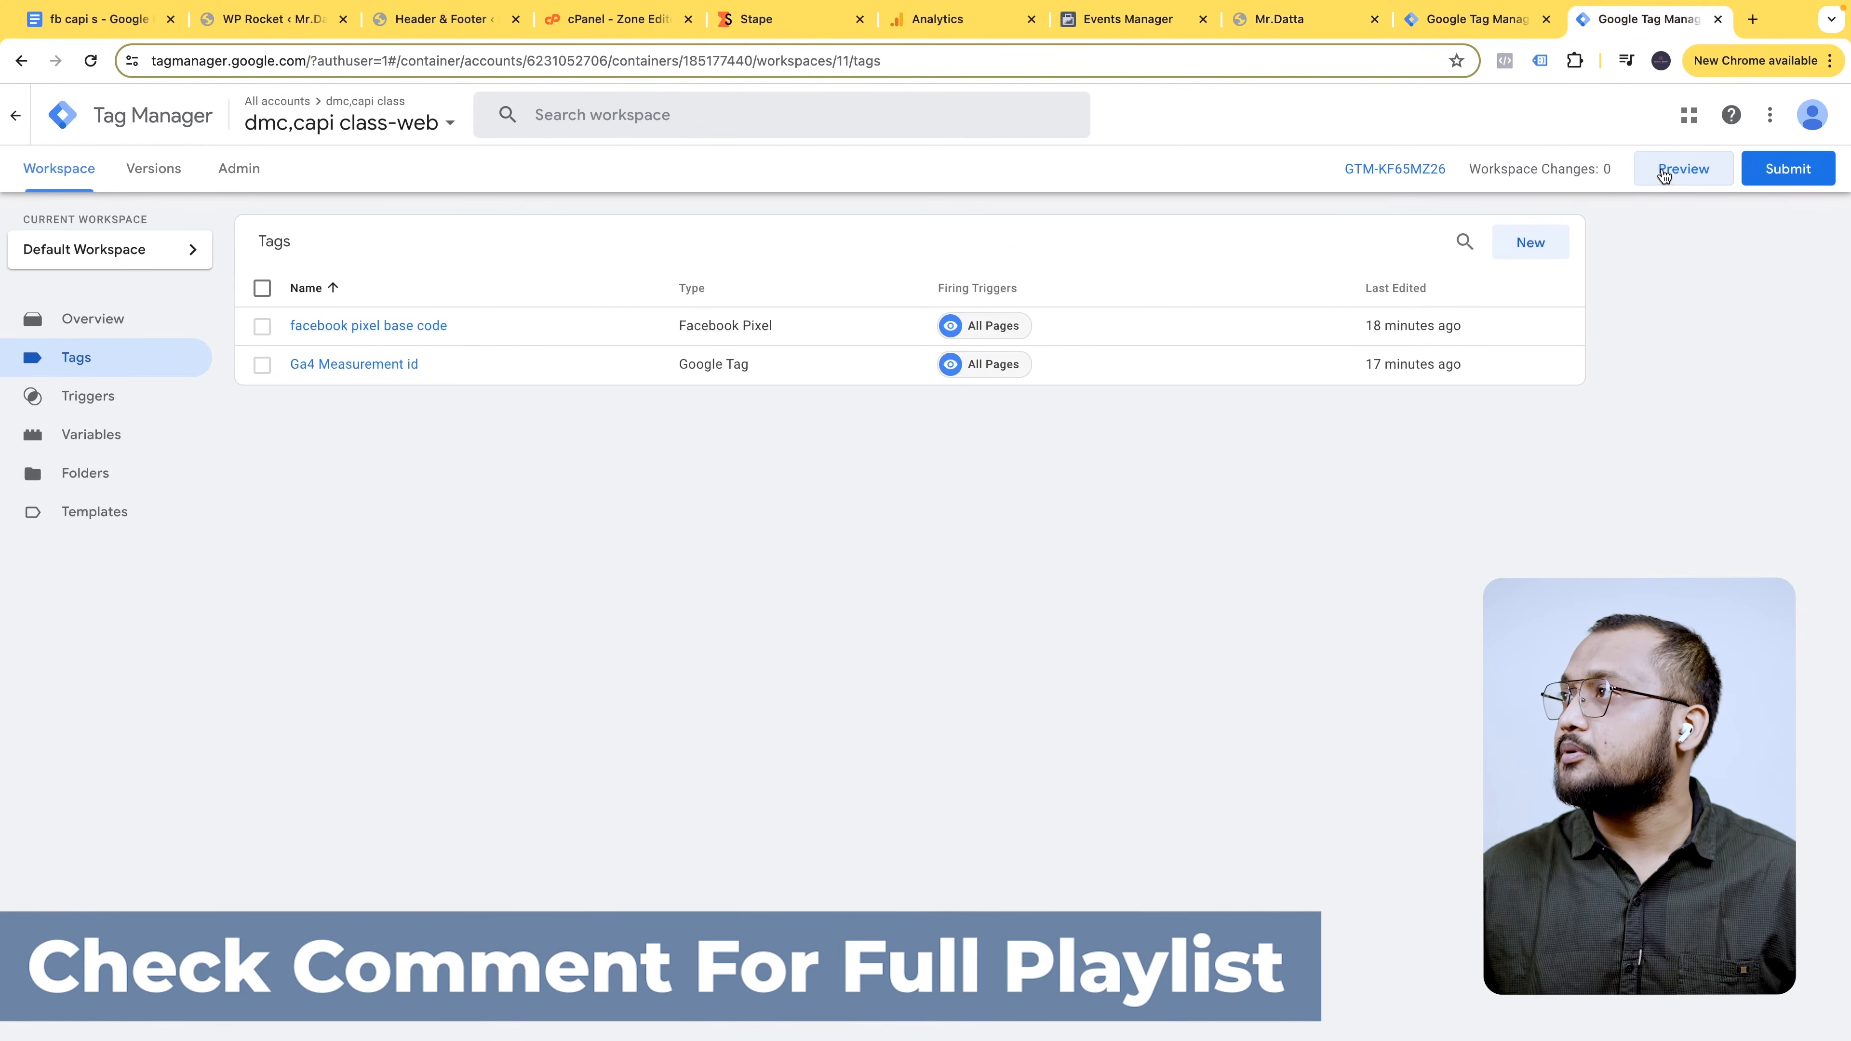
- Start a Preview session connected to mrdatta.com and open the Golden Lamps product page
left_click(1664, 172)
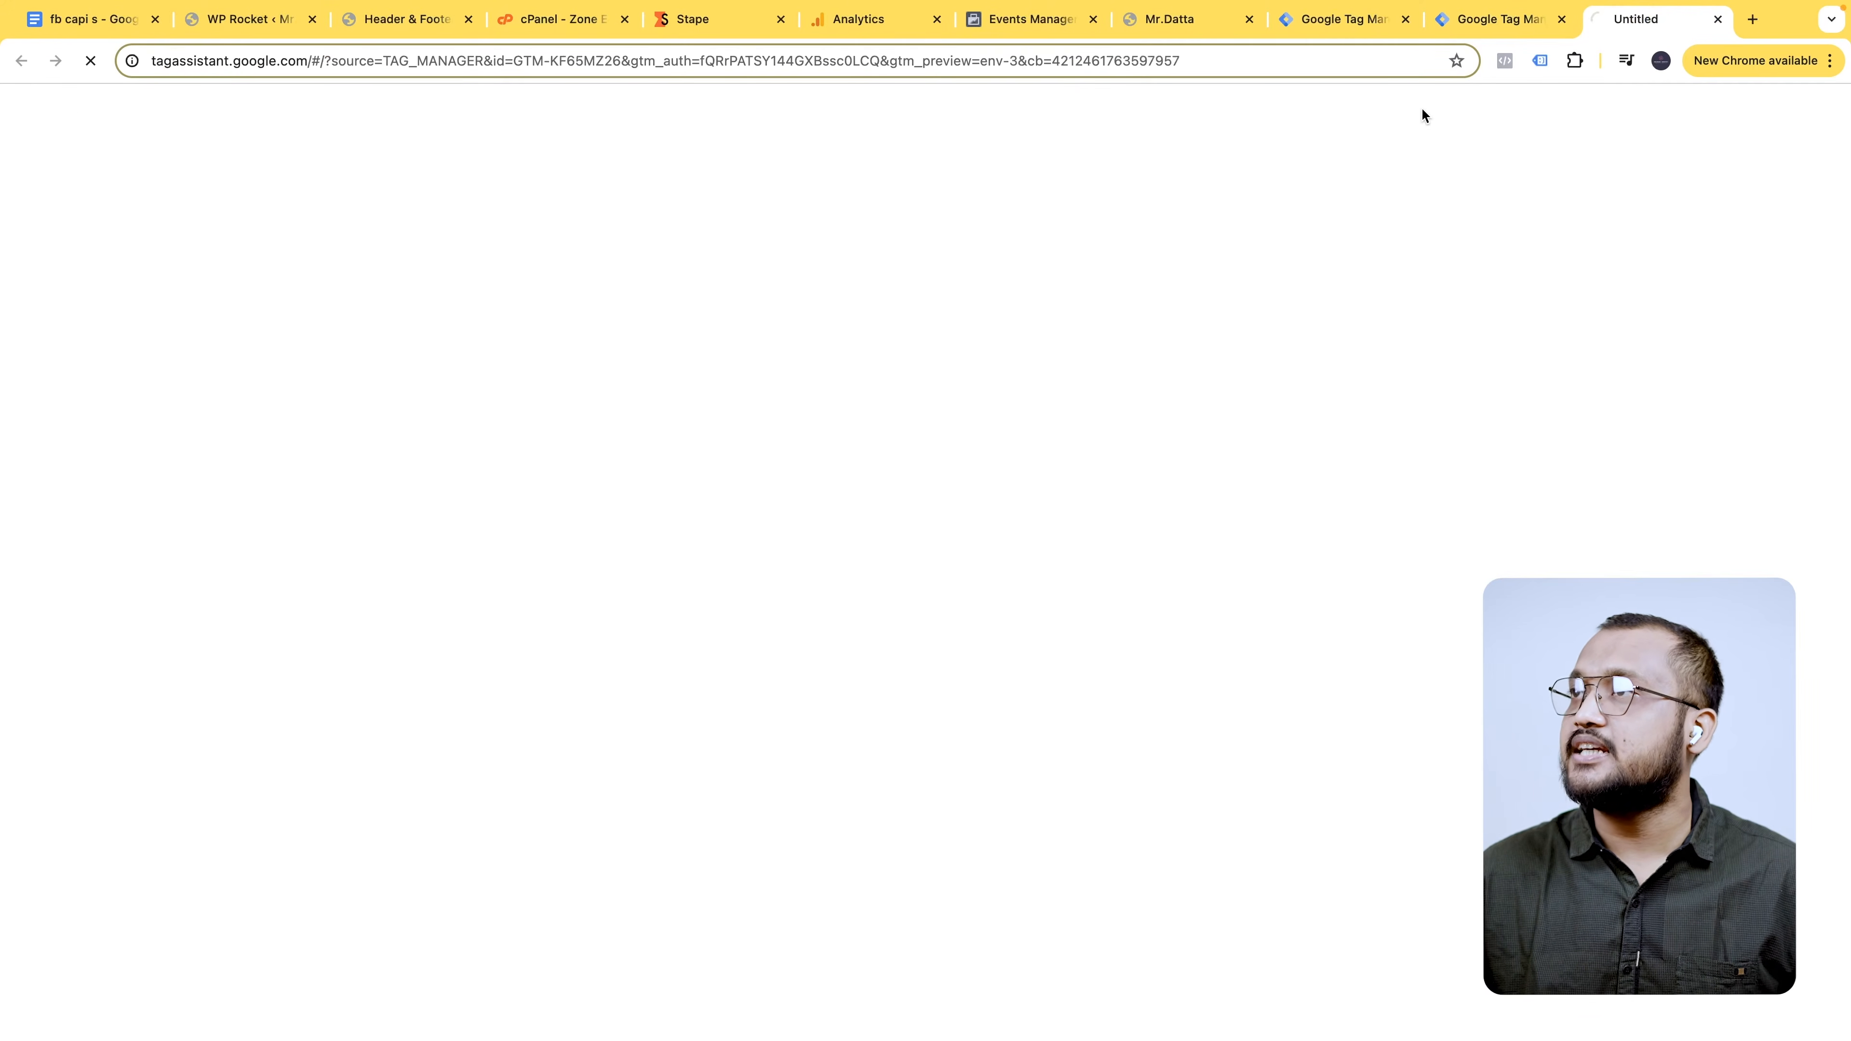
left_click(933, 551)
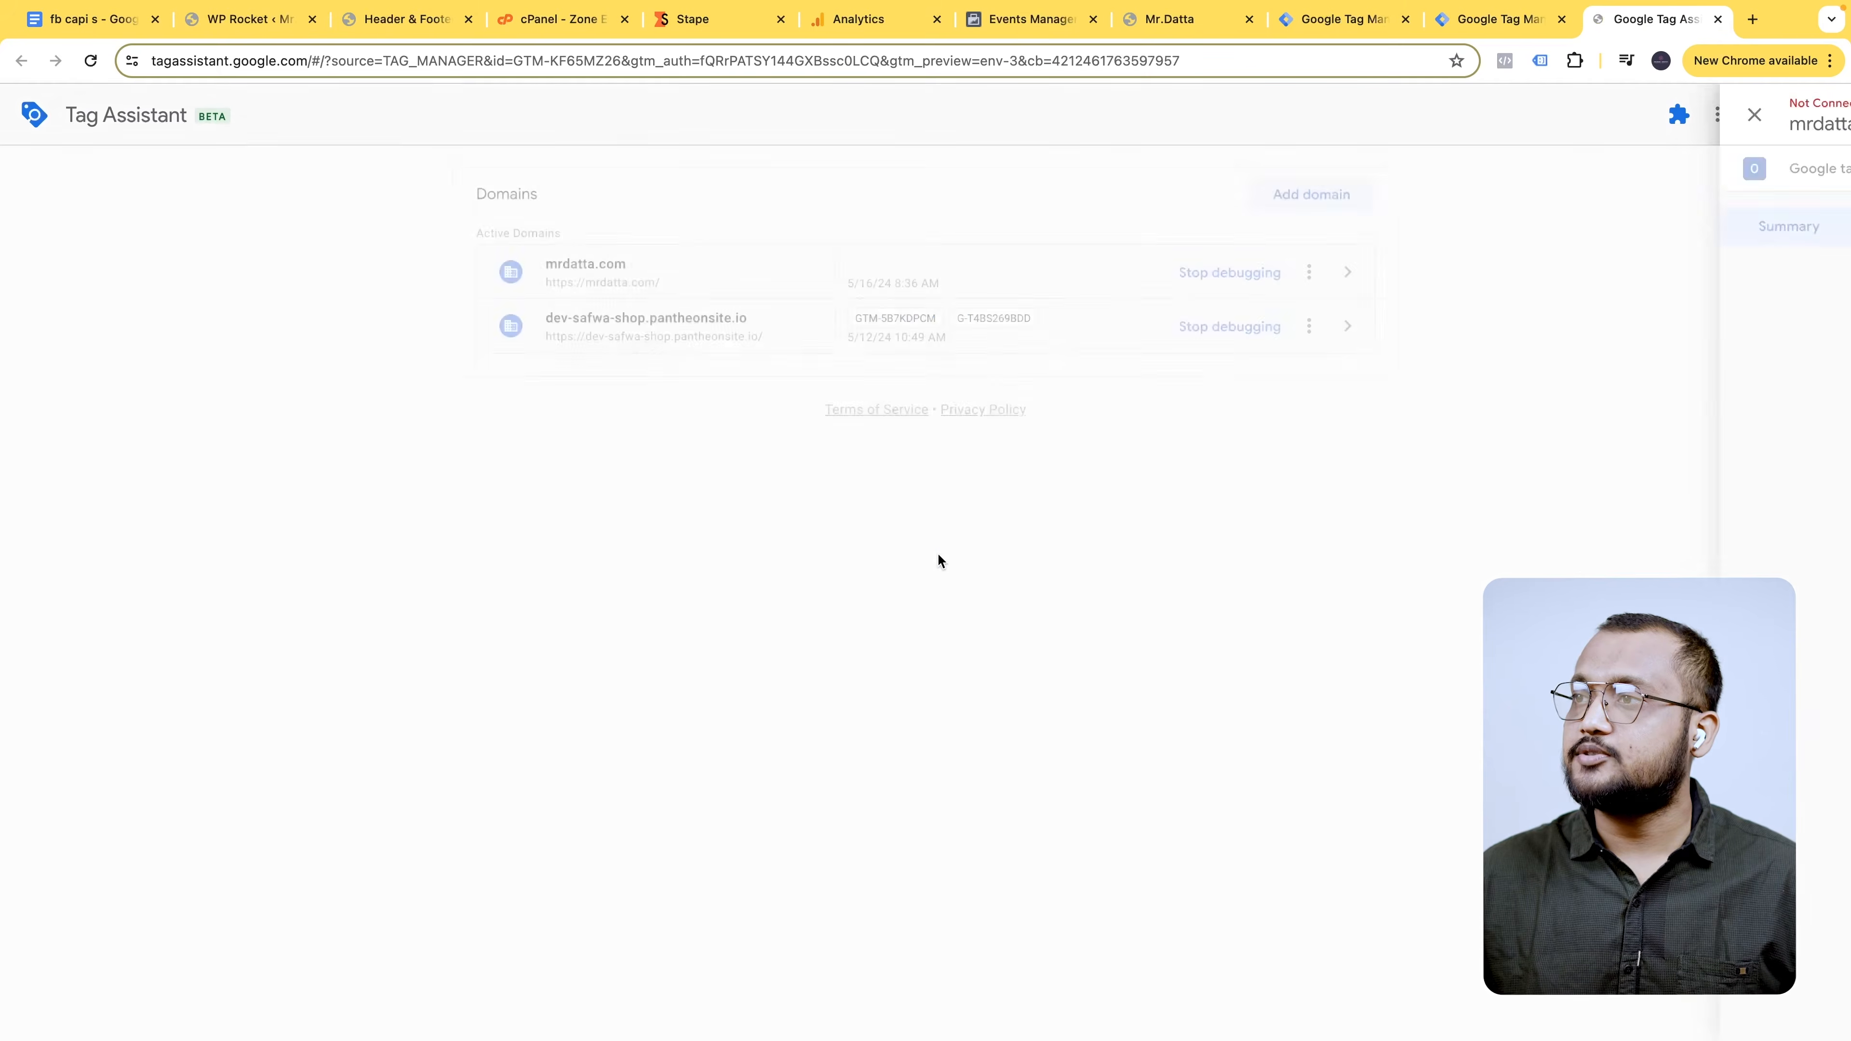
left_click(1180, 31)
scroll(944, 685, "down", 10)
scroll(944, 696, "down", 10)
left_click(1131, 162)
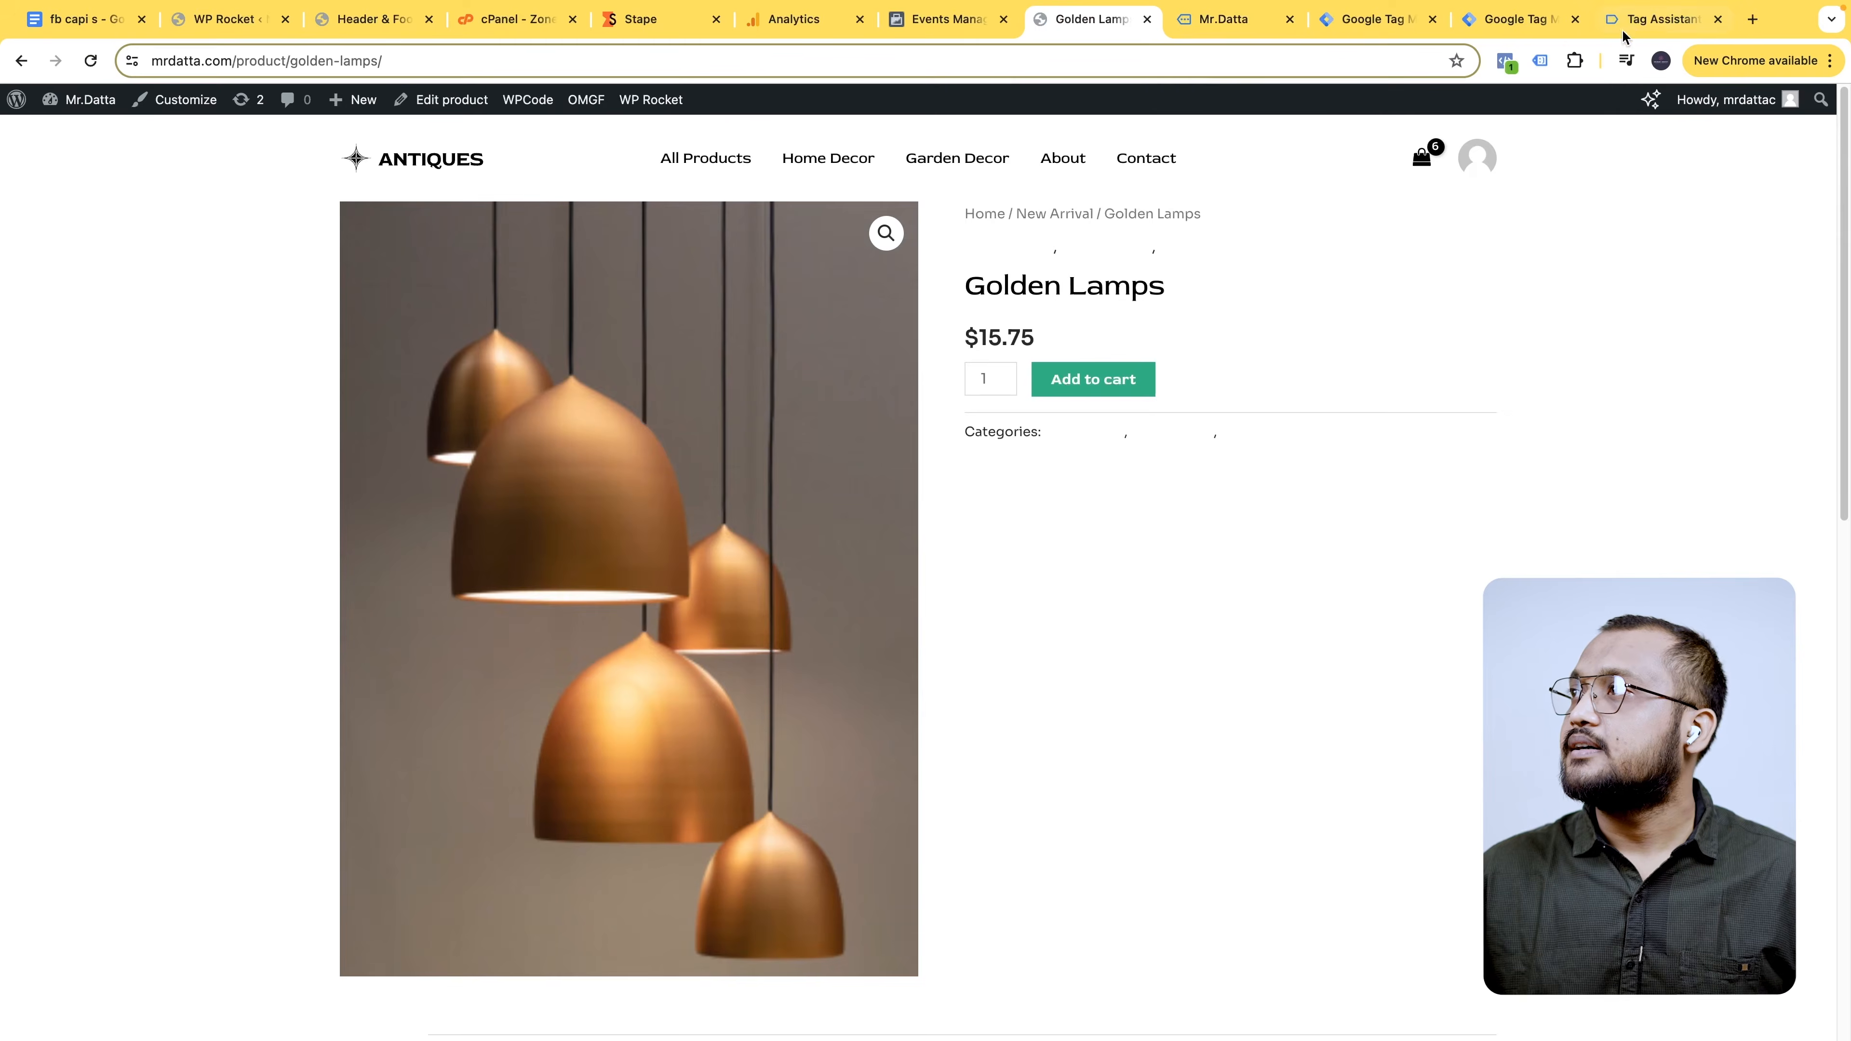
- In Tag Assistant, review the Ga4 Measurement id and facebook pixel base code tag details
left_click(1623, 29)
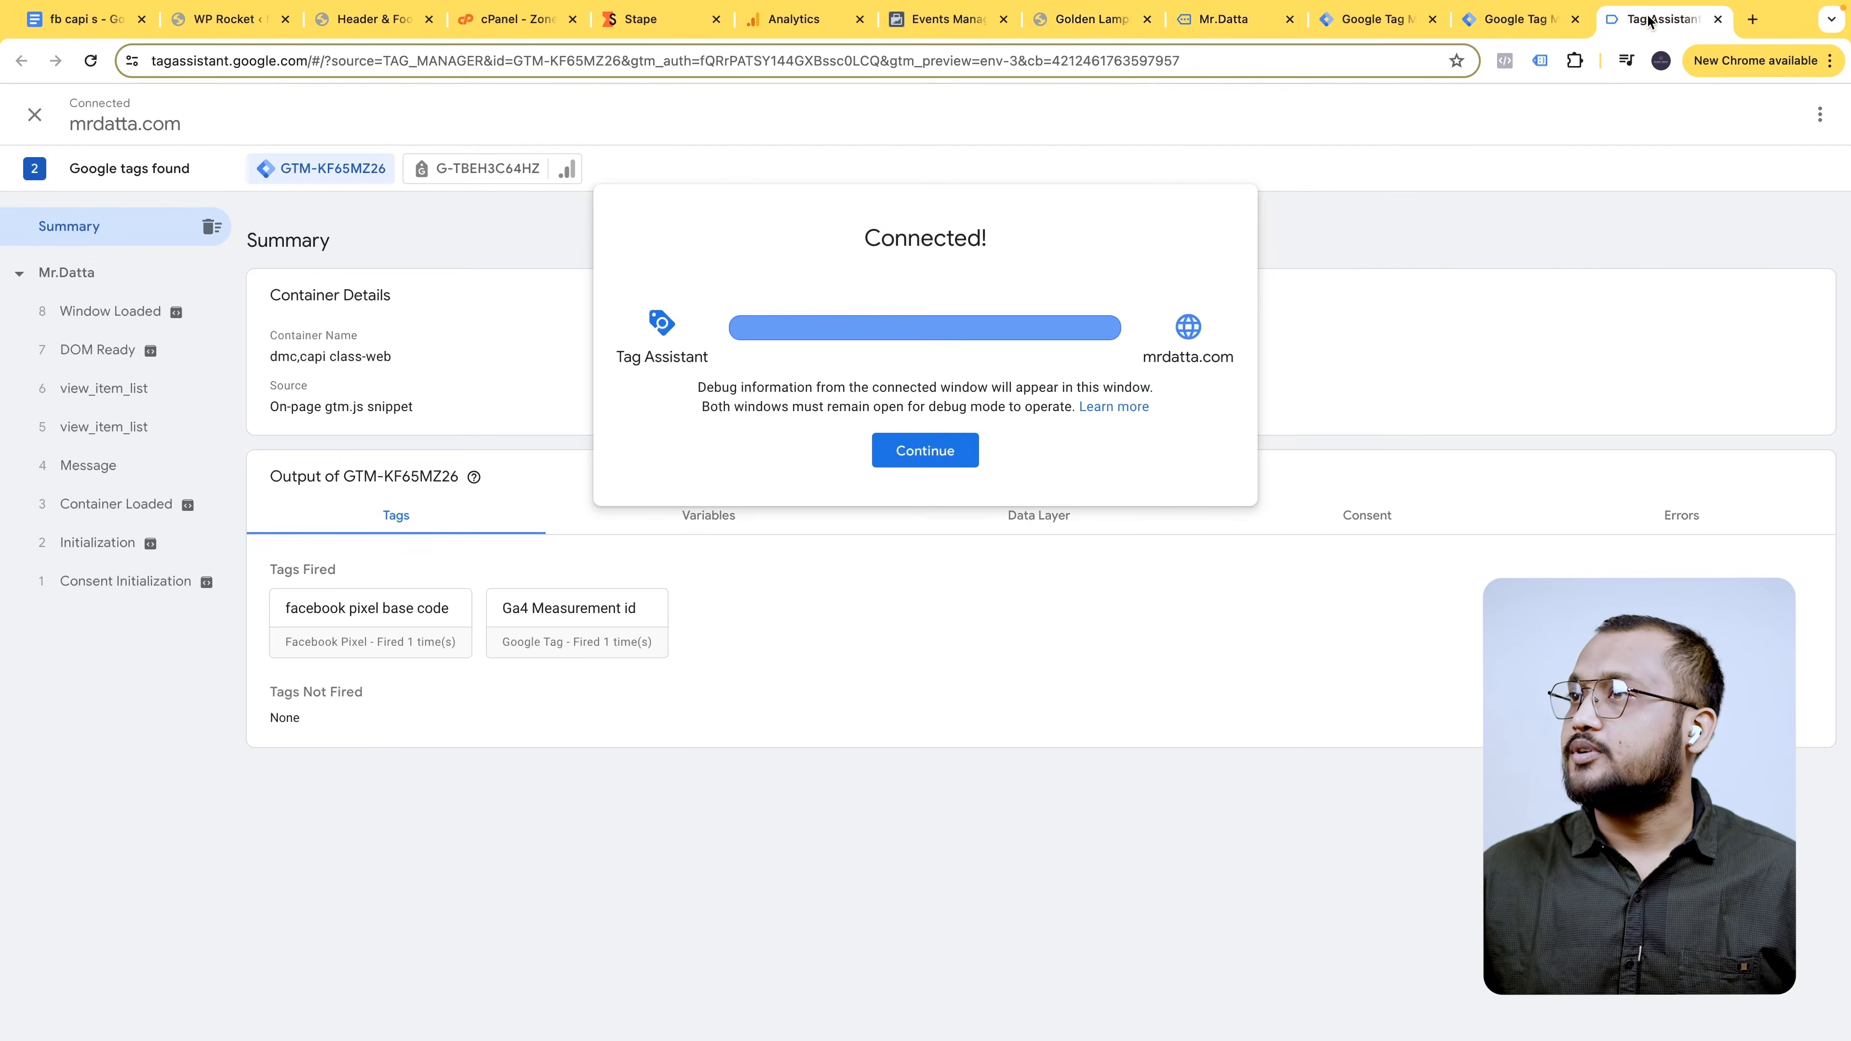
left_click(905, 448)
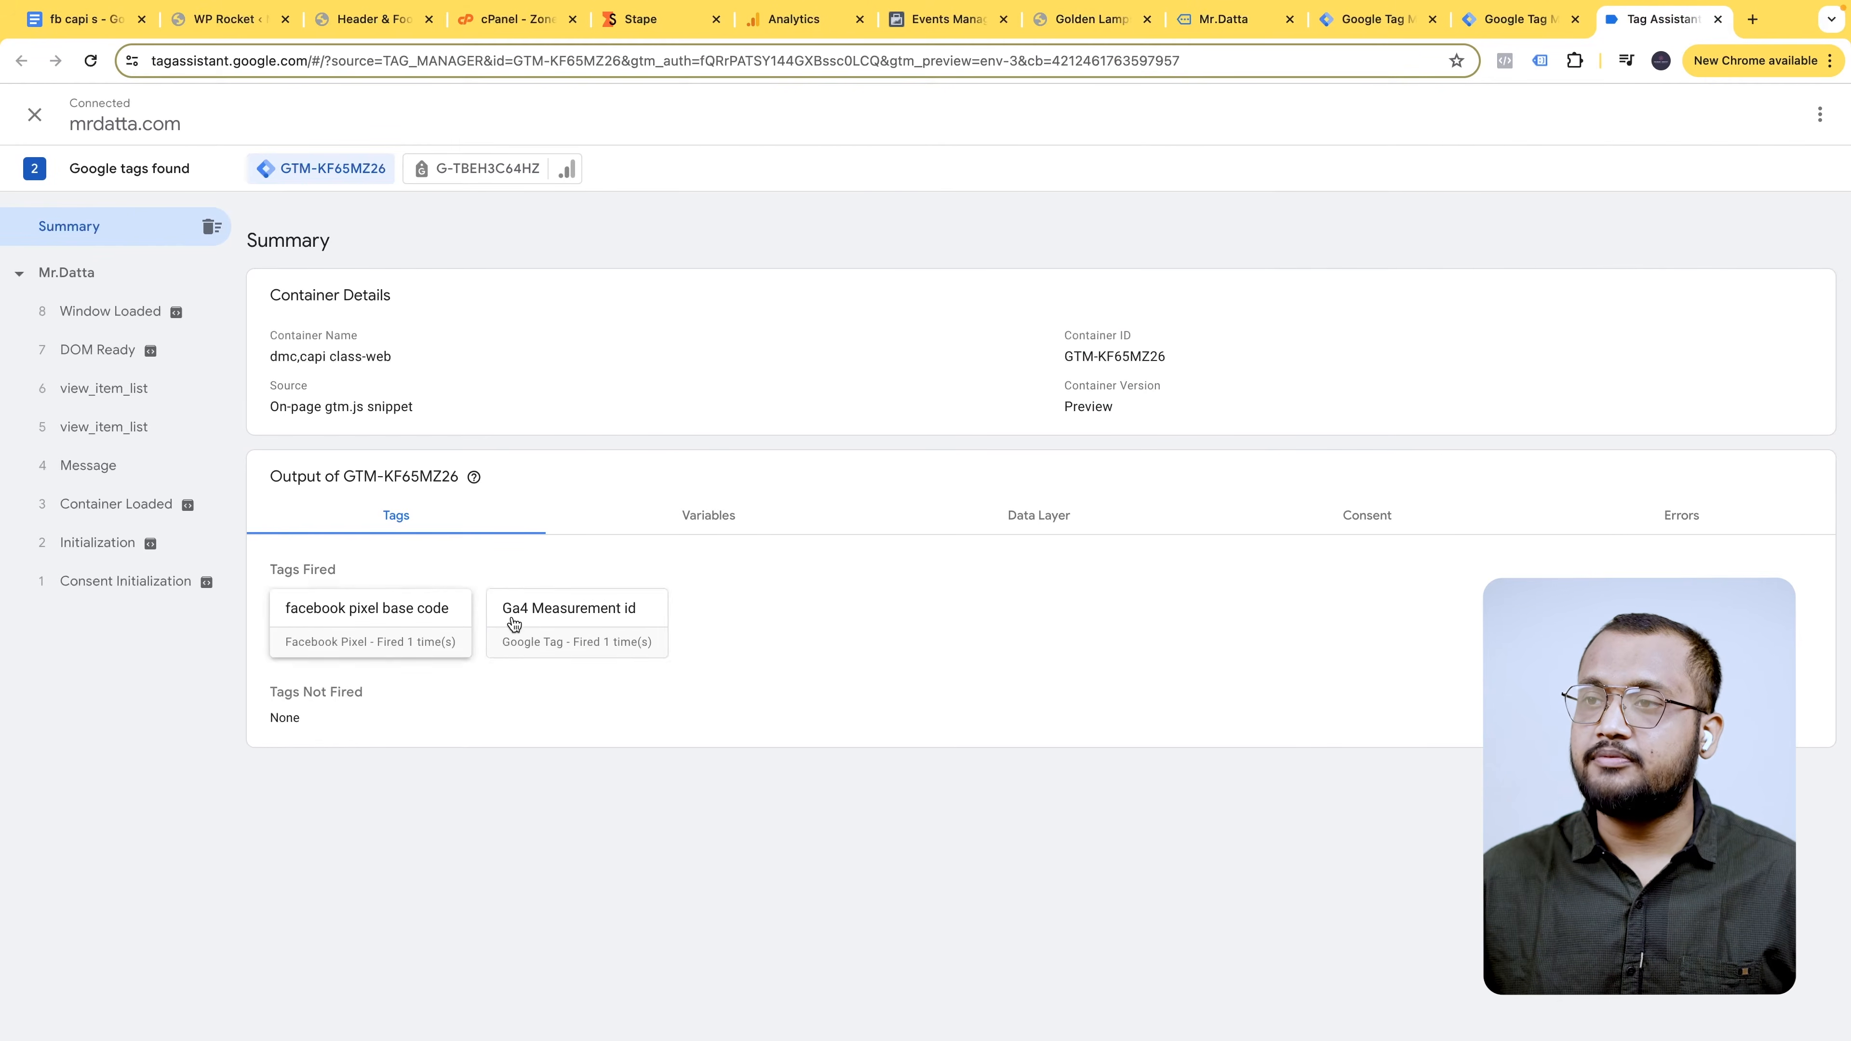
left_click(579, 619)
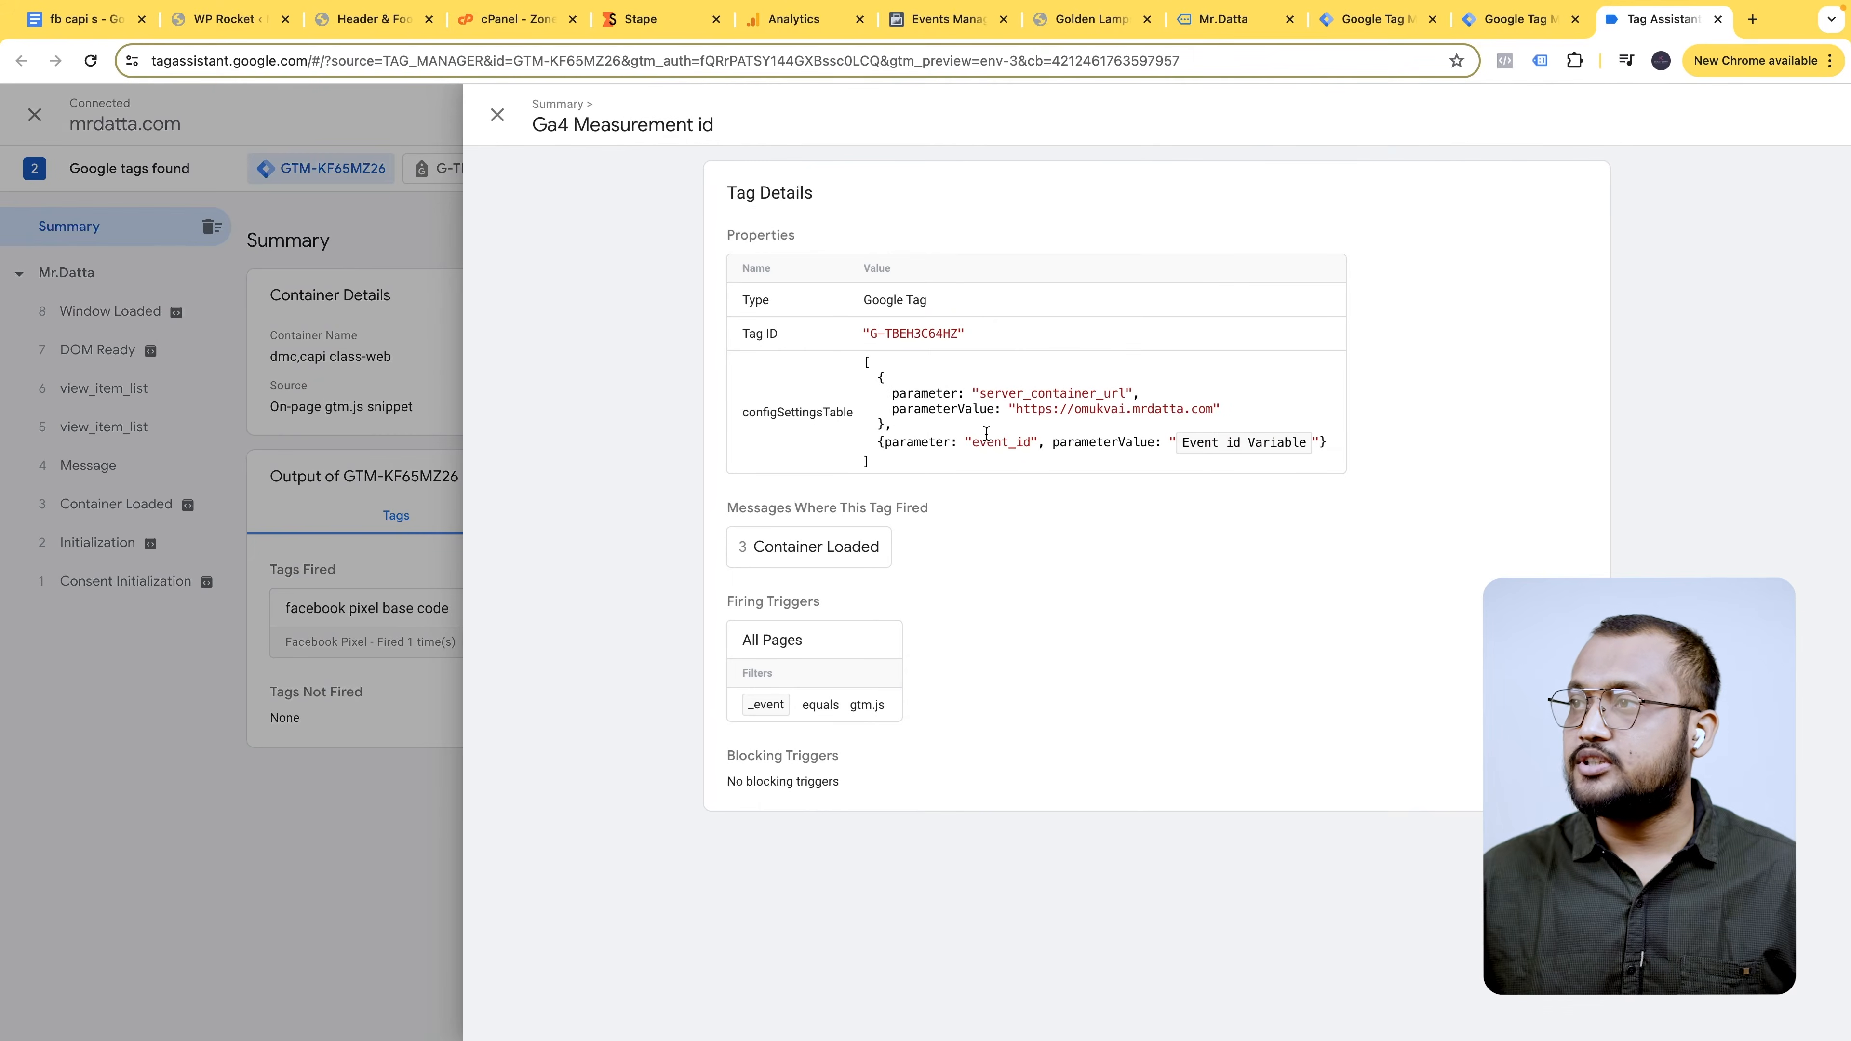
left_click(358, 797)
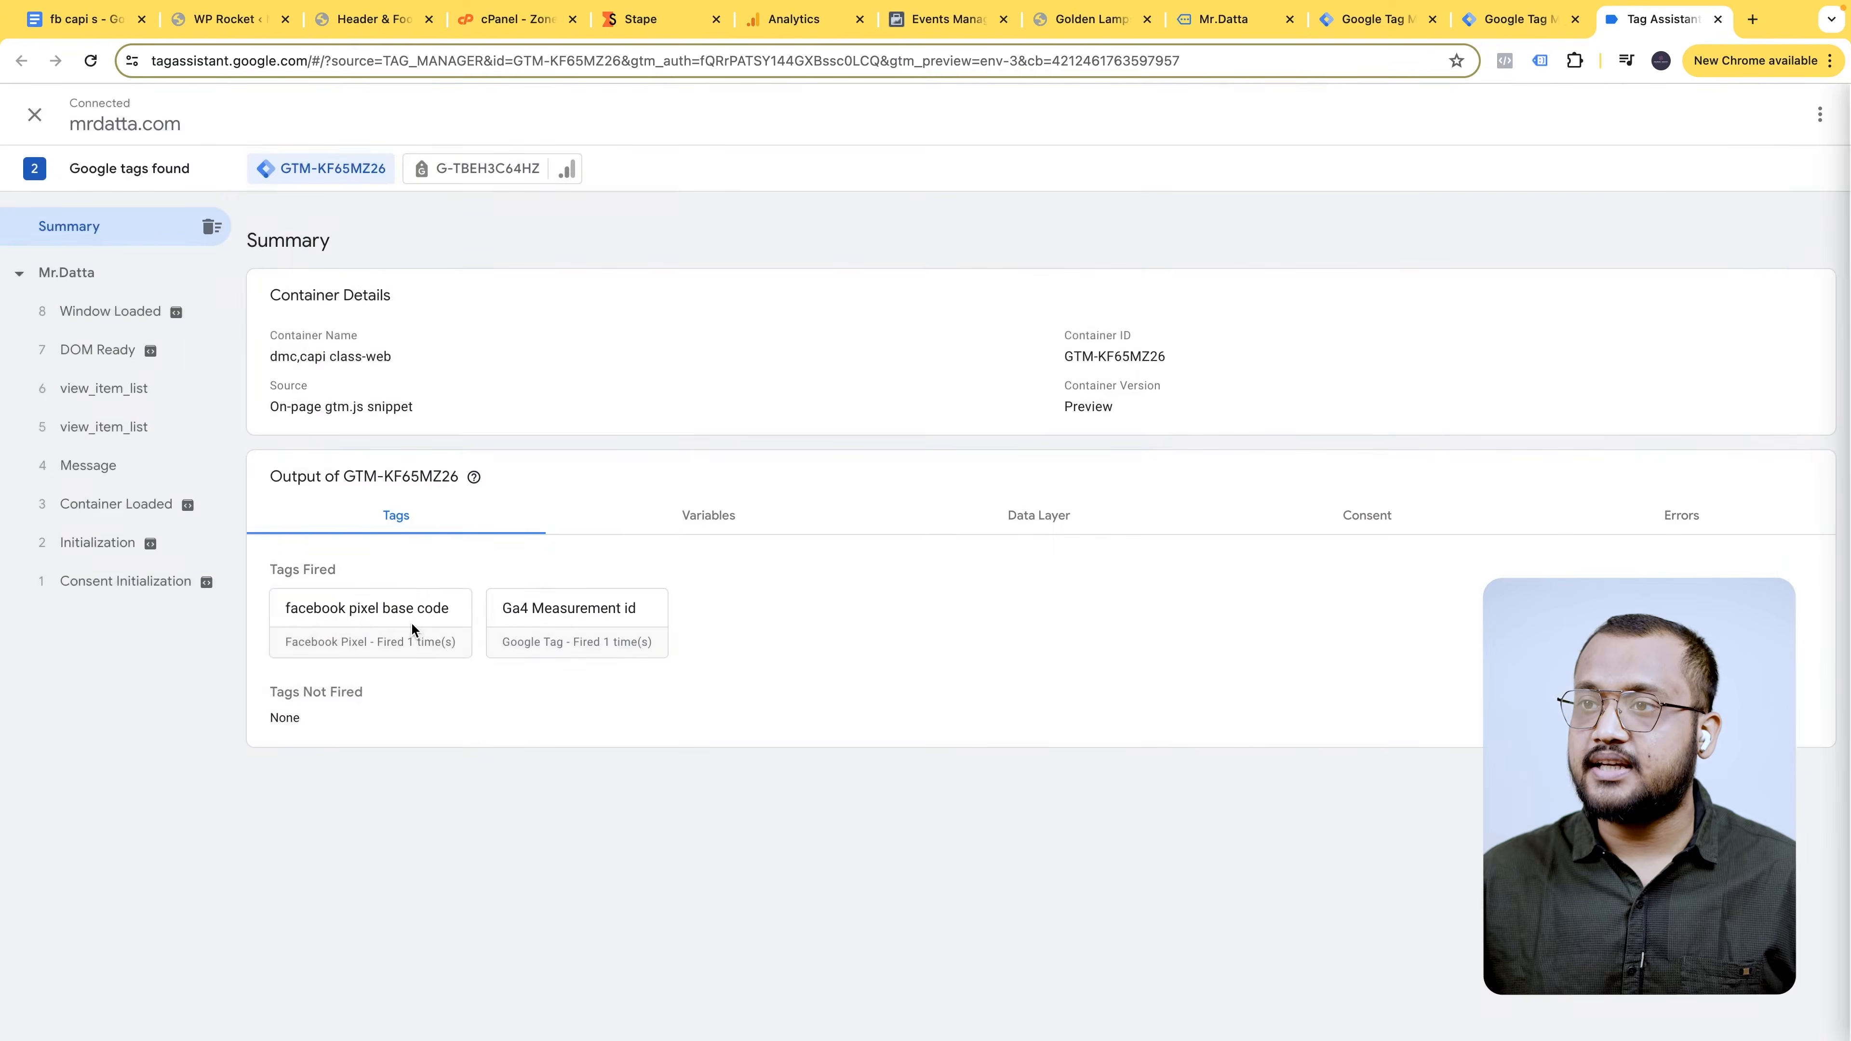
left_click(411, 622)
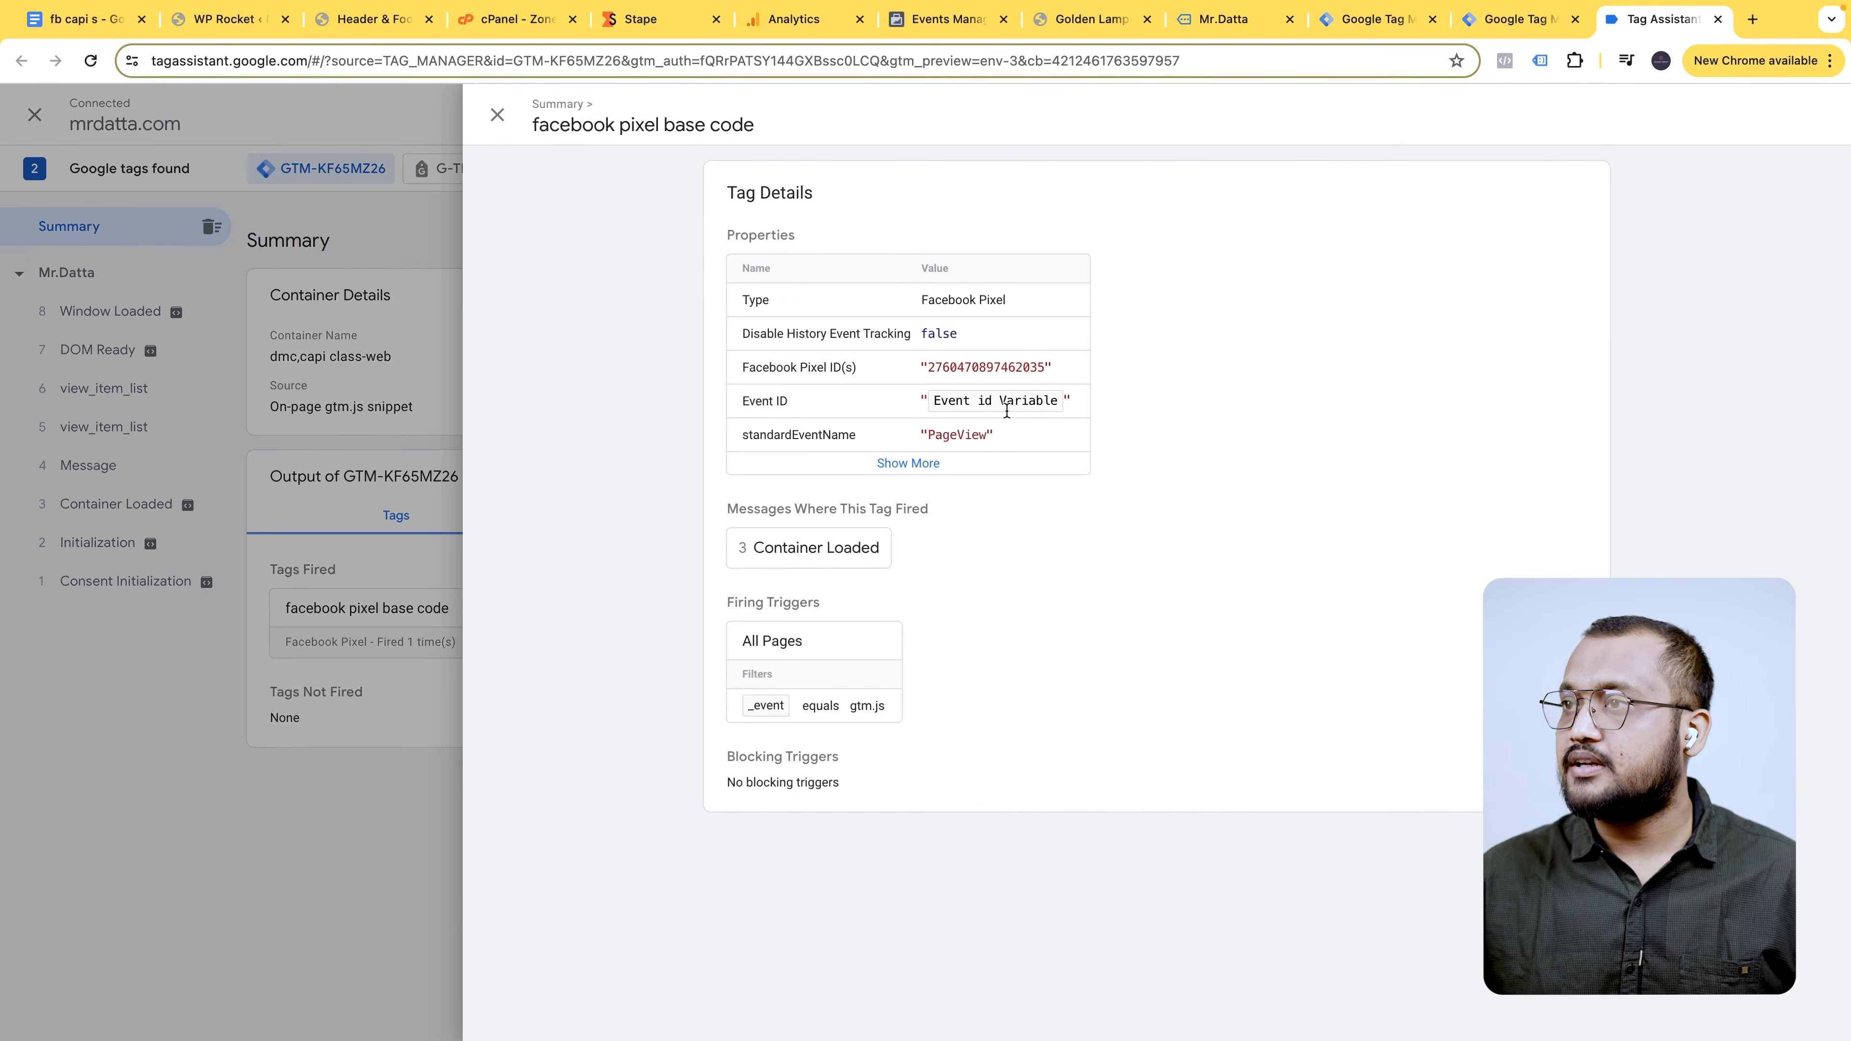
left_click(232, 938)
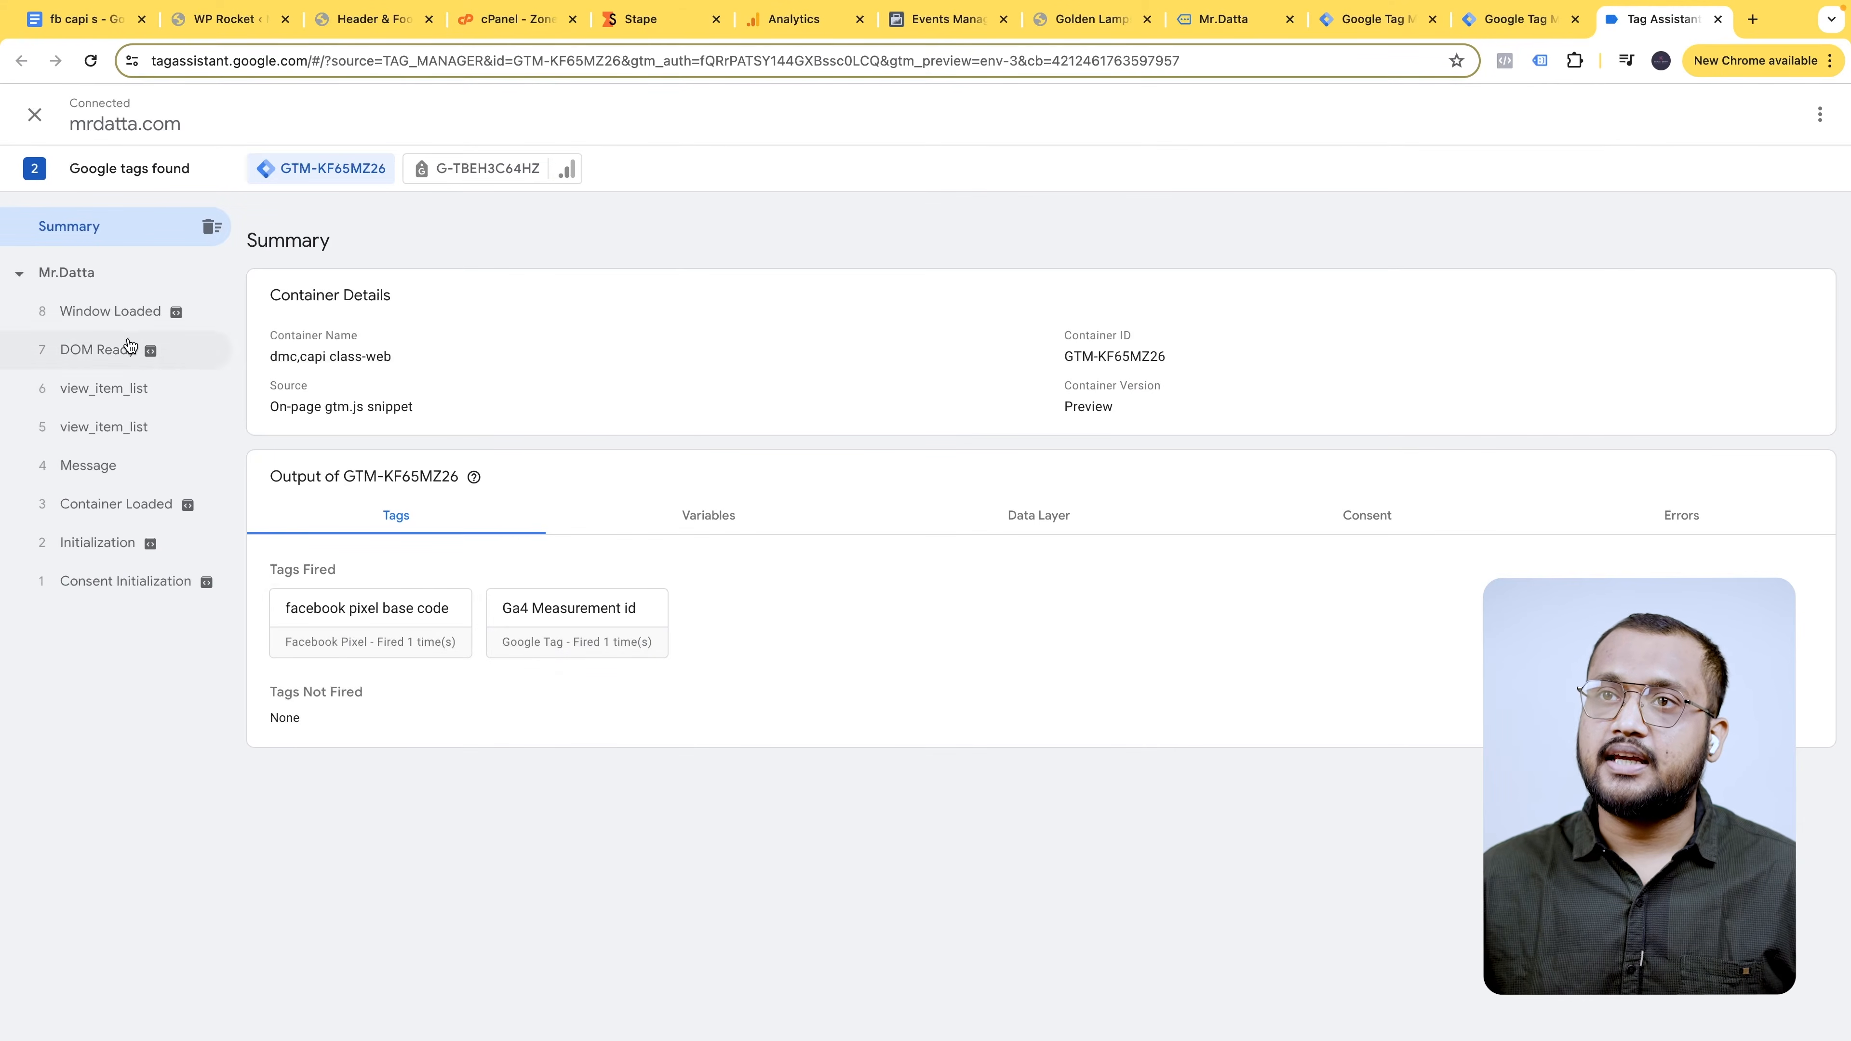
- Open the Wooden Vases product page on the site, then go back to Events Manager test events
left_click(1224, 19)
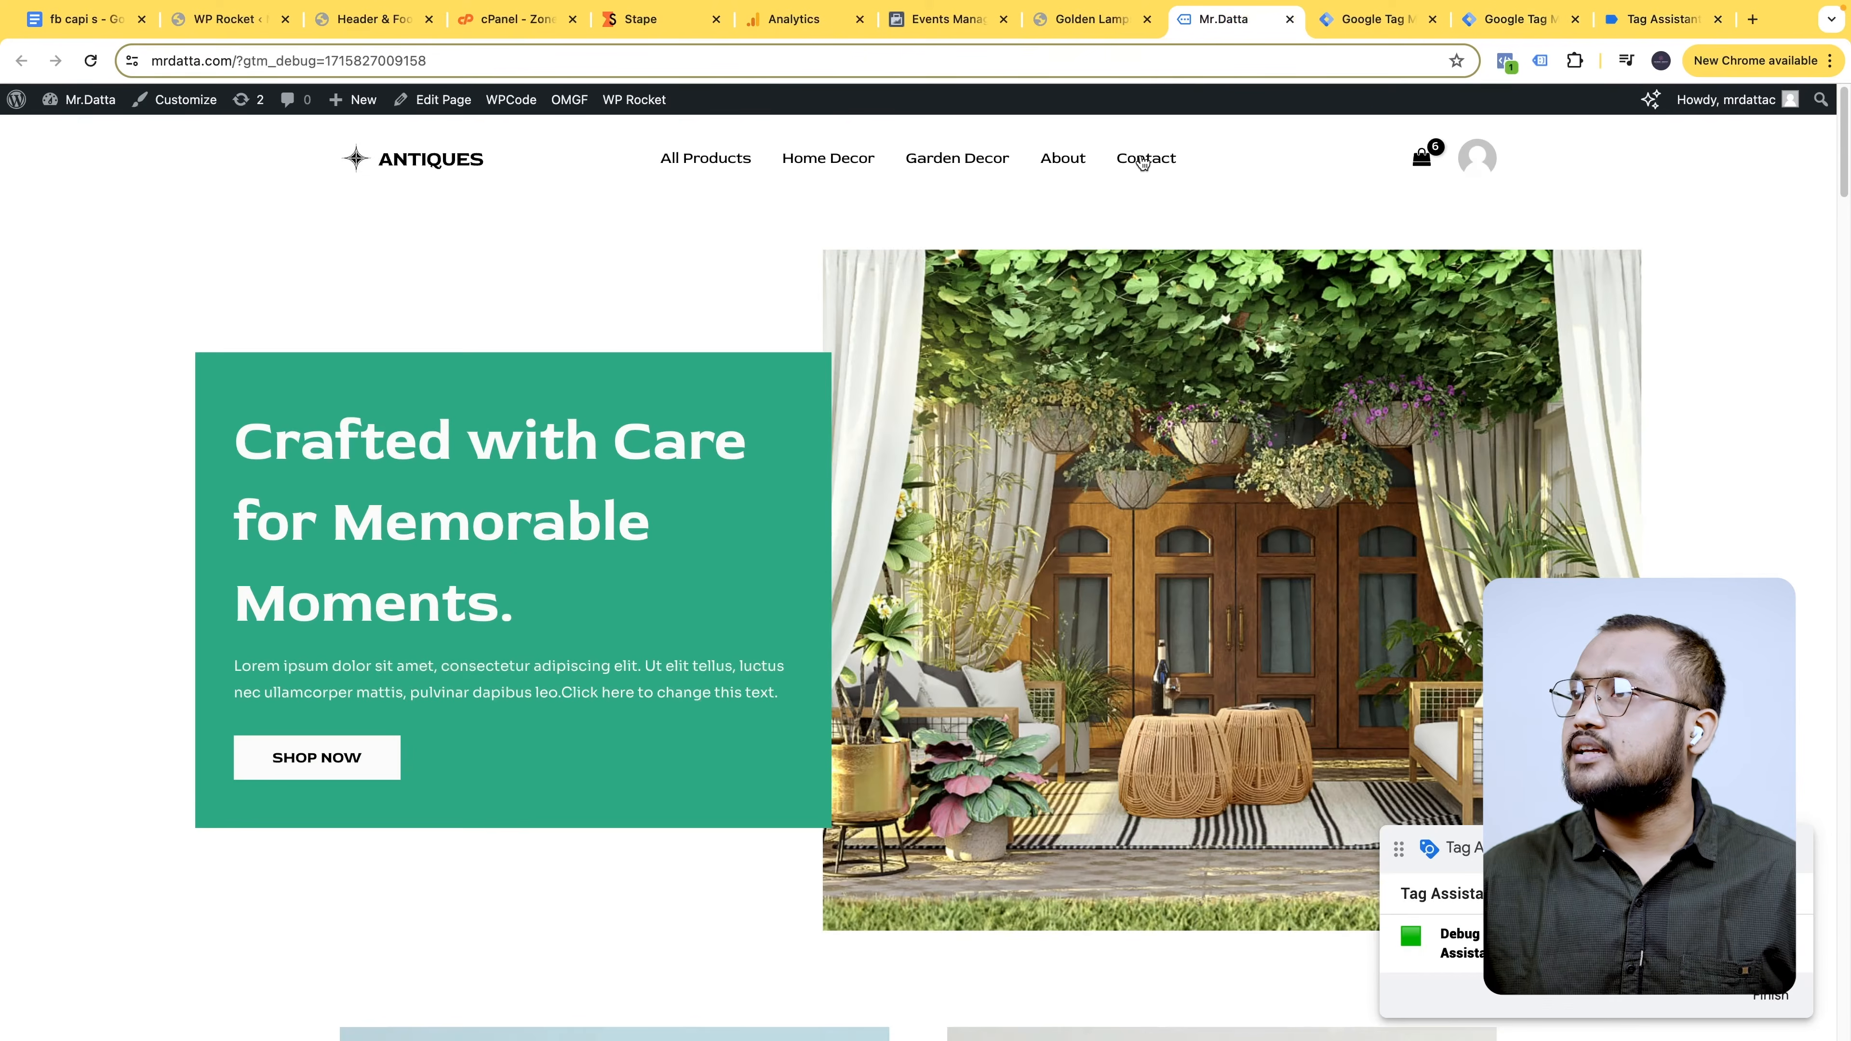
scroll(729, 711, "down", 8)
scroll(818, 640, "down", 10)
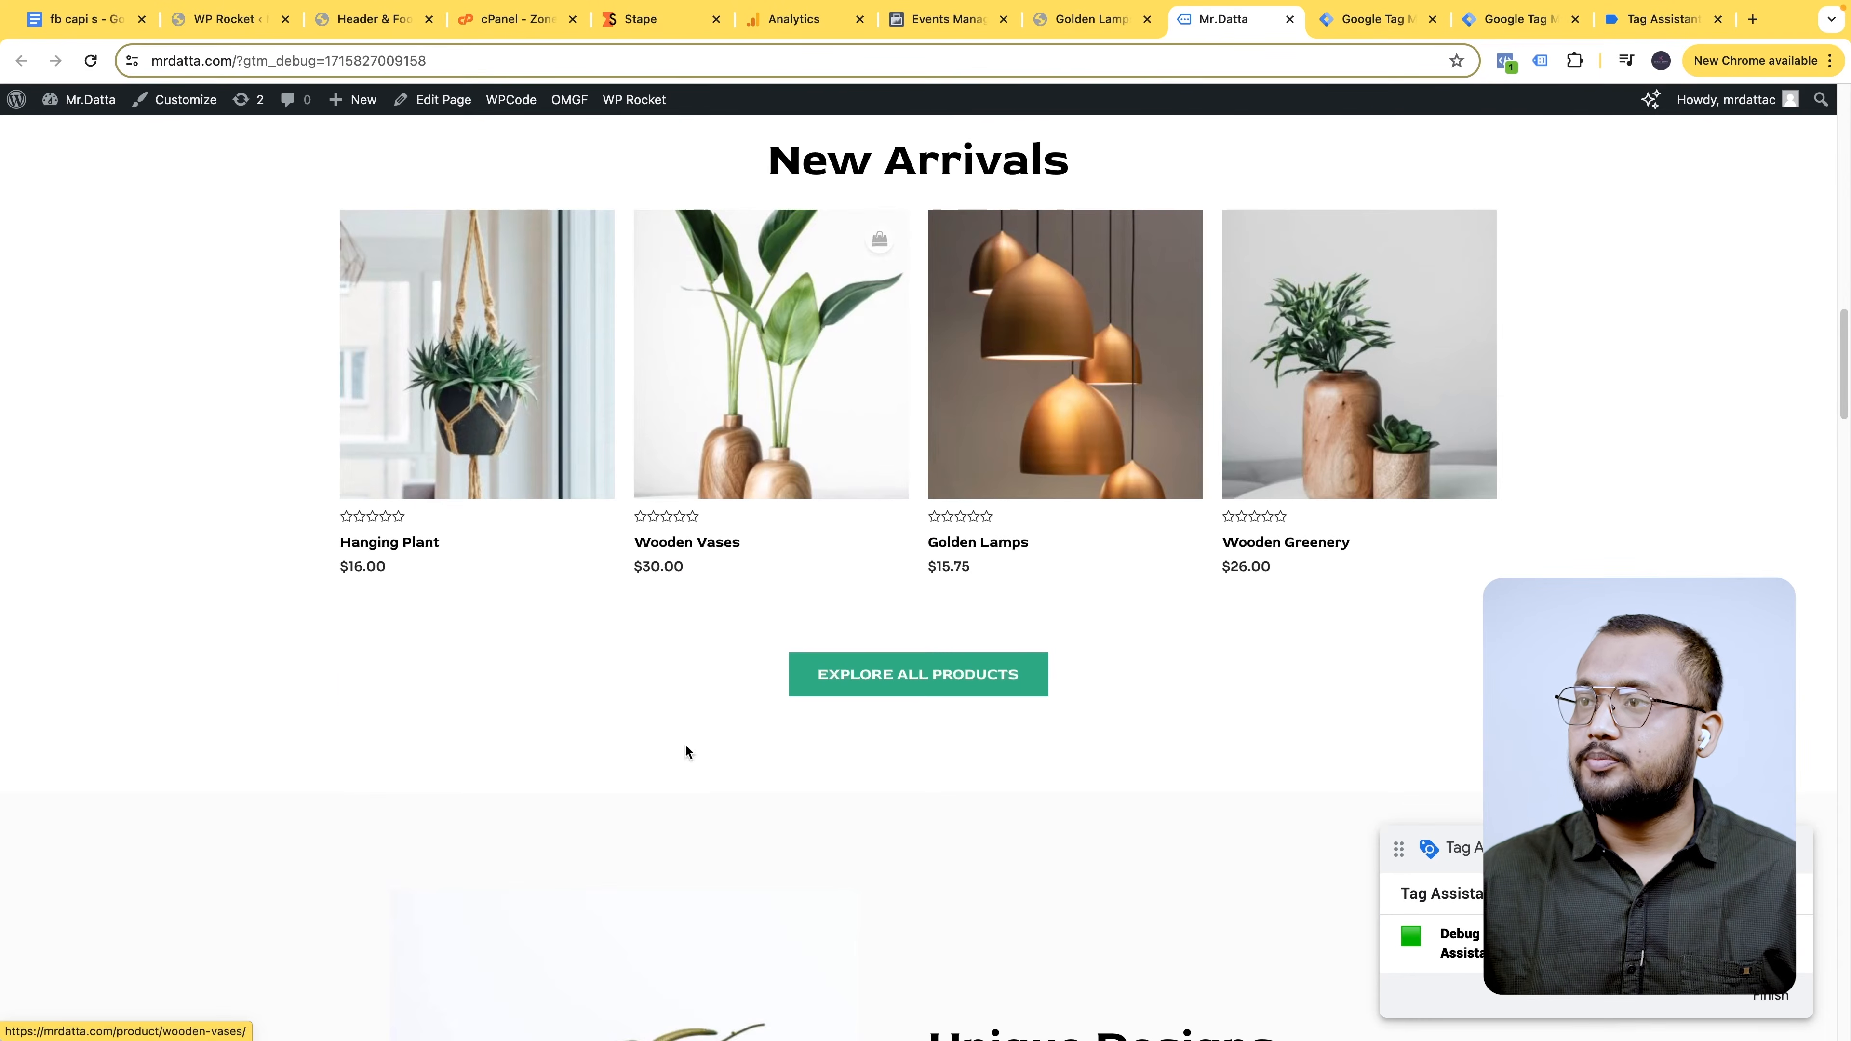
left_click(764, 441)
left_click(1091, 19)
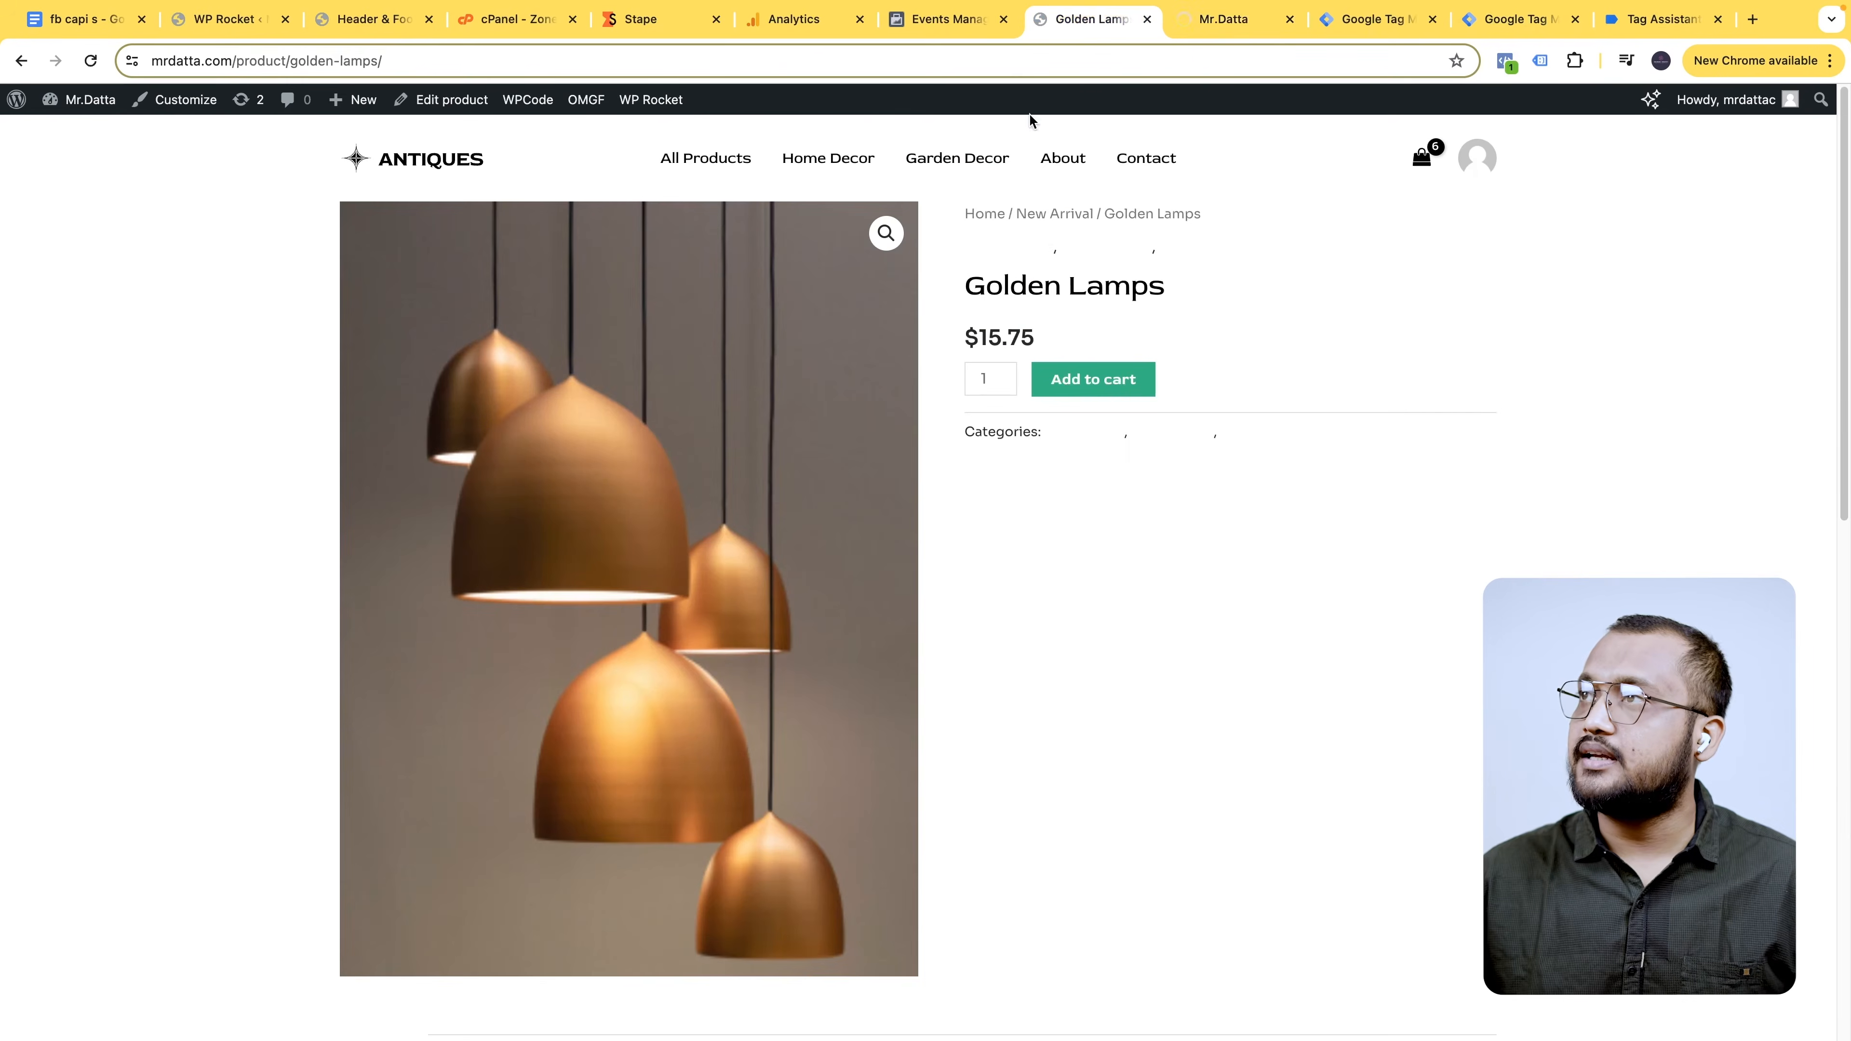
key("ctrl+shift+Tab")
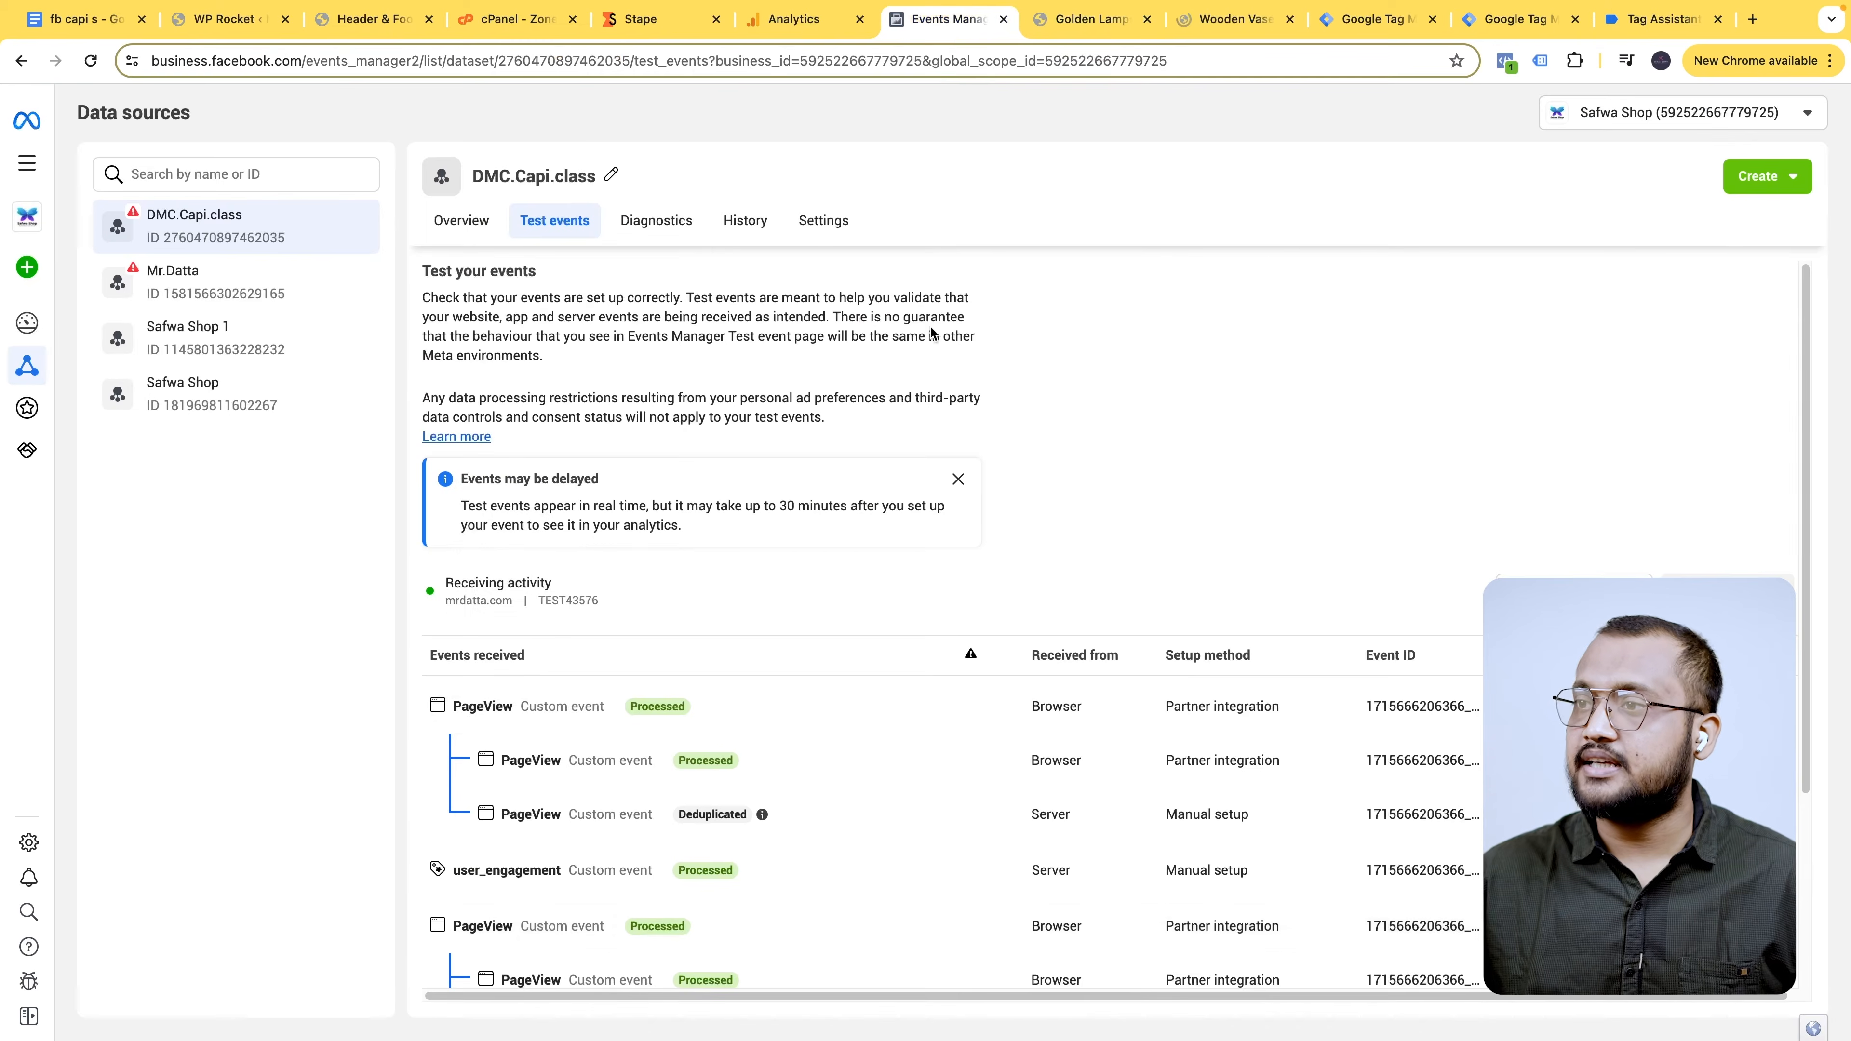
- Expand the first Browser and Deduplicated Server PageView events and compare their Event IDs
scroll(874, 678, "down", 3)
left_click(490, 514)
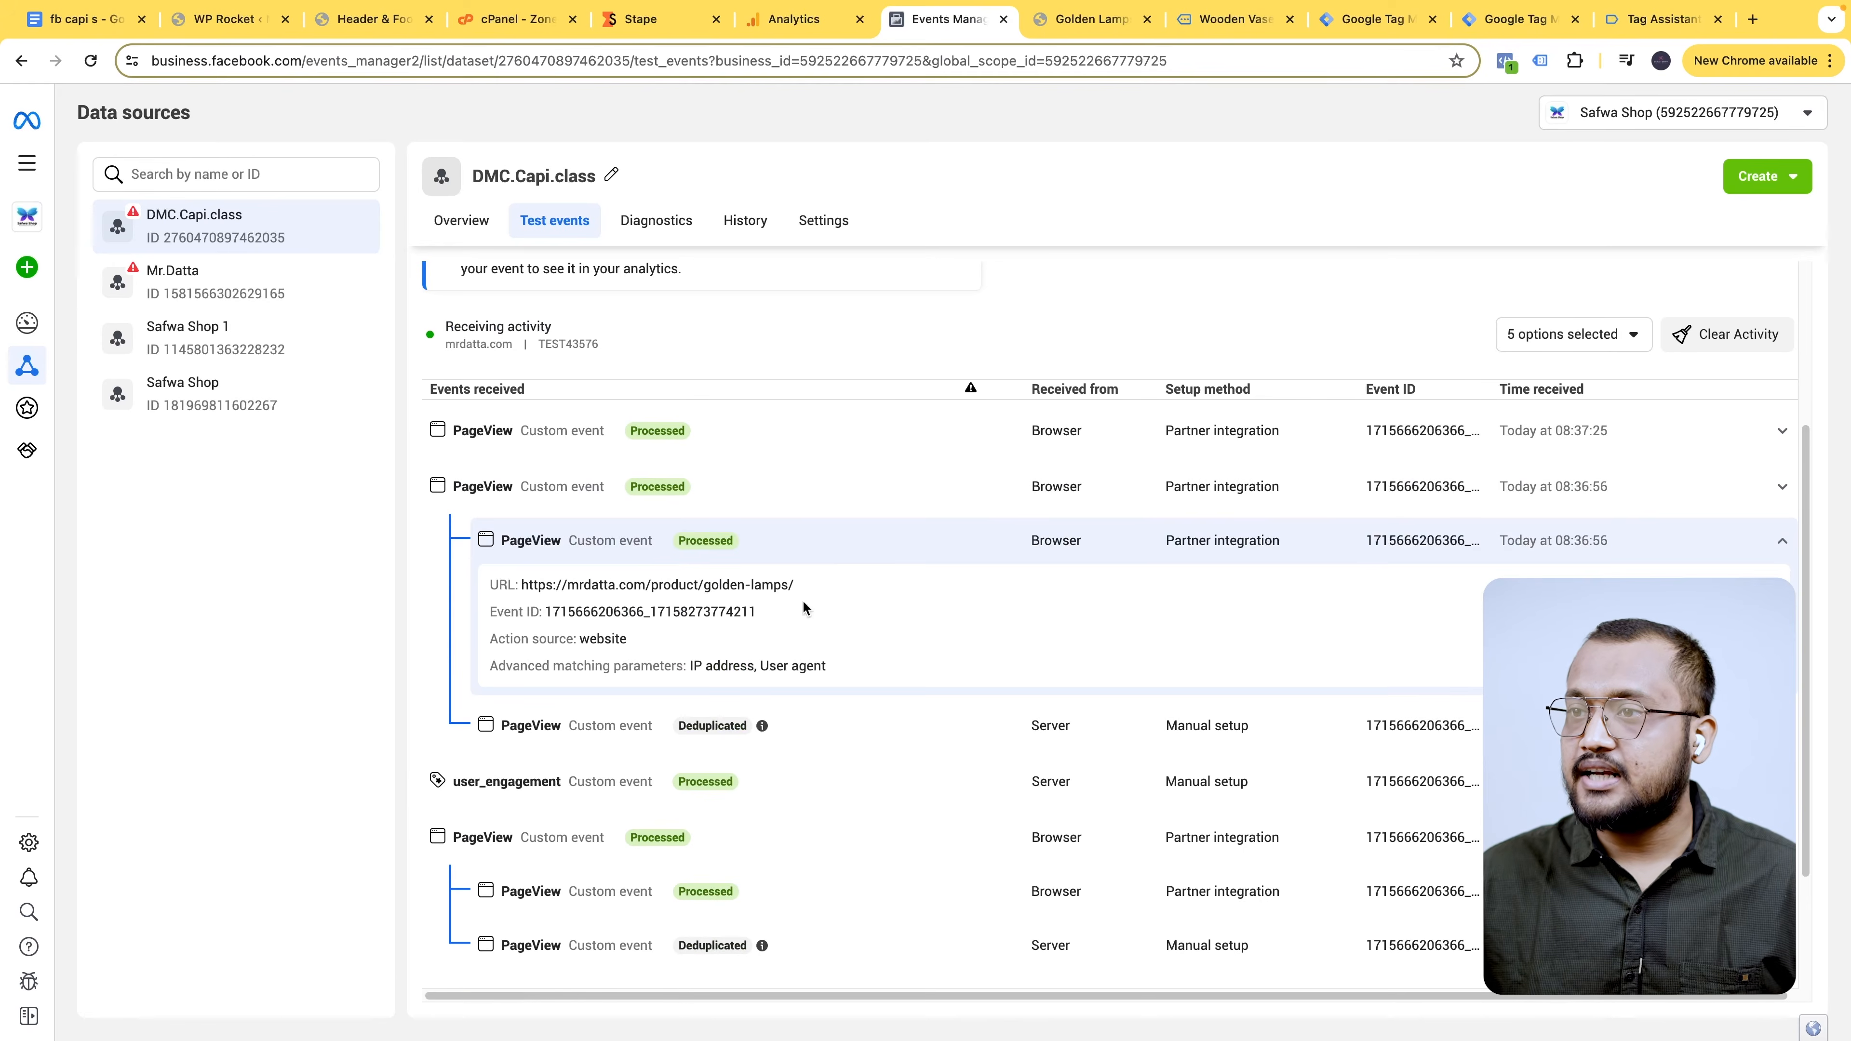
left_click(575, 718)
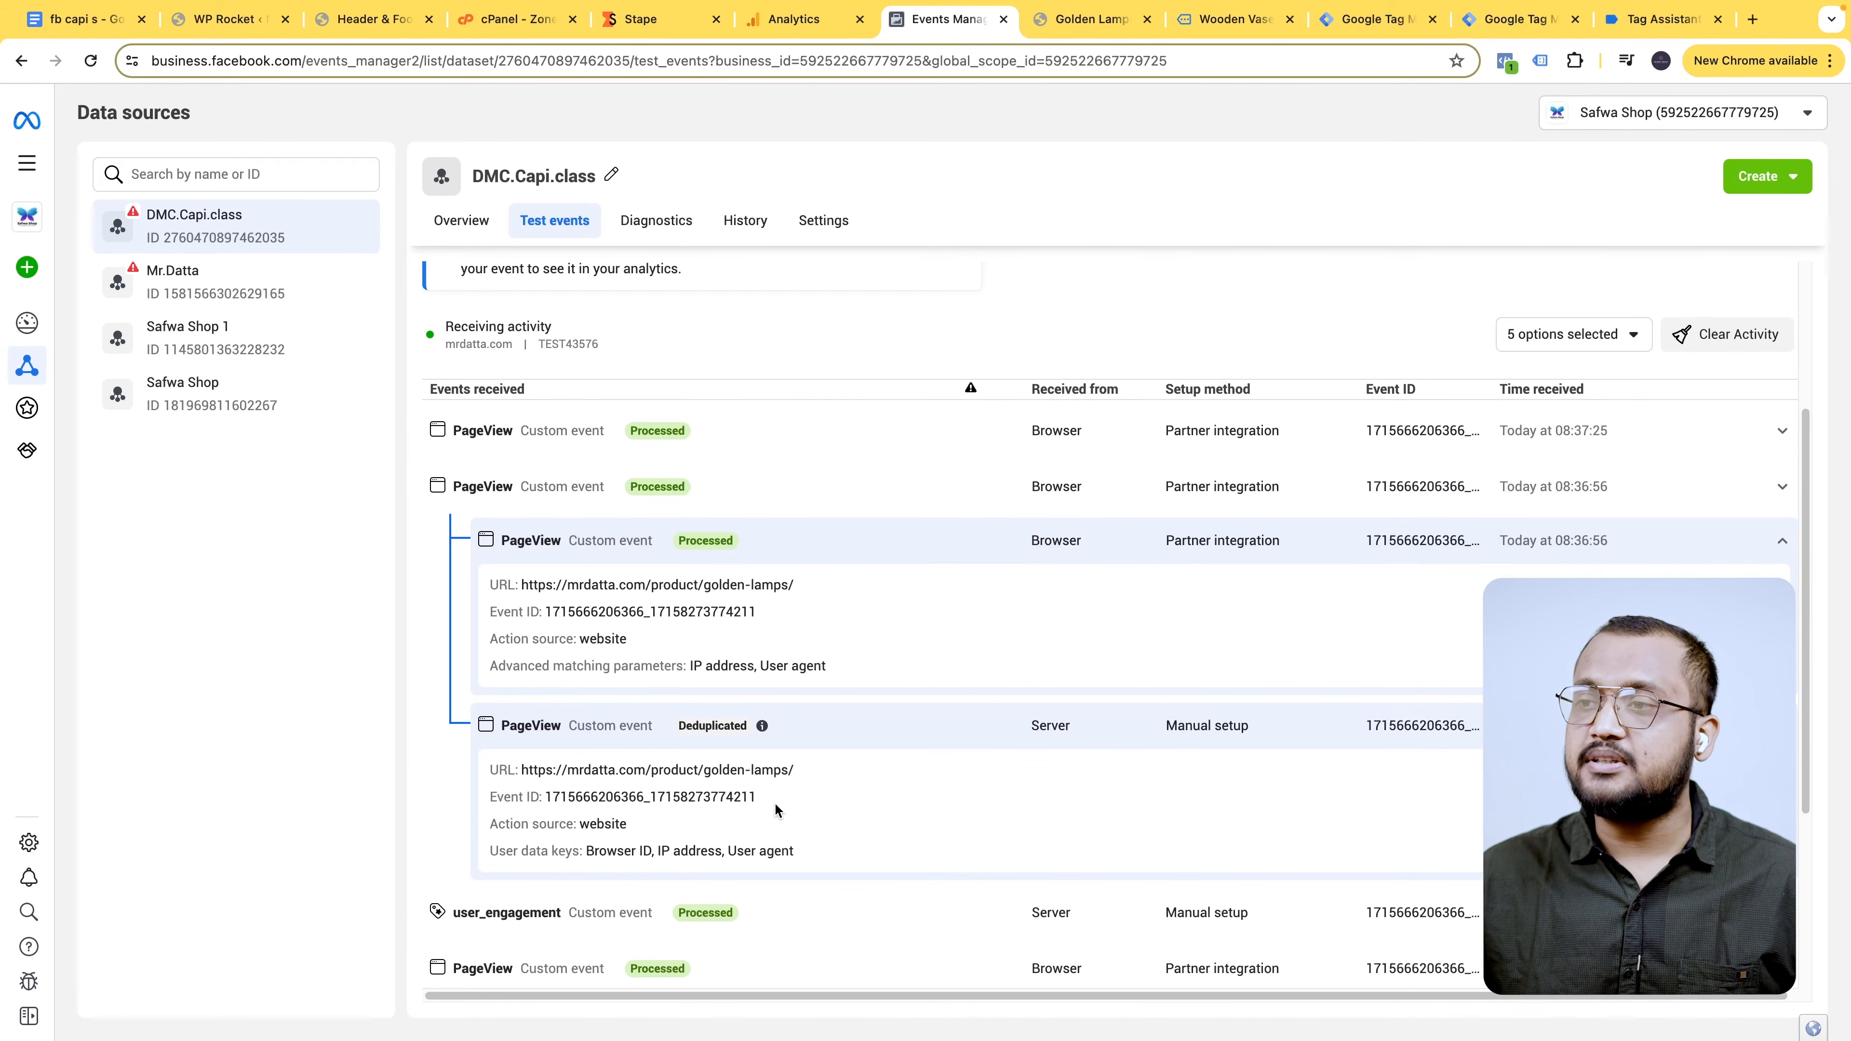
left_click_drag(756, 797, 544, 796)
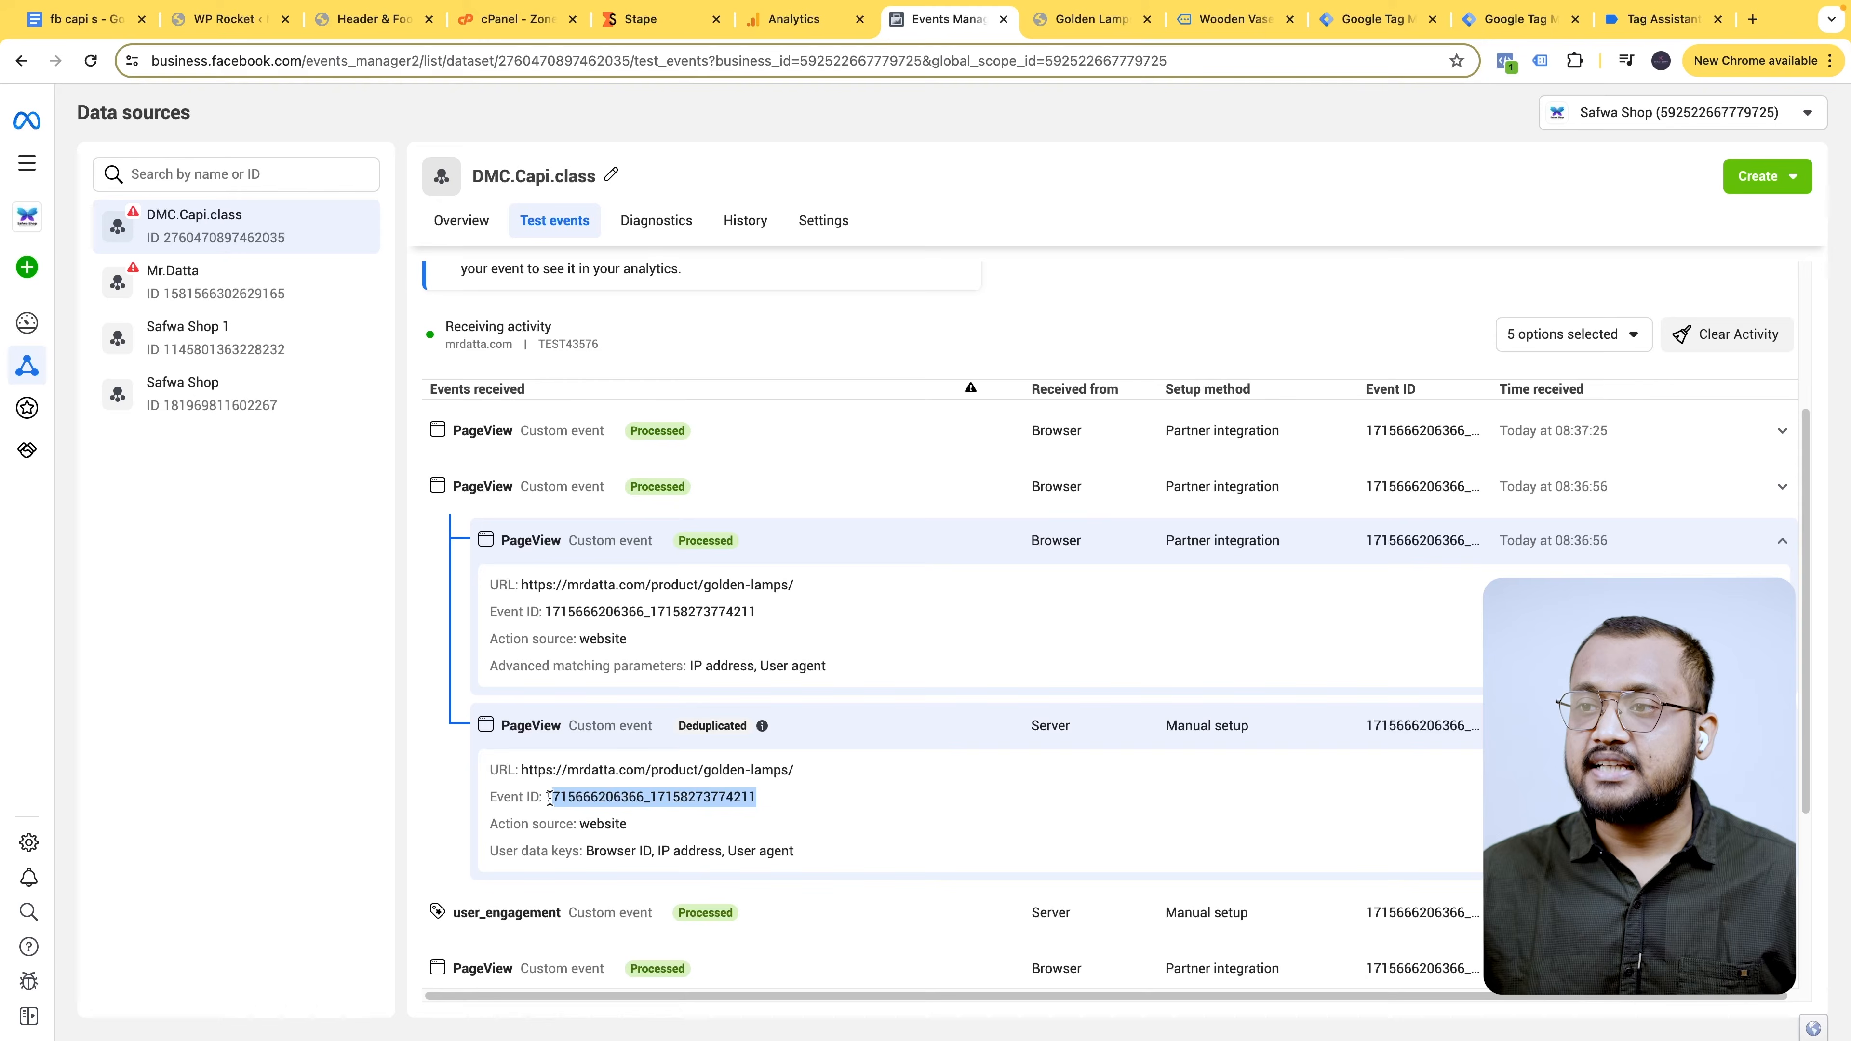
left_click_drag(544, 612, 761, 624)
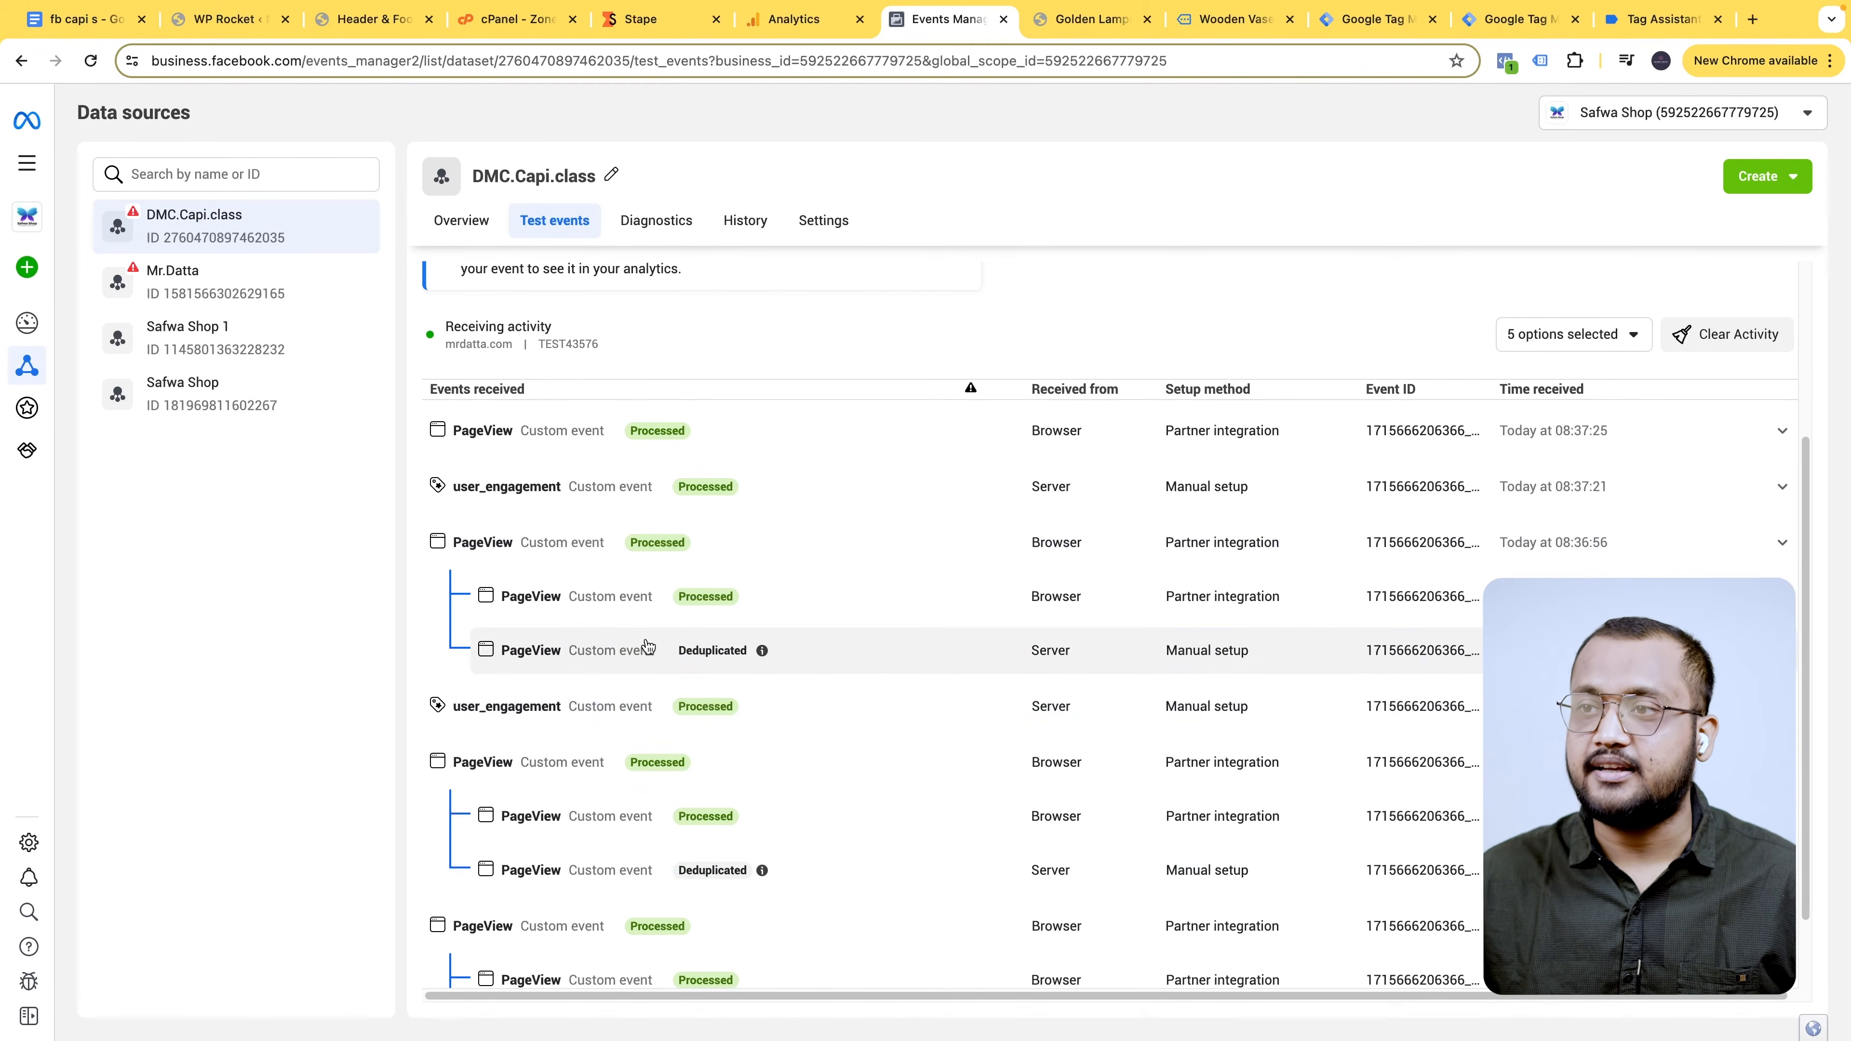
left_click(646, 645)
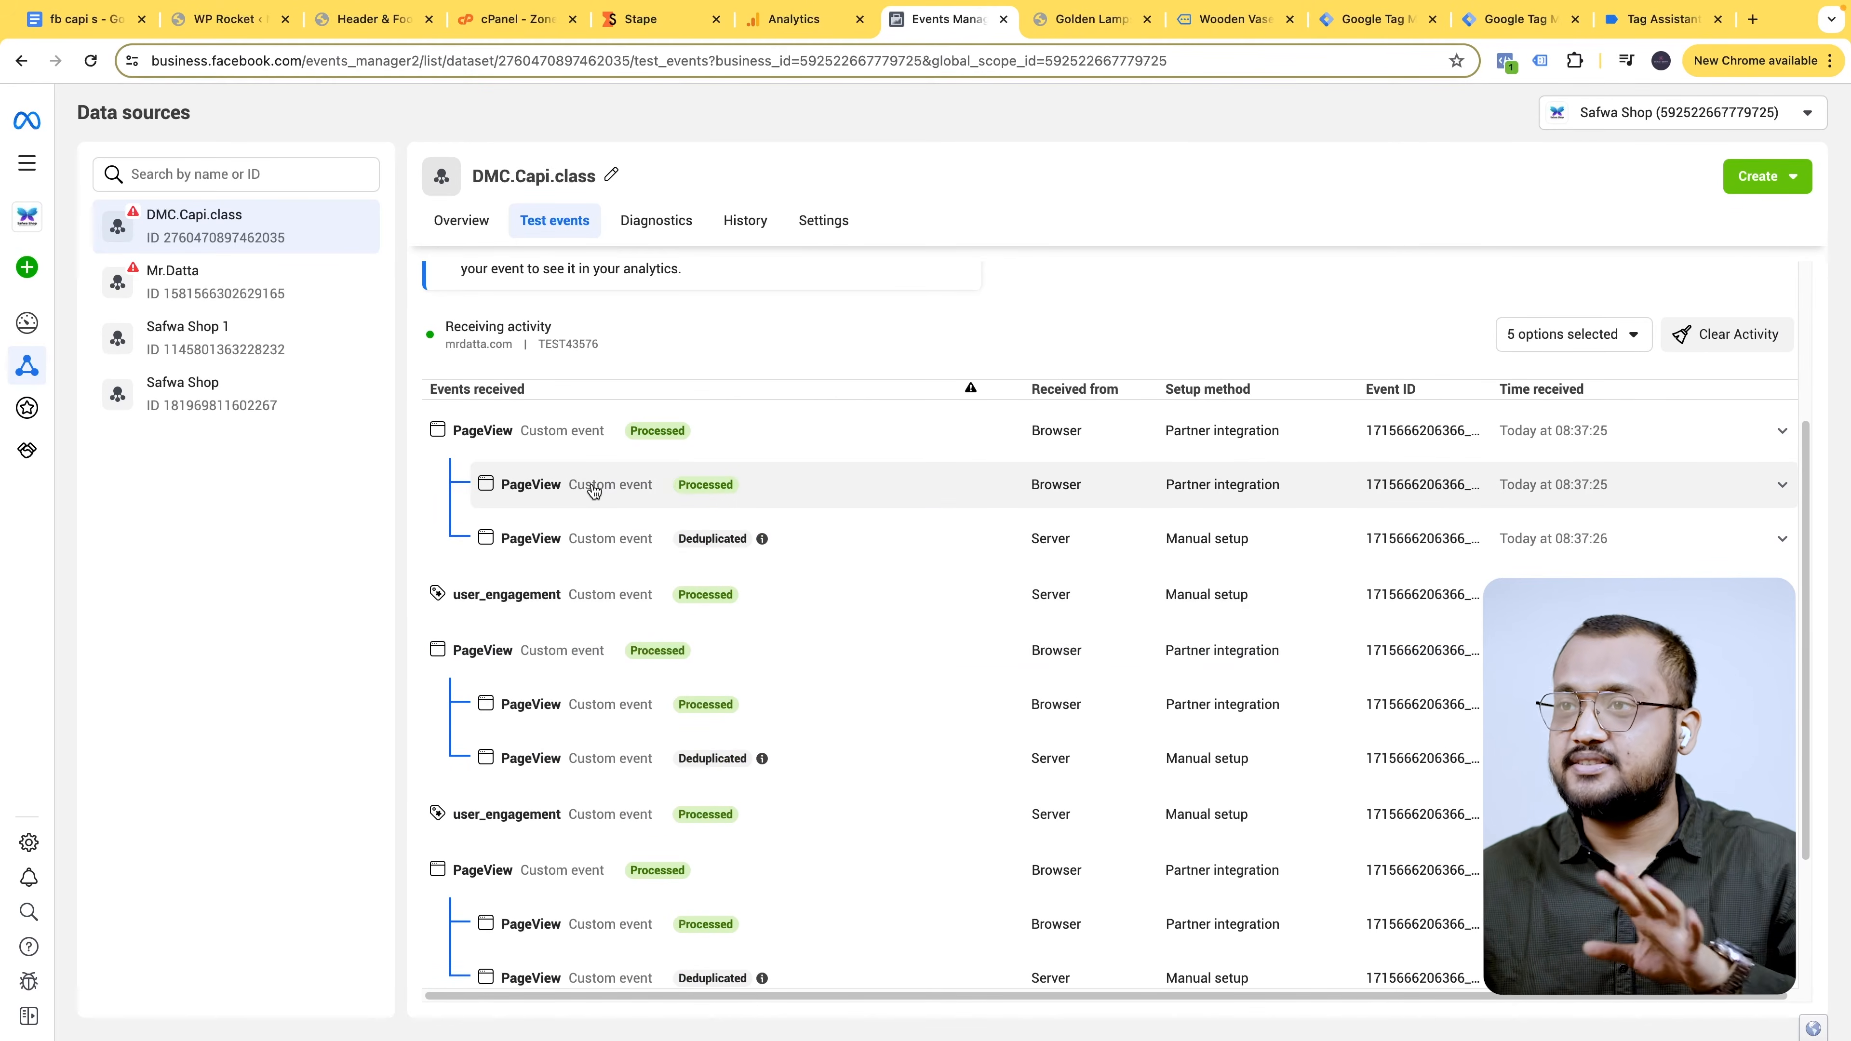
- Compare the Event IDs of the Wooden Vases browser and deduplicated server PageView events
left_click(594, 490)
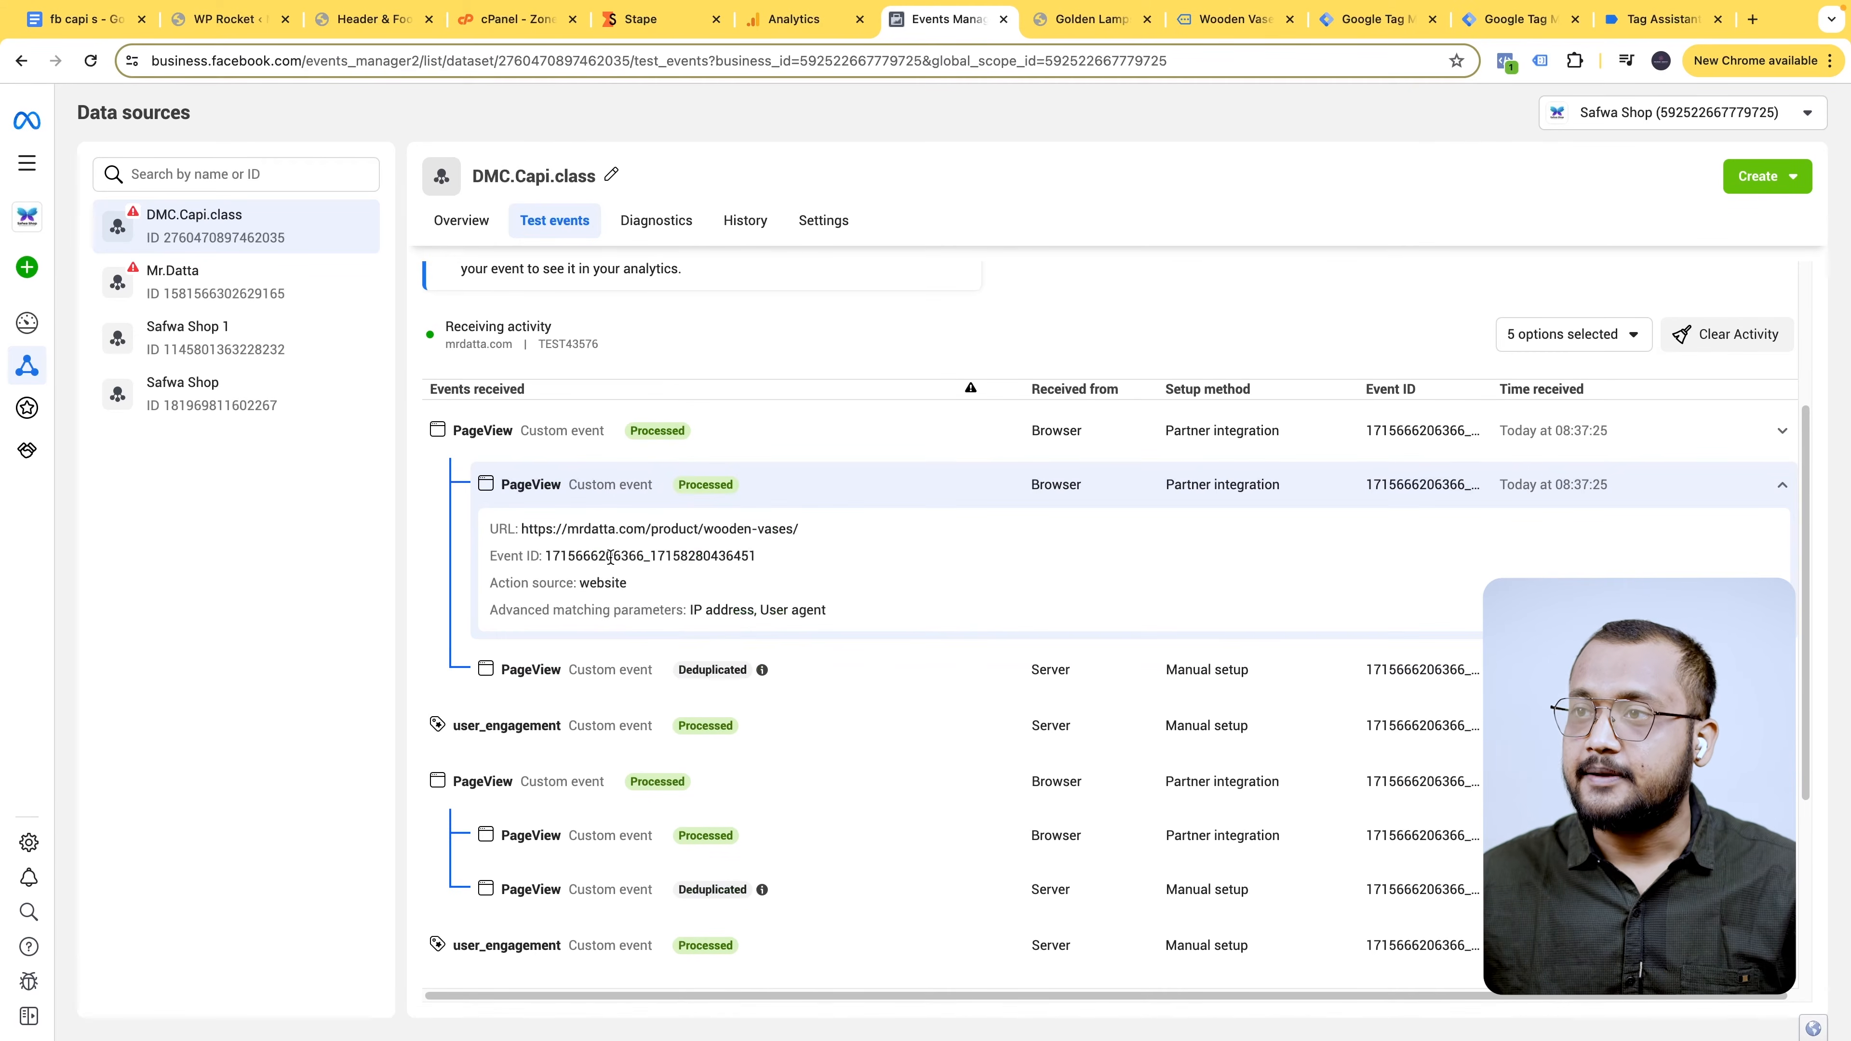
left_click_drag(547, 556, 758, 557)
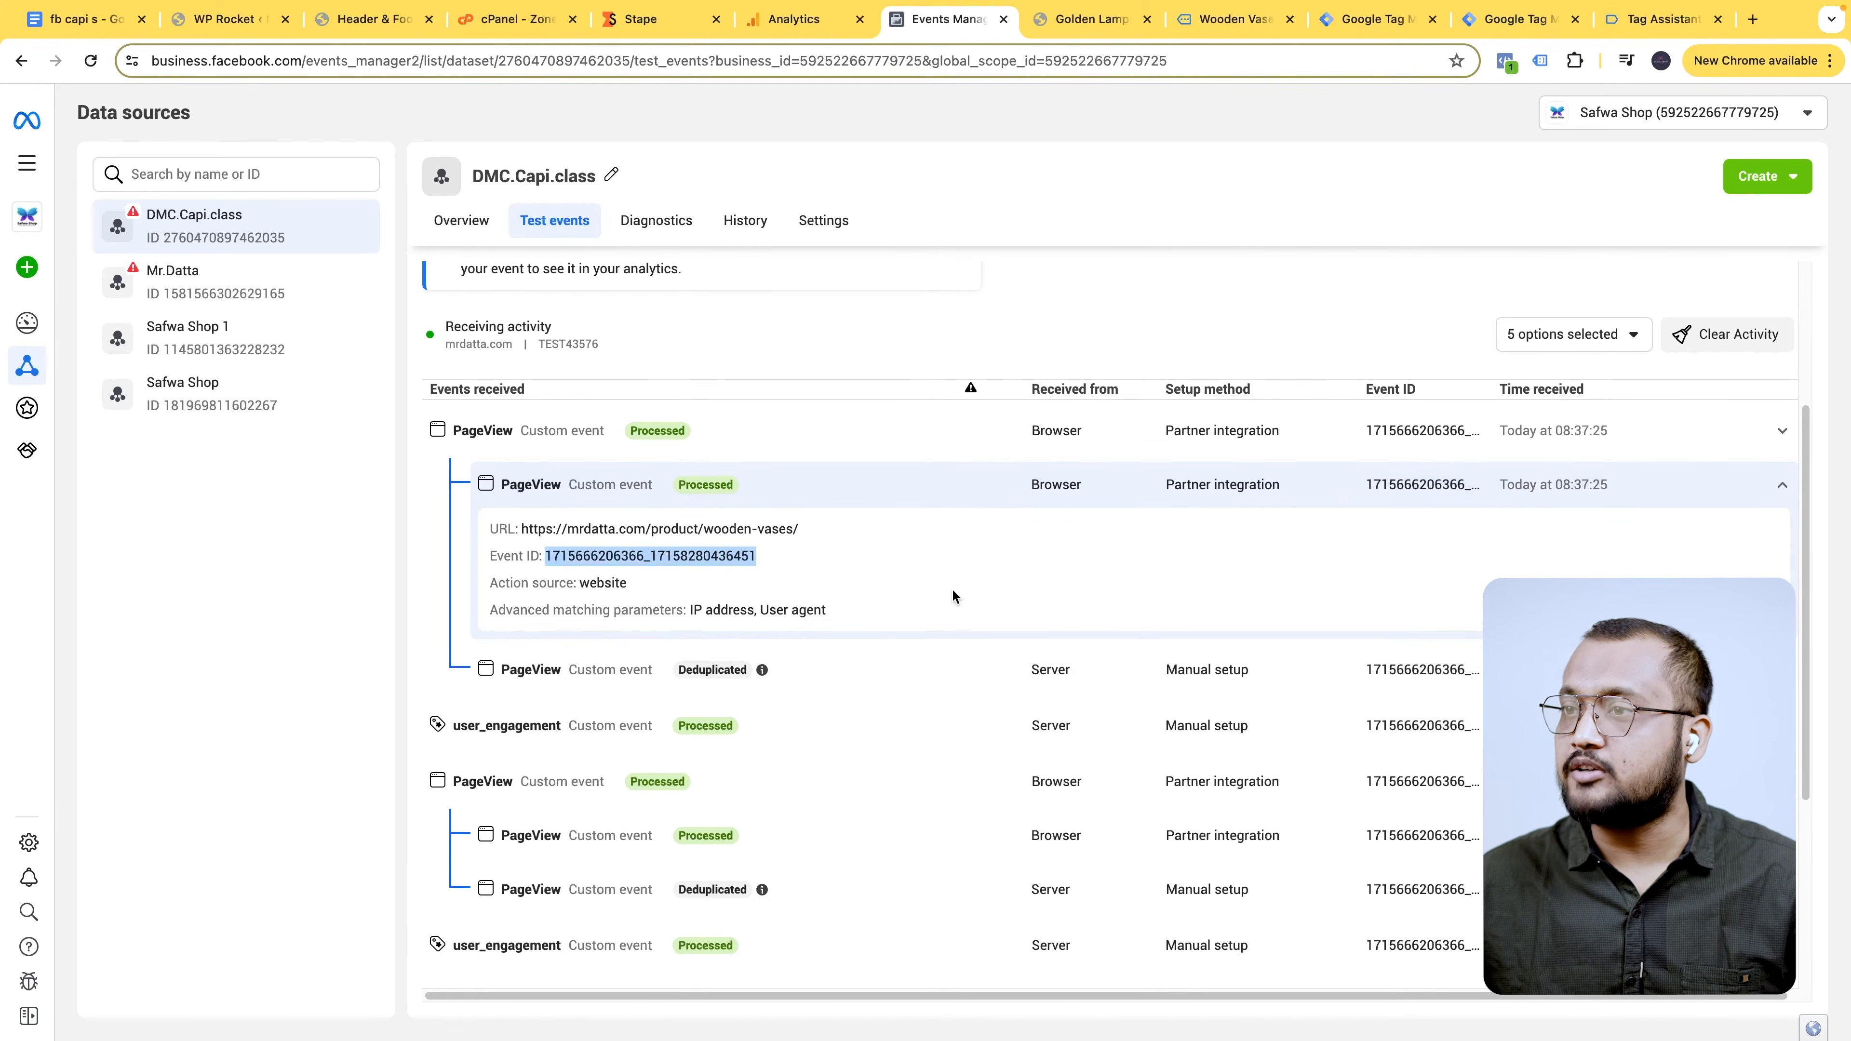
left_click(728, 674)
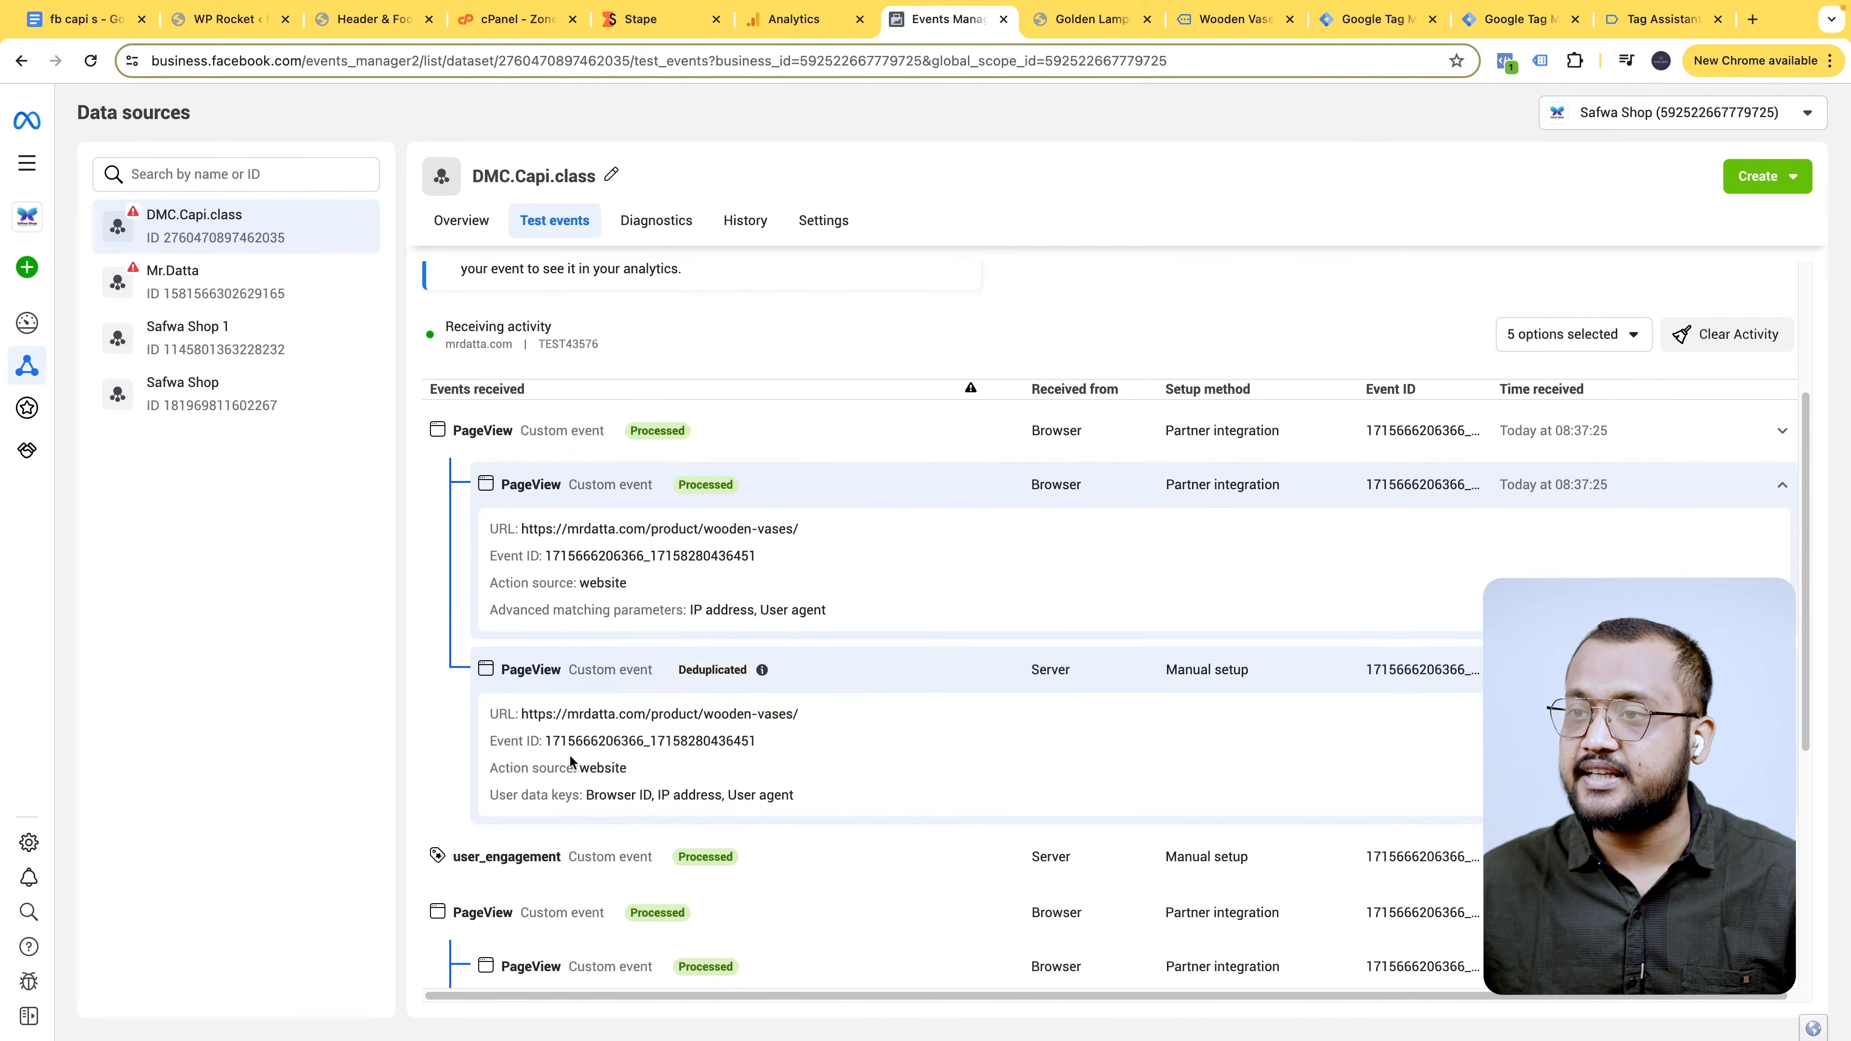
left_click_drag(547, 740, 760, 753)
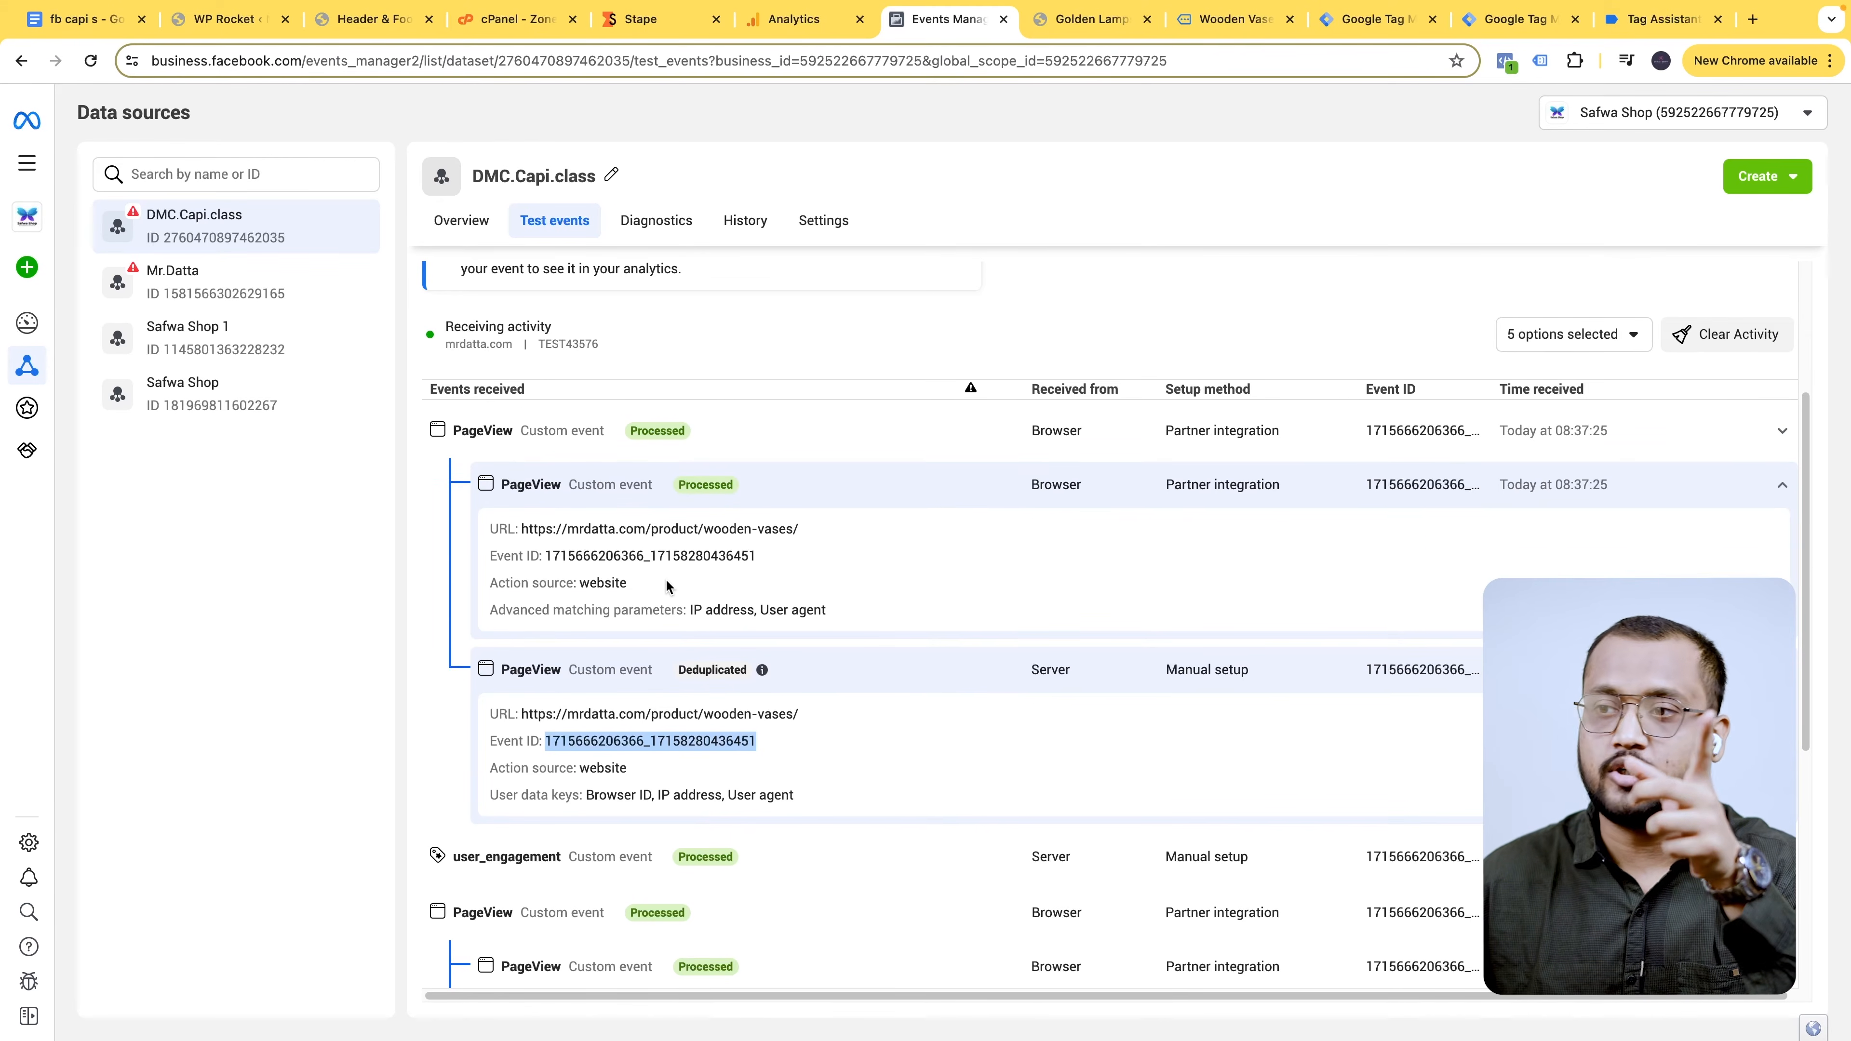
- Compare the Event IDs of the Golden Lamps browser and deduplicated server PageView events
scroll(665, 605, "down", 4)
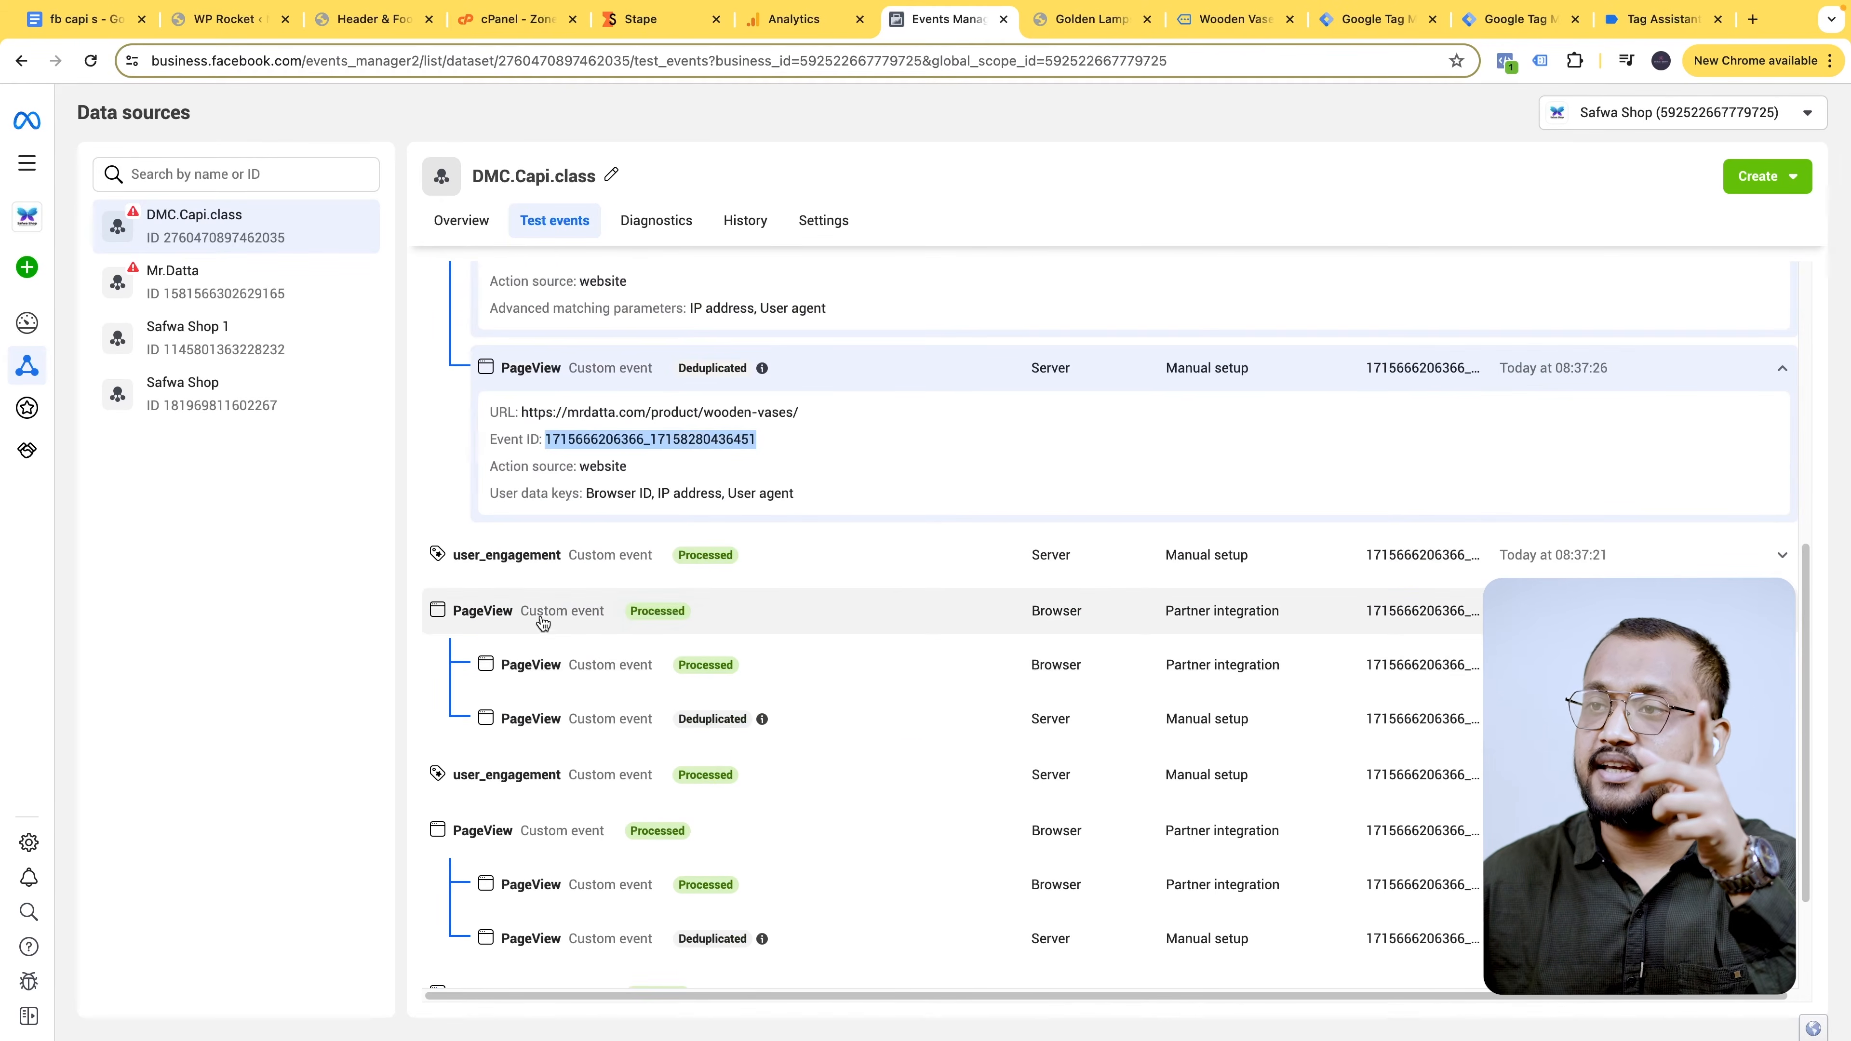
left_click(671, 674)
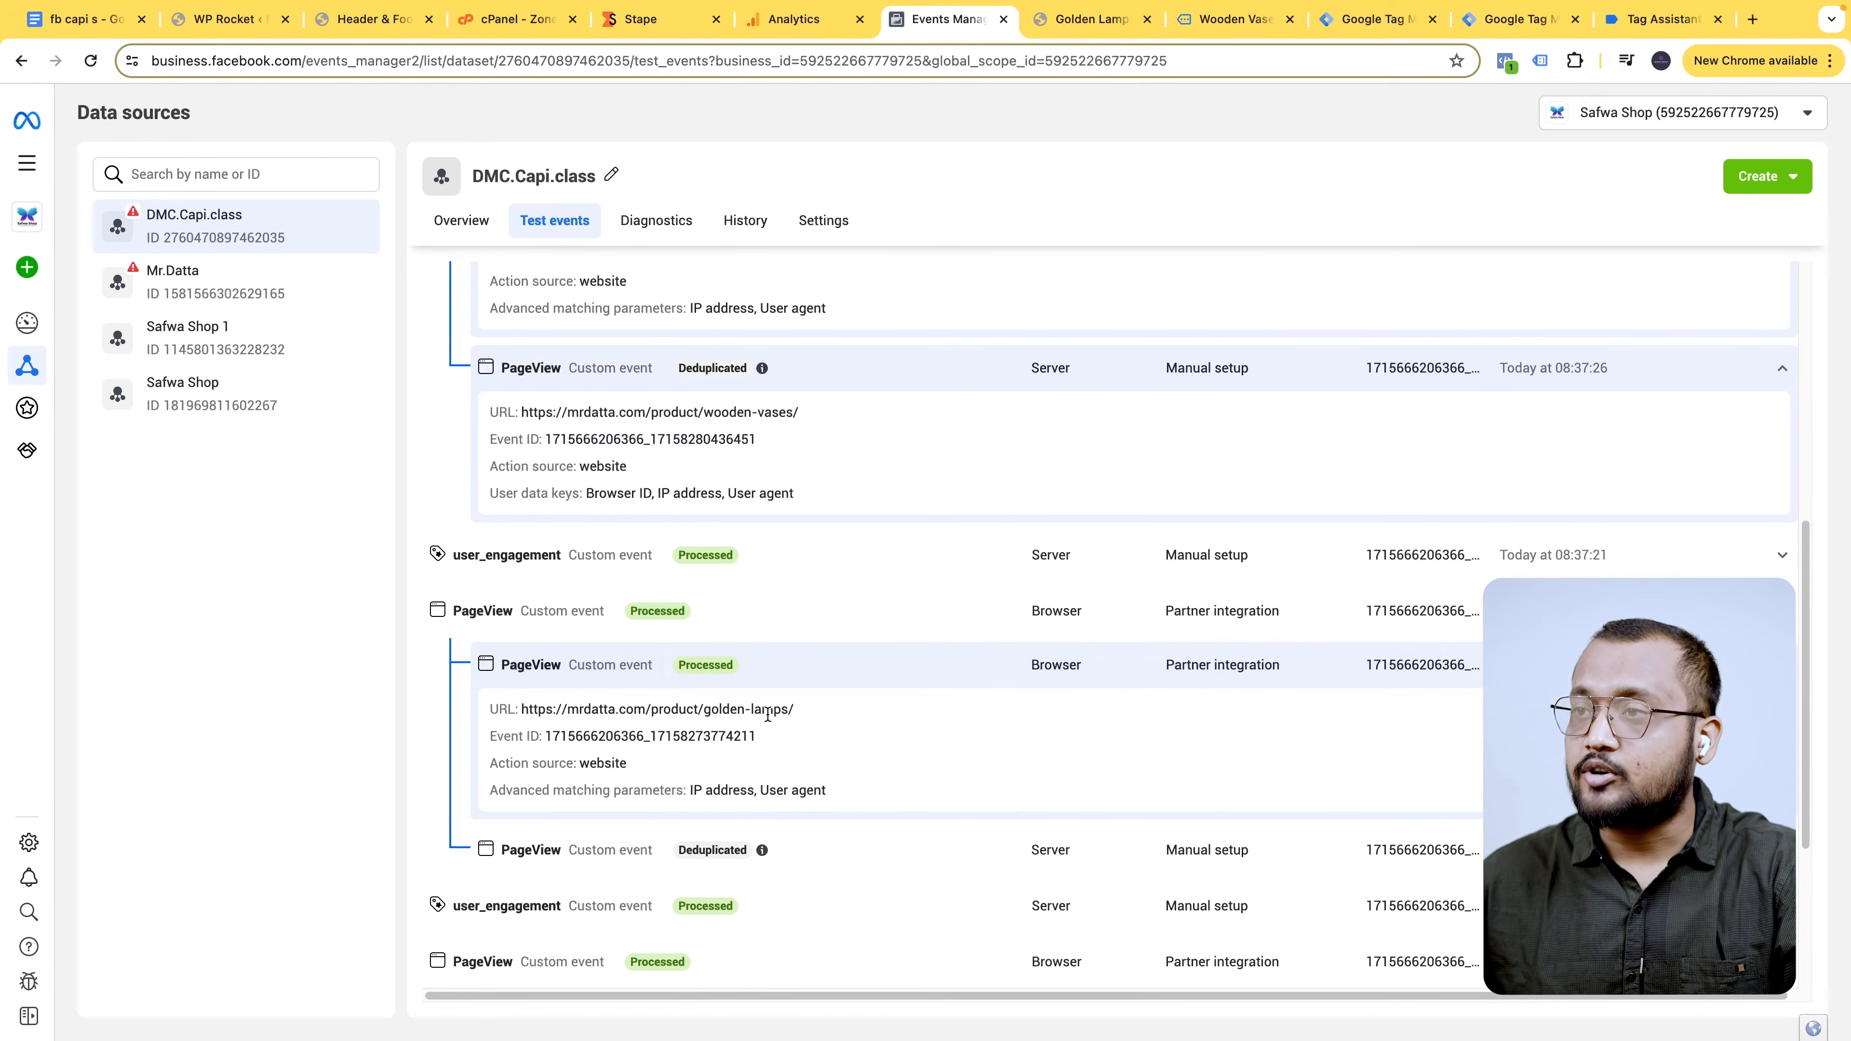
scroll(767, 716, "down", 2)
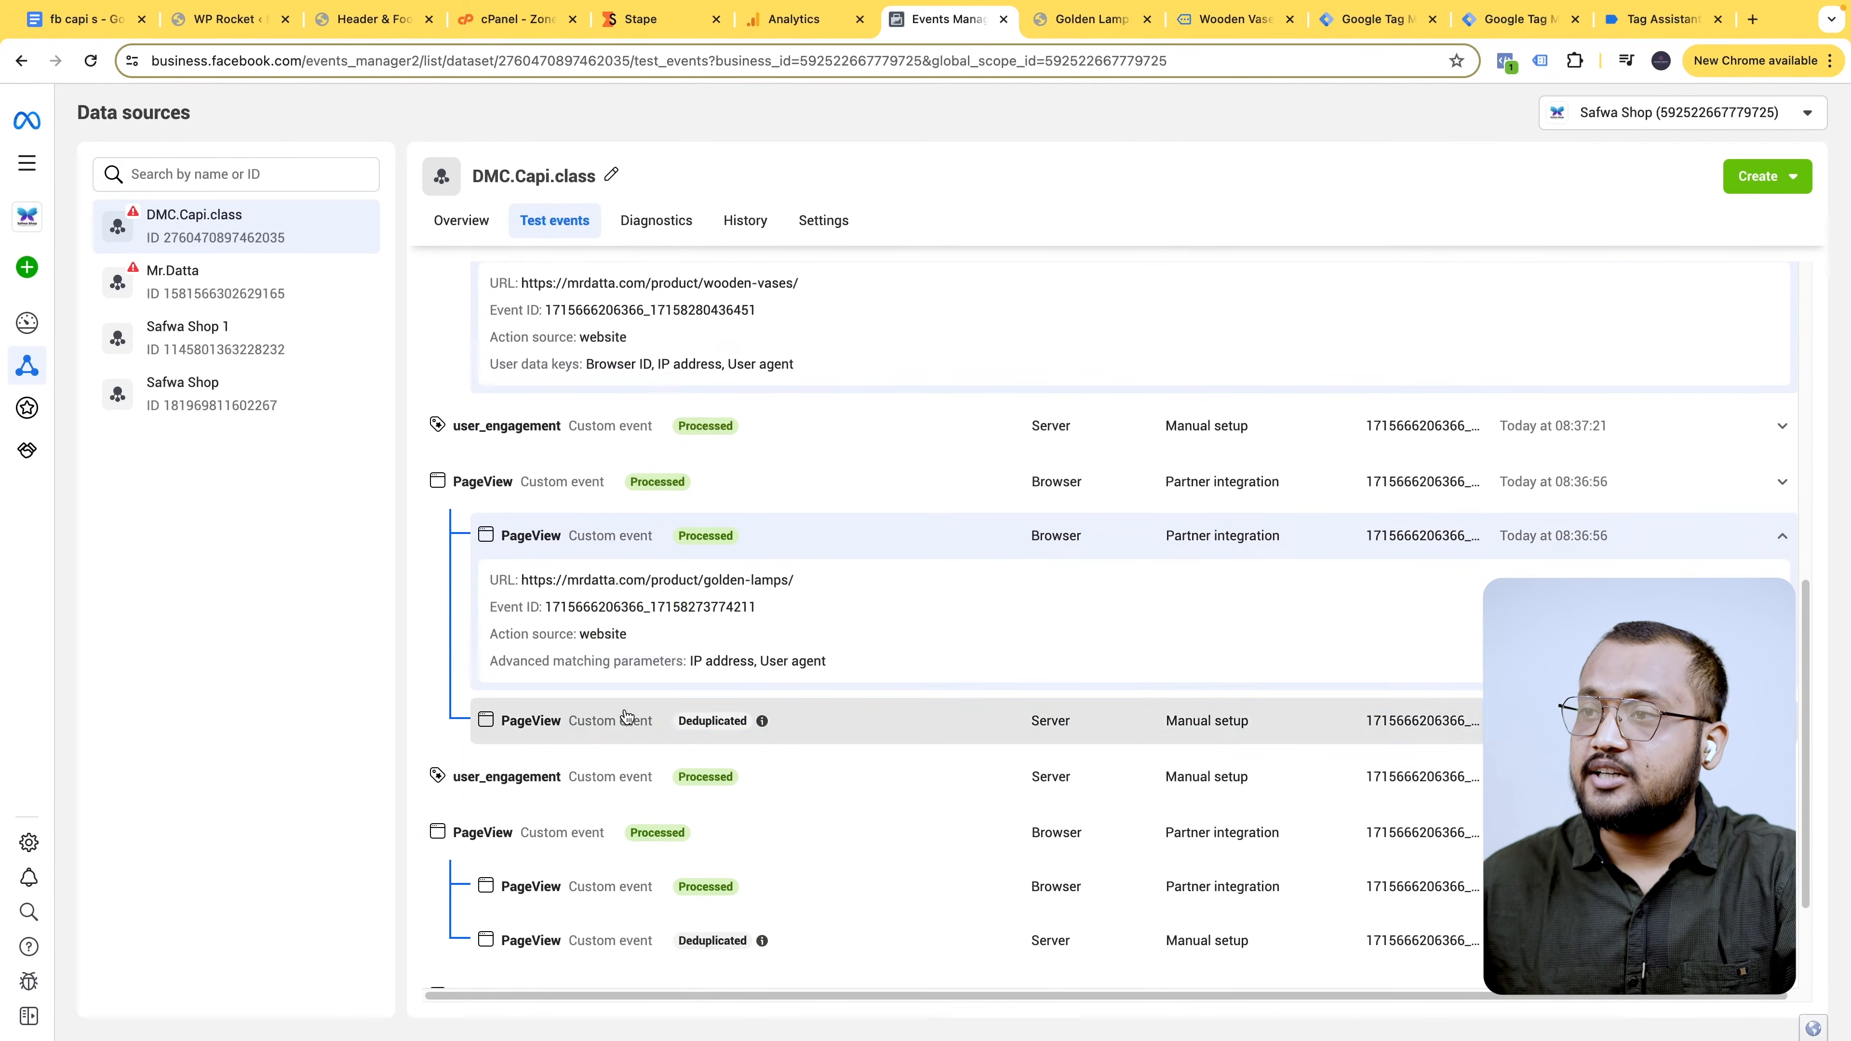
left_click(728, 720)
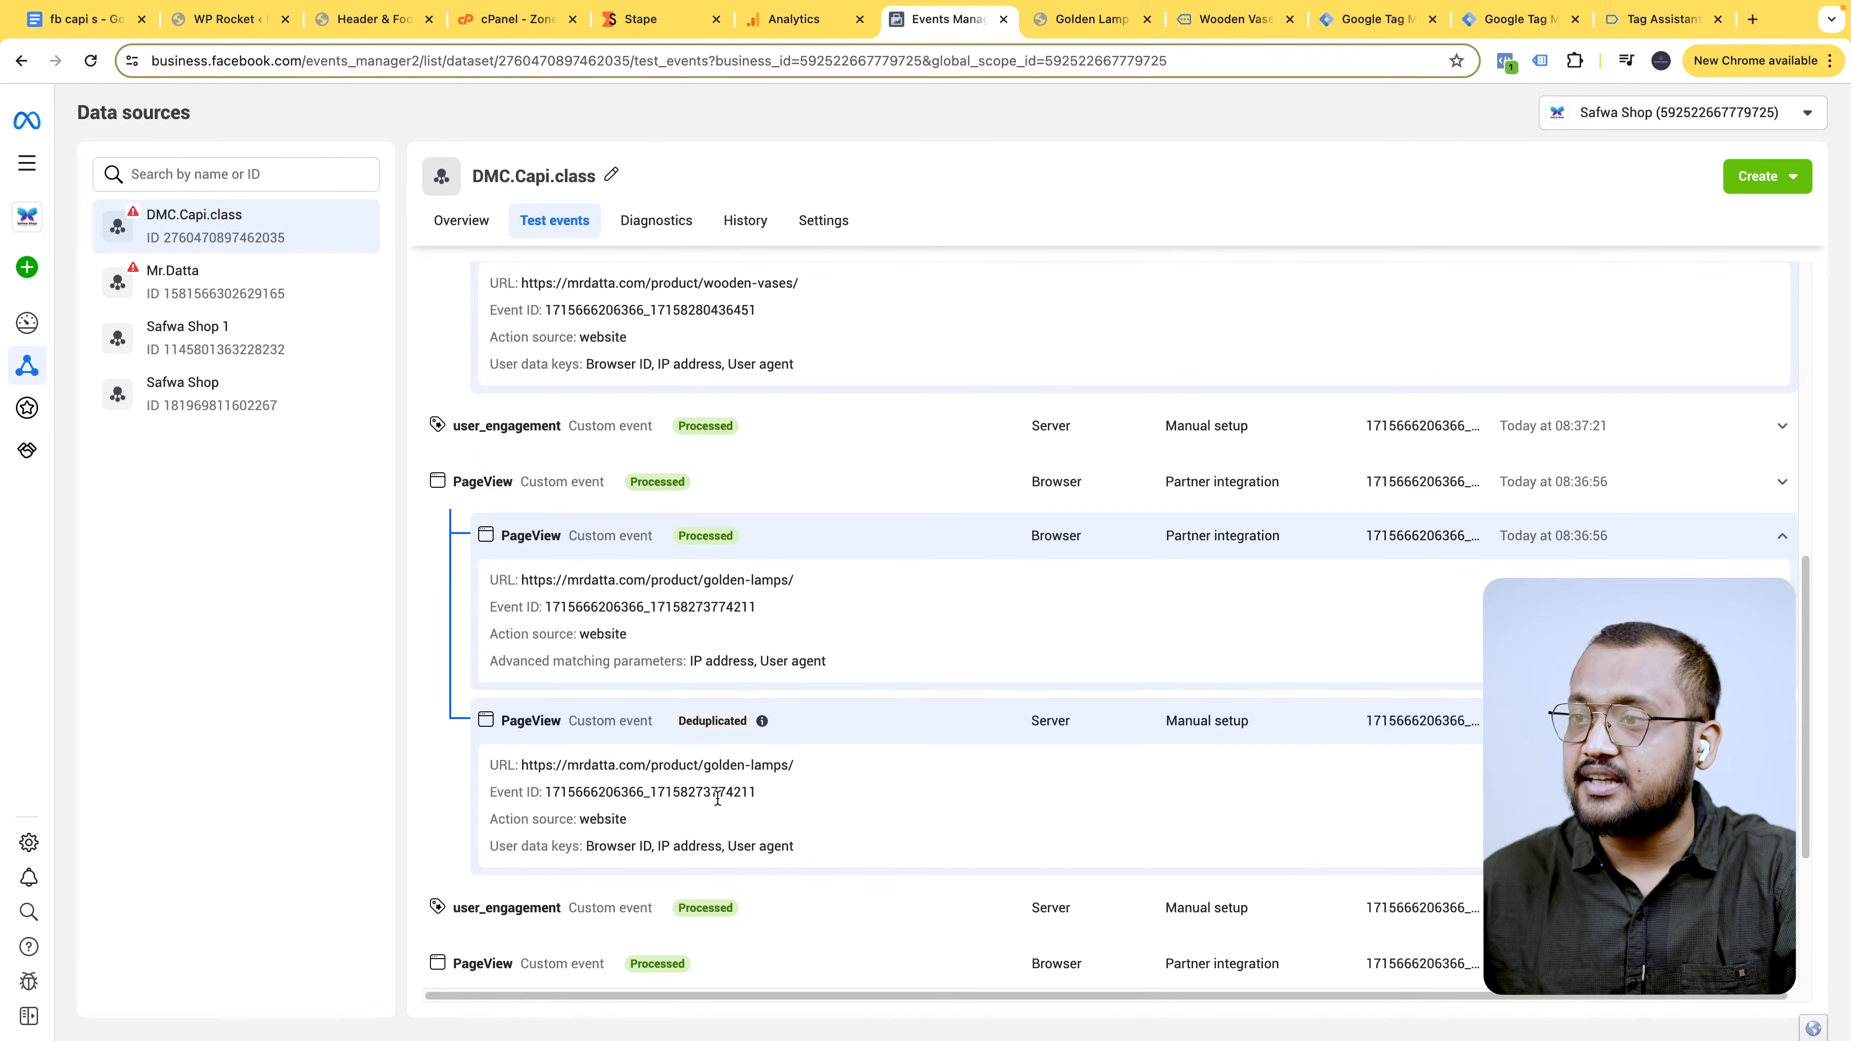
left_click_drag(761, 796, 540, 797)
left_click_drag(542, 606, 761, 609)
scroll(726, 363, "up", 1)
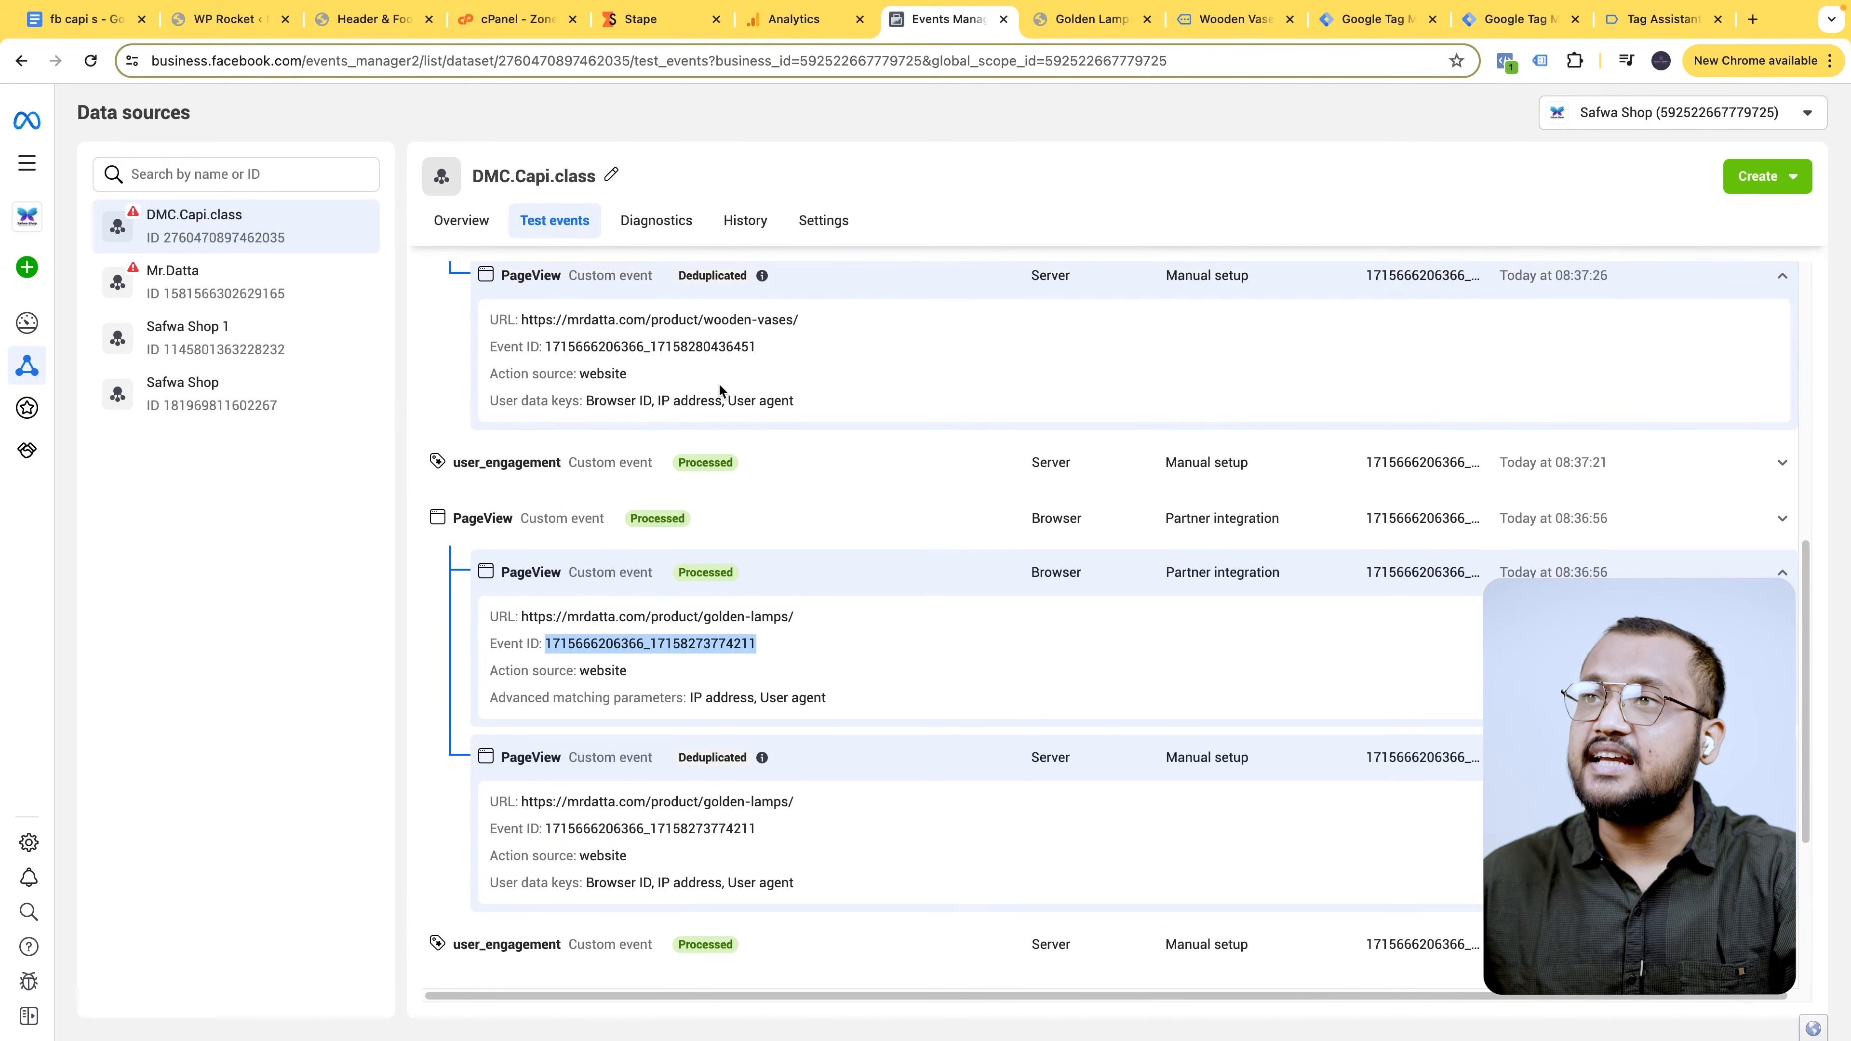
left_click_drag(756, 347, 546, 348)
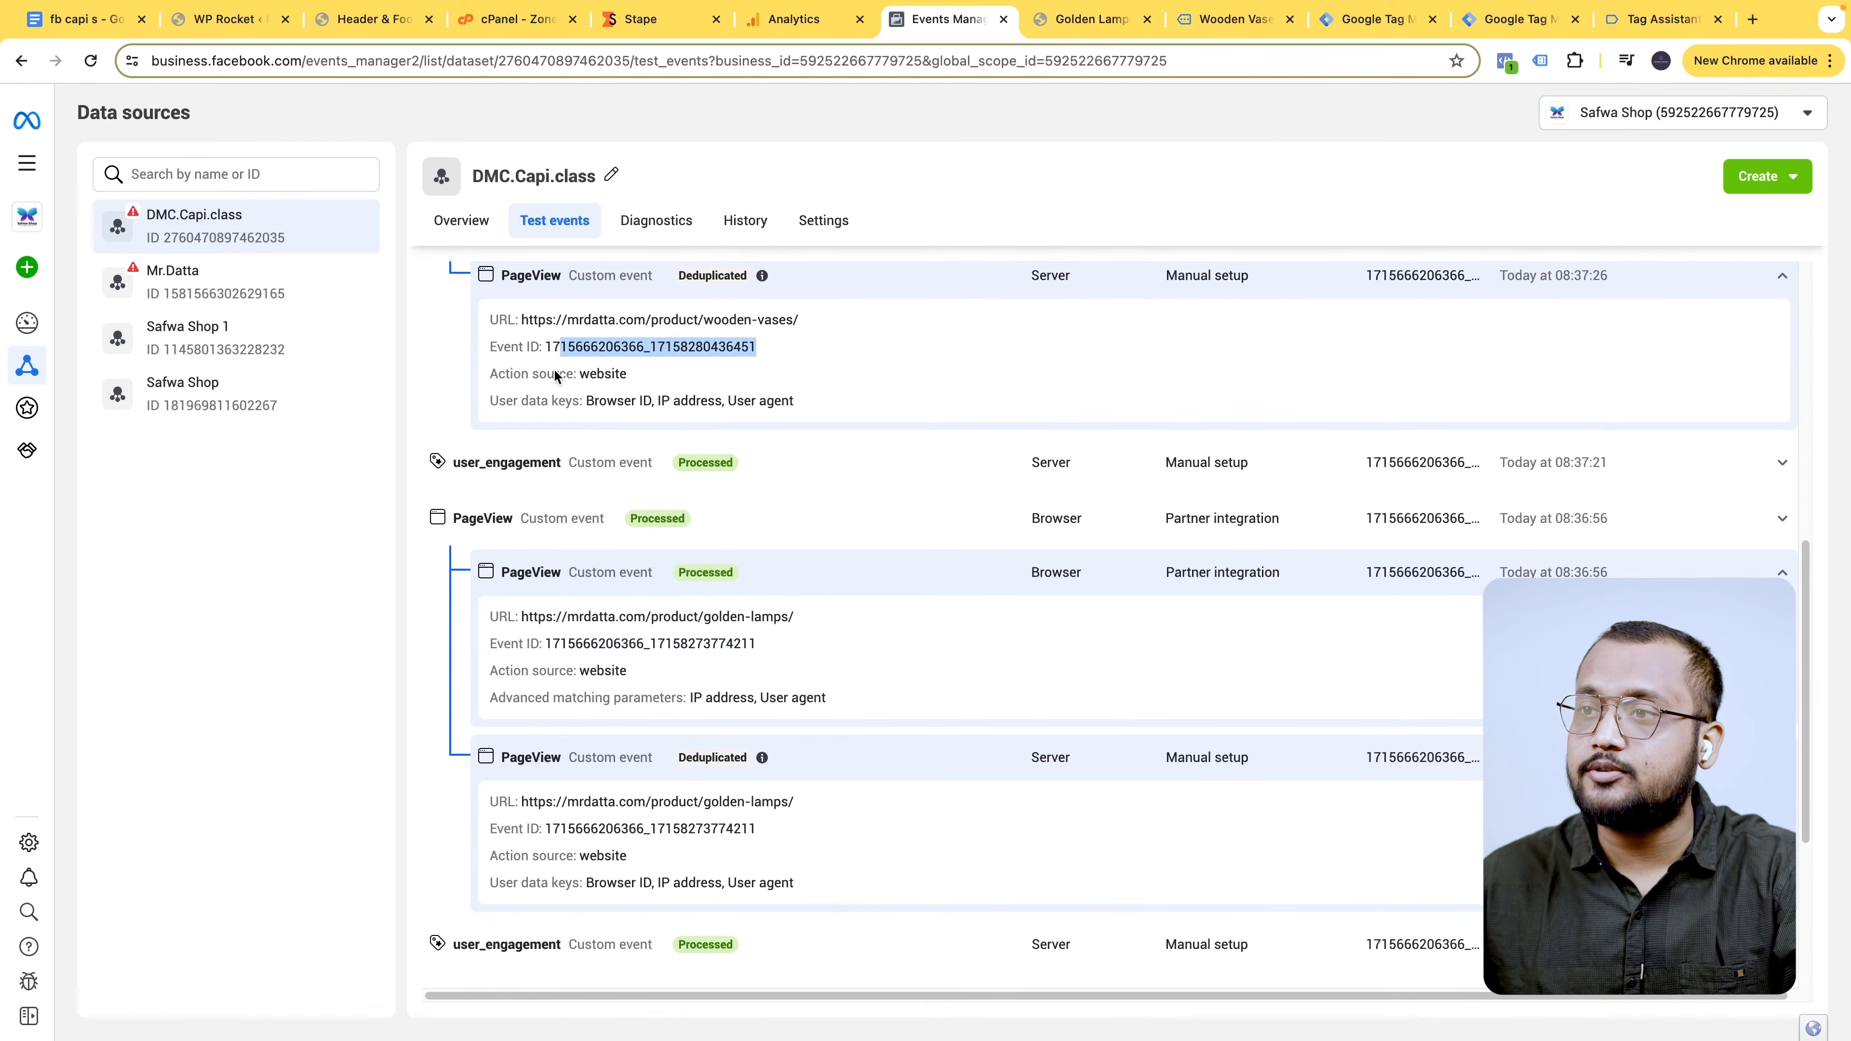
left_click_drag(545, 643, 768, 645)
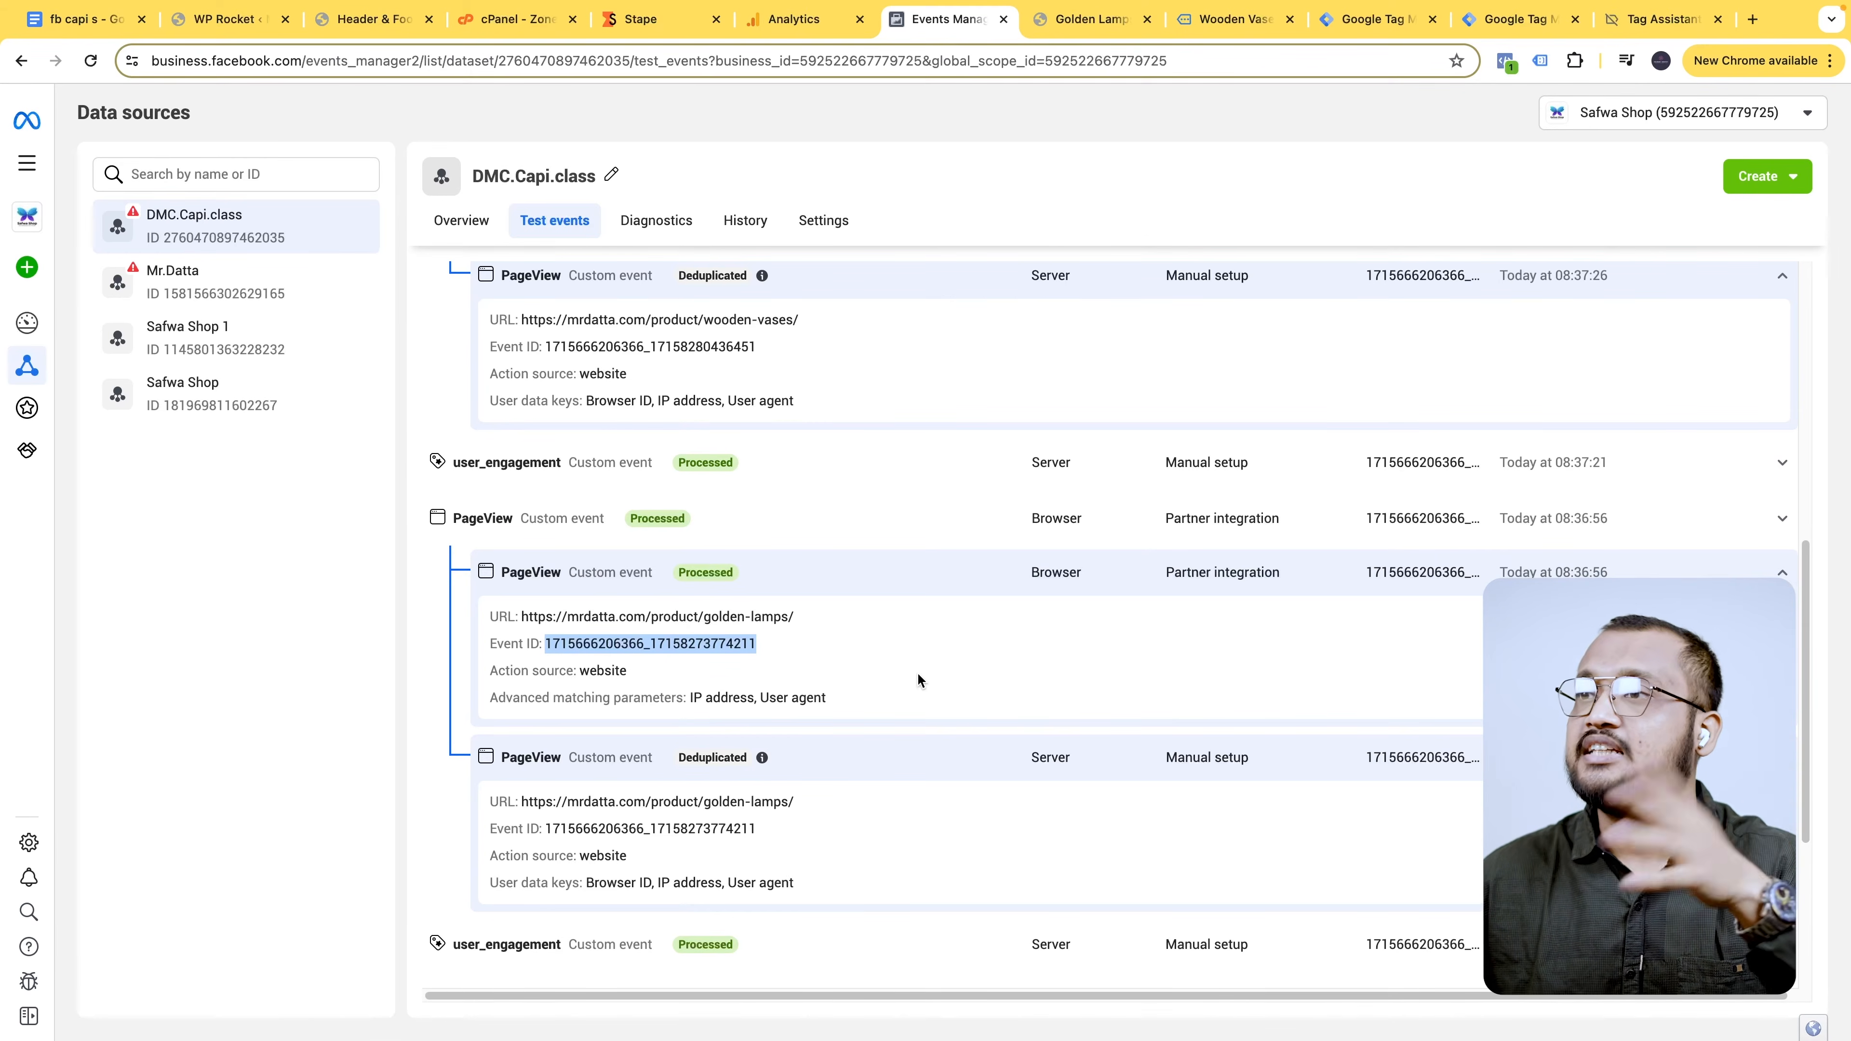
scroll(916, 672, "up", 3)
scroll(785, 686, "up", 1)
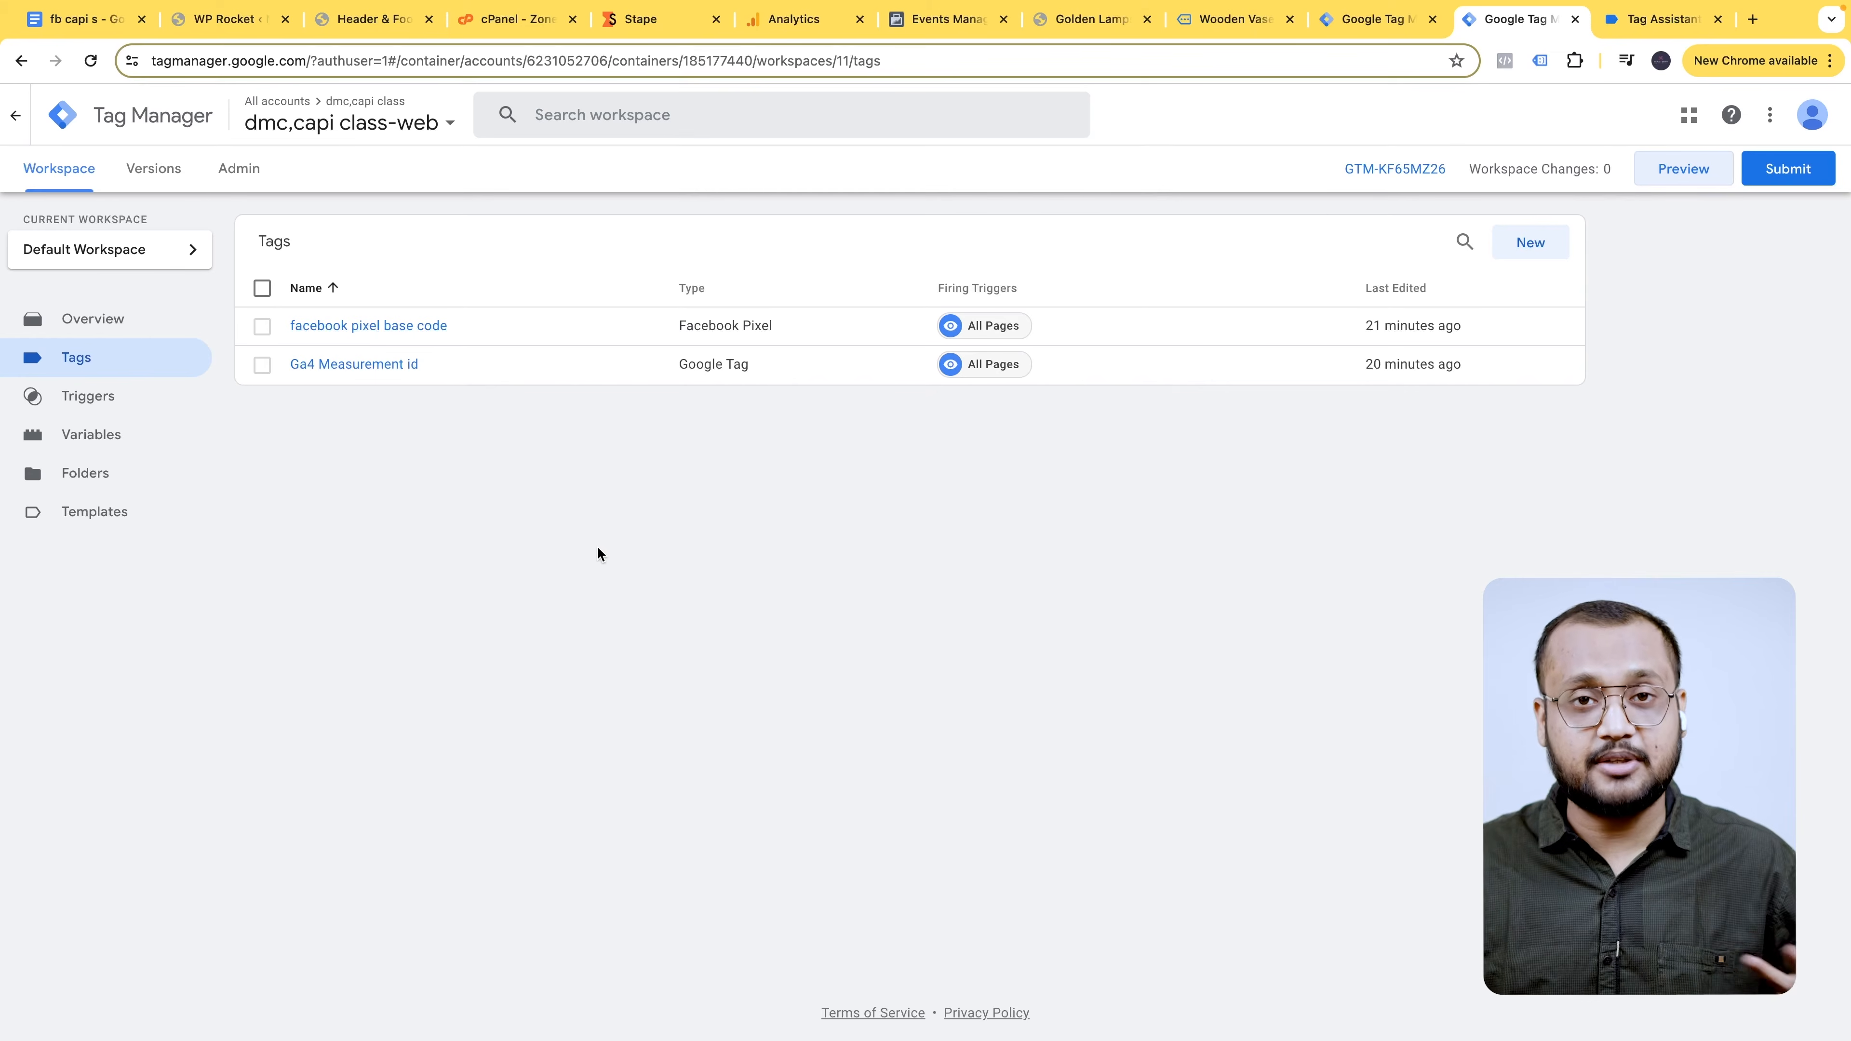
- Open Tag Assistant's Data Layer view and inspect the first ecommerce item's name, sku and object
left_click(1664, 20)
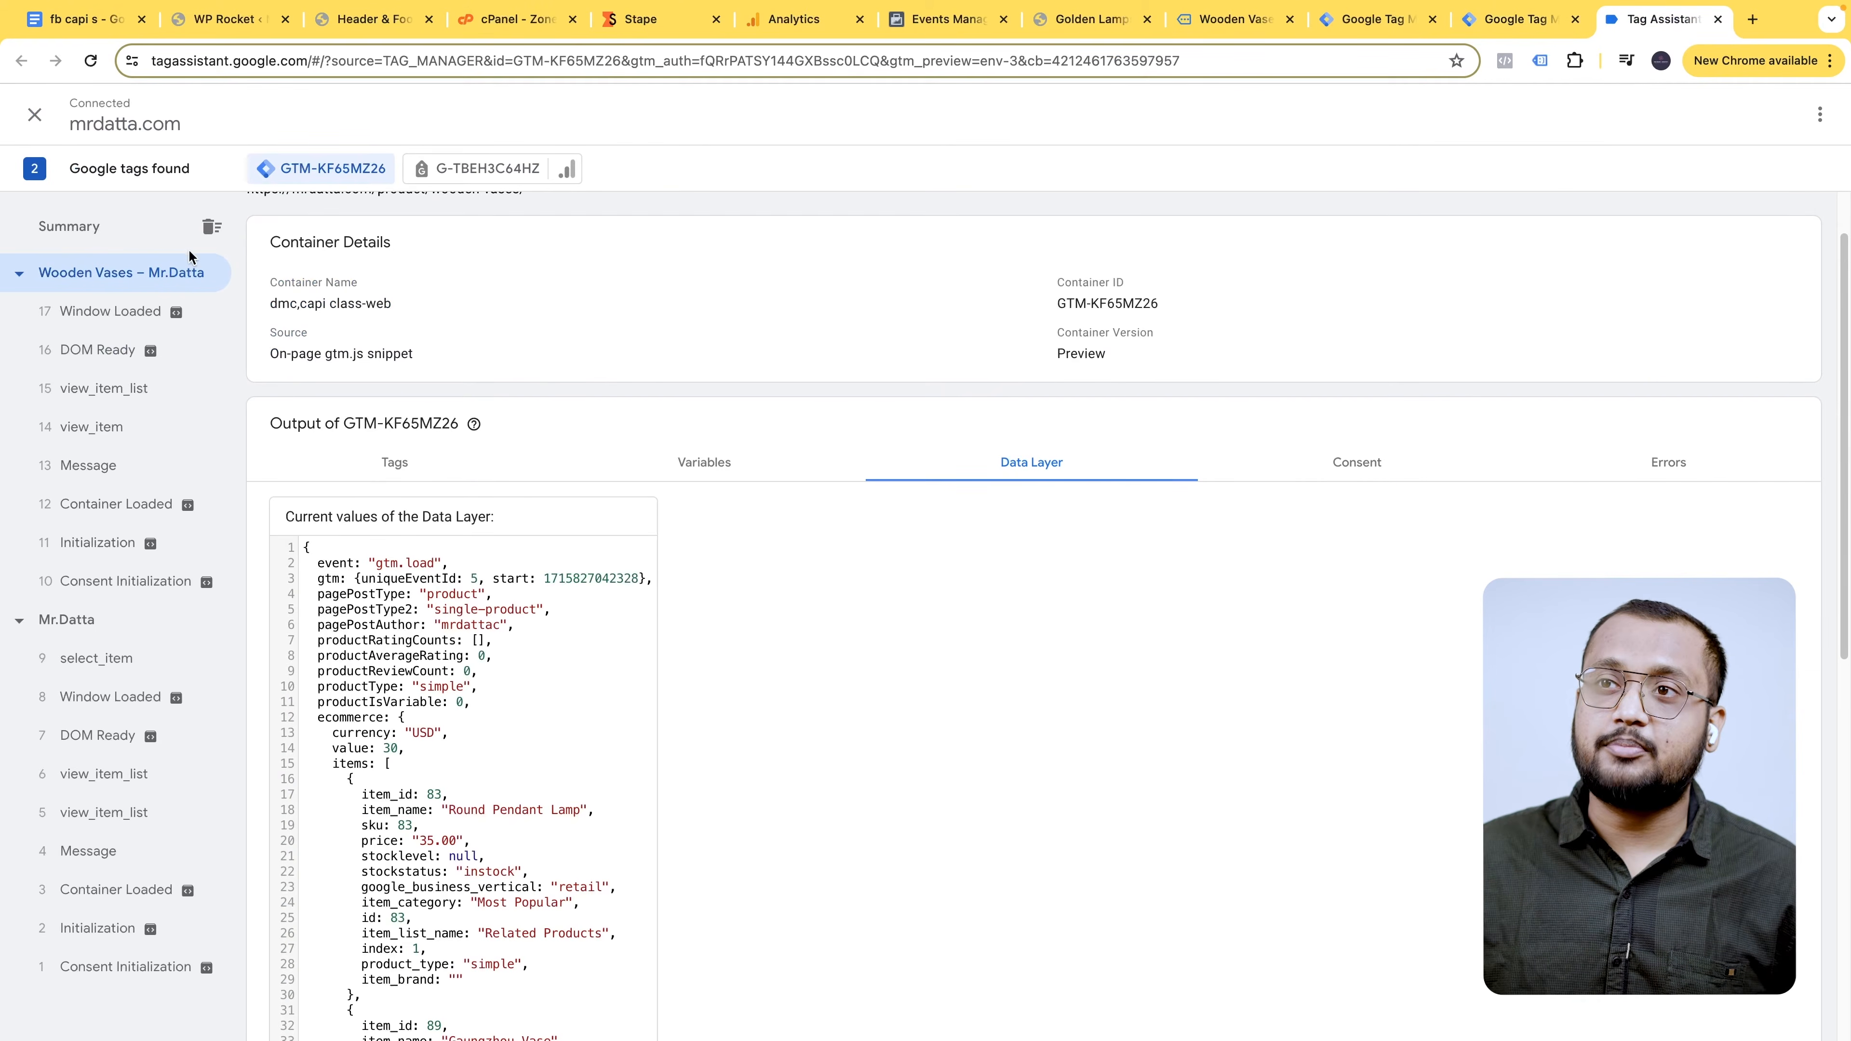
scroll(481, 619, "down", 5)
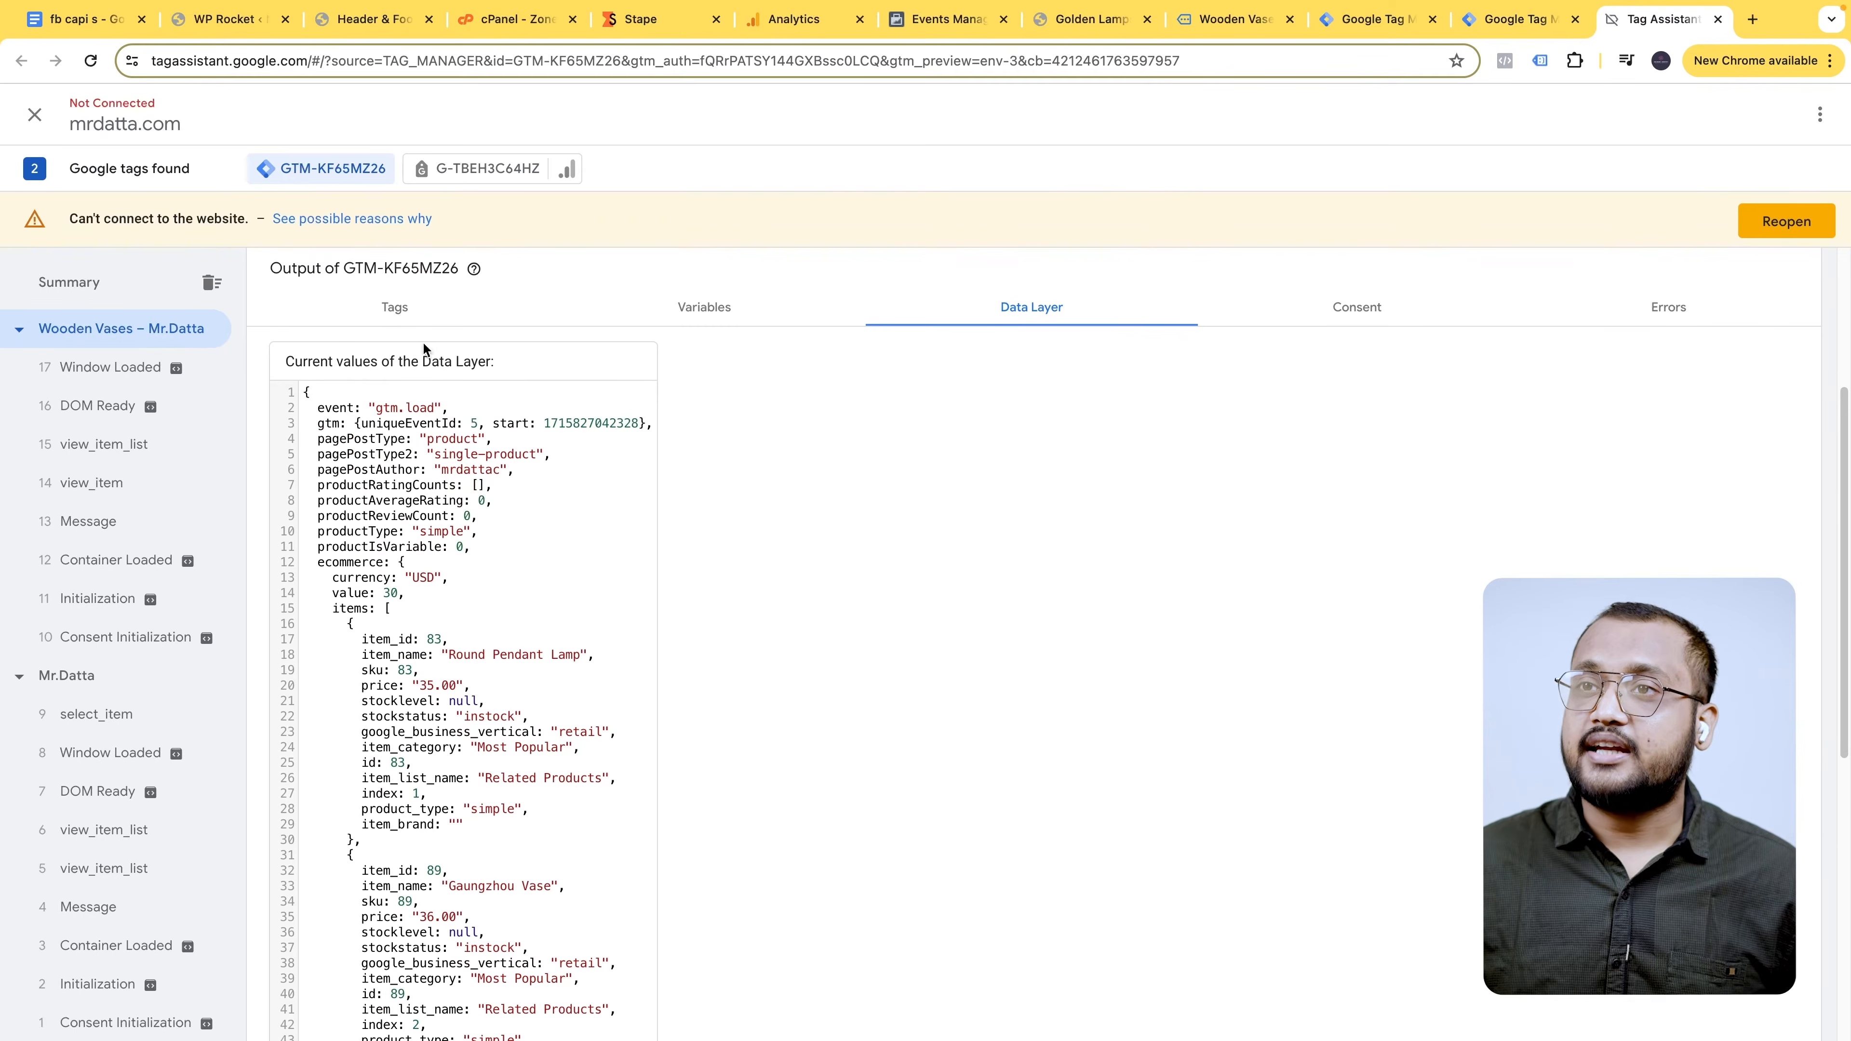
scroll(862, 368, "down", 1)
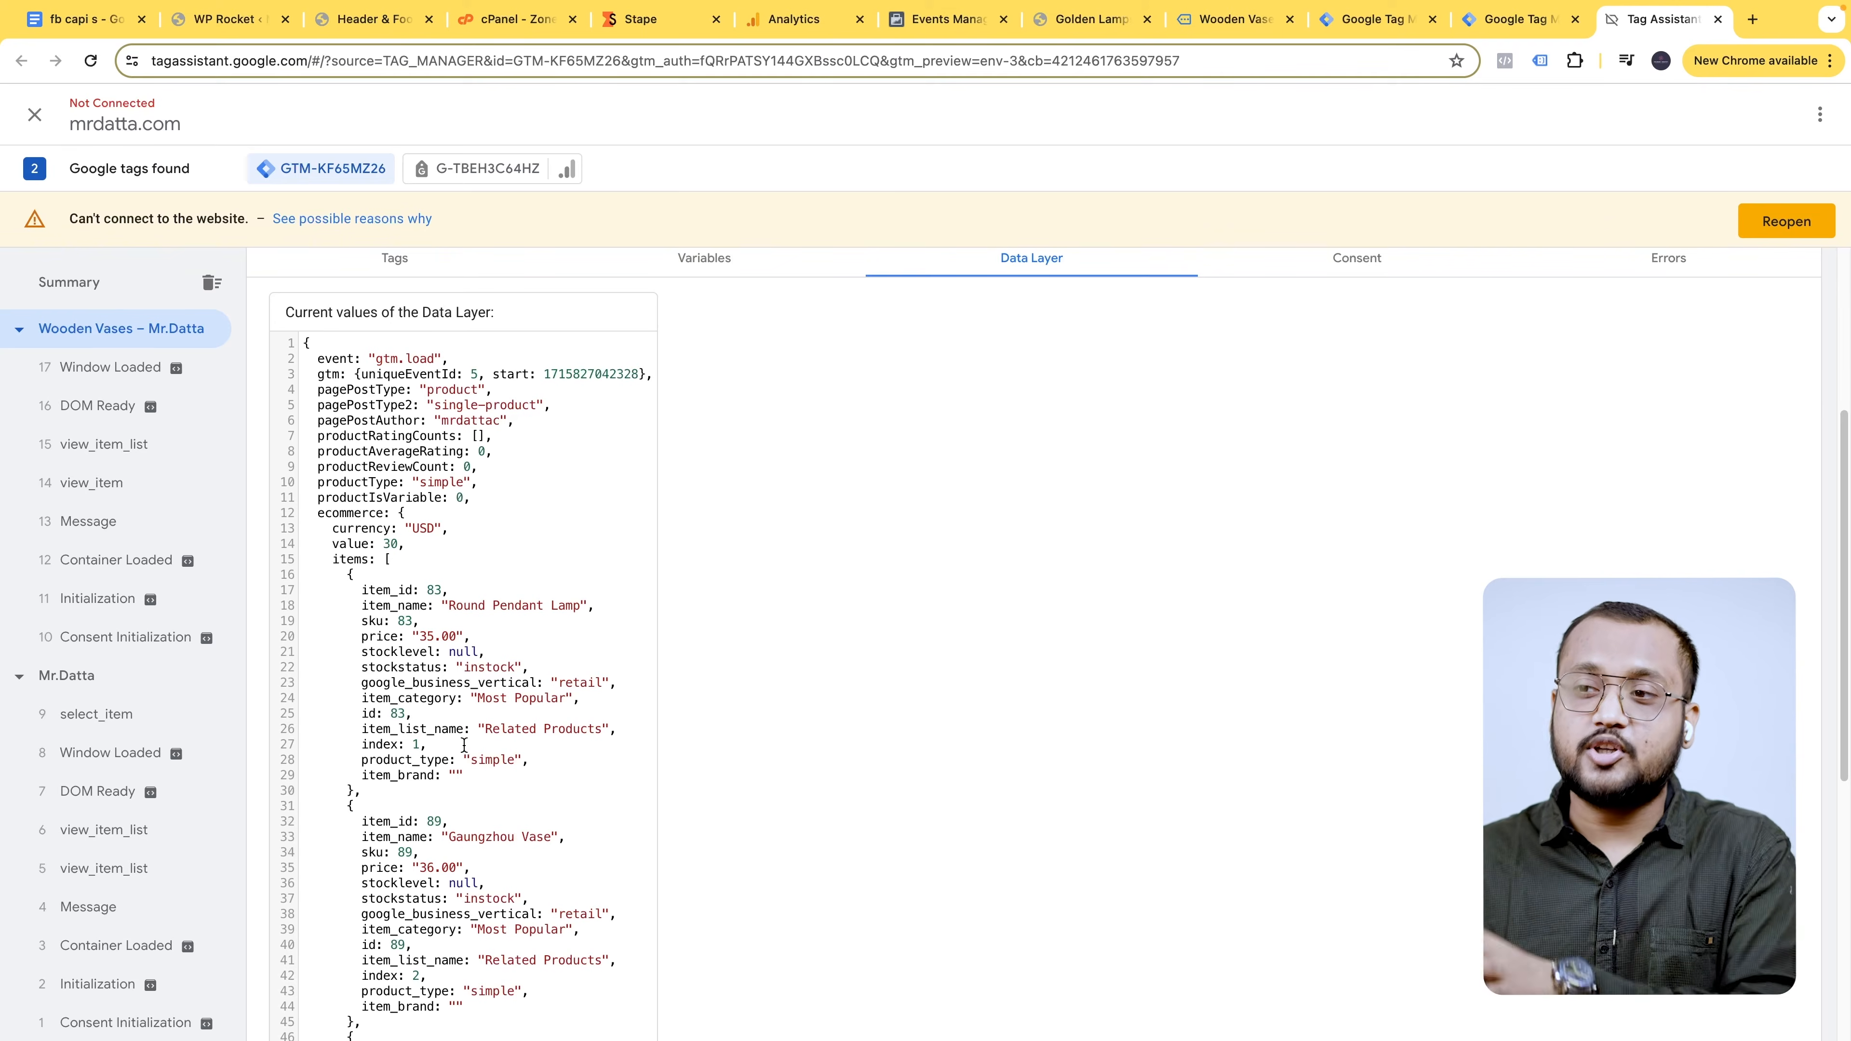
scroll(393, 634, "down", 1)
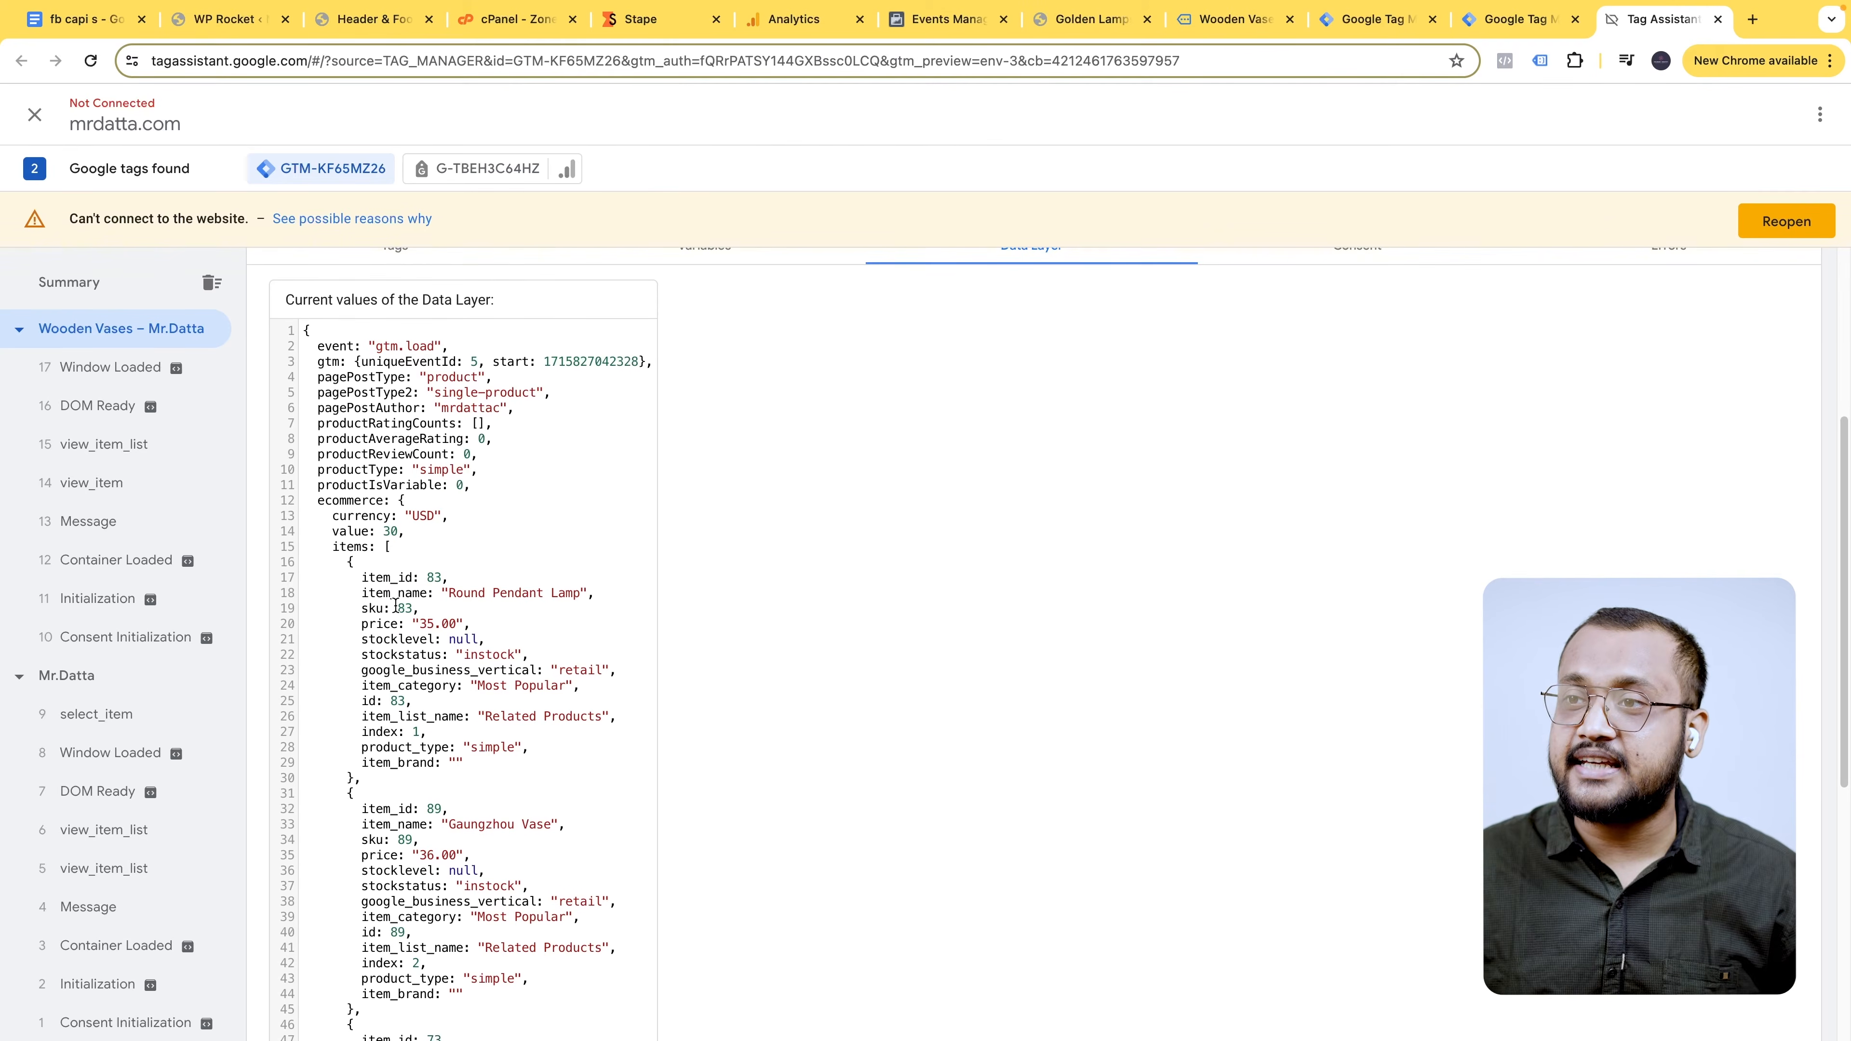
left_click_drag(474, 596, 554, 596)
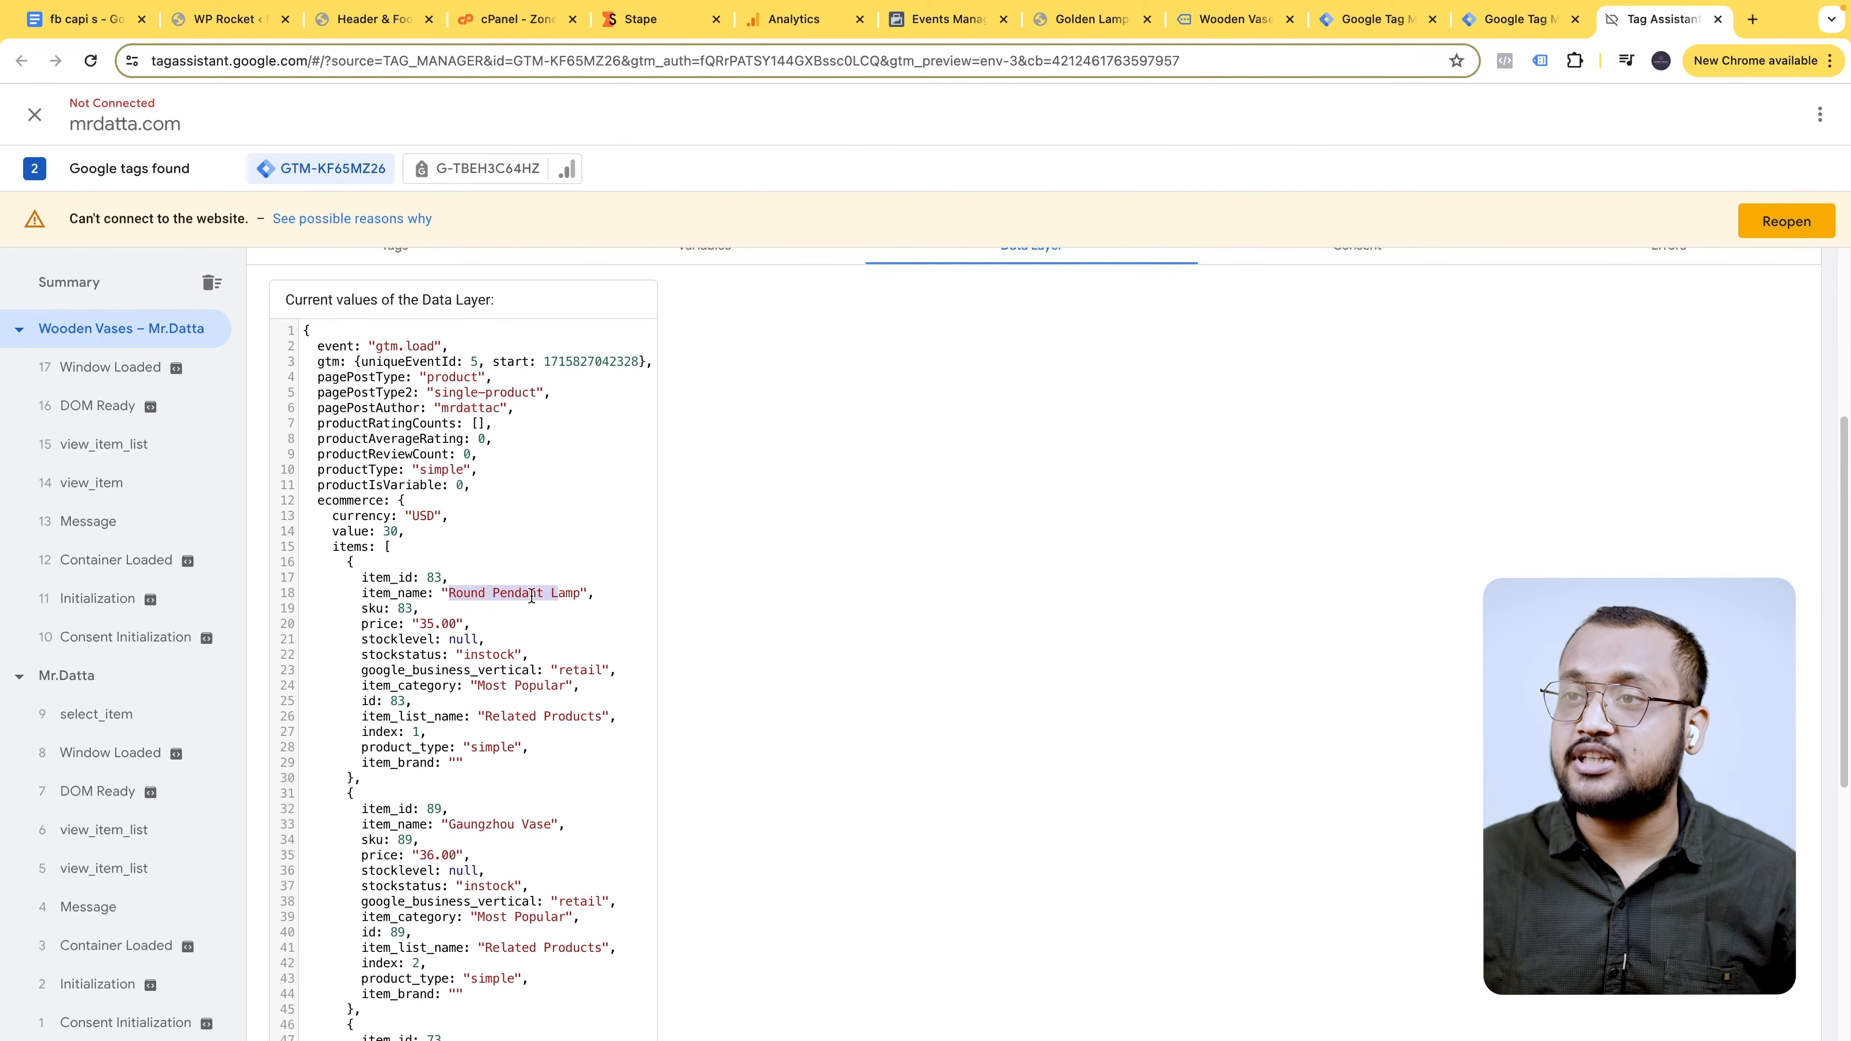
left_click_drag(397, 608, 435, 624)
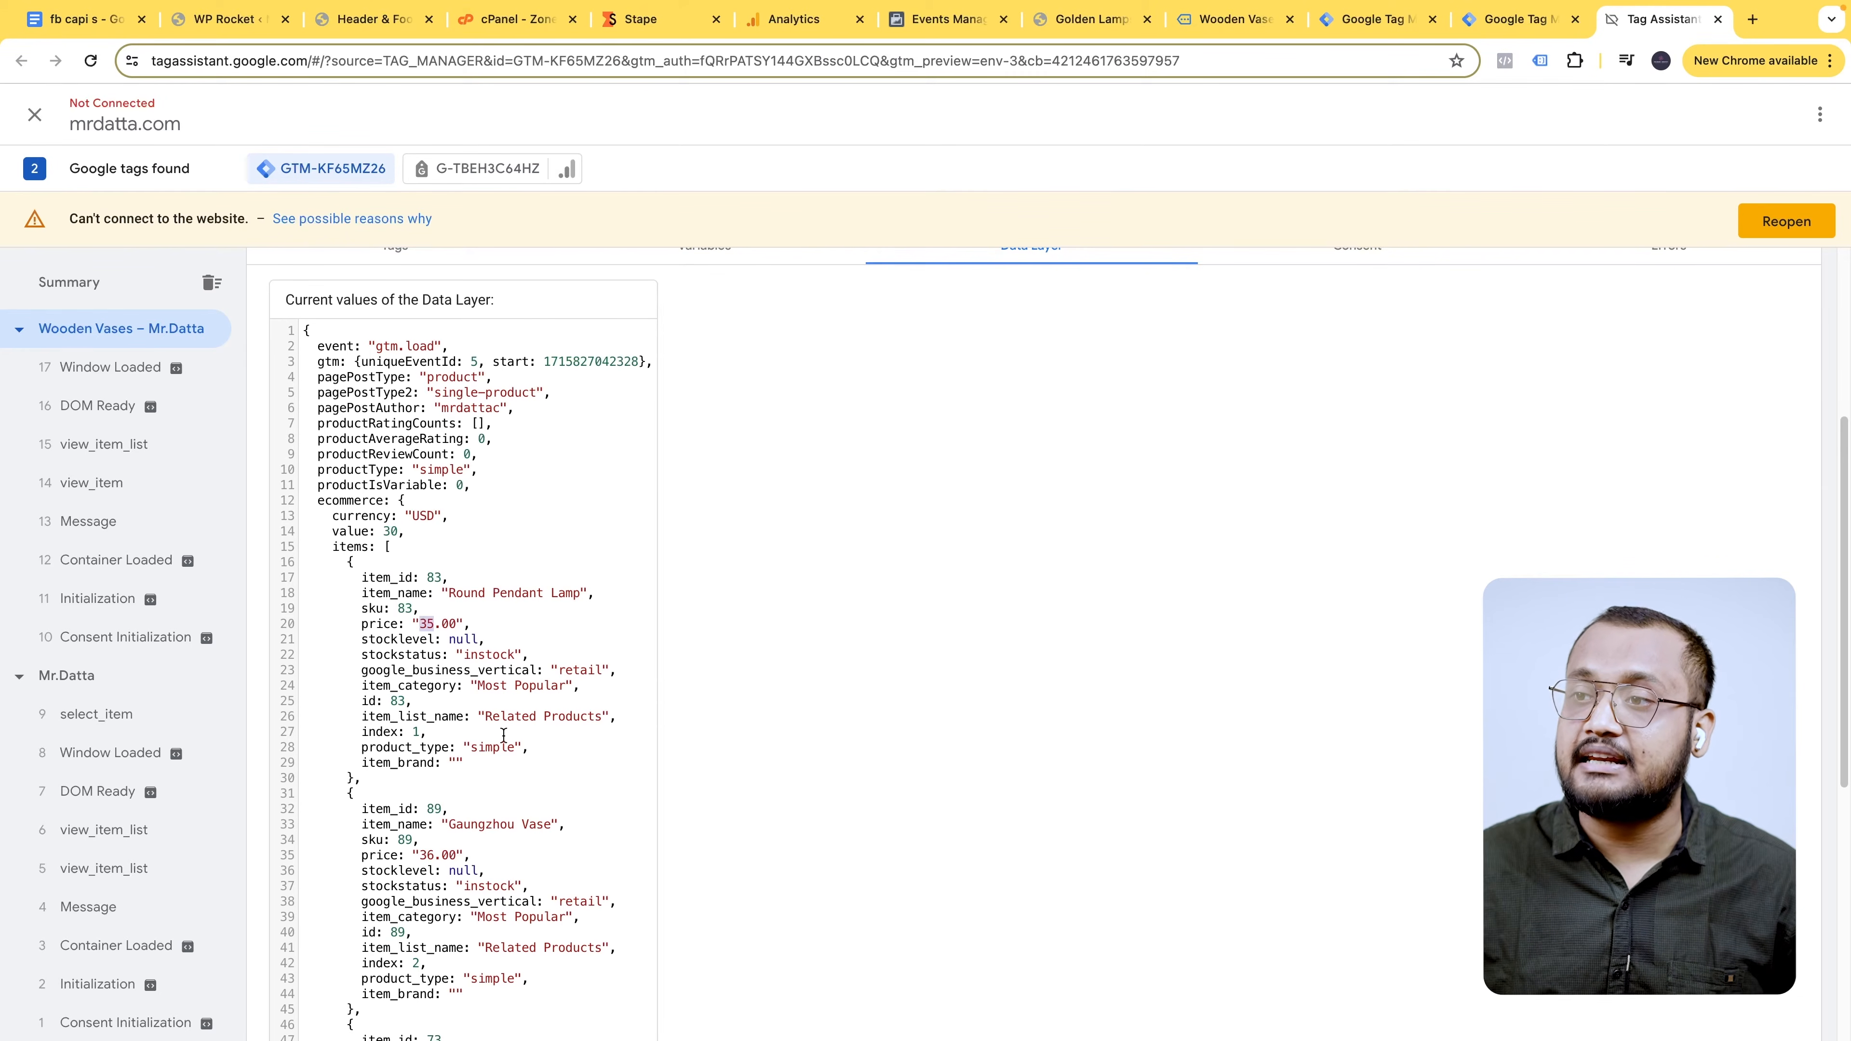
left_click_drag(365, 576, 362, 778)
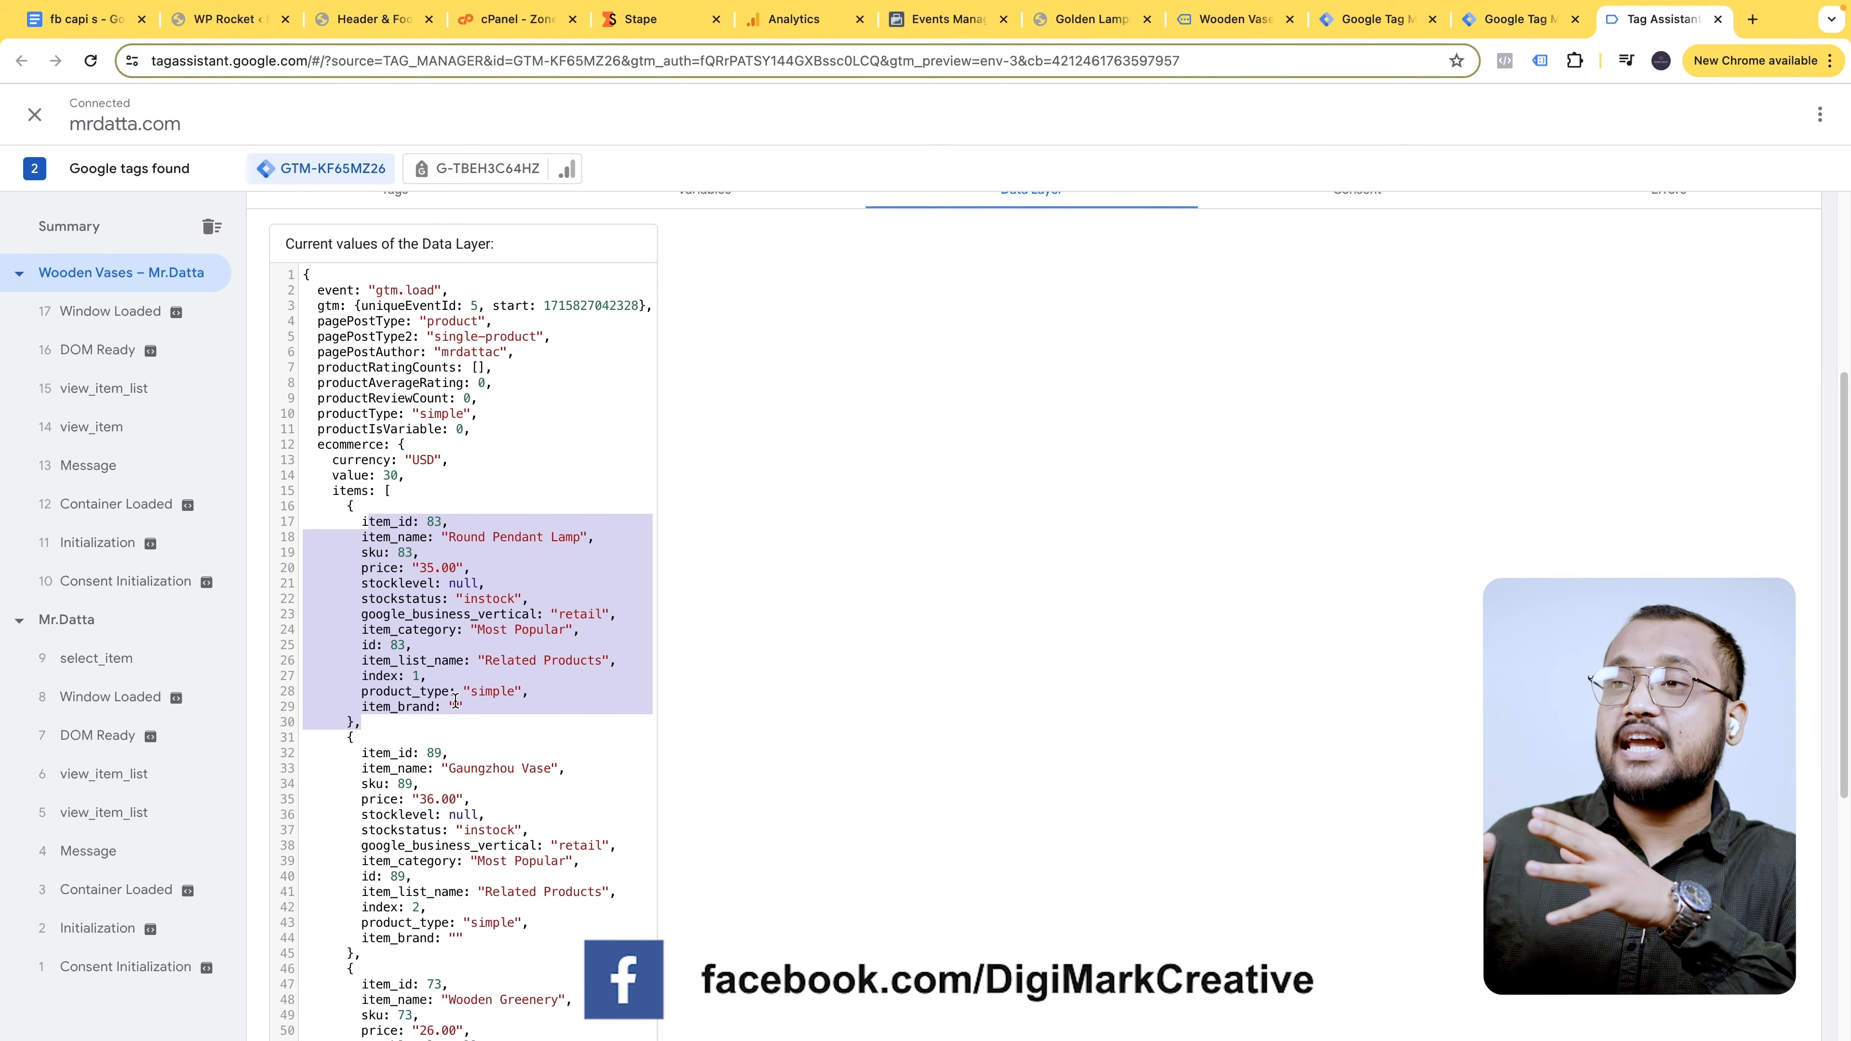
- Reopen Events Manager test events in a new tab and check the Wooden Vases browser PageView details
key("super+t")
type("eve")
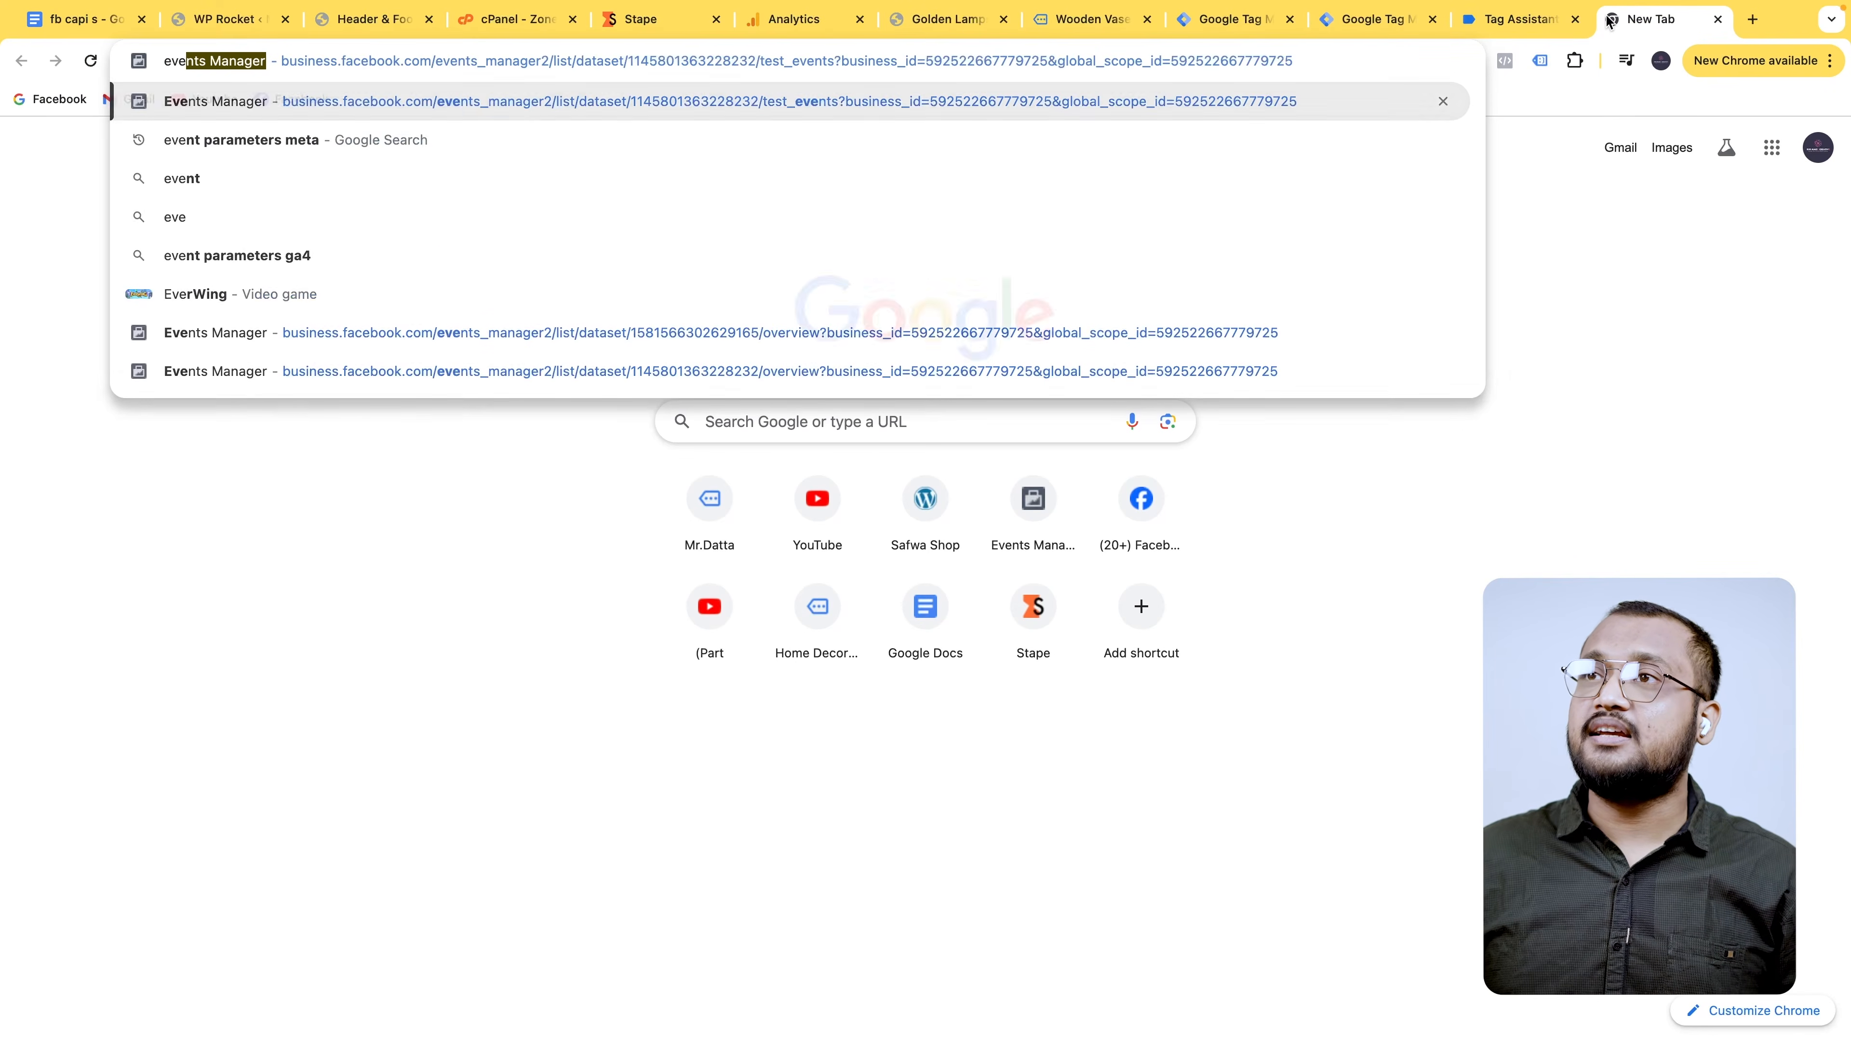
key("Return")
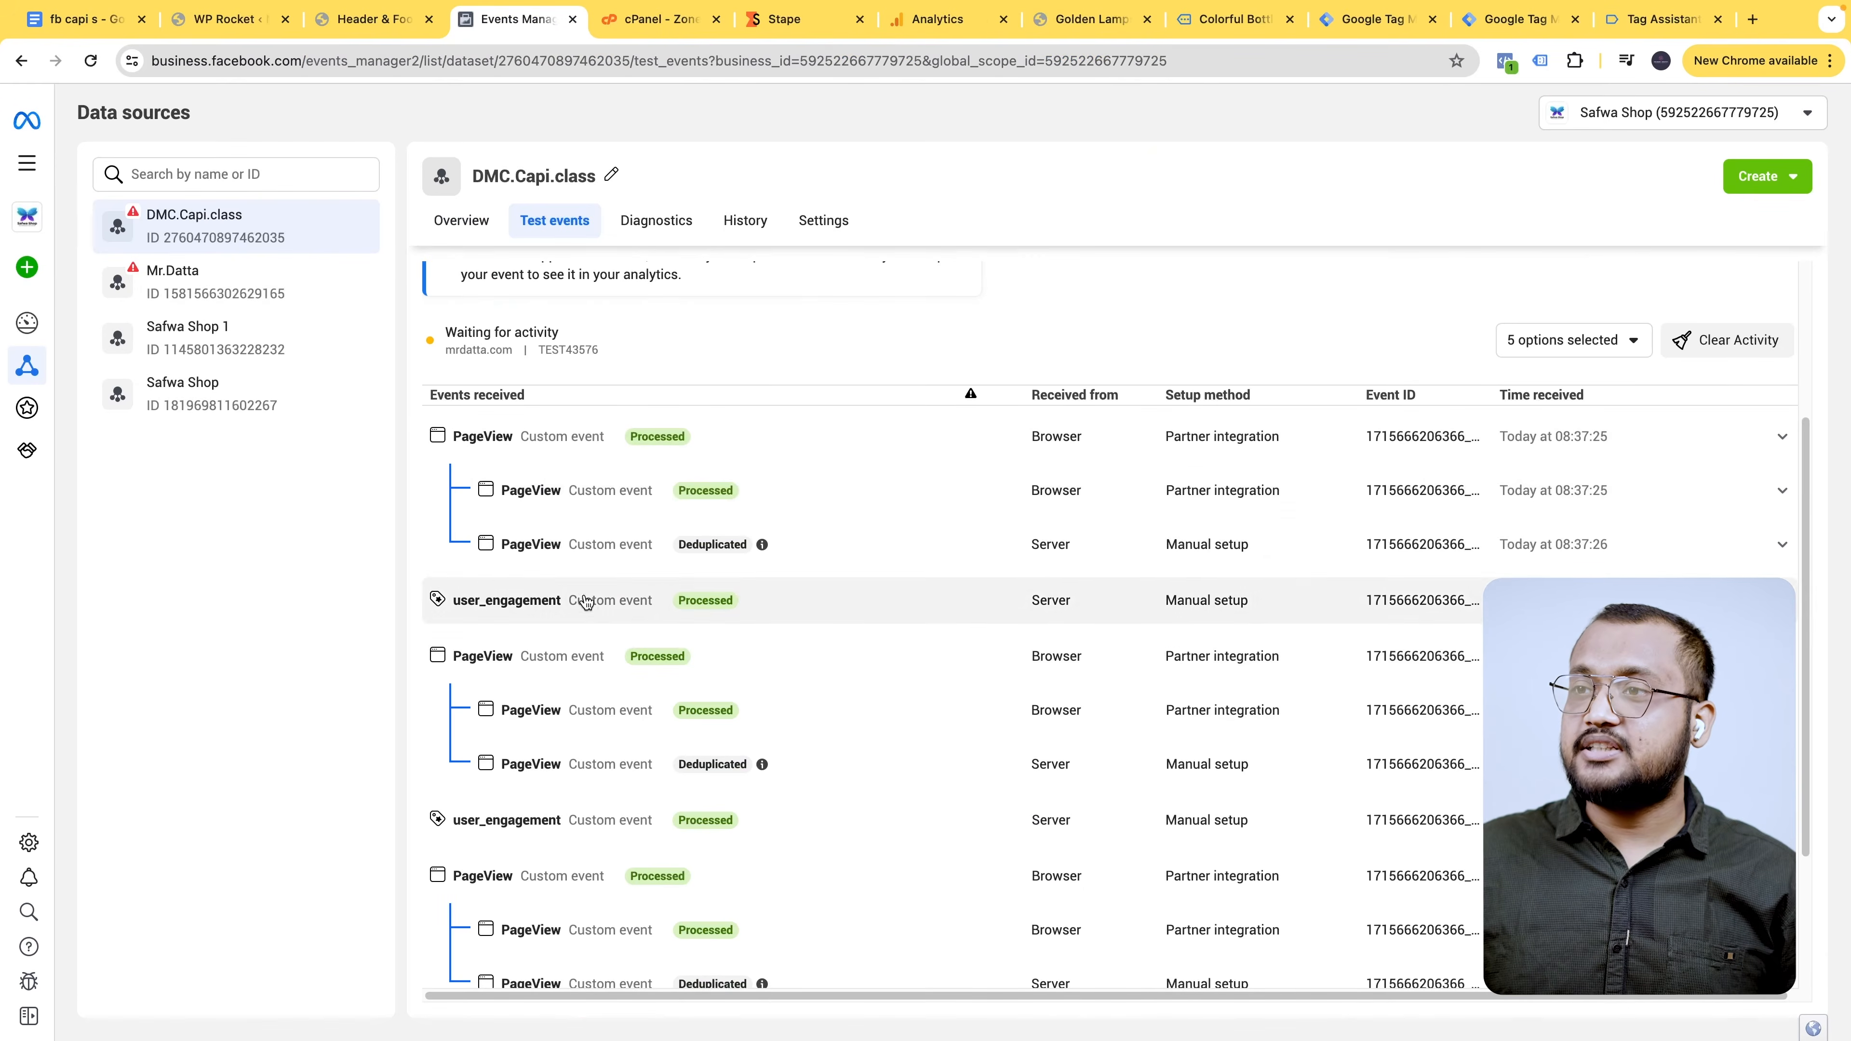
left_click(608, 492)
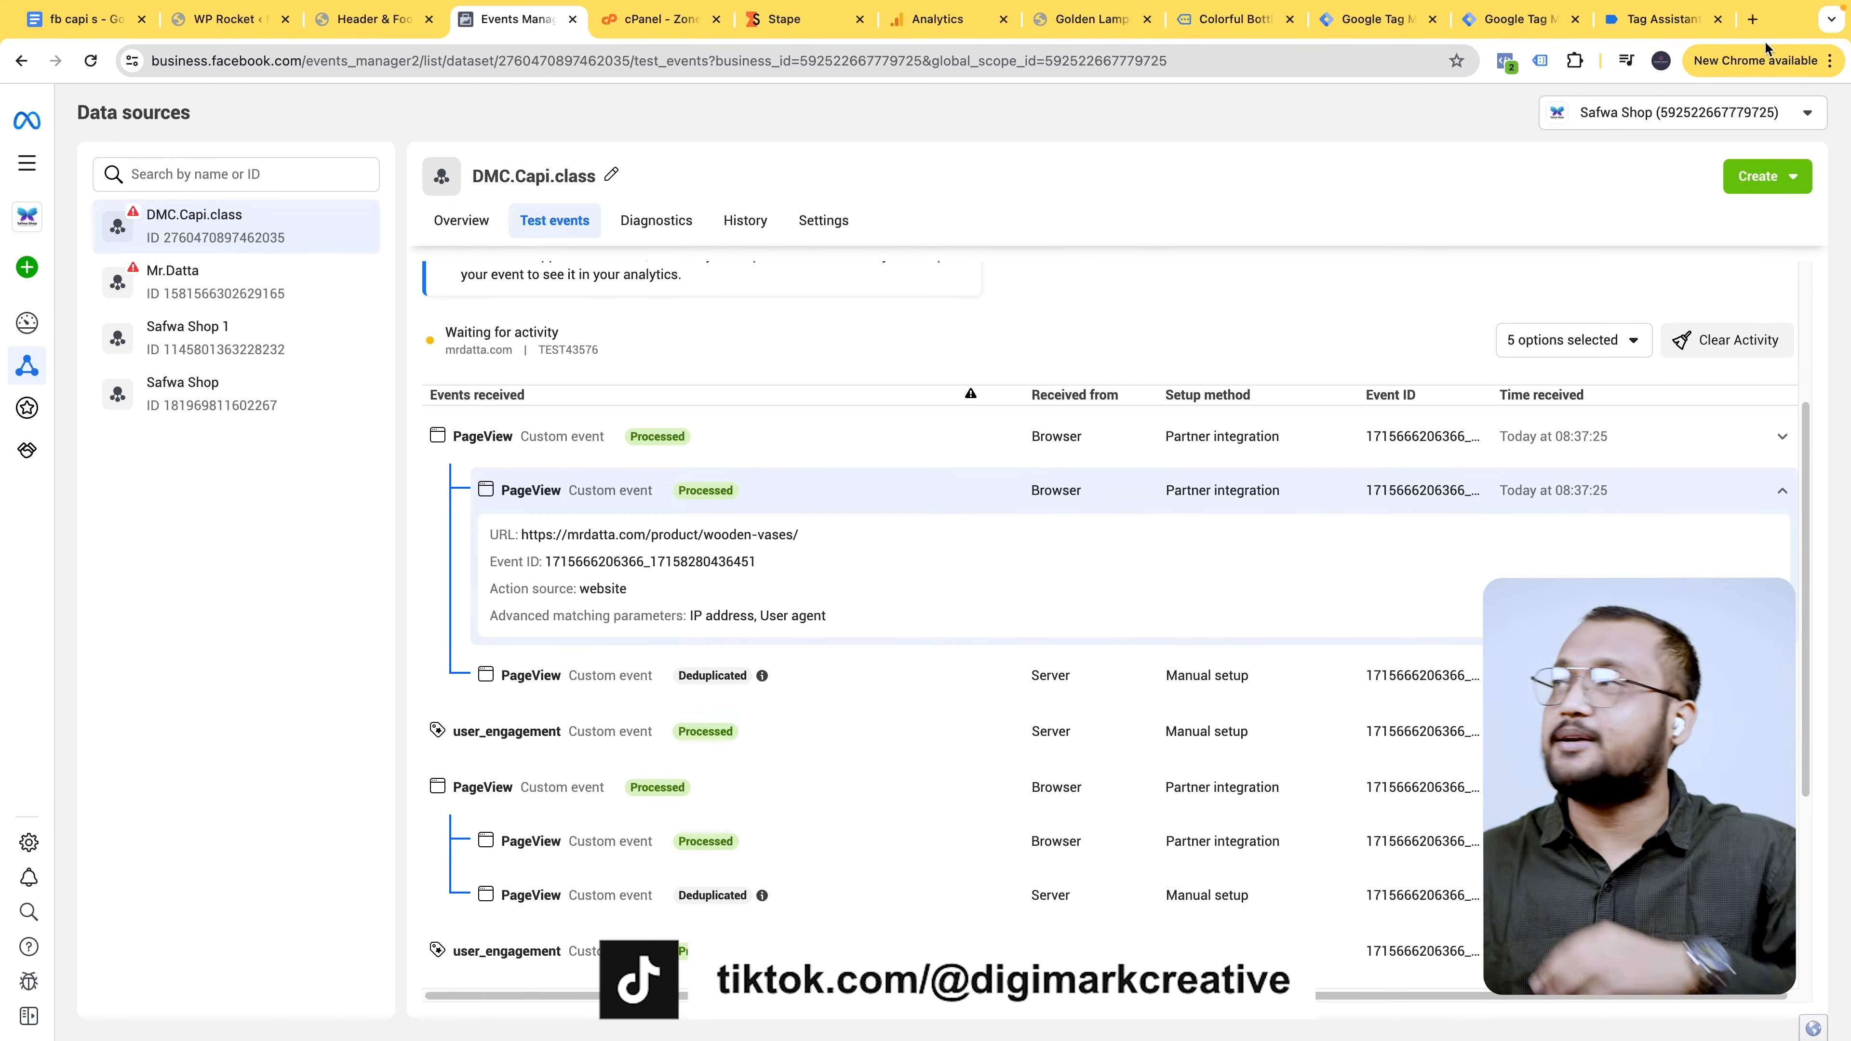
left_click(1519, 19)
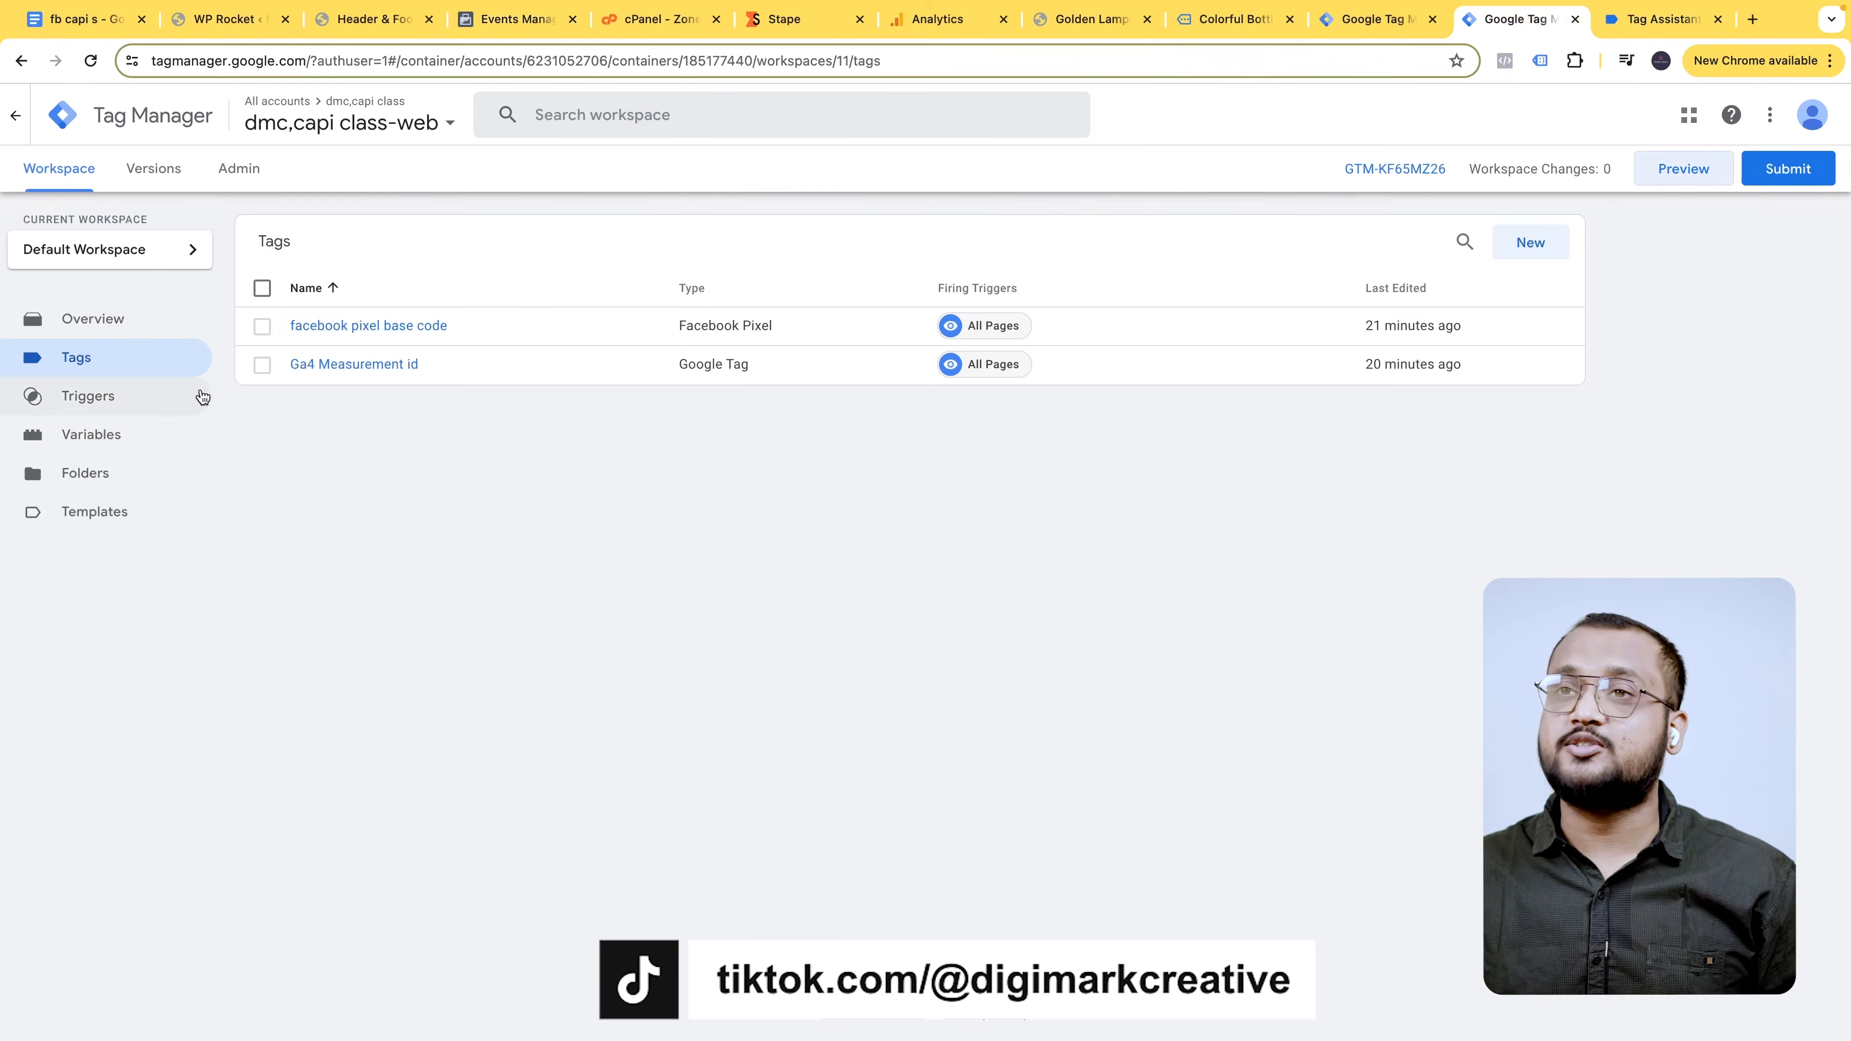
- Create a new user-defined Data Layer Variable, then consult the fb capi s notes document
left_click(111, 439)
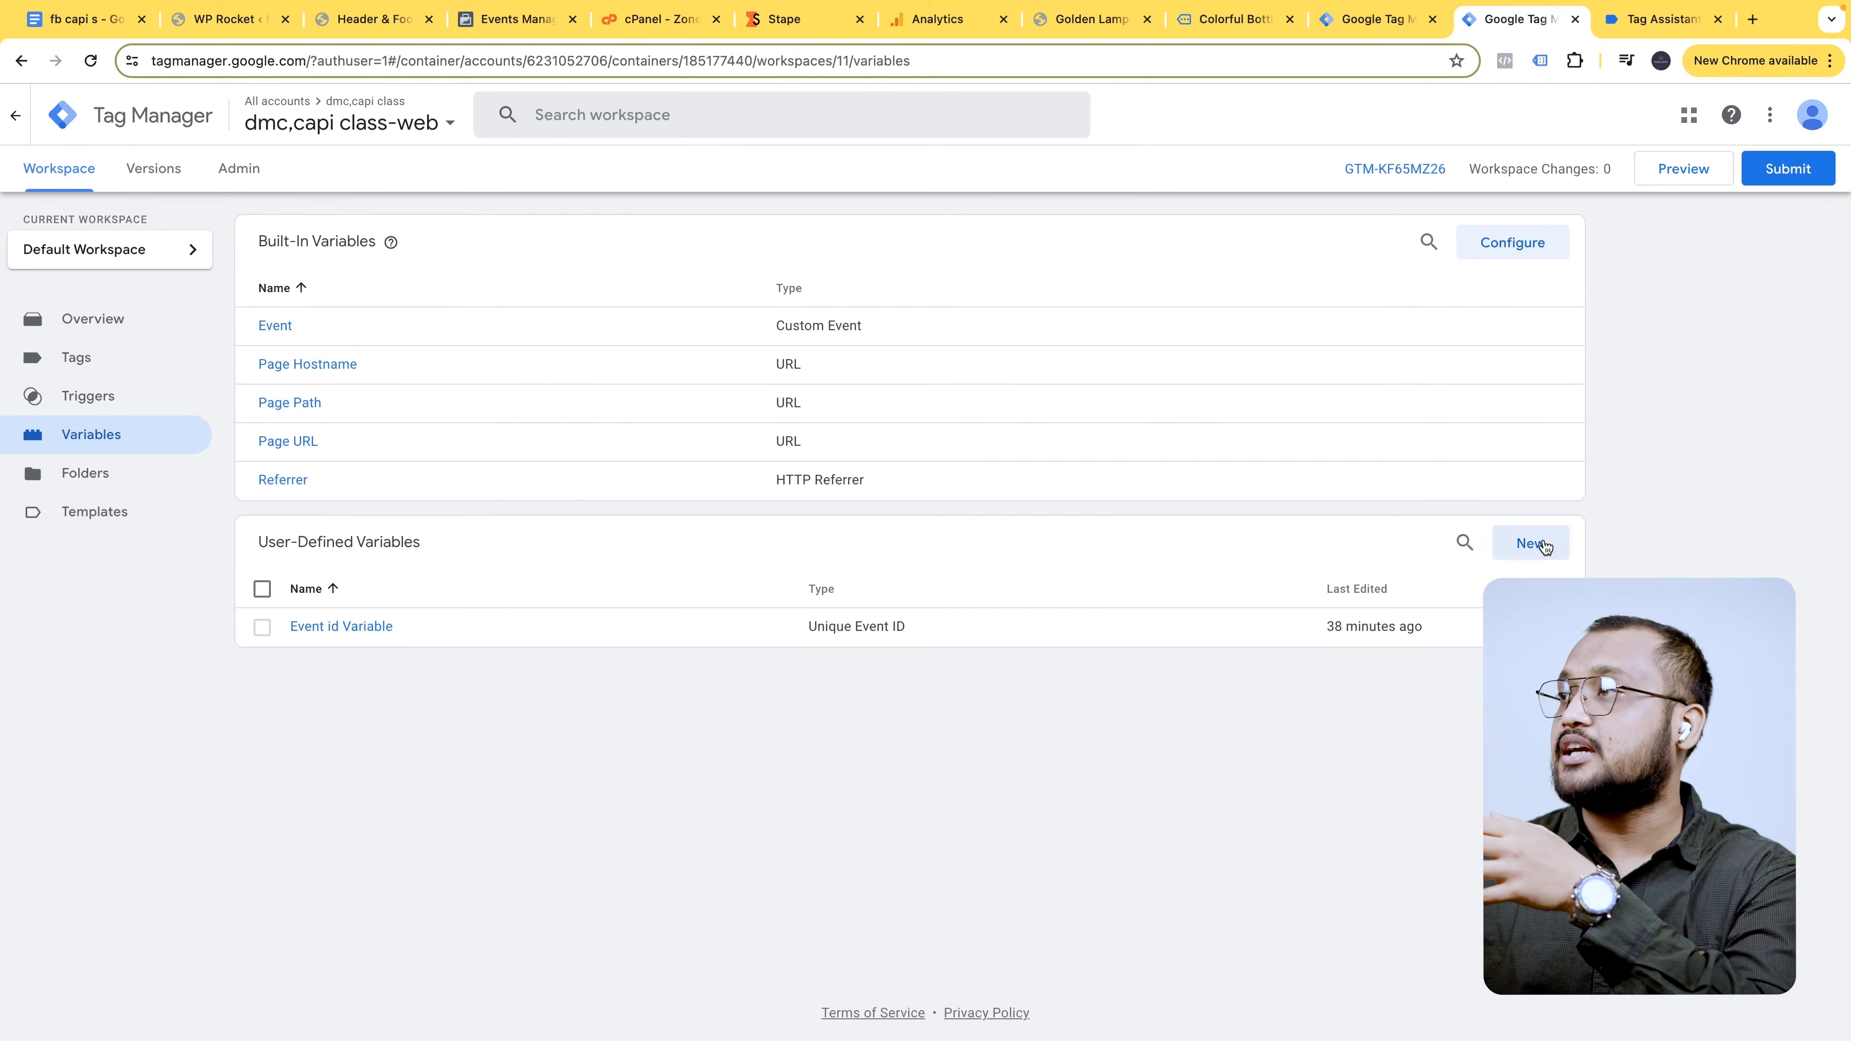
left_click(1526, 541)
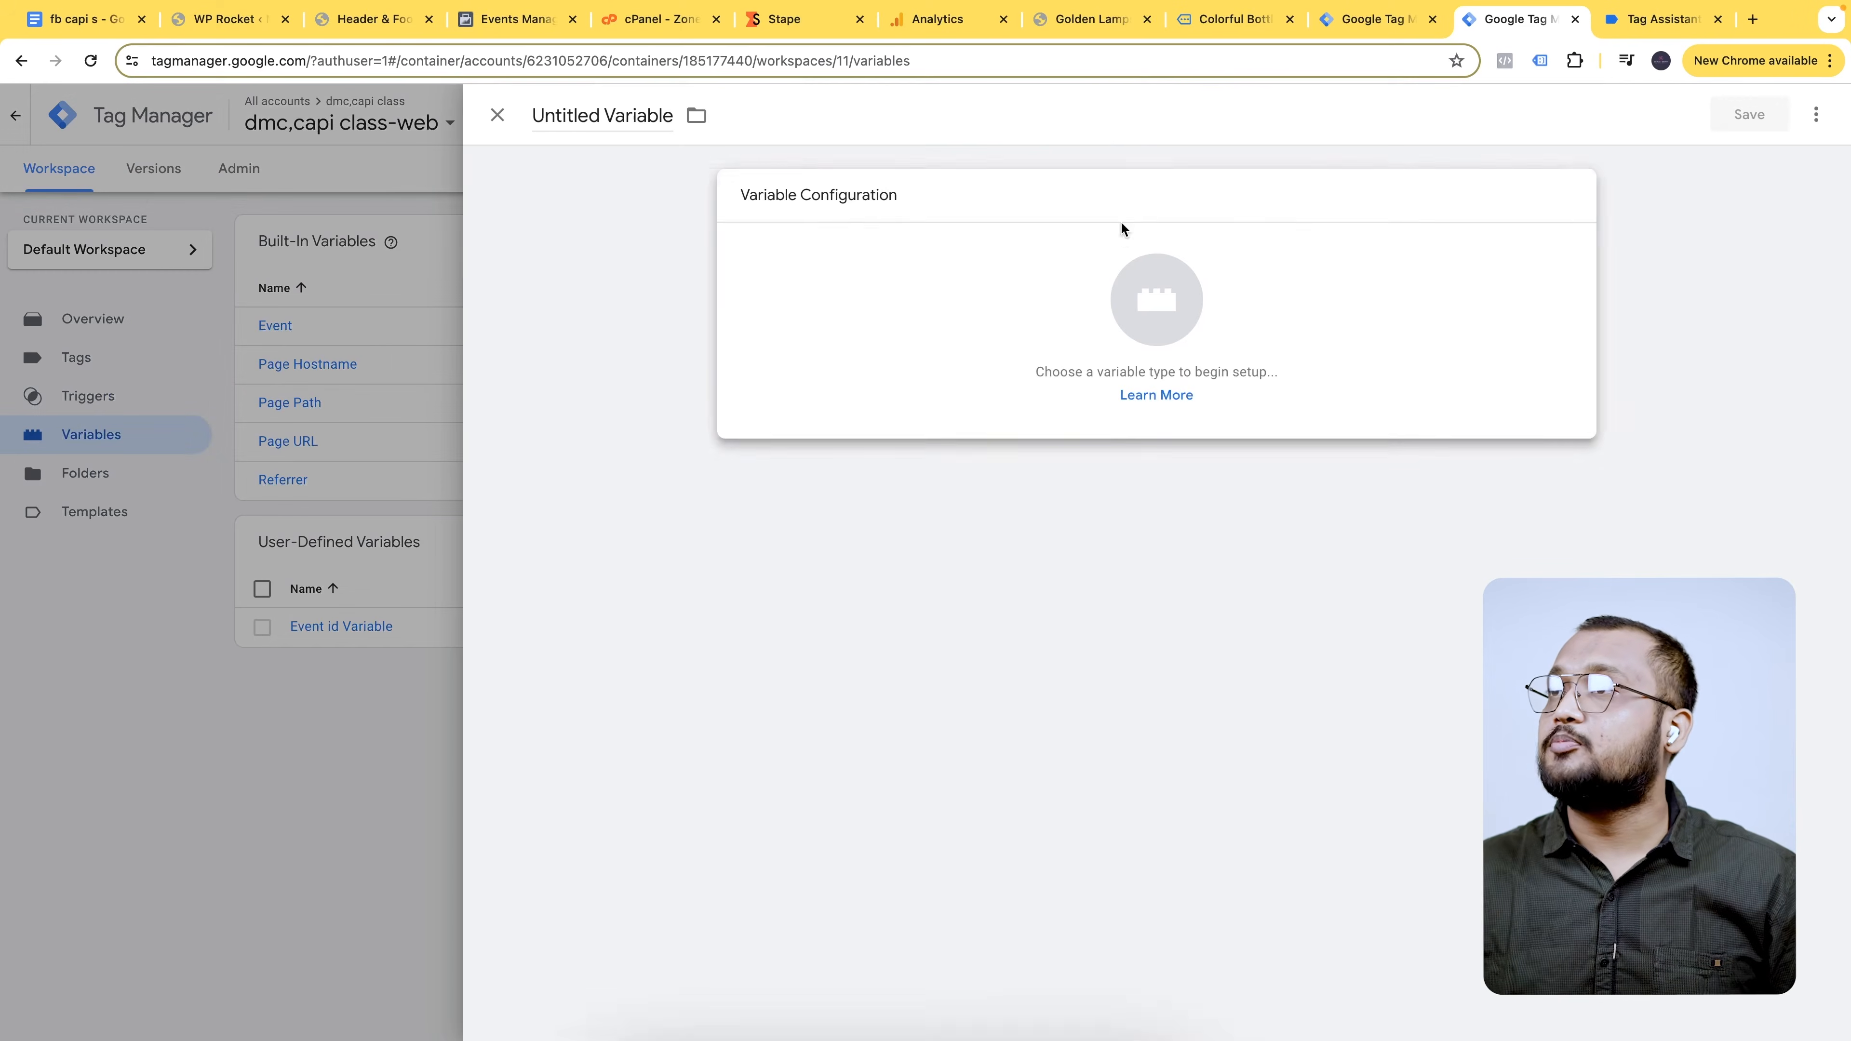
left_click(1120, 227)
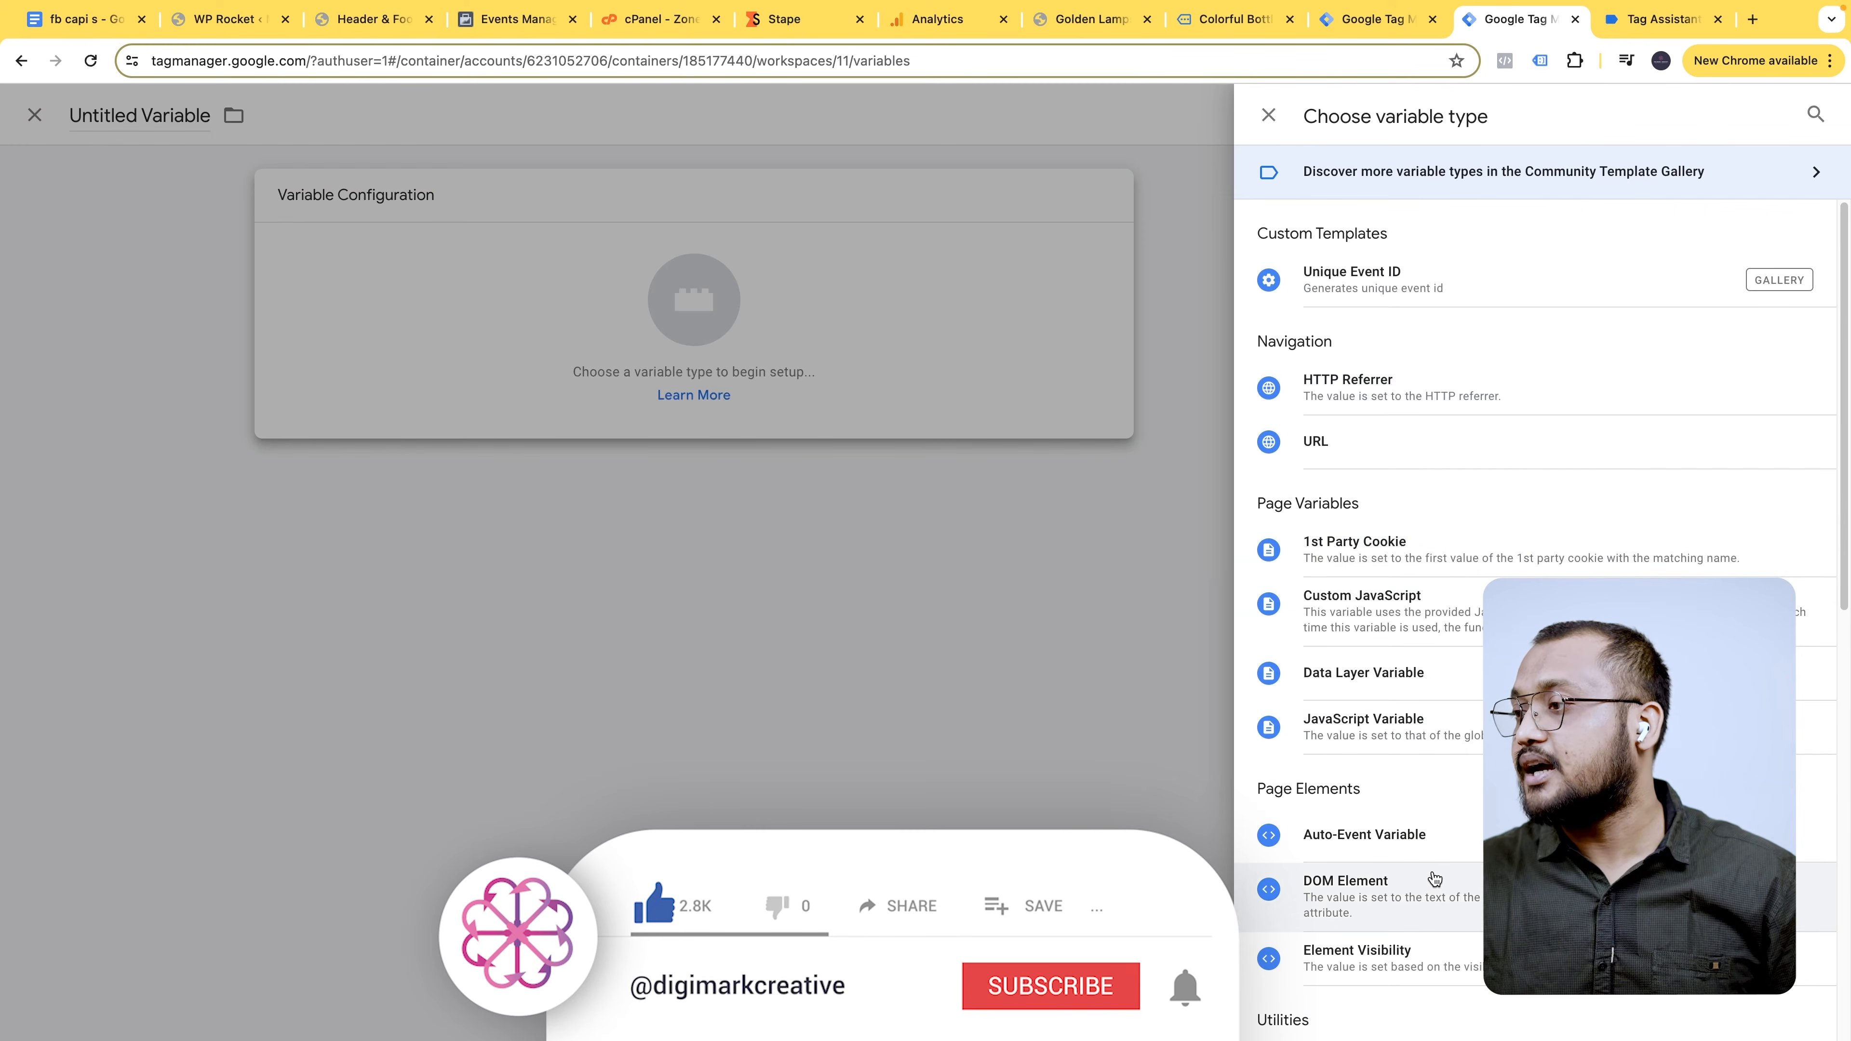
left_click(1814, 114)
type("data")
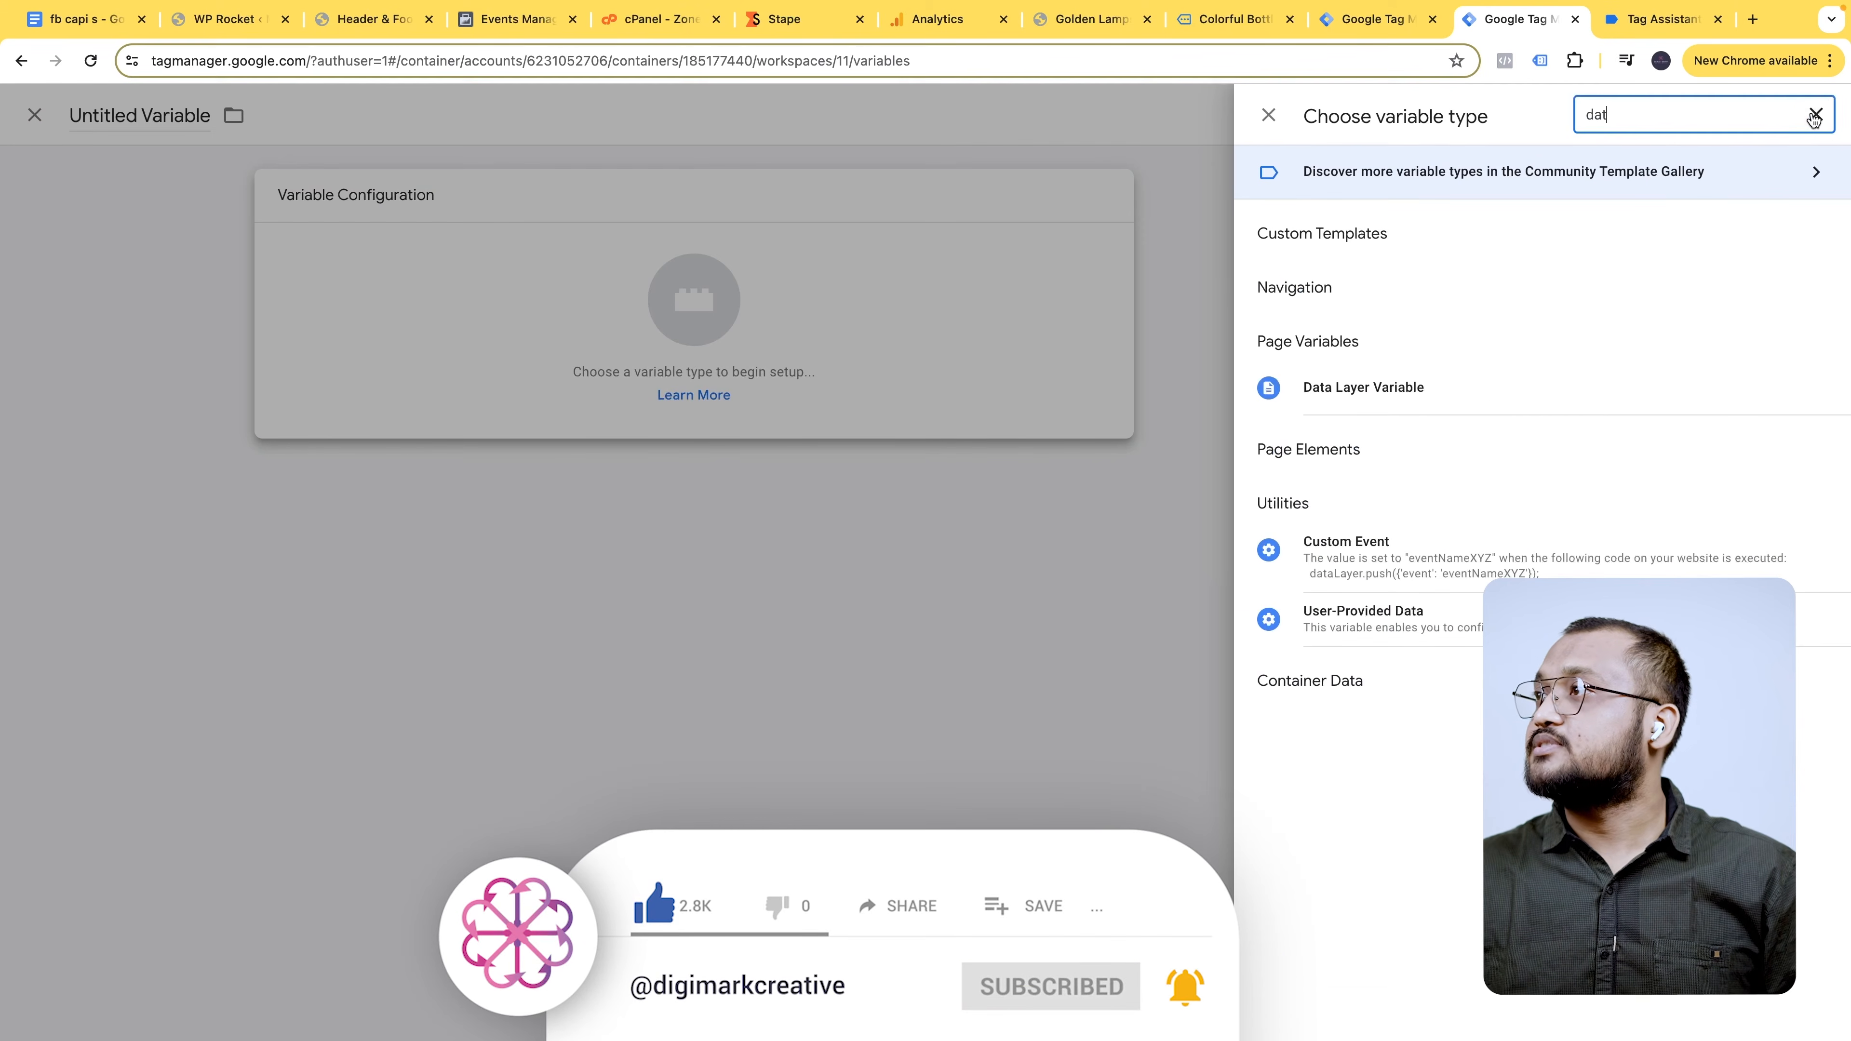
left_click(1363, 388)
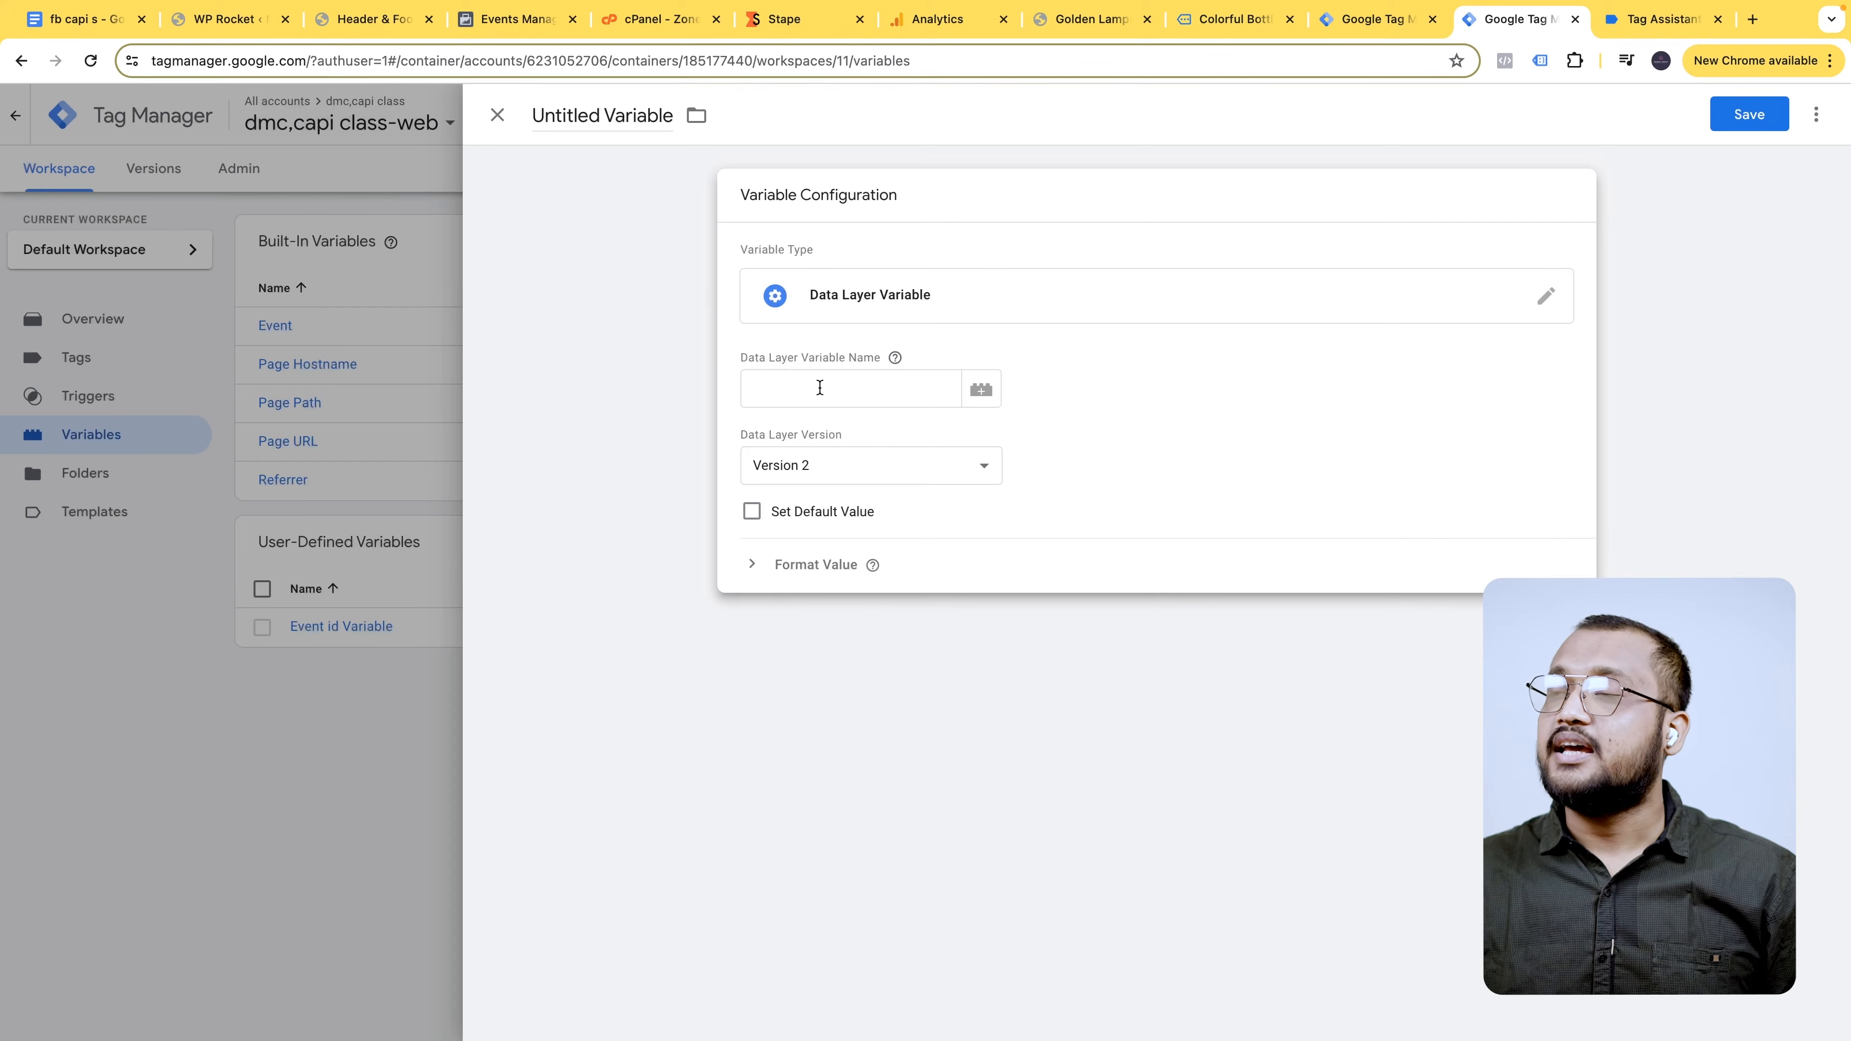
left_click(612, 116)
left_click(59, 24)
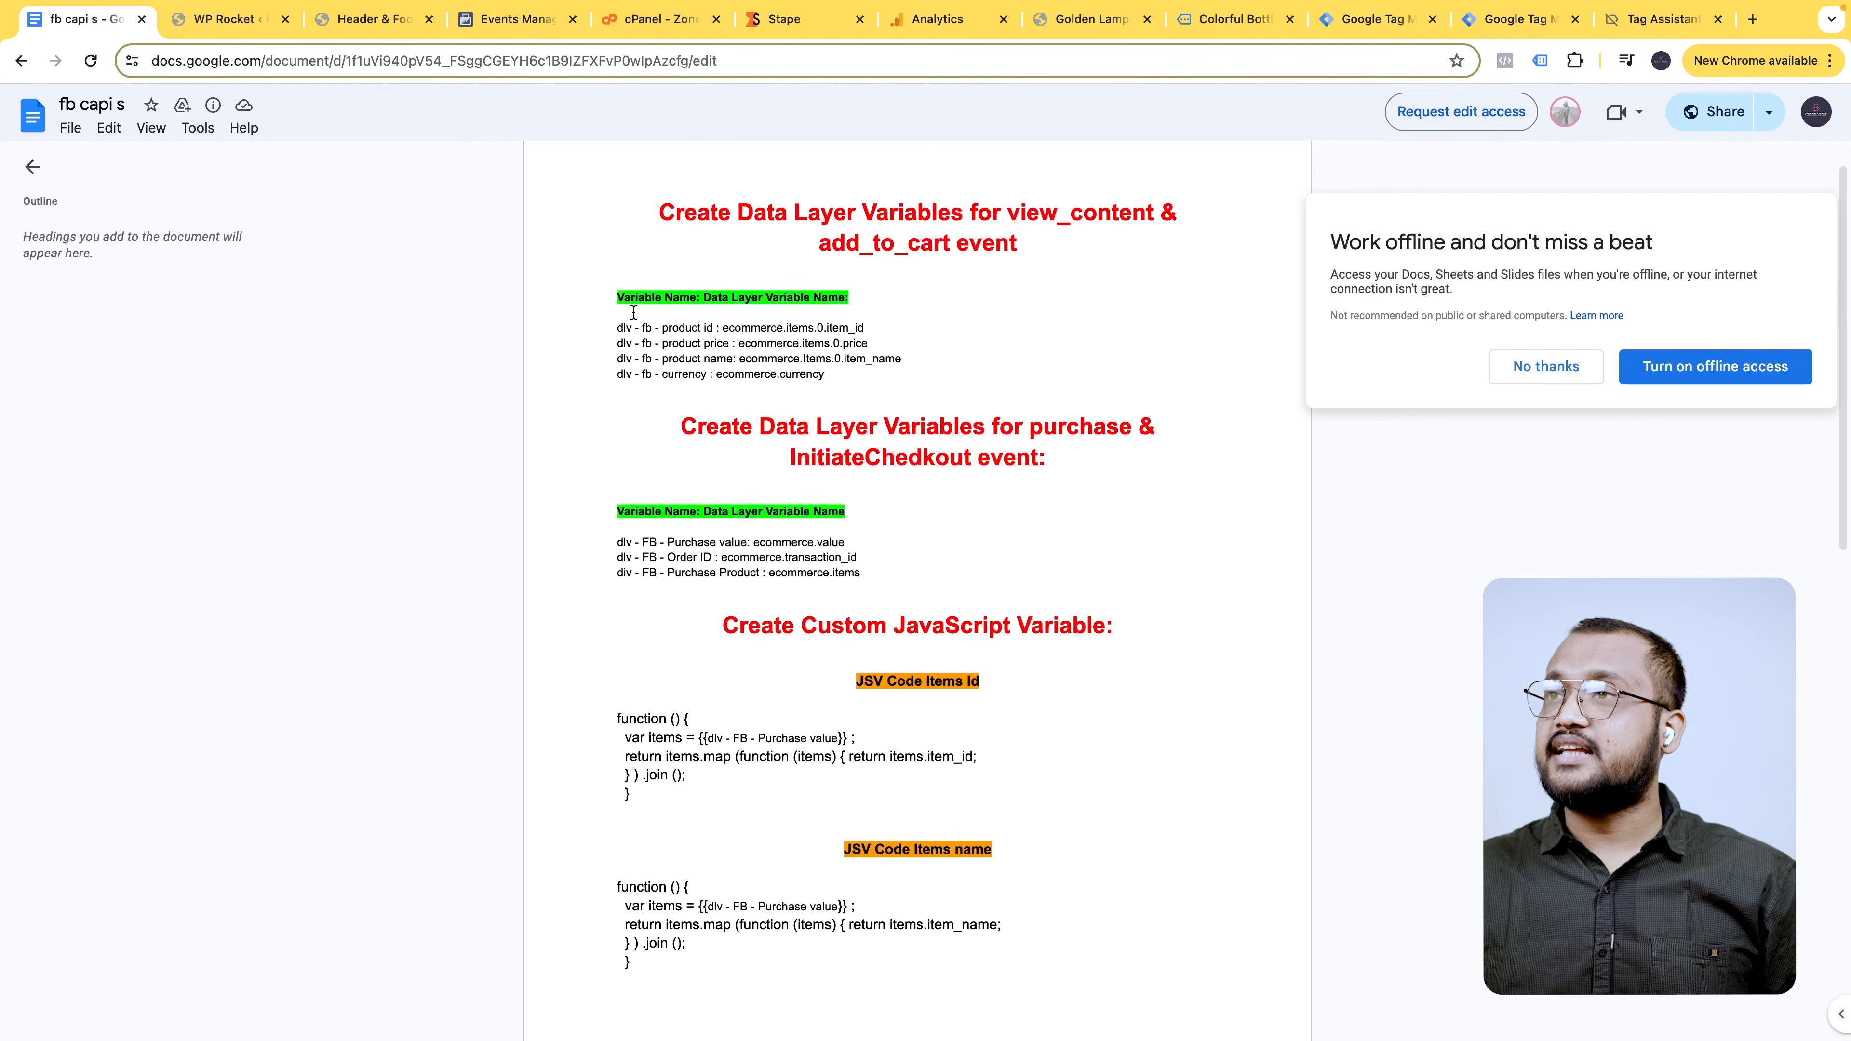
left_click_drag(618, 328, 824, 374)
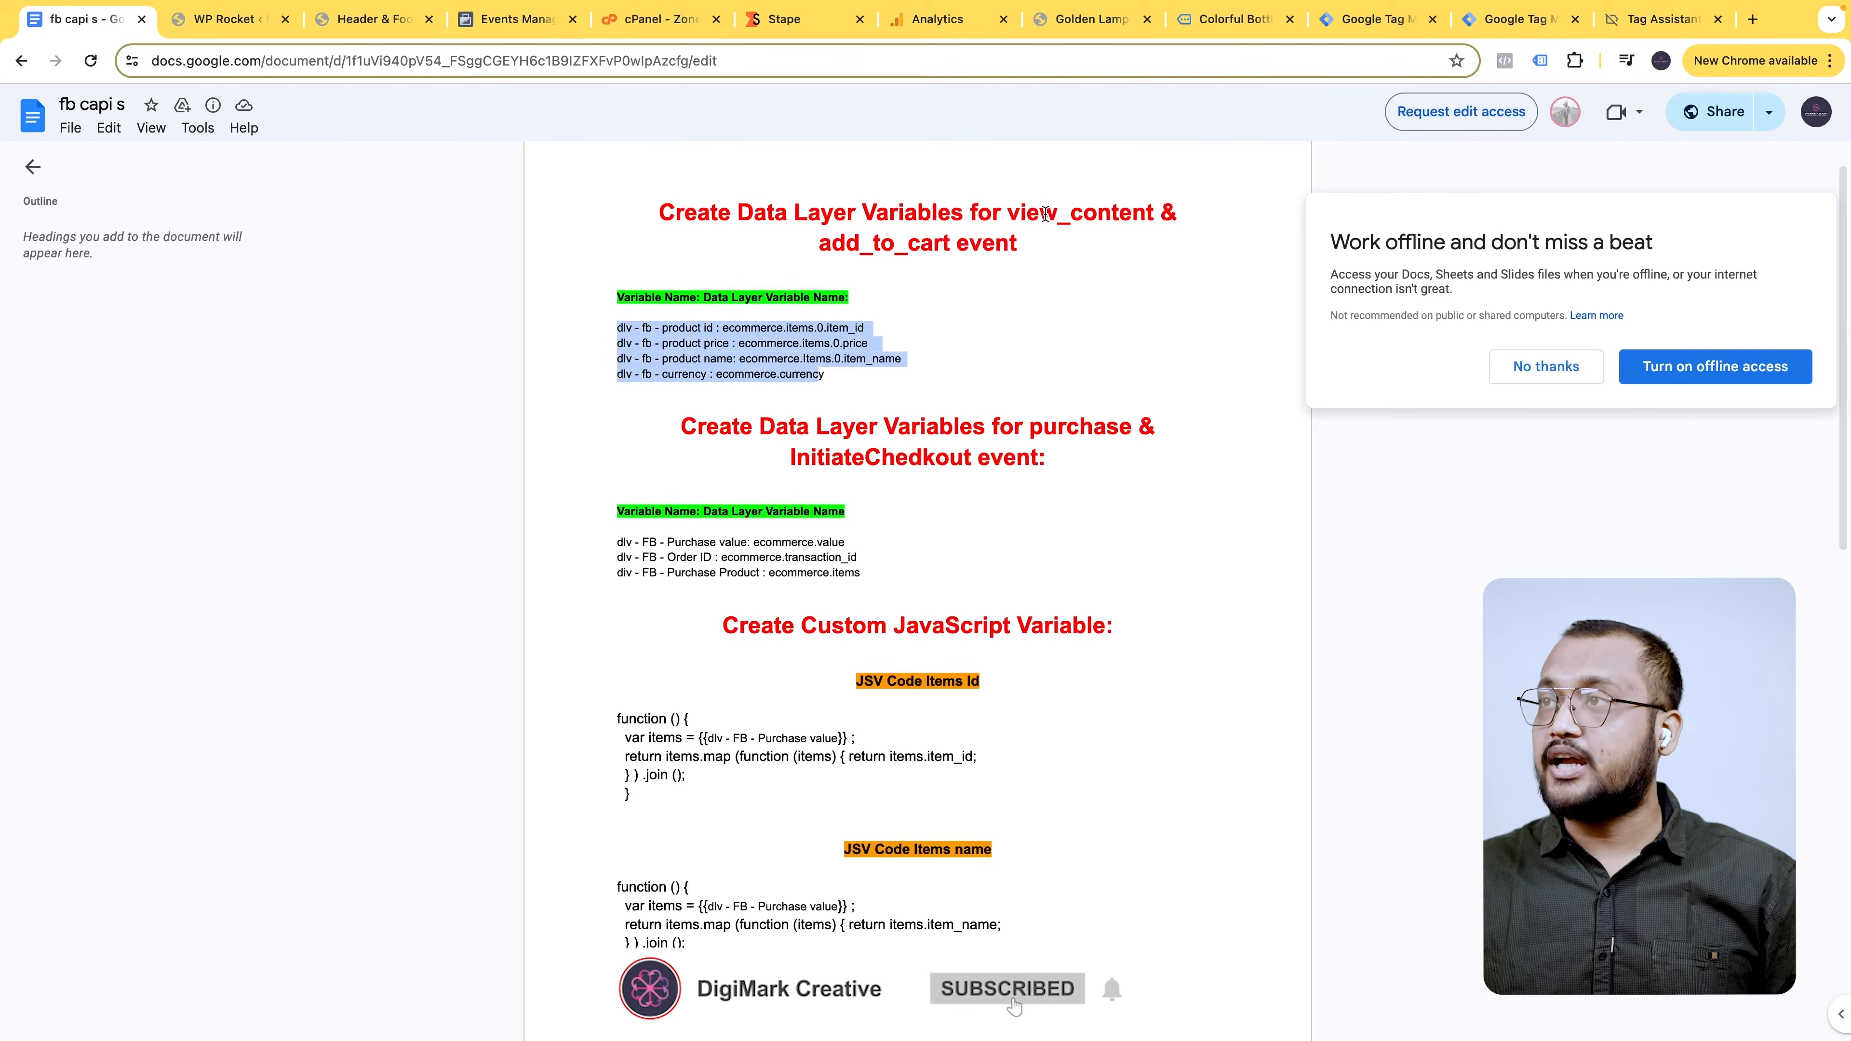
scroll(900, 496, "down", 1)
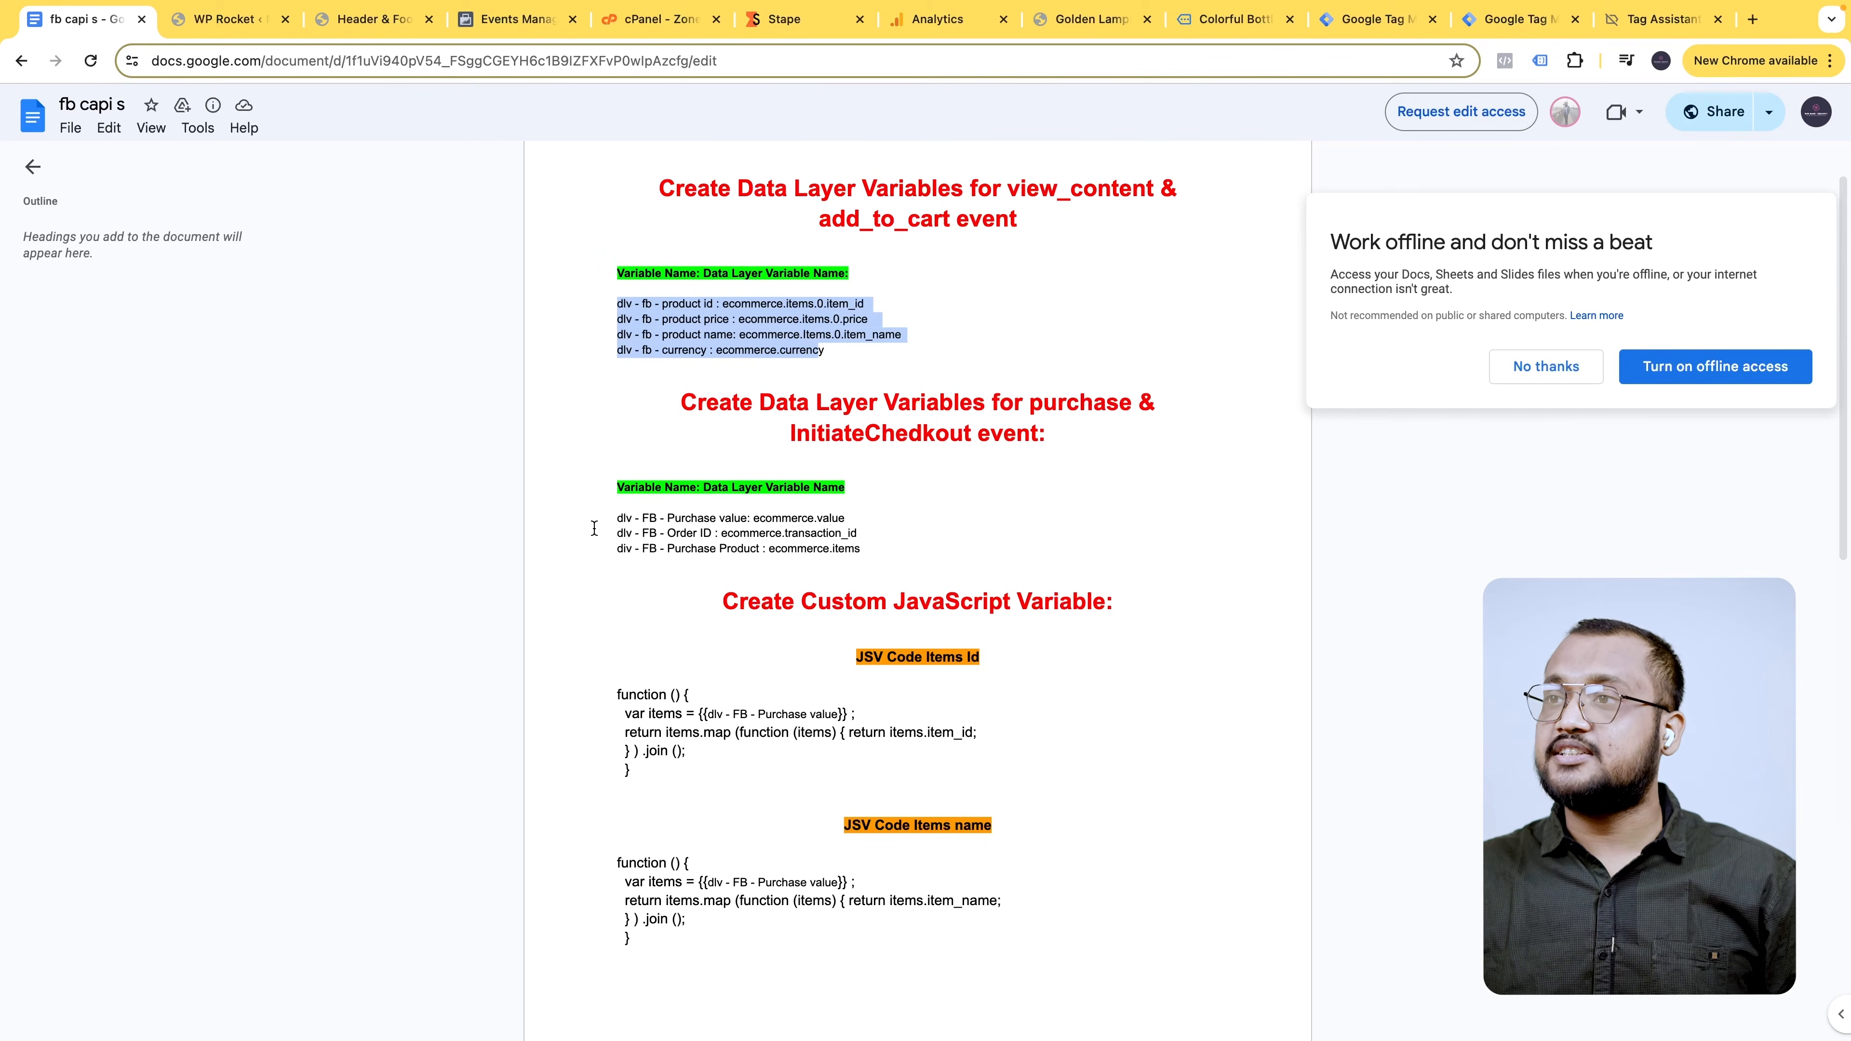
left_click_drag(618, 517, 855, 548)
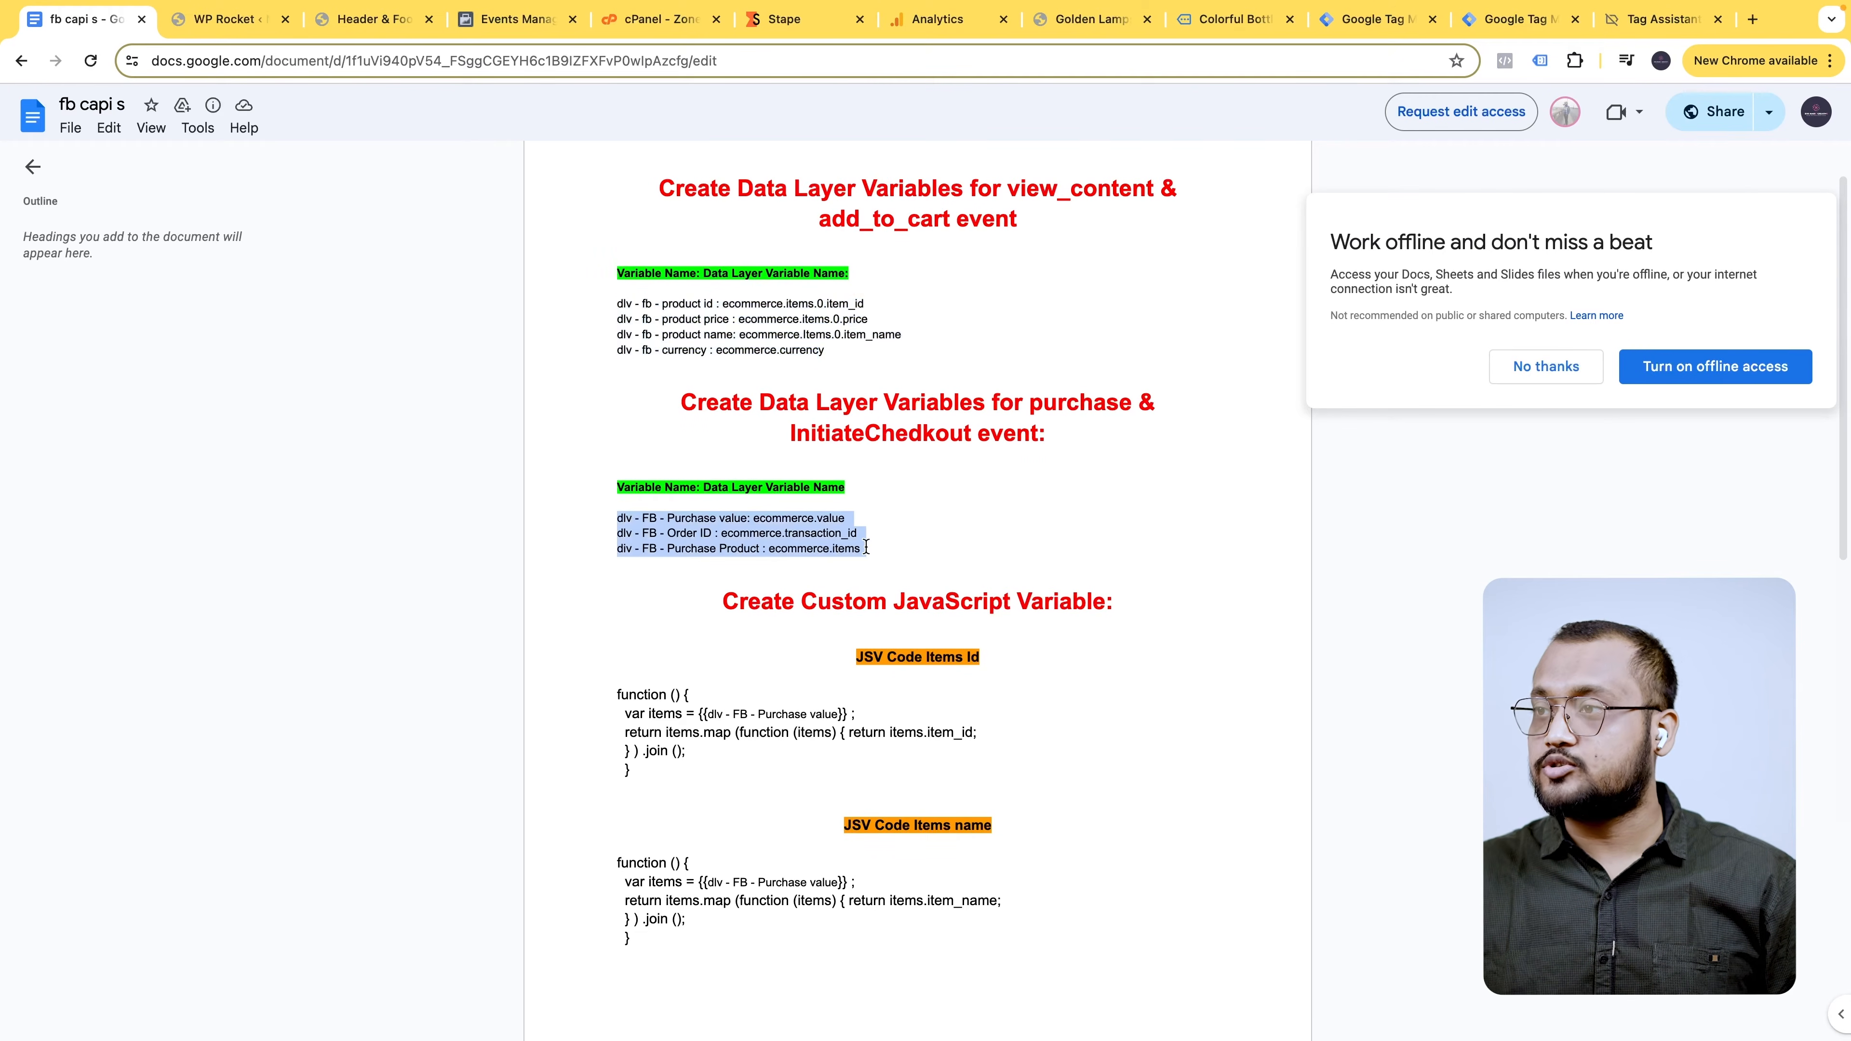
scroll(874, 558, "down", 4)
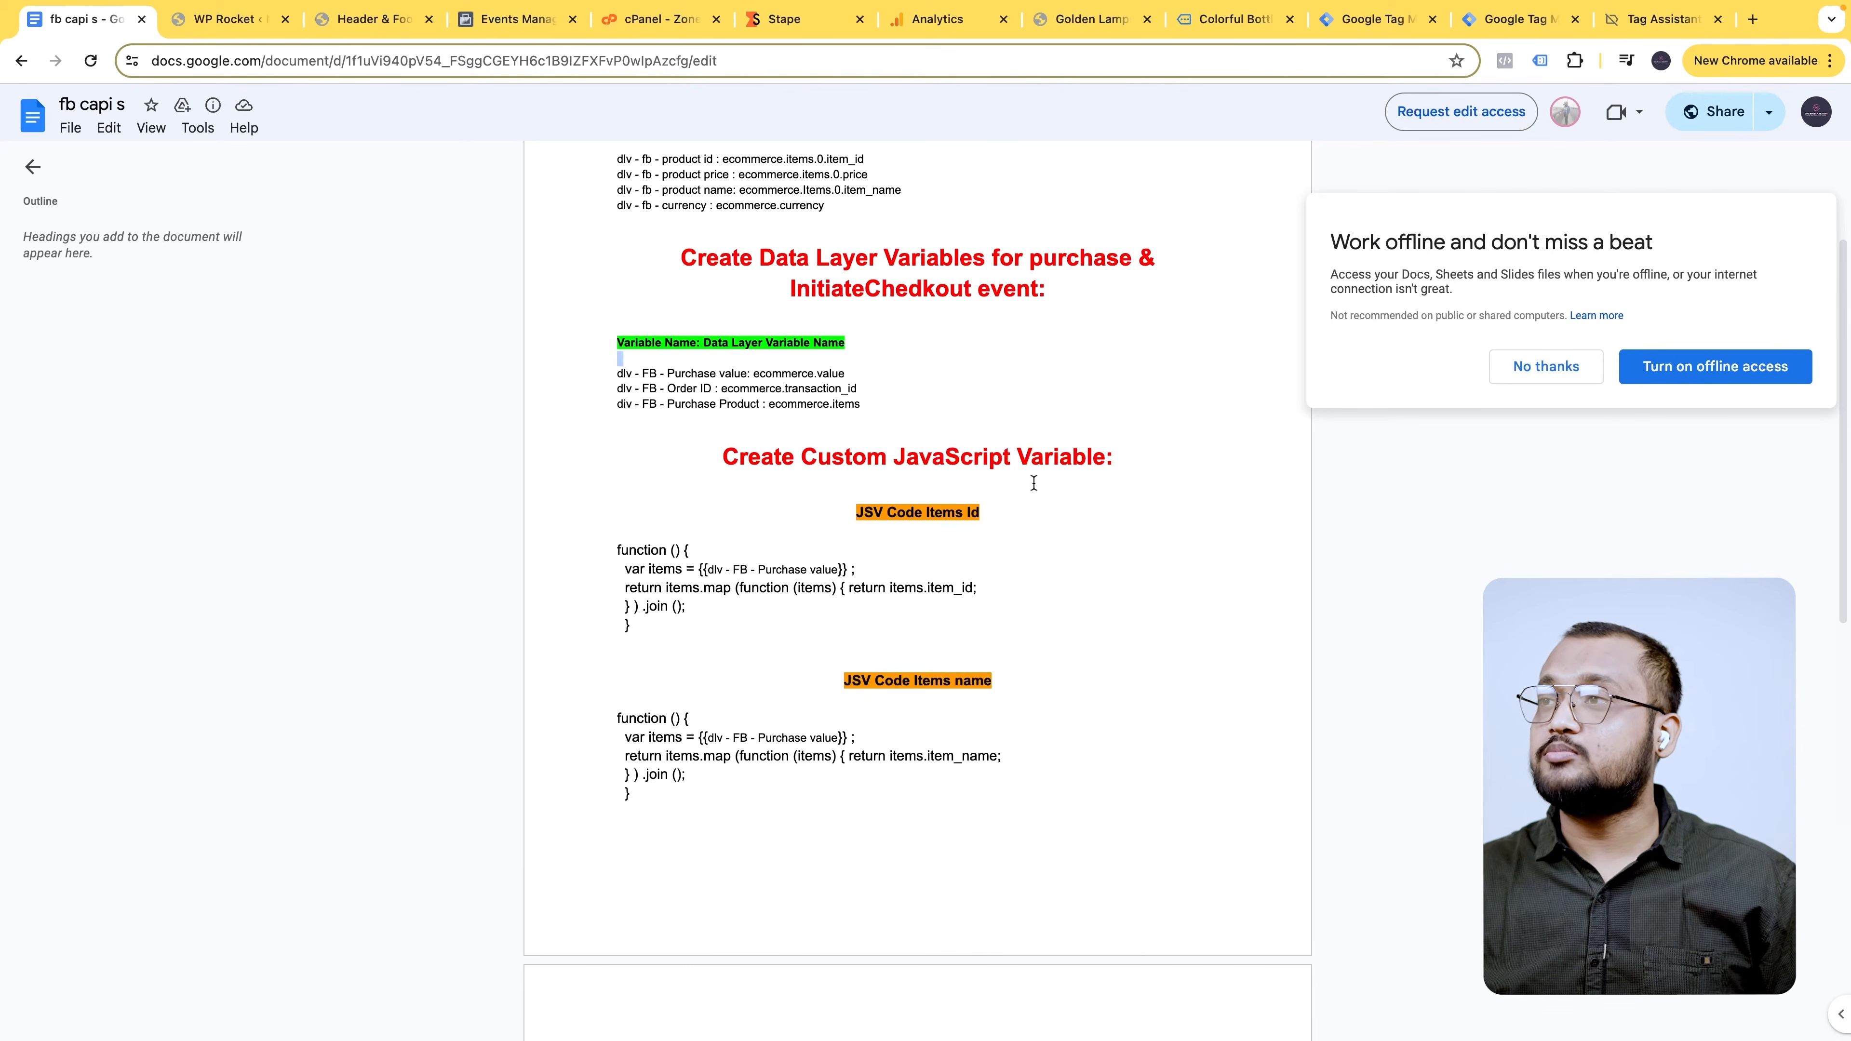
left_click_drag(702, 610, 618, 548)
left_click_drag(625, 794, 921, 701)
left_click_drag(865, 389, 621, 364)
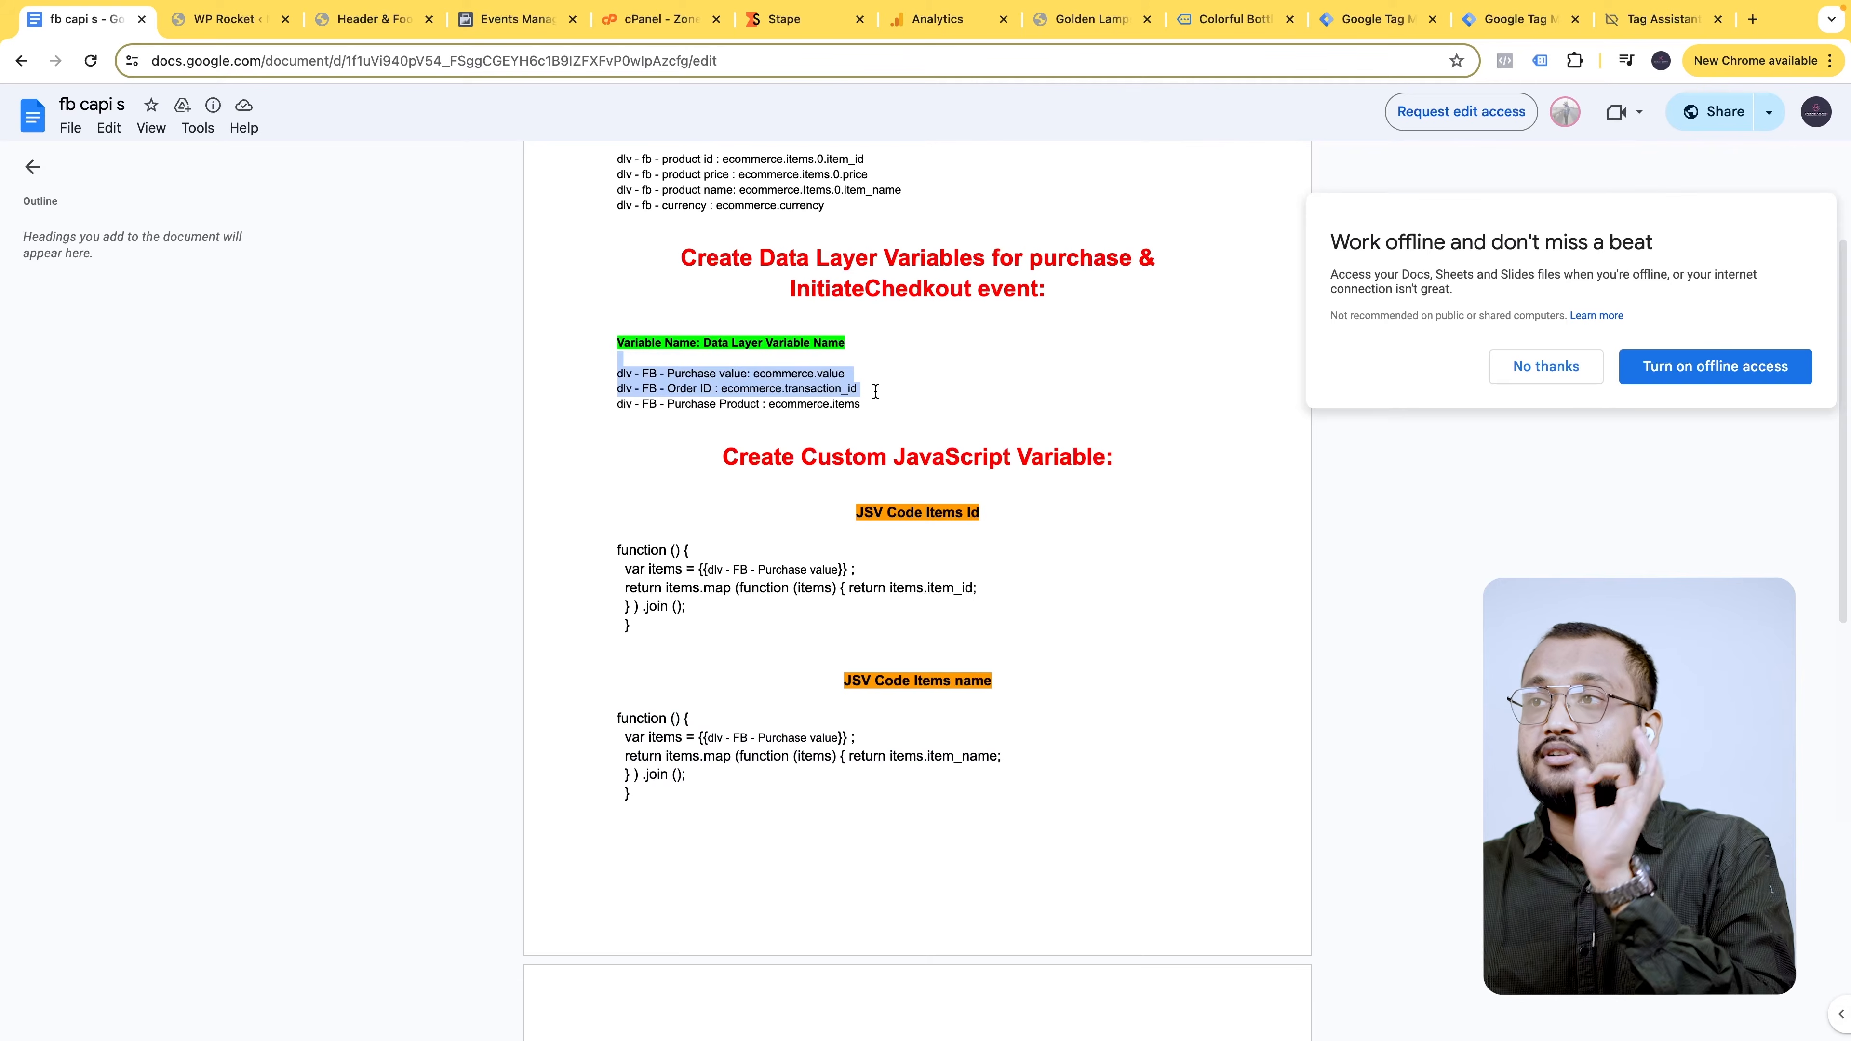
scroll(881, 527, "up", 1)
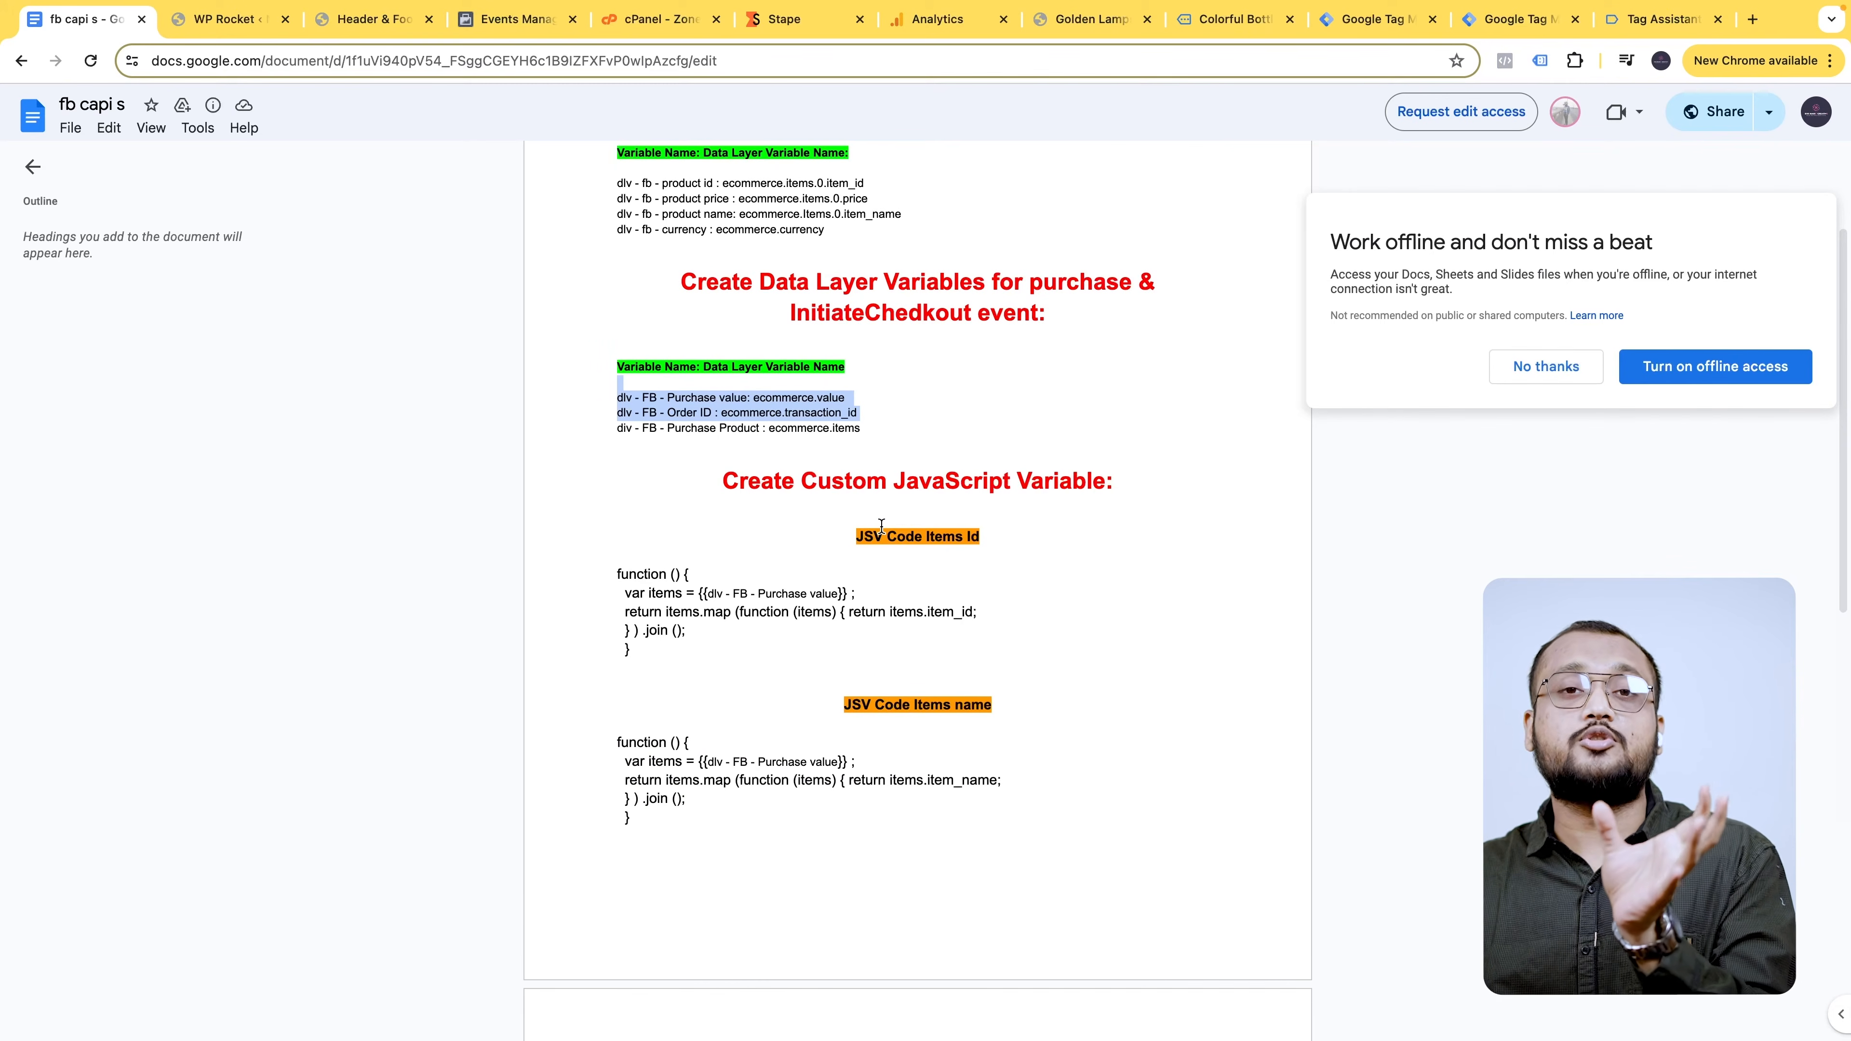
scroll(881, 525, "up", 4)
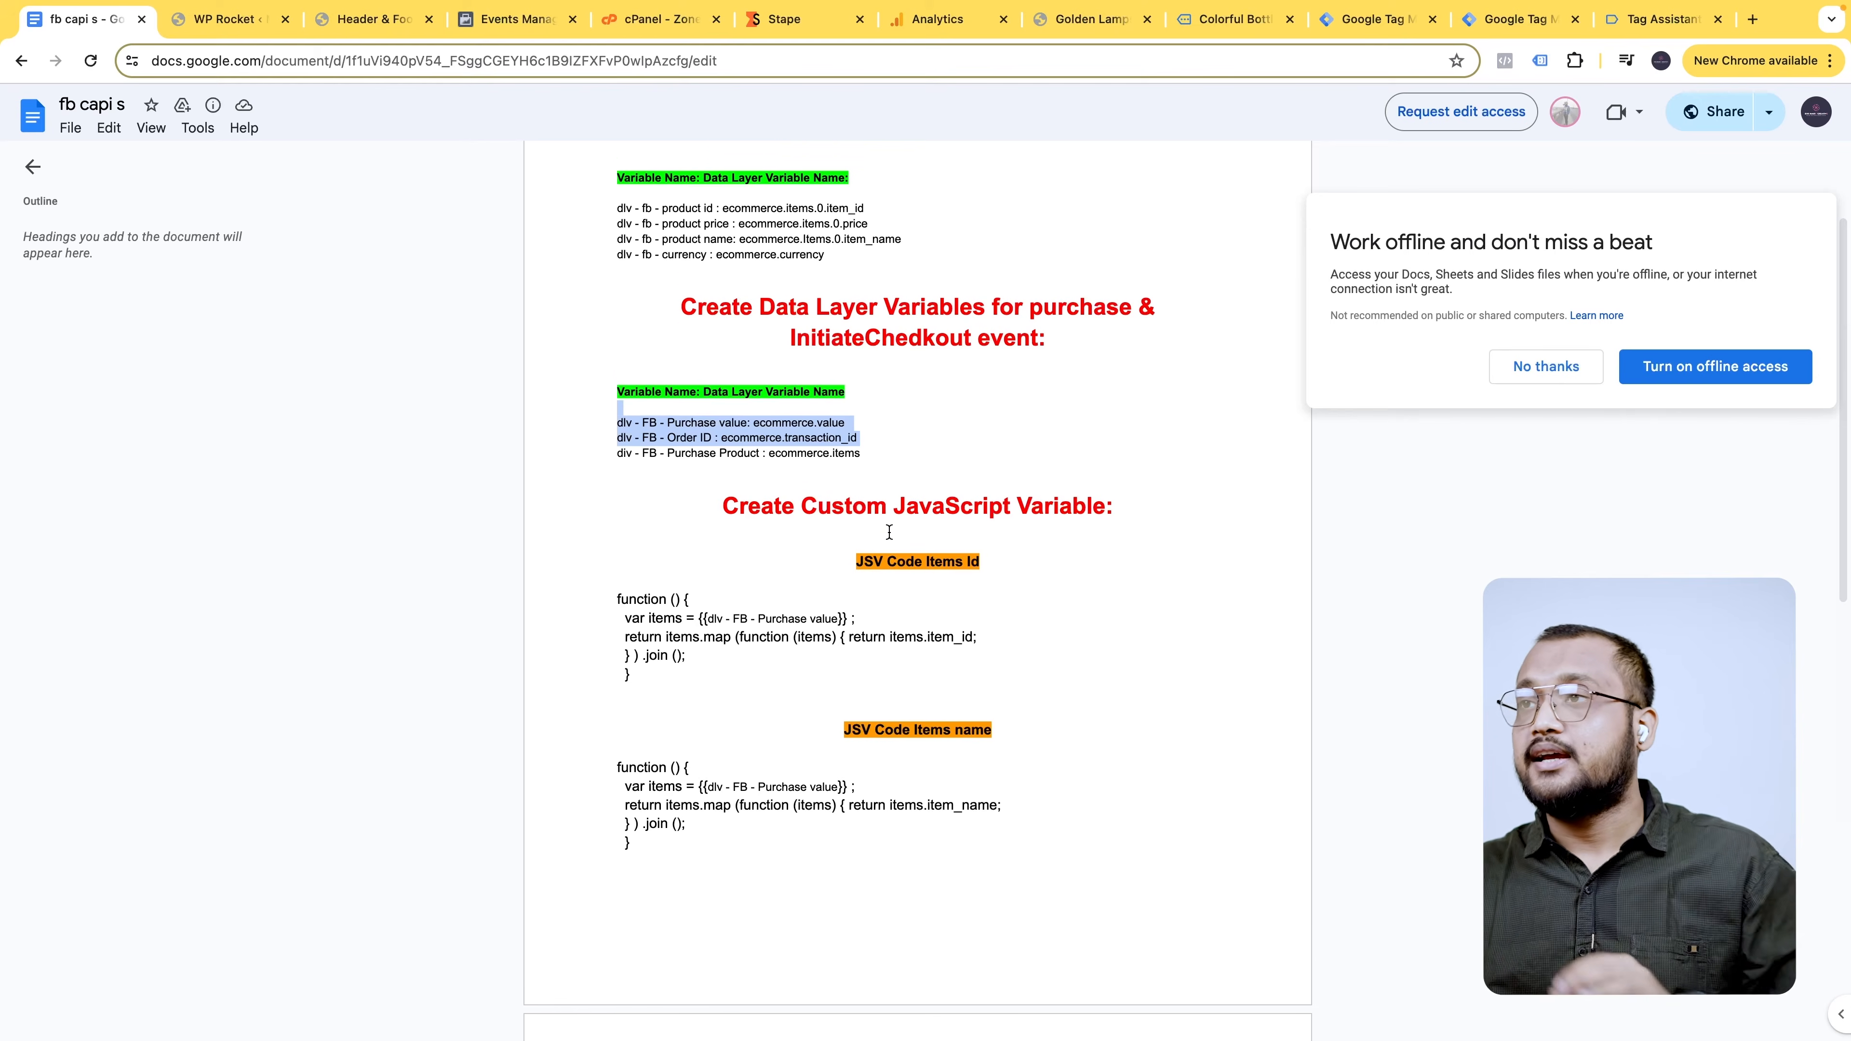
scroll(880, 420, "up", 3)
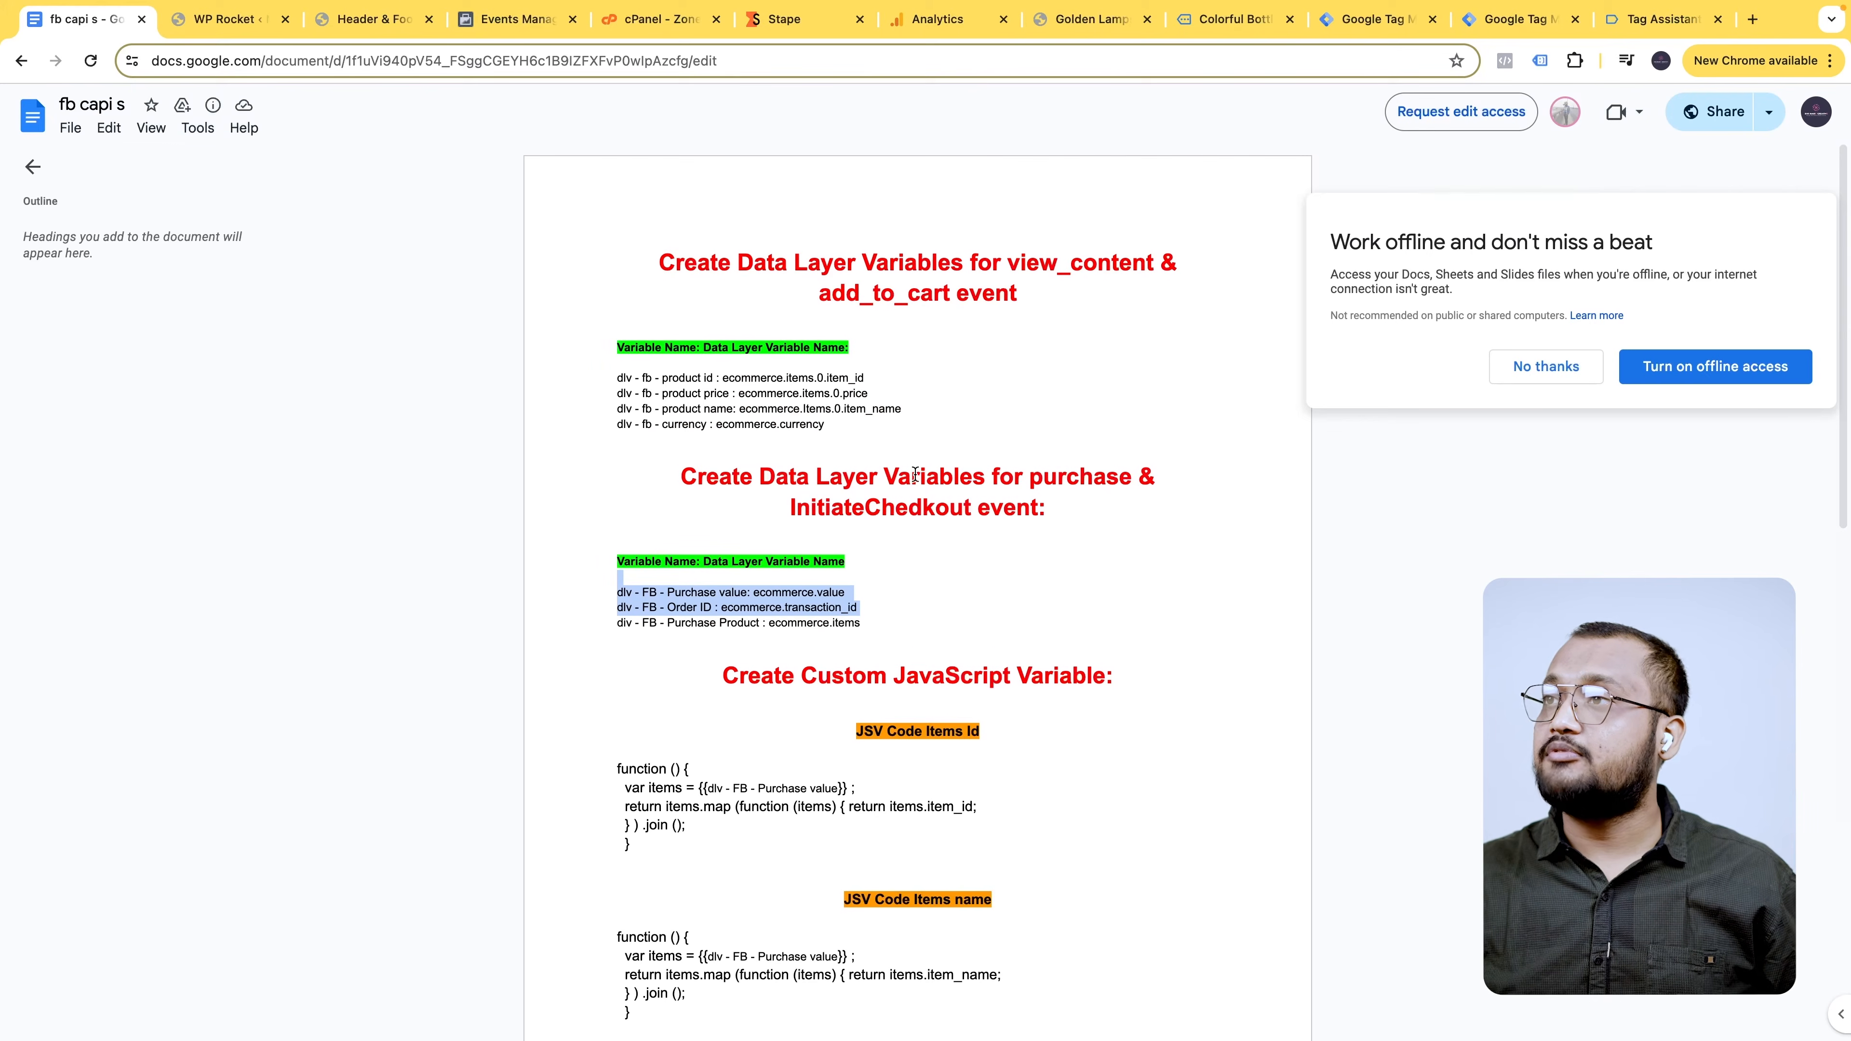
left_click_drag(617, 378, 711, 381)
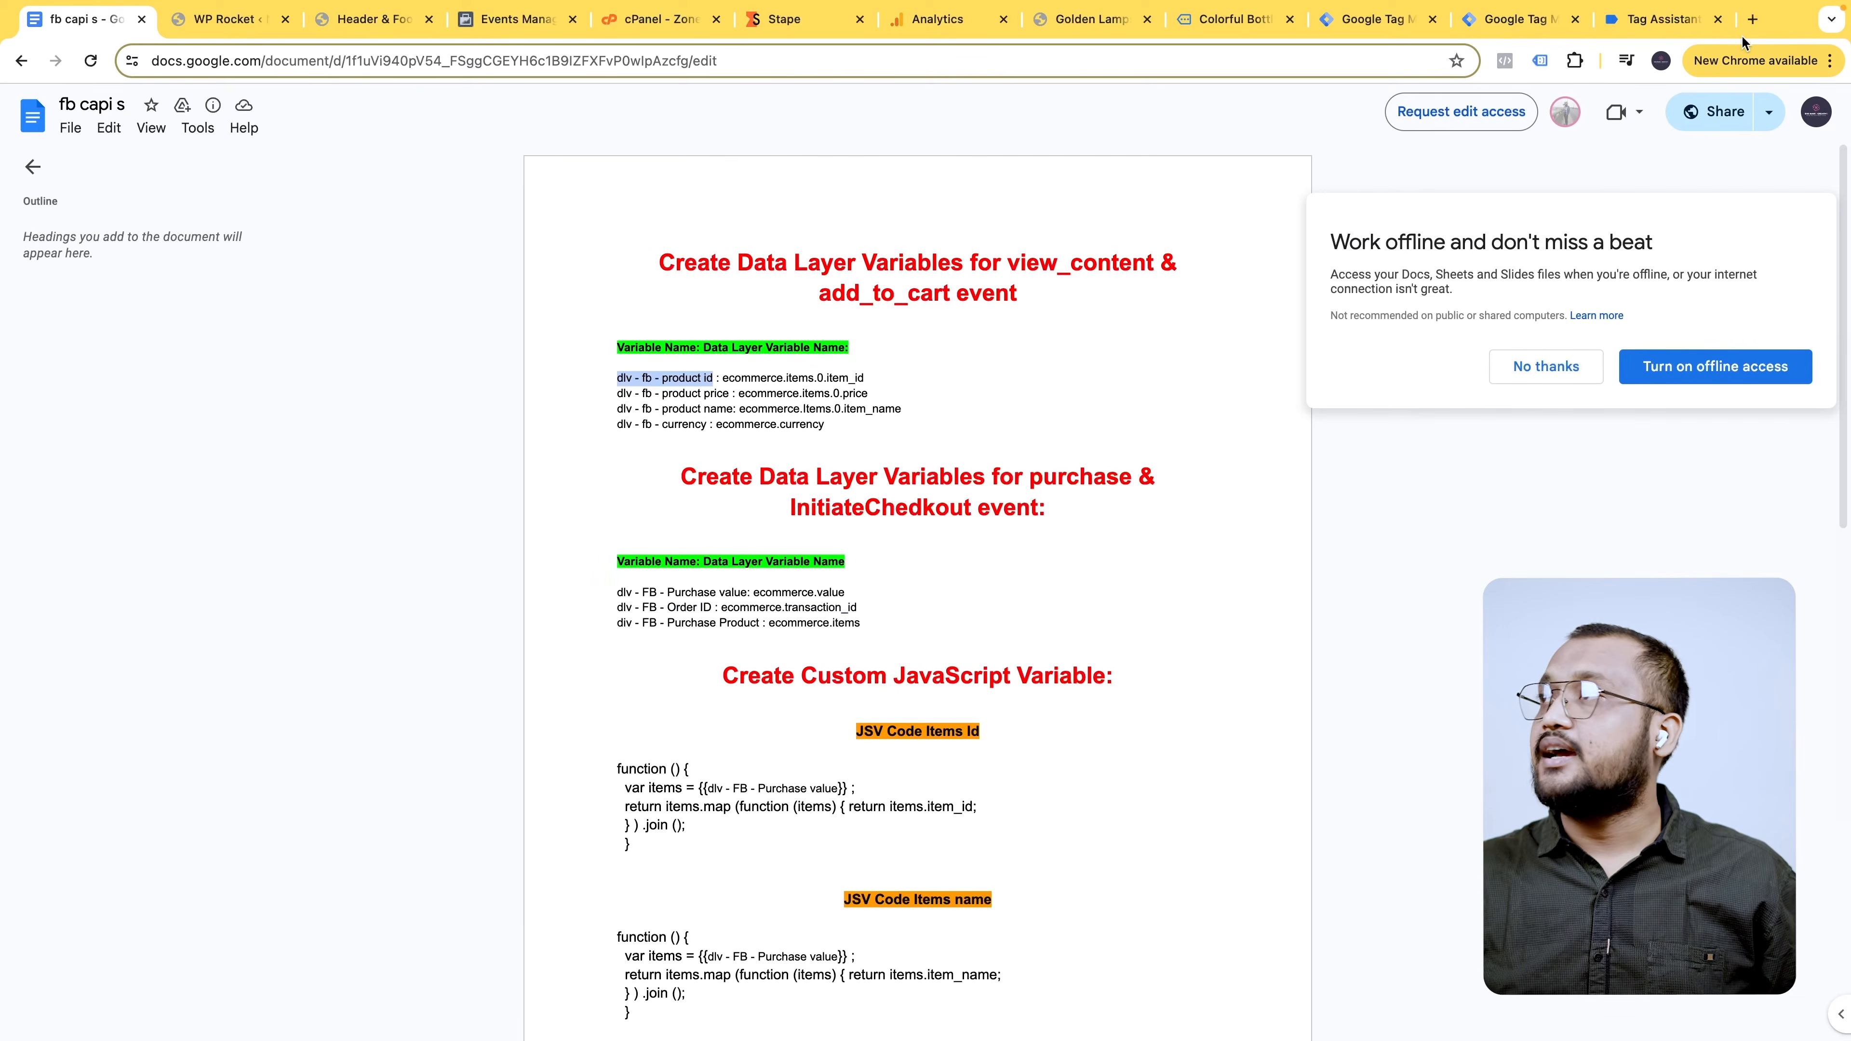
- Title the new variable 'dlv - fb - product id' and focus its Data Layer Variable Name field
left_click(1674, 29)
left_click(1512, 23)
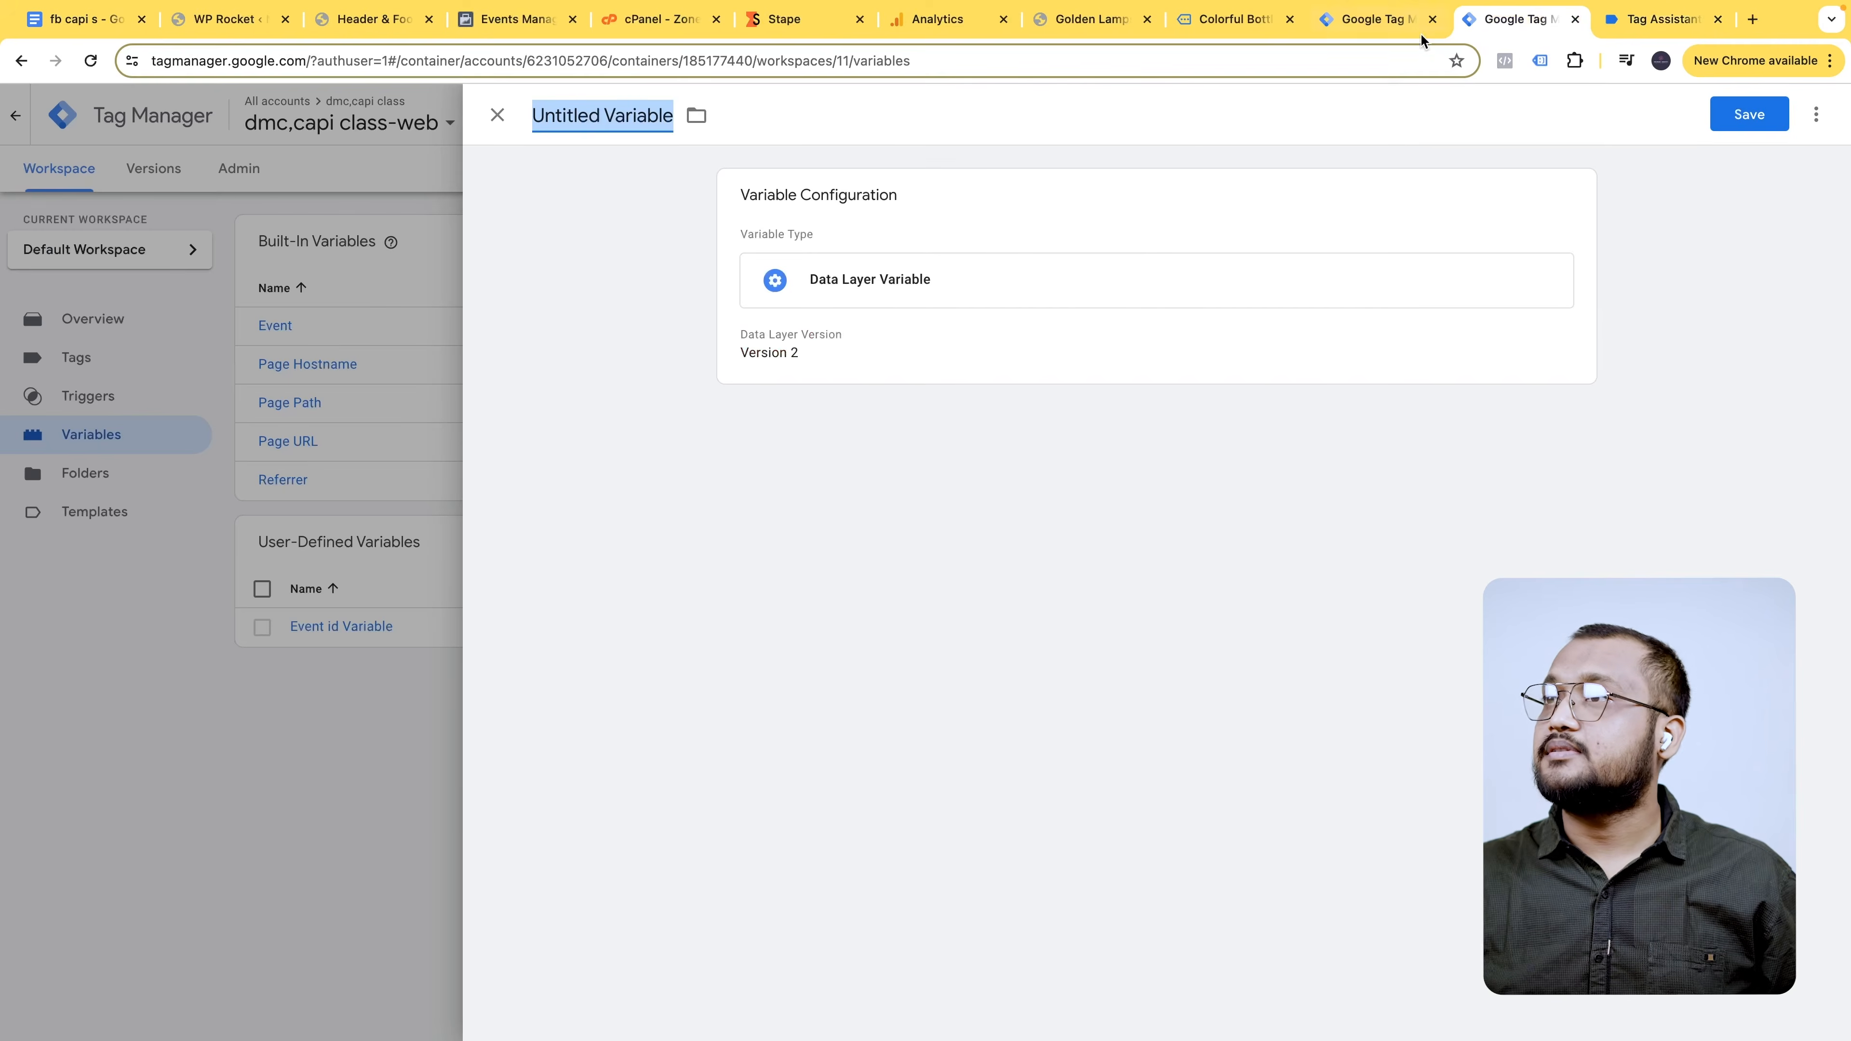
type("dlv - fb - product id")
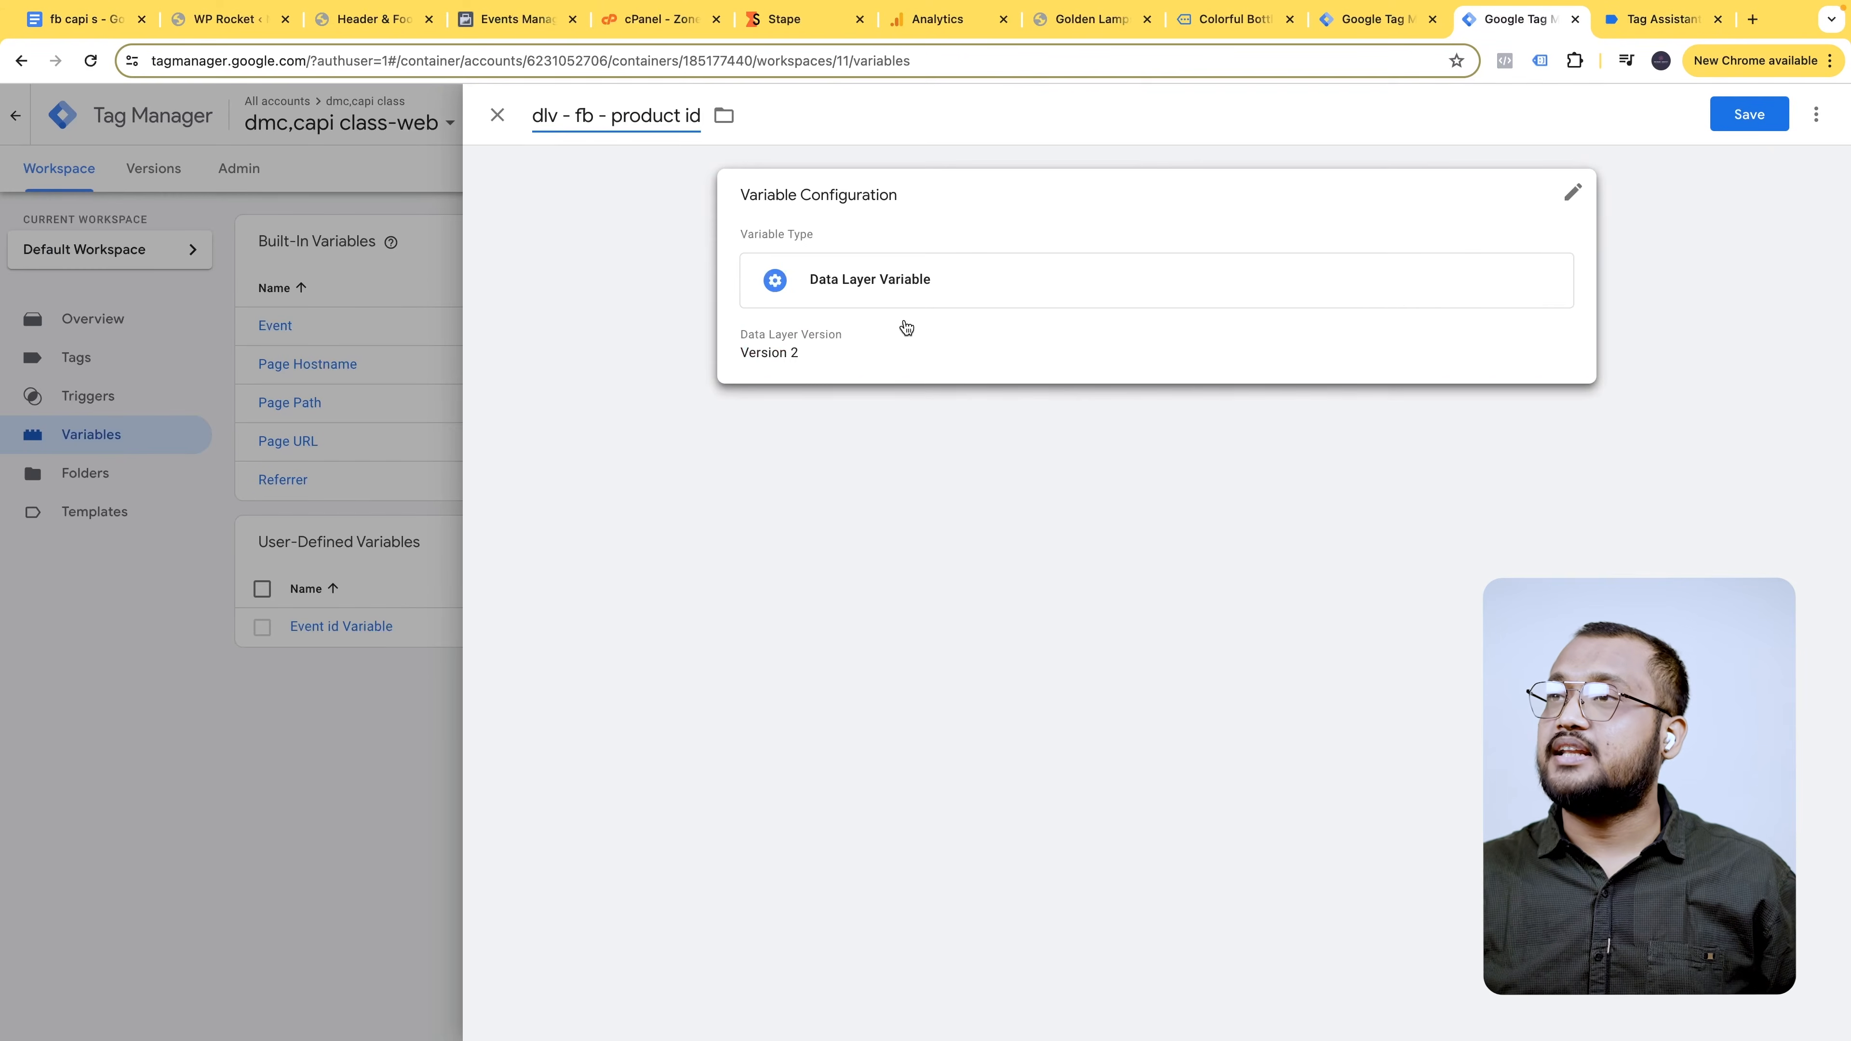
left_click(1044, 288)
left_click(831, 395)
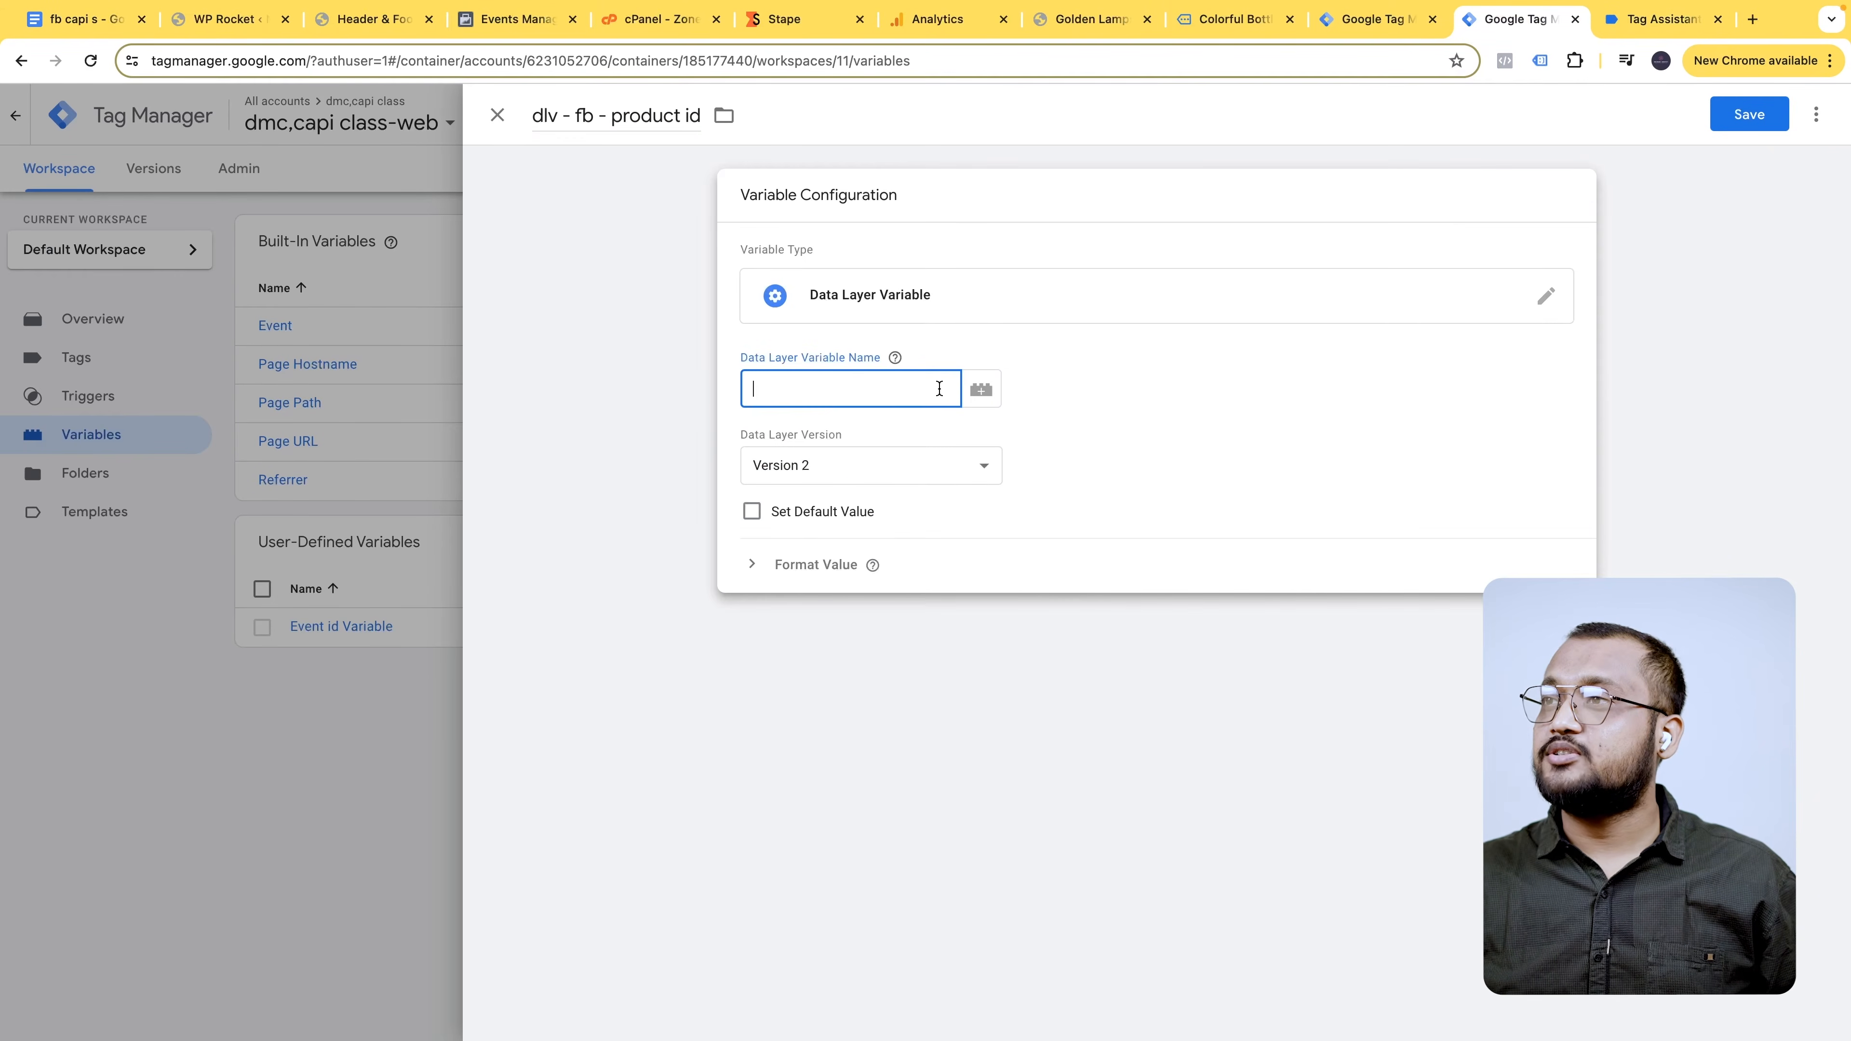
- Close the Tag Assistant tab and duplicate the Tag Manager tab
left_click(1690, 26)
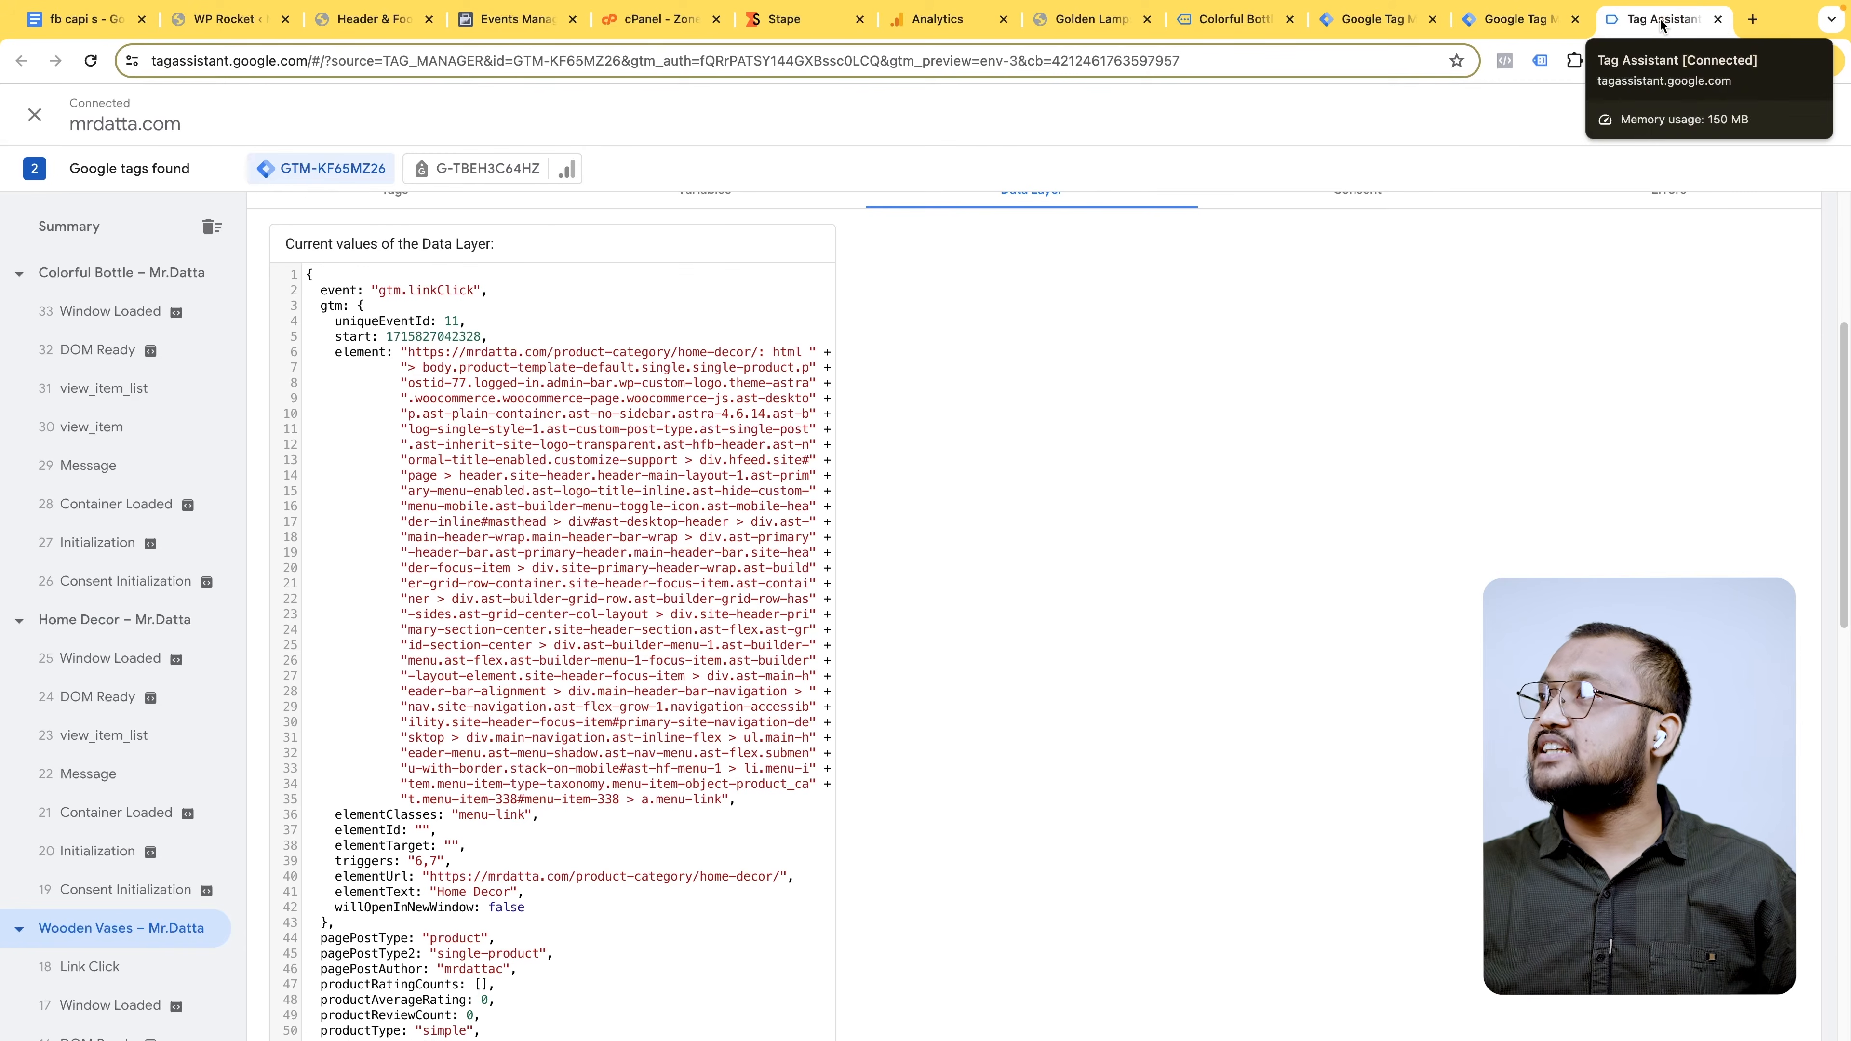
left_click(1719, 24)
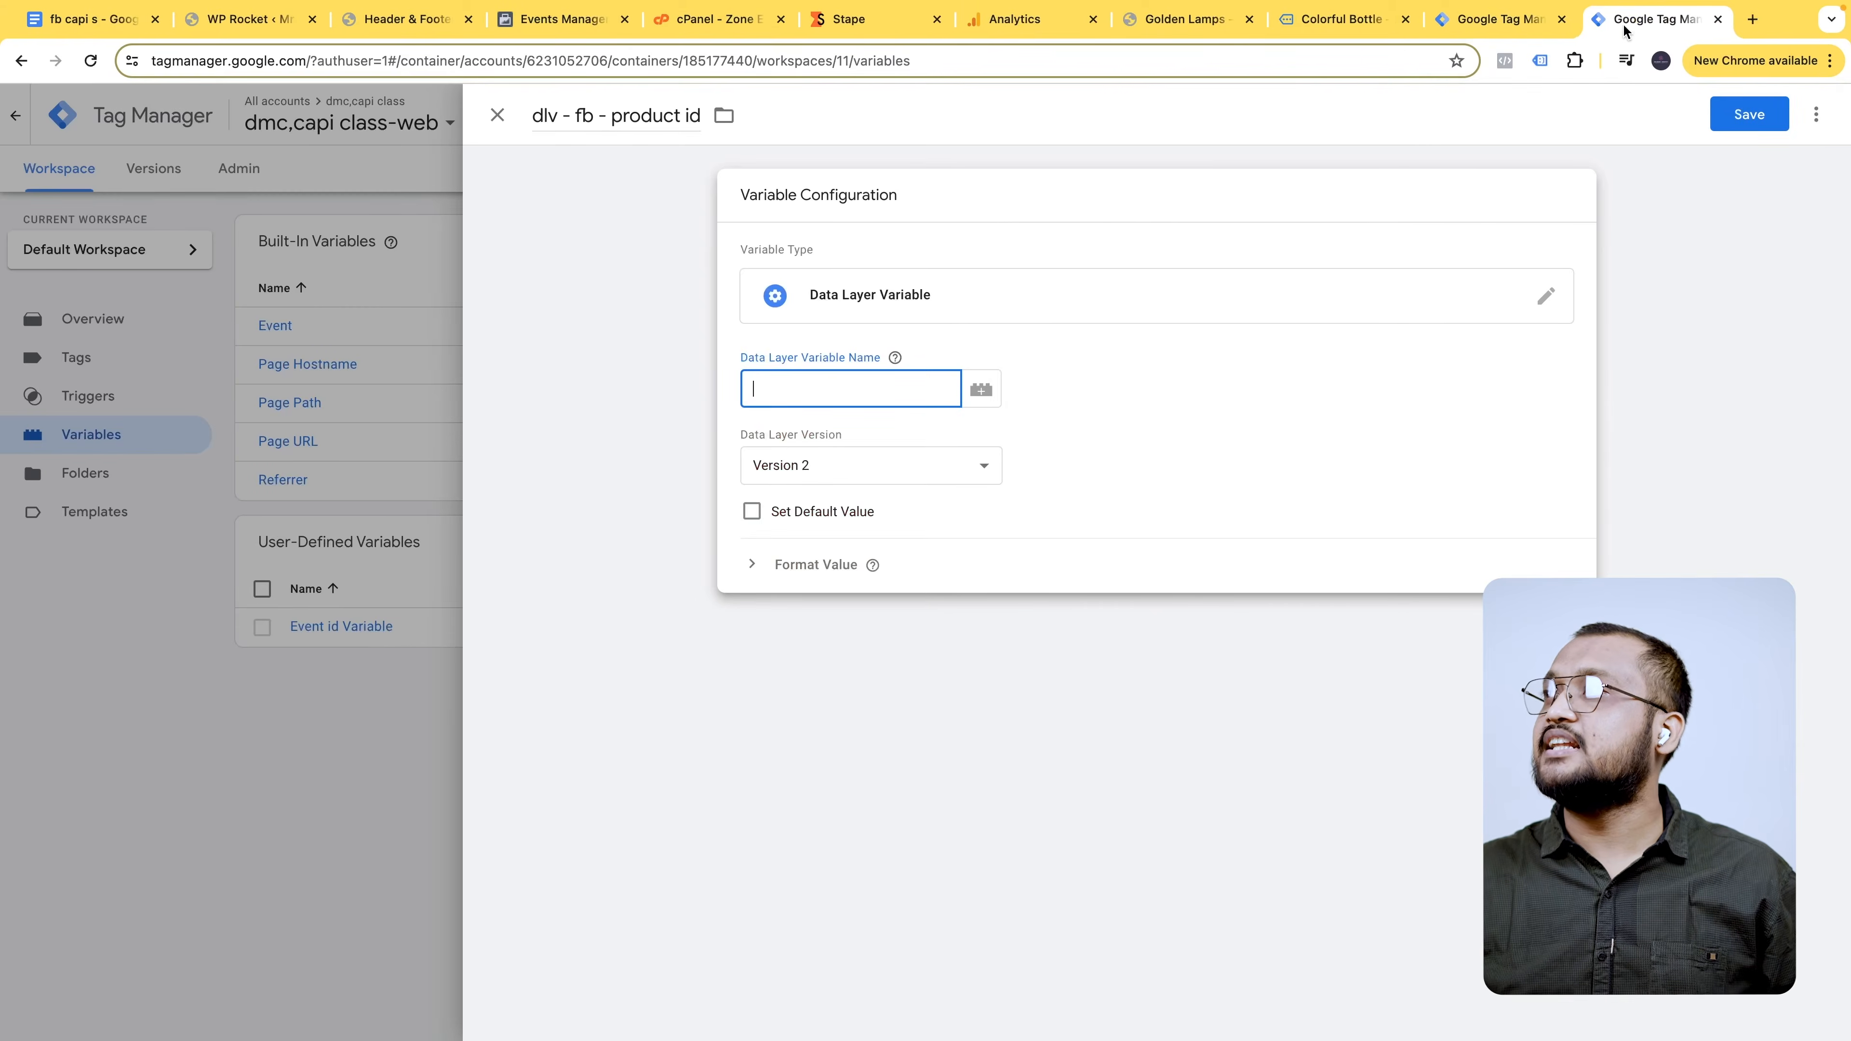
right_click(1664, 21)
left_click(1542, 144)
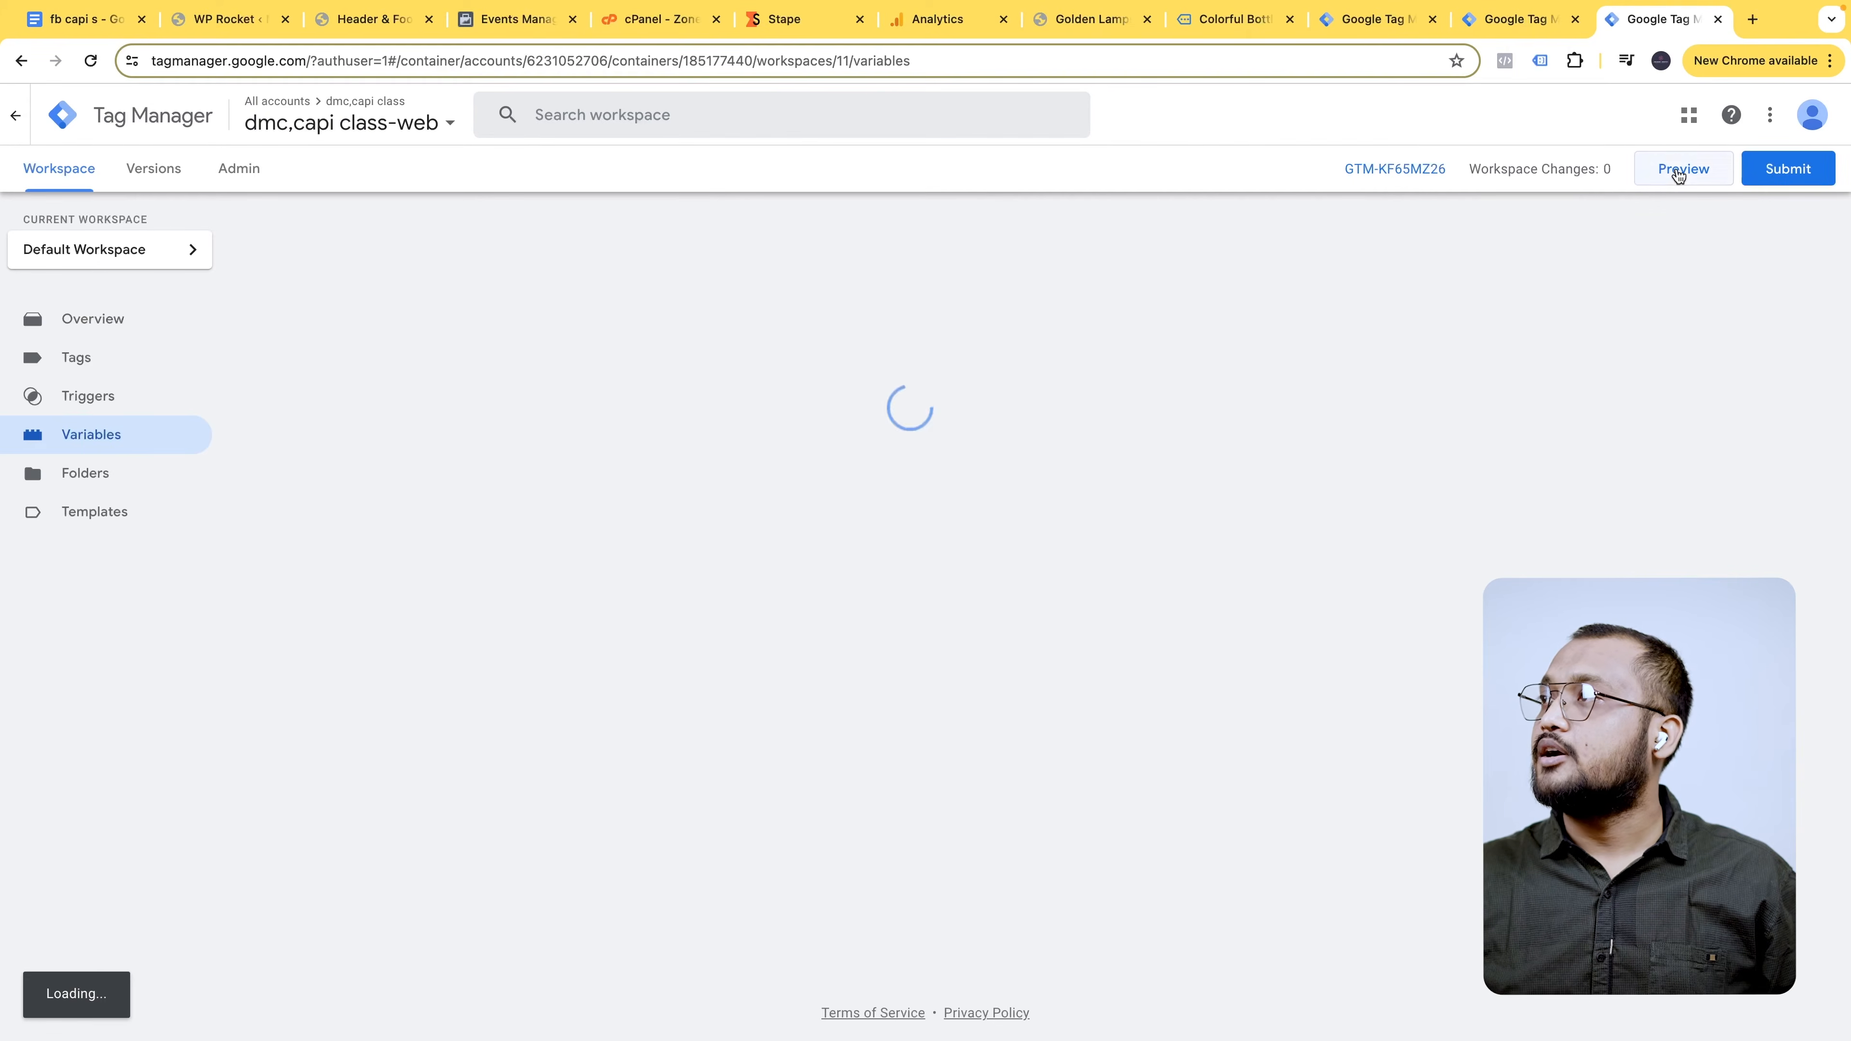
- Start a Tag Assistant preview session connected to mrdatta.com
left_click(1673, 174)
left_click(926, 548)
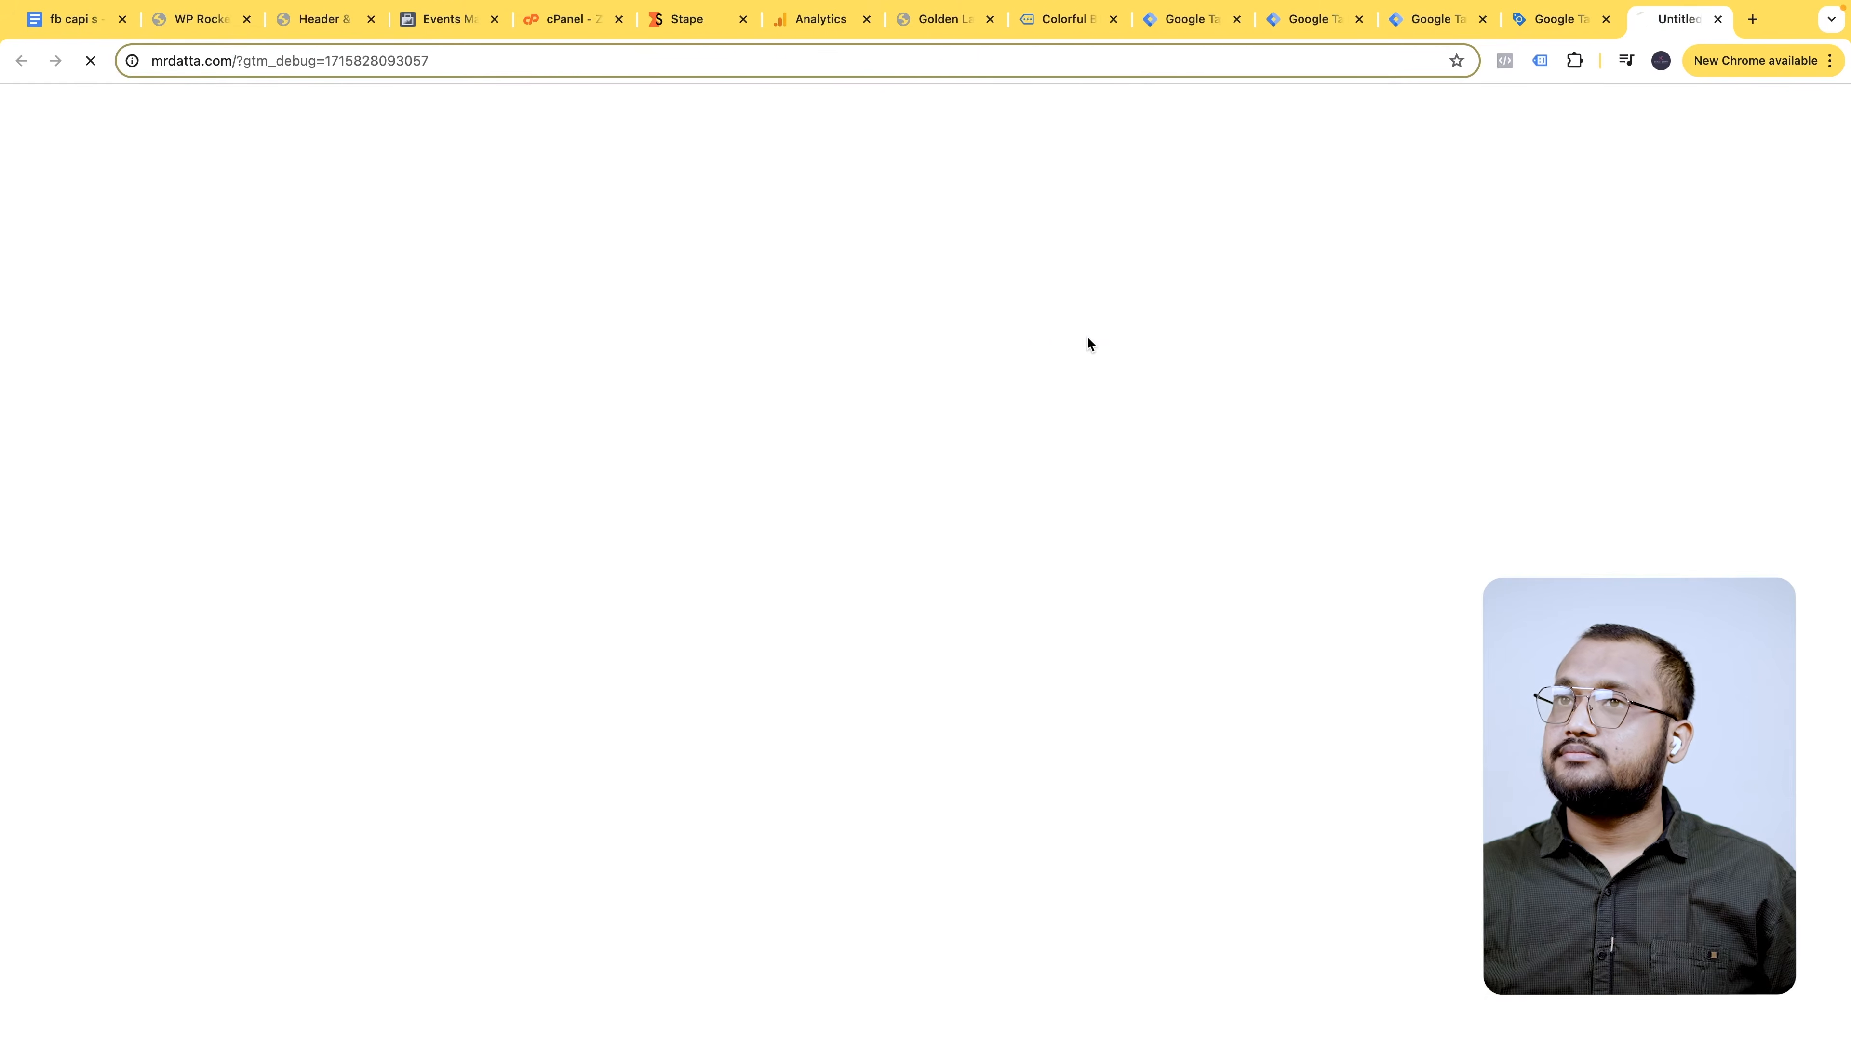
scroll(794, 525, "down", 8)
scroll(792, 539, "down", 10)
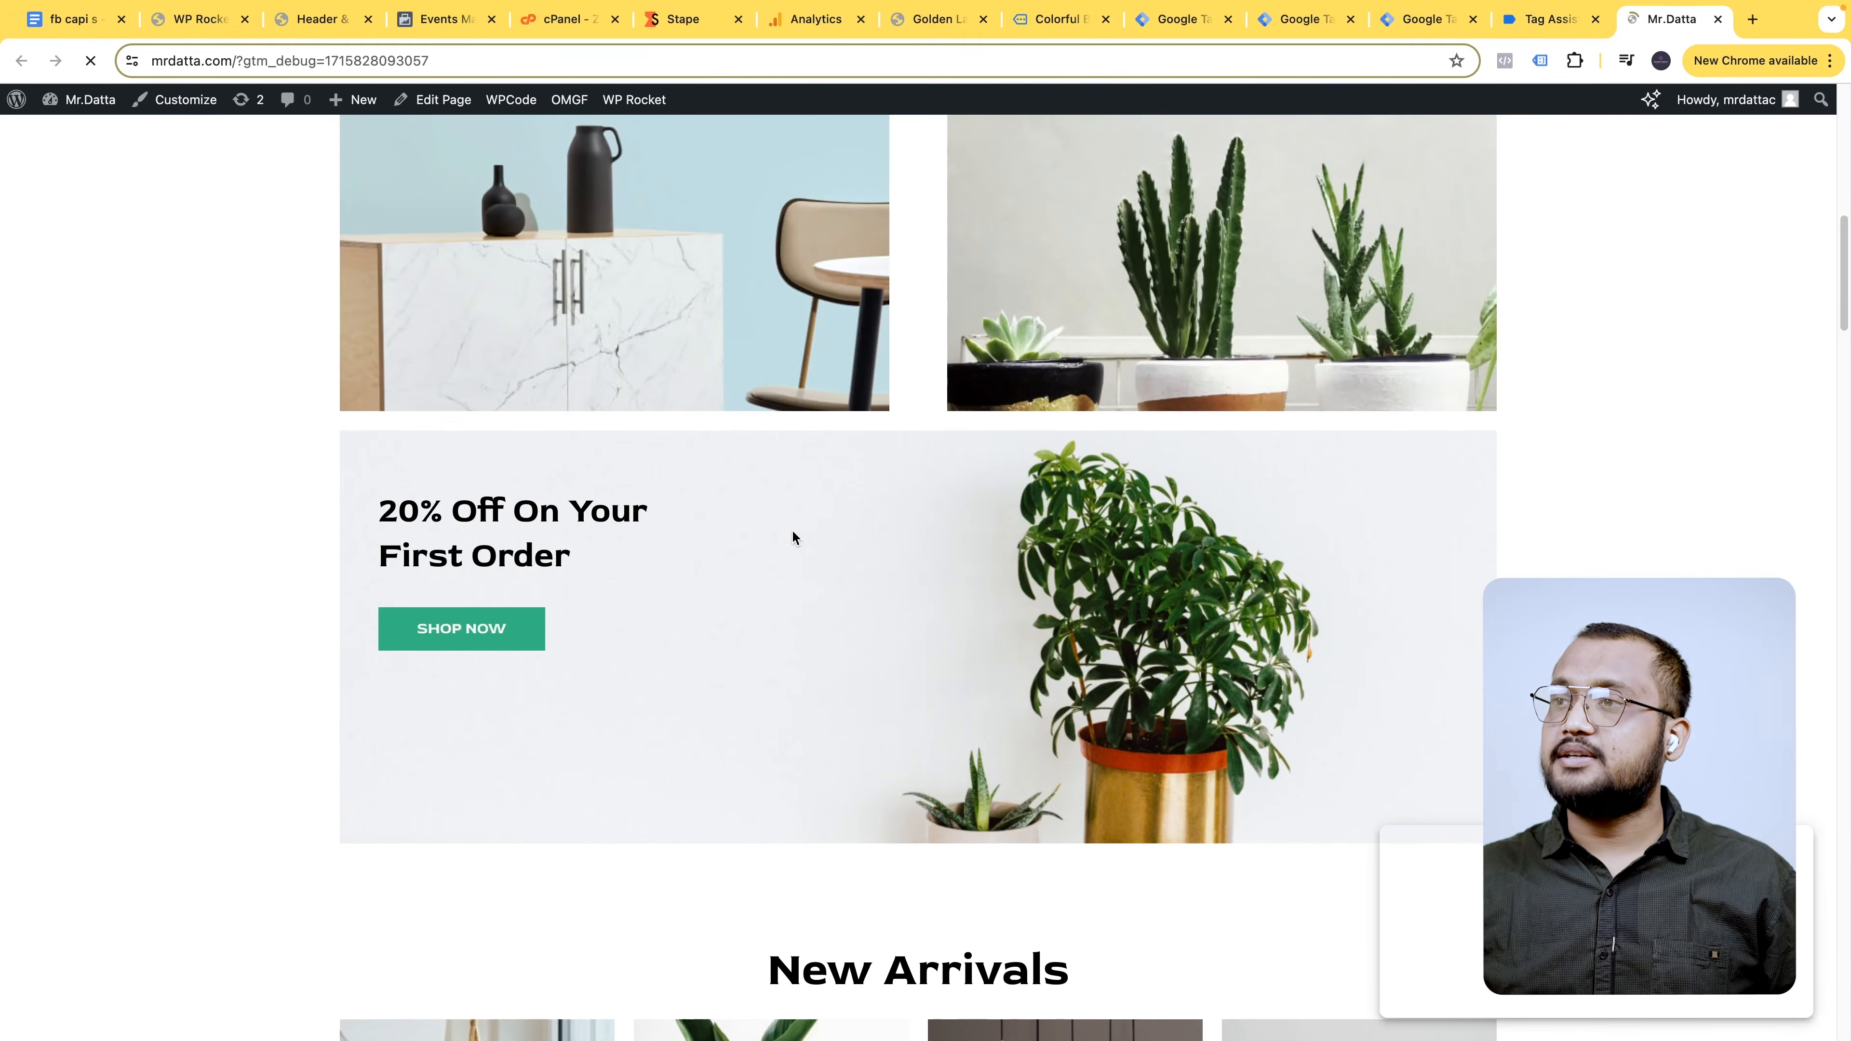
scroll(790, 559, "down", 10)
scroll(822, 646, "down", 15)
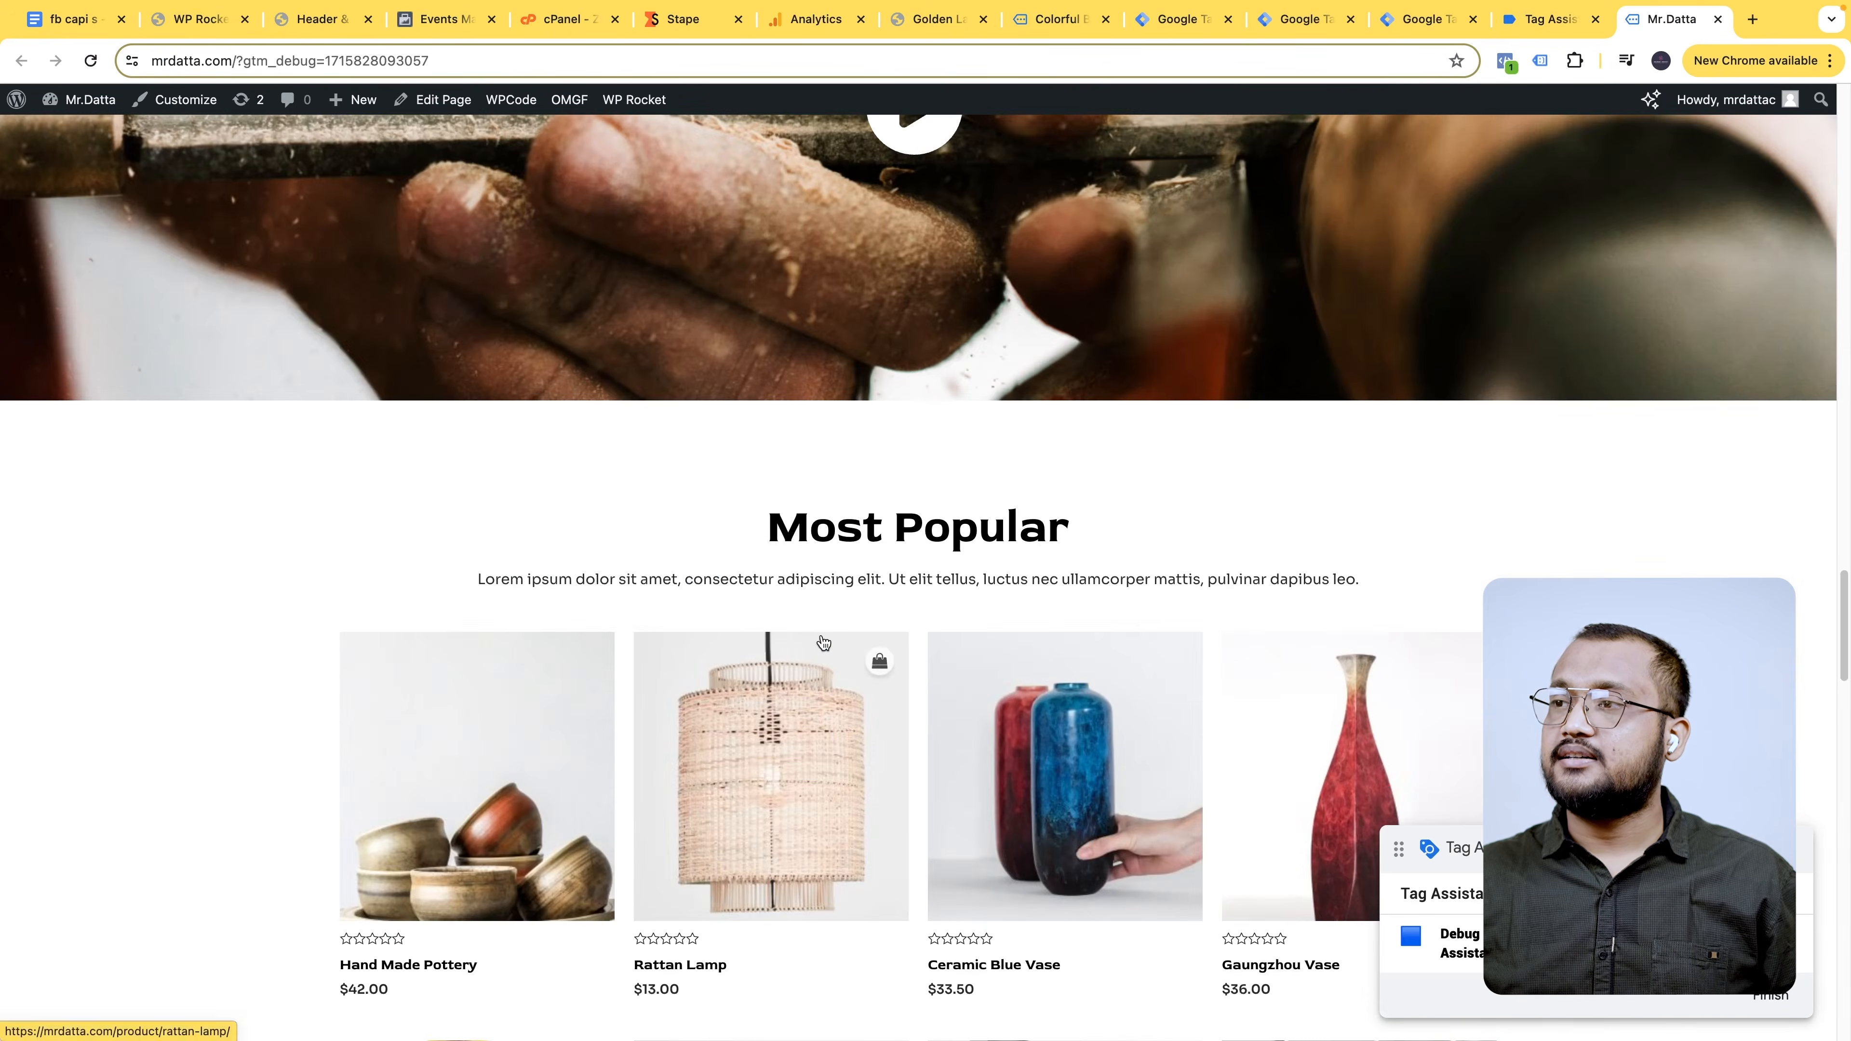
- Open the Hand Made Pottery product page on the site and continue the debug session in Tag Assistant
left_click(506, 311)
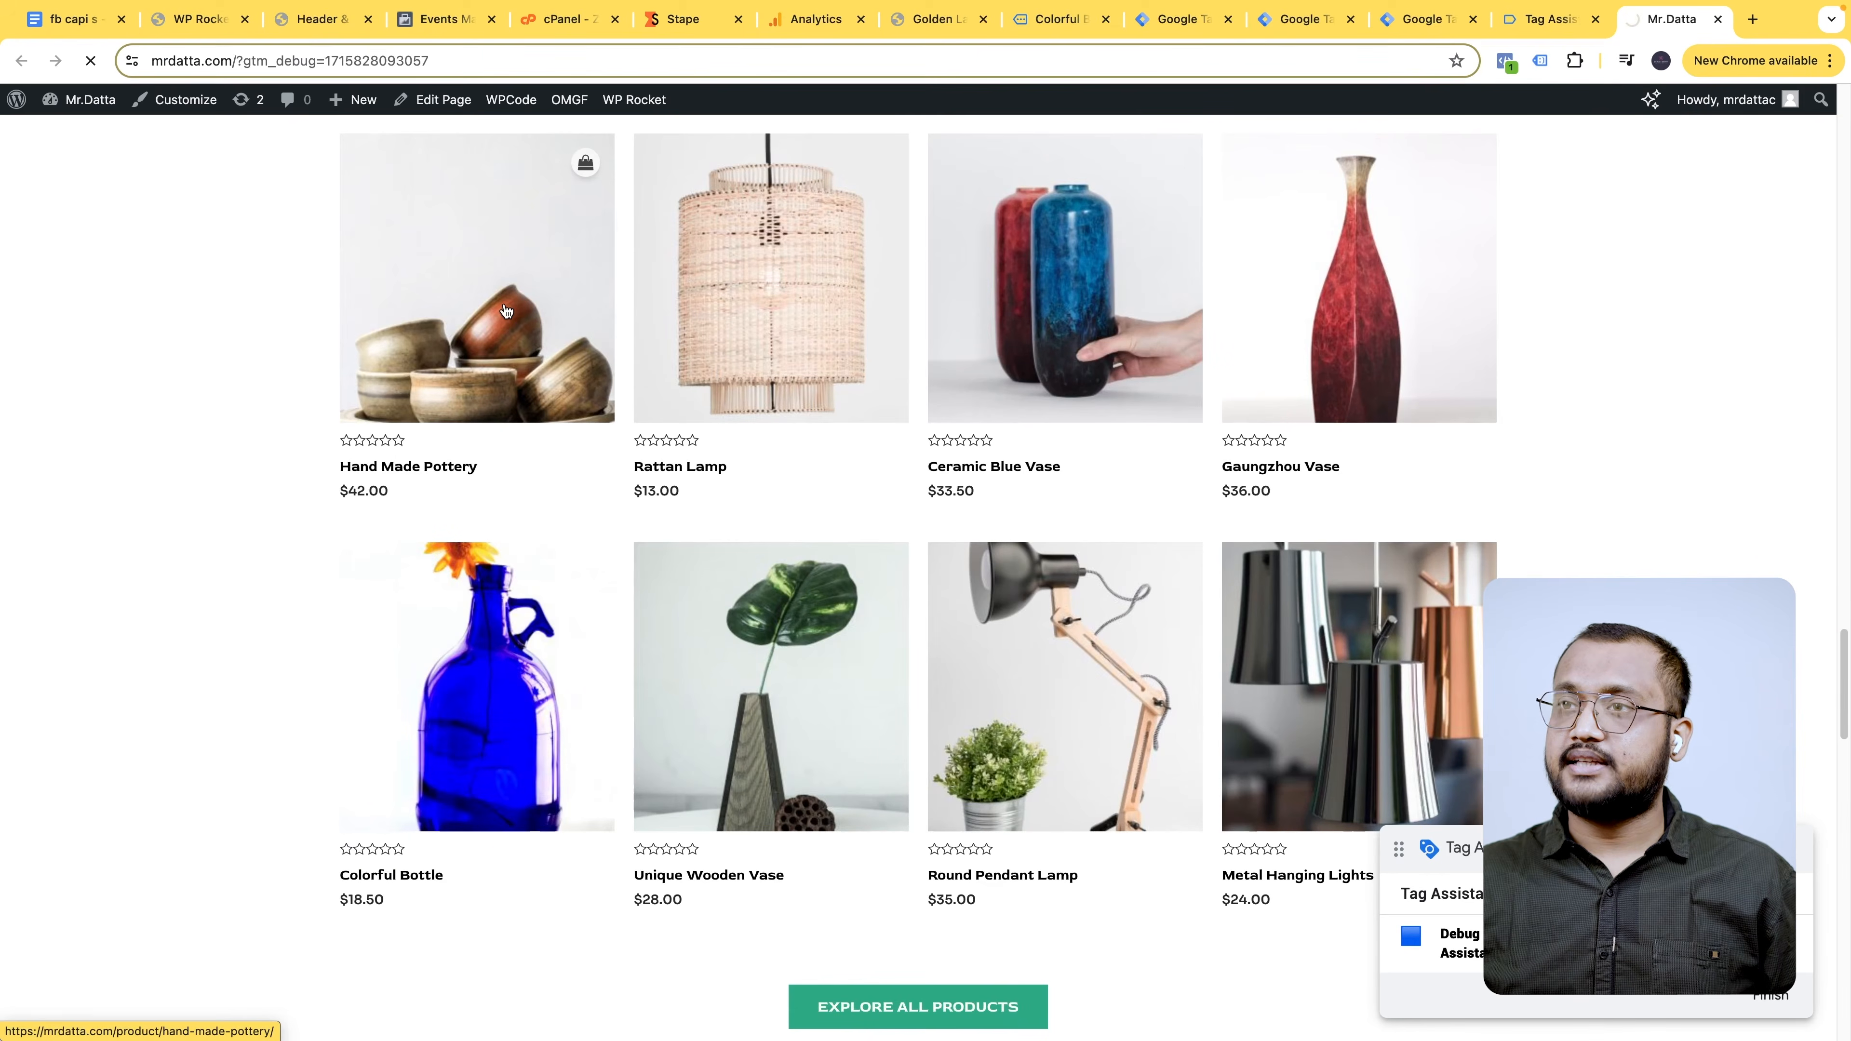
scroll(1106, 519, "down", 4)
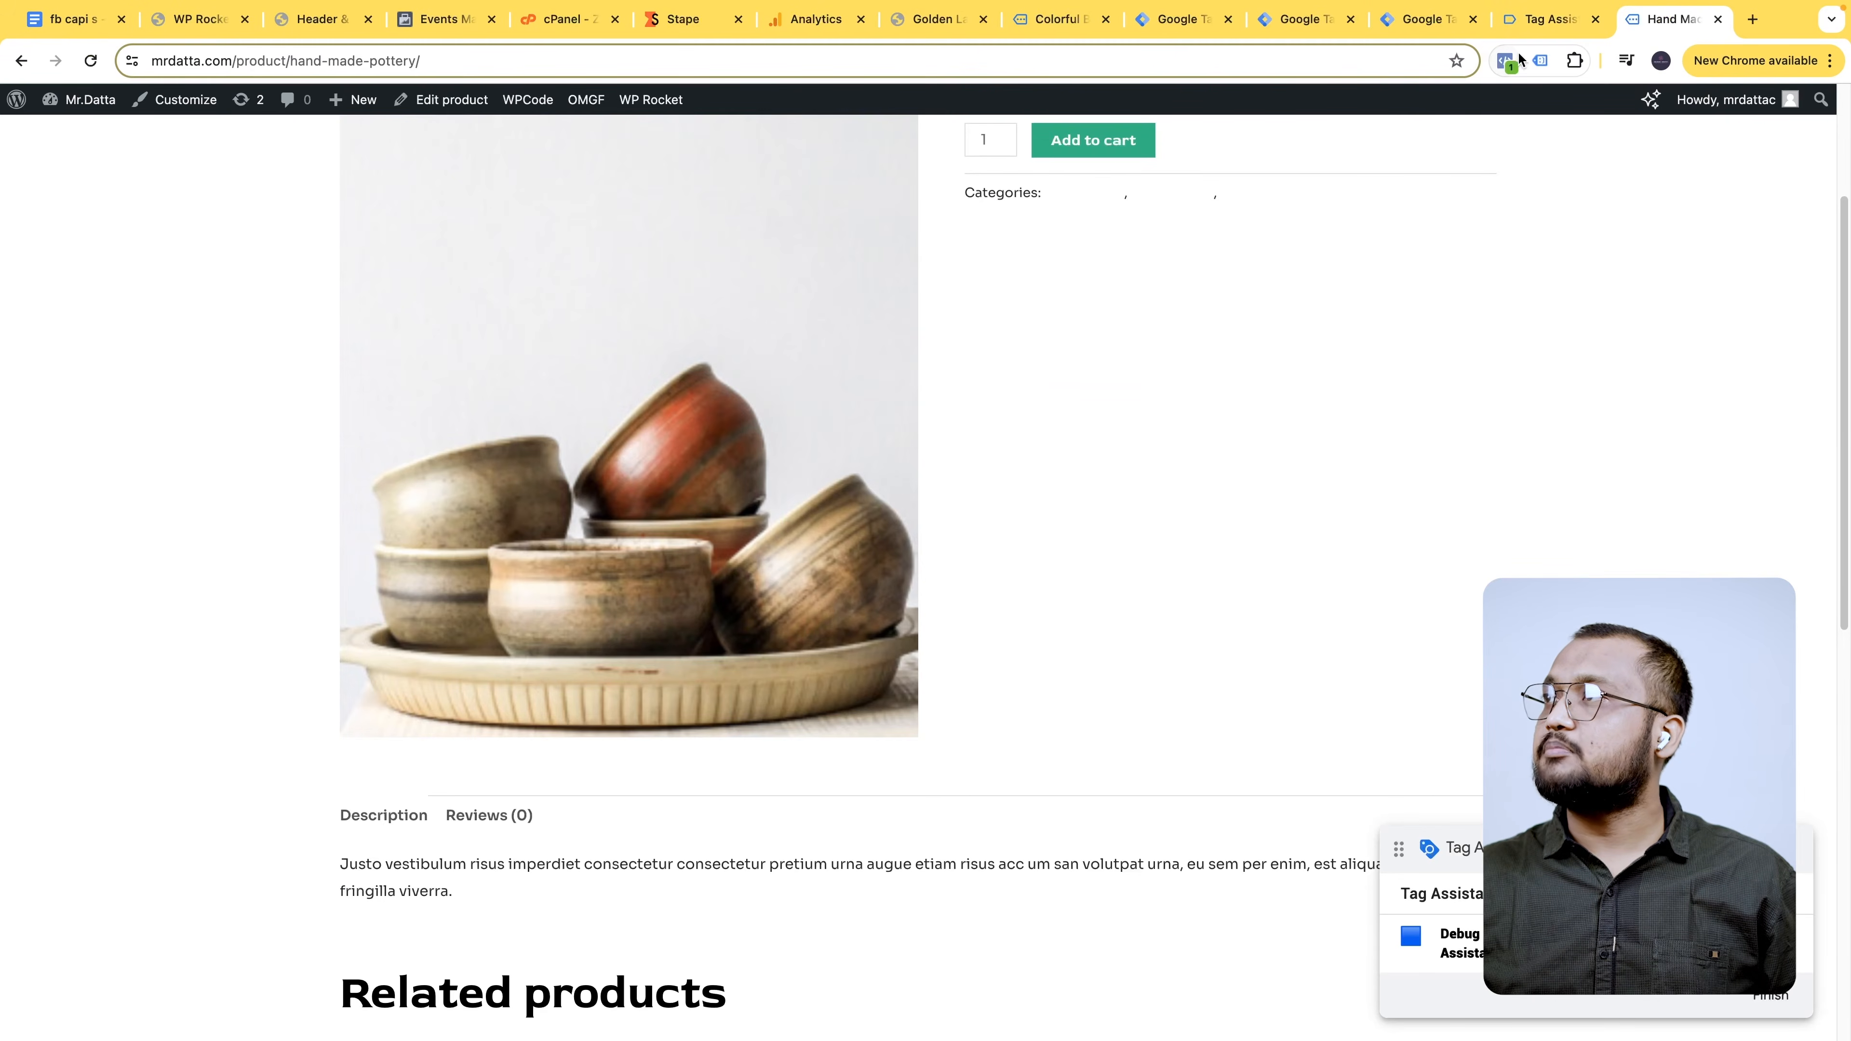
left_click(1533, 30)
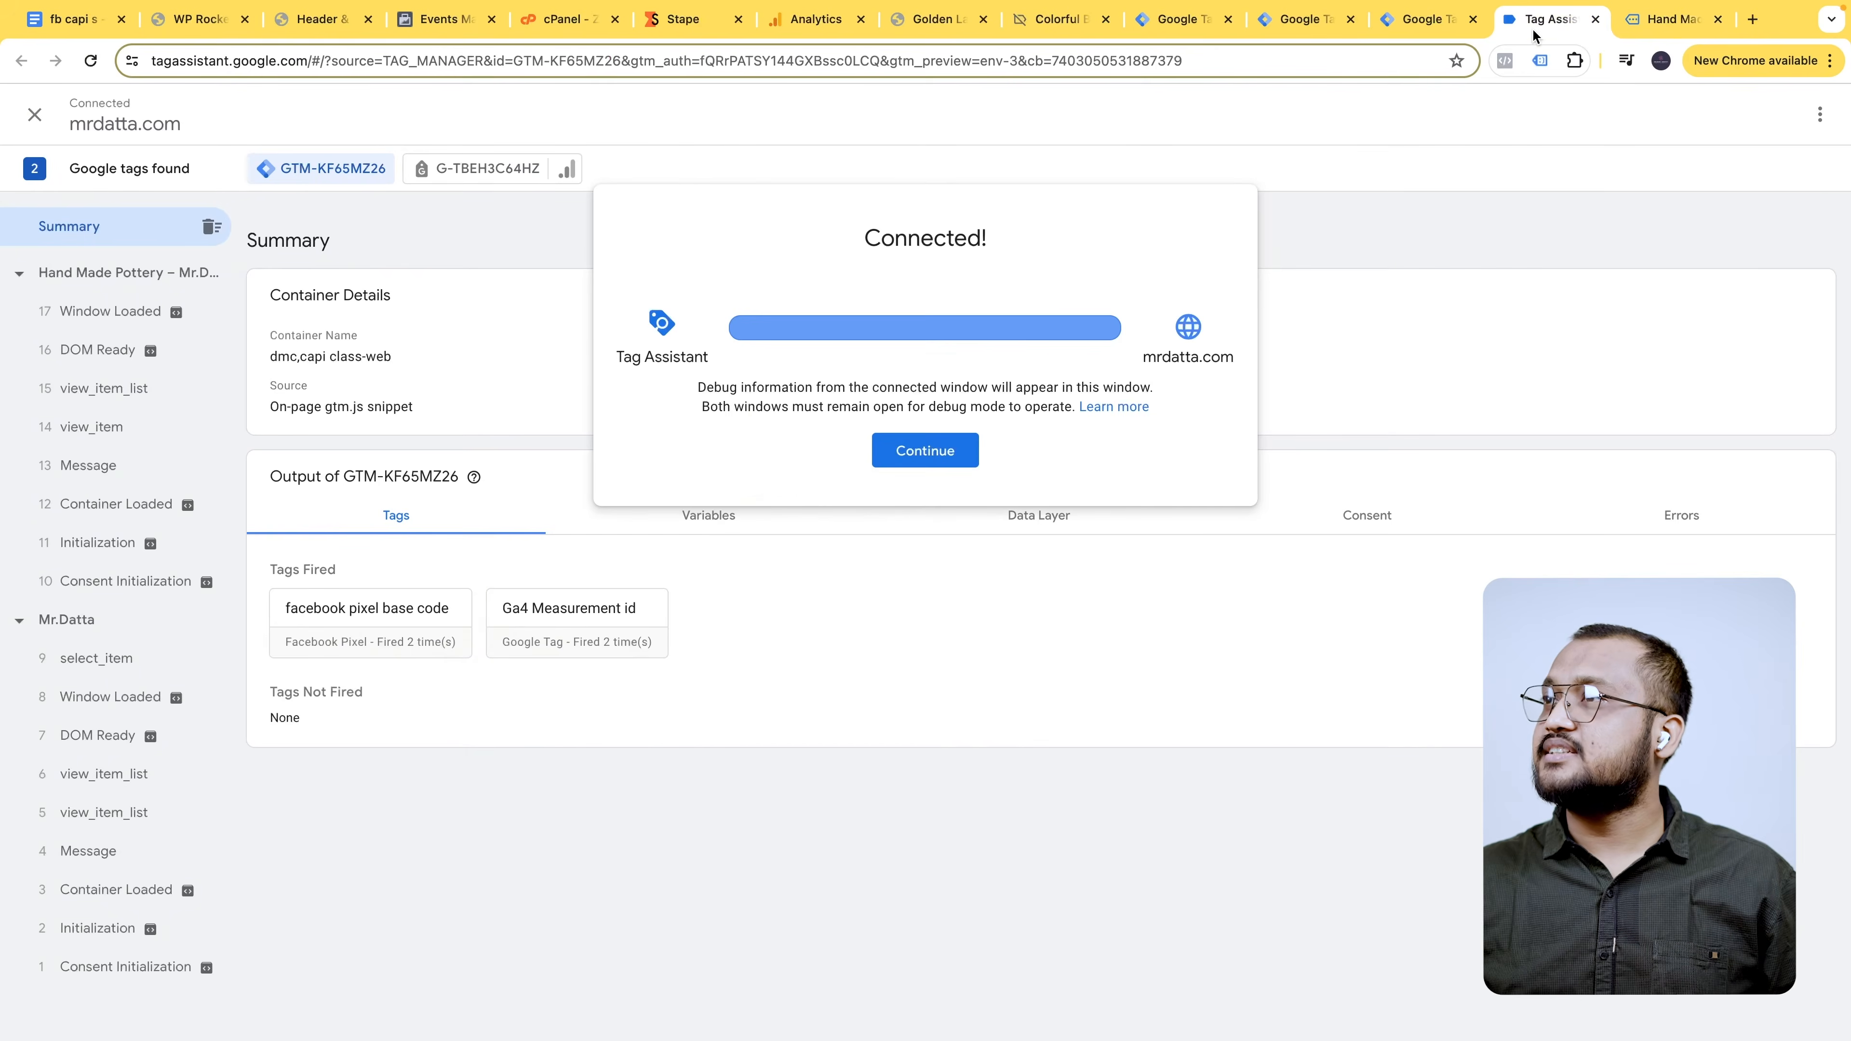
left_click(936, 461)
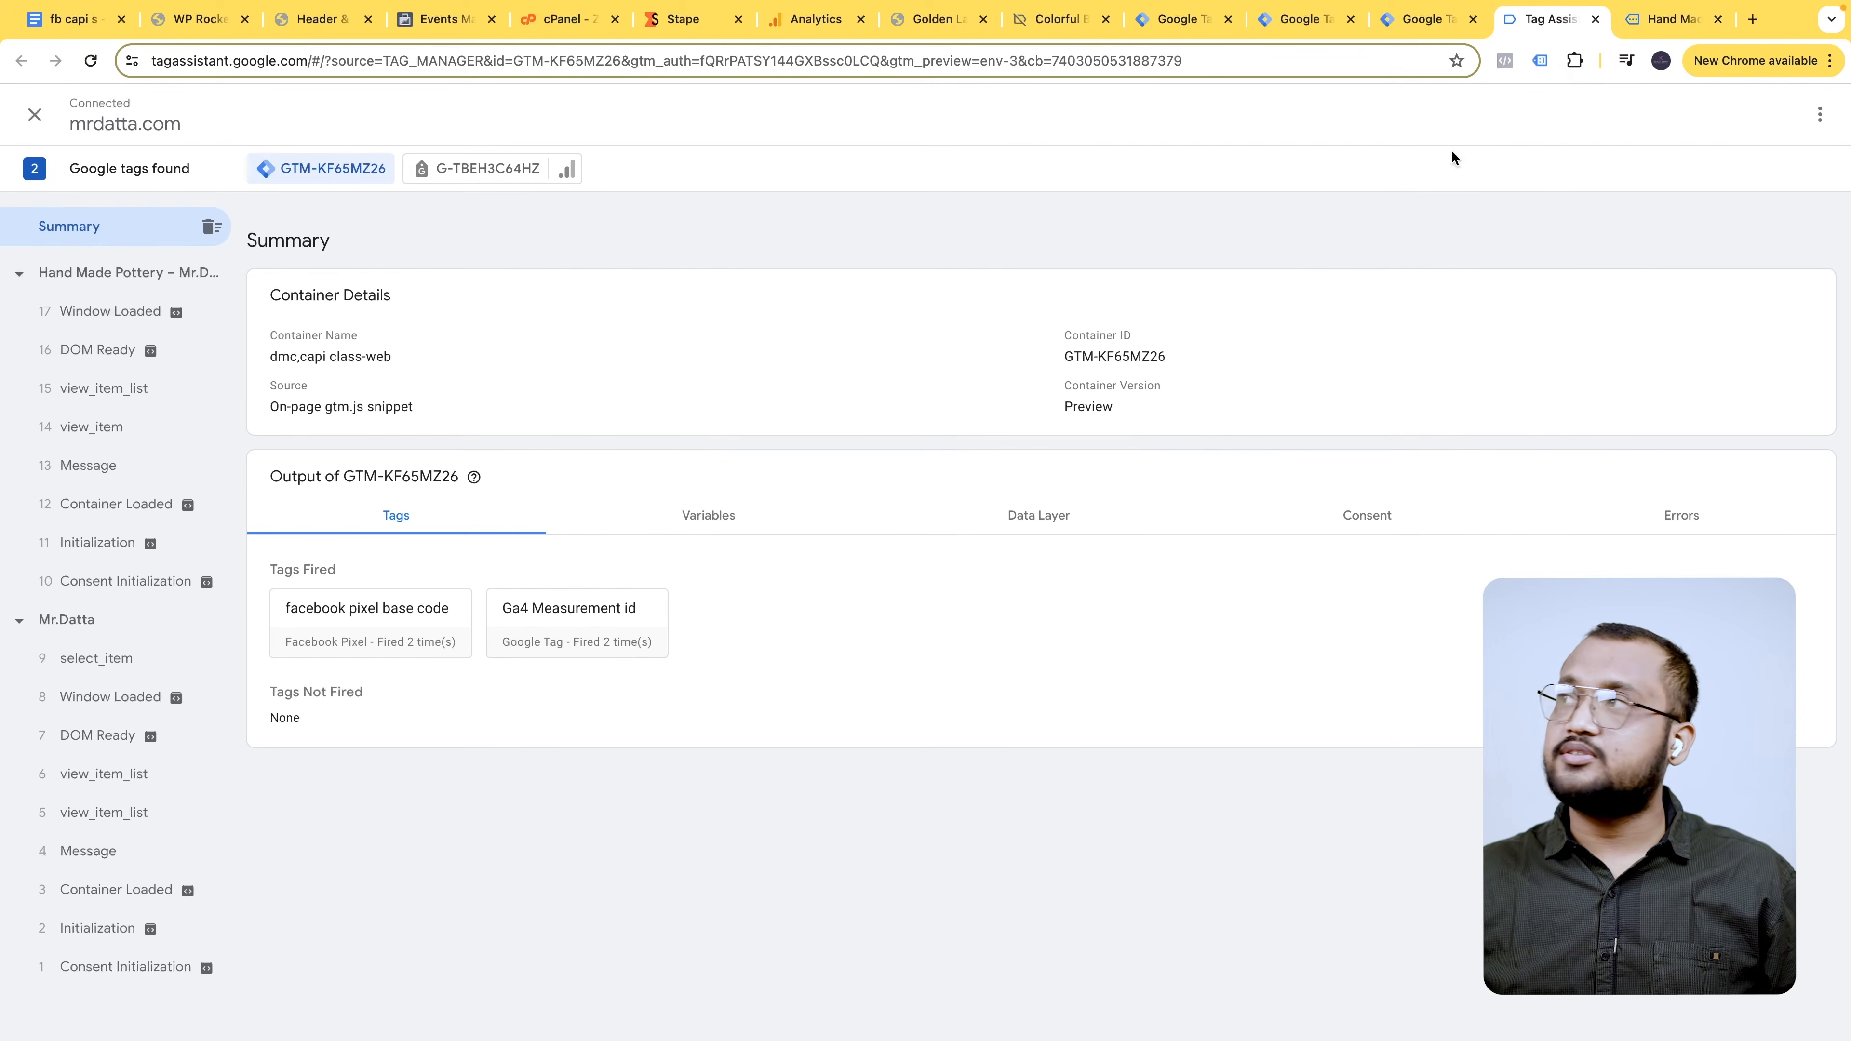
left_click(1665, 29)
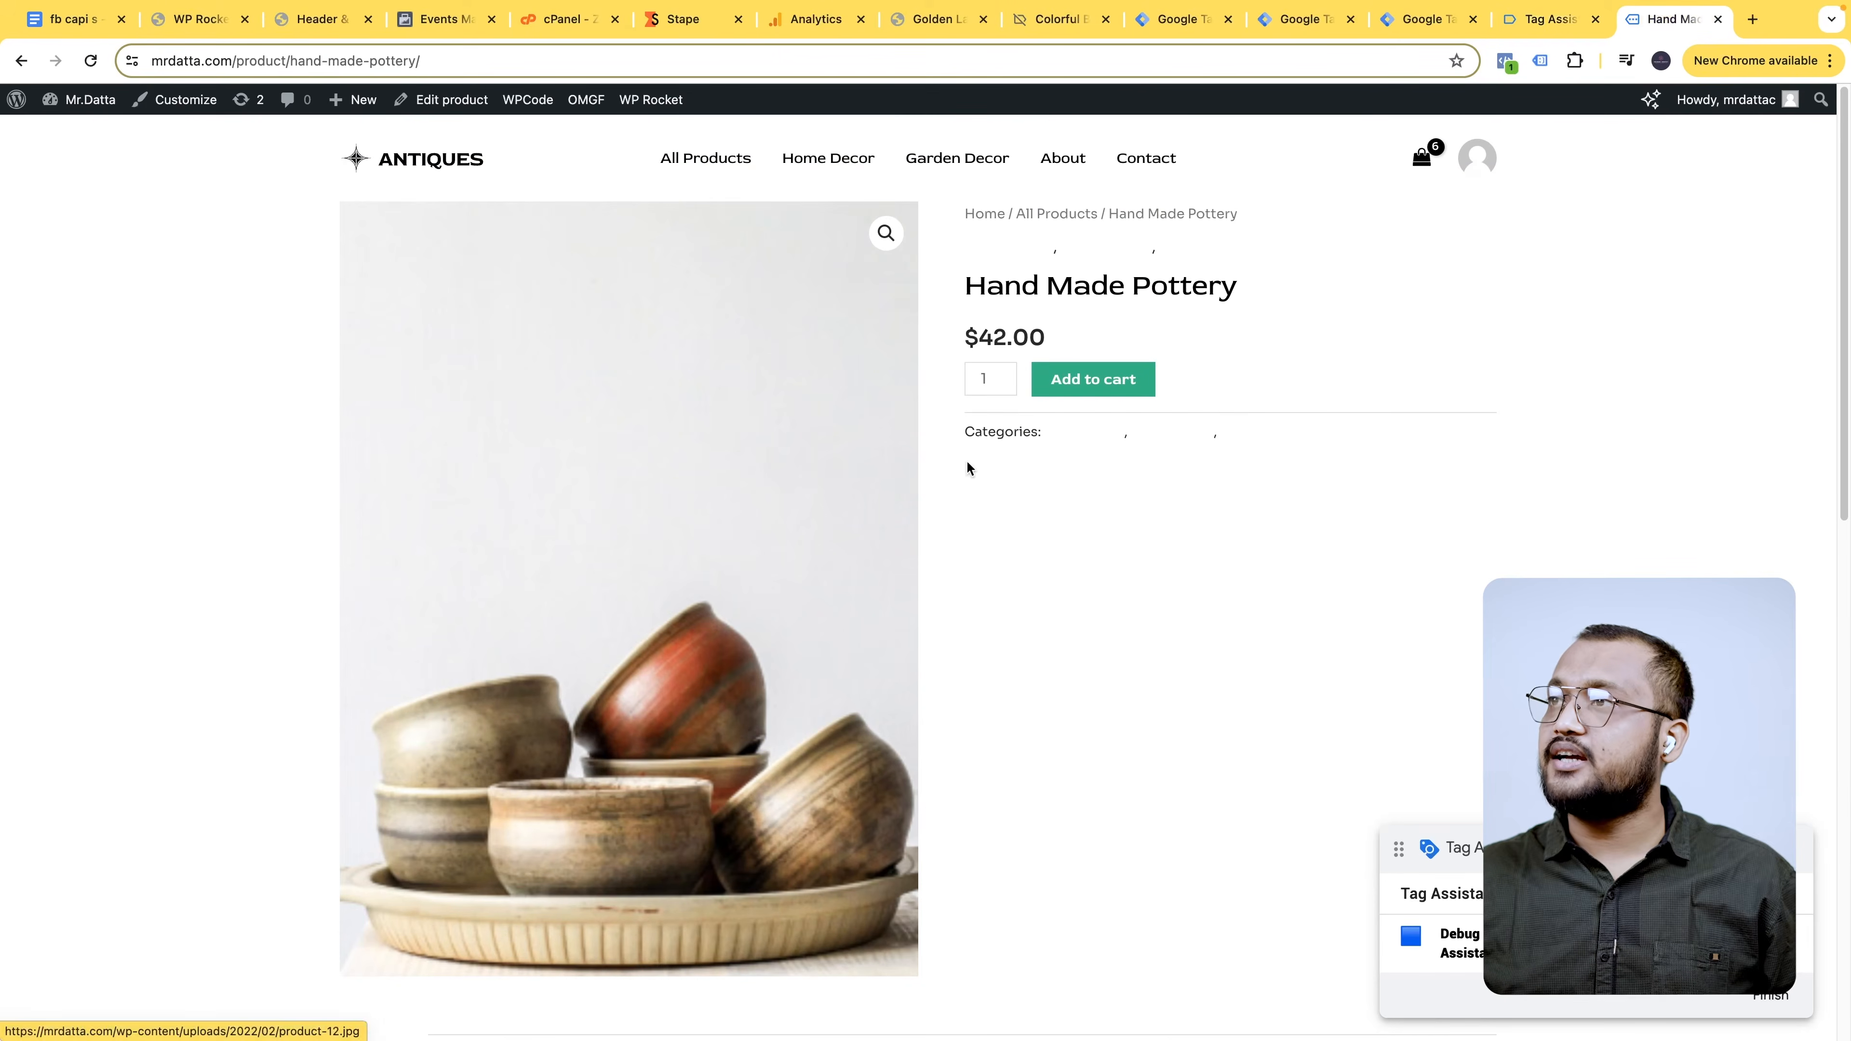
- Show the Hand Made Pottery page's data layer and locate its ecommerce key
left_click(1551, 20)
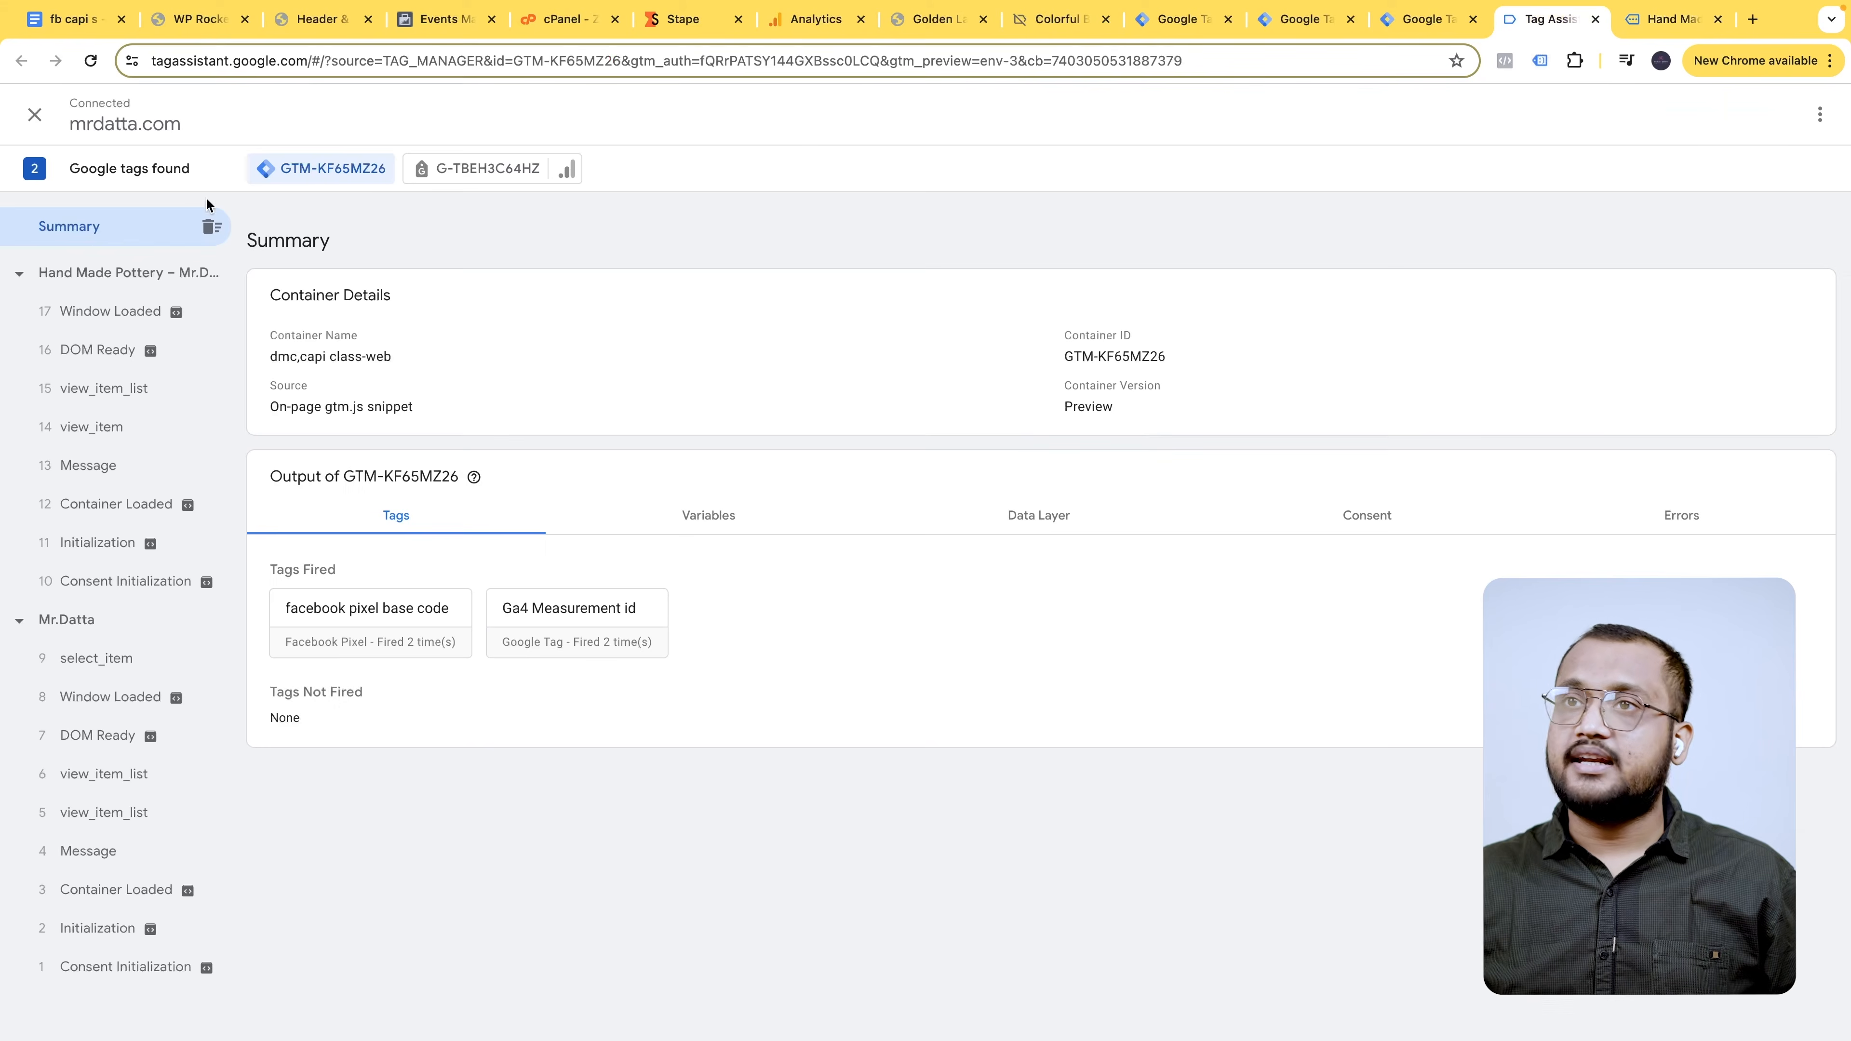
left_click(78, 283)
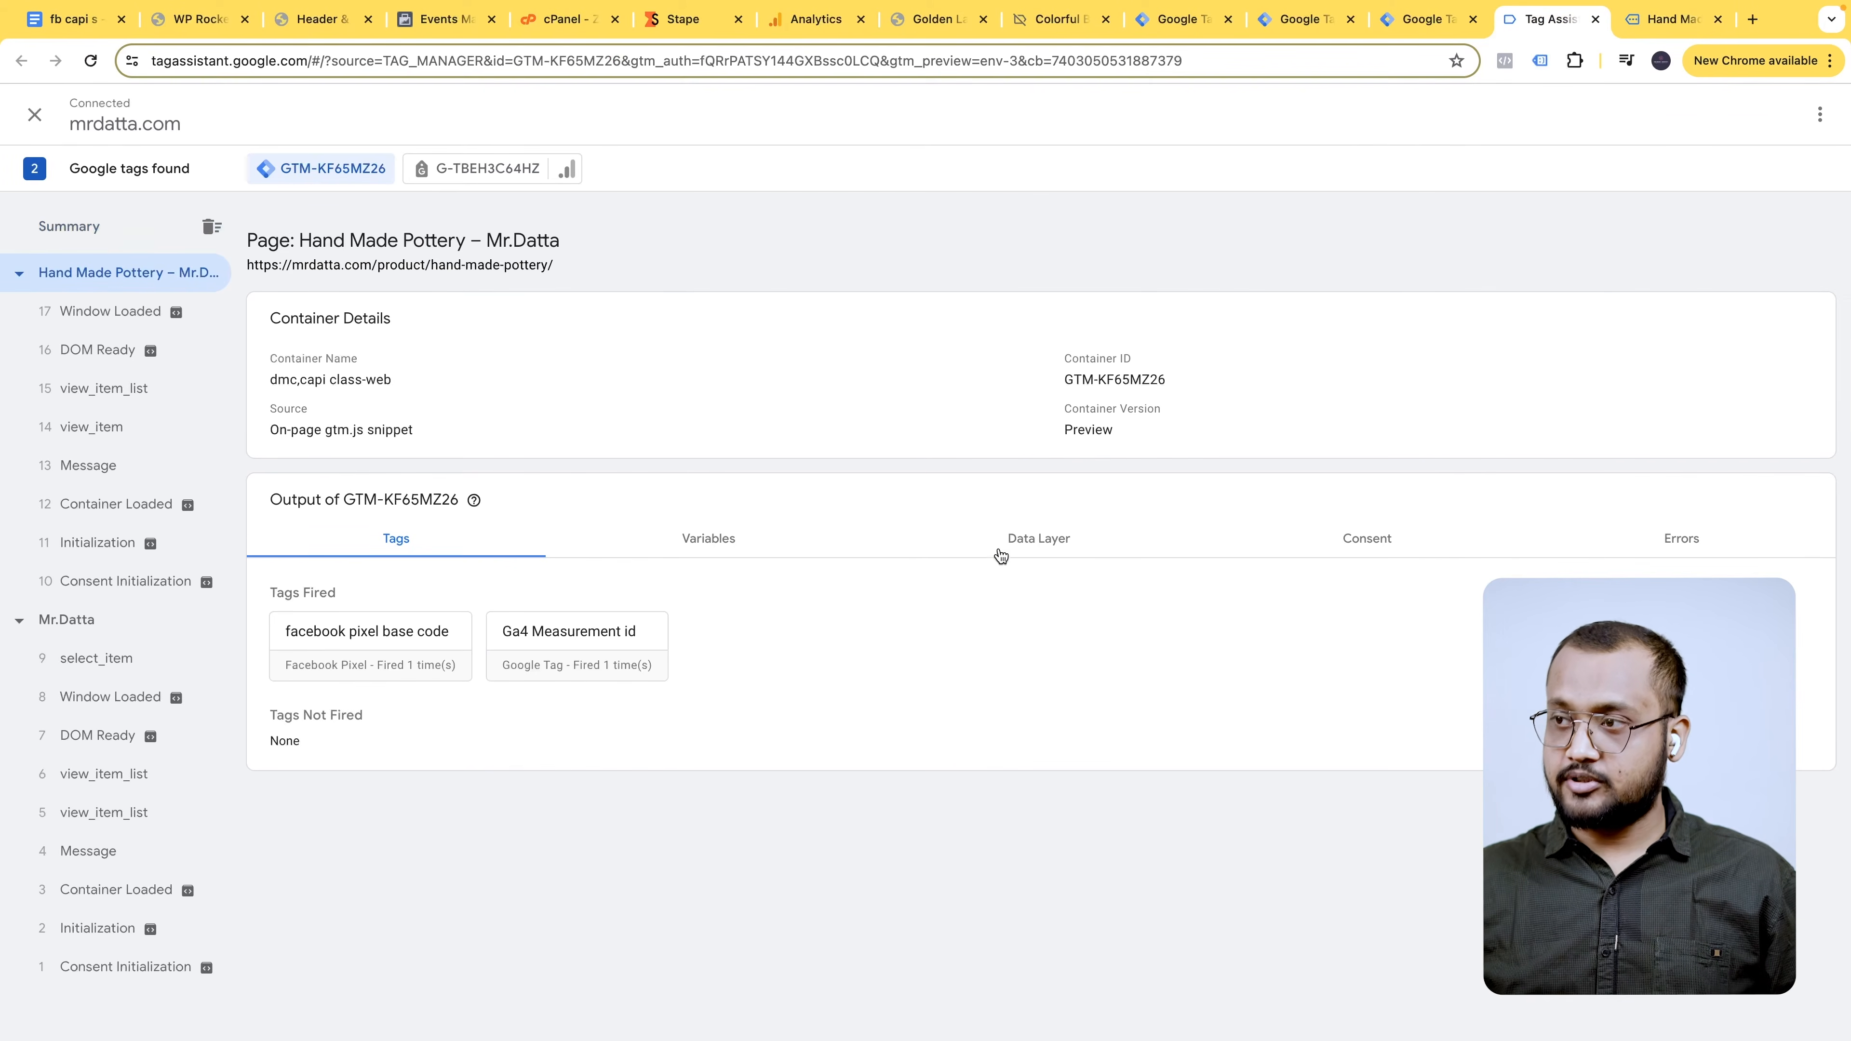
left_click(1040, 540)
scroll(438, 737, "down", 1)
scroll(438, 736, "down", 3)
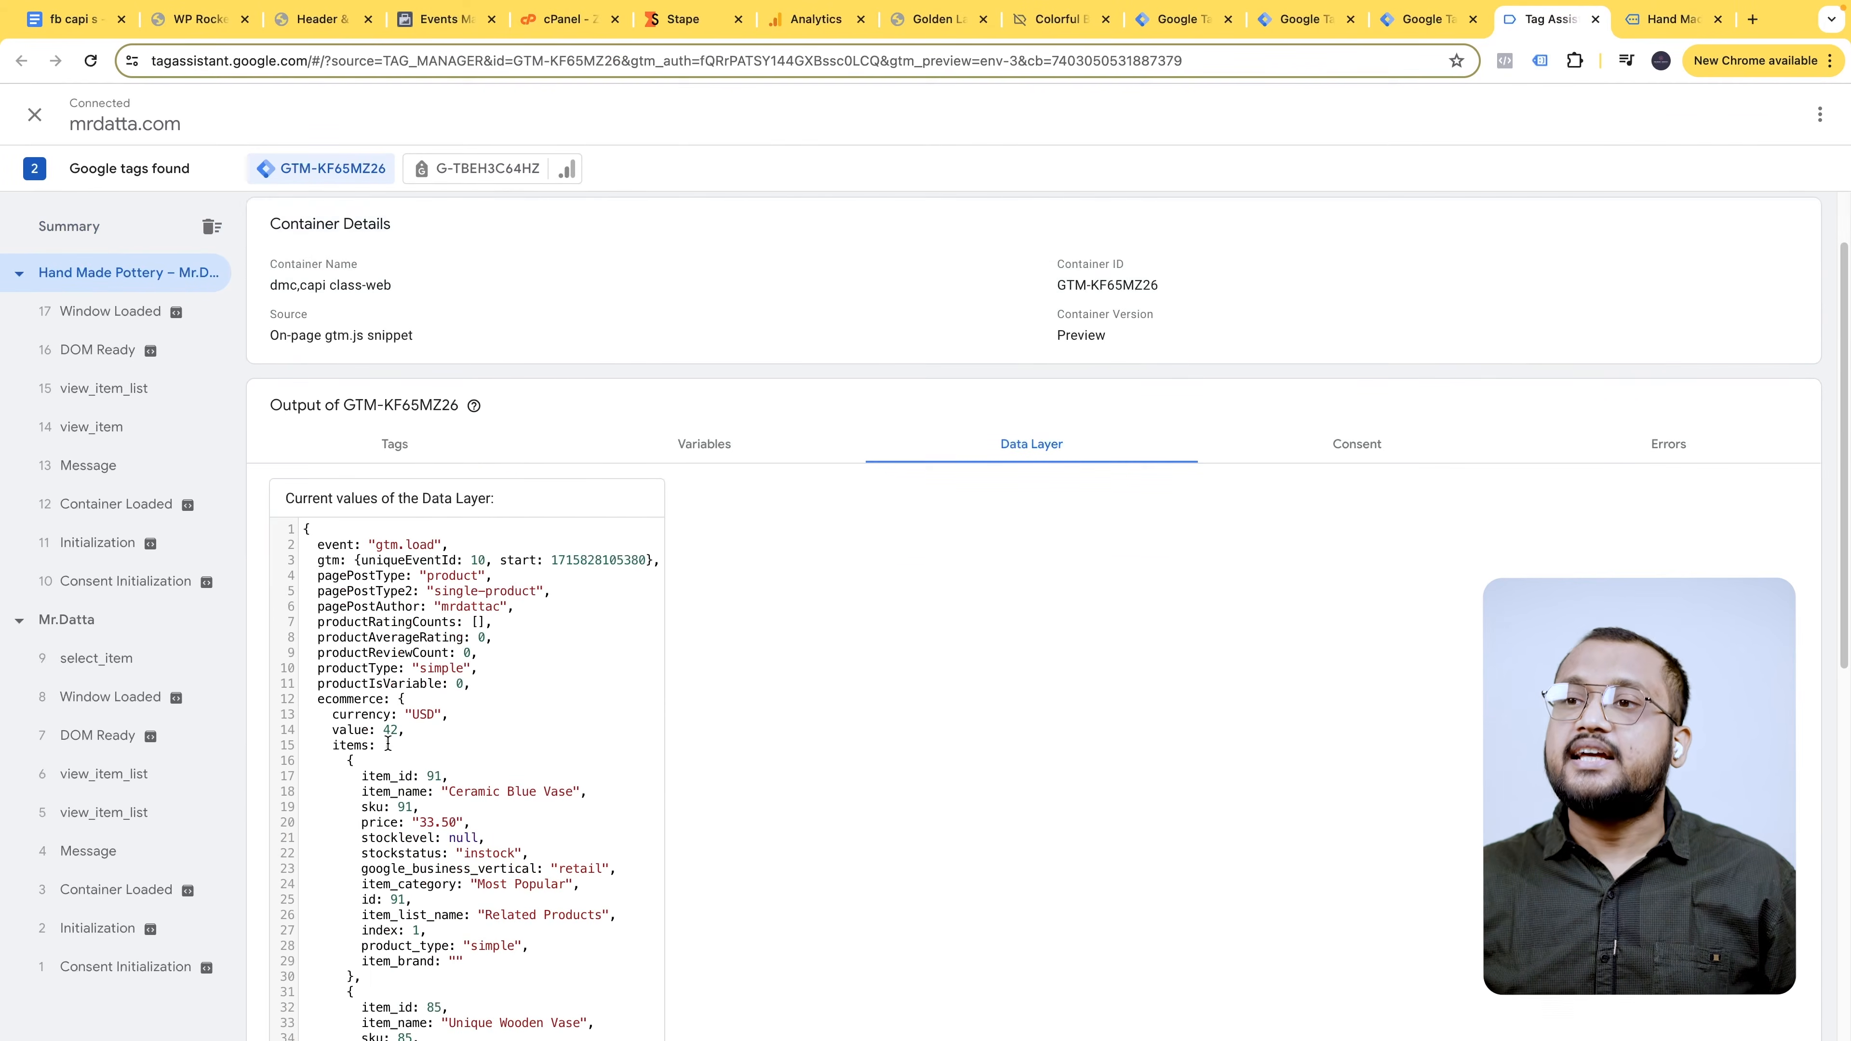
scroll(425, 637, "down", 1)
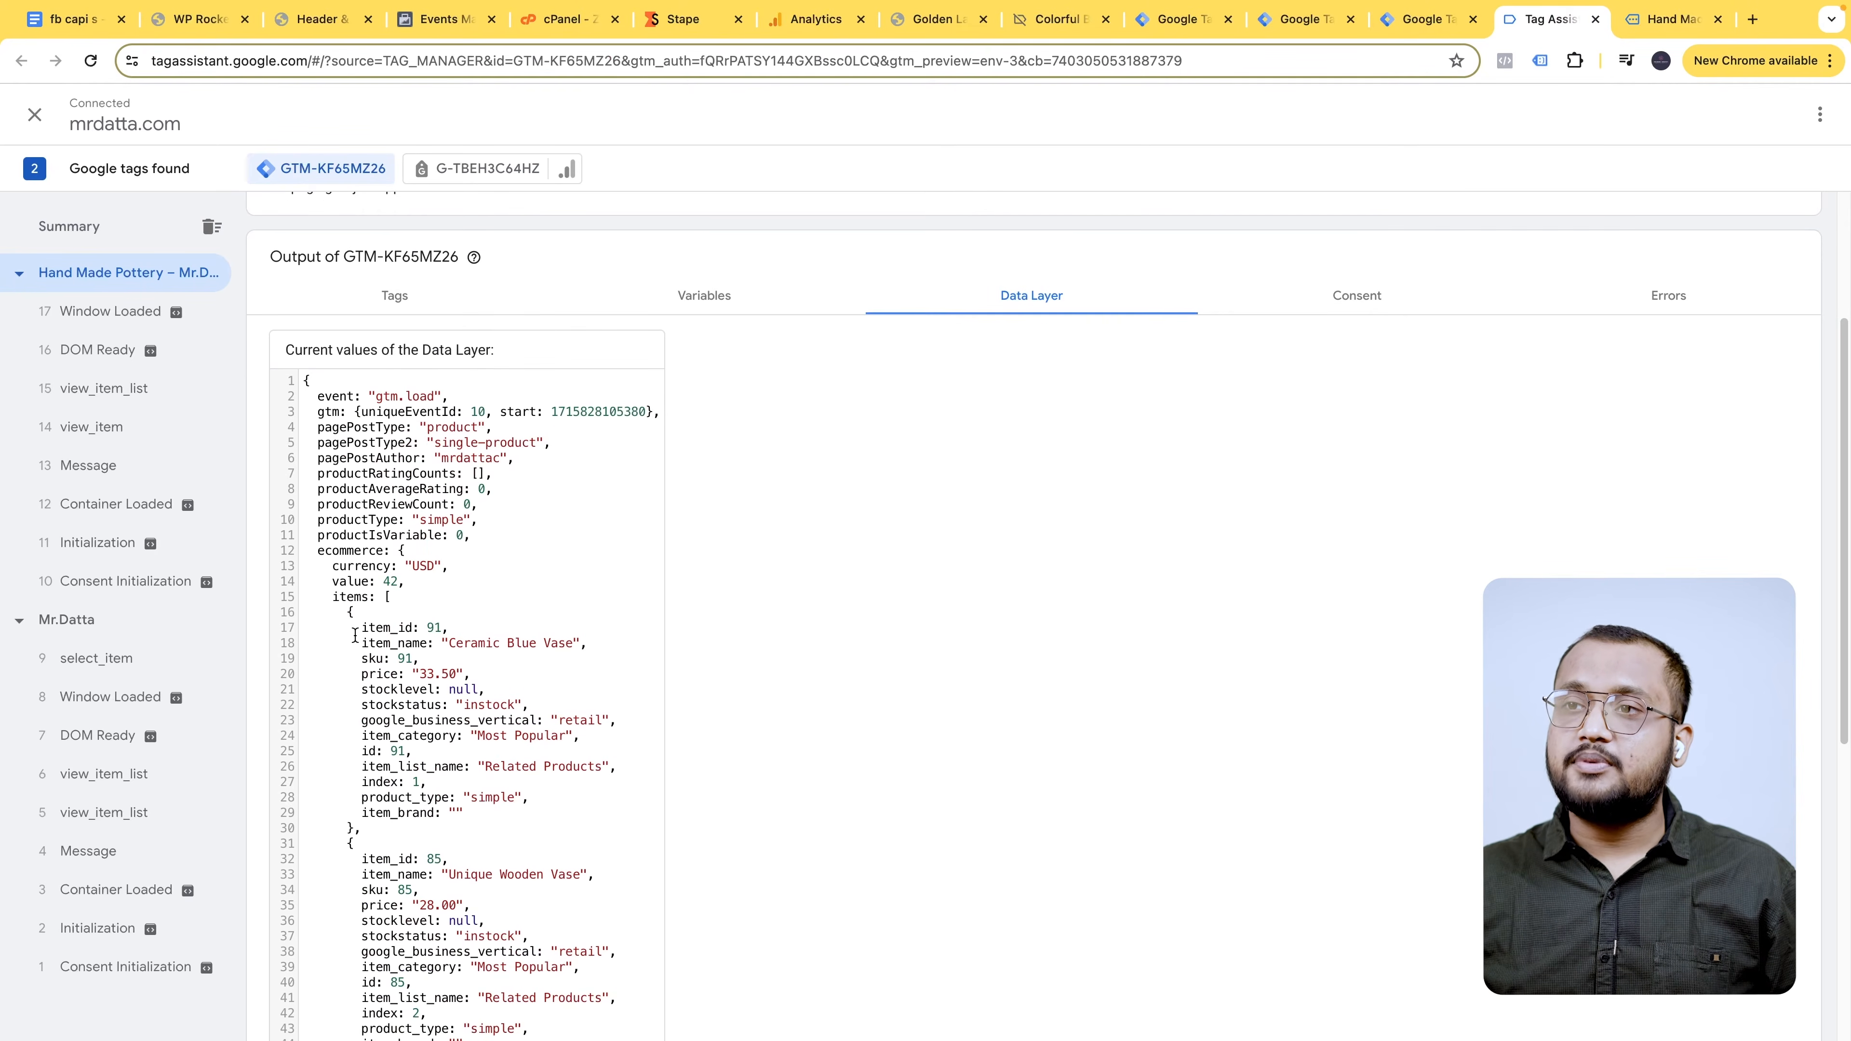
scroll(344, 554, "down", 1)
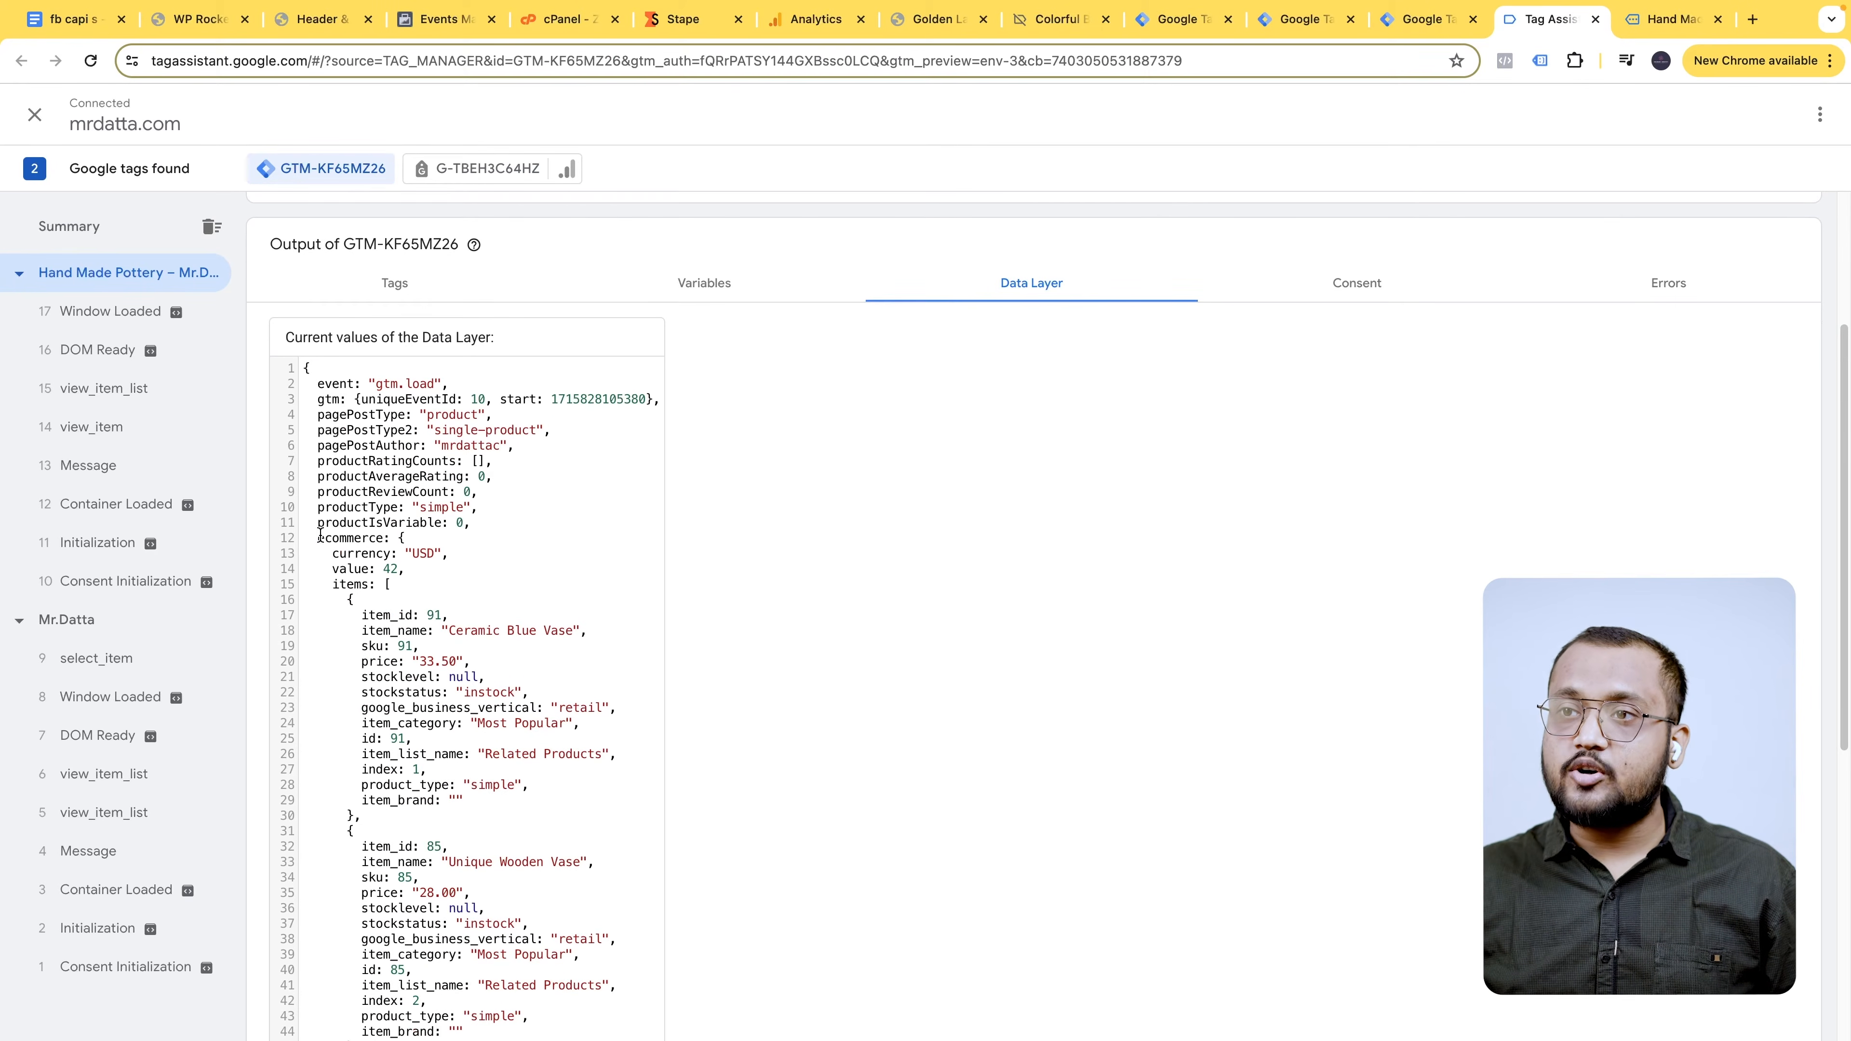
left_click_drag(320, 534, 379, 540)
scroll(419, 570, "down", 10)
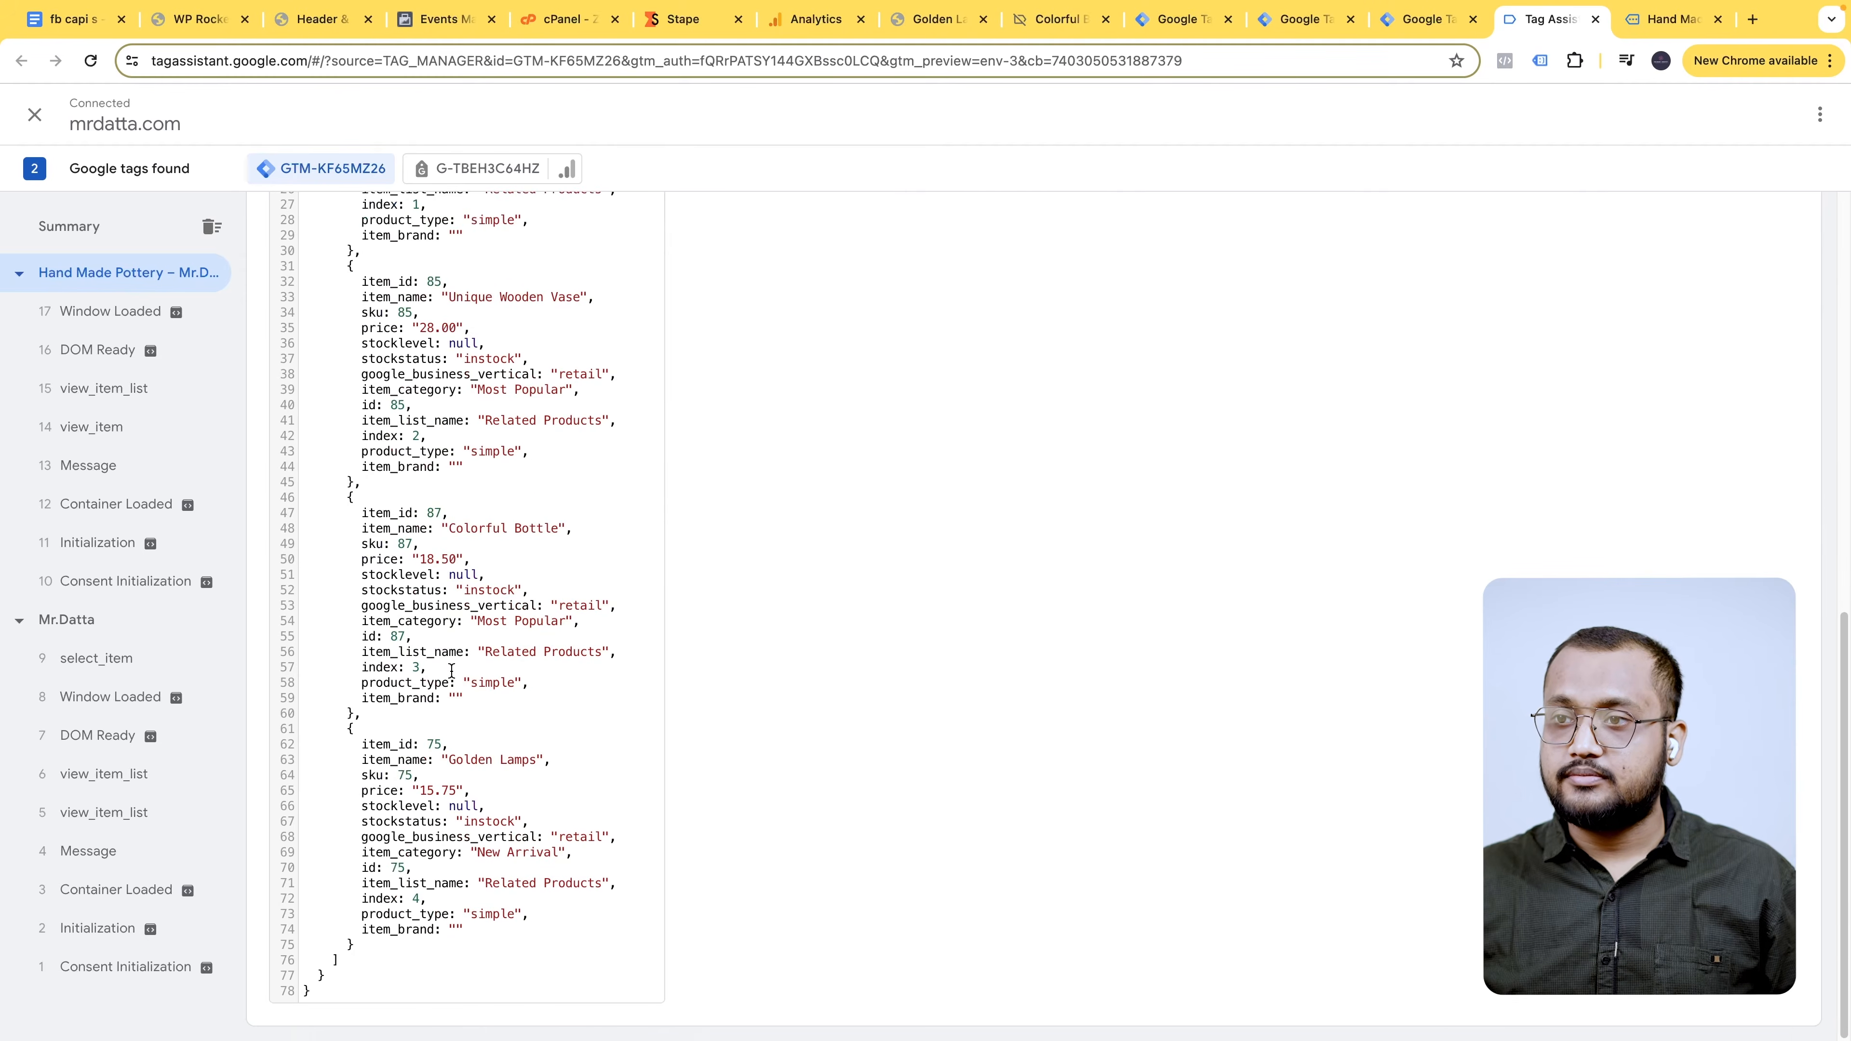
scroll(470, 723, "up", 12)
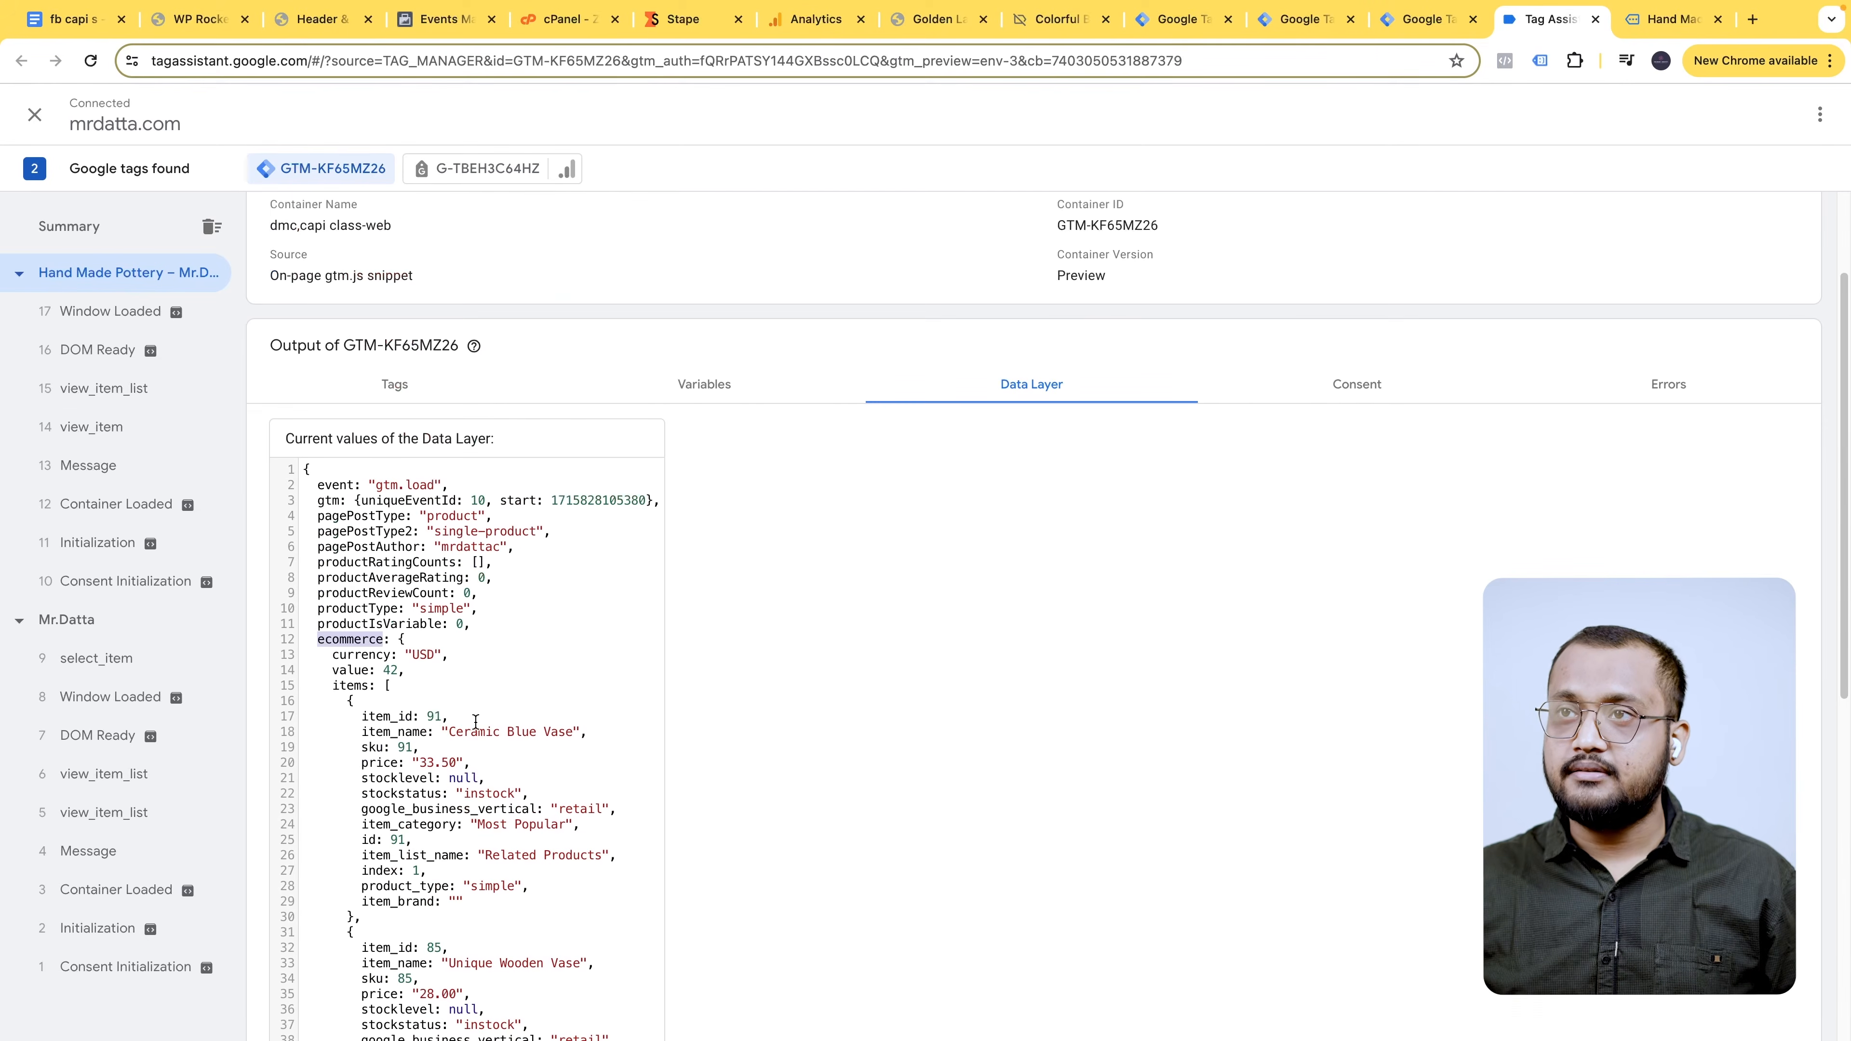
- Inspect the view_item and view_item_list event data layers, selecting the ecommerce key on line 12
left_click(120, 429)
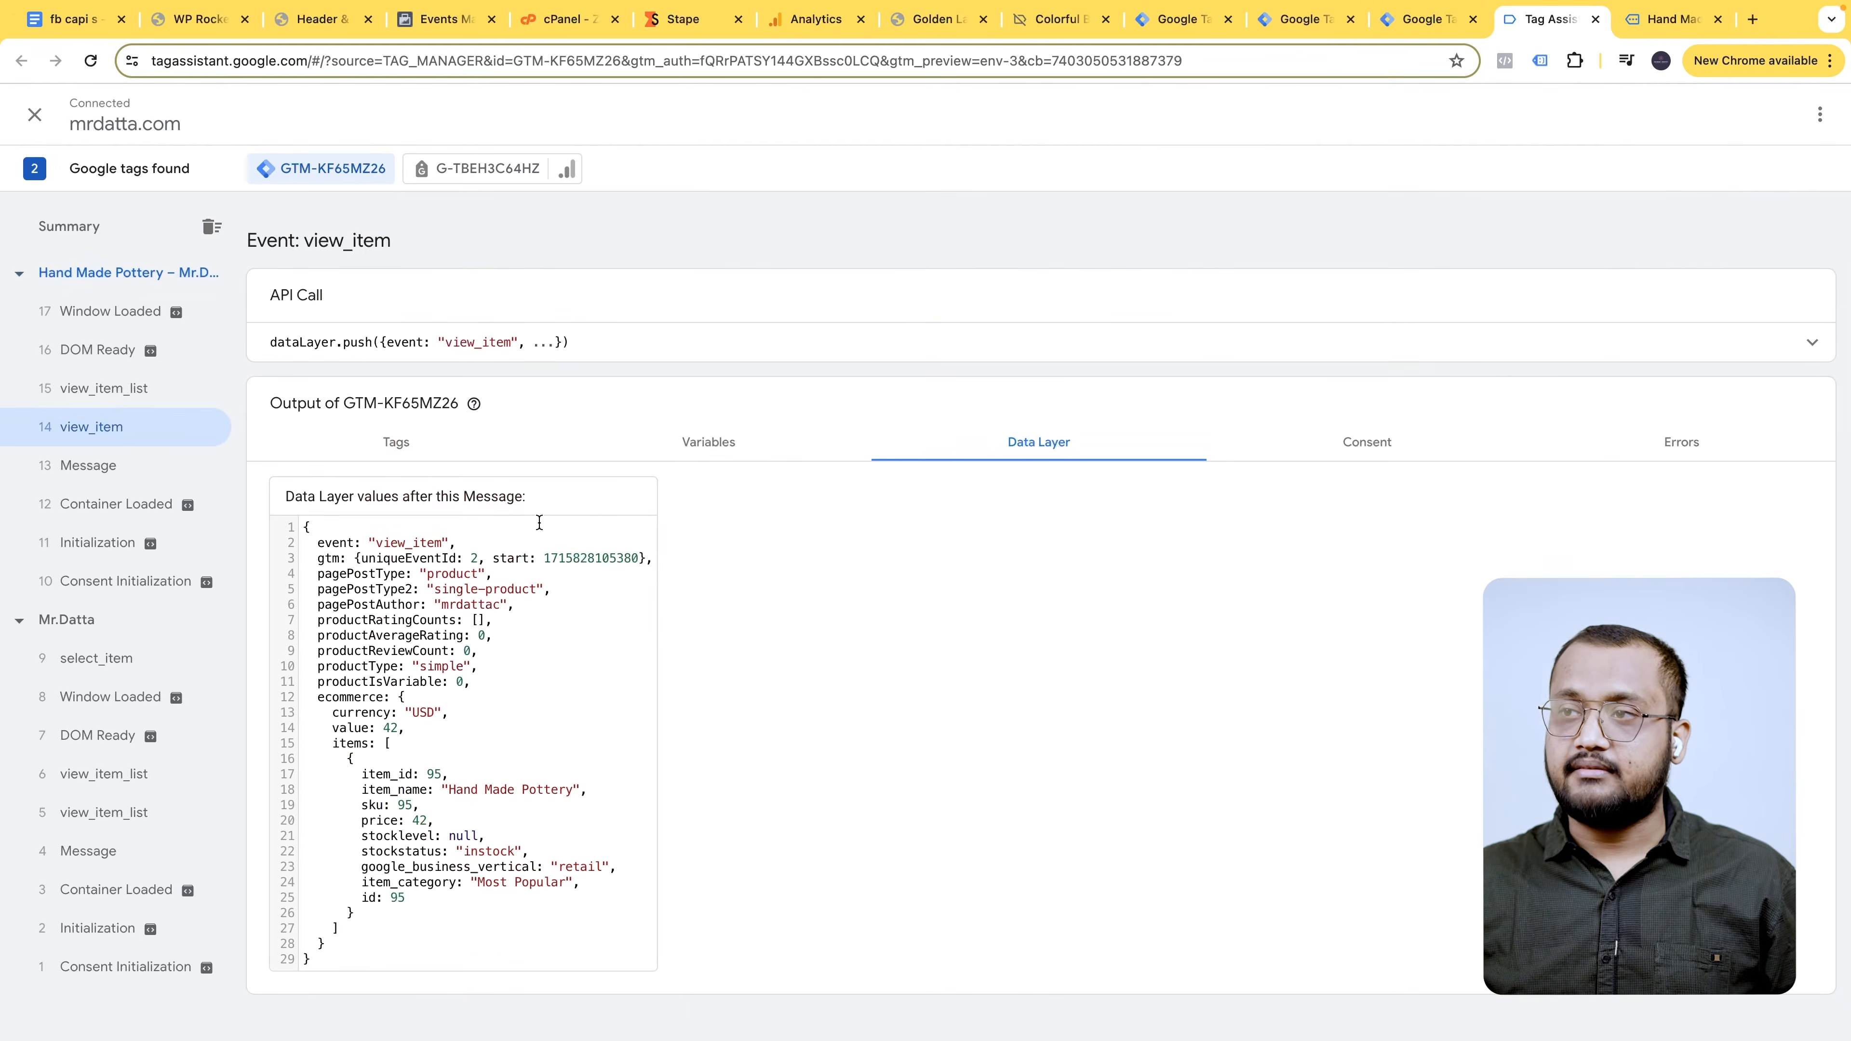
left_click(104, 387)
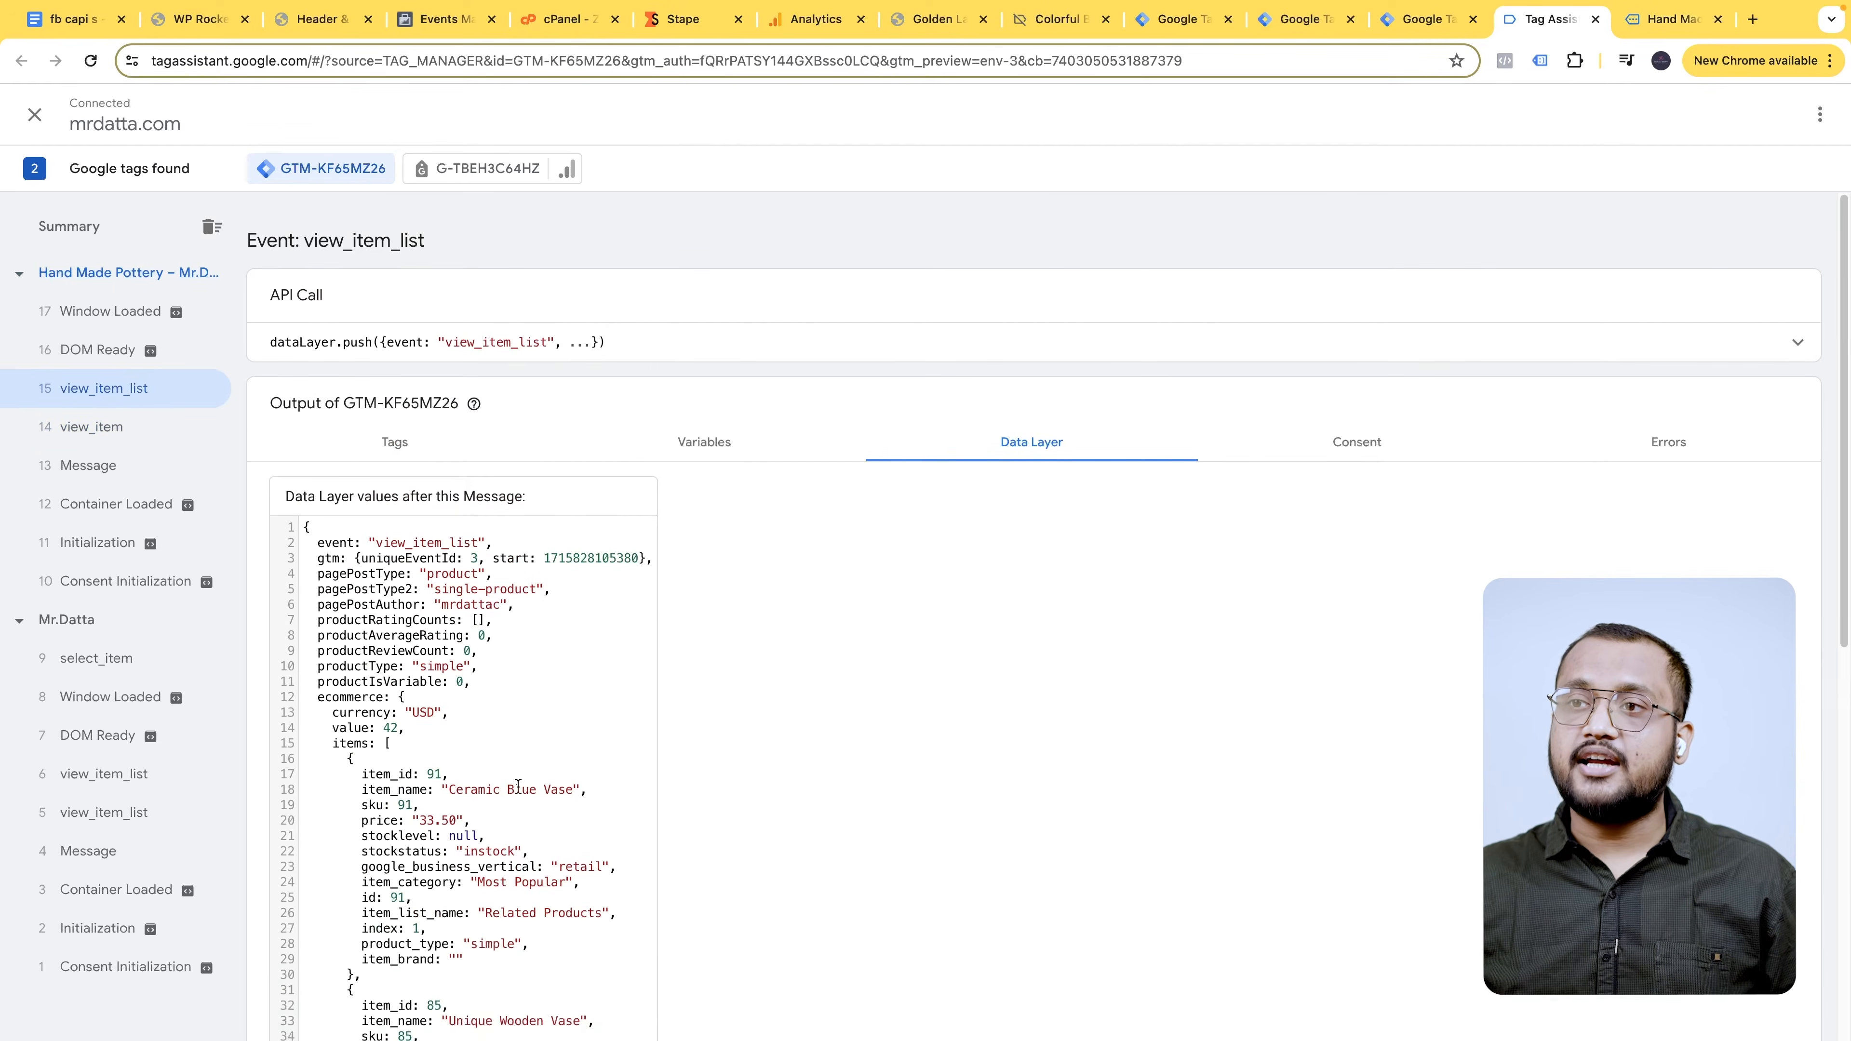
scroll(575, 730, "down", 6)
left_click(1653, 30)
scroll(814, 851, "down", 15)
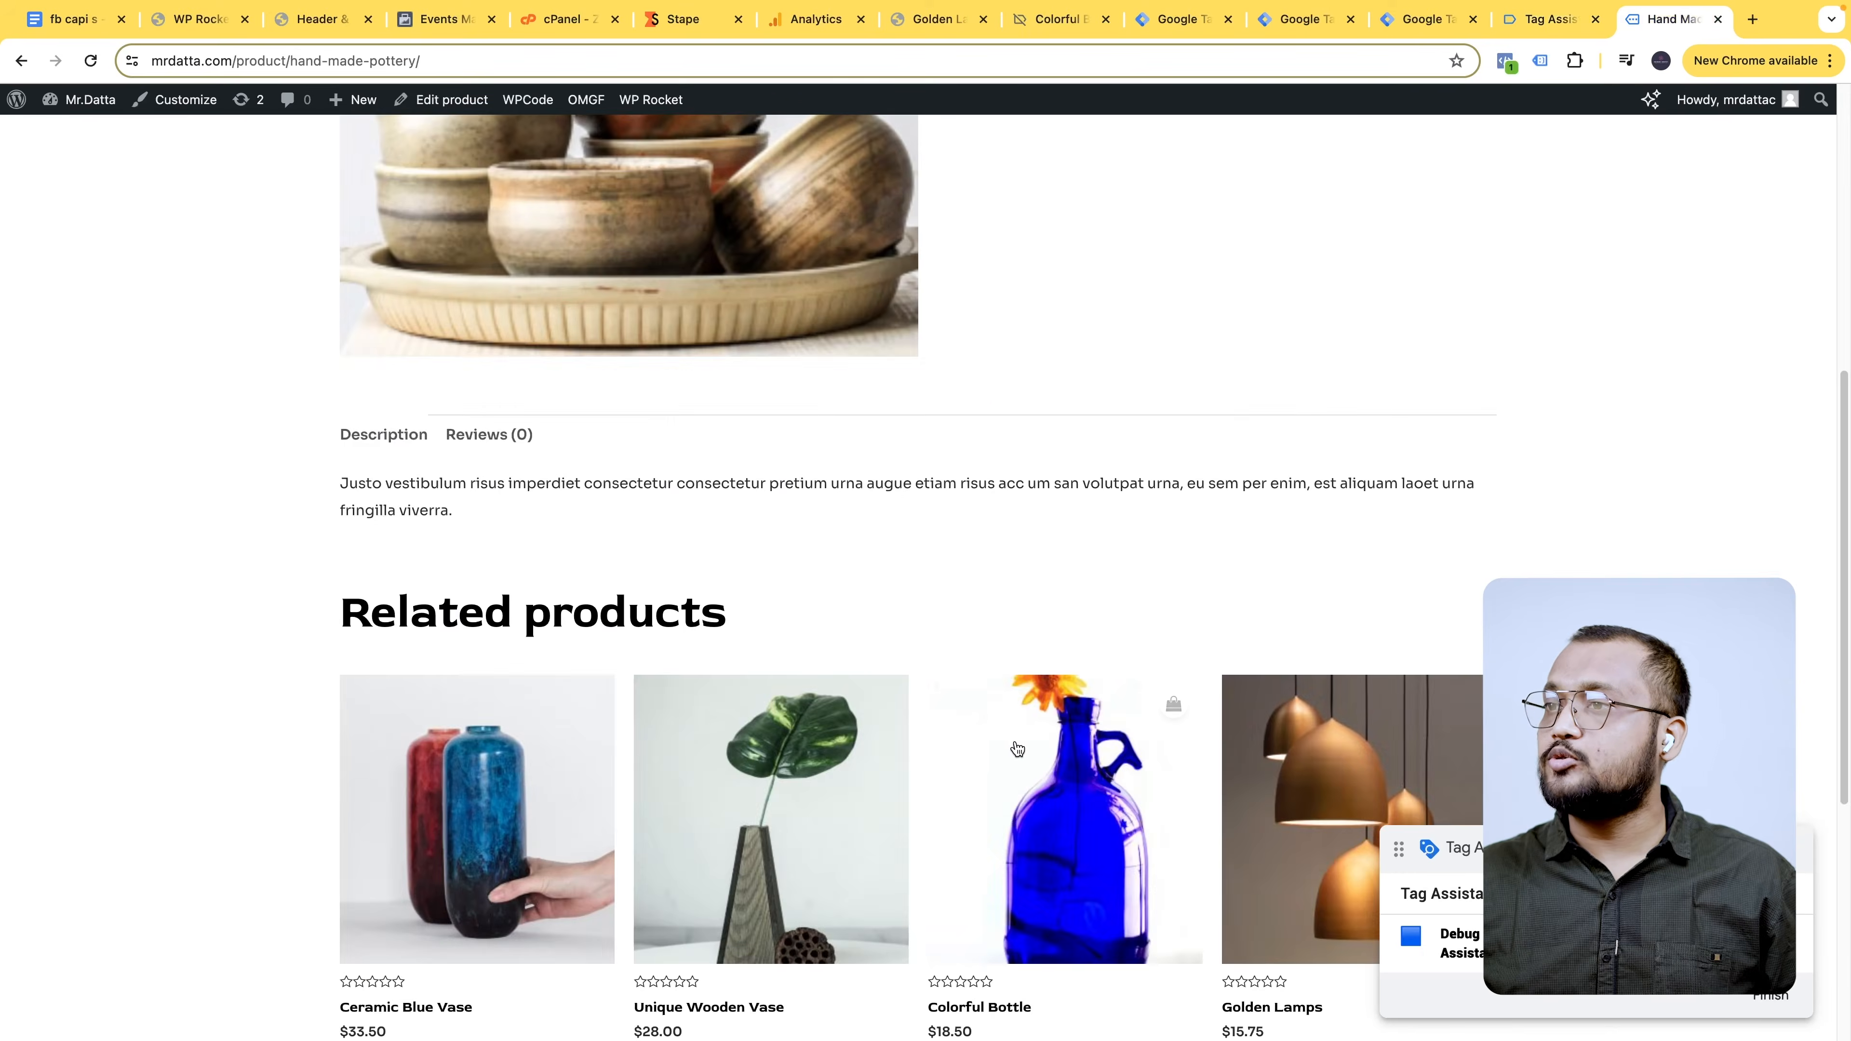
left_click(1546, 20)
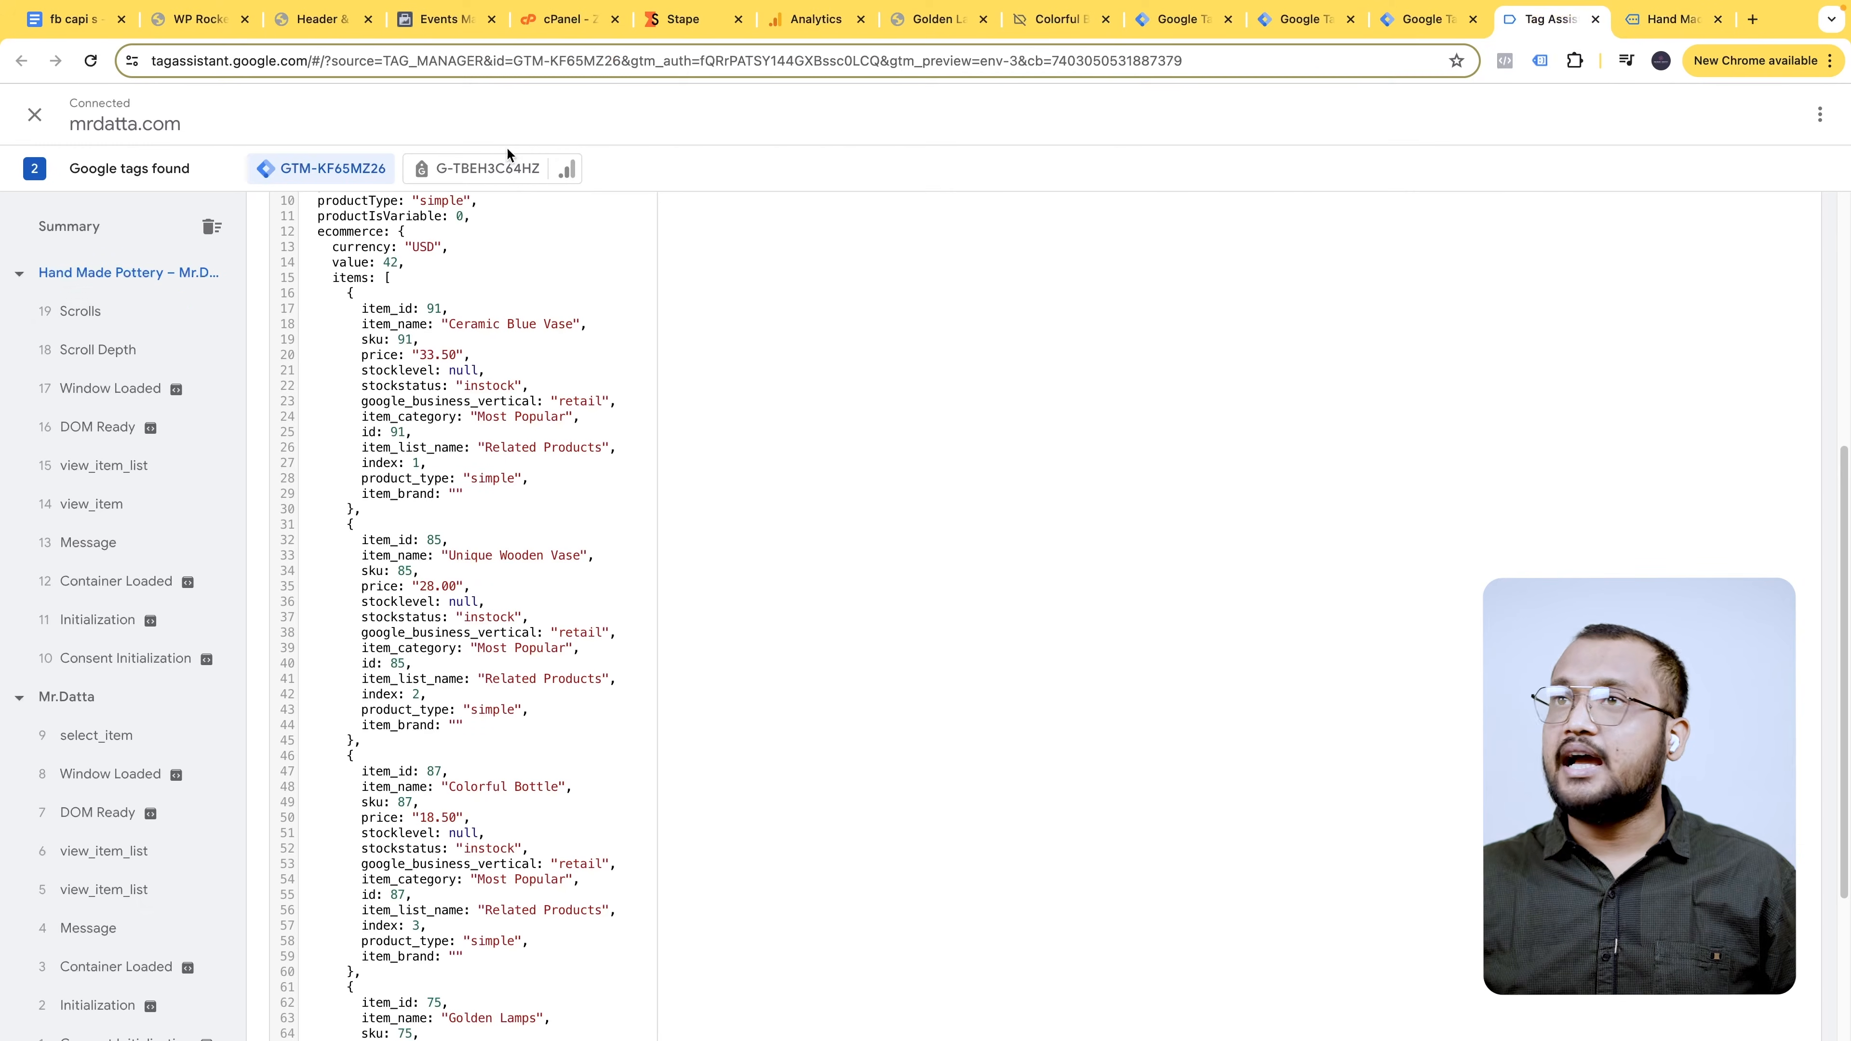
left_click(141, 511)
left_click_drag(324, 700, 488, 890)
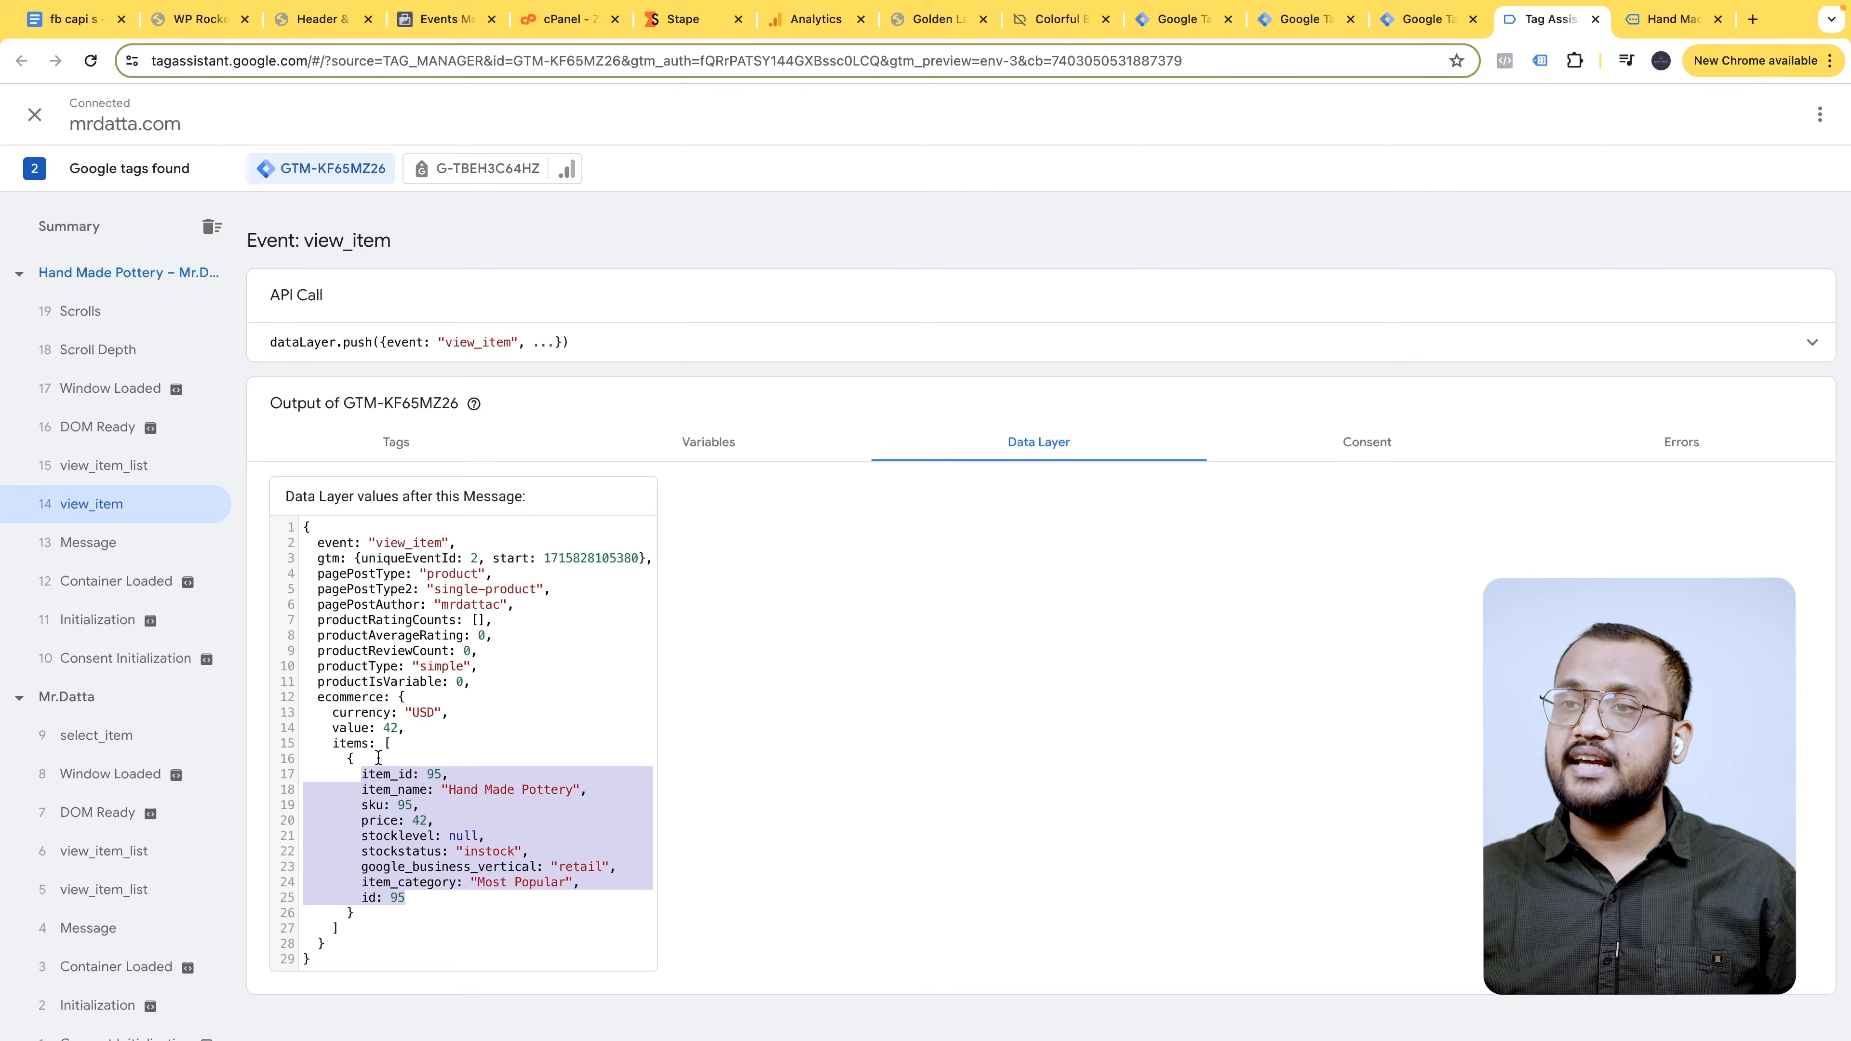
double_click(348, 698)
key("super+c")
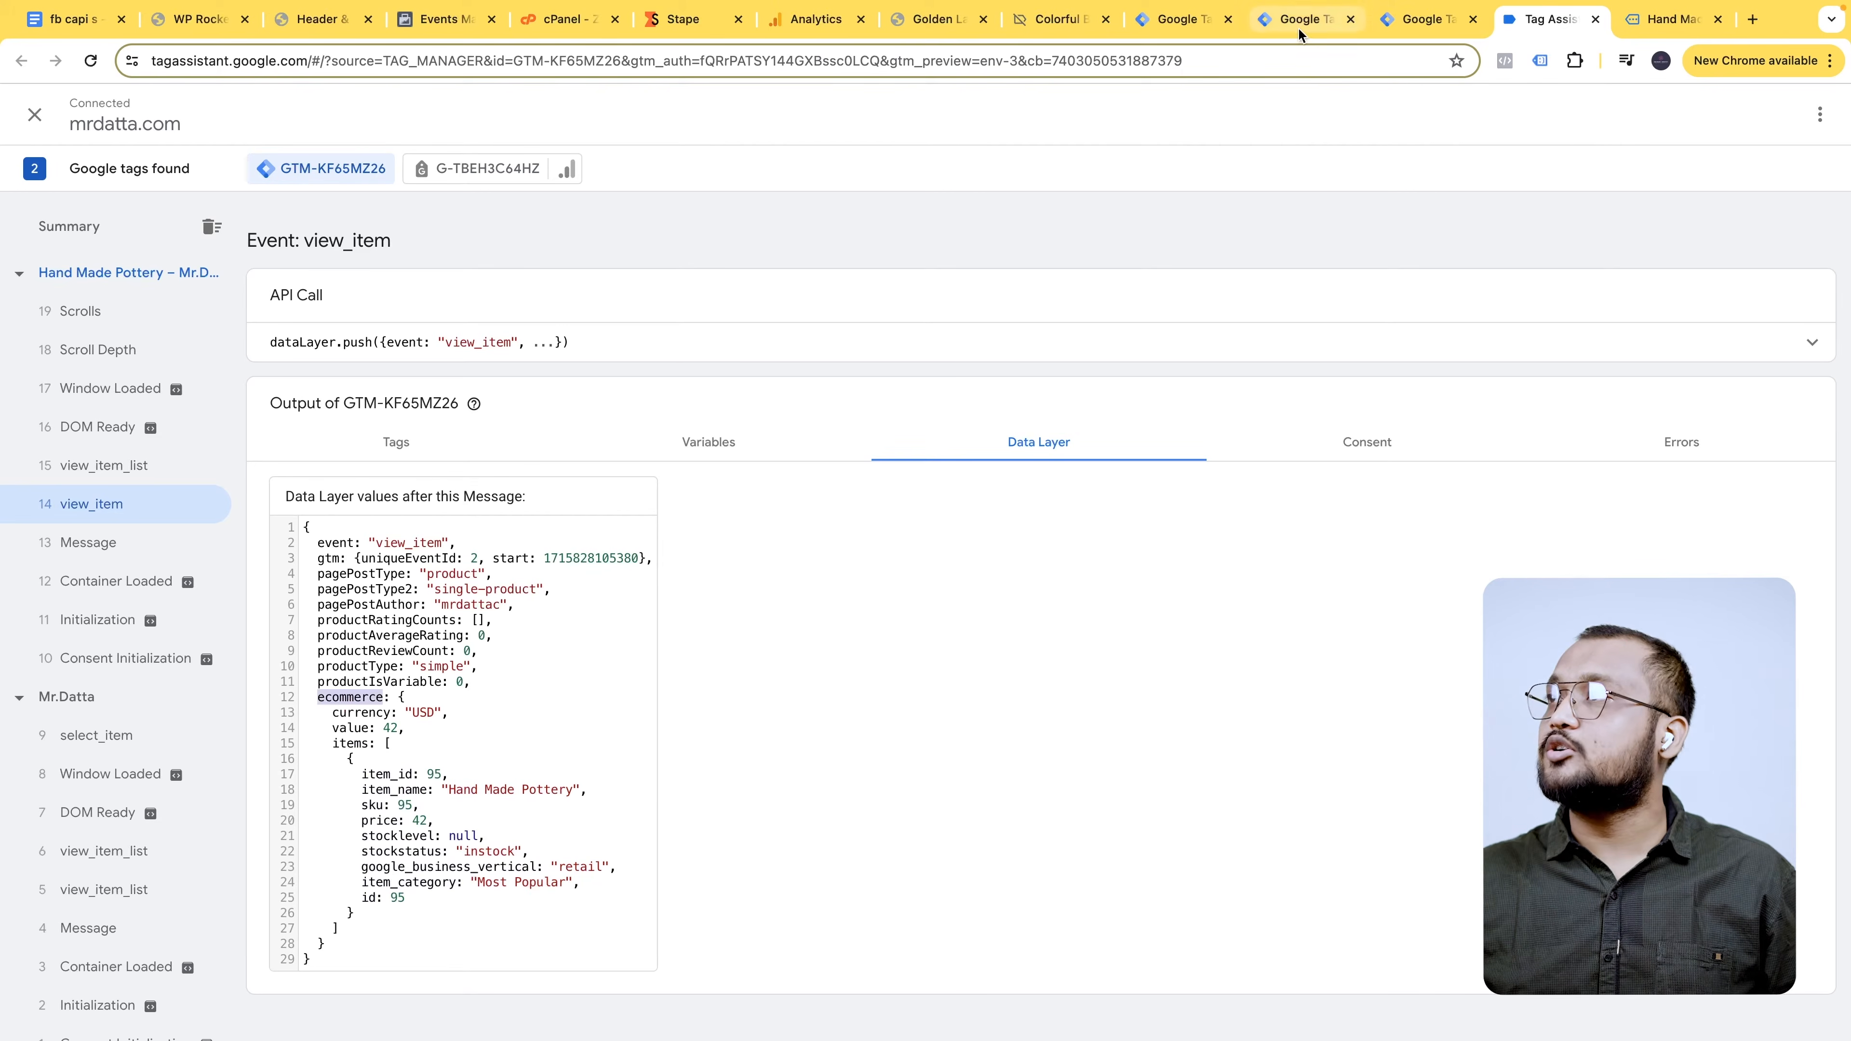
left_click(1435, 19)
- Copy the ecommerce.items.0.item_id path from the notes document
left_click(1319, 26)
key("super+v")
key("super+1")
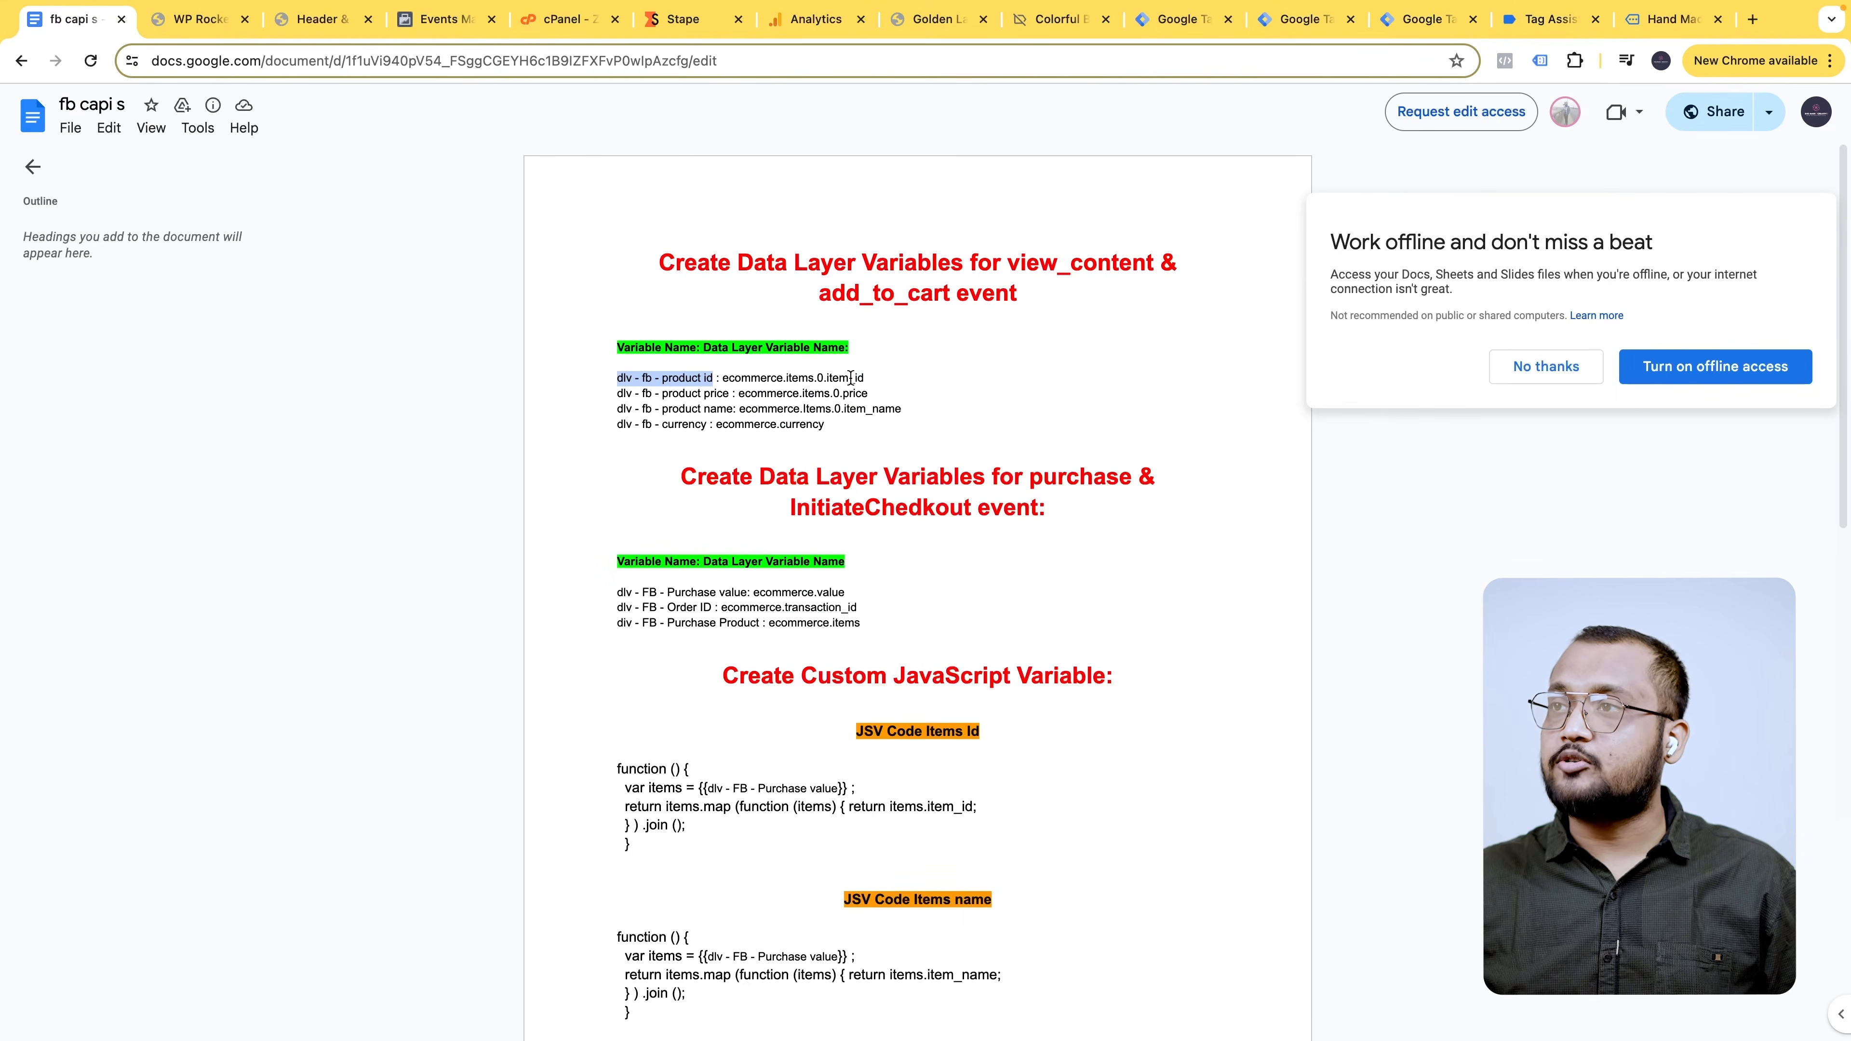
left_click_drag(866, 378, 726, 381)
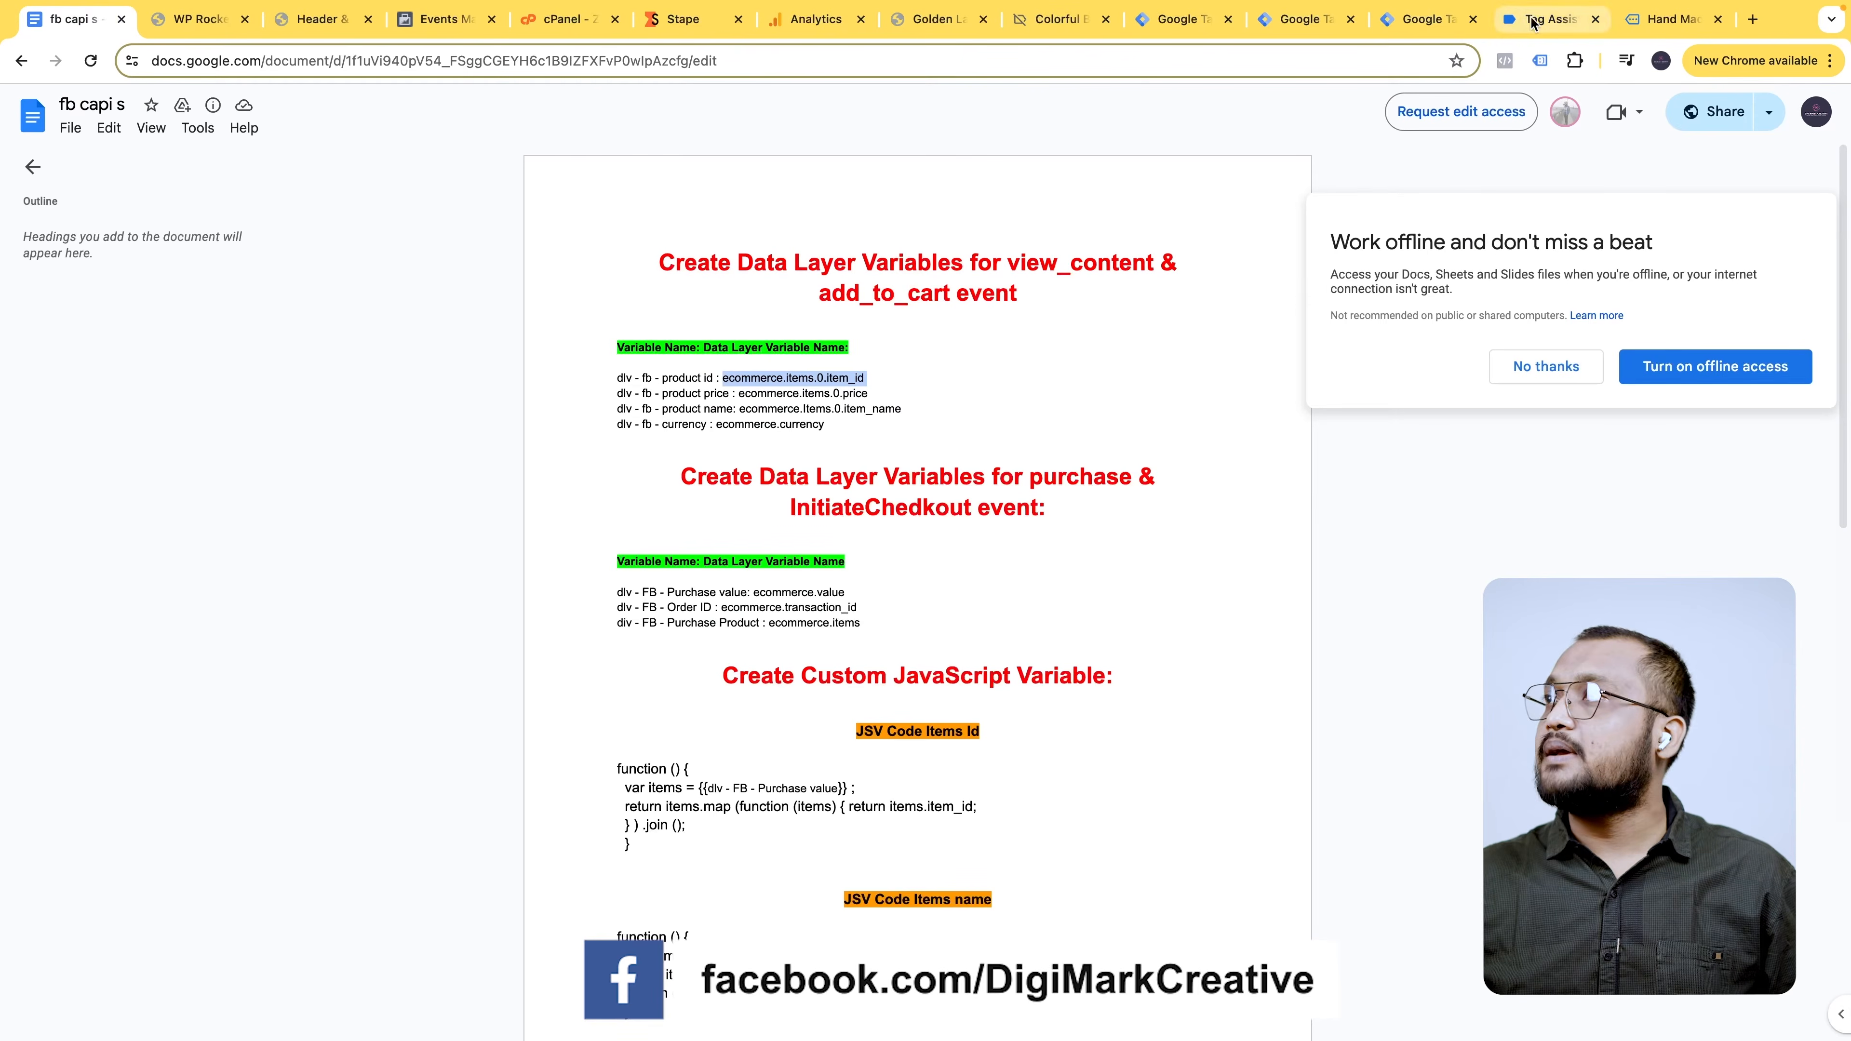
left_click(1539, 19)
left_click(1439, 22)
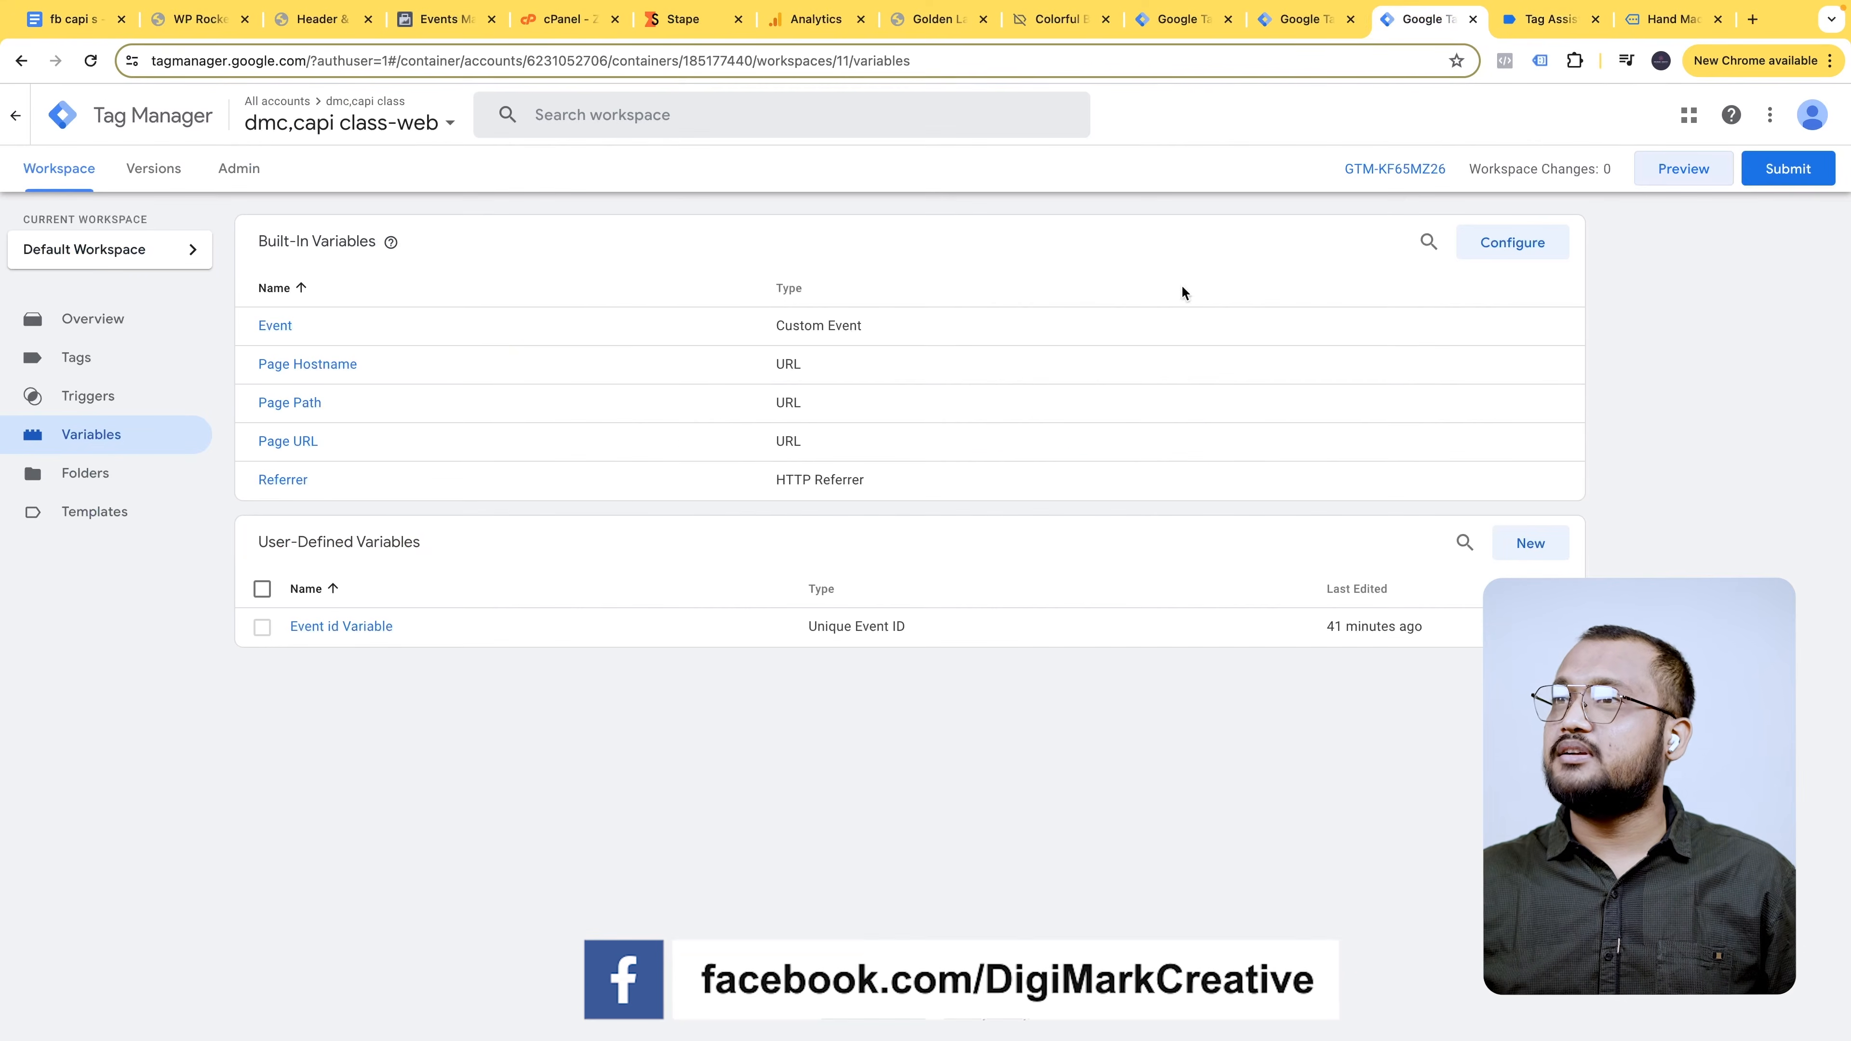
- Set Data Layer Variable Name to ecommerce.items.0.item_id and save dlv - fb - product id
left_click(1344, 17)
double_click(845, 391)
type("ecommerce.items.0.item_id")
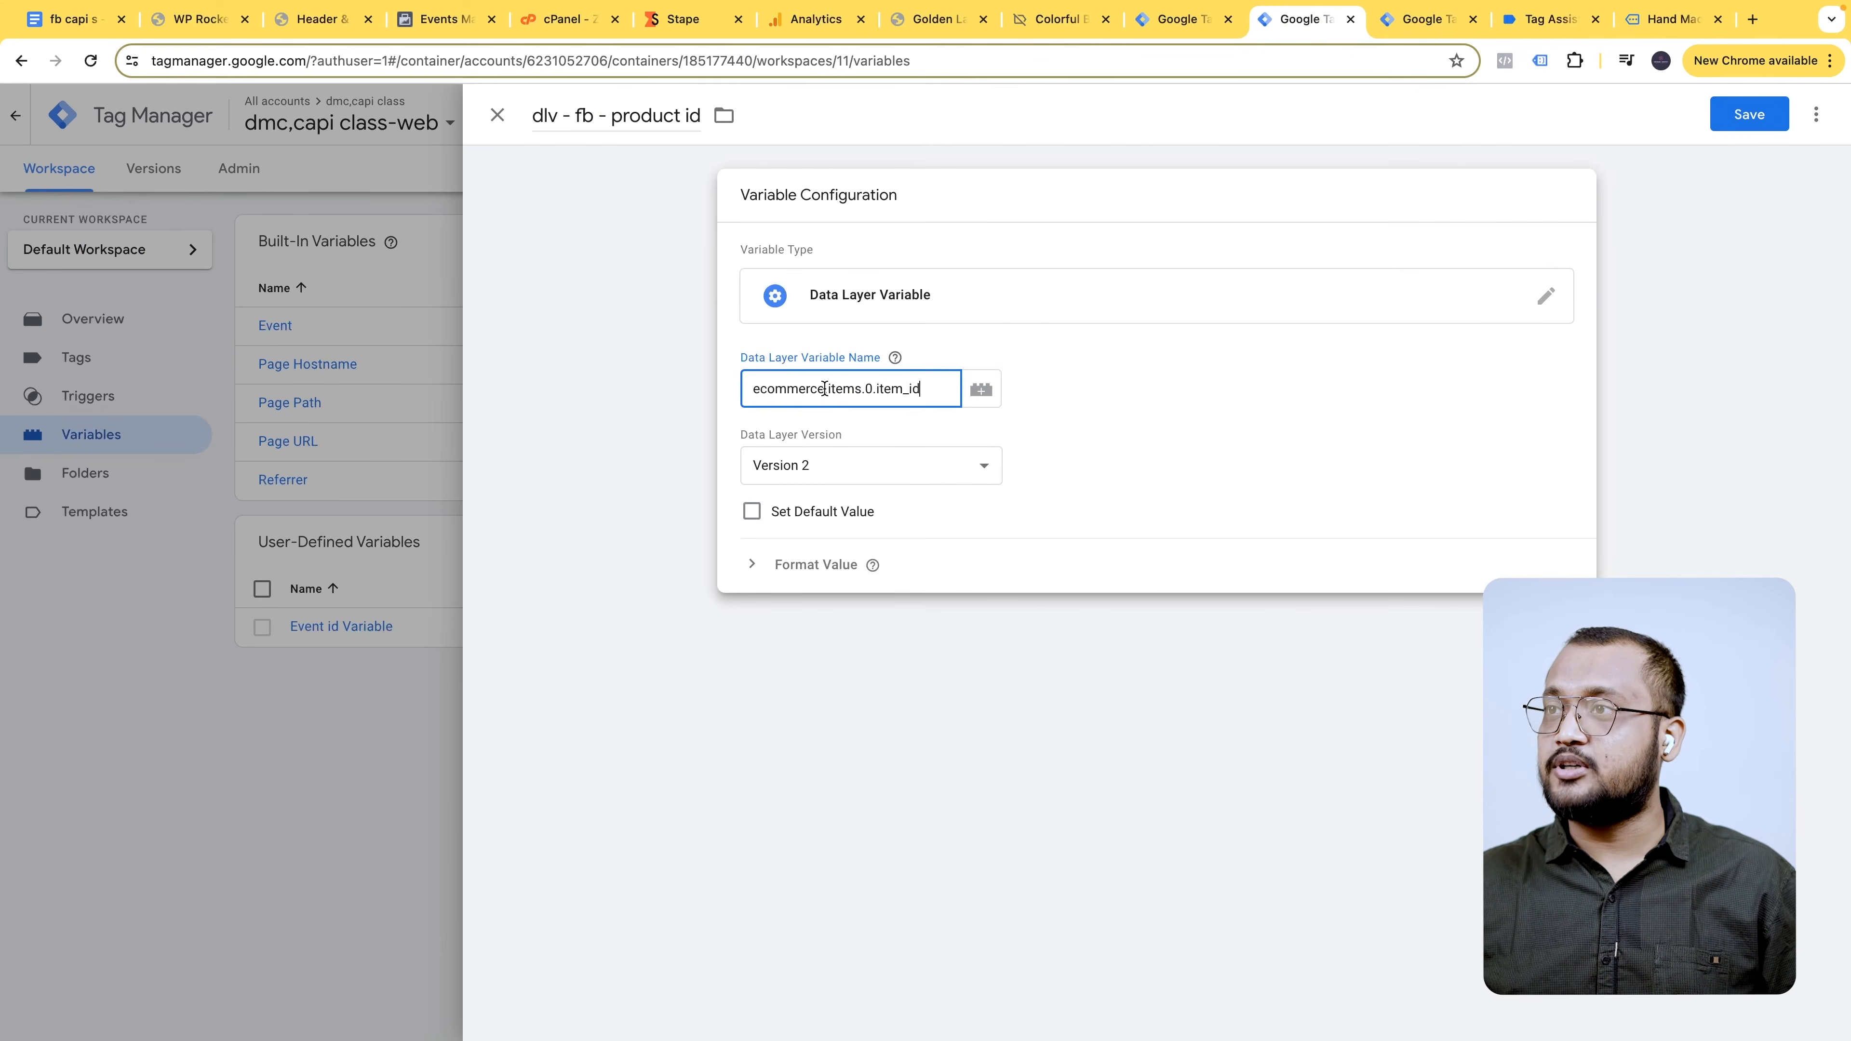
left_click(1392, 104)
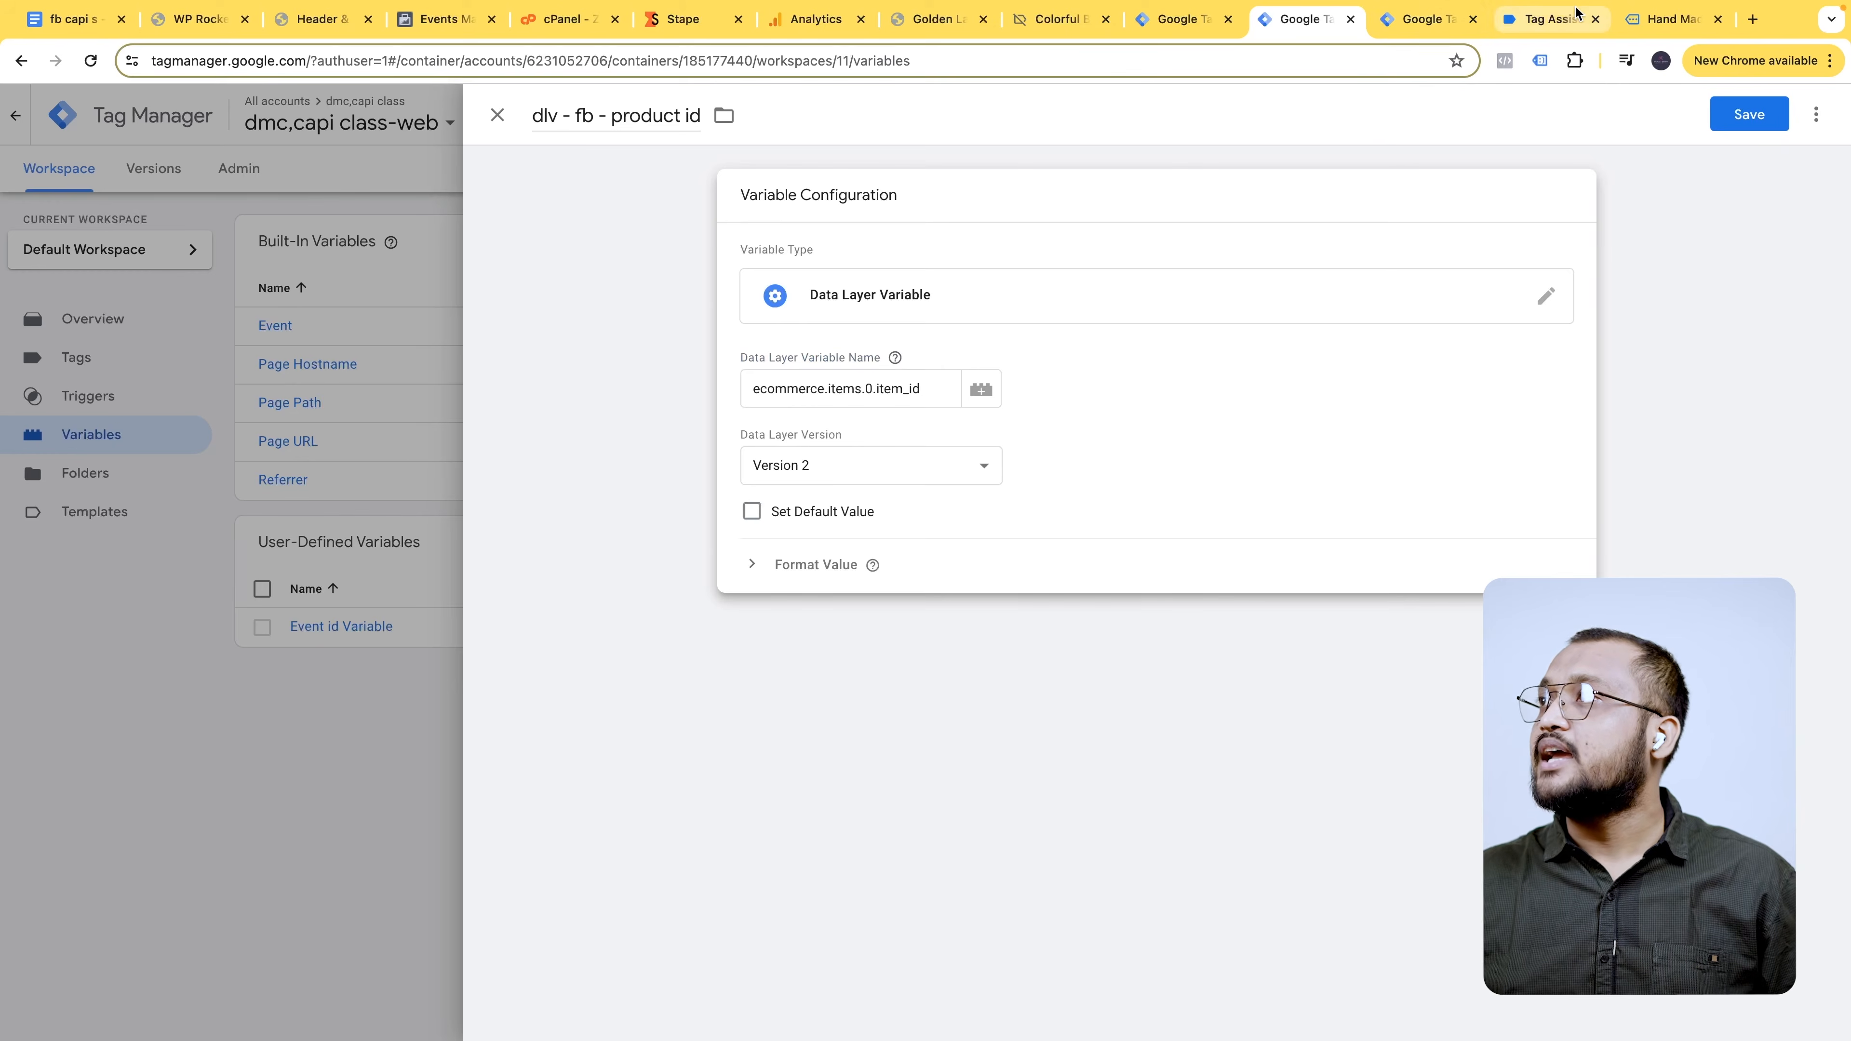
left_click(1665, 19)
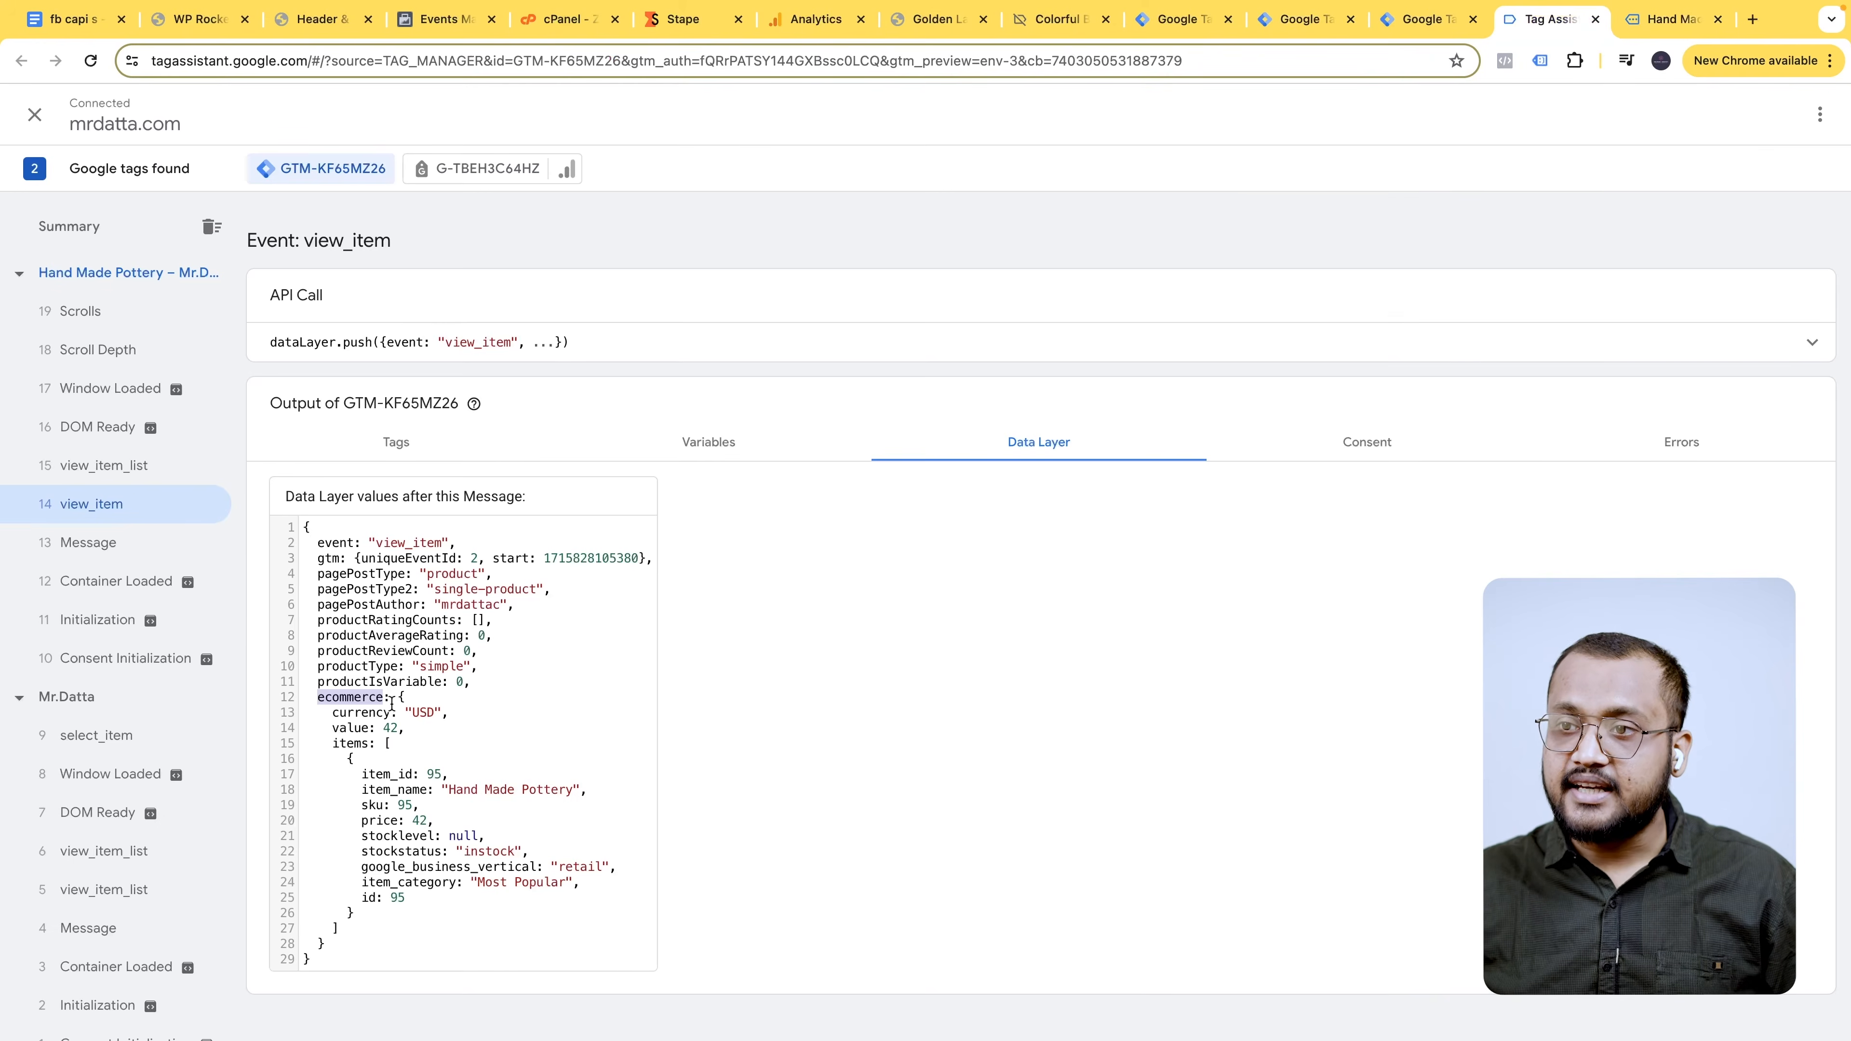
double_click(334, 744)
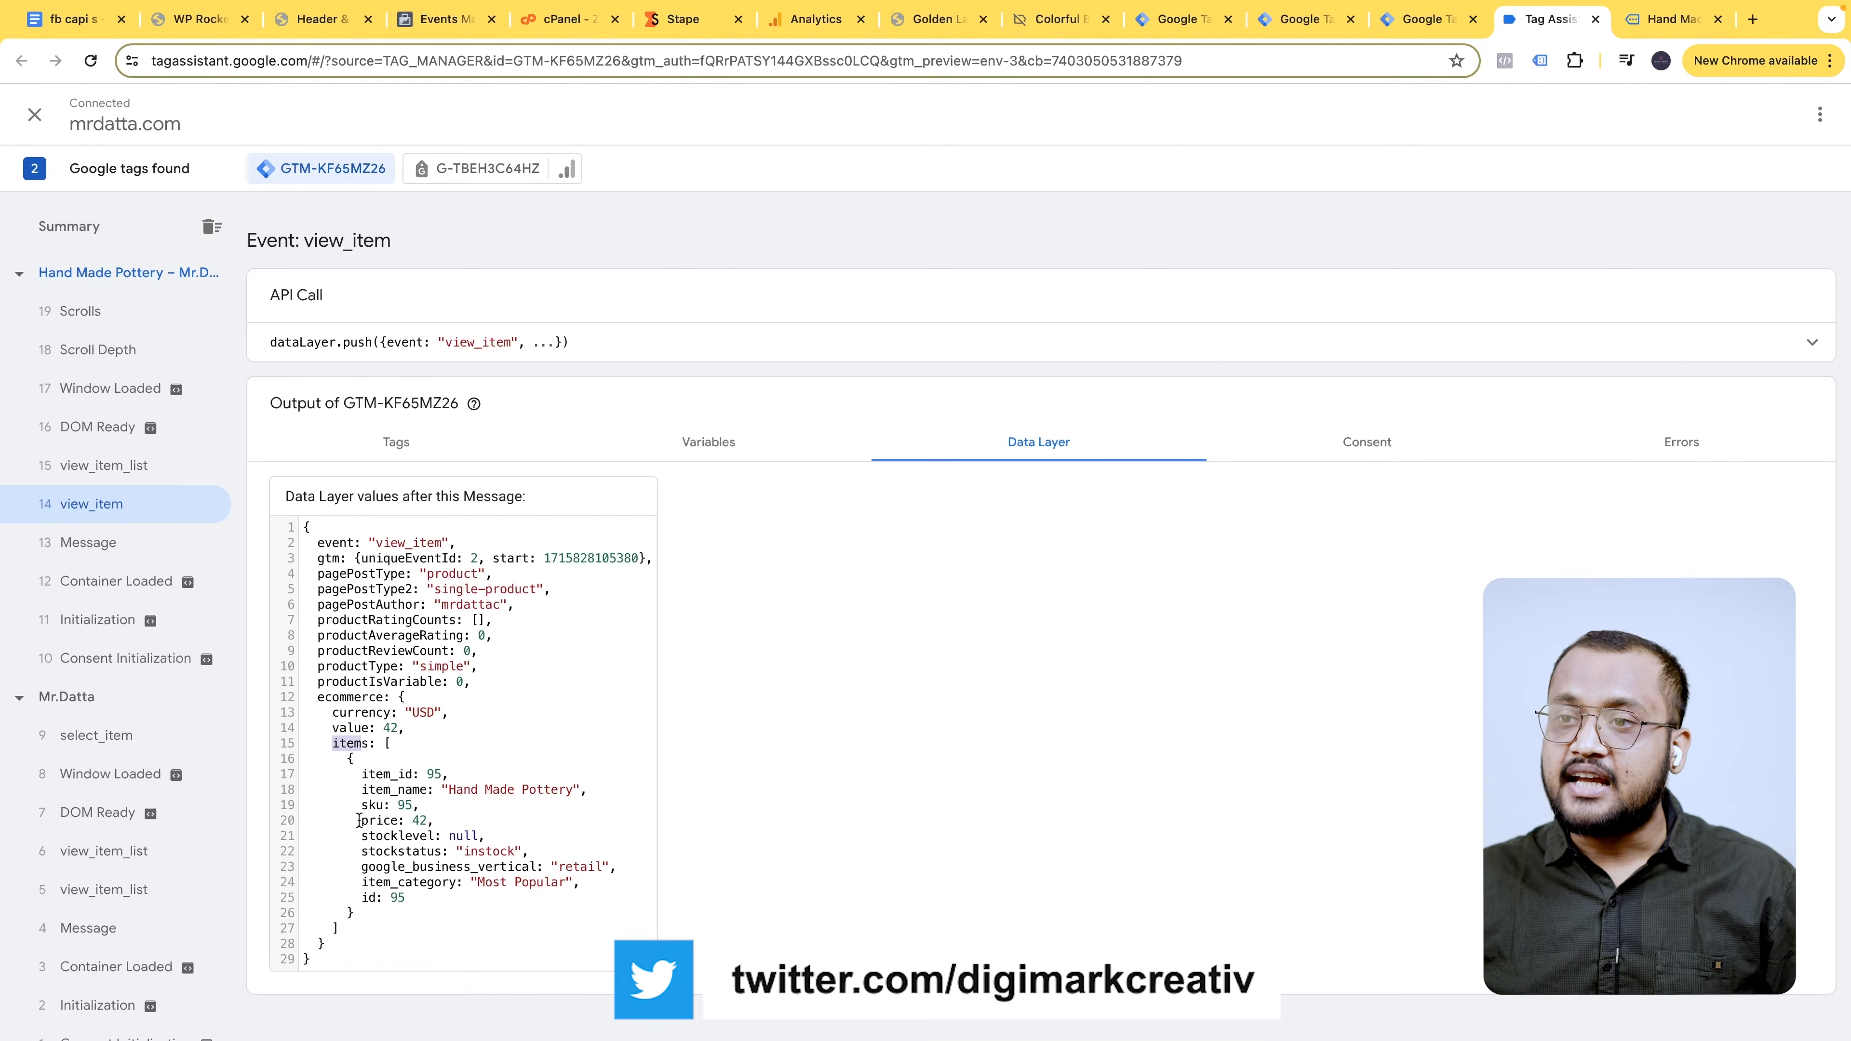
left_click(73, 19)
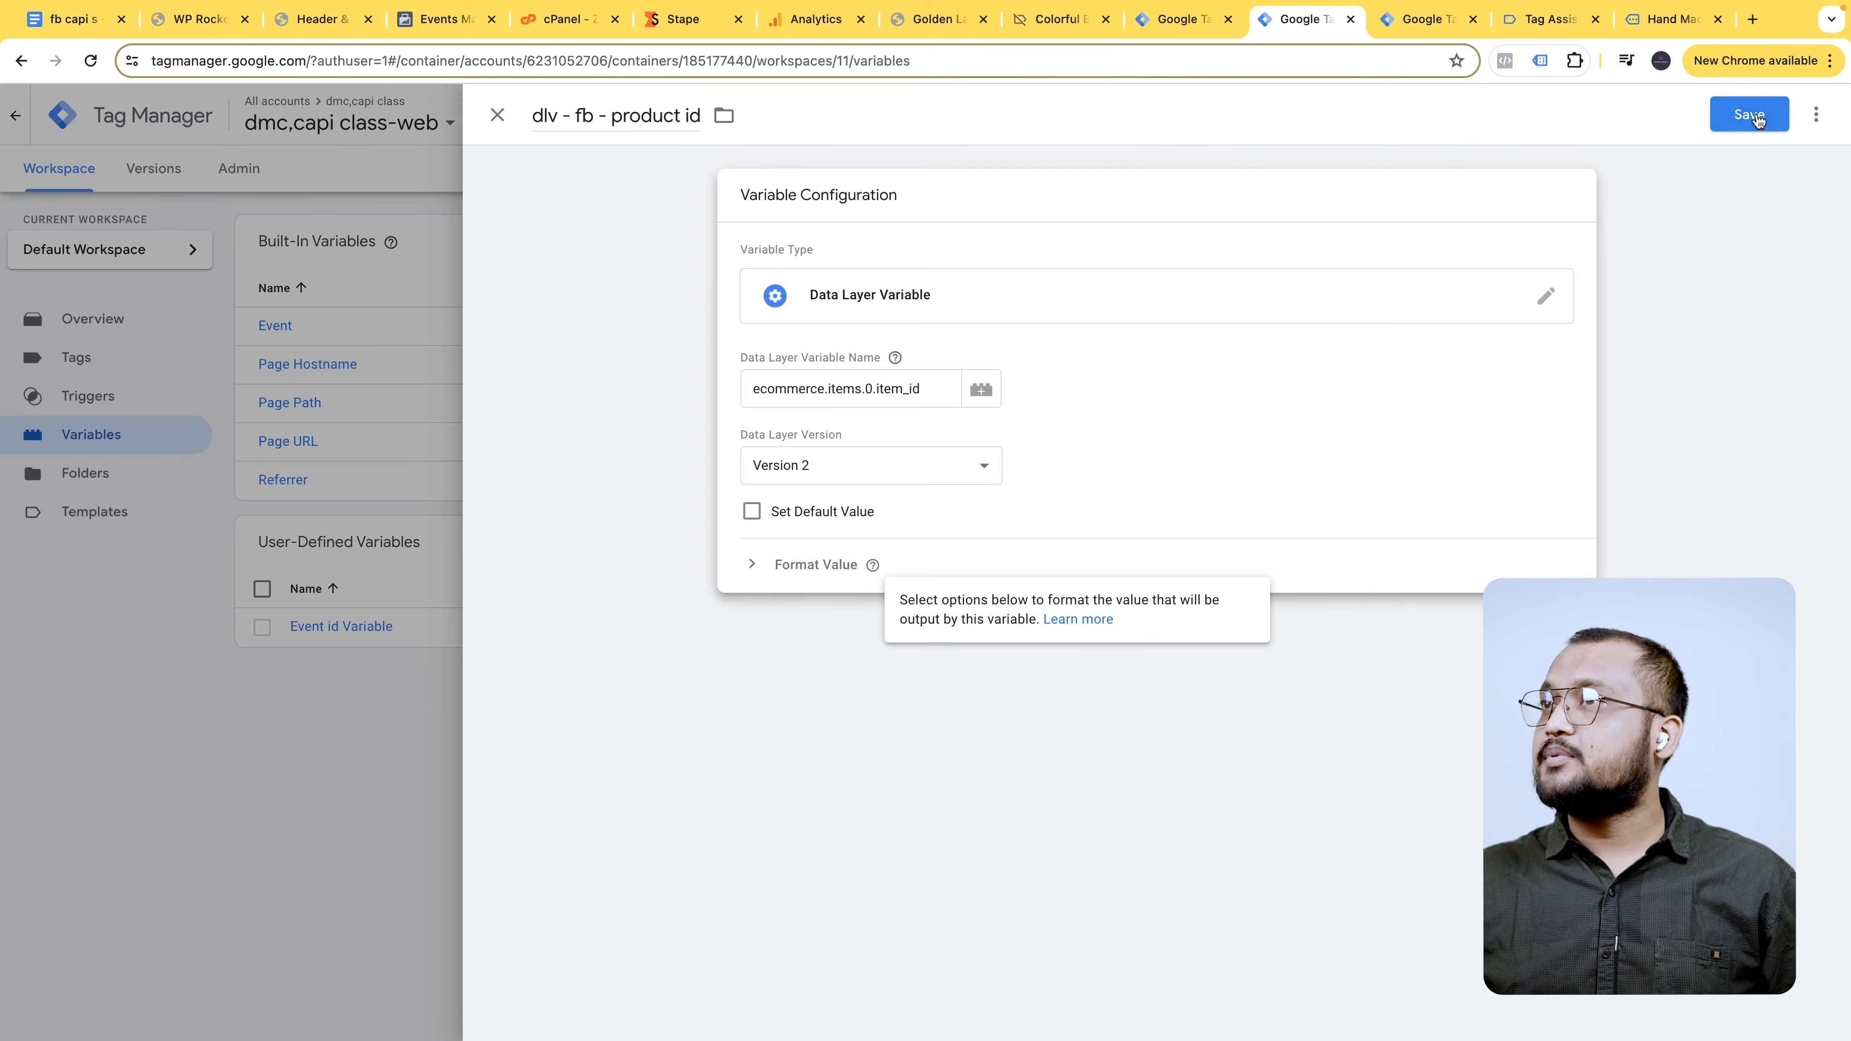
left_click(1757, 119)
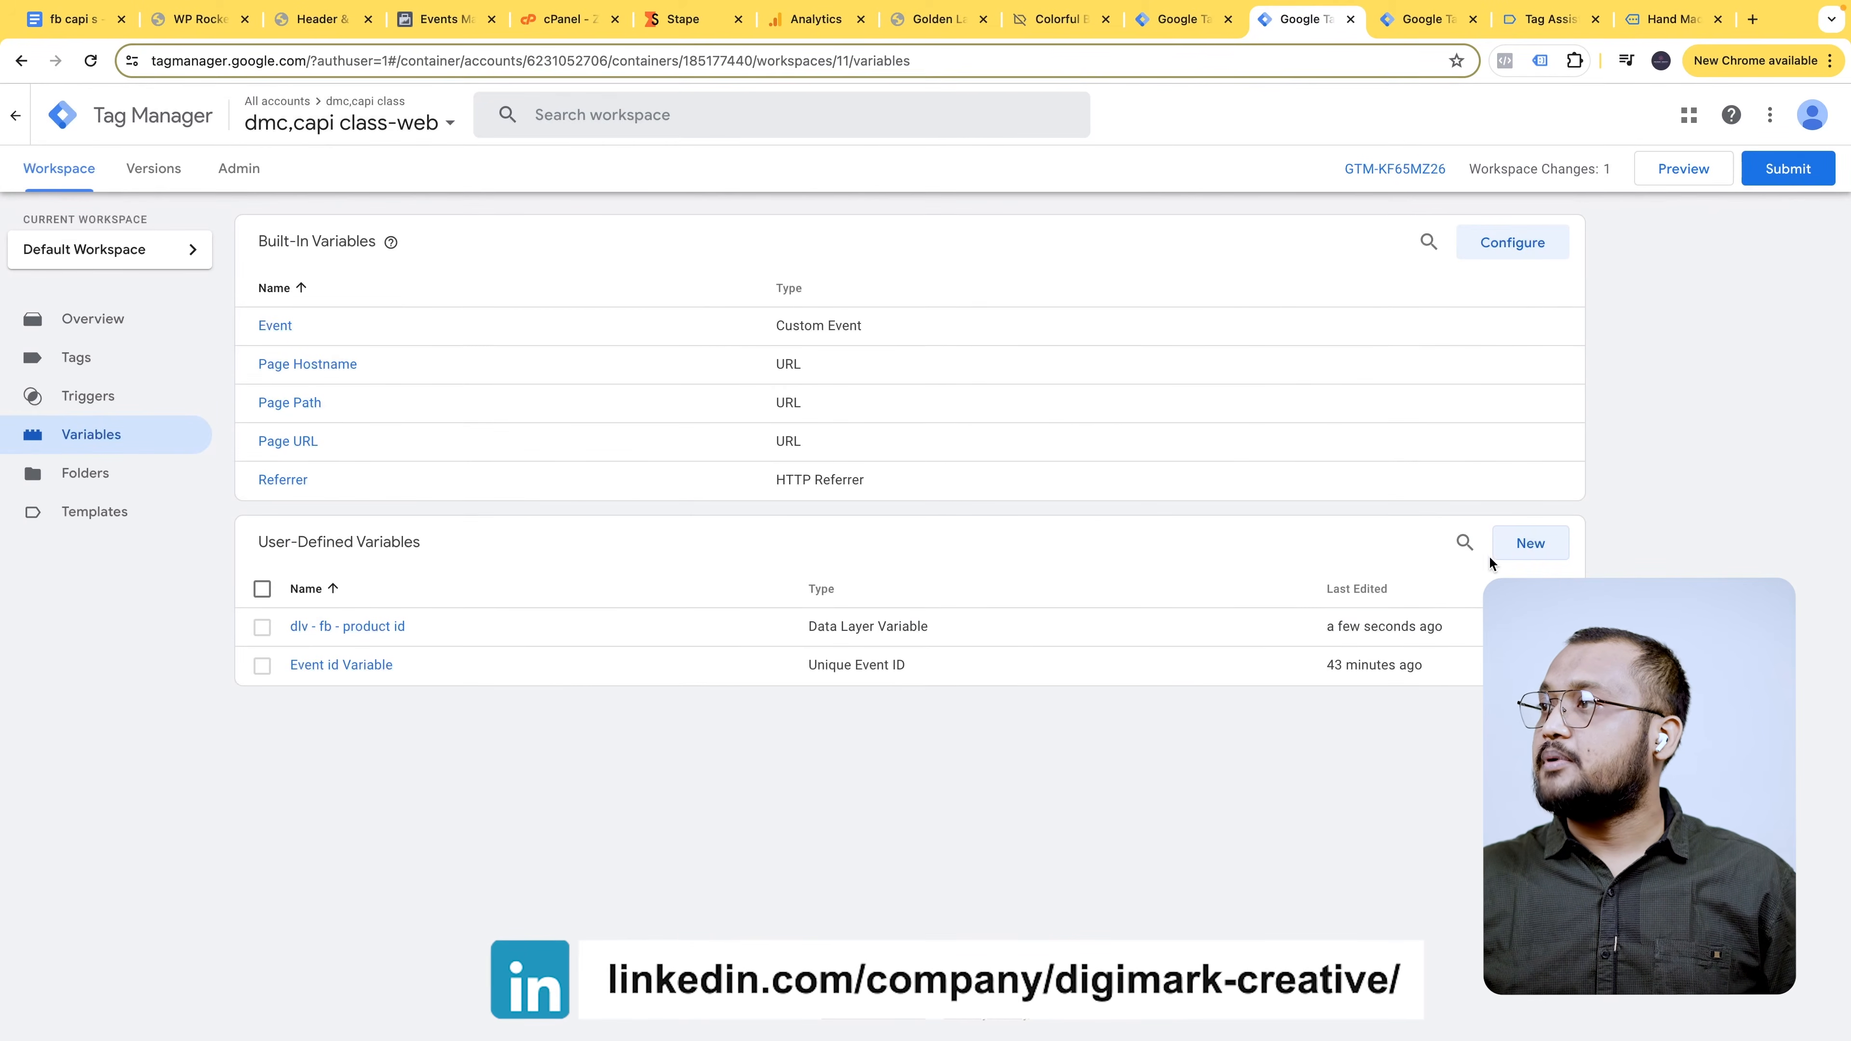
left_click(1528, 542)
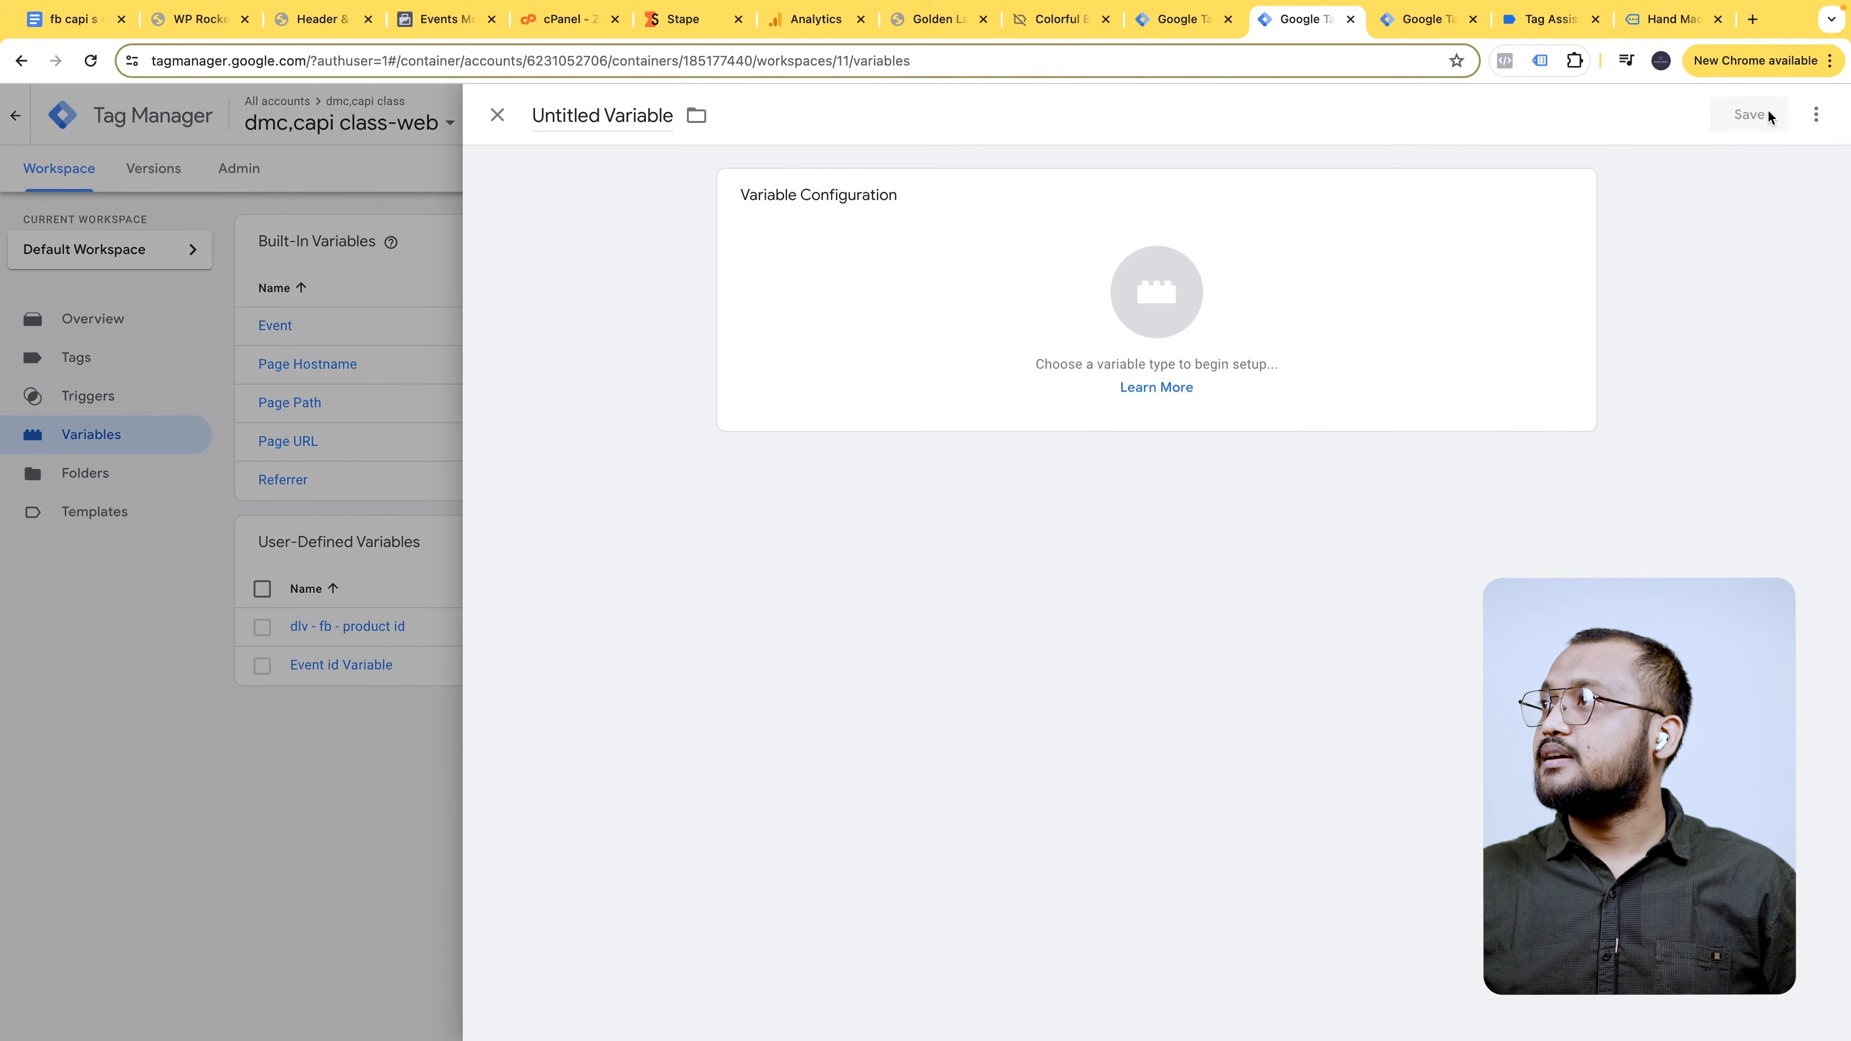
- Create a Data Layer Variable titled 'dlv - fb - product price'
left_click(1359, 273)
left_click(1808, 115)
type("data")
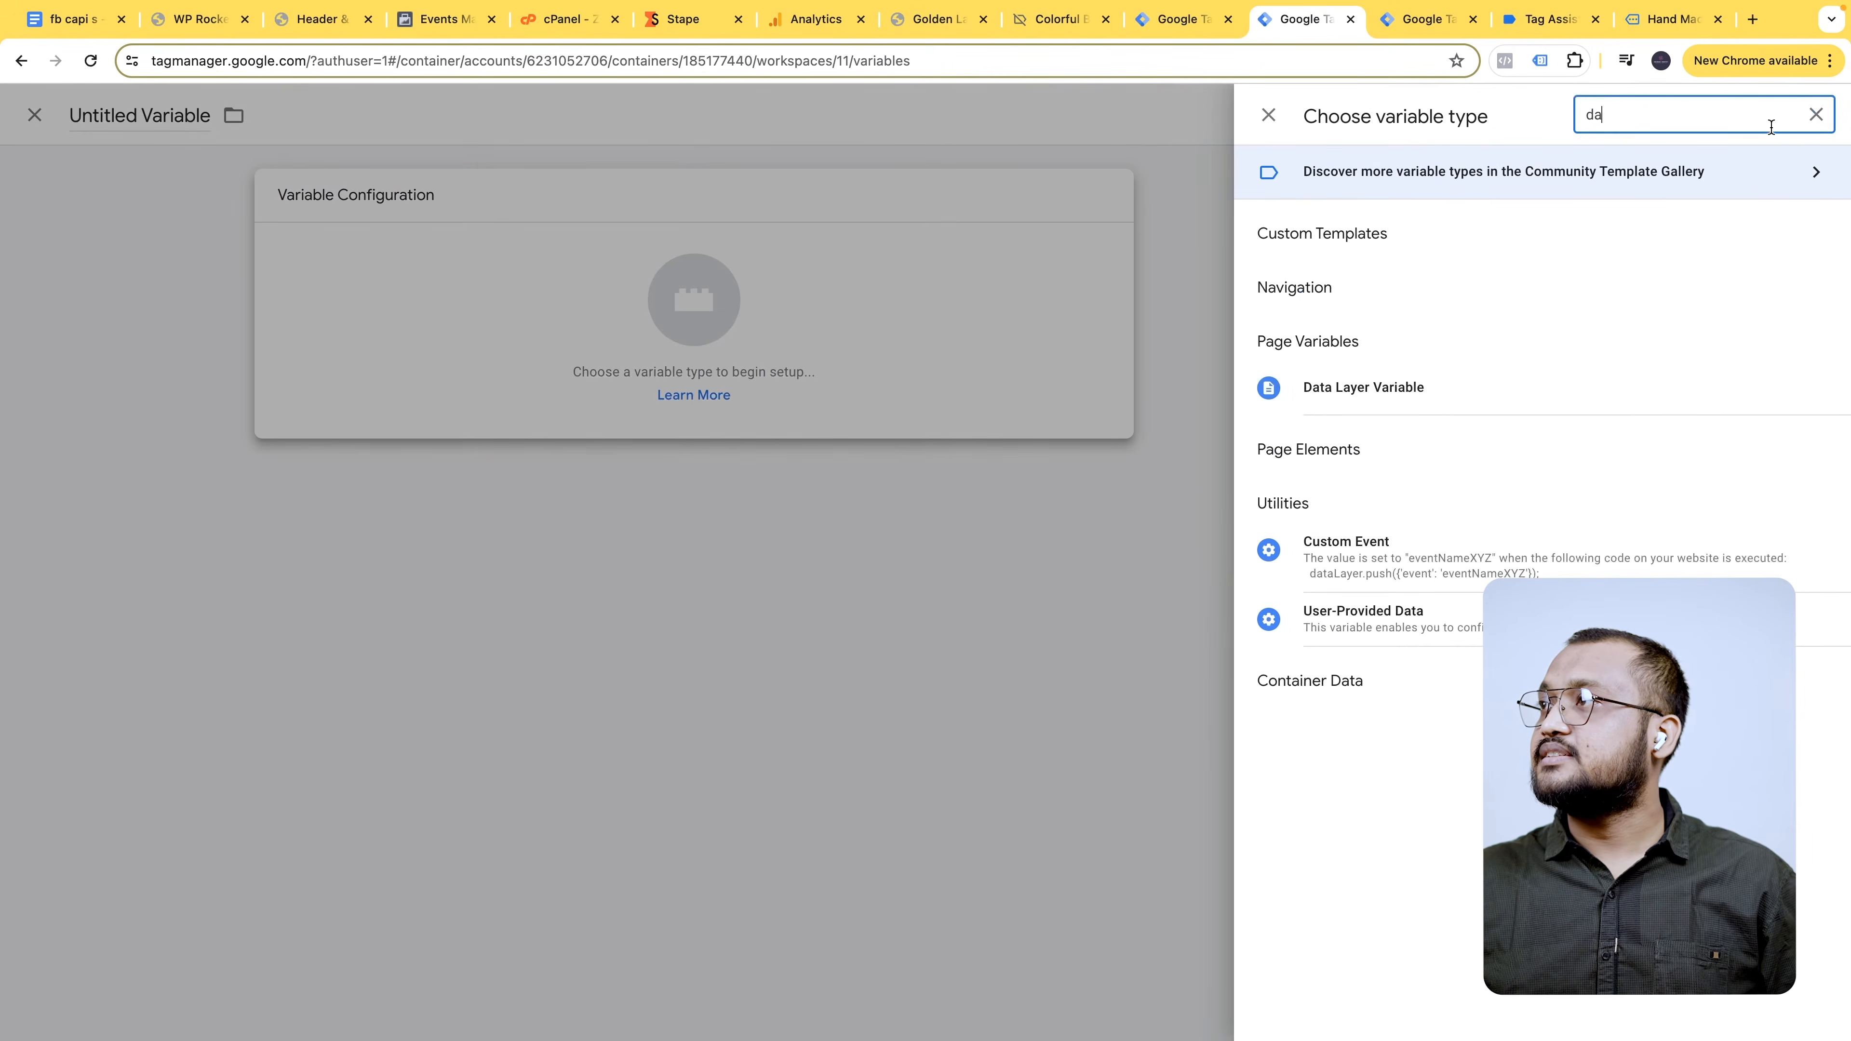
left_click(1425, 387)
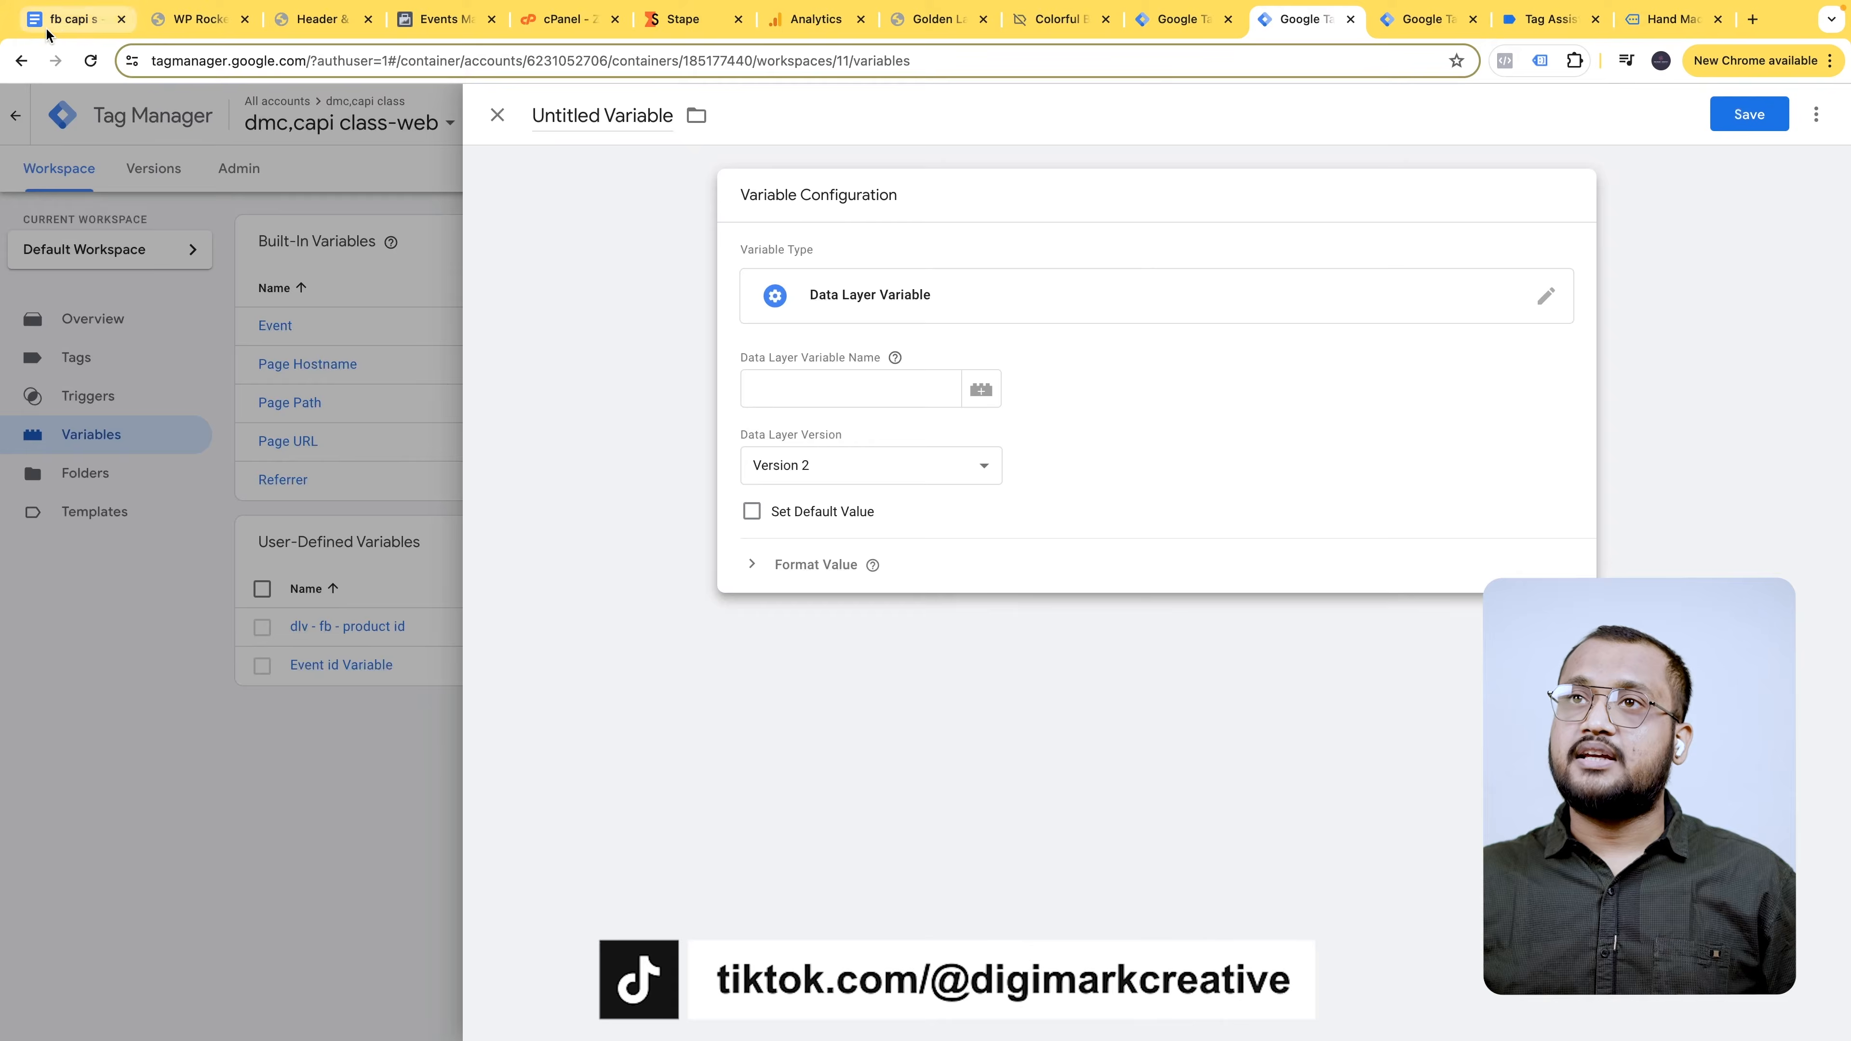
left_click(72, 19)
left_click_drag(617, 394, 729, 400)
key("ctrl+c")
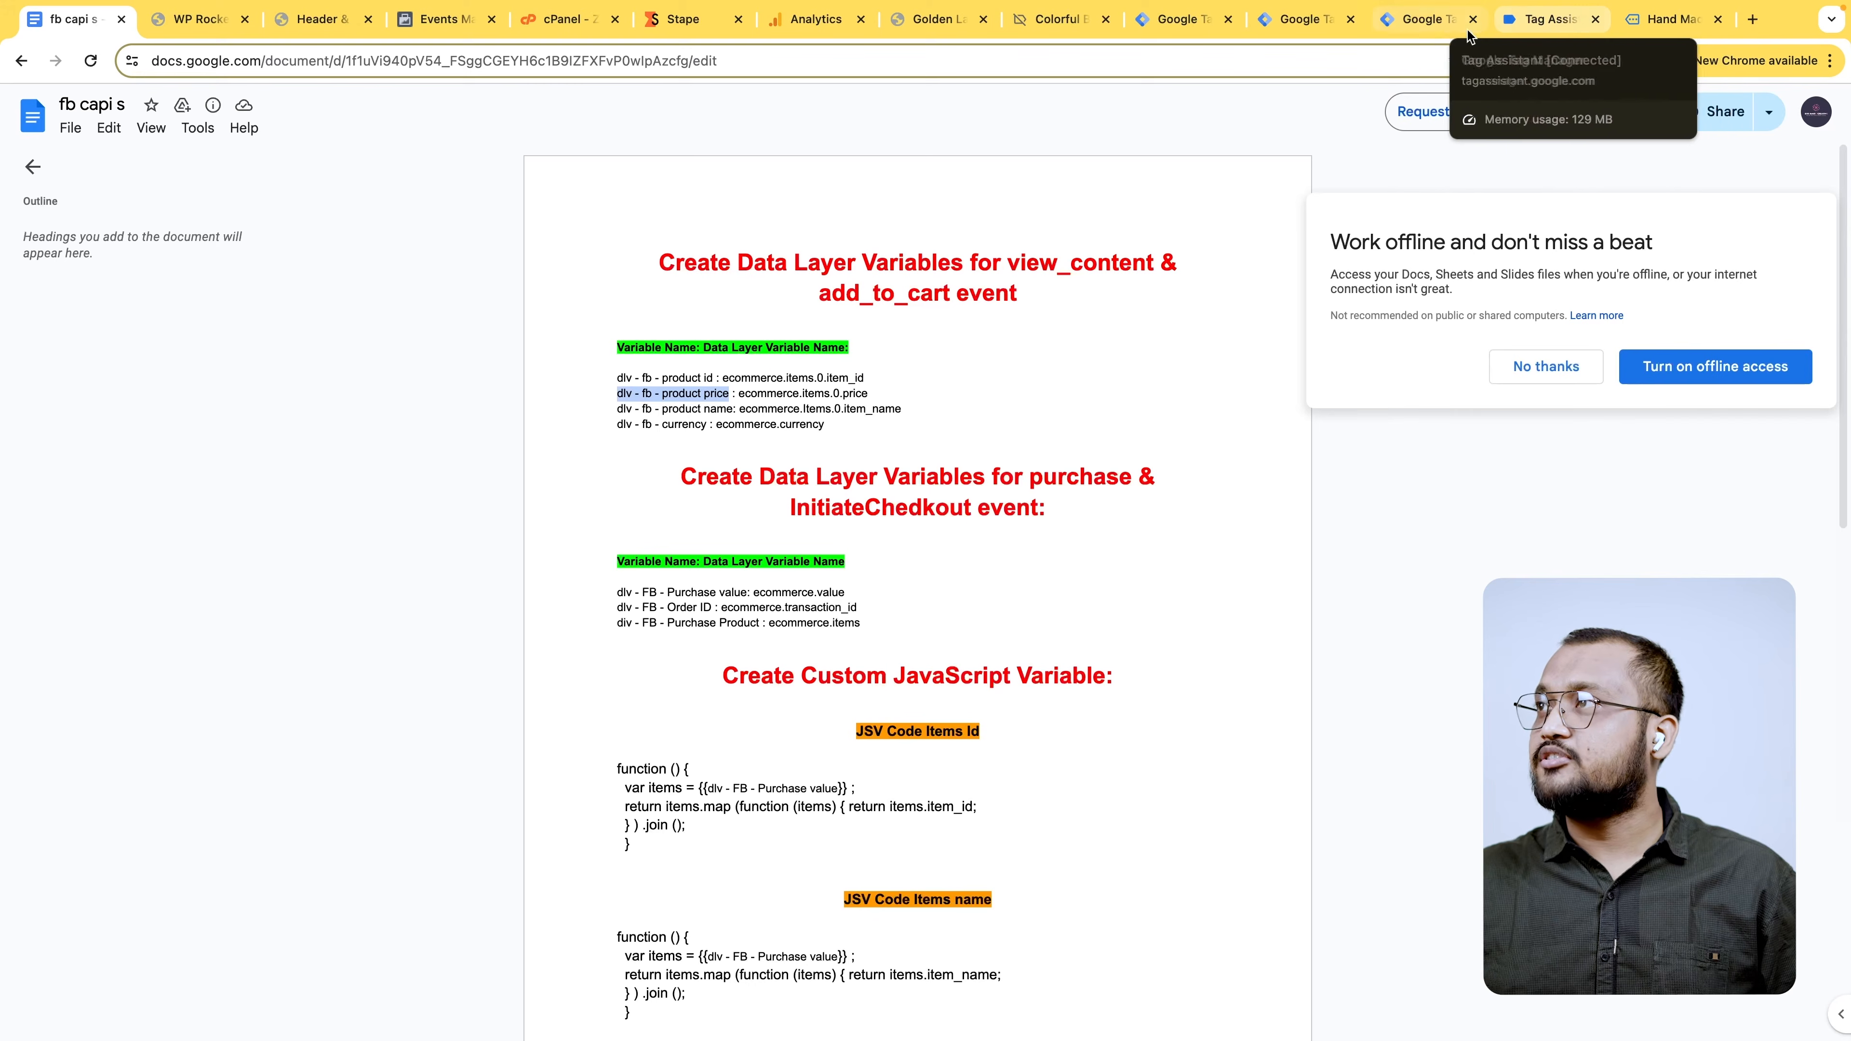
left_click(1304, 20)
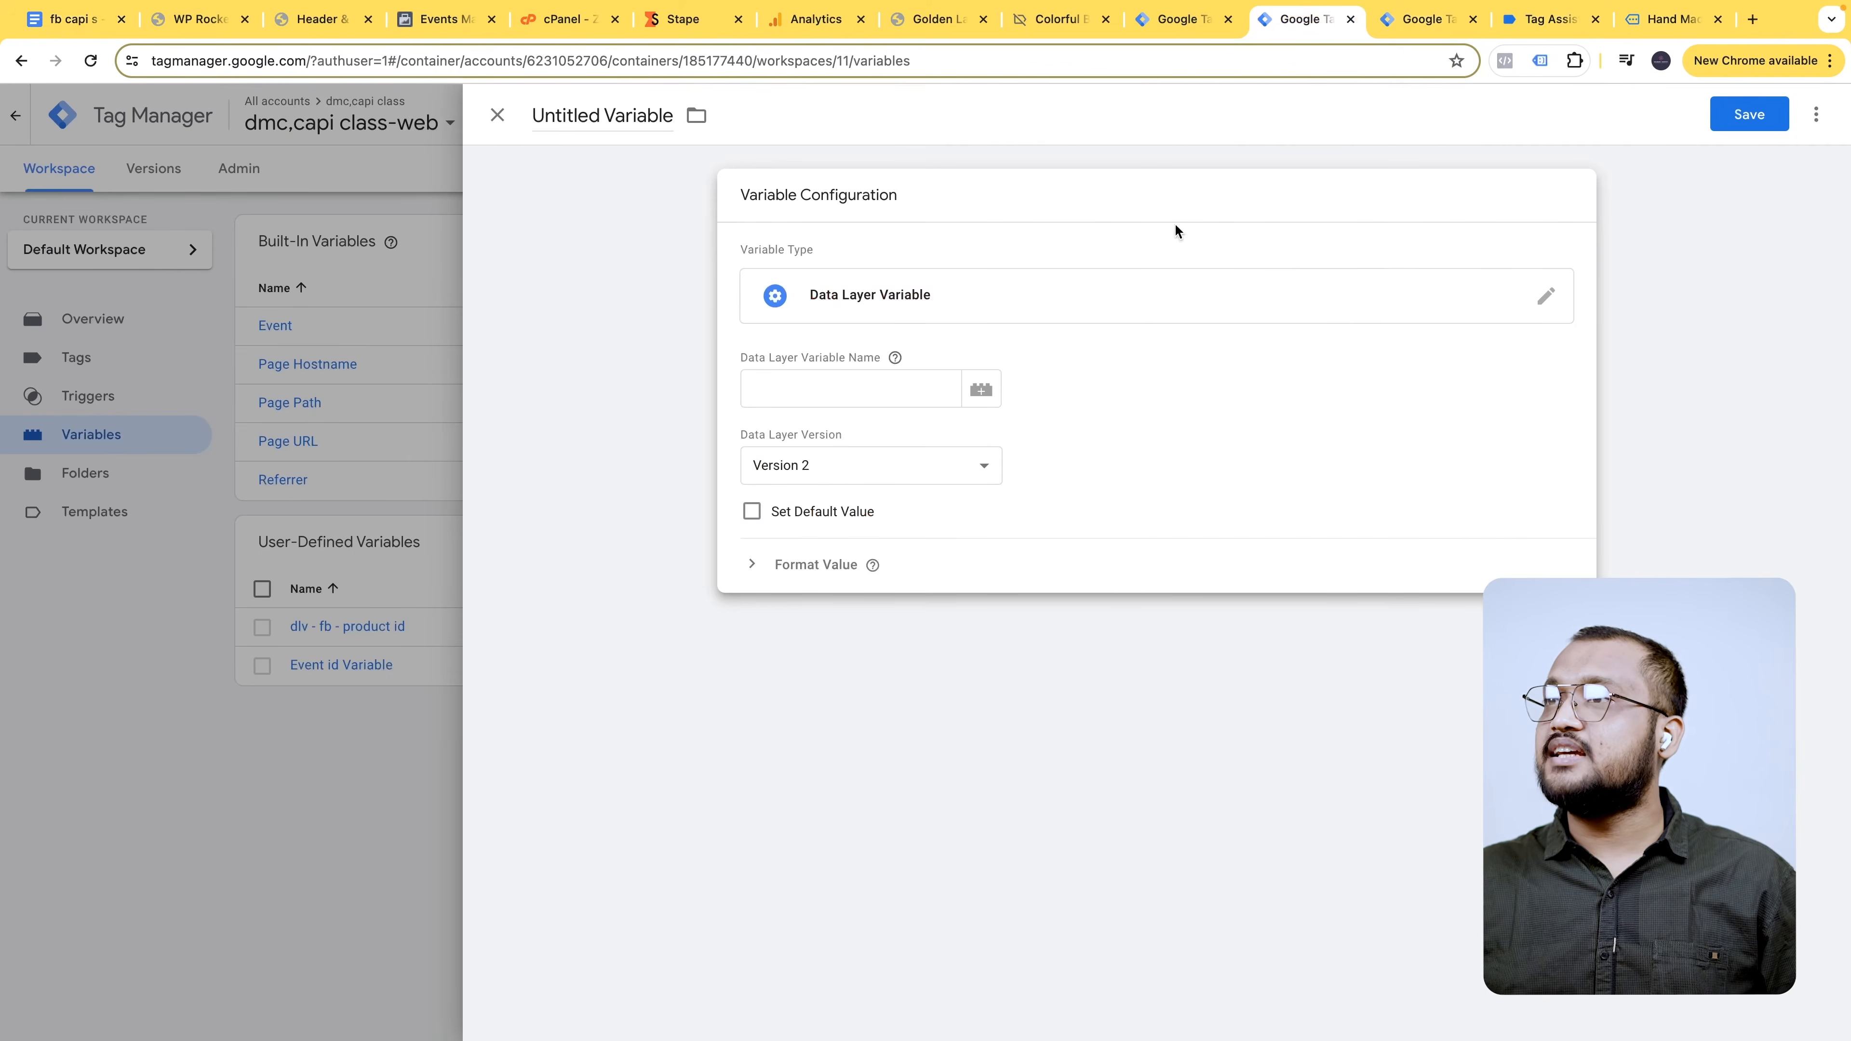
left_click(612, 114)
key("ctrl+v")
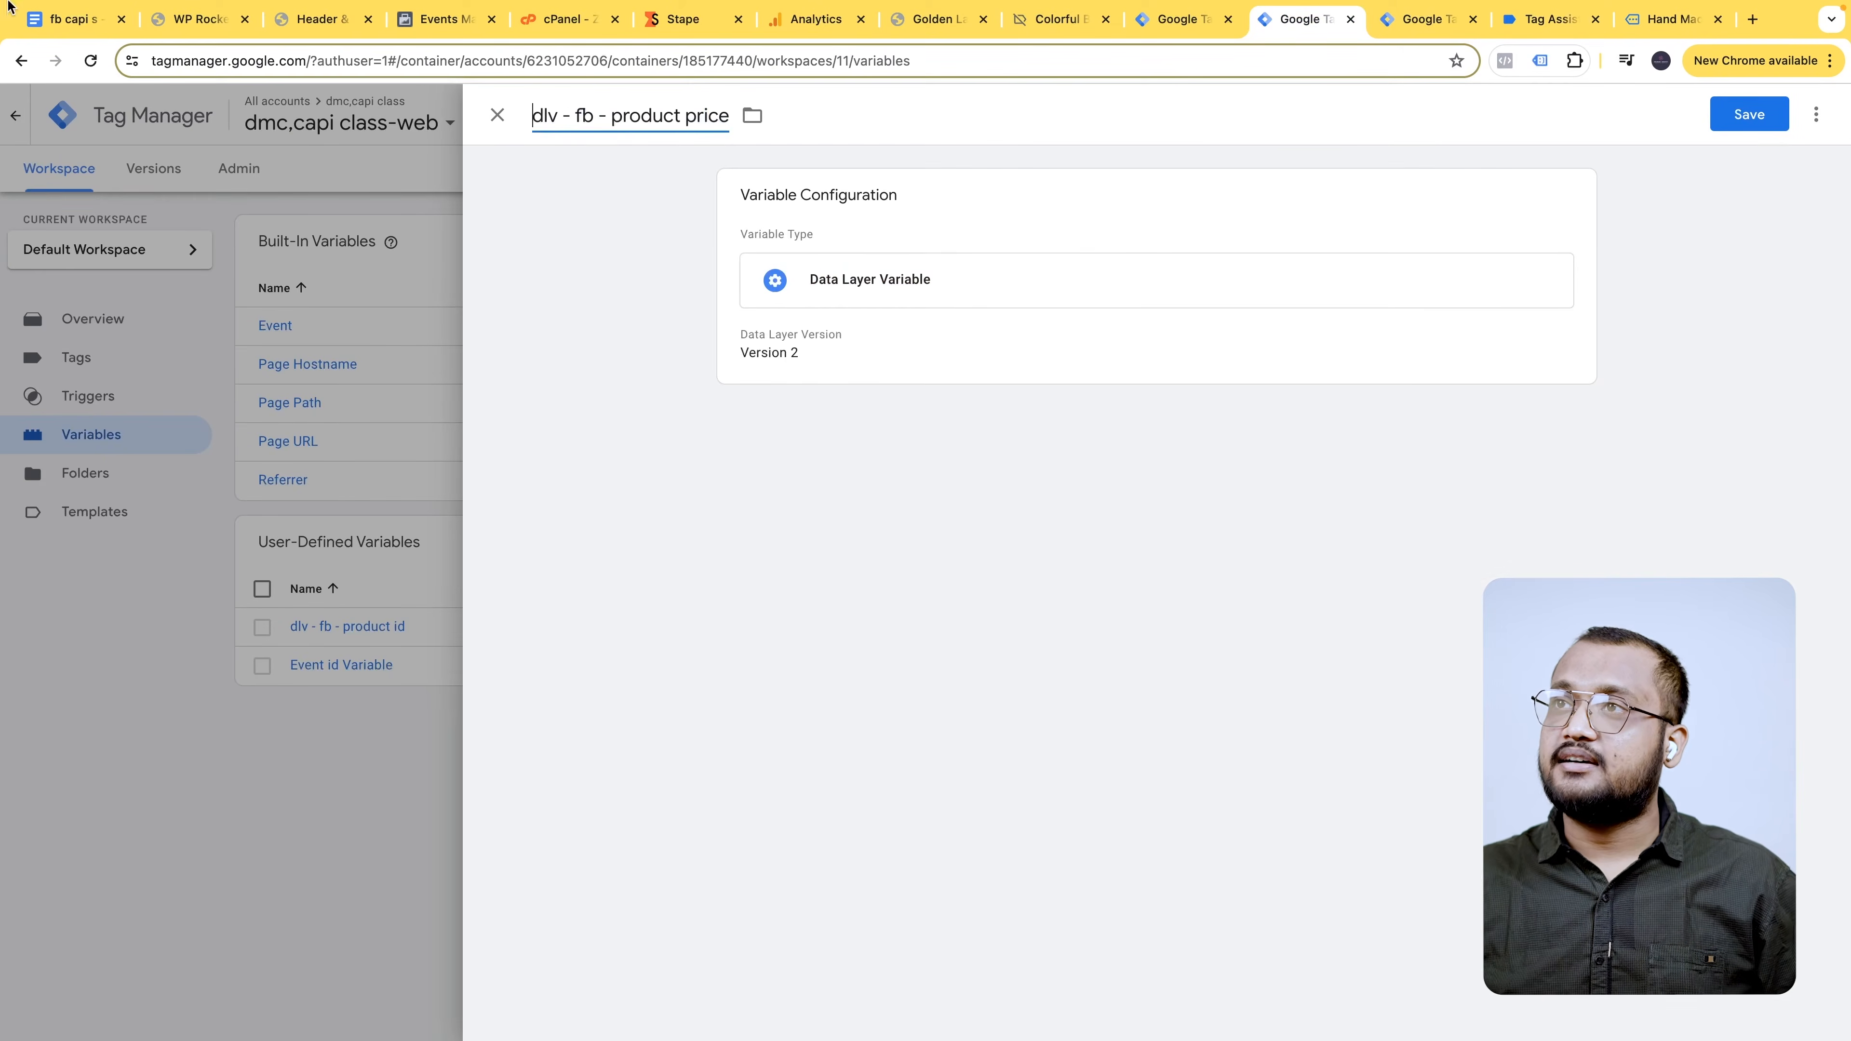
- Set its data layer key to ecommerce.items.0.price and save the variable
left_click(86, 20)
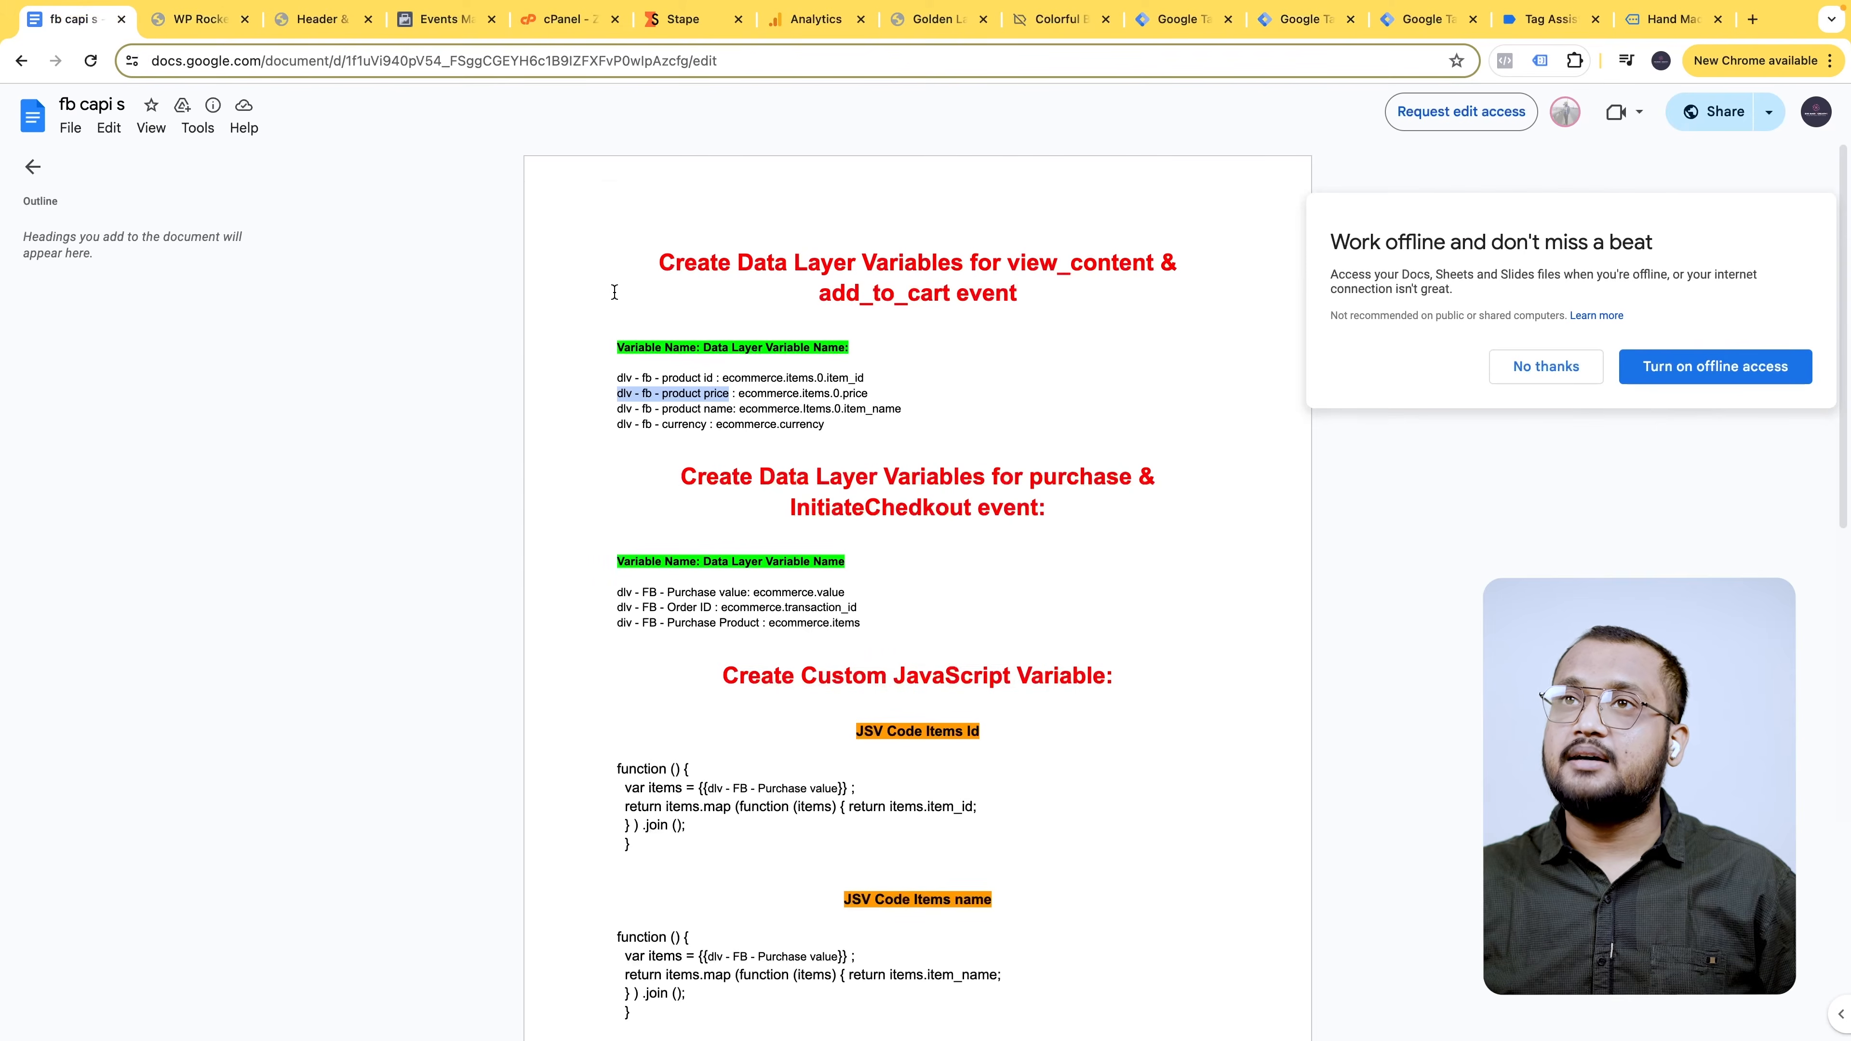
left_click_drag(739, 395, 870, 398)
key("ctrl+c")
left_click(1301, 20)
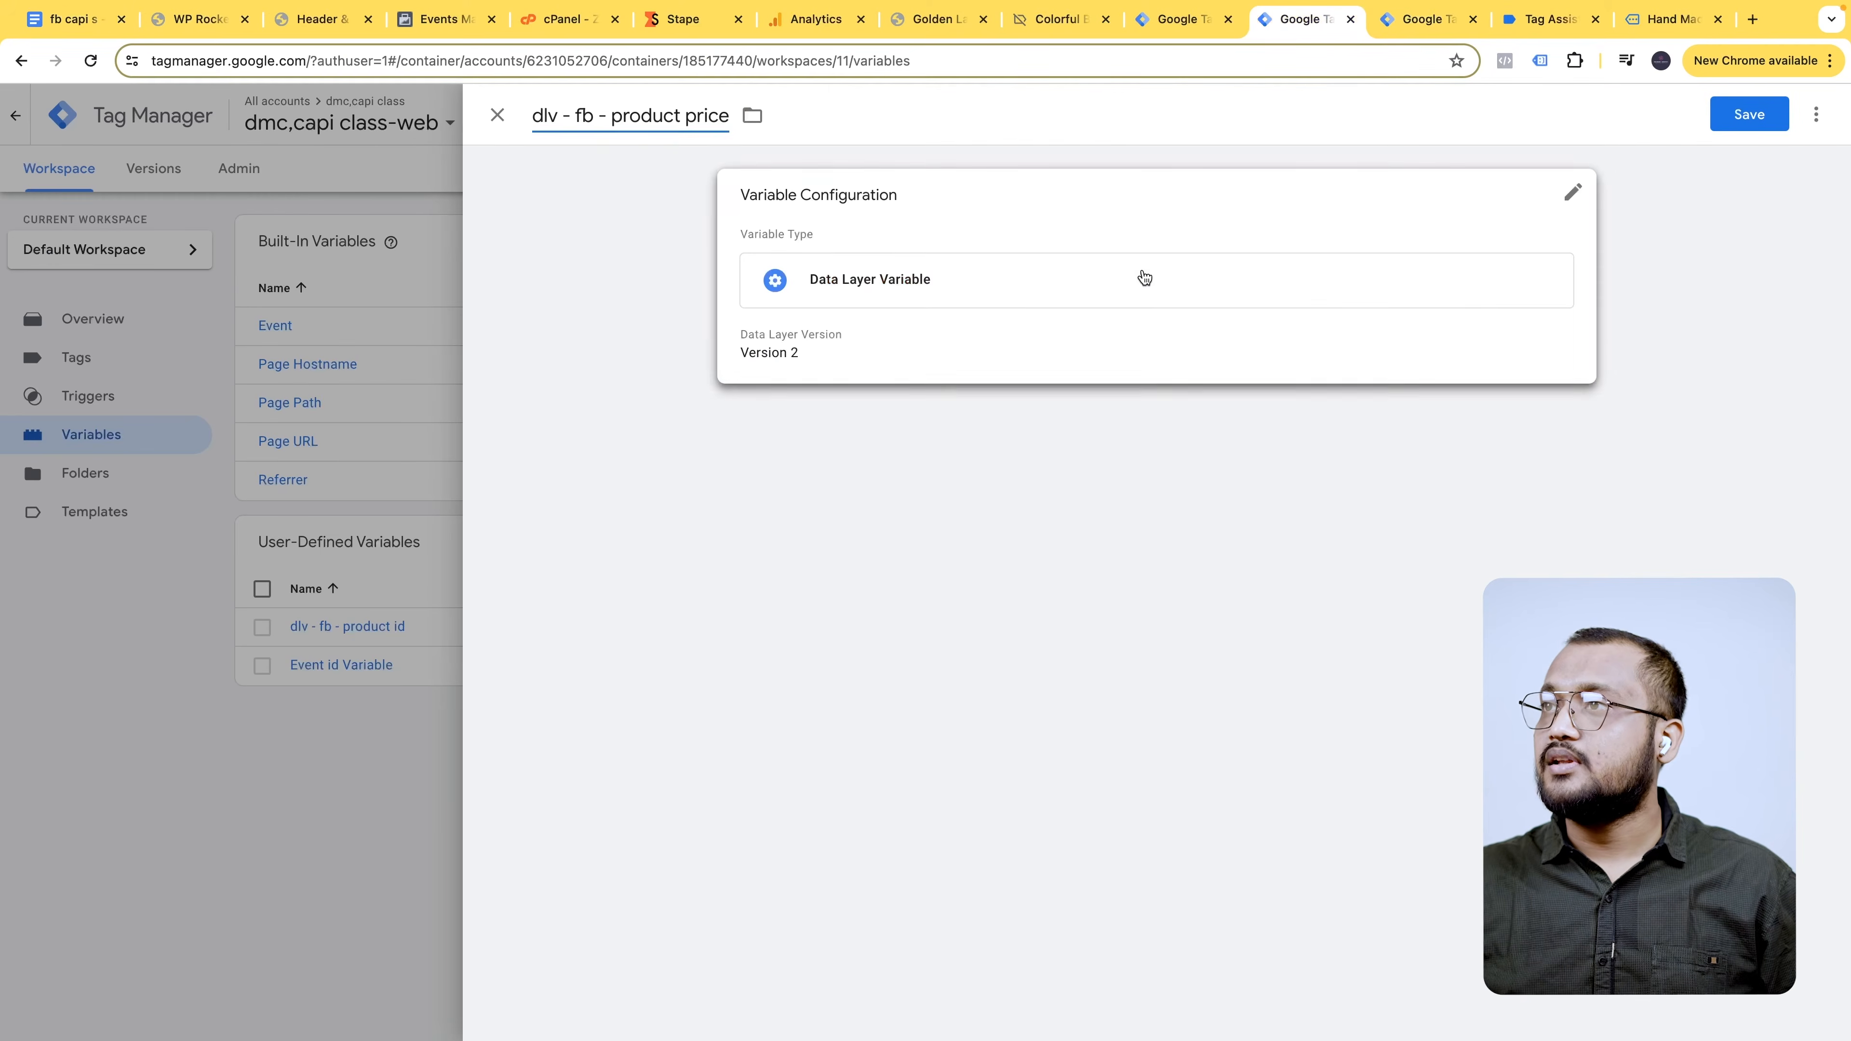
left_click(1145, 277)
left_click(806, 397)
key("ctrl+v")
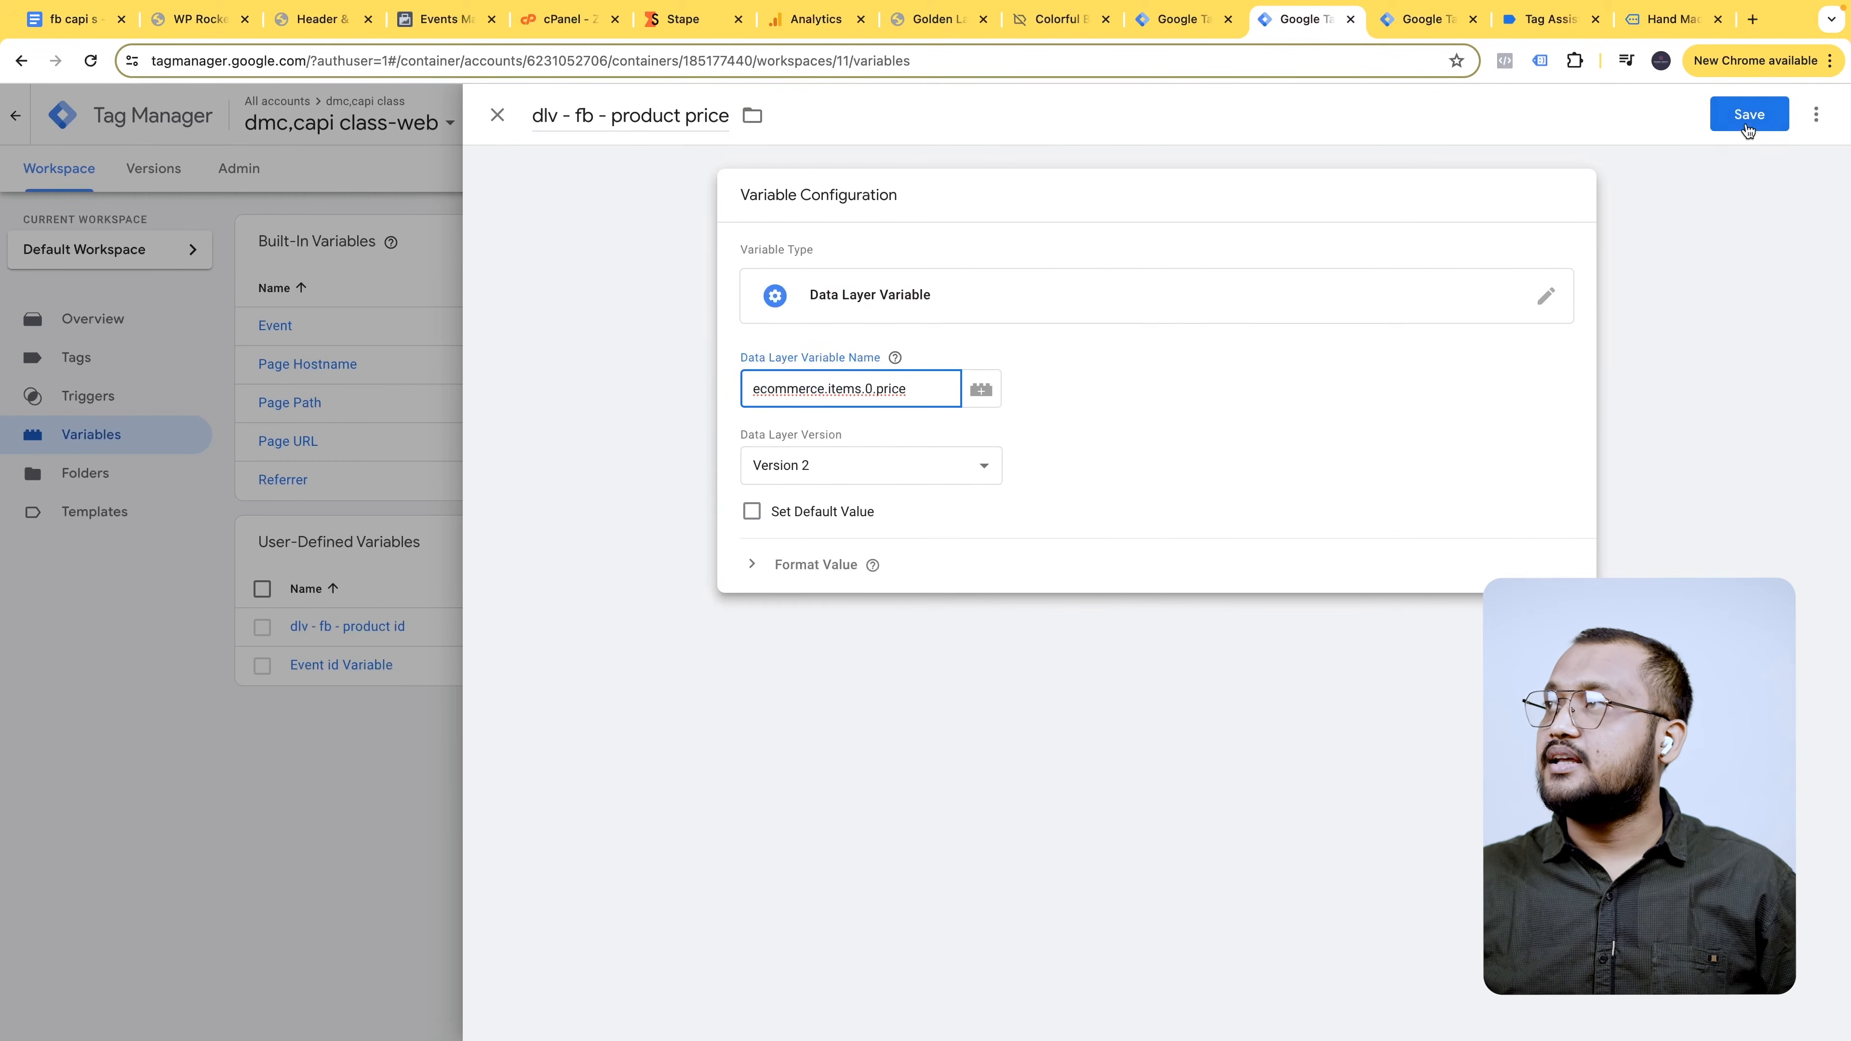
left_click(1748, 113)
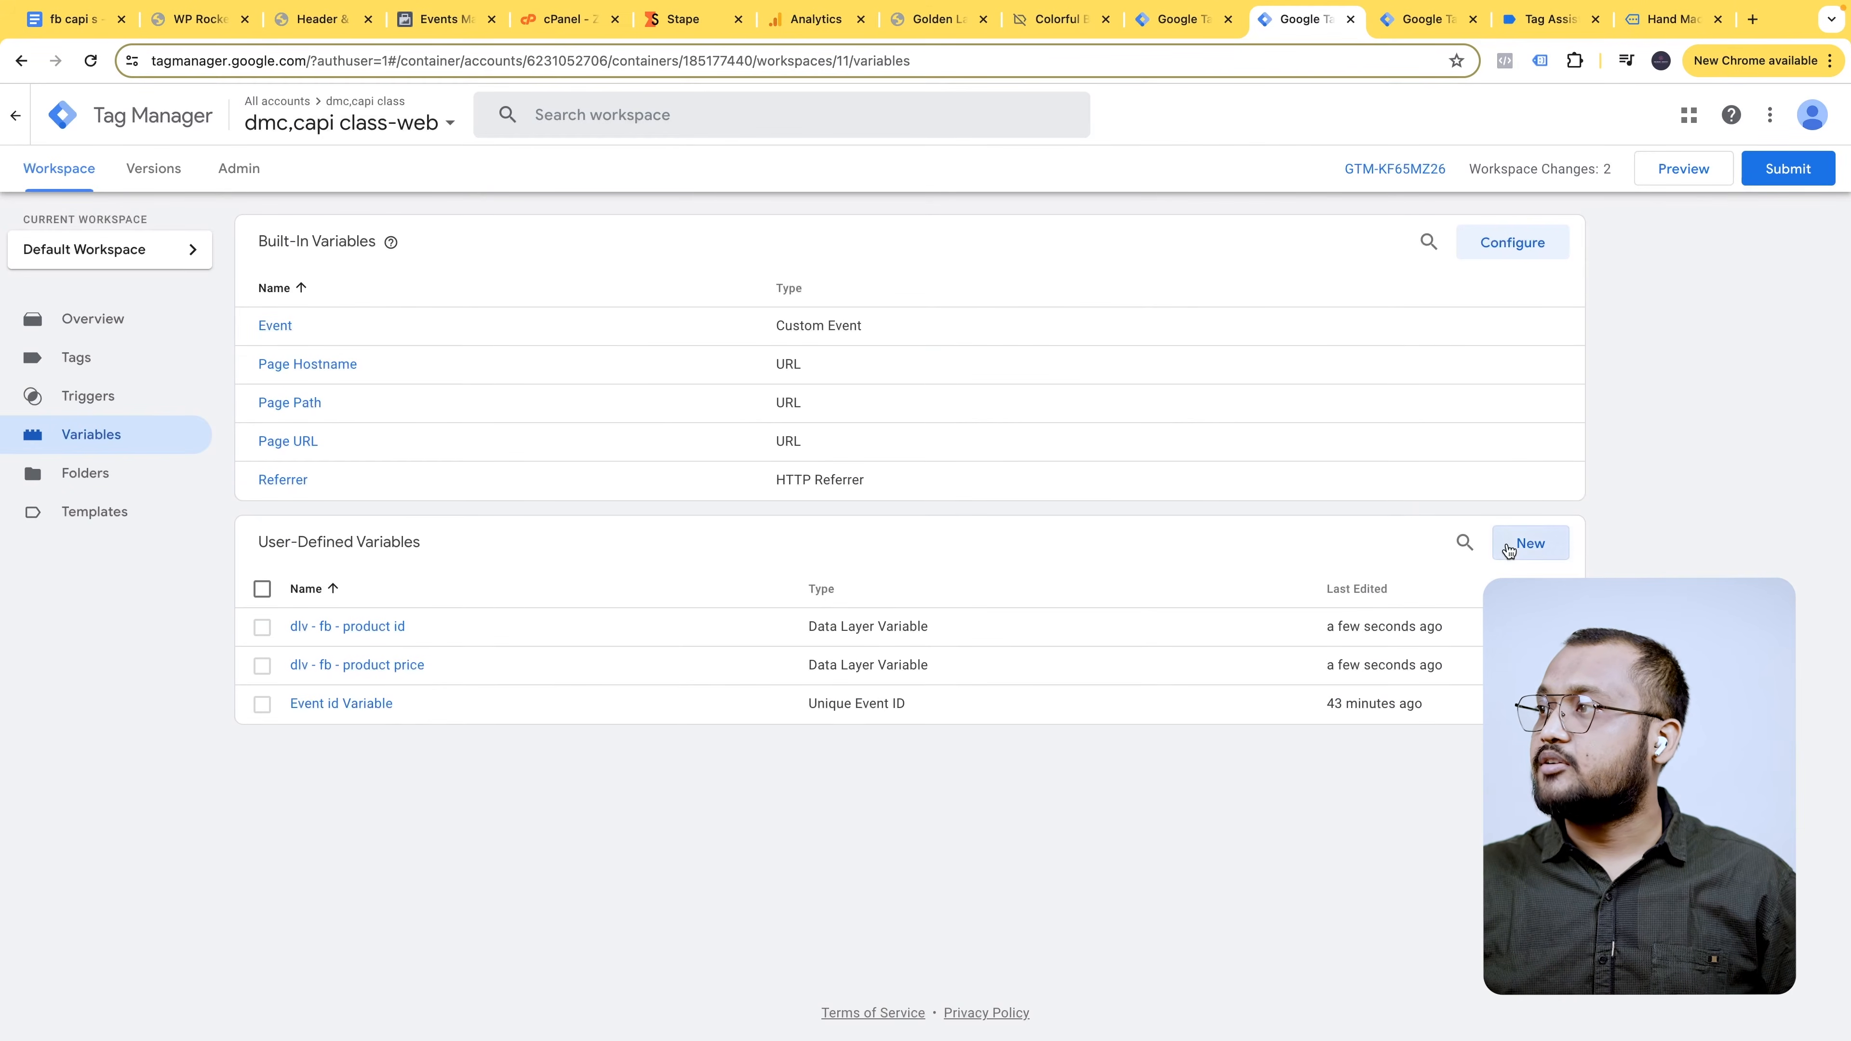
left_click(1507, 549)
- Title the new variable 'dlv - fb - product name' using the name from the notes
left_click(1559, 212)
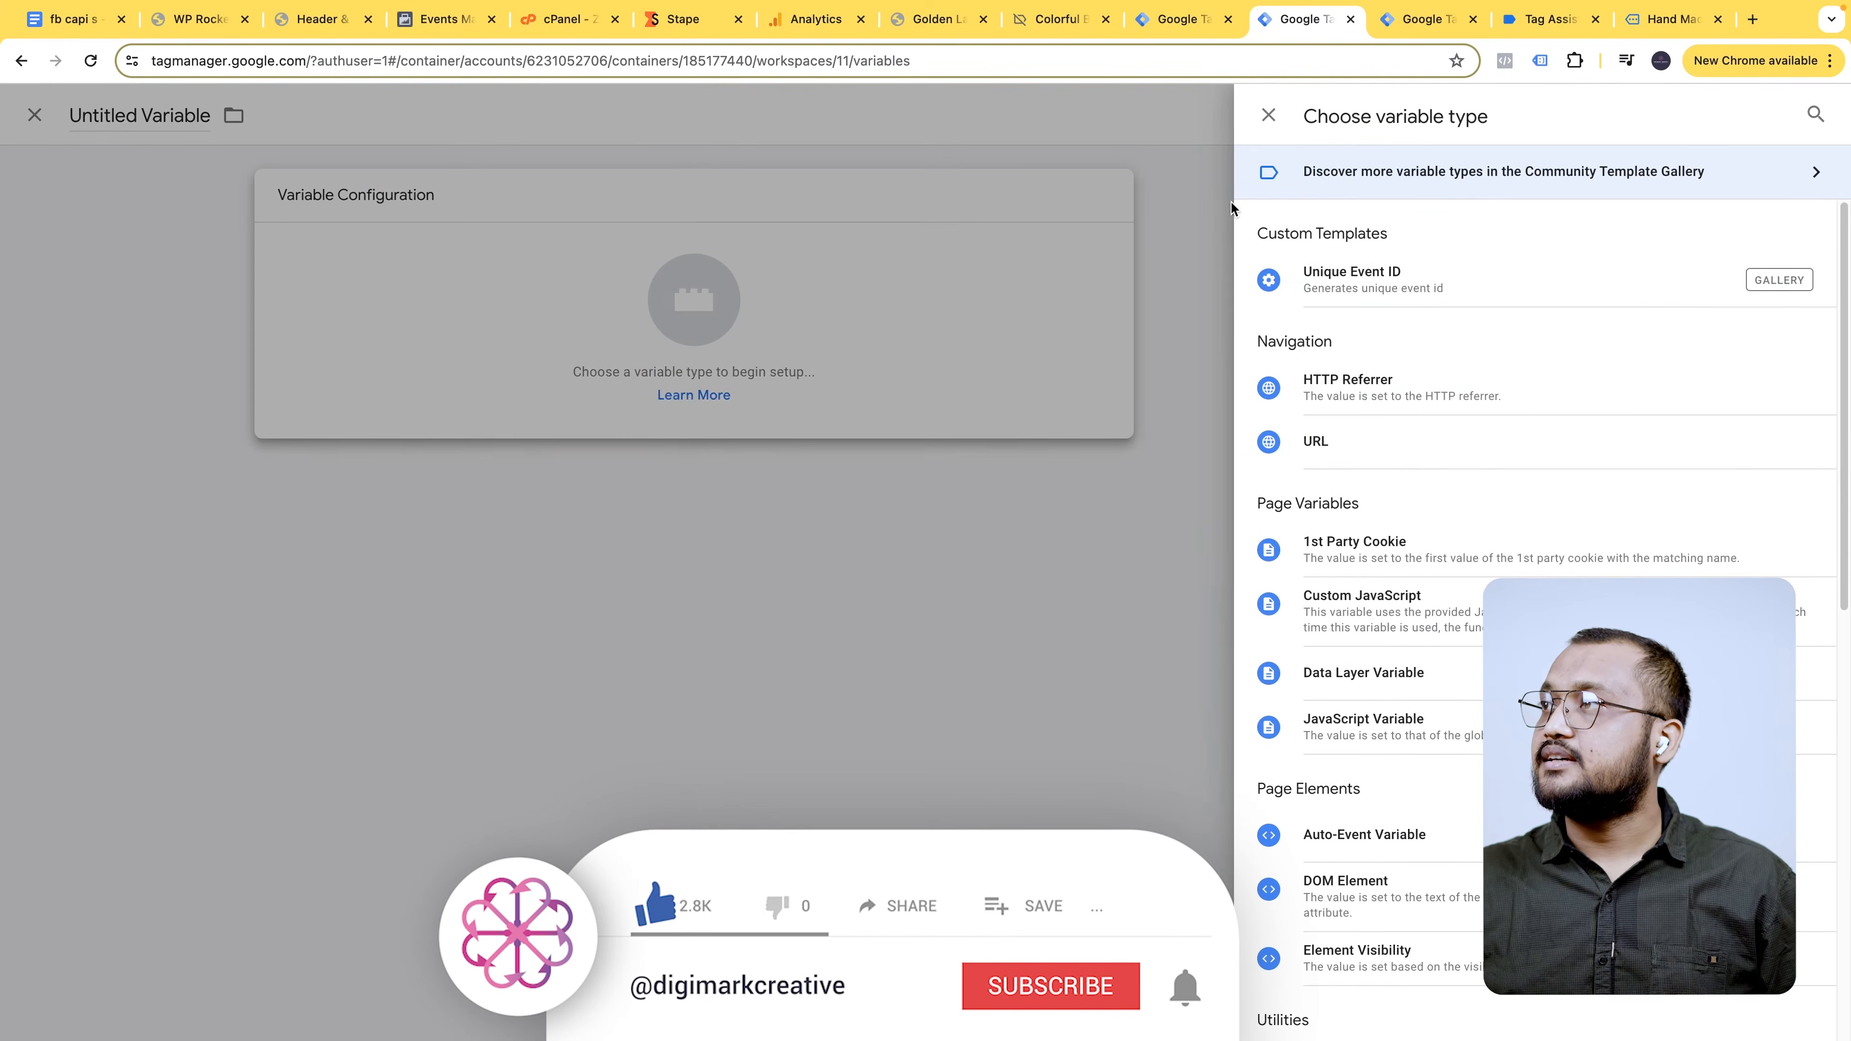
left_click(73, 29)
left_click_drag(619, 410, 733, 416)
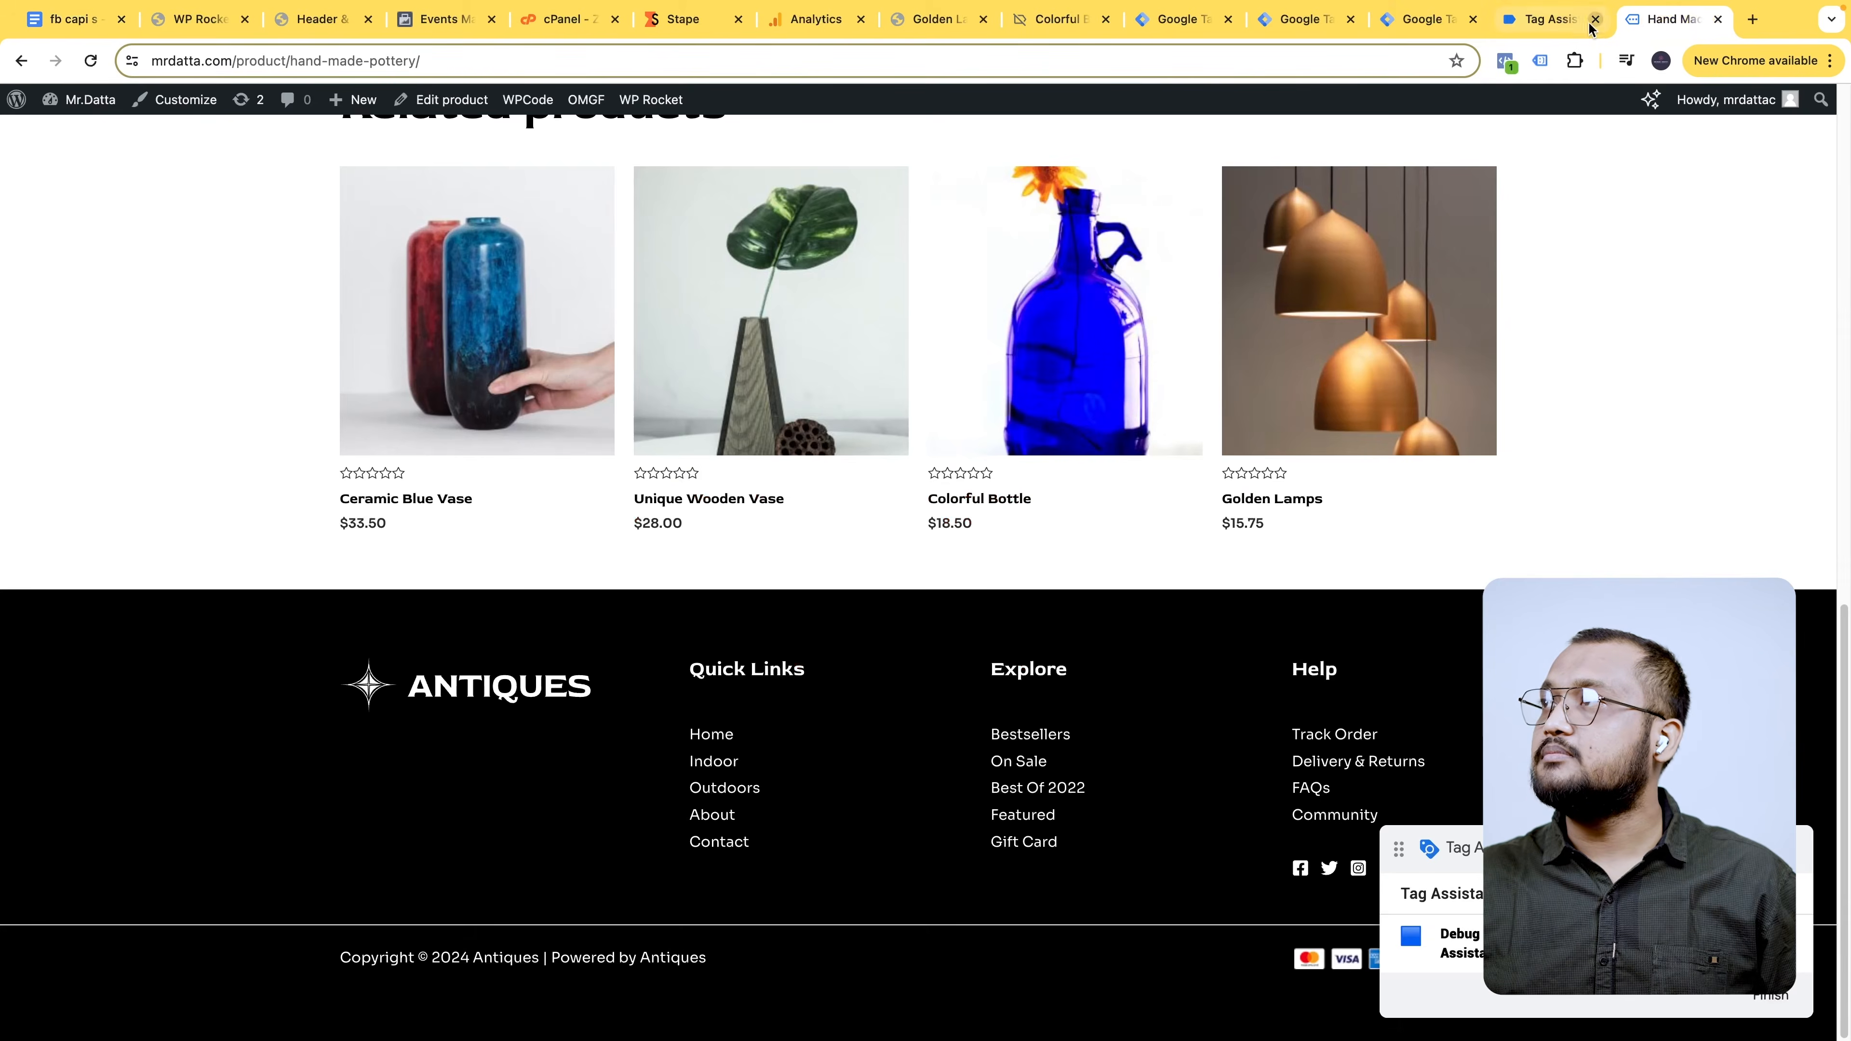
left_click(1539, 27)
left_click(1317, 28)
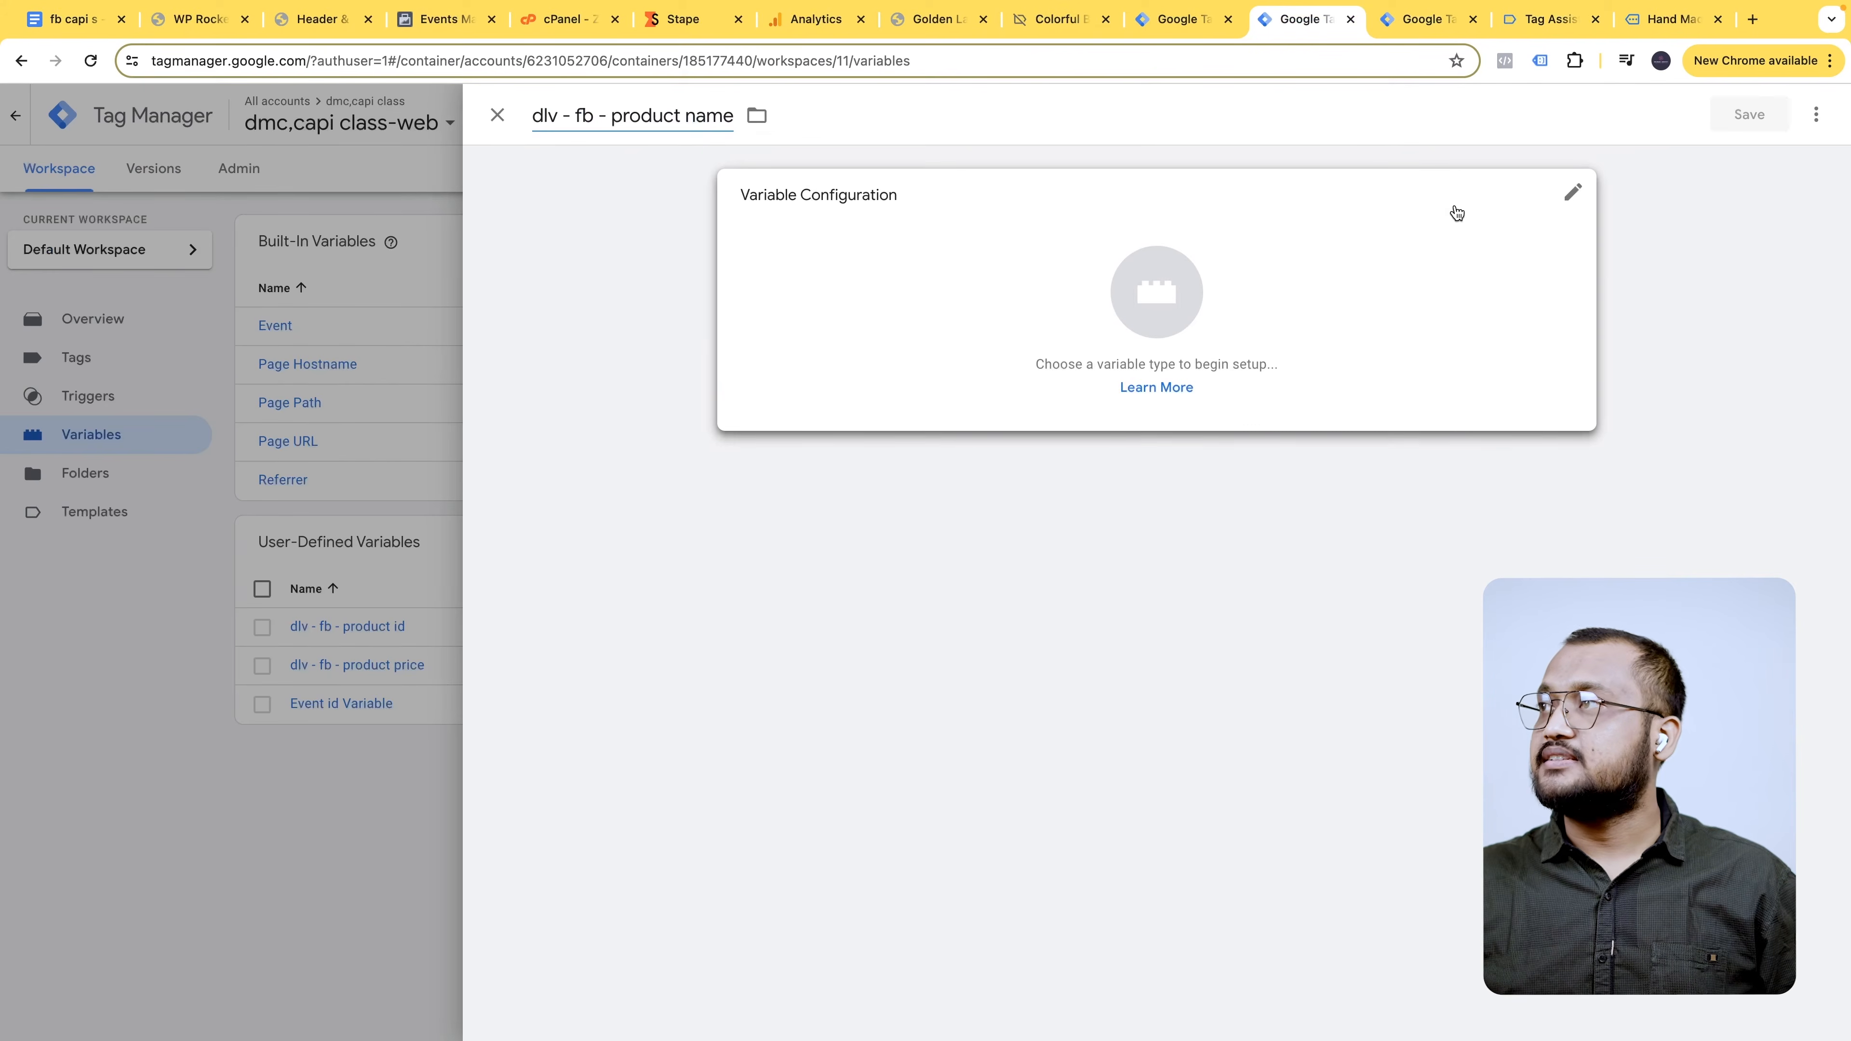
- Make it a Data Layer Variable reading ecommerce.items.0.item_name and save it
left_click(1456, 213)
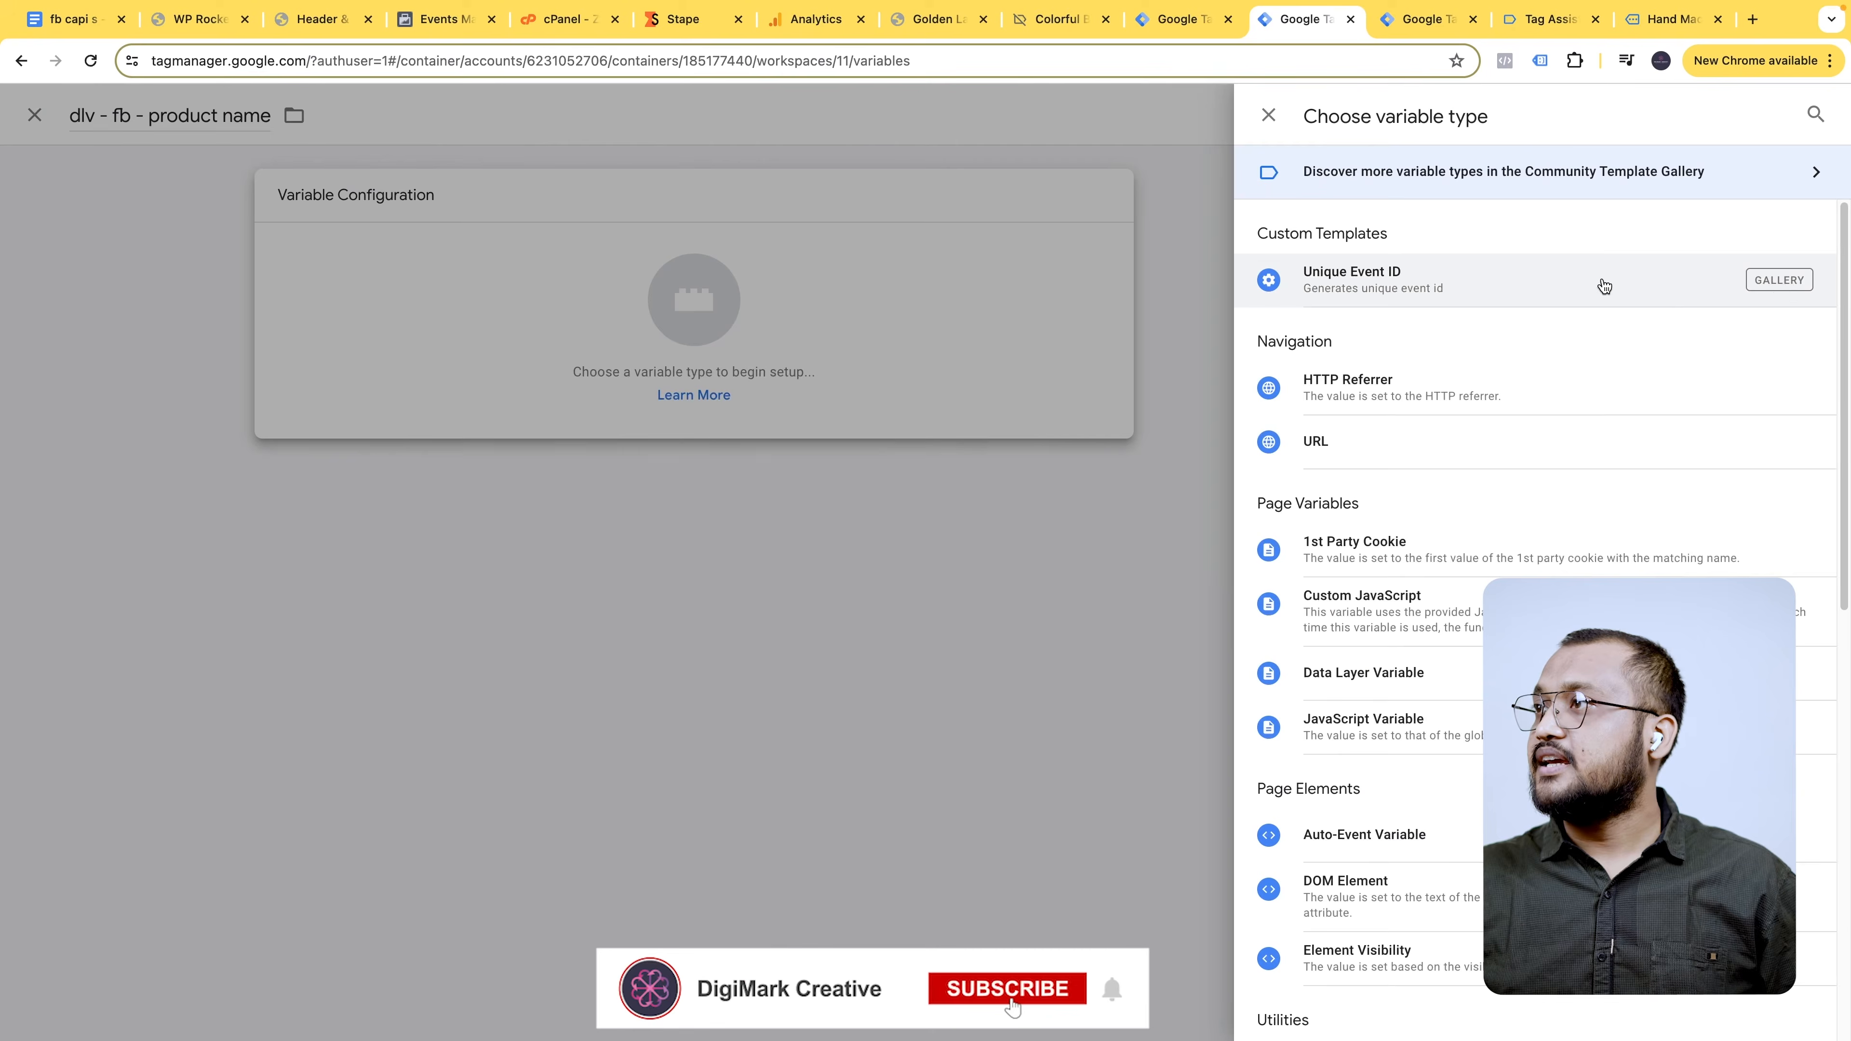
type("data")
left_click(1450, 386)
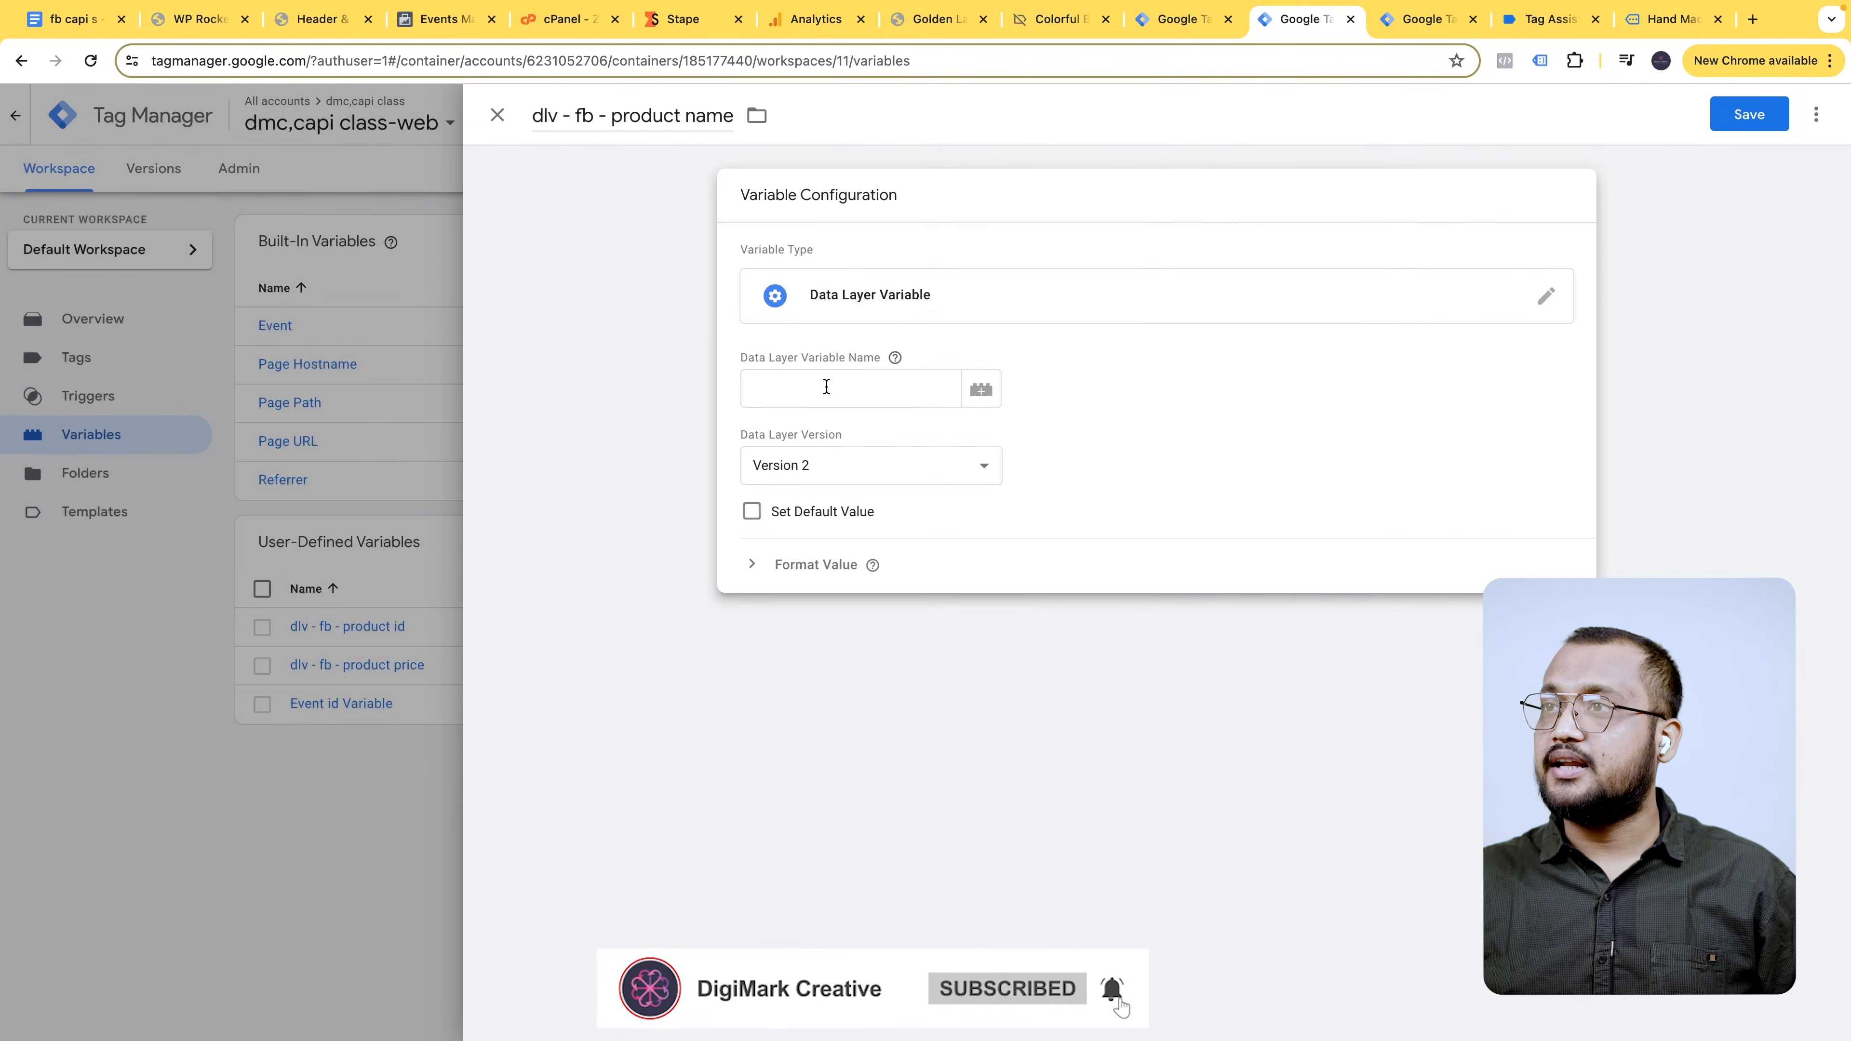
left_click(72, 18)
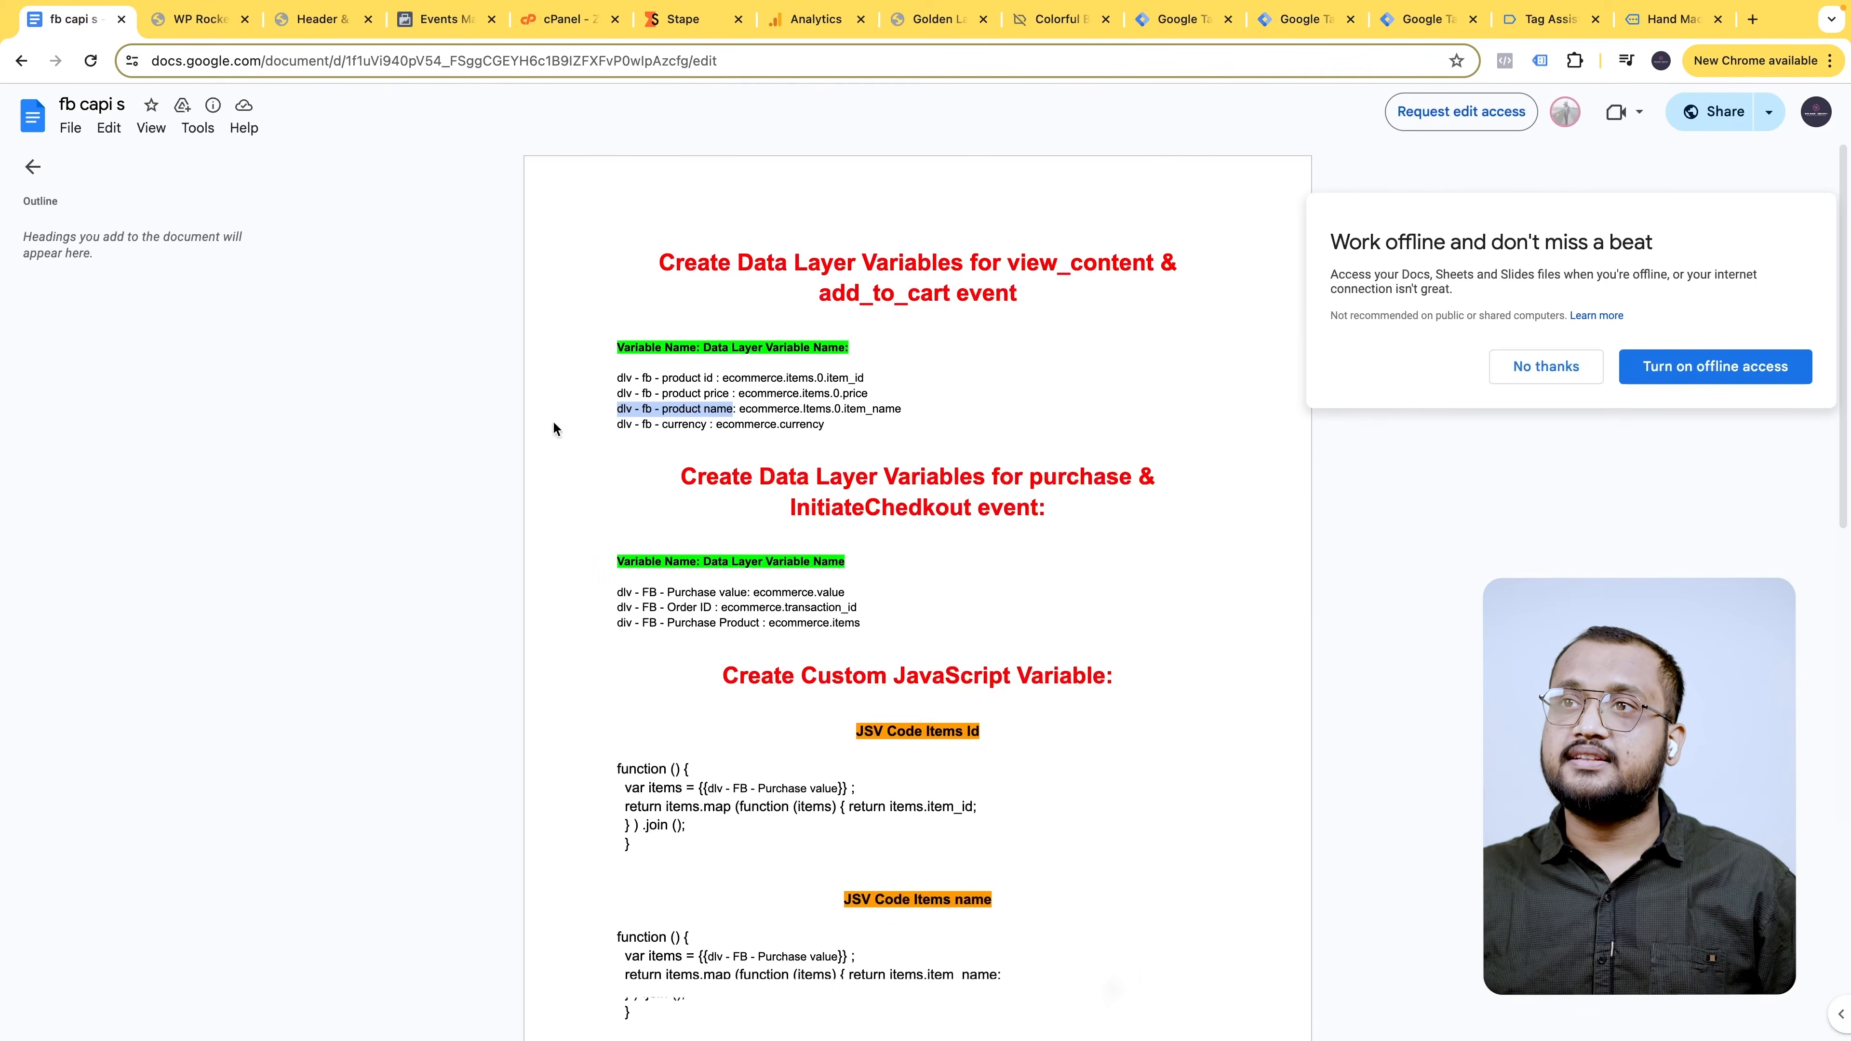
double_click(751, 407)
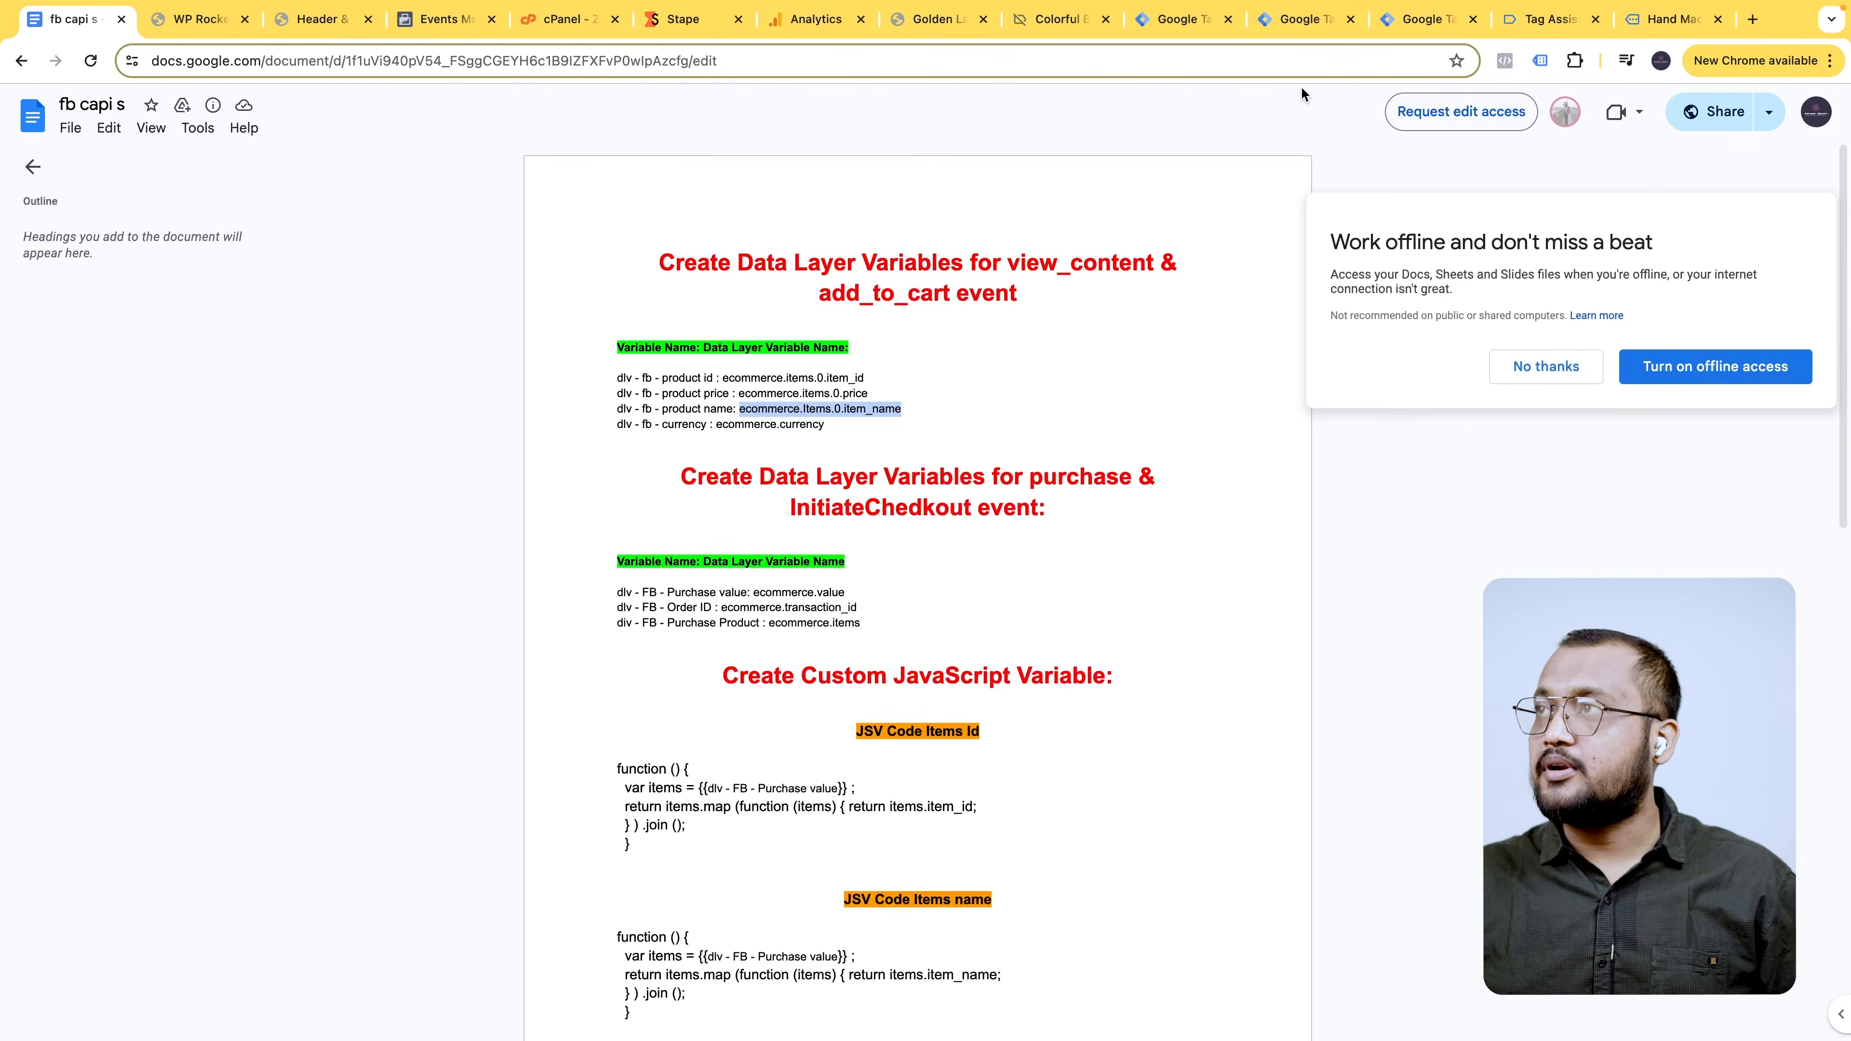
left_click(1304, 19)
left_click(826, 387)
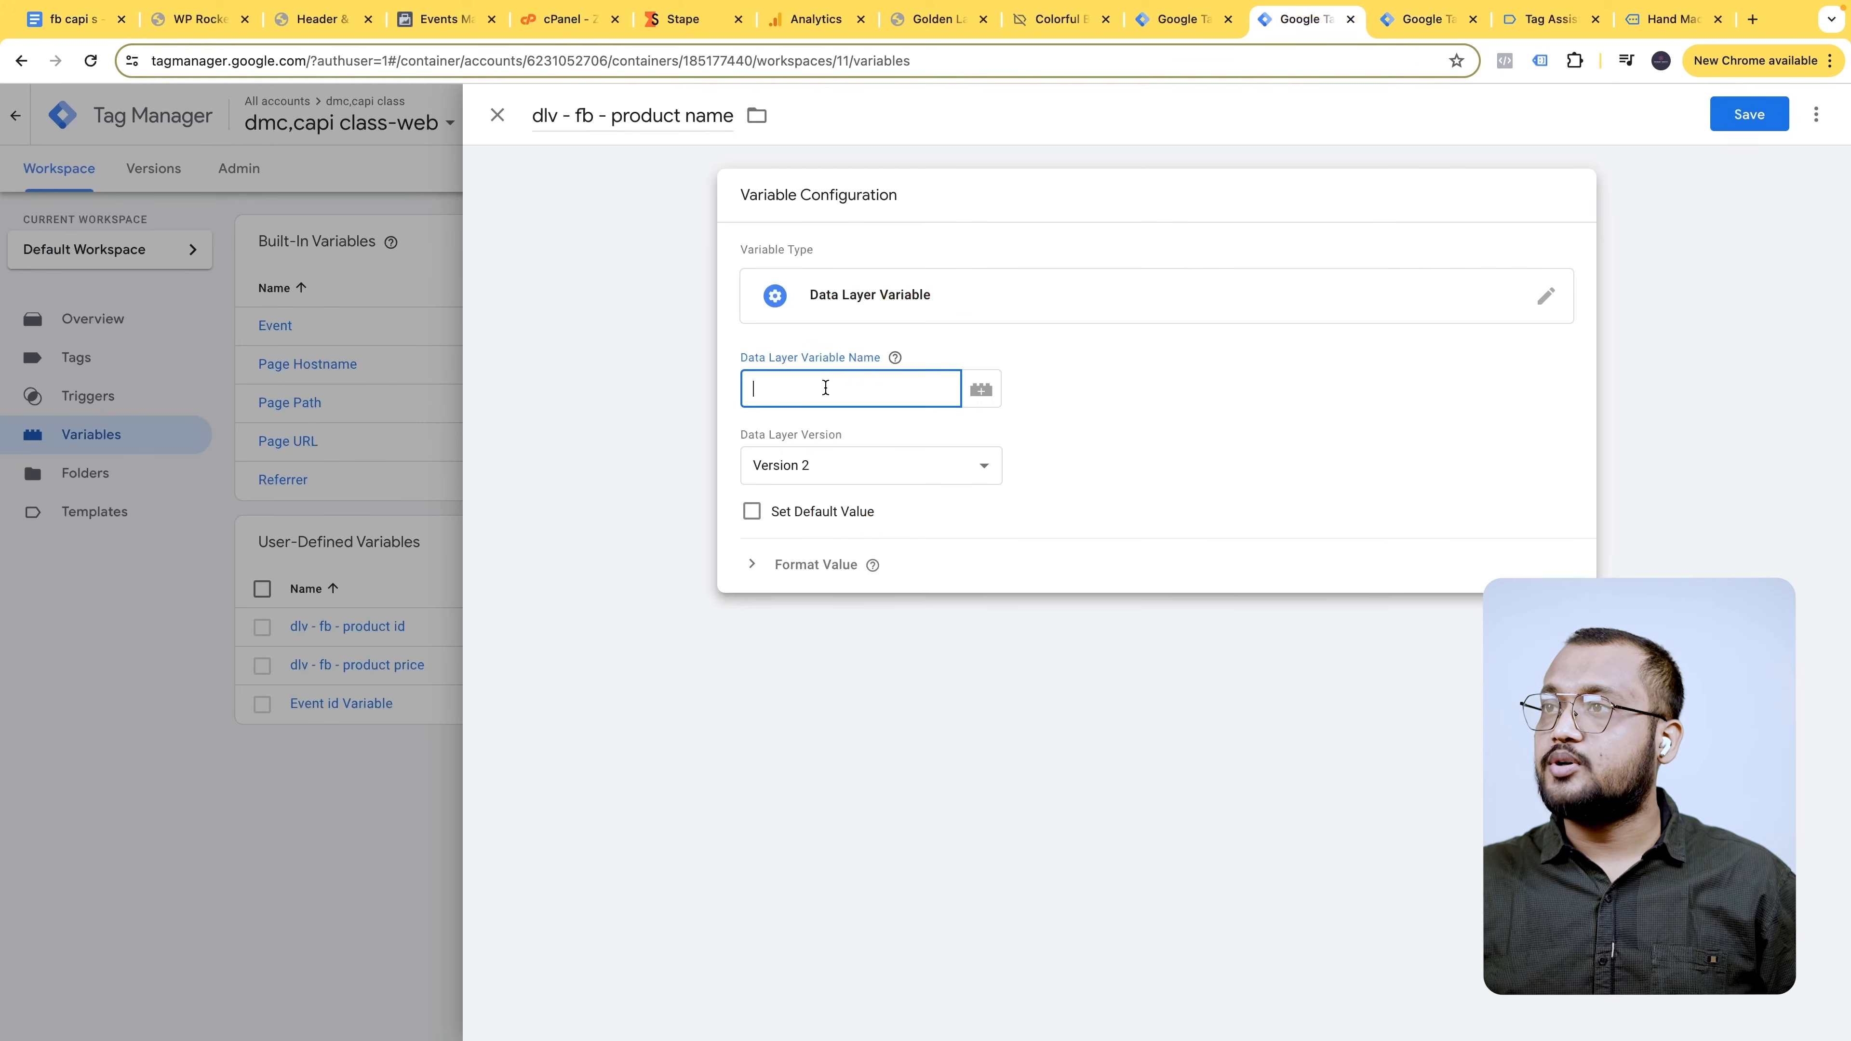
type("ecommerce.Items.0.item_name")
left_click(1749, 114)
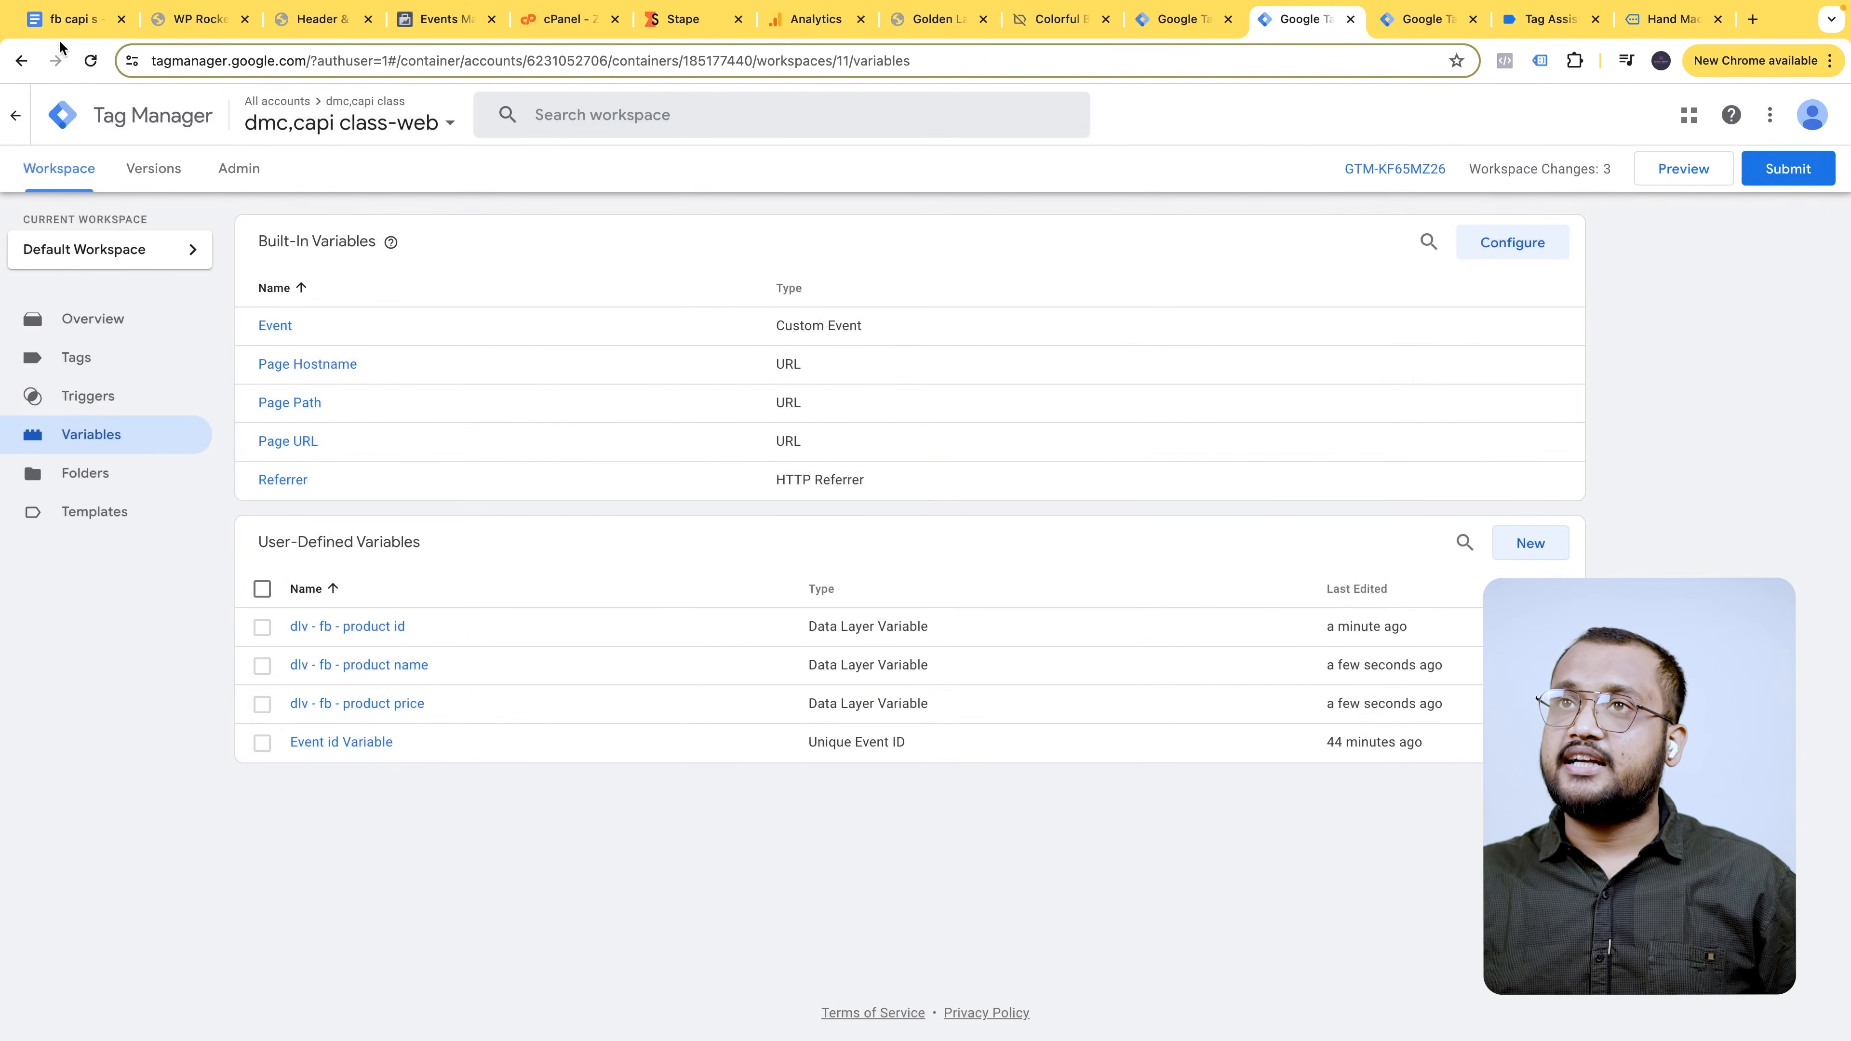
- Copy the dlv - fb - currency name from the notes for the next variable
left_click(73, 19)
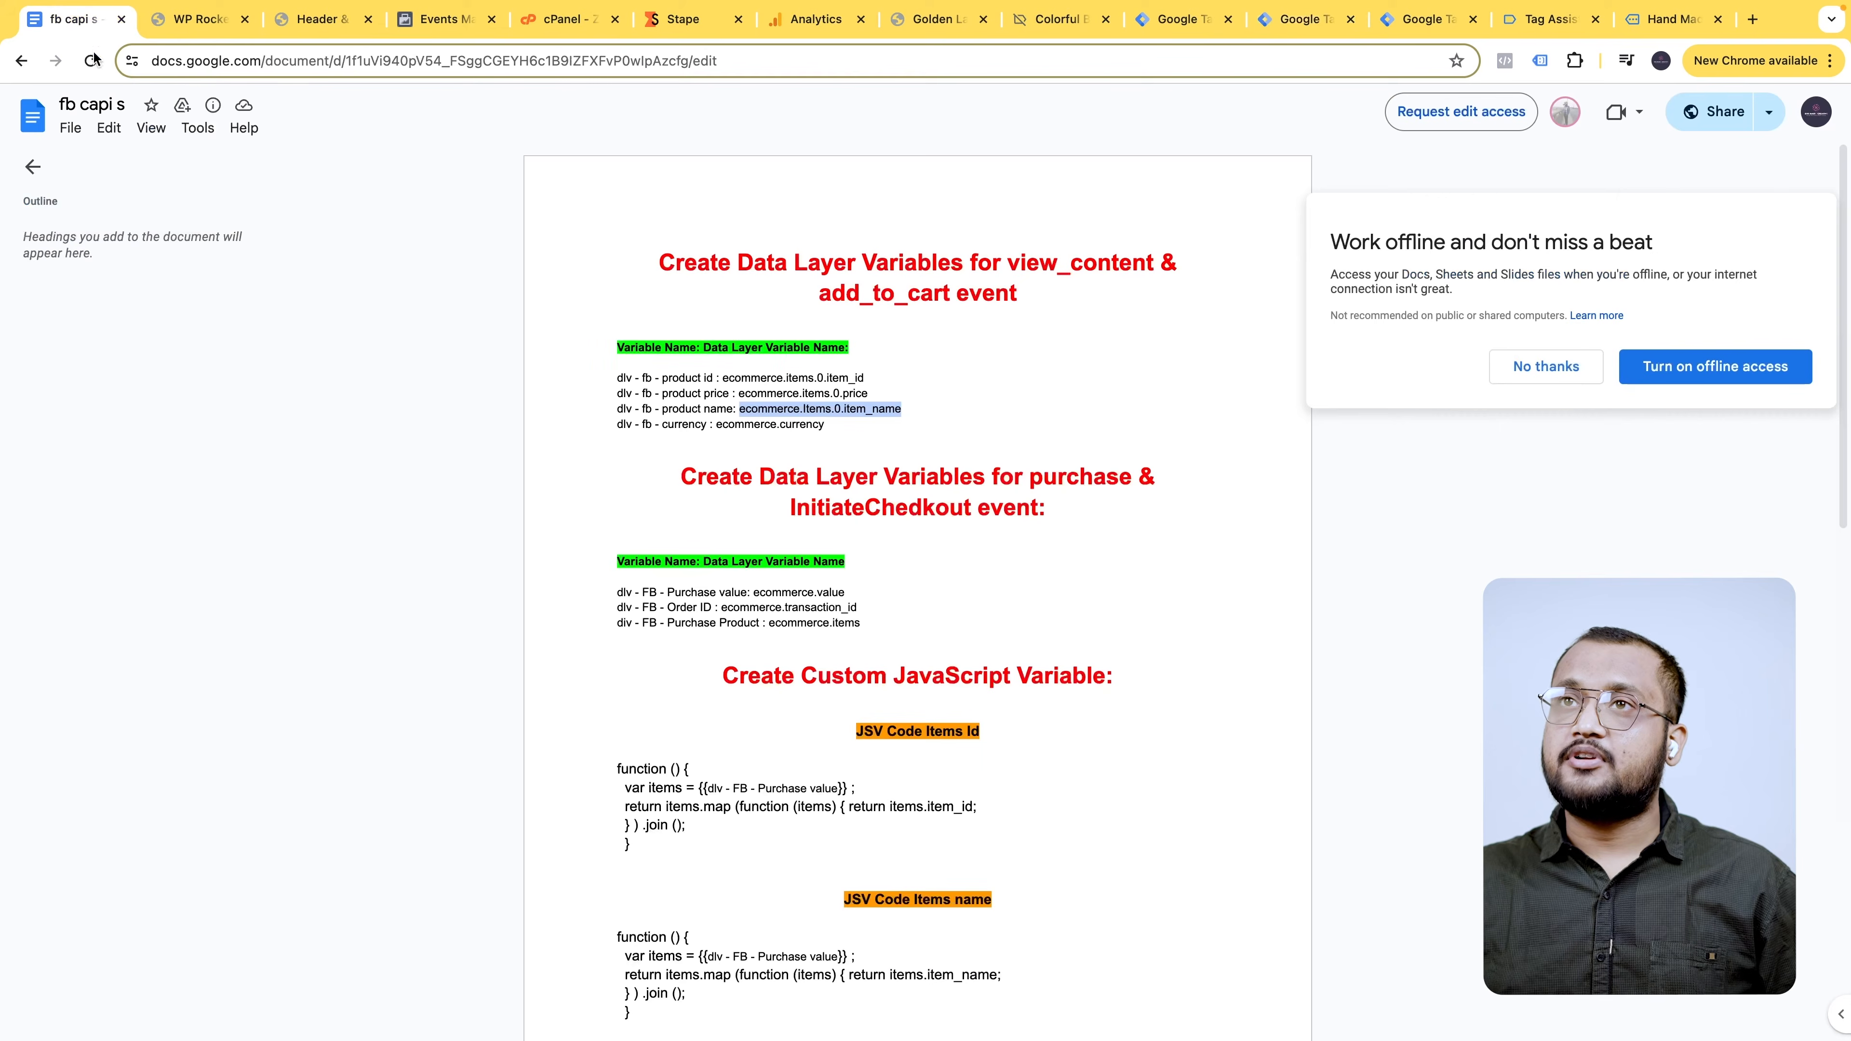
left_click_drag(618, 425, 706, 425)
key("super+c")
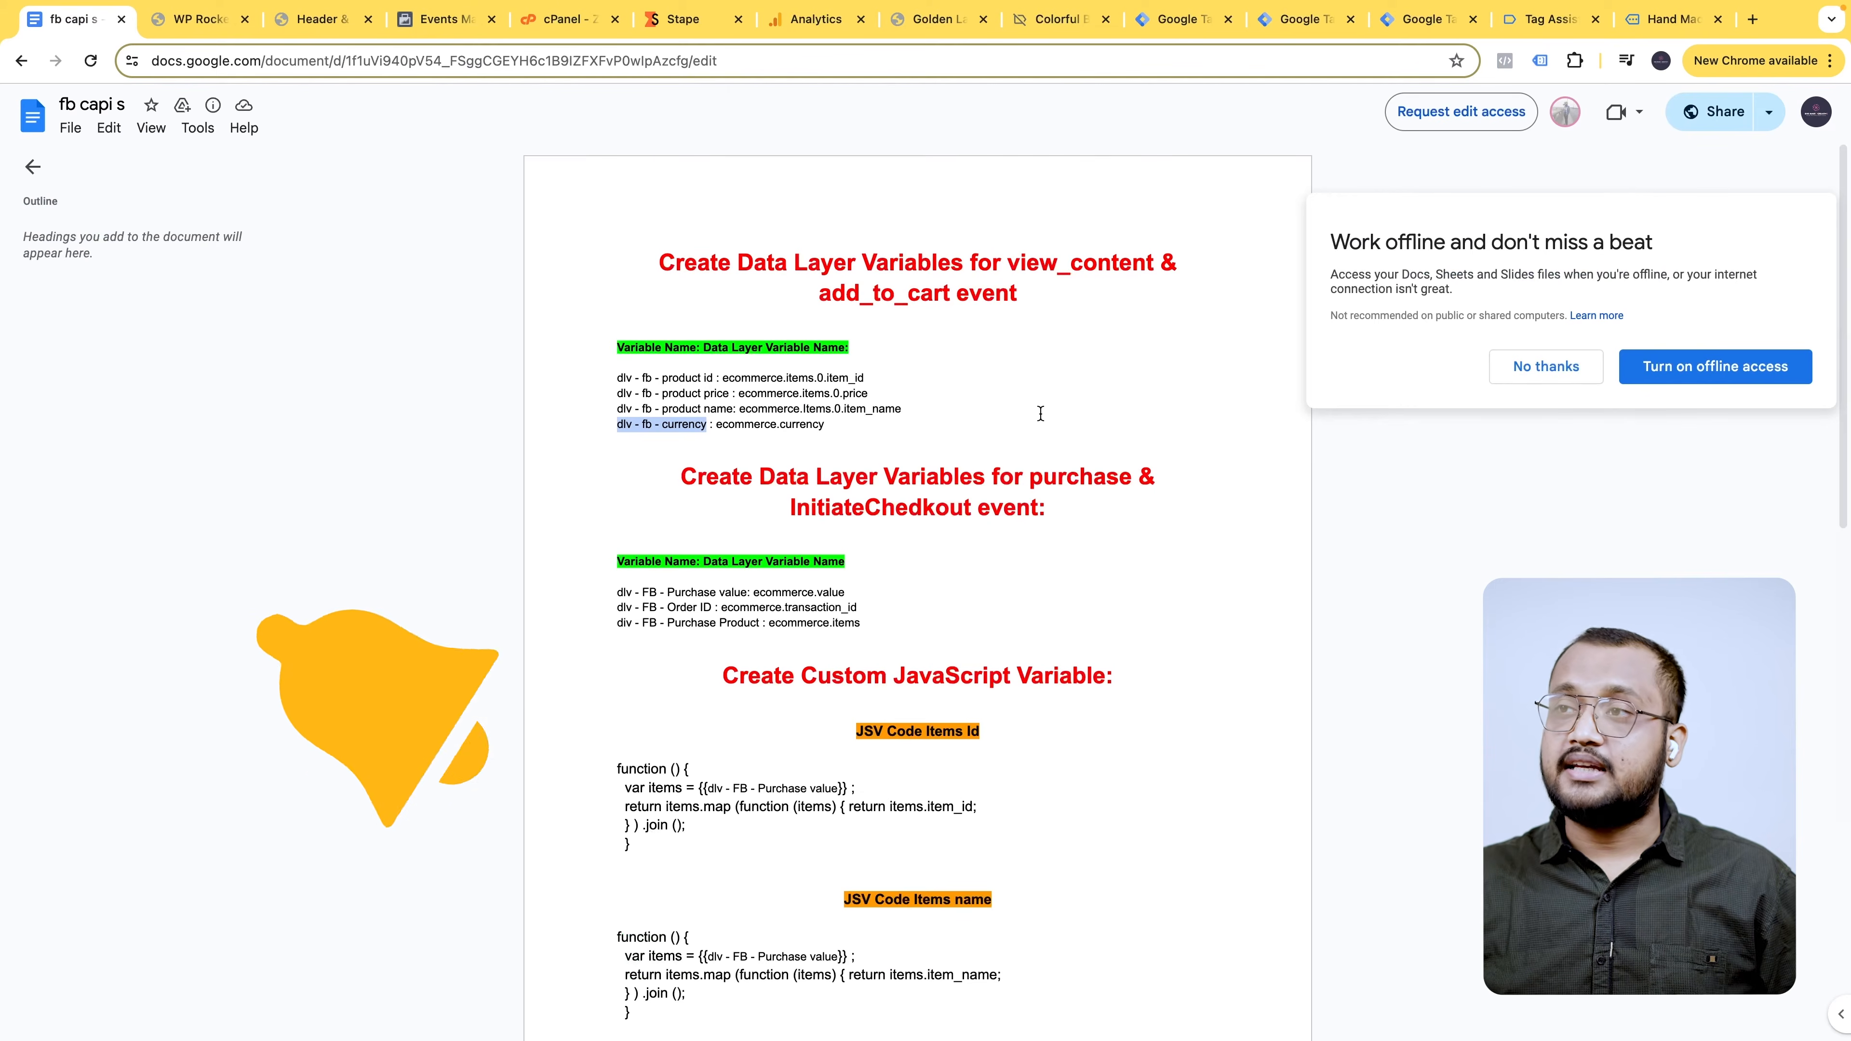
left_click(1341, 23)
- Create a new variable titled 'dlv - fb - currency' and copy the ecommerce.currency key
left_click(1530, 545)
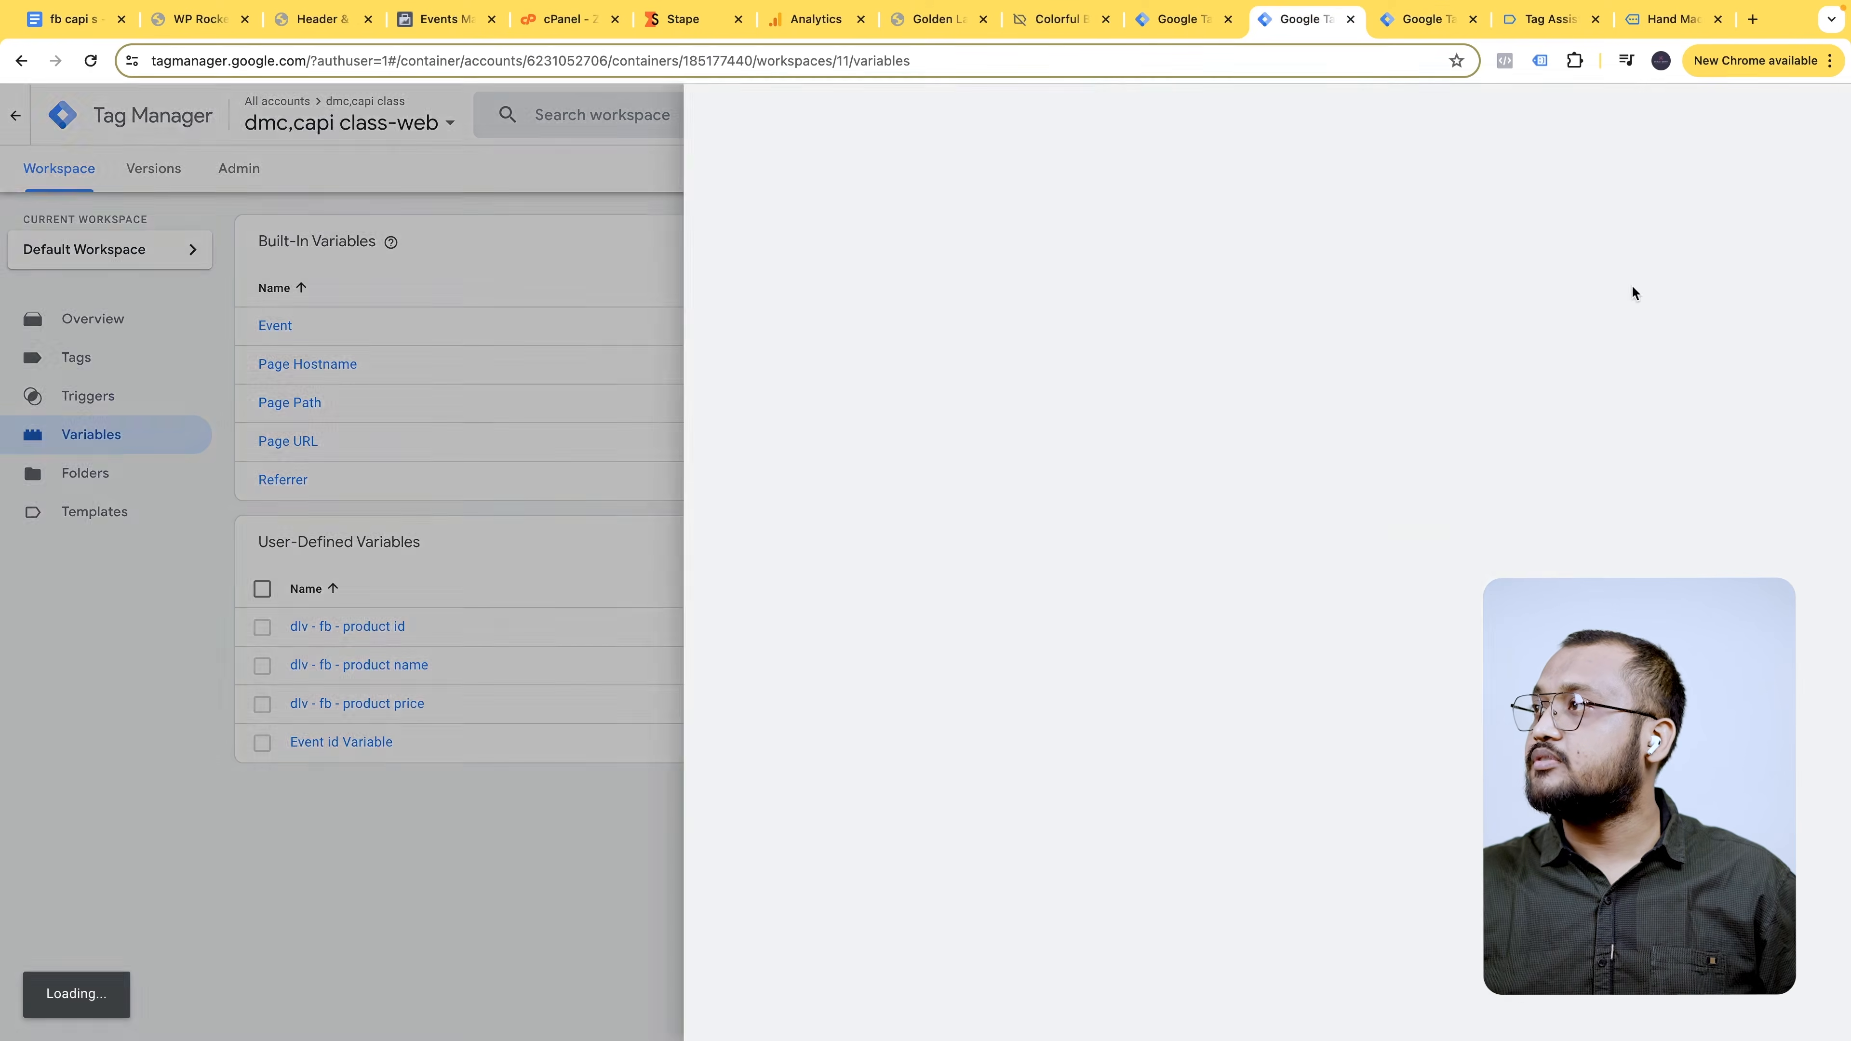
left_click(572, 129)
key("super+v")
left_click(73, 19)
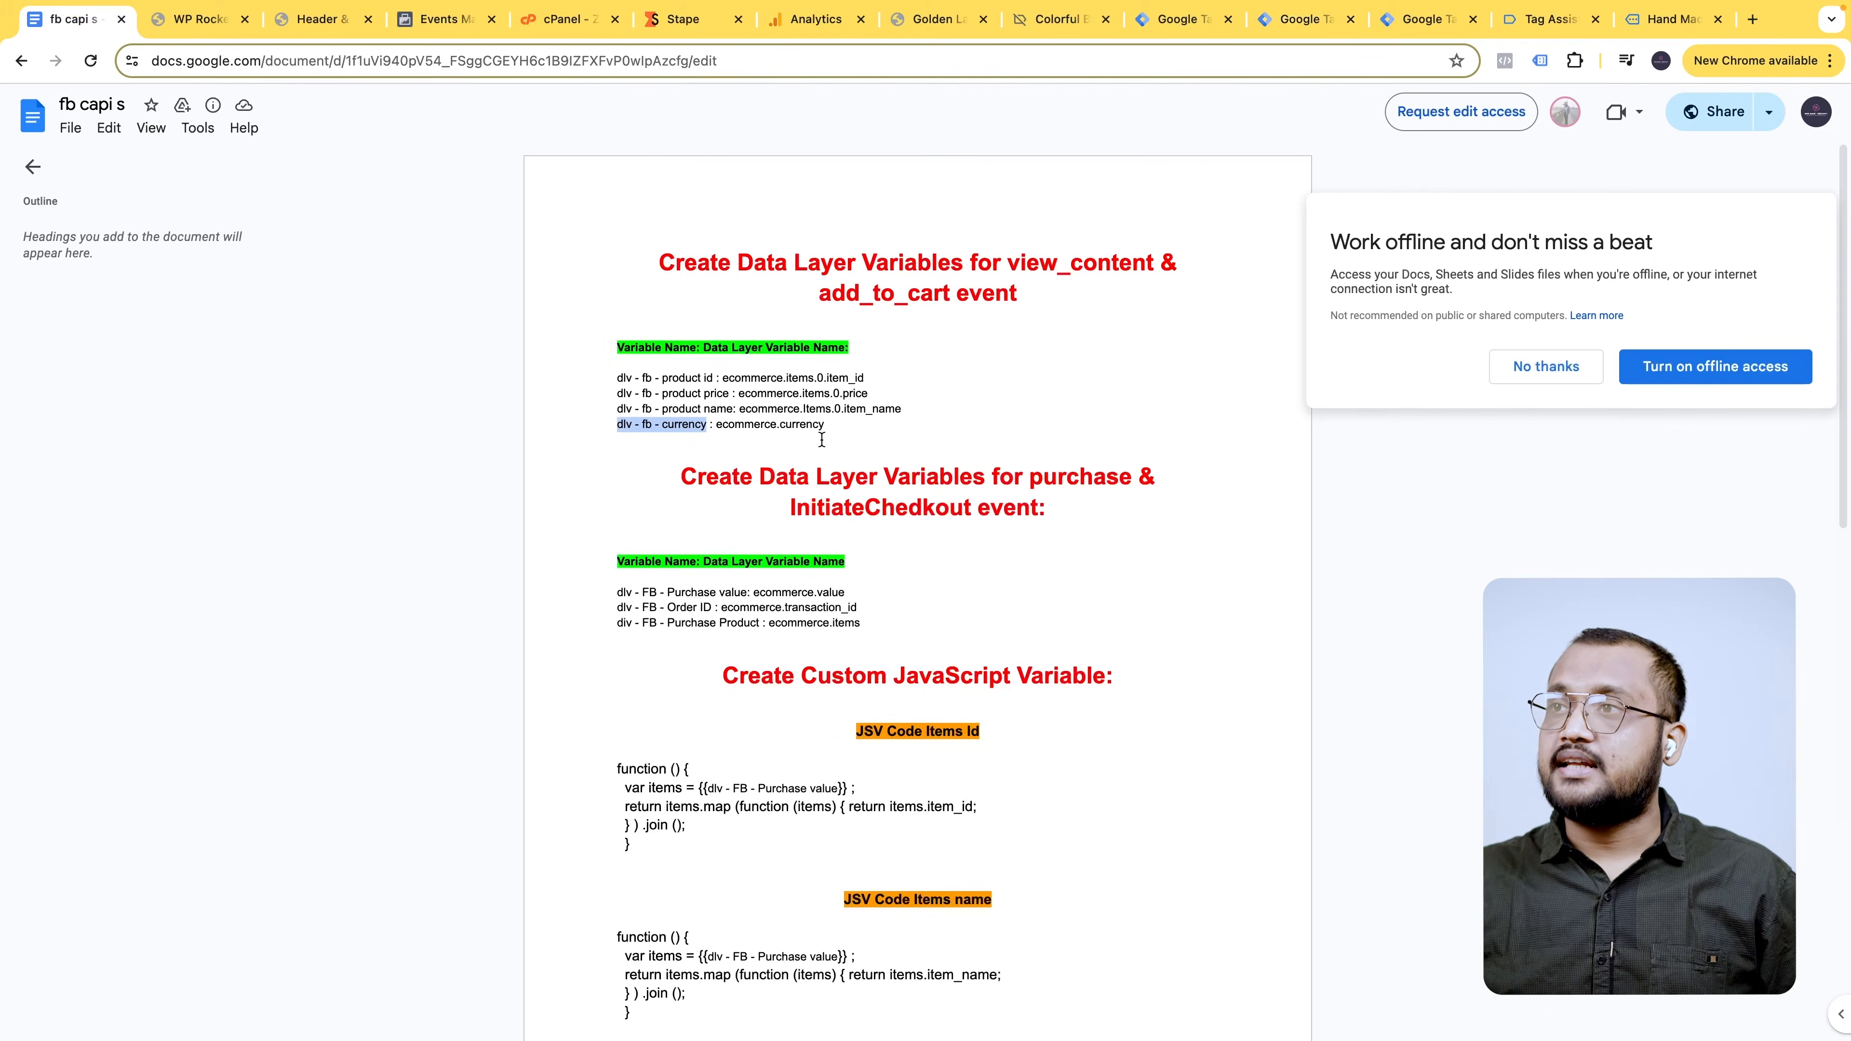
left_click_drag(717, 423, 839, 434)
key("ctrl+c")
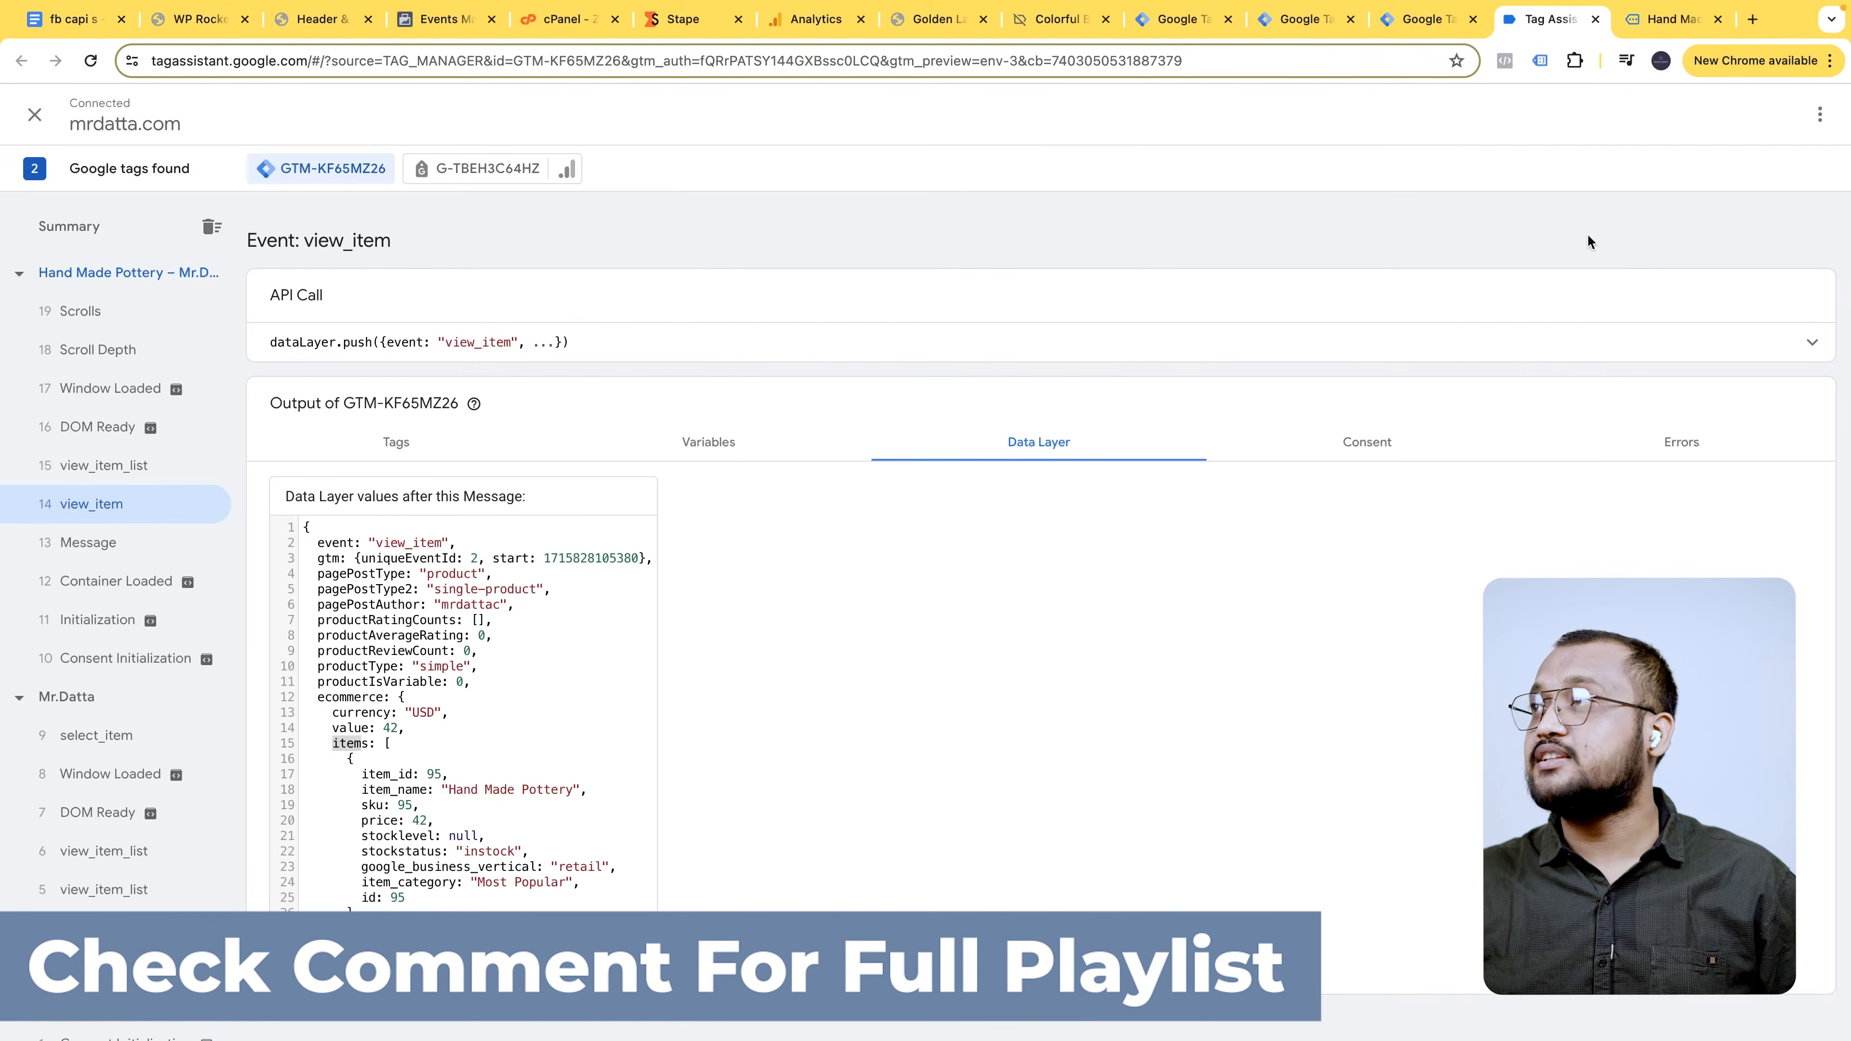
left_click(1295, 20)
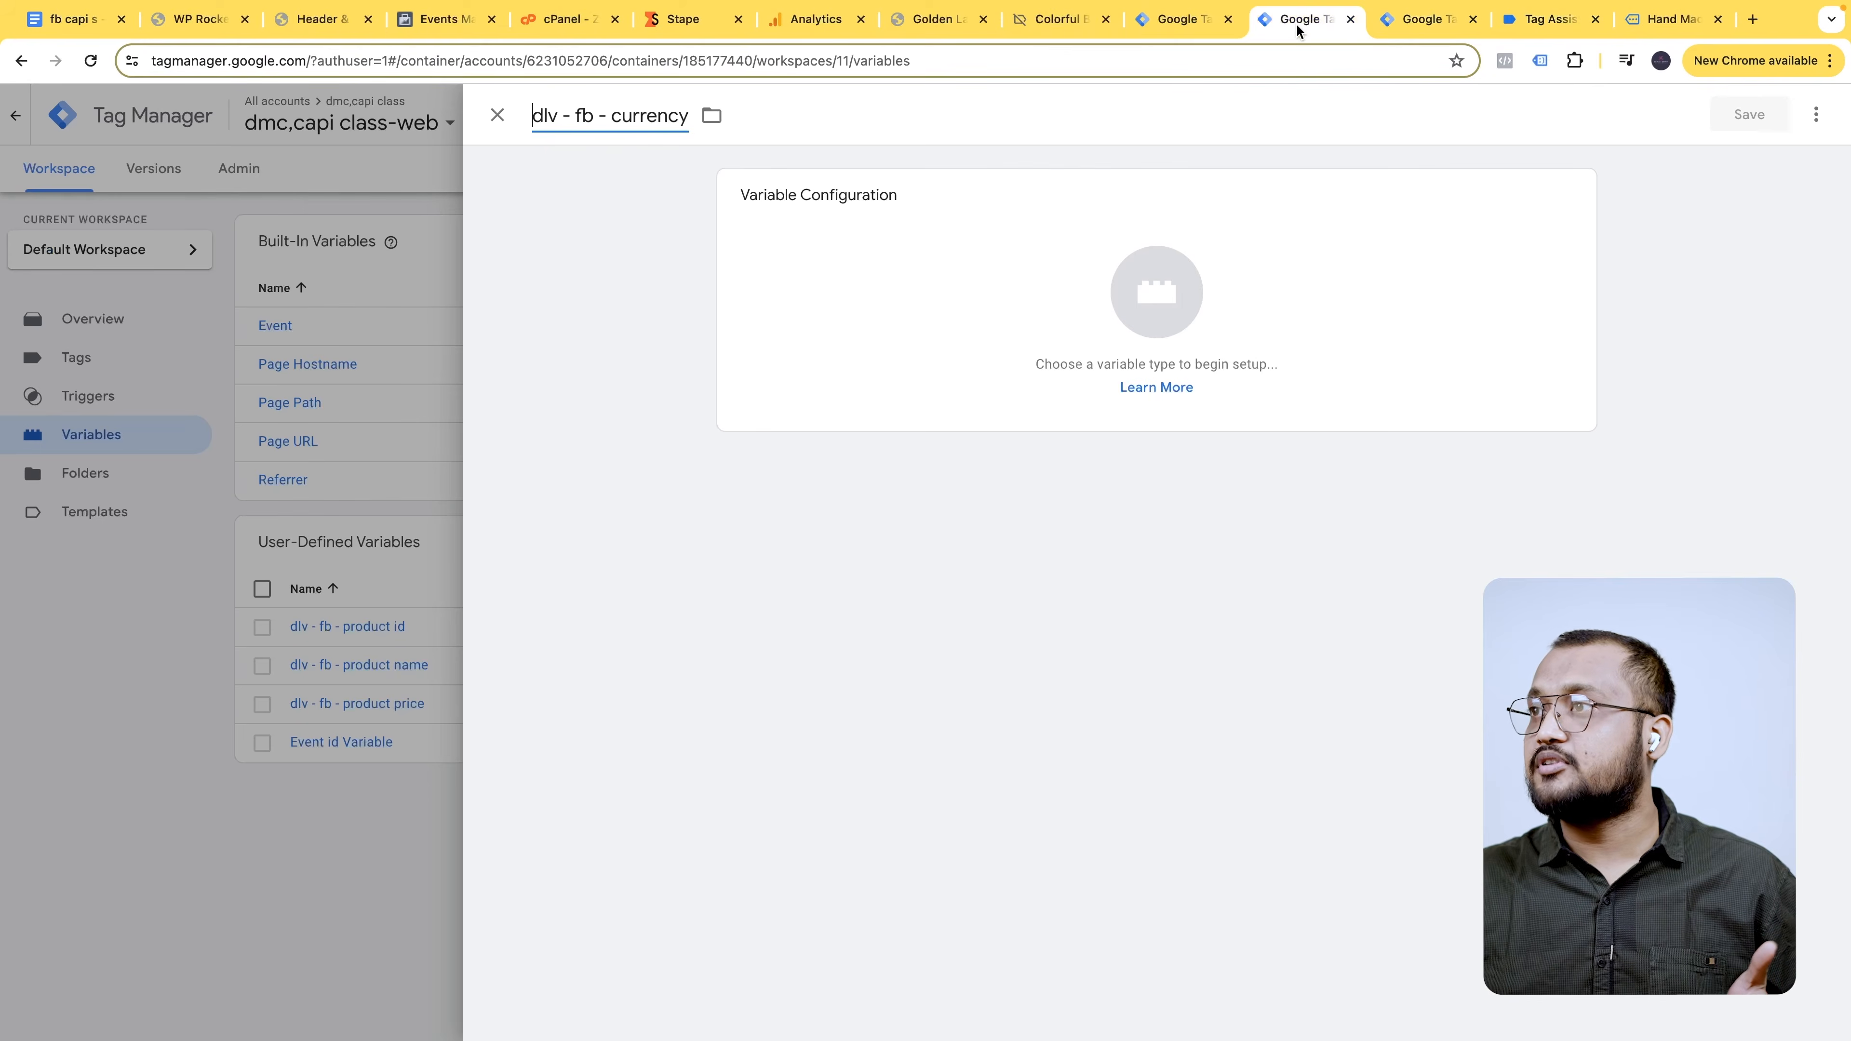
- Make it a Data Layer Variable reading ecommerce.currency and save it
left_click(1292, 226)
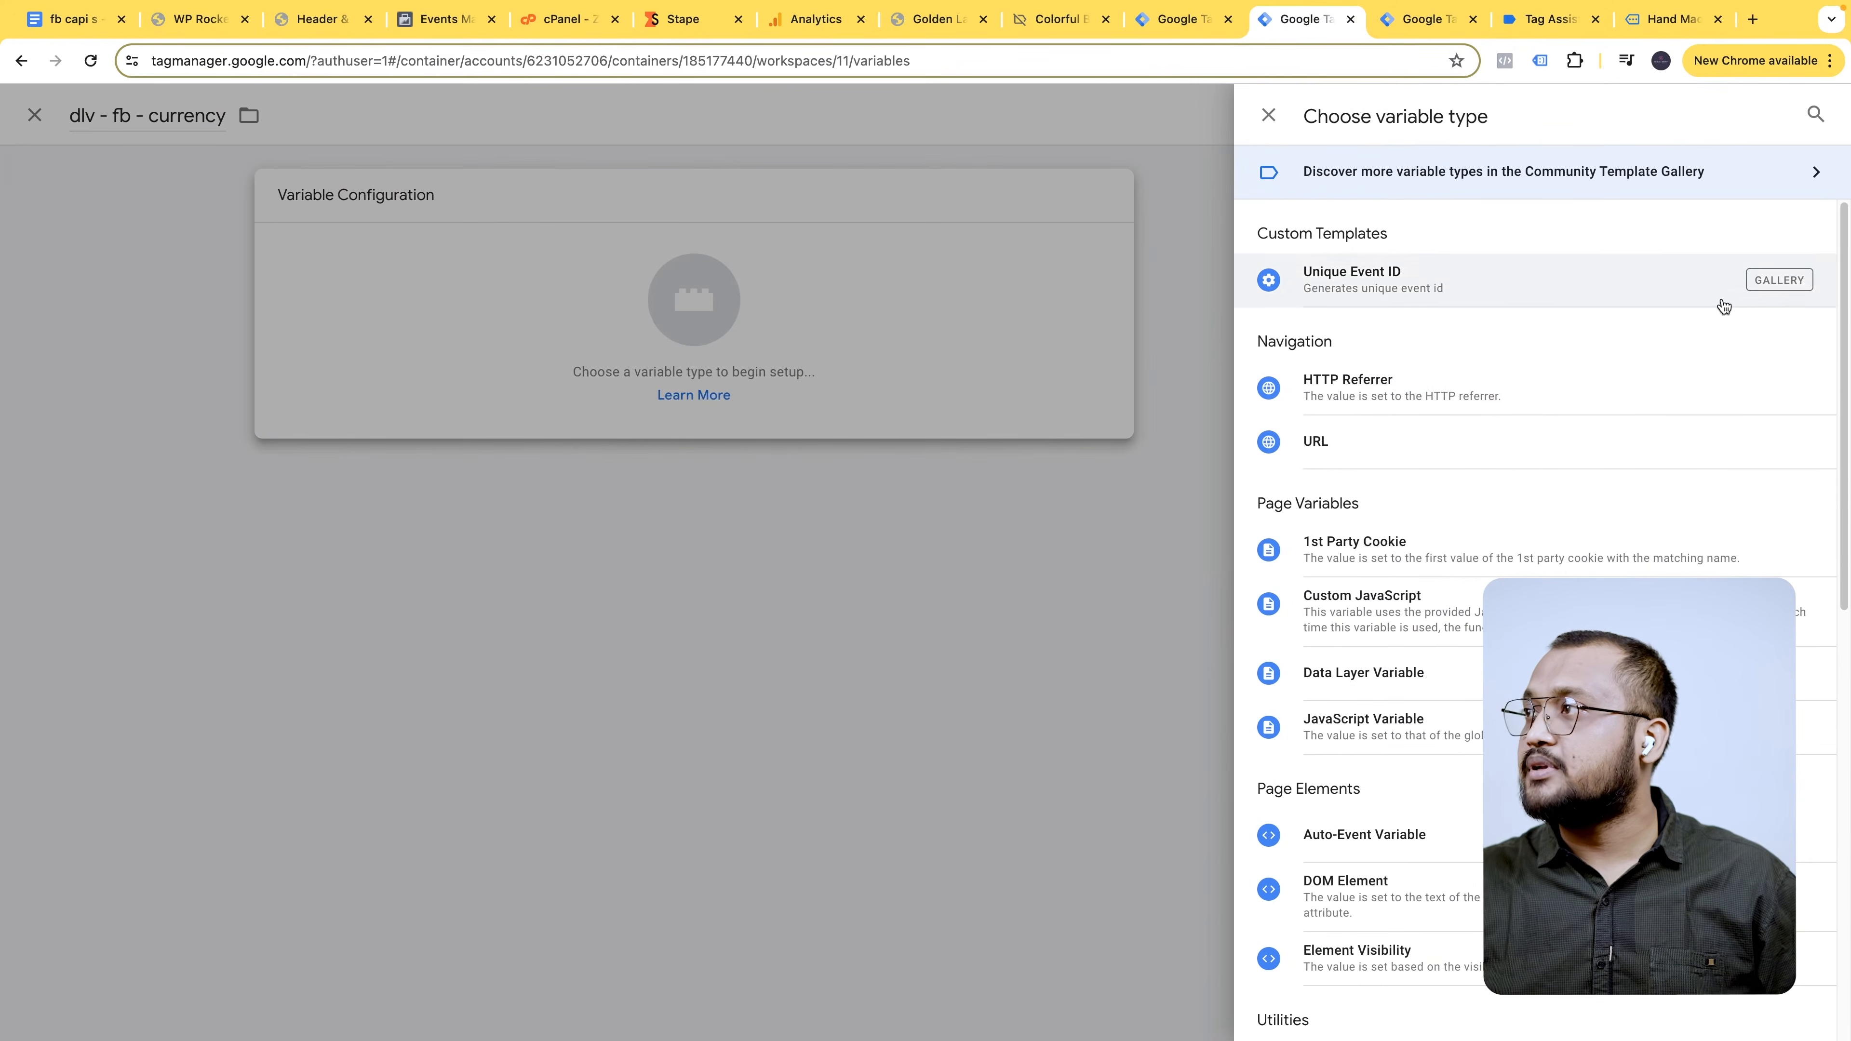
left_click(1421, 672)
left_click(827, 397)
key("ctrl+v")
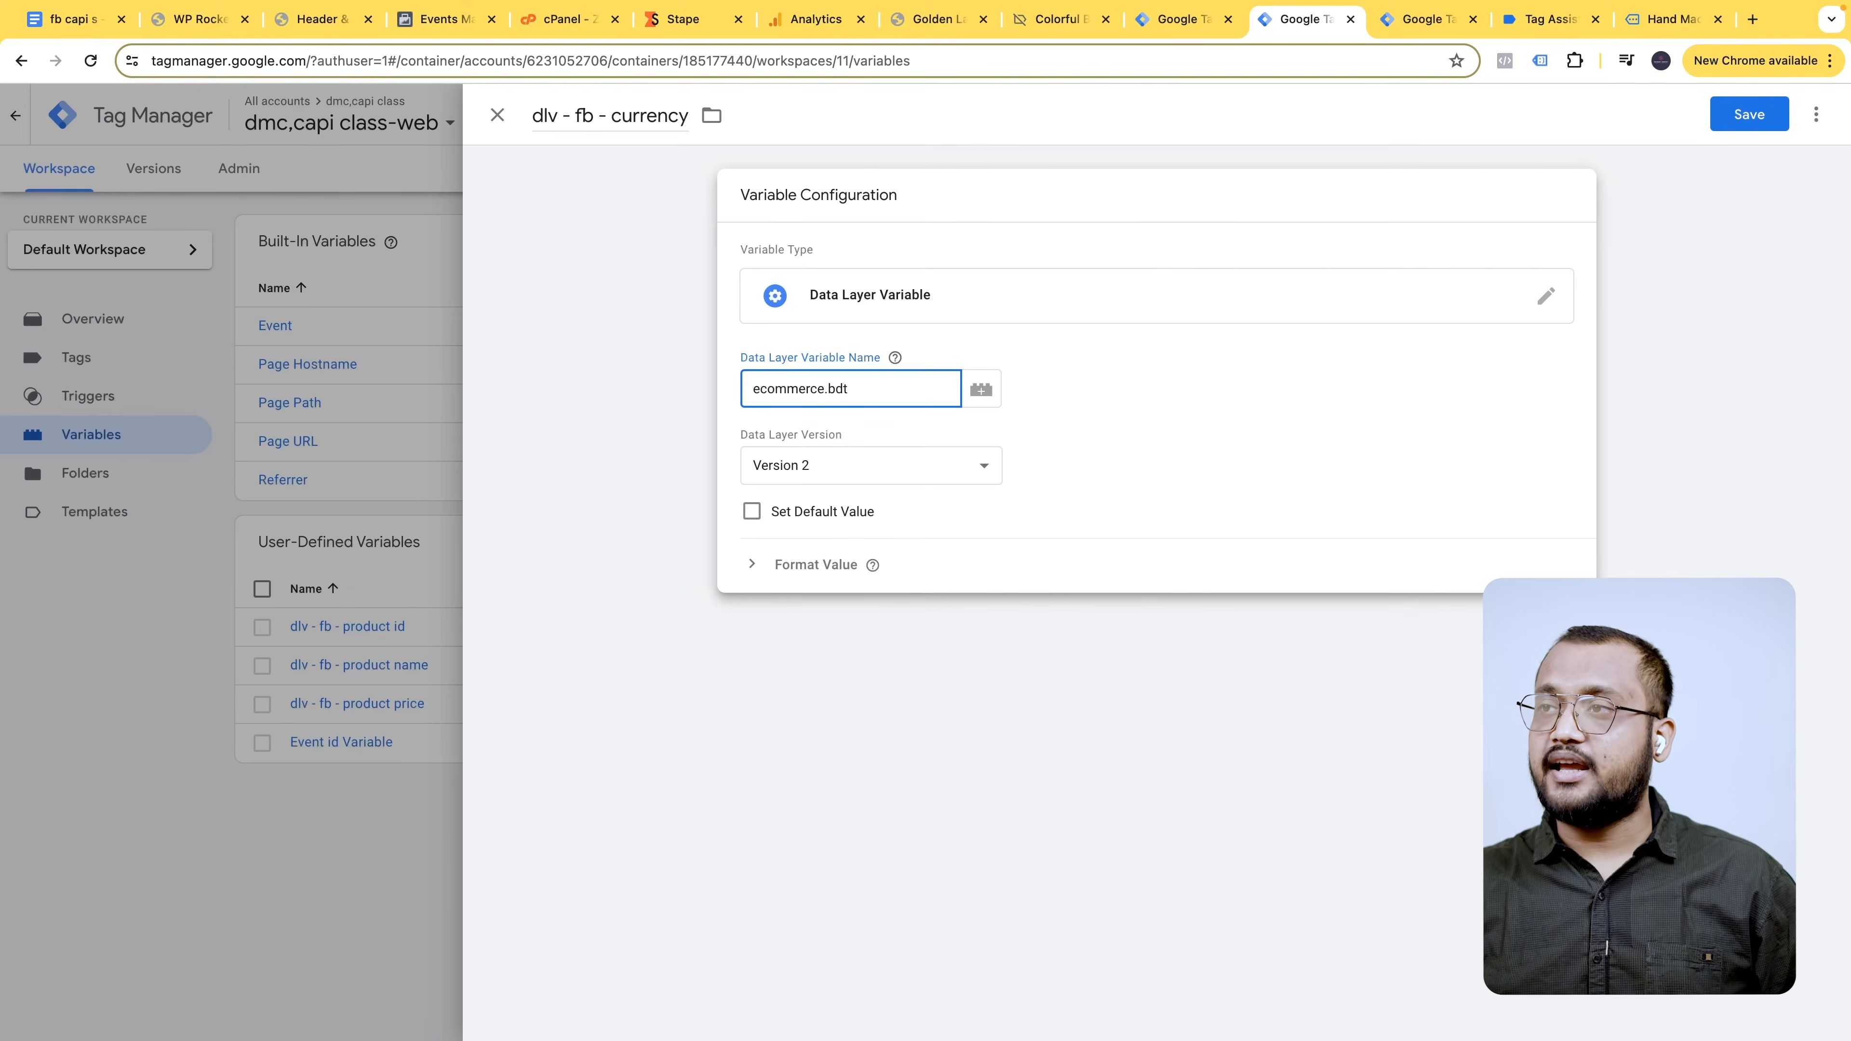
key("super+a")
key("super+v")
left_click(893, 360)
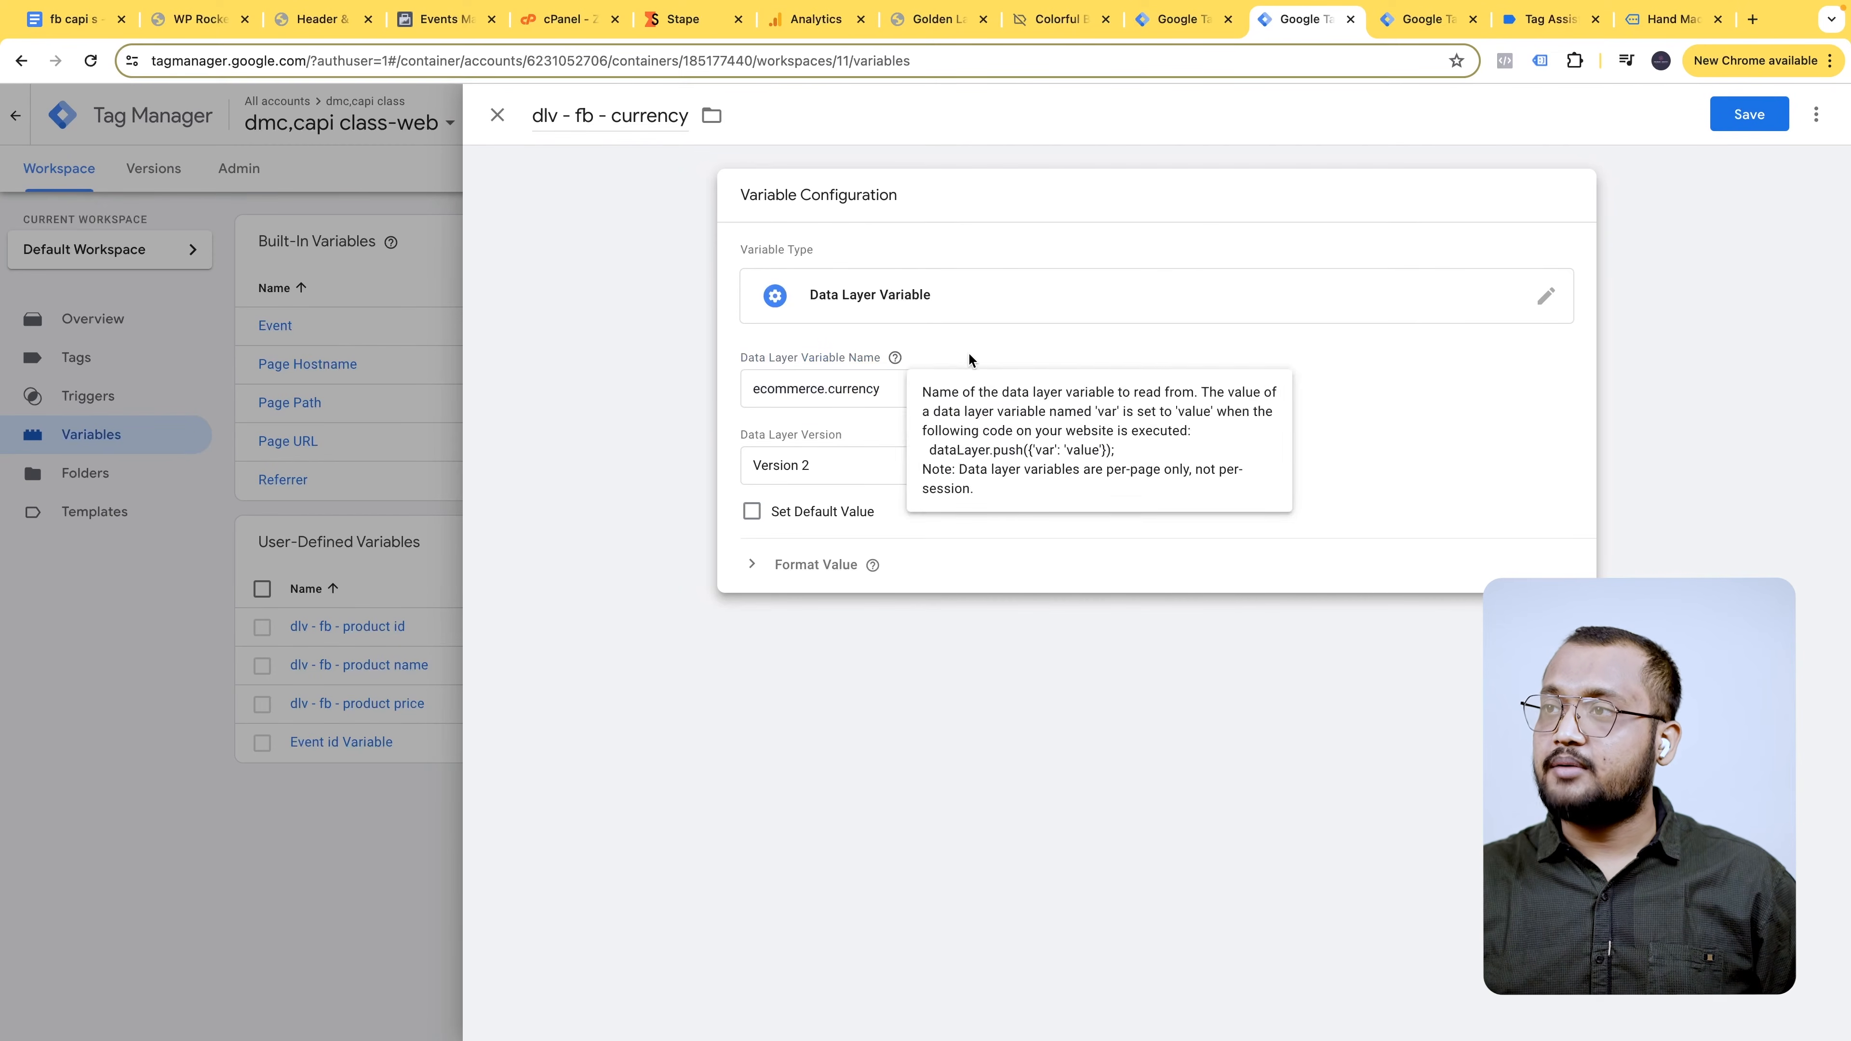
left_click(1748, 114)
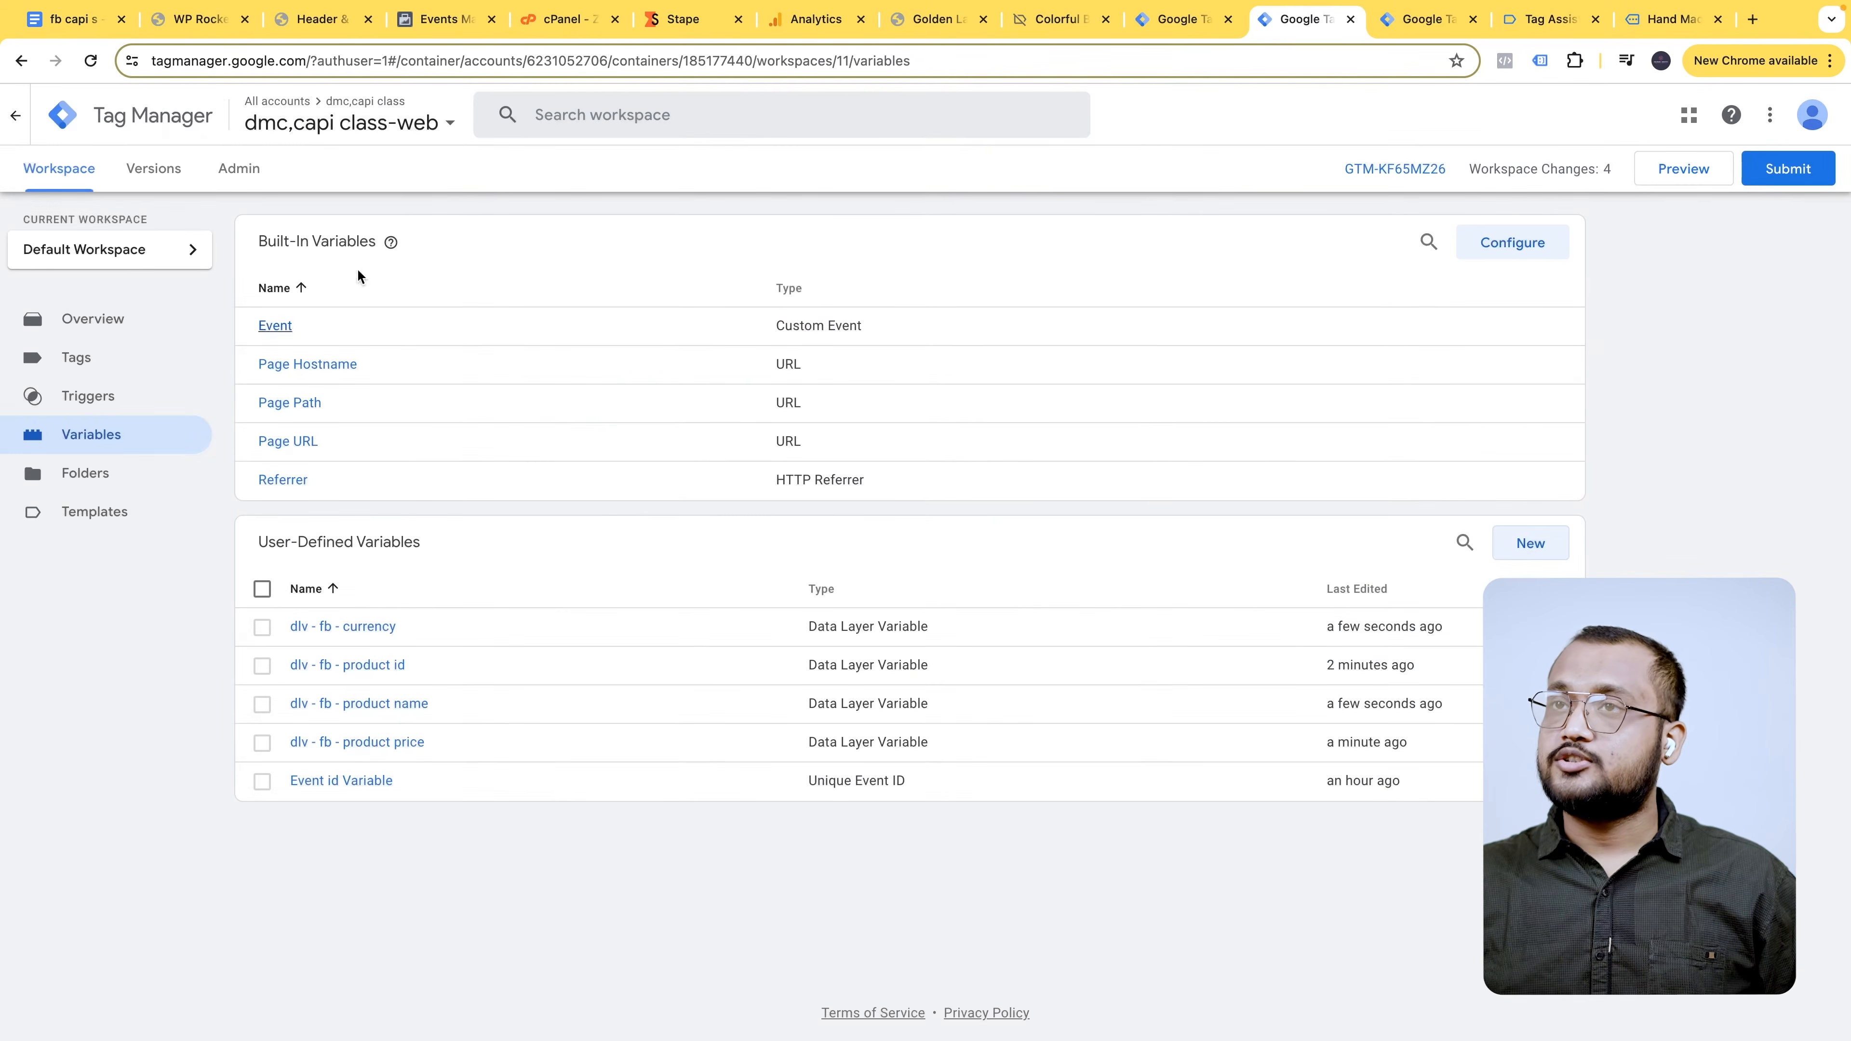
left_click(73, 19)
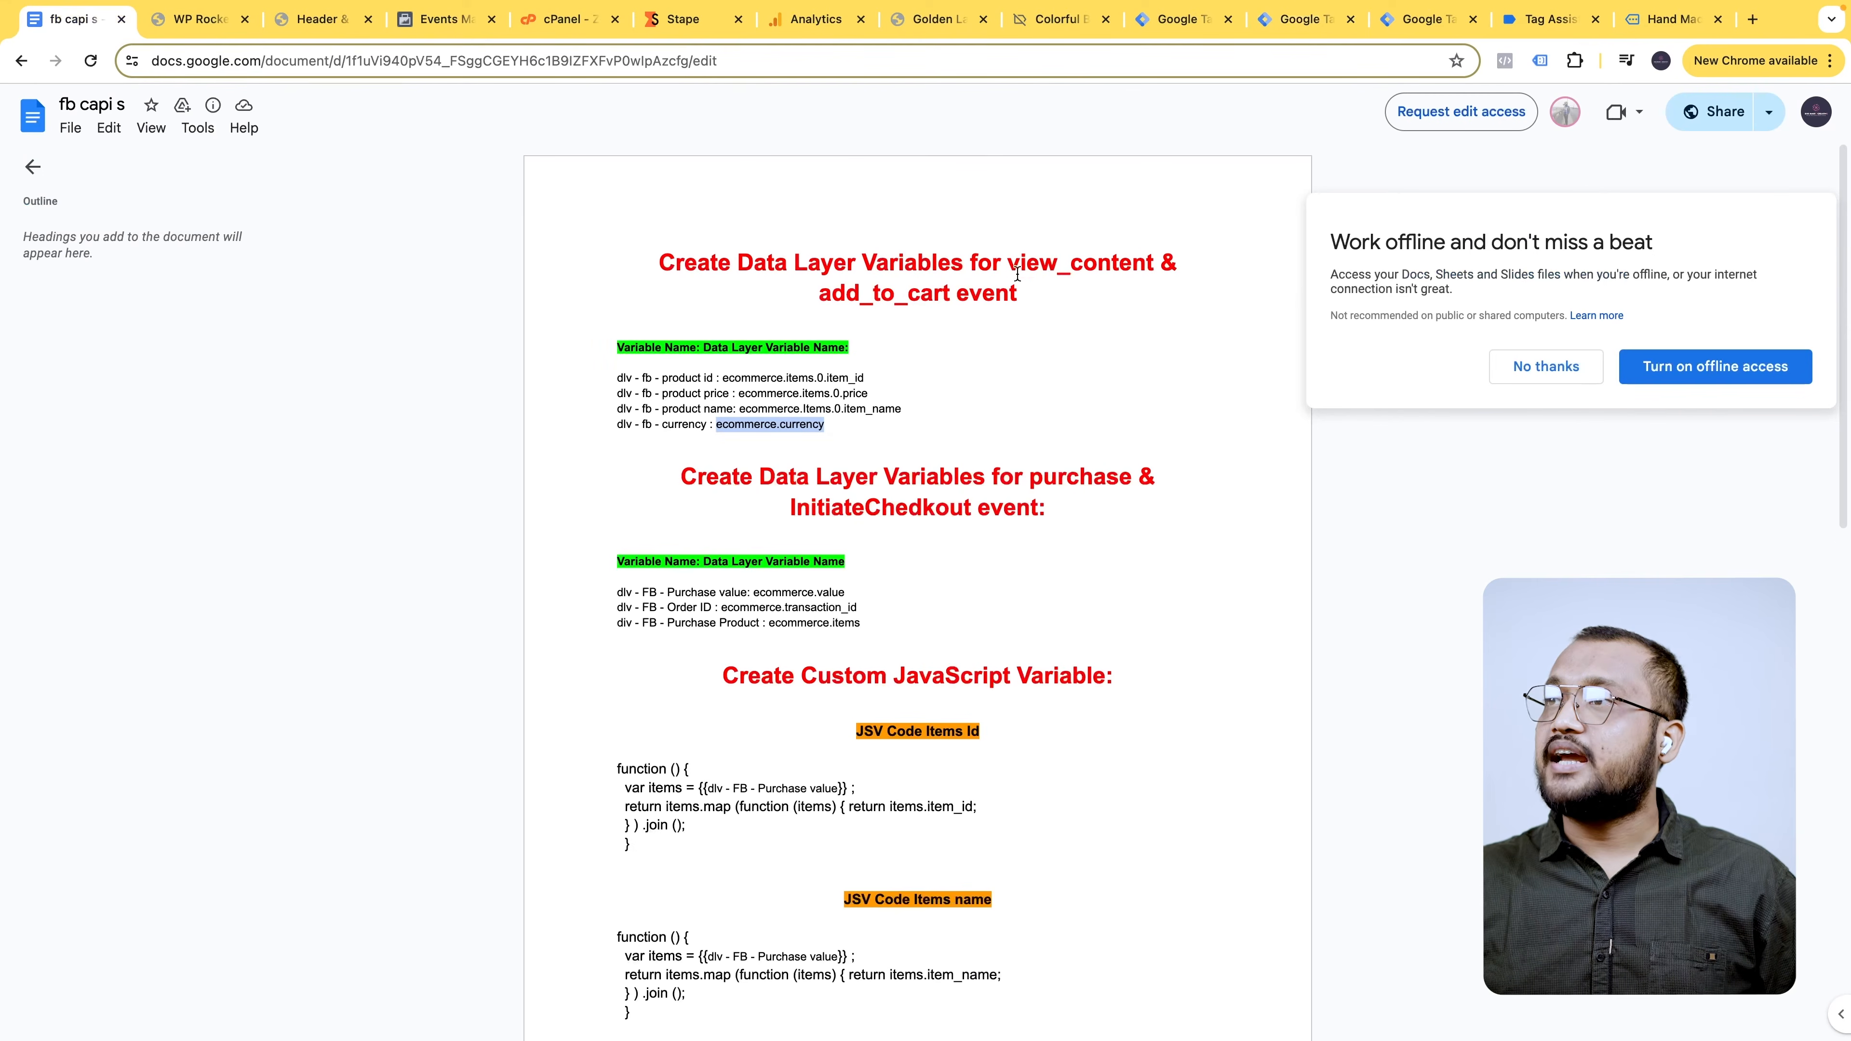
- Return to the web container's Tag Manager tab and start a new user-defined variable
left_click(961, 414)
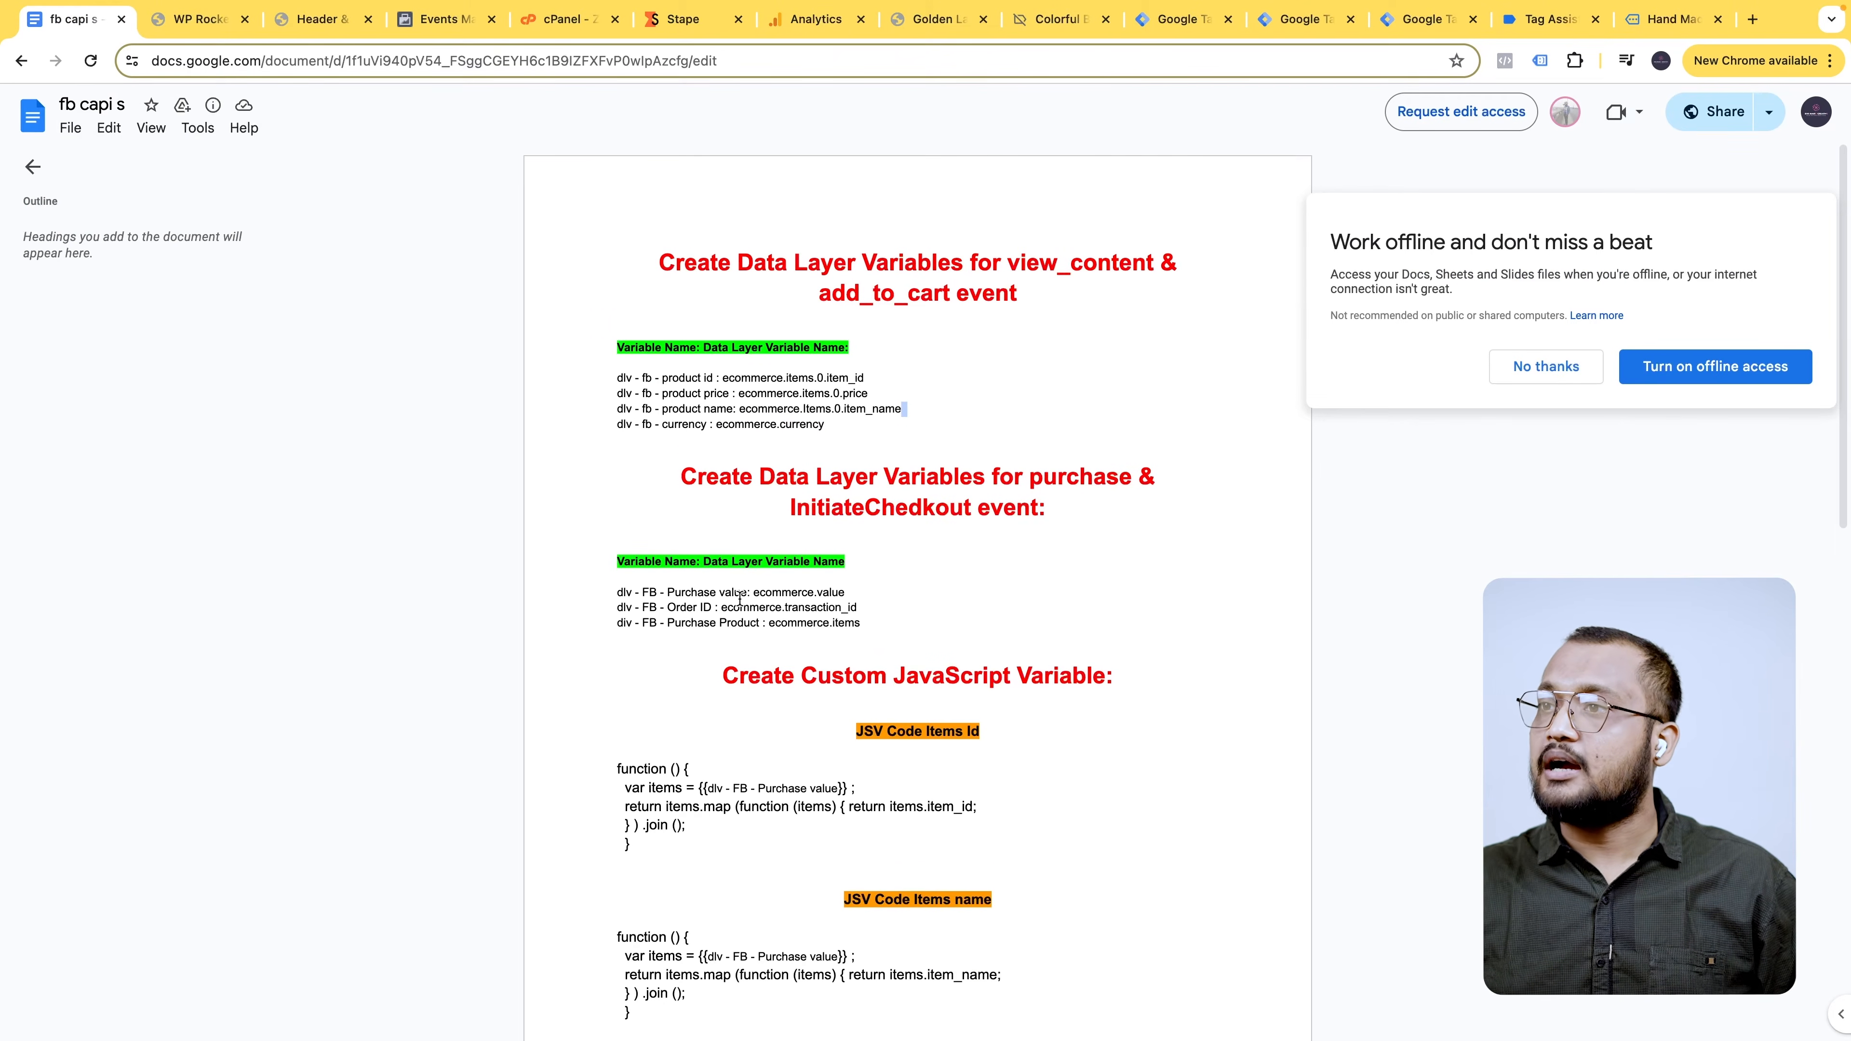
scroll(741, 578, "down", 1)
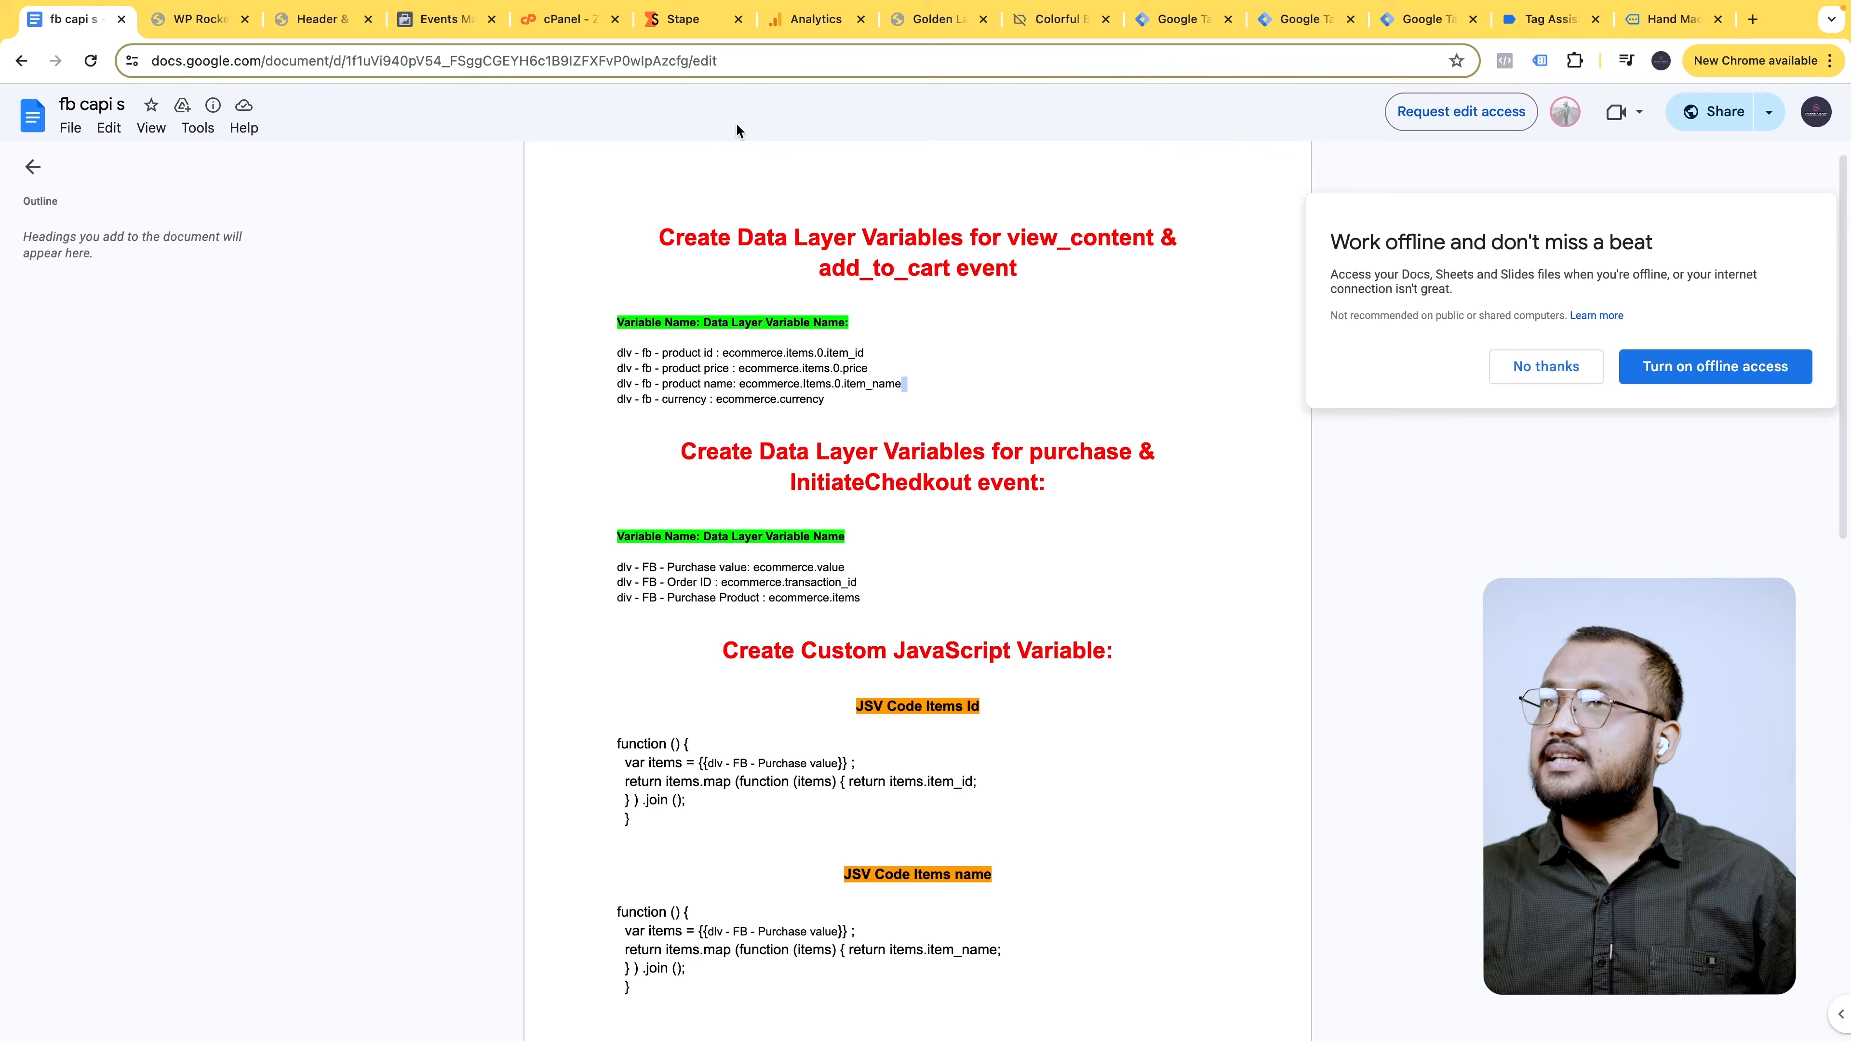
left_click(1660, 24)
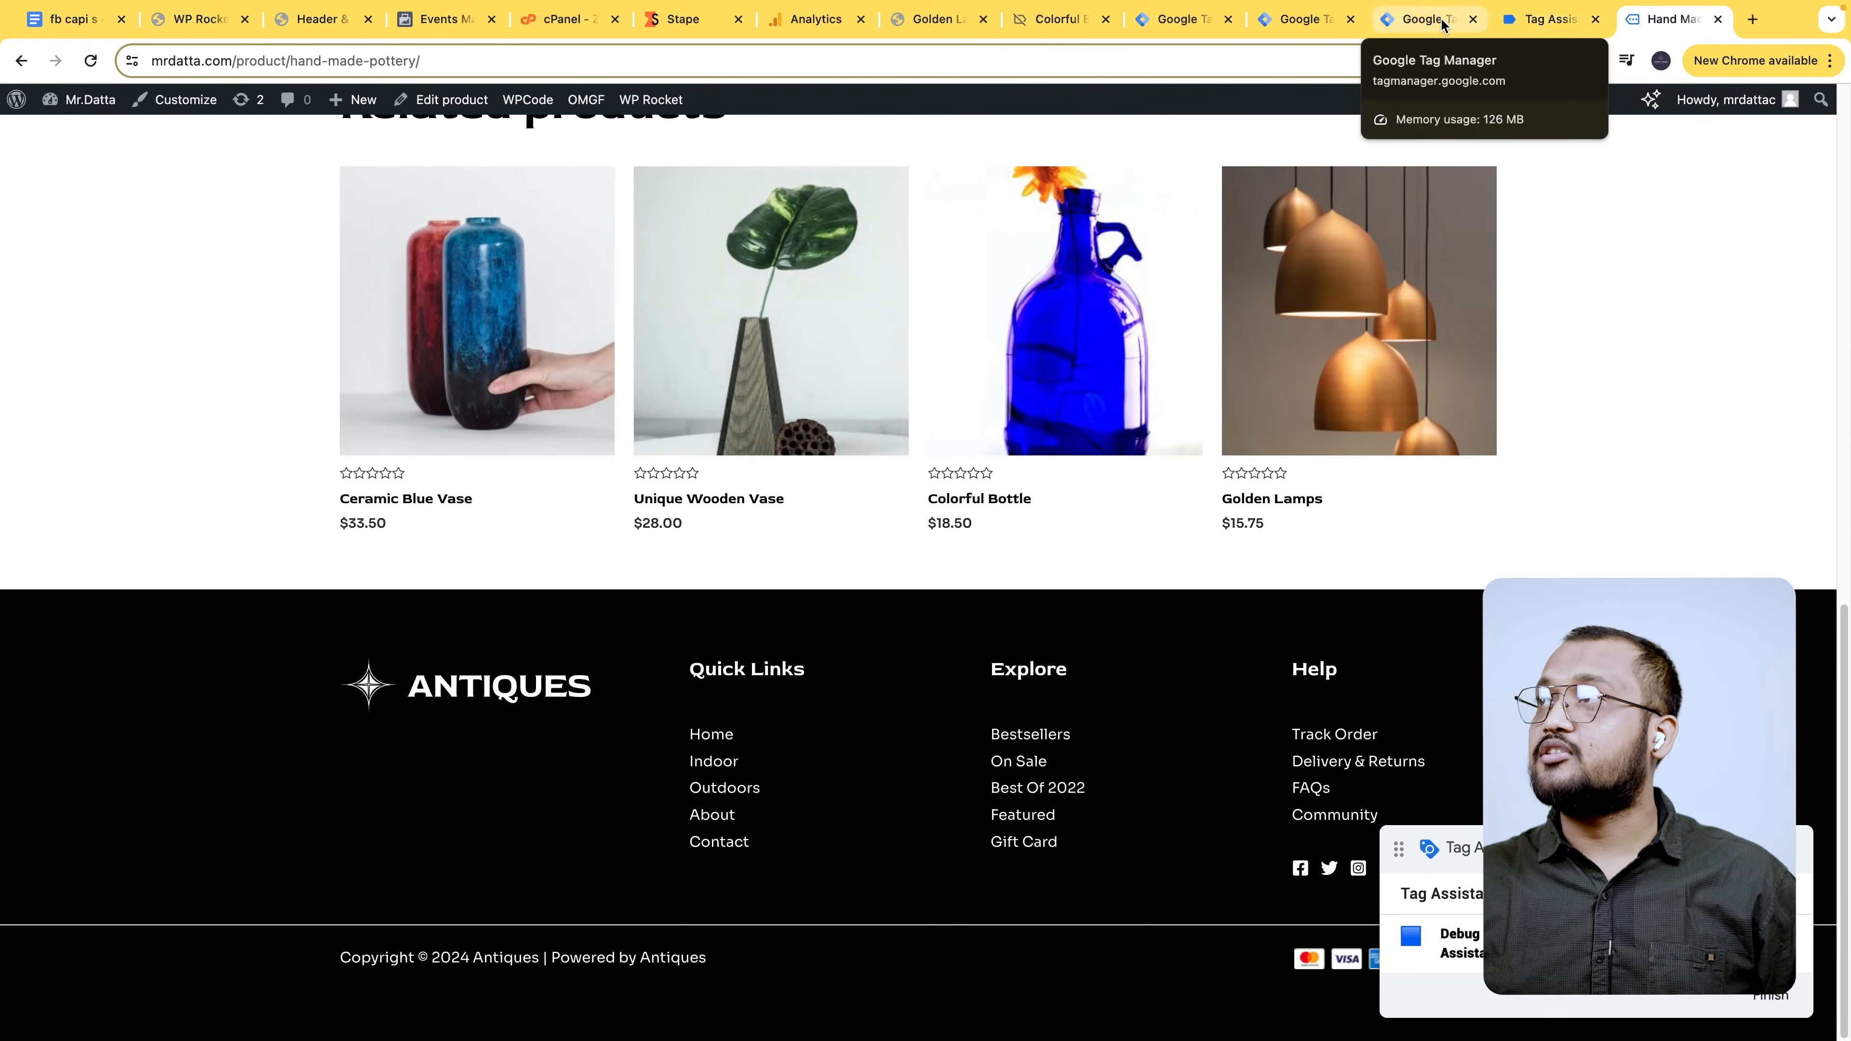
left_click(1427, 20)
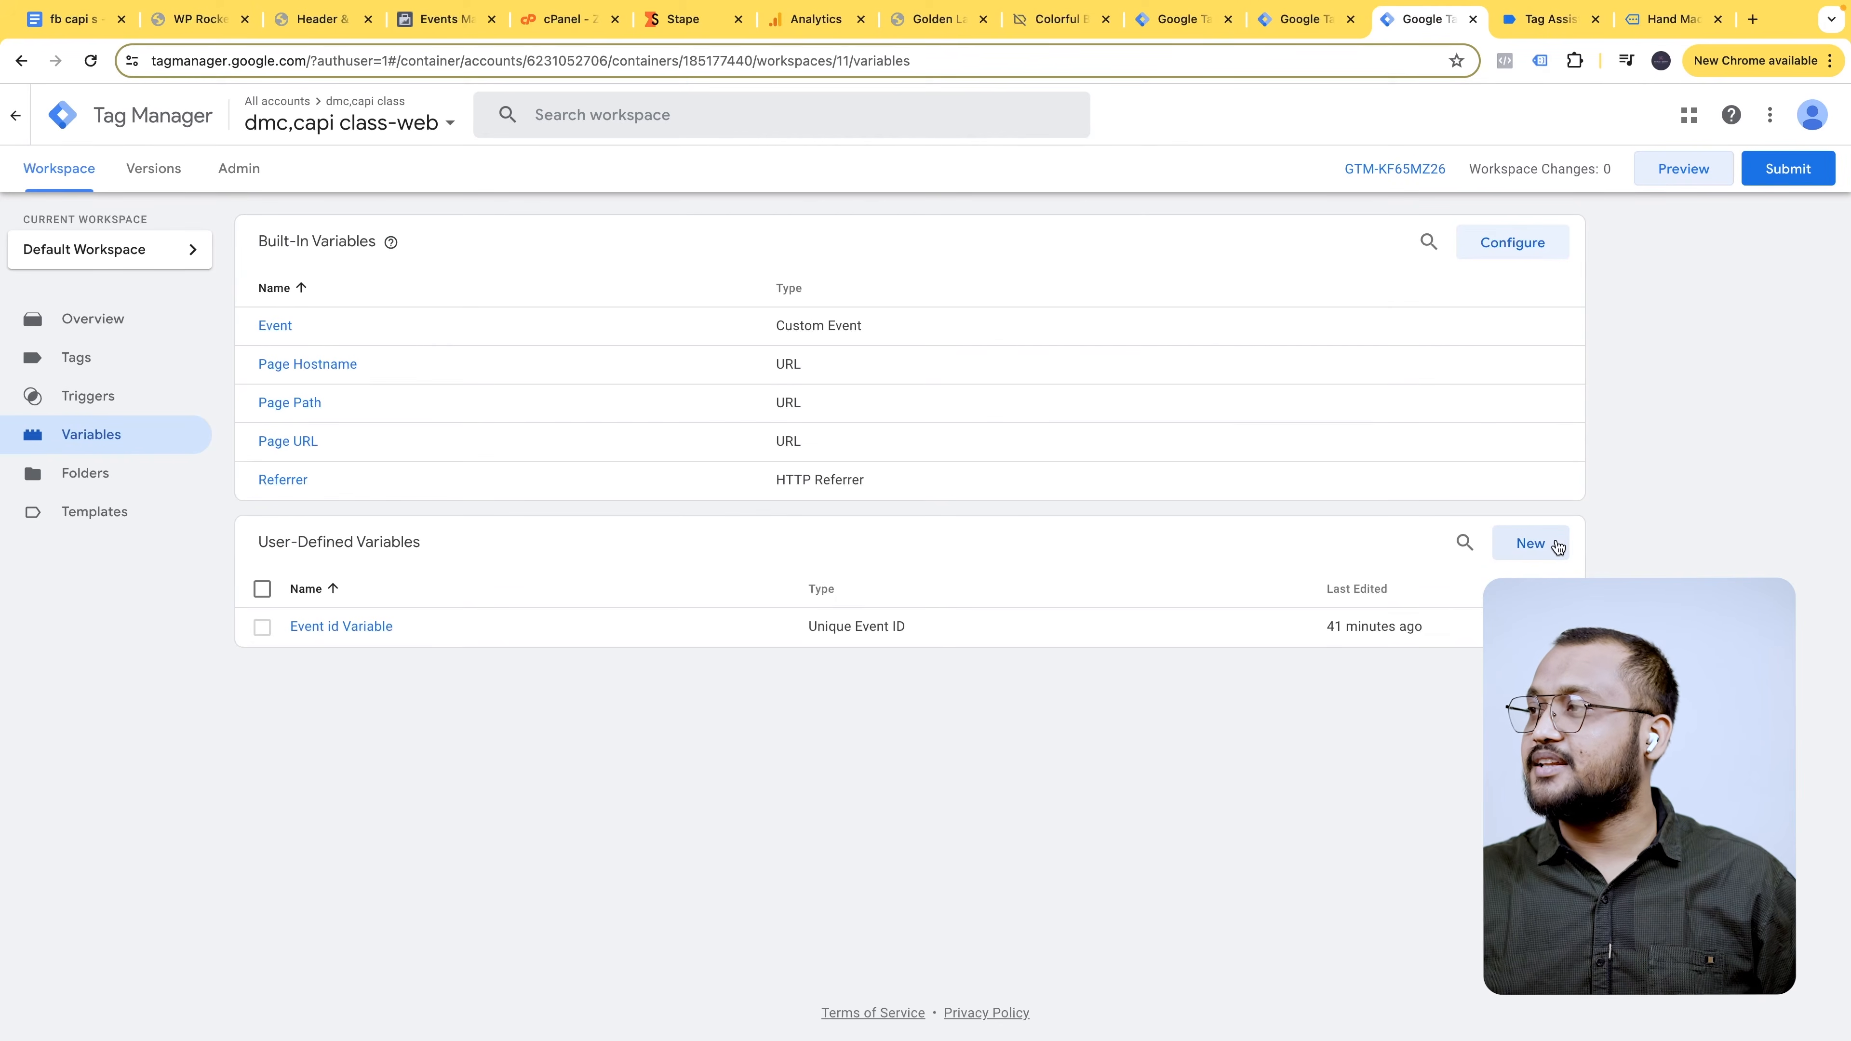
key("ctrl+shift+Tab")
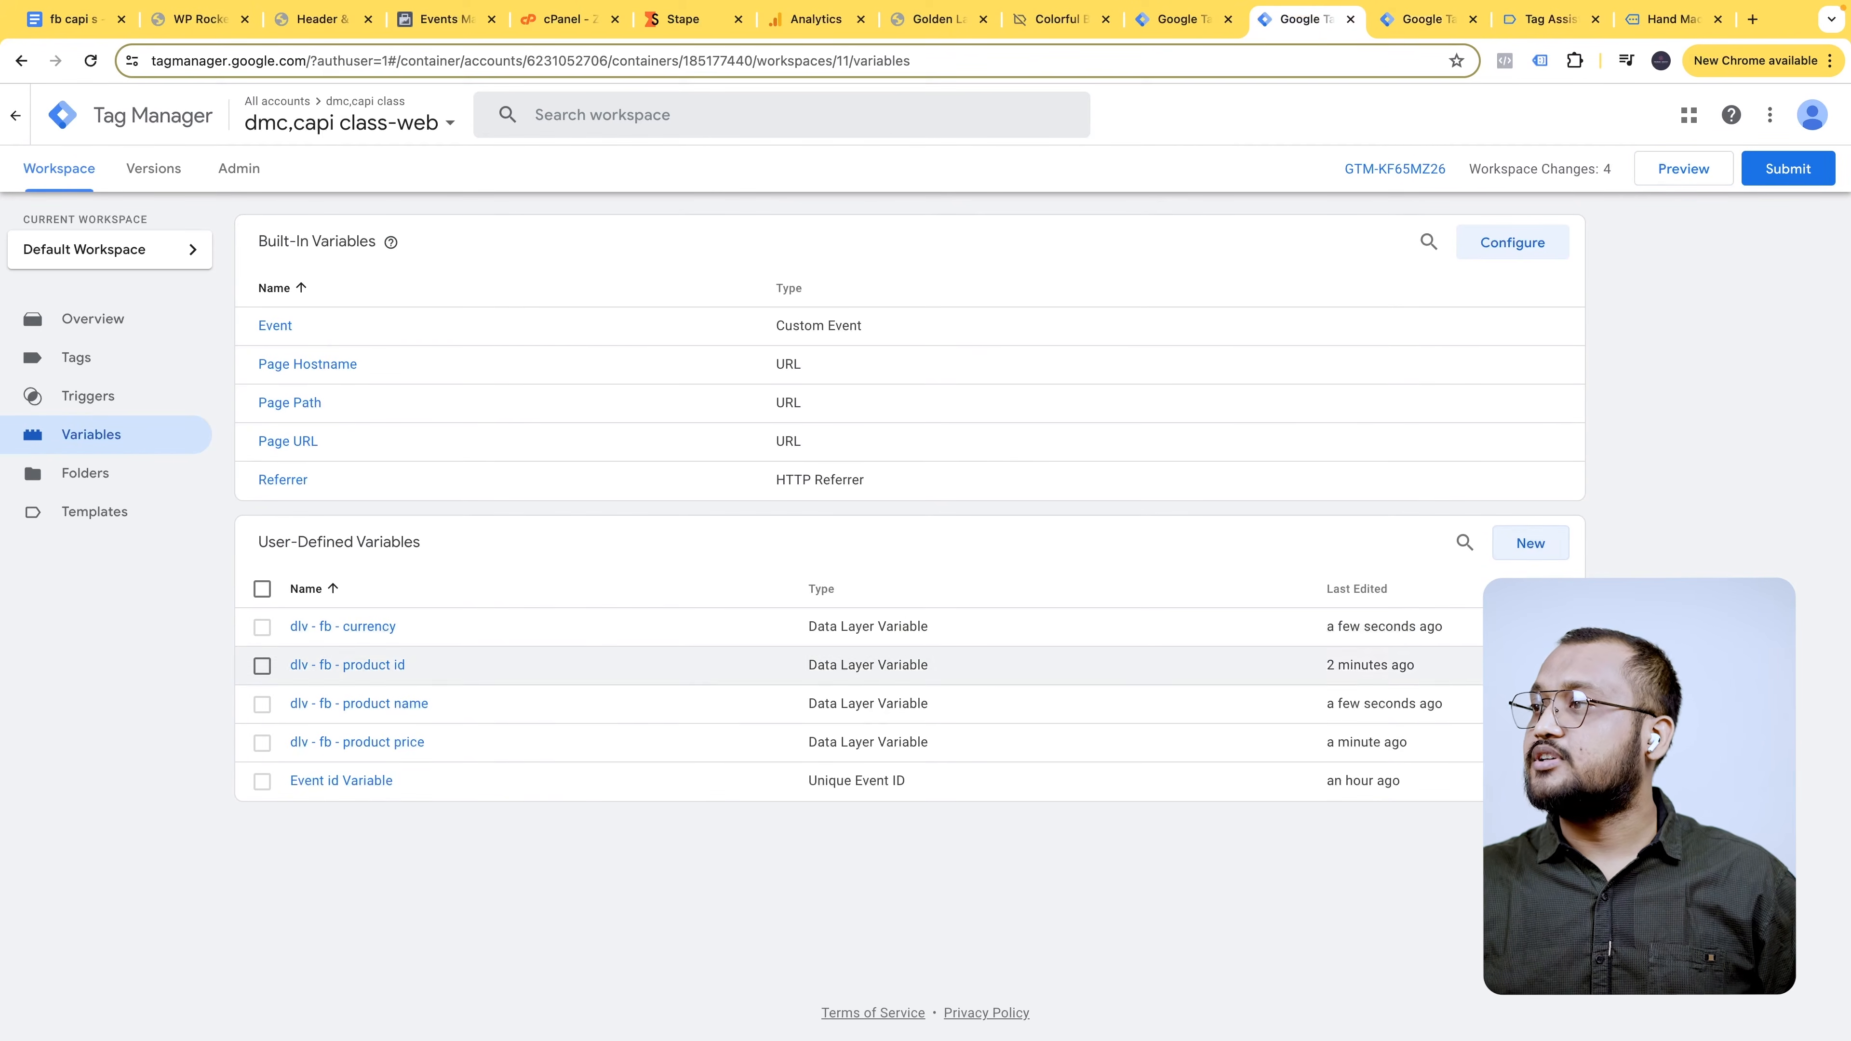
left_click(1530, 543)
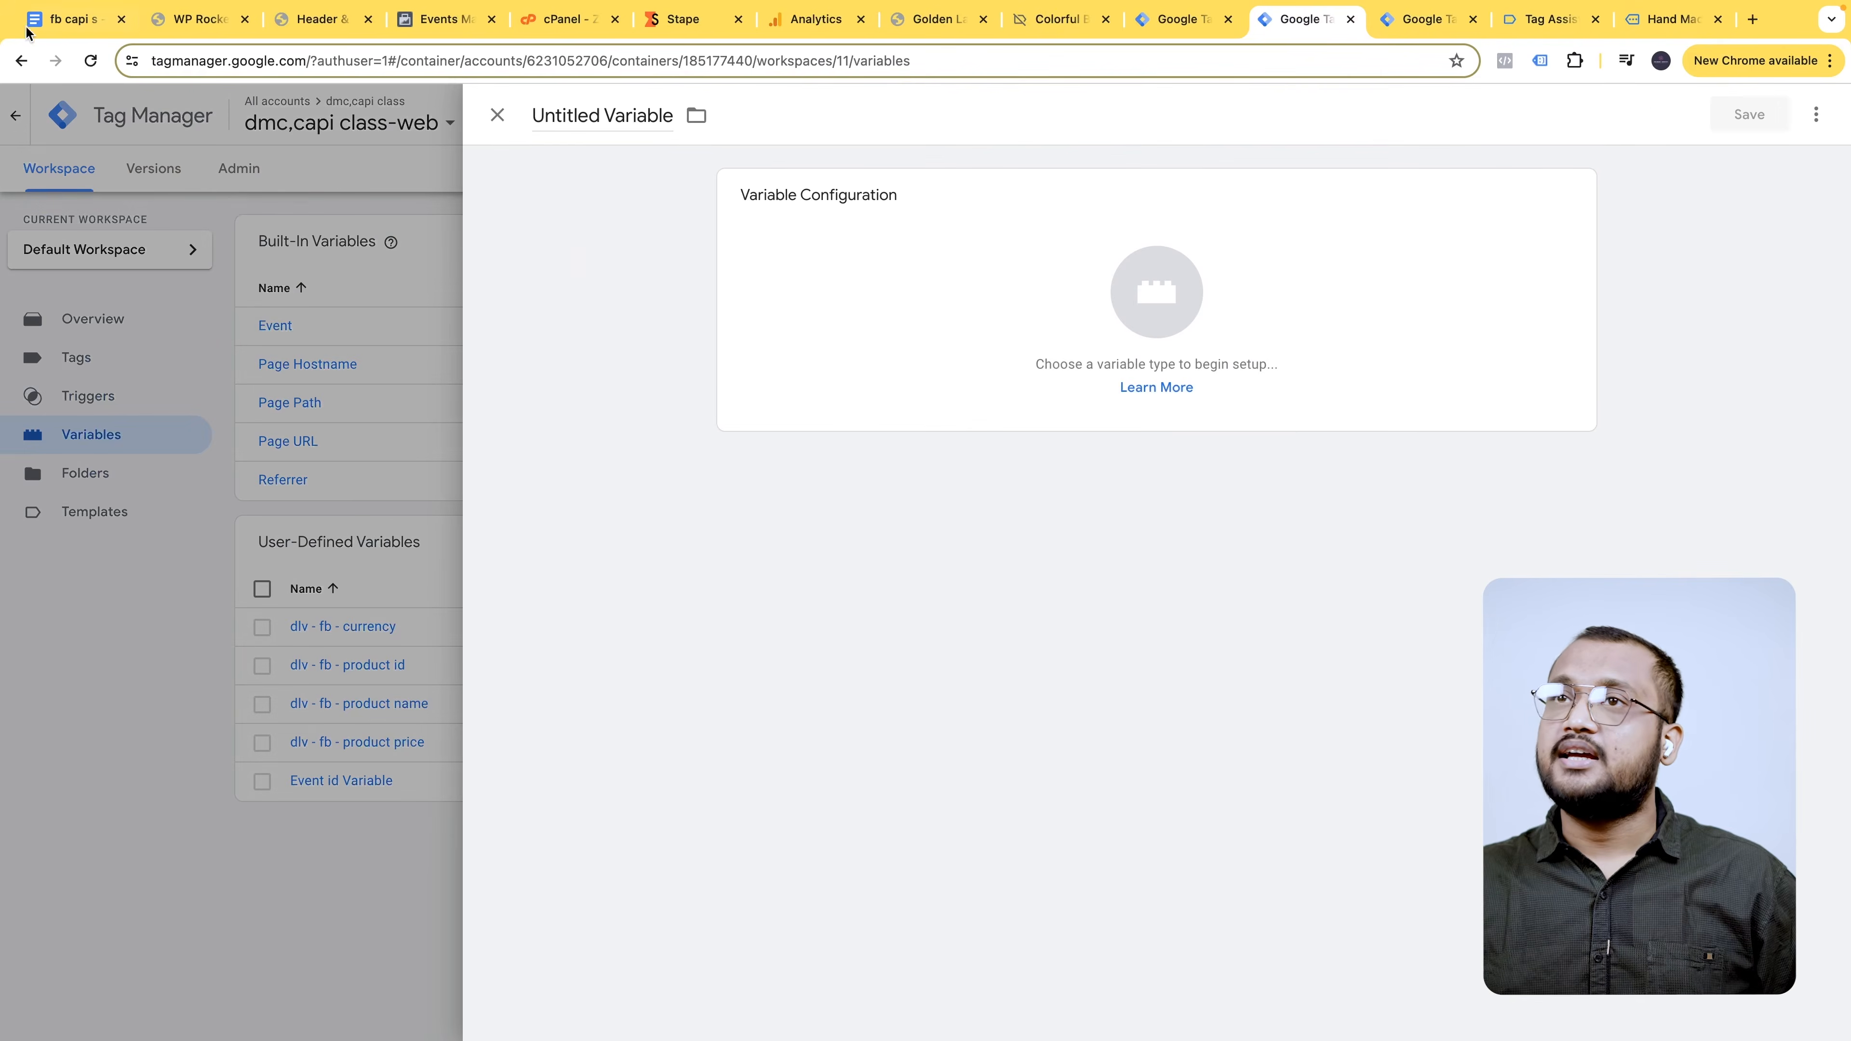
- Name the variable 'dlv - FB - Purchase value' and set its type to Data Layer Variable
left_click(73, 19)
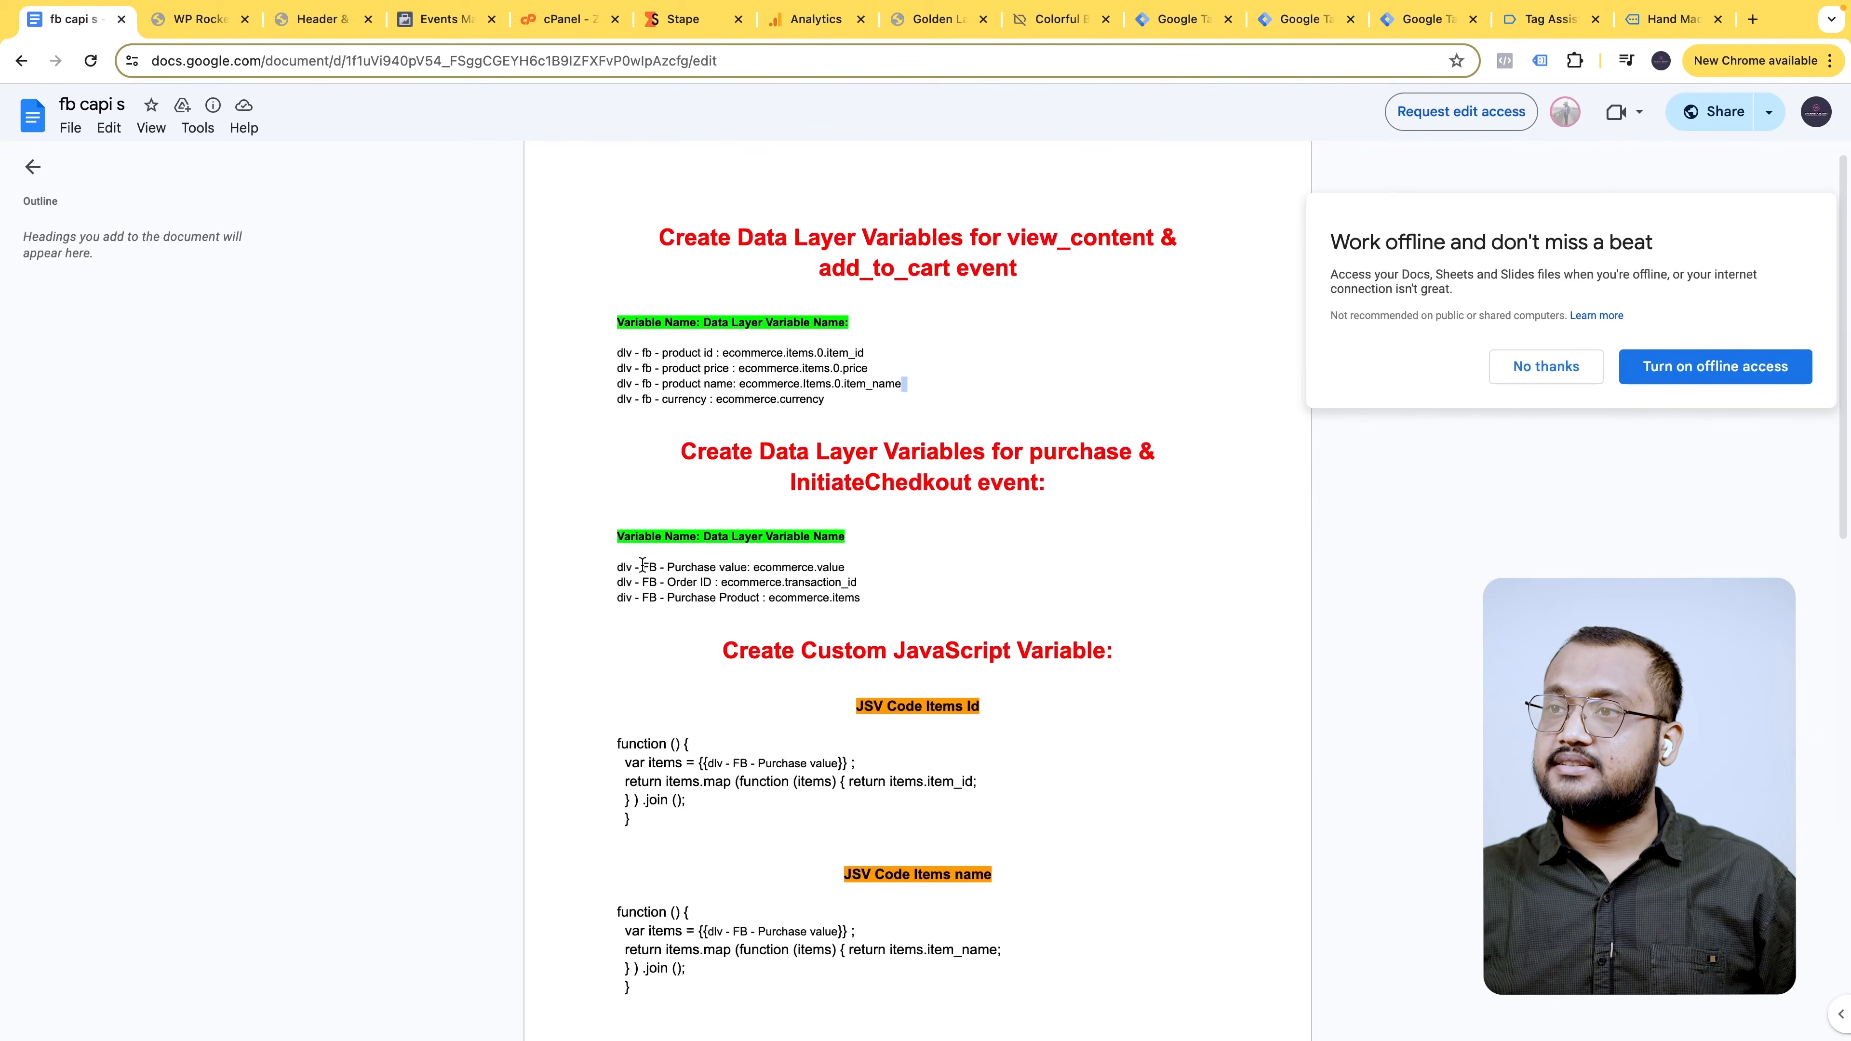
left_click_drag(620, 566, 760, 571)
key("ctrl+c")
left_click(1174, 19)
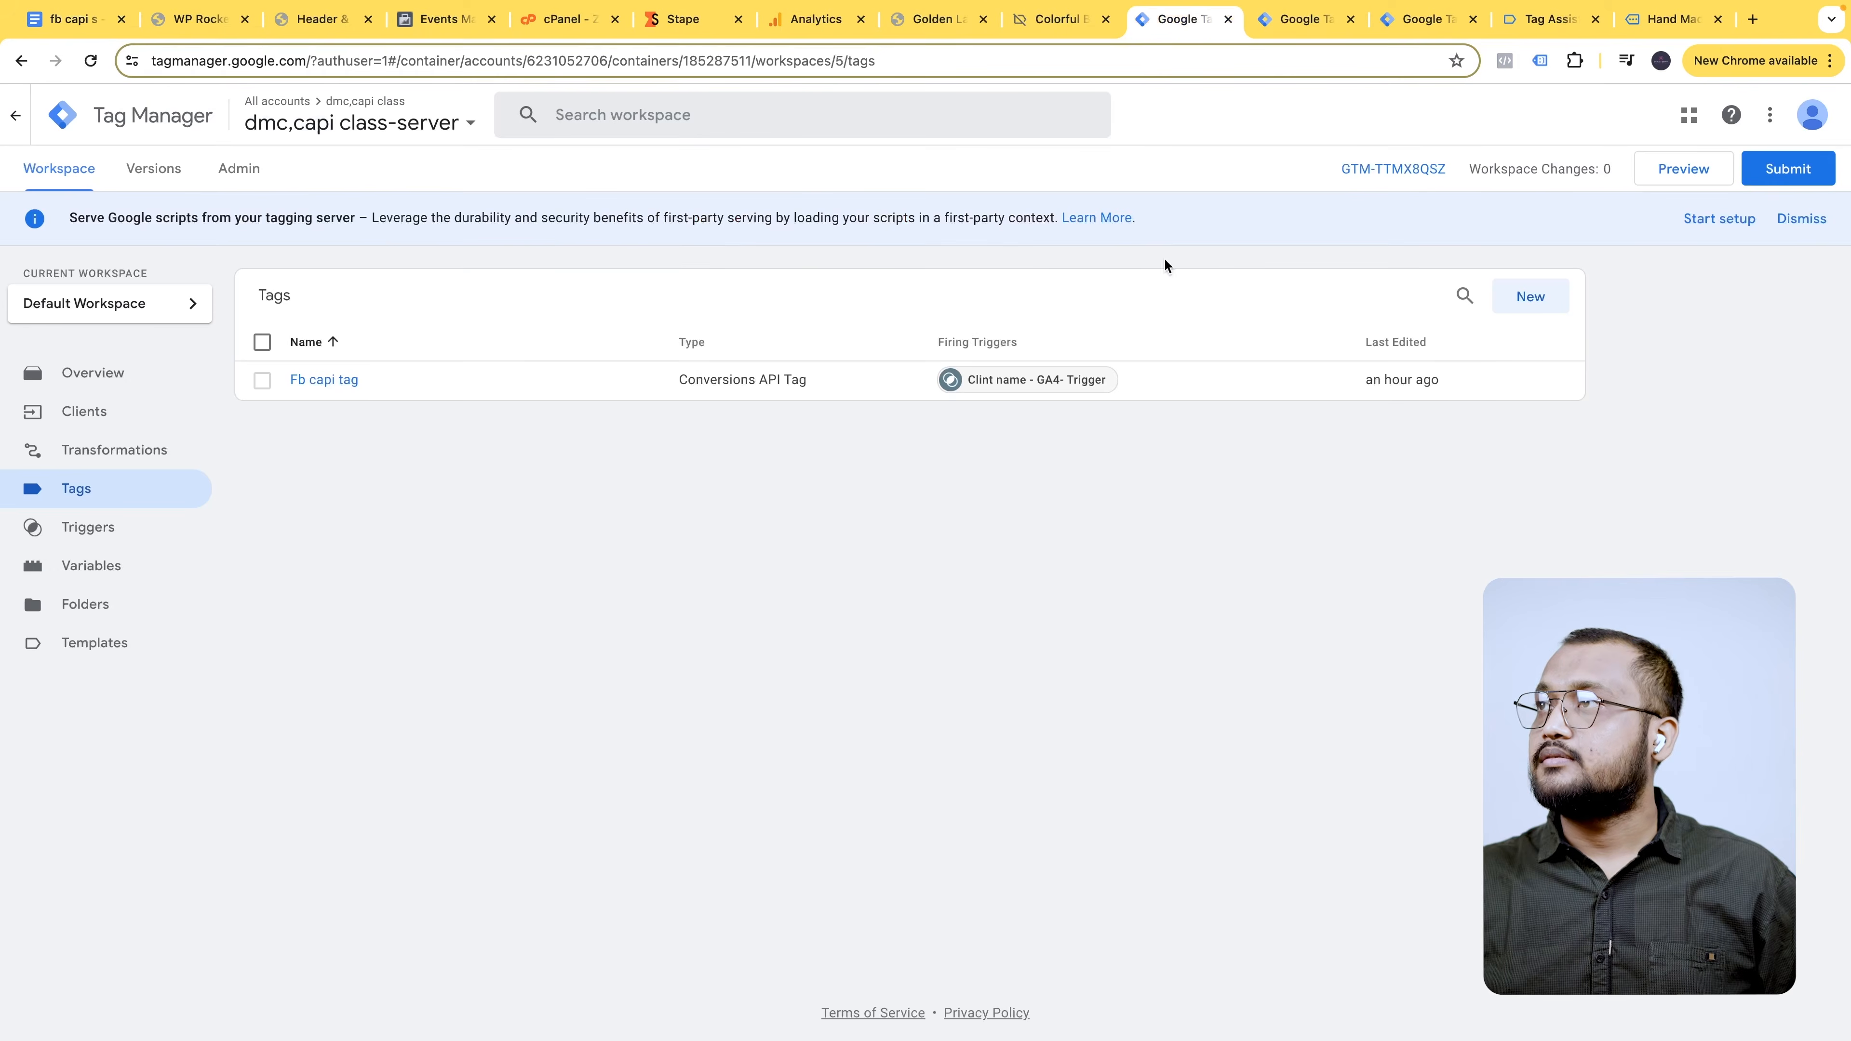
left_click(1301, 19)
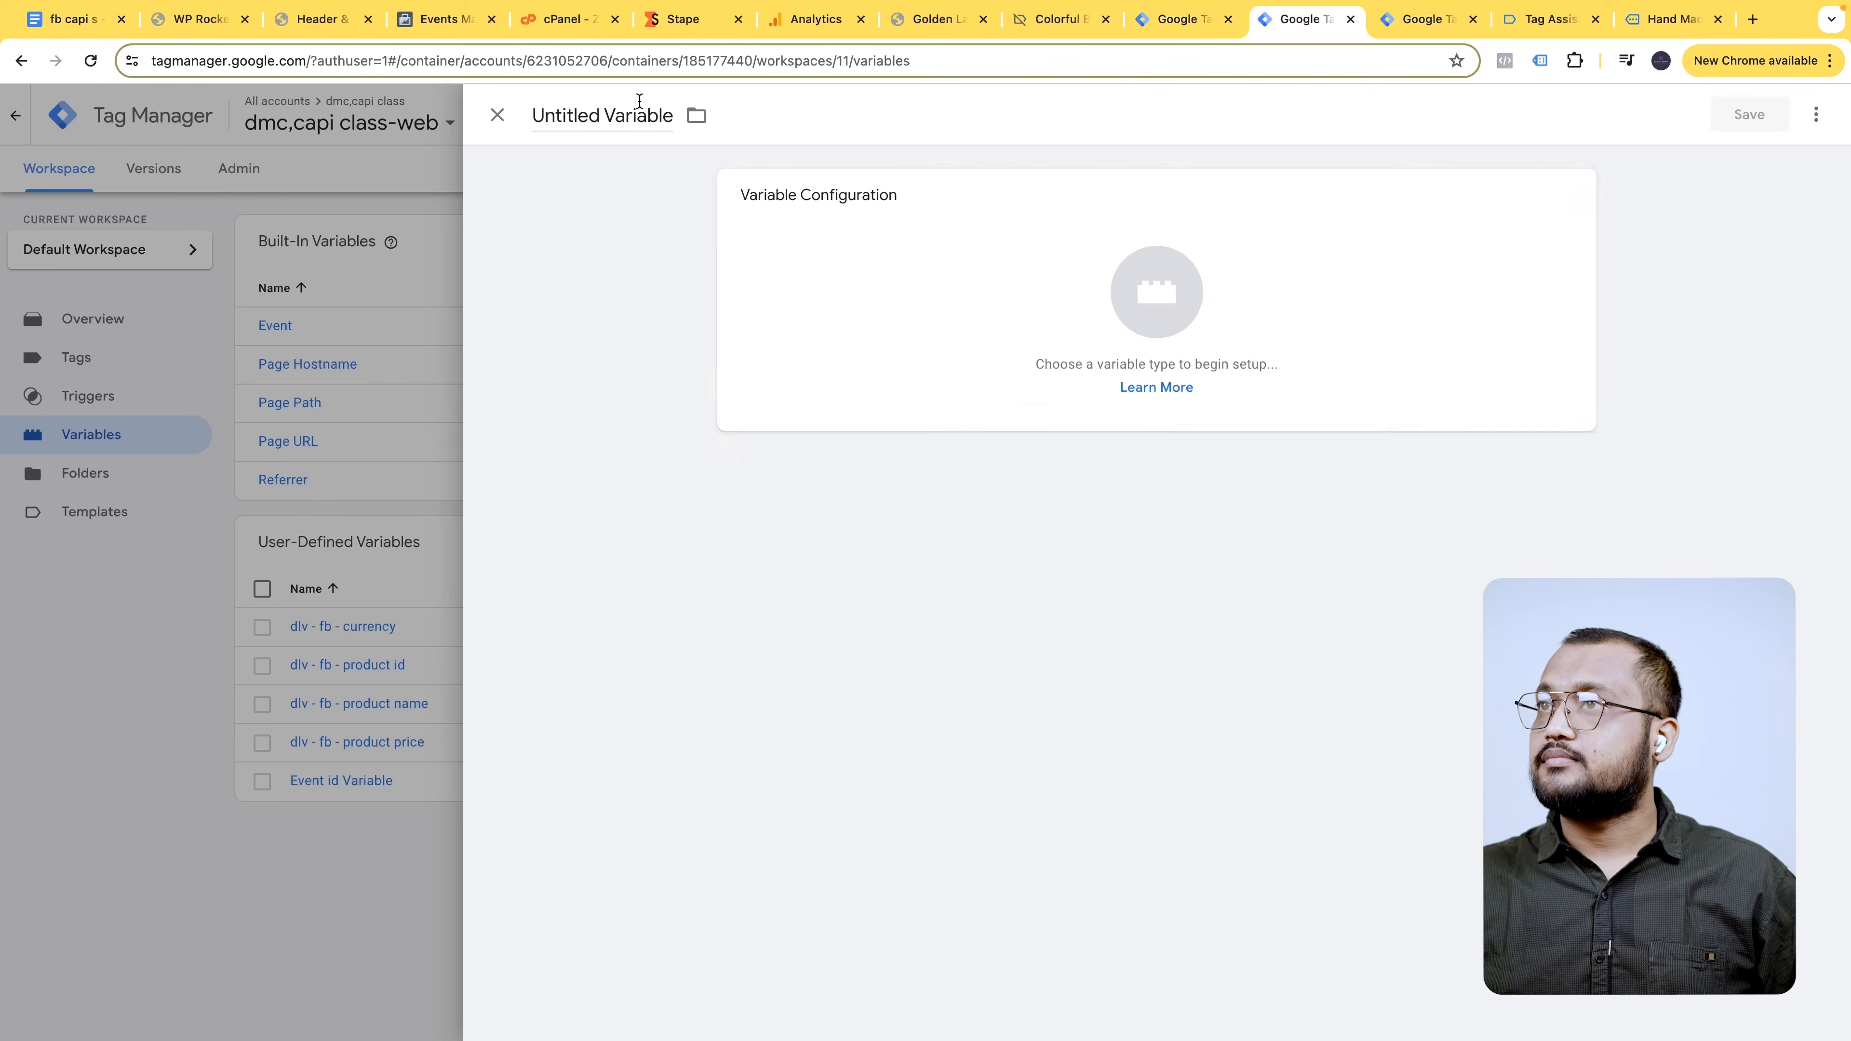
key("ctrl+v")
left_click(1396, 269)
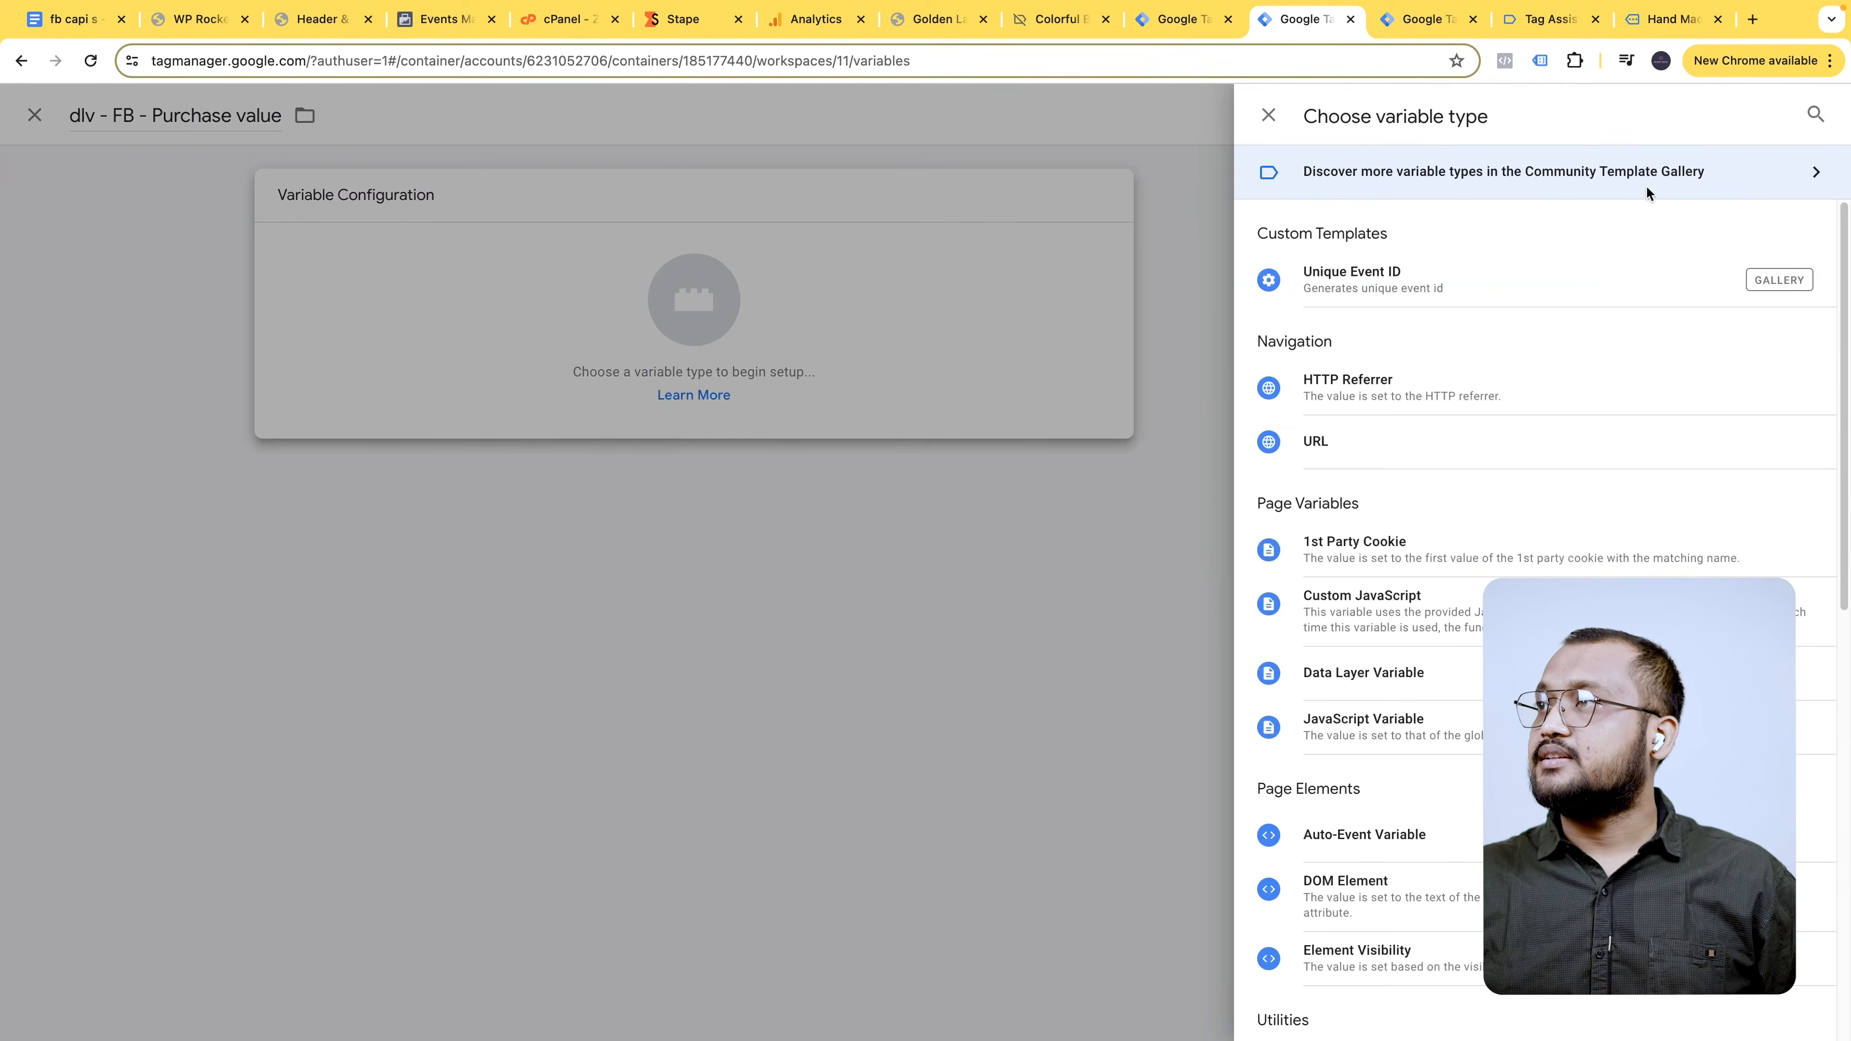
left_click(1814, 111)
type("da")
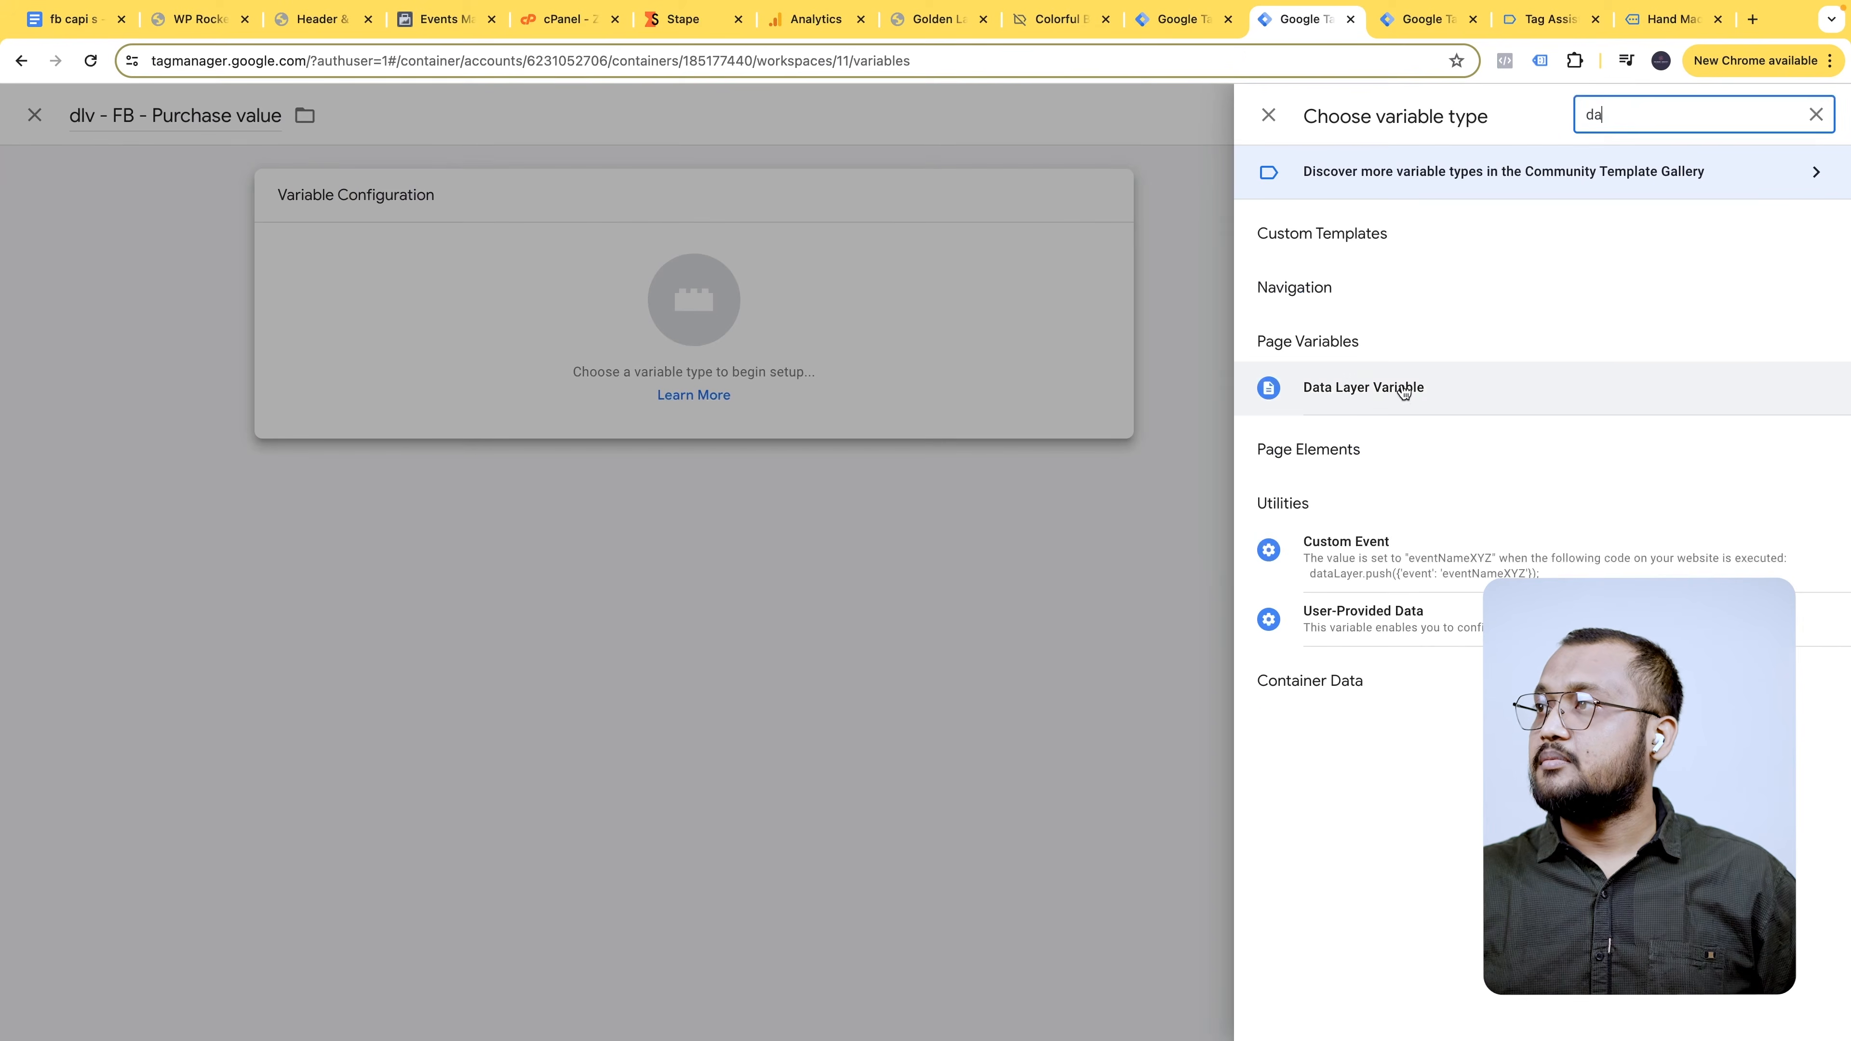
left_click(1378, 385)
- Set its data layer key to ecommerce.value and save the variable
left_click(72, 22)
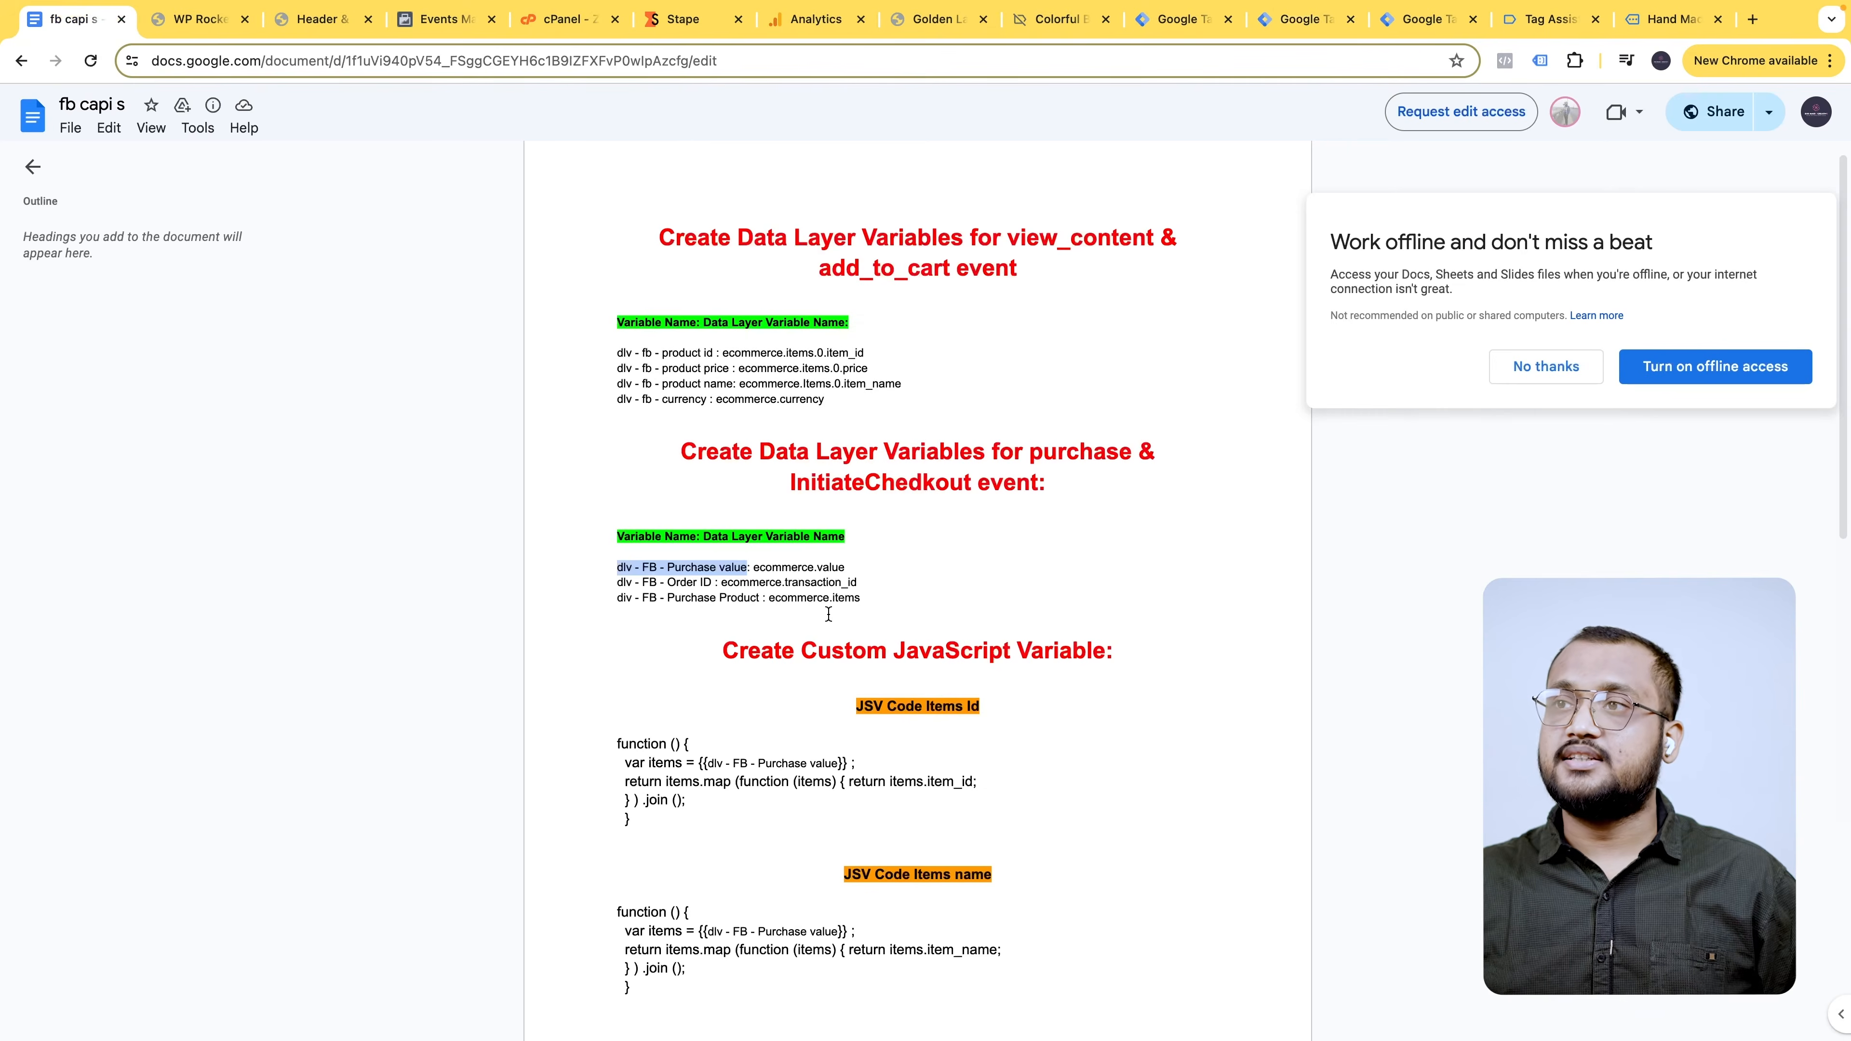
left_click_drag(752, 568, 852, 567)
key("ctrl+c")
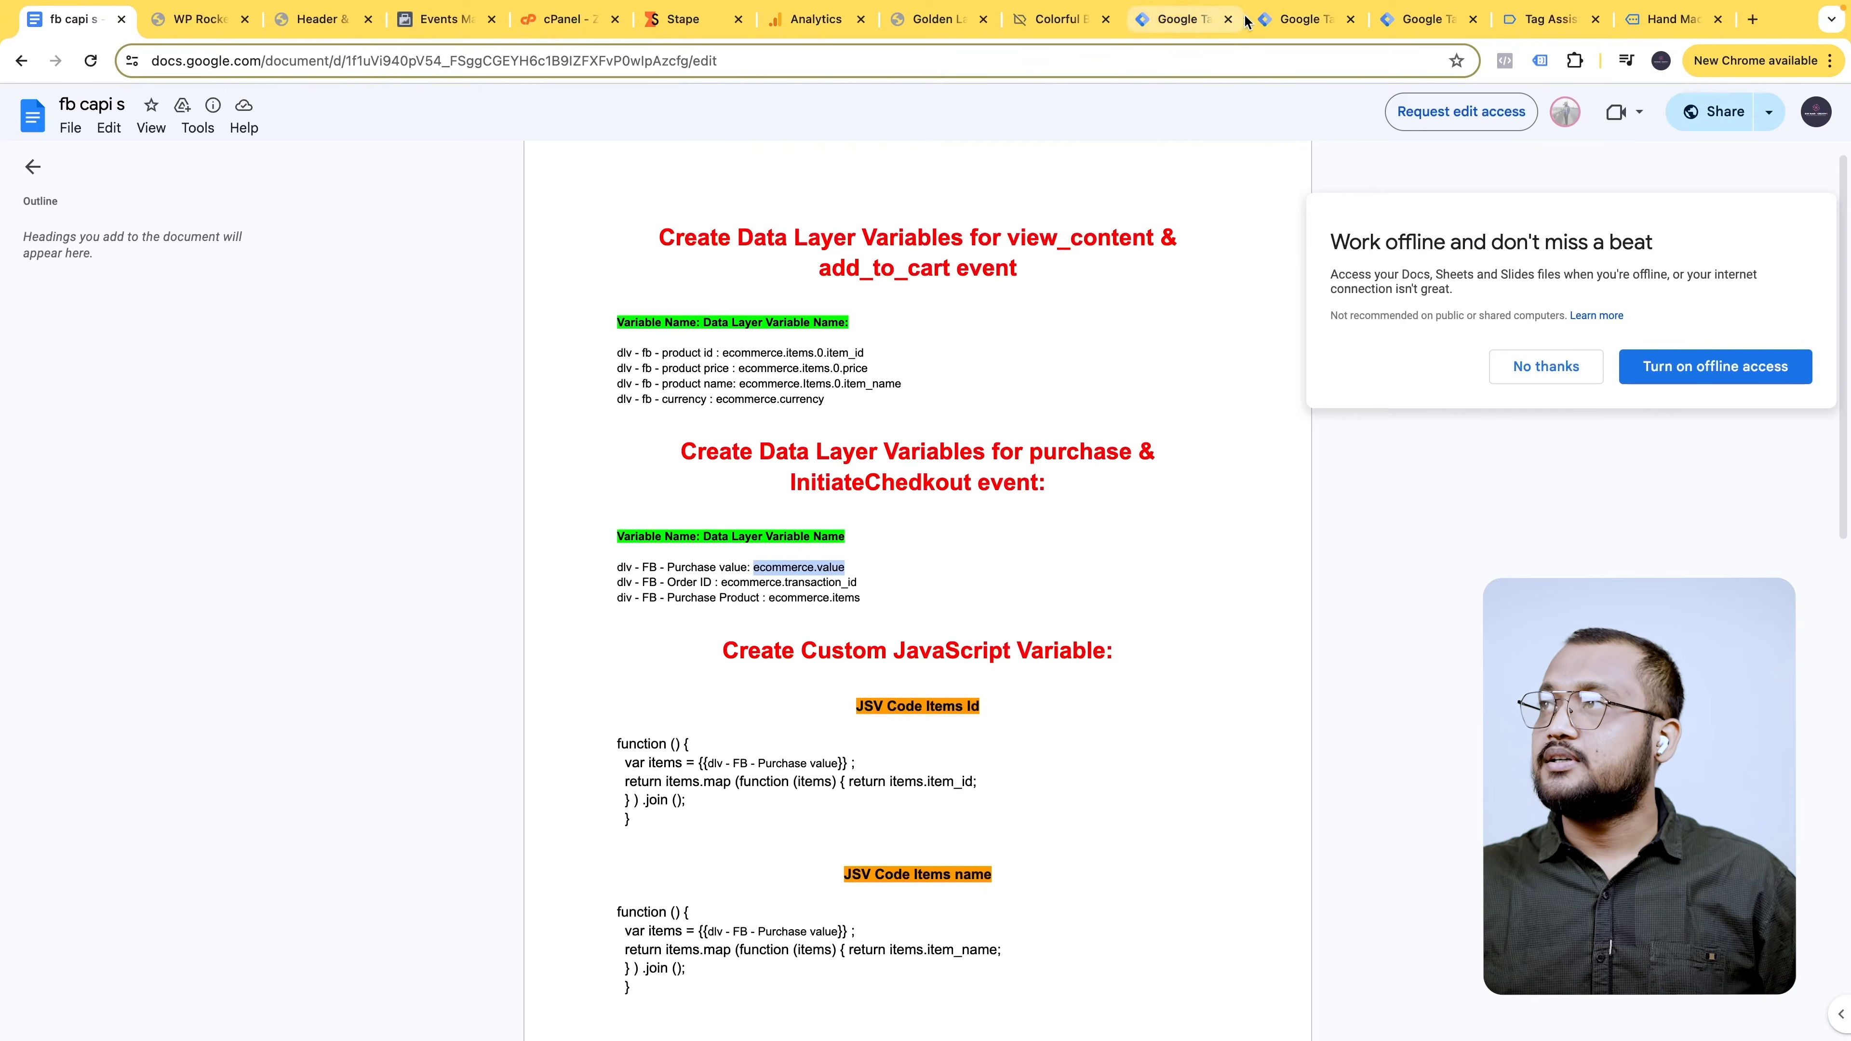
left_click(1177, 18)
left_click(1268, 19)
left_click(859, 387)
key("ctrl+v")
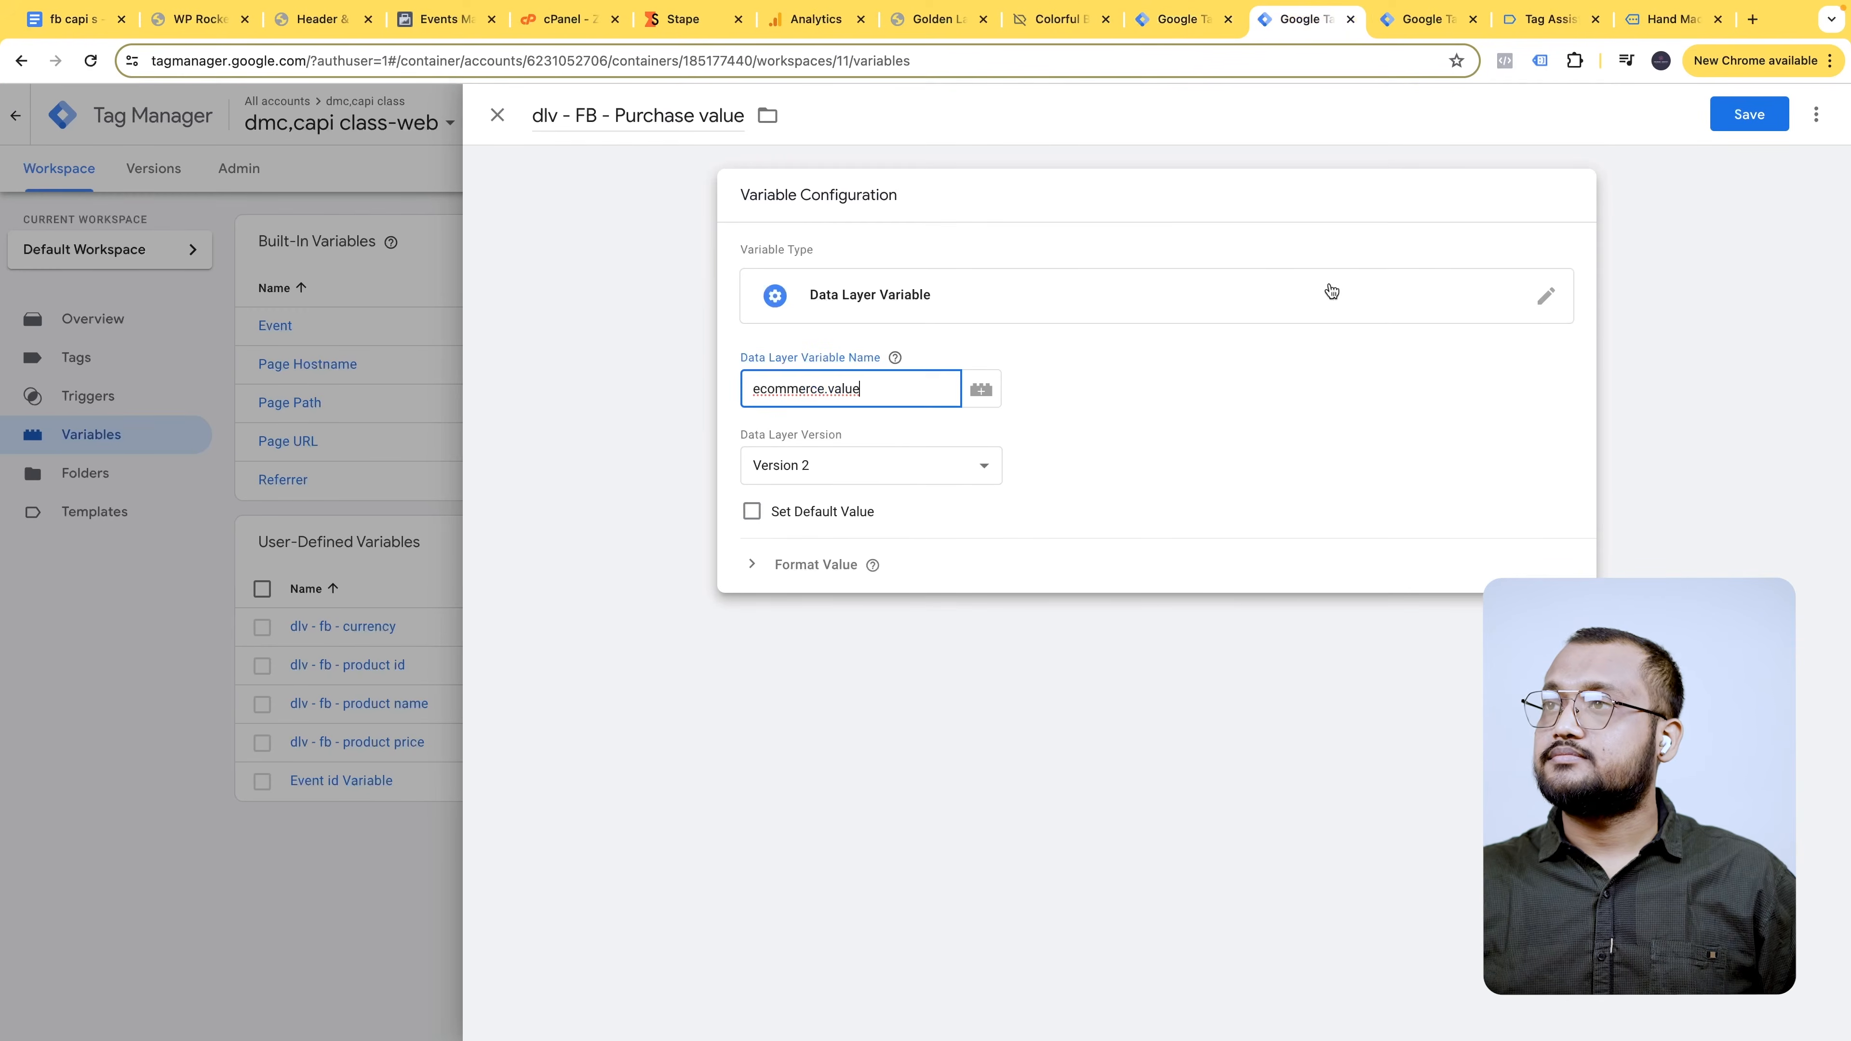
left_click(1750, 113)
- Copy the dlv - FB - Order ID name from the document and return to the variables list
left_click(73, 32)
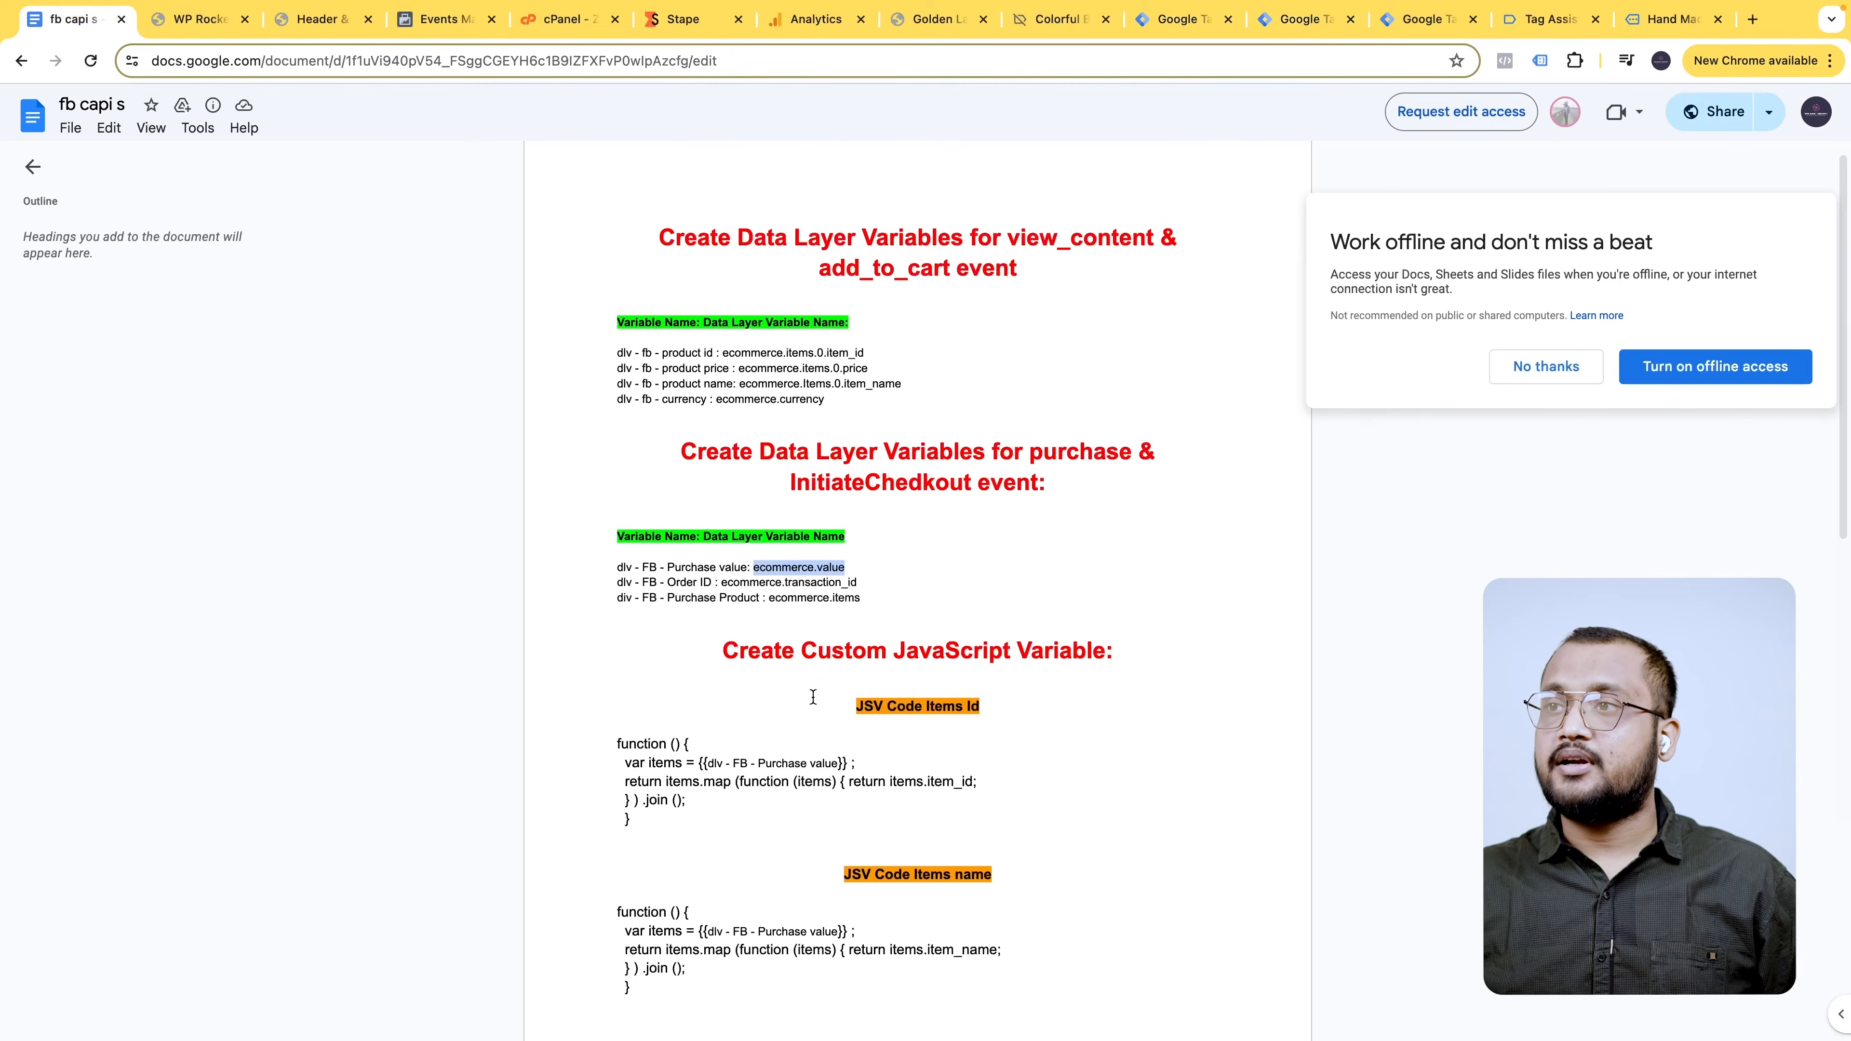
left_click_drag(620, 582, 677, 586)
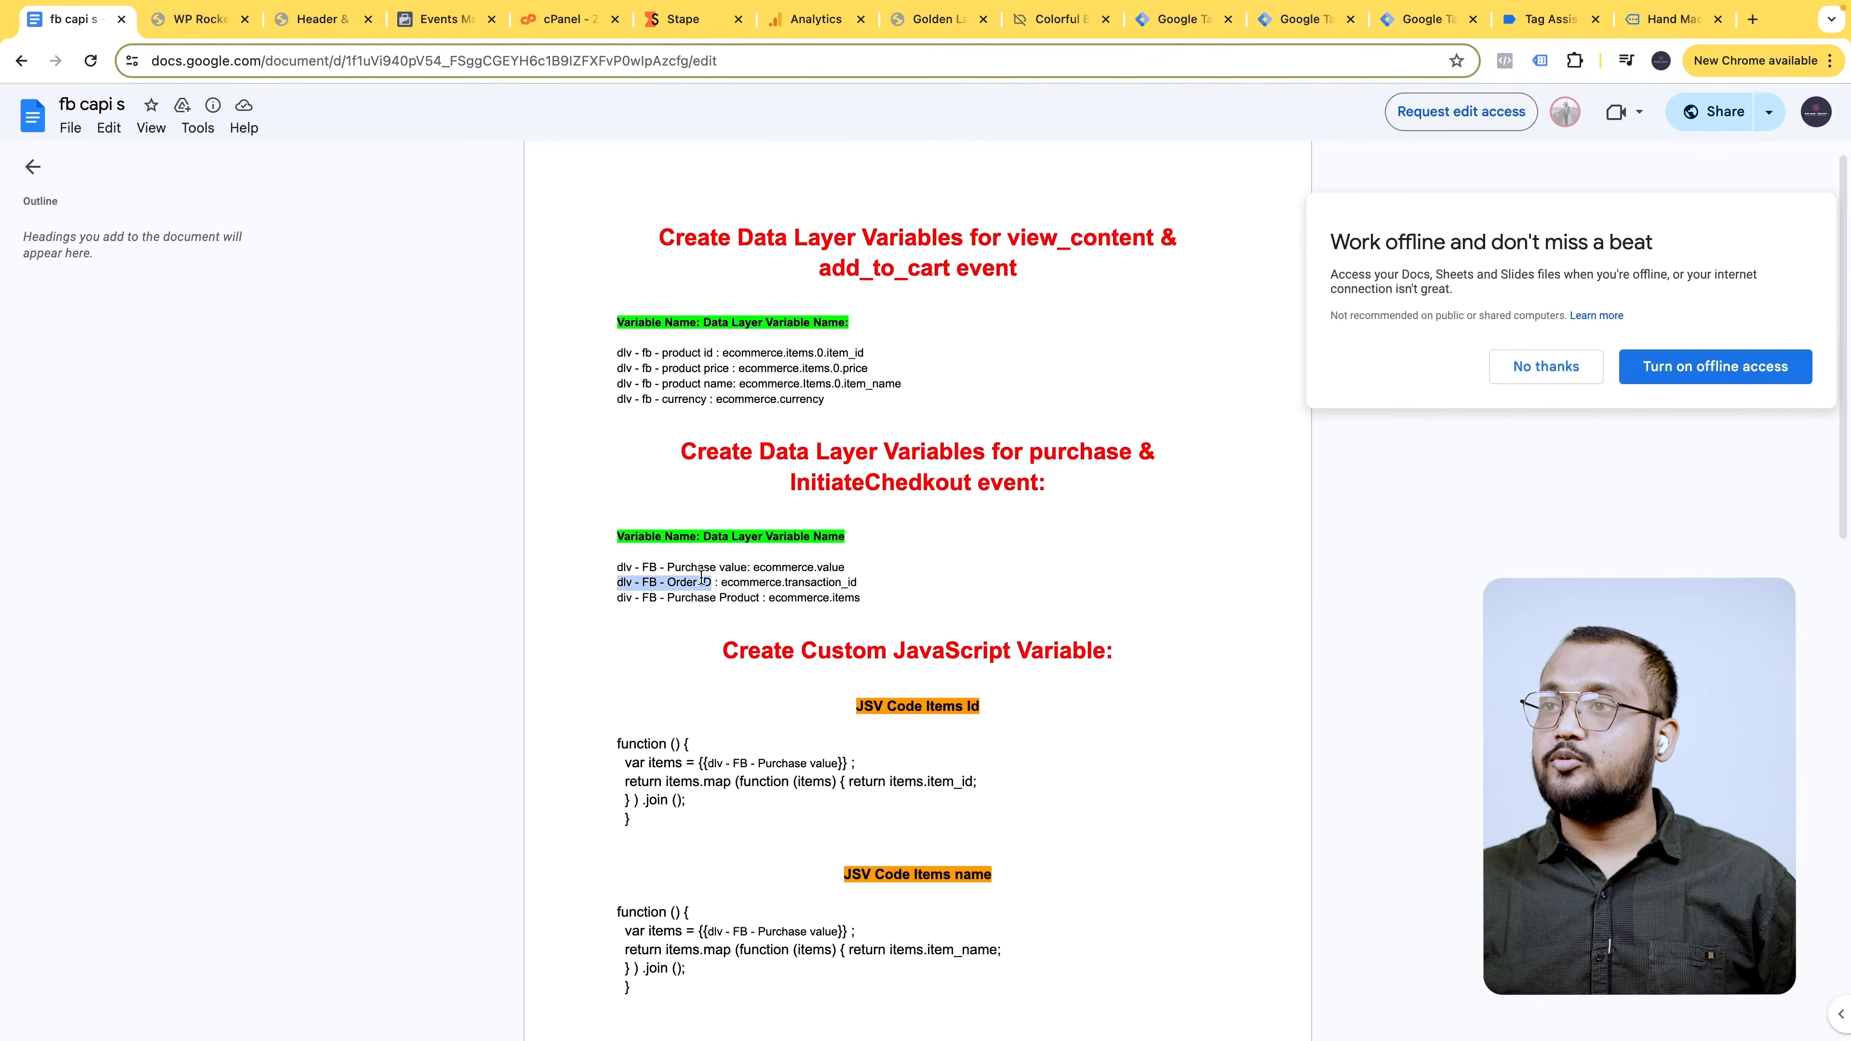
left_click(1424, 19)
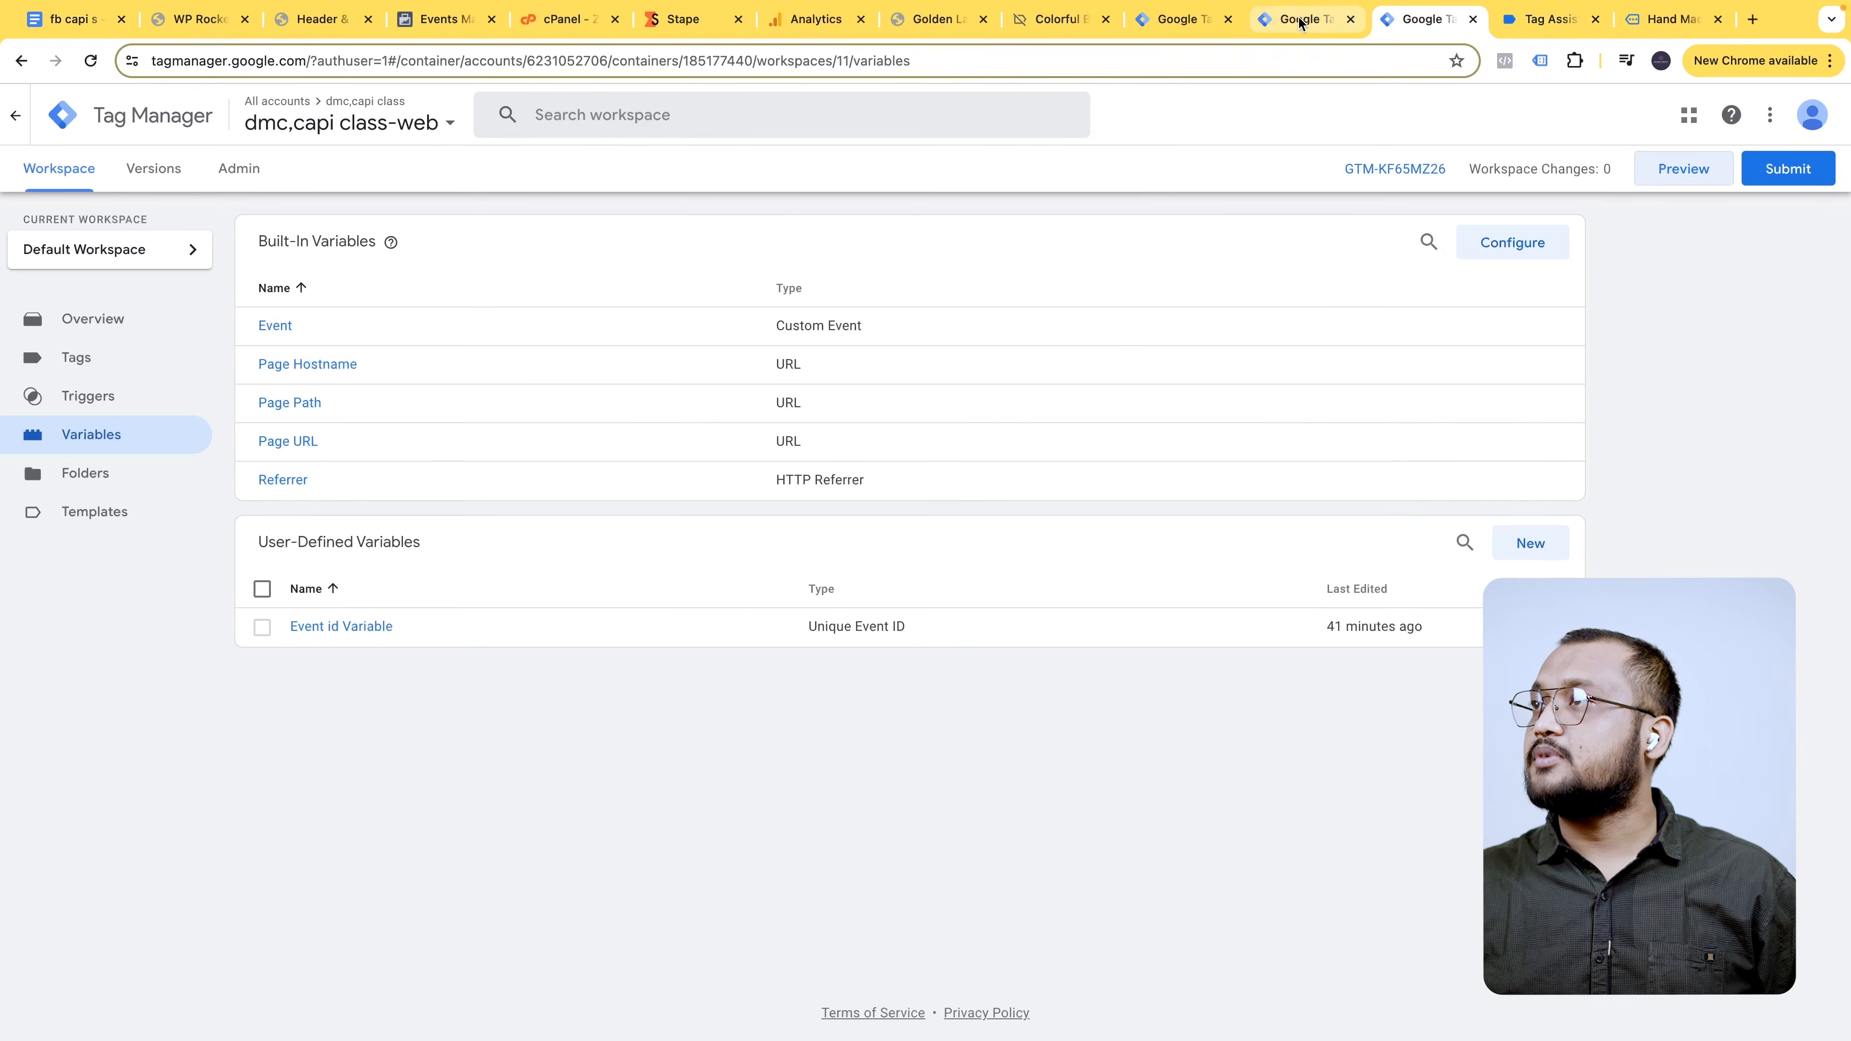
left_click(1338, 30)
- Create a Data Layer Variable titled 'dlv - FB - Order ID'
left_click(1523, 556)
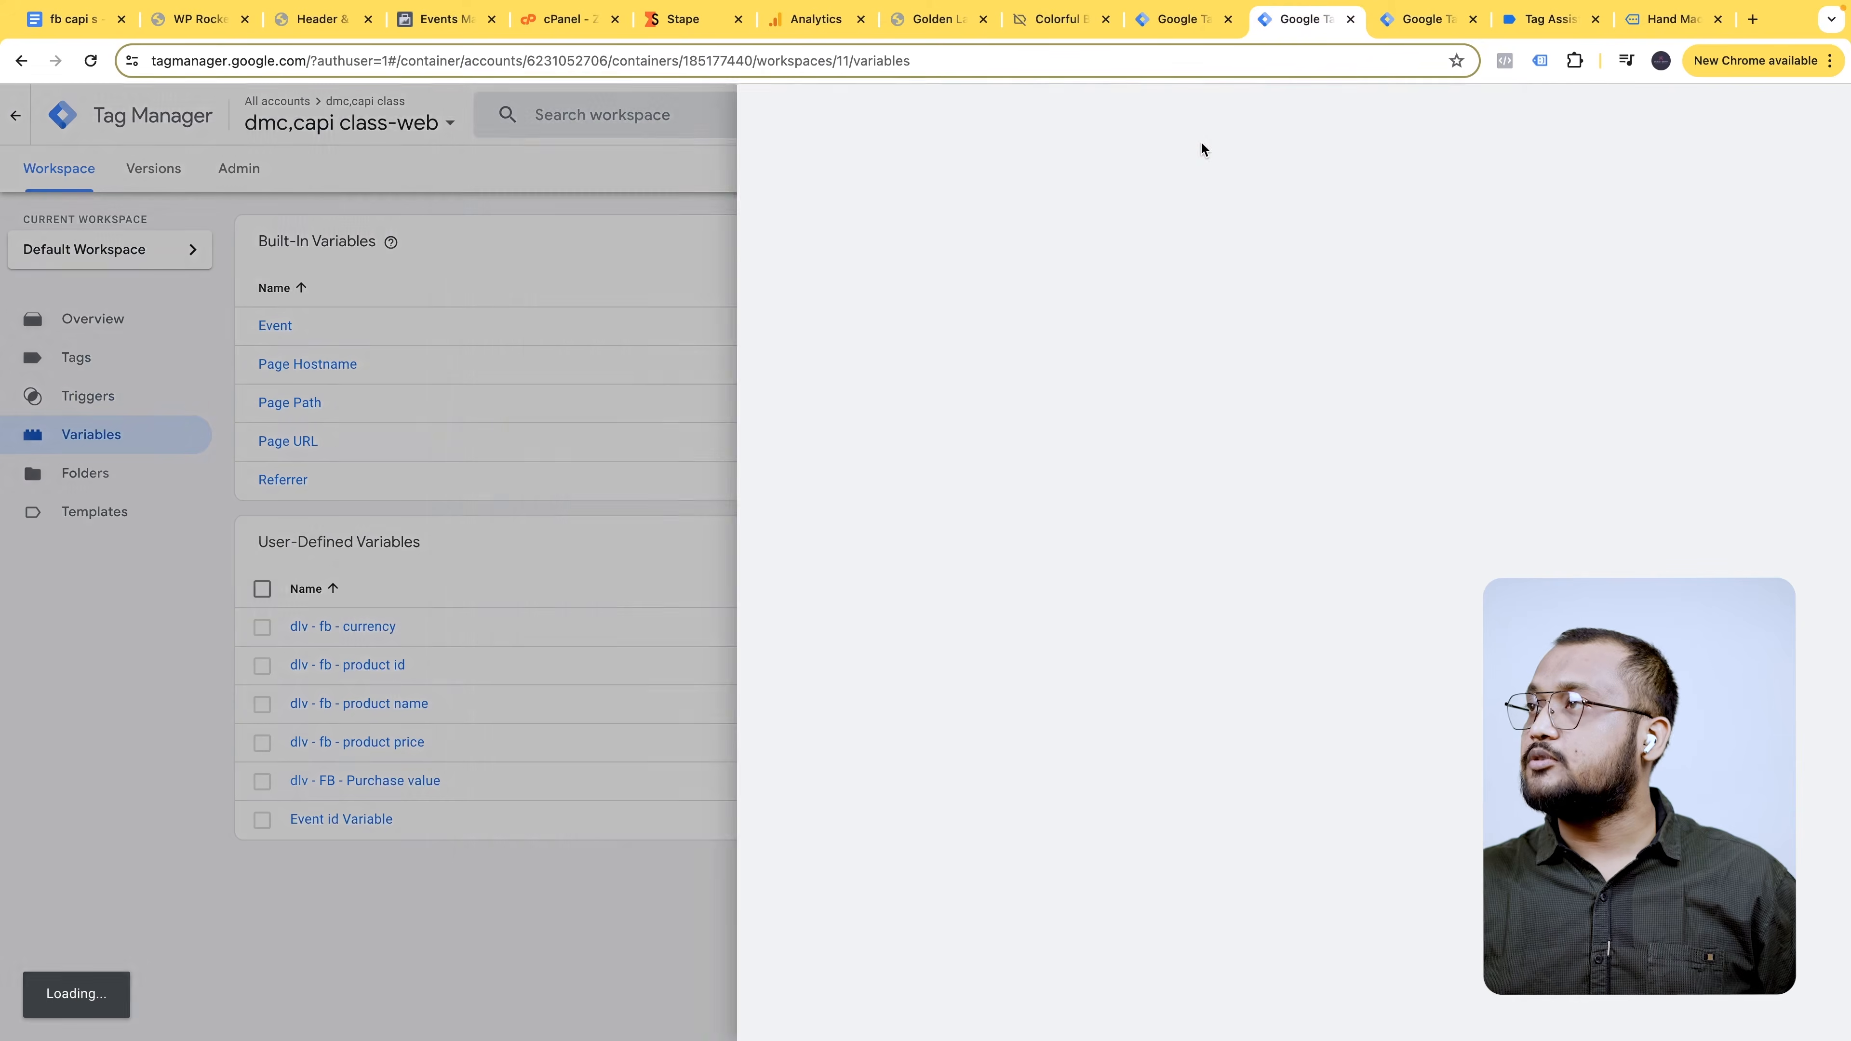
left_click(627, 116)
type("dlv - FB - Order ID")
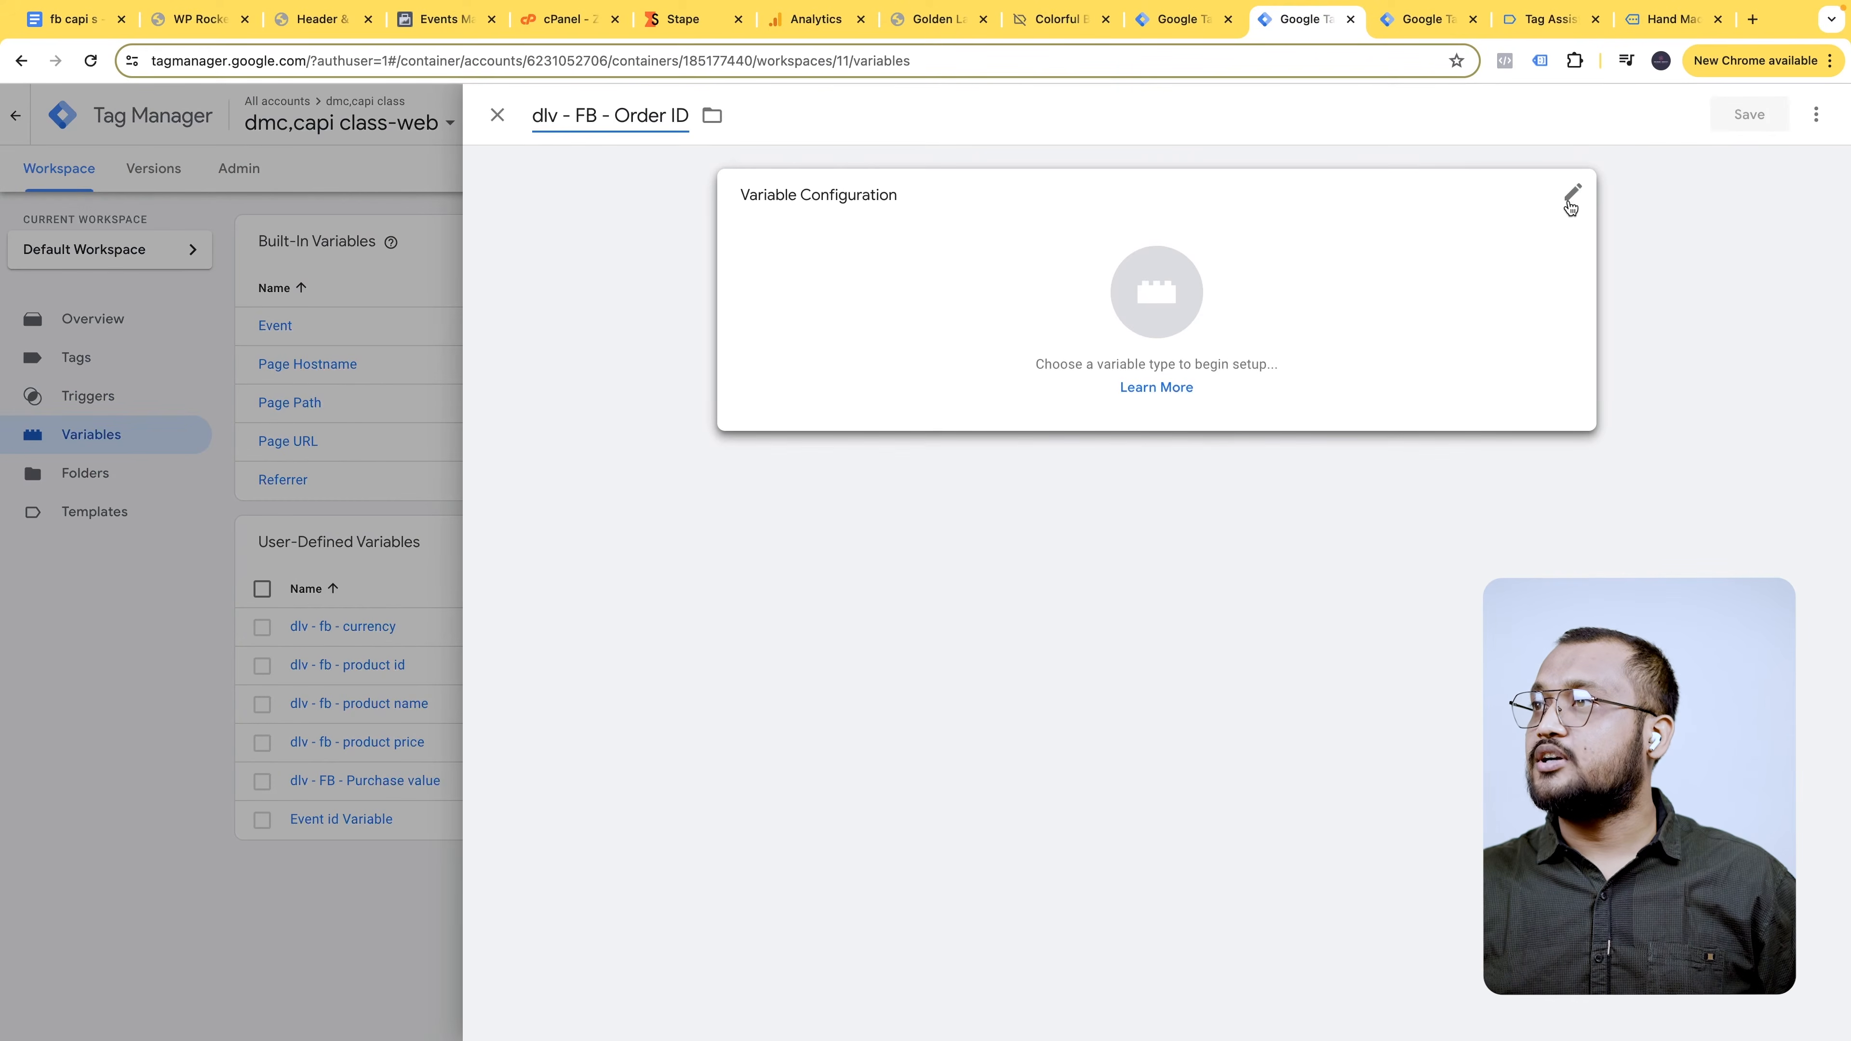
left_click(1564, 198)
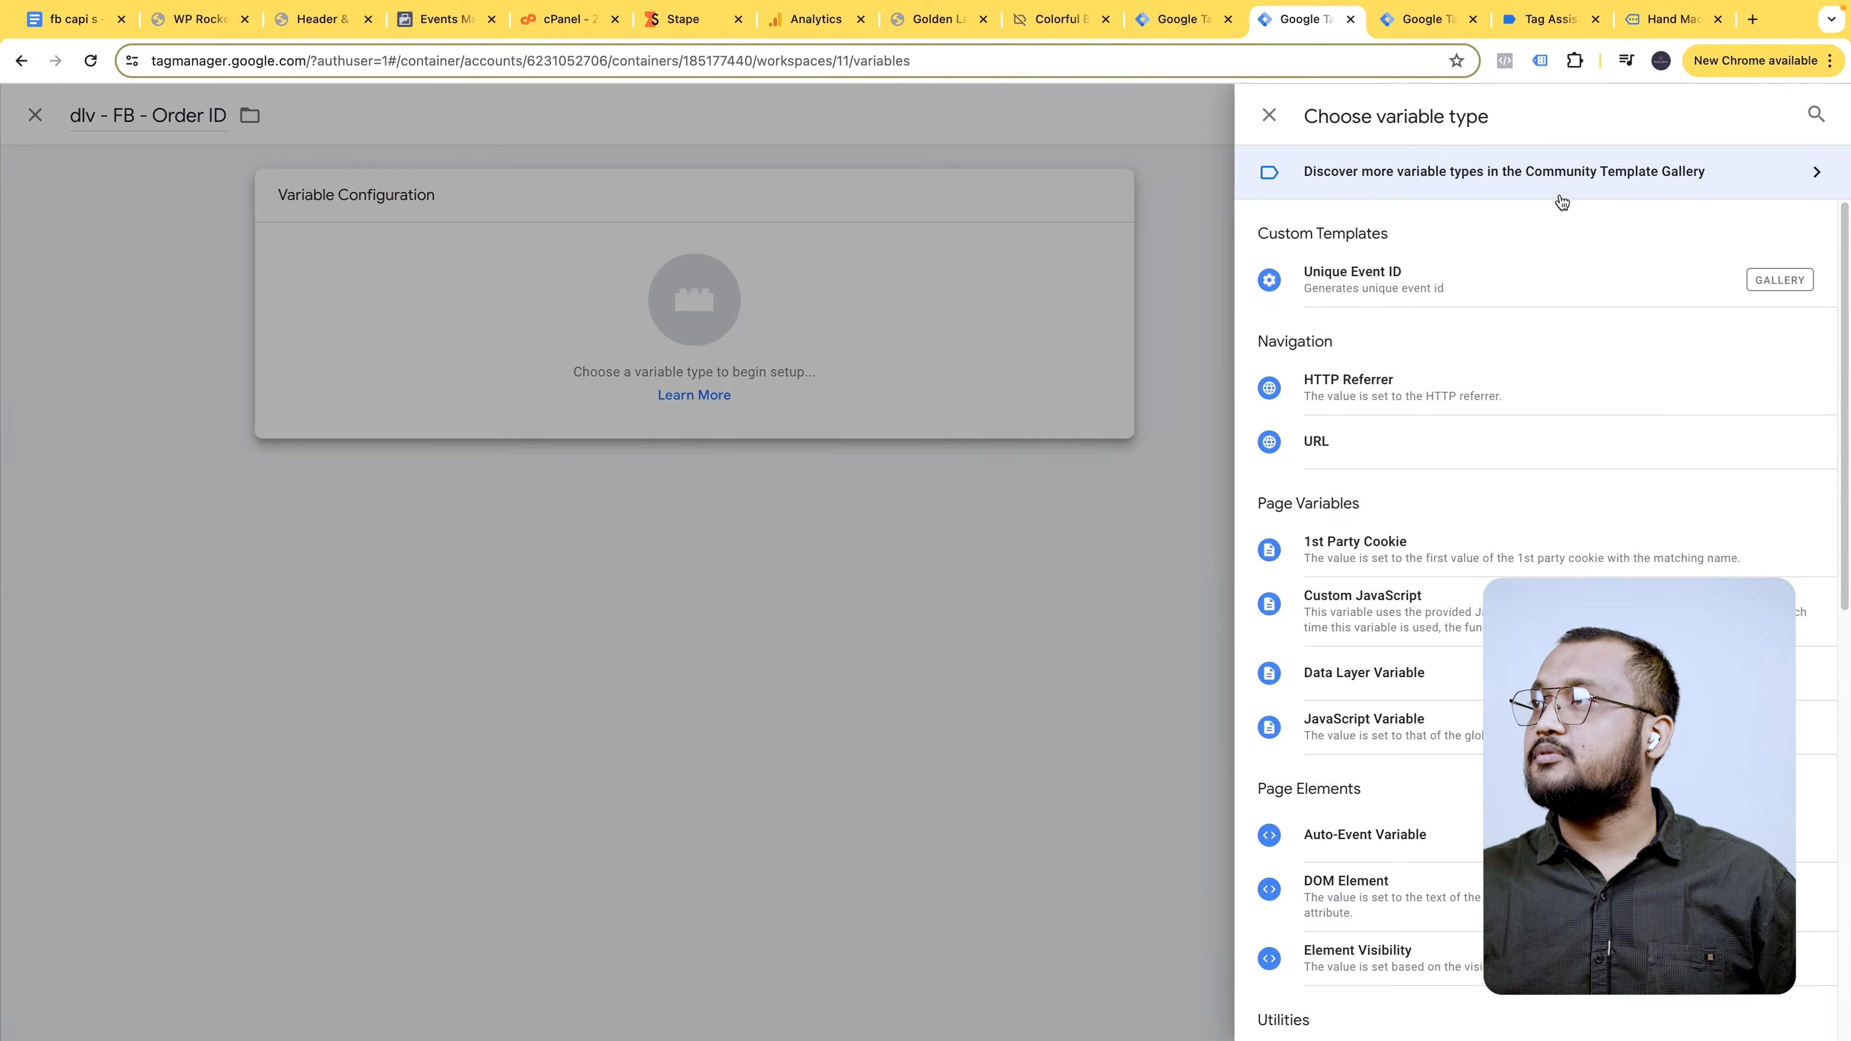
left_click(1810, 119)
type("da")
left_click(1421, 387)
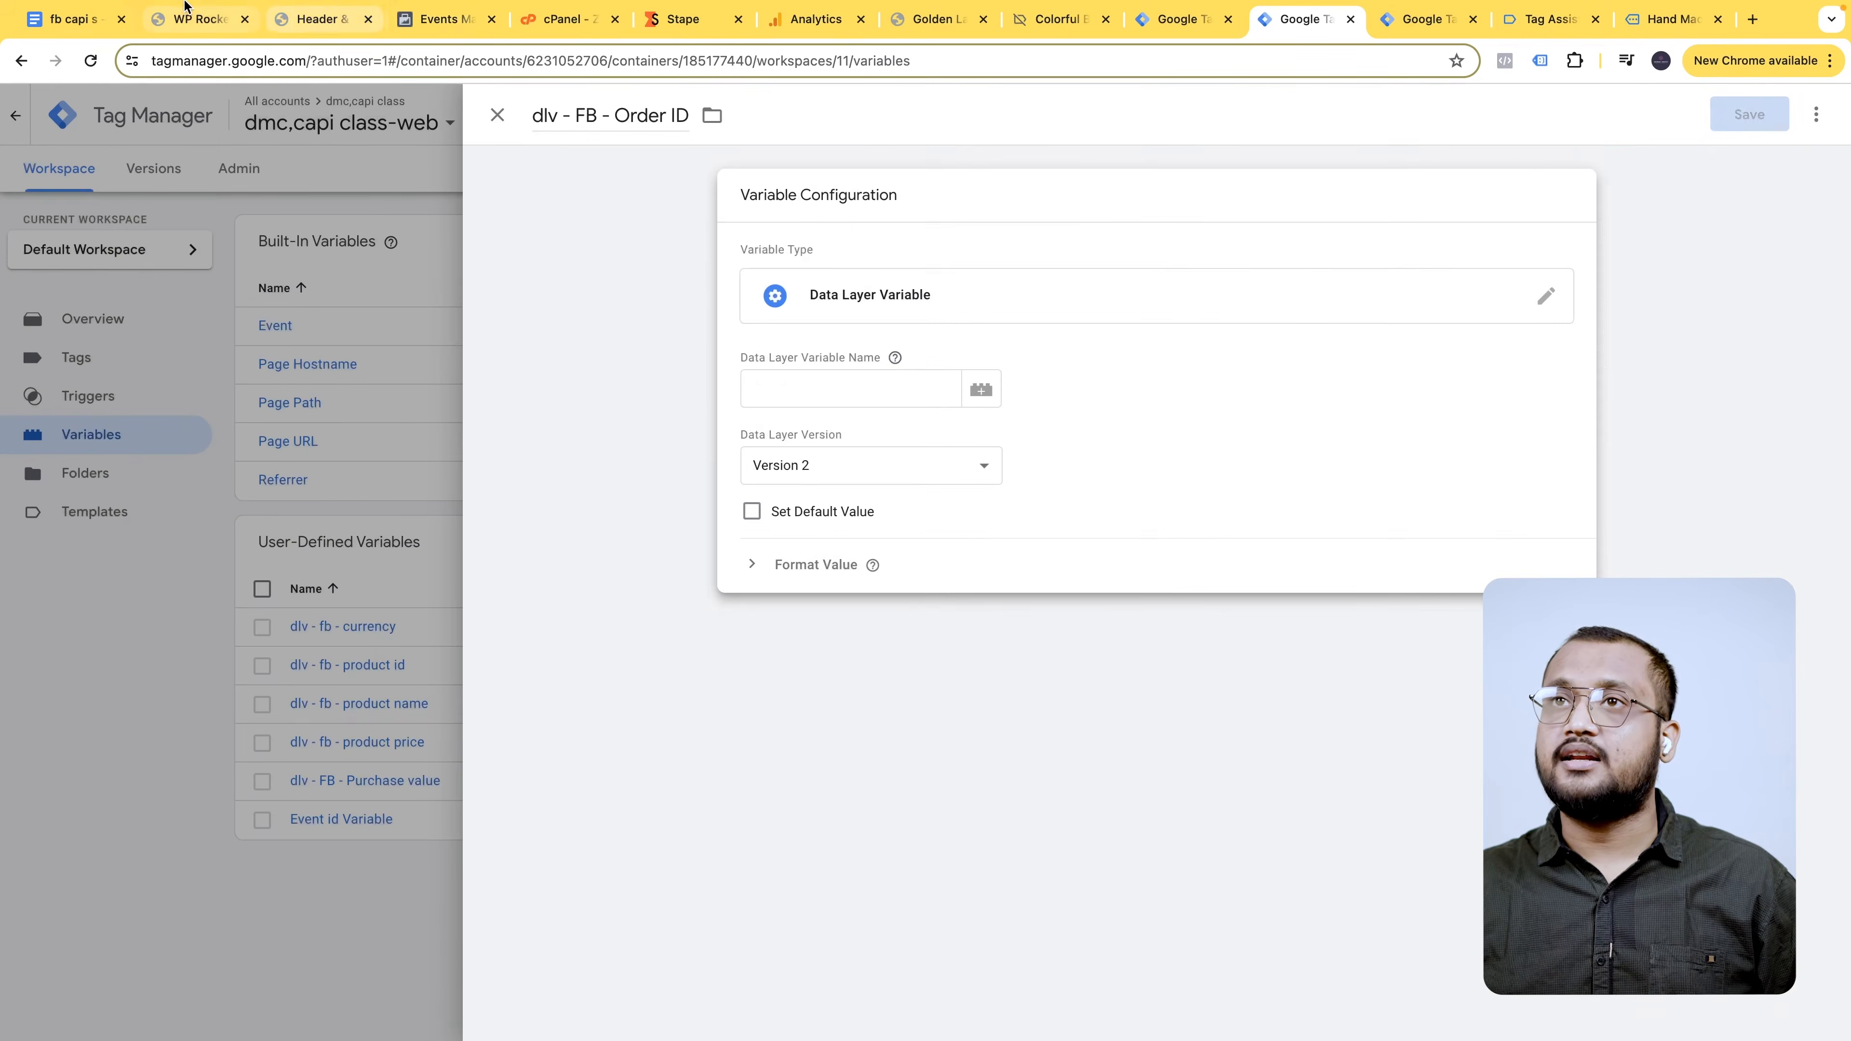
- Set its data layer key to ecommerce.transaction_id and save the variable
left_click(73, 19)
left_click_drag(721, 581, 857, 582)
key("ctrl+c")
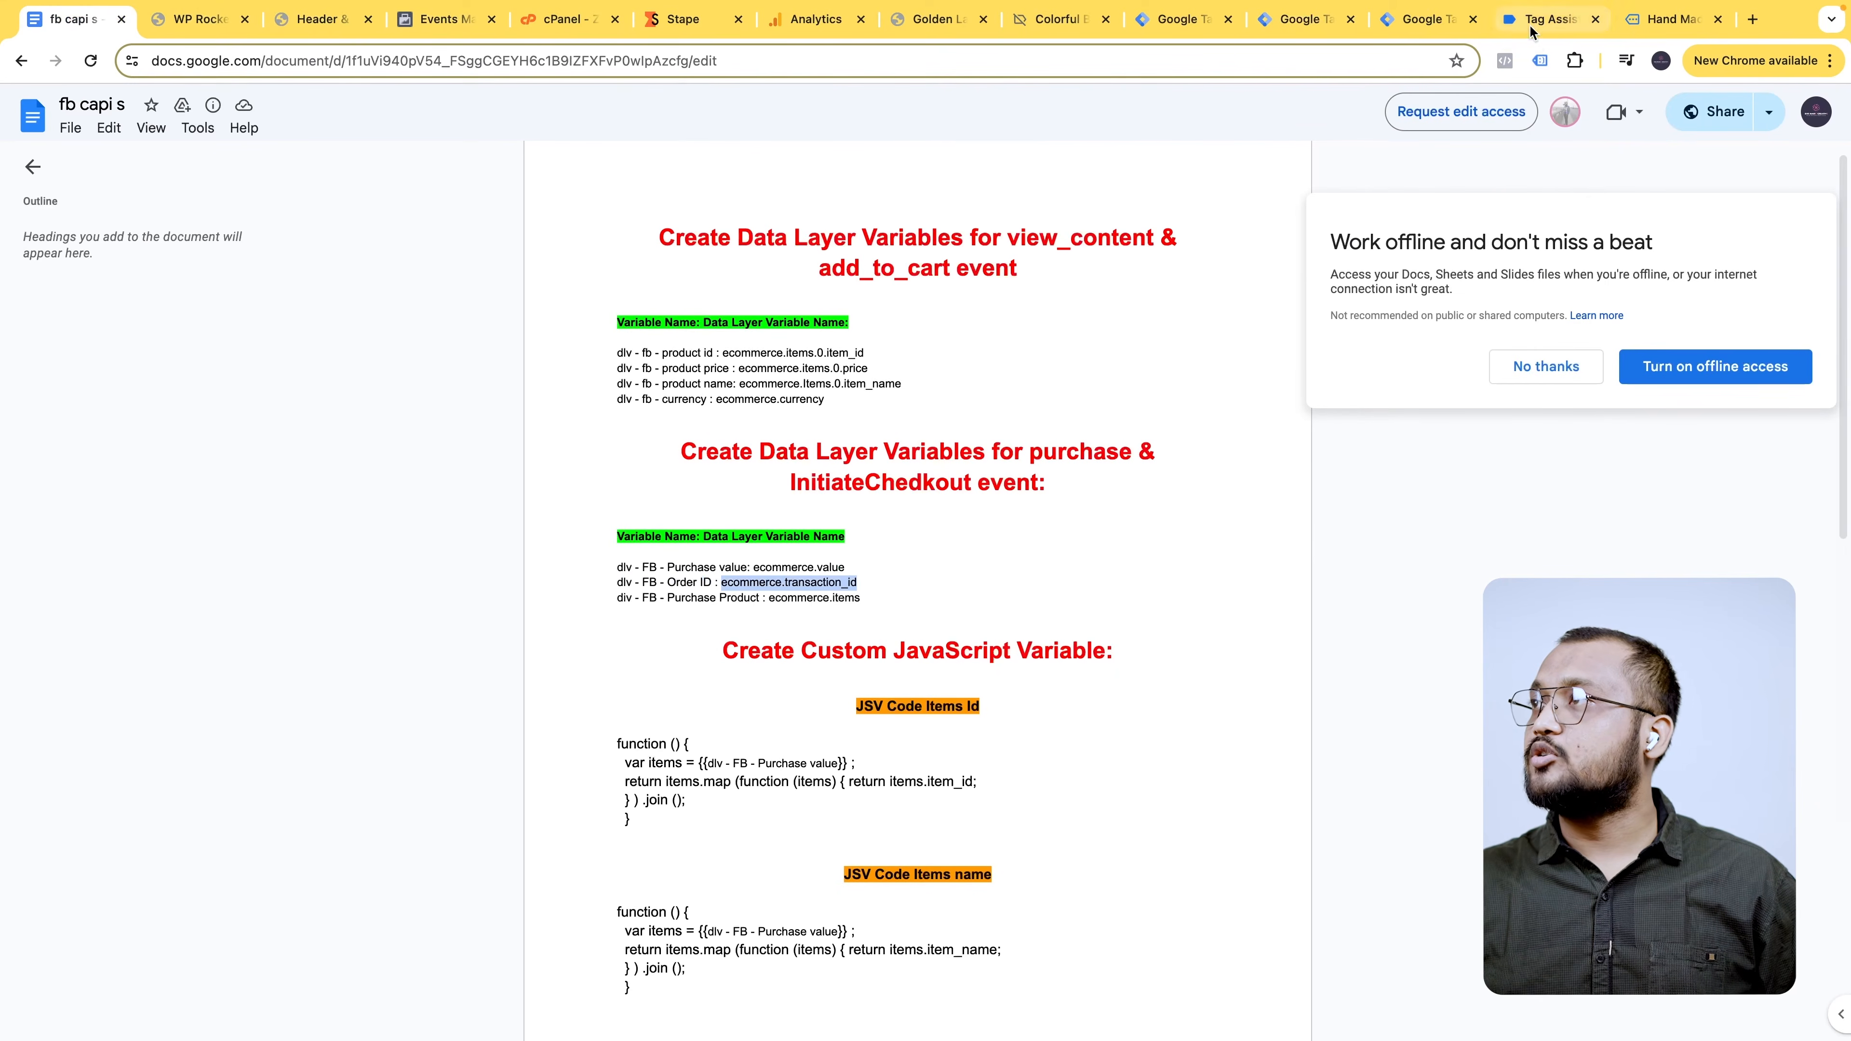
left_click(1323, 22)
left_click(817, 388)
key("ctrl+v")
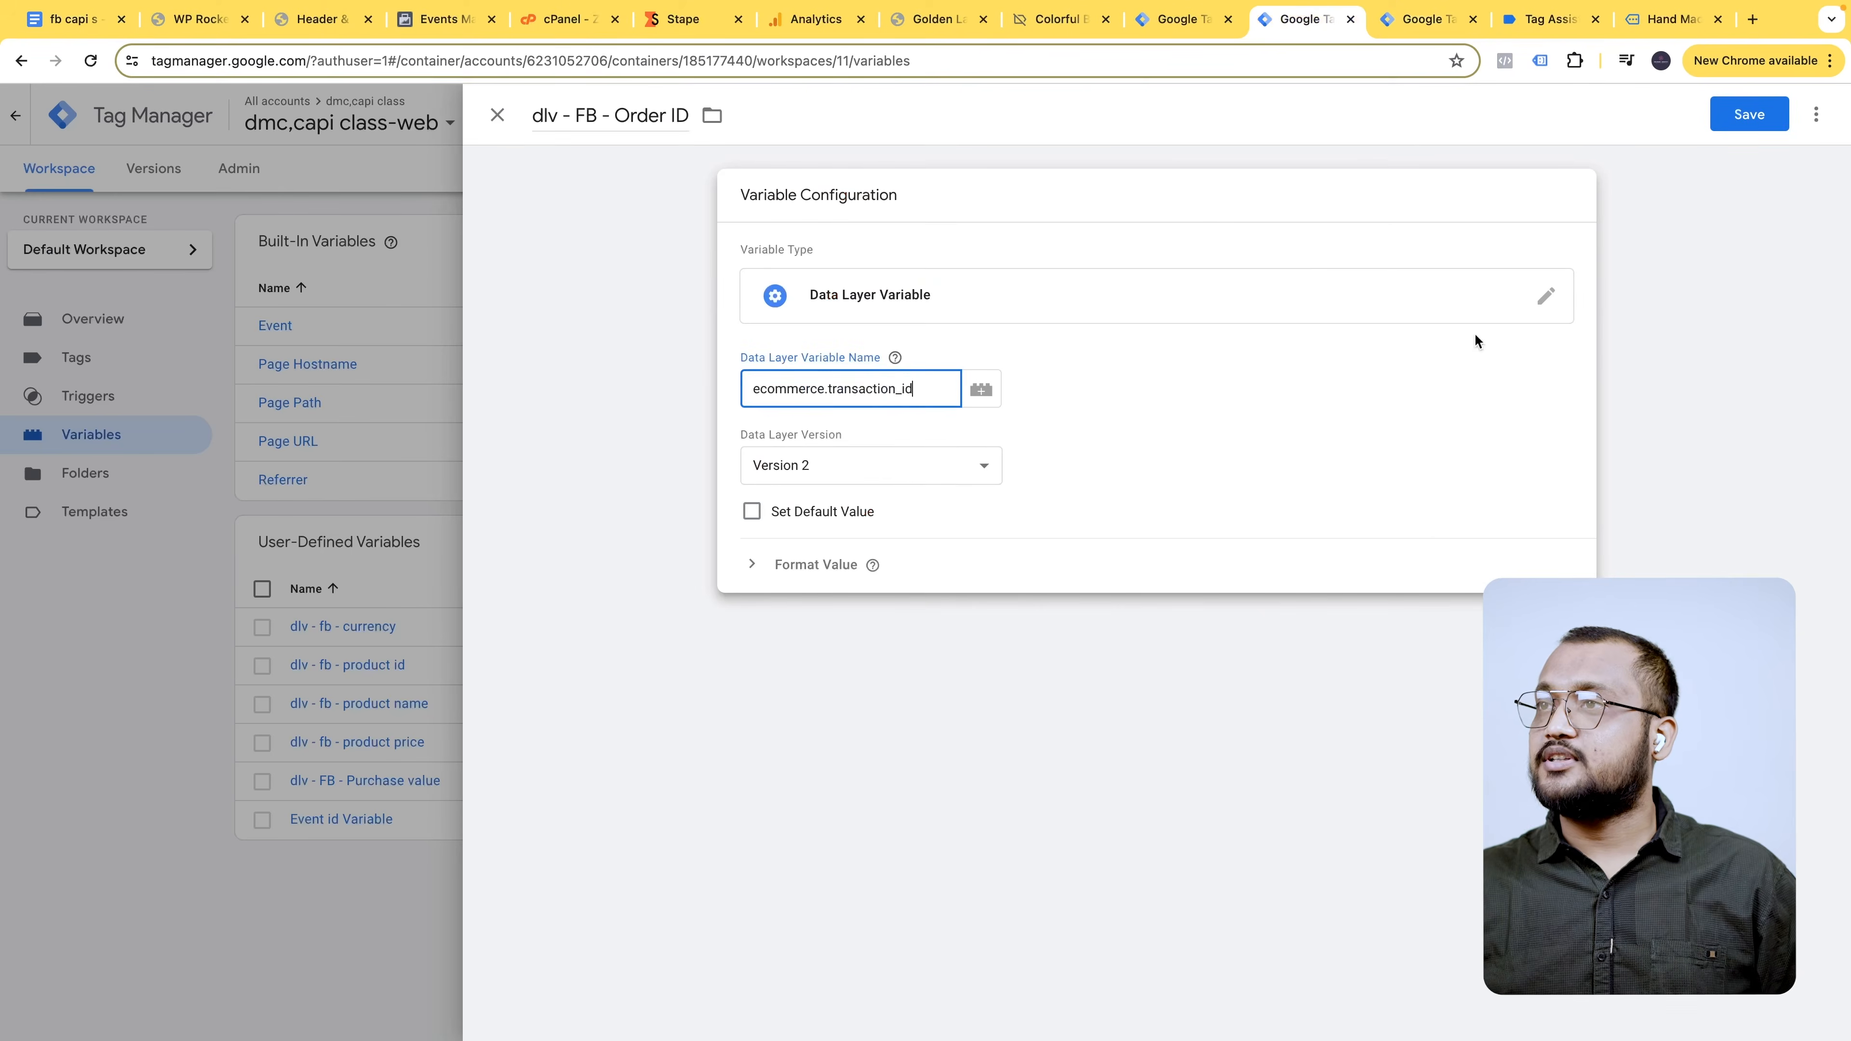
left_click(1743, 117)
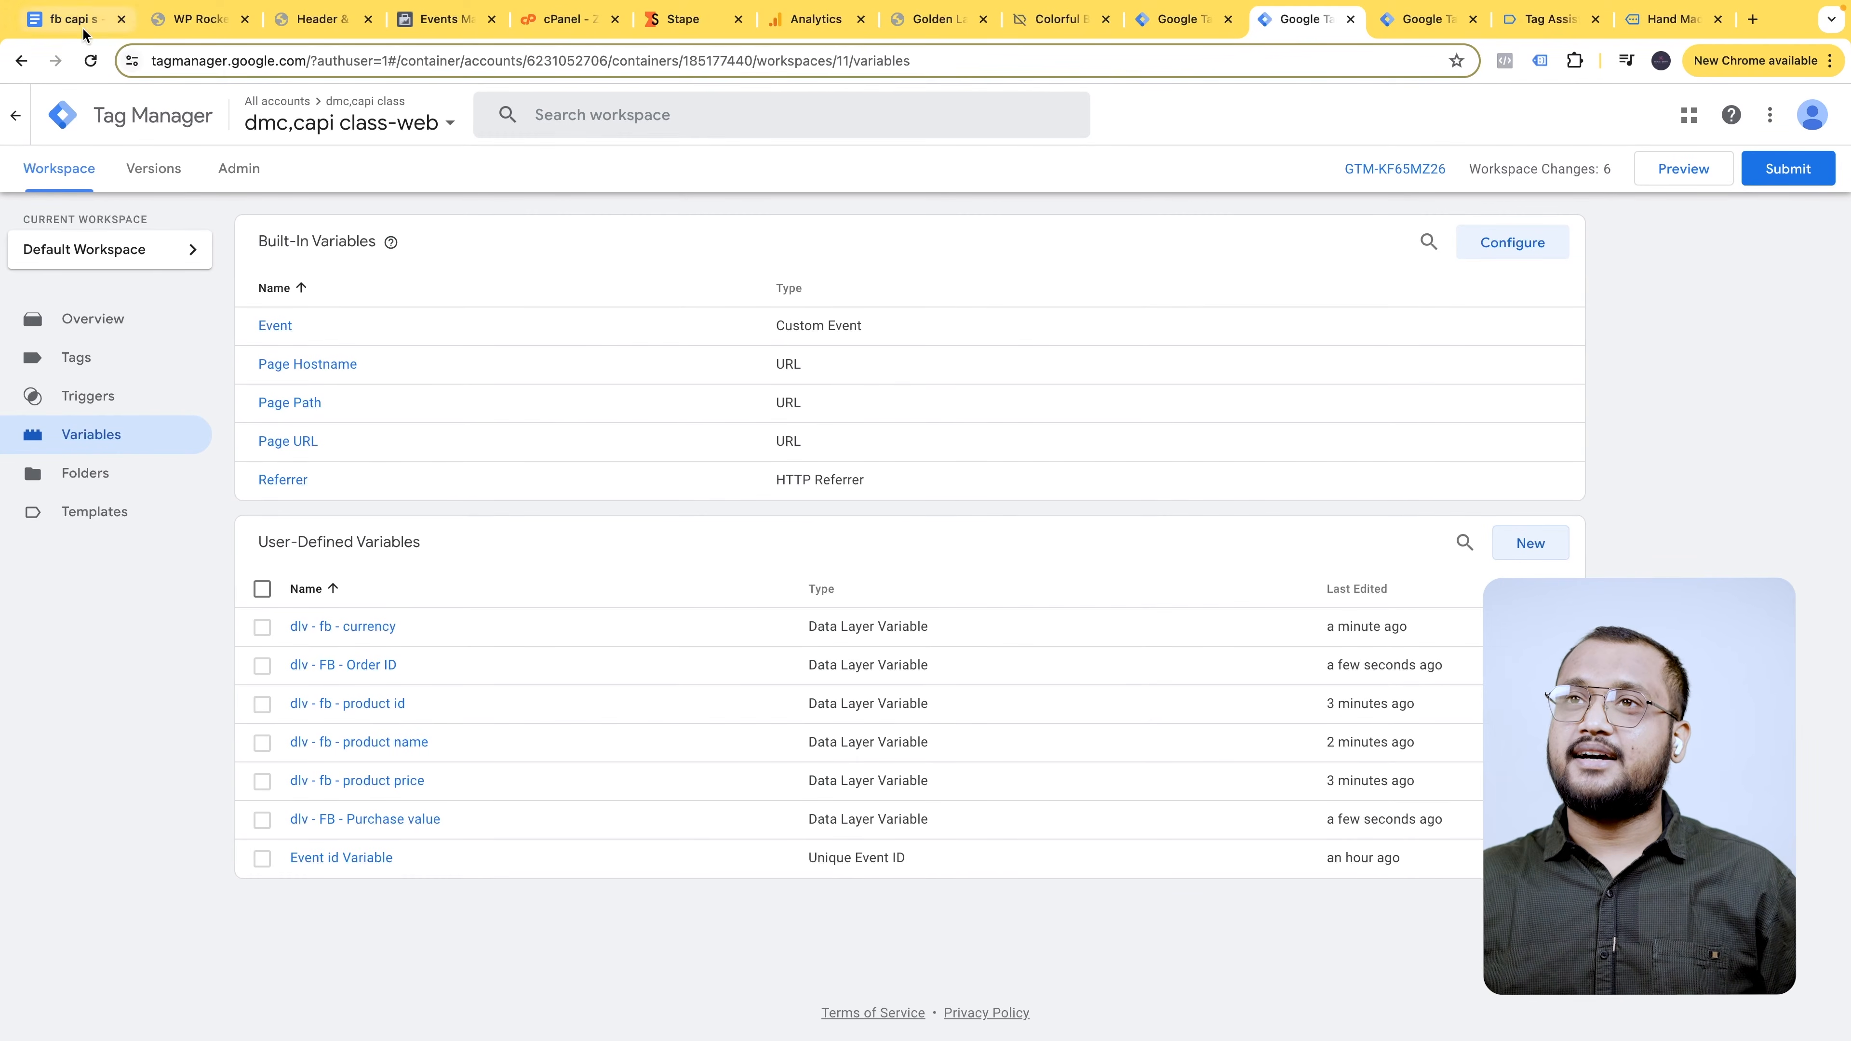
left_click(1530, 545)
- Name the new variable 'dlv - FB - Purchase Product', copied from the variable-names document
left_click(72, 19)
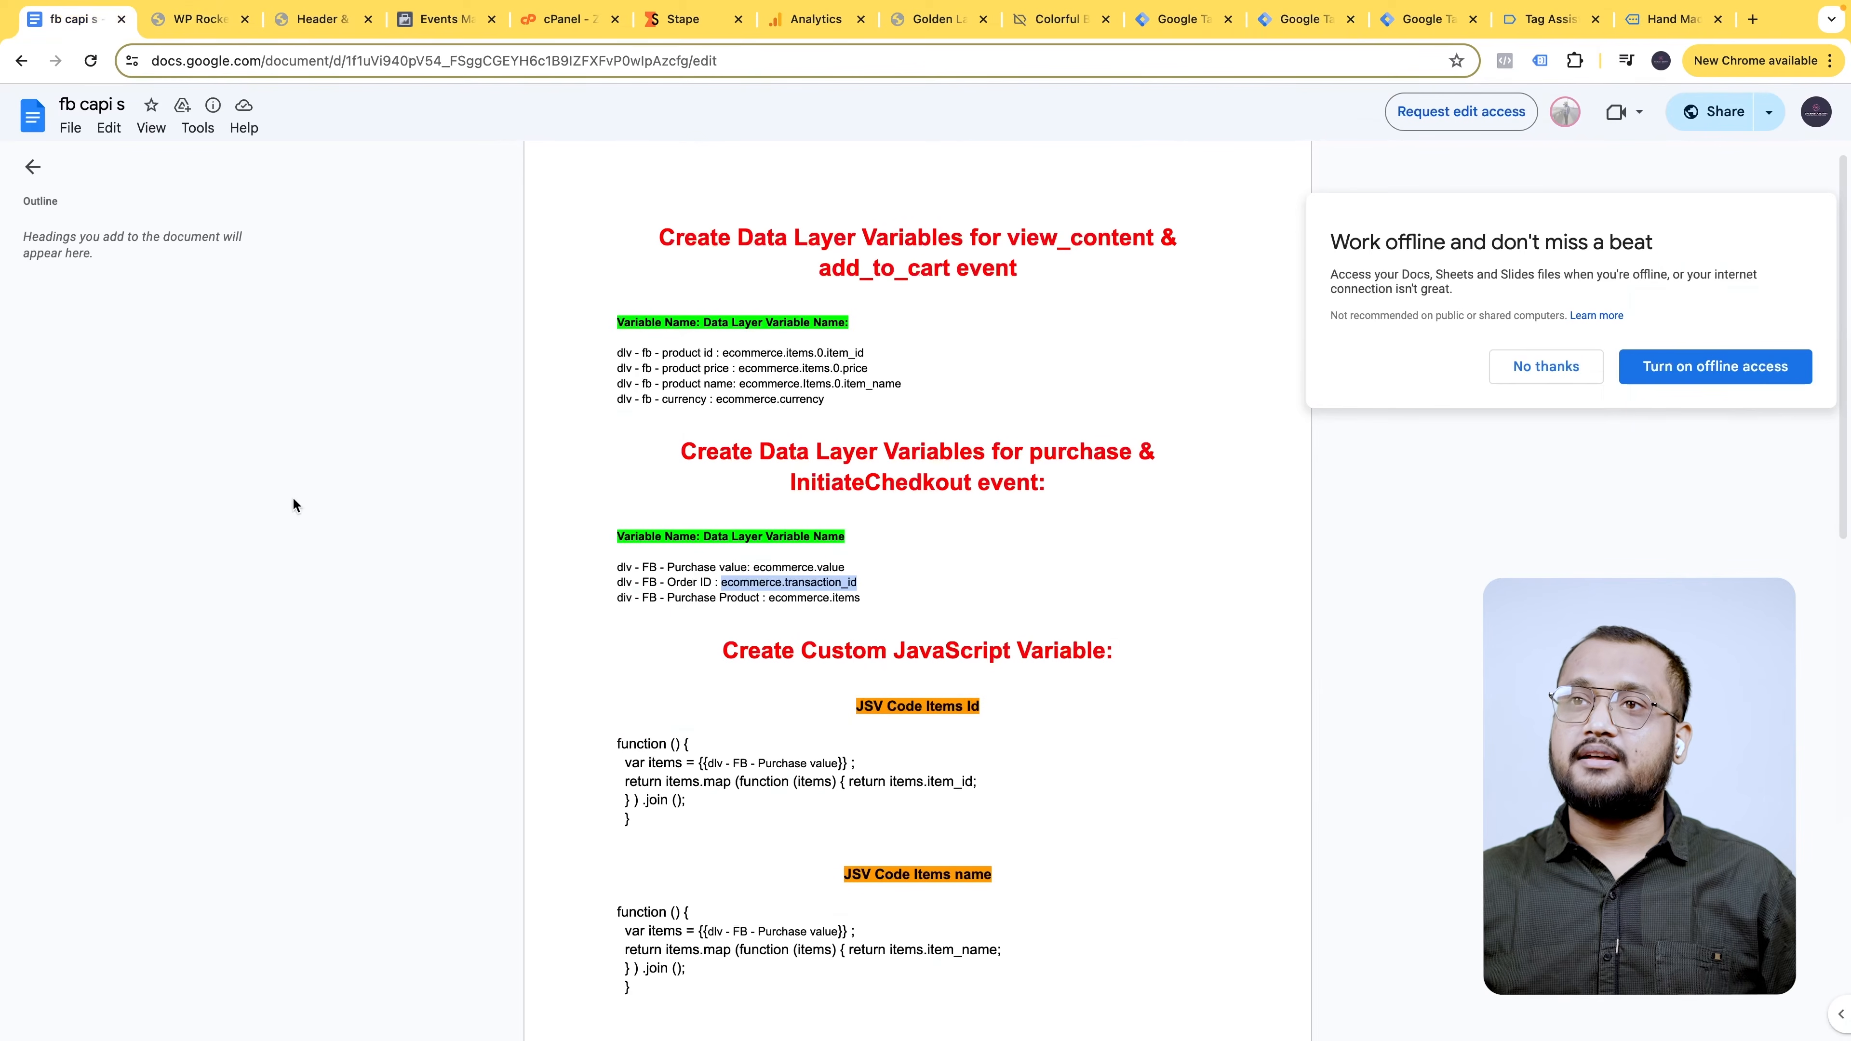
left_click_drag(618, 597, 730, 599)
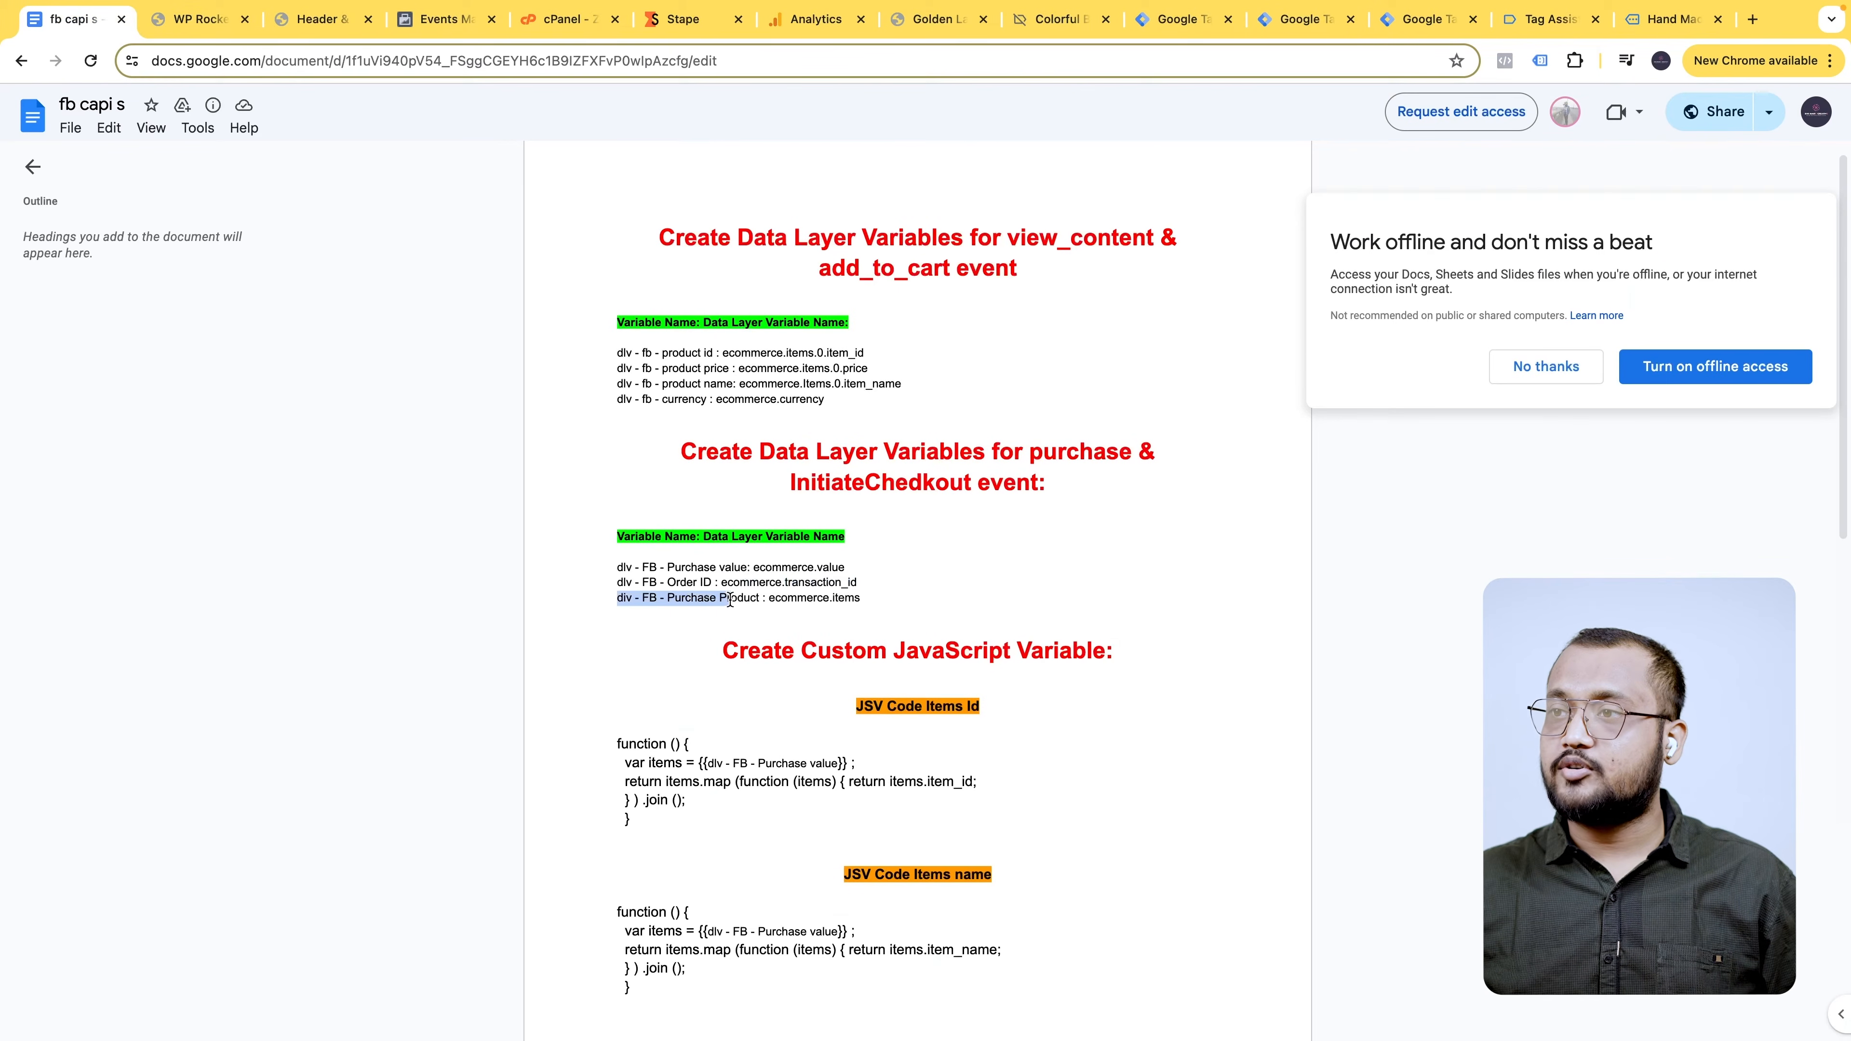
left_click(1312, 19)
left_click(1425, 19)
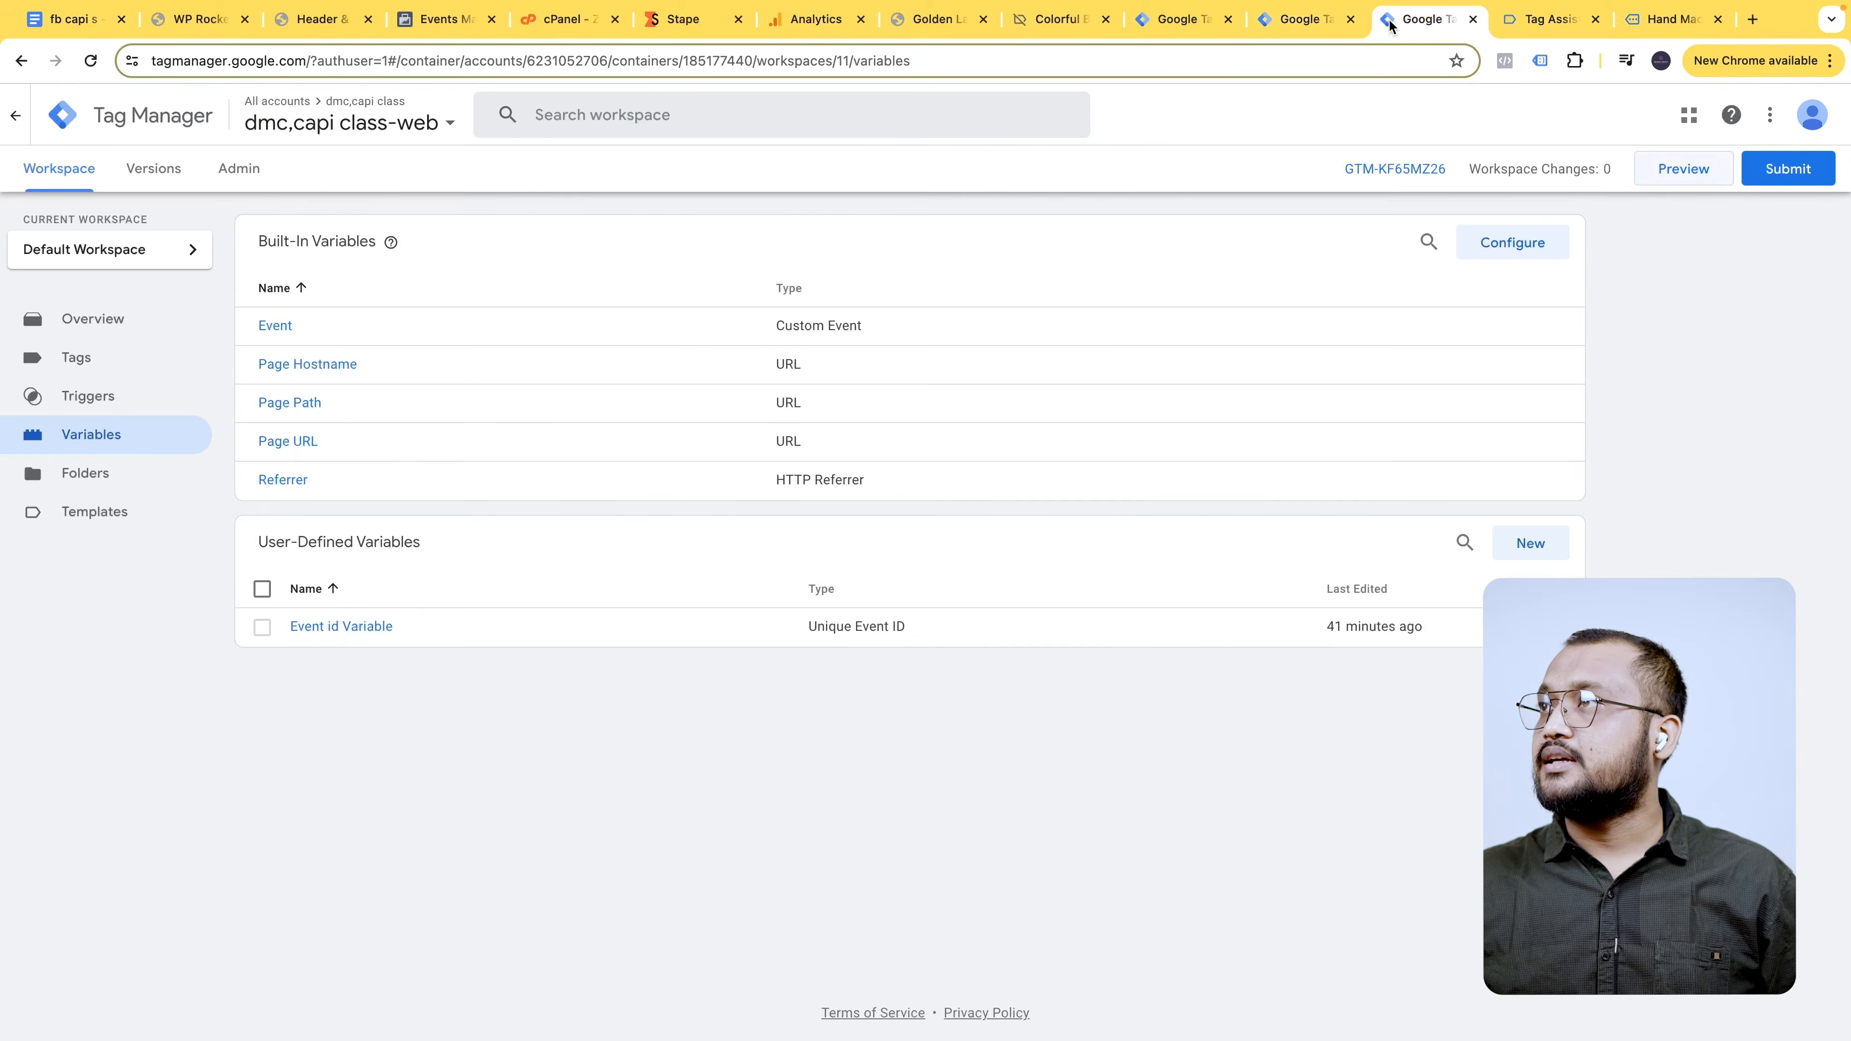
left_click(1304, 19)
left_click(660, 110)
type("dlv - FB - Purchase Product")
- Make it a Data Layer Variable with key ecommerce.items and save it
left_click(93, 26)
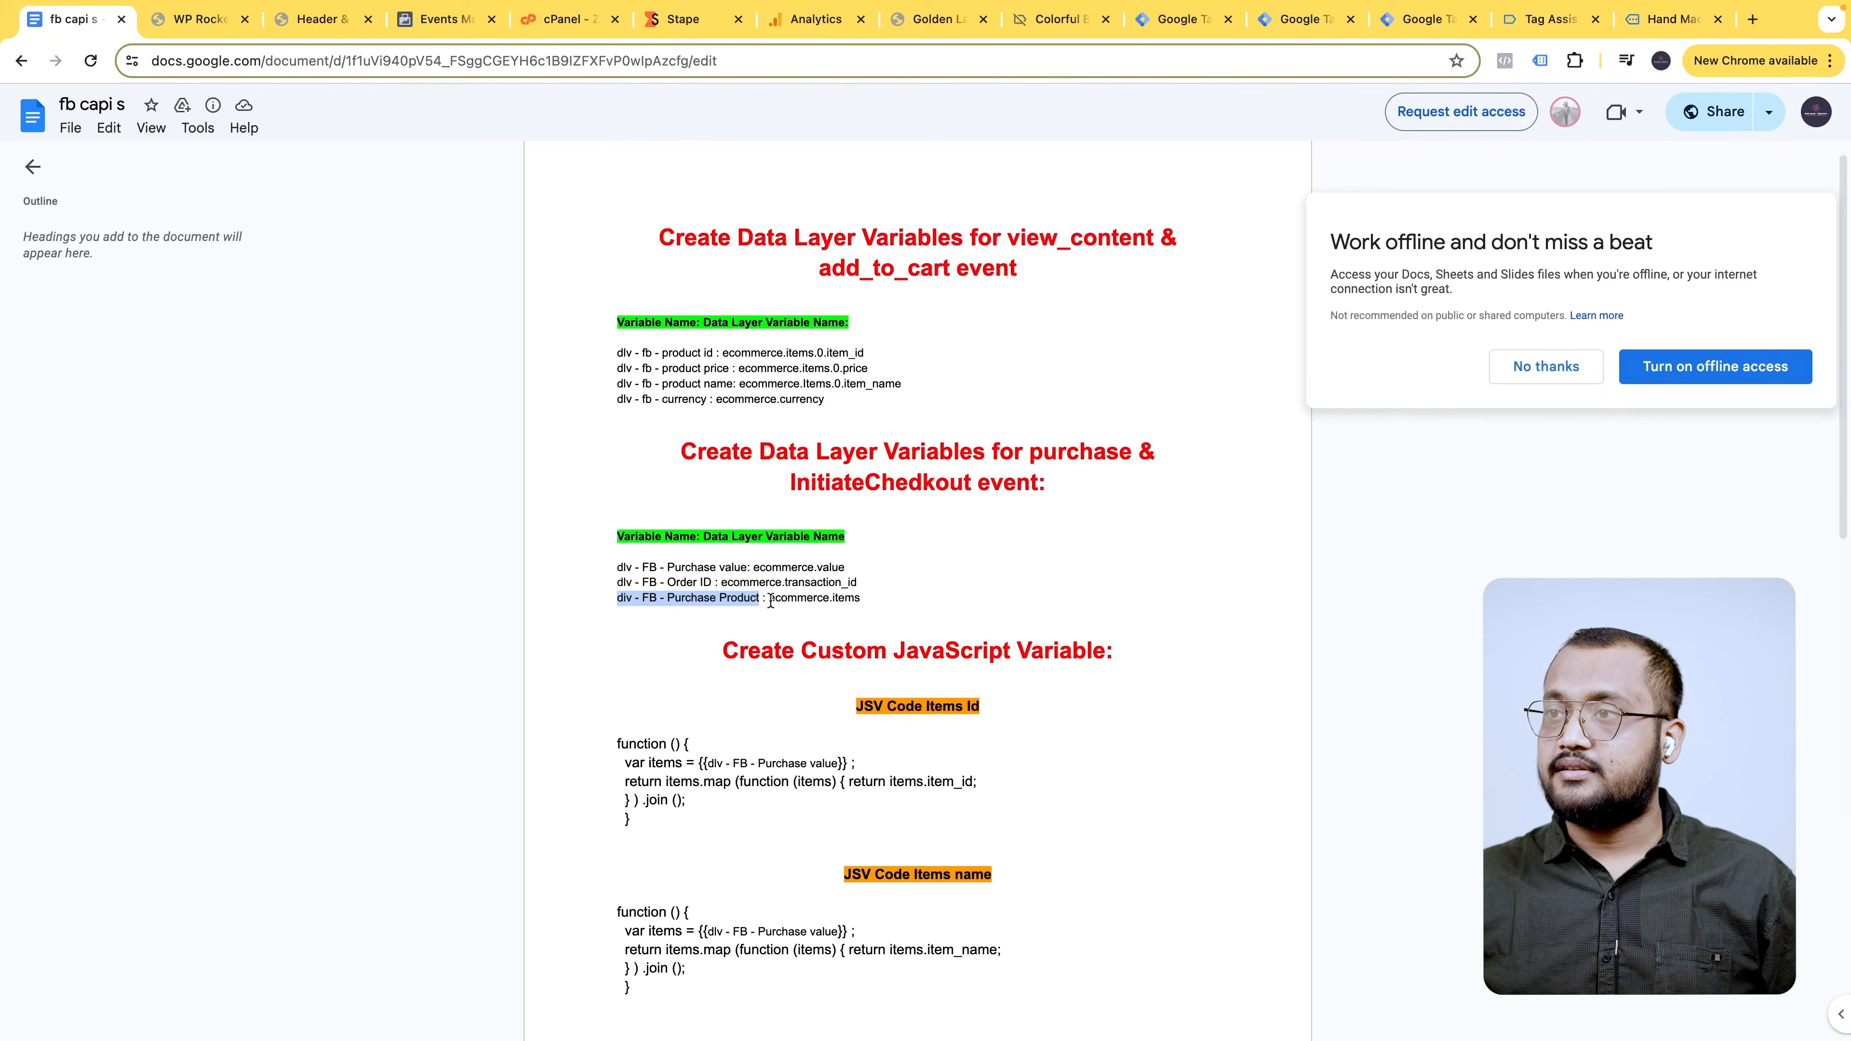
left_click_drag(770, 599, 772, 599)
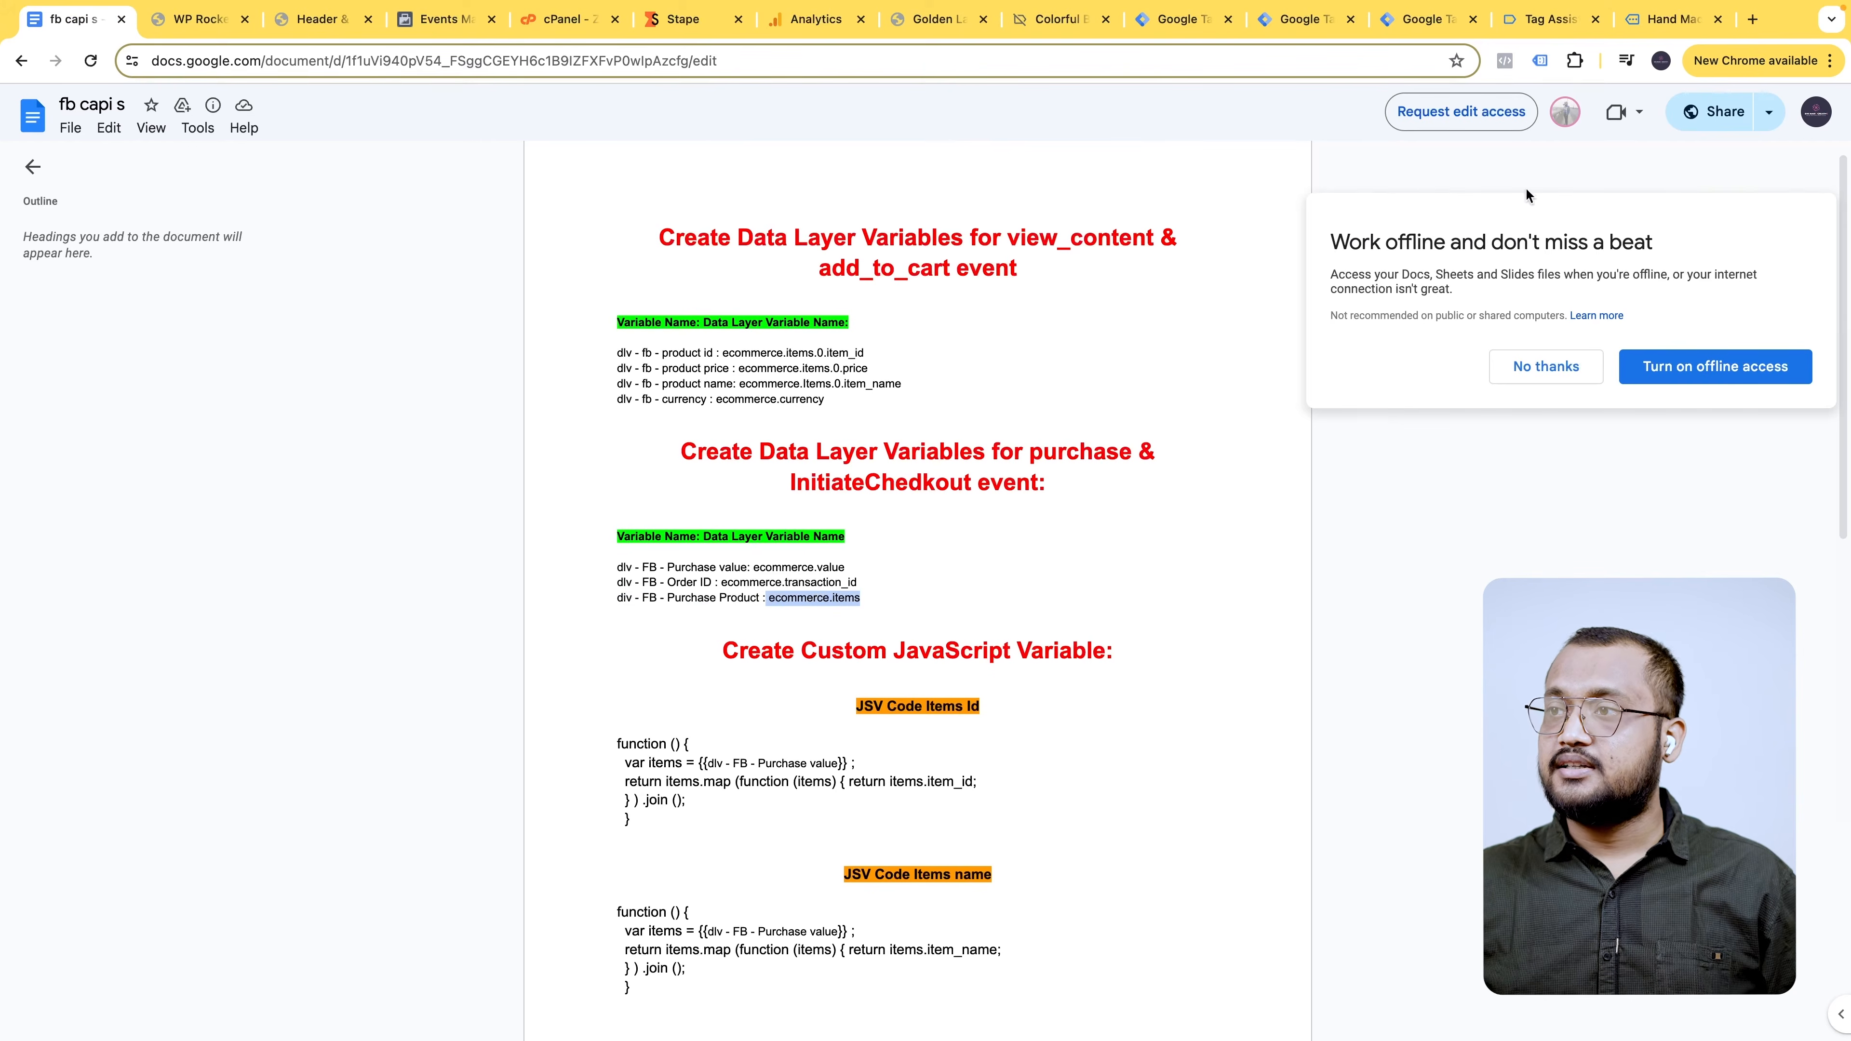
left_click(1180, 20)
left_click(1312, 22)
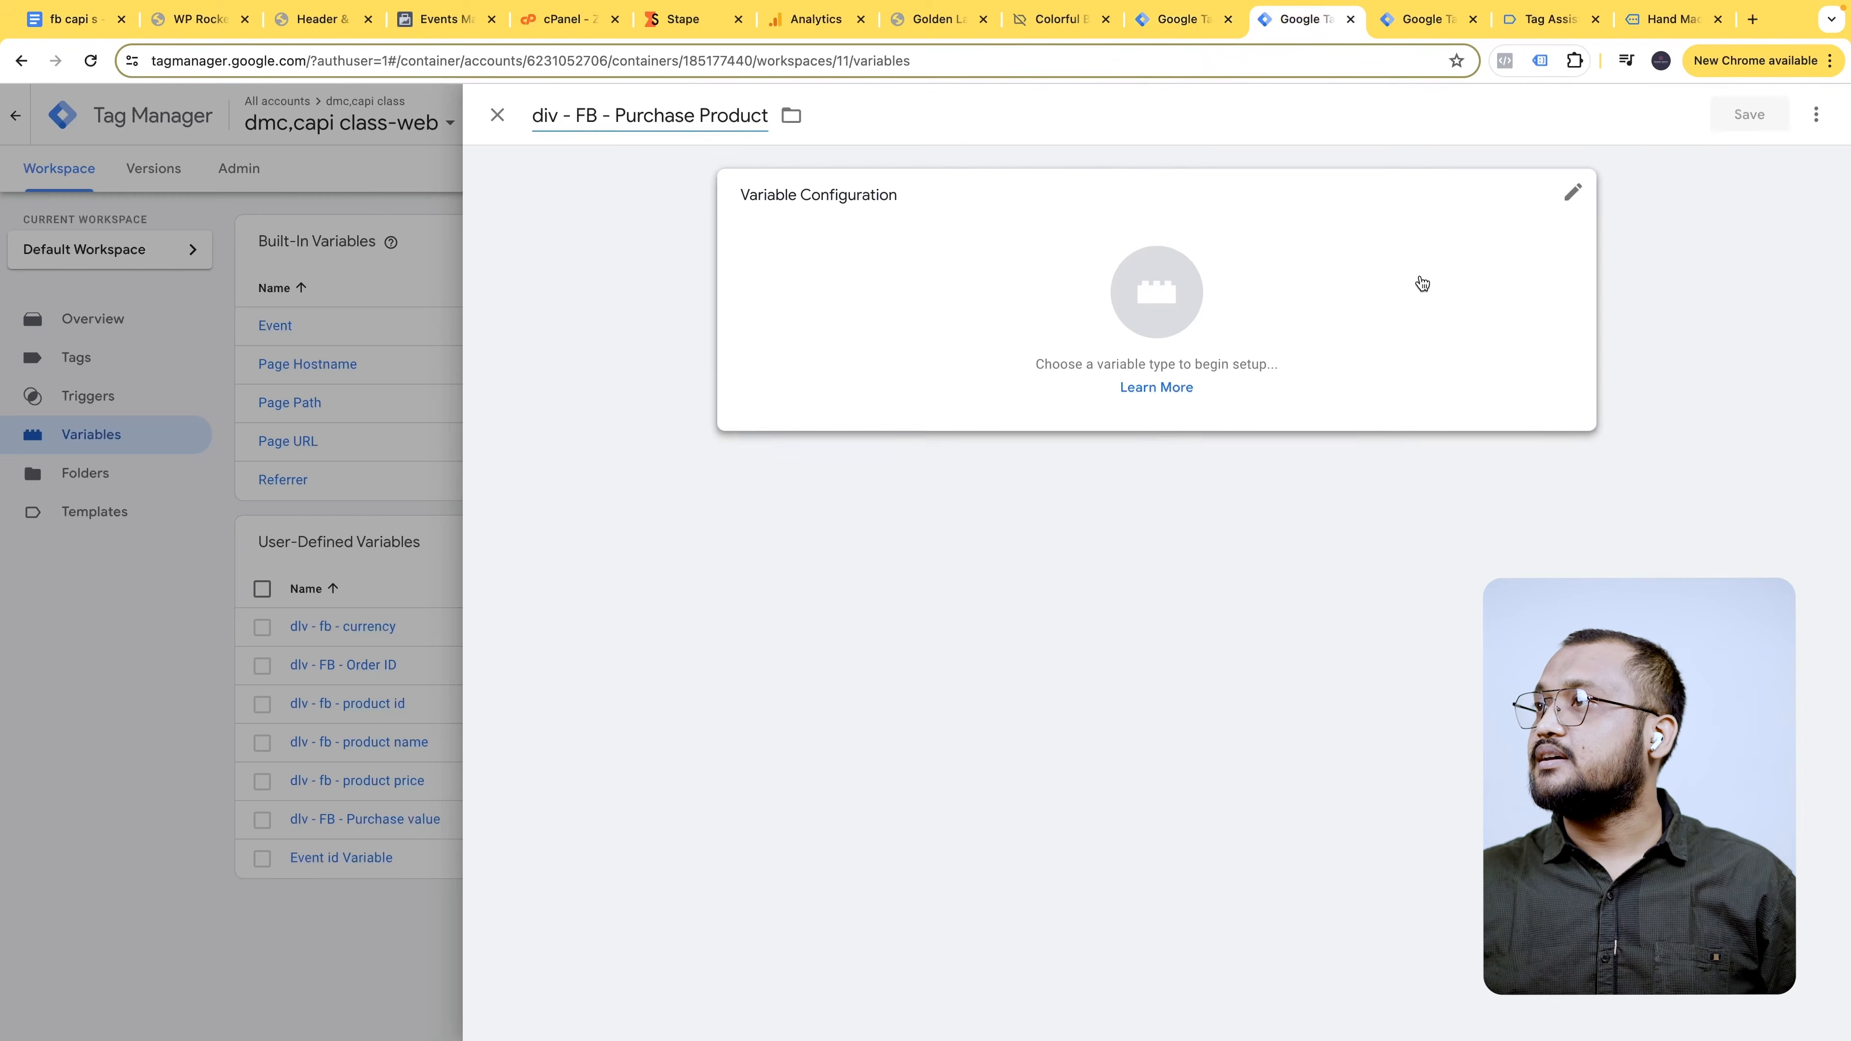
left_click(1421, 284)
left_click(1813, 115)
type("a")
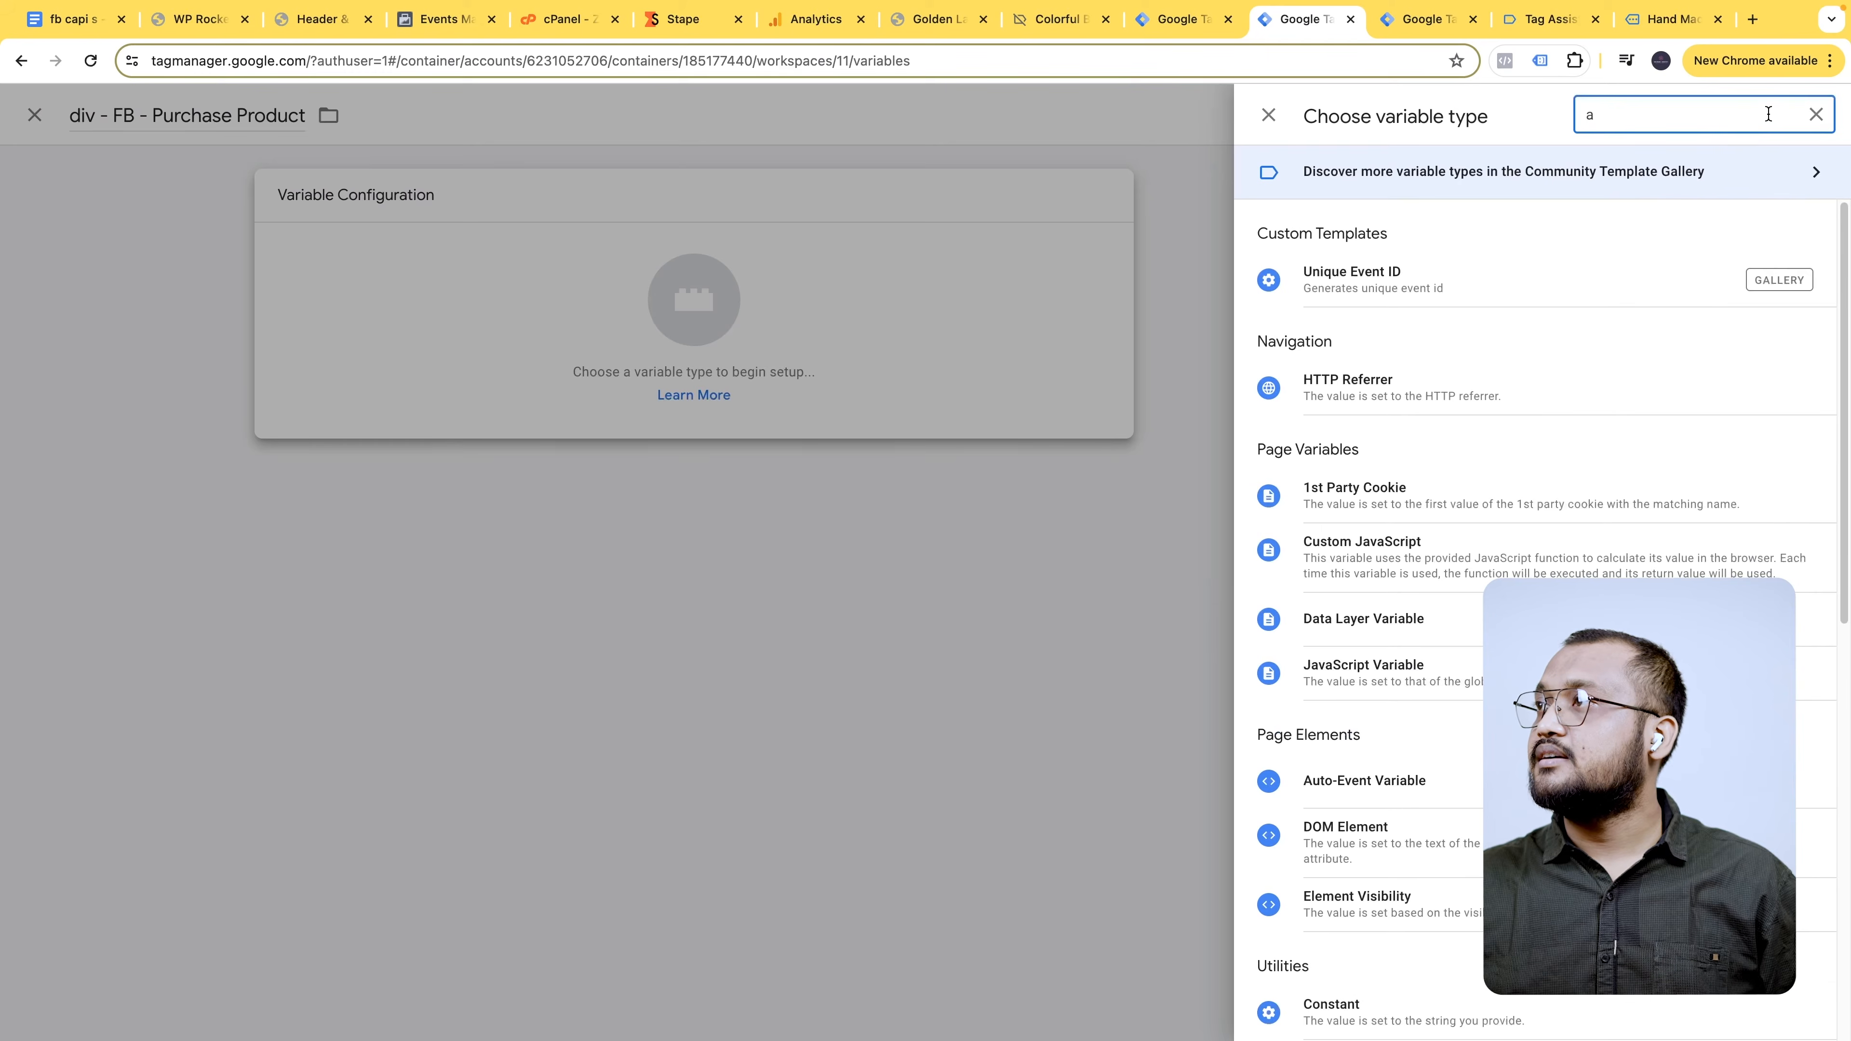
type("da")
left_click(1405, 386)
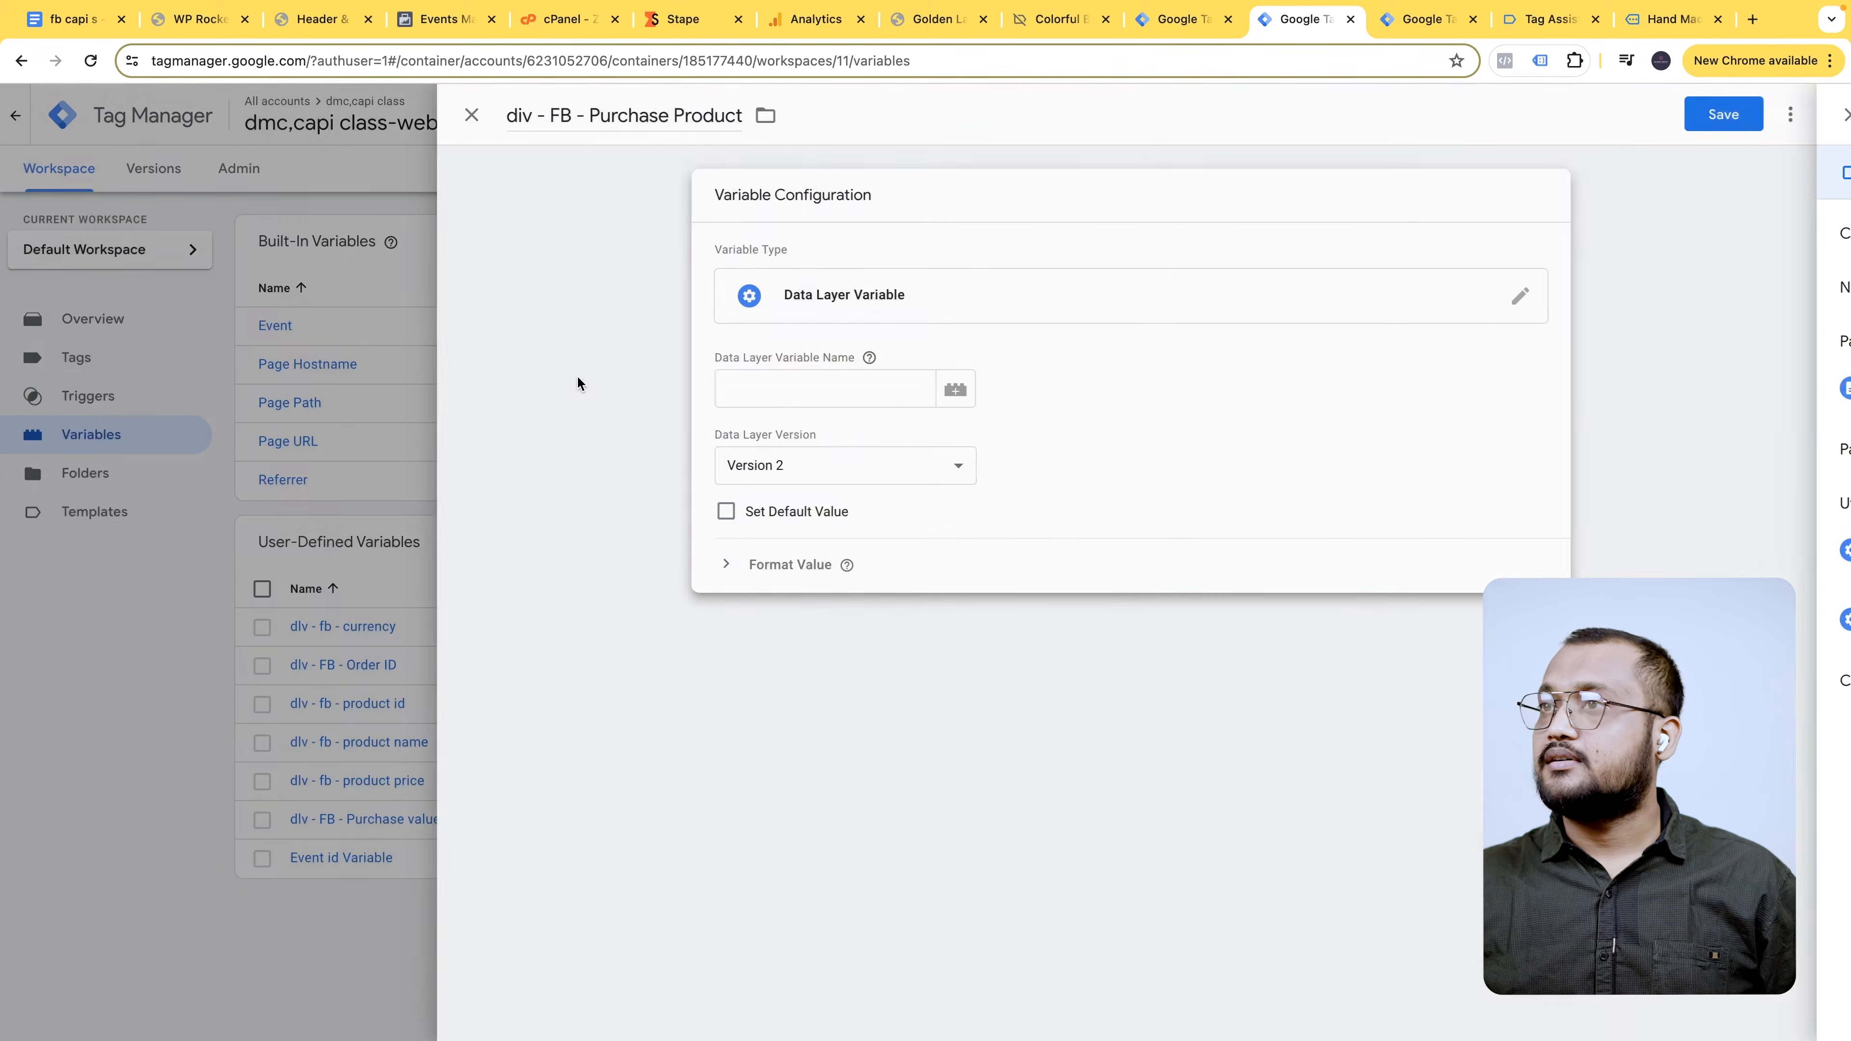
type("ecommerce.items")
left_click(1748, 114)
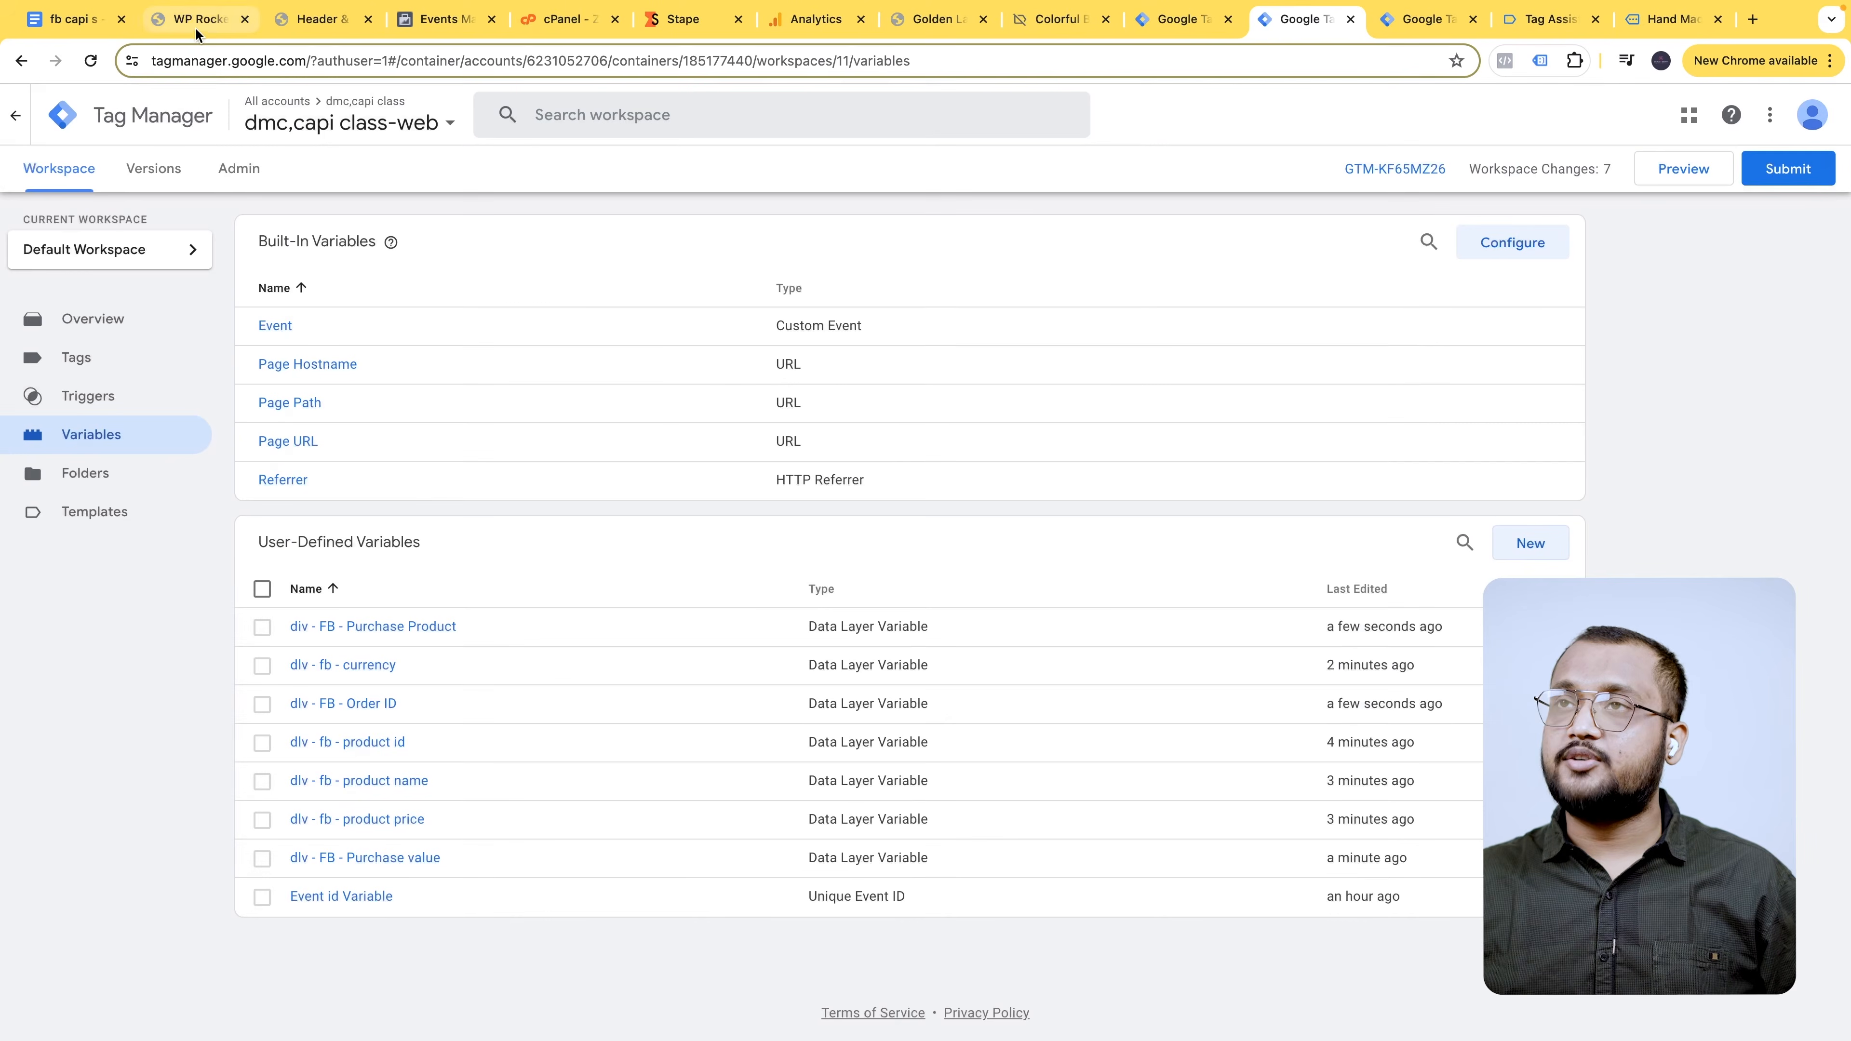
left_click(76, 30)
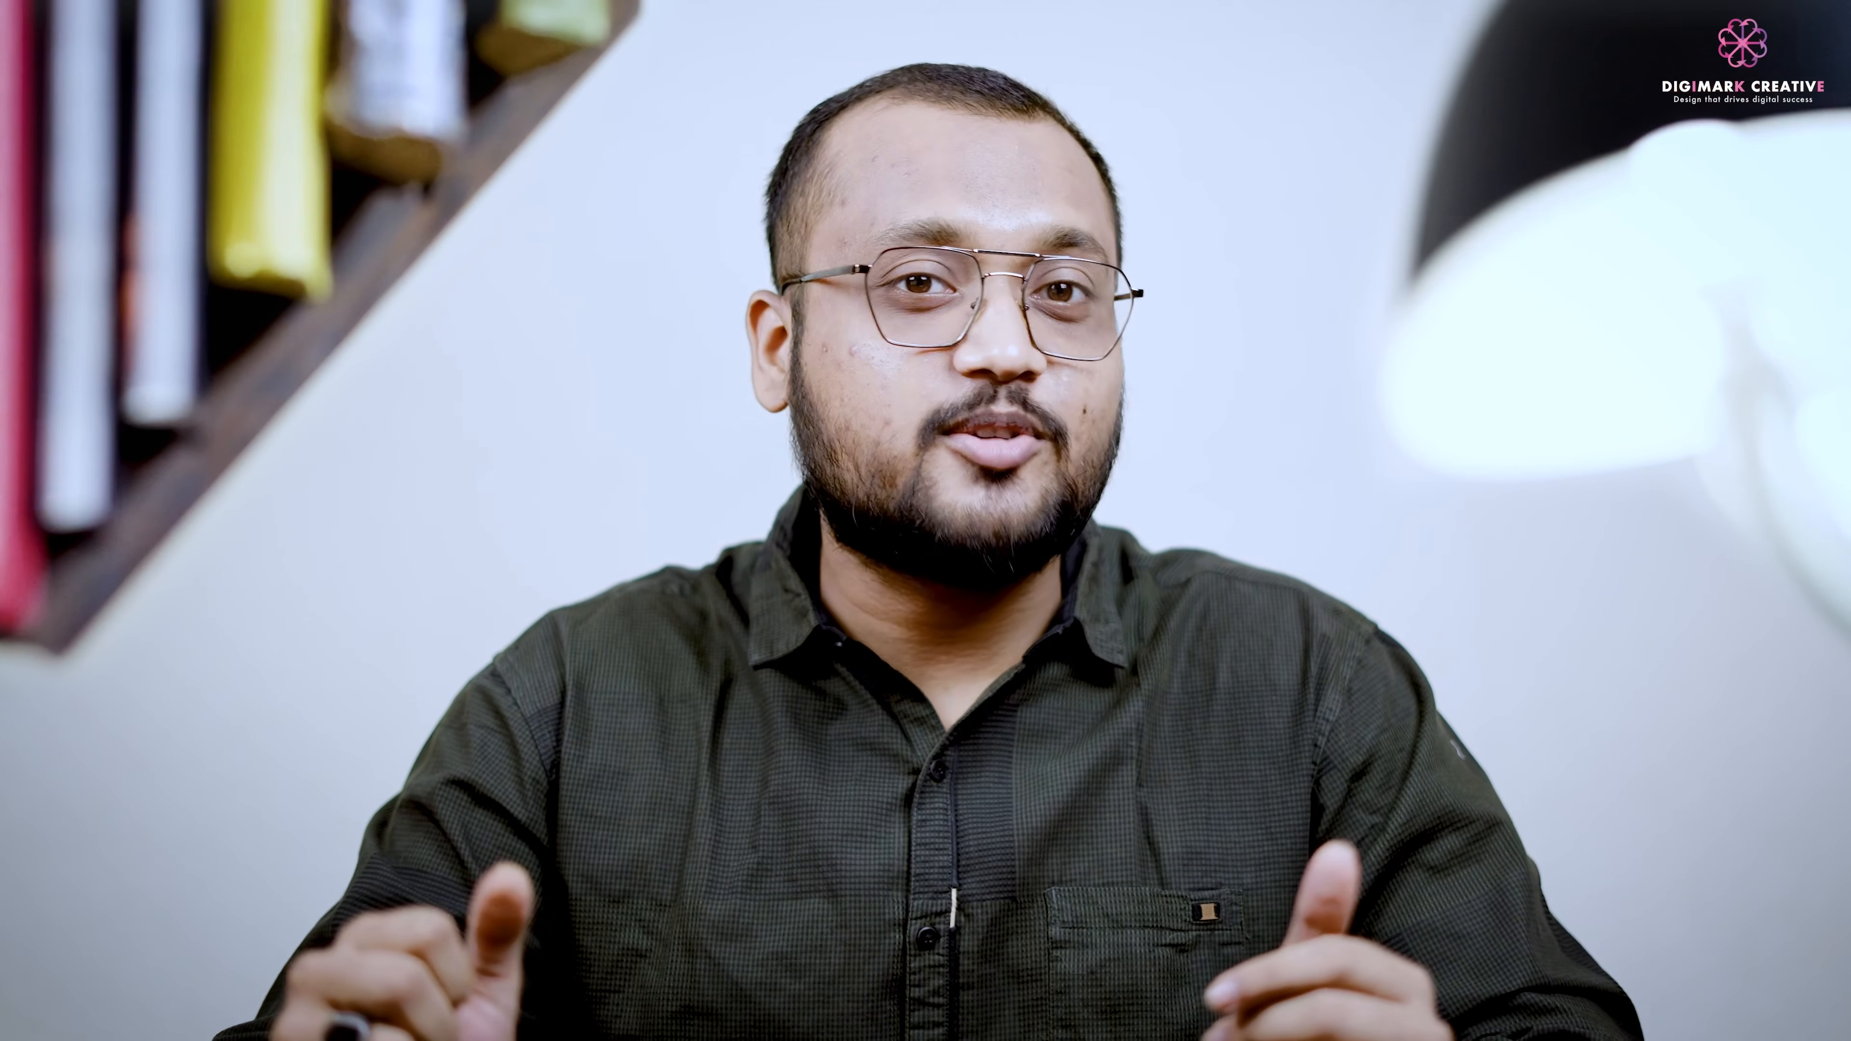
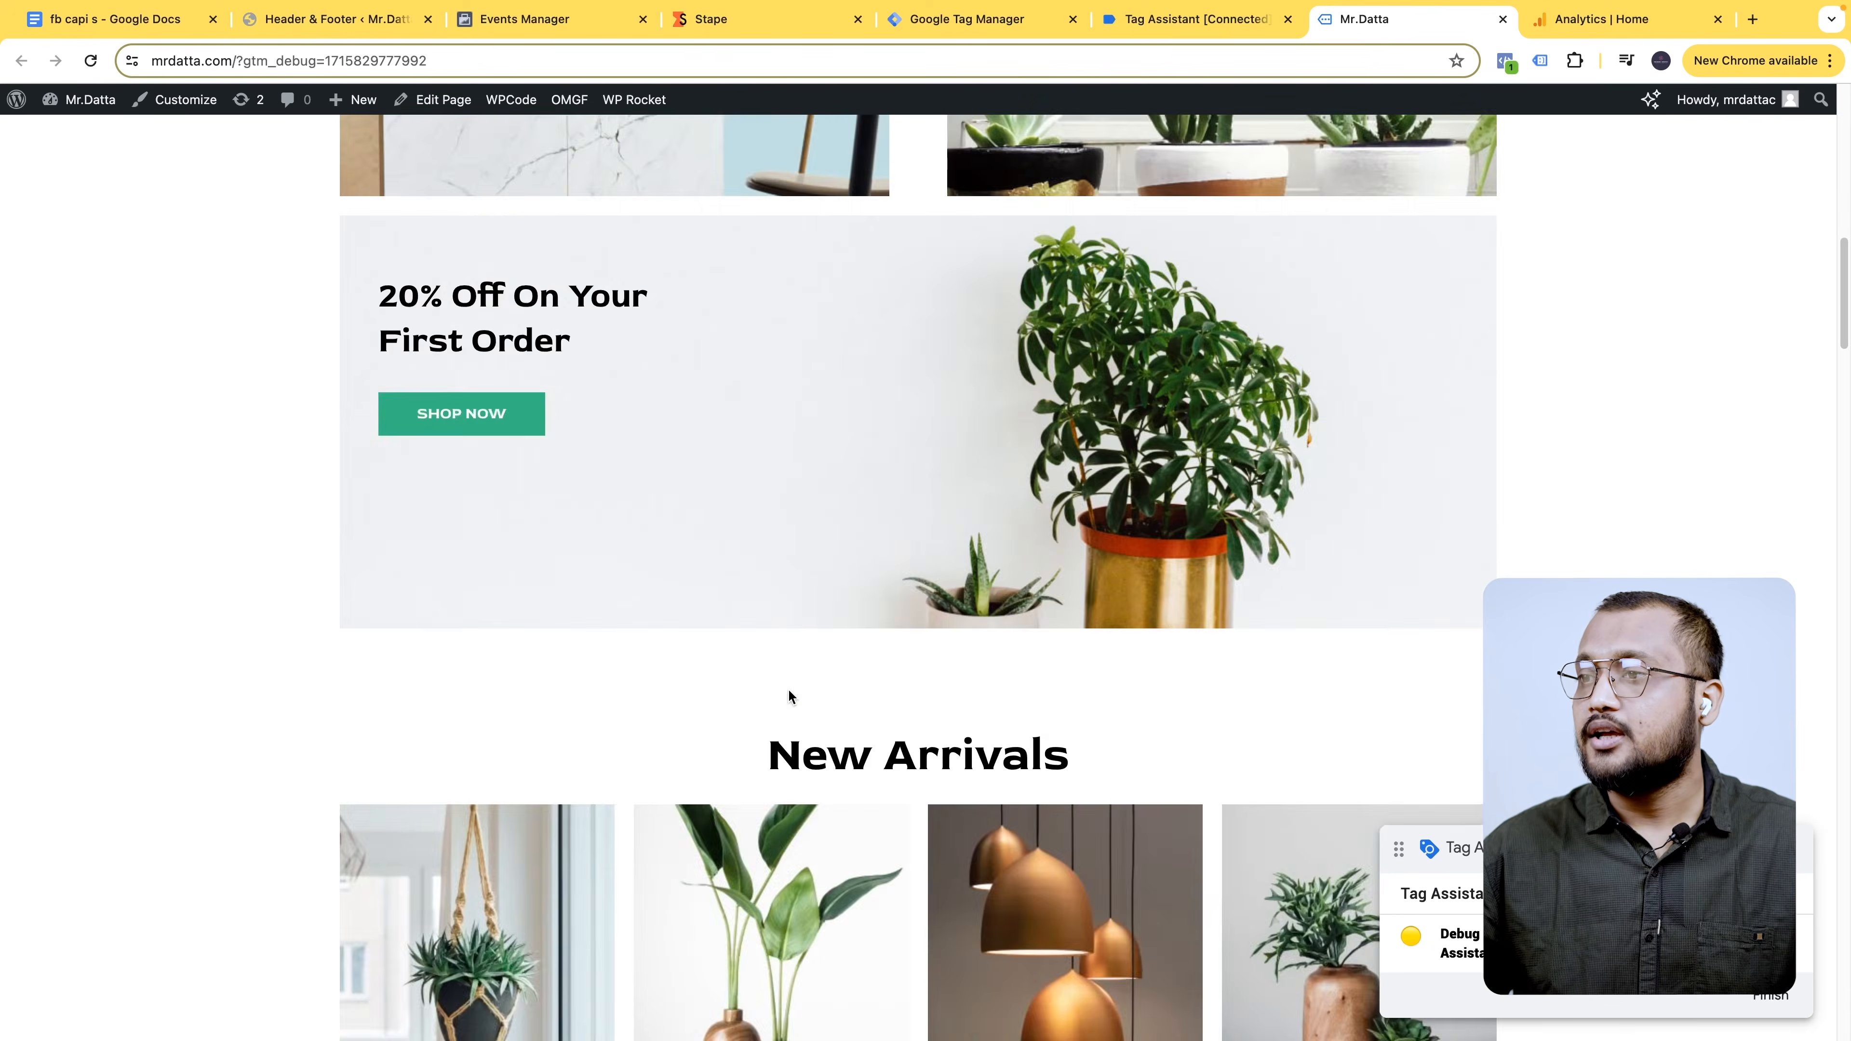
- Open the Wooden Vases product page and inspect the view_item event's data layer in Tag Assistant
left_click(878, 184)
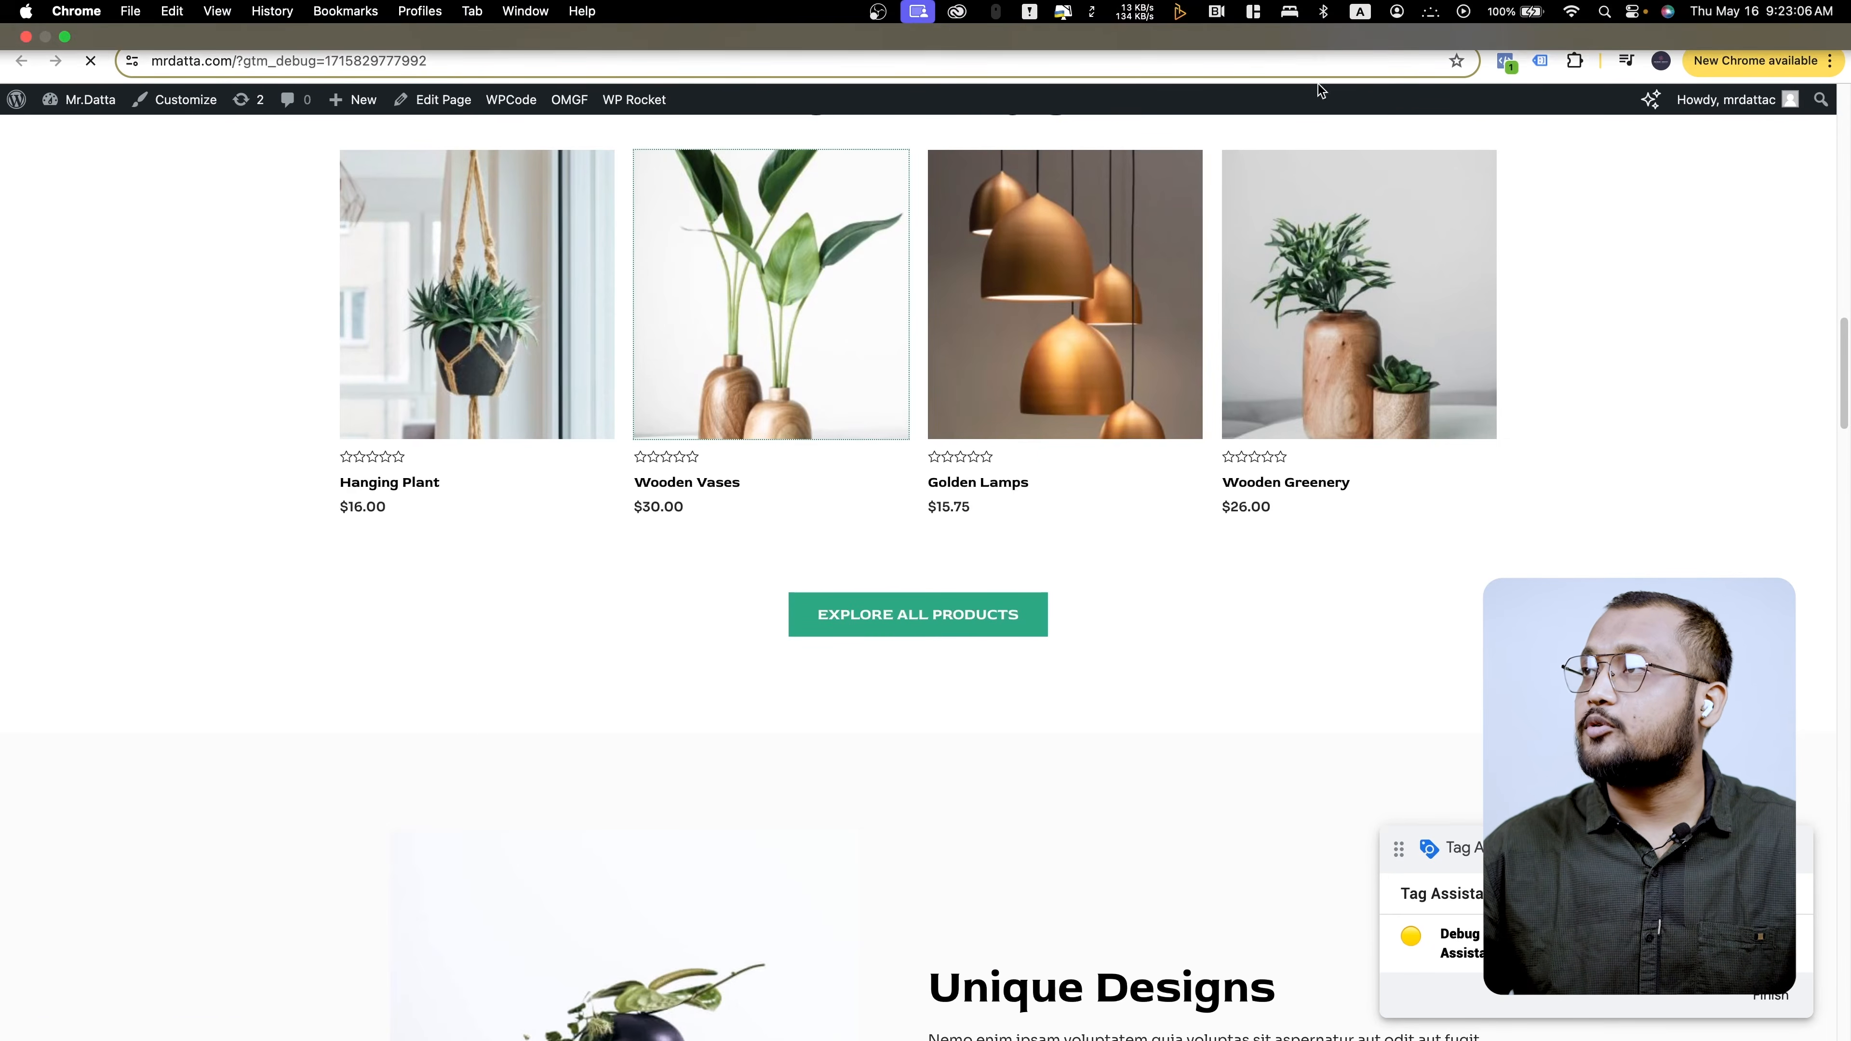
left_click(1237, 33)
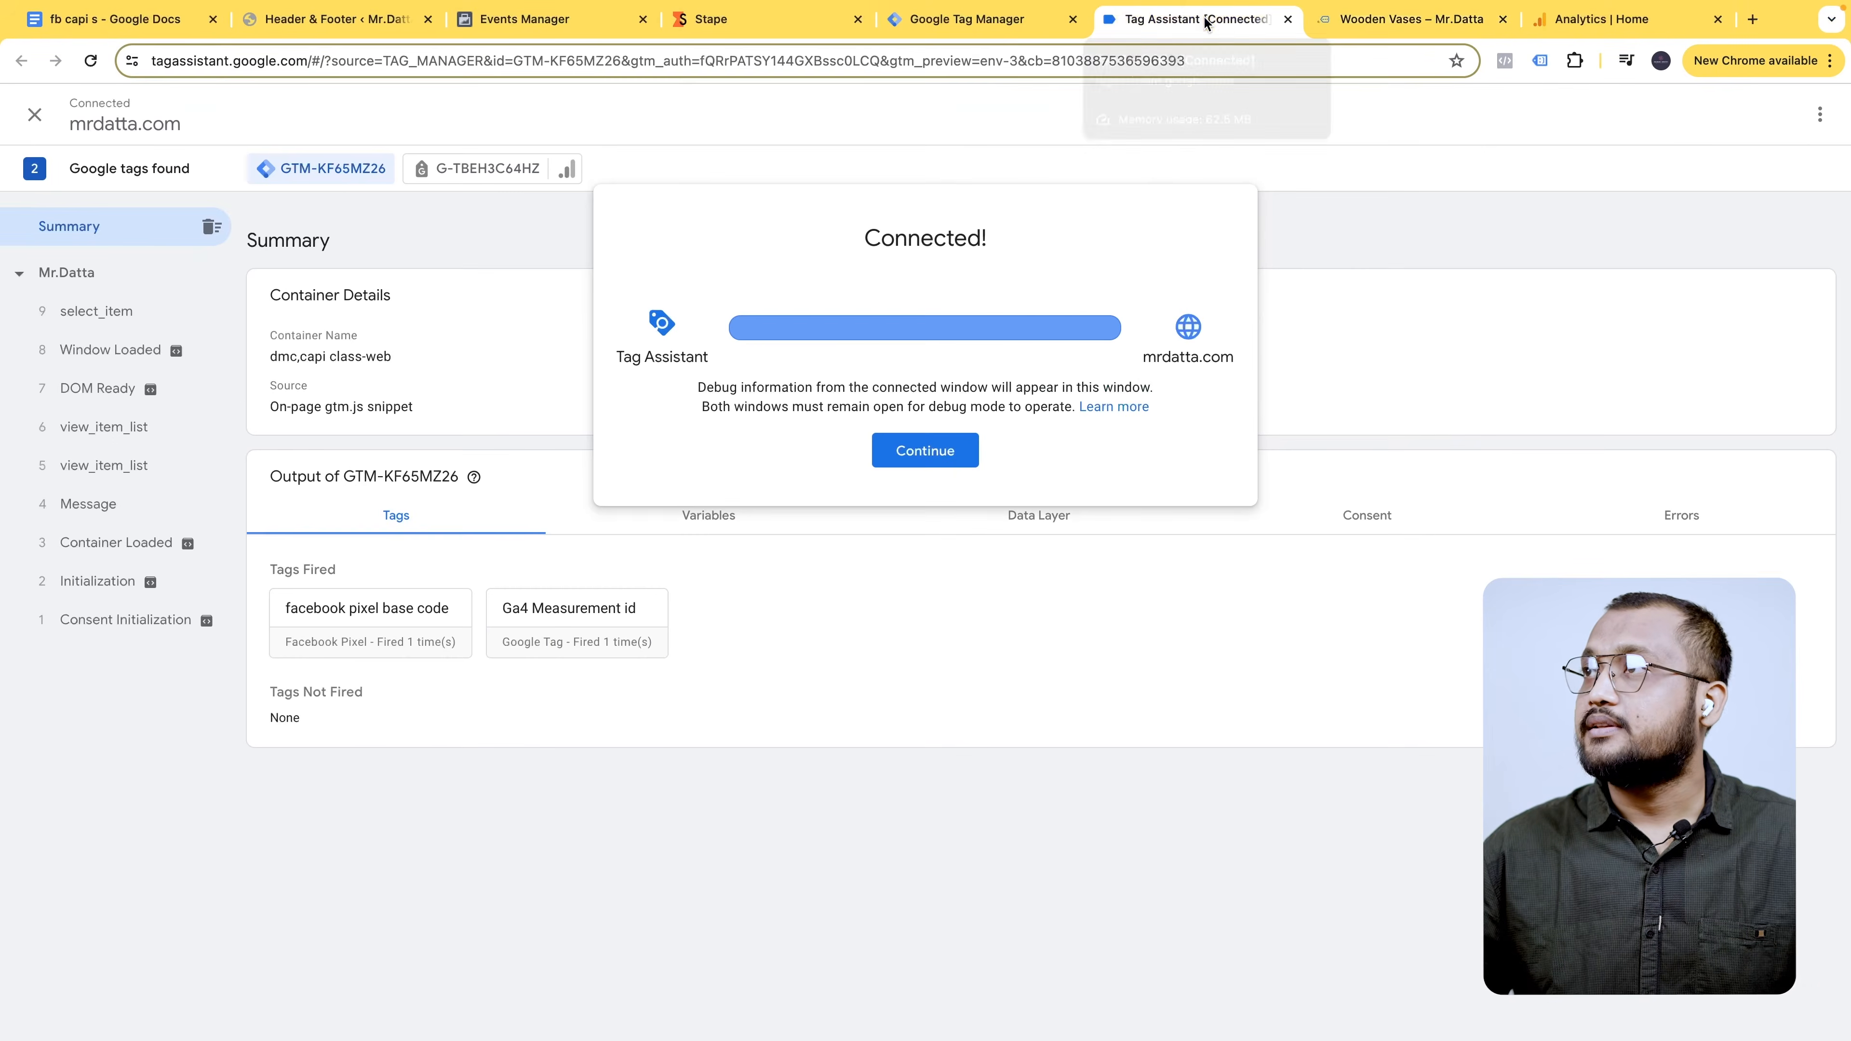
left_click(956, 441)
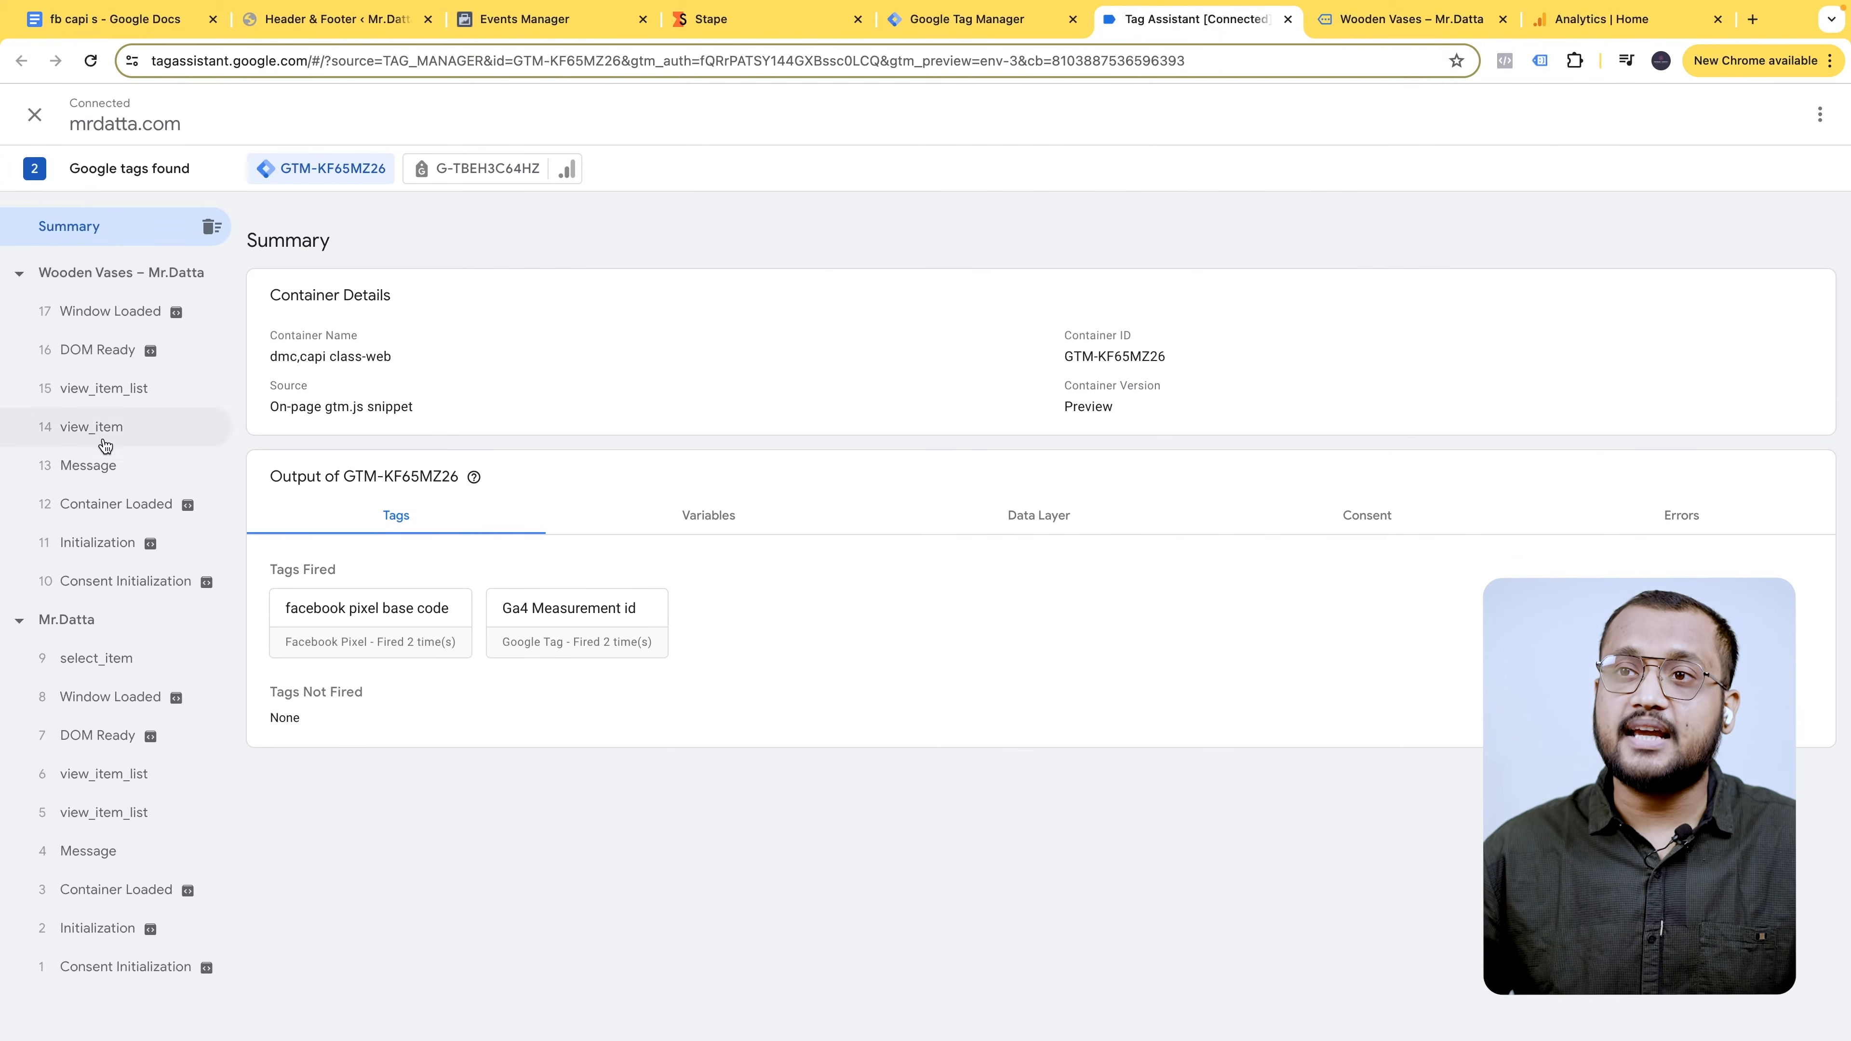
left_click(108, 430)
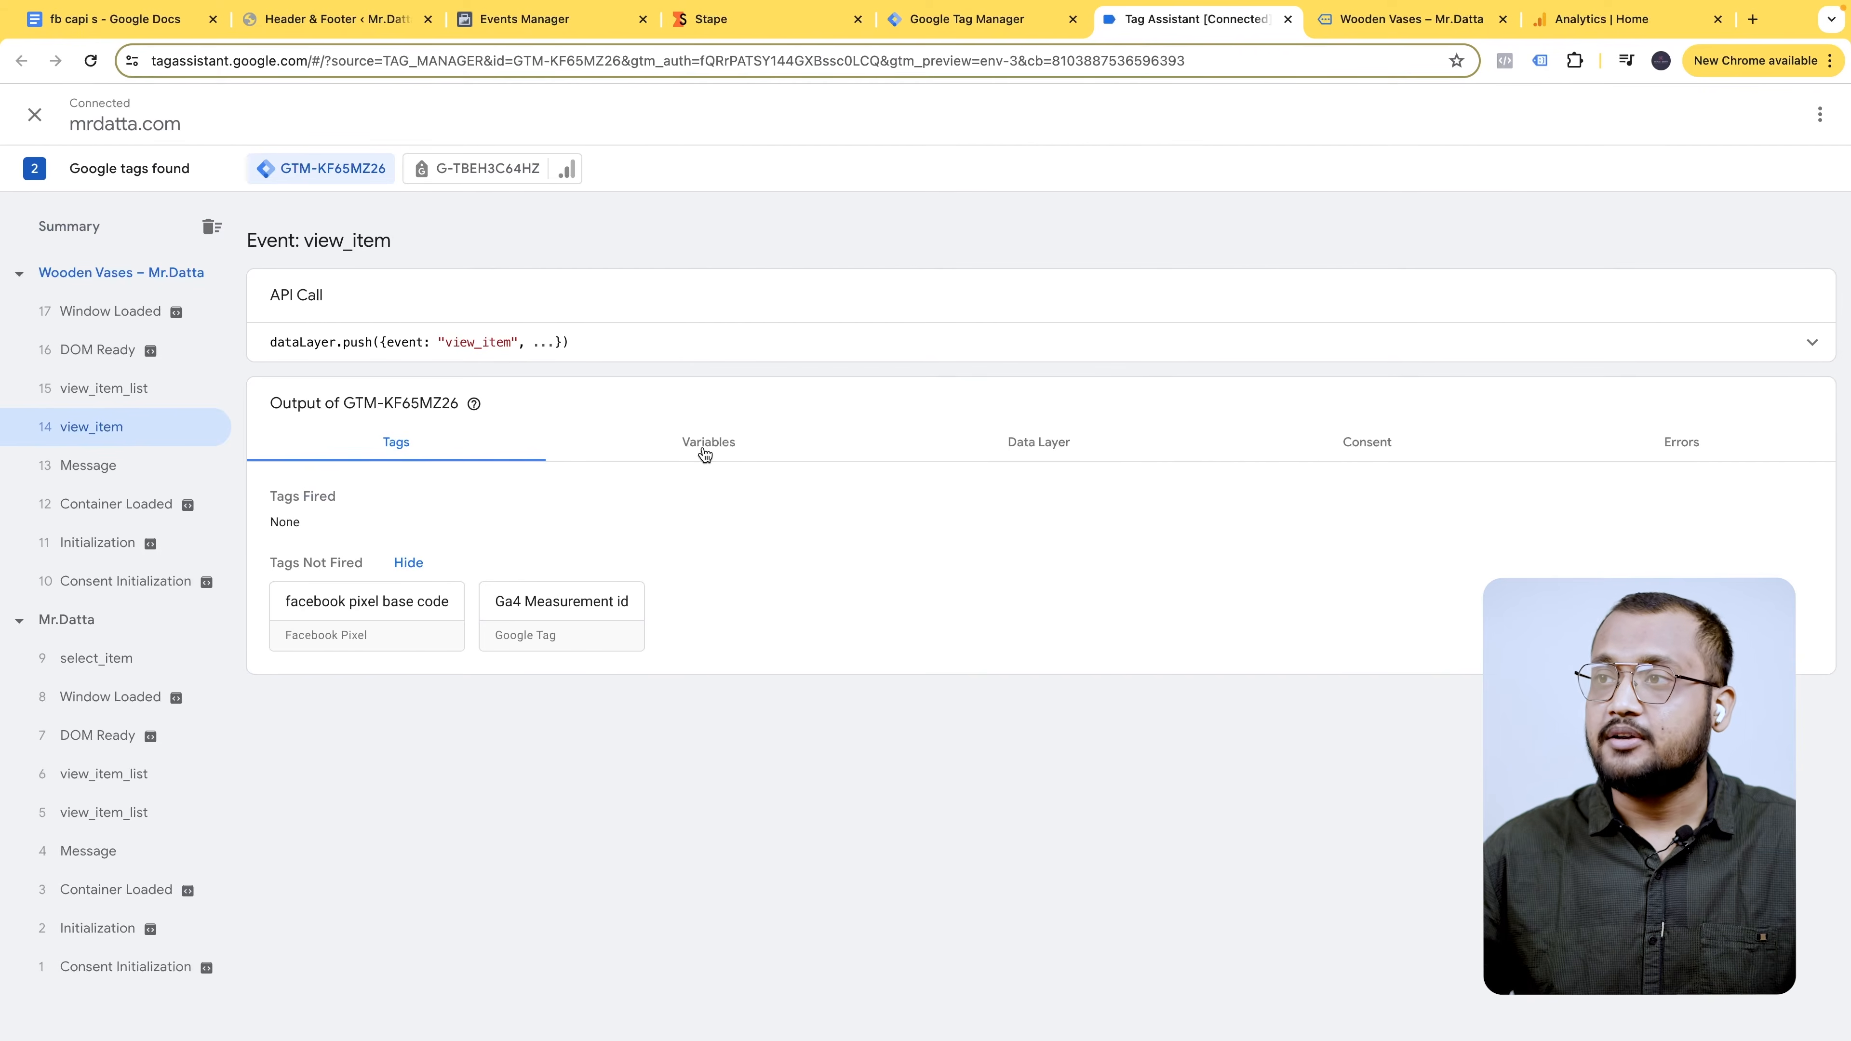
left_click(1005, 451)
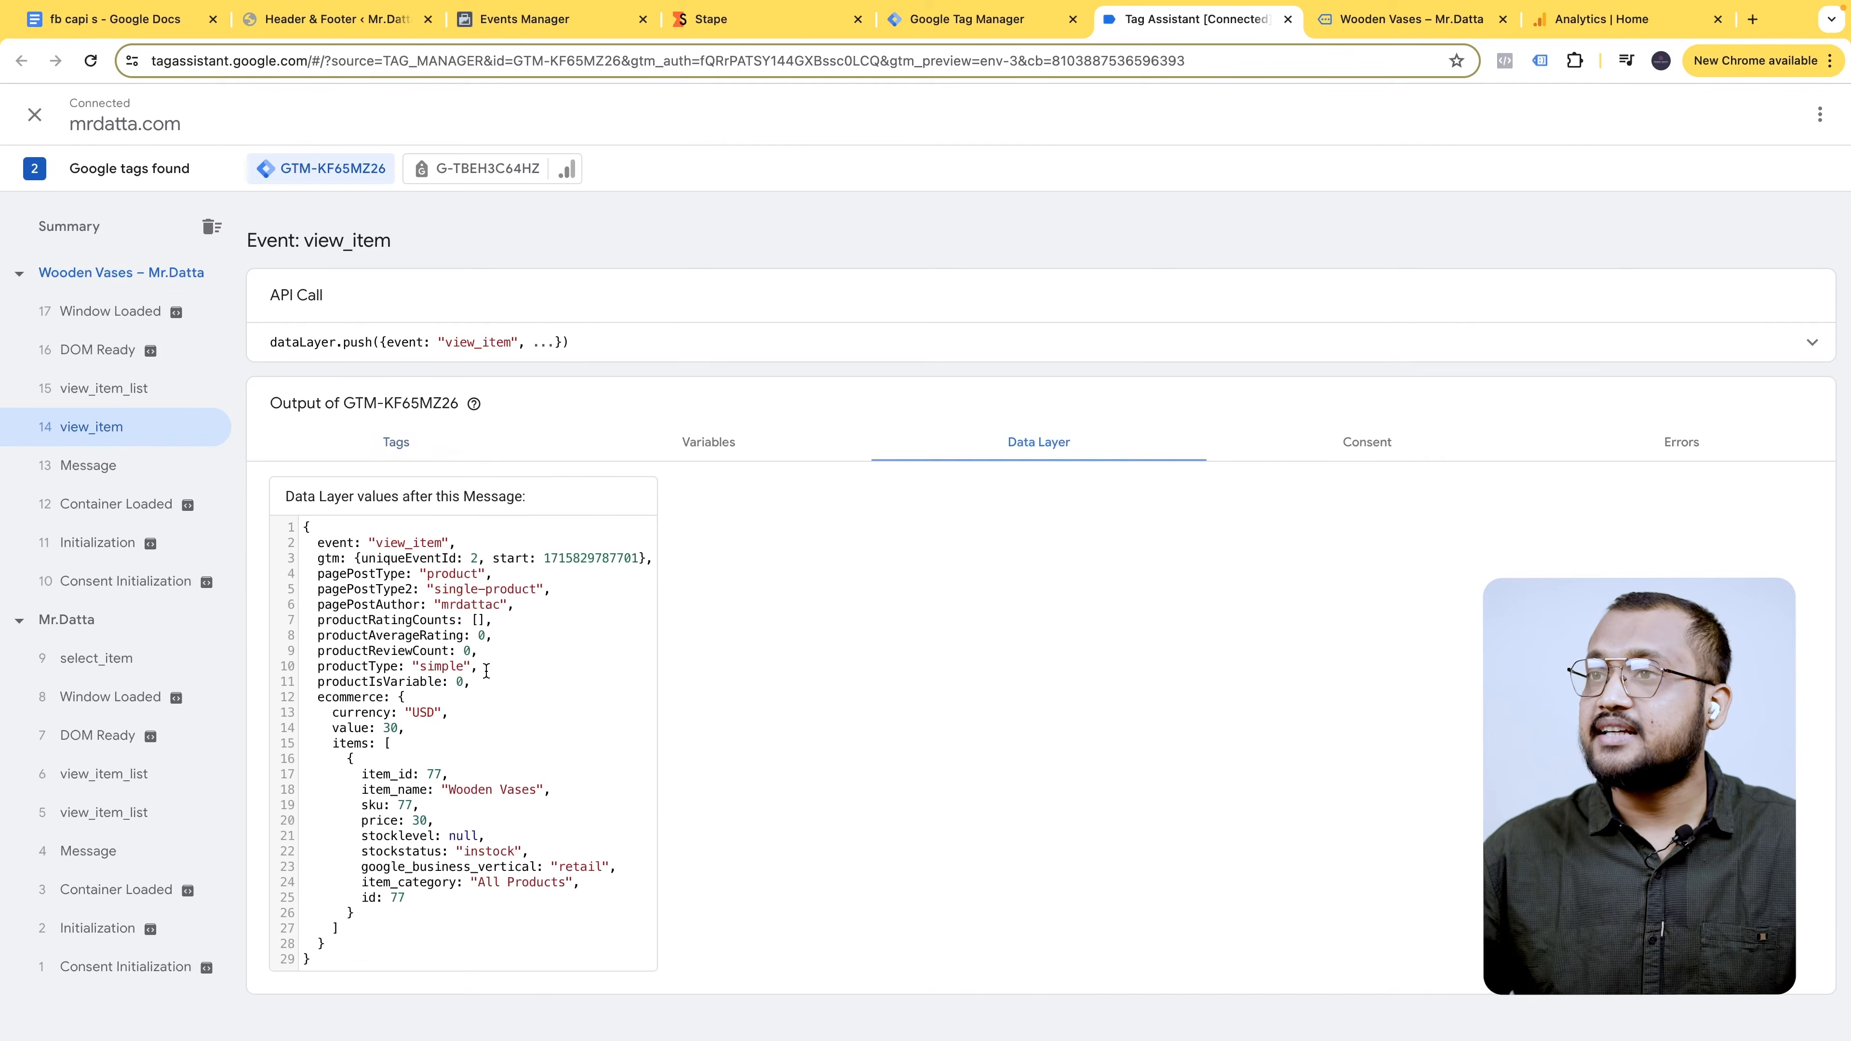
double_click(379, 543)
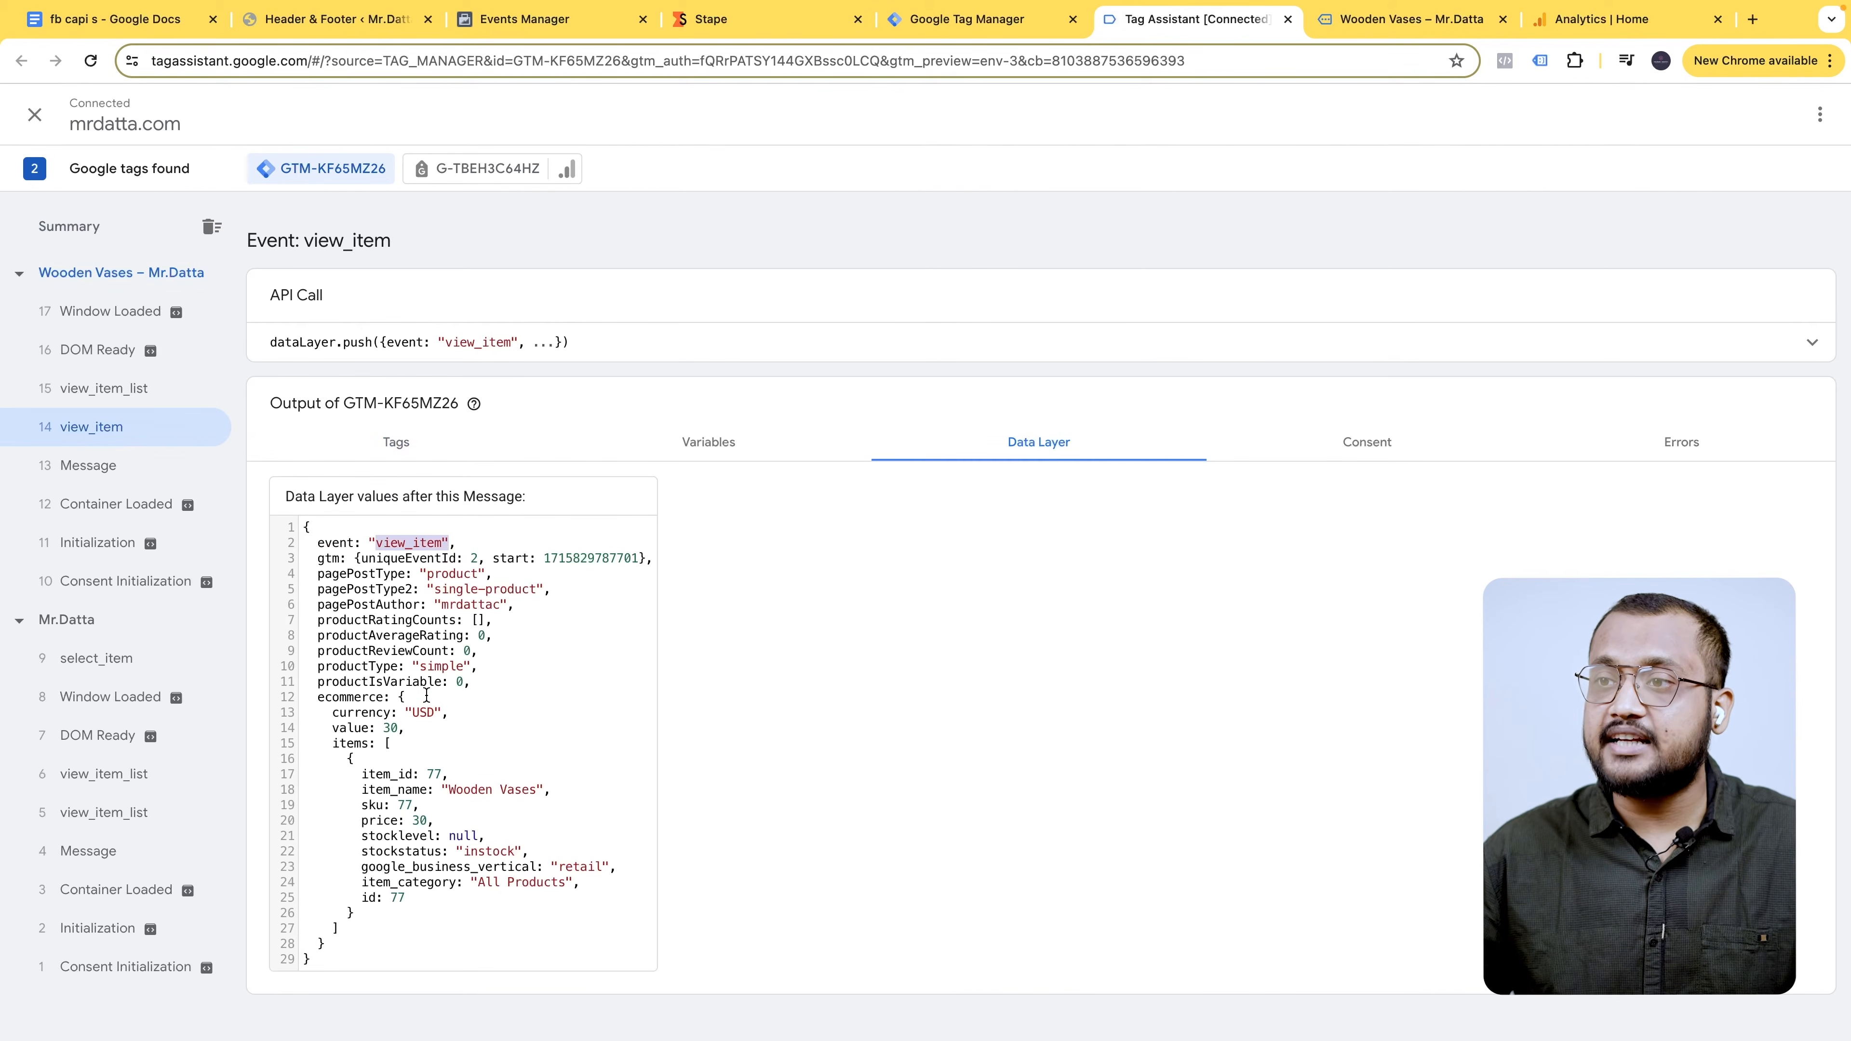
- Check the product page again, then move on to Meta's test events list
left_click(1409, 19)
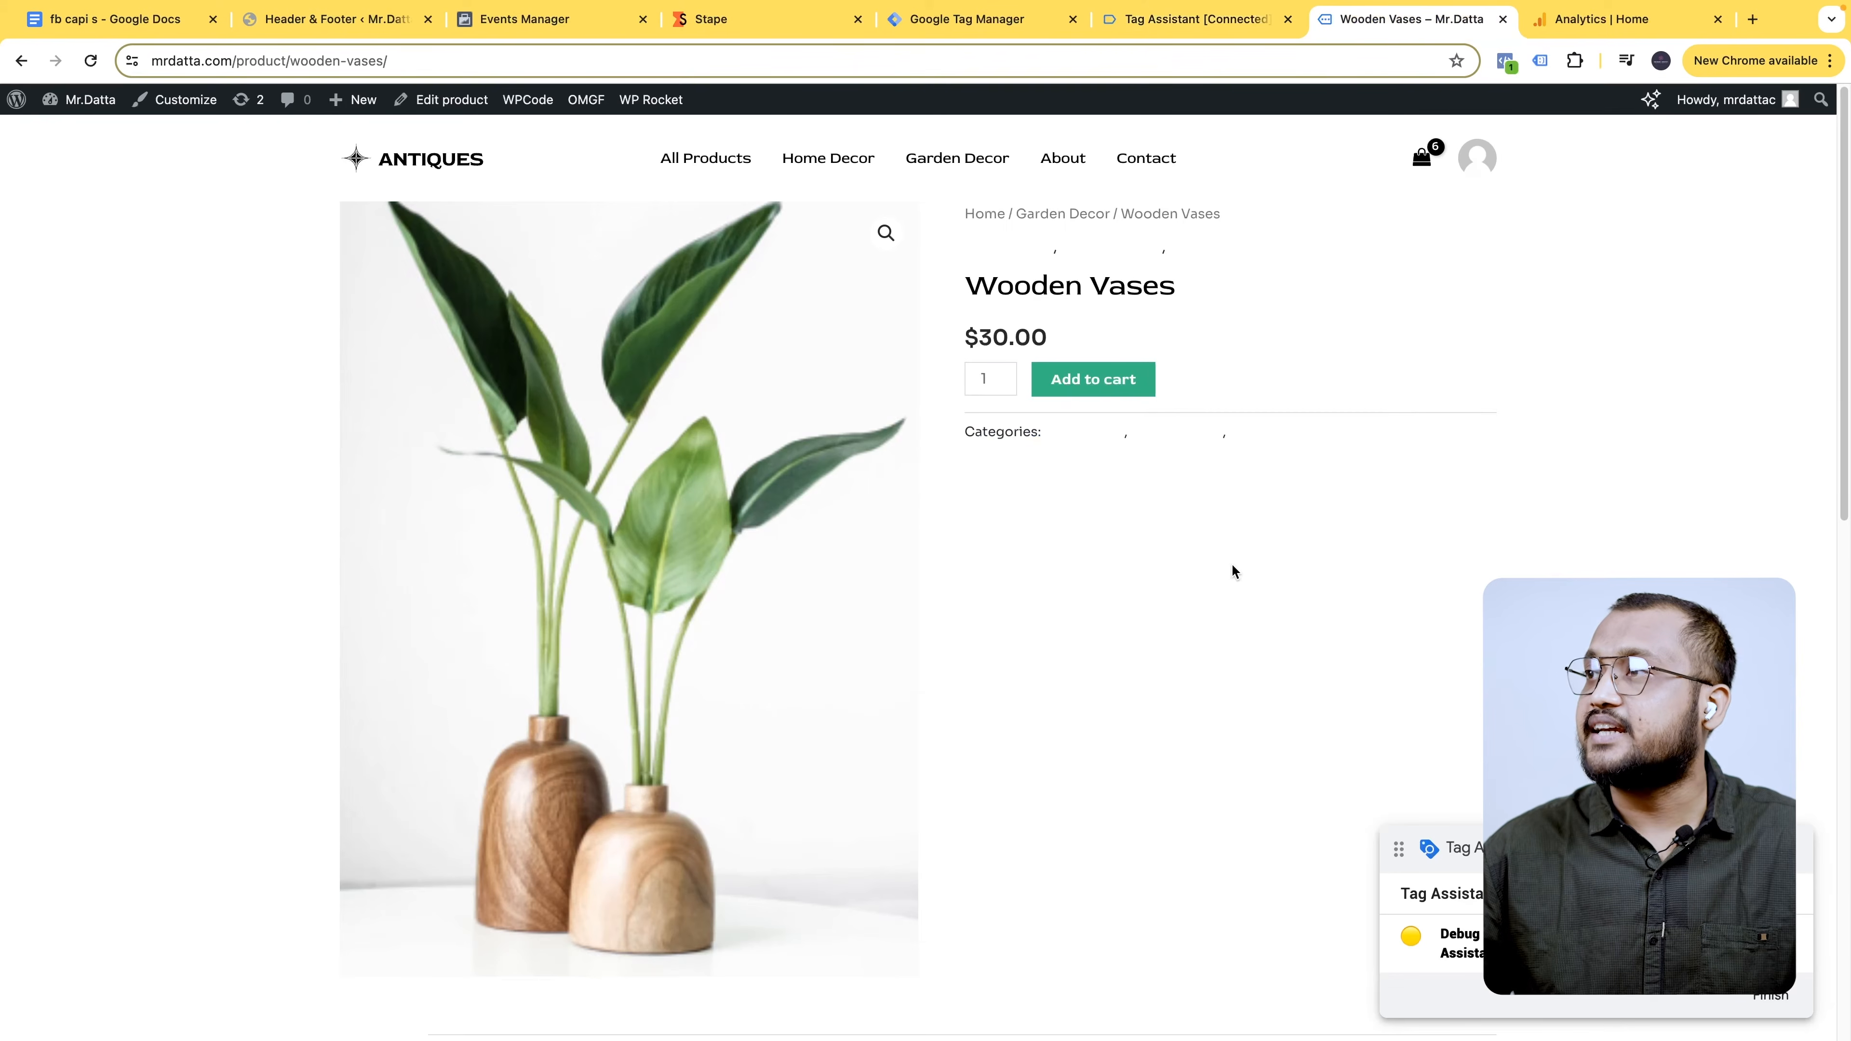
left_click(1195, 18)
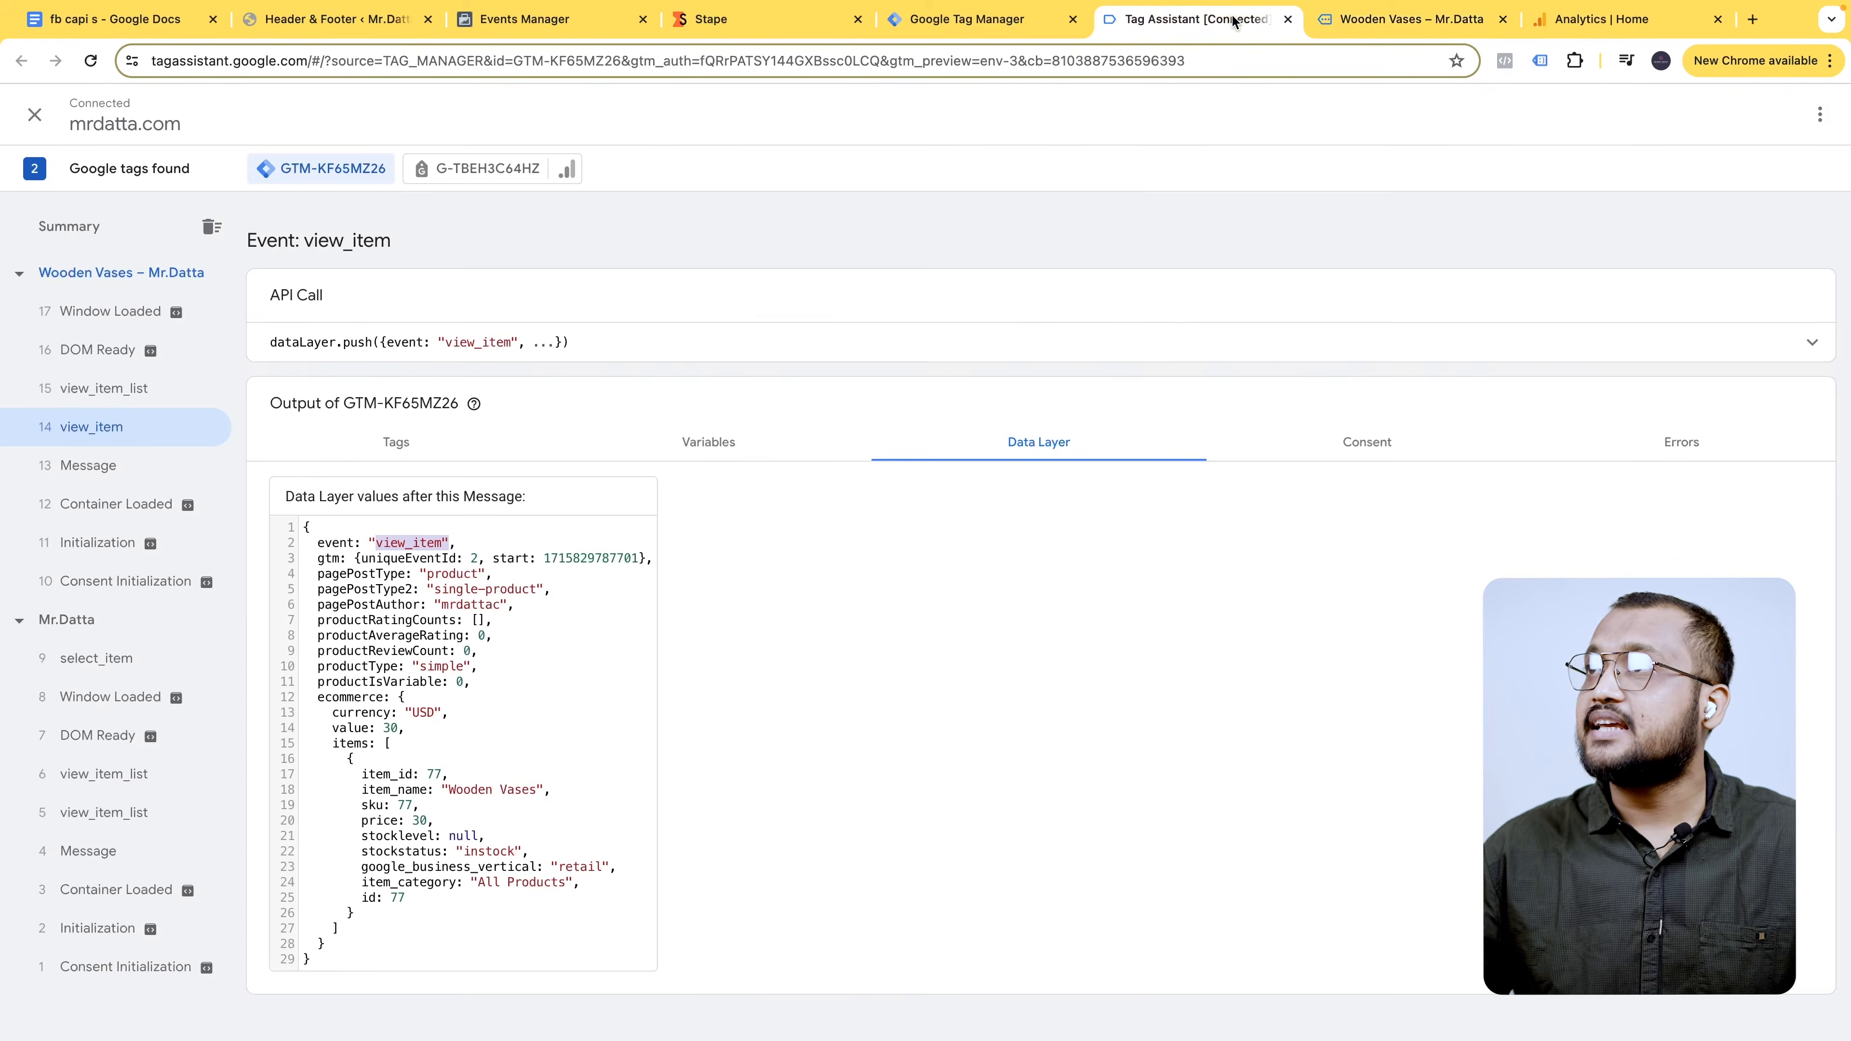
left_click(554, 18)
scroll(685, 656, "up", 3)
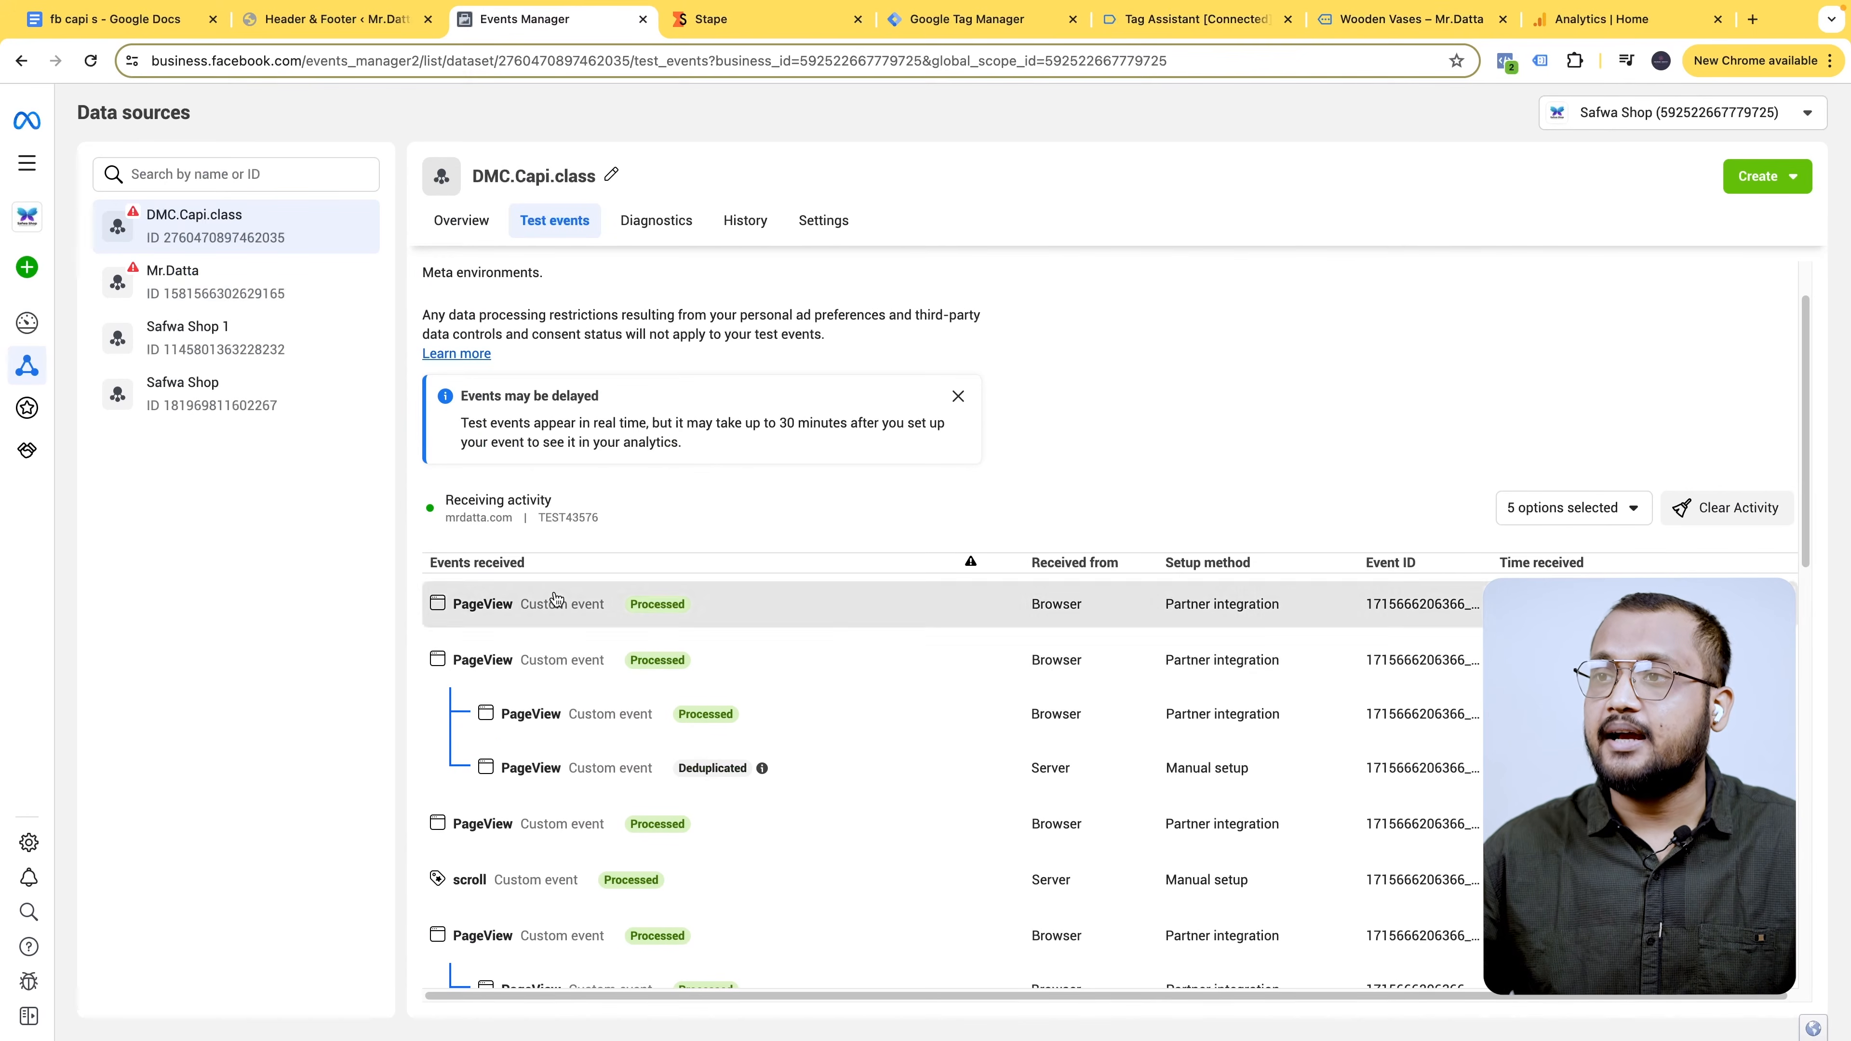
- Expand the latest Wooden Vases PageView test event, then return to the Tag Manager tags list
left_click(567, 604)
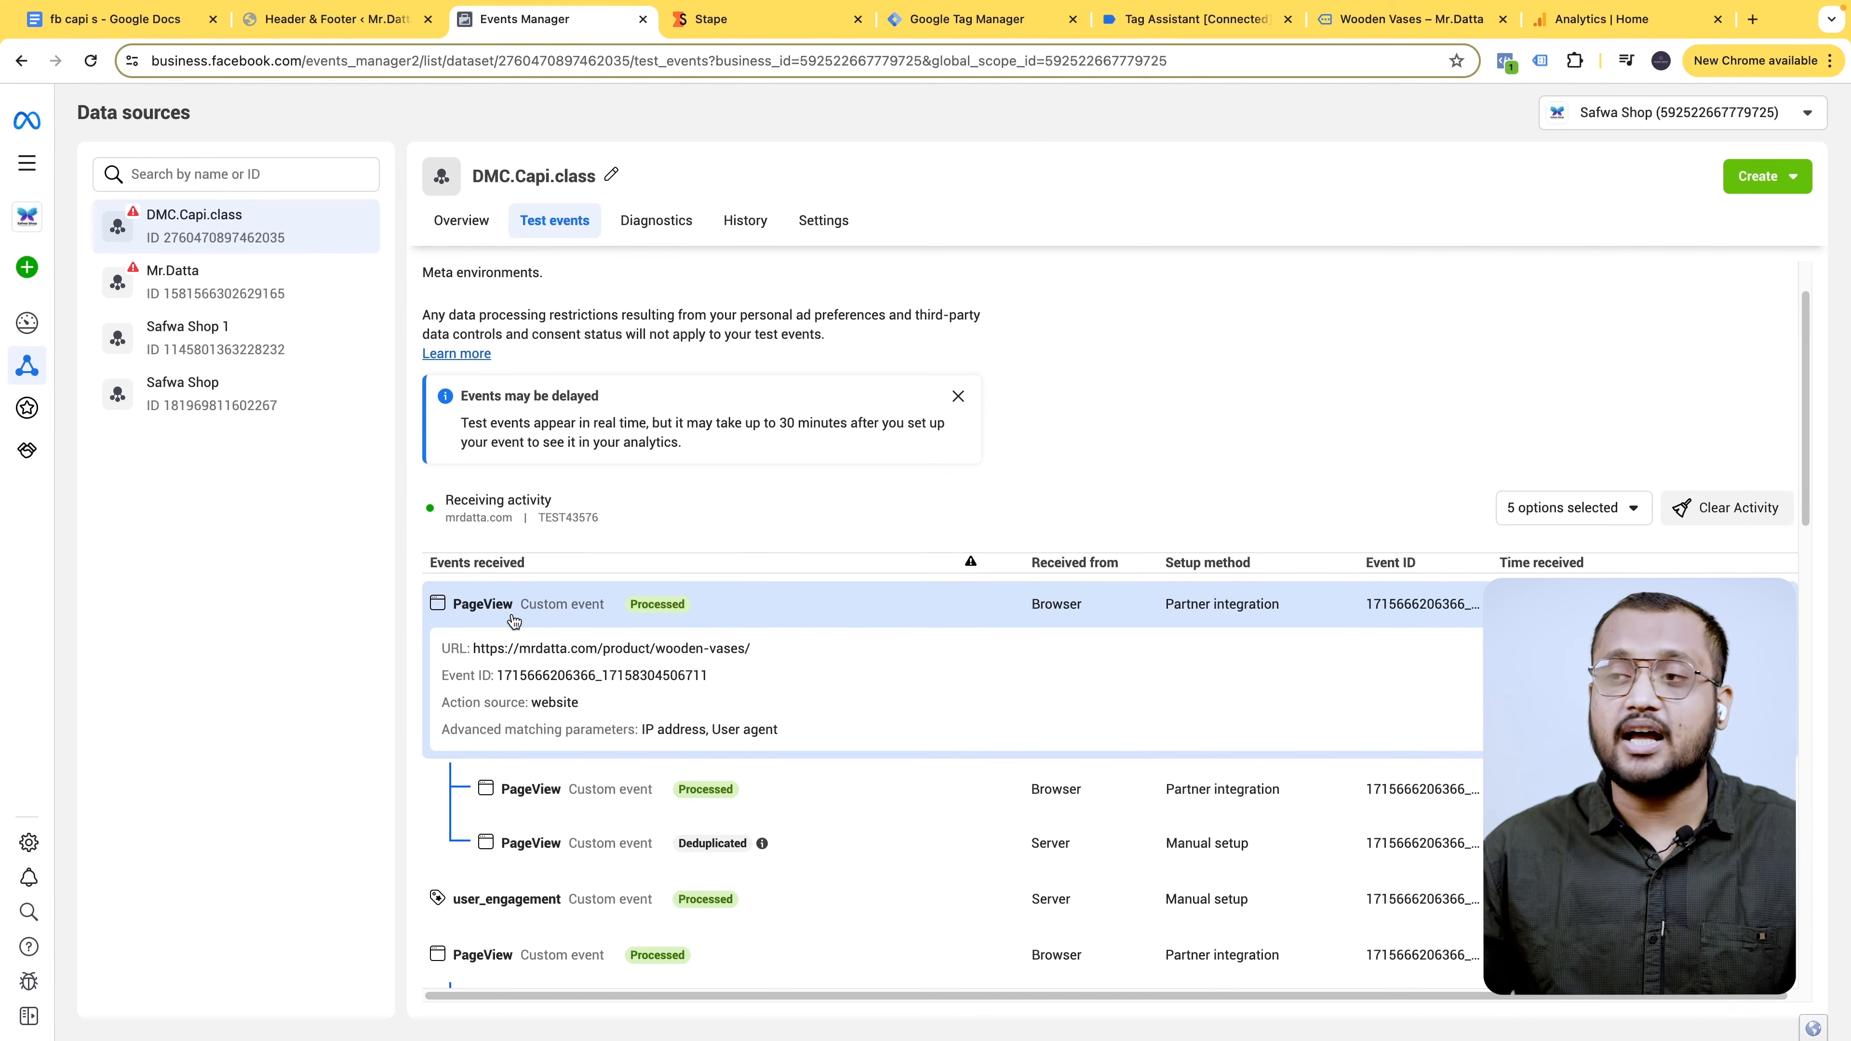
left_click(969, 19)
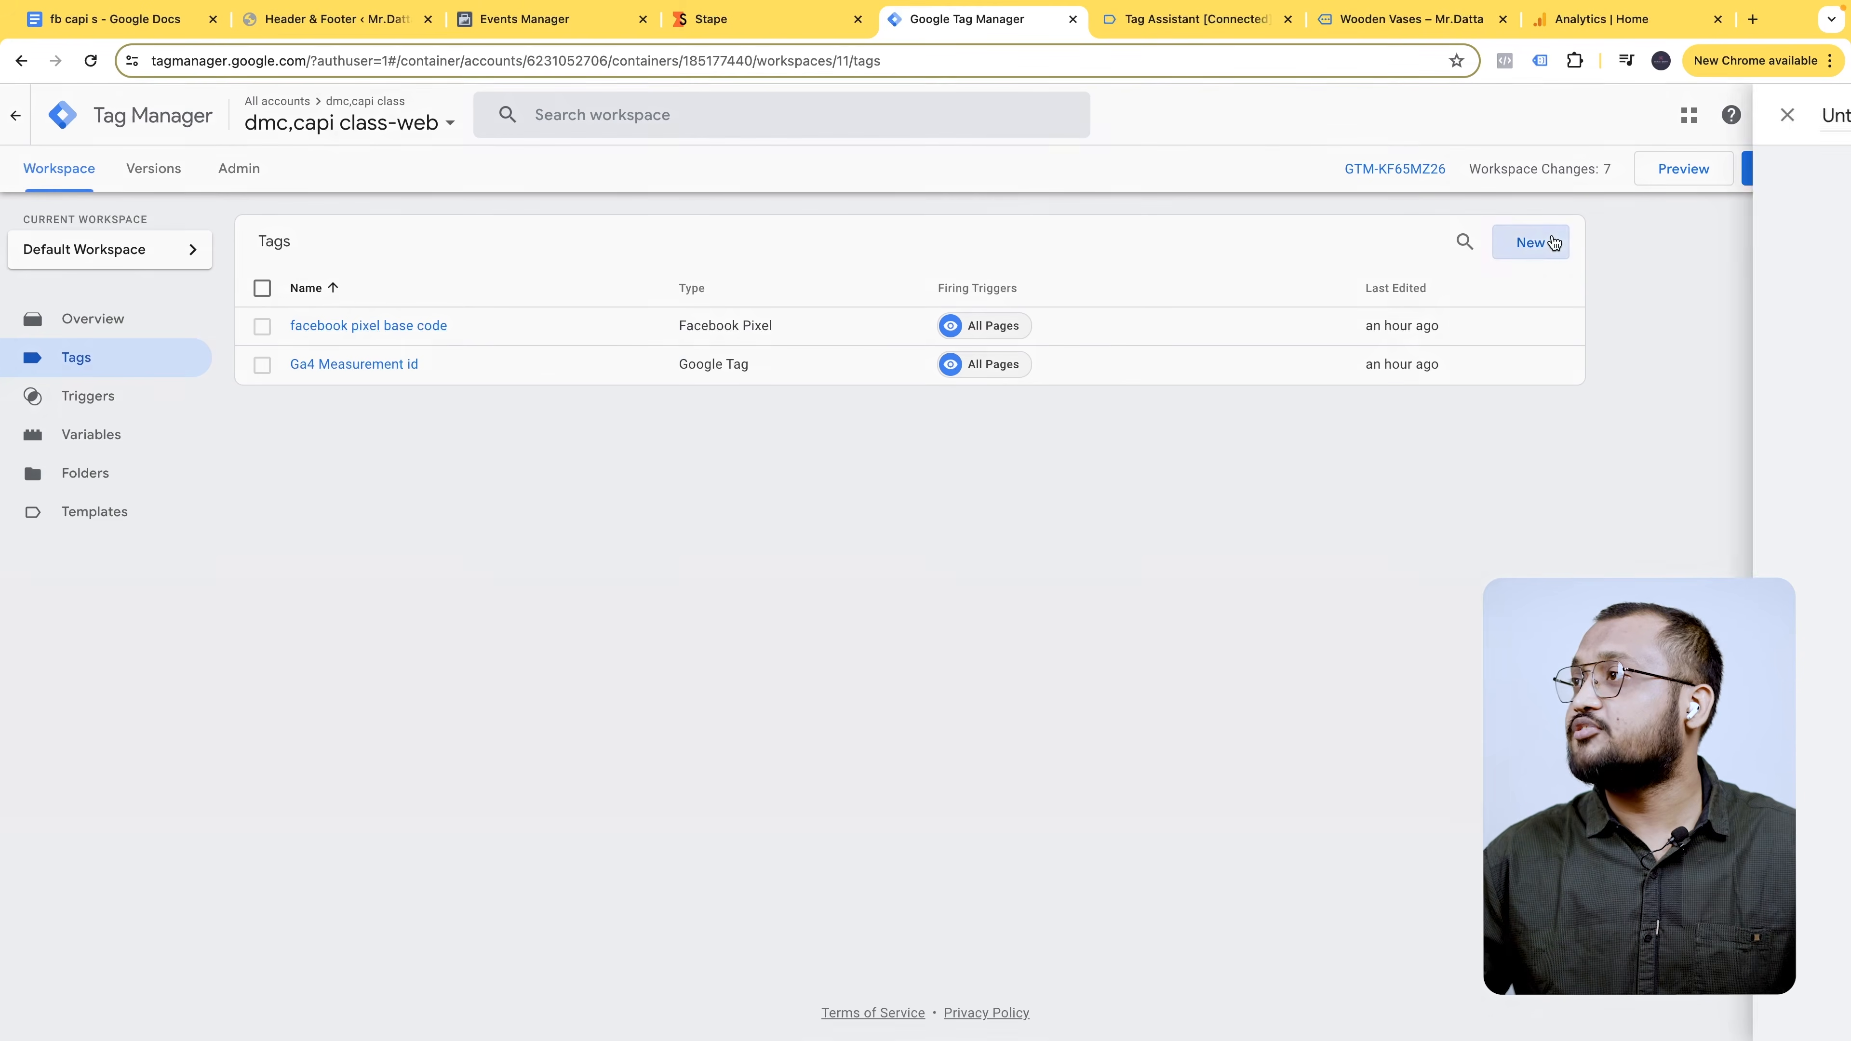
- Create a new tag named 'GA4 view_item tags'
left_click(1530, 242)
left_click(570, 118)
type("GA4 view_item\"")
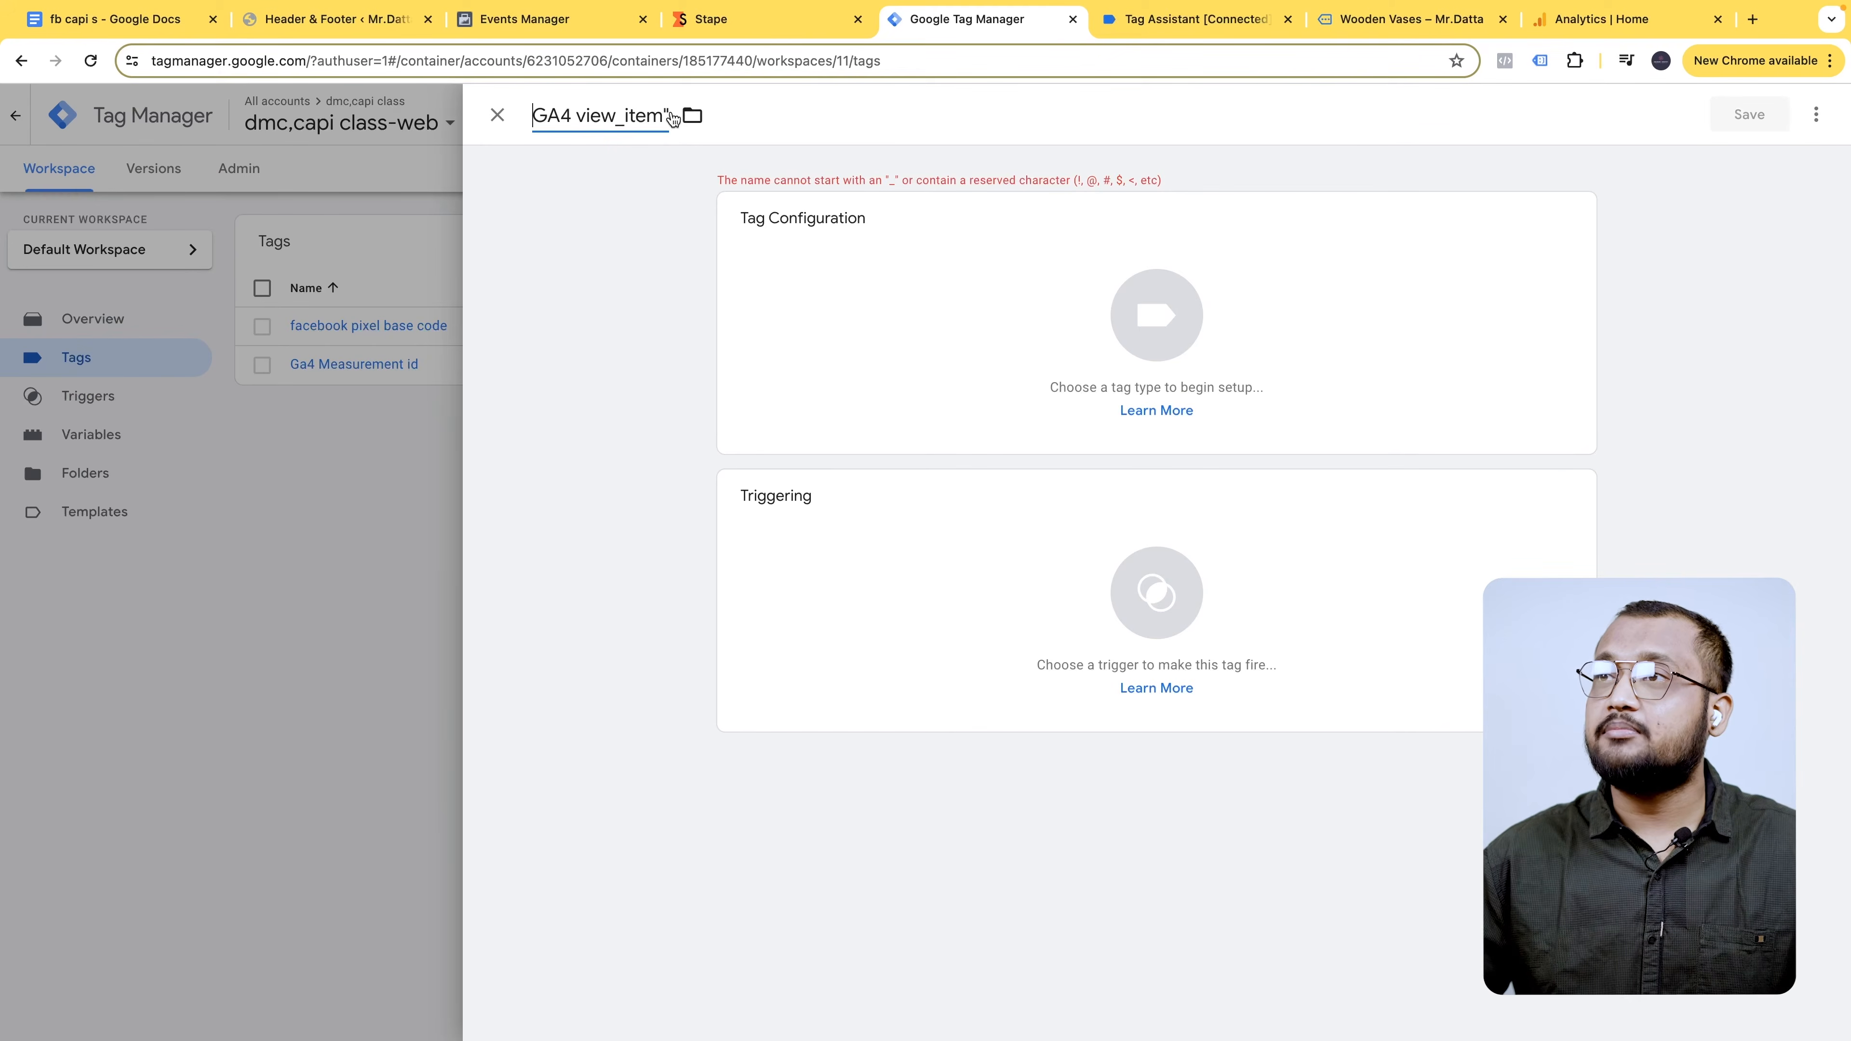
key("BackSpace")
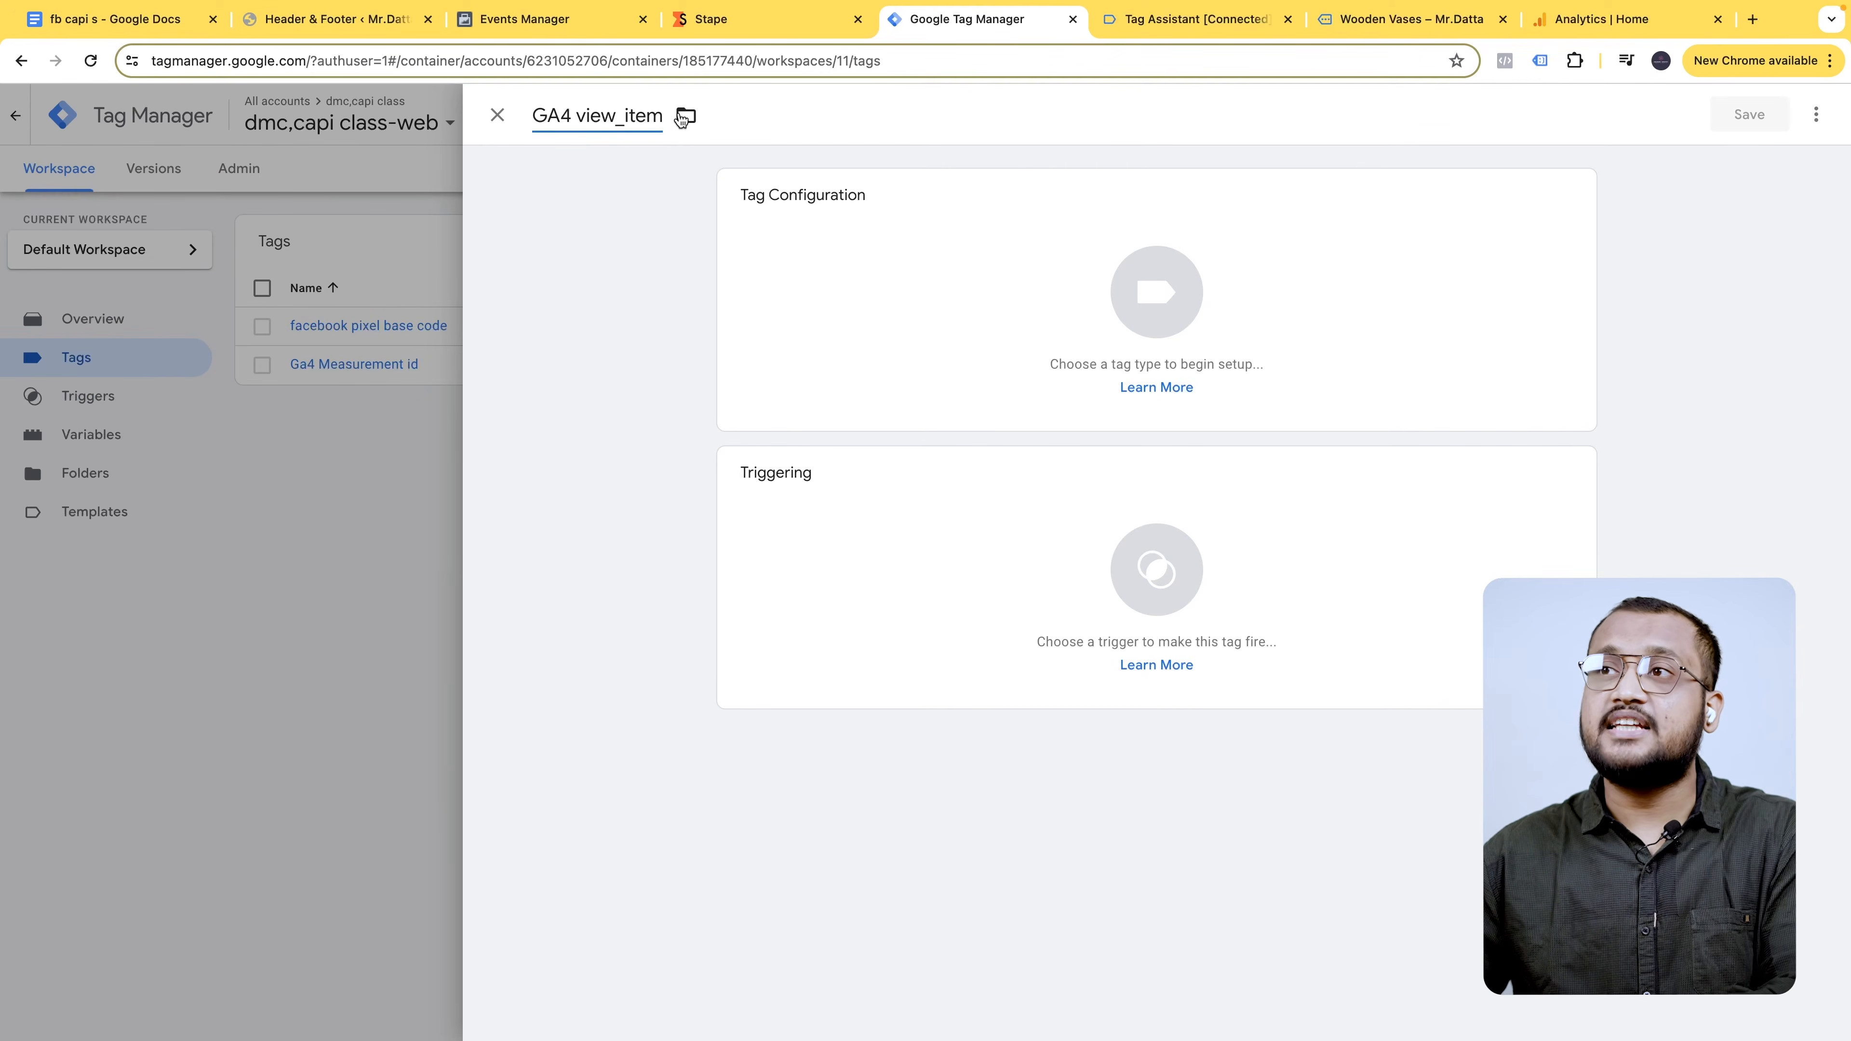
type("ta")
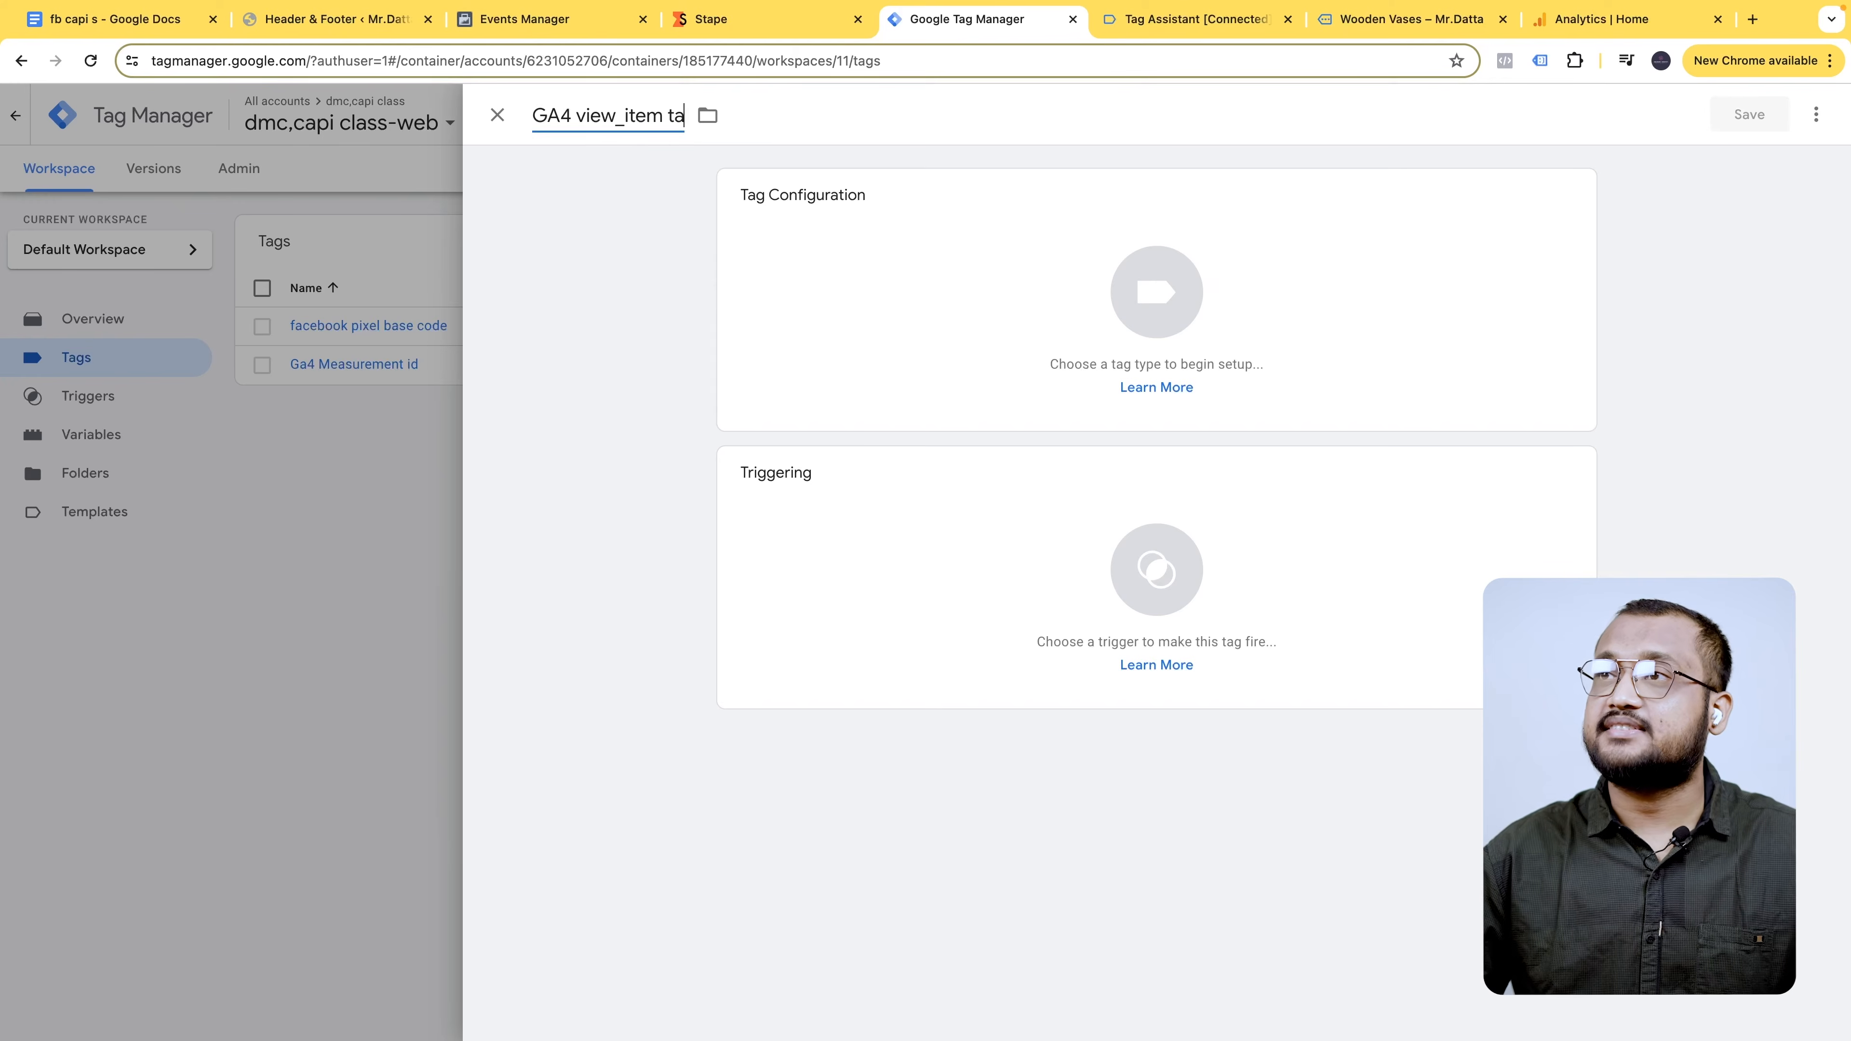
type("gs")
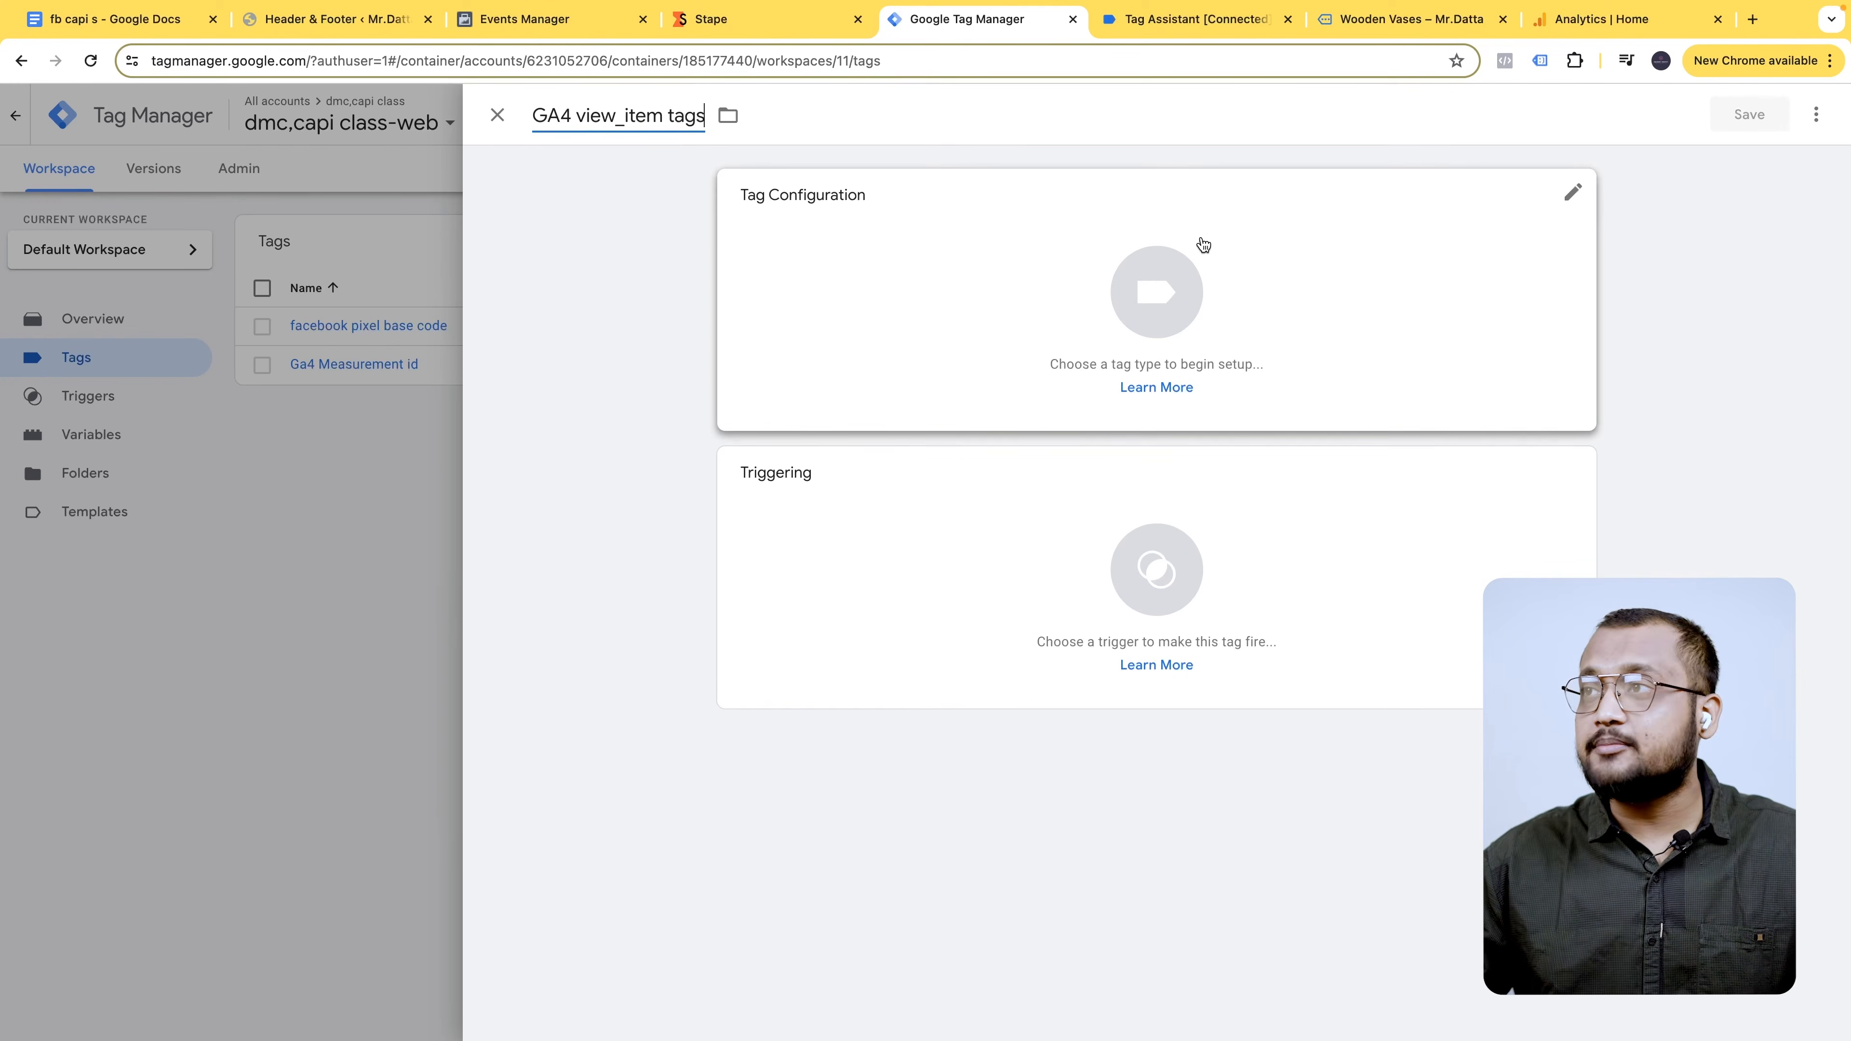
- Set the tag type to Google Analytics GA4 Event
left_click(1416, 217)
left_click(1416, 219)
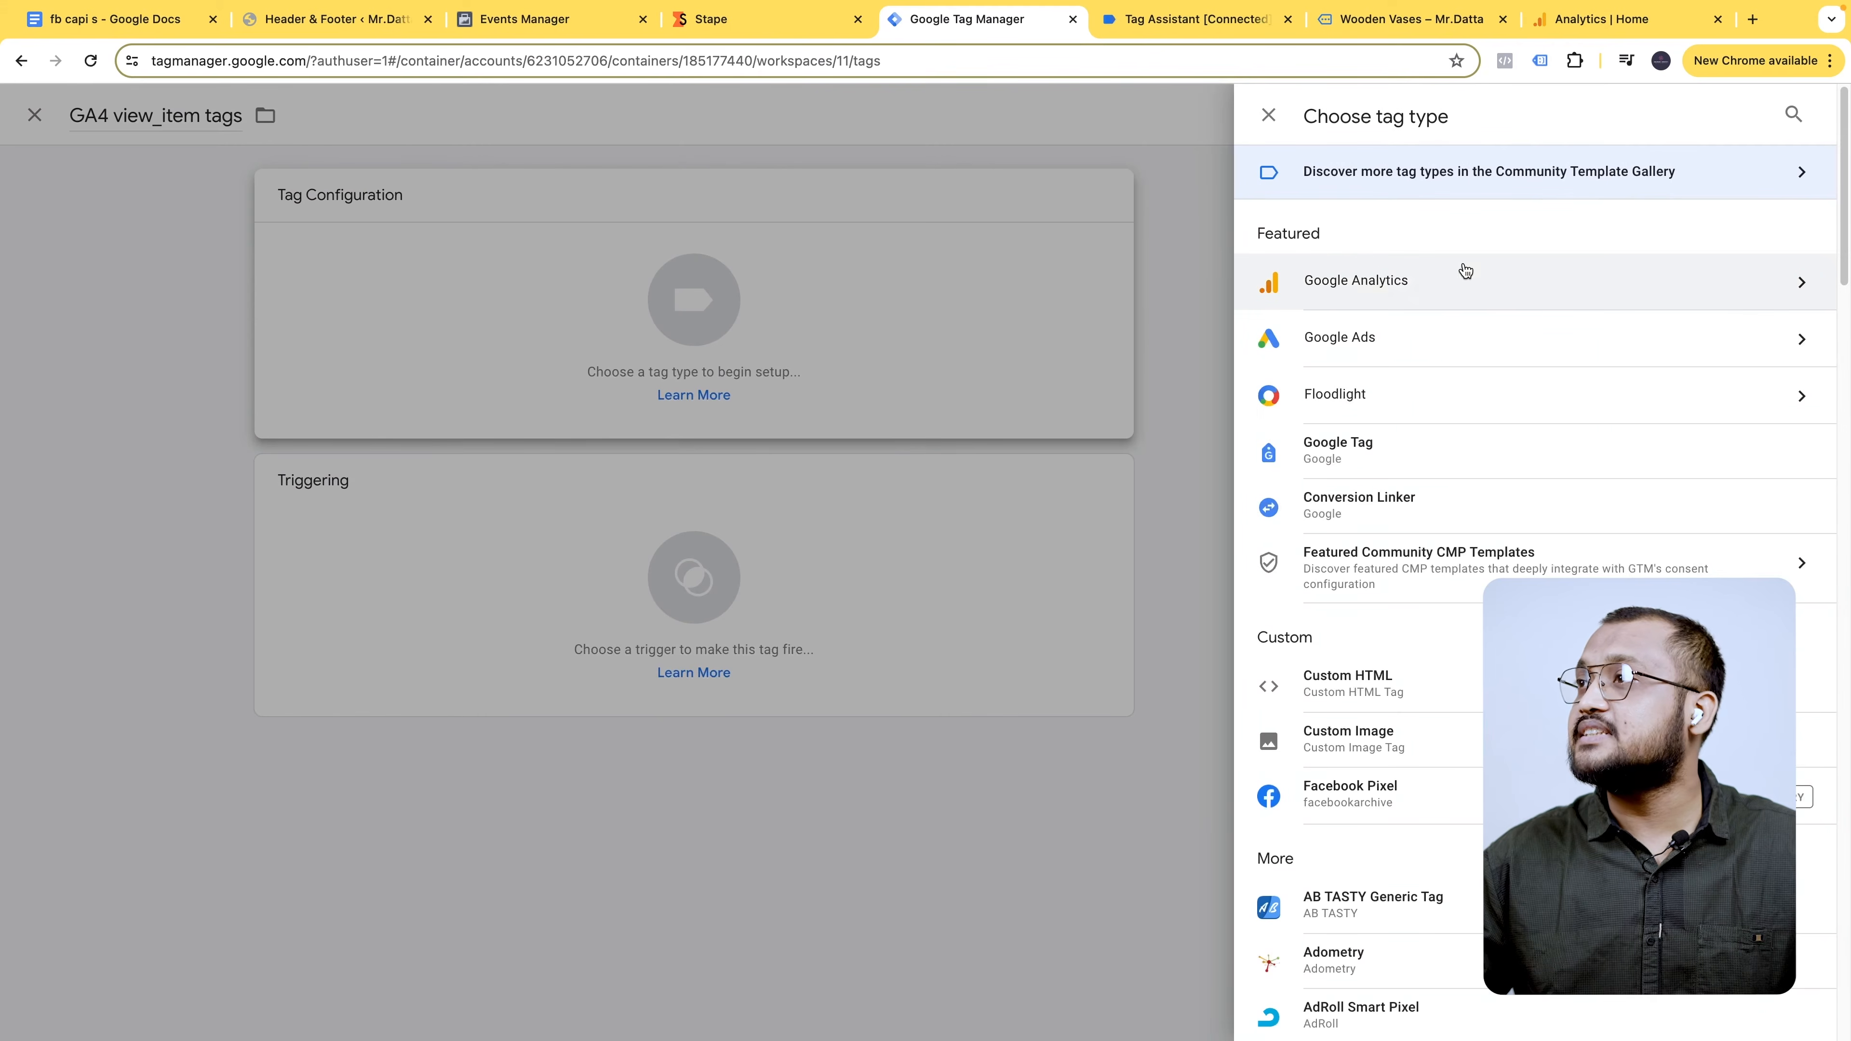
left_click(1413, 291)
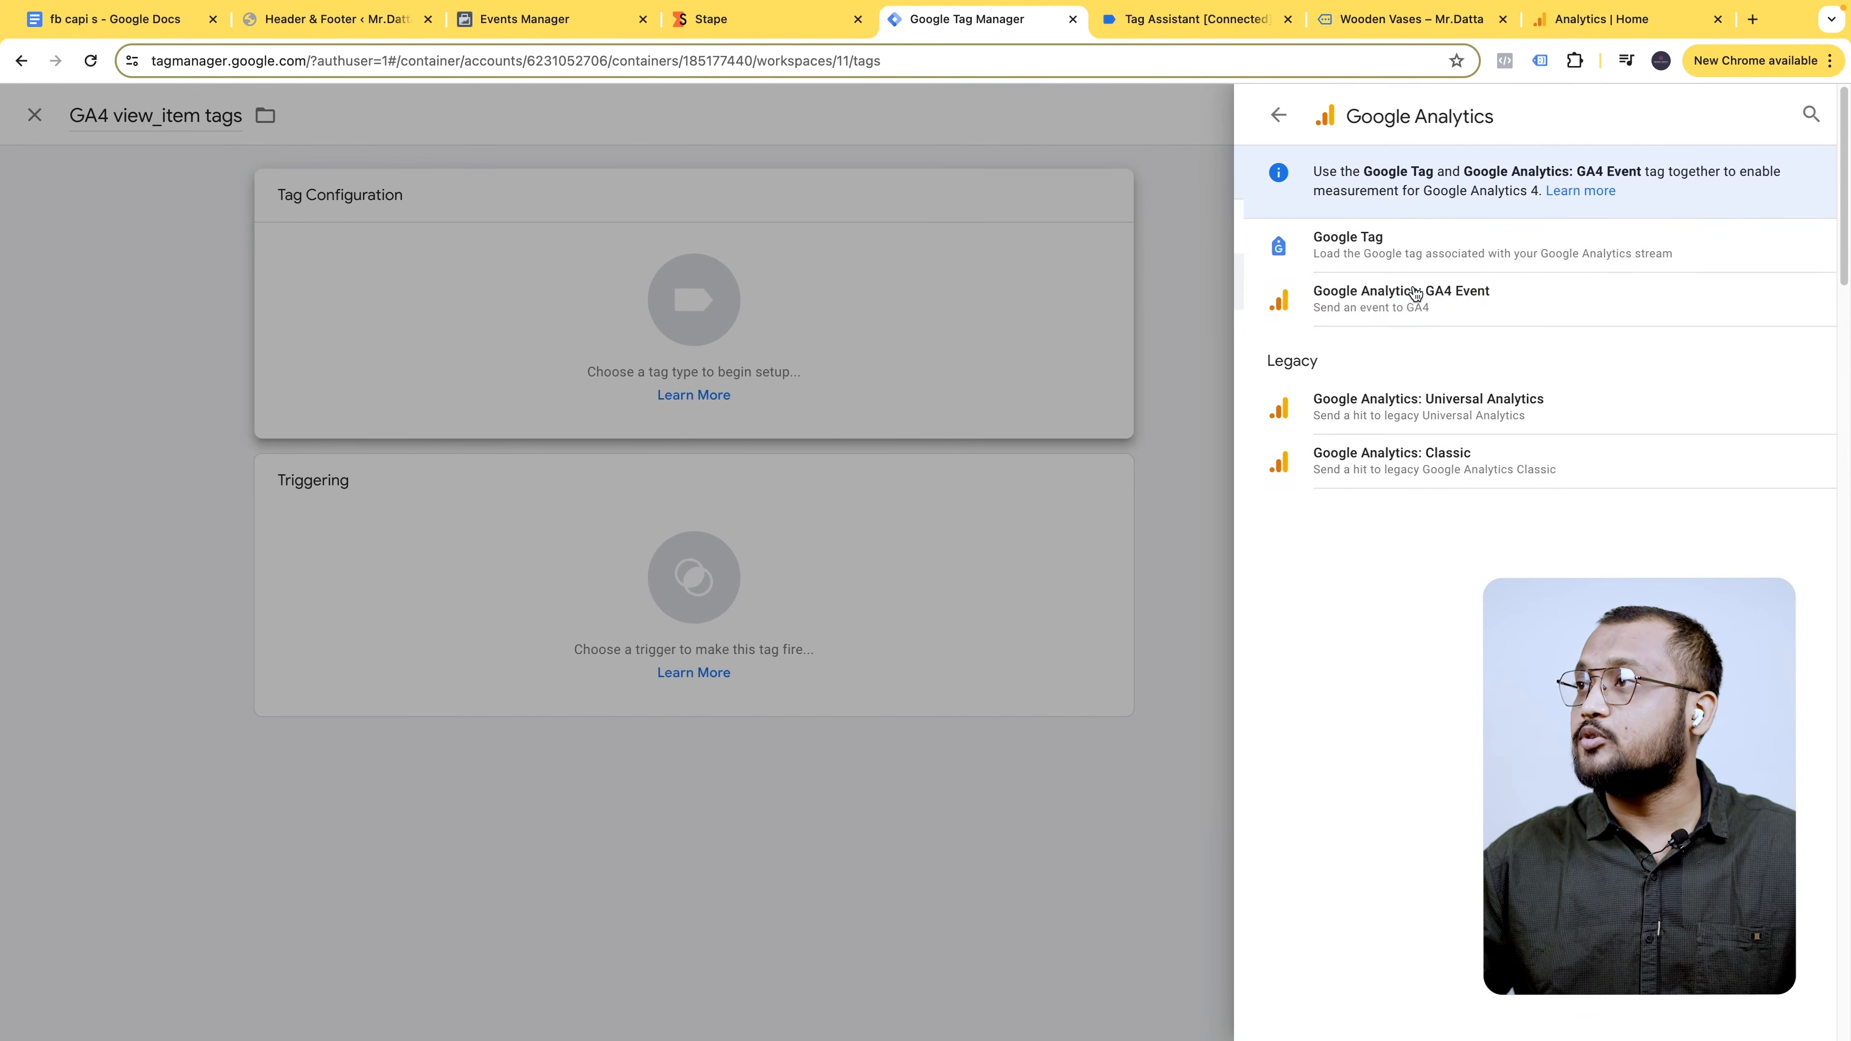
left_click(1499, 304)
left_click(868, 394)
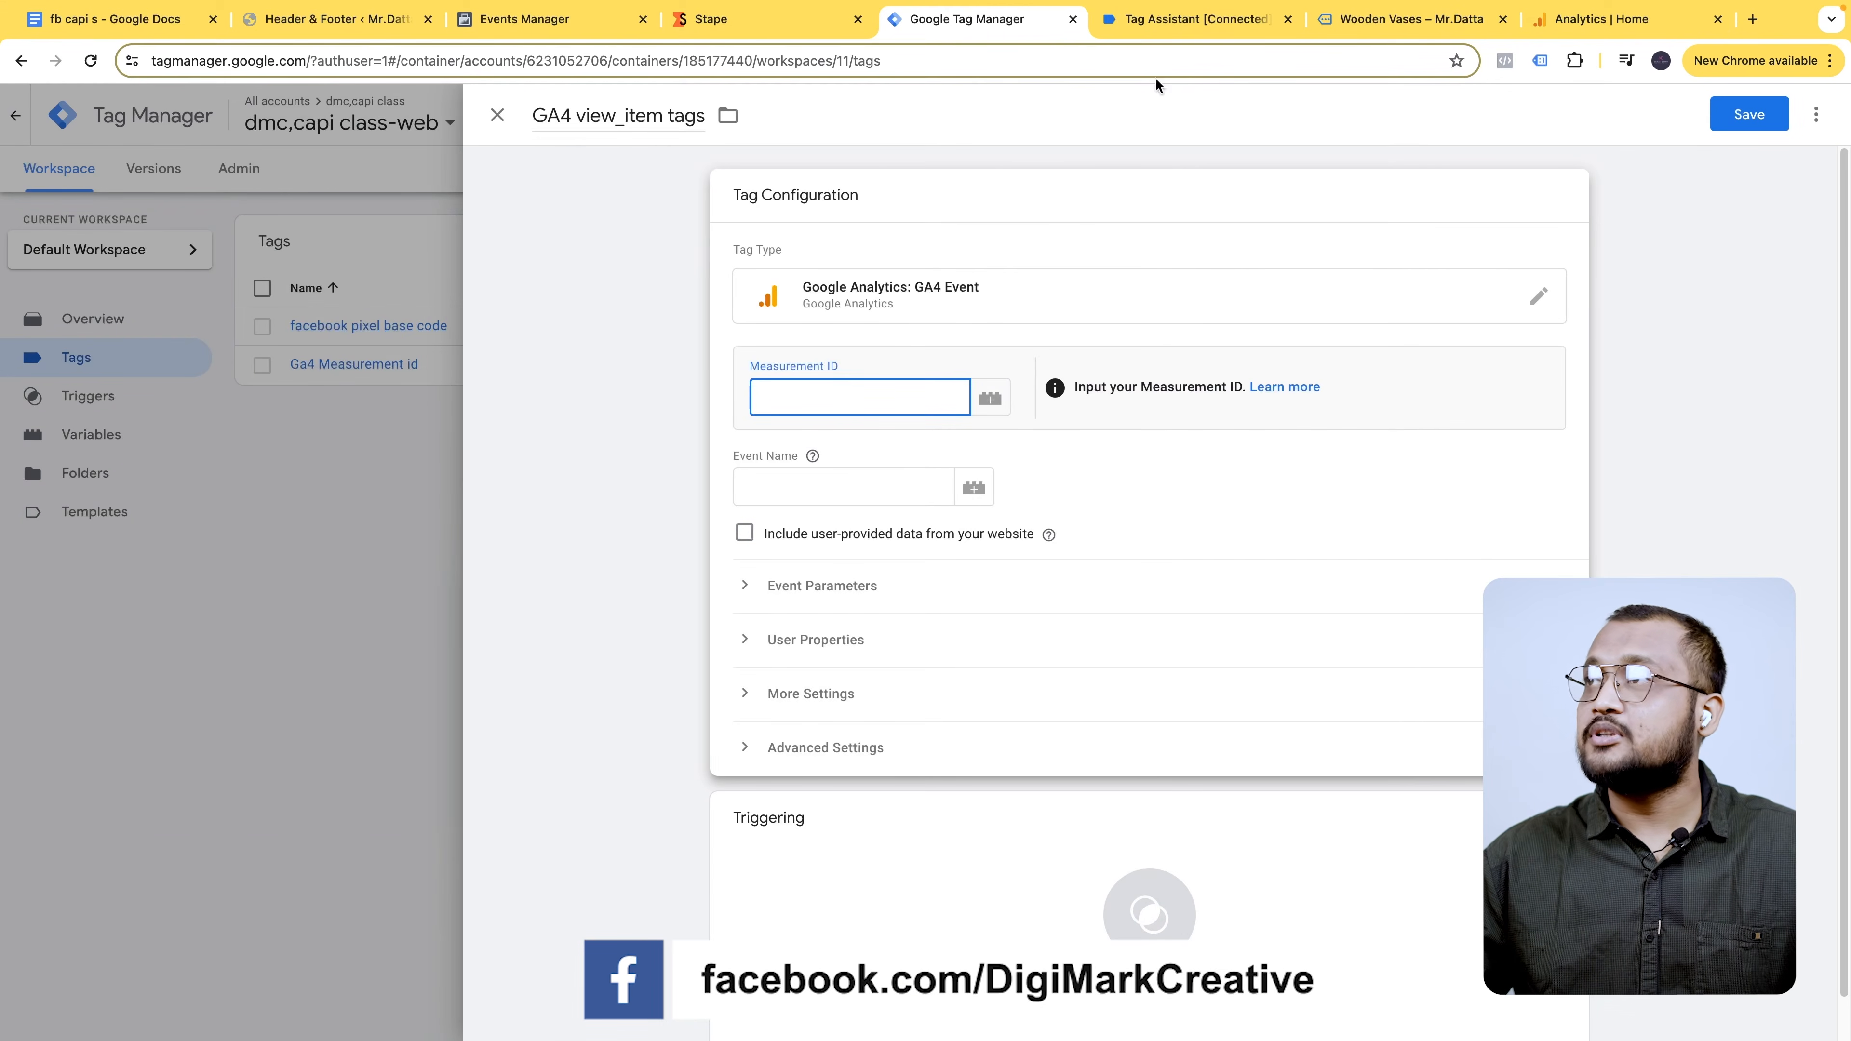
left_click(1600, 28)
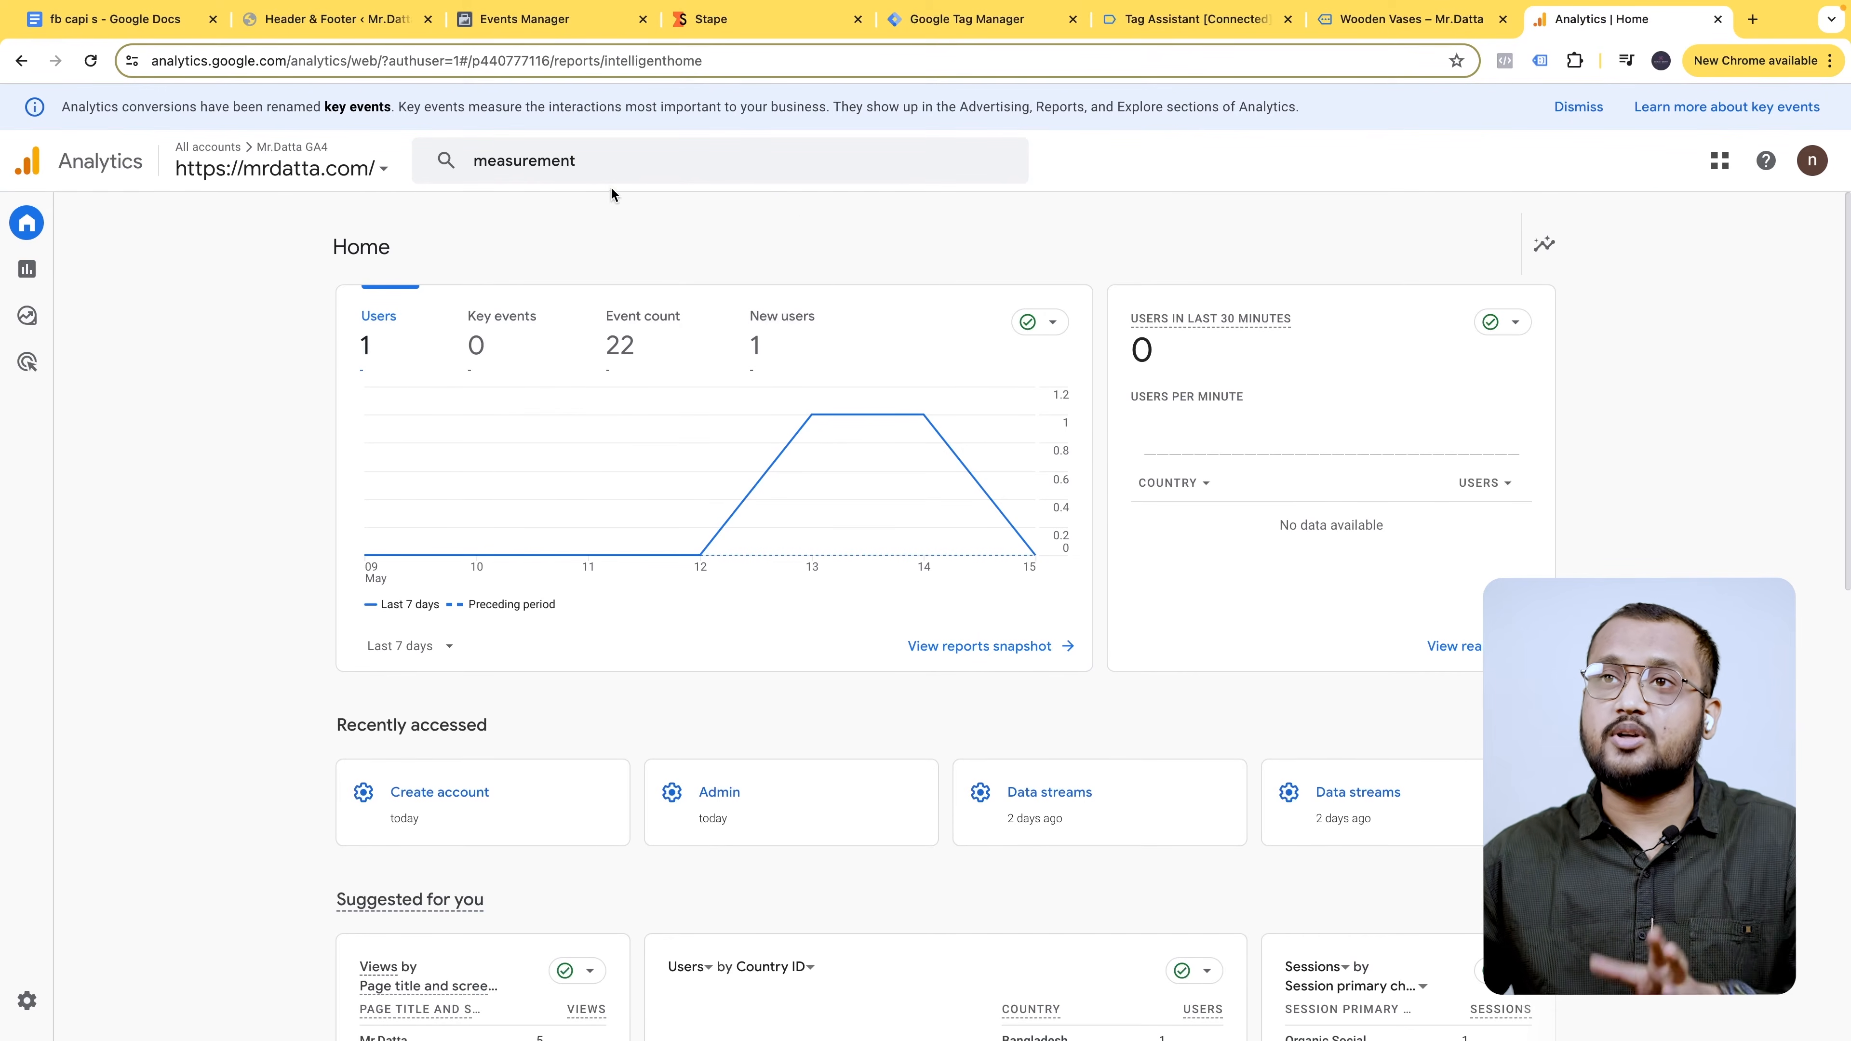
- Copy measurement ID G-TBEH3C64HZ from the DMC.Capi.class property into the tag's Measurement ID field
left_click(620, 175)
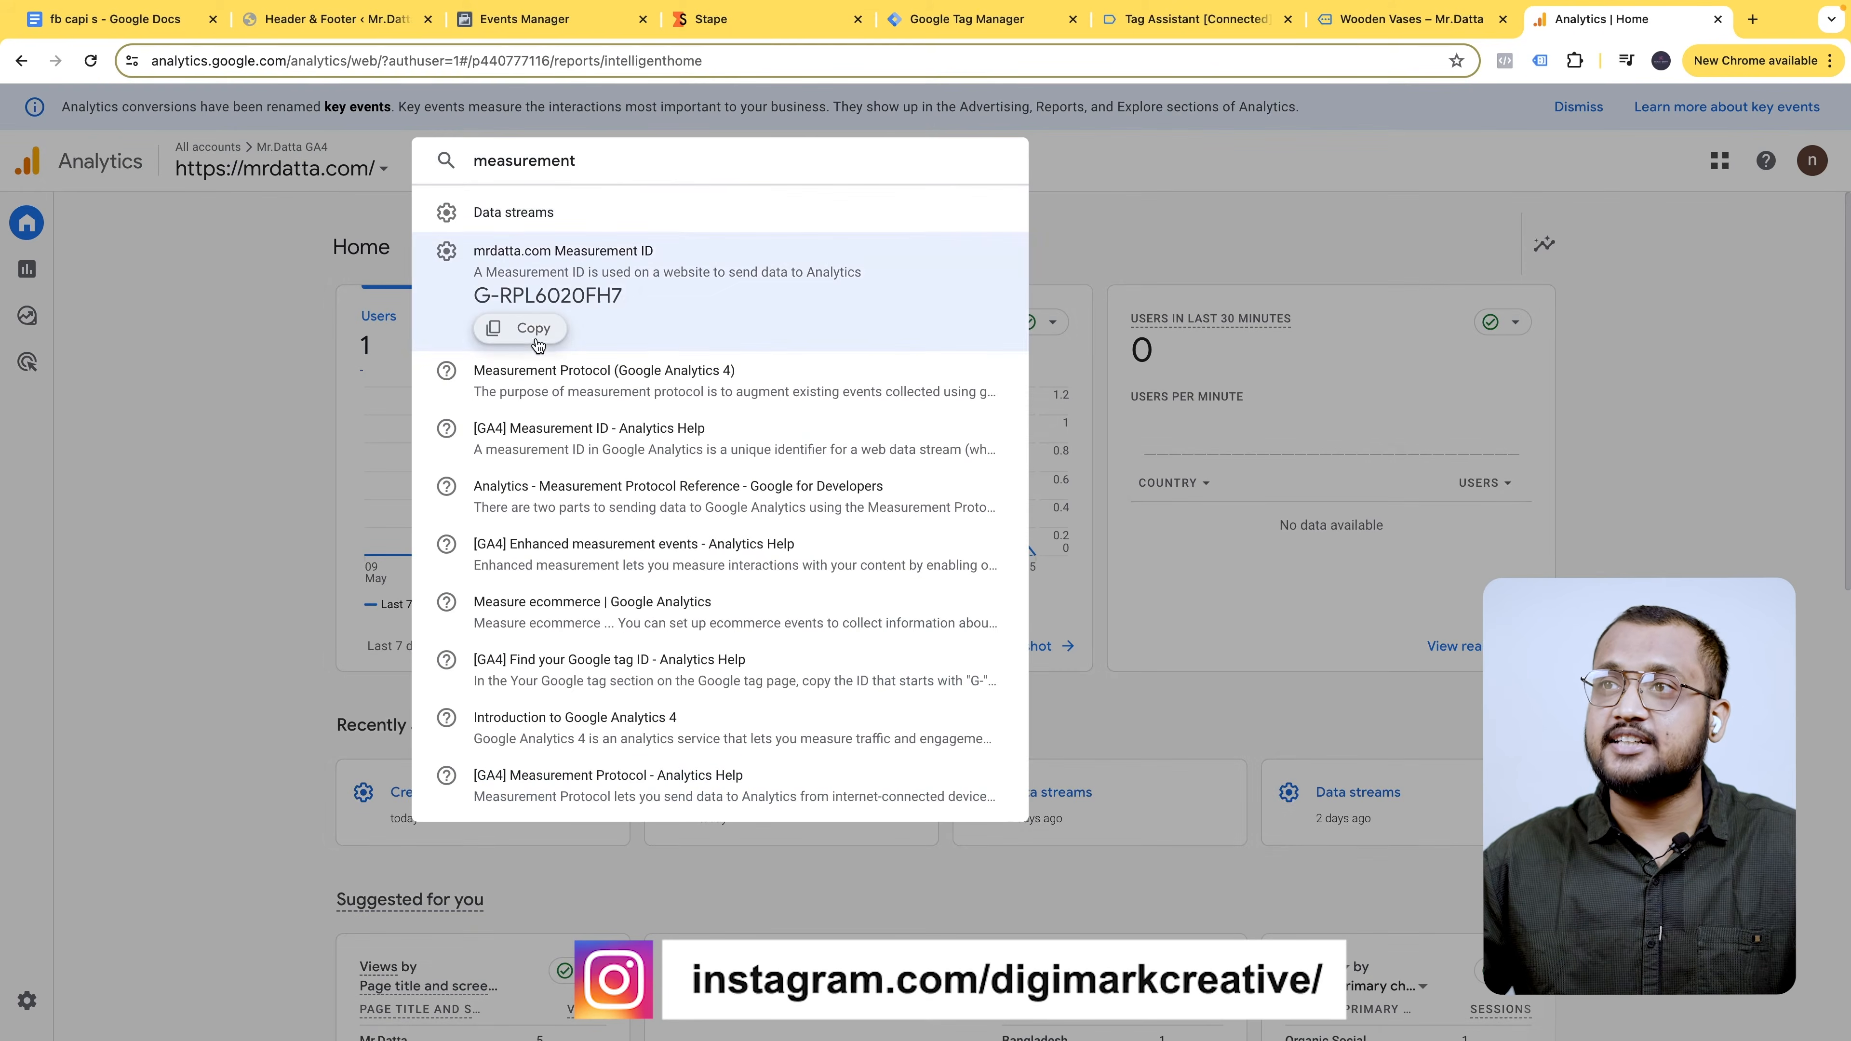
left_click(538, 330)
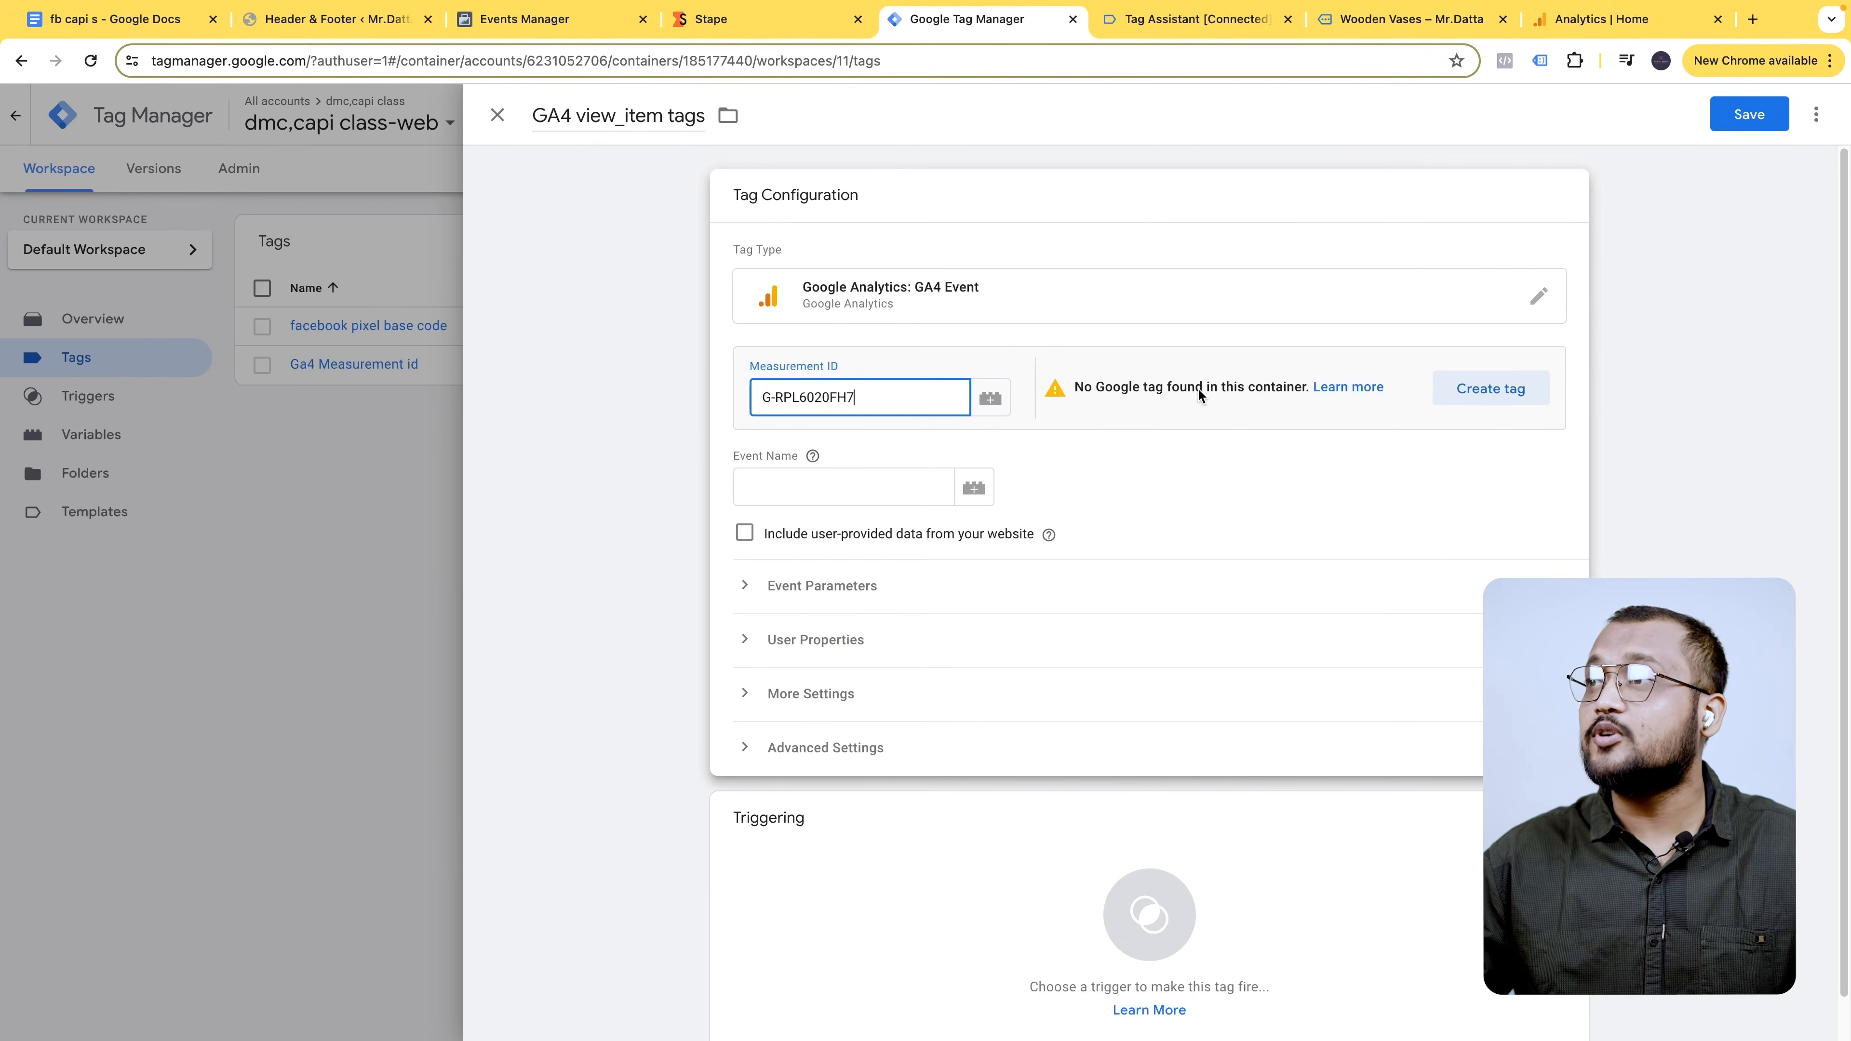
left_click(1607, 26)
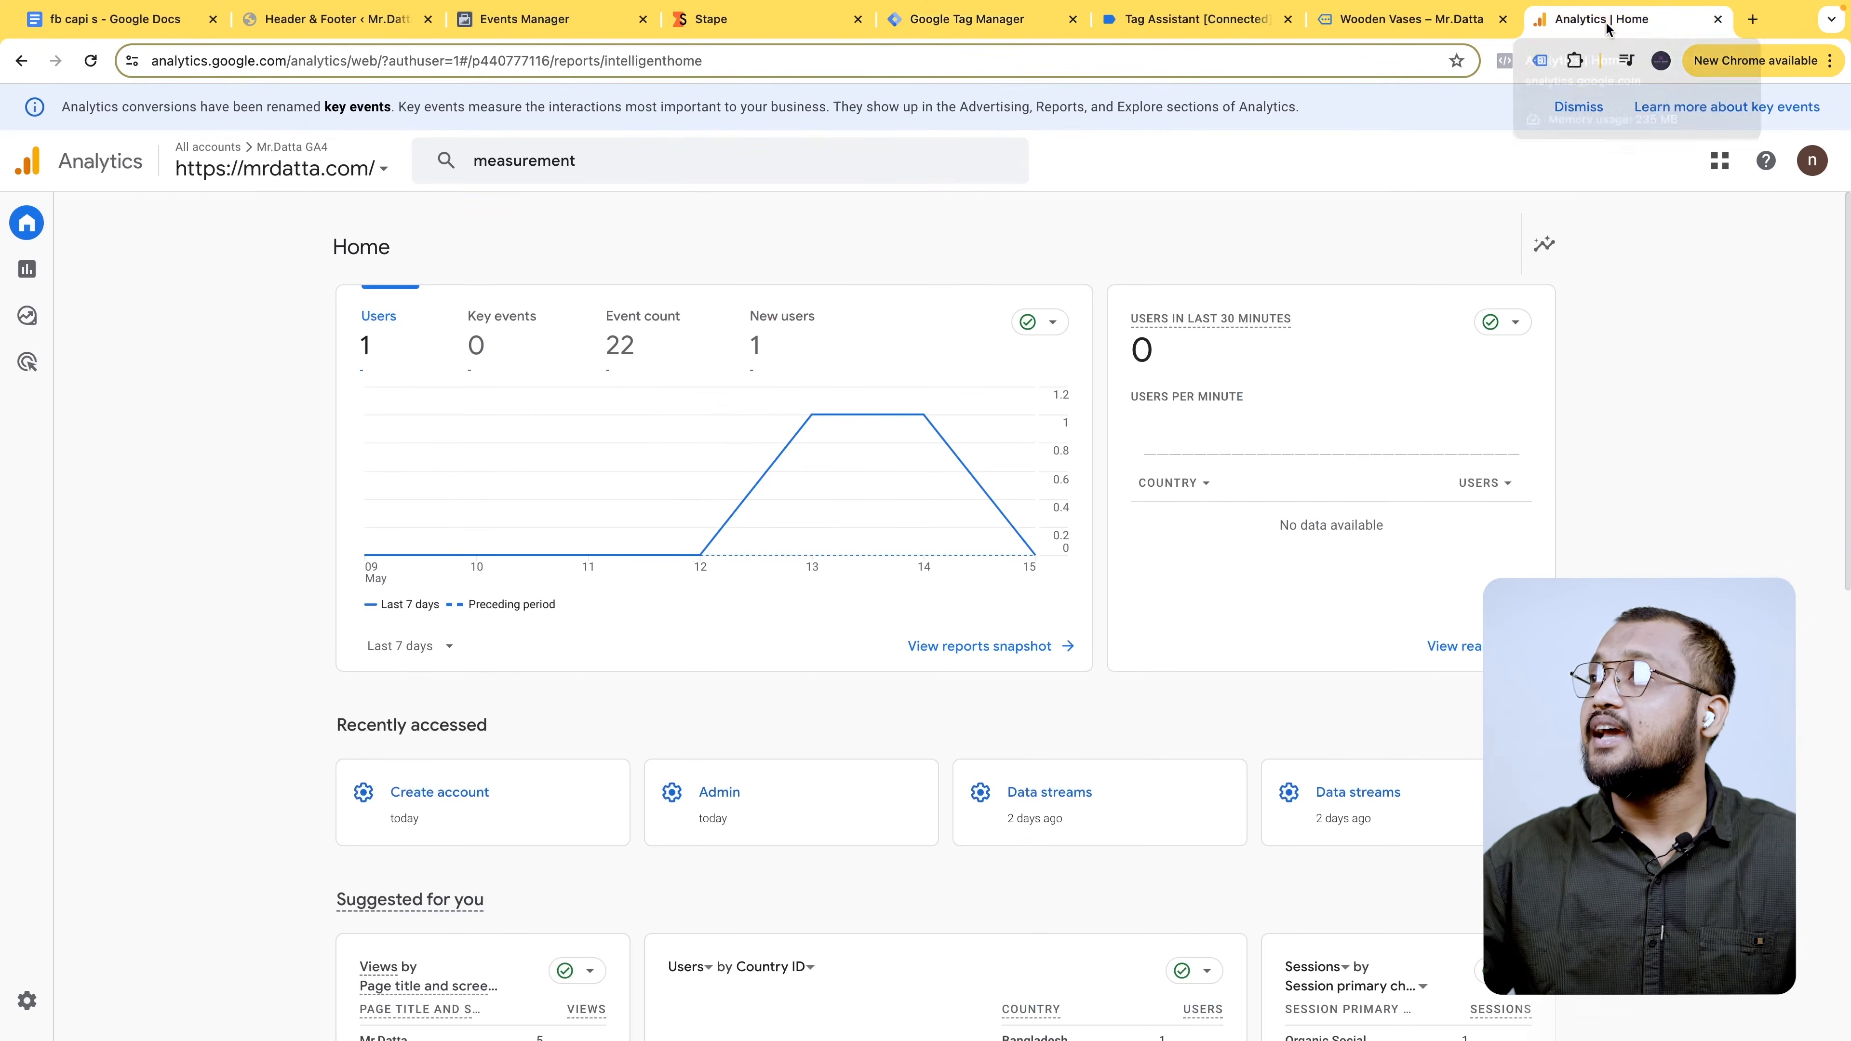
left_click(284, 163)
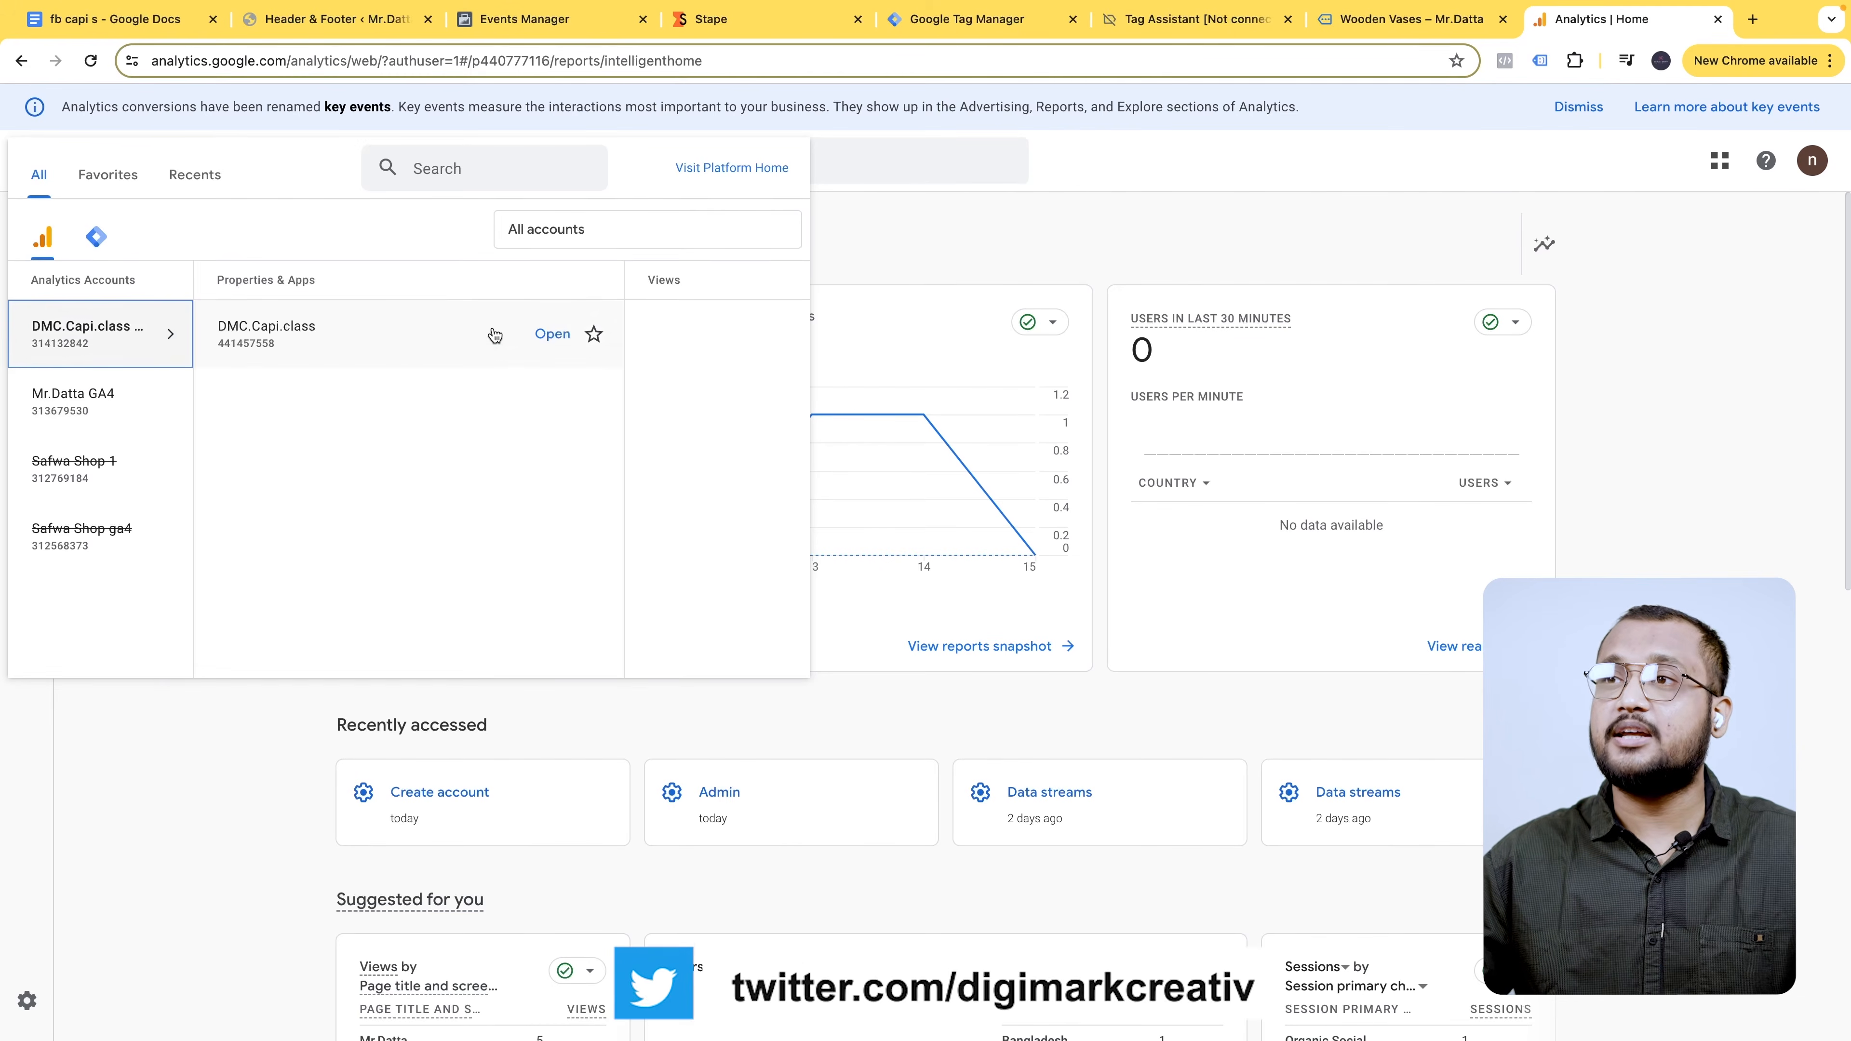
left_click(490, 330)
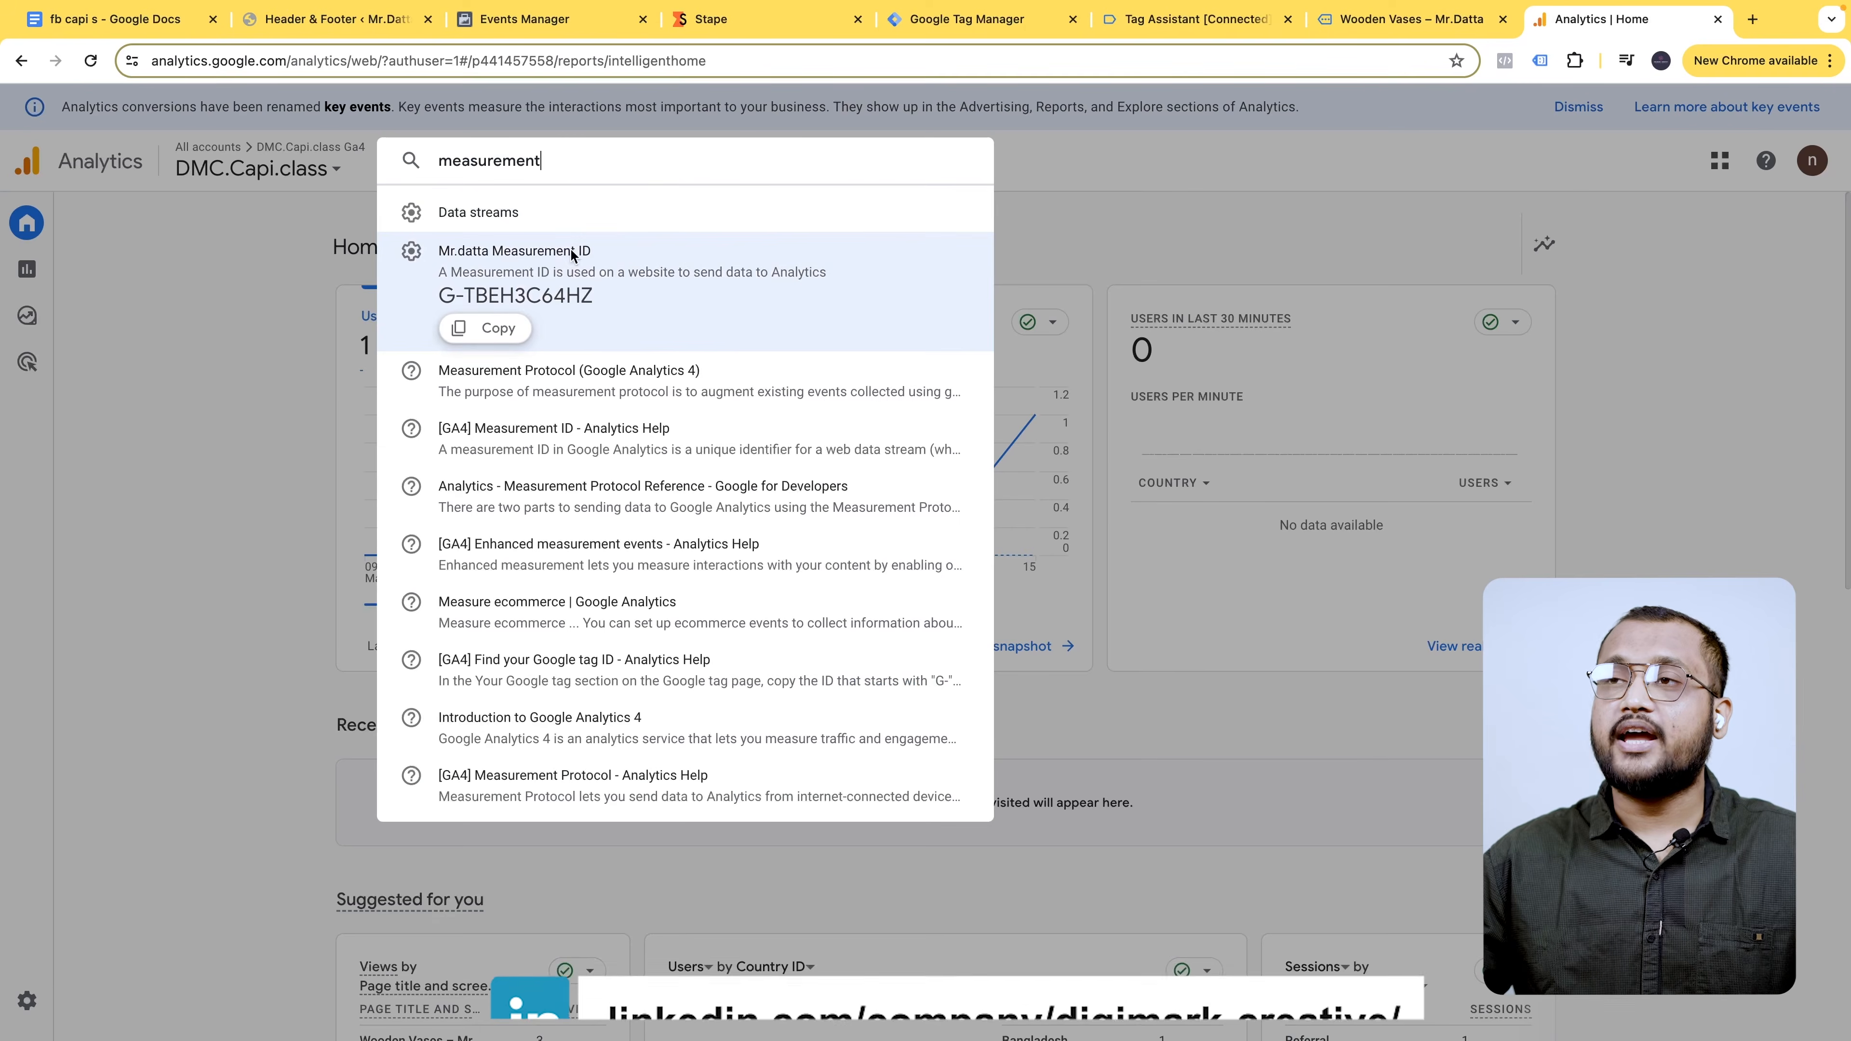
left_click(504, 329)
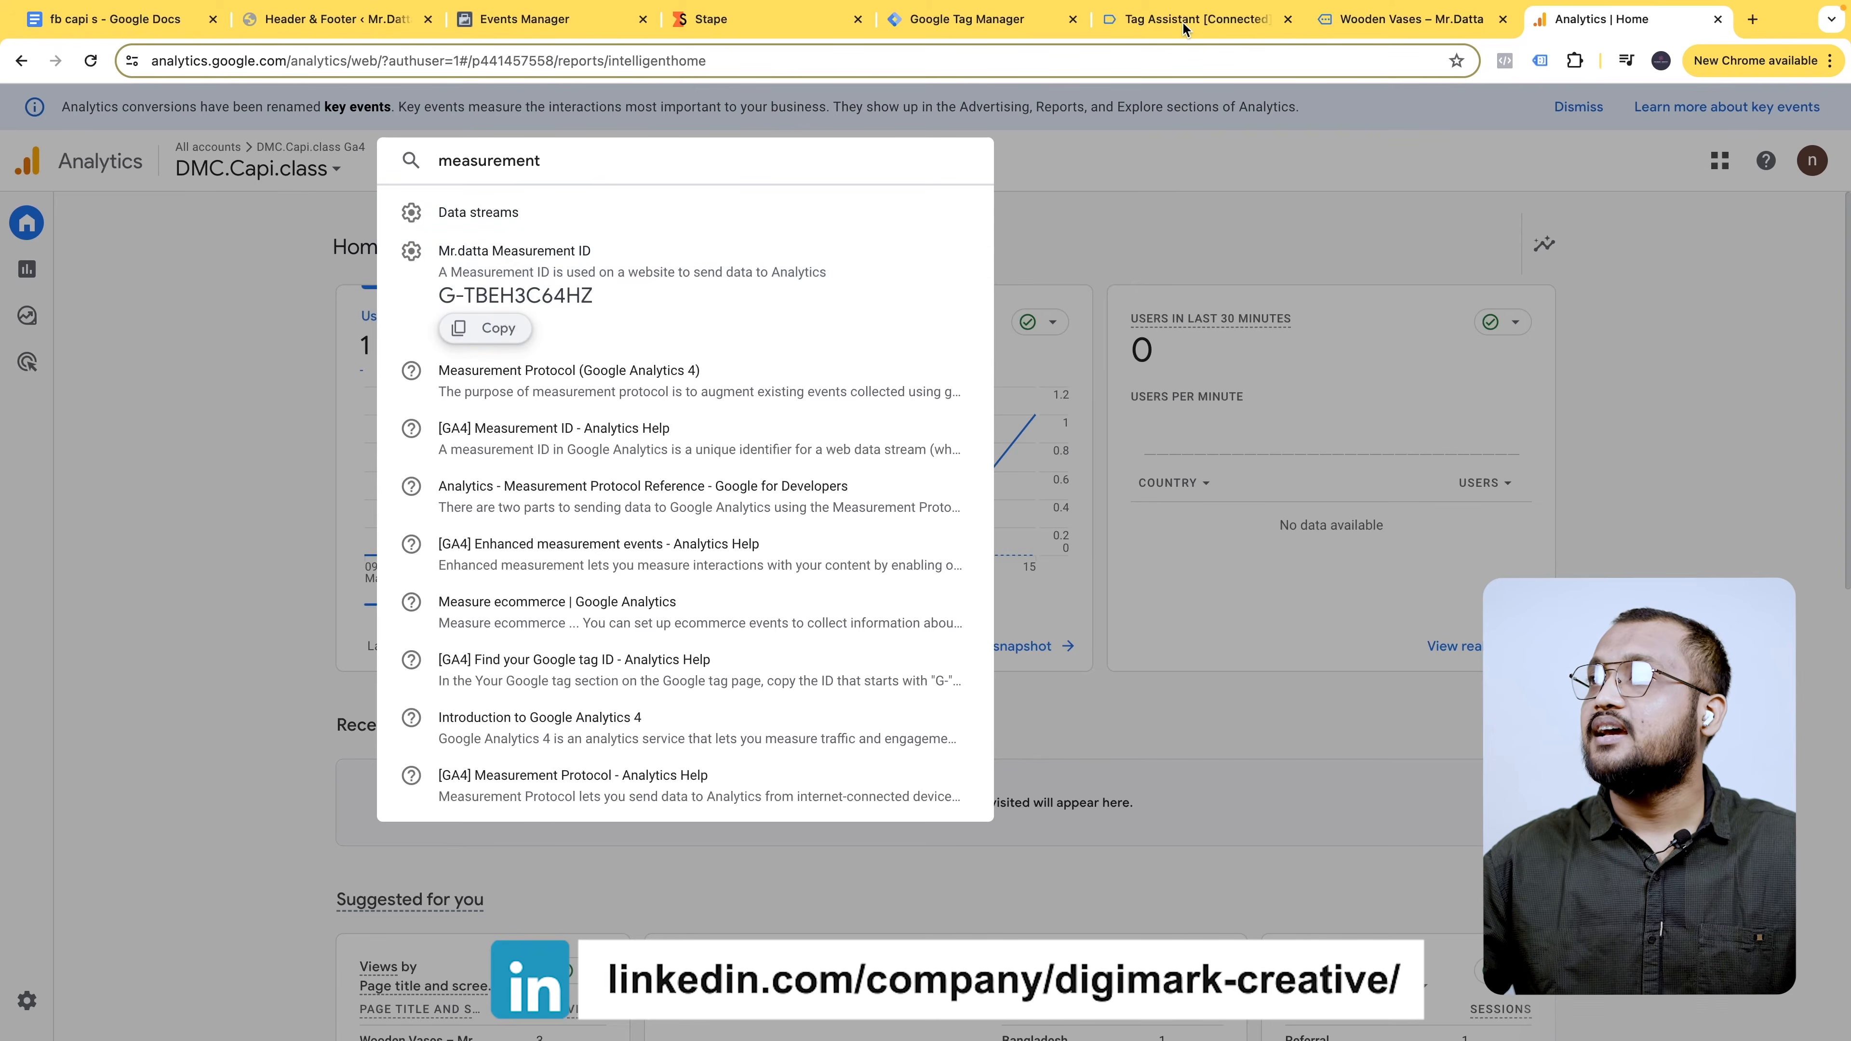
left_click(1185, 22)
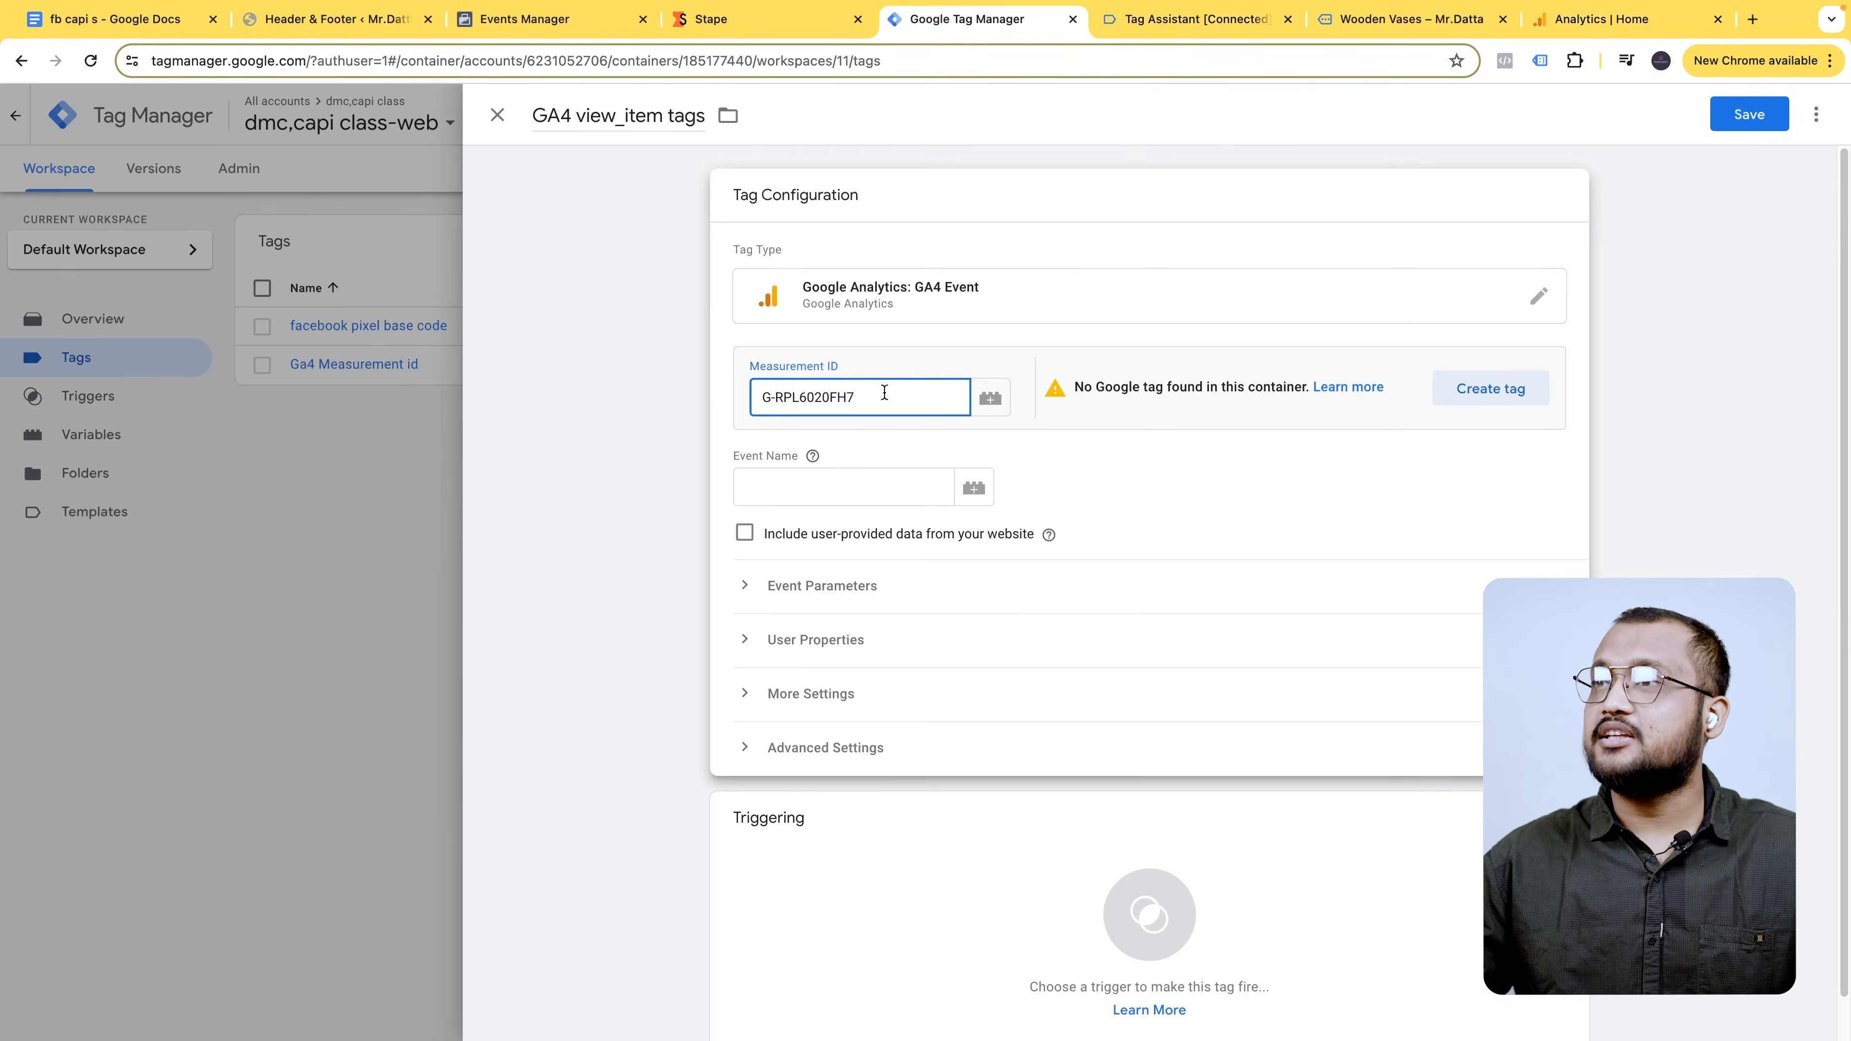
key("ctrl+a")
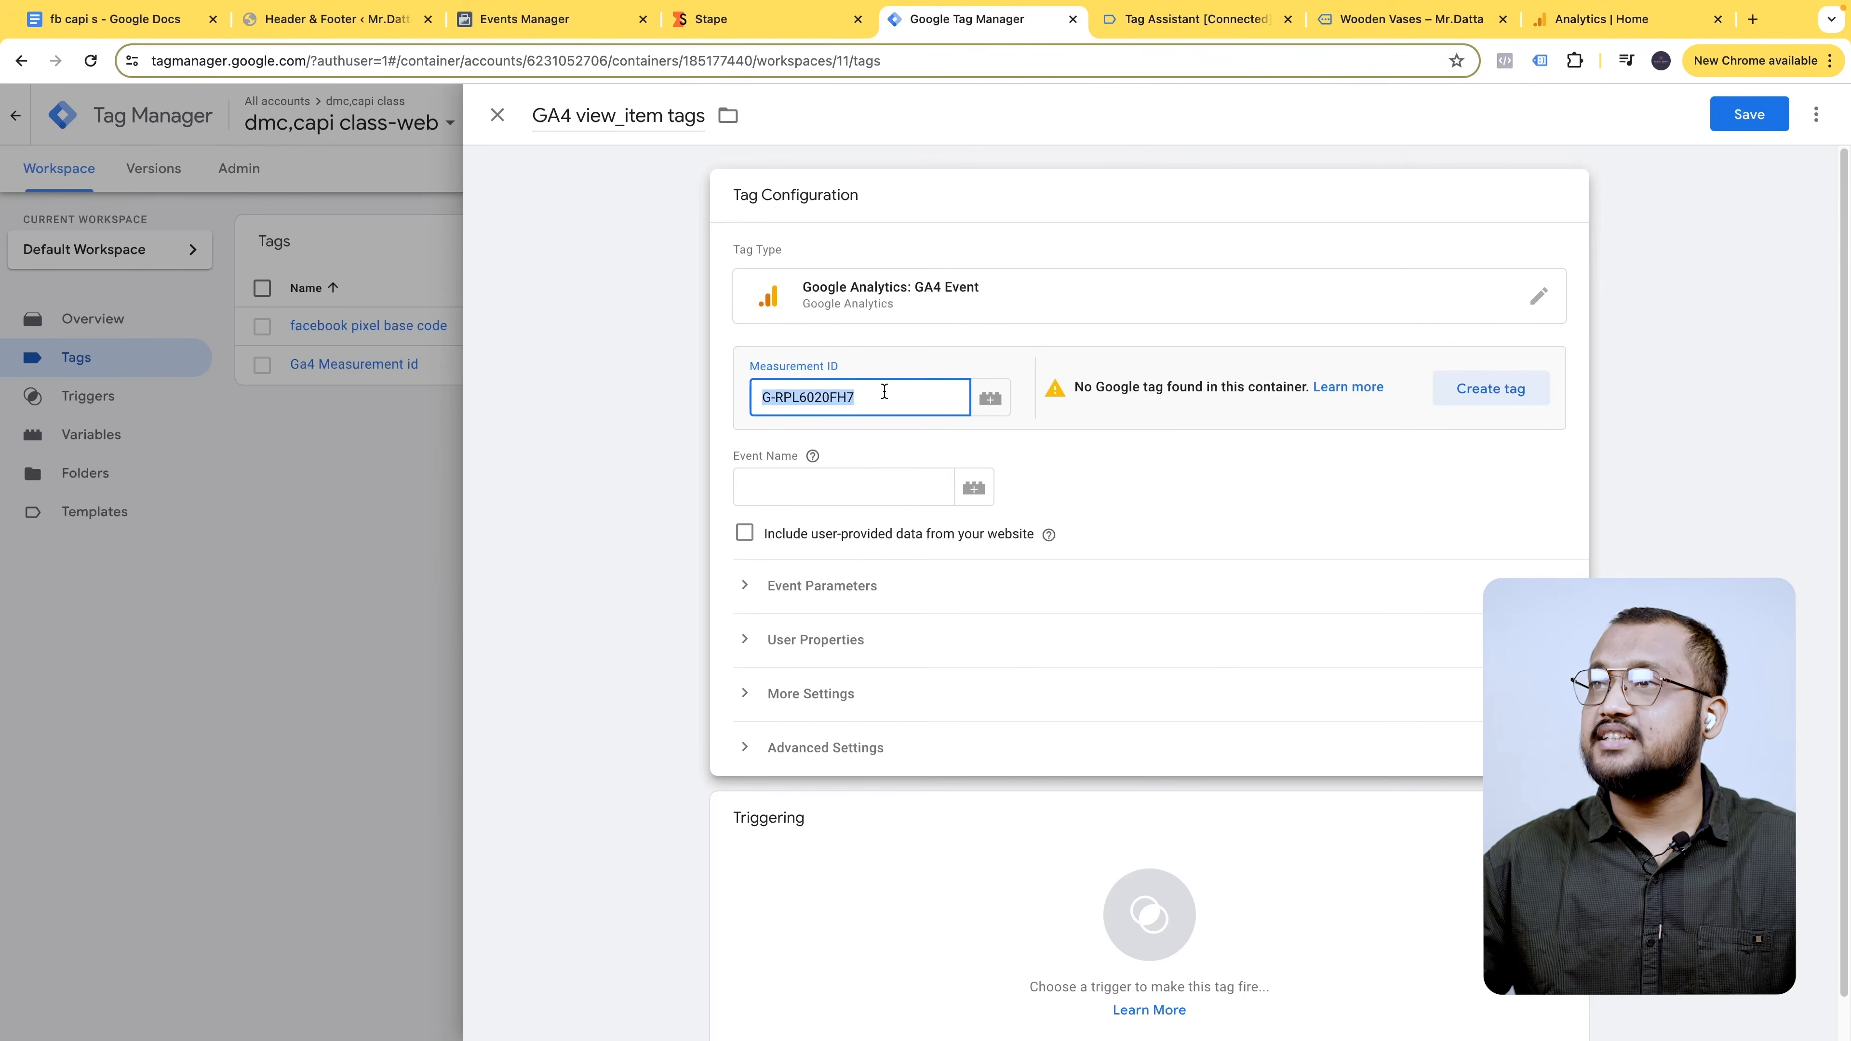
key("ctrl+v")
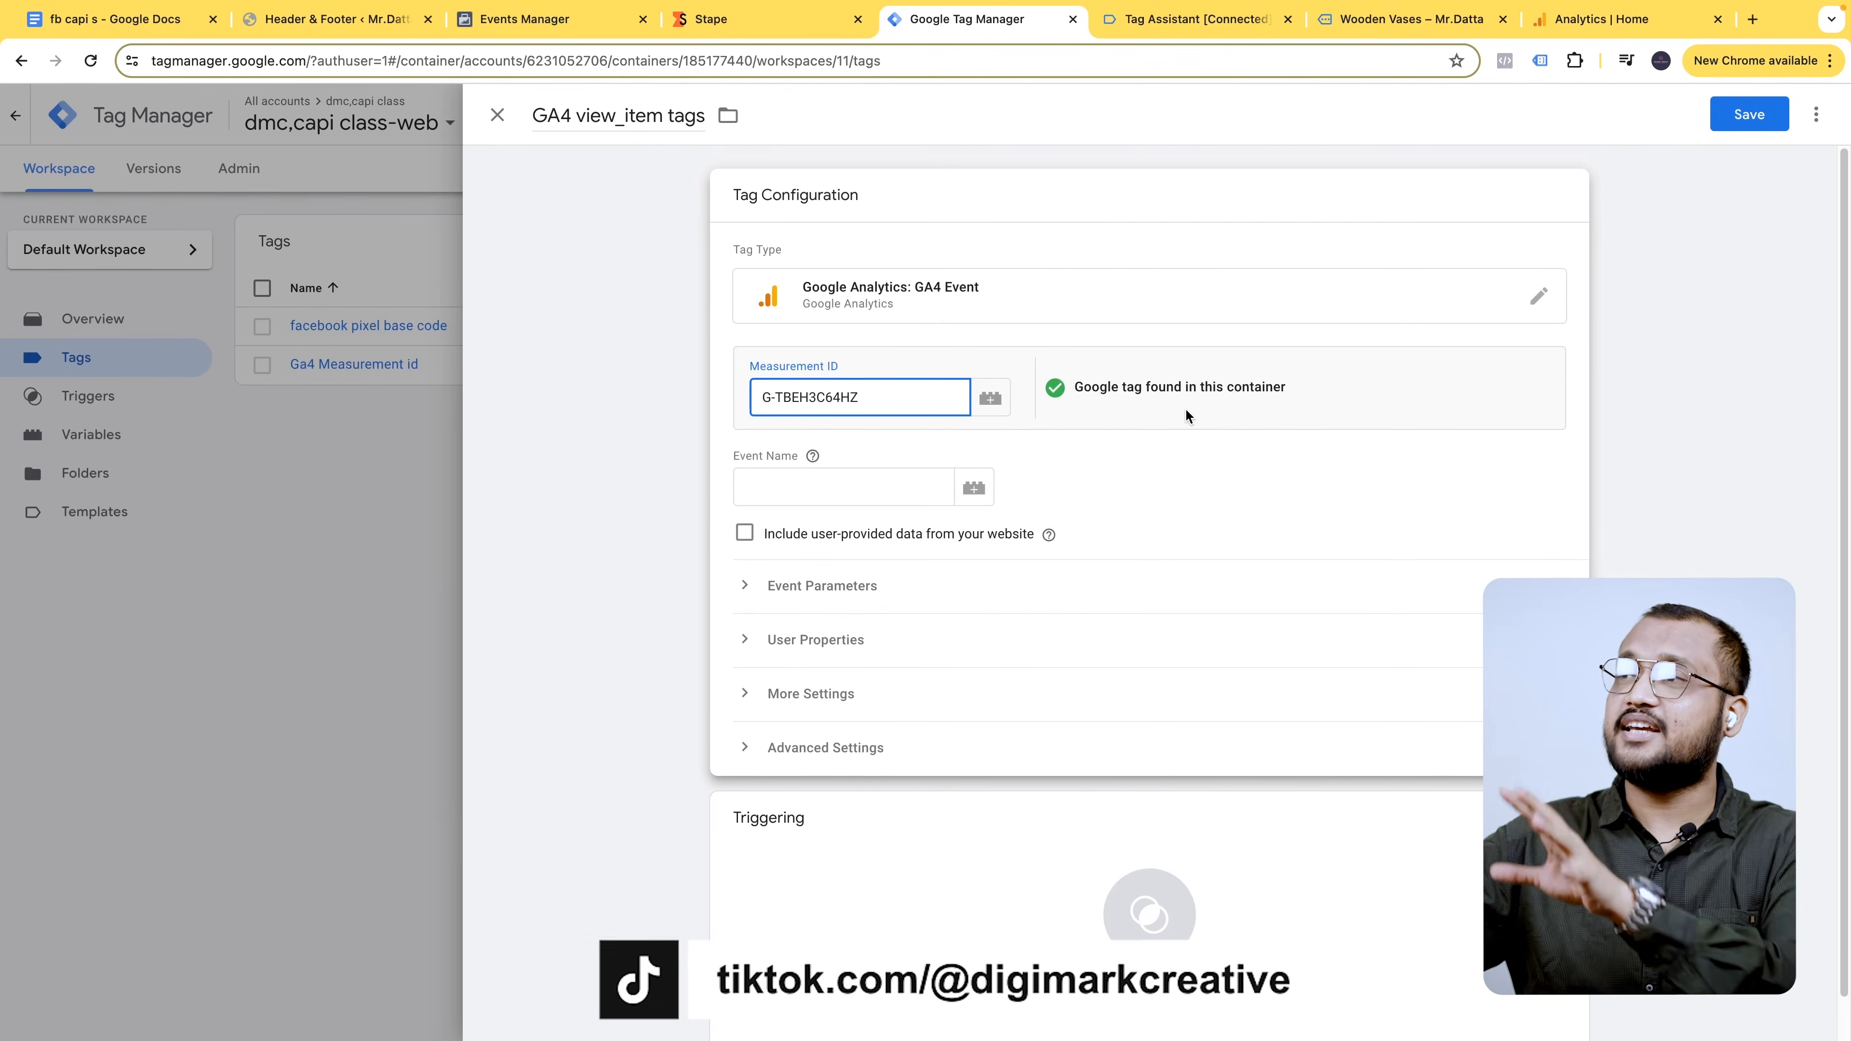
- Start a new variable from the Measurement ID picker and name it 'Measurement id'
left_click(998, 401)
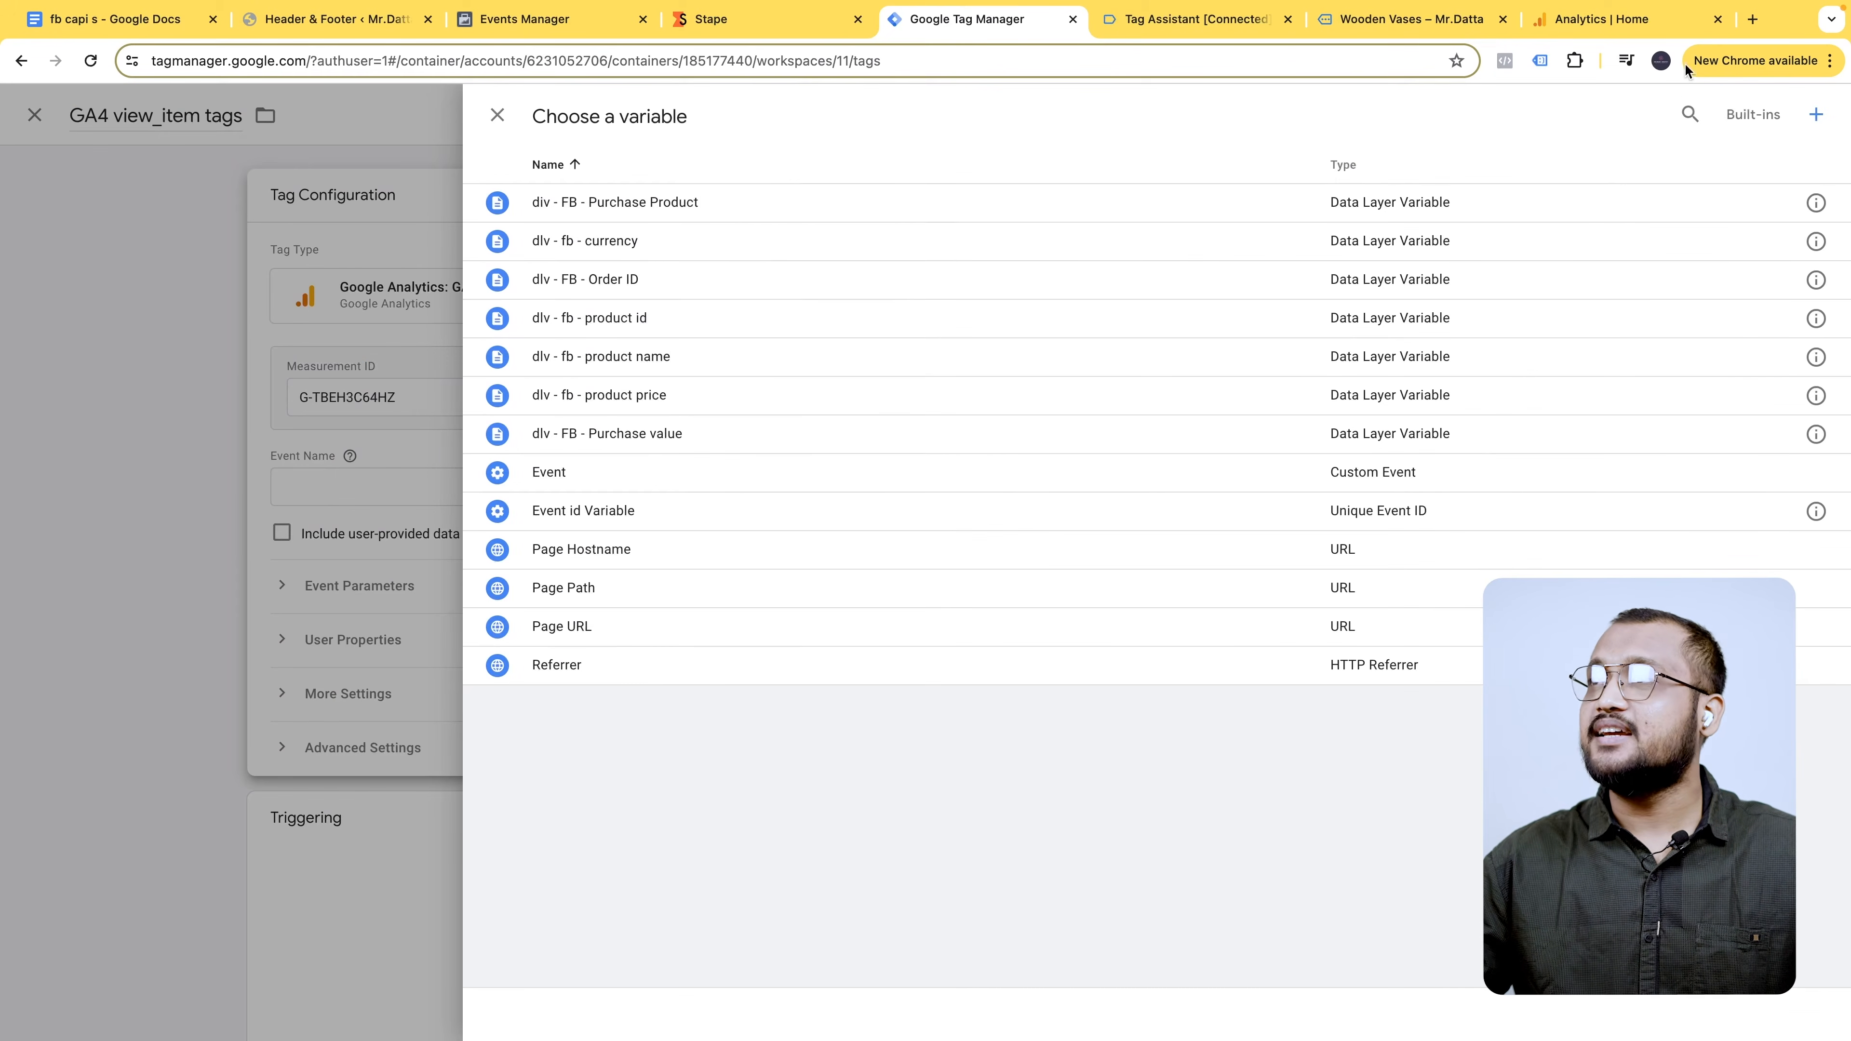
left_click(1815, 114)
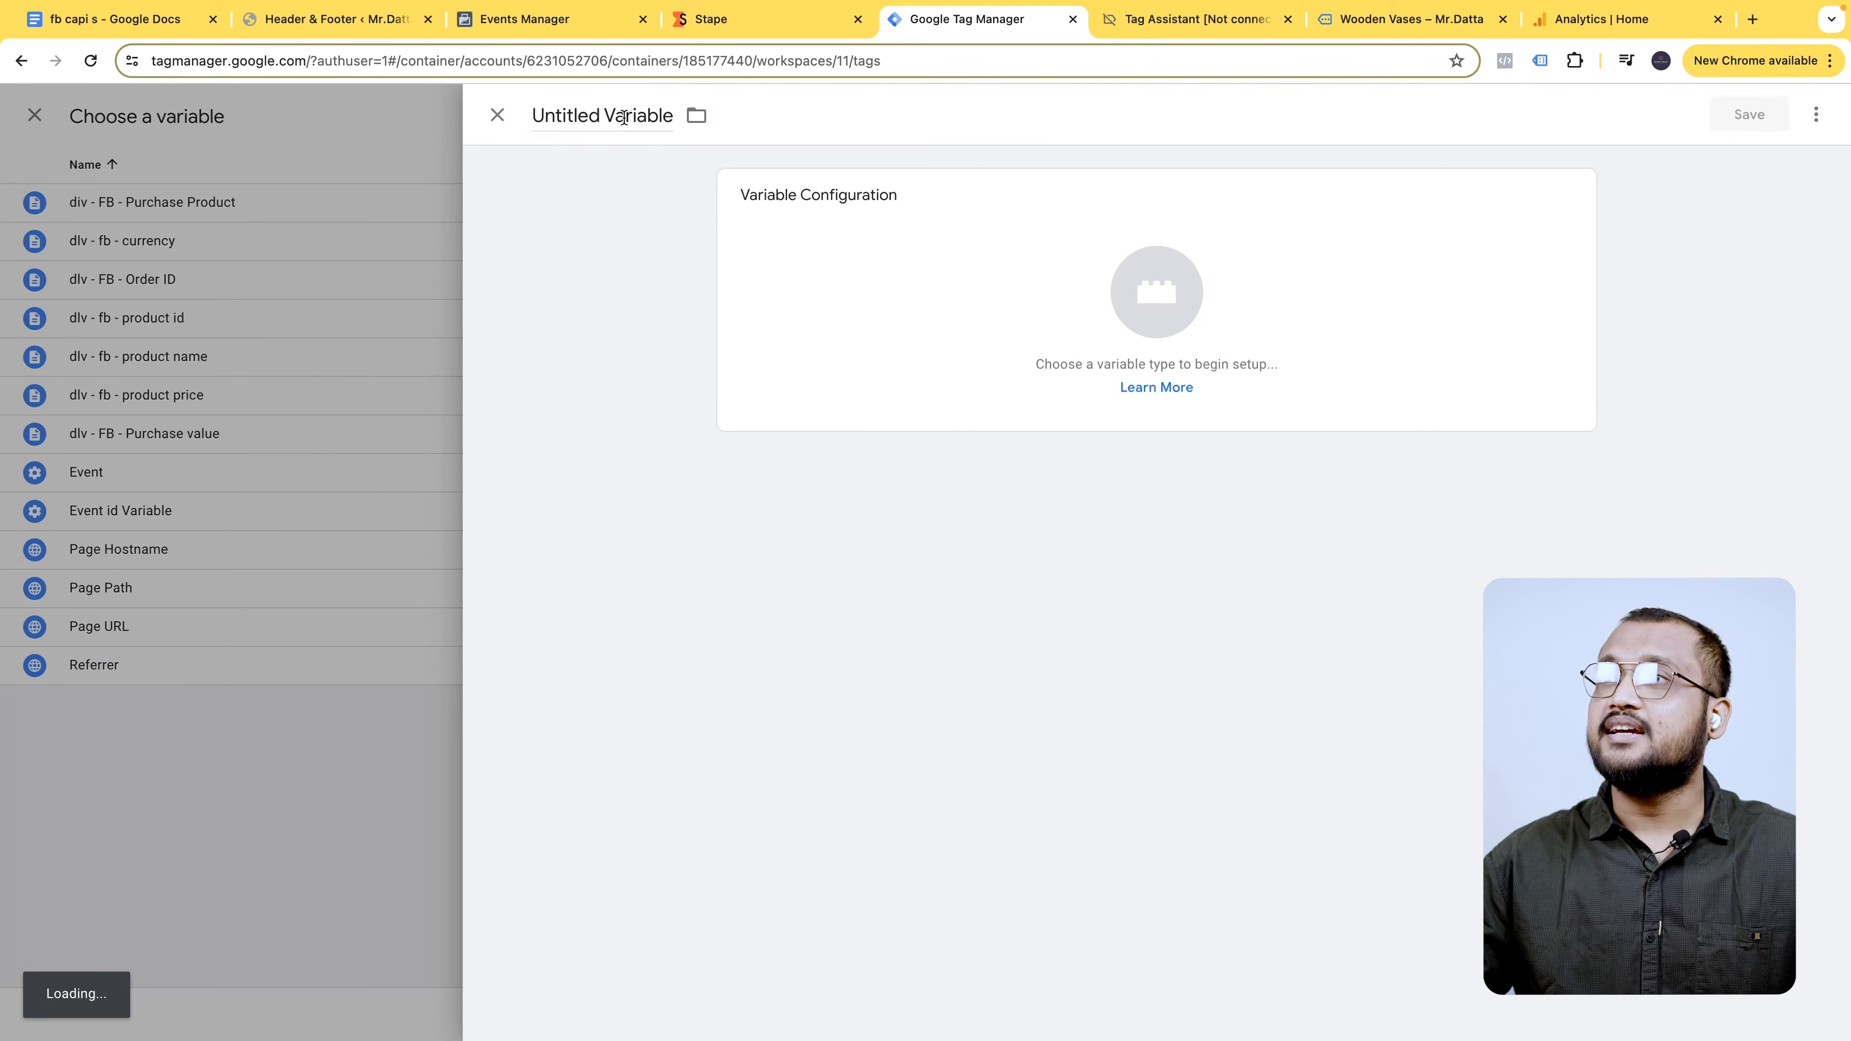
double_click(624, 117)
triple_click(623, 117)
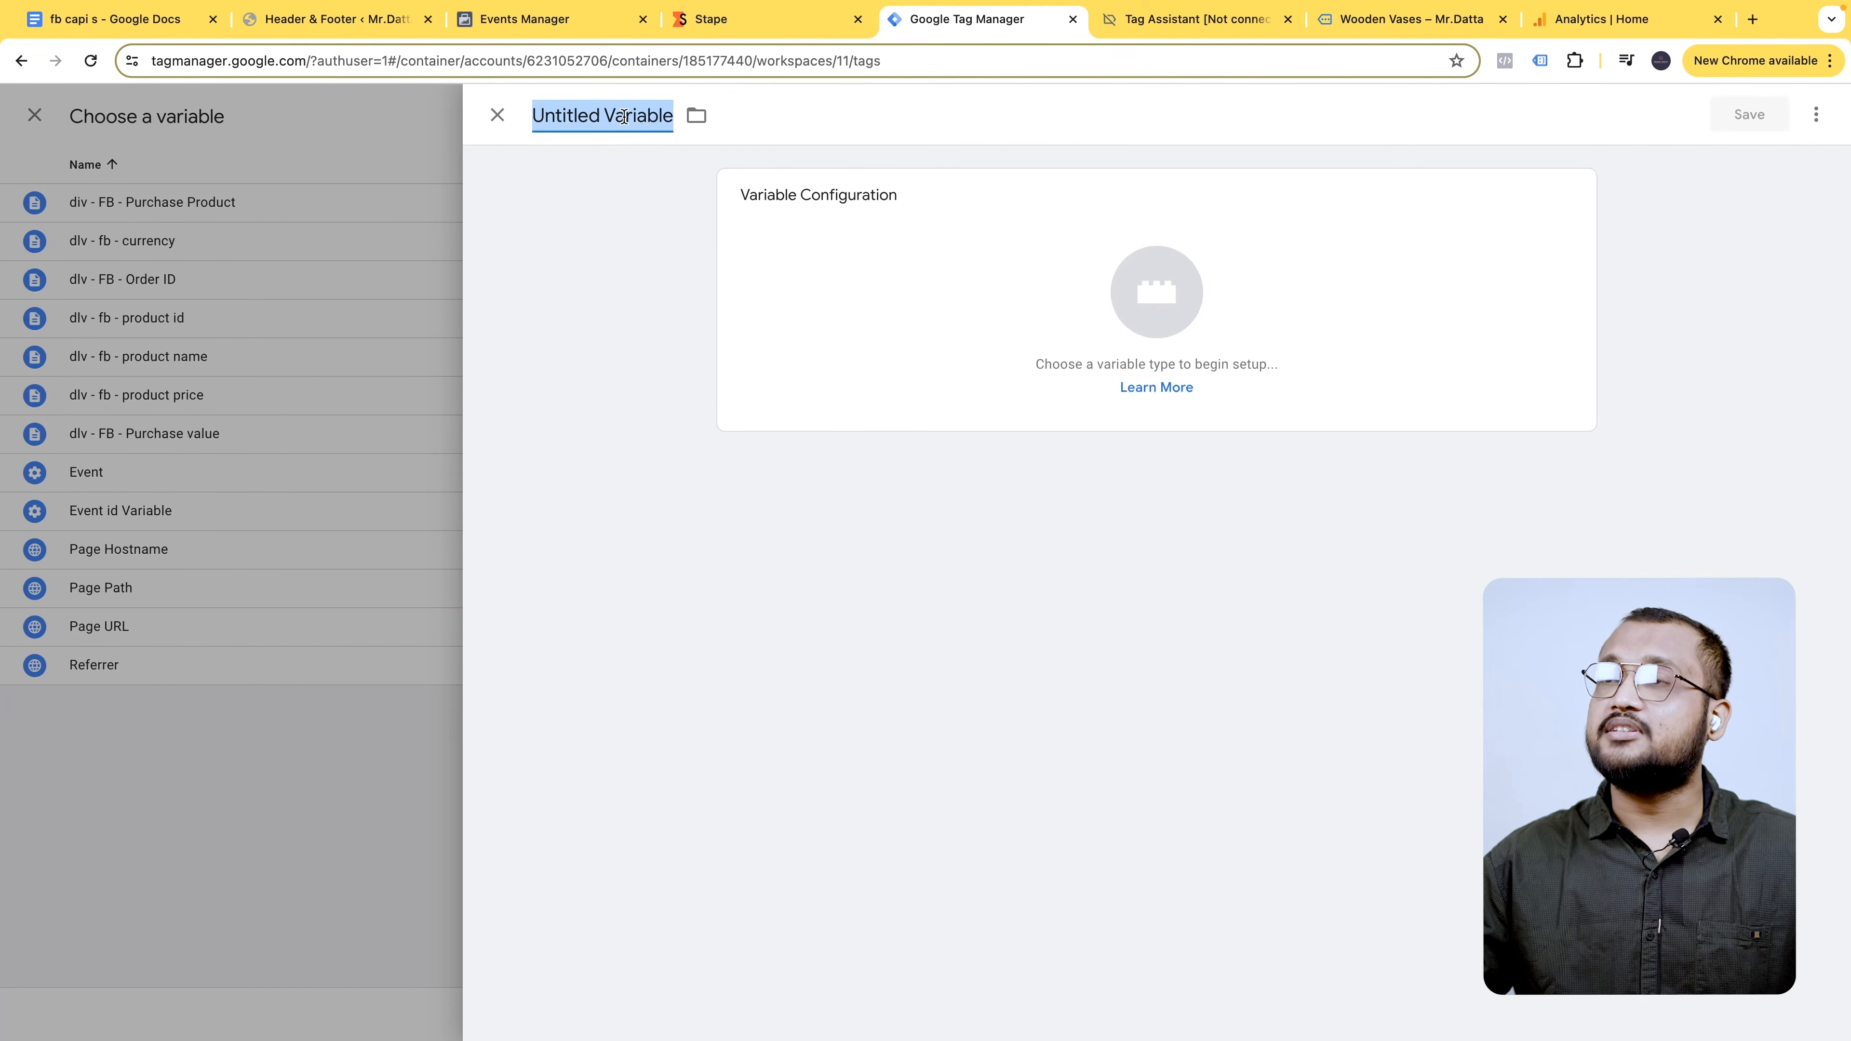
left_click(1596, 19)
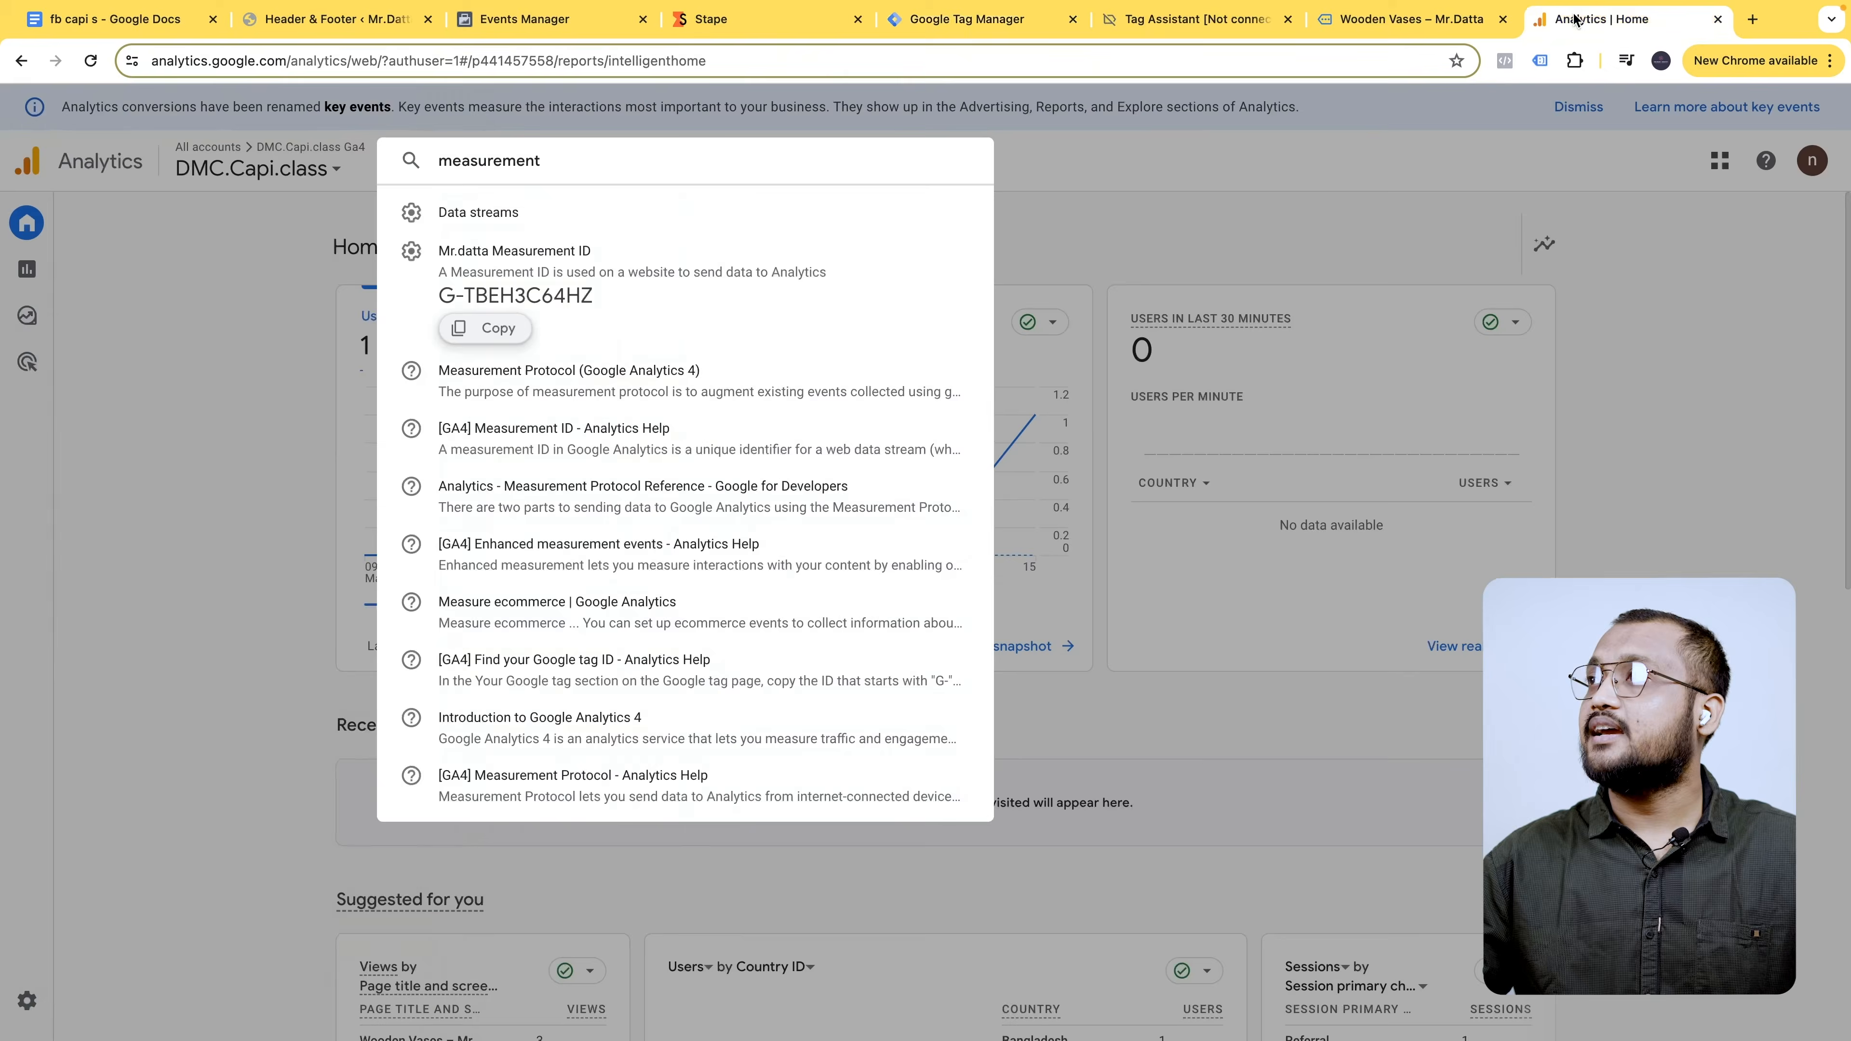
key("ctrl+a")
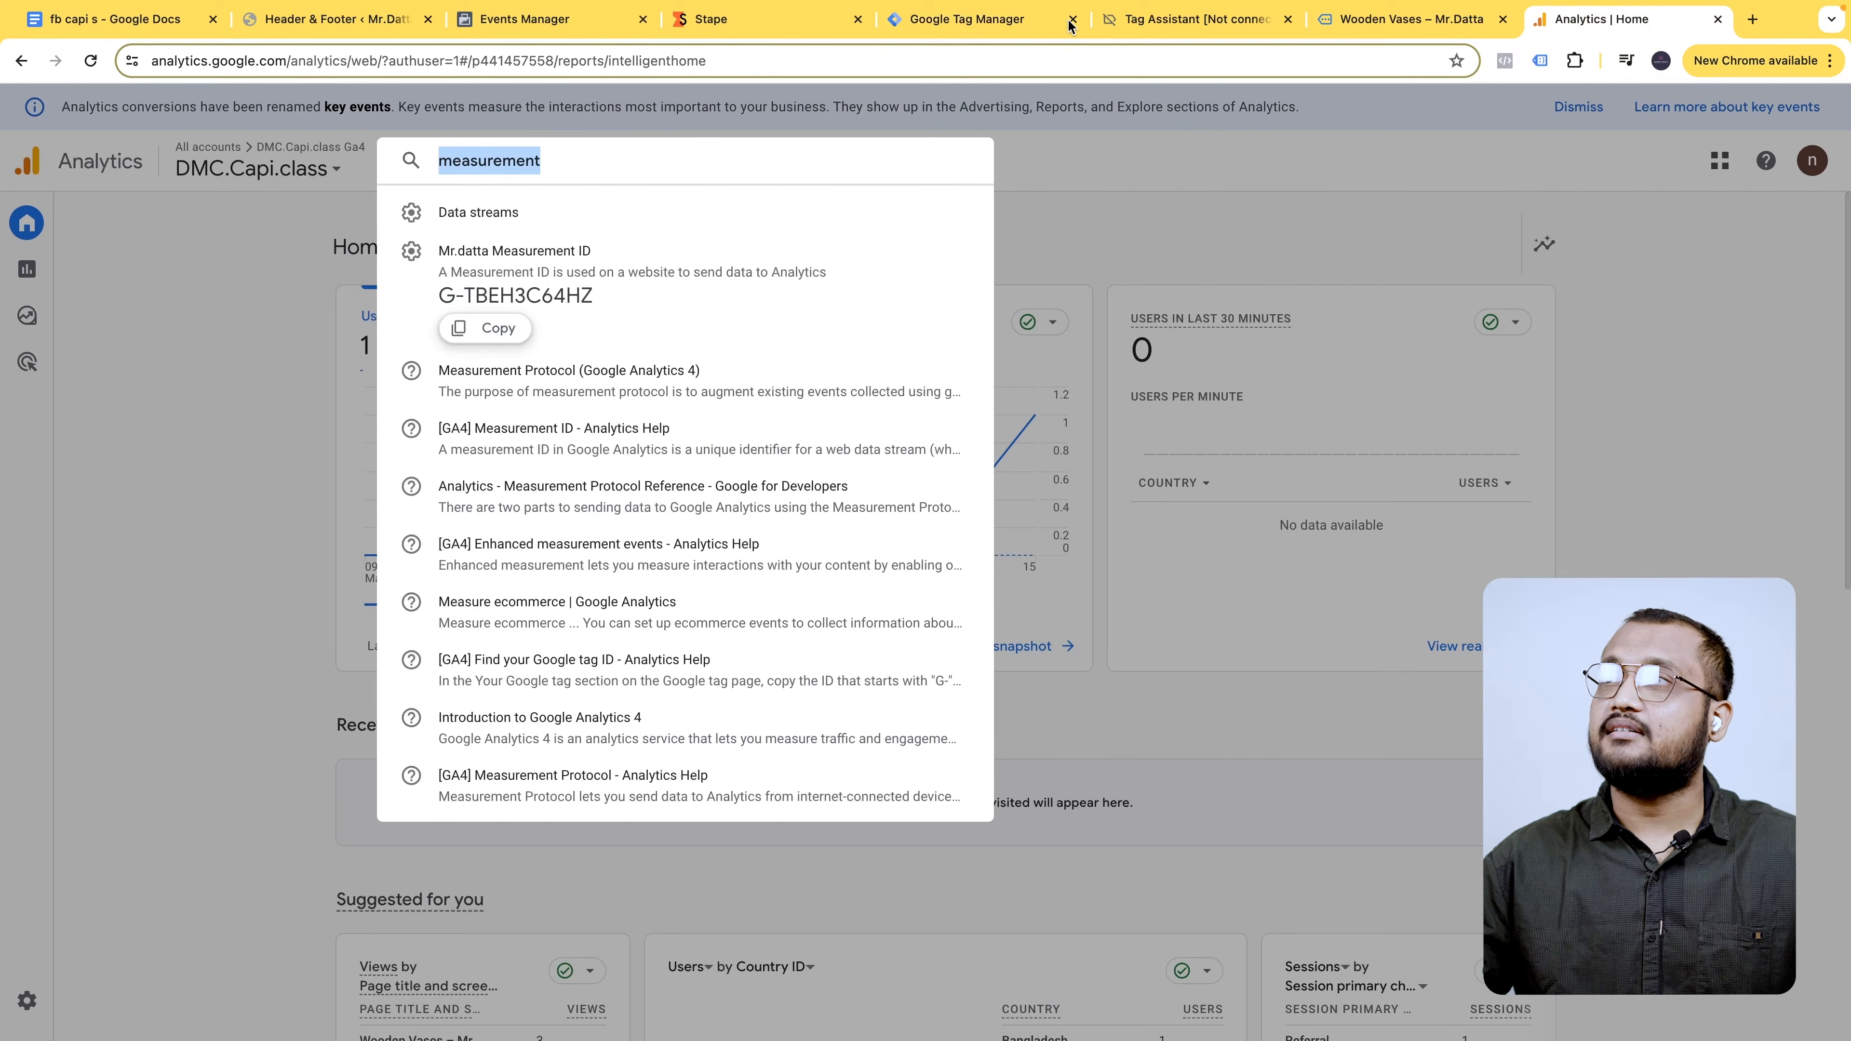
key("ctrl+c")
left_click(969, 19)
key("ctrl+v")
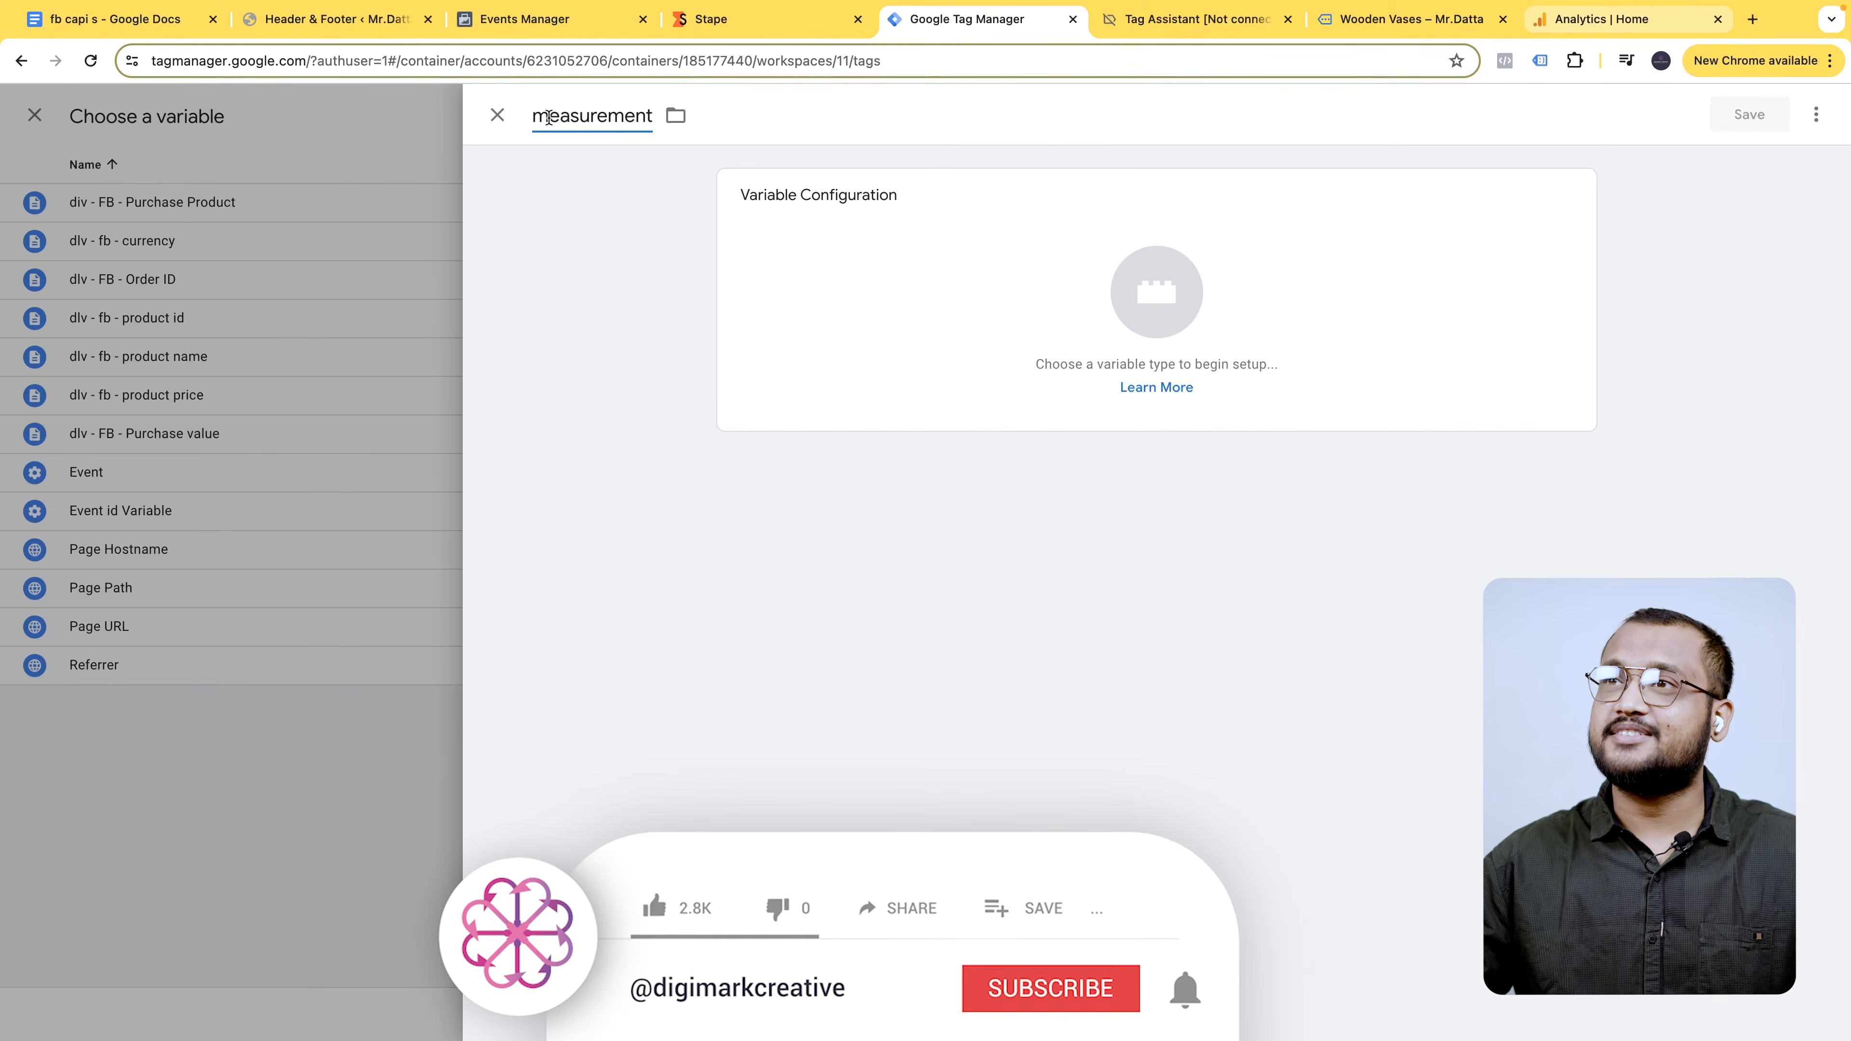
- Make the variable a Constant with value G-TBEH3C64HZ and save it
left_click(1123, 264)
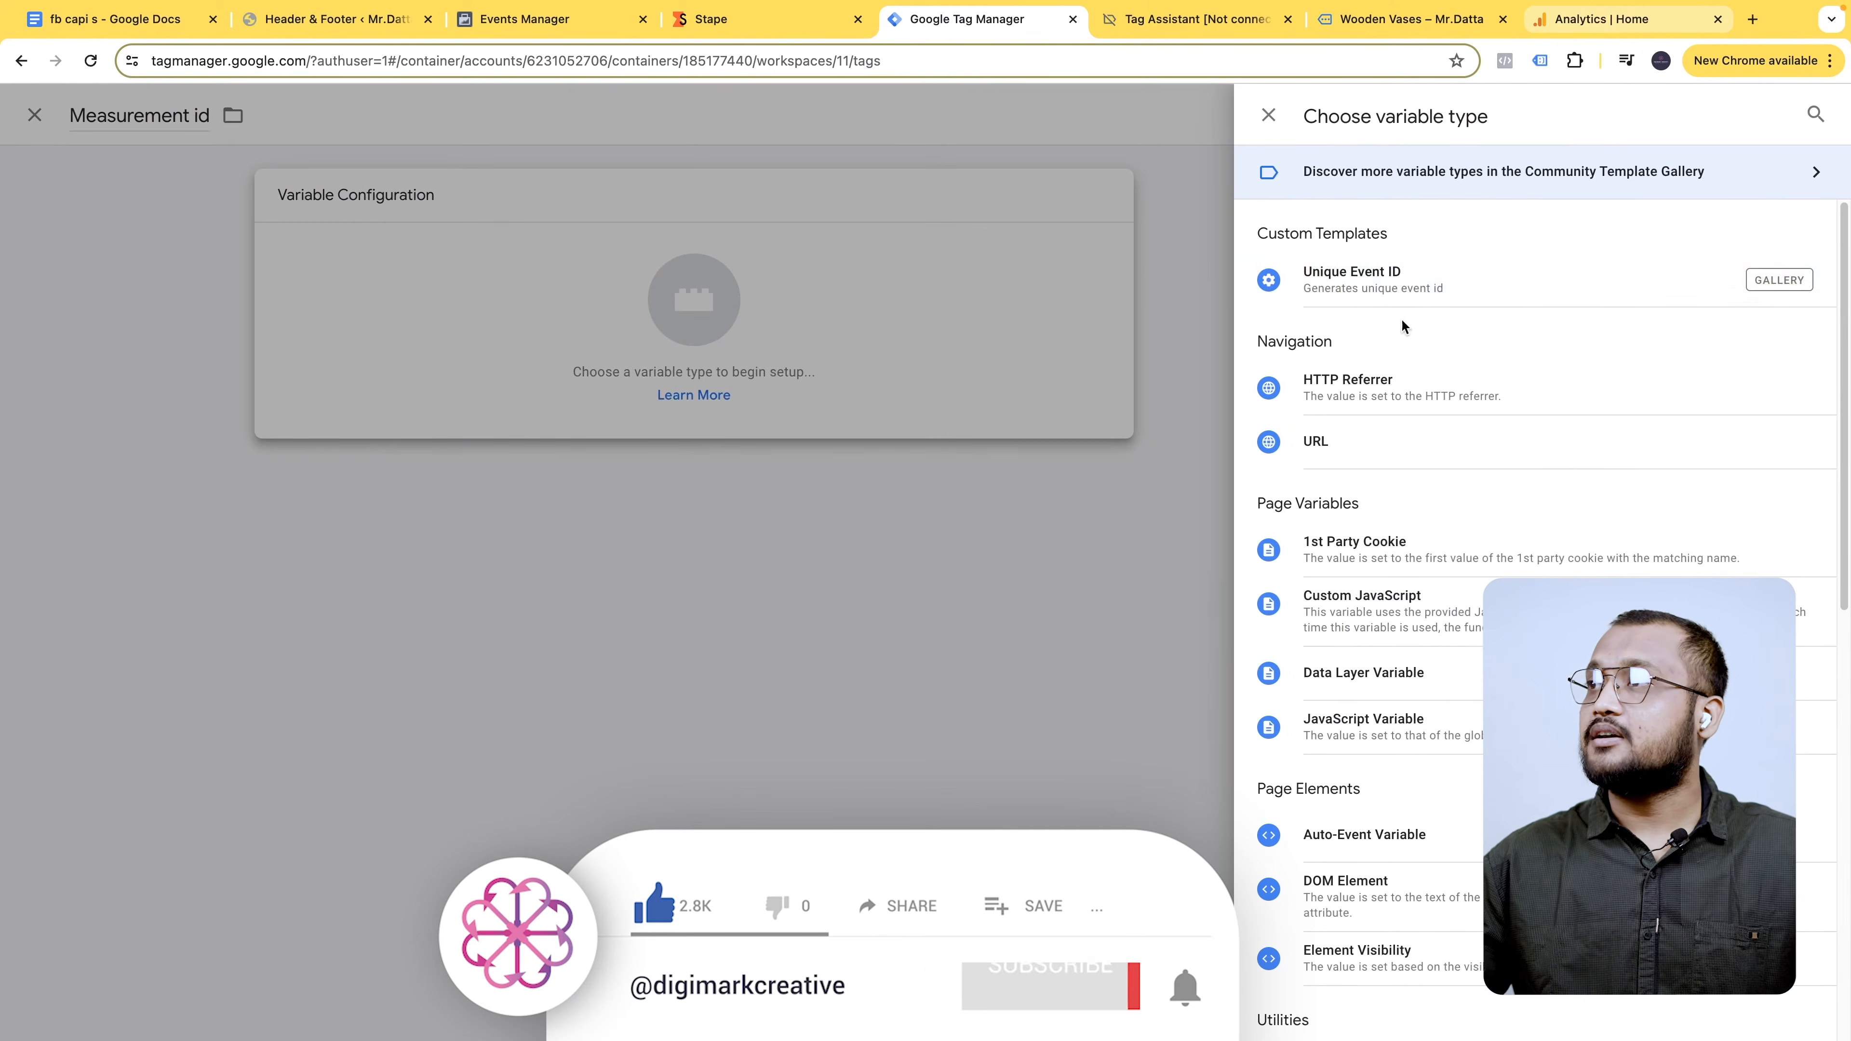
scroll(1450, 766, "down", 3)
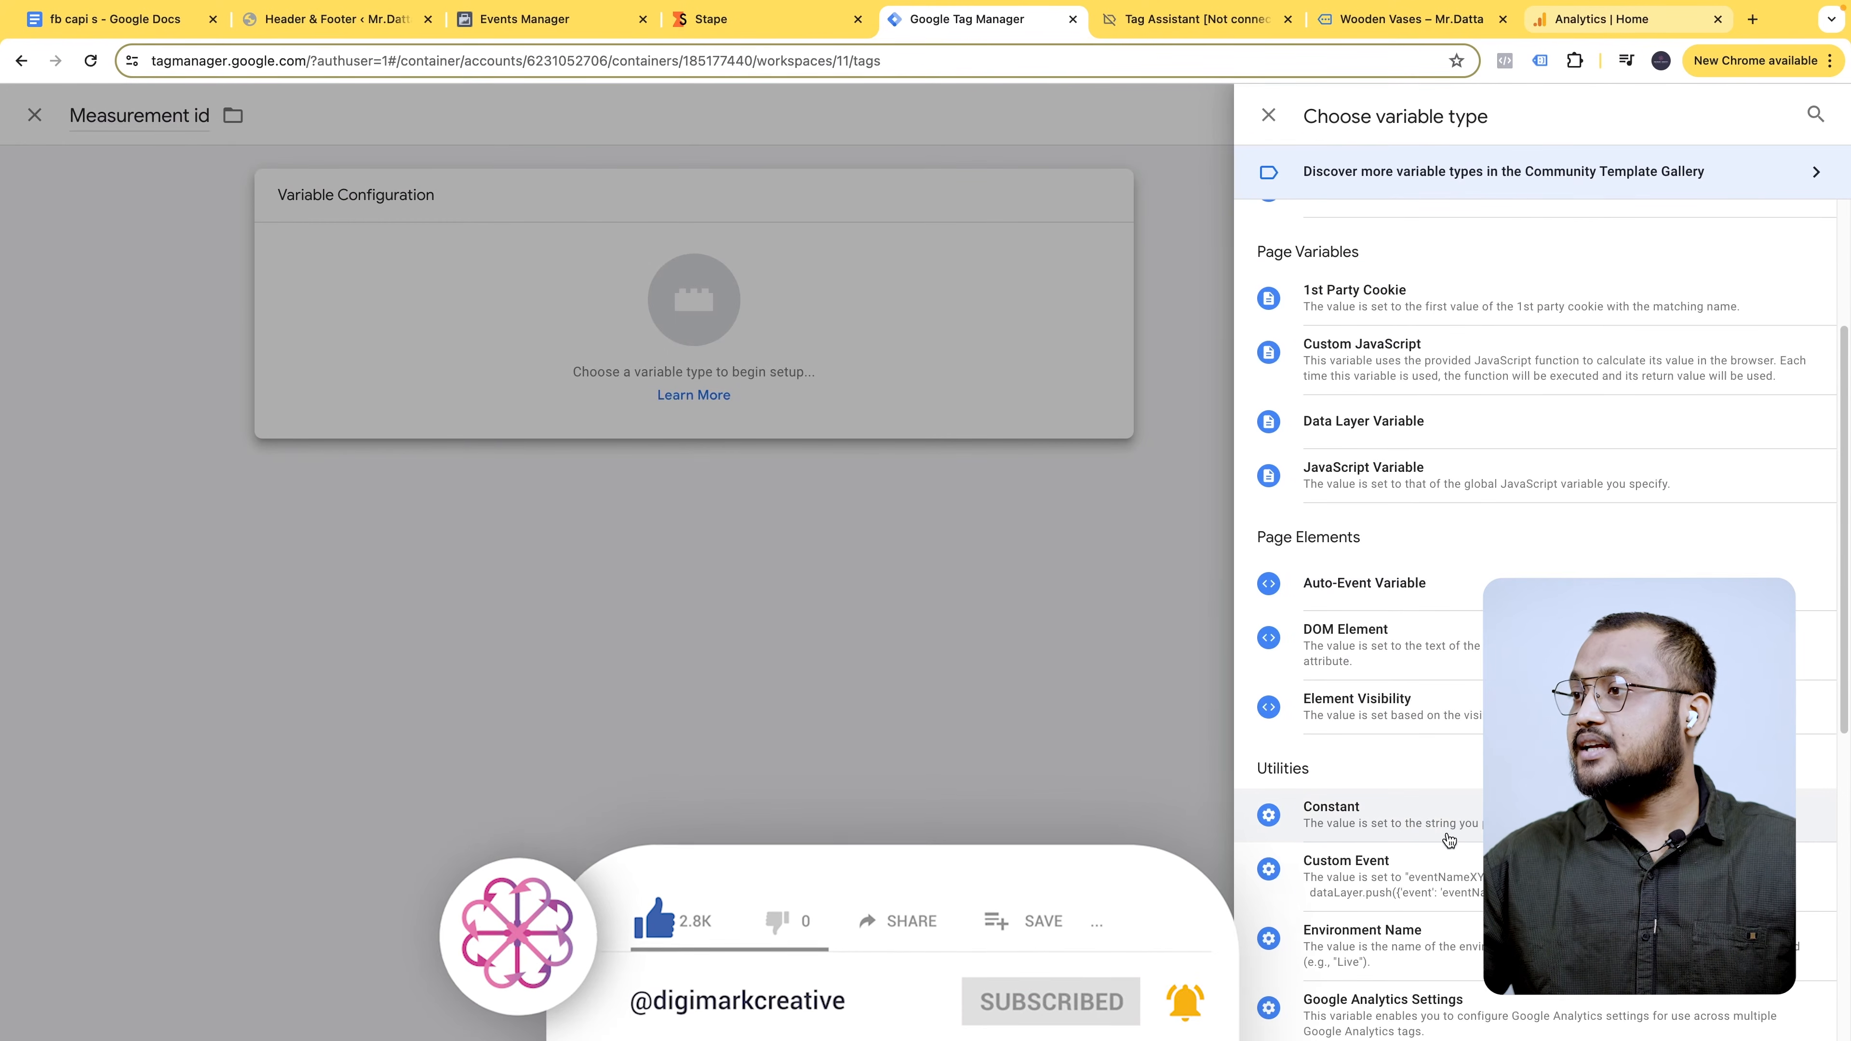
left_click(1453, 834)
left_click(816, 389)
key("ctrl+v")
key("super+z")
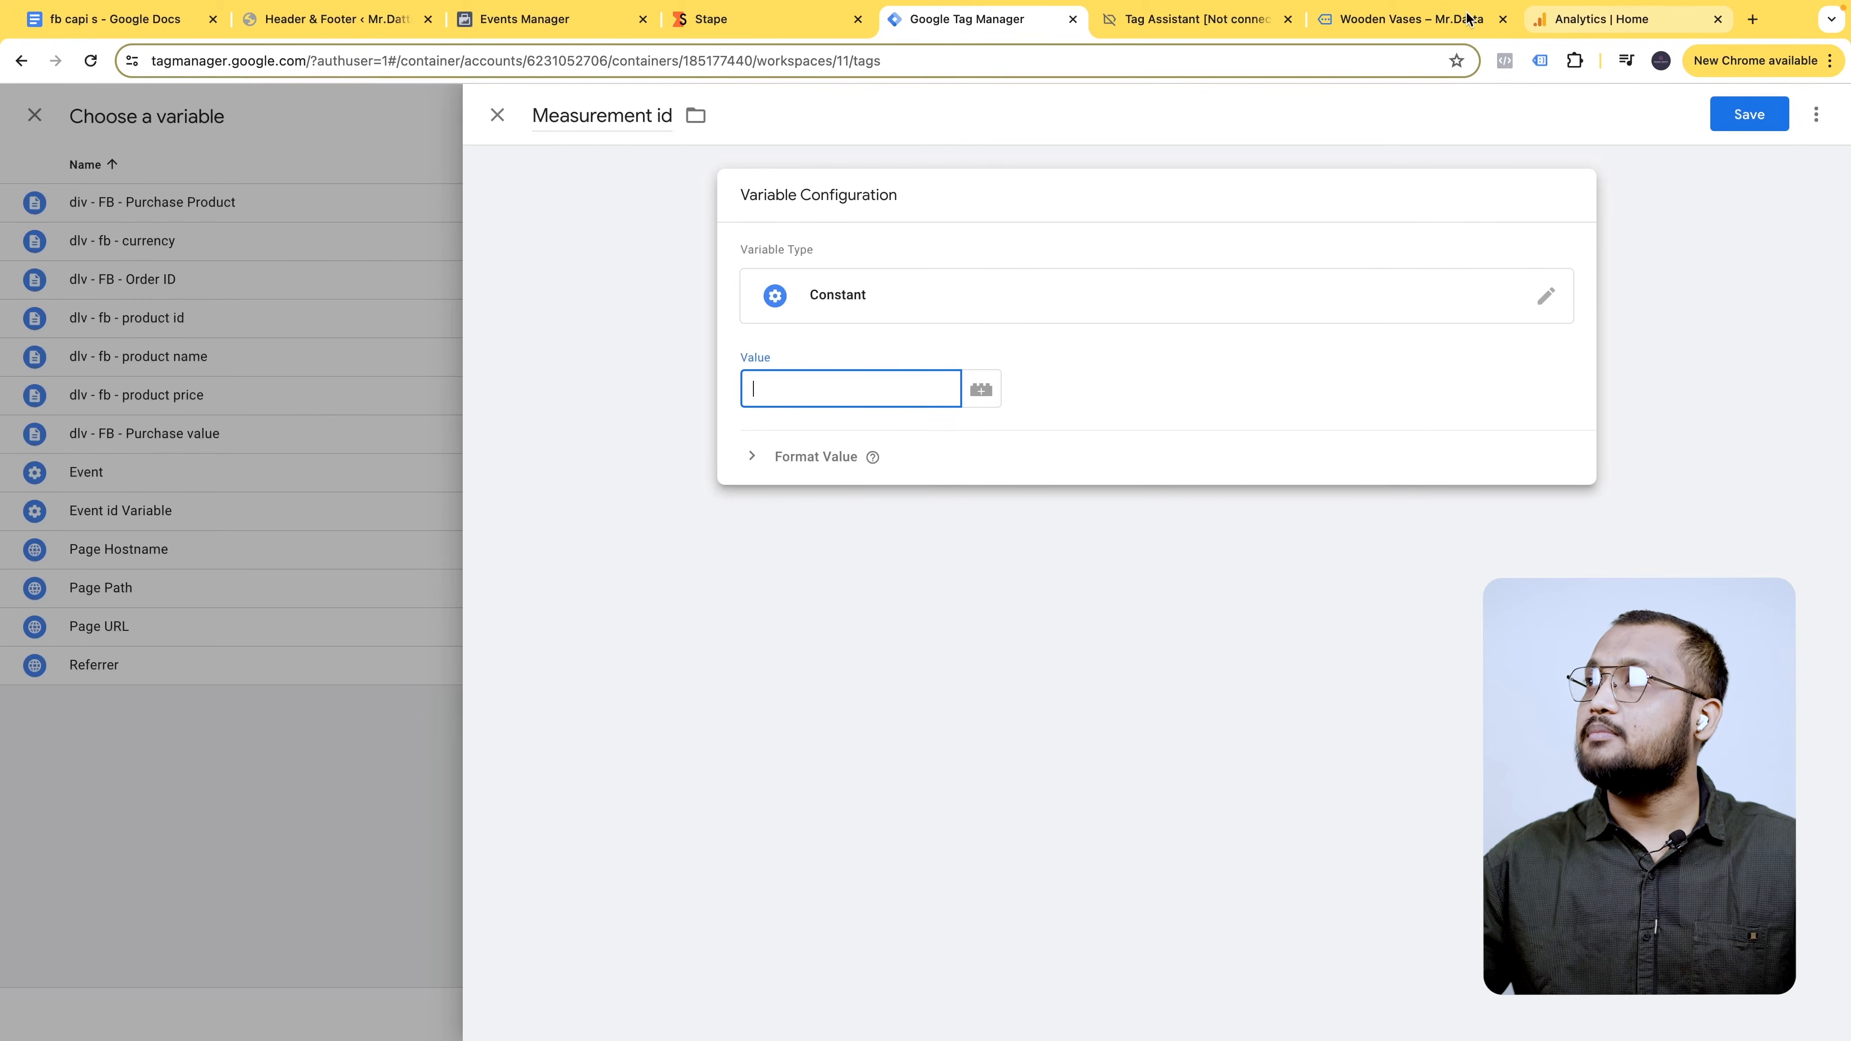
left_click(1622, 22)
left_click(485, 328)
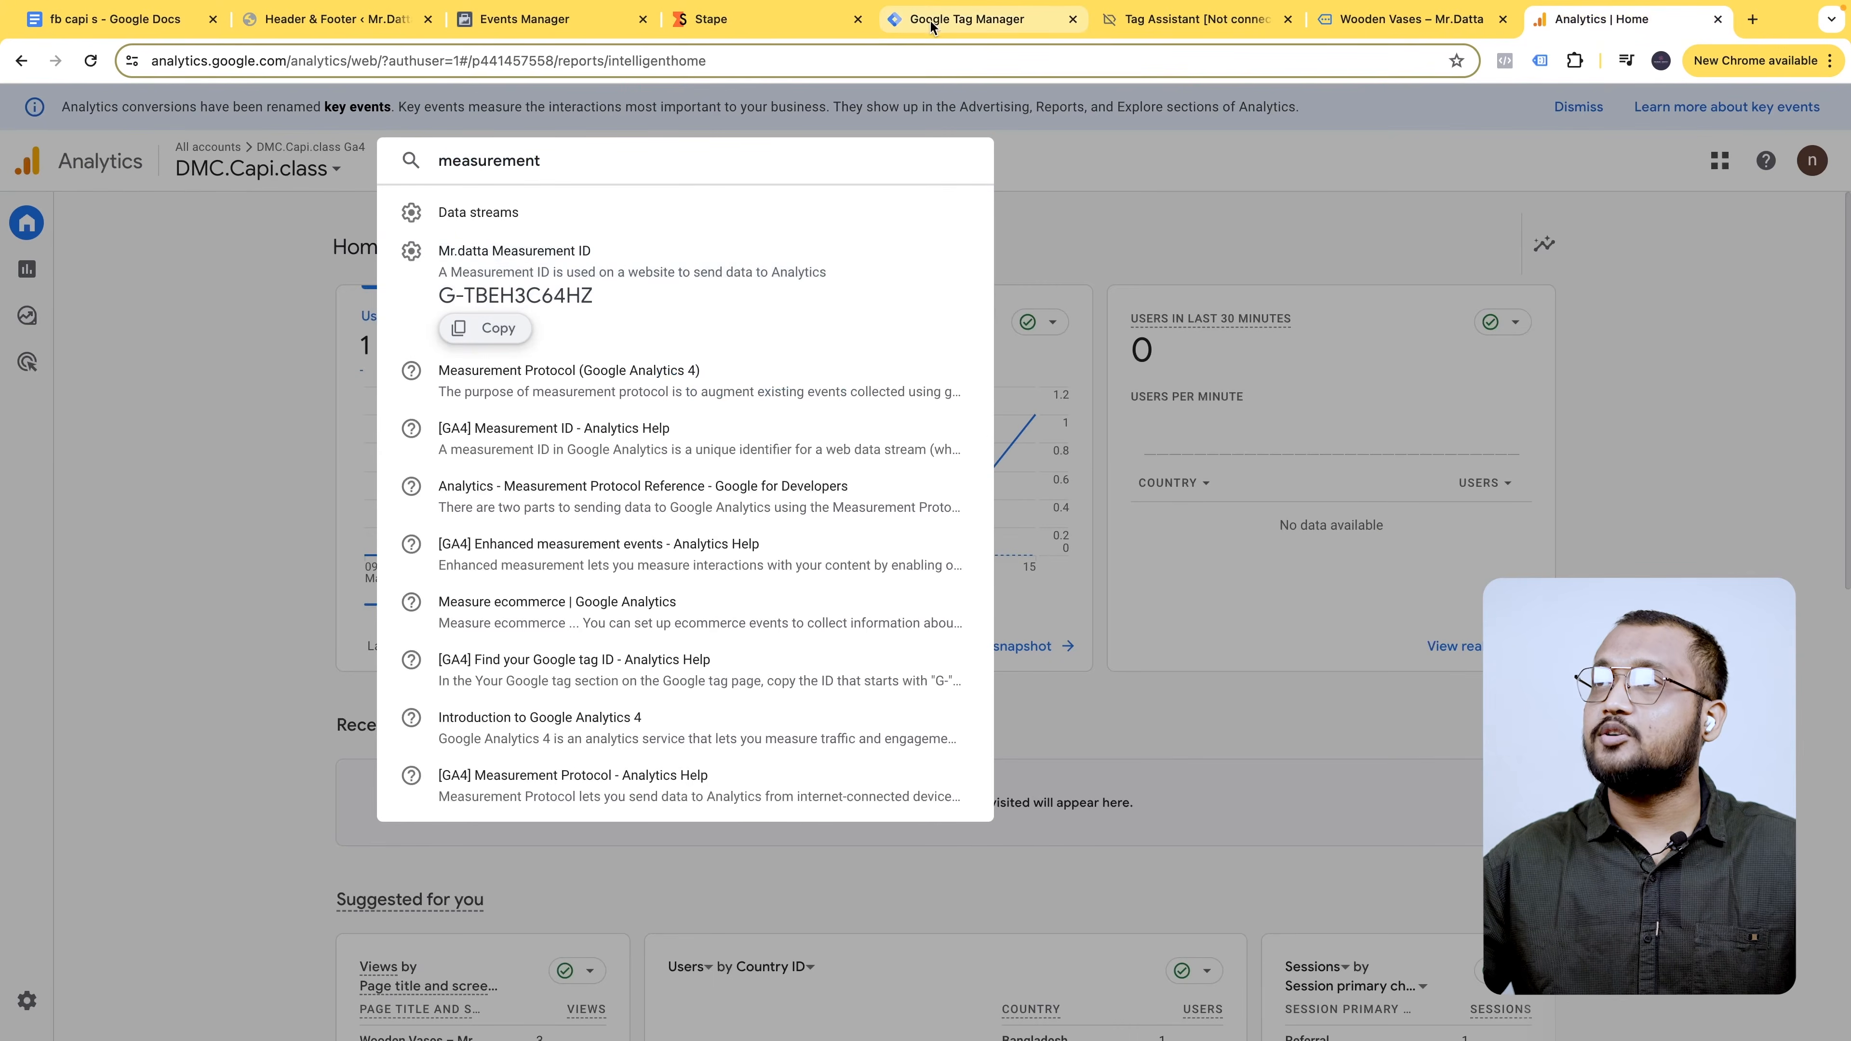
left_click(975, 22)
key("super+v")
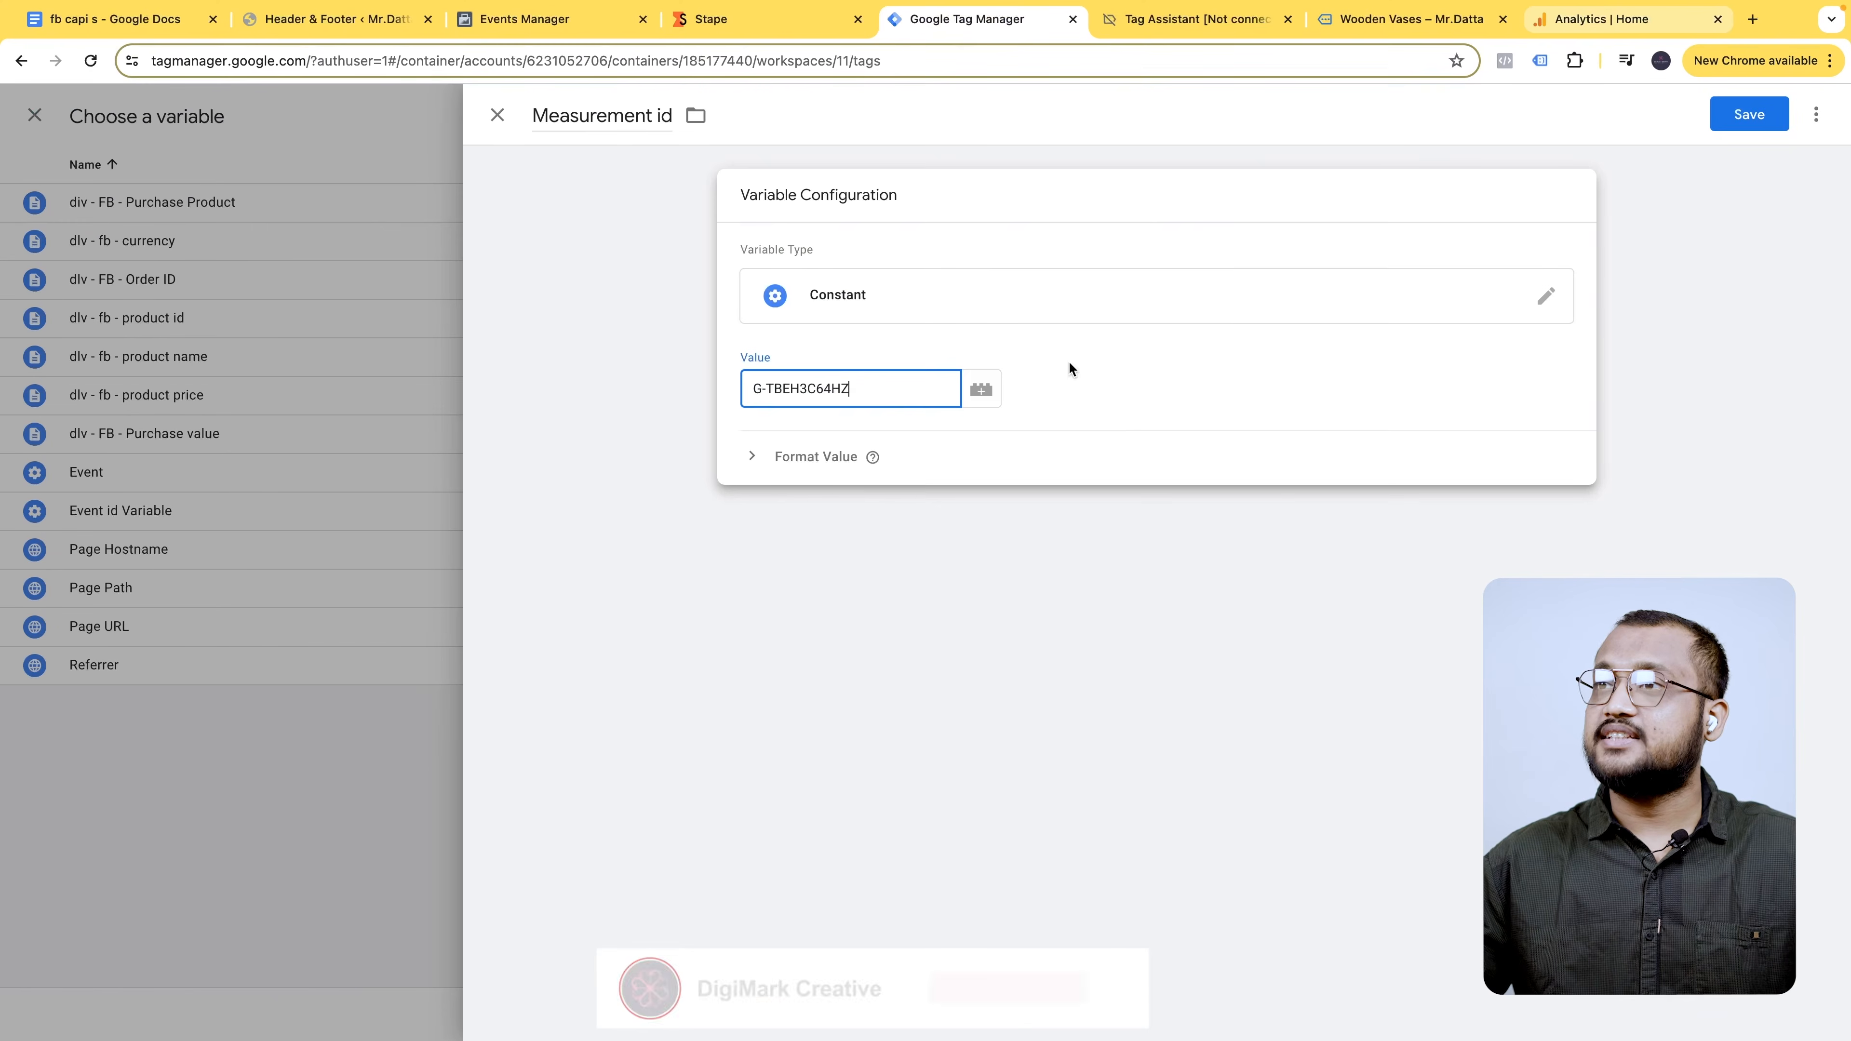
left_click(1749, 114)
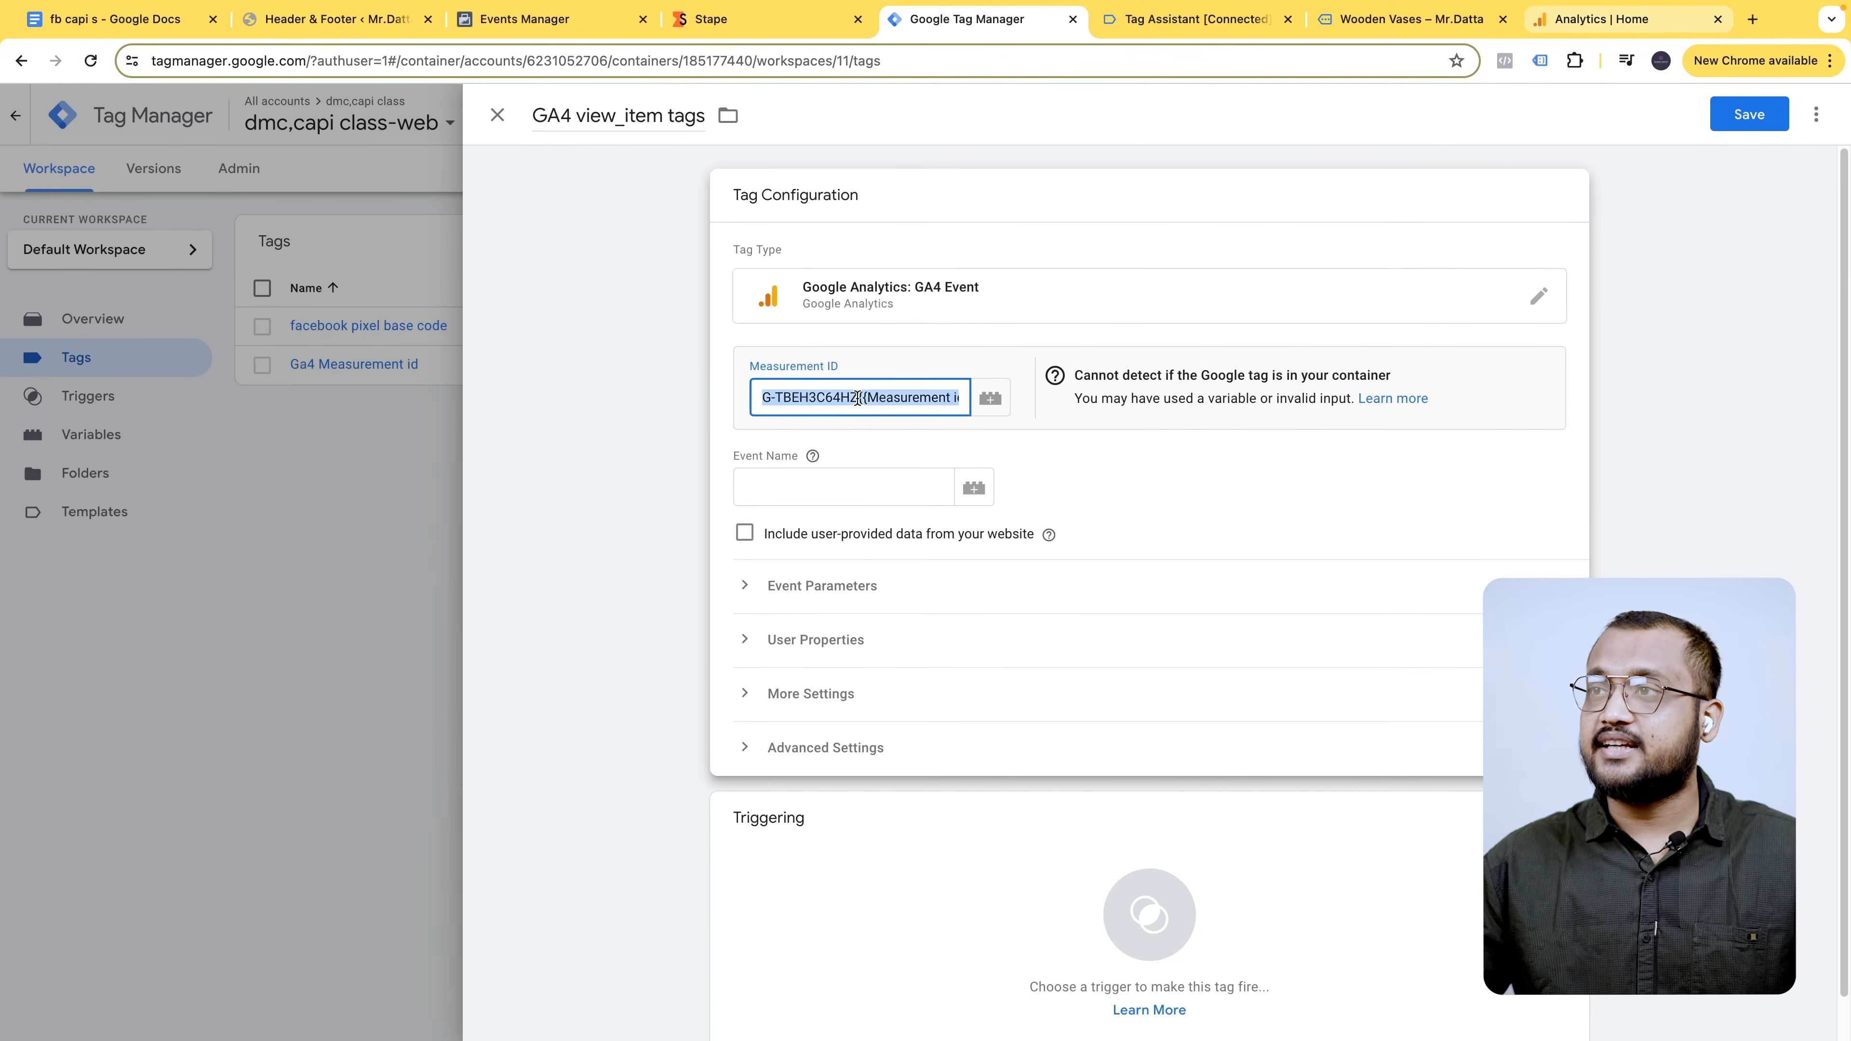
- Replace the hard-coded Measurement ID with the {{Measurement id}} variable
key("BackSpace")
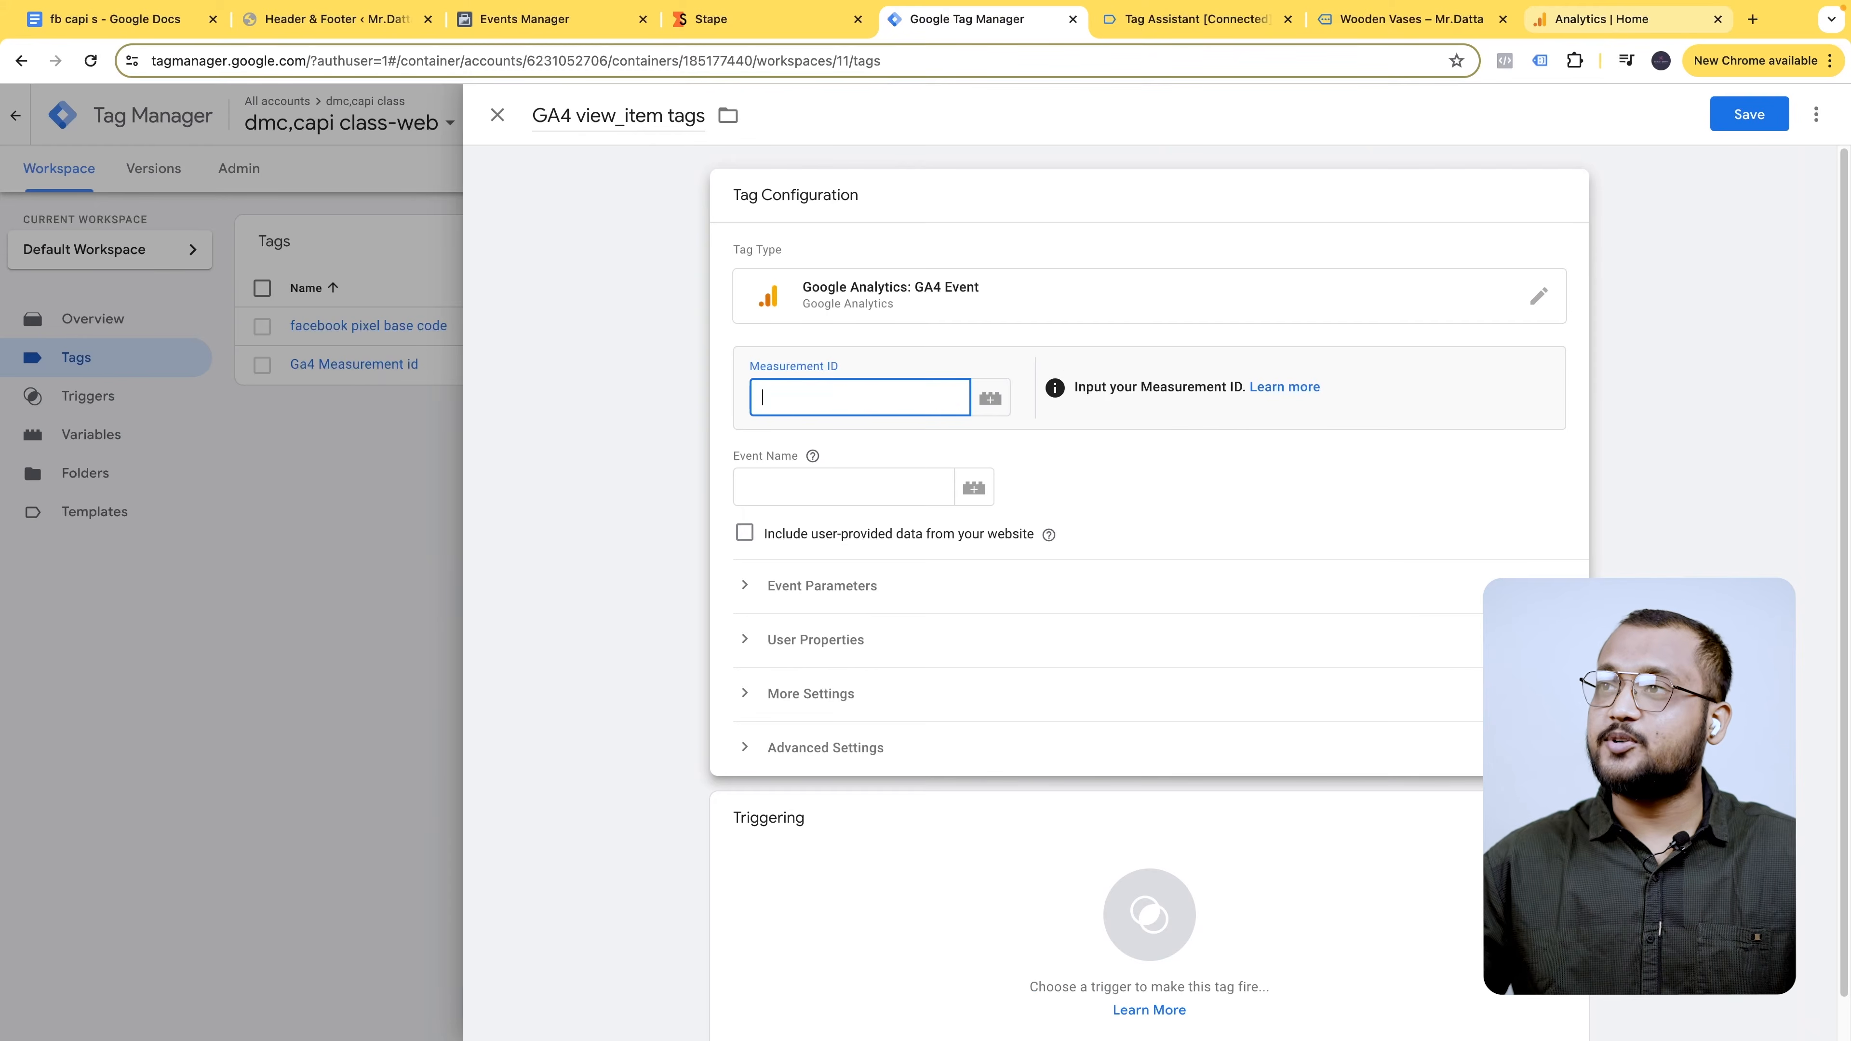
left_click(989, 397)
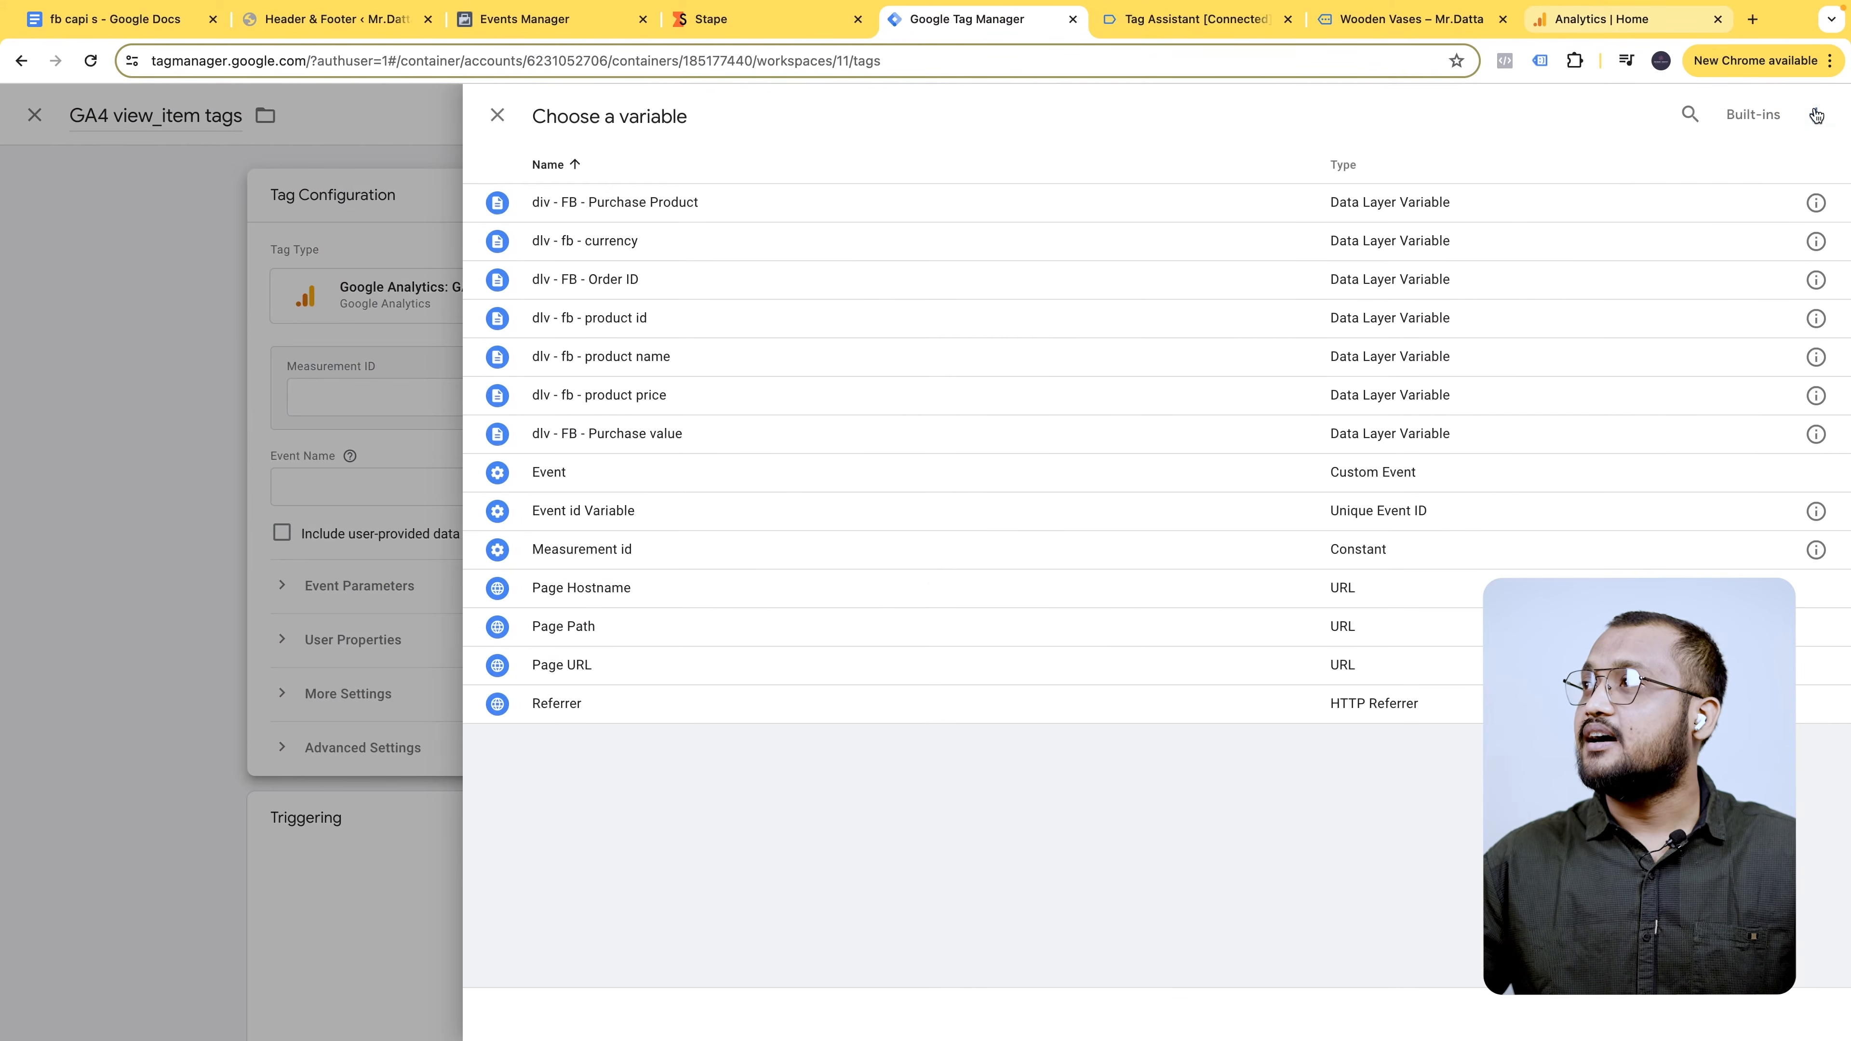
left_click(1688, 114)
type("me")
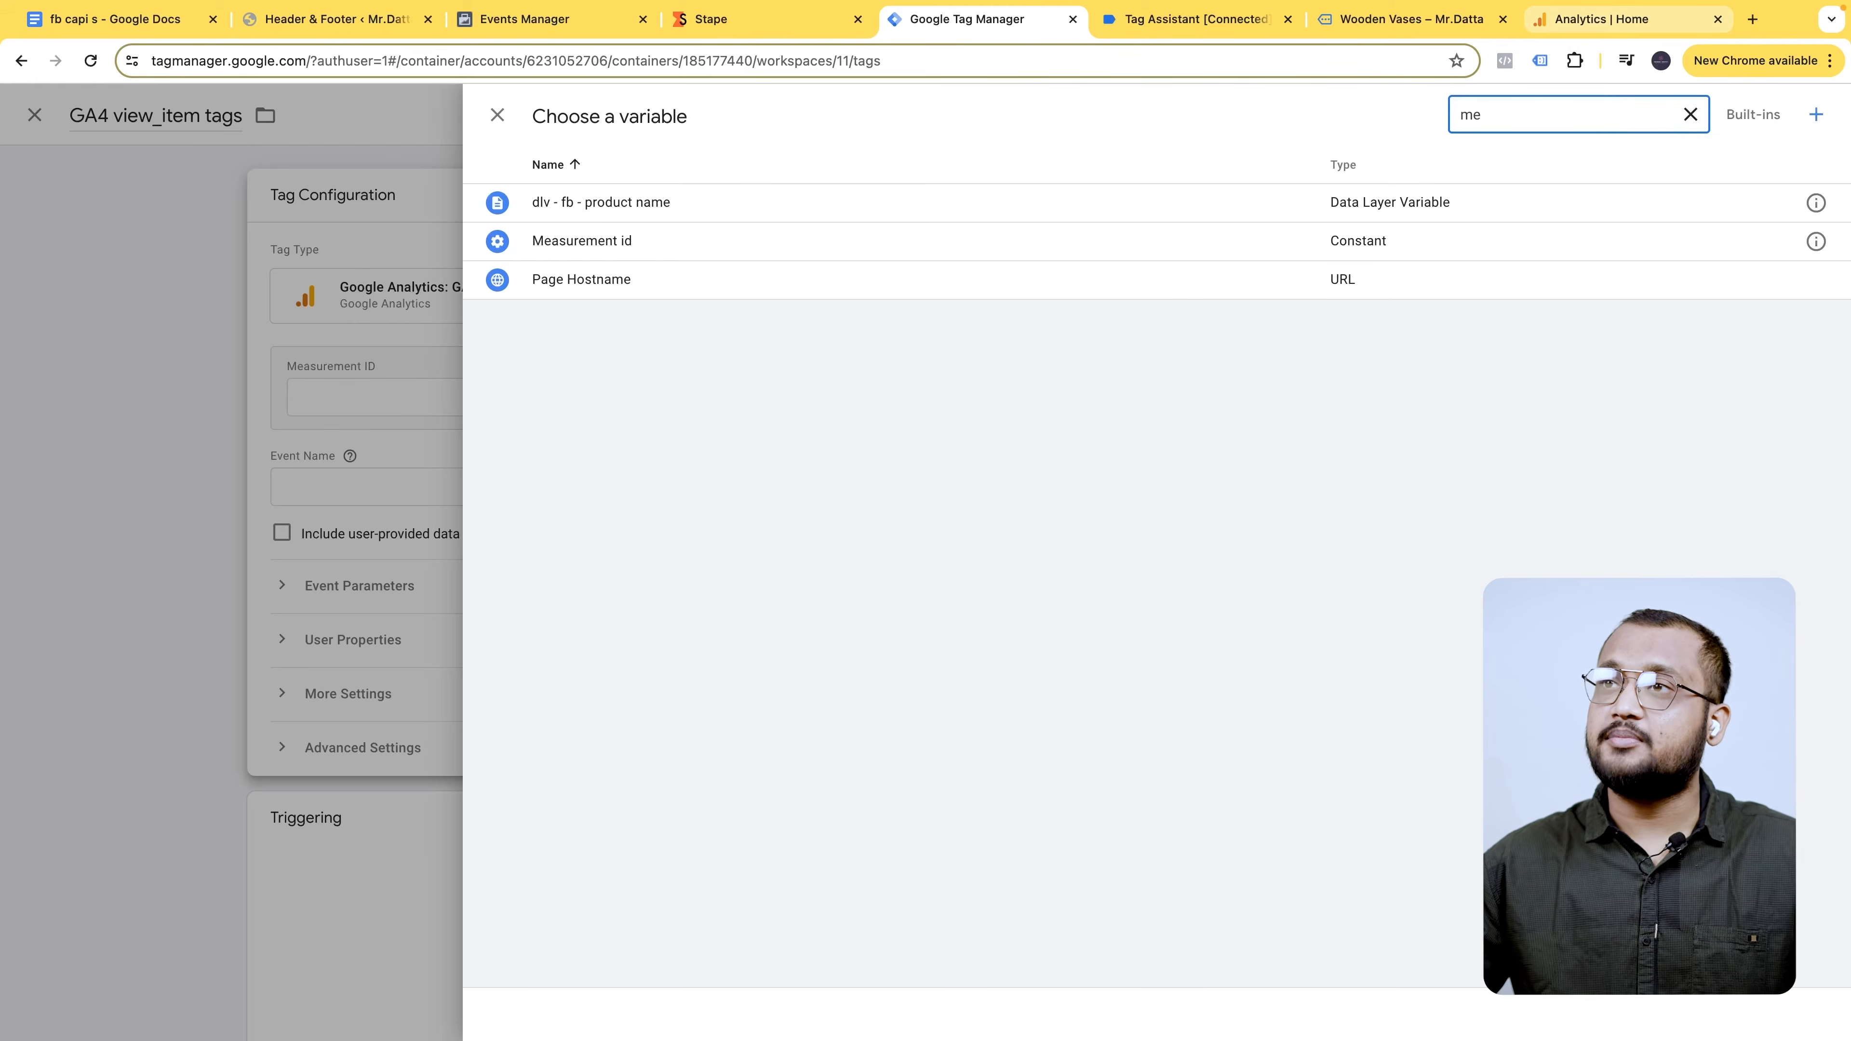
left_click(718, 242)
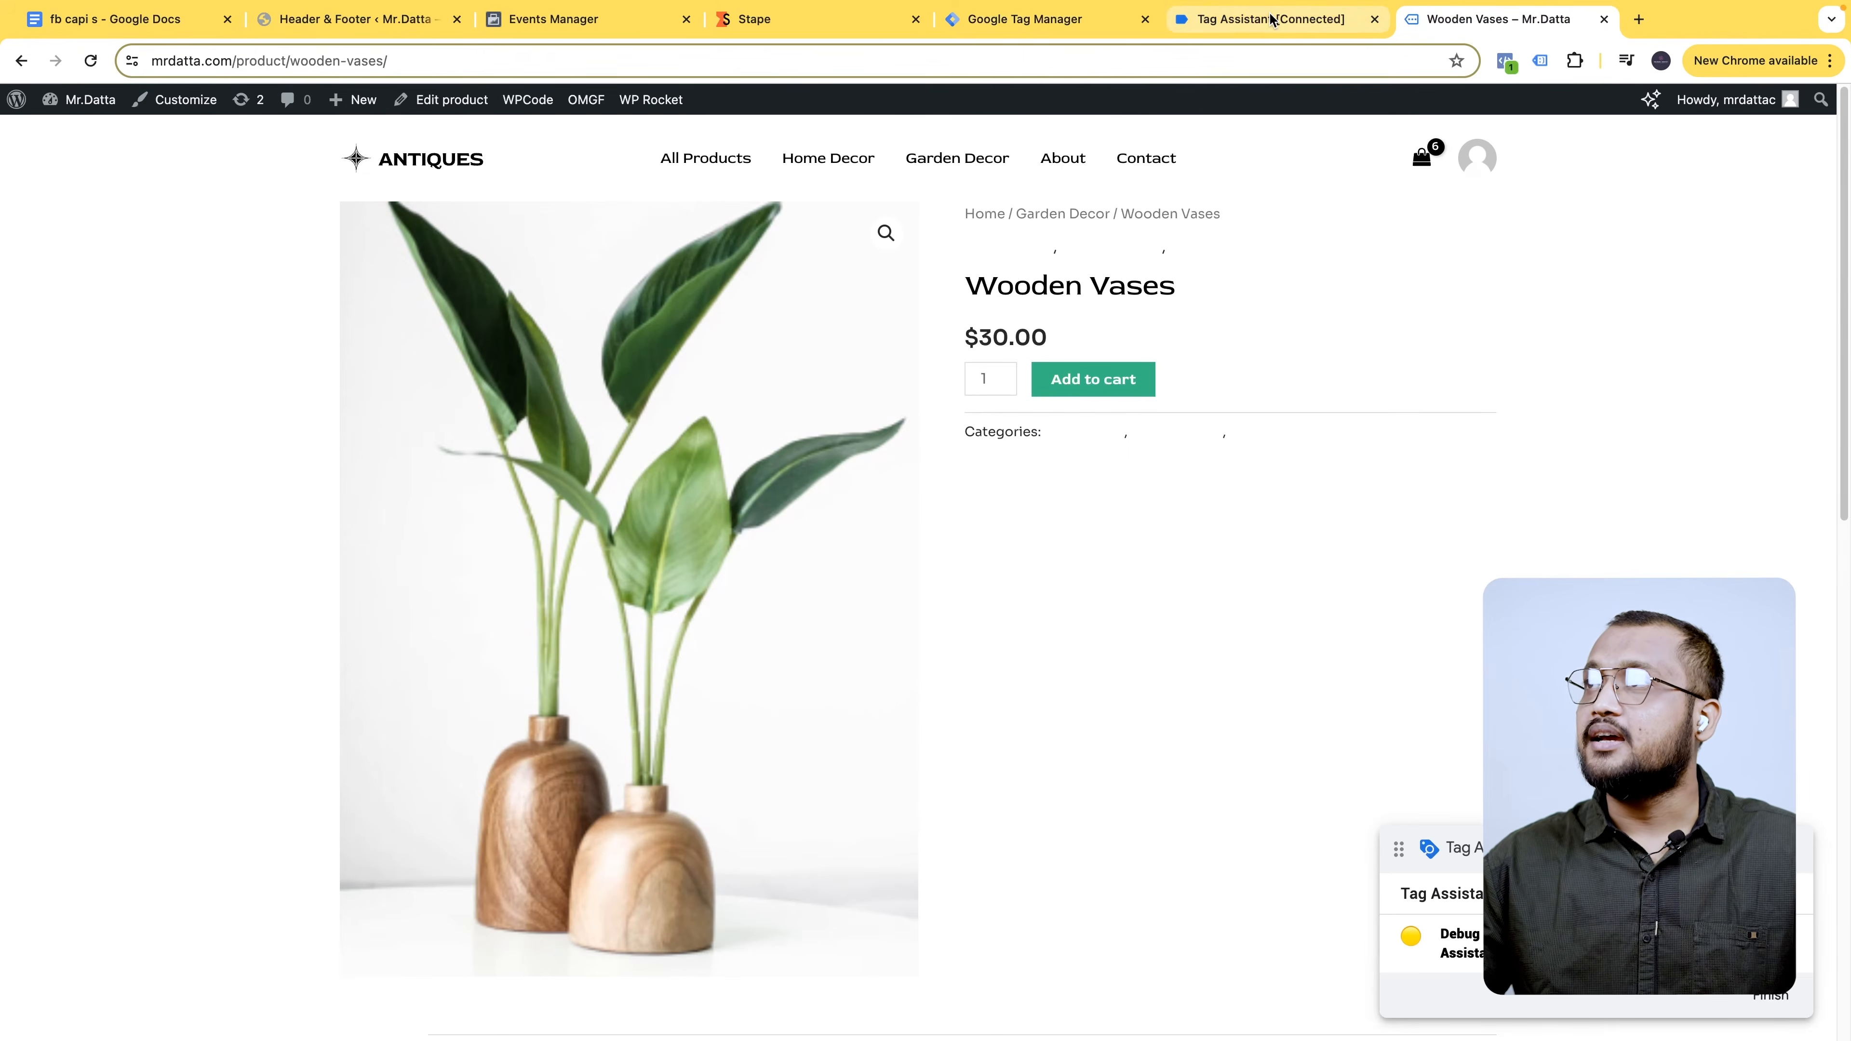
- Set the event name to view_item and add one empty event parameter row
left_click(1057, 19)
left_click(796, 487)
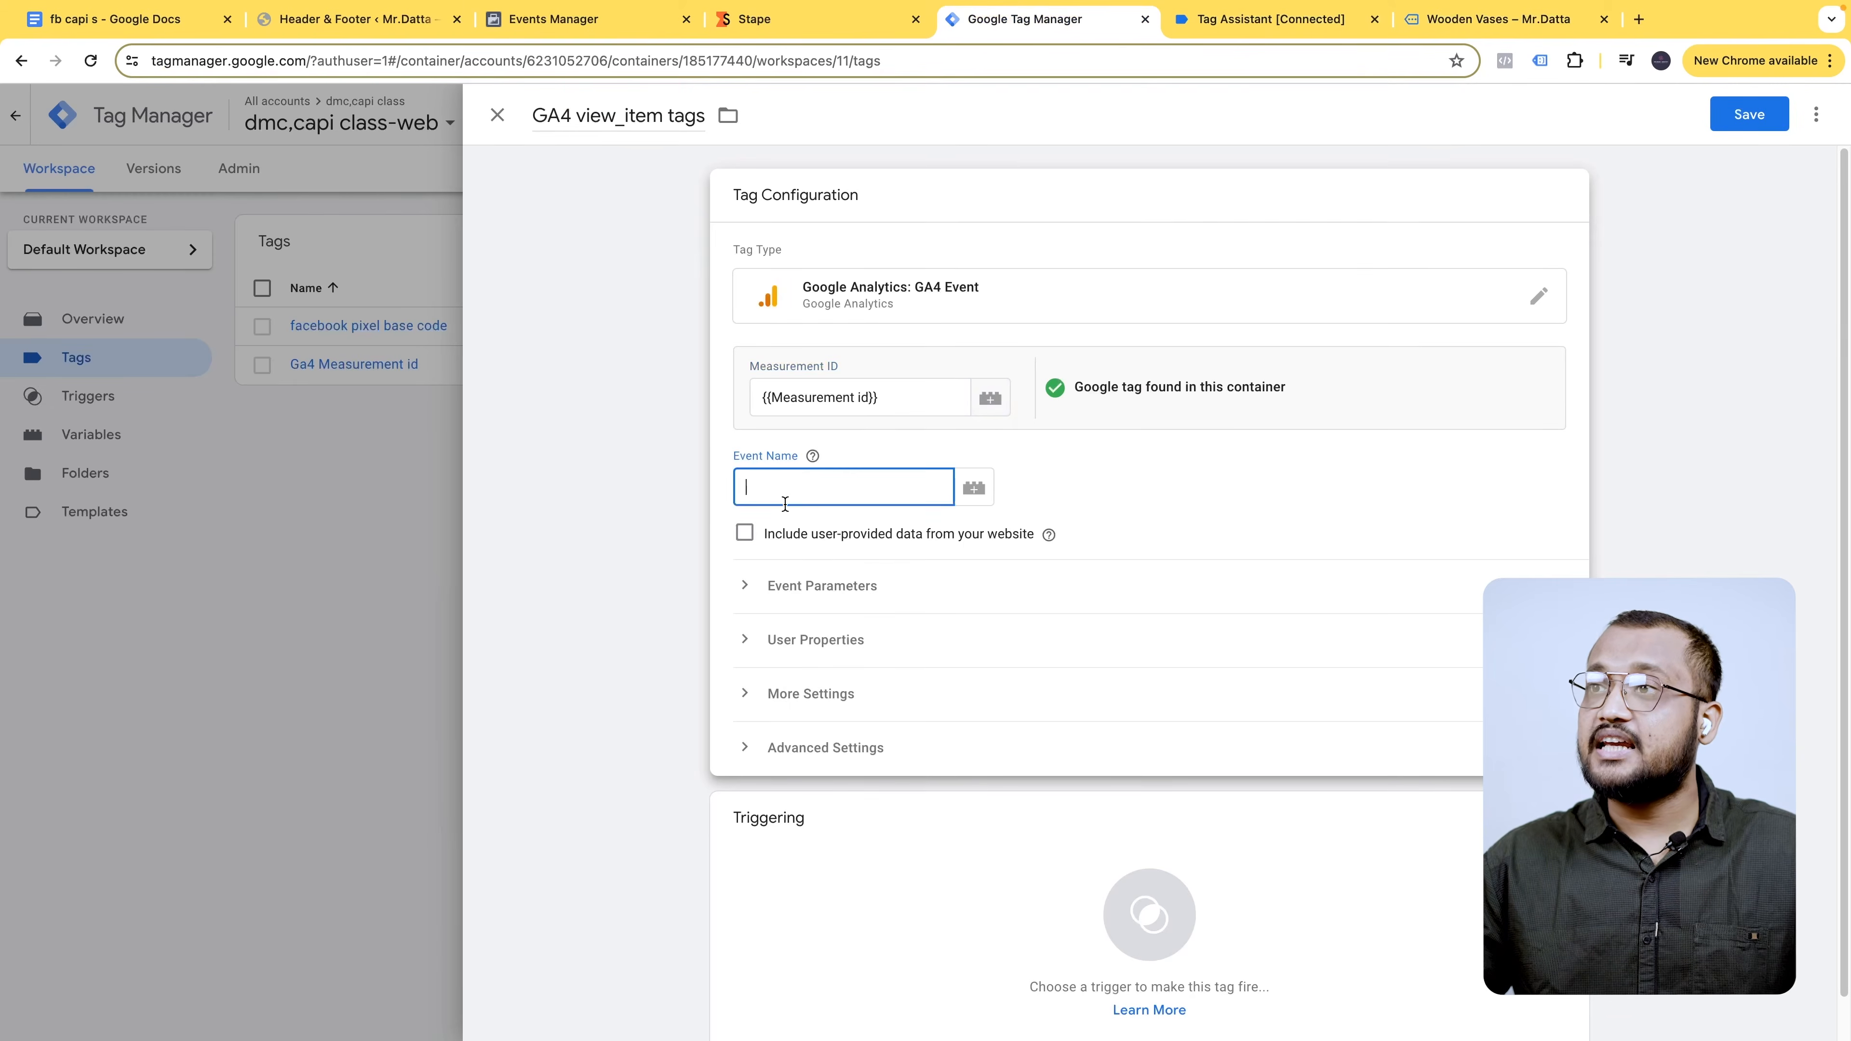
left_click_drag(580, 114, 662, 115)
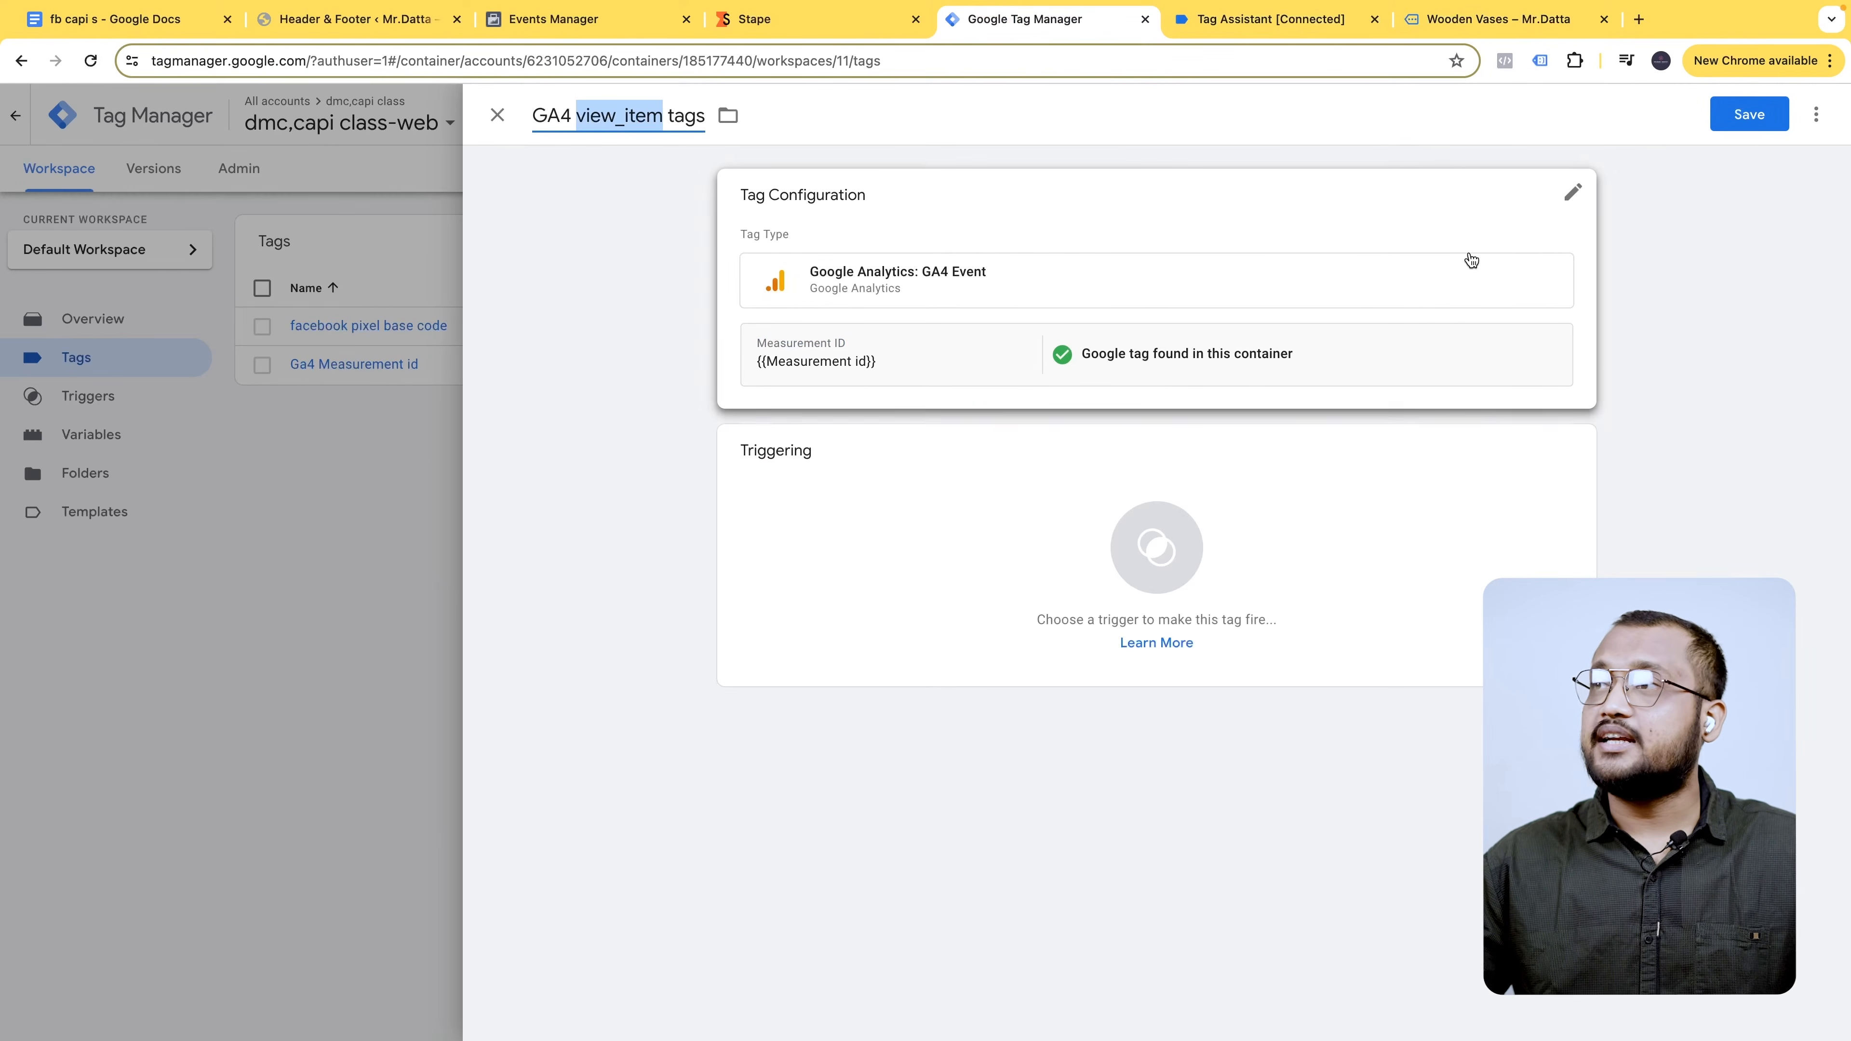
left_click(1513, 210)
left_click(797, 481)
key("ctrl+v")
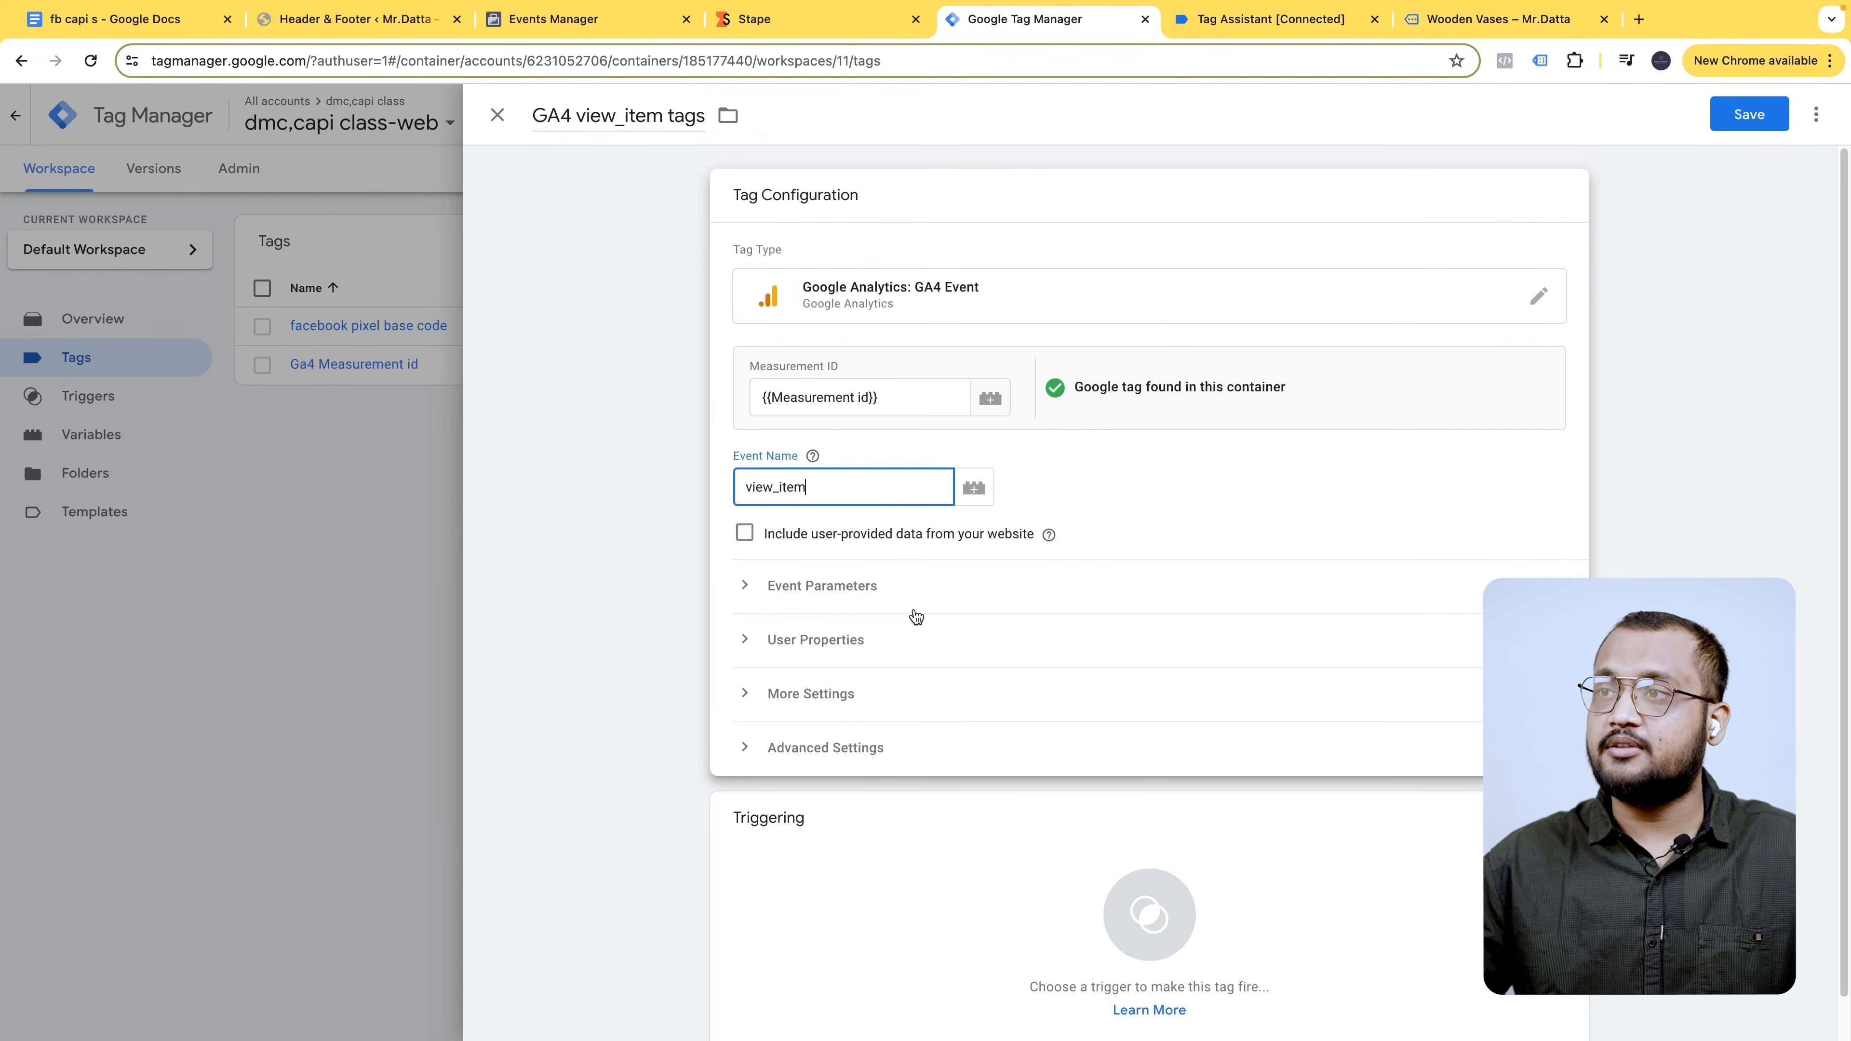
left_click(815, 587)
scroll(890, 621, "down", 1)
left_click(860, 659)
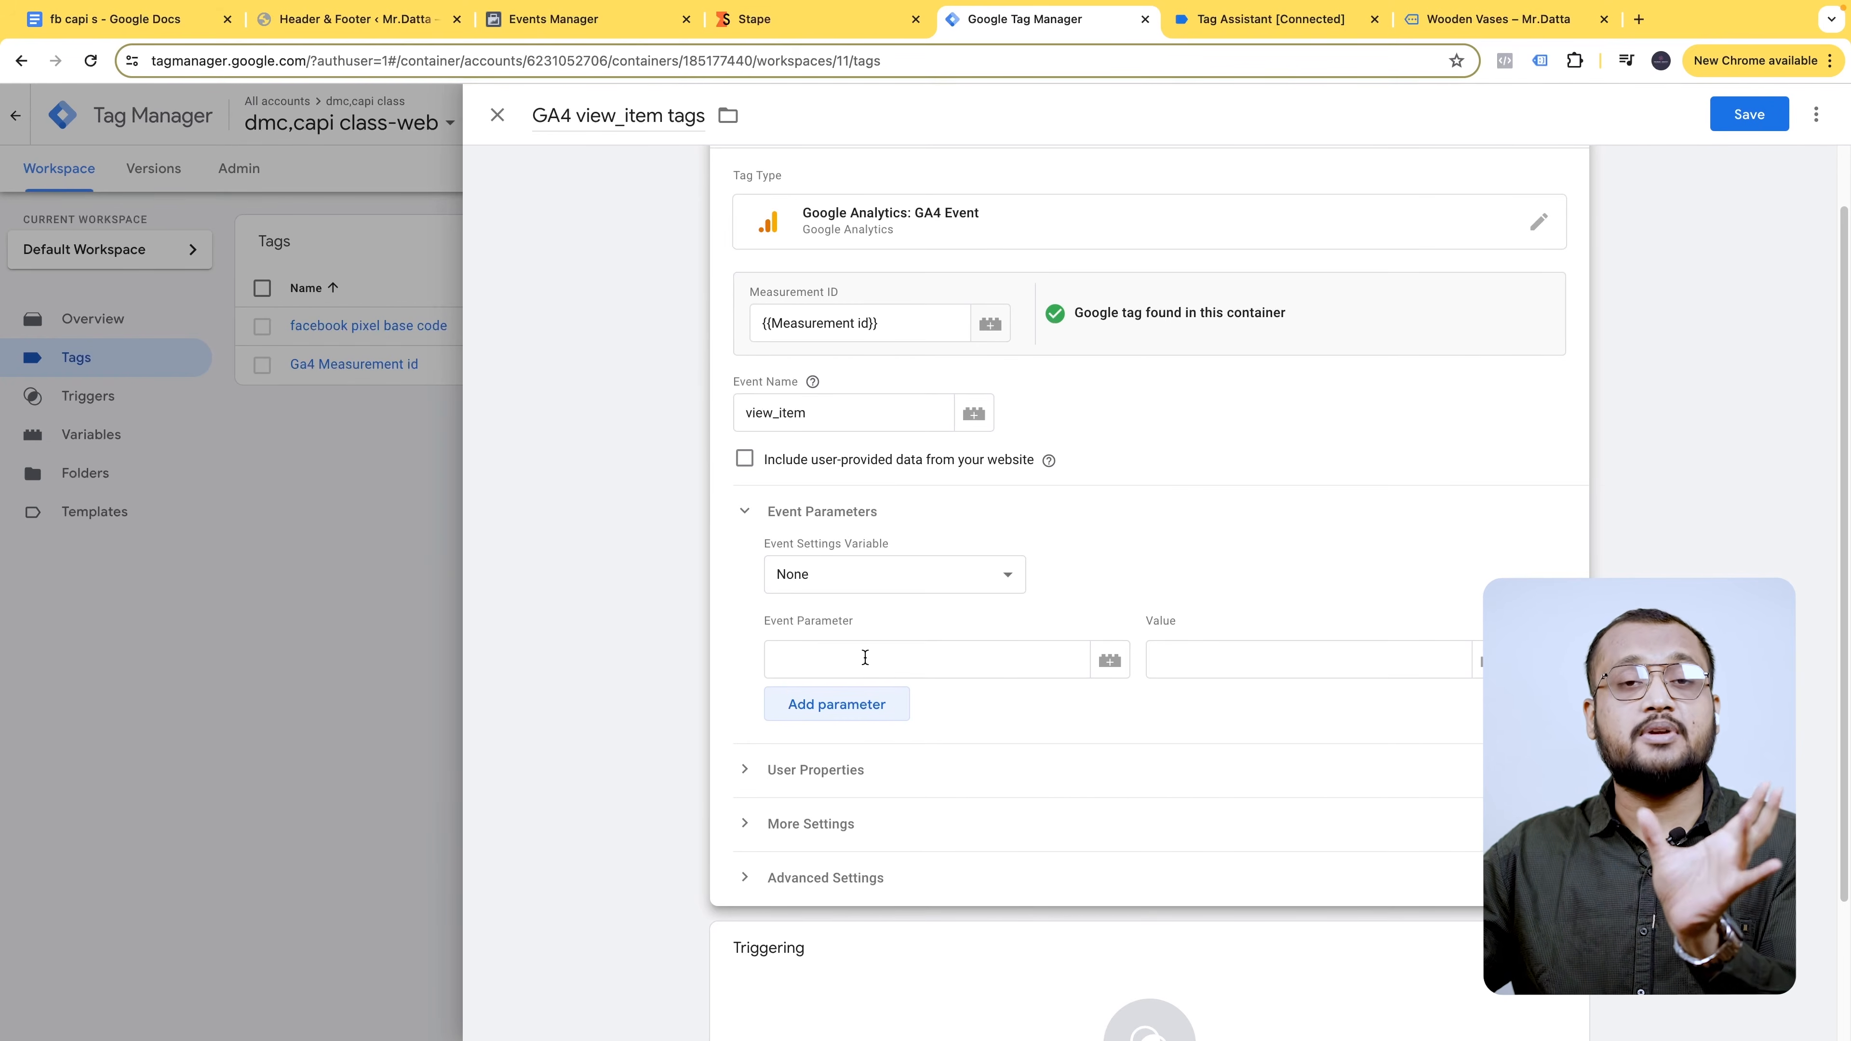
- Add four more event parameter rows
left_click(865, 713)
left_click(874, 759)
left_click(861, 815)
left_click(862, 867)
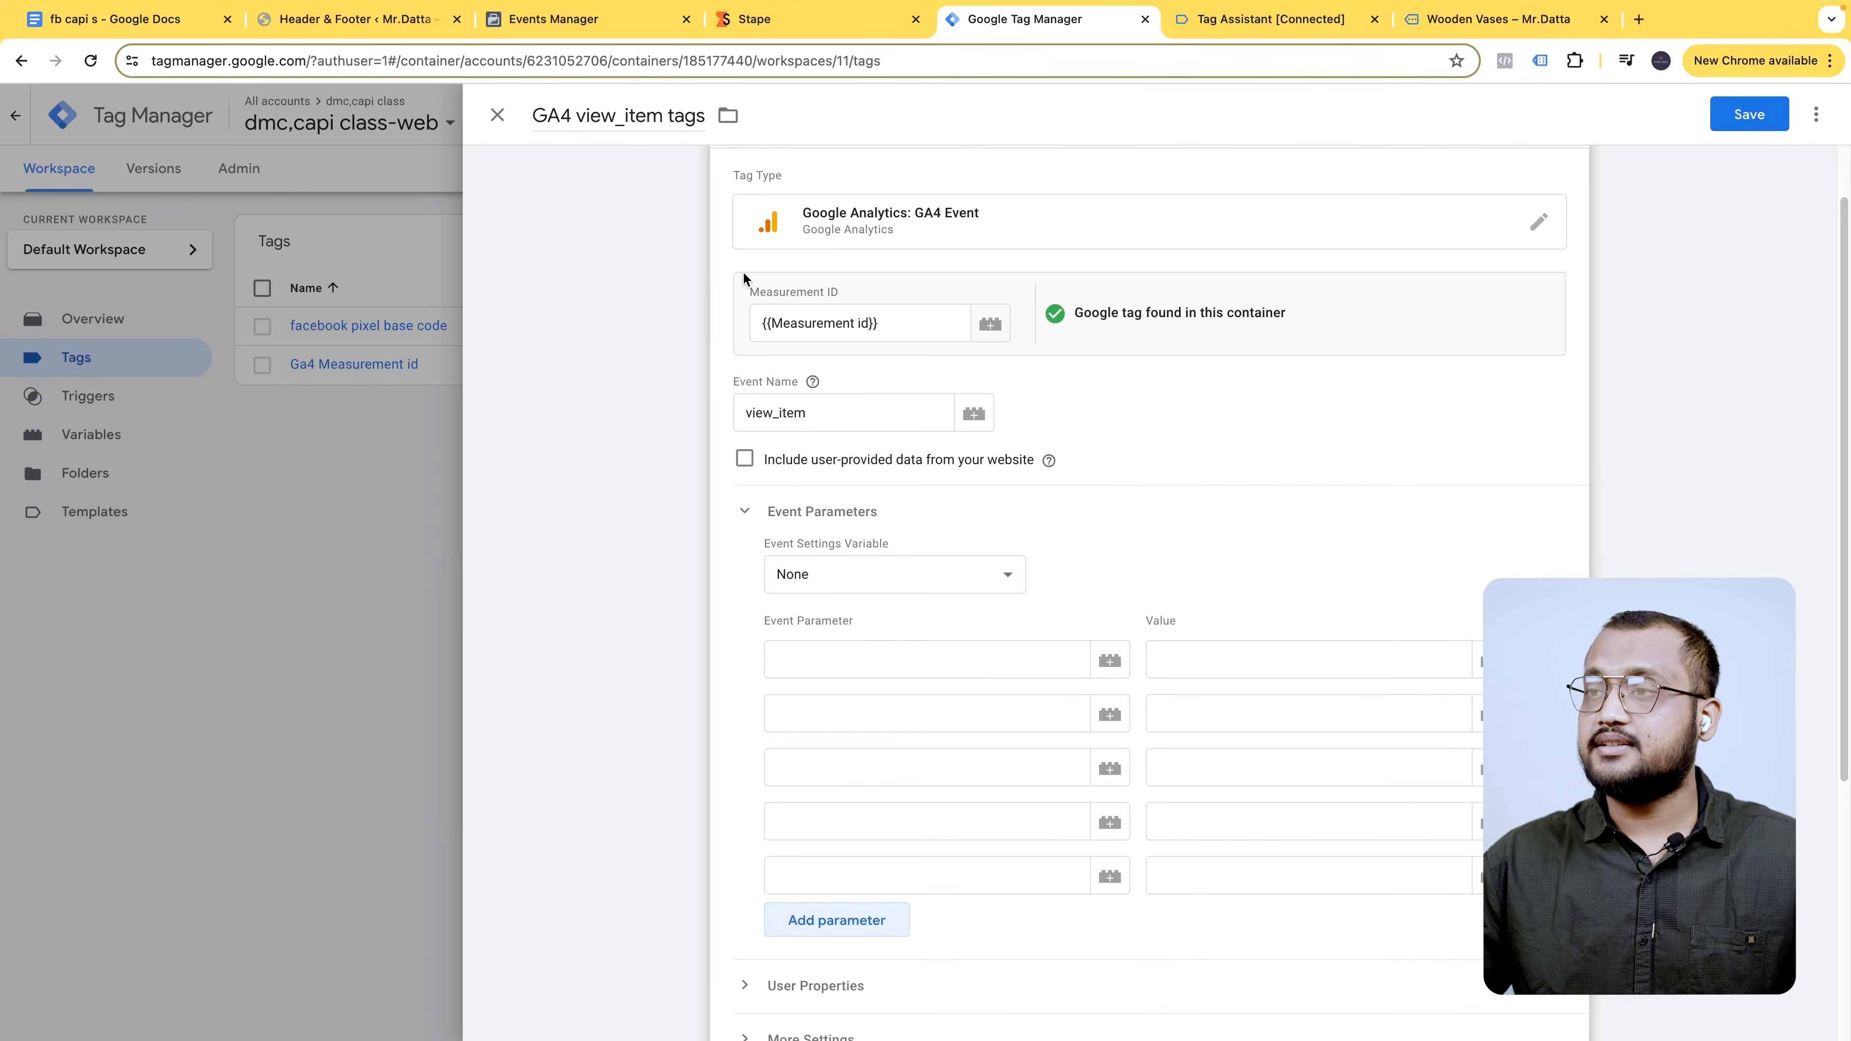
- Map the first parameter, event_Id, to the {{Event id Variable}} value
left_click(114, 20)
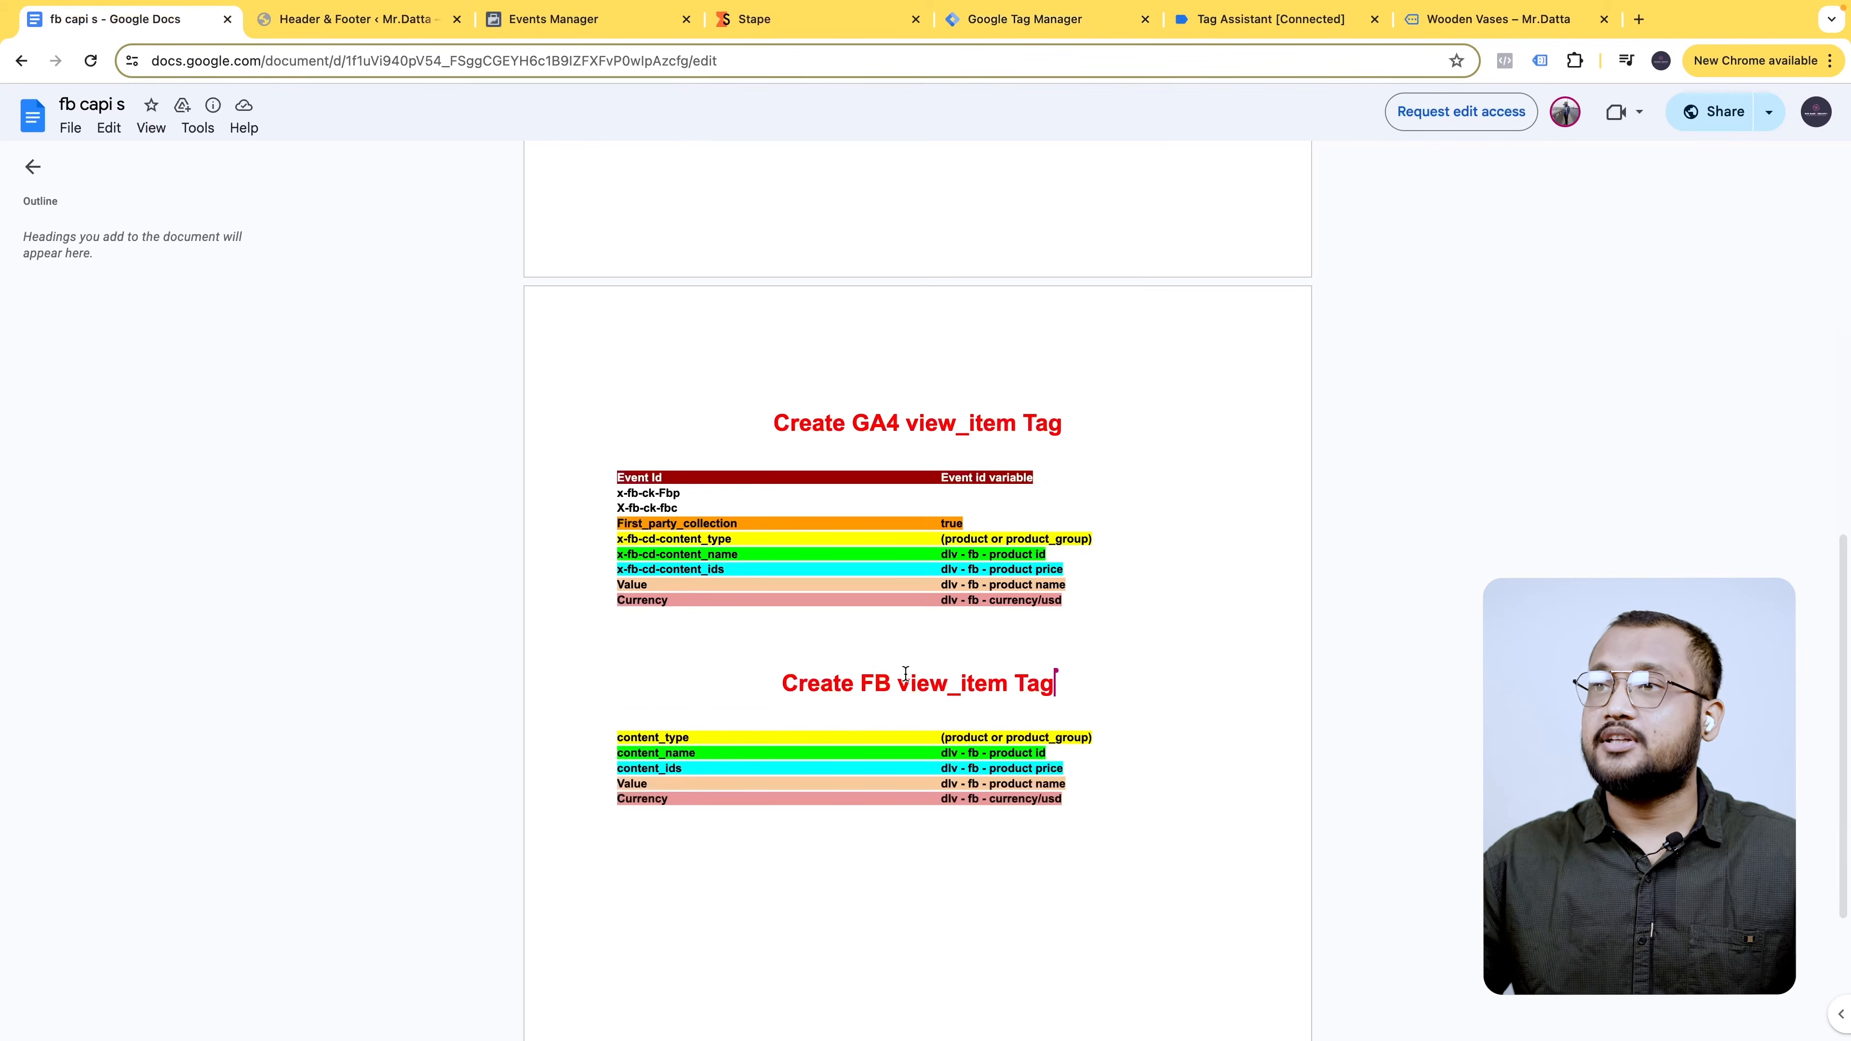
scroll(905, 672, "down", 1)
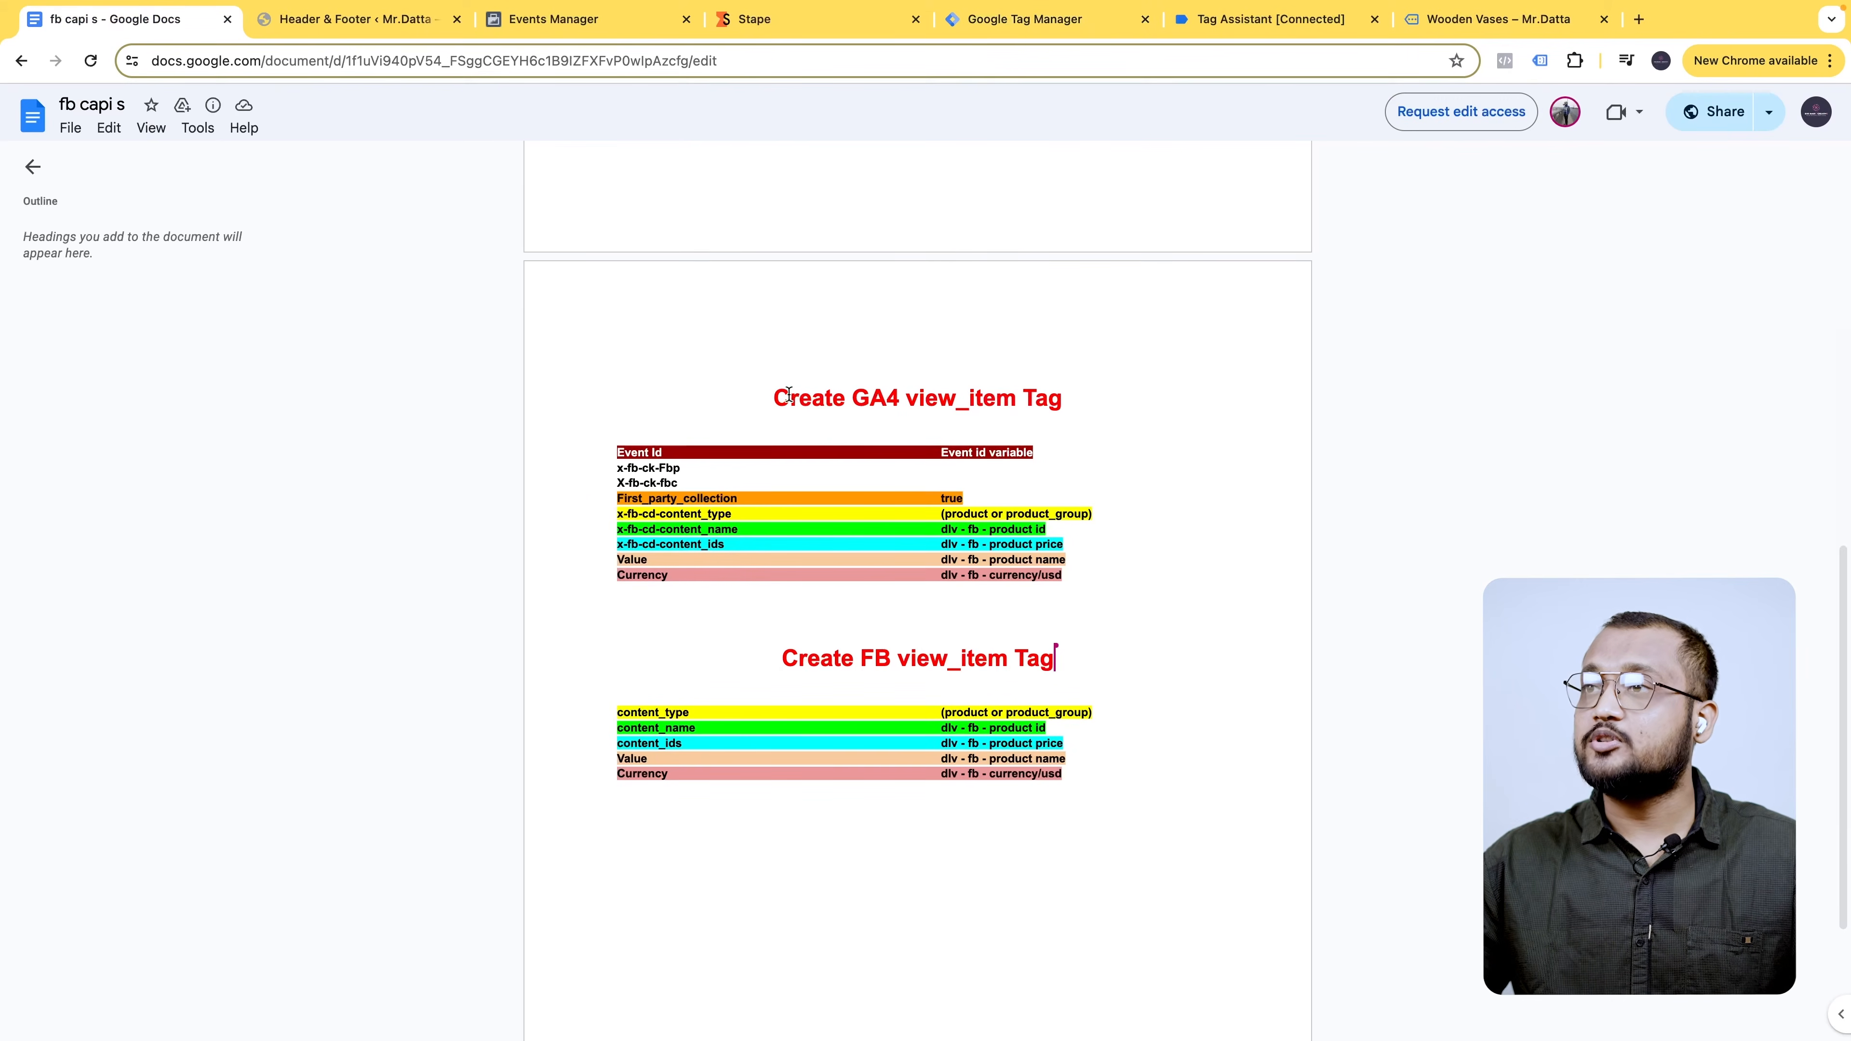
left_click_drag(791, 394, 1090, 396)
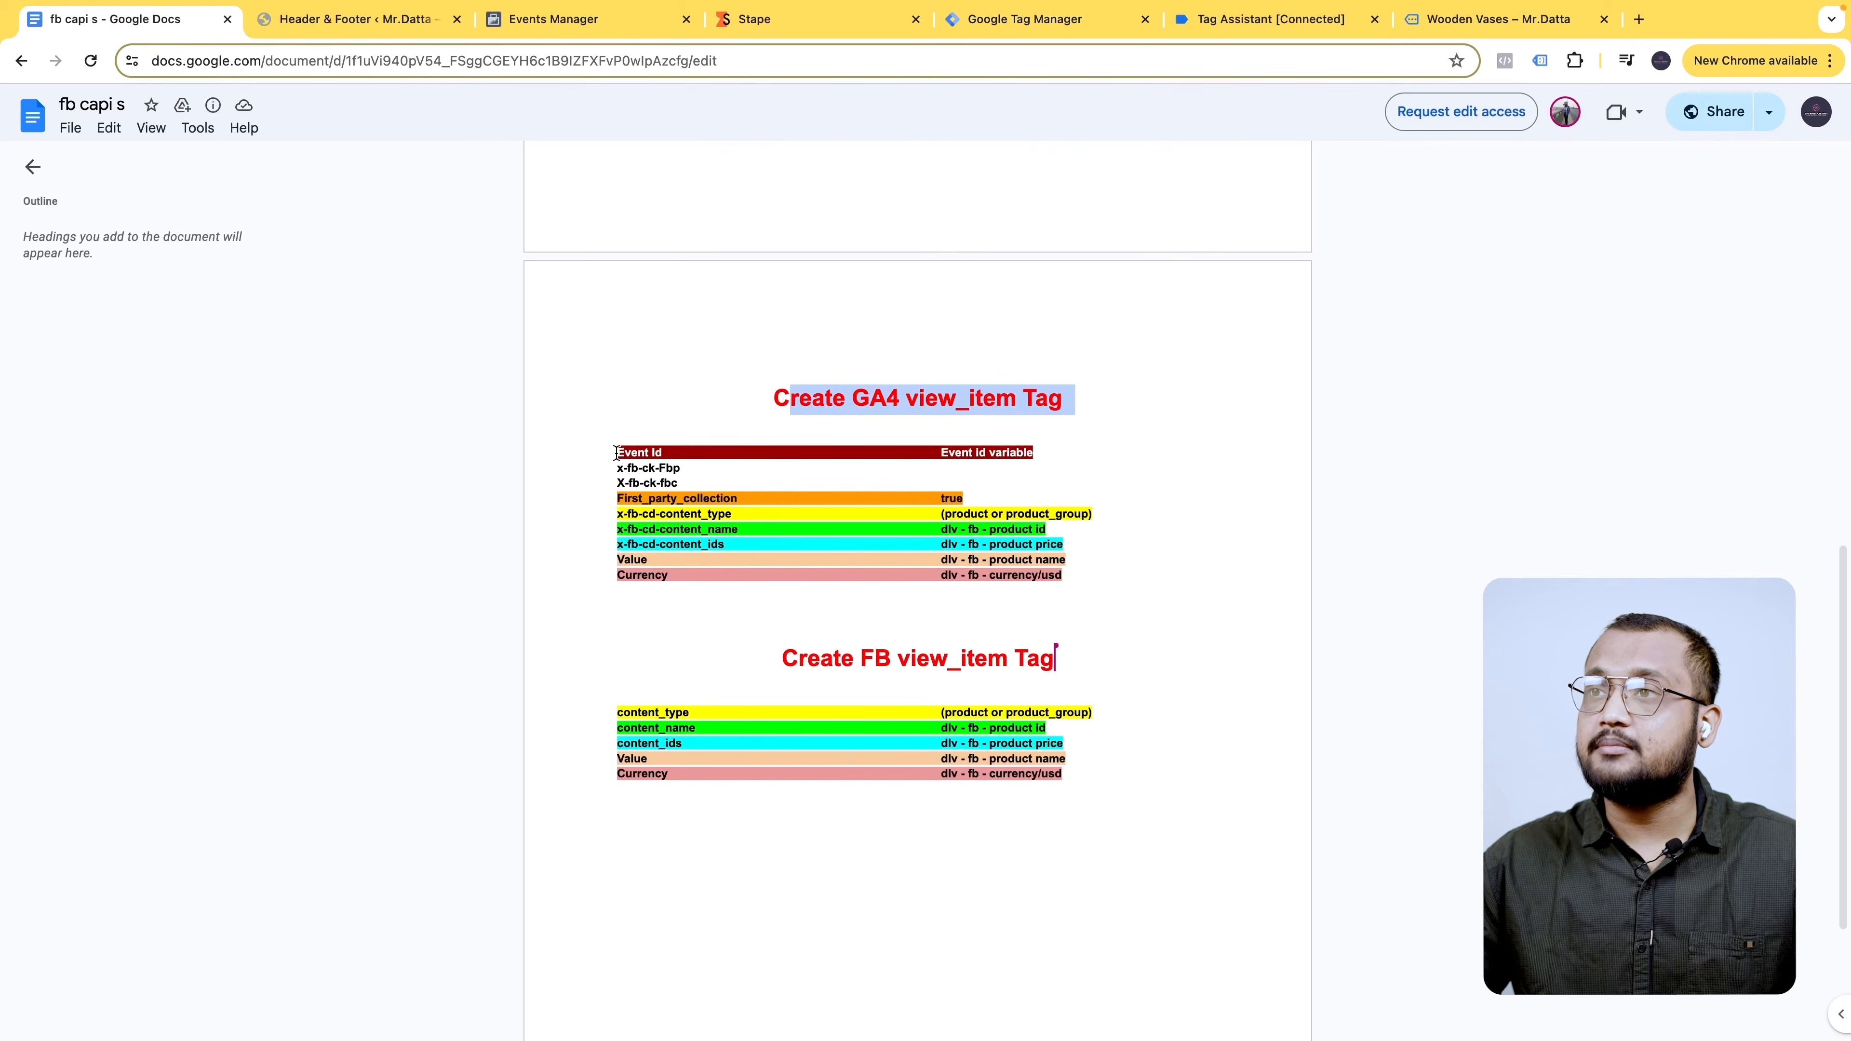
left_click_drag(613, 451, 669, 446)
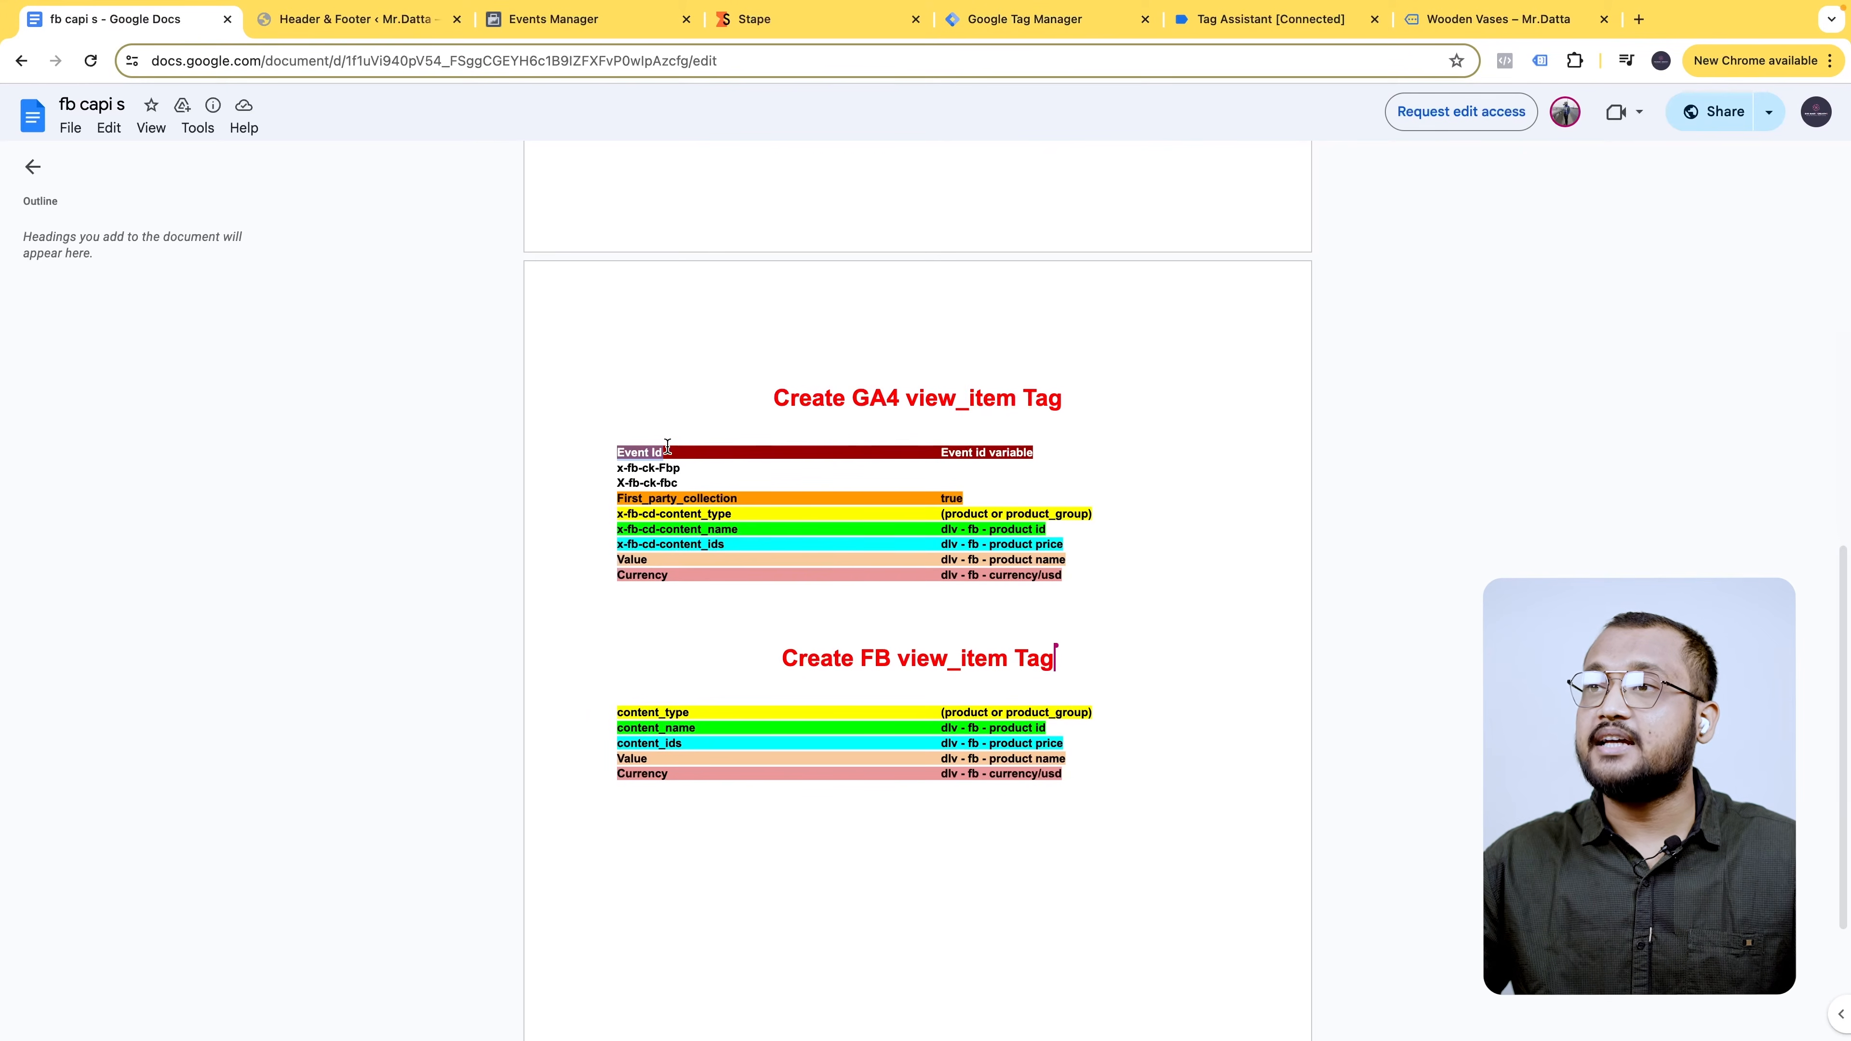
left_click(1122, 21)
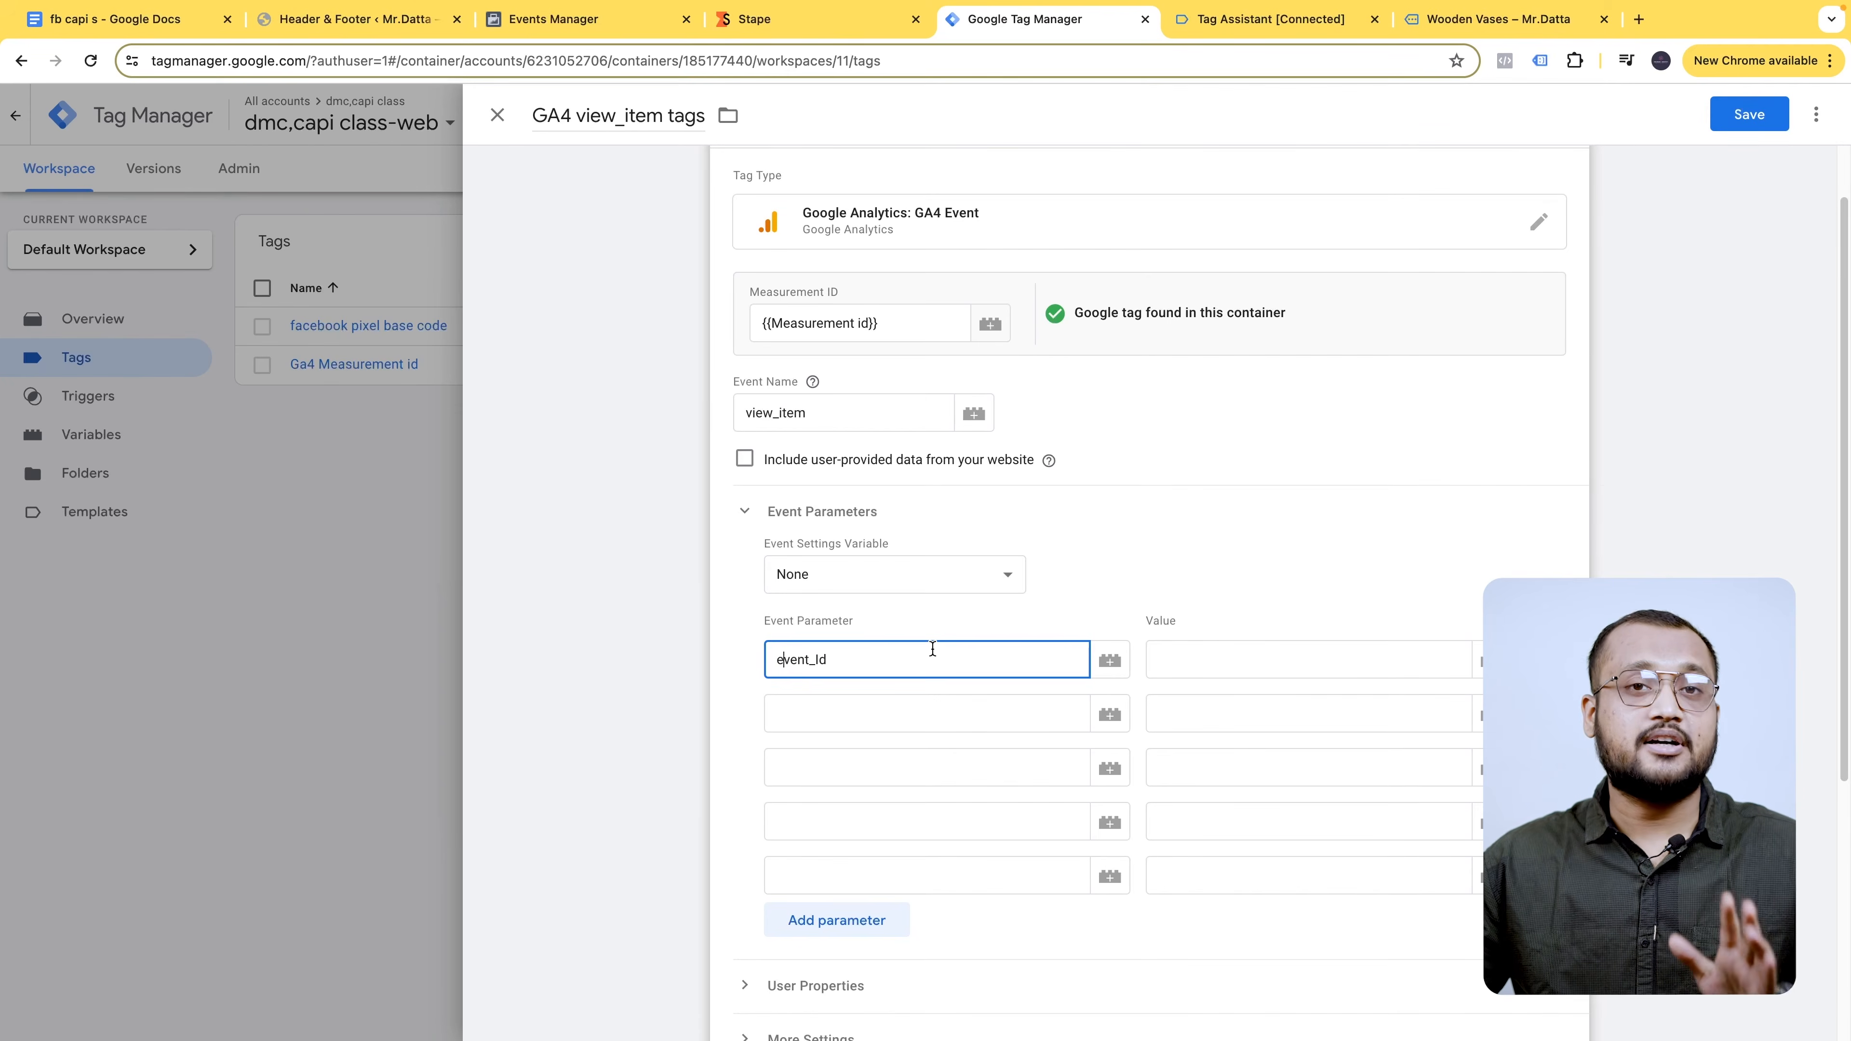
key("Tab")
left_click(1491, 661)
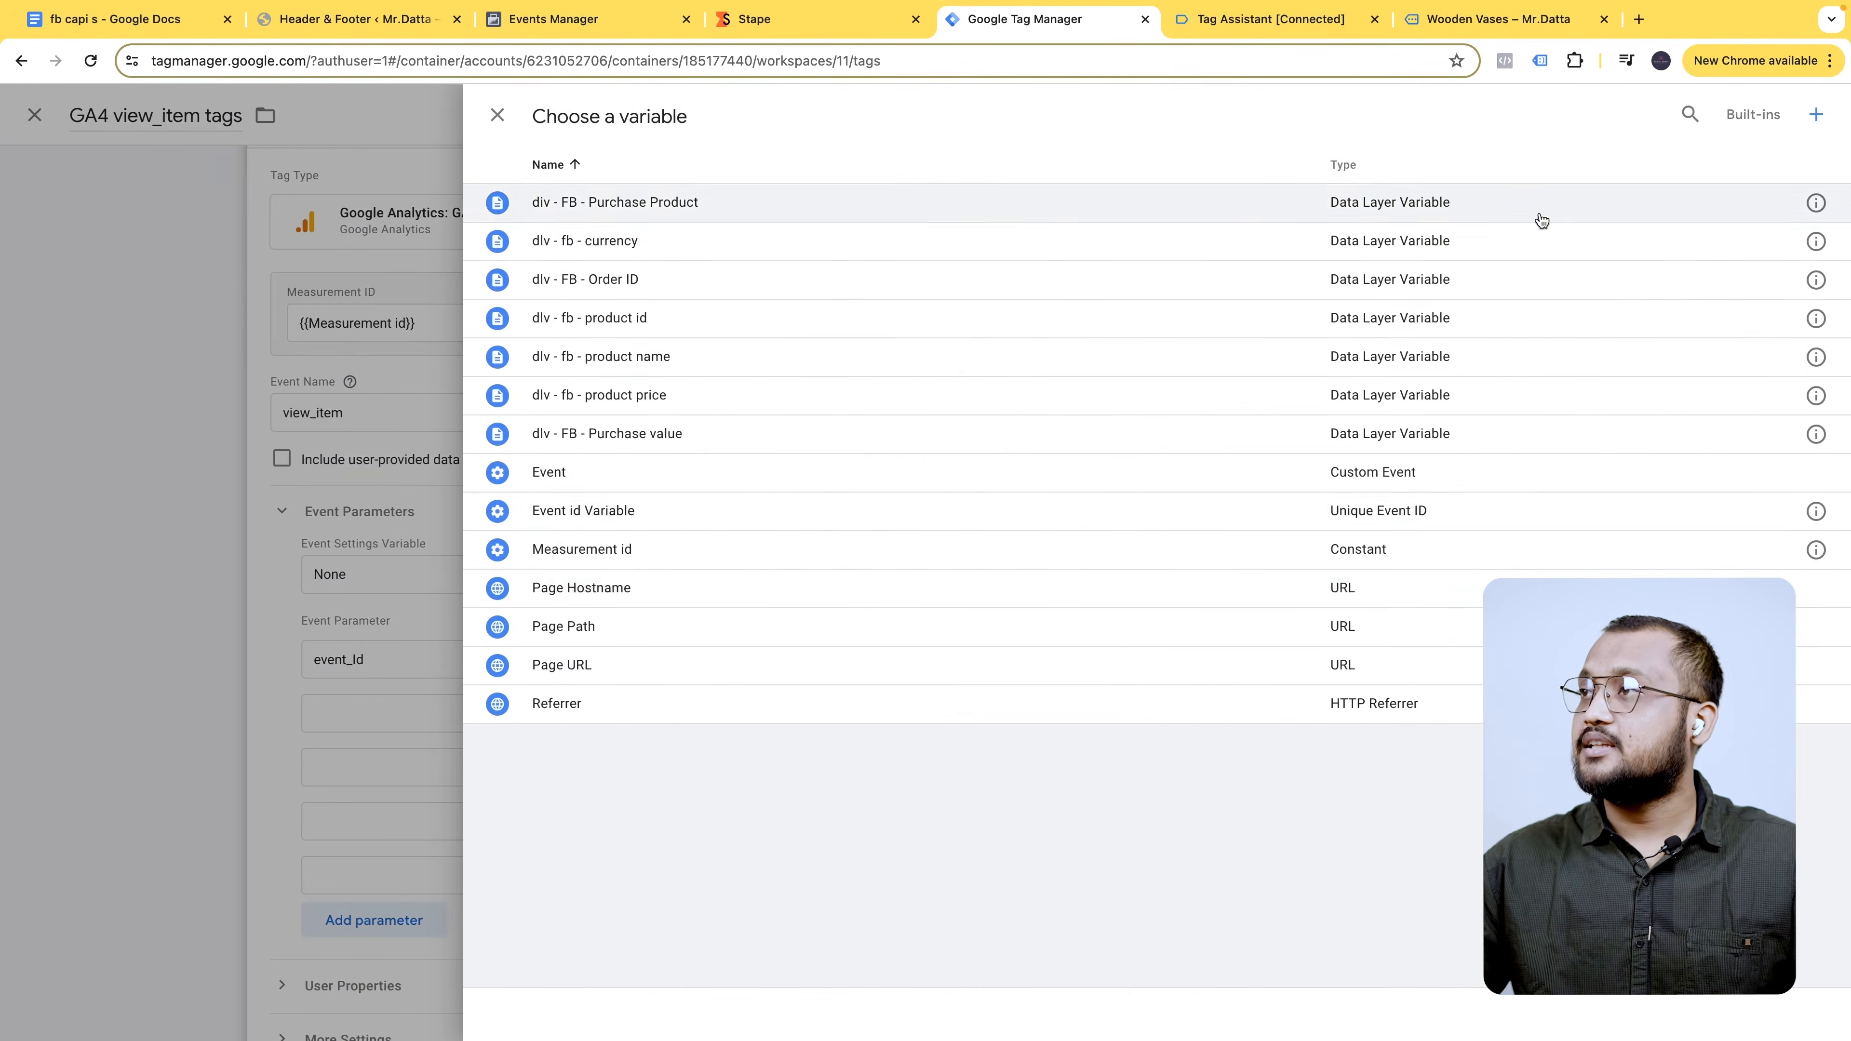
left_click(1694, 112)
type("event")
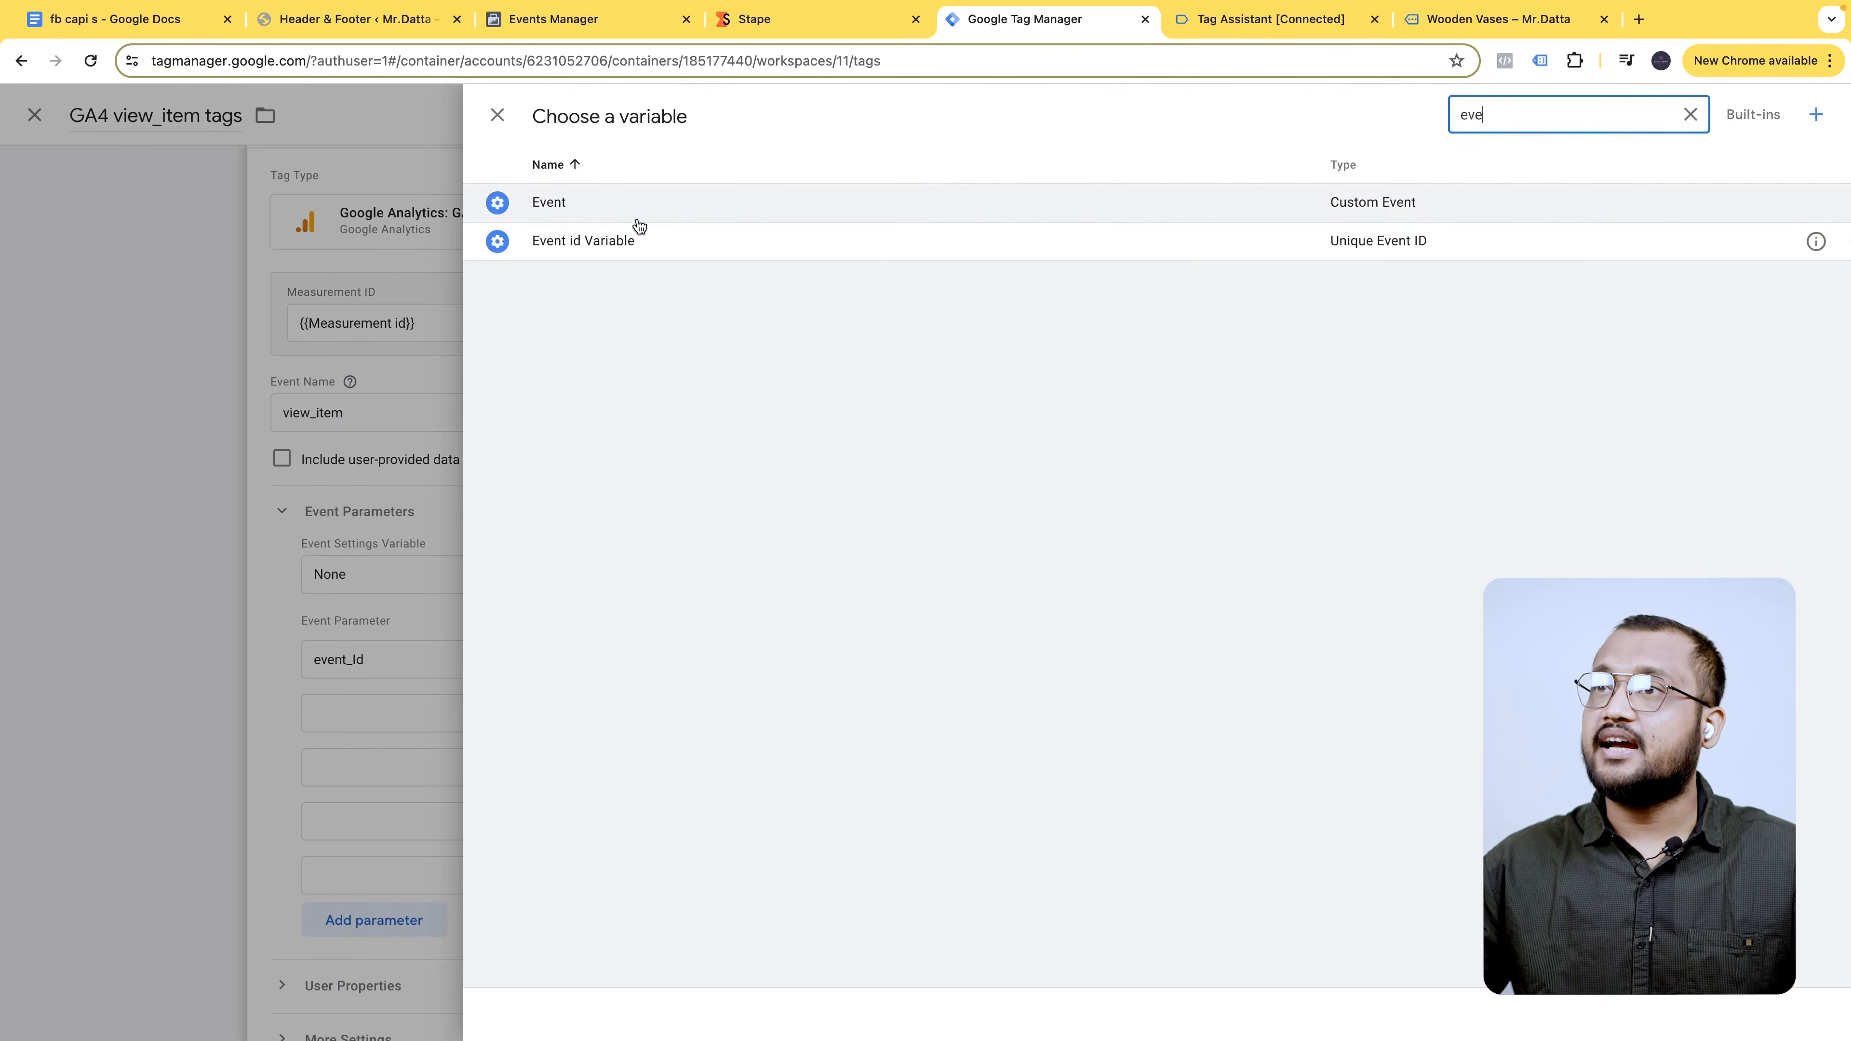
left_click(641, 247)
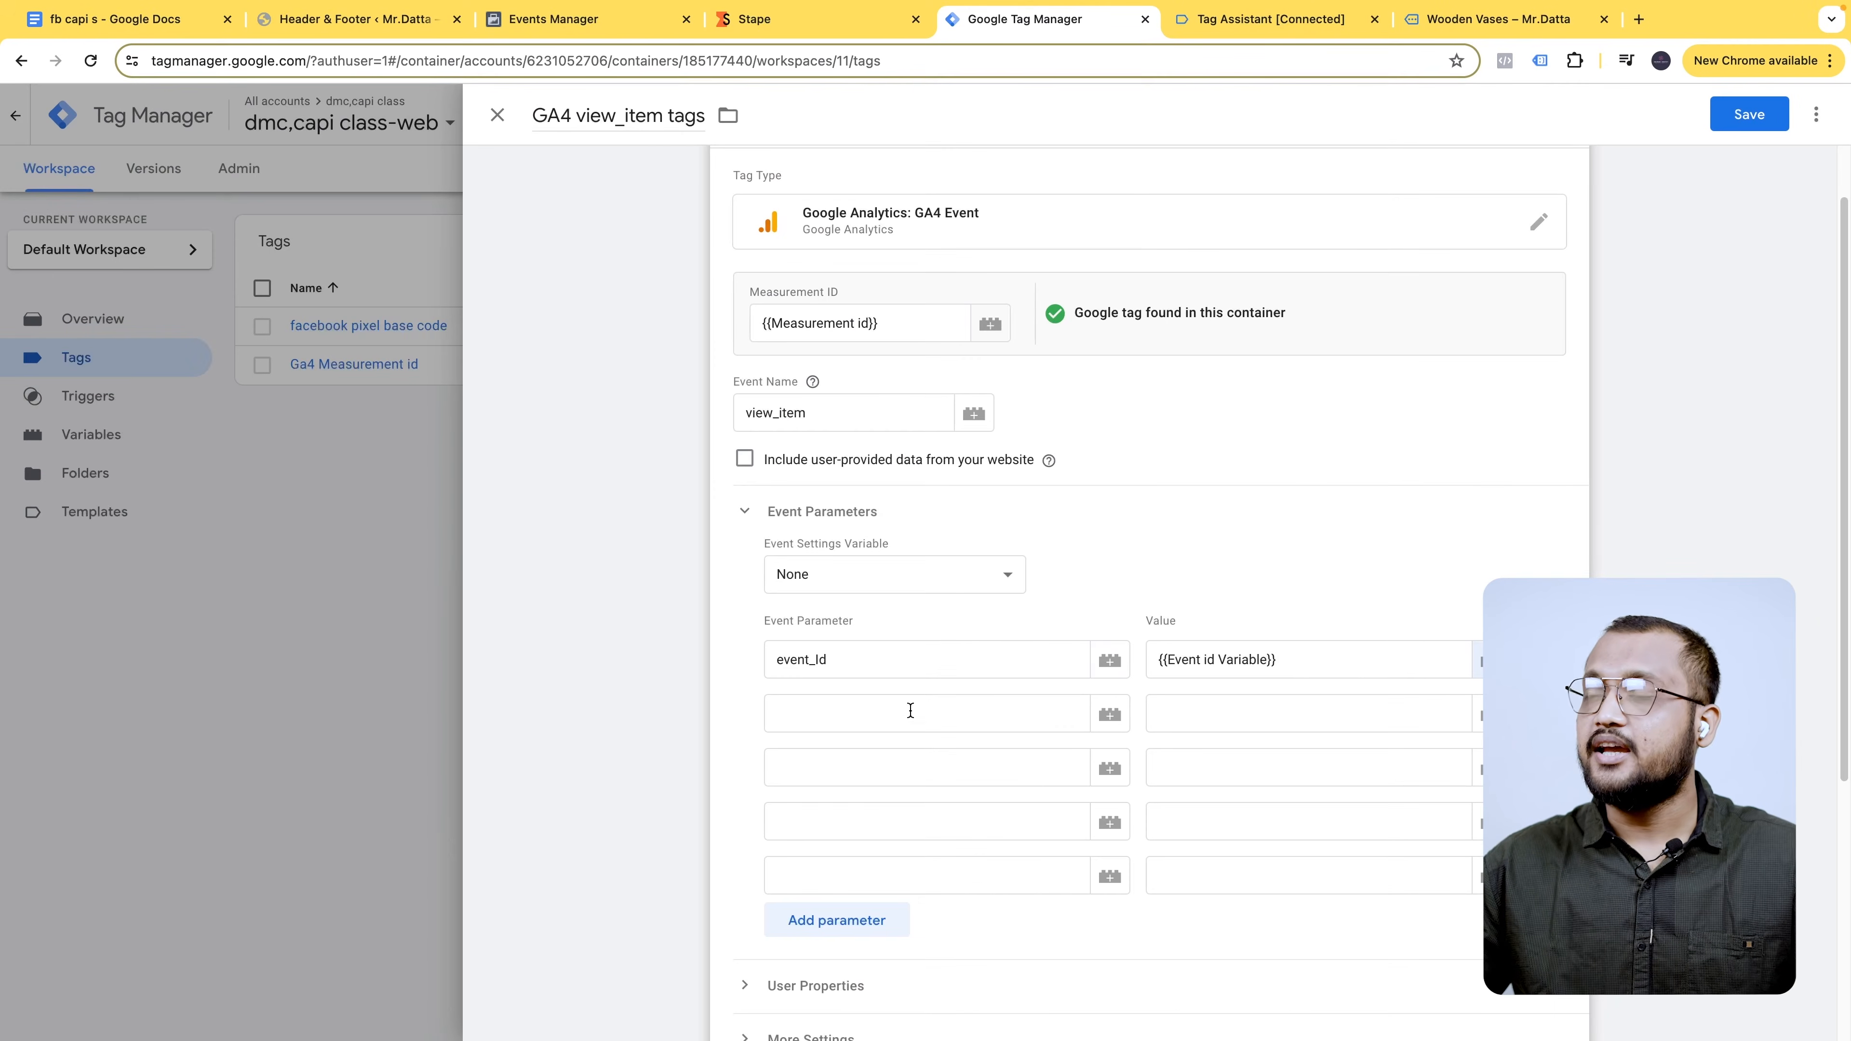
- Name the second parameter x-fb-cd-content_type, copied from the notes document
left_click(126, 22)
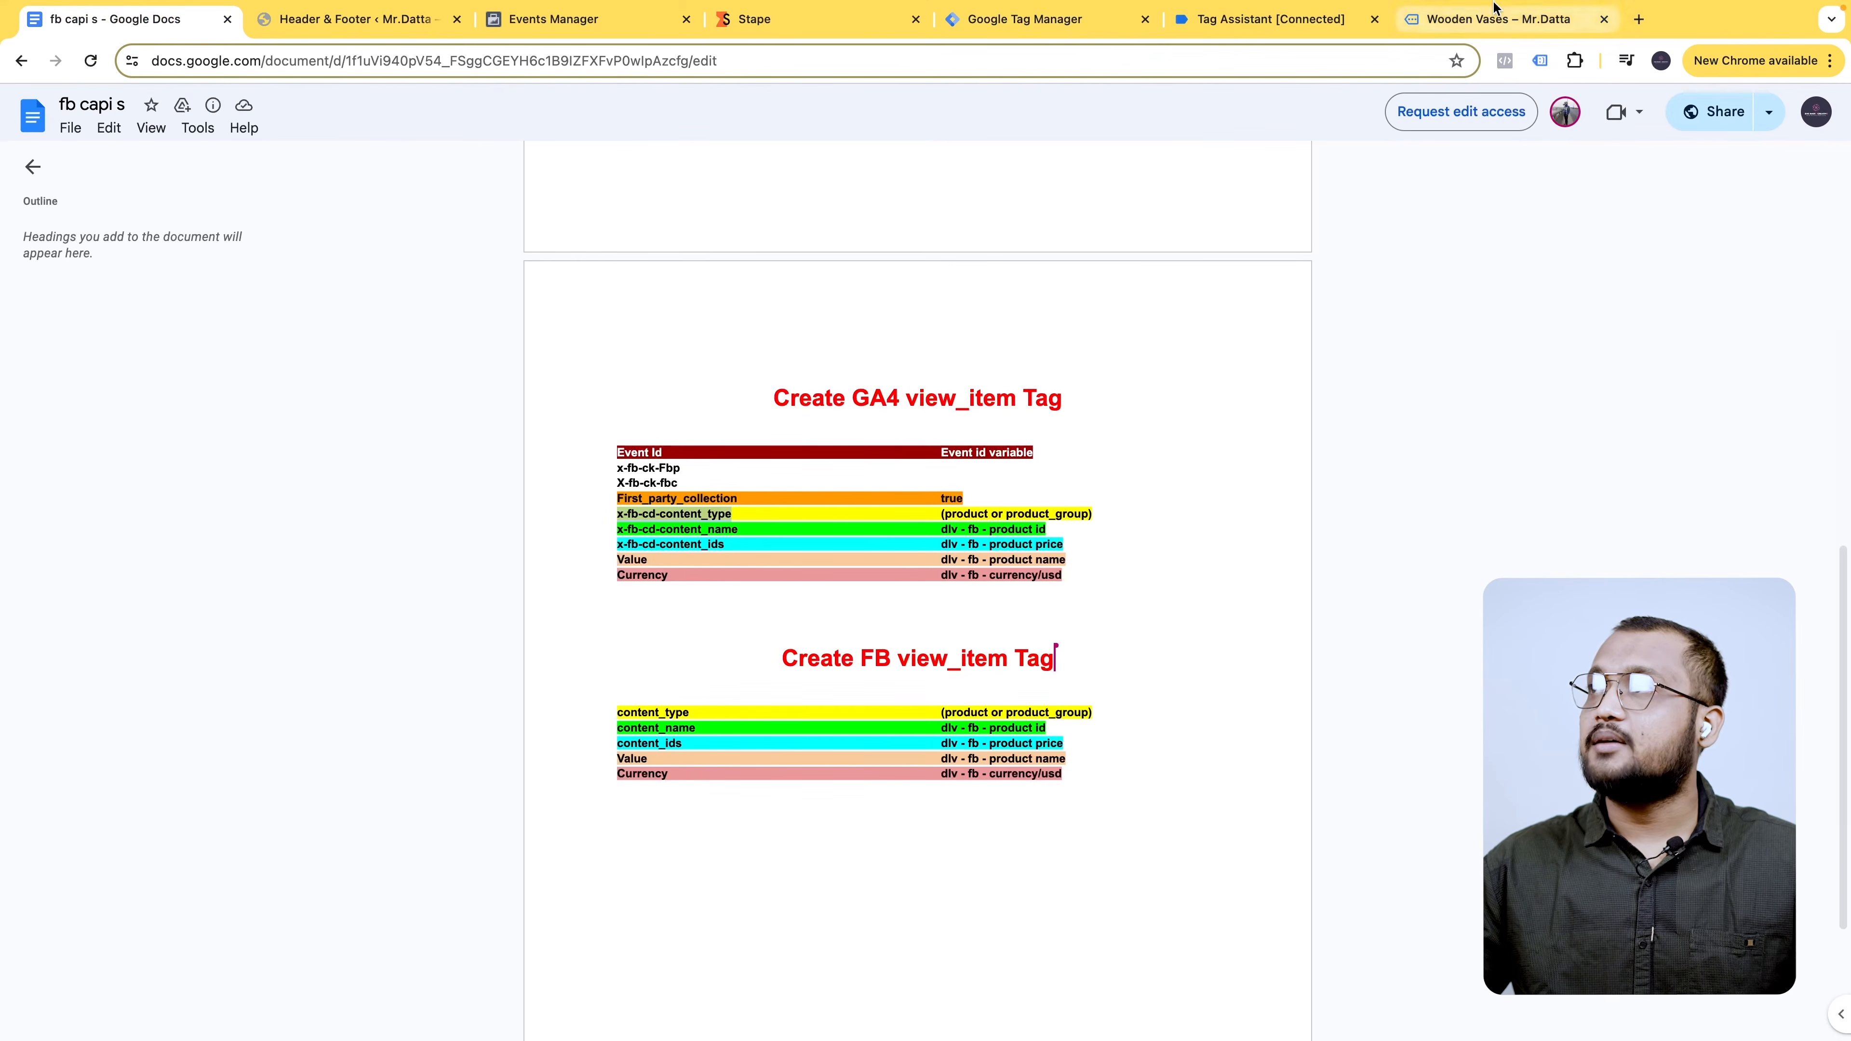
left_click(1067, 29)
left_click(847, 715)
key("ctrl+v")
left_click(124, 19)
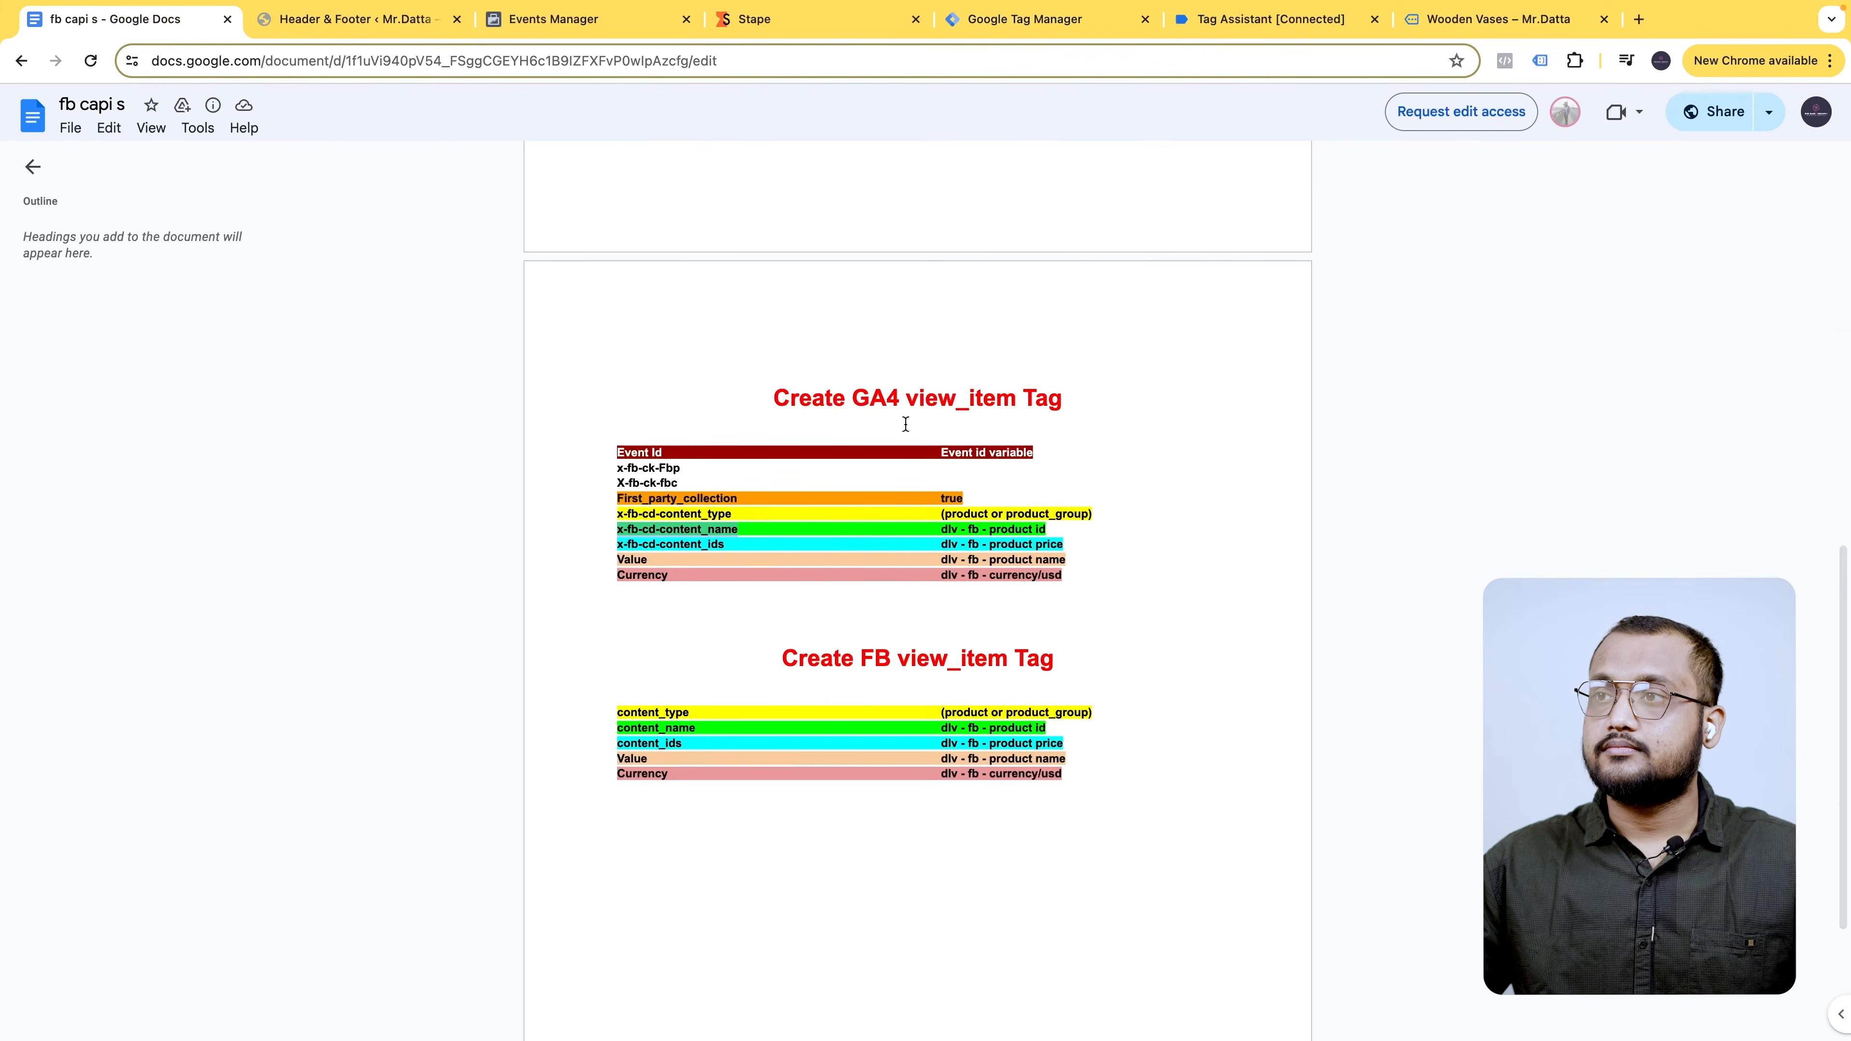
left_click(997, 26)
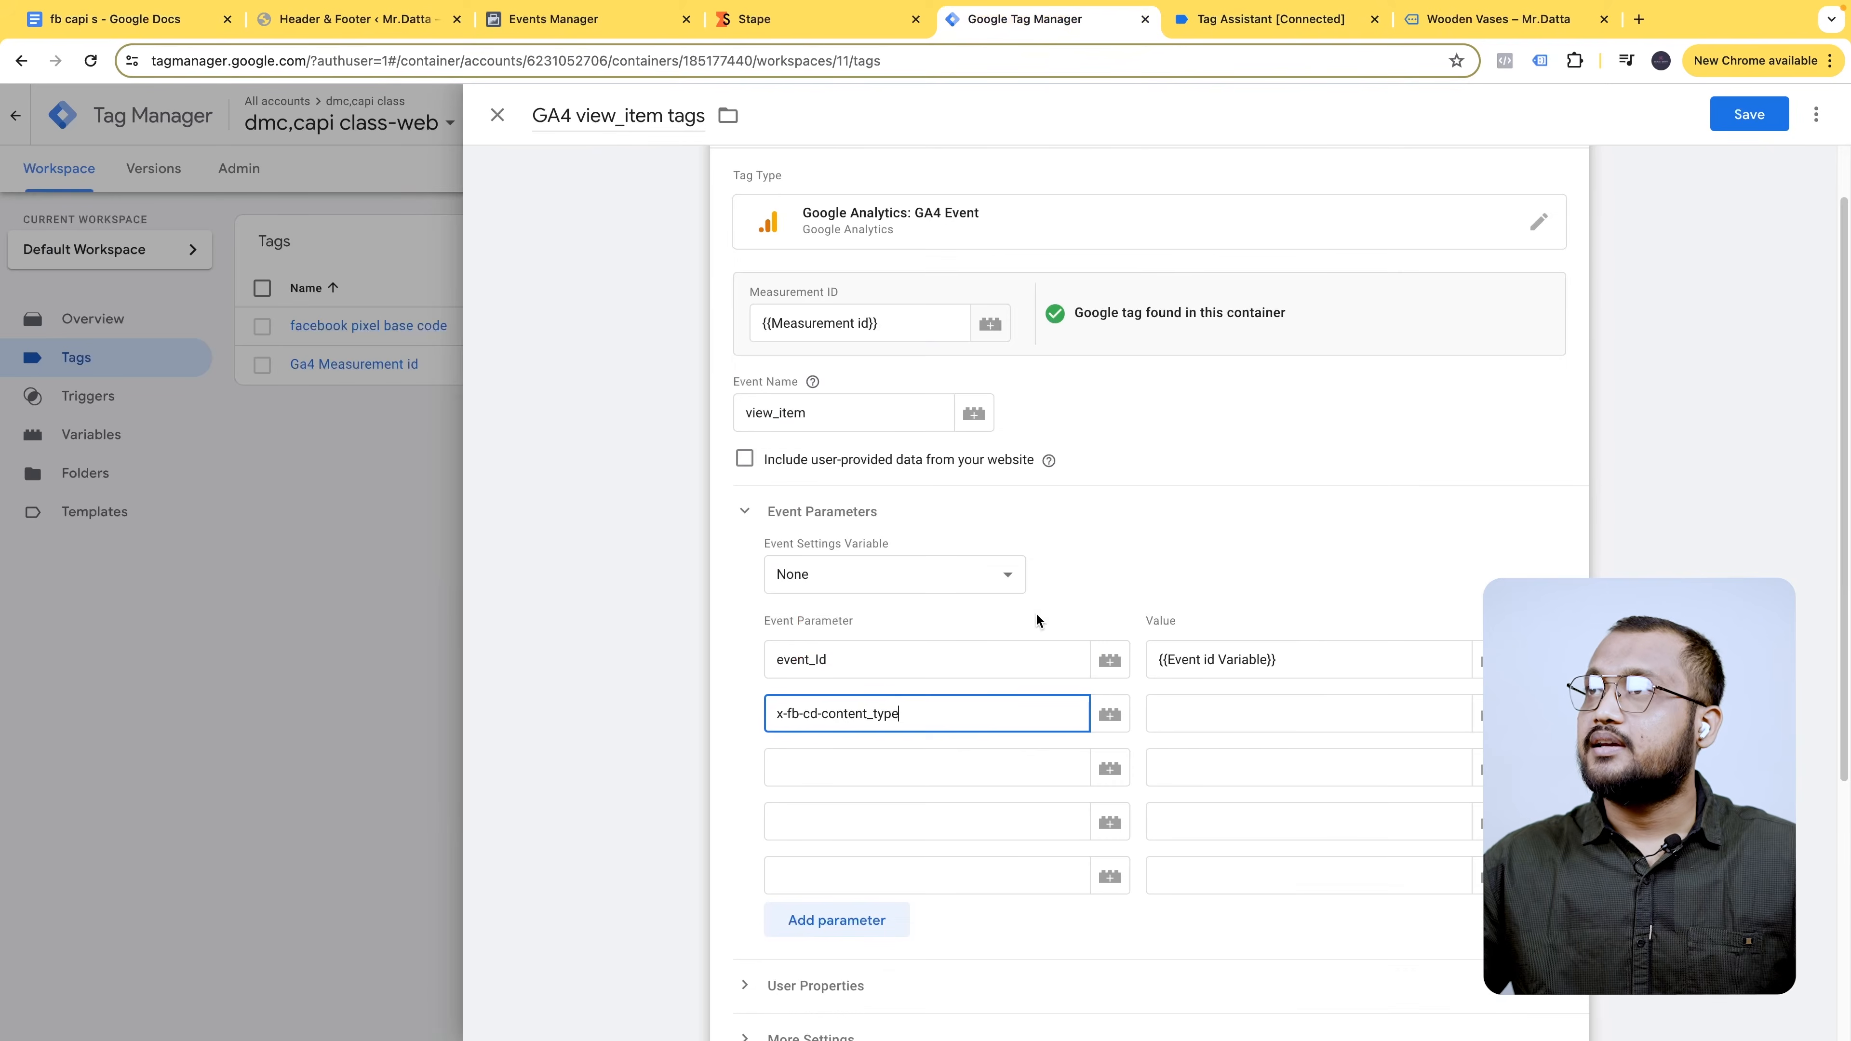
- Name the third and fourth parameters x-fb-cd-content_name and x-fb-cd-content_ids
left_click(856, 761)
type("x-fb-cd-content_name")
left_click(155, 27)
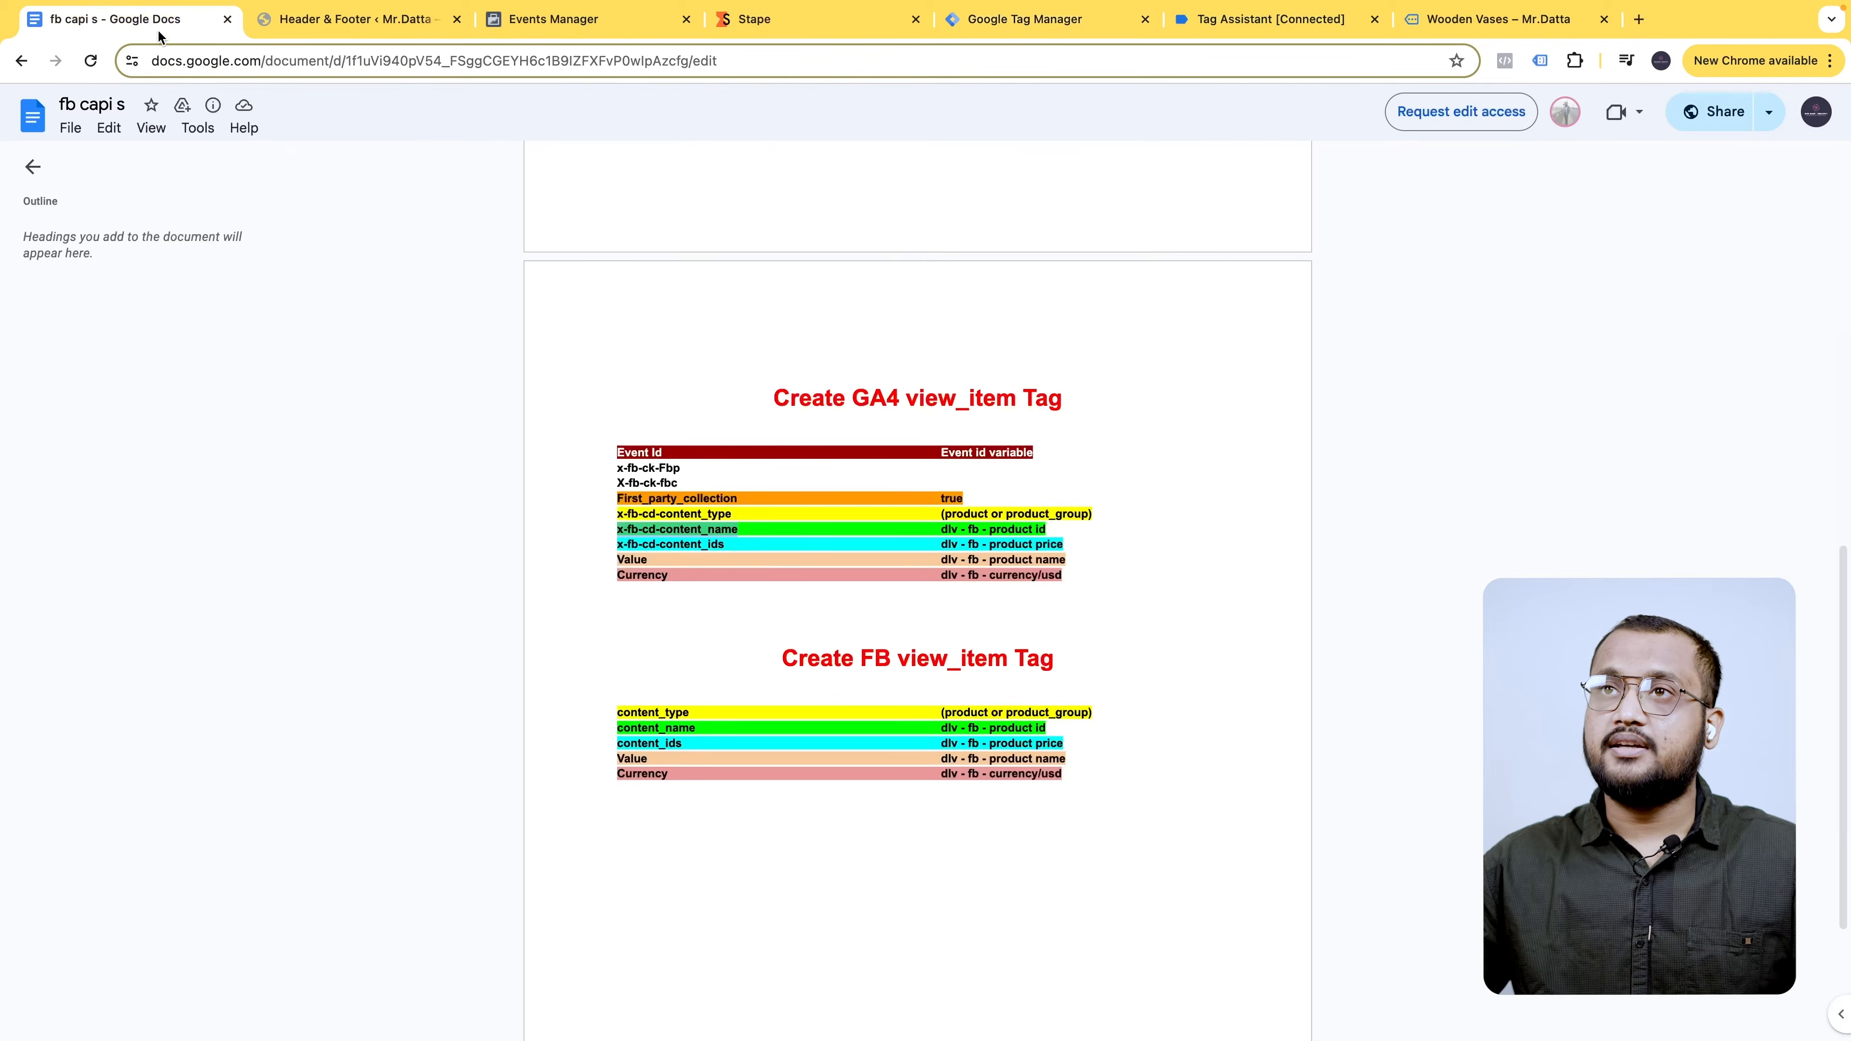
left_click(969, 29)
left_click(881, 808)
type("x-fb-cd-content_ids")
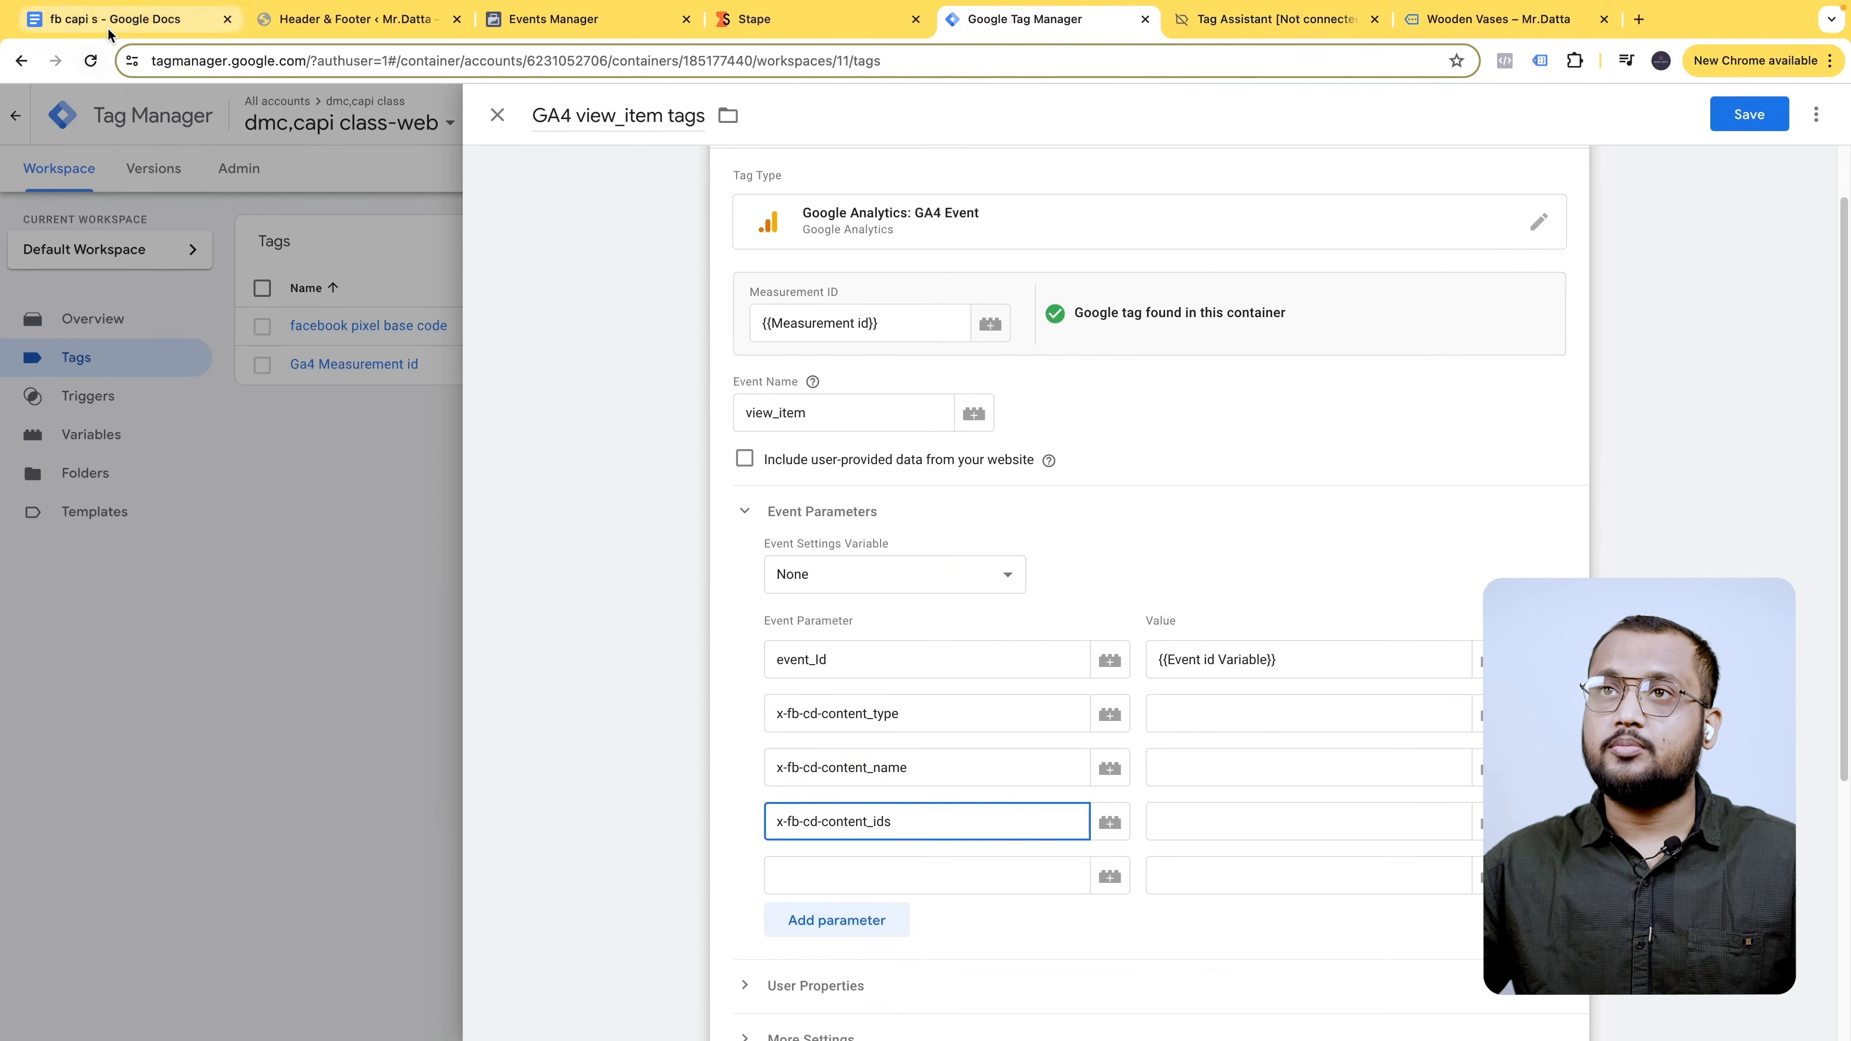
- Name the fifth parameter Value, copied from the planning document
left_click(131, 20)
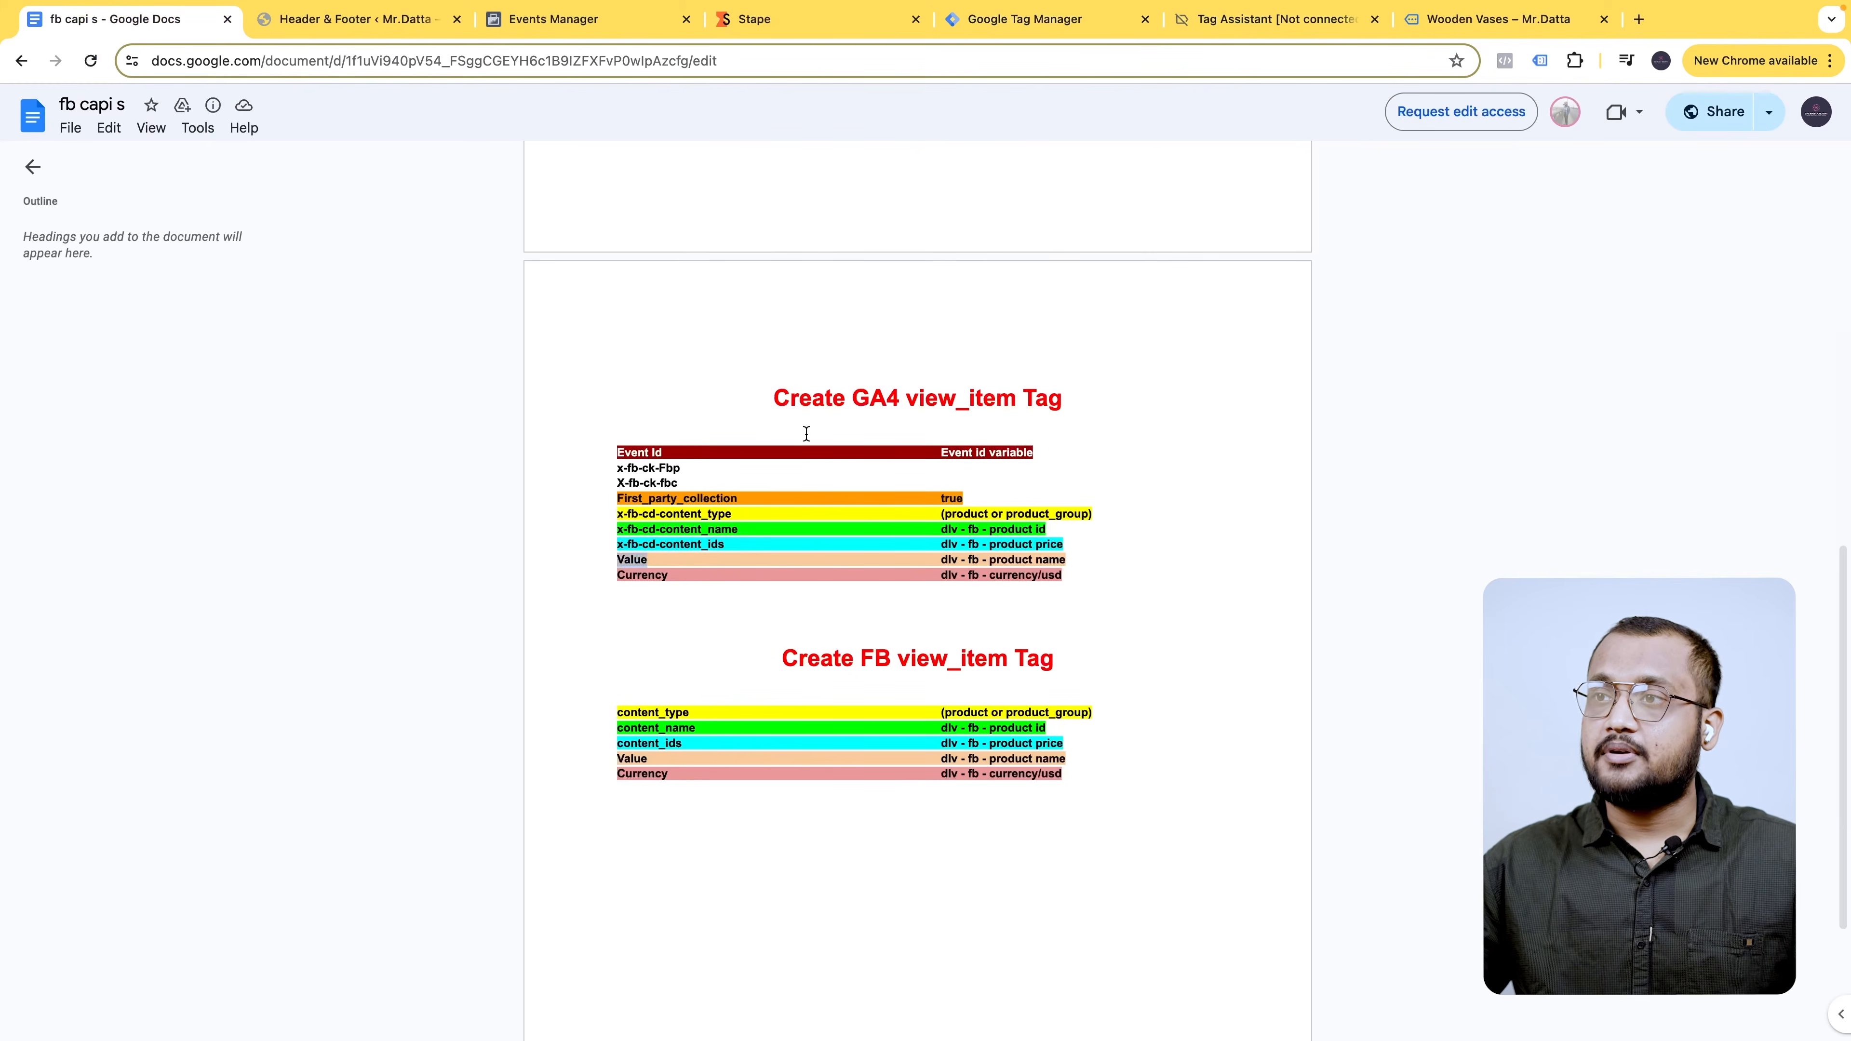
left_click(1065, 26)
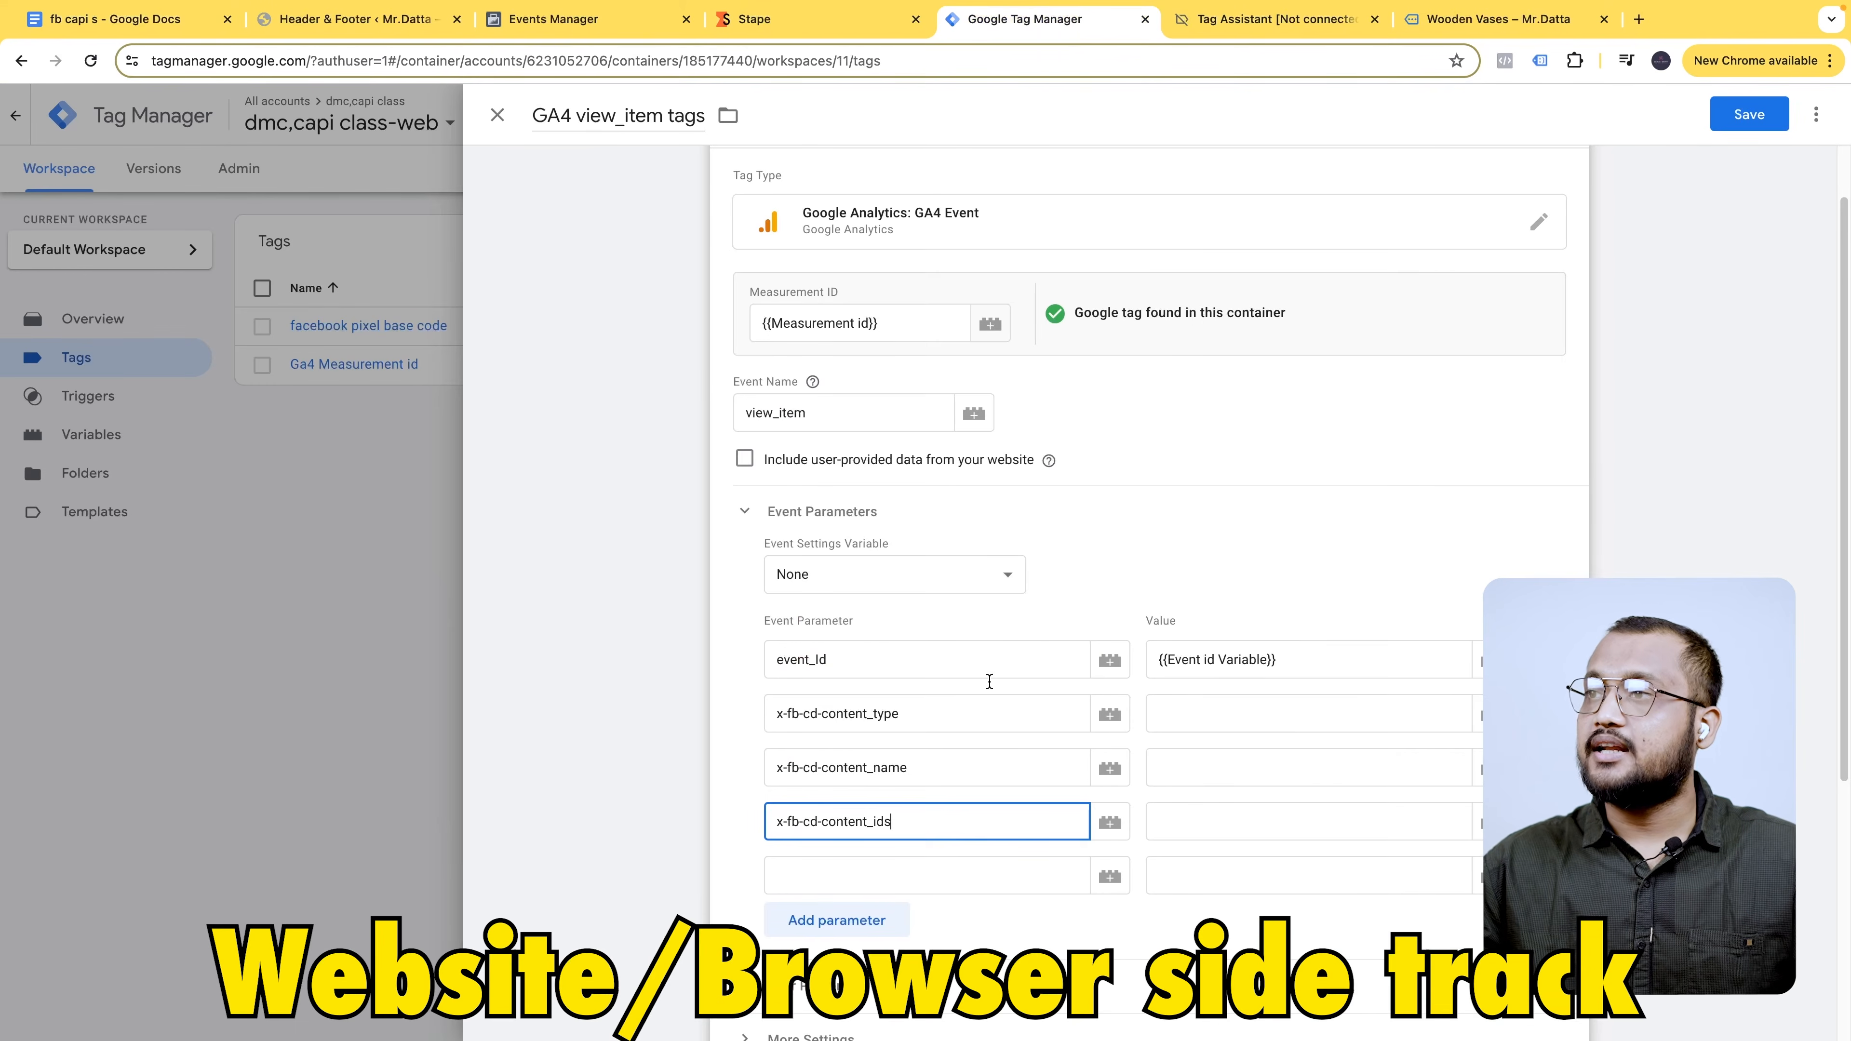
left_click(916, 868)
type("Value")
- Add a sixth parameter named currency, using the standard lowercase suggestion
left_click(882, 915)
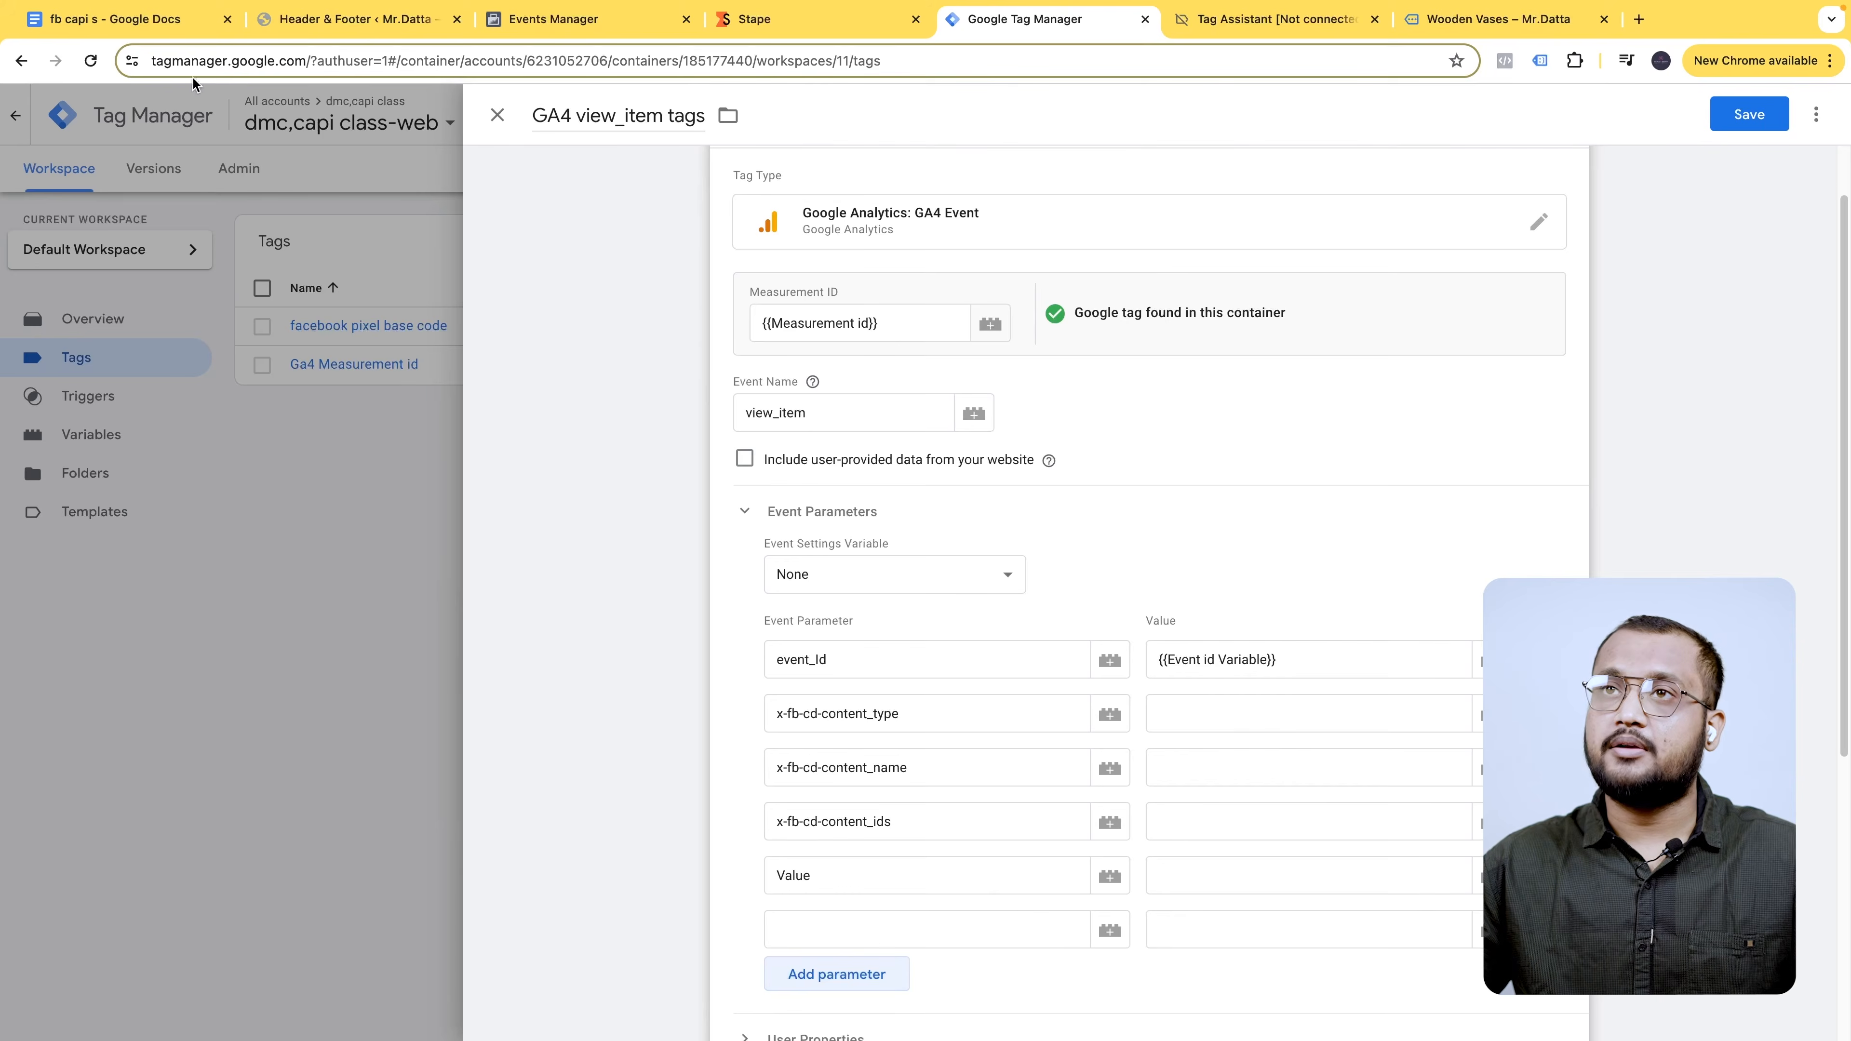
left_click(142, 19)
double_click(642, 575)
key("ctrl+c")
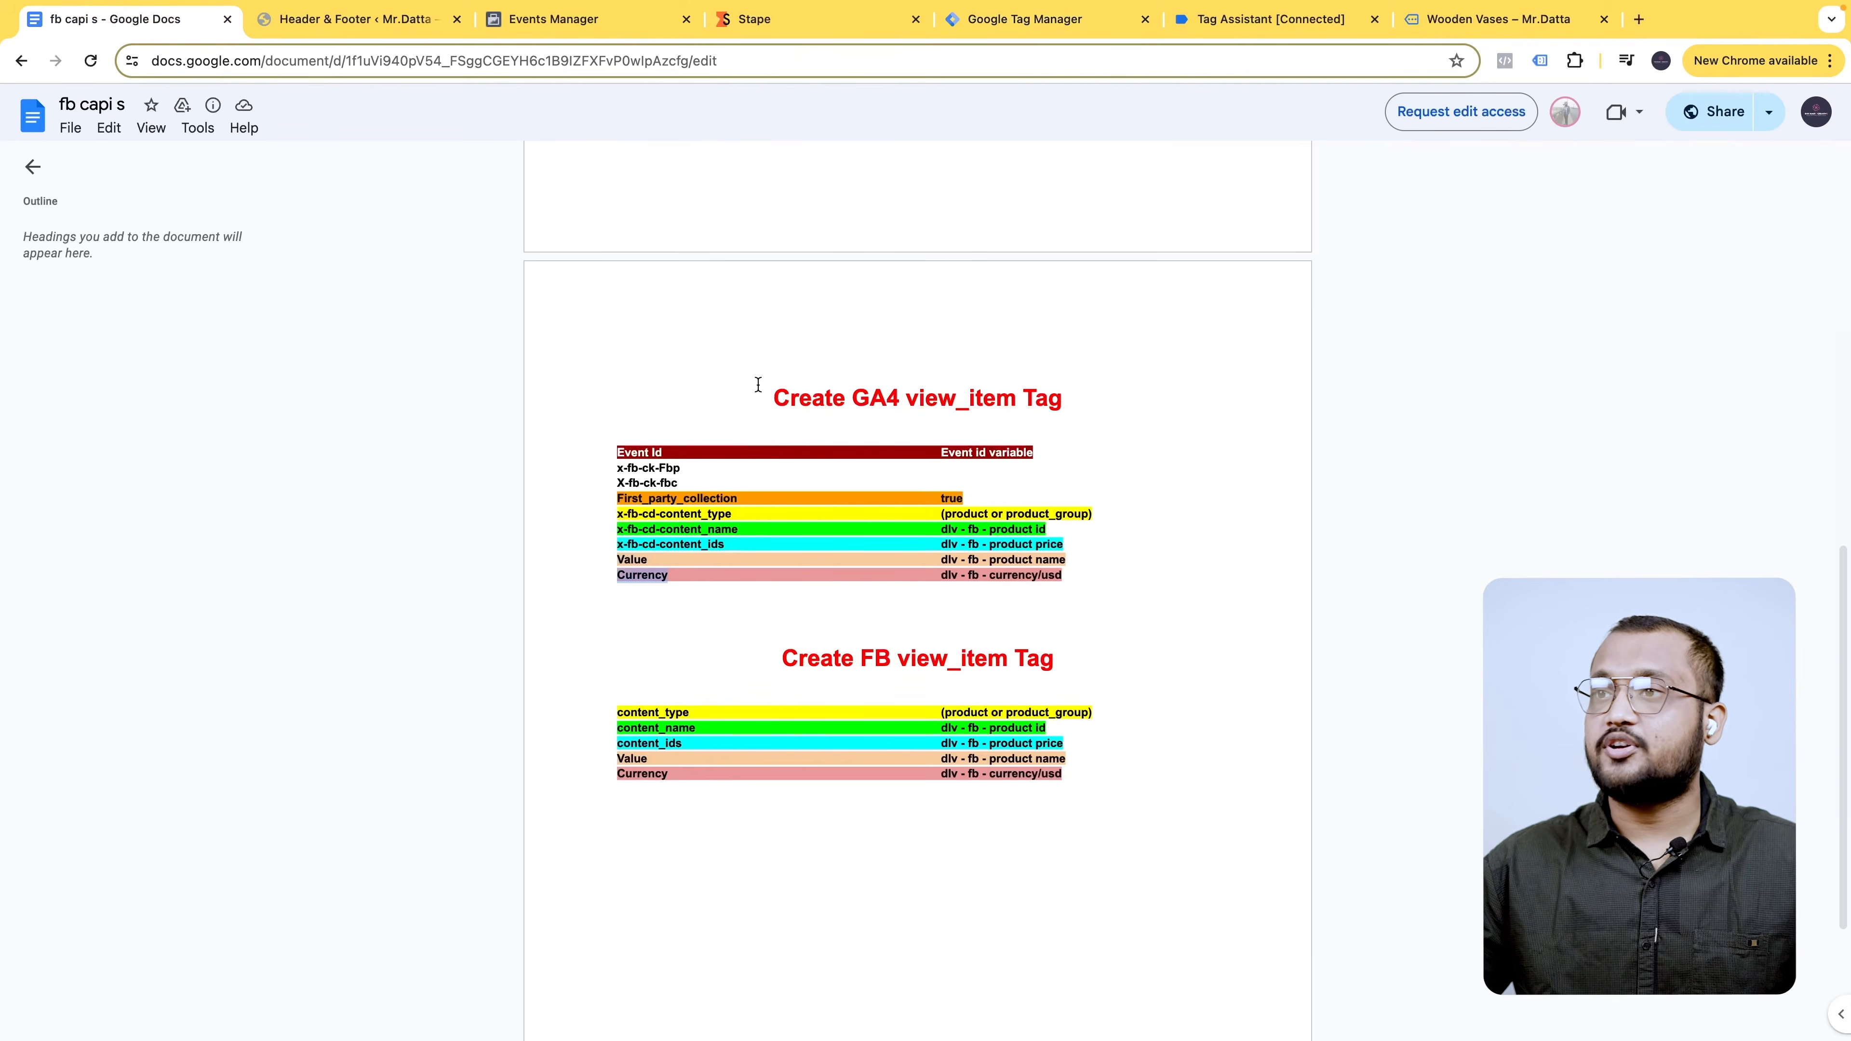
left_click(963, 18)
left_click(904, 924)
key("ctrl+v")
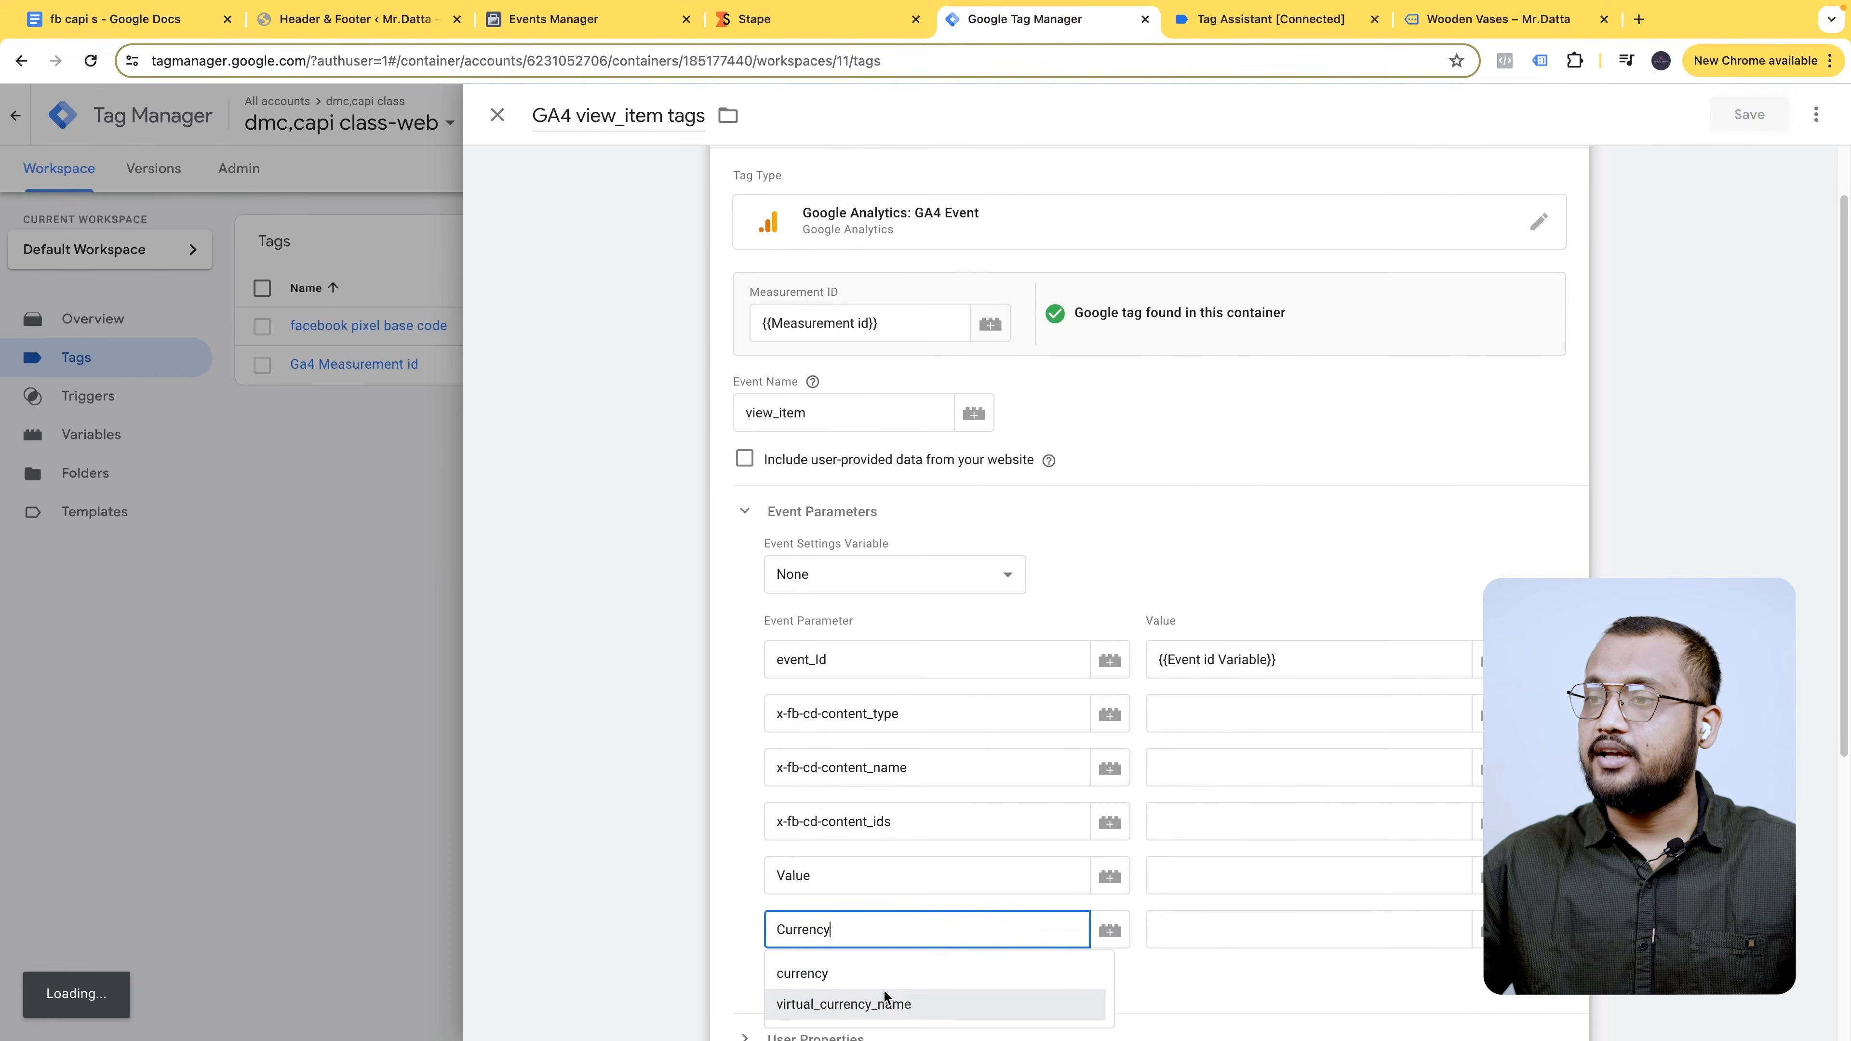
left_click(896, 973)
left_click(746, 713)
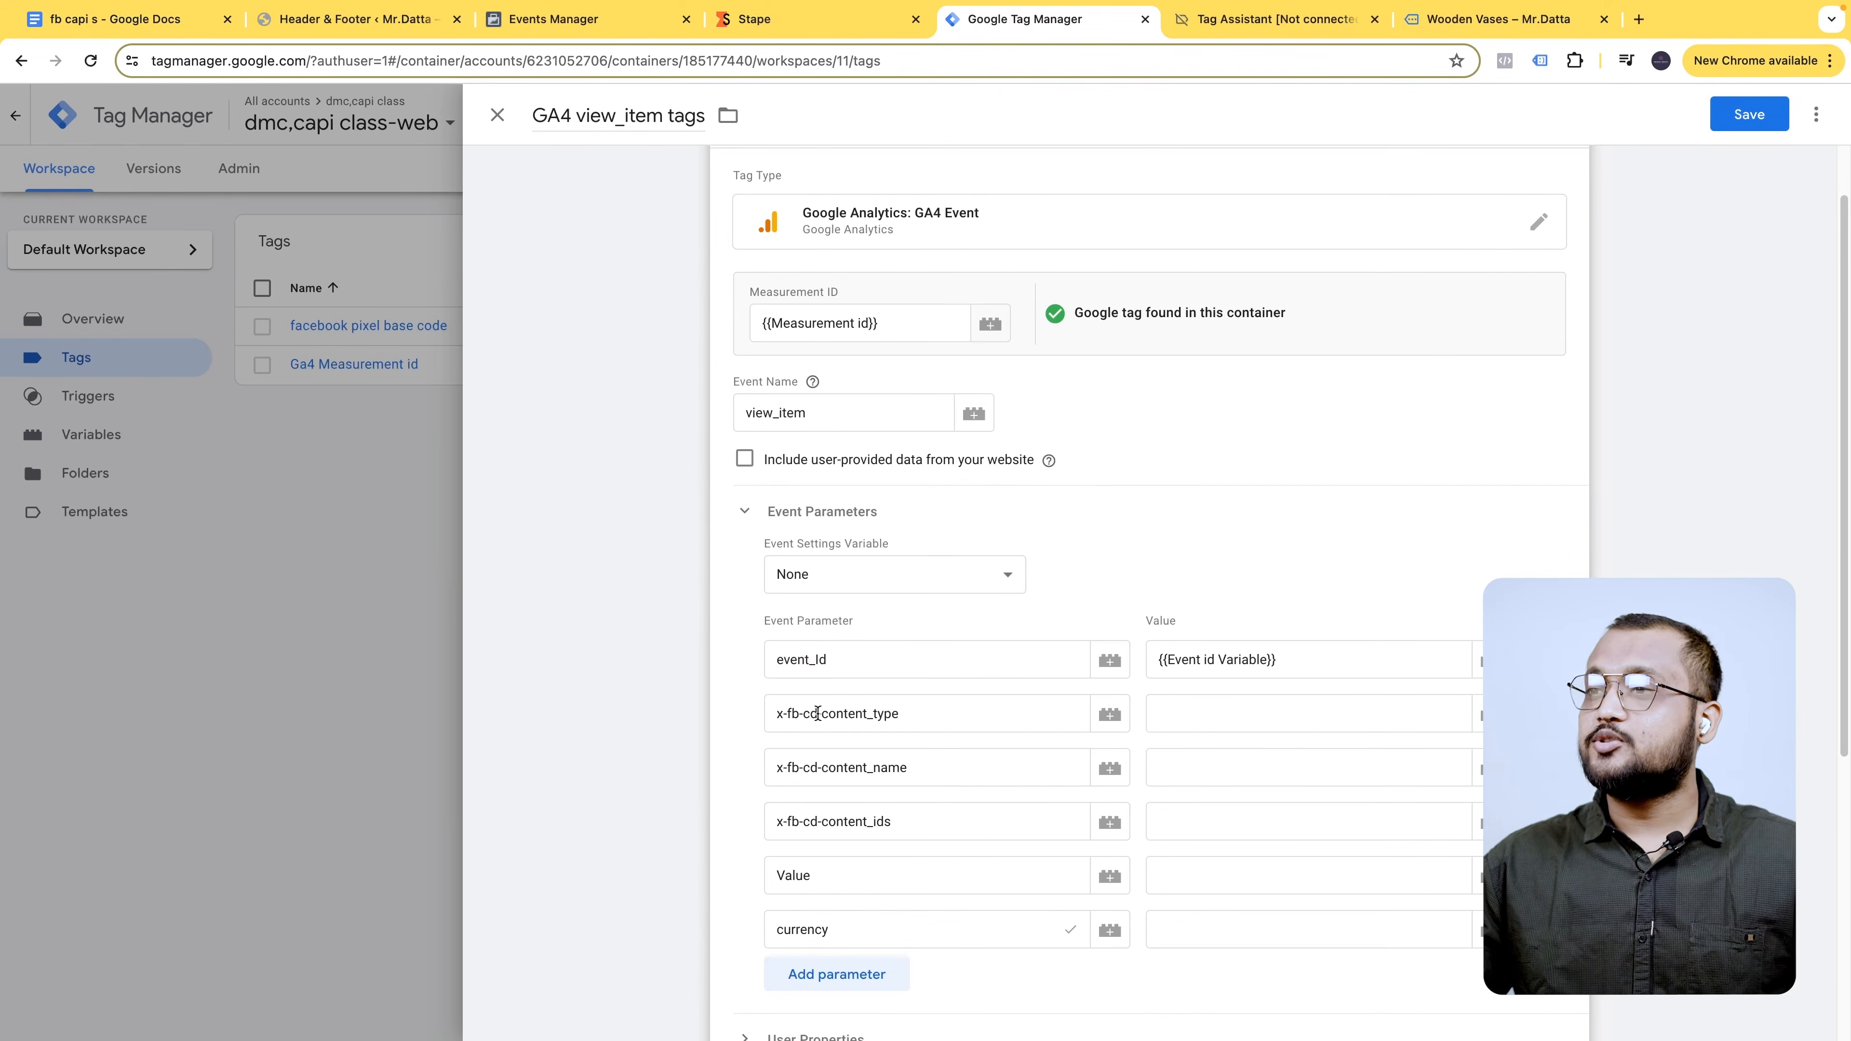
- Set content_type to 'product' and content_name to {{dlv - fb - product name}}
left_click(1289, 721)
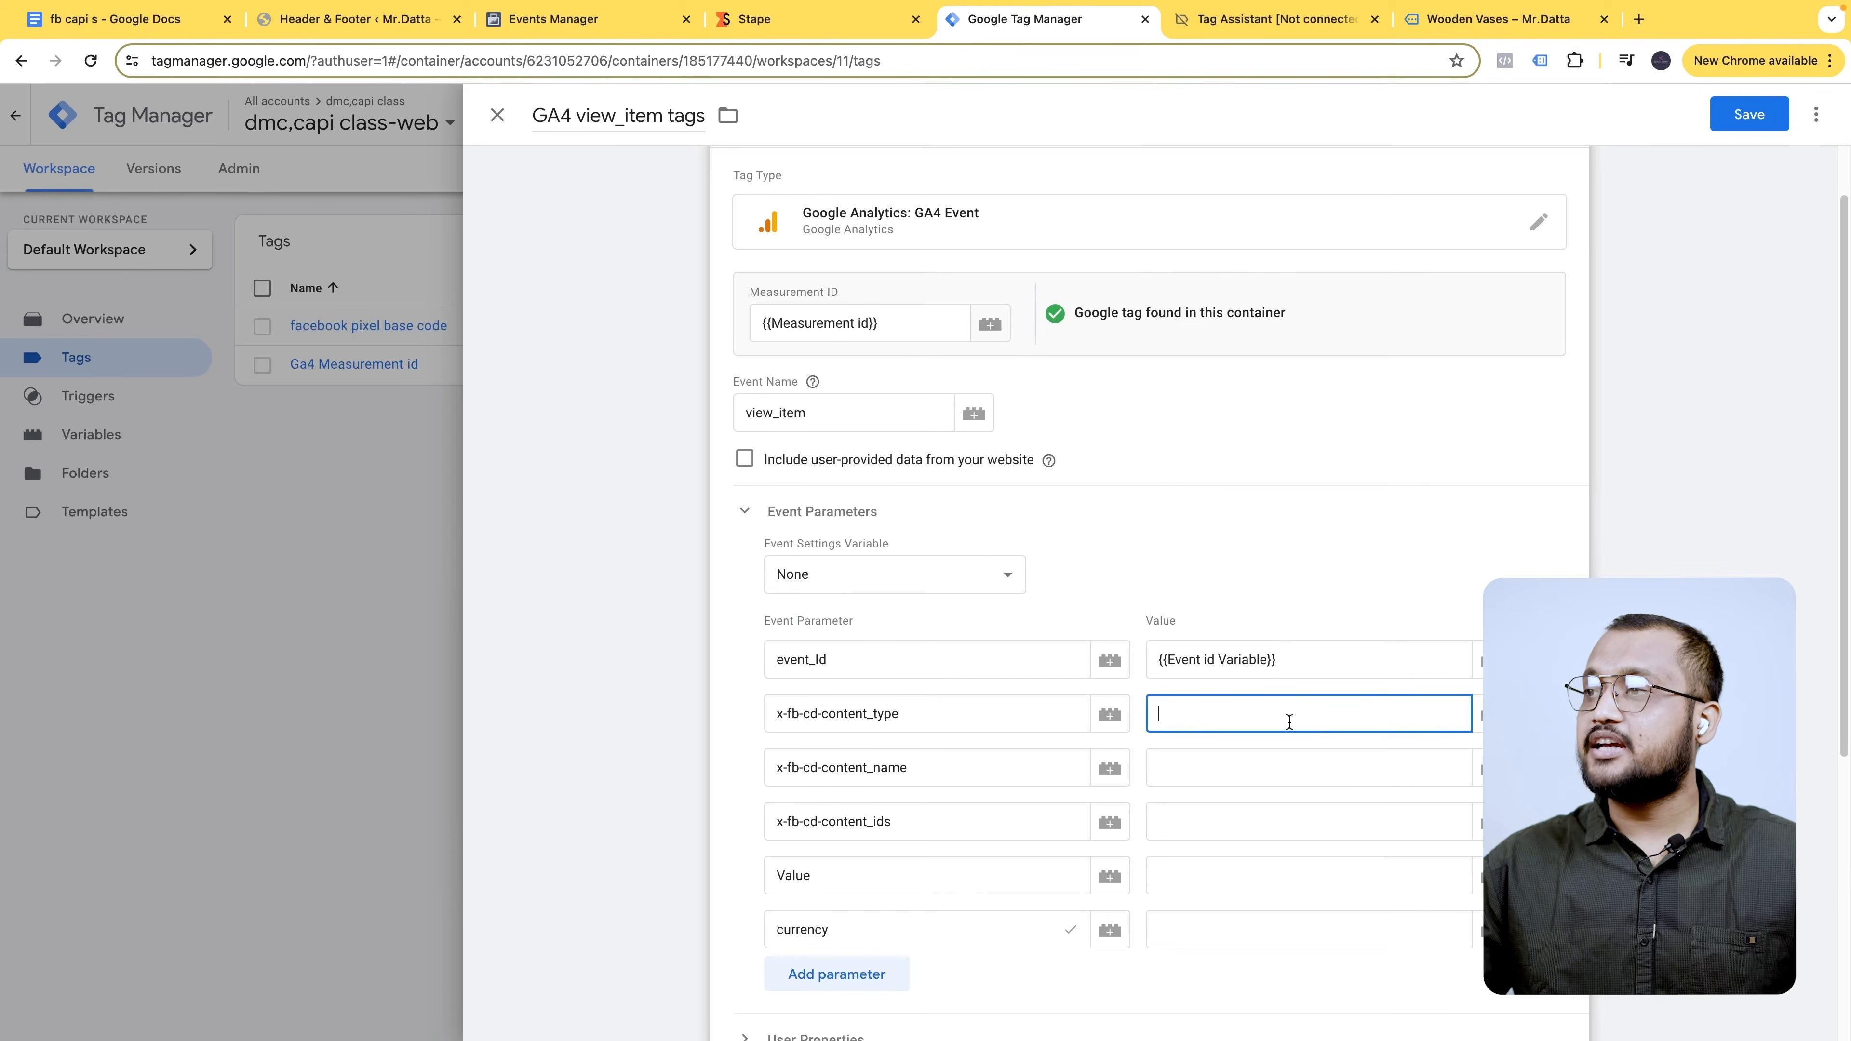
type("product")
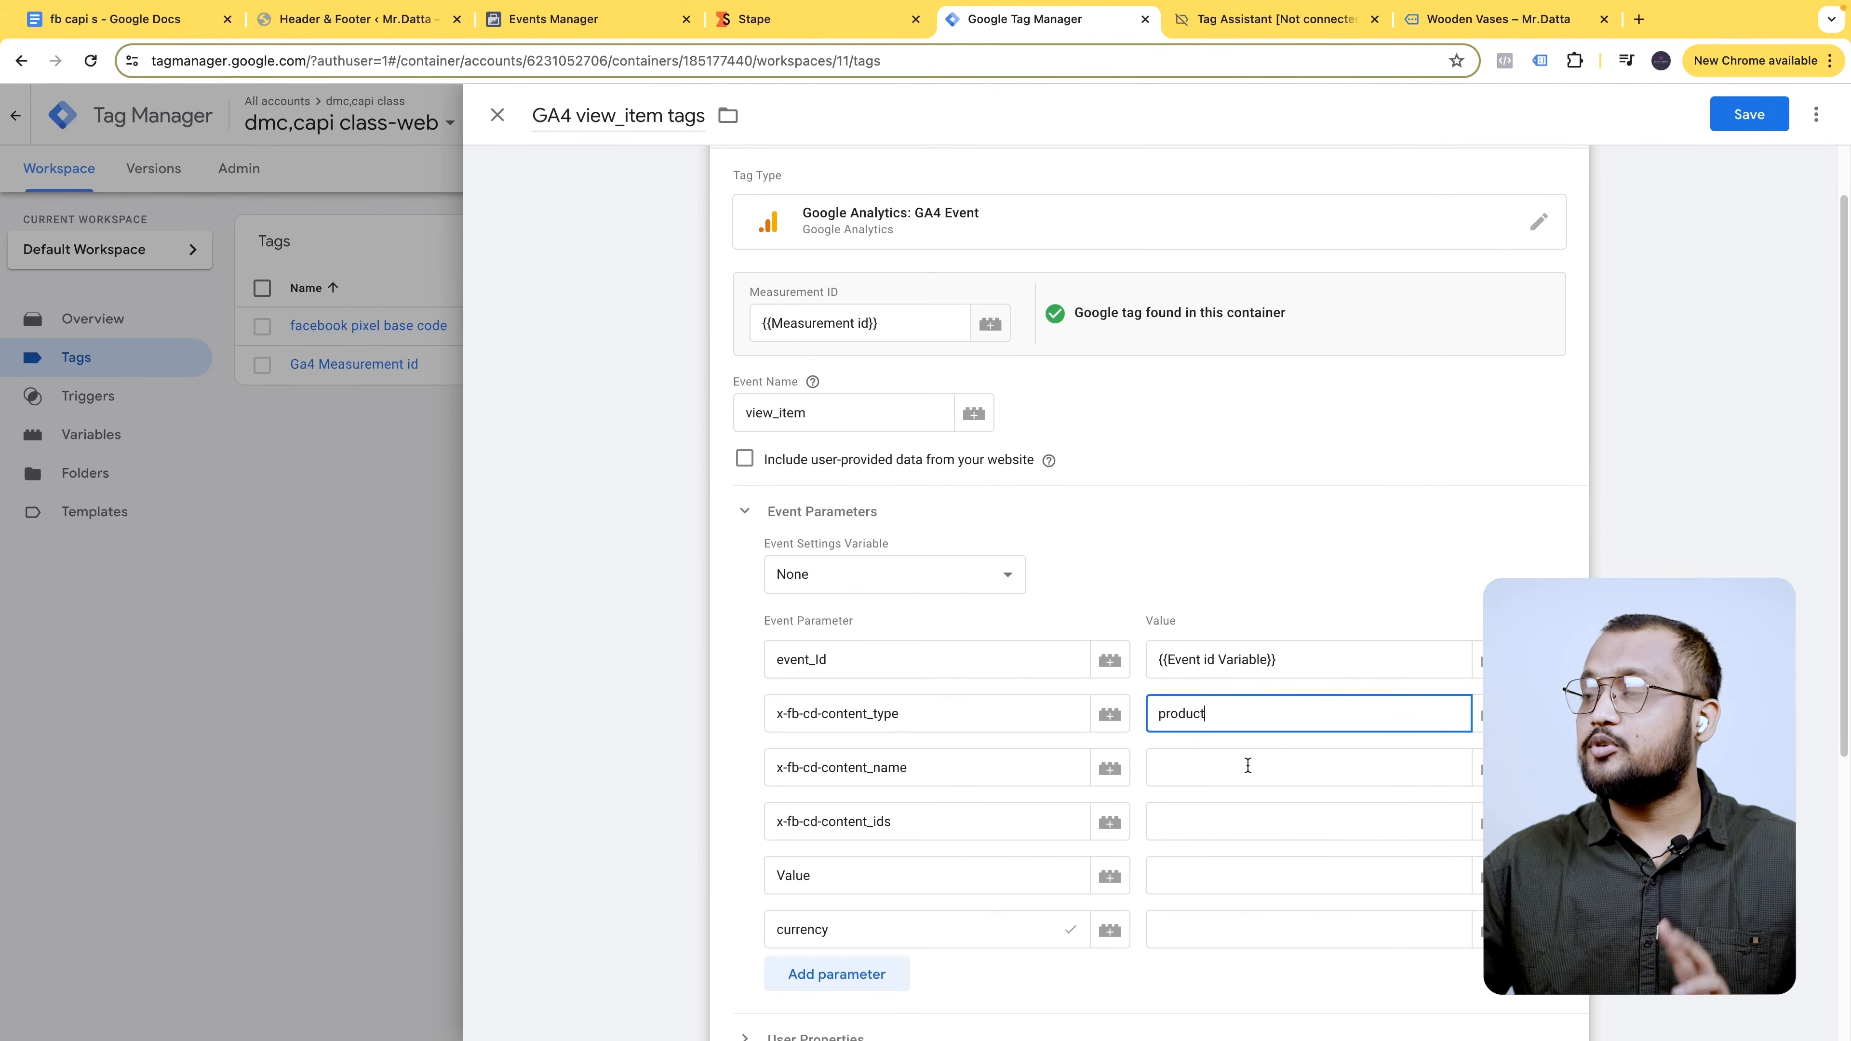
left_click(1480, 769)
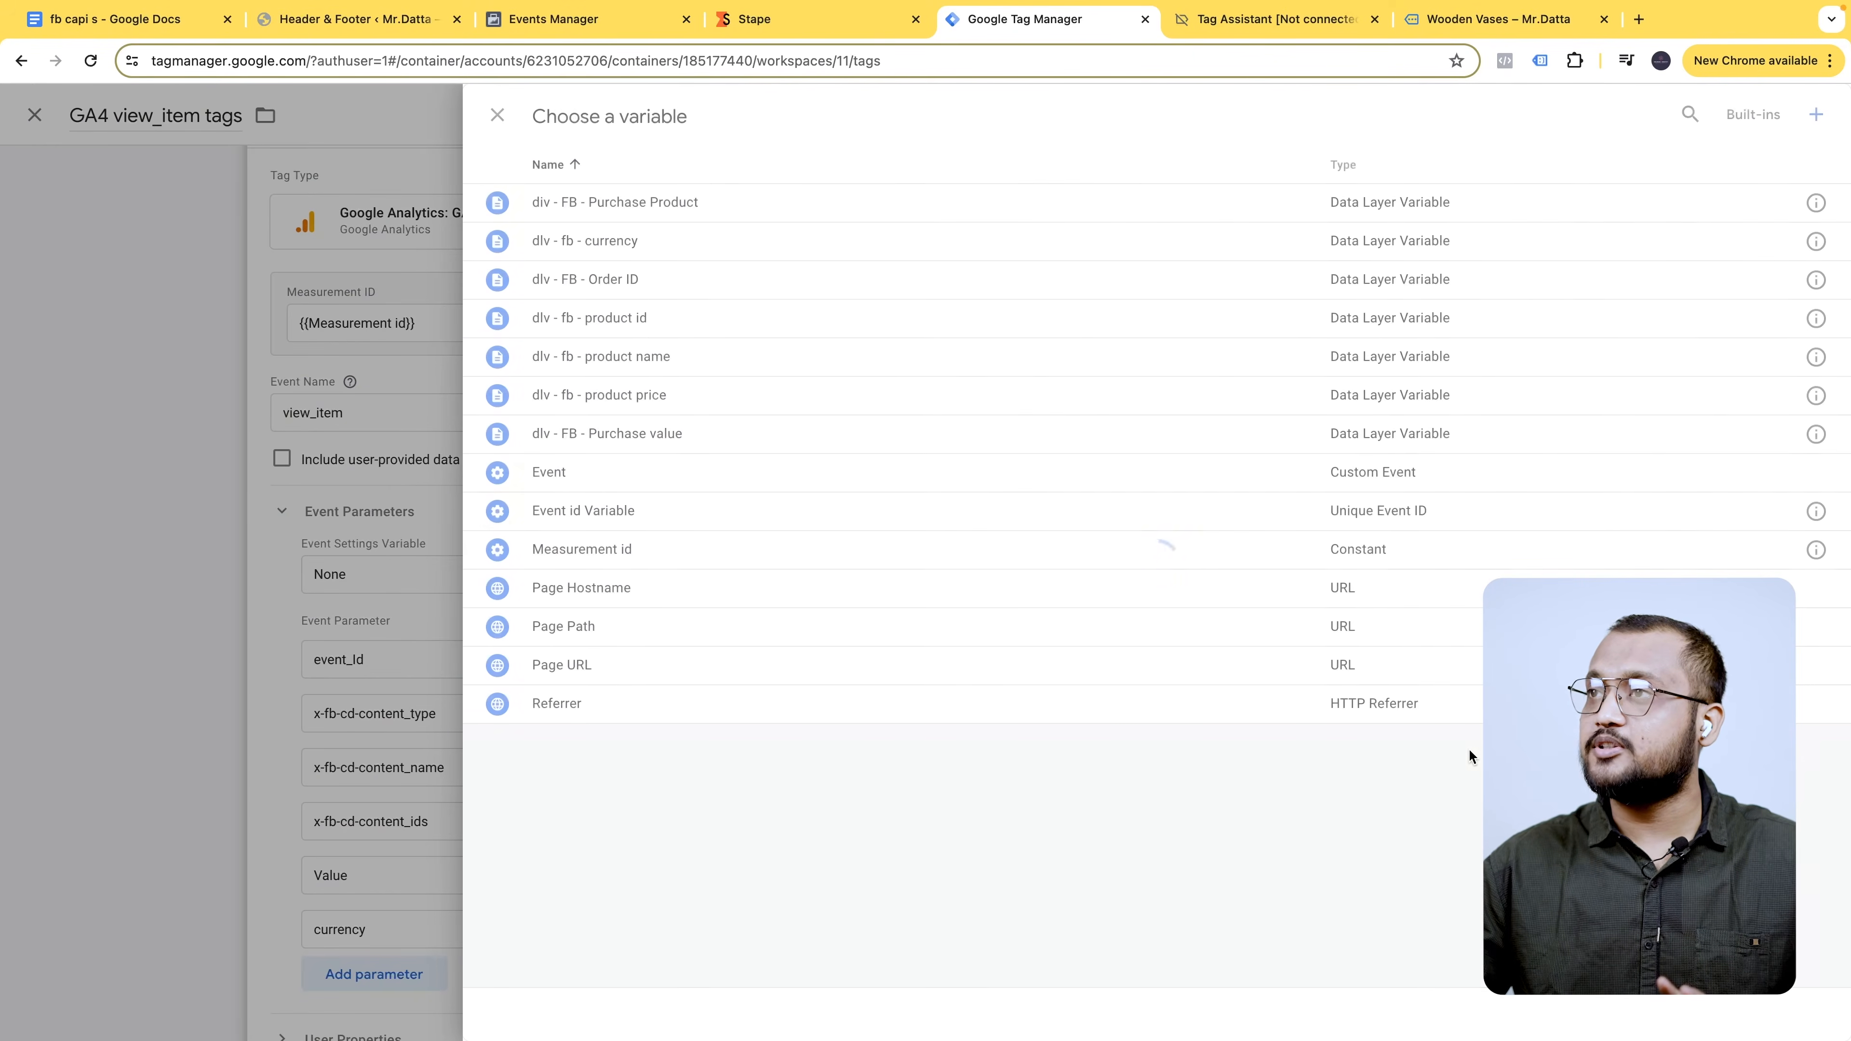
left_click(1688, 114)
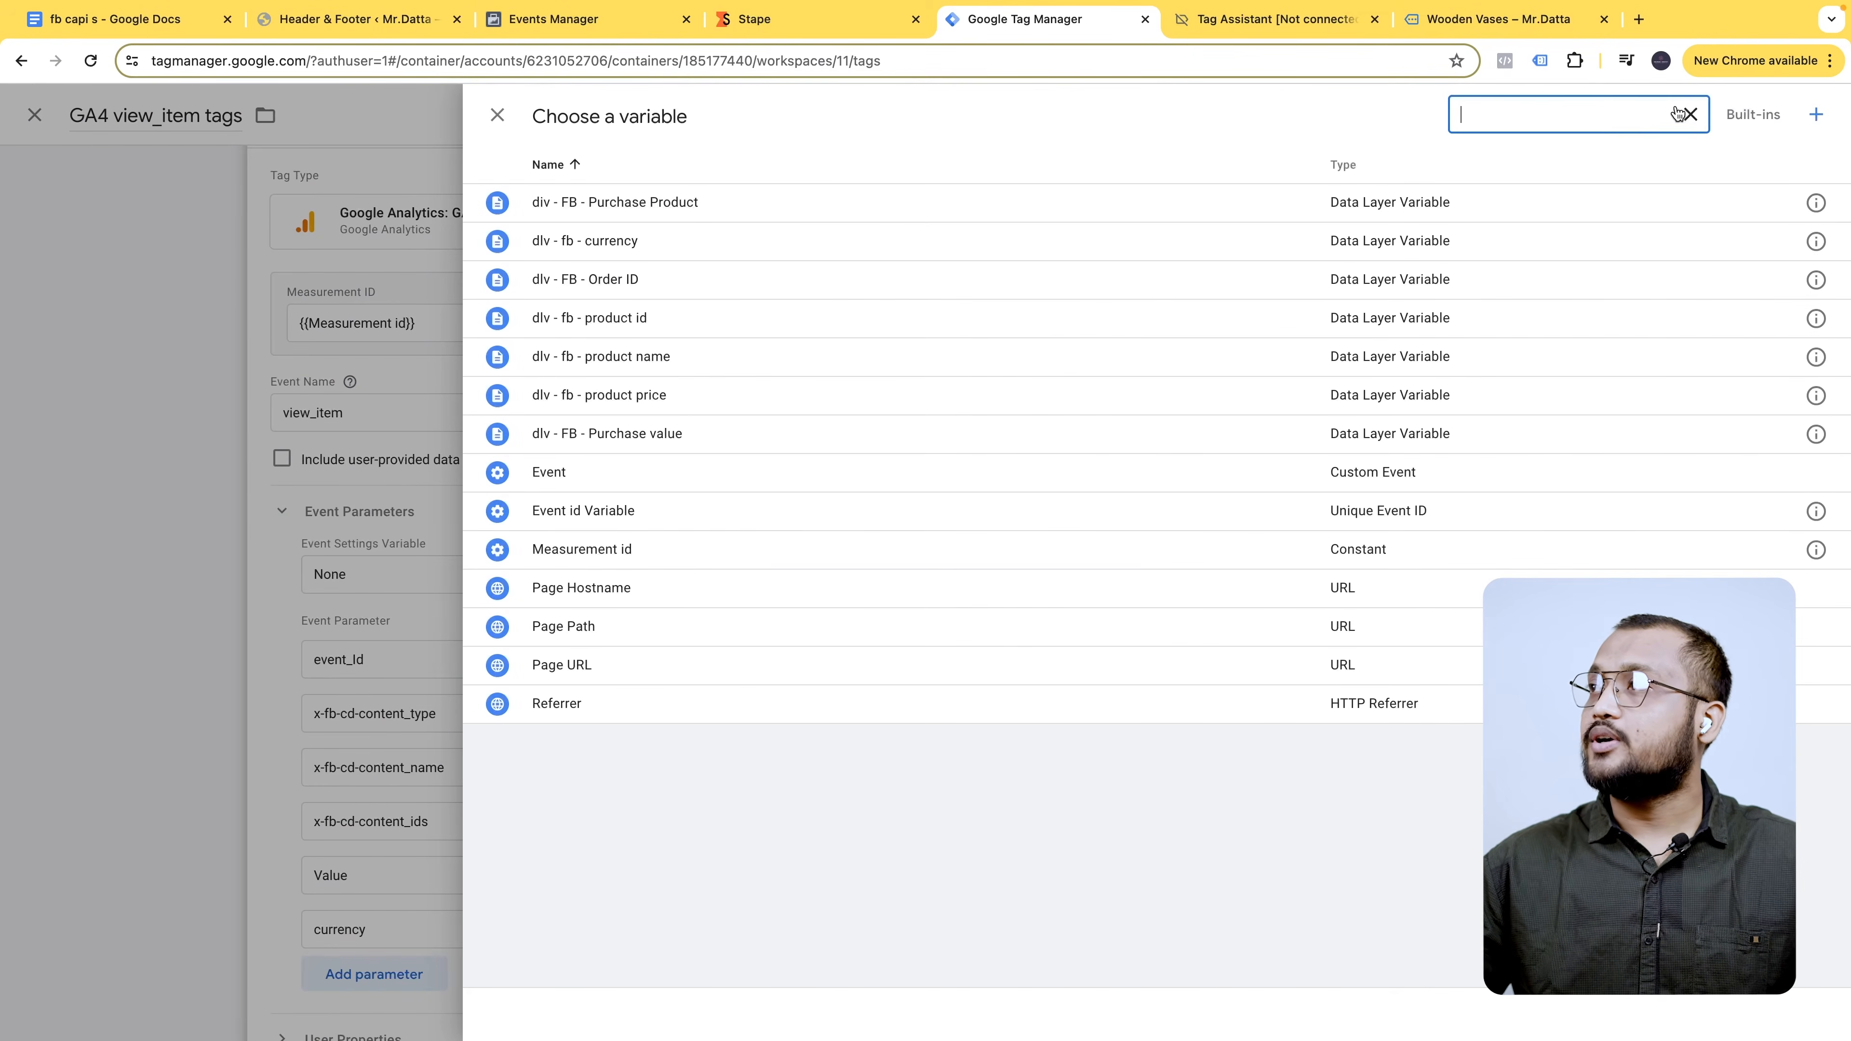
type("name")
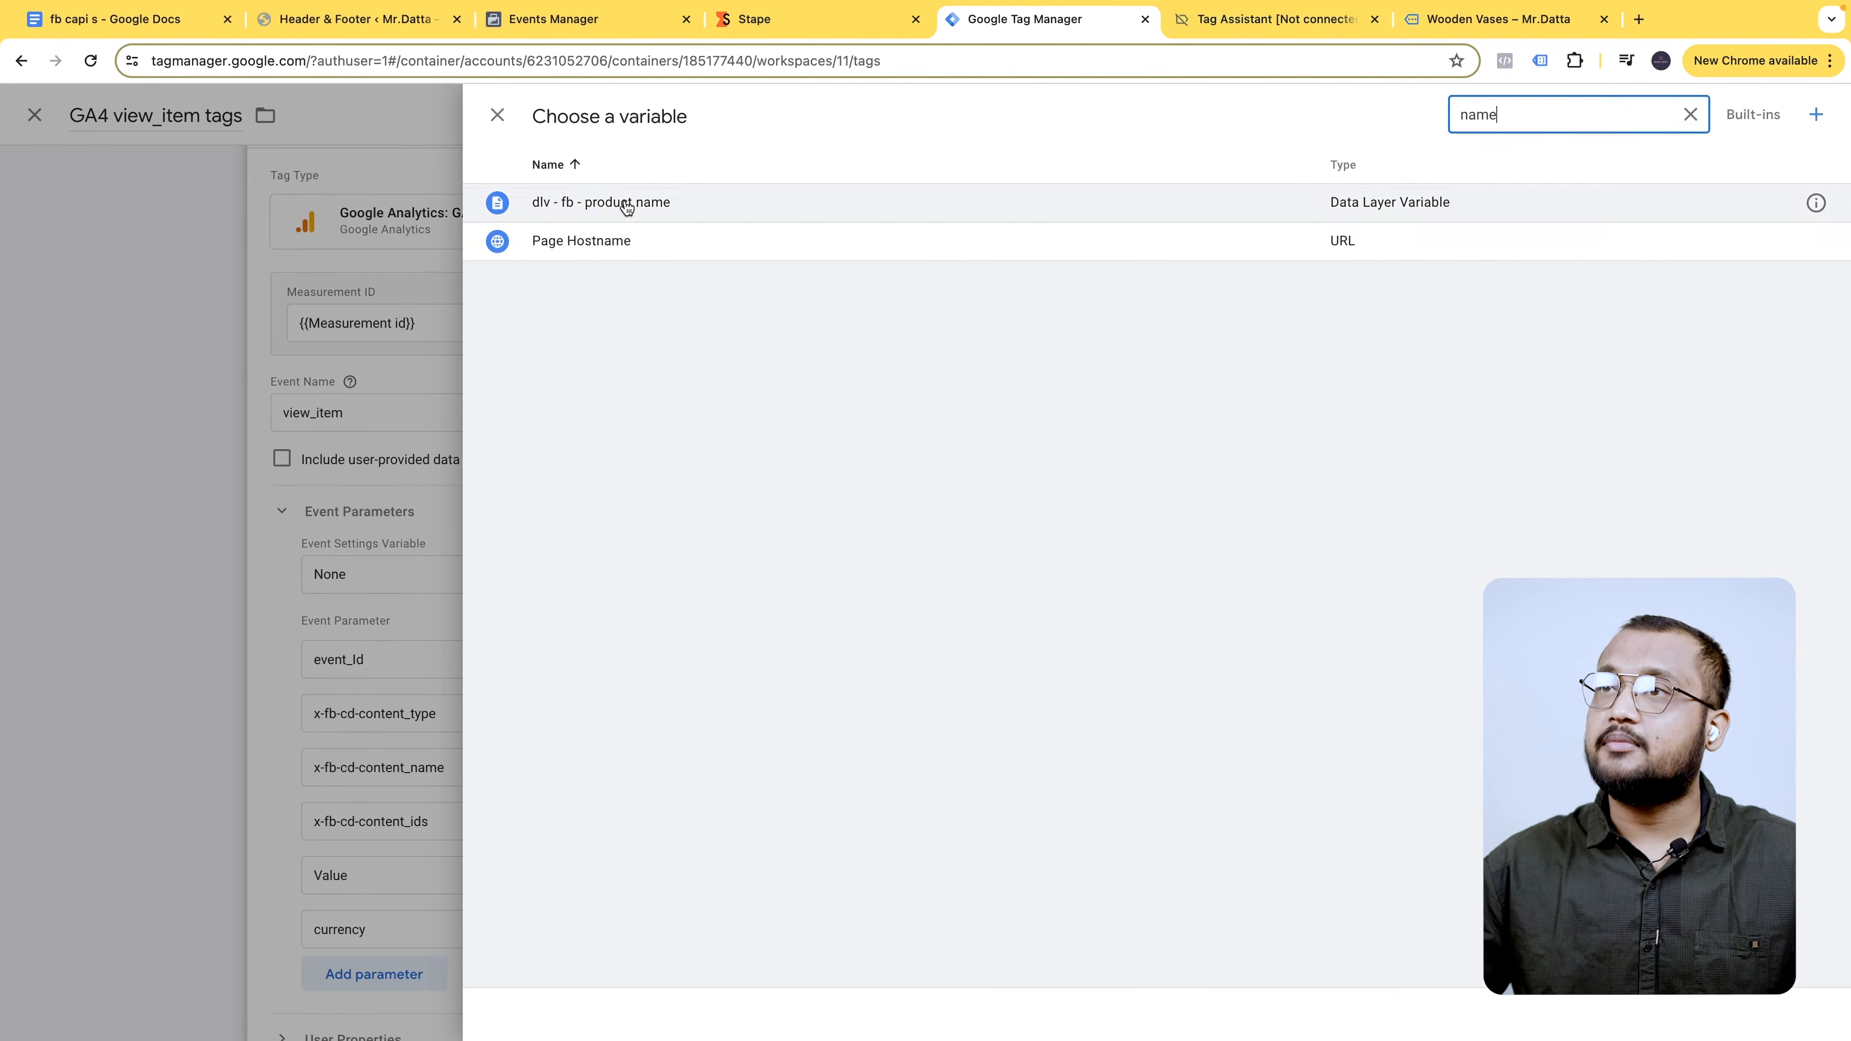
left_click(654, 204)
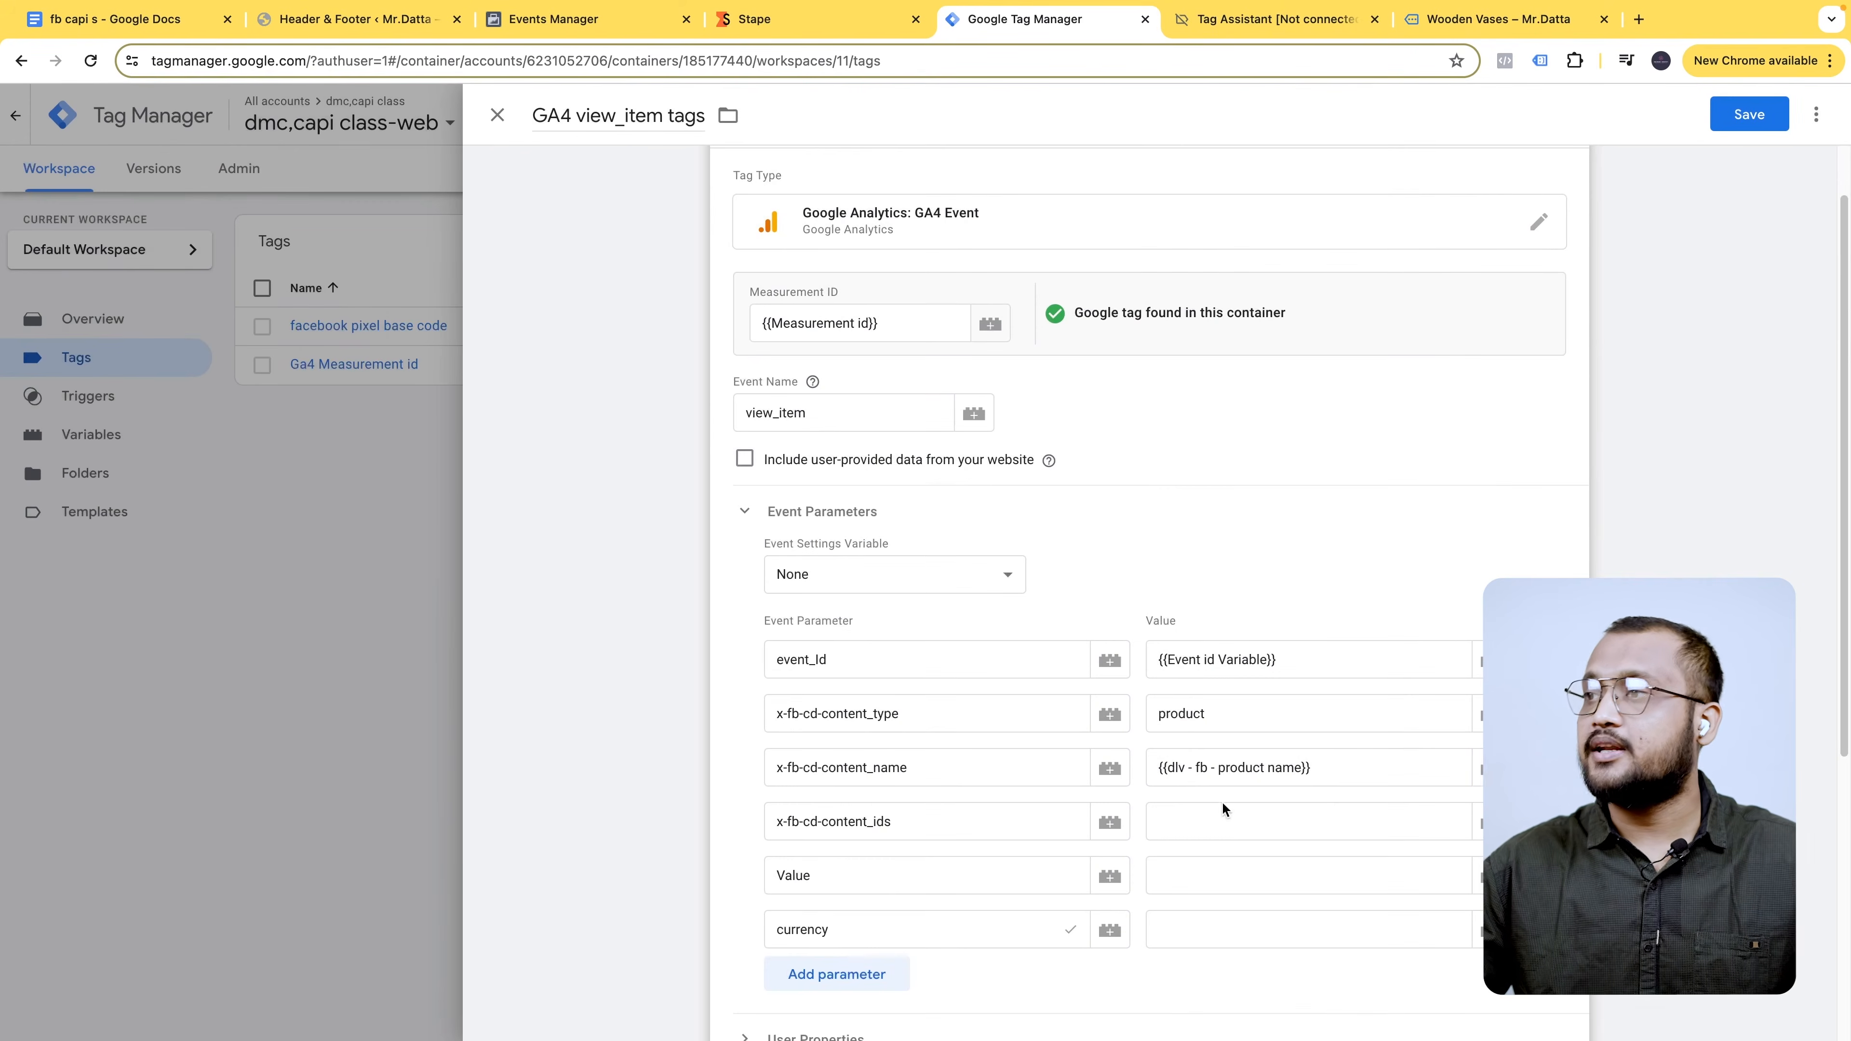
- Set content_ids, Value and currency to the product id, Purchase value and currency variables
left_click(1304, 822)
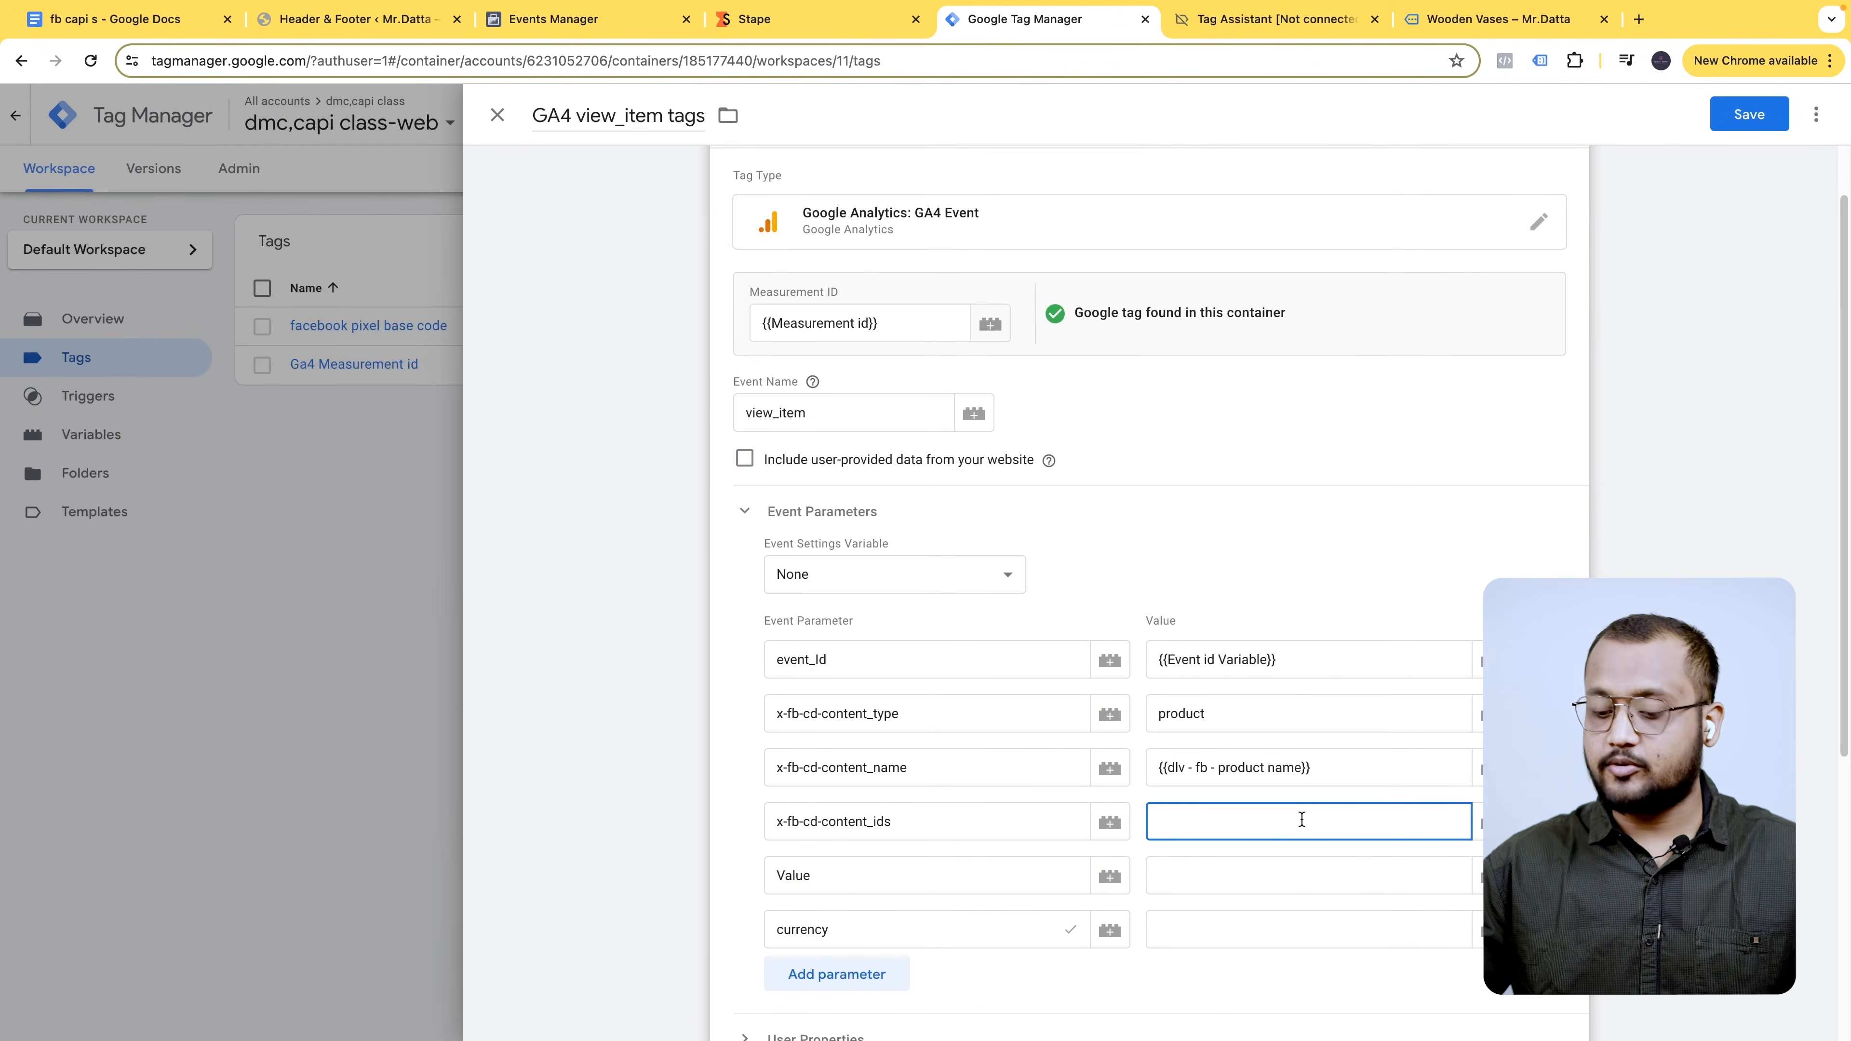
type("{{id")
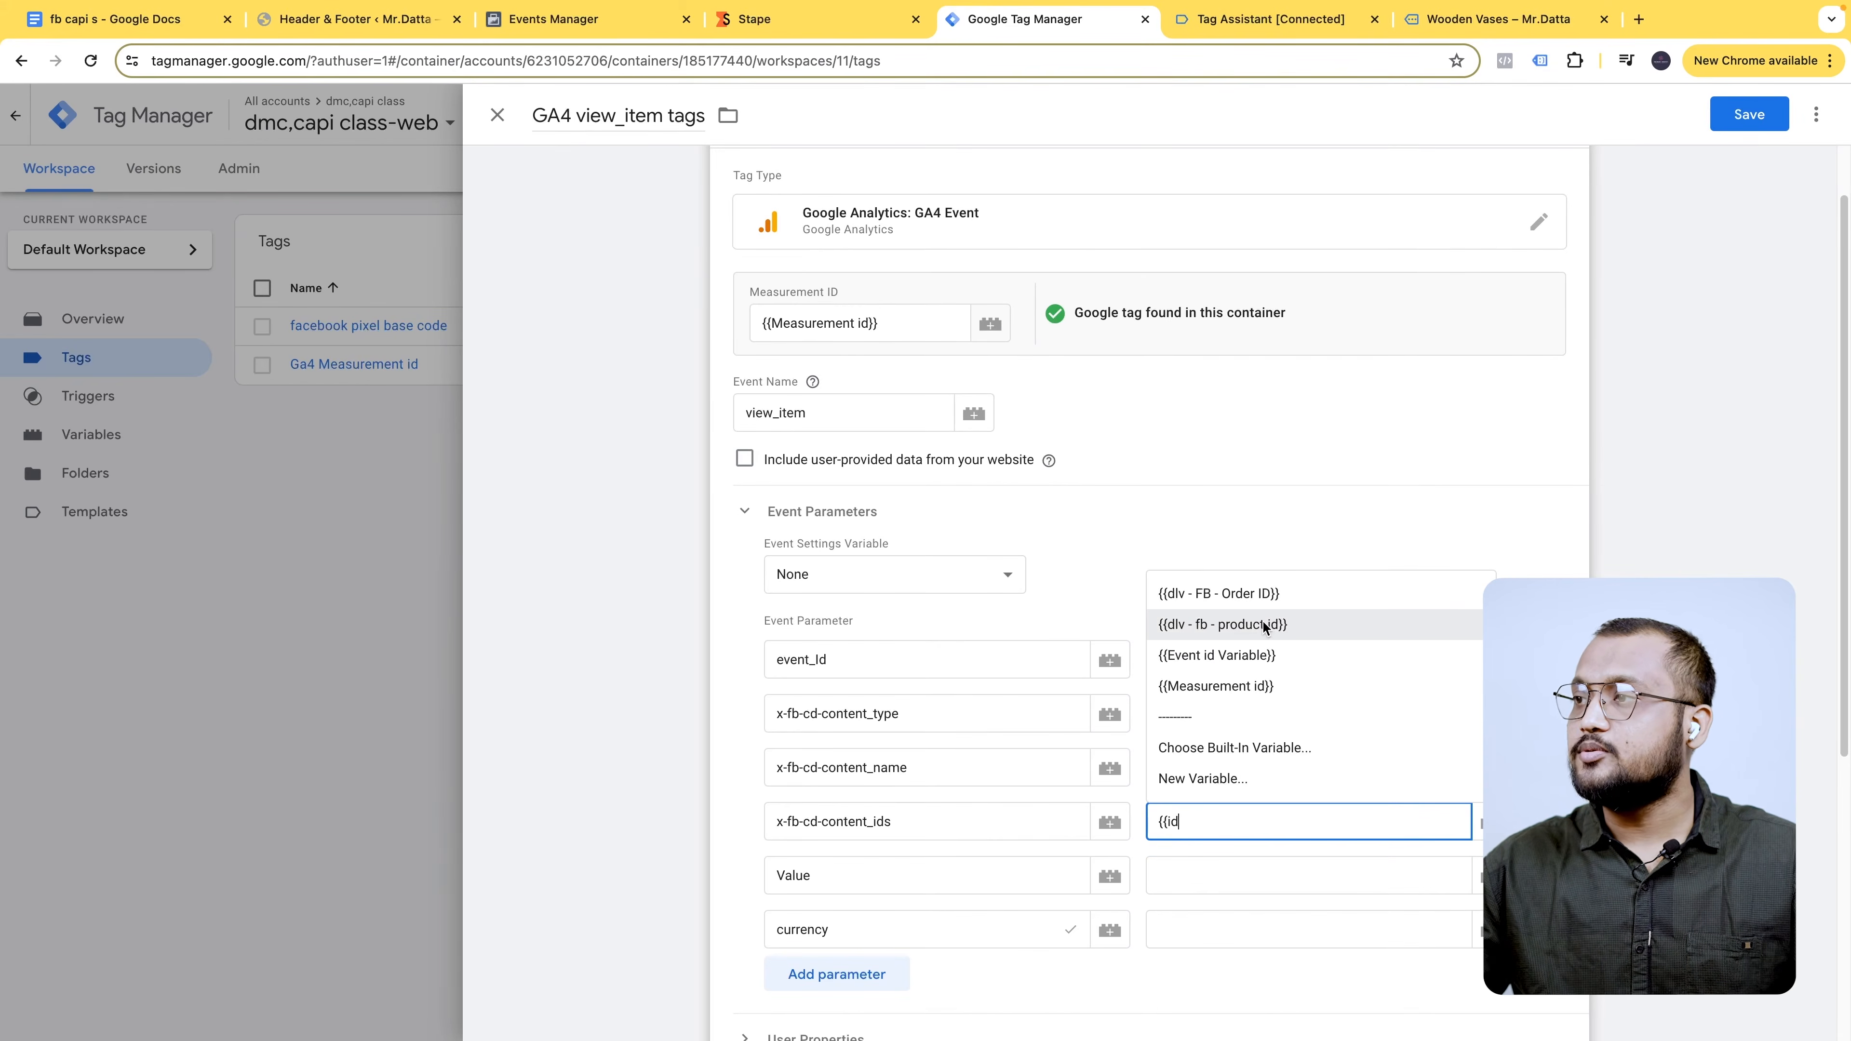
left_click(1264, 625)
left_click(1232, 874)
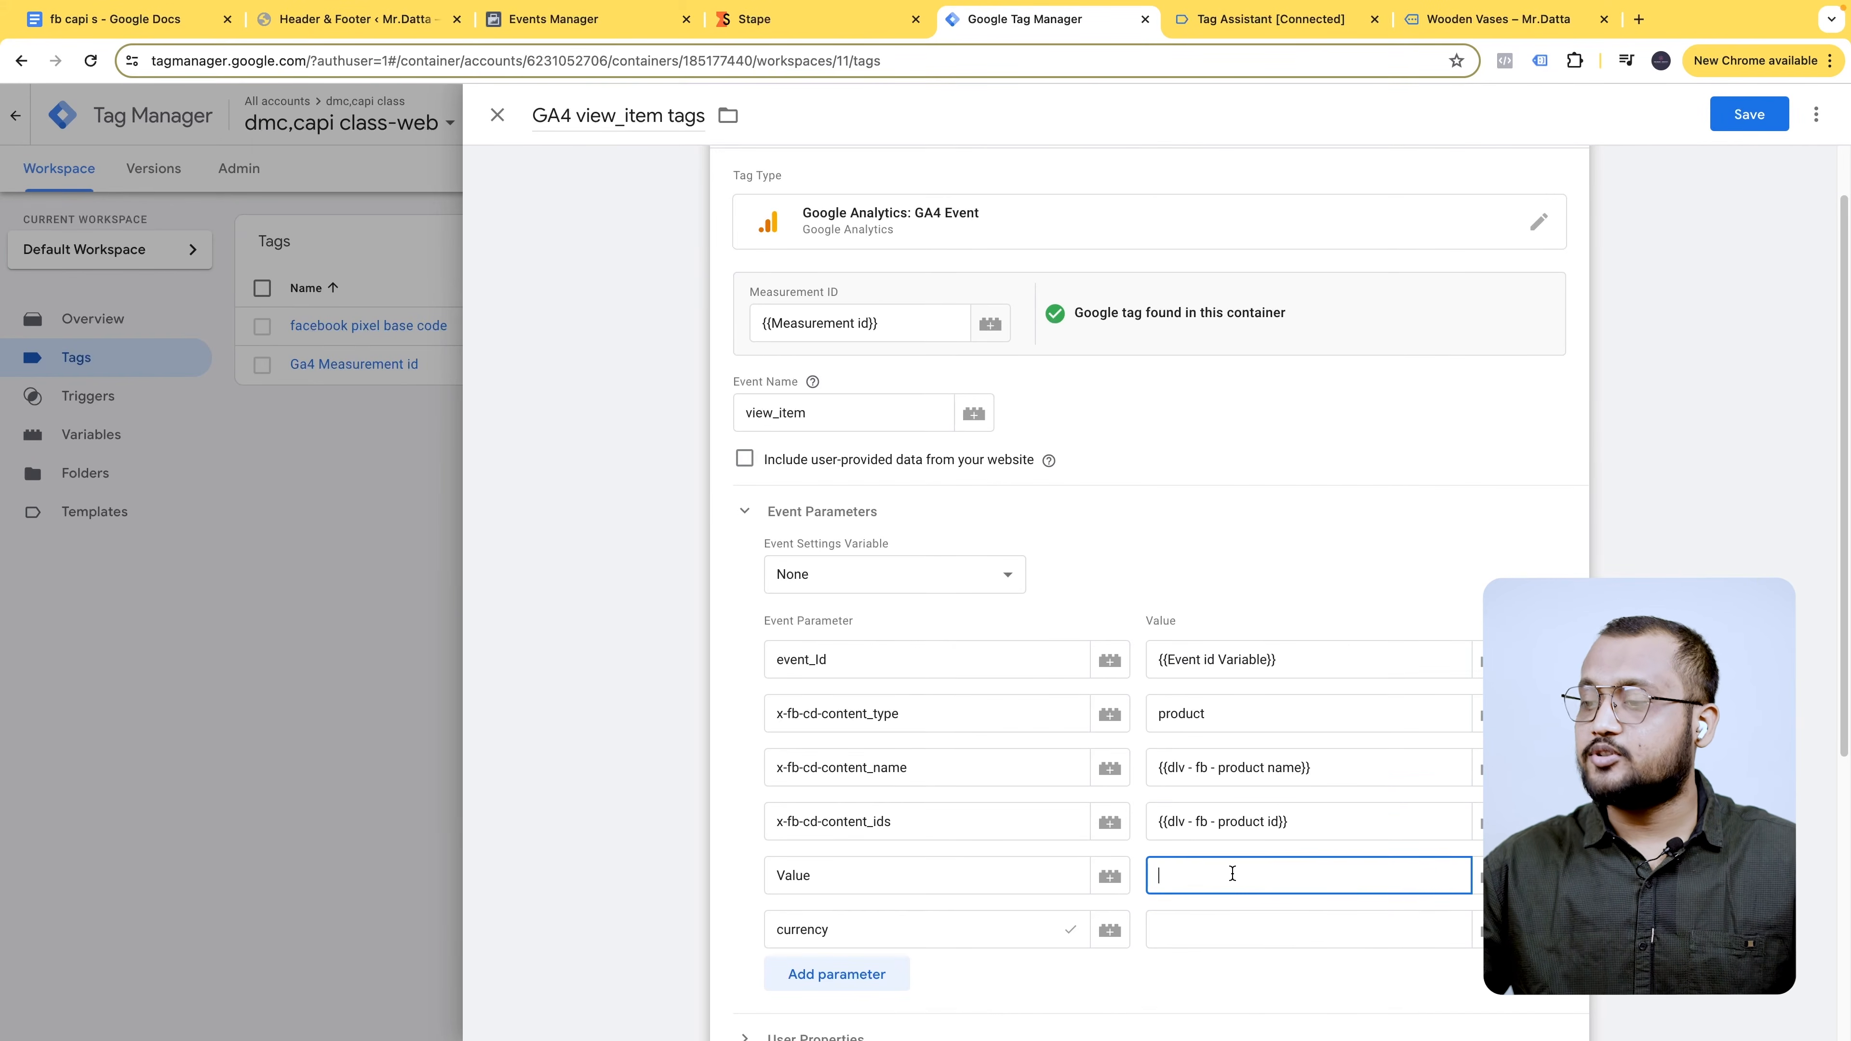
type("{{va")
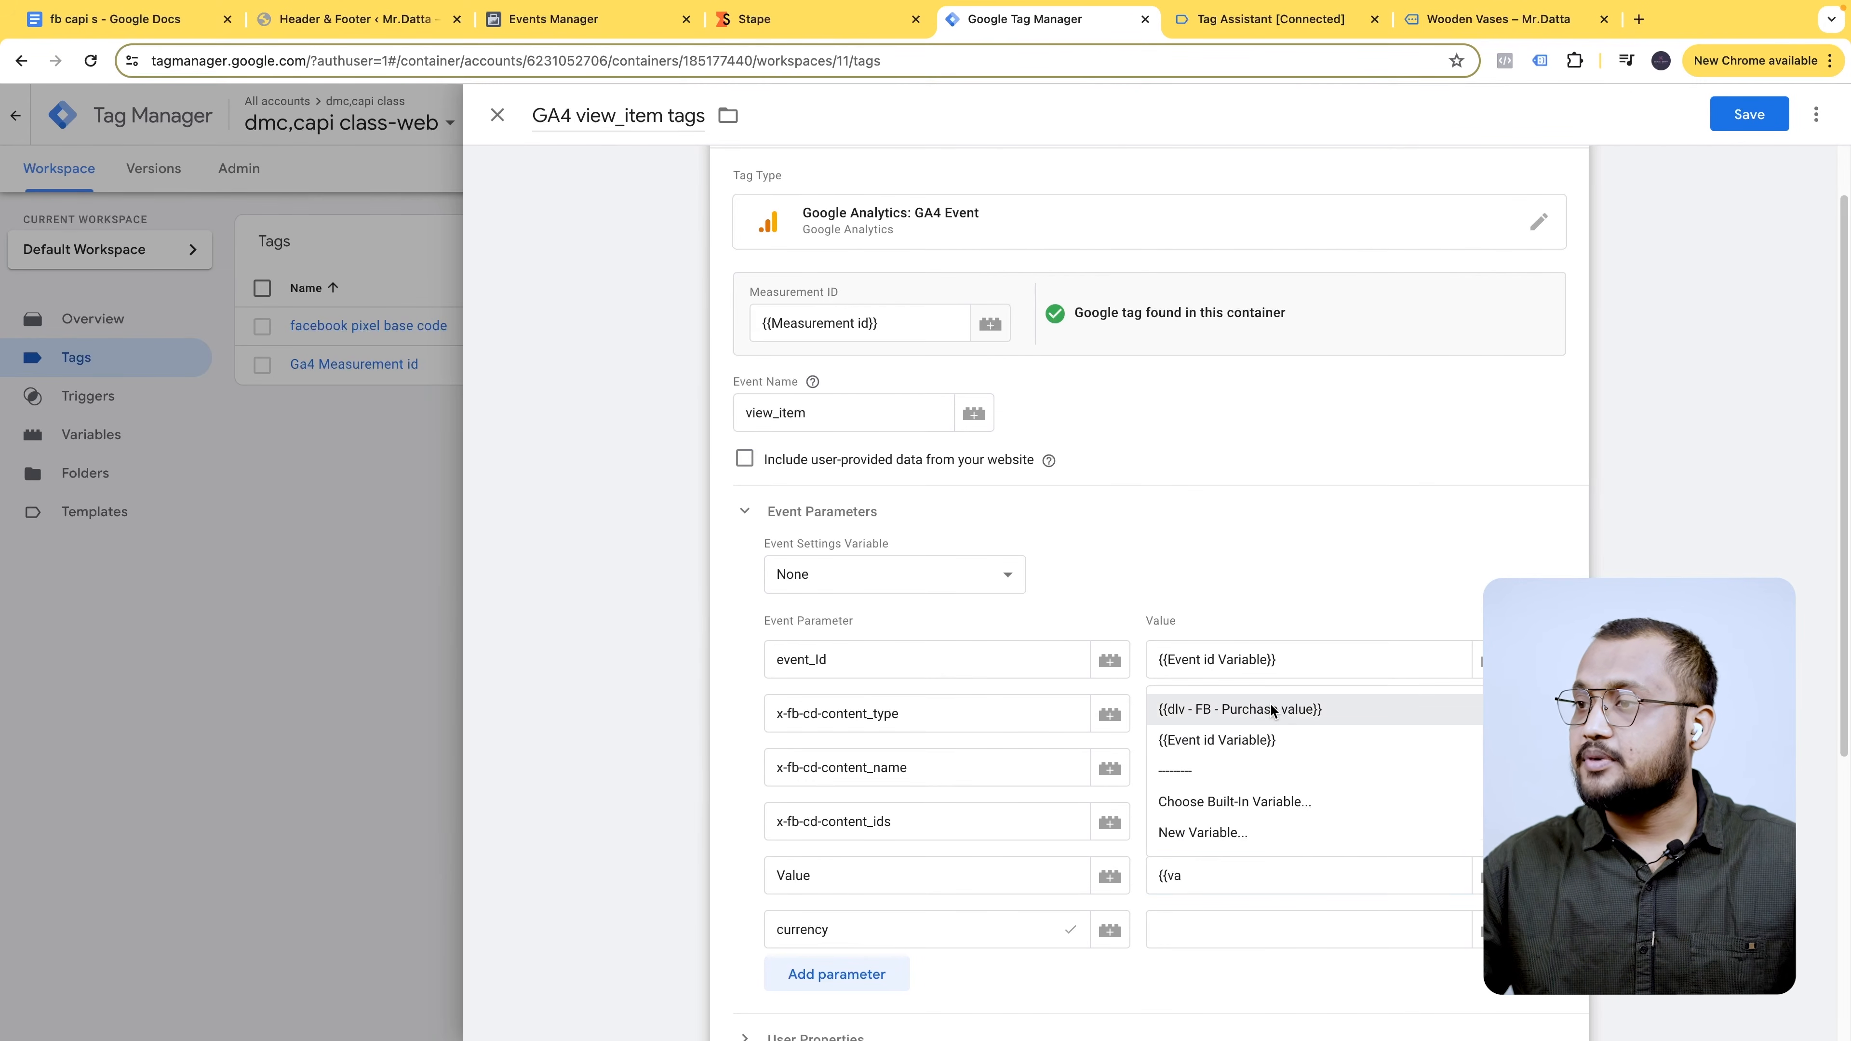
left_click(1272, 709)
scroll(1097, 848, "down", 1)
left_click(1207, 858)
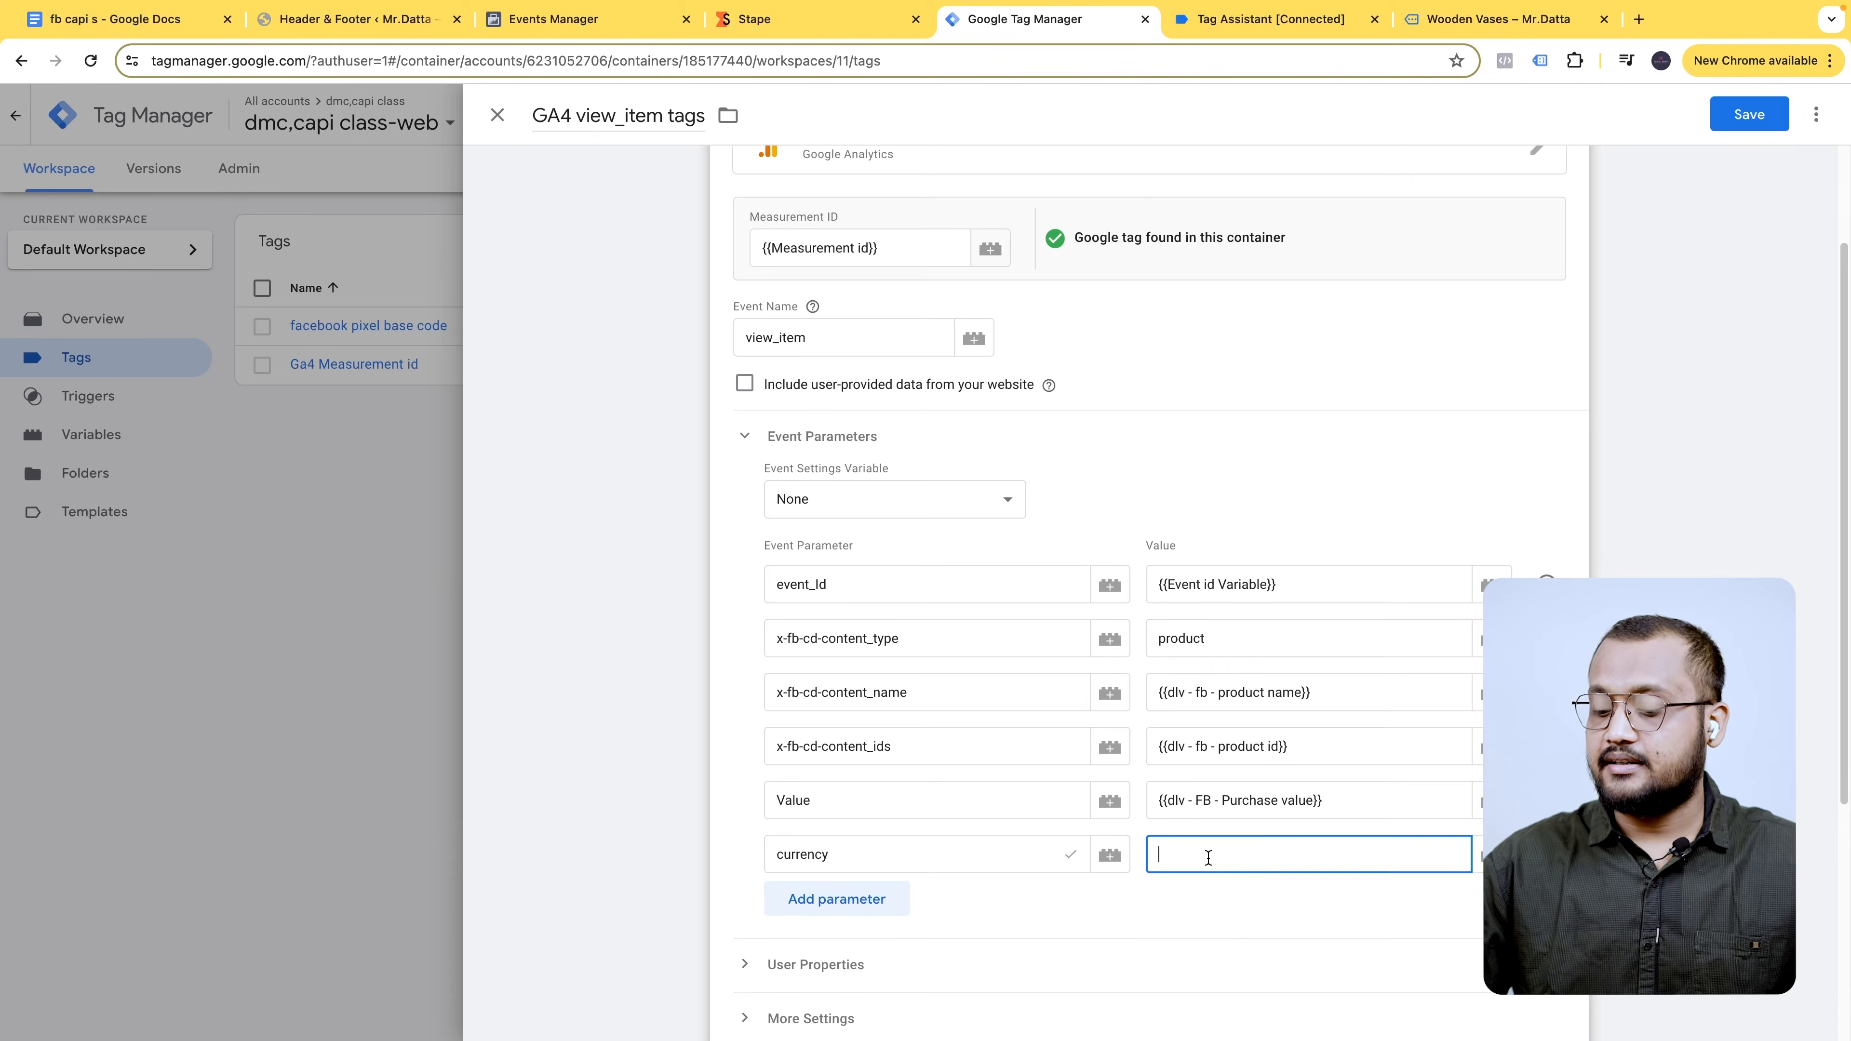
type("{{c")
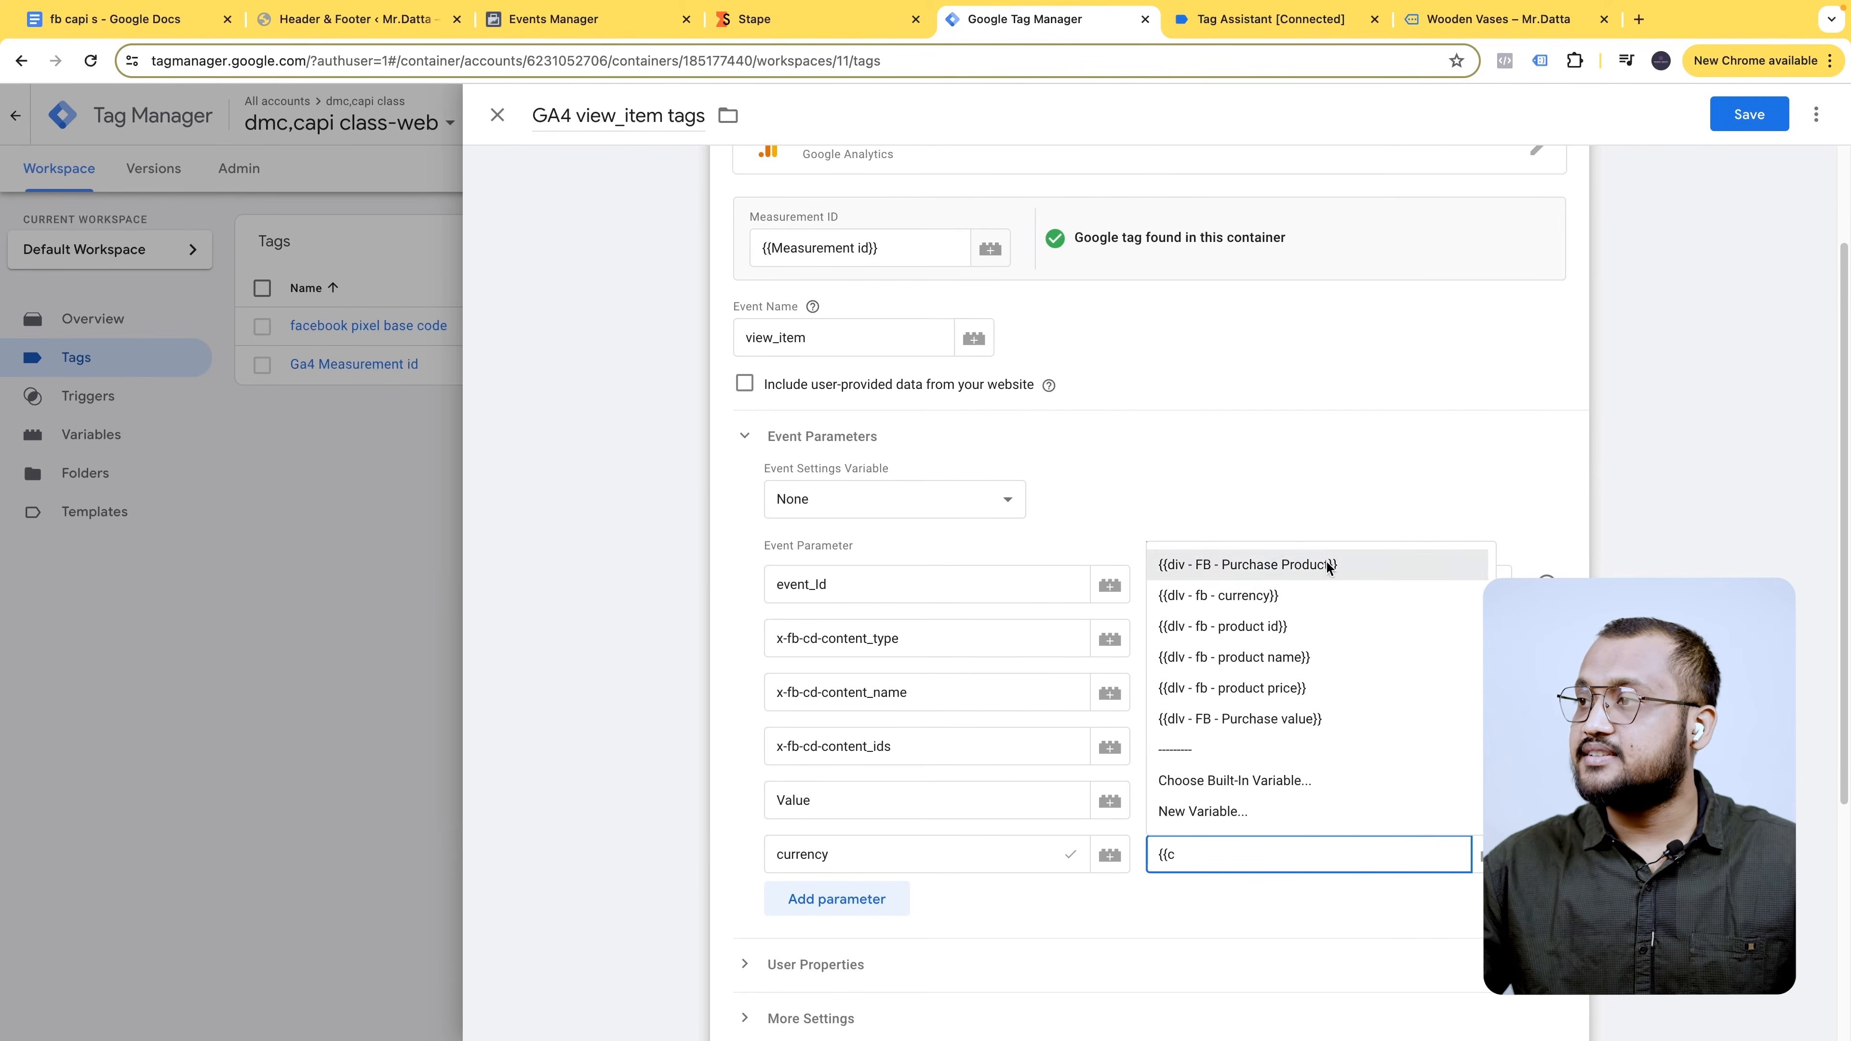
left_click(1314, 591)
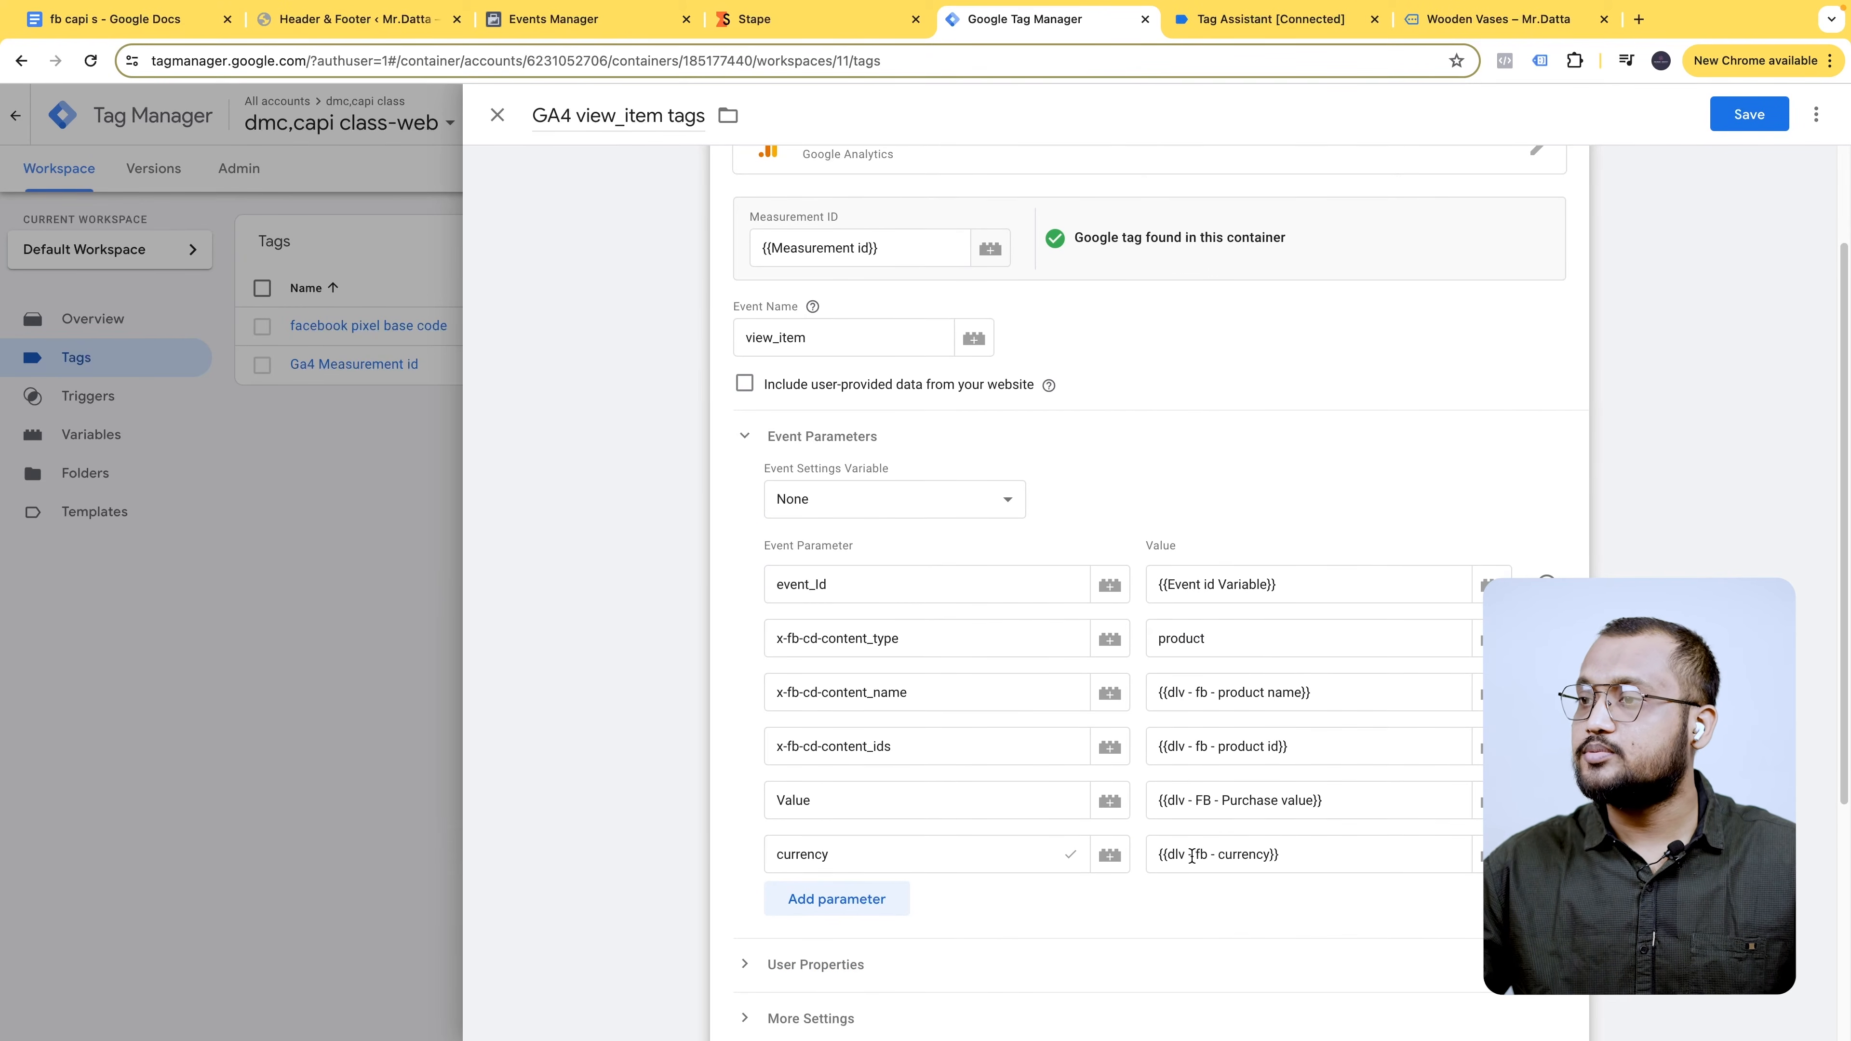
scroll(1247, 764, "down", 1)
scroll(1122, 671, "down", 5)
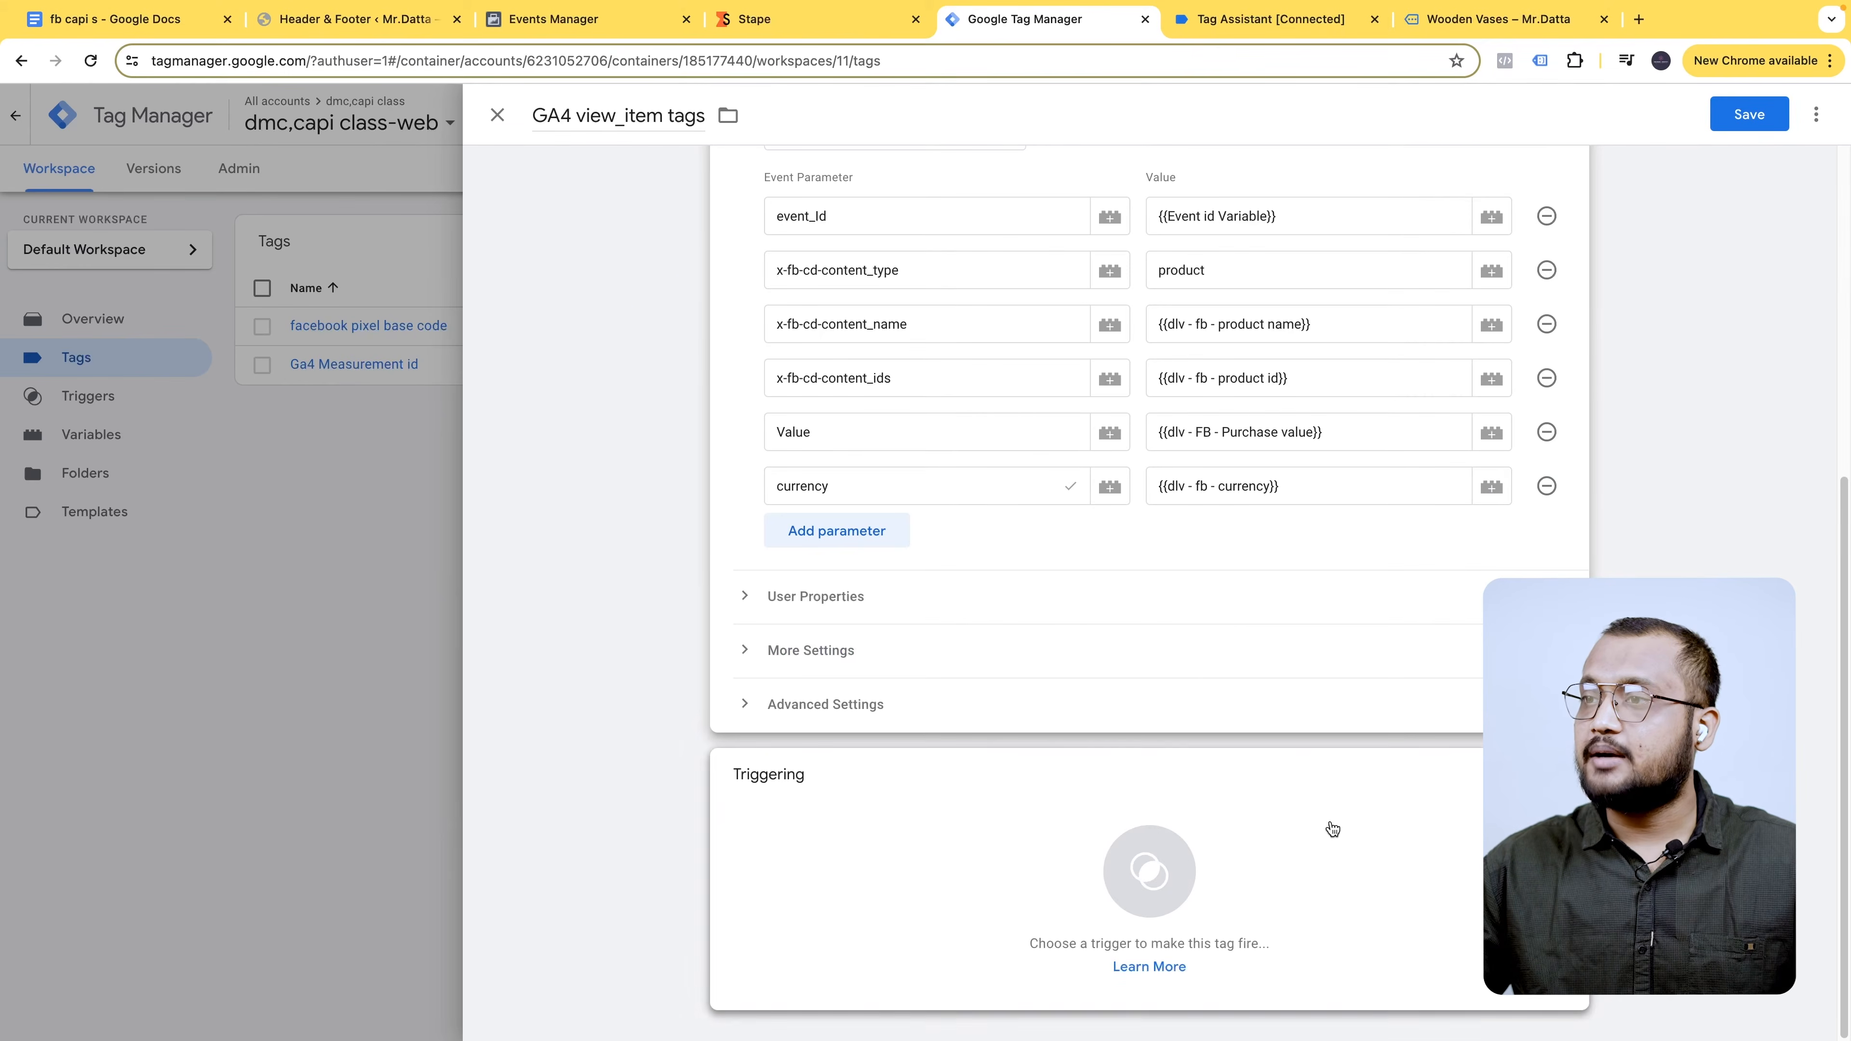
left_click(1111, 811)
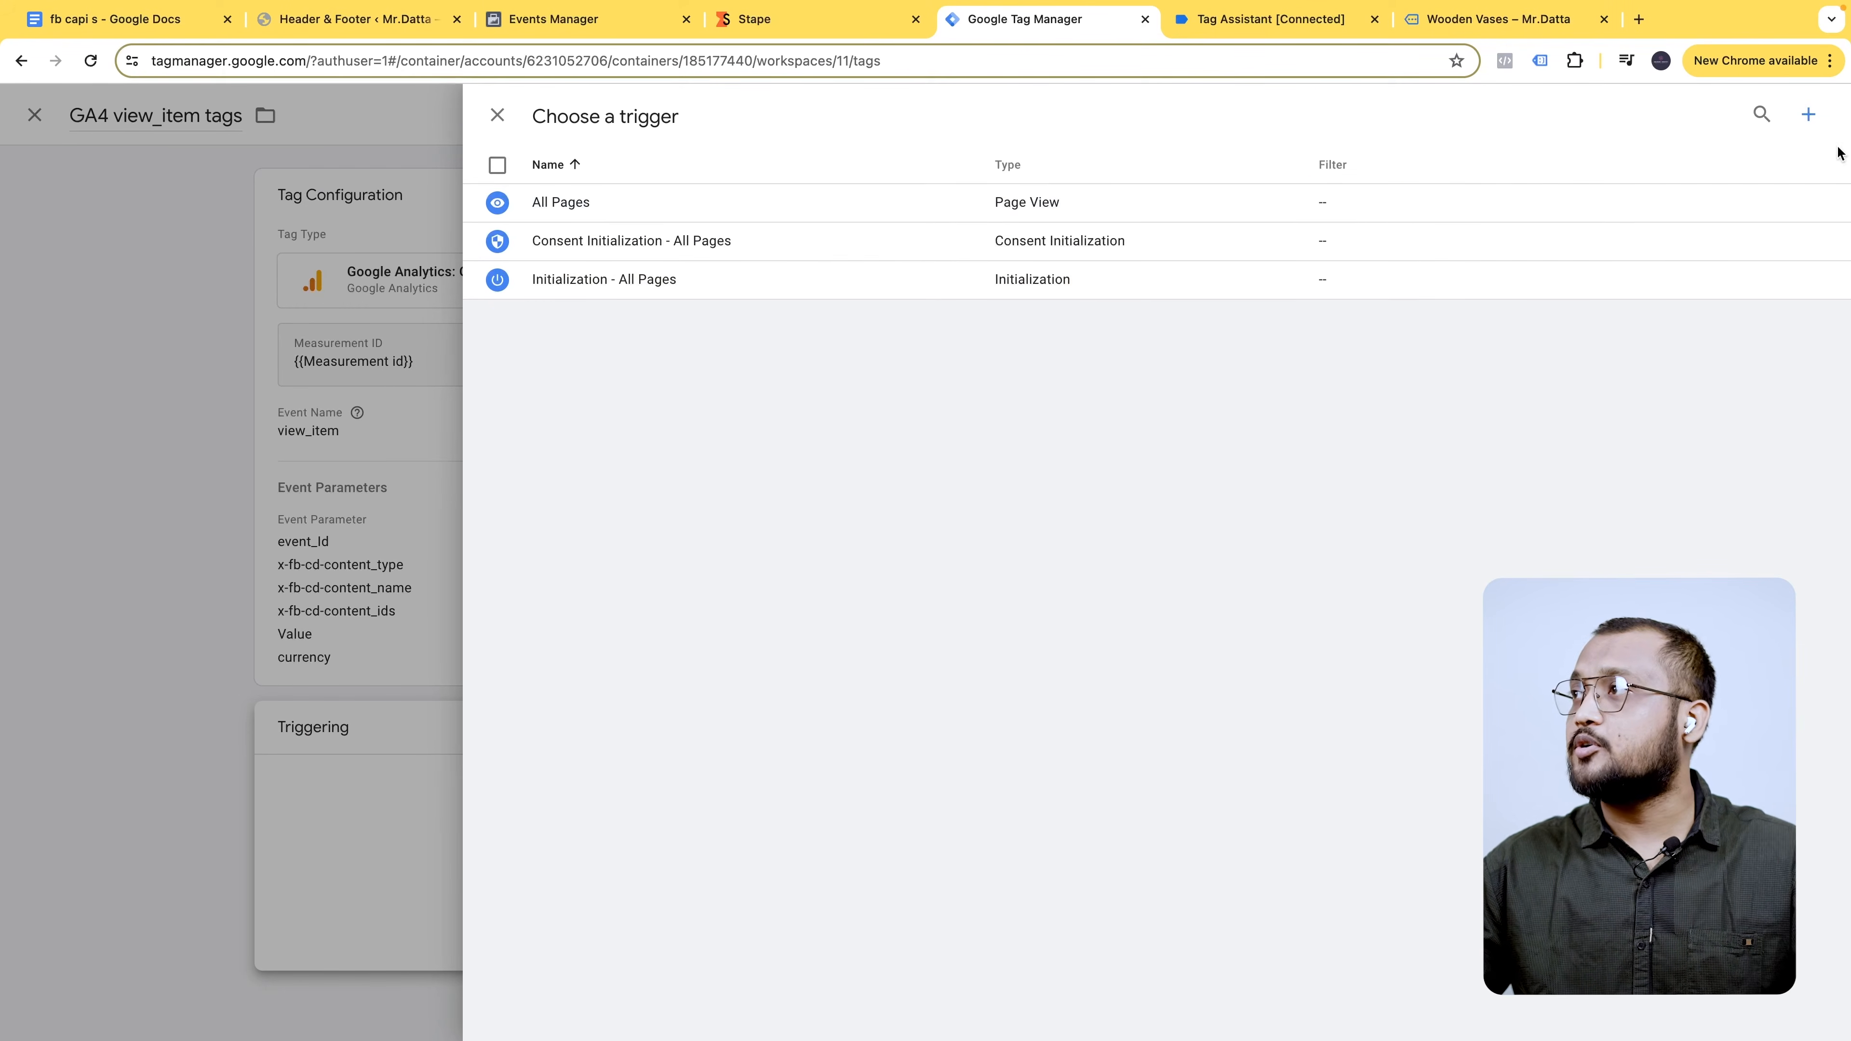
- Create a new trigger named view_item
left_click(1810, 111)
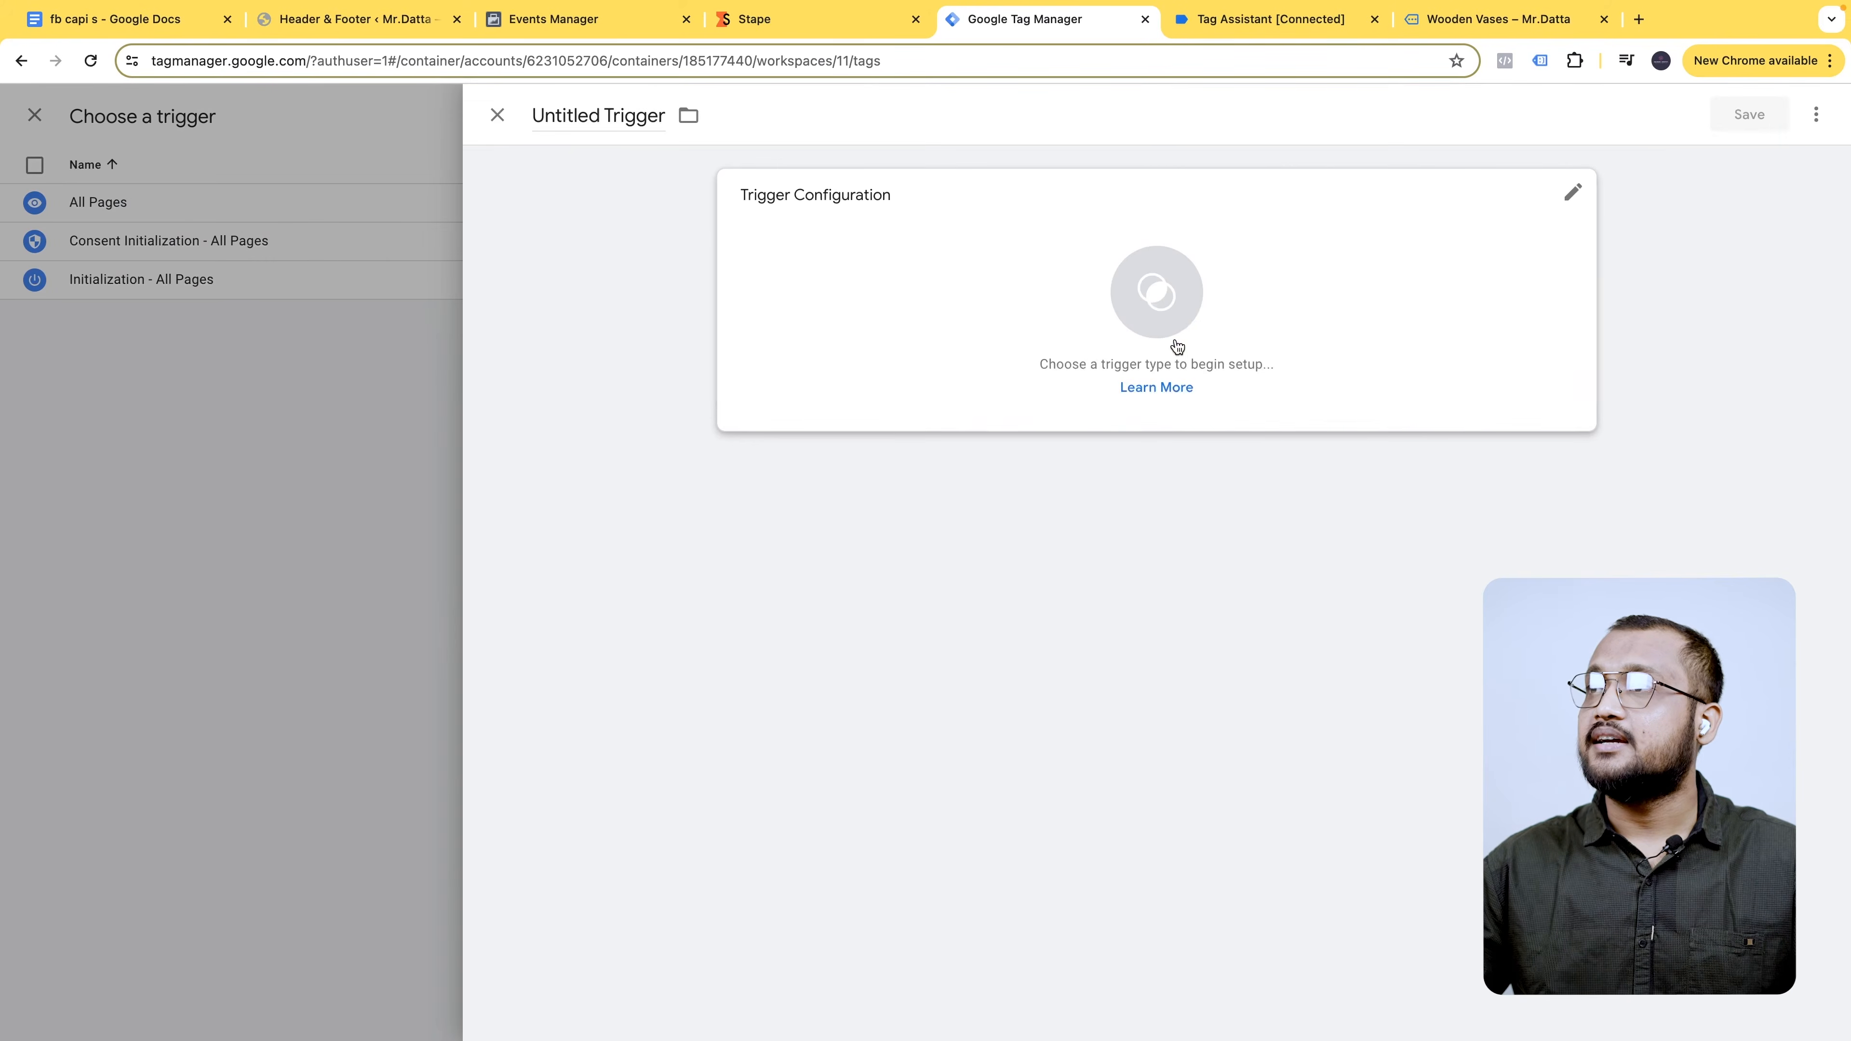
left_click(642, 117)
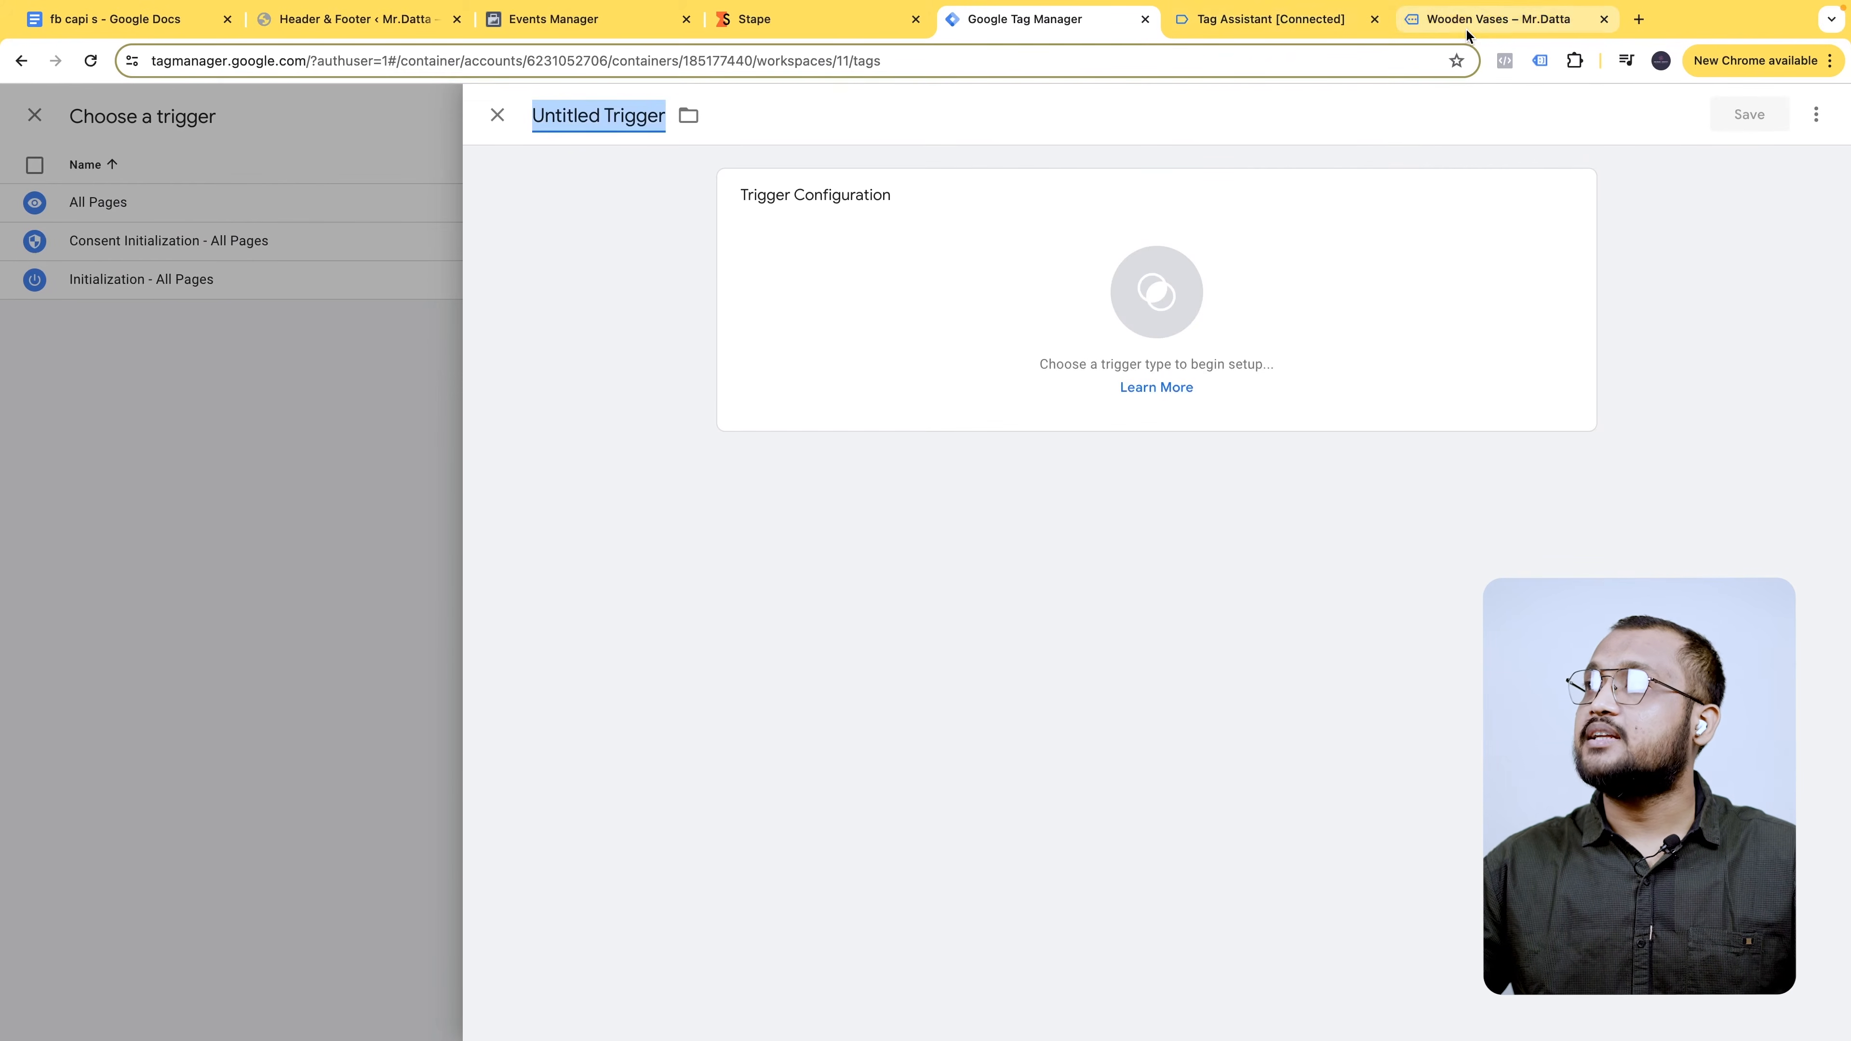
left_click(1293, 13)
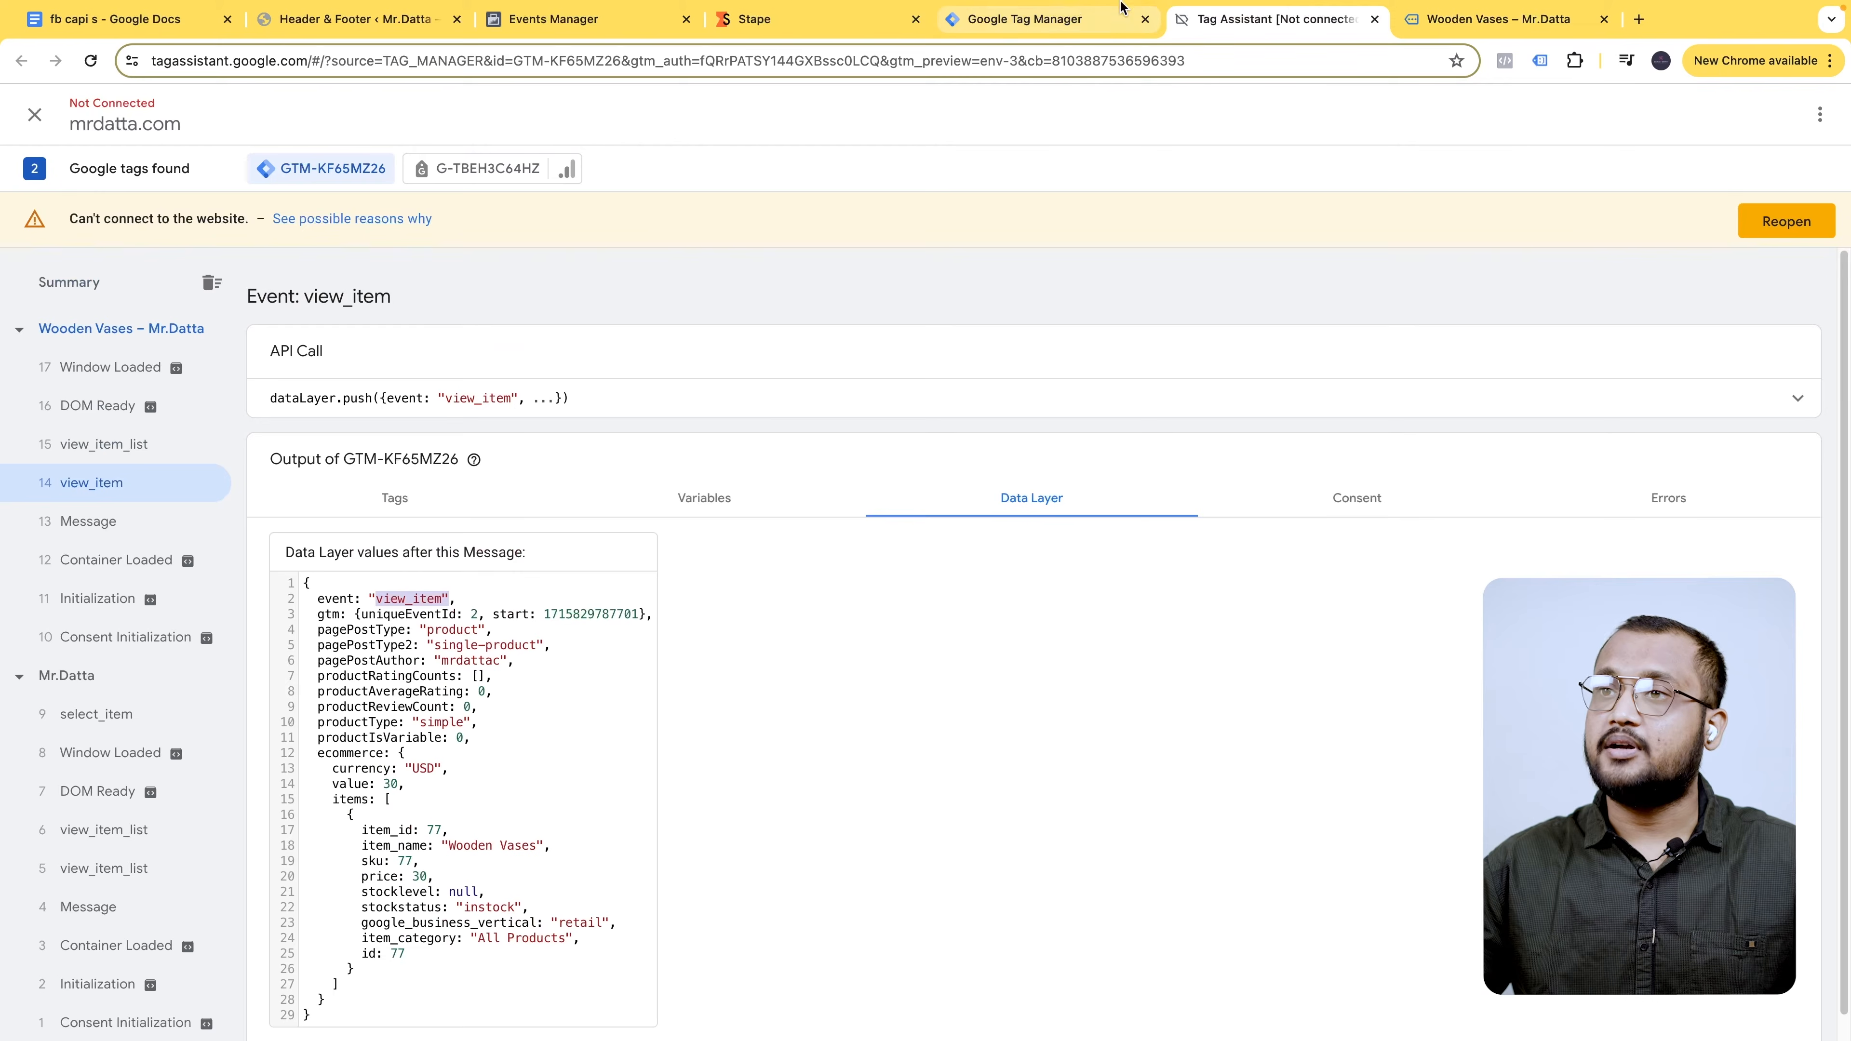
left_click(942, 27)
type("\"view_item\"")
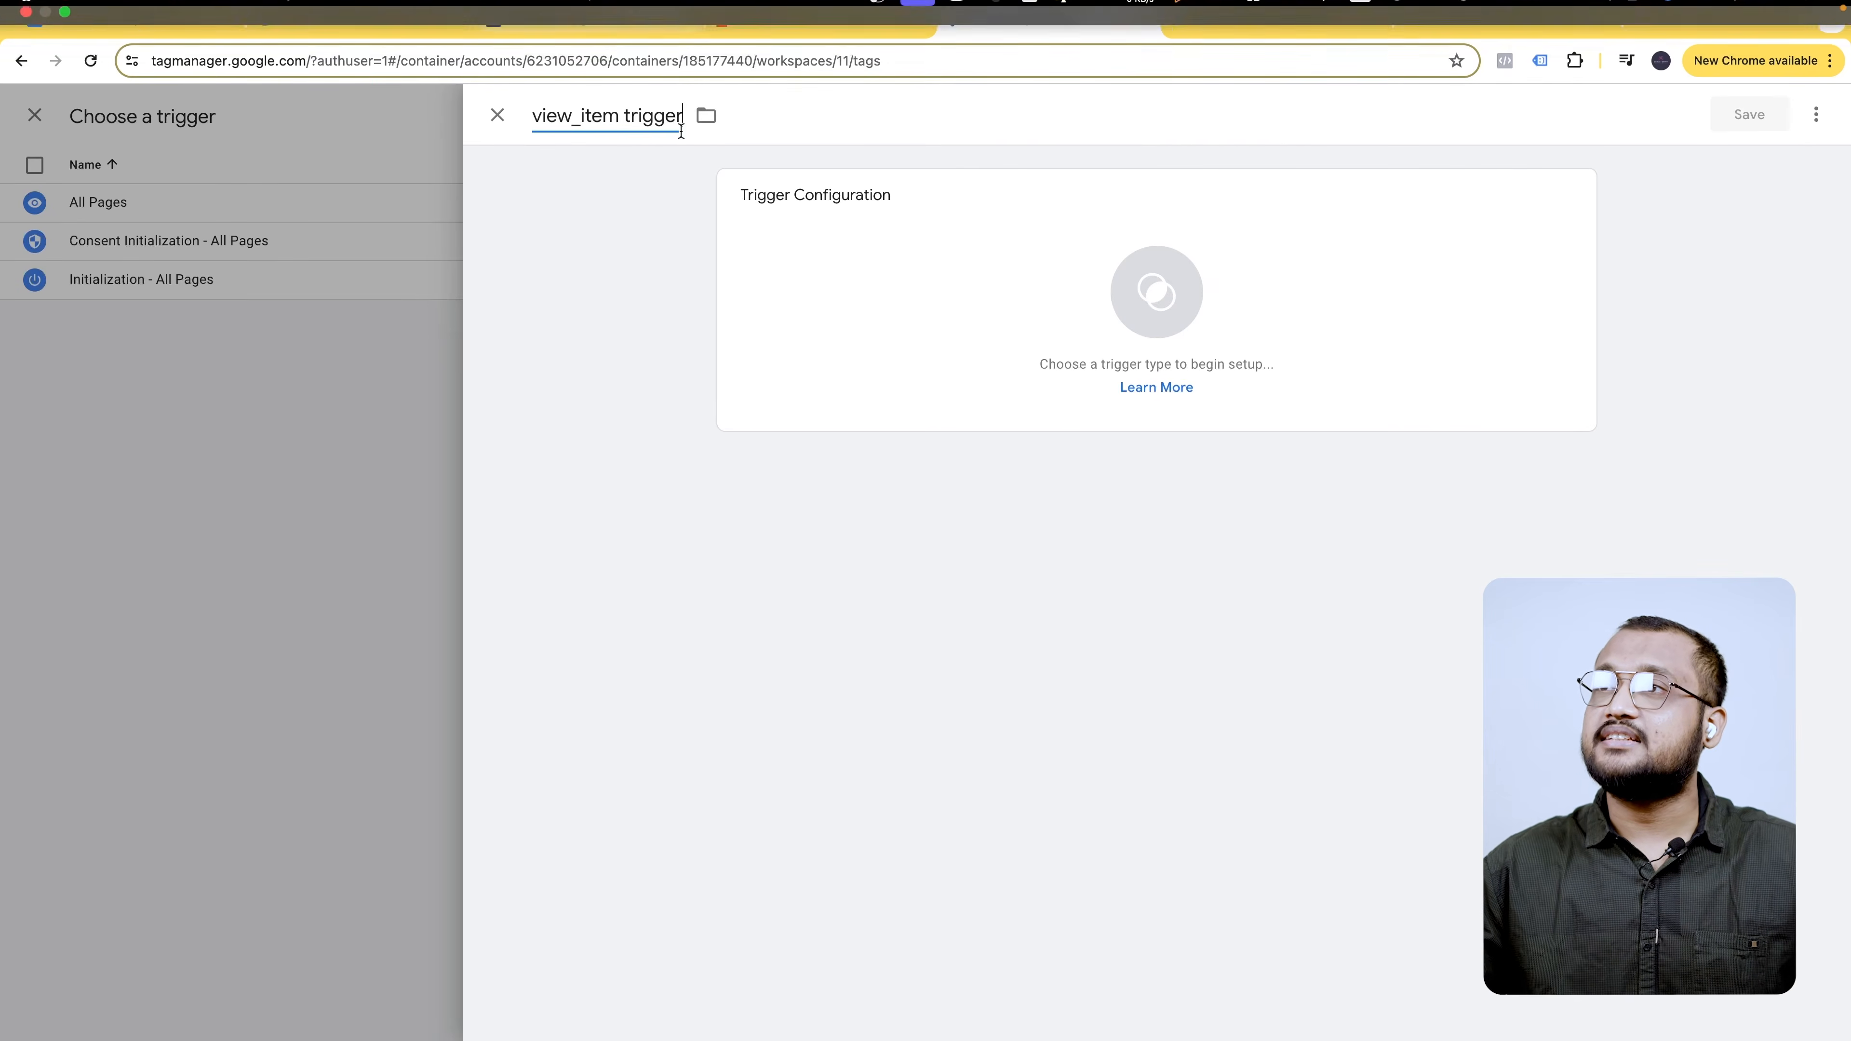
- Make it a Custom Event trigger on view_item, then save the trigger and the tag
left_click(876, 182)
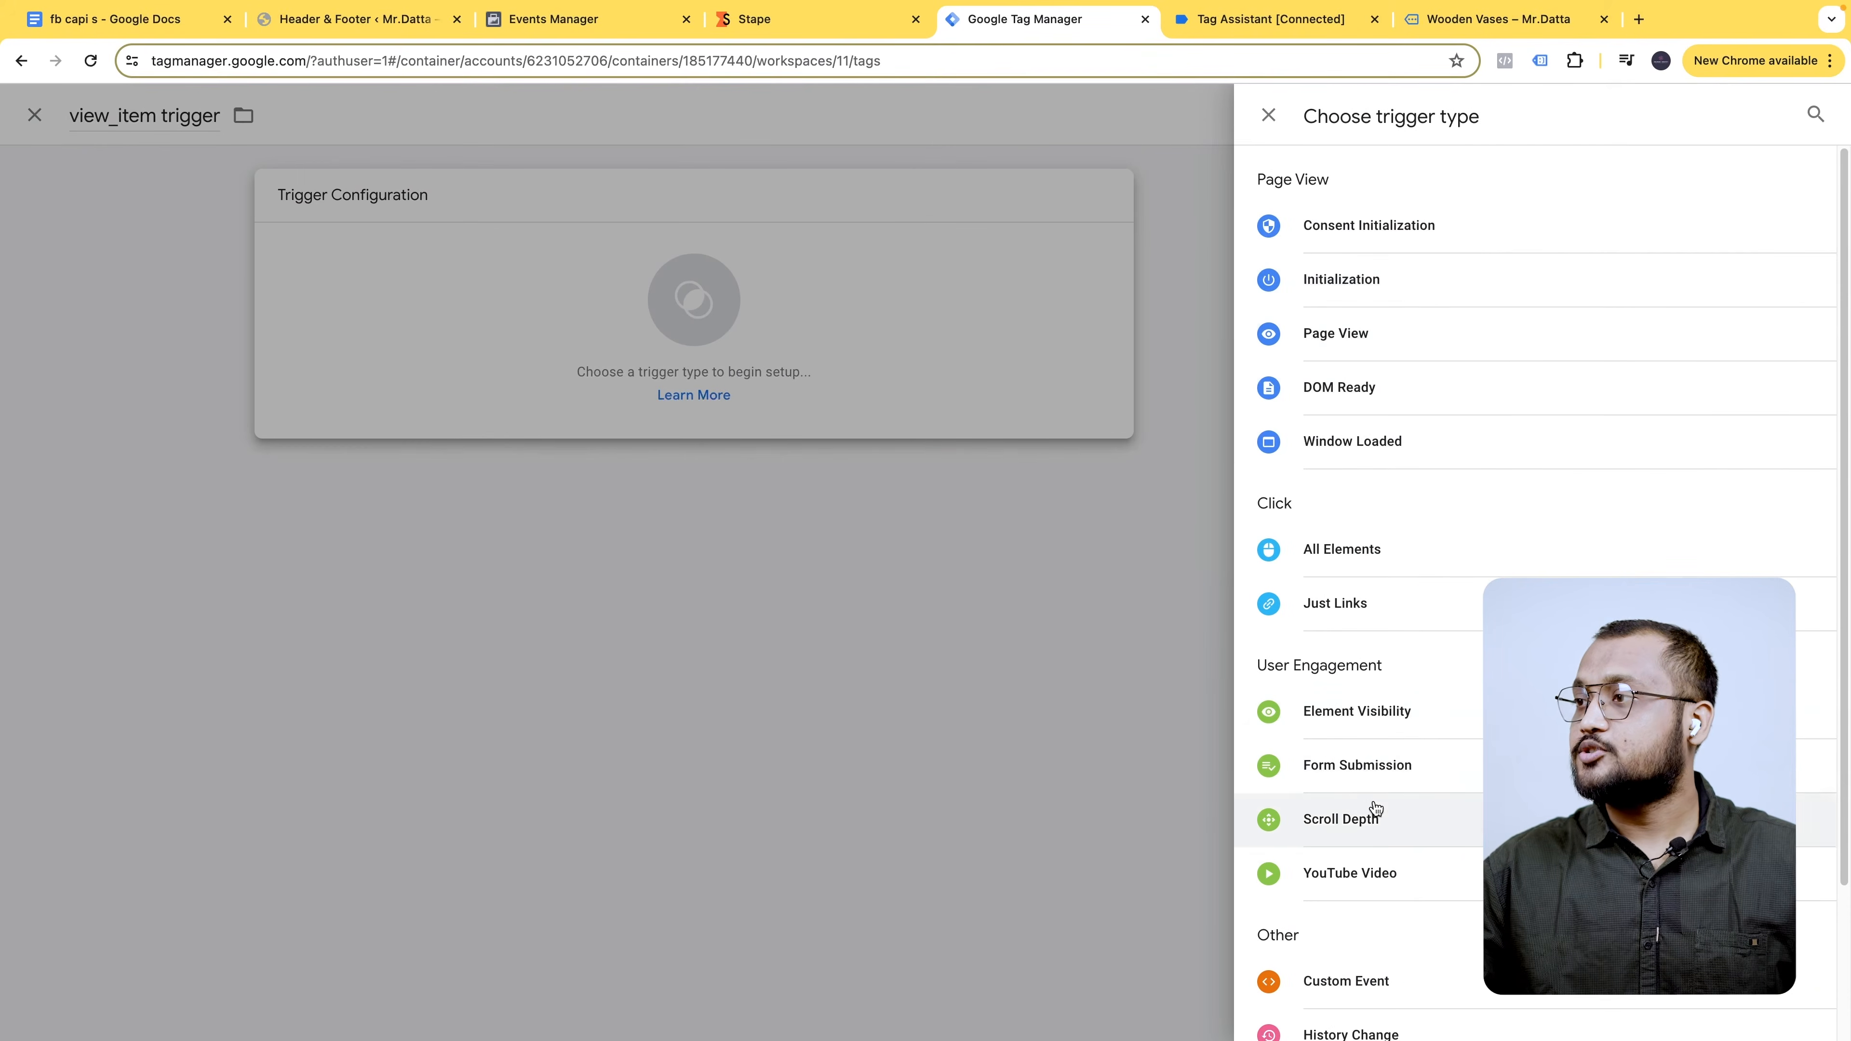
left_click(1346, 980)
left_click(901, 404)
left_click(909, 468)
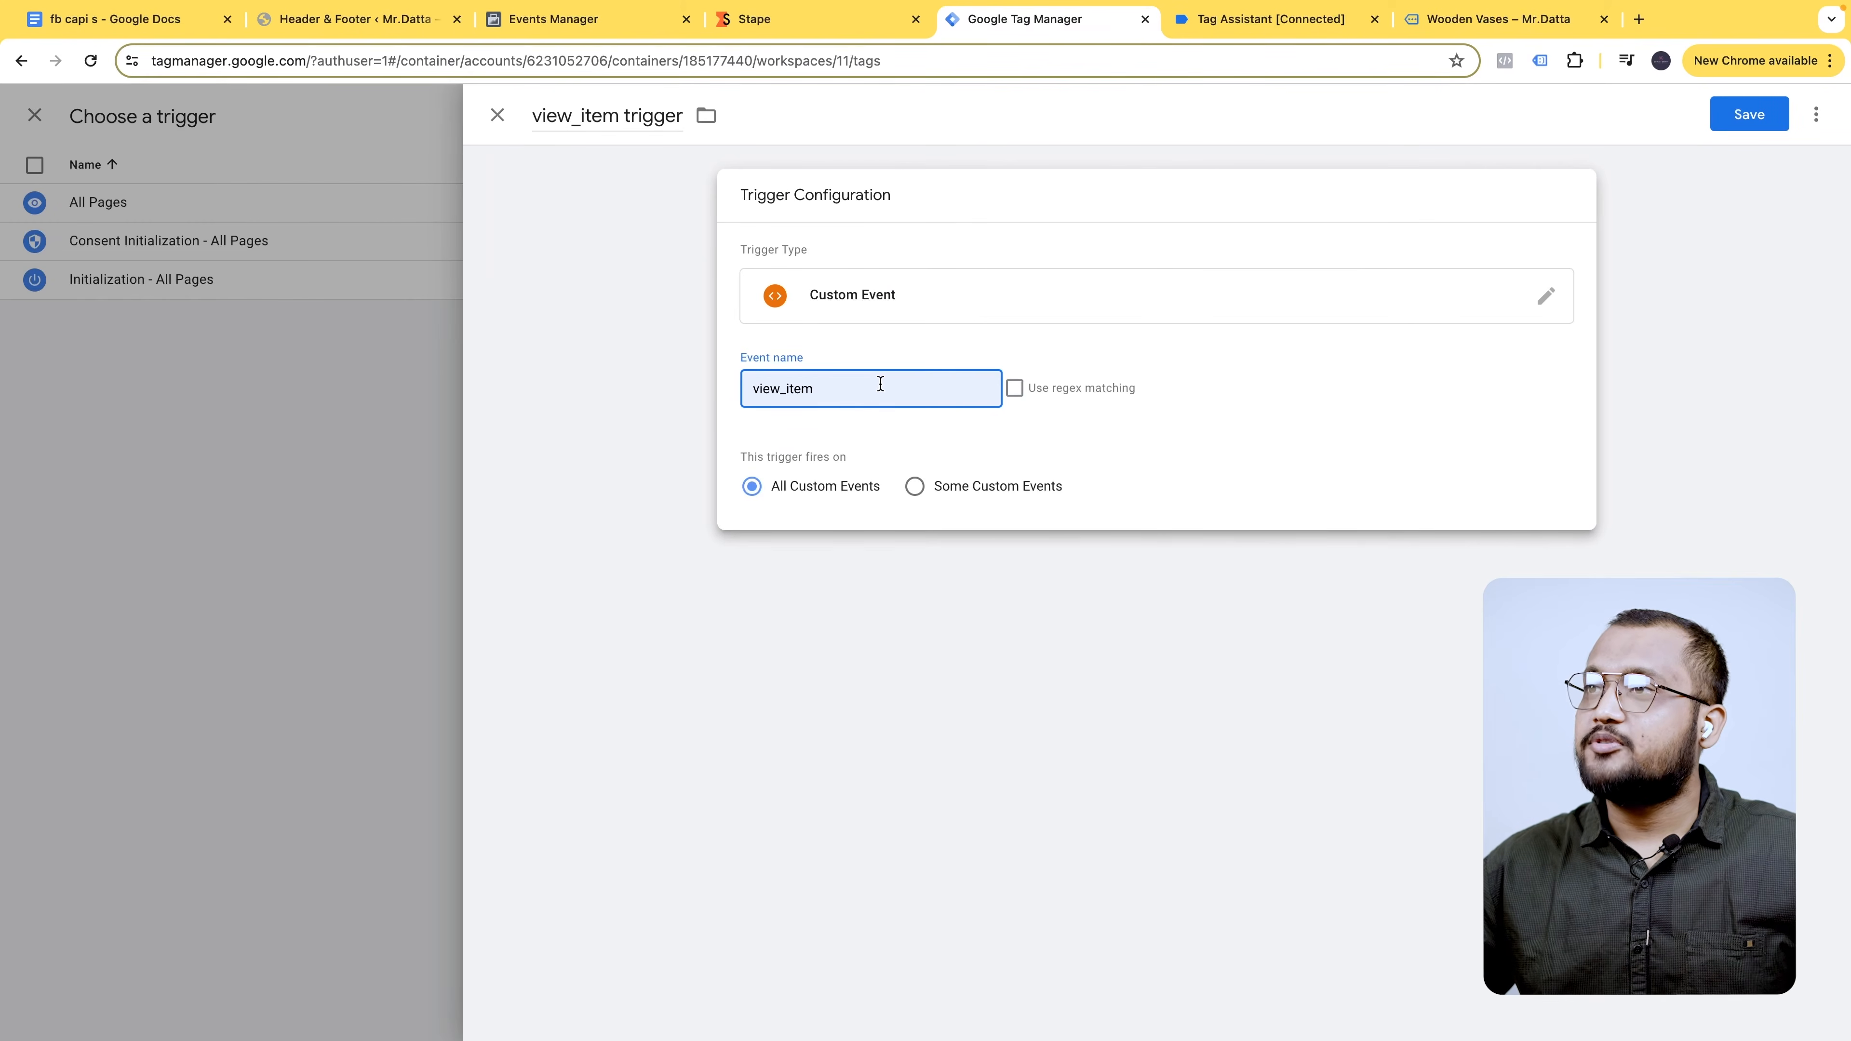
left_click(650, 355)
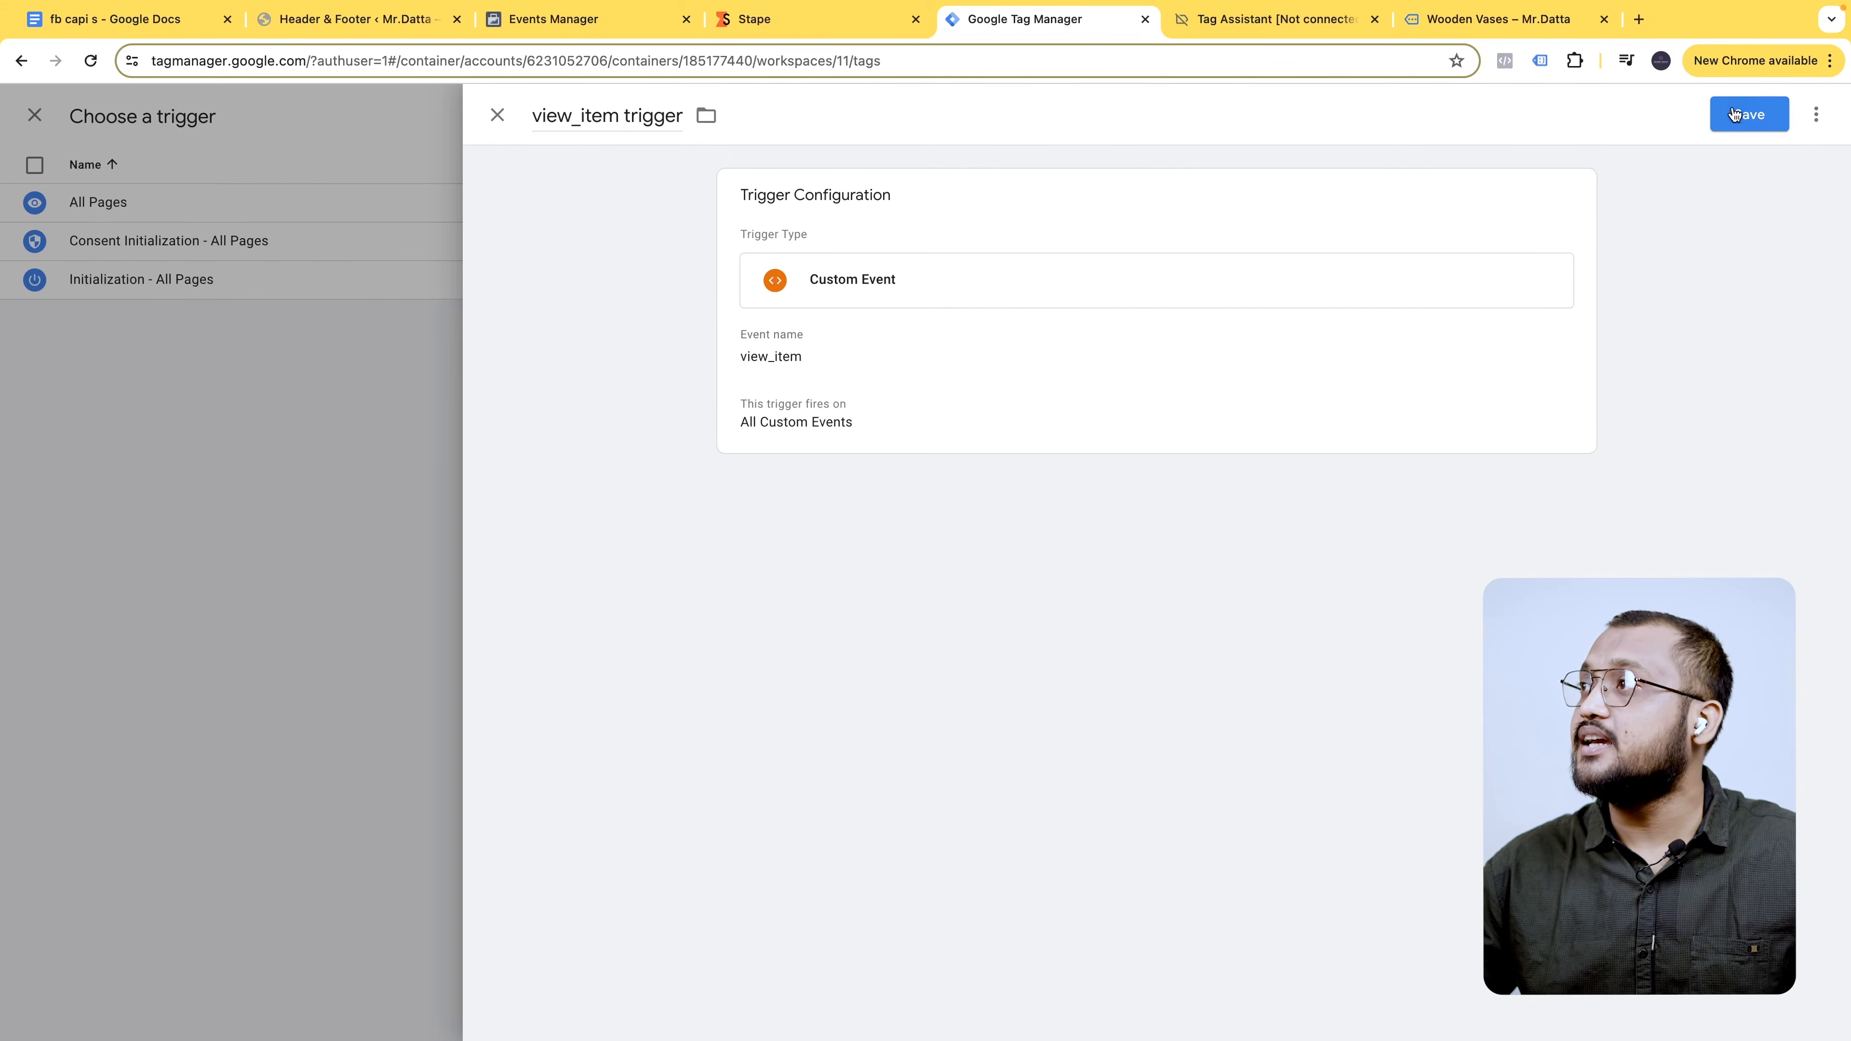
left_click(1746, 114)
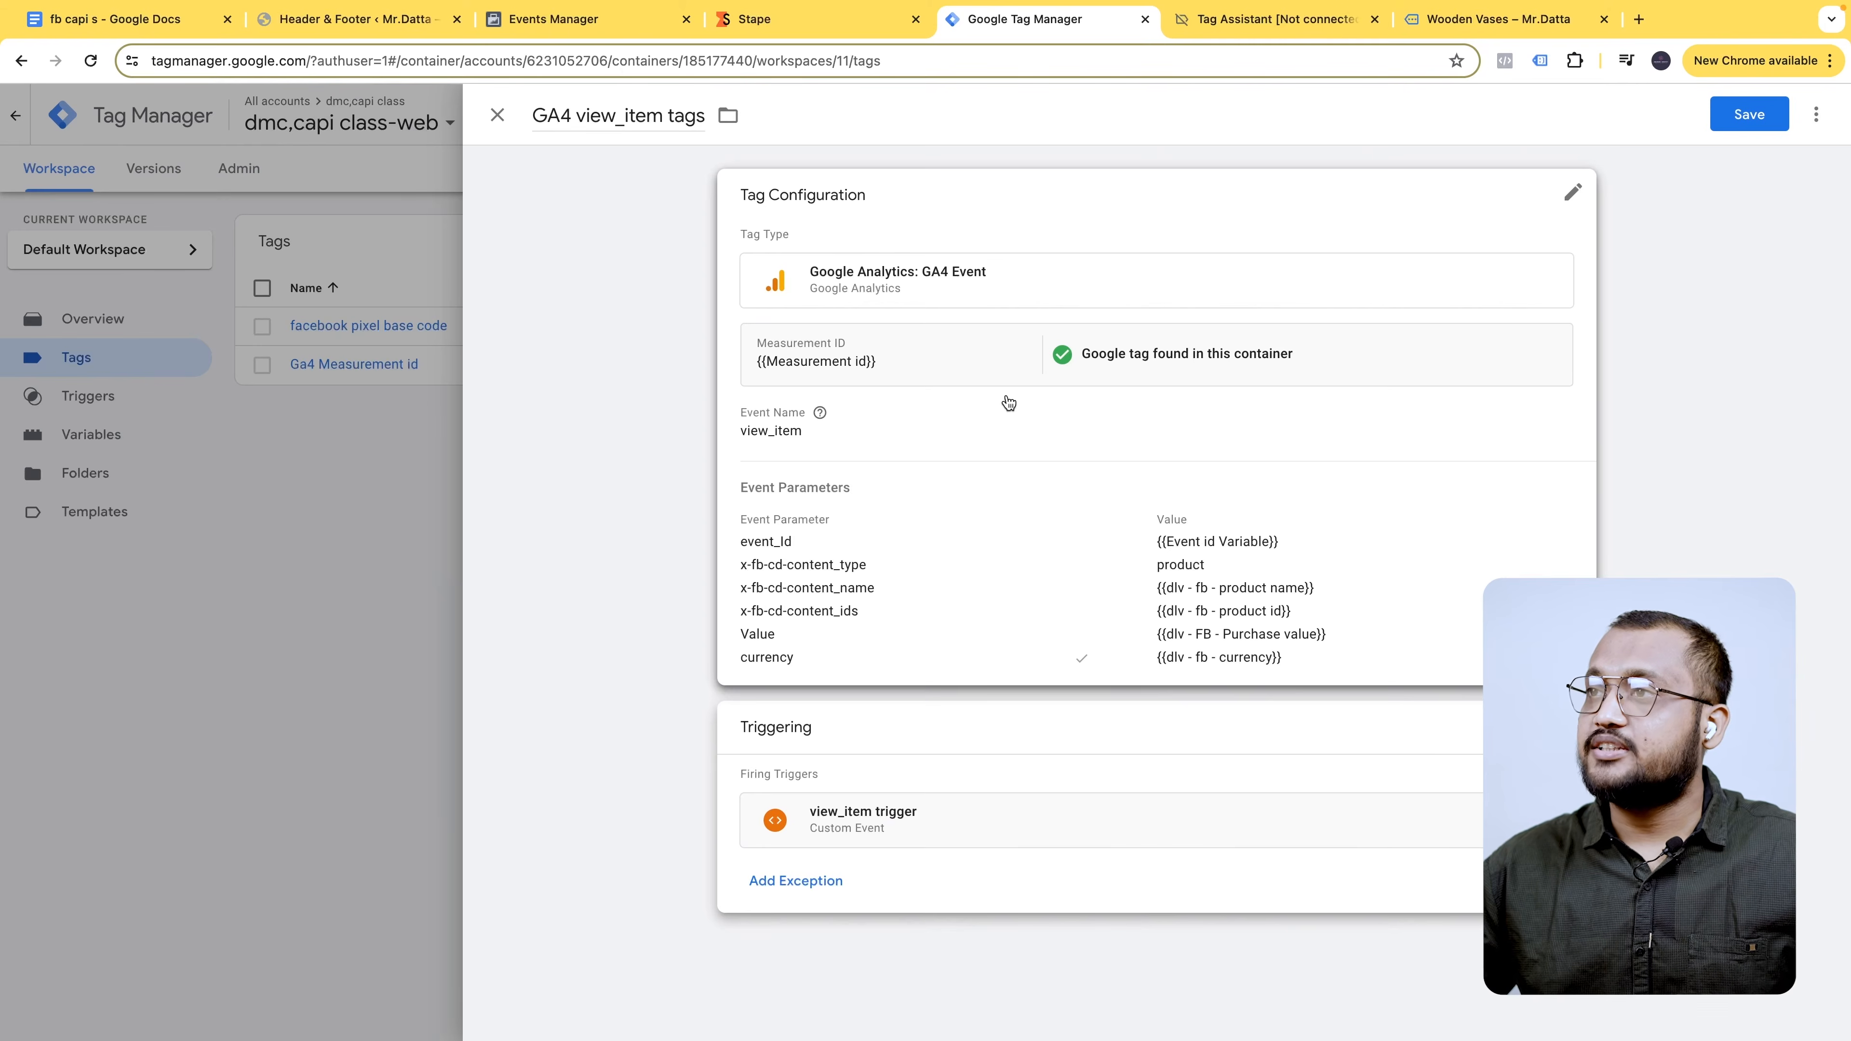
left_click(1752, 110)
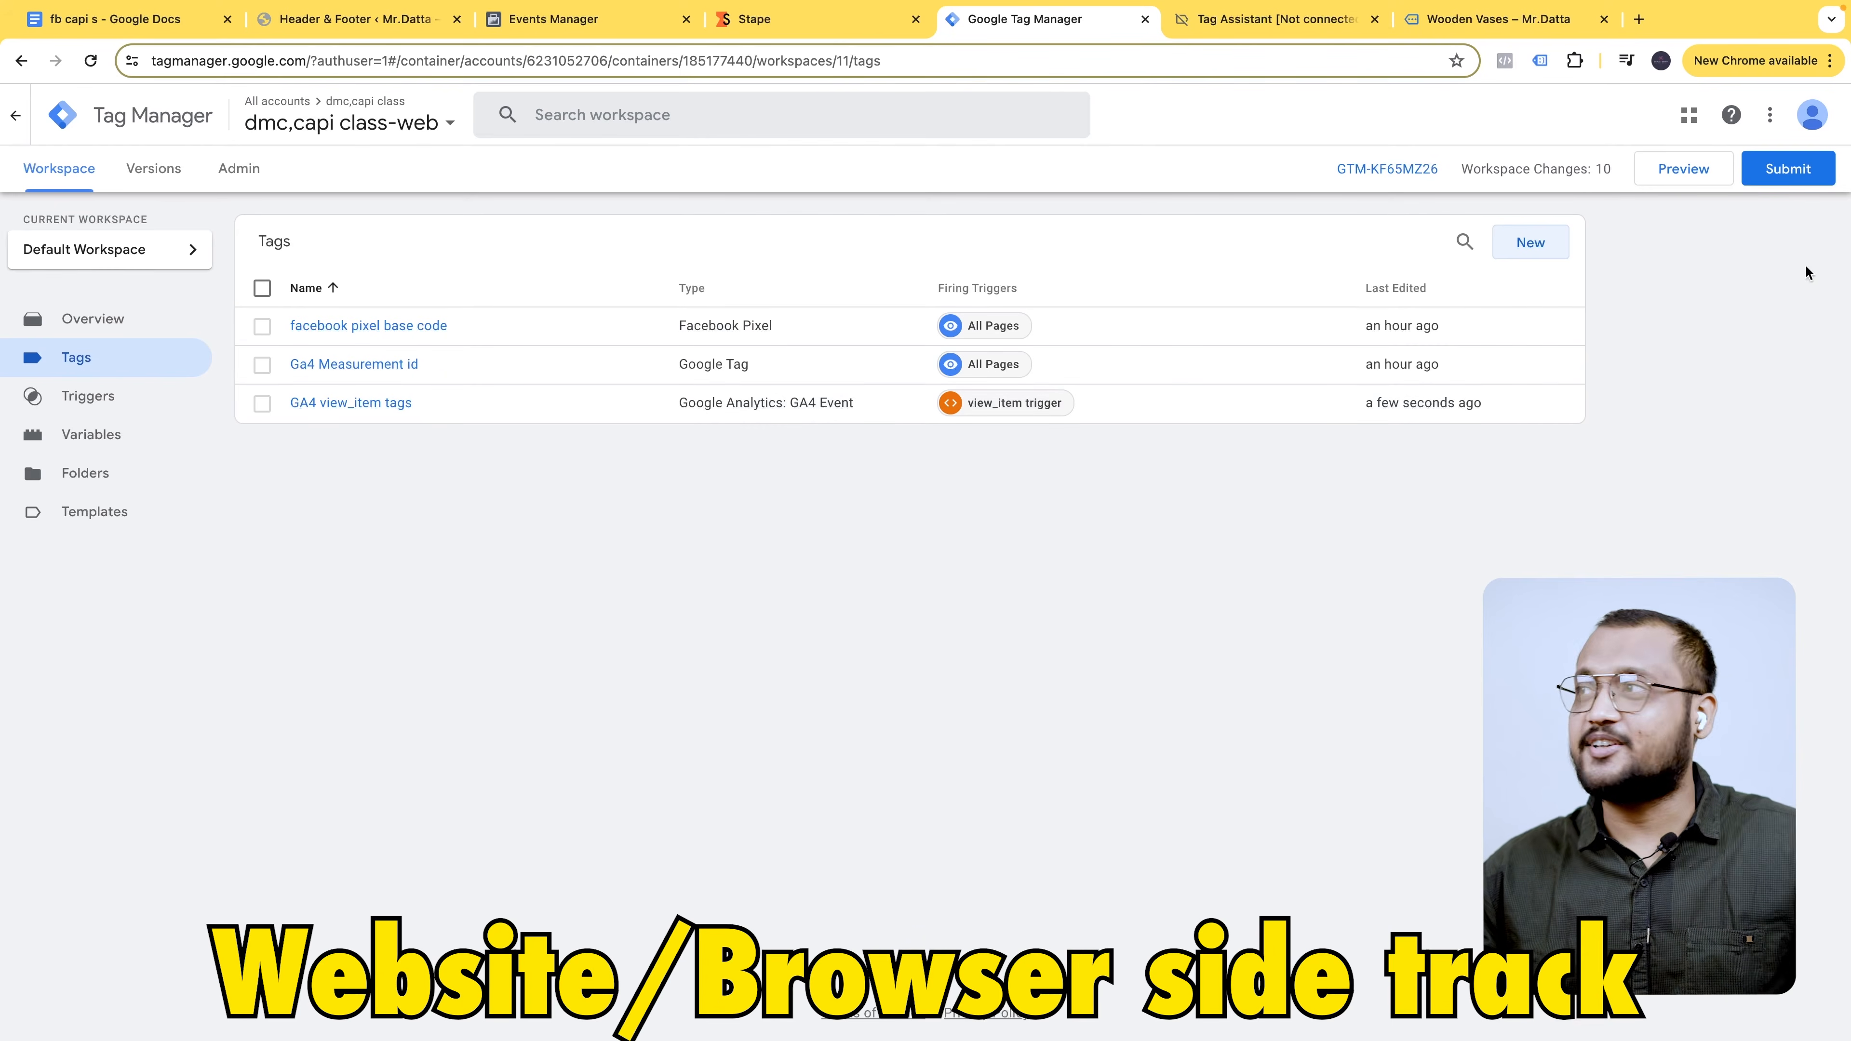
left_click(1530, 242)
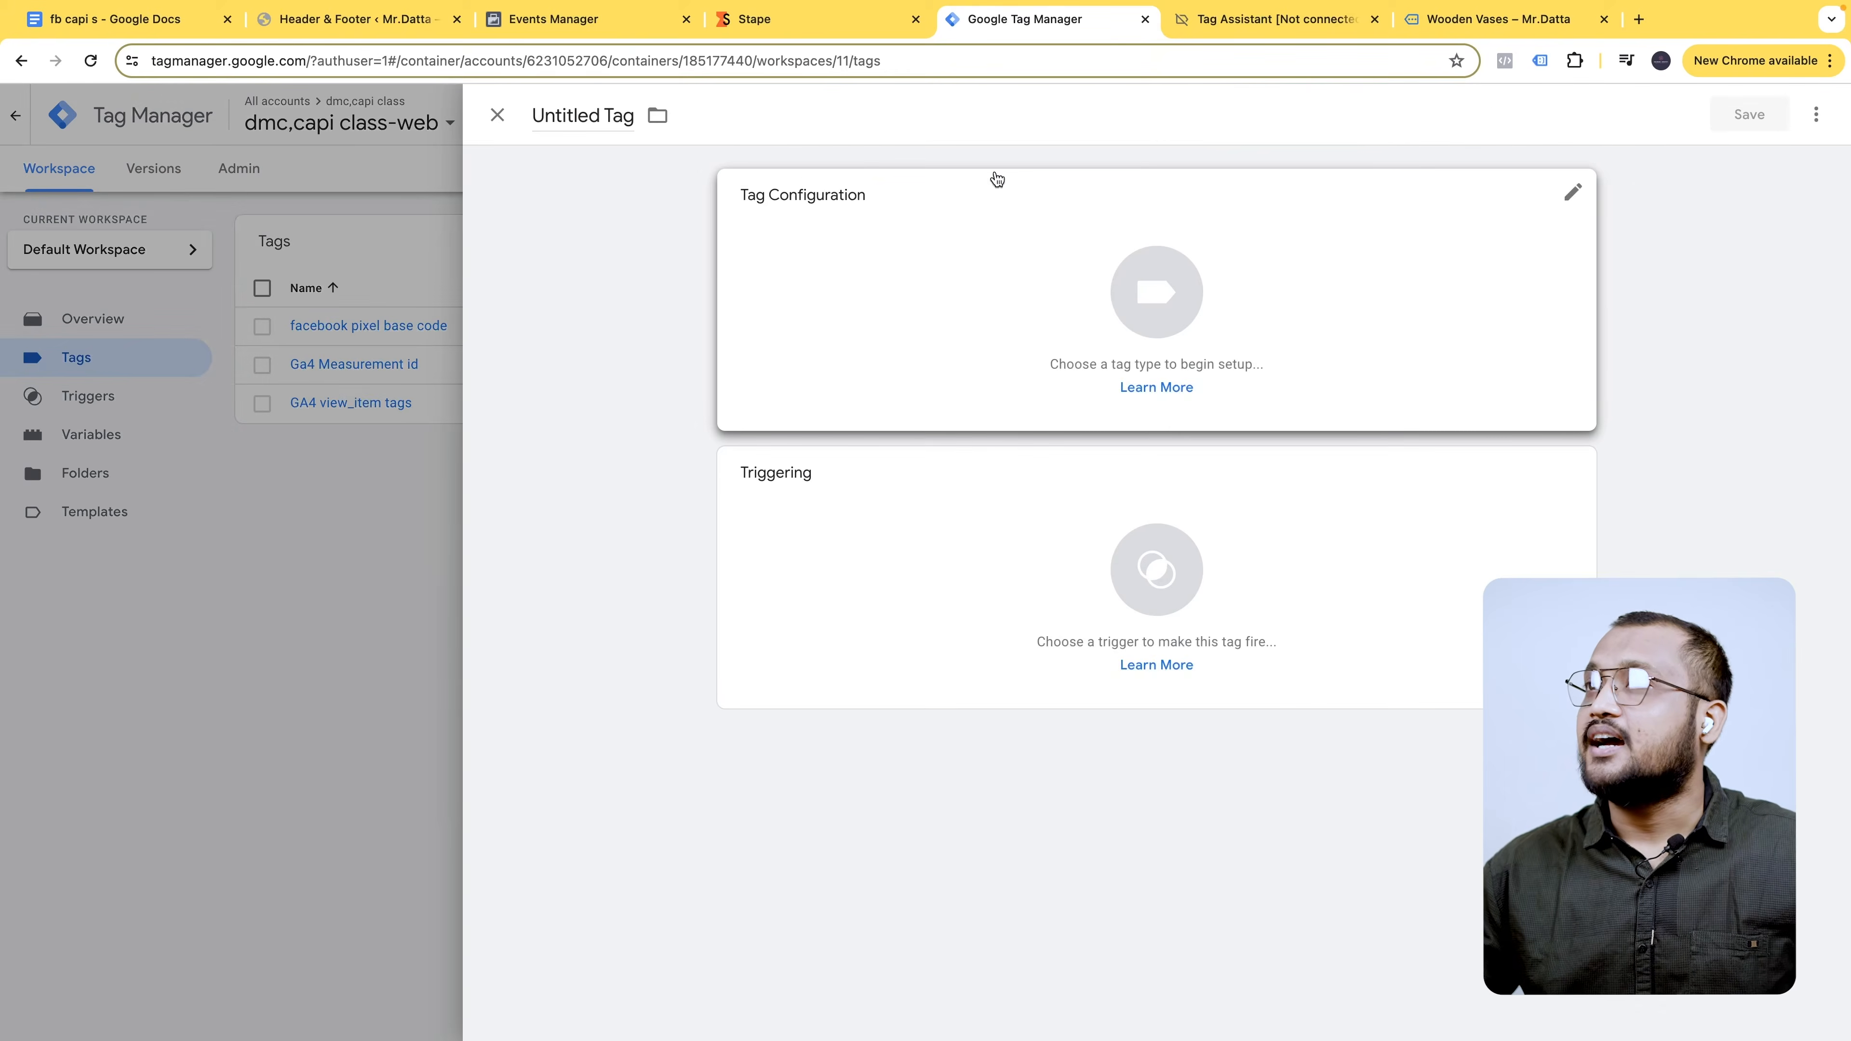
- Create a new tag named 'fb view_item tag' with Facebook Pixel as its type
left_click(583, 115)
type("fb vie")
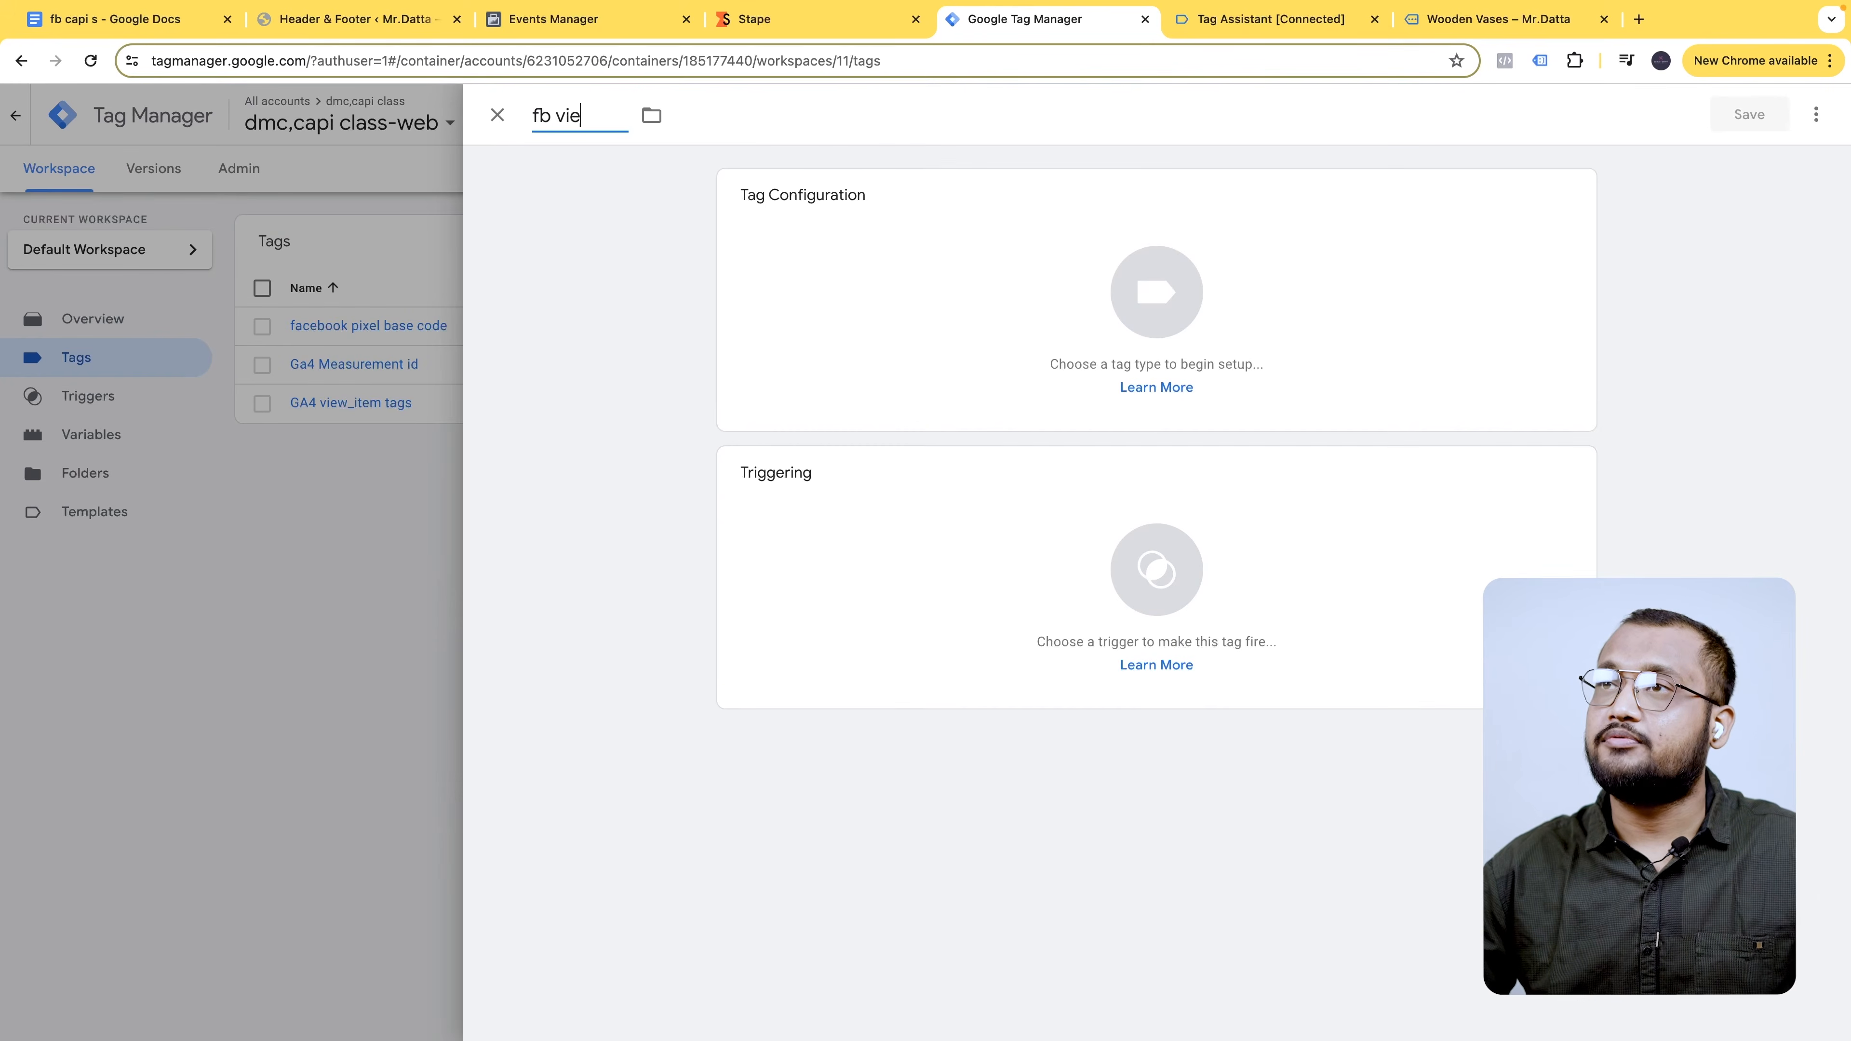
type("w_item tags")
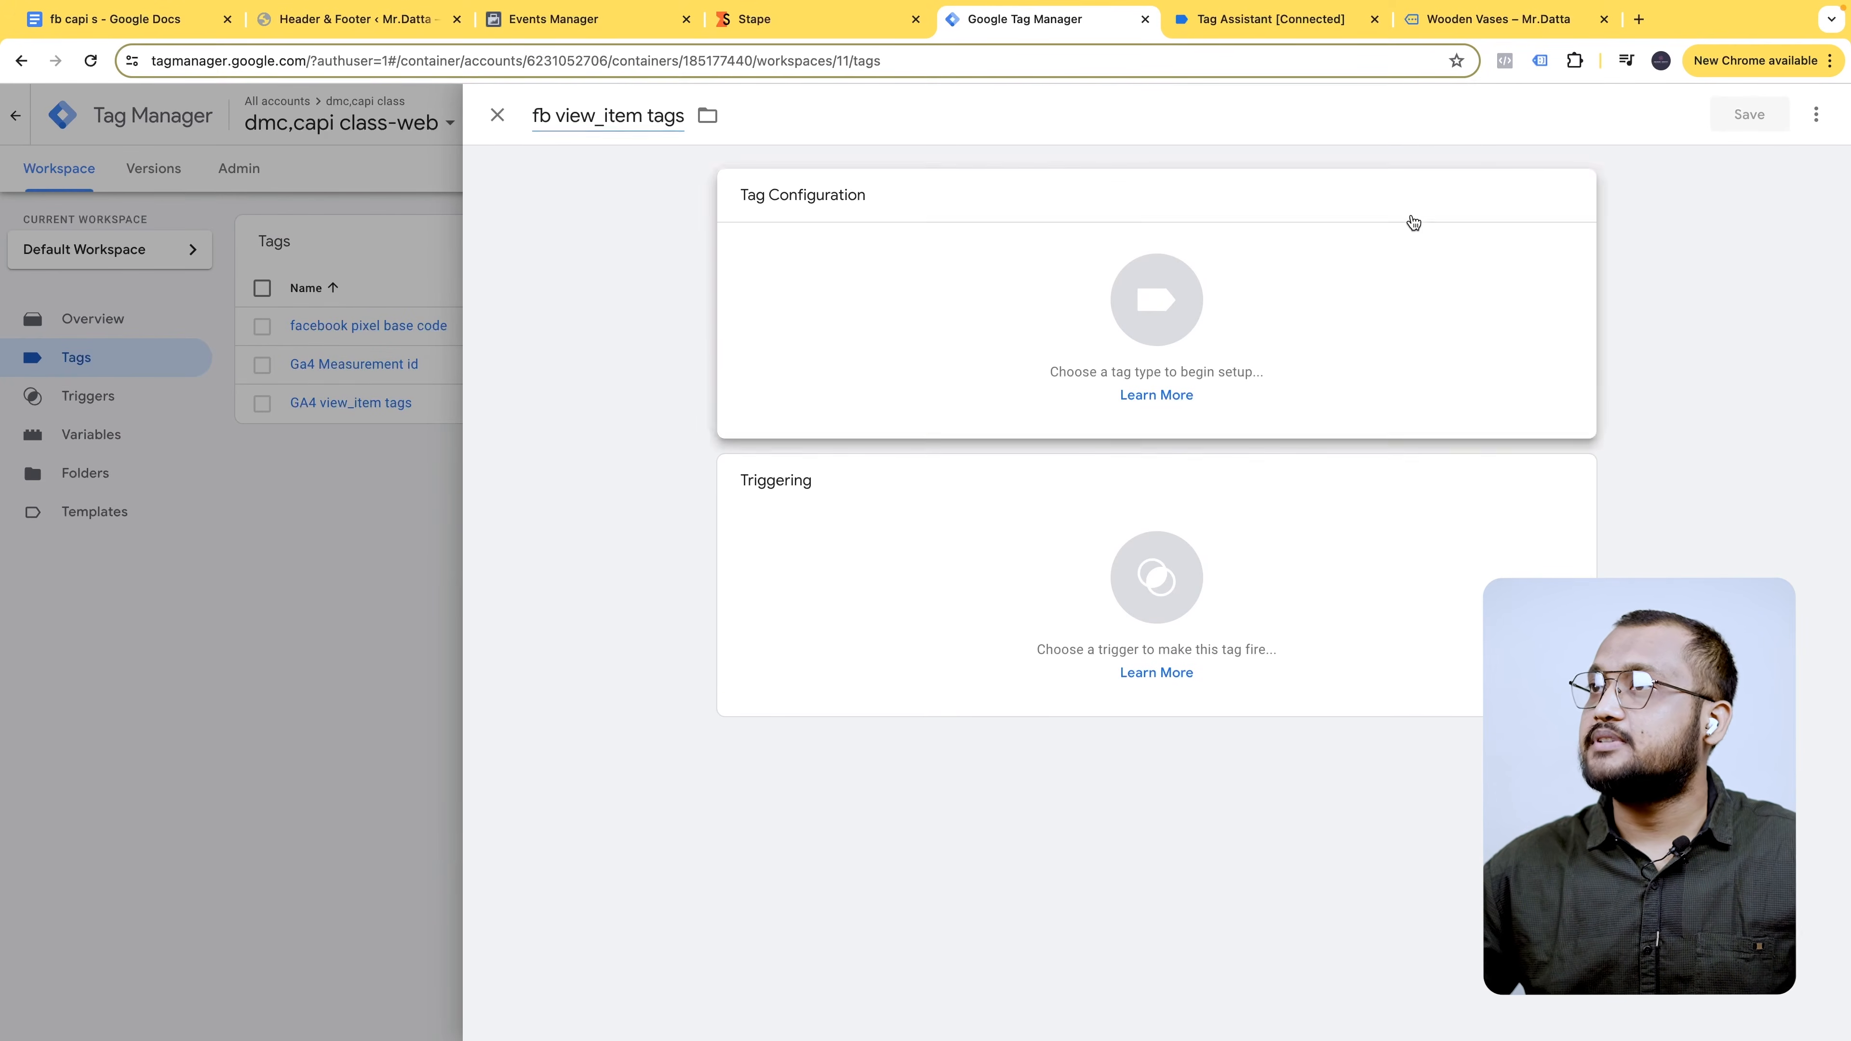
left_click(1410, 223)
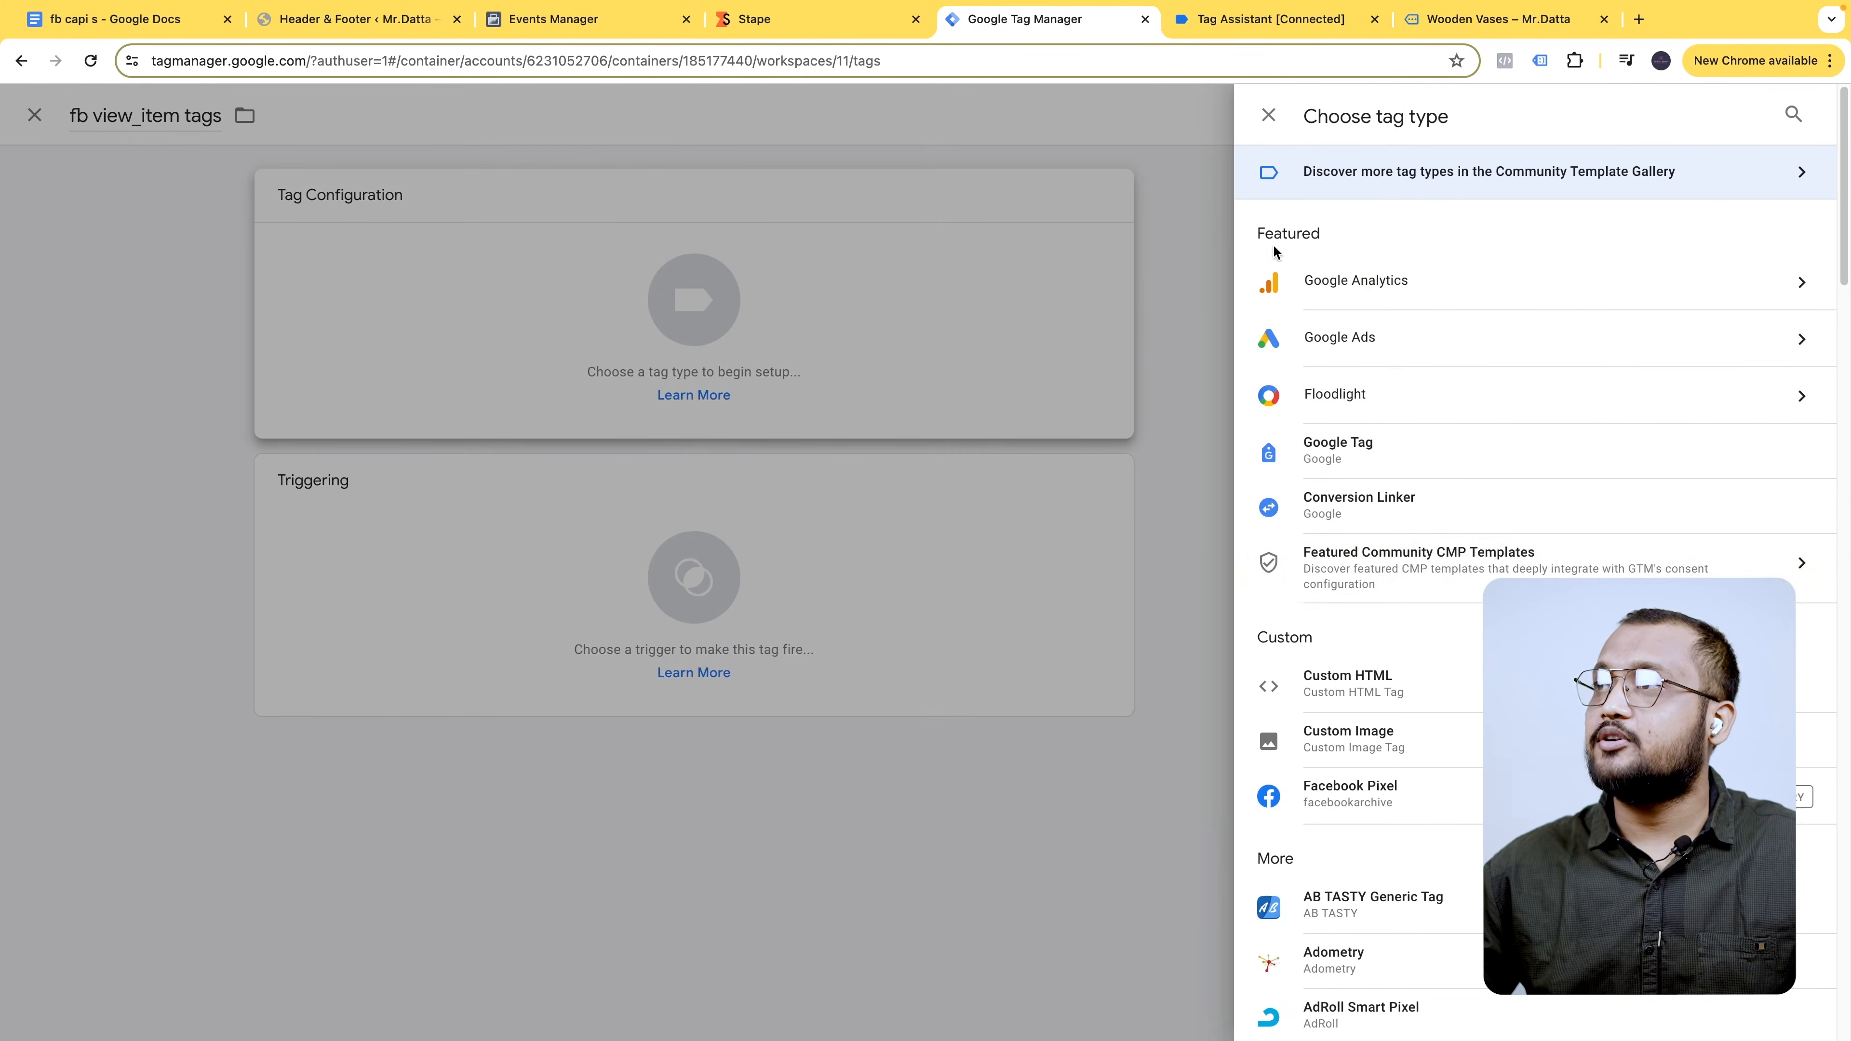
left_click(1415, 793)
- Copy the dataset ID from Events Manager into the Facebook Pixel ID field
left_click(877, 425)
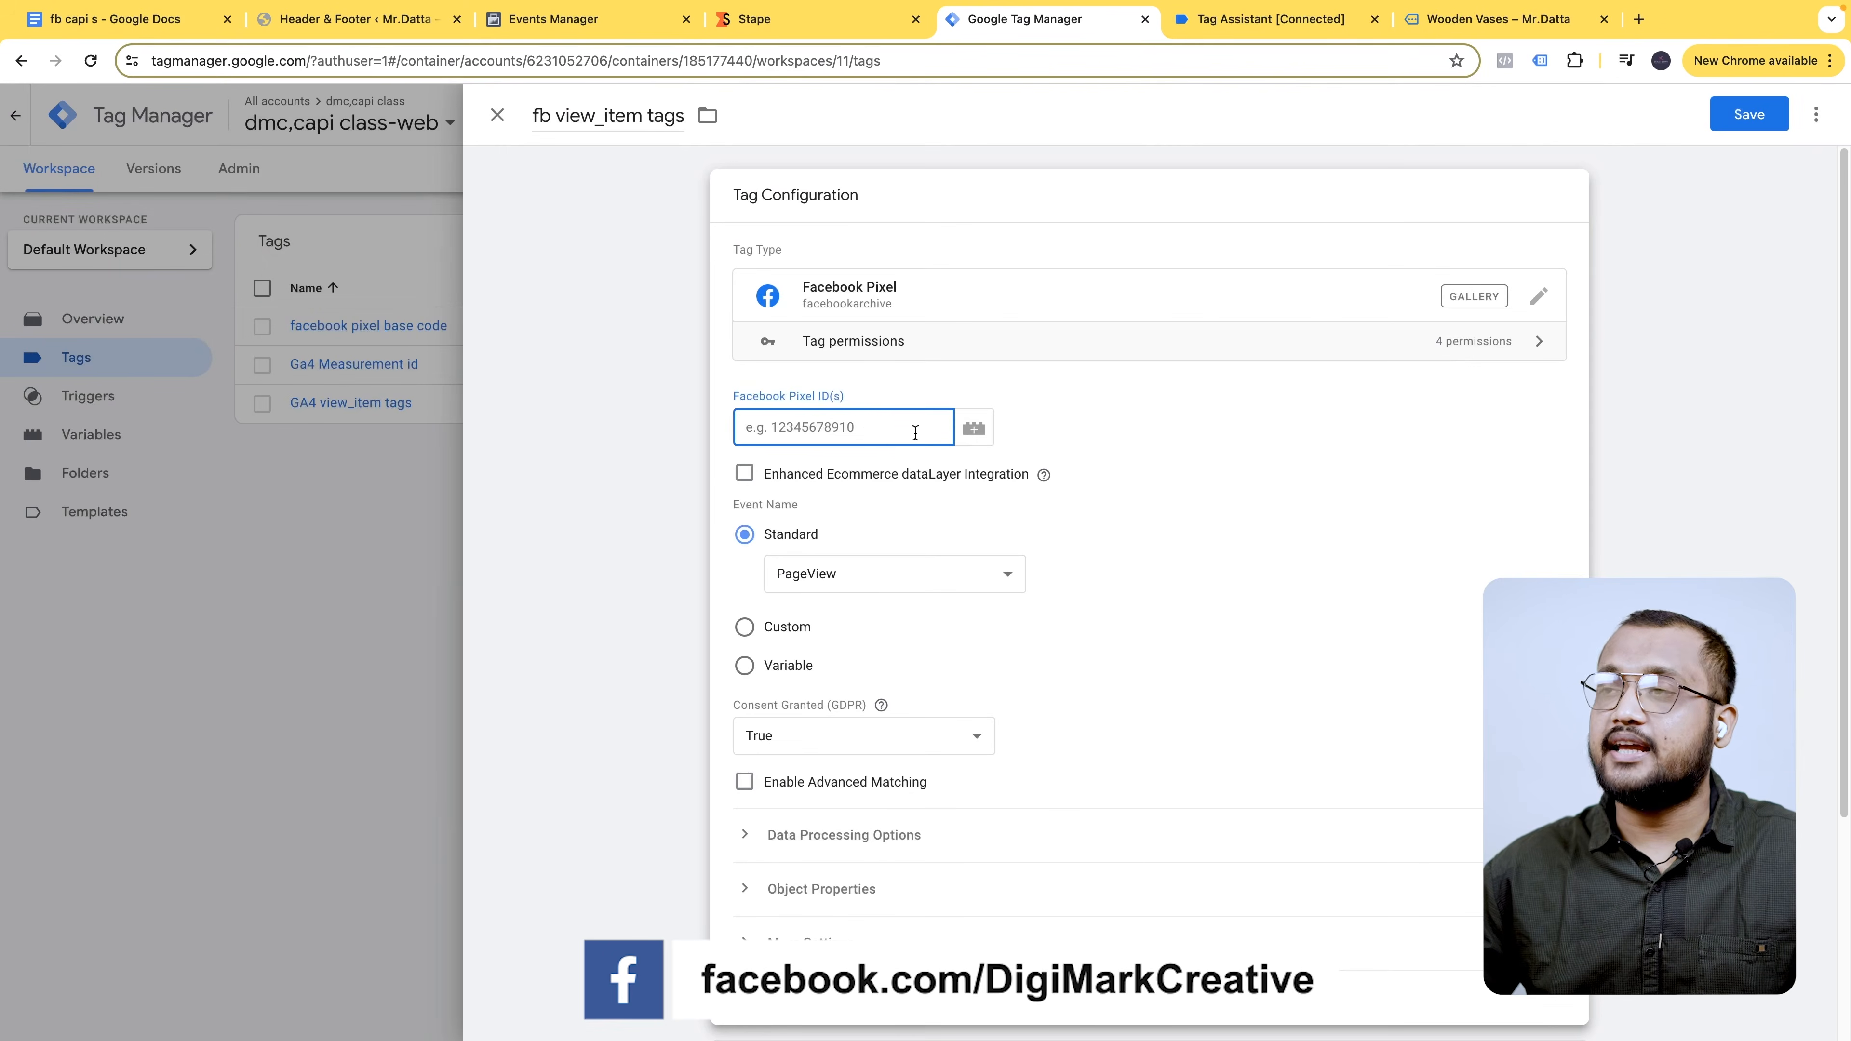
left_click(539, 22)
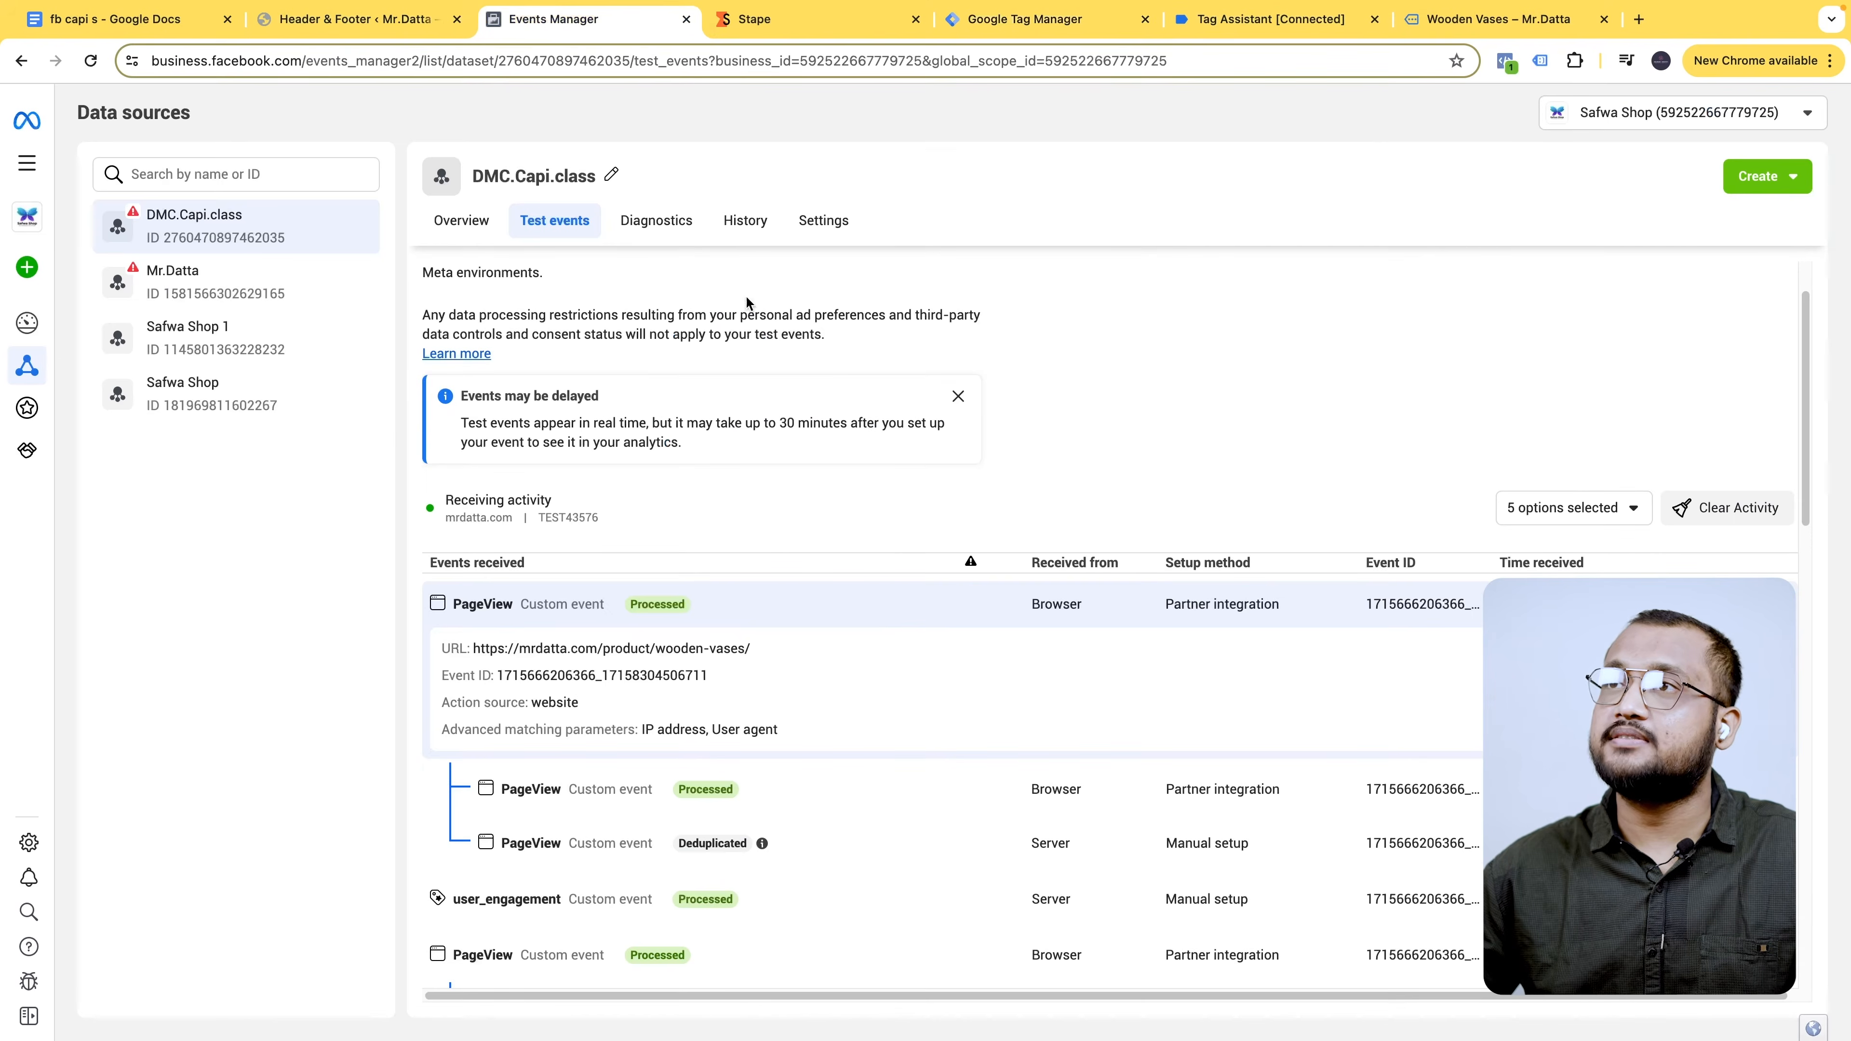
double_click(251, 237)
key("ctrl+c")
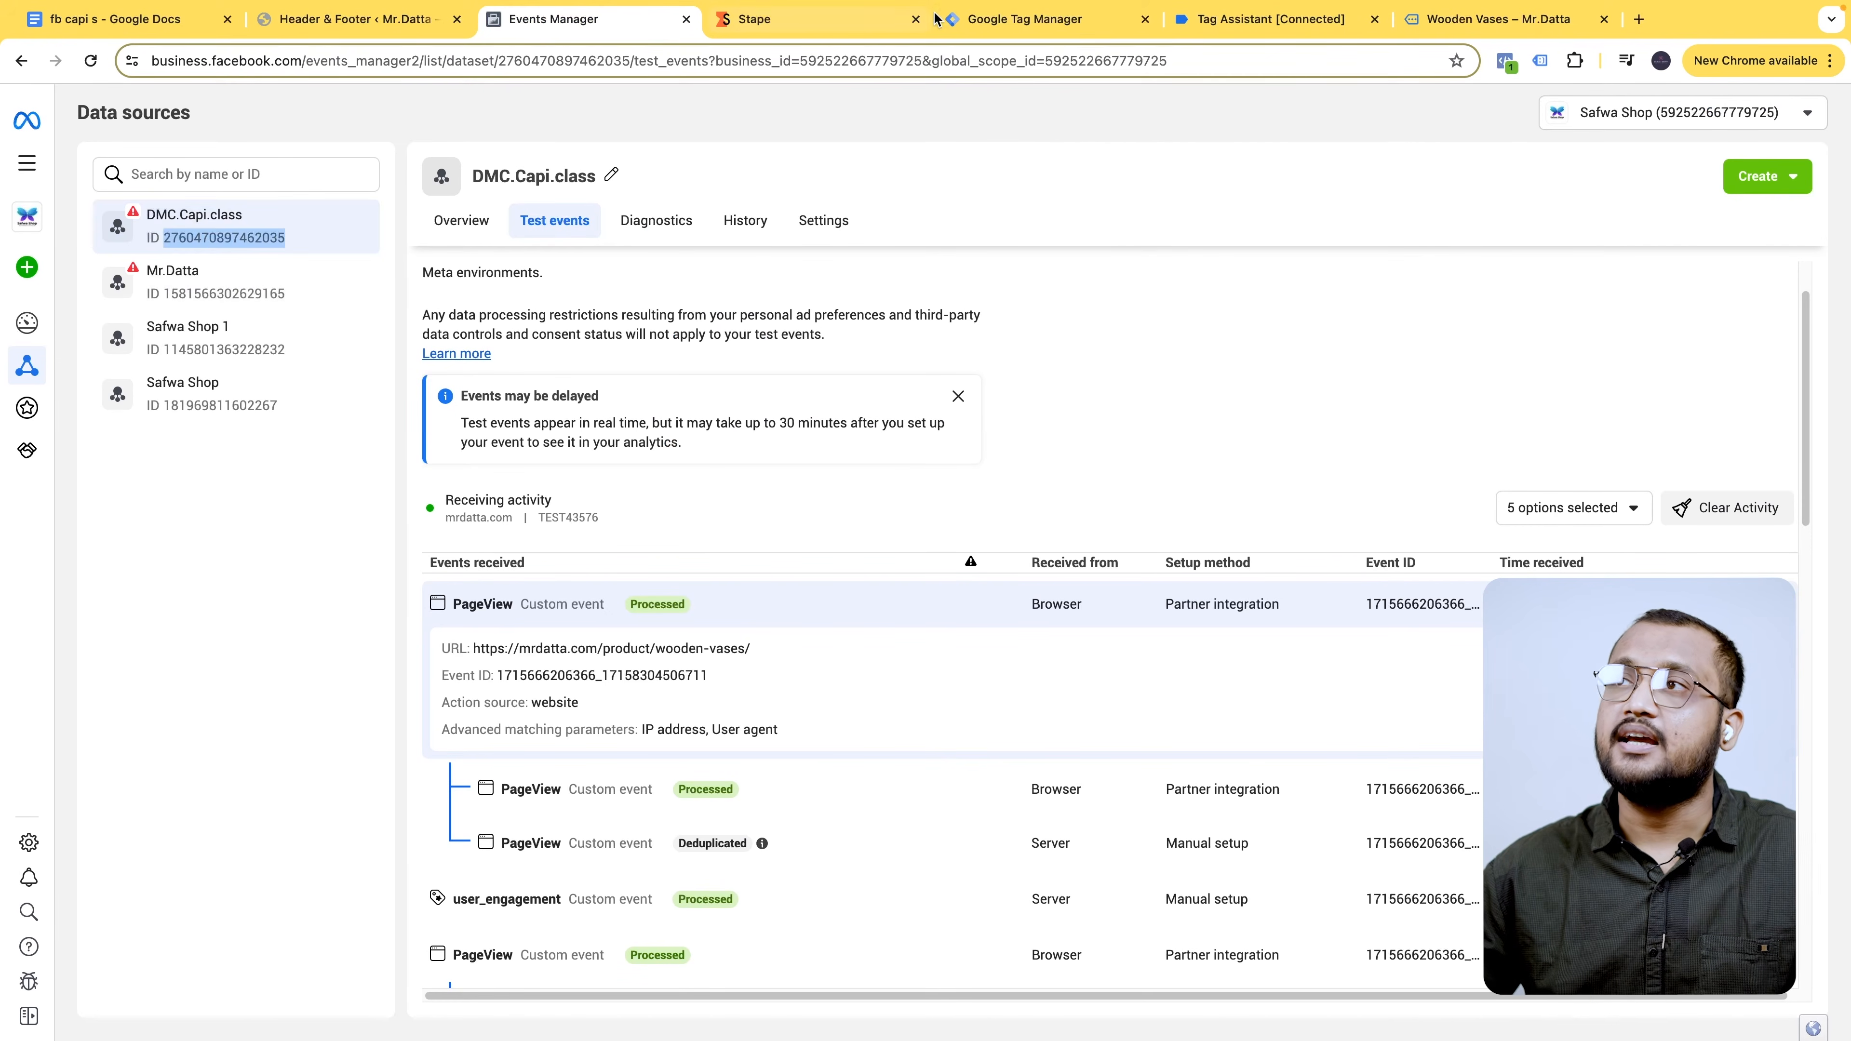
left_click(1042, 20)
key("ctrl+v")
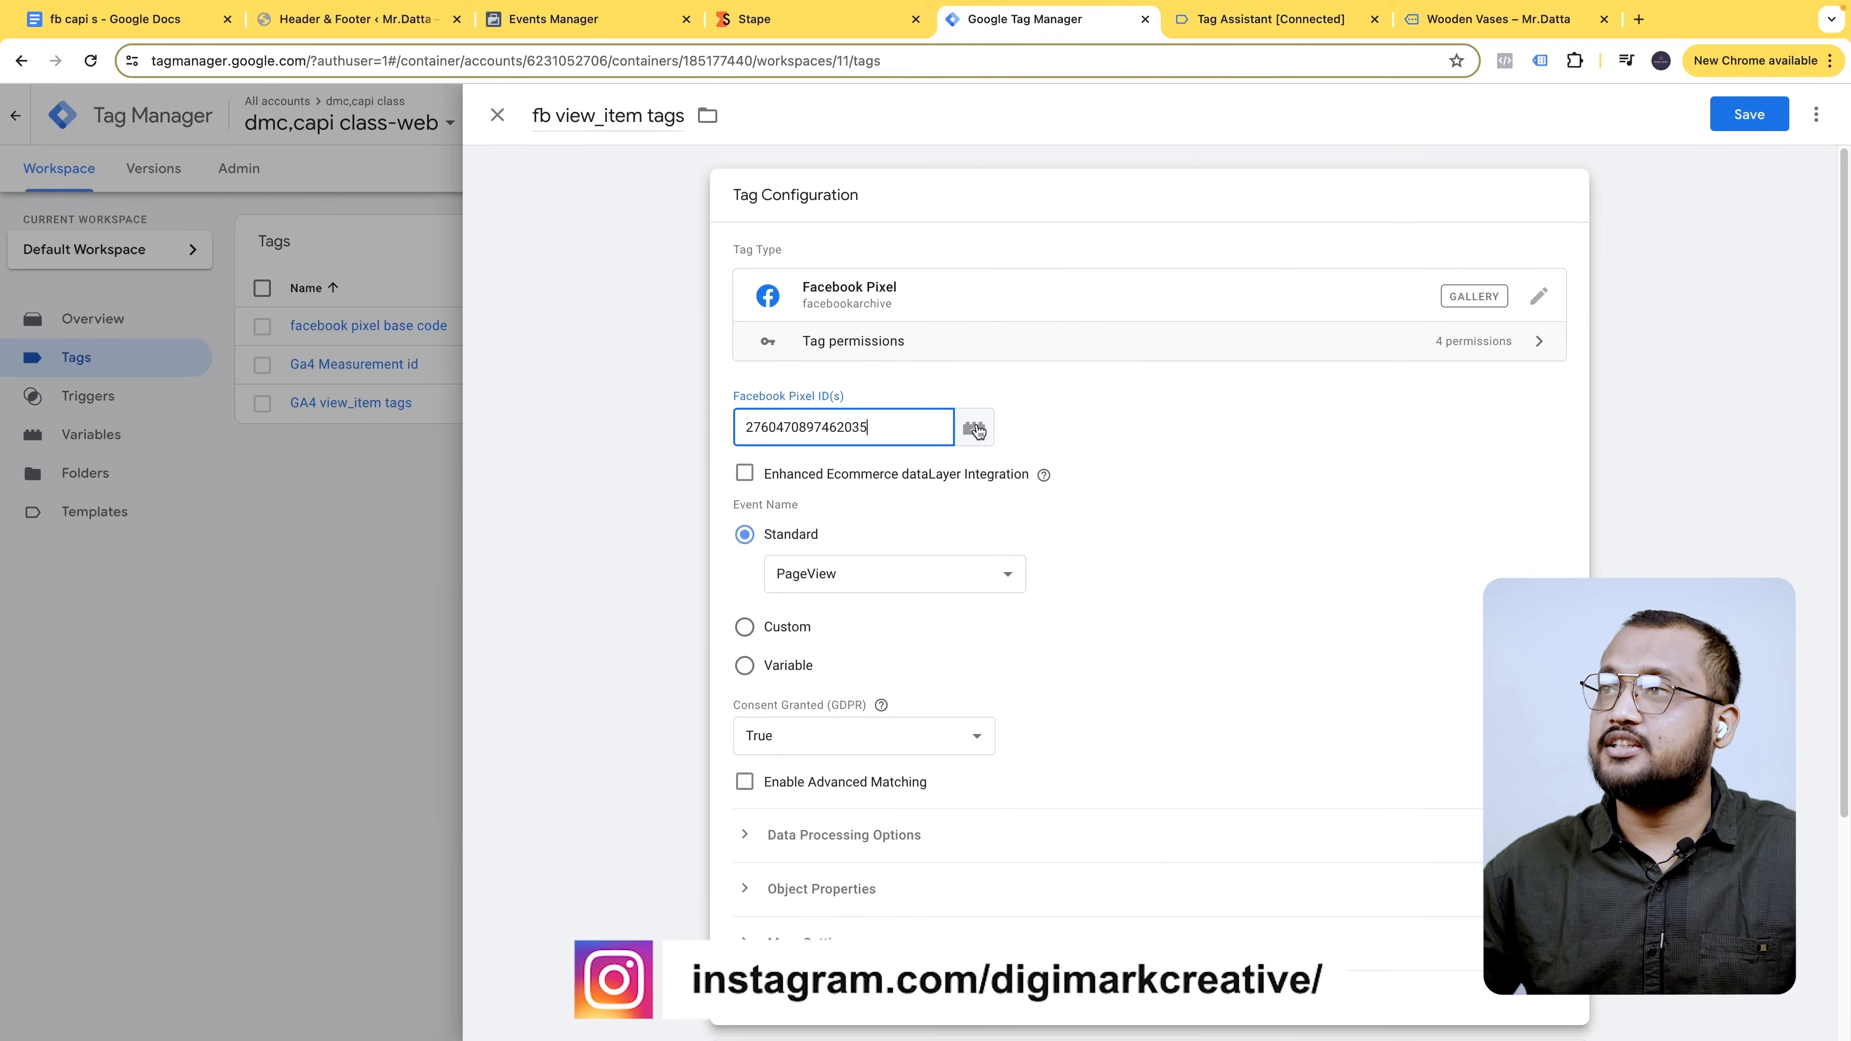
- Save a new Constant variable 'fb pixel code' holding the pasted Pixel ID
left_click(974, 429)
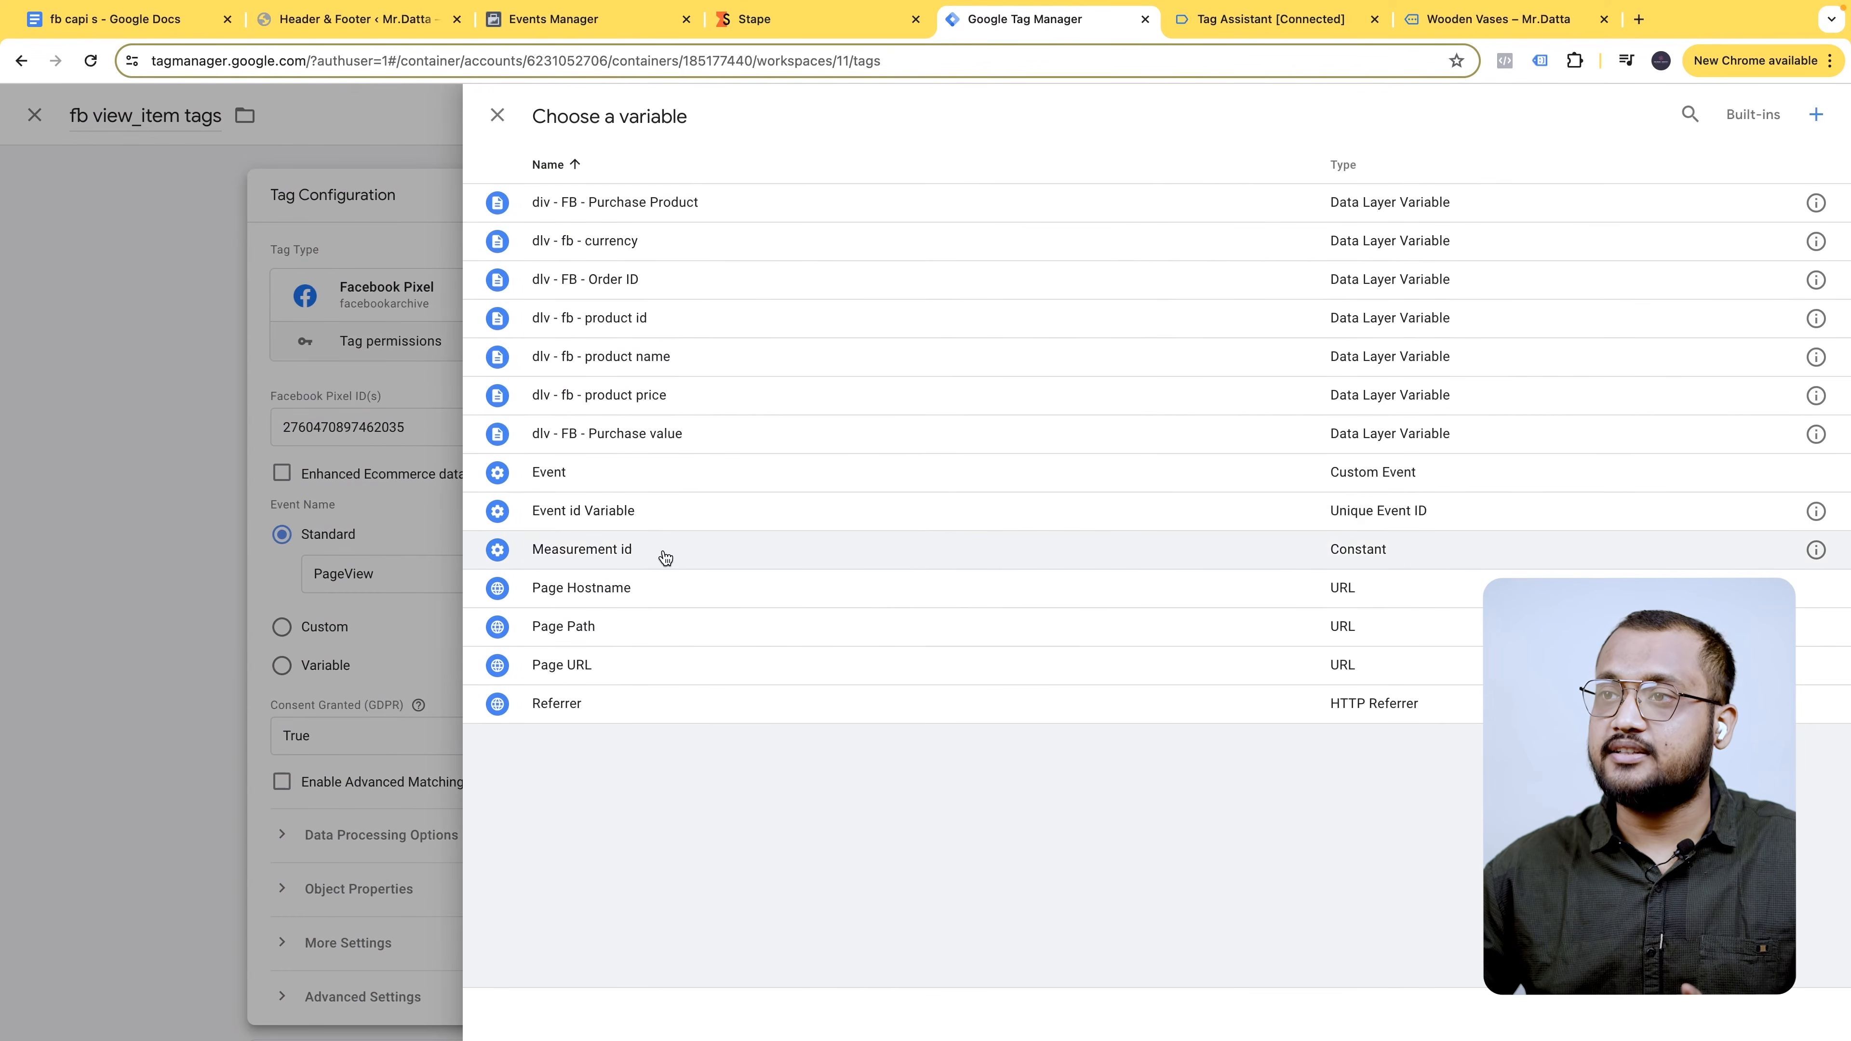
left_click(1812, 115)
left_click(597, 103)
triple_click(594, 112)
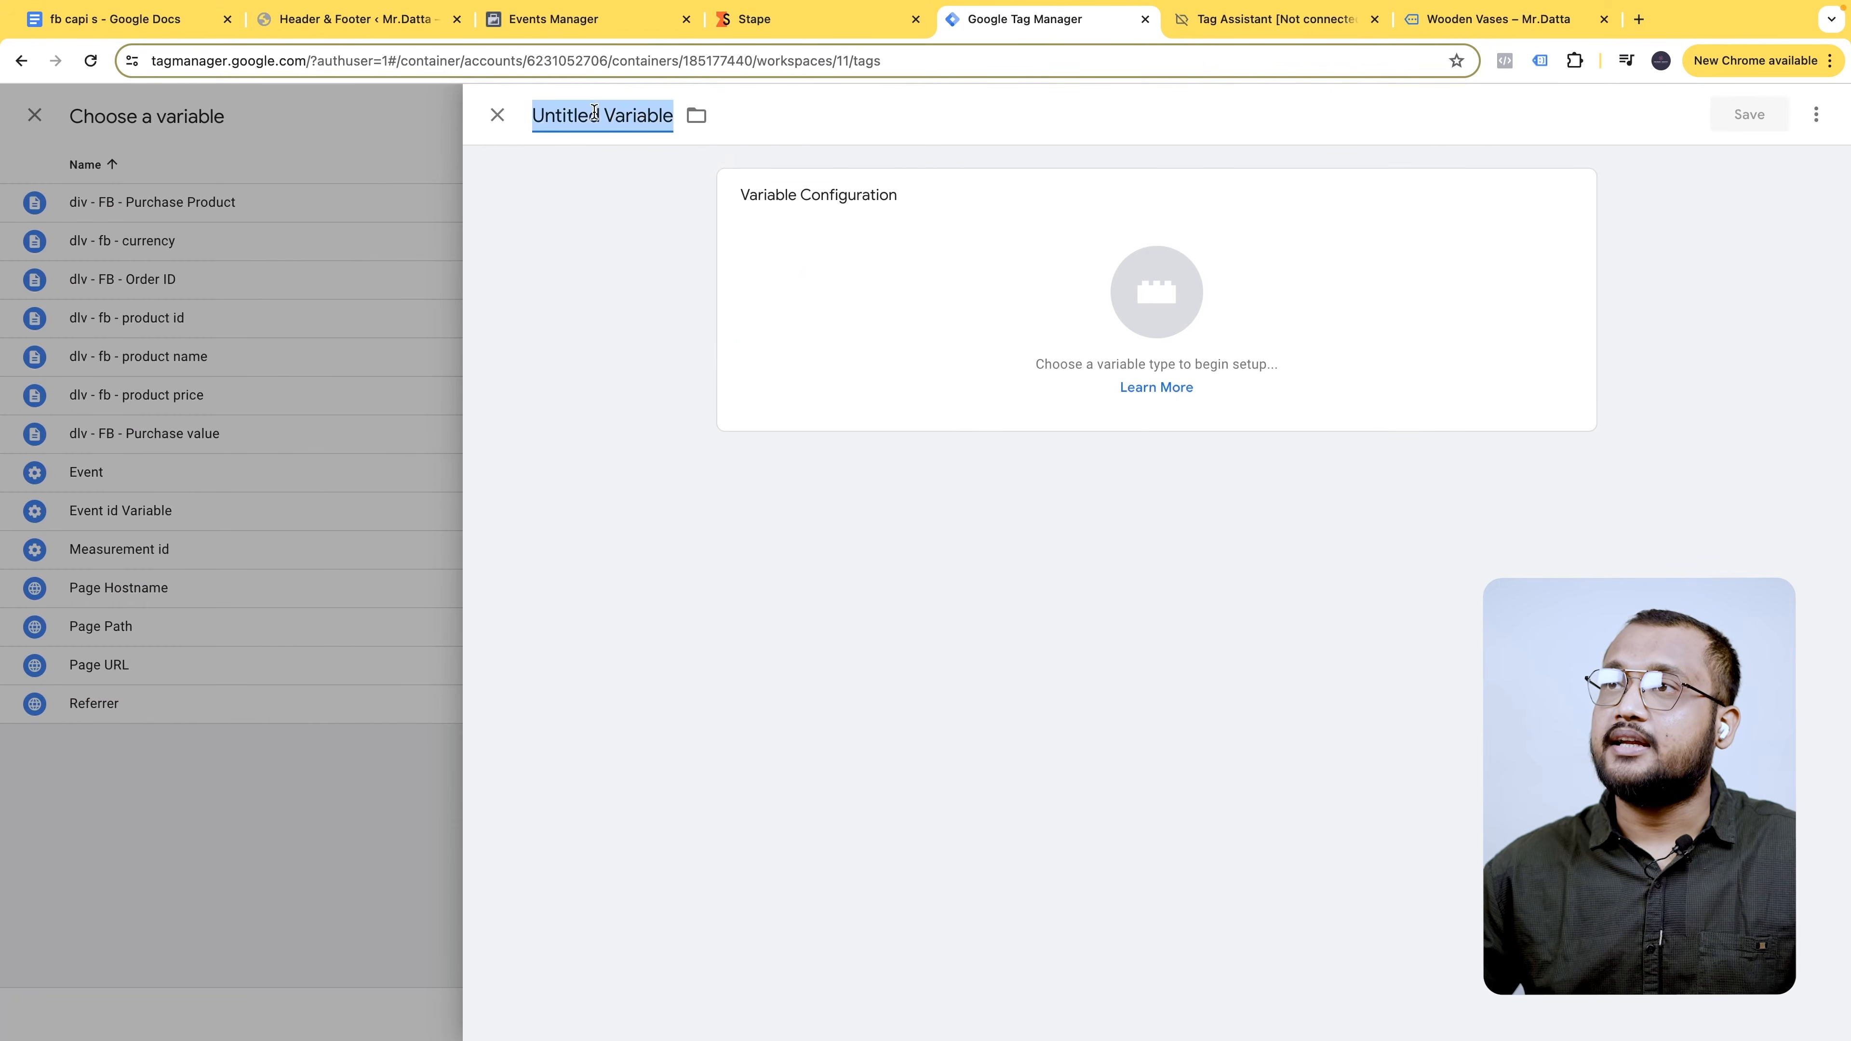
type("f")
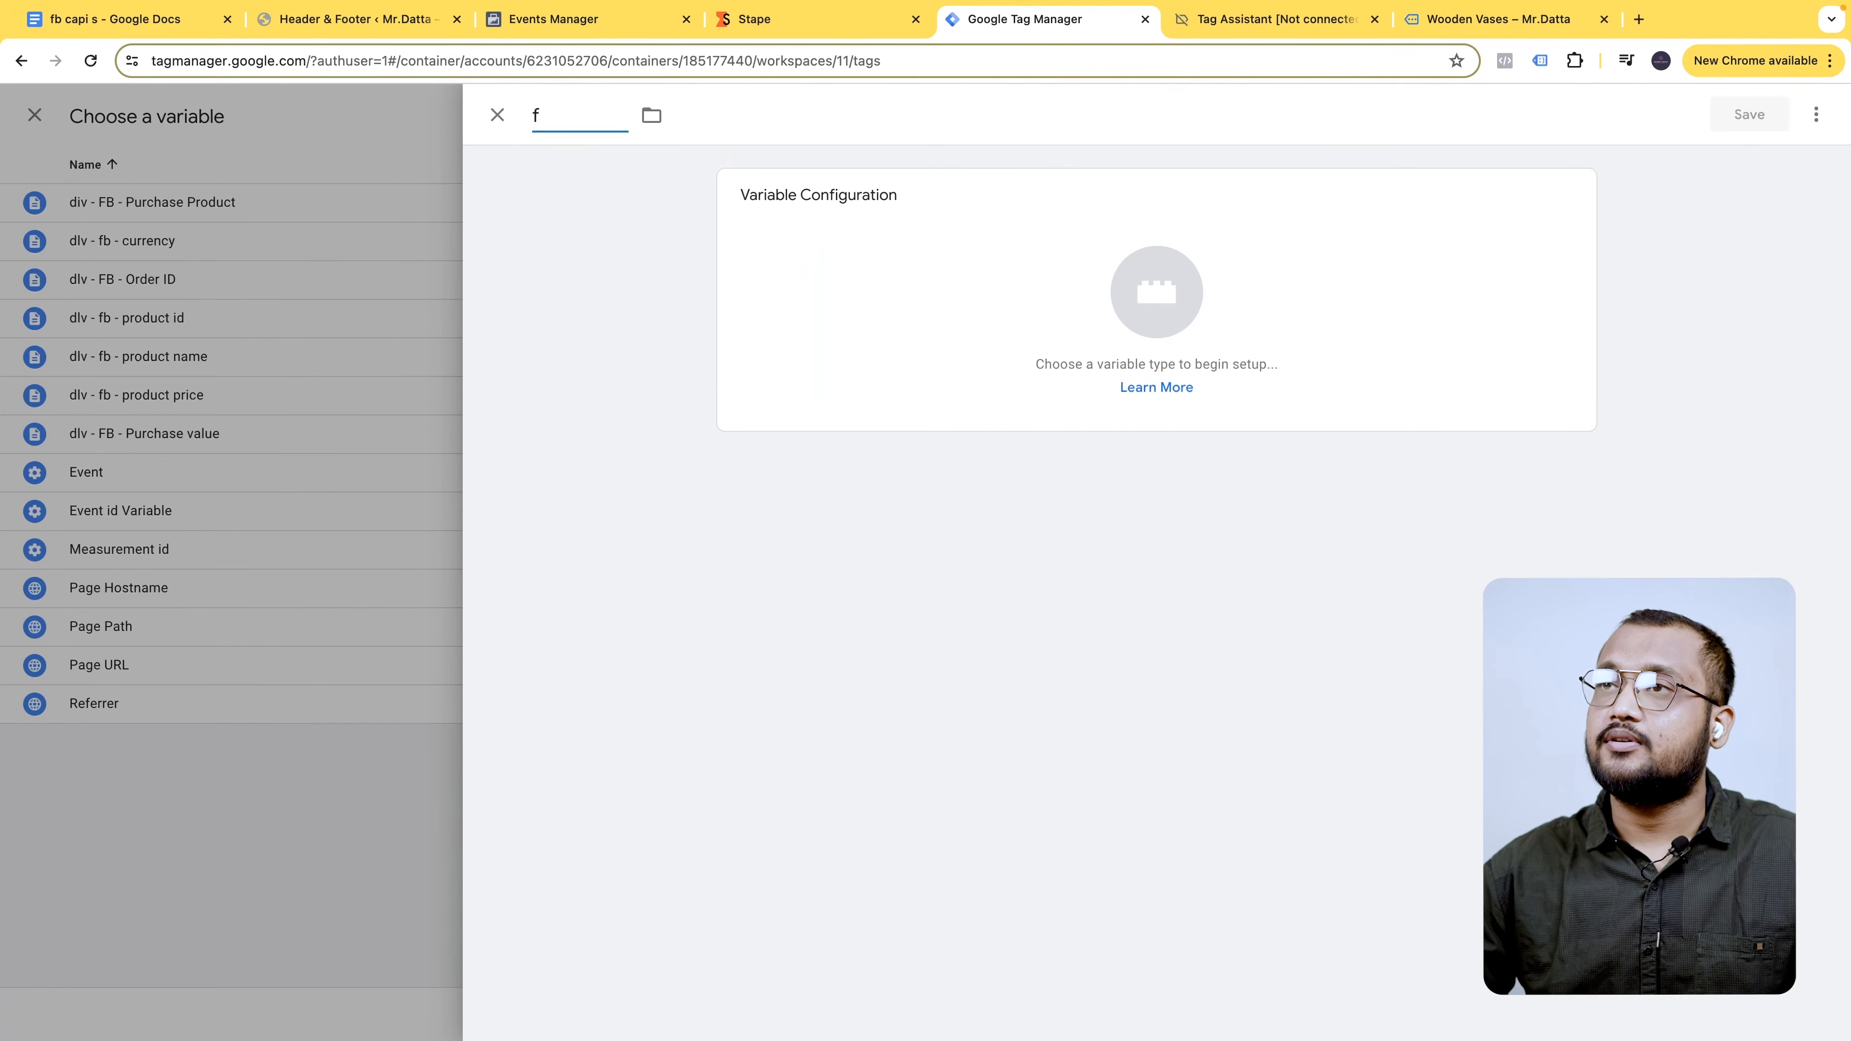
type("a pixel")
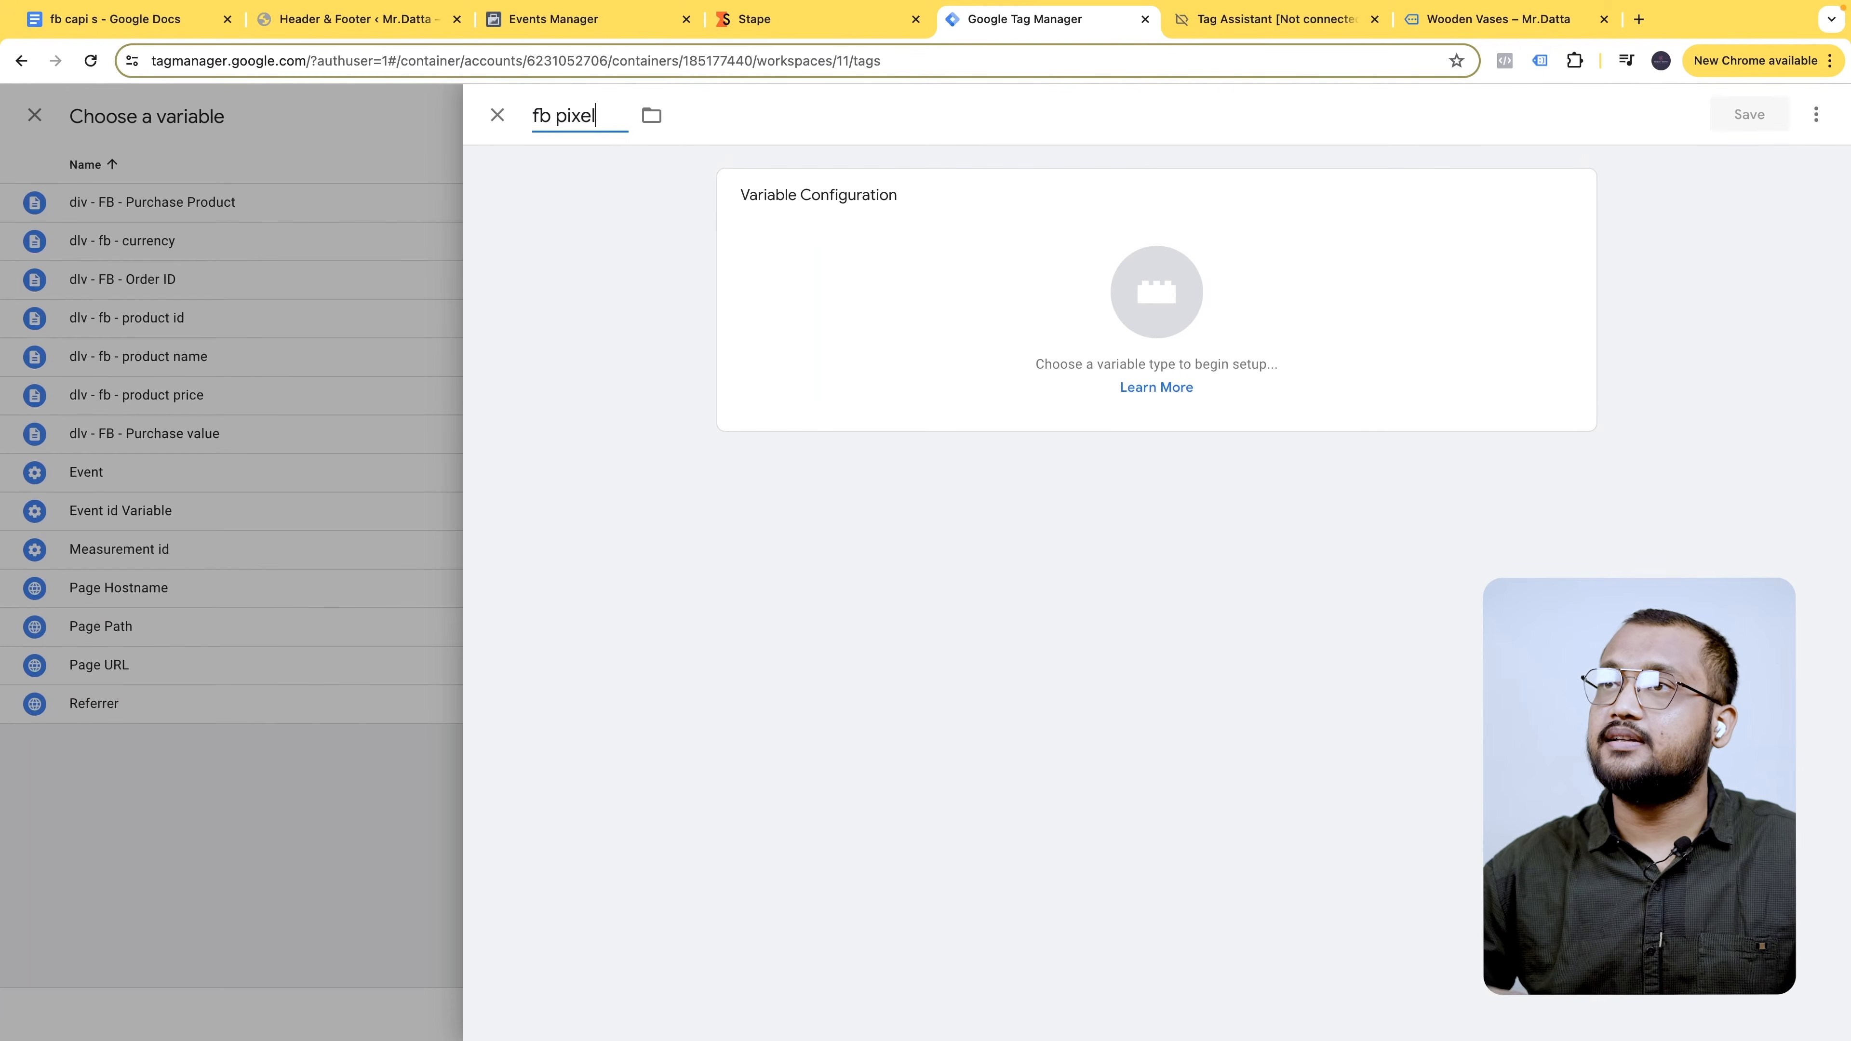
type(" code")
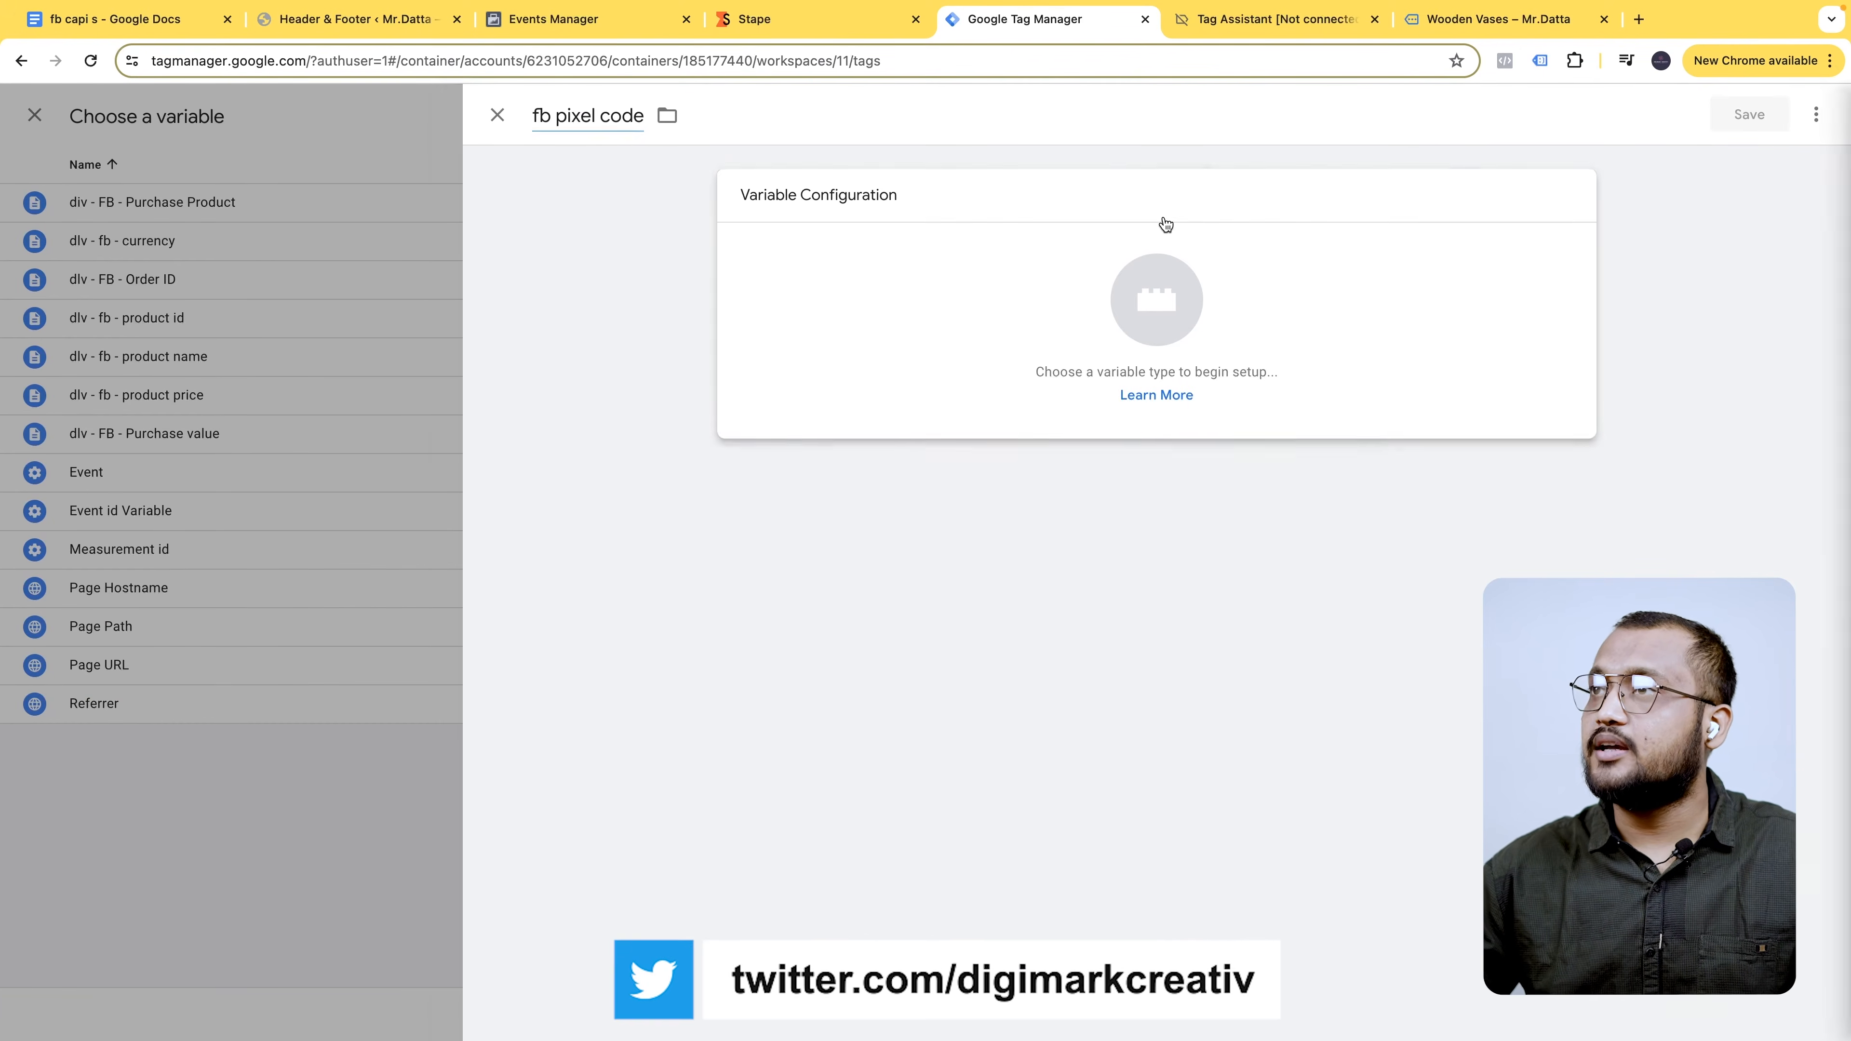
left_click(1160, 219)
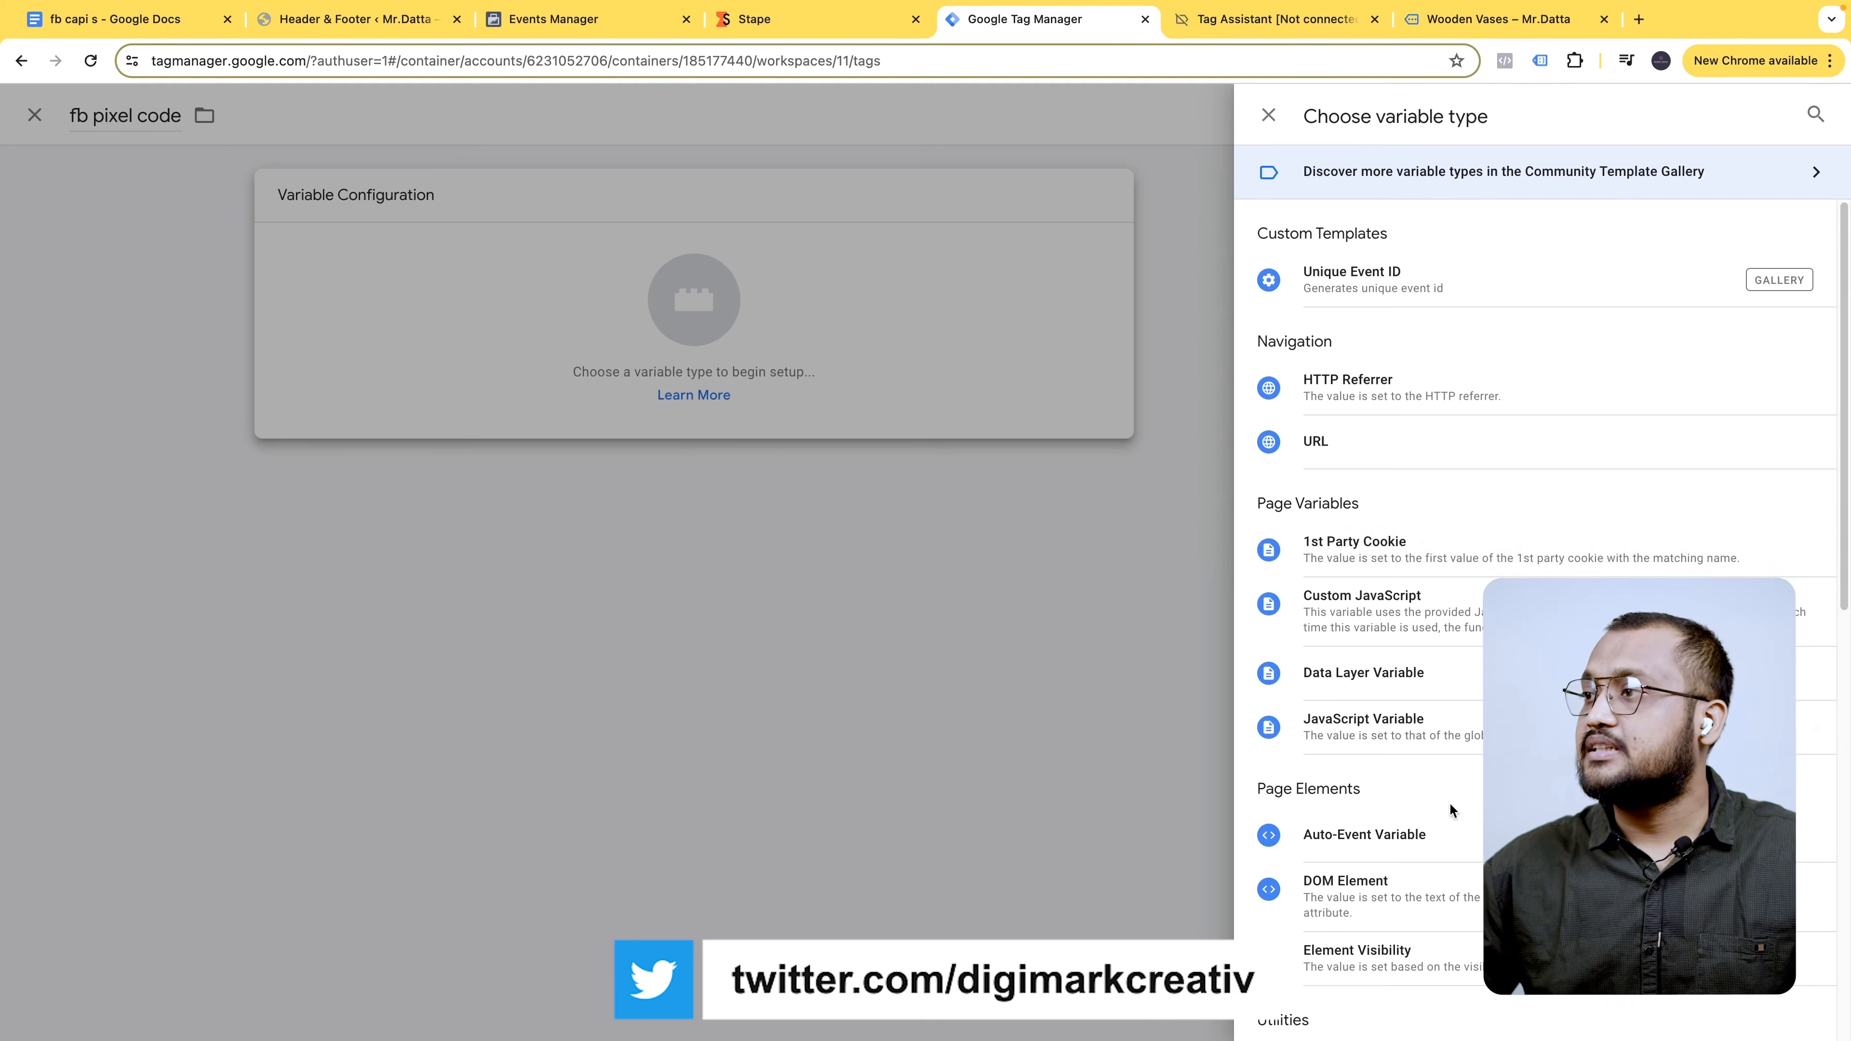
scroll(1413, 569, "down", 6)
left_click(1432, 622)
key("ctrl+v")
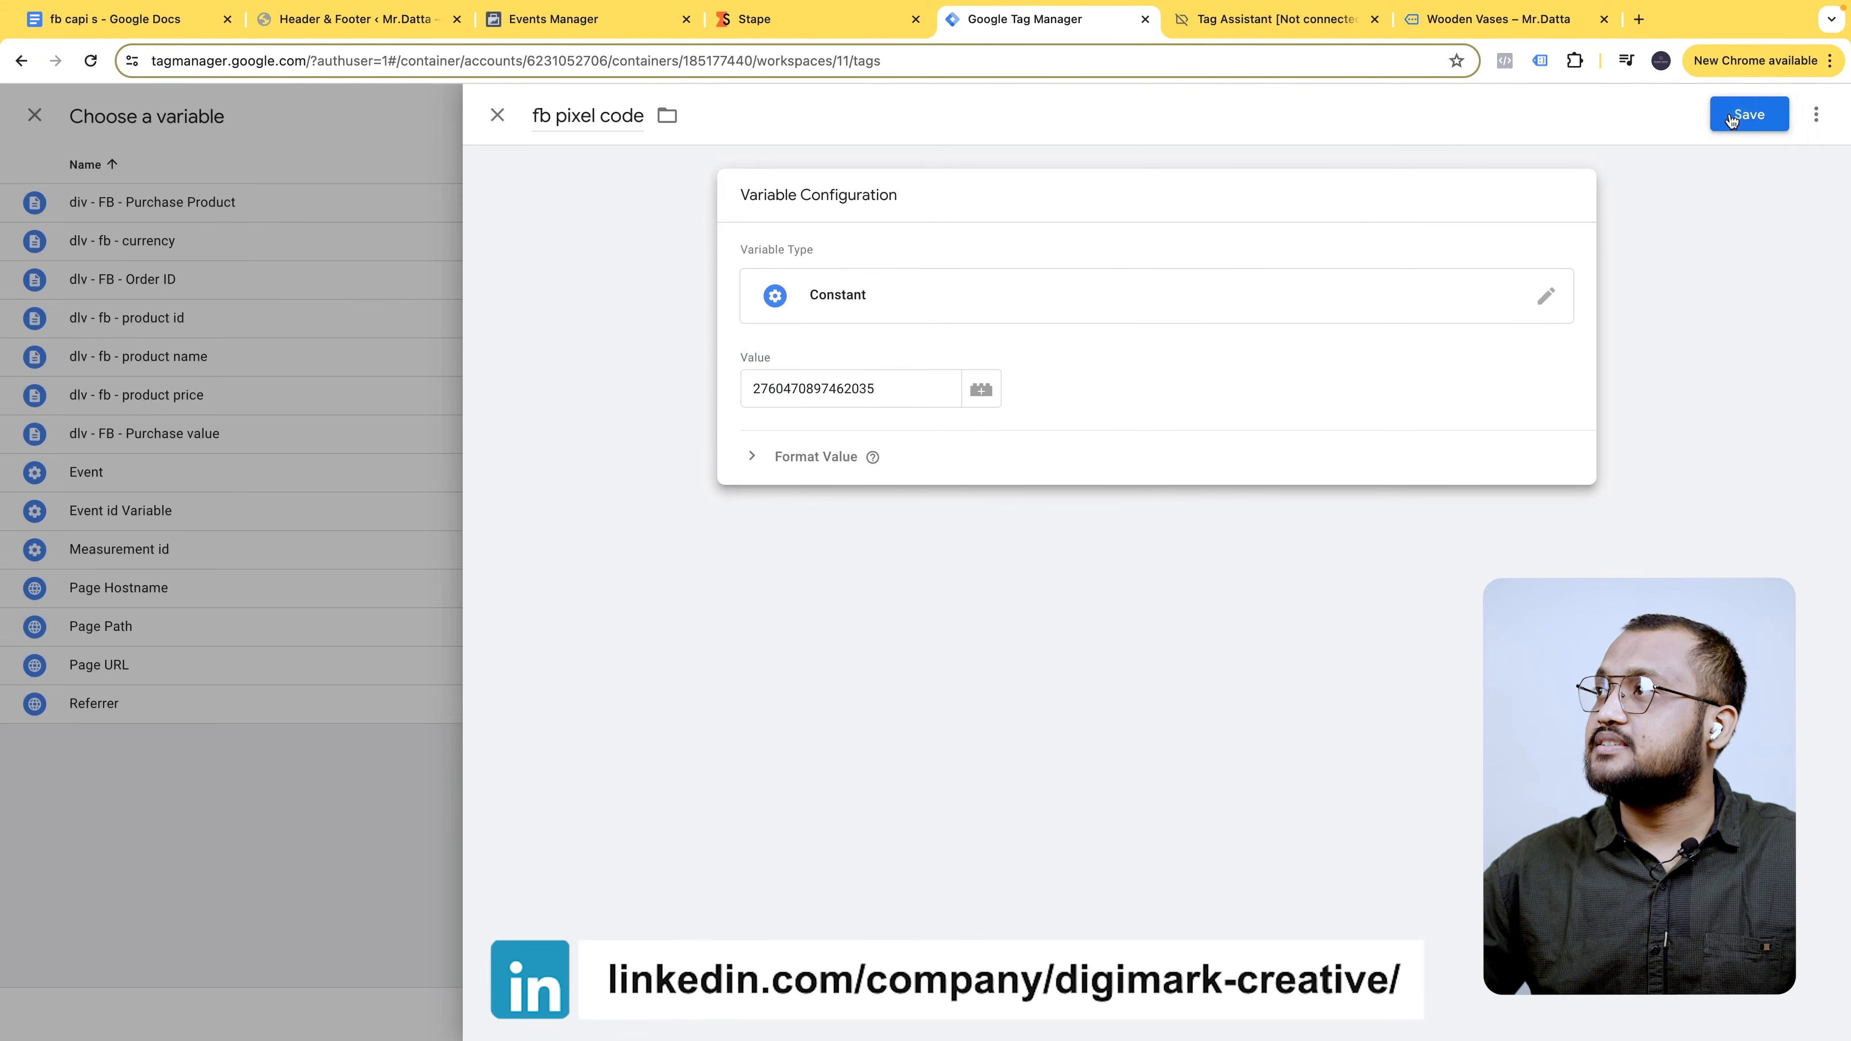
left_click(1749, 115)
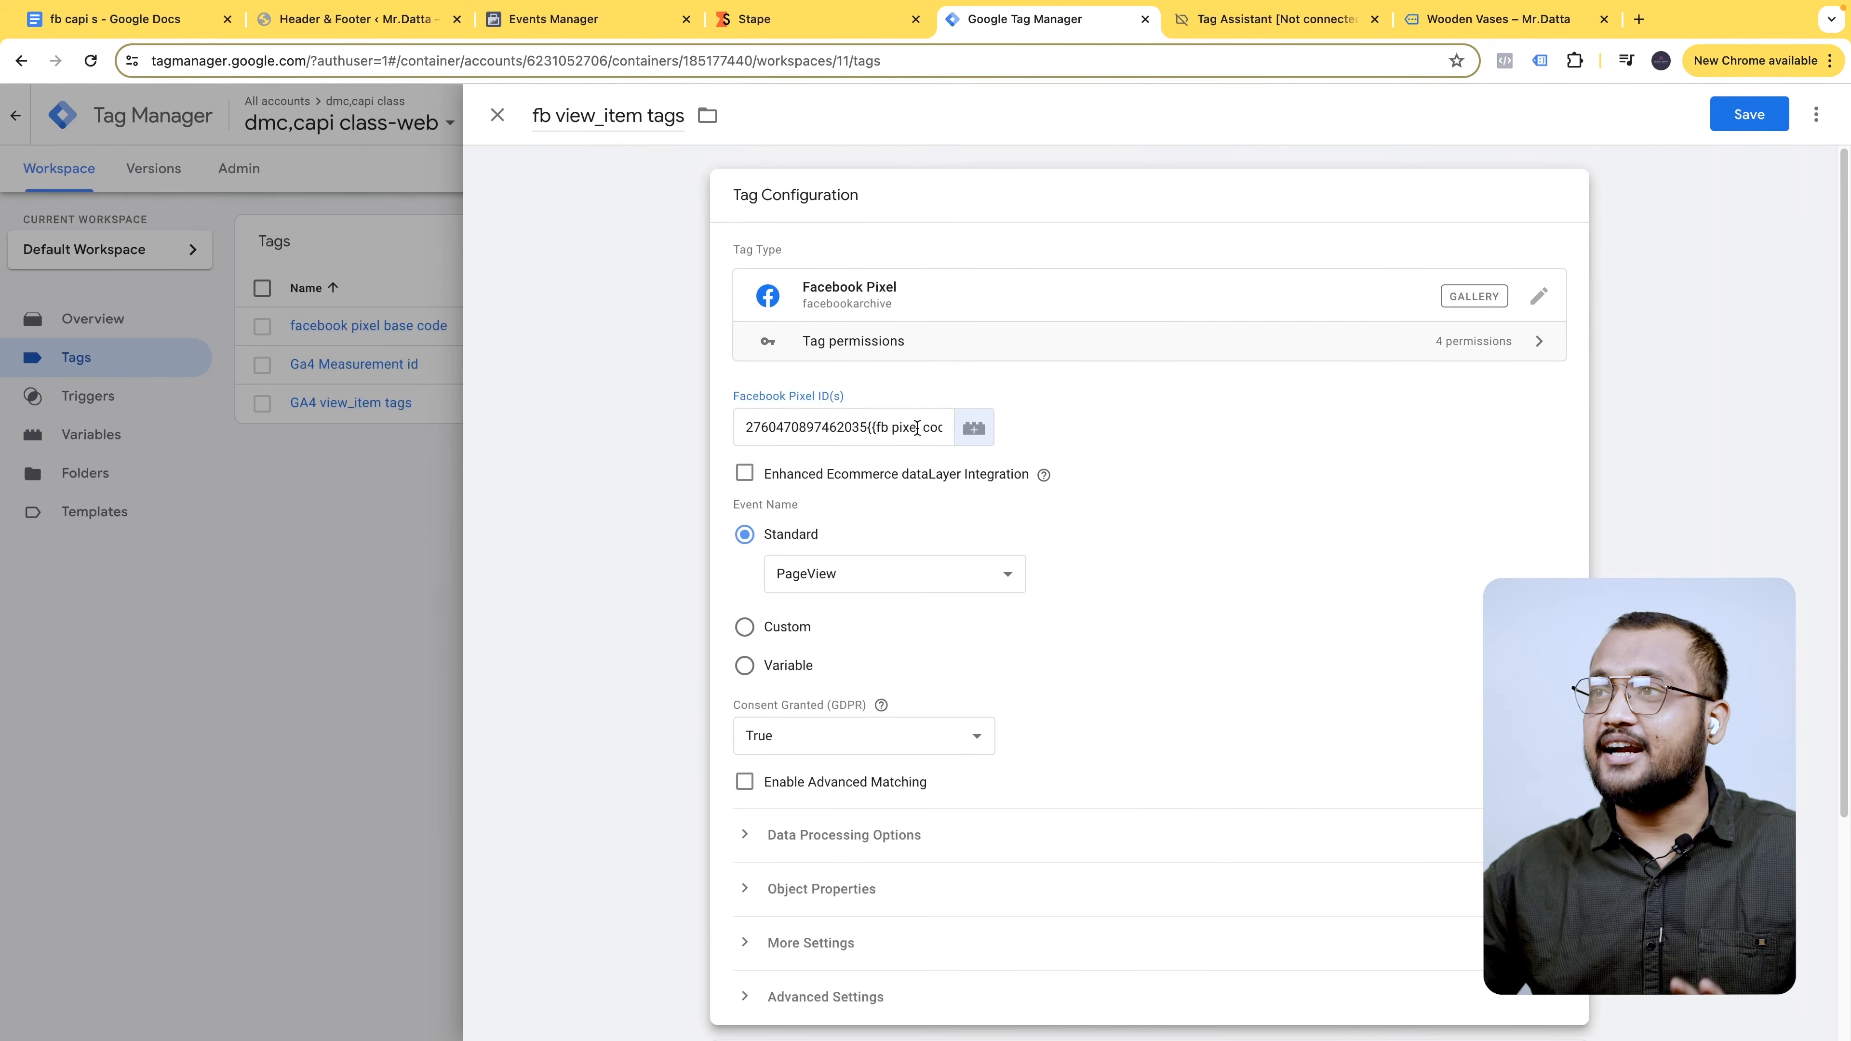
- Clear the literal ID from the tag's Pixel ID field
double_click(904, 428)
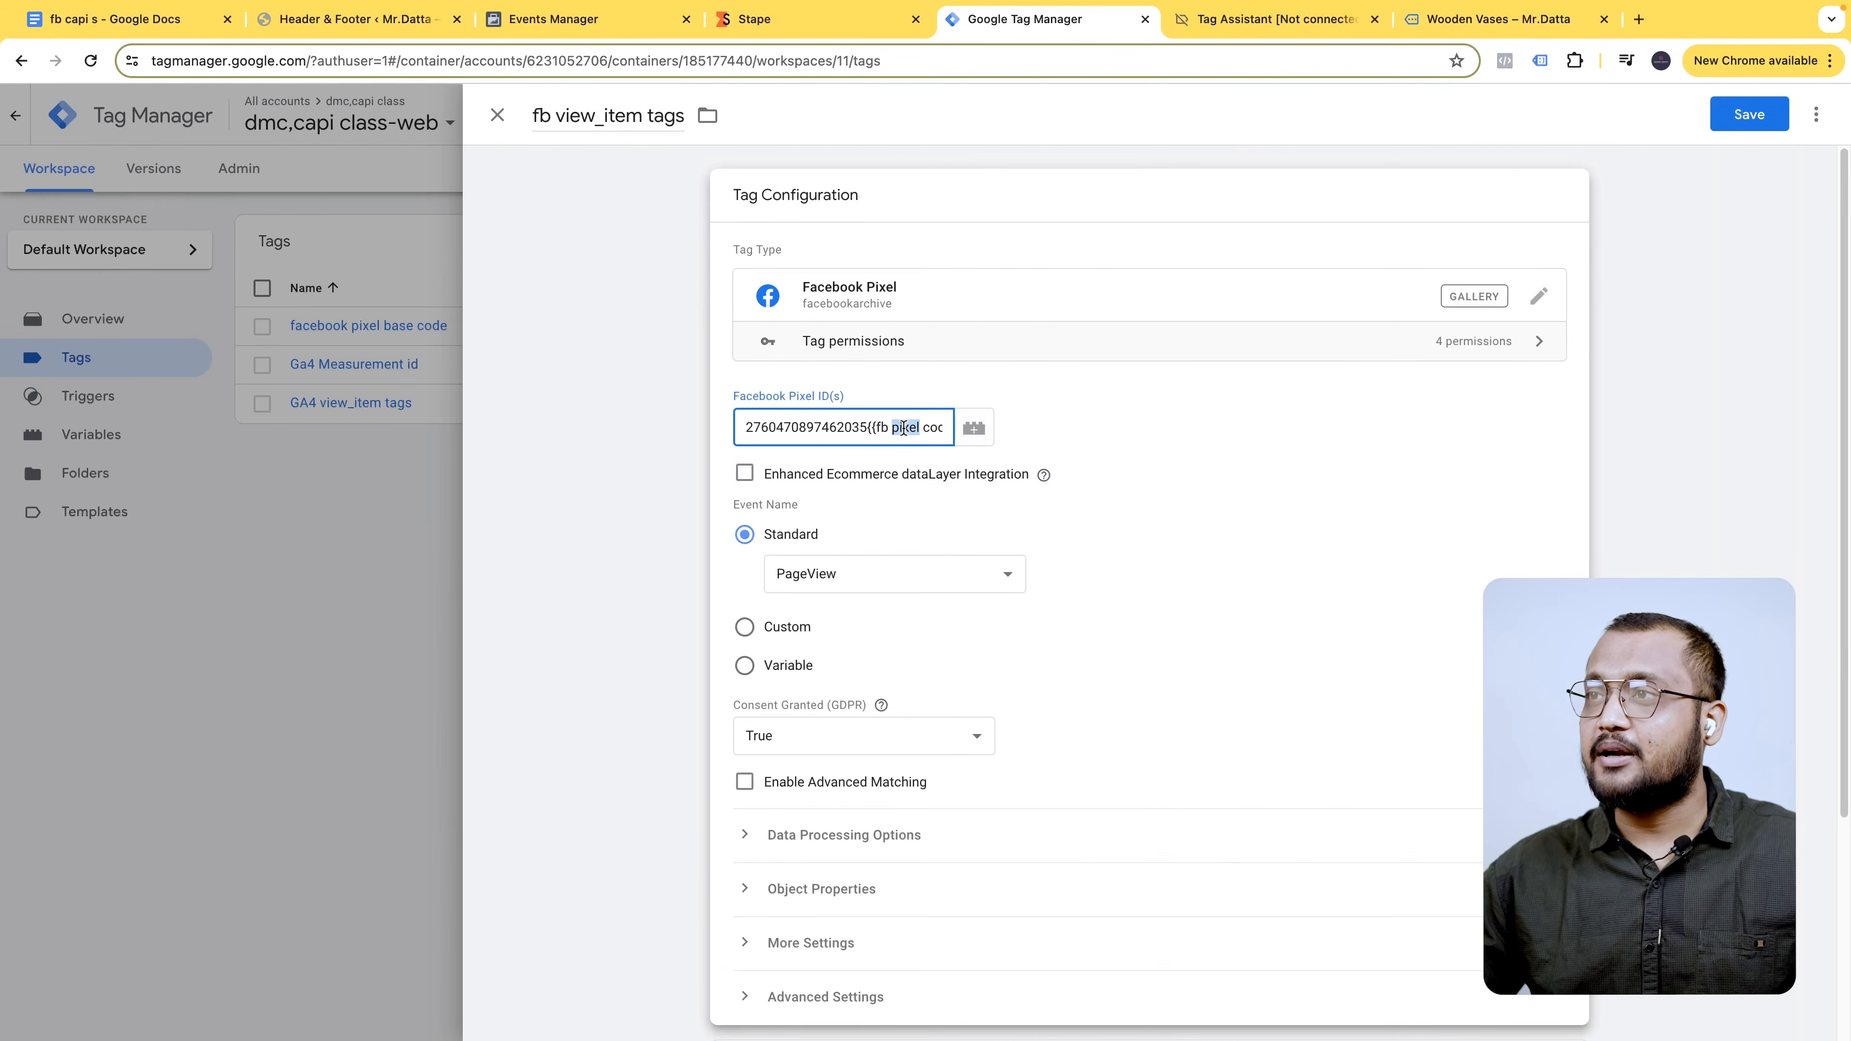
triple_click(903, 428)
key("BackSpace")
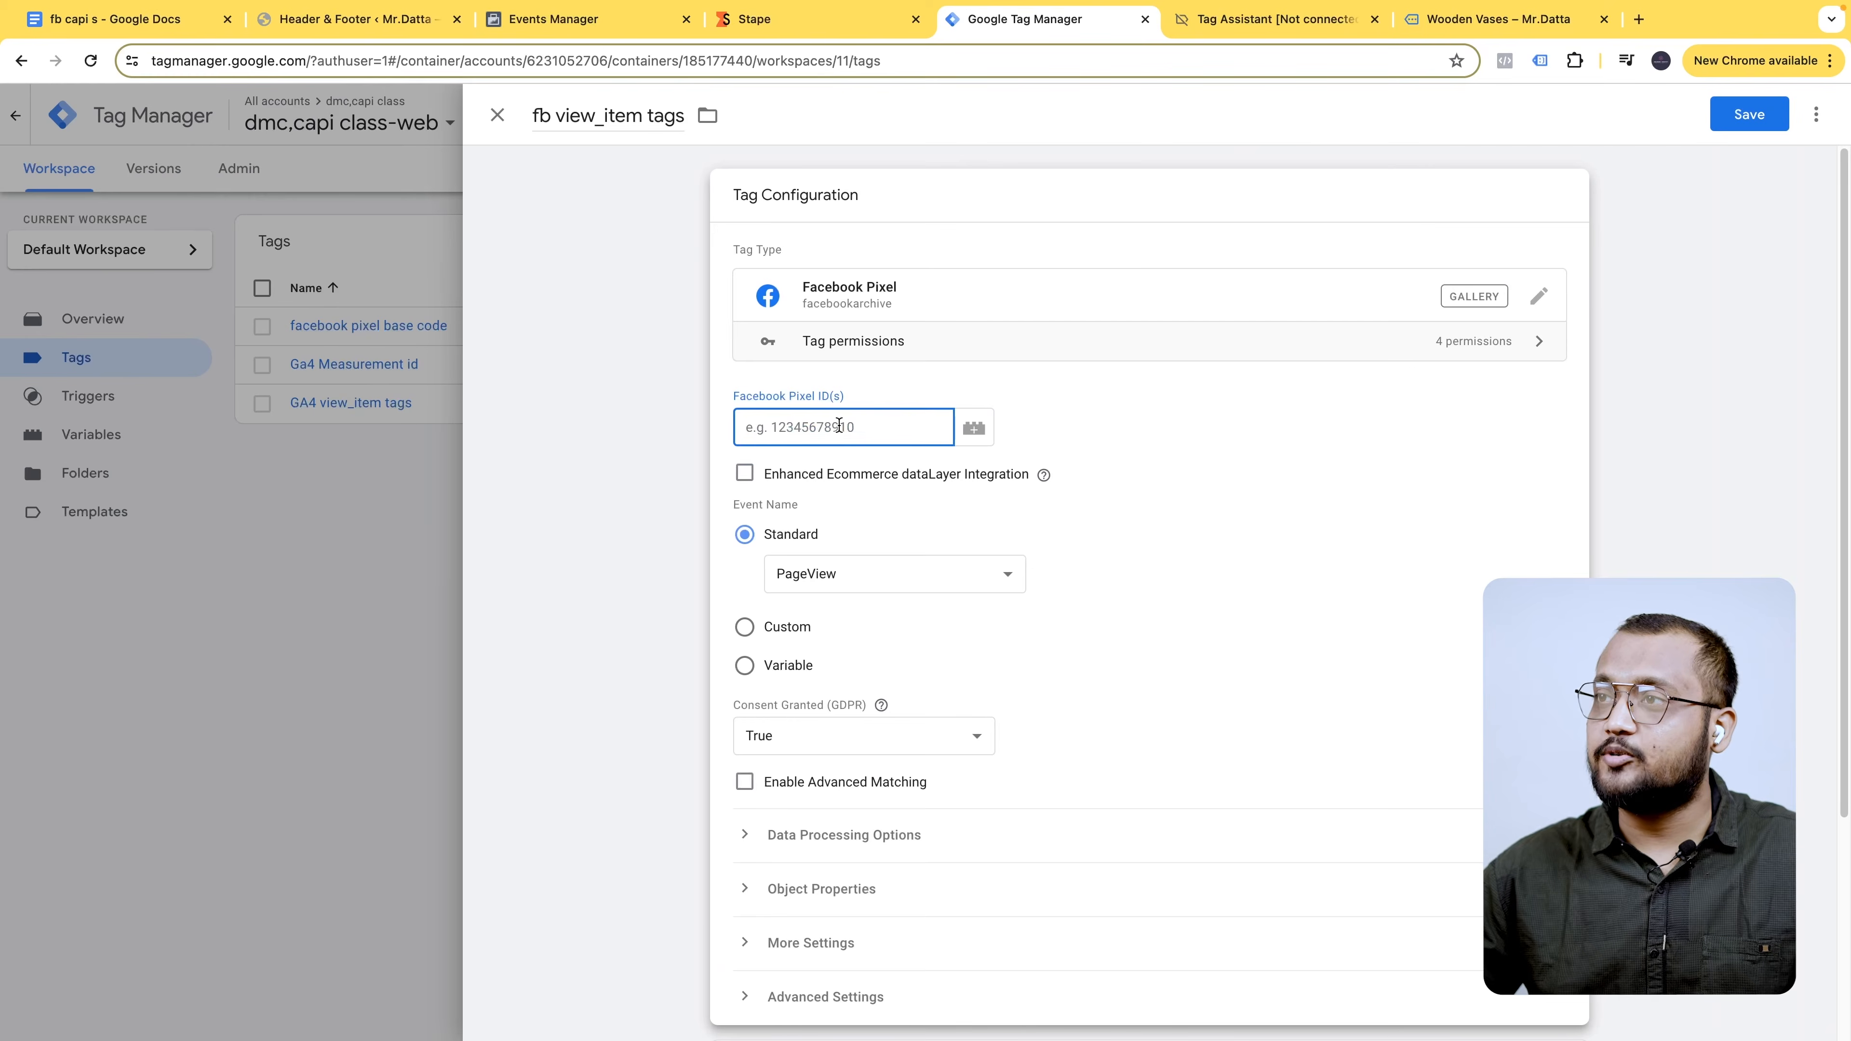
left_click(974, 428)
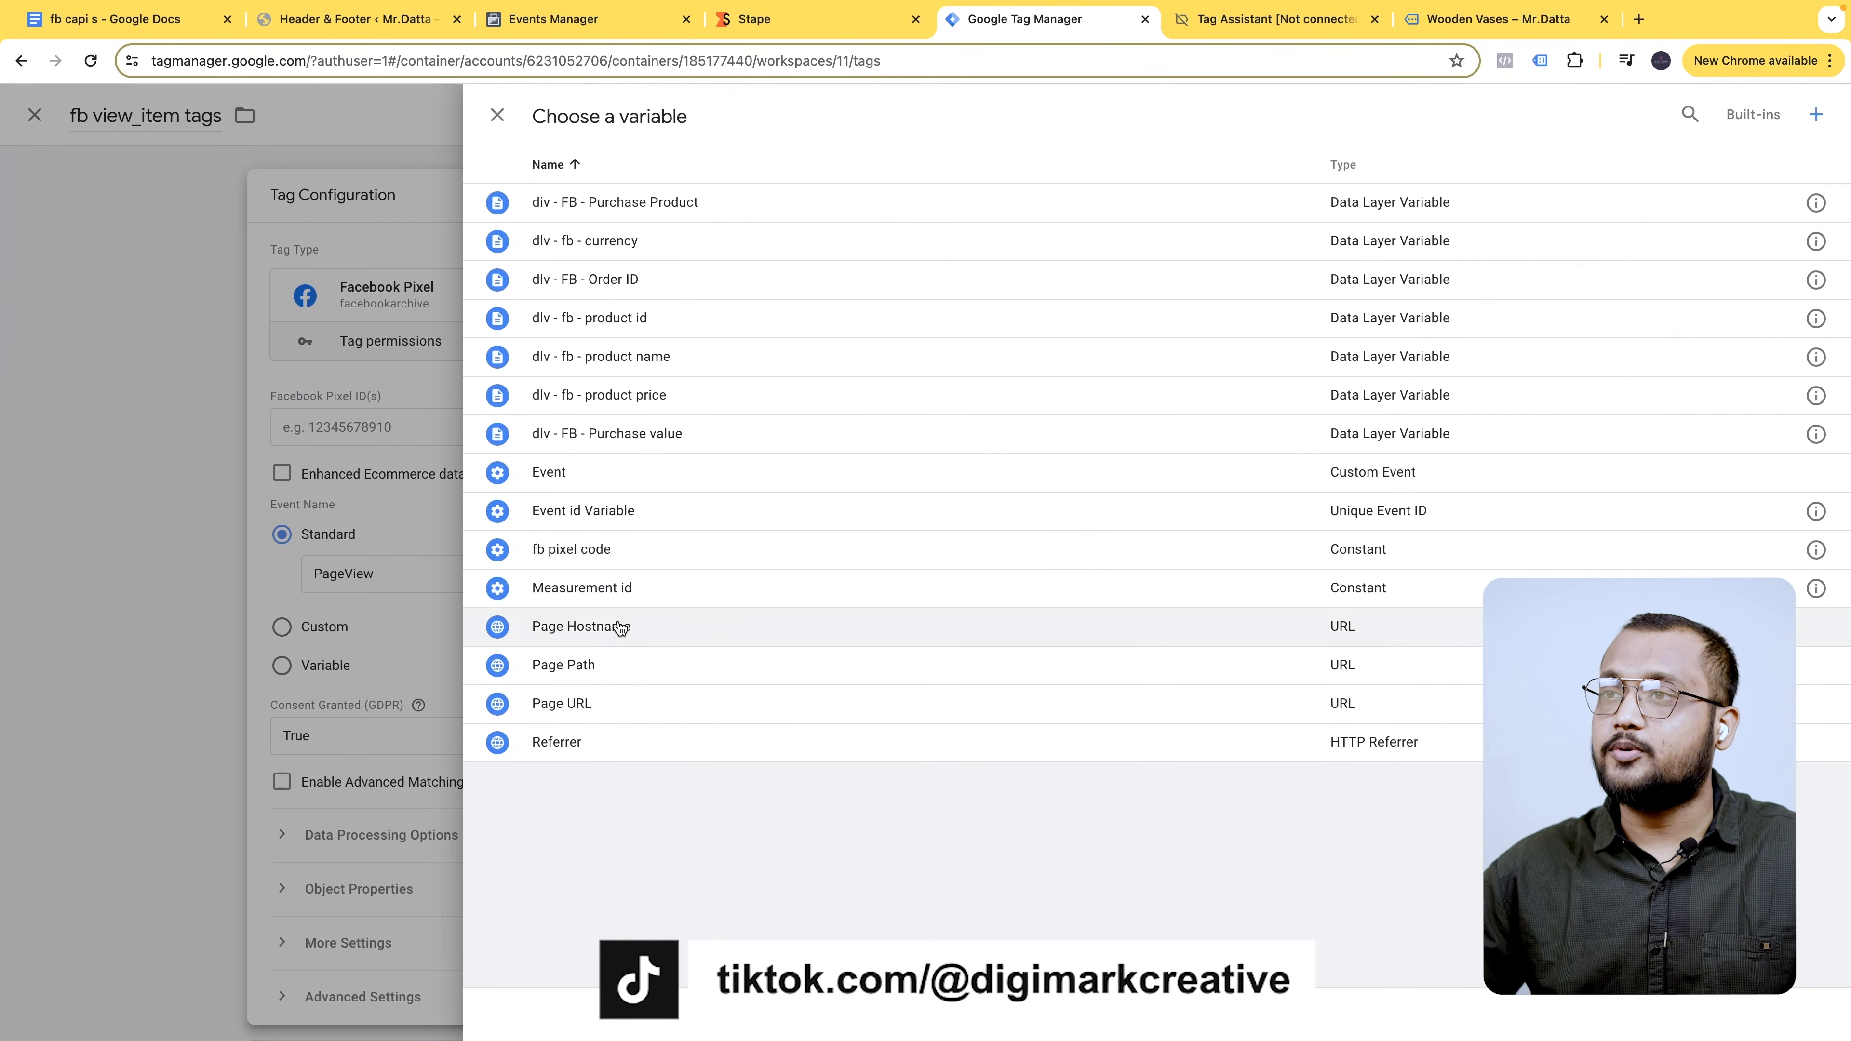
- Set the Pixel ID to {{fb pixel code}} and pick ViewContent as the standard event
left_click(620, 550)
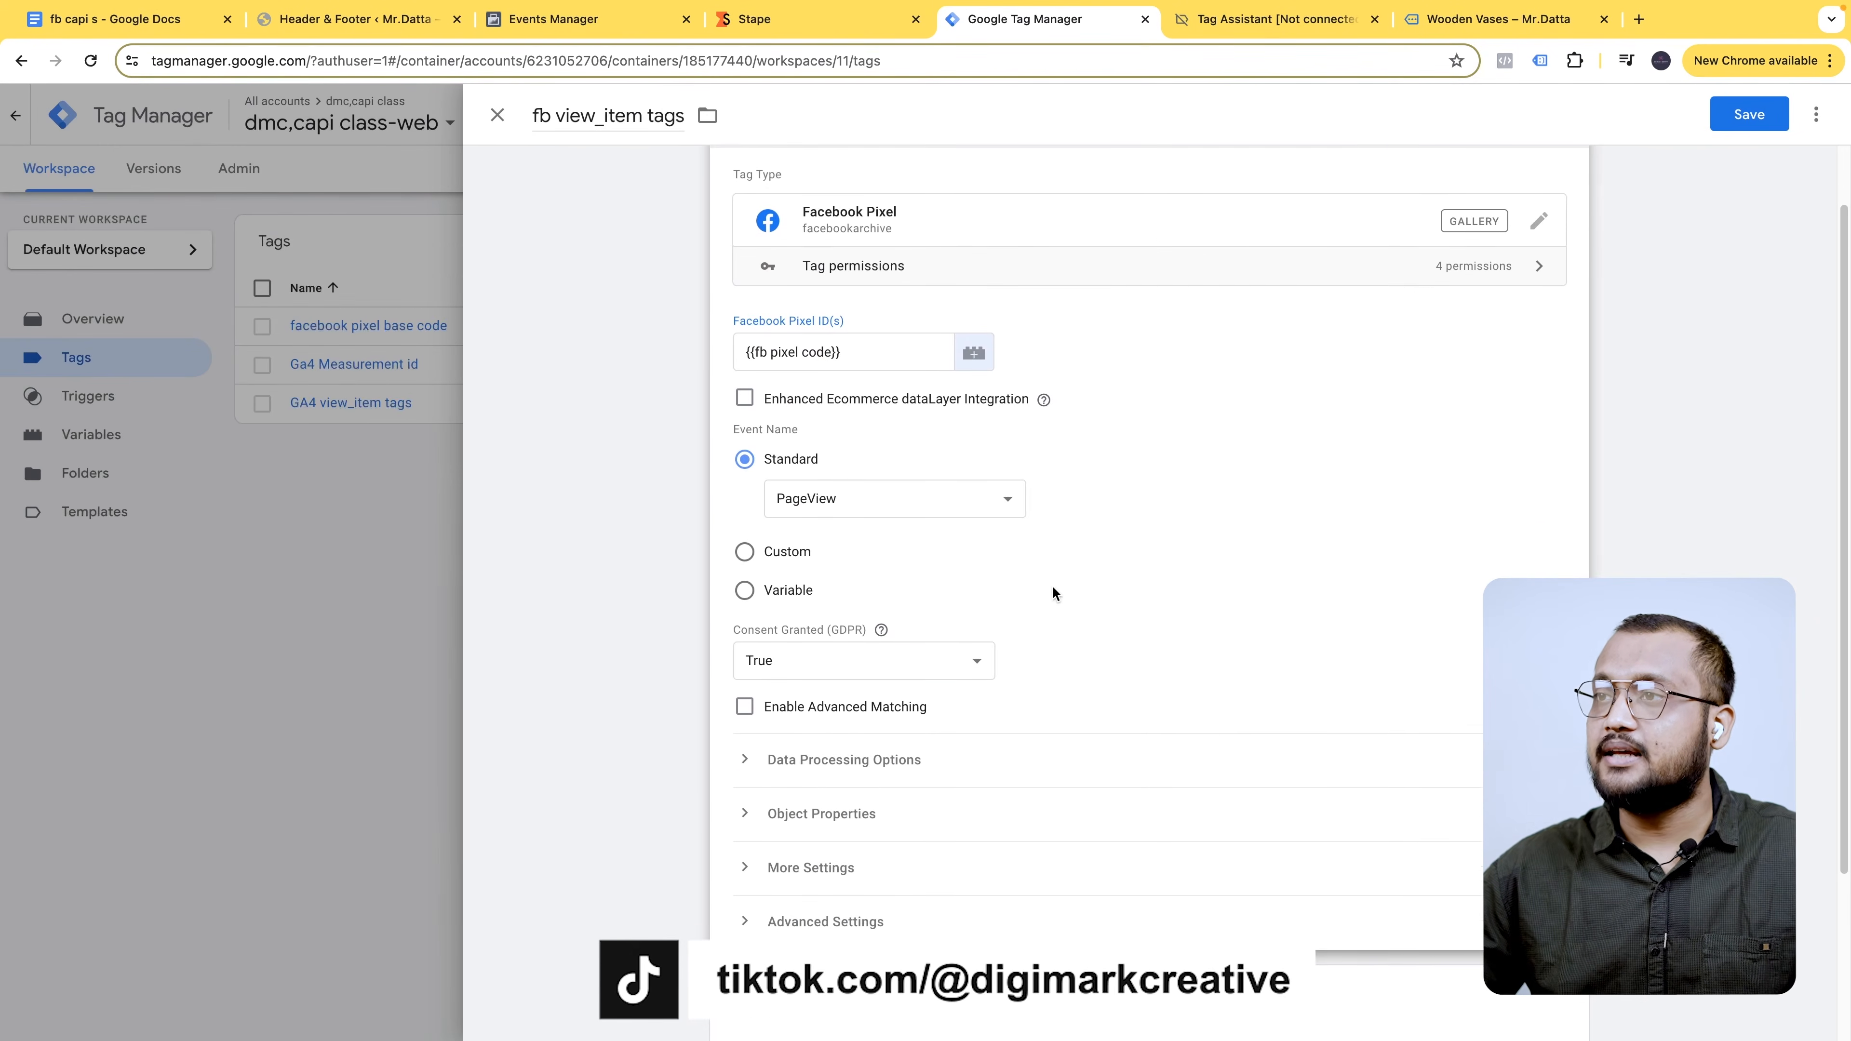
scroll(1052, 585, "down", 1)
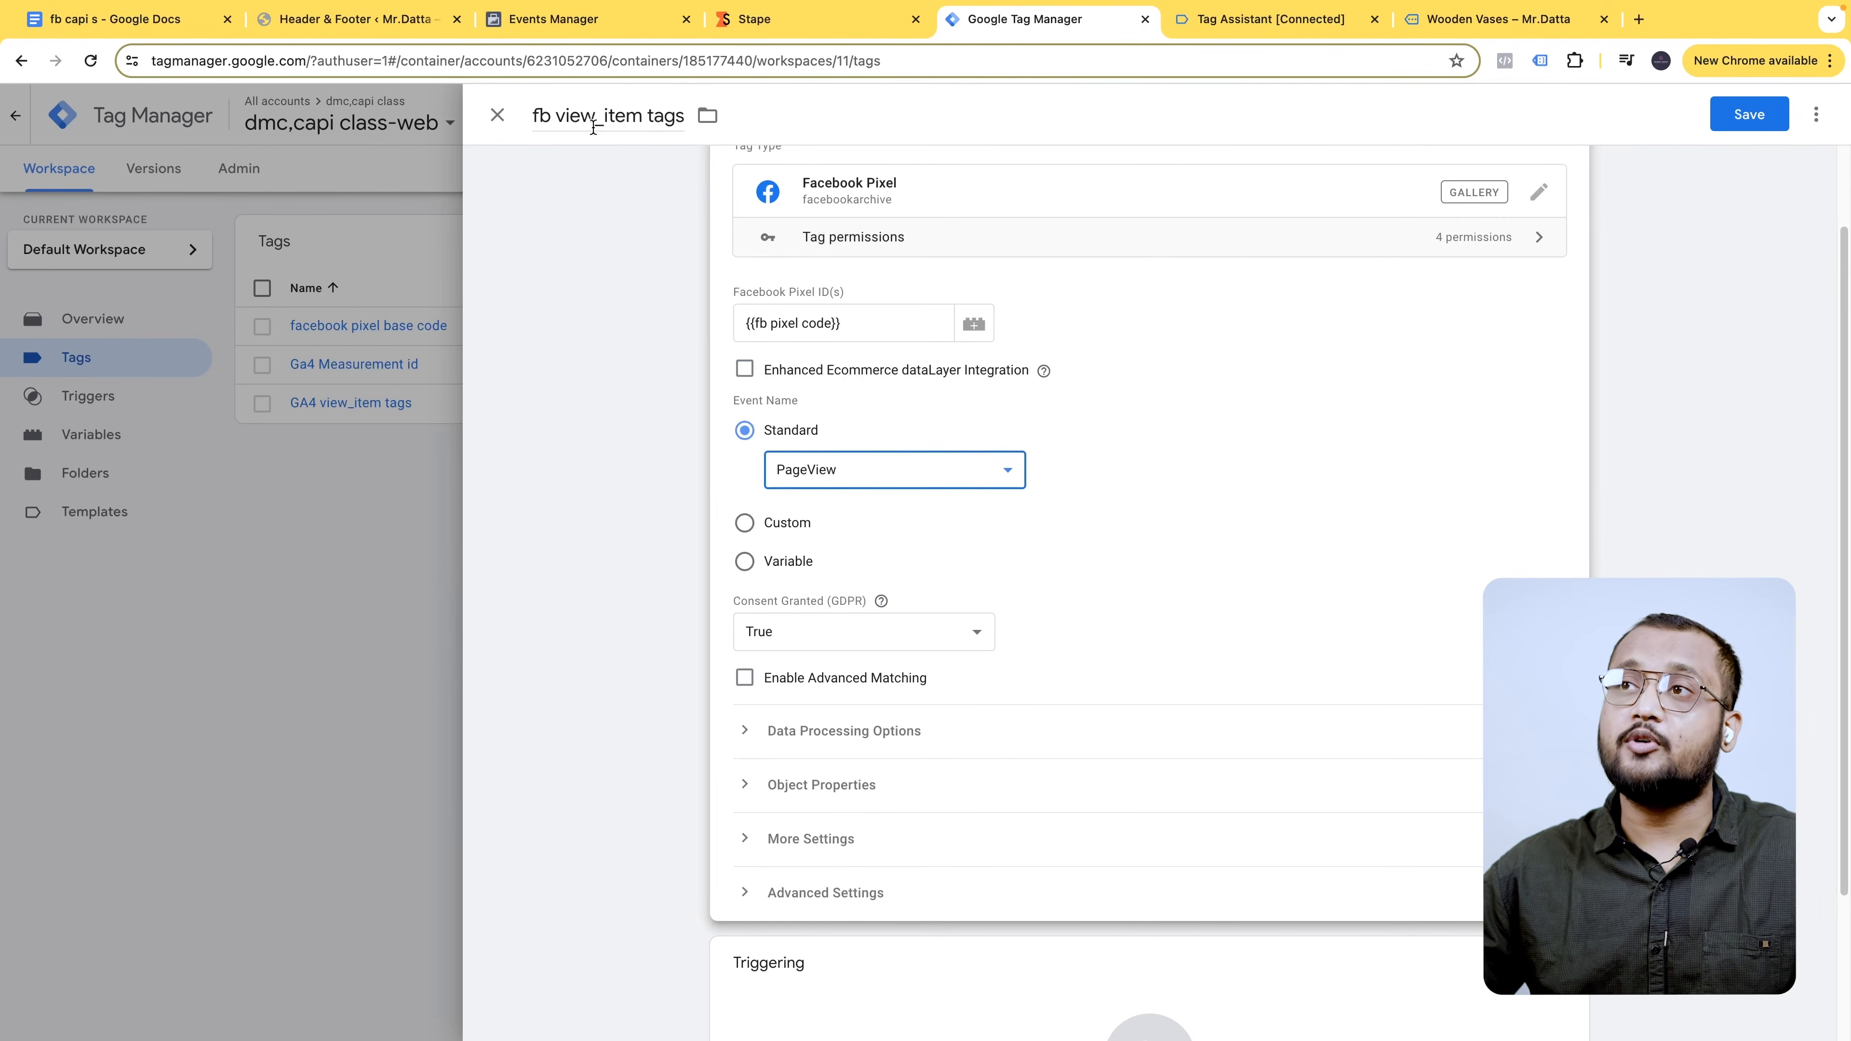
left_click(936, 470)
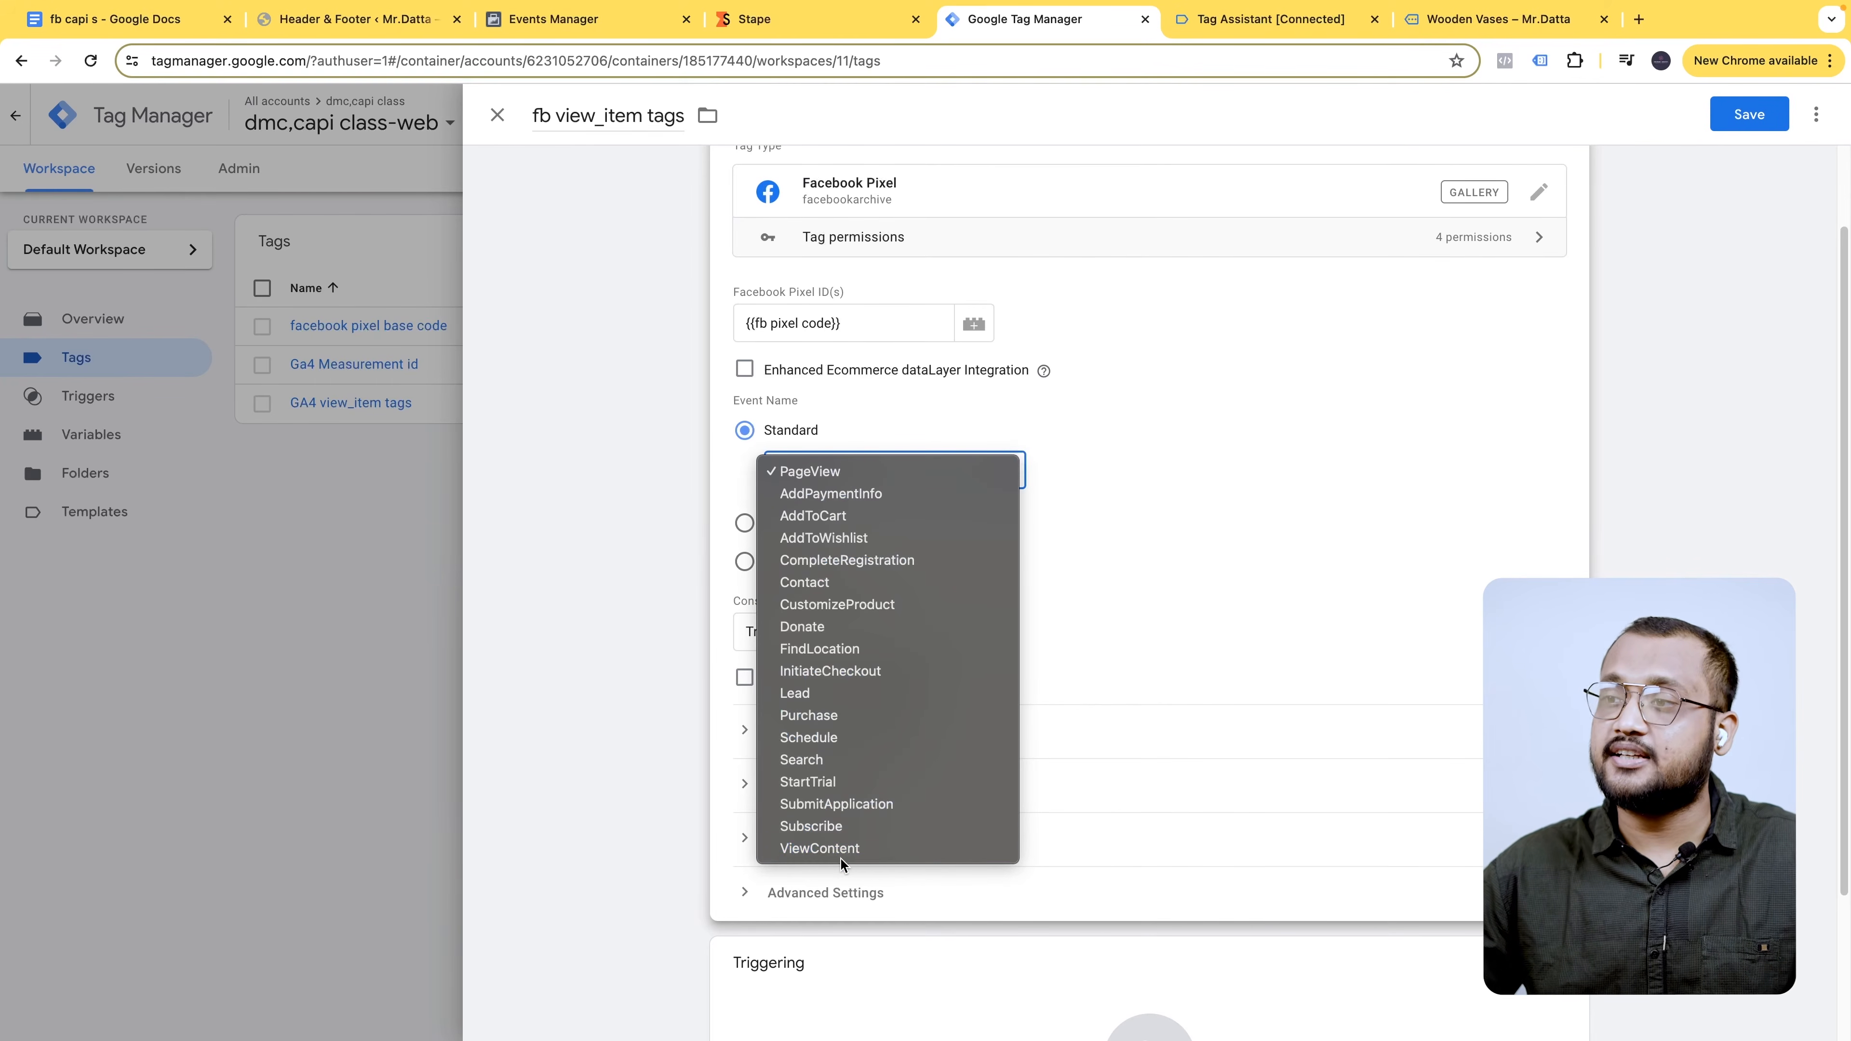
left_click(826, 469)
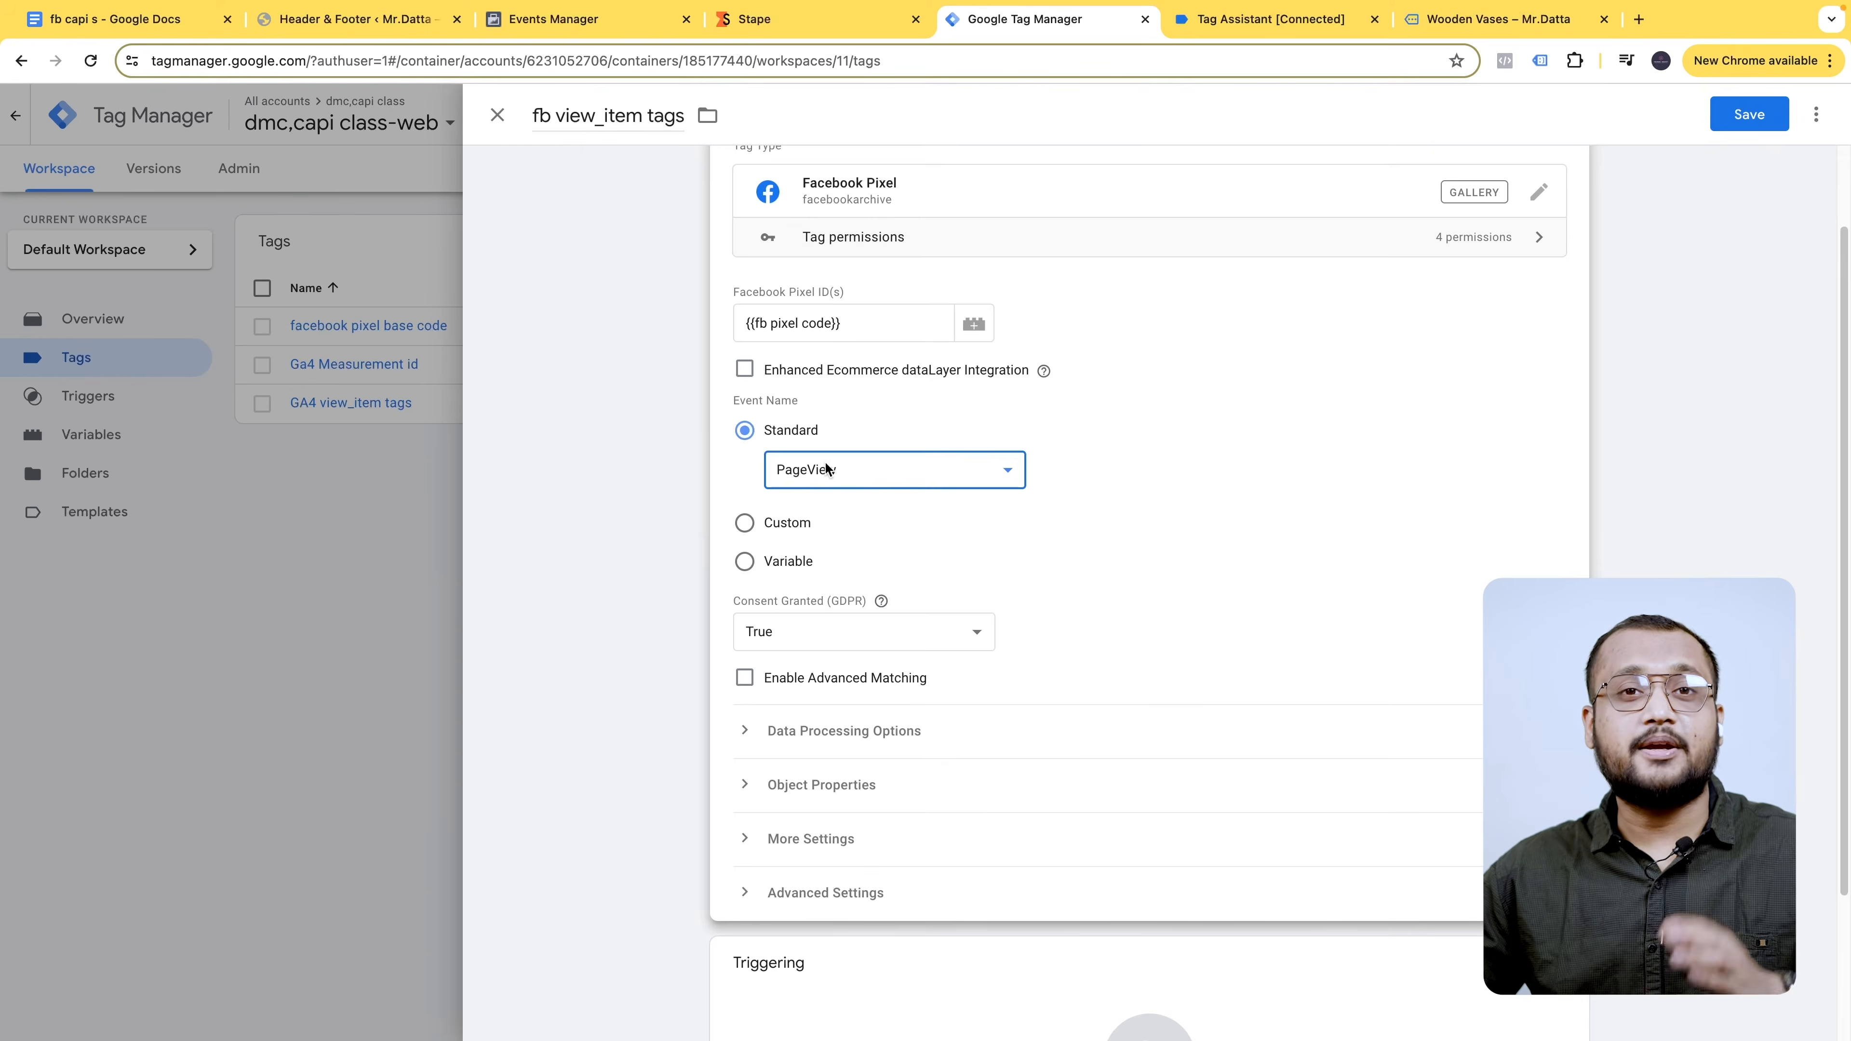
left_click(825, 469)
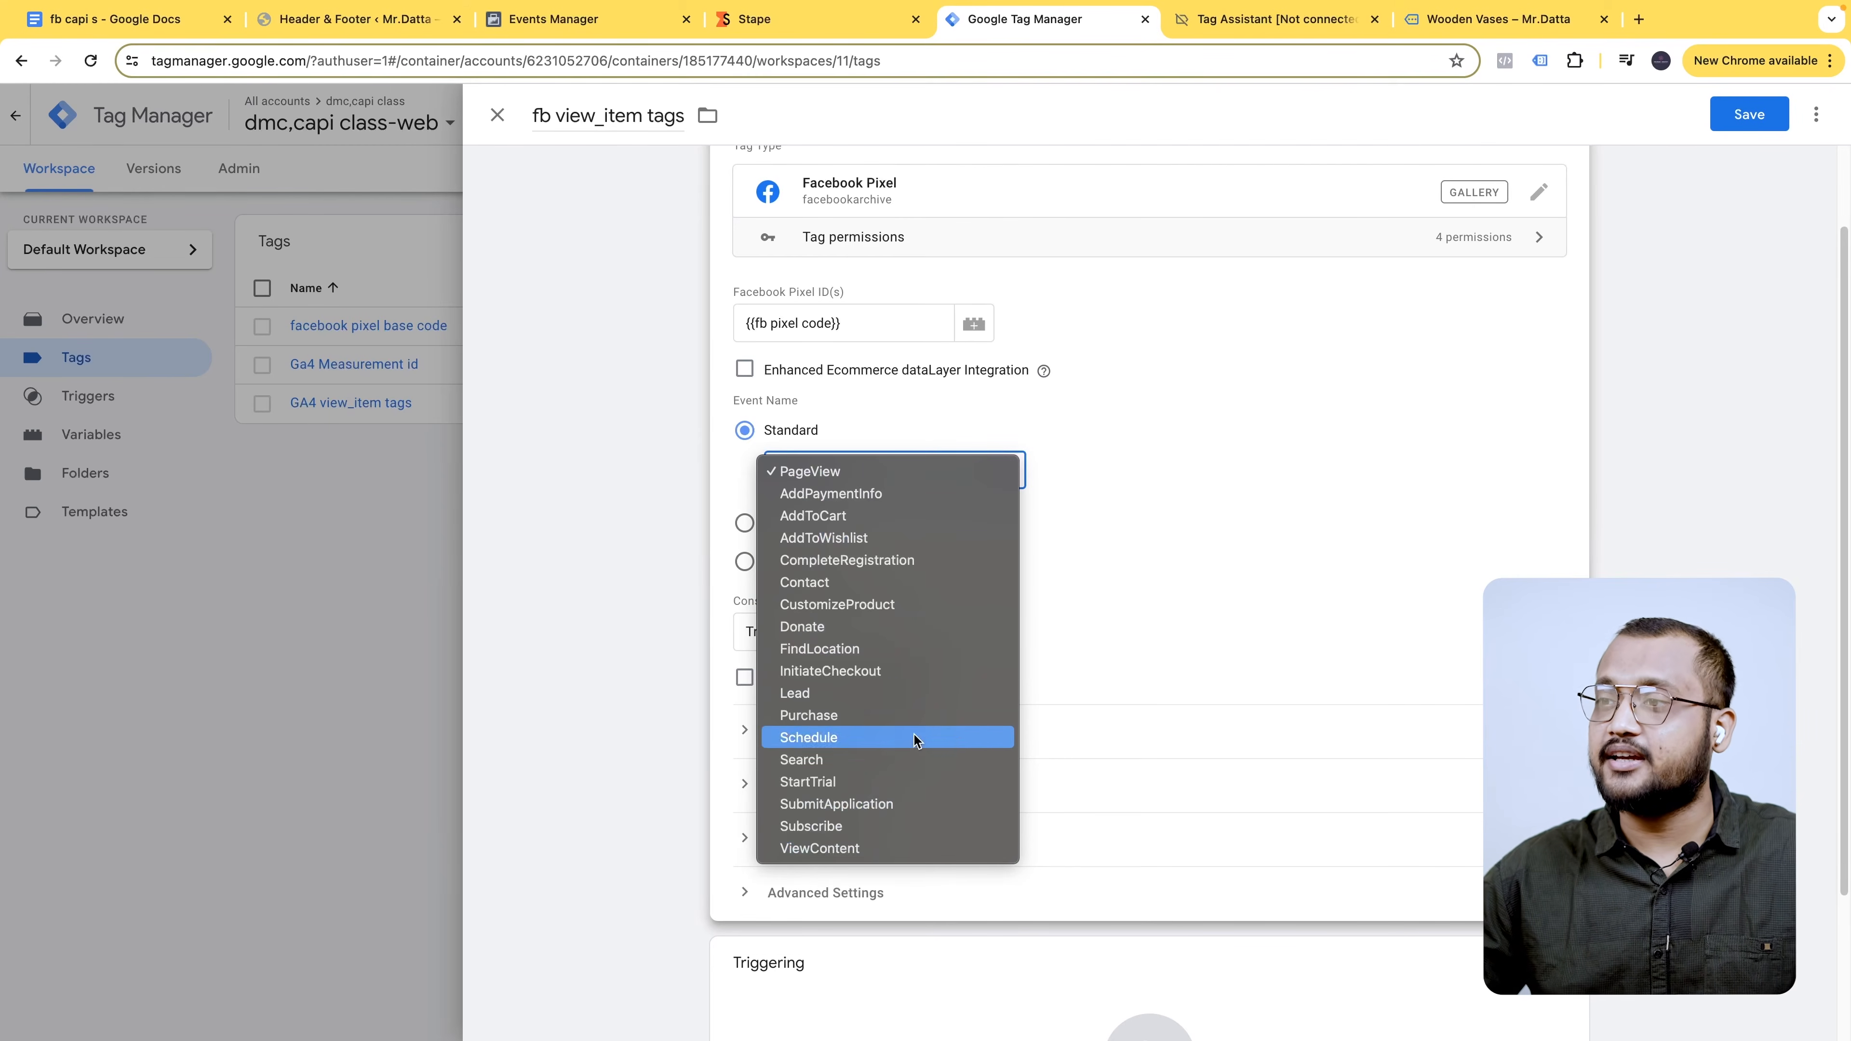
left_click(844, 851)
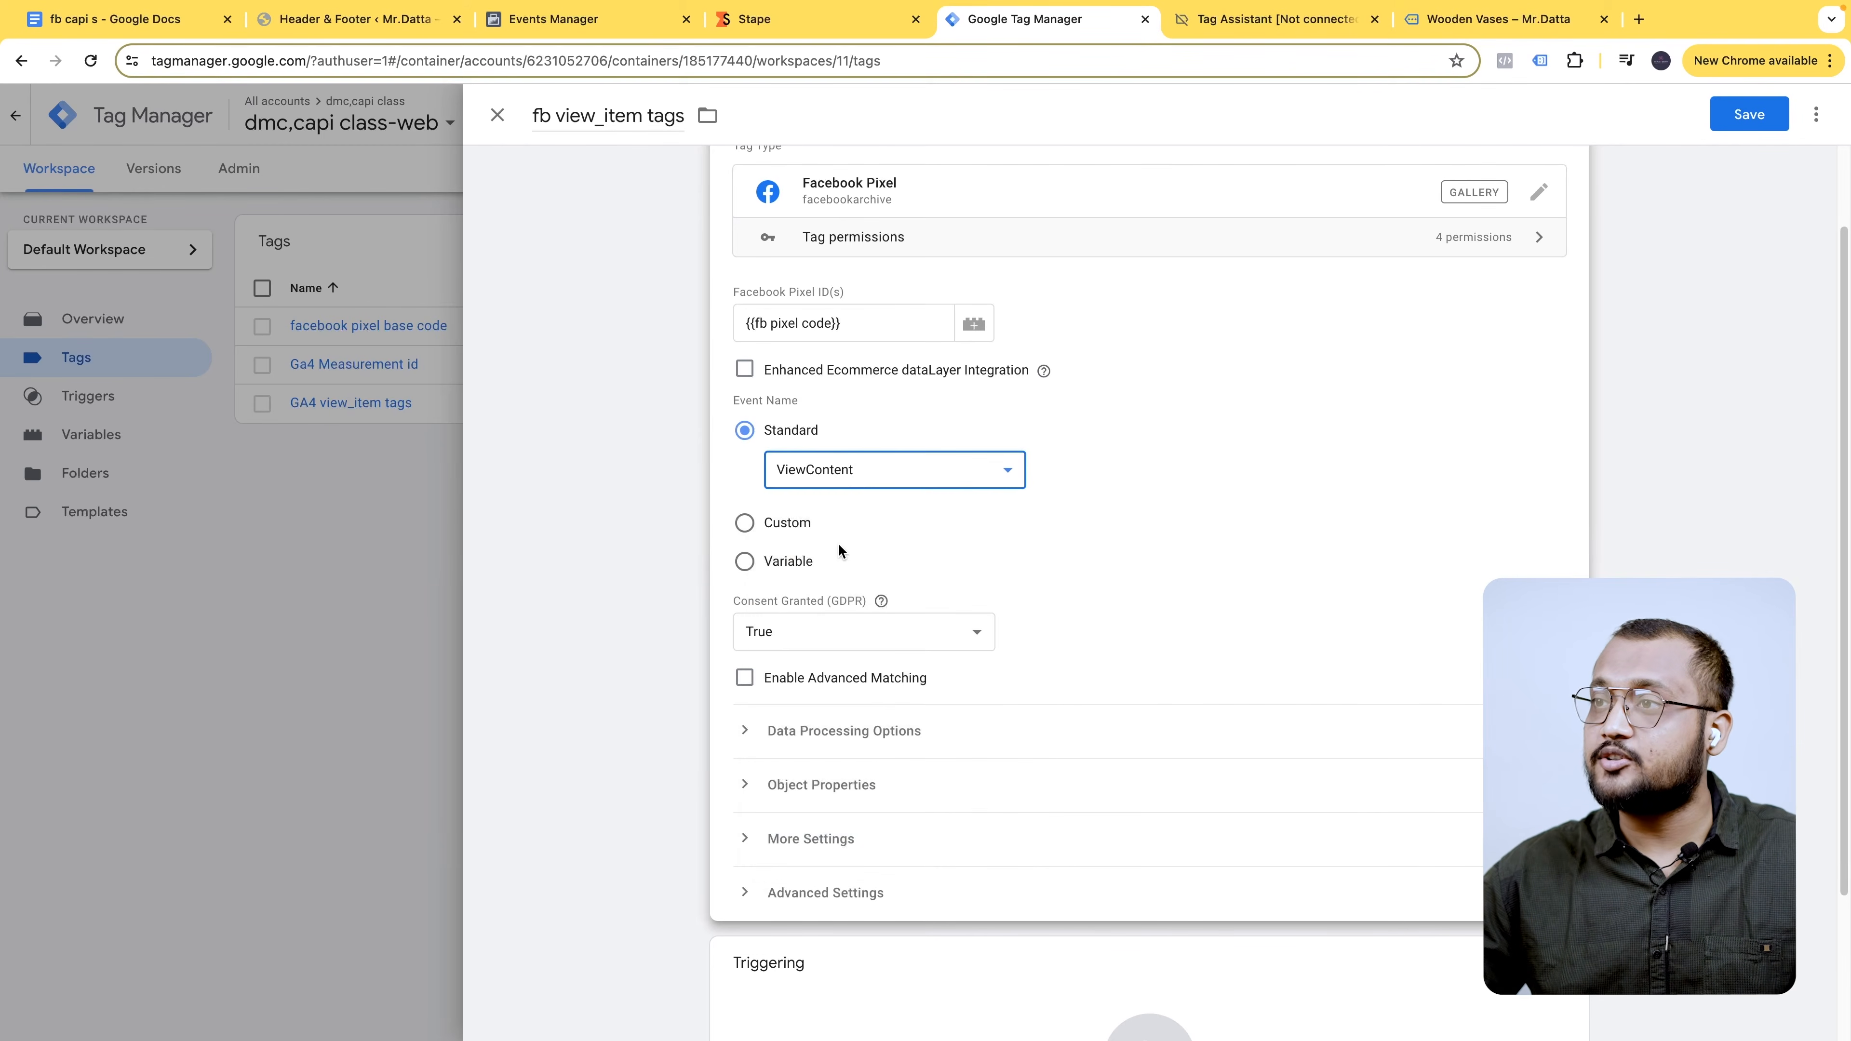
- Switch the event name to Custom and enter view_item
left_click(775, 527)
left_click(848, 505)
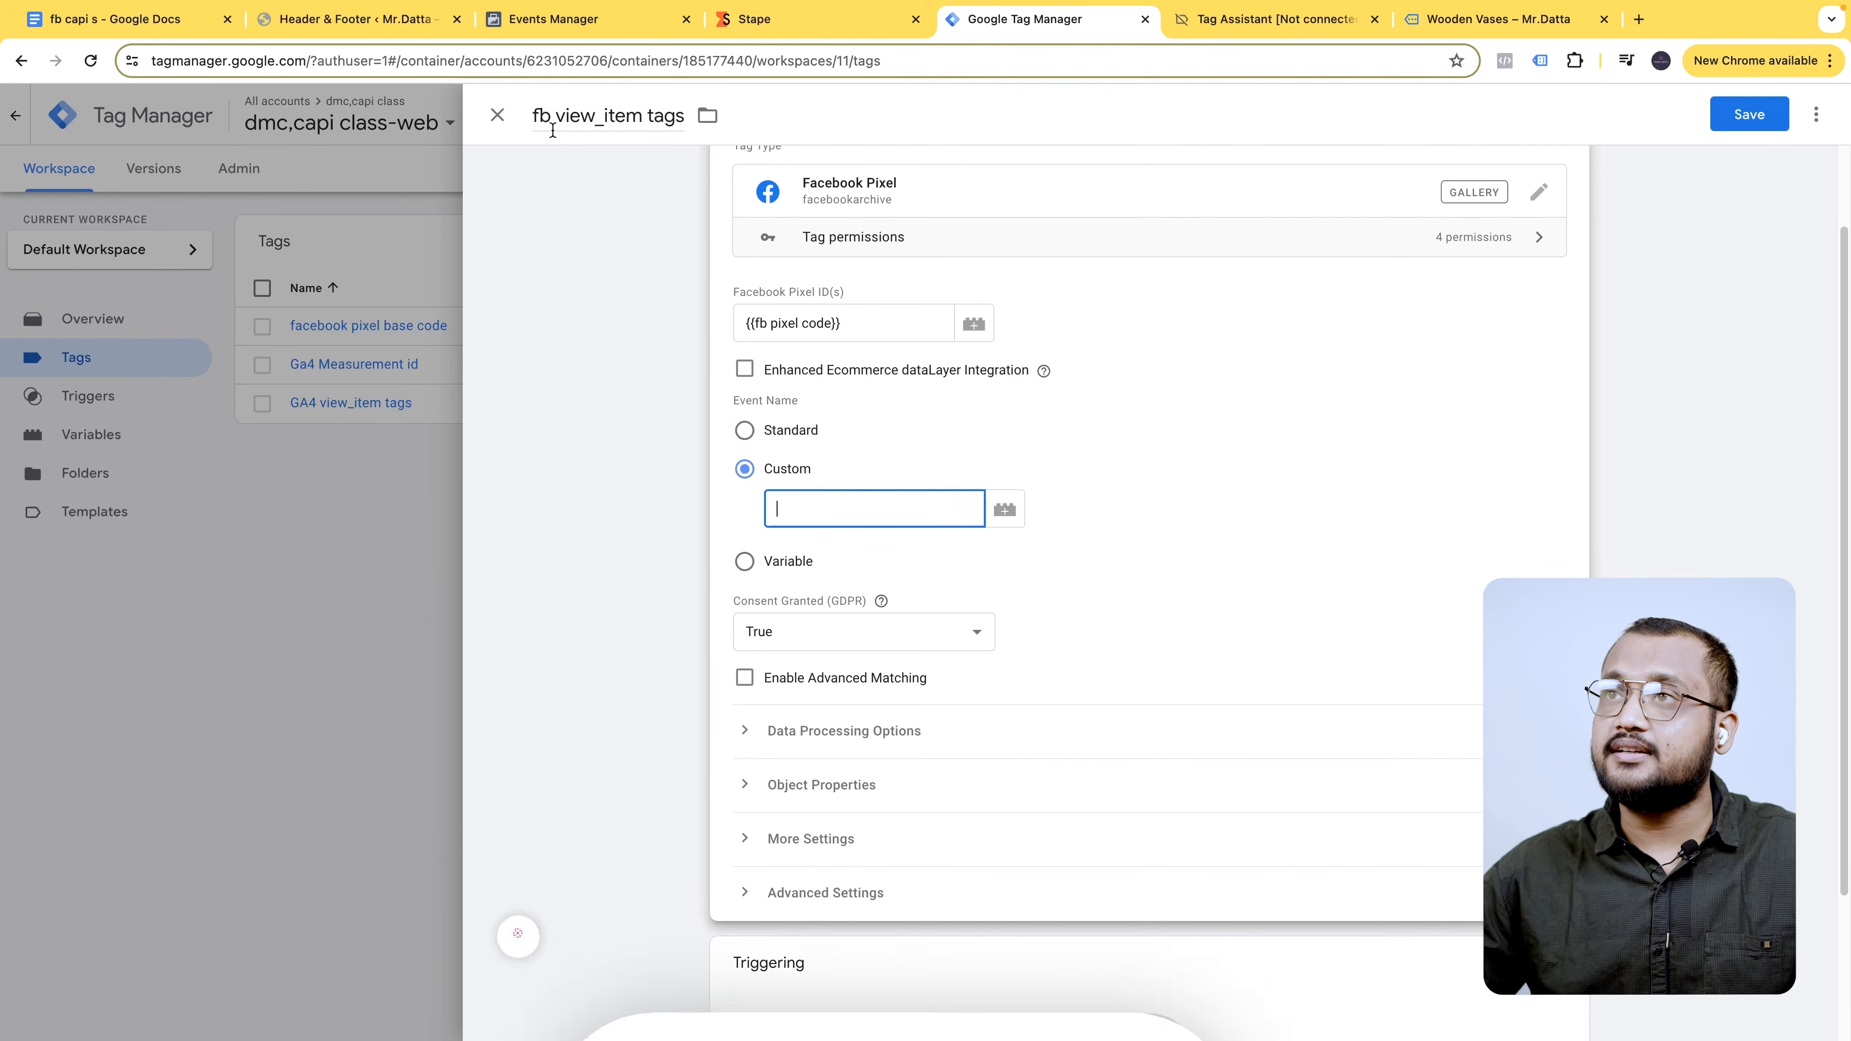
double_click(637, 116)
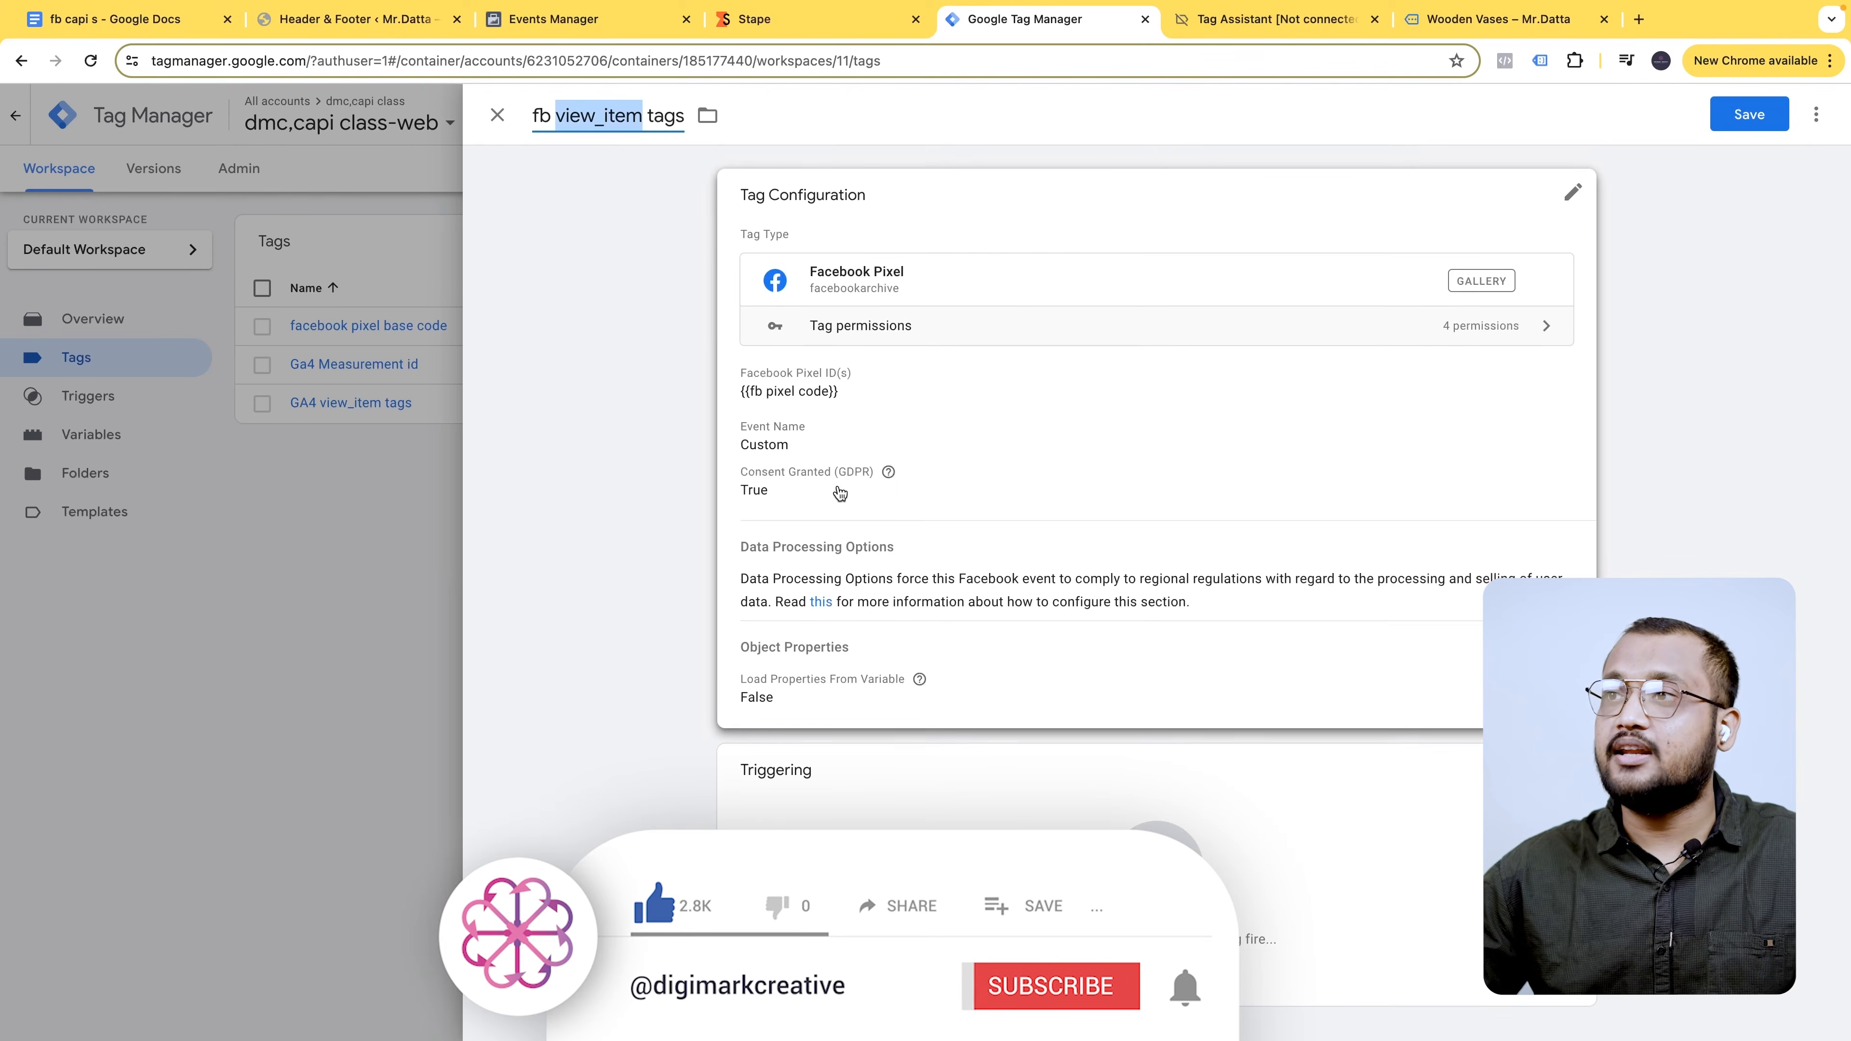
left_click(988, 293)
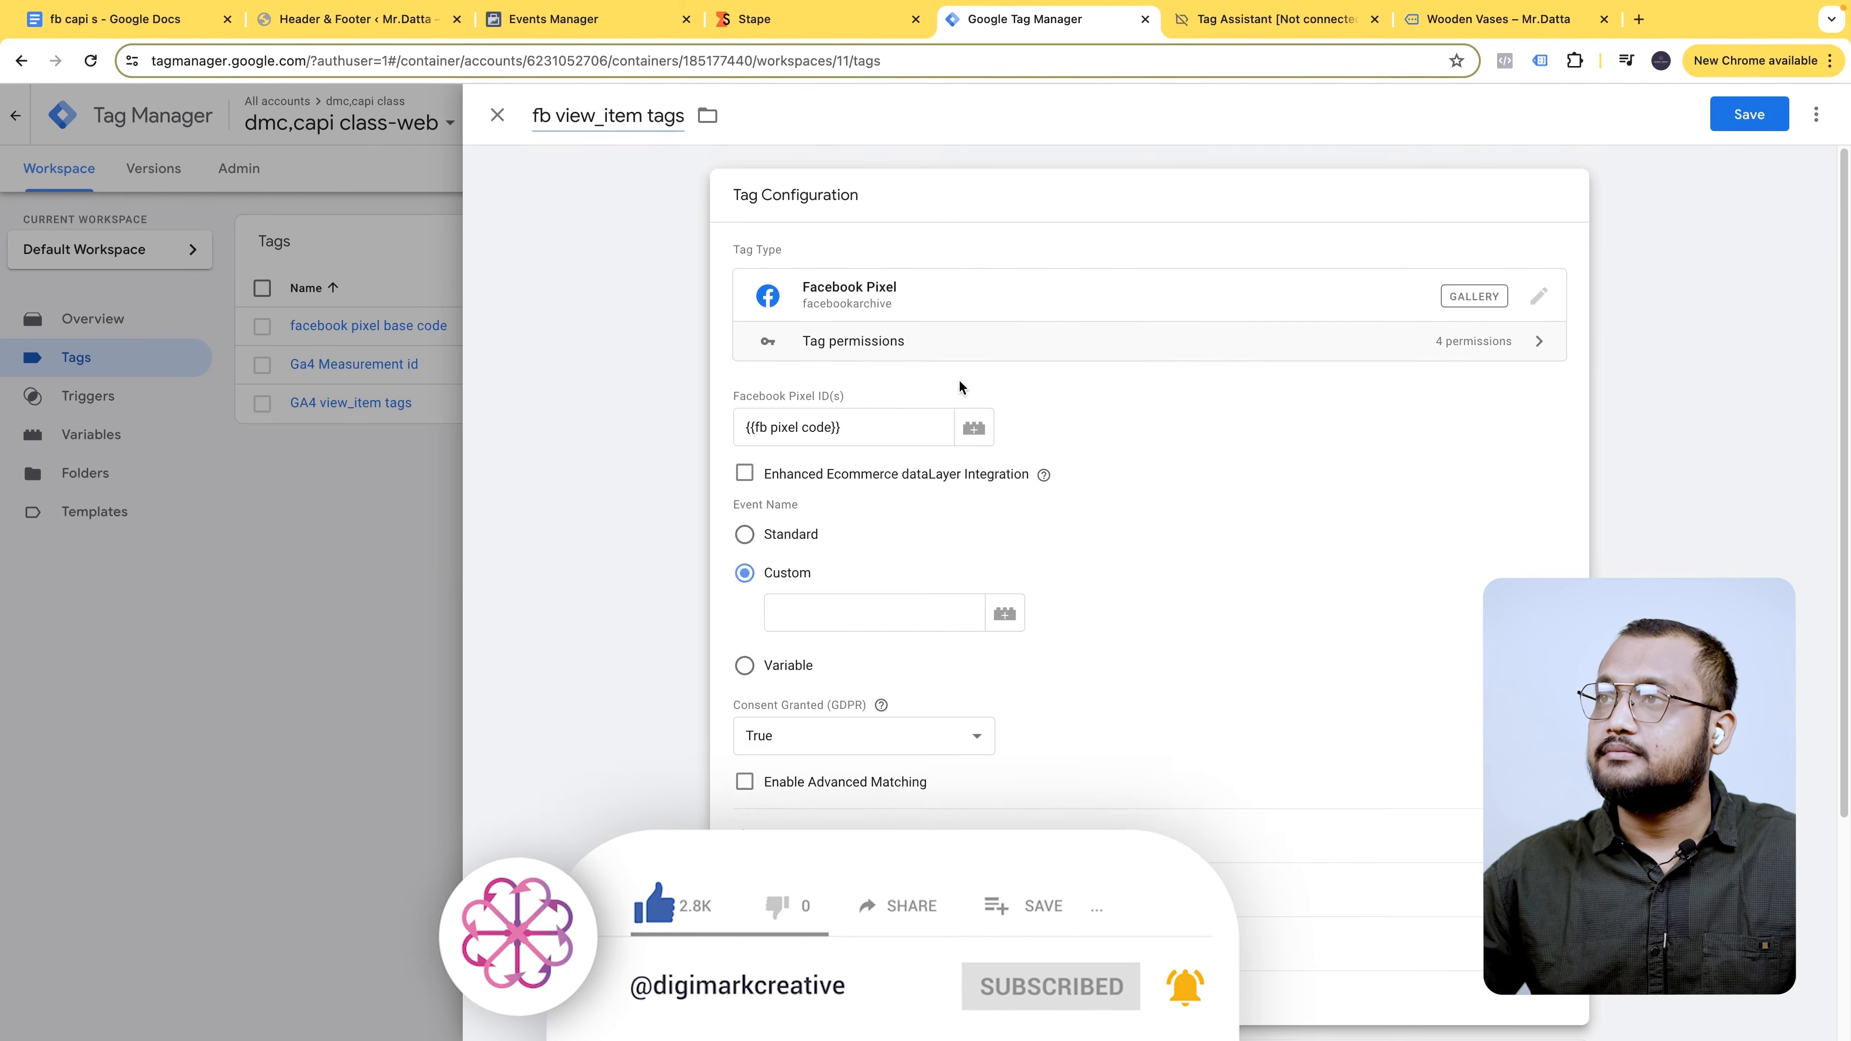
left_click(853, 605)
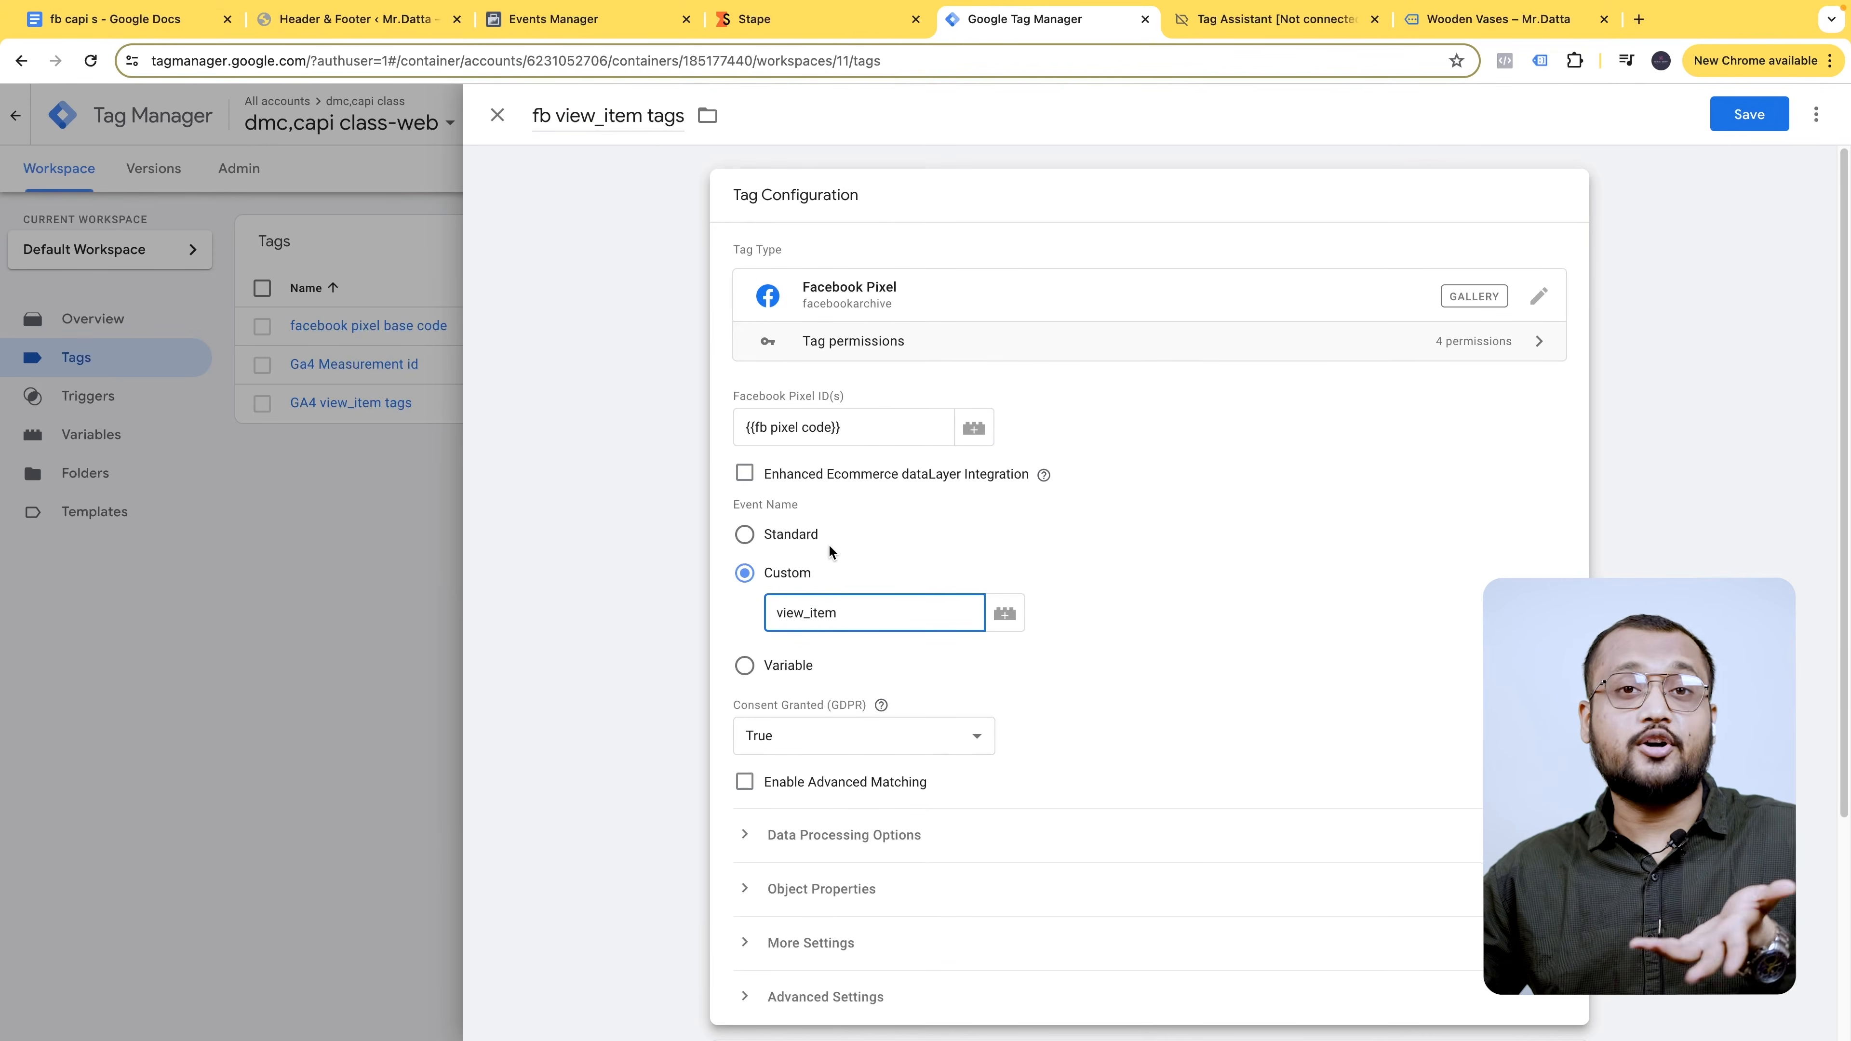
scroll(870, 689, "down", 4)
- Expand Object Properties and add six empty property rows
left_click(826, 598)
scroll(882, 612, "down", 2)
left_click(862, 583)
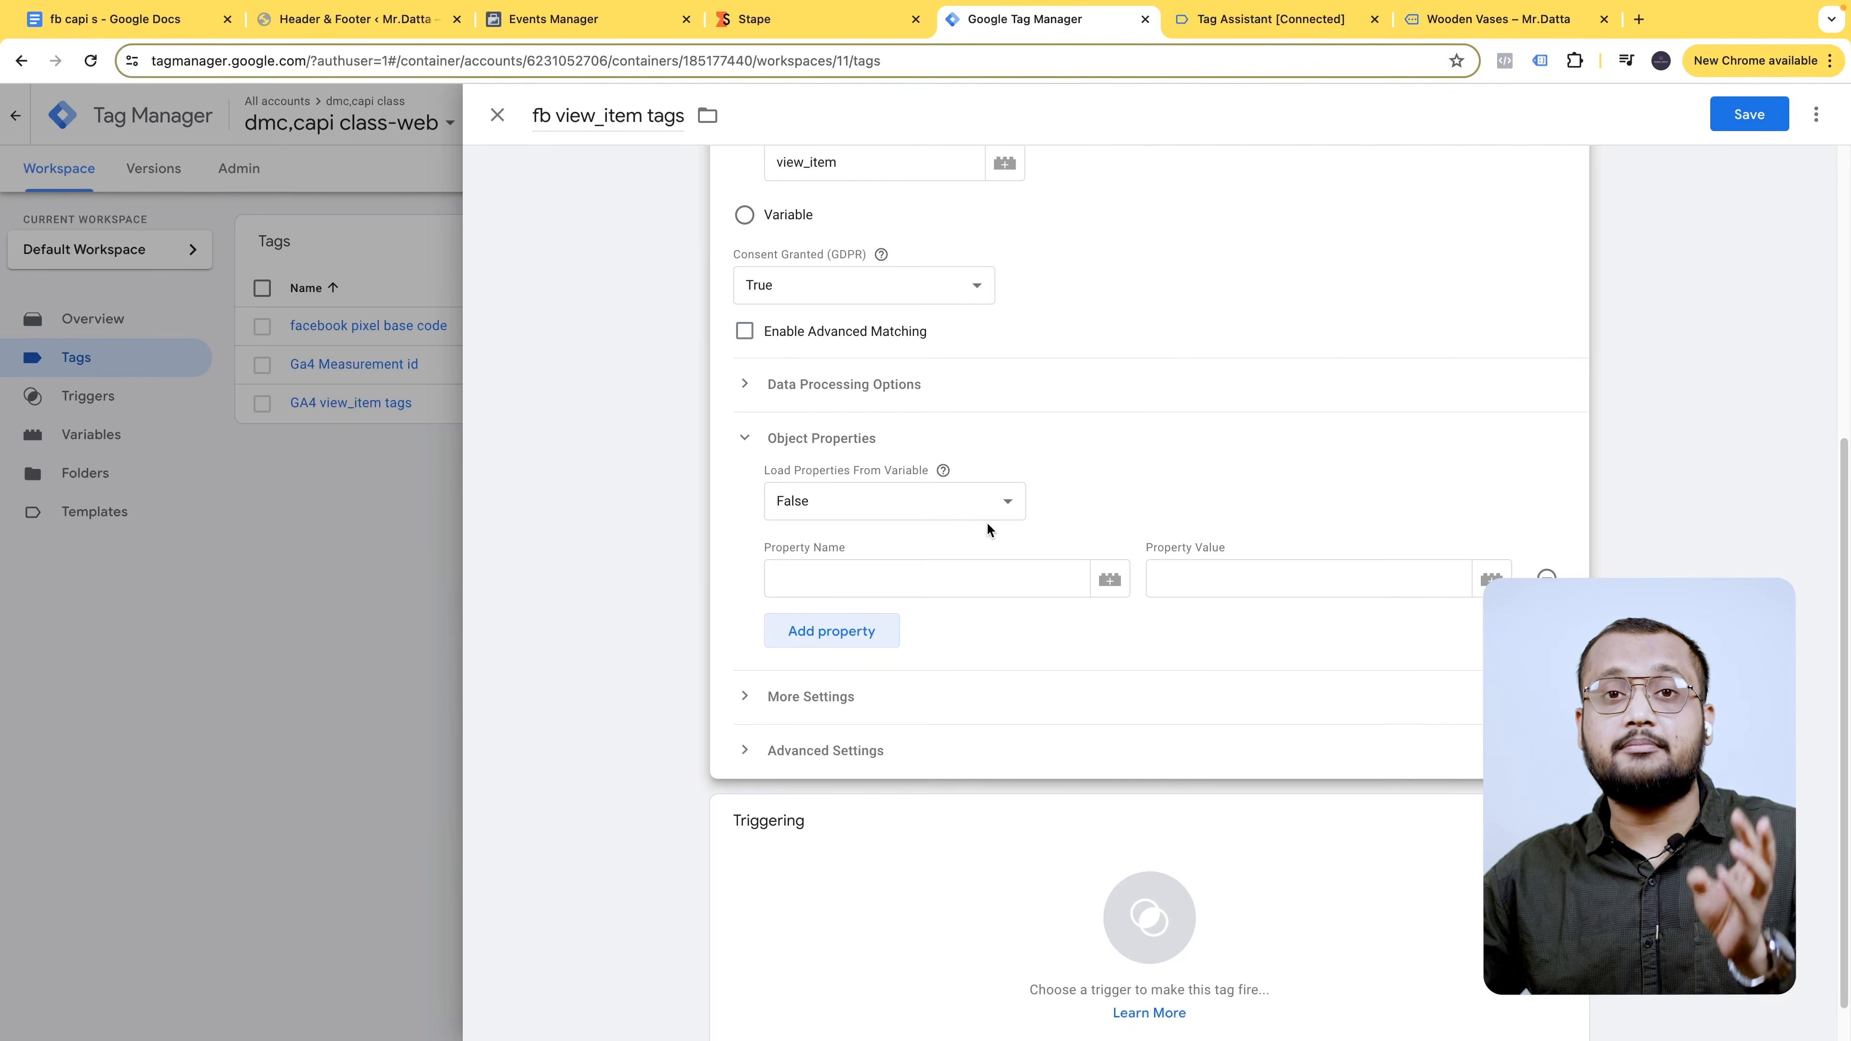
left_click(859, 637)
left_click(883, 688)
left_click(865, 727)
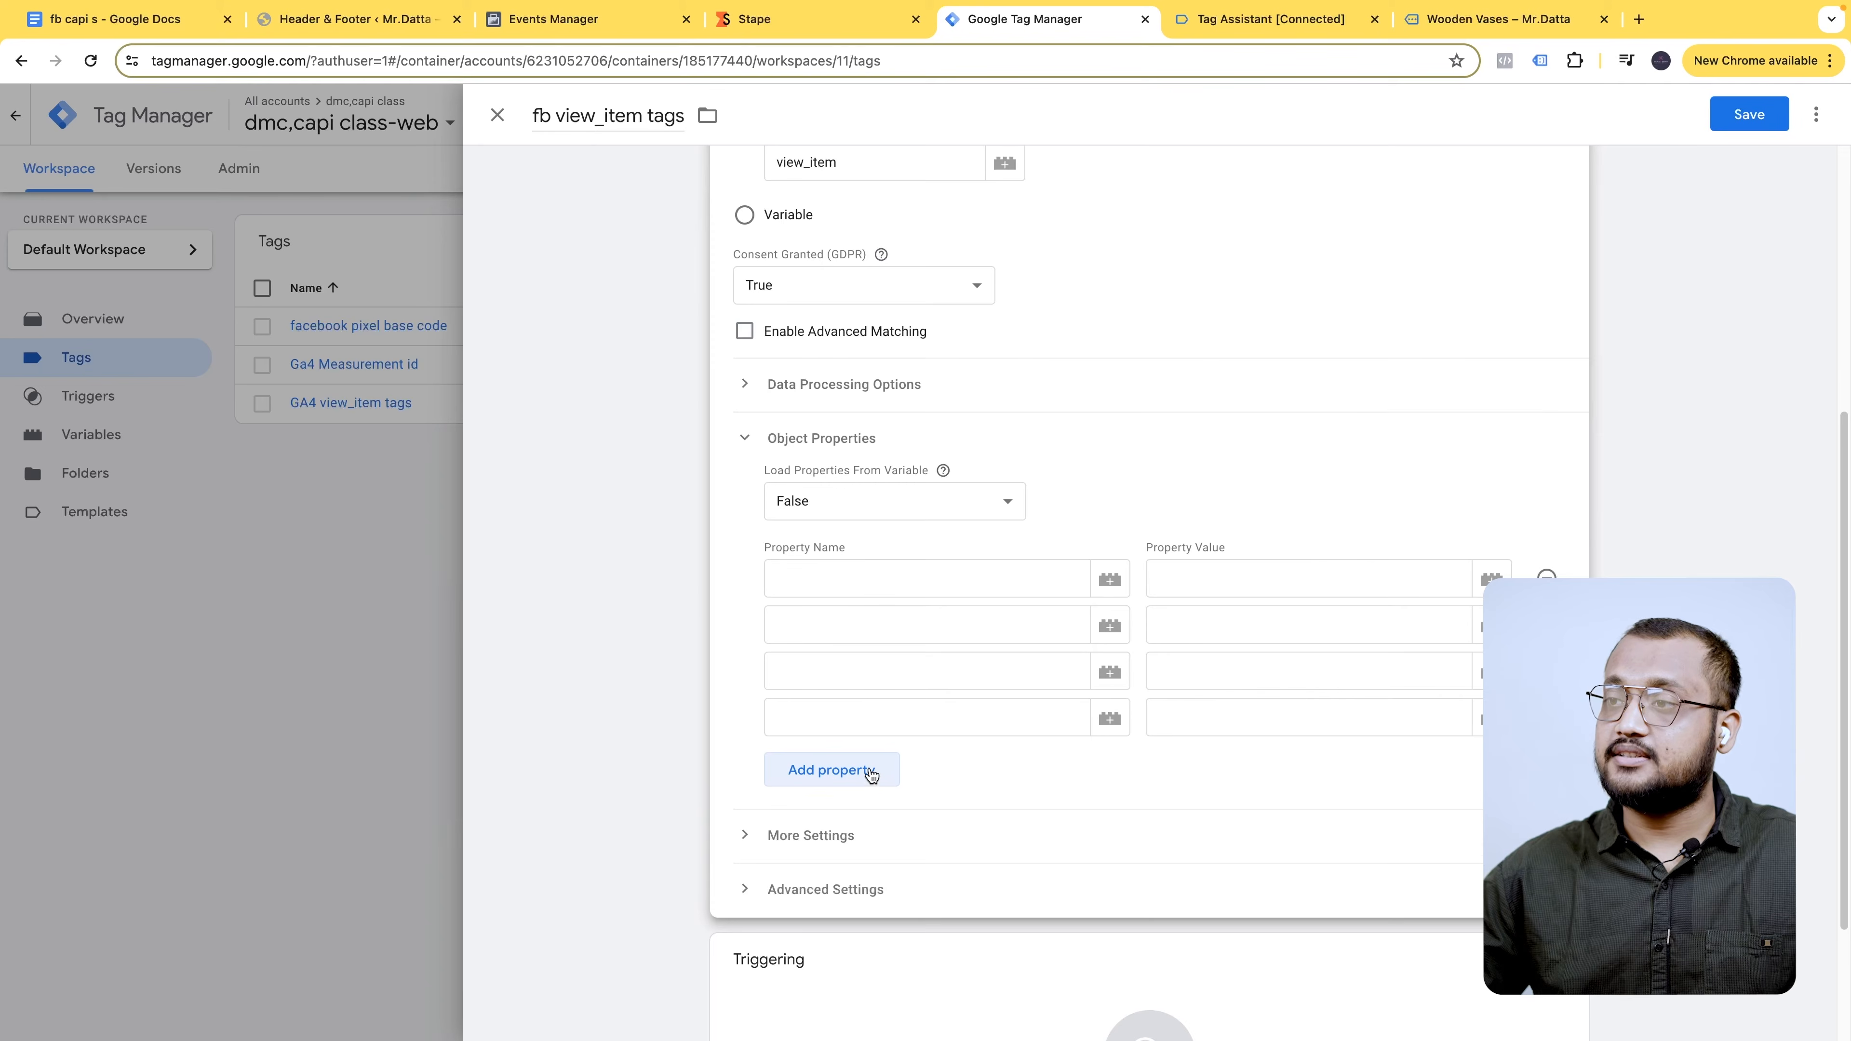
left_click(871, 774)
left_click(871, 822)
- Add the event_id property with value {{Event id Variable}}
left_click(884, 572)
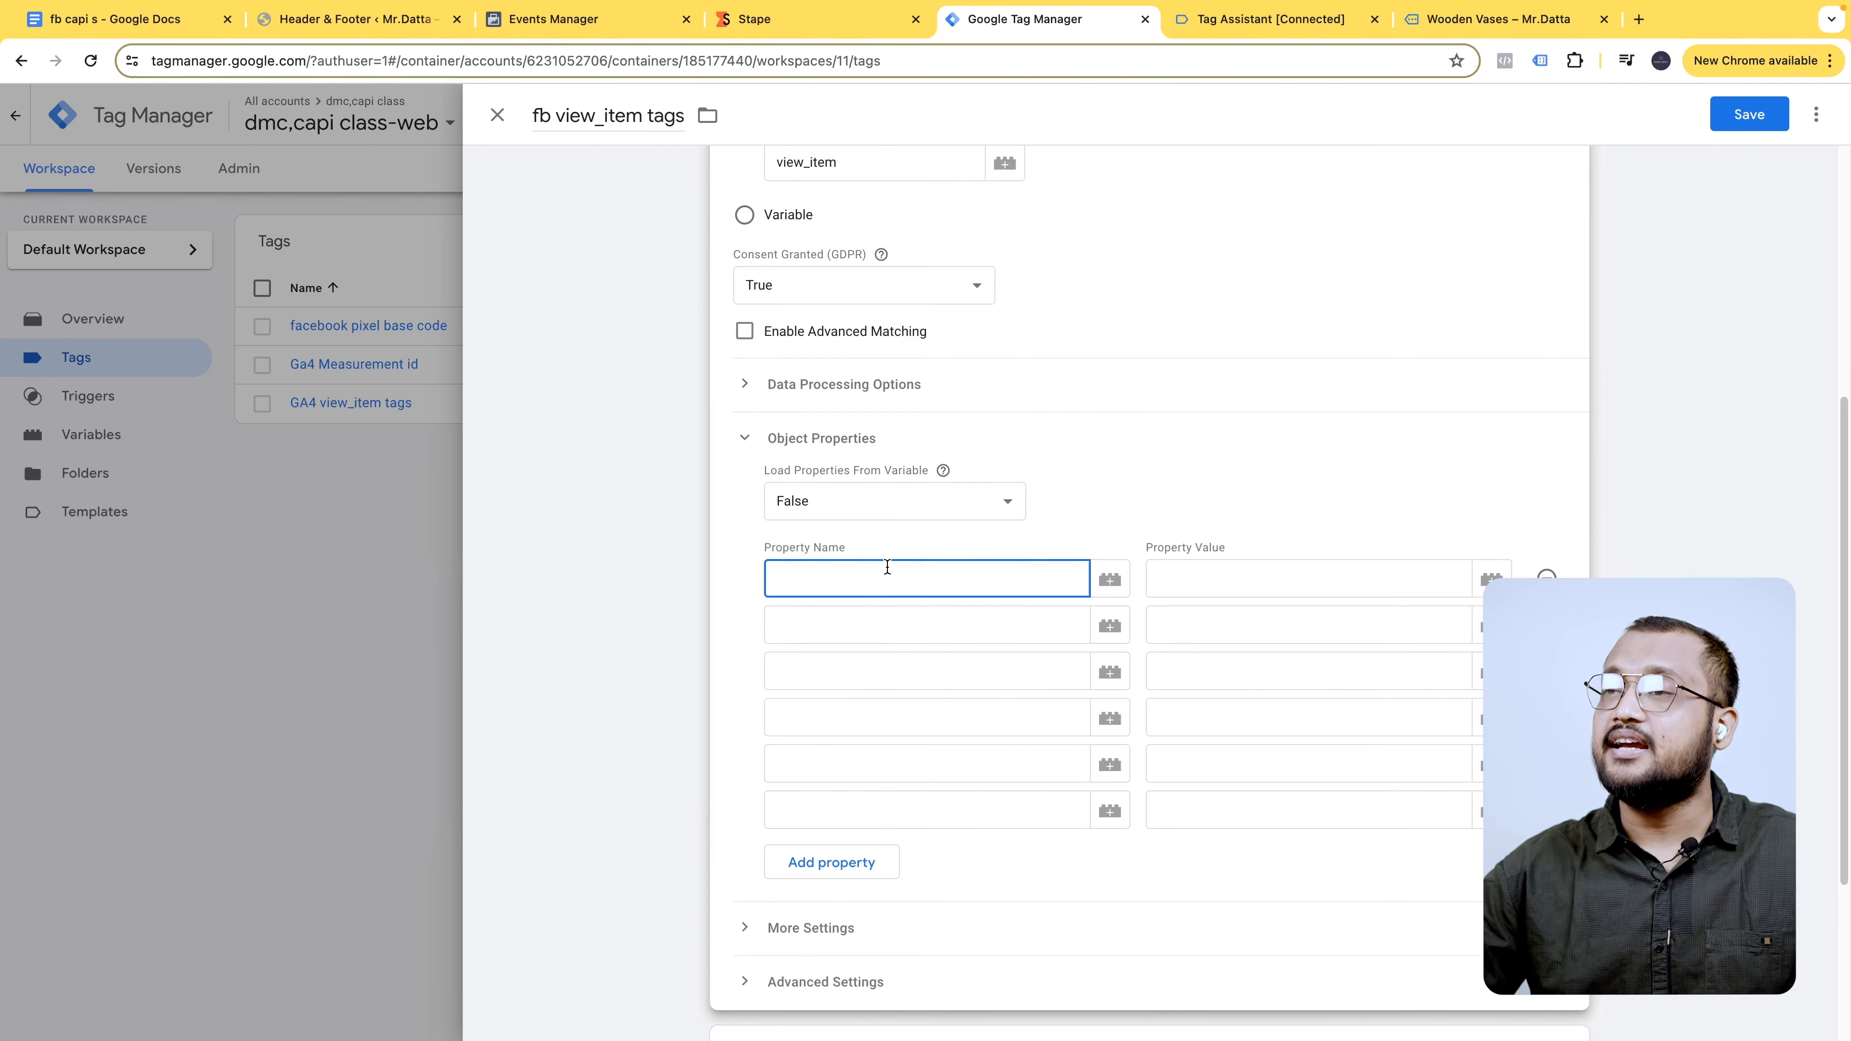
type("ev")
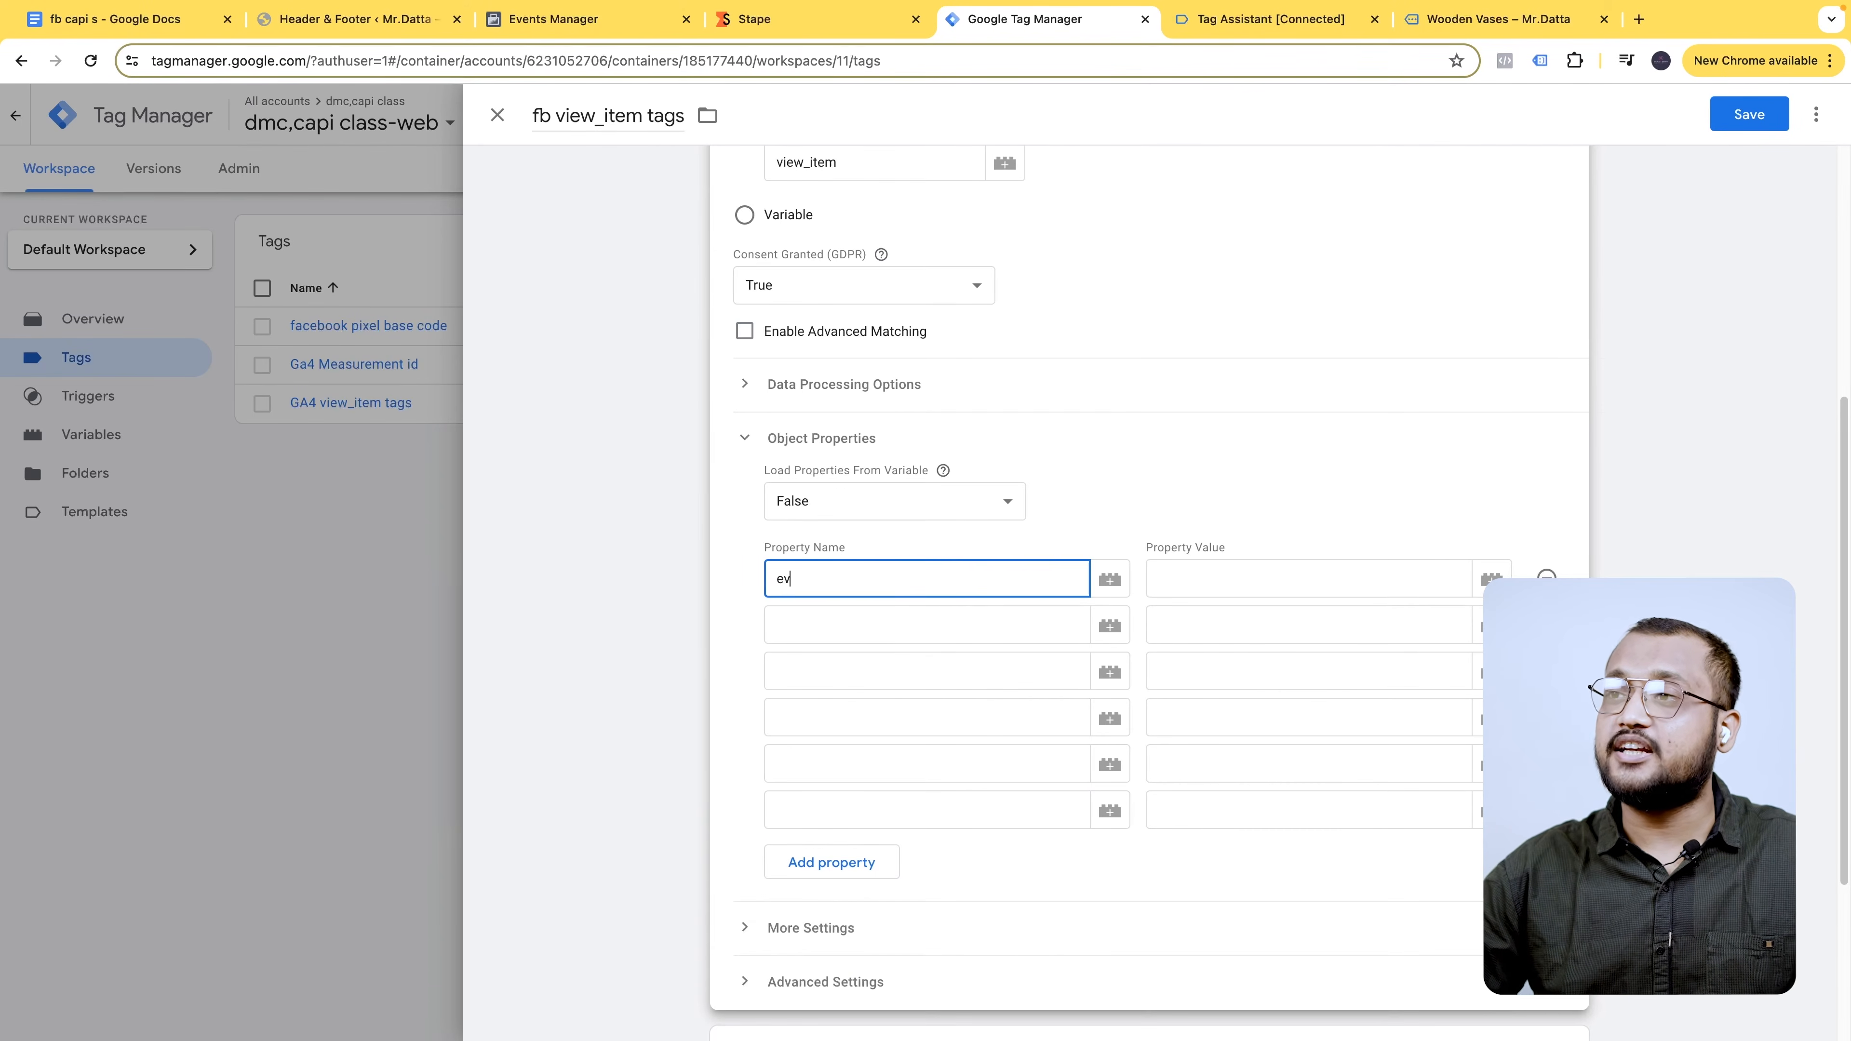
type("ent_id")
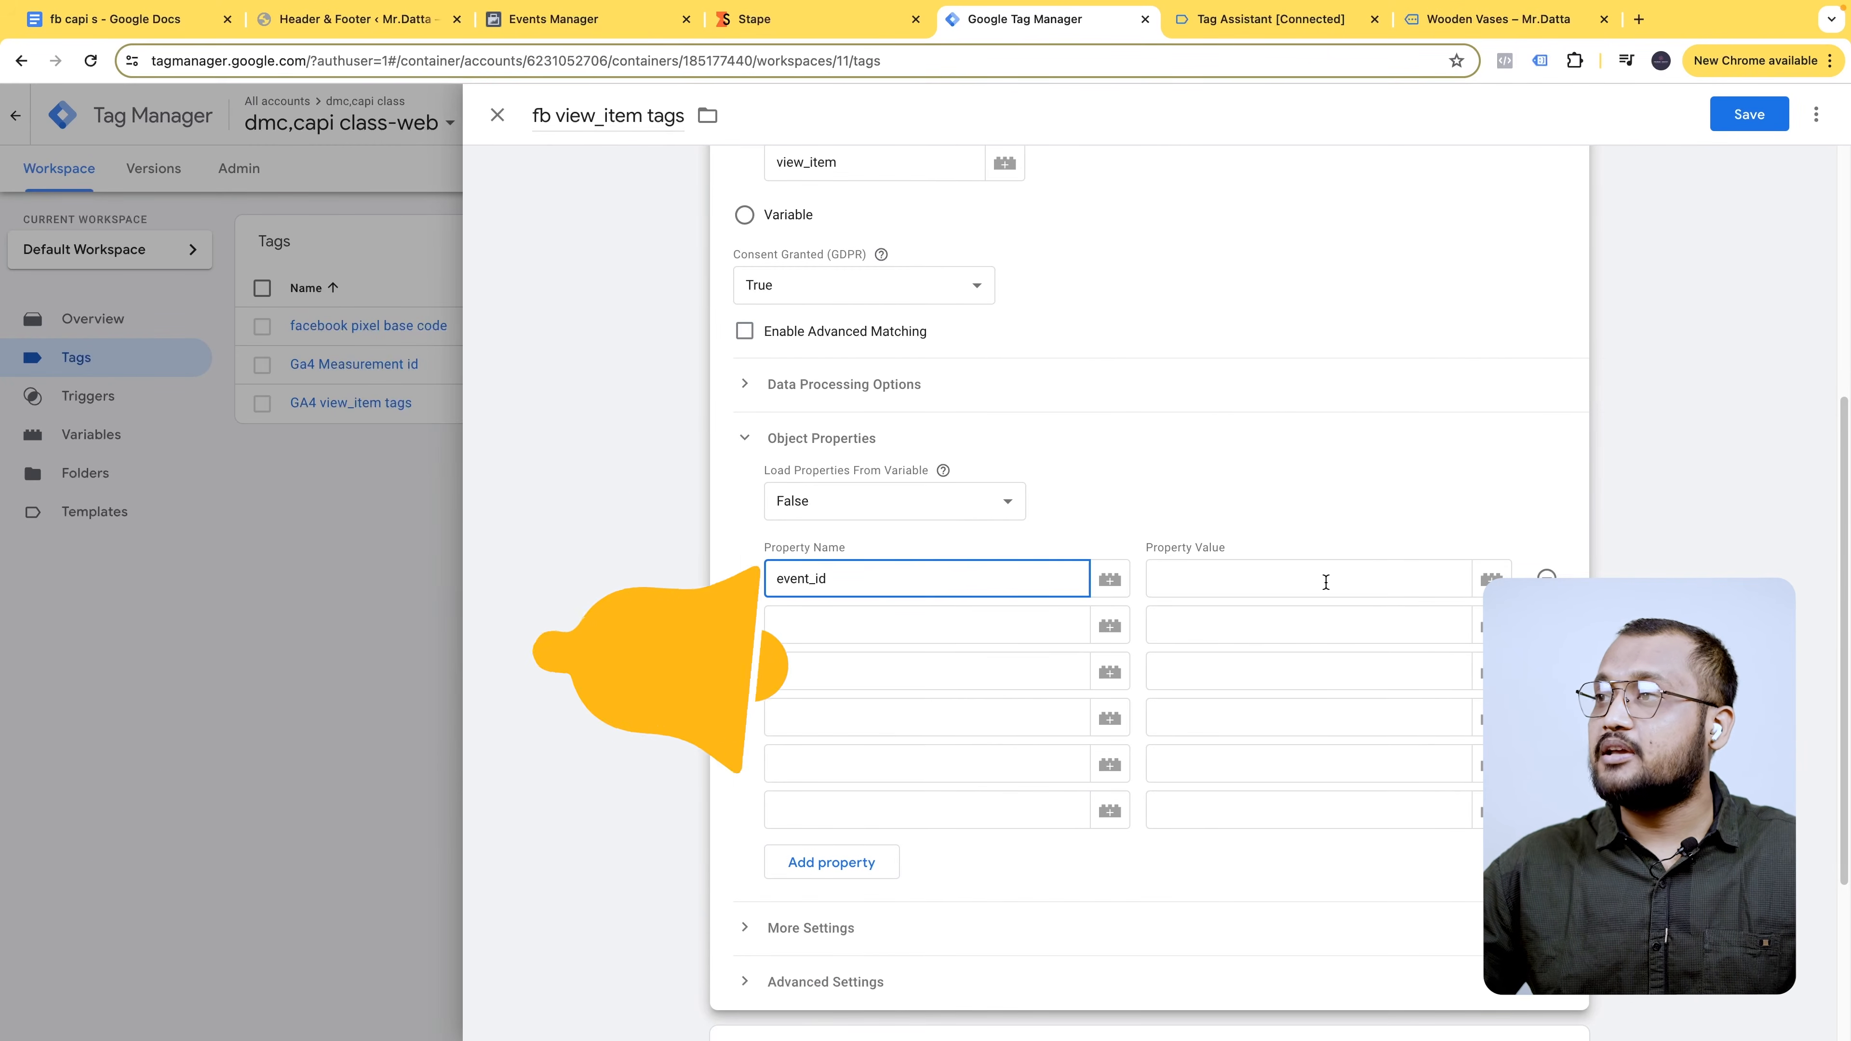
left_click(1490, 579)
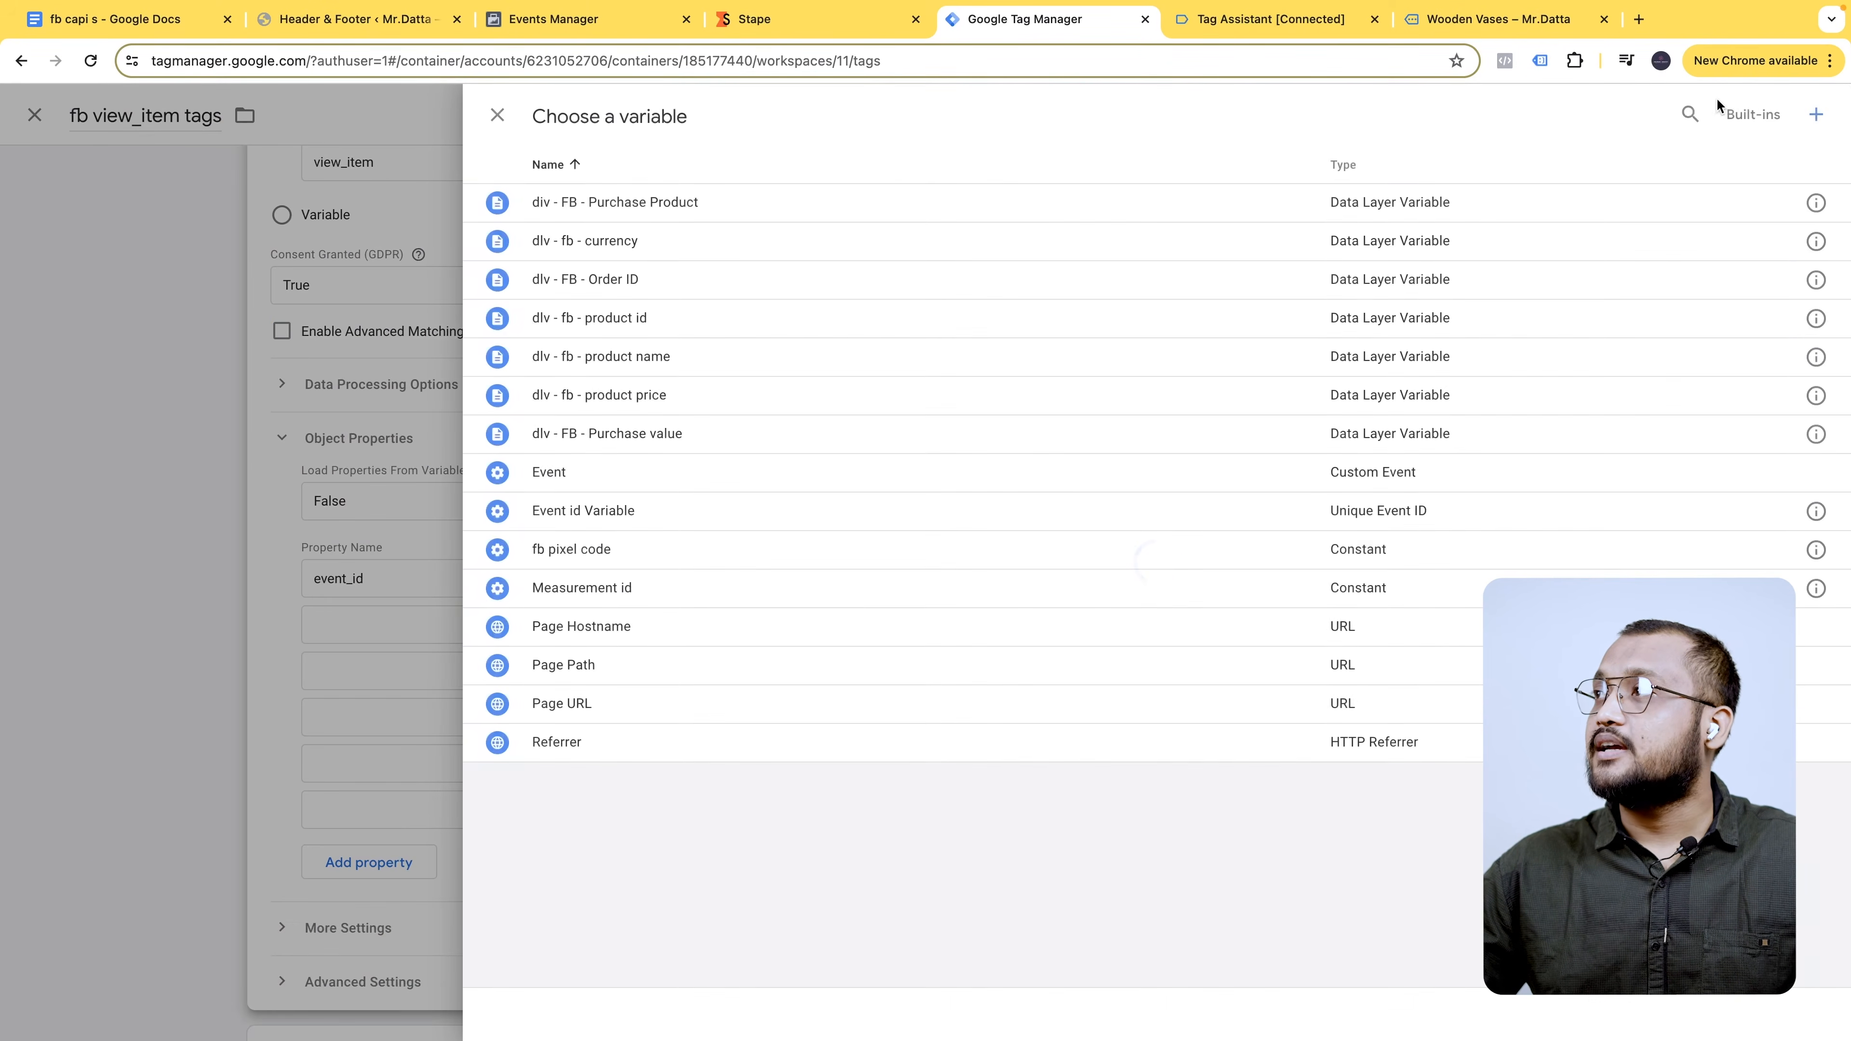
left_click(1689, 113)
type("eva")
key("BackSpace")
type("e")
left_click(867, 243)
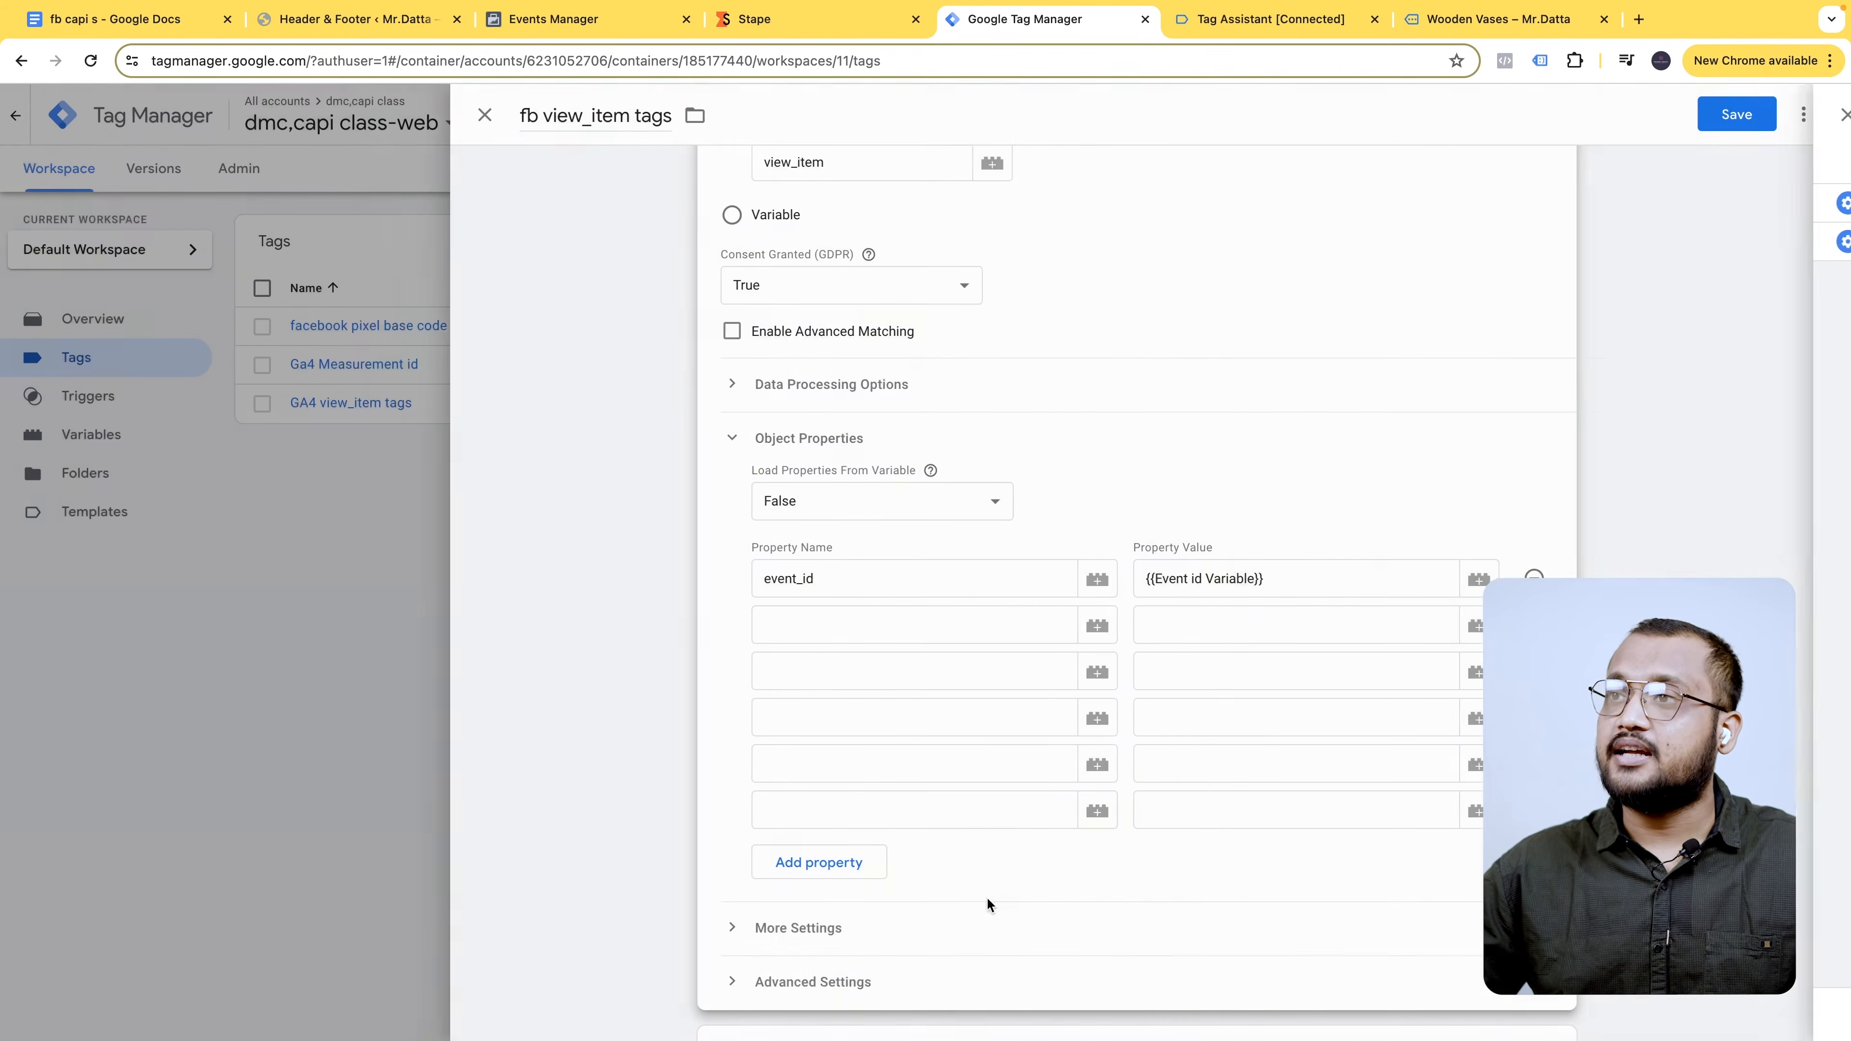
- Paste content_type and content_name from the notes document as the next property names
left_click(842, 617)
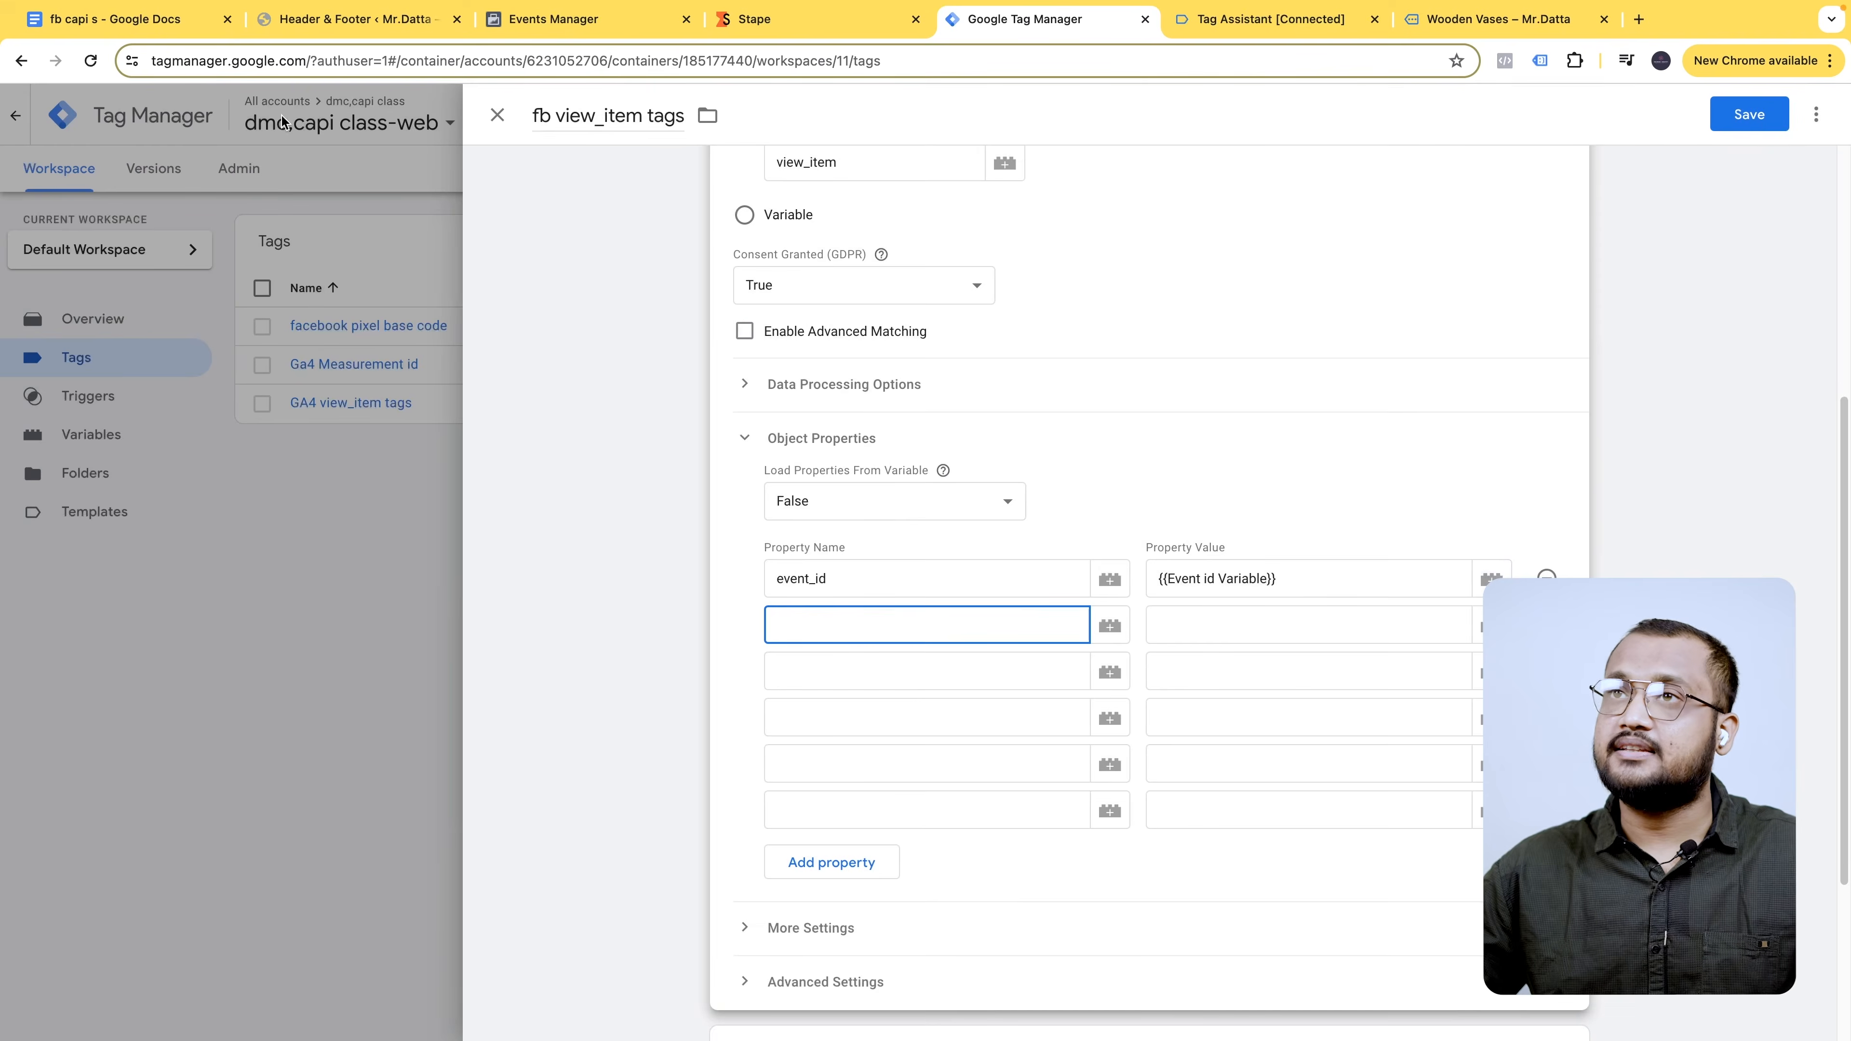
left_click(153, 28)
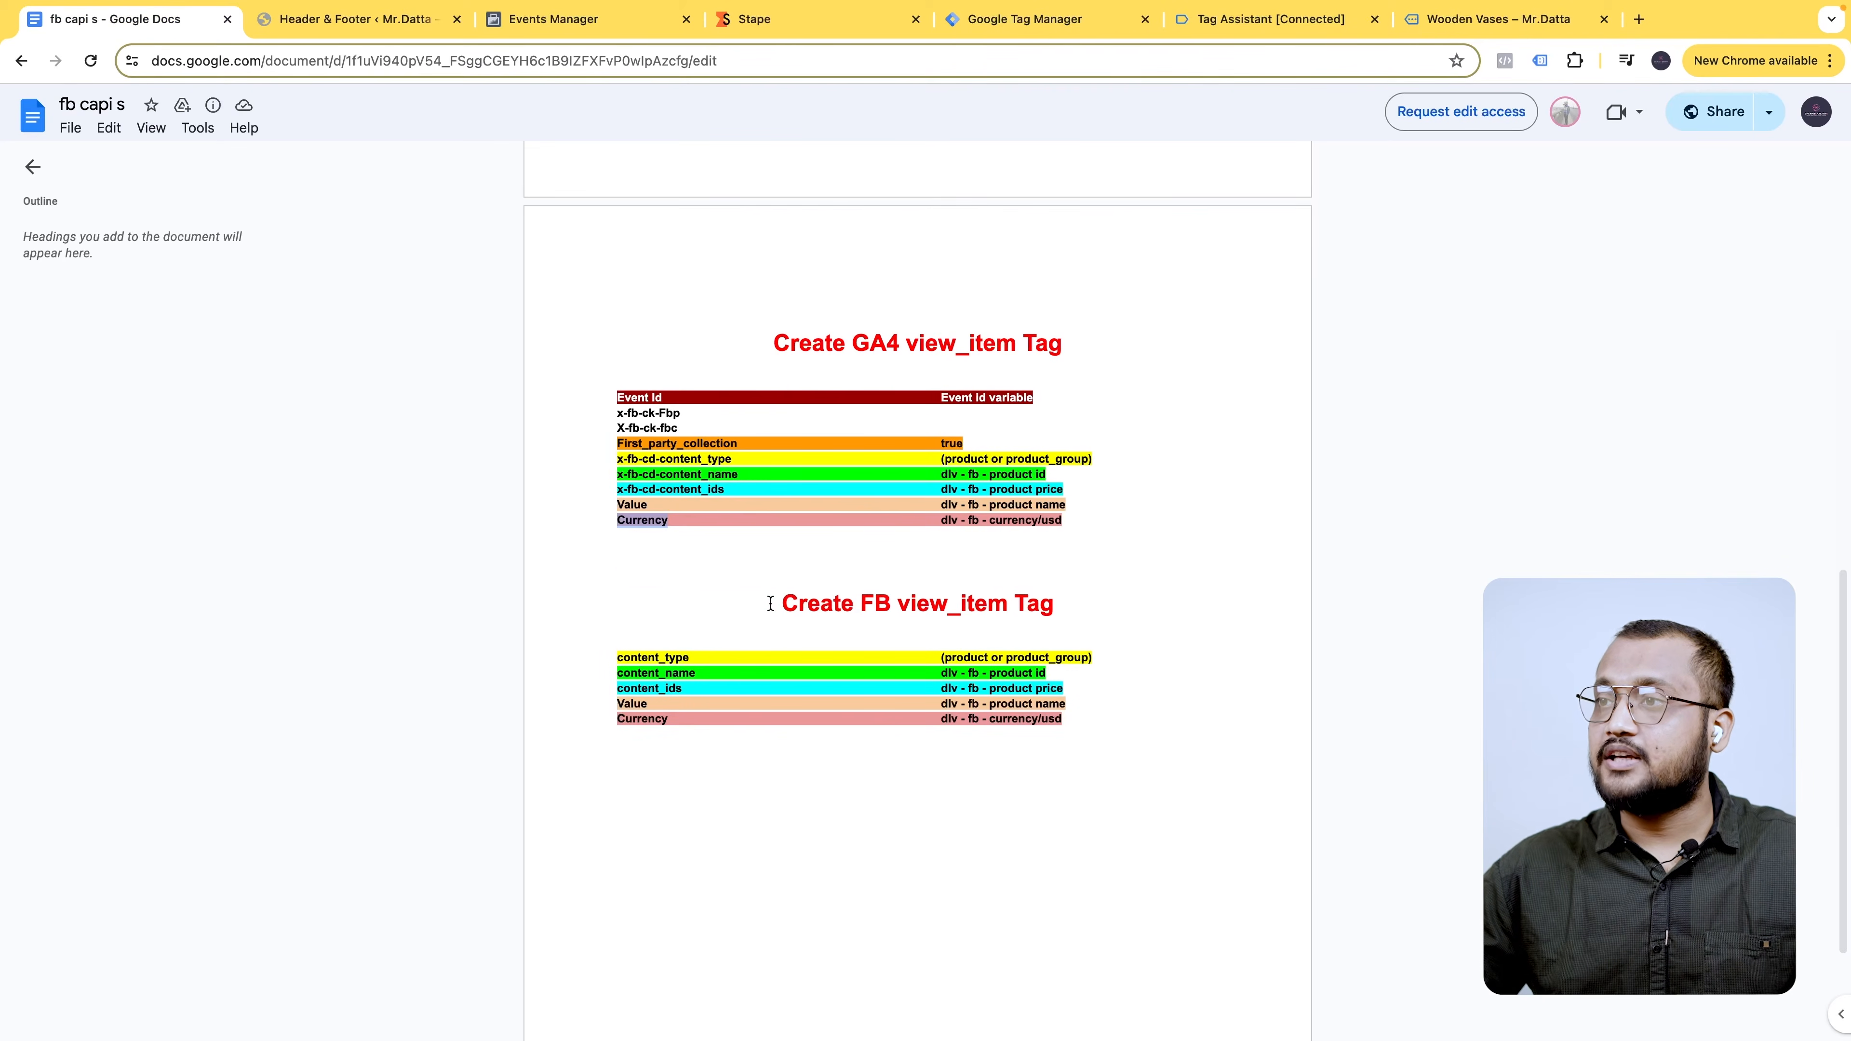
triple_click(788, 604)
left_click_drag(585, 637, 975, 704)
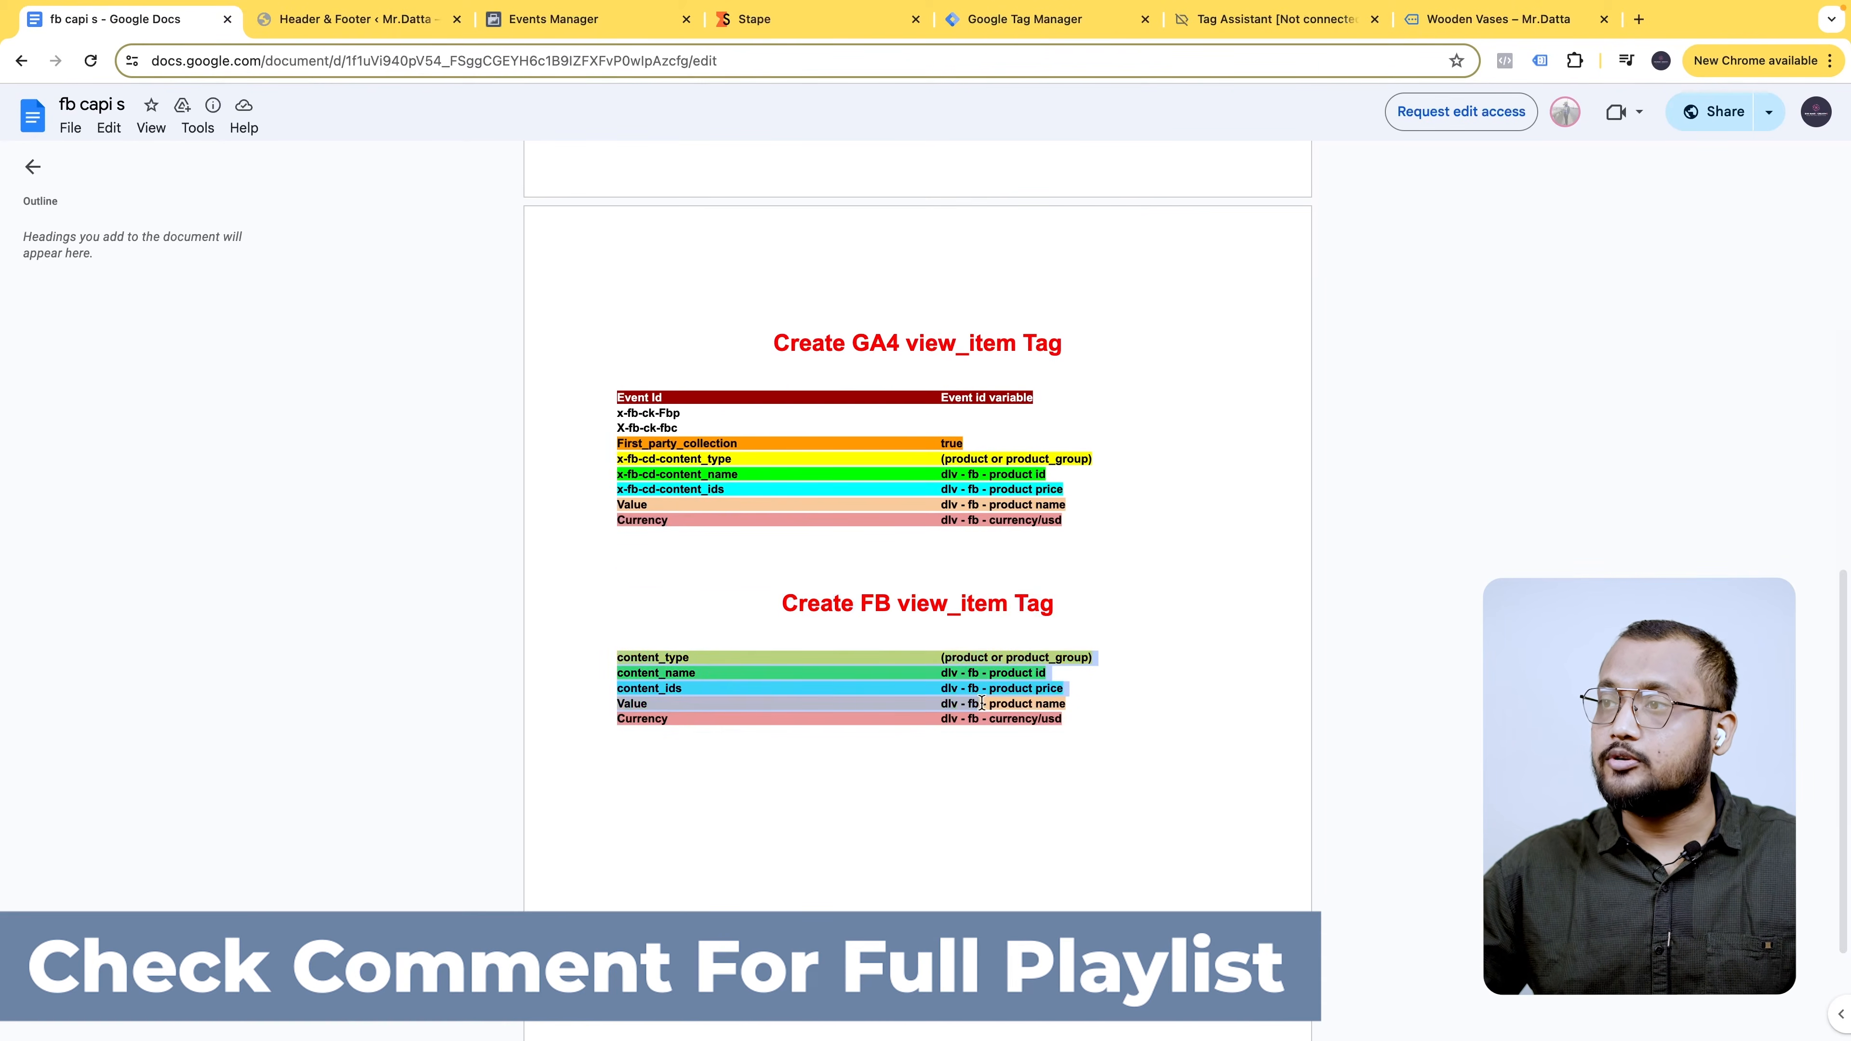
left_click(650, 653)
double_click(666, 649)
key("ctrl+c")
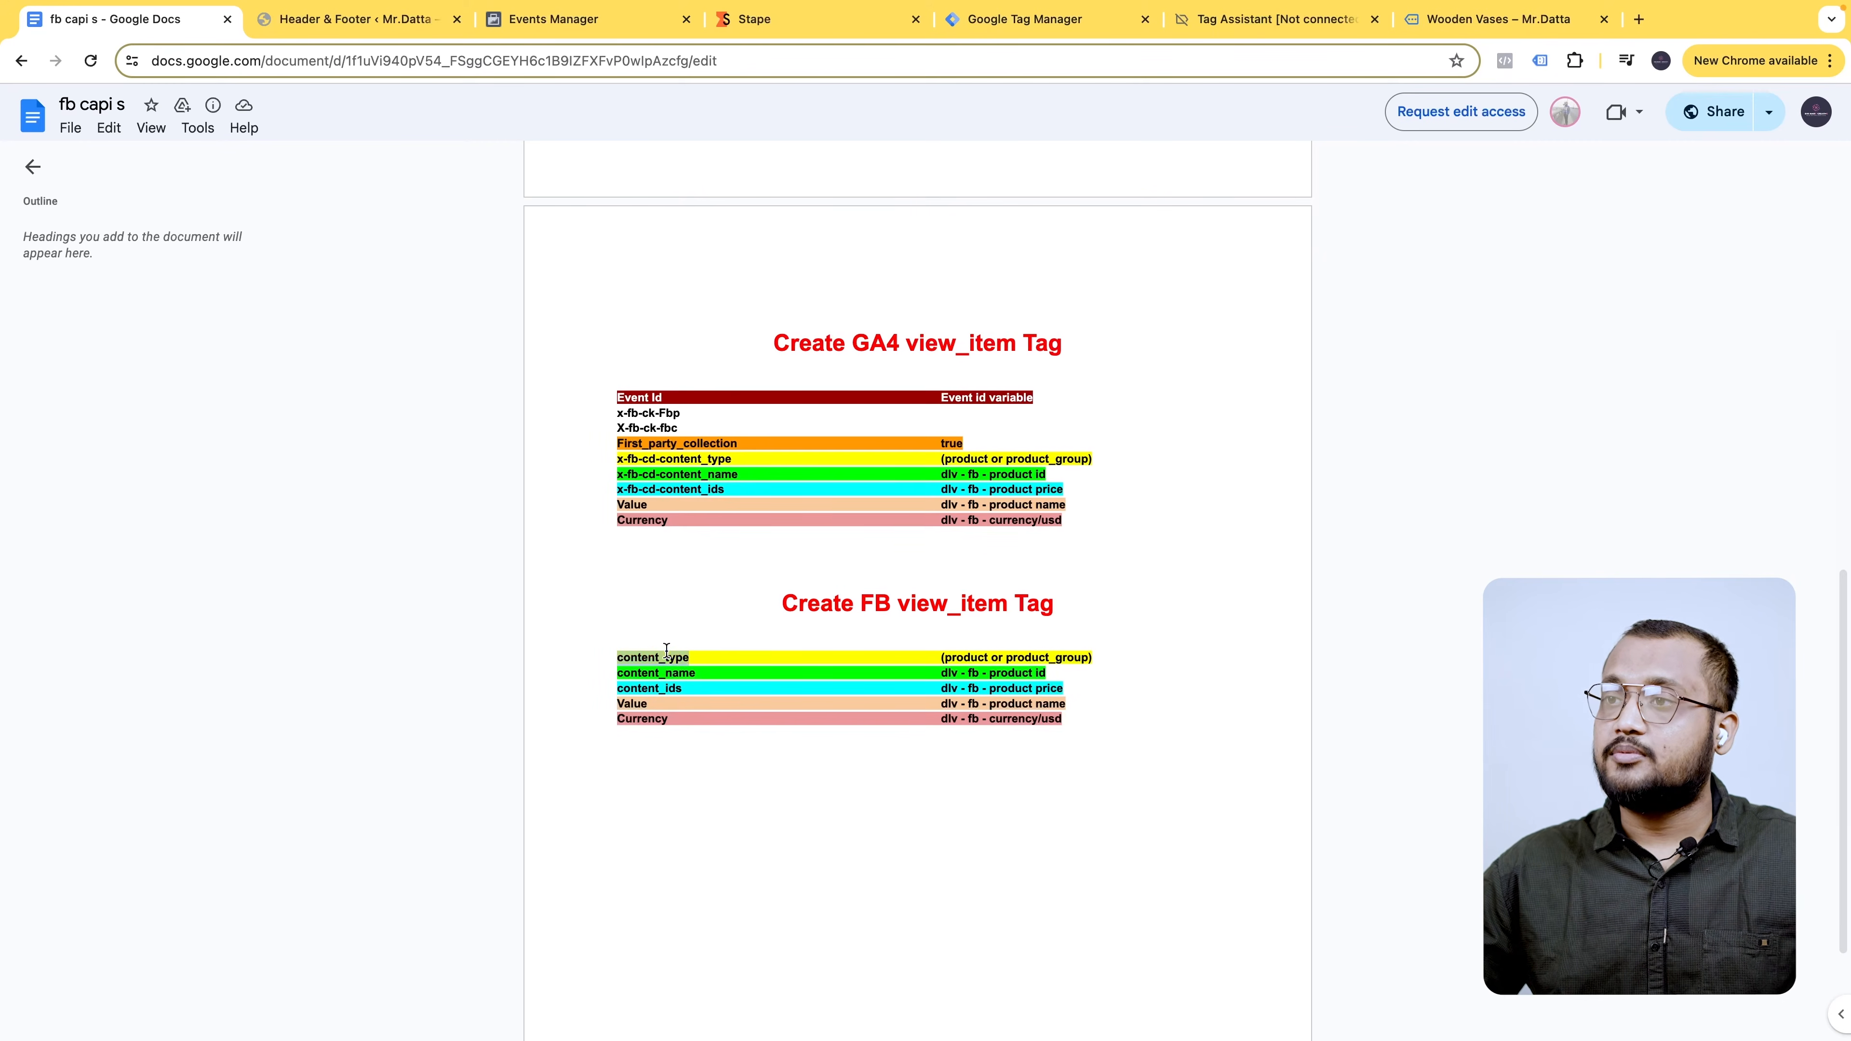
left_click(1057, 22)
key("ctrl+v")
left_click(117, 19)
left_click(659, 678)
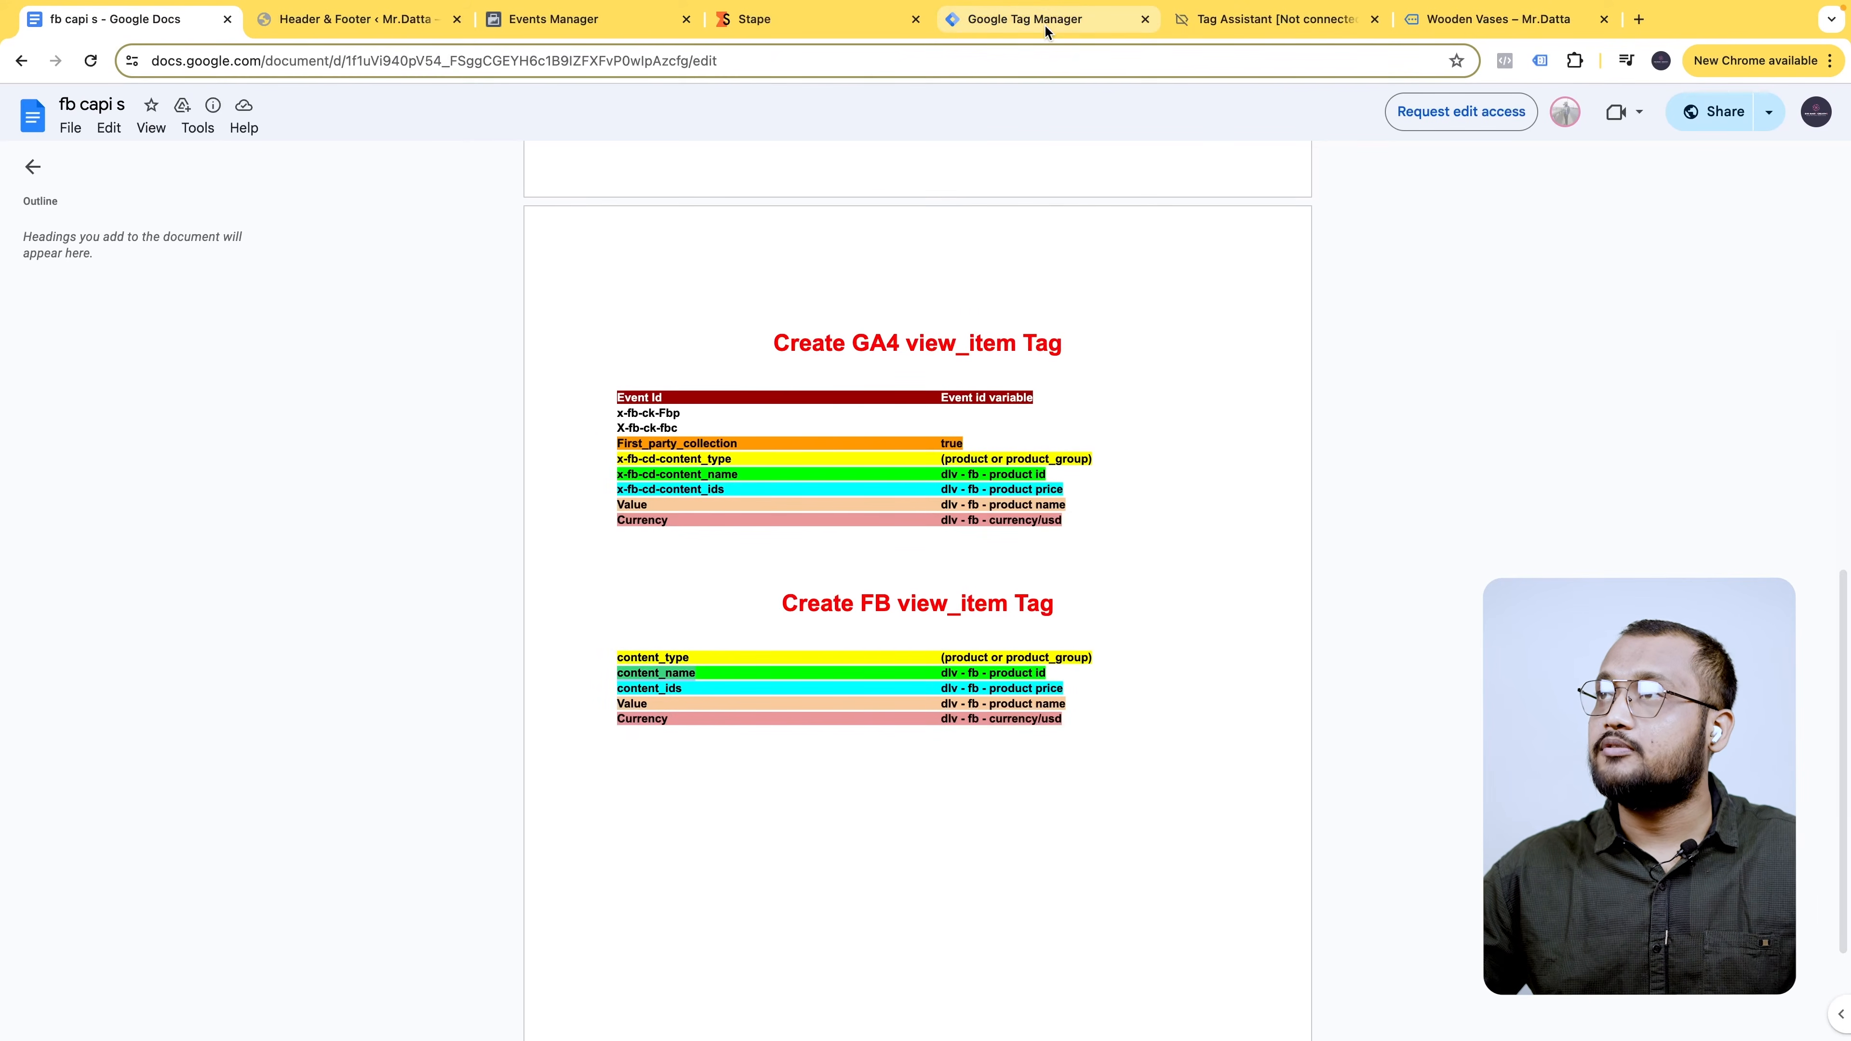
left_click(1065, 19)
left_click(841, 665)
type("content_name")
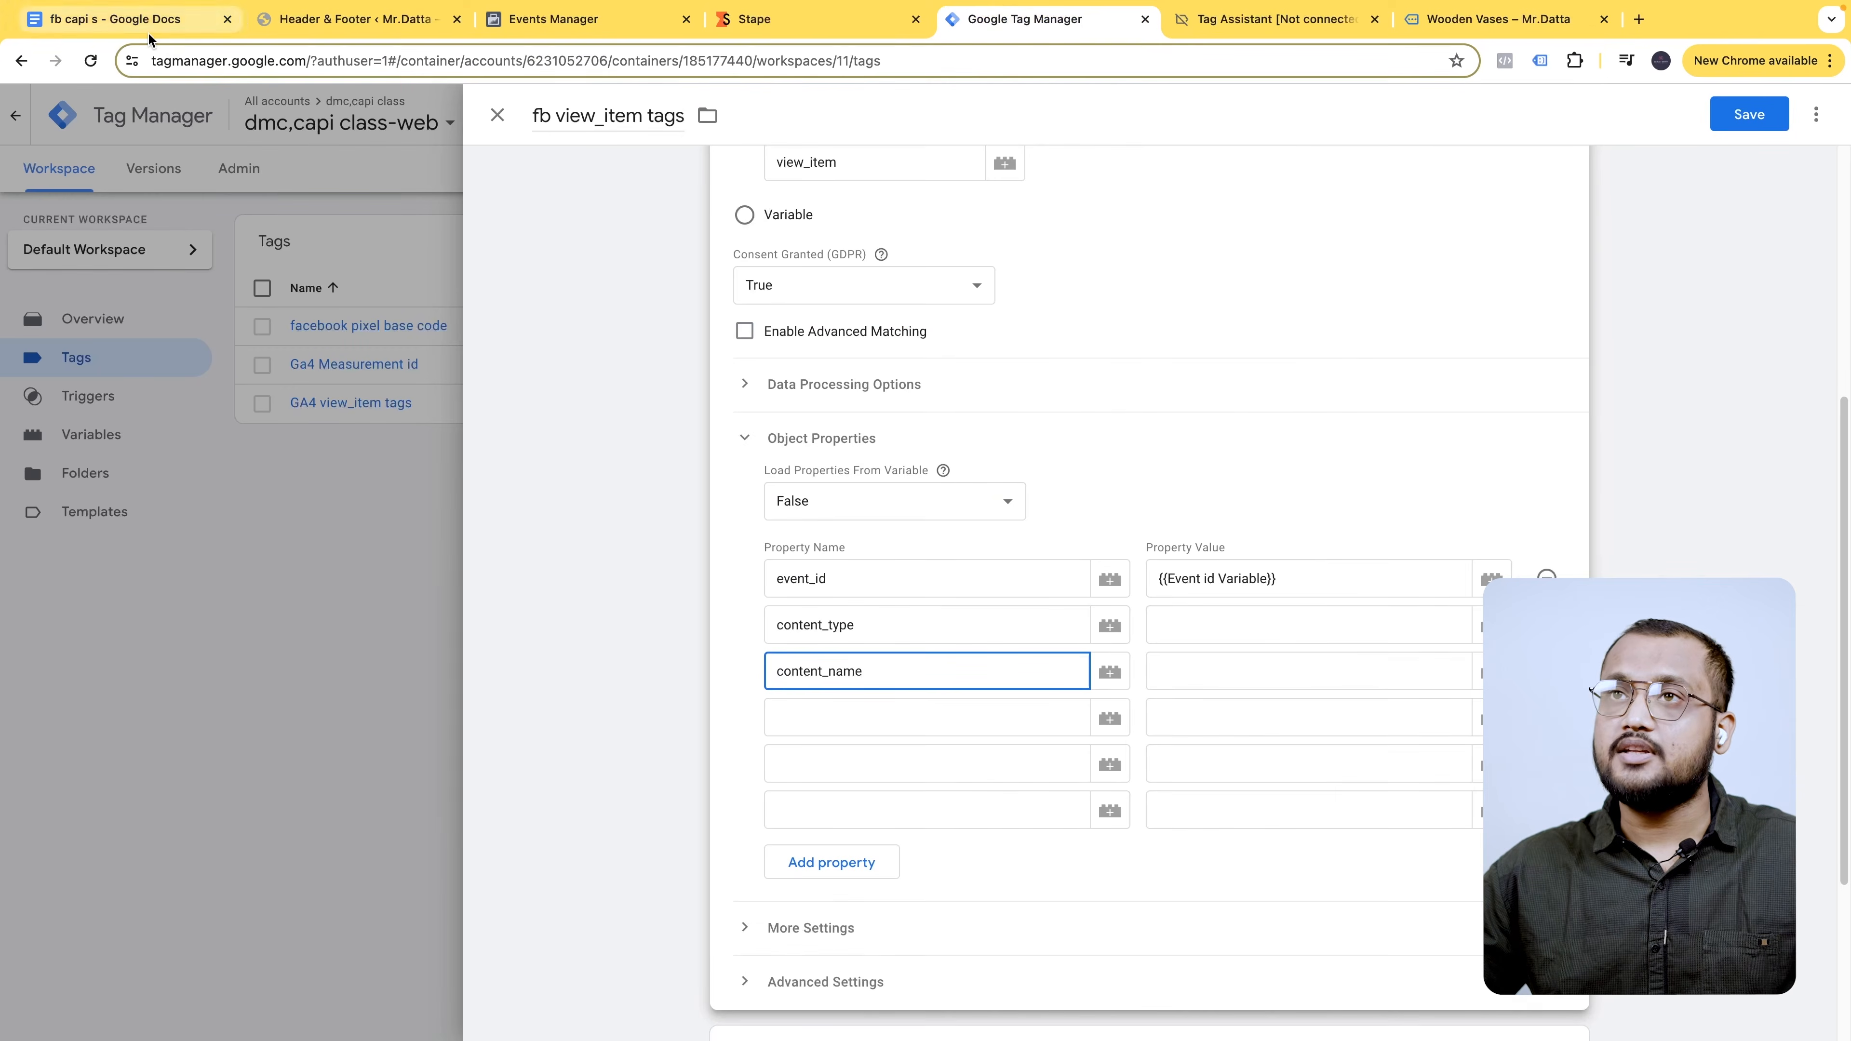
- Paste content_ids, Value and Currency from the notes as the remaining property names
left_click(124, 19)
double_click(644, 689)
key("ctrl+c")
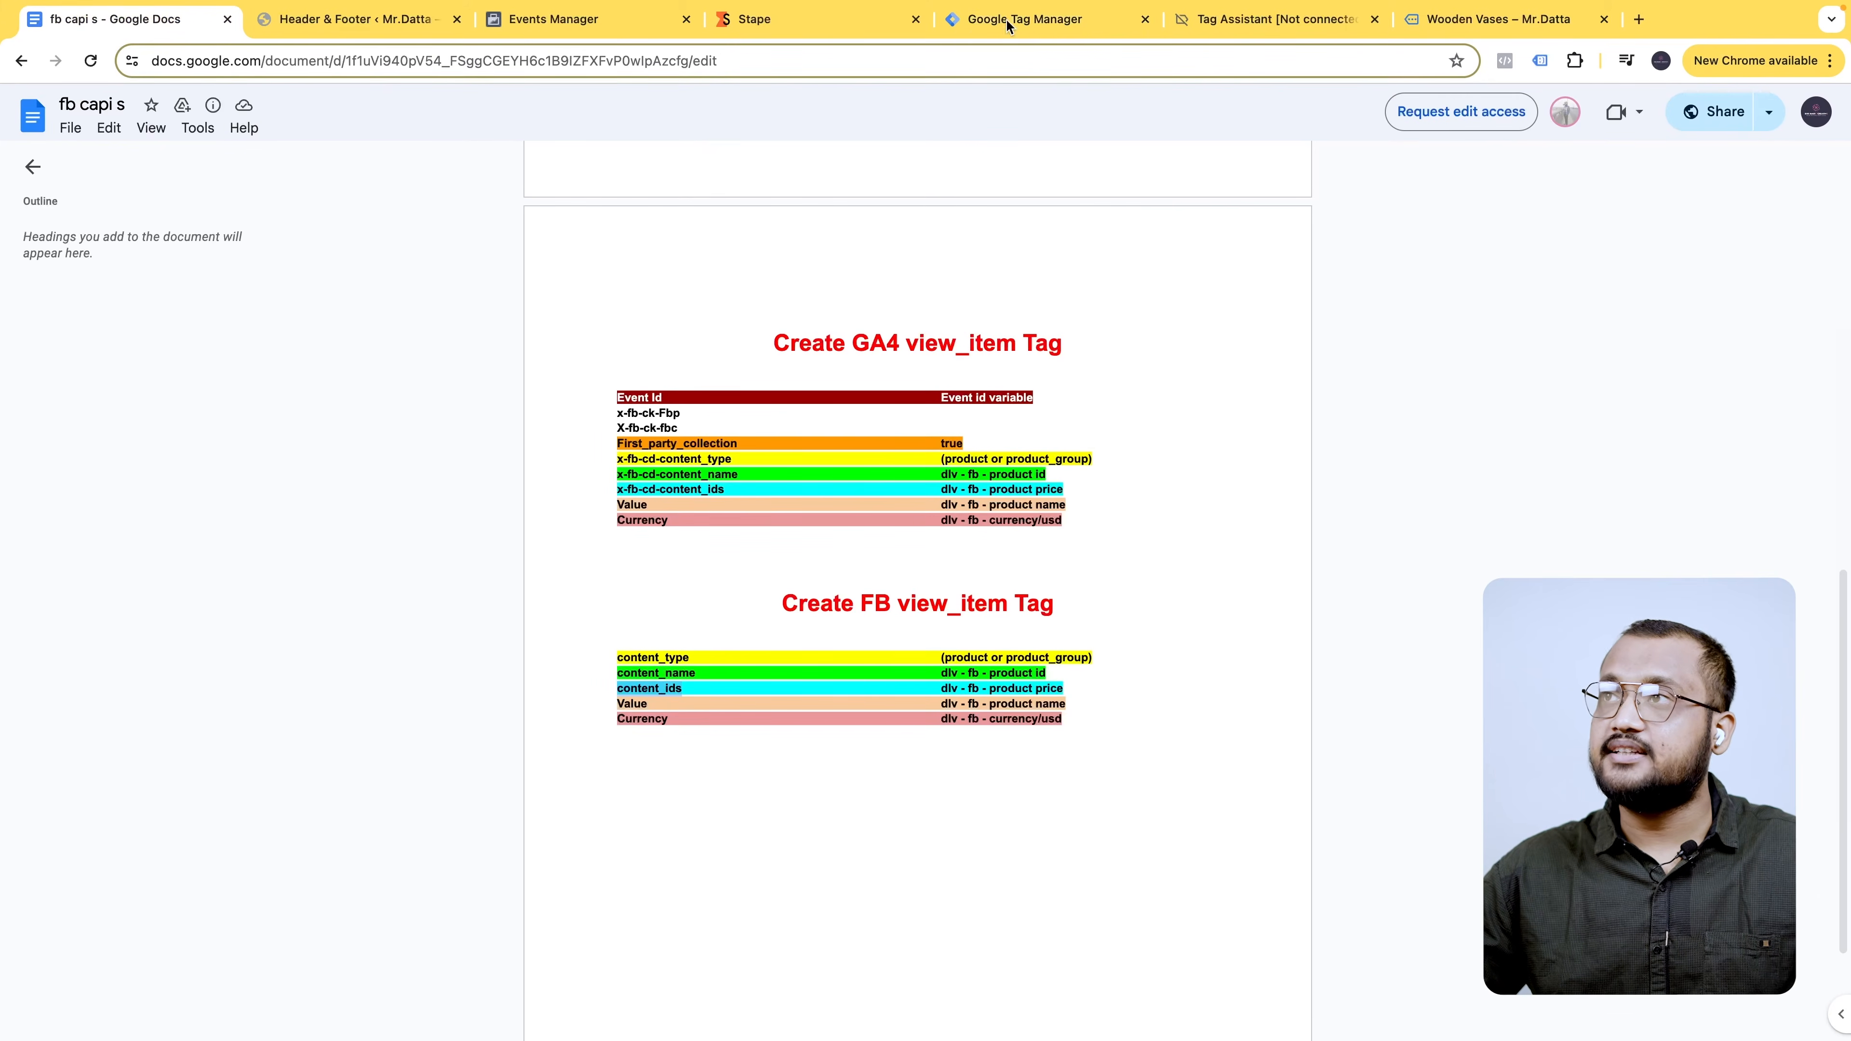
left_click(1034, 20)
left_click(859, 718)
key("ctrl+v")
left_click(124, 19)
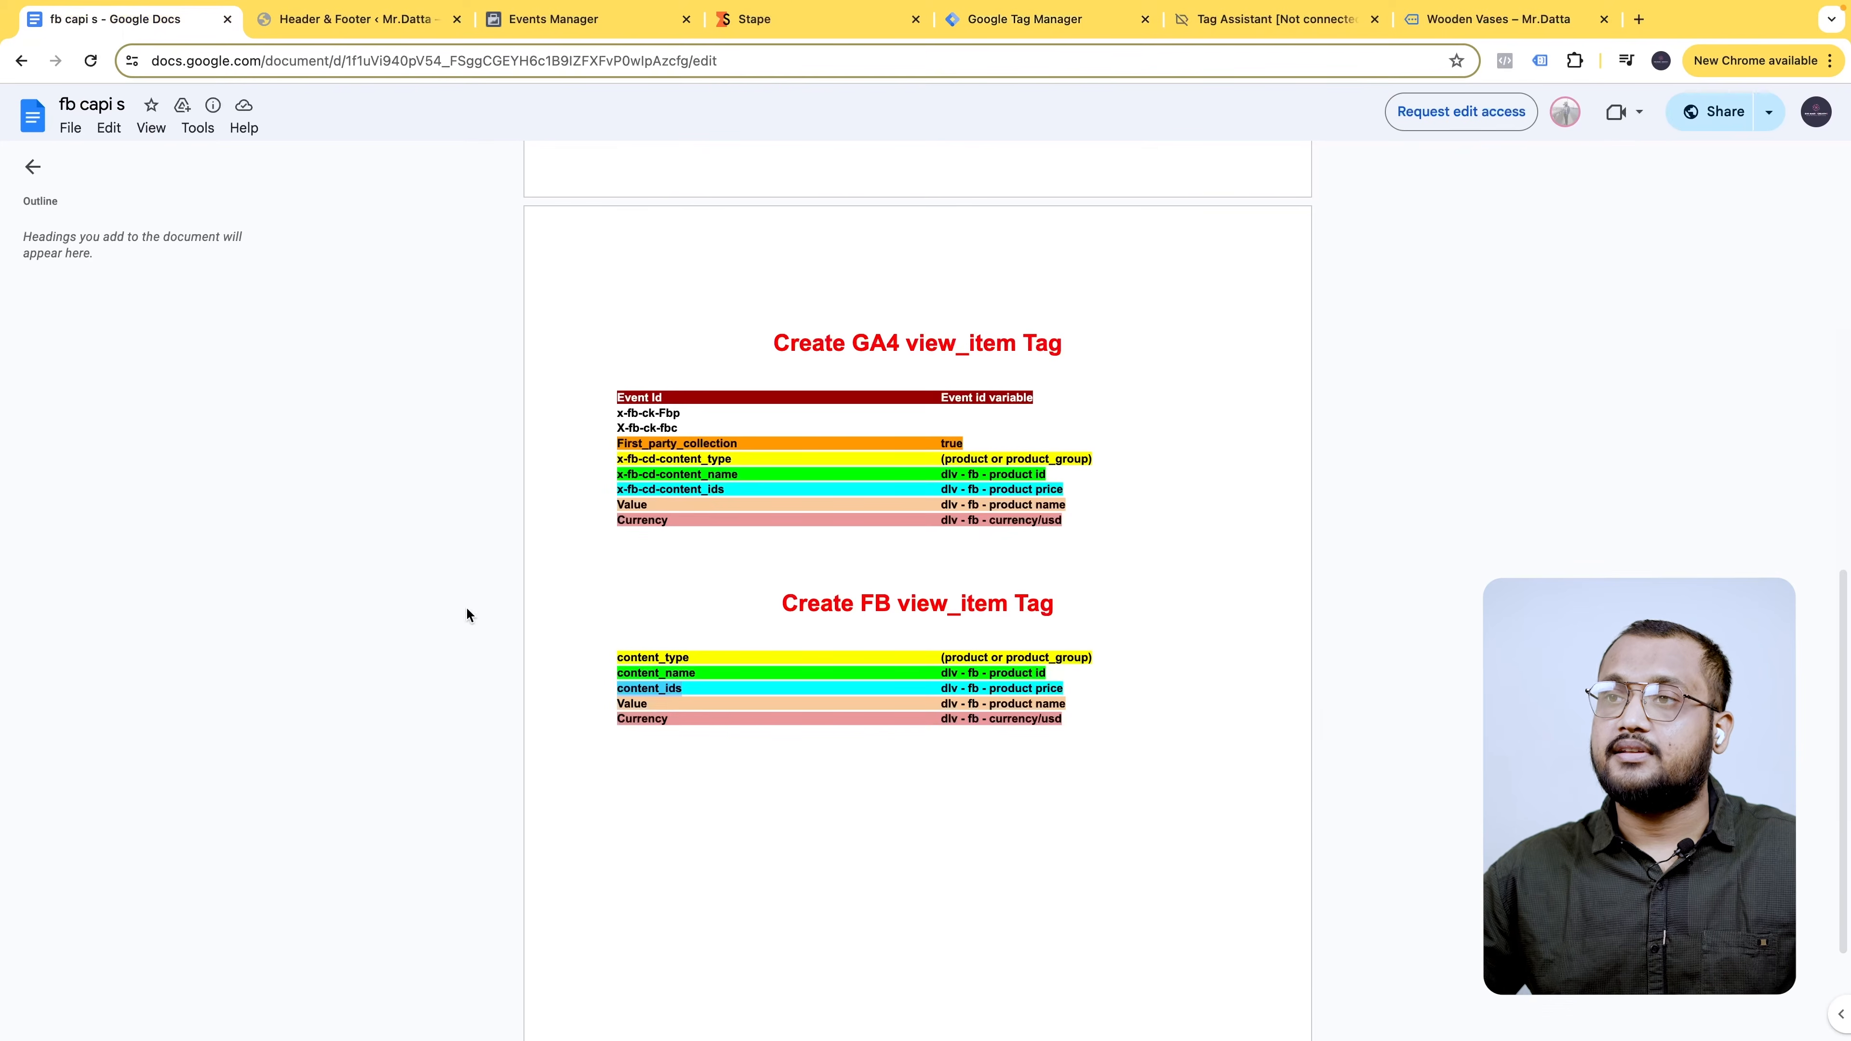
double_click(631, 703)
key("ctrl+c")
left_click(1024, 20)
left_click(915, 790)
key("ctrl+v")
left_click(170, 30)
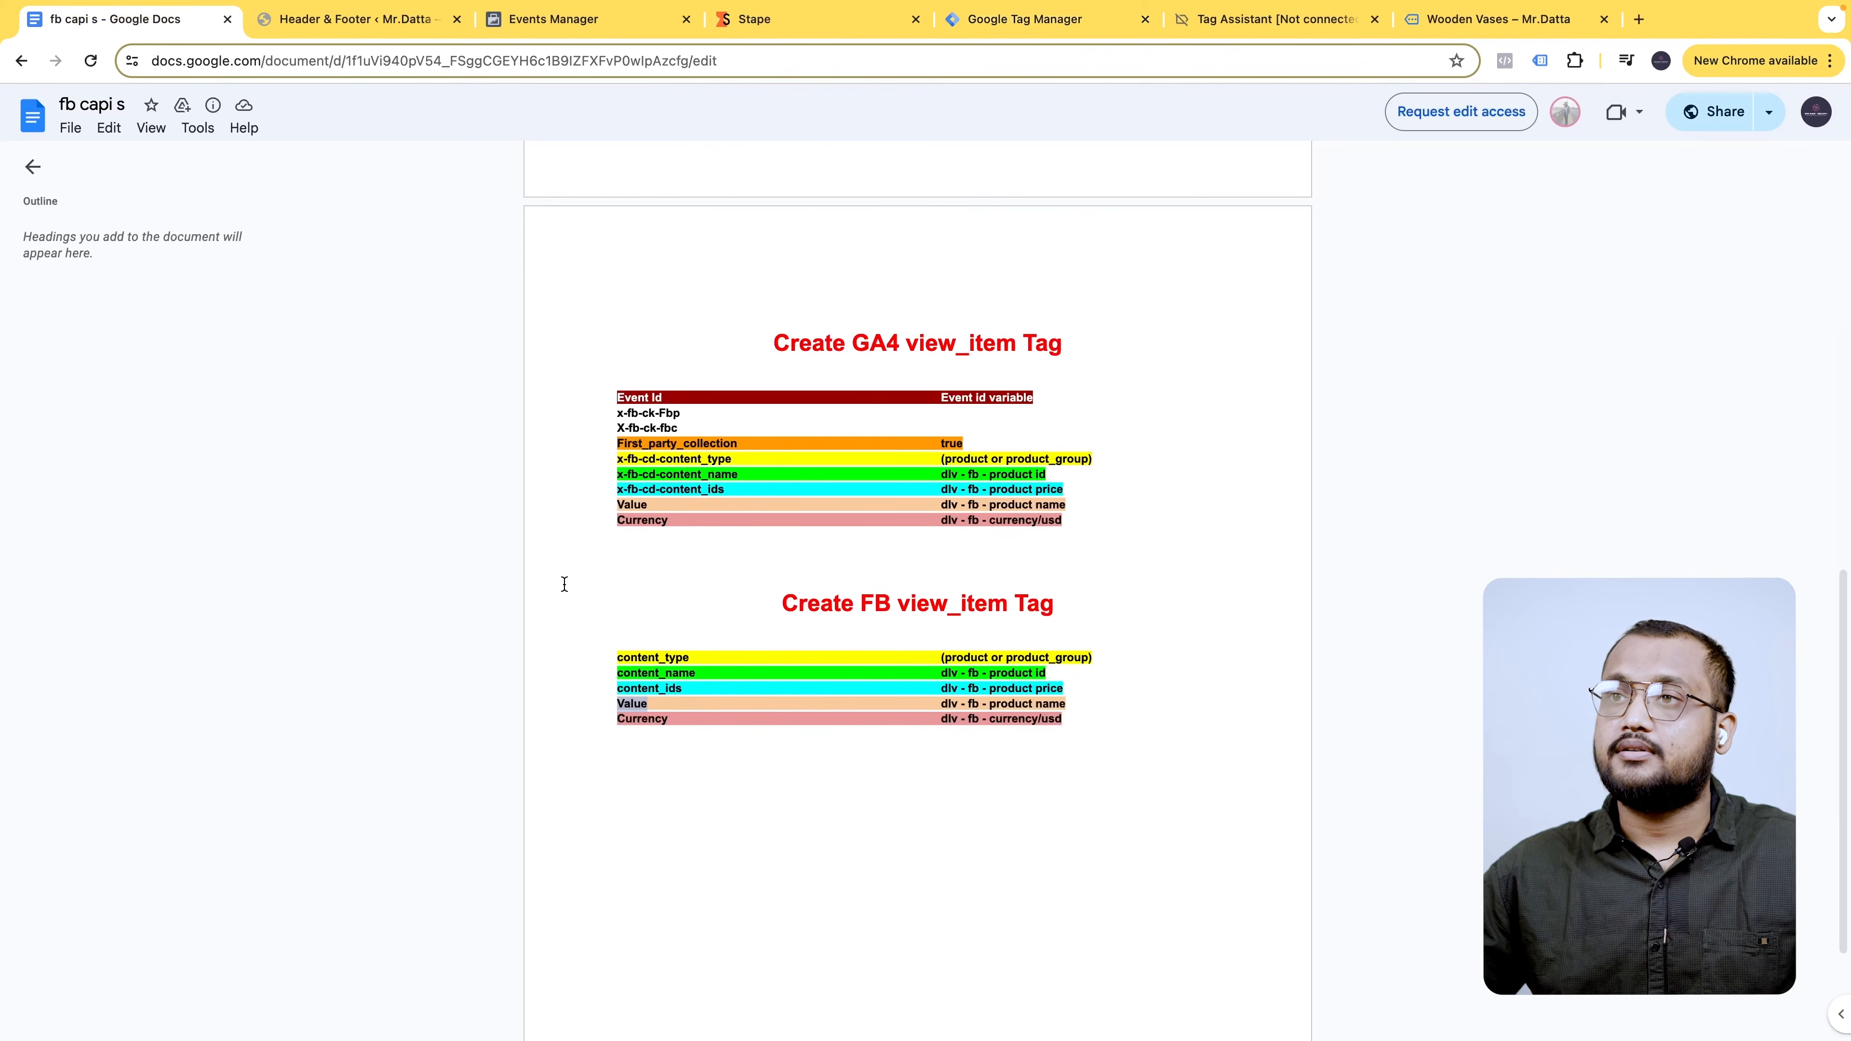
double_click(645, 720)
key("ctrl+c")
left_click(1073, 29)
left_click(882, 795)
key("ctrl+v")
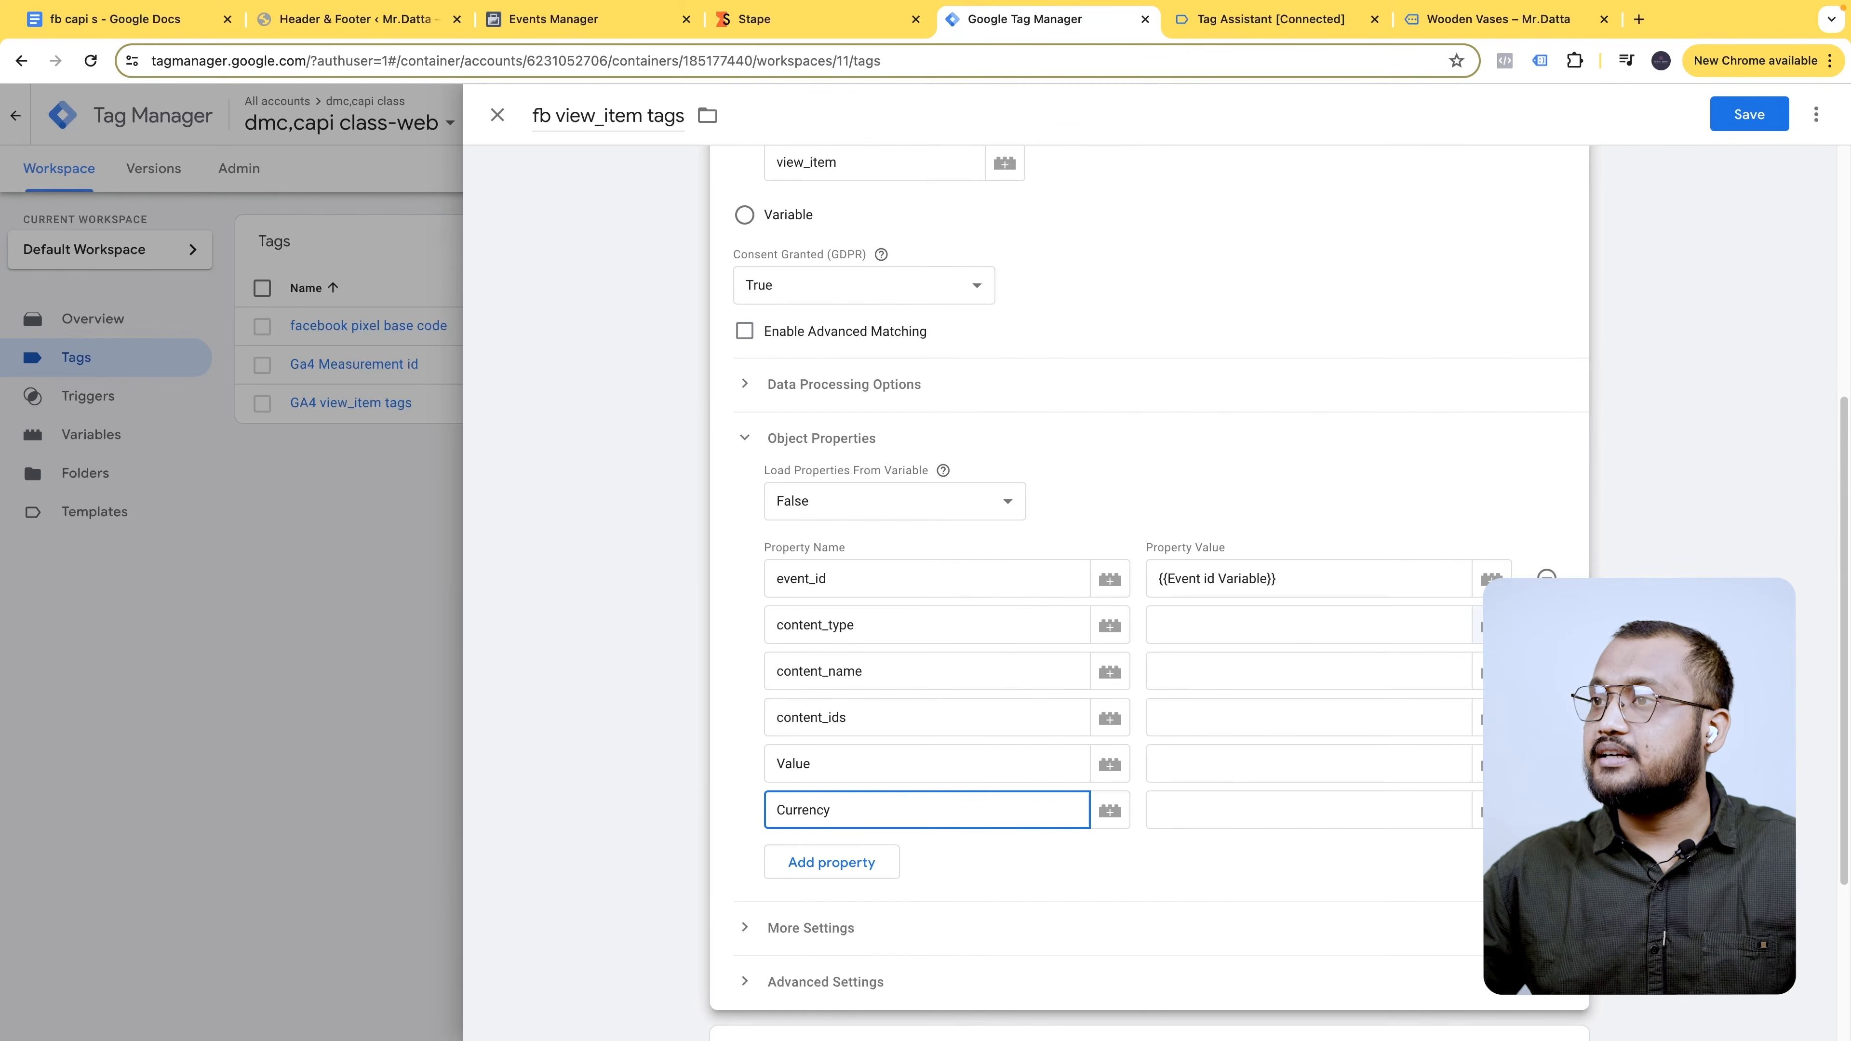
- Set content_type to 'product' and content_name to the dlv - fb - product name variable
left_click(1326, 630)
type("product")
left_click(1337, 674)
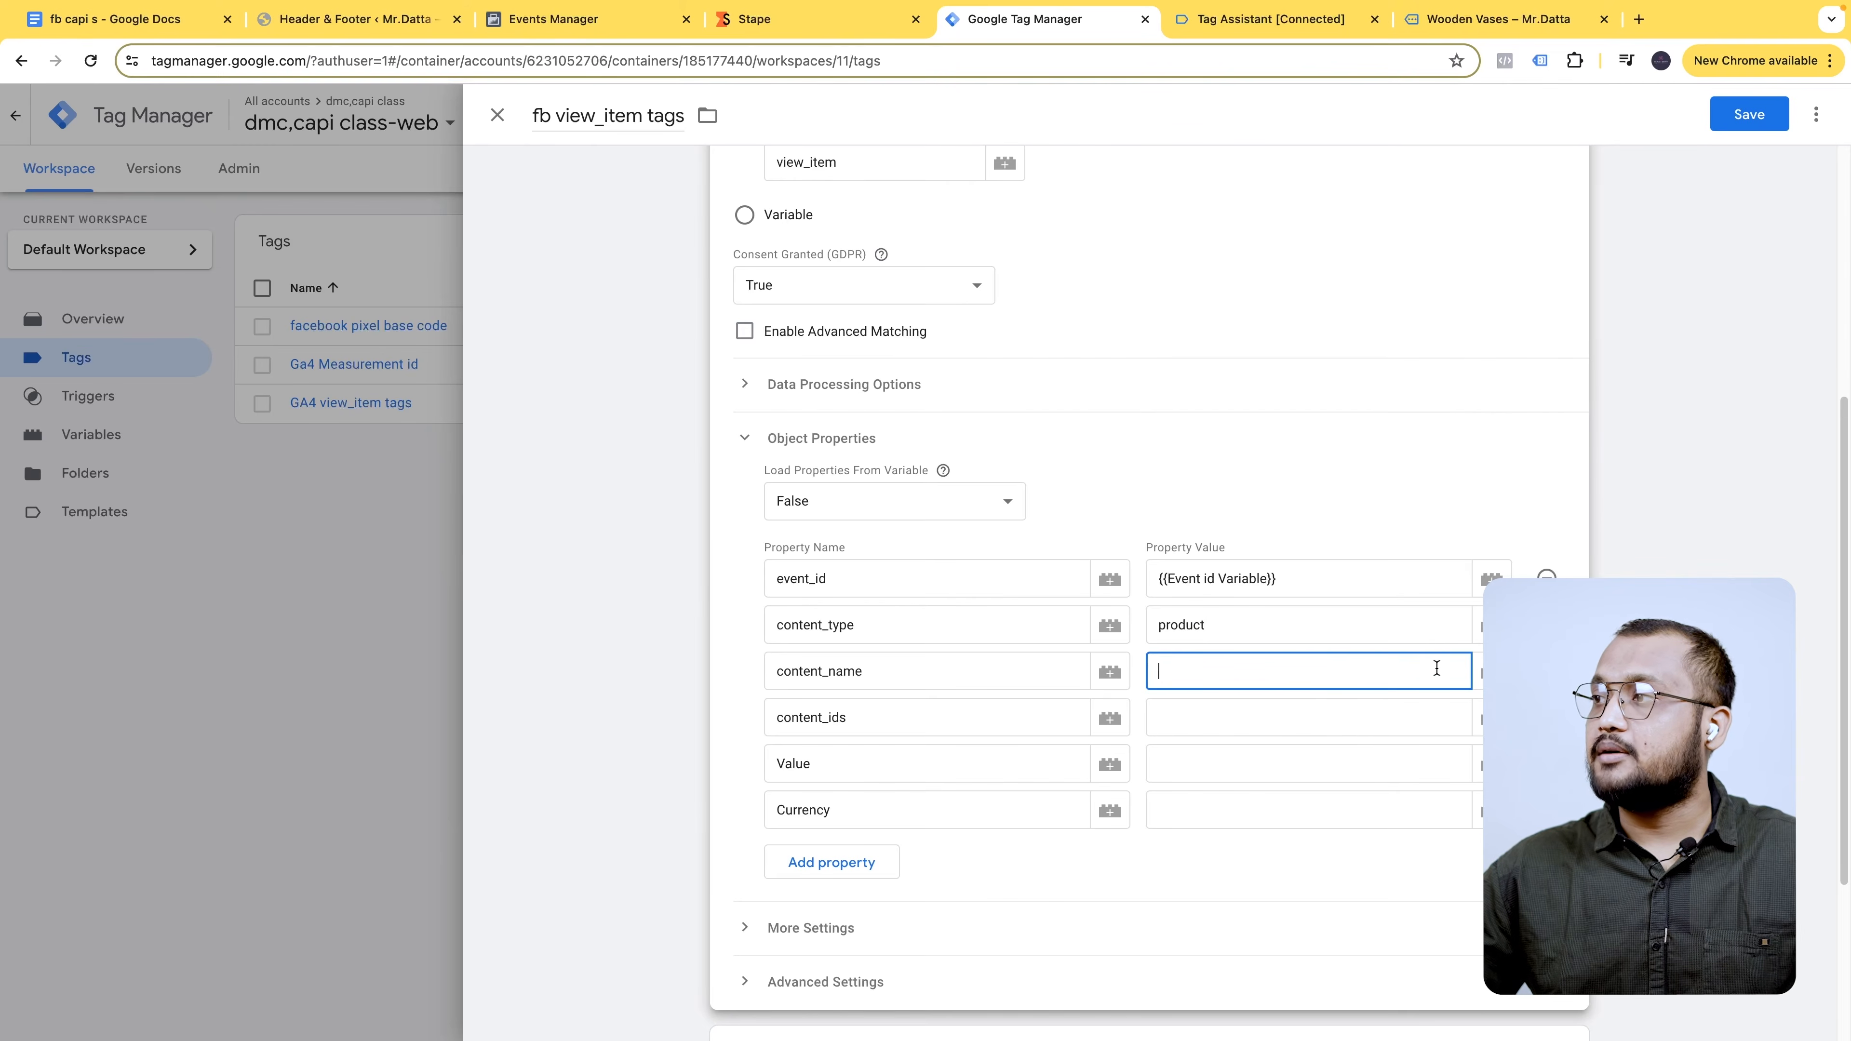
left_click(1483, 672)
type("name")
left_click(1065, 202)
- Set content_ids, Value and Currency to the product id, Purchase value and currency variables
left_click(1217, 726)
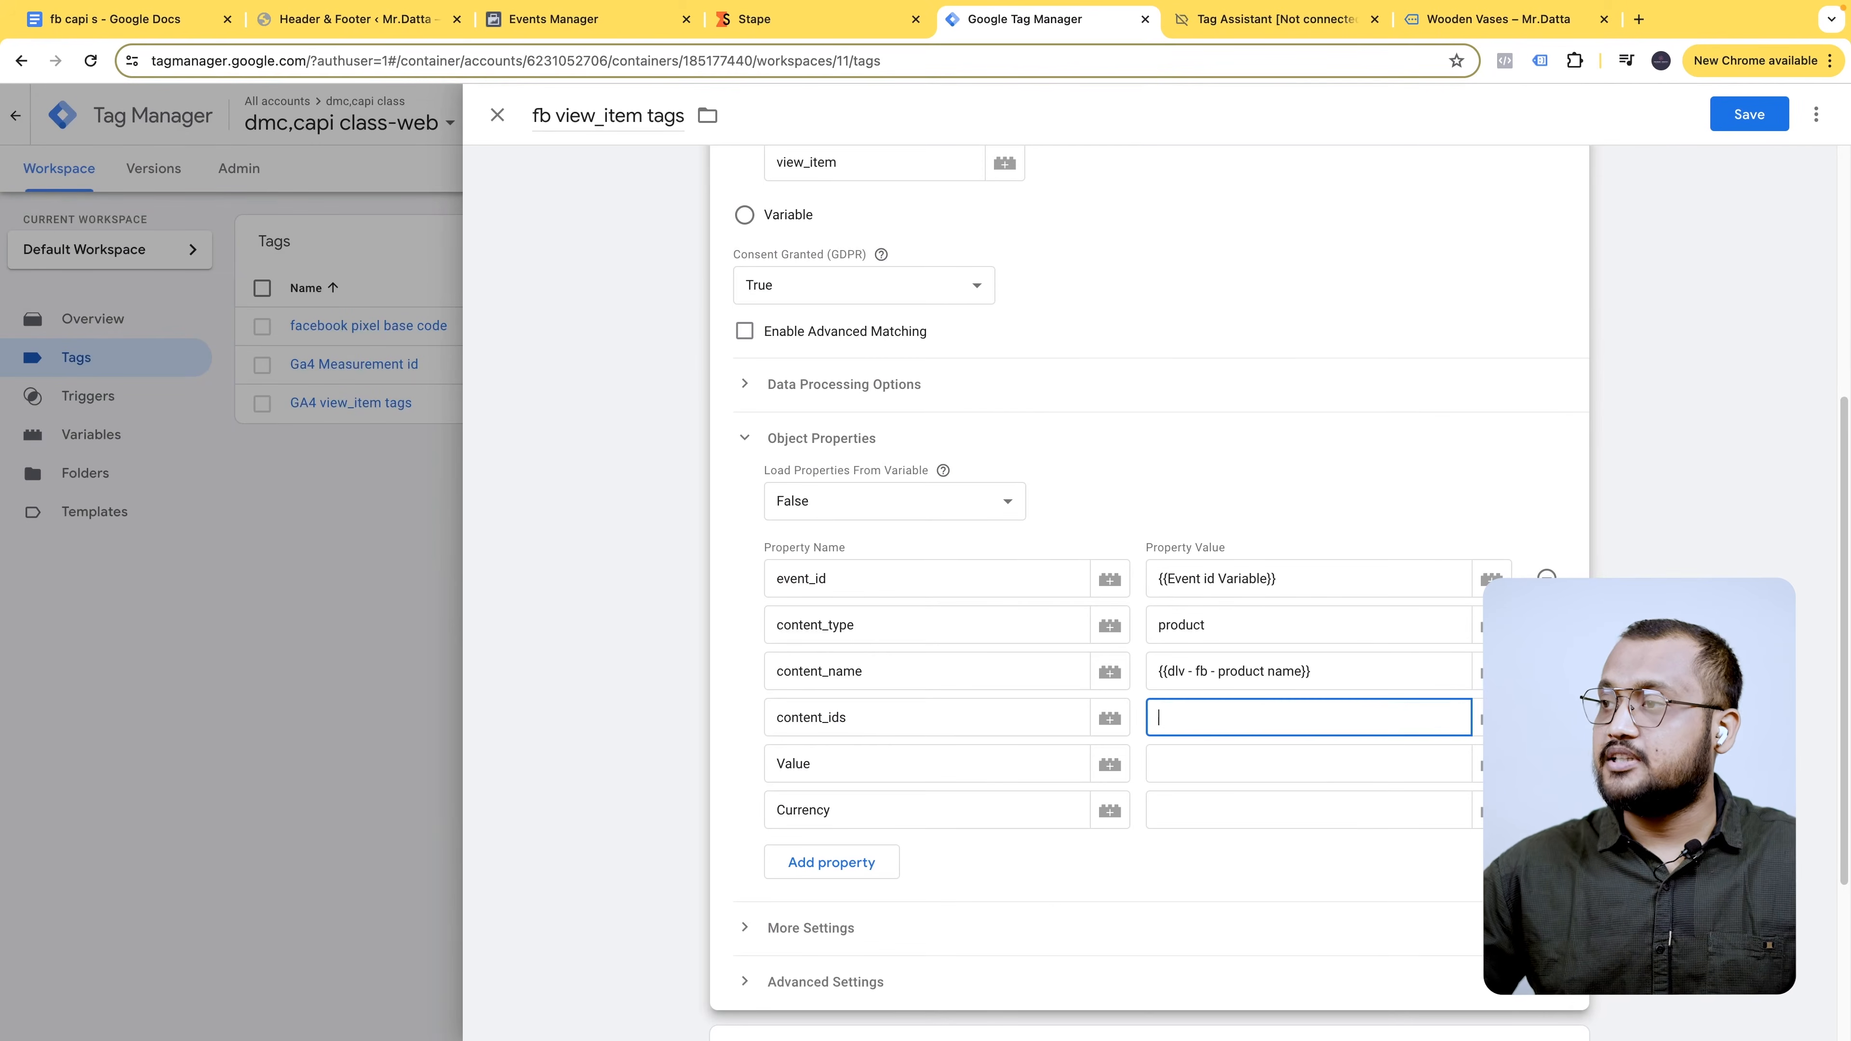
type("{{")
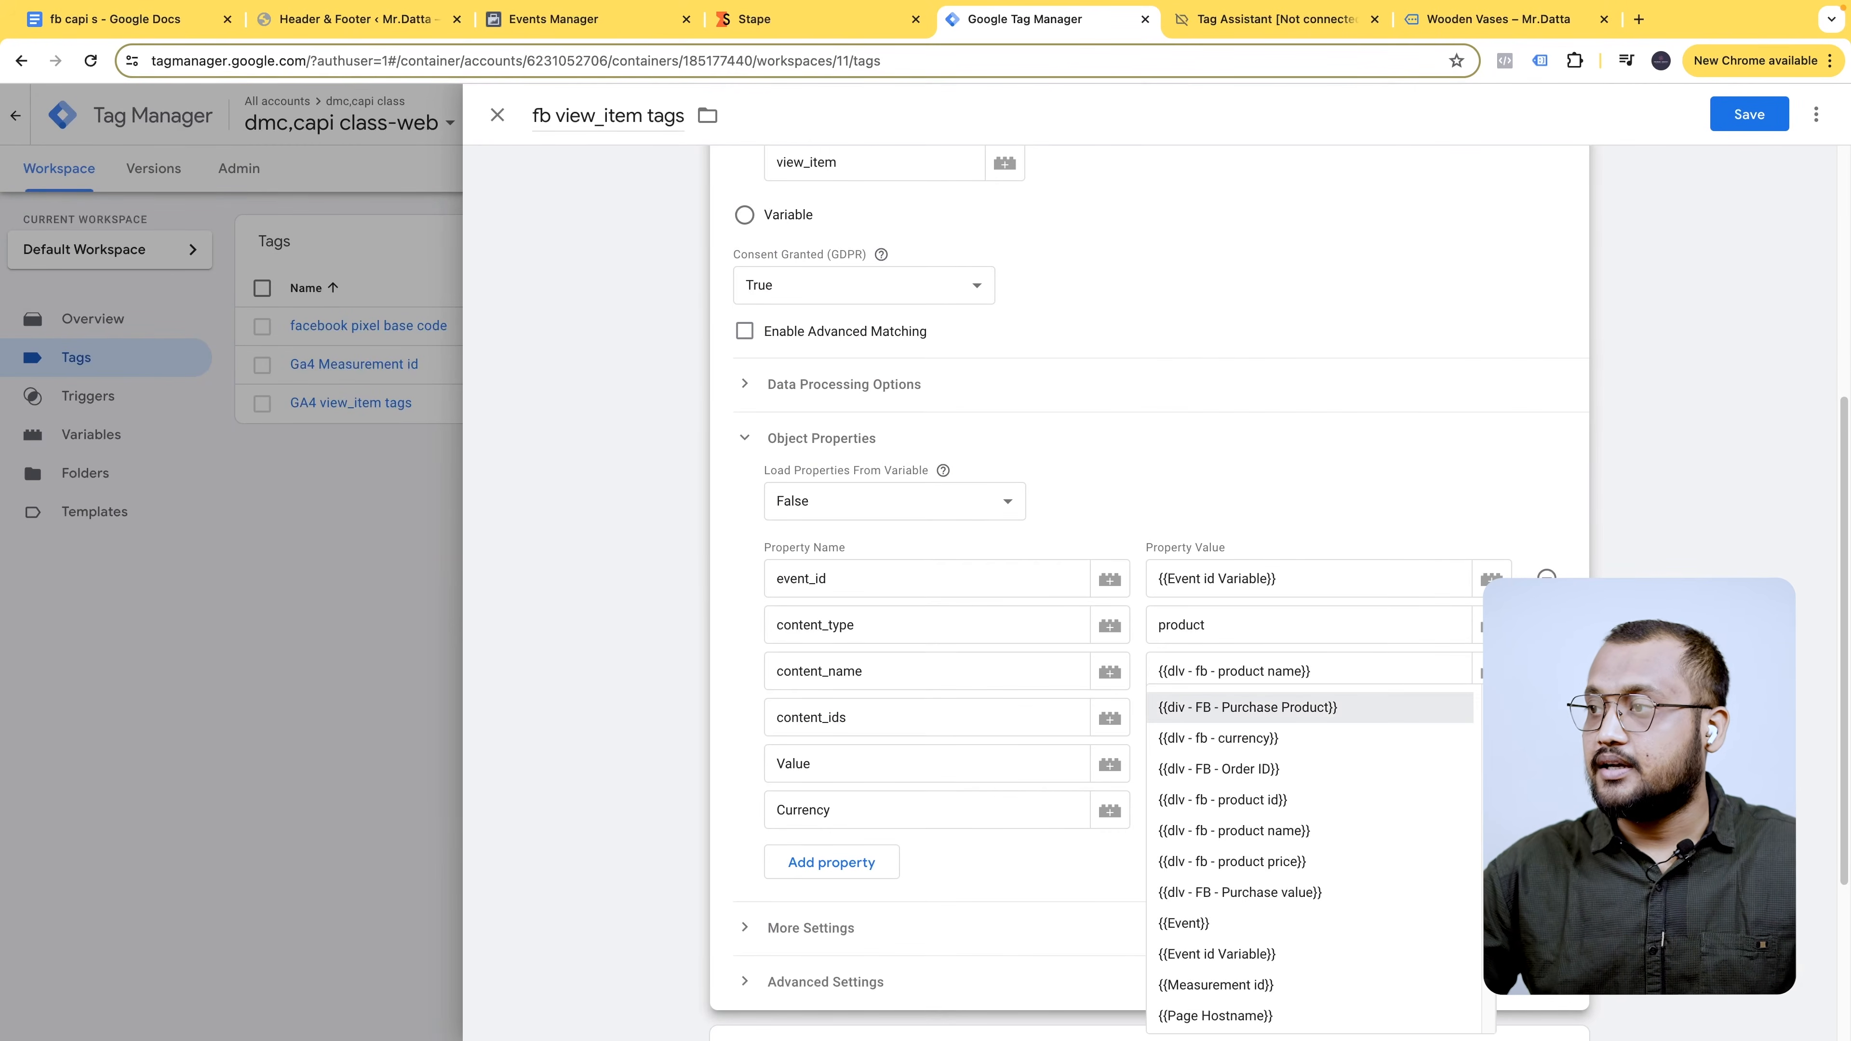
type("id")
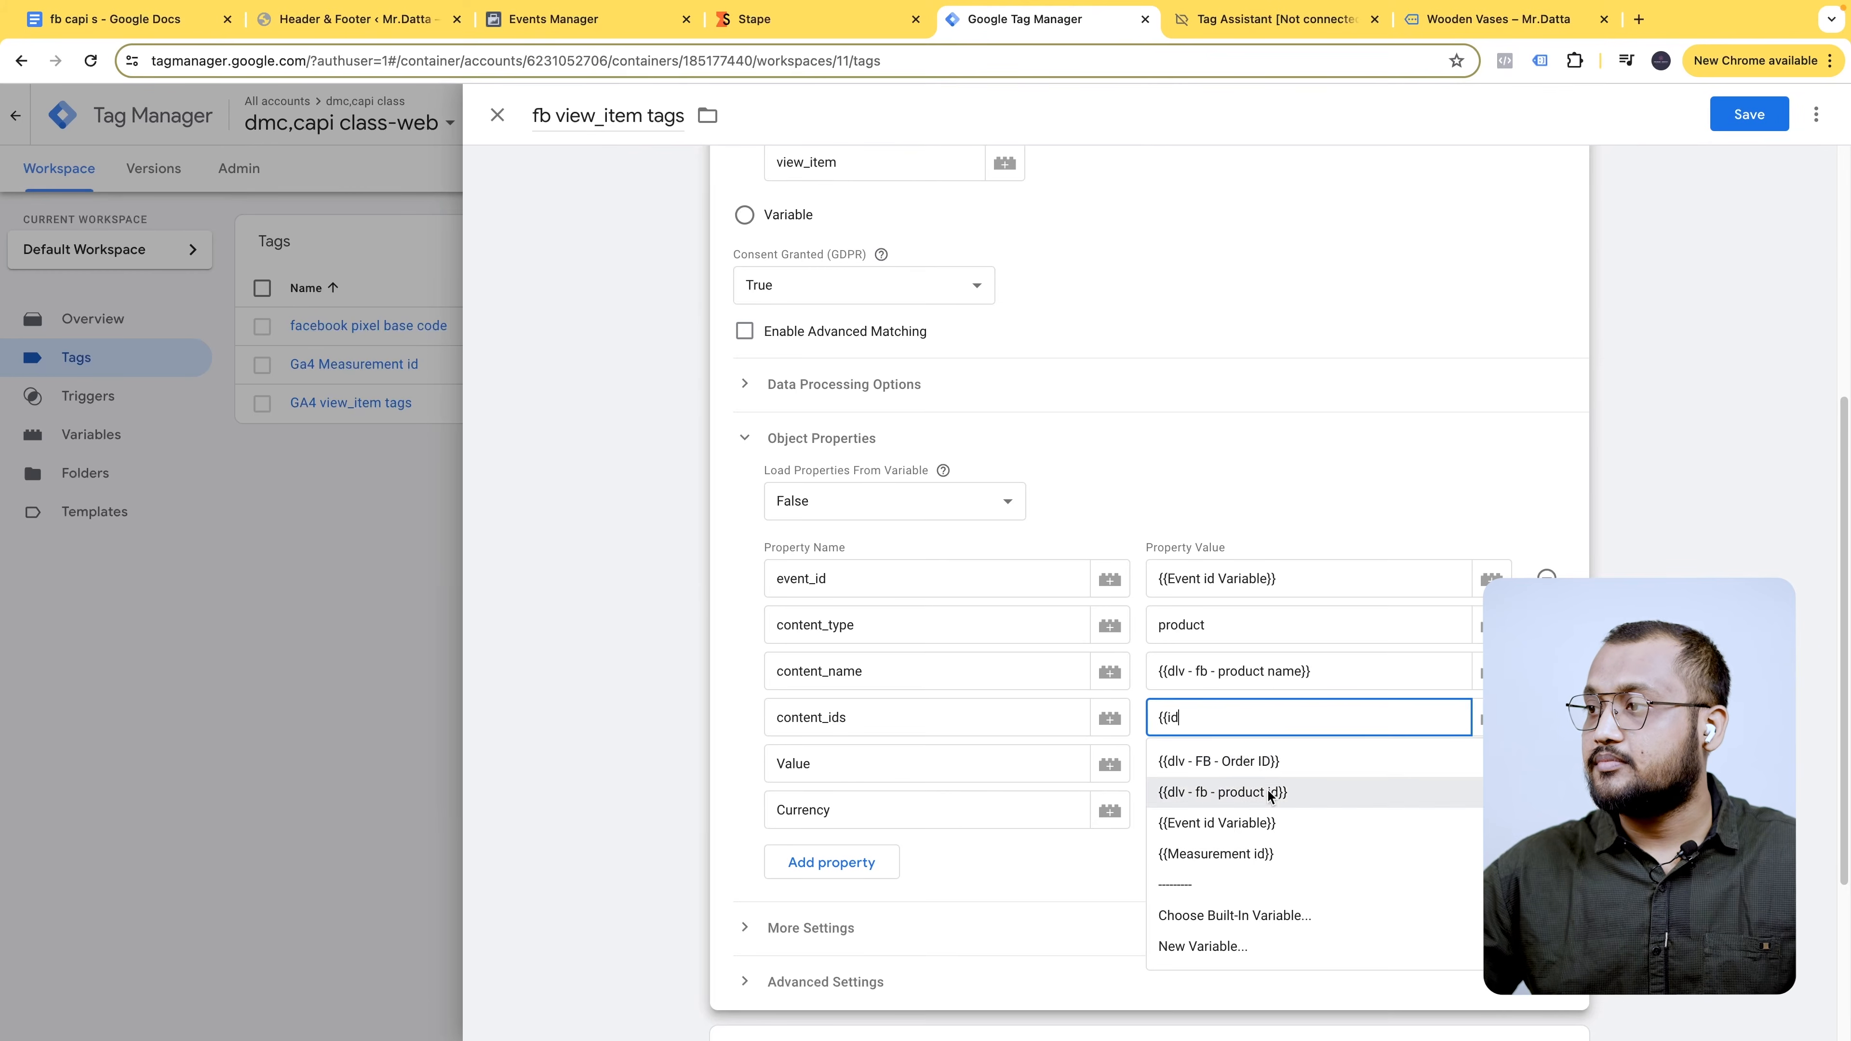
left_click(1277, 792)
left_click(1224, 754)
type("{{va")
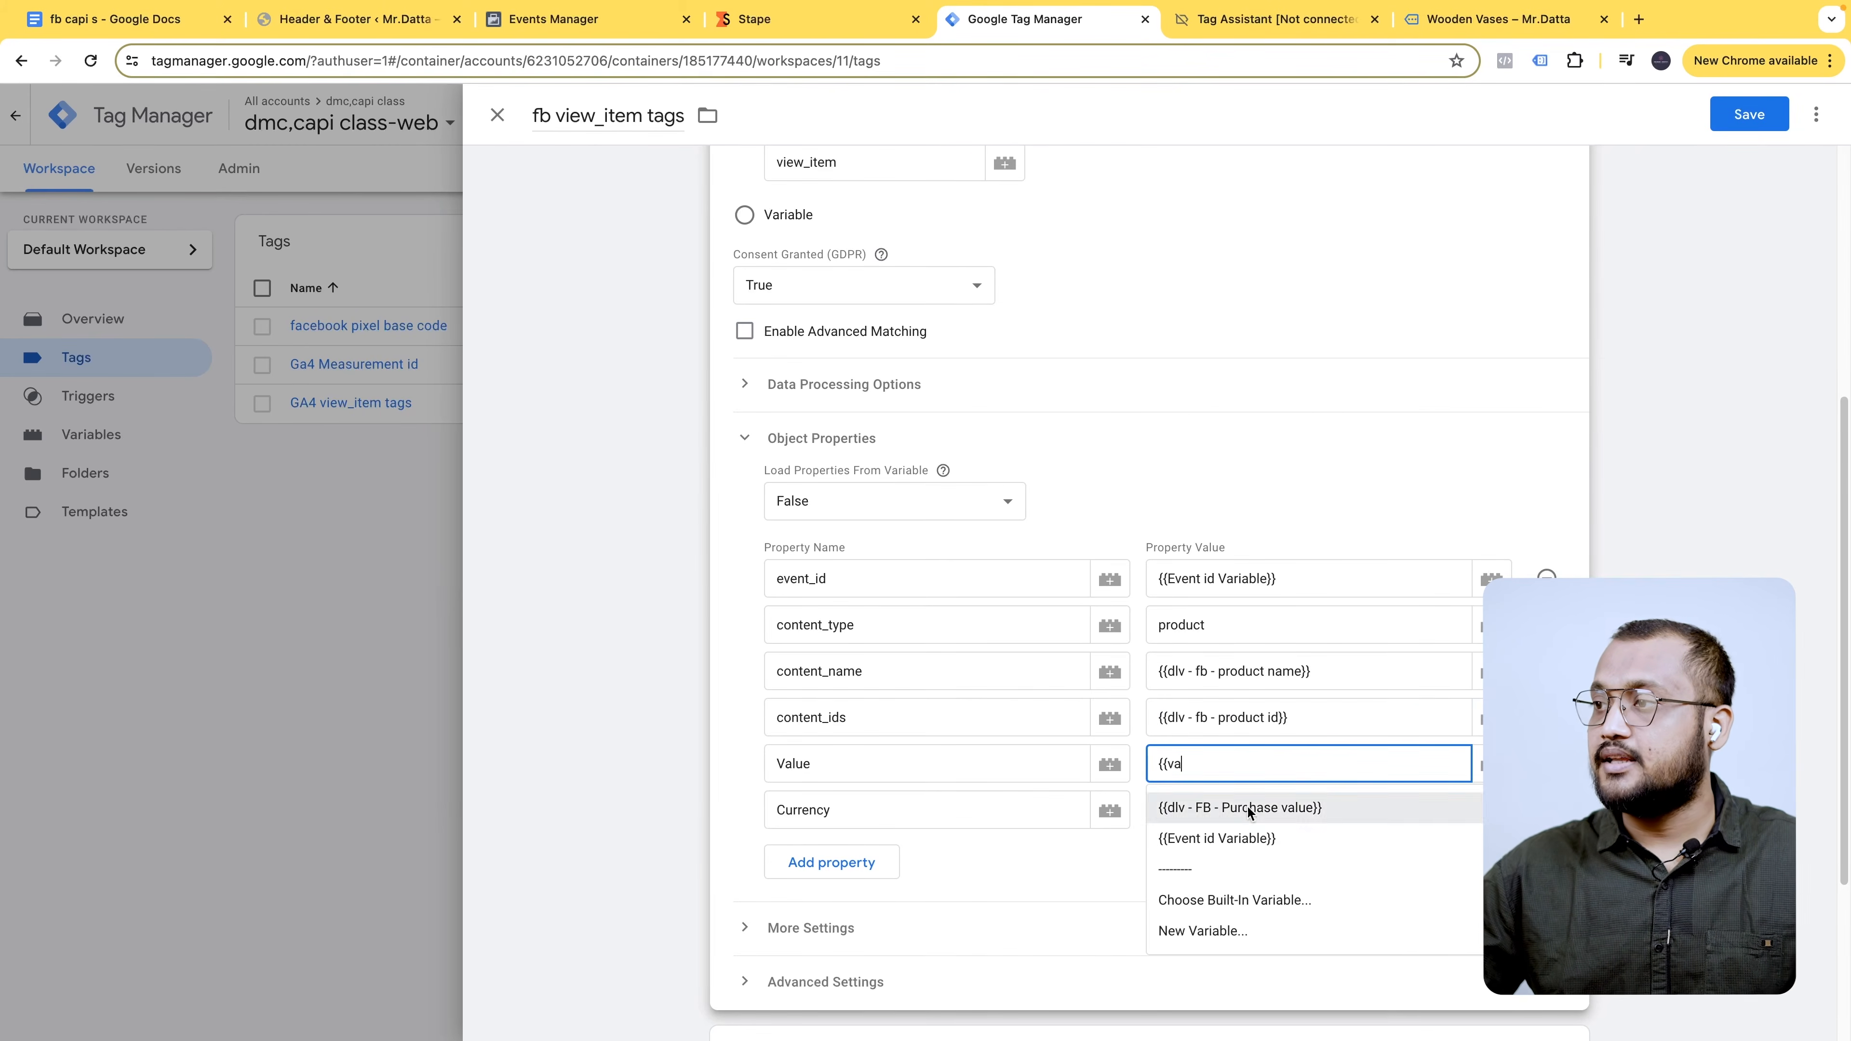
left_click(1306, 808)
left_click(1230, 805)
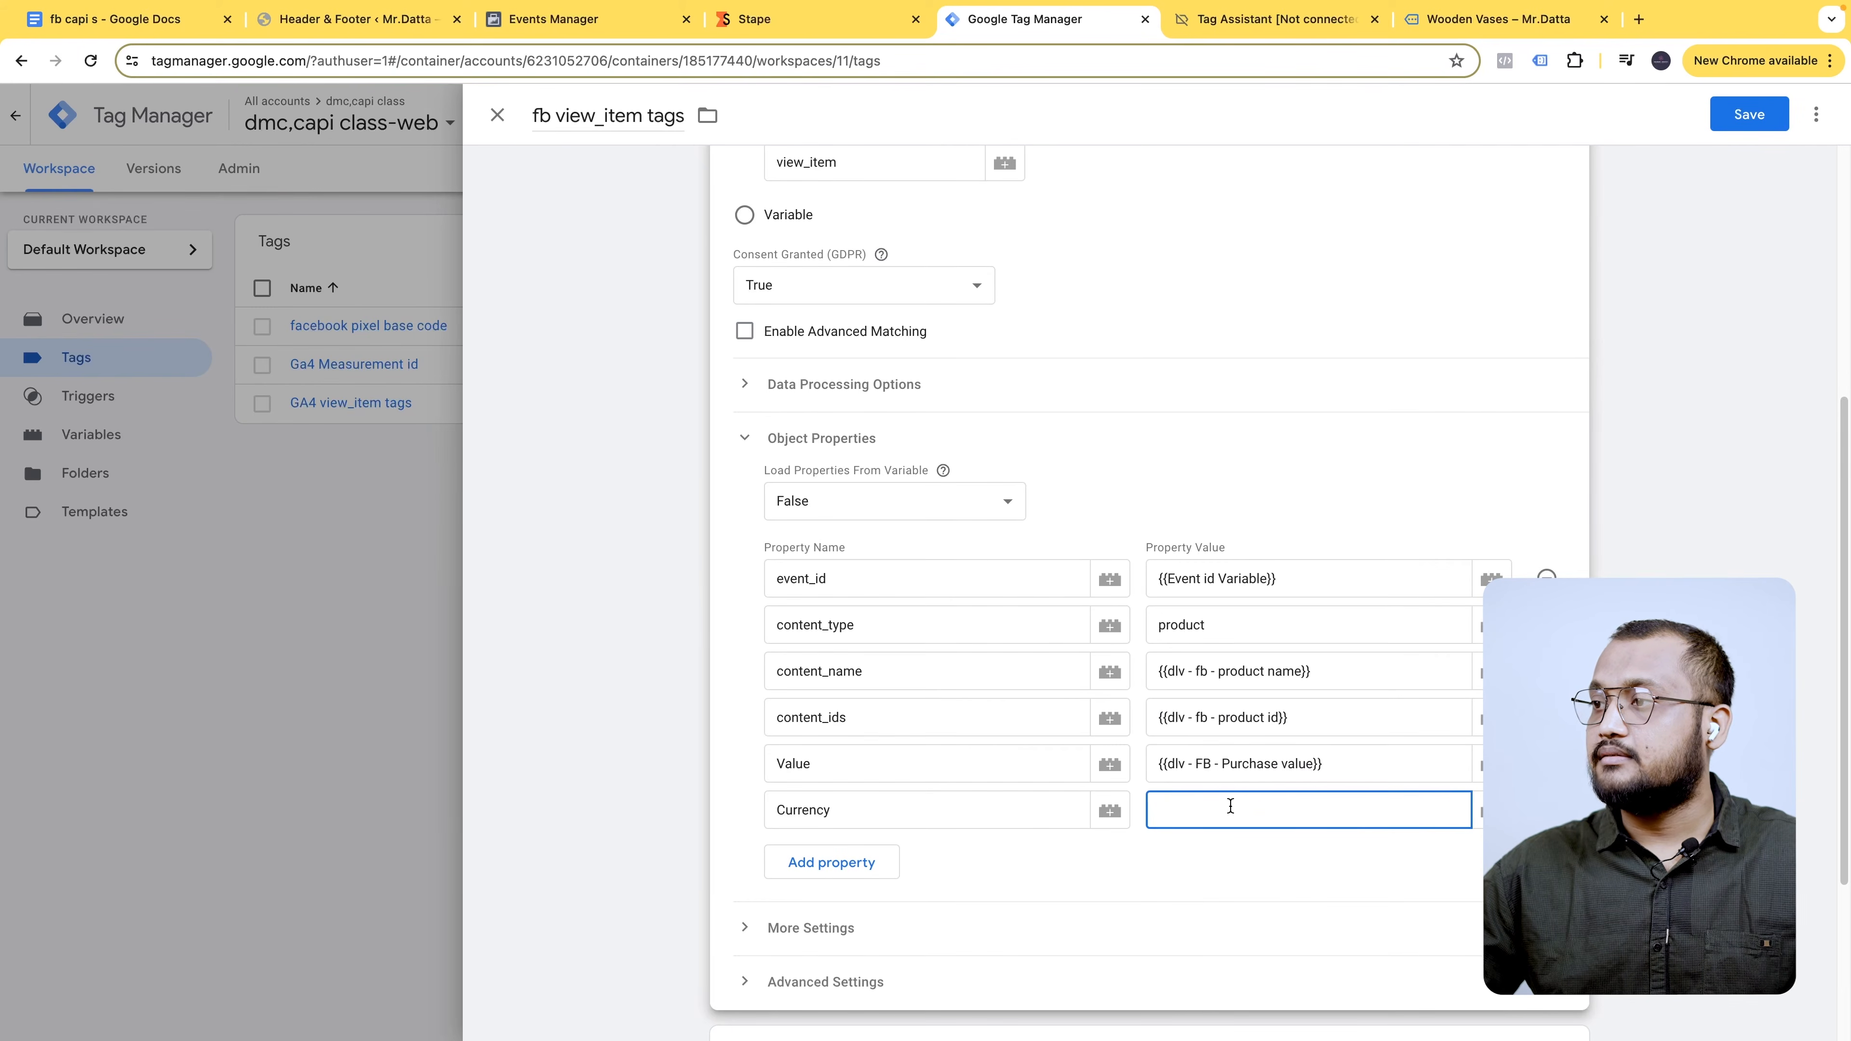
type("{{c")
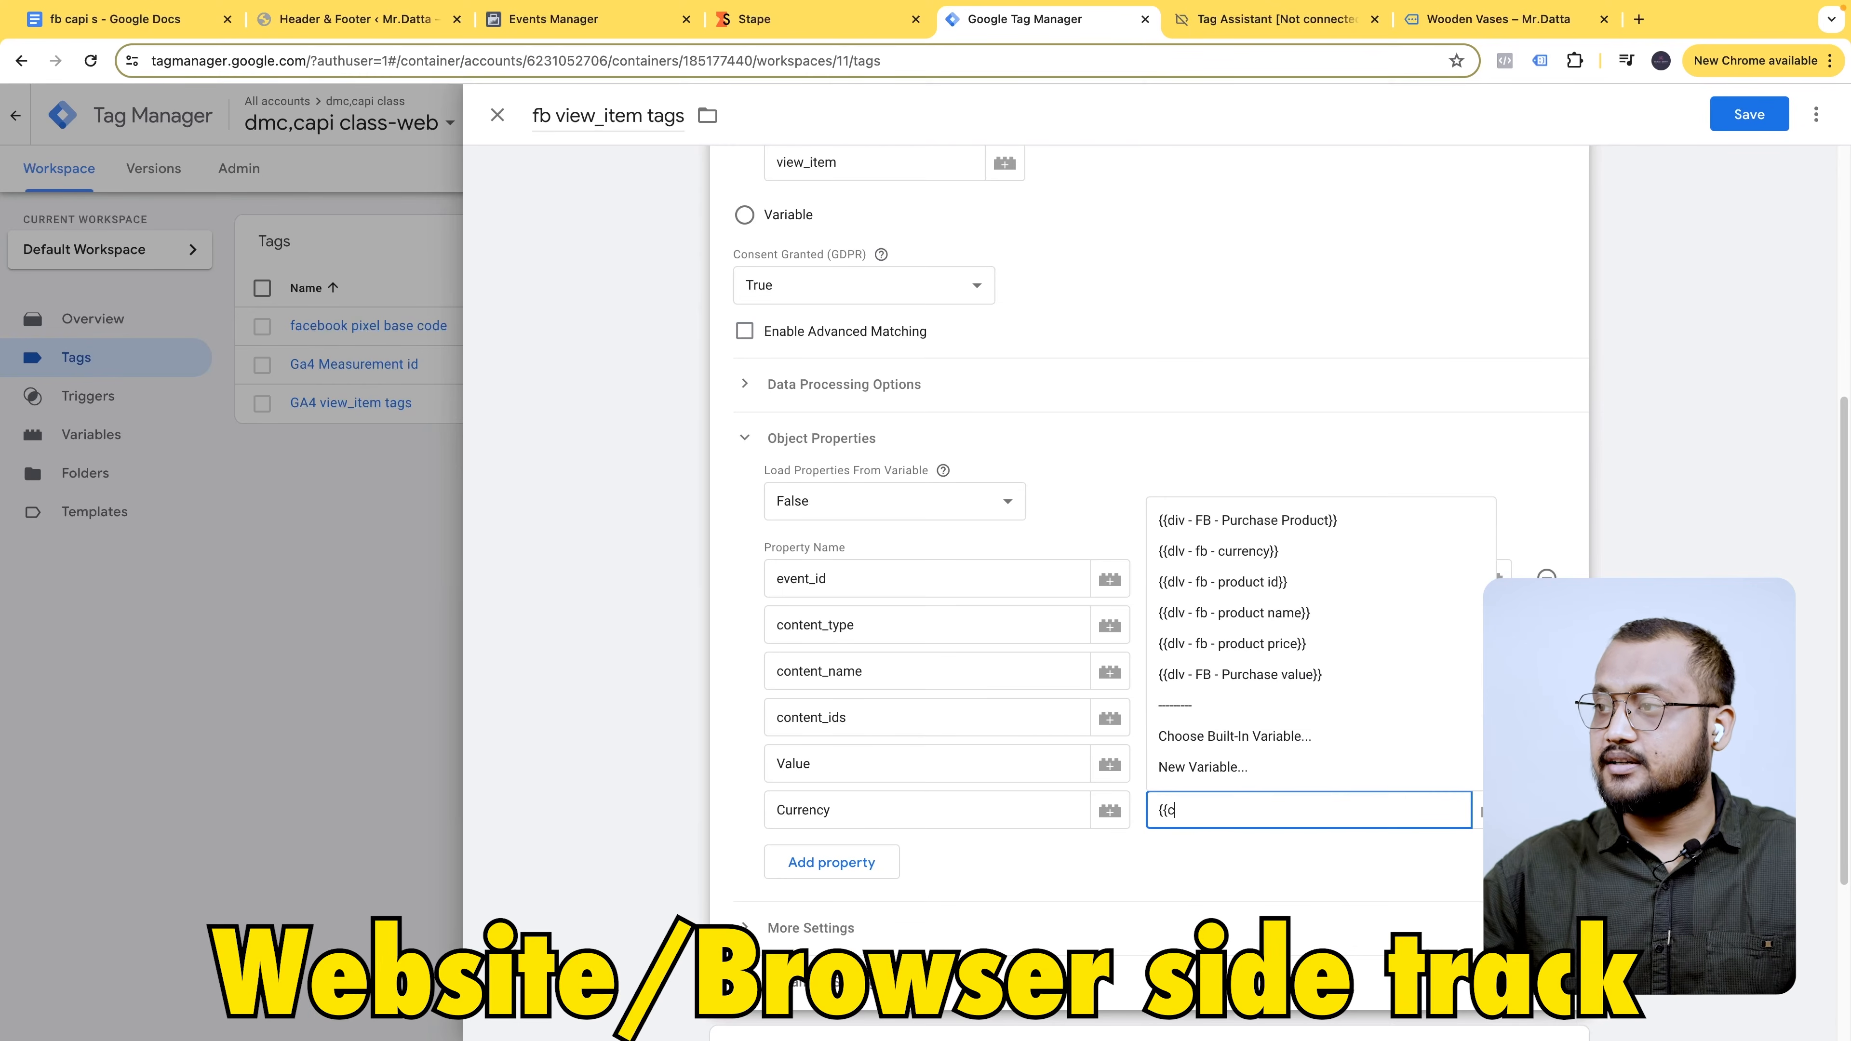
left_click(1328, 552)
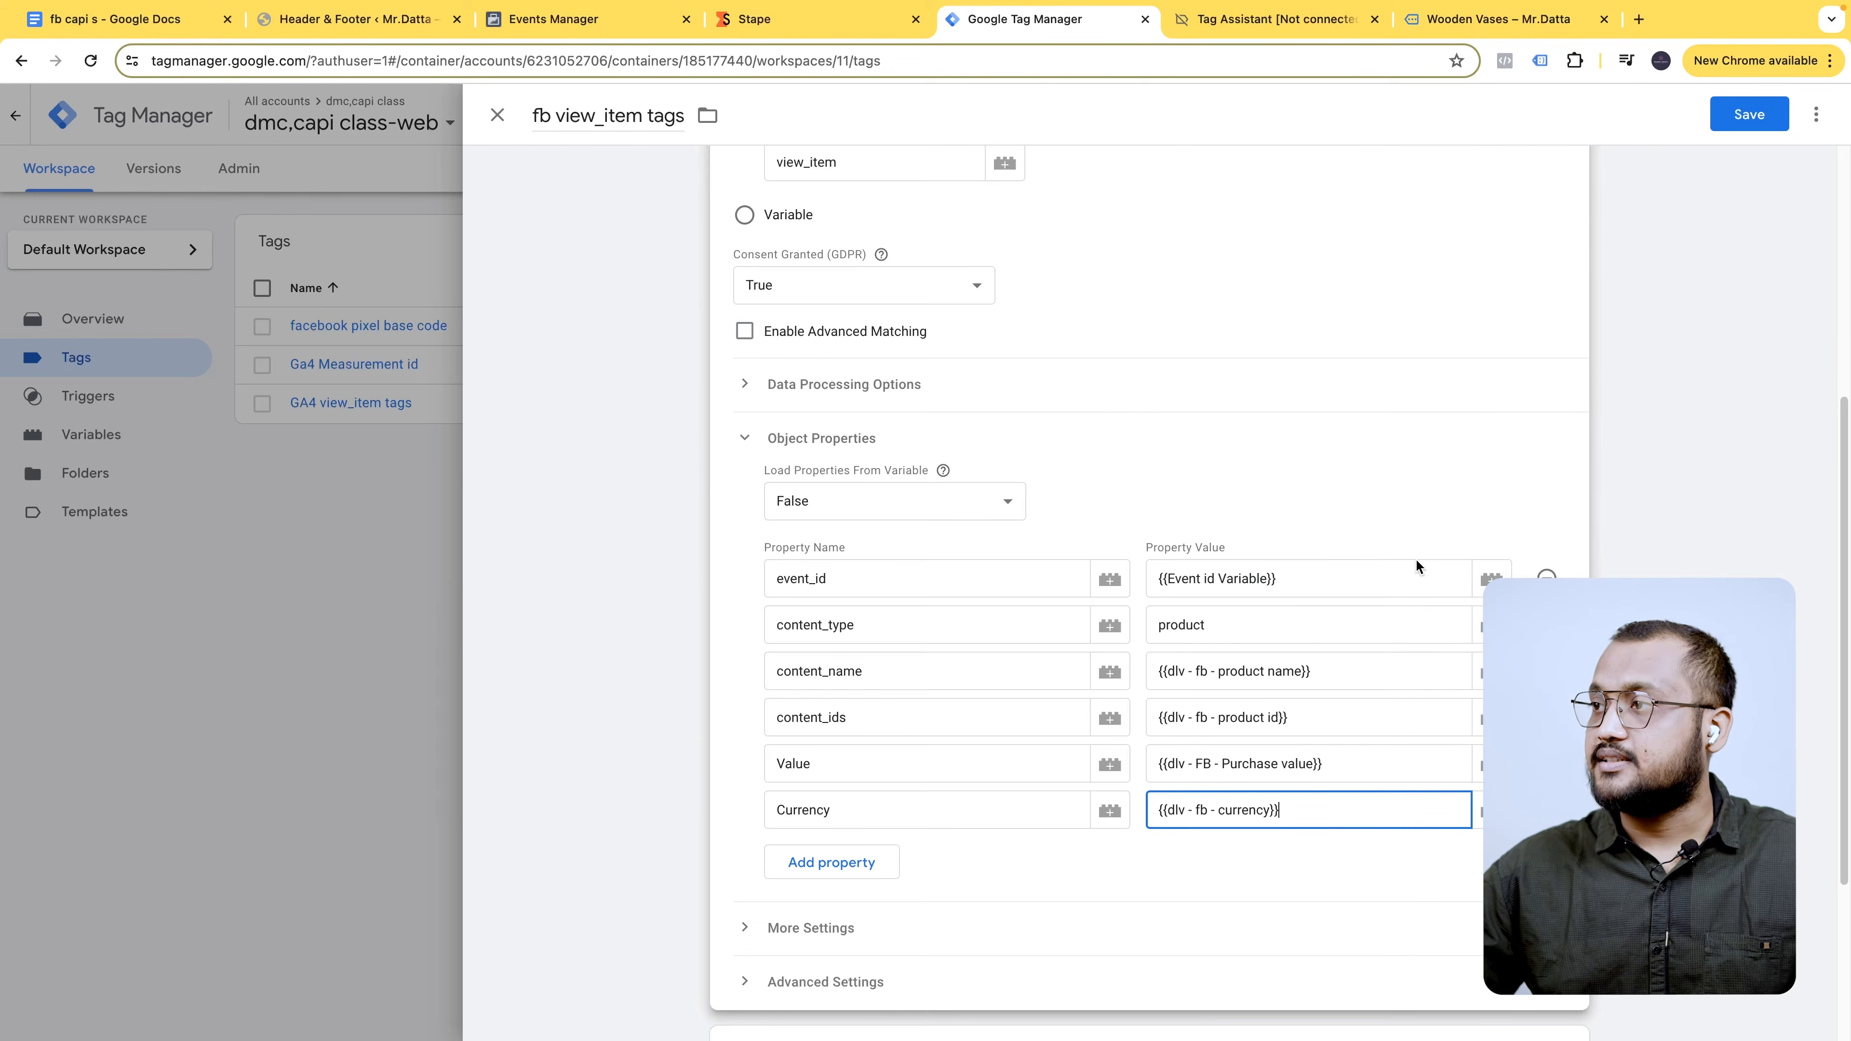
scroll(1346, 807, "down", 2)
scroll(1347, 807, "down", 2)
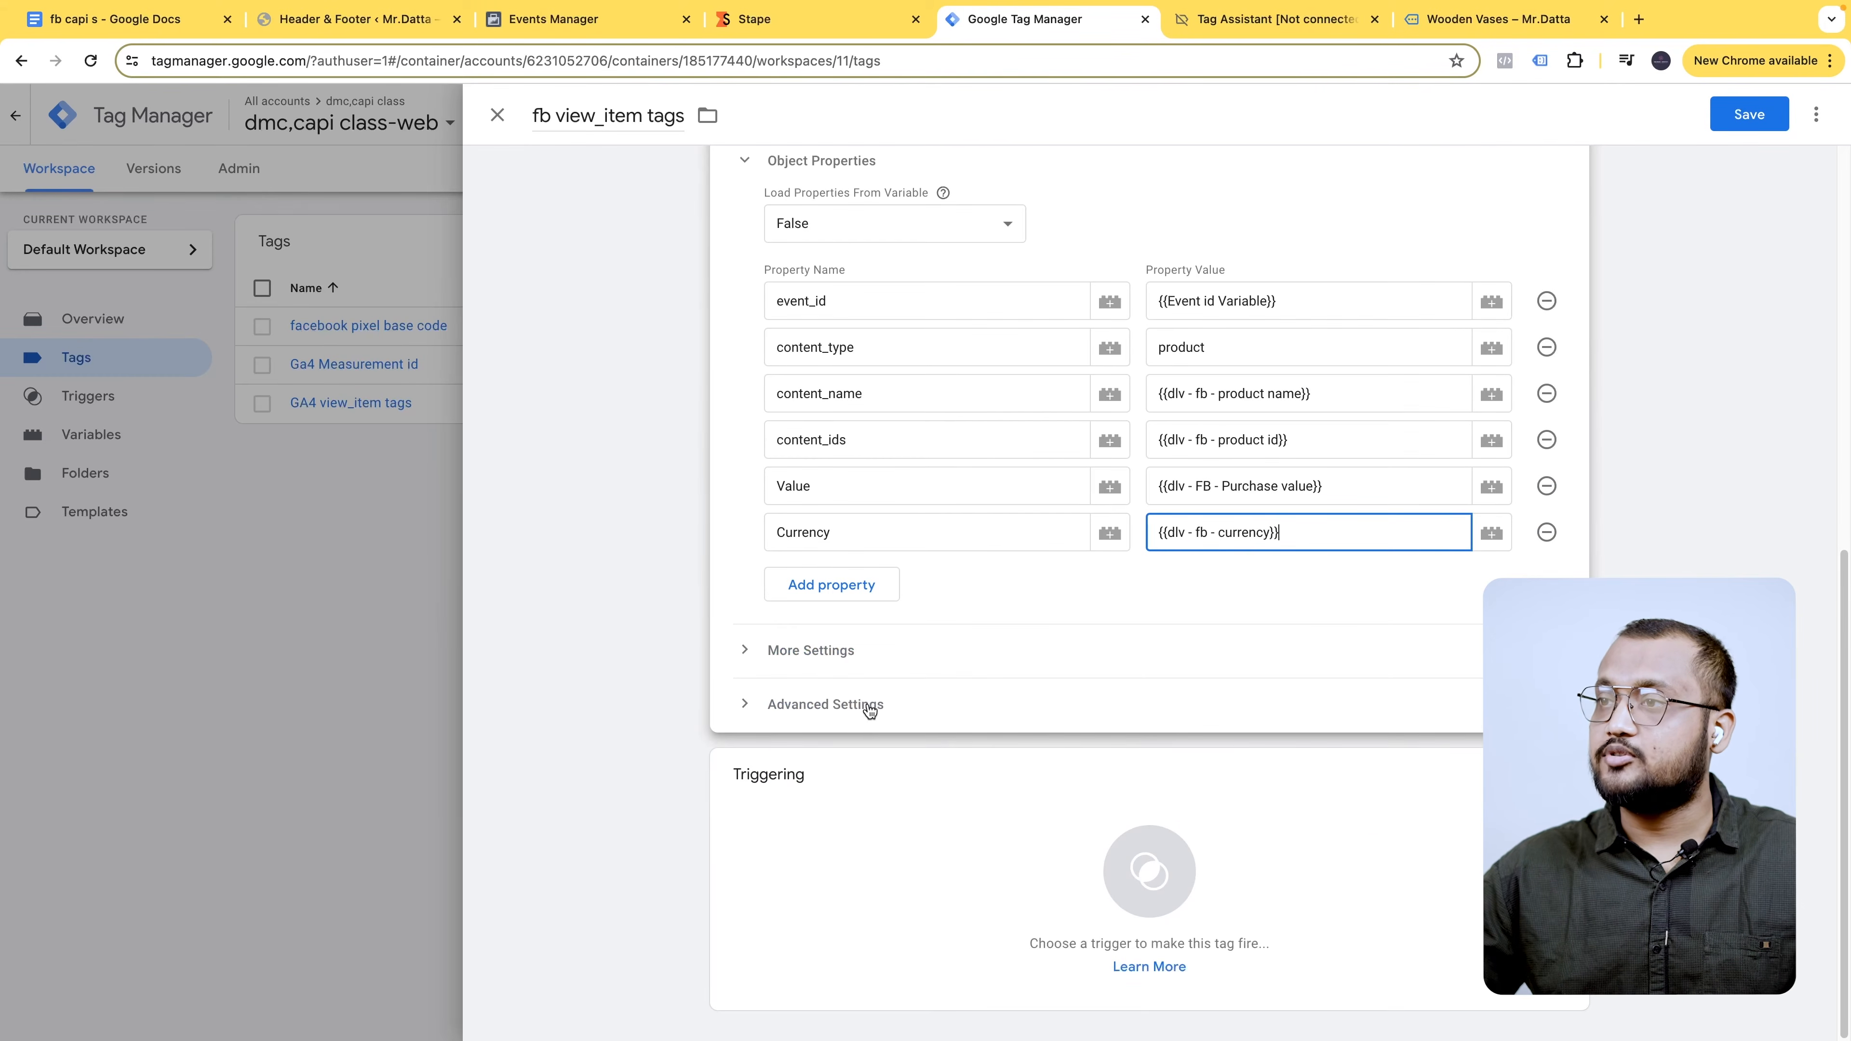
- Make the fb view_item tag fire on the view_item trigger and save it
left_click(1388, 799)
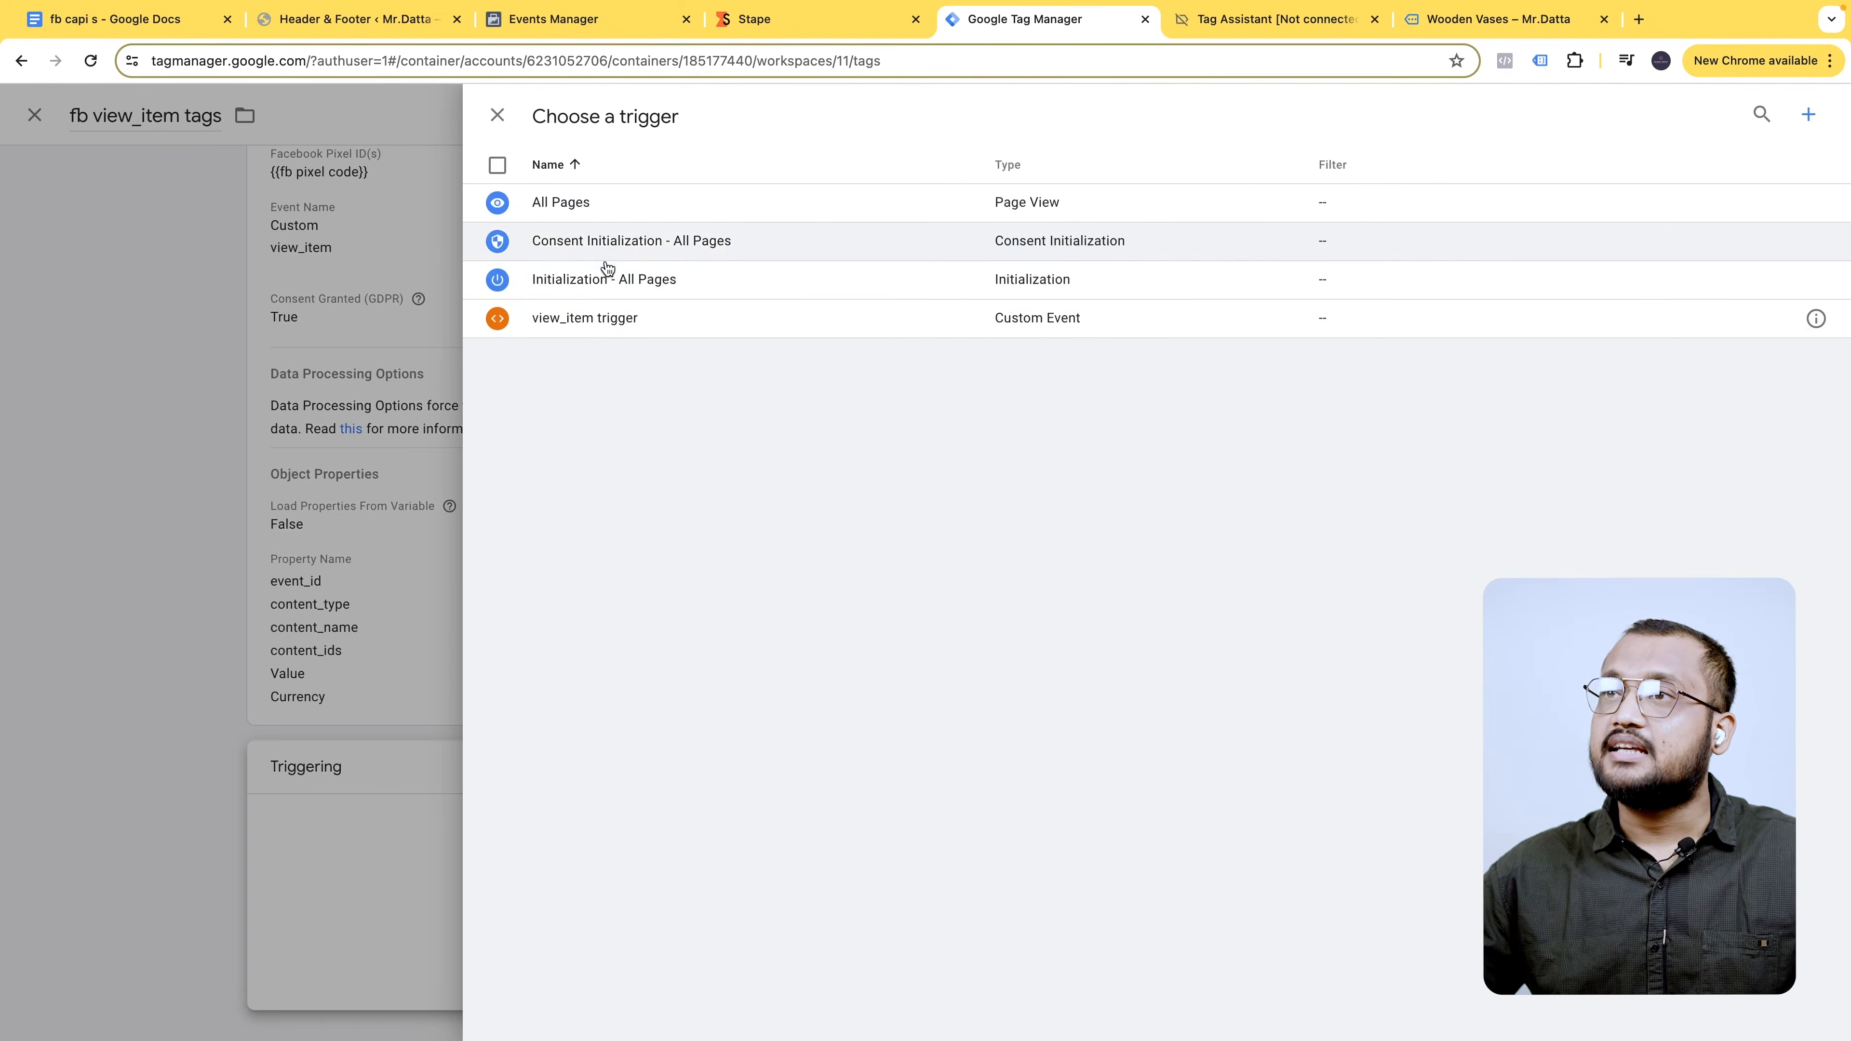
left_click(616, 318)
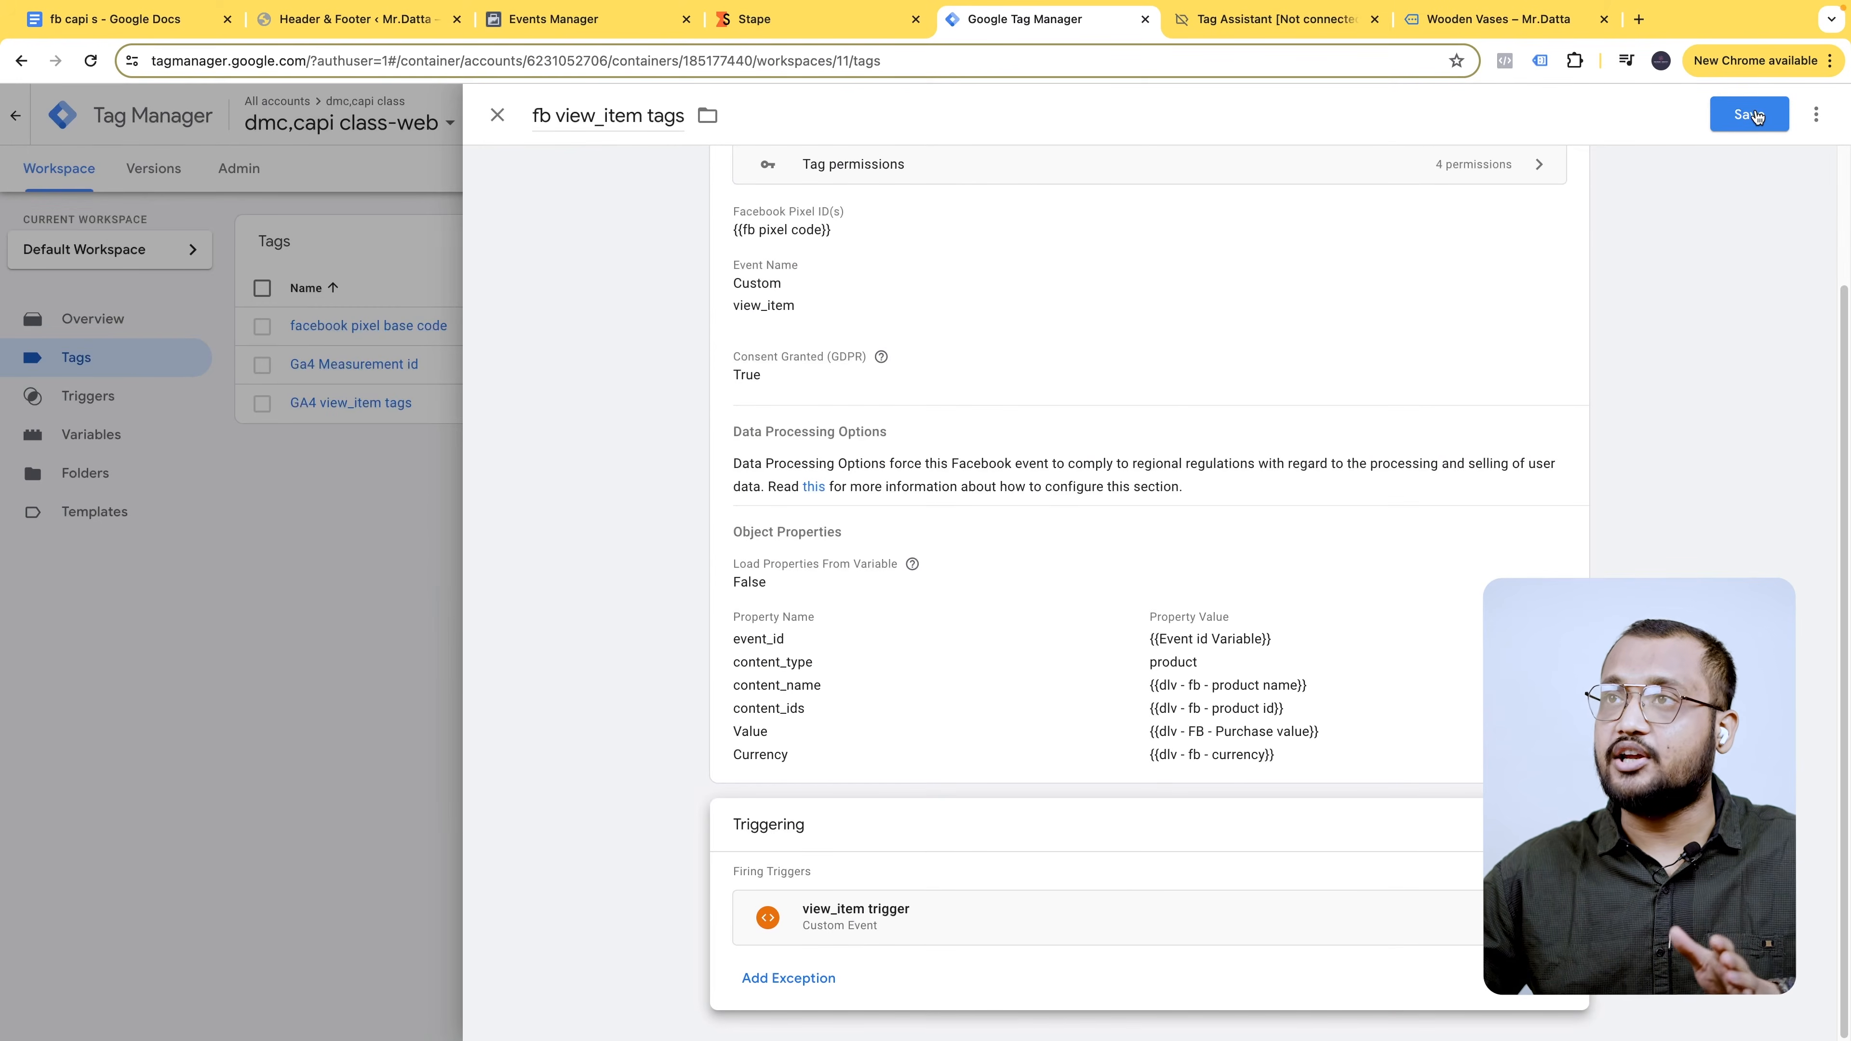
left_click(1758, 115)
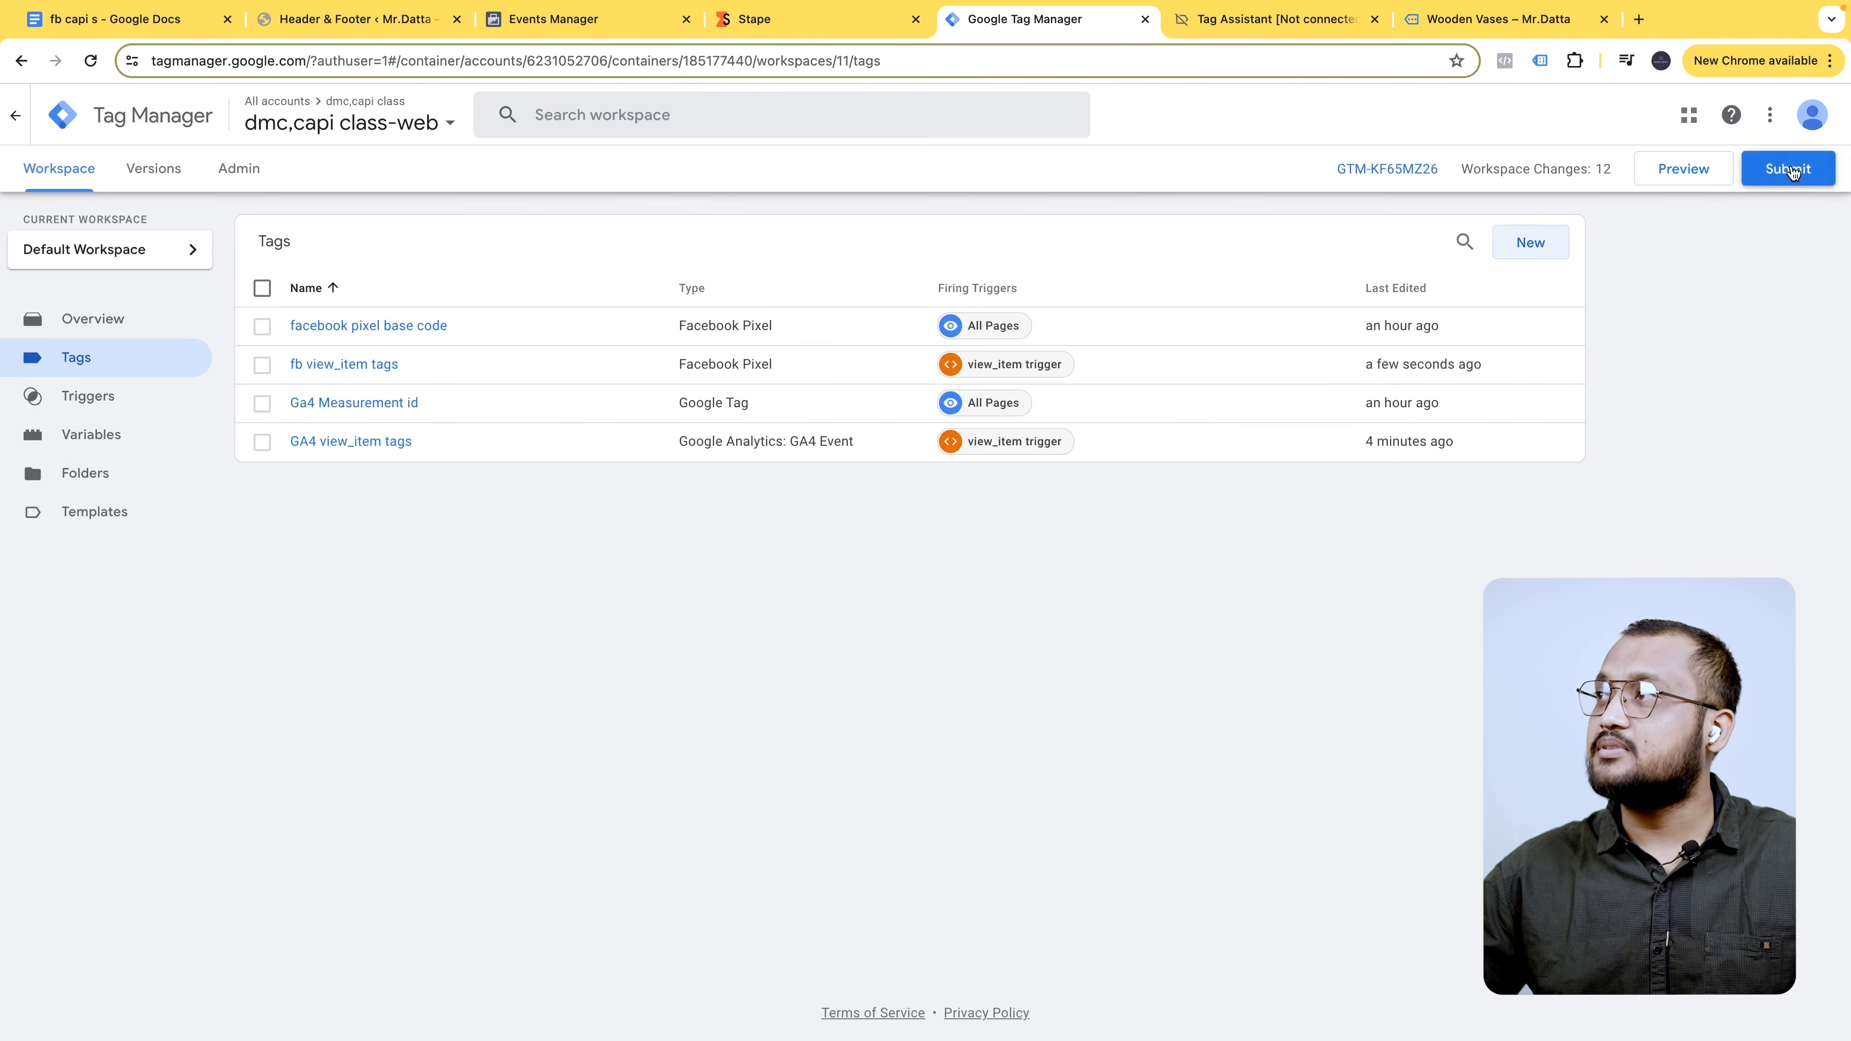
- Publish the container as Version 11, closing the old debug and Wooden Vases tabs
left_click(1790, 170)
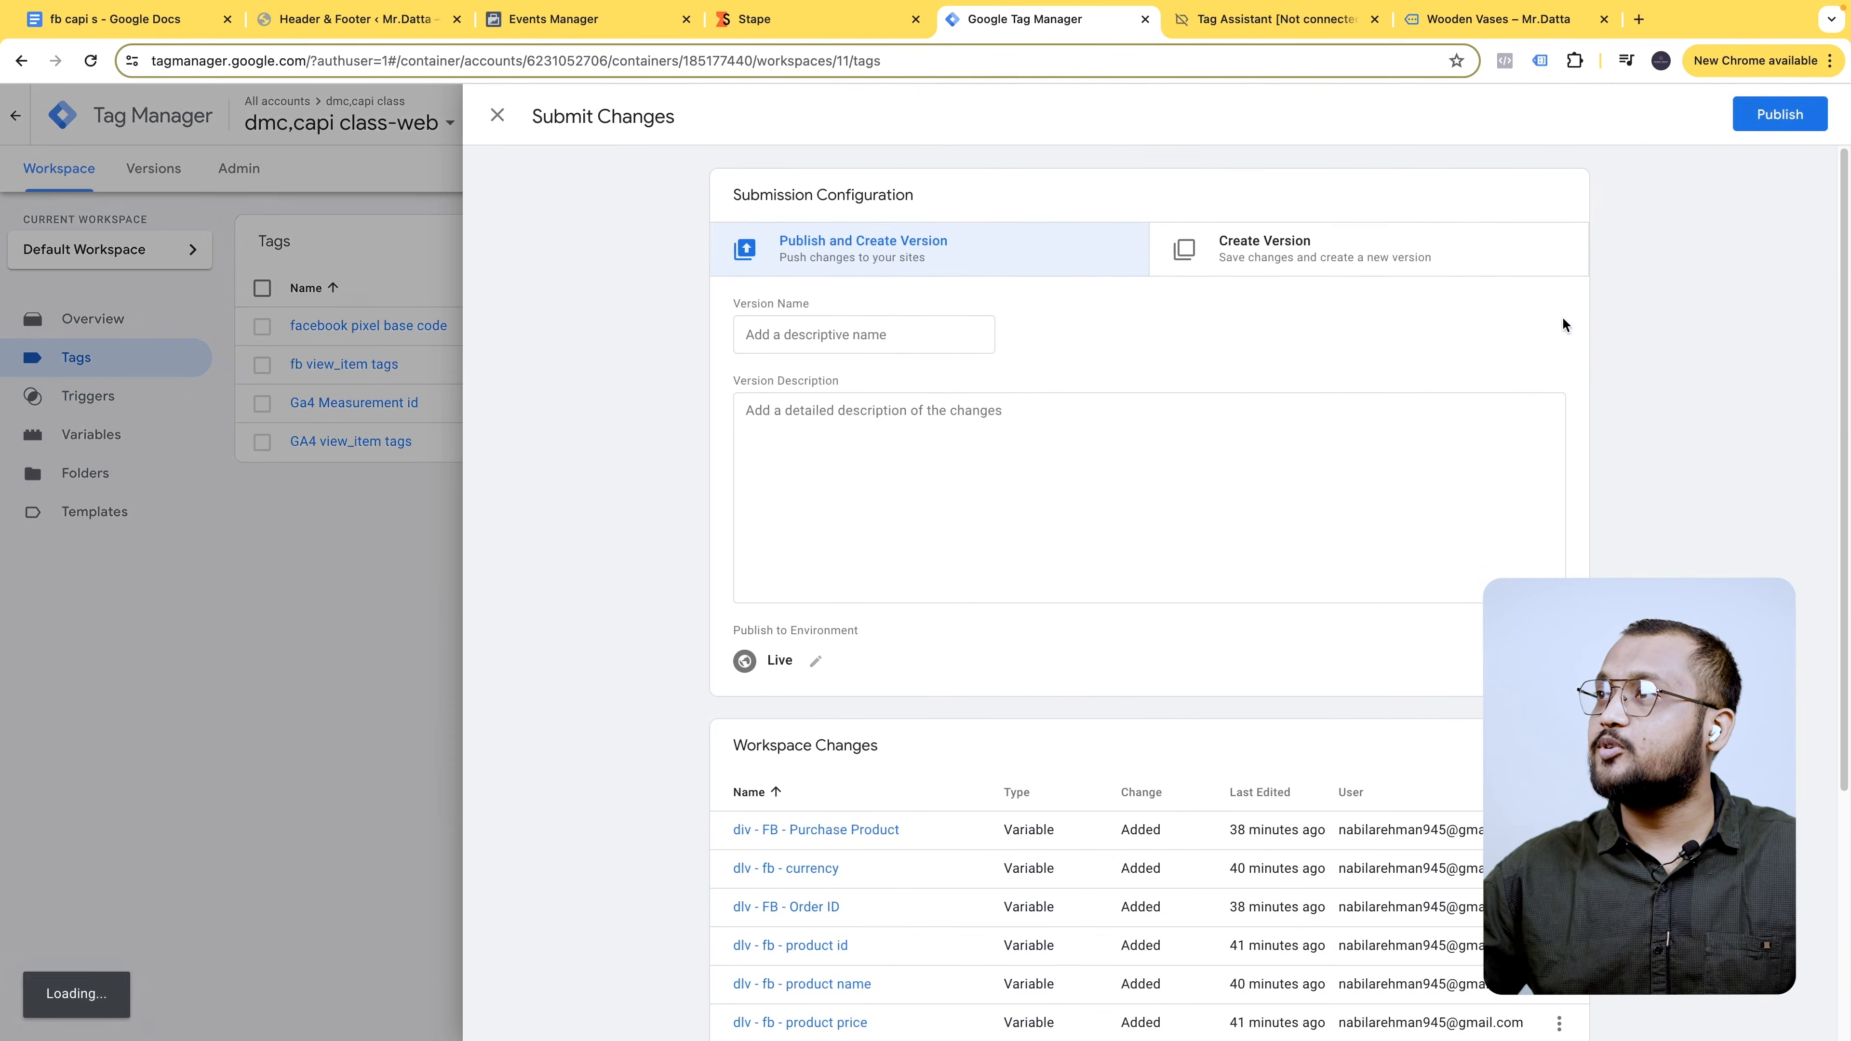
left_click(1785, 113)
left_click(1174, 674)
left_click(1330, 22)
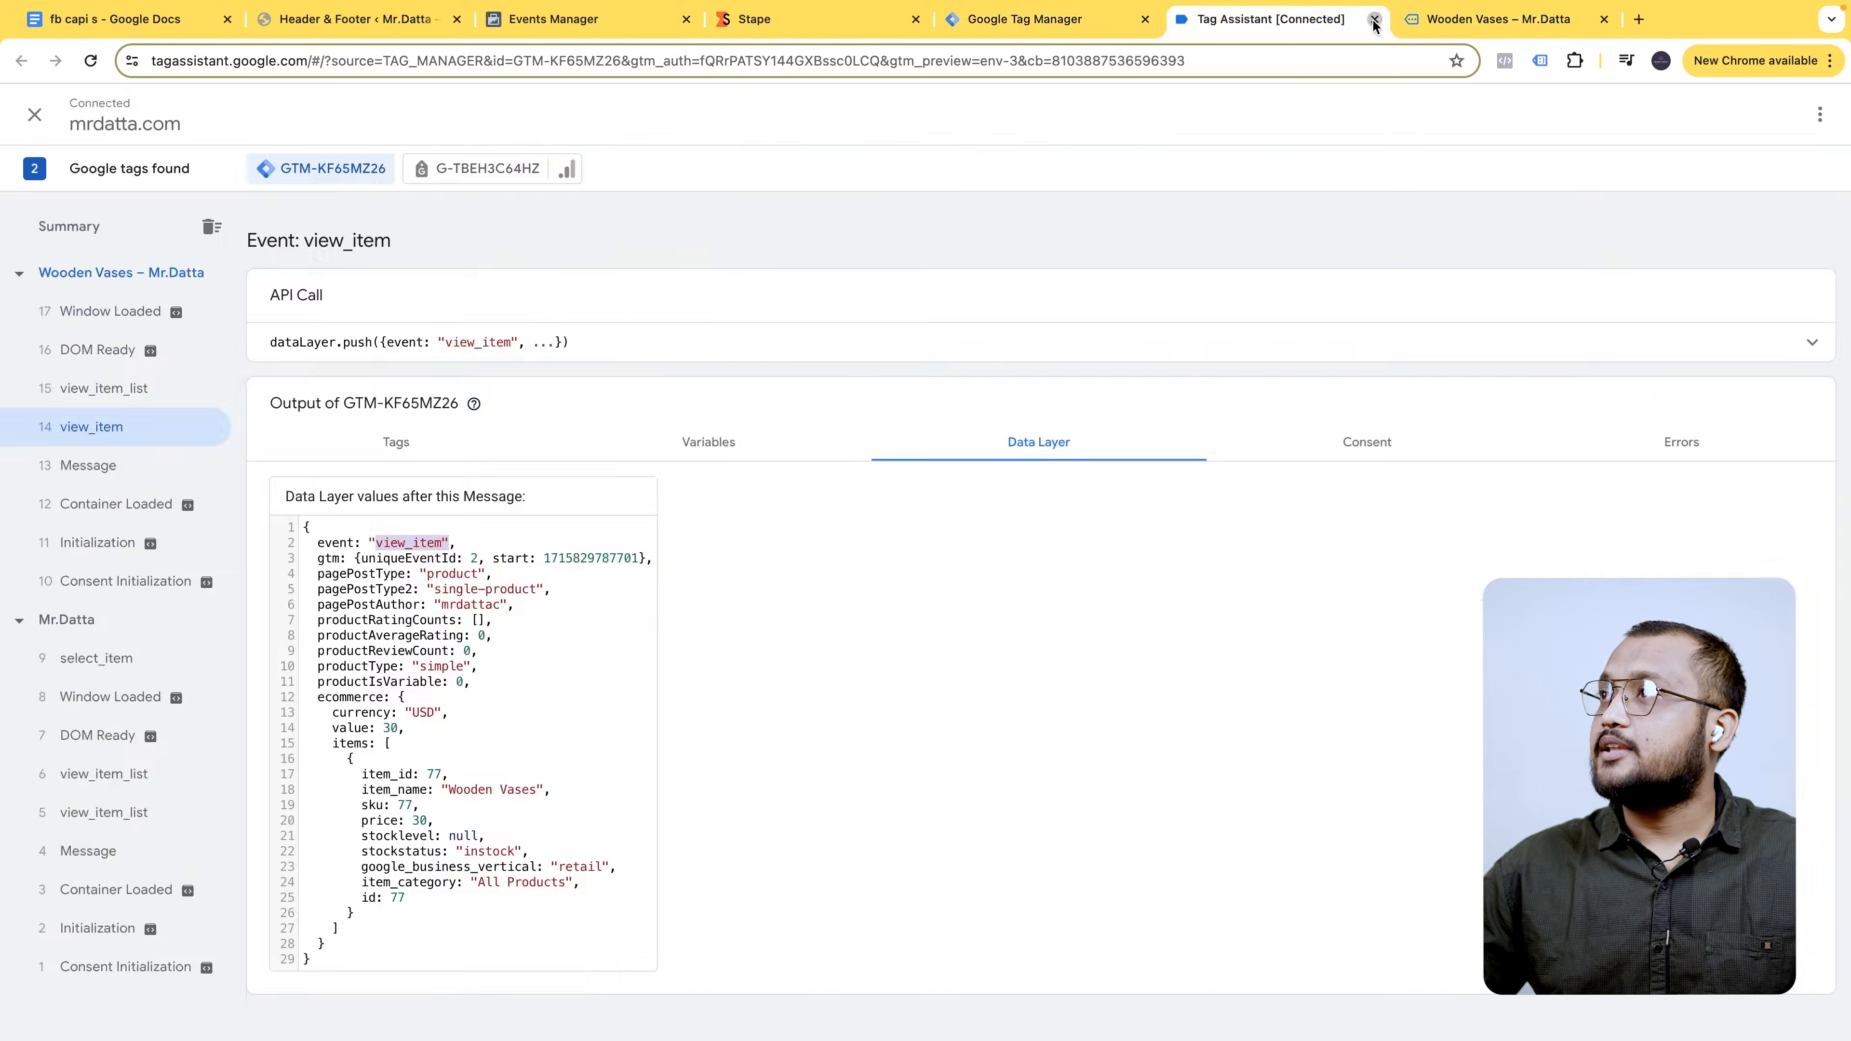
left_click(1374, 20)
left_click(1374, 20)
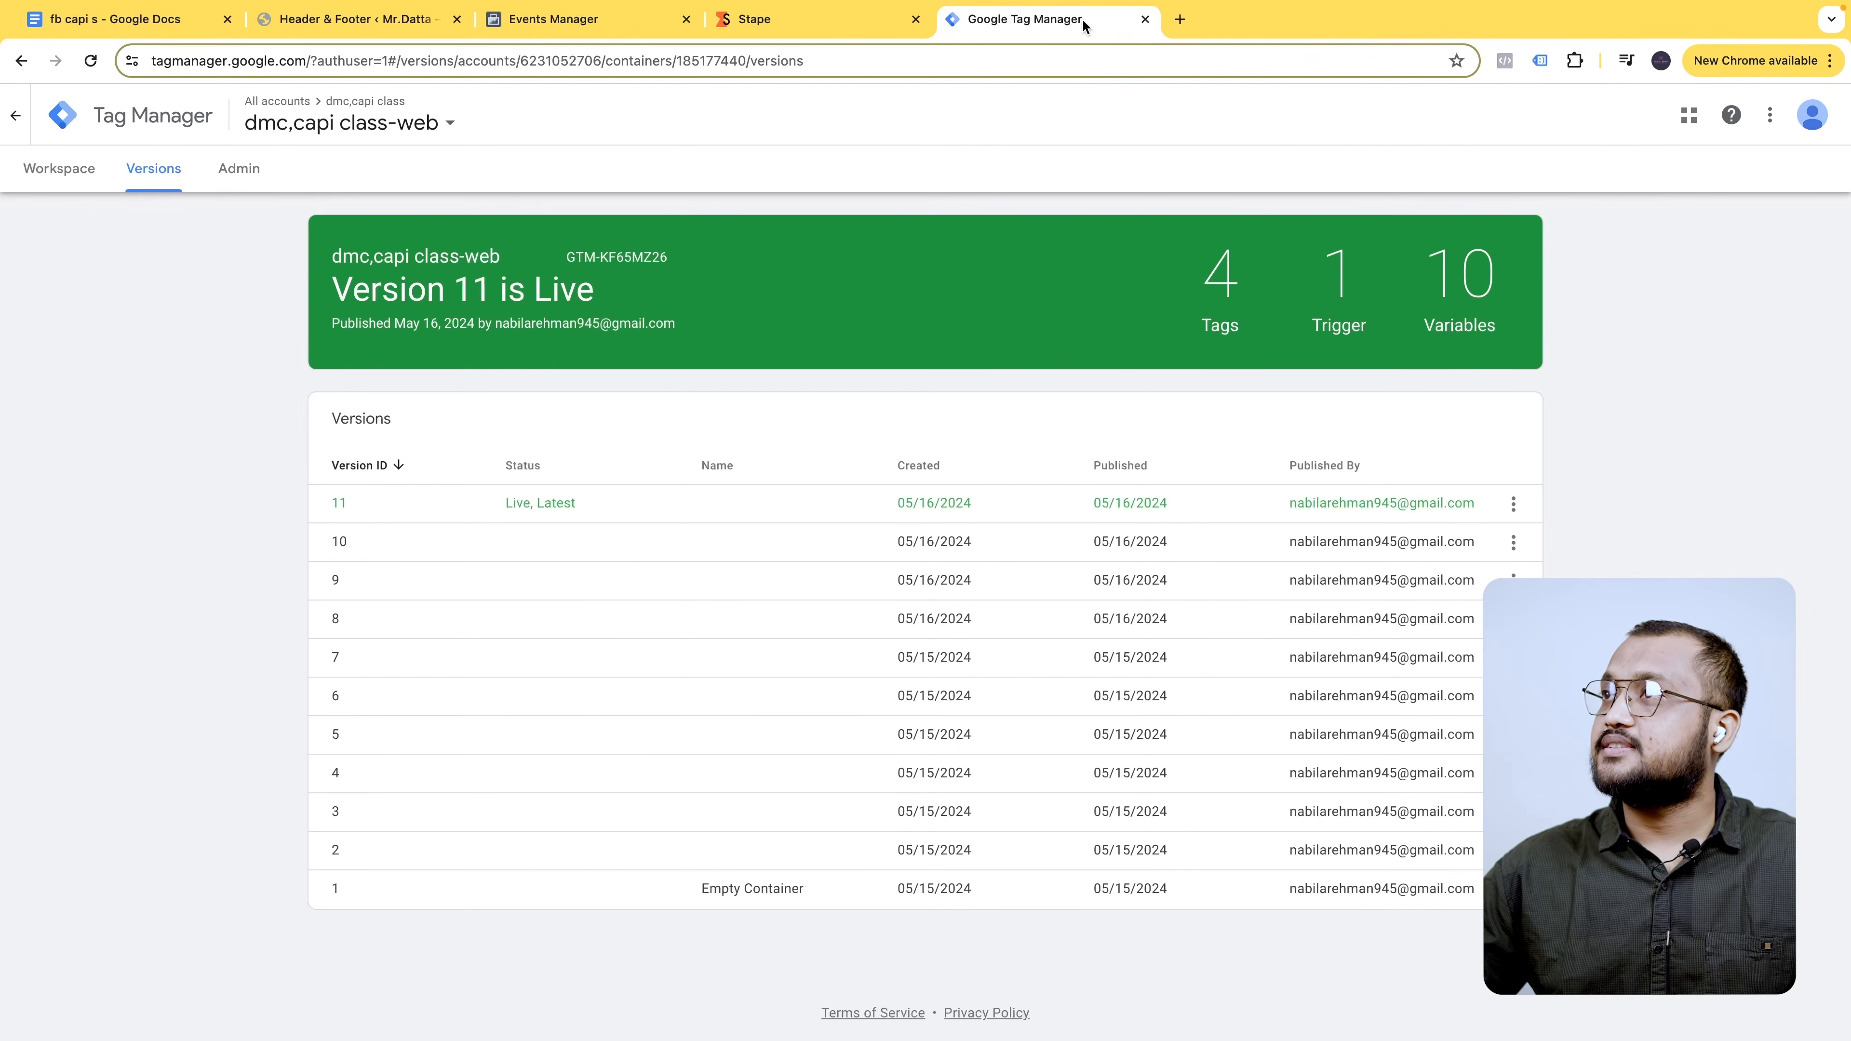
left_click(7, 172)
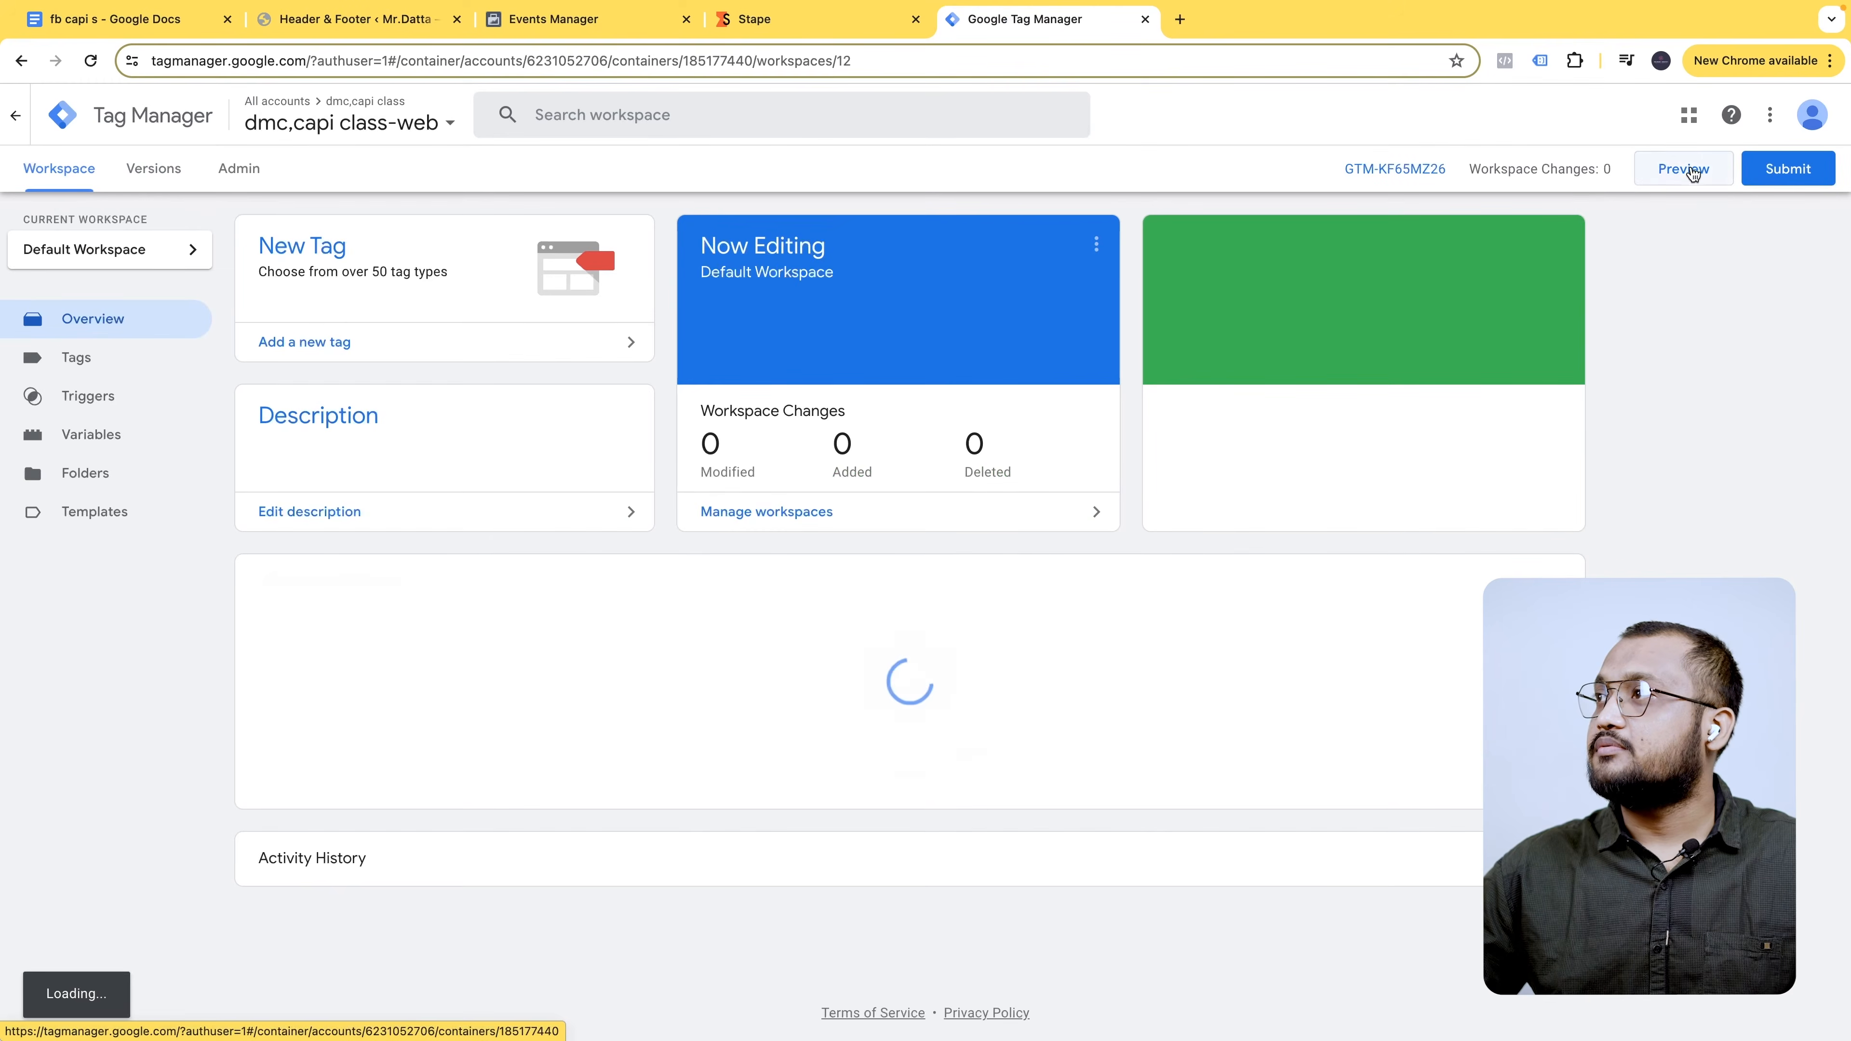
- Connect a new preview to mrdatta.com and clear the Meta test events activity
left_click(1669, 184)
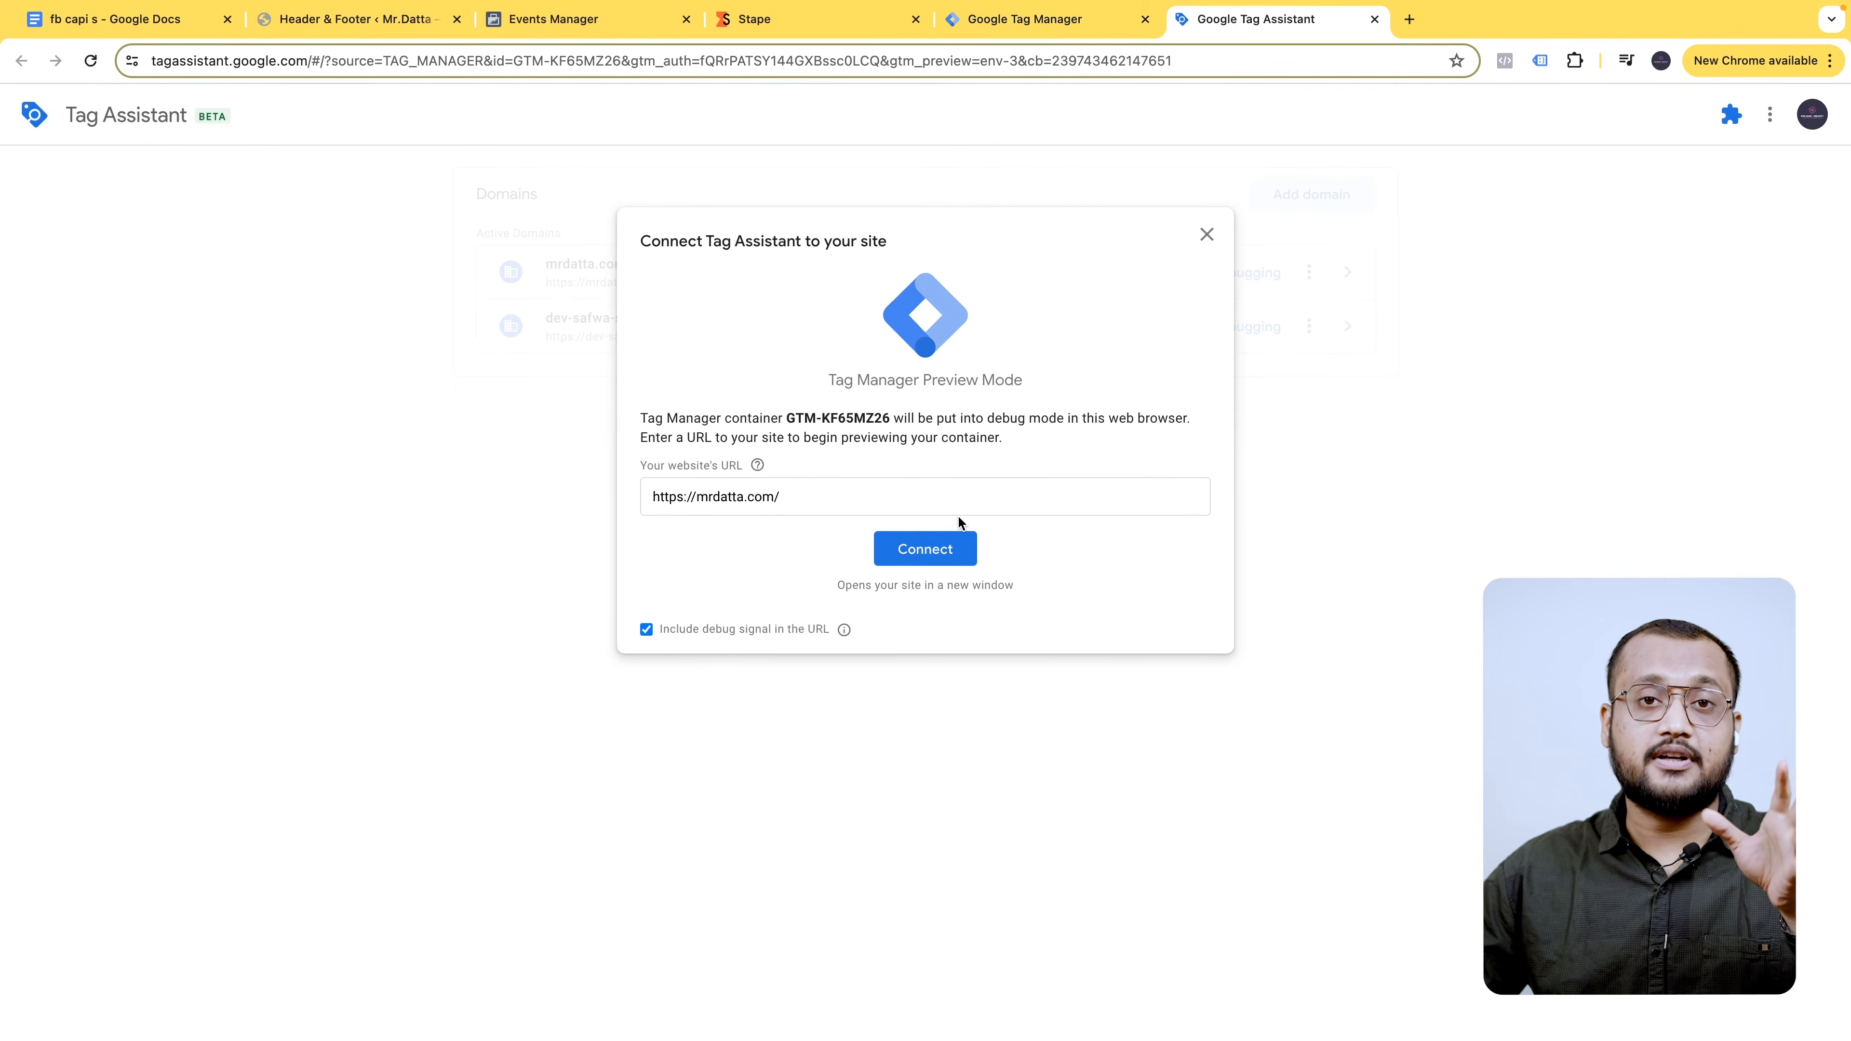
left_click(940, 548)
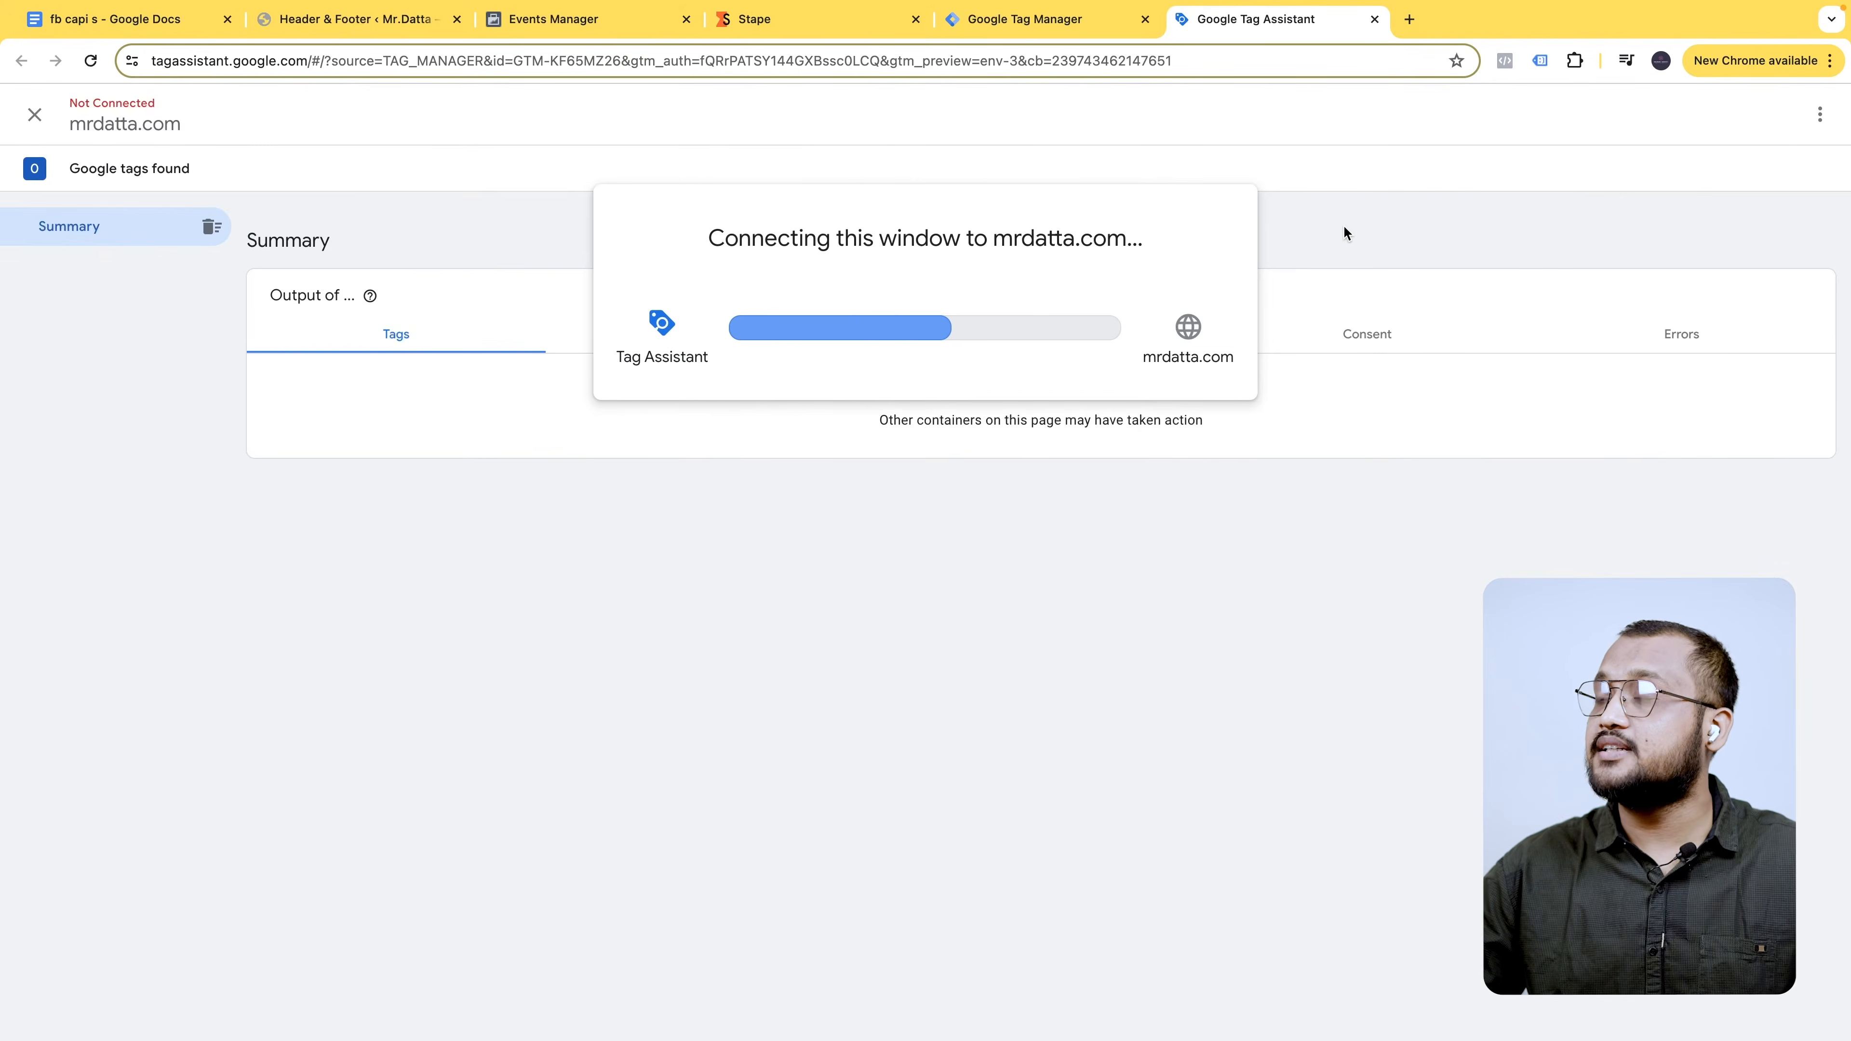
left_click(548, 18)
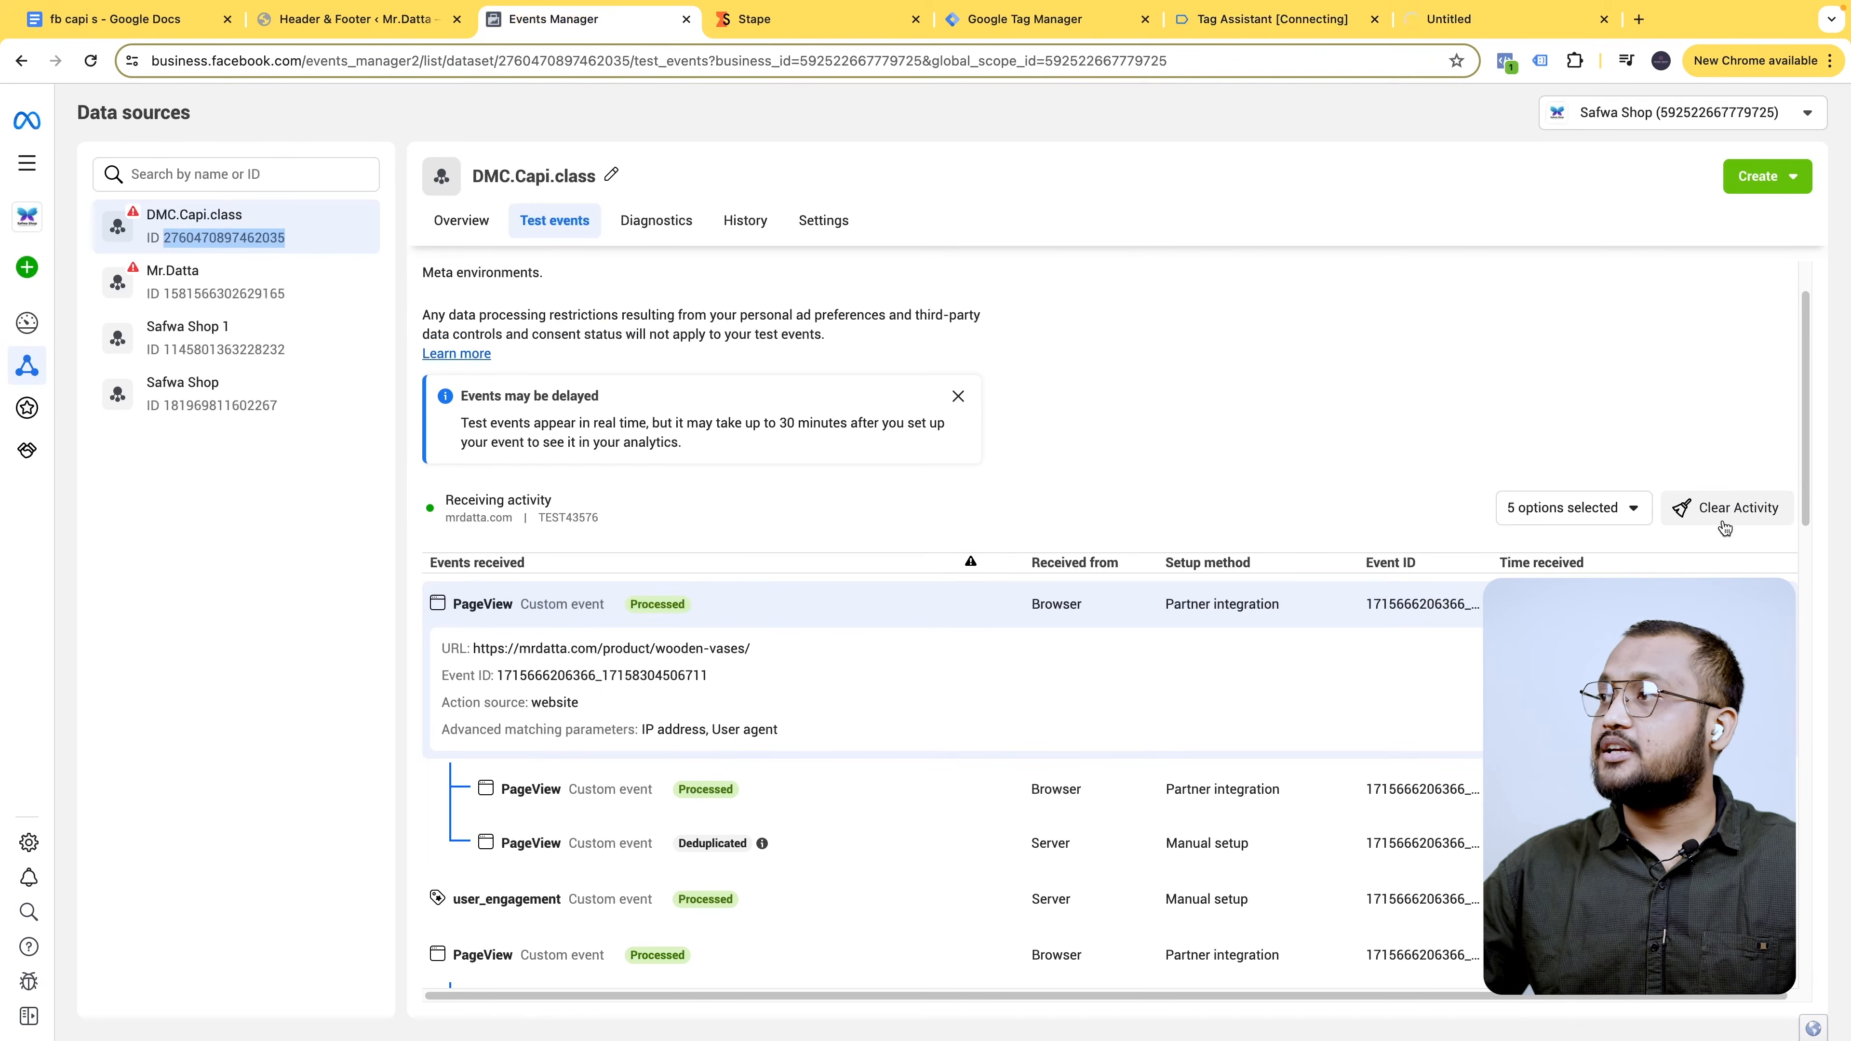
left_click(1738, 509)
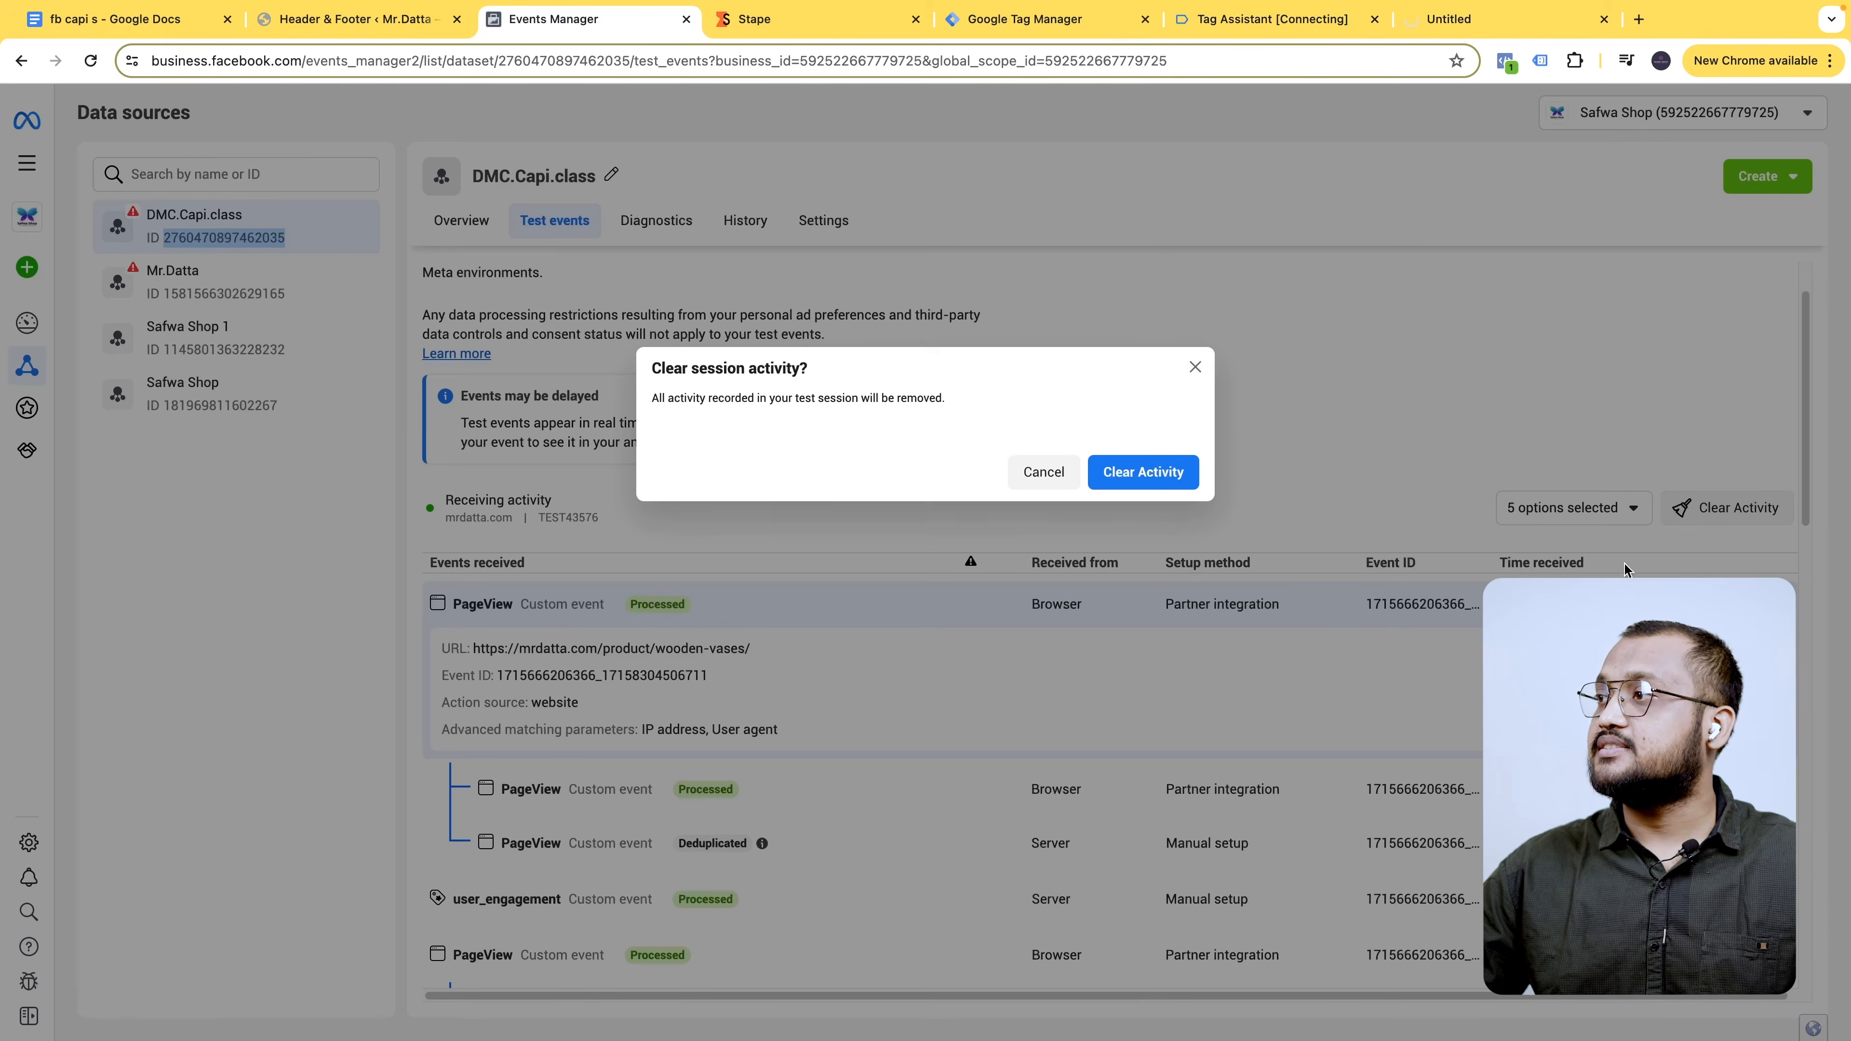
left_click(1143, 473)
- Confirm on the homepage that only the pixel base code and GA4 tags fired
left_click(625, 729)
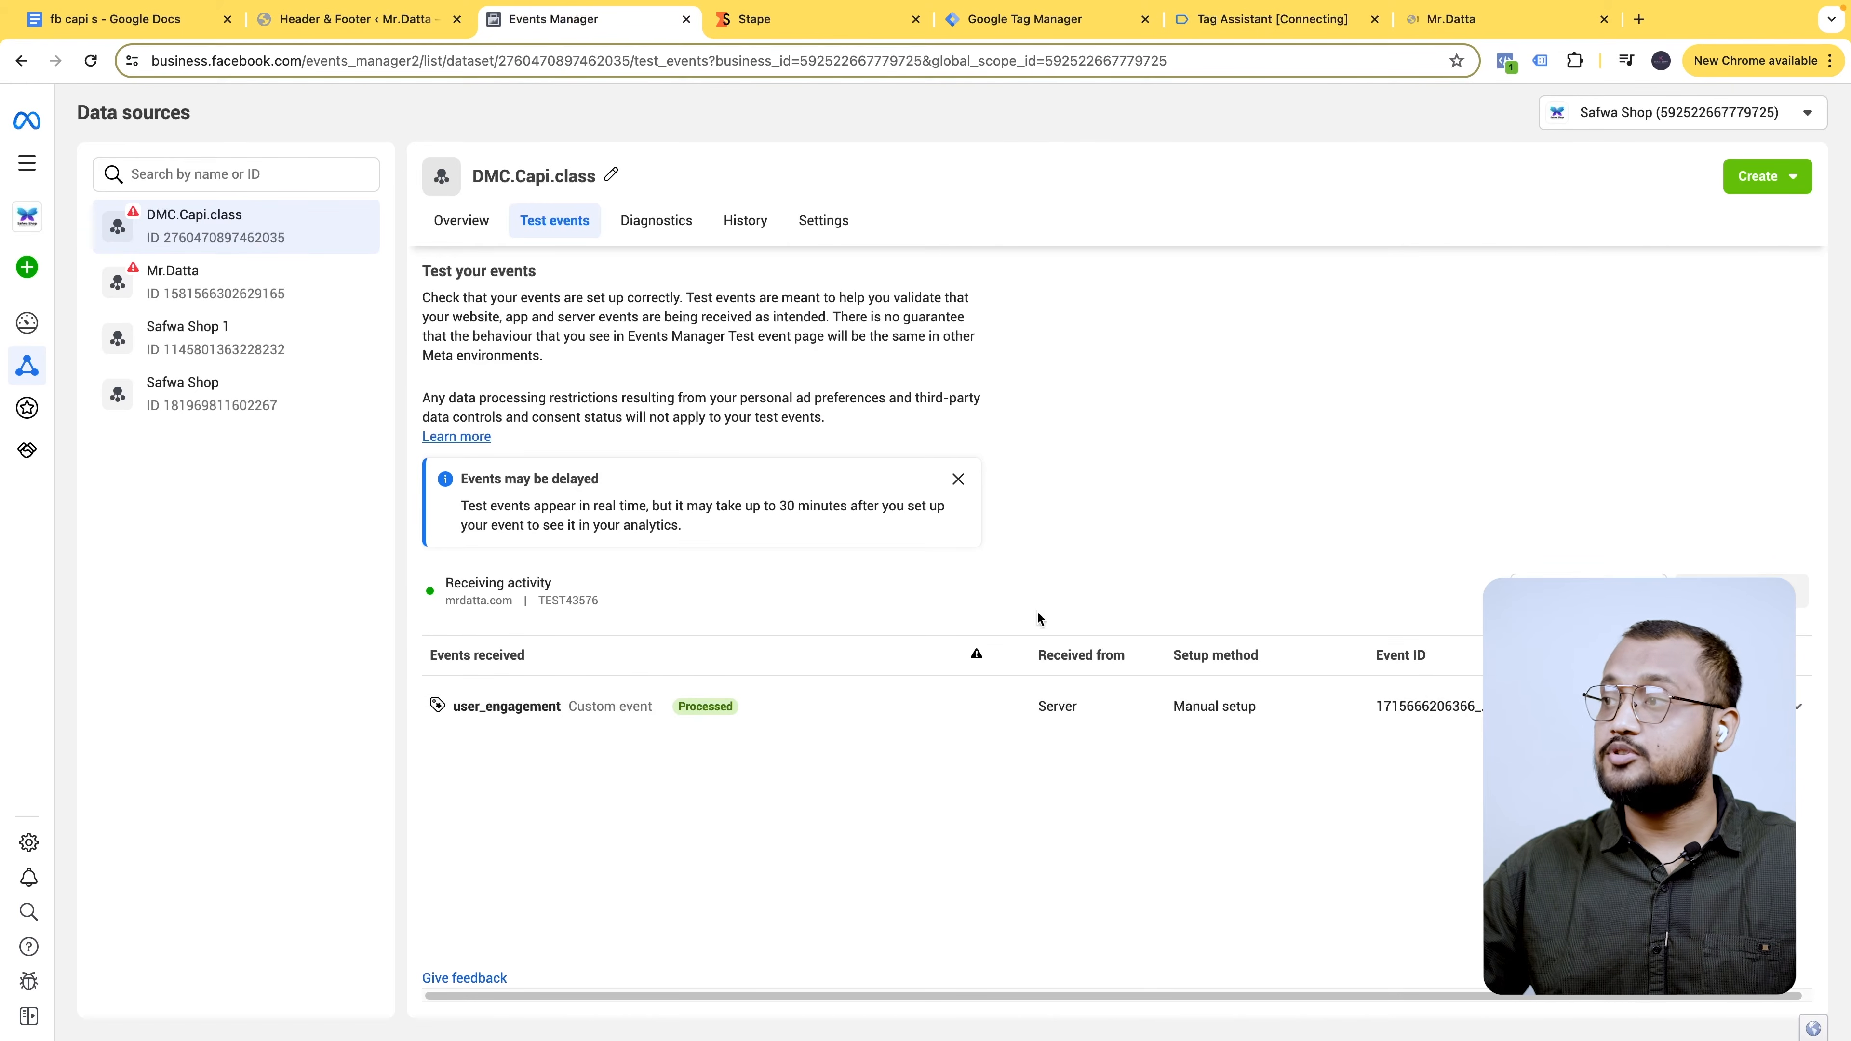
left_click(1488, 32)
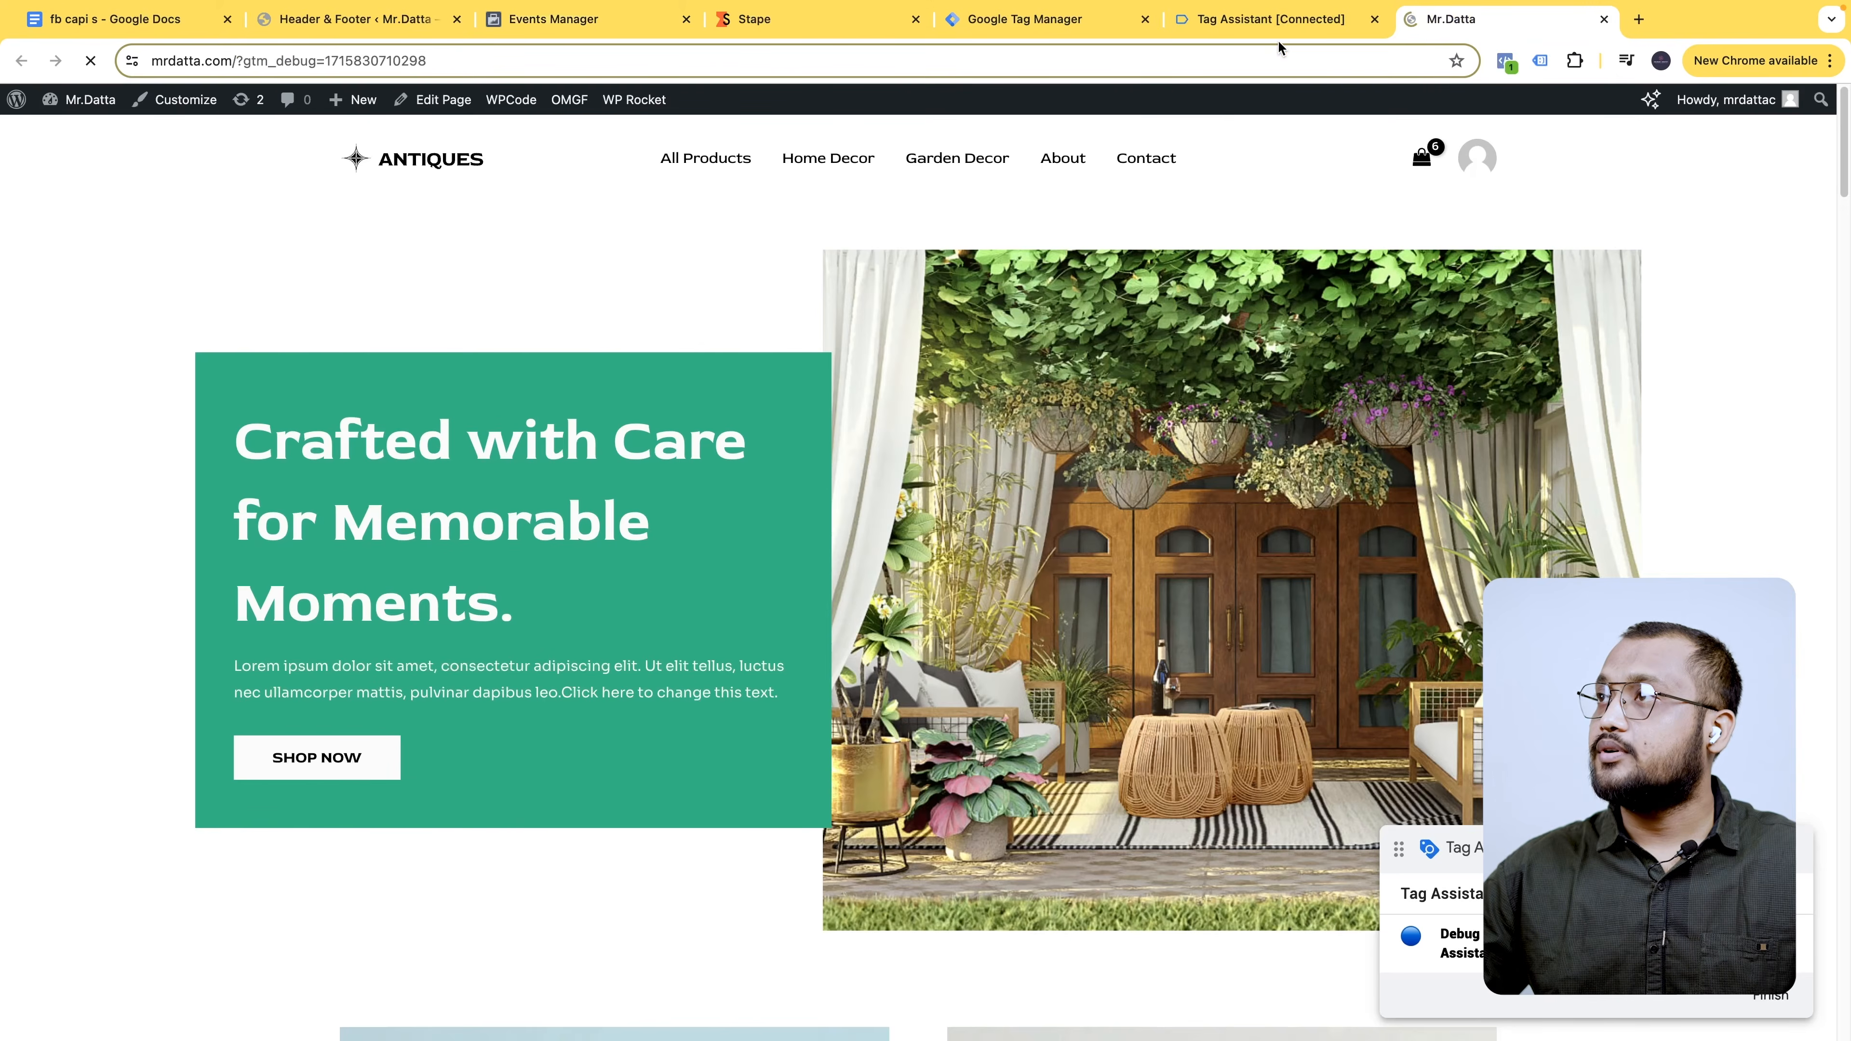
left_click(1277, 19)
left_click(887, 438)
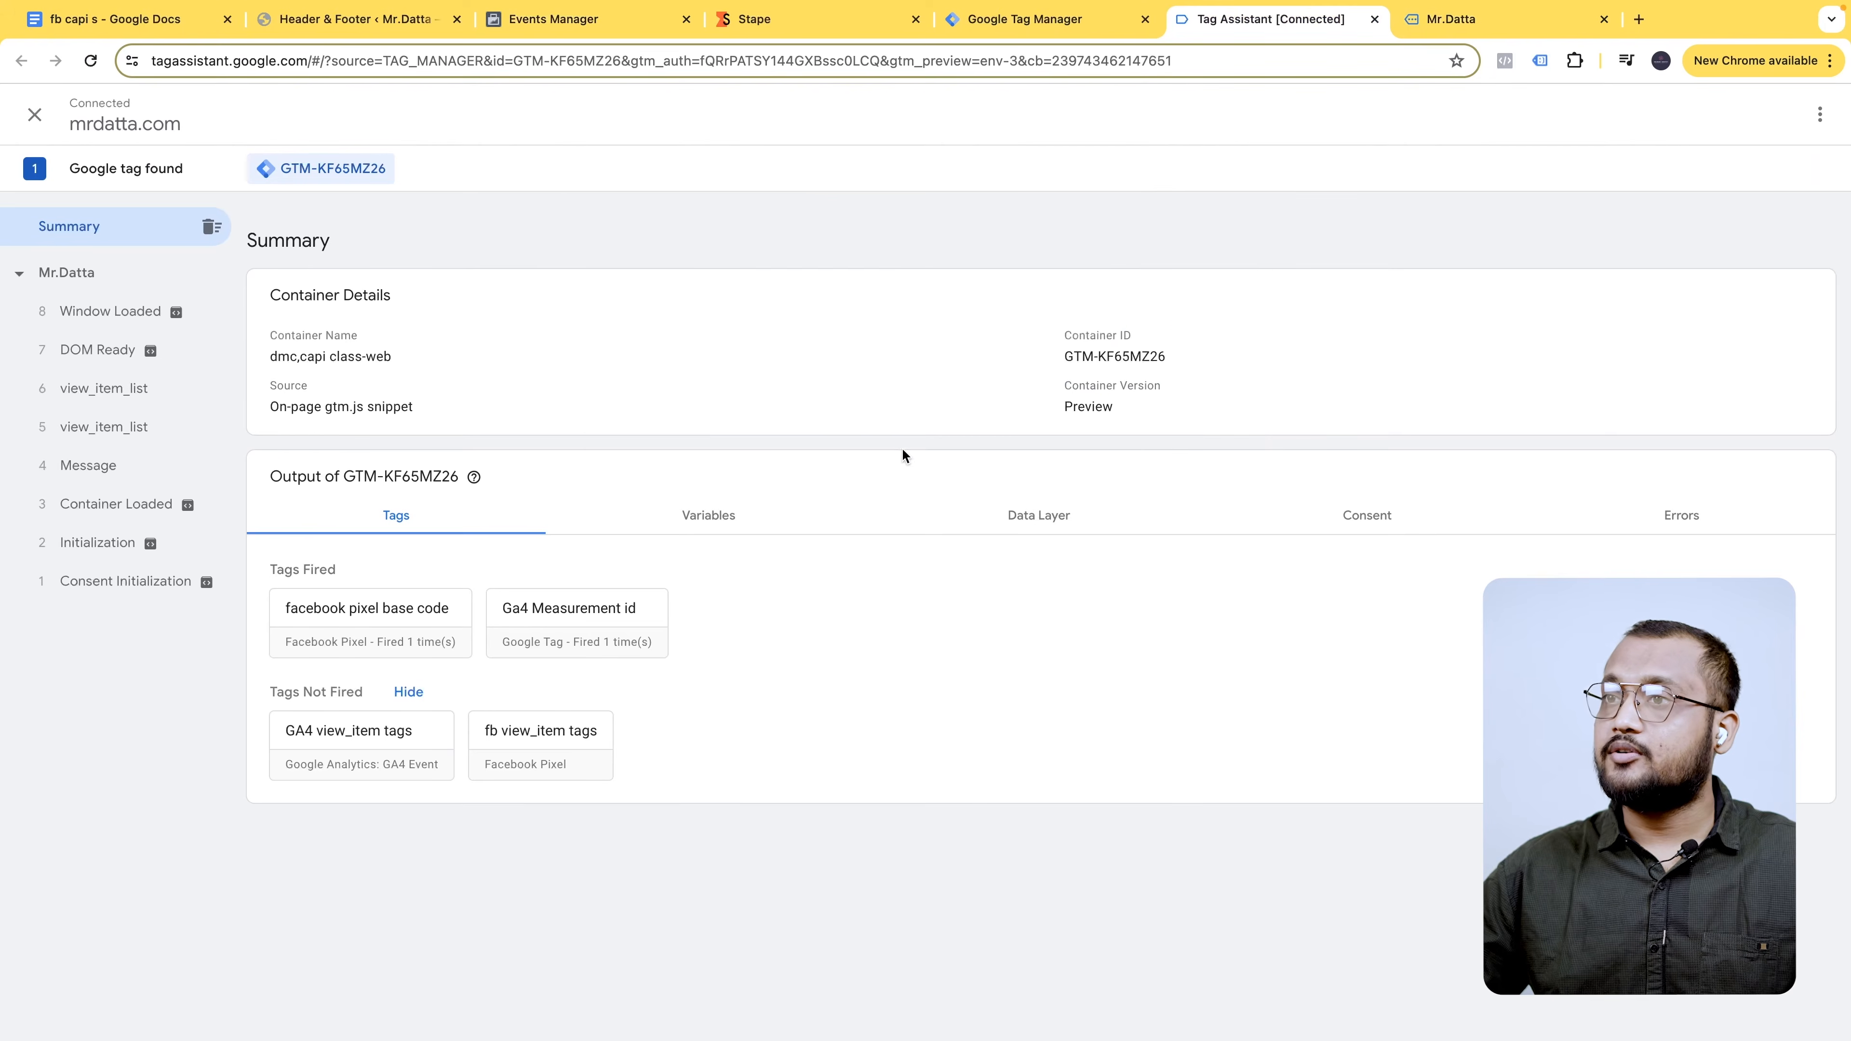
left_click(1459, 22)
left_click(1251, 21)
left_click(1487, 30)
scroll(947, 583, "down", 10)
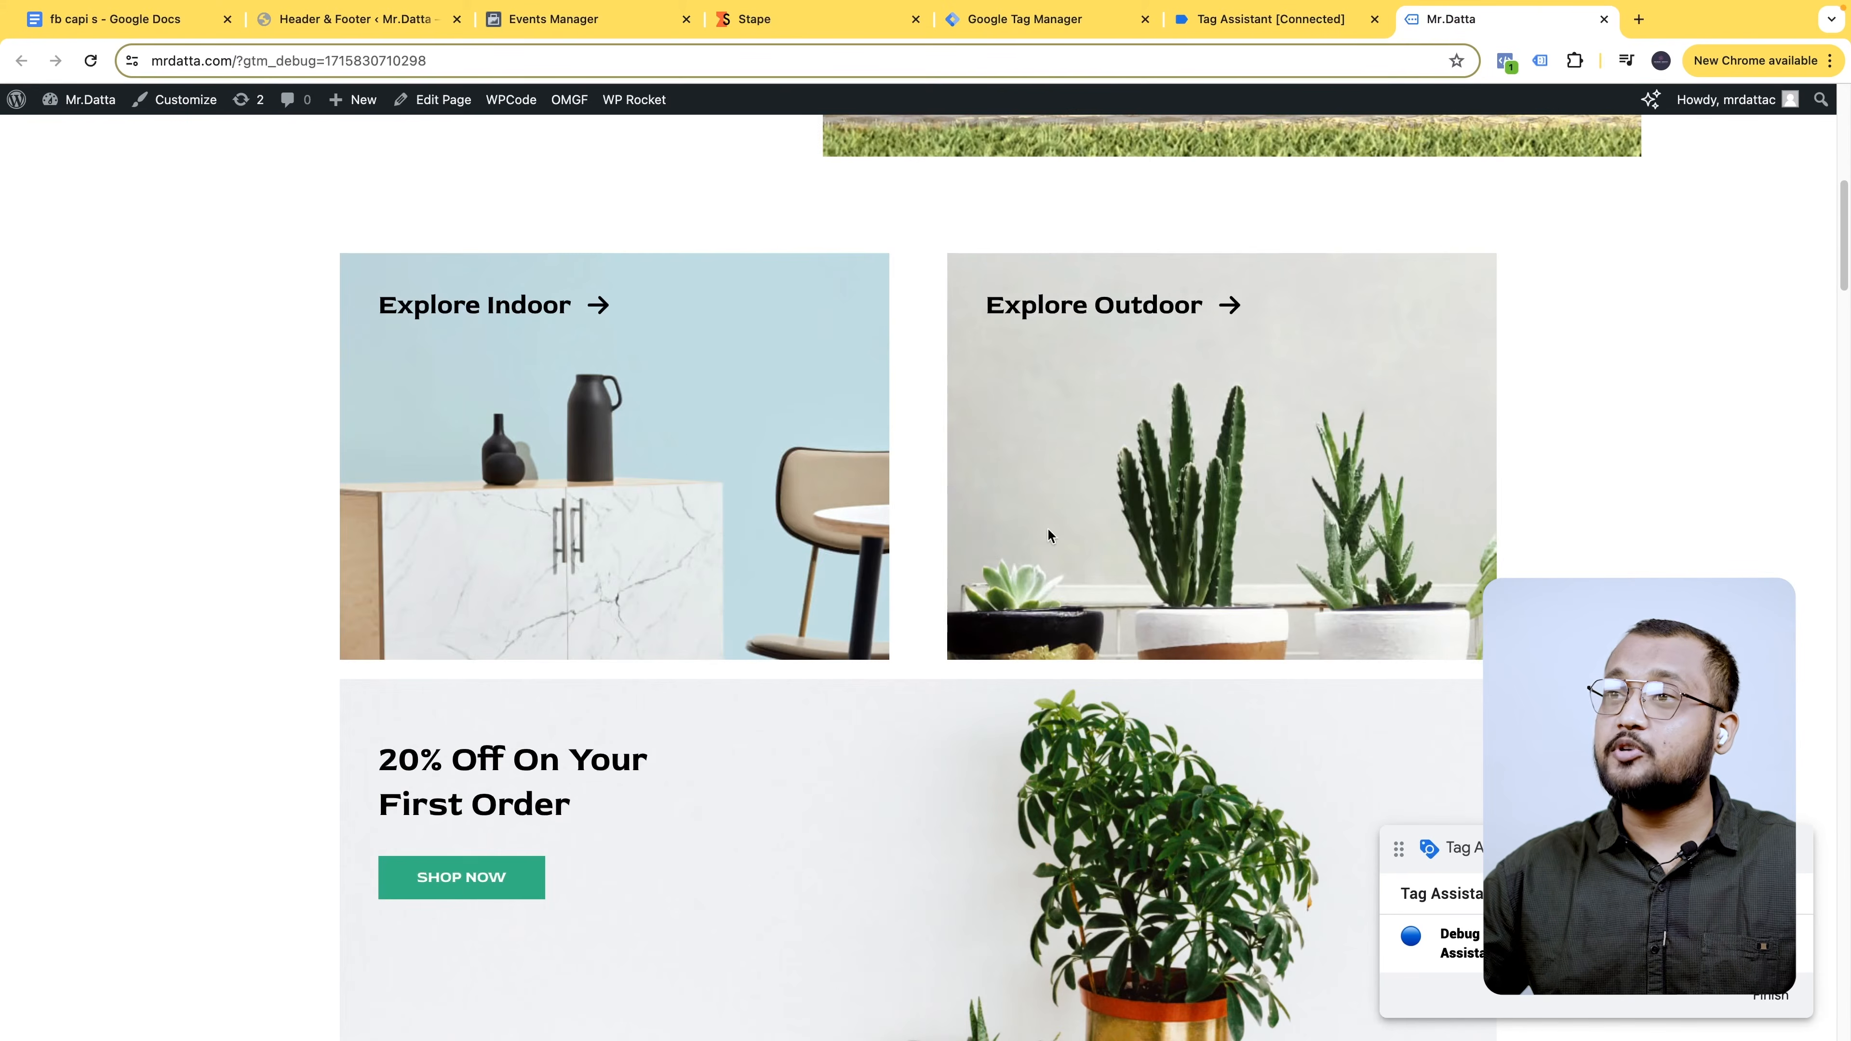
left_click(1301, 21)
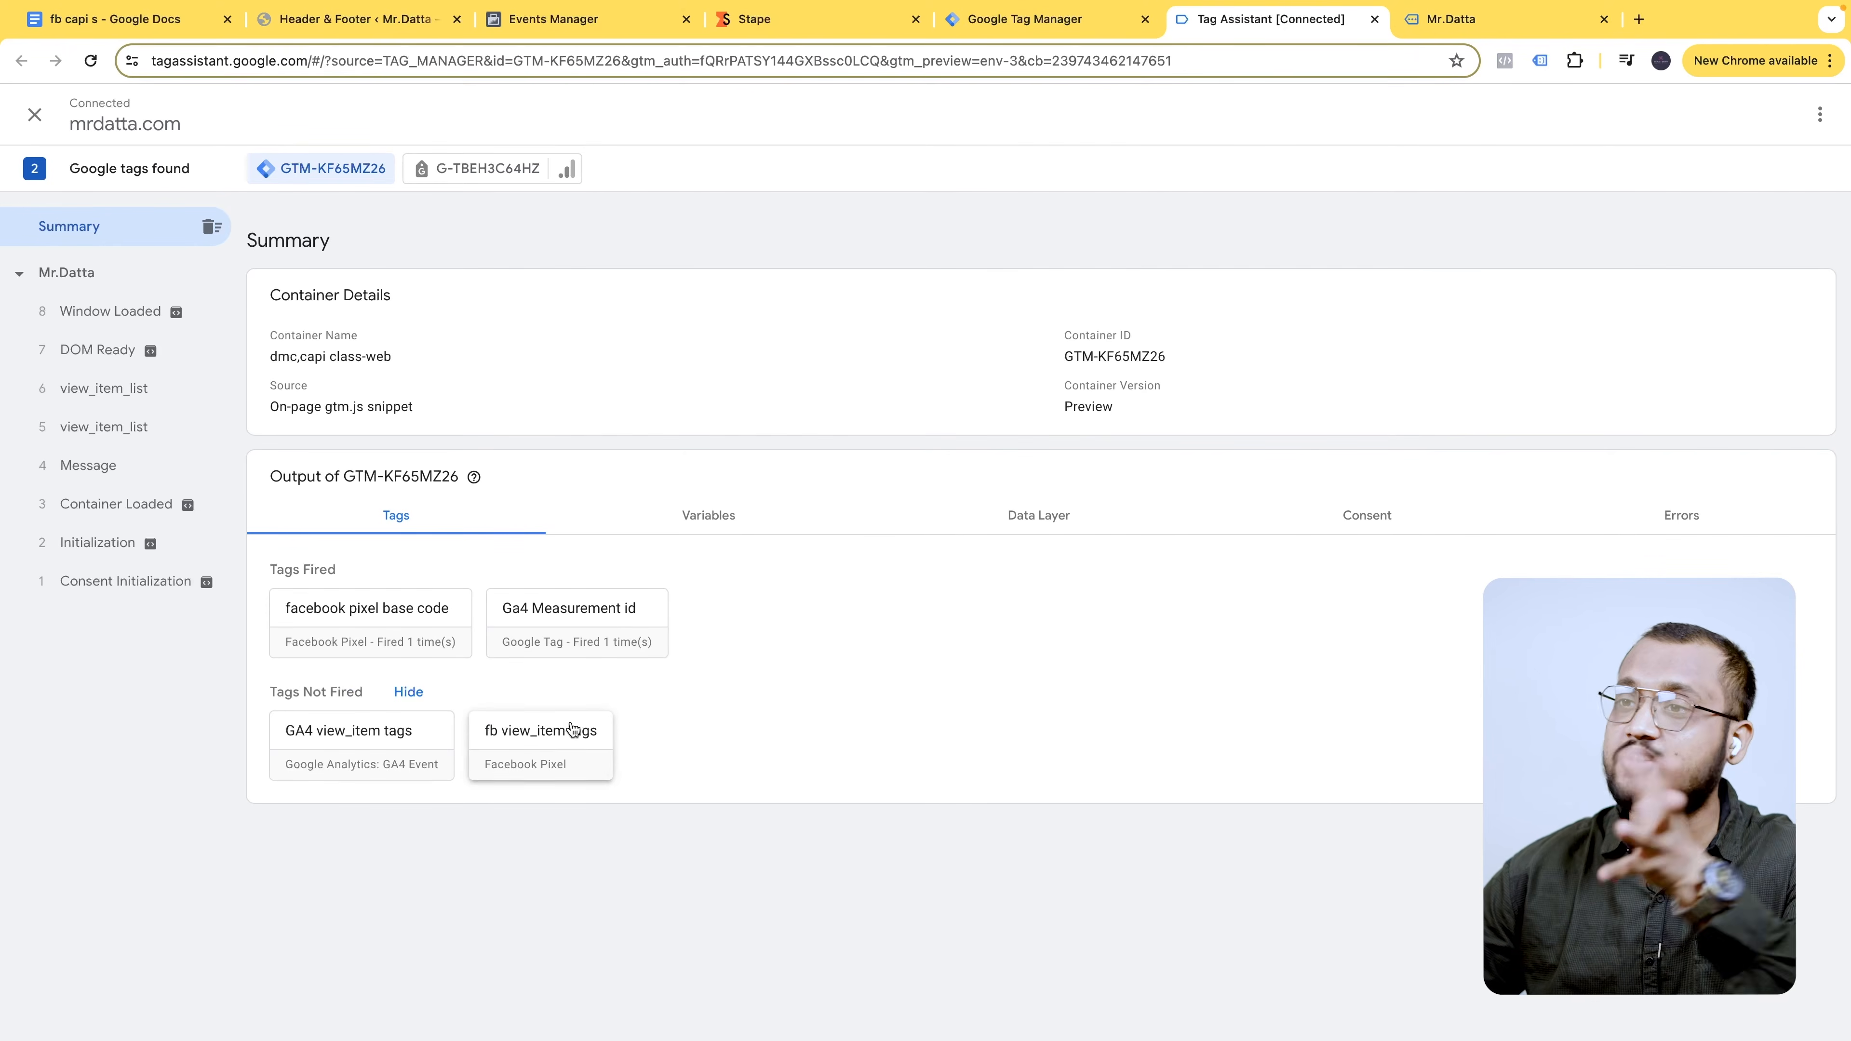
left_click(1492, 33)
scroll(619, 844, "down", 10)
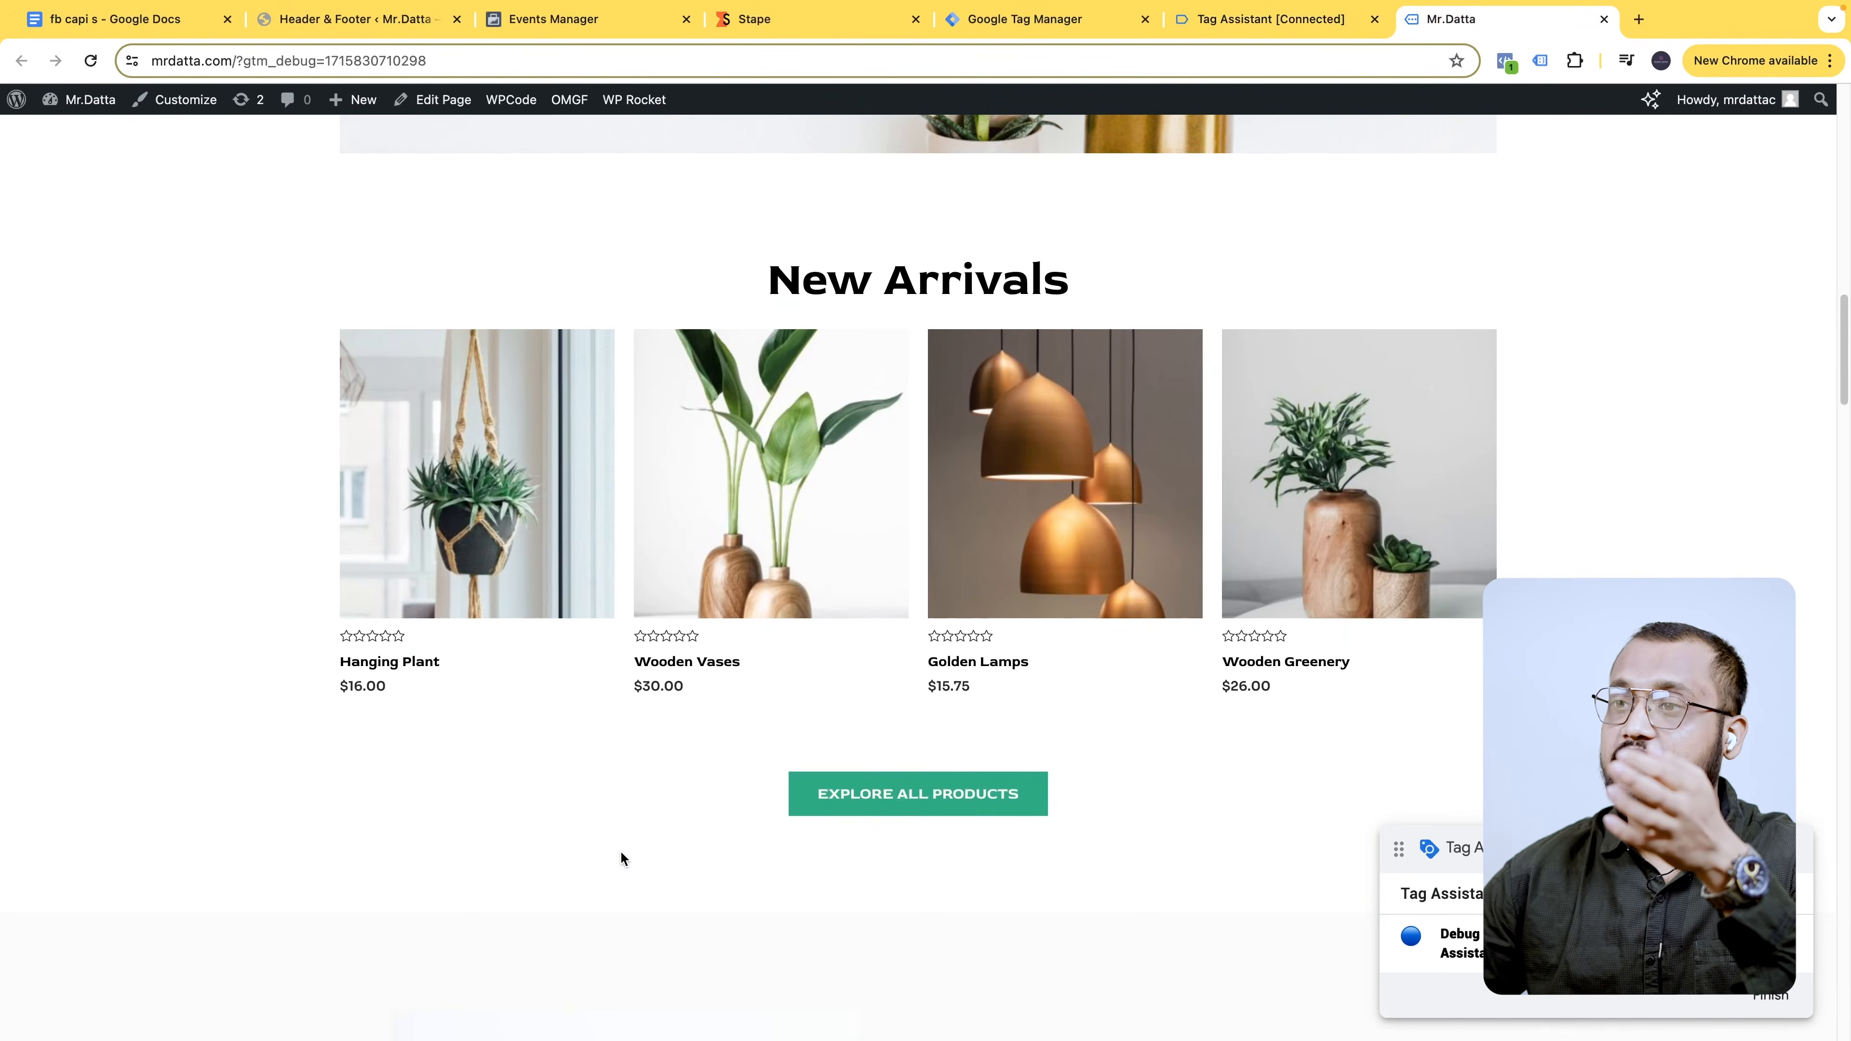
- Open the Hanging Plant product page in a new tab and check the fired tags
right_click(488, 476)
right_click(522, 451)
left_click(589, 466)
left_click(1613, 22)
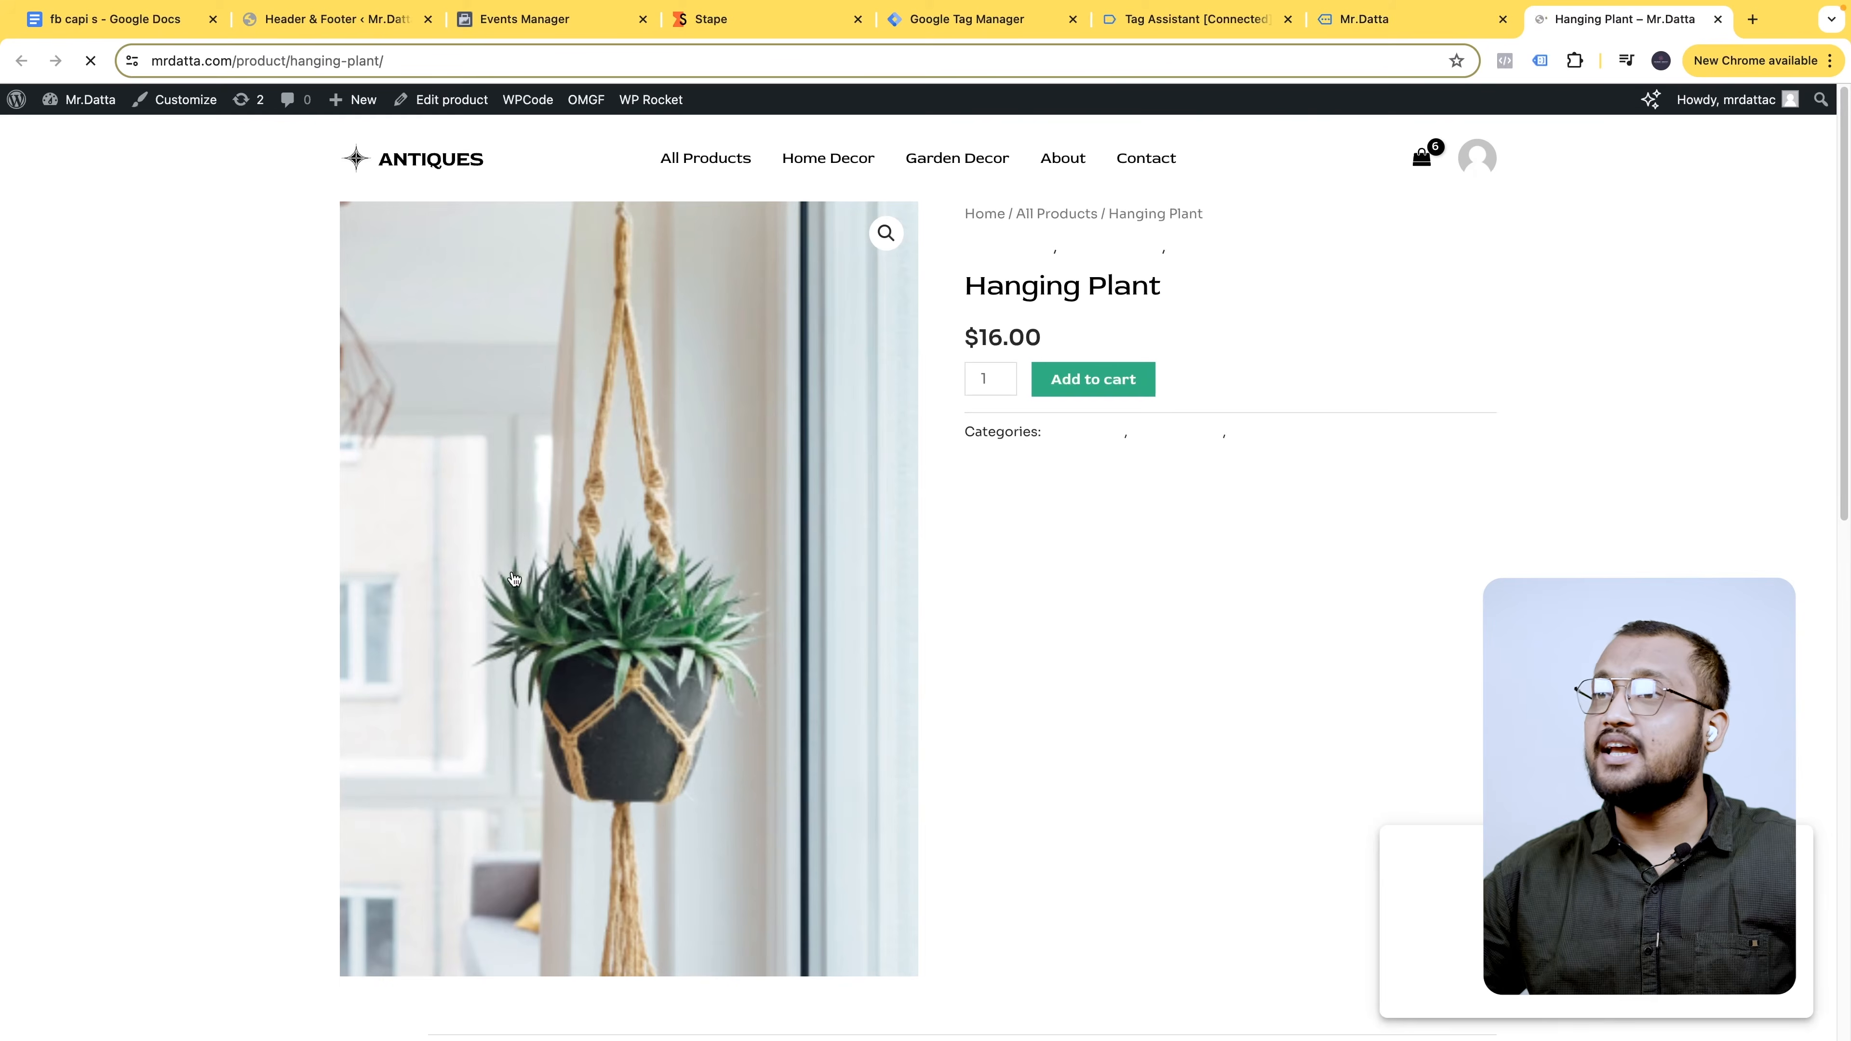
left_click(1241, 31)
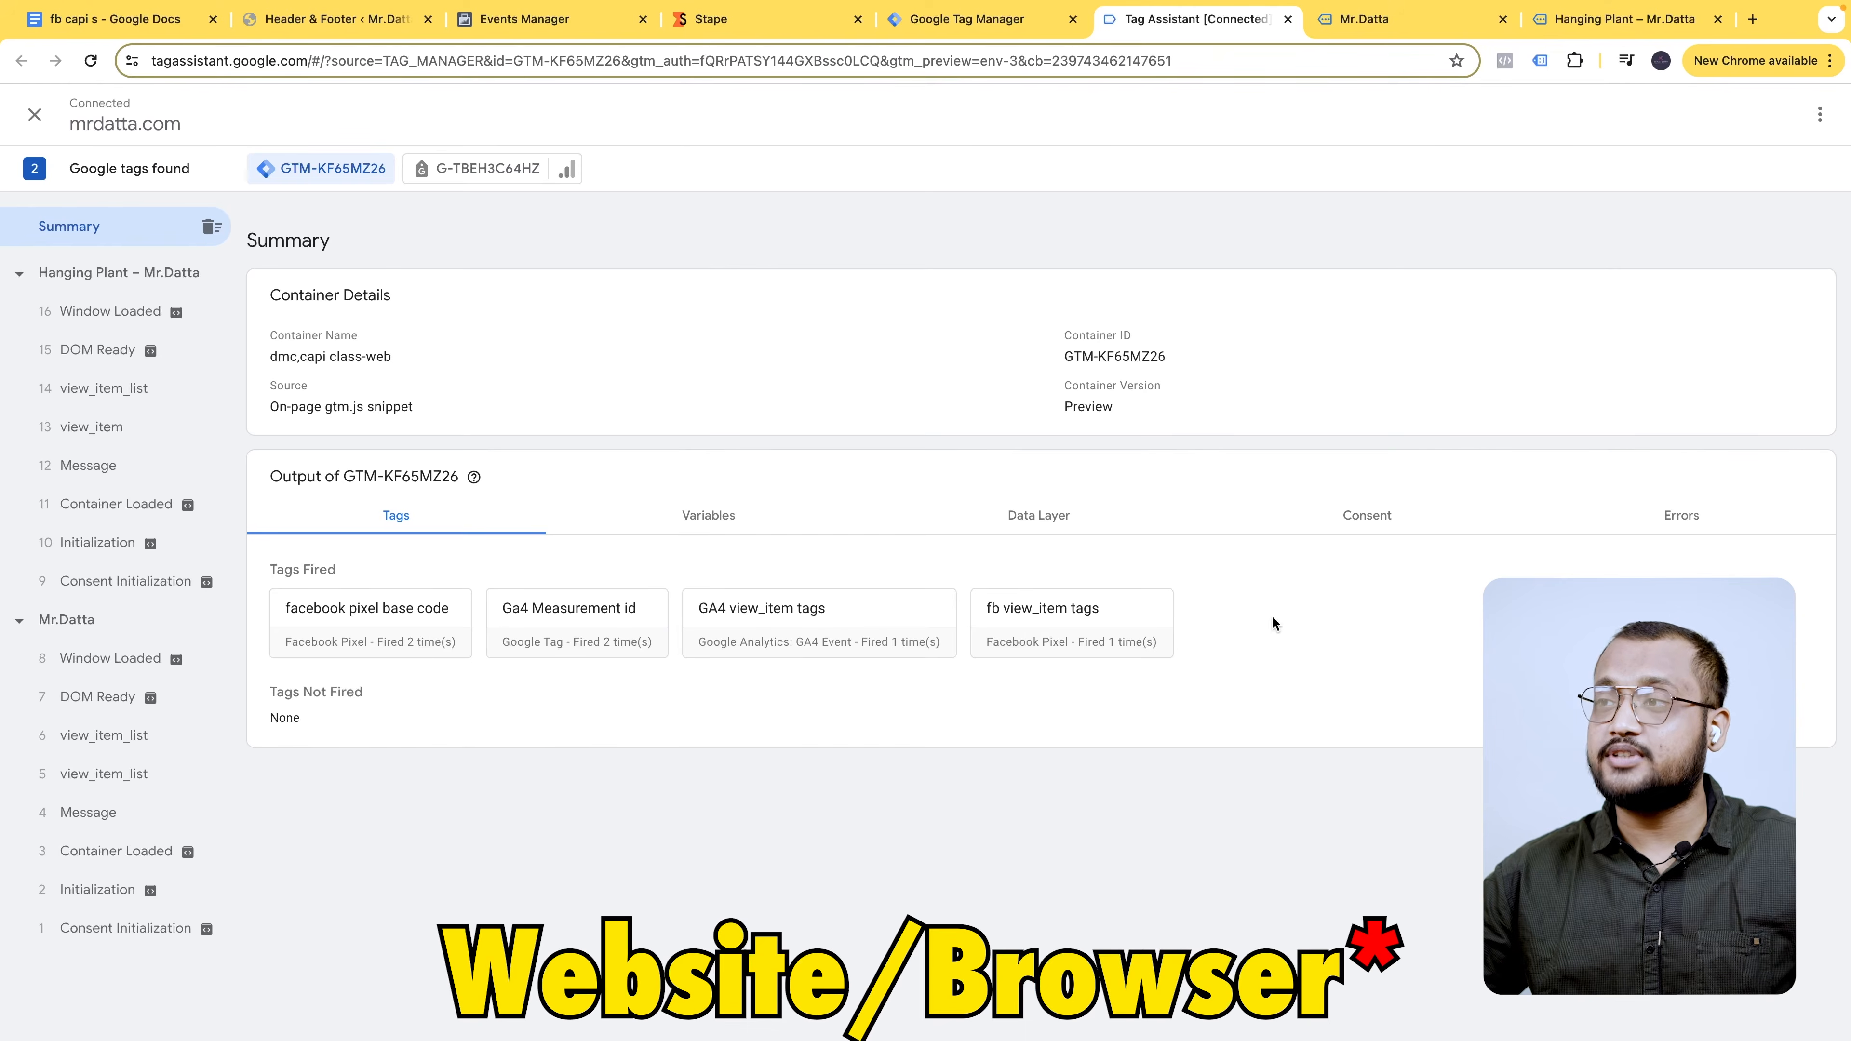
- Verify view_item arrives in Meta test events, also viewing the Golden Lamps product page
left_click(510, 20)
scroll(708, 544, "down", 1)
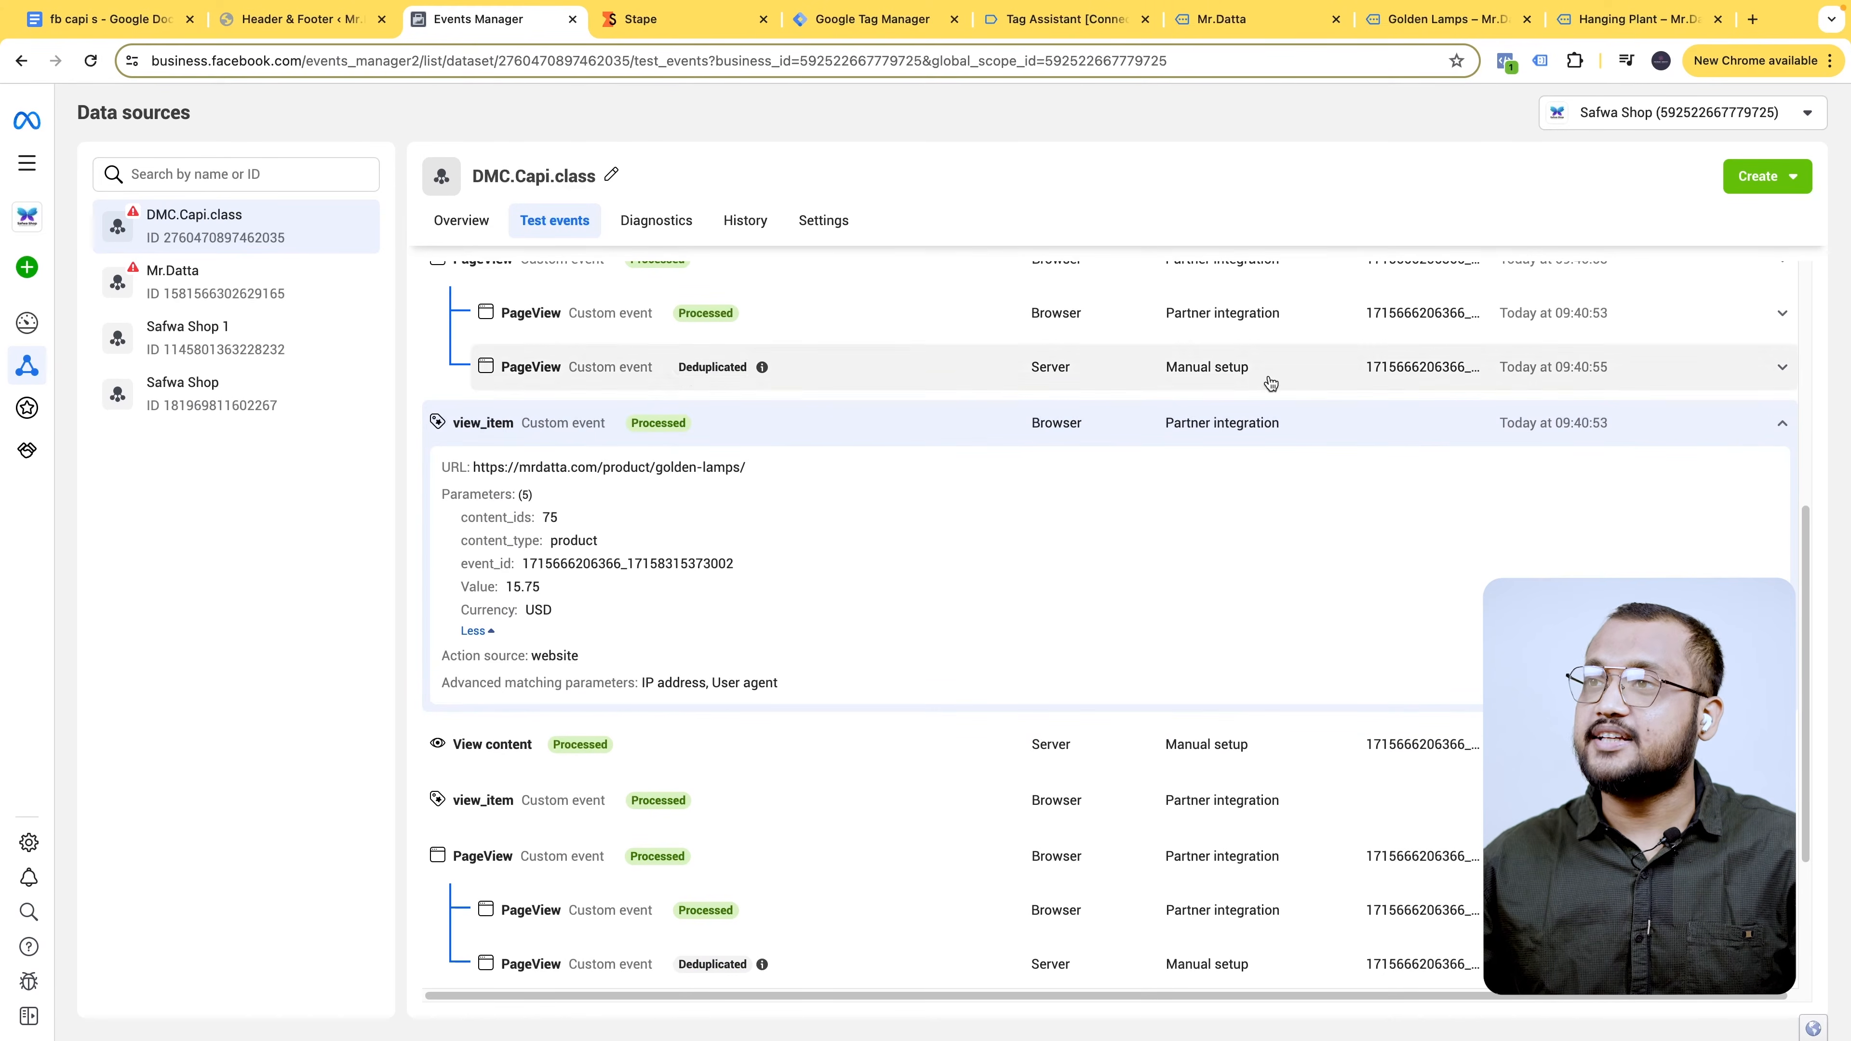
left_click(1682, 24)
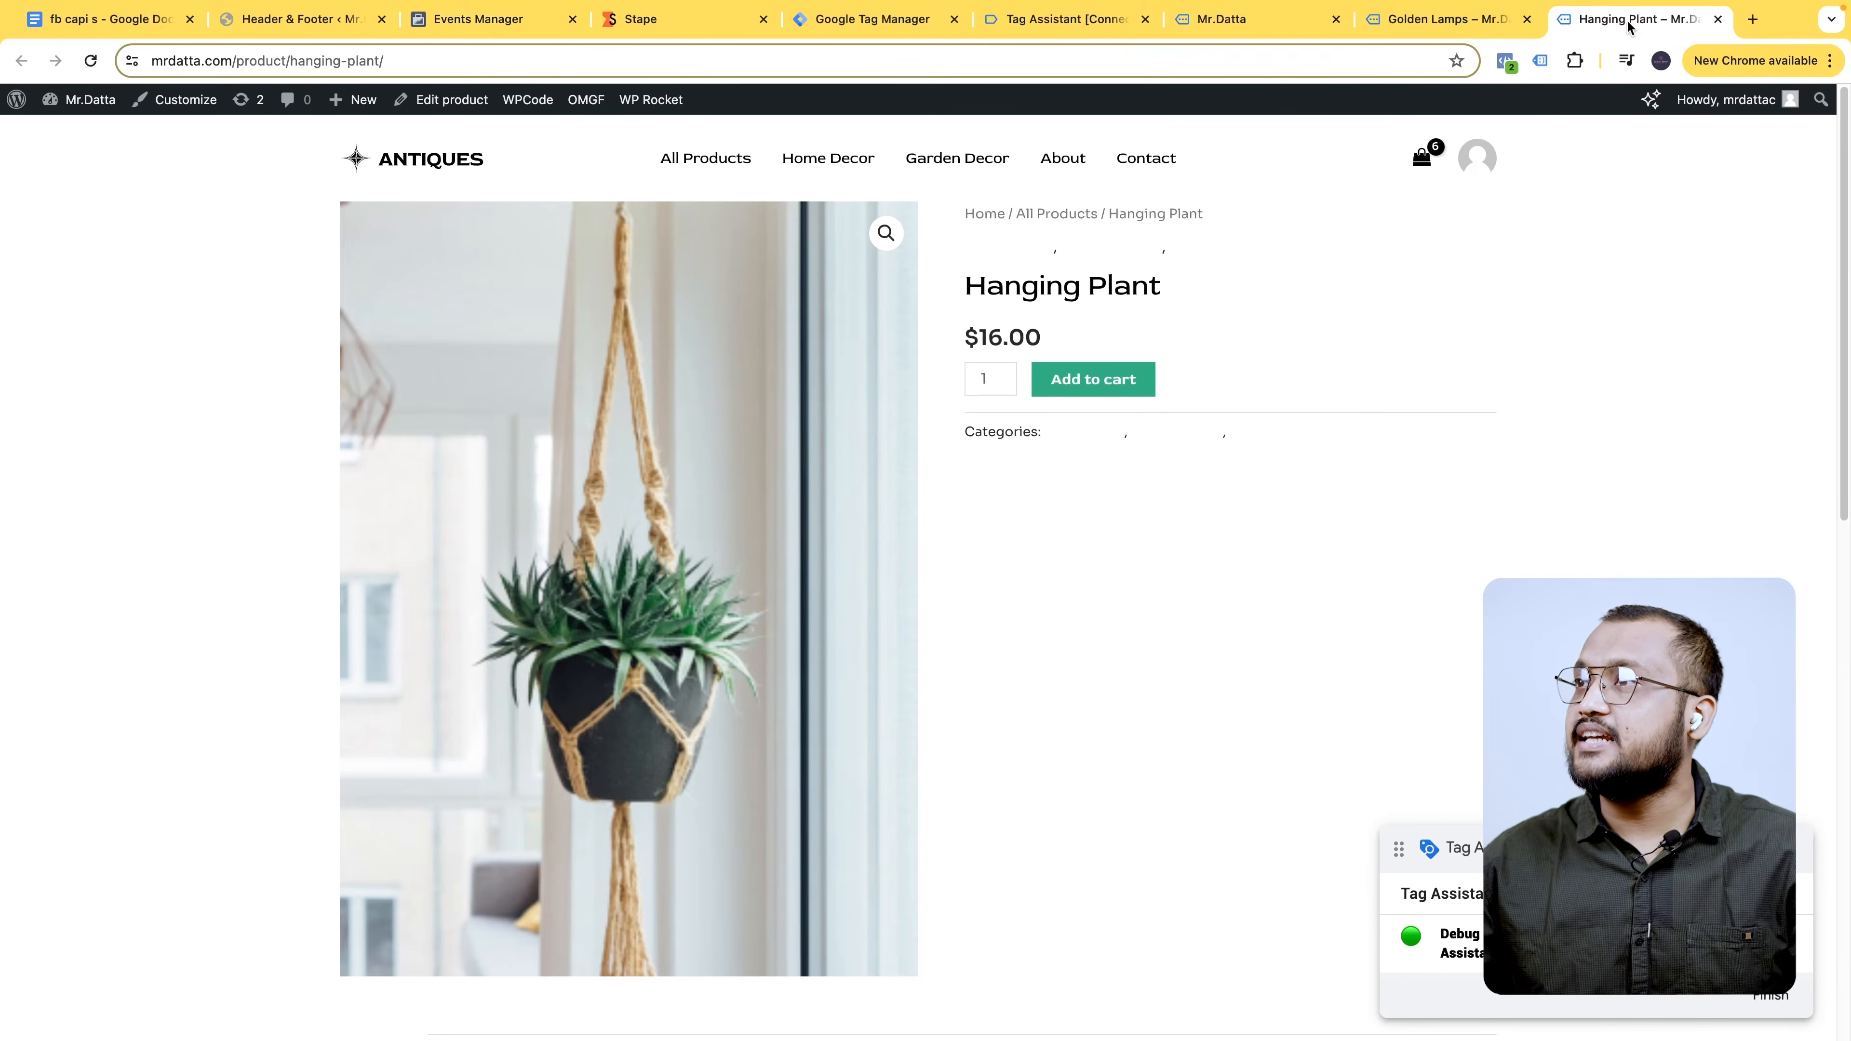
left_click(1418, 24)
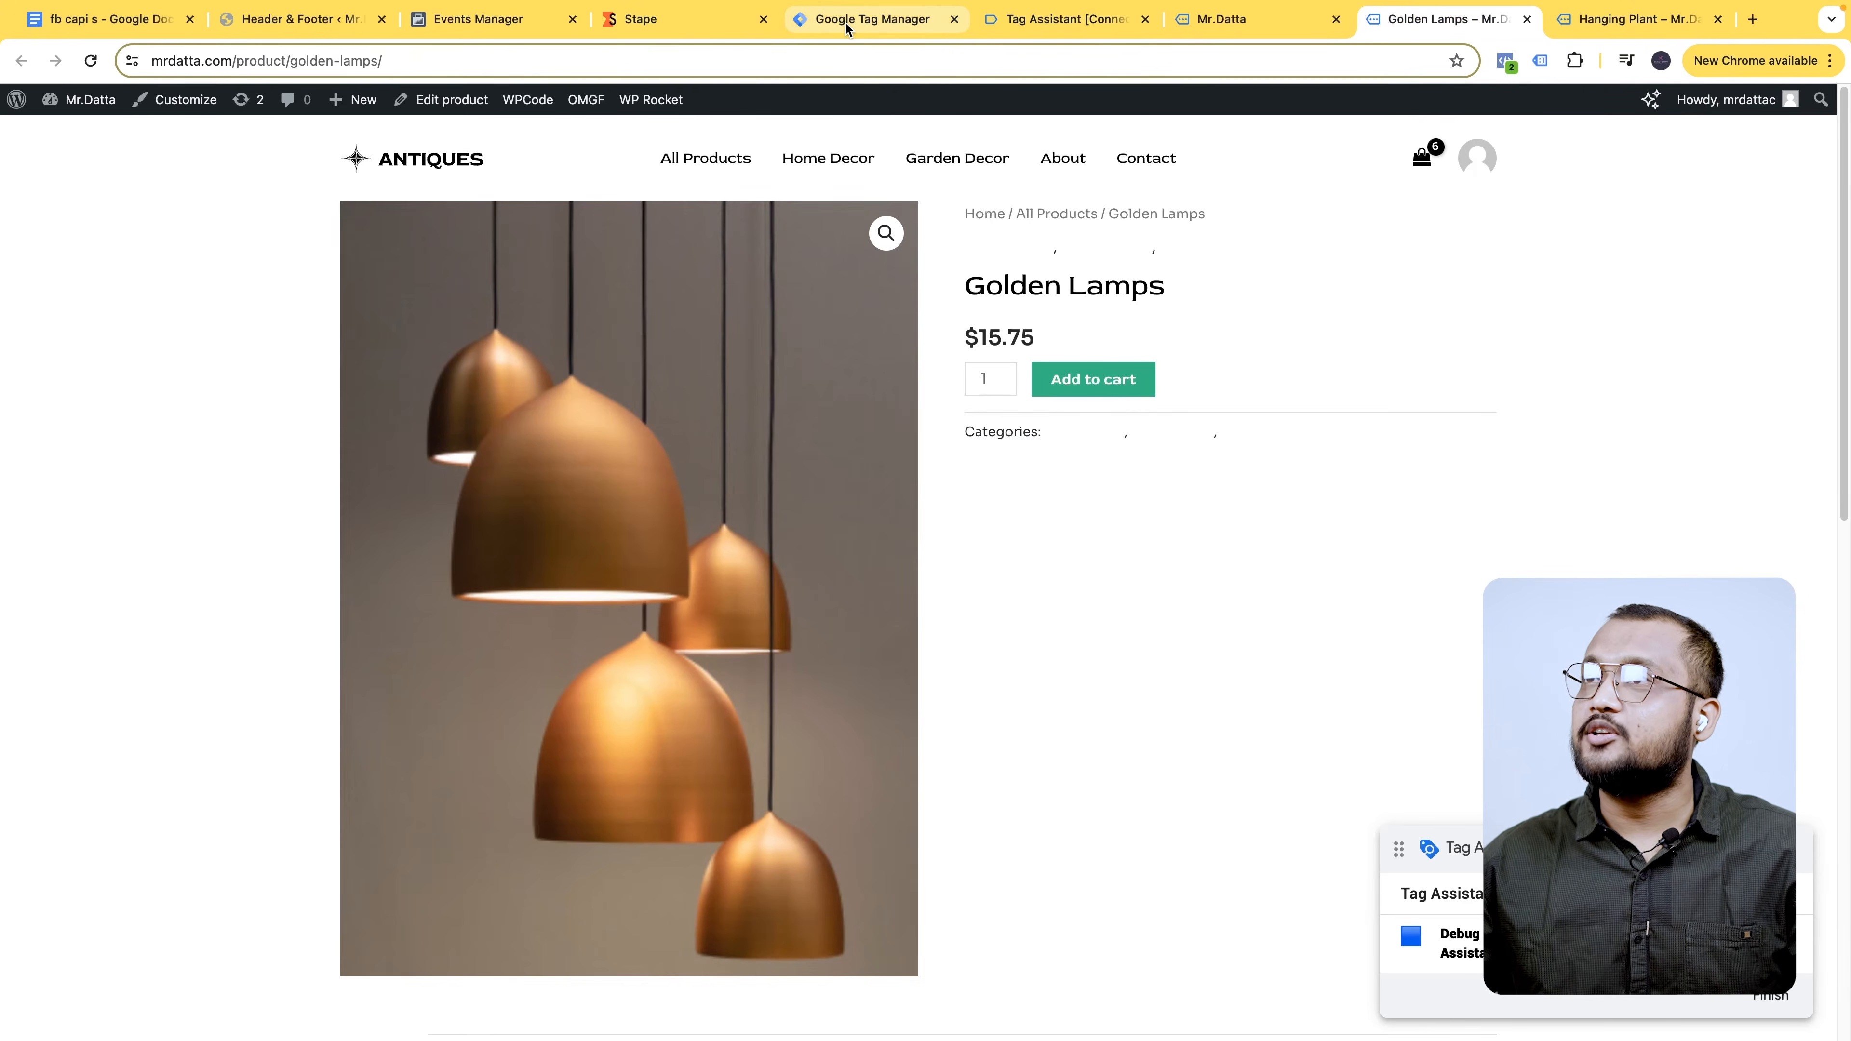
left_click(846, 29)
left_click(539, 30)
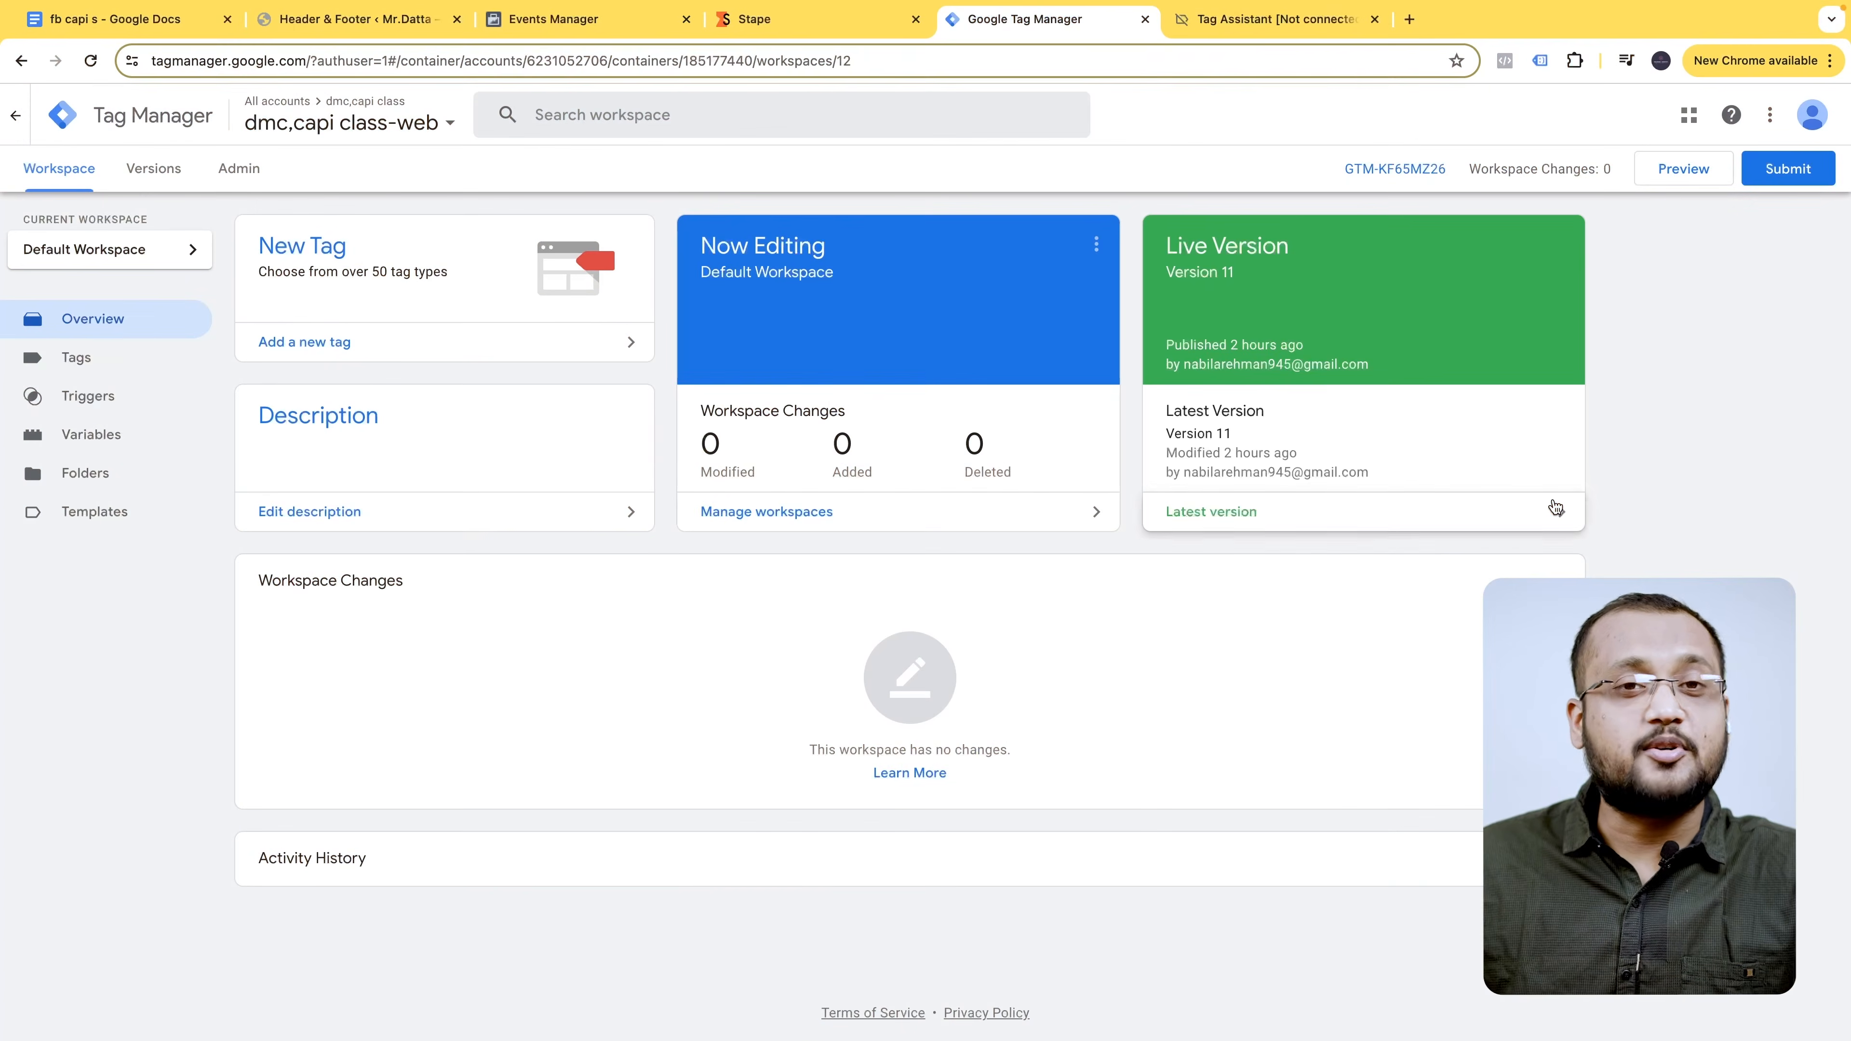
- Start a fresh preview on mrdatta.com from Tags and open the Wooden Vases product page
left_click(76, 357)
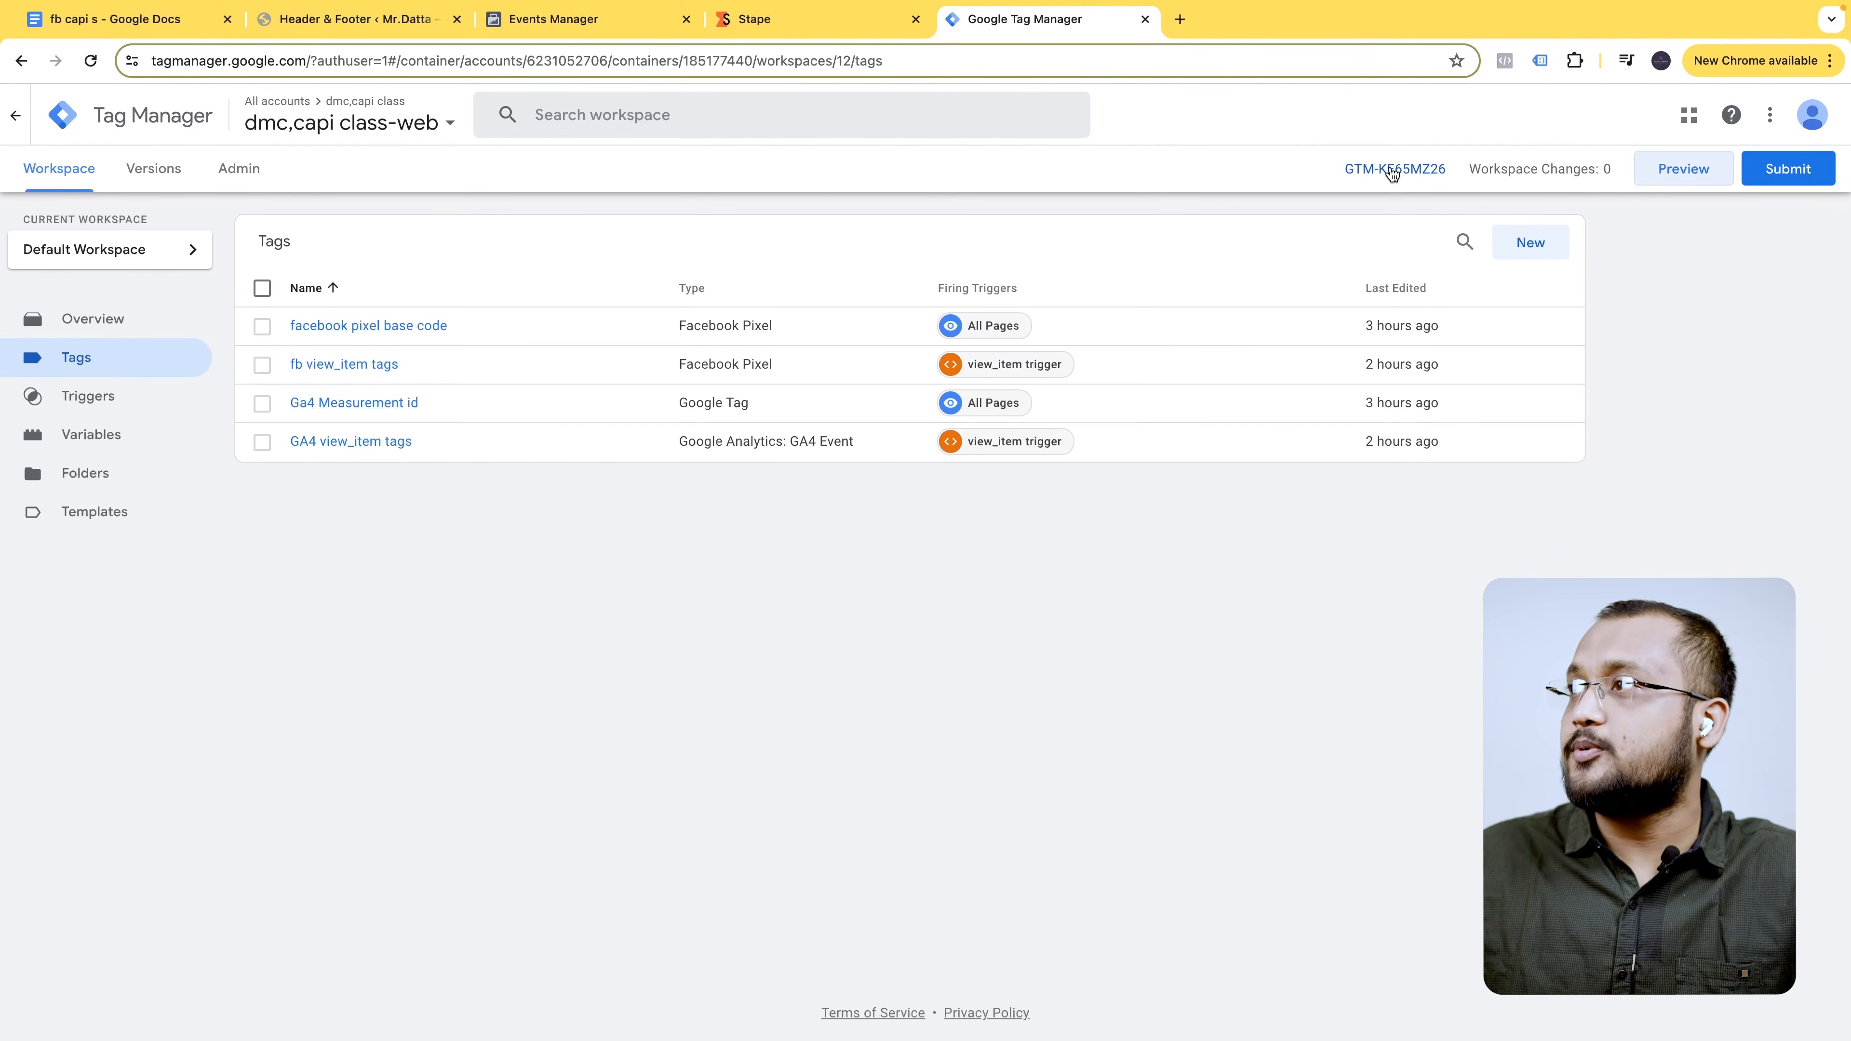
left_click(1670, 169)
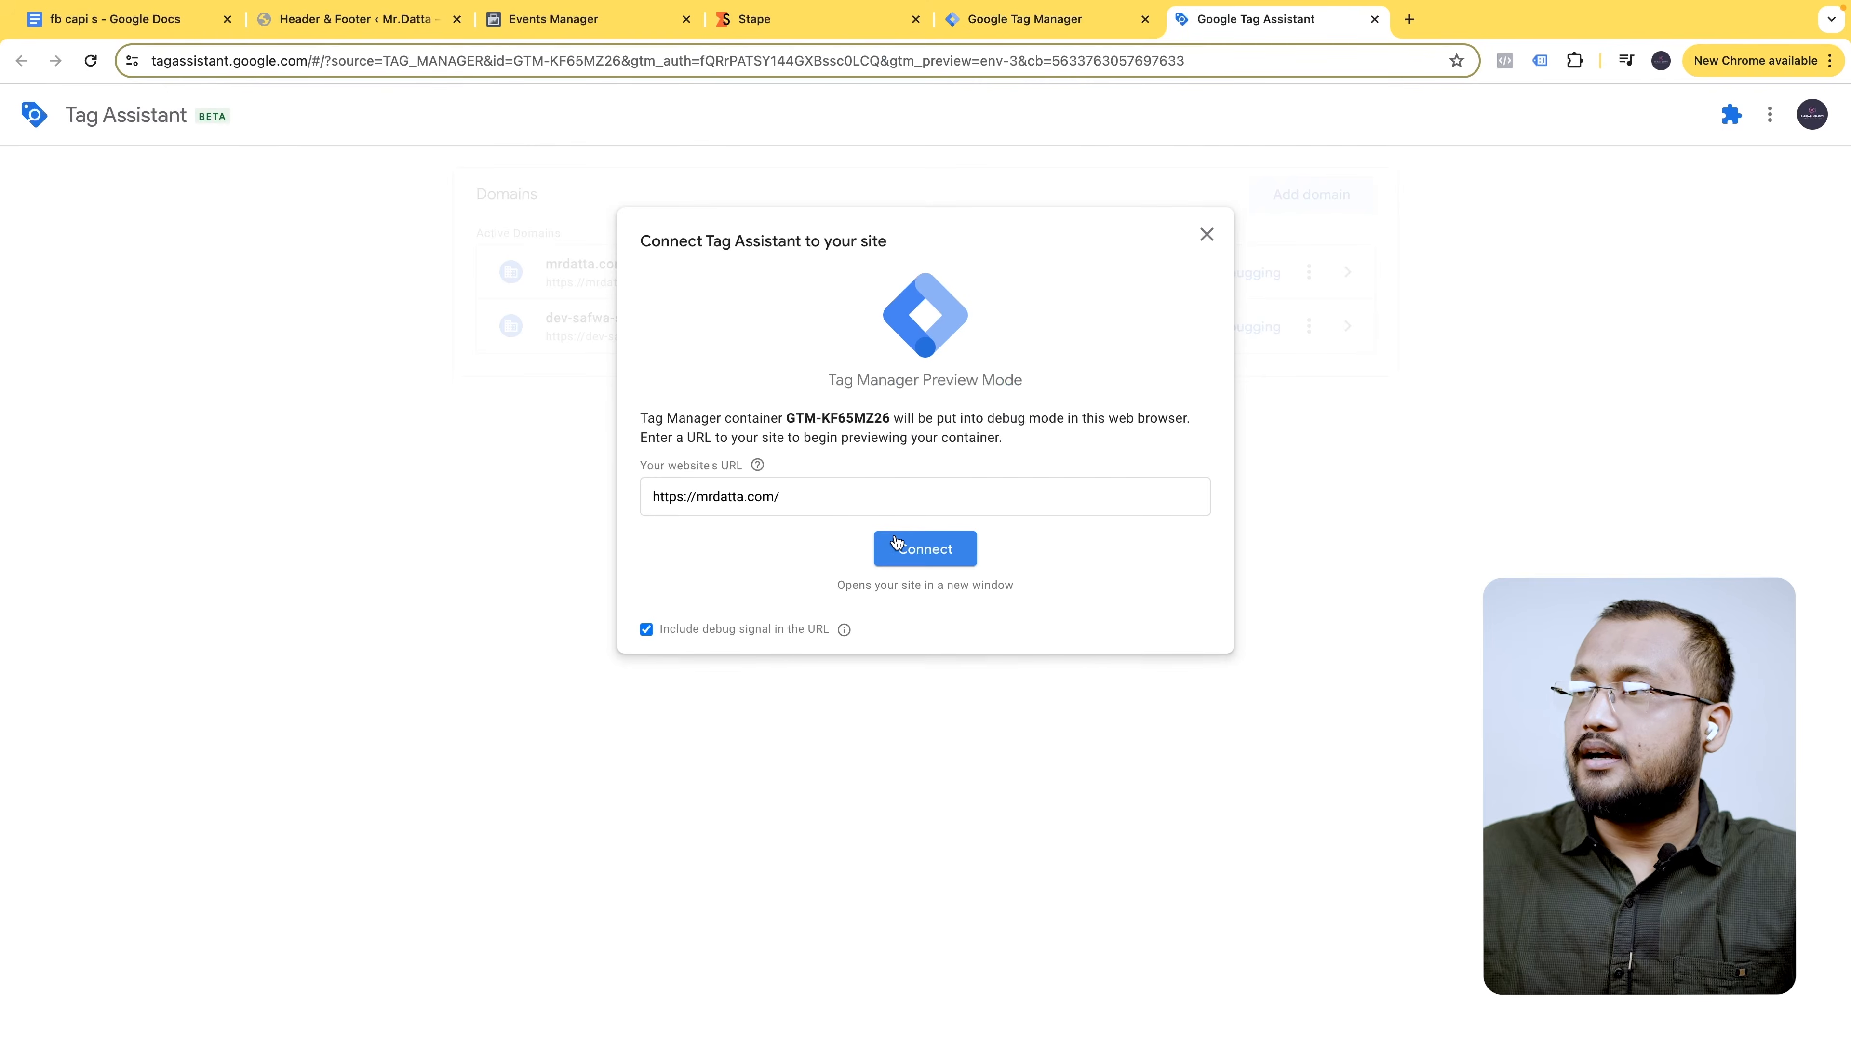
left_click(898, 544)
scroll(959, 492, "down", 20)
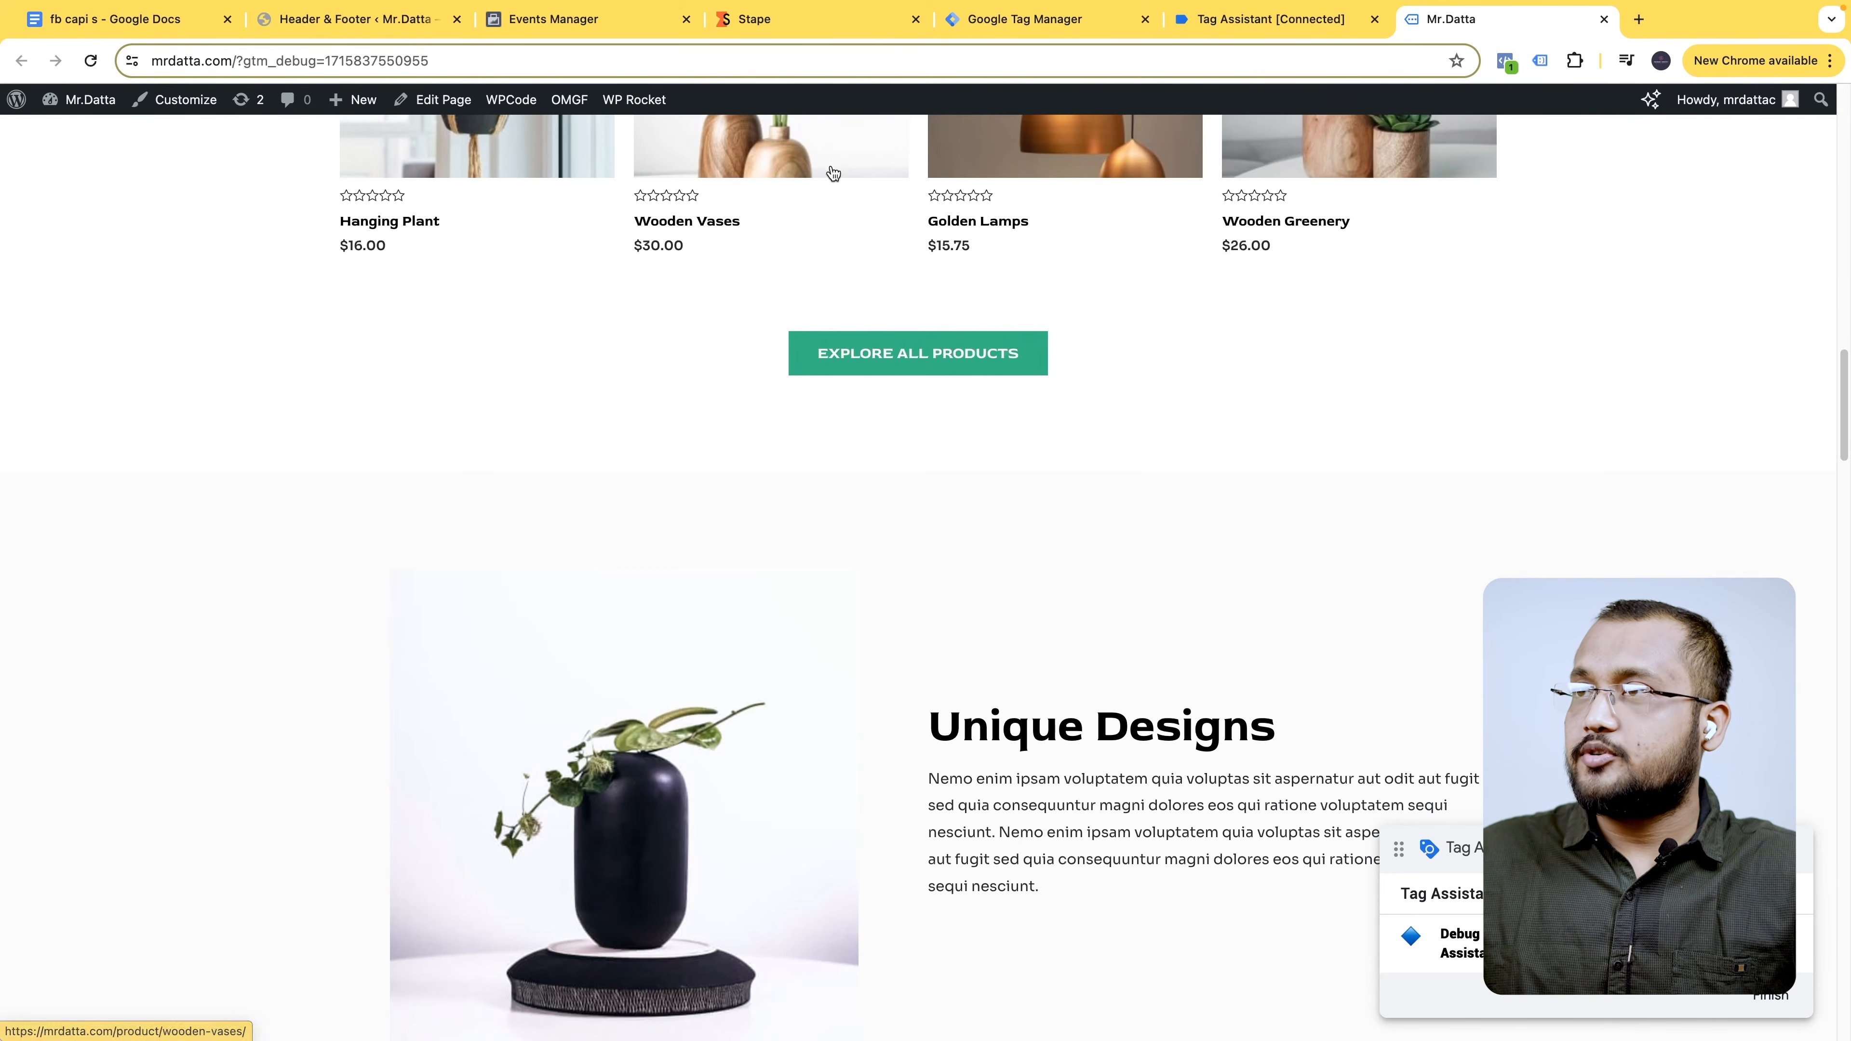
left_click(866, 197)
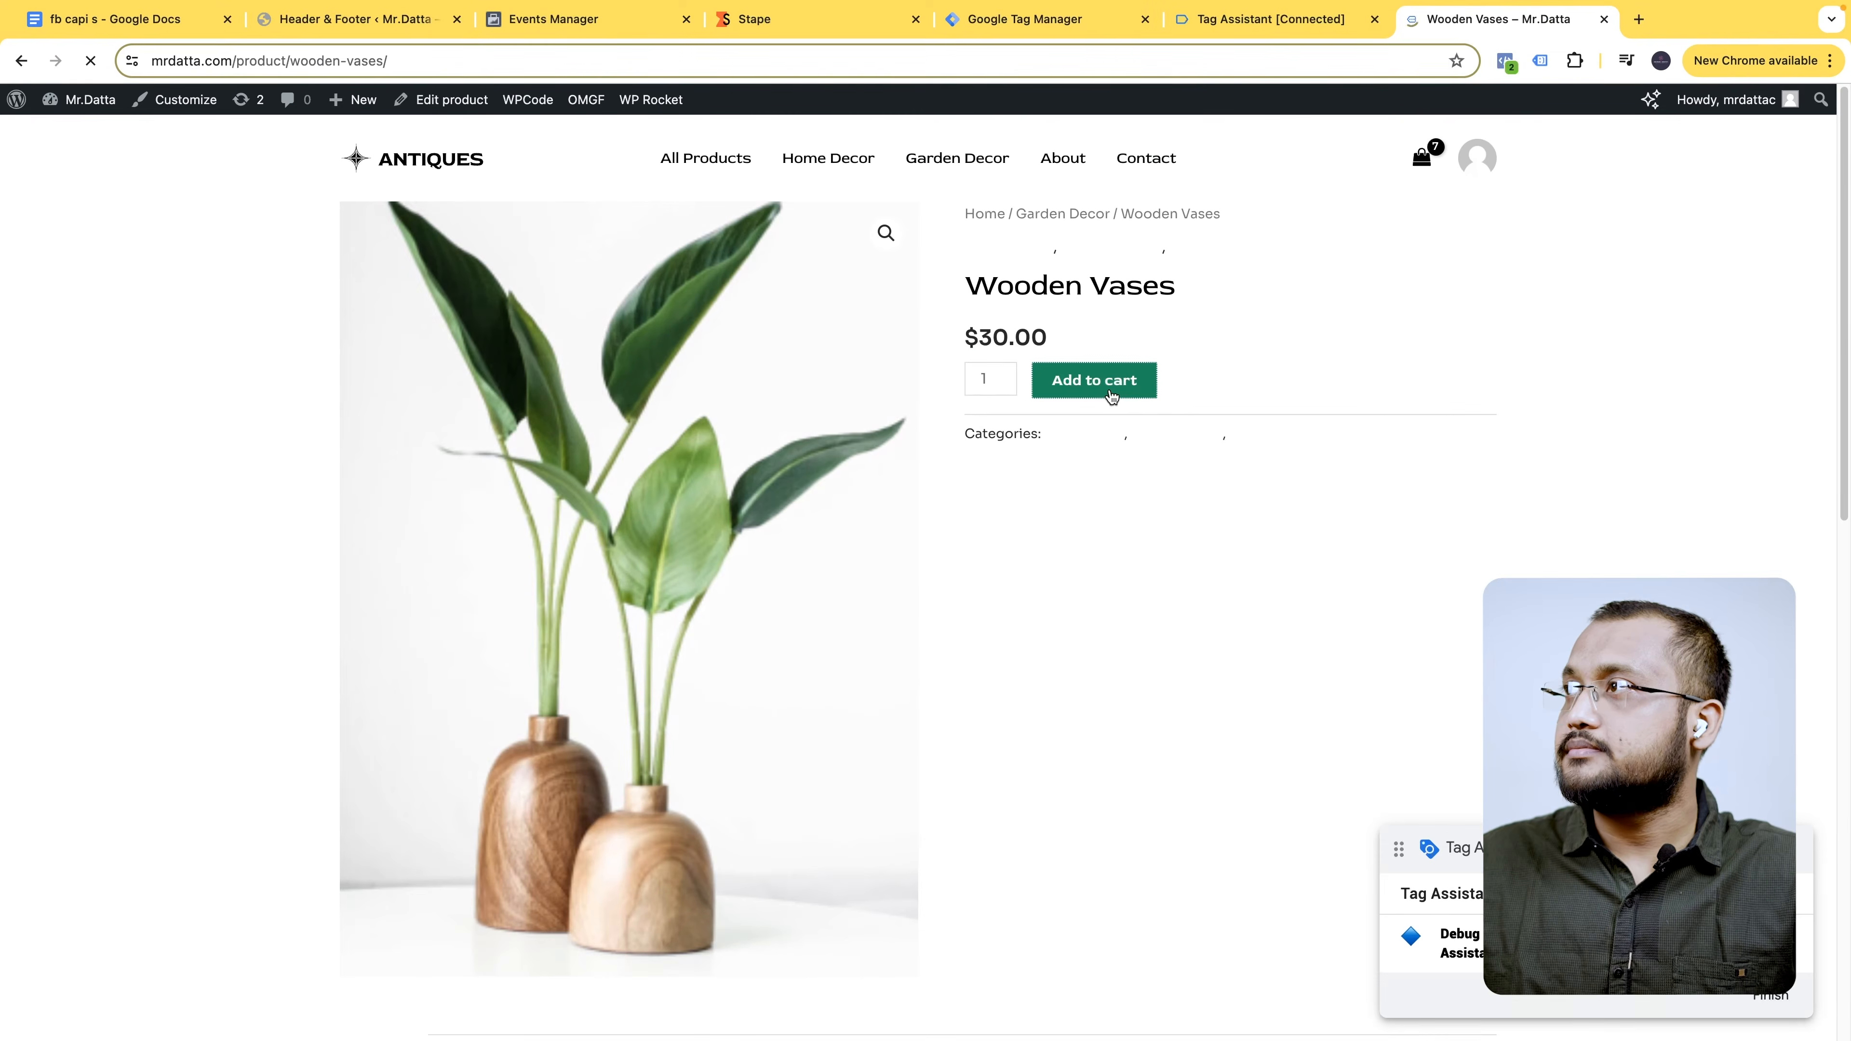
left_click(1231, 21)
- Inspect event 16 add_to_cart's data layer in Tag Assistant, noting no tags fired, then return to Tag Manager
scroll(133, 613, "down", 1)
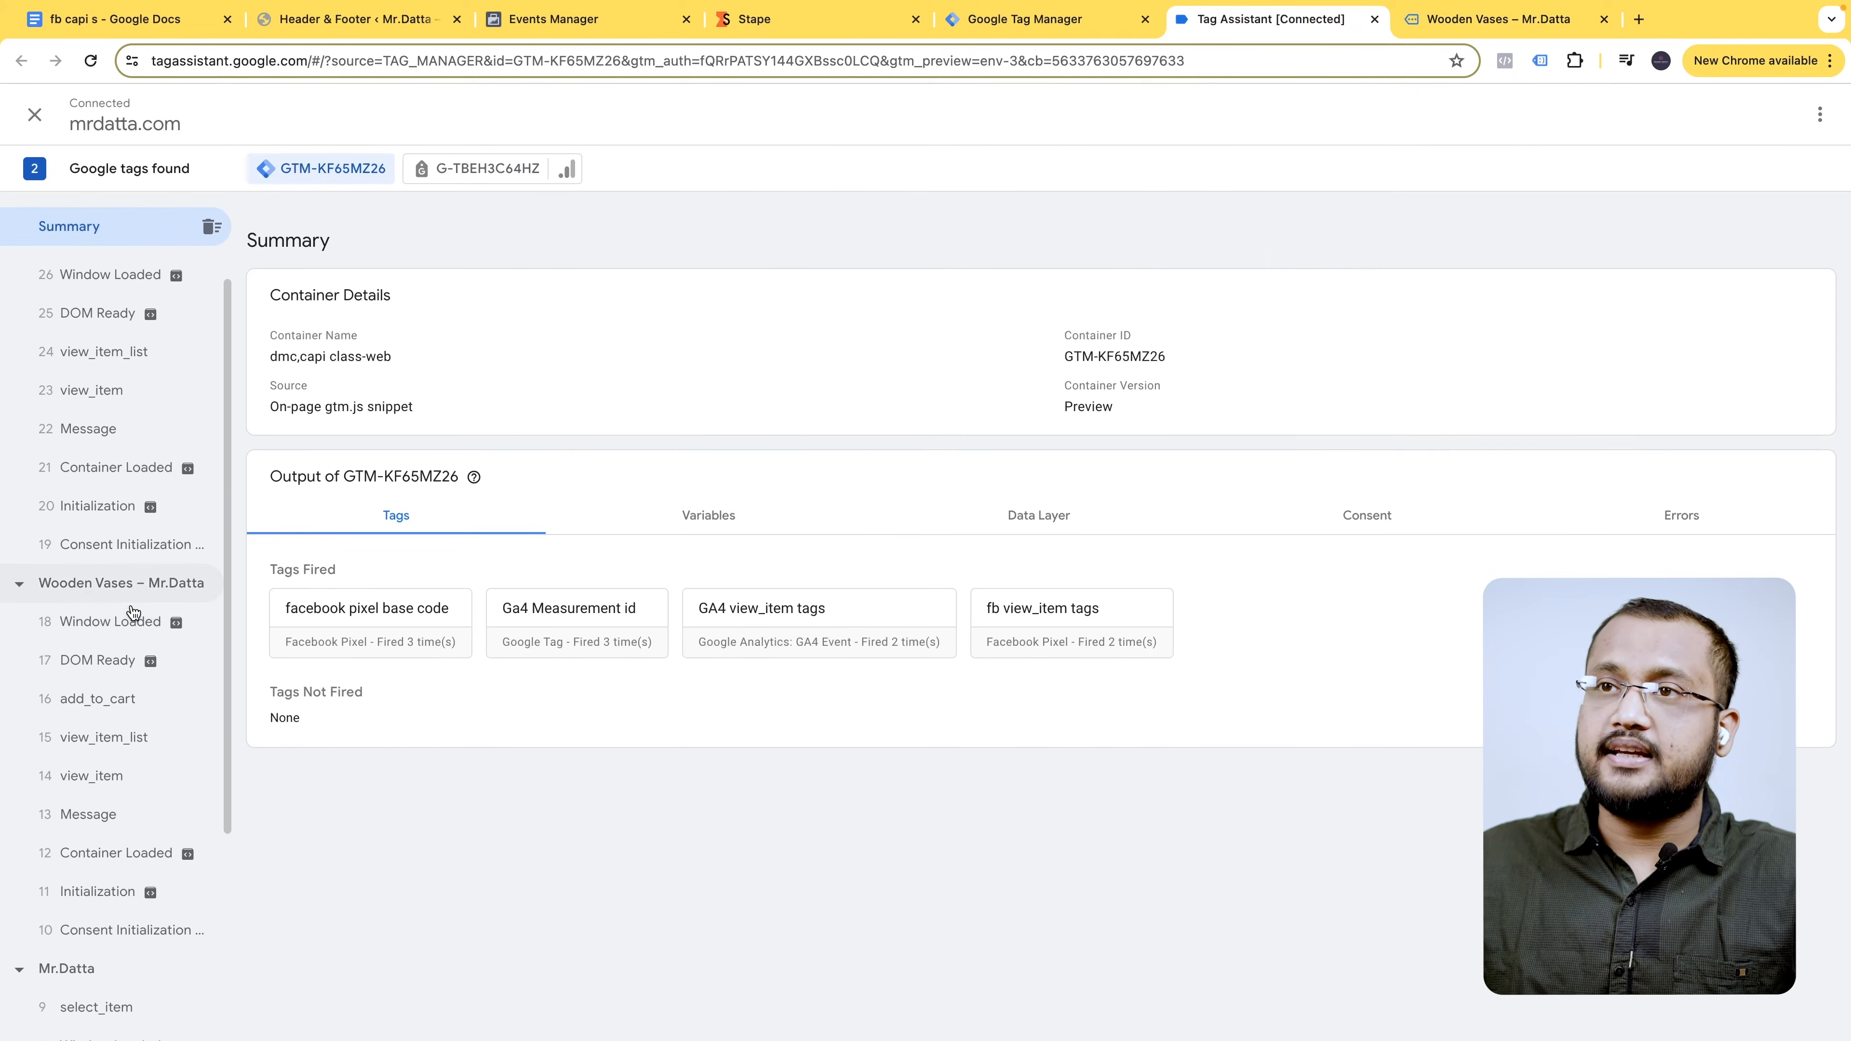
scroll(124, 656, "down", 1)
left_click(120, 678)
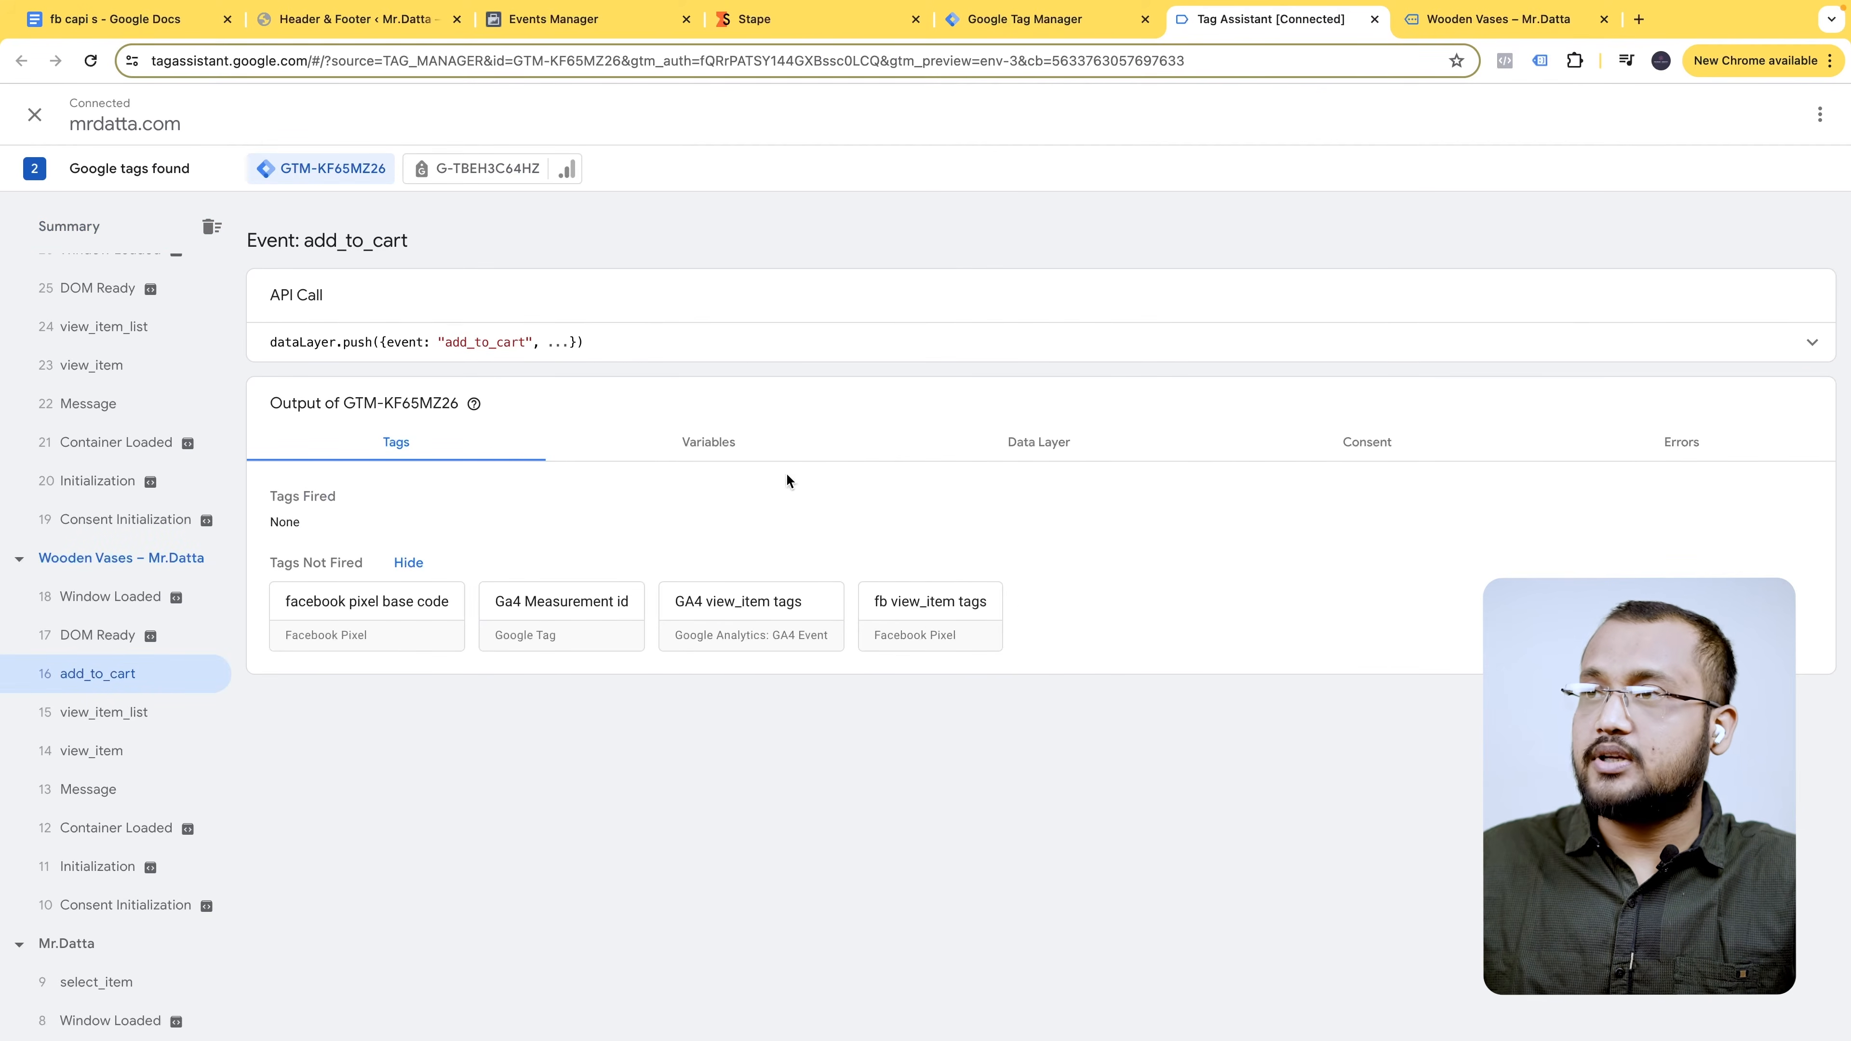
left_click(1085, 452)
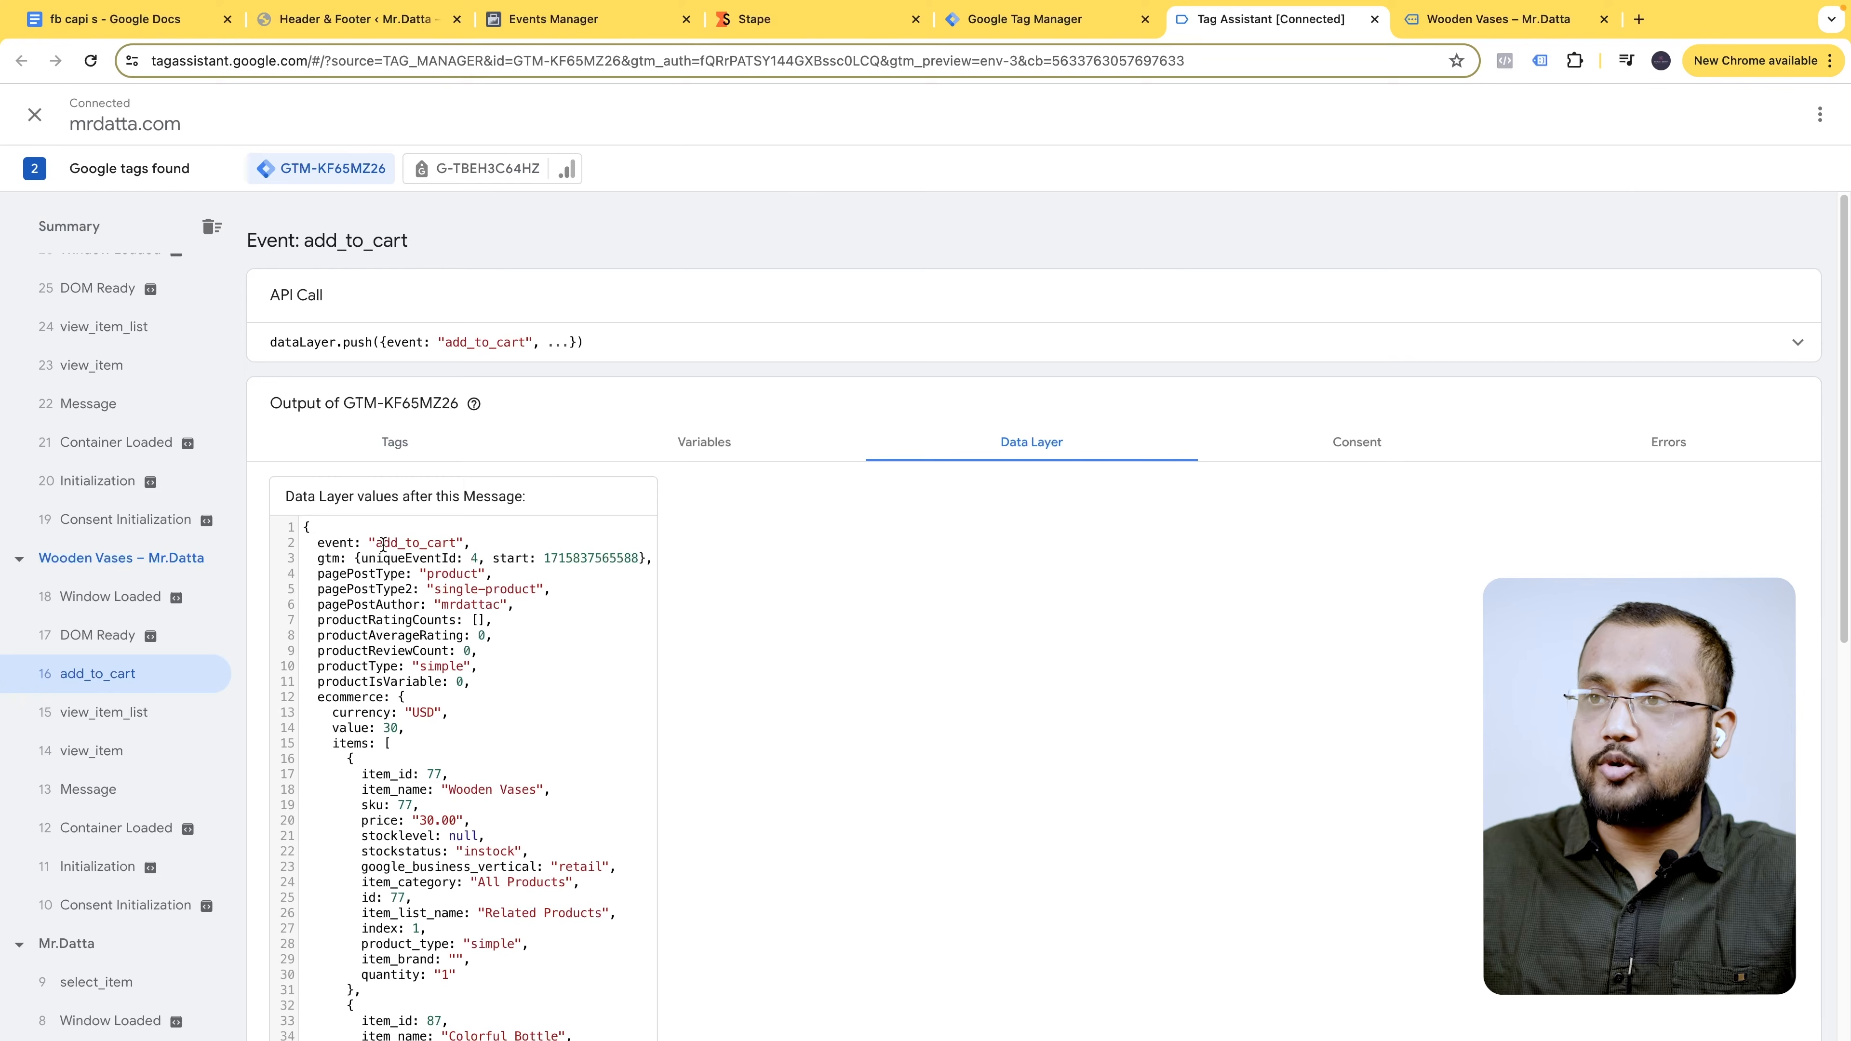
left_click_drag(379, 543, 459, 537)
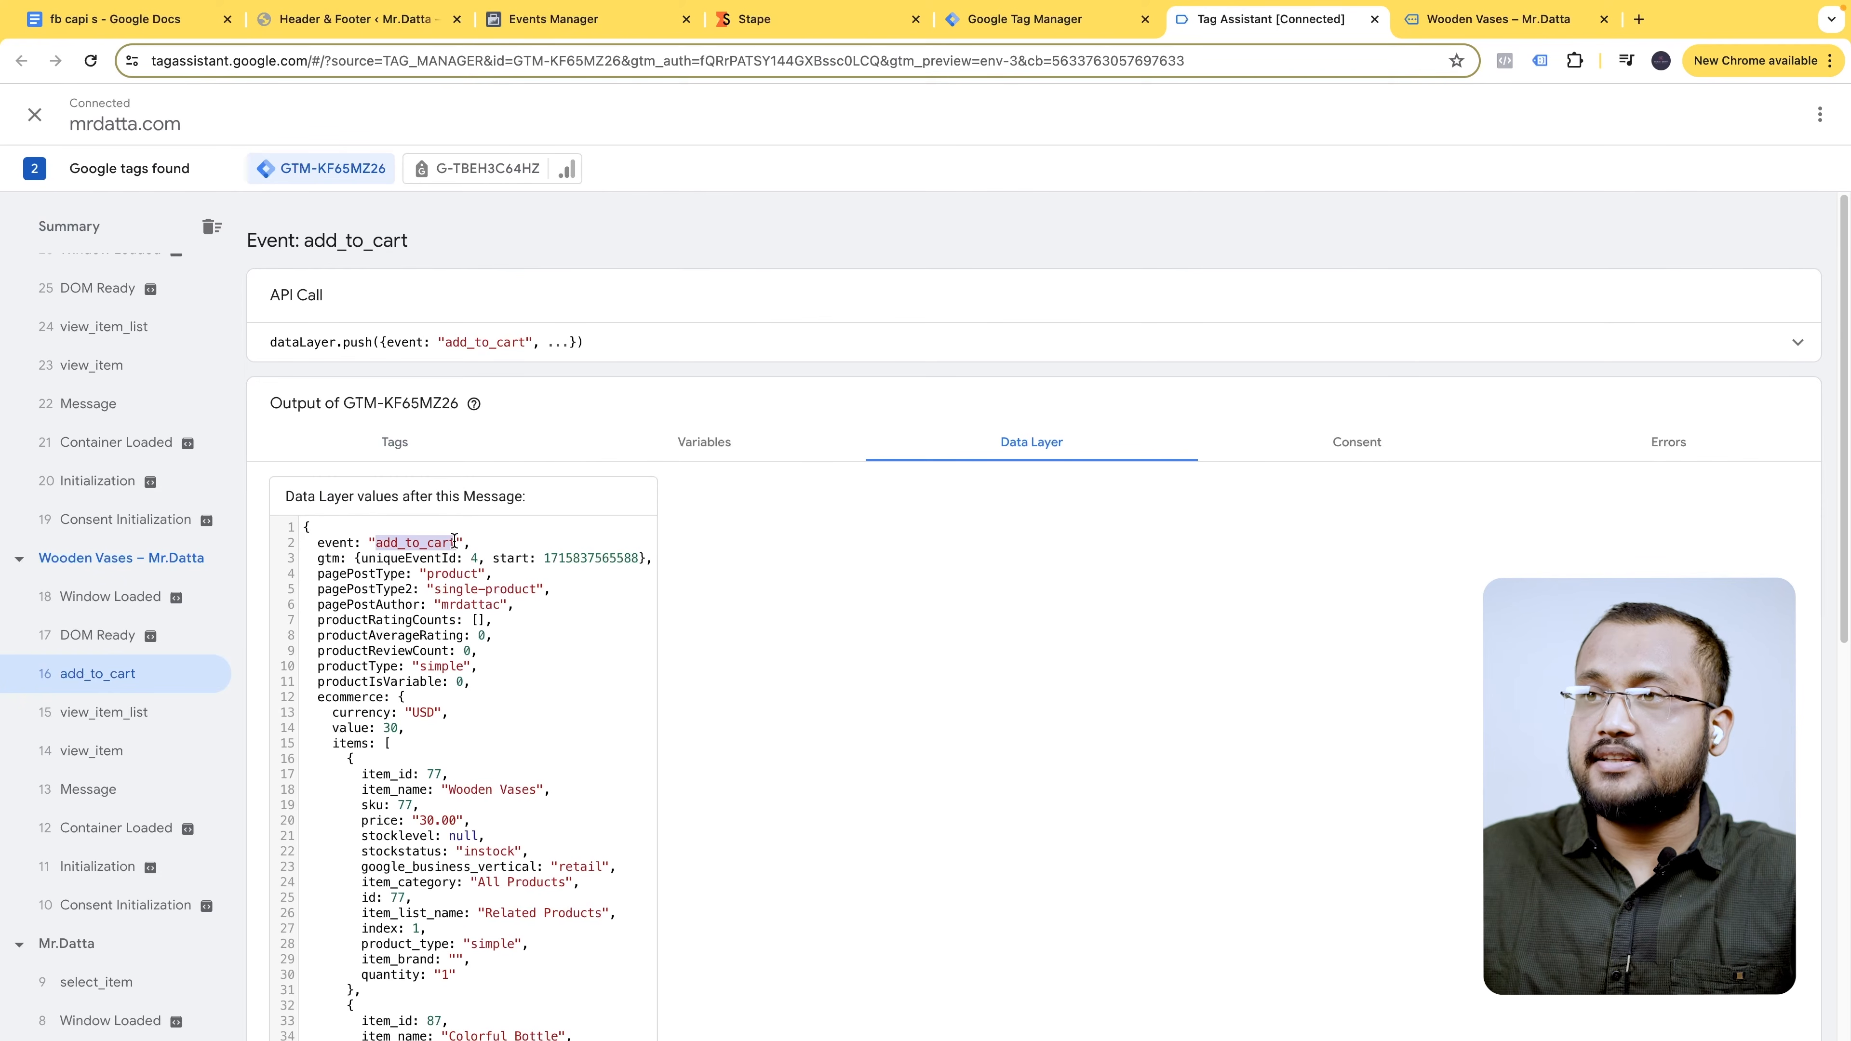
left_click(1090, 8)
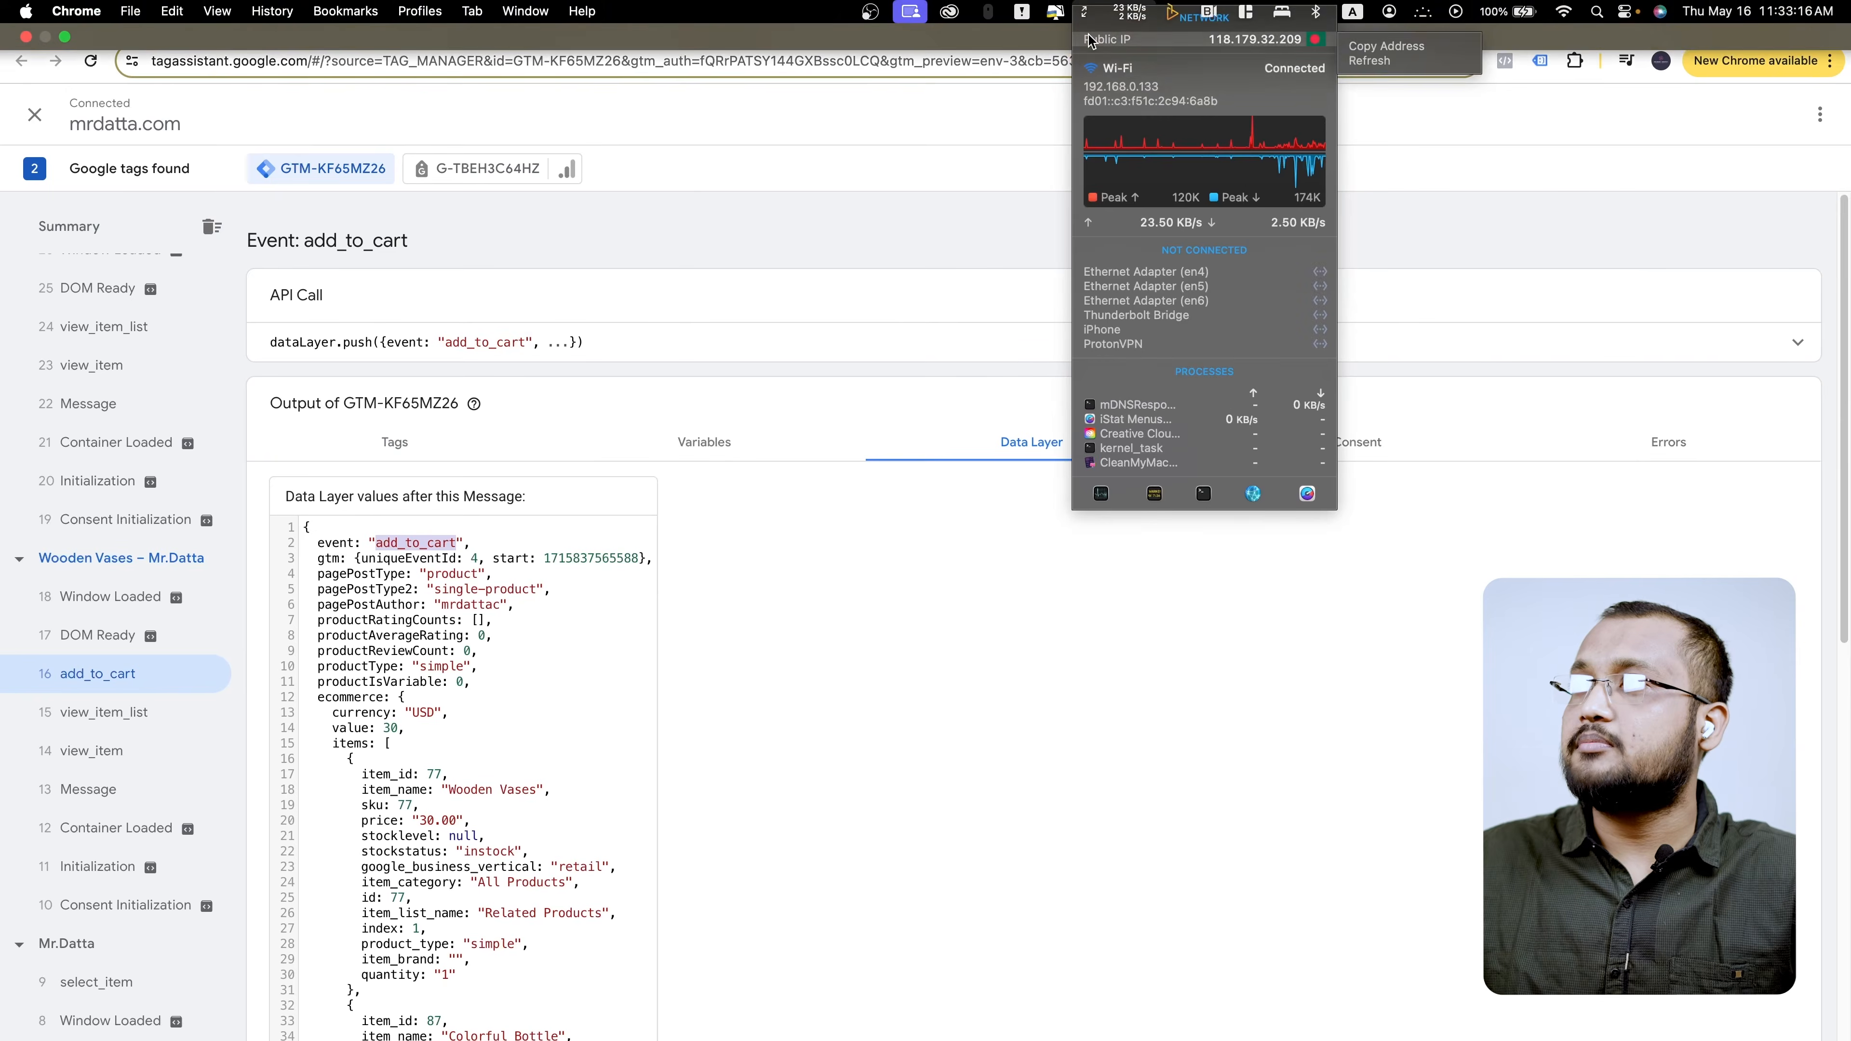
left_click(1025, 22)
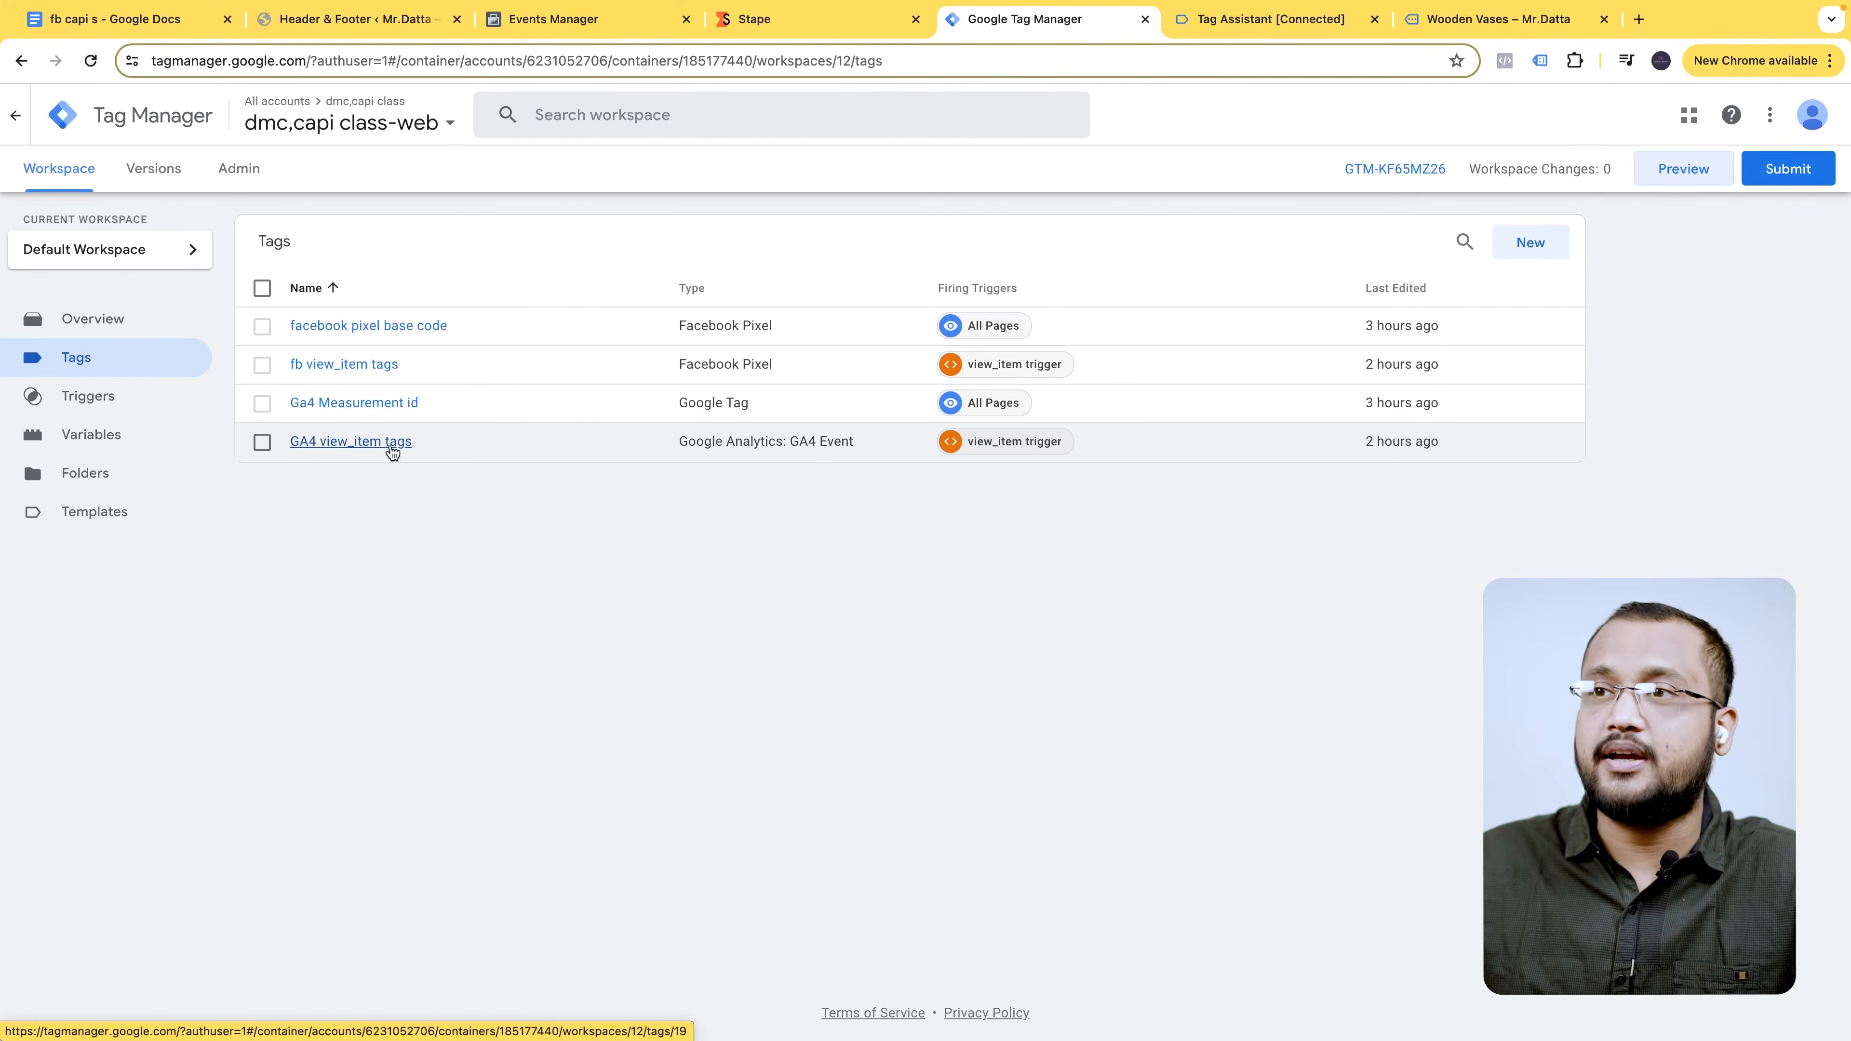
- Copy the GA4 view_item tags tag and rename the copy 'GA4 add_to_cart tags'
left_click(410, 443)
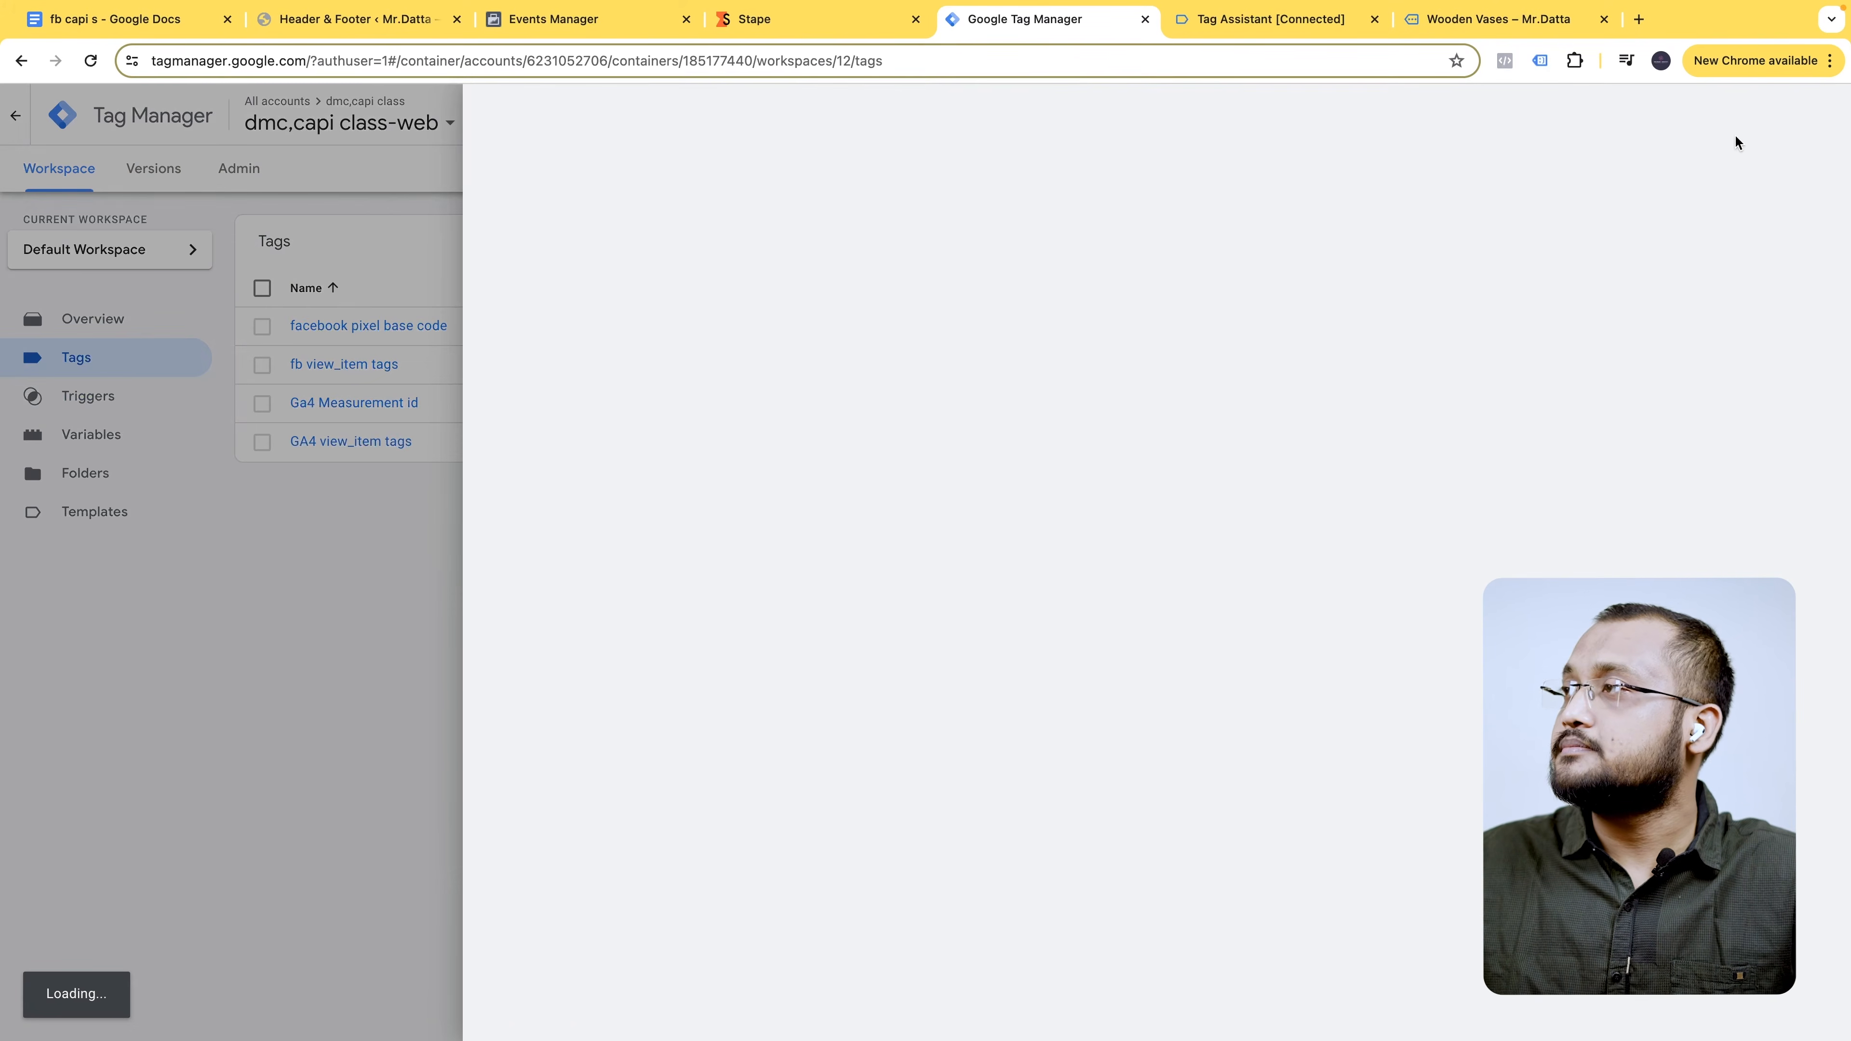
left_click(1814, 114)
left_click(1747, 157)
left_click_drag(578, 117, 526, 116)
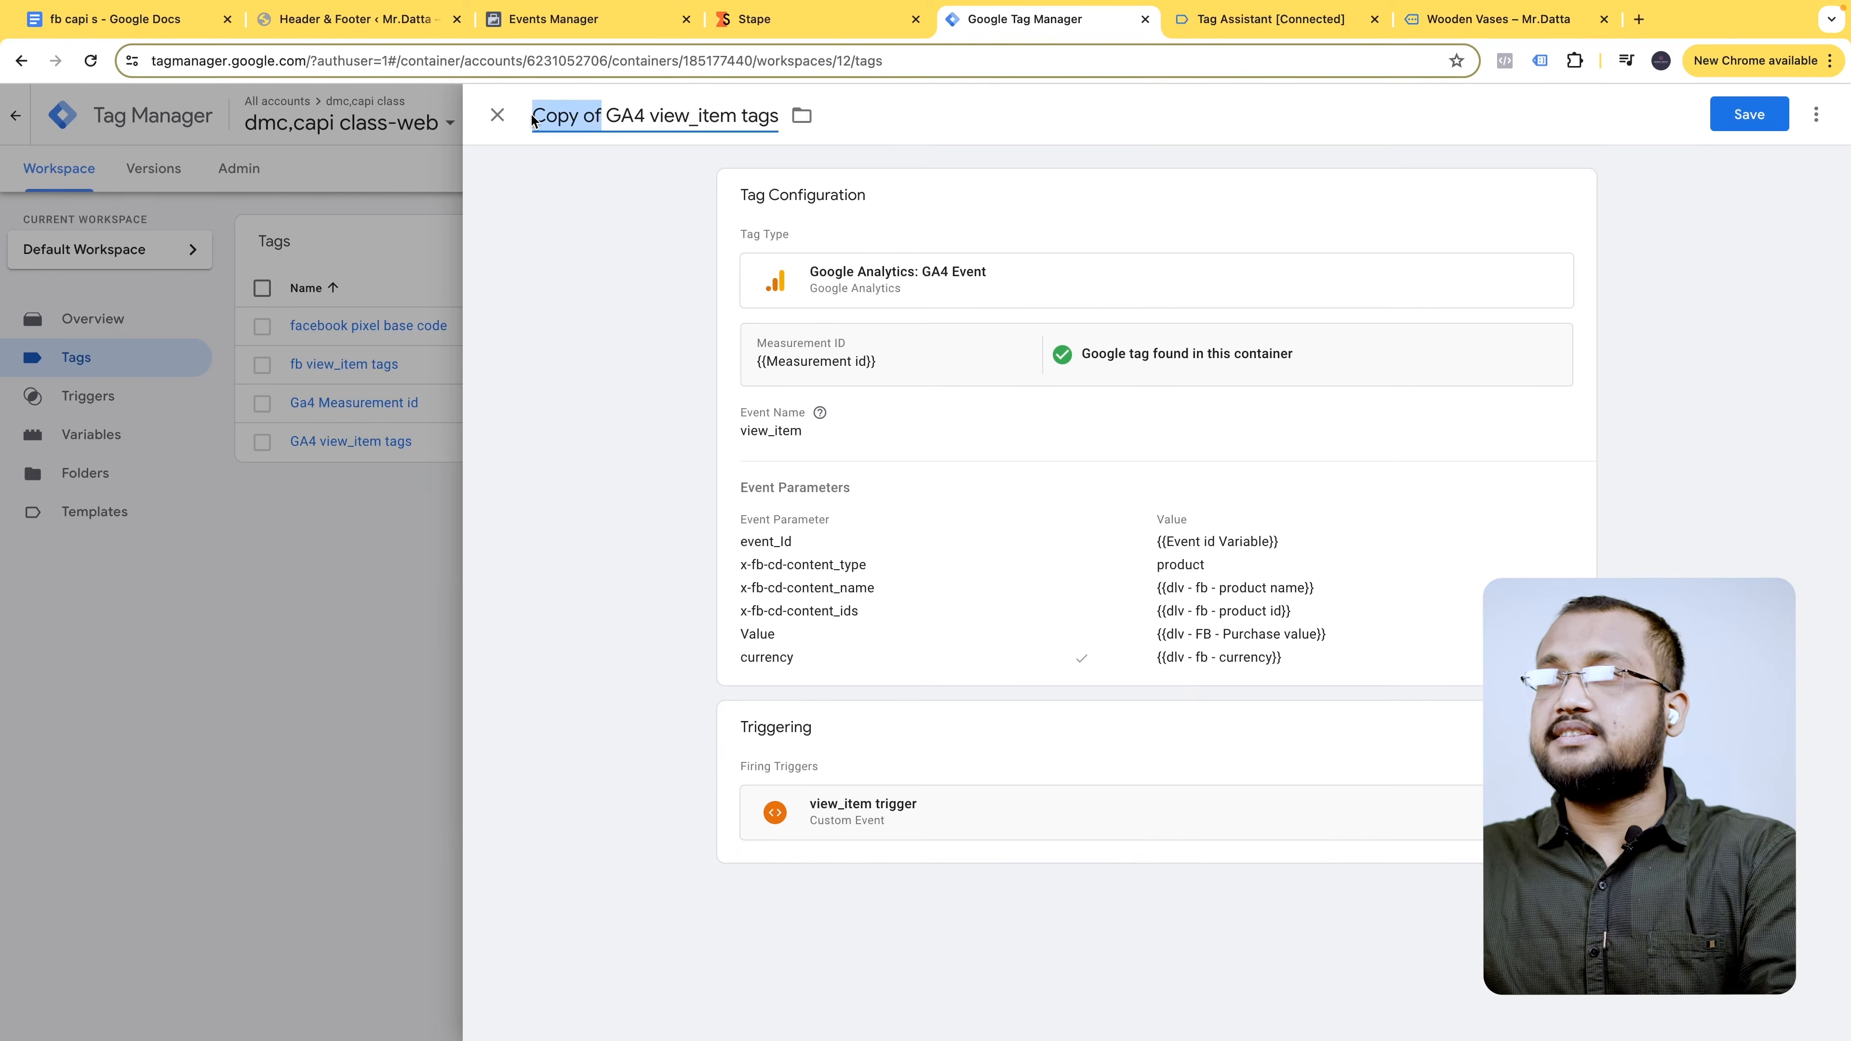
key("BackSpace")
left_click_drag(663, 115, 579, 117)
type("add_to_cart")
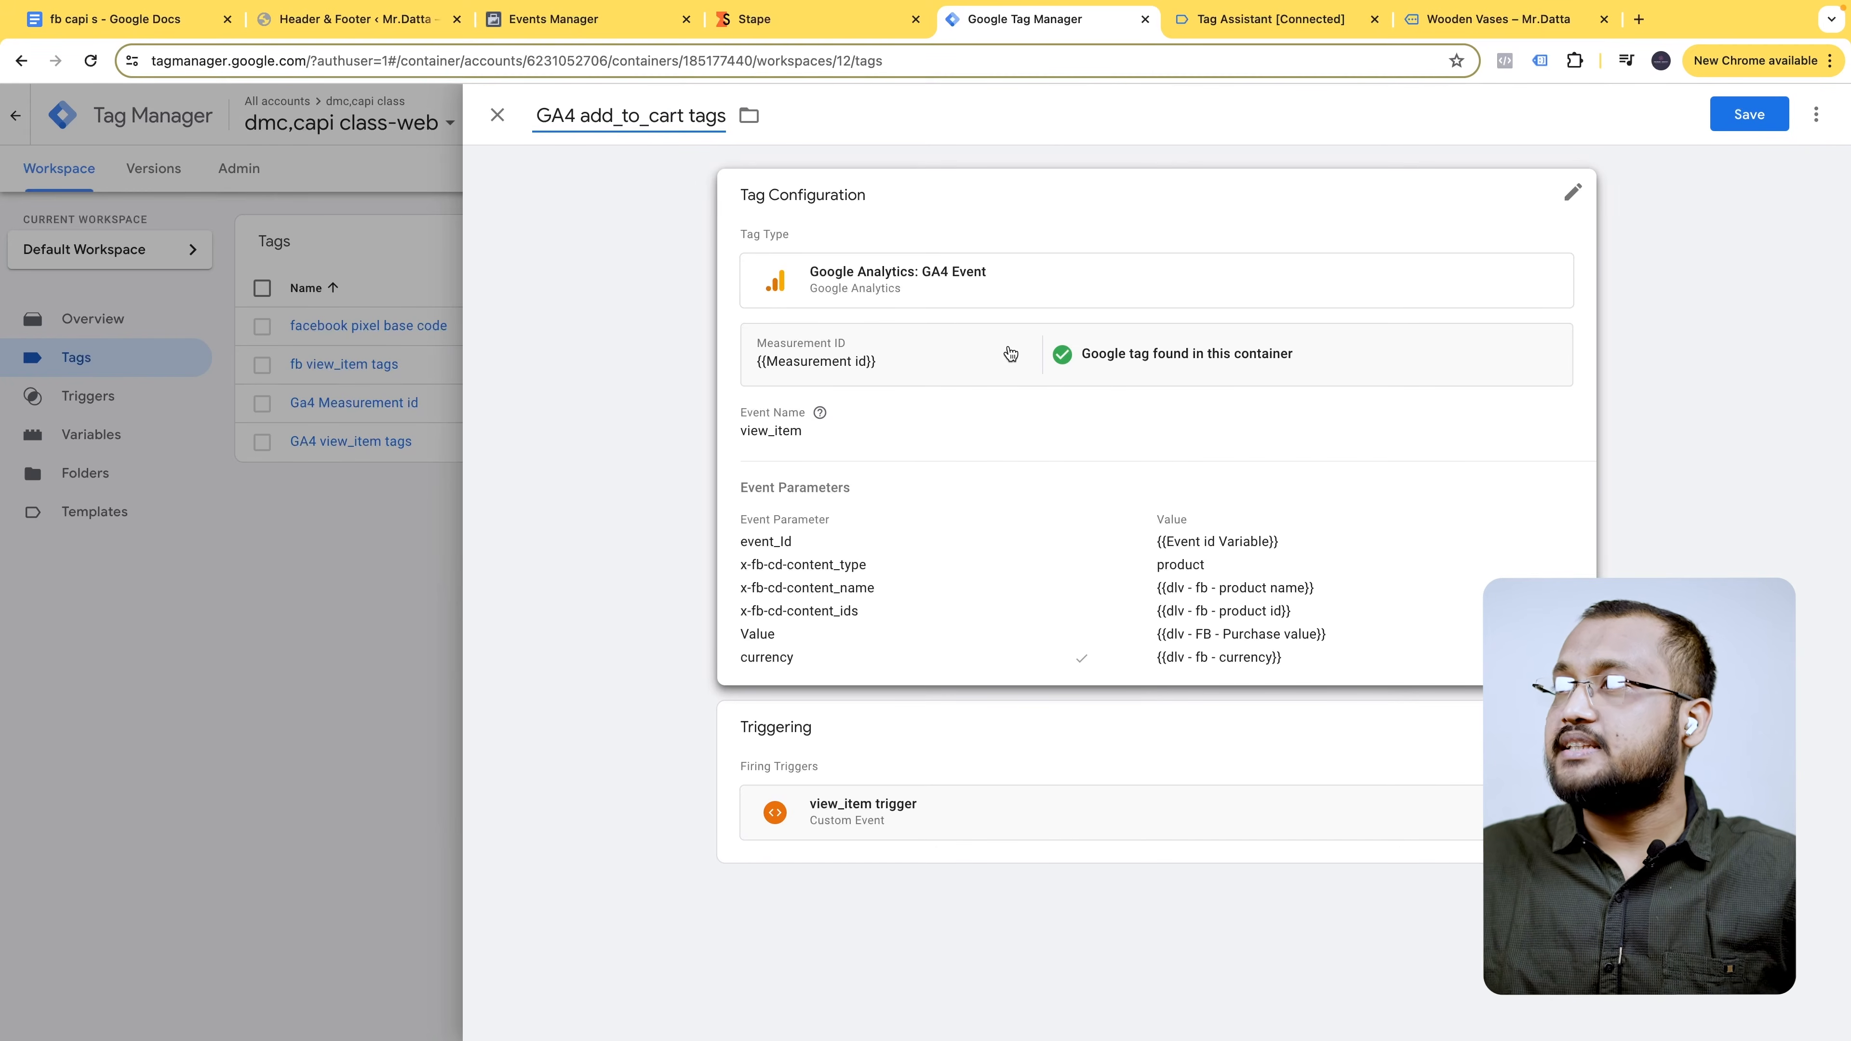
- Remove the view_item trigger from the copied tag, leaving it with no trigger
left_click(1135, 579)
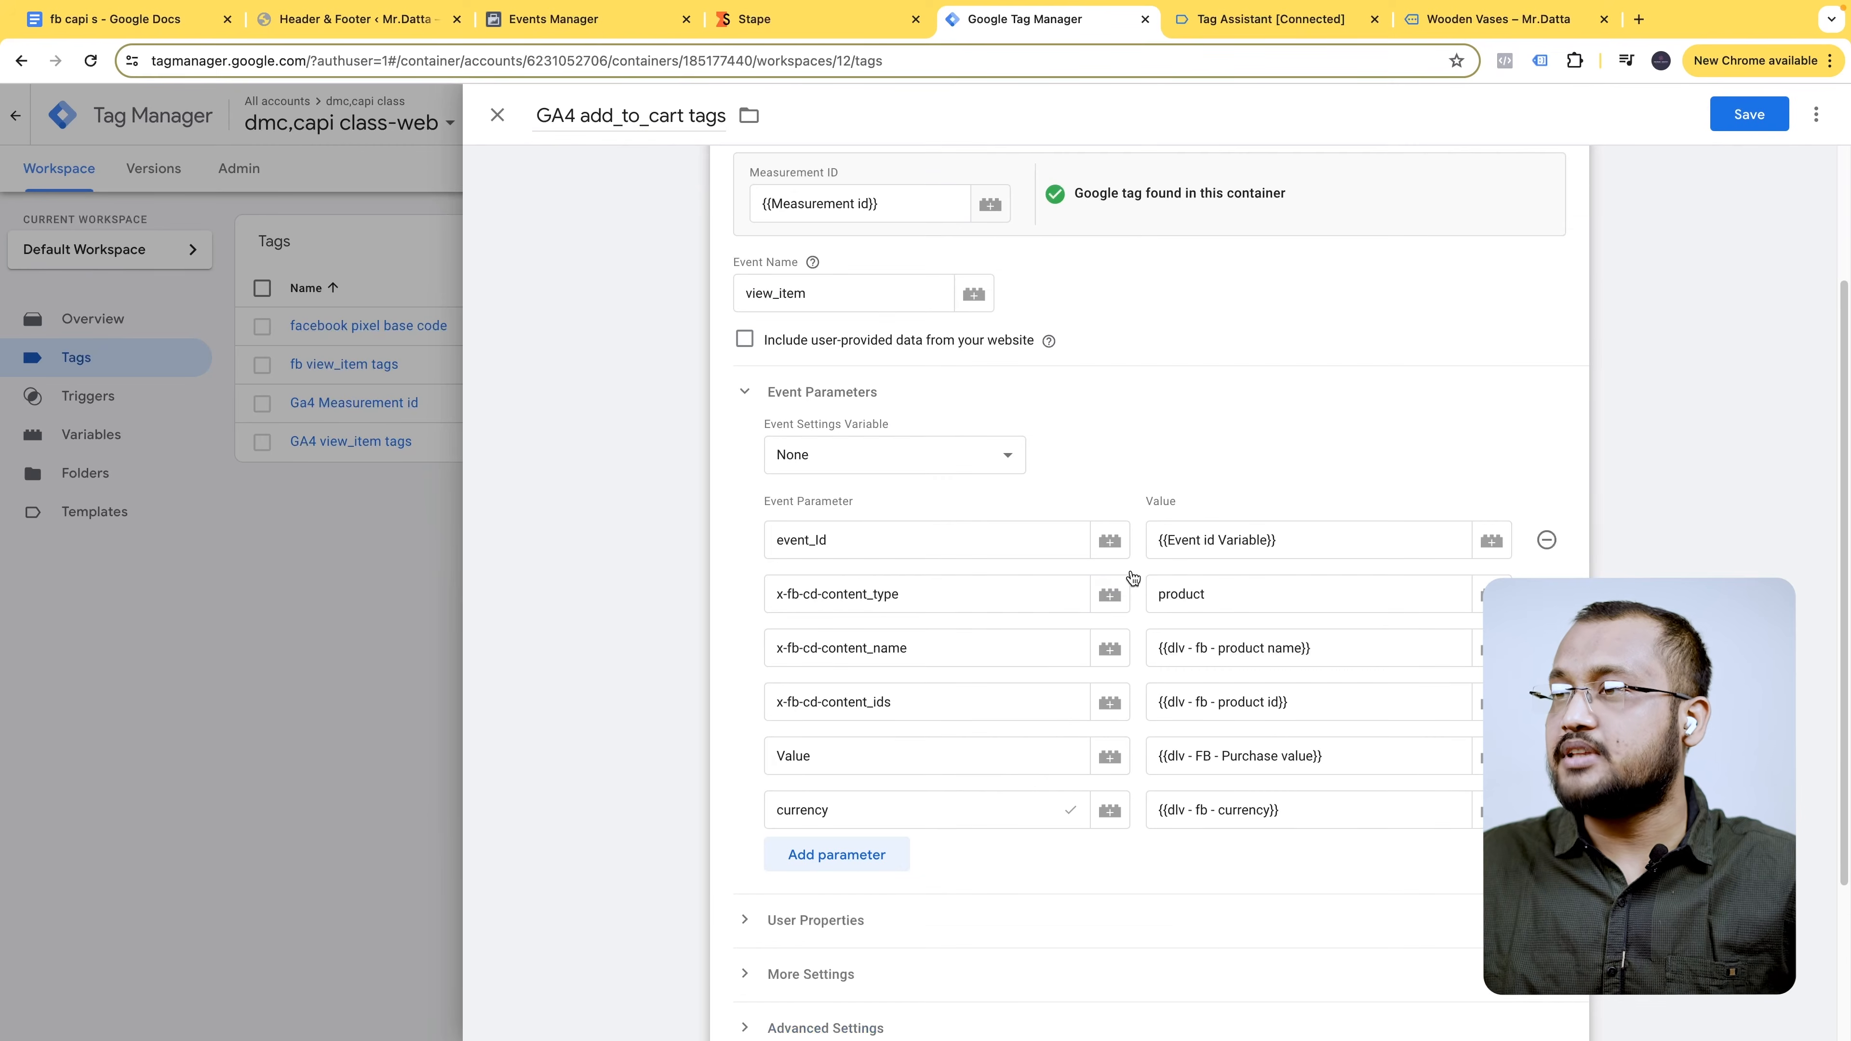
scroll(1010, 560, "down", 3)
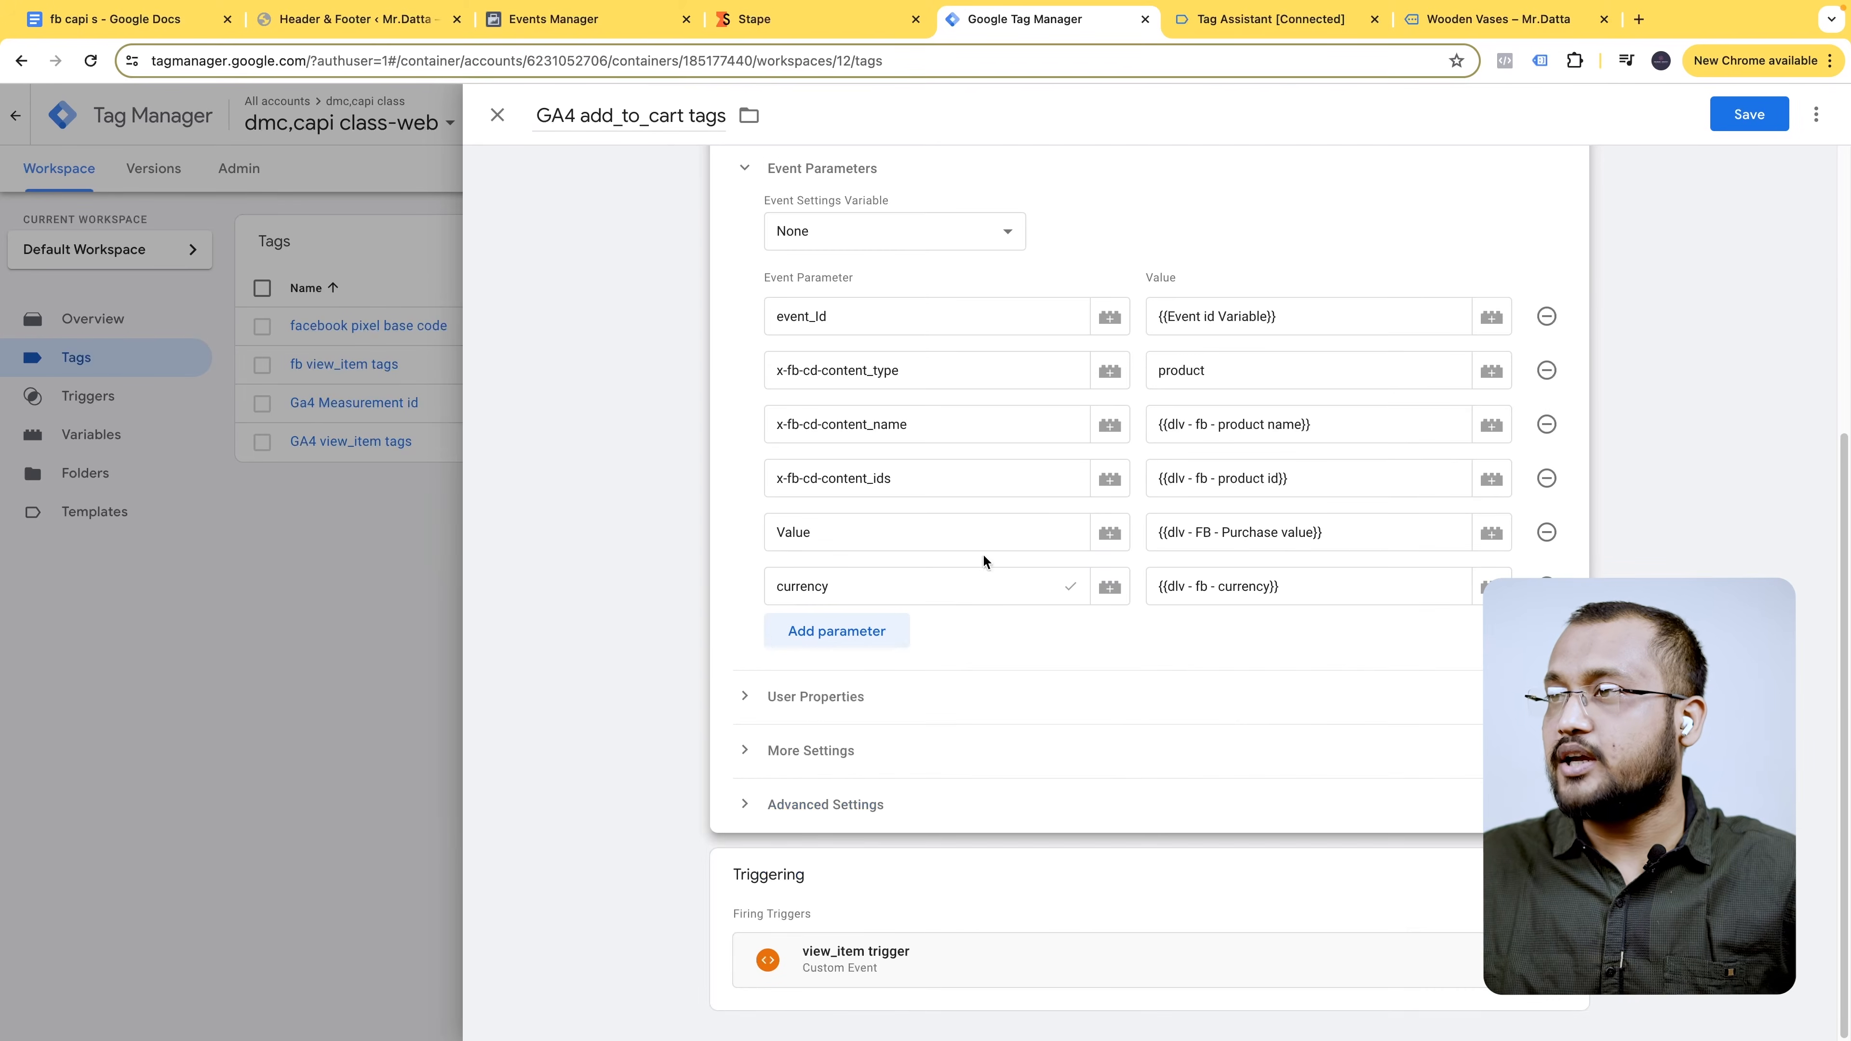
left_click(1057, 904)
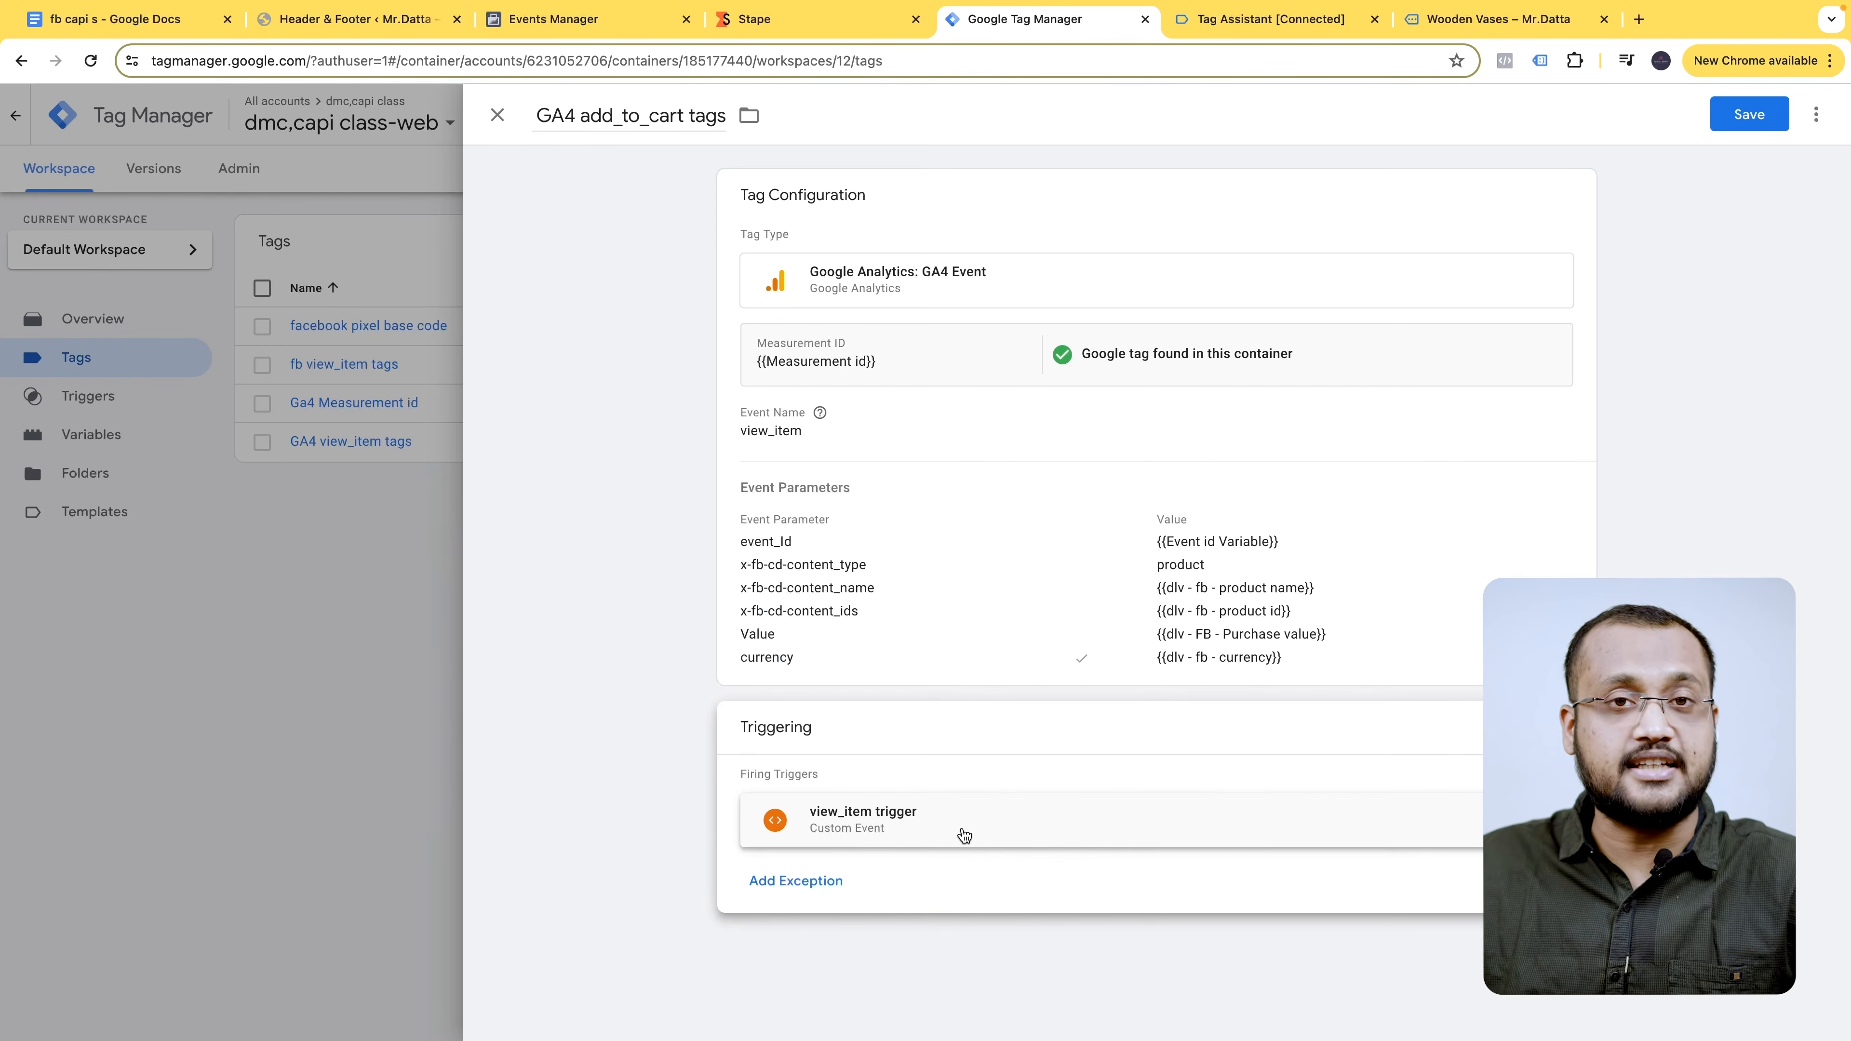
left_click(1550, 820)
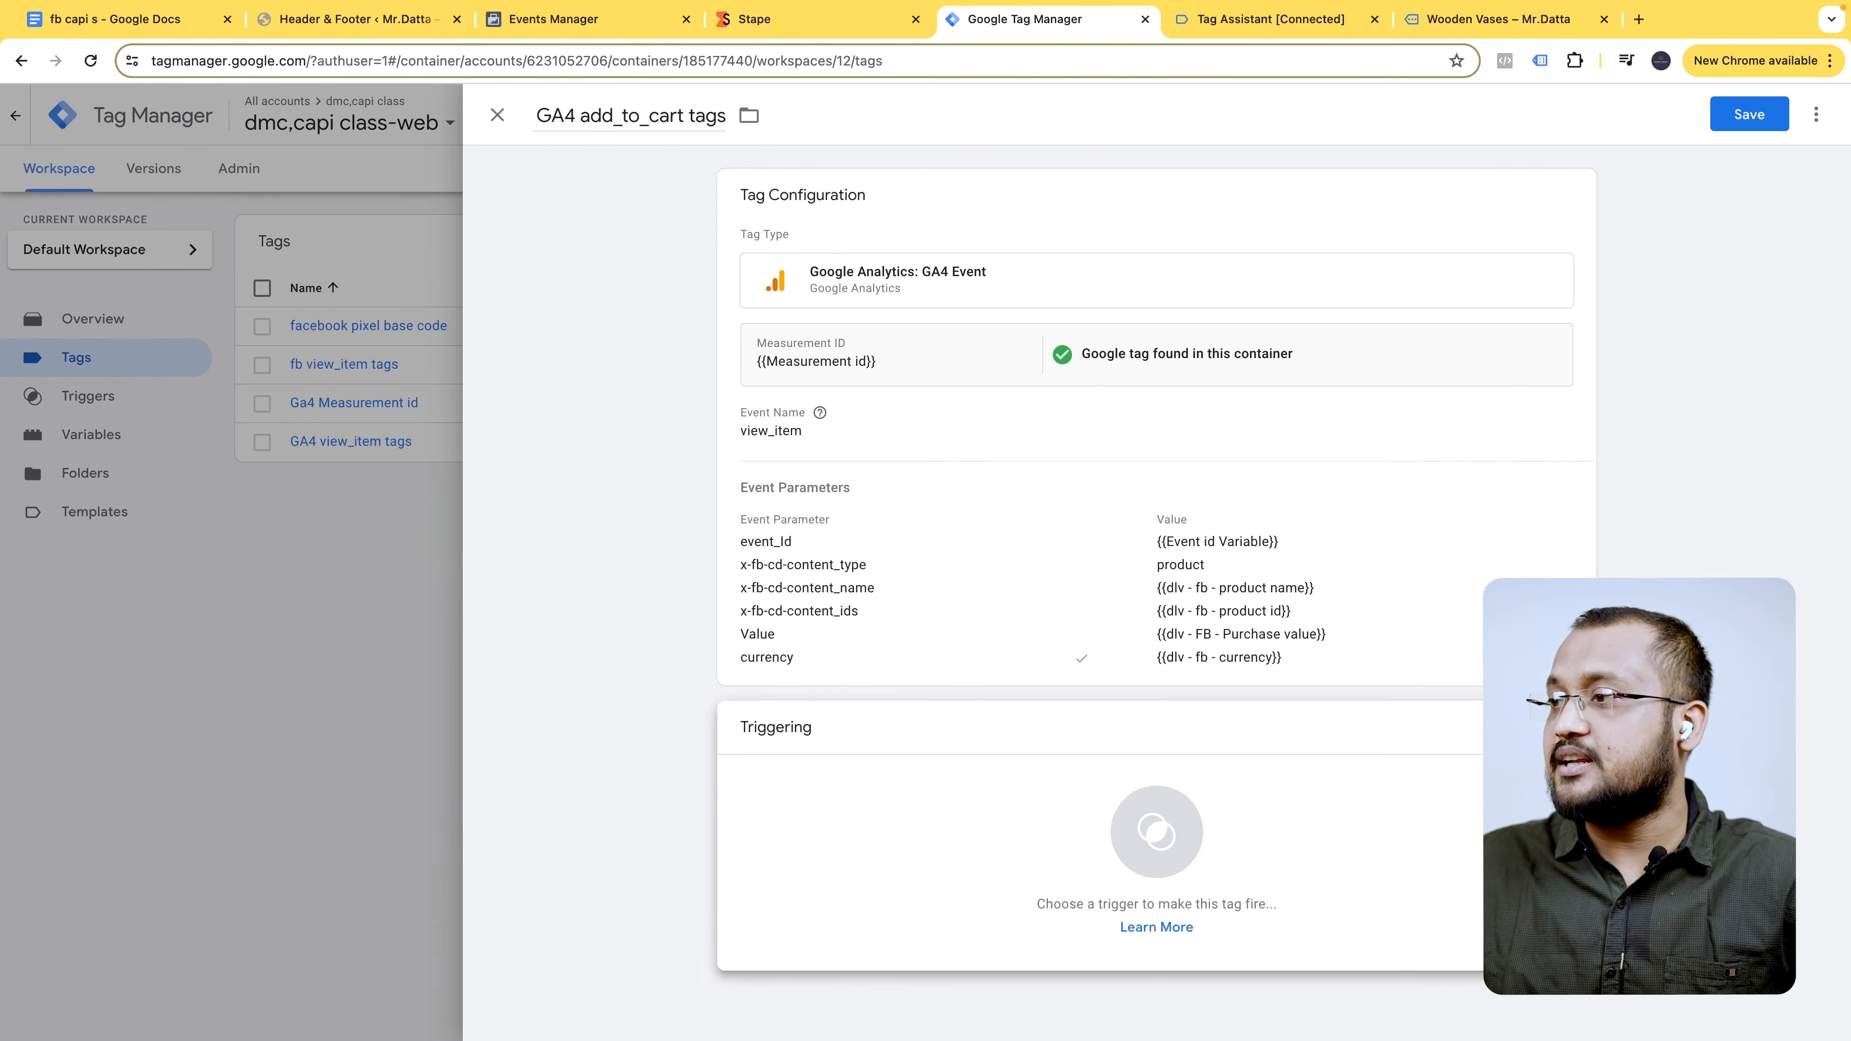
- Attach a new Custom Event trigger 'add_to_cart Trigger' with event name add_to_cart, and save the tag
left_click(1550, 821)
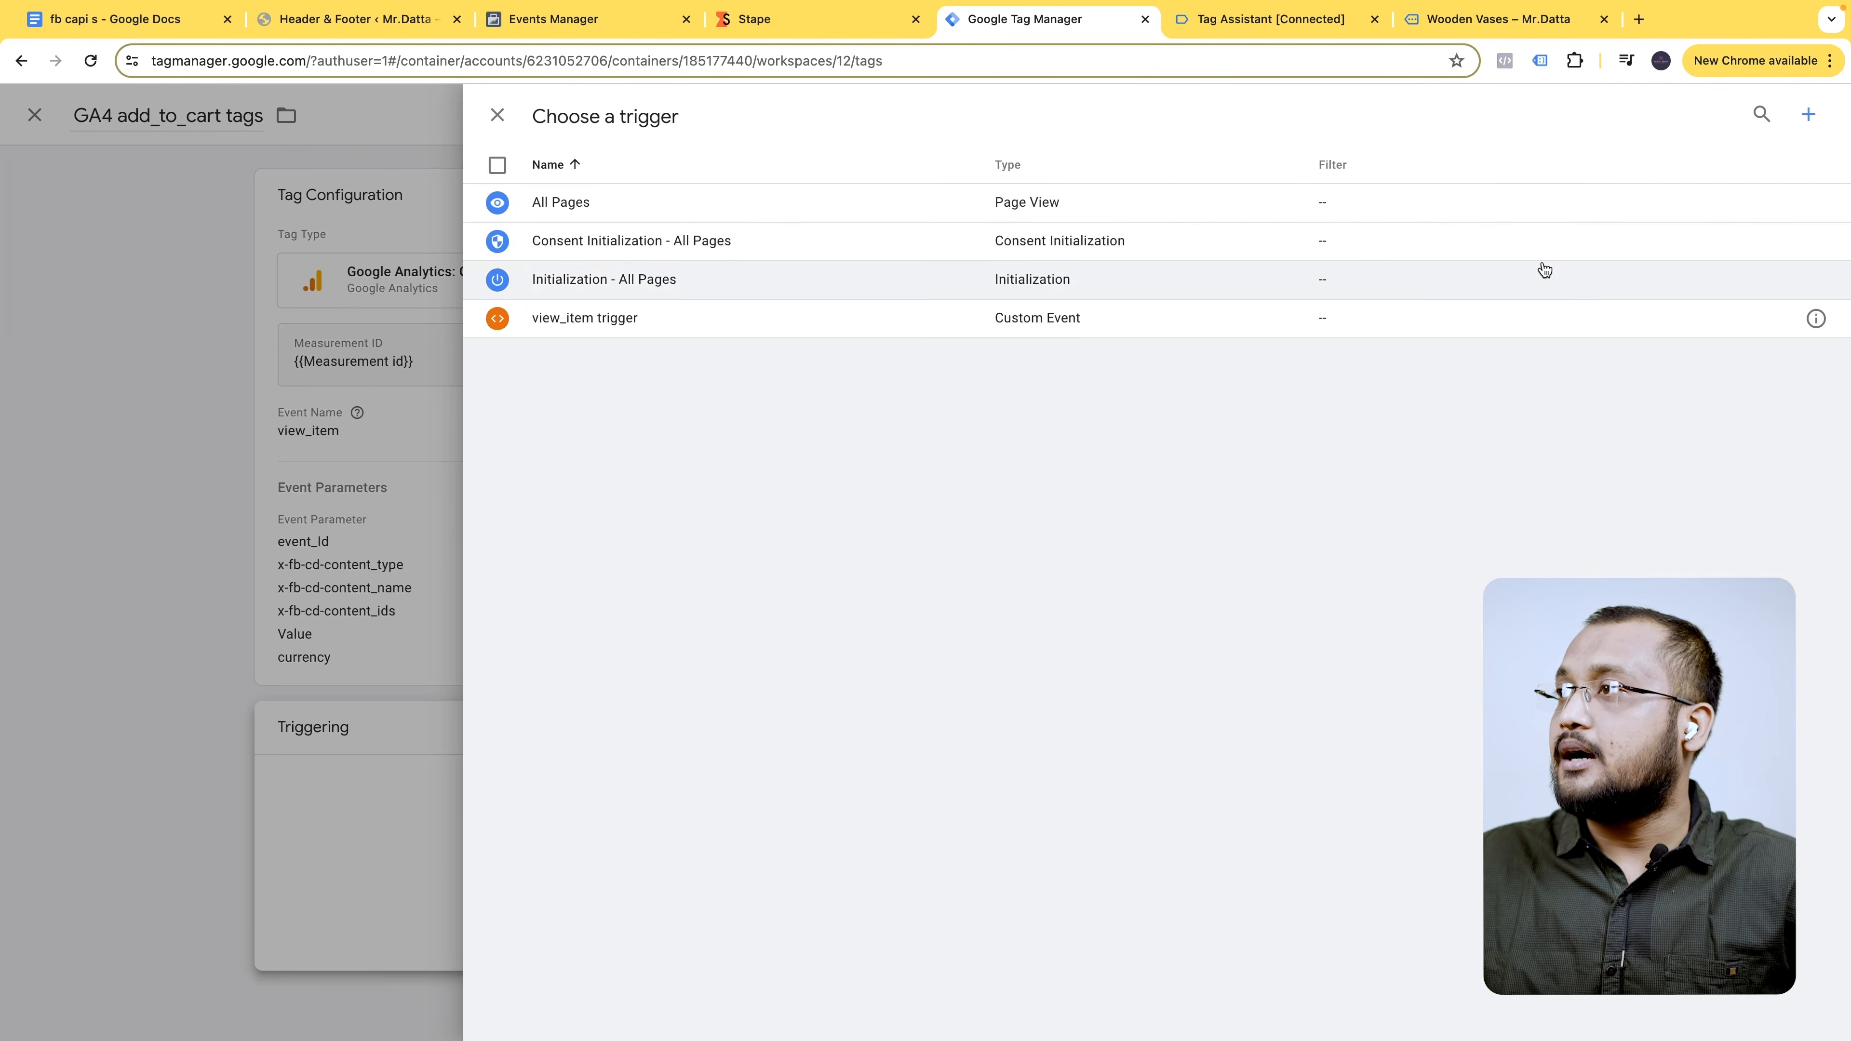
left_click(1822, 114)
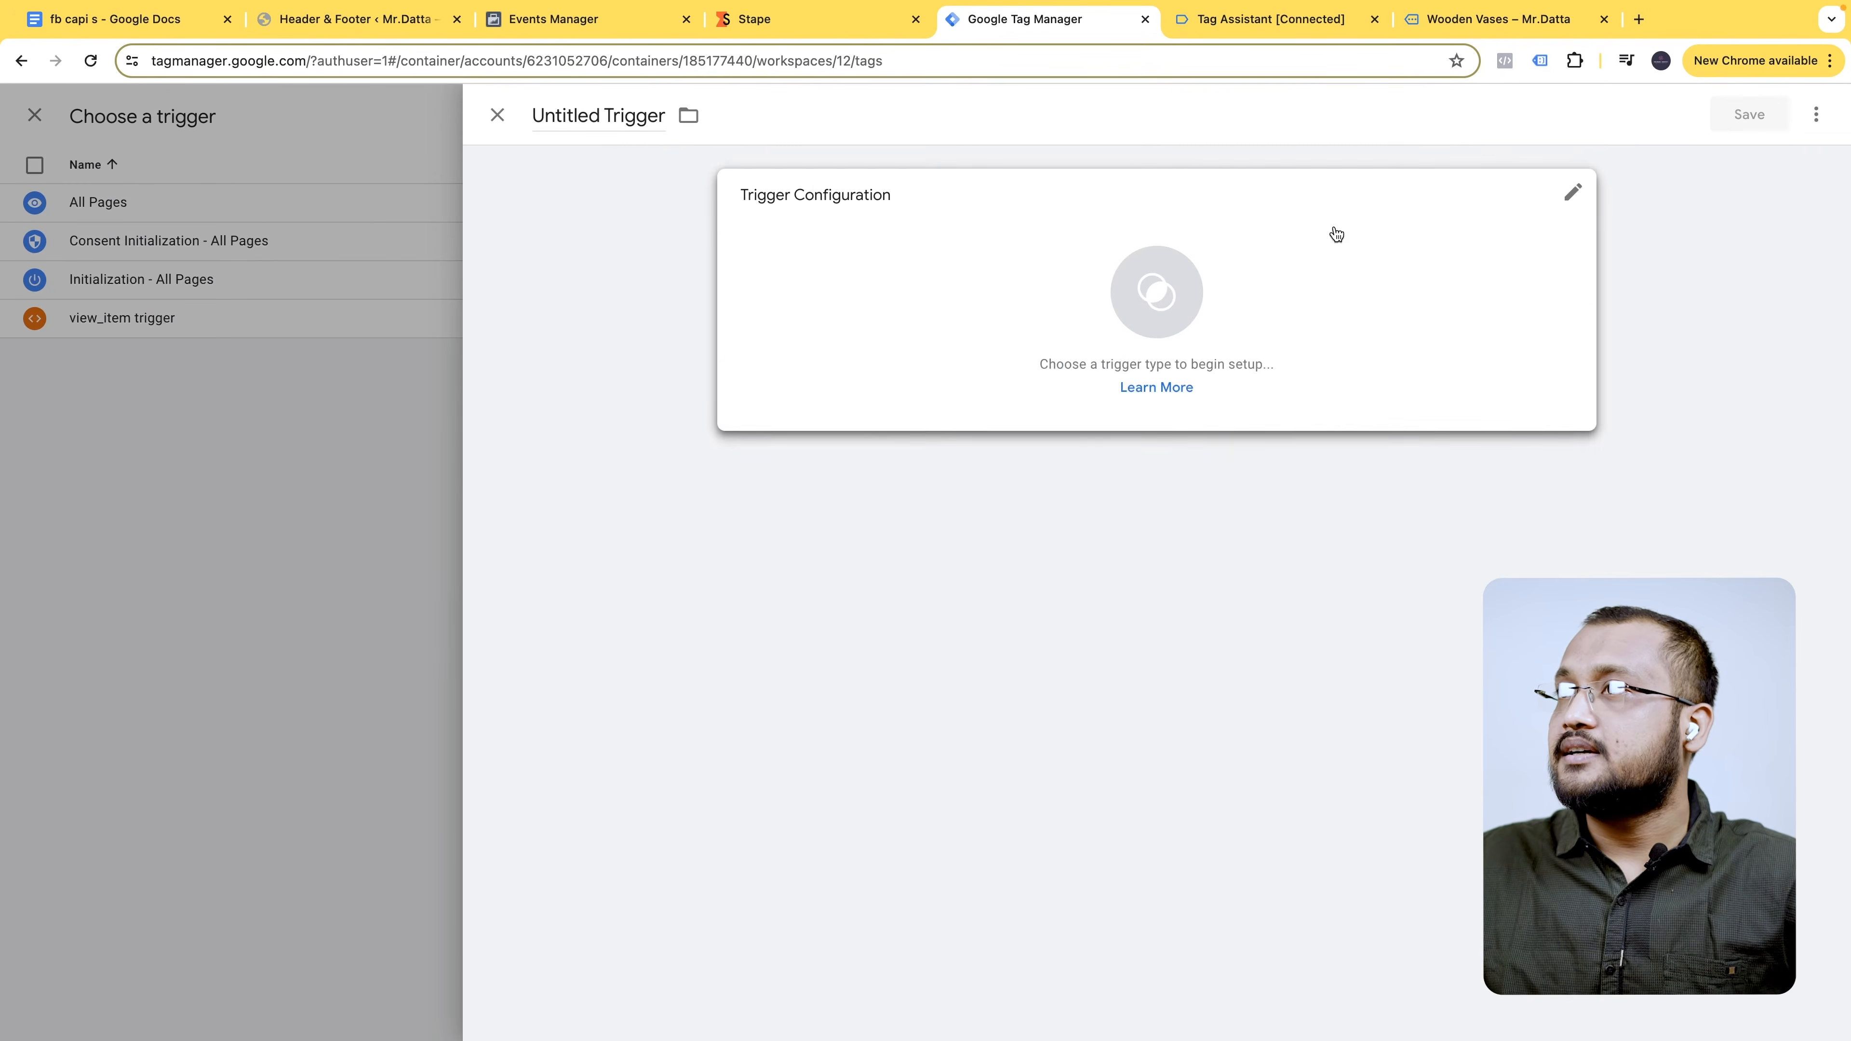
double_click(589, 105)
type("add_to_cart")
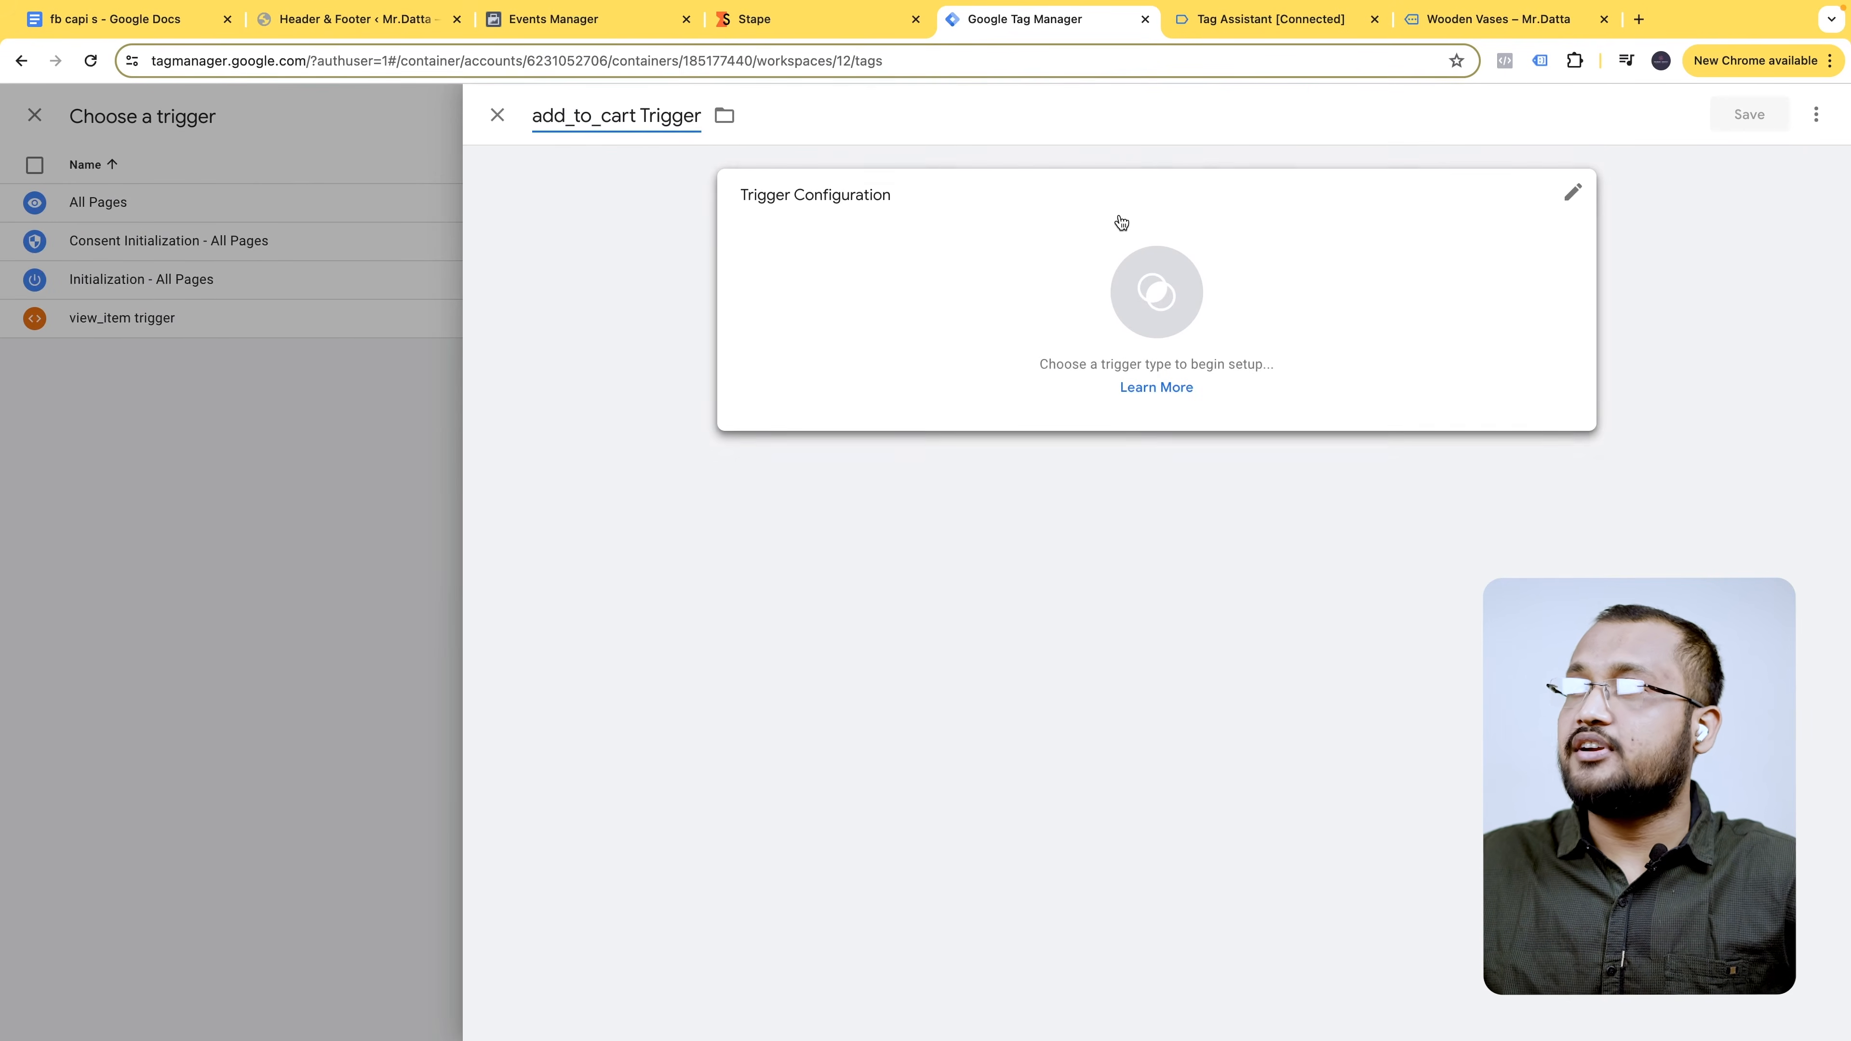
left_click(1191, 220)
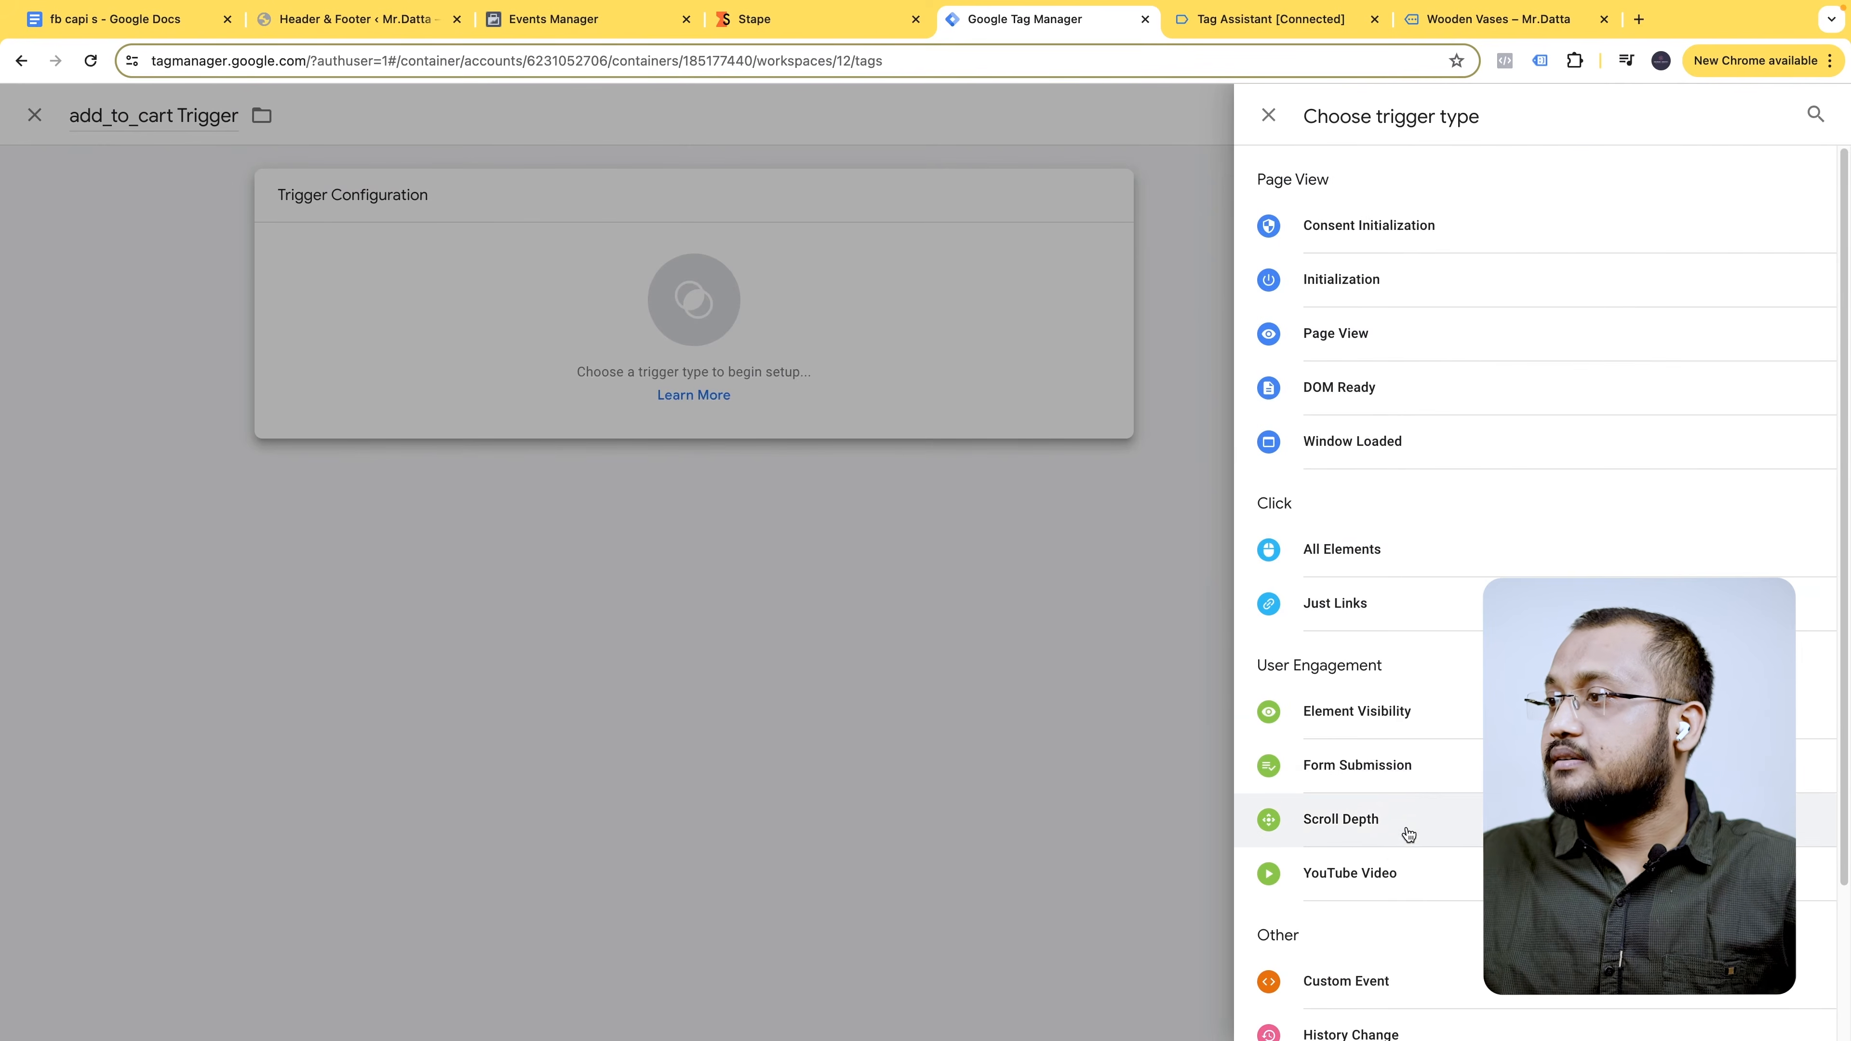
scroll(1384, 830, "down", 3)
left_click(1380, 795)
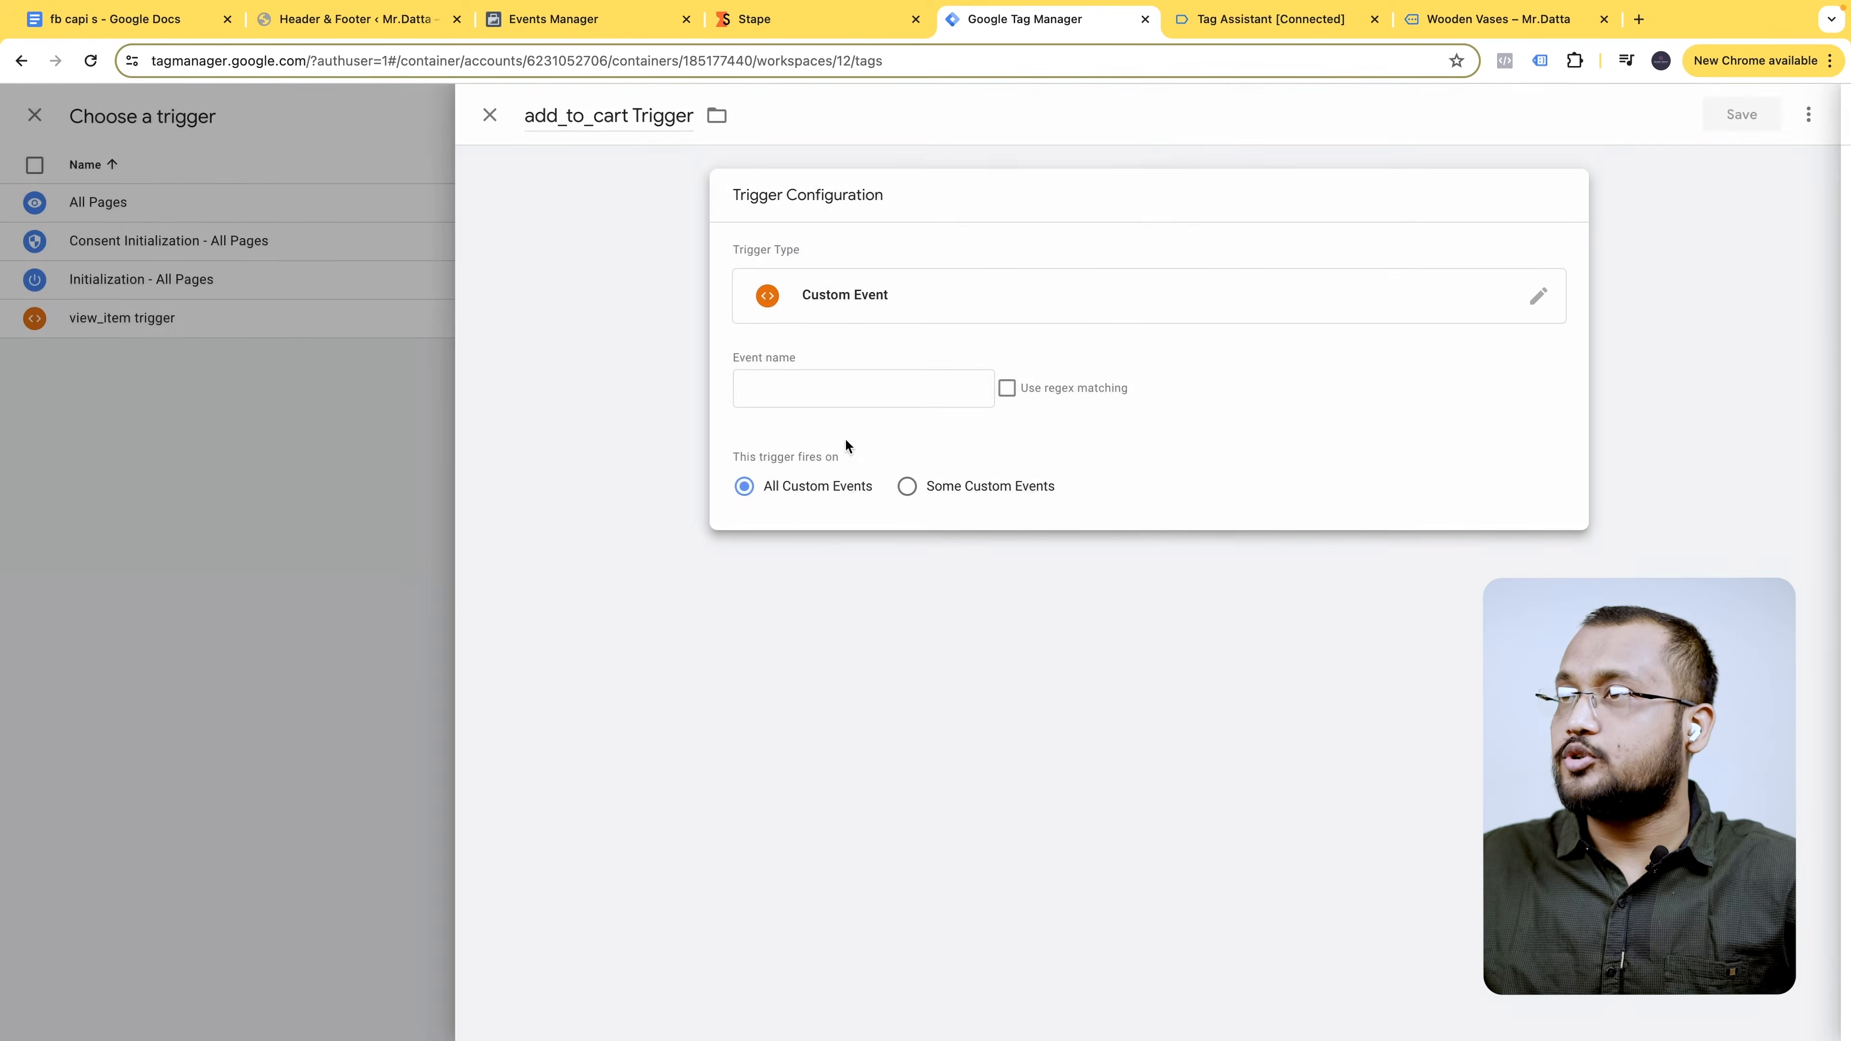
left_click(863, 388)
left_click(902, 440)
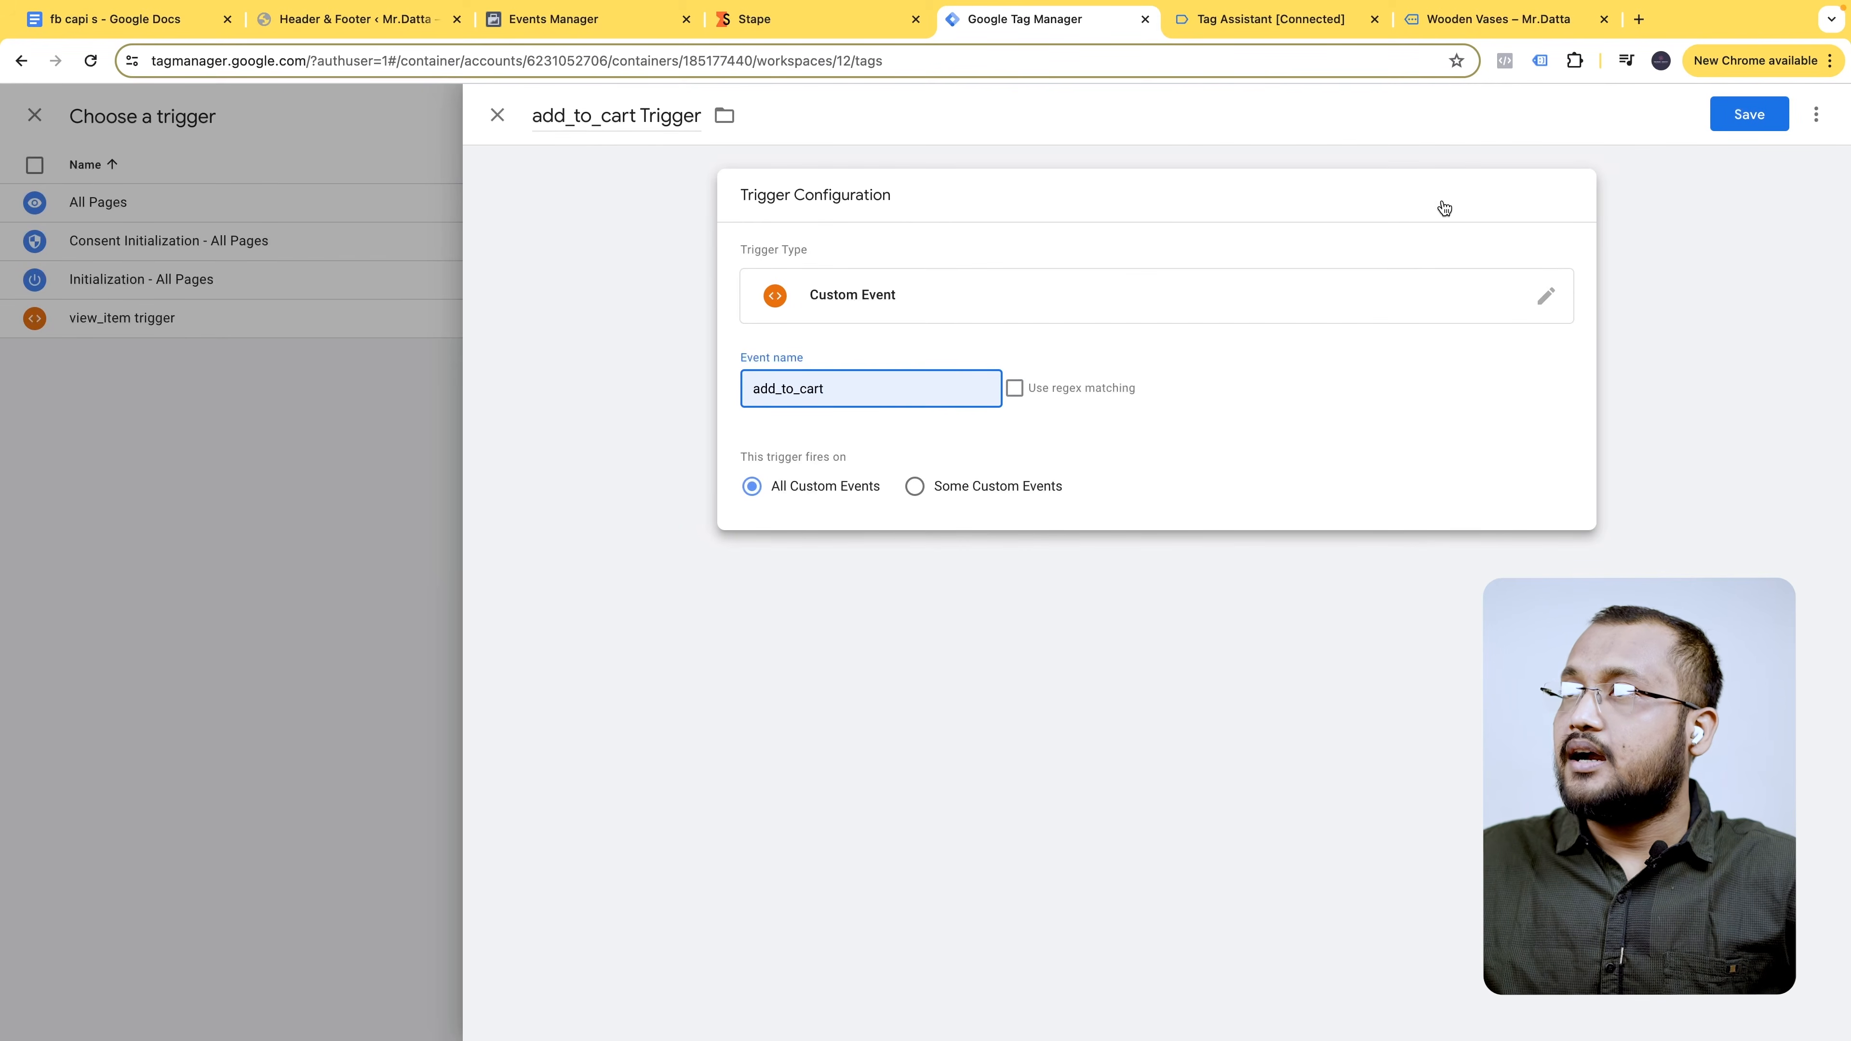
left_click(1751, 117)
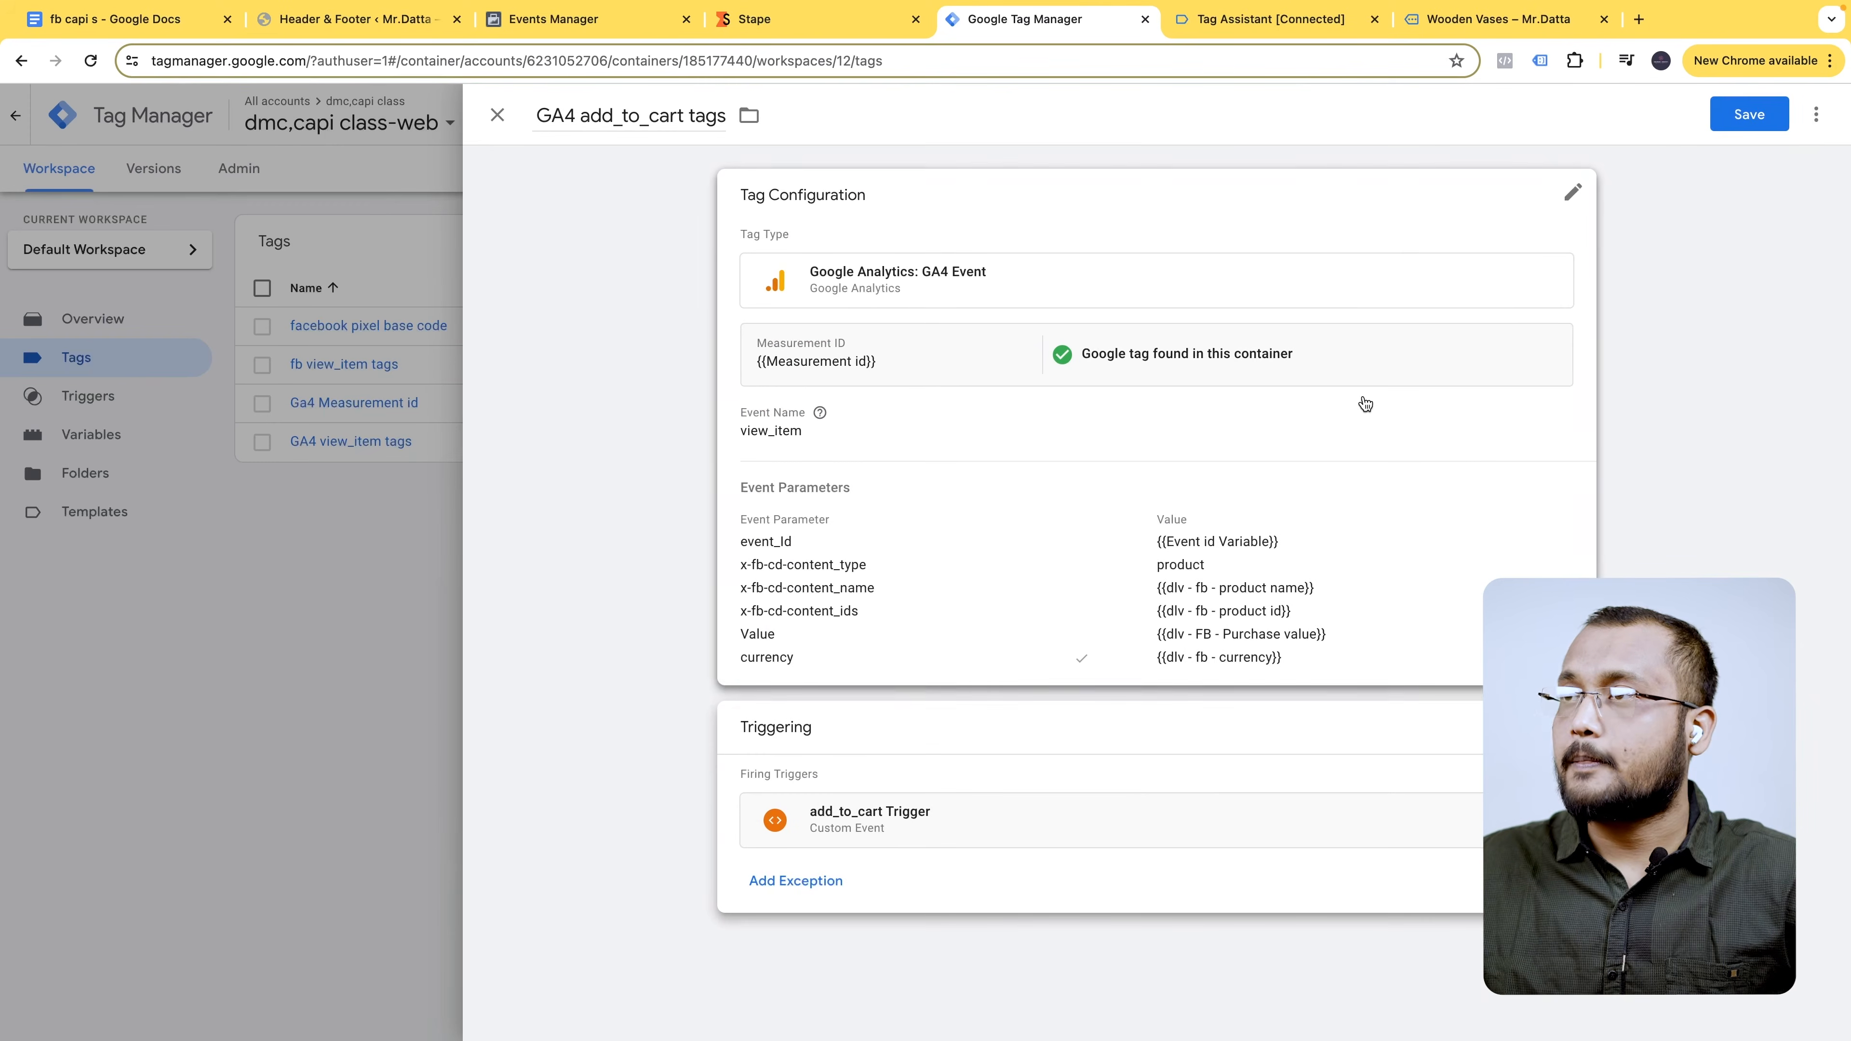
left_click(1747, 114)
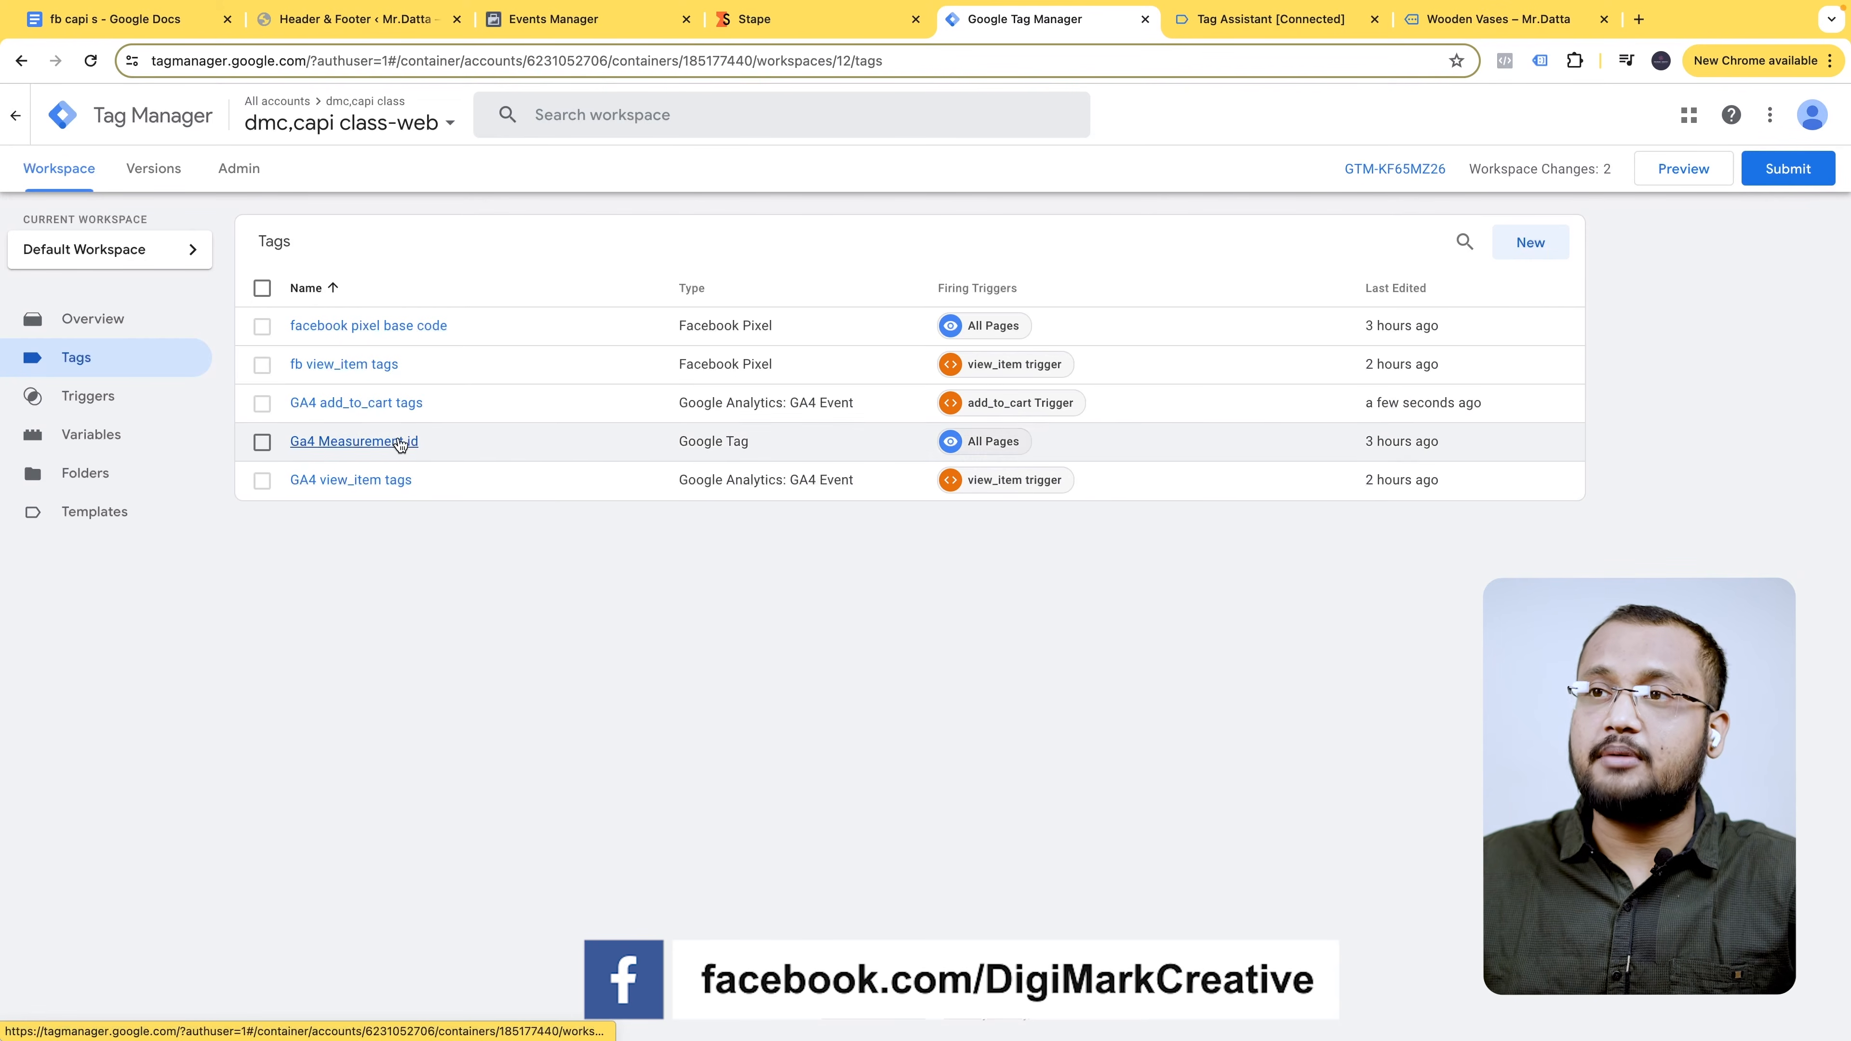
- Copy the fb view_item tags tag and rename the copy 'fb add_to_cart tags'
left_click(450, 371)
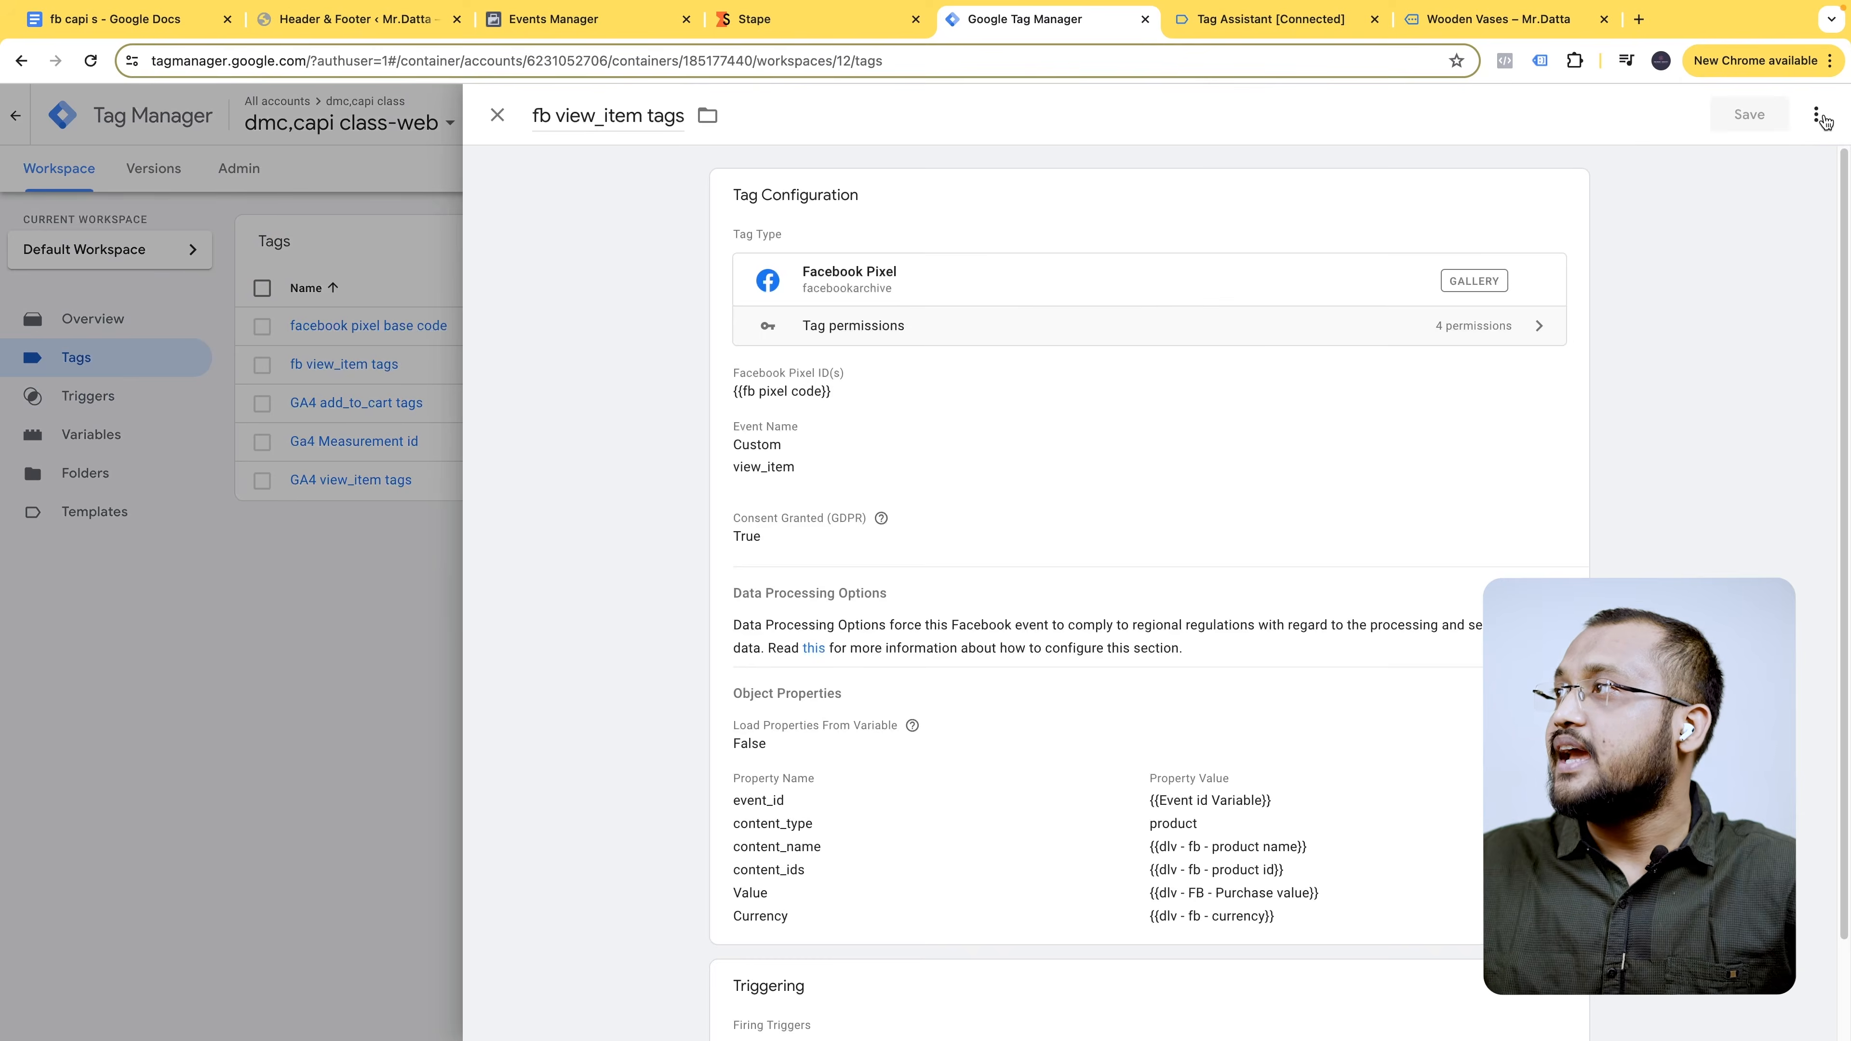
left_click(1815, 114)
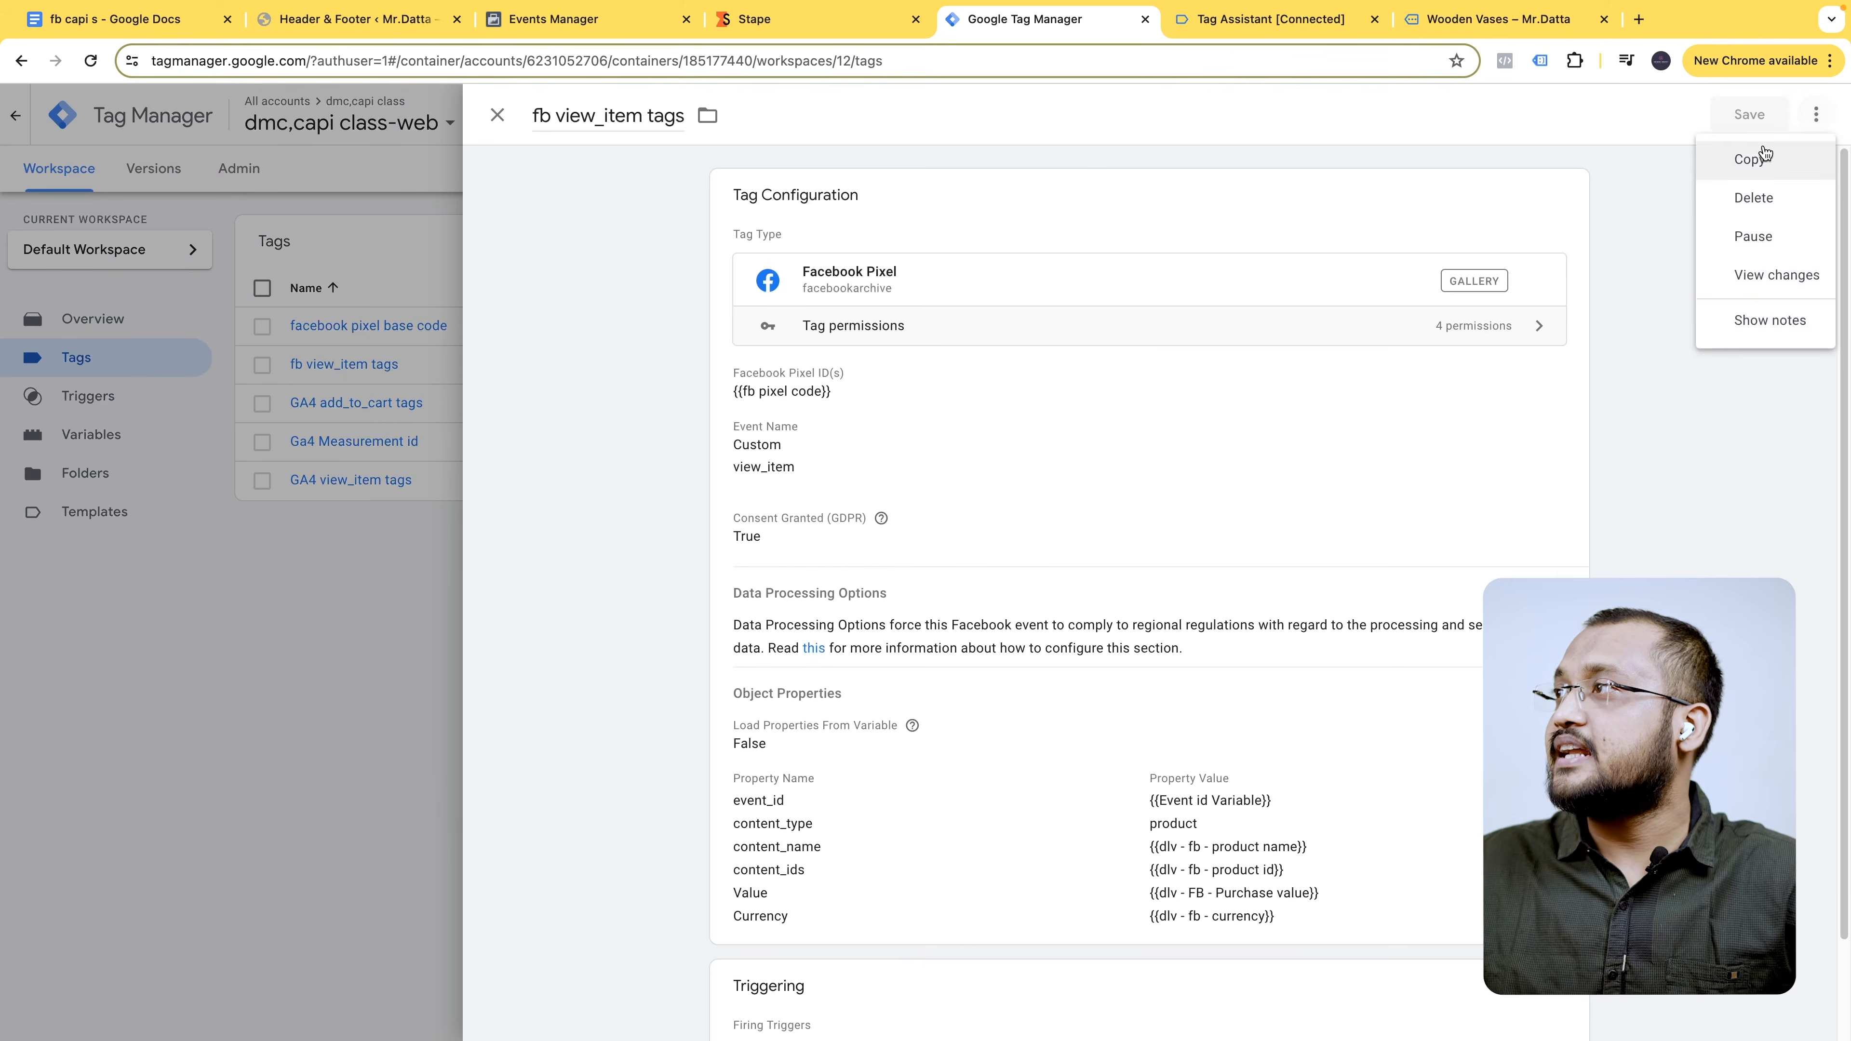
left_click(1755, 155)
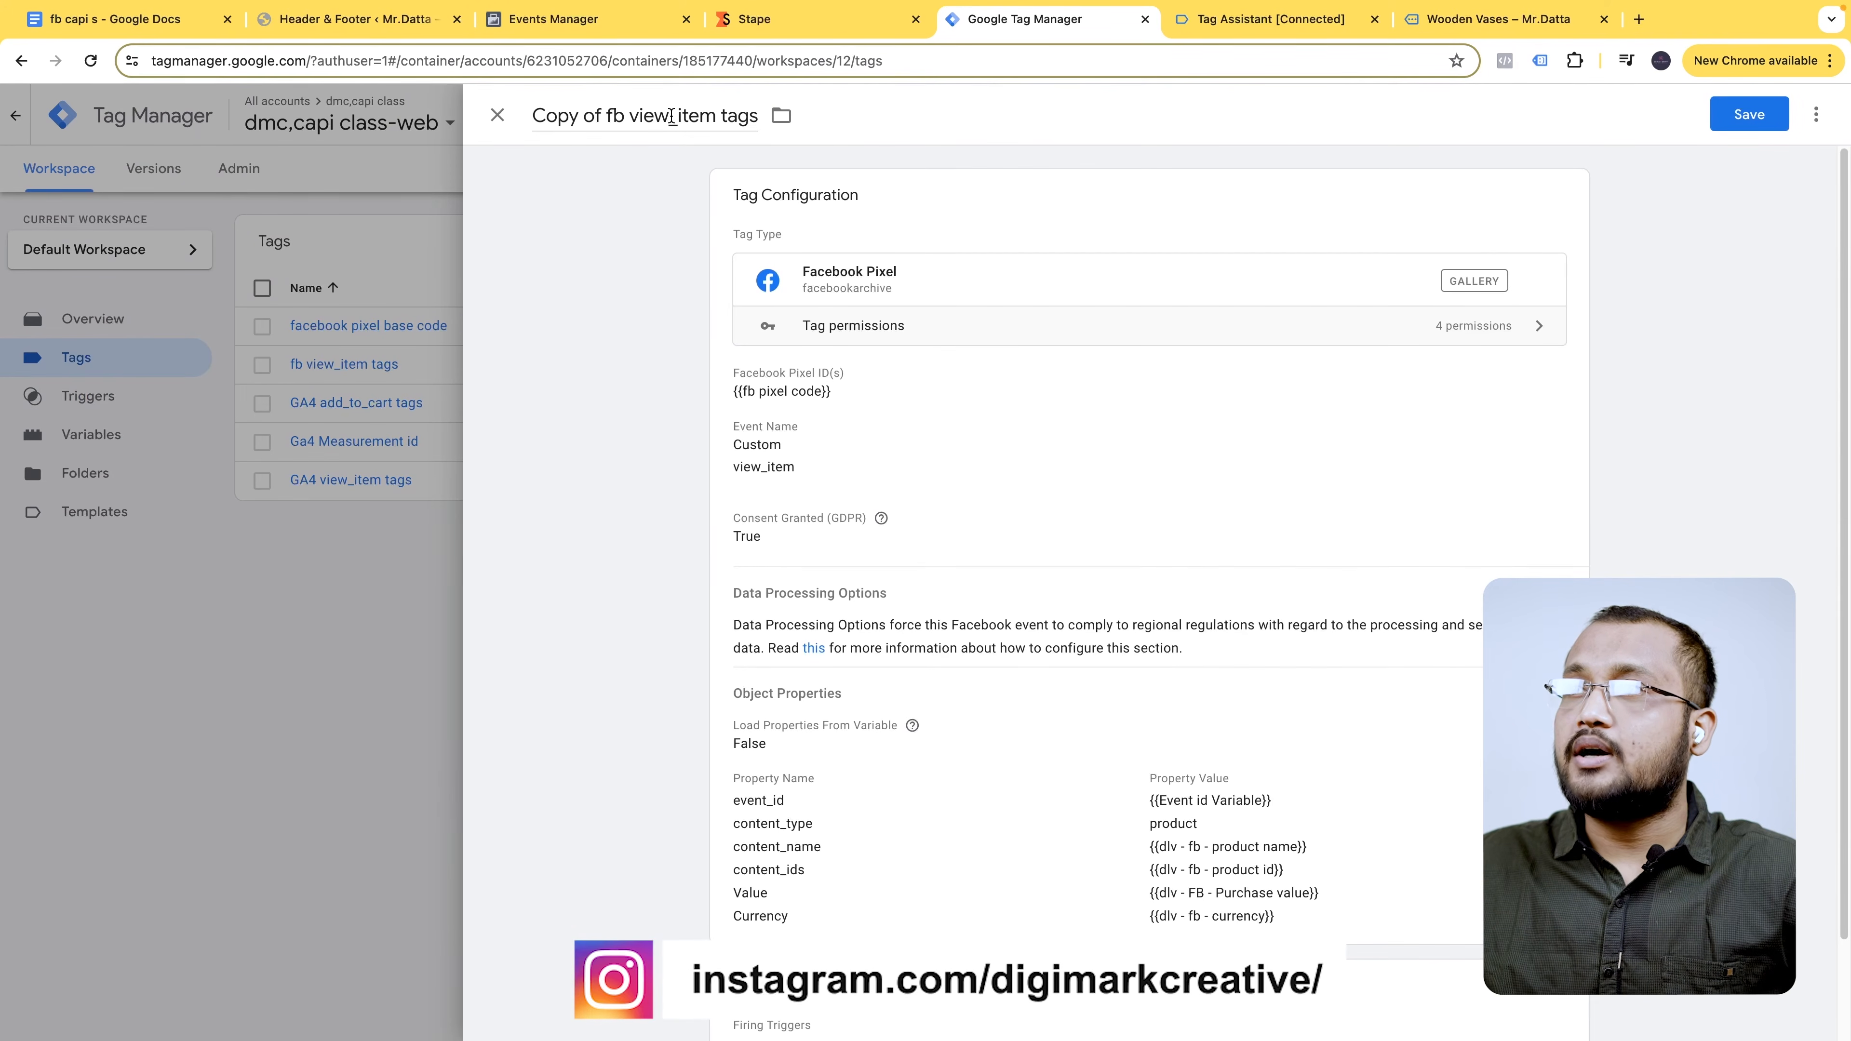
mouse_move(599, 117)
left_mouse_down()
mouse_move(532, 115)
mouse_move(567, 124)
left_mouse_up()
key("BackSpace")
key("super+v")
- Set the copied Facebook tag to send the standard event AddToCart
left_click(838, 469)
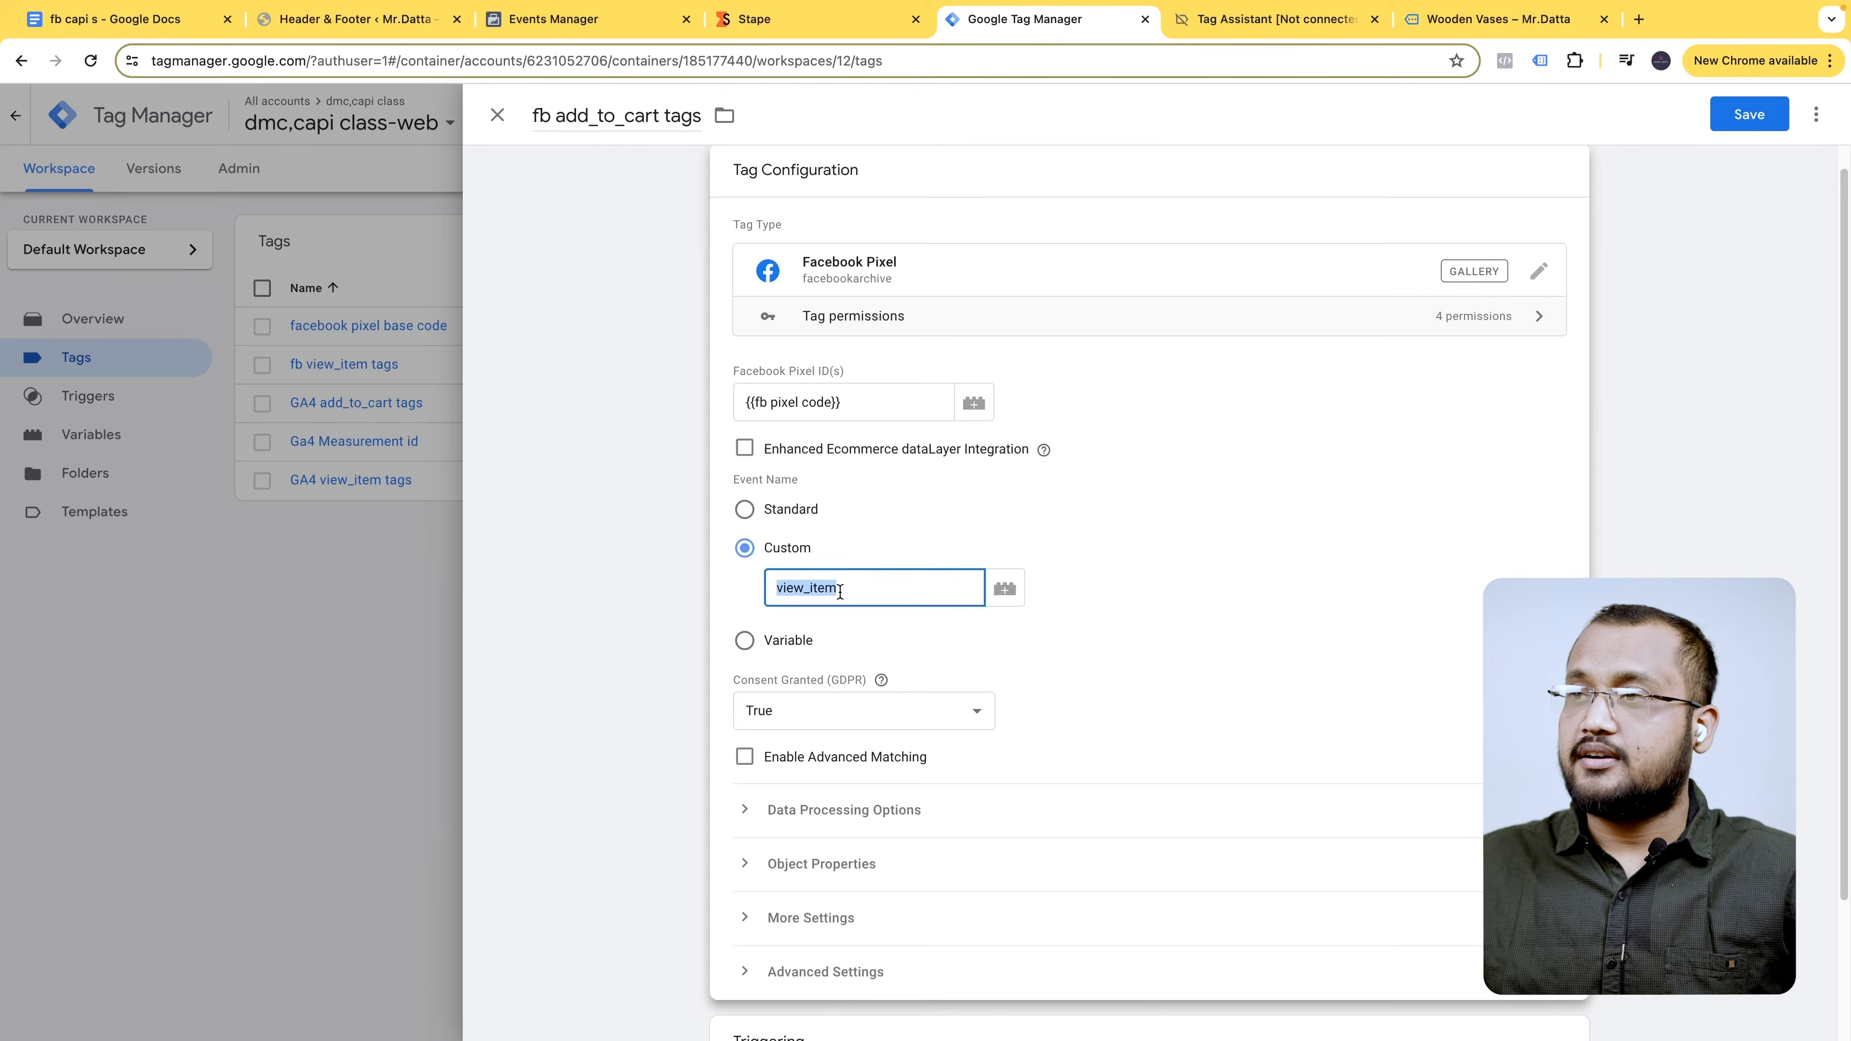
left_click(788, 515)
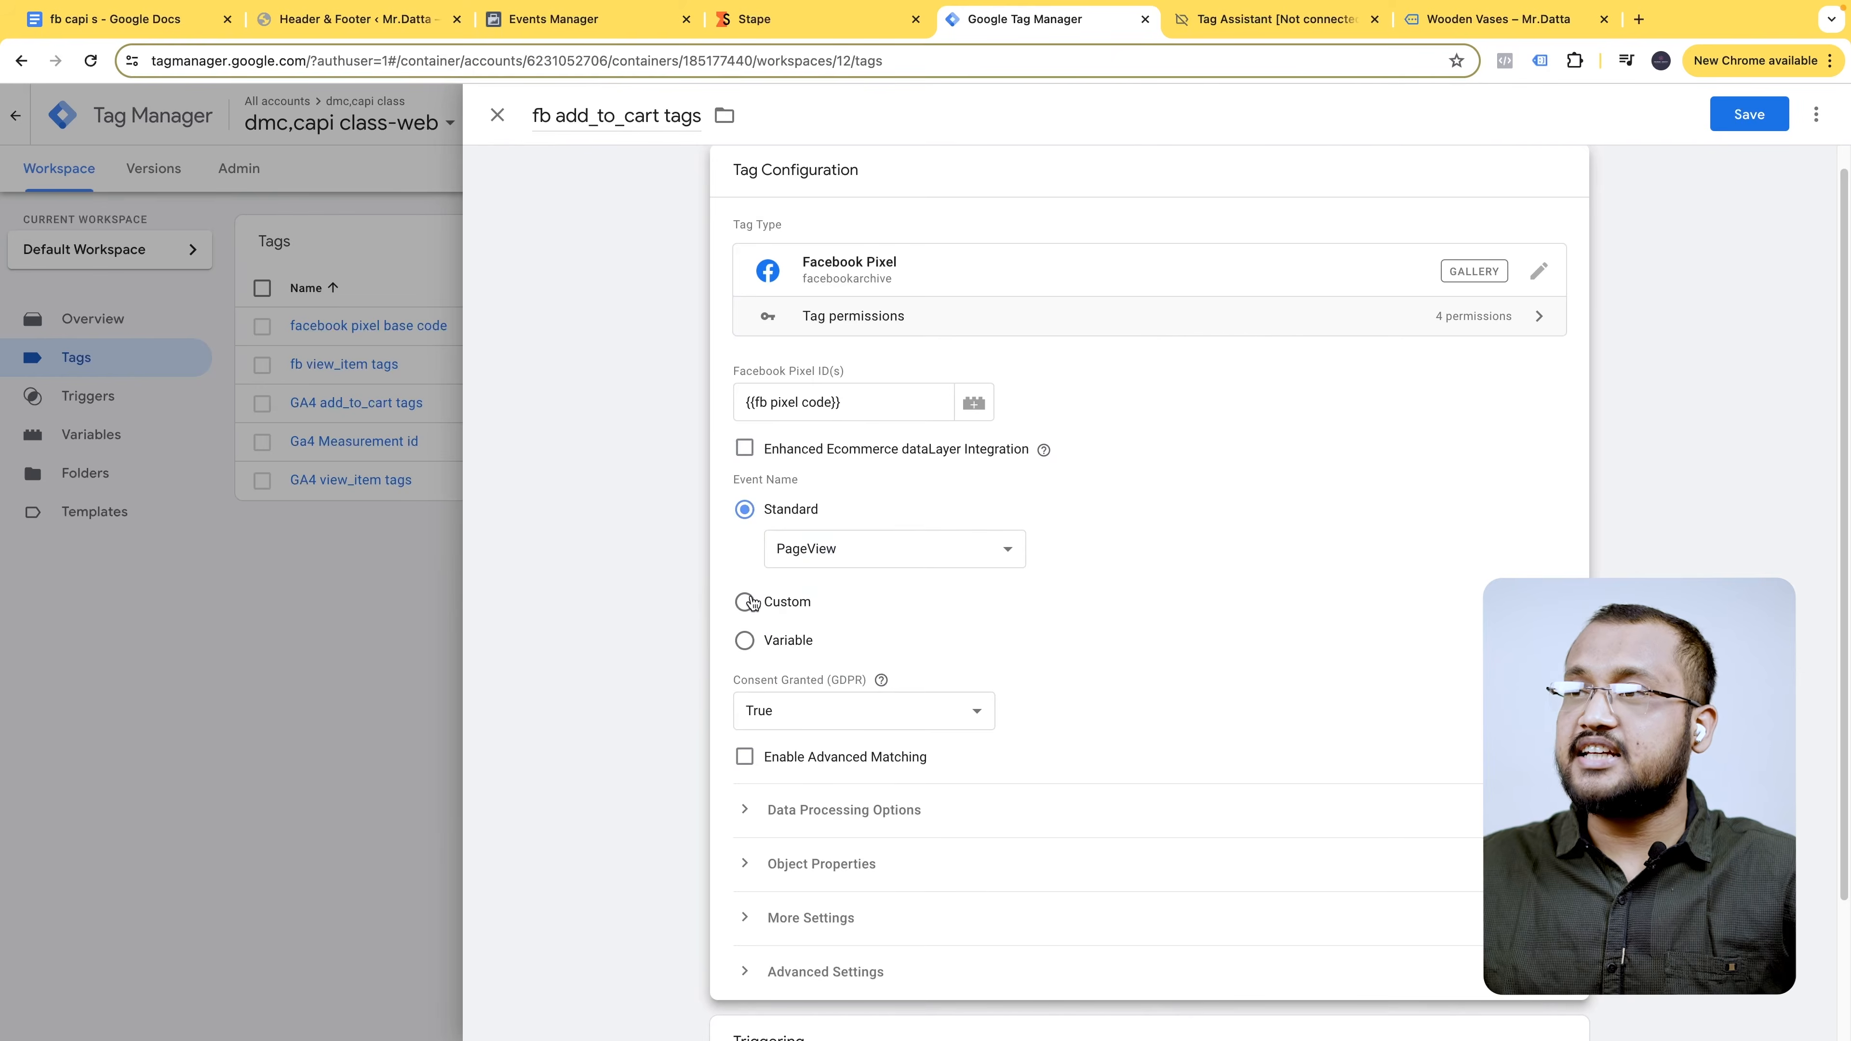
left_click(867, 540)
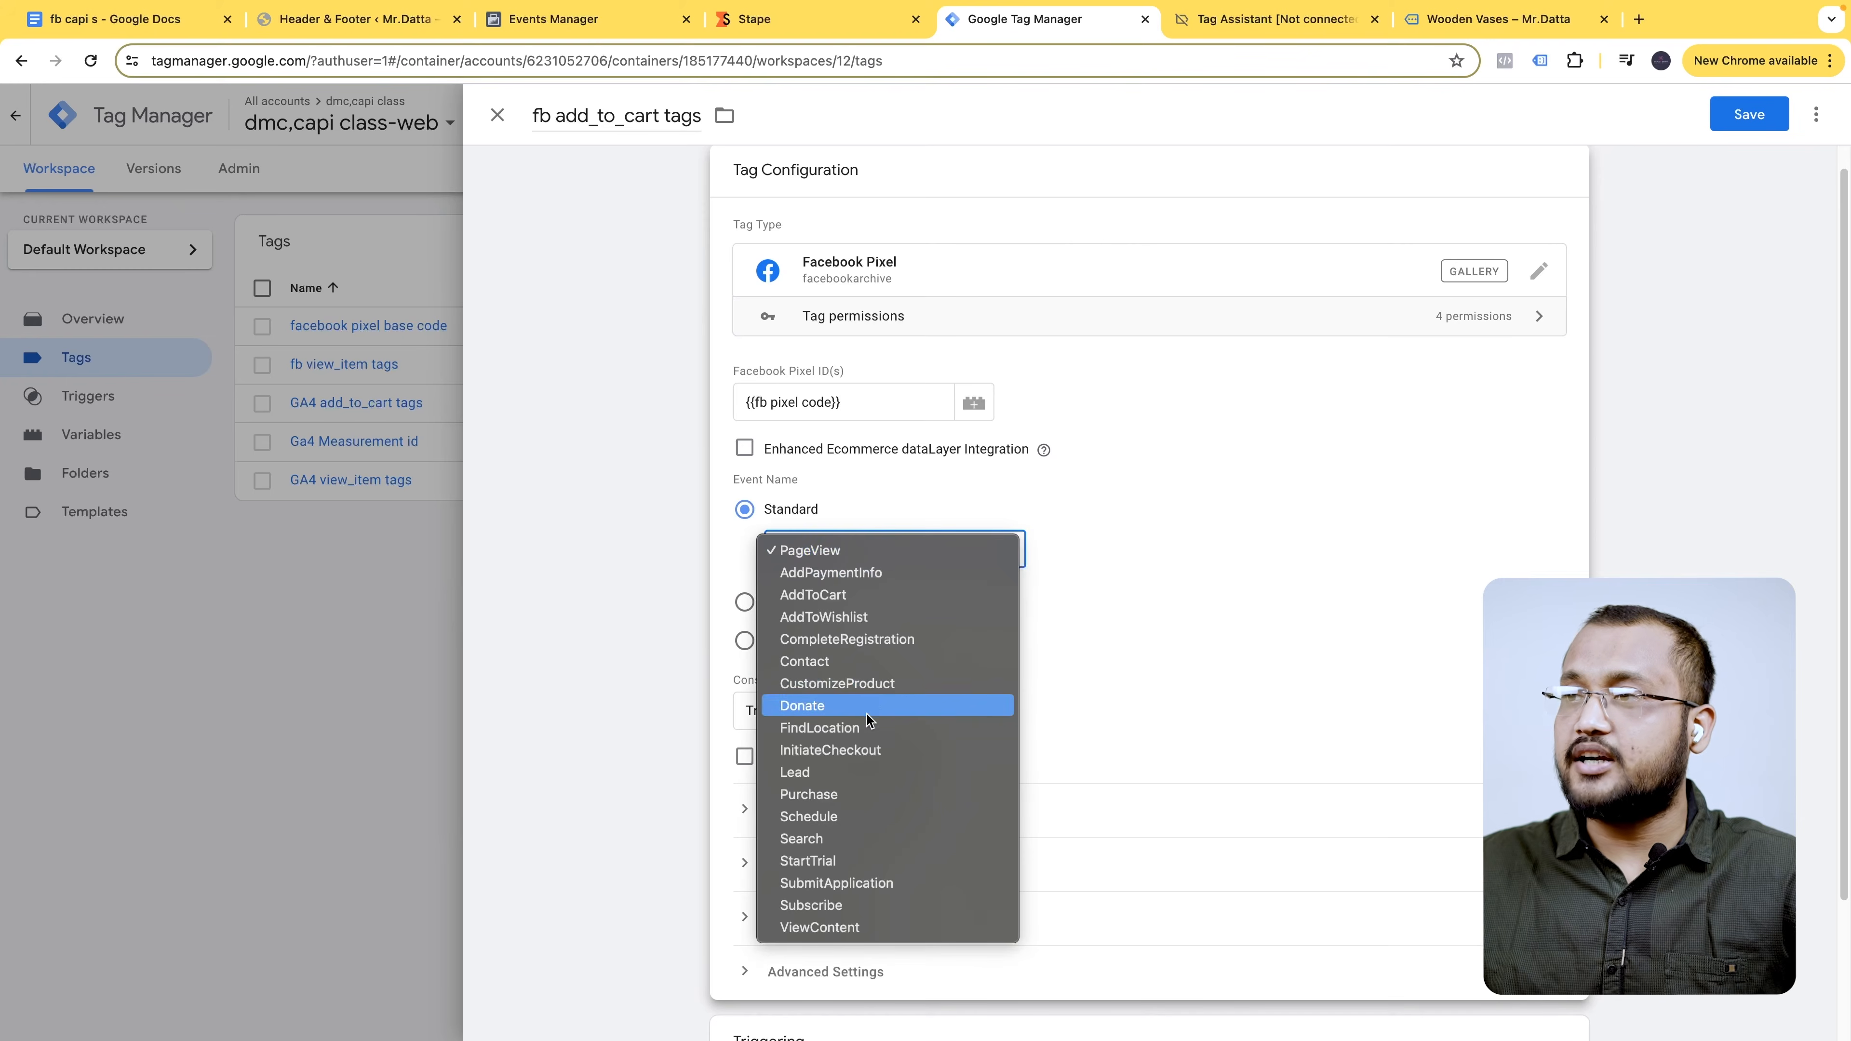
left_click(853, 605)
scroll(775, 619, "down", 2)
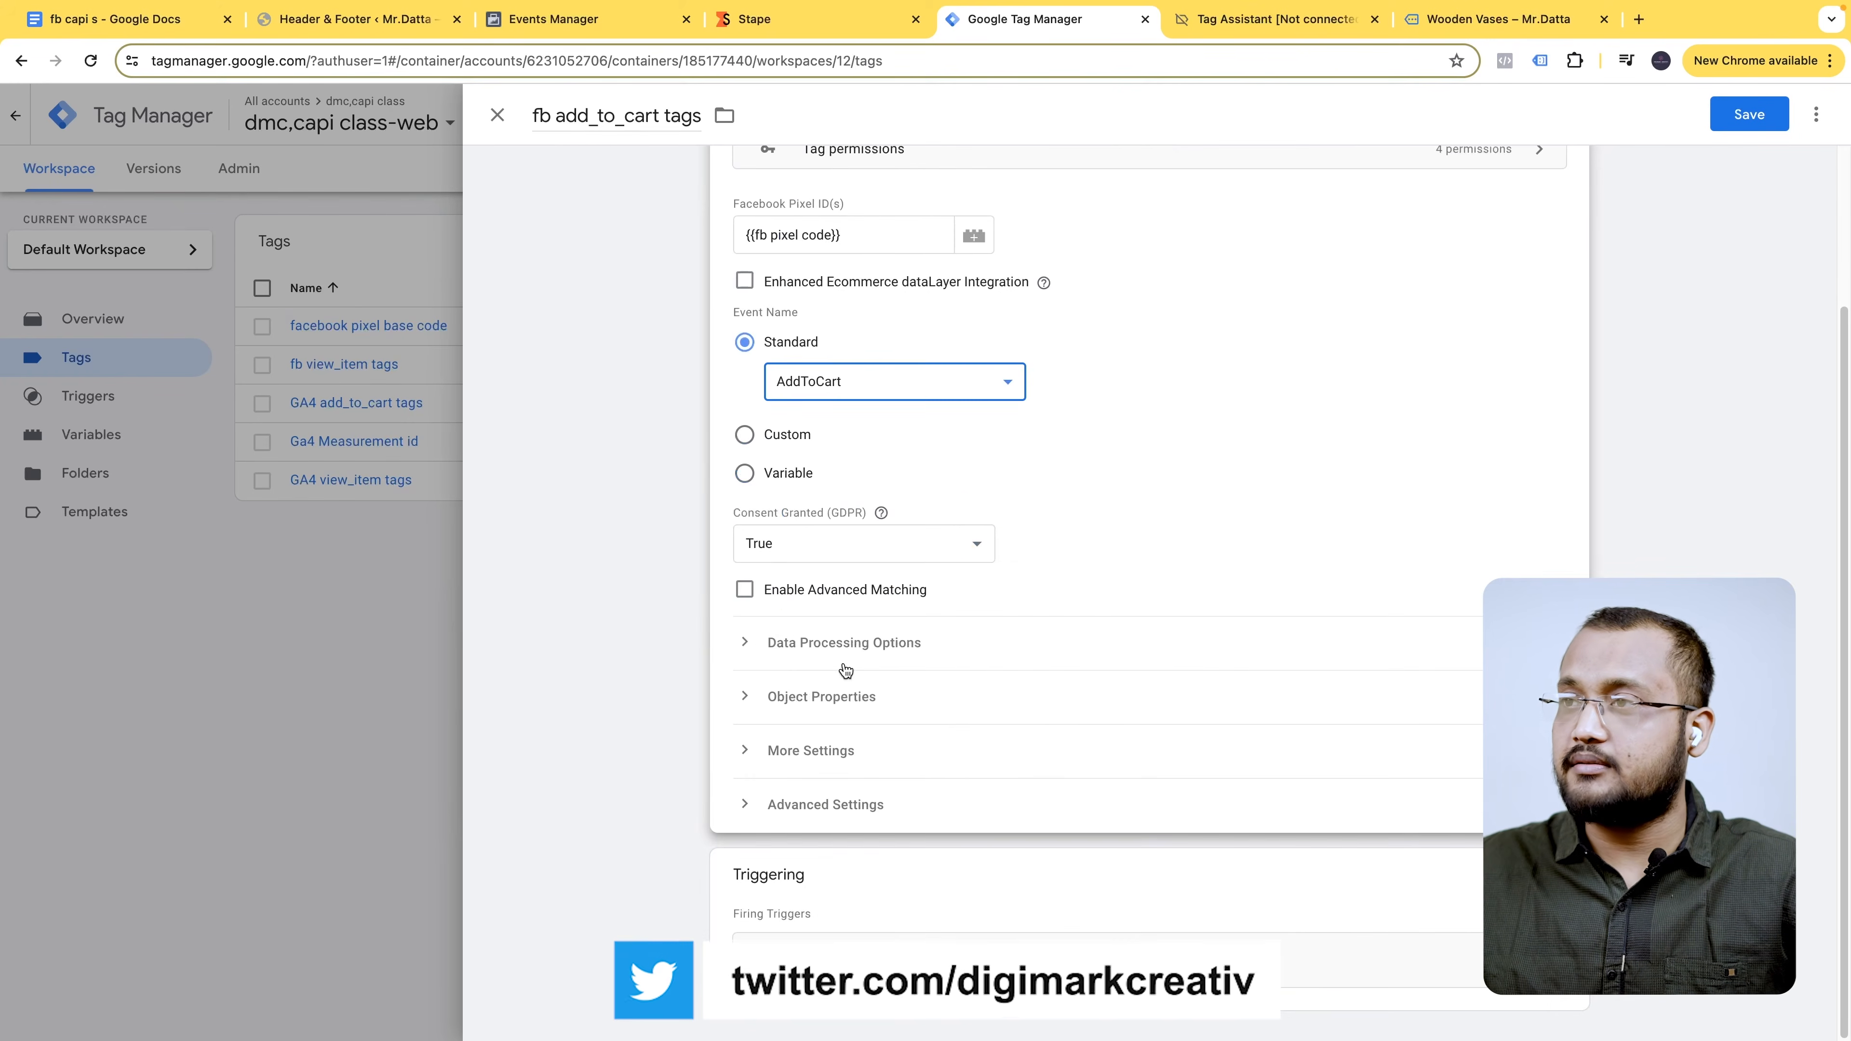
- Make the fb add_to_cart tags tag fire on add_to_cart Trigger and save it
left_click(1115, 887)
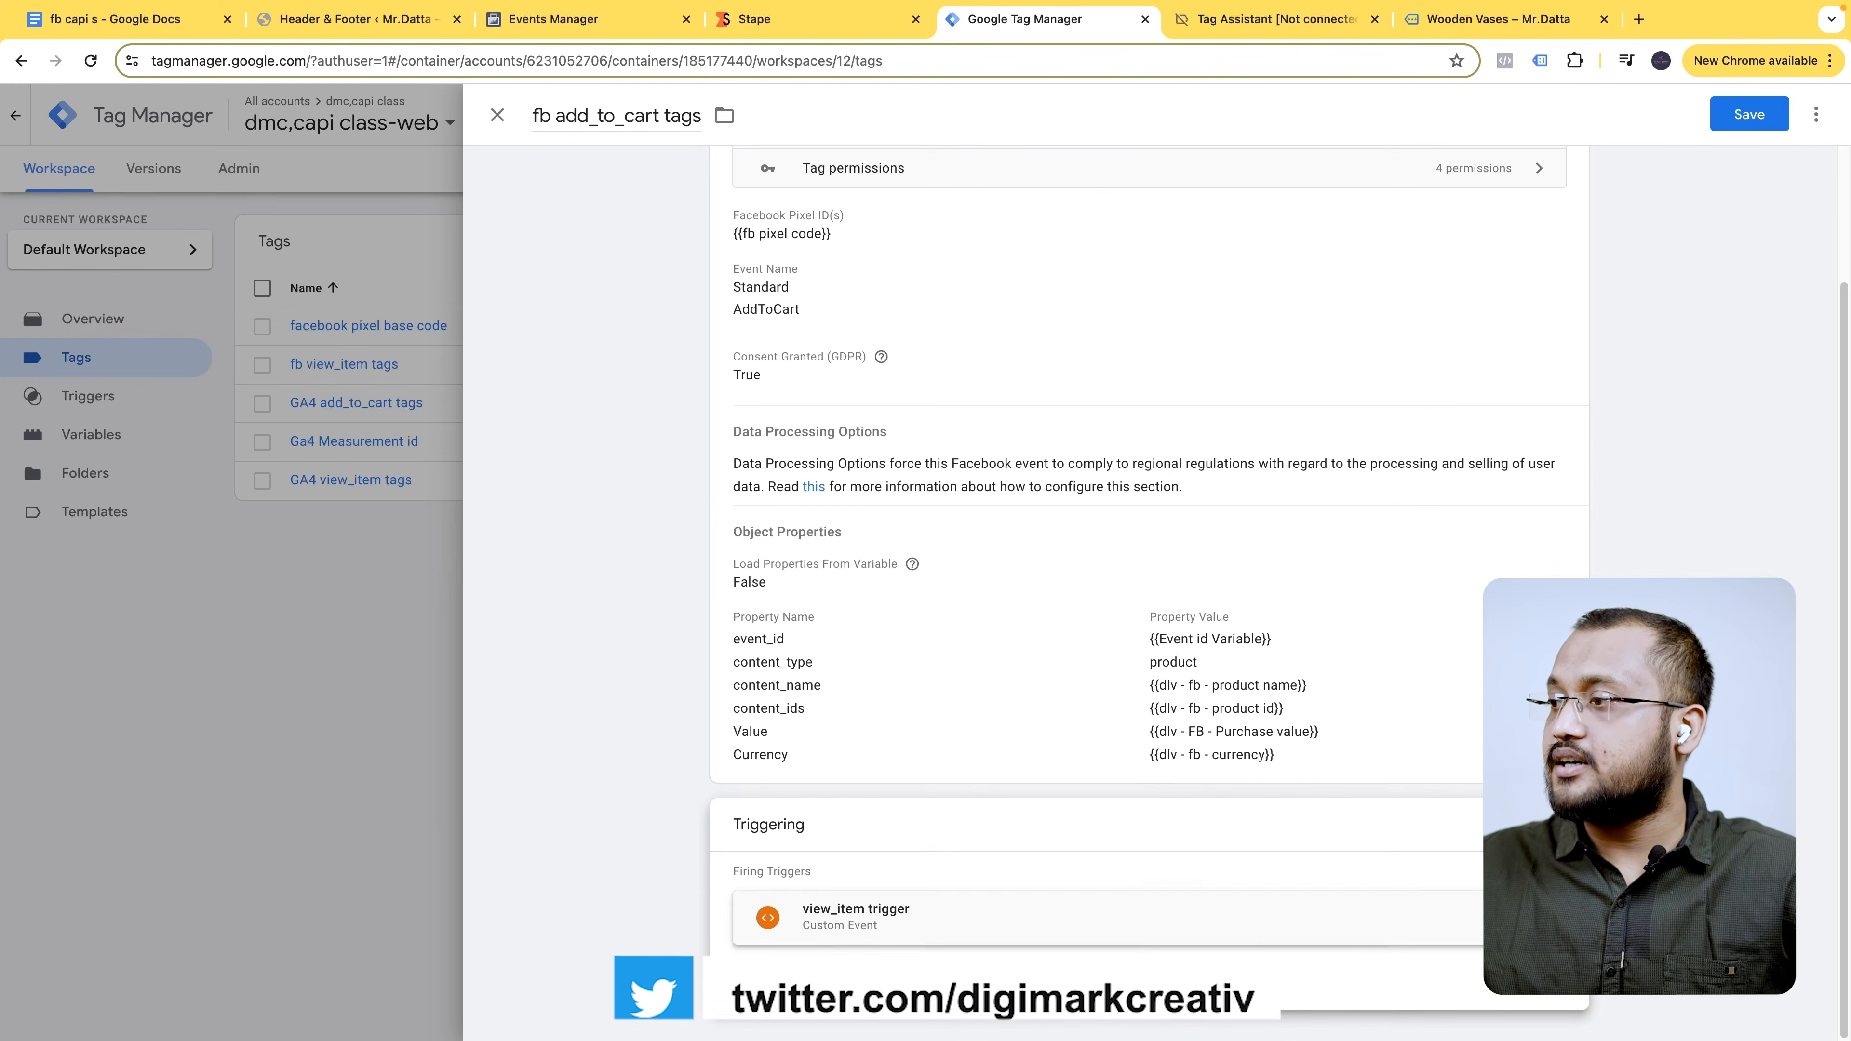
left_click(1137, 895)
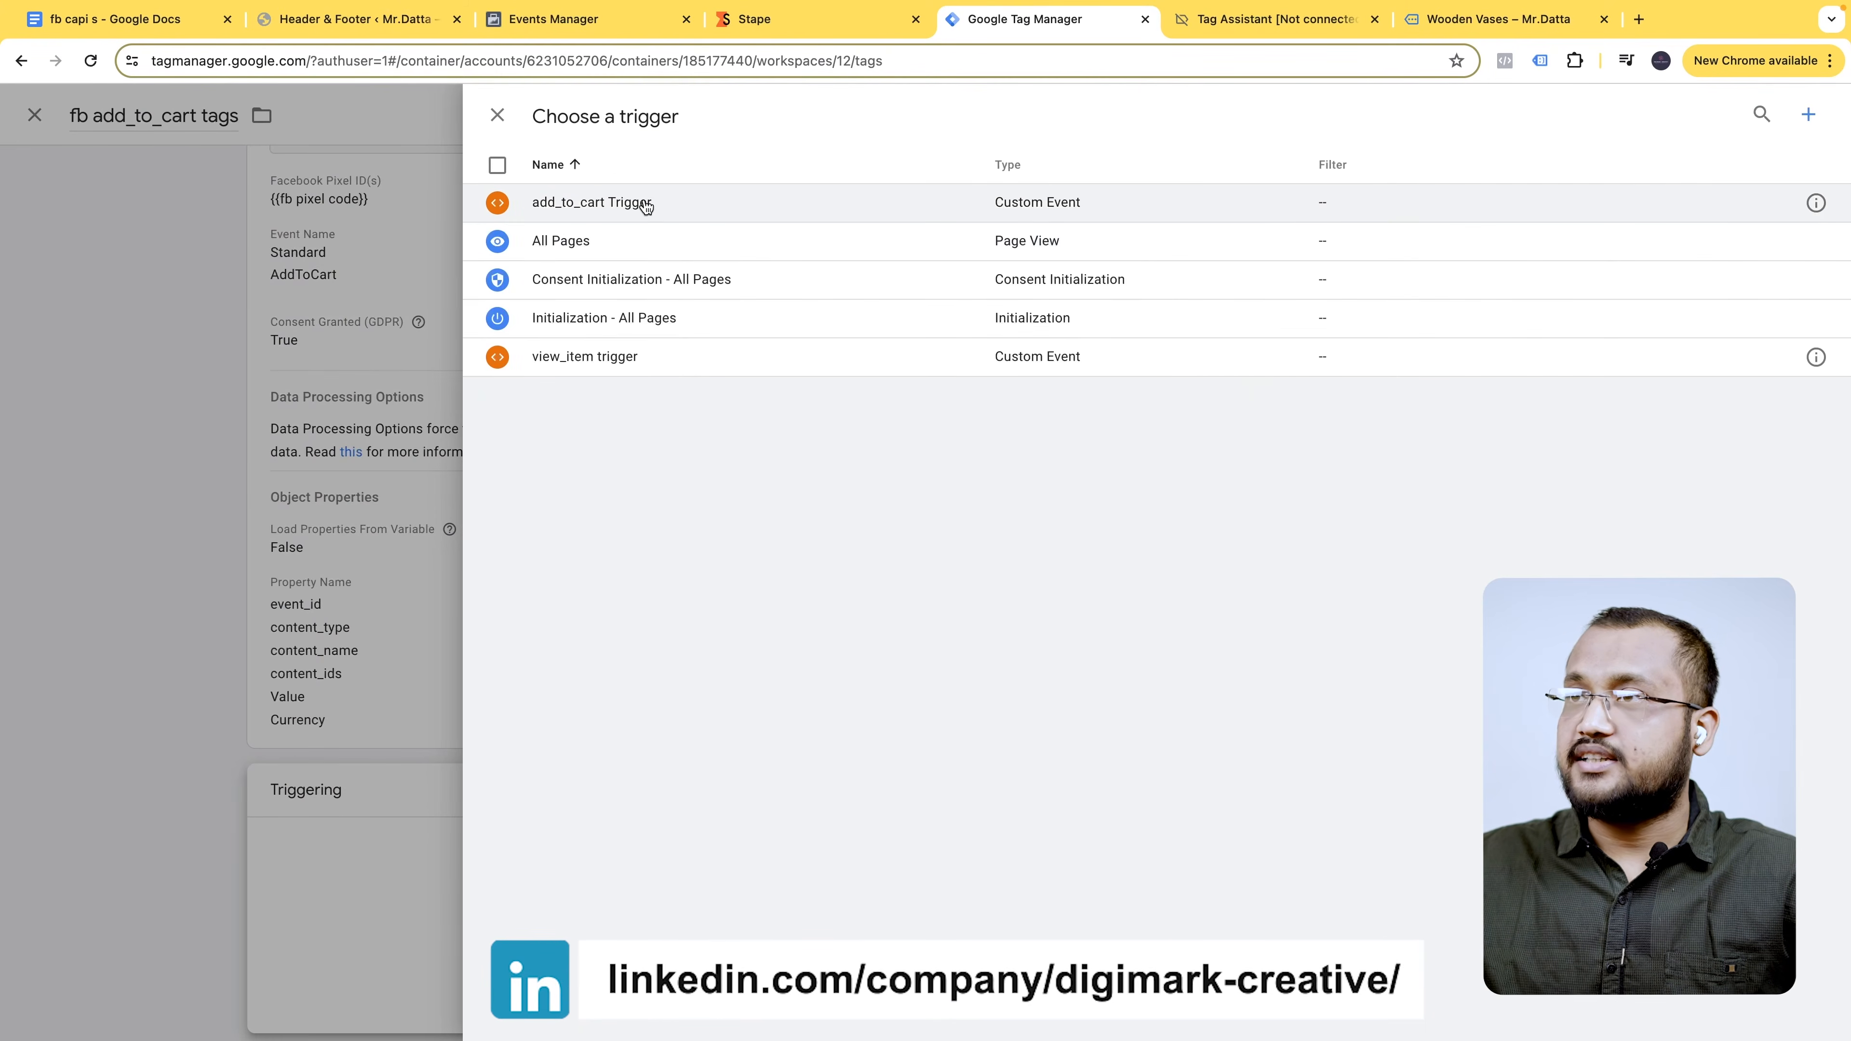
left_click(641, 198)
left_click(1748, 114)
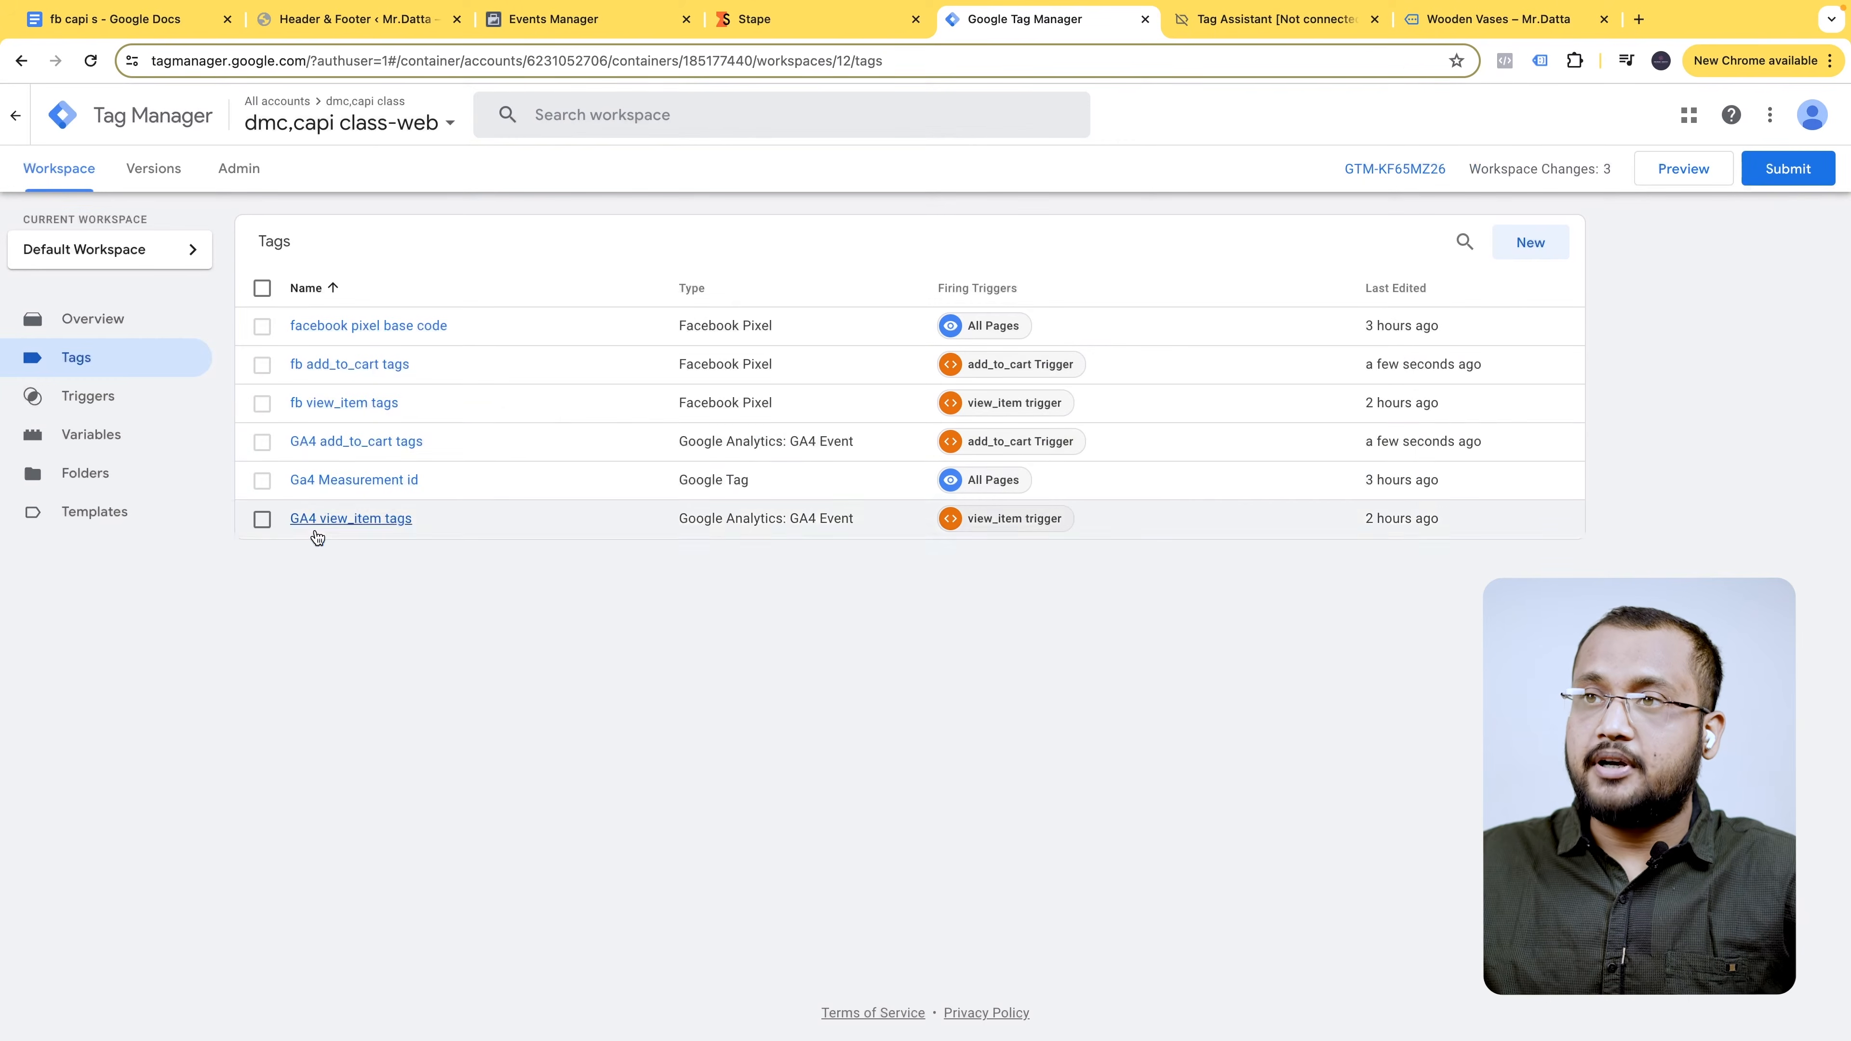
- Replace the GA4 add_to_cart tags Event Name view_item with add_to_cart and save the tag
left_click(354, 443)
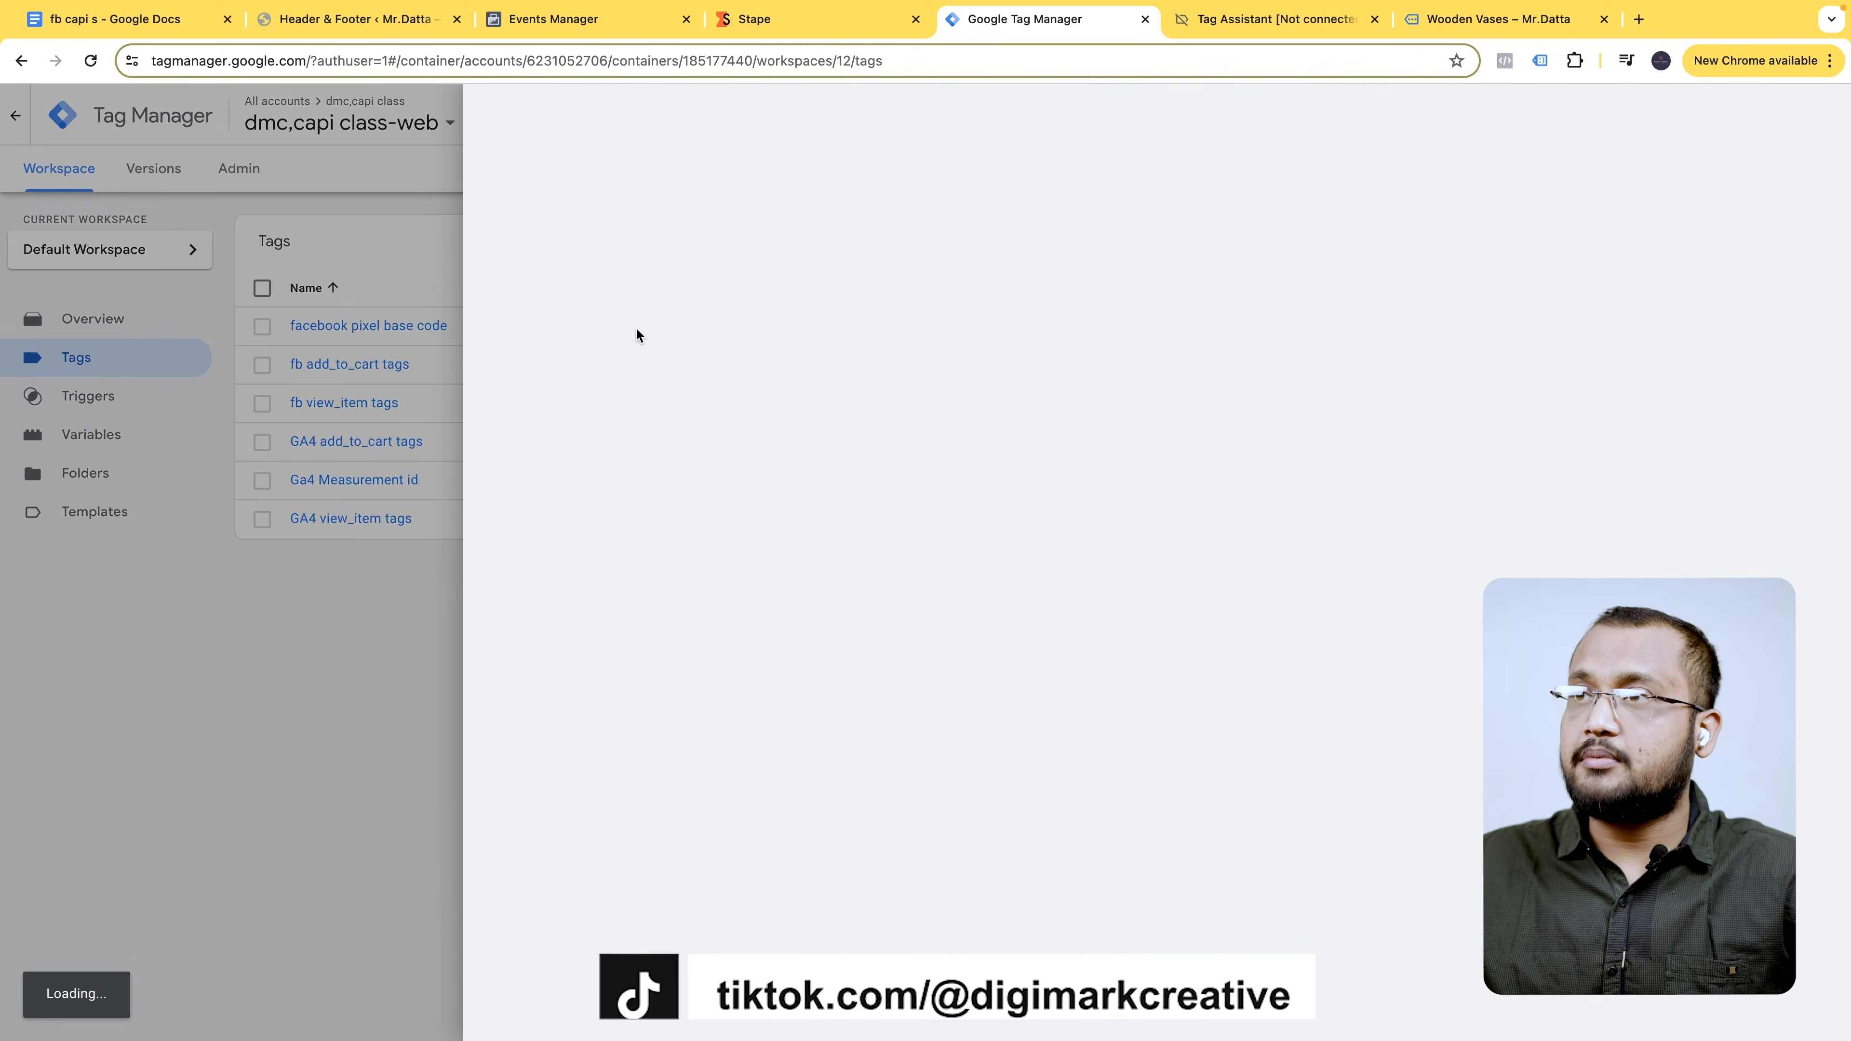
left_click(967, 514)
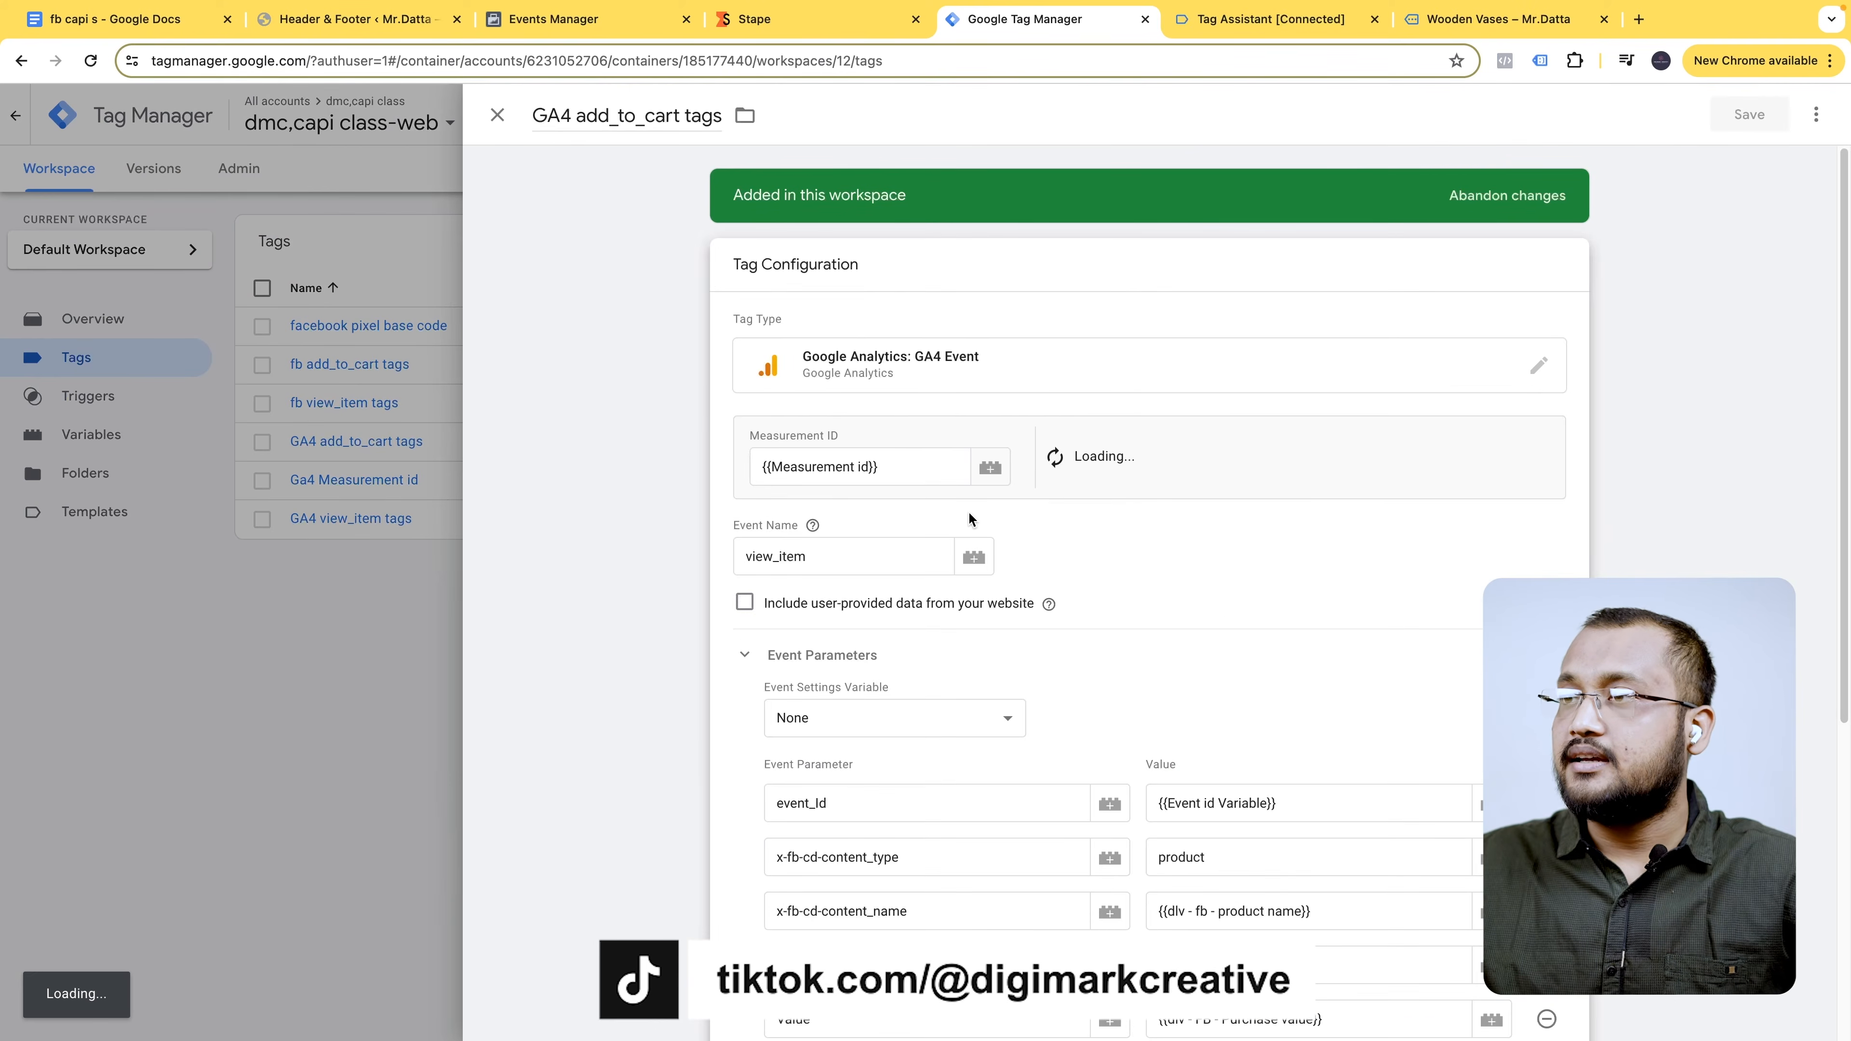
double_click(817, 554)
type("add_to_cart")
scroll(1184, 558, "down", 6)
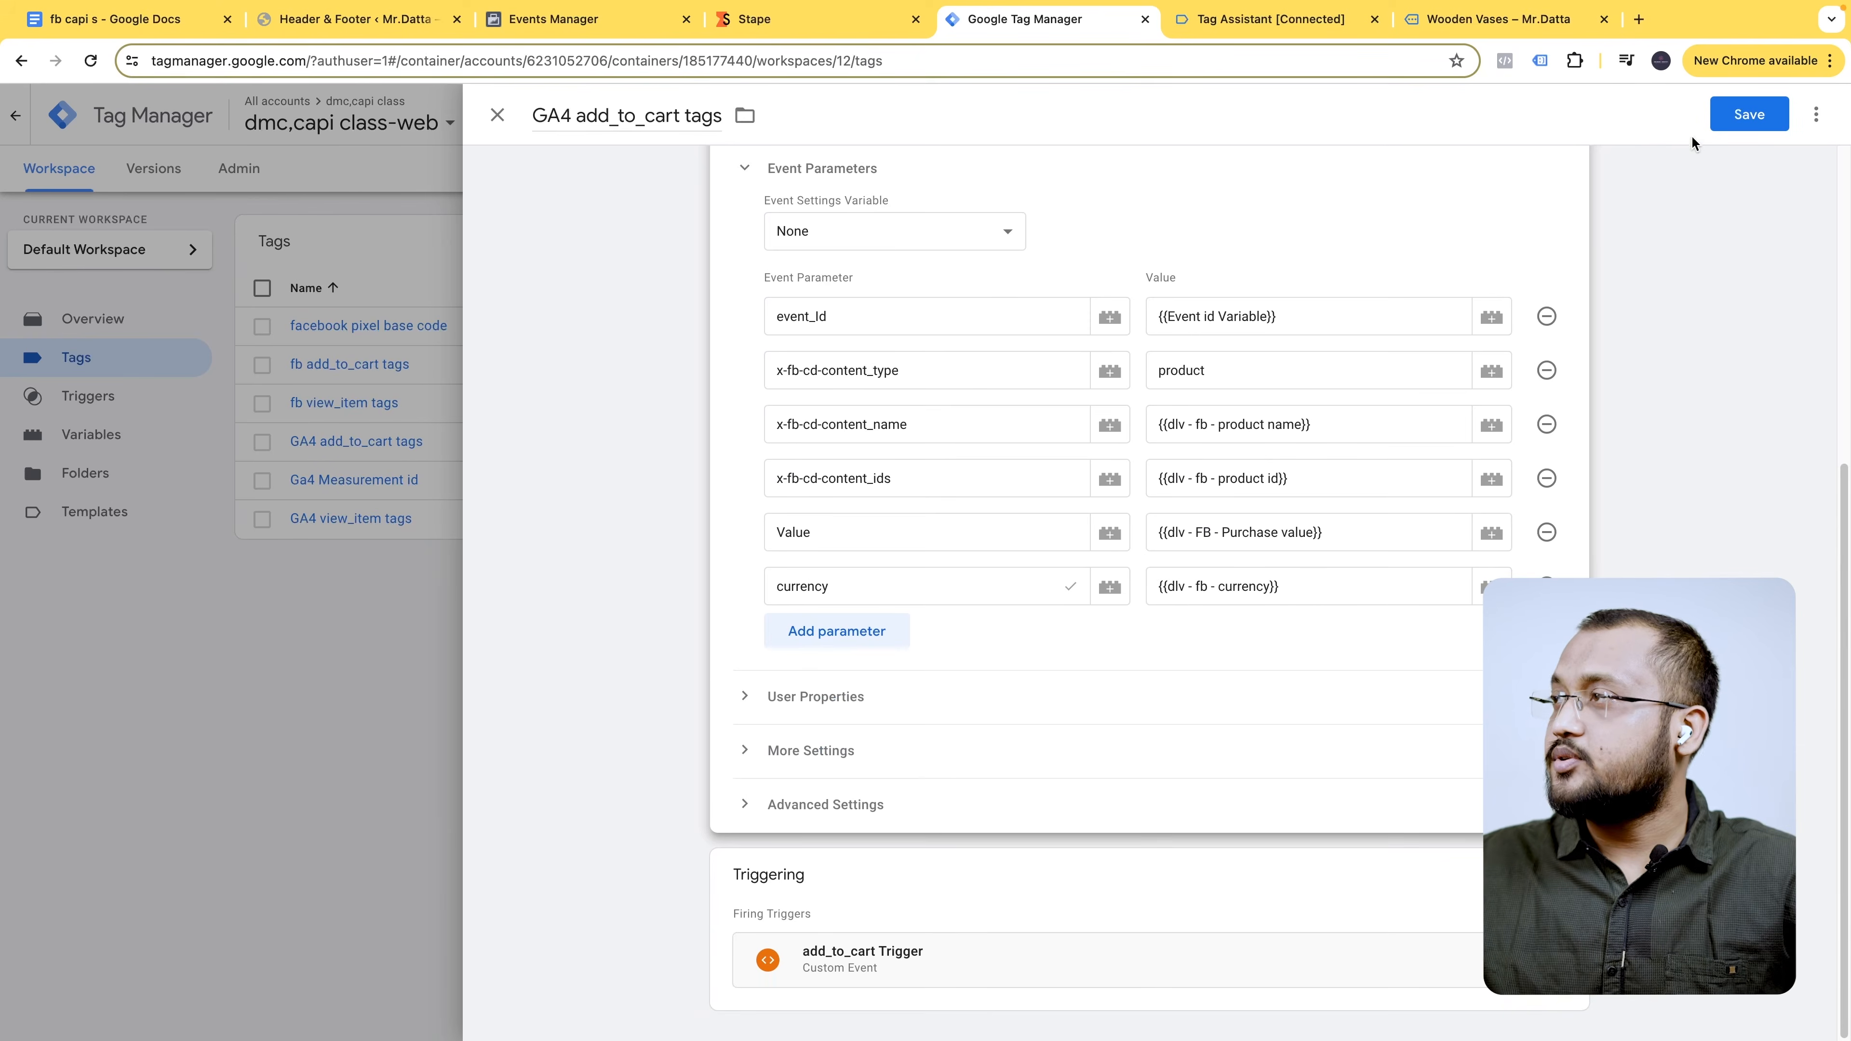
left_click(1739, 130)
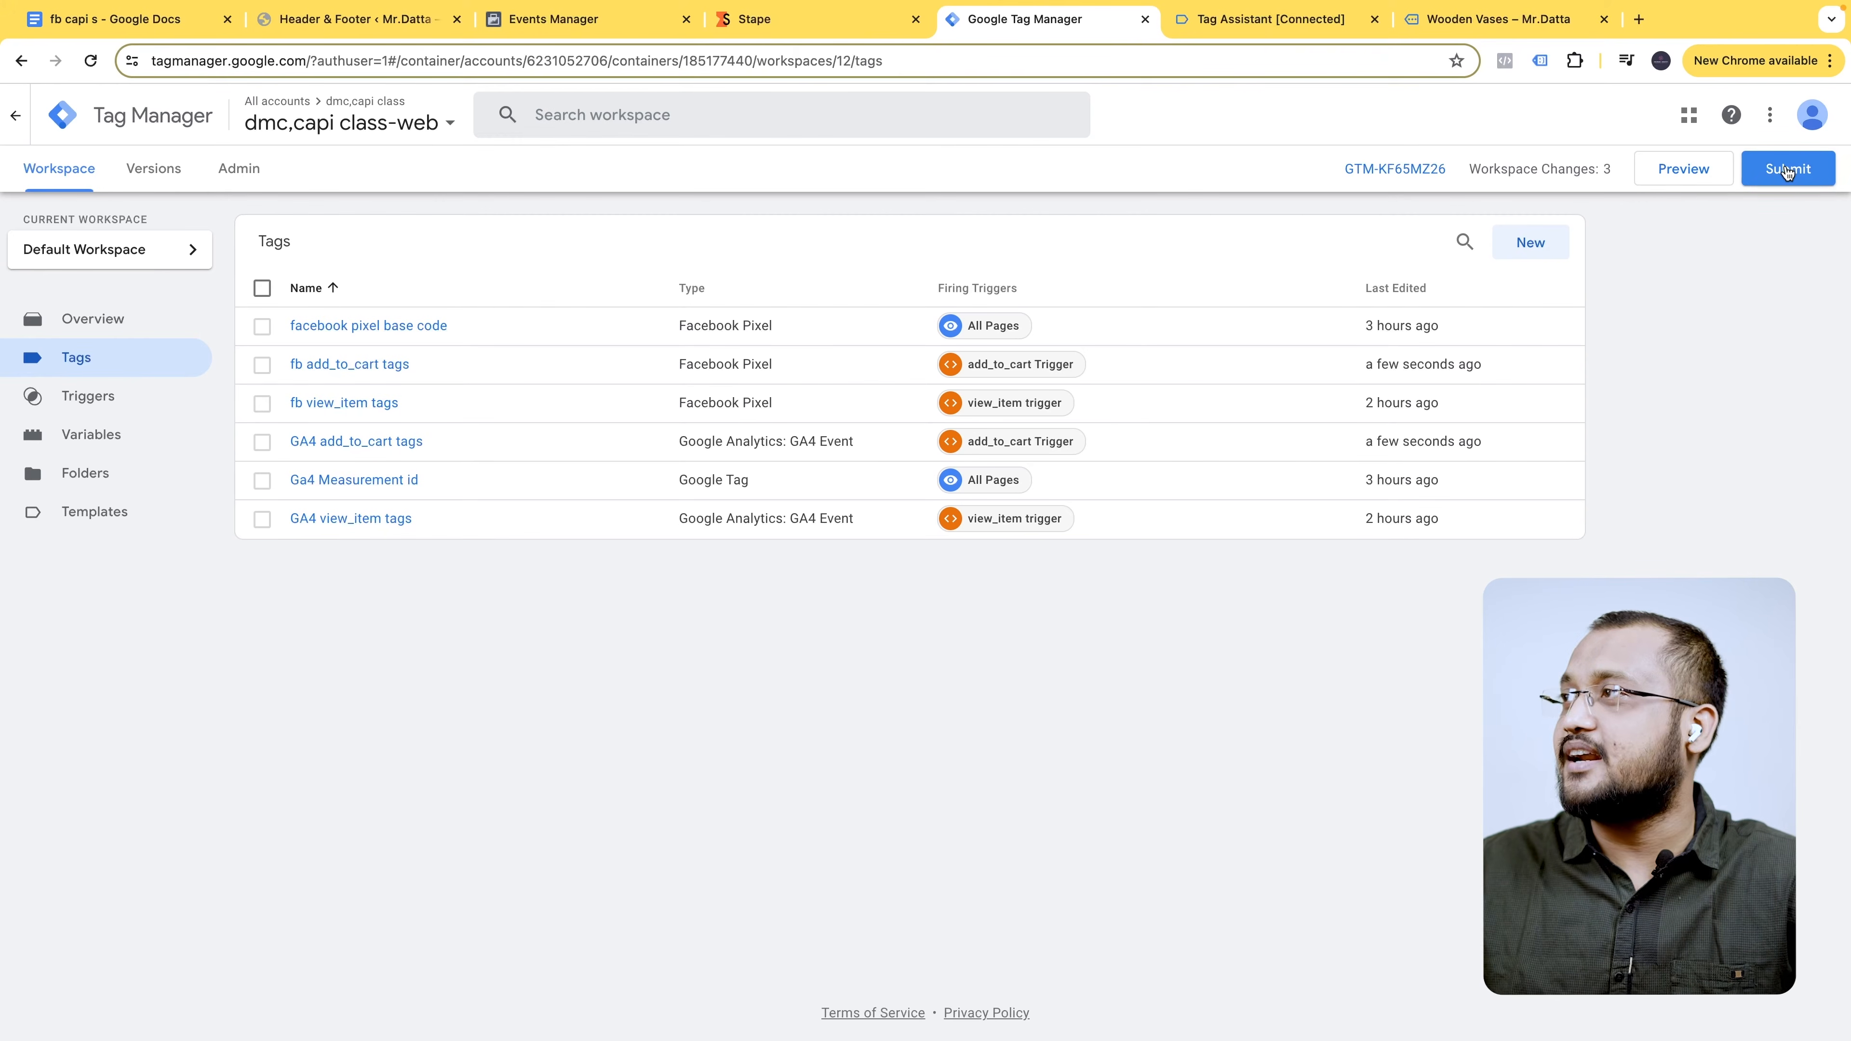
- Publish the workspace changes as a new live container version without a description
left_click(1798, 179)
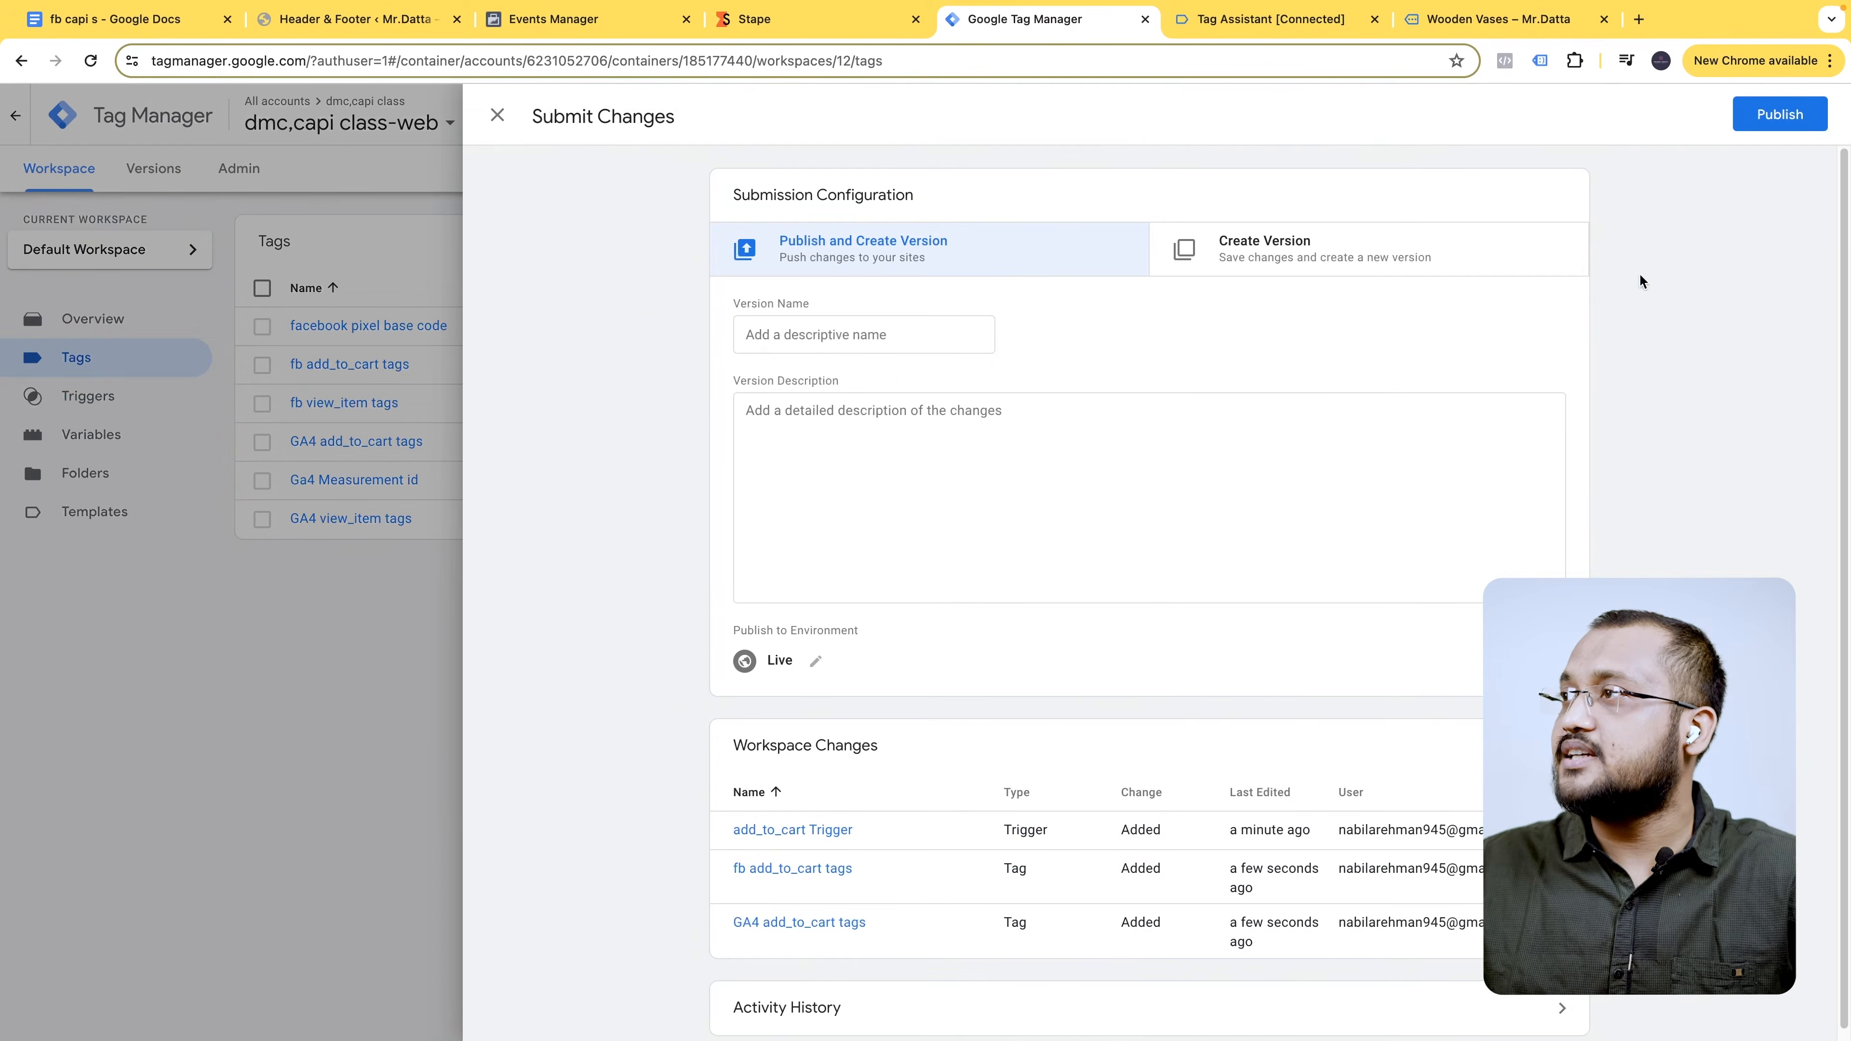
left_click(1798, 116)
left_click(1186, 678)
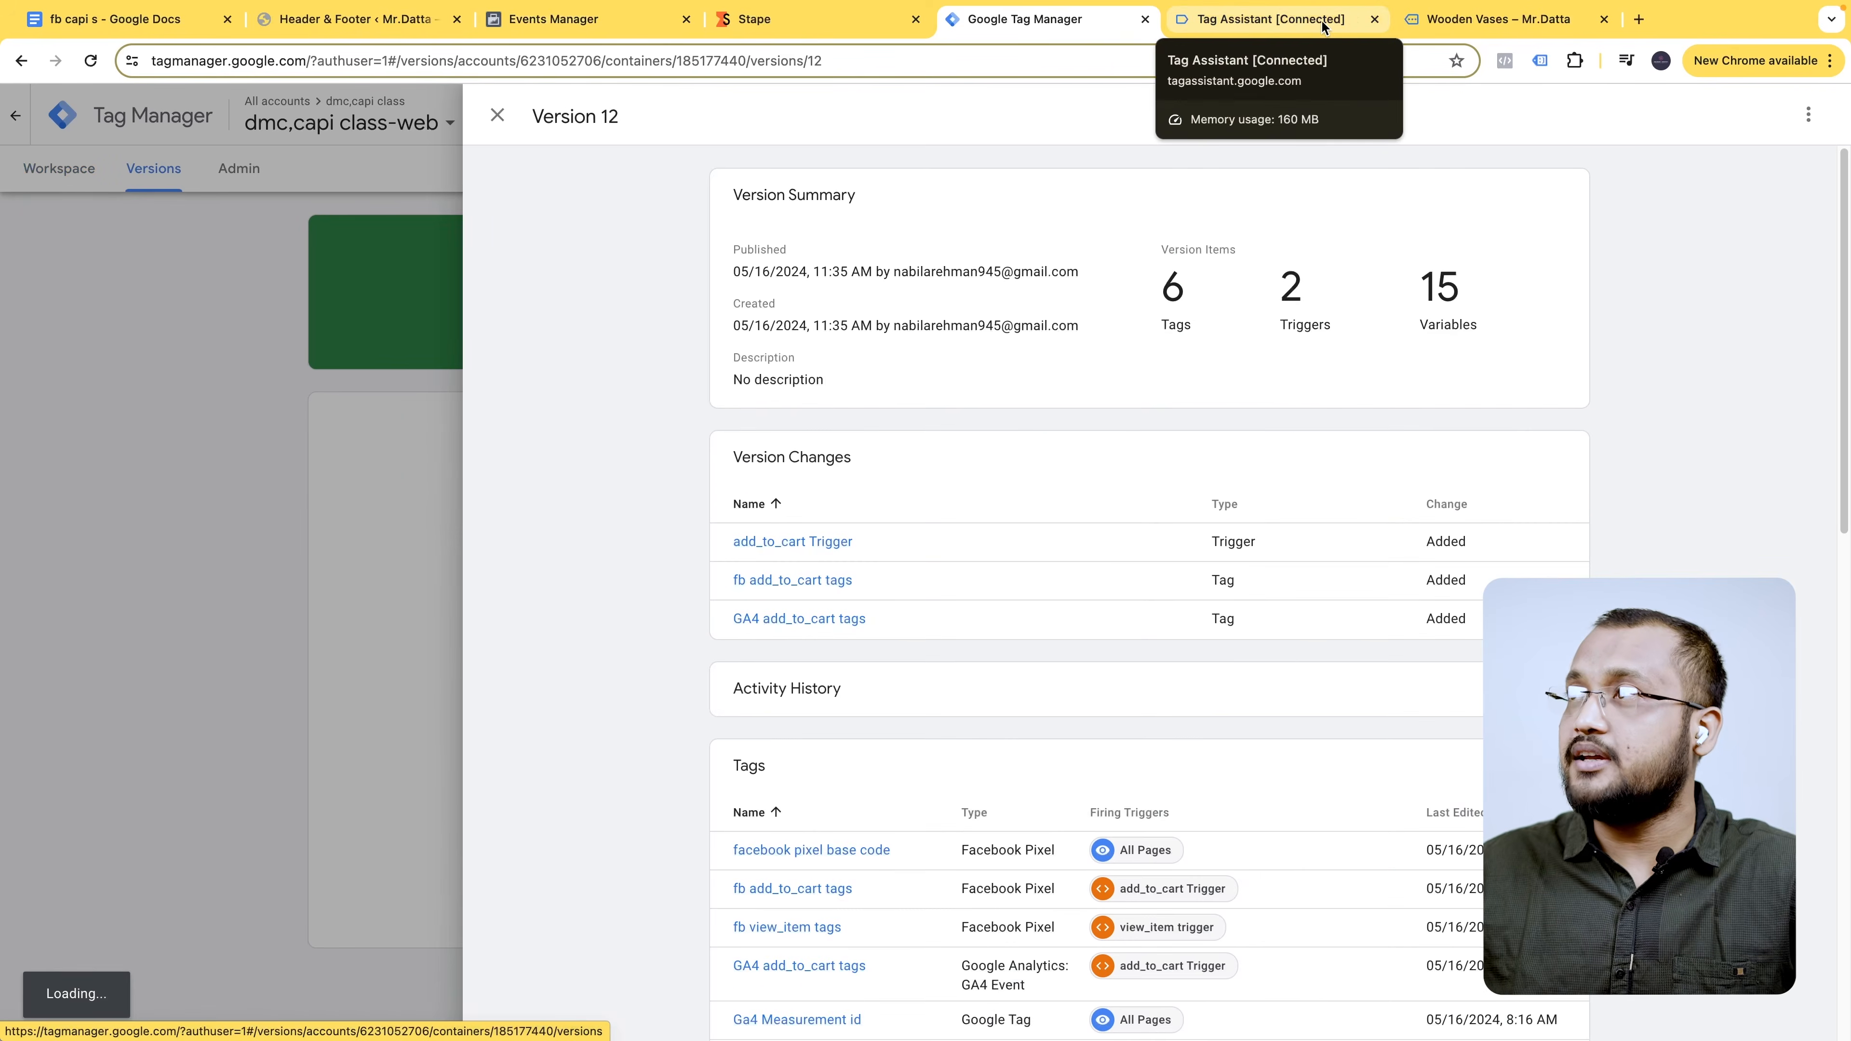
- Close the old debug and storefront tabs and start a new container preview from Workspace
left_click(1322, 24)
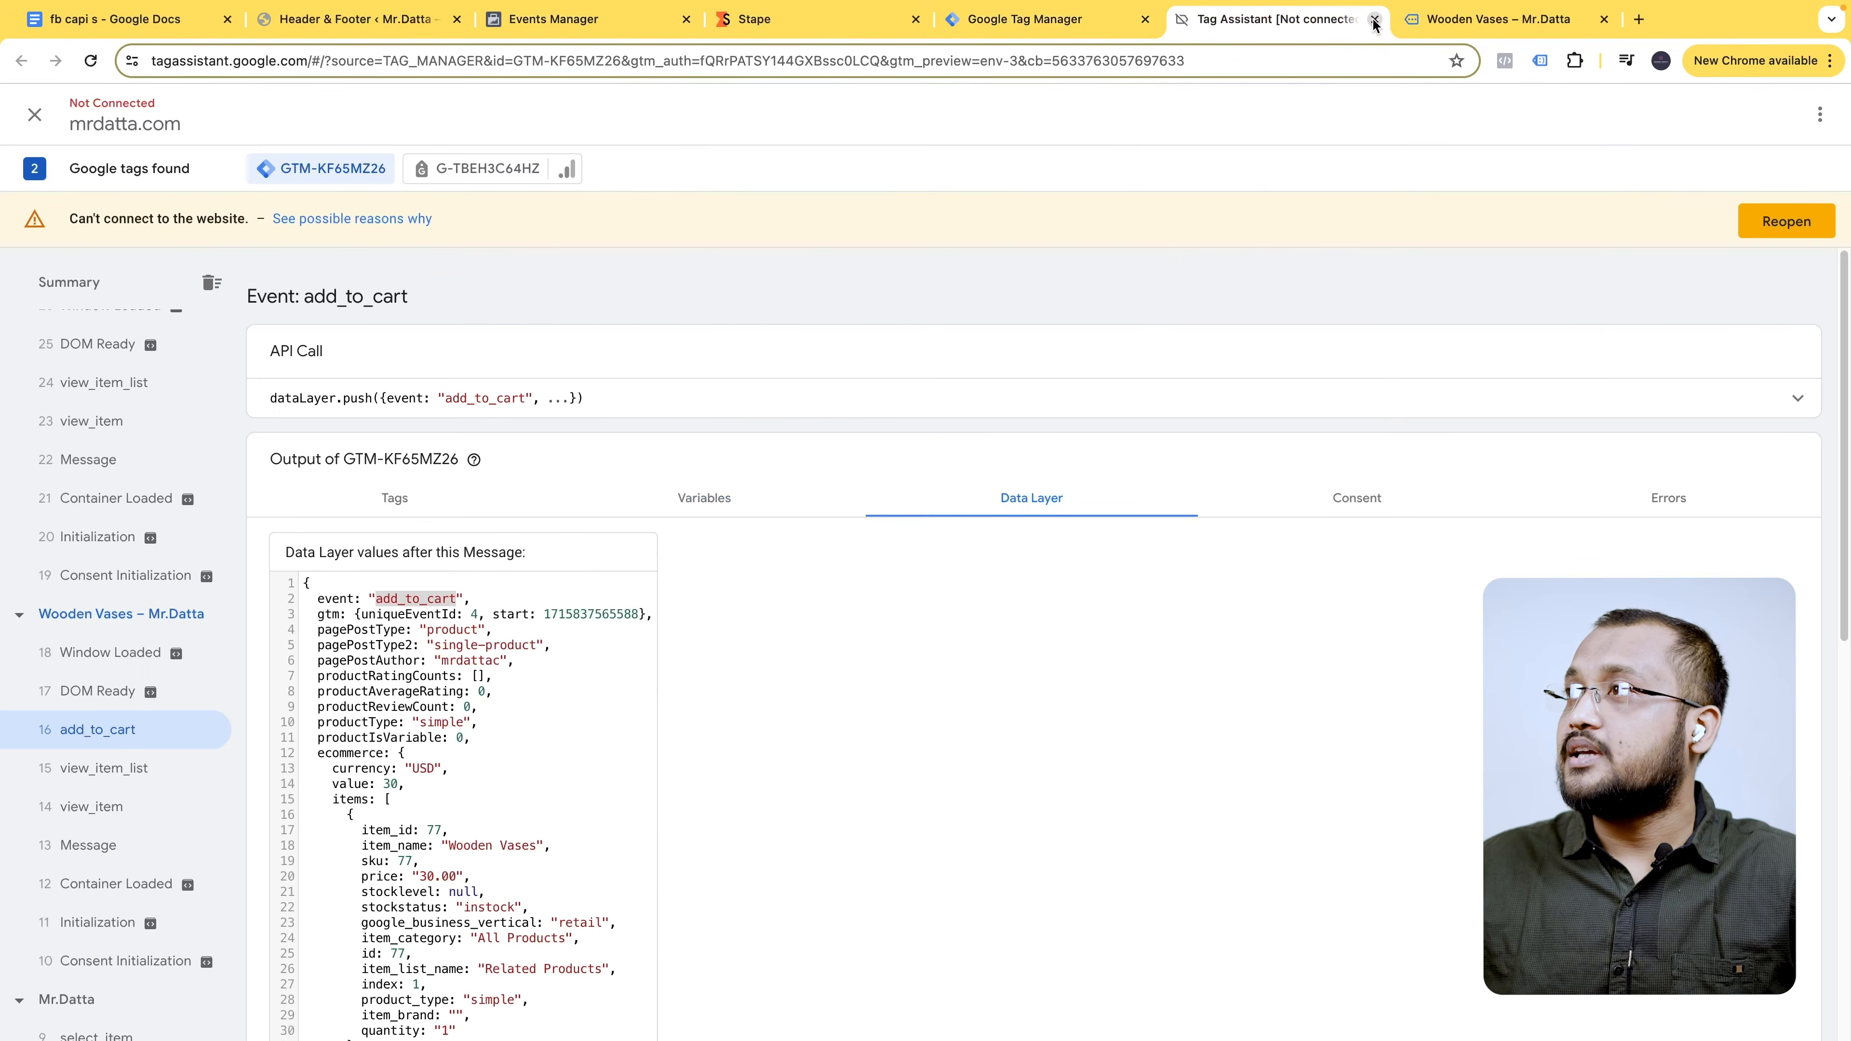
left_click(1374, 20)
left_click(1374, 20)
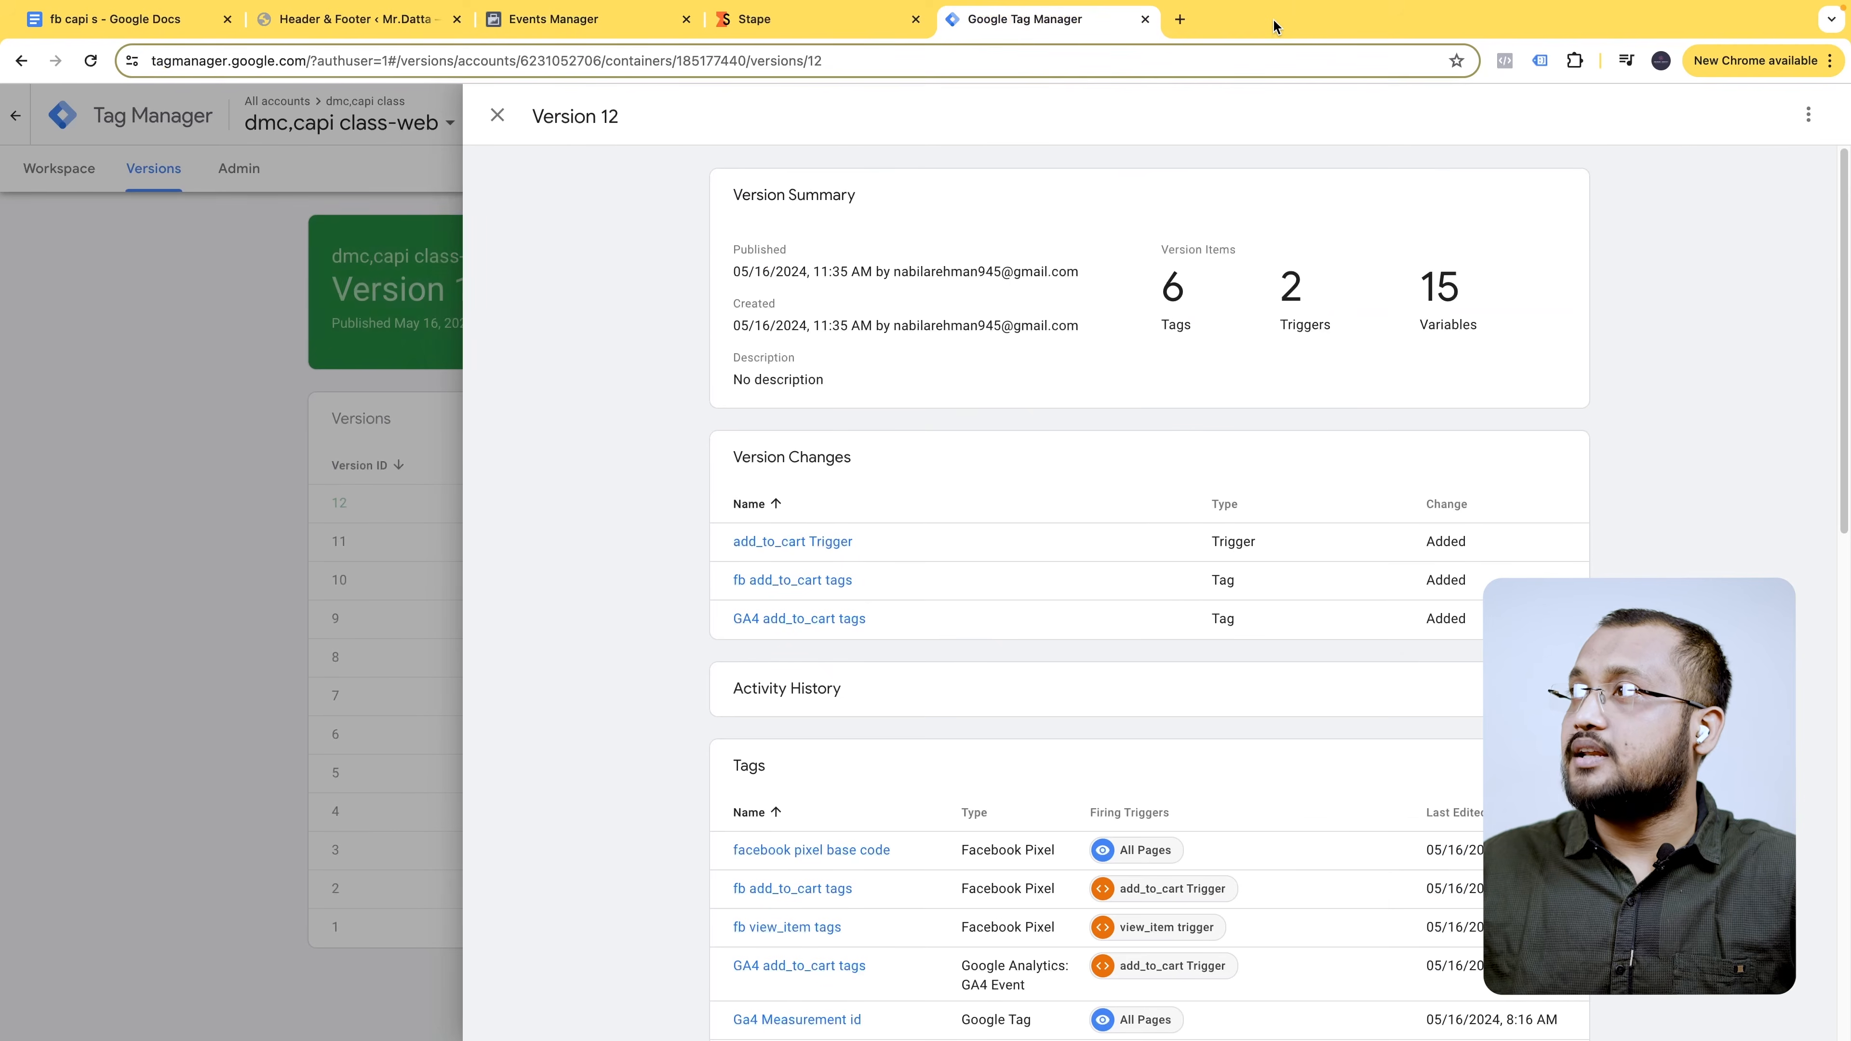
left_click(230, 326)
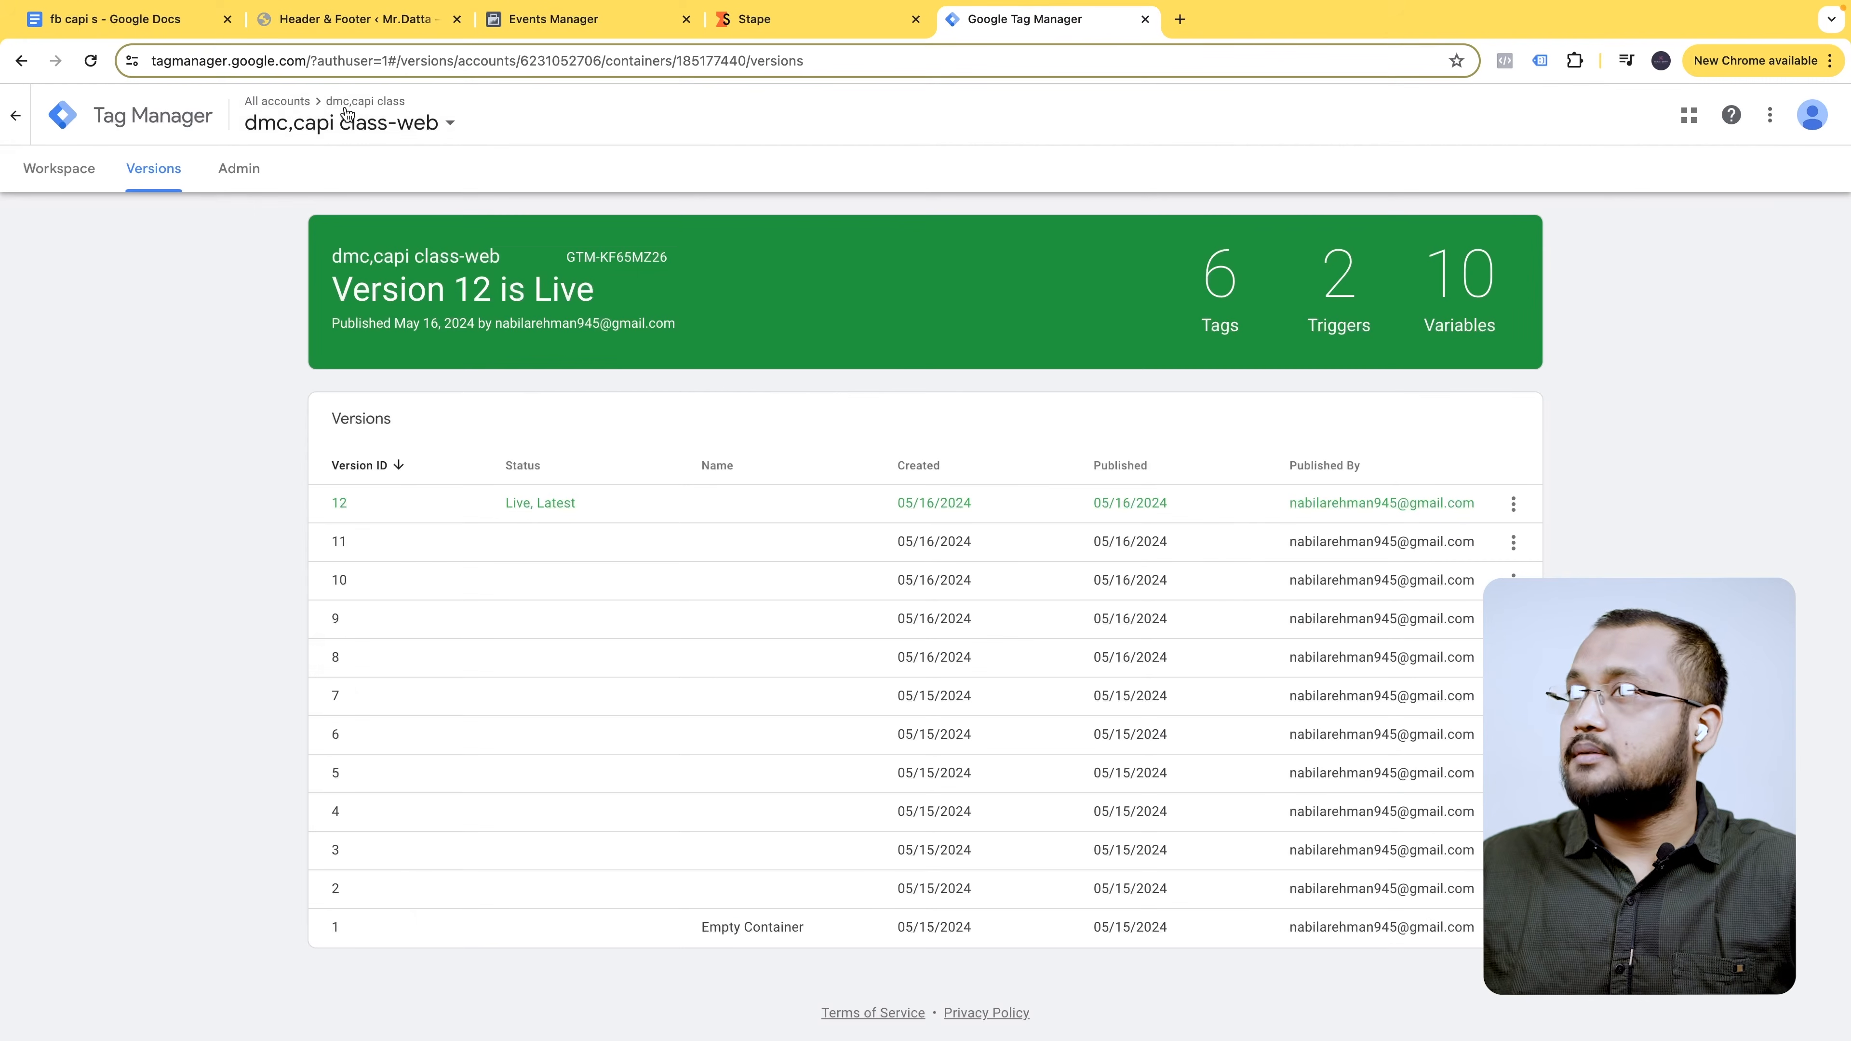
left_click(35, 170)
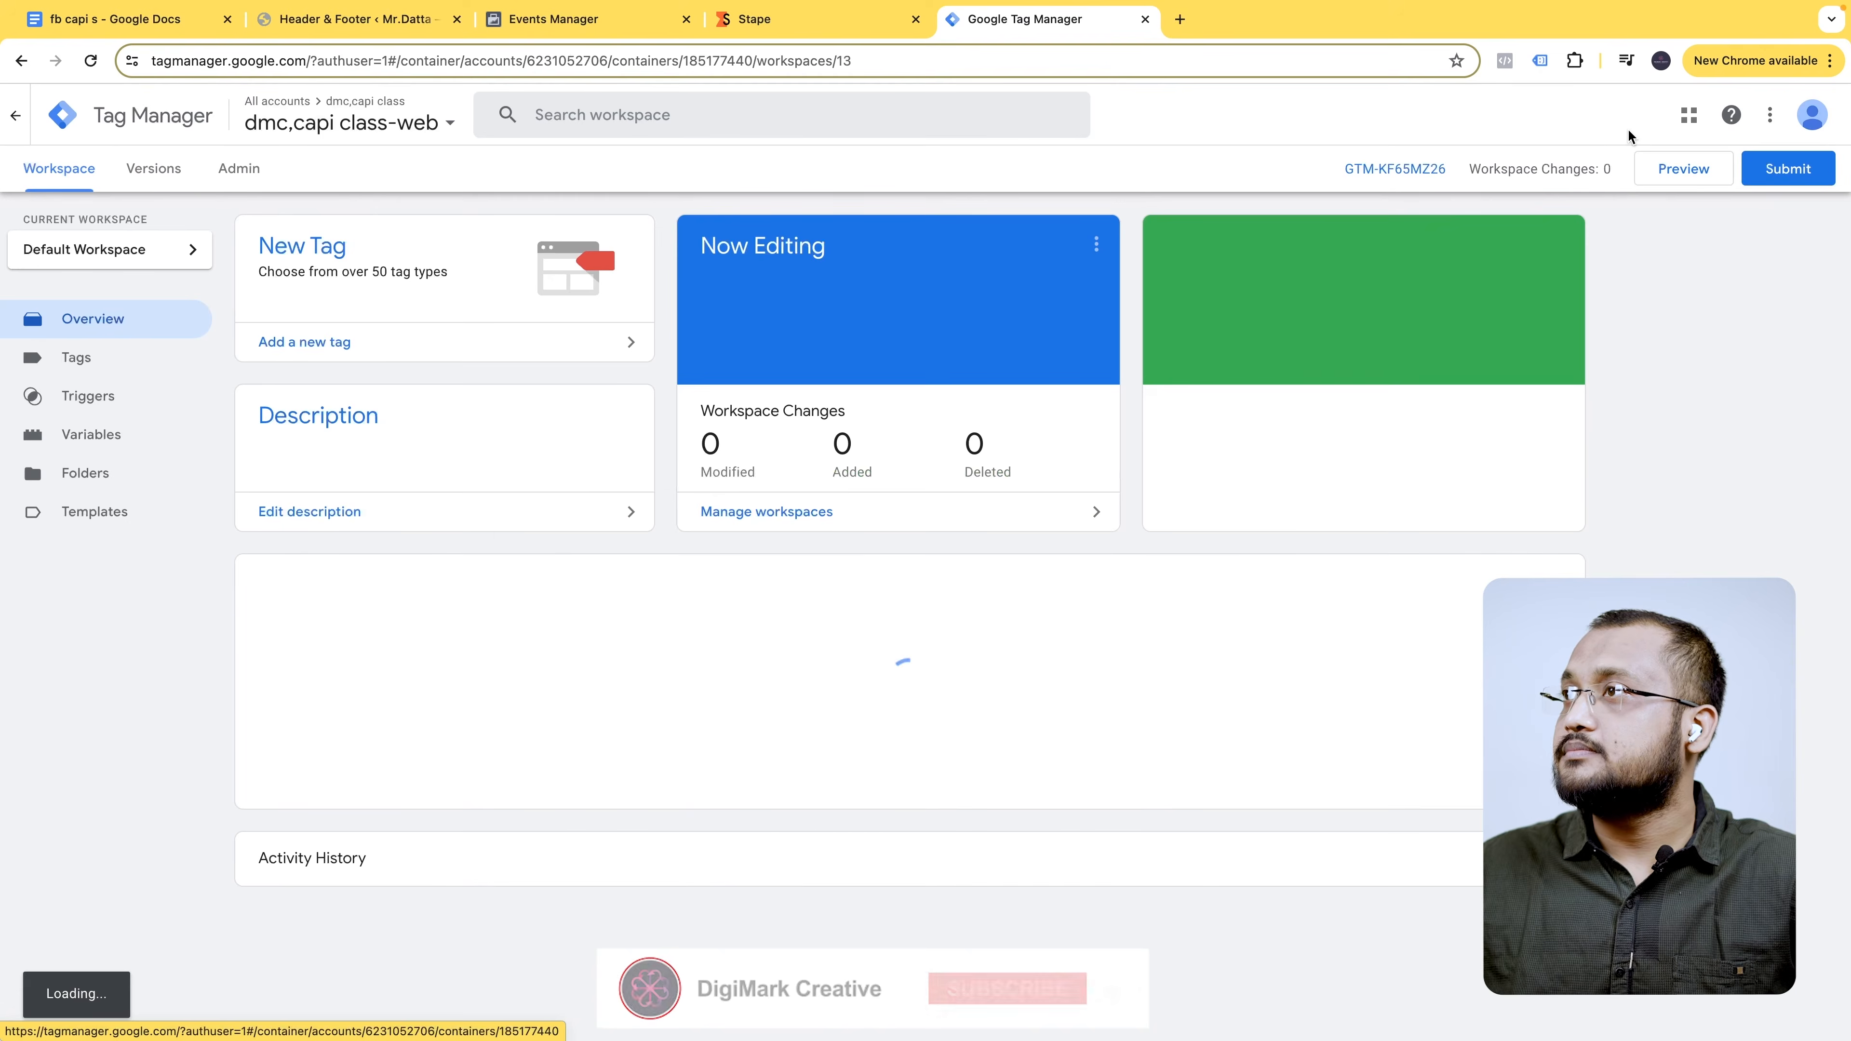
left_click(1689, 172)
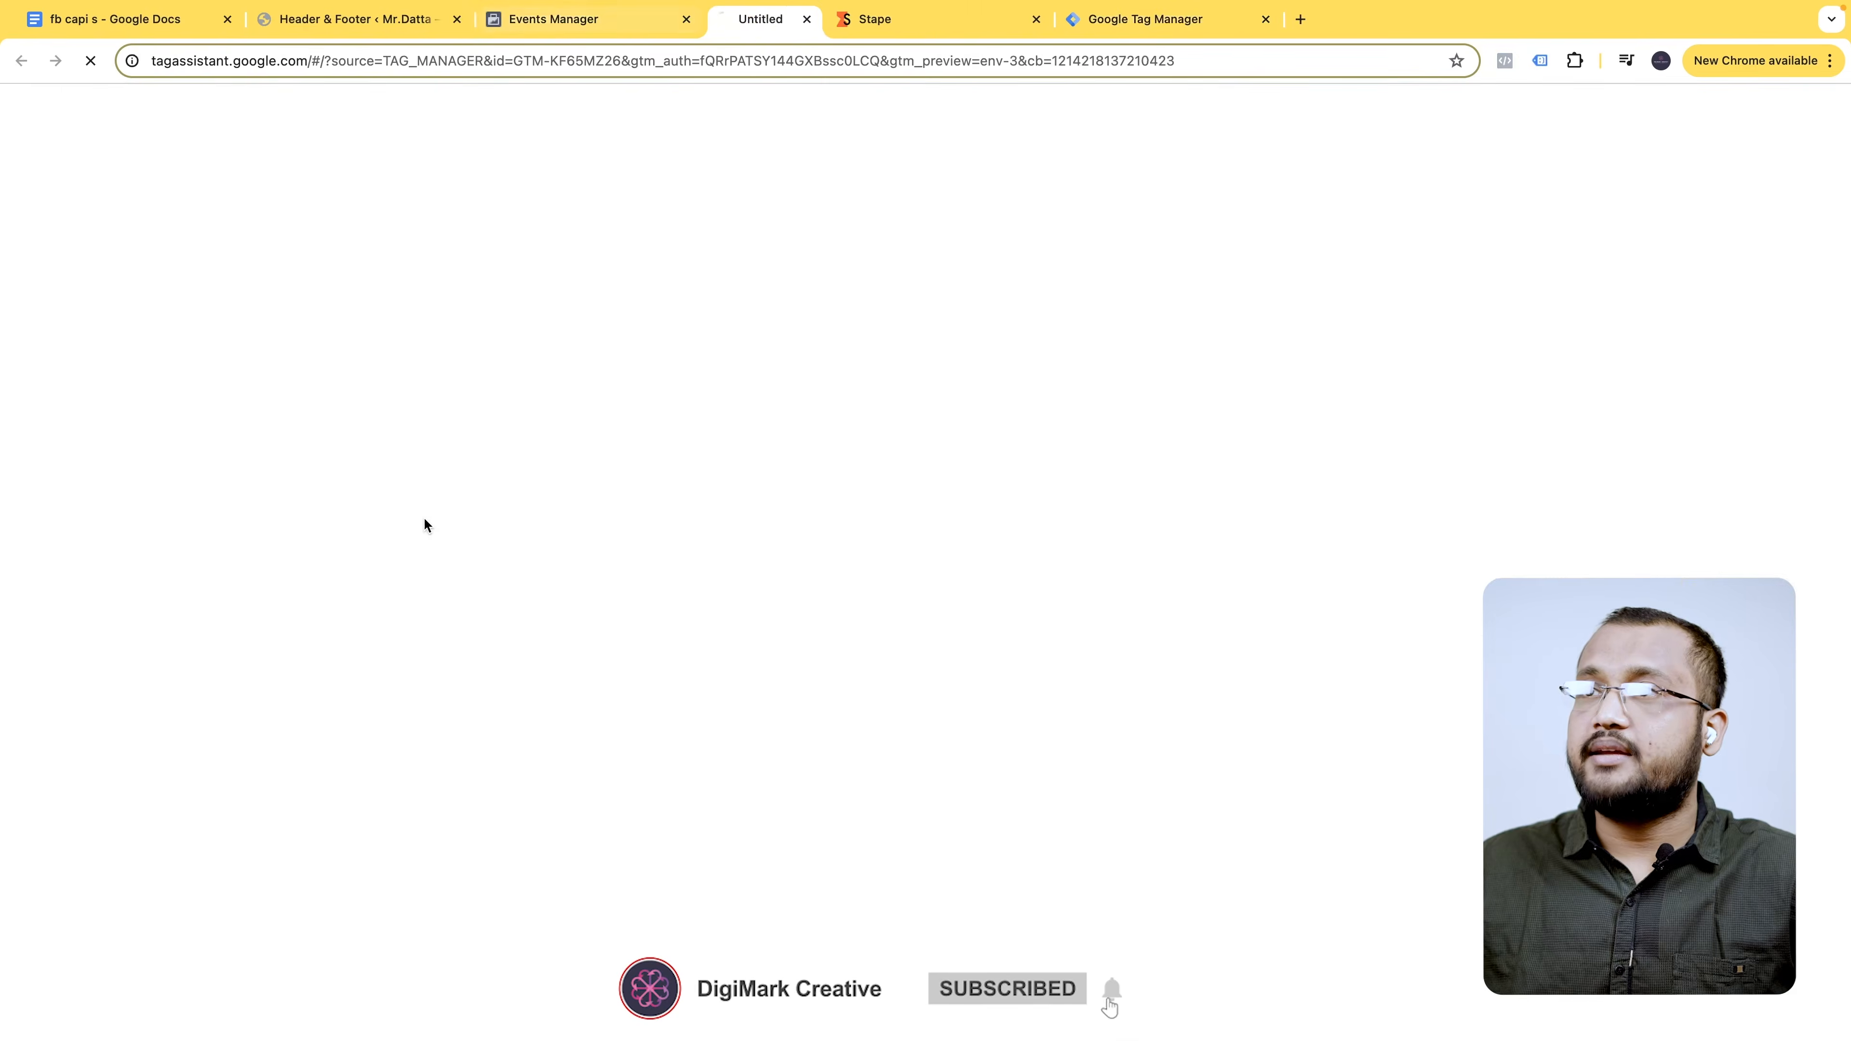
left_click(586, 21)
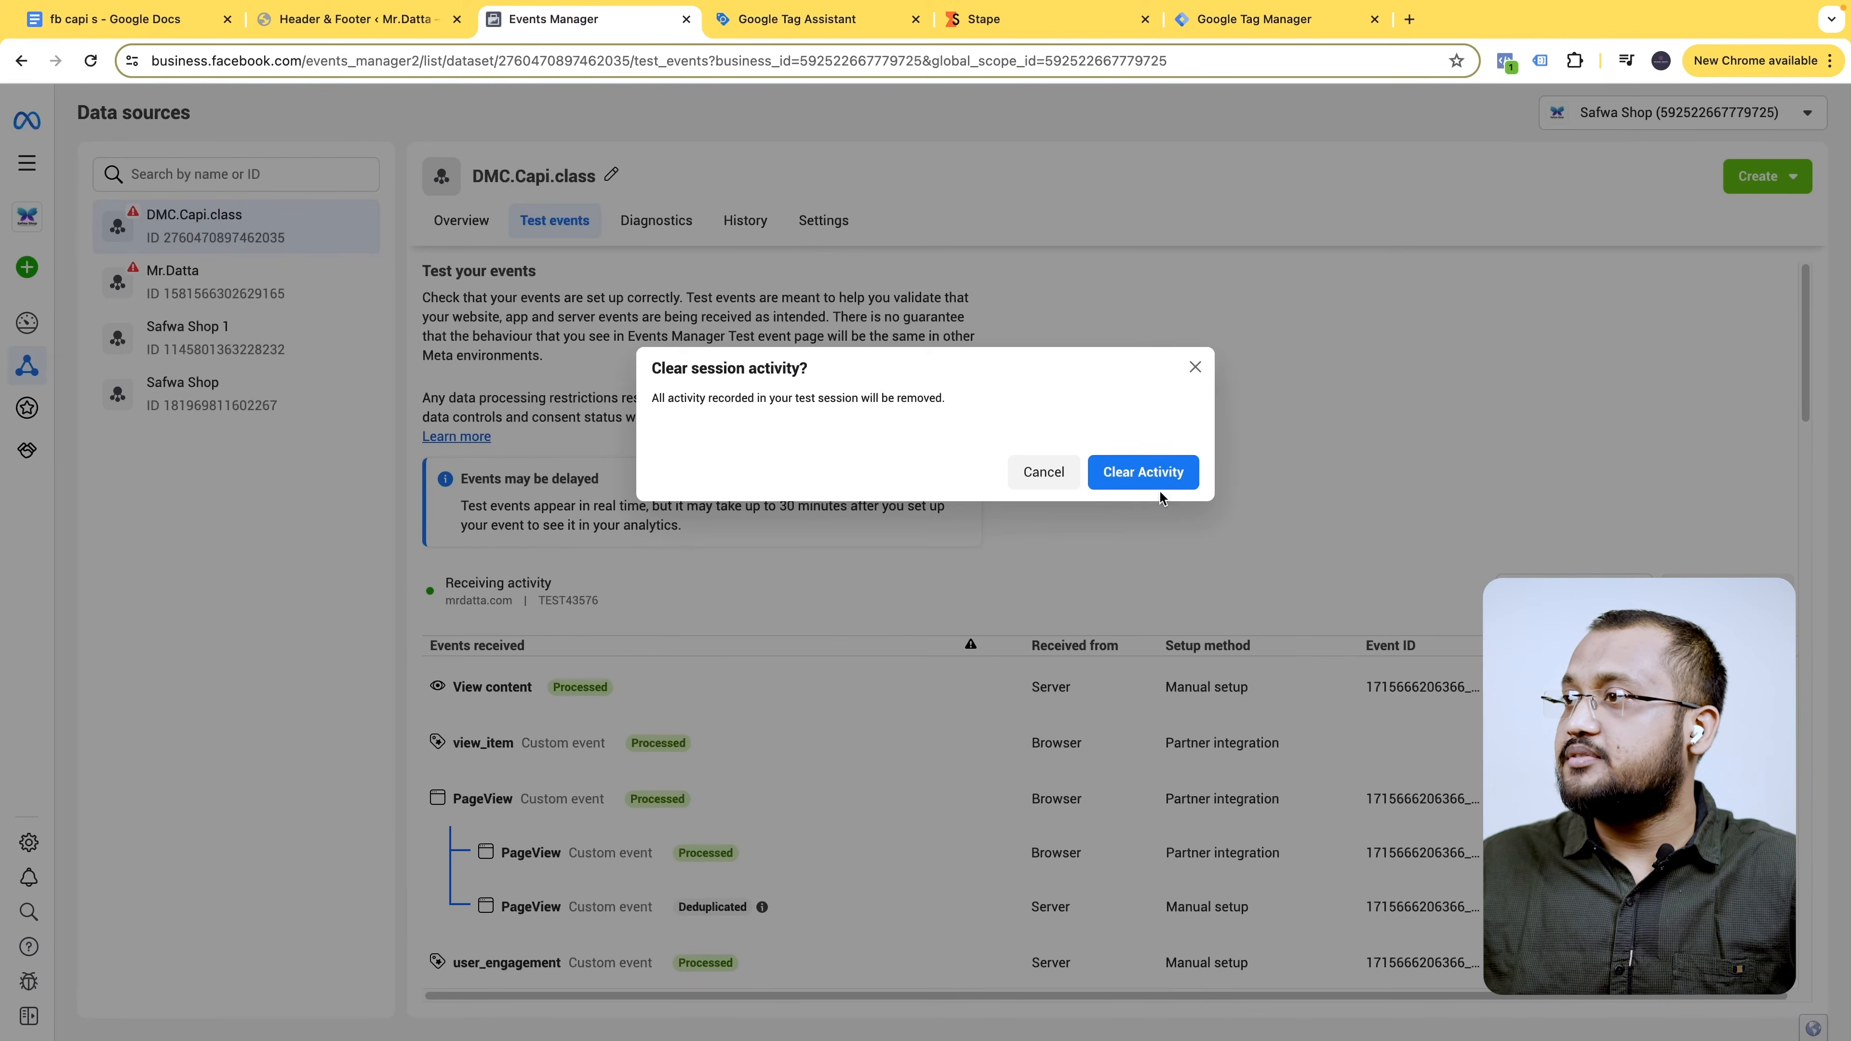
- Clear Meta's test event activity, open the website, and connect Tag Assistant to mrdatta.com
left_click(1161, 483)
left_click(674, 718)
scroll(656, 842, "down", 1)
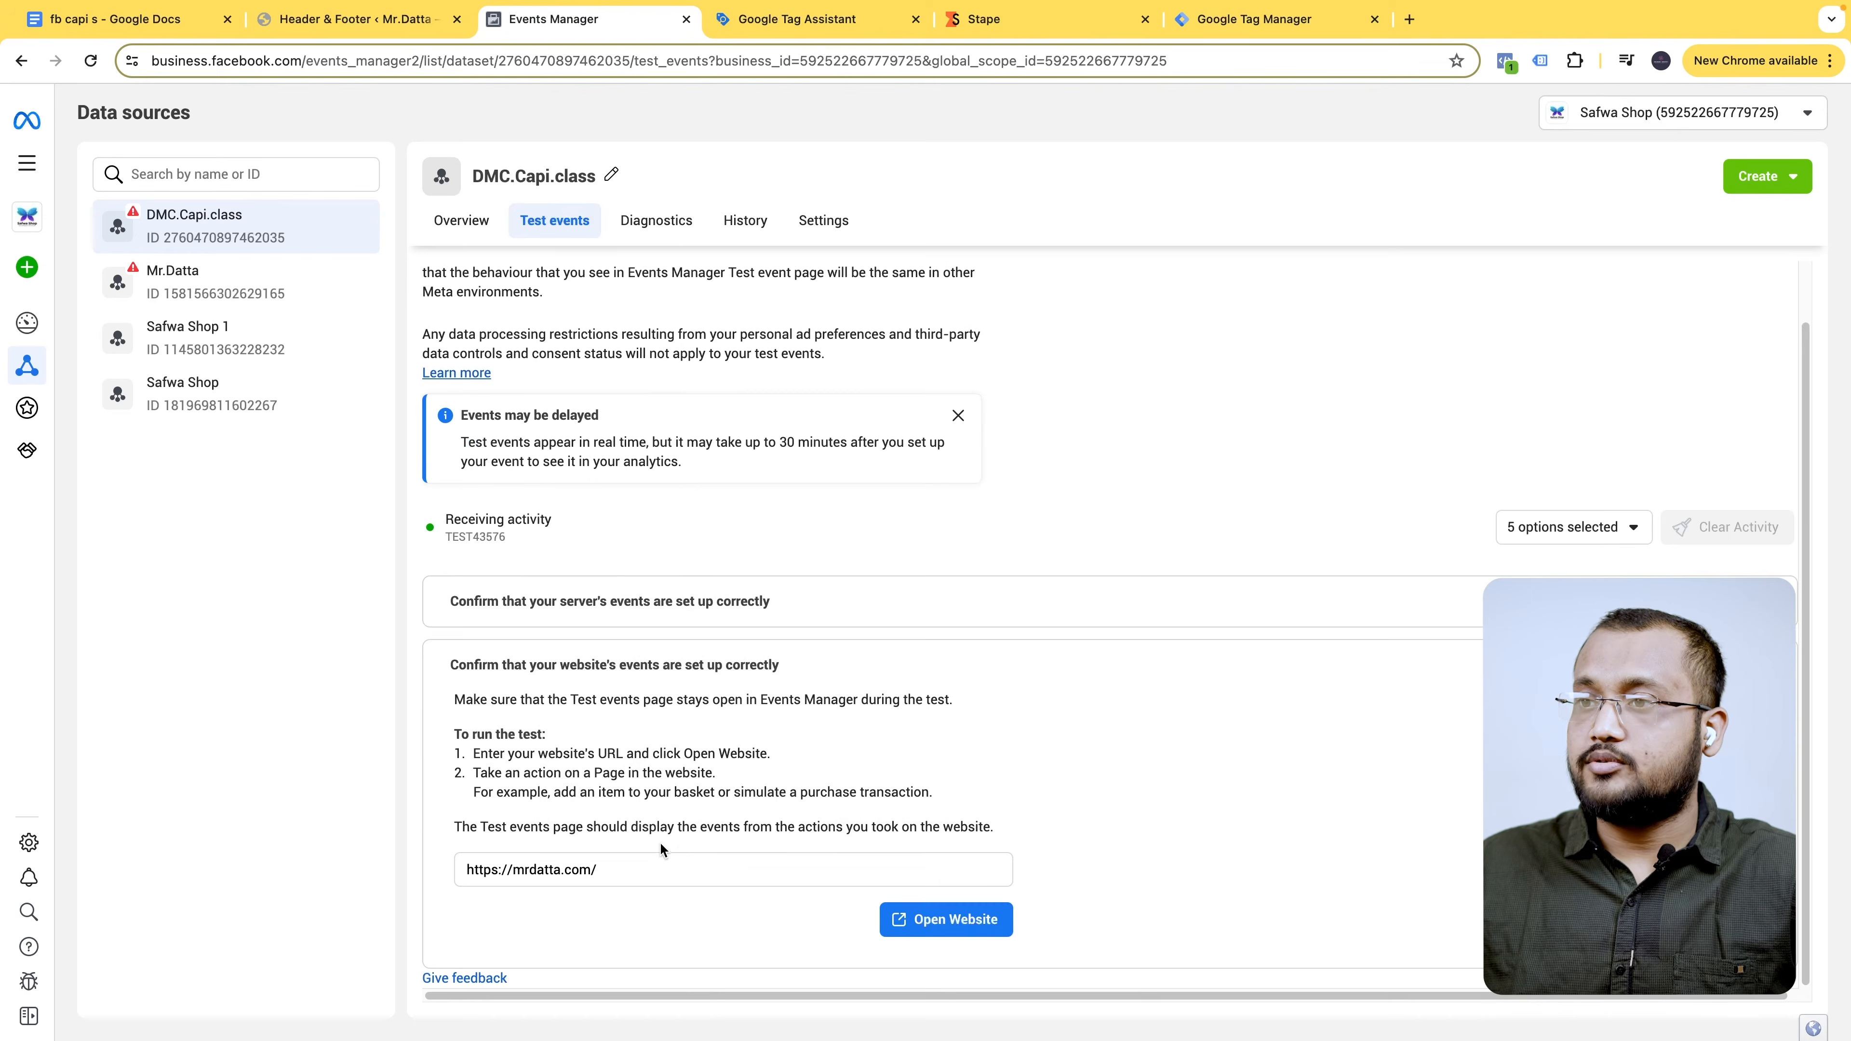
left_click(947, 920)
left_click(1043, 31)
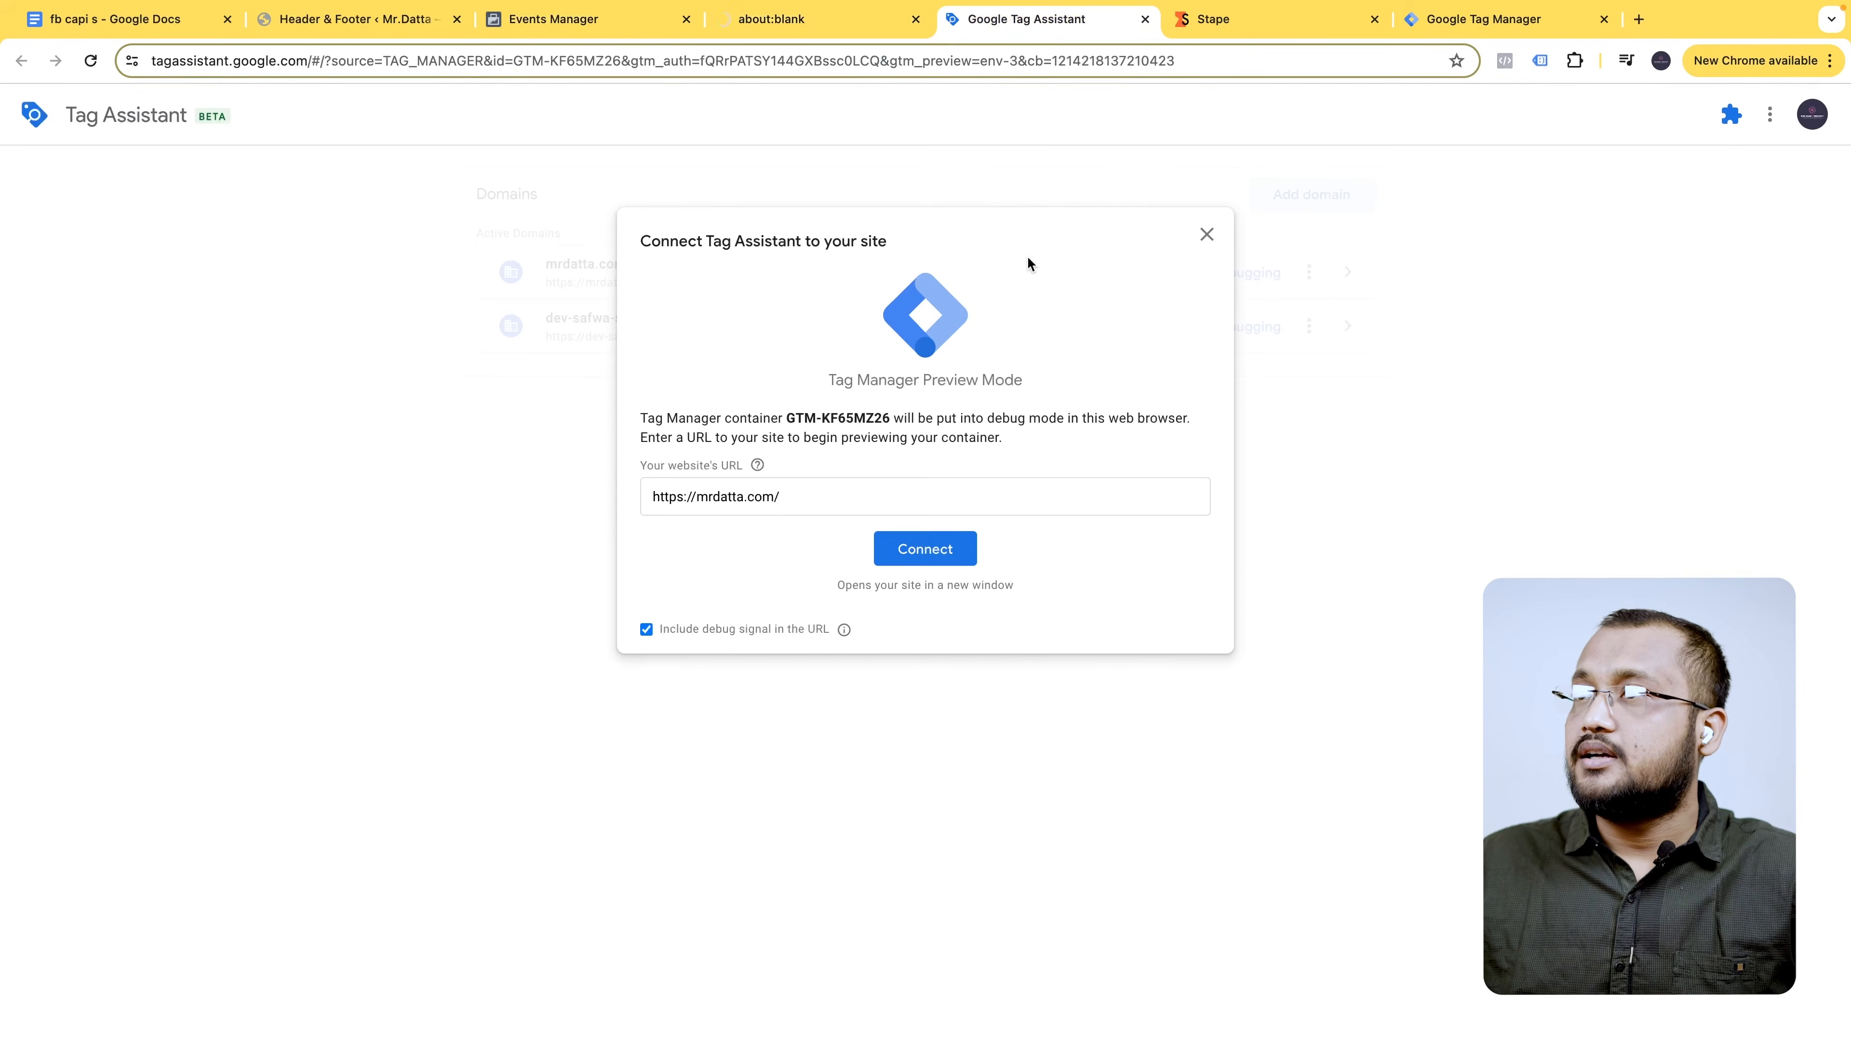
left_click(947, 541)
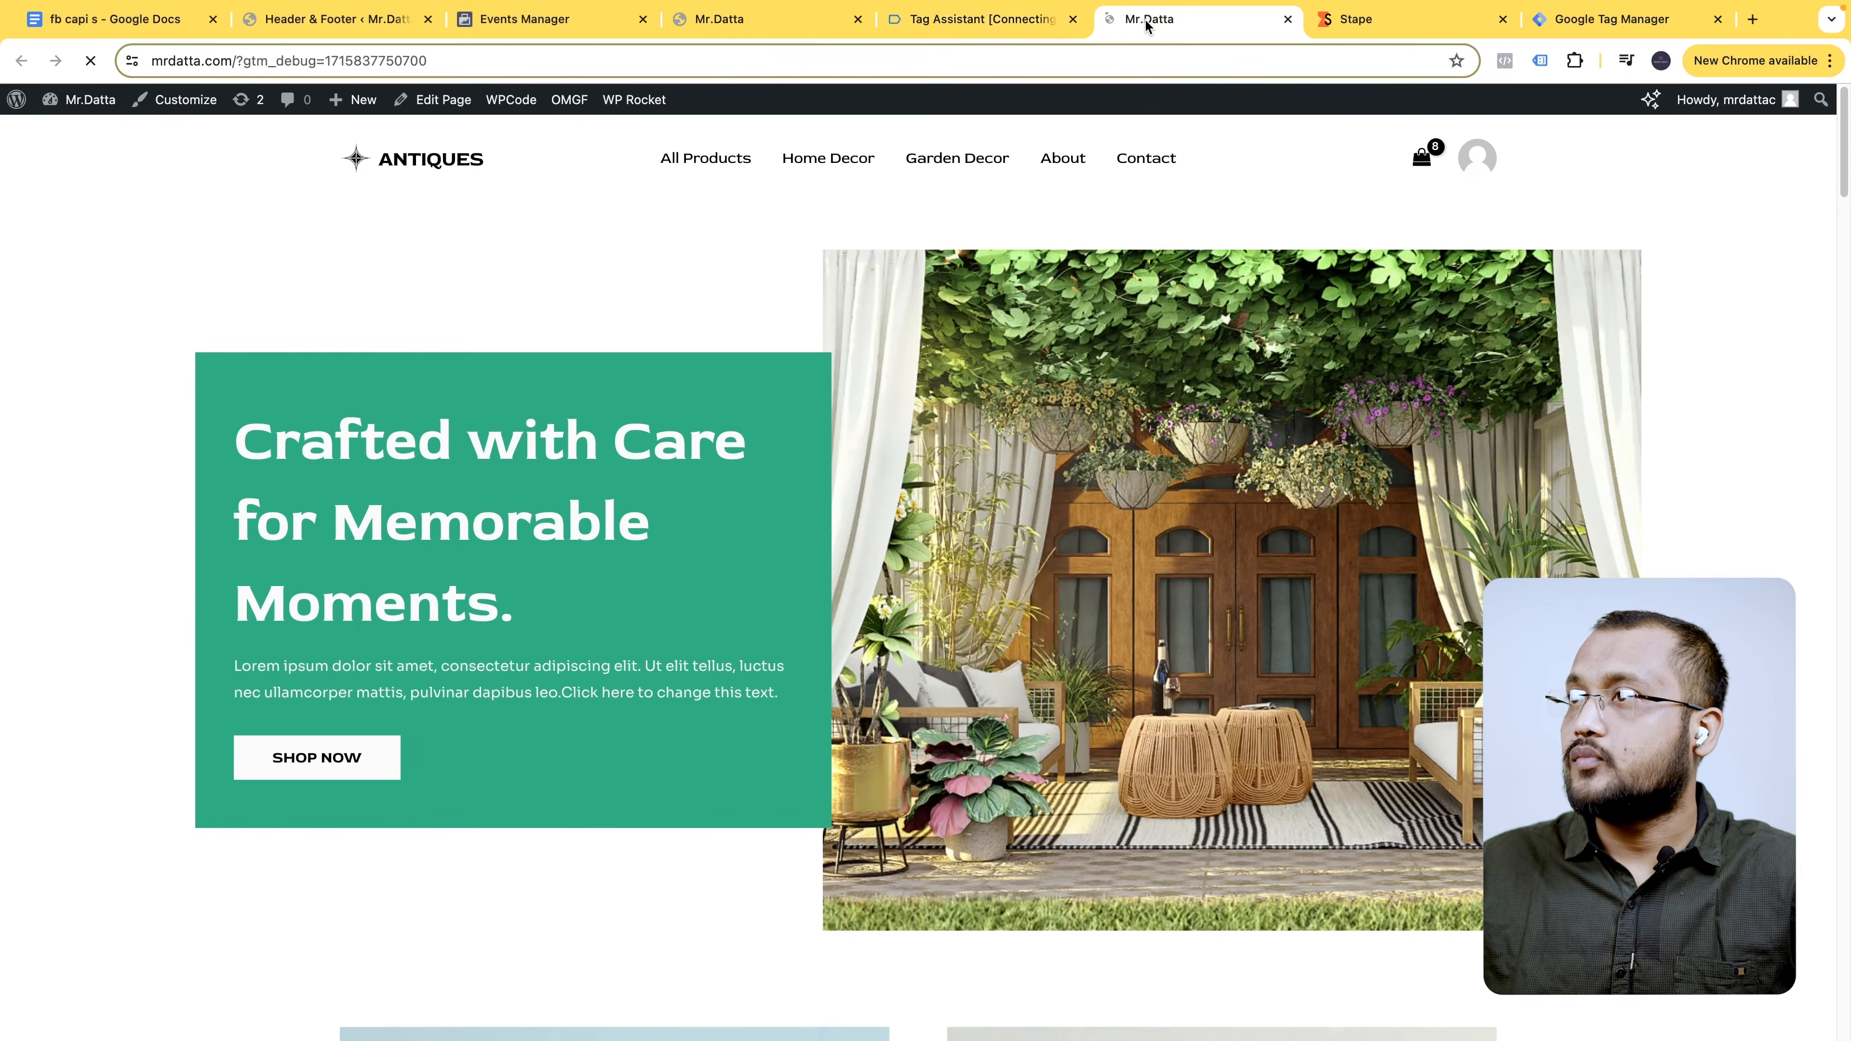
left_click(1004, 31)
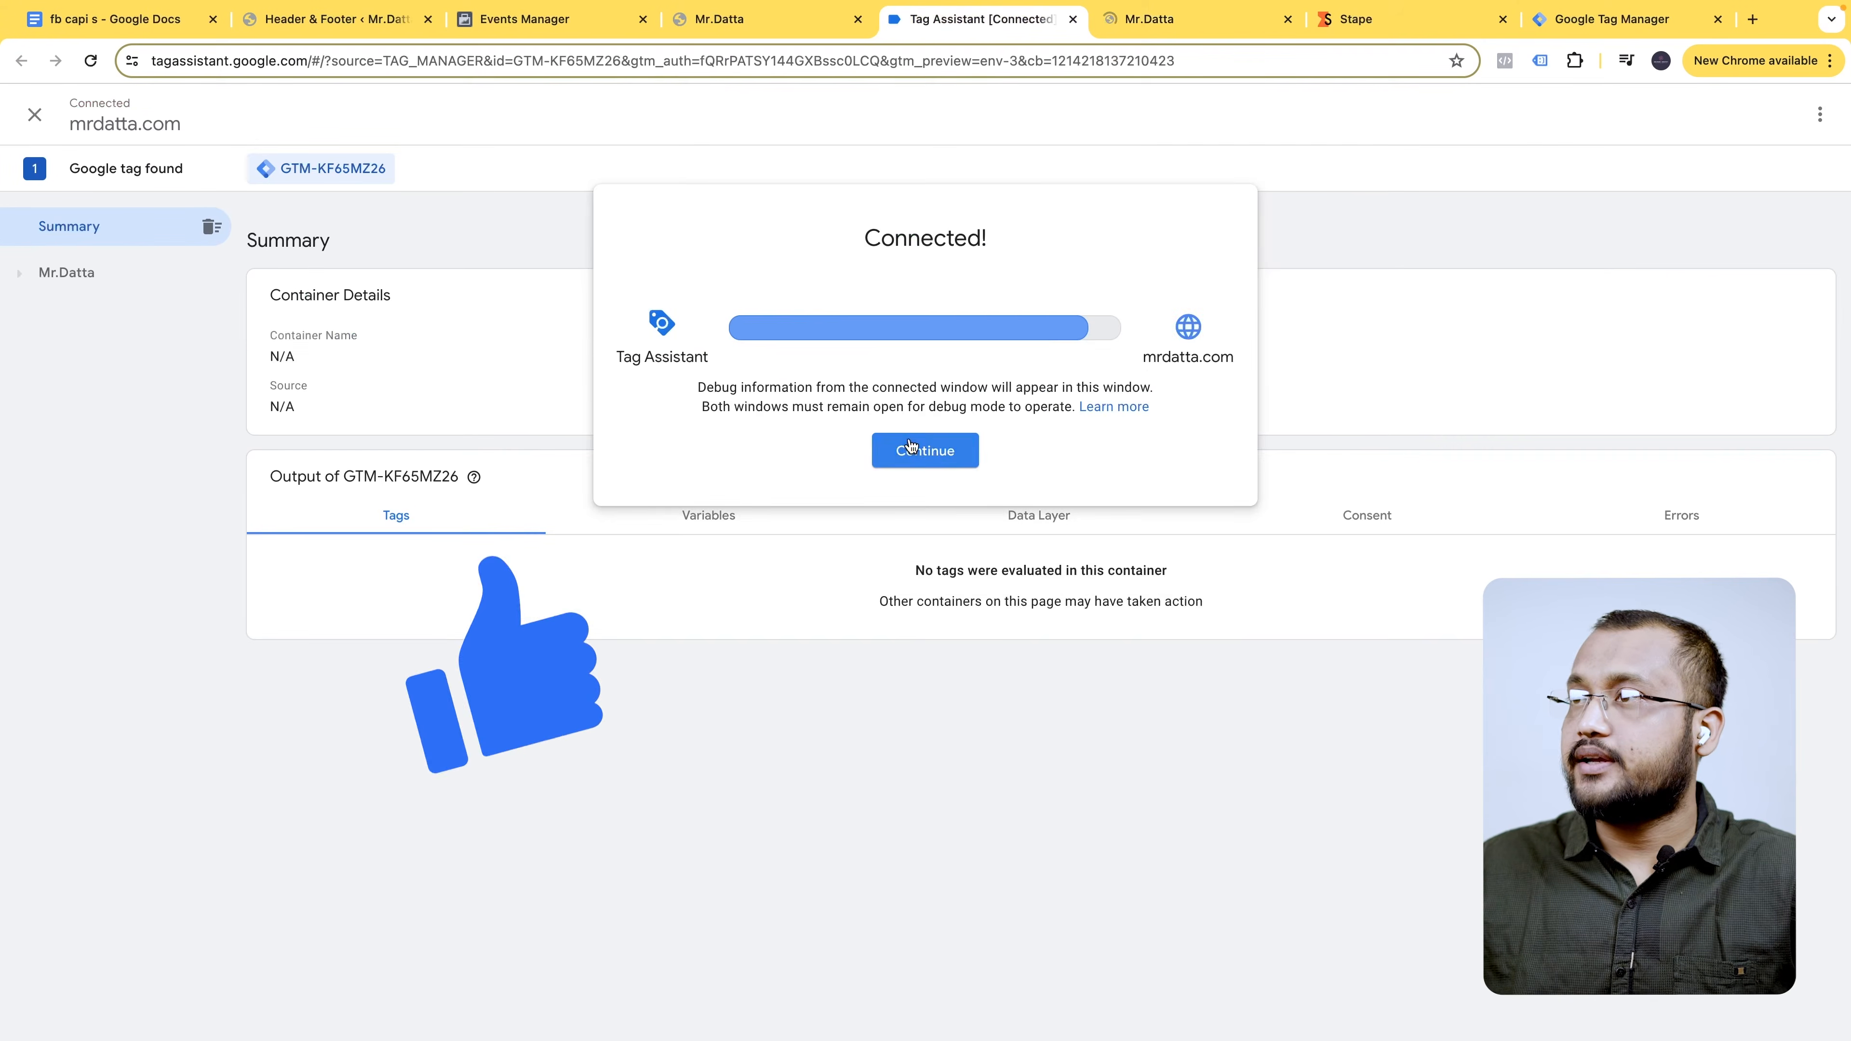
left_click(911, 449)
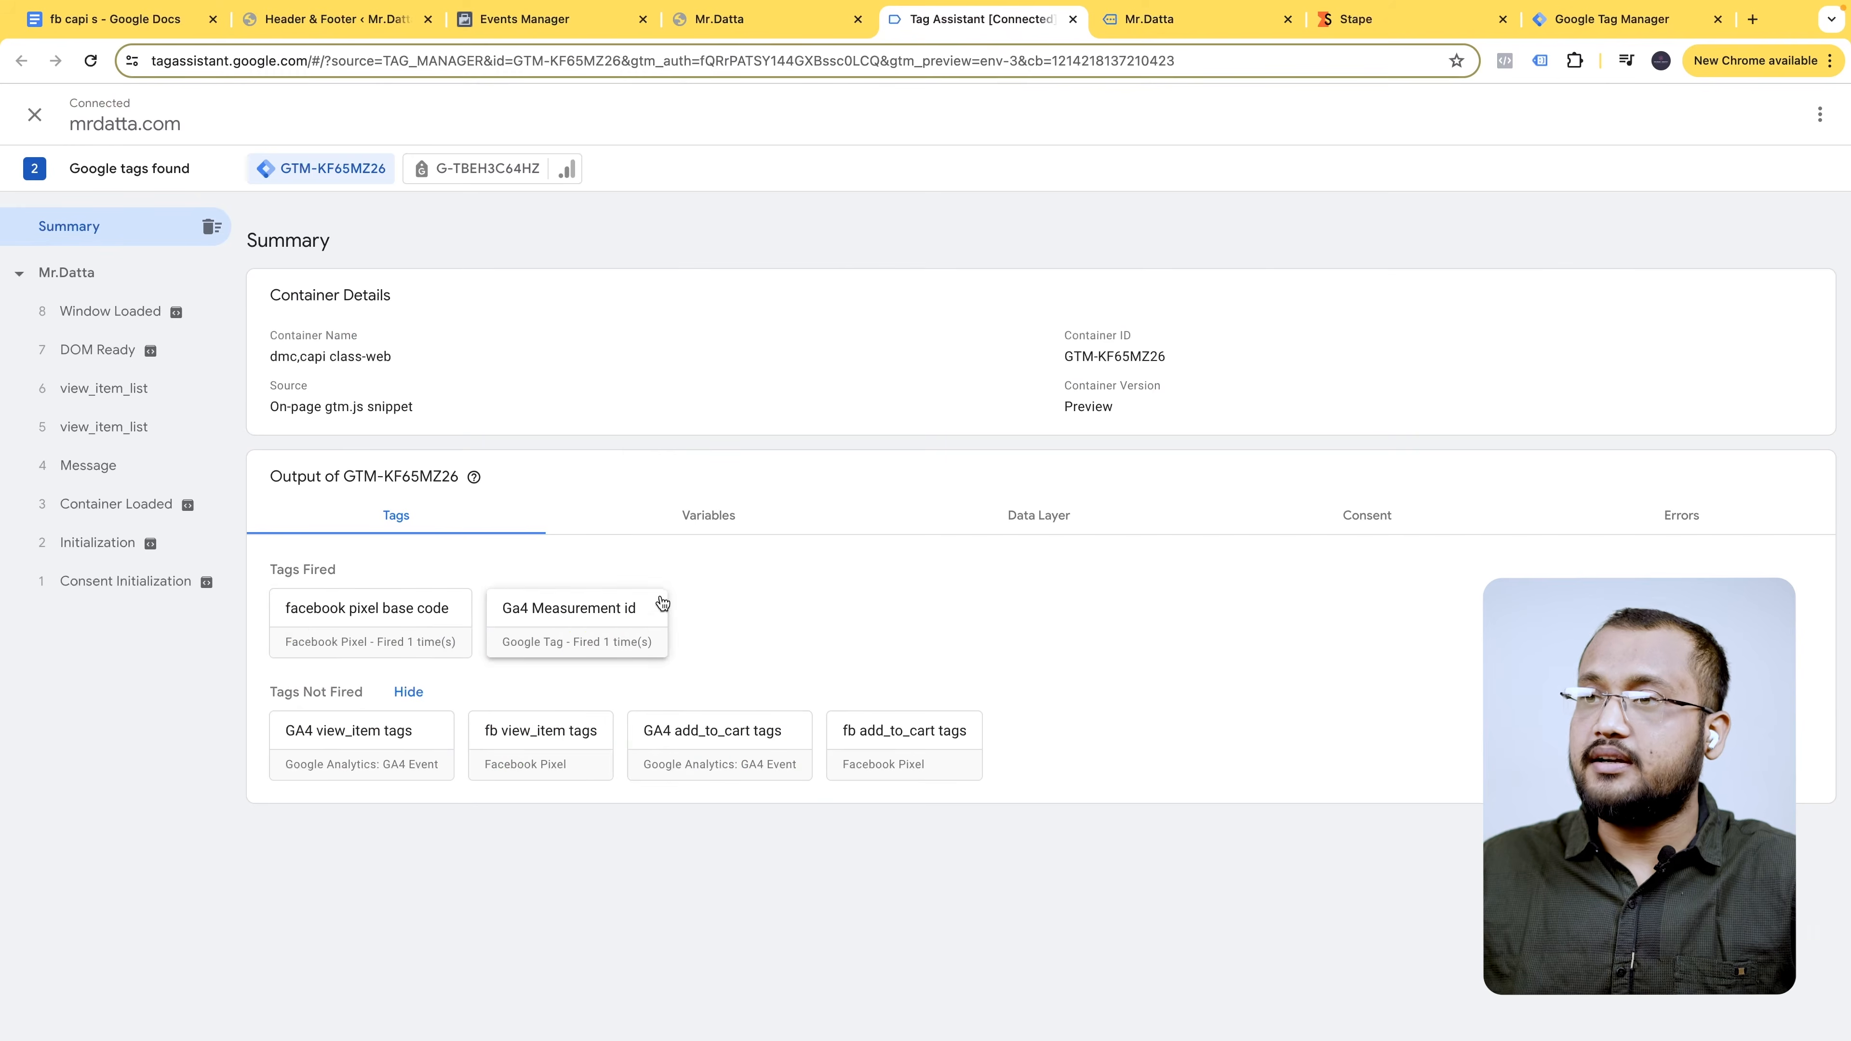
- Browse the storefront homepage and check which tags fired in Tag Assistant
left_click(1169, 16)
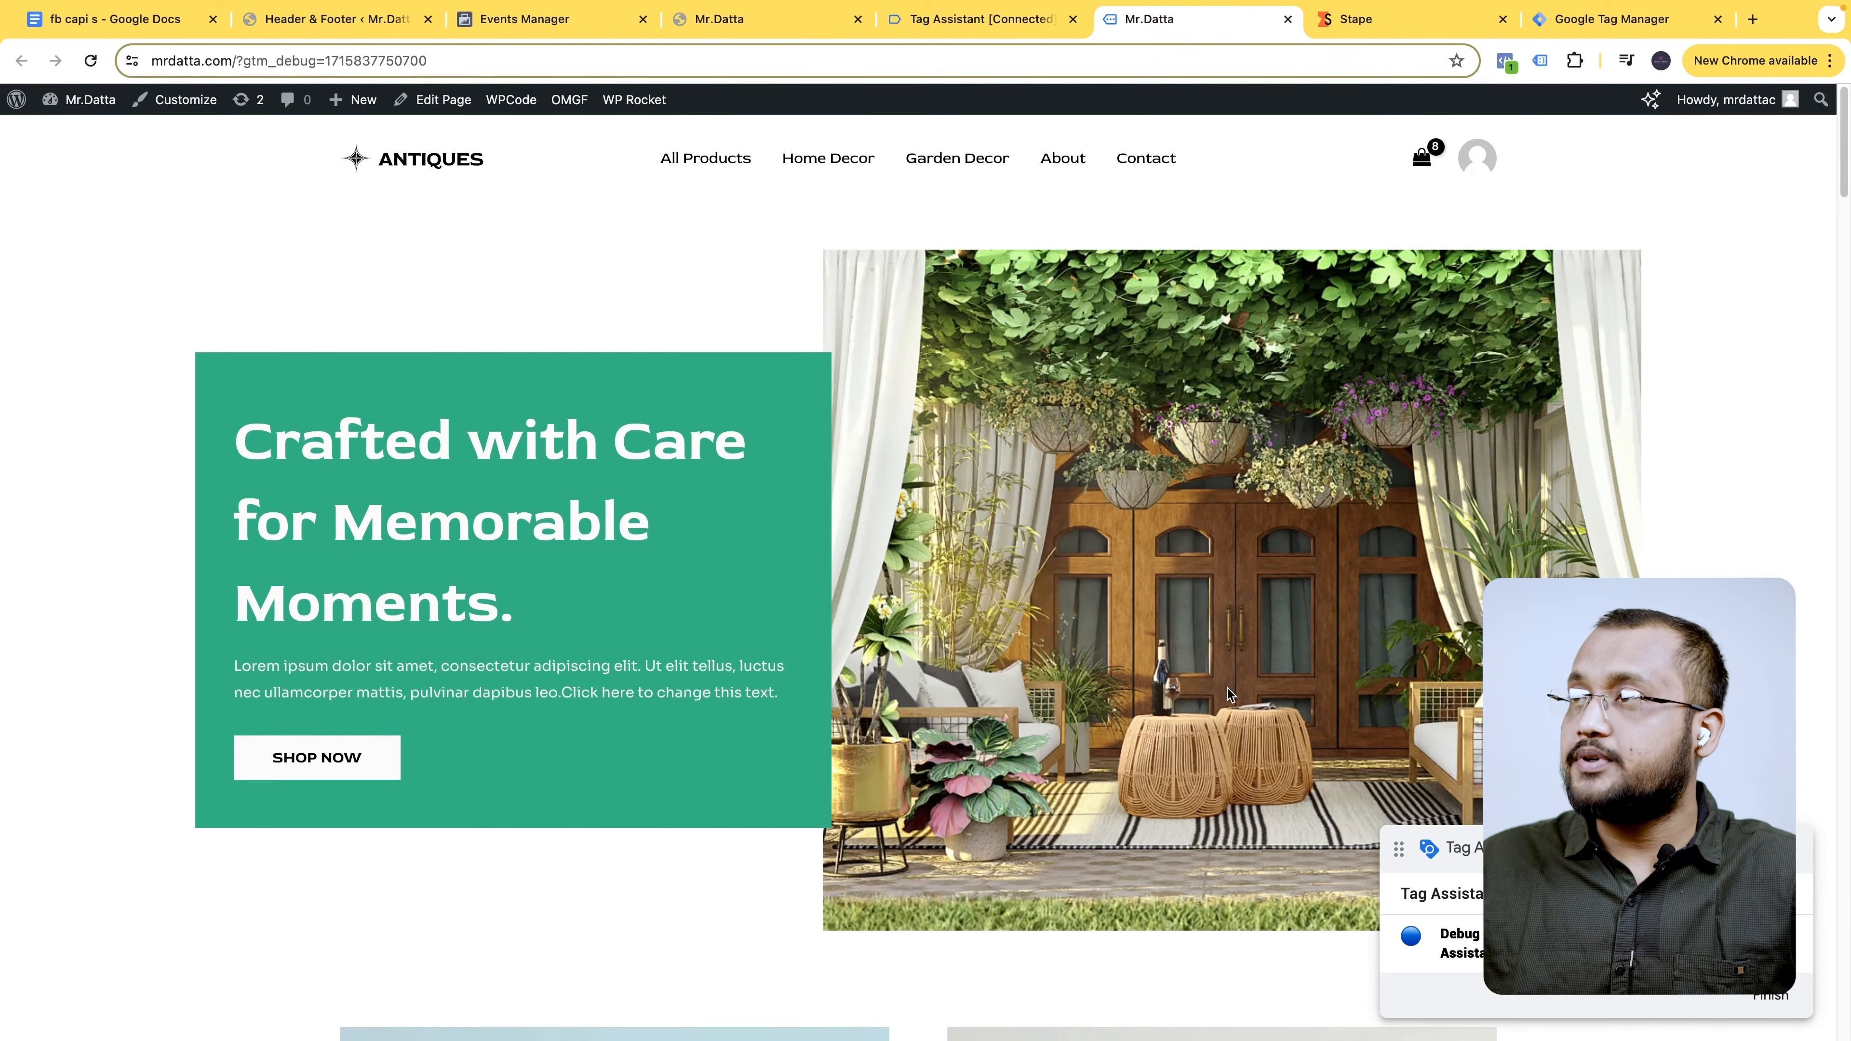
left_click(1016, 20)
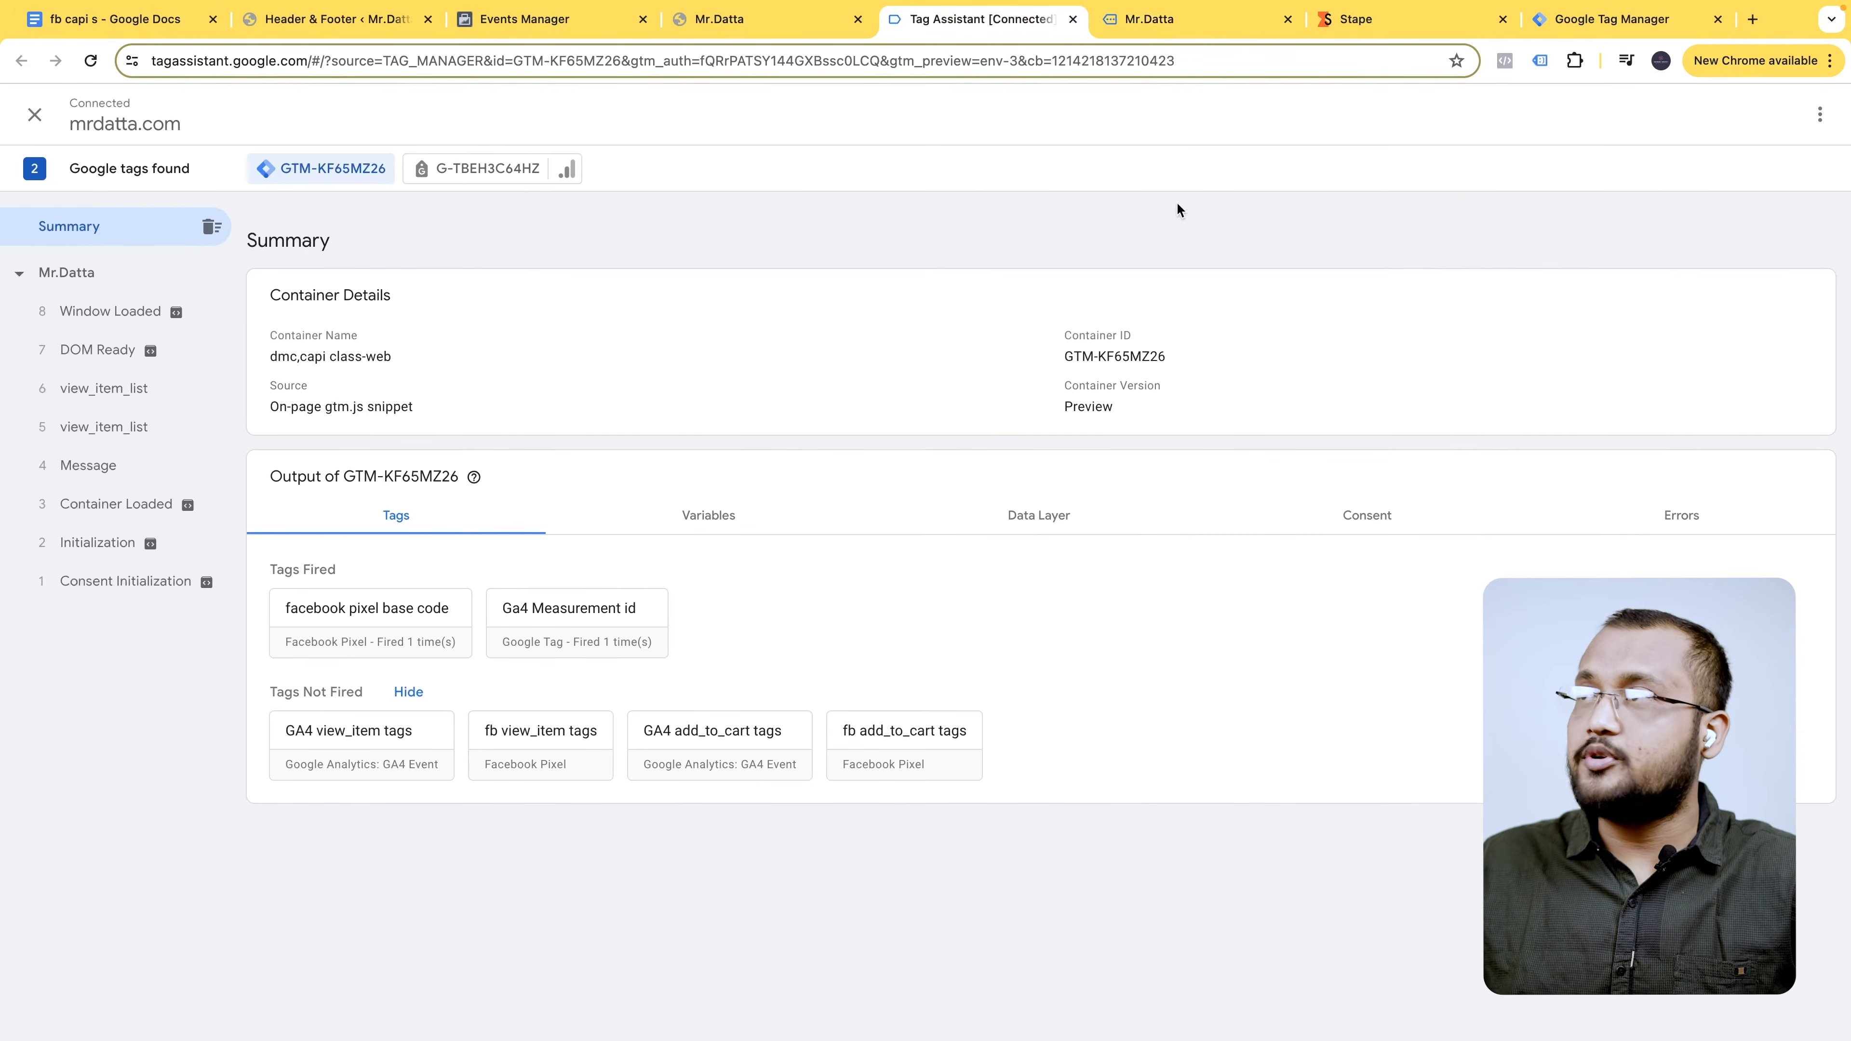
left_click(1247, 25)
scroll(952, 711, "down", 20)
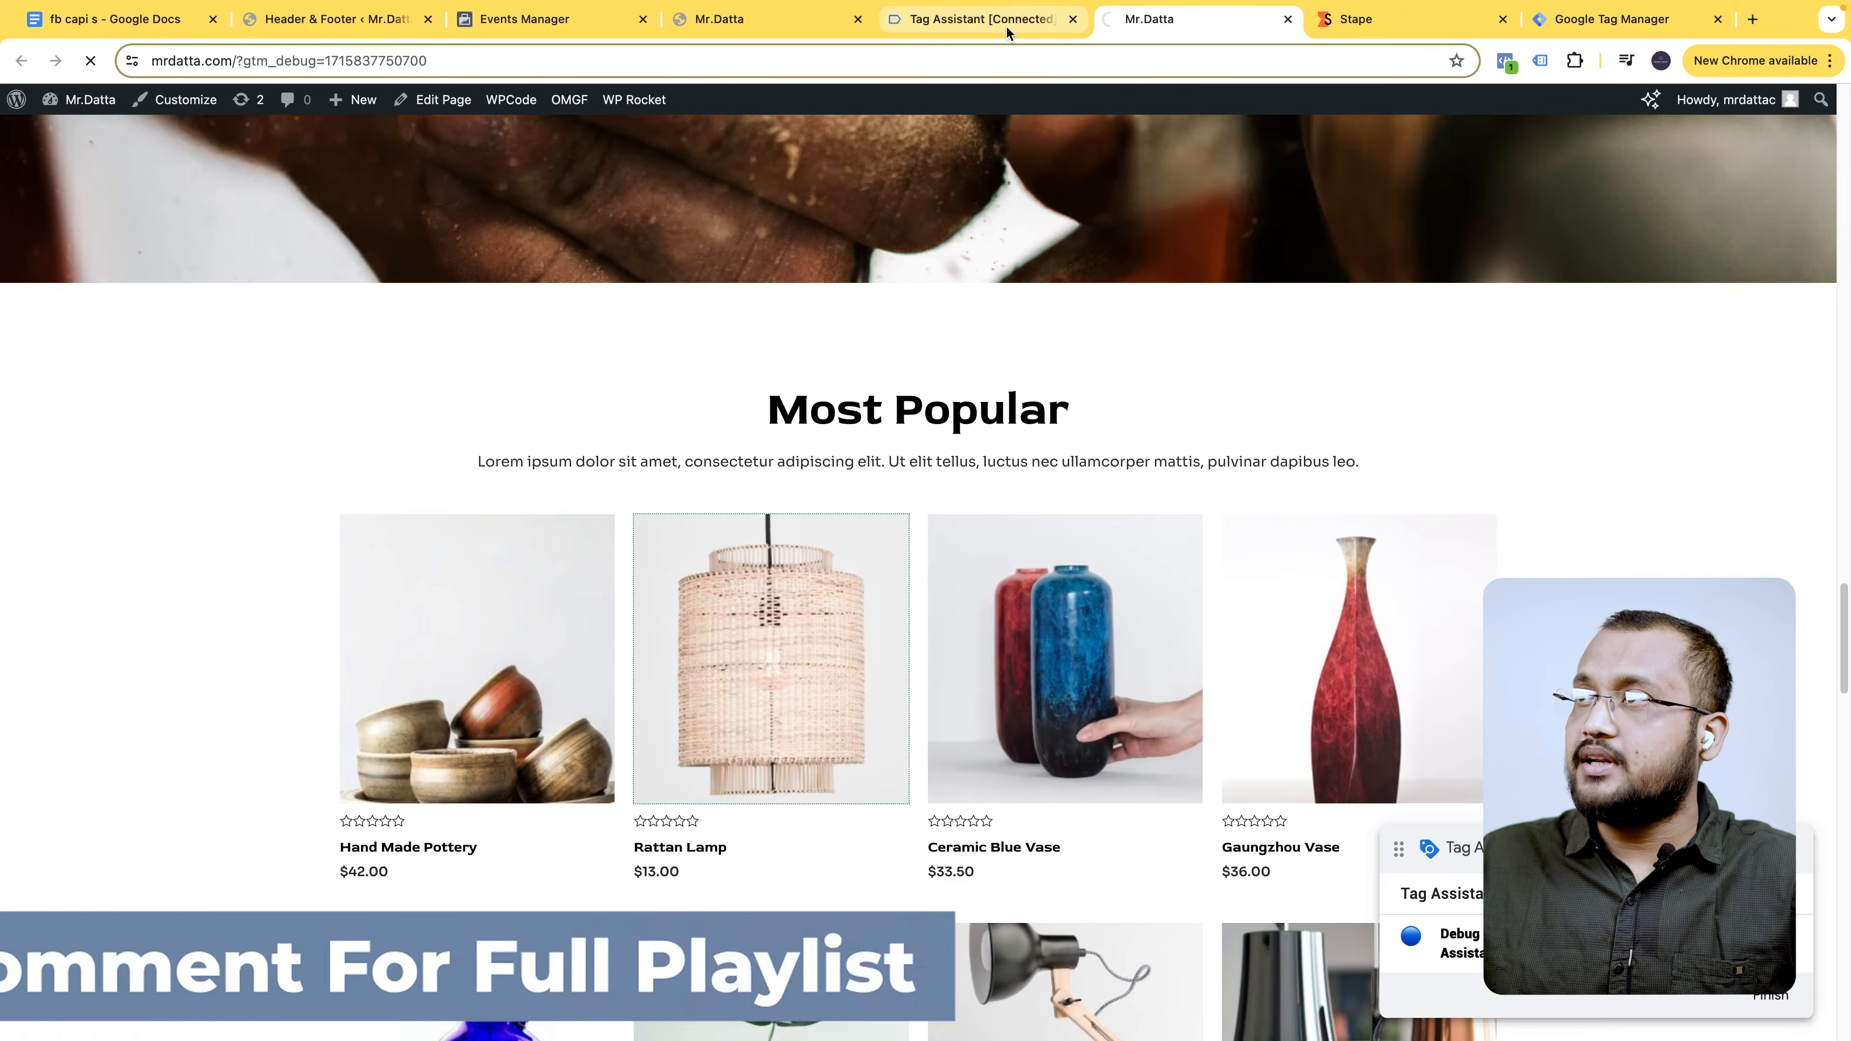
left_click(1016, 20)
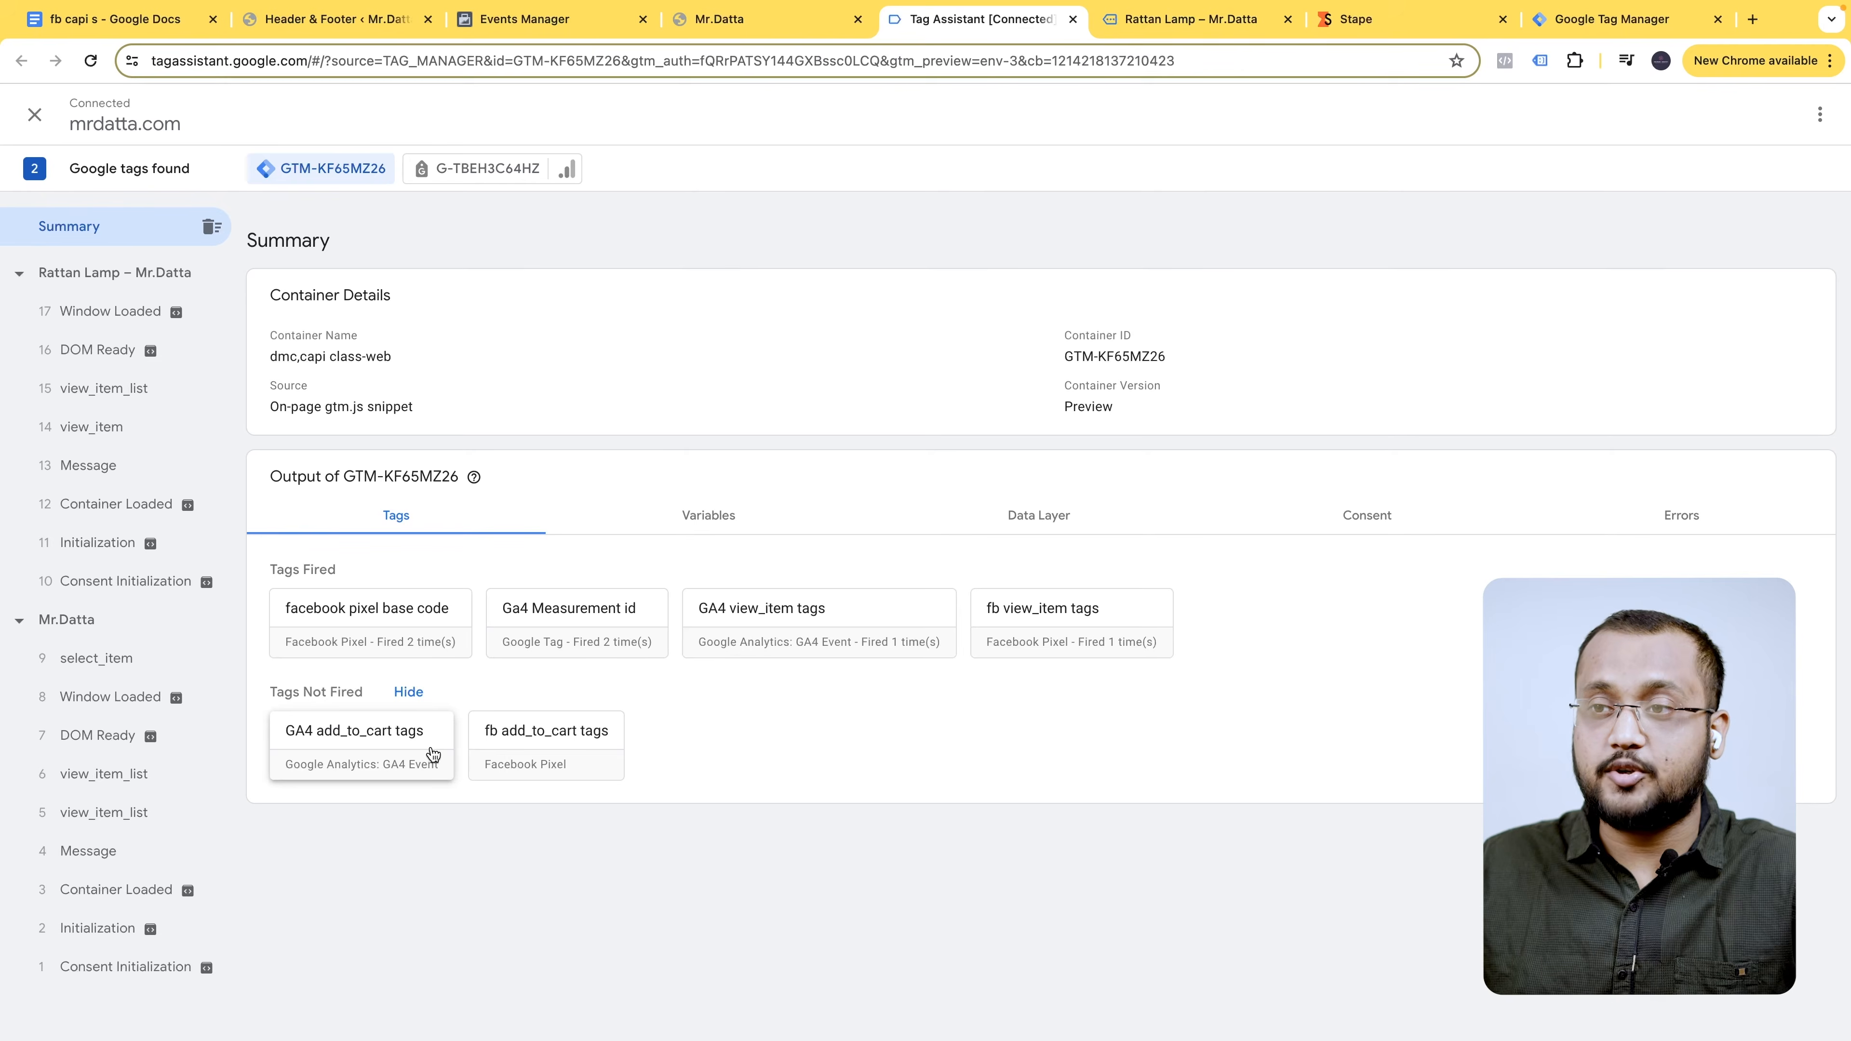
- Add the Rattan Lamp to the cart and confirm the add_to_cart tags fired in Tag Assistant
left_click(1214, 29)
scroll(1012, 488, "down", 5)
scroll(1055, 376, "up", 5)
left_click(1053, 378)
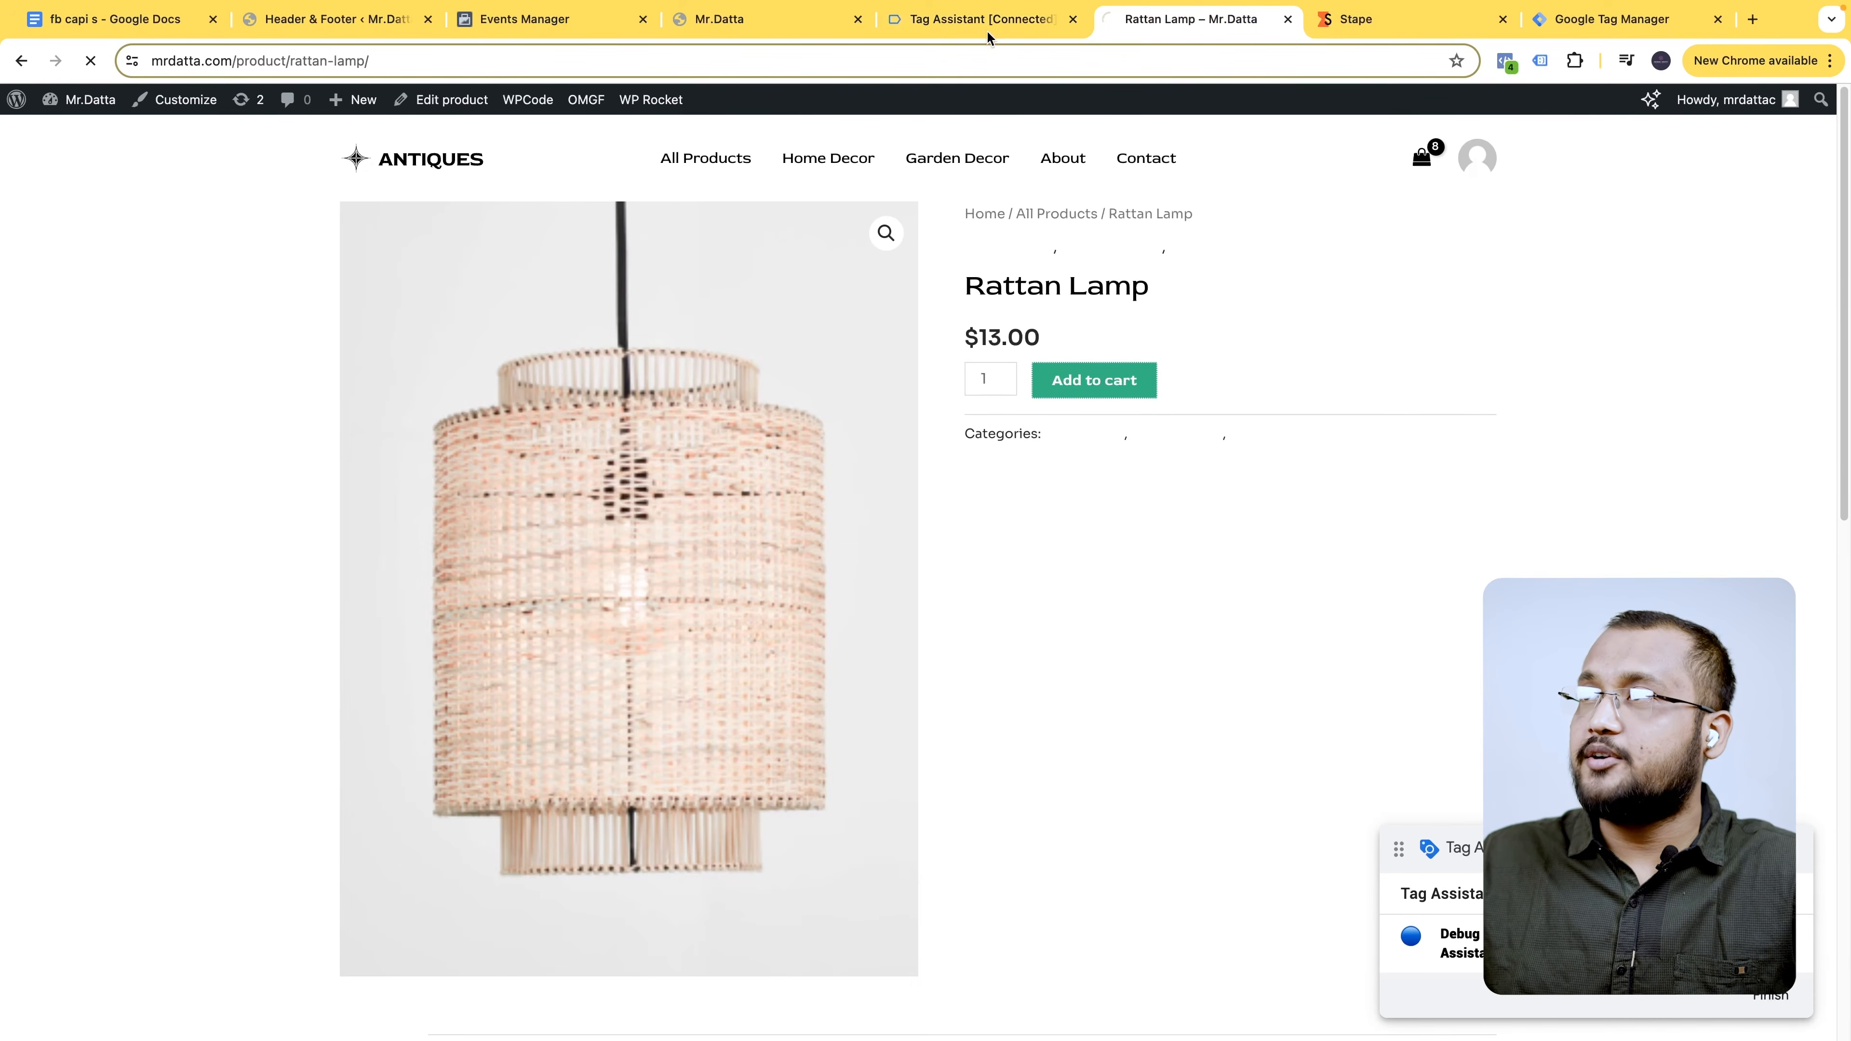
left_click(980, 26)
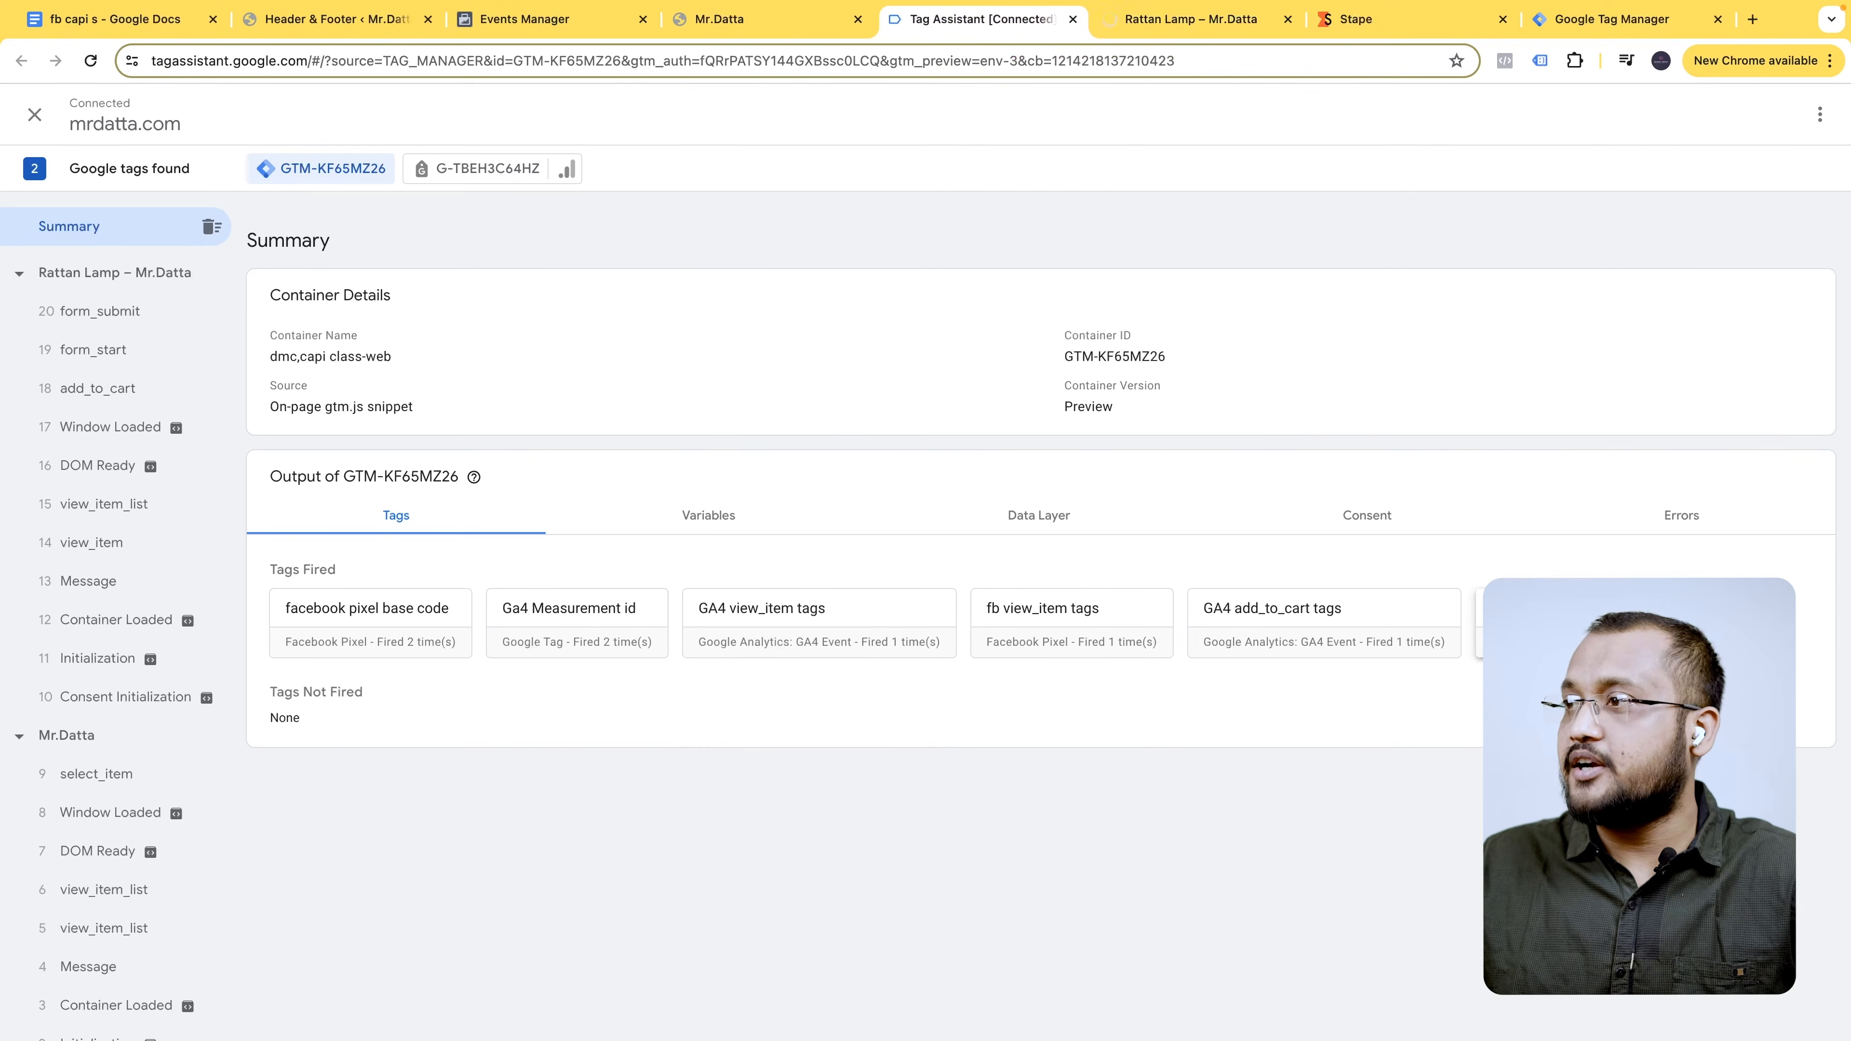
left_click(591, 30)
scroll(653, 671, "down", 1)
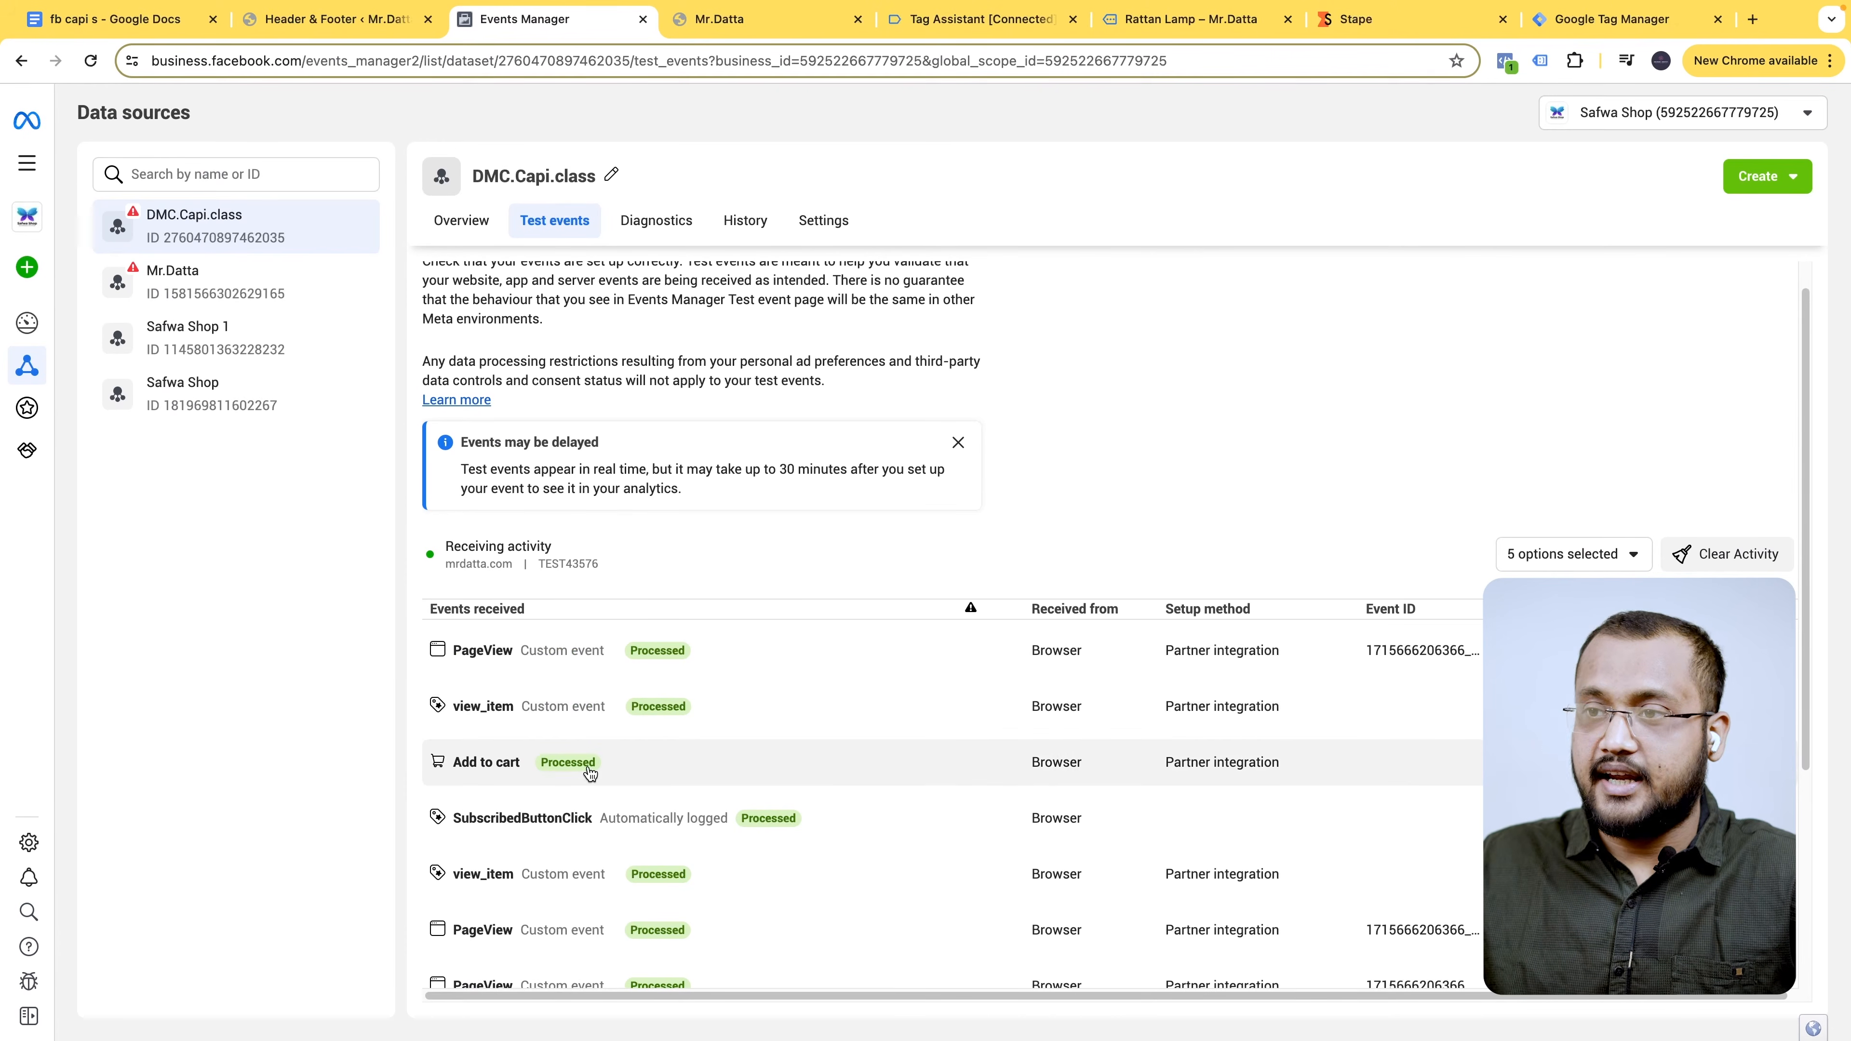
- Expand Meta's Add to cart test event and reveal its value and currency parameters
left_click(650, 771)
scroll(649, 765, "down", 1)
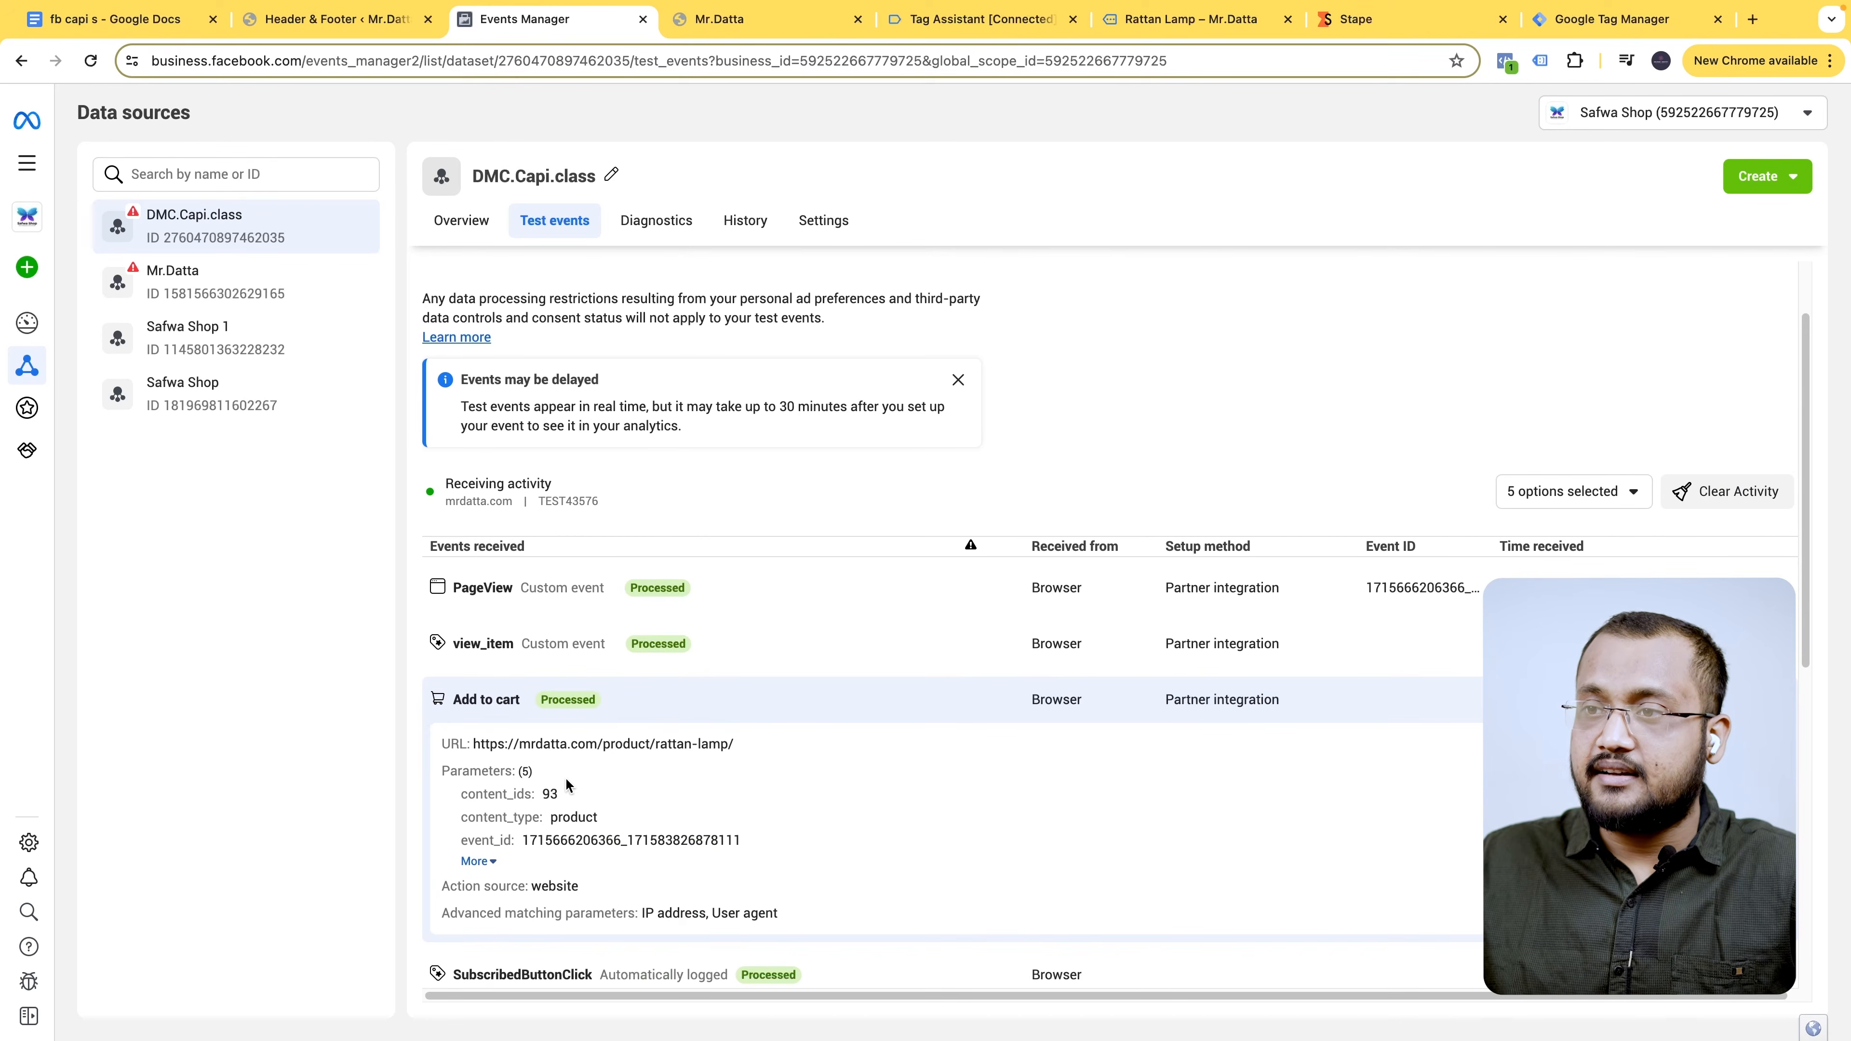
left_click(483, 863)
scroll(508, 849, "down", 1)
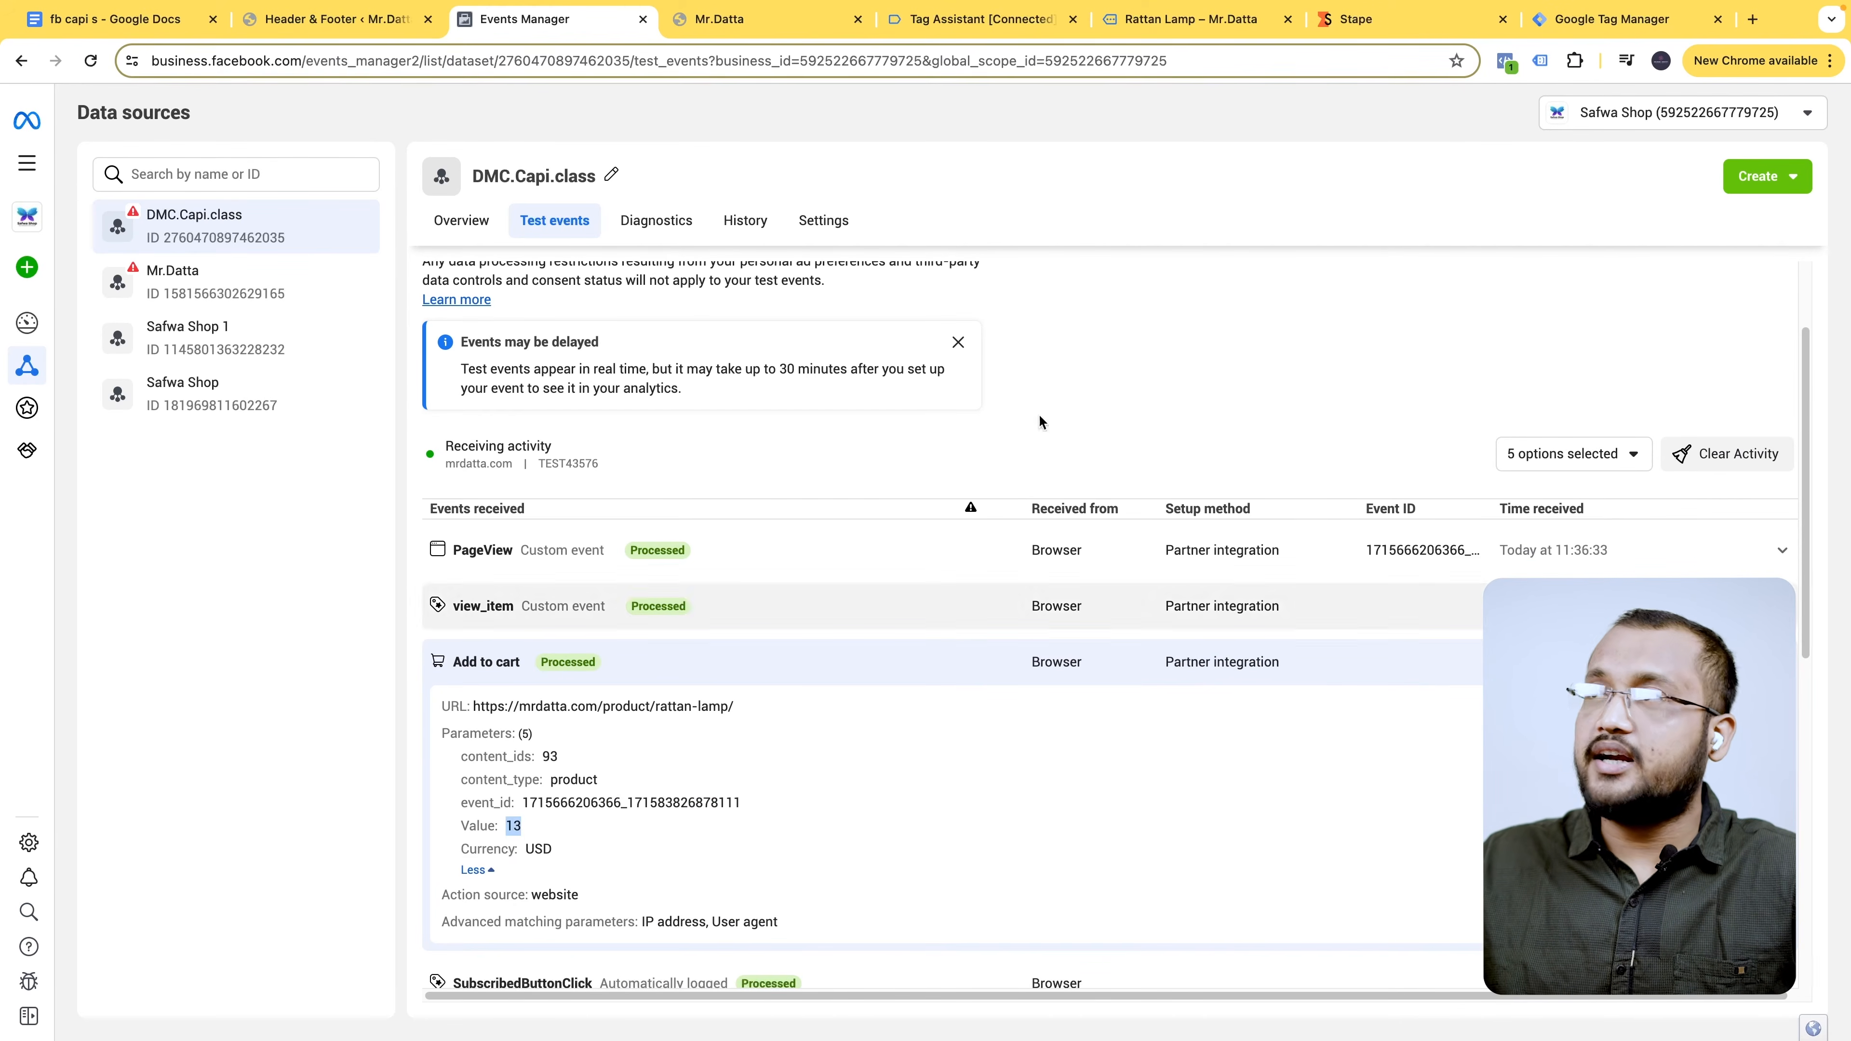
- Compare it with the Rattan Lamp's $13.00 price, then close the debug and product tabs
left_click(1172, 23)
left_click_drag(978, 442, 1026, 440)
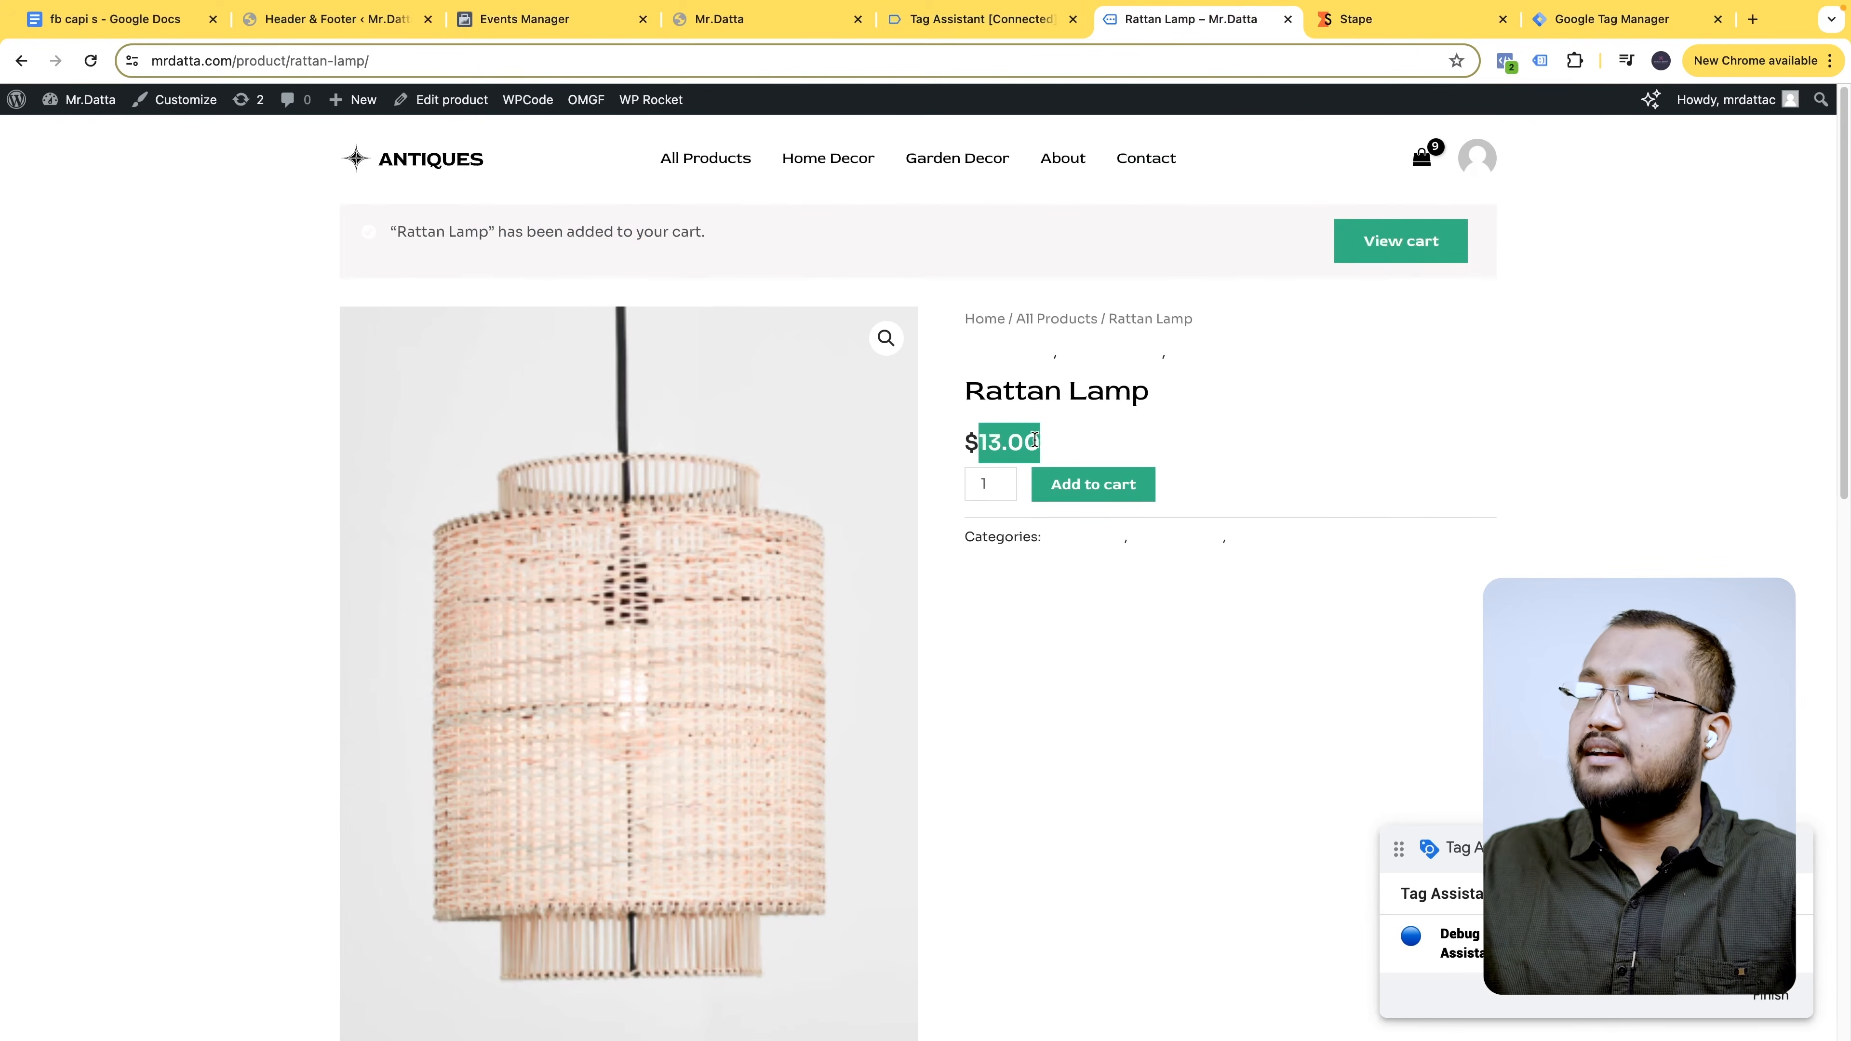
left_click(705, 24)
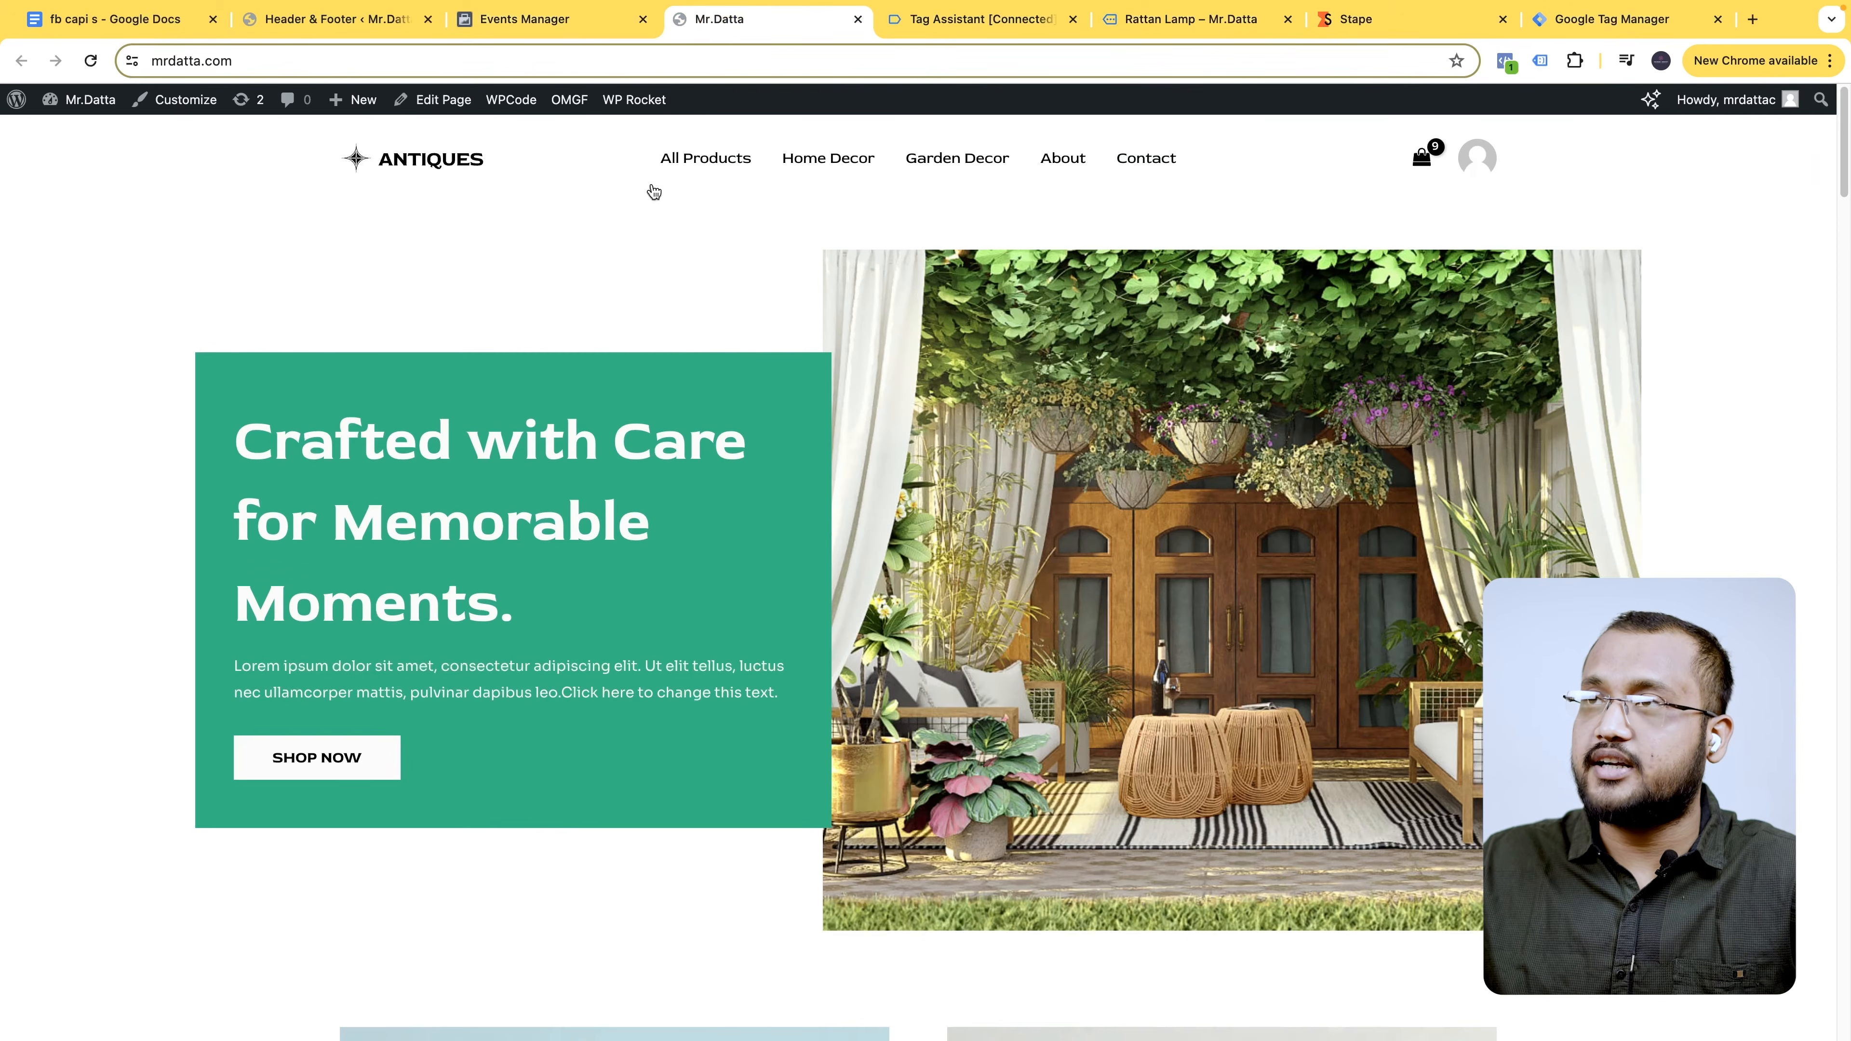
left_click(557, 19)
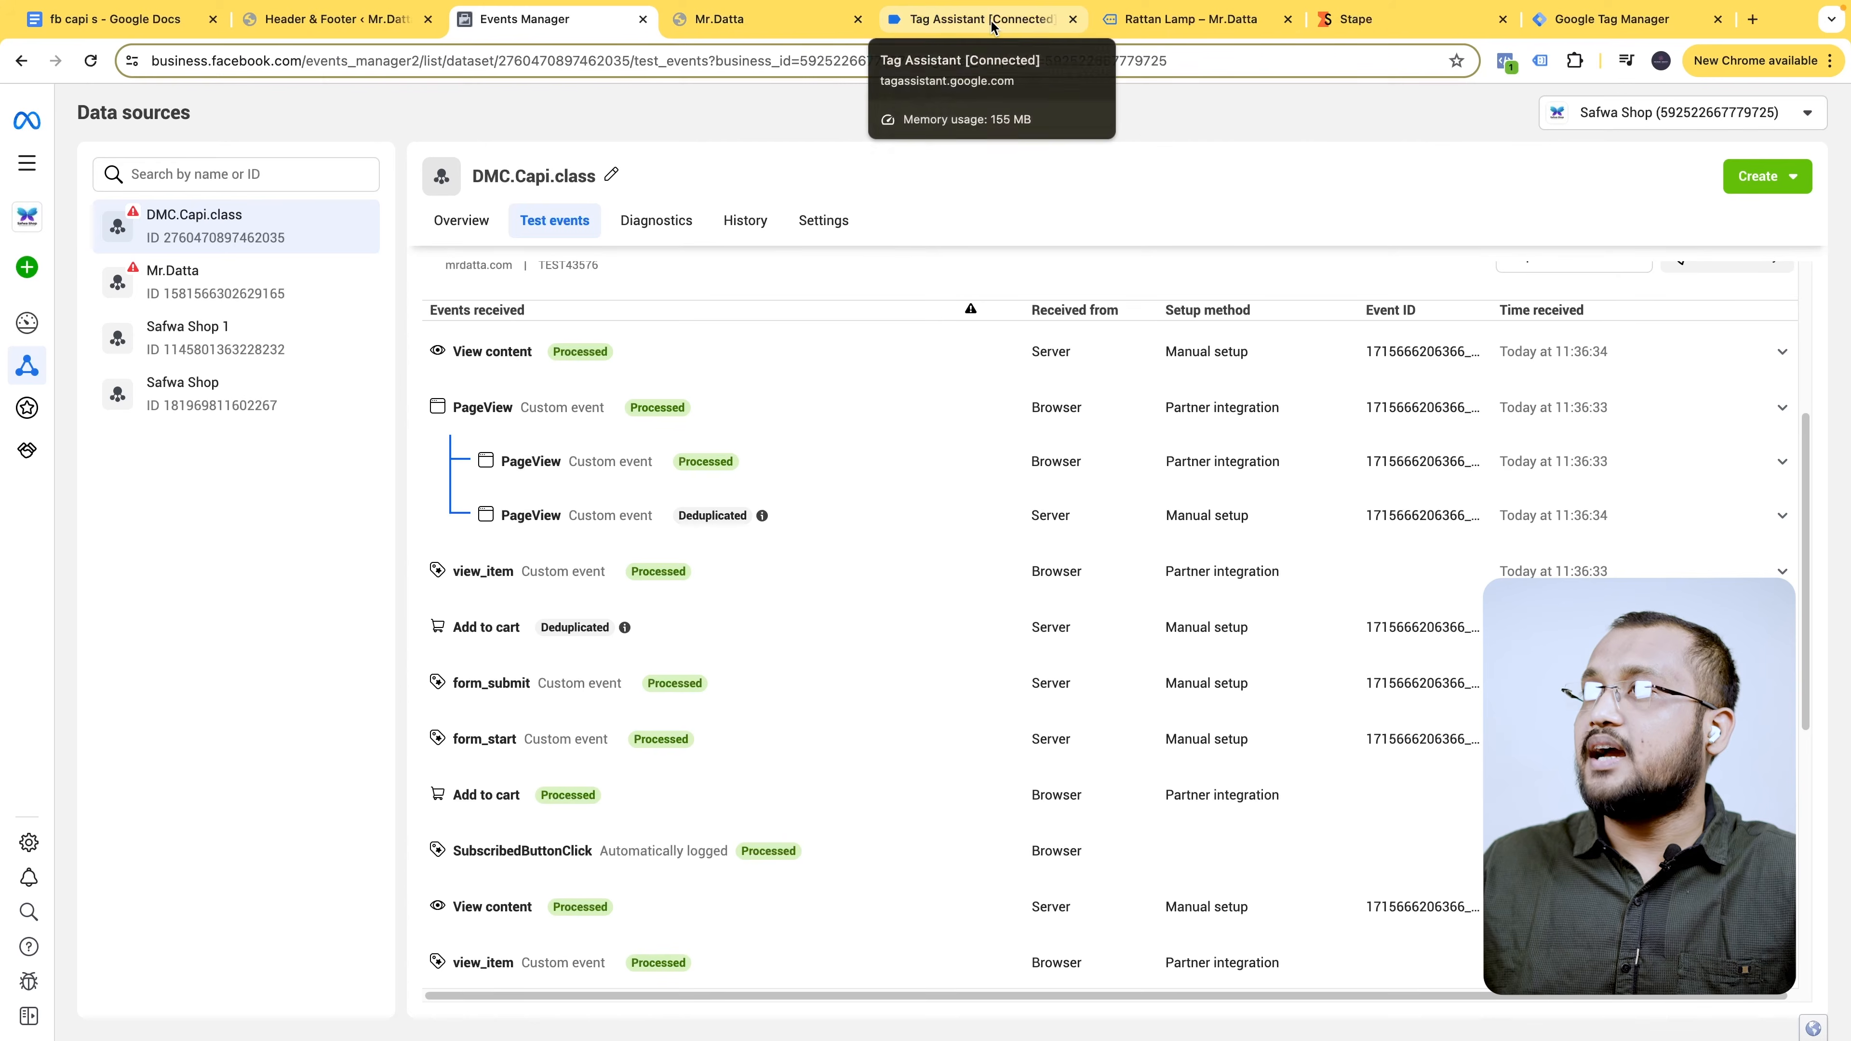
left_click(1058, 22)
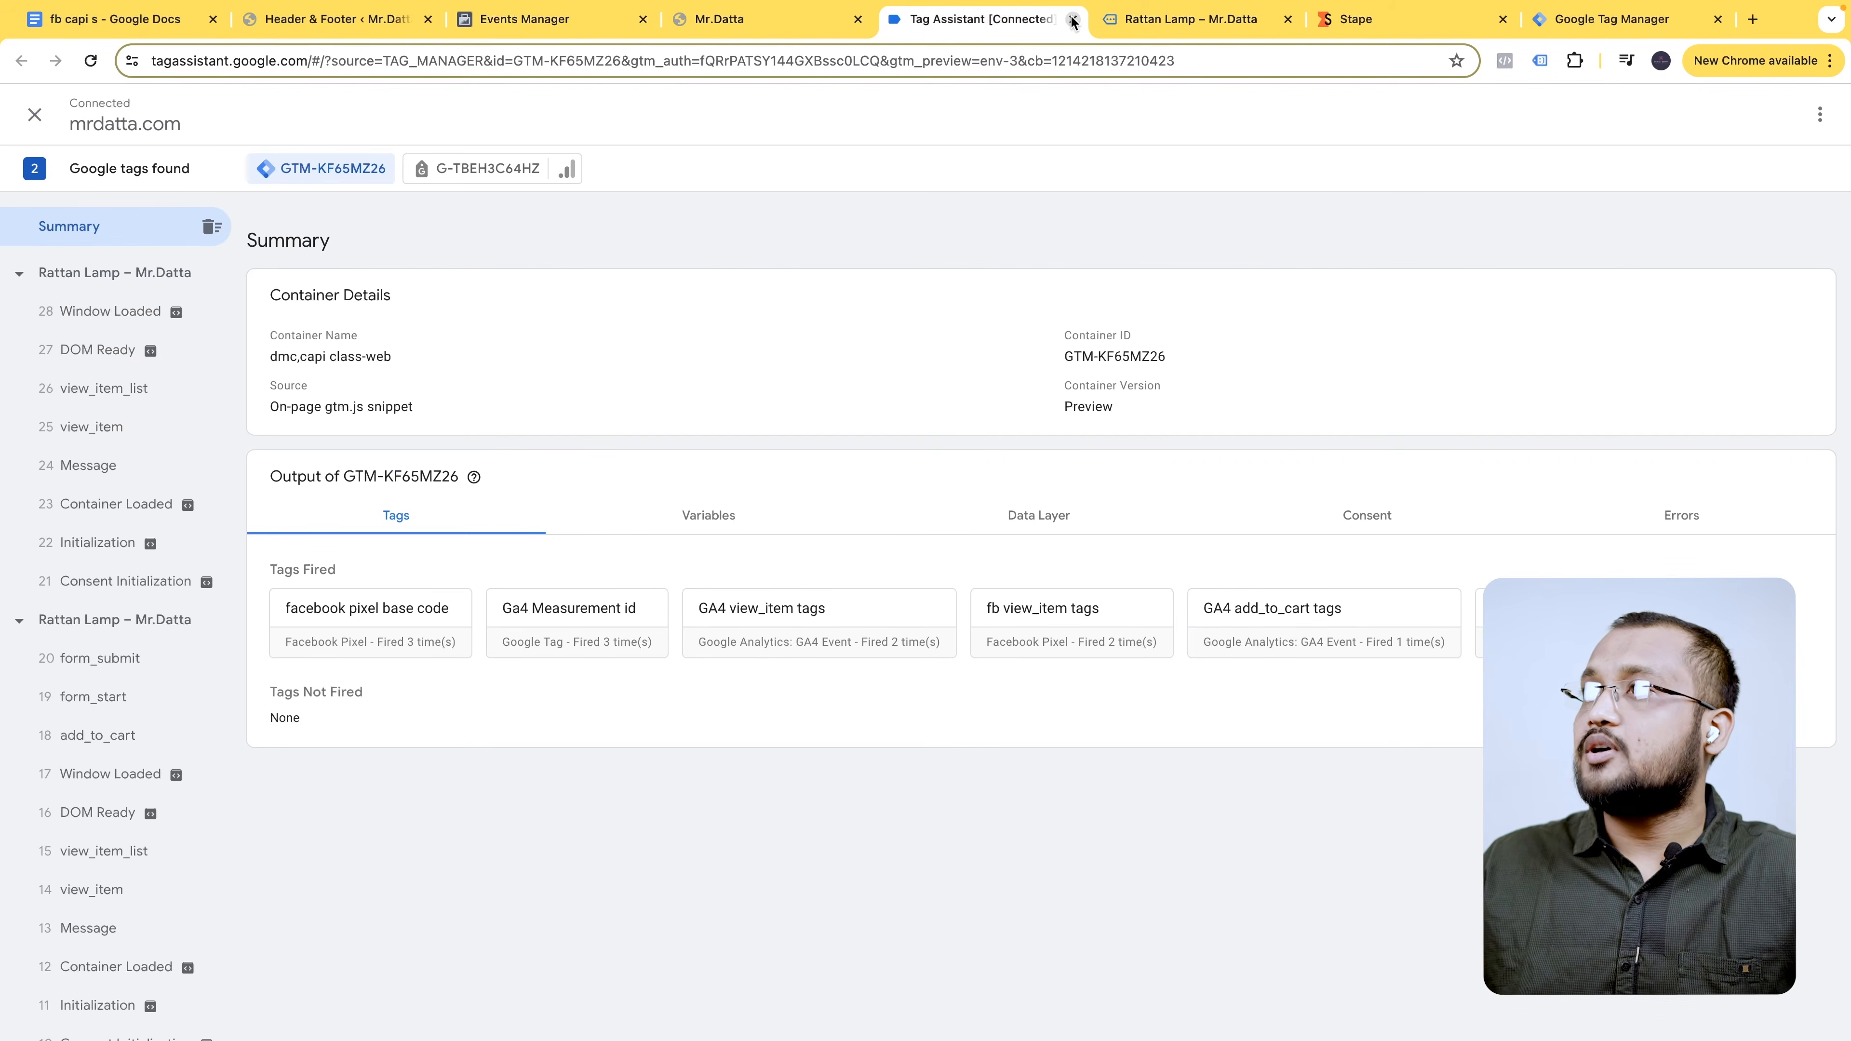
left_click(1072, 21)
left_click(1072, 20)
- Close the leftover storefront tab and open the container's Tags list in Tag Manager
left_click(1173, 19)
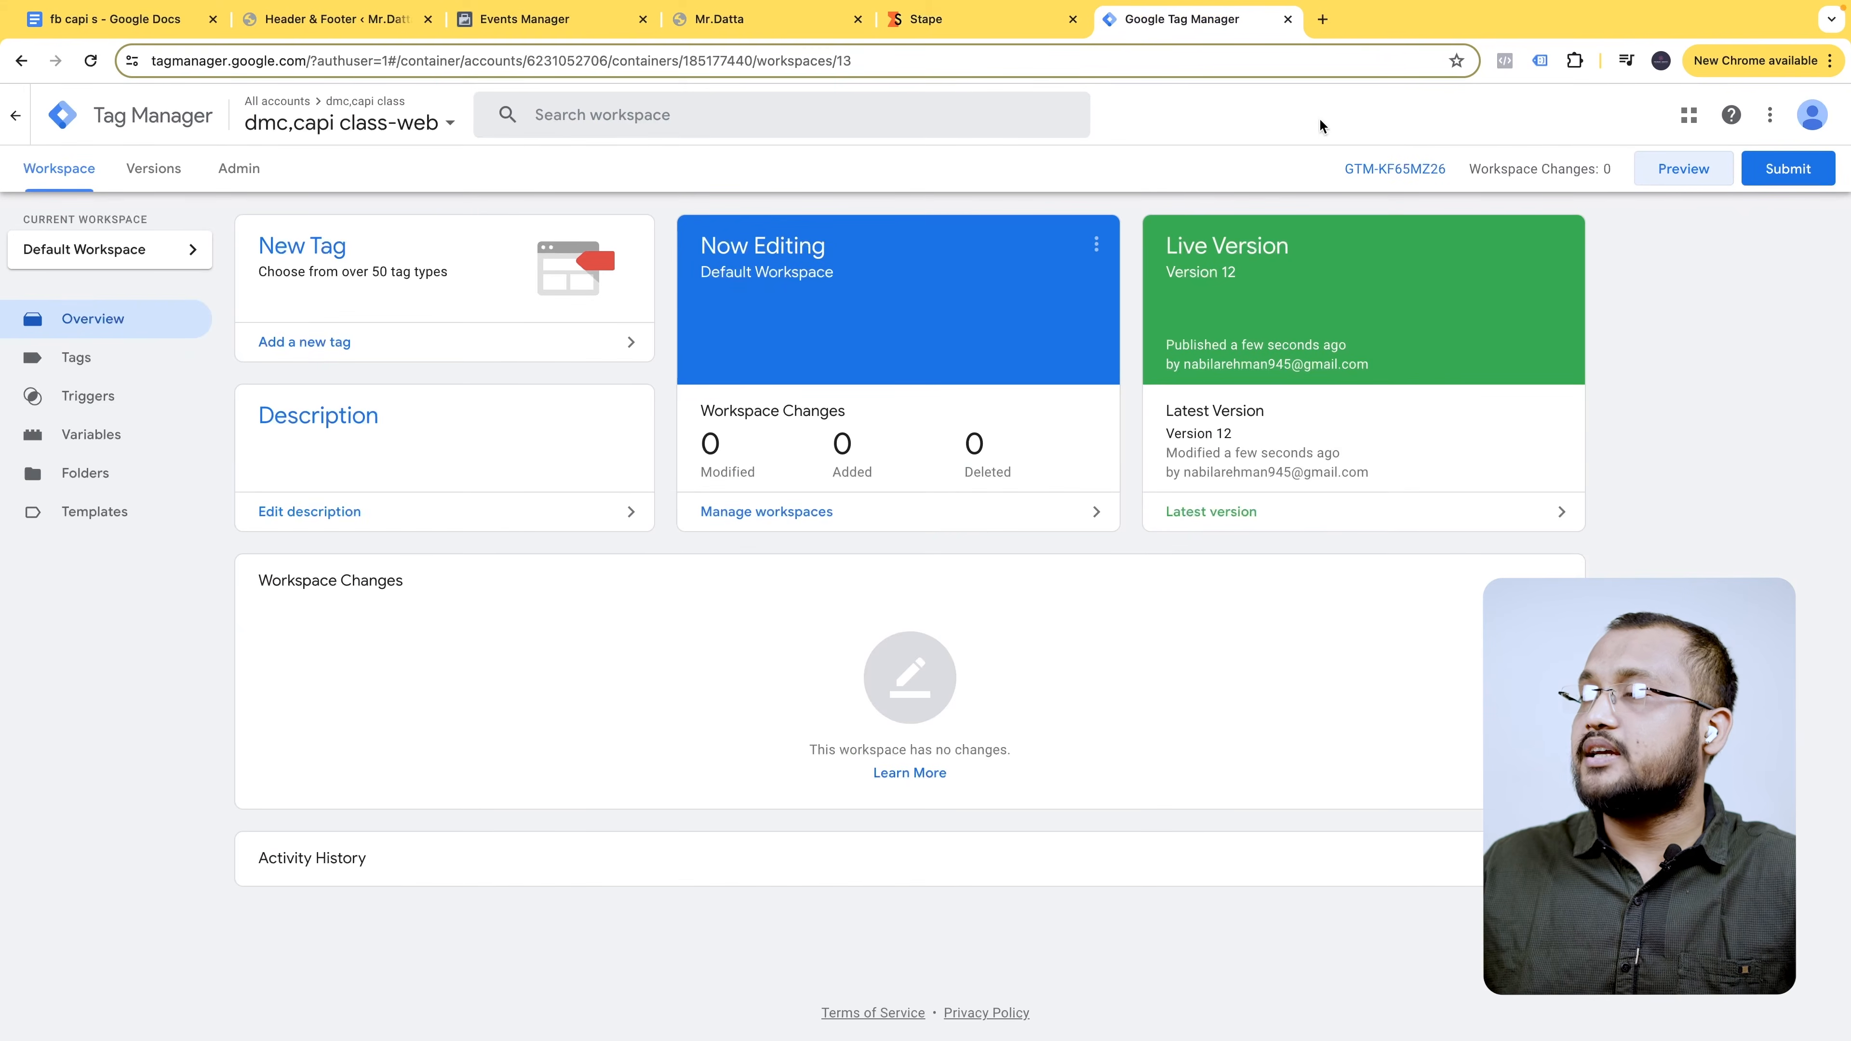
left_click(902, 27)
left_click(915, 20)
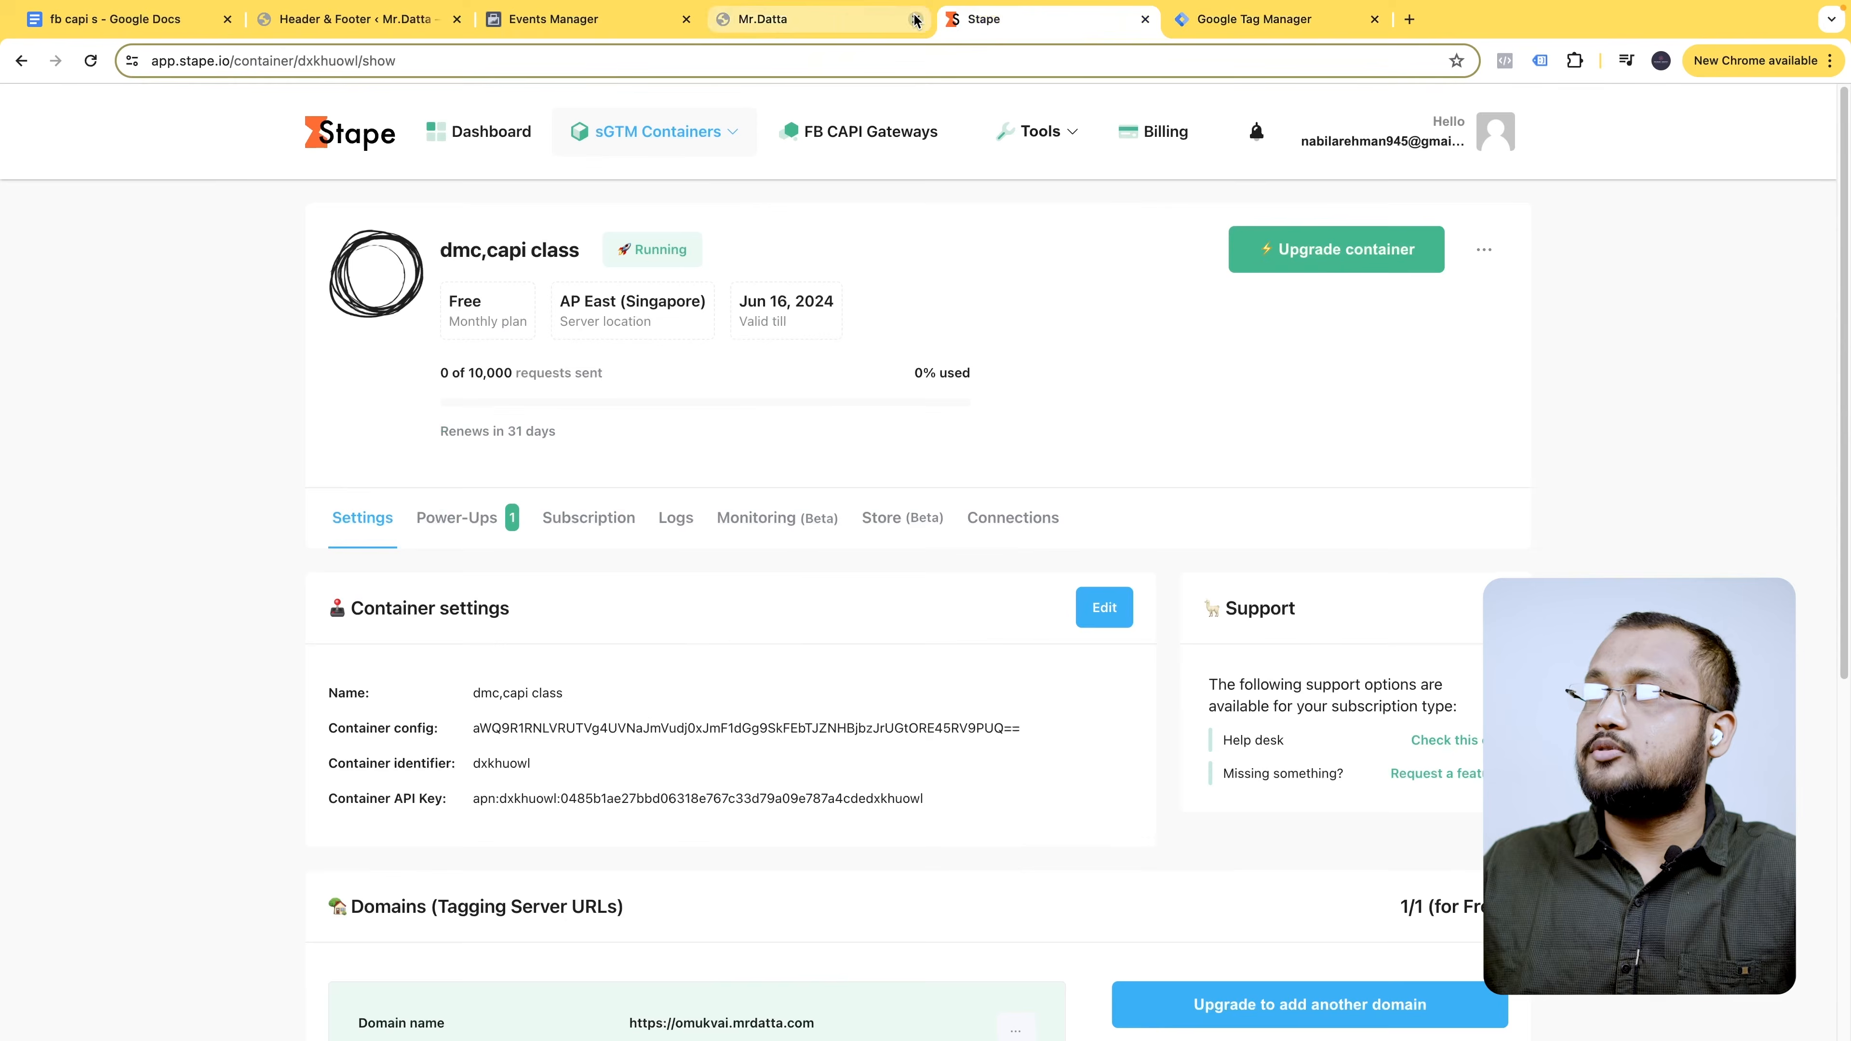
left_click(1093, 21)
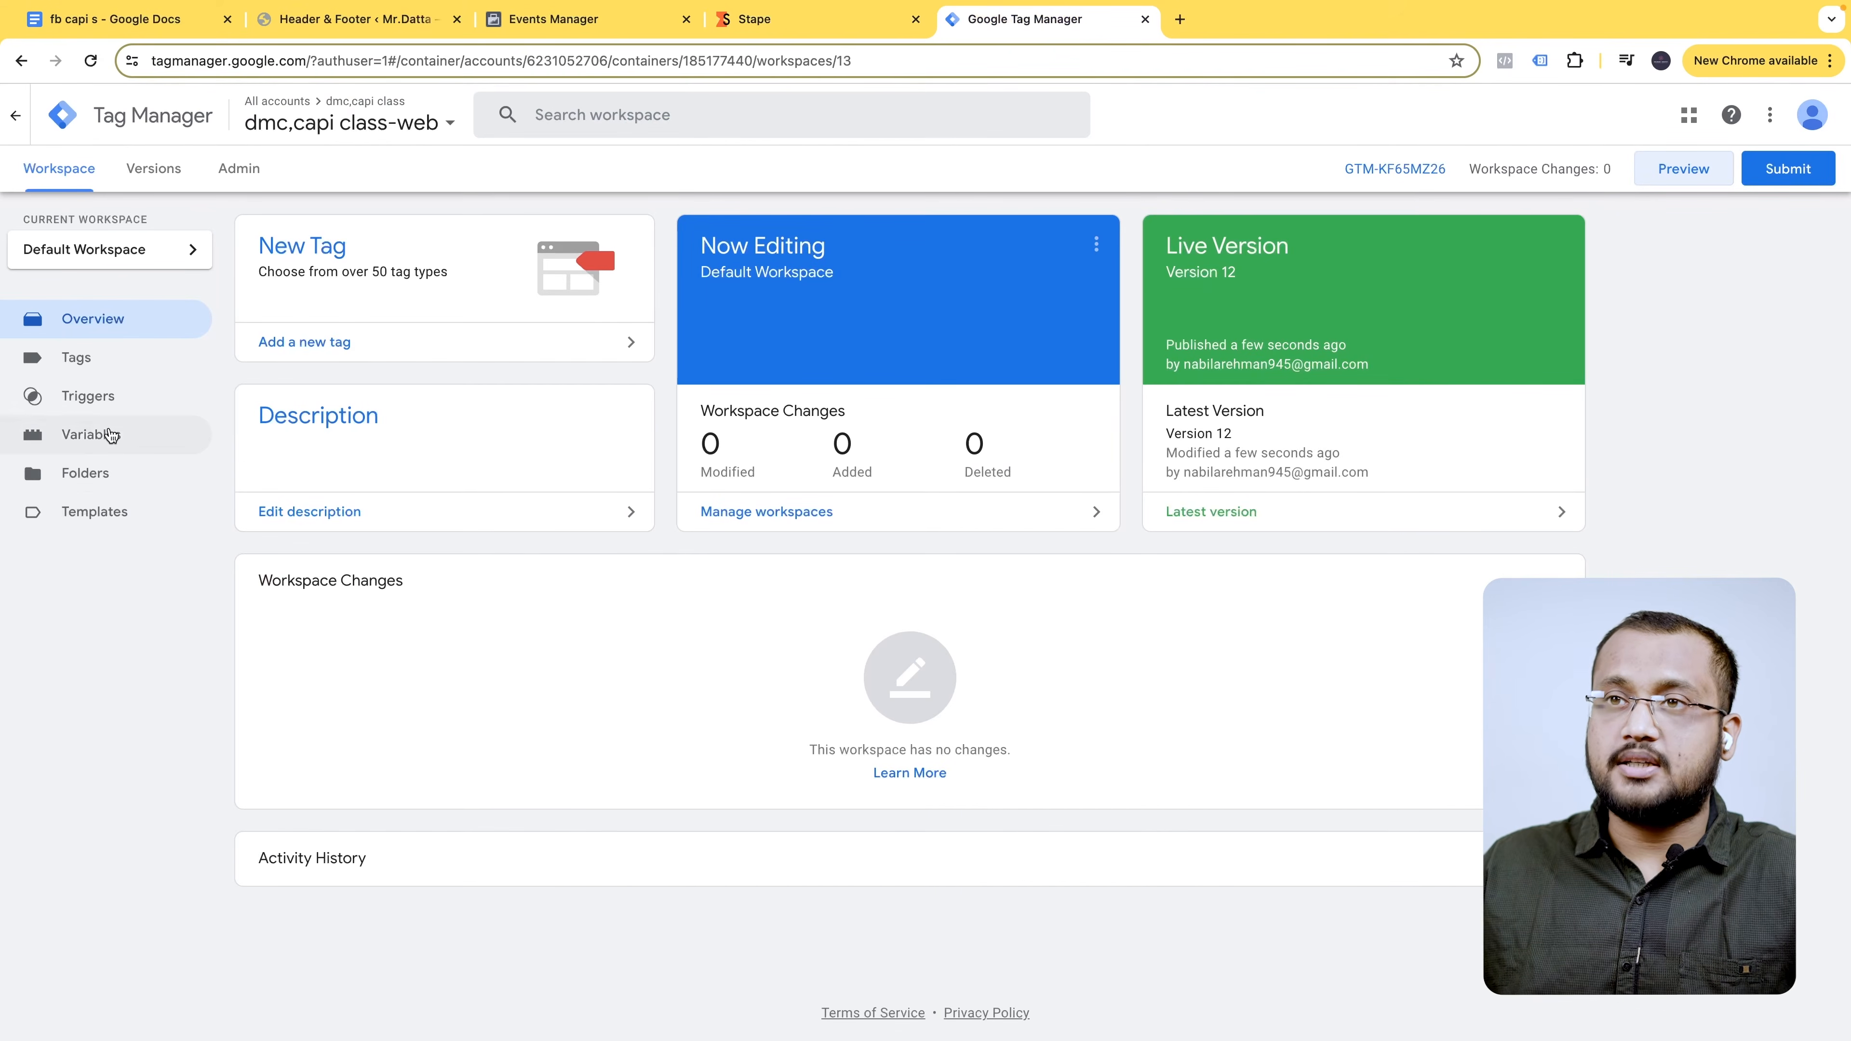
left_click(99, 355)
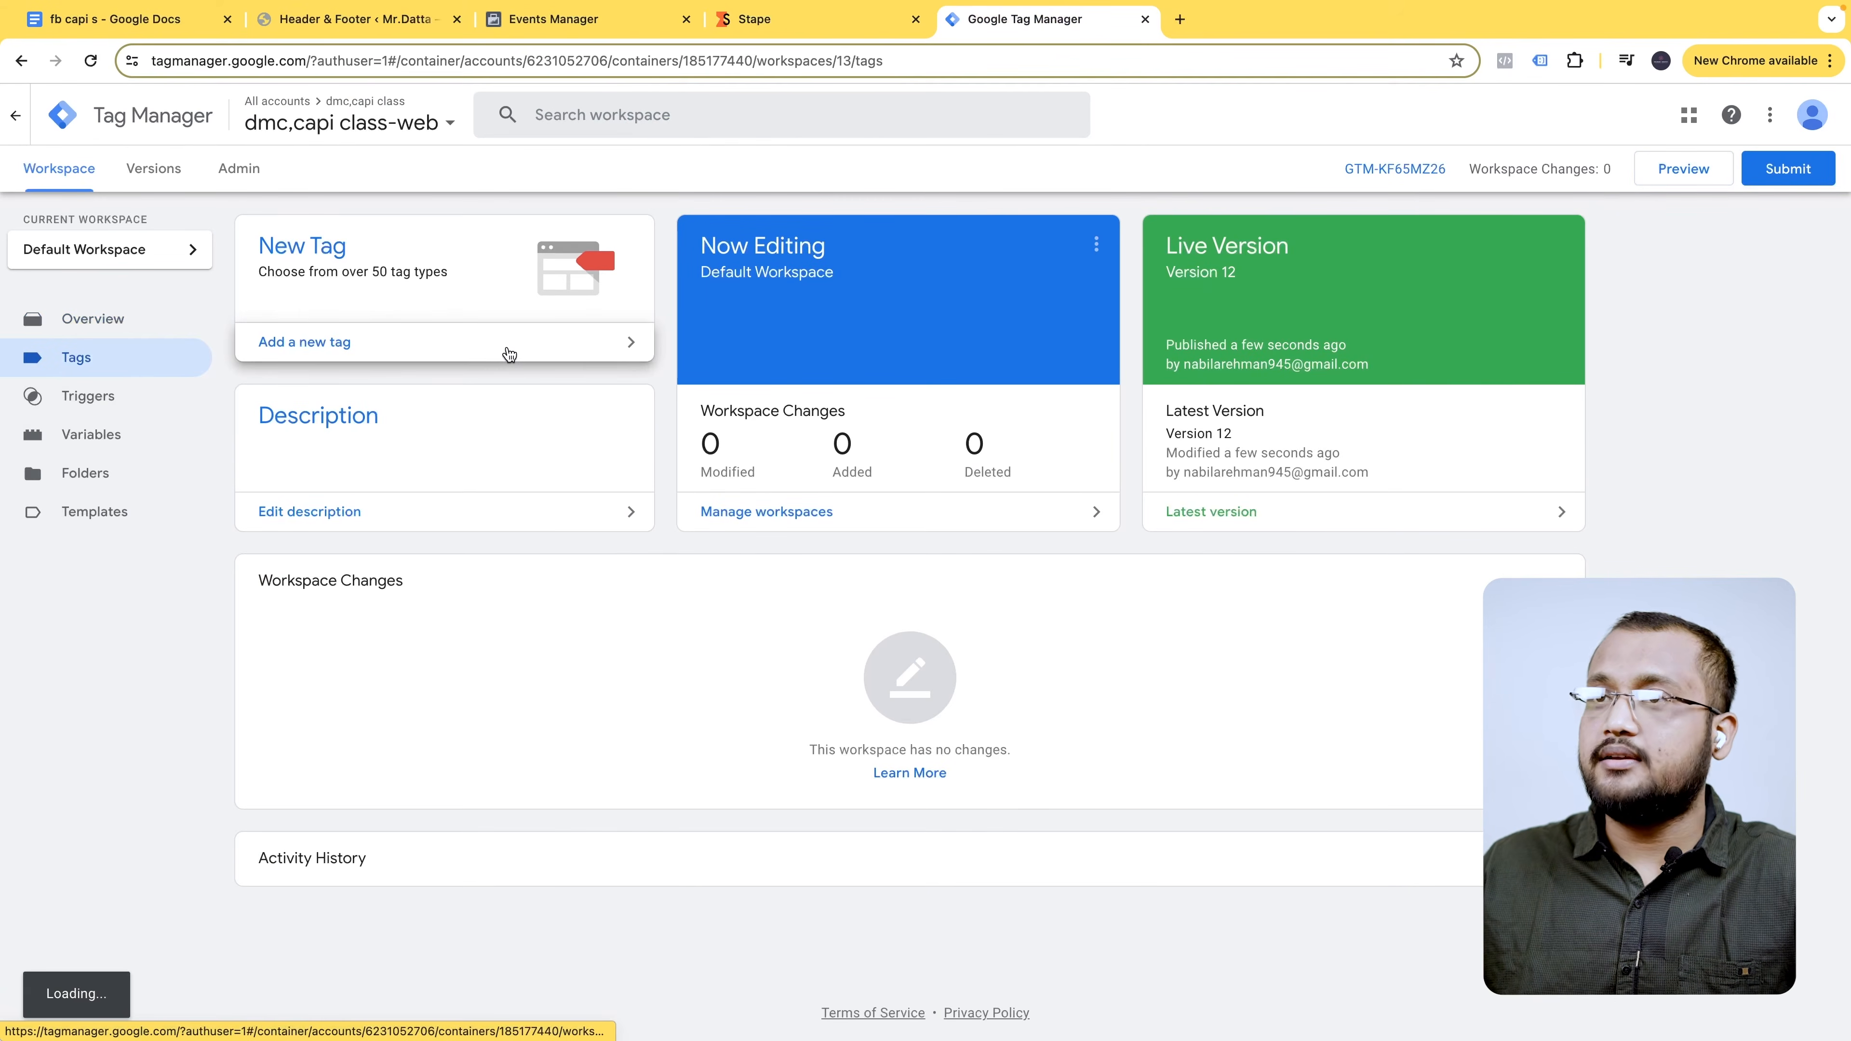
- Start a new preview session and connect Tag Assistant to mrdatta.com
left_click(1674, 171)
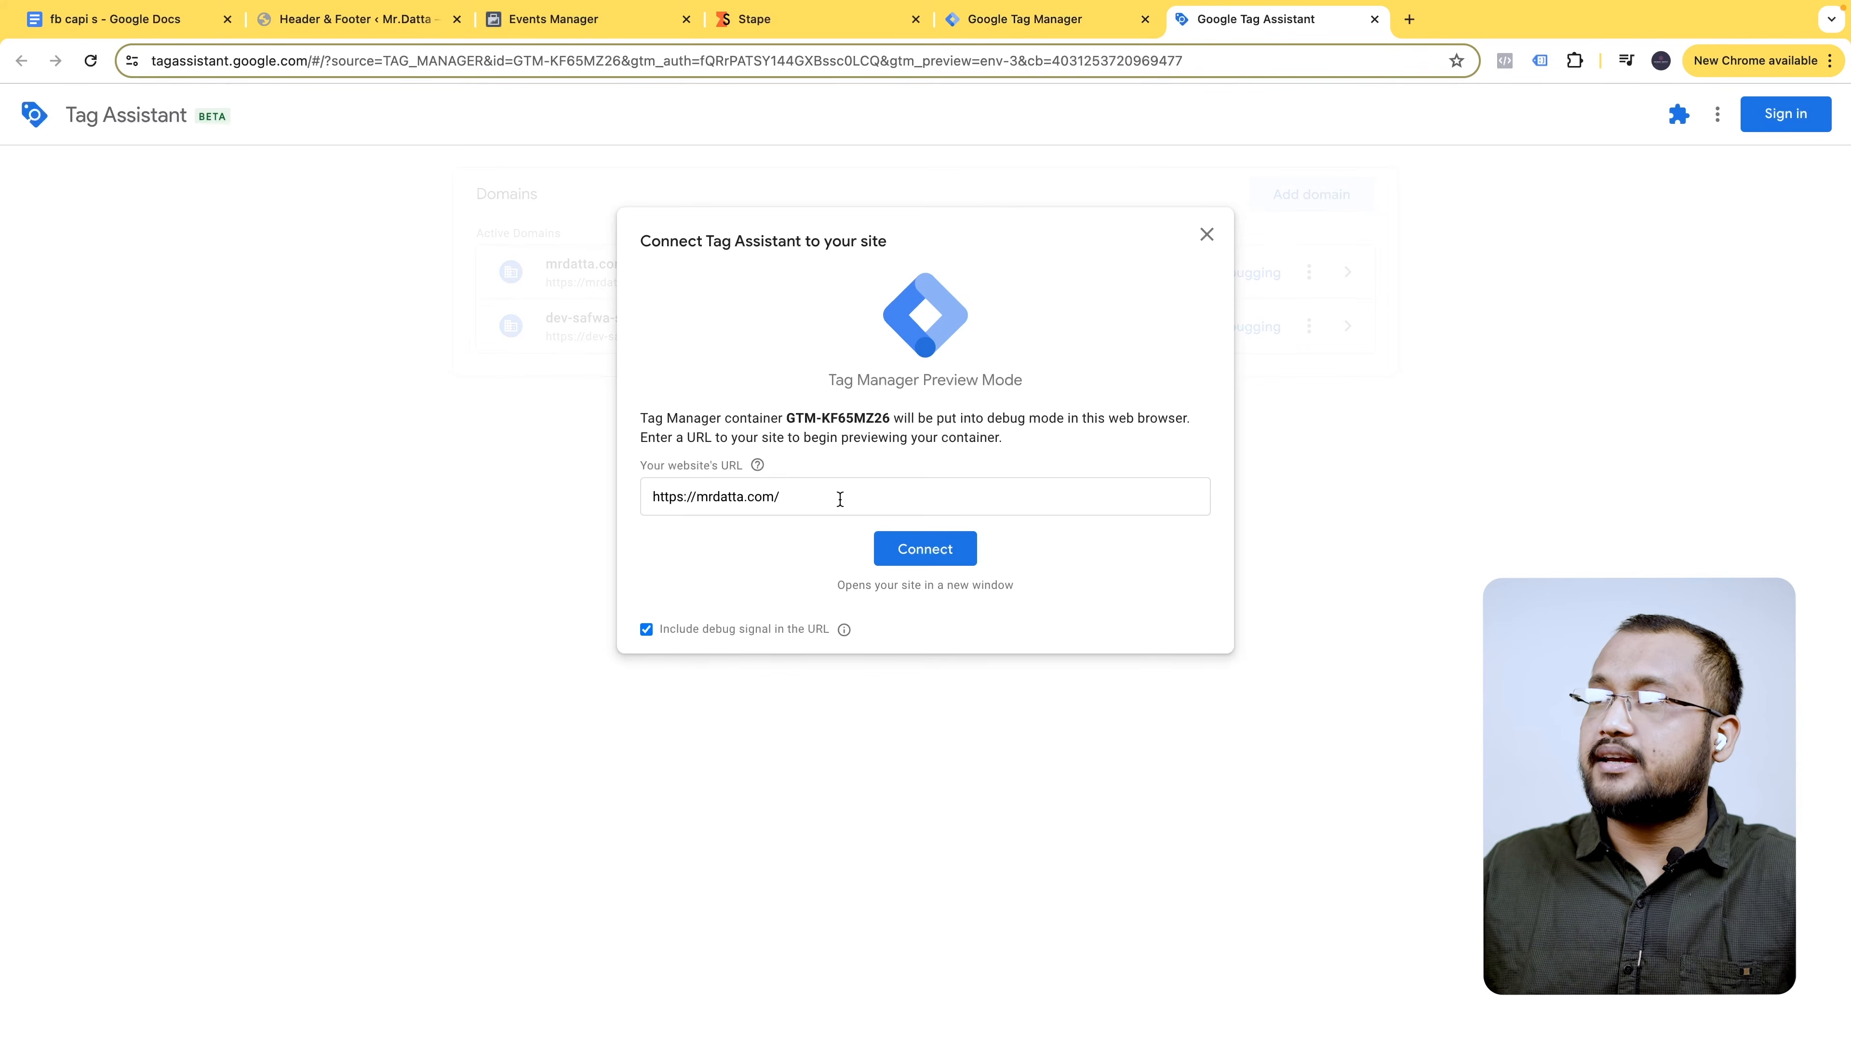
left_click(941, 548)
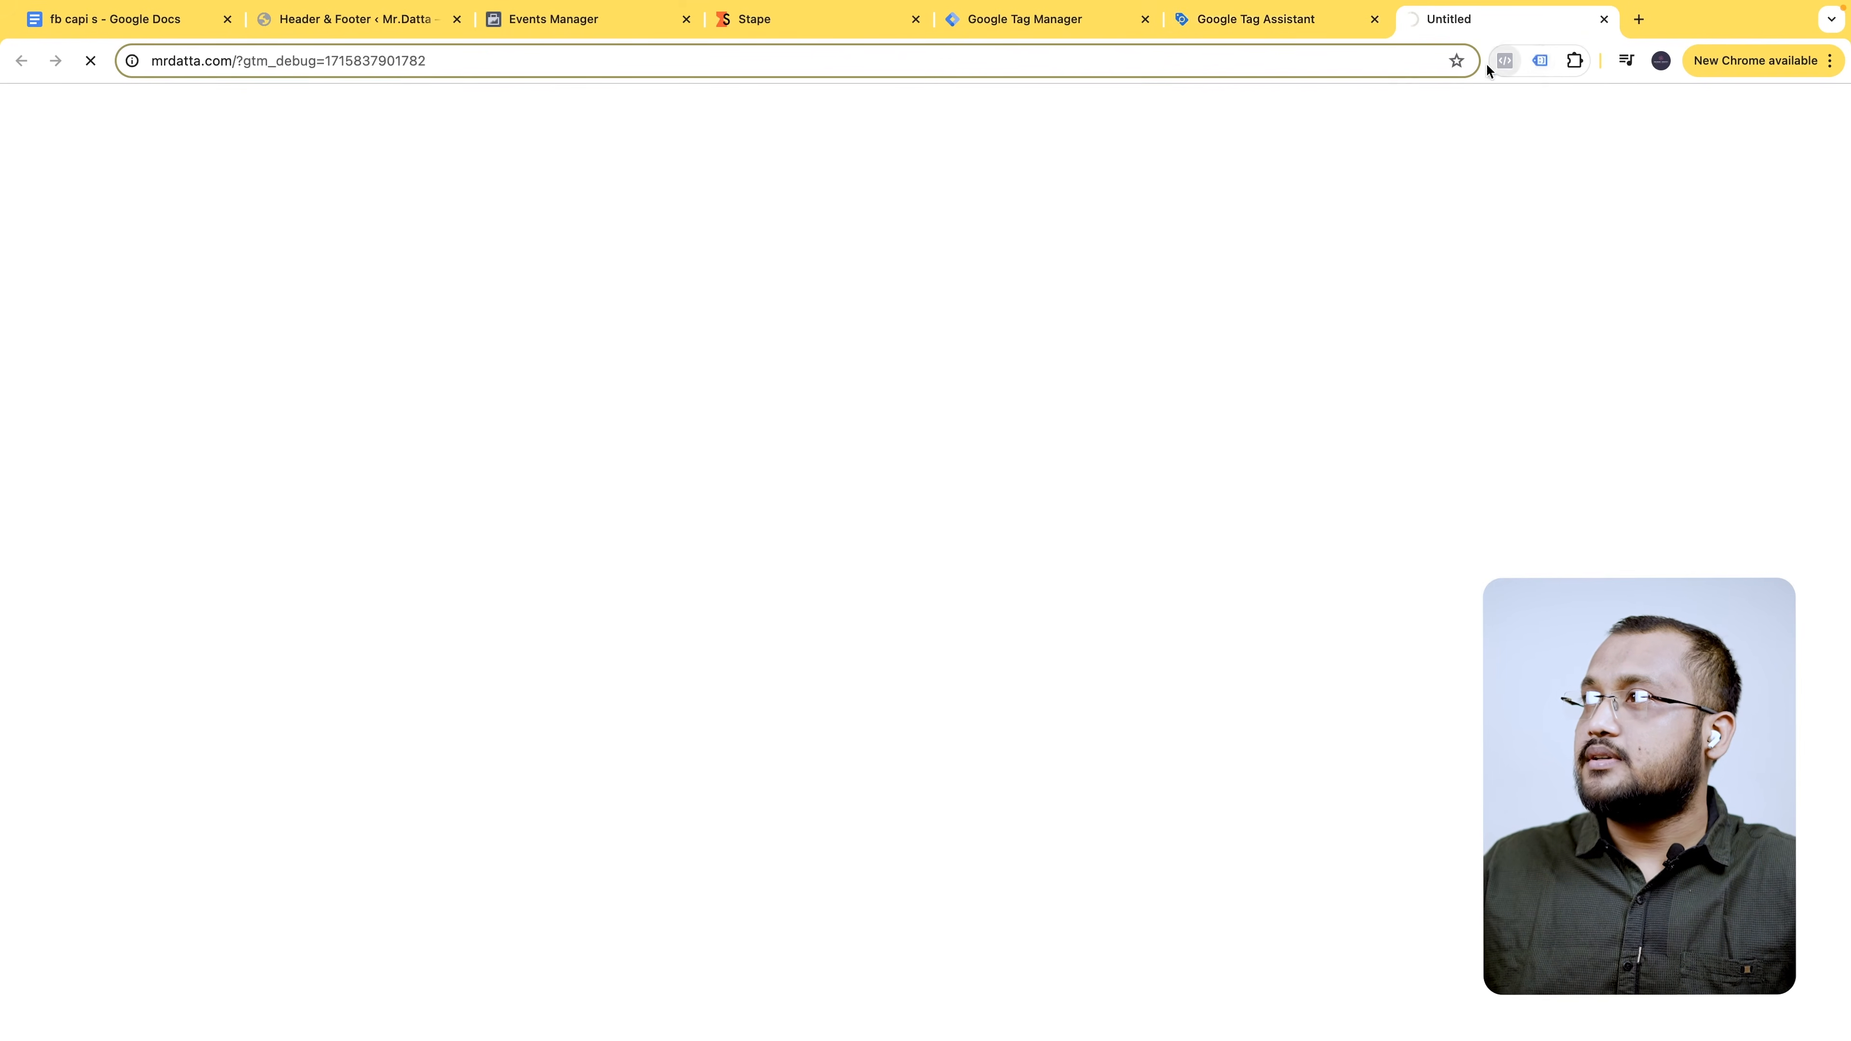
left_click(1246, 19)
left_click(1530, 26)
left_click(1304, 20)
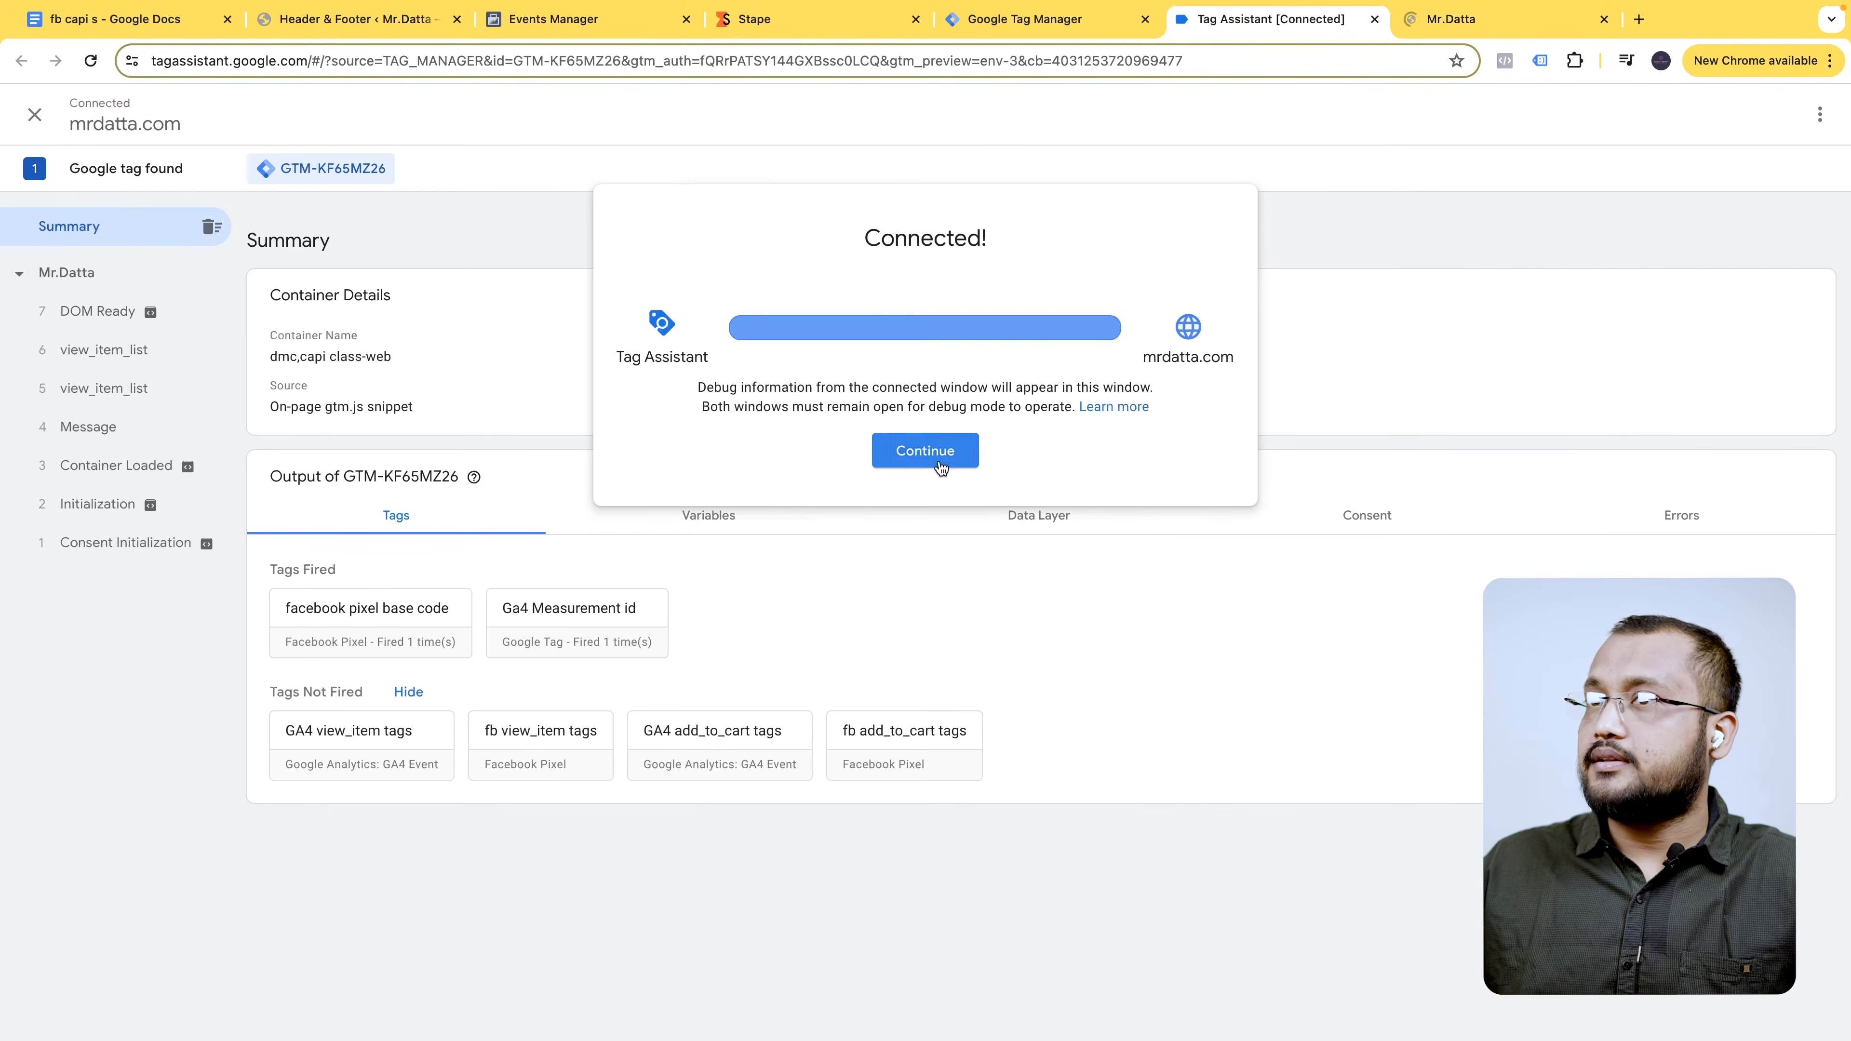
left_click(924, 451)
- Open the storefront cart page and confirm Tag Assistant's view_cart event fired no tags
left_click(1483, 22)
scroll(980, 605, "down", 10)
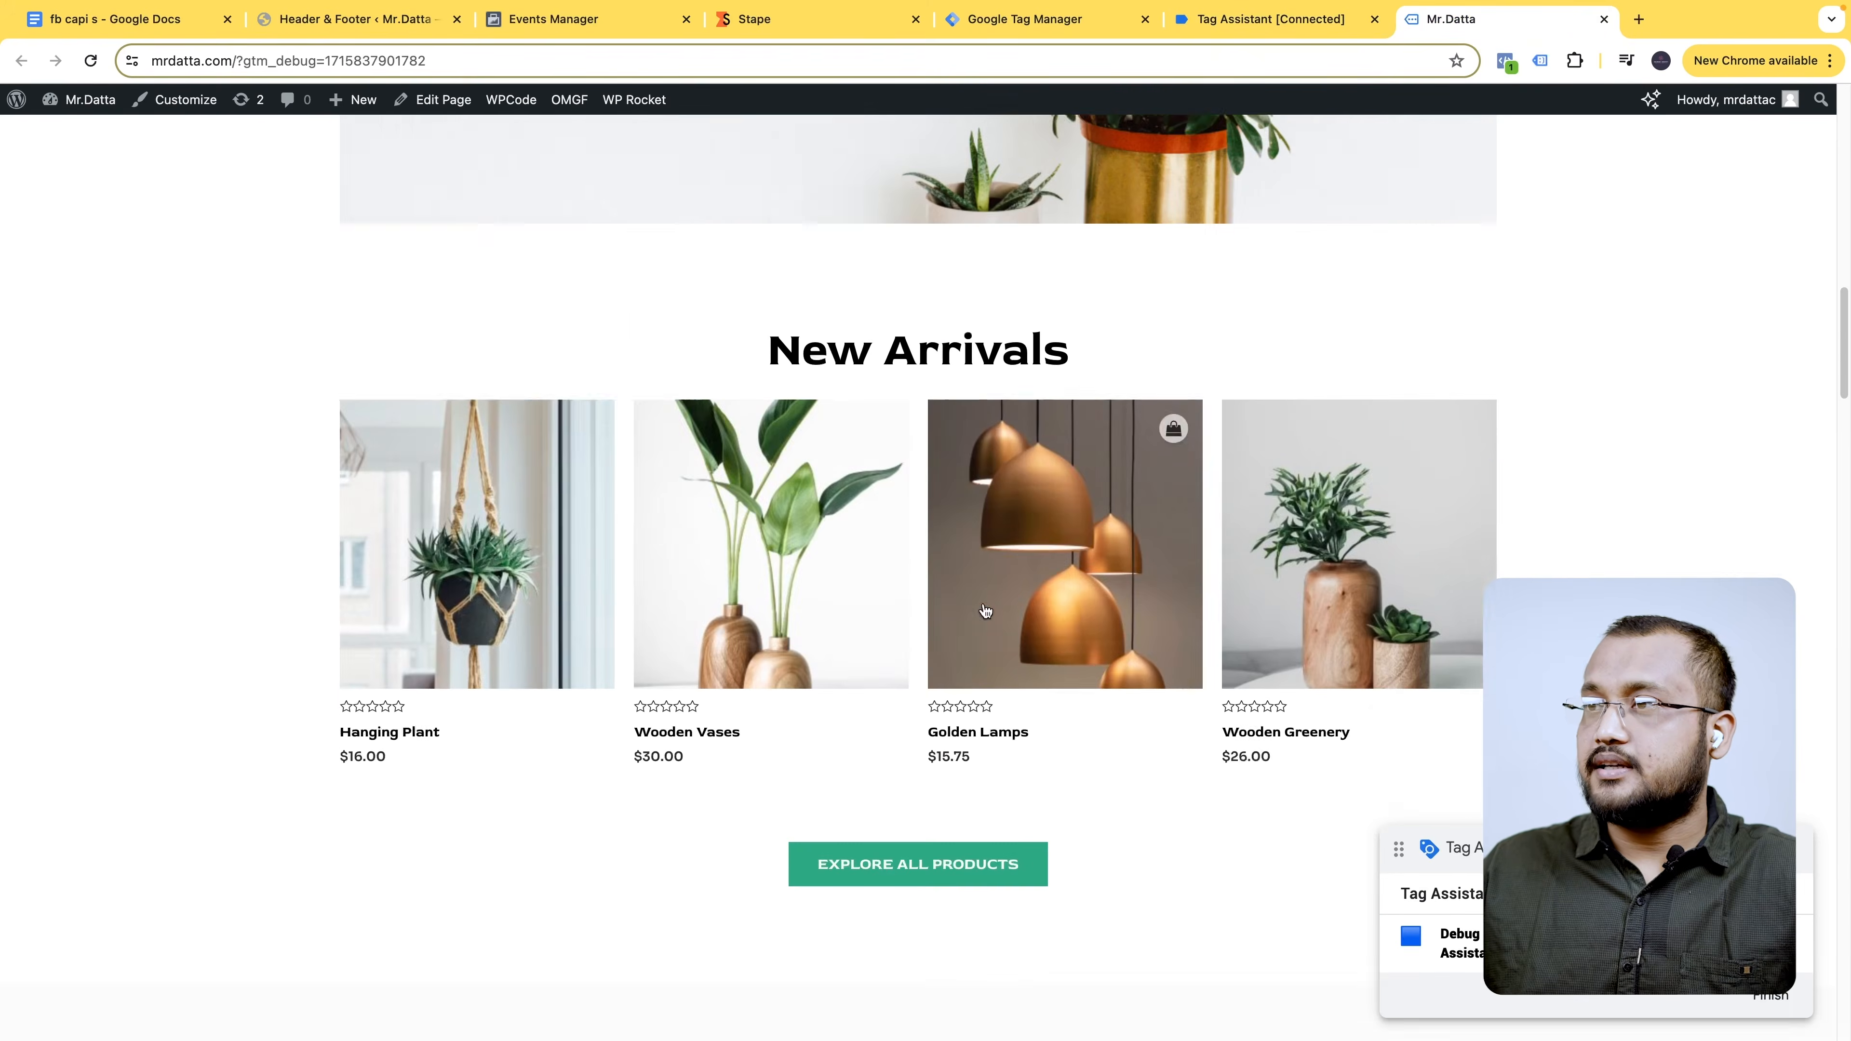
scroll(903, 474, "down", 8)
scroll(1057, 492, "up", 20)
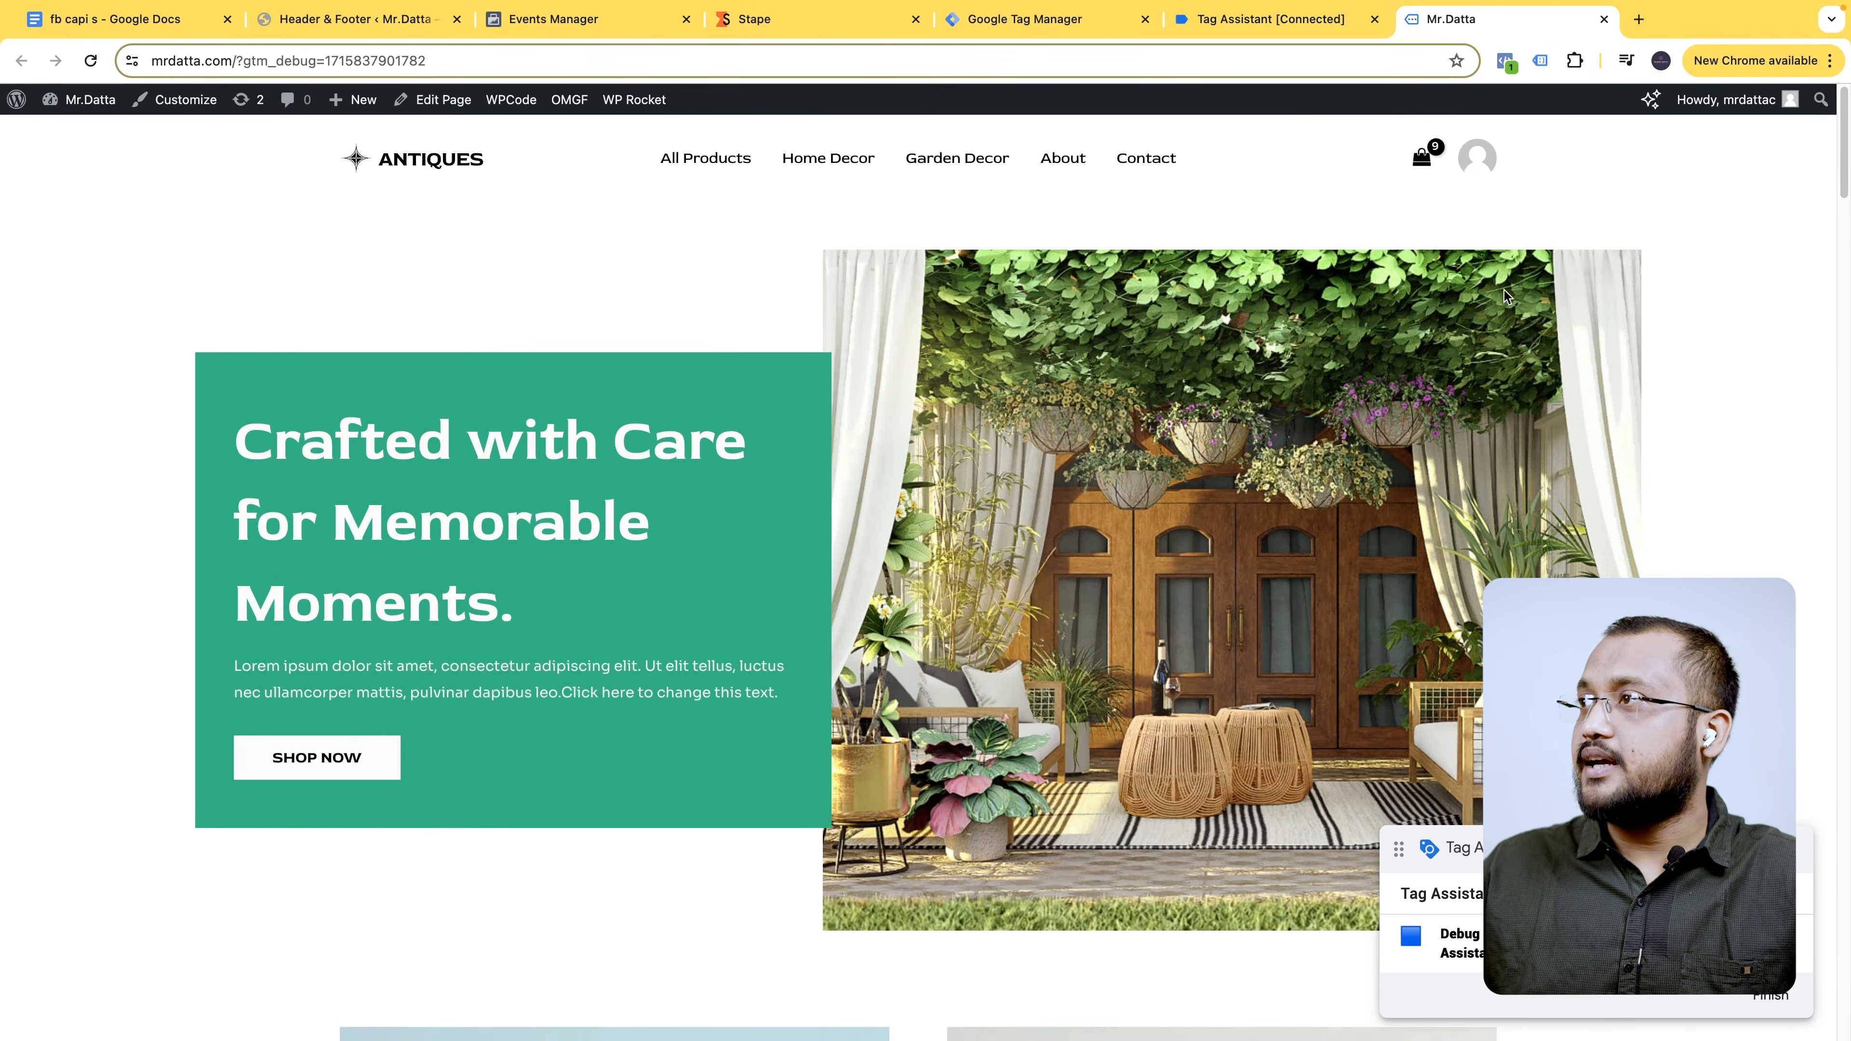
left_click(1434, 167)
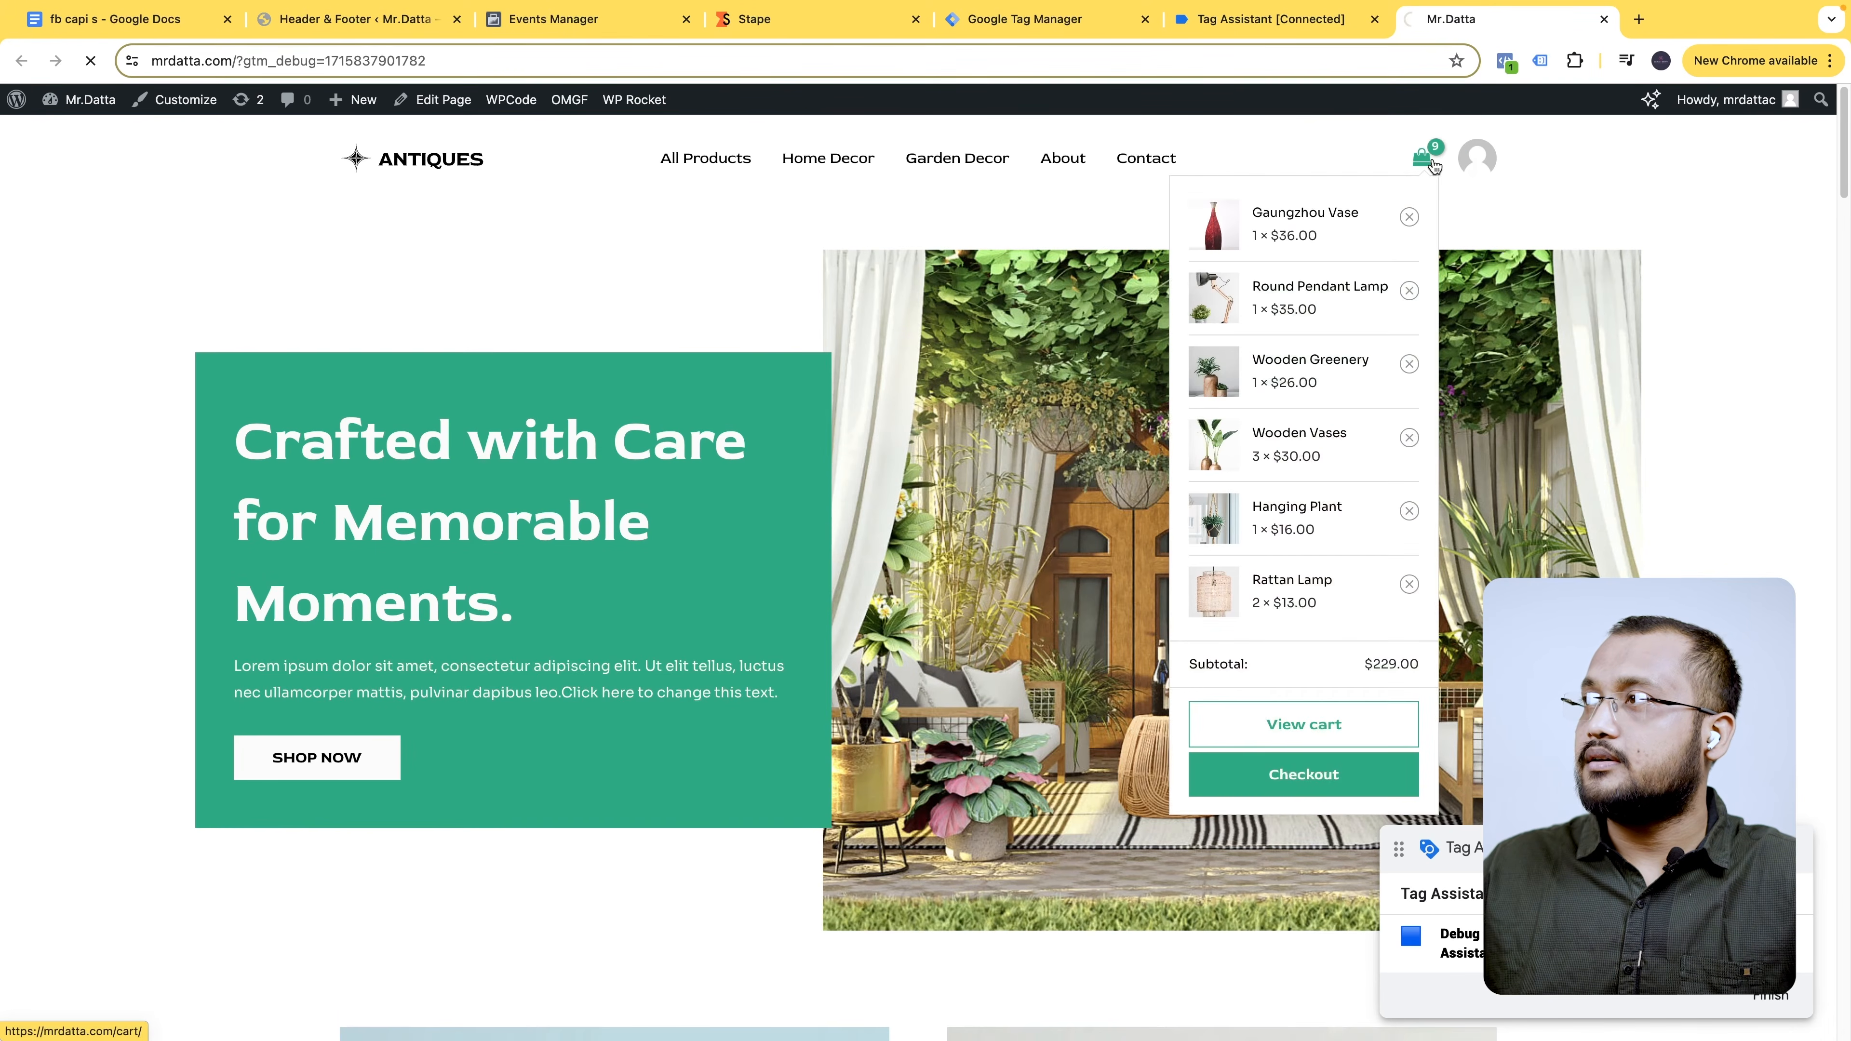
left_click(1272, 19)
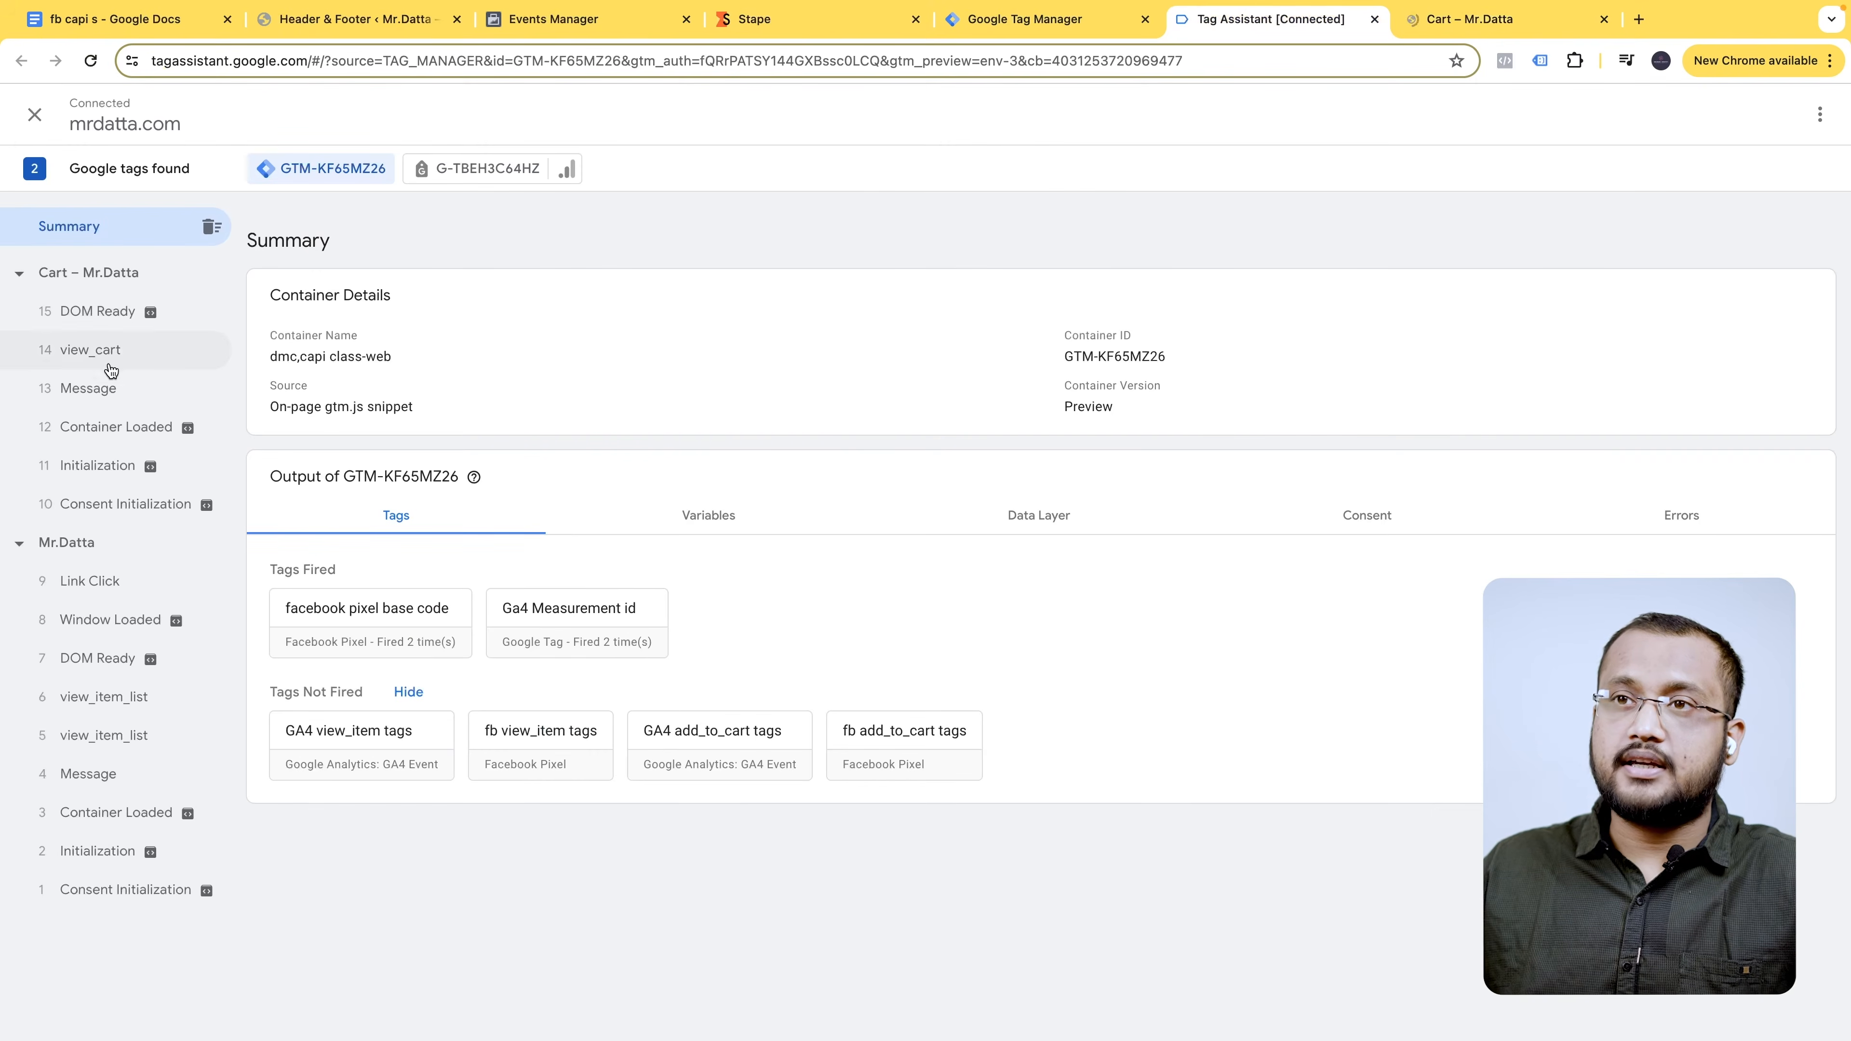
left_click(142, 400)
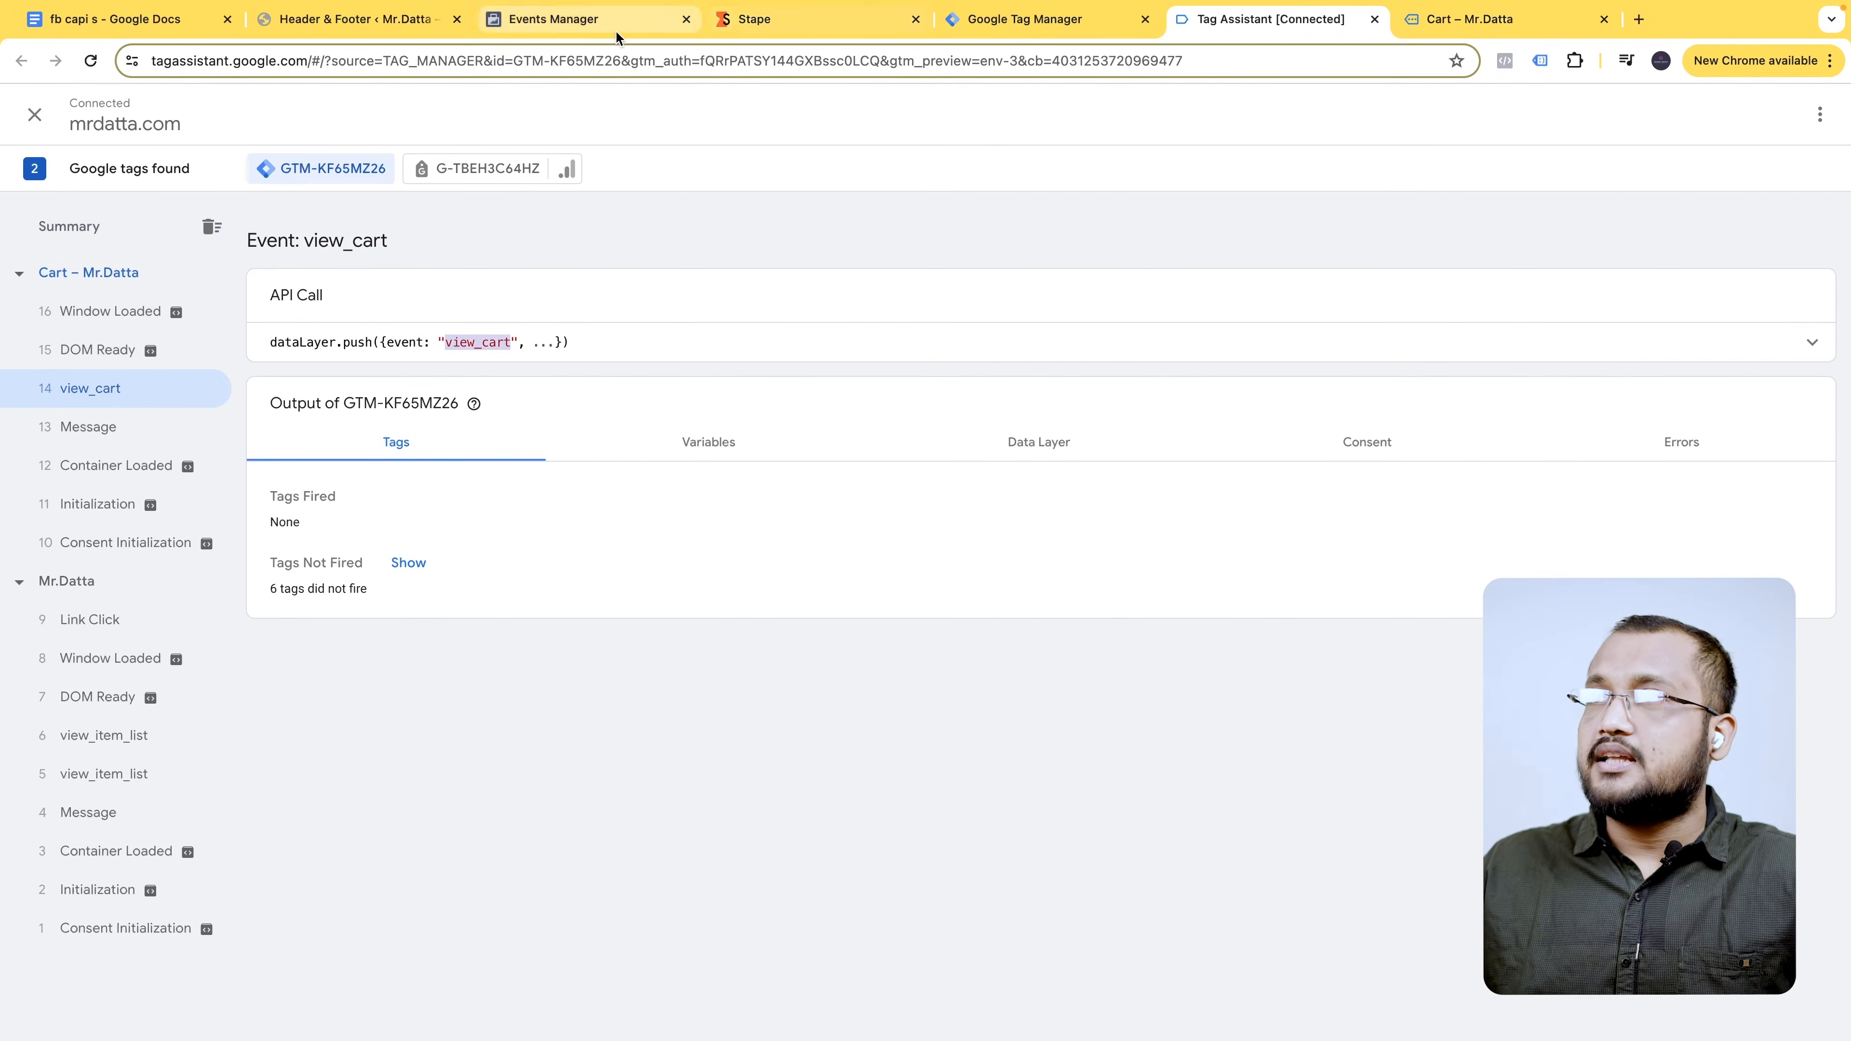
left_click(1024, 18)
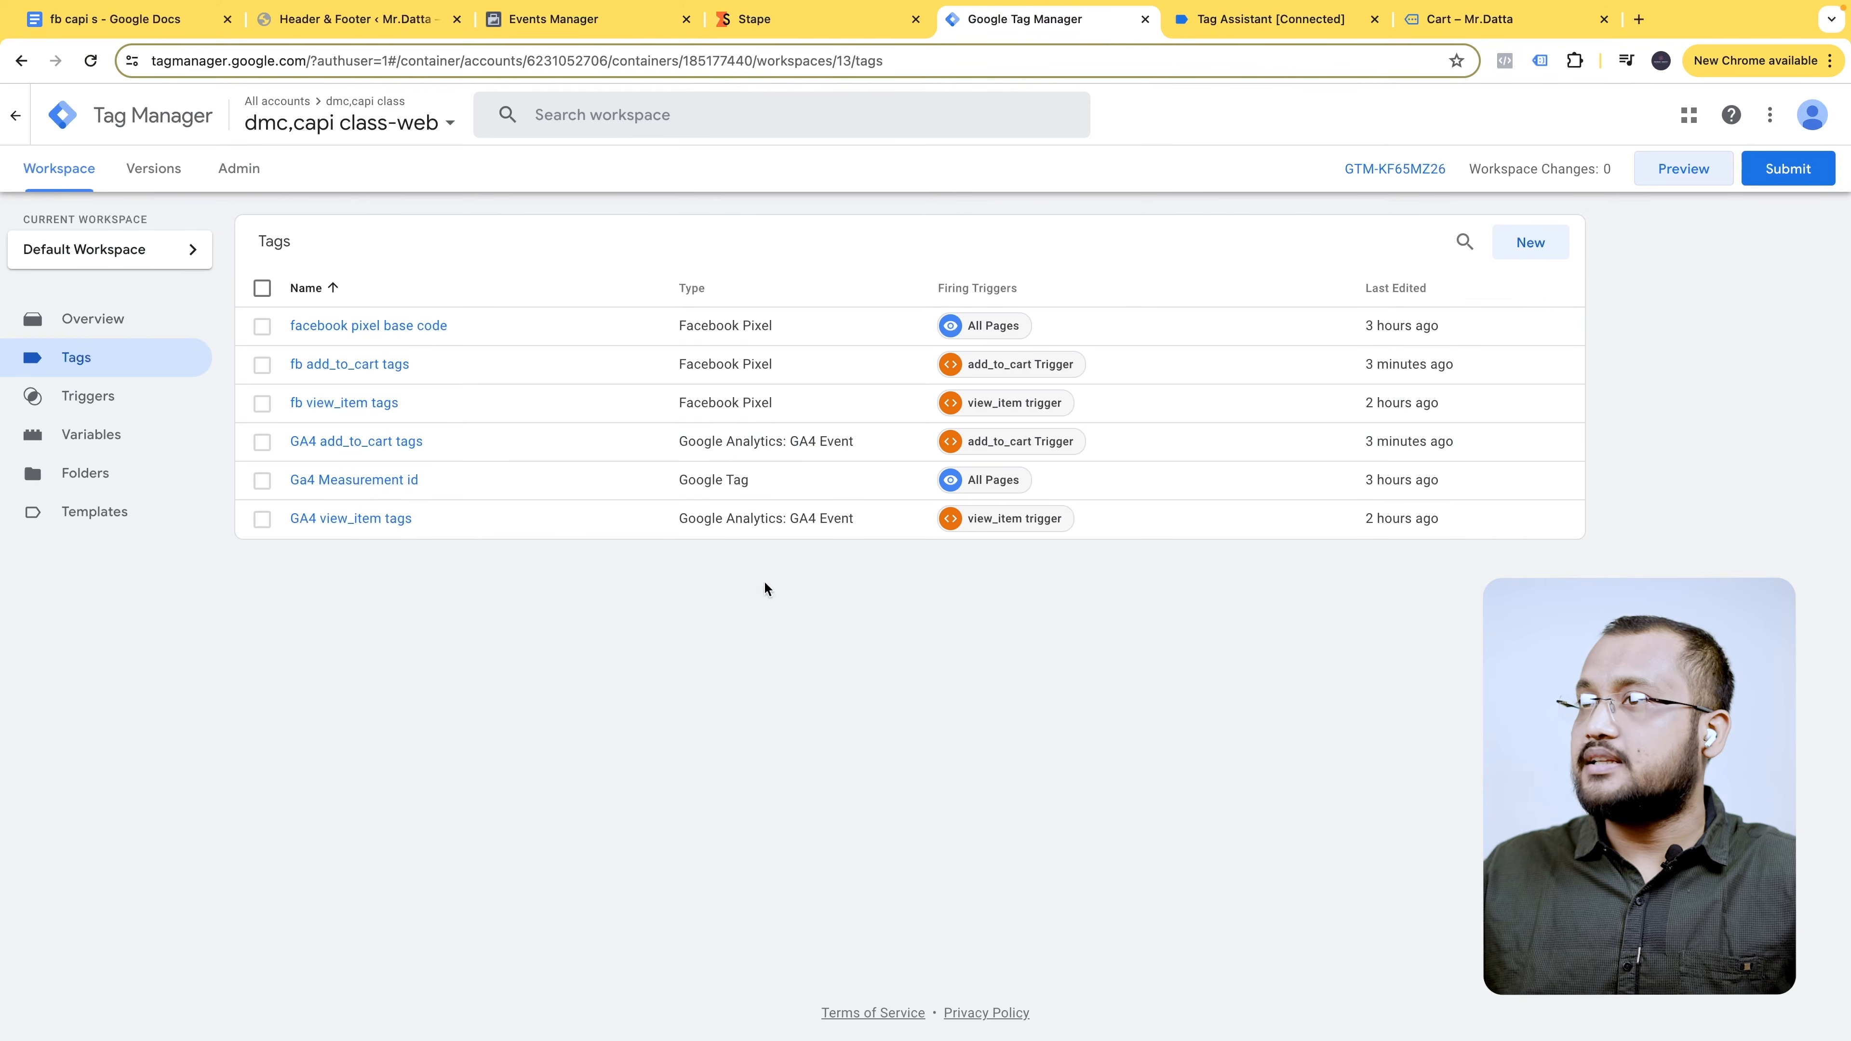
- Rename the copied GA4 add_to_cart tag to 'GA4 view_cart tags'
left_click(458, 442)
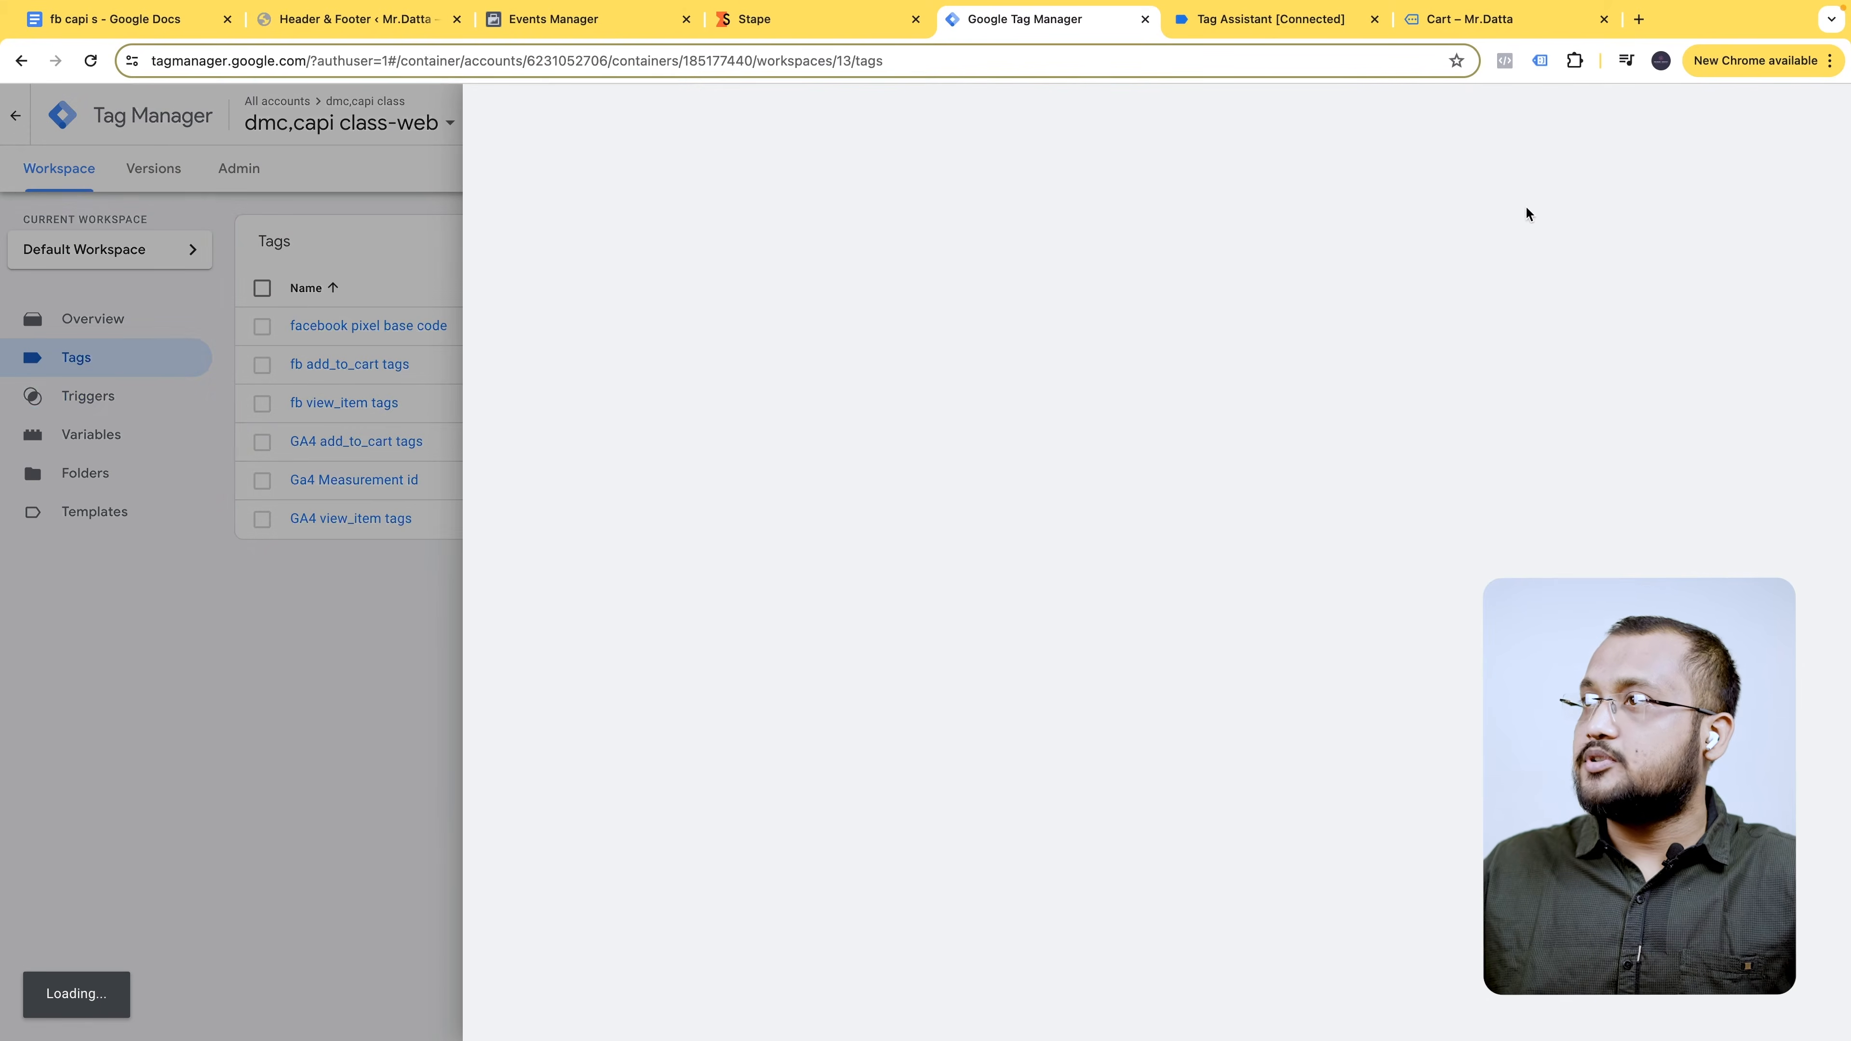
left_click_drag(604, 115, 510, 120)
key("BackSpace")
double_click(575, 125)
type("view_cart tags")
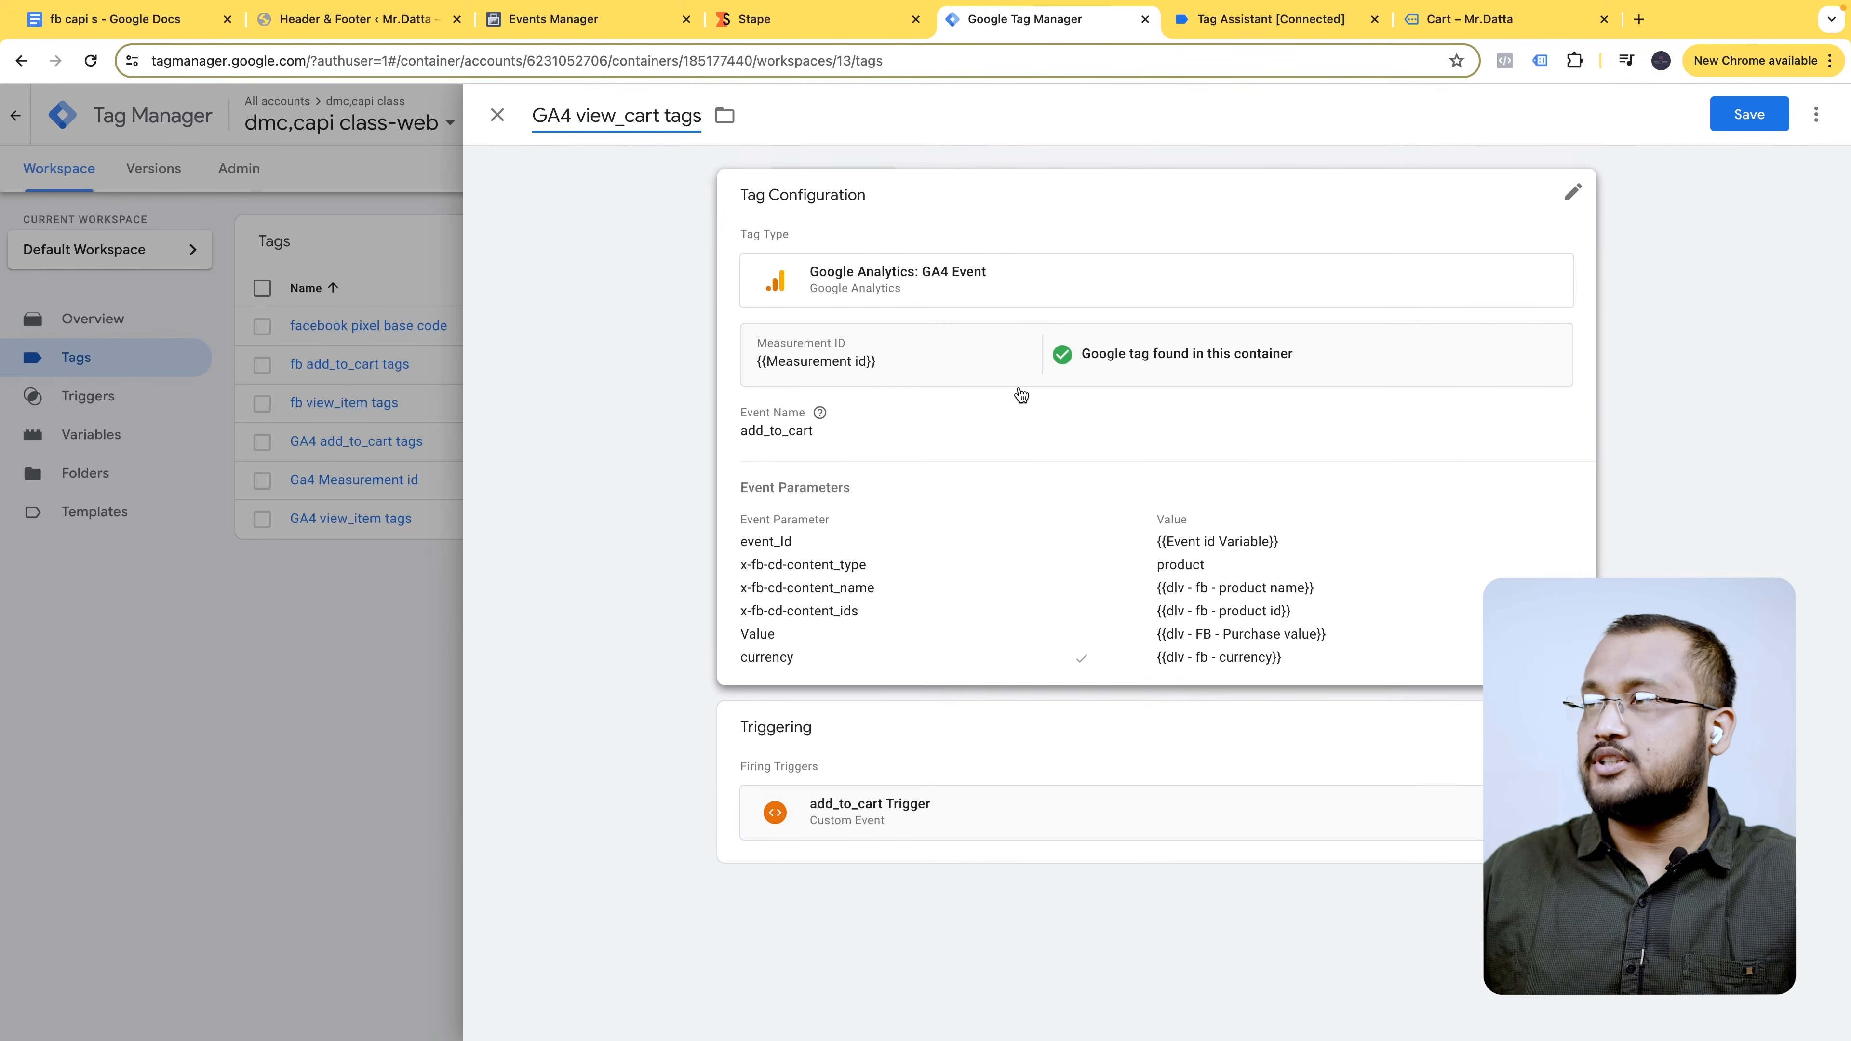
- Change the GA4 tag's event name from add_to_cart to view_cart
left_click(1567, 192)
triple_click(901, 491)
type("view_cart")
left_click(1125, 487)
scroll(1161, 534, "down", 1)
scroll(1236, 537, "down", 5)
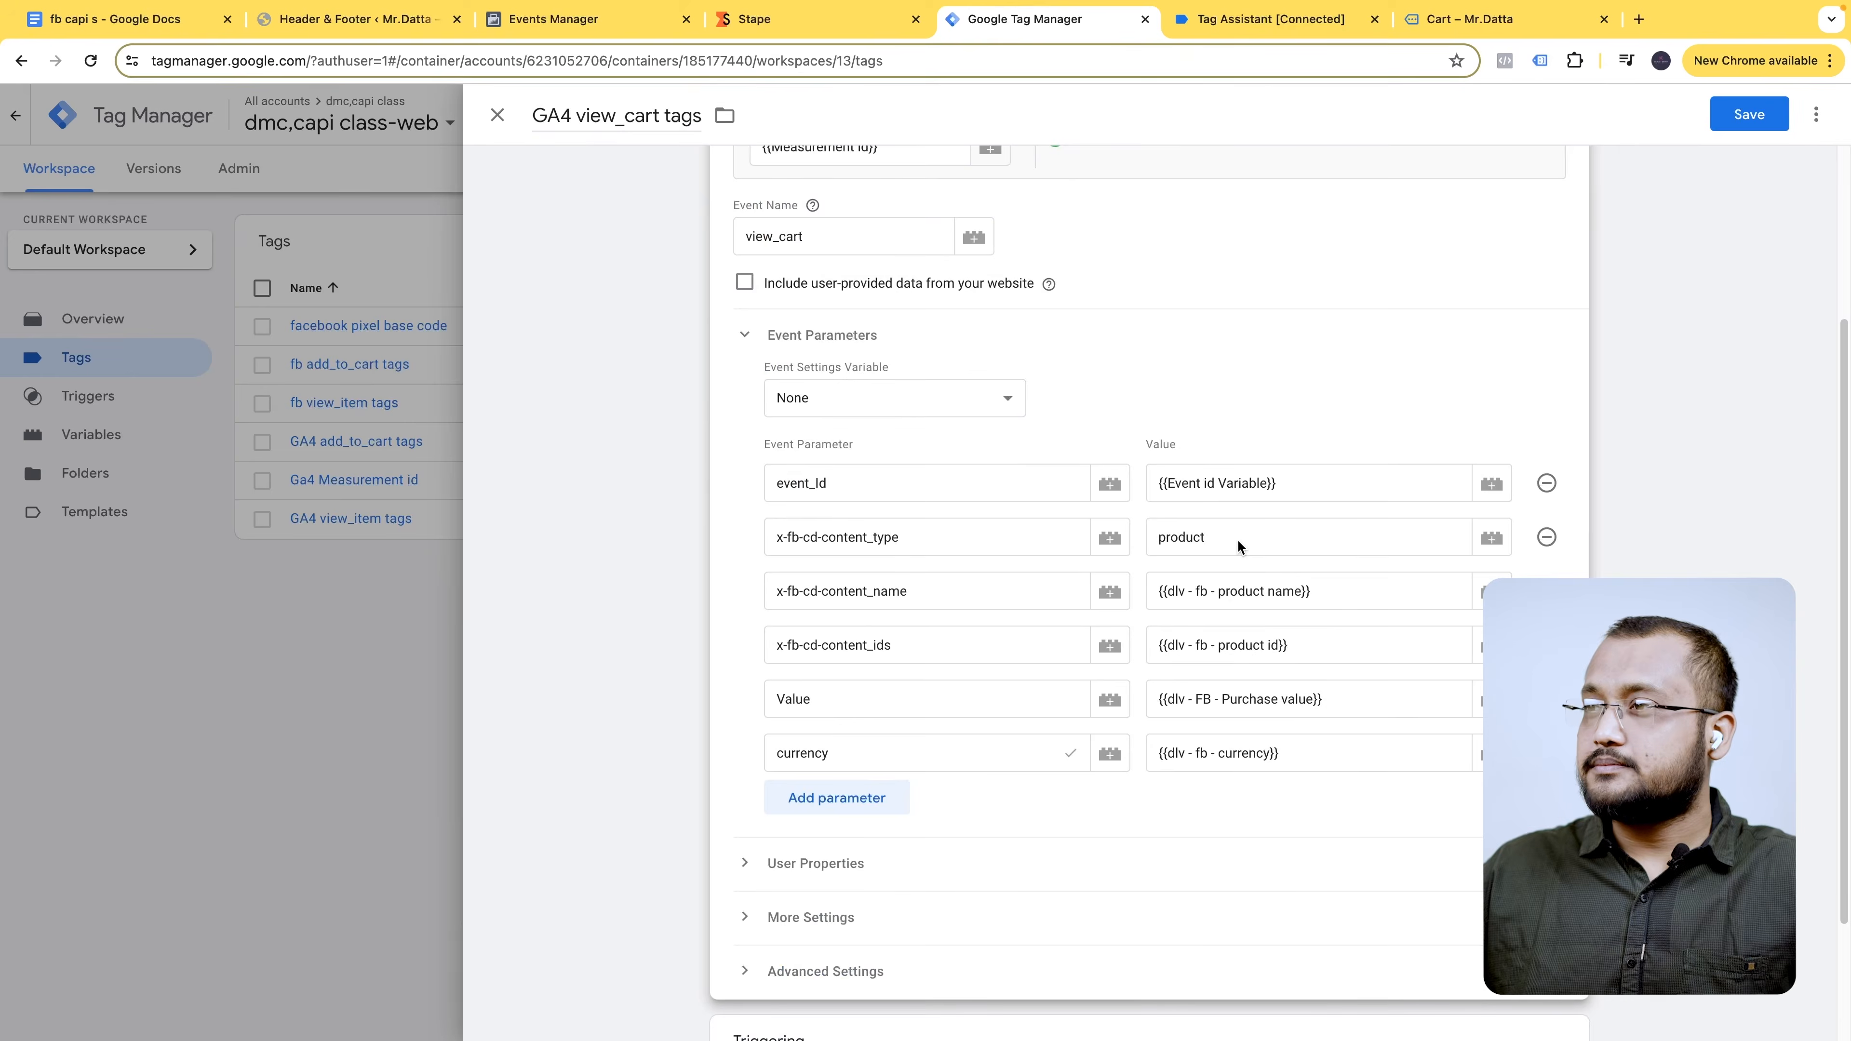
- Replace the add_to_cart trigger with a new Custom Event 'view_cart Trigger' for view_cart, and save
left_click(1559, 875)
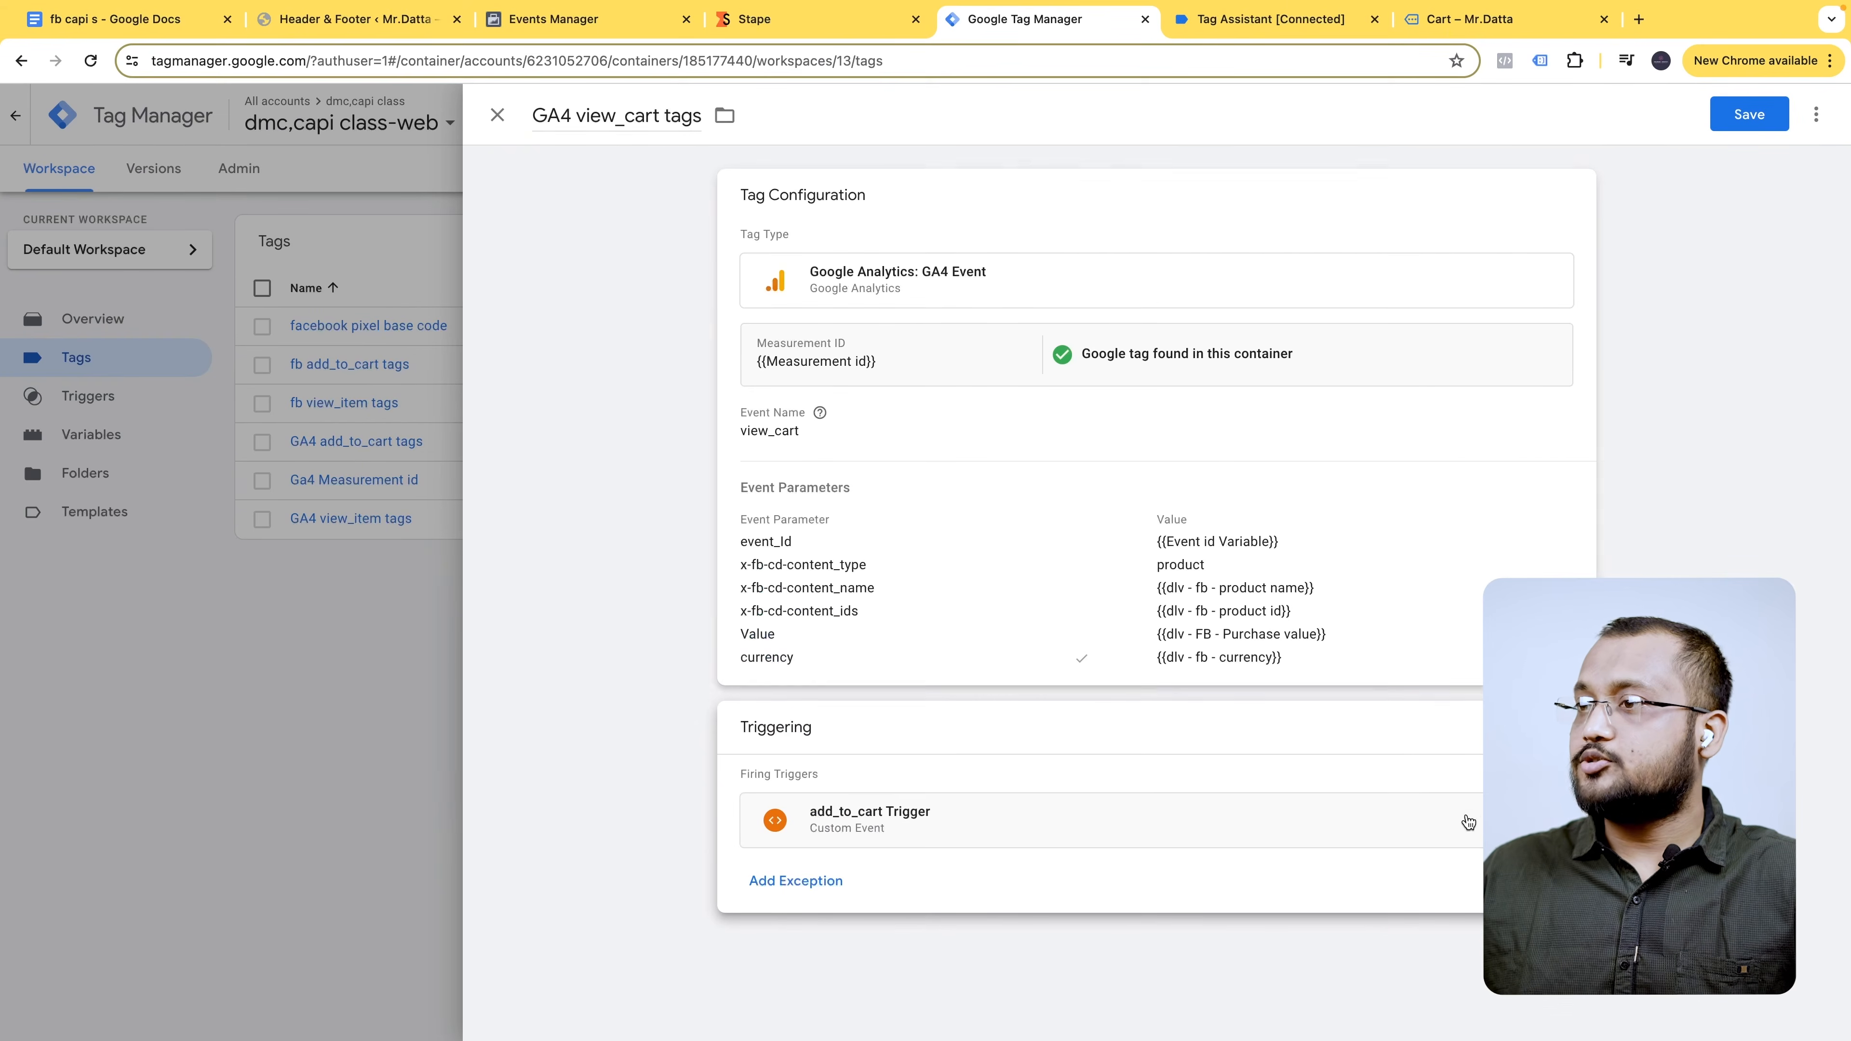
left_click(1550, 821)
left_click(1550, 820)
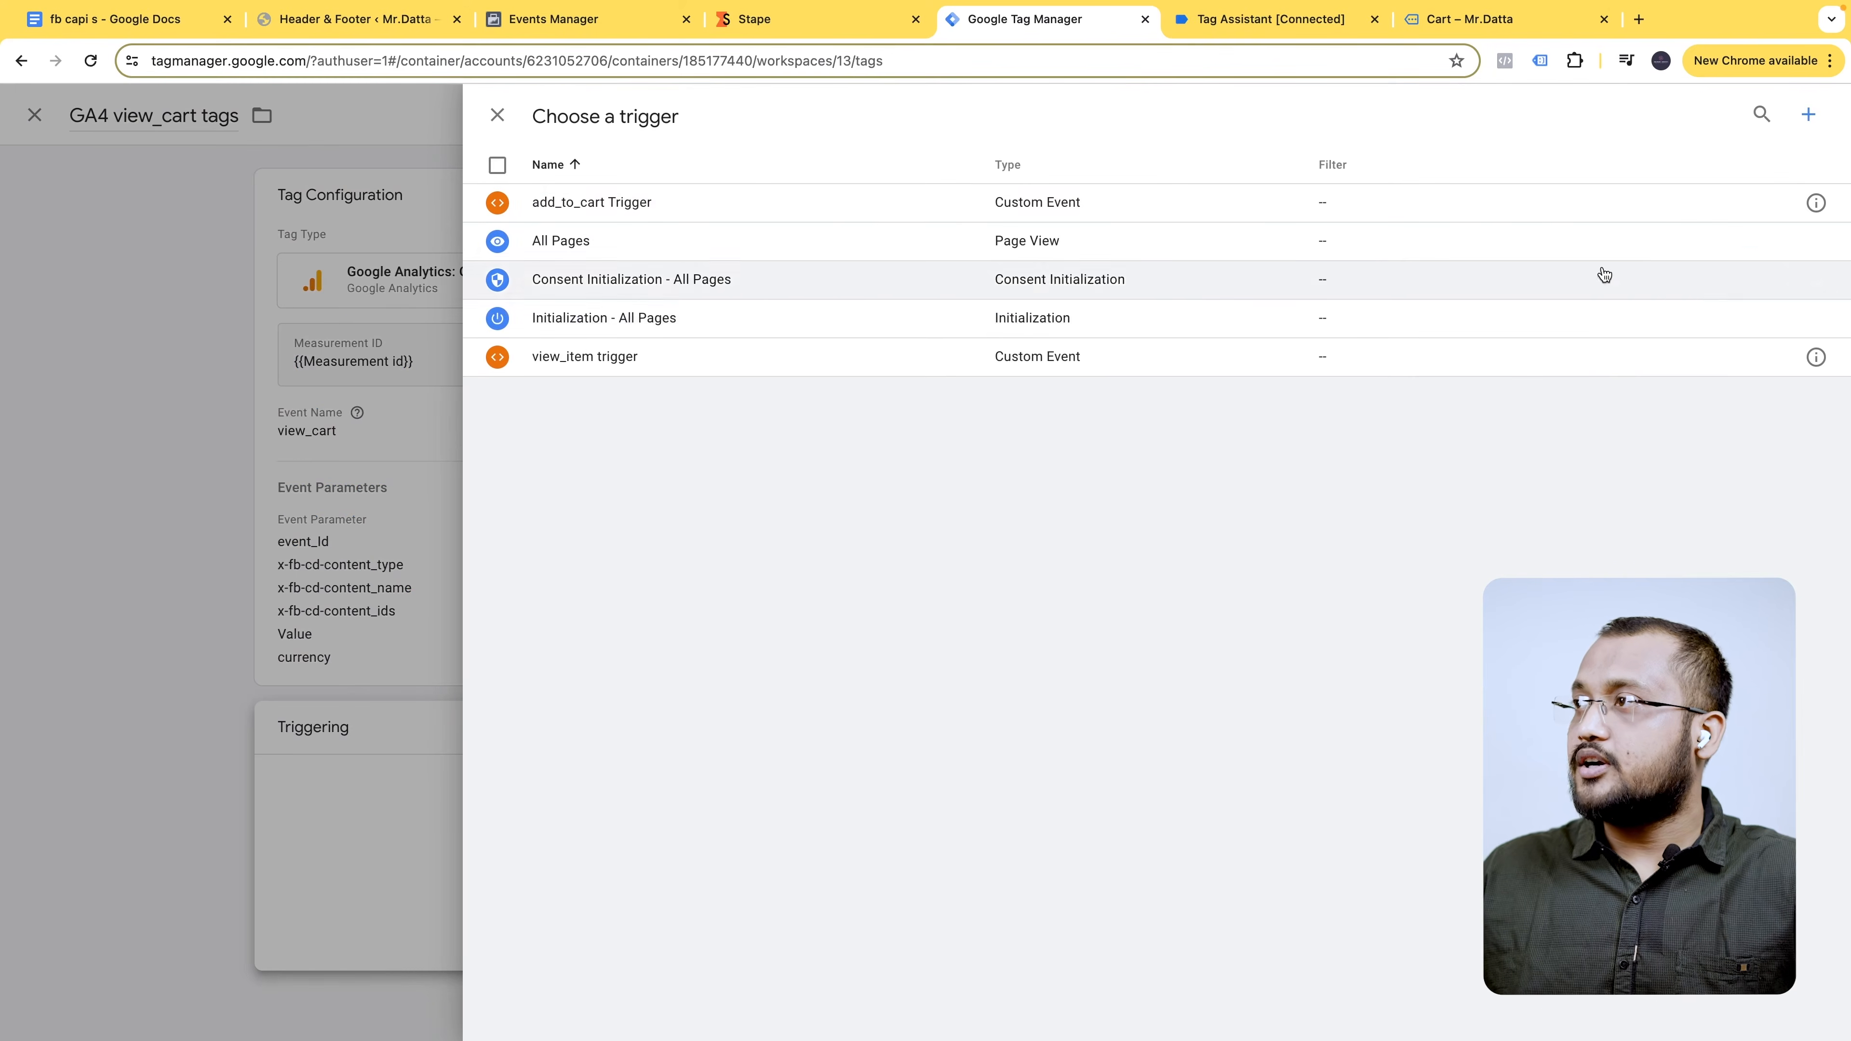
left_click(1806, 116)
left_click(599, 101)
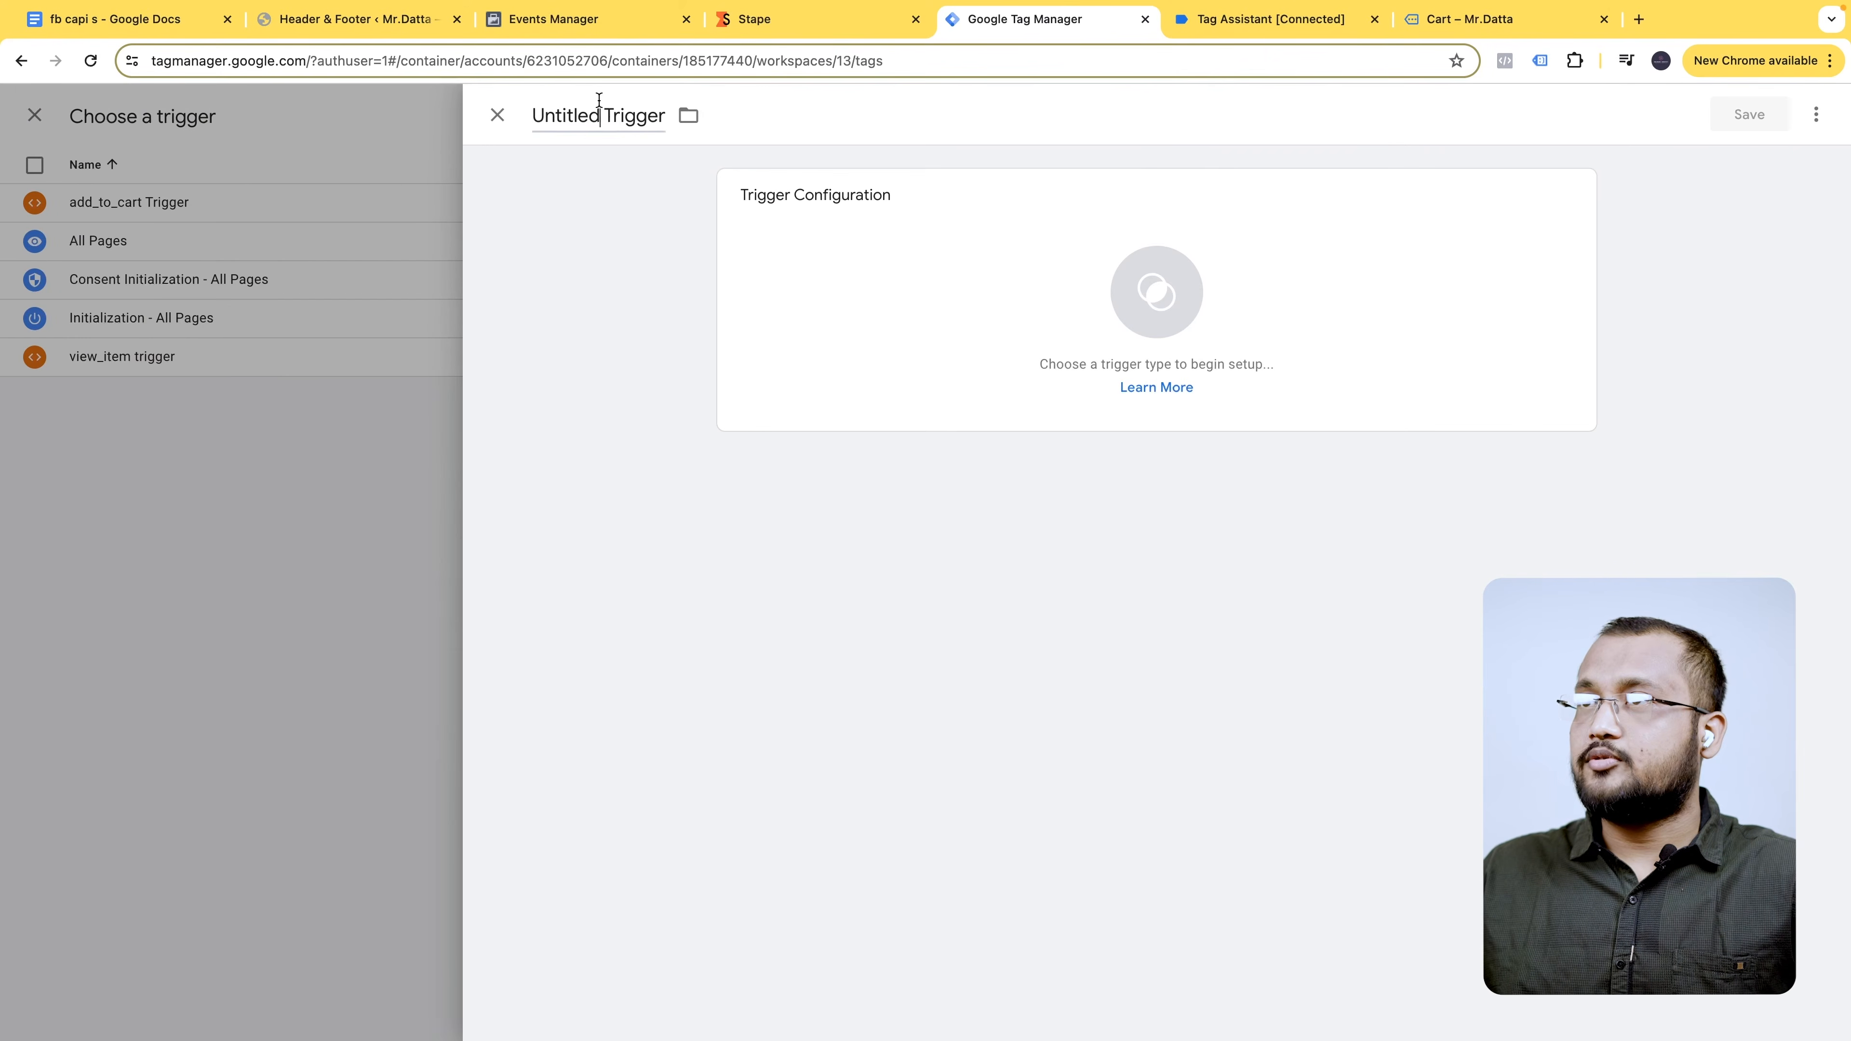
triple_click(562, 116)
double_click(577, 111)
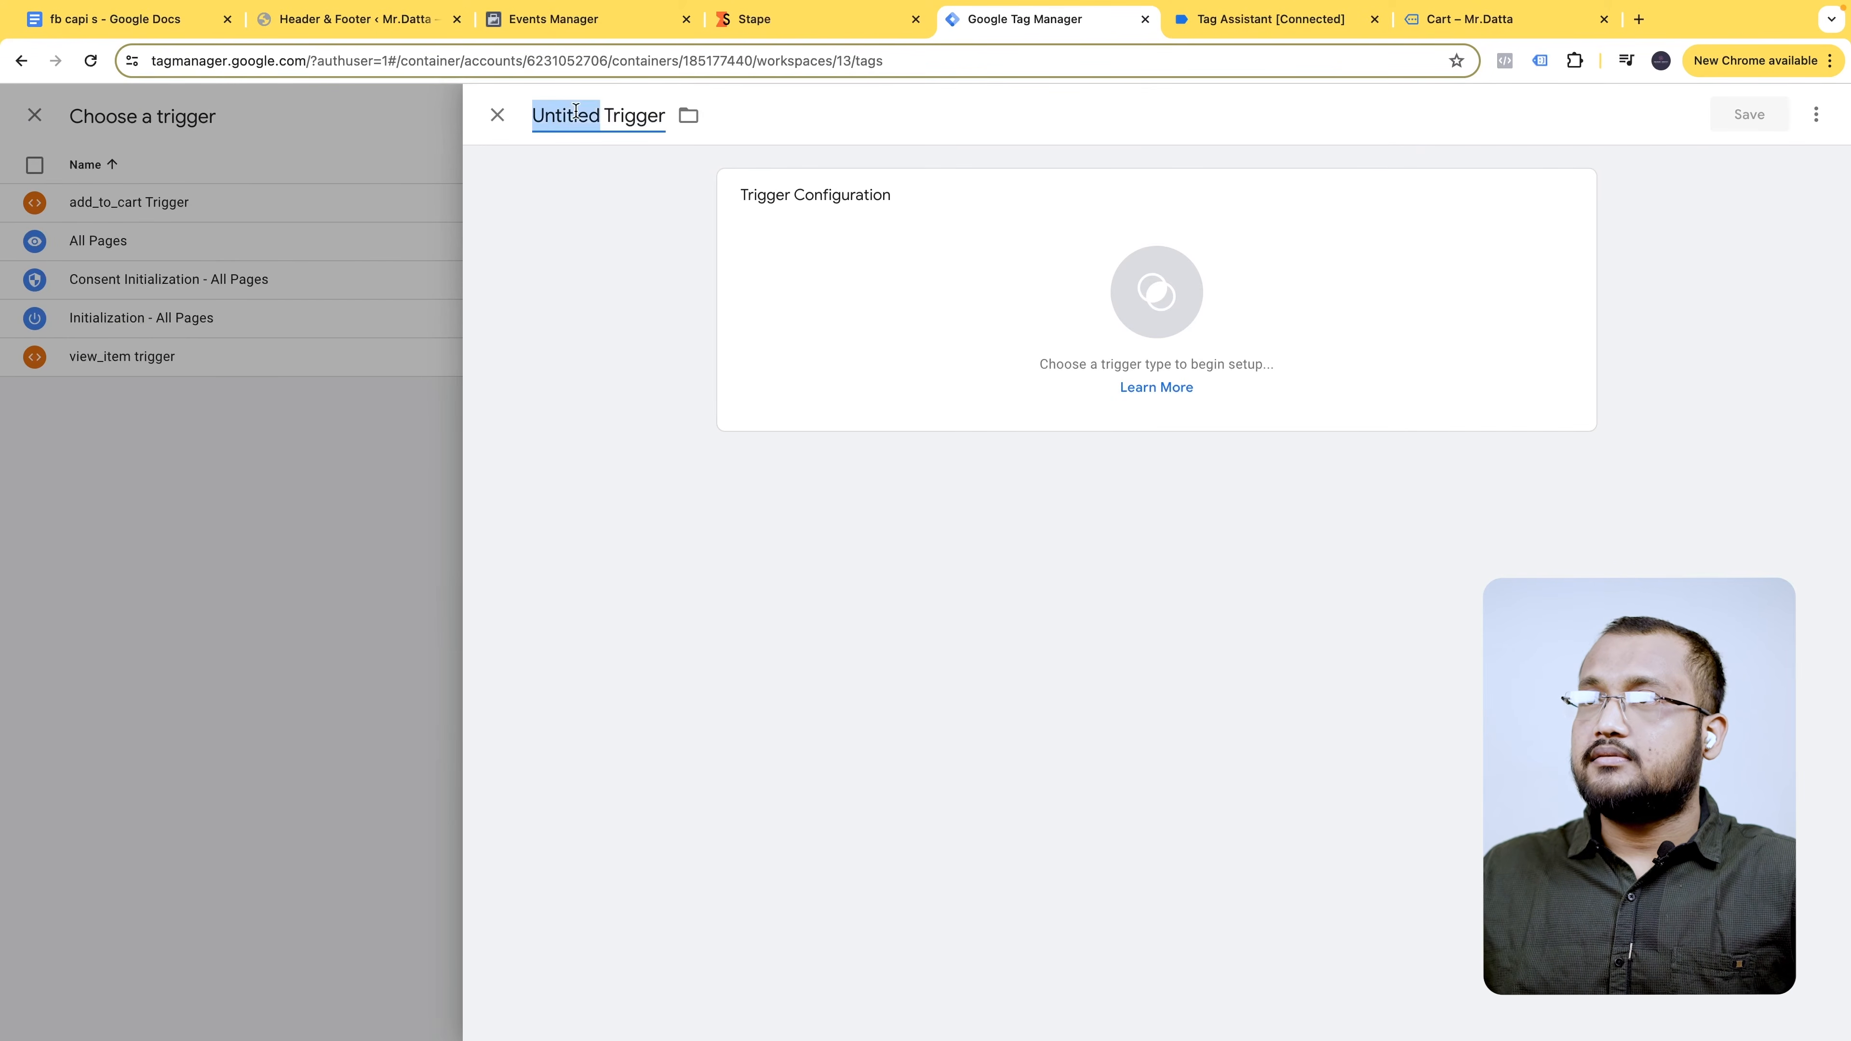
key("super+v")
left_click(1421, 234)
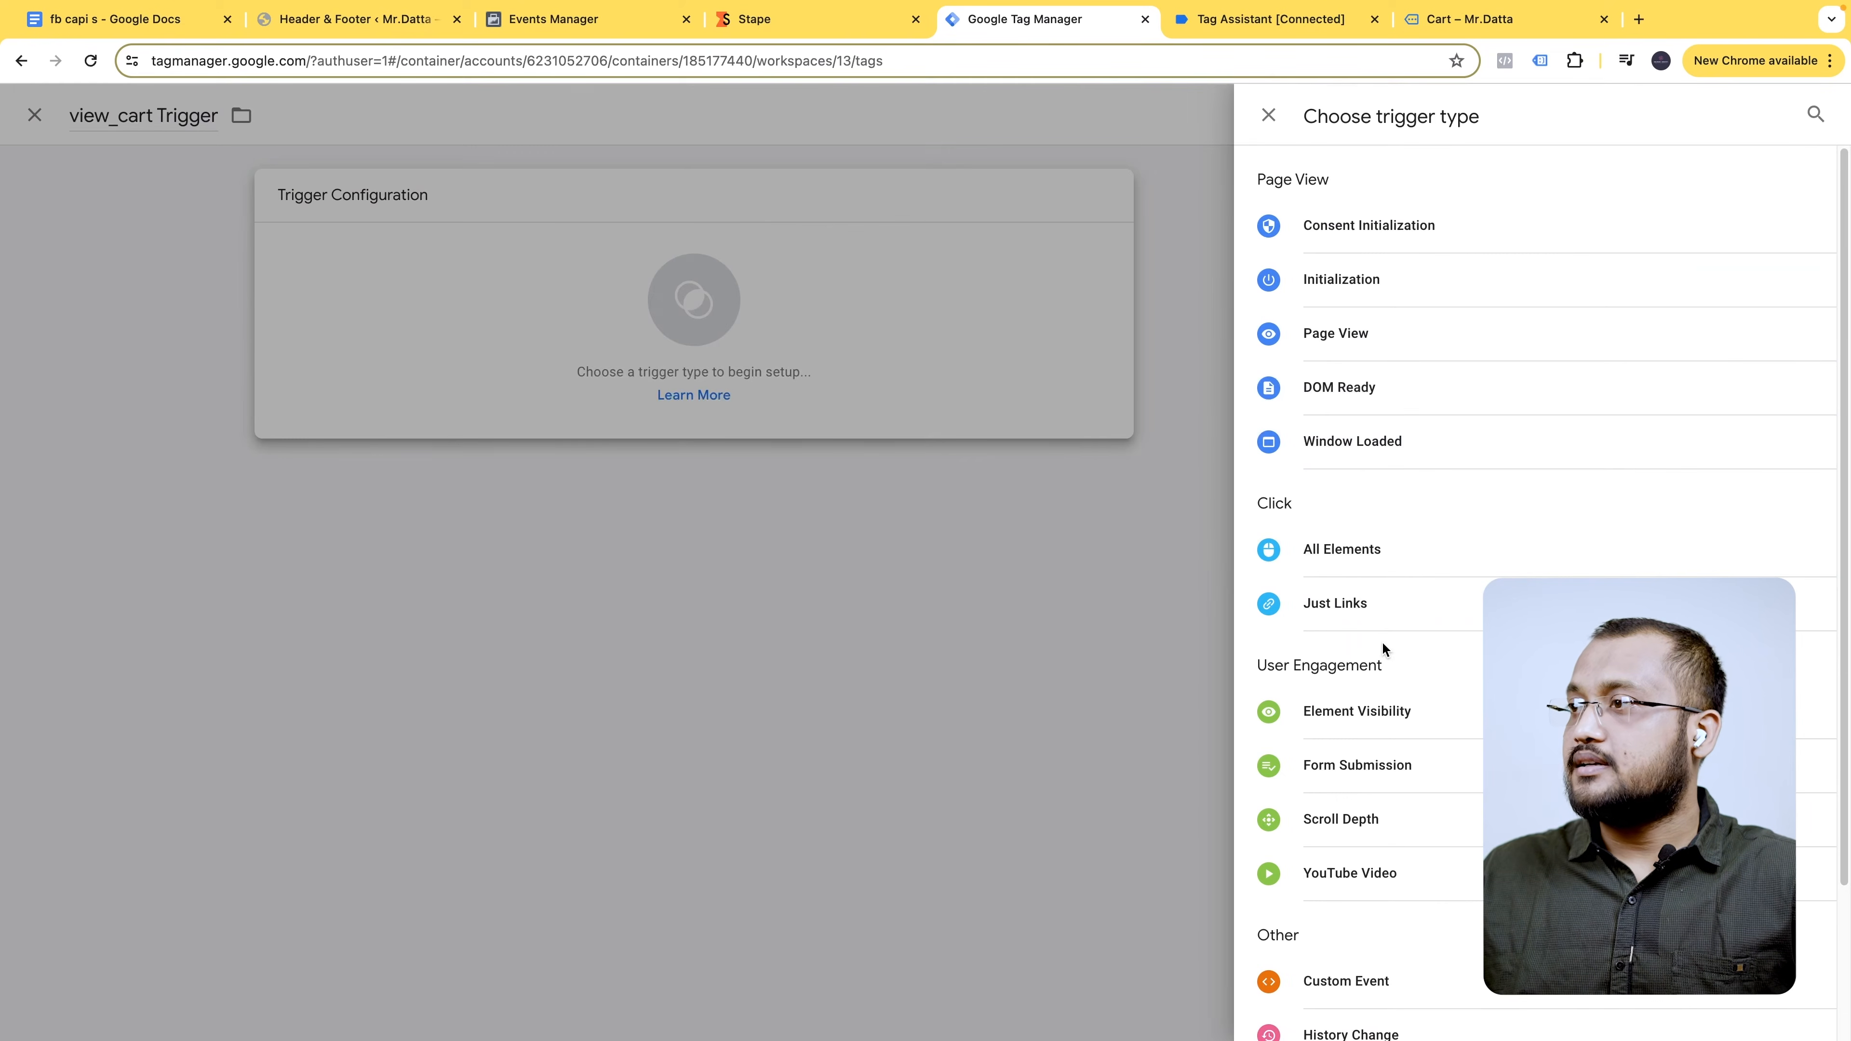
left_click(1348, 981)
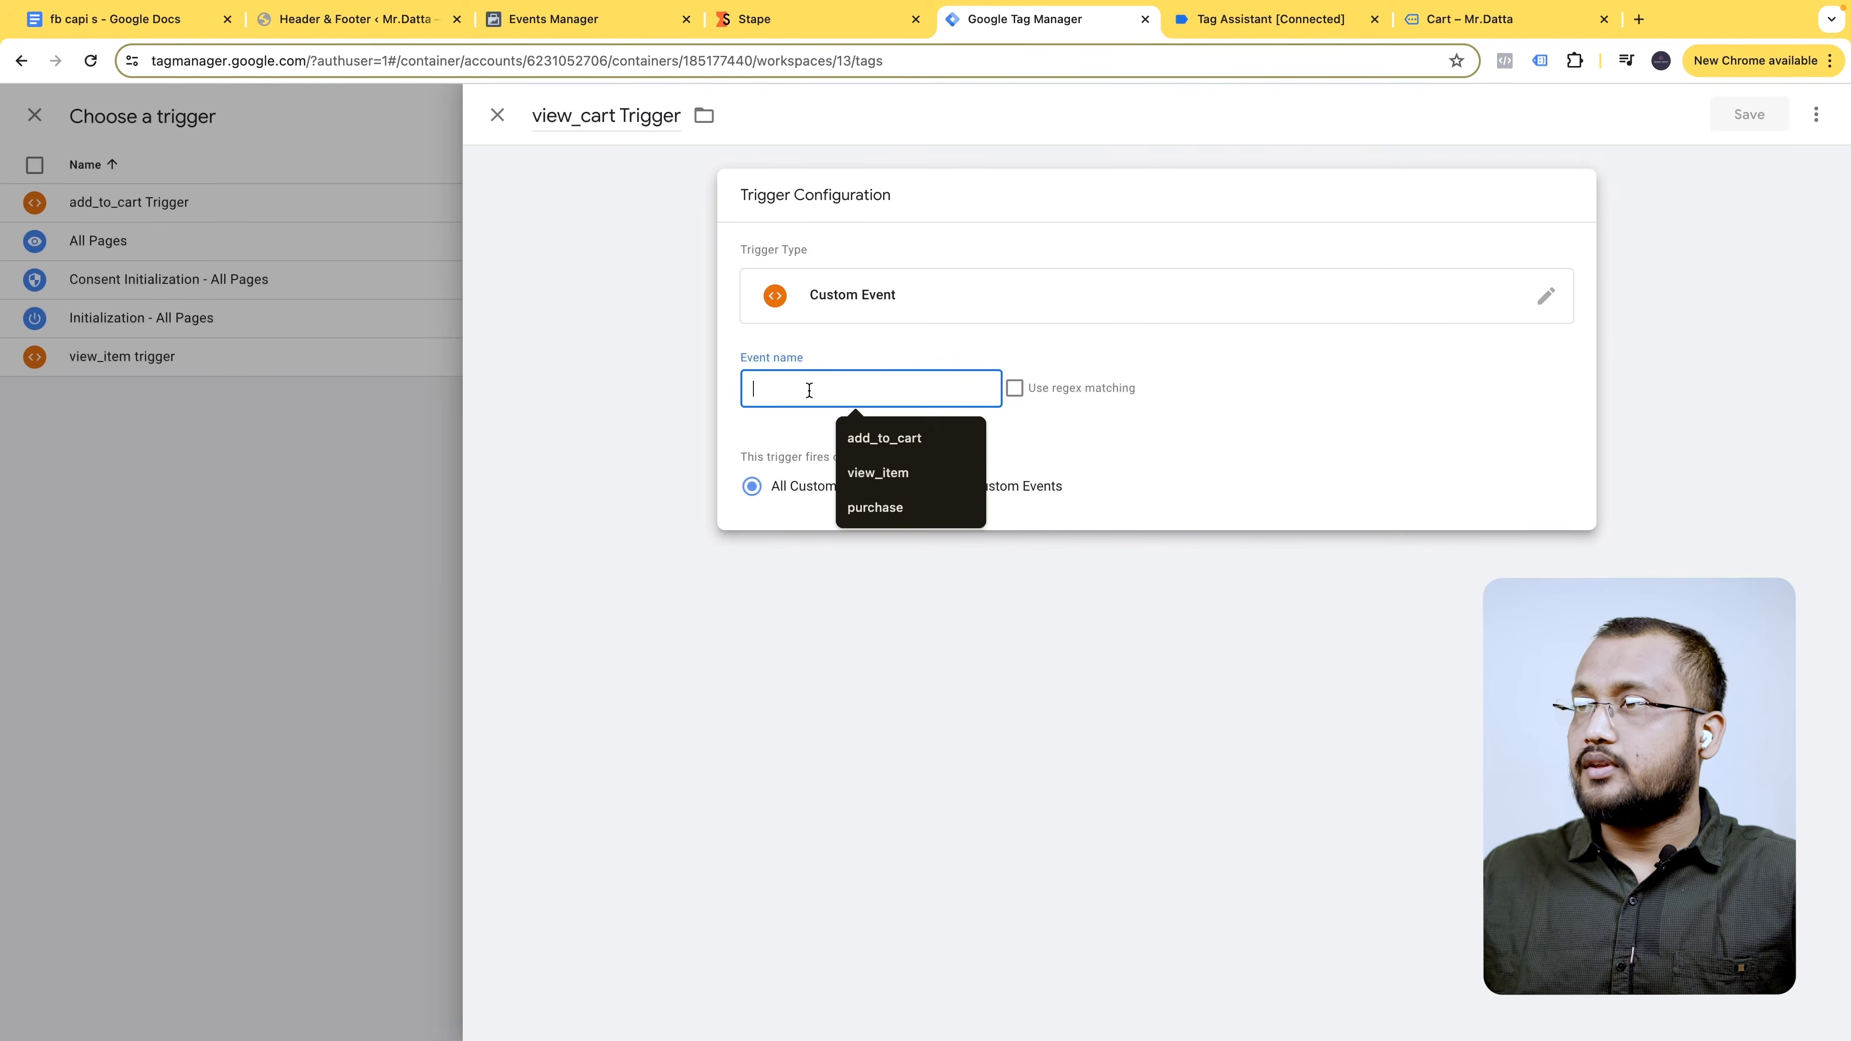
key("super+v")
left_click(1740, 109)
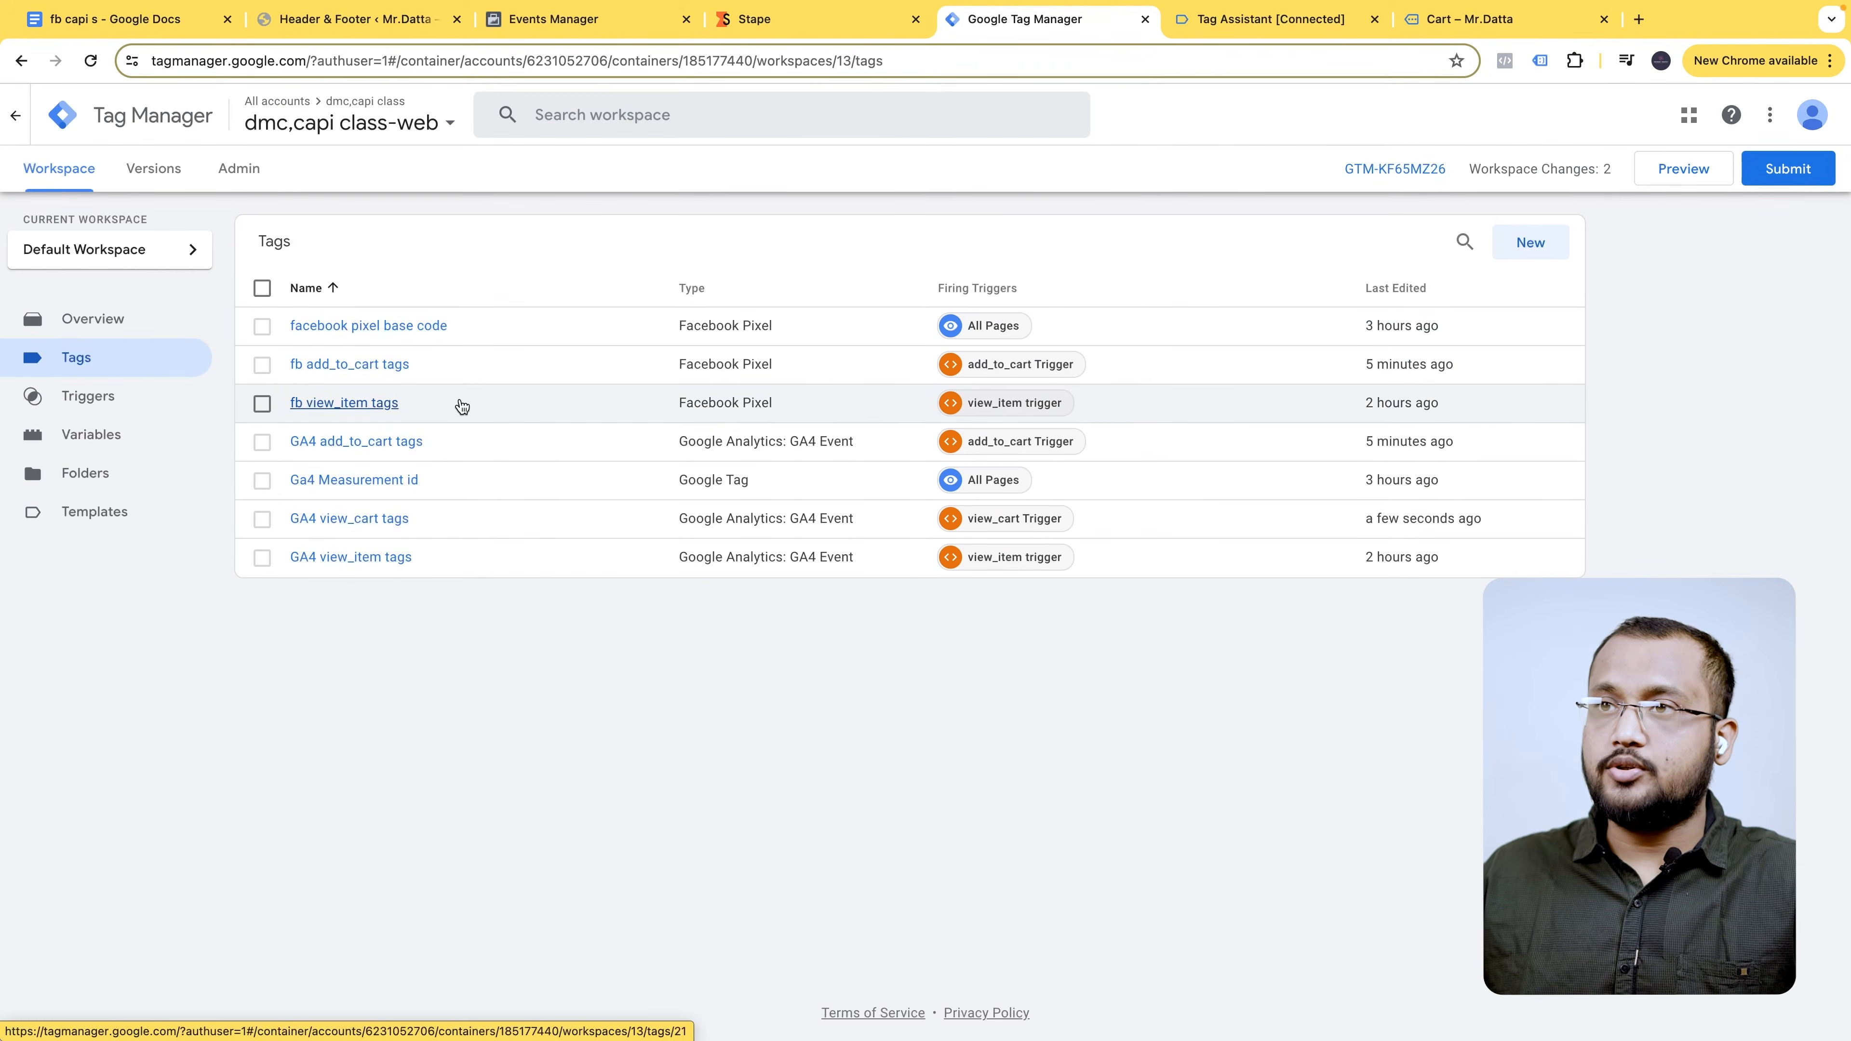
- Duplicate the fb add_to_cart tag and rename it 'fb view_cart tags'
left_click(462, 362)
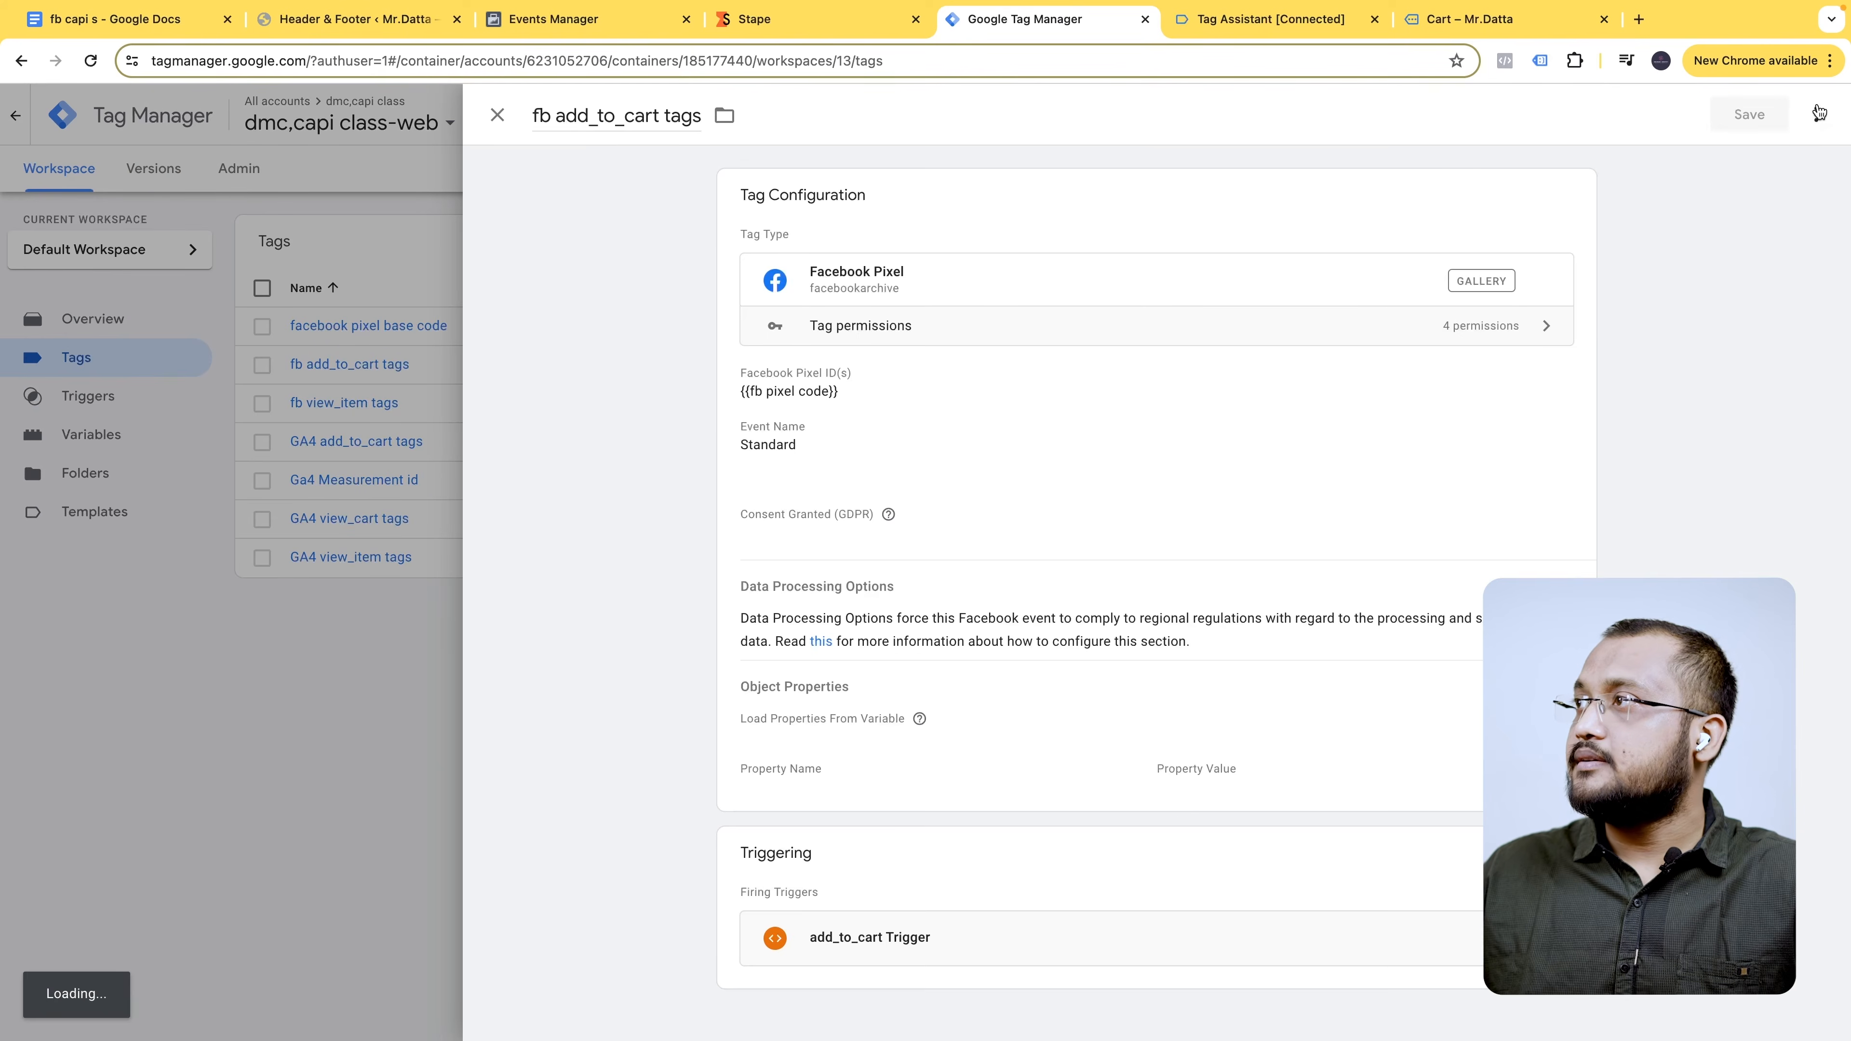
left_click(1816, 113)
left_click(1750, 154)
left_click_drag(610, 116, 572, 126)
key("BackSpace")
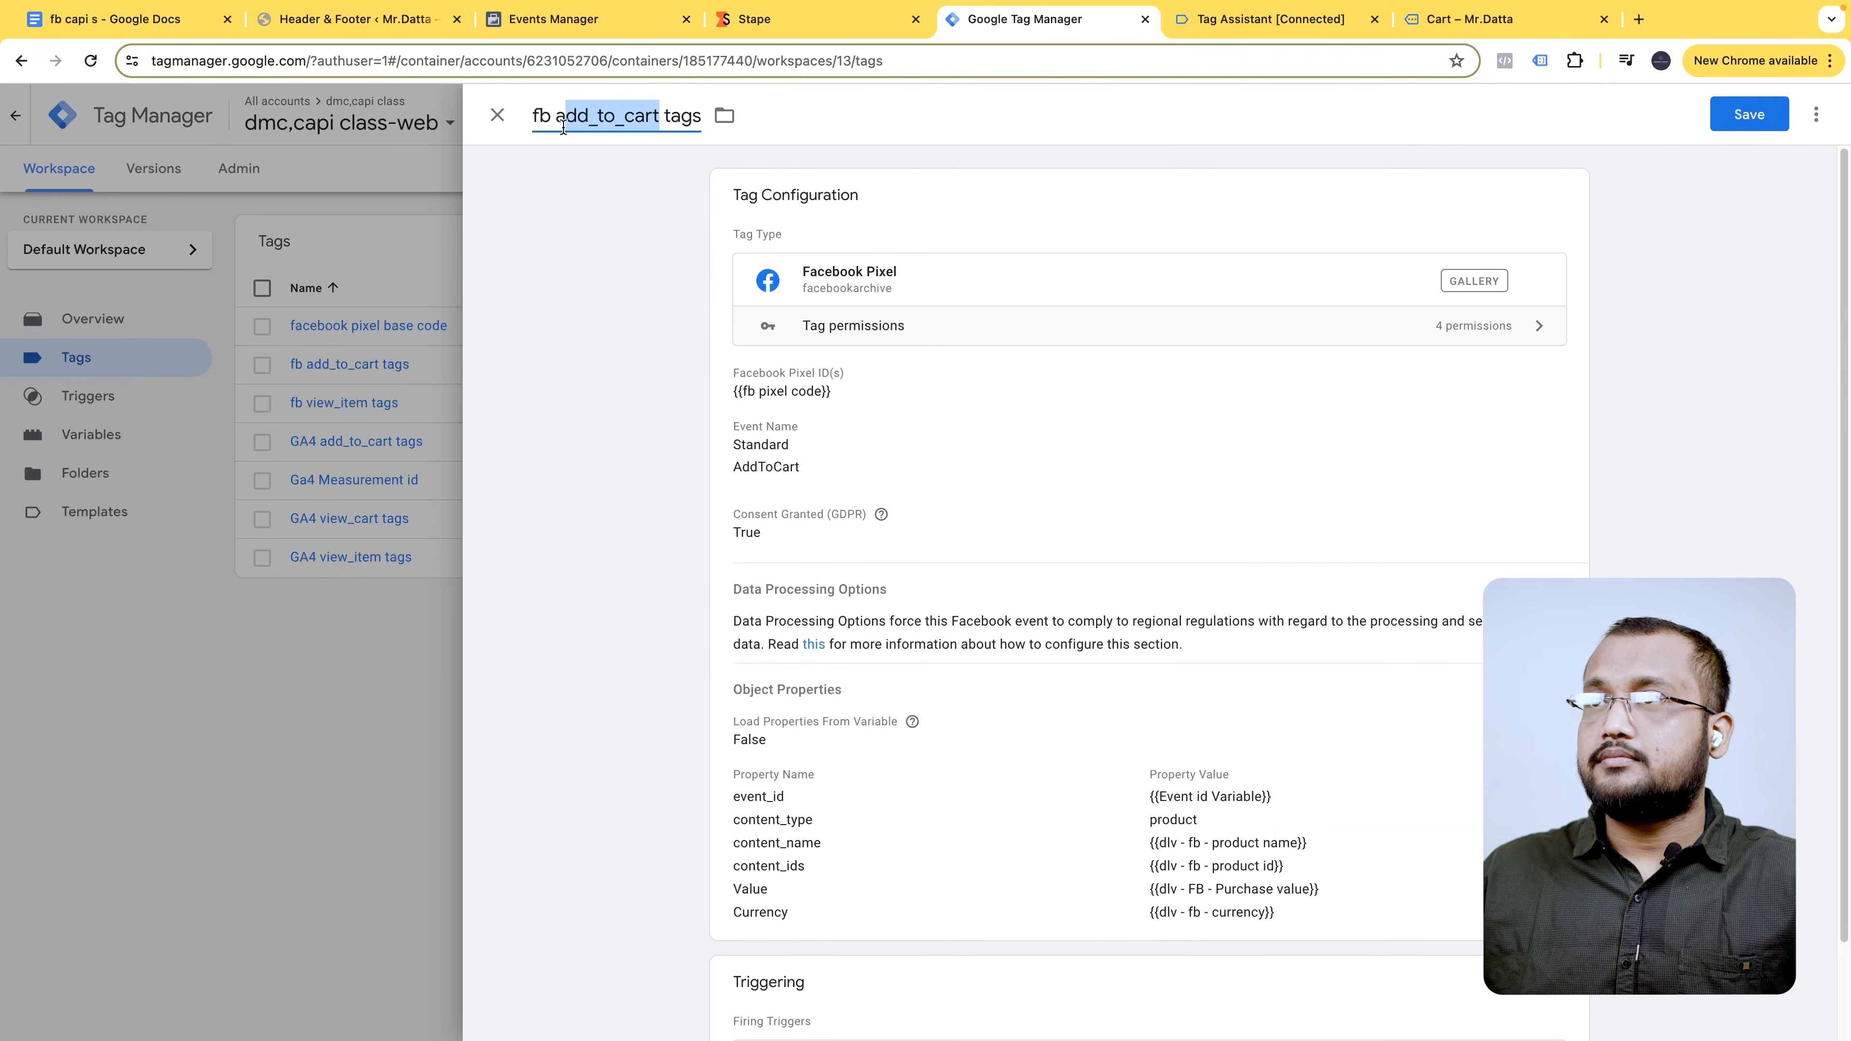
type("view_cart")
- Set the Facebook tag to send custom event view_cart, reviewing object properties and additional settings
left_click(789, 603)
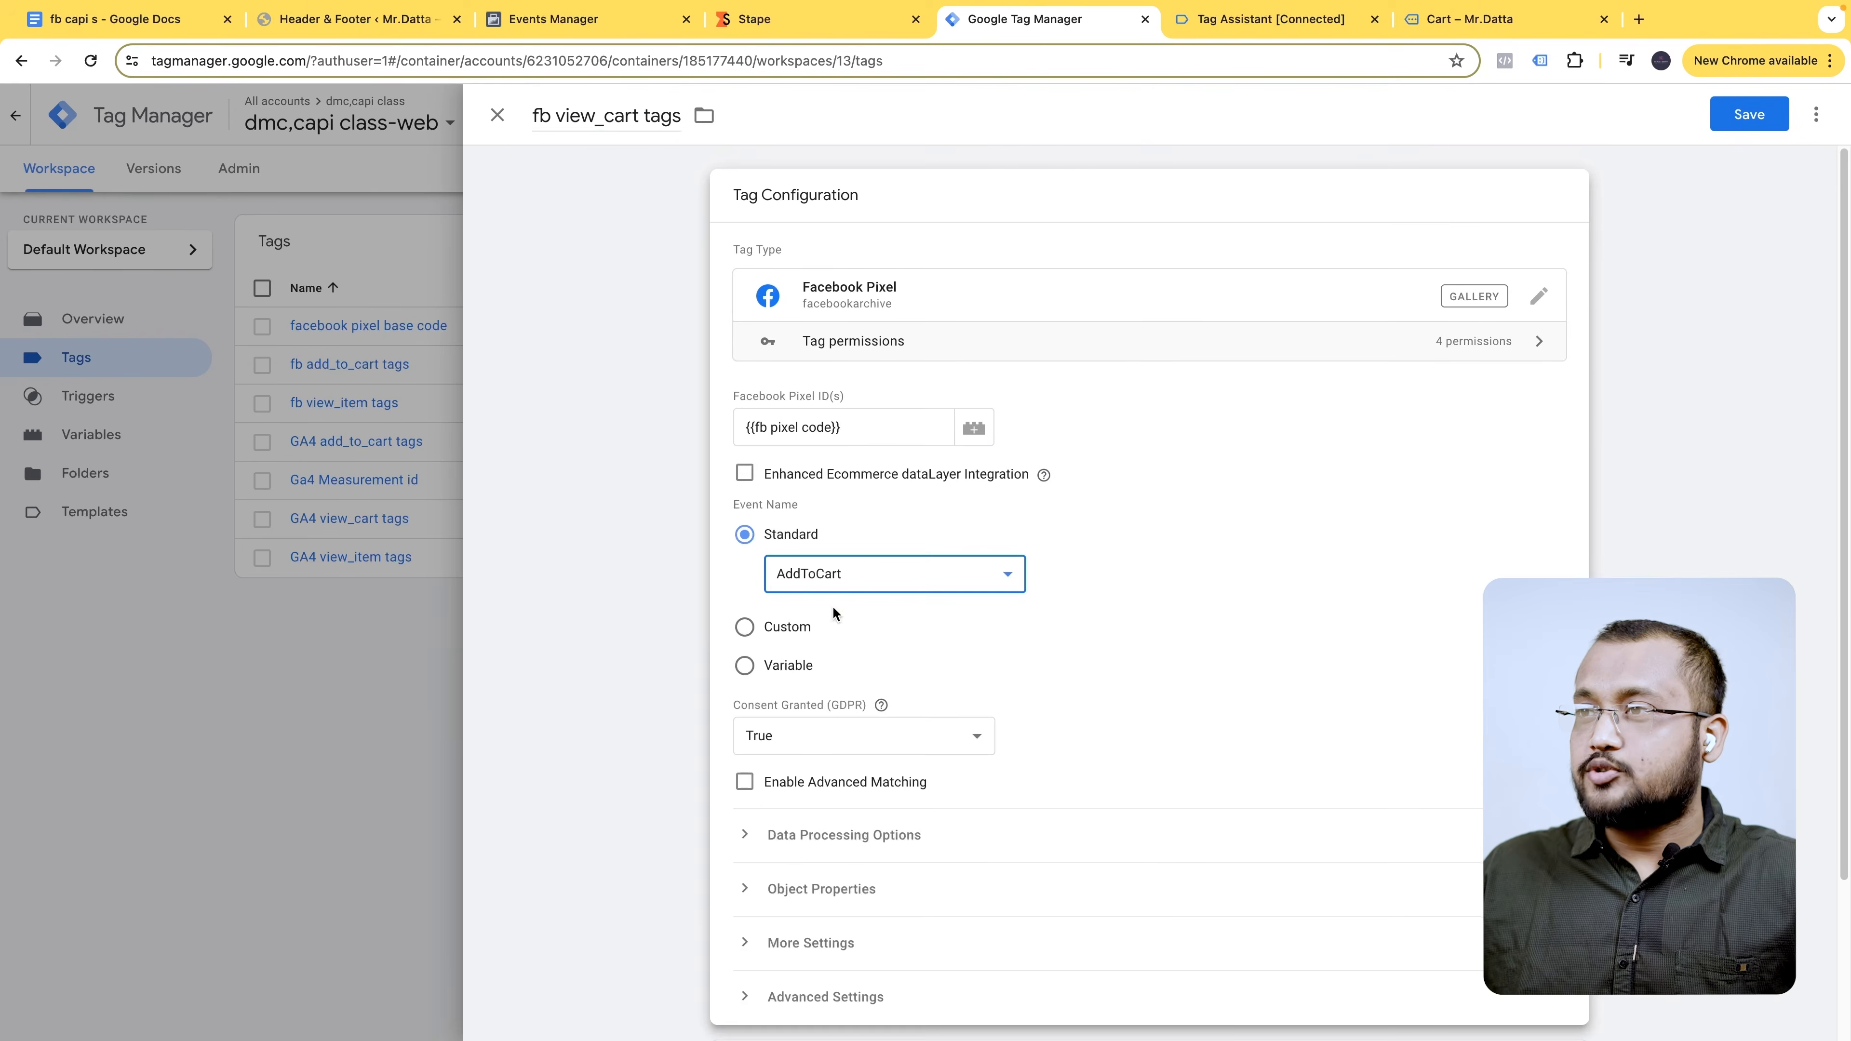
left_click(846, 573)
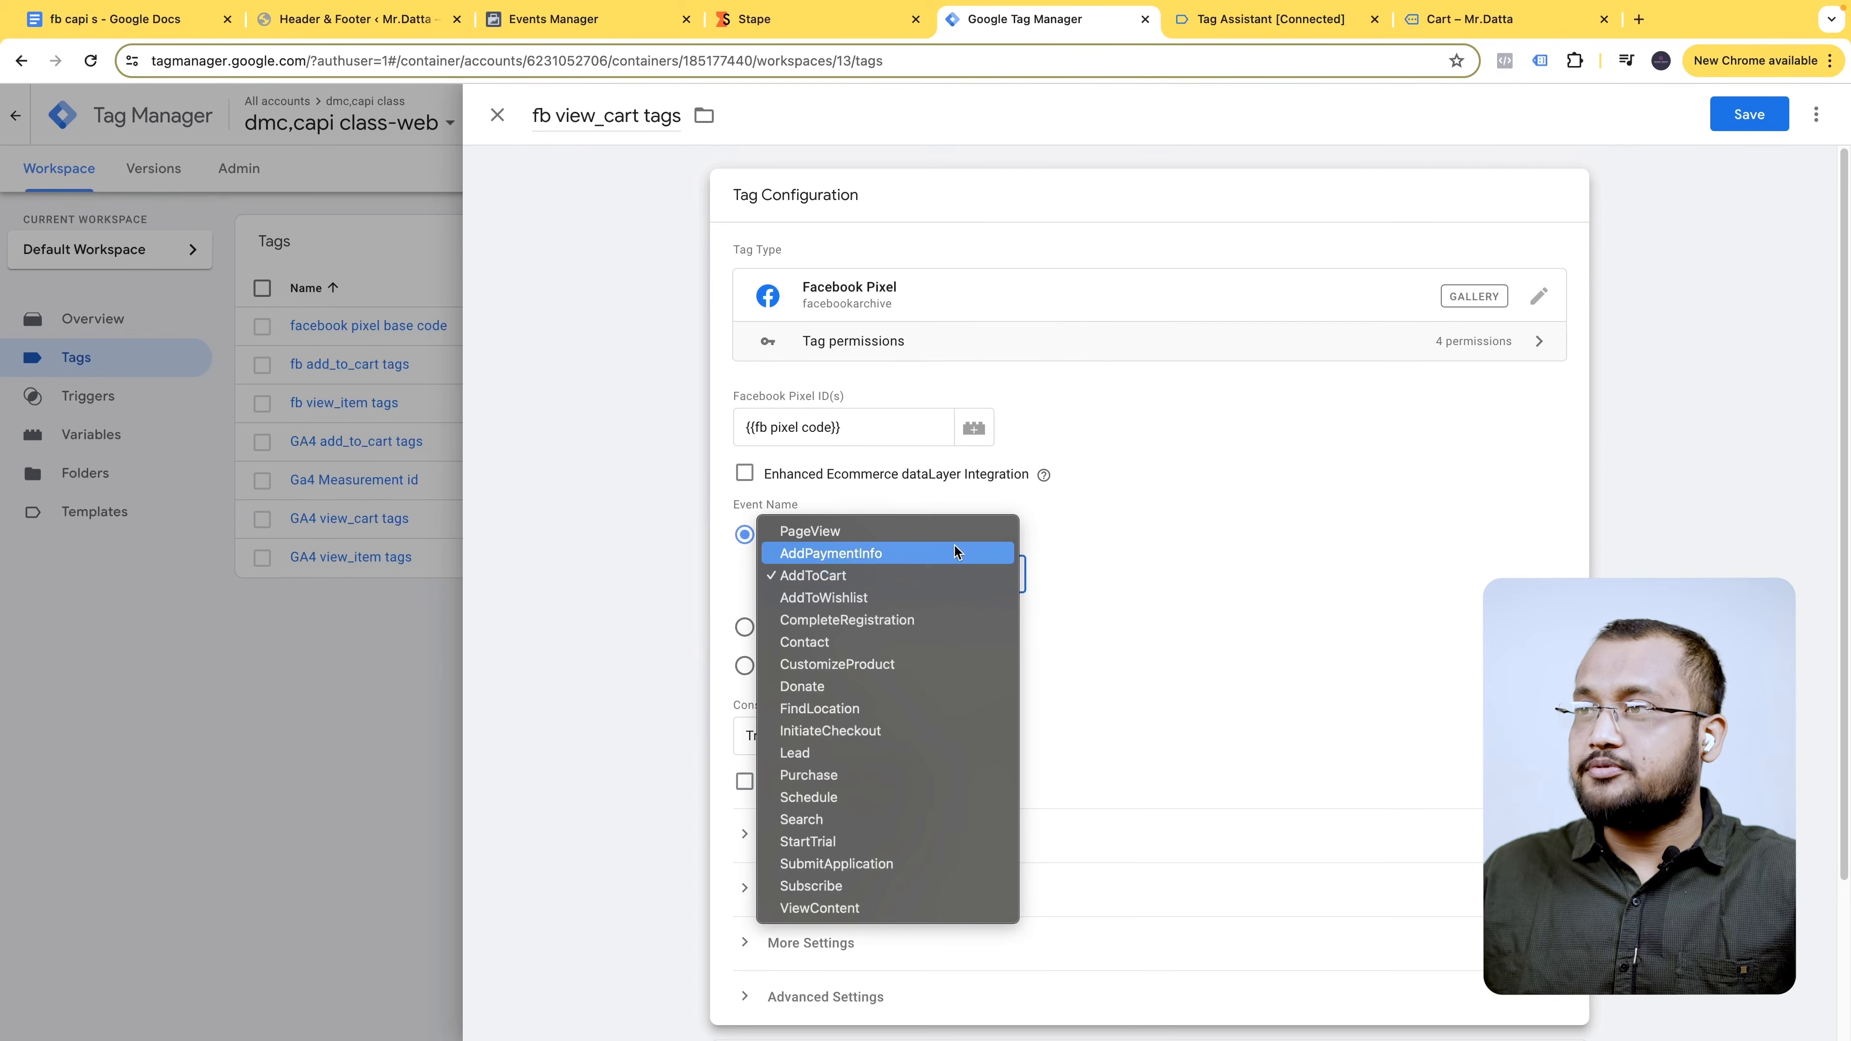
left_click(1206, 550)
left_click(744, 626)
left_click(848, 616)
type("view_cart")
scroll(1029, 685, "down", 2)
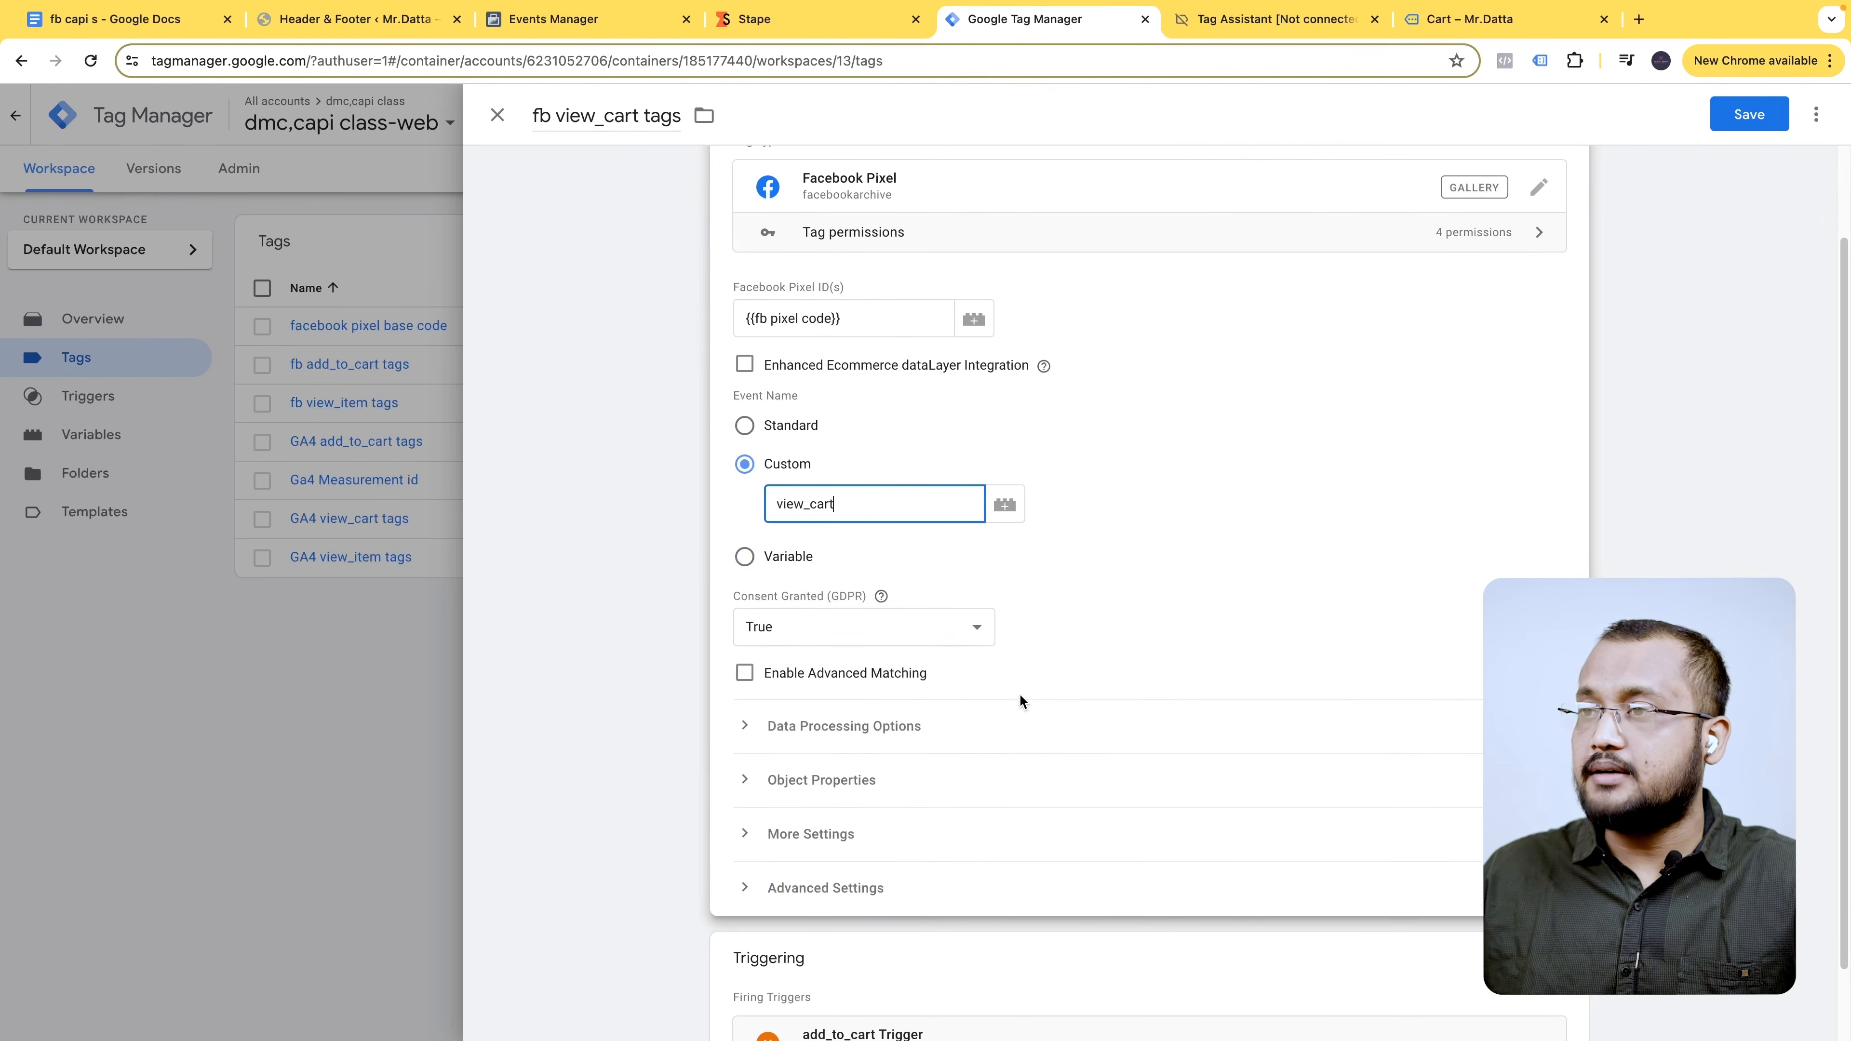
left_click(867, 785)
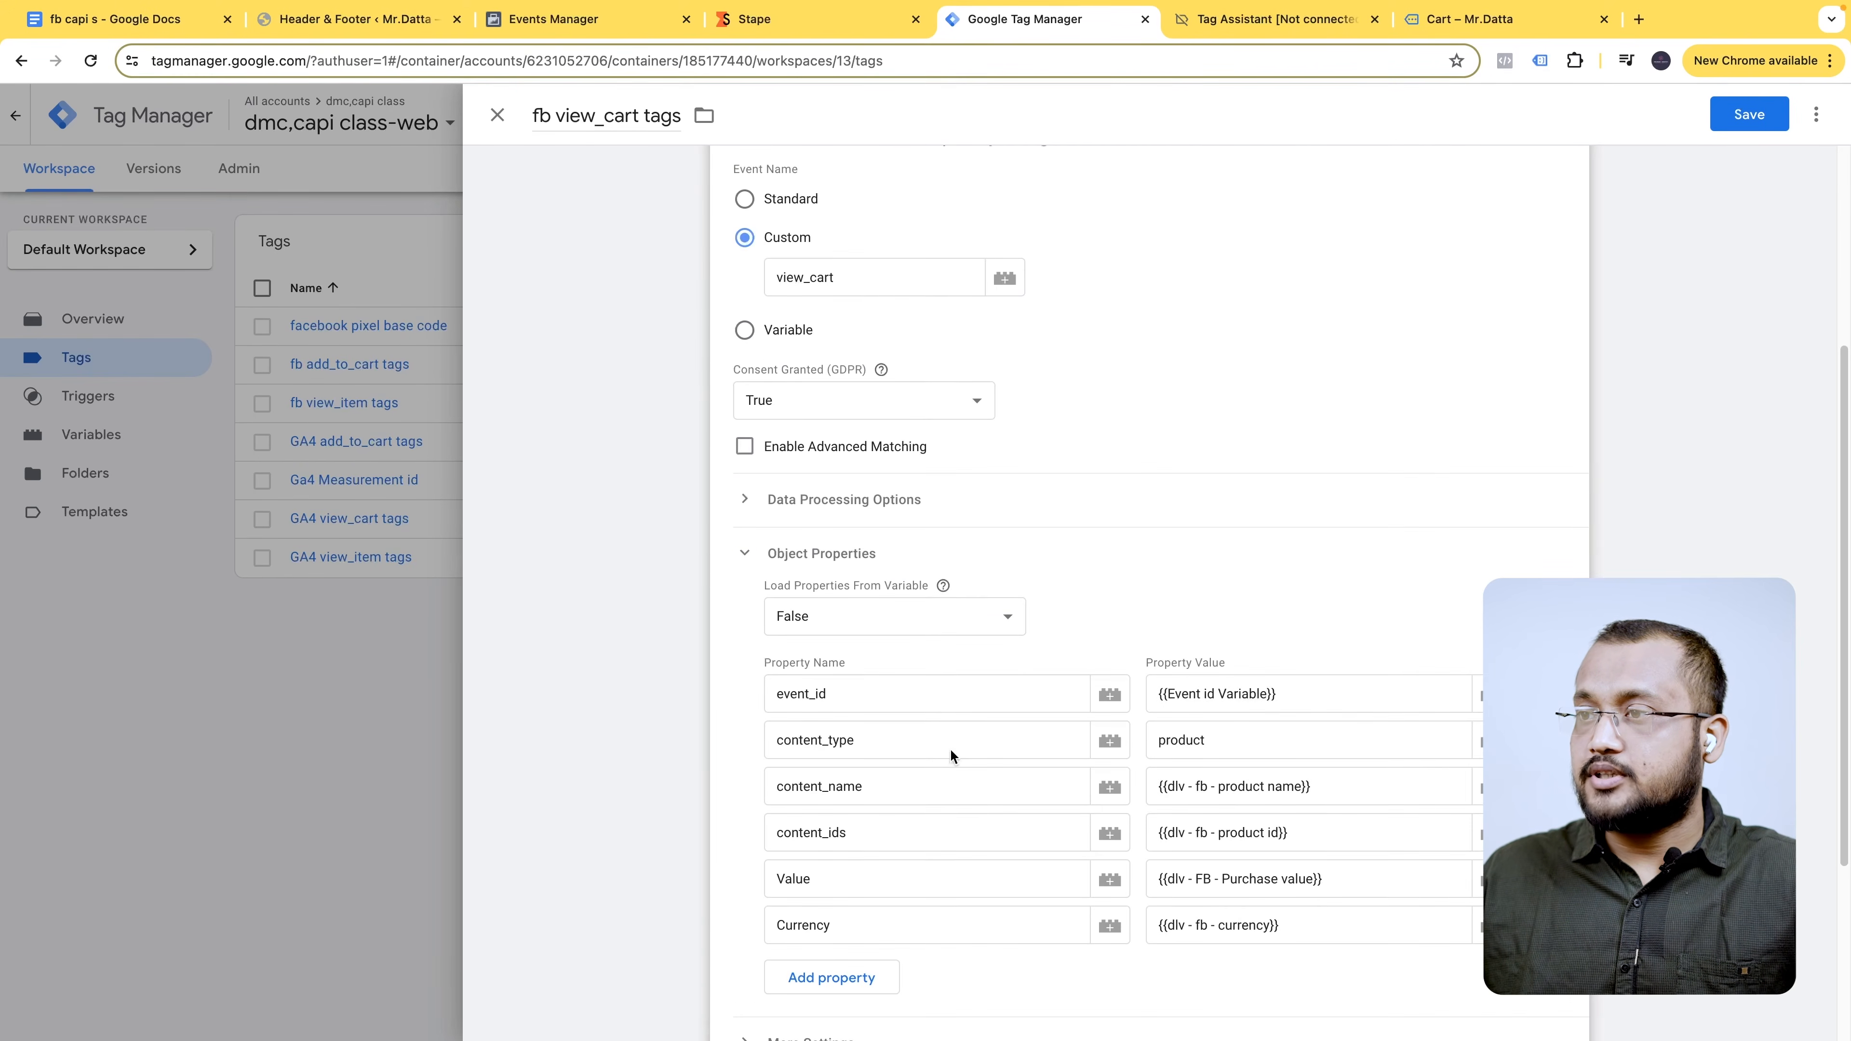
scroll(1211, 879, "down", 2)
scroll(1210, 879, "down", 3)
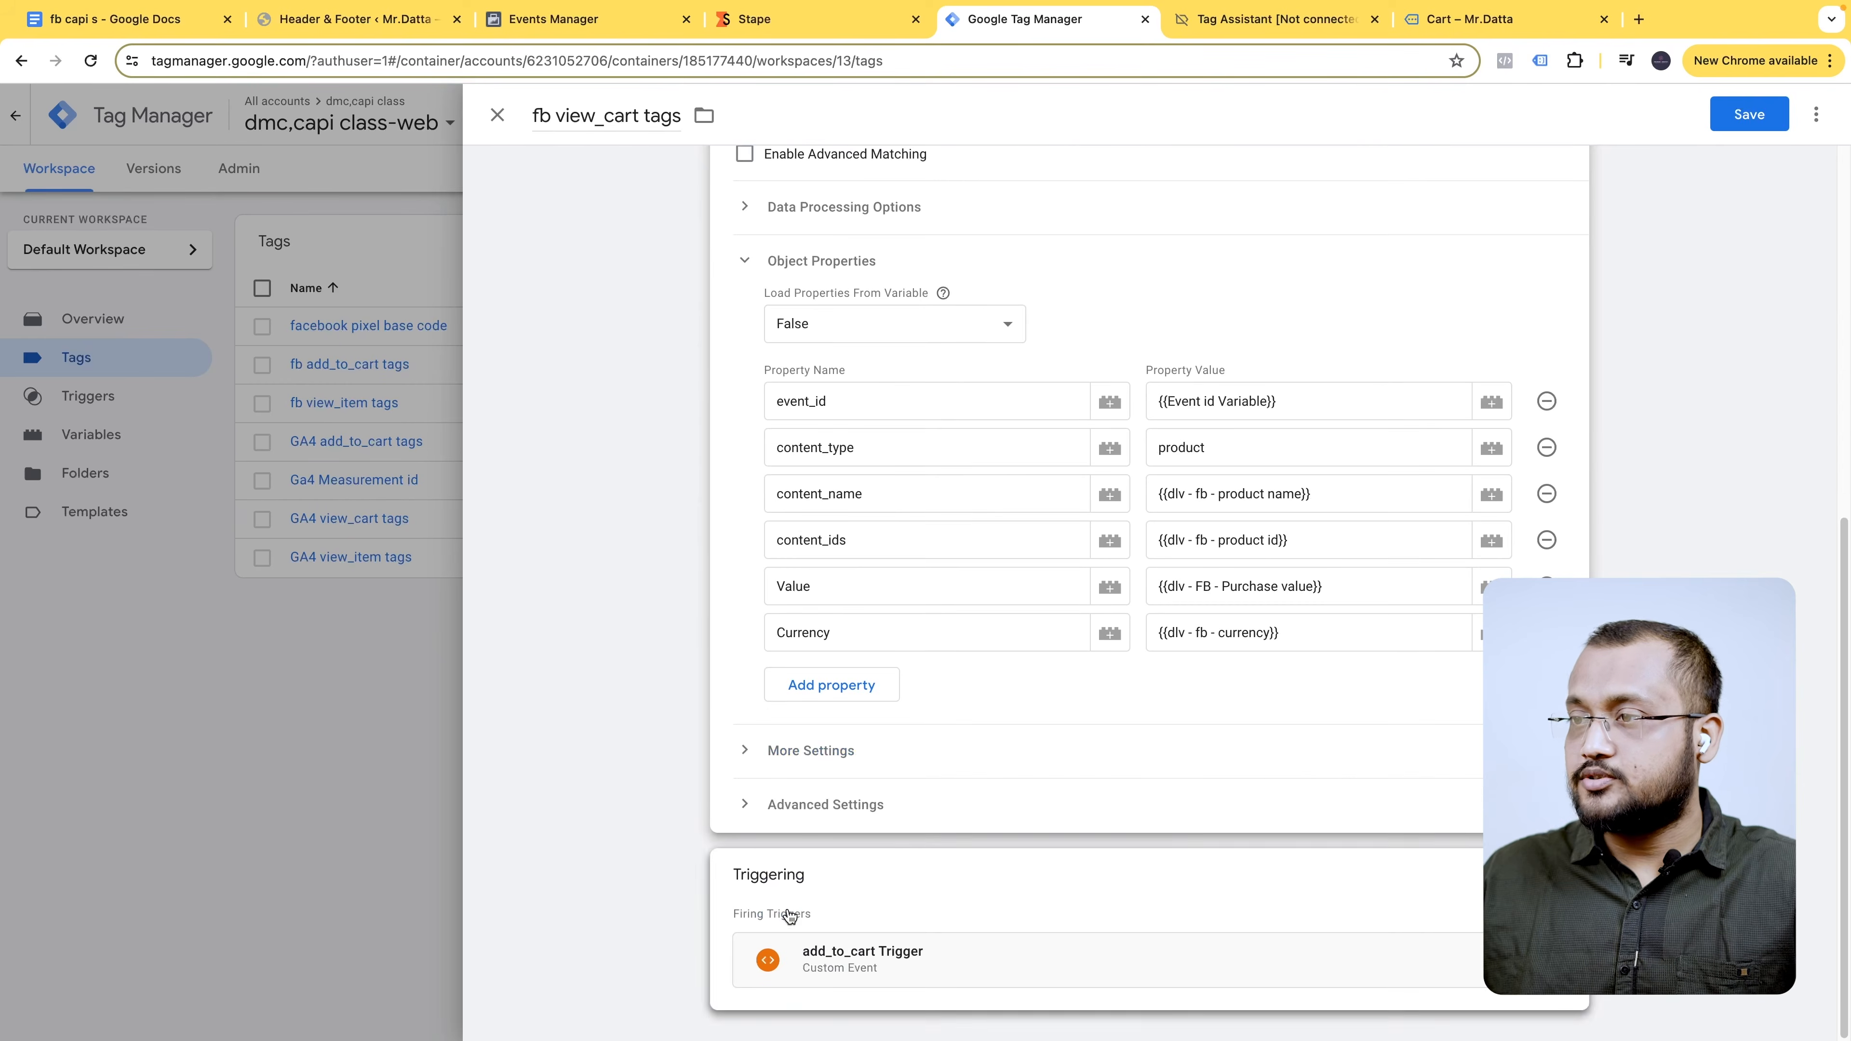
left_click(838, 750)
scroll(887, 755, "down", 2)
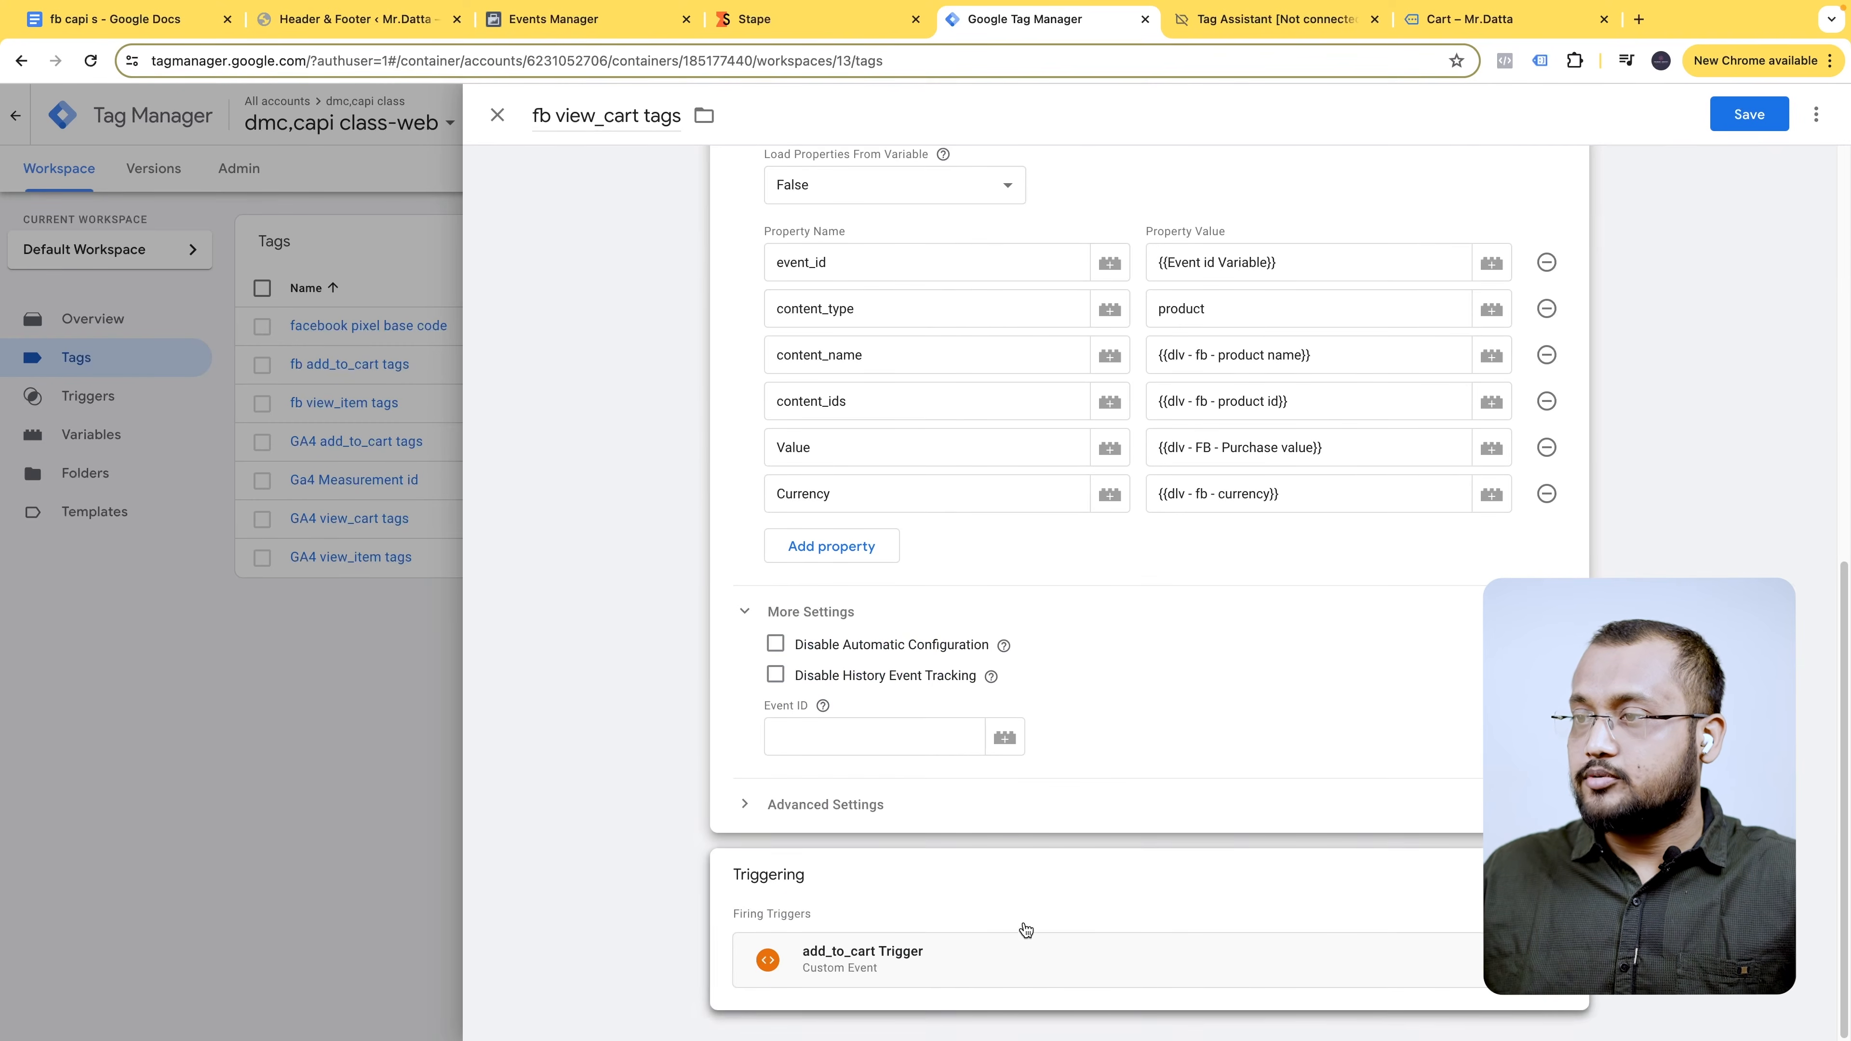
- Swap the fb tag's add_to_cart trigger for view_cart Trigger and save the tag
left_click(1374, 883)
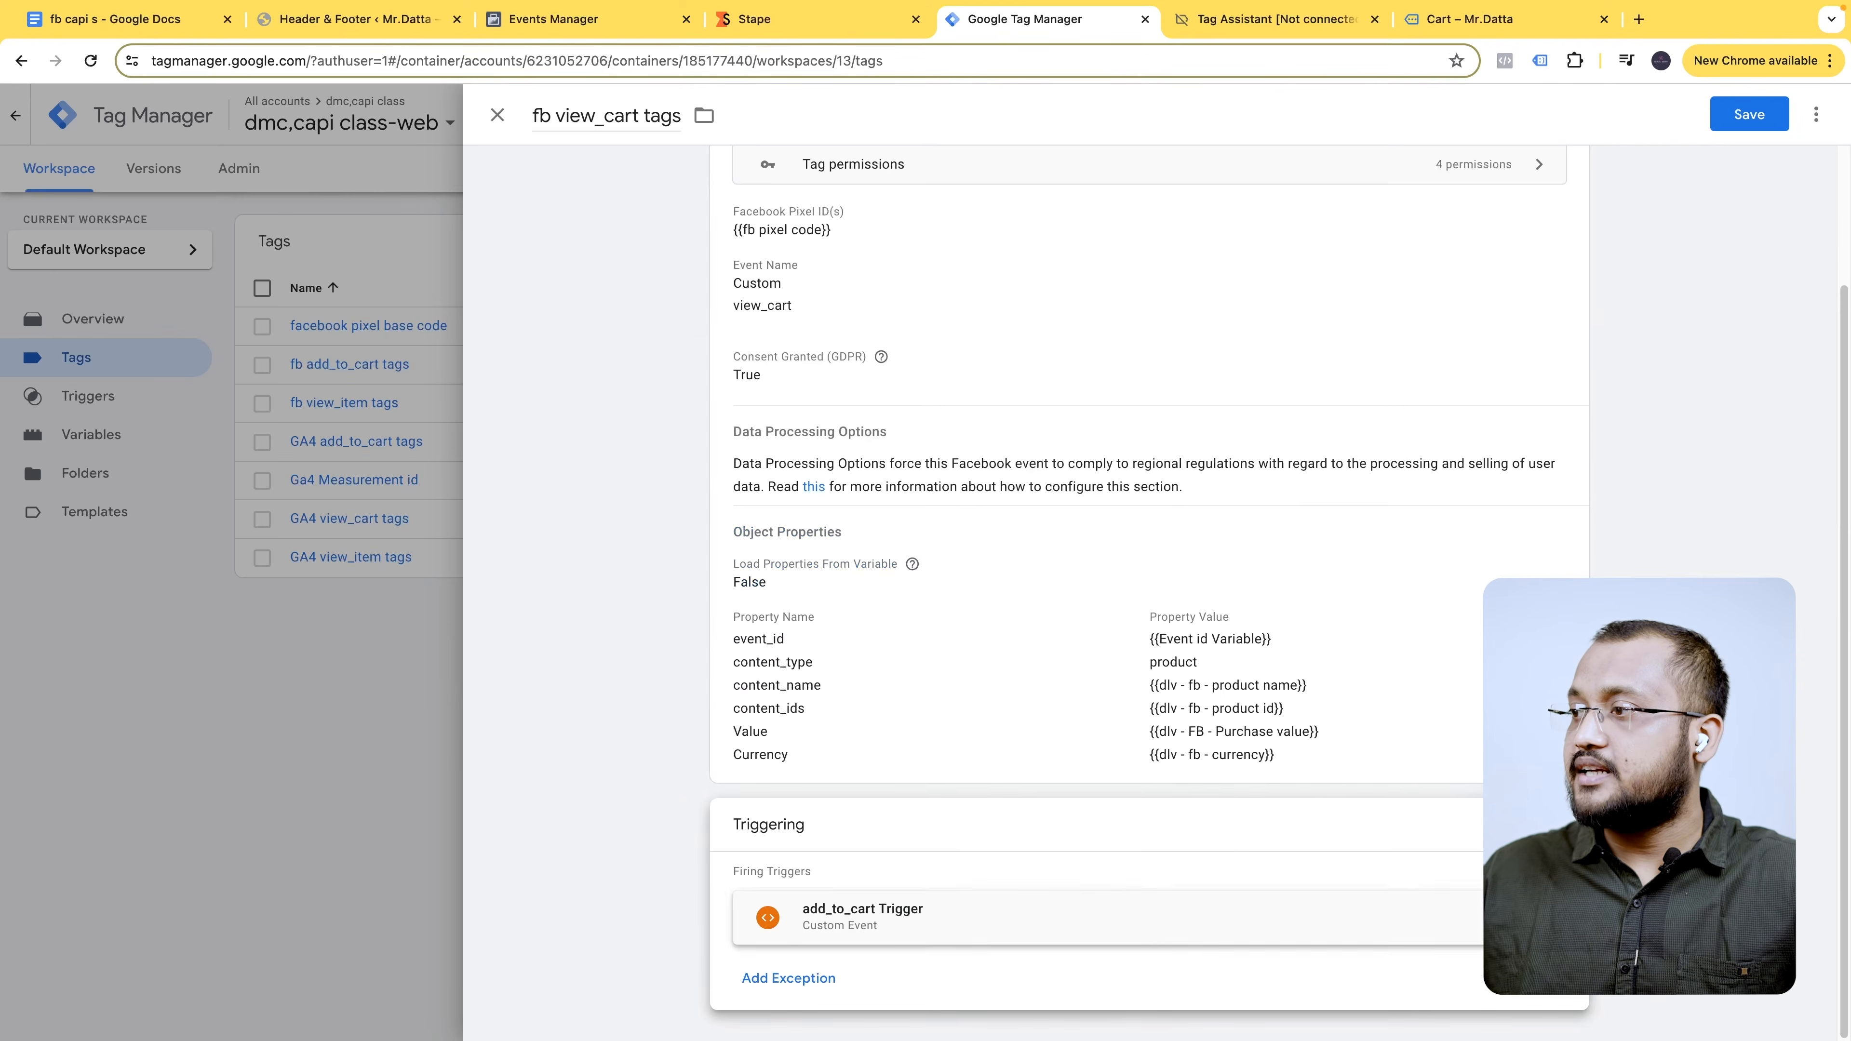
left_click(1545, 917)
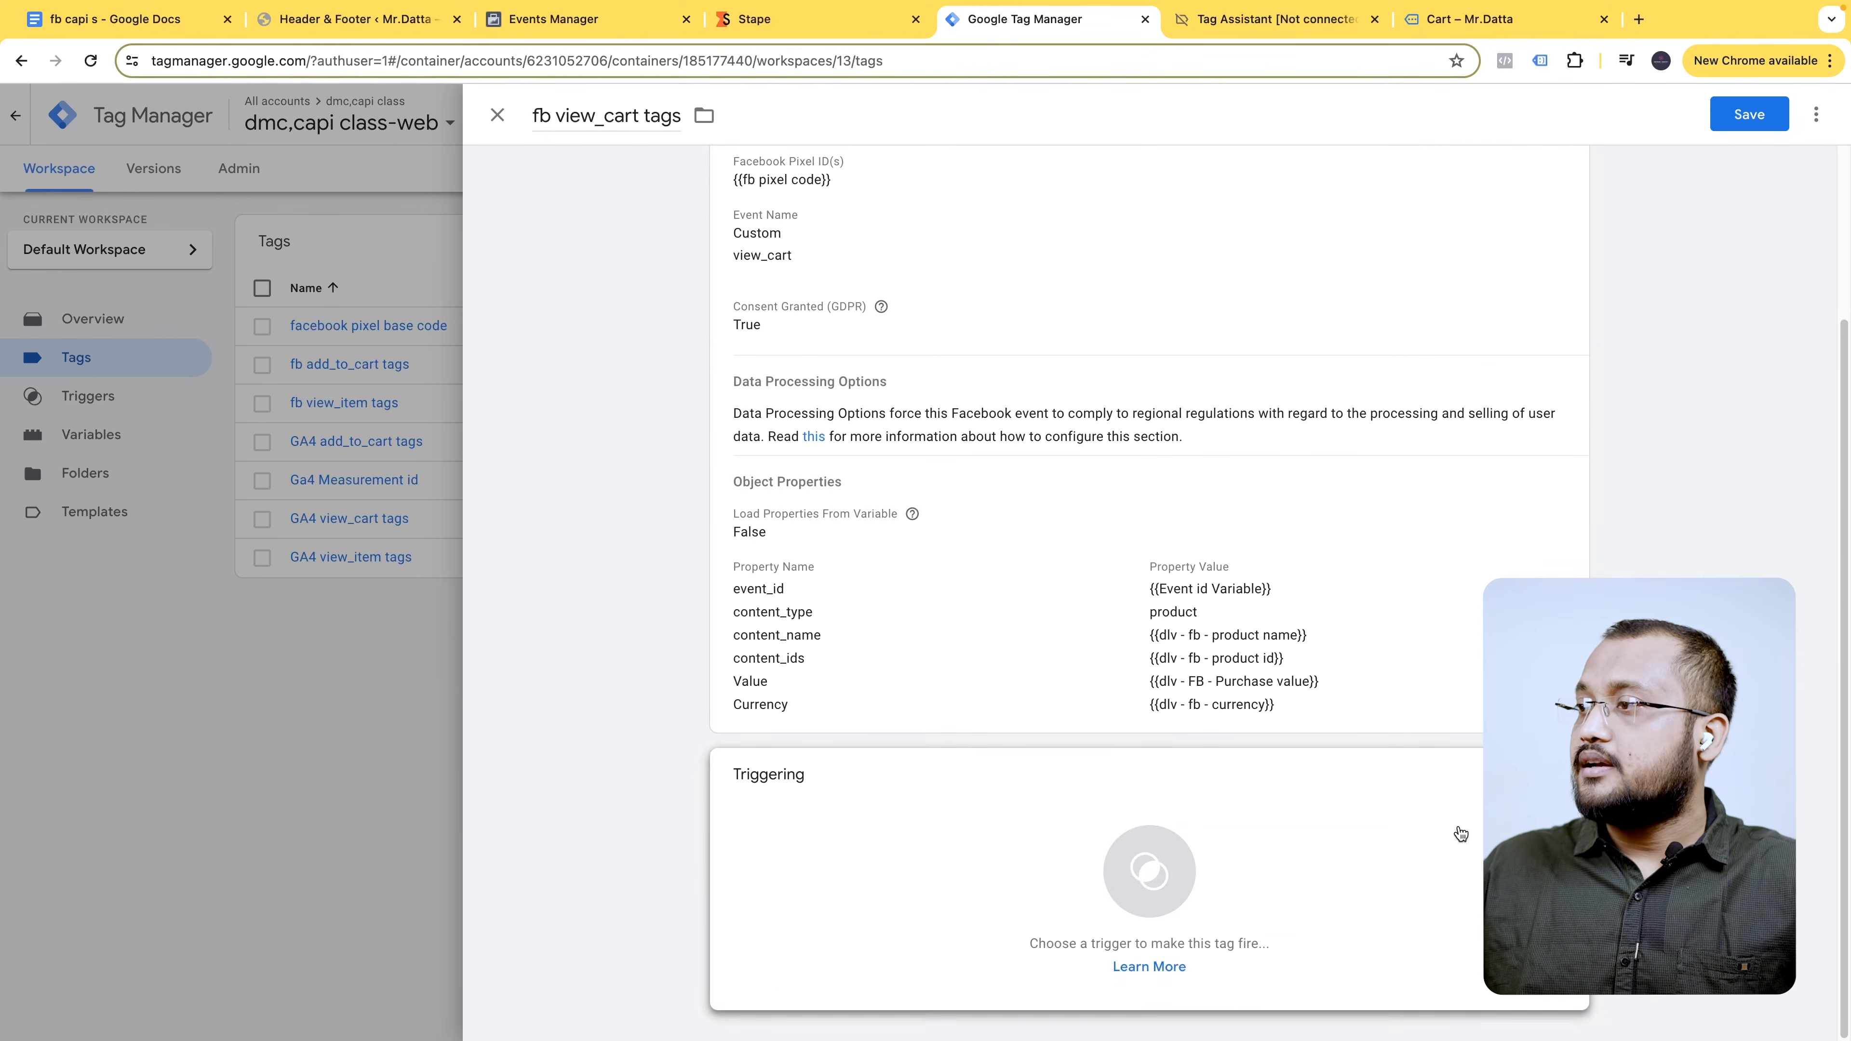
left_click(1455, 842)
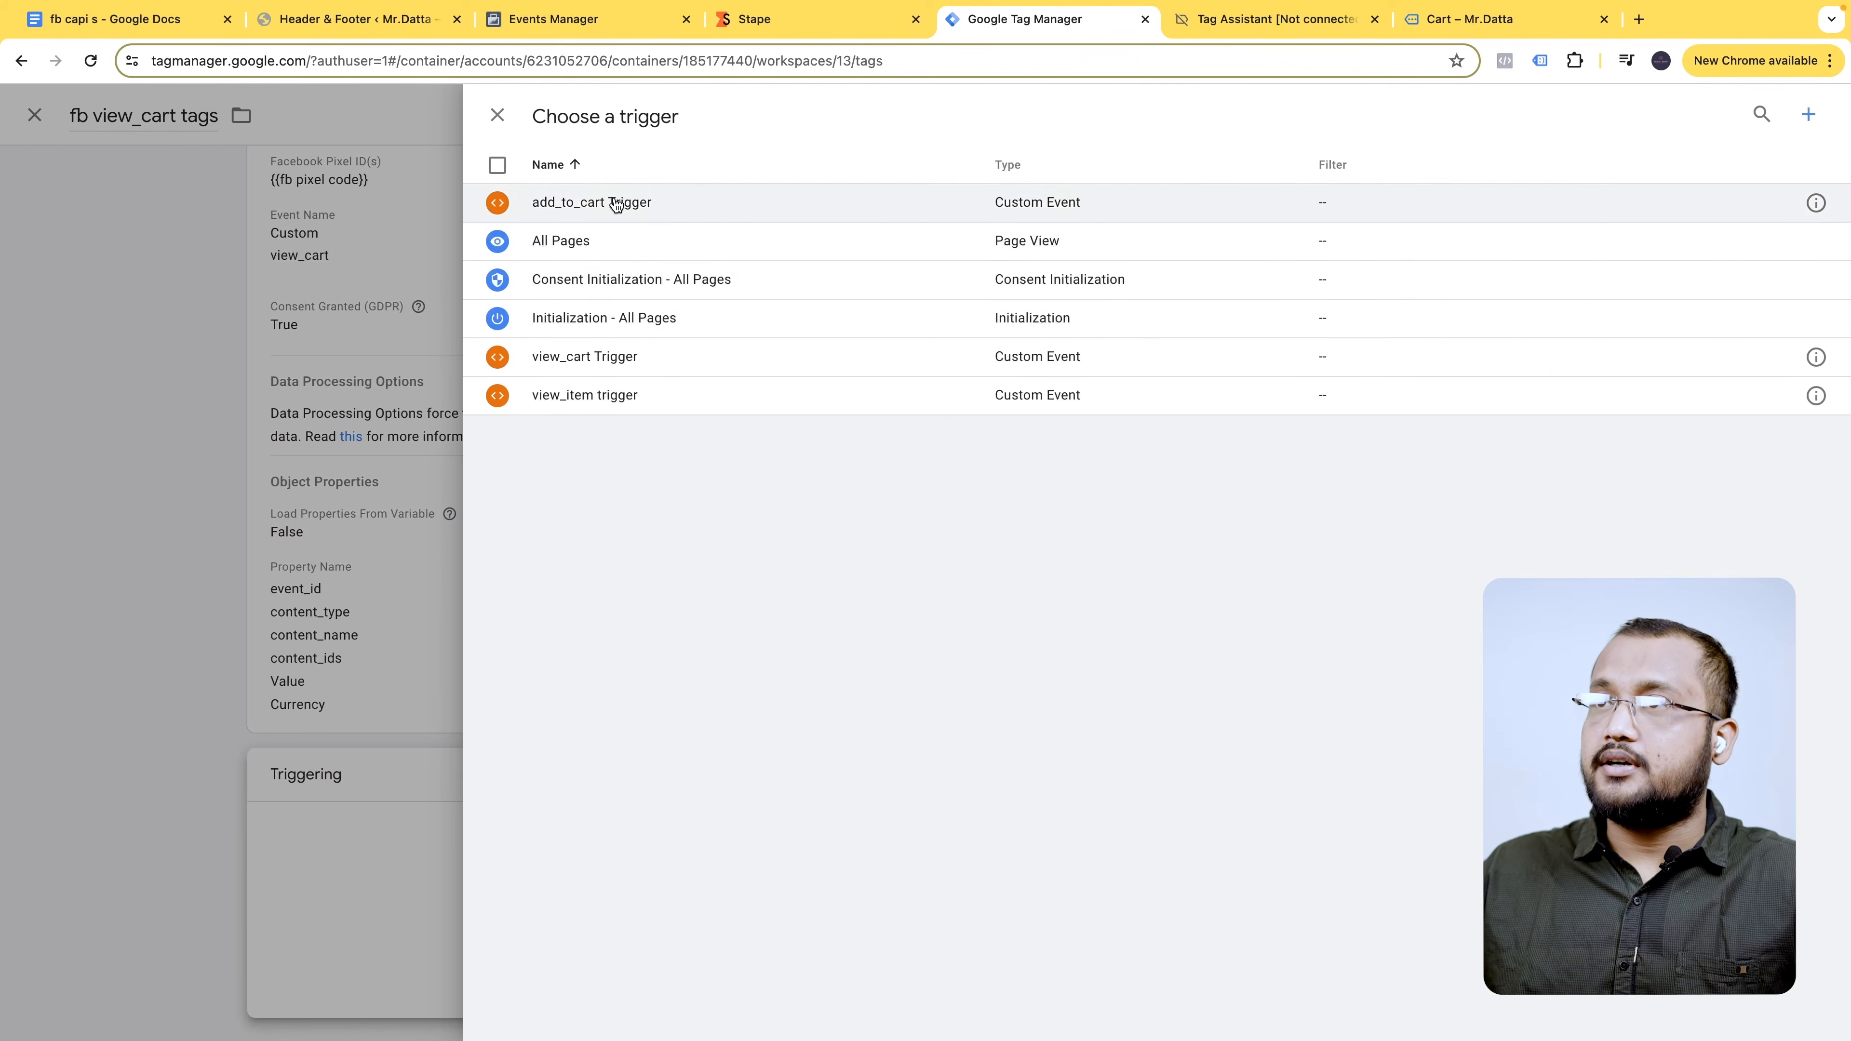
left_click(656, 361)
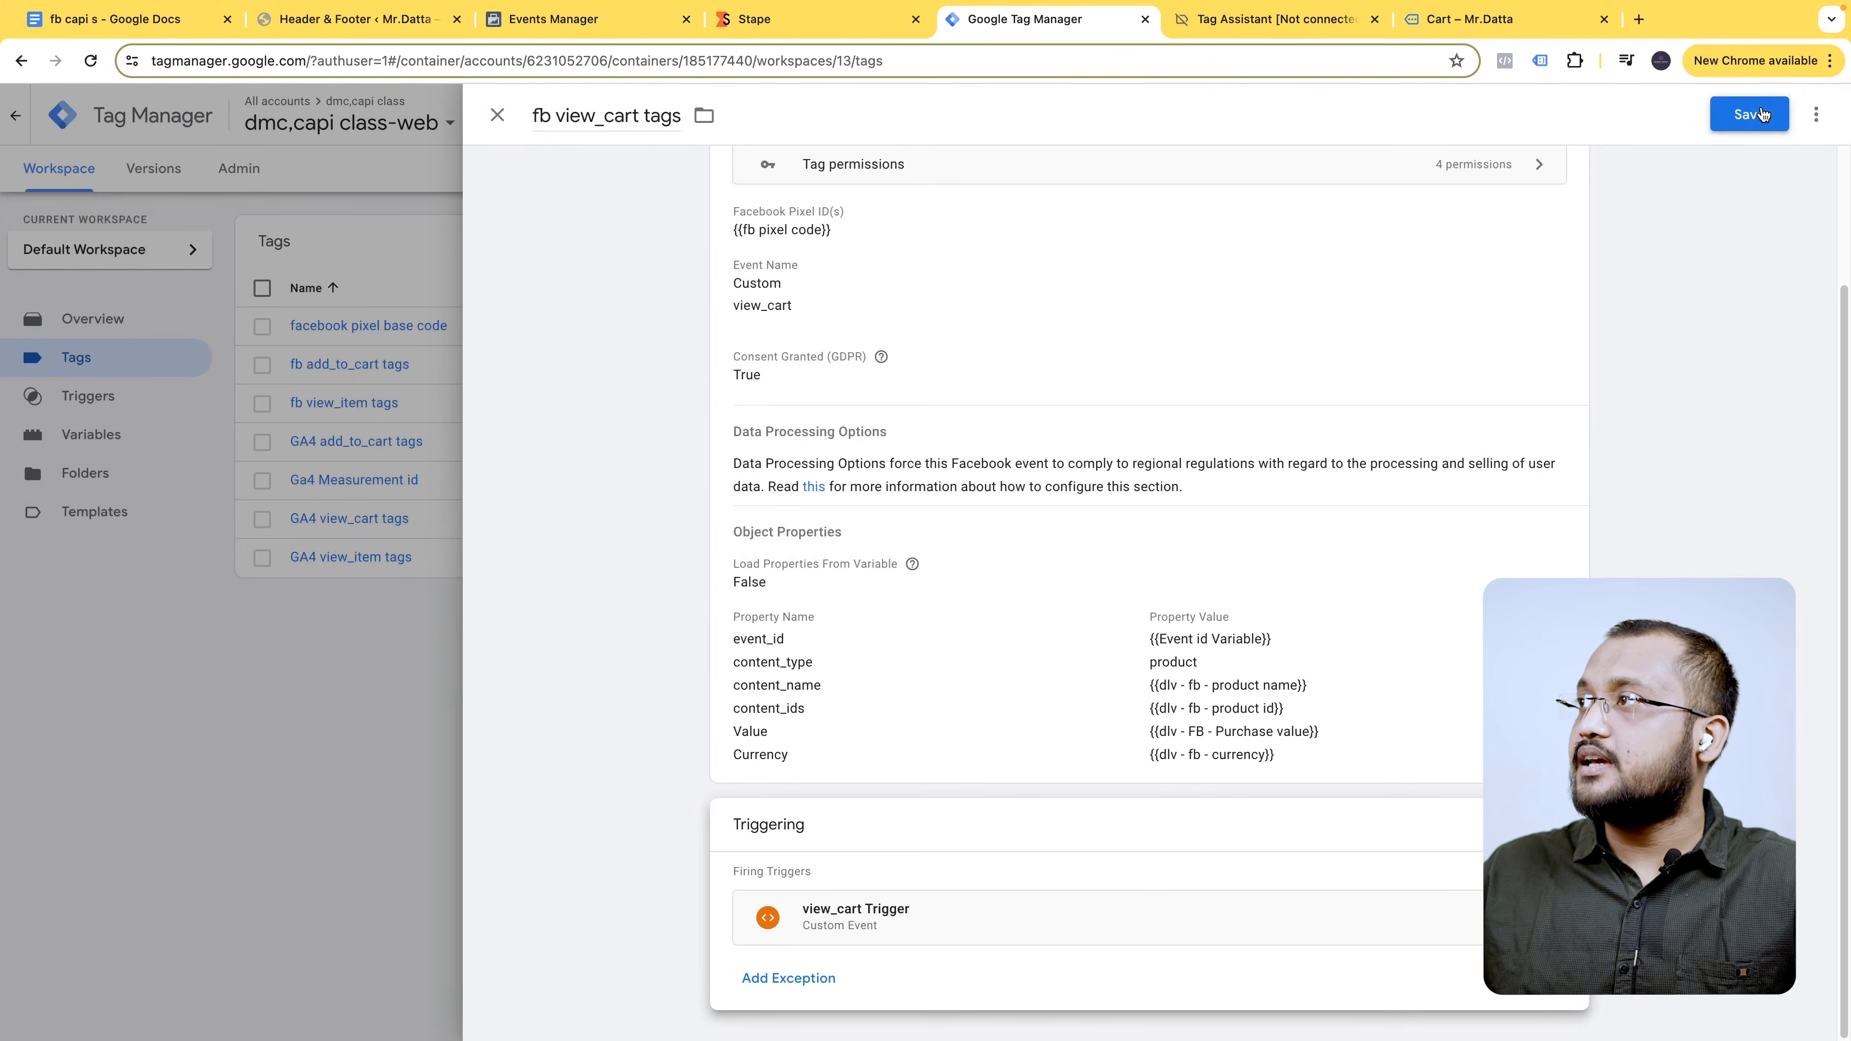
left_click(1748, 114)
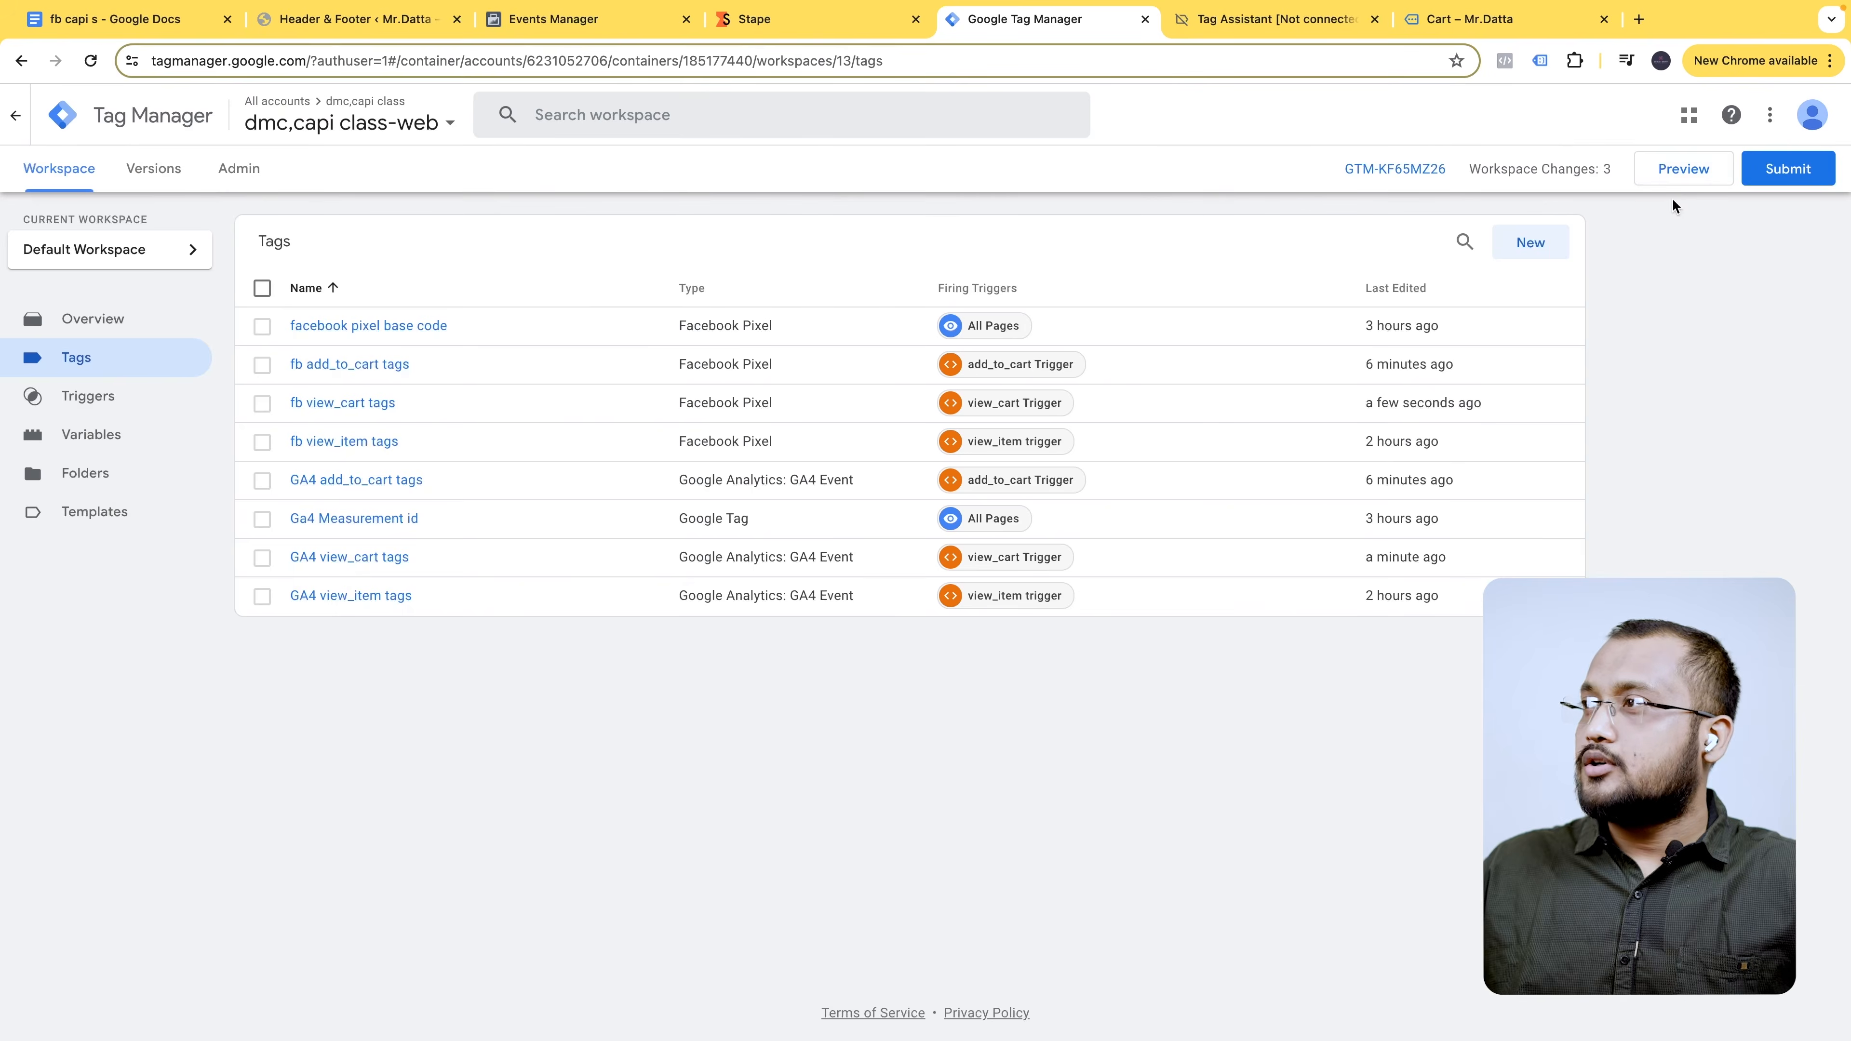
- Submit and publish the workspace changes as Version 13 without a description
left_click(1774, 170)
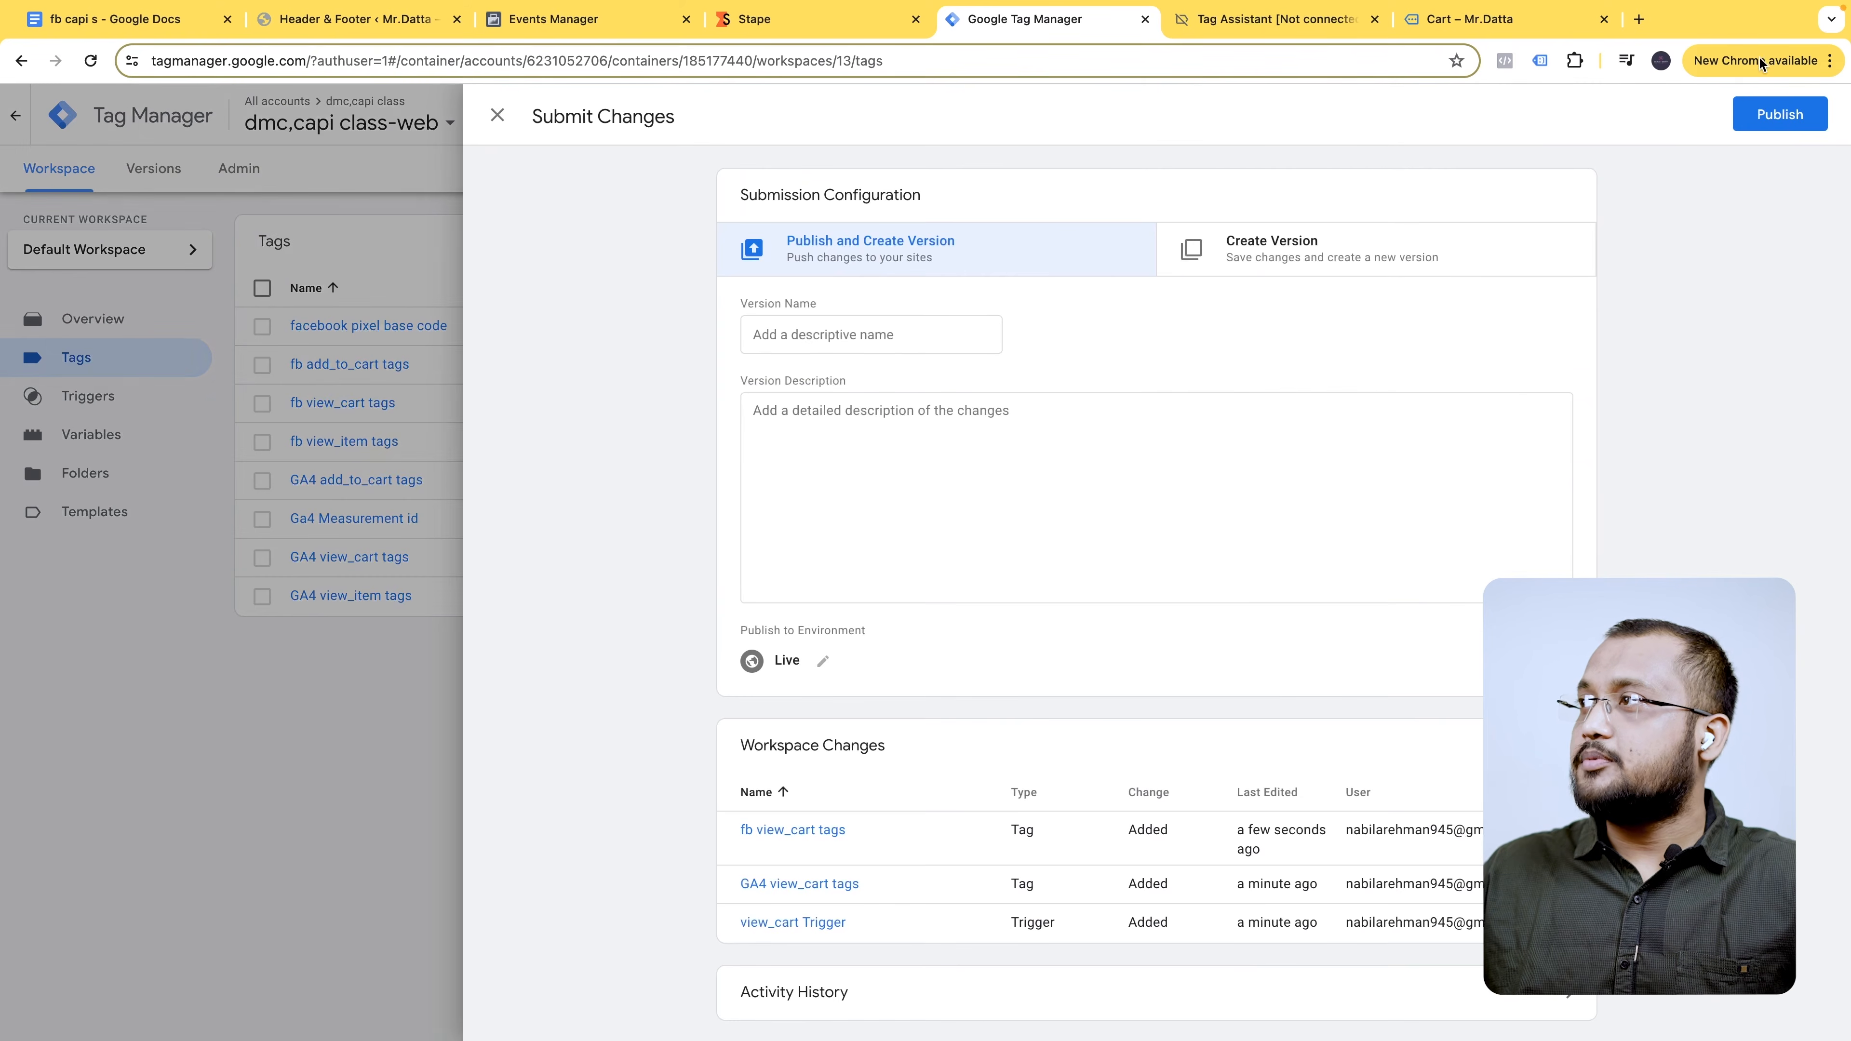
left_click(1788, 108)
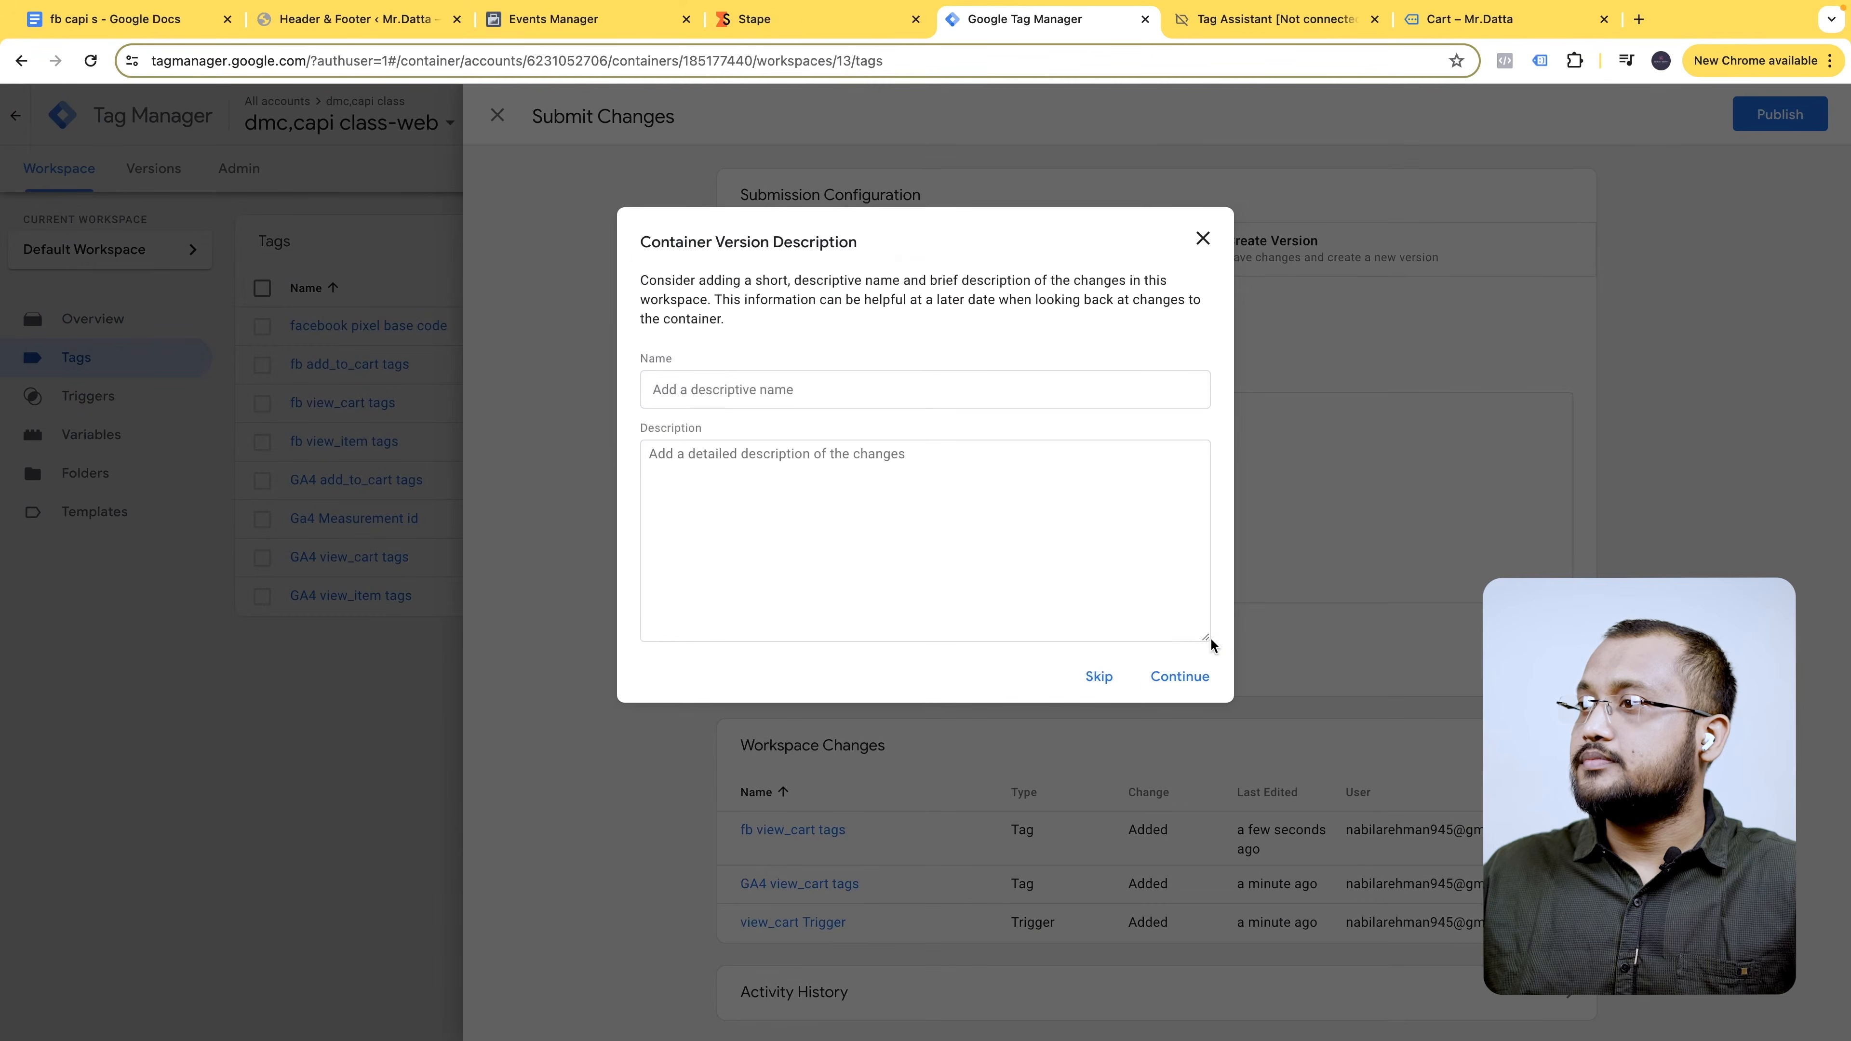
left_click(1184, 678)
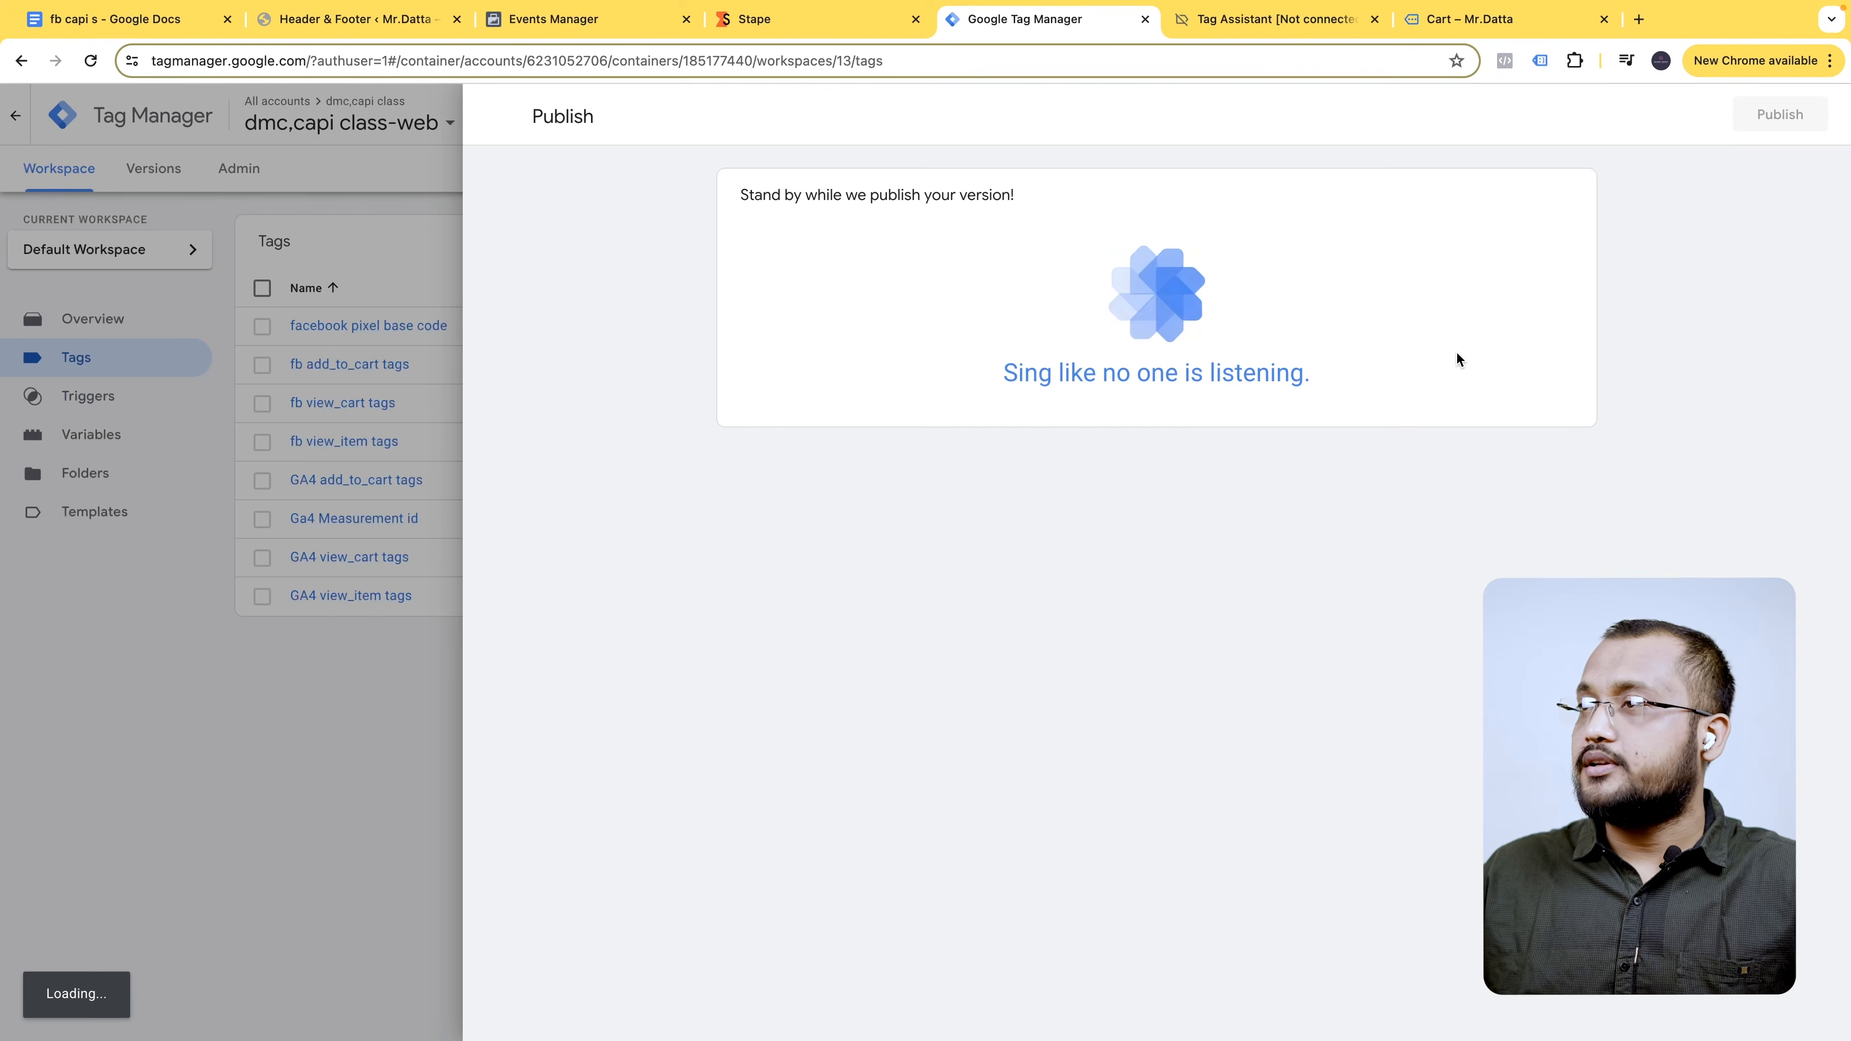
- Close the old Tag Assistant and cart tabs, then start a new container preview
left_click(1296, 27)
left_click(1372, 23)
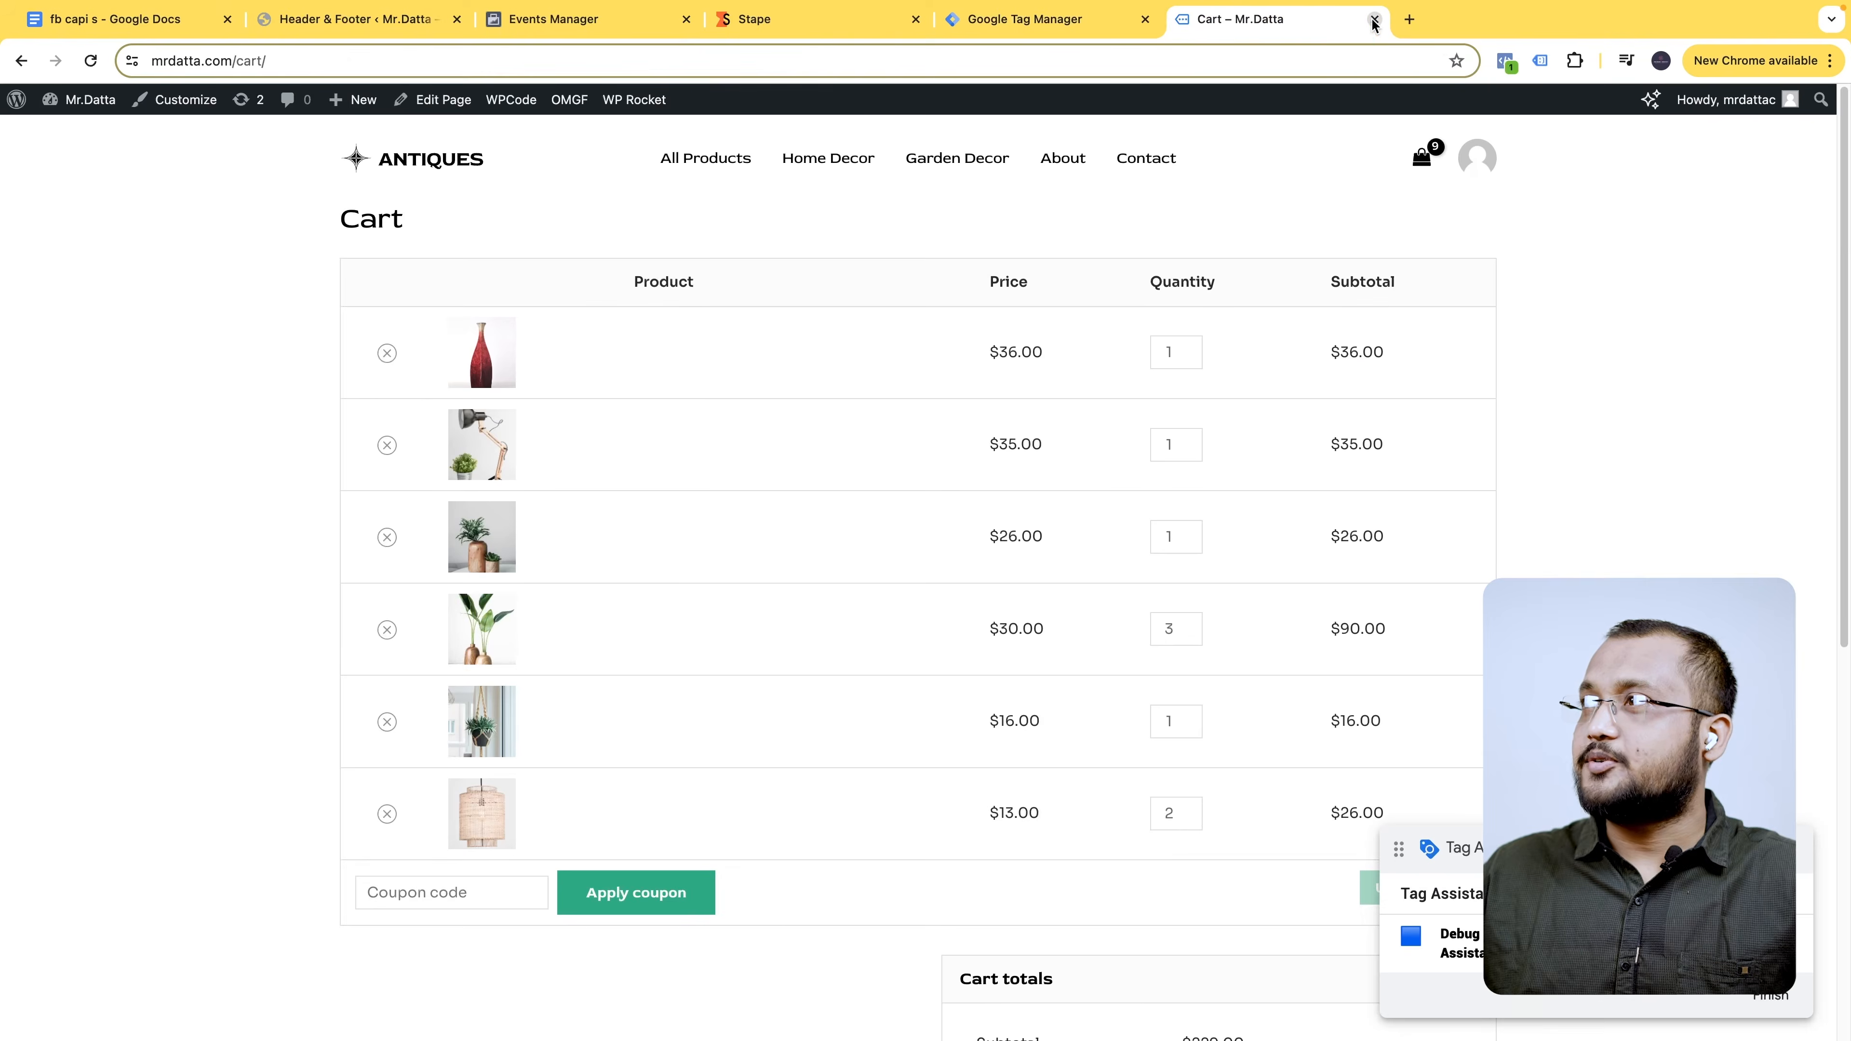
left_click(1373, 23)
left_click(467, 153)
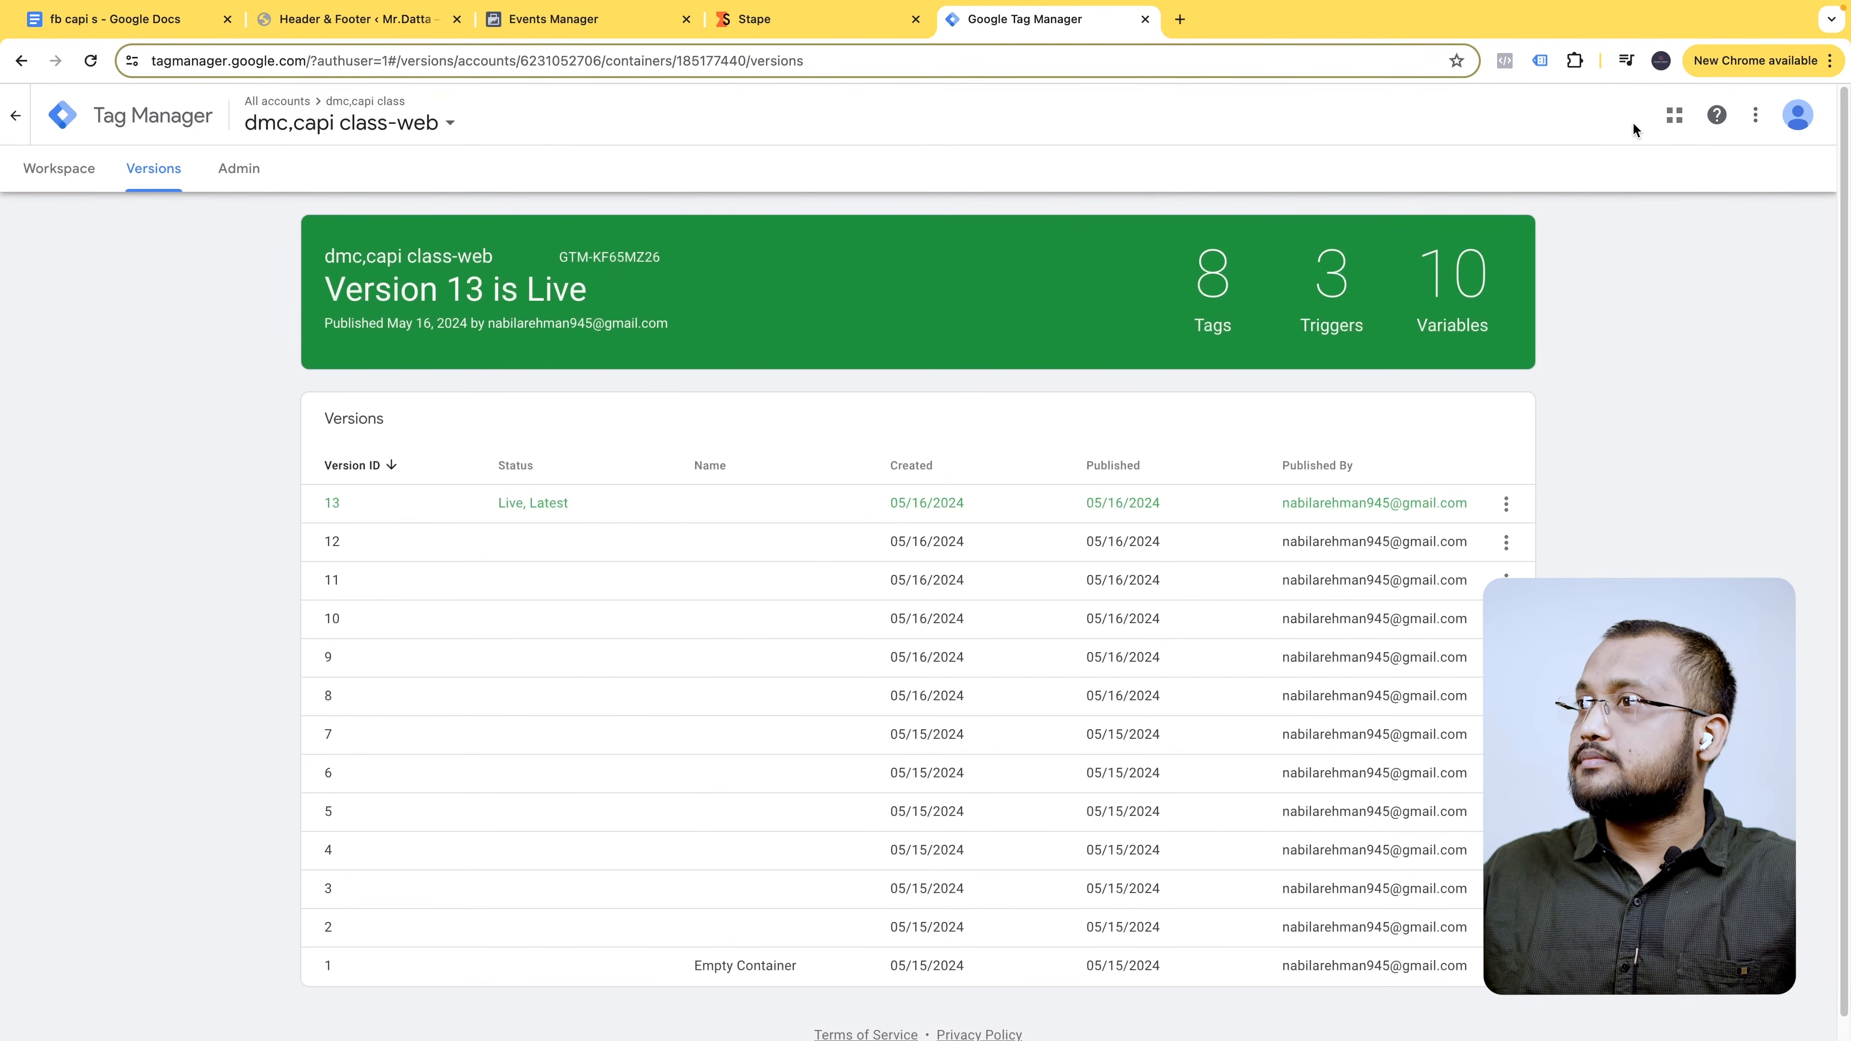
left_click(59, 168)
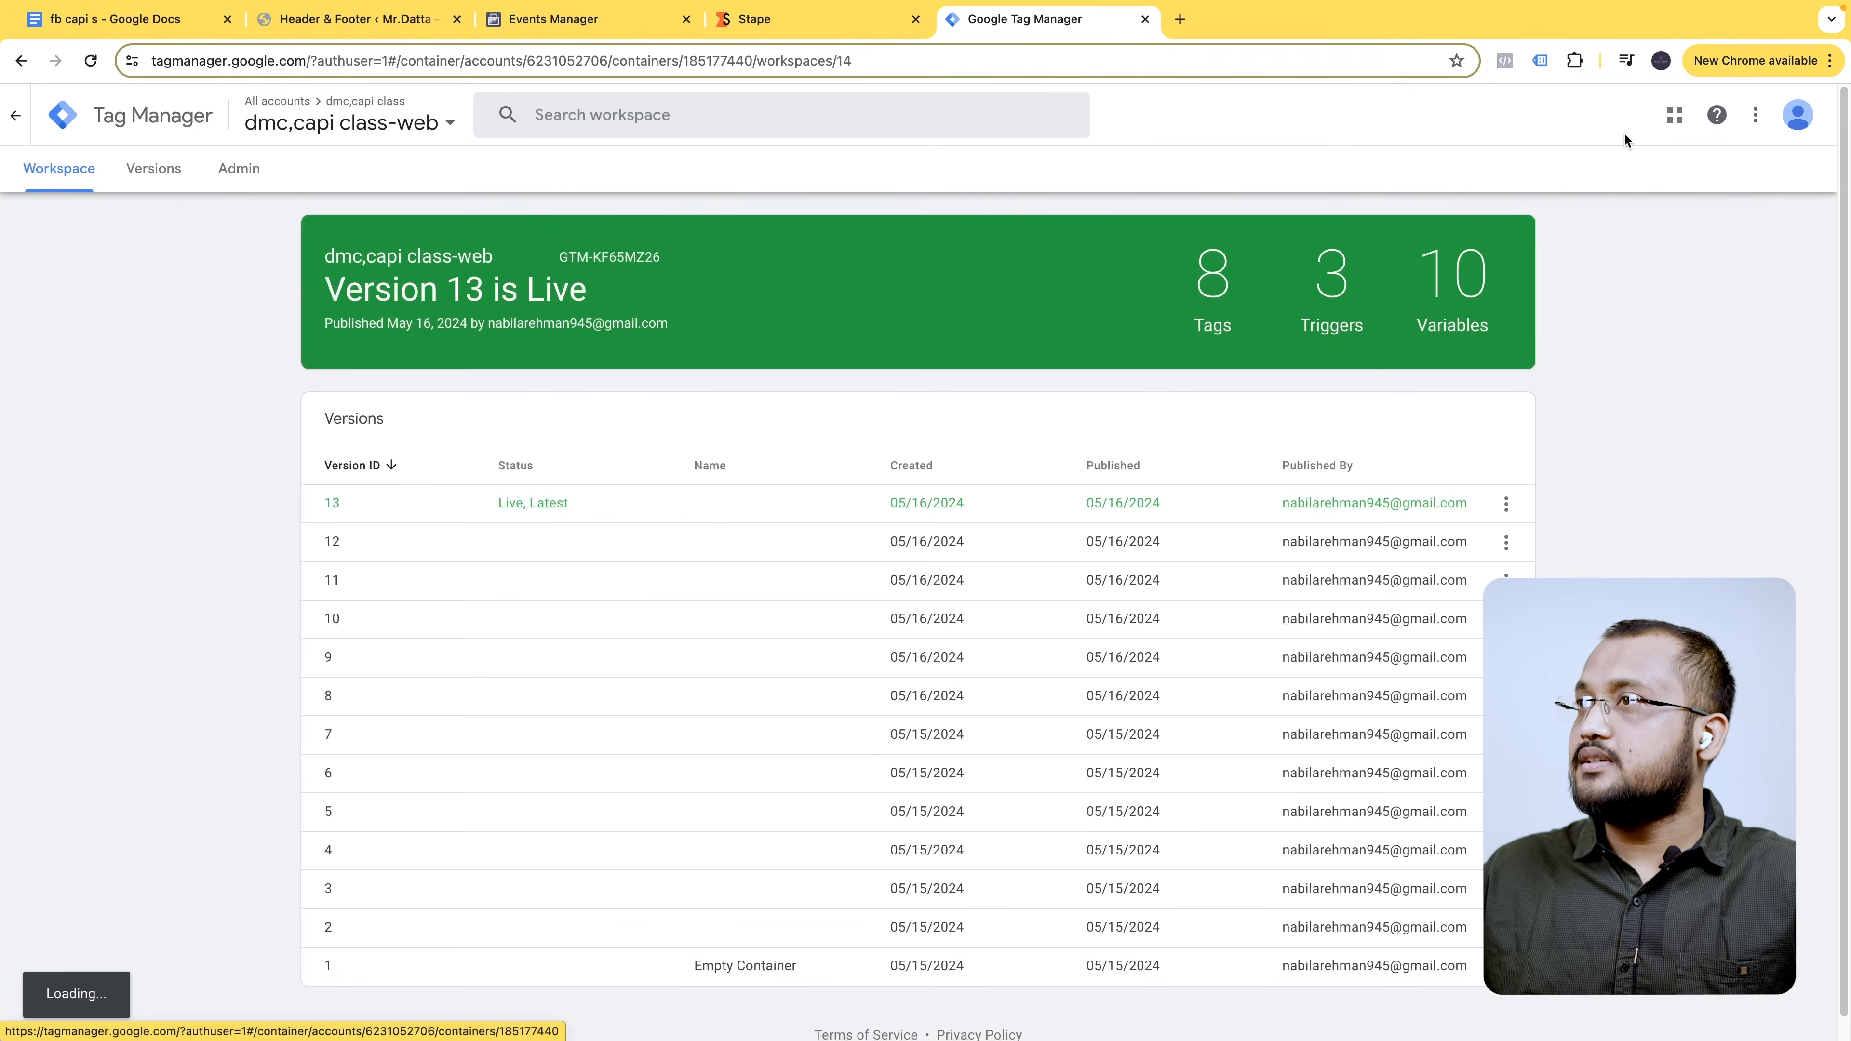
left_click(1683, 171)
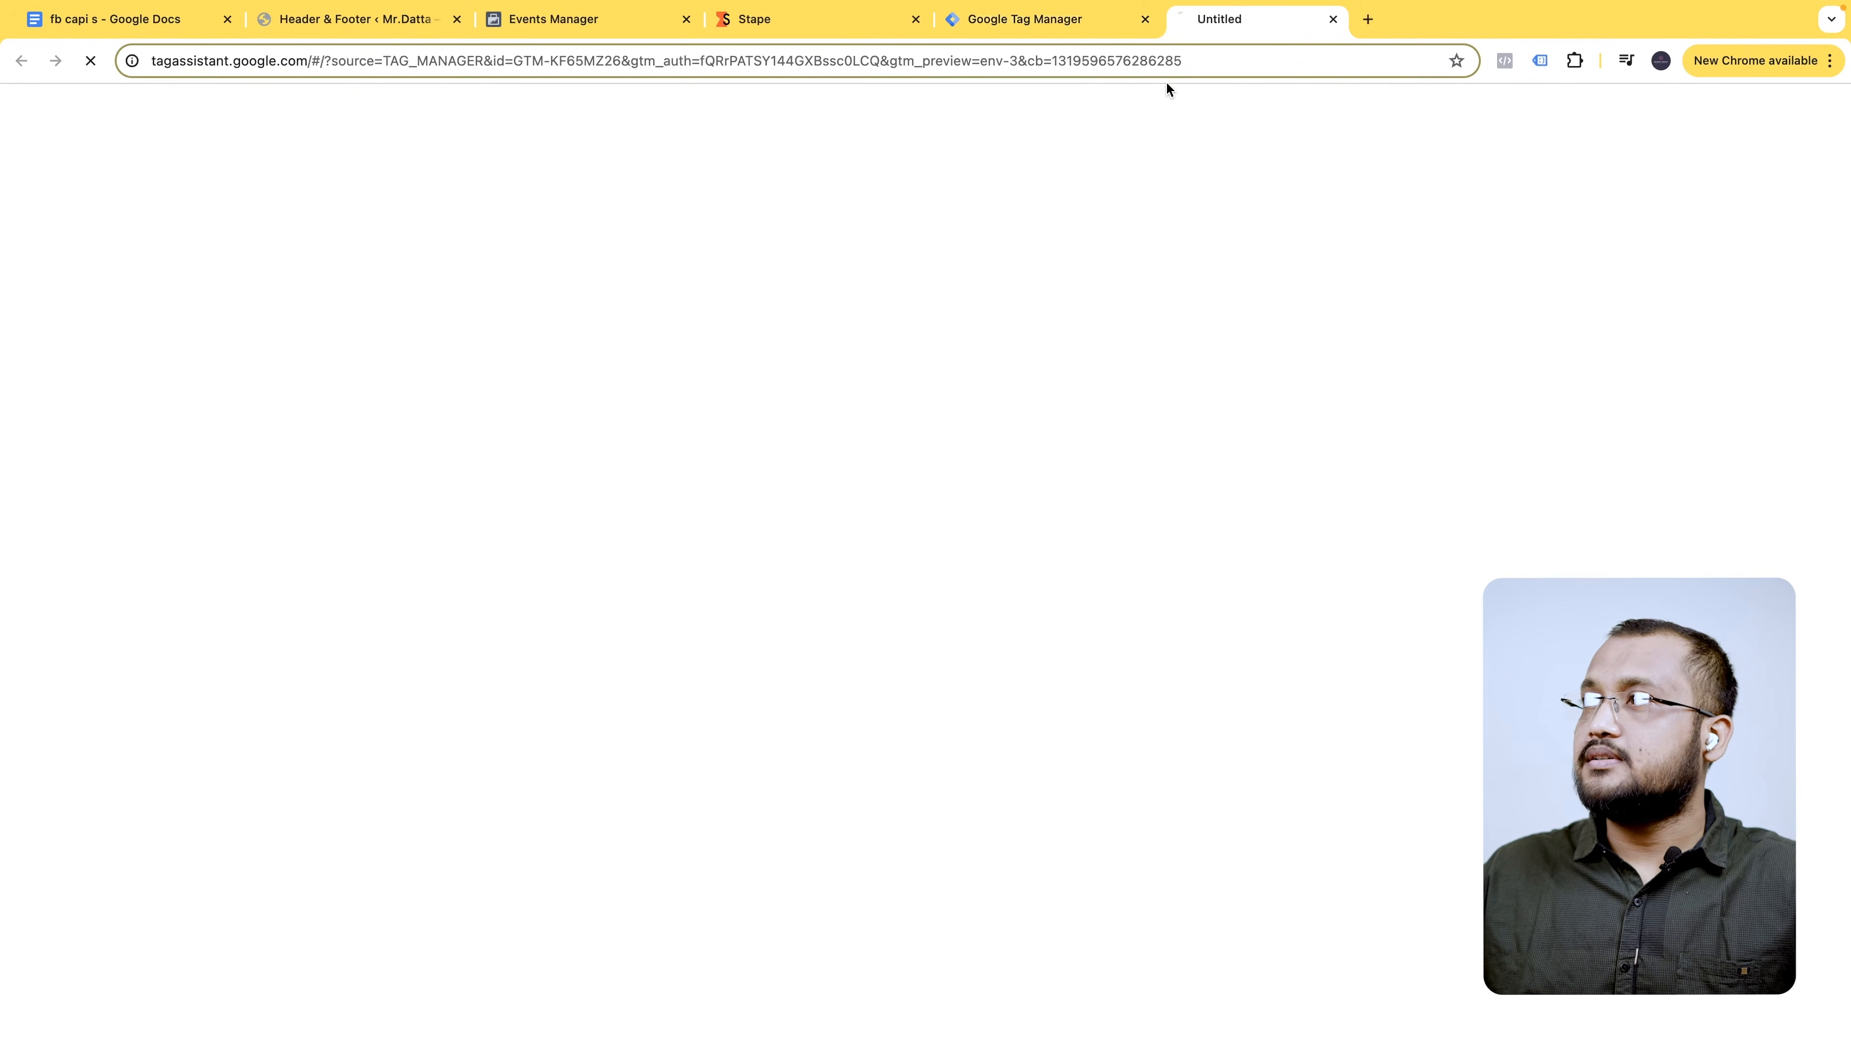
- Connect the preview to mrdatta.com and clear previous Meta test event activity
left_click(933, 546)
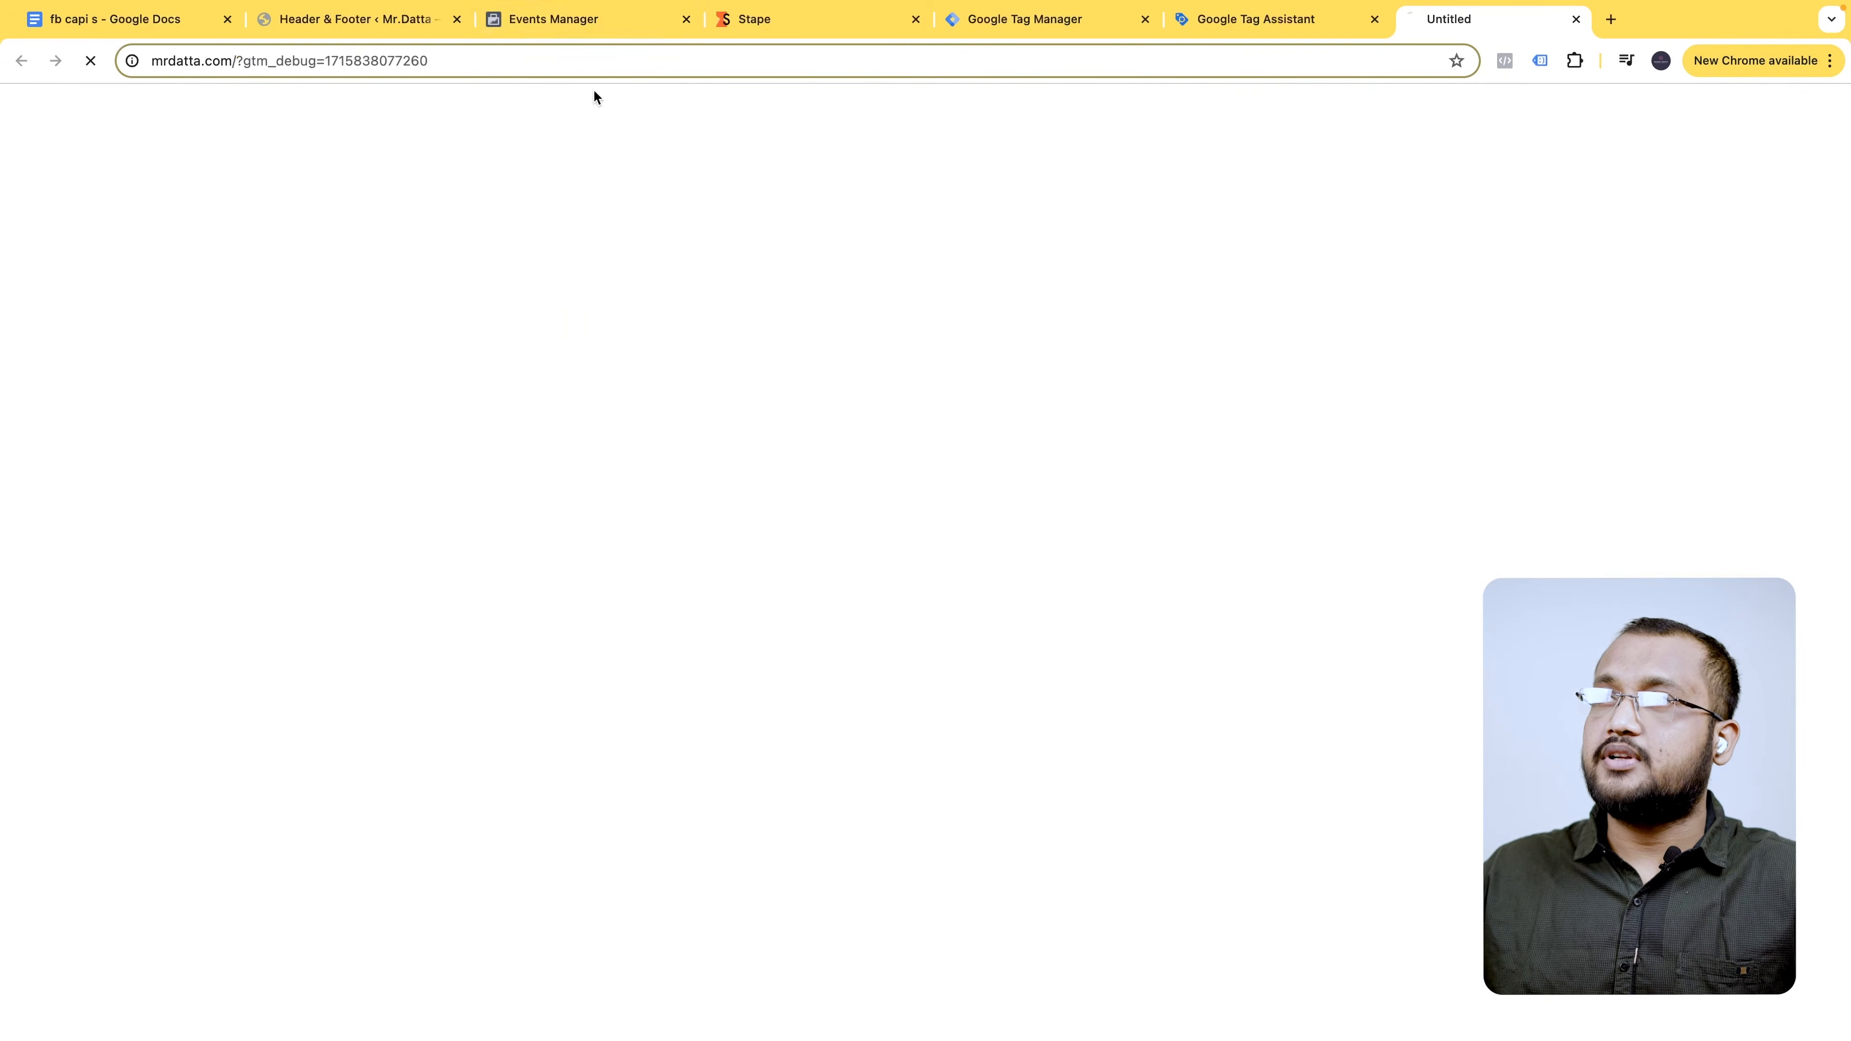
left_click(569, 19)
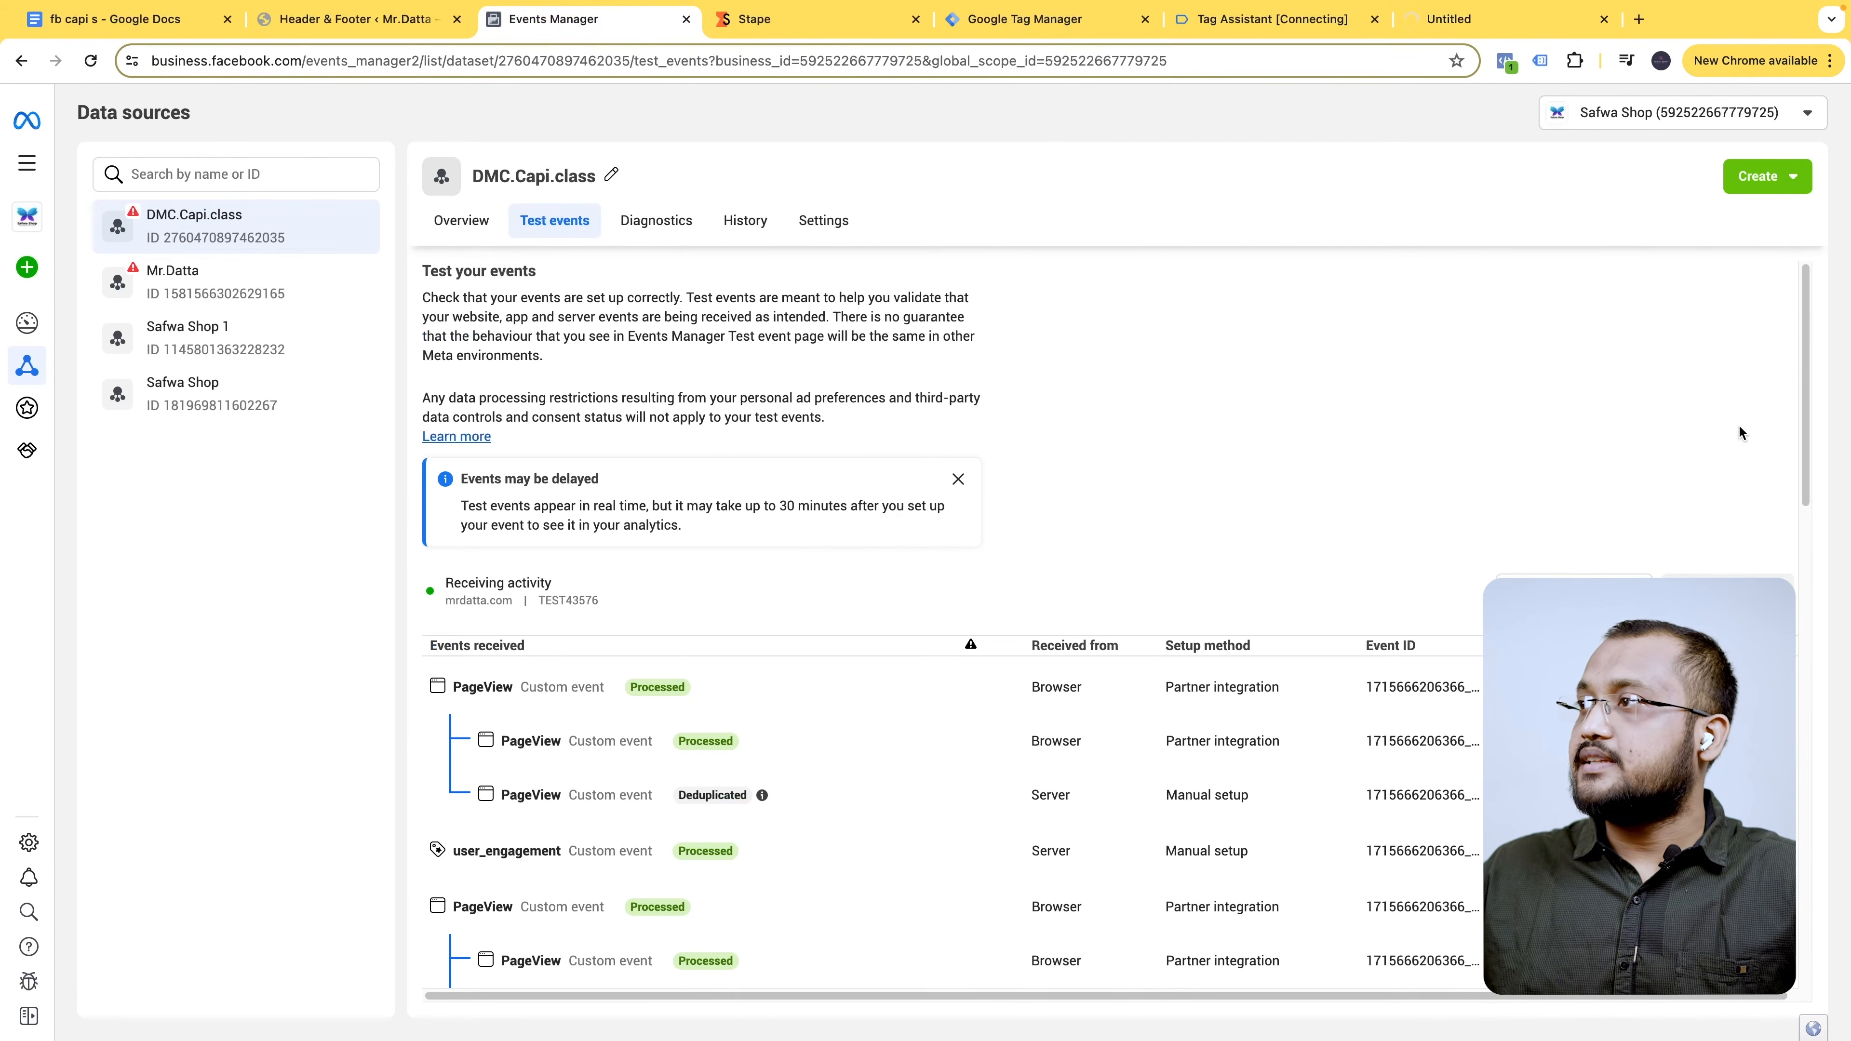
left_click(1727, 592)
left_click(1144, 472)
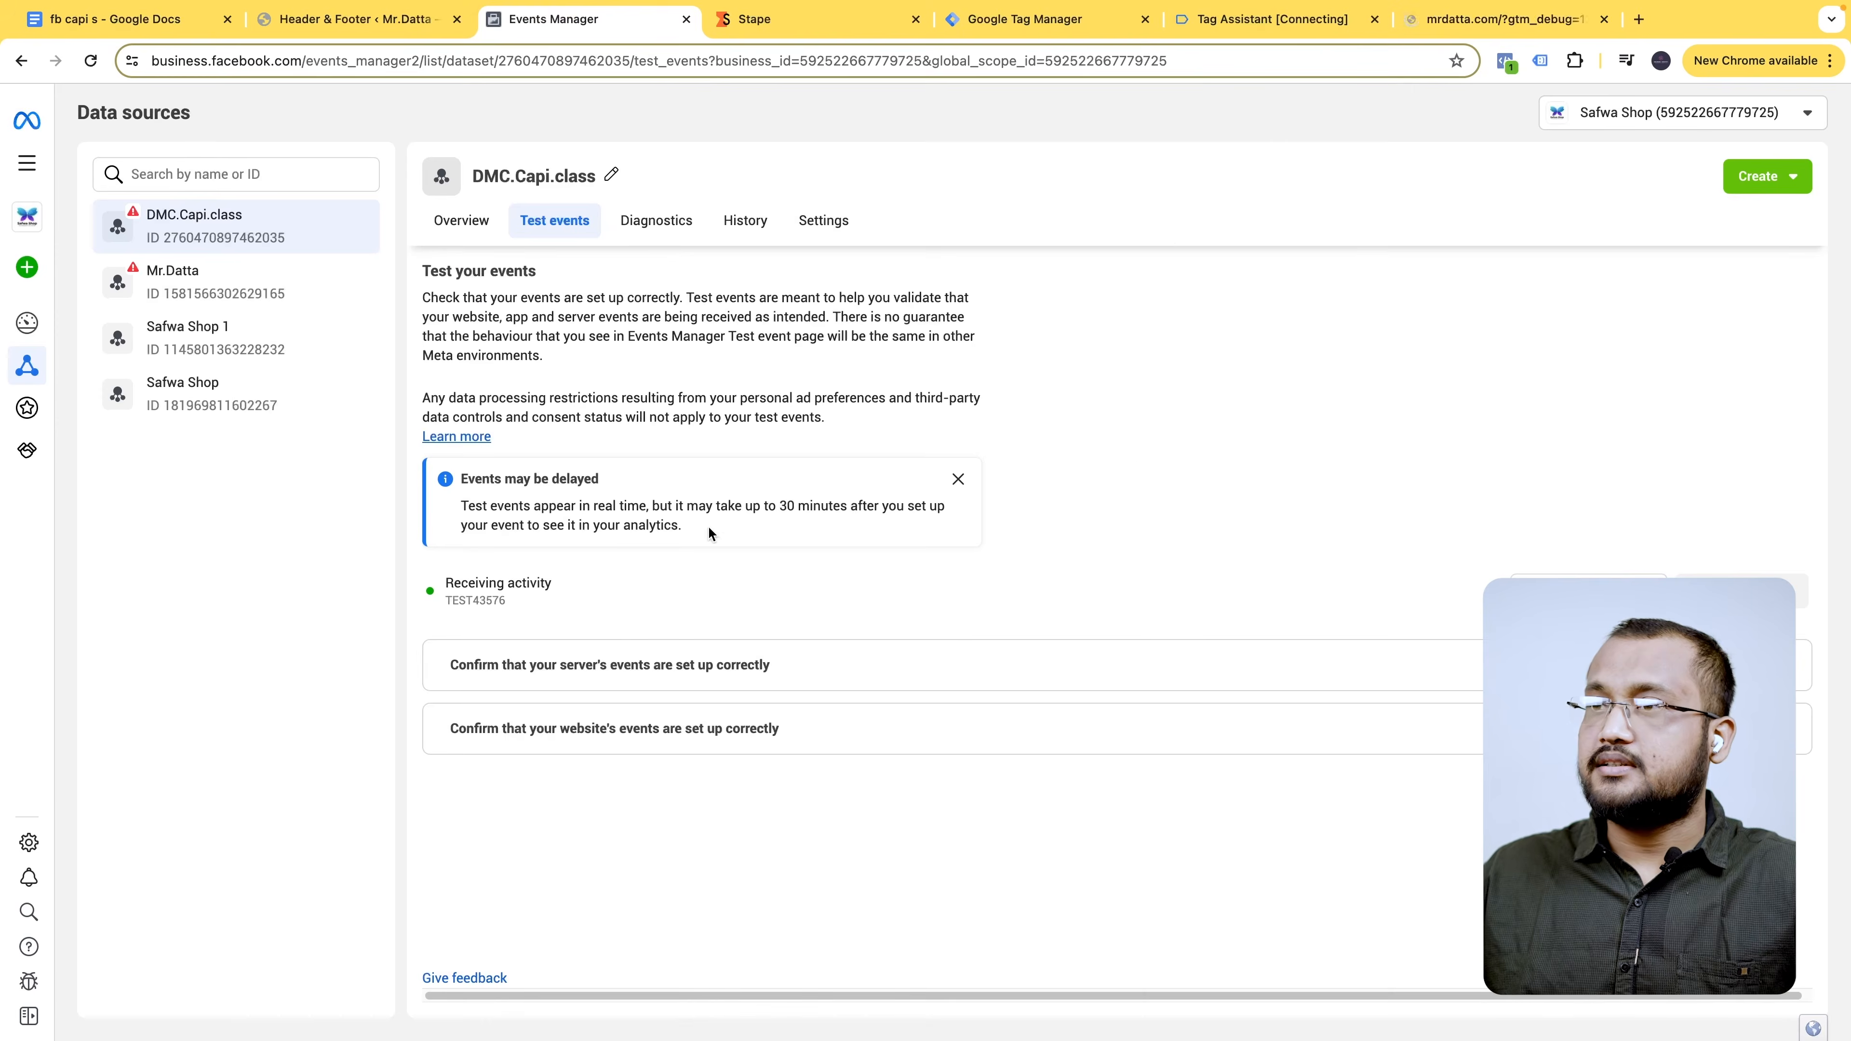
- Open mrdatta.com from Meta's website events test section
left_click(807, 684)
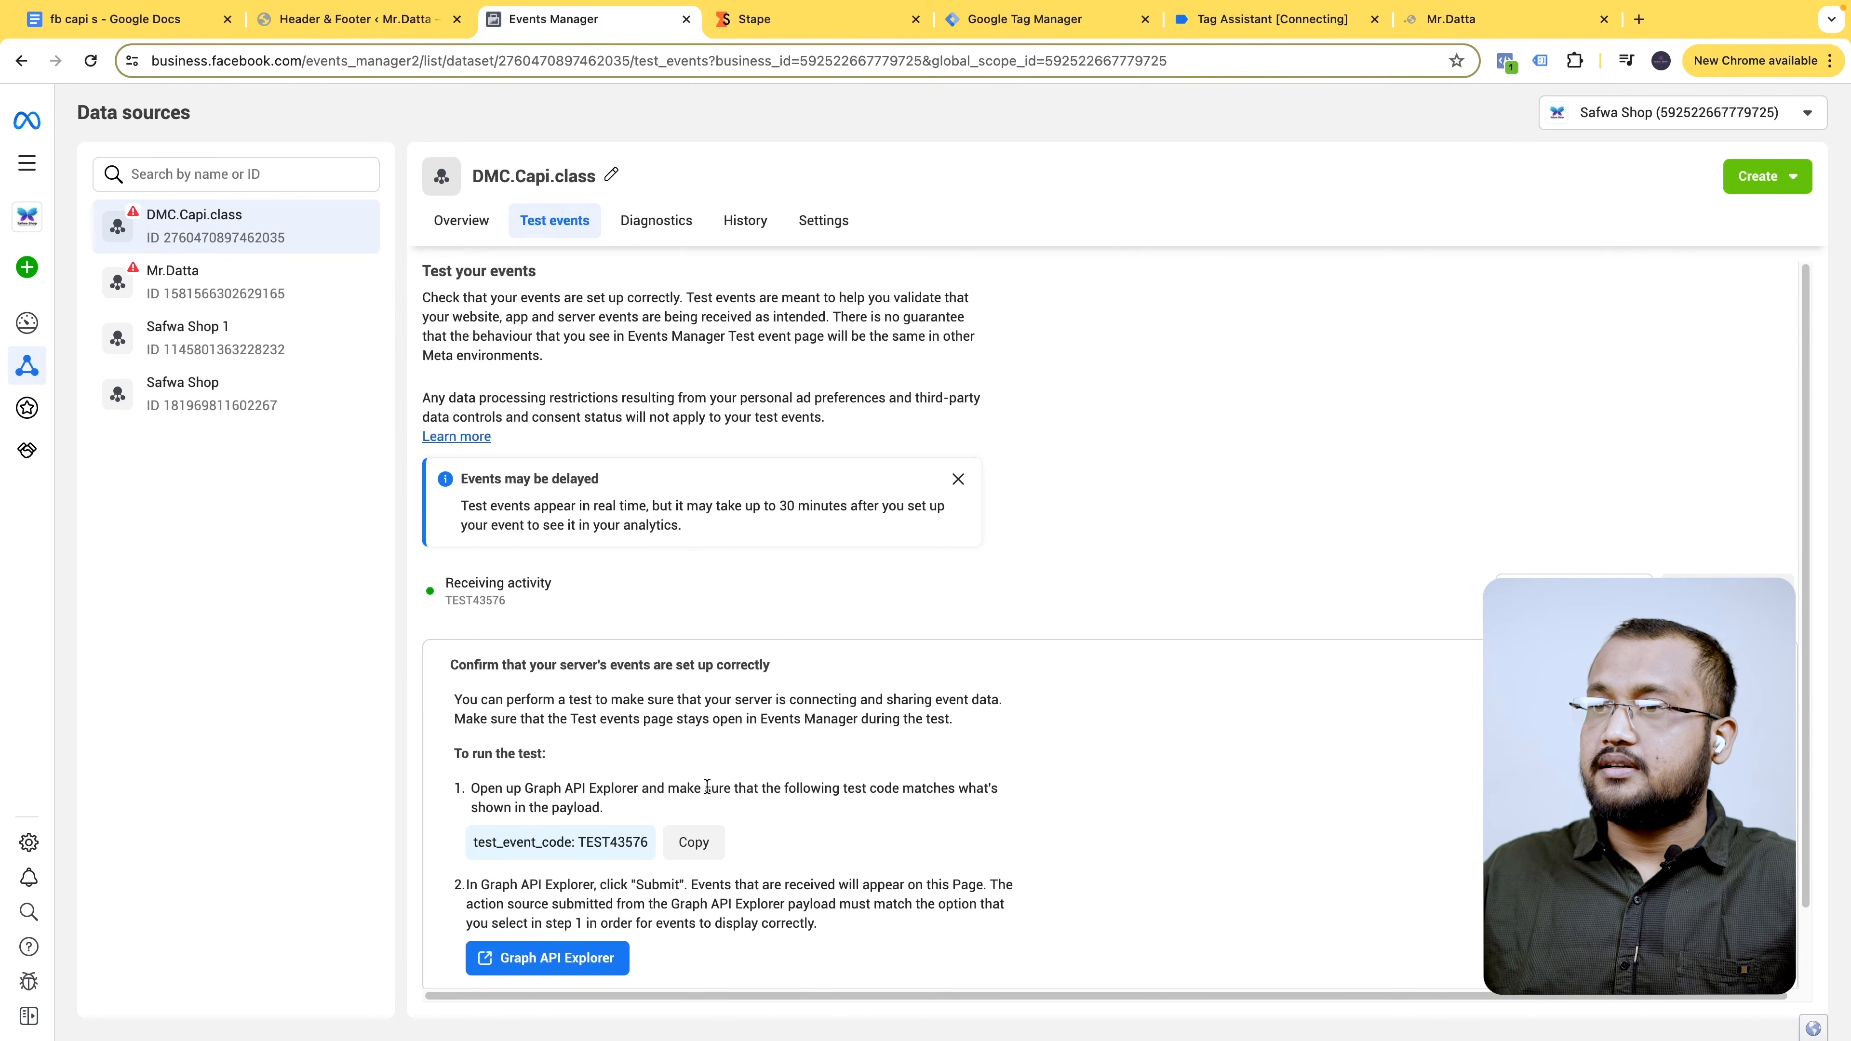
left_click(896, 665)
left_click(761, 725)
scroll(874, 801, "down", 2)
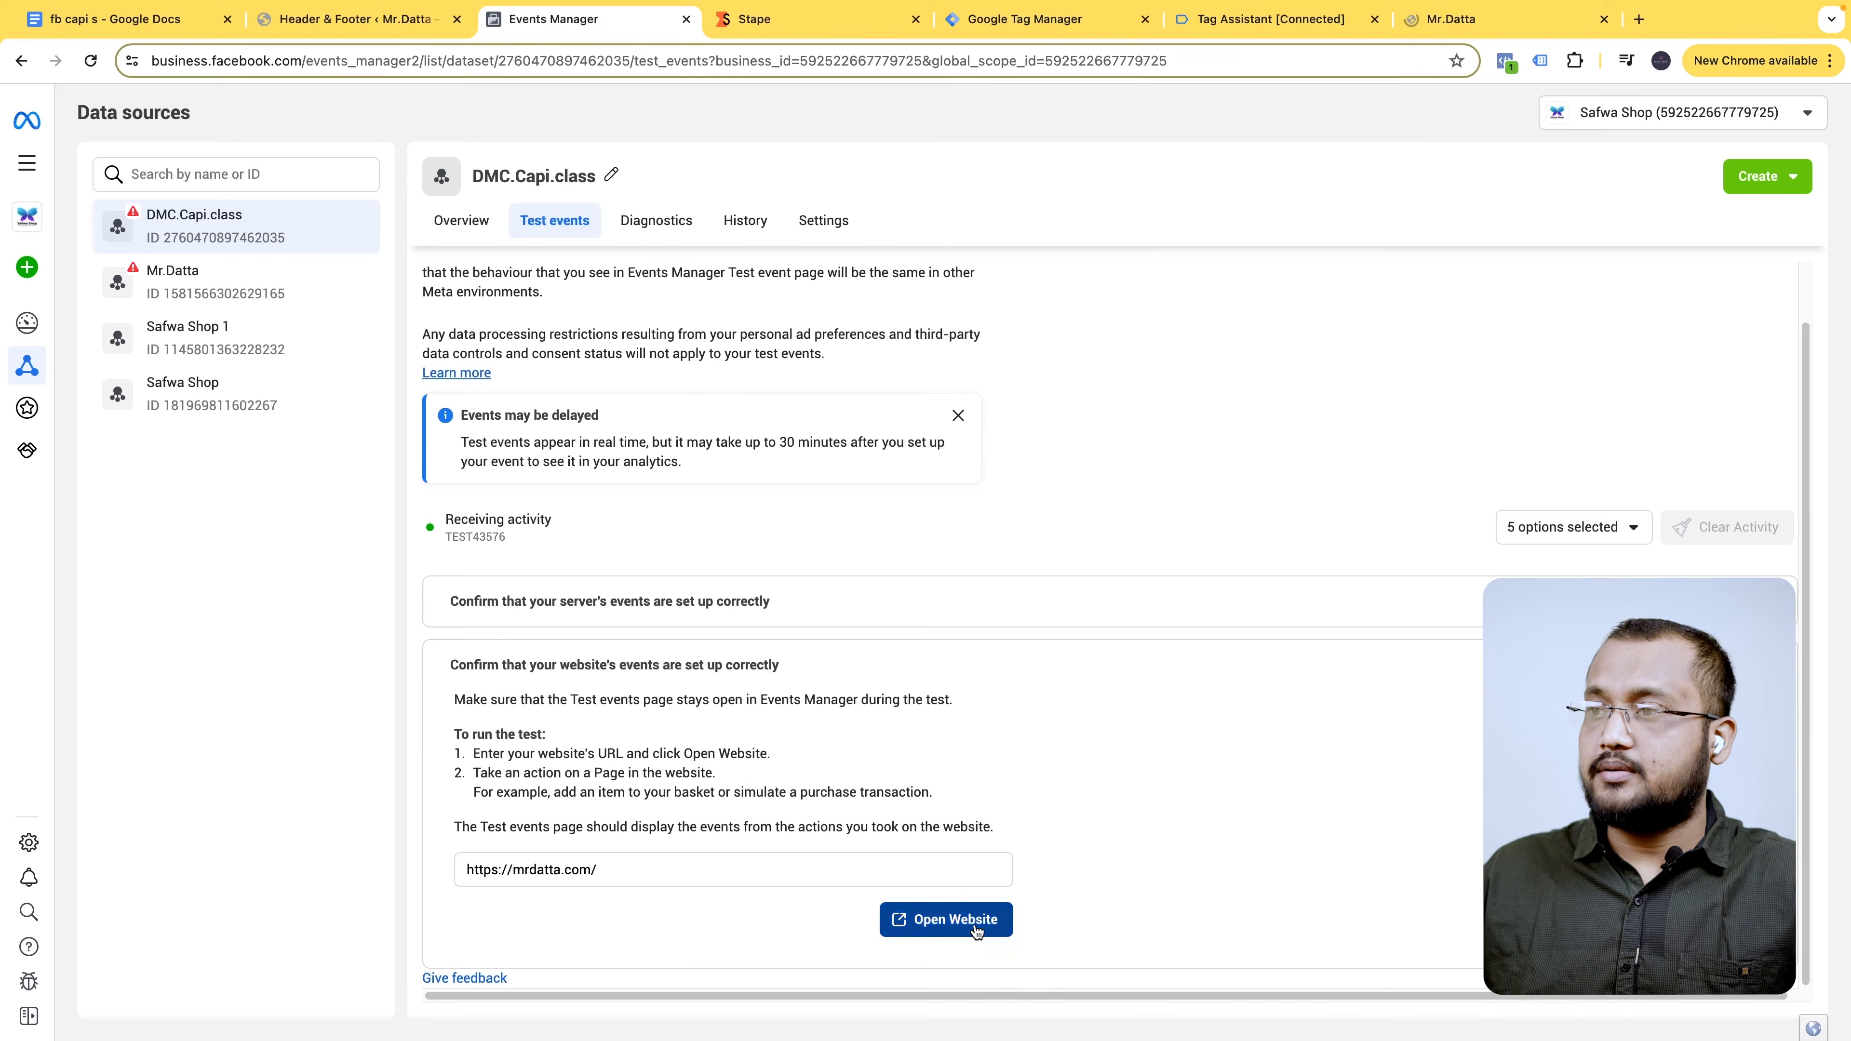
left_click(975, 929)
- Confirm Tag Assistant is connected, visit the cart page, and return to check fired tags
left_click(1188, 19)
left_click(1399, 19)
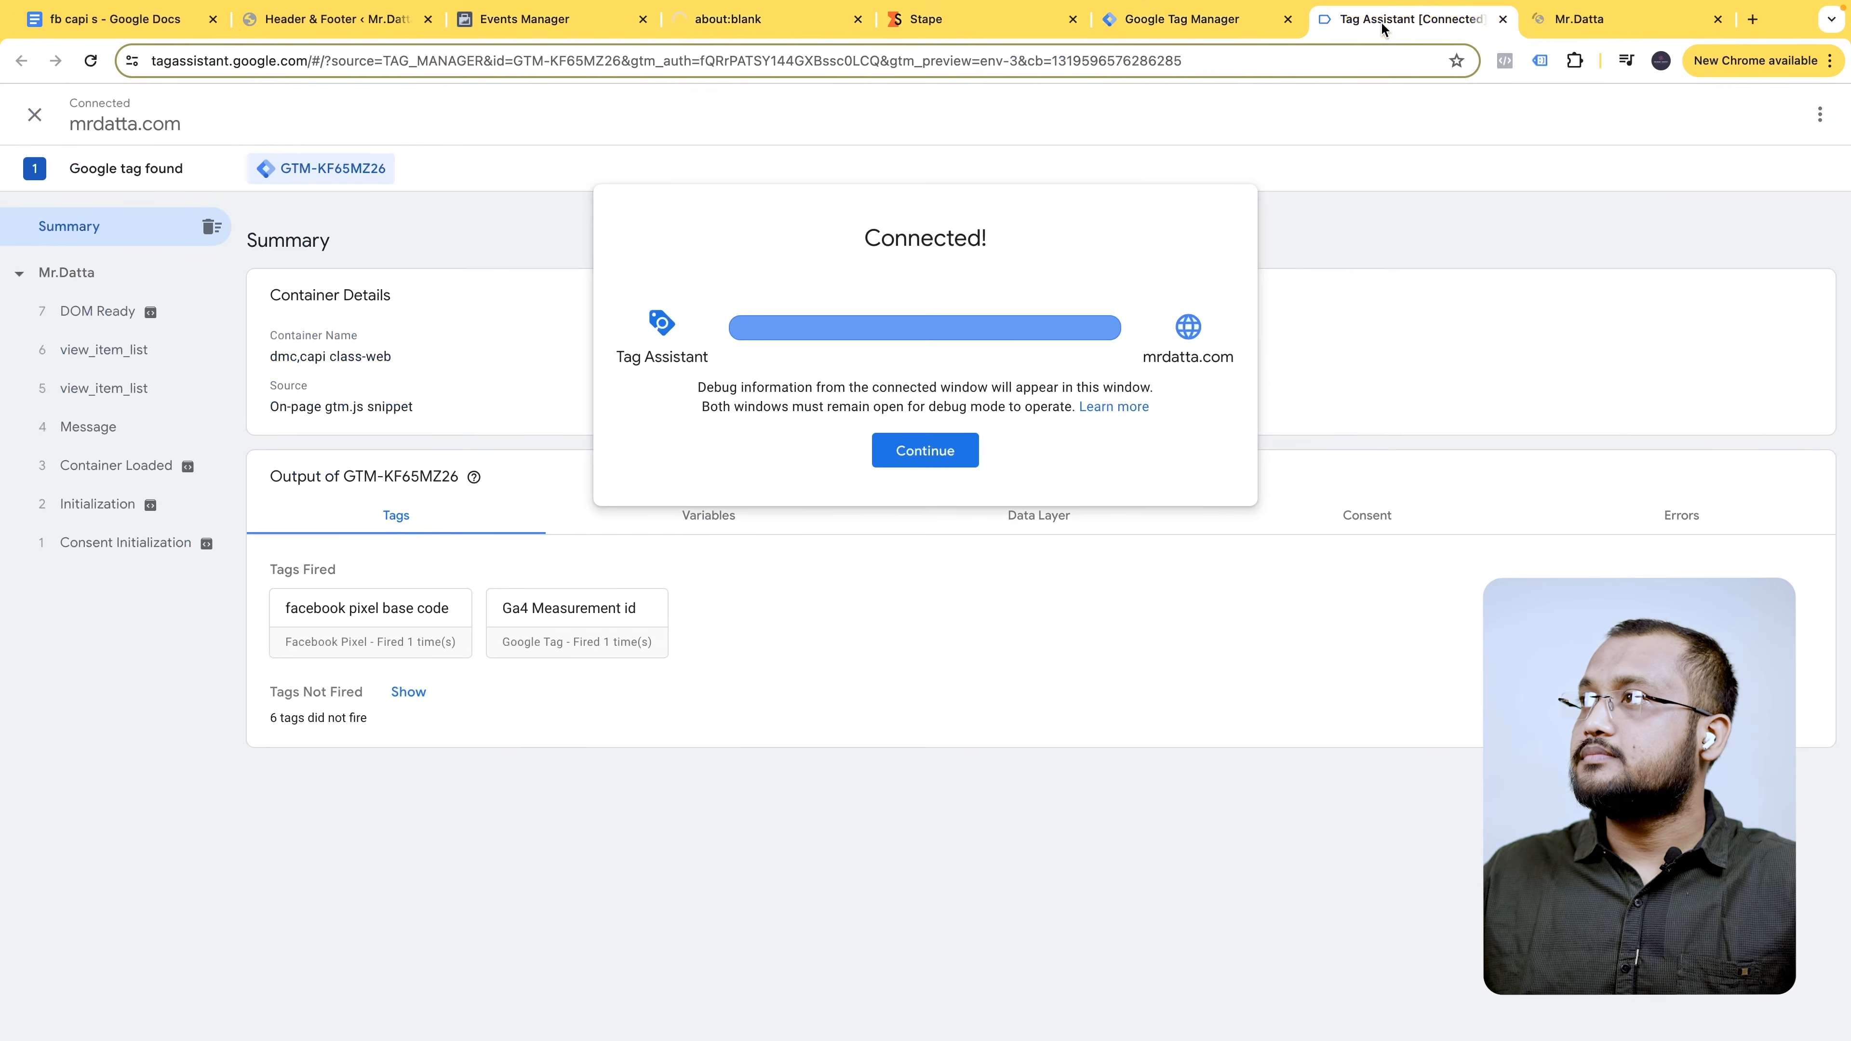
left_click(924, 452)
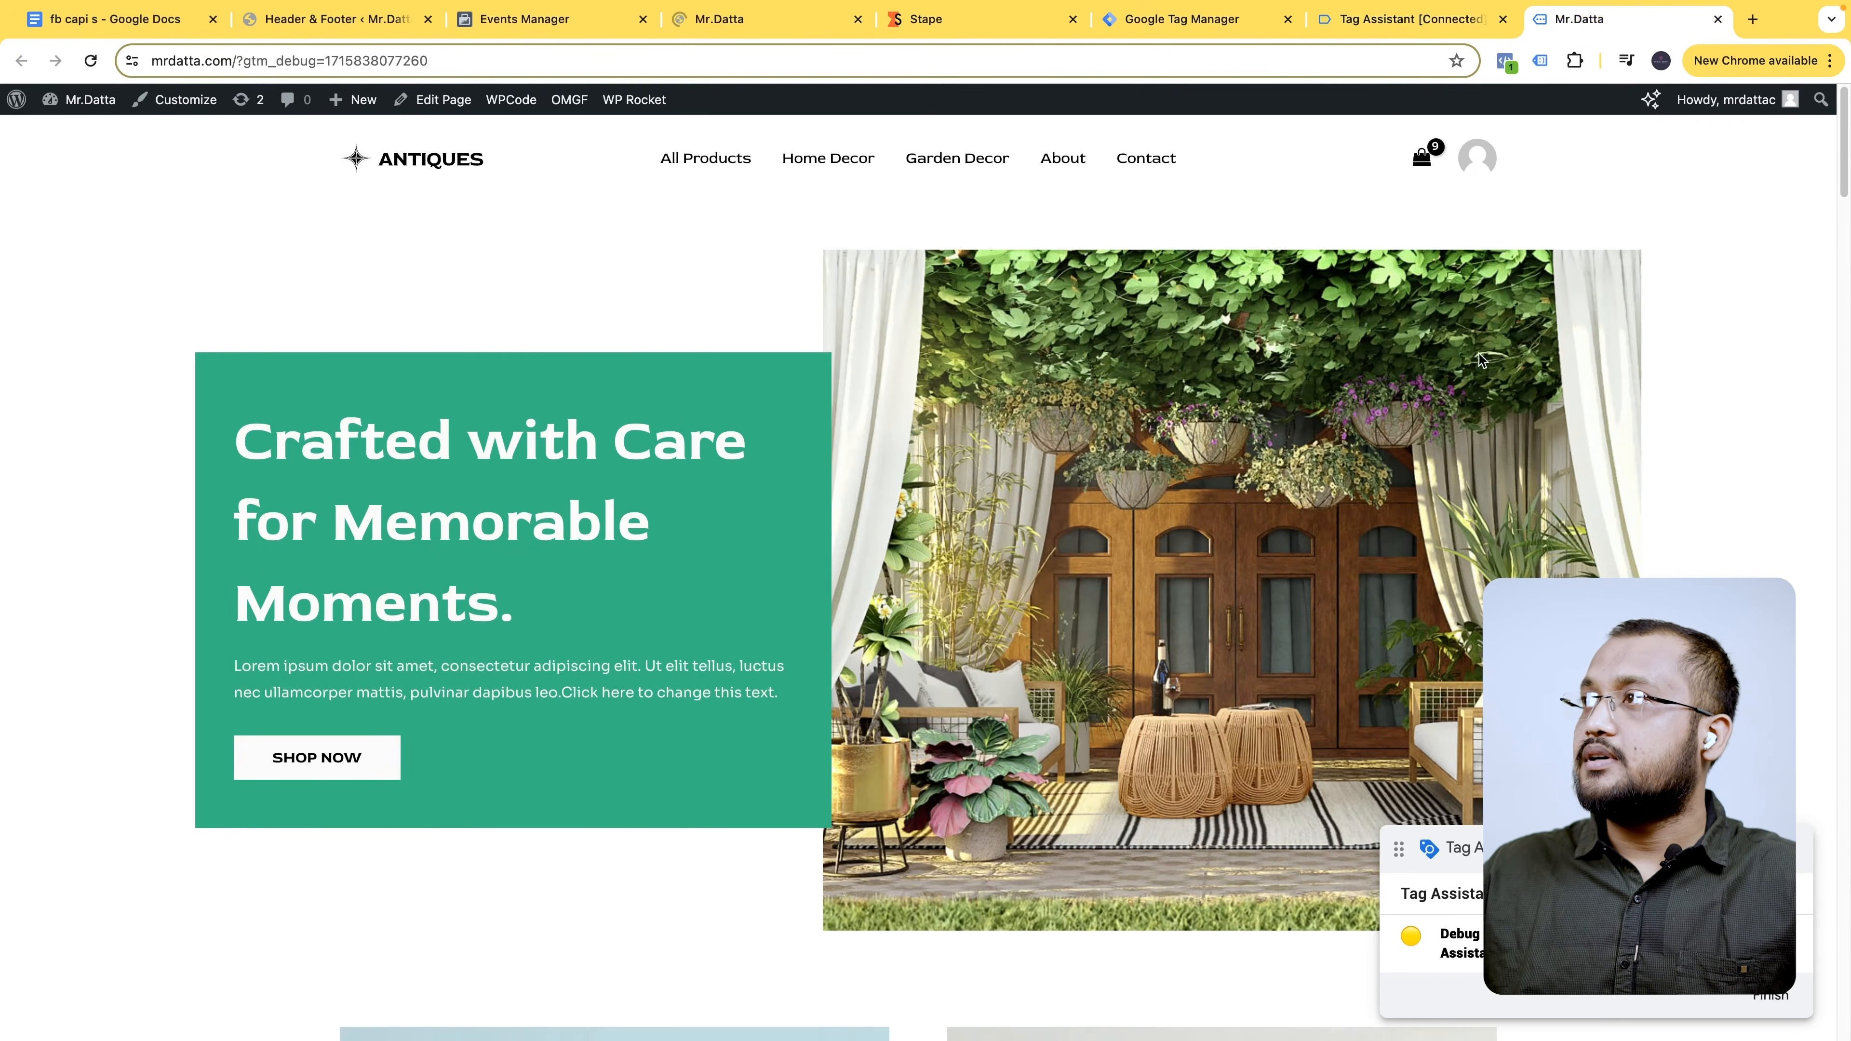
left_click(1423, 159)
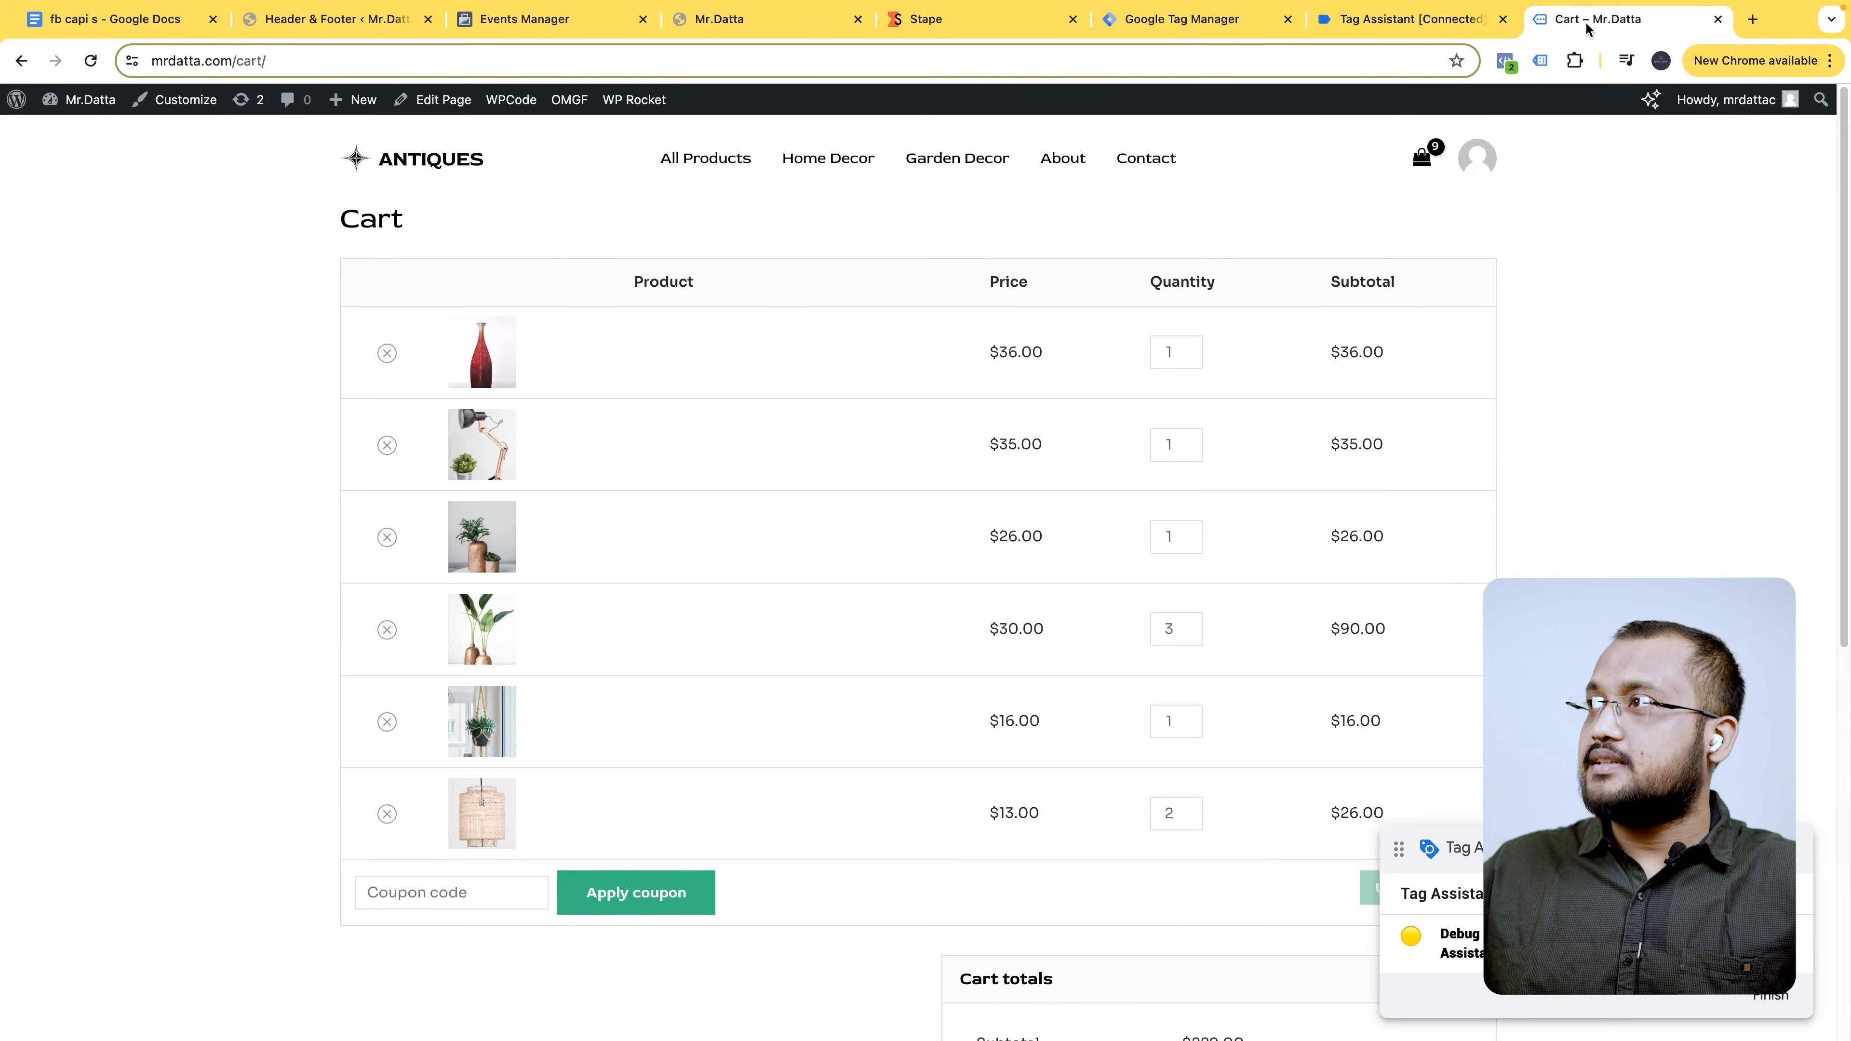
left_click(1414, 20)
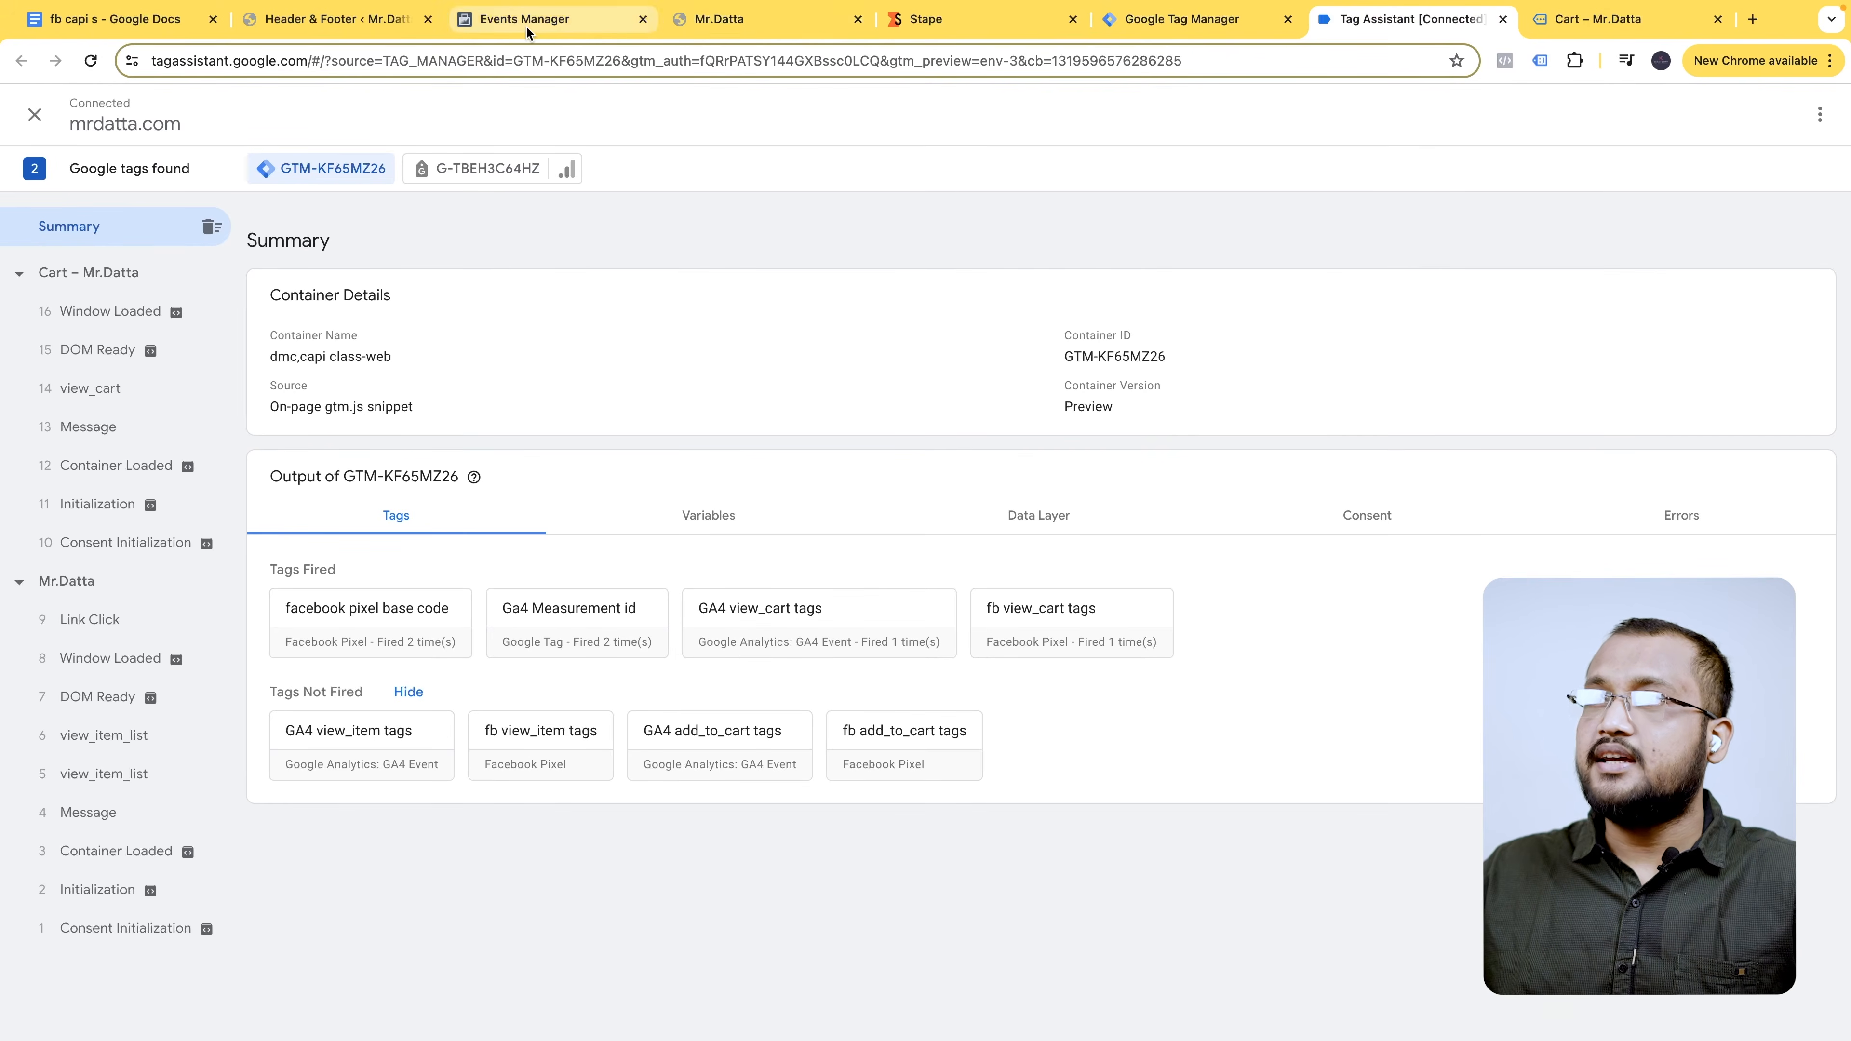
- Inspect the browser and server view_cart event details in Meta test events, then return to Tag Assistant
left_click(540, 20)
scroll(673, 732, "down", 1)
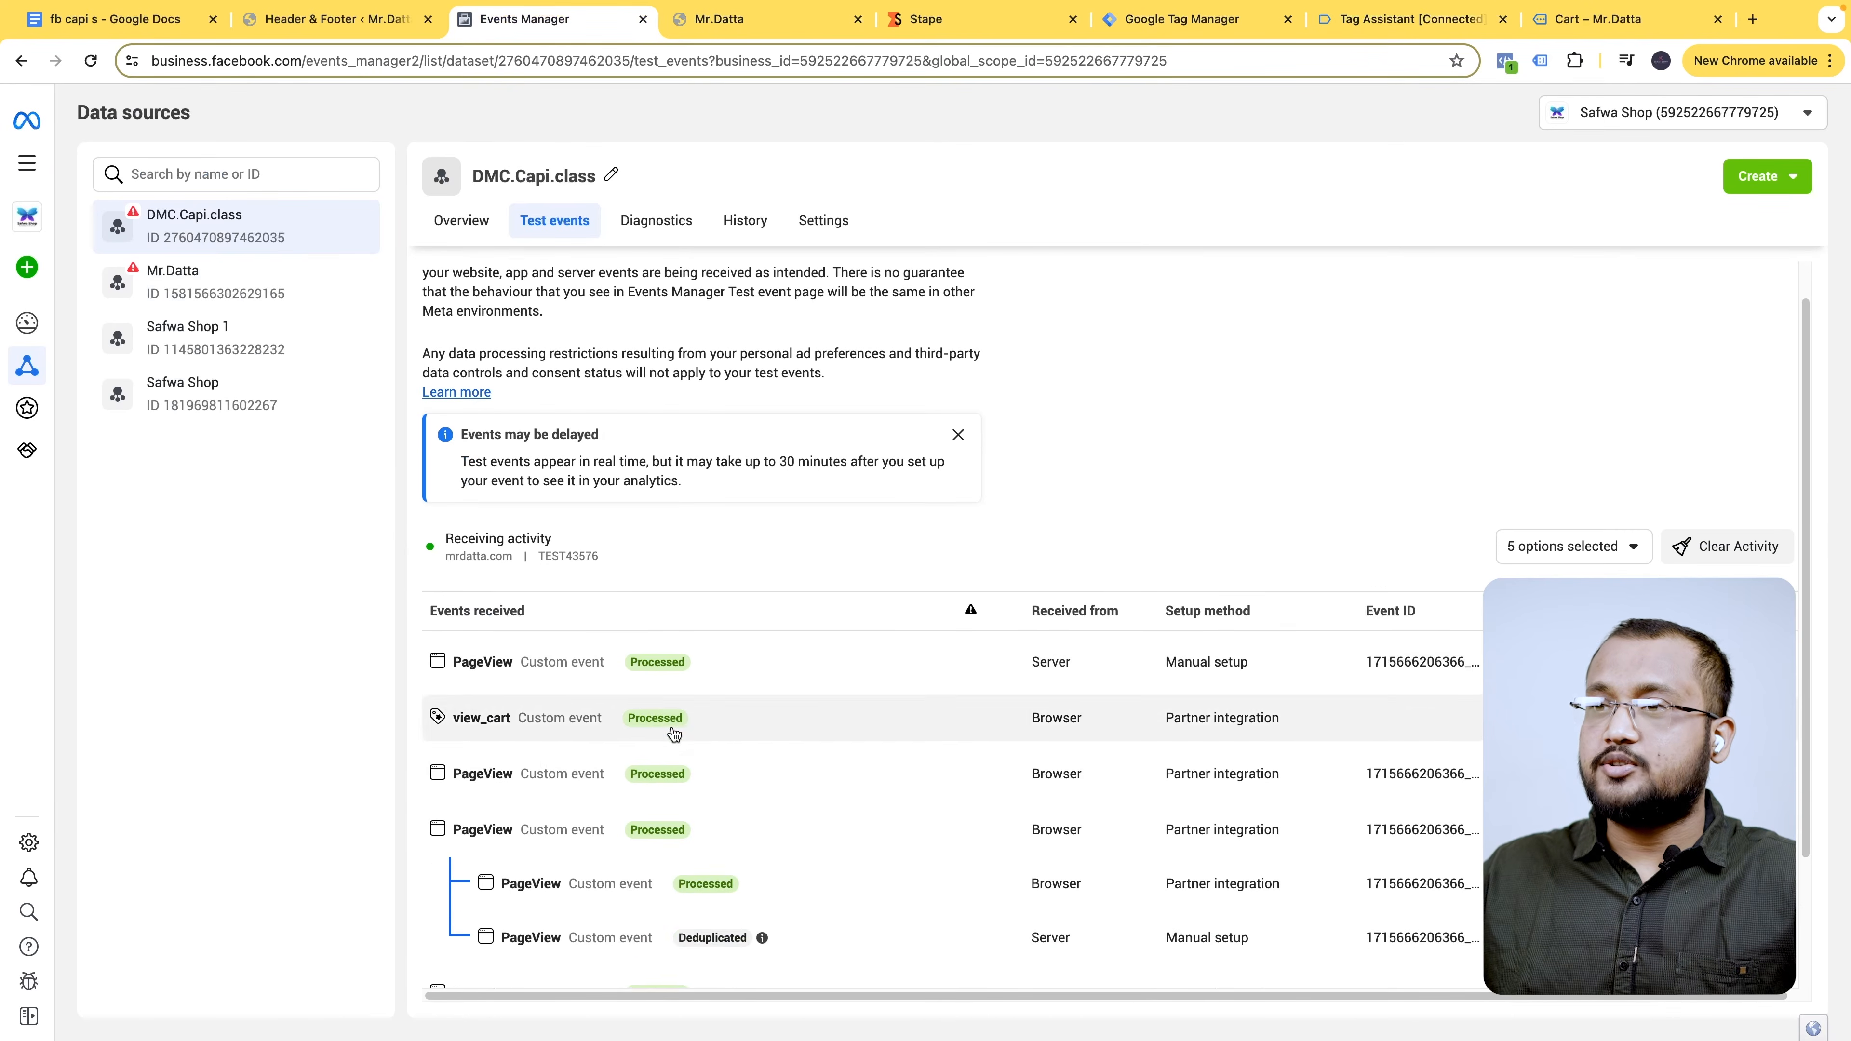
left_click(616, 704)
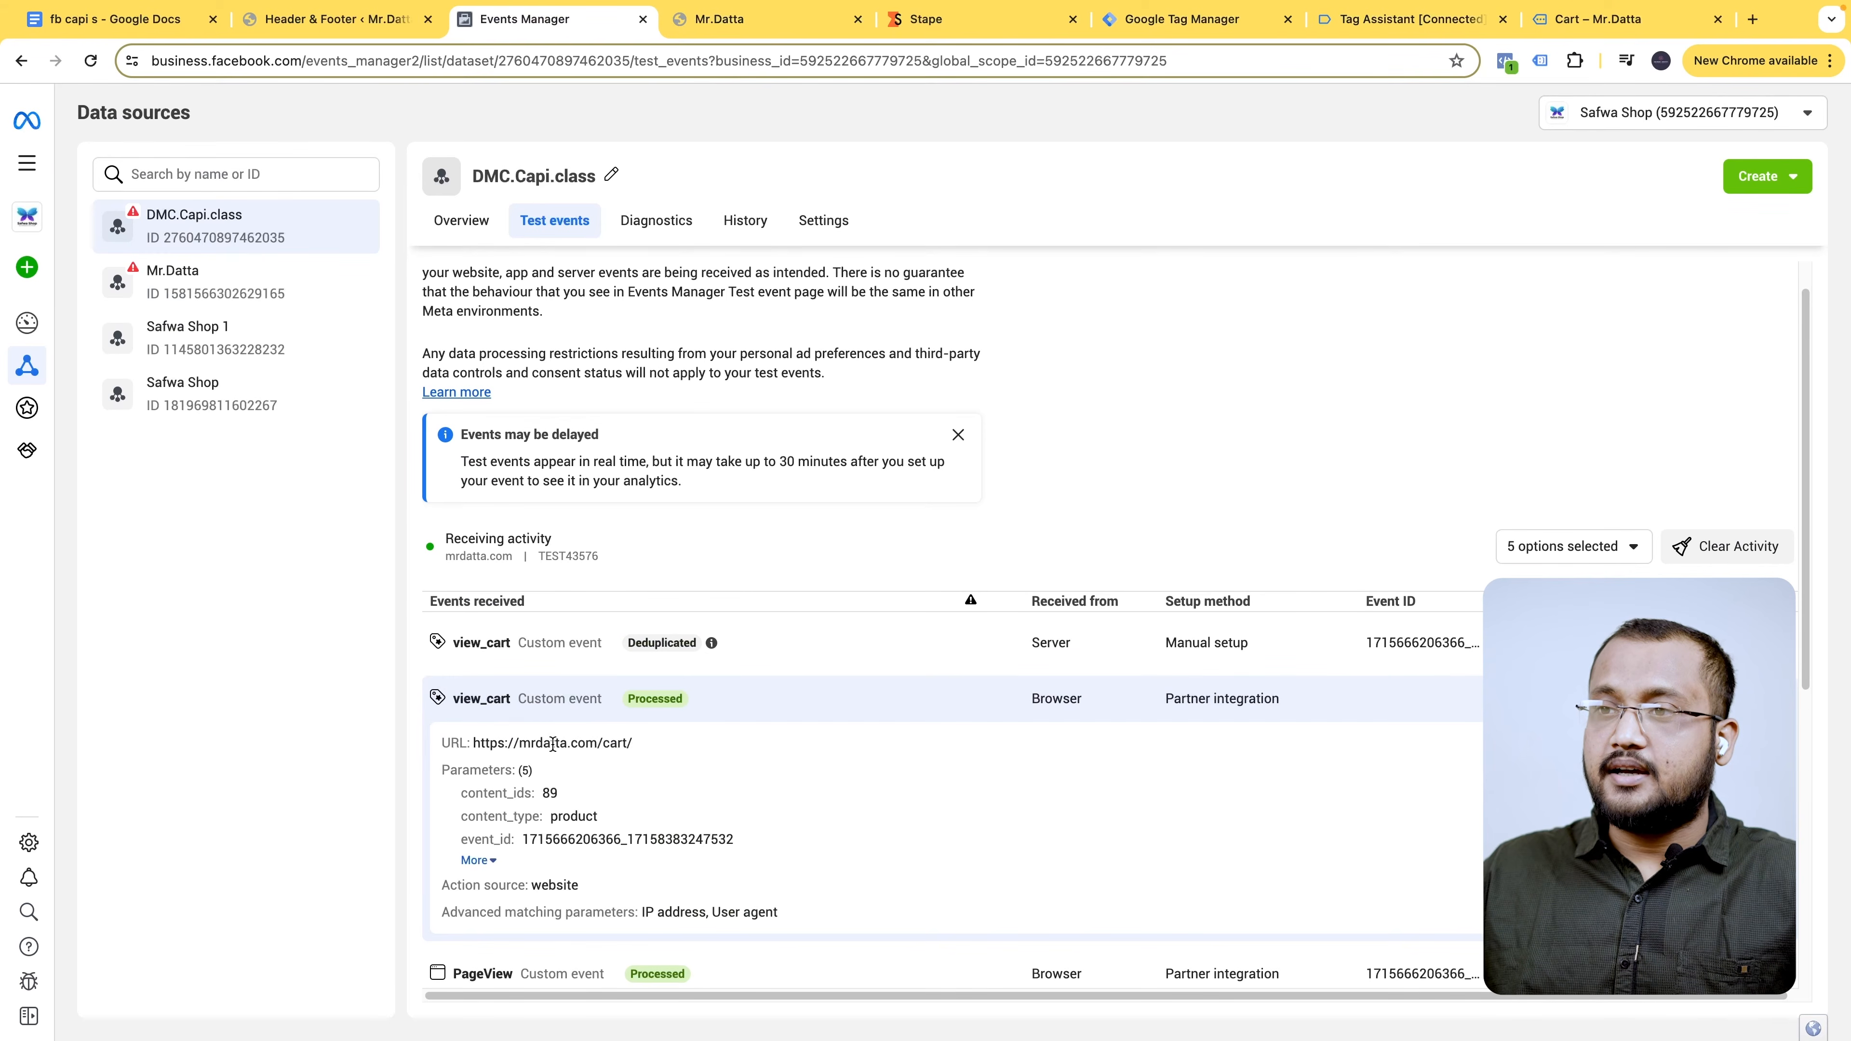
left_click(618, 652)
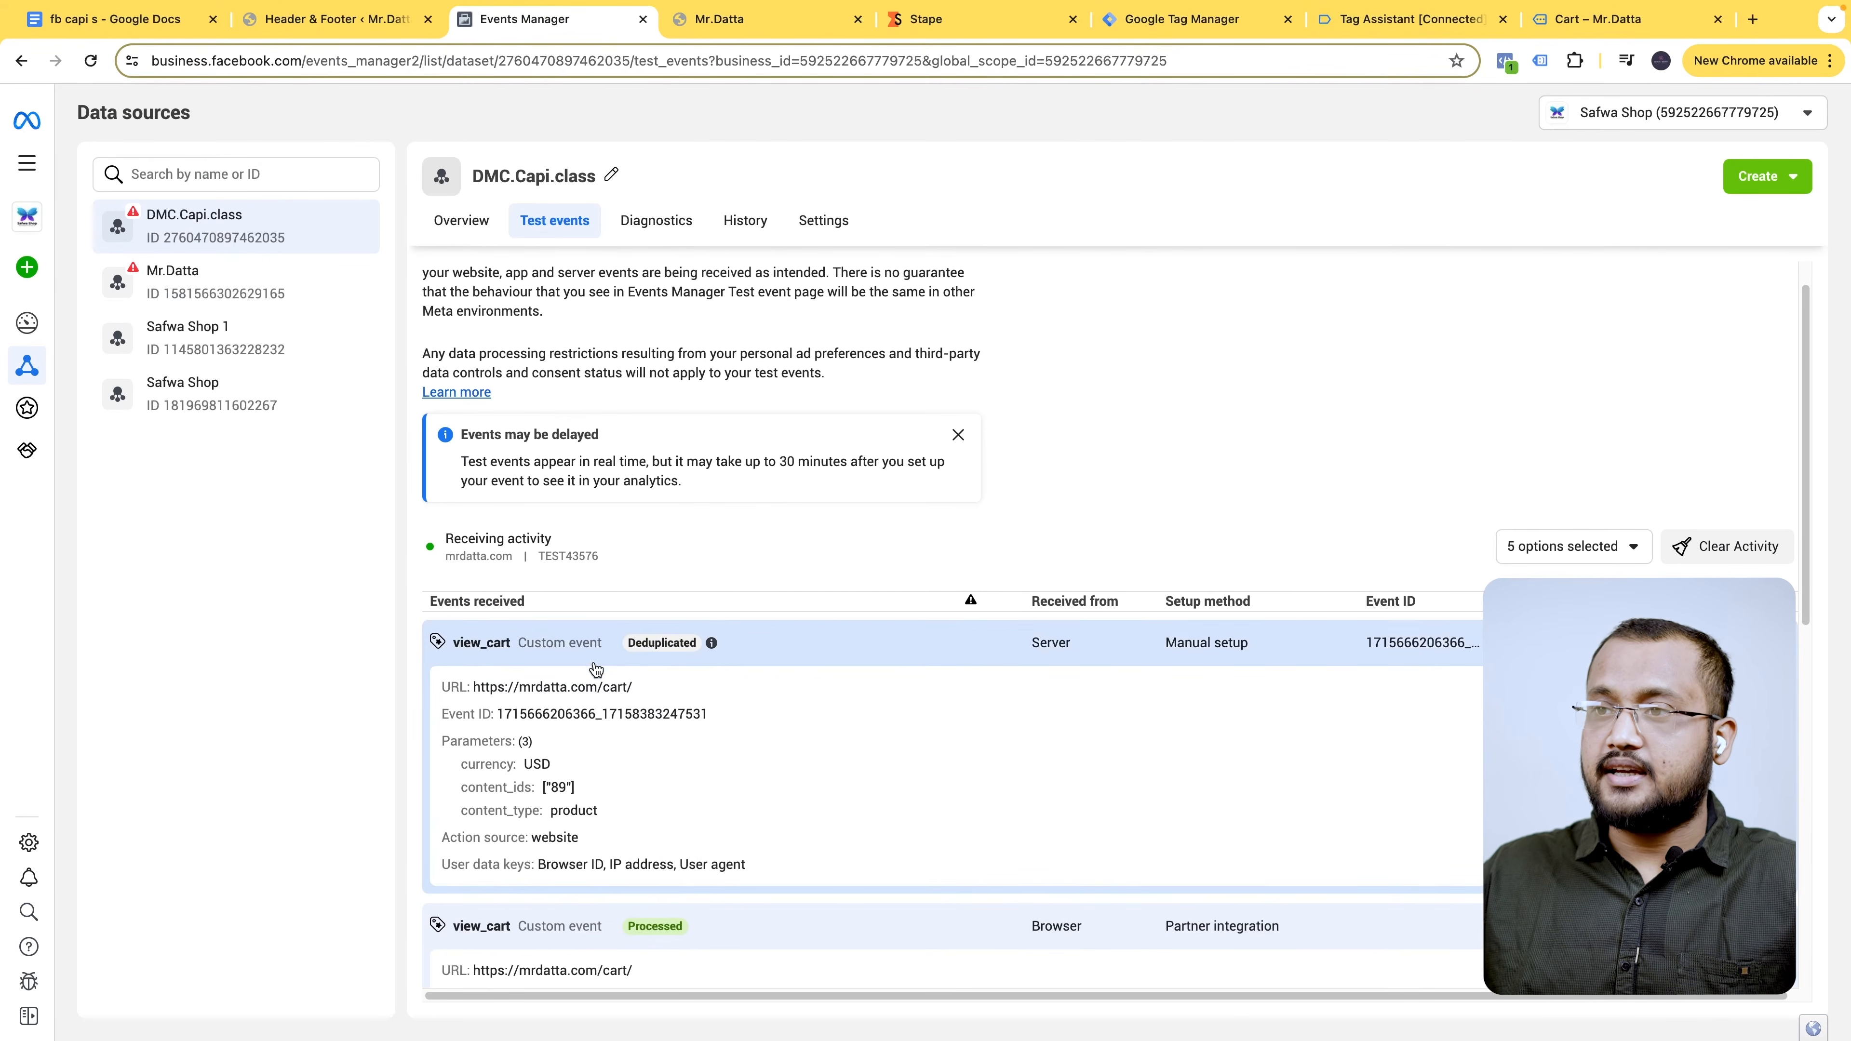
left_click(635, 659)
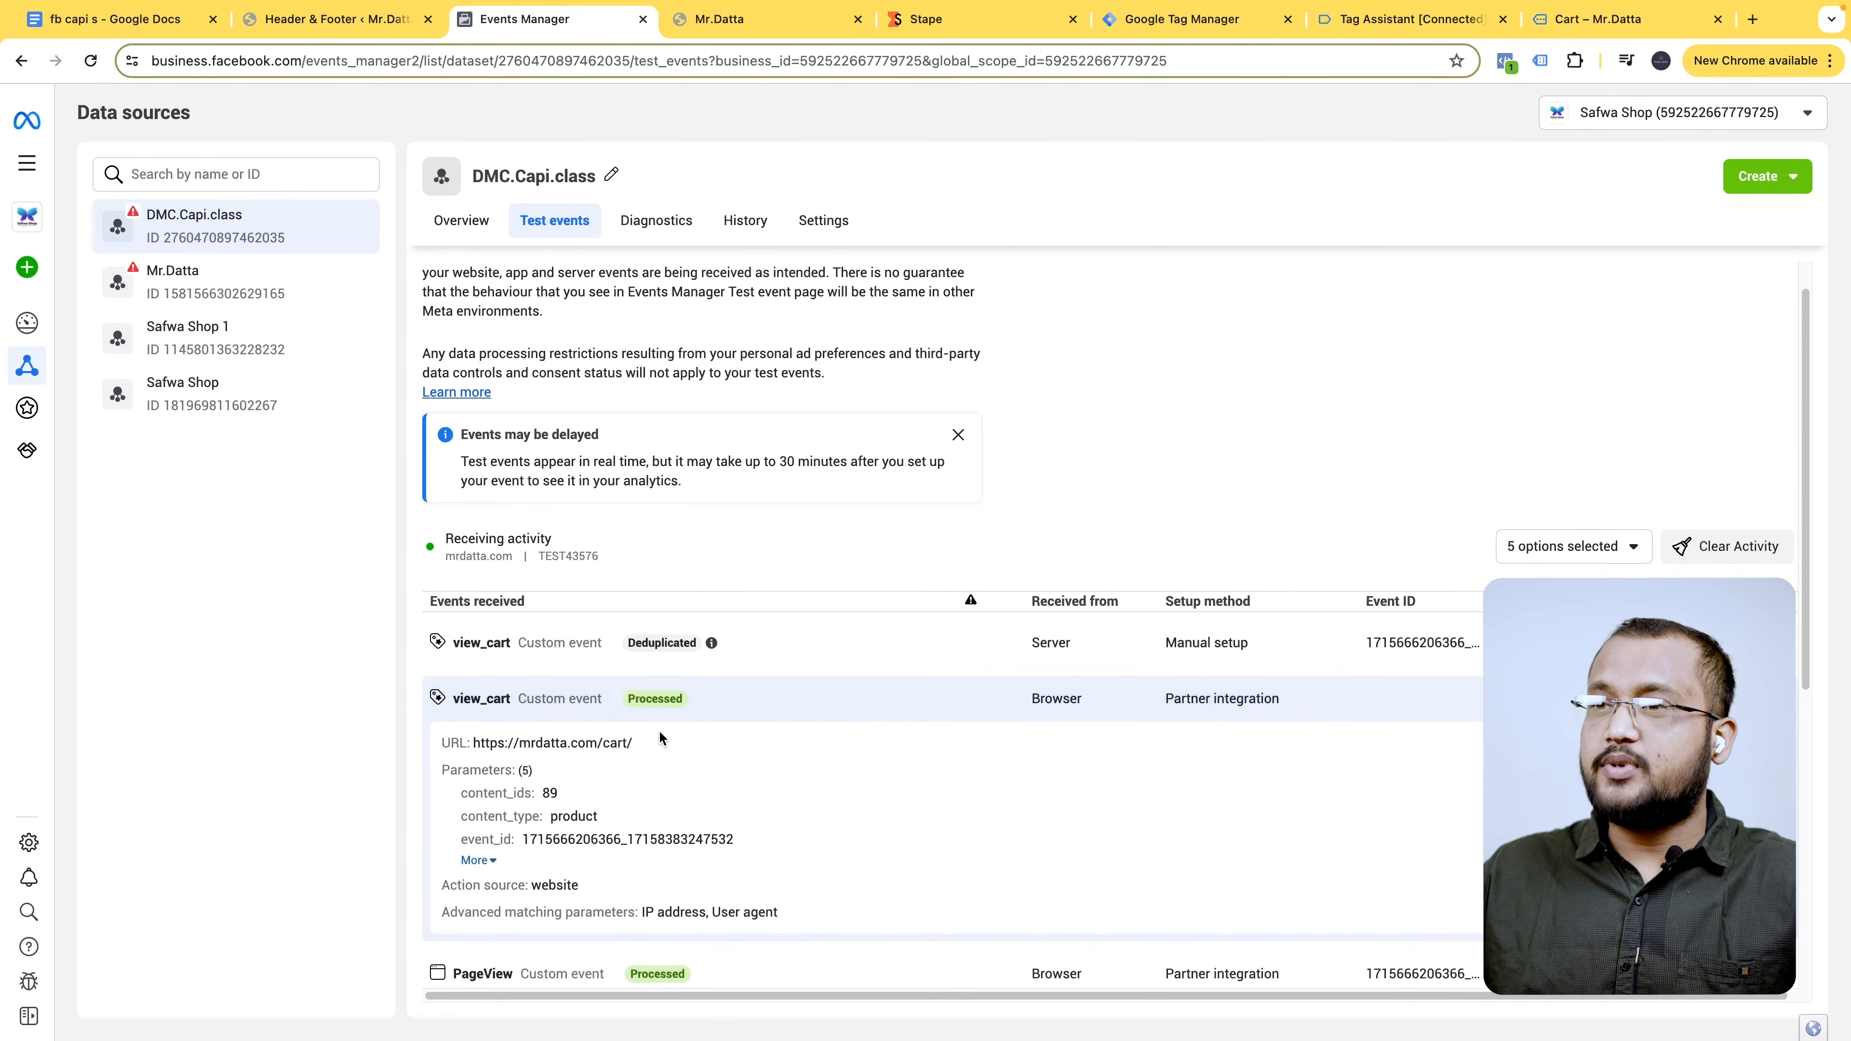
left_click(625, 656)
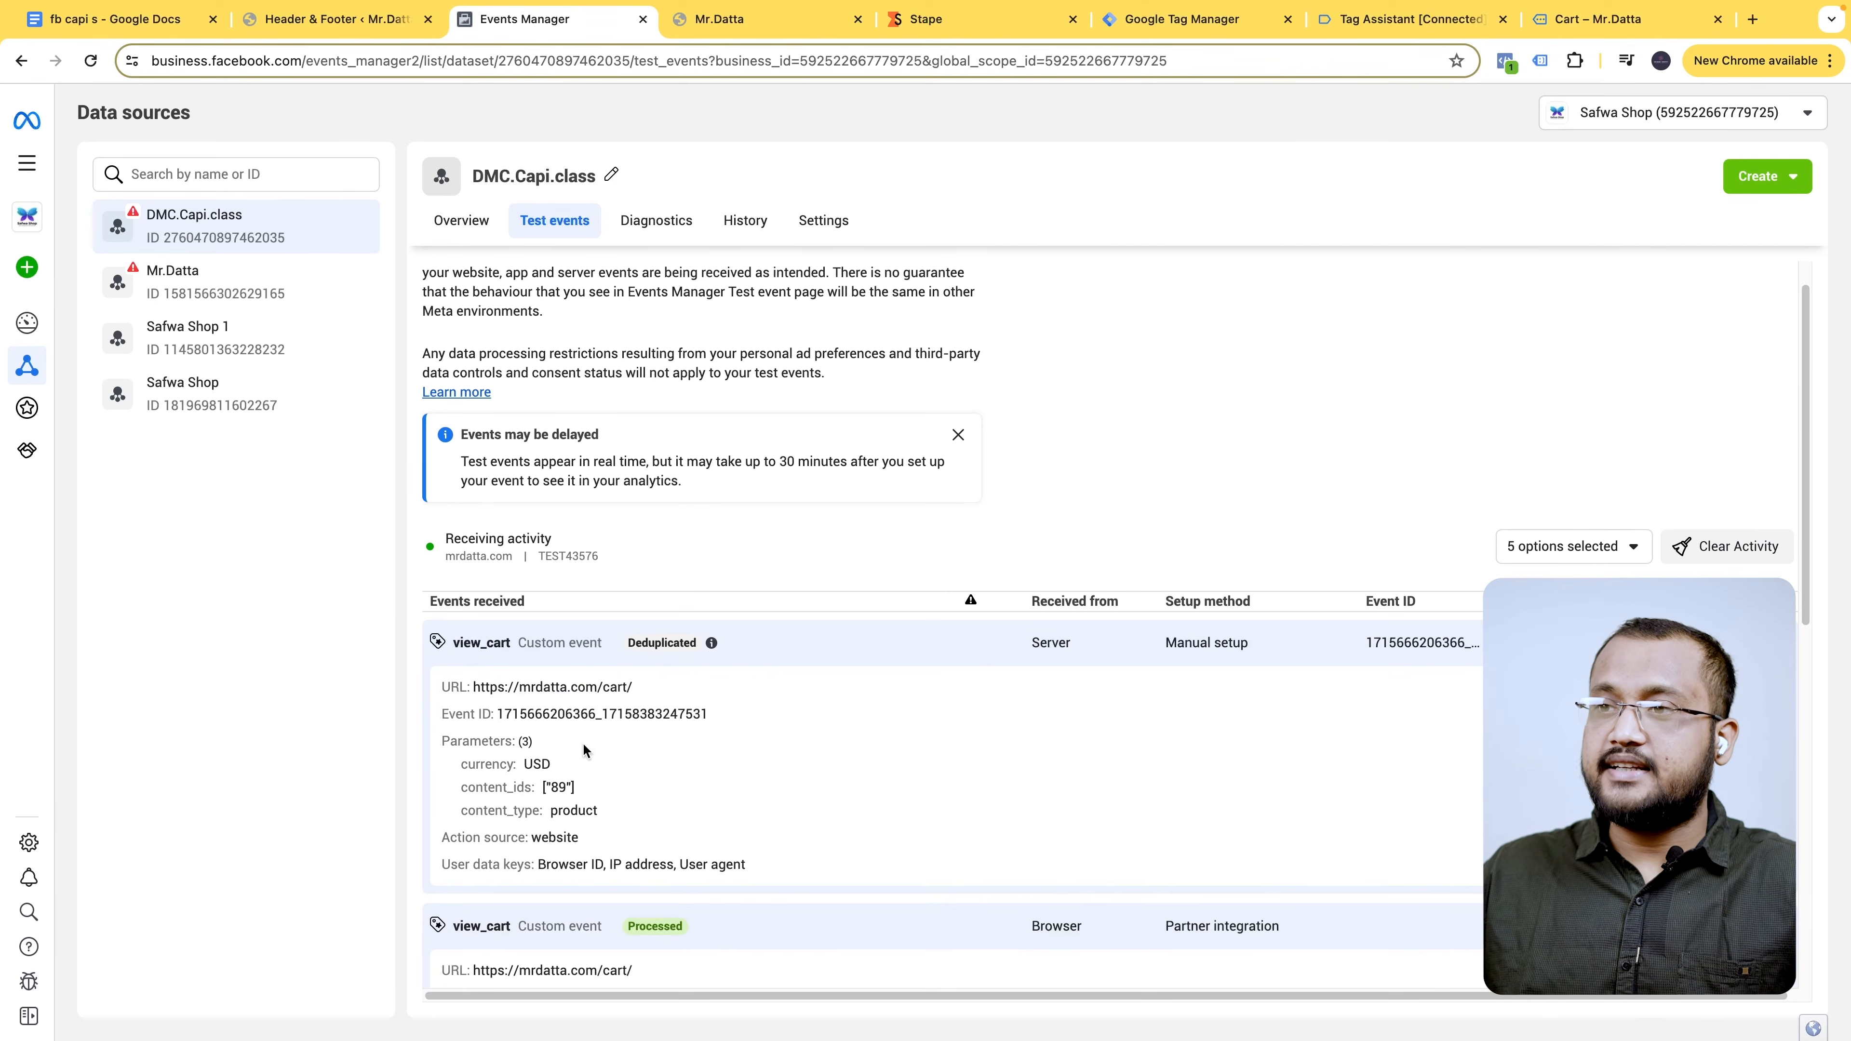
left_click(580, 720)
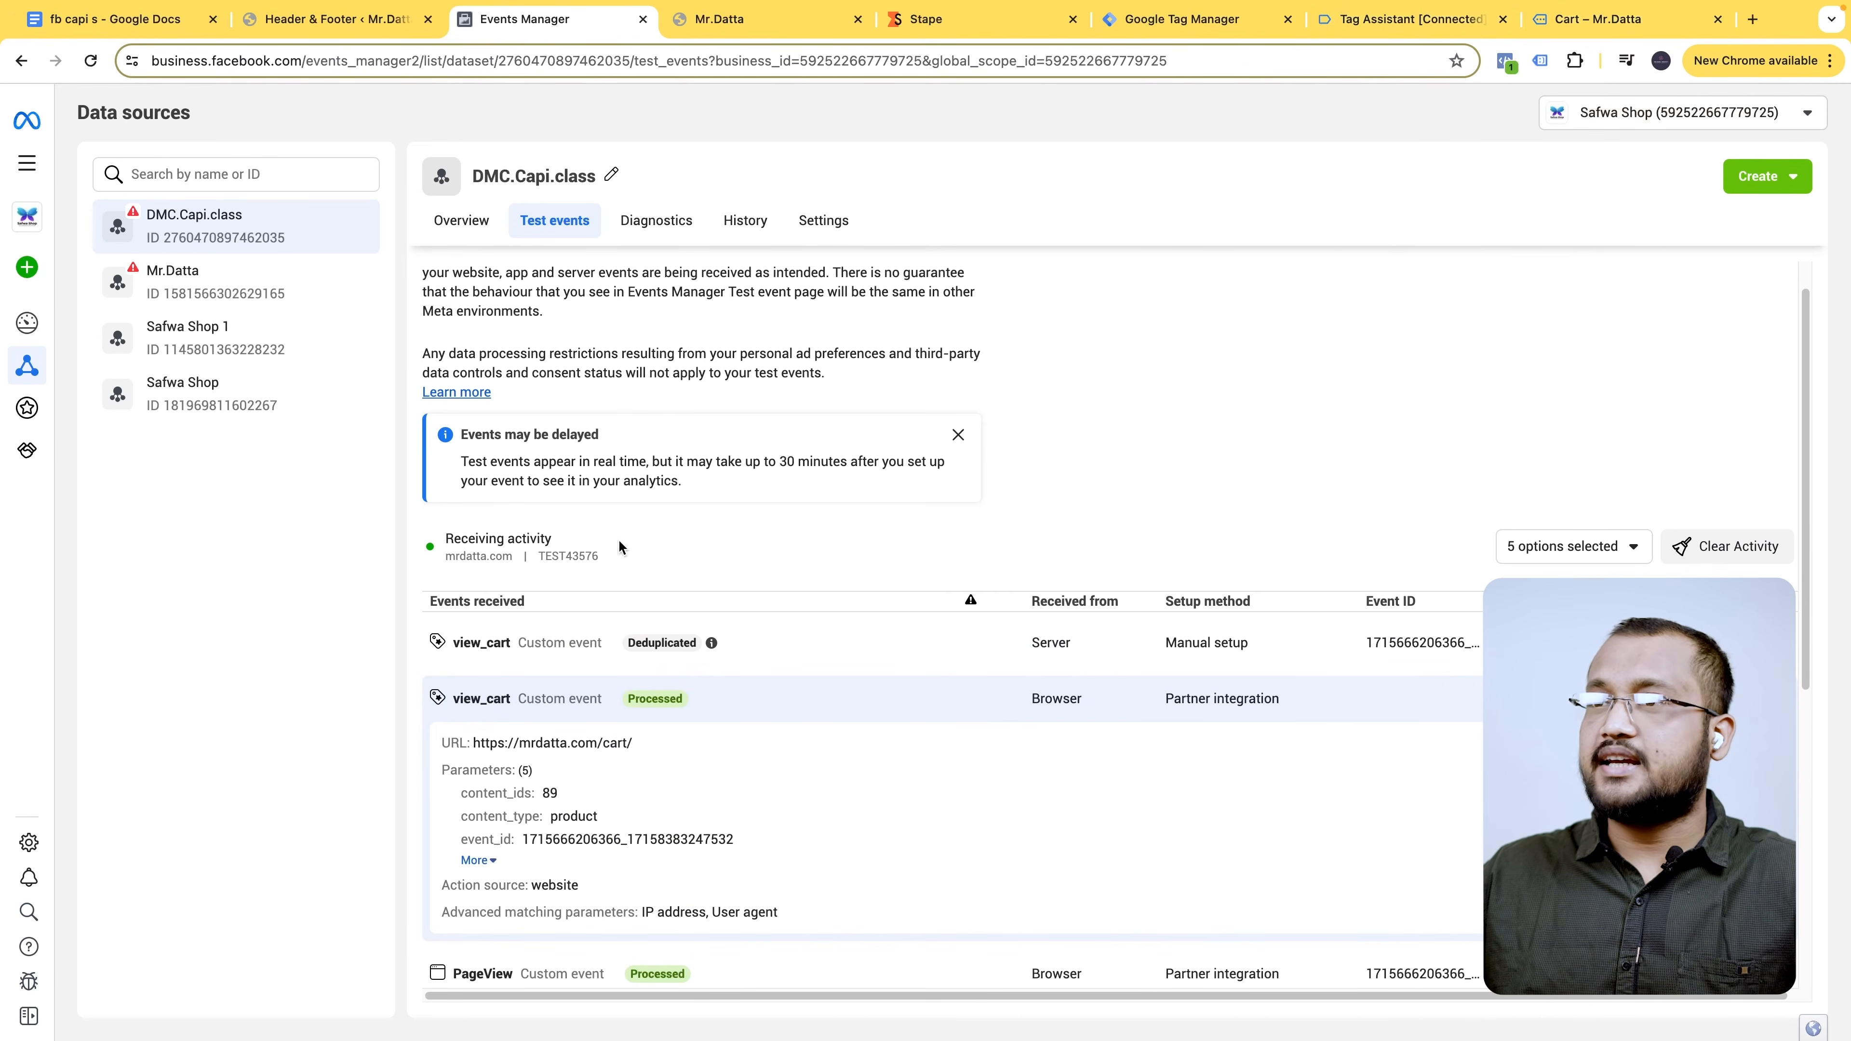
left_click(1402, 20)
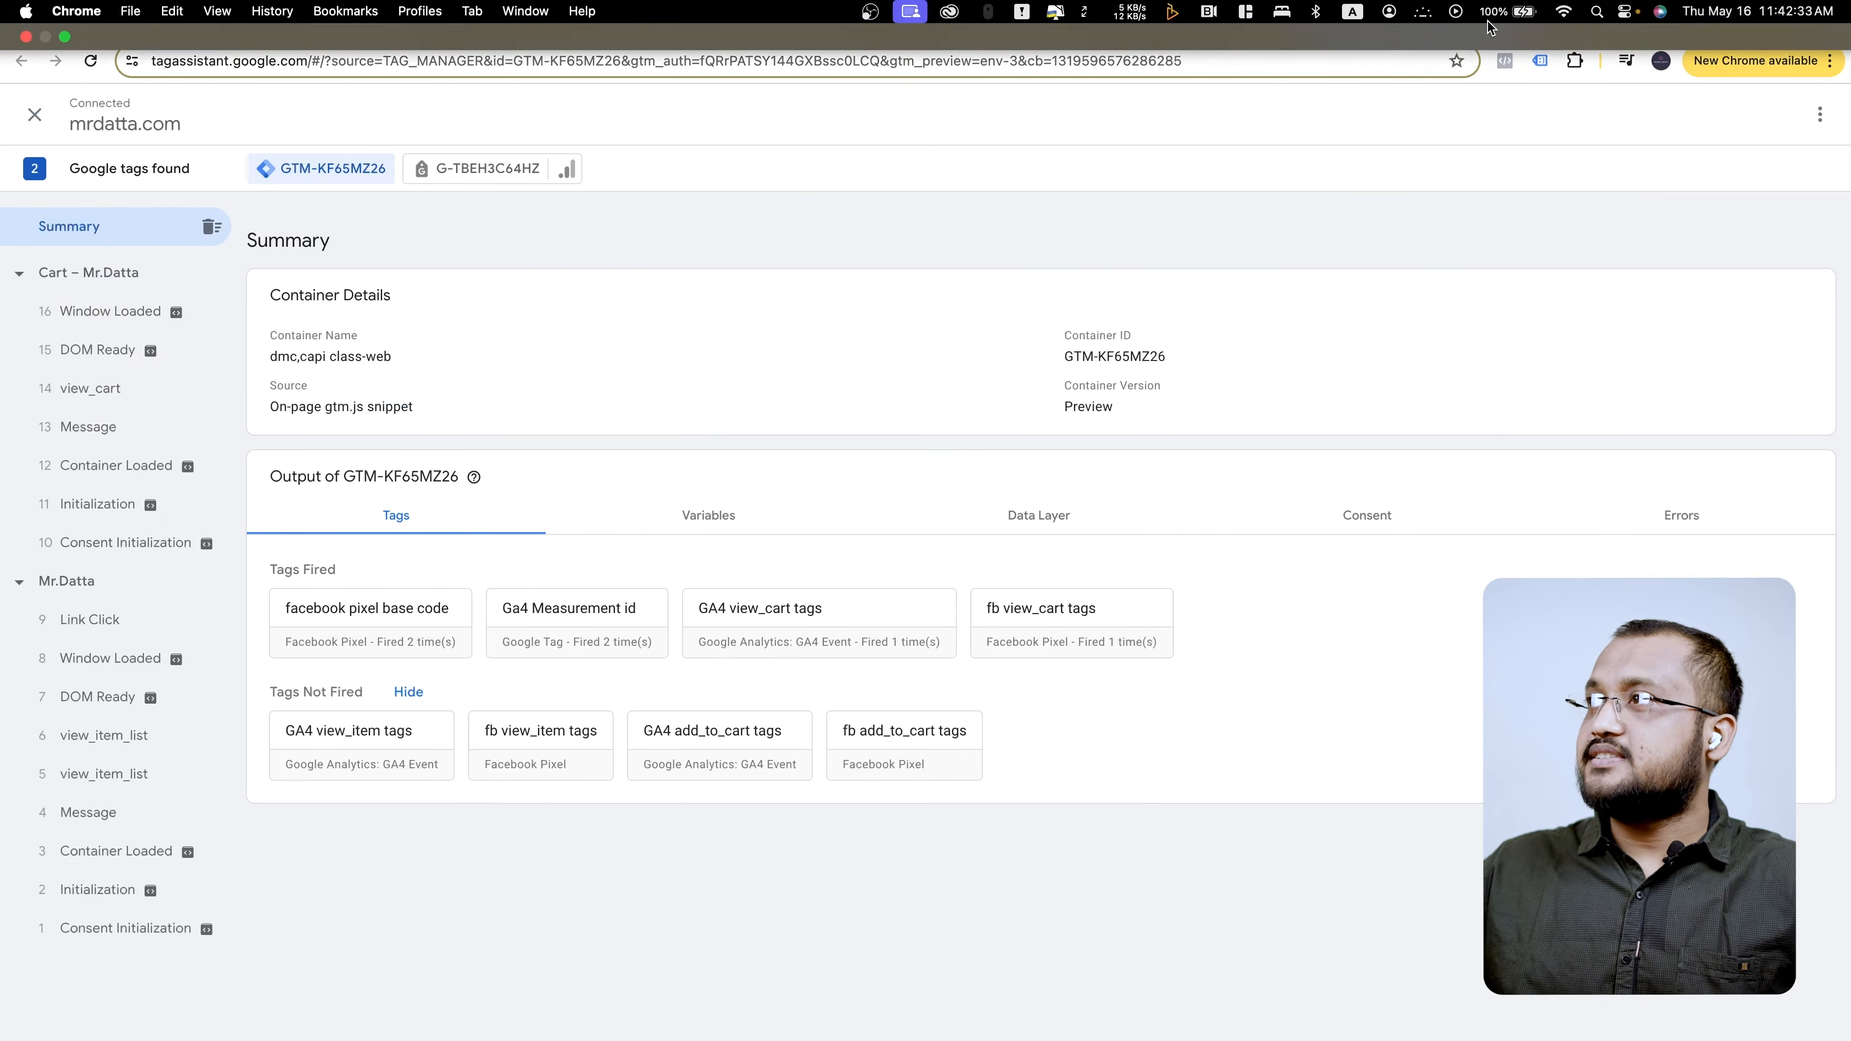
left_click(1502, 19)
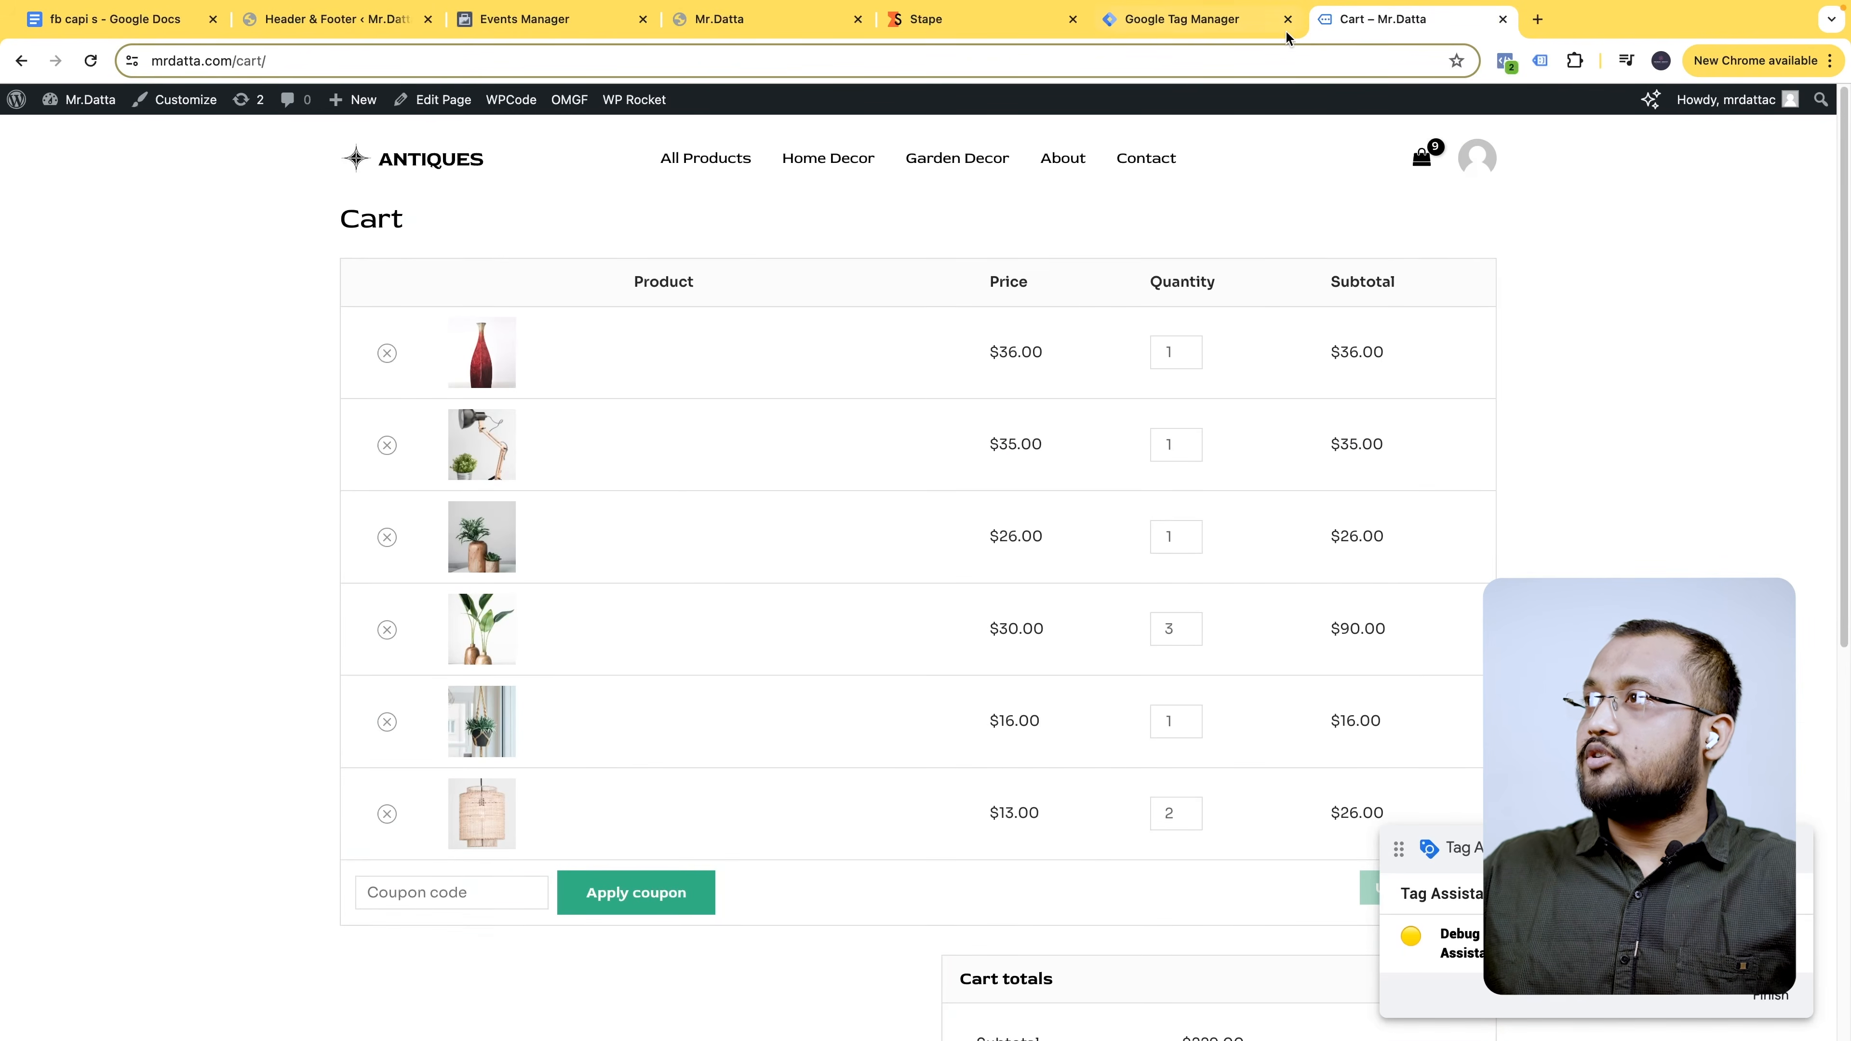
left_click(1502, 19)
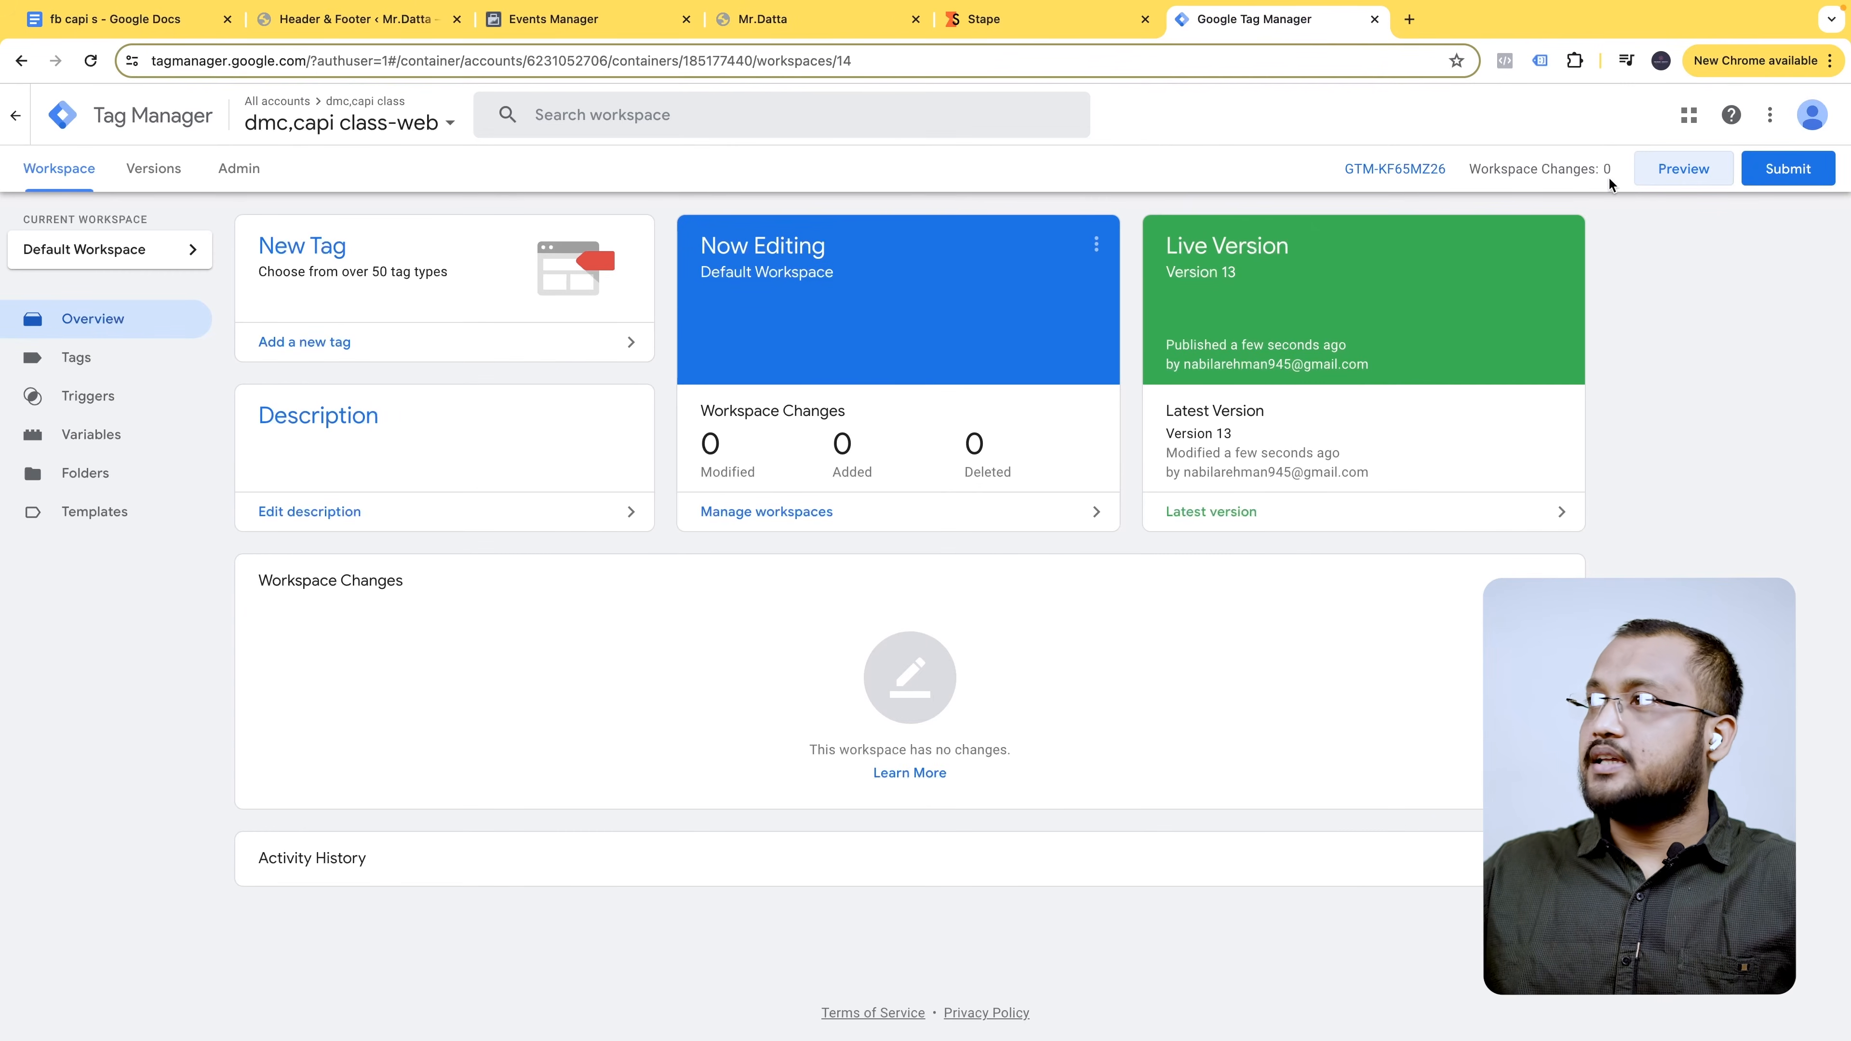
left_click(1674, 173)
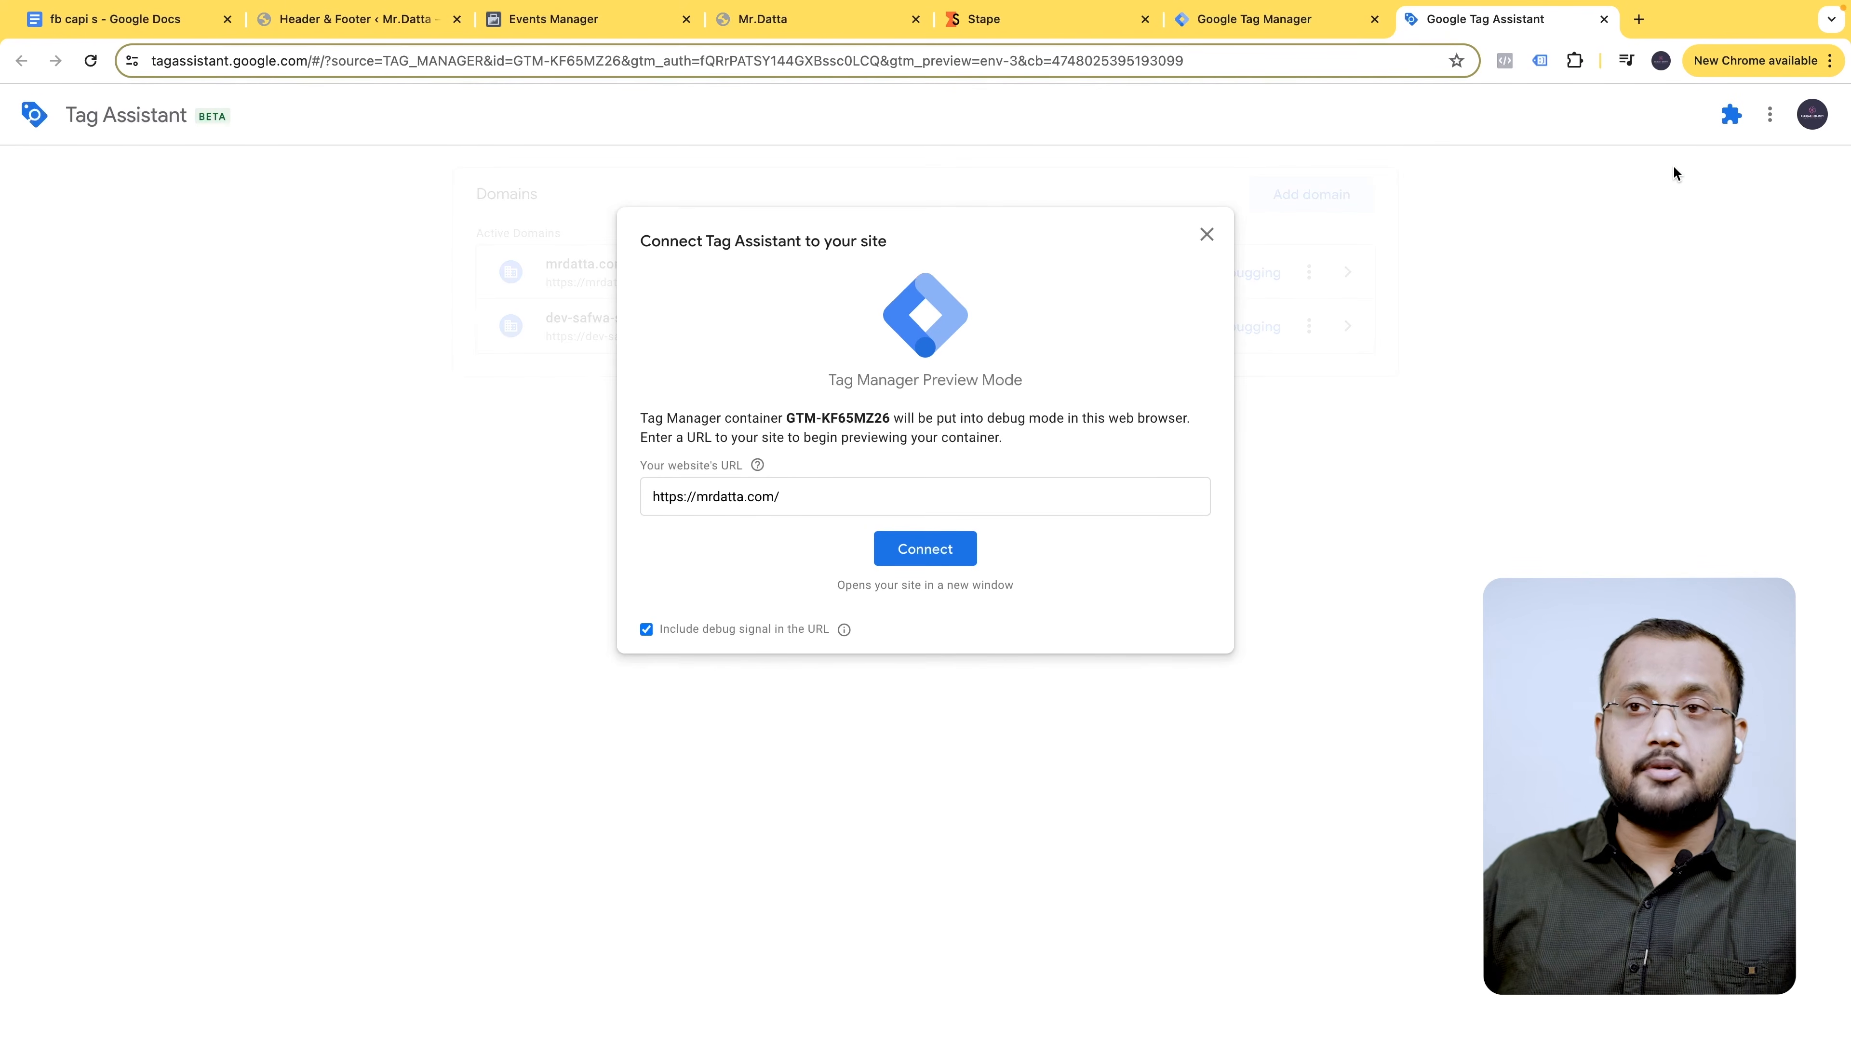
left_click(925, 549)
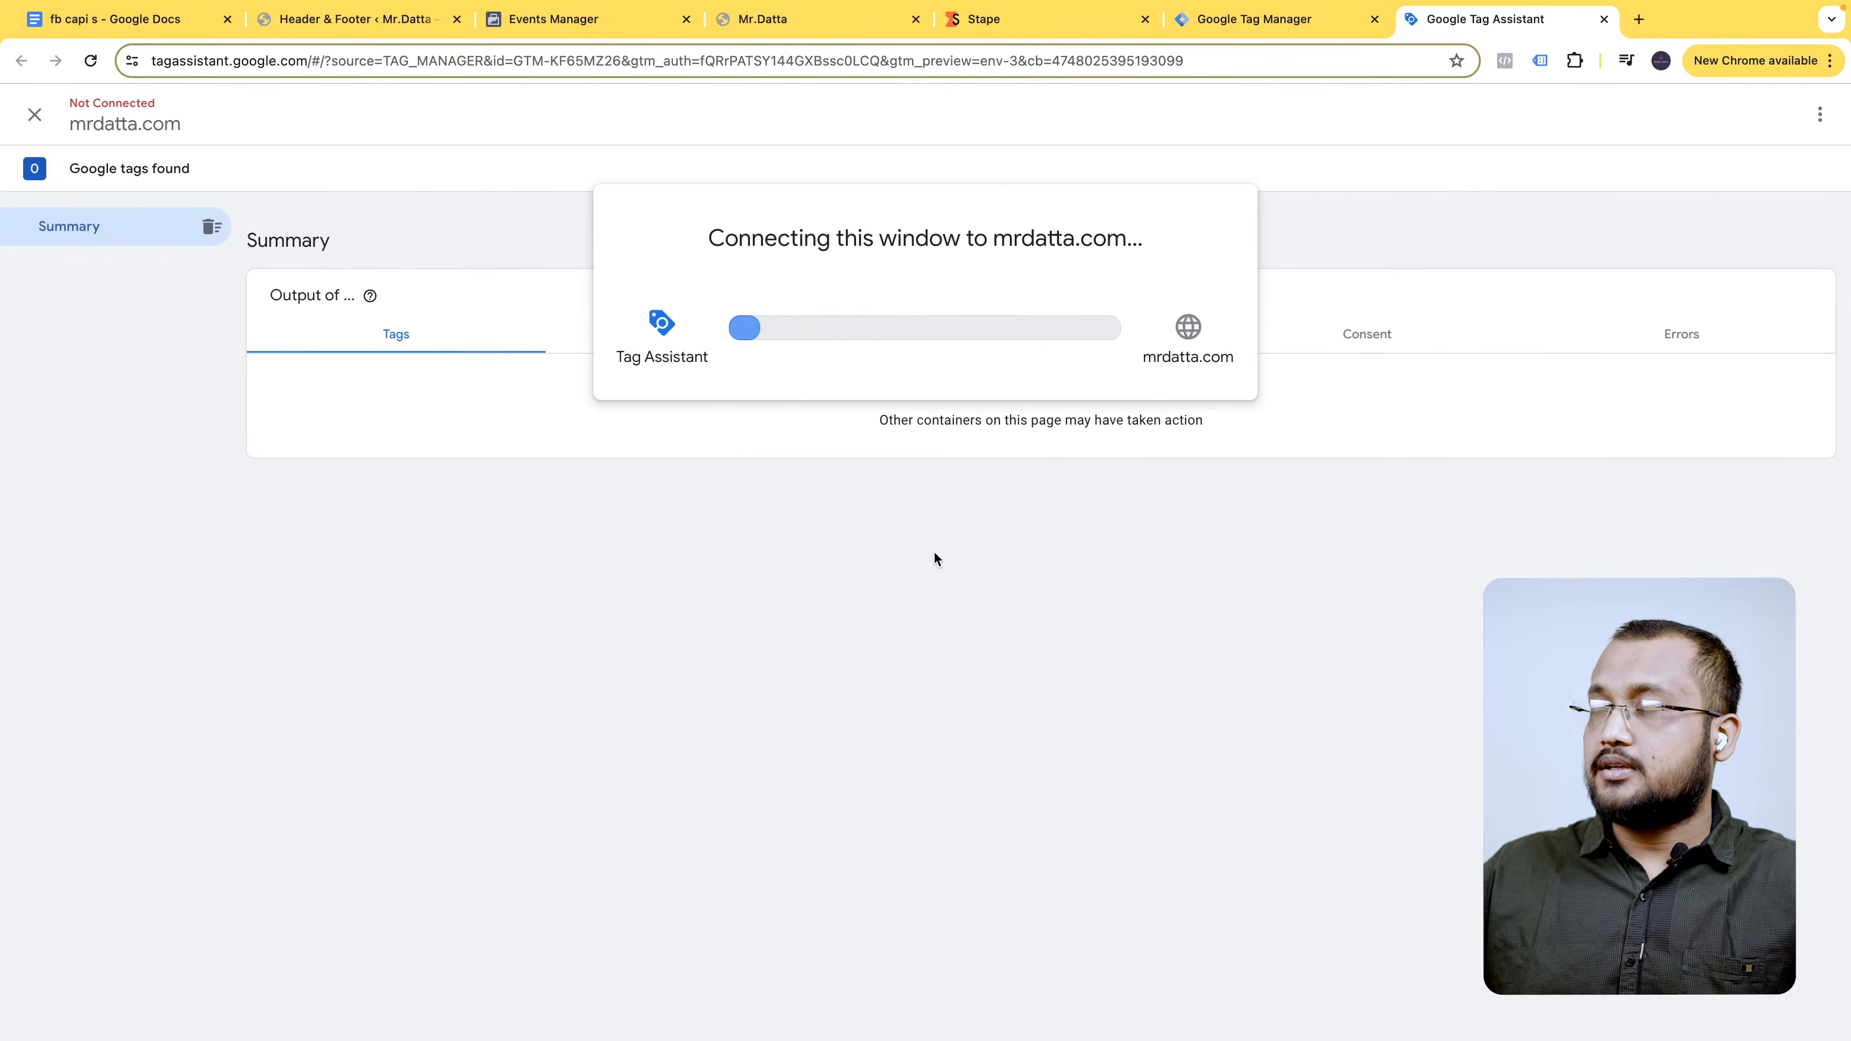
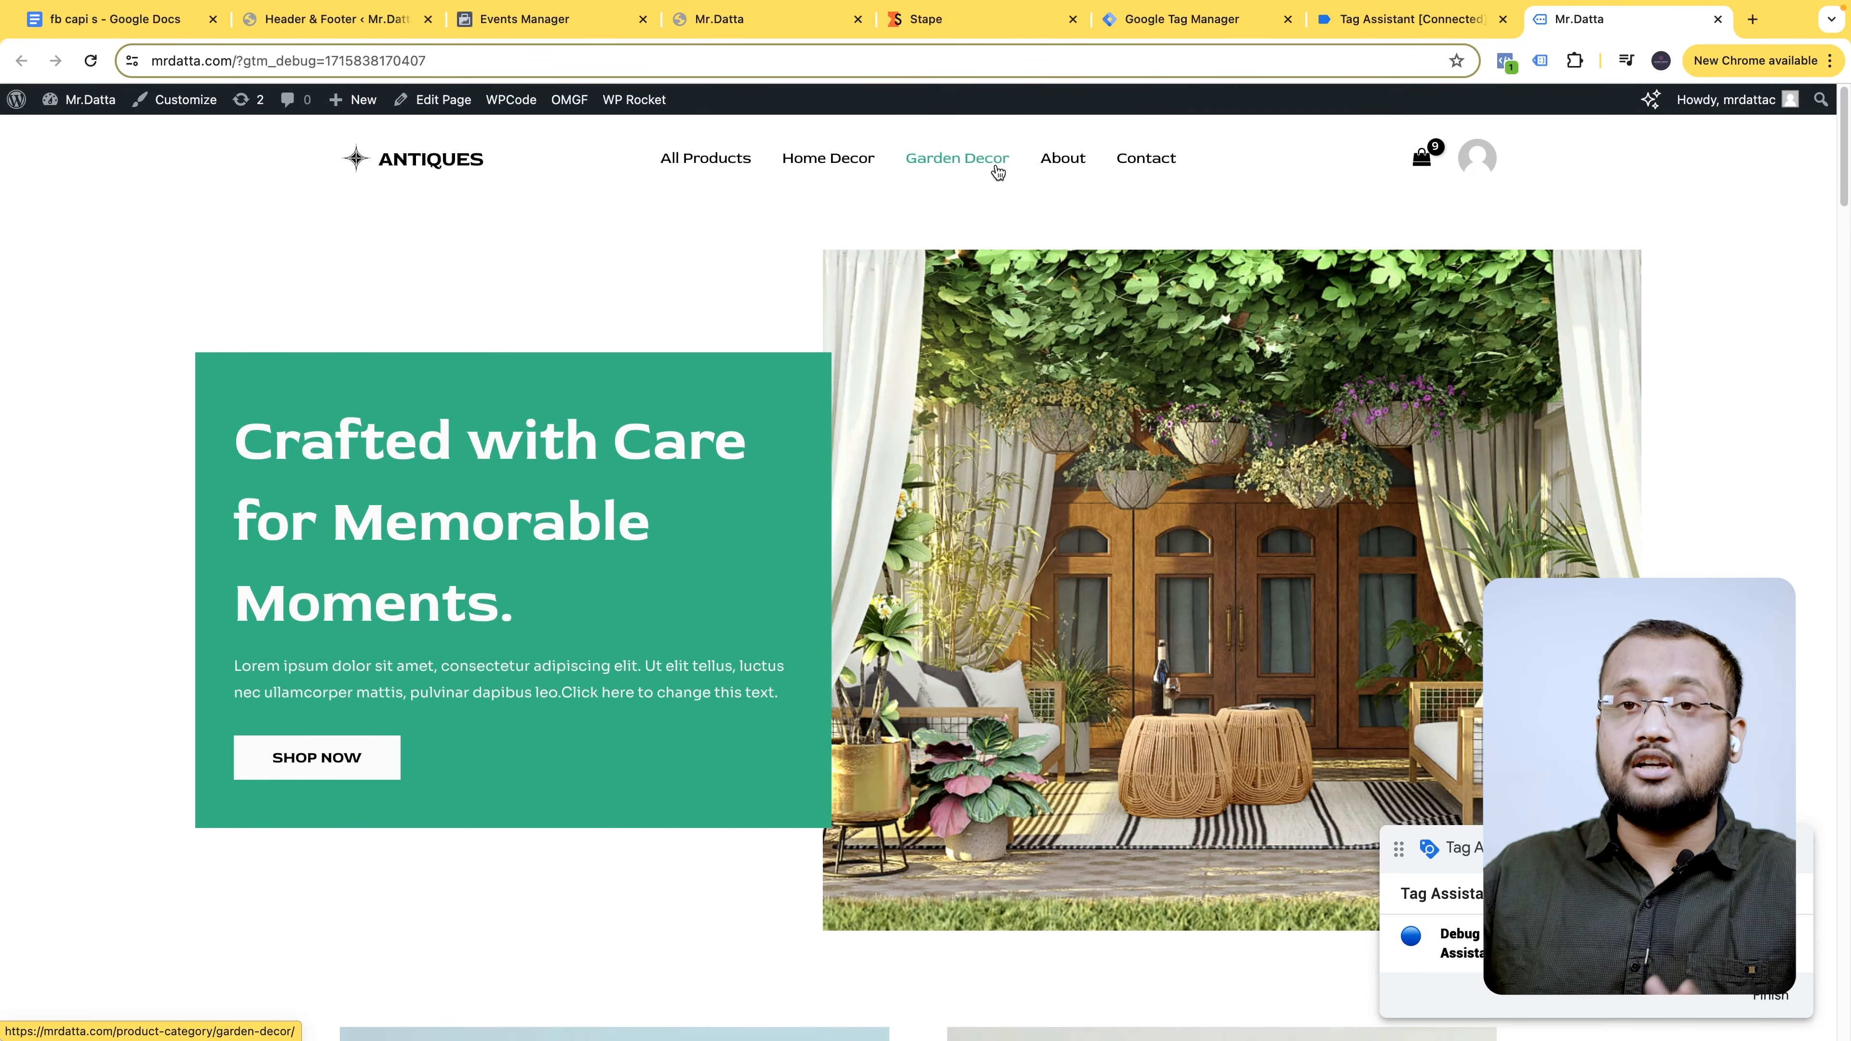
- Go to the store's cart page and remove the first product from the cart
left_click(1429, 167)
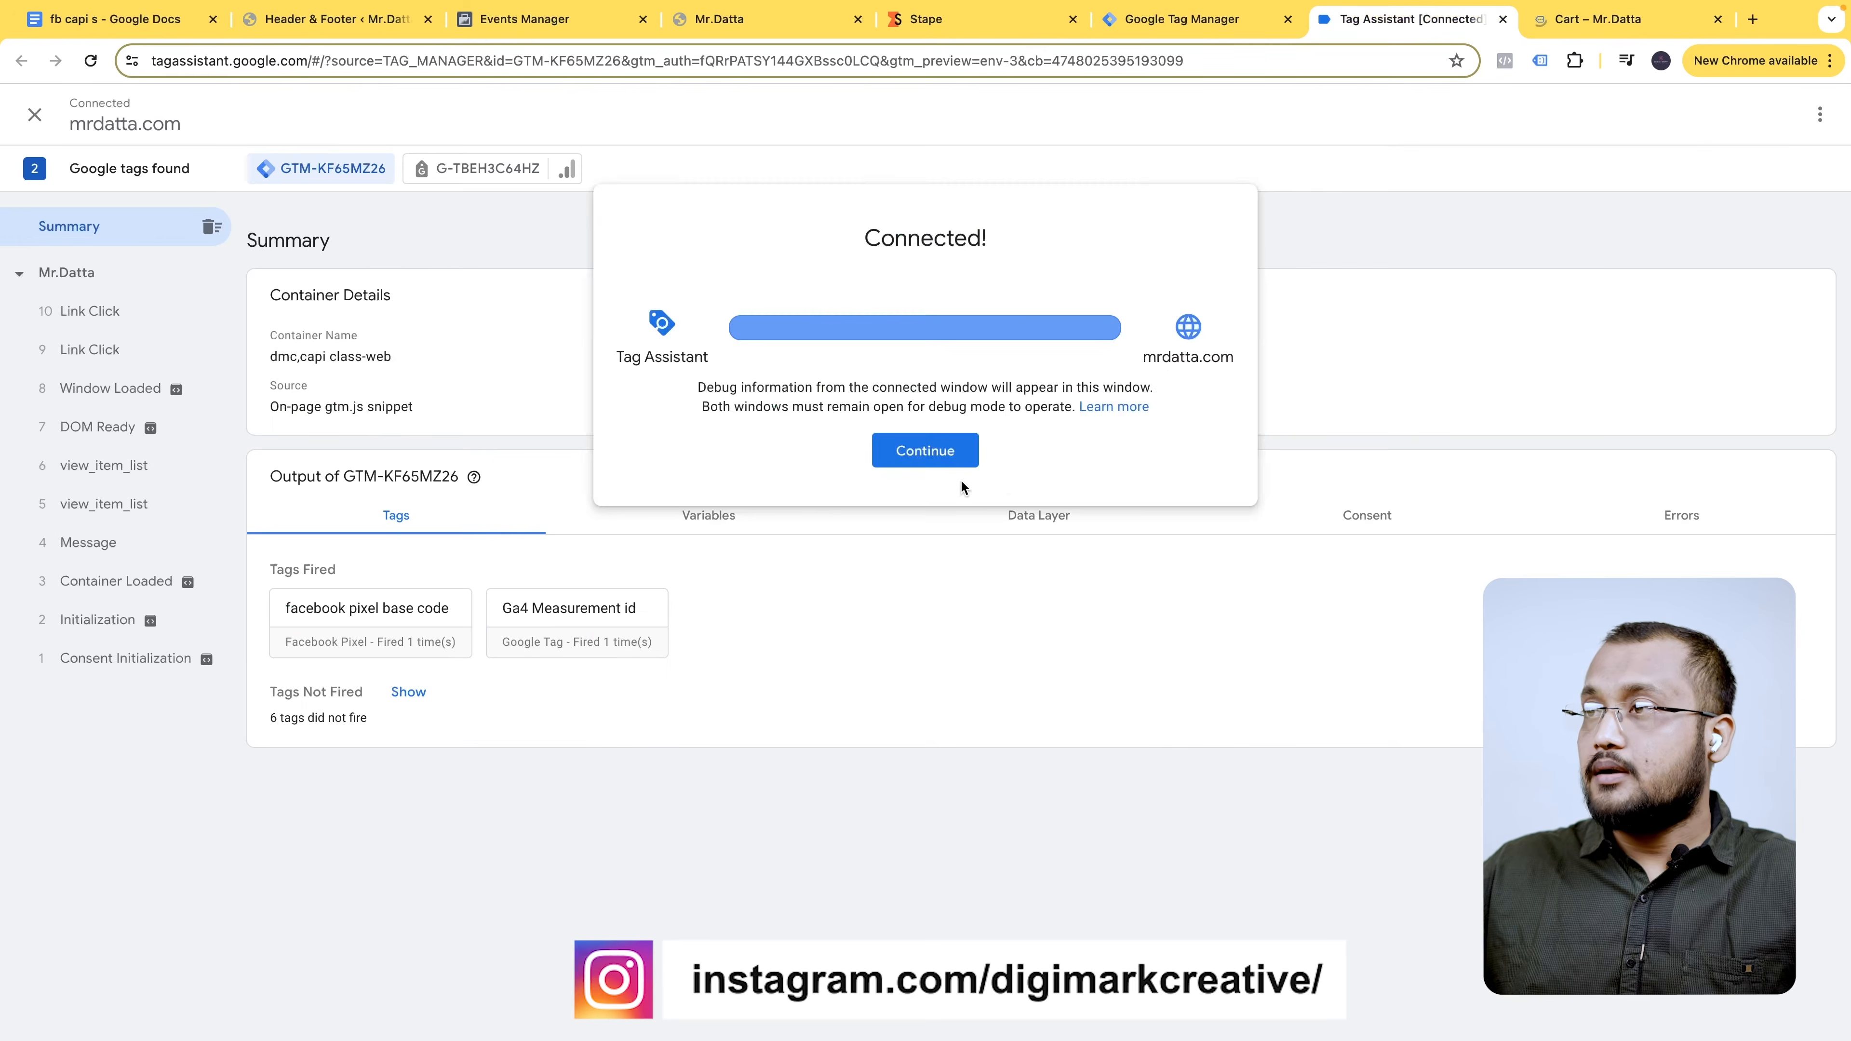
left_click(940, 458)
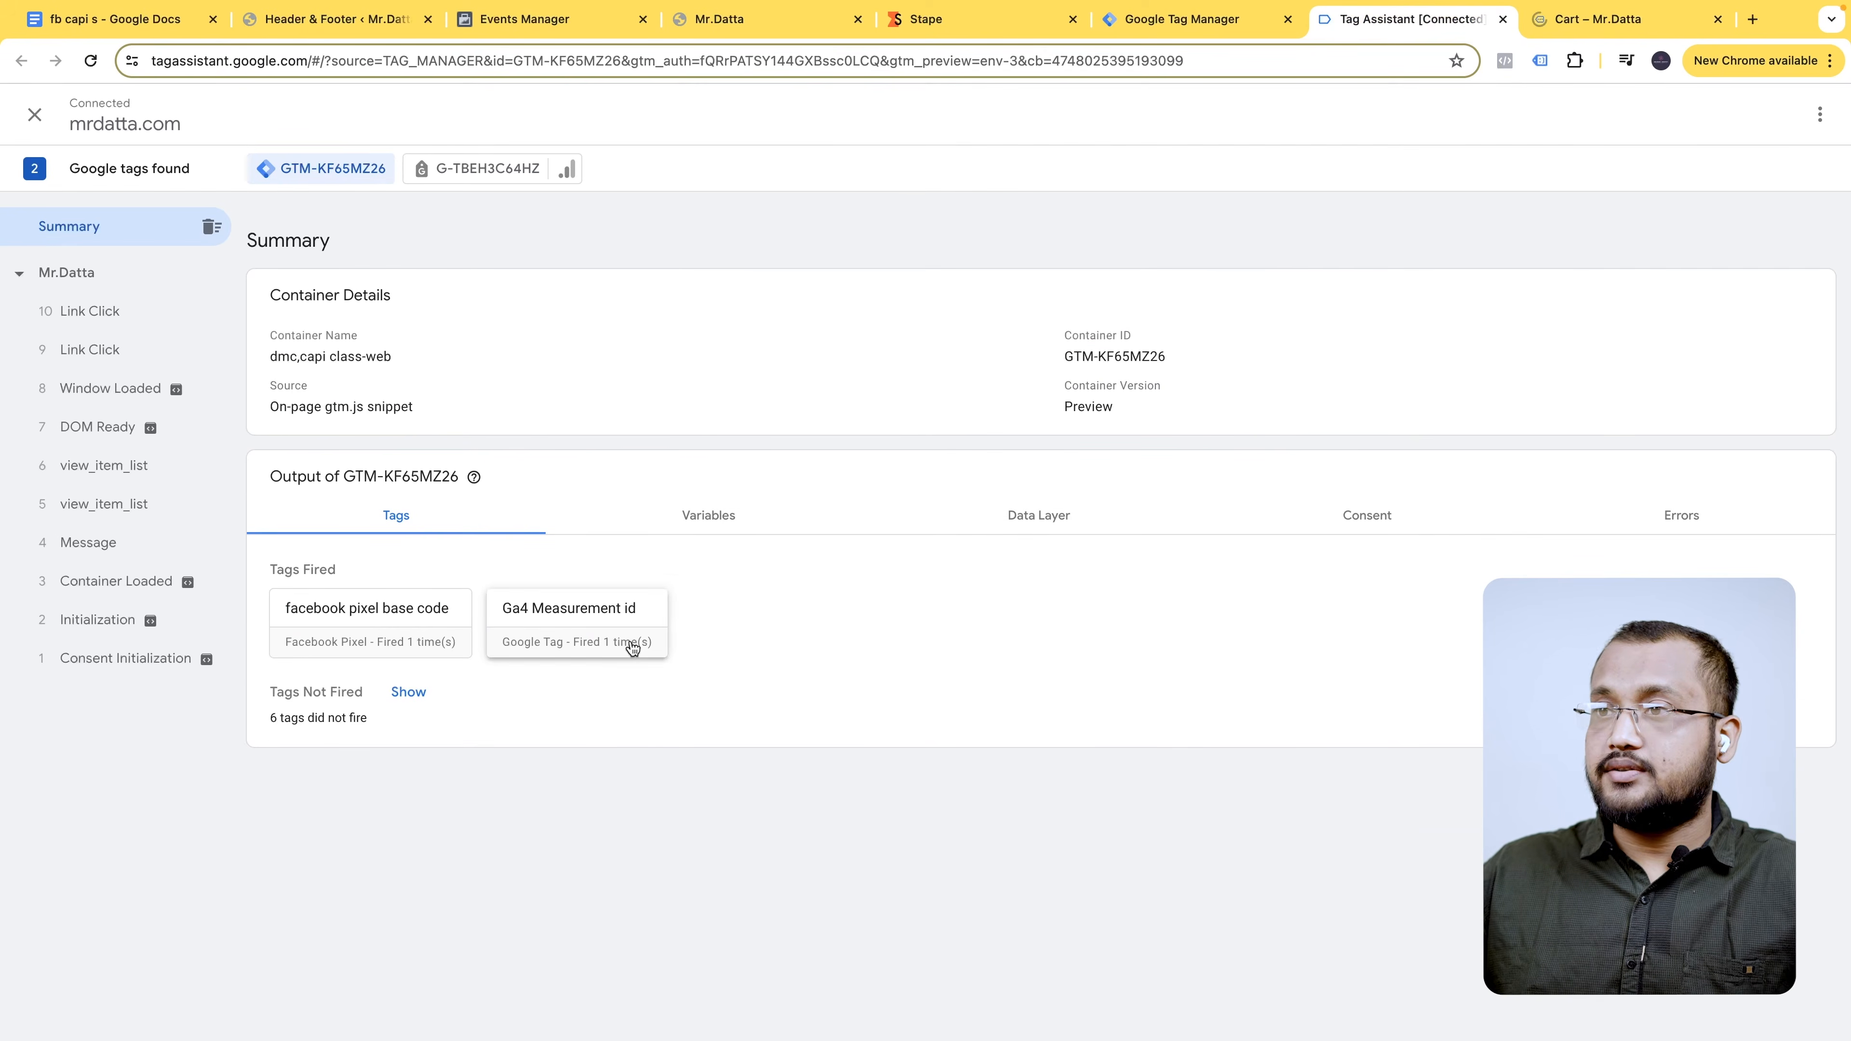
left_click(1597, 22)
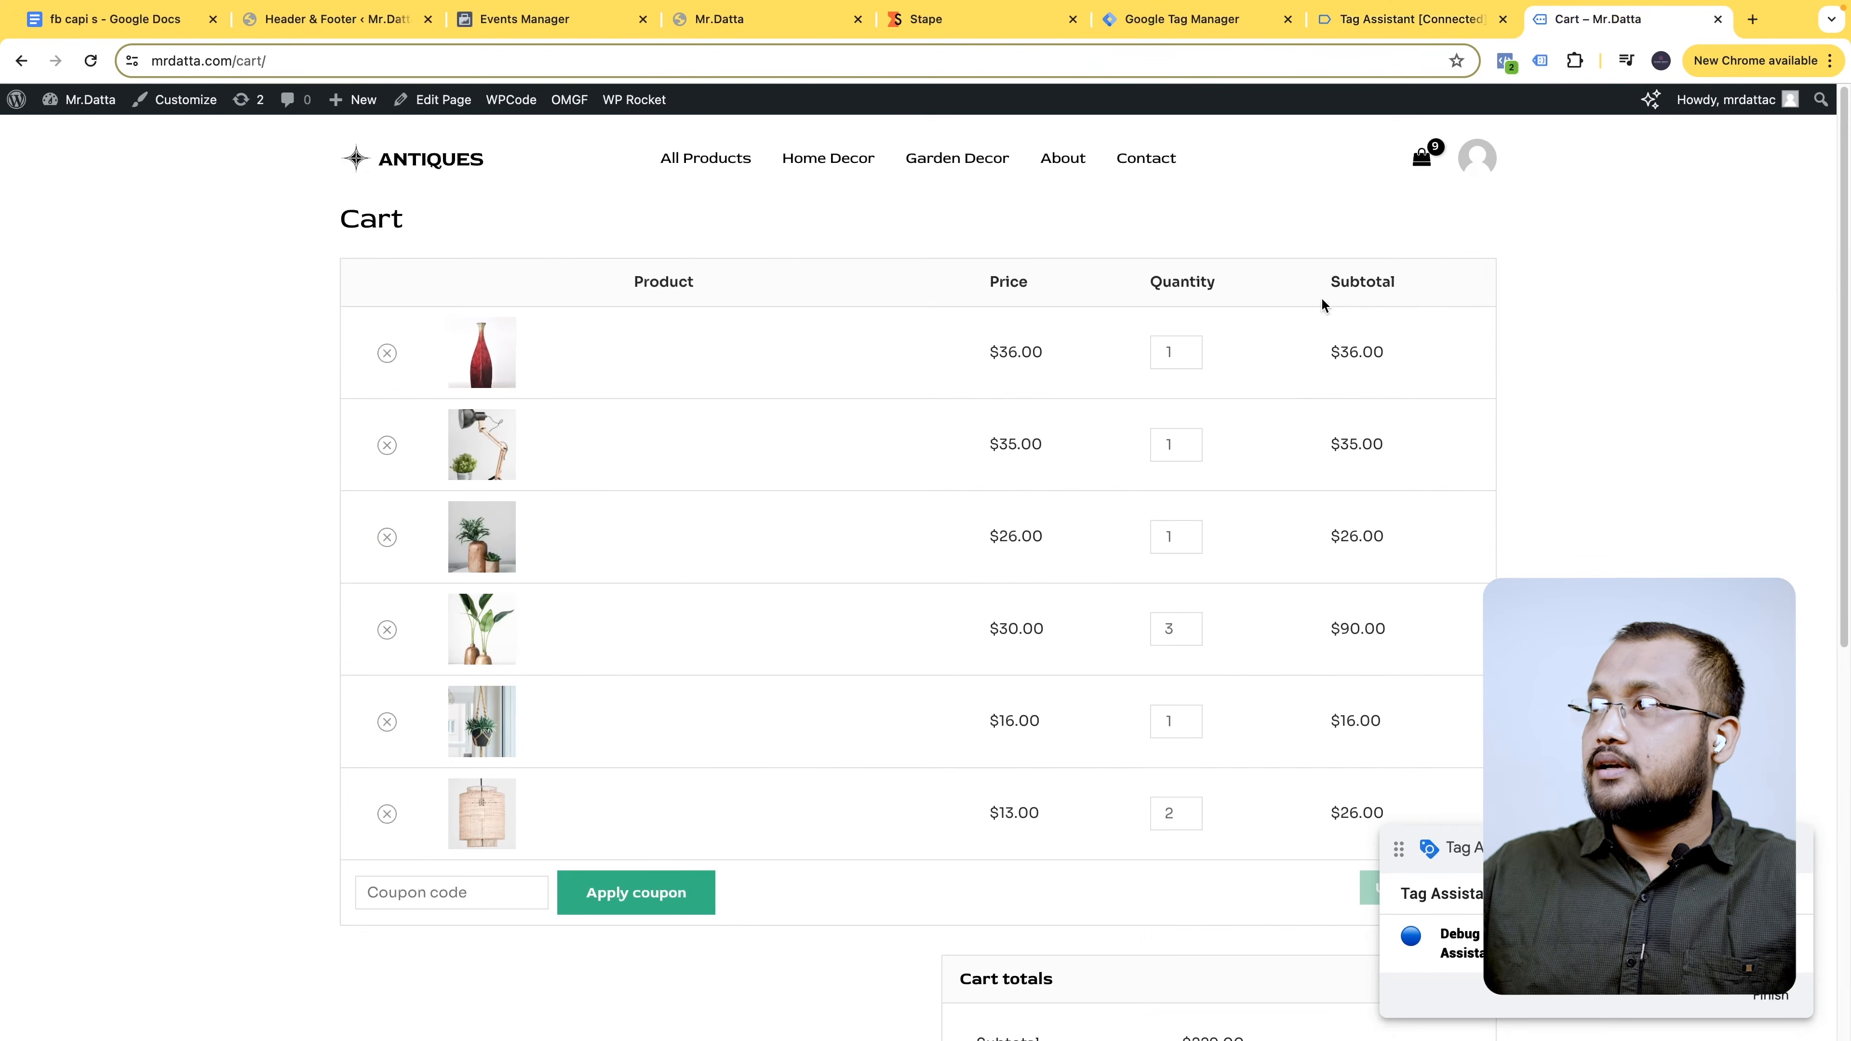
left_click(387, 354)
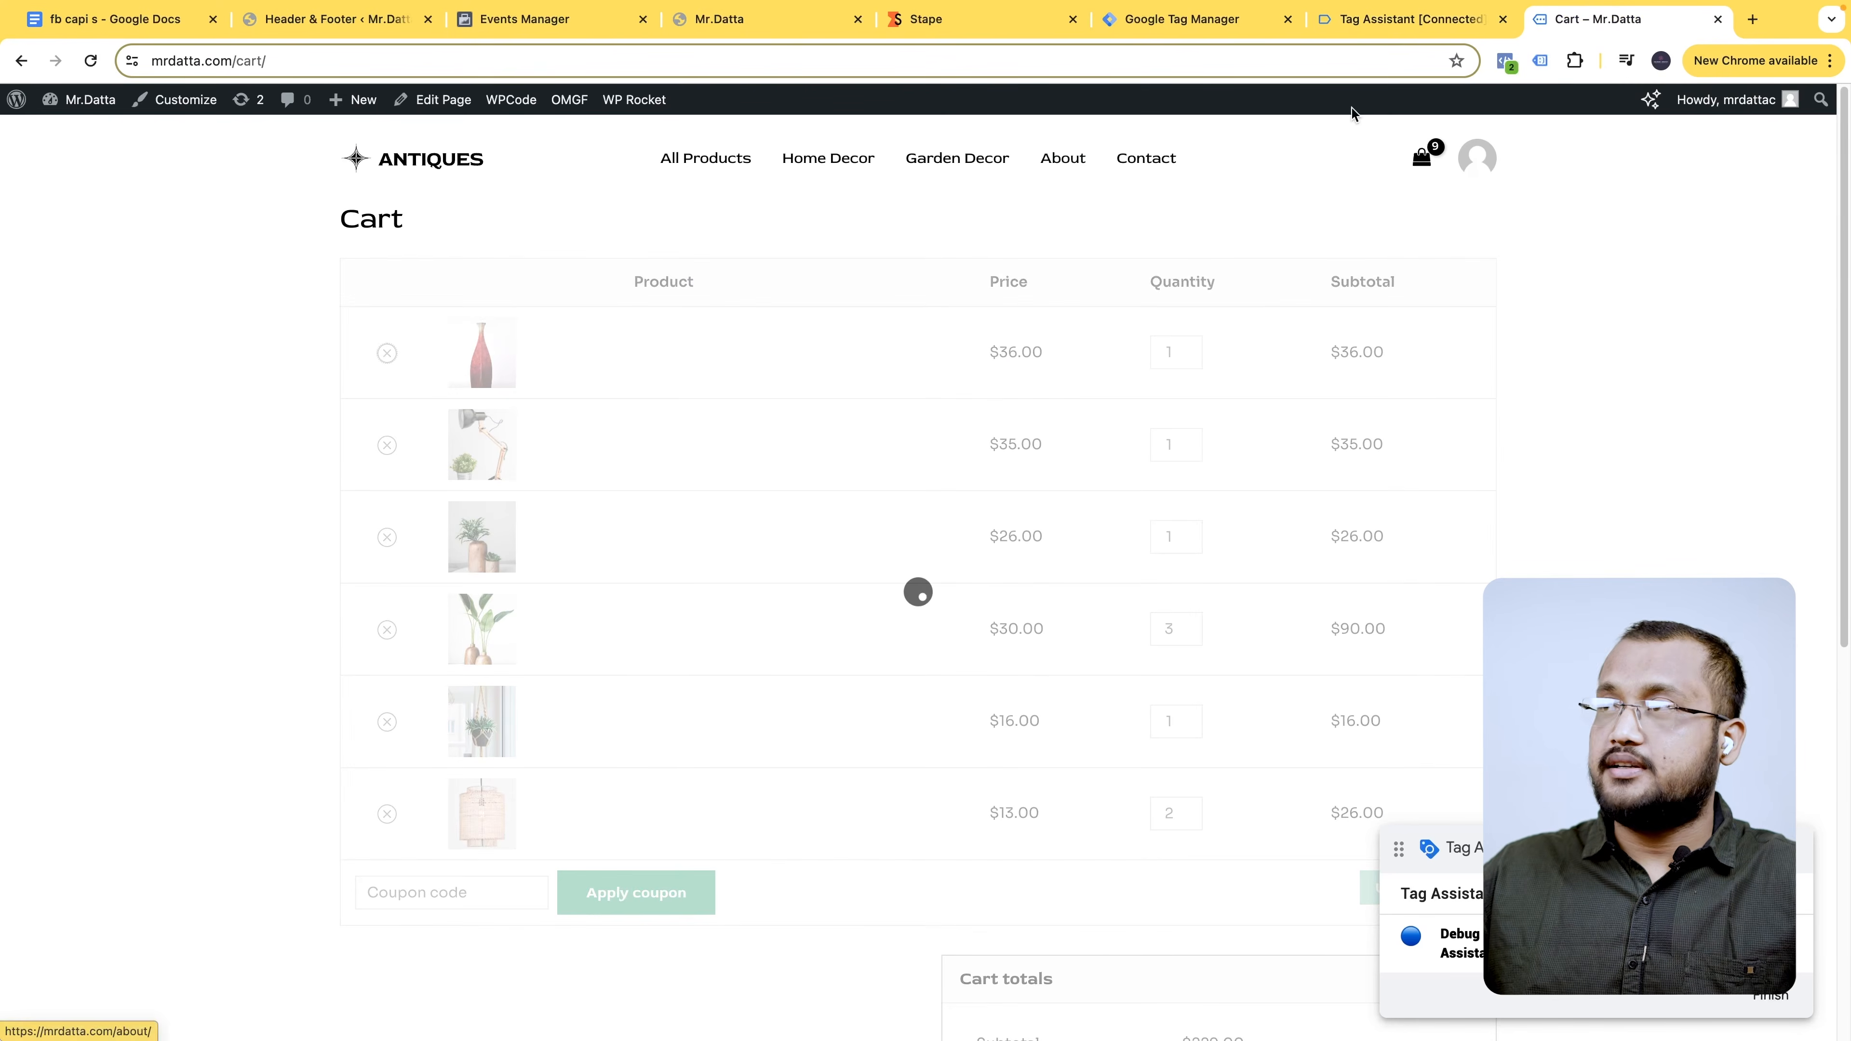
- Confirm in Tag Assistant that remove_from_cart fired no tags, and copy its event name
left_click(1434, 22)
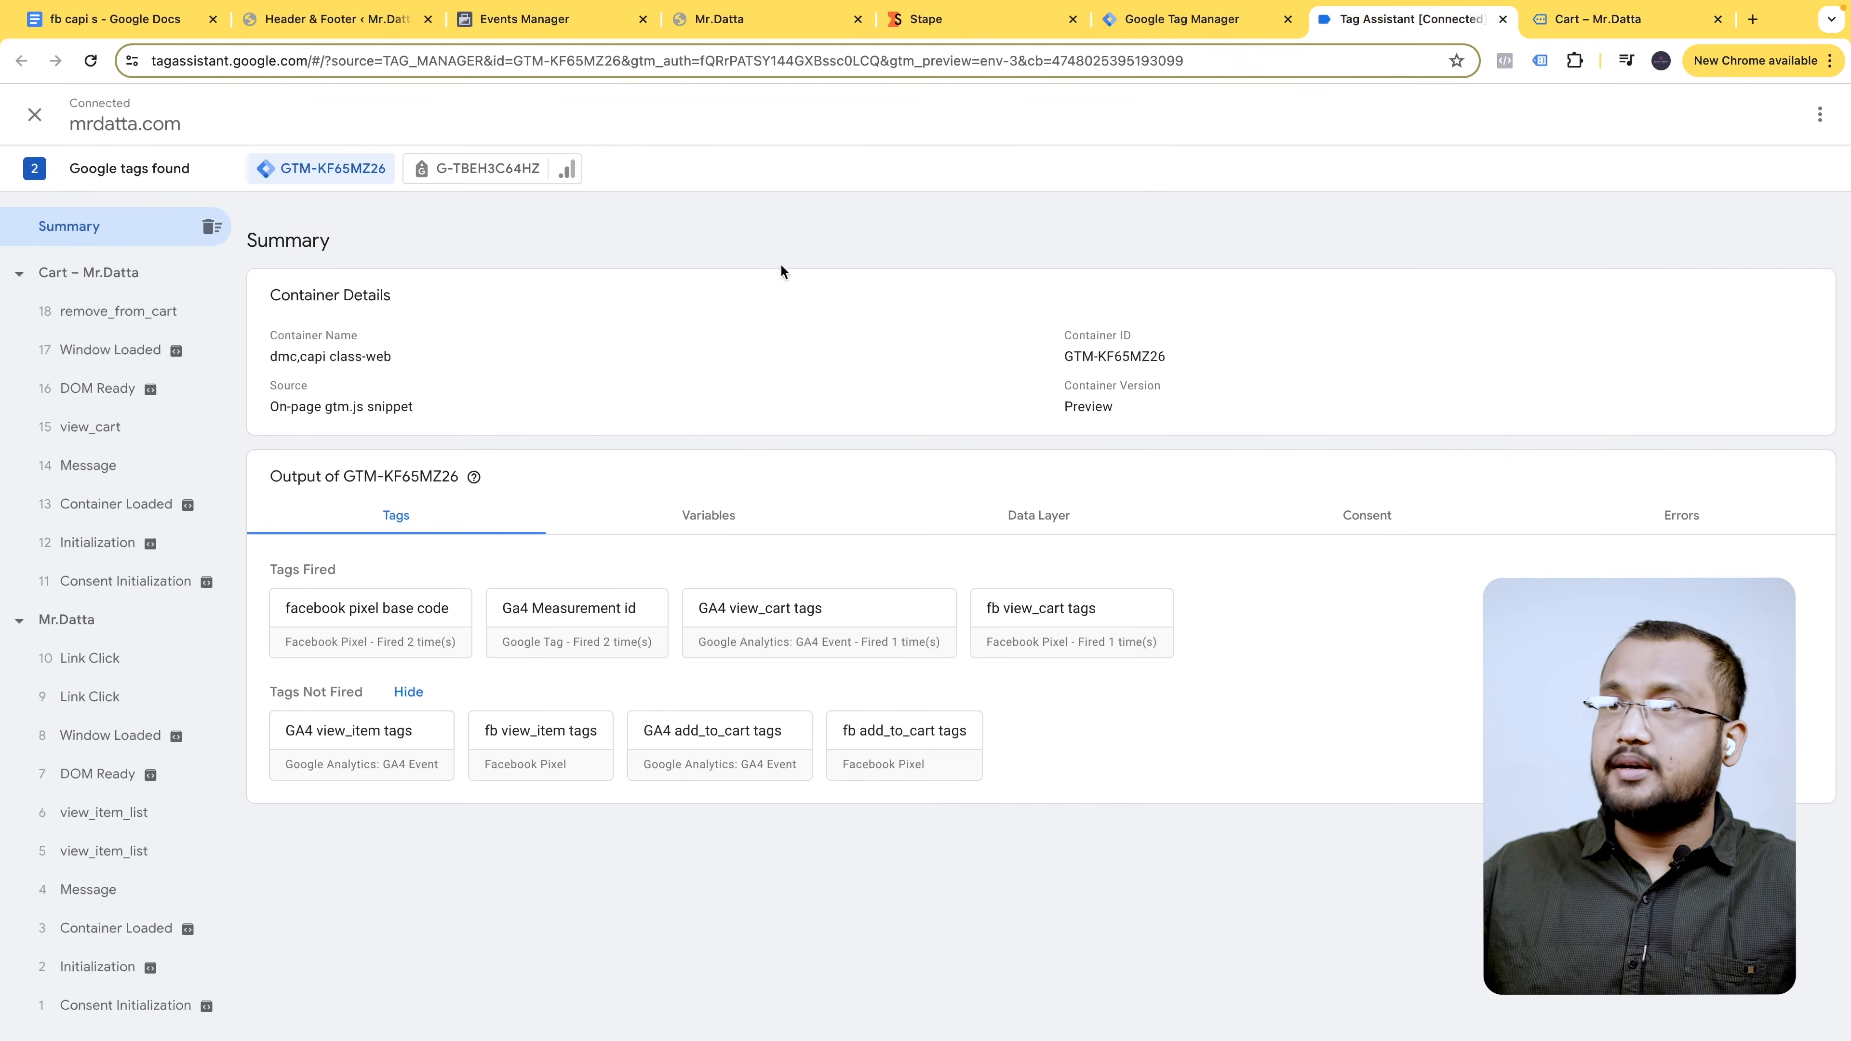
left_click(166, 313)
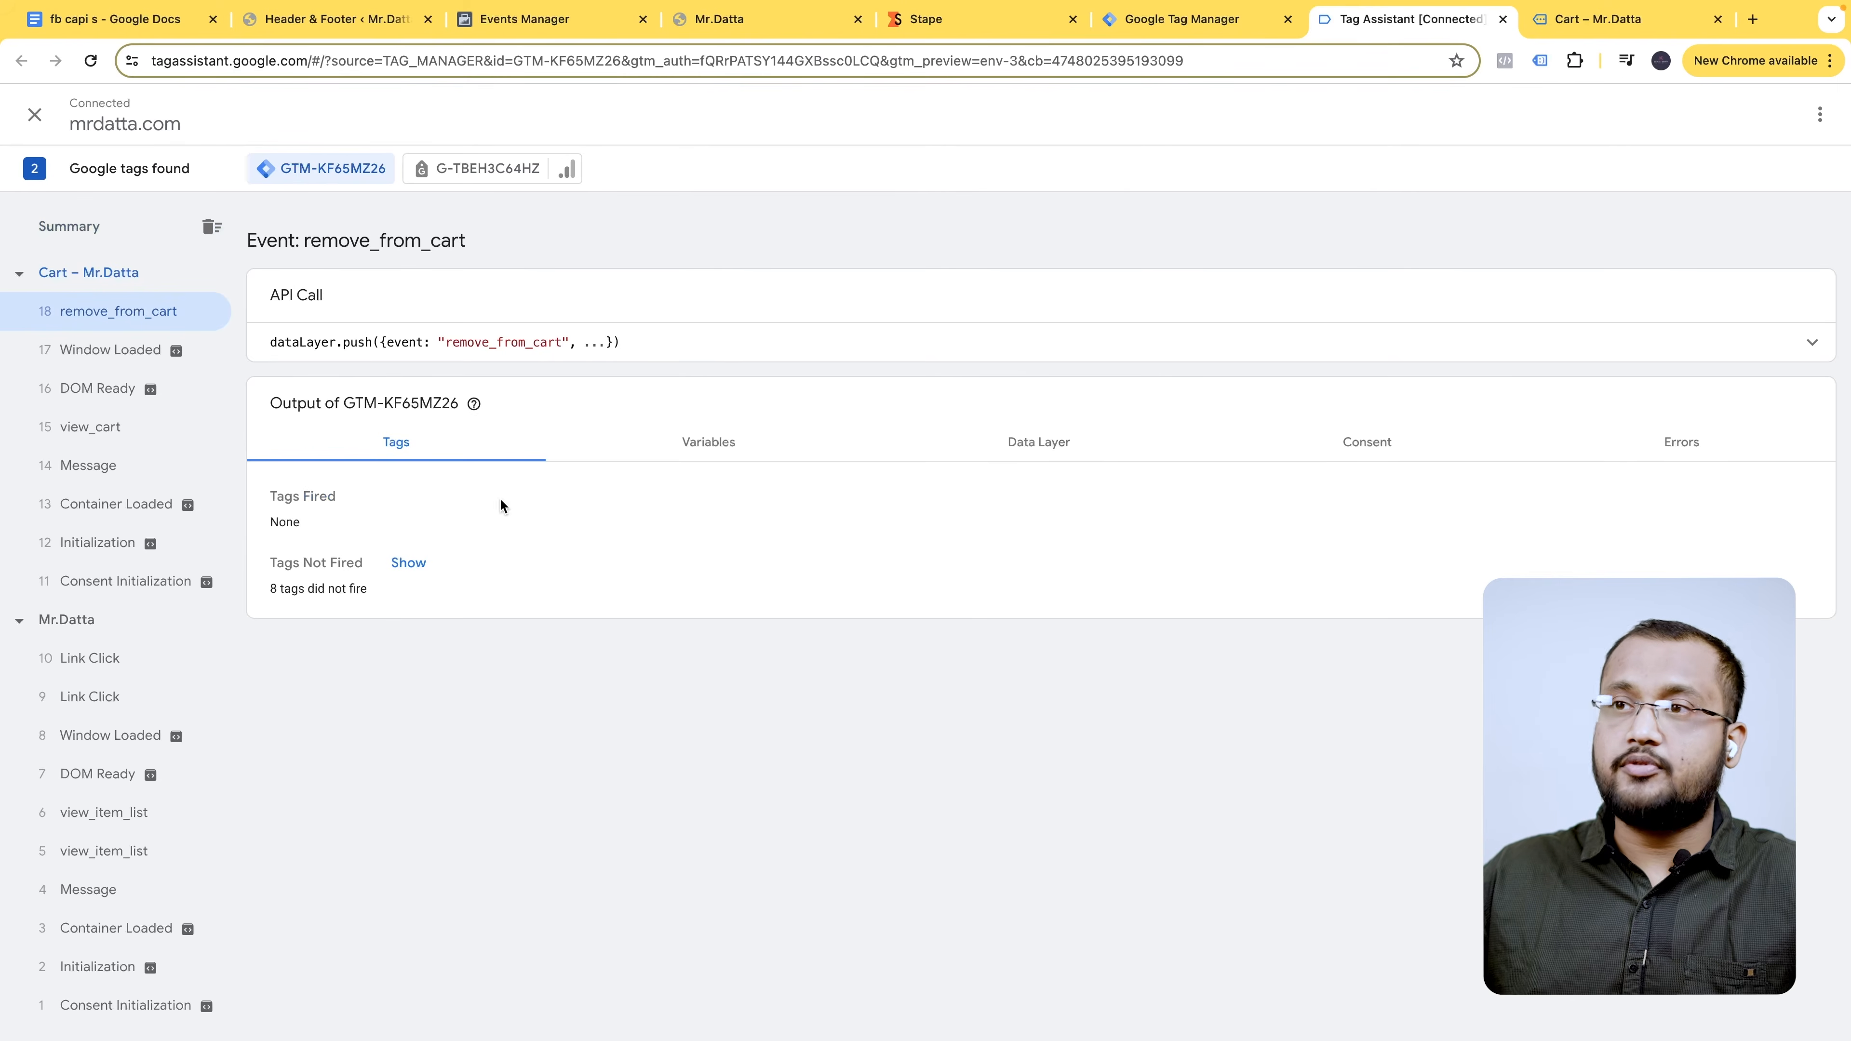
double_click(508, 343)
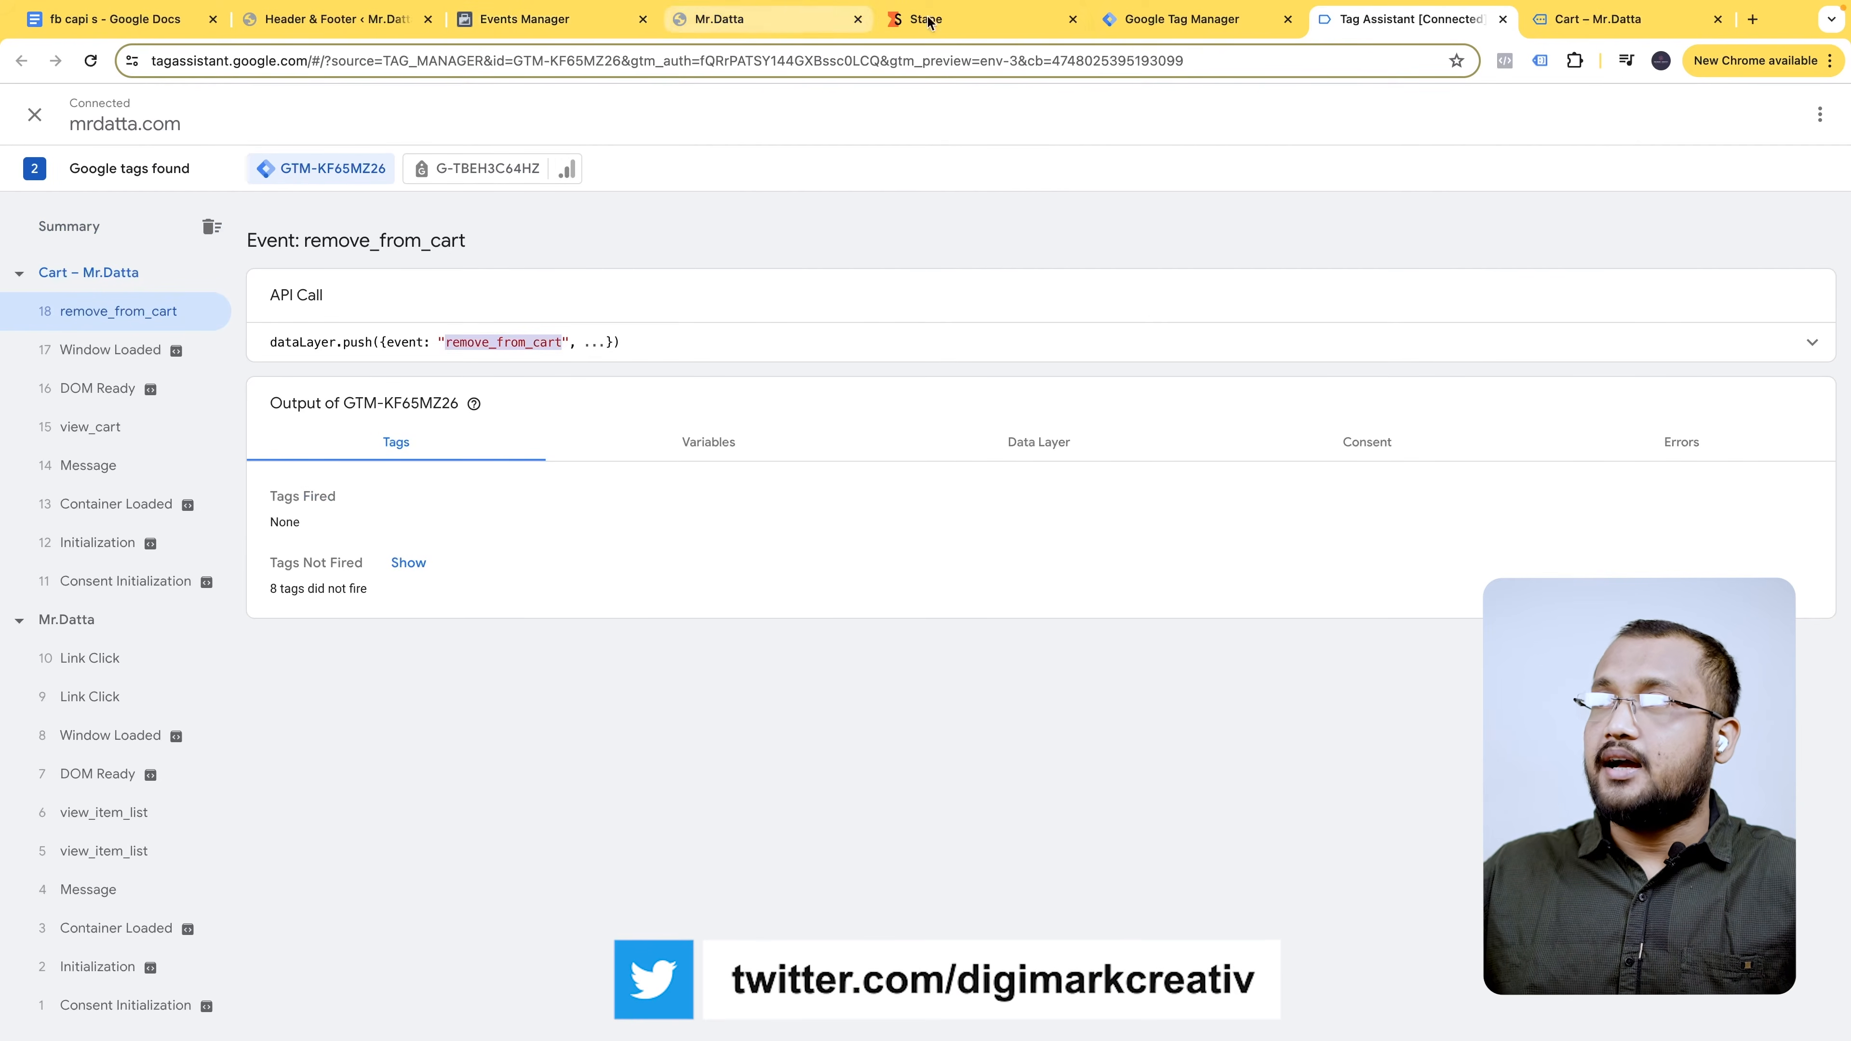
left_click(1184, 20)
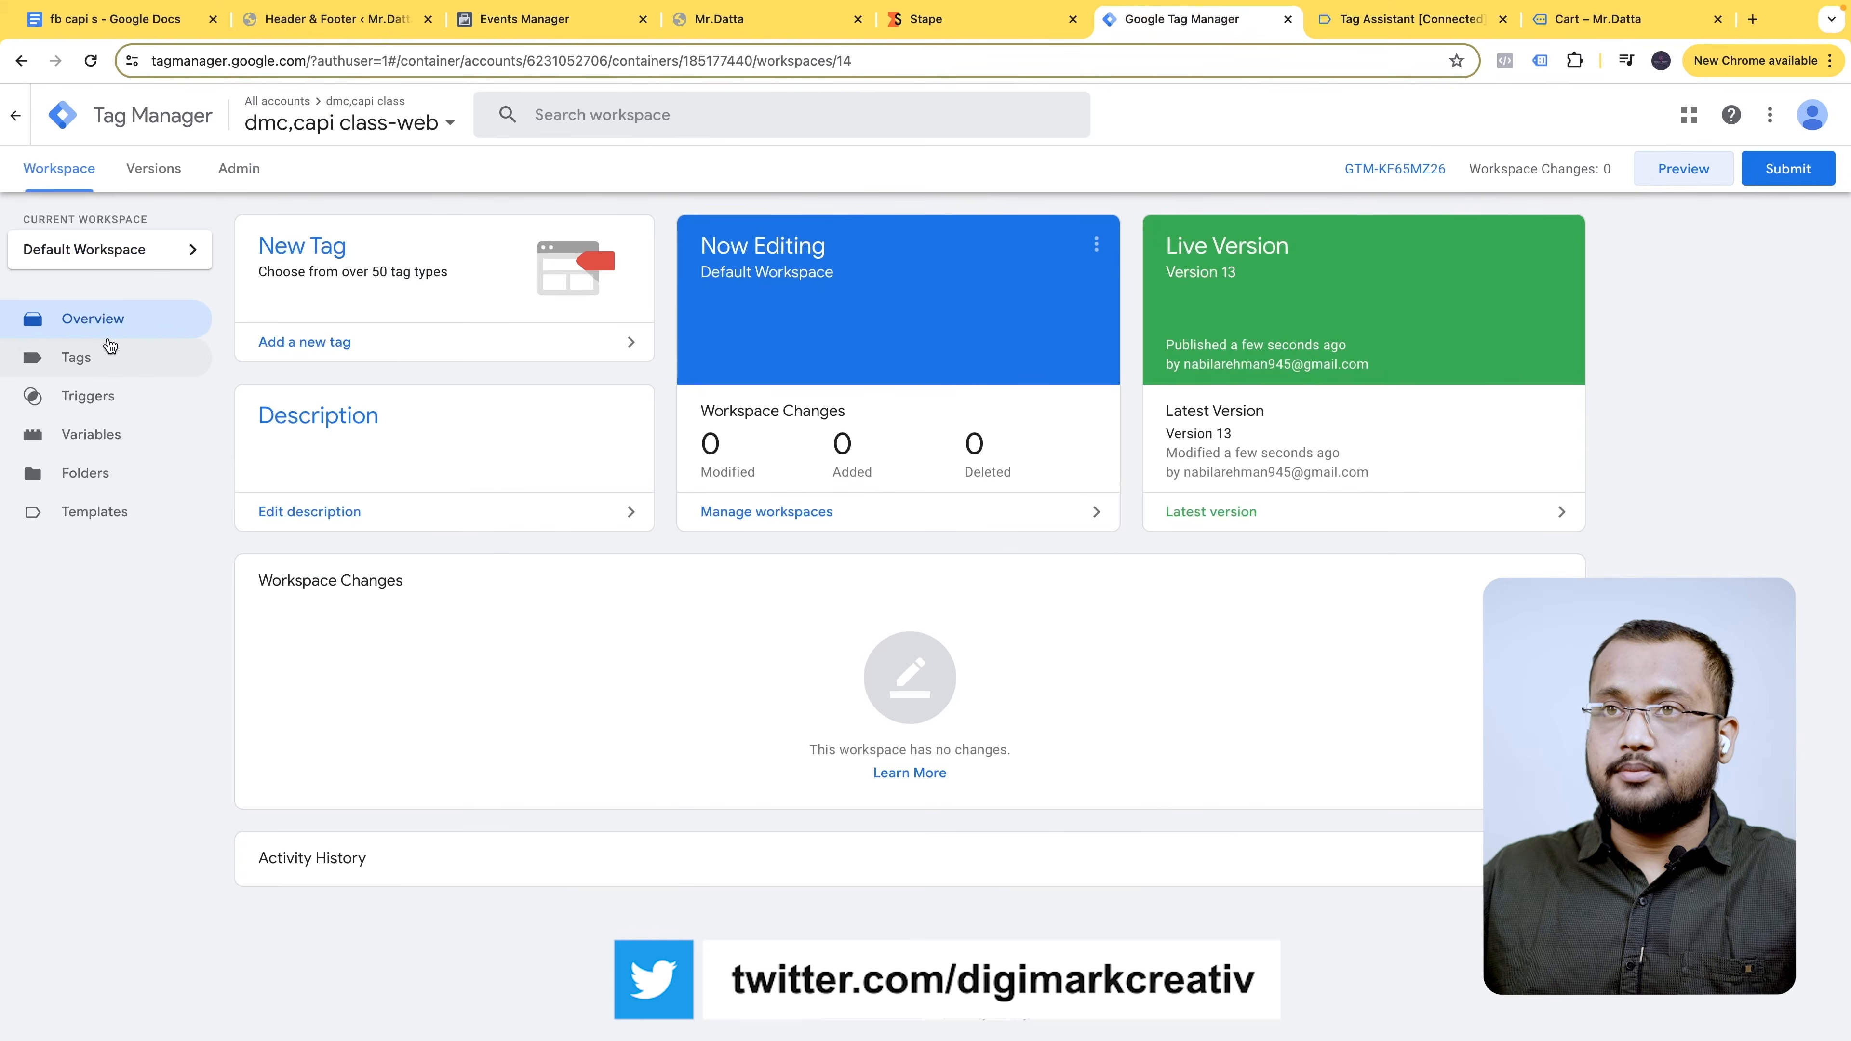
- Duplicate the GA4 view_cart tags tag and rename the copy 'GA4 remove_from_cart tags'
left_click(99, 358)
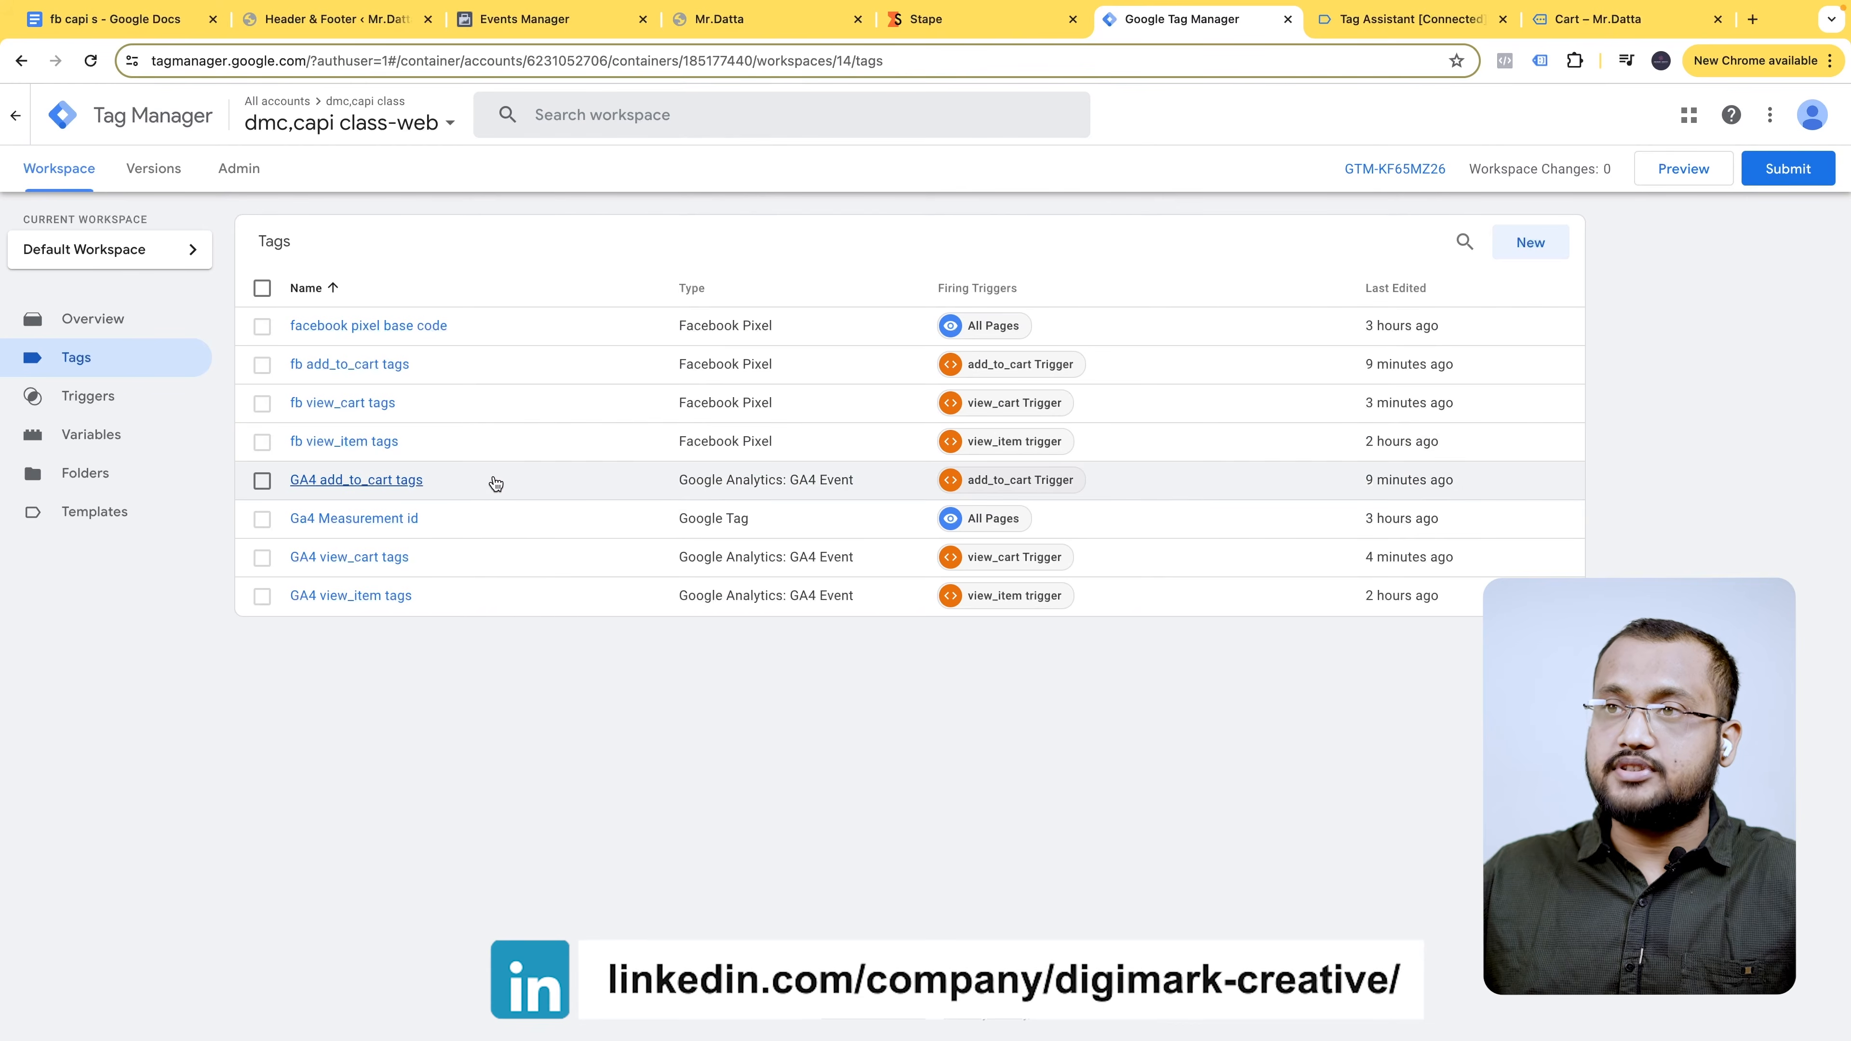
left_click(917, 560)
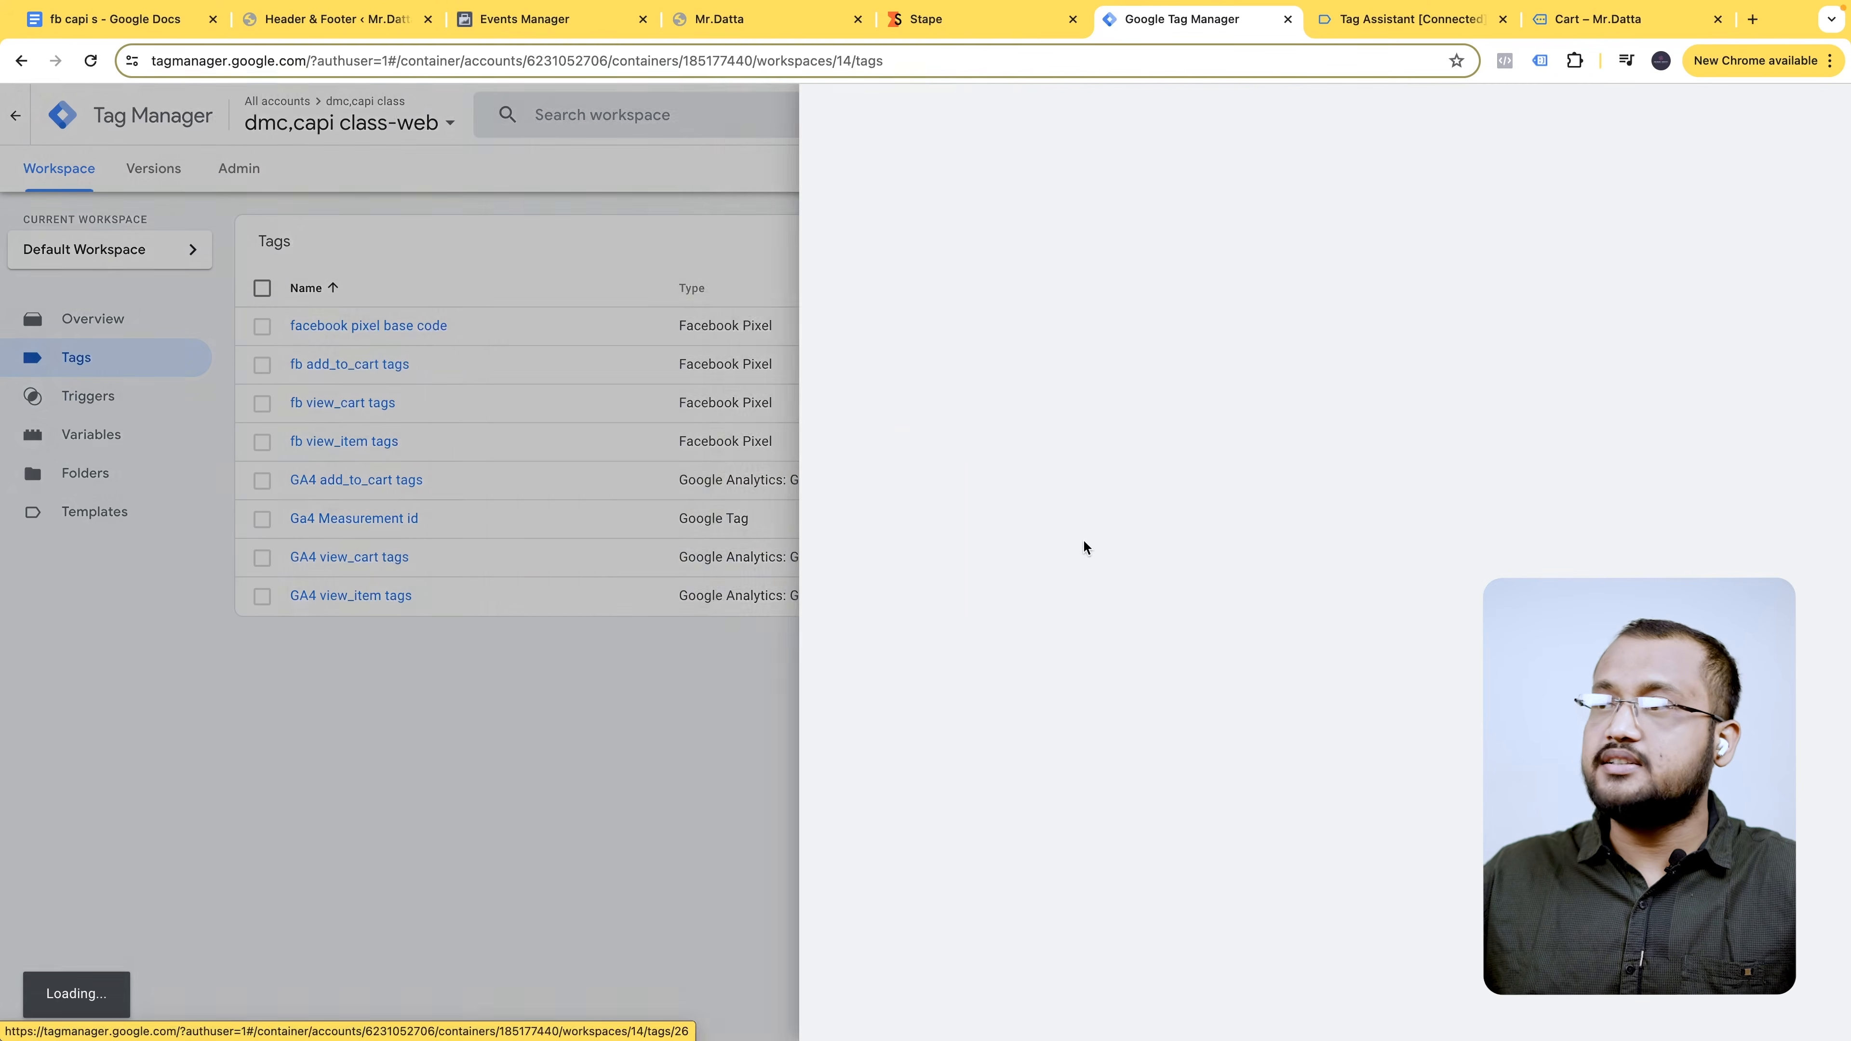
left_click(1814, 115)
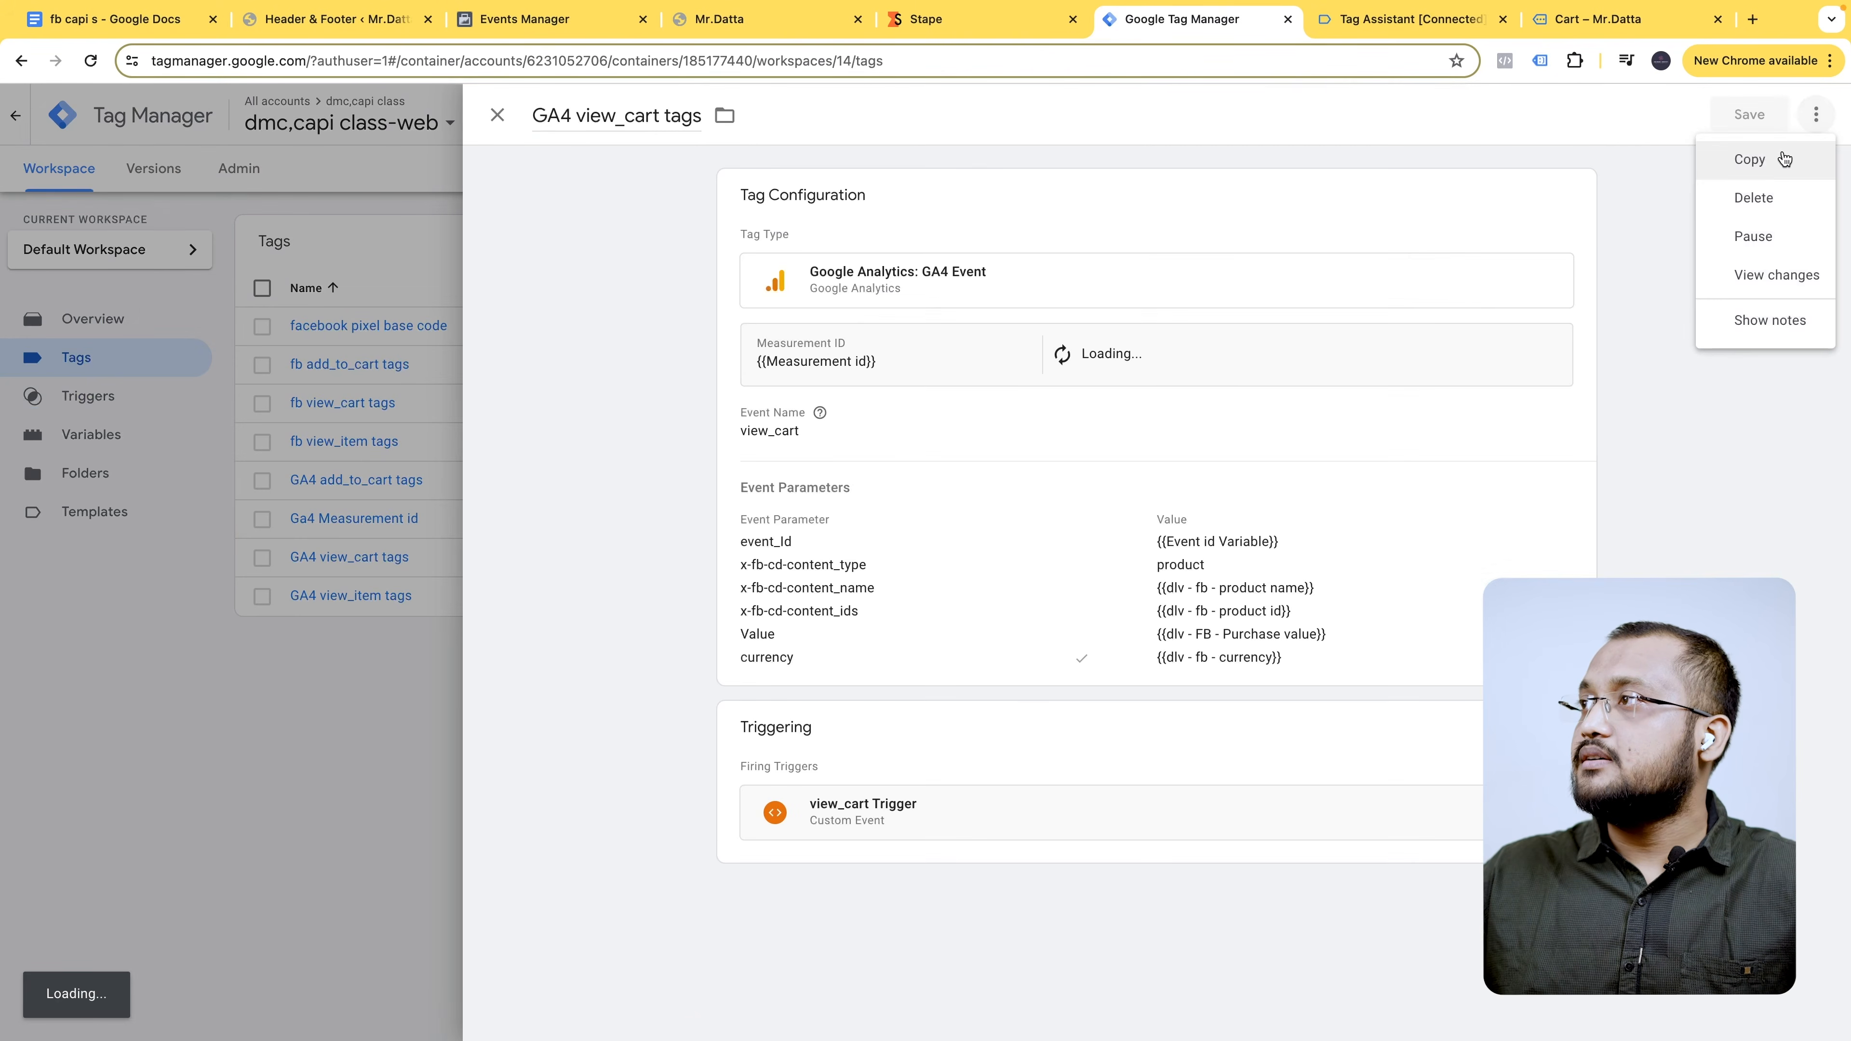
left_click(1786, 159)
left_click_drag(603, 116, 449, 131)
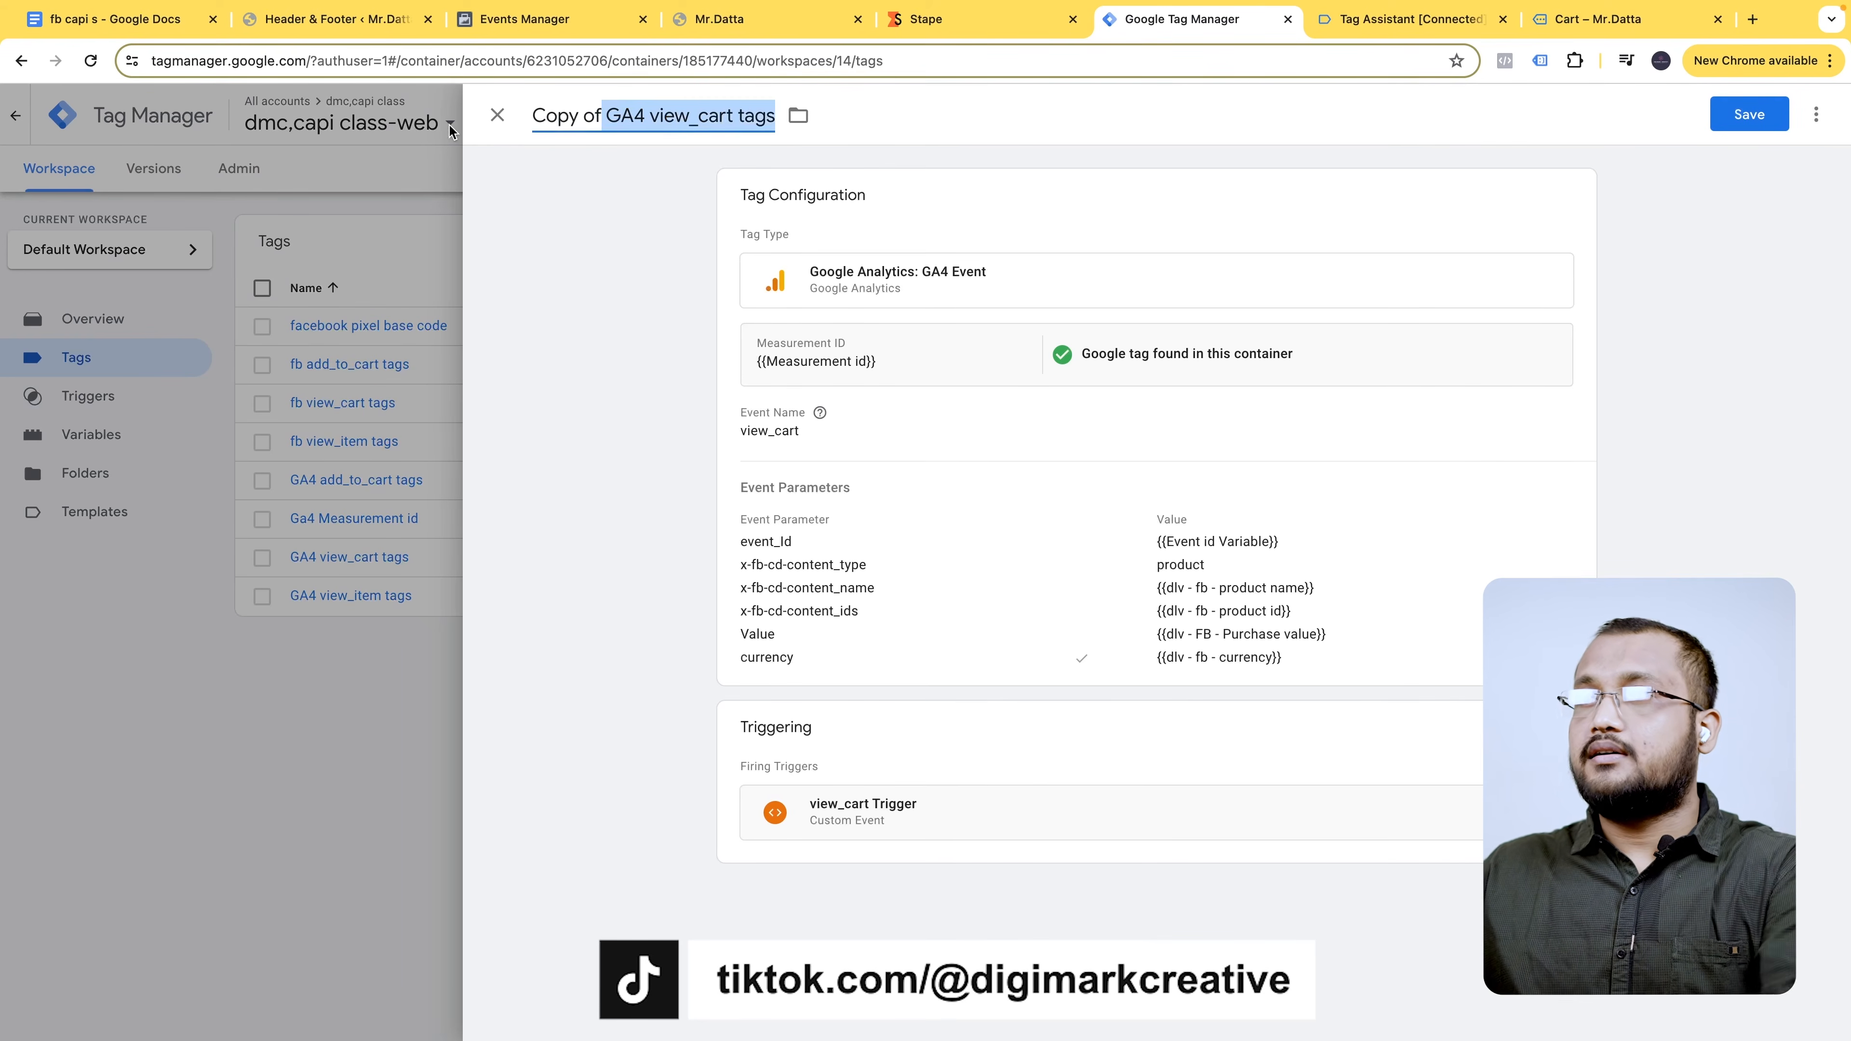
left_click(604, 116)
left_click_drag(603, 116, 531, 116)
key("BackSpace")
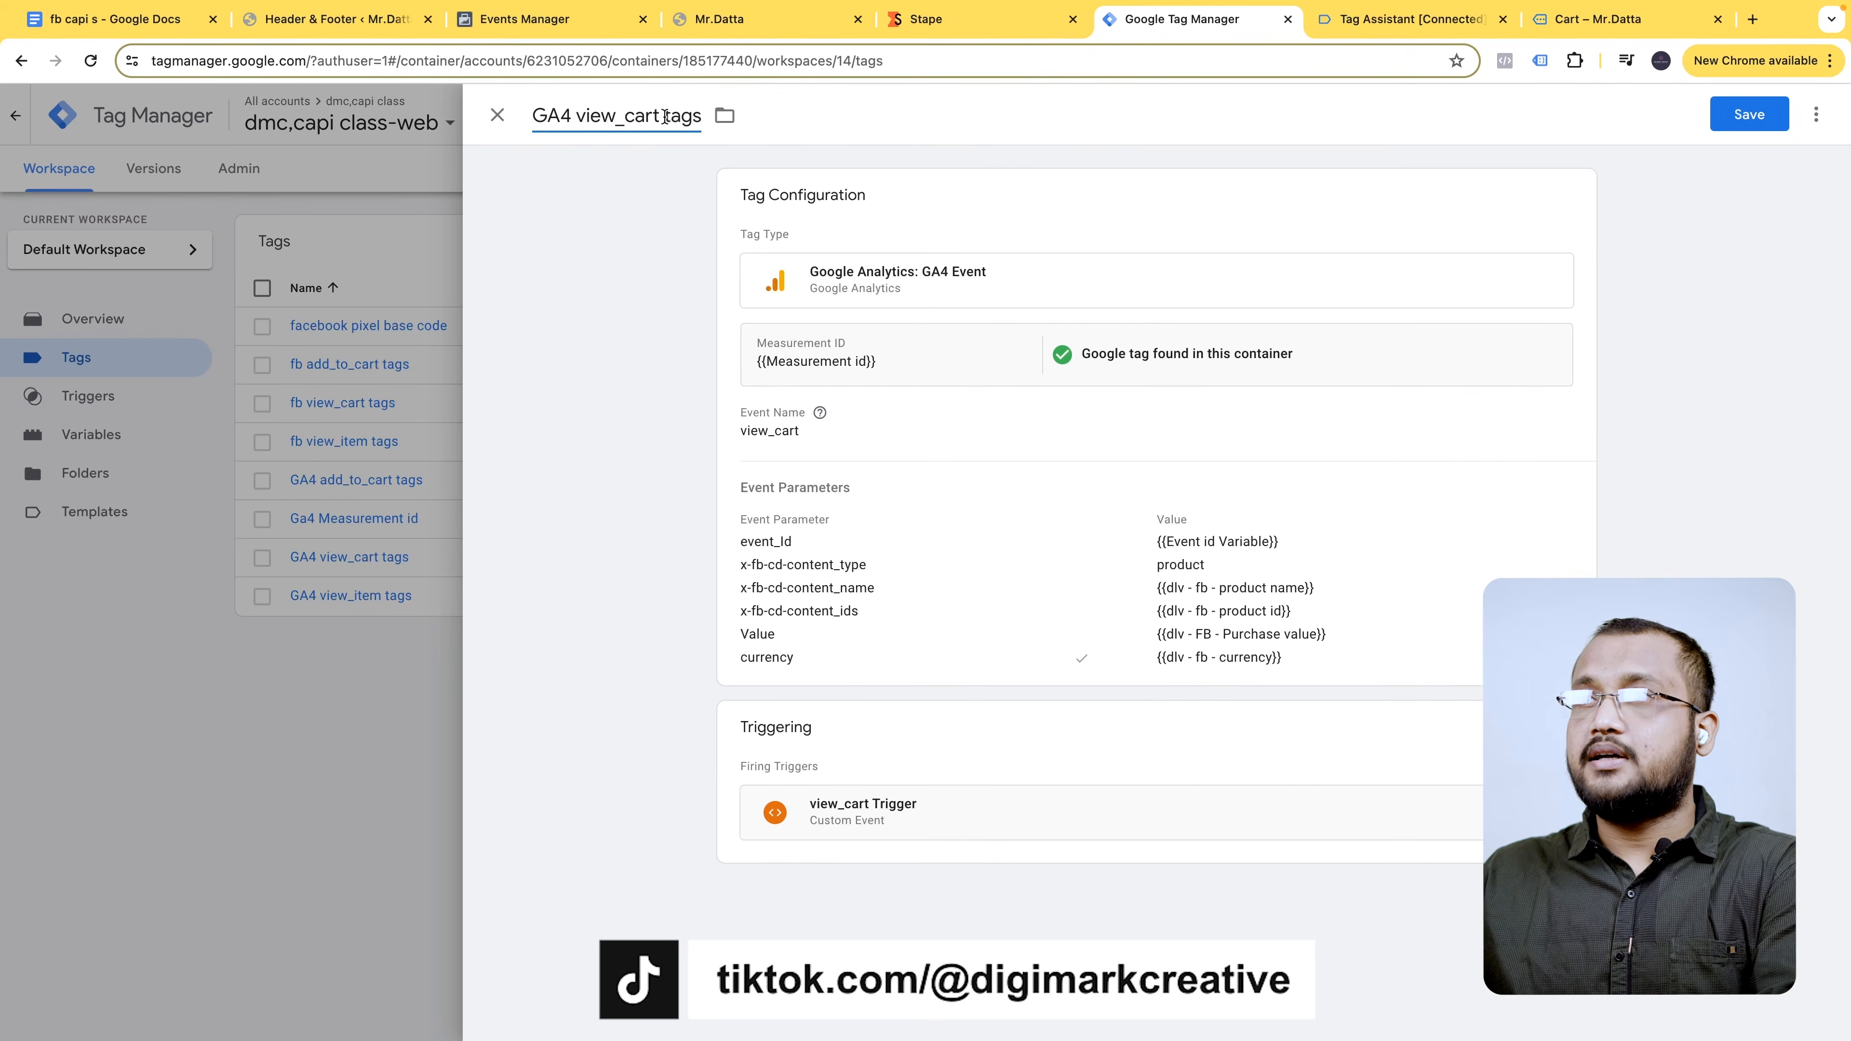
left_click_drag(659, 116, 574, 121)
key("ctrl+v")
- Change the tag's Event Name from view_cart to remove_from_cart
left_click(1424, 26)
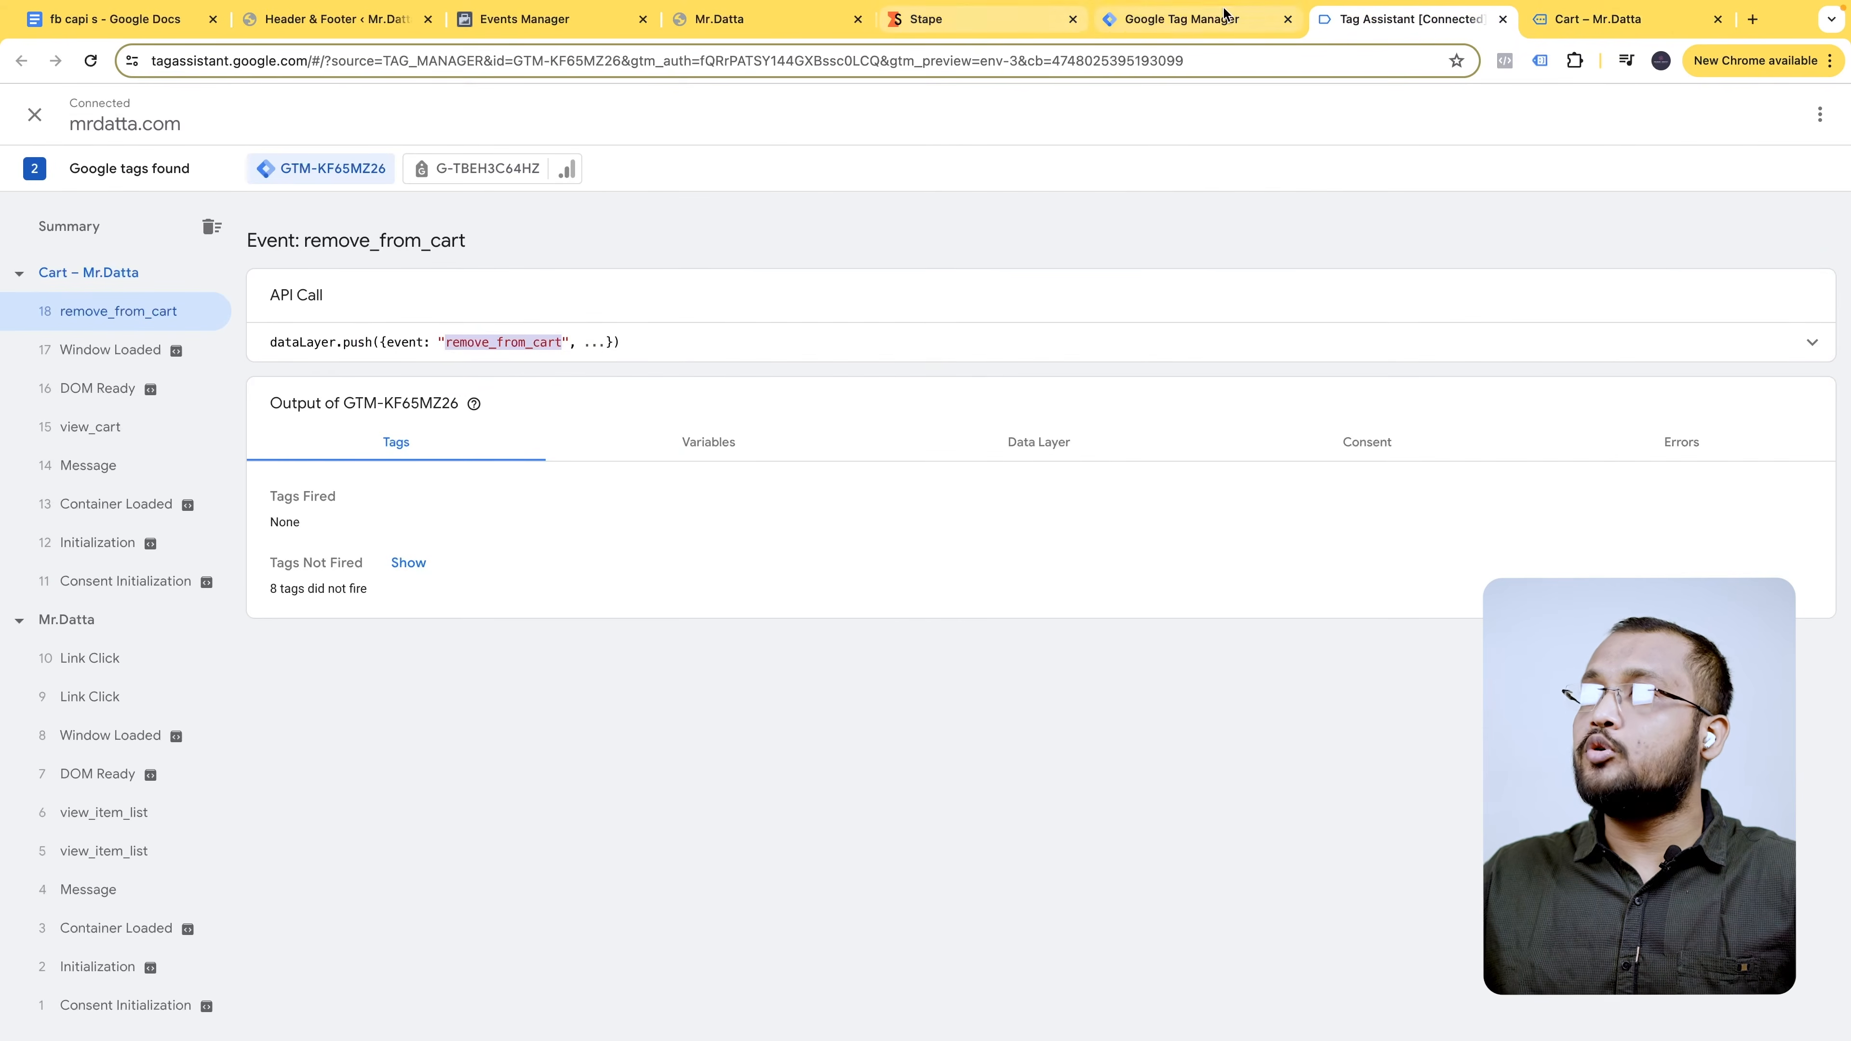
left_click(1199, 17)
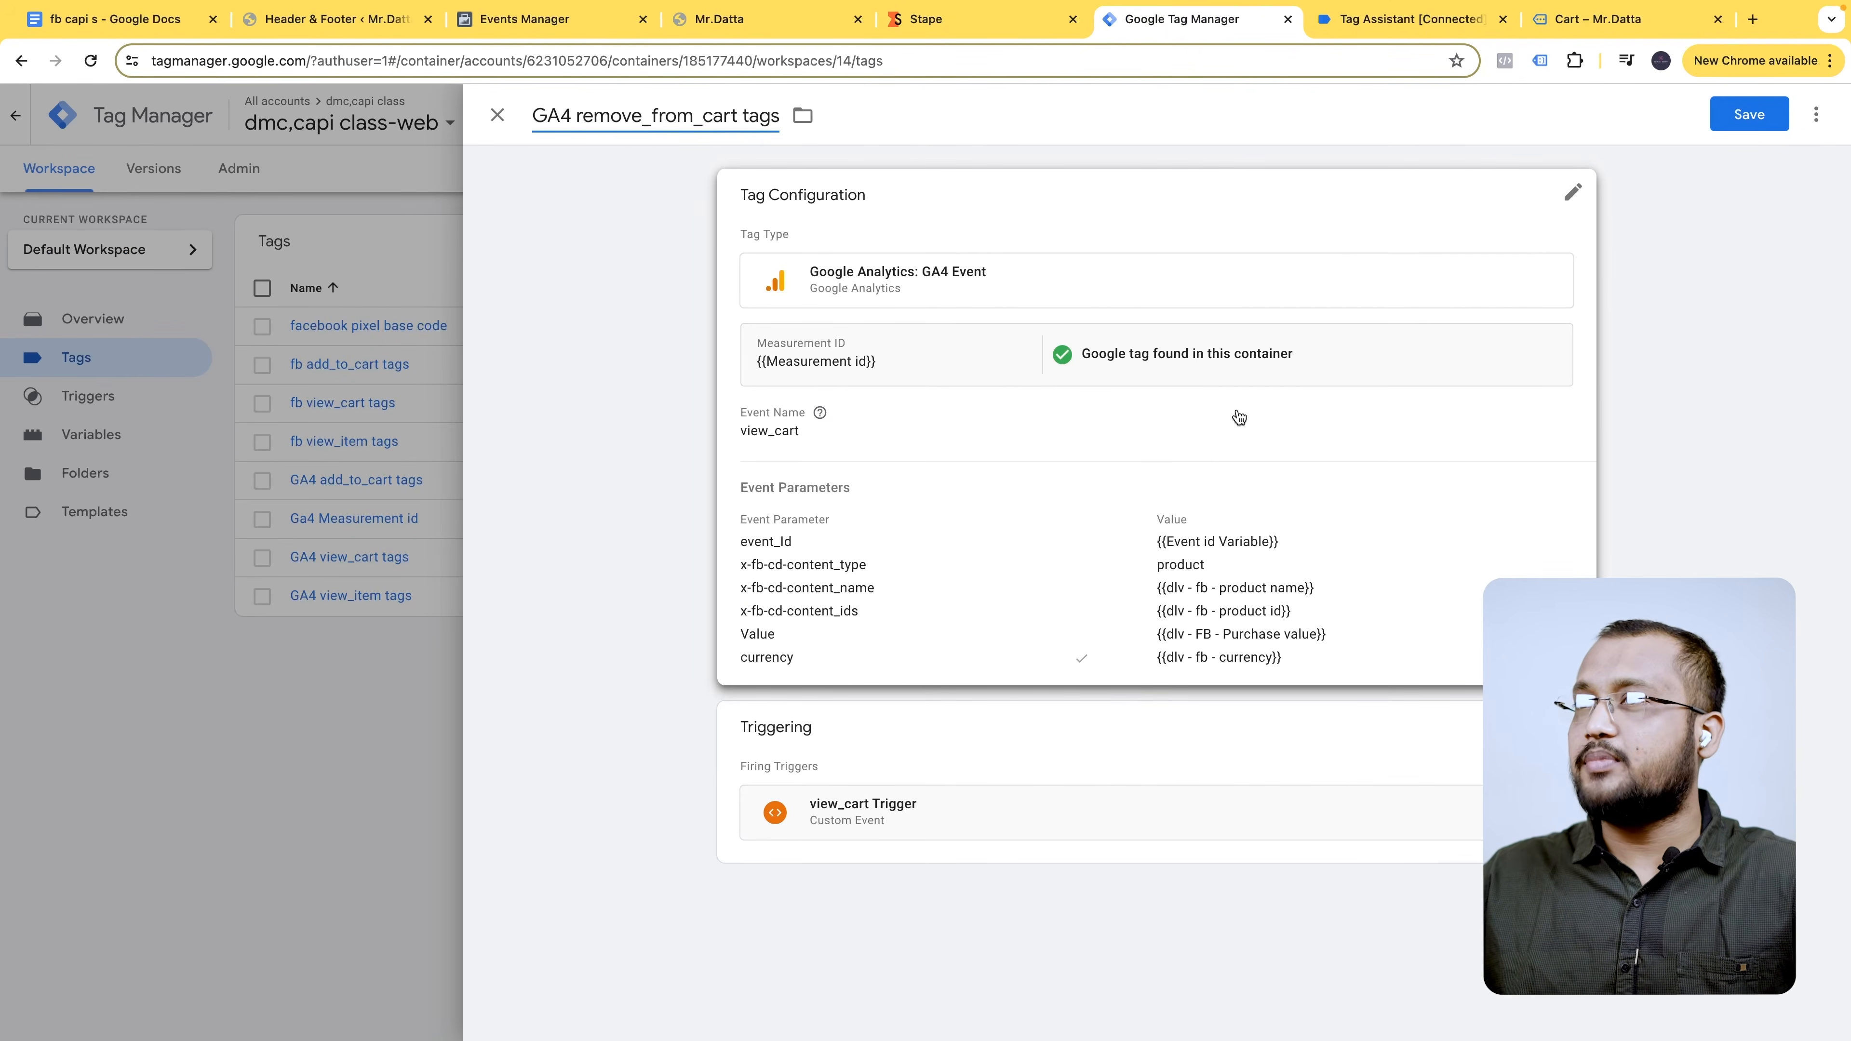
left_click(1210, 412)
double_click(872, 489)
key("super+v")
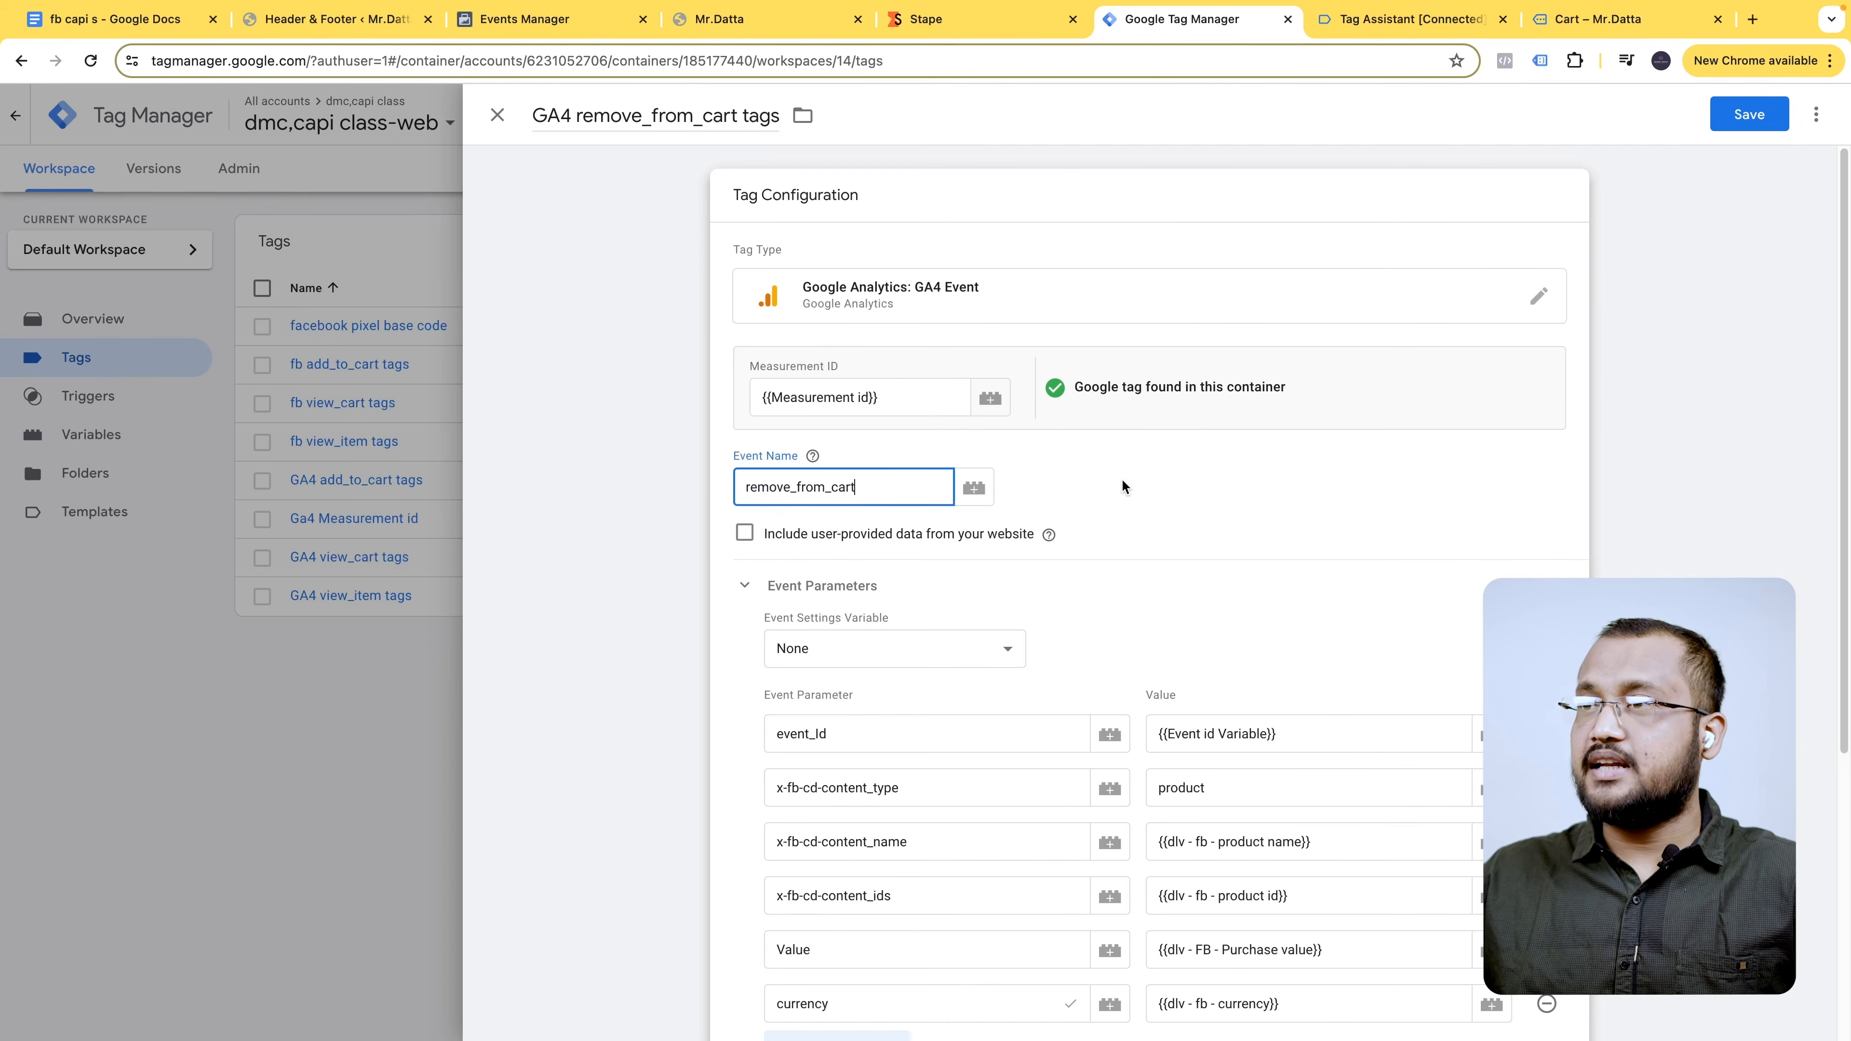
scroll(1150, 609, "down", 5)
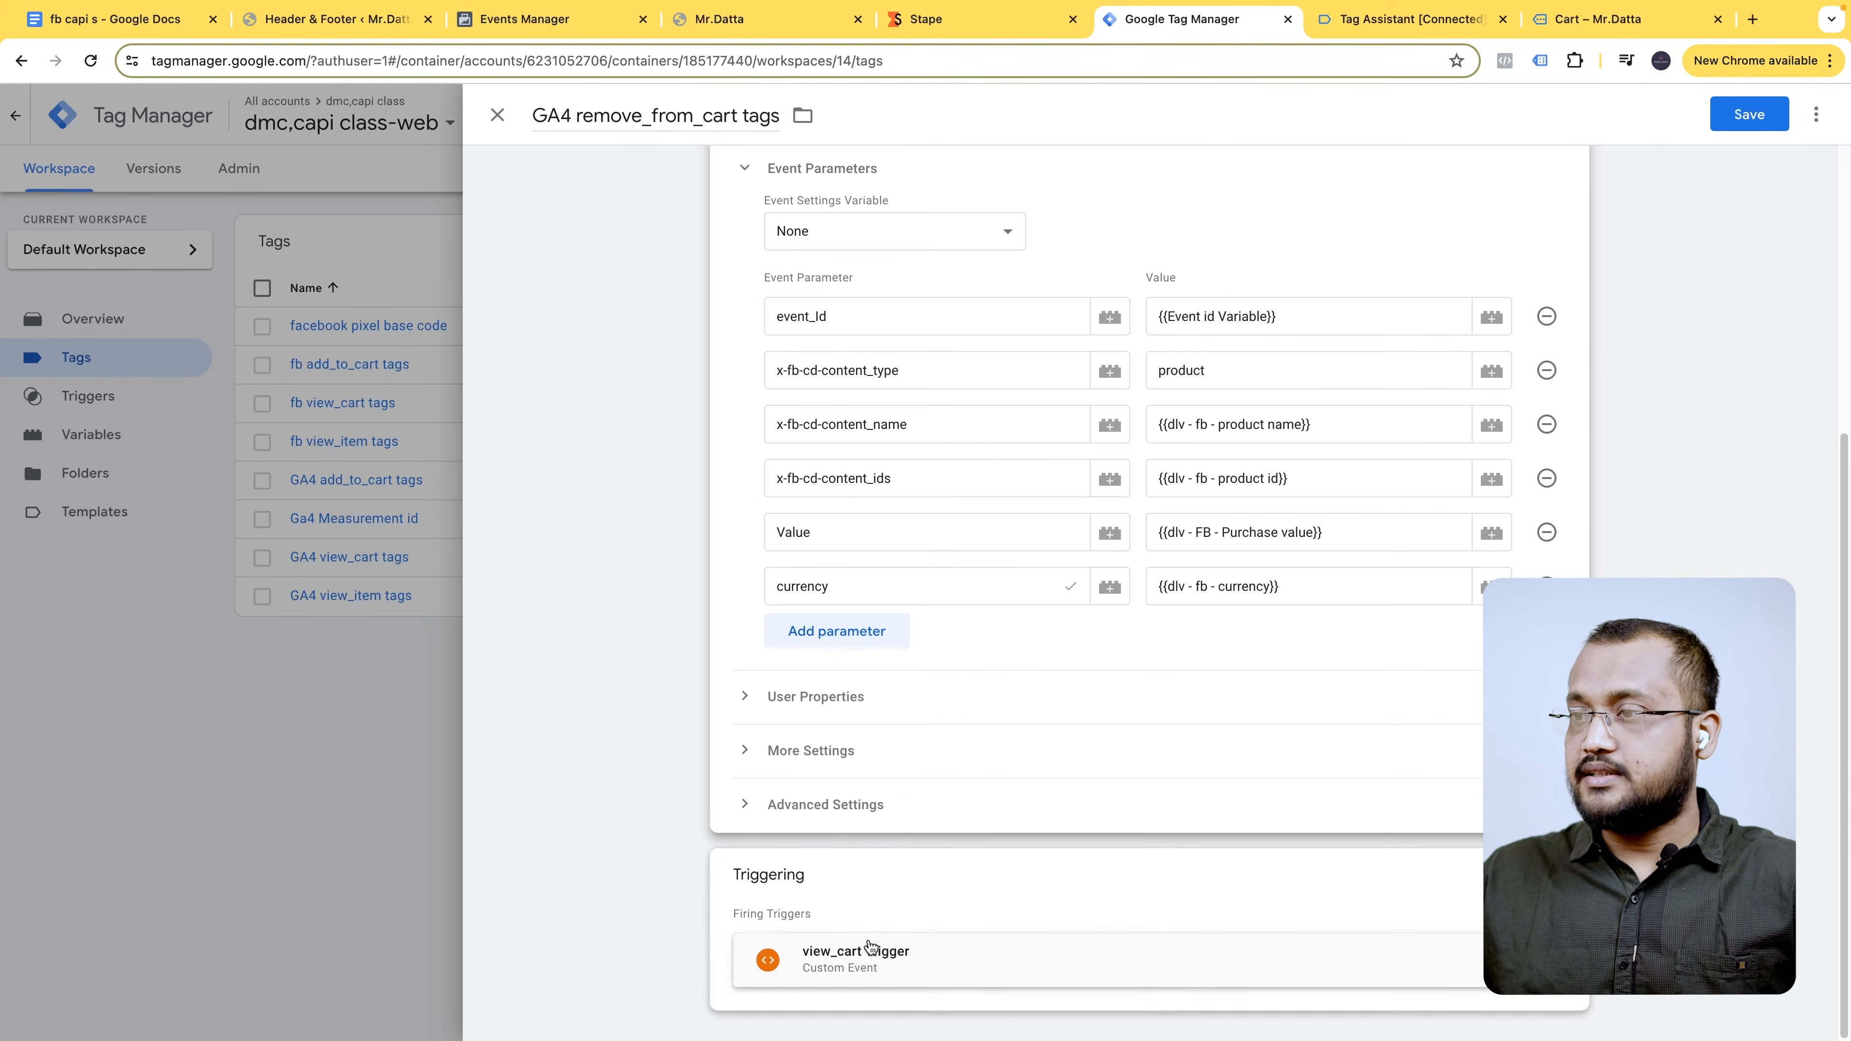
- Remove the view_cart trigger and start a new trigger named 'remove_from_cart Trigger'
left_click(1555, 875)
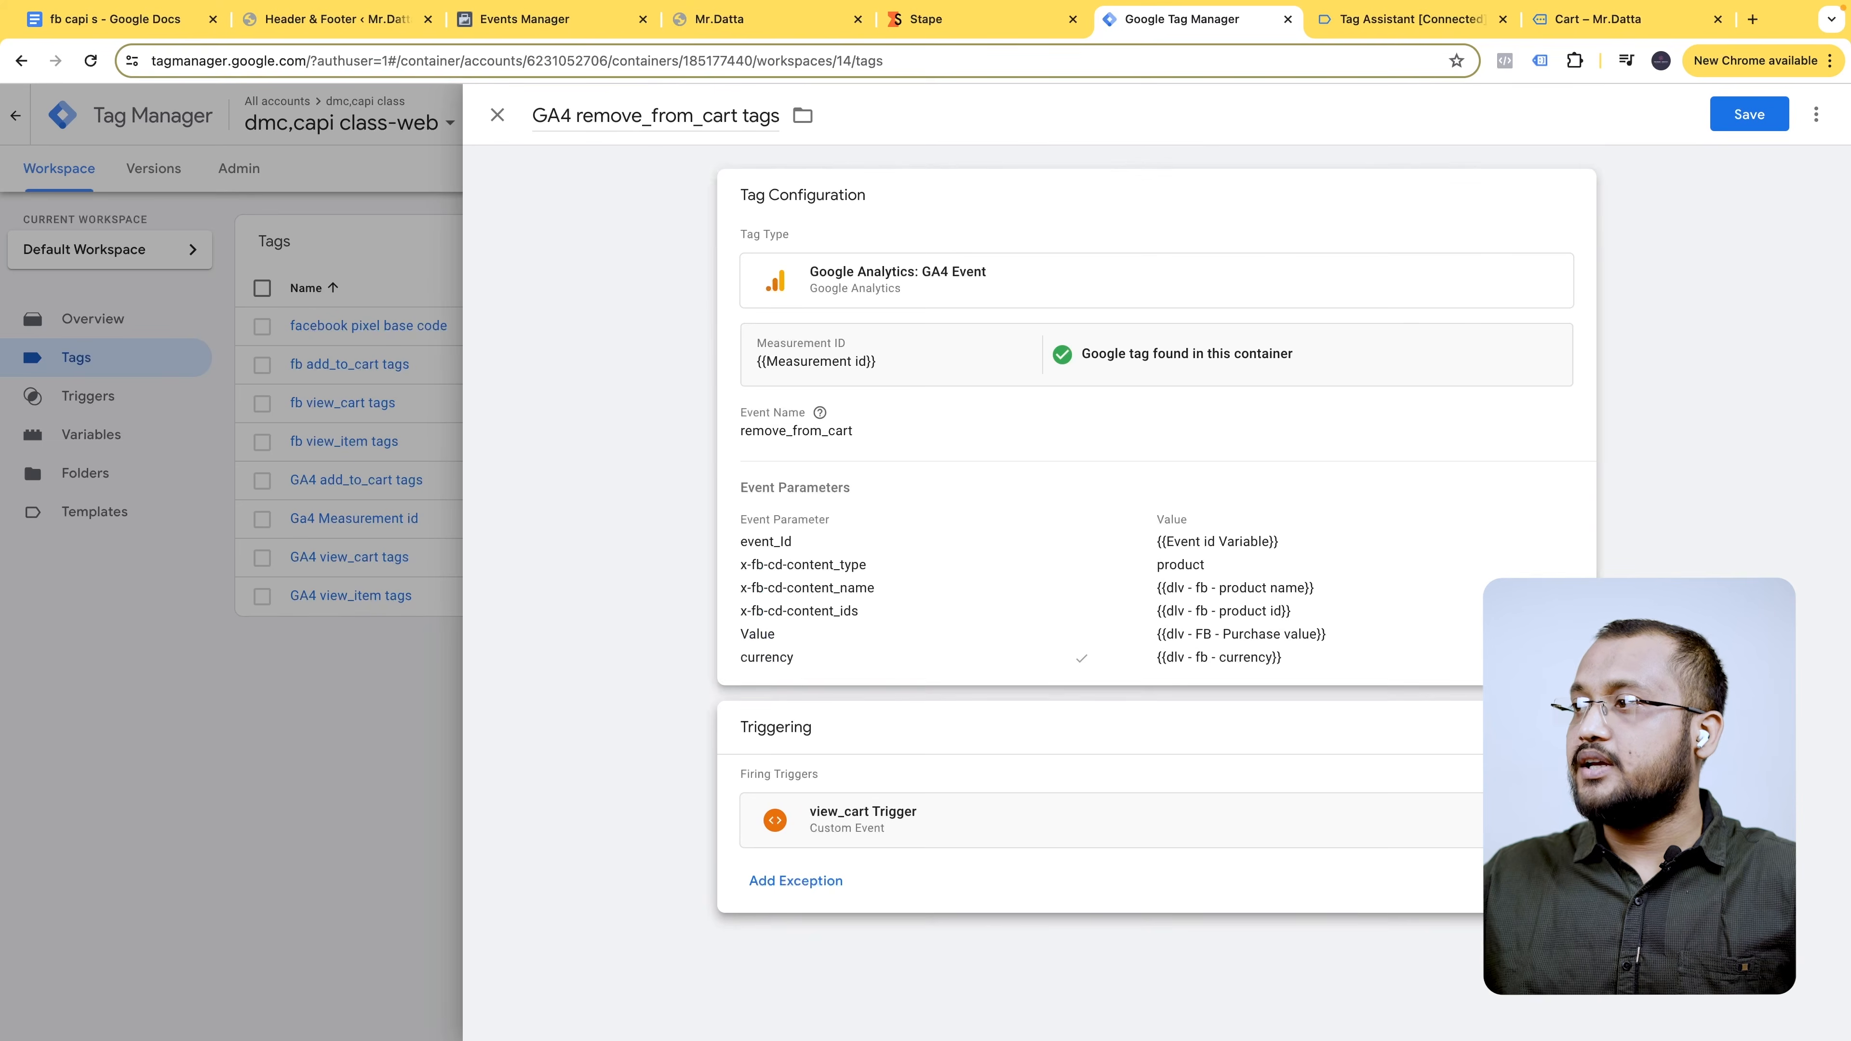
left_click(1547, 826)
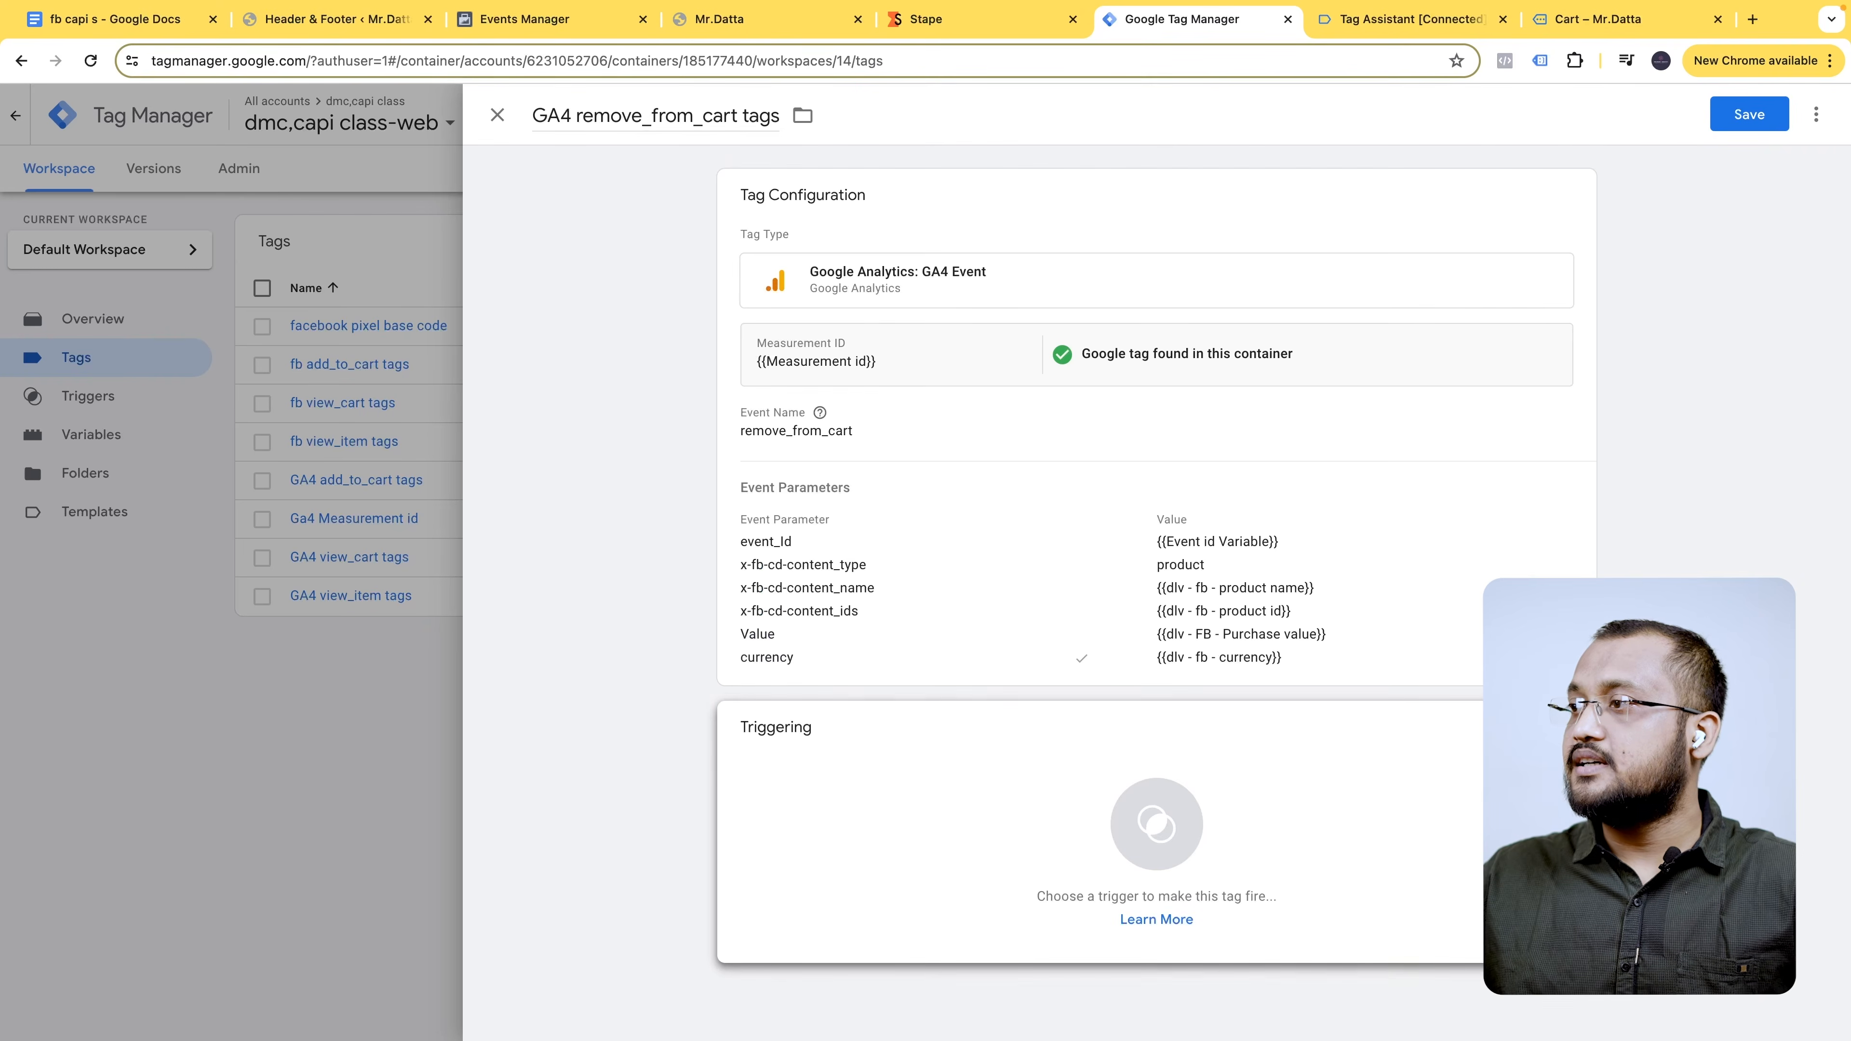
left_click(1543, 787)
left_click(1809, 117)
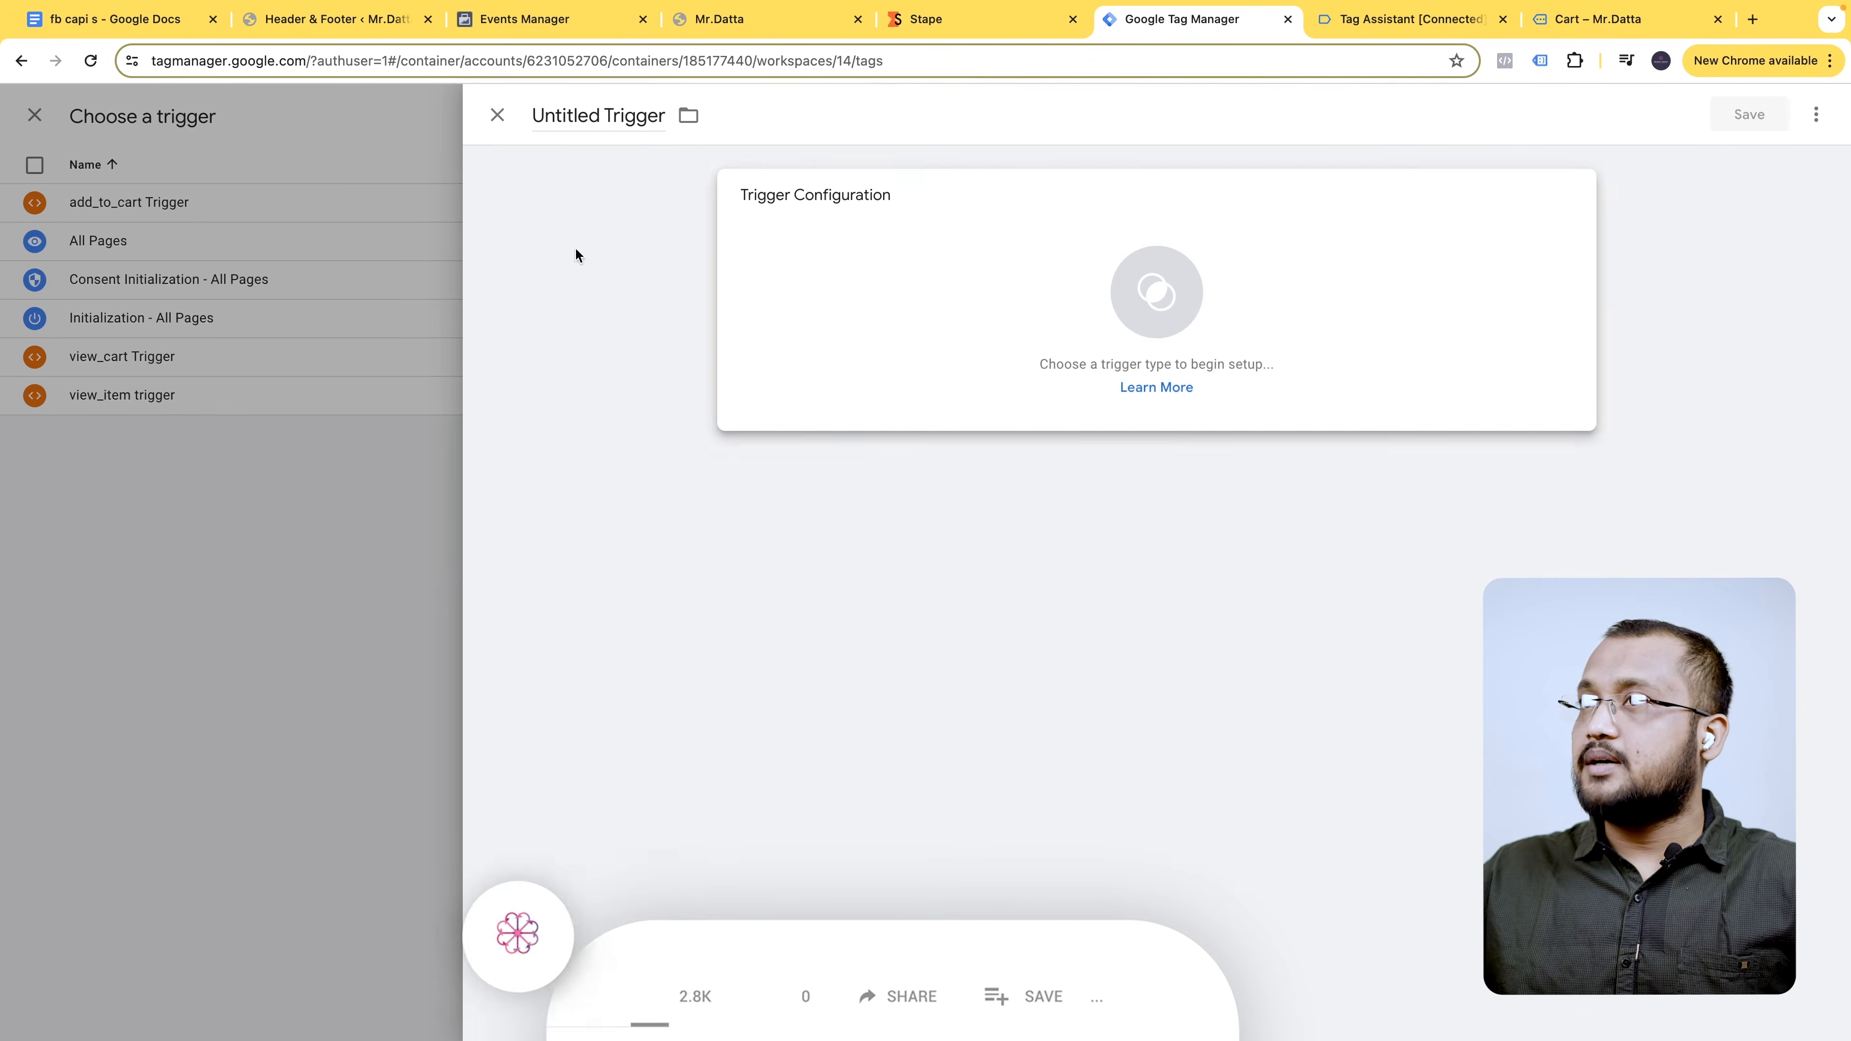
left_click(600, 112)
key("super+v")
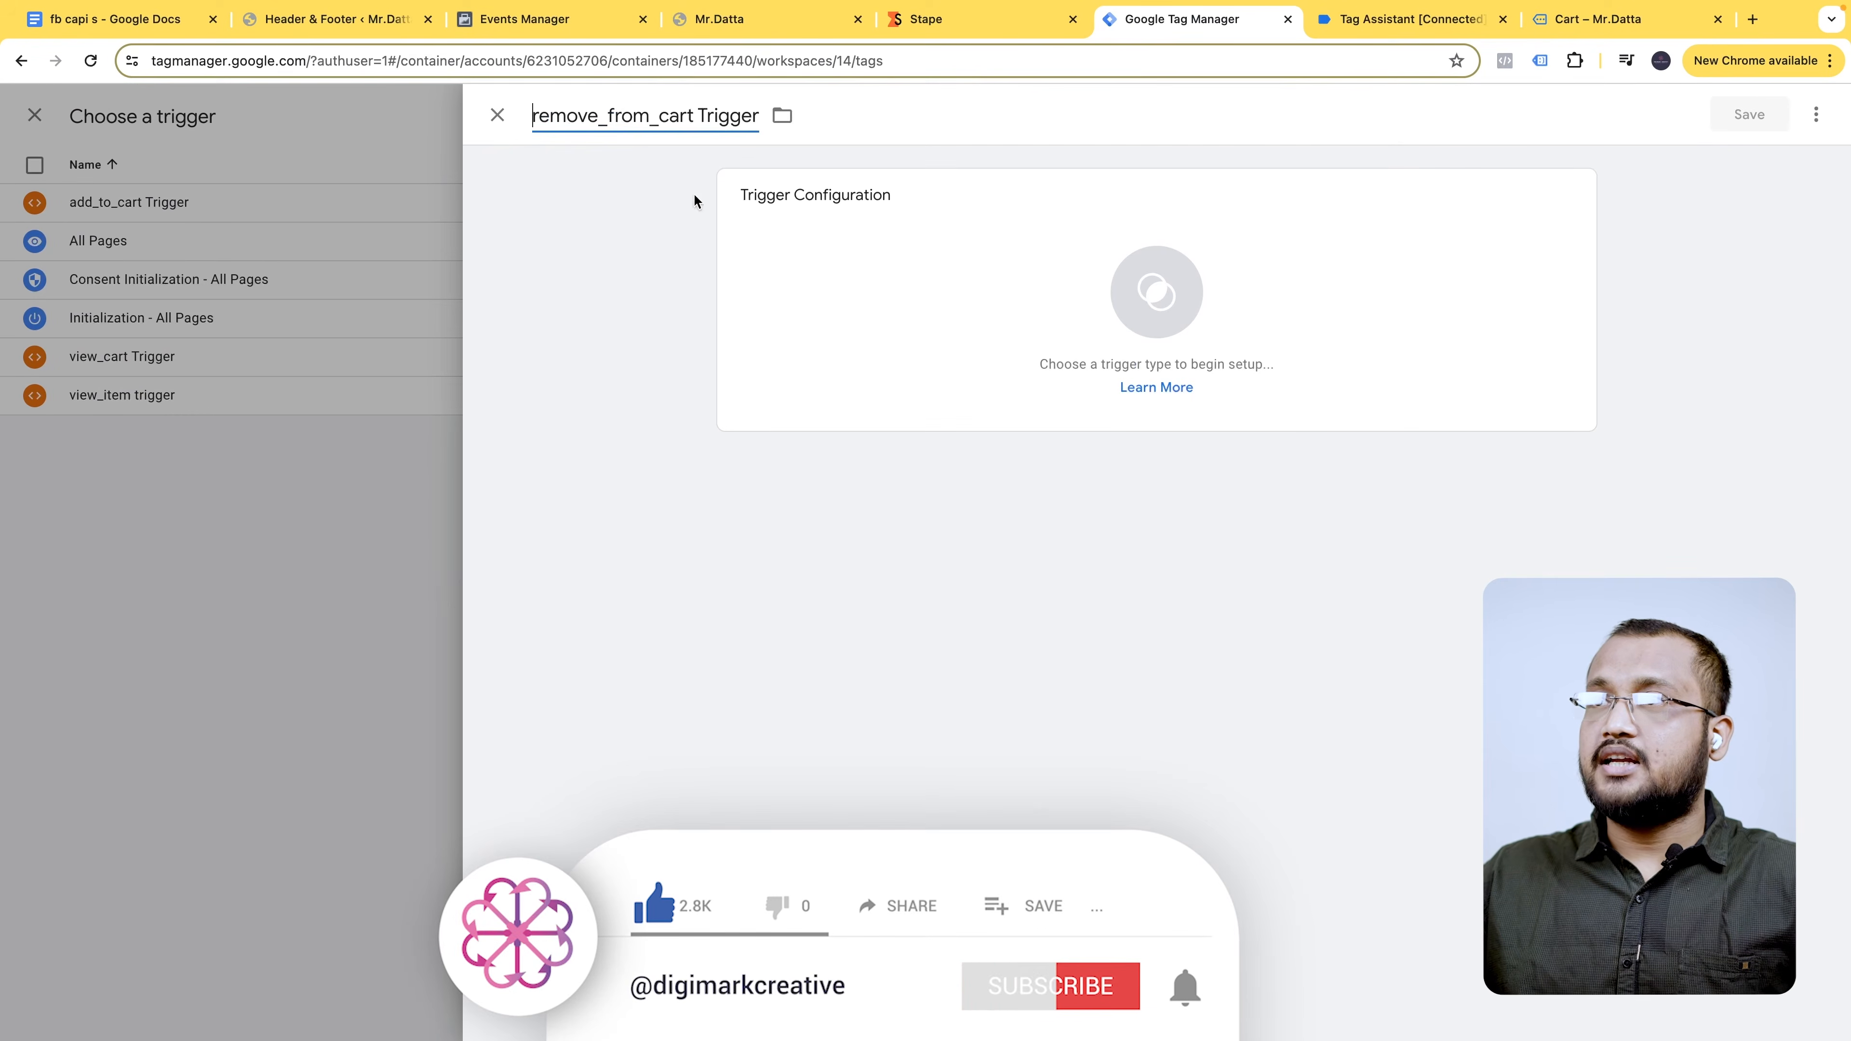
- Make it a Custom Event trigger for remove_from_cart on all custom events, then save the trigger and tag
left_click(1468, 237)
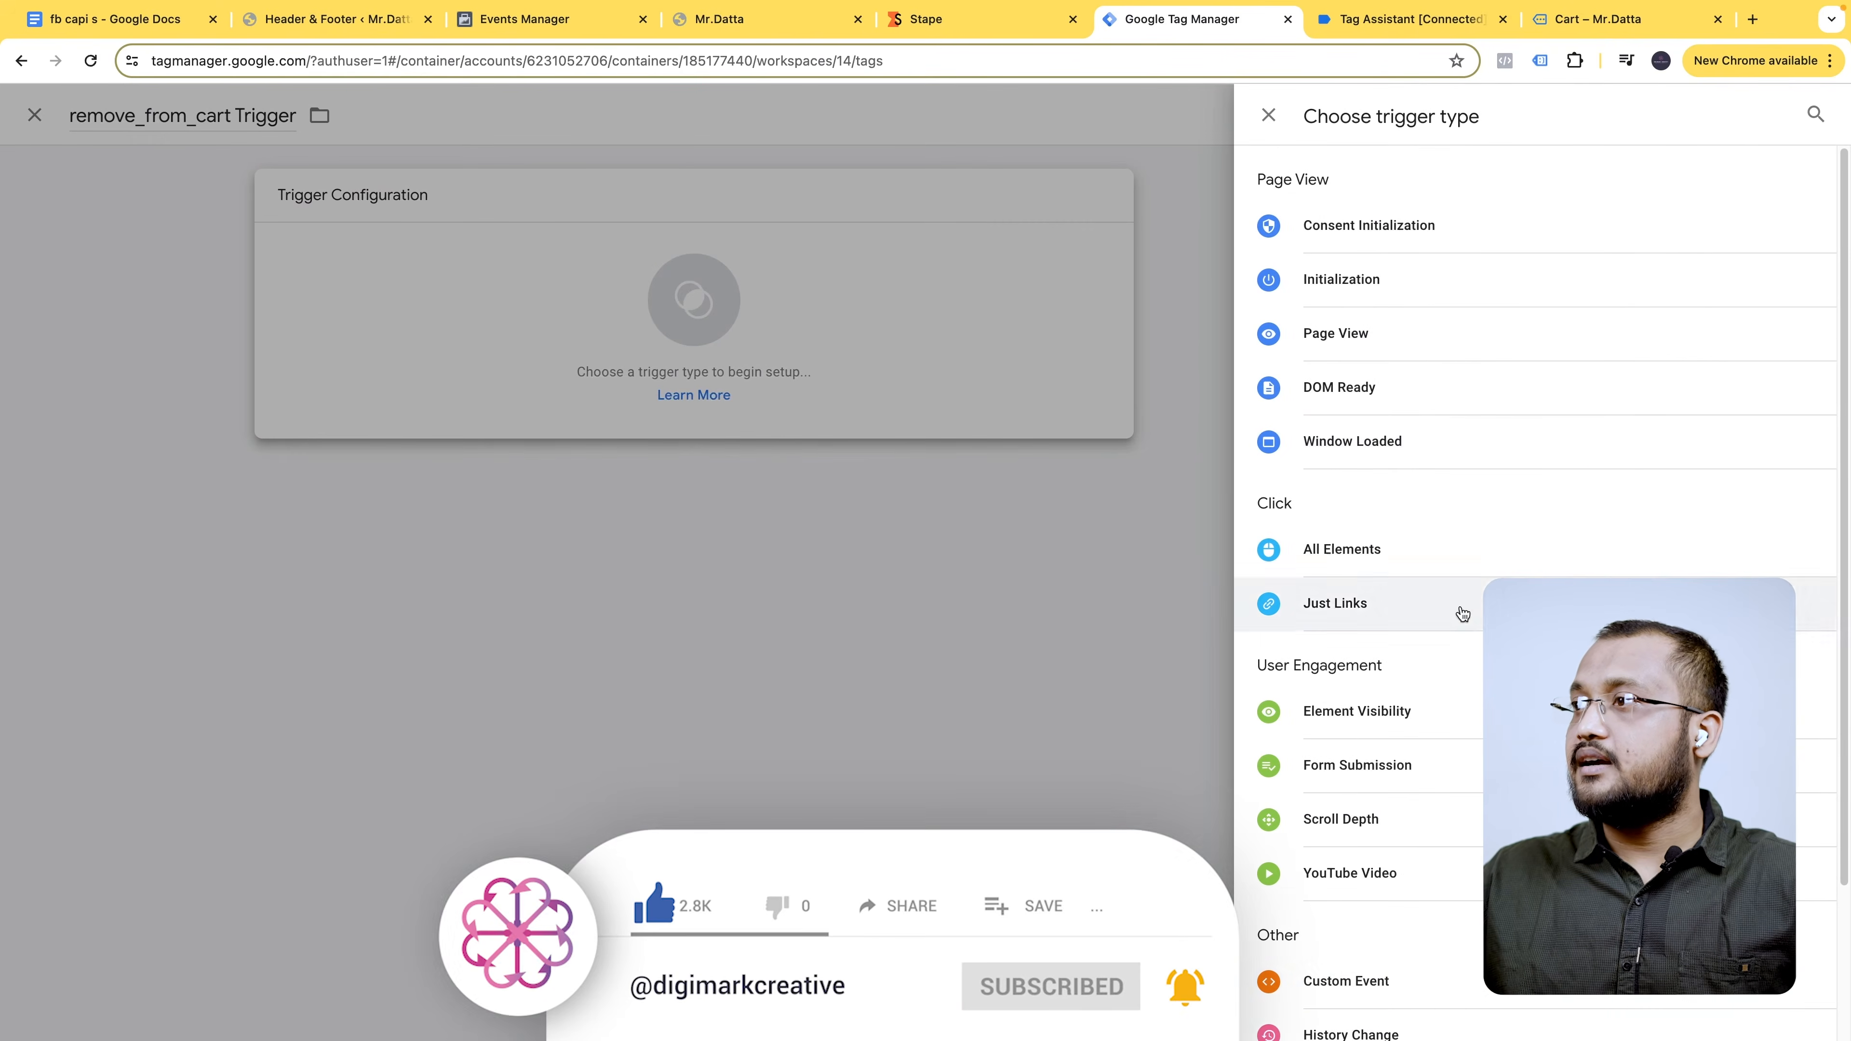
left_click(1392, 982)
left_click(820, 388)
key("super+v")
left_click(983, 488)
left_click(806, 485)
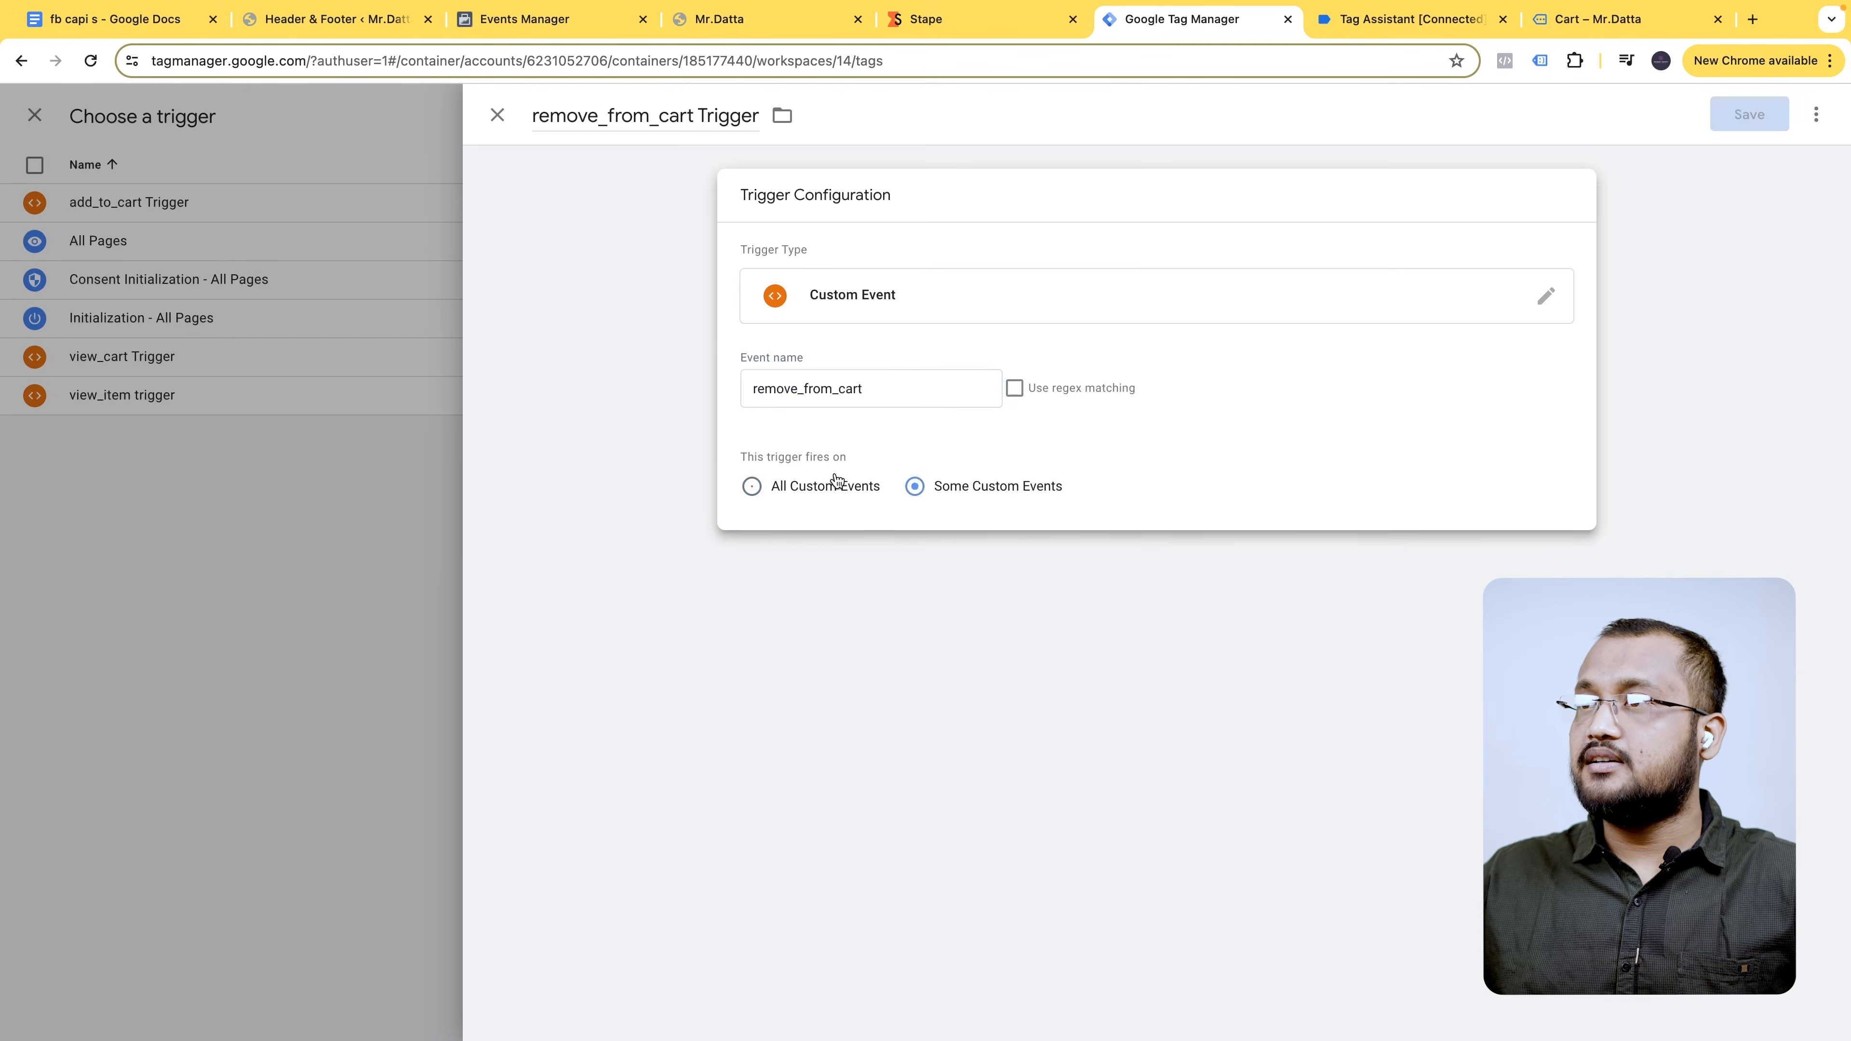
left_click(1764, 115)
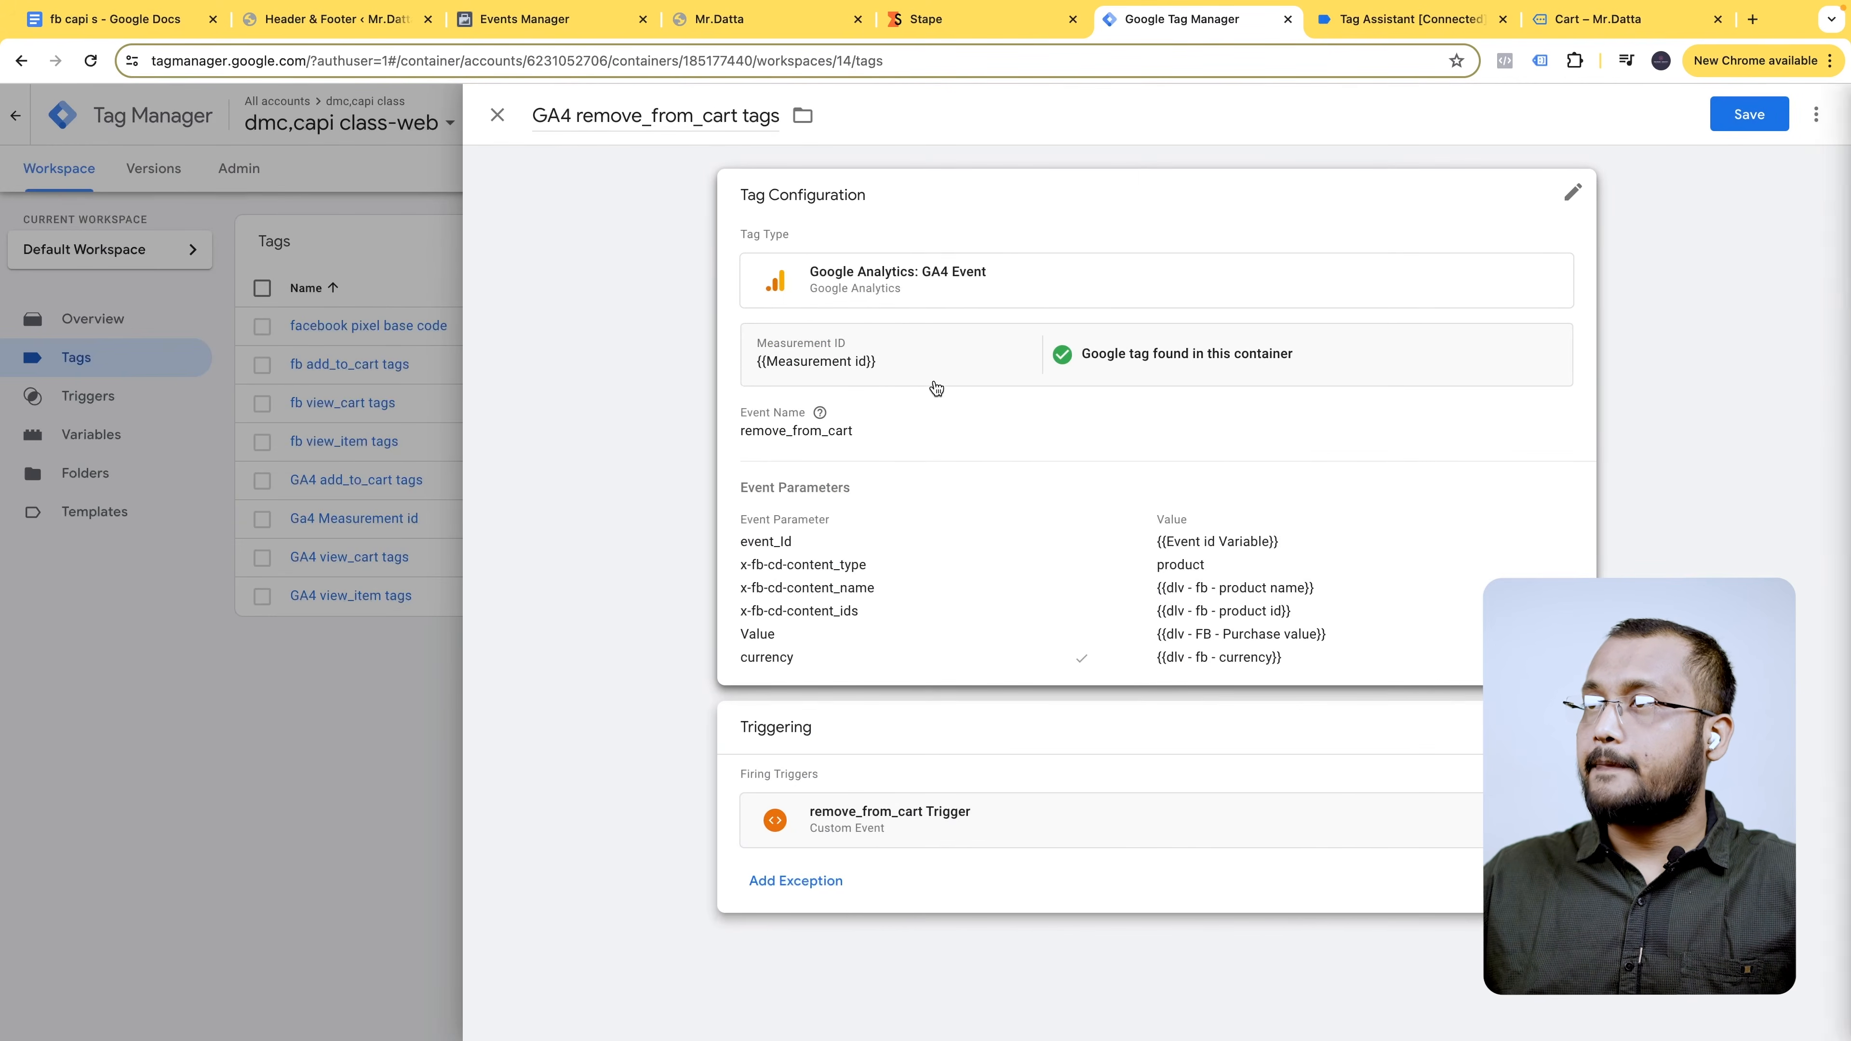
left_click(938, 379)
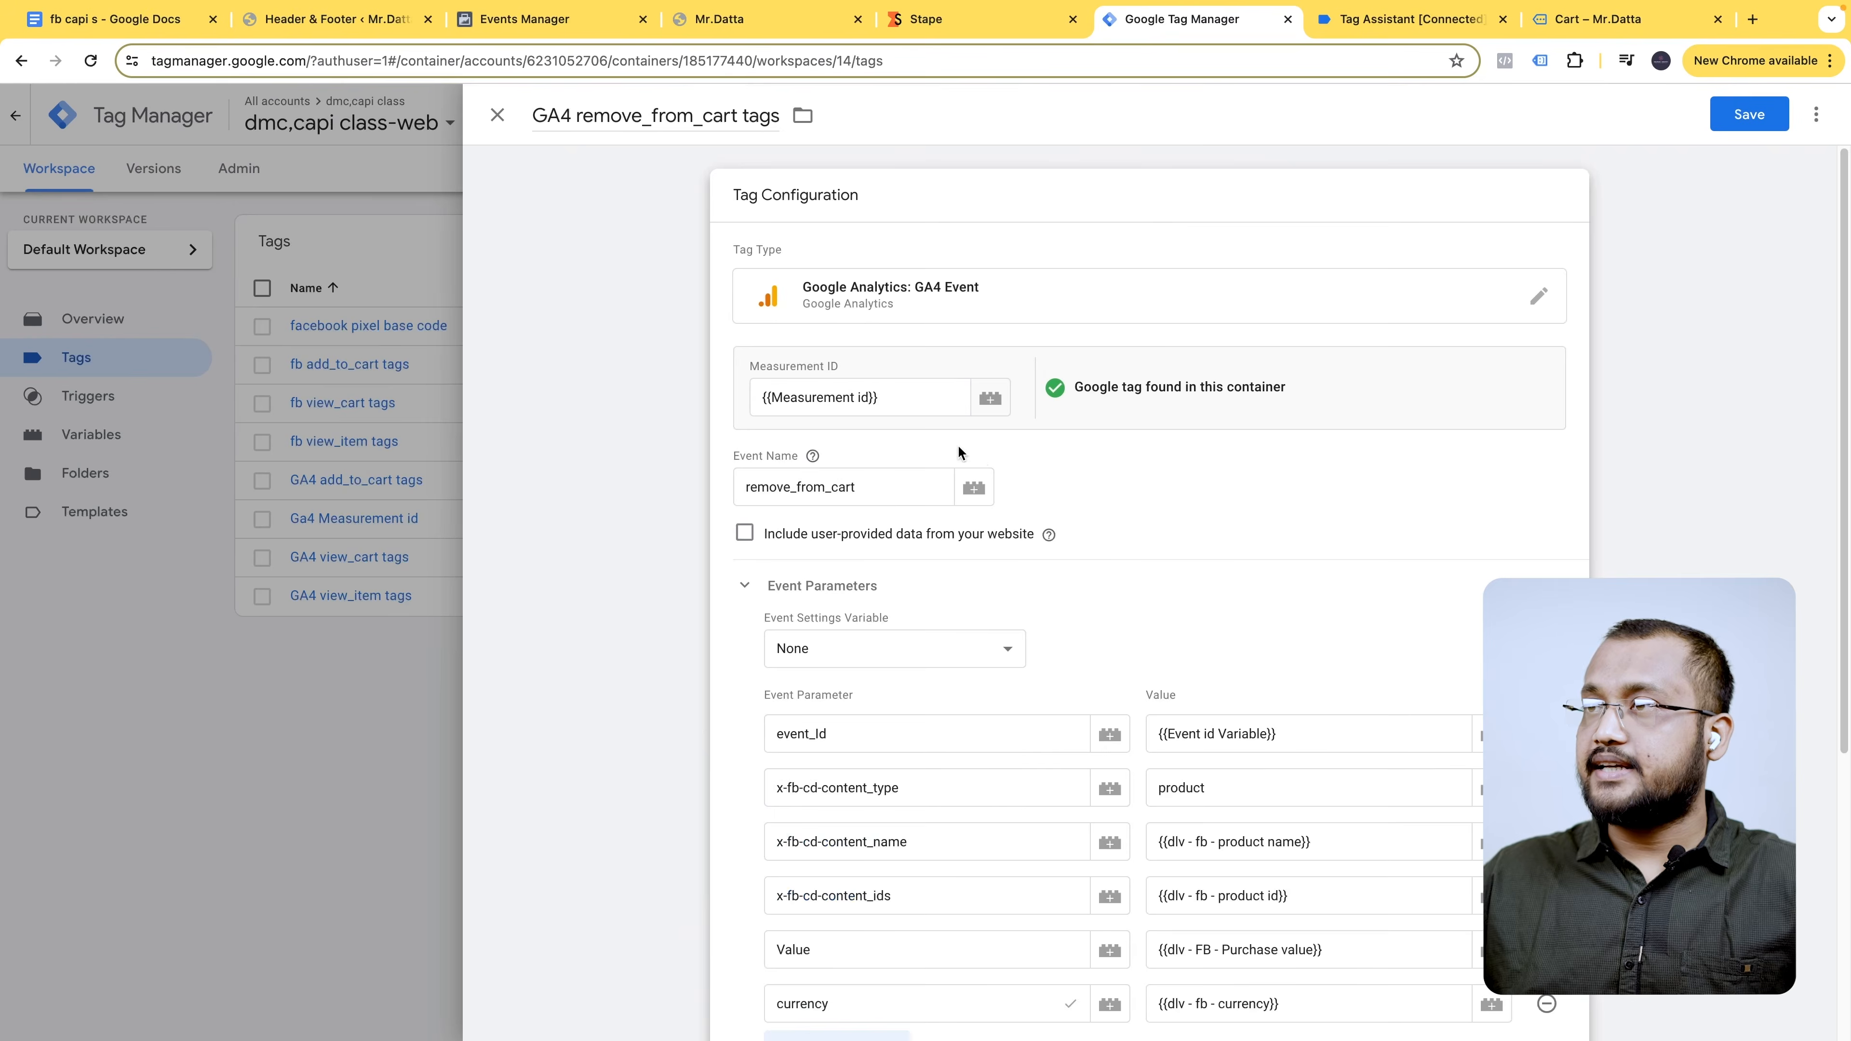
scroll(893, 495, "down", 5)
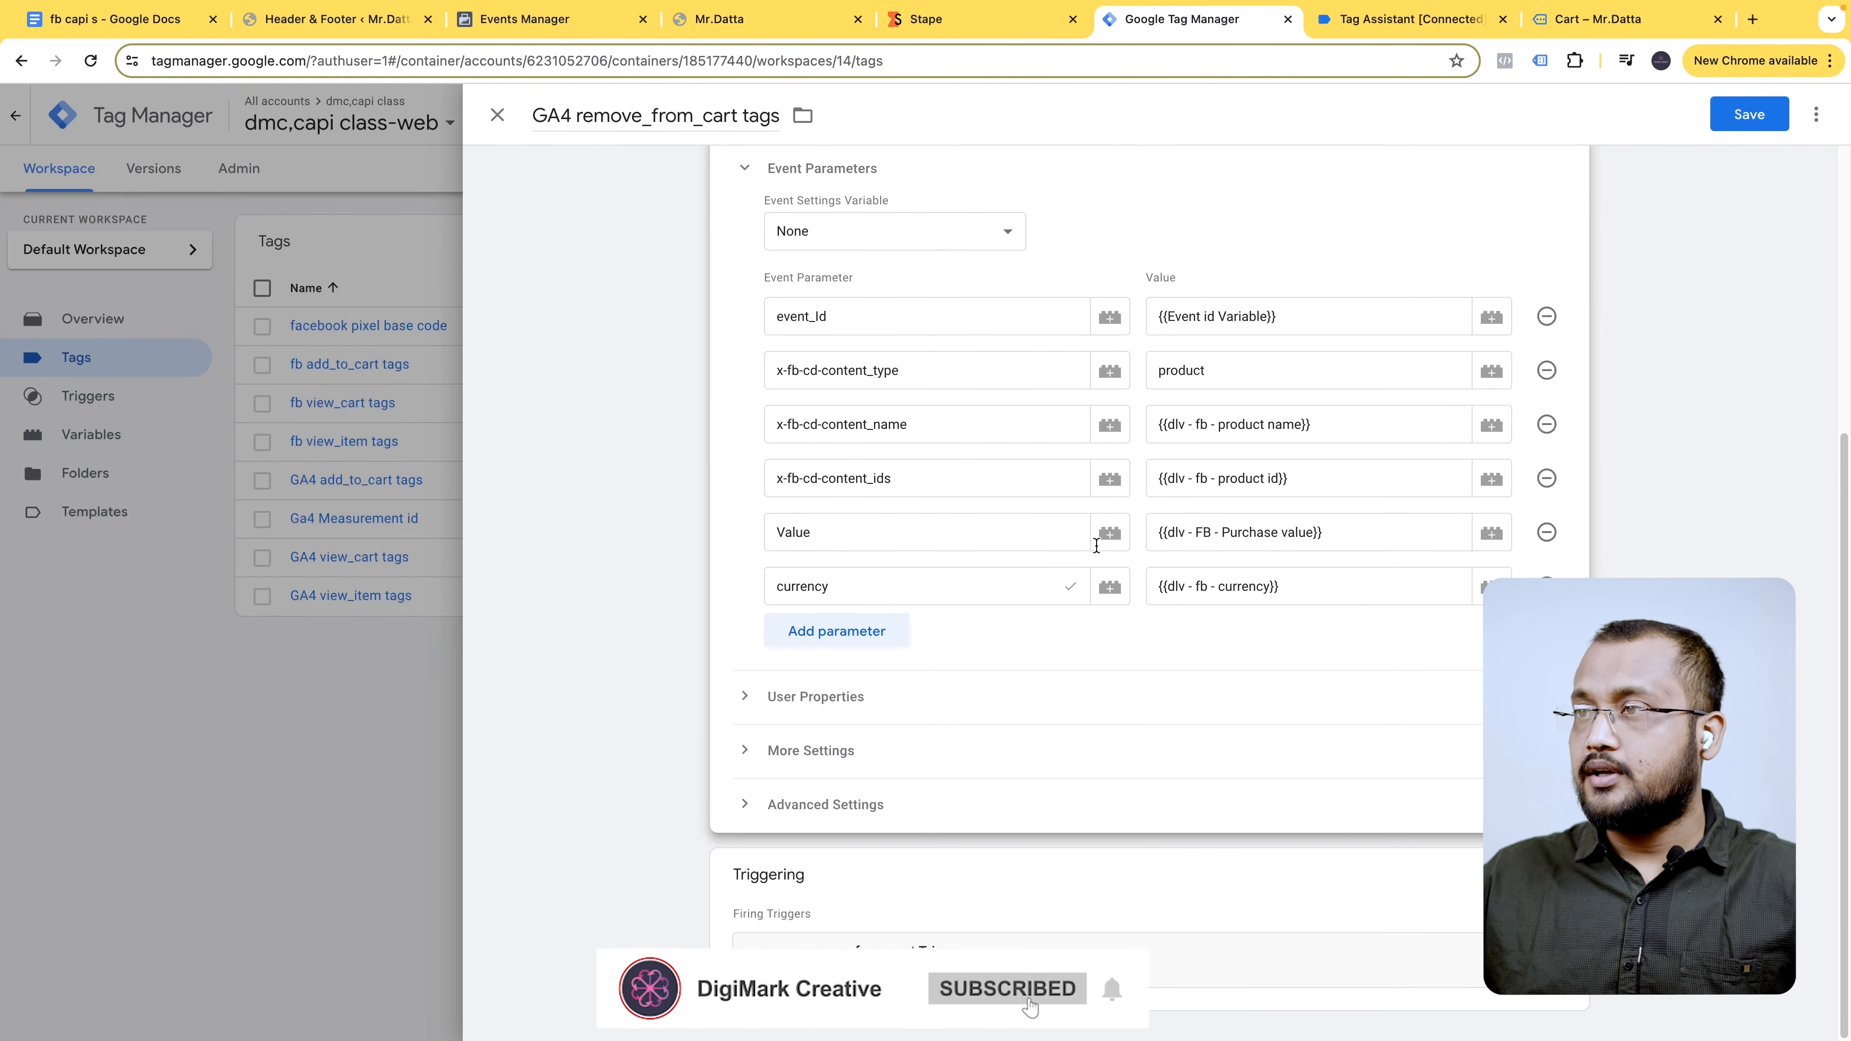
left_click(1732, 124)
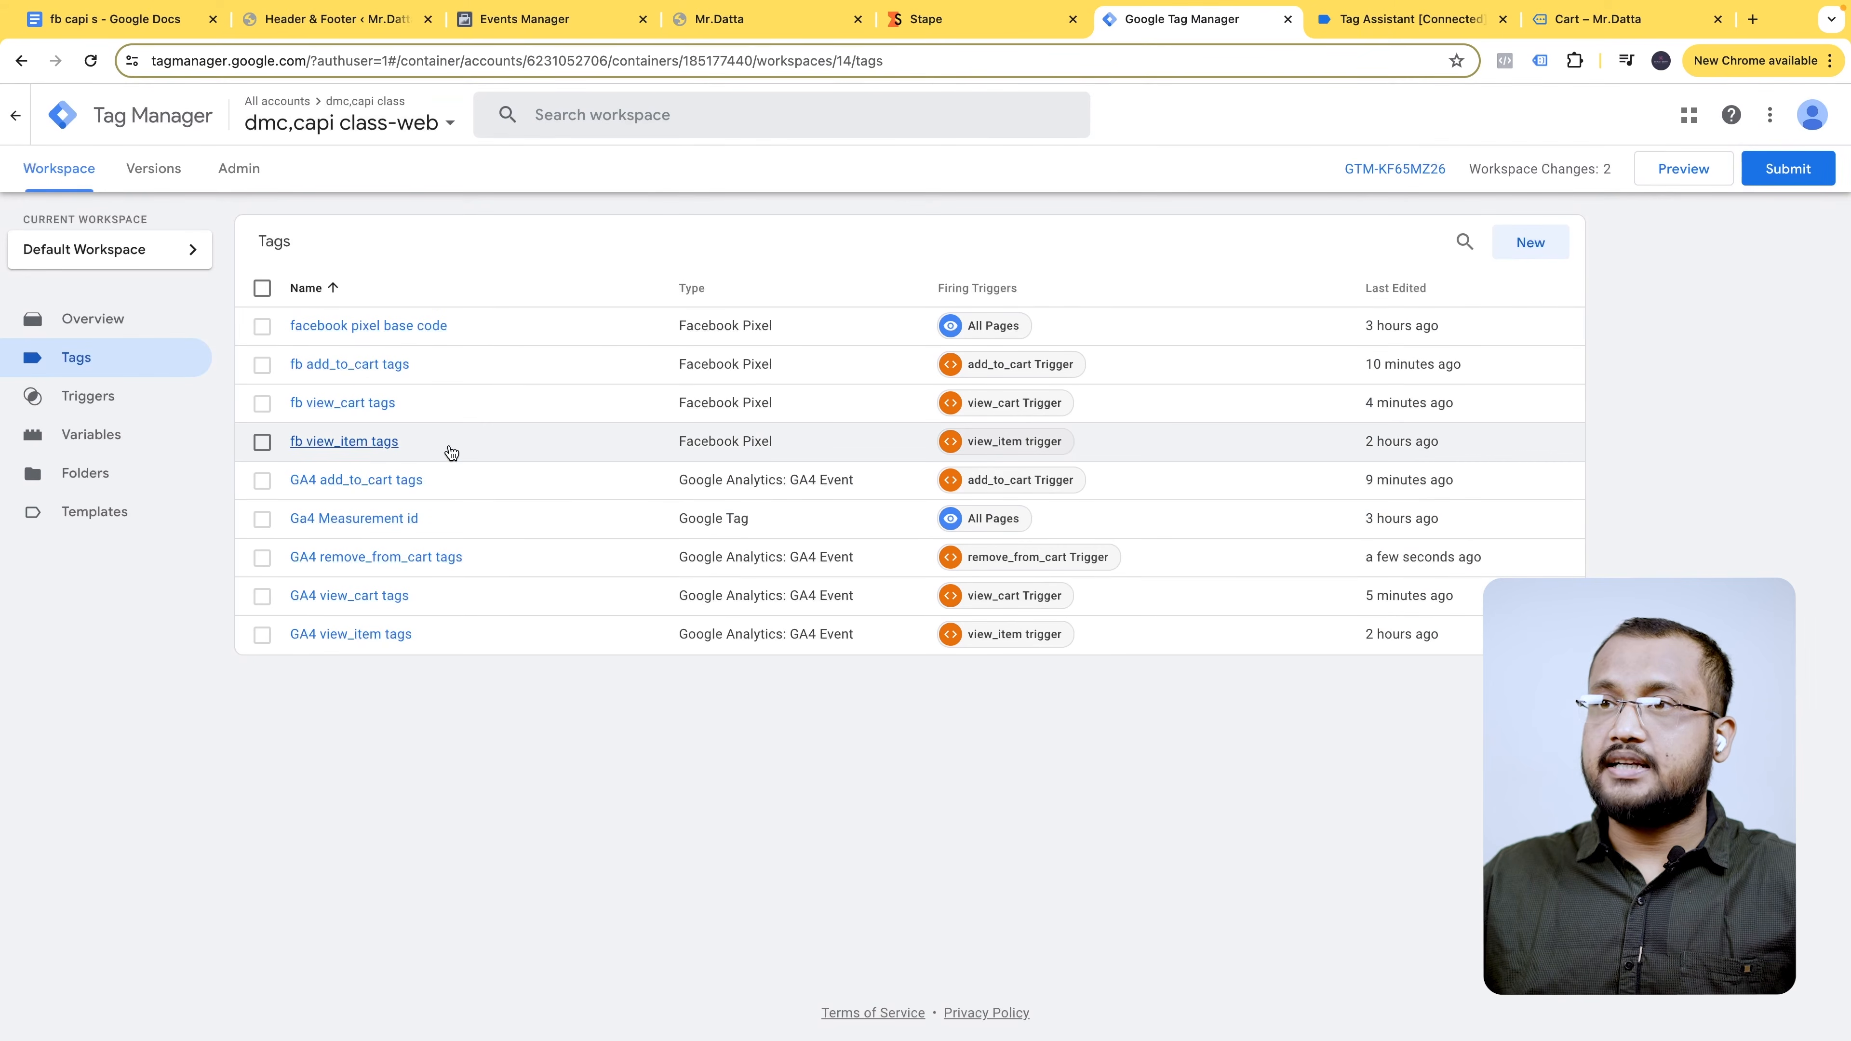
- Duplicate the fb view_item tags tag and rename the copy 'fb remove_from_cart tags'
left_click(488, 441)
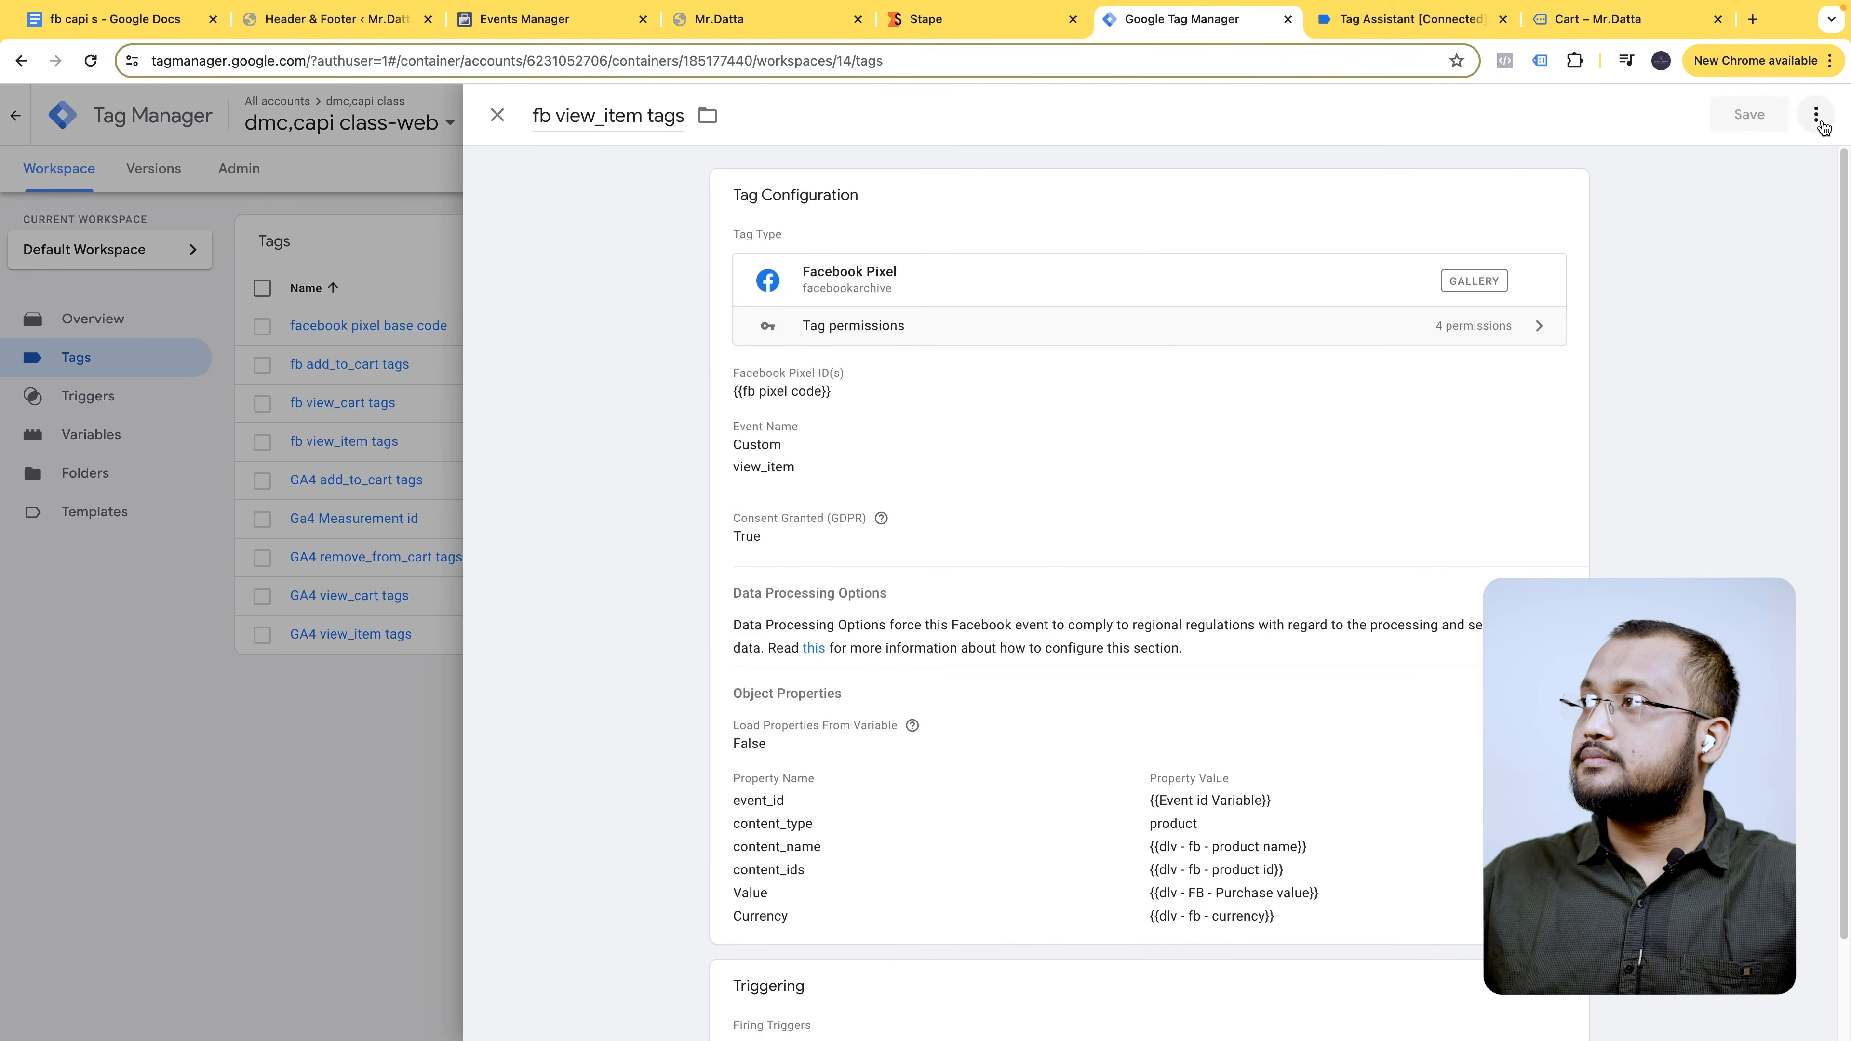
left_click(1815, 114)
left_click(1778, 168)
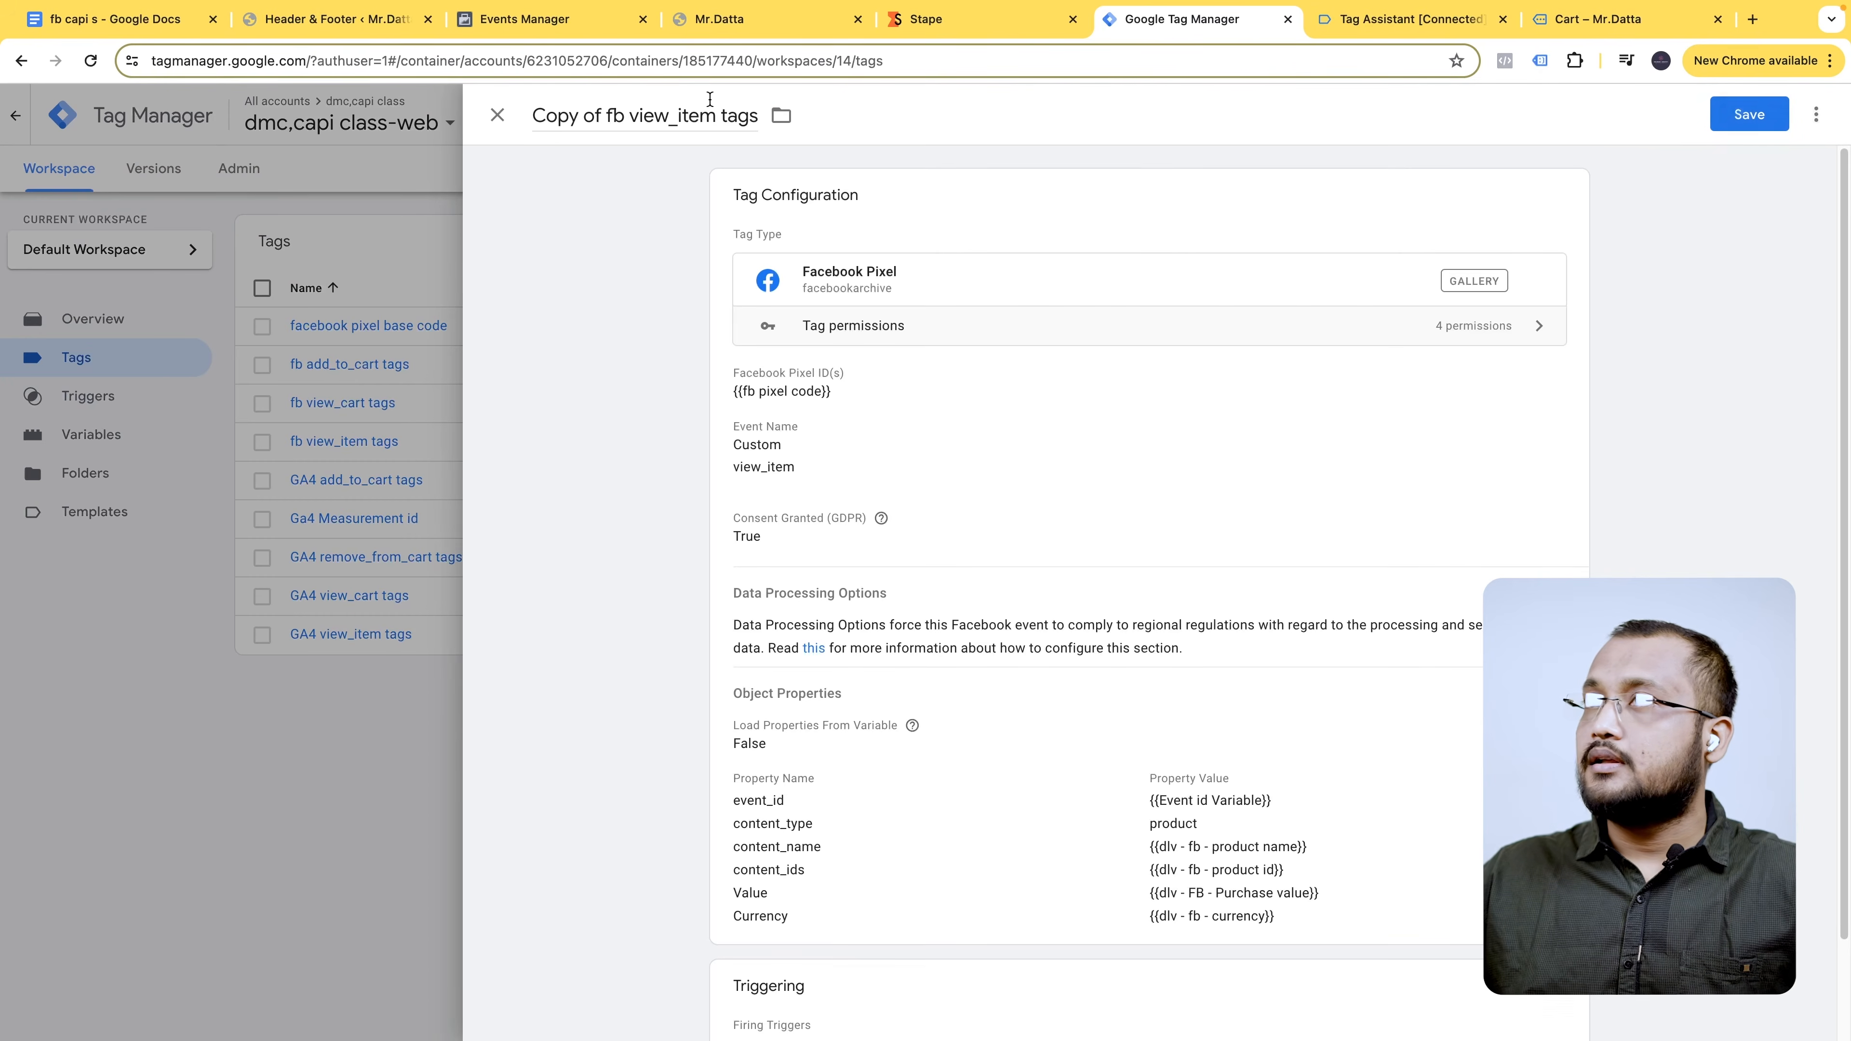
left_click(606, 115)
key("shift+Home")
key("BackSpace")
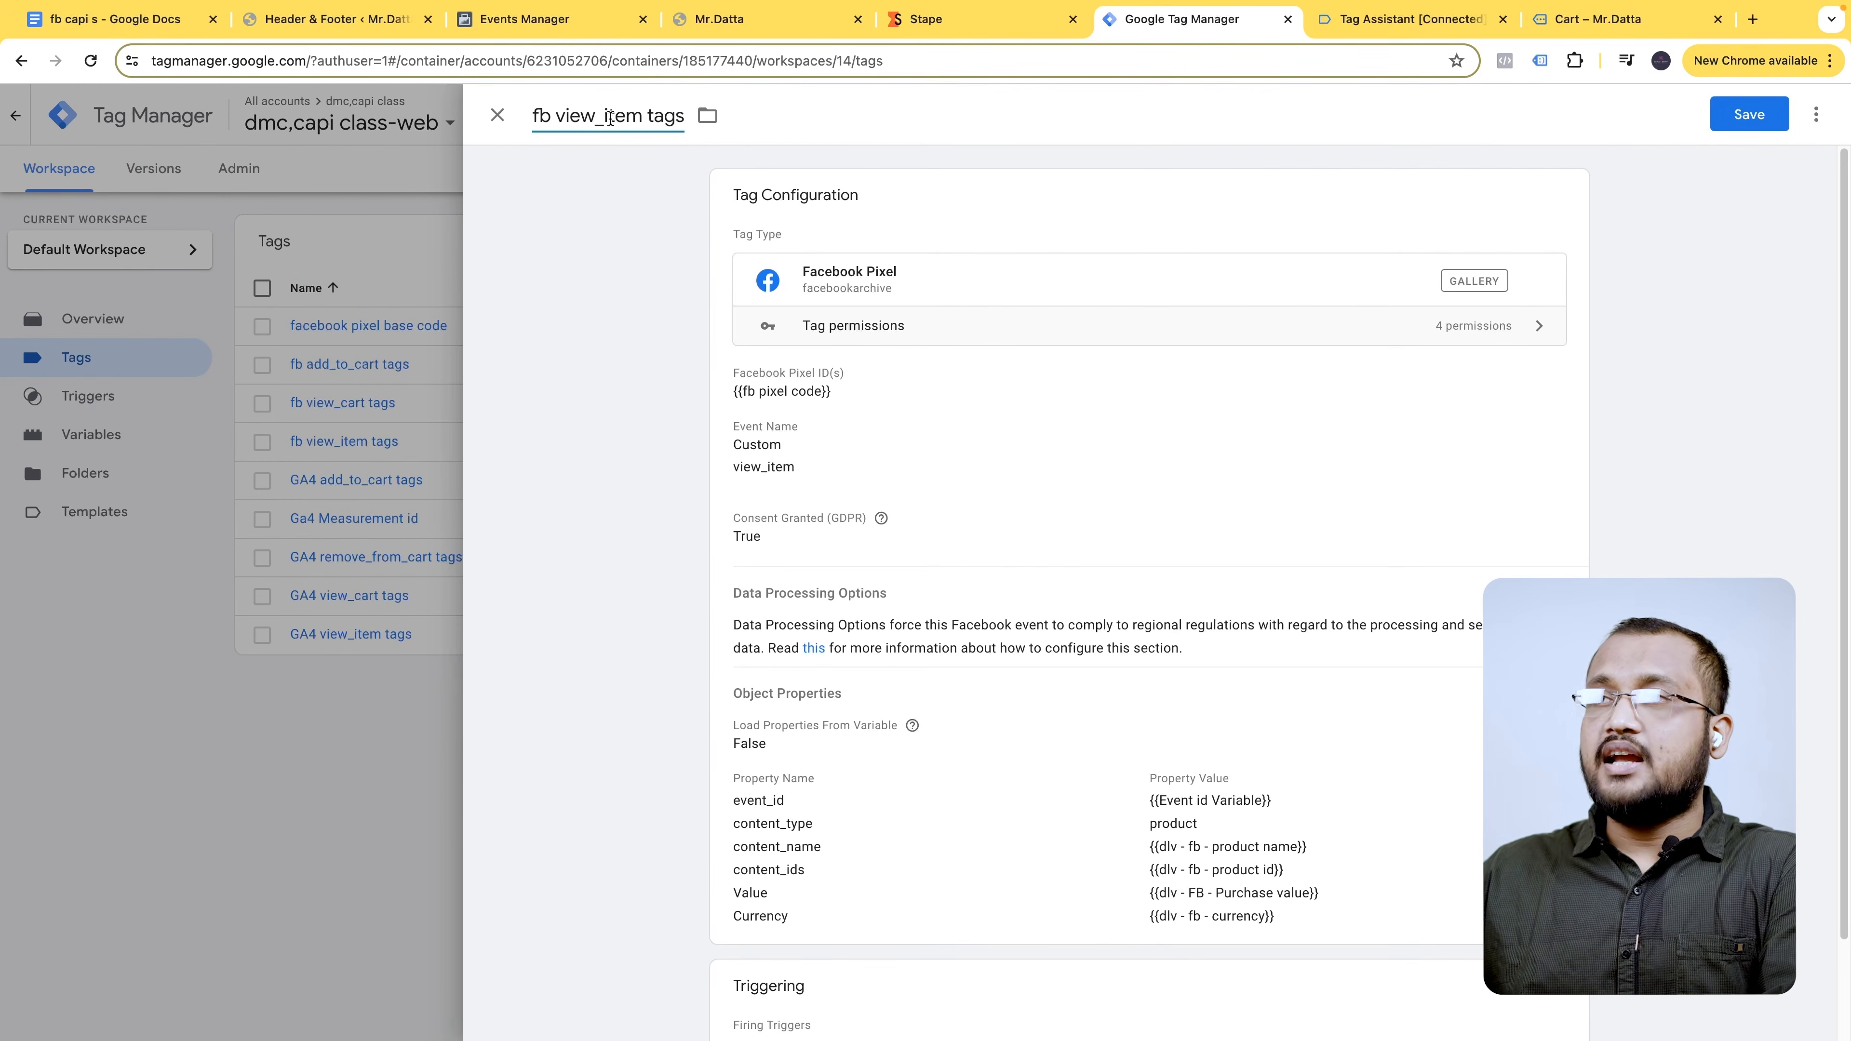
scroll(965, 712, "down", 1)
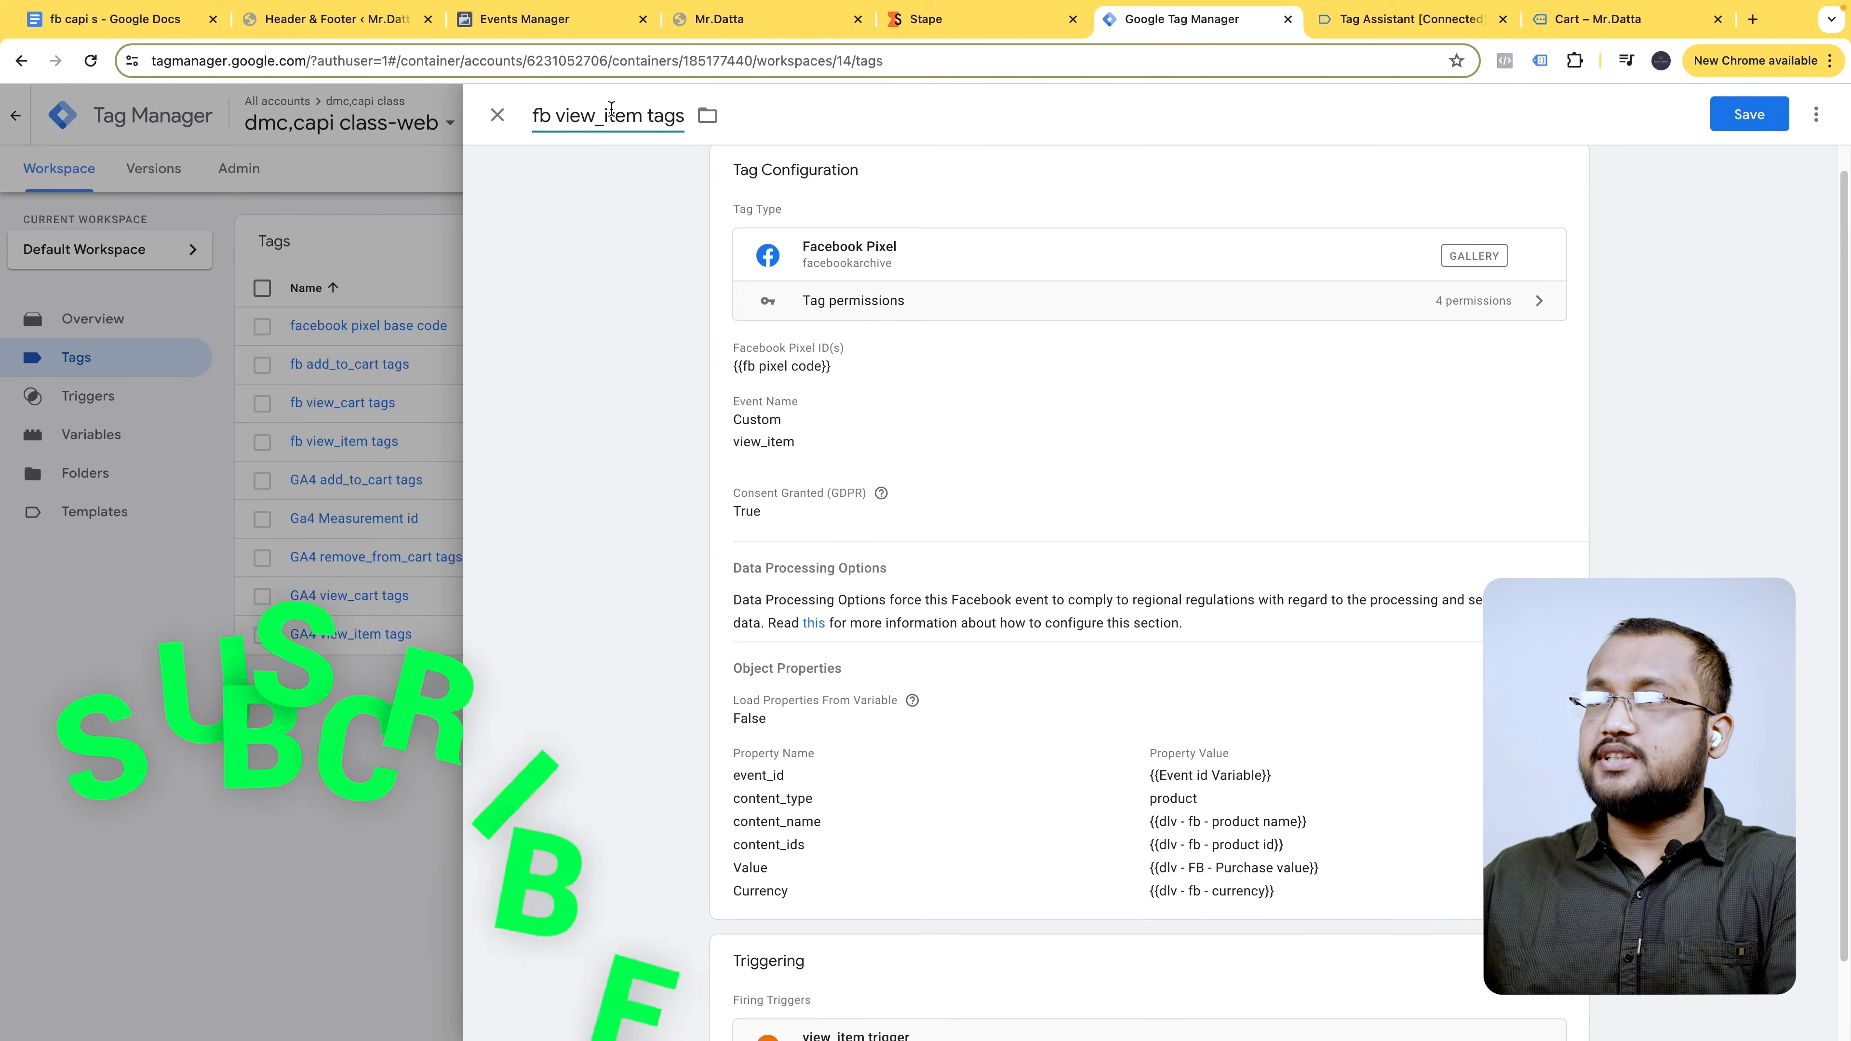
left_click_drag(642, 115, 555, 115)
key("ctrl+v")
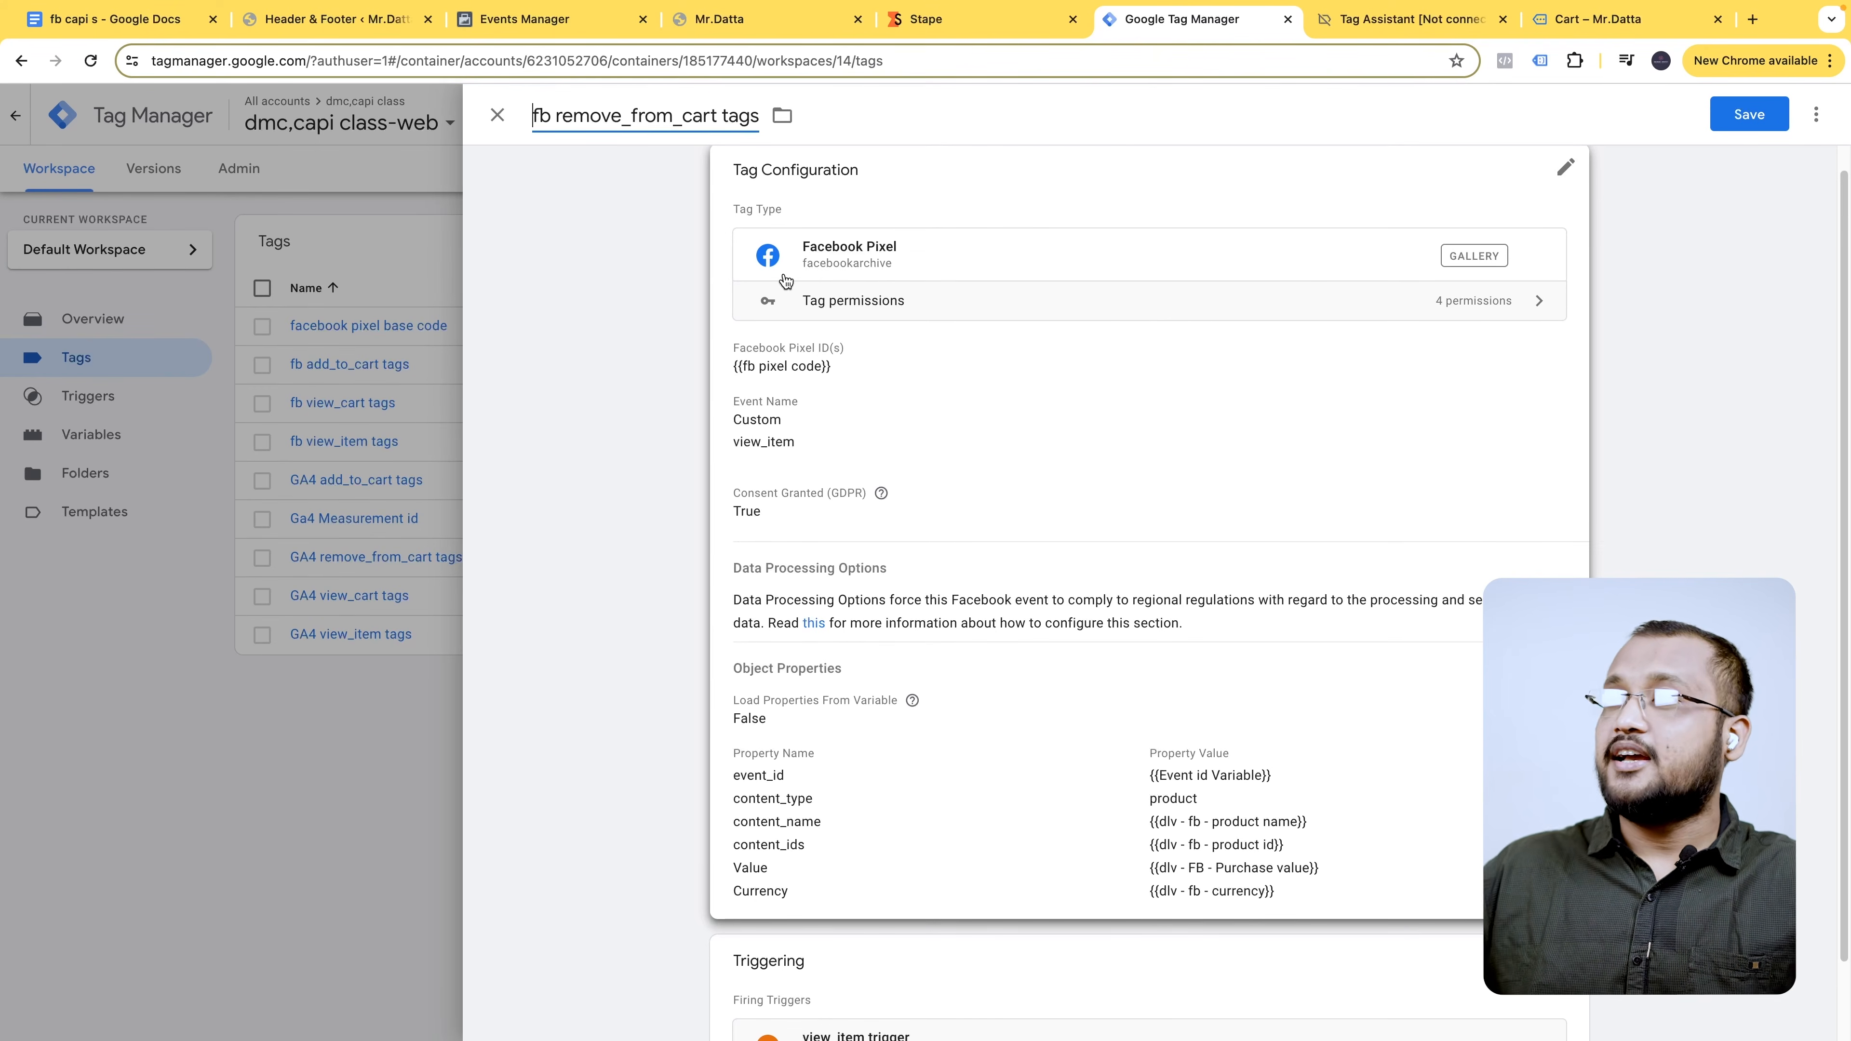
- Change the tag's custom event name from view_item to remove_from_cart
left_click(1052, 370)
scroll(872, 501, "down", 2)
left_click(940, 419)
key("ctrl+a")
key("ctrl+v")
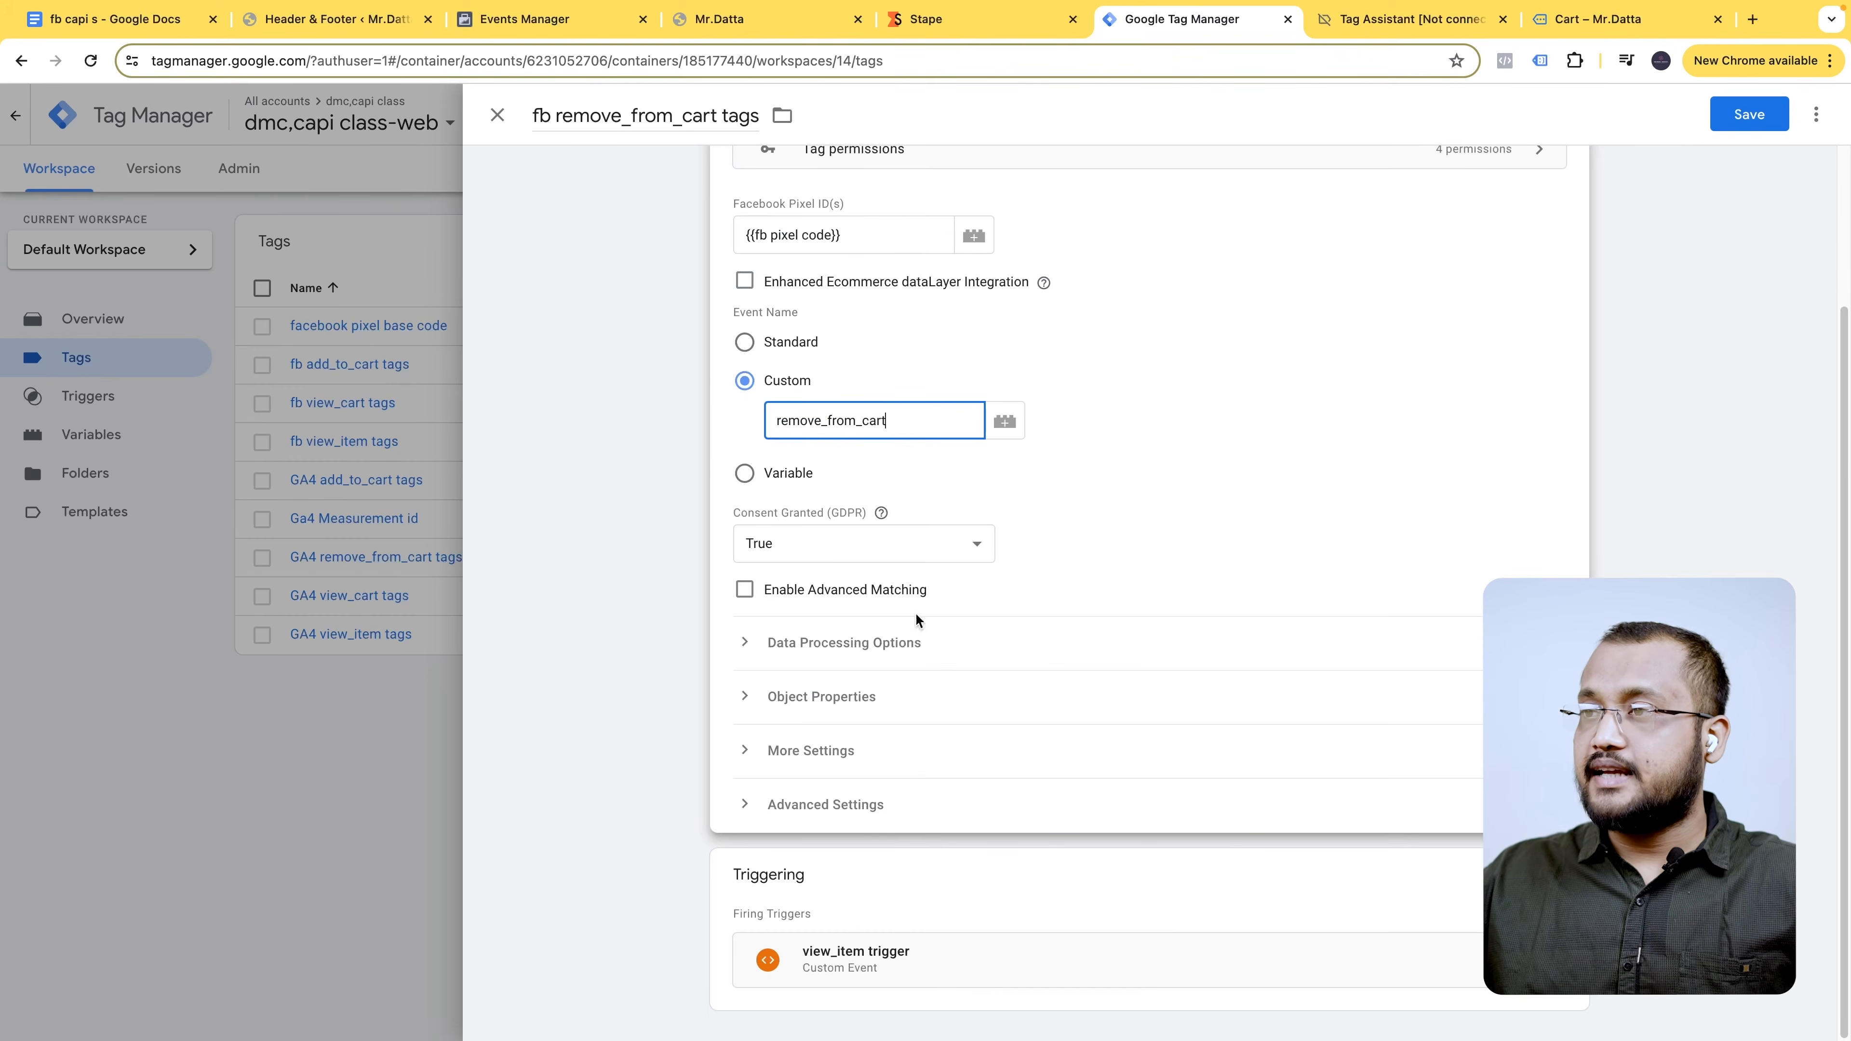
left_click(876, 698)
scroll(1024, 730, "down", 5)
scroll(1303, 699, "down", 1)
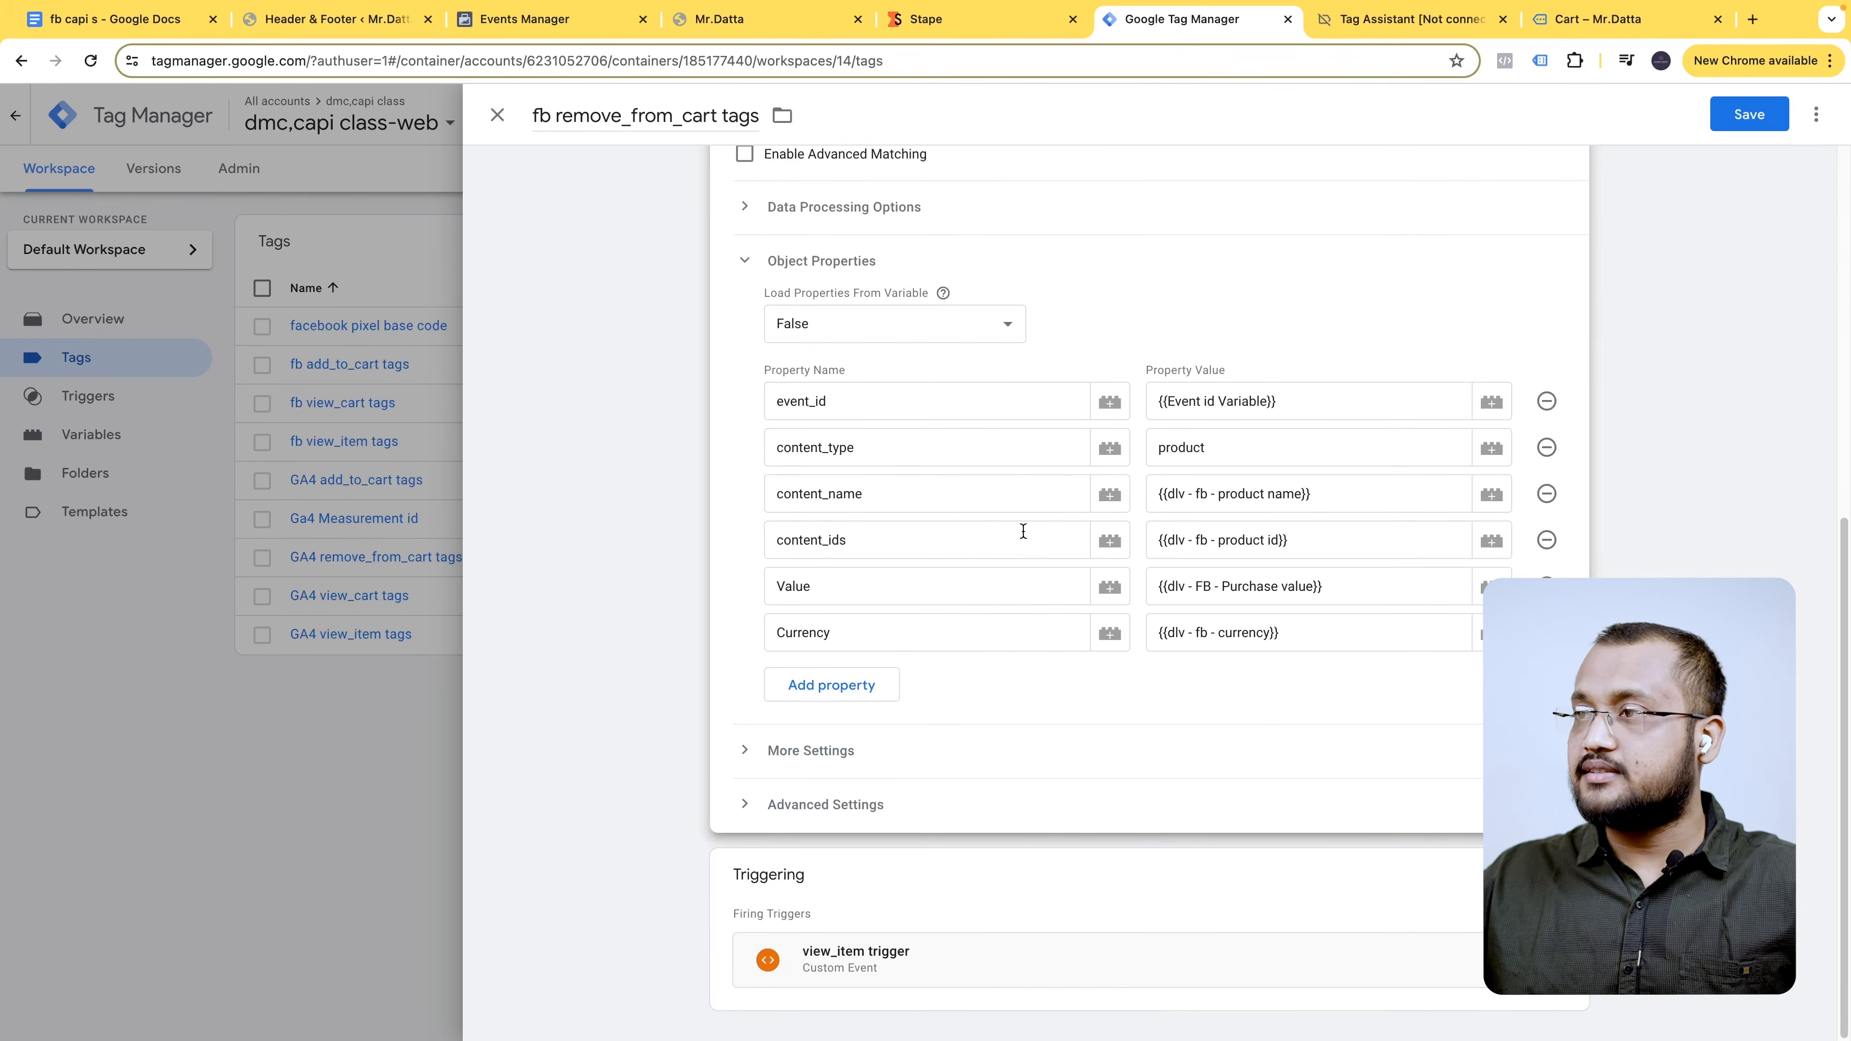
- Replace the view_item trigger with remove_from_cart Trigger
left_click(1008, 942)
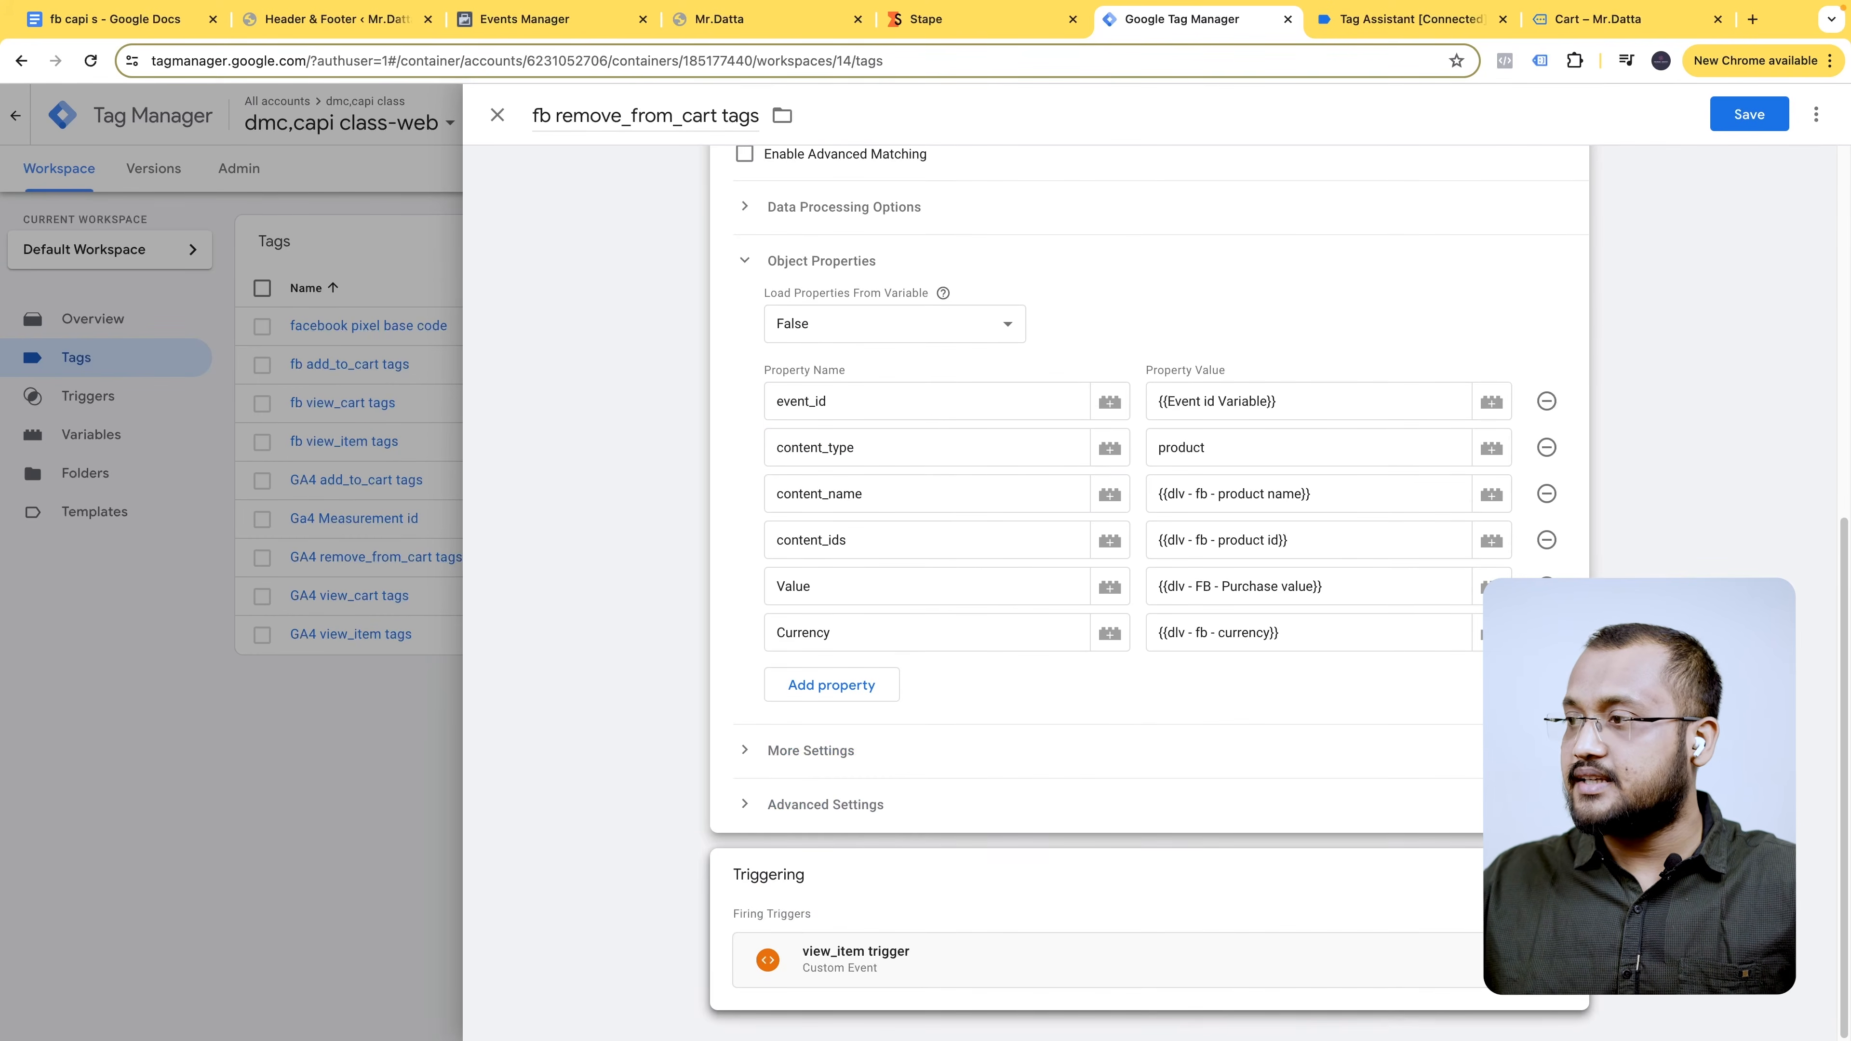
left_click(1552, 876)
left_click(1546, 916)
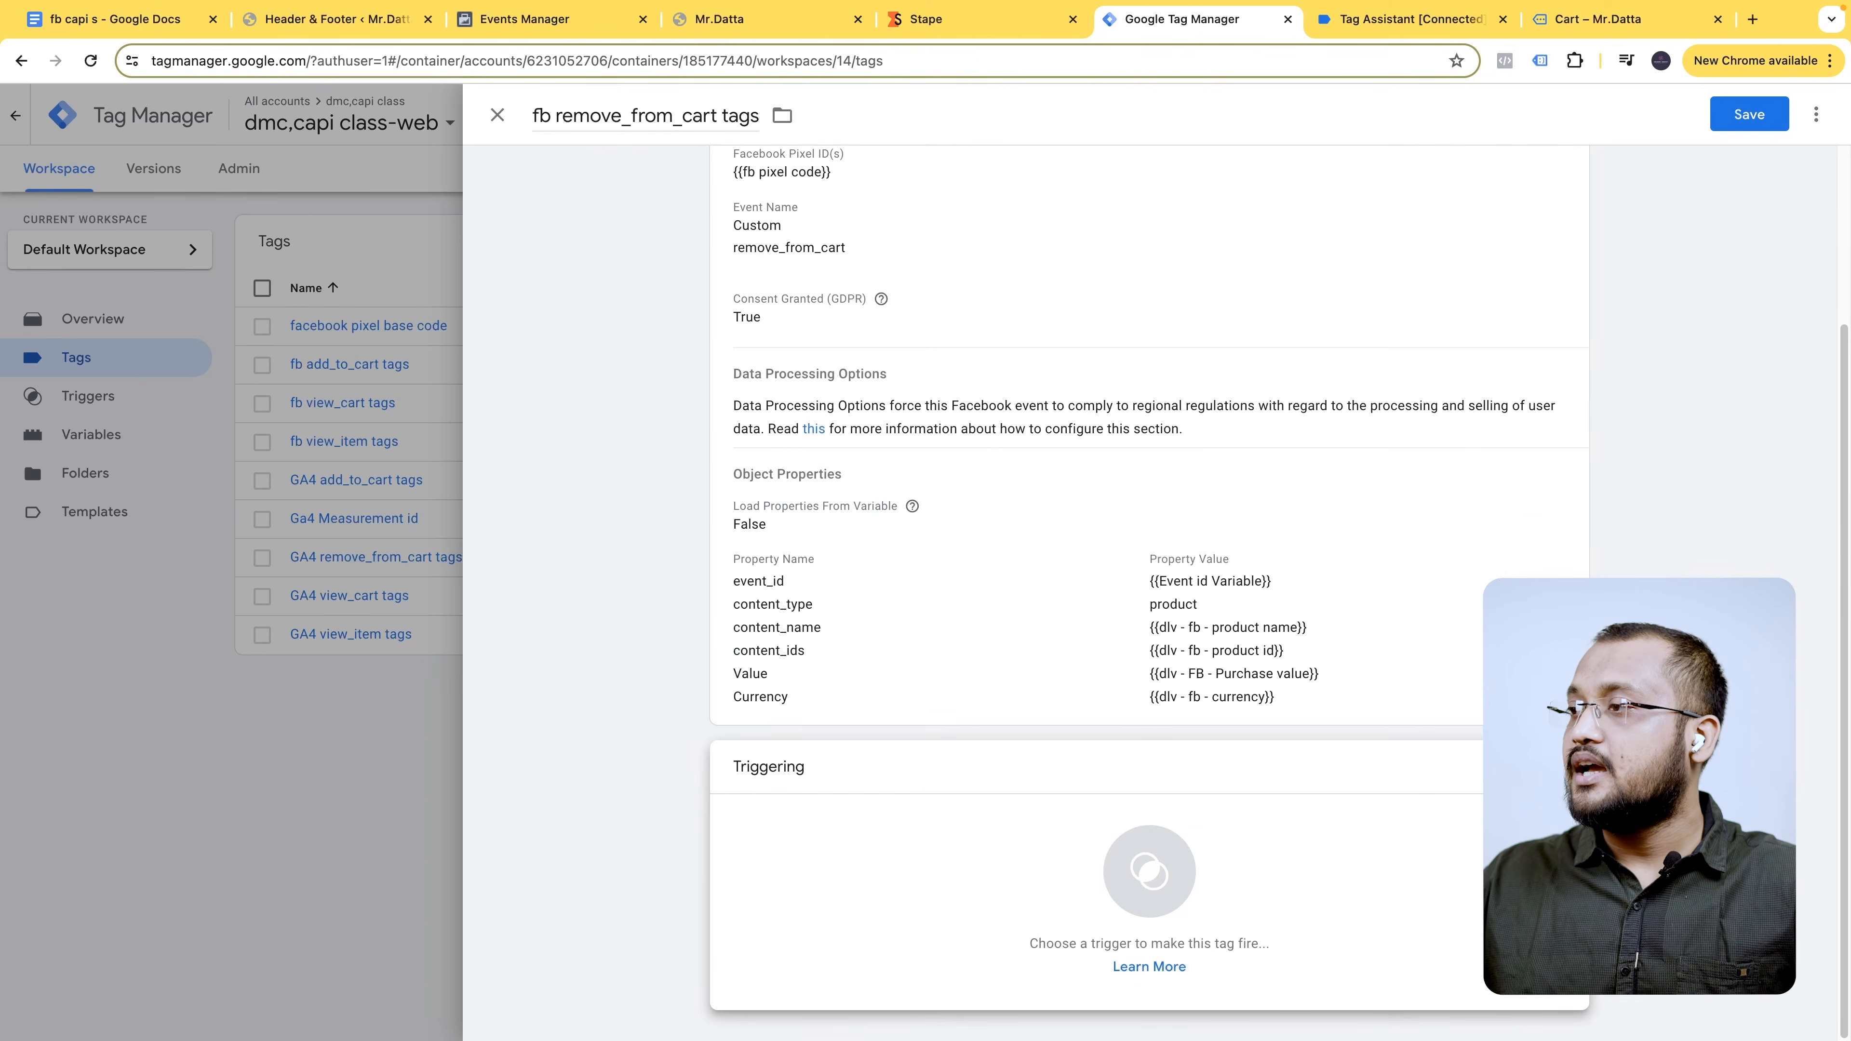
left_click(1149, 872)
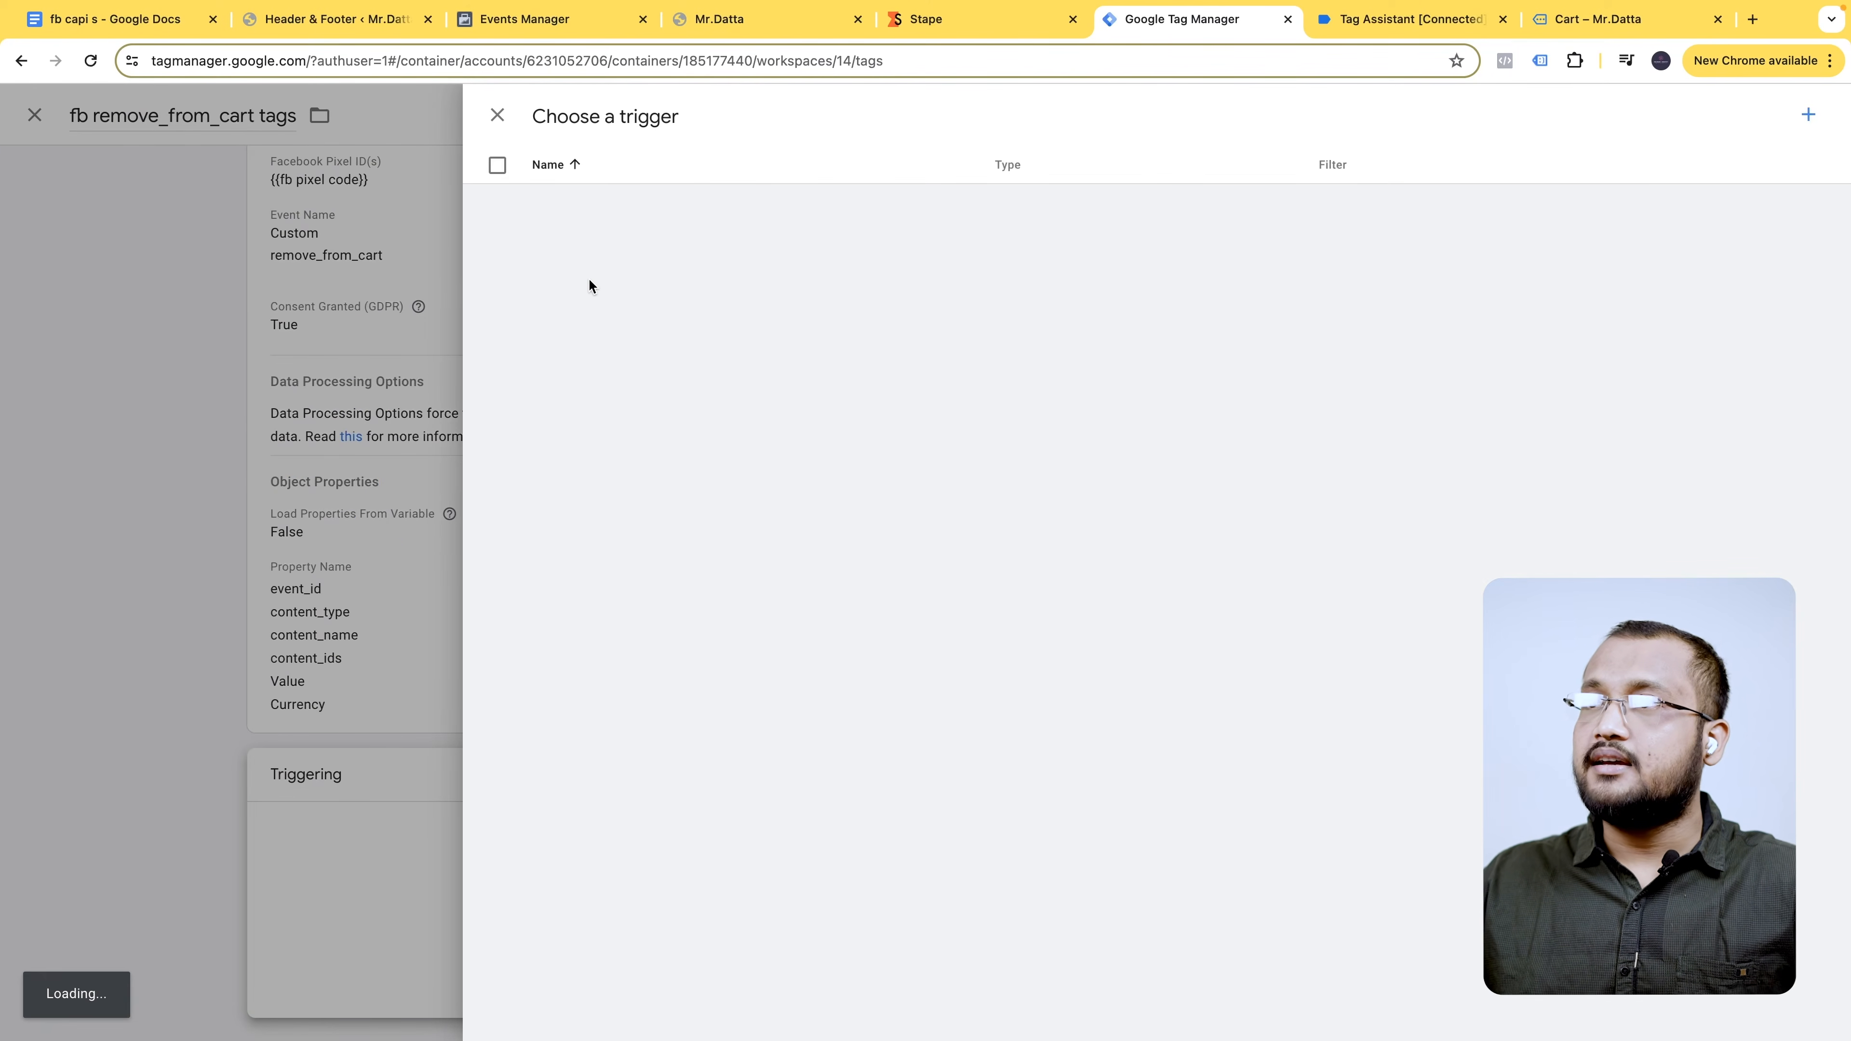
left_click(674, 369)
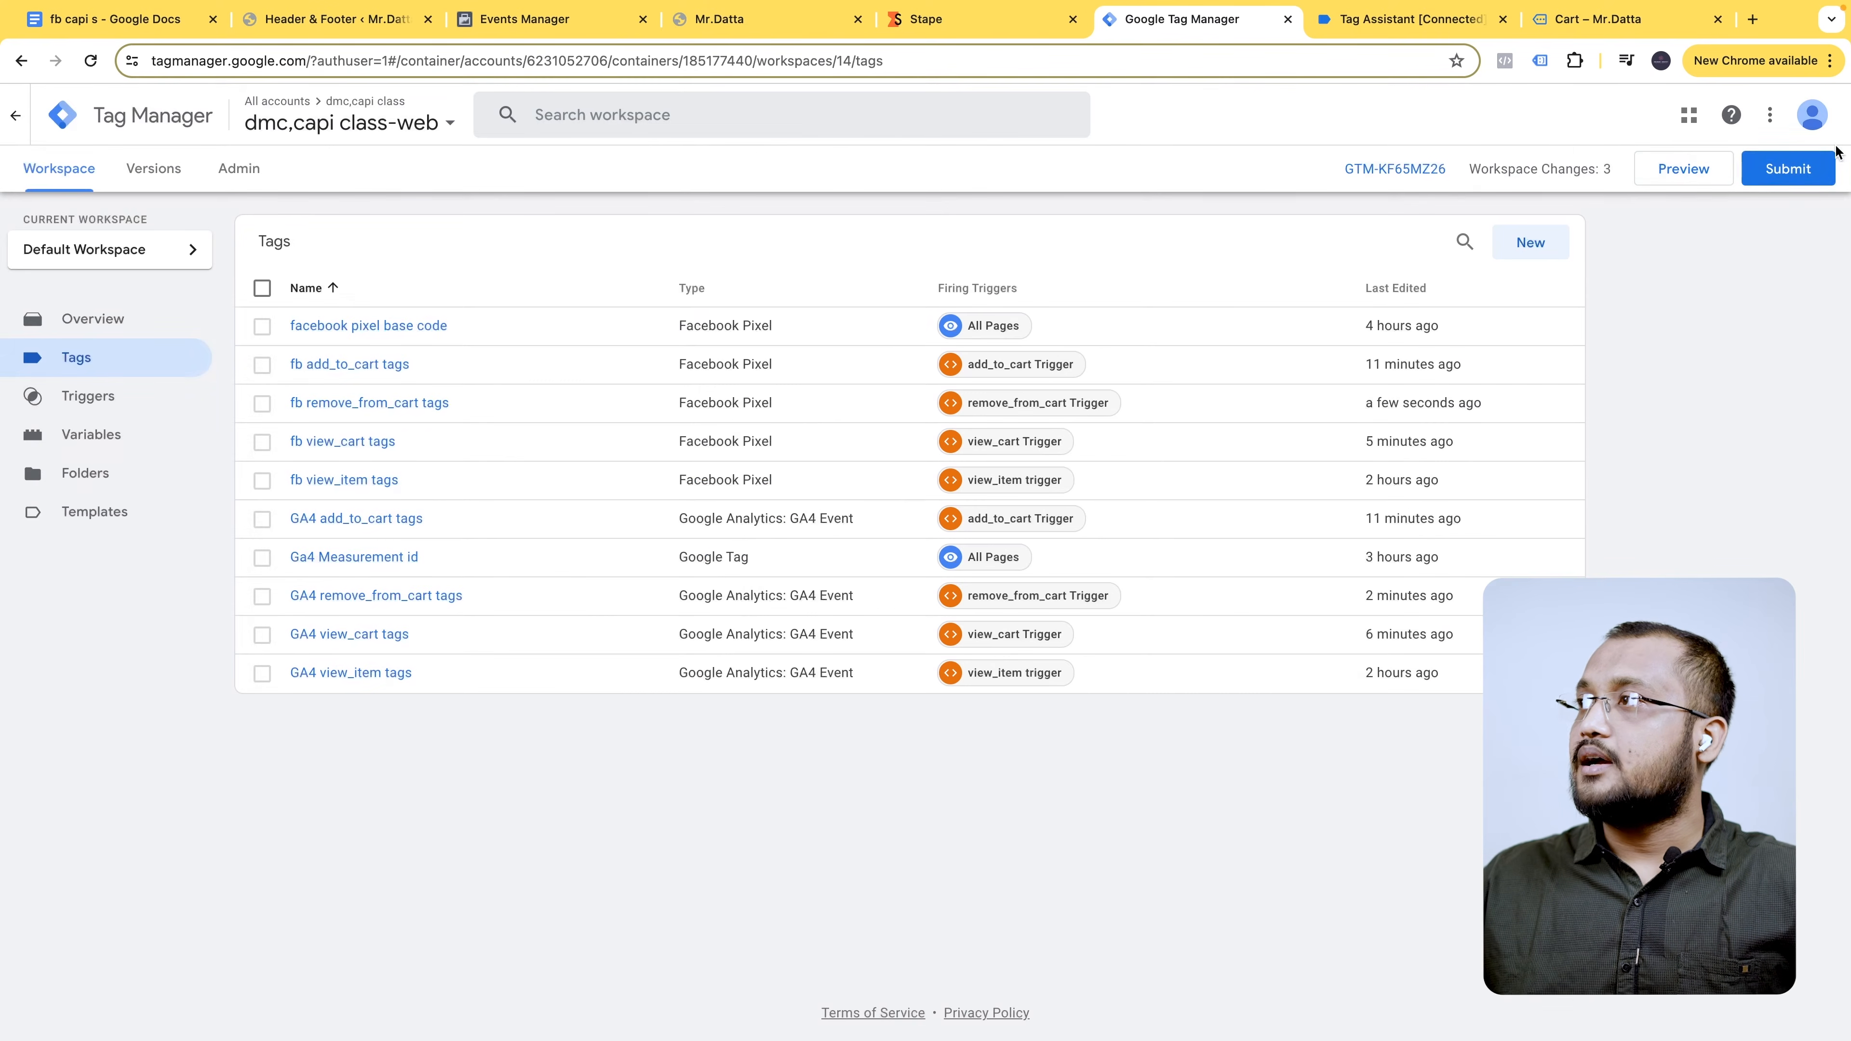
- Submit and publish the workspace changes as Version 14
left_click(1751, 175)
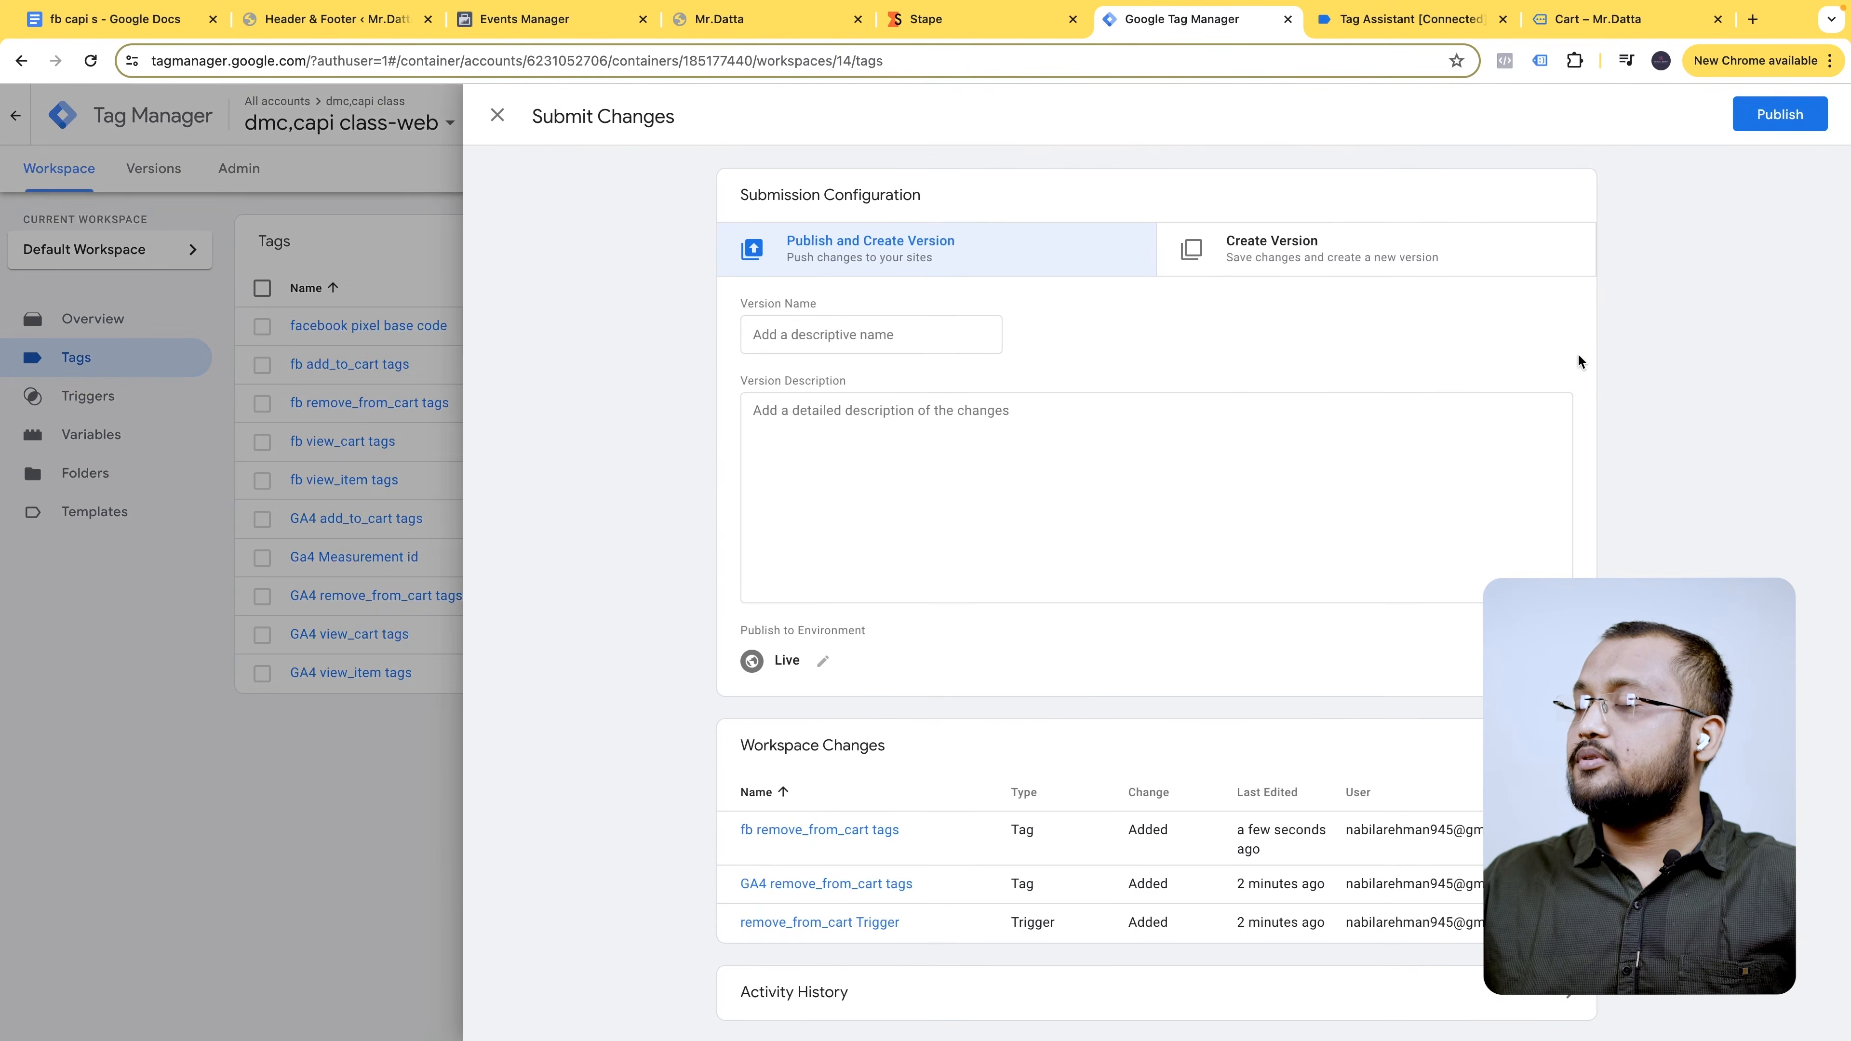
left_click(1780, 115)
left_click(1199, 674)
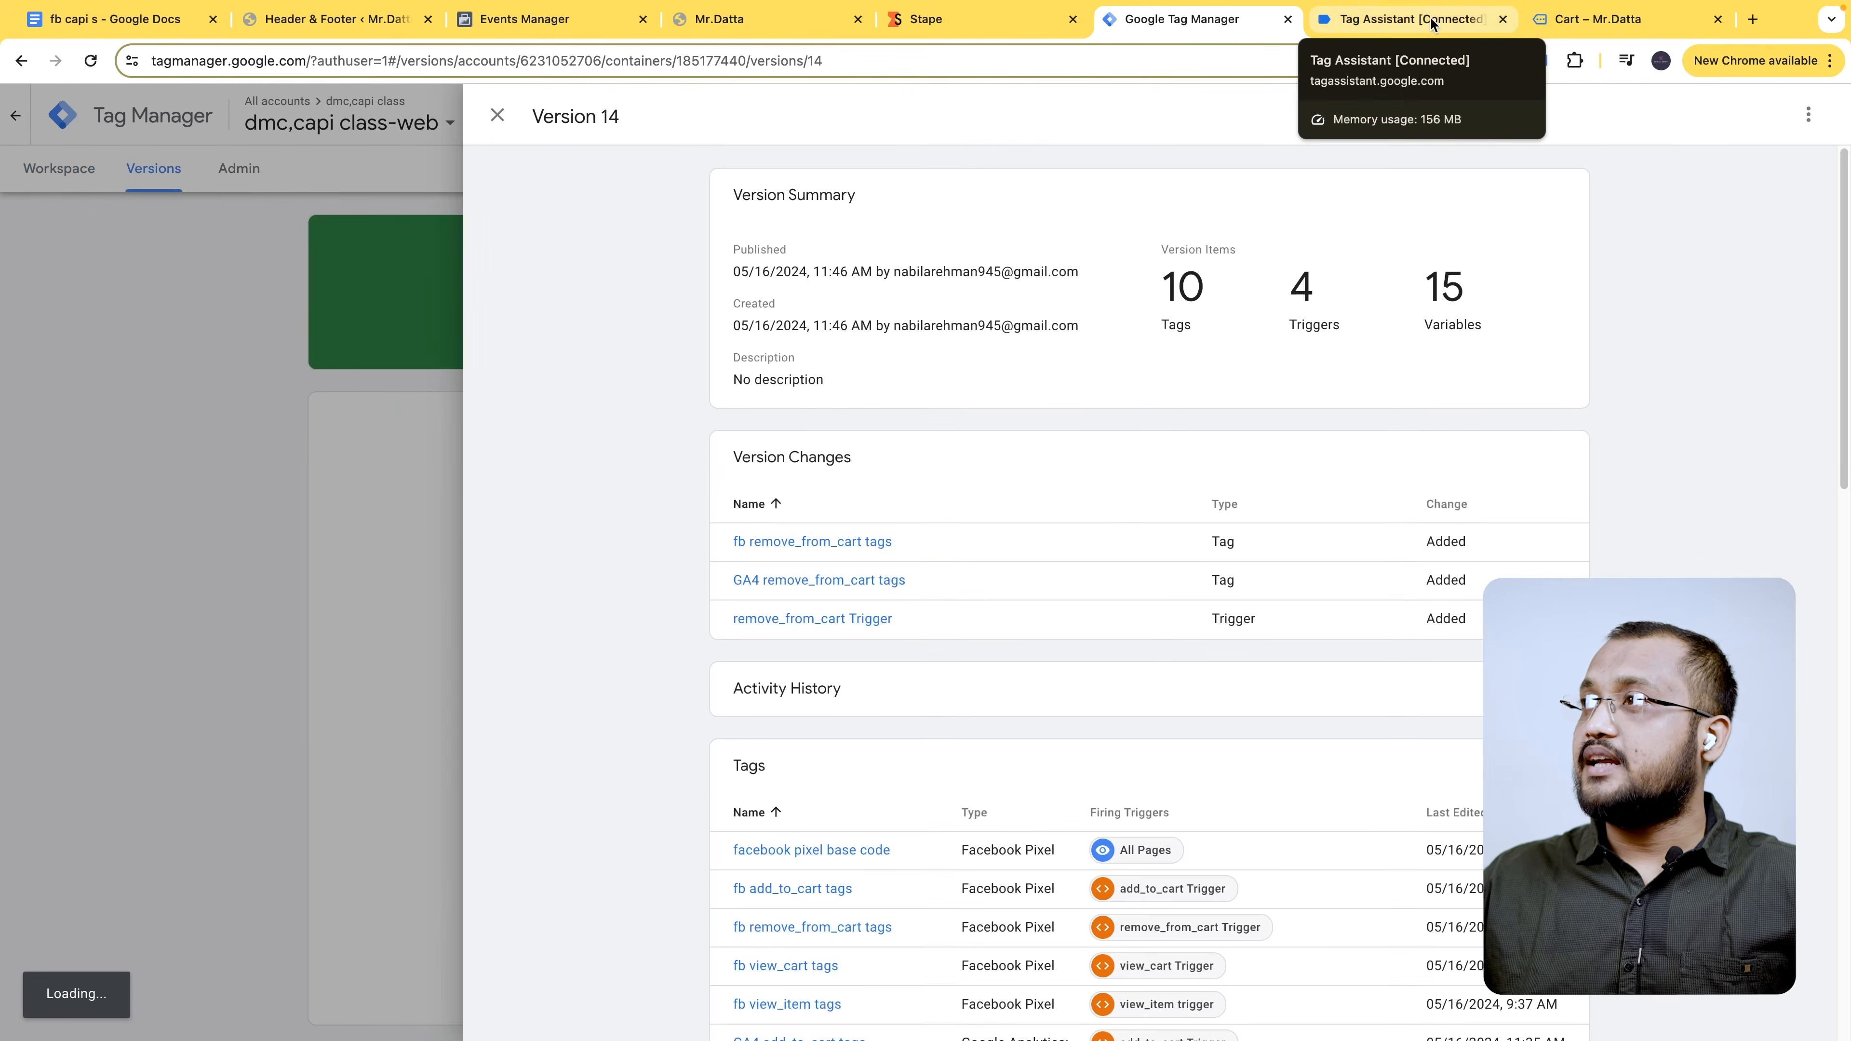
- Close the old Tag Assistant and cart tabs, then start a new container Preview
left_click(1502, 20)
left_click(1501, 20)
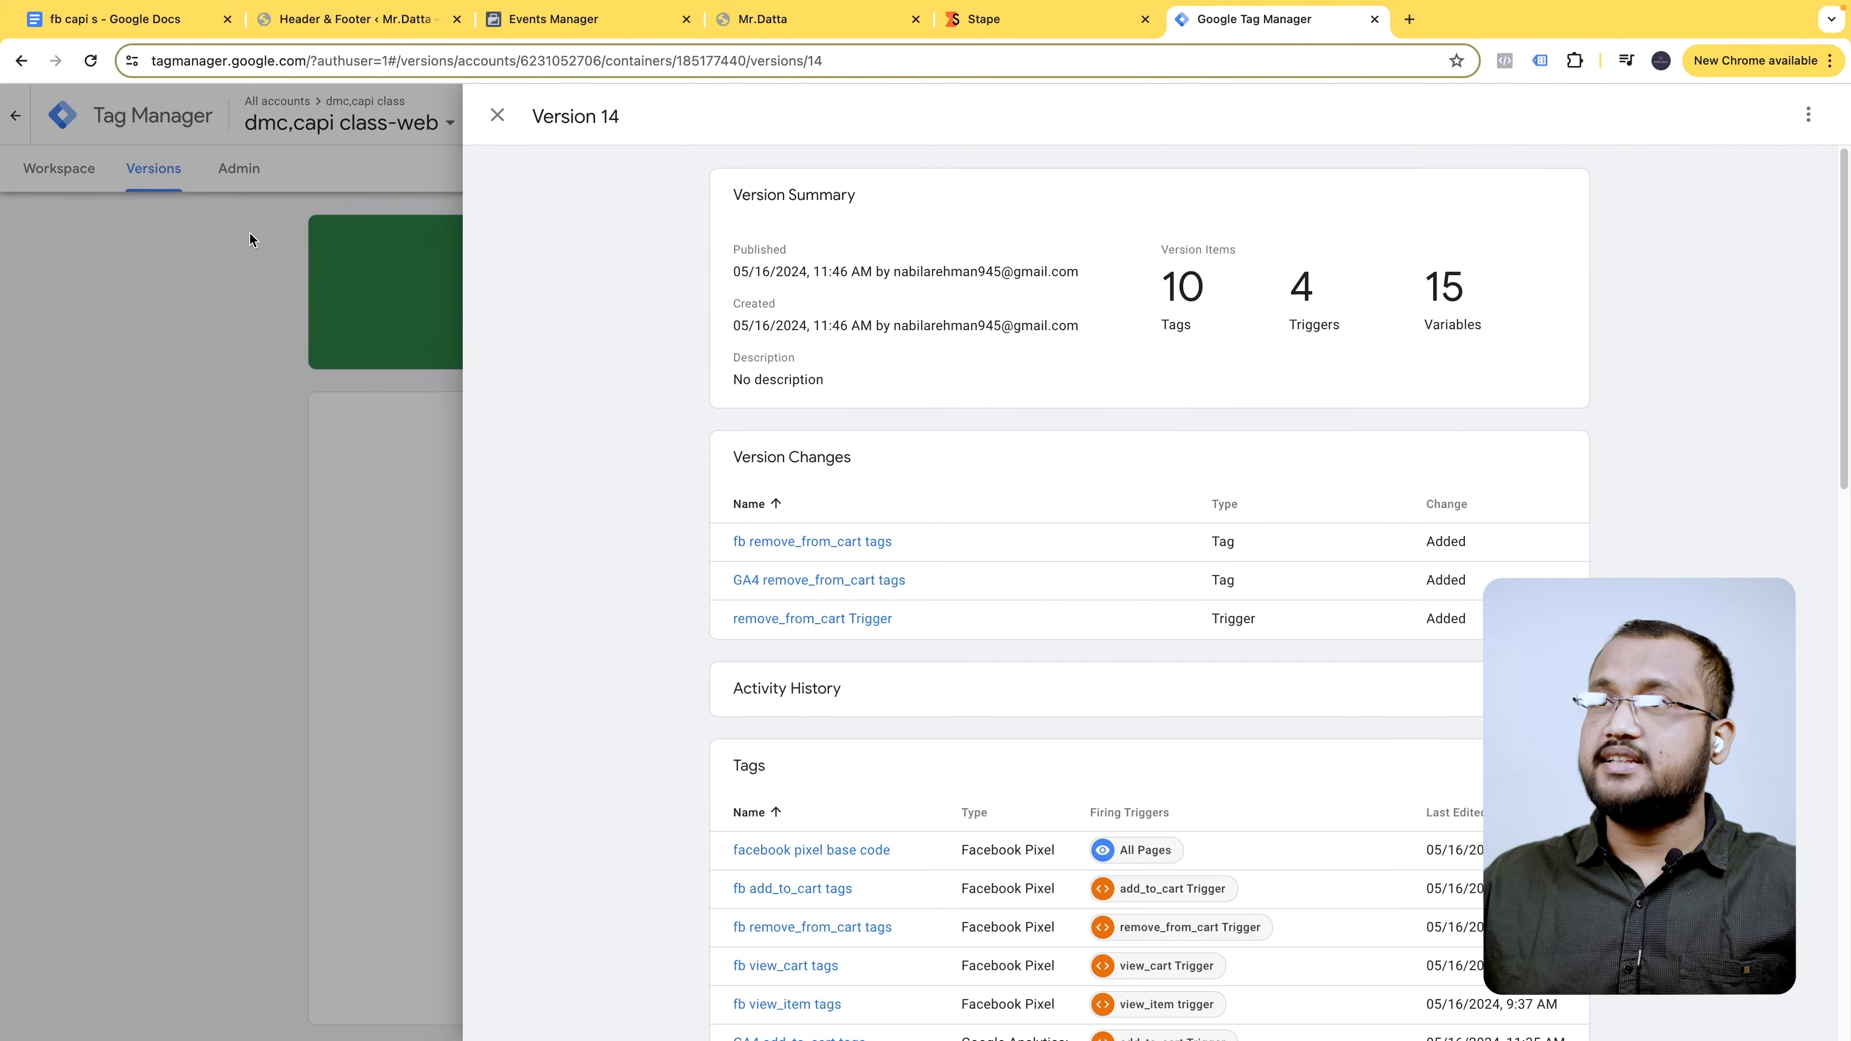
left_click(263, 201)
left_click(64, 169)
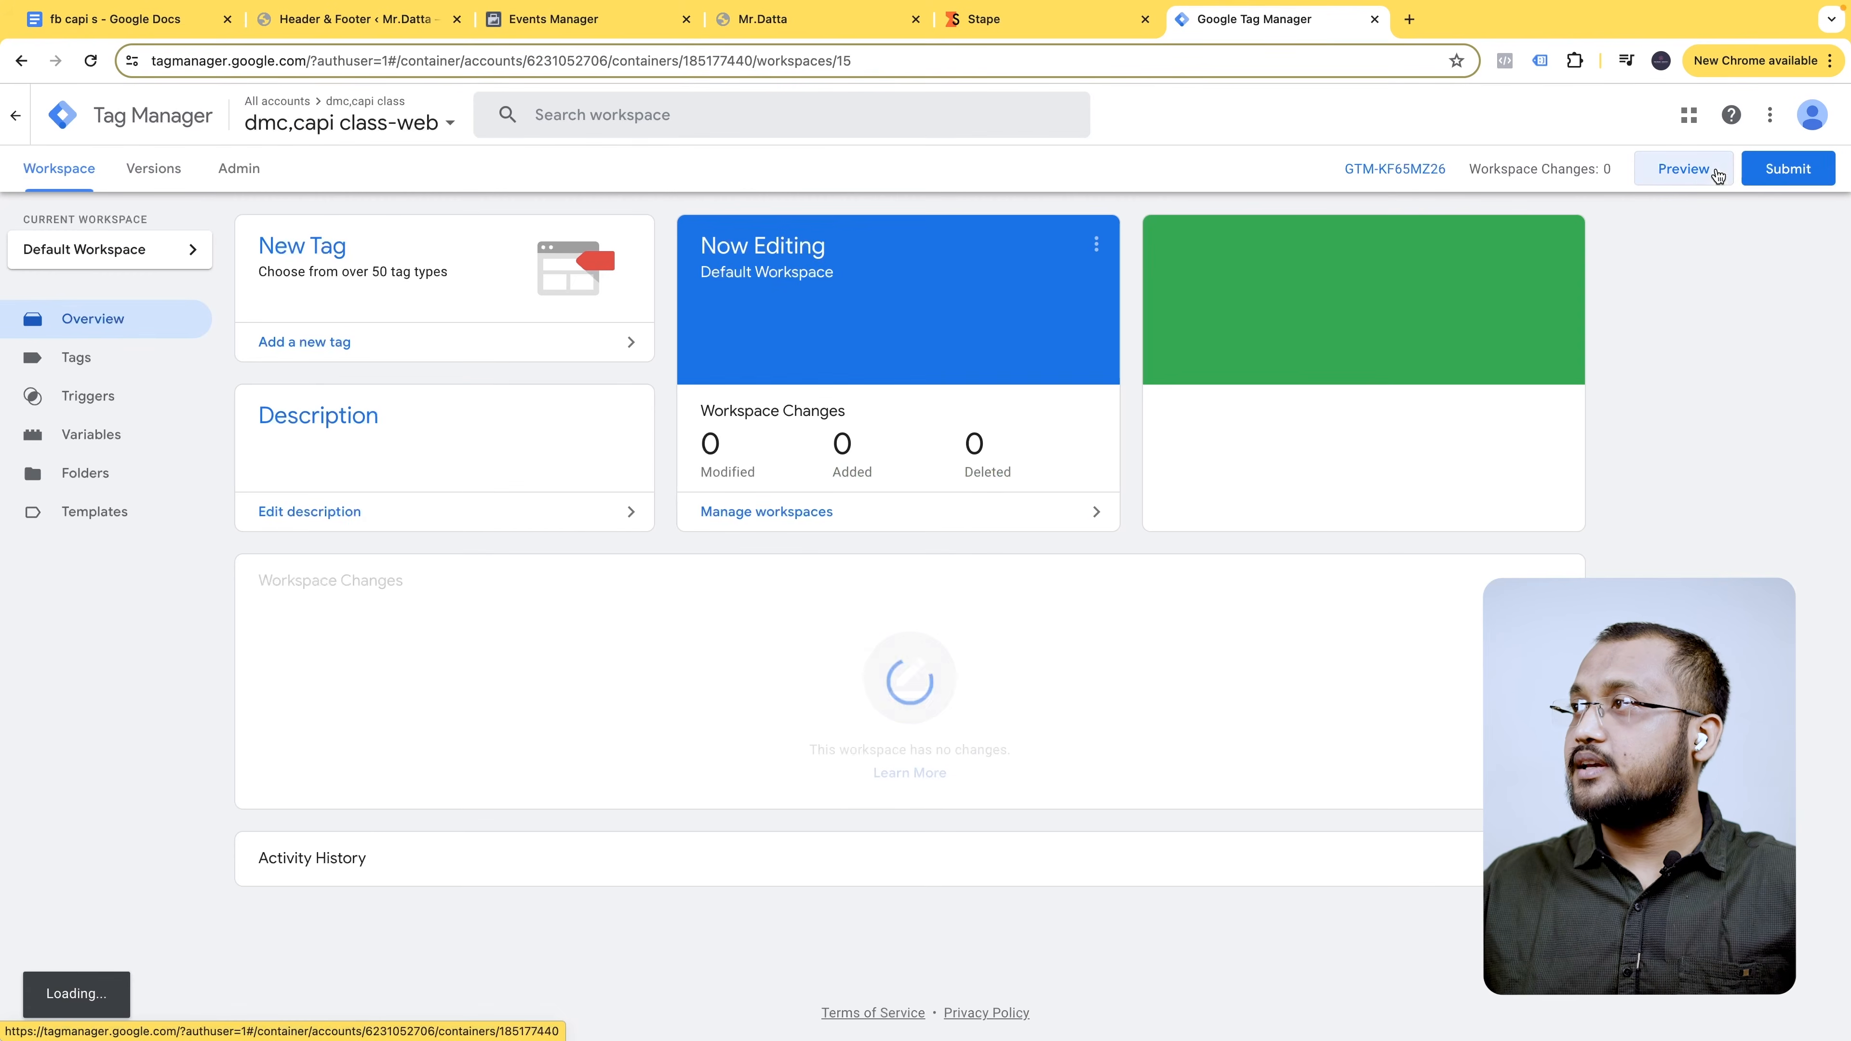
left_click(1683, 168)
left_click(620, 21)
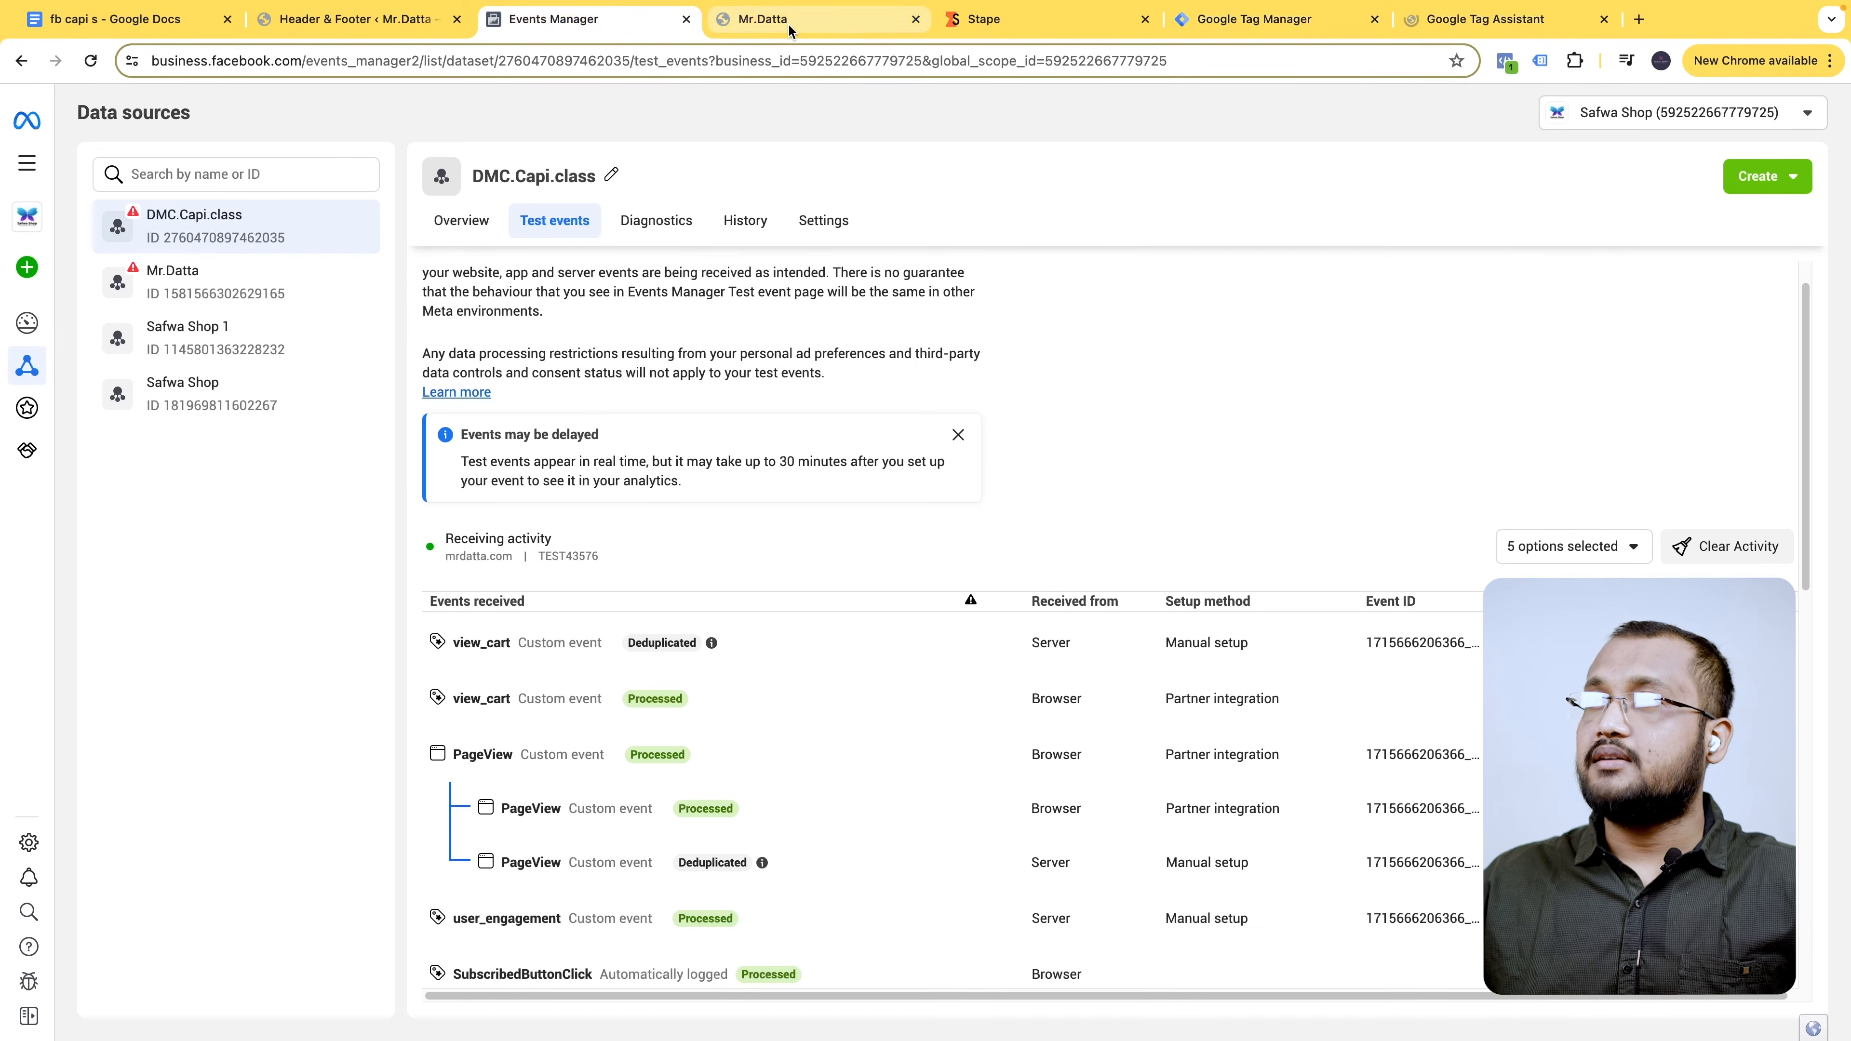
- Clear the old test event activity and open the store website from Test events
left_click(1730, 546)
left_click(1143, 472)
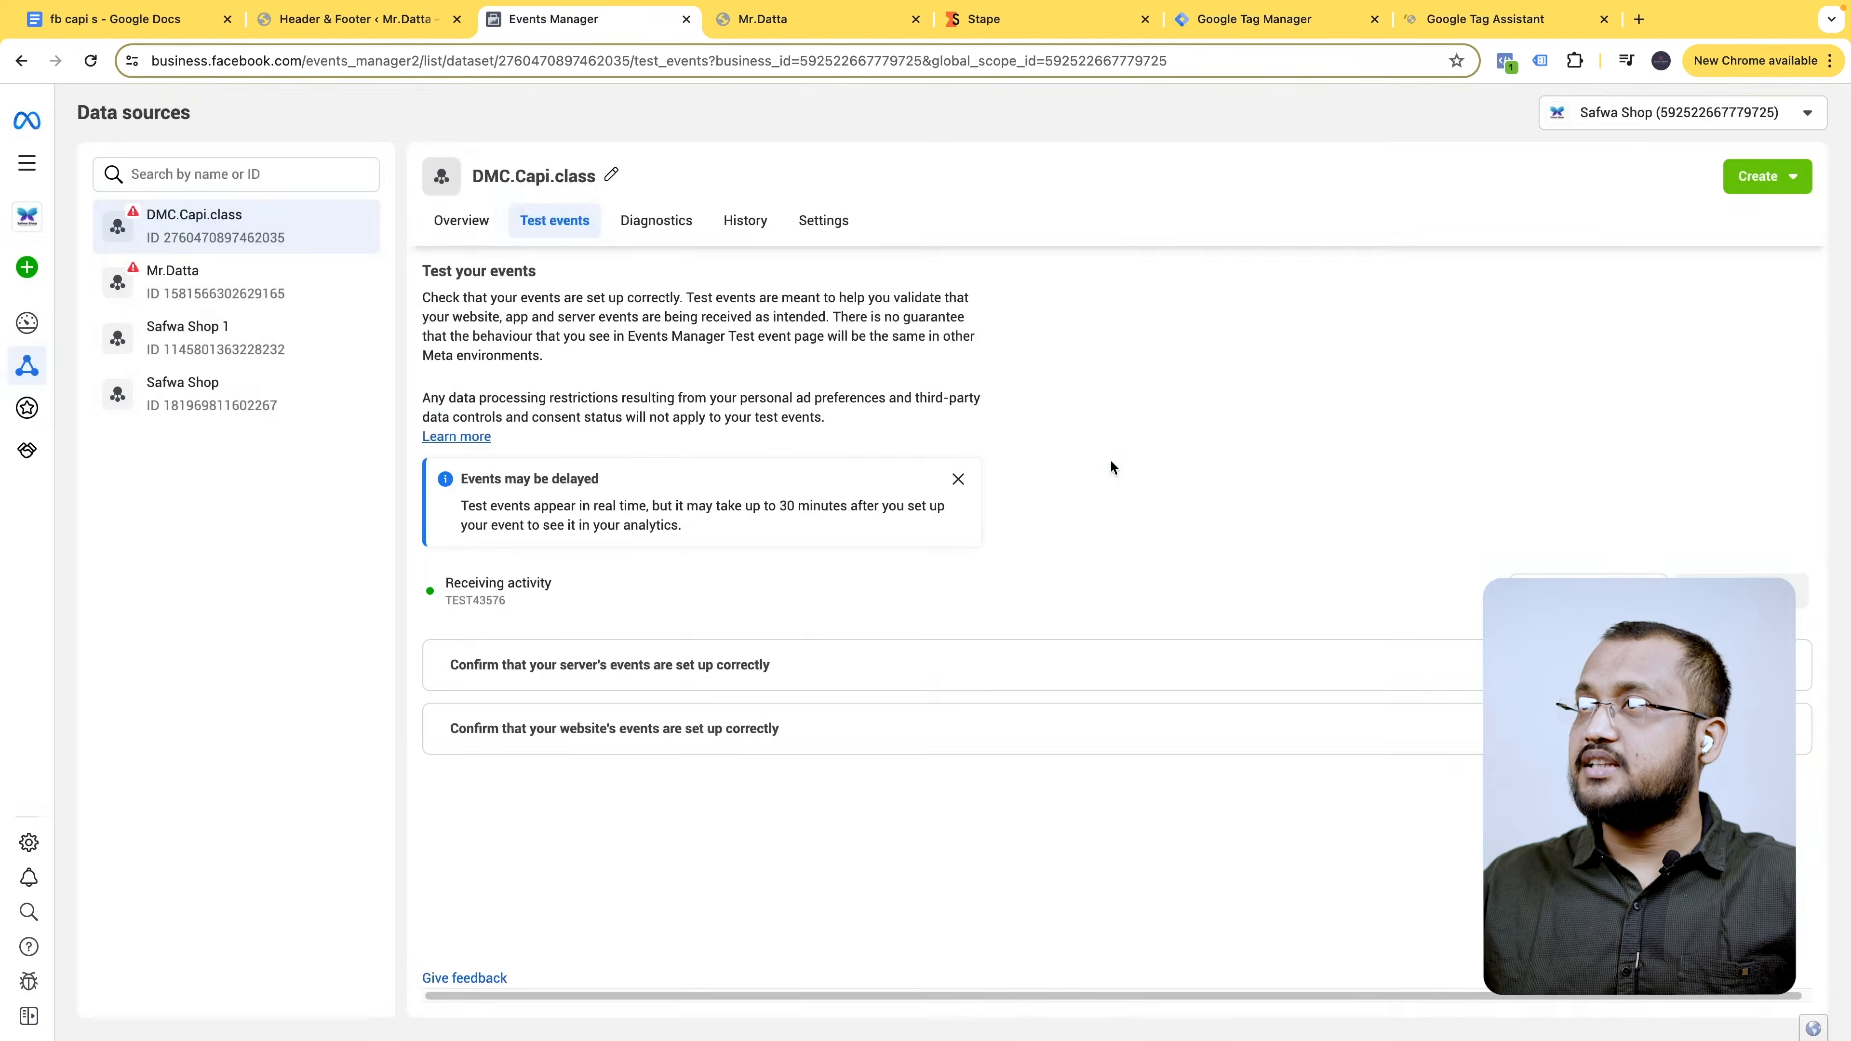
left_click(916, 20)
left_click(799, 722)
scroll(676, 860, "down", 2)
left_click(976, 930)
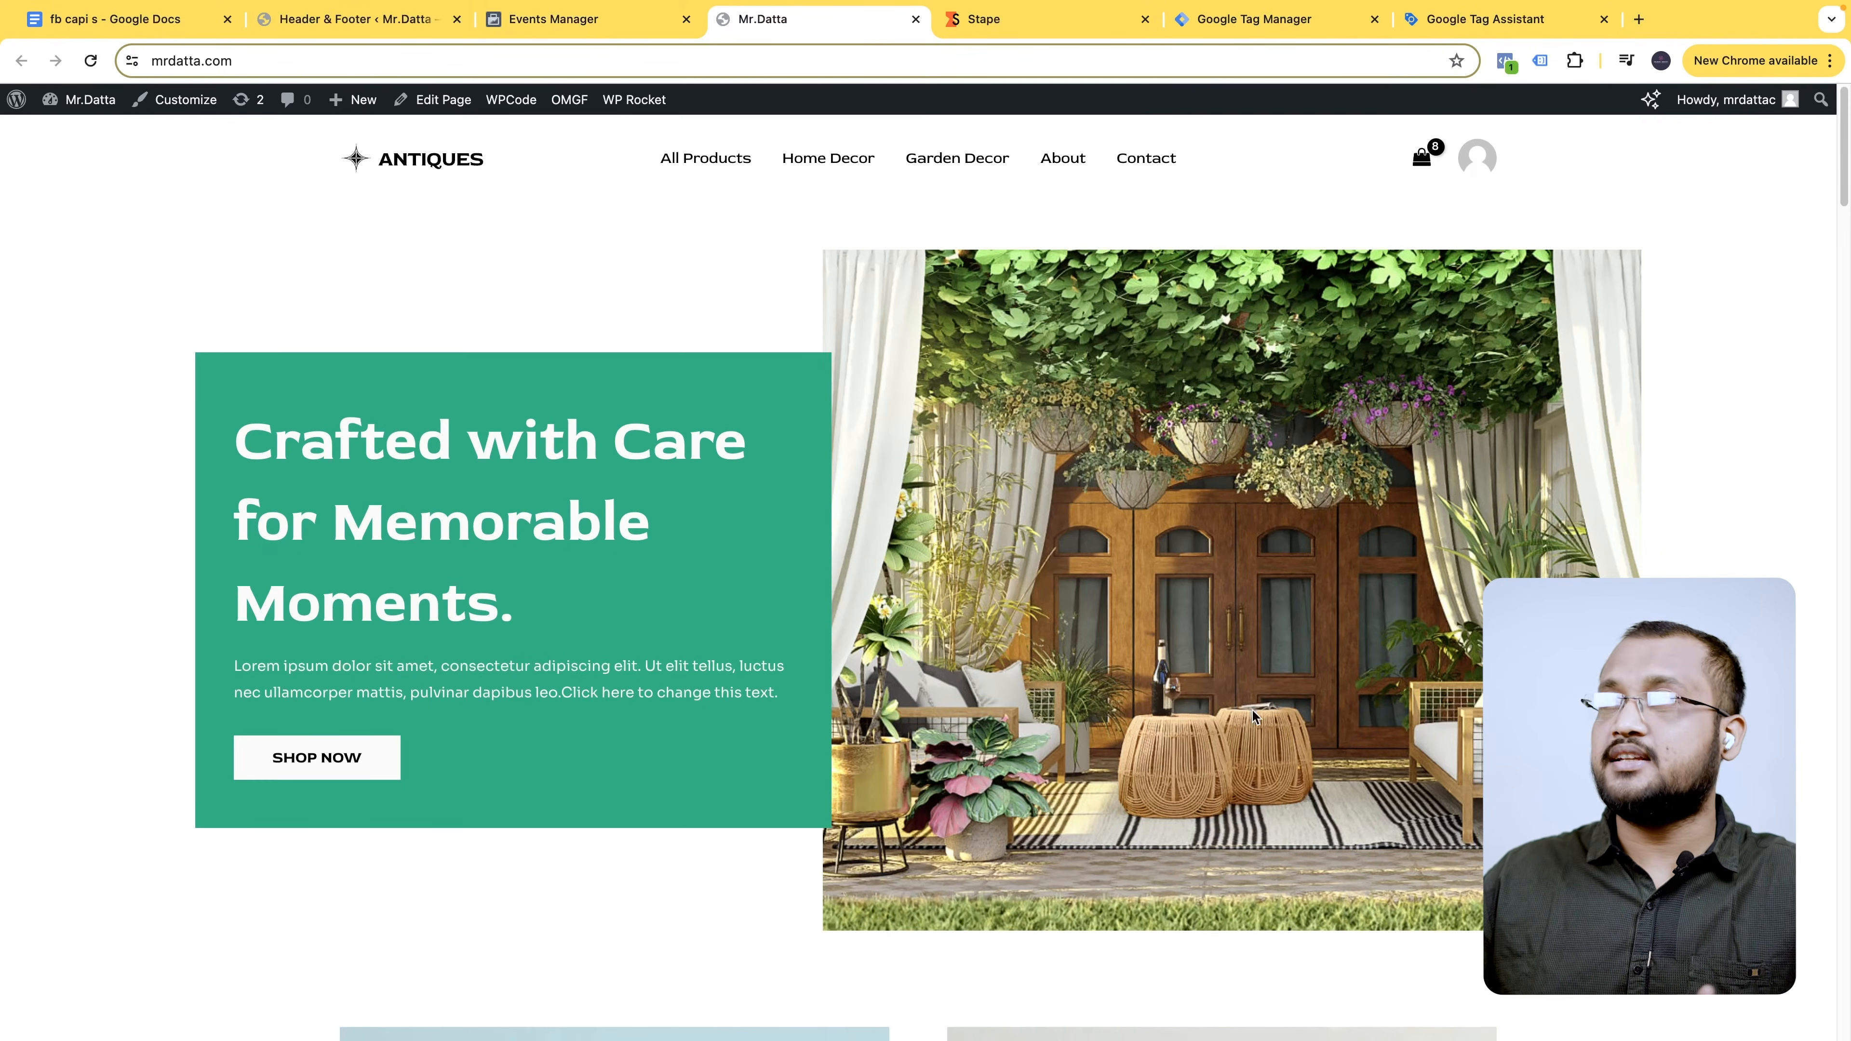
- Connect Tag Assistant to mrdatta.com, visit the cart page, and check the fired tags
scroll(1310, 453, "down", 20)
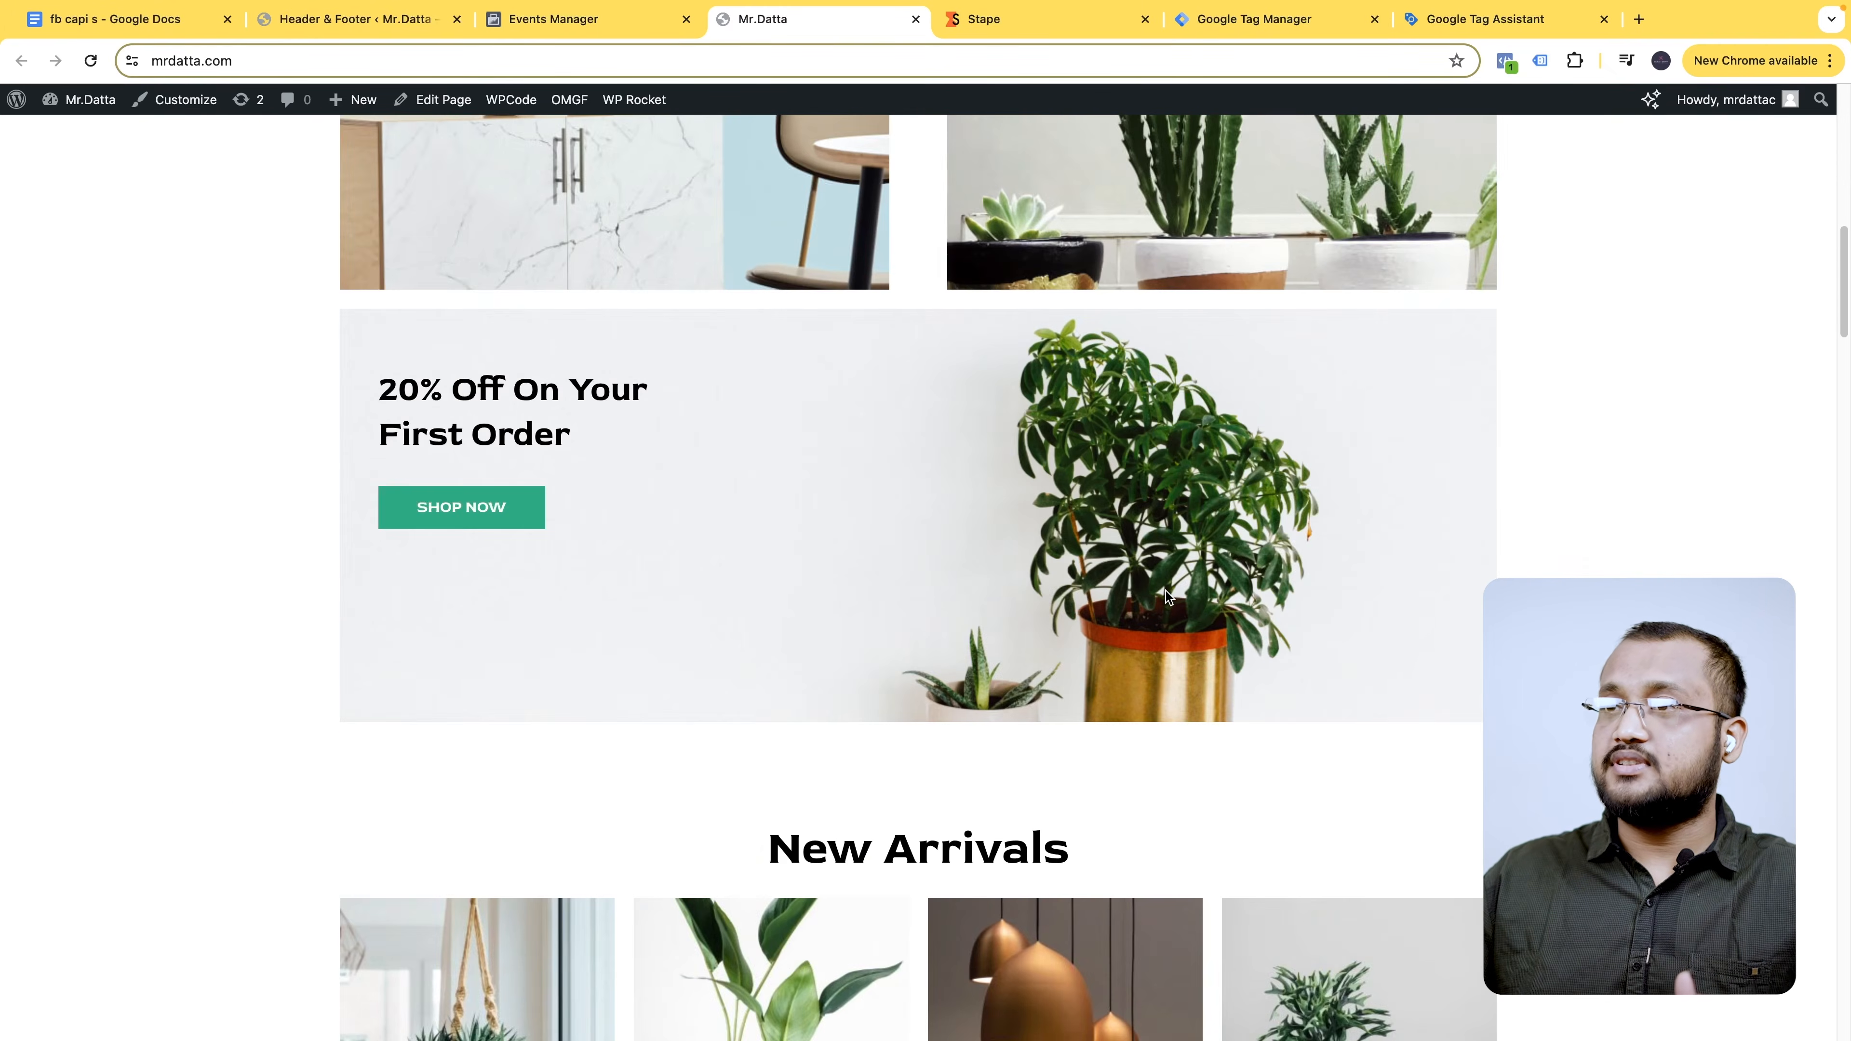
scroll(1168, 596, "down", 2)
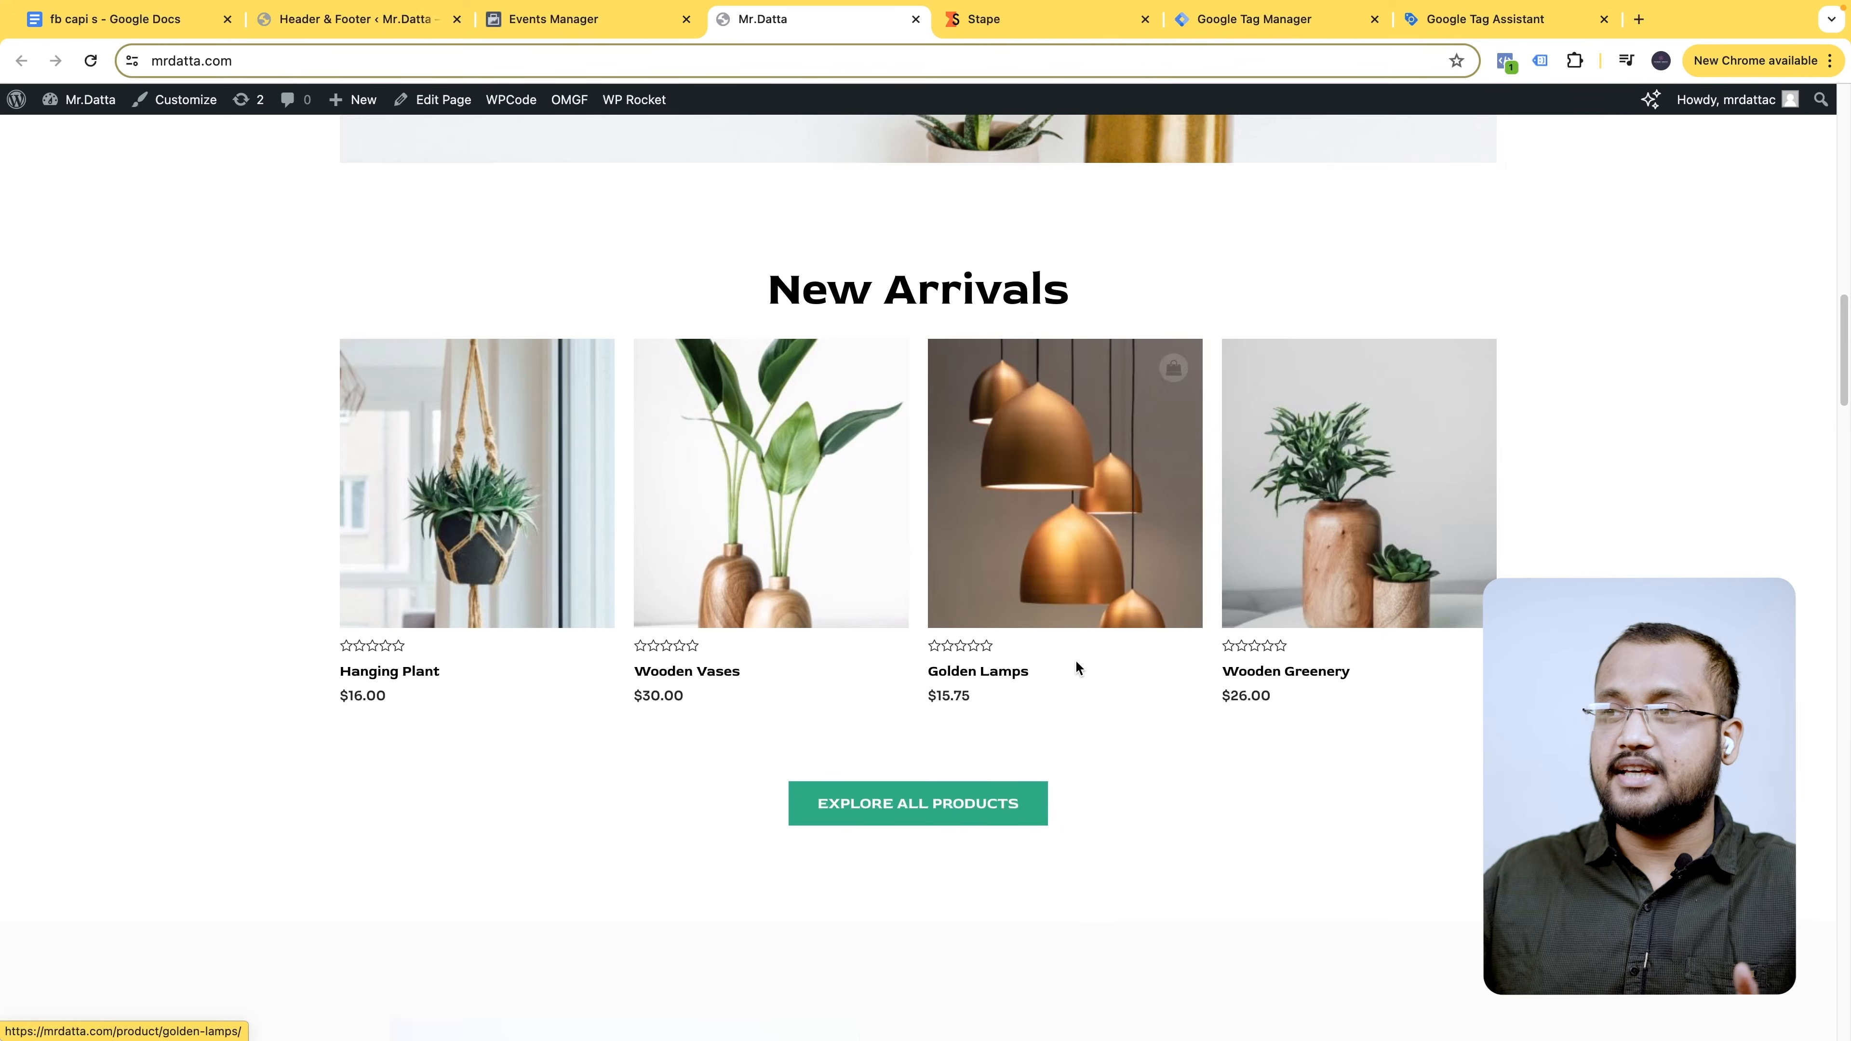
left_click(1475, 20)
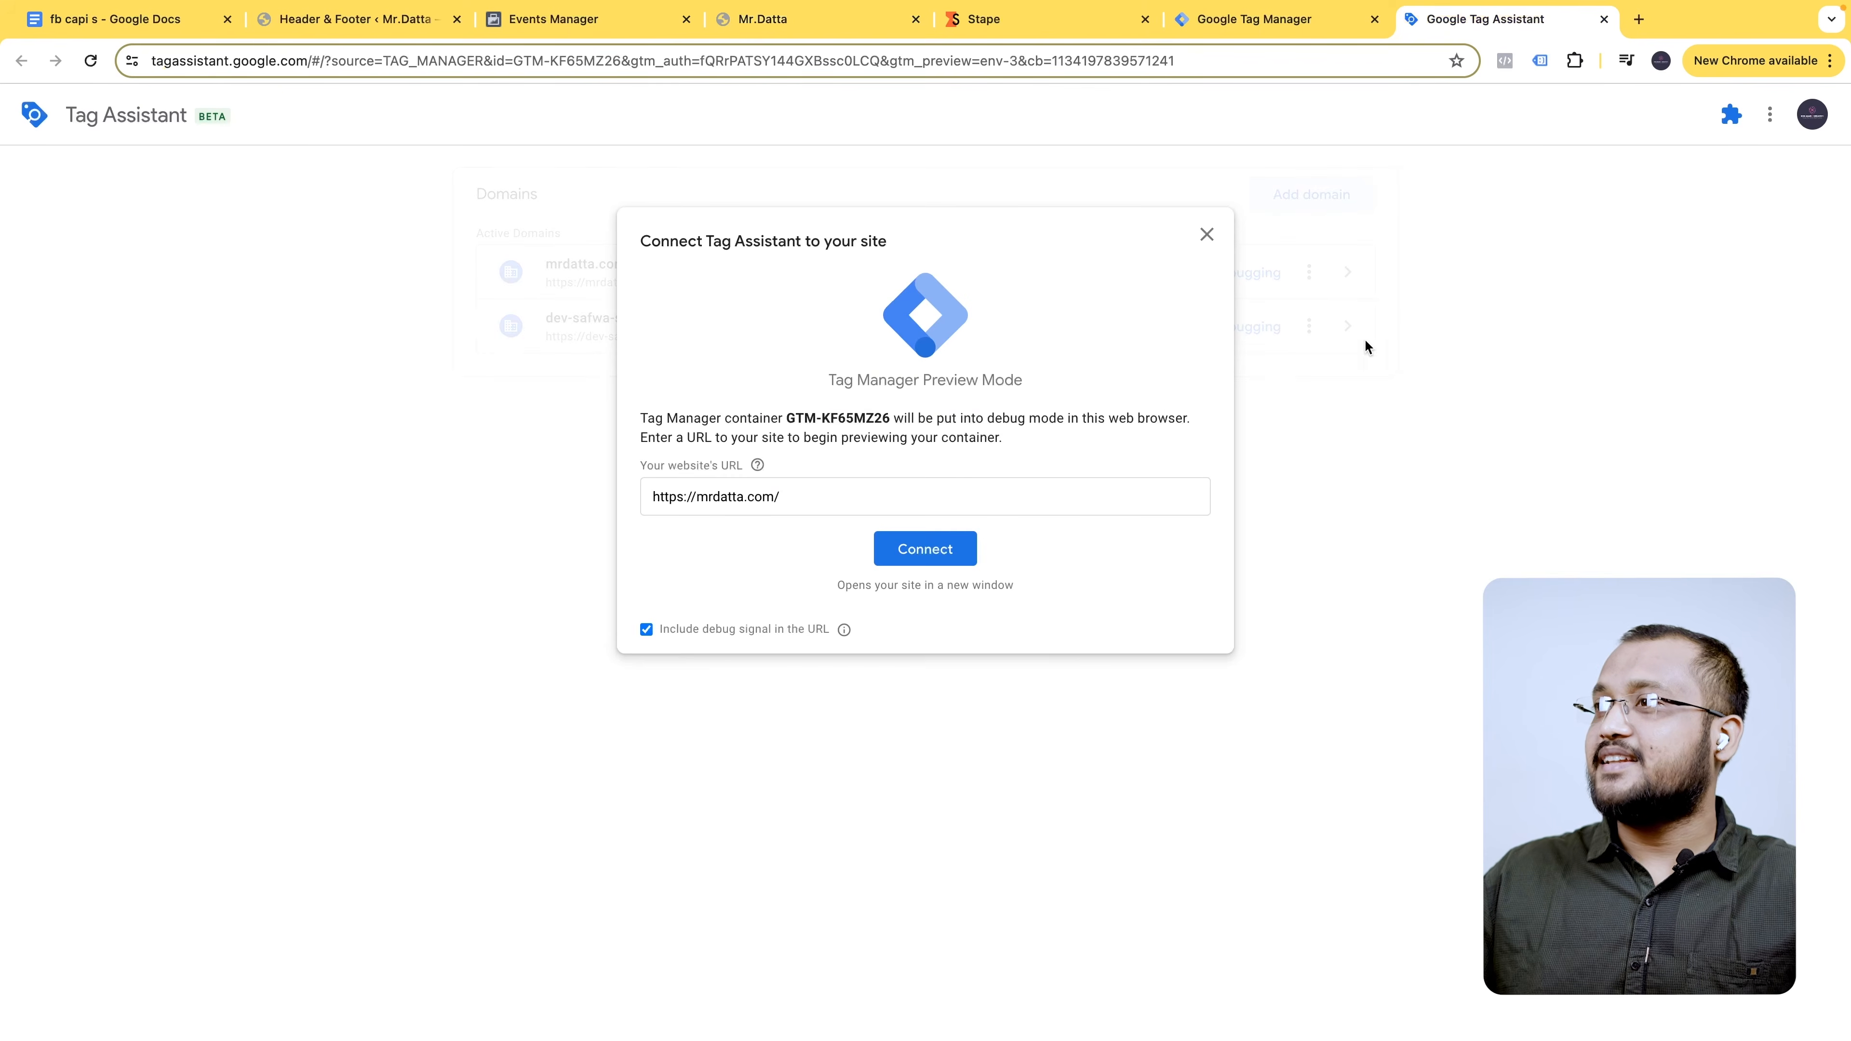
left_click(925, 556)
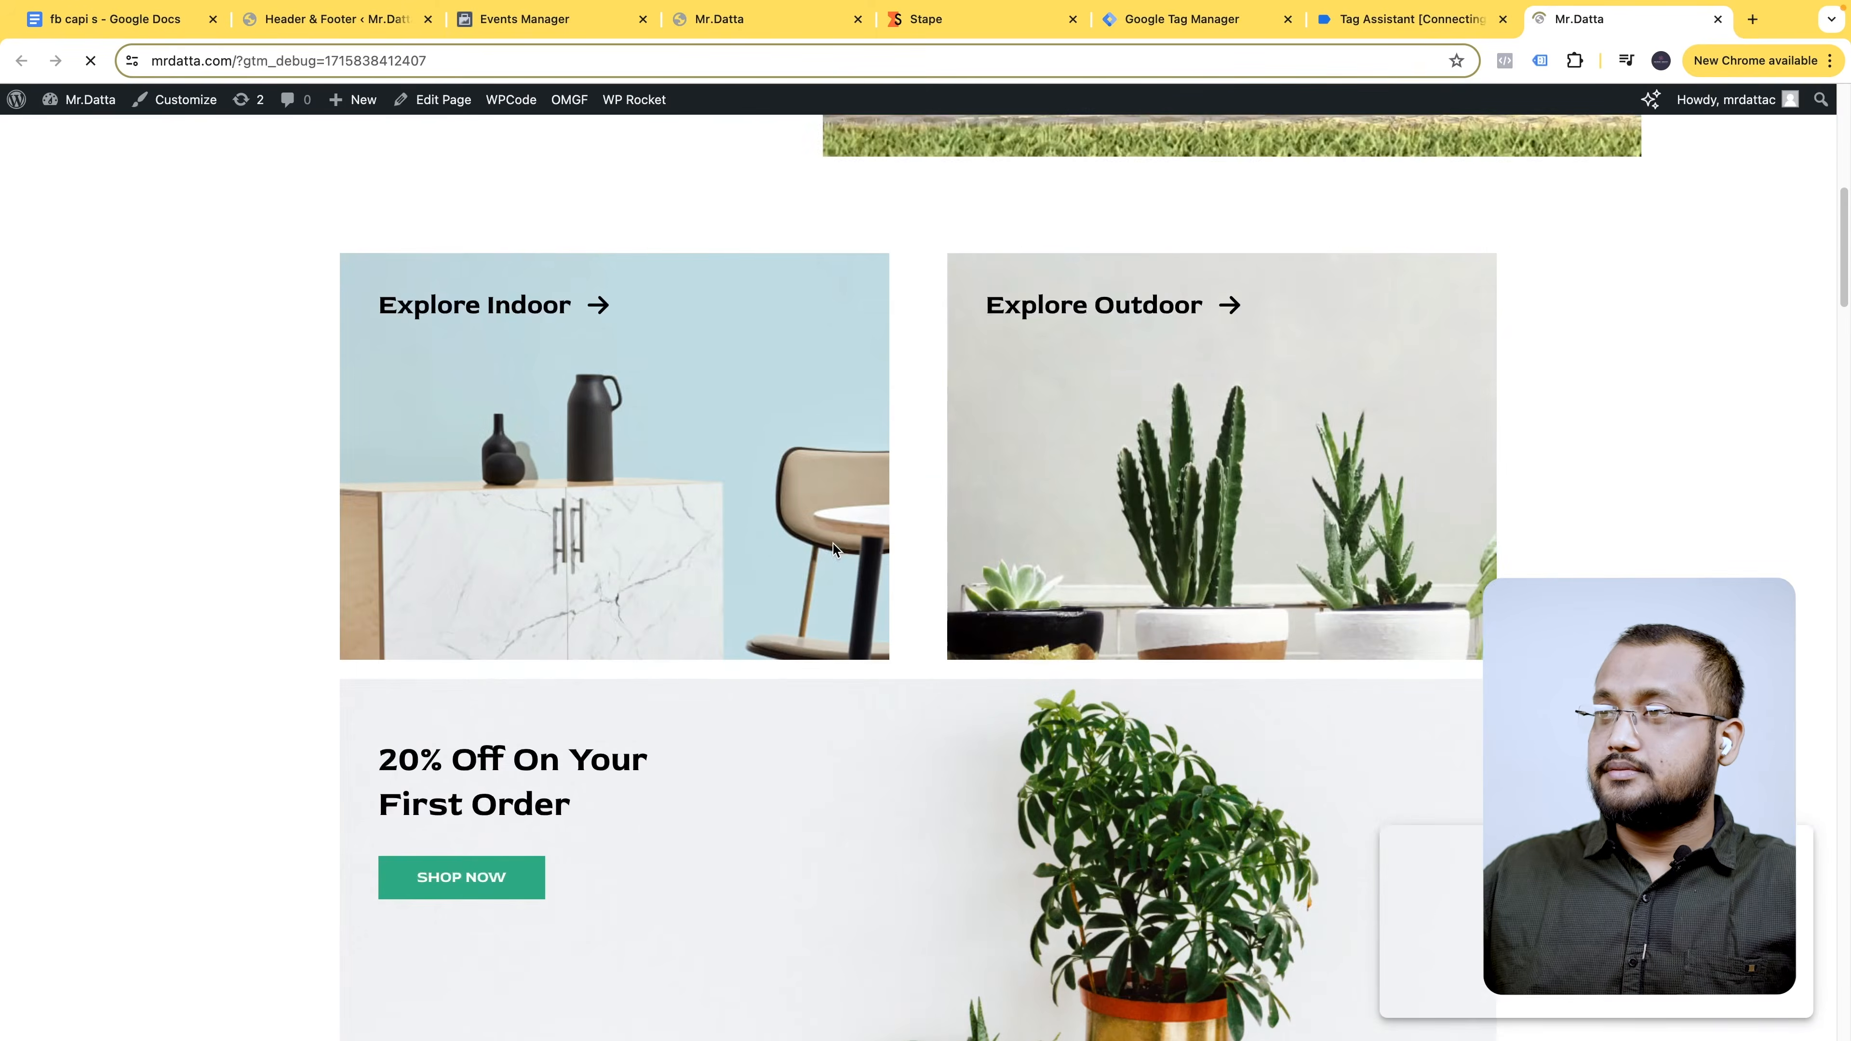
scroll(834, 552, "down", 5)
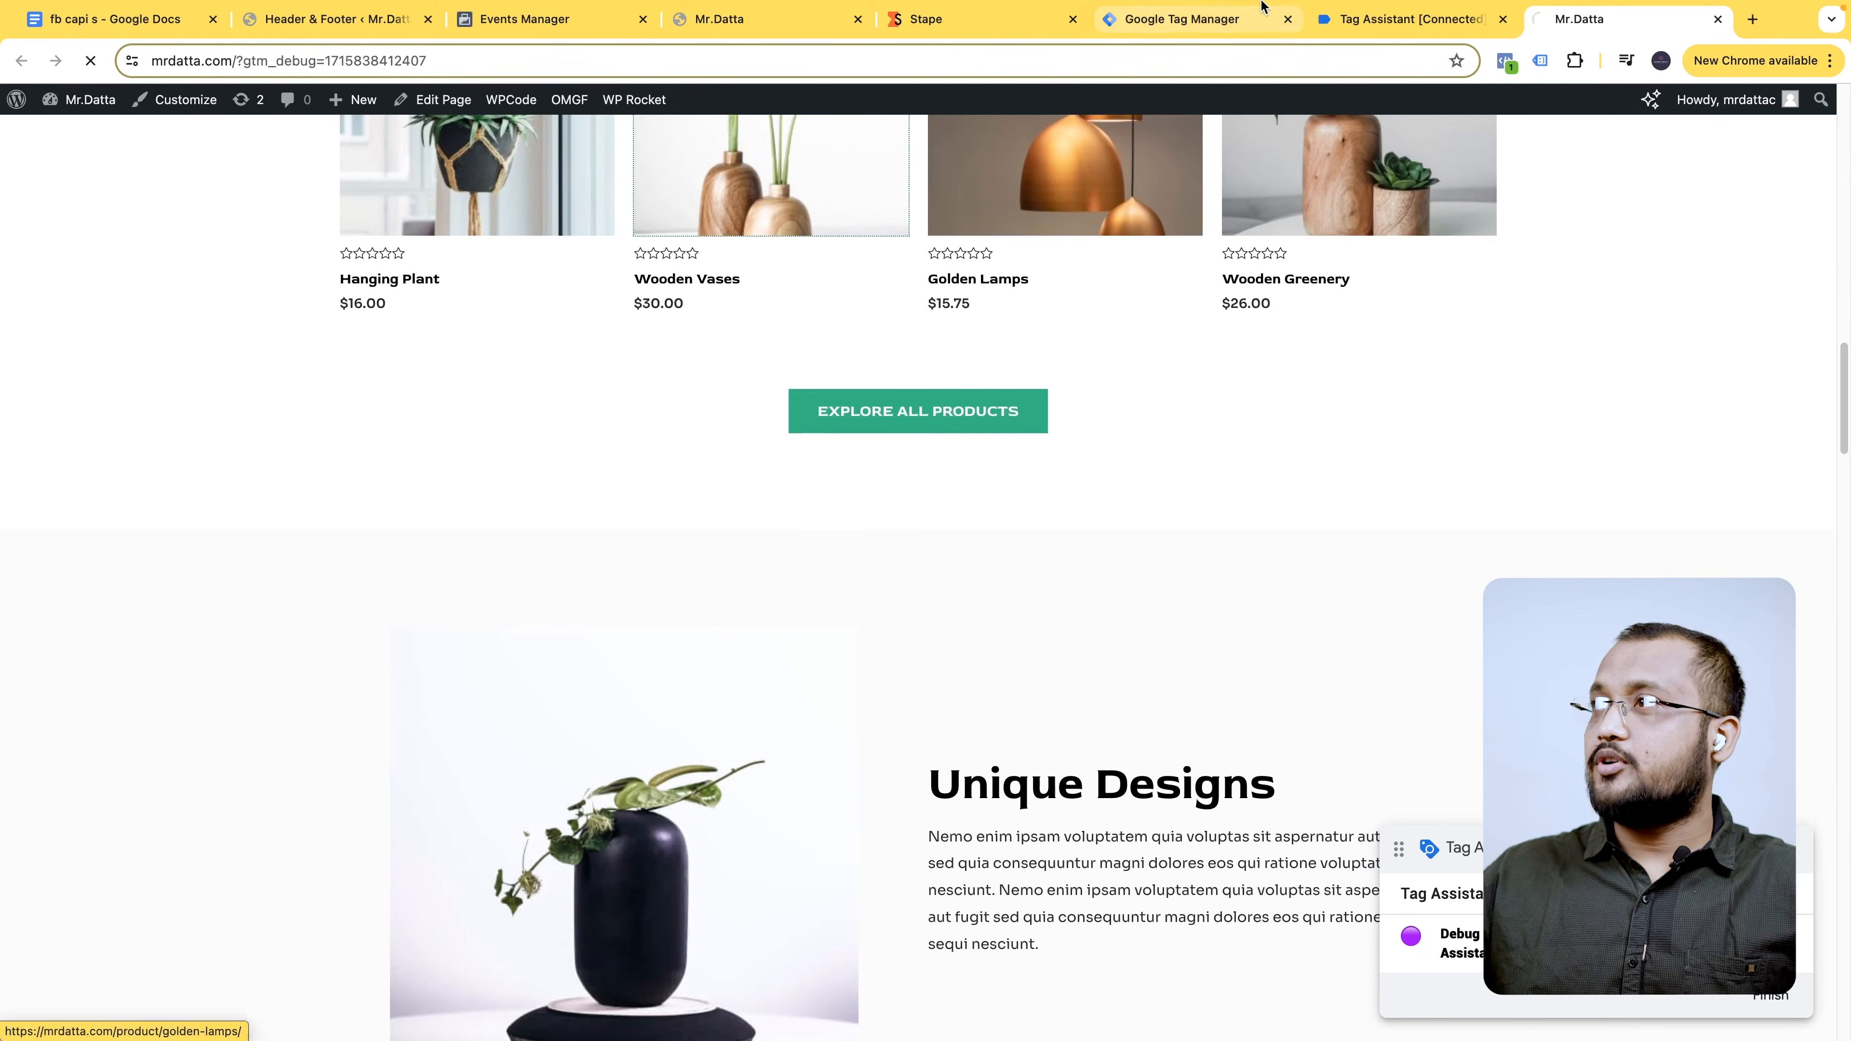
scroll(1514, 219, "up", 10)
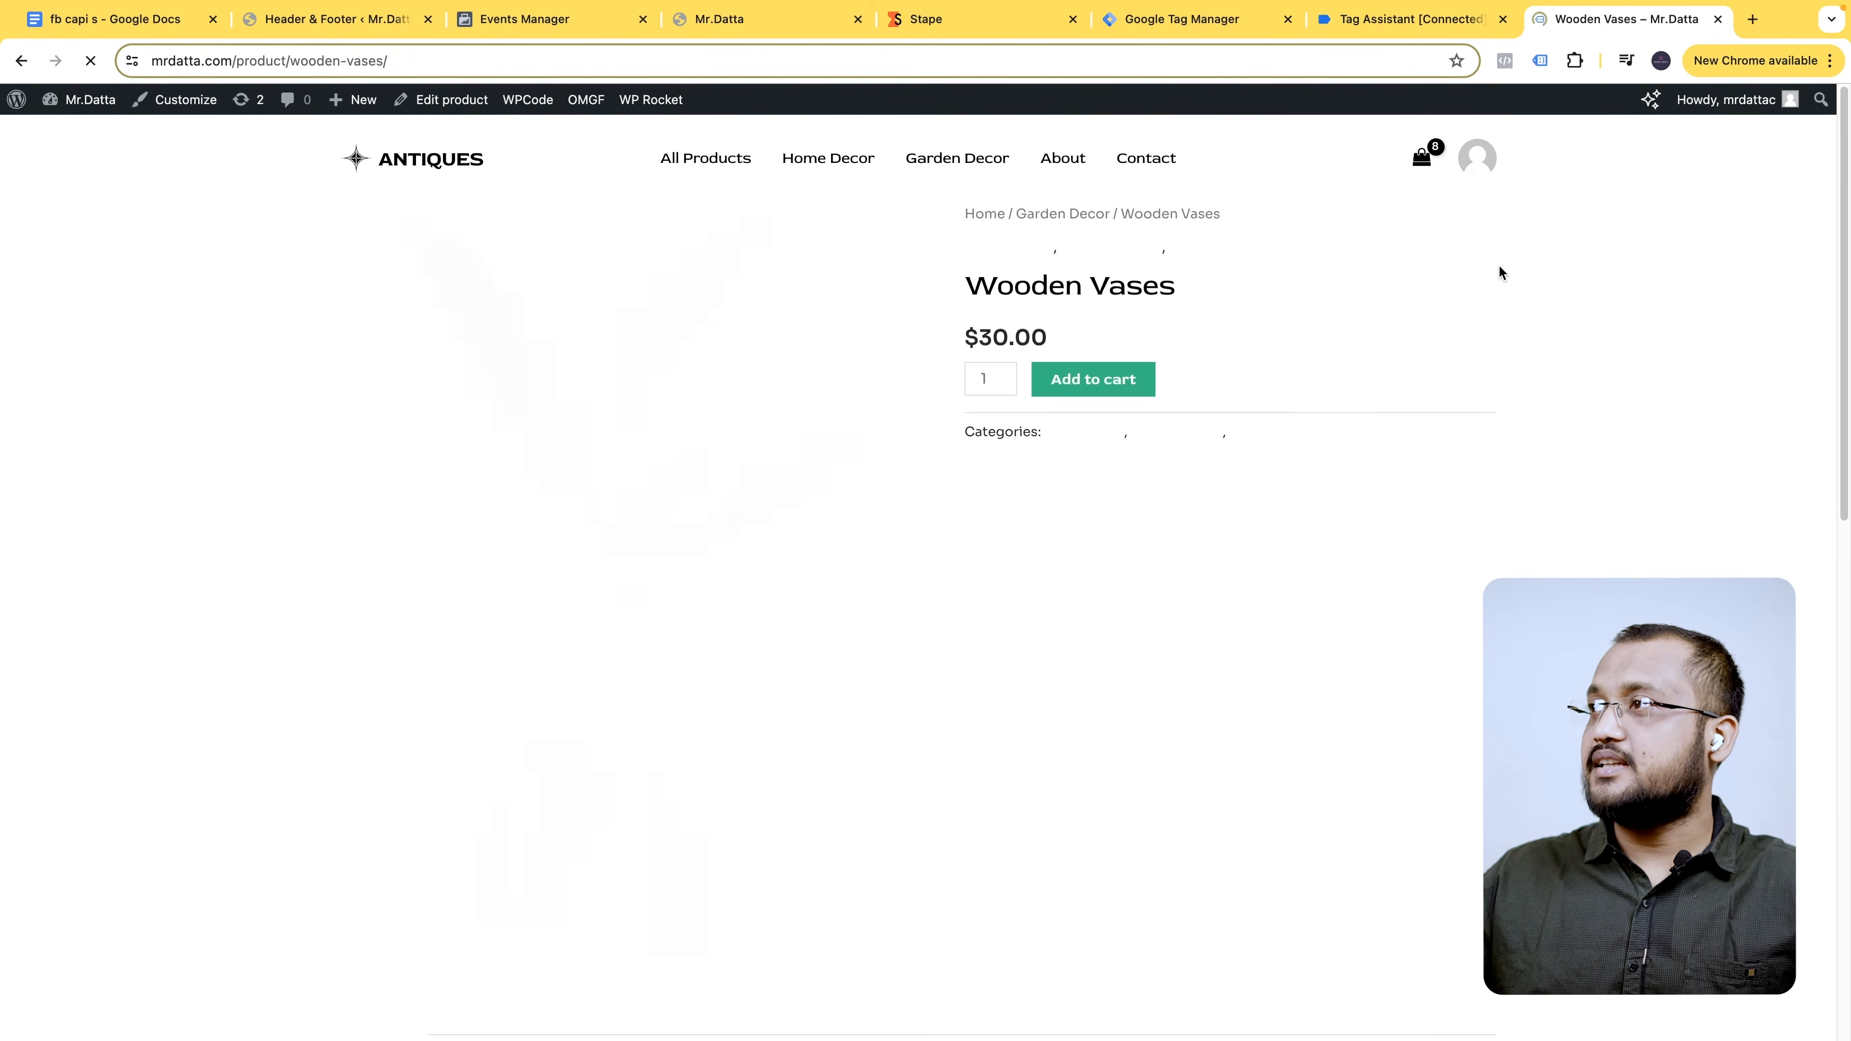
left_click(1432, 181)
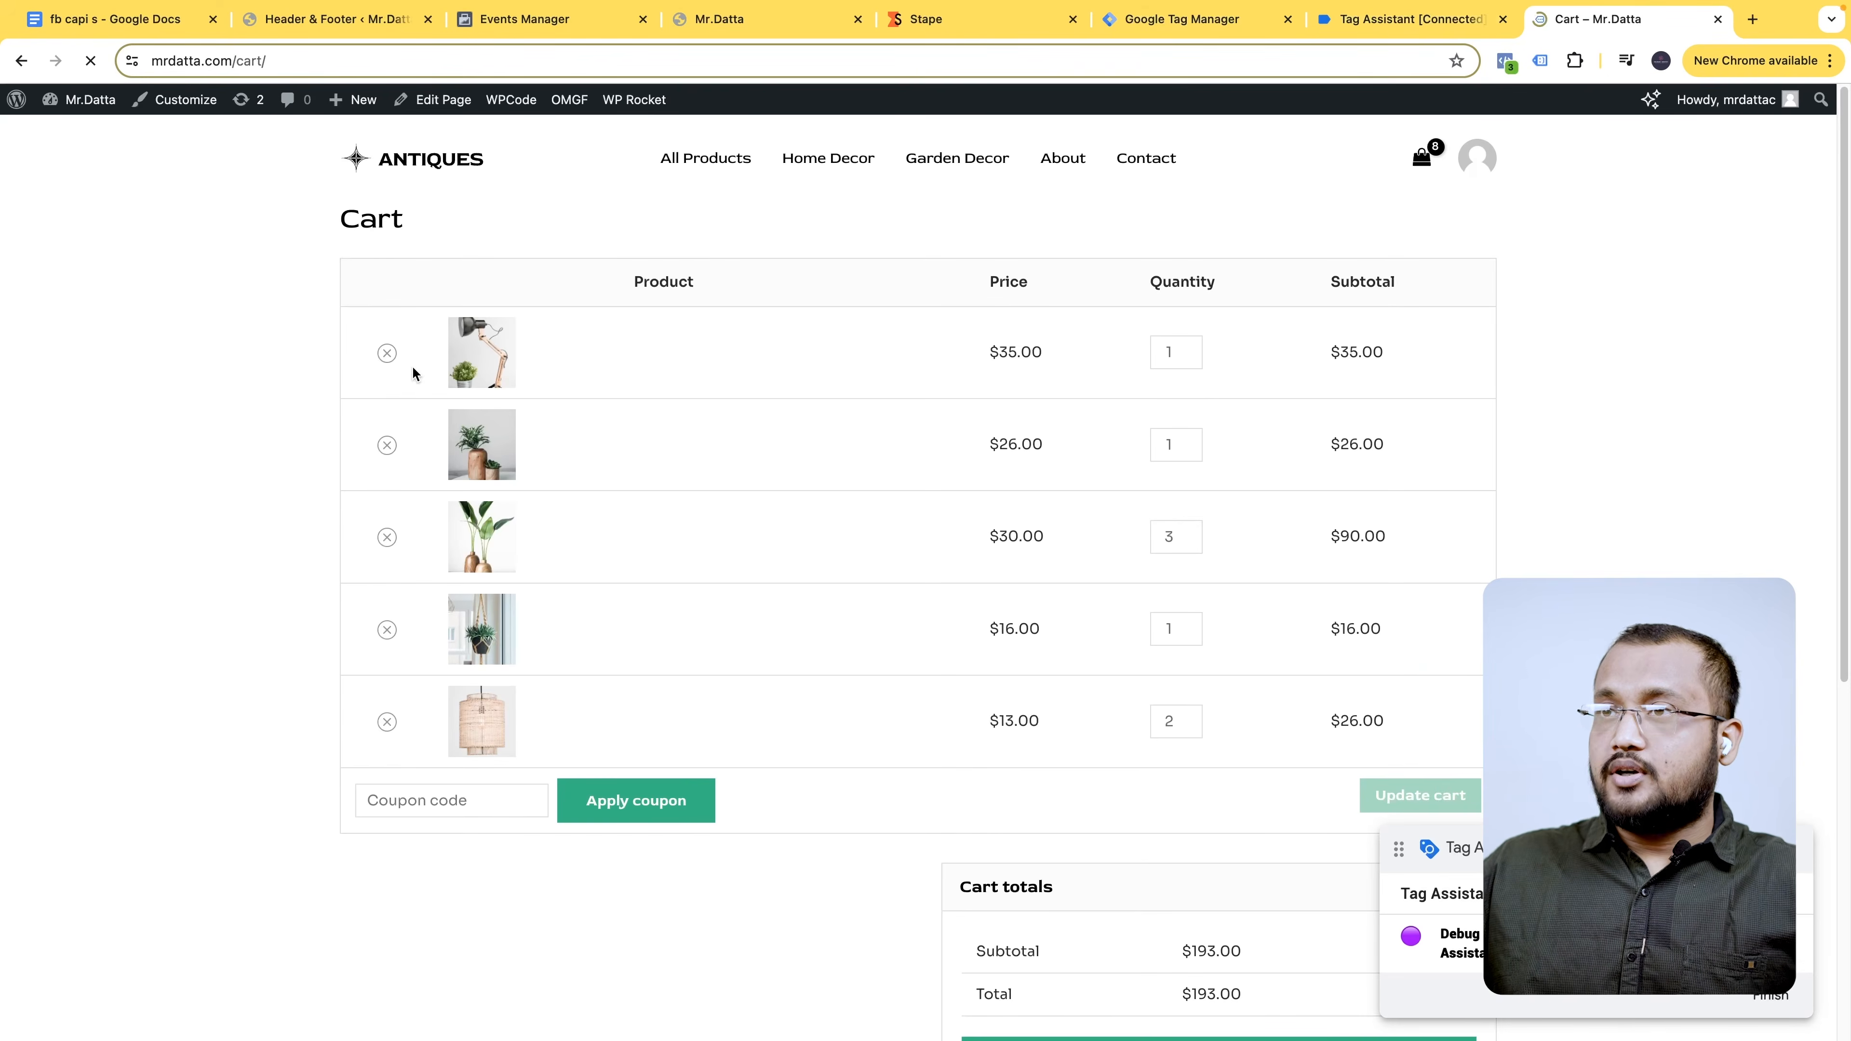
left_click(1420, 20)
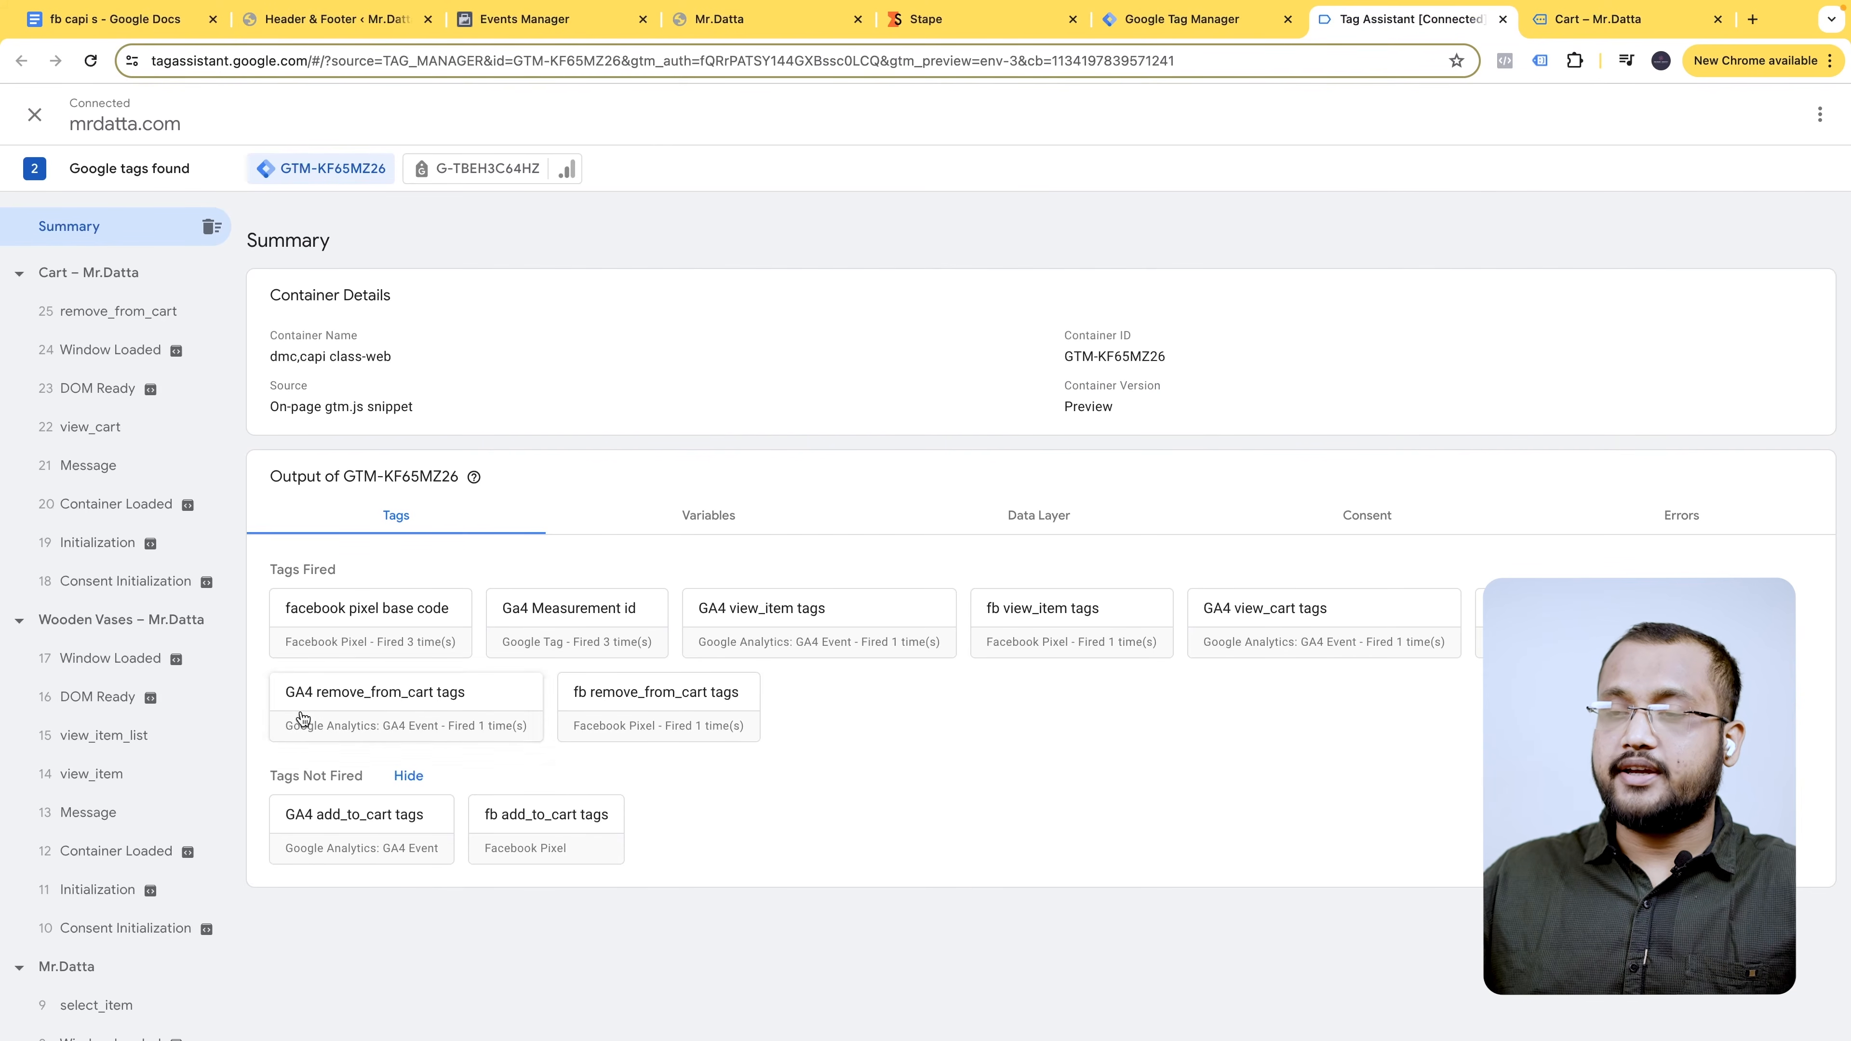
- Inspect the browser and server remove_from_cart events in Meta test events
left_click(524, 19)
scroll(662, 769, "down", 1)
left_click(645, 678)
scroll(583, 737, "down", 1)
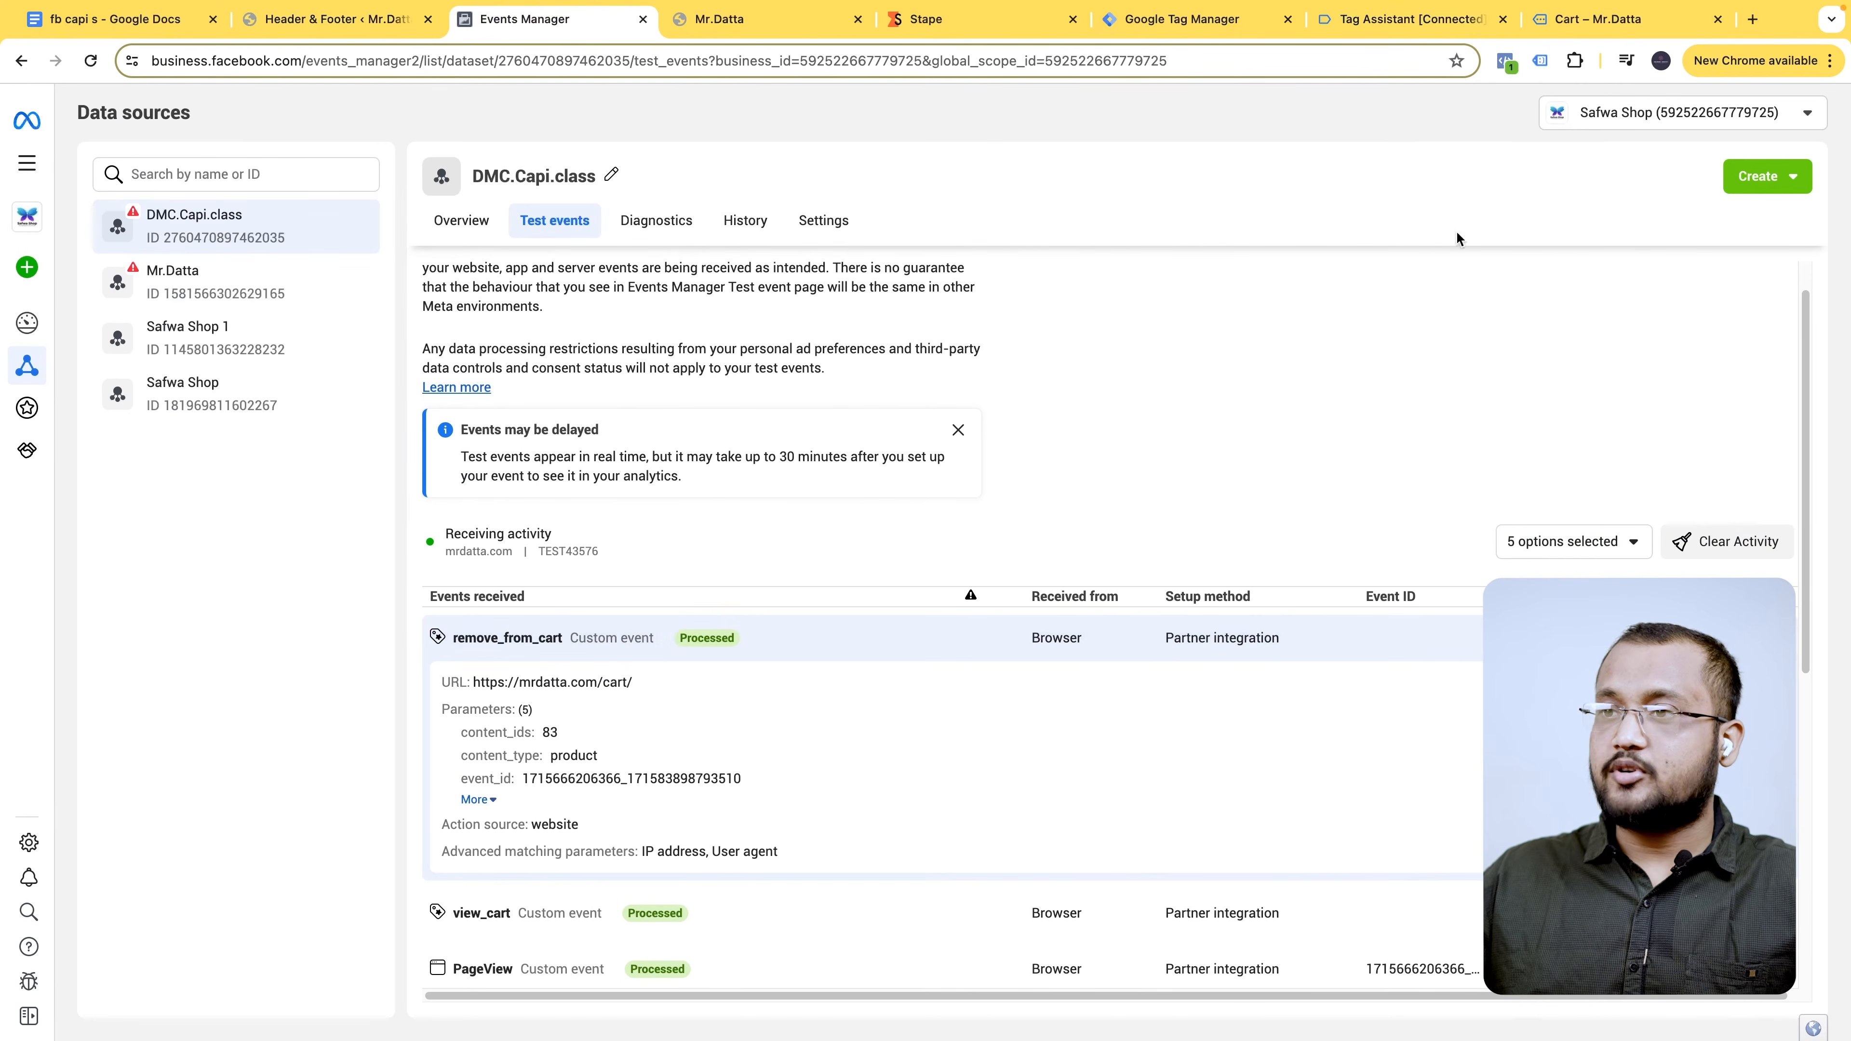
left_click(1616, 35)
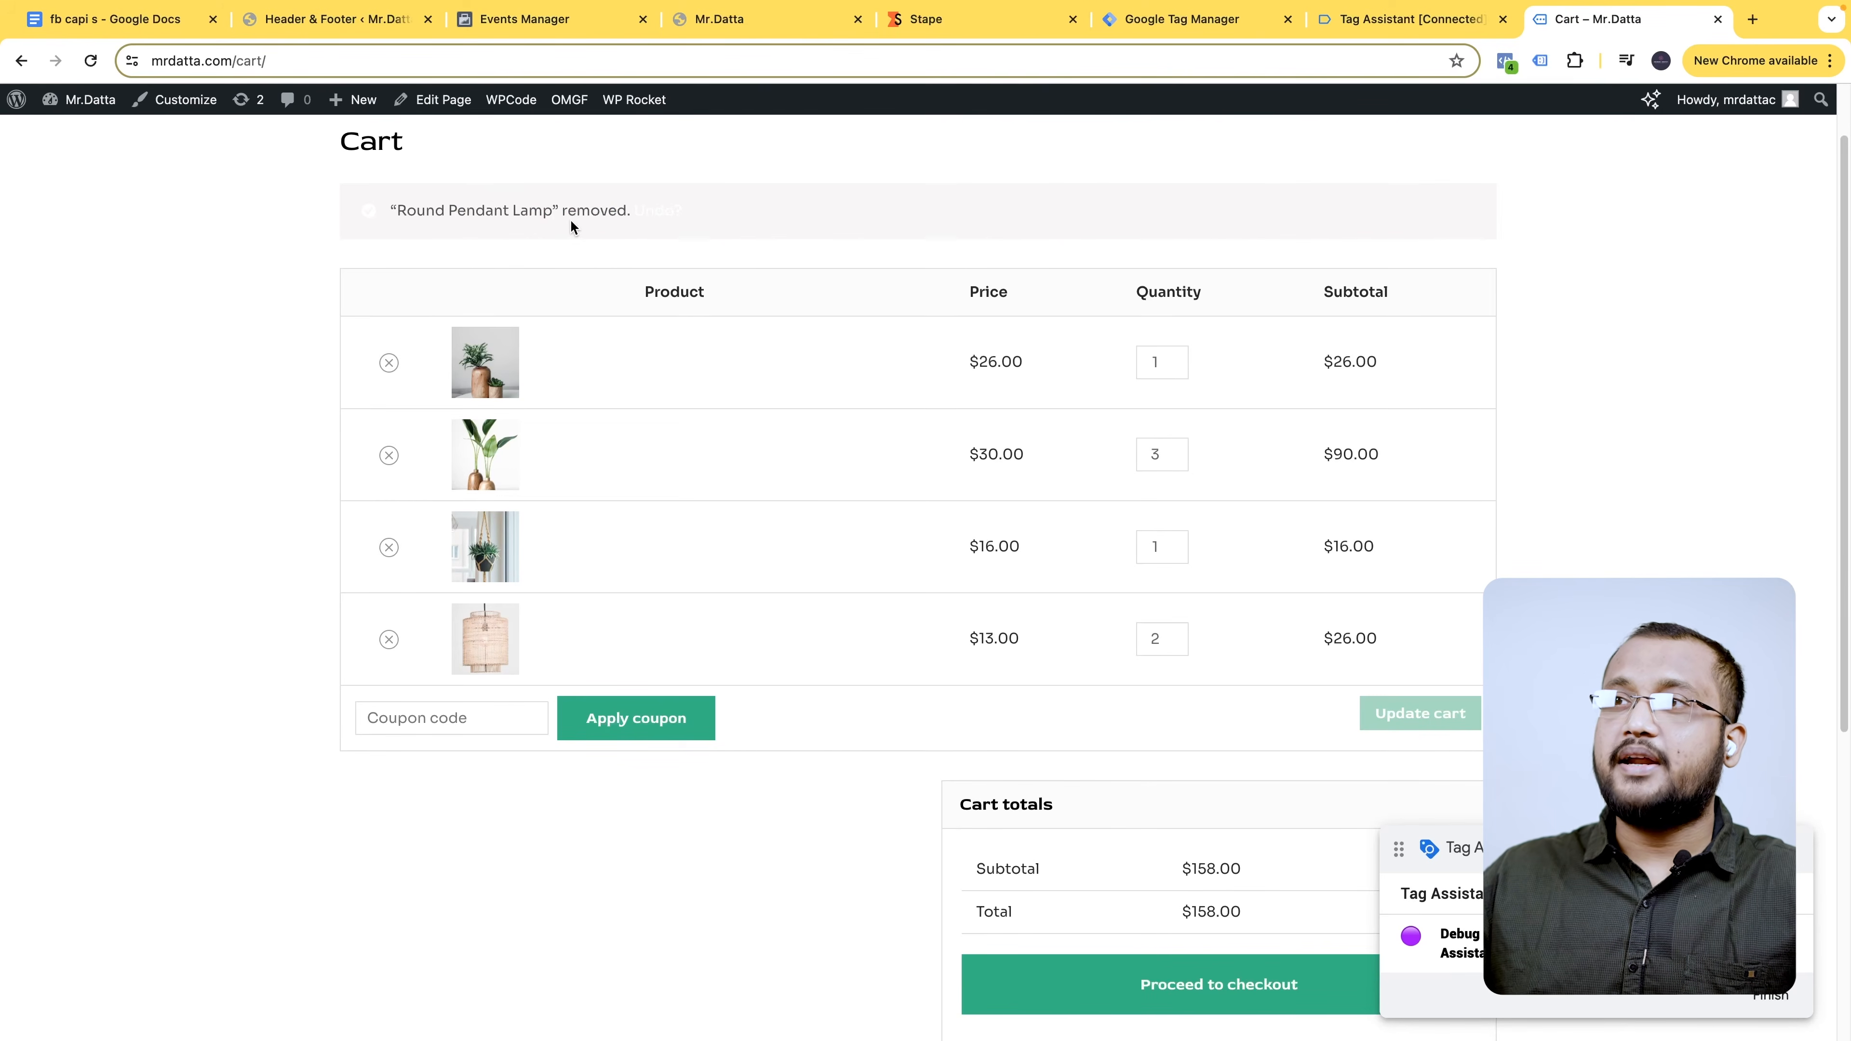
left_click(512, 20)
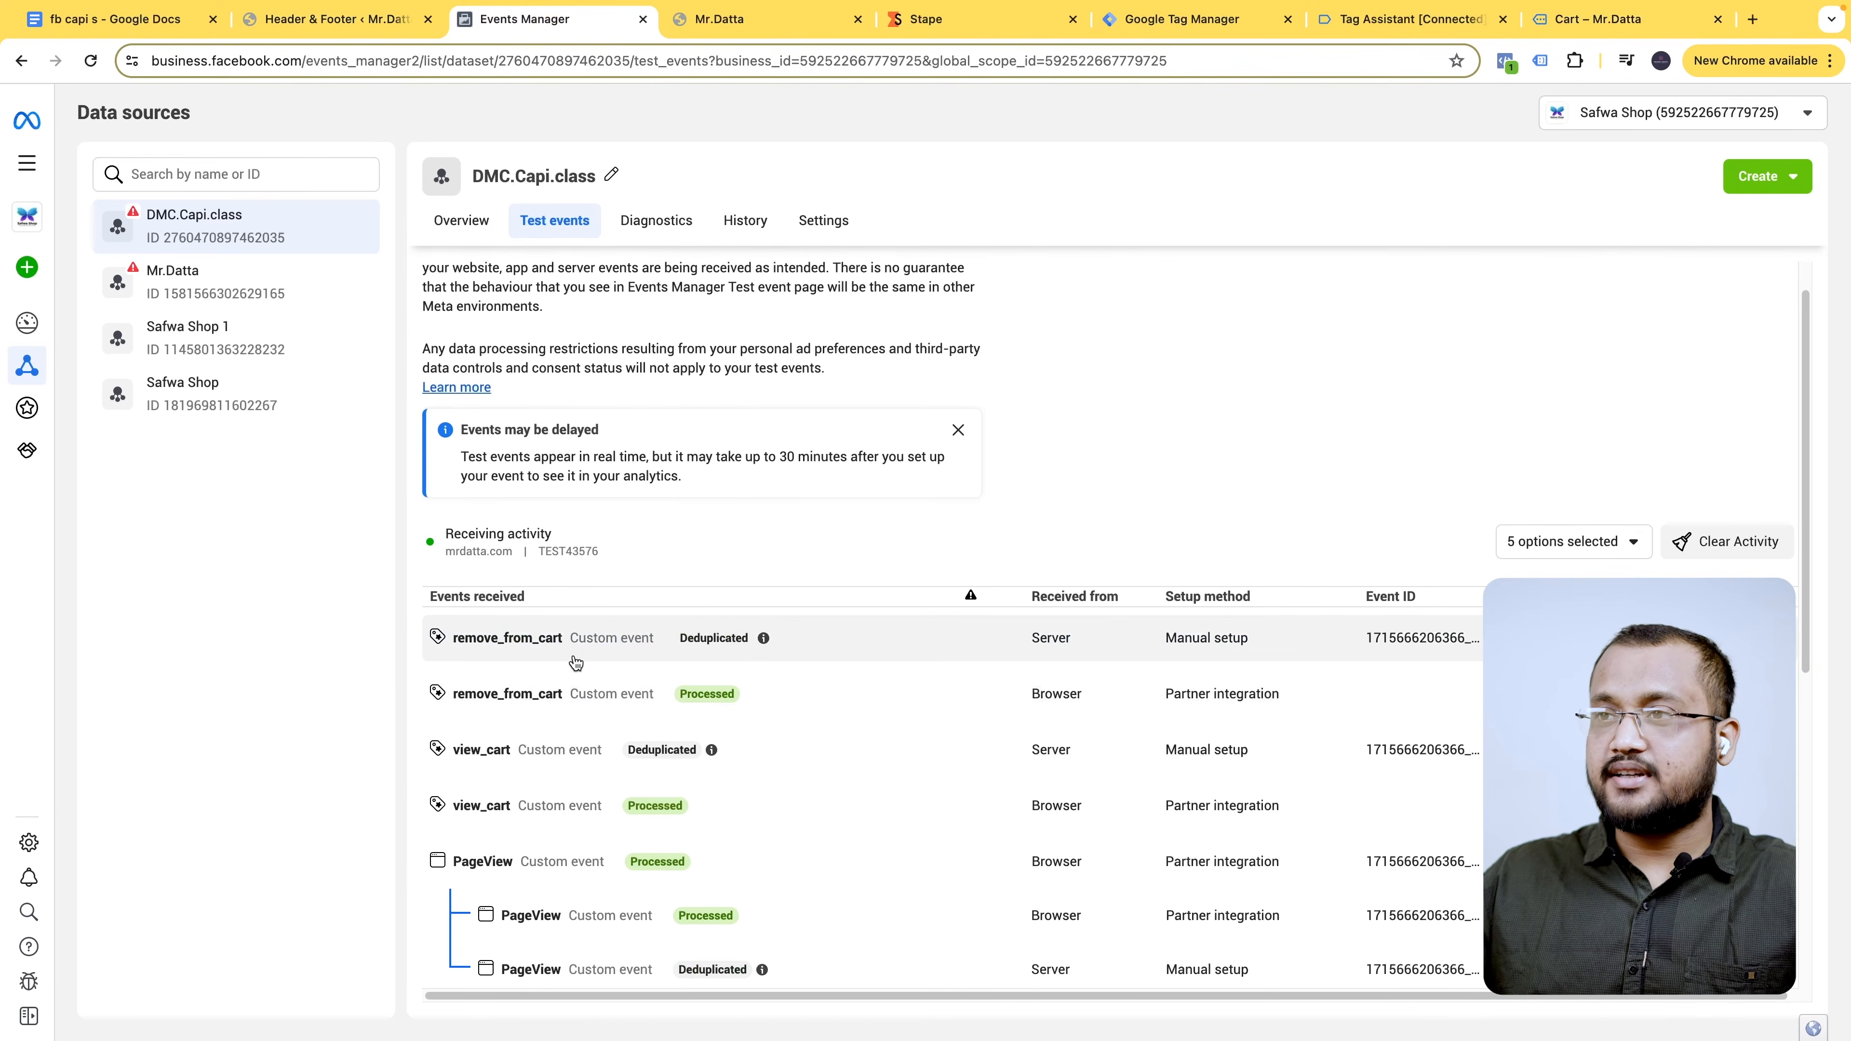
left_click(601, 656)
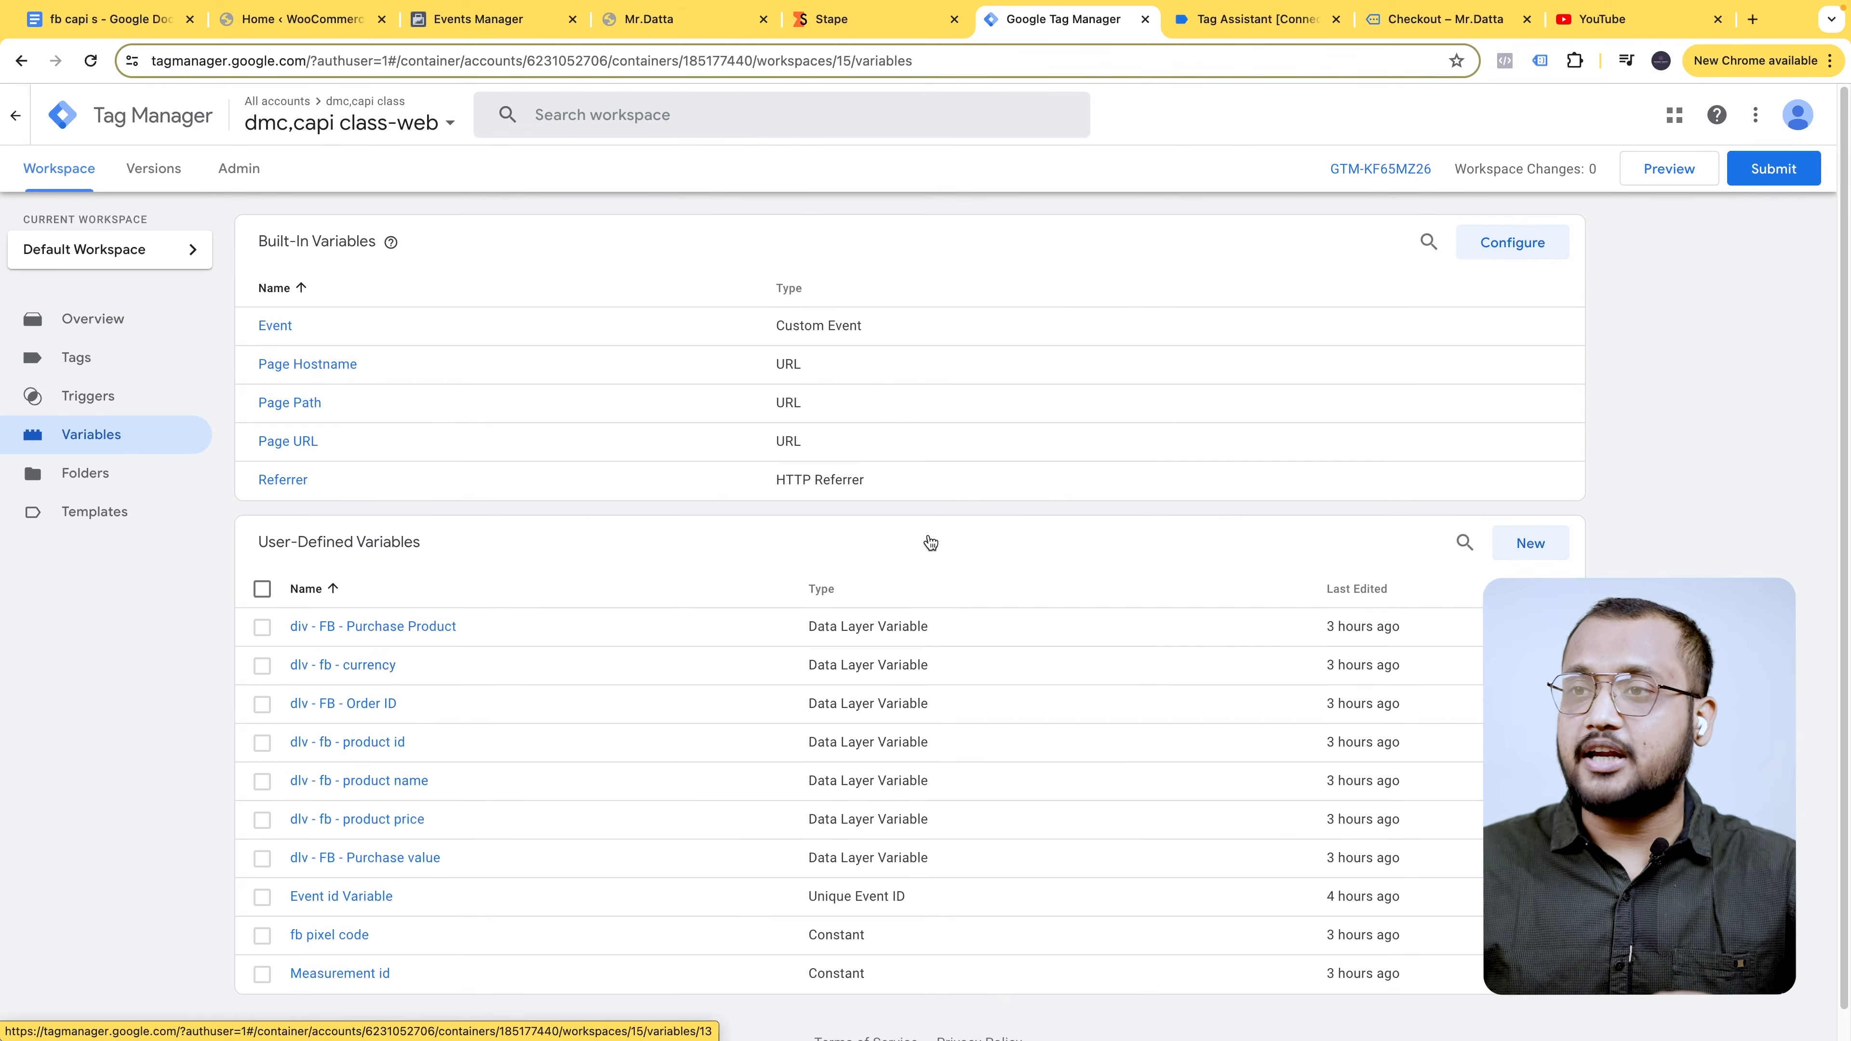
- Create a new Custom JavaScript variable named 'CJS - FB - Purchase Product ID'
left_click(1530, 543)
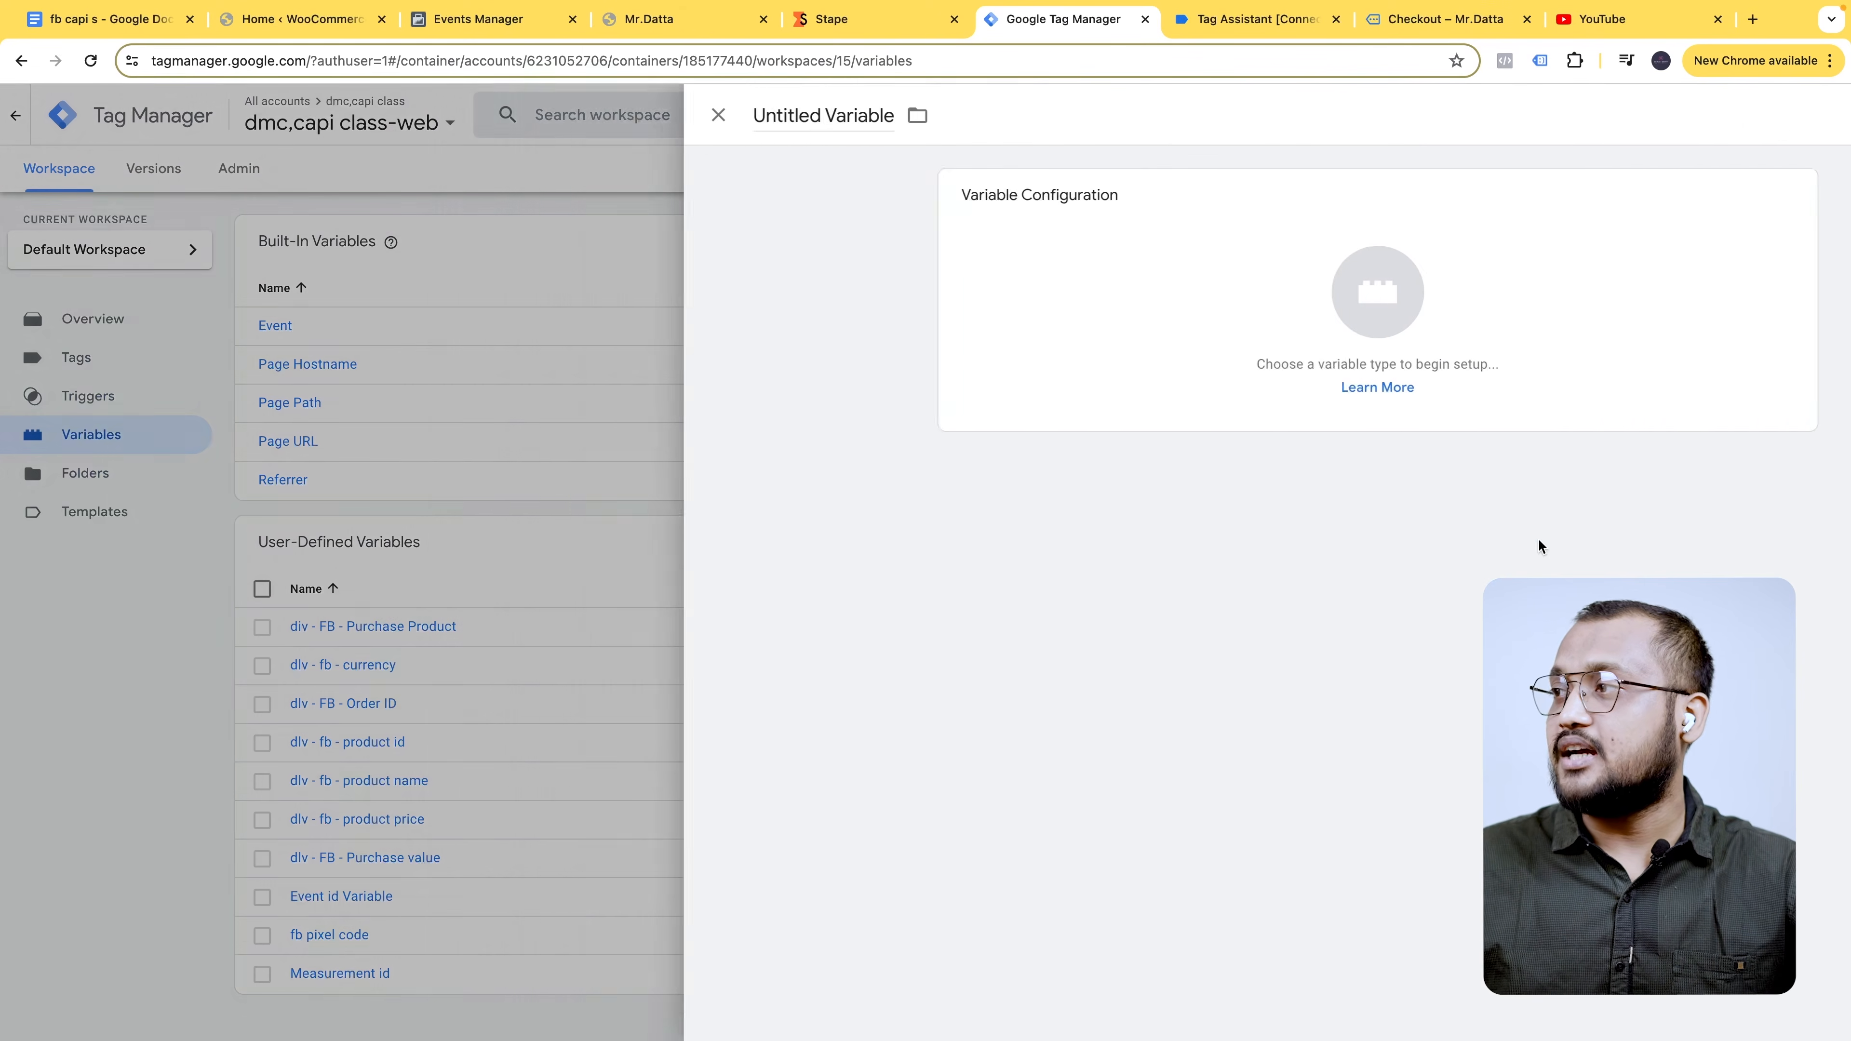
left_click(136, 26)
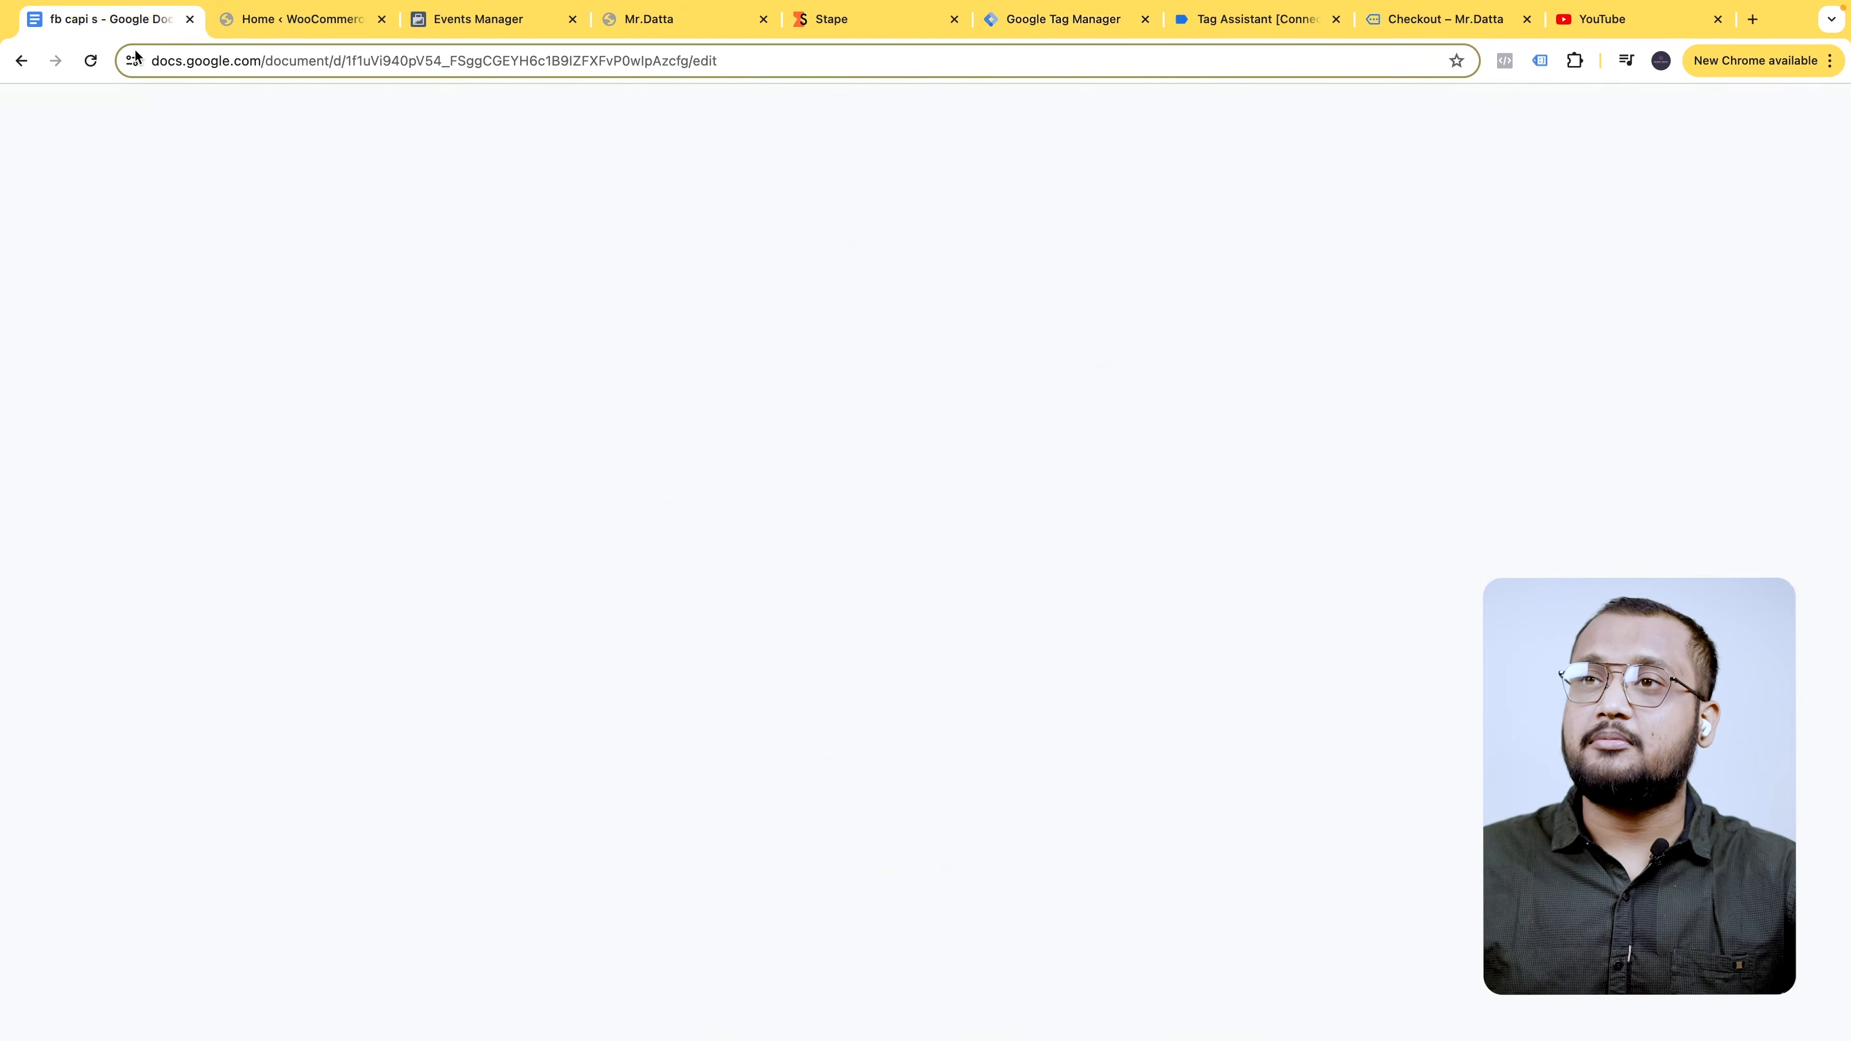
scroll(721, 583, "down", 3)
triple_click(840, 442)
key("ctrl+c")
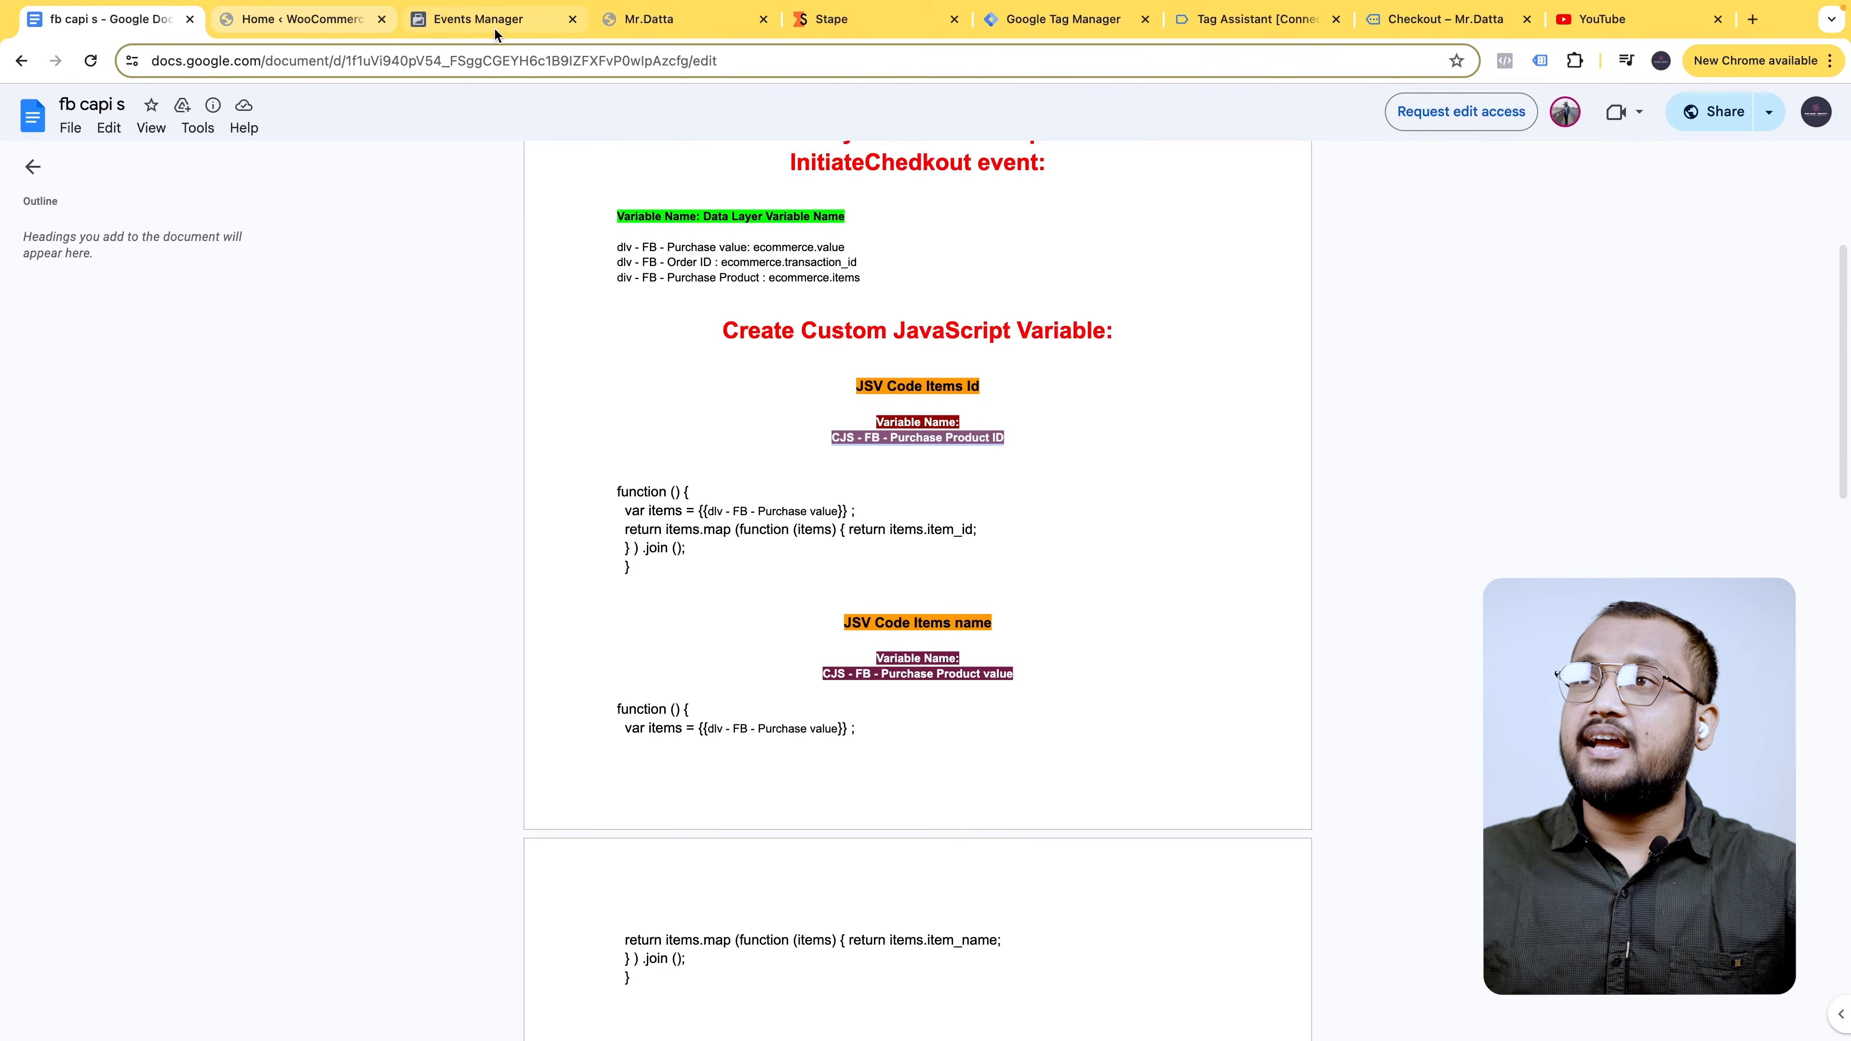
left_click(1074, 24)
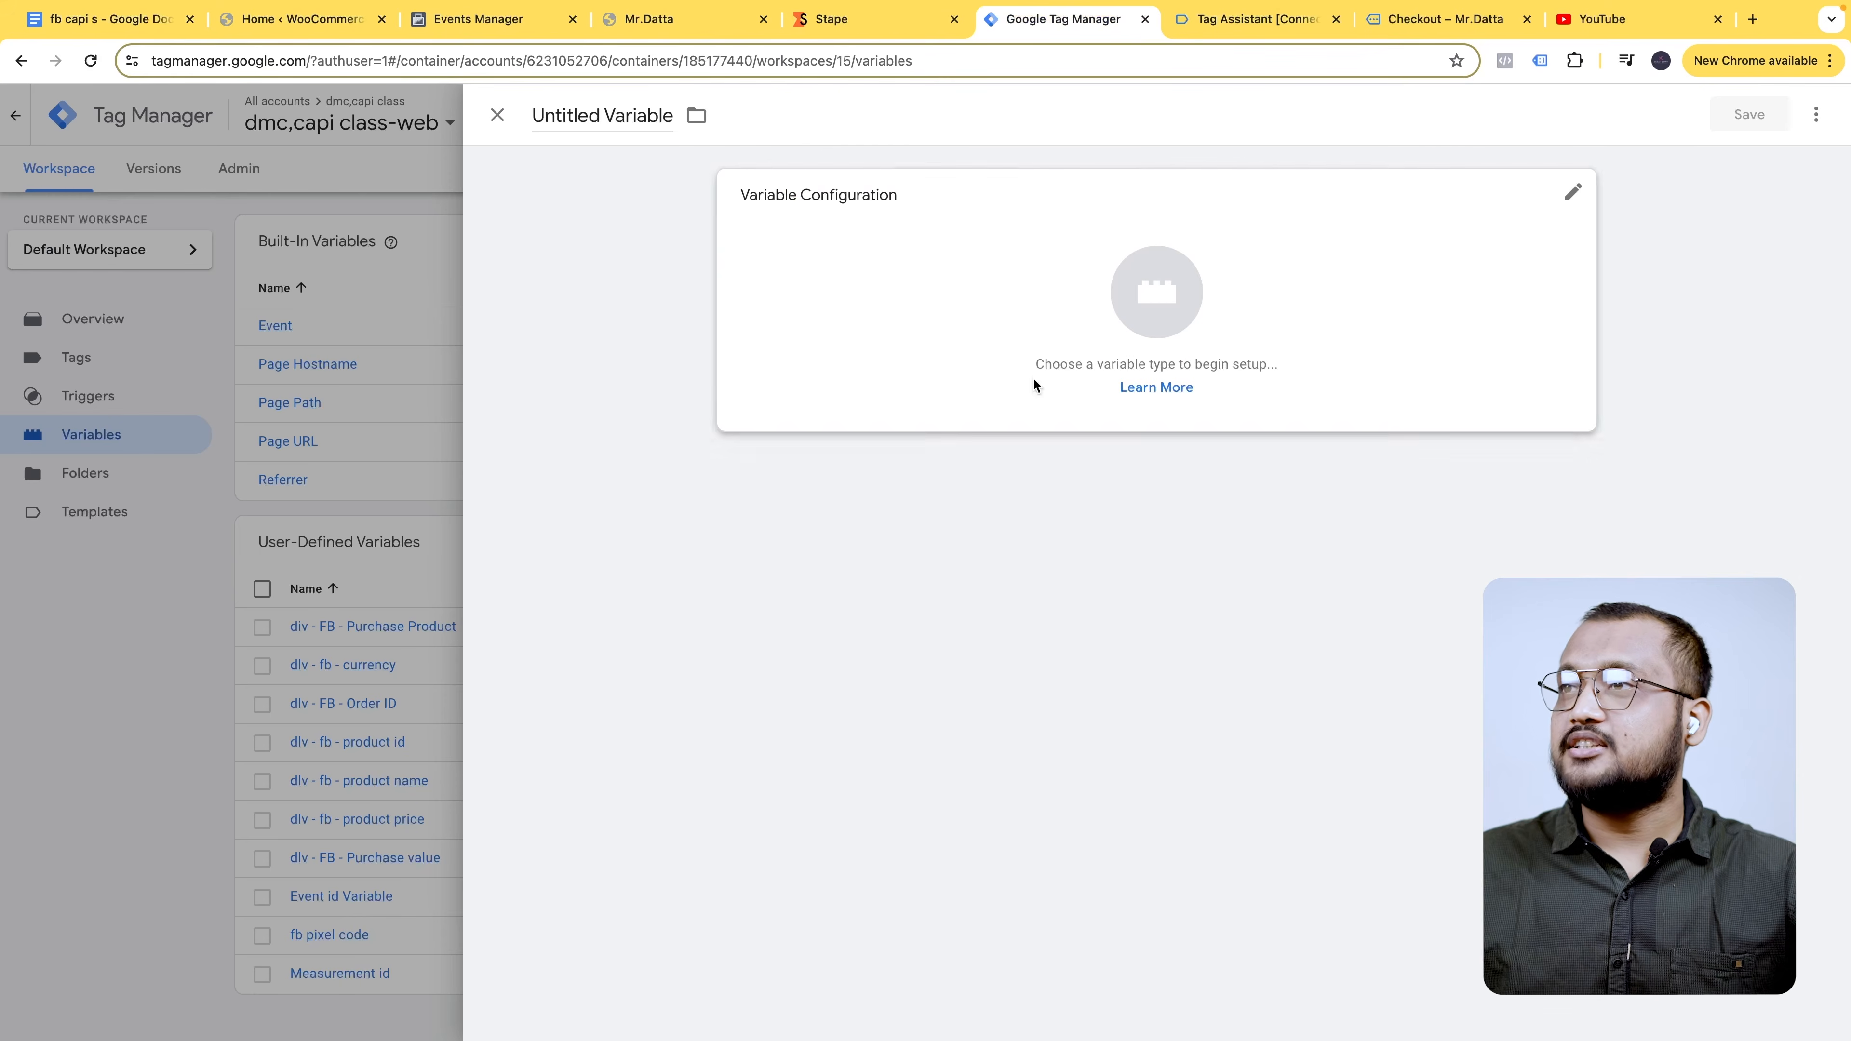
left_click_drag(672, 115, 532, 115)
key("ctrl+v")
left_click(853, 194)
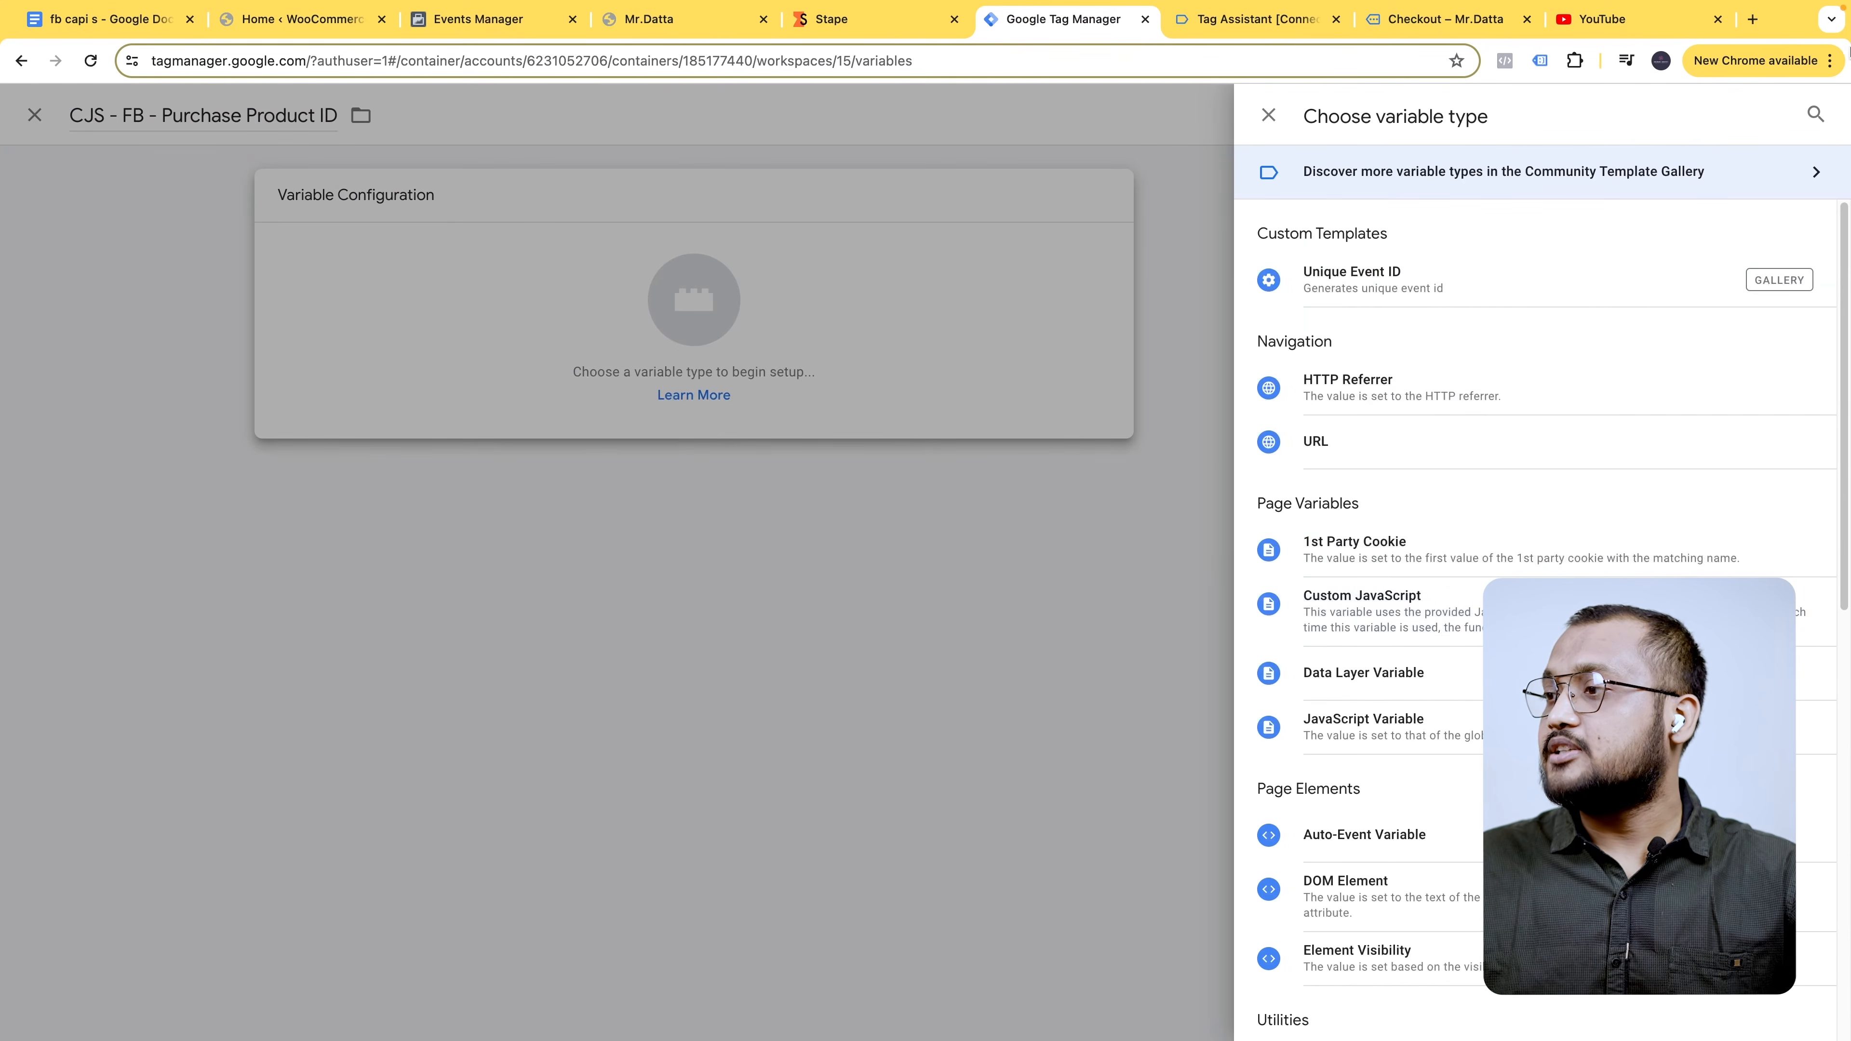
left_click(1814, 112)
type("JAVA")
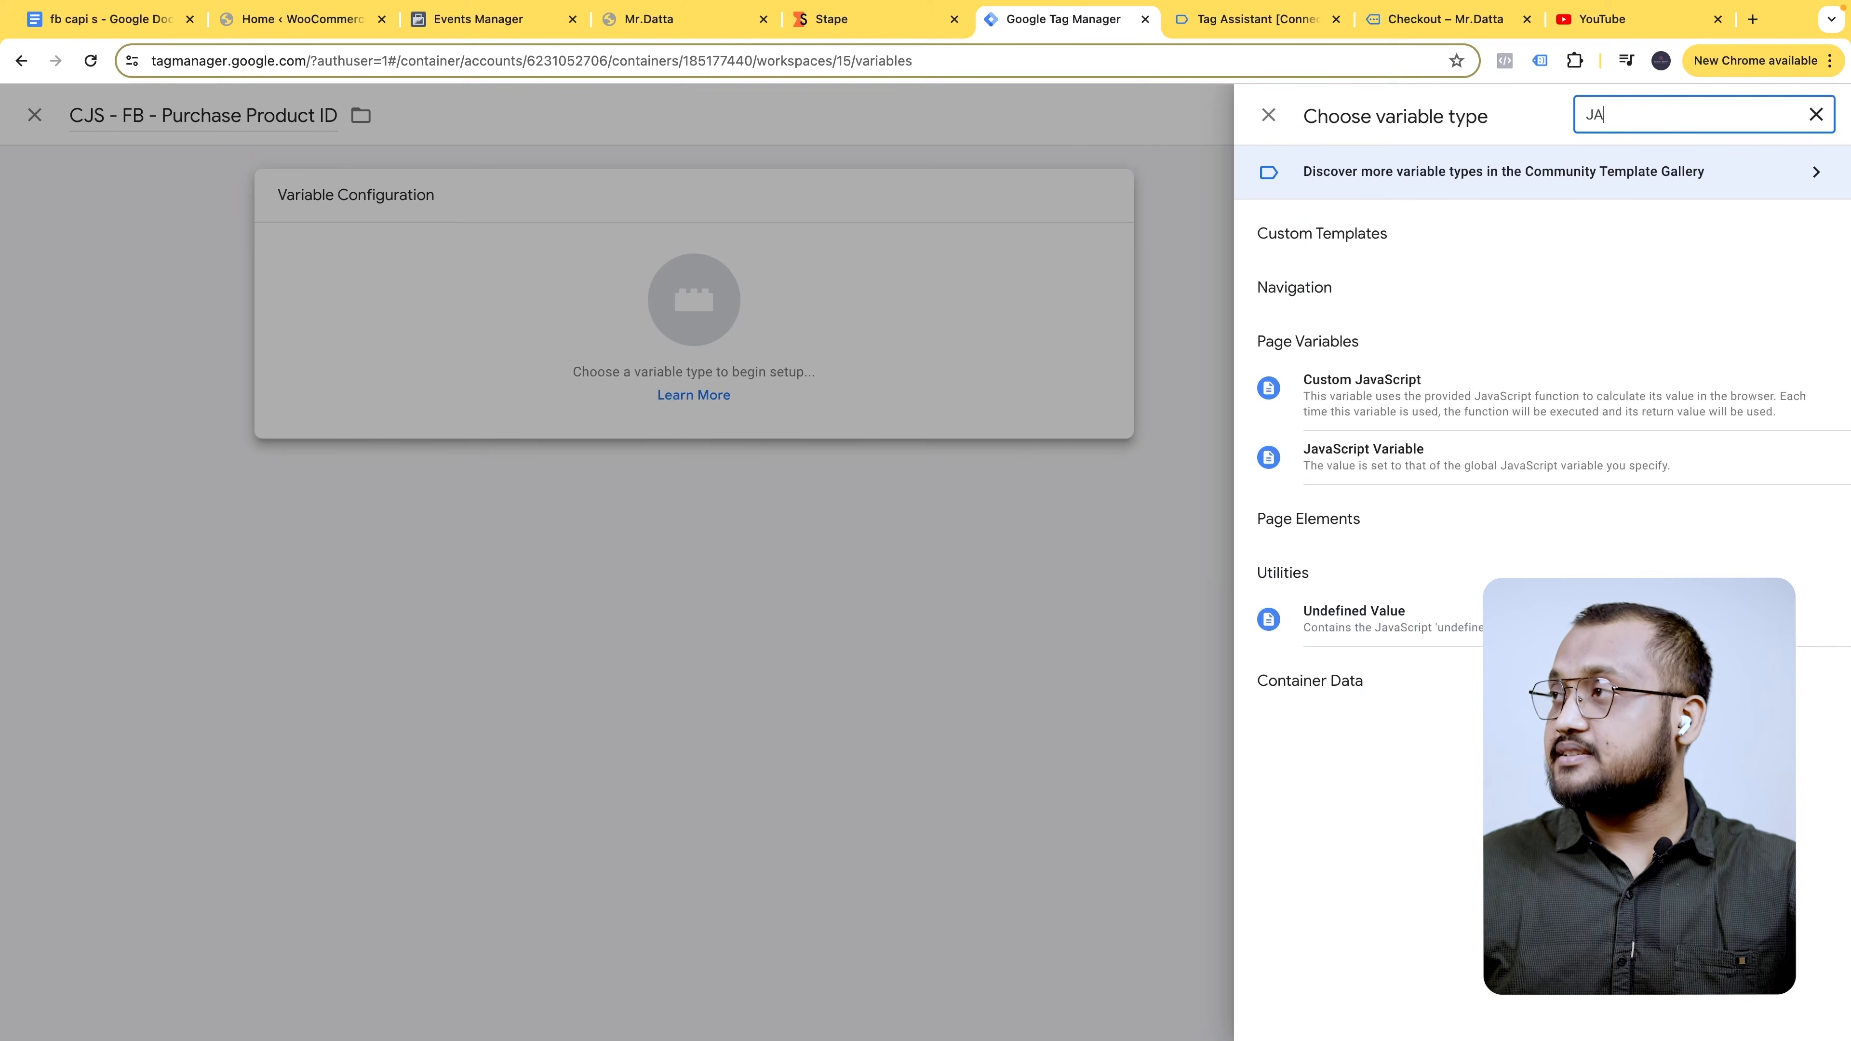
left_click(1452, 403)
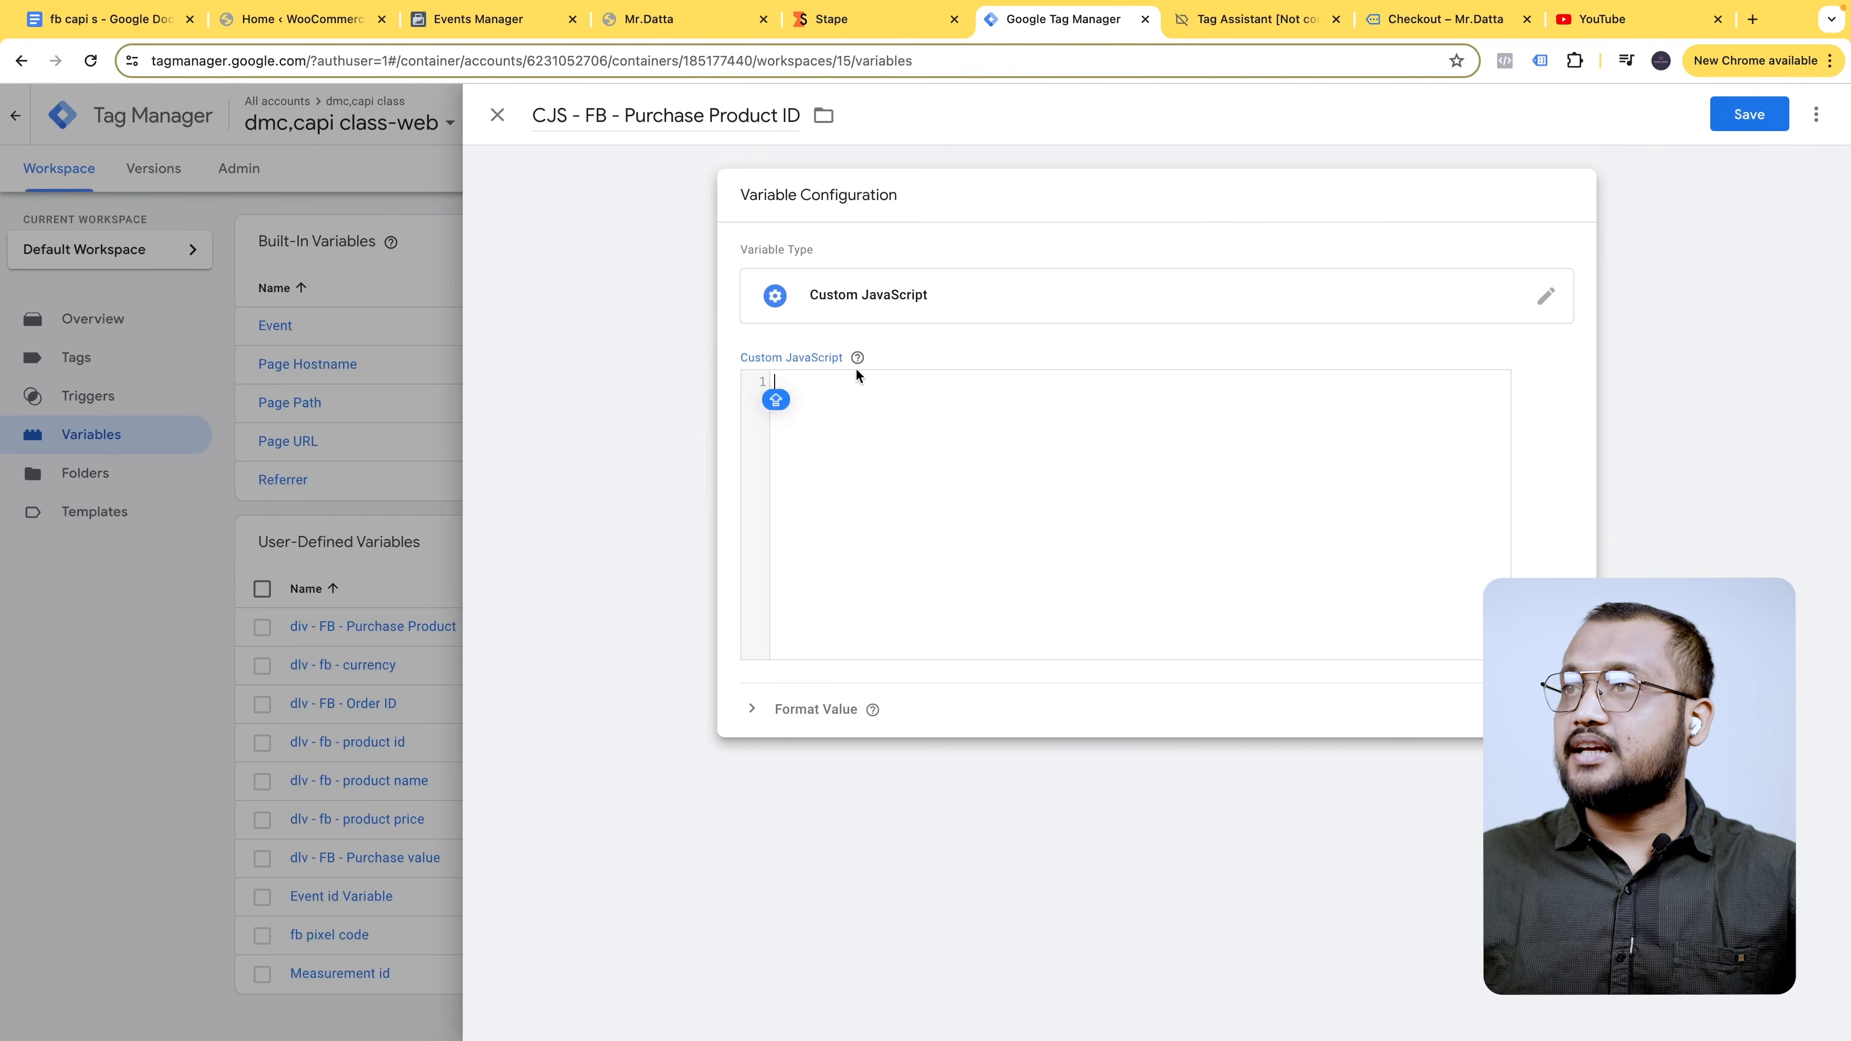
- Paste the item_id function code from the notes document into the variable's editor
left_click(109, 18)
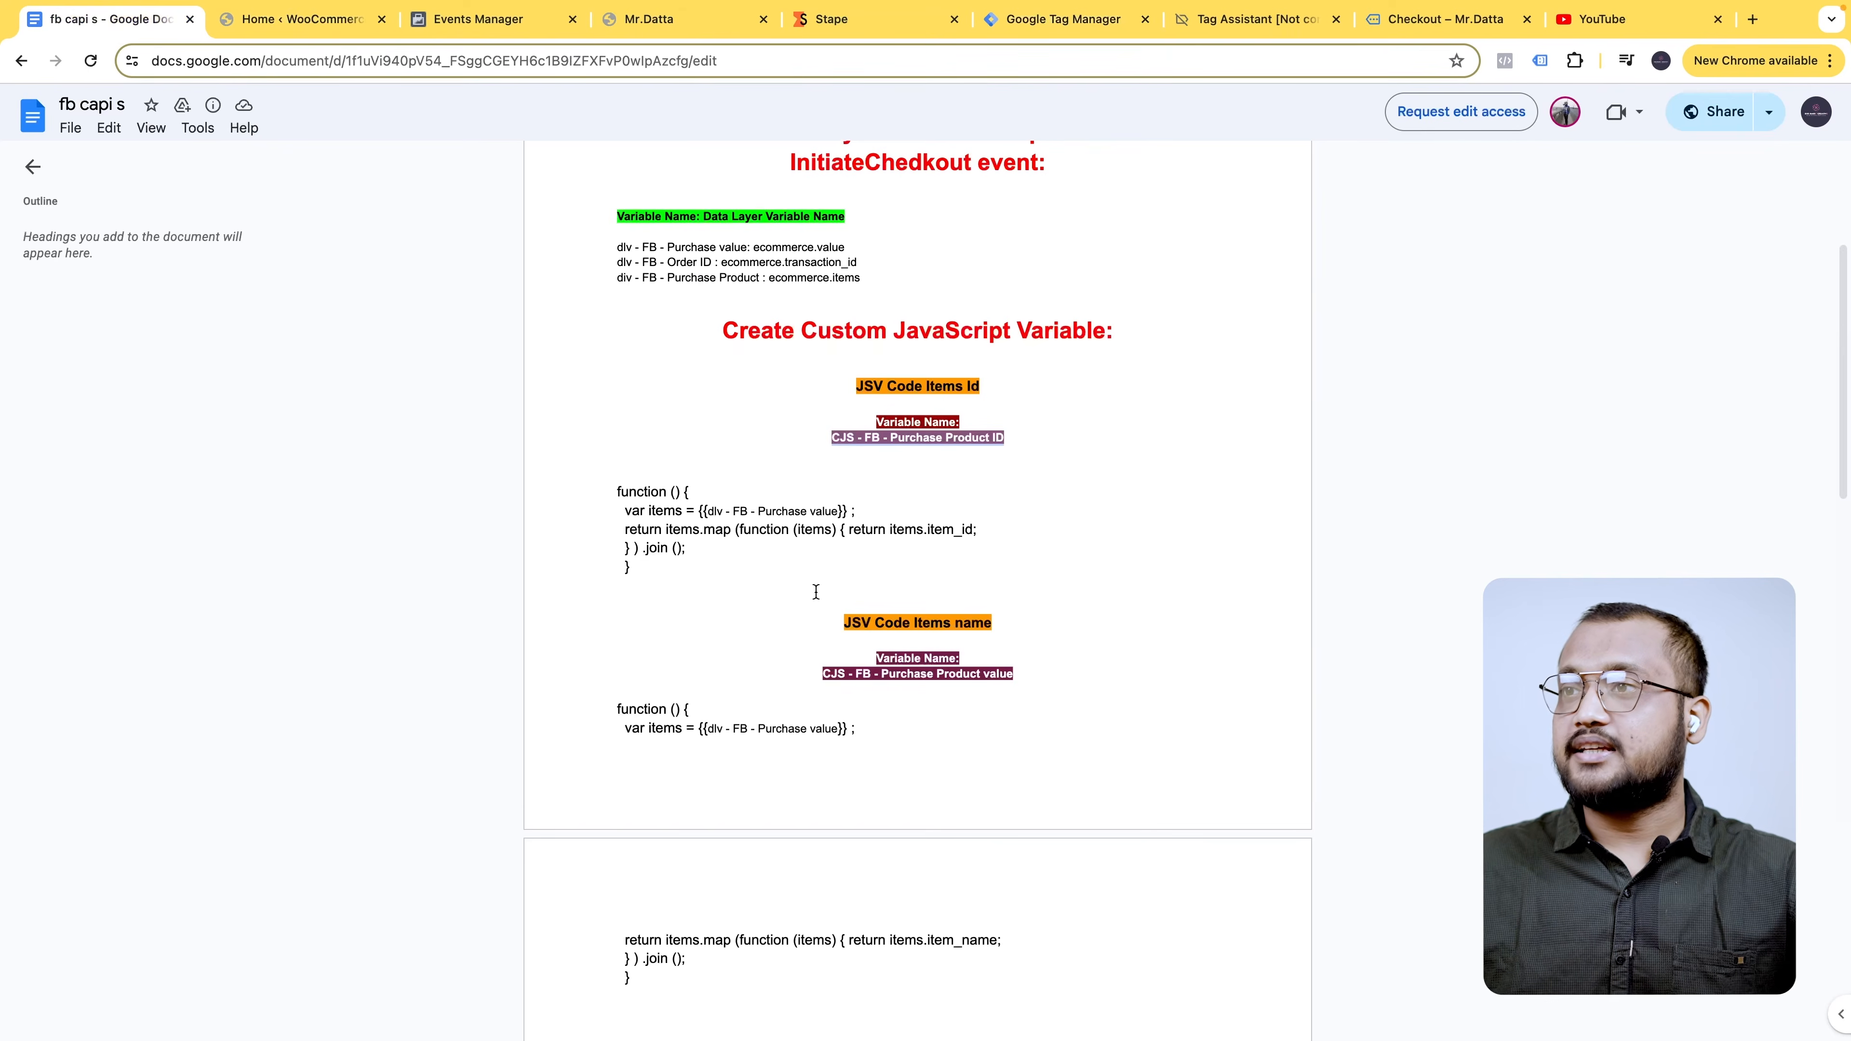
left_click_drag(632, 566, 588, 496)
key("ctrl+c")
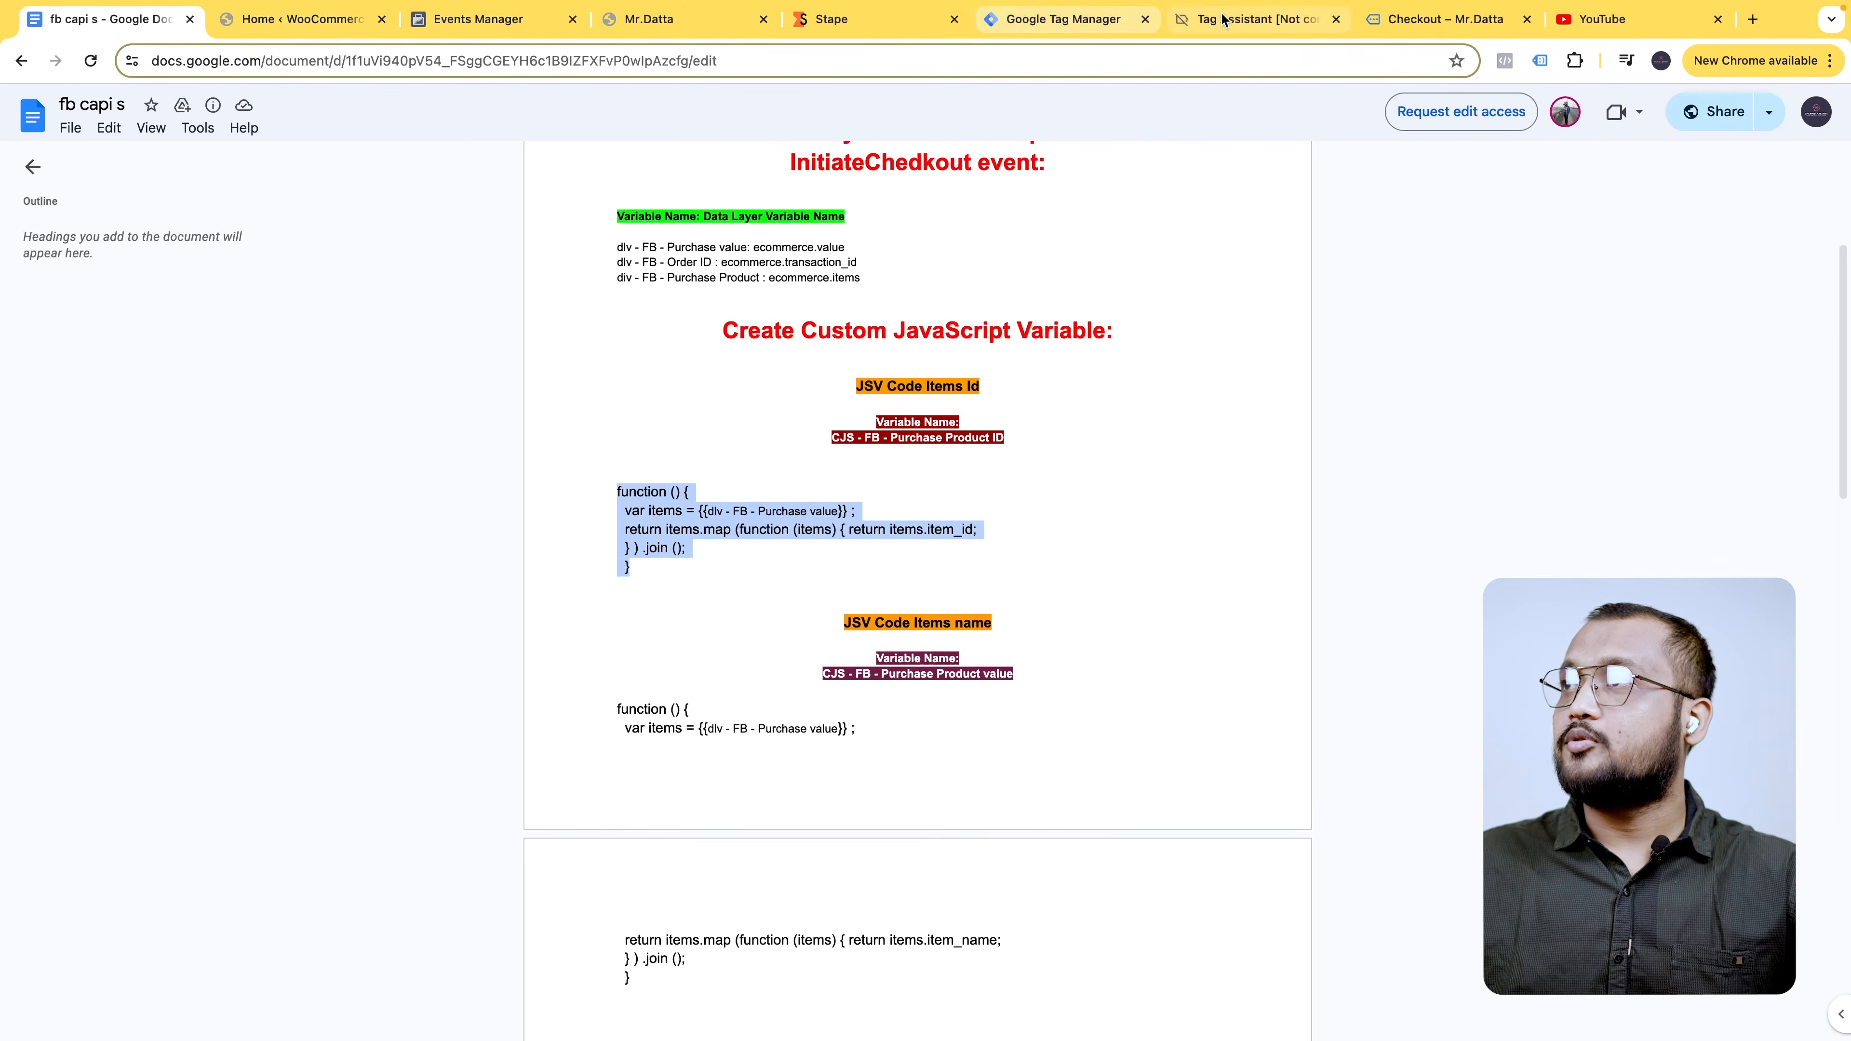
left_click(1070, 19)
key("ctrl+v")
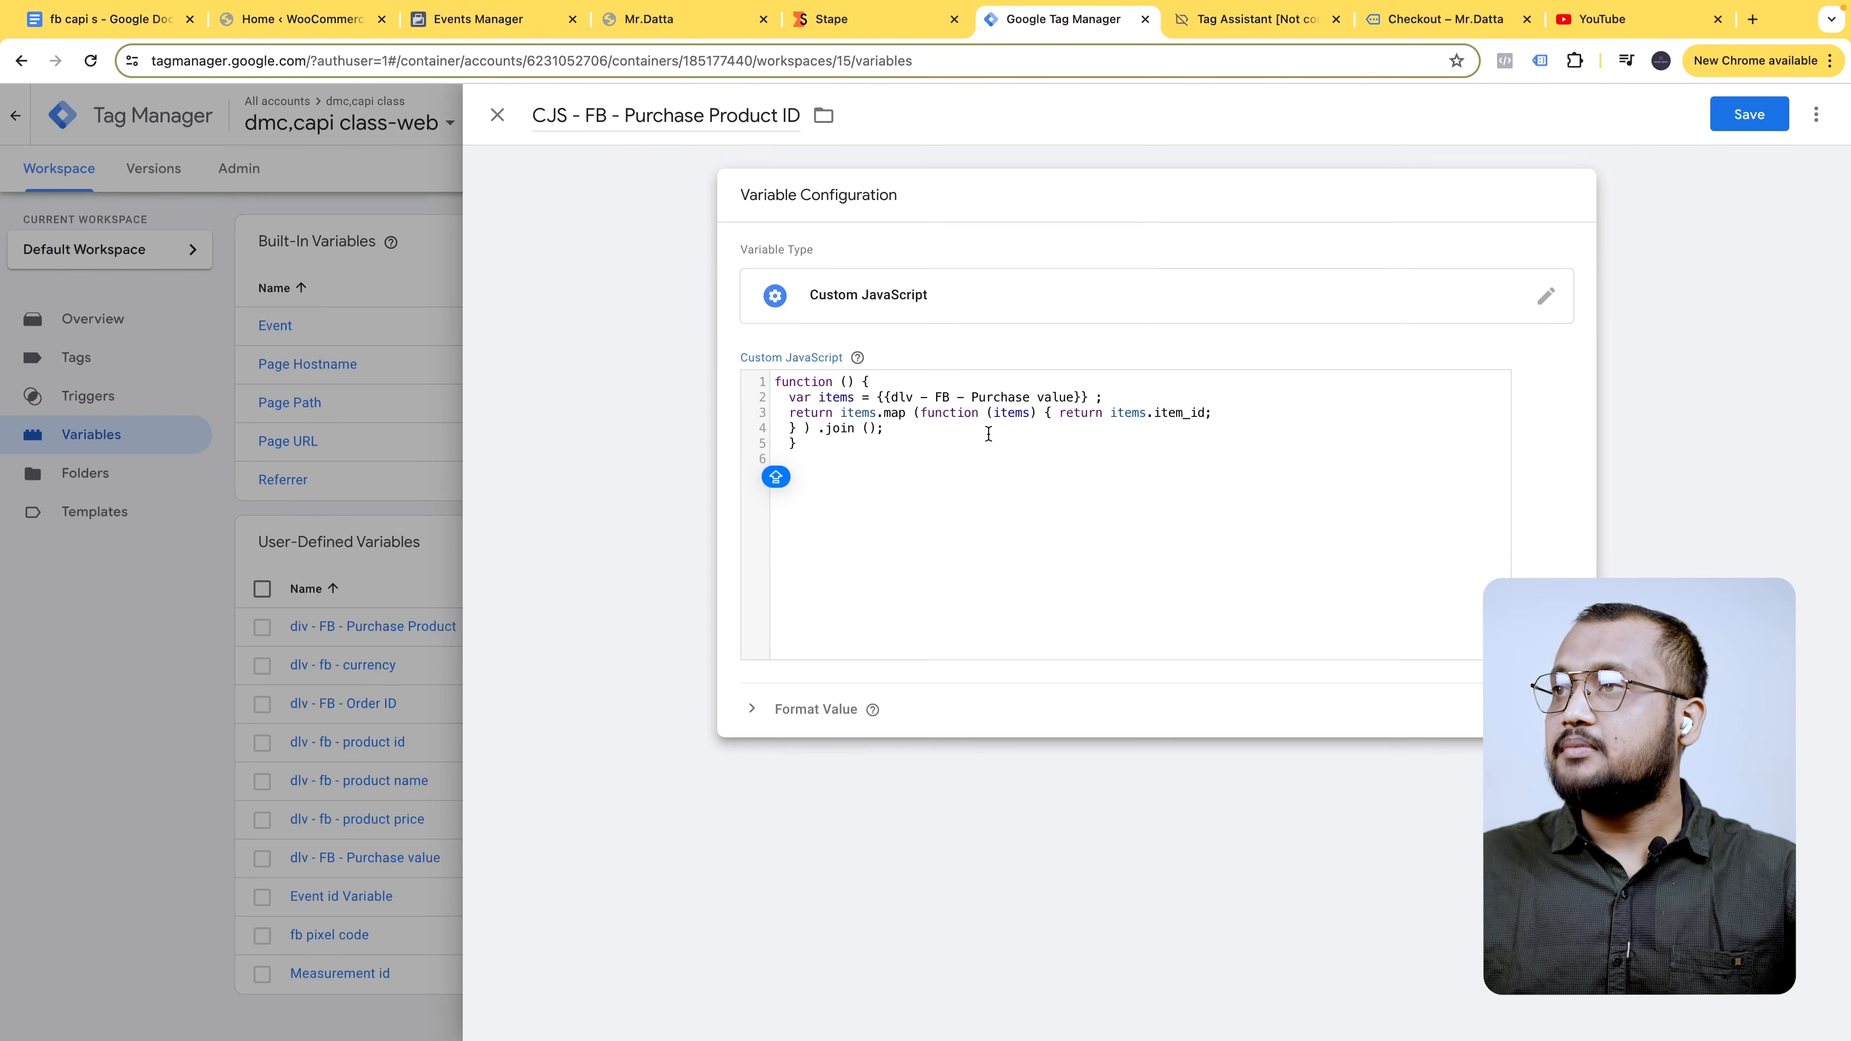
left_click_drag(991, 402, 1081, 394)
left_click_drag(918, 394, 945, 431)
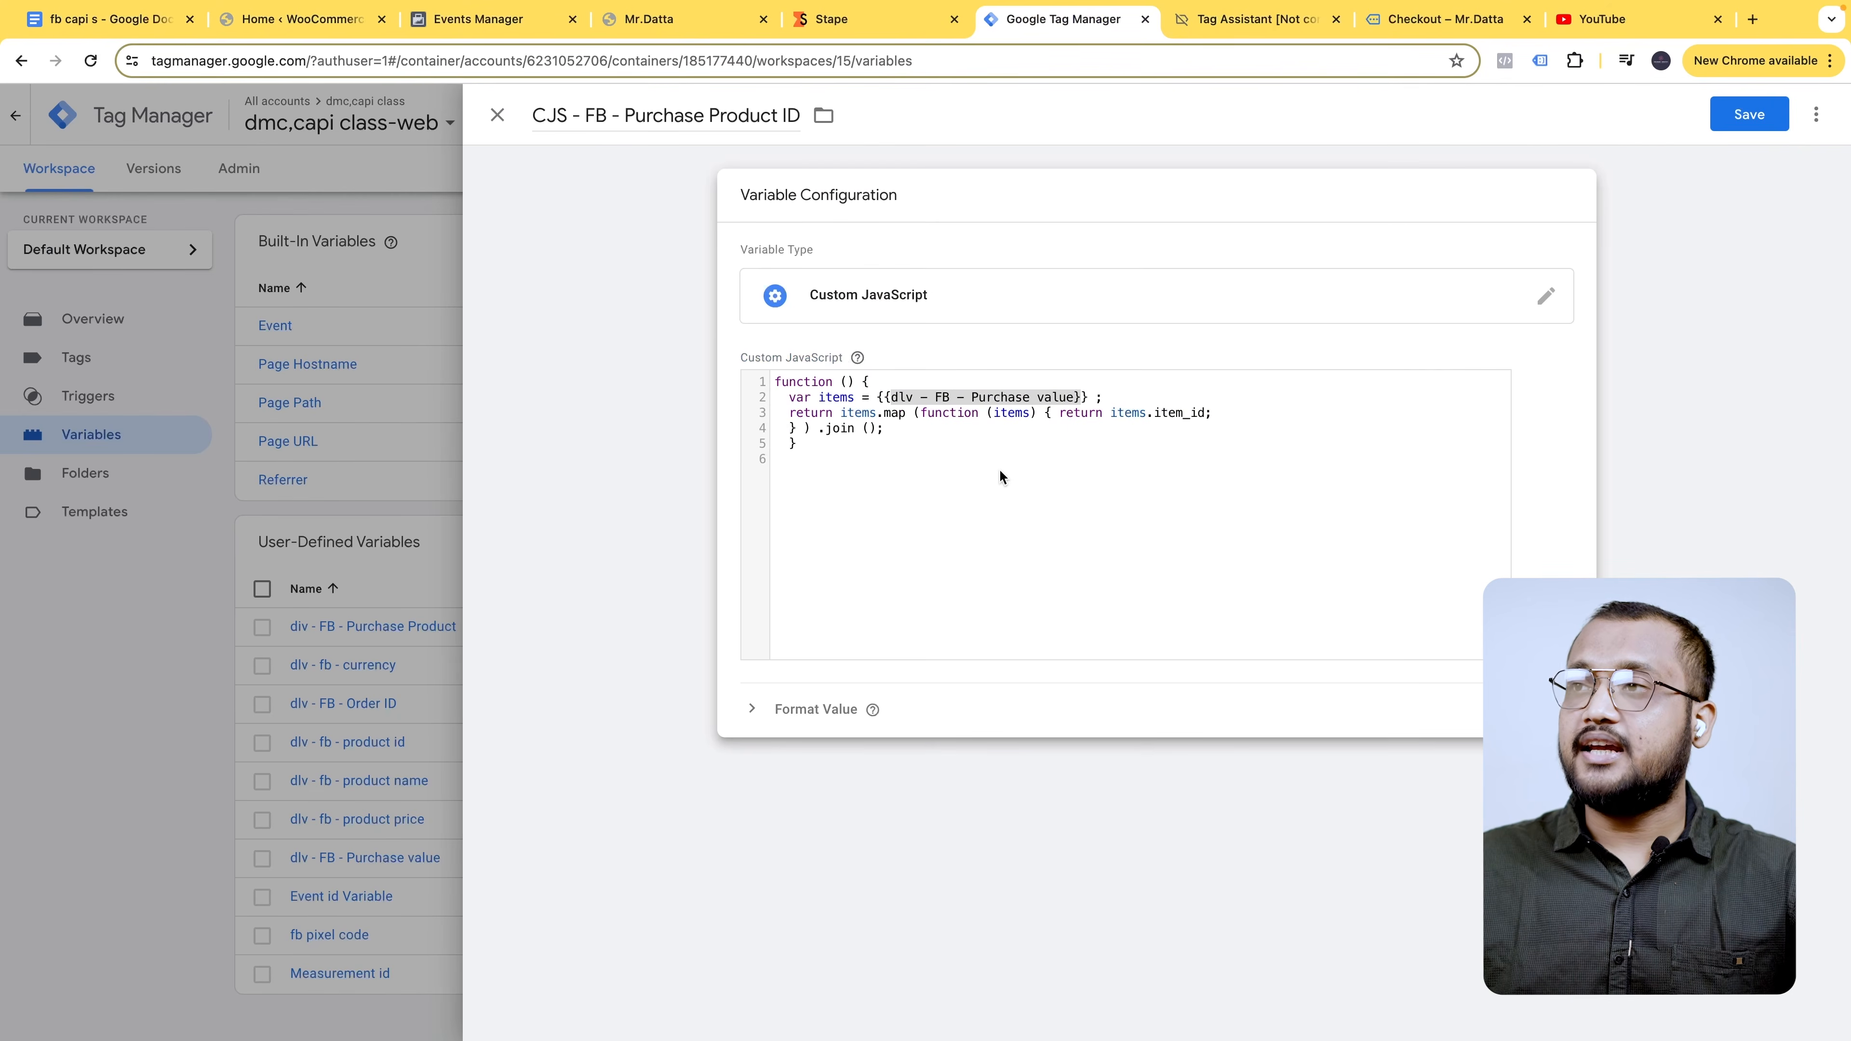
key("ctrl+1")
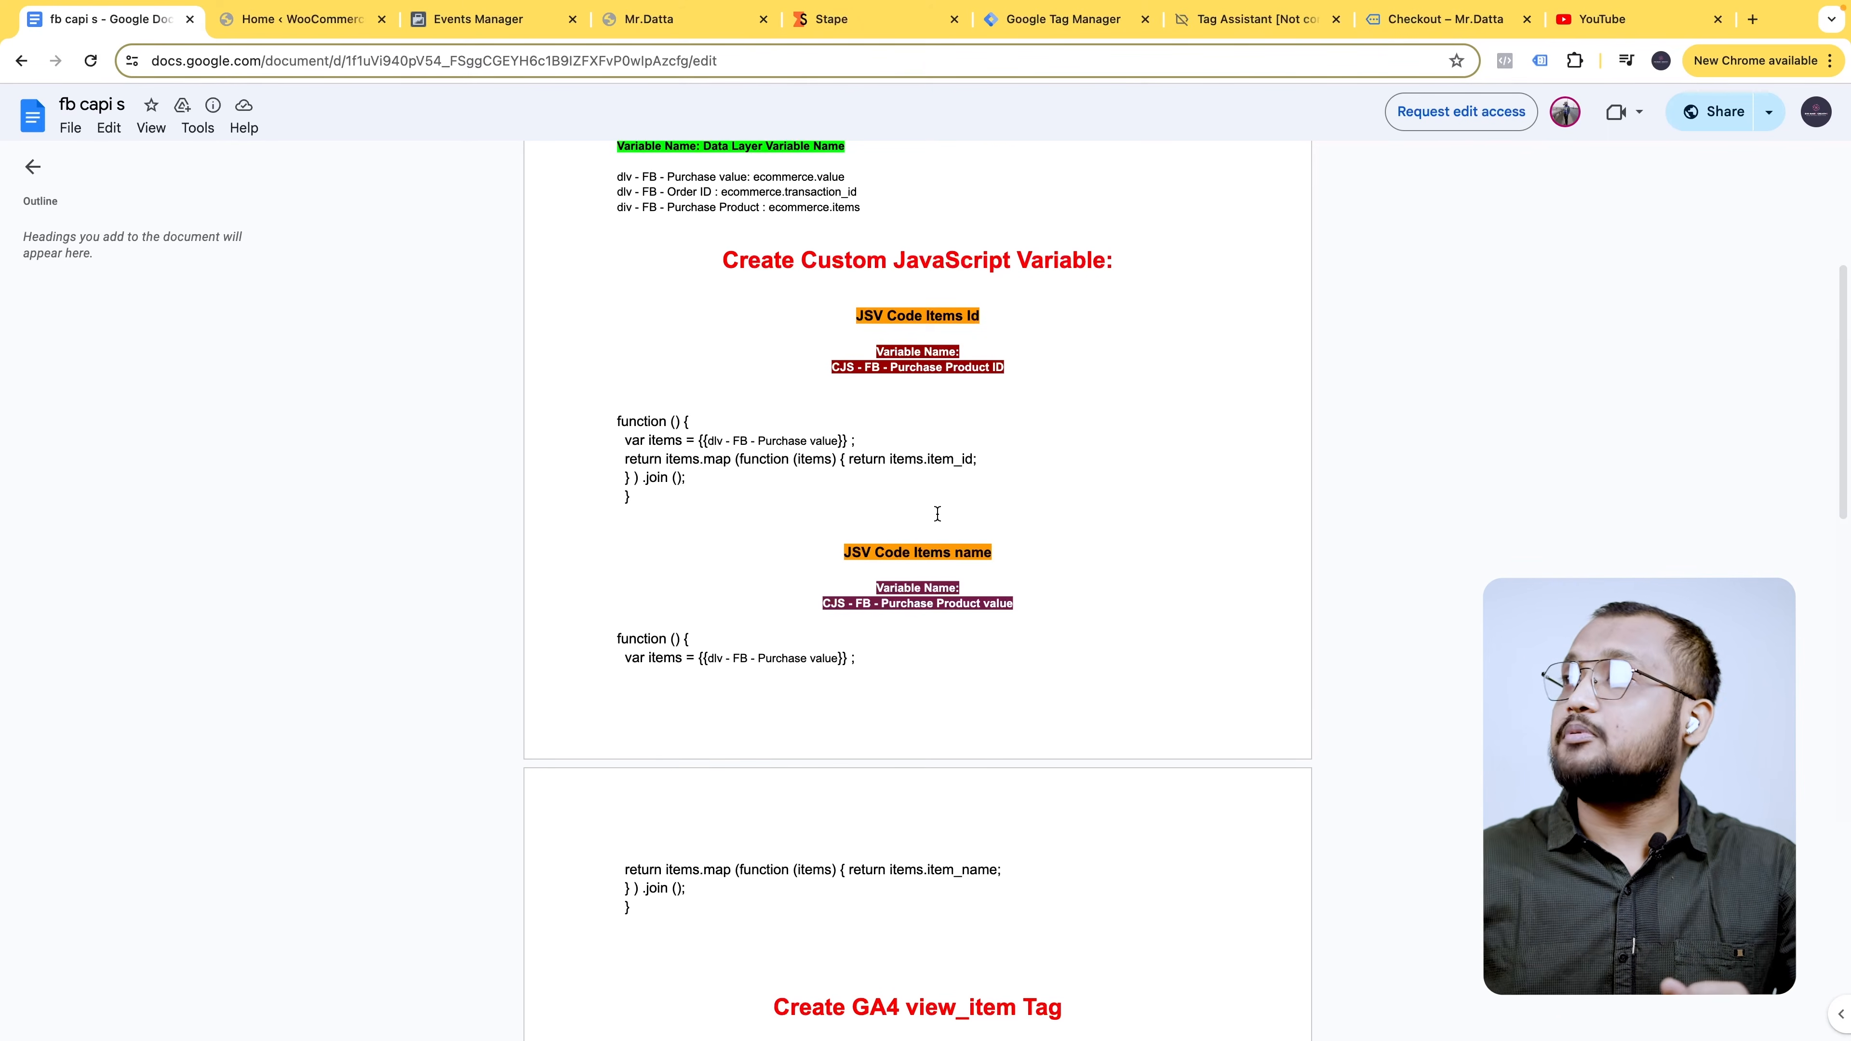
- Load the store's cart page, then select 'CJS - FB - Purchase Product value' in the notes
left_click(1457, 19)
left_click(1428, 167)
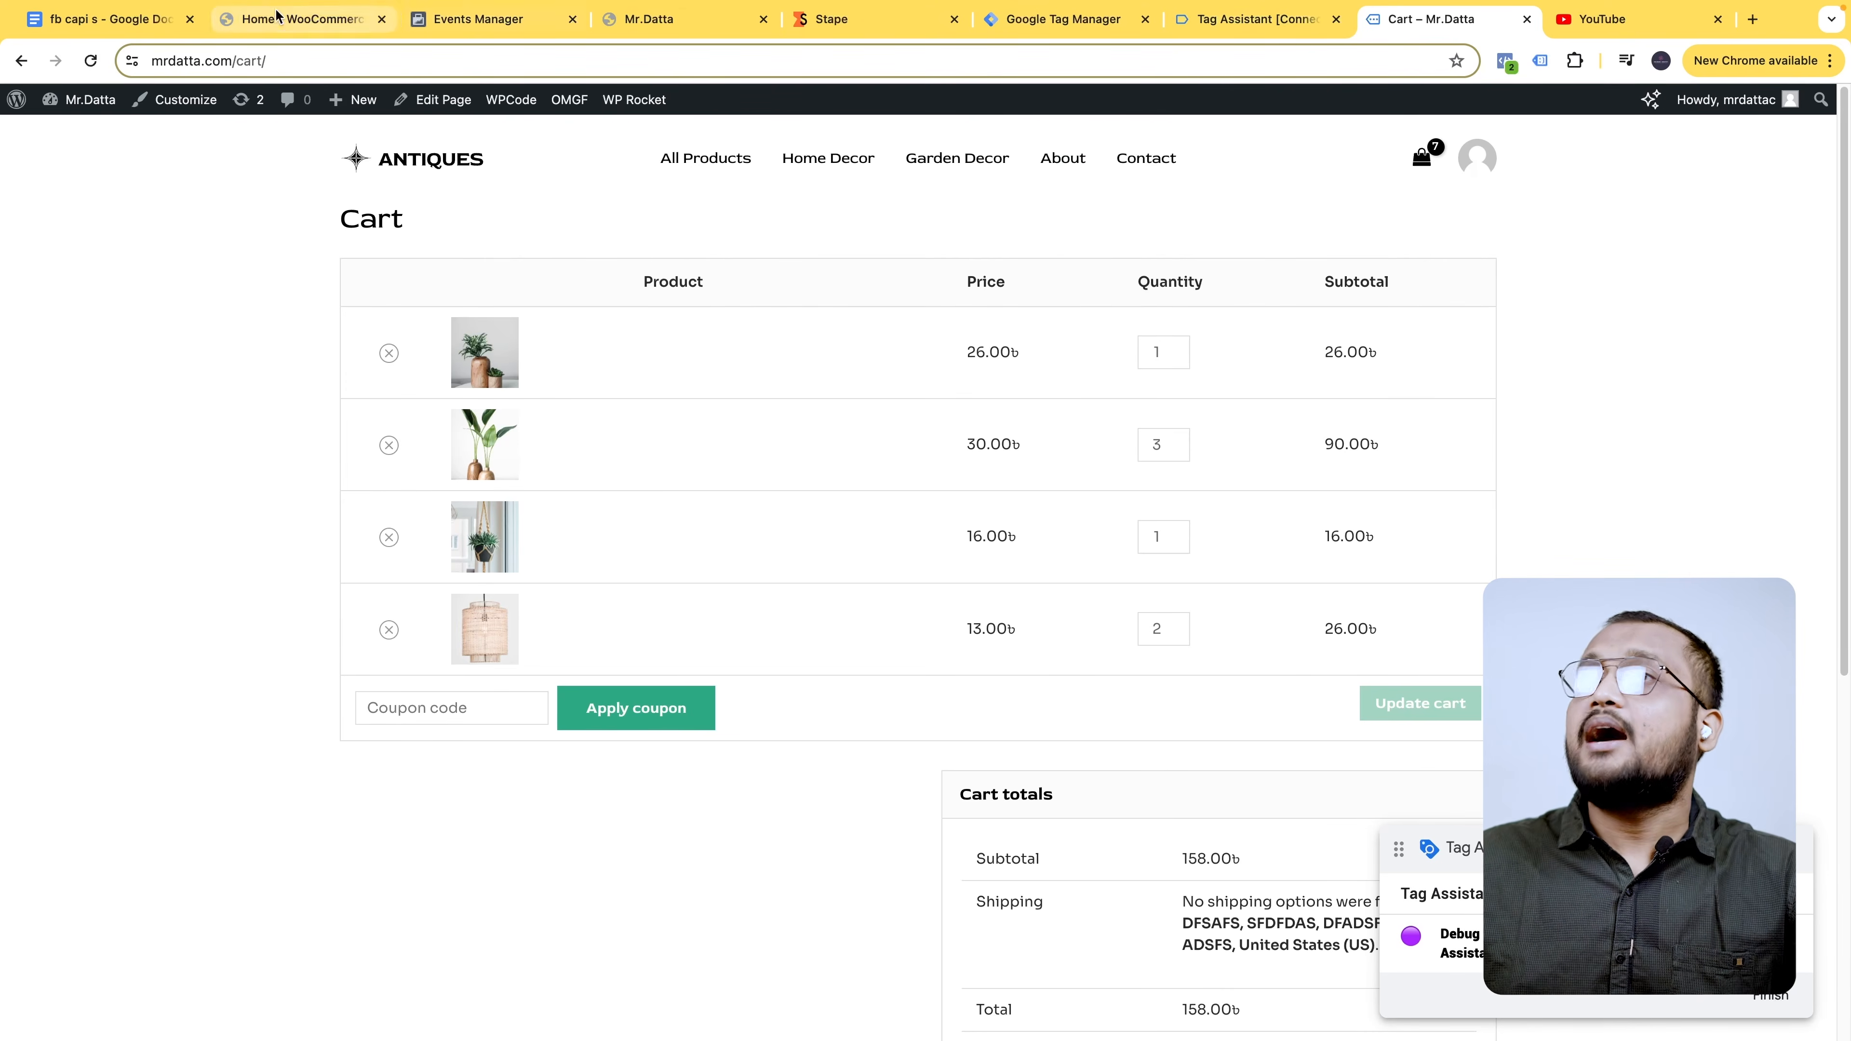
left_click(109, 18)
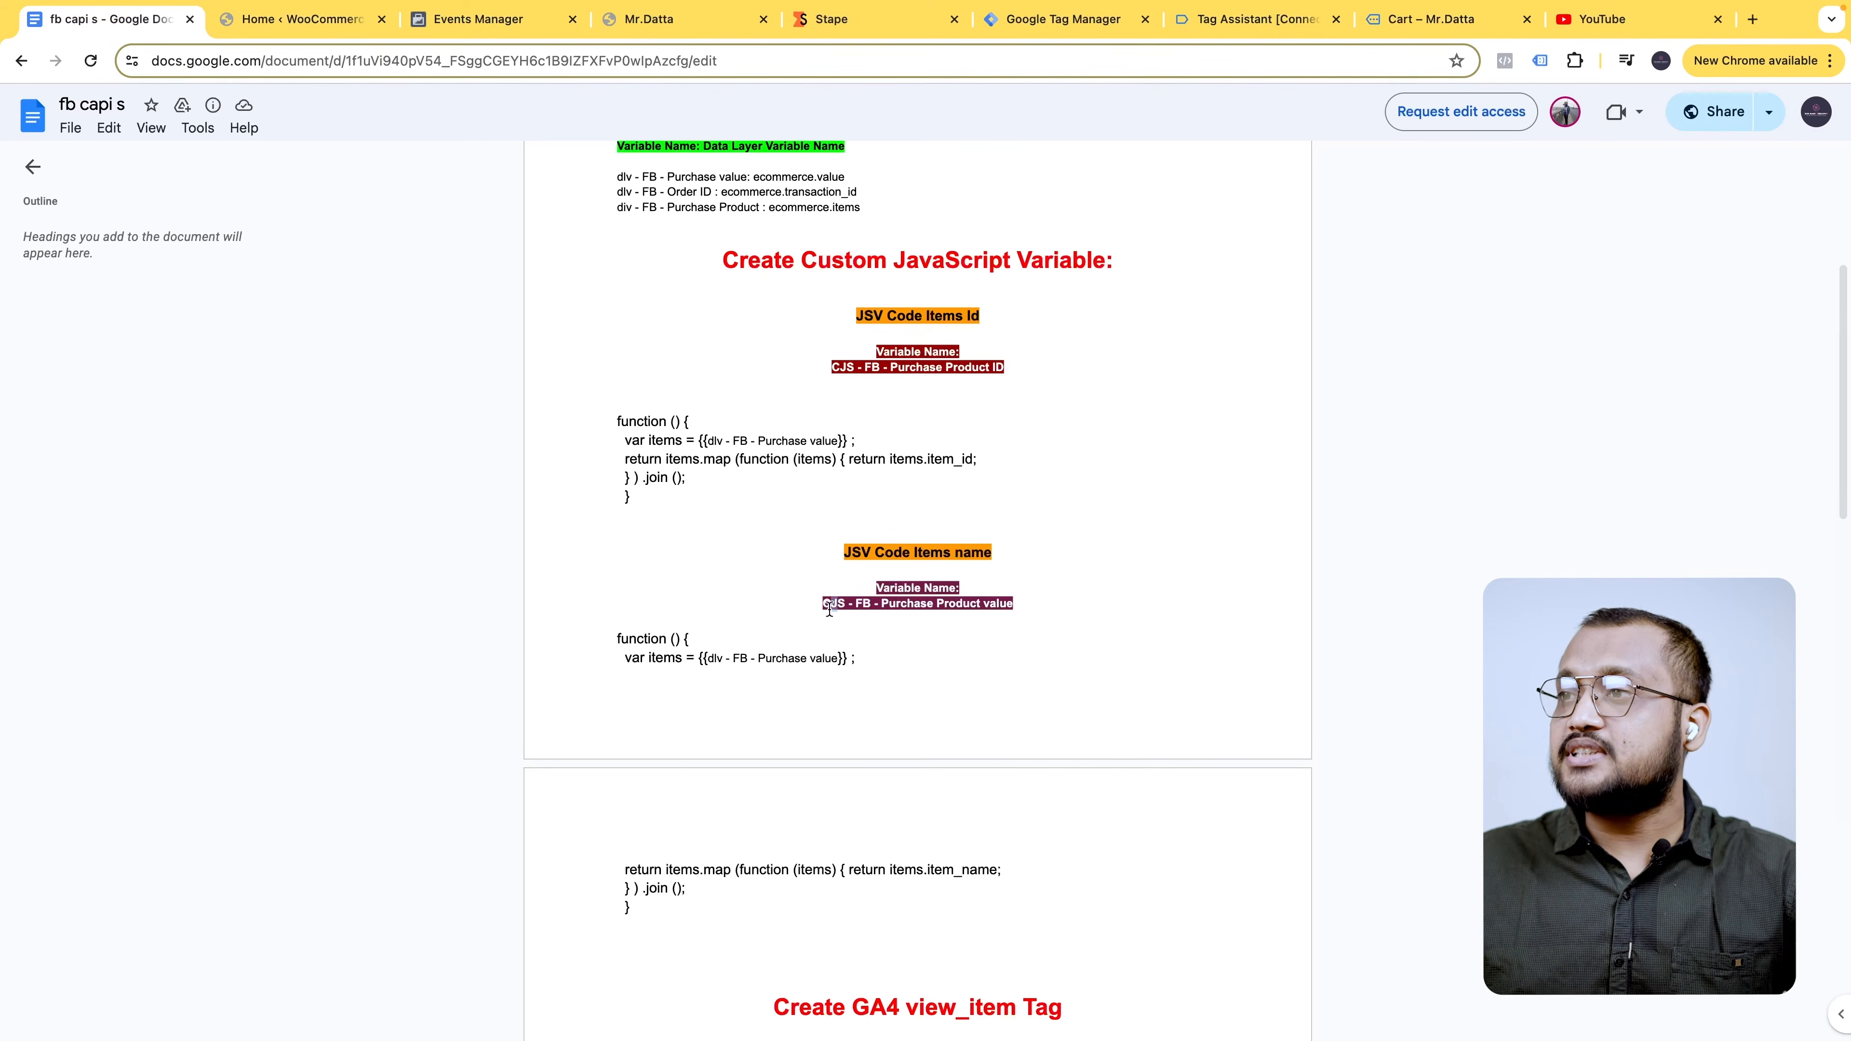
left_click_drag(818, 605, 1016, 611)
key("ctrl+c")
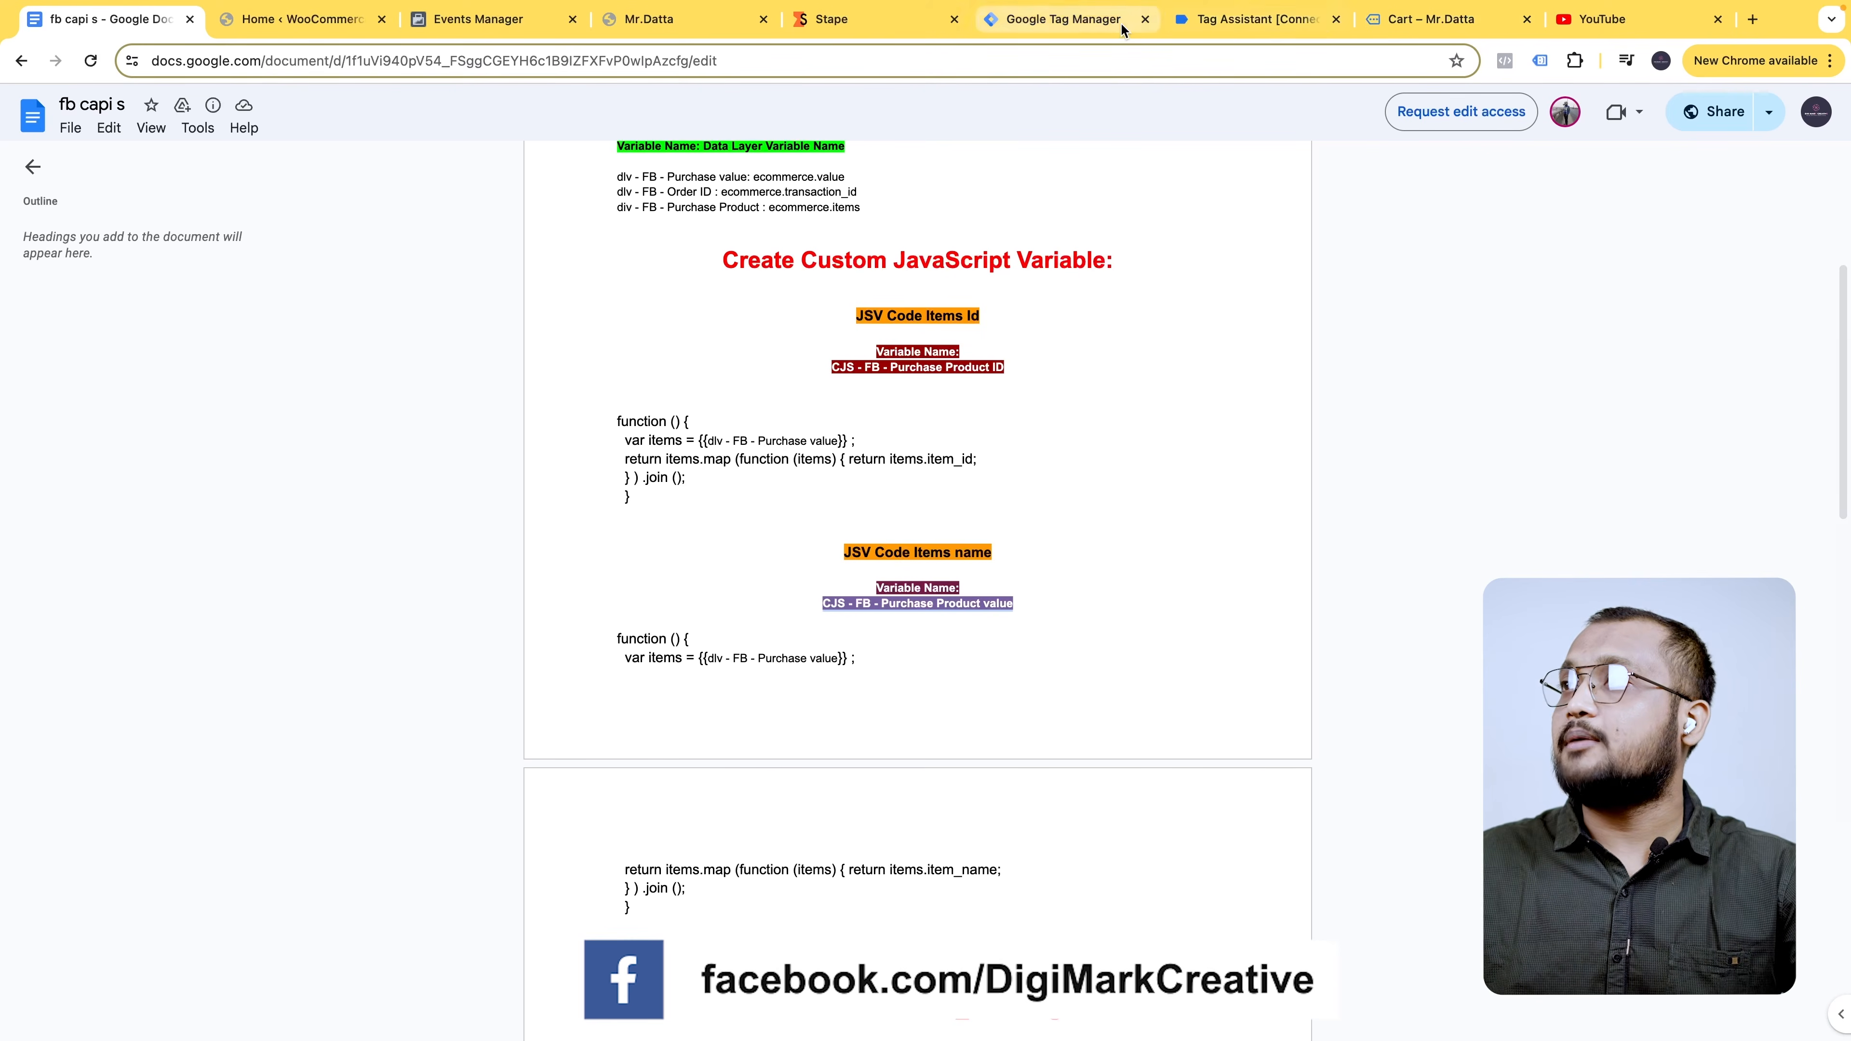
- Create a new Custom JavaScript variable titled 'CJS - FB - Purchase Product value'
left_click(1064, 19)
left_click(1533, 539)
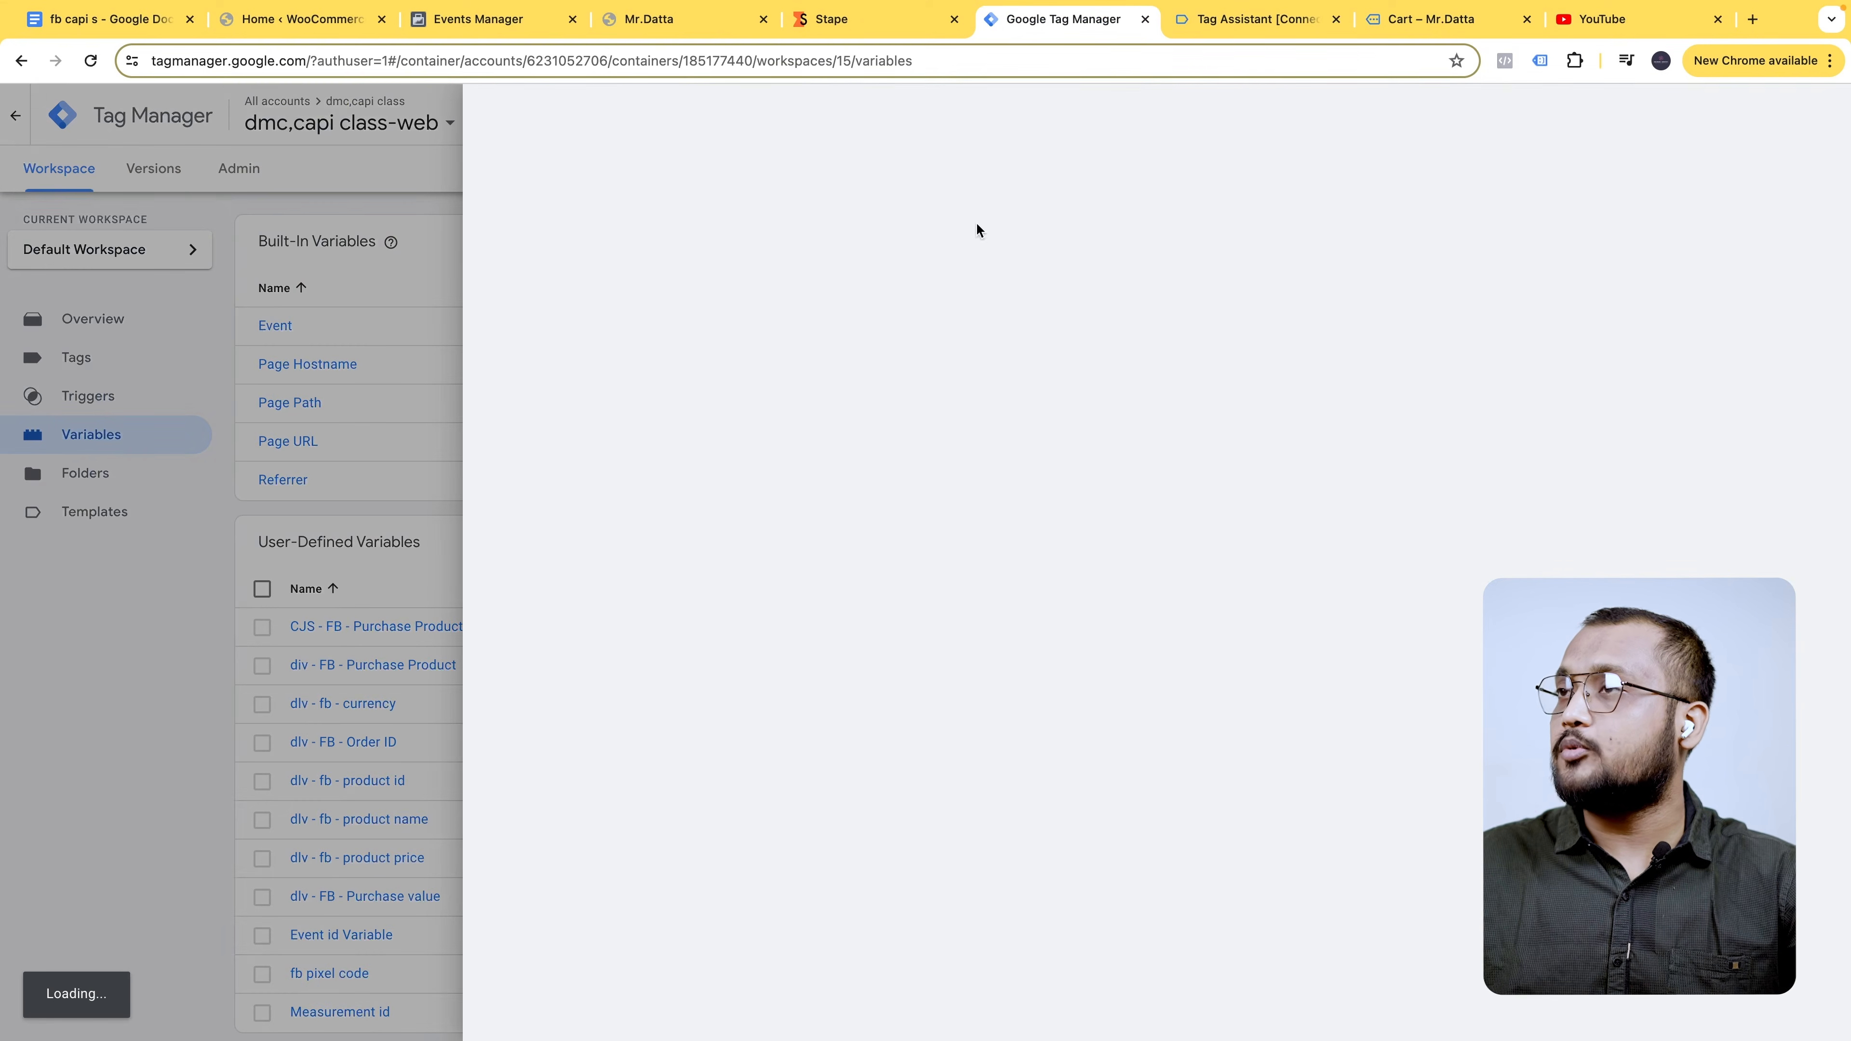
key("ctrl+v")
left_click(1388, 263)
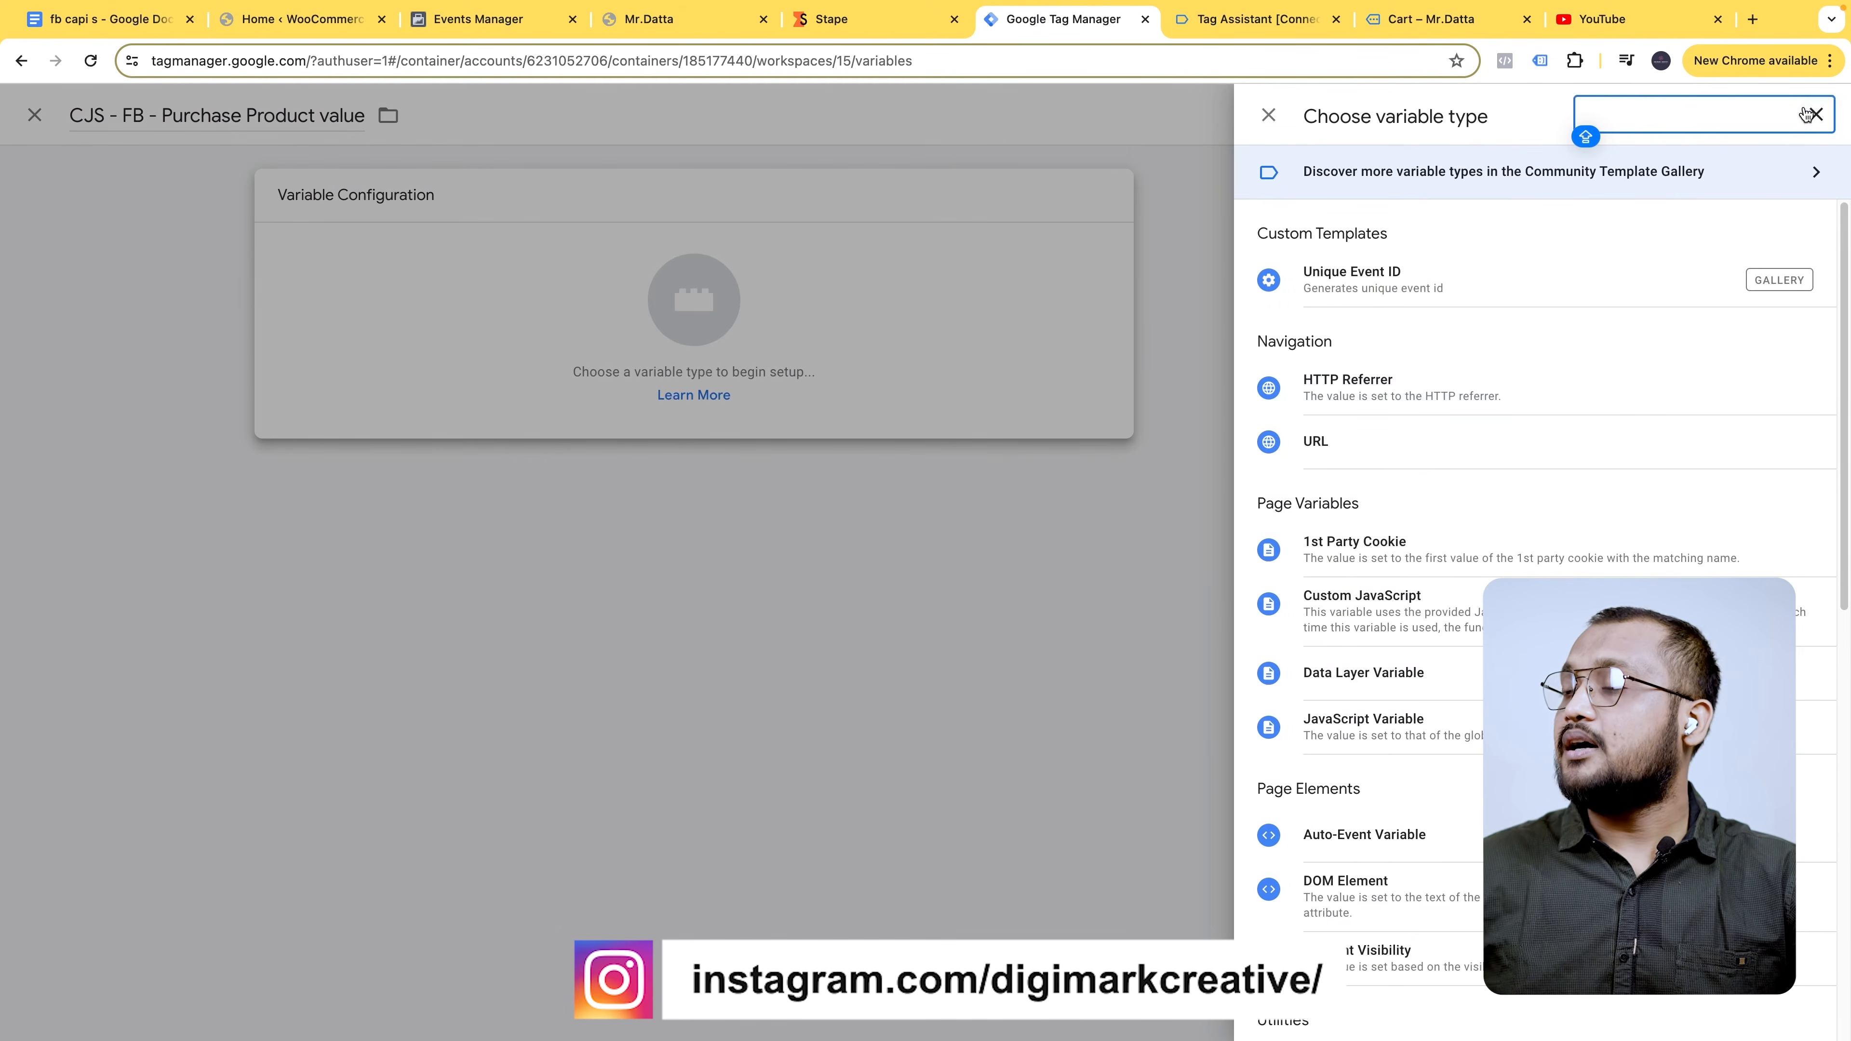
left_click(1305, 615)
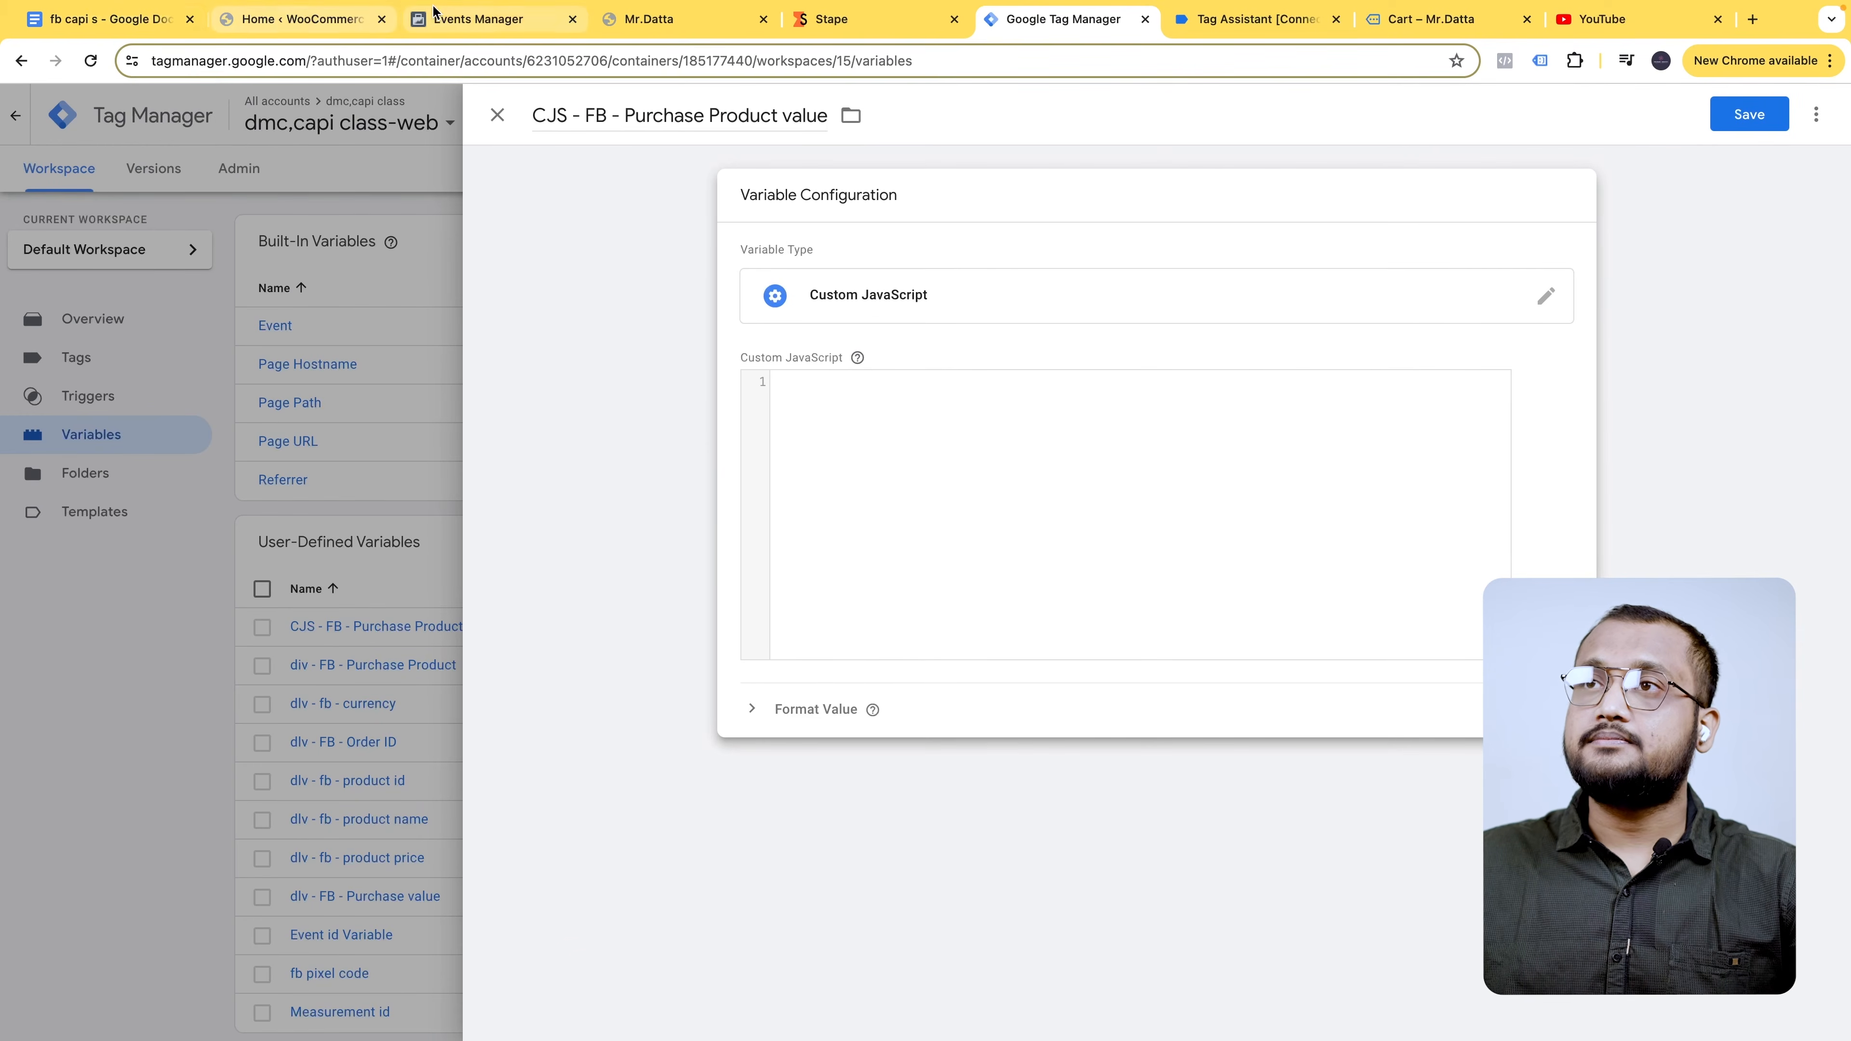
- Paste the item_name function code into the editor and save the variable
left_click(110, 19)
left_click_drag(615, 640, 668, 906)
key("ctrl+c")
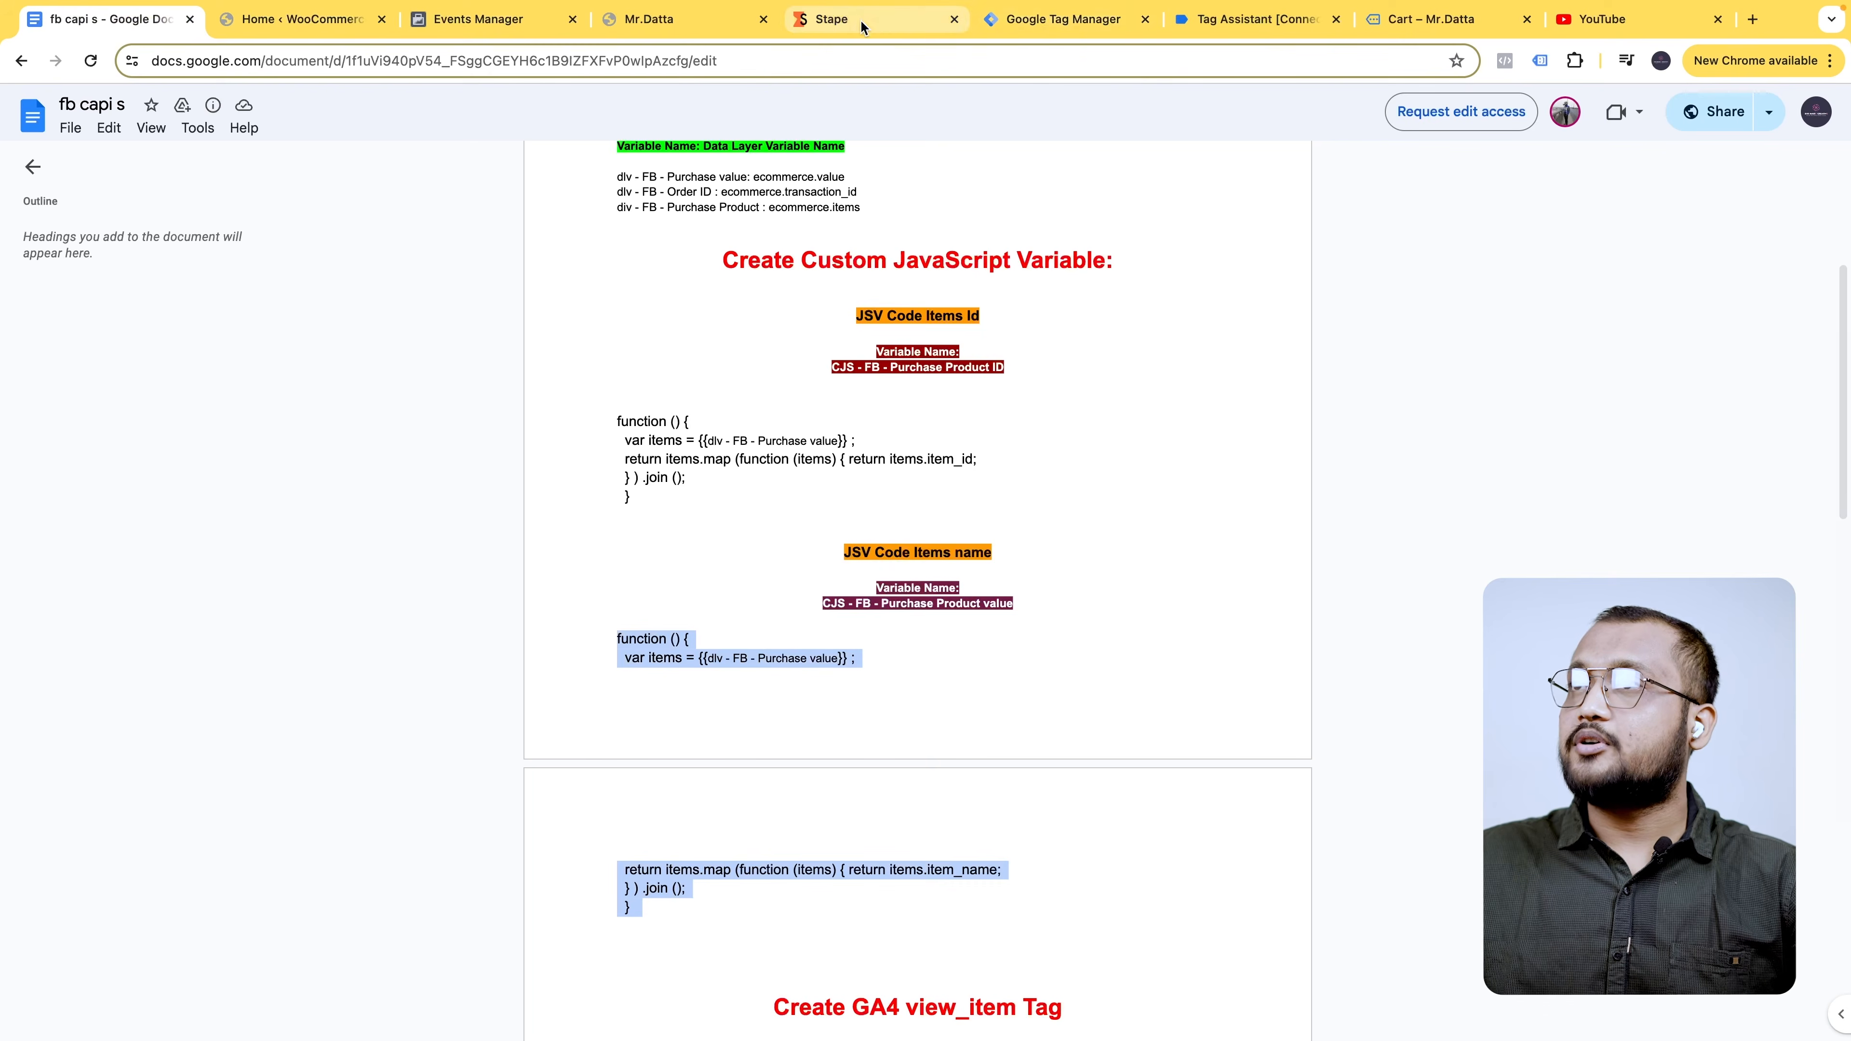
left_click(1056, 19)
left_click(865, 495)
key("ctrl+v")
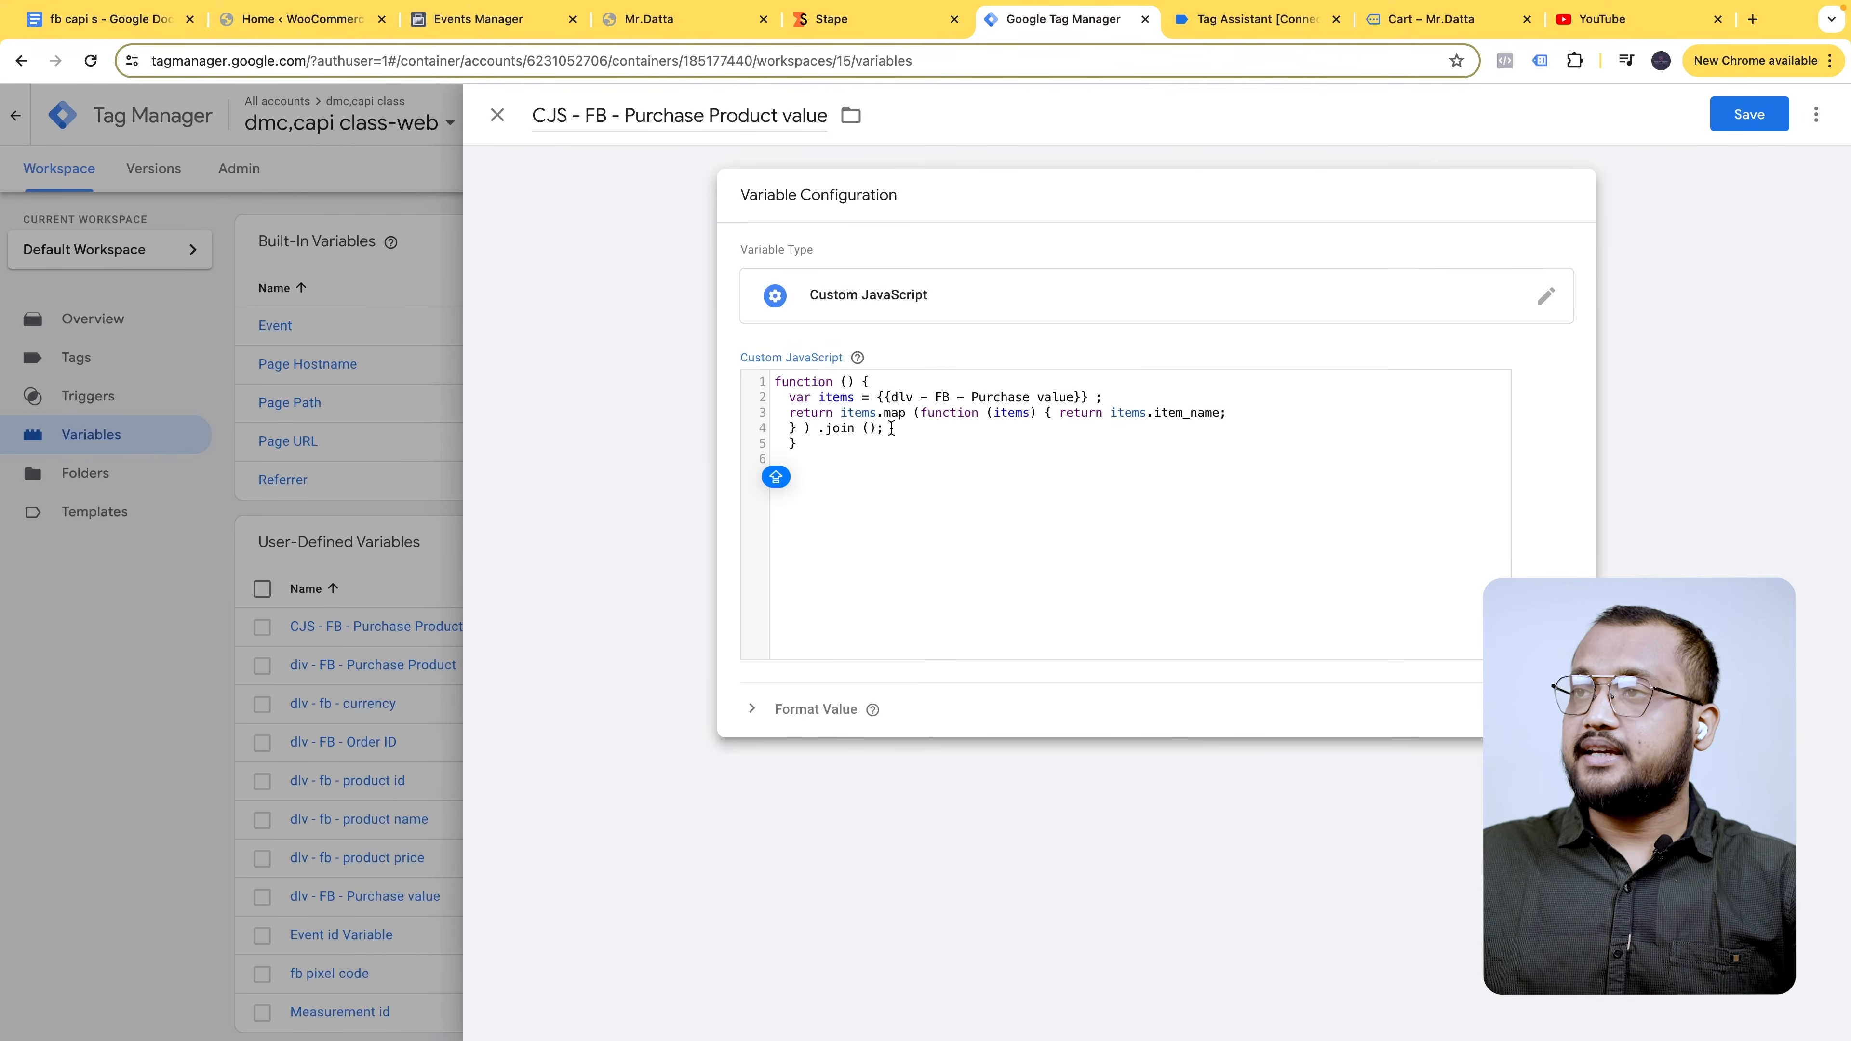
left_click(1749, 114)
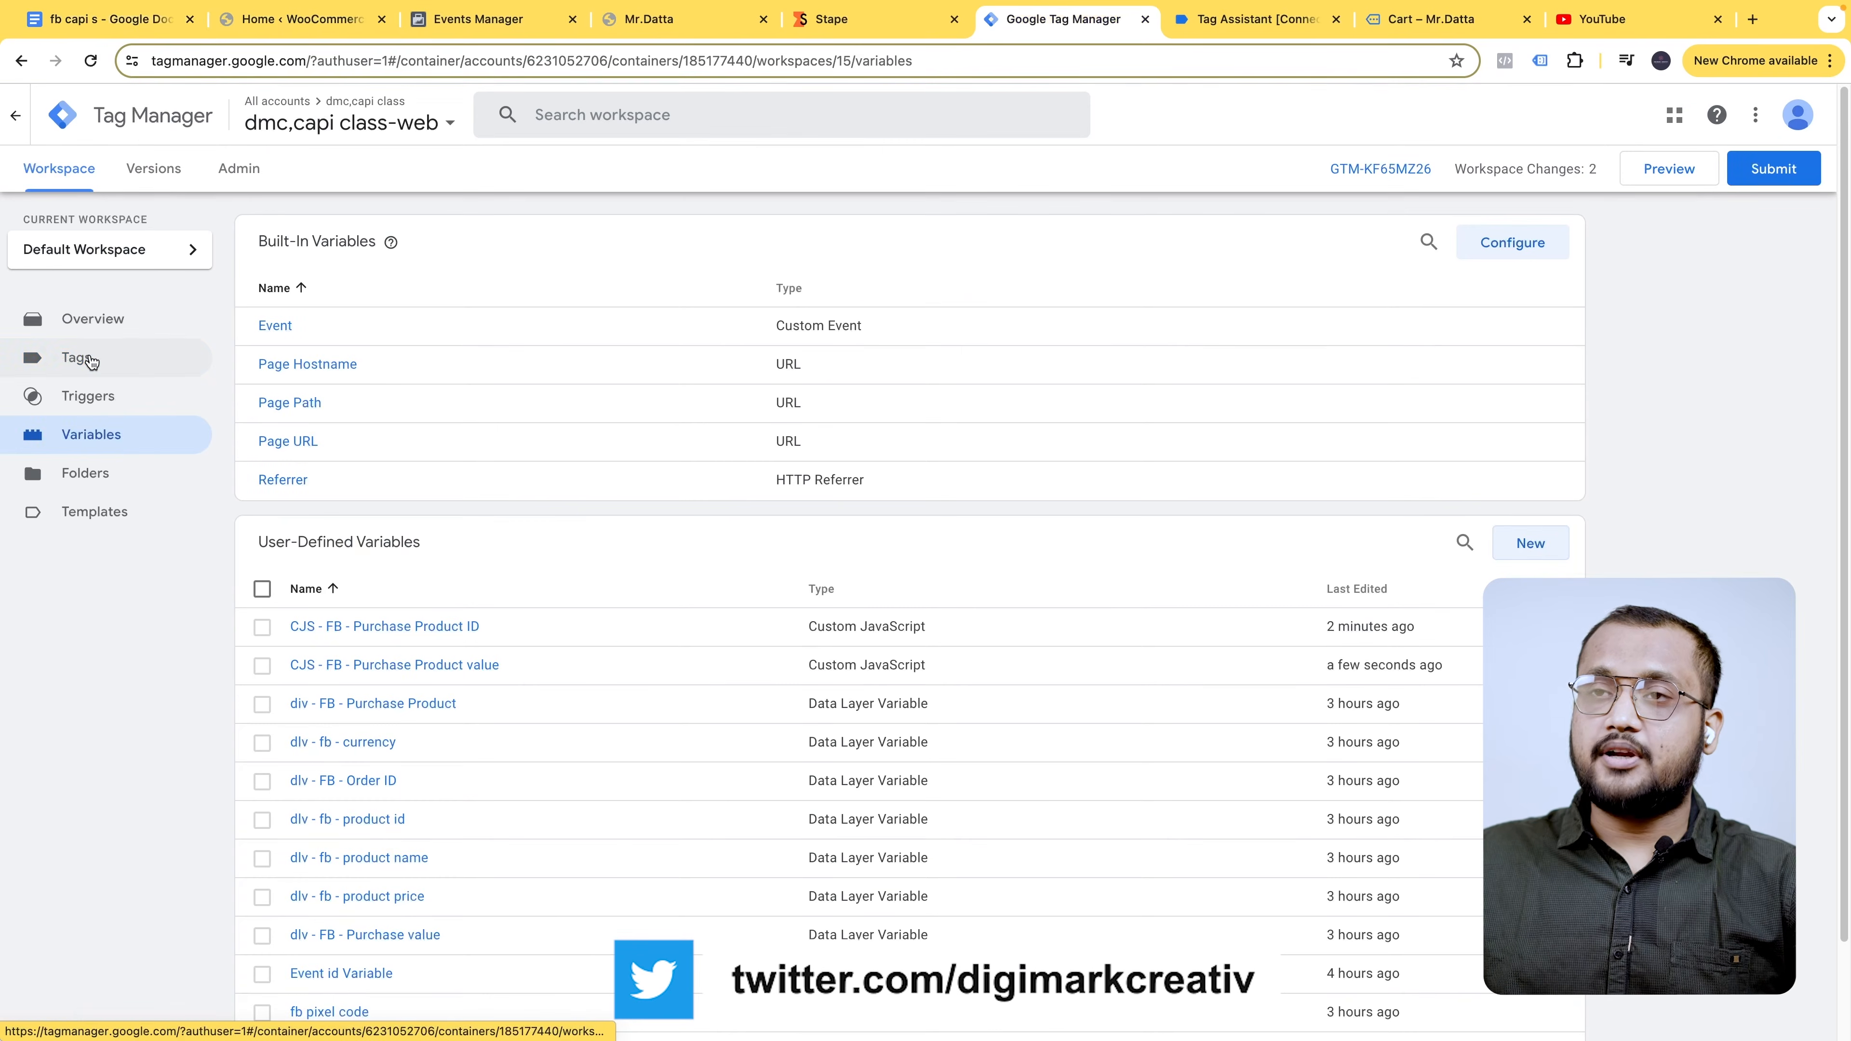
left_click(88, 358)
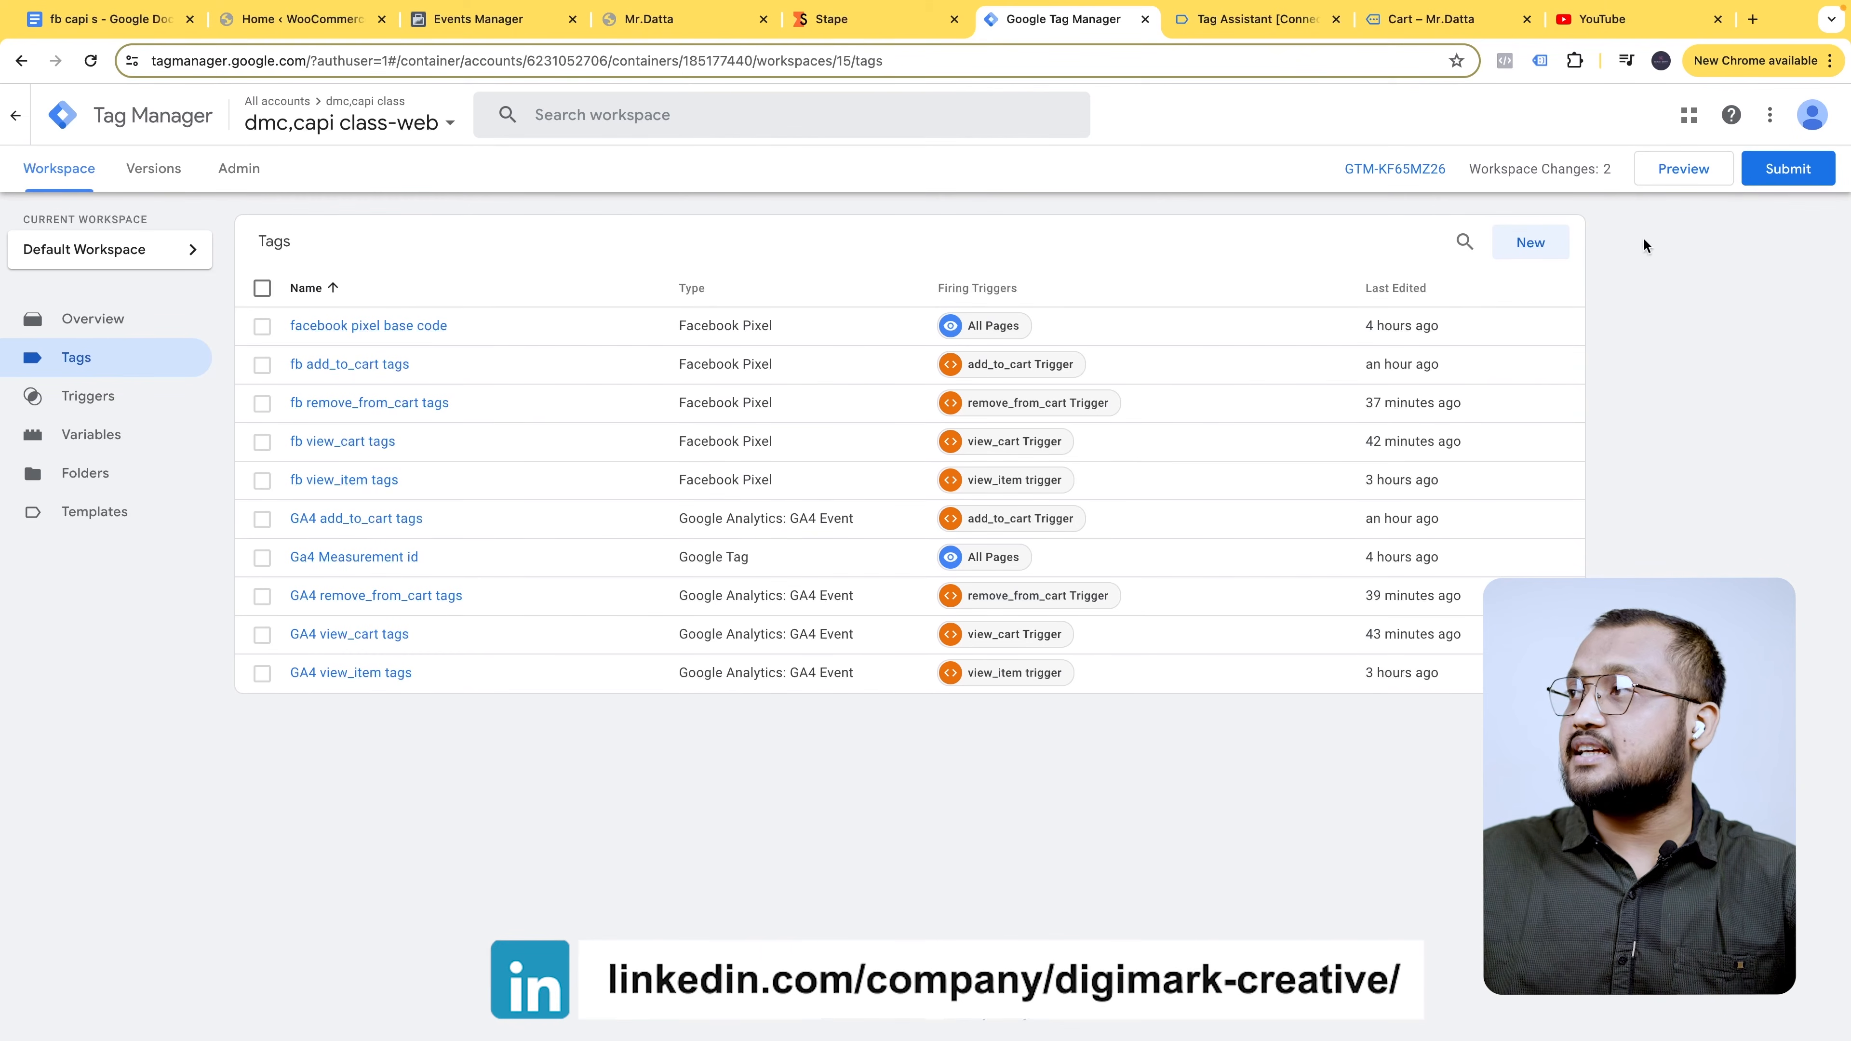
- Create a new tag named 'GA4 Purchase Tag', copying the name from the notes document
left_click(1539, 248)
left_click(113, 20)
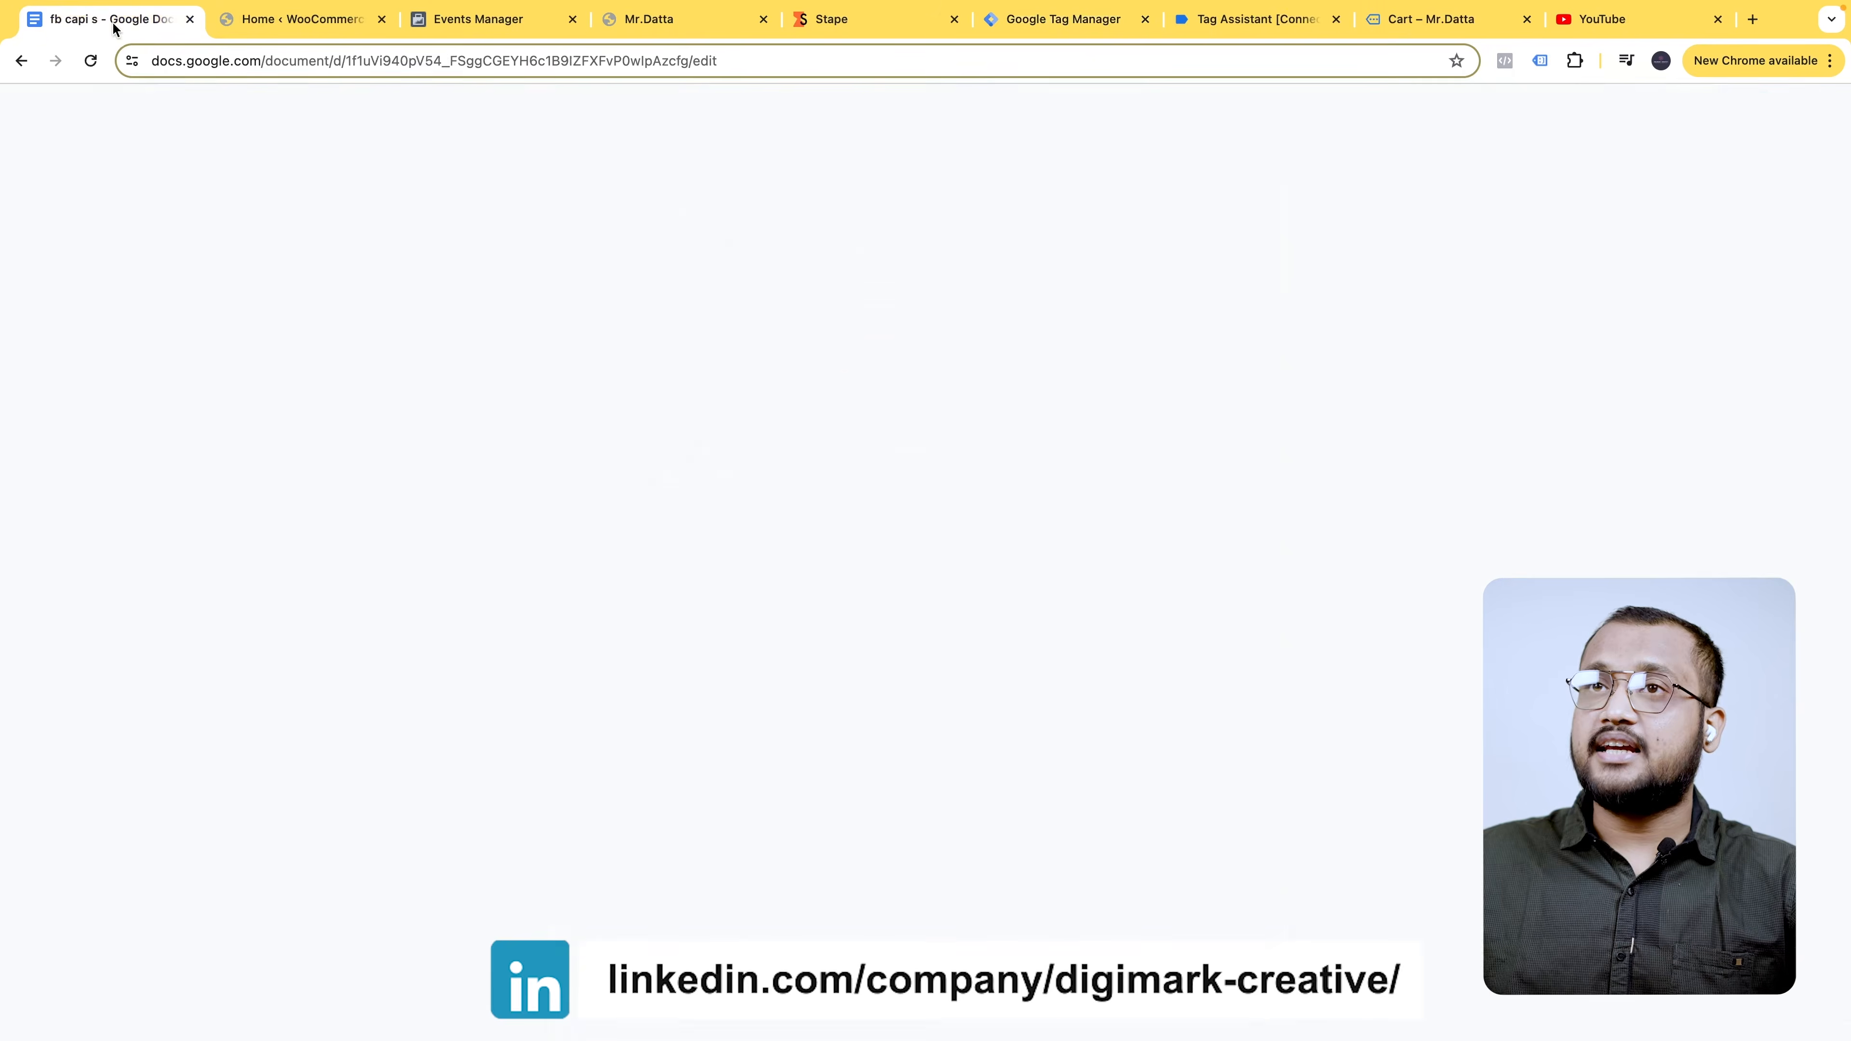
scroll(936, 649, "down", 4)
scroll(937, 650, "down", 10)
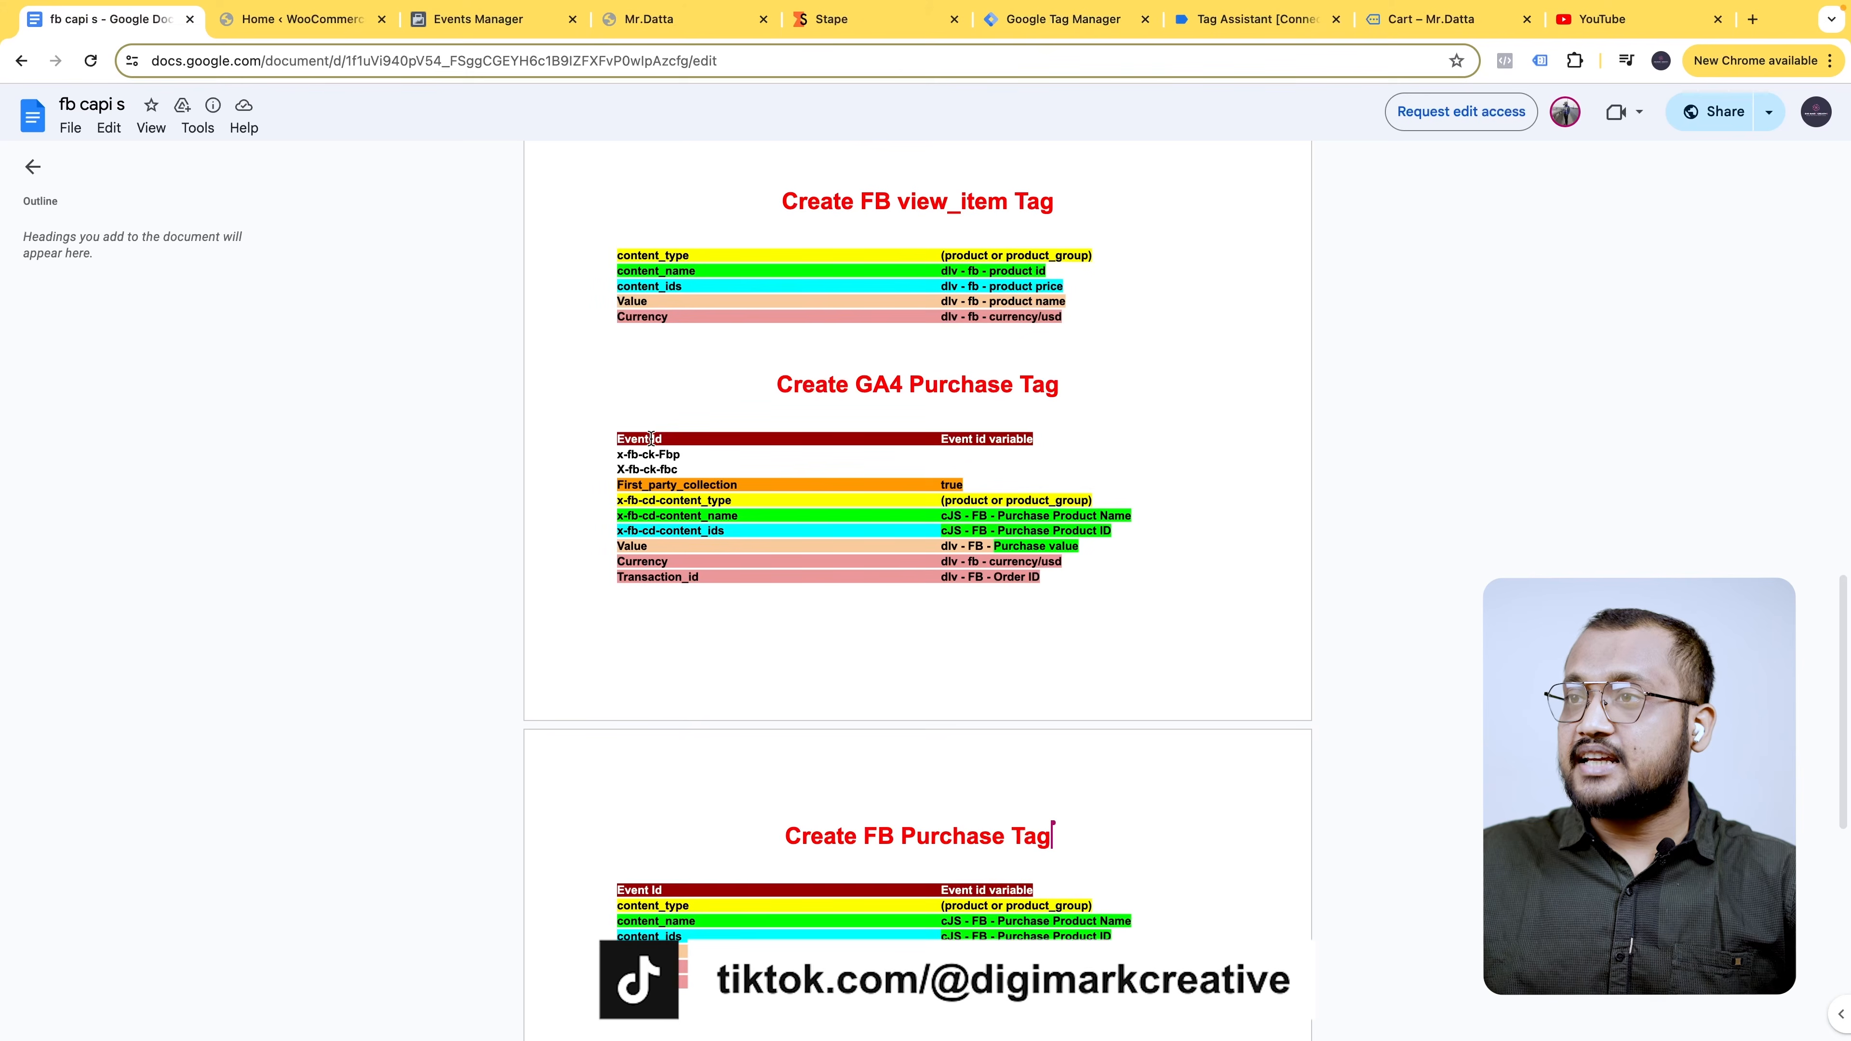
left_click_drag(856, 385, 1058, 387)
key("super+c")
left_click(324, 24)
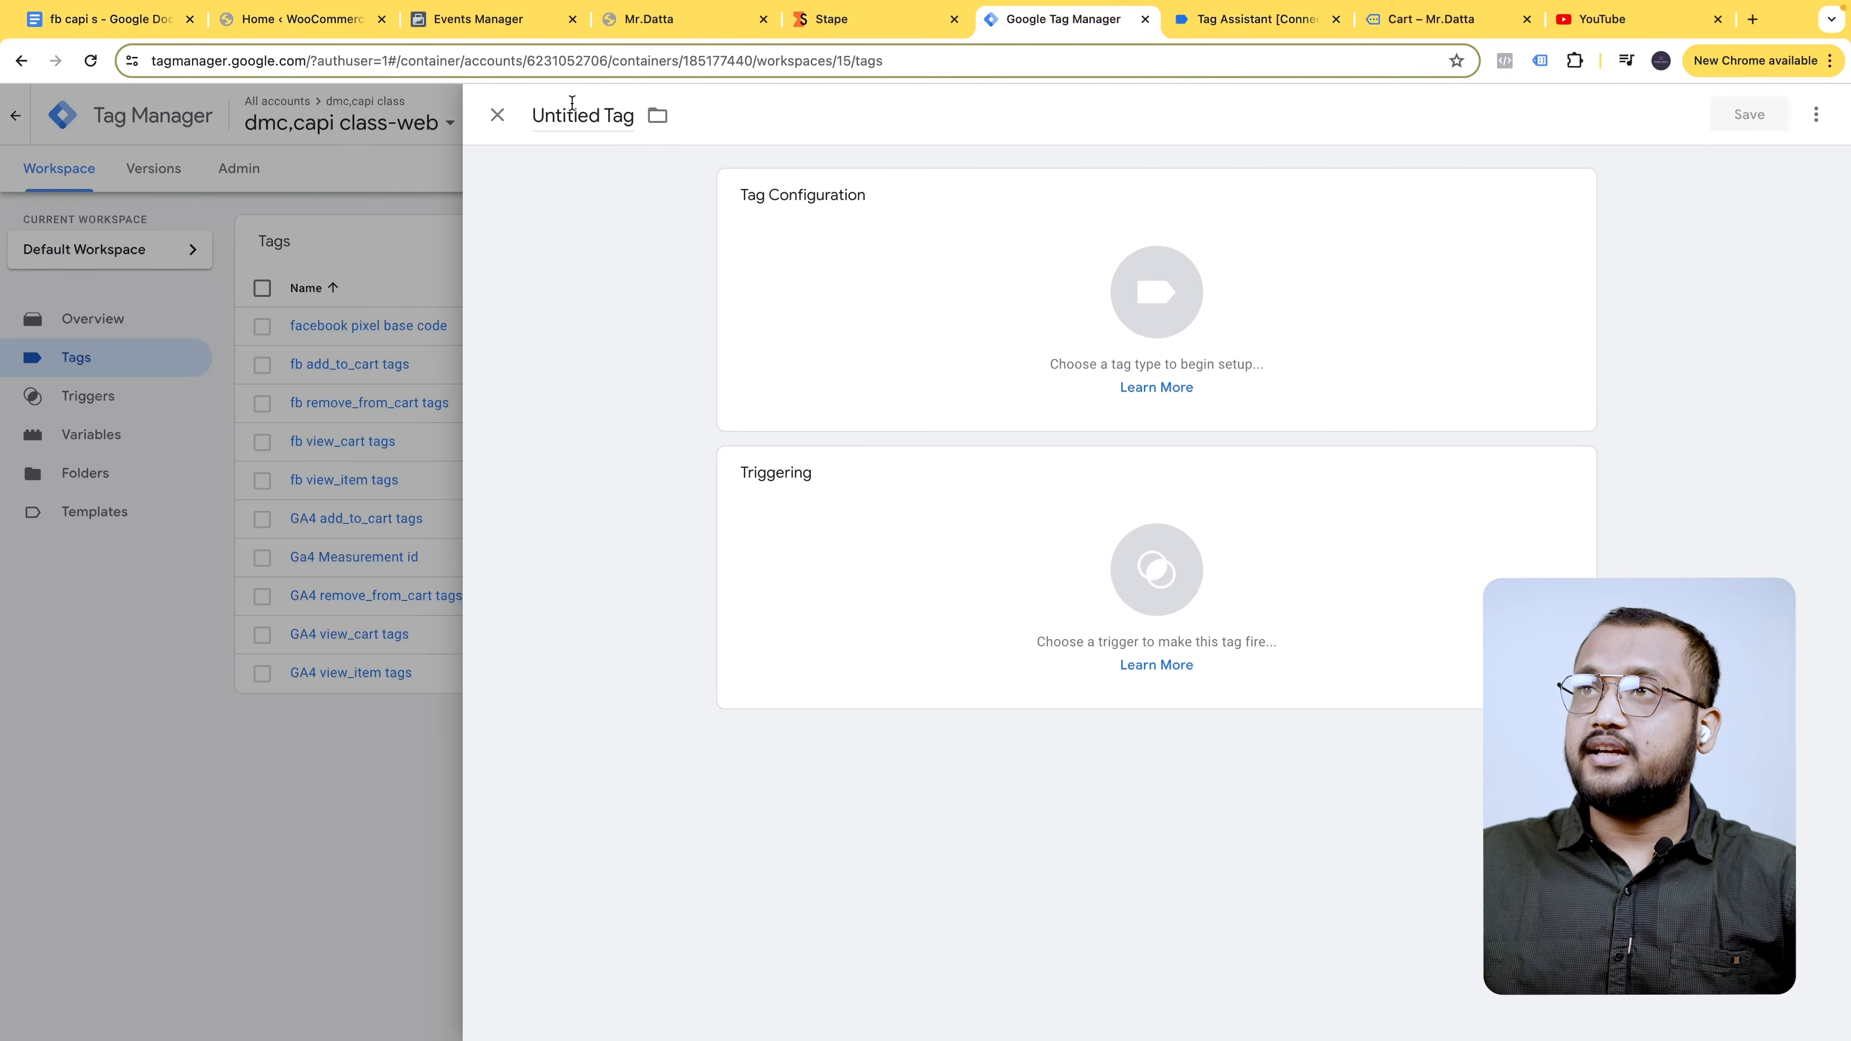
left_click(572, 103)
key("super+v")
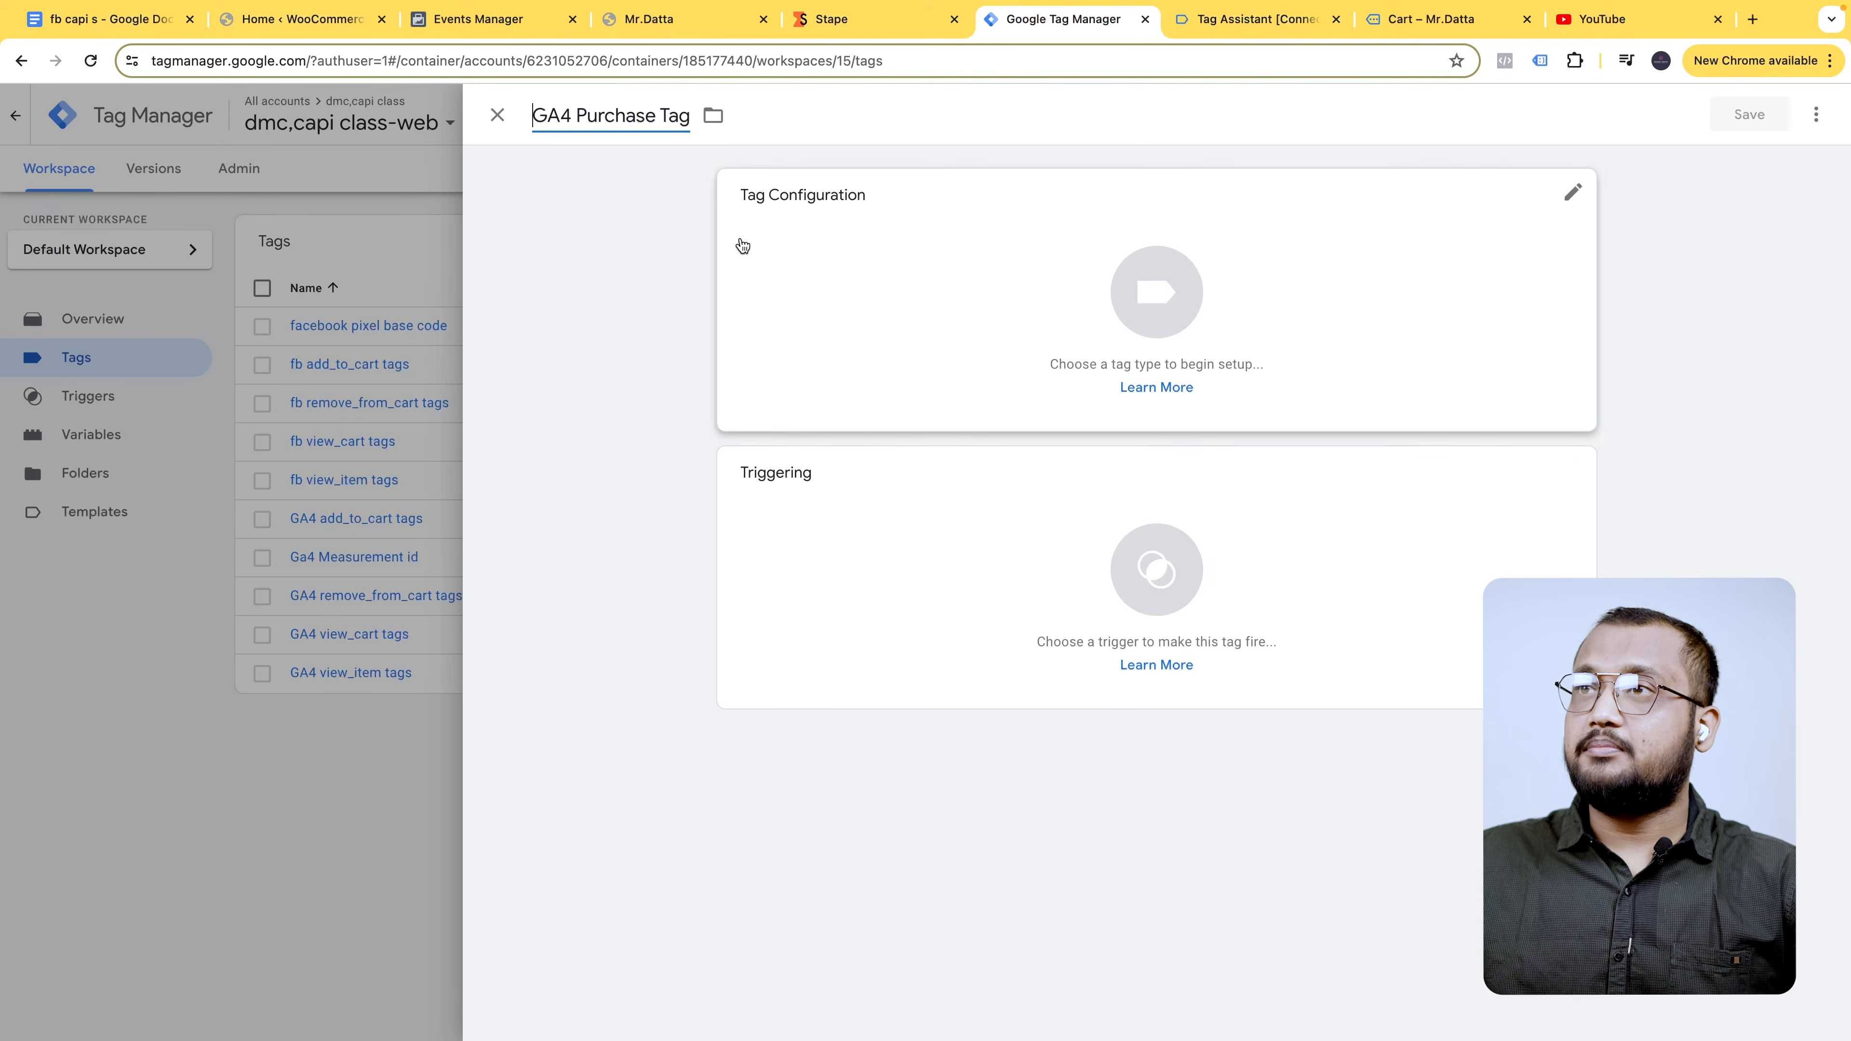
- Make it a Google Analytics GA4 Event tag with Measurement ID {{Measurement id}}
left_click(1361, 258)
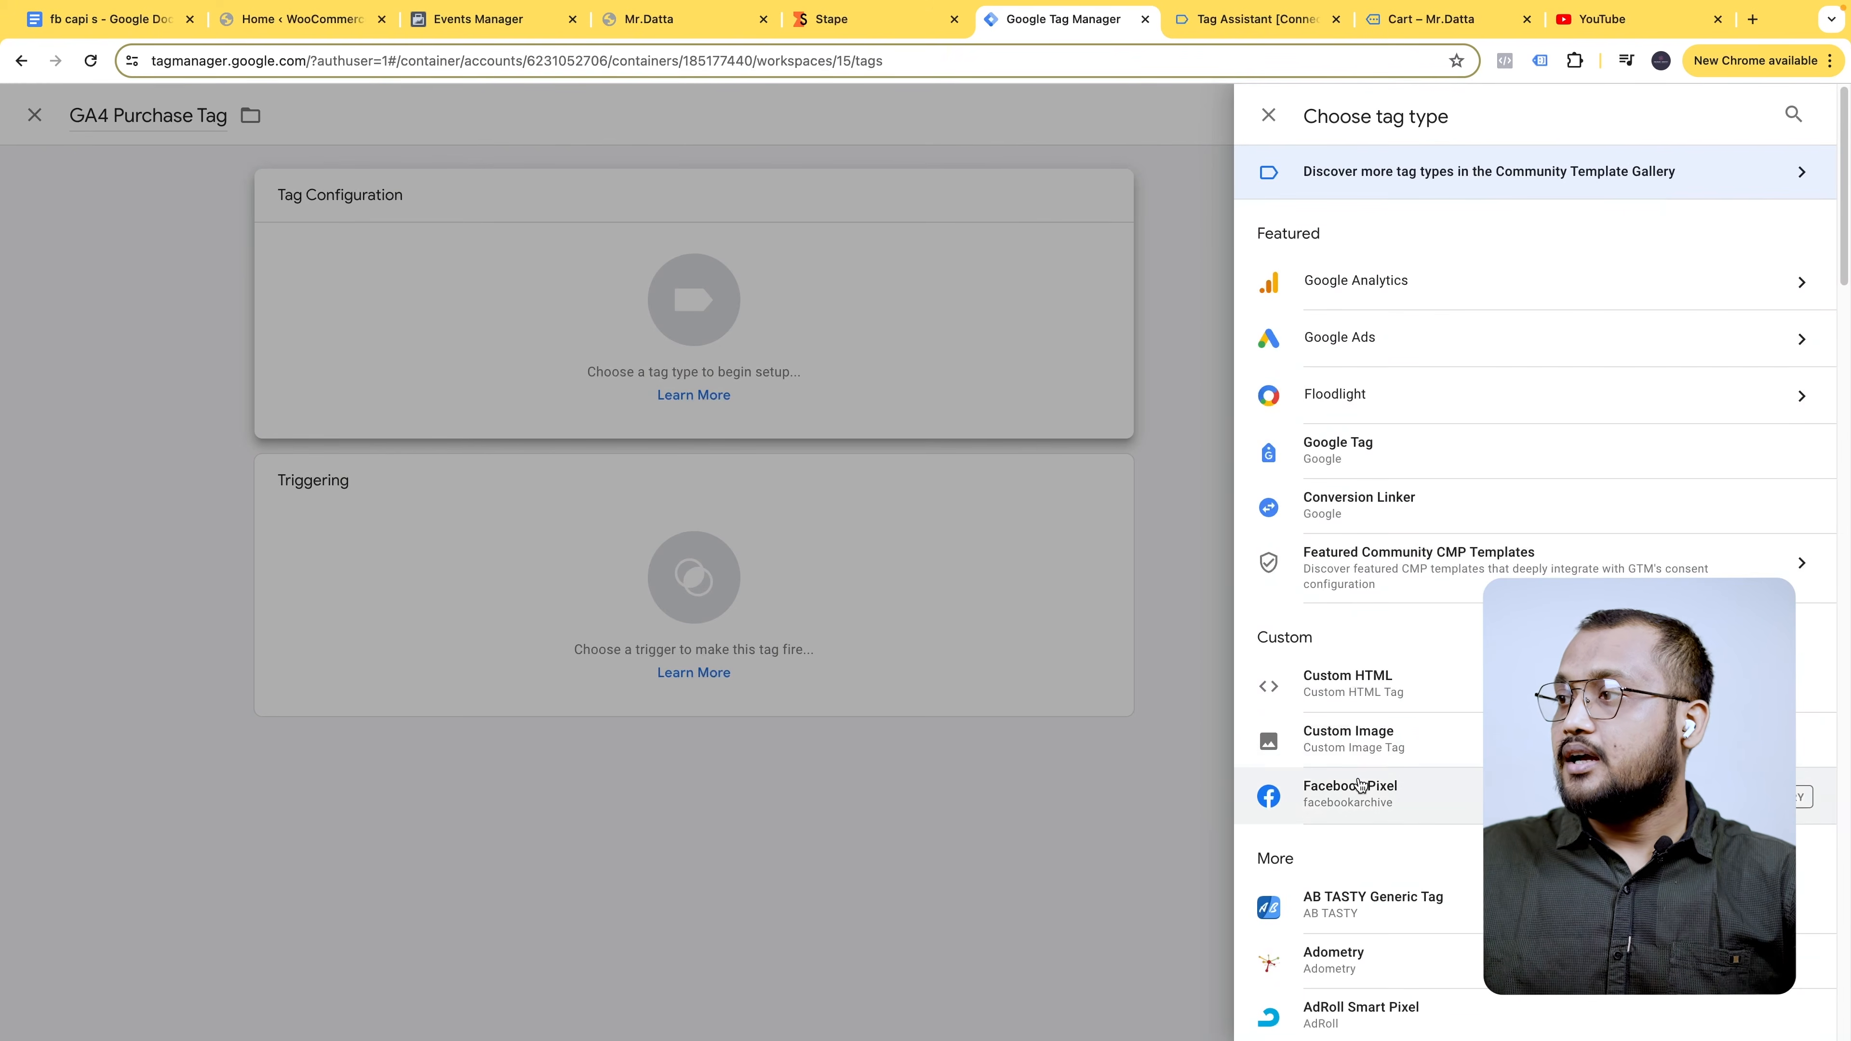
left_click(1388, 281)
left_click(1401, 292)
left_click(841, 406)
left_click(989, 397)
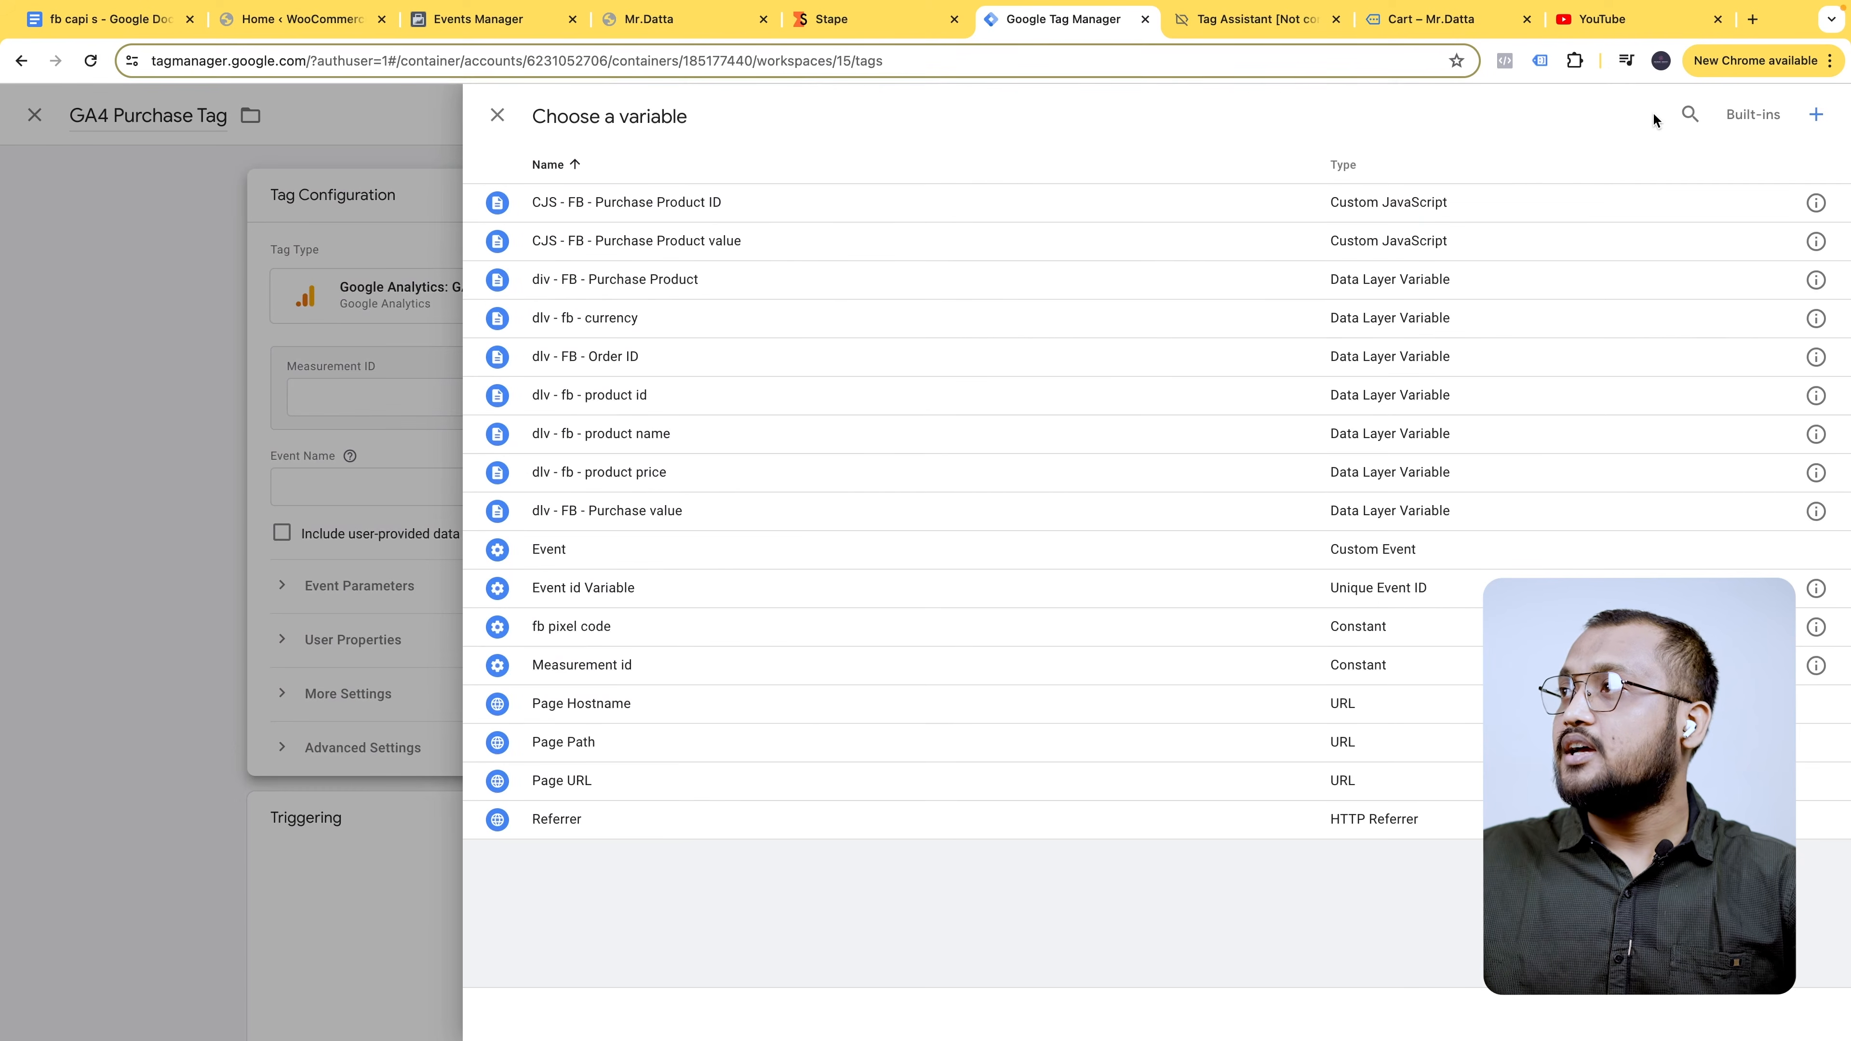
left_click(1688, 113)
type("MEAS")
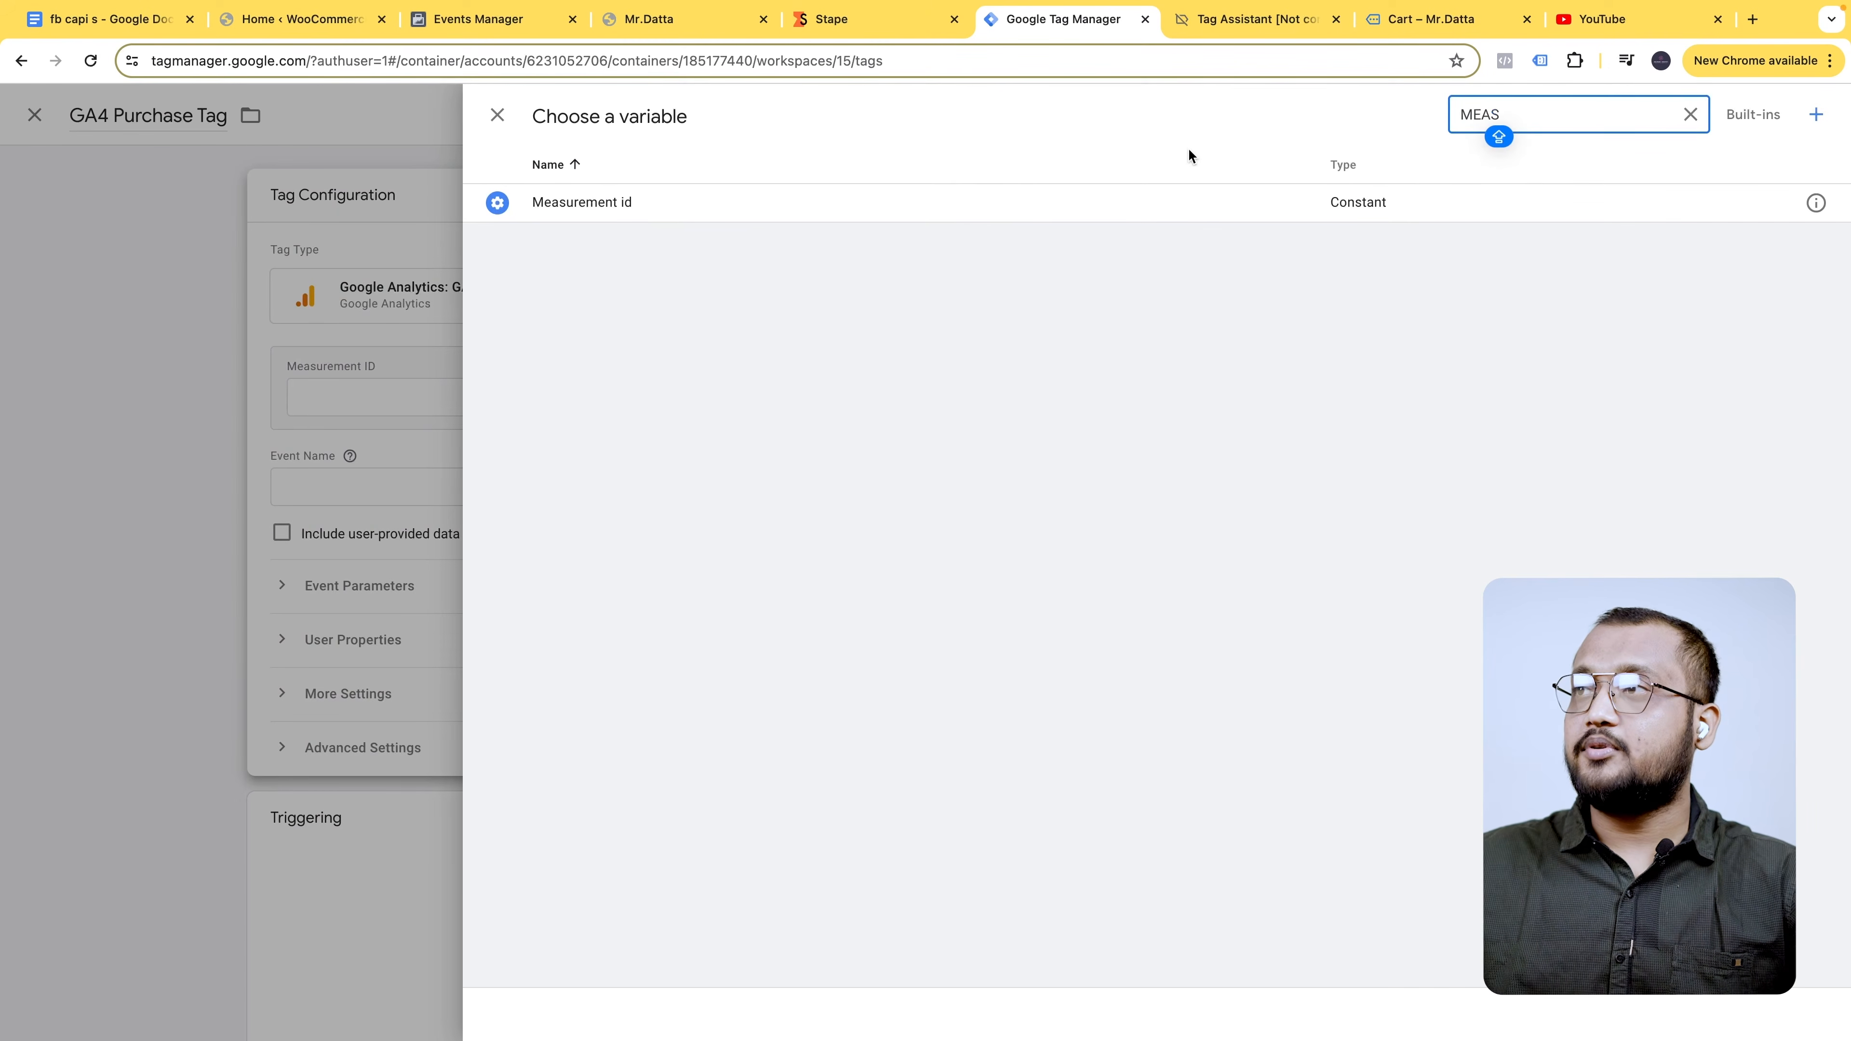
left_click(1130, 200)
left_click(786, 495)
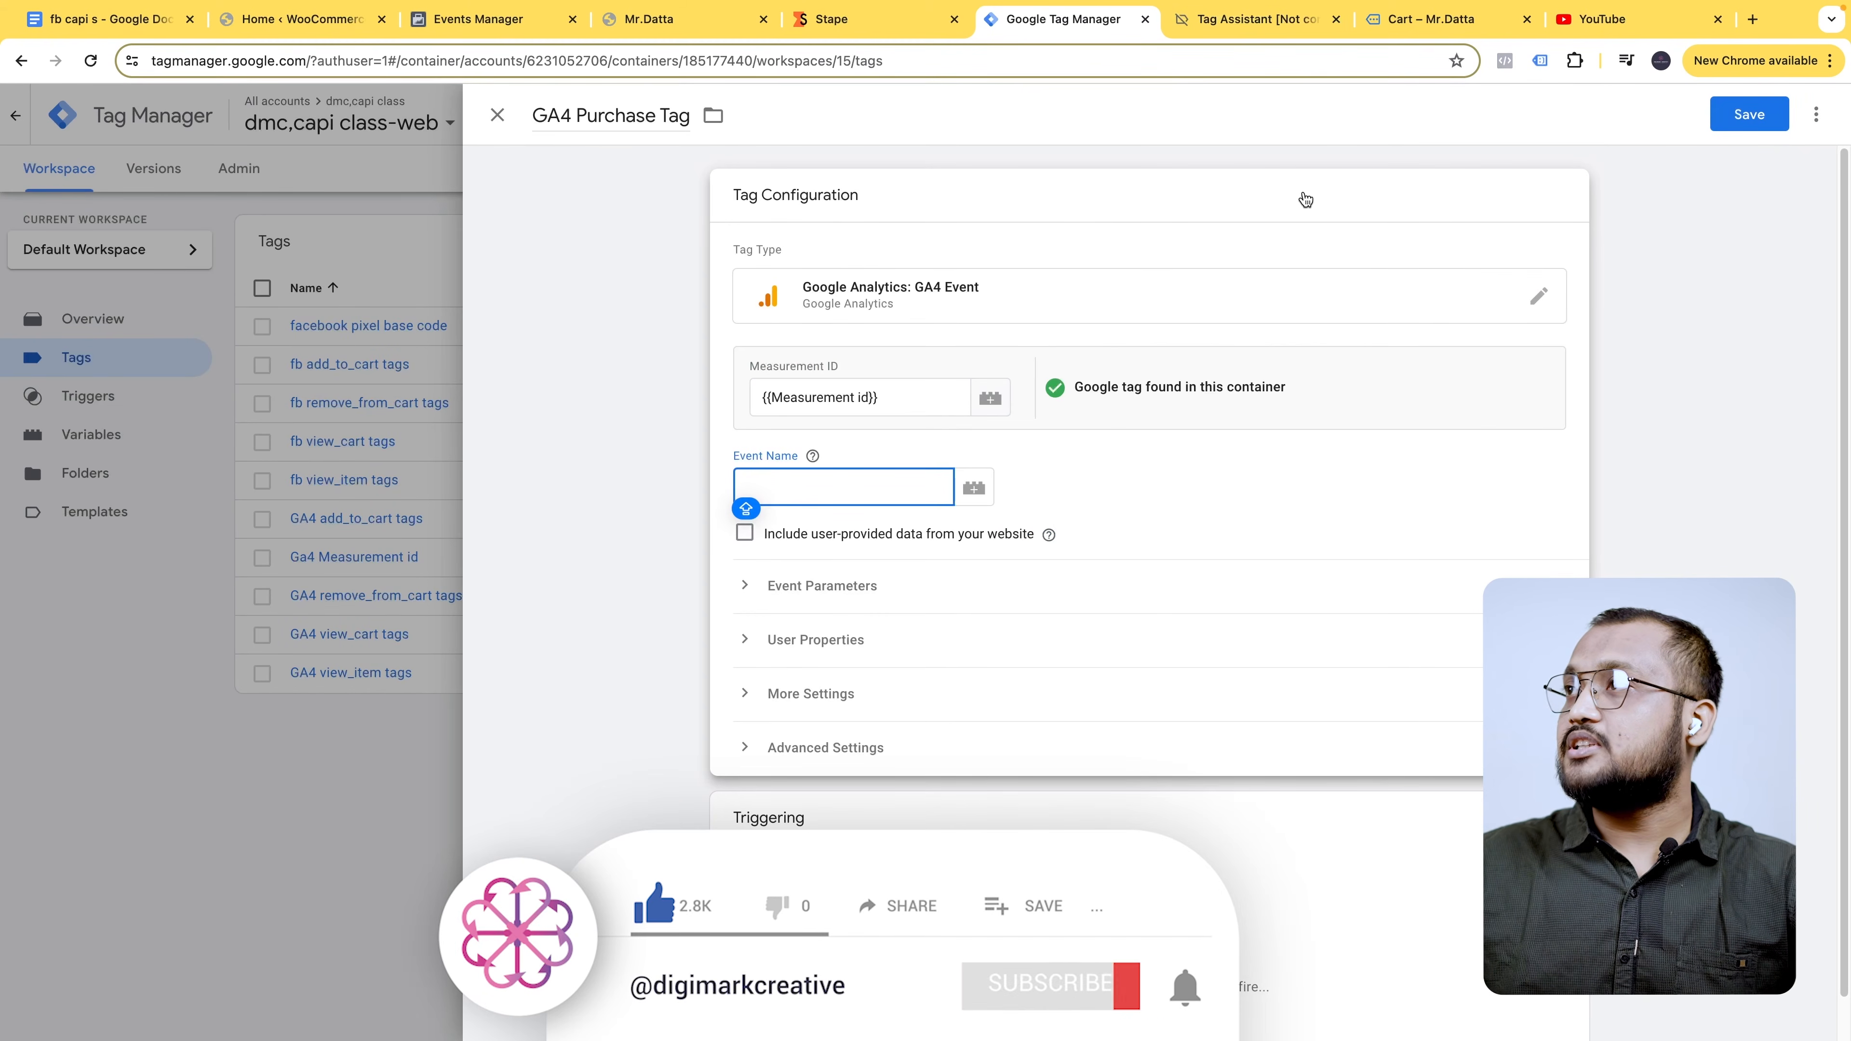
left_click(1464, 19)
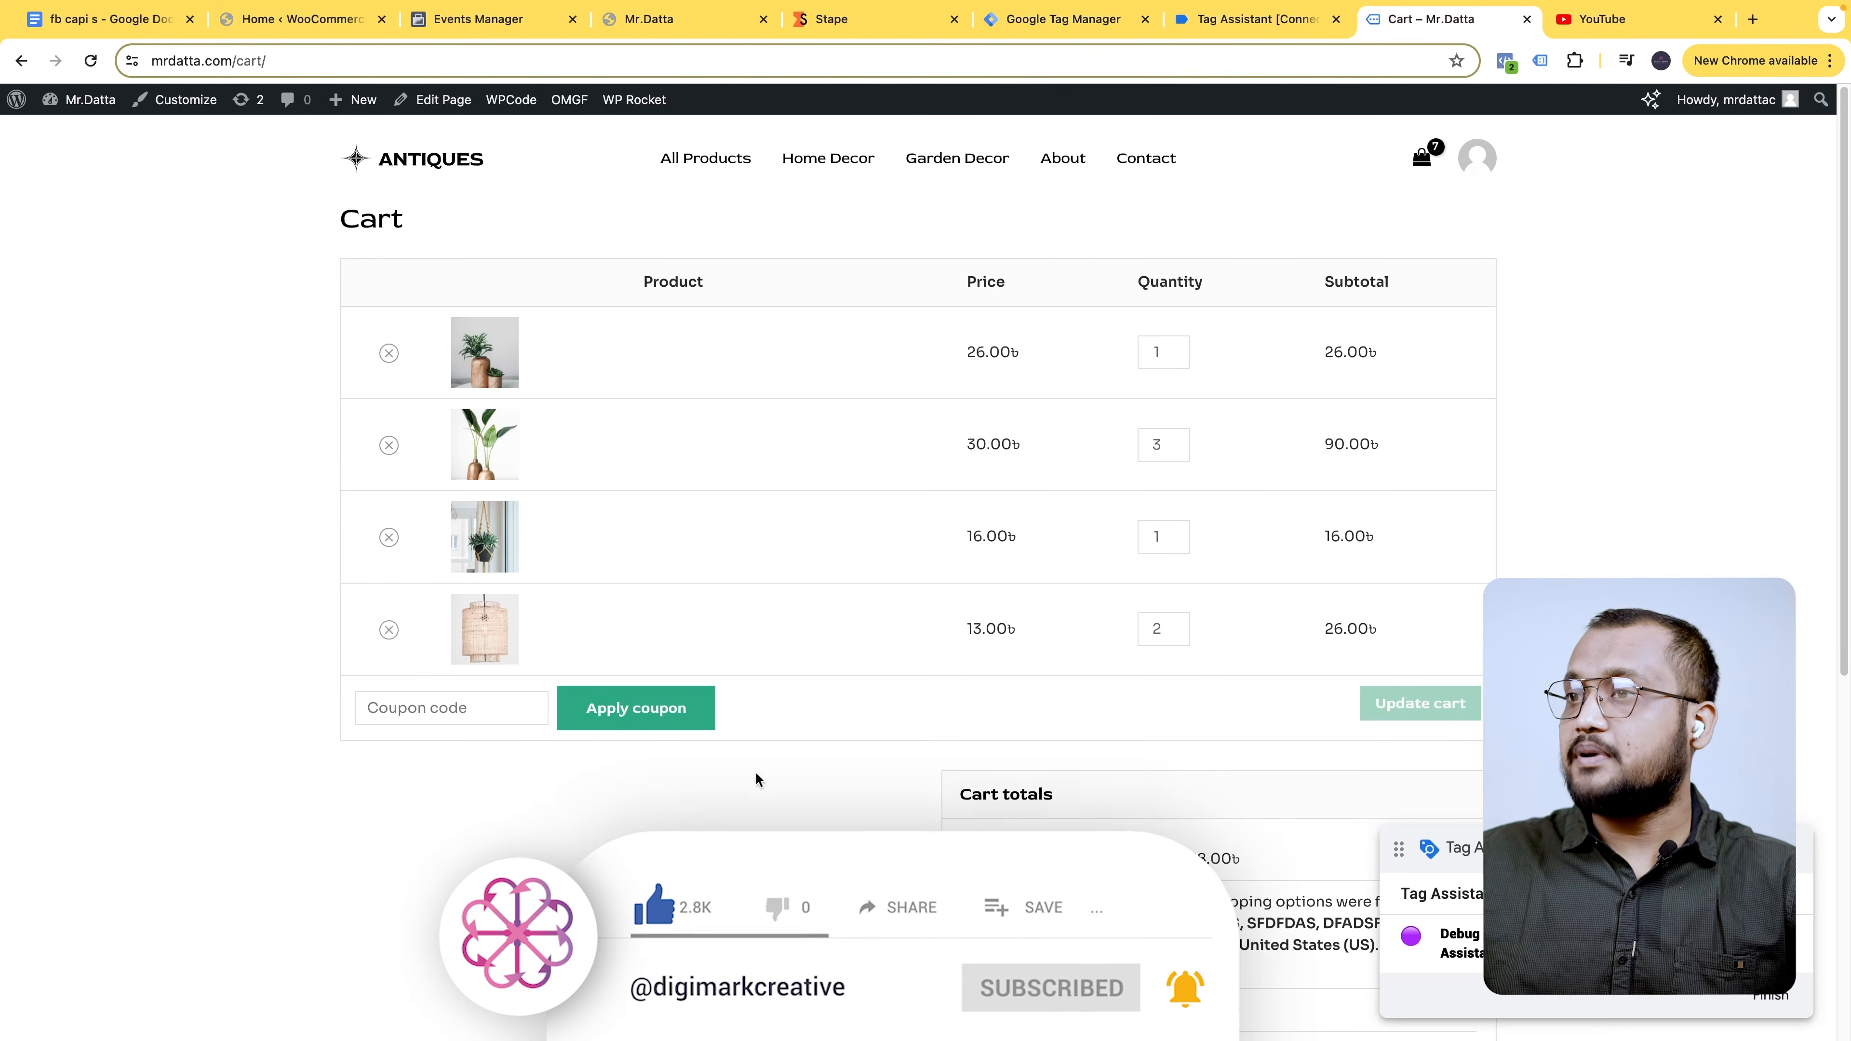
- Go from the cart to checkout and try placing the order, checking Tag Assistant
scroll(1397, 807, "down", 8)
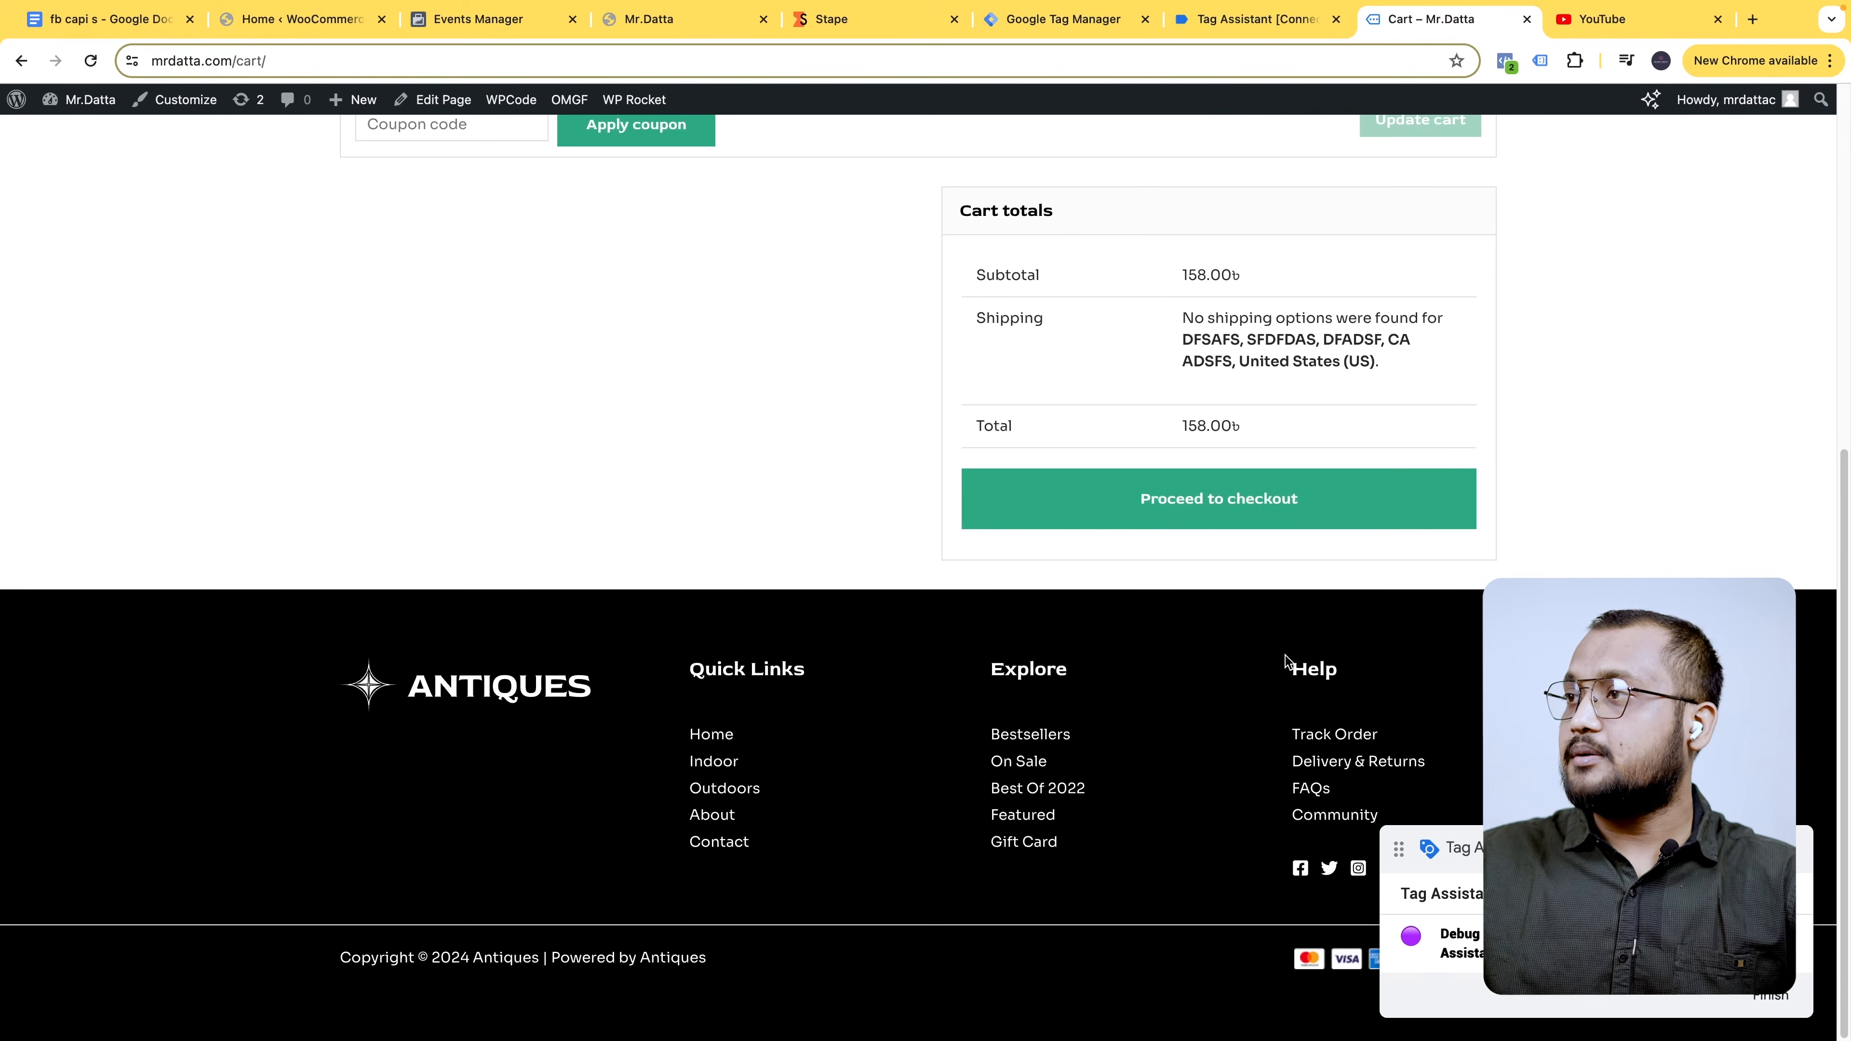
left_click(1289, 514)
left_click(1305, 19)
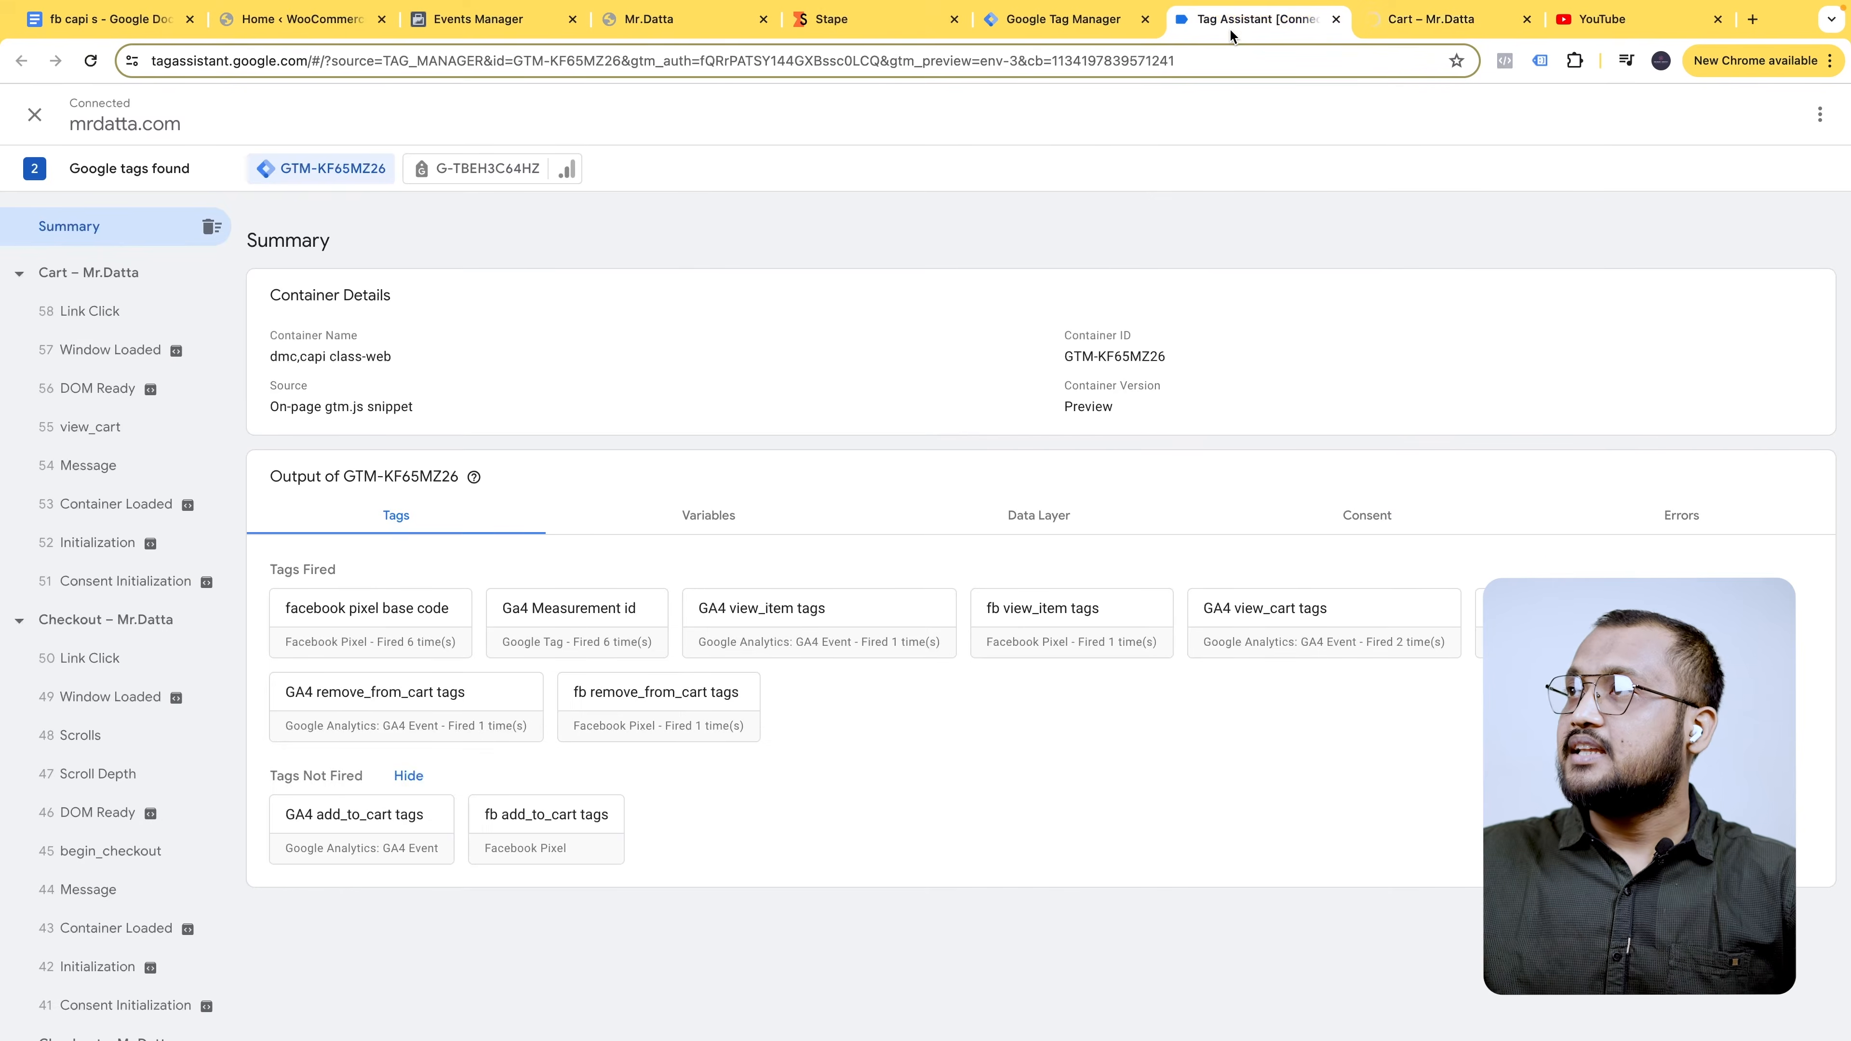
left_click(1421, 19)
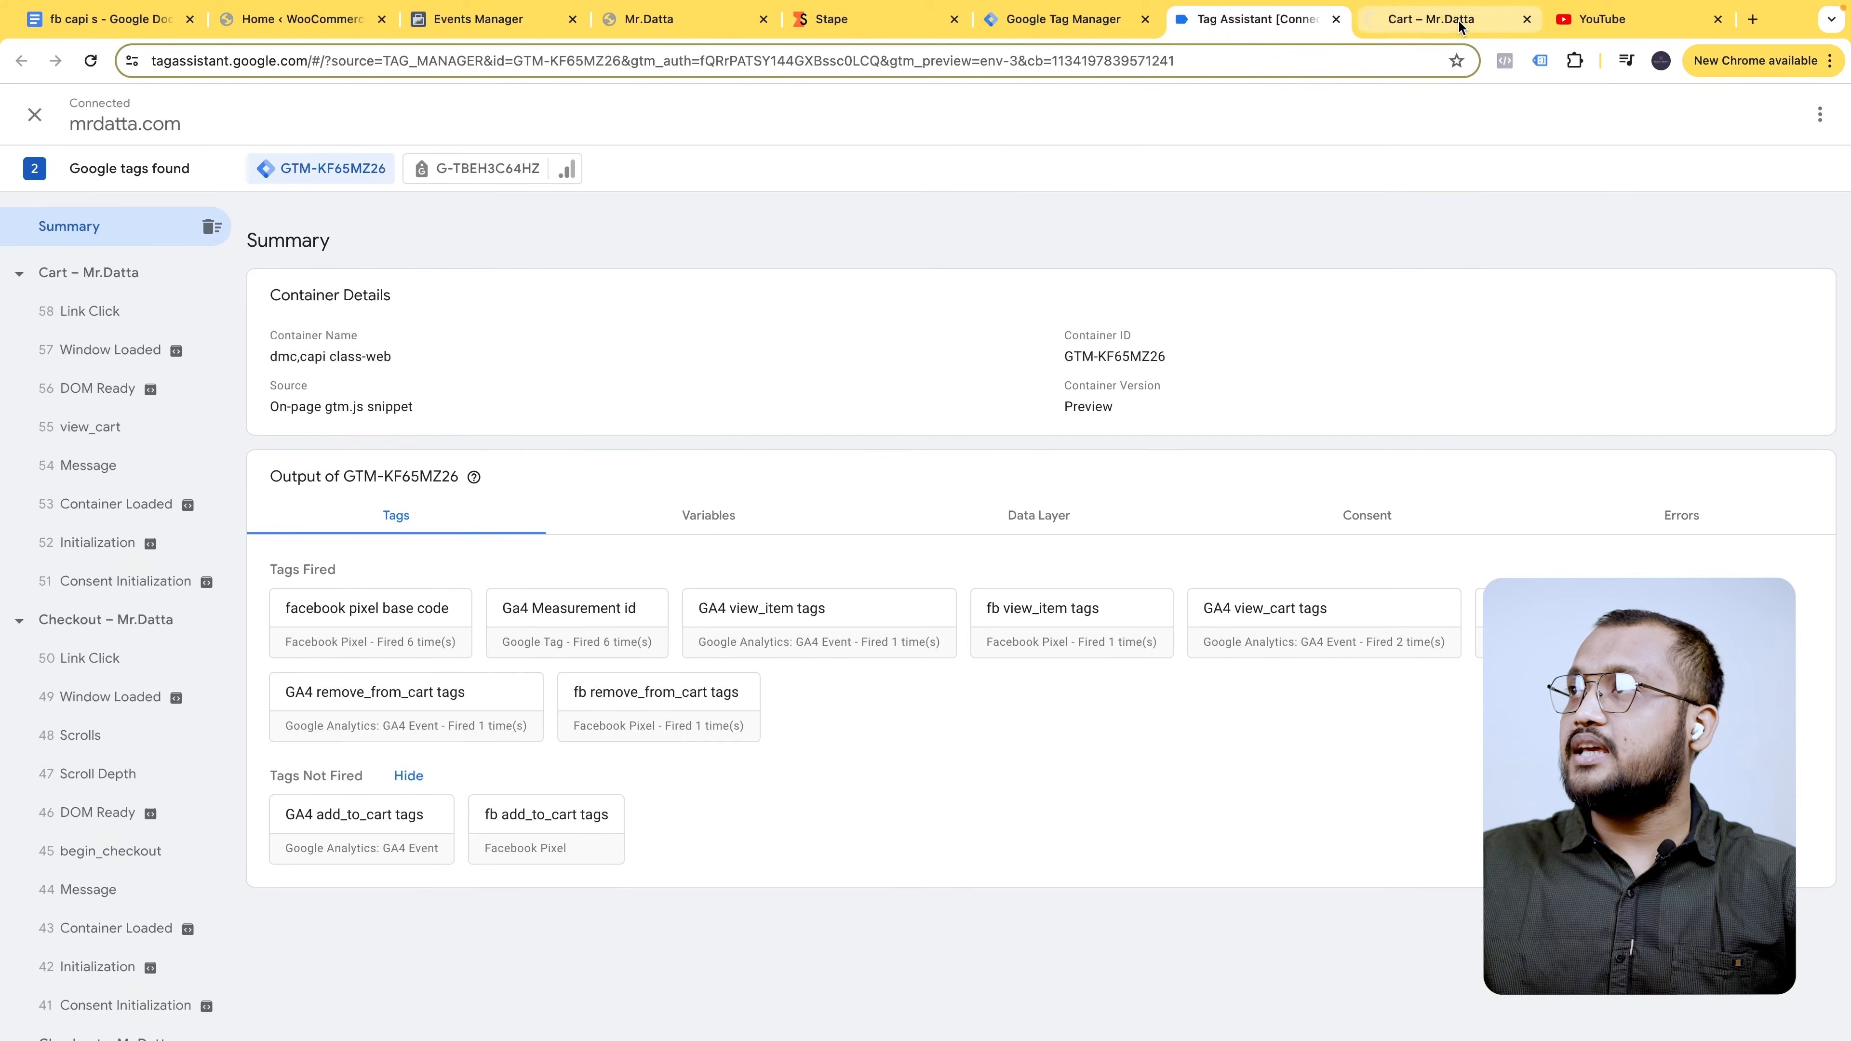
scroll(1236, 640, "down", 4)
scroll(1235, 640, "down", 5)
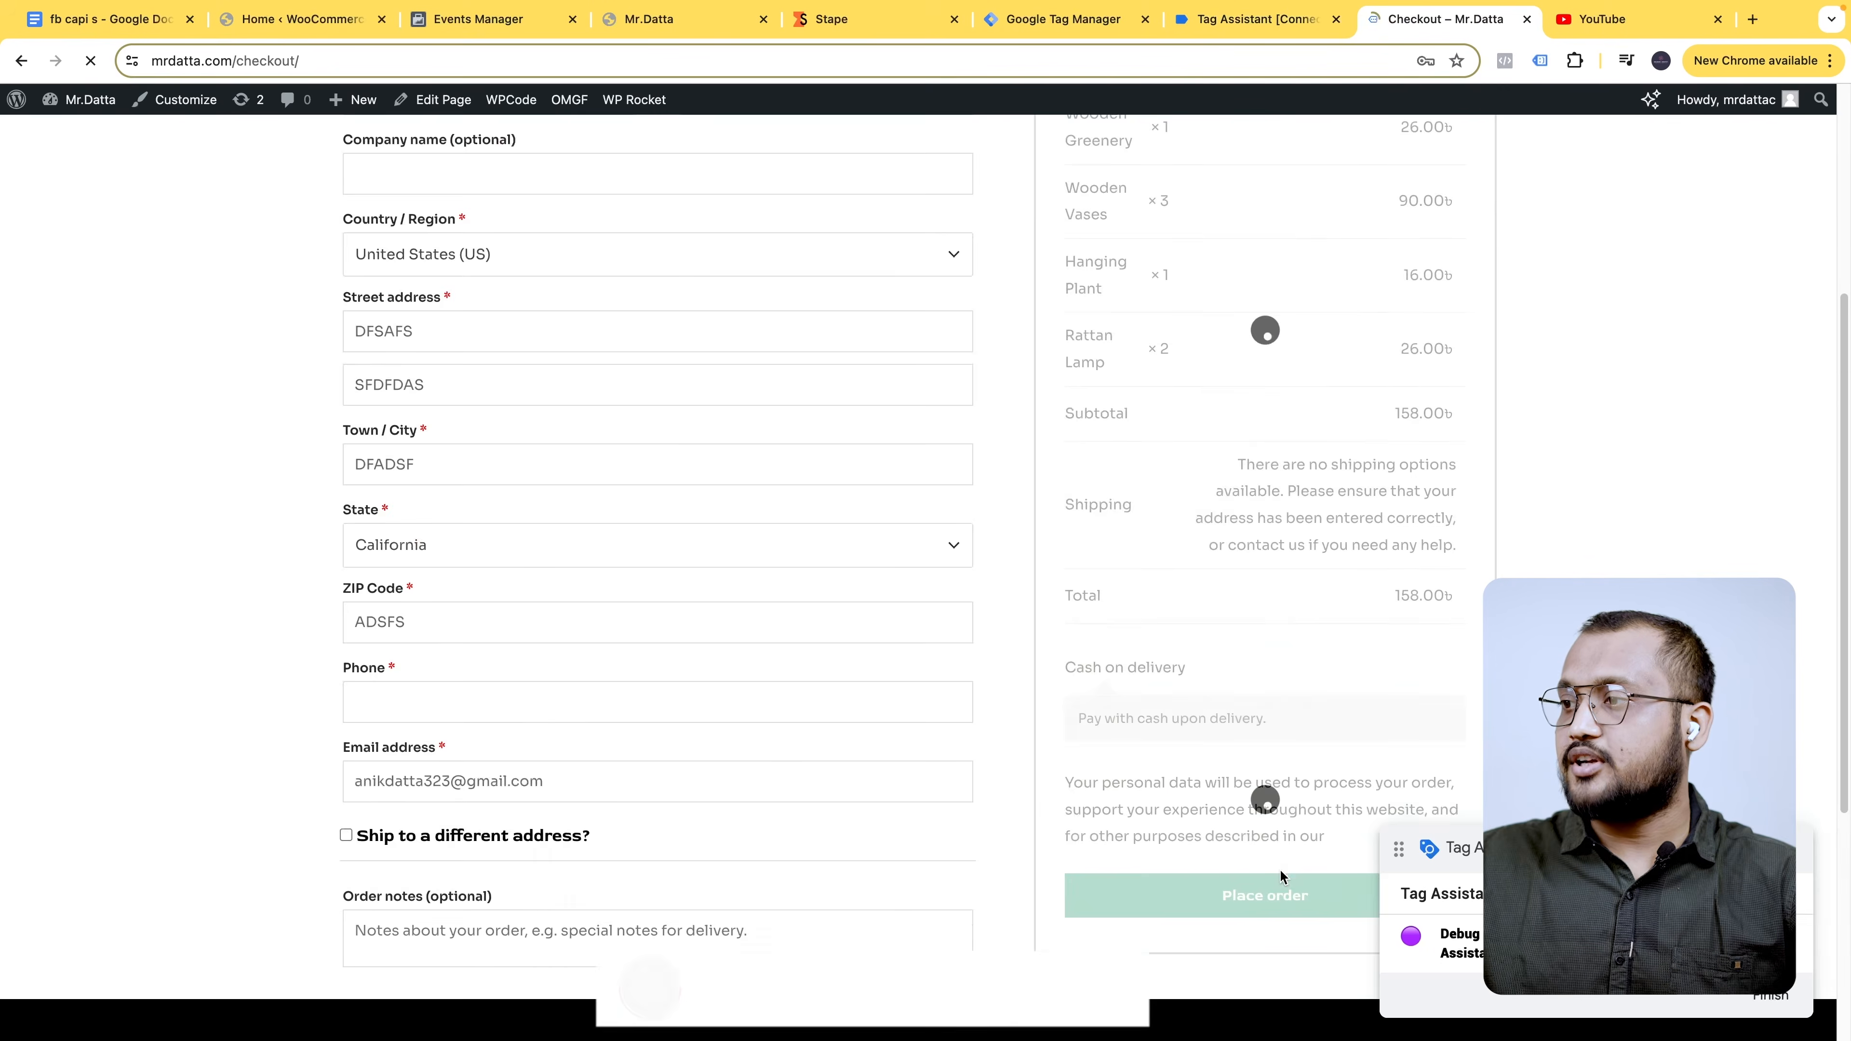
left_click(1287, 678)
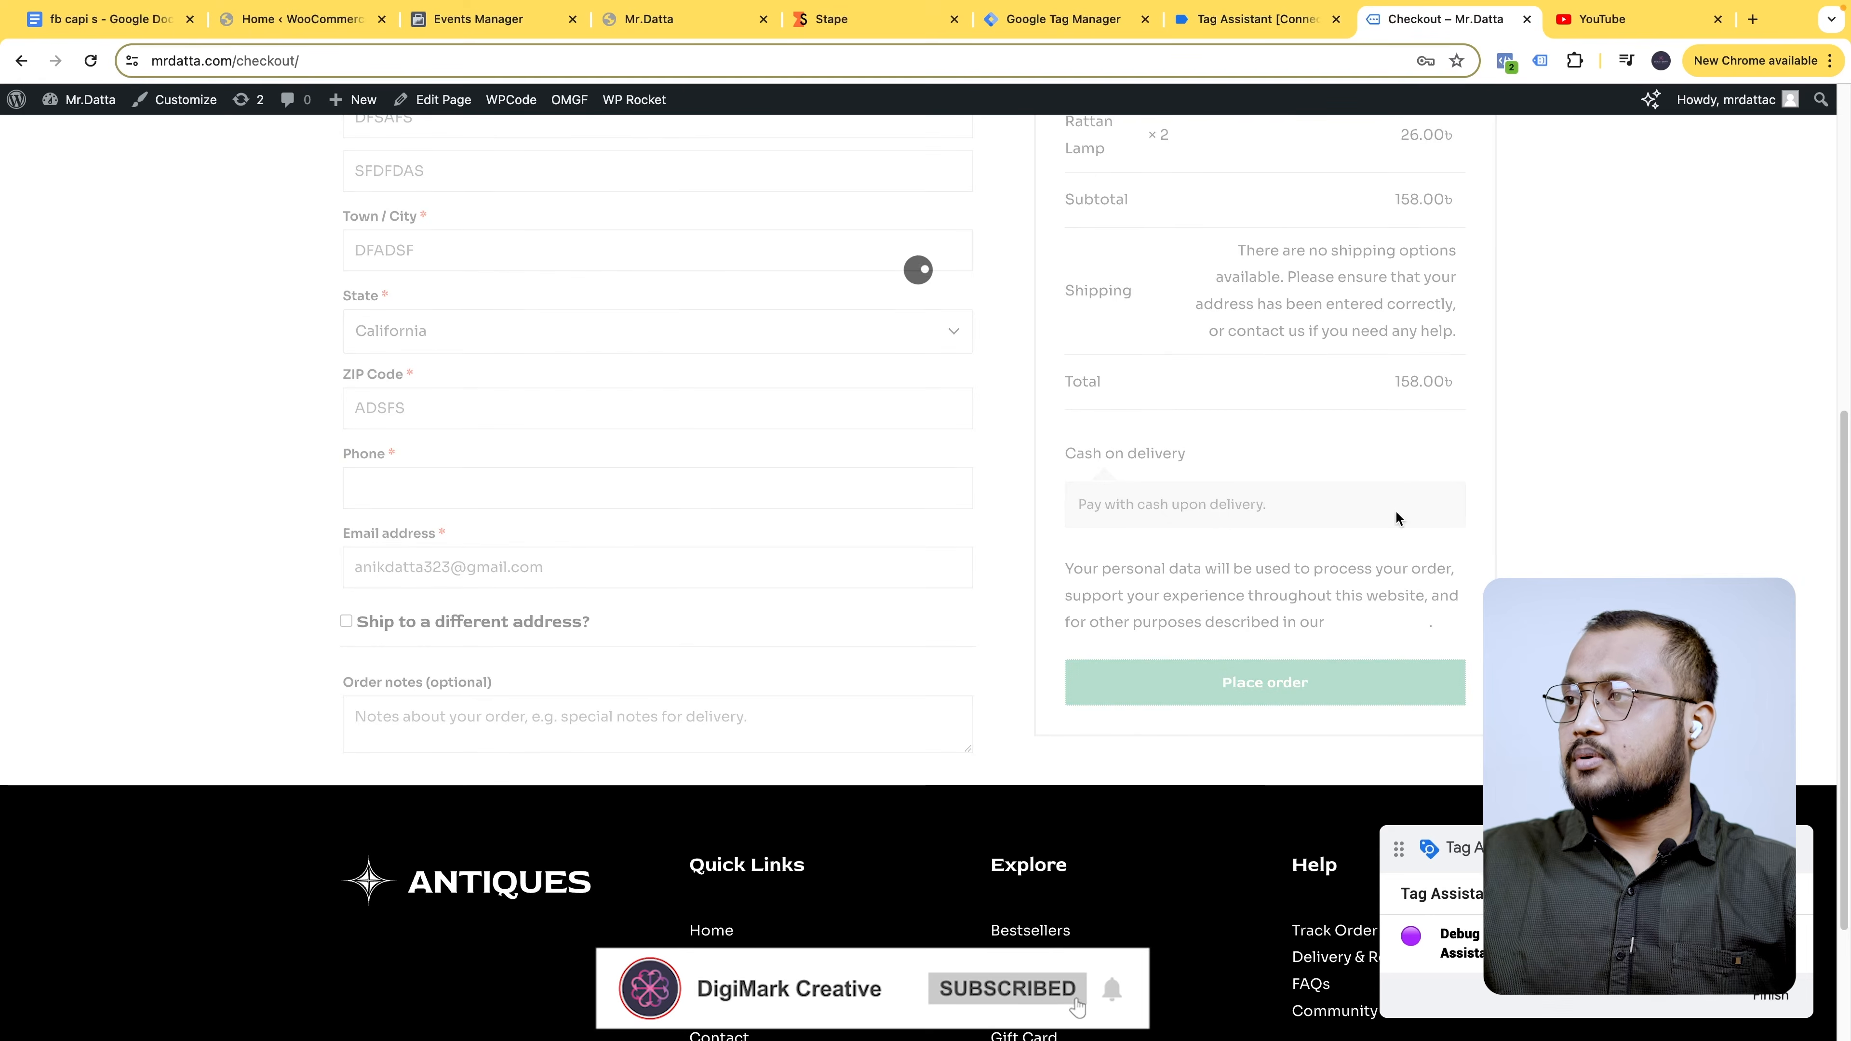
left_click(1268, 20)
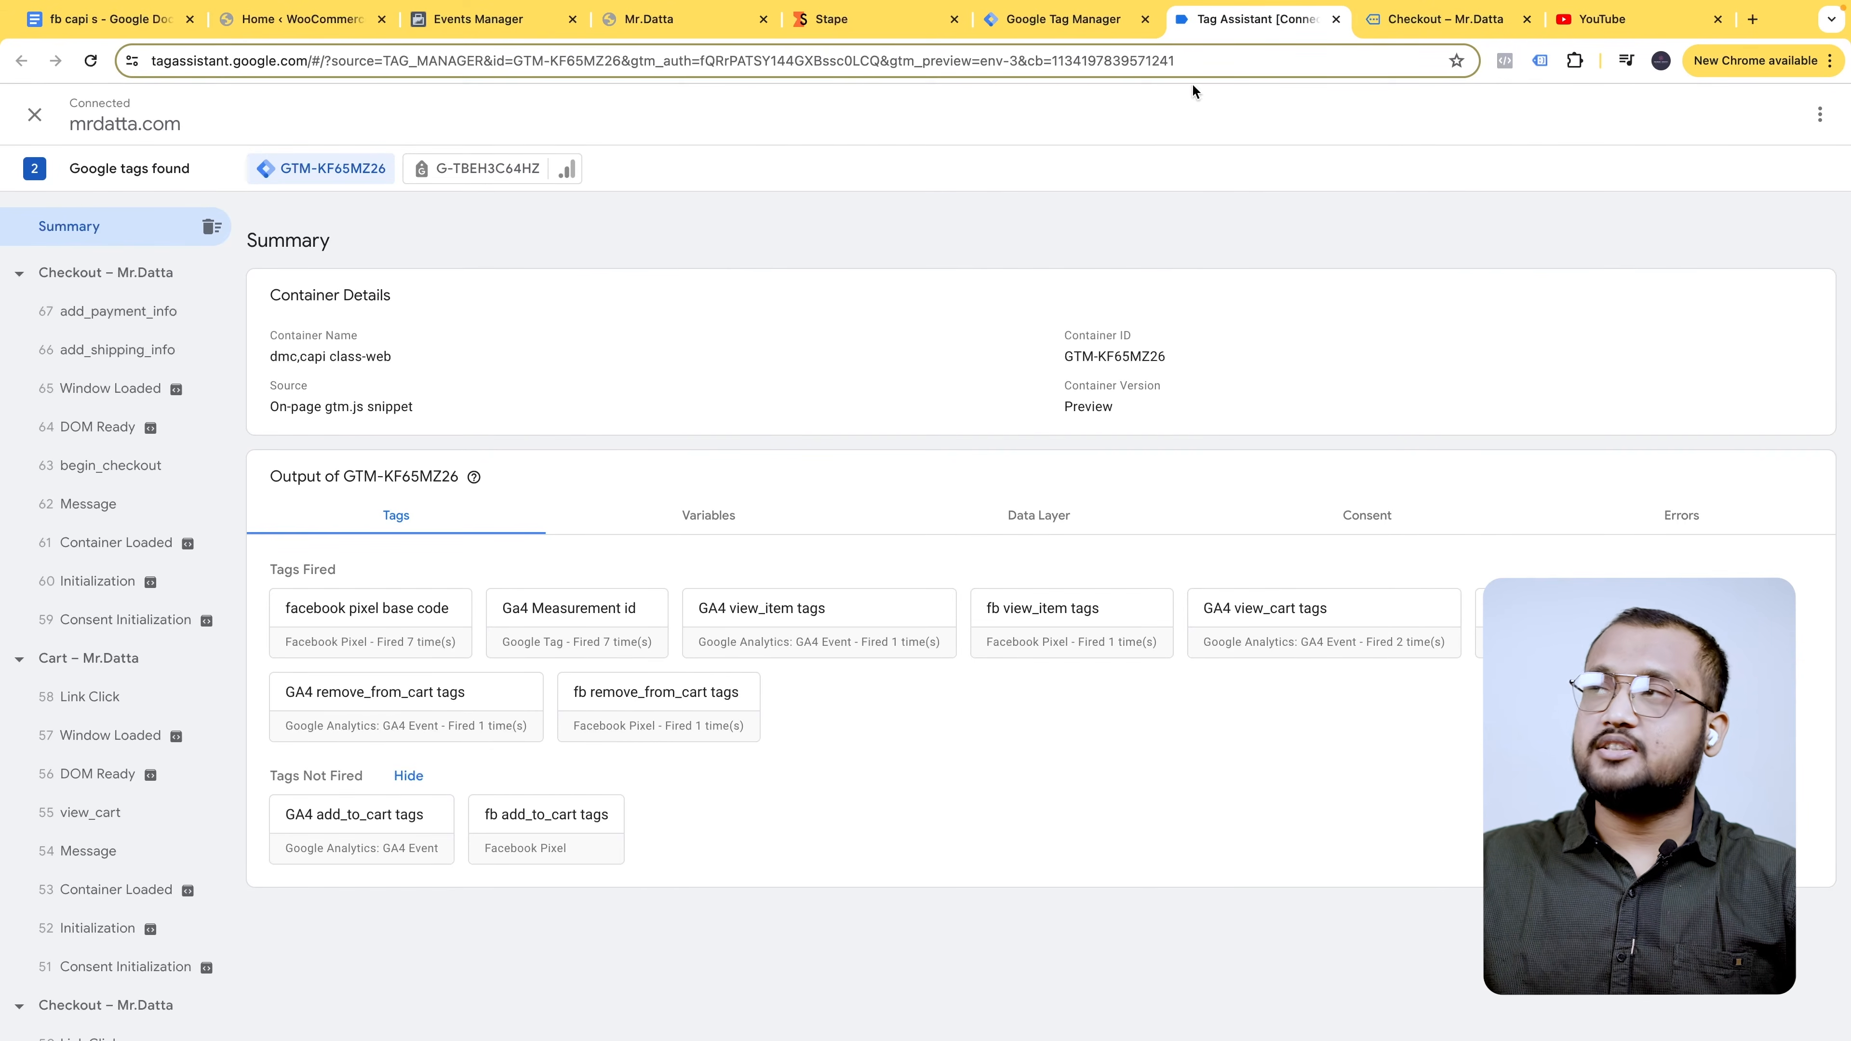
left_click(1446, 16)
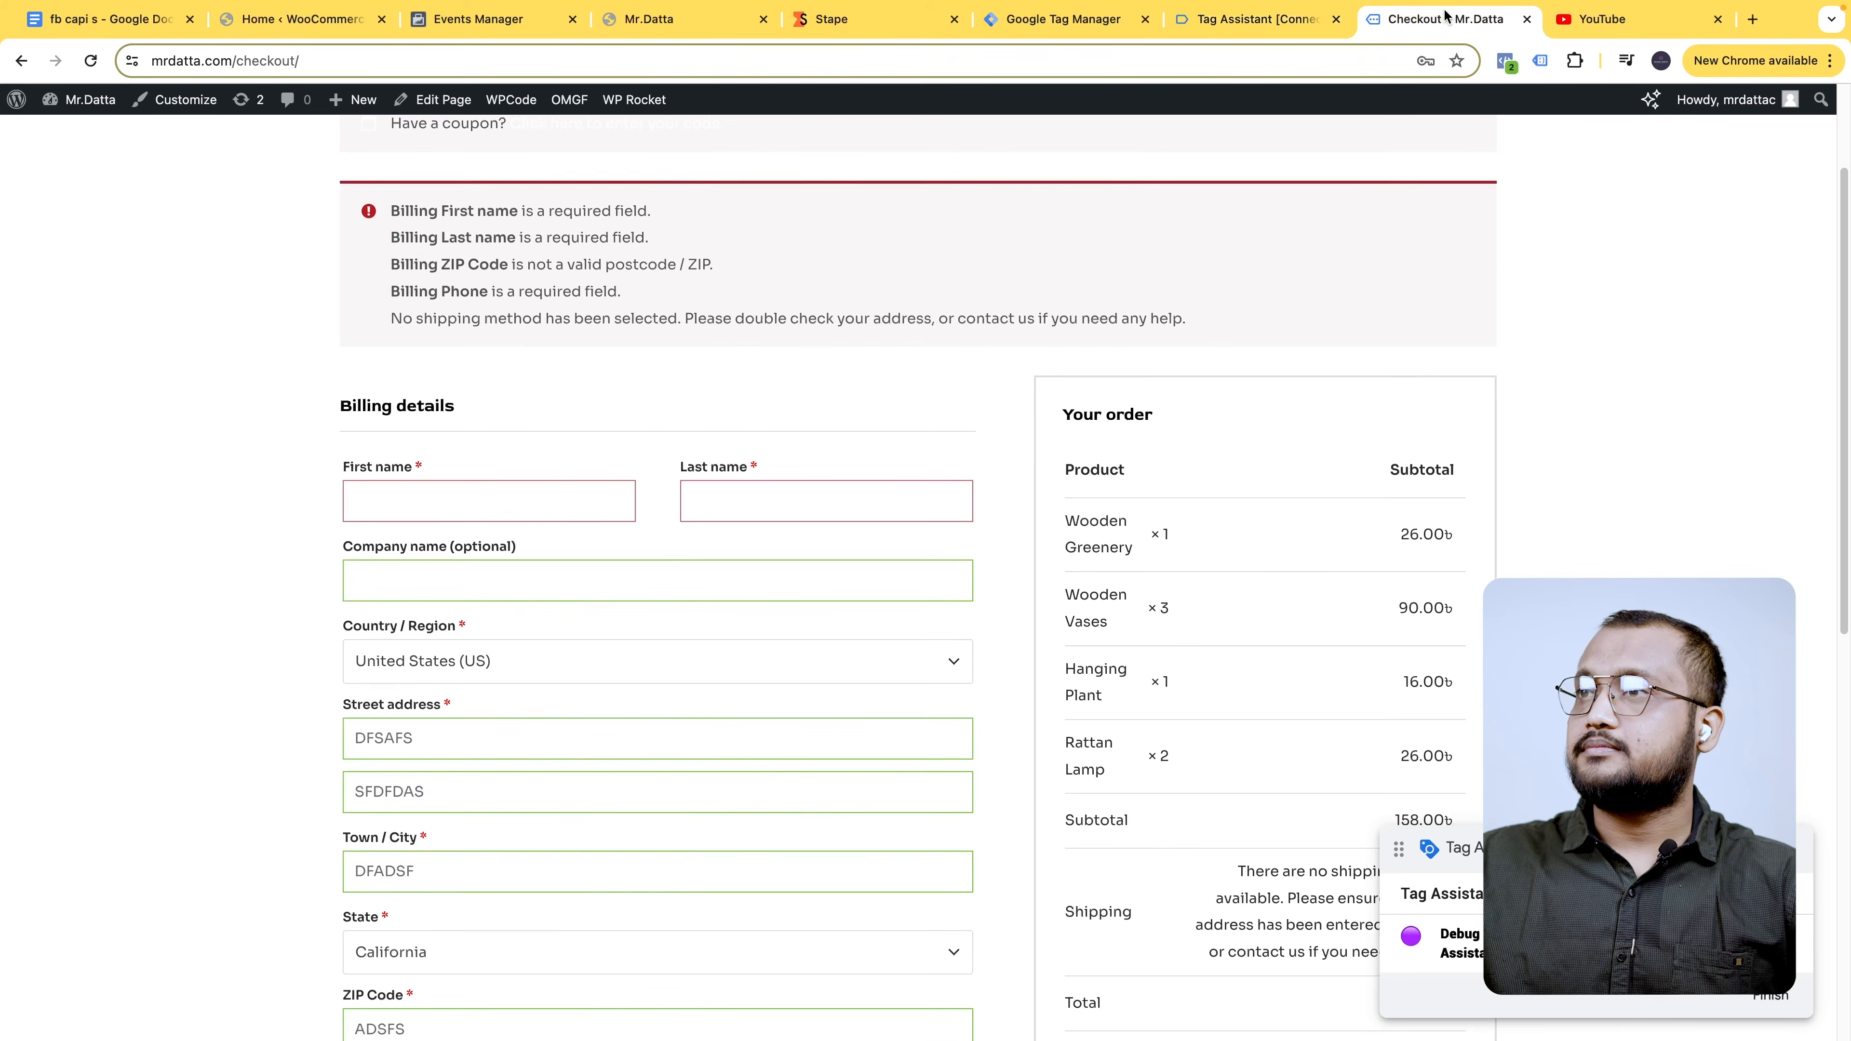
- Fill the checkout form: autofilled first name, last name 'SFSD', company 'DDSA', saved phone number
left_click(512, 488)
left_click(502, 543)
left_click(785, 500)
type("SFSD")
left_click(527, 573)
type("DDSA")
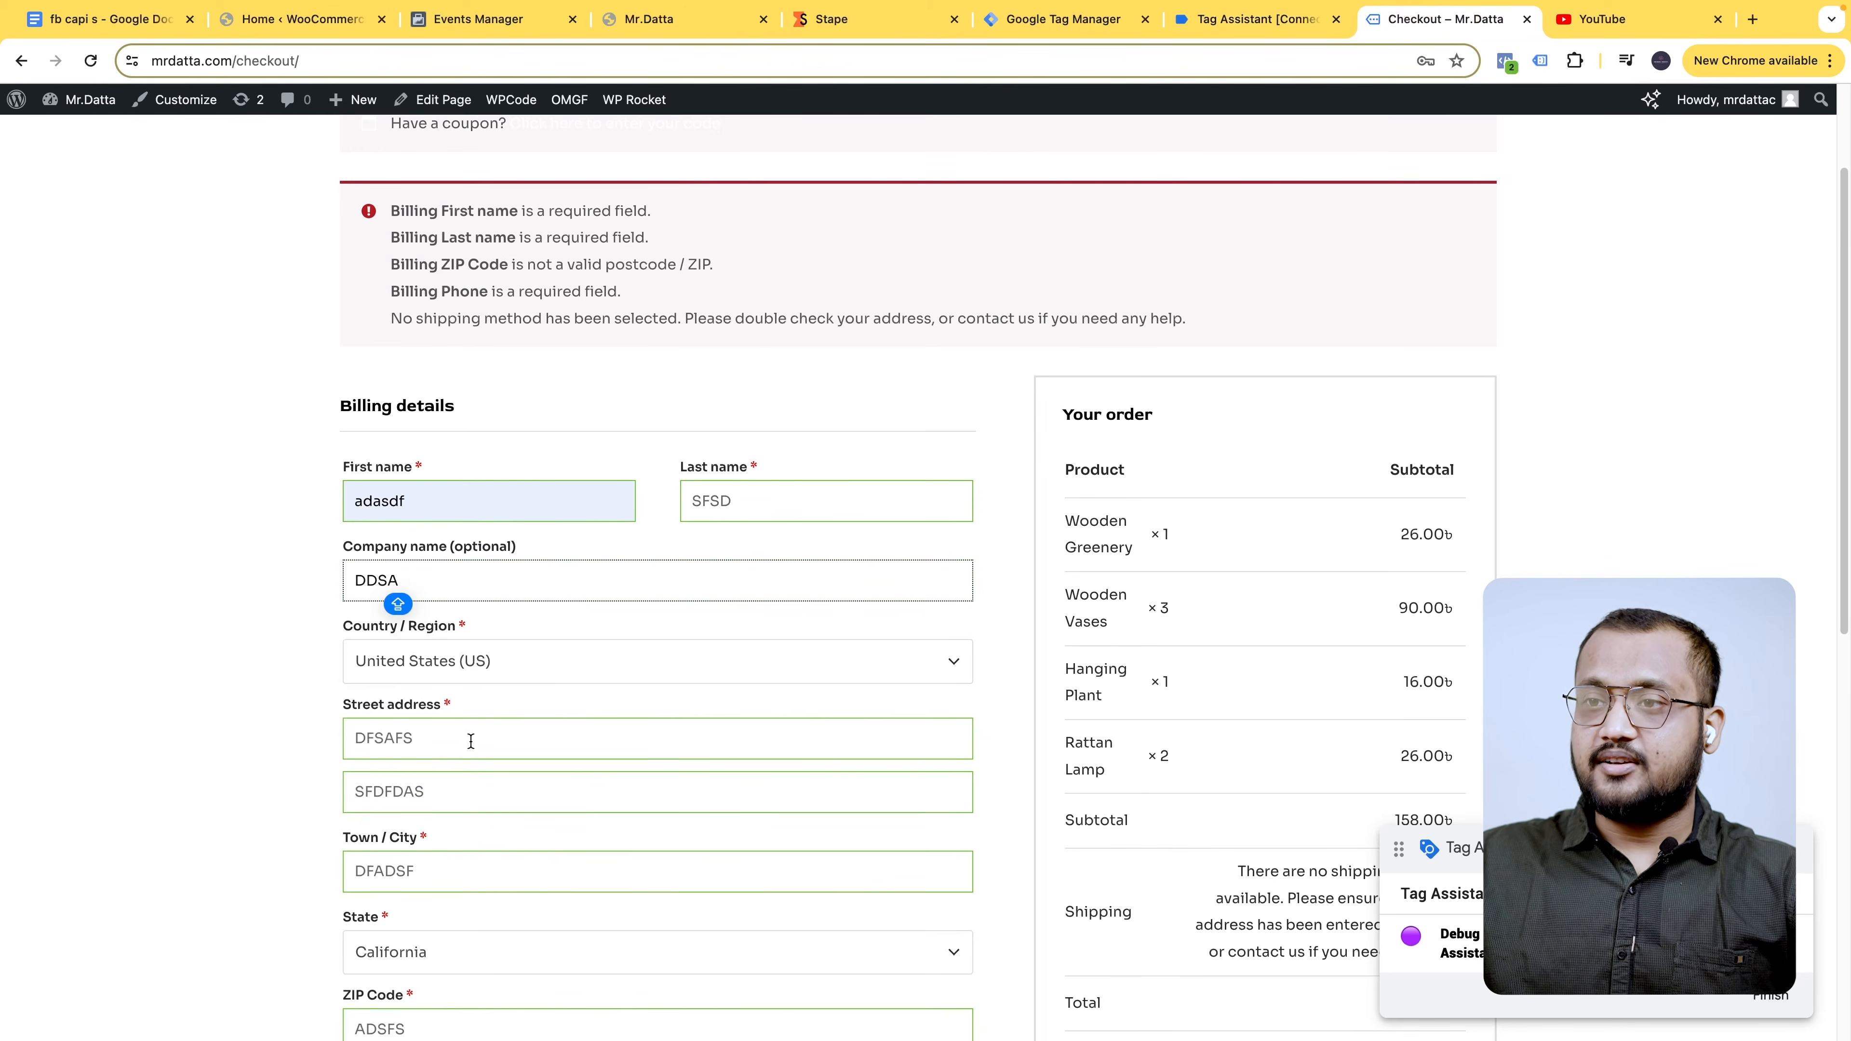
scroll(467, 773, "down", 1)
left_click(471, 711)
scroll(467, 788, "down", 1)
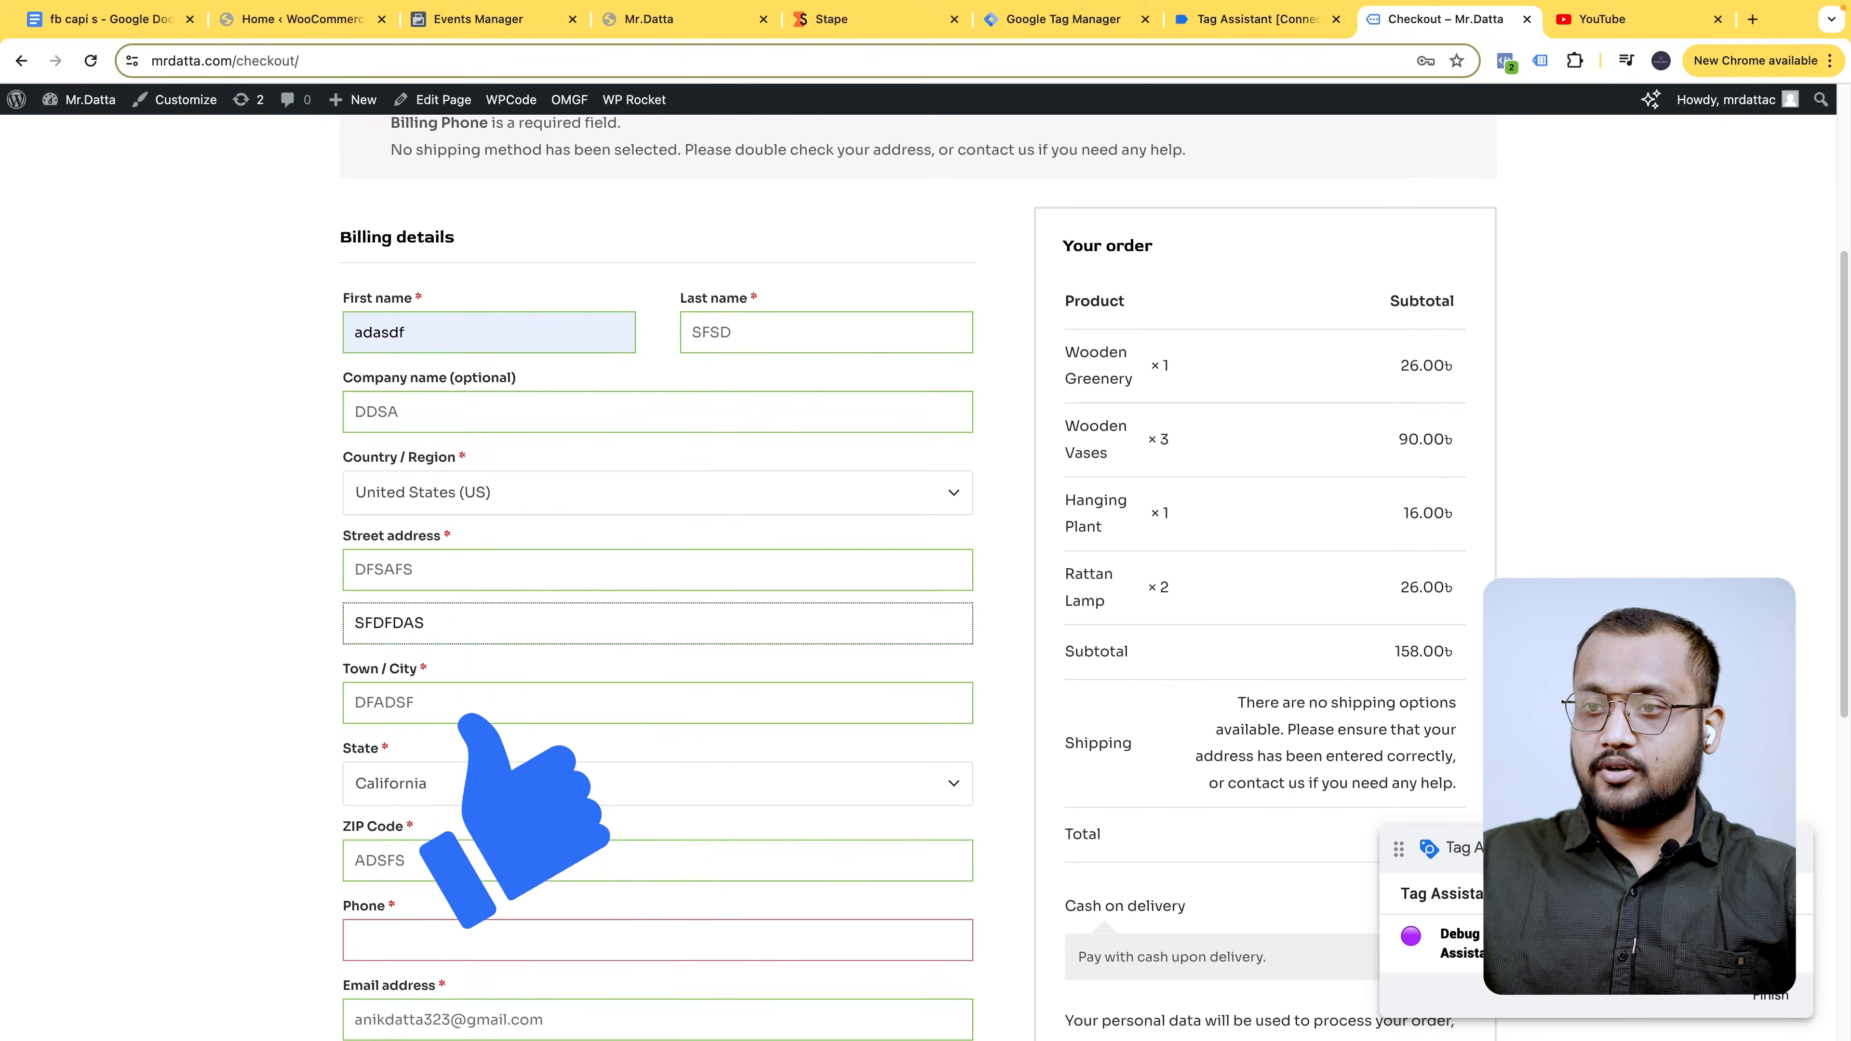
scroll(465, 851, "down", 2)
left_click(471, 797)
left_click(435, 878)
- Place the test order, inspect its purchase event in Tag Assistant, and set event name to purchase
scroll(436, 879, "down", 1)
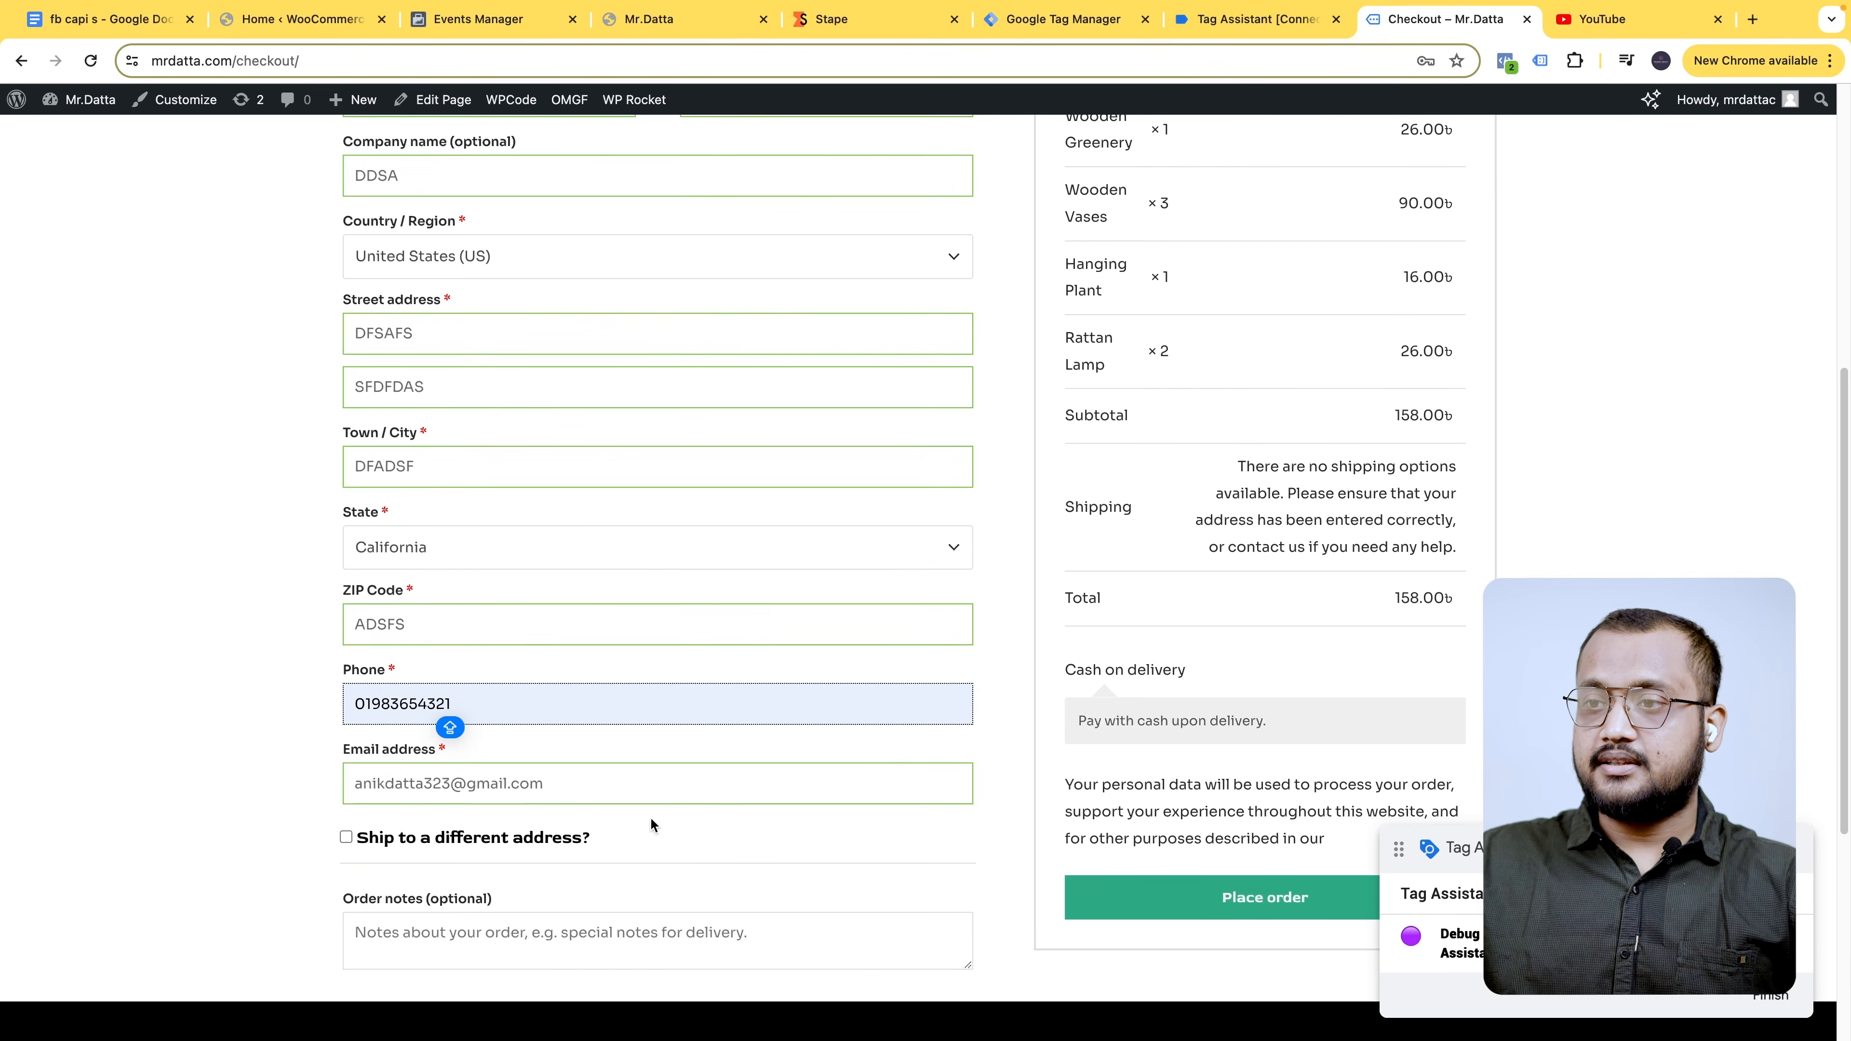
scroll(797, 887, "down", 4)
left_click(1146, 615)
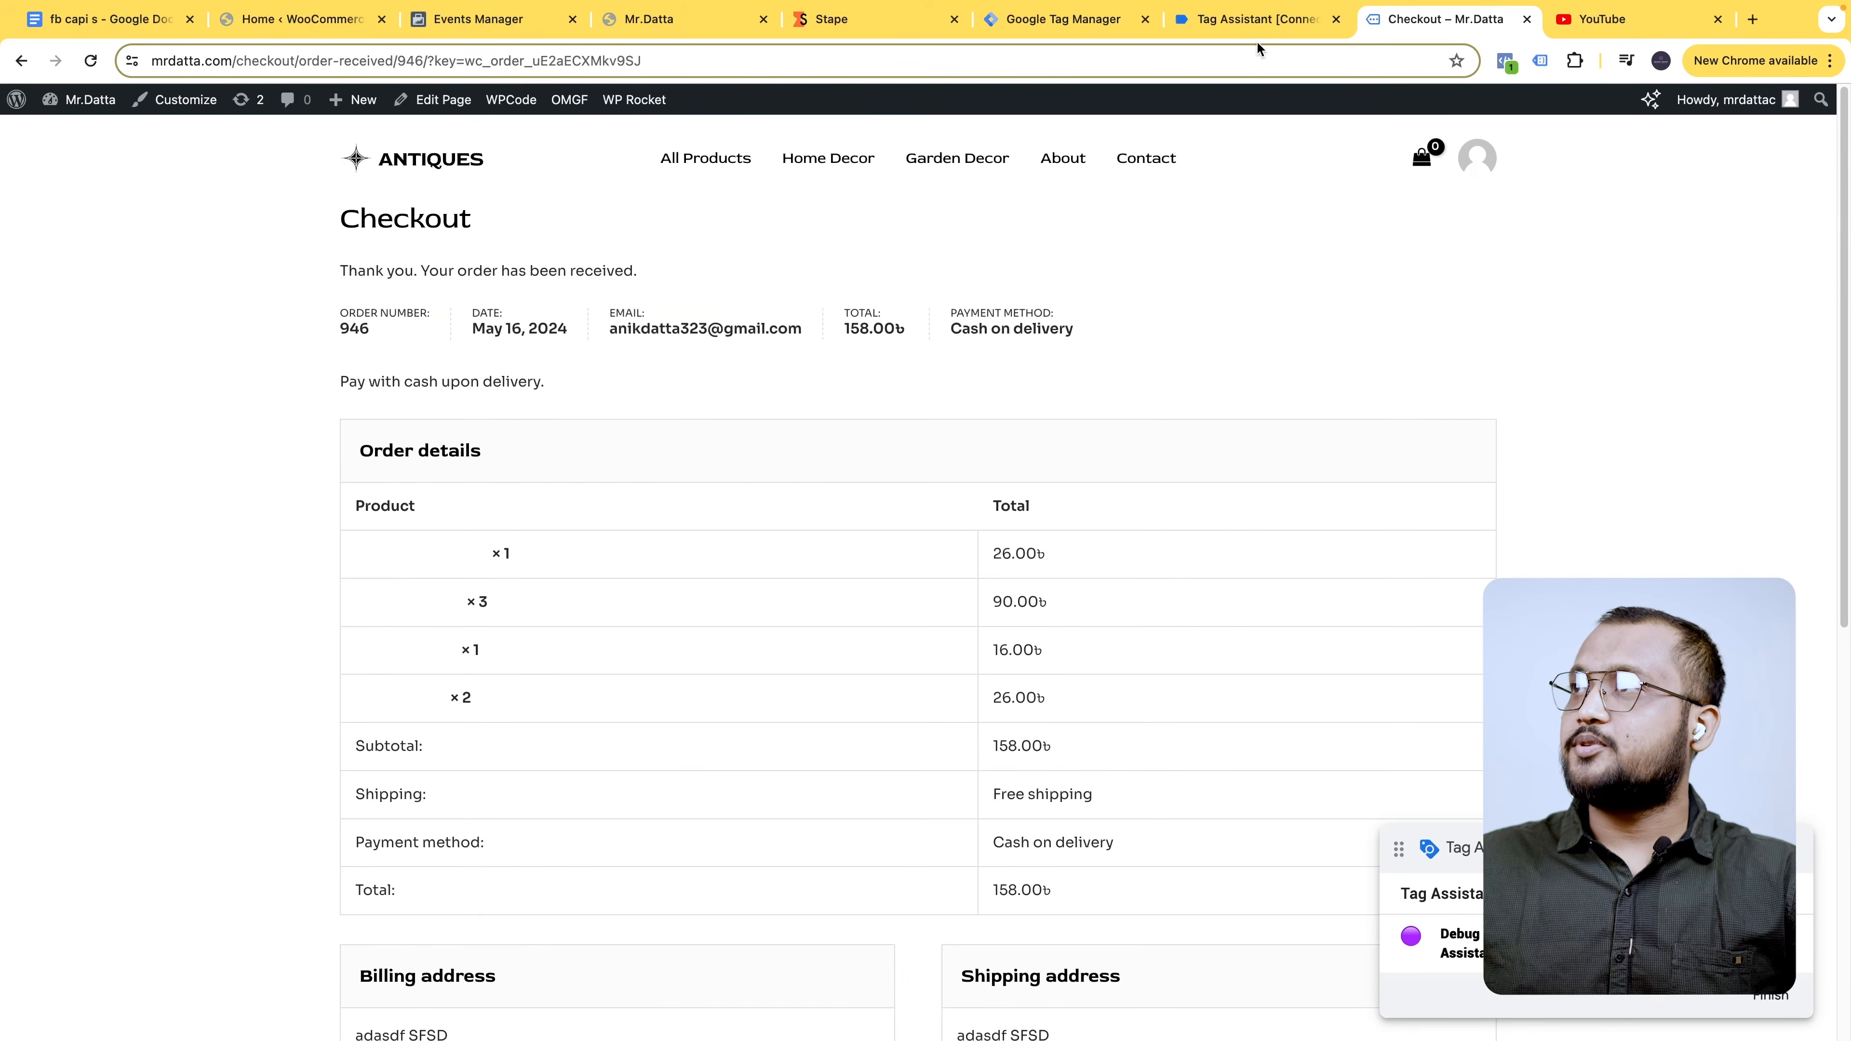
left_click(1247, 19)
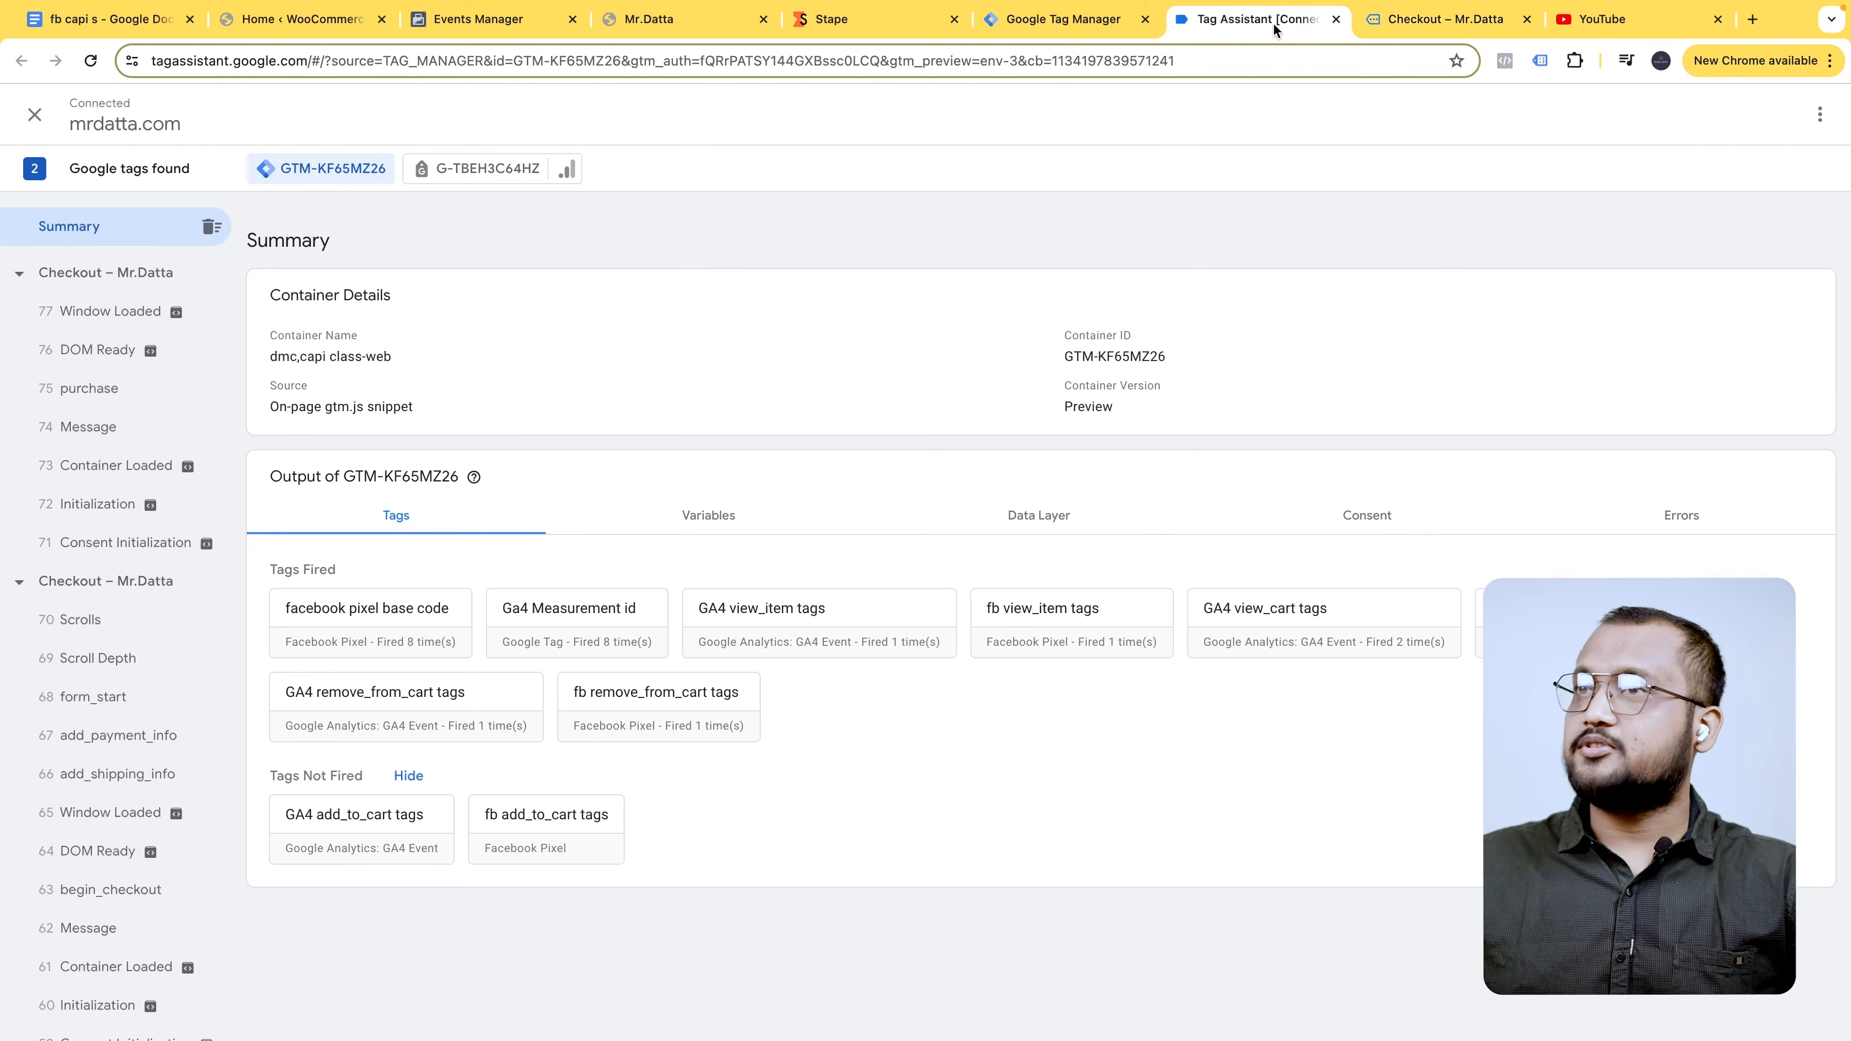
left_click(102, 390)
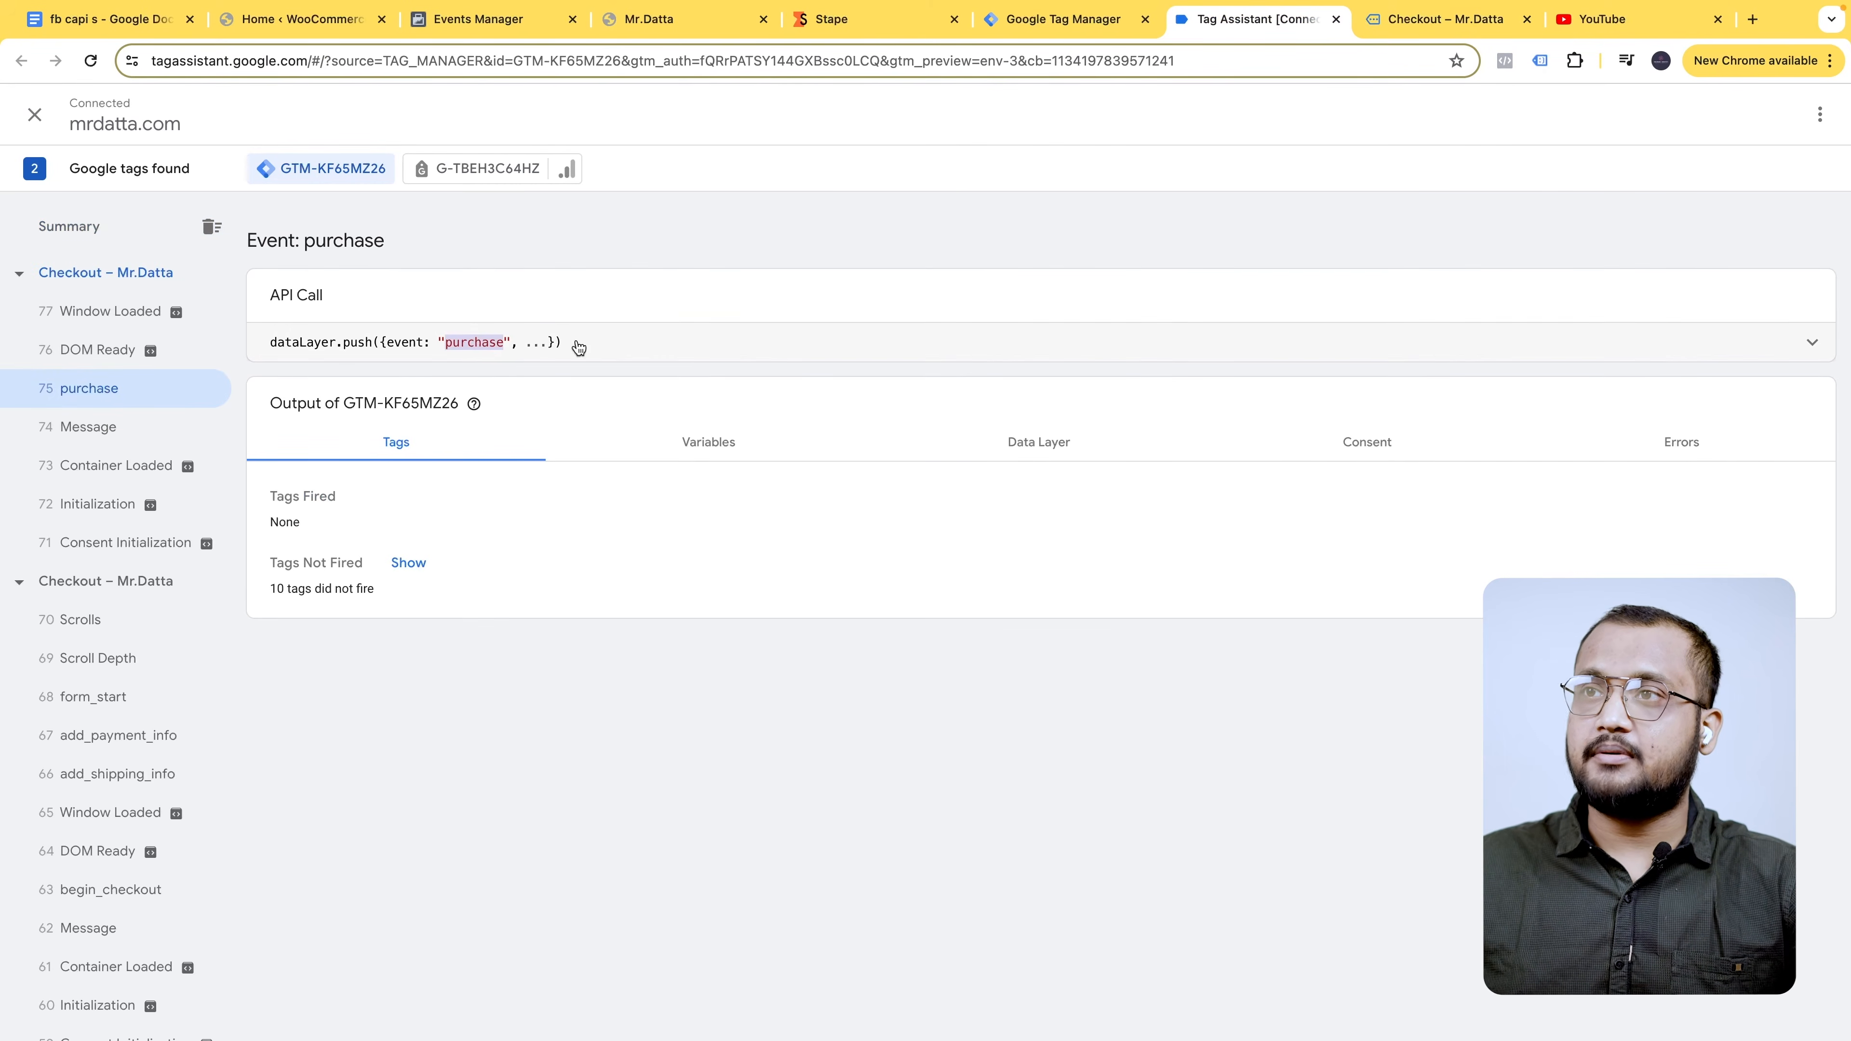
left_click(1062, 19)
type("purchase")
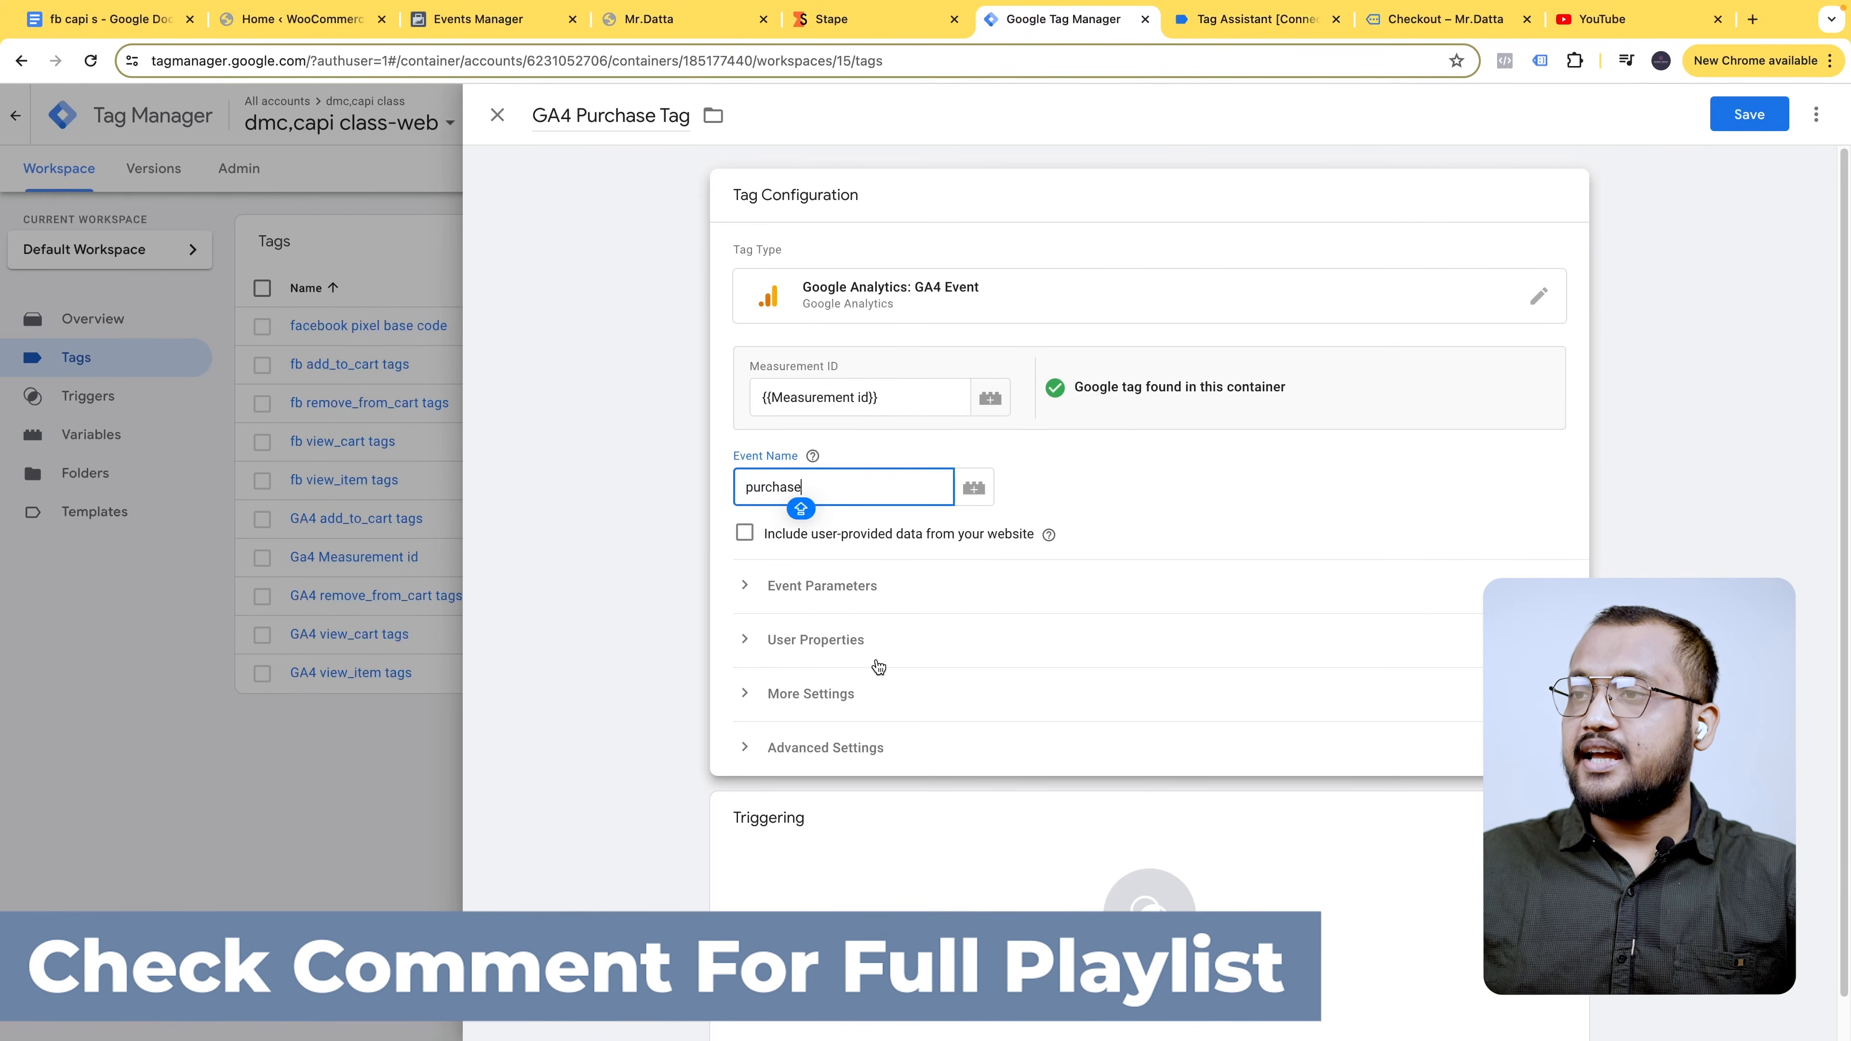
- Expand Event Parameters, add parameter rows, and enter 'evant_id' as the first parameter name
left_click(863, 600)
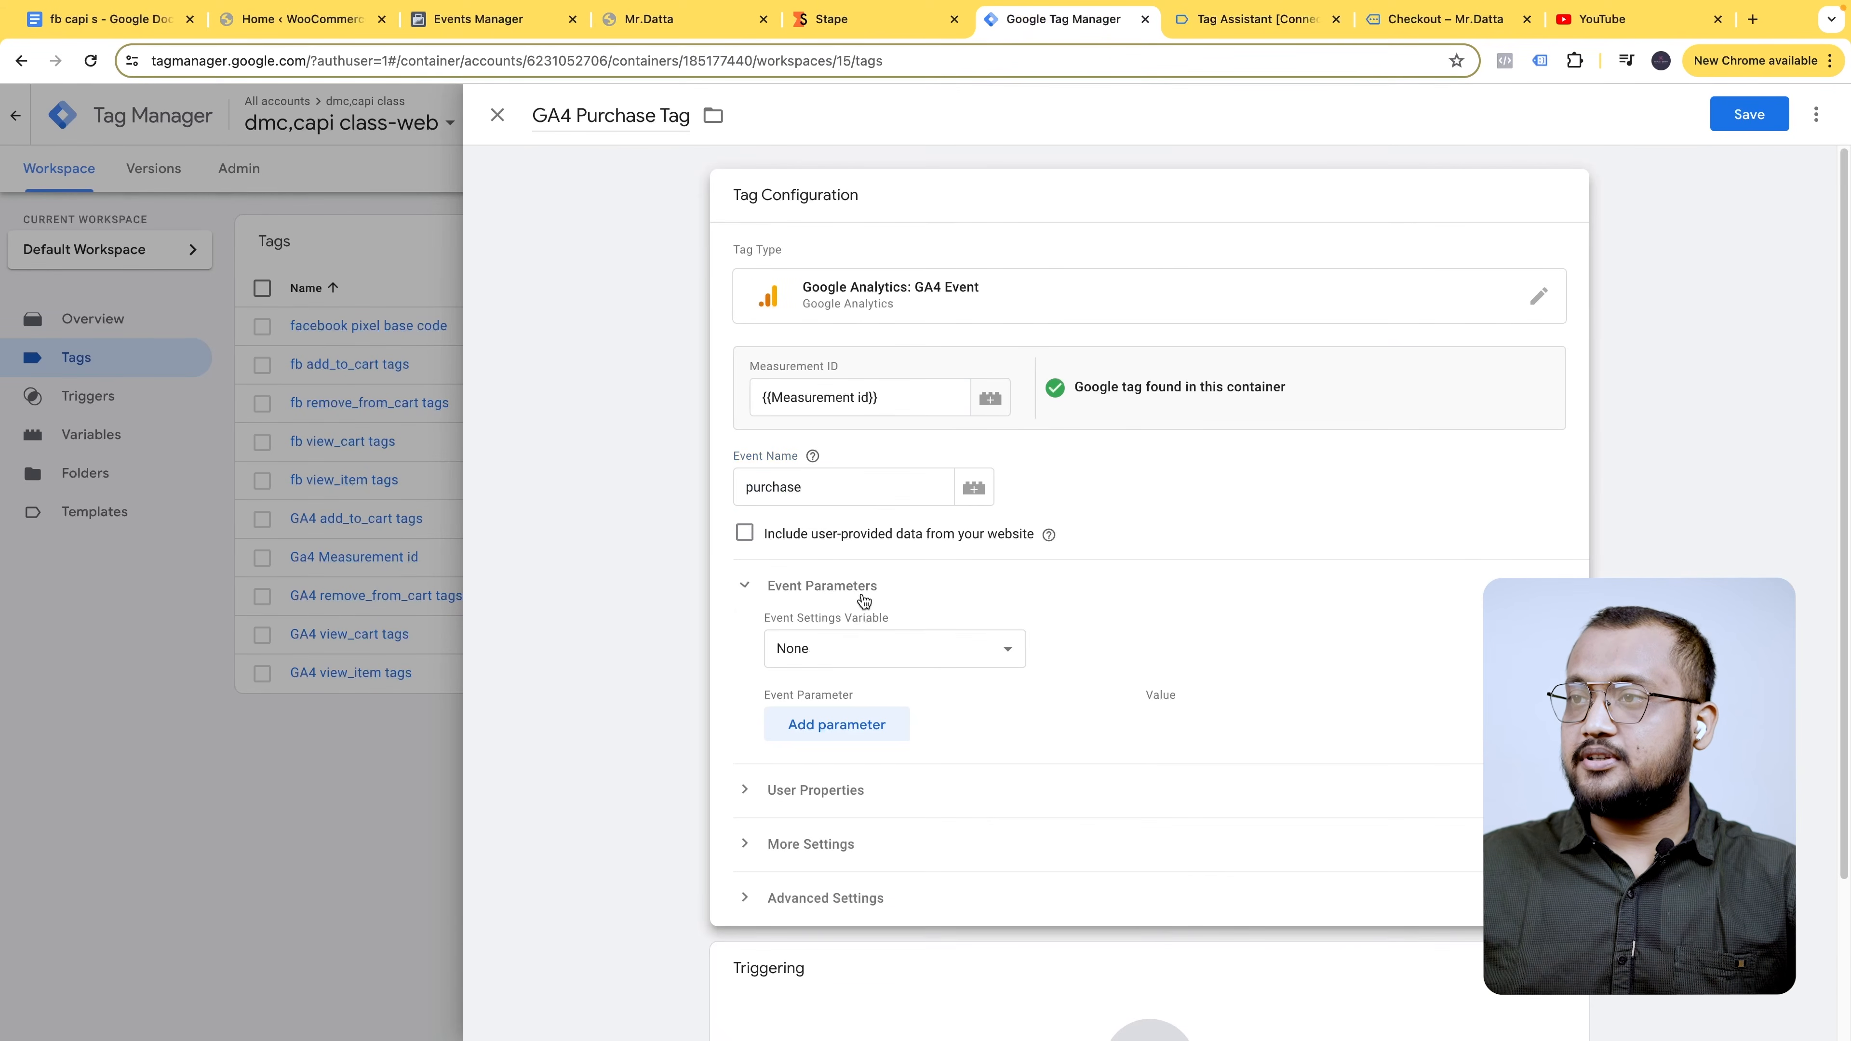
left_click(866, 728)
left_click(862, 776)
left_click(875, 844)
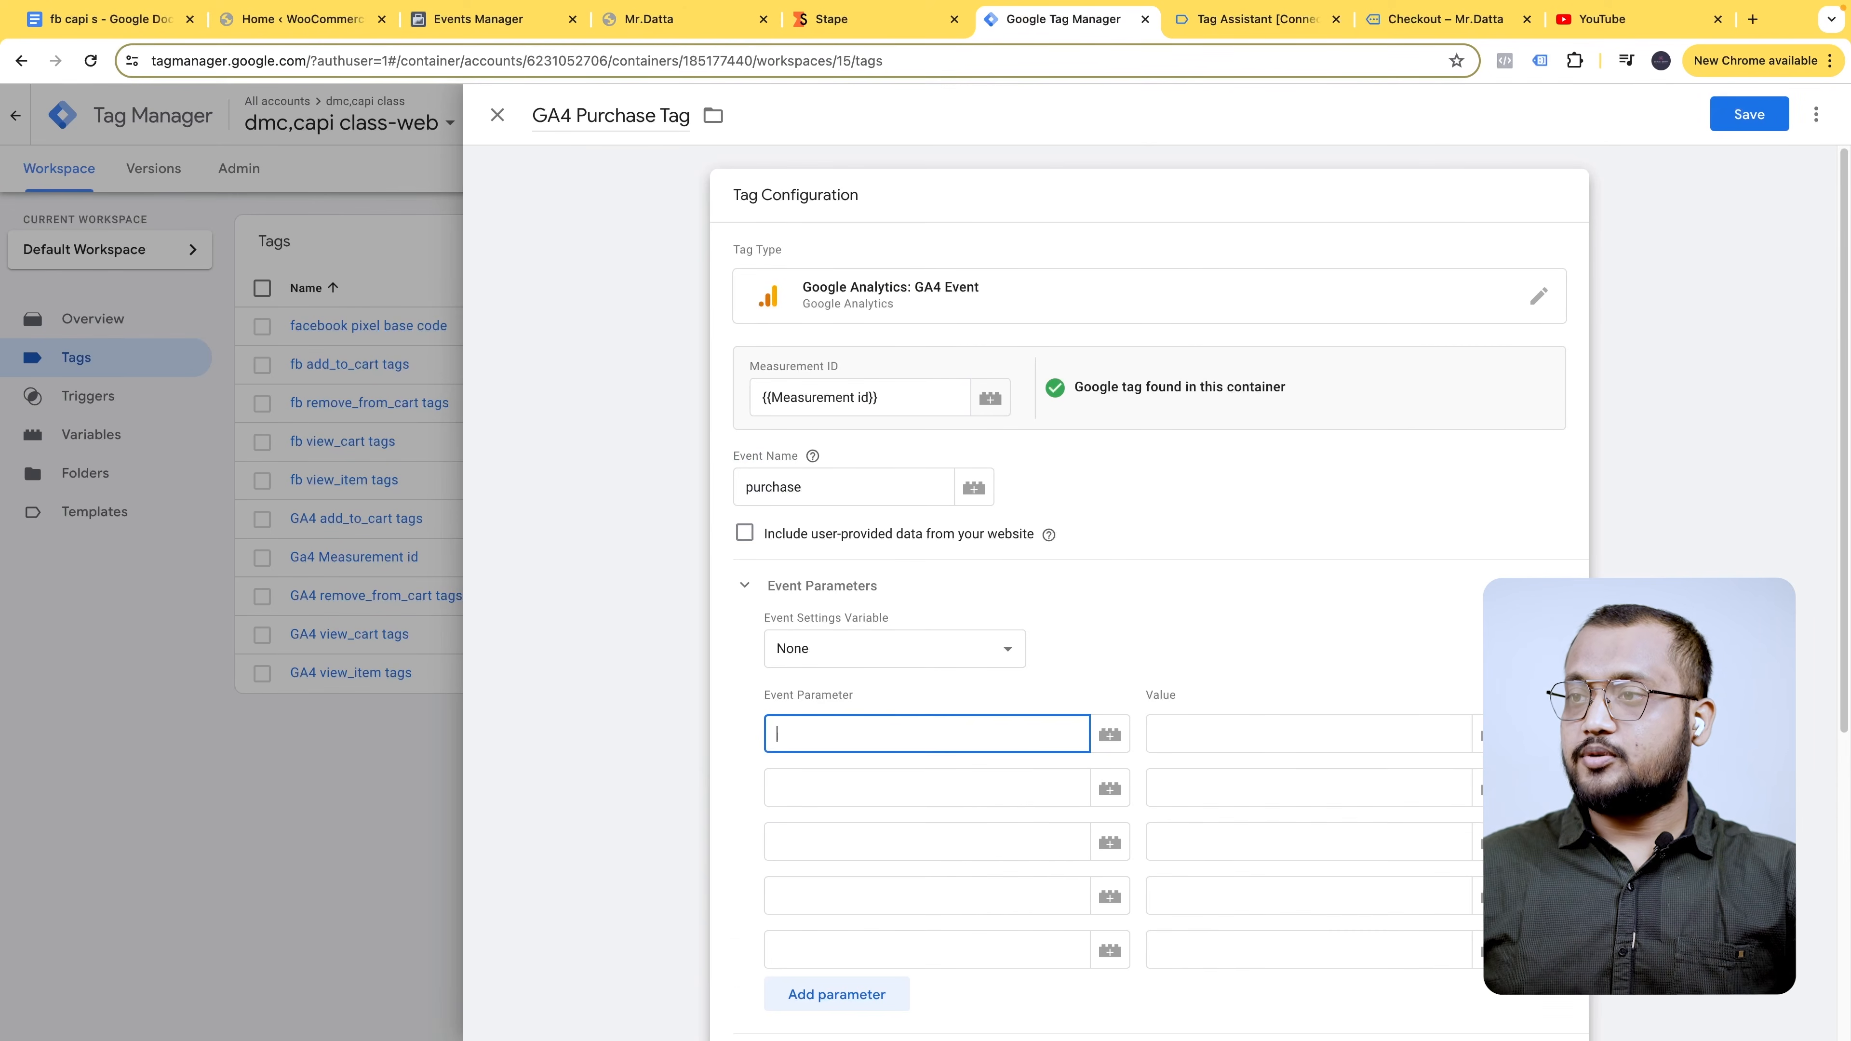
type("eva")
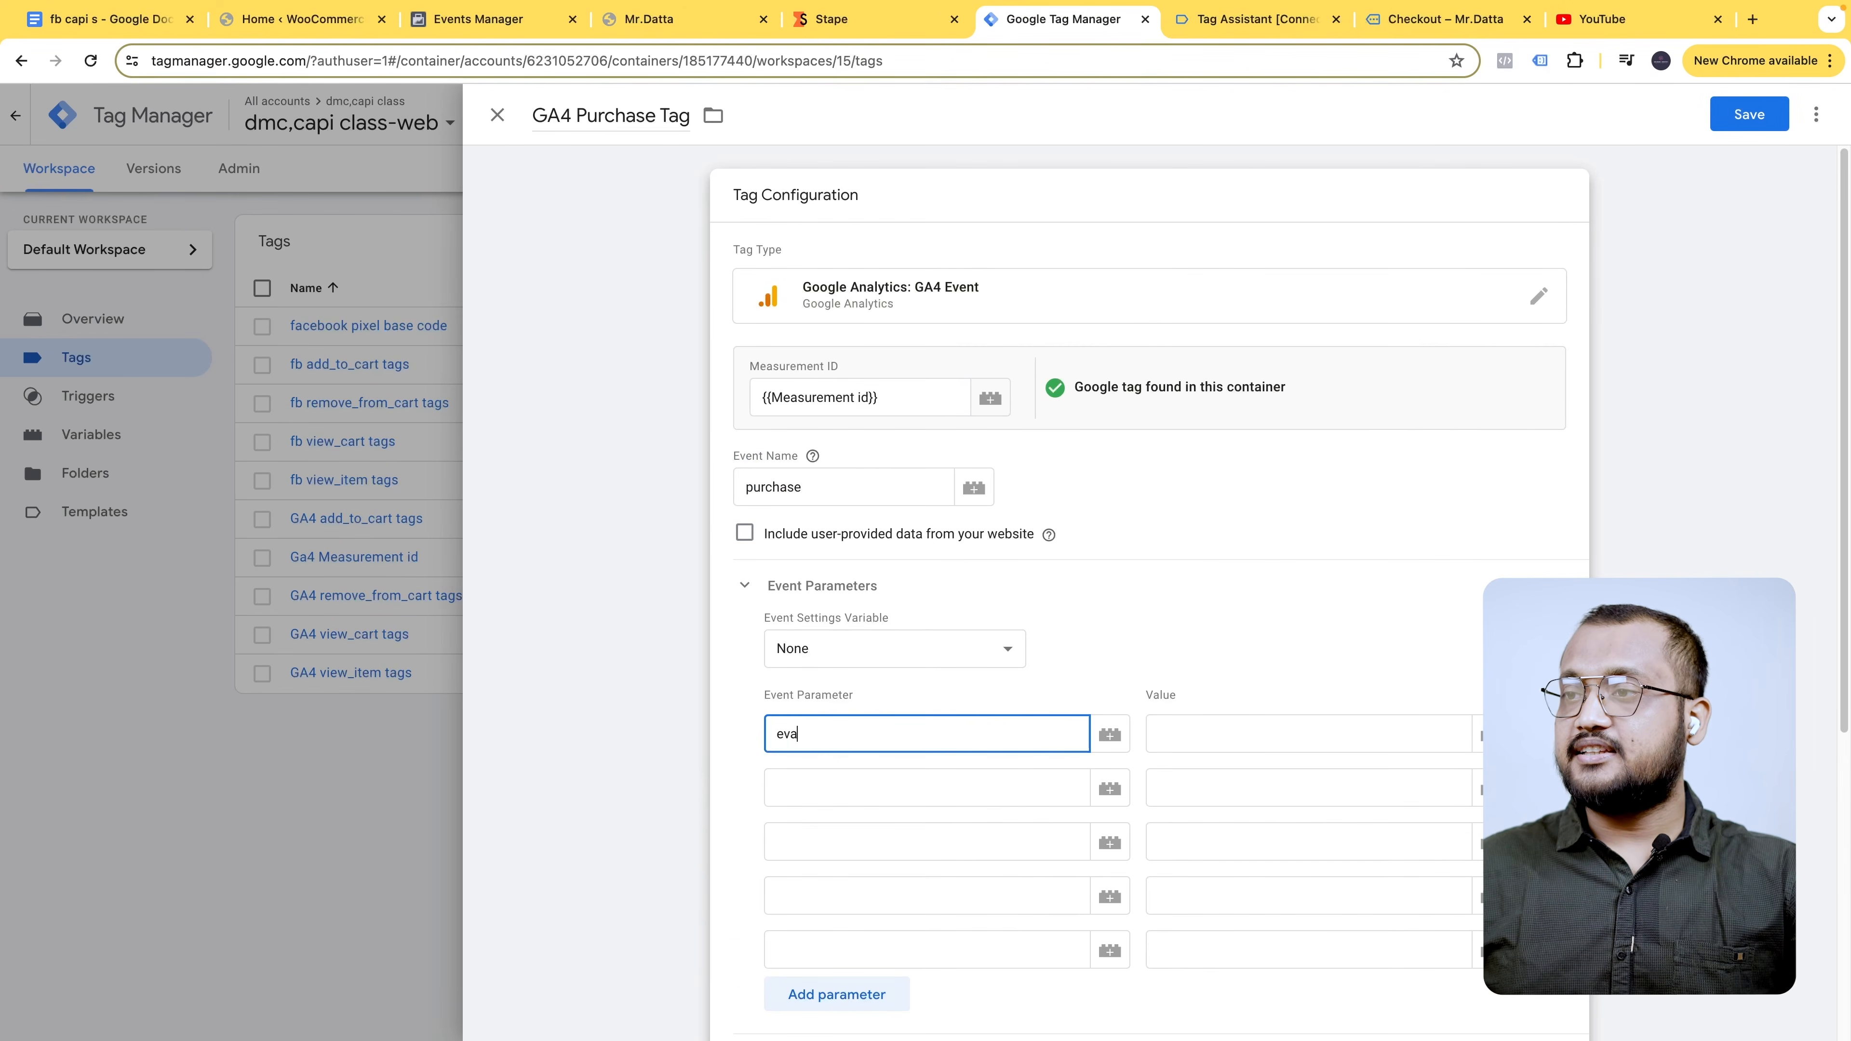
type("nt_id")
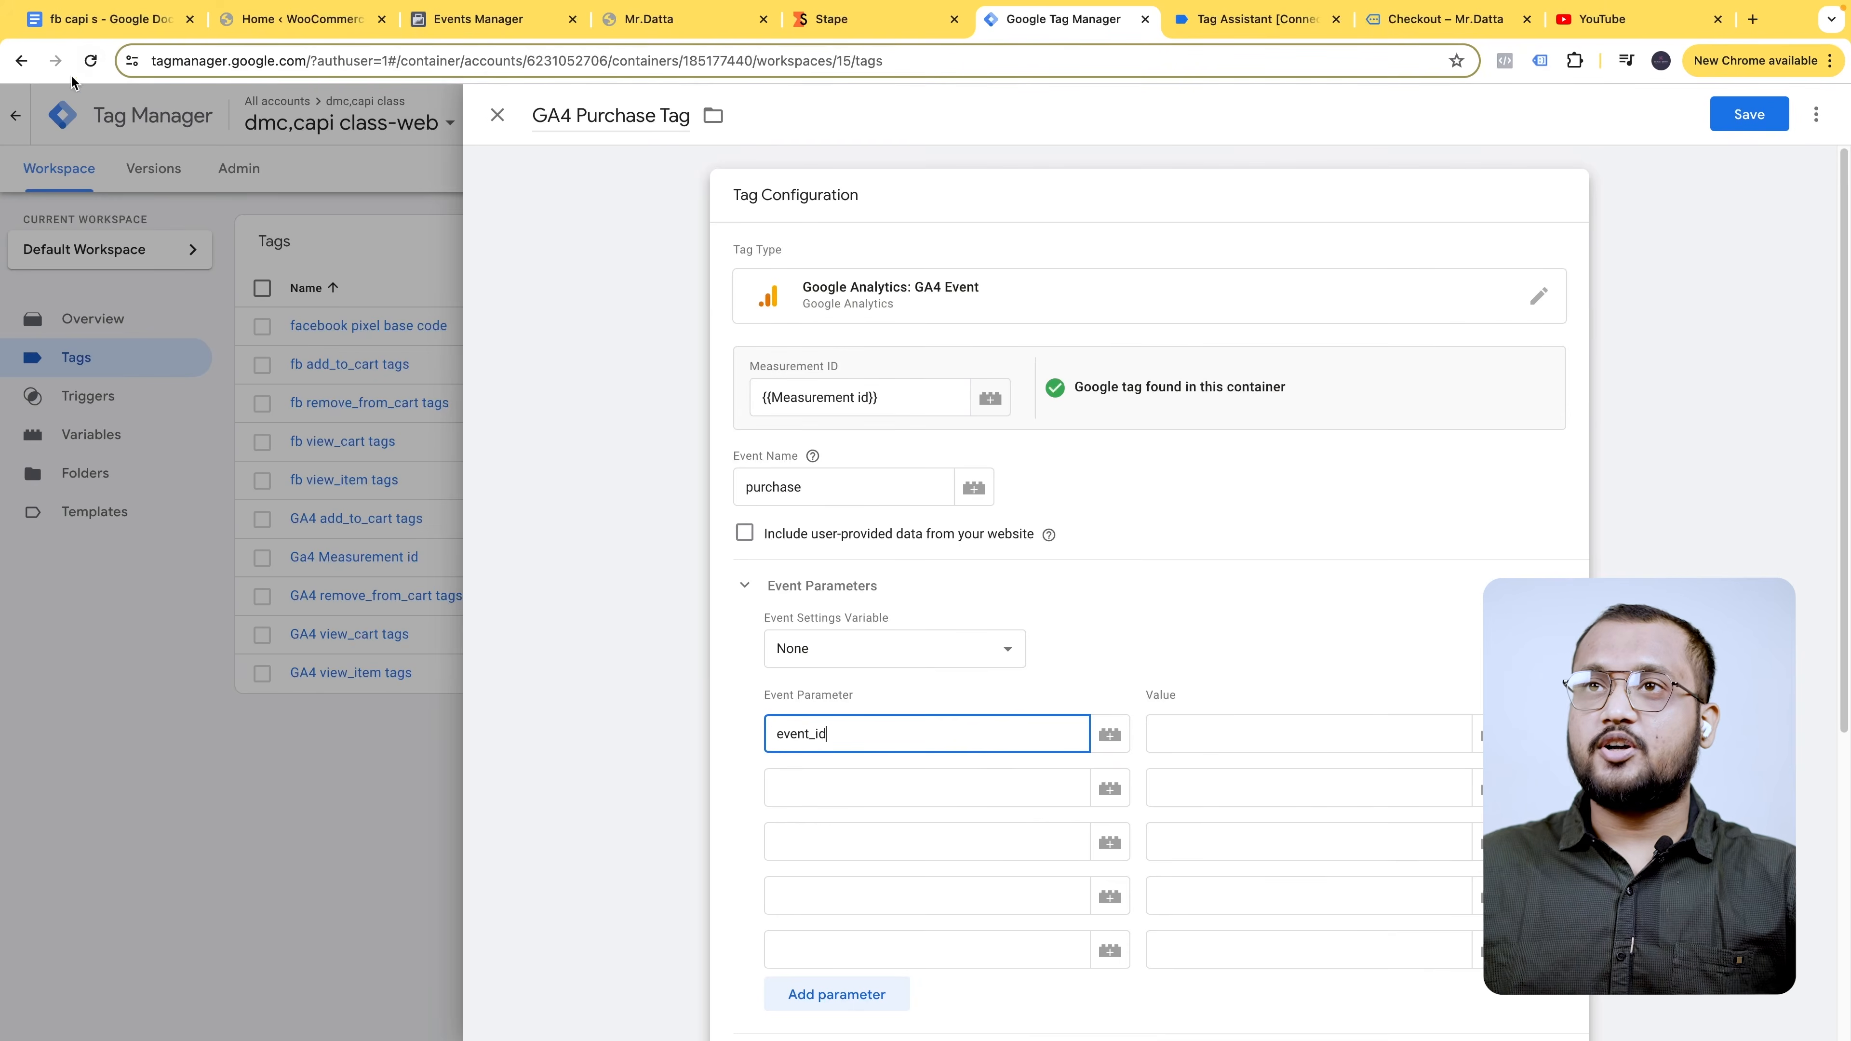
- Add parameter names x-fb-cd-content_type and x-fb-cd-content_name copied from the notes
left_click(110, 19)
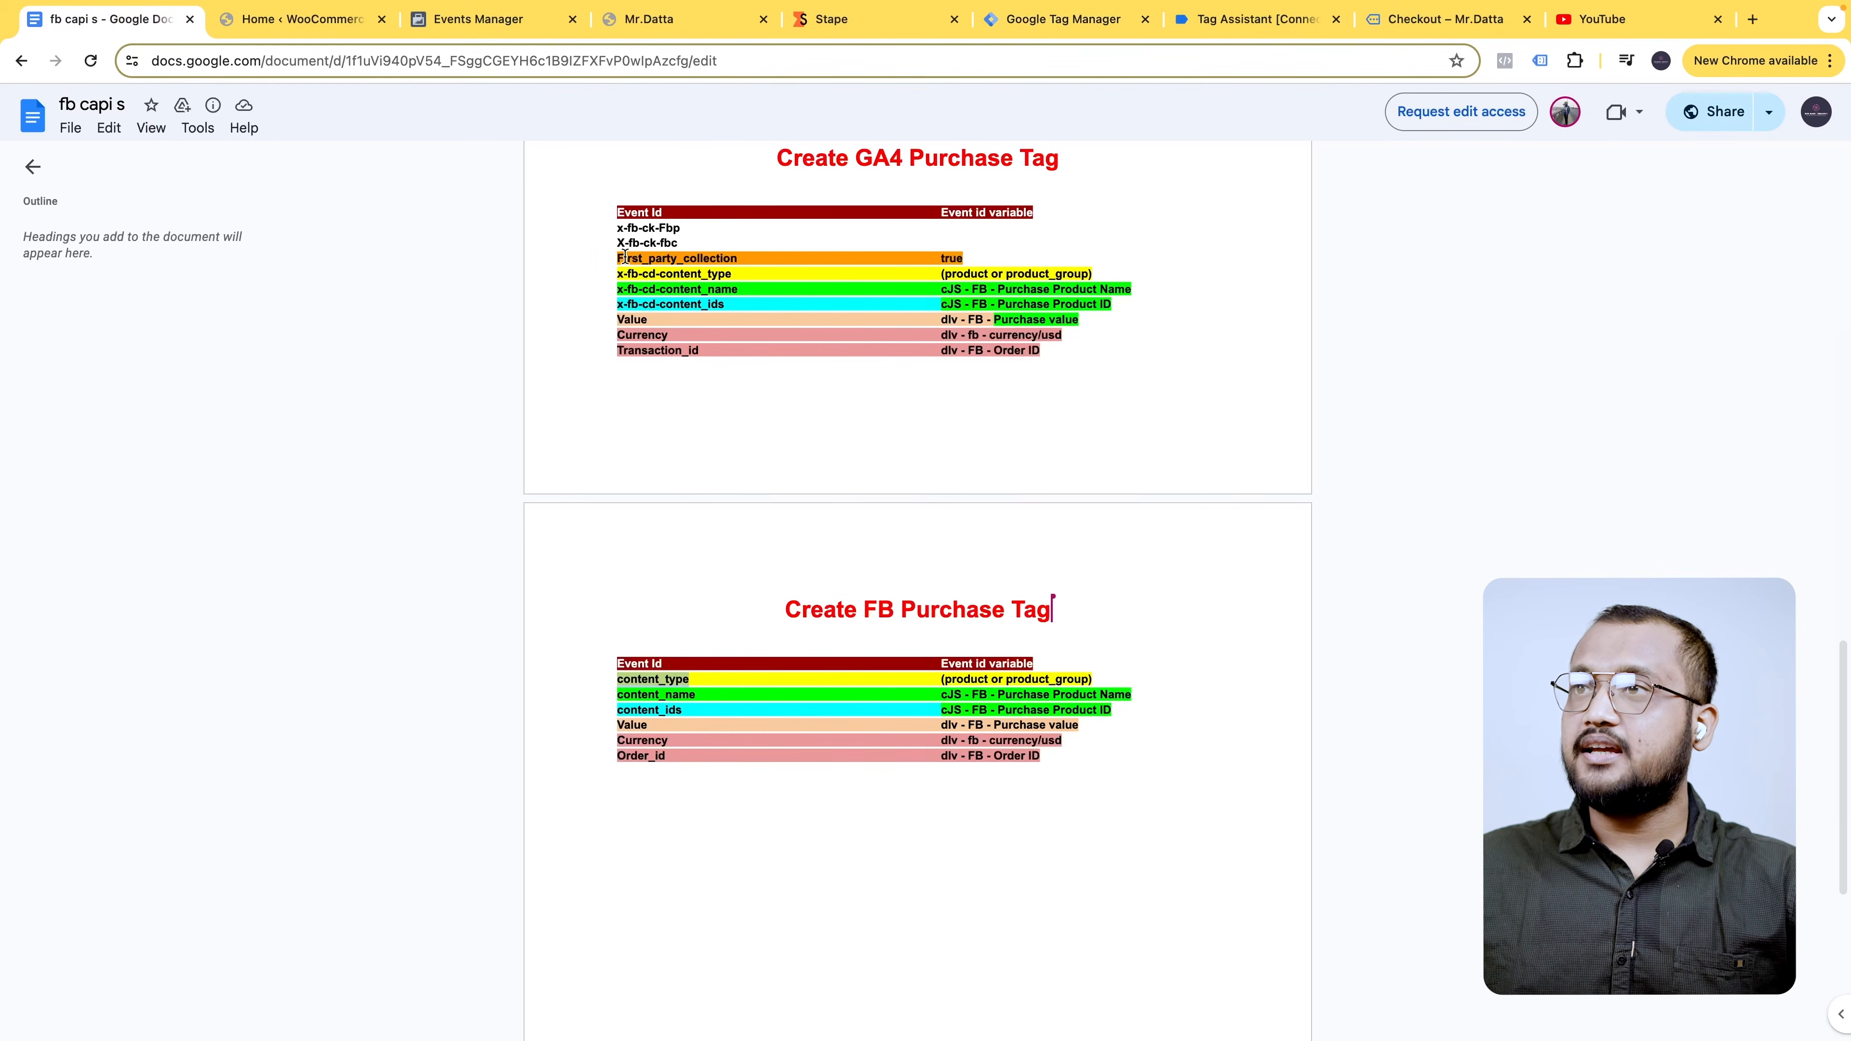
left_click_drag(618, 273, 724, 275)
key("super+c")
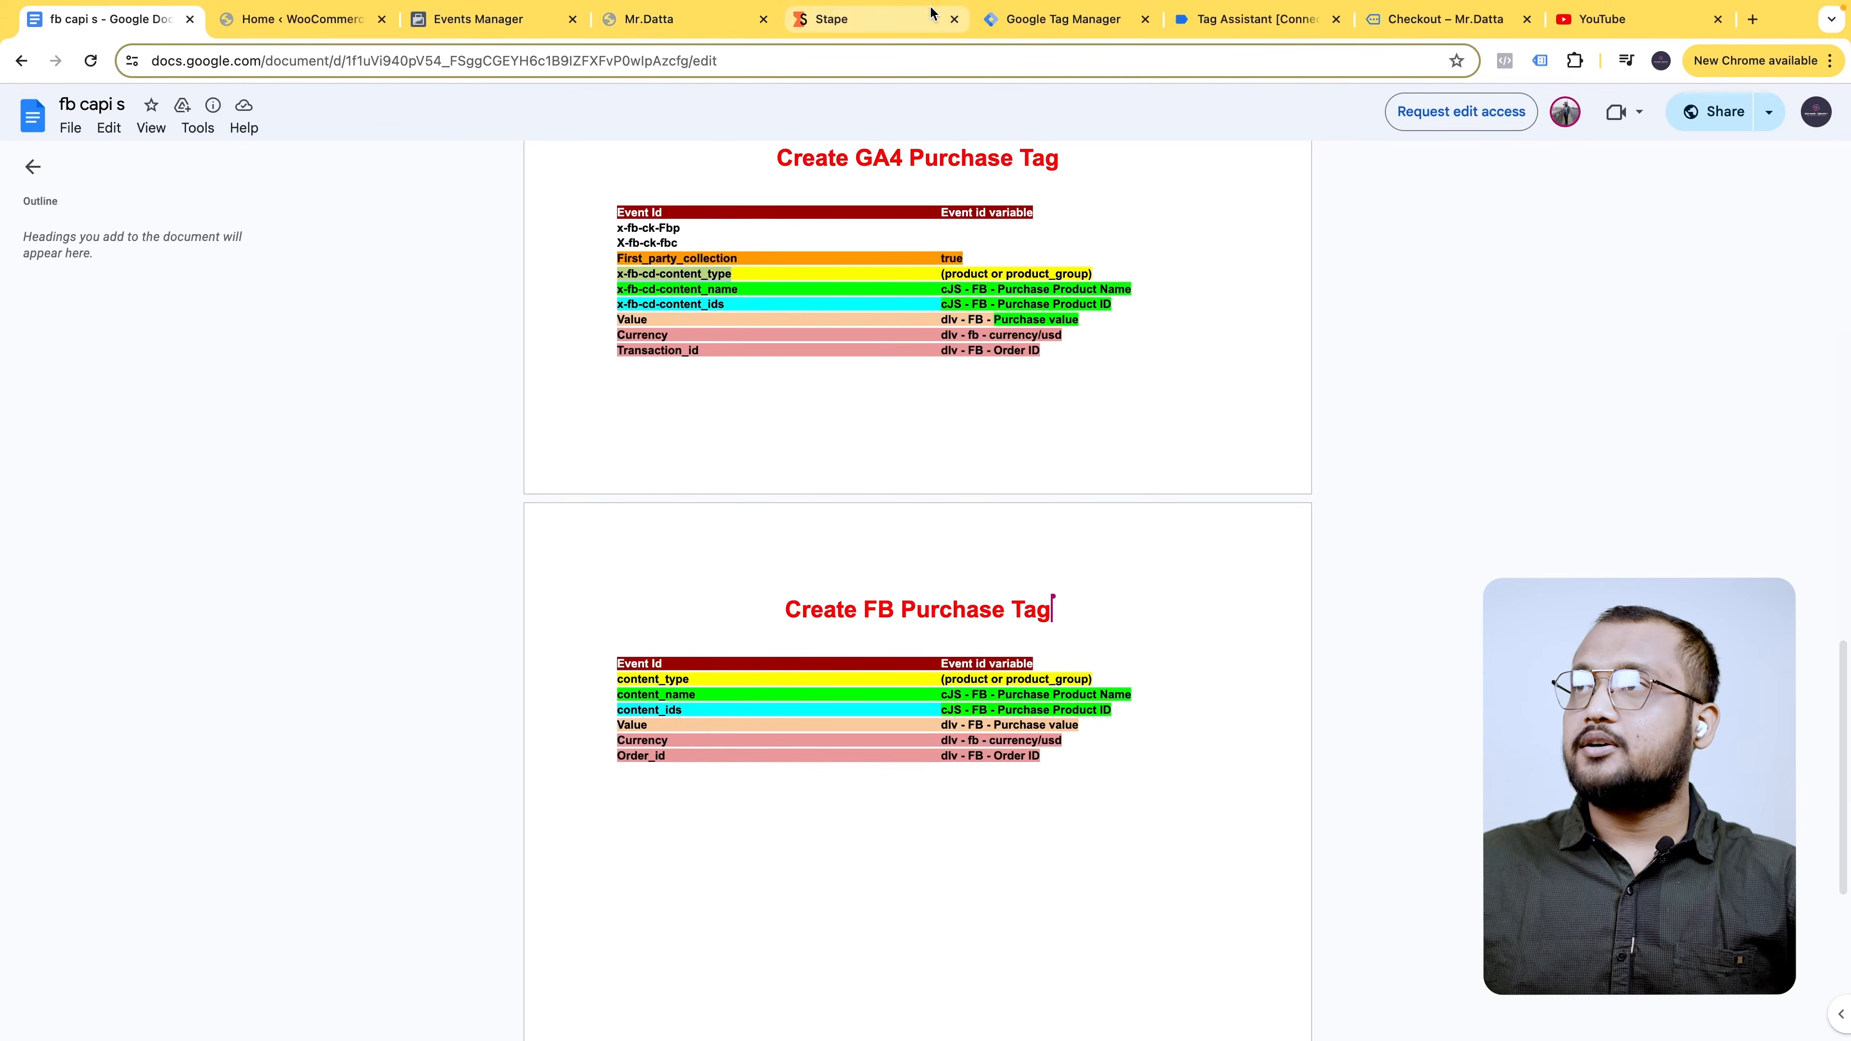
left_click(1064, 19)
left_click(852, 807)
key("super+v")
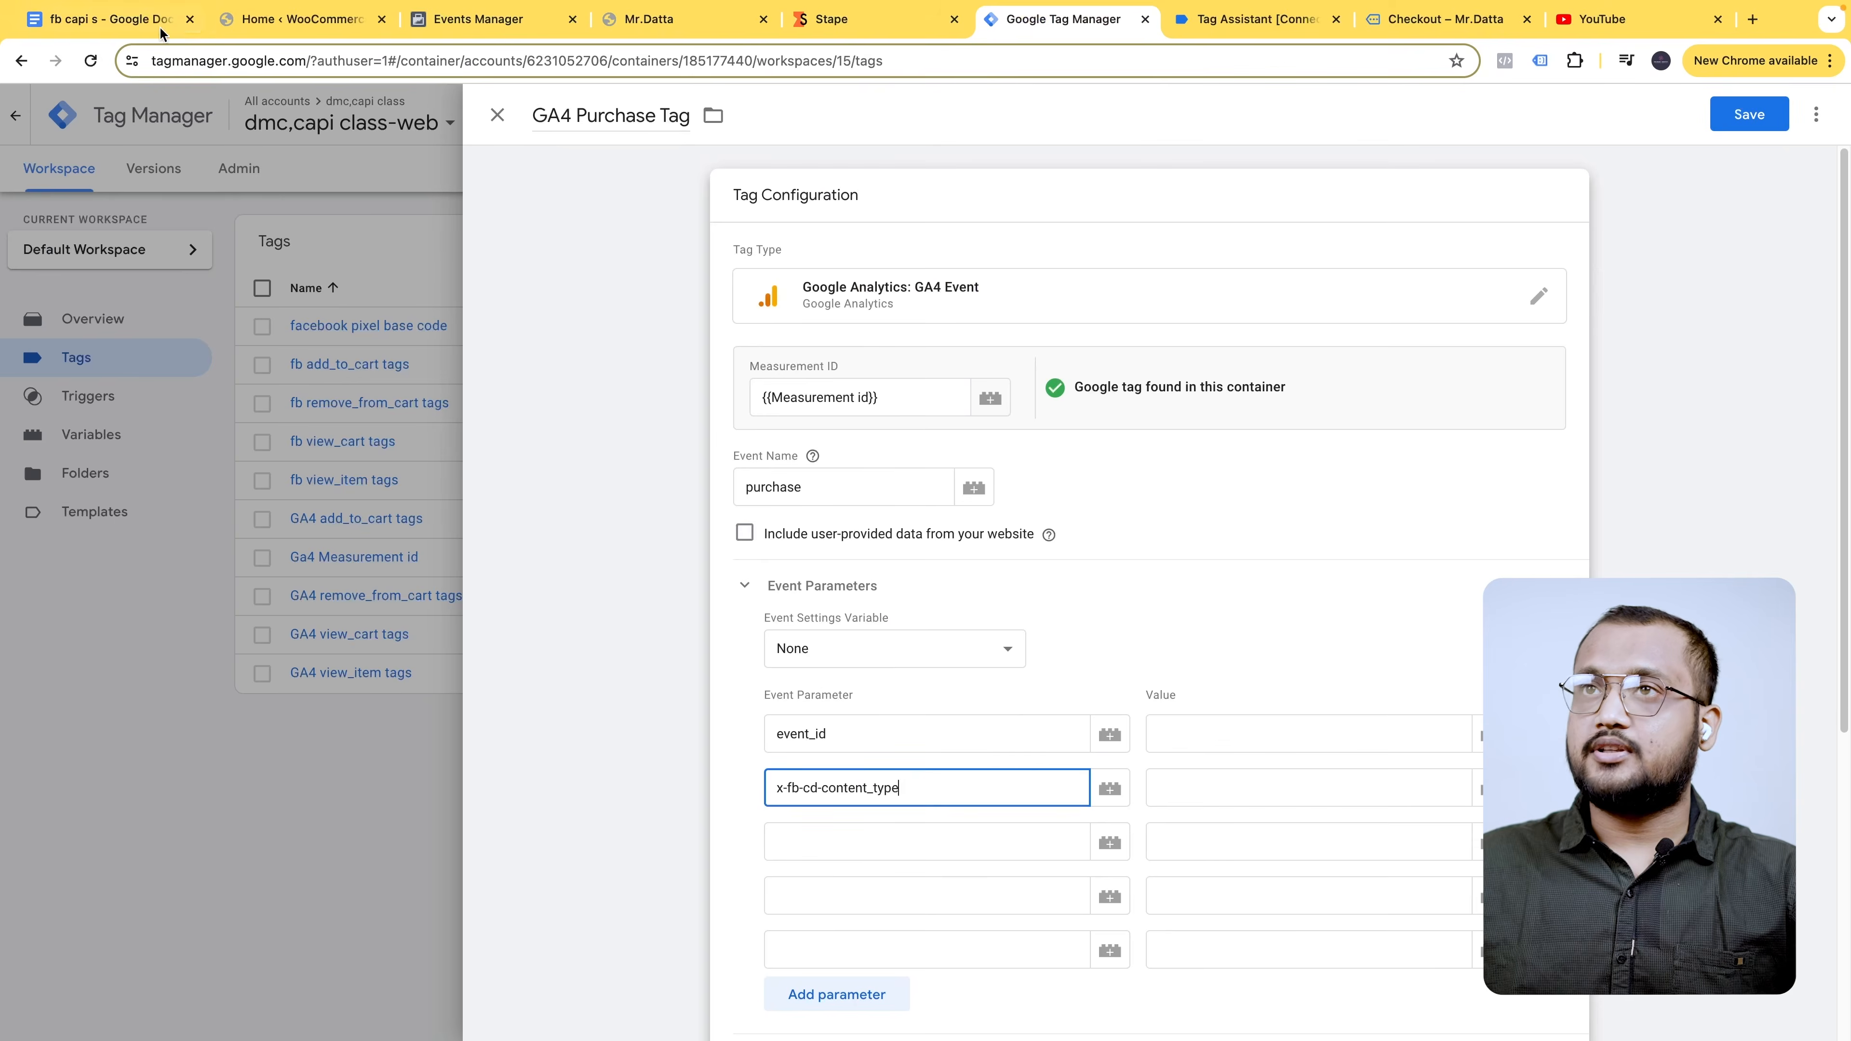
left_click(110, 18)
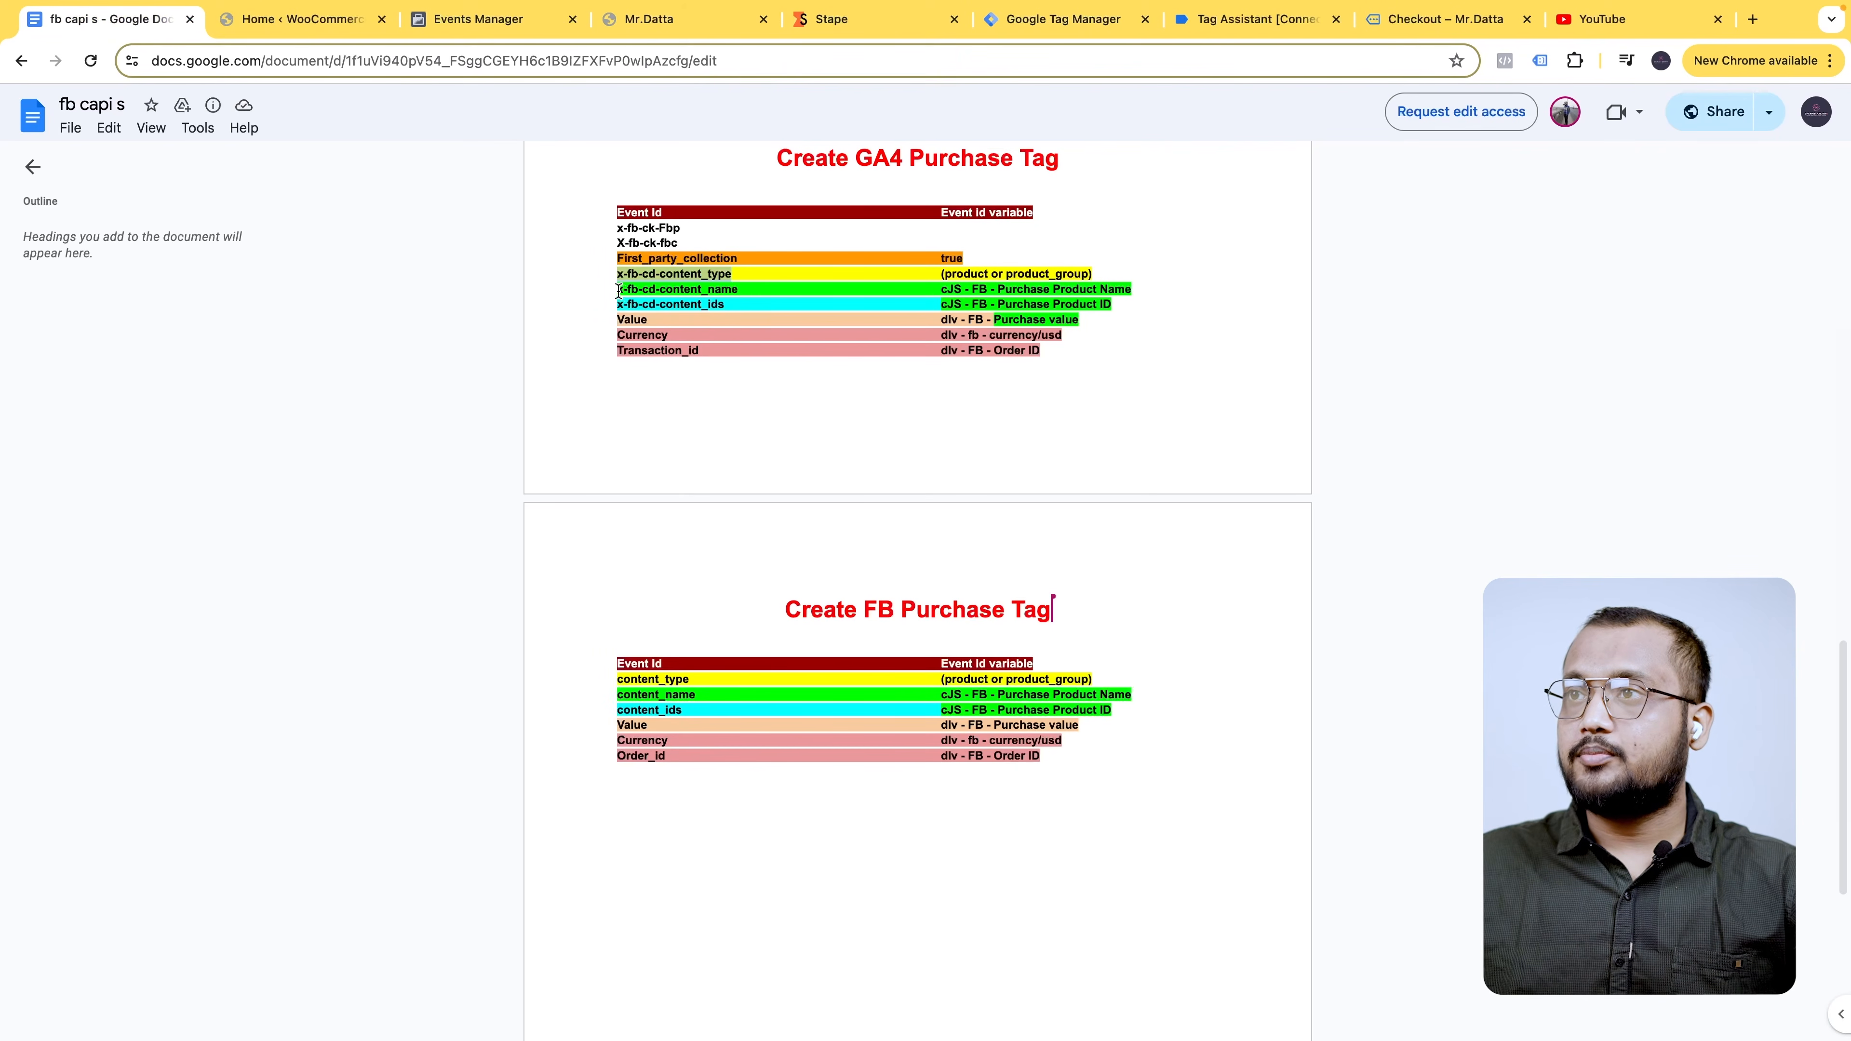
left_click_drag(618, 291, 740, 292)
key("super+c")
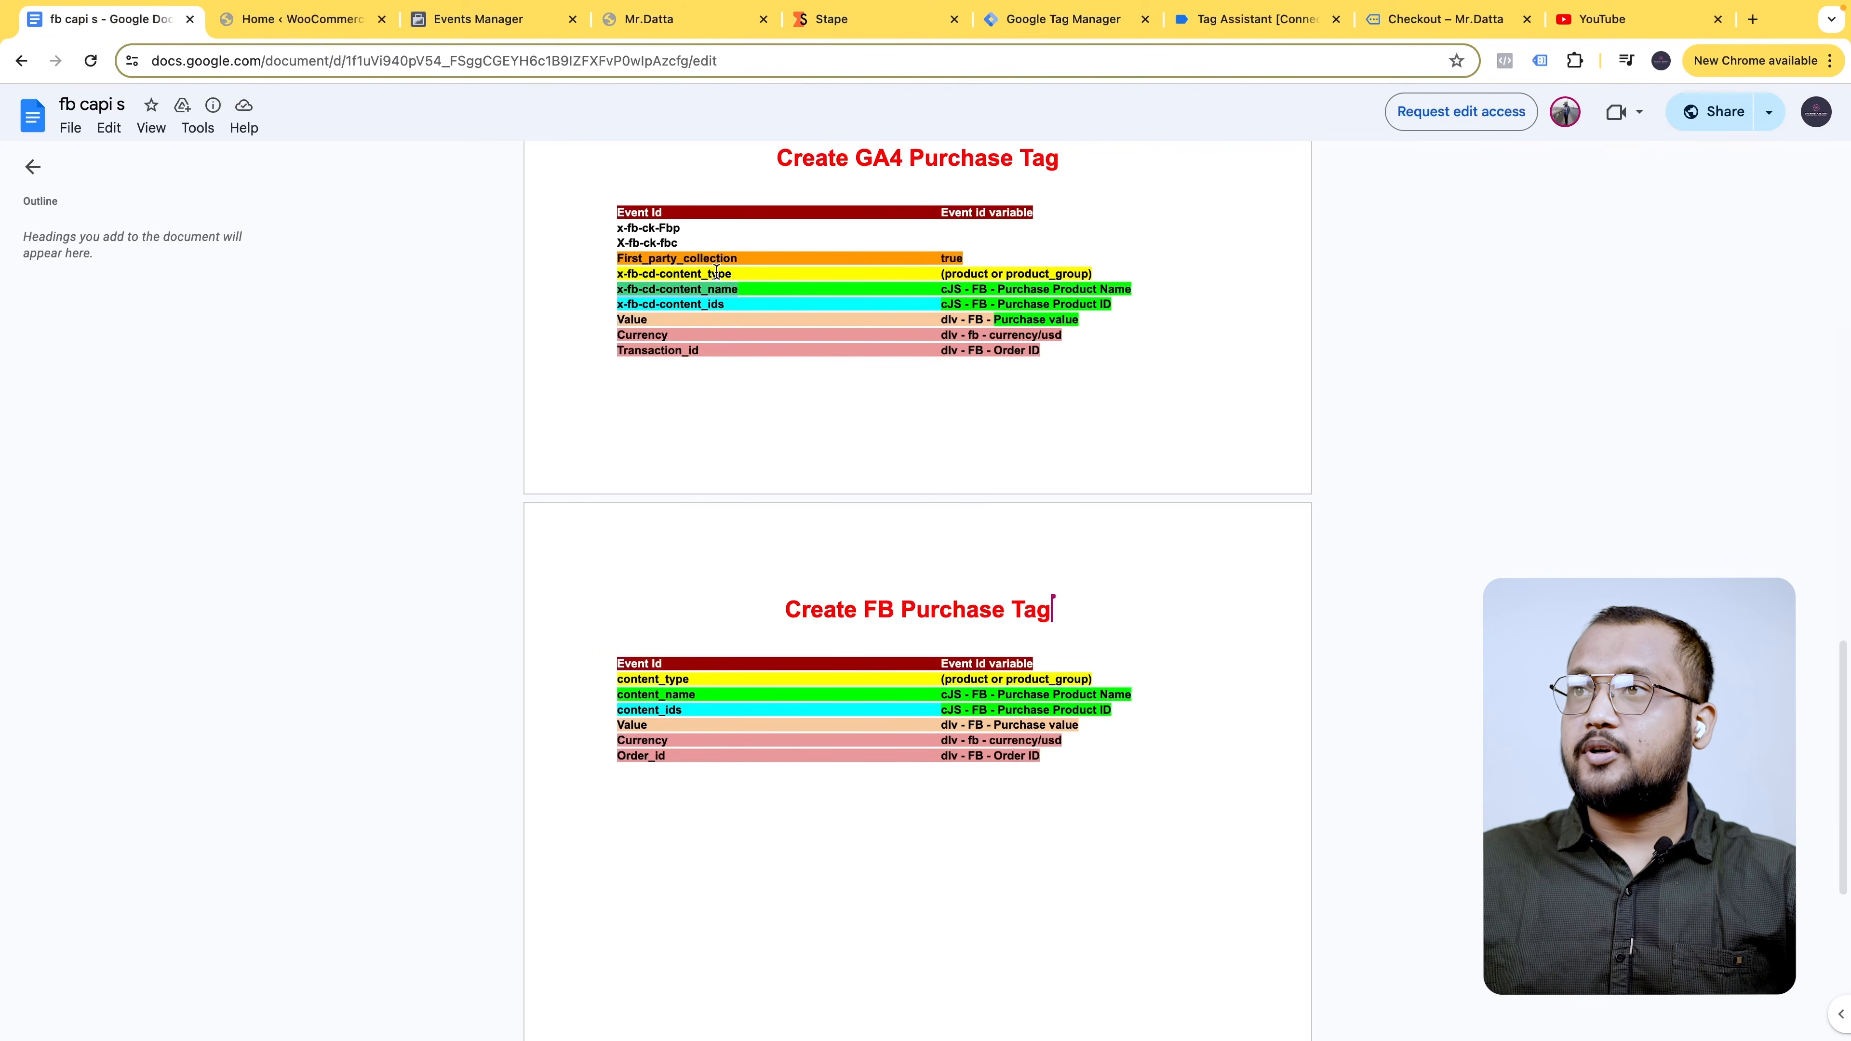
left_click(1068, 30)
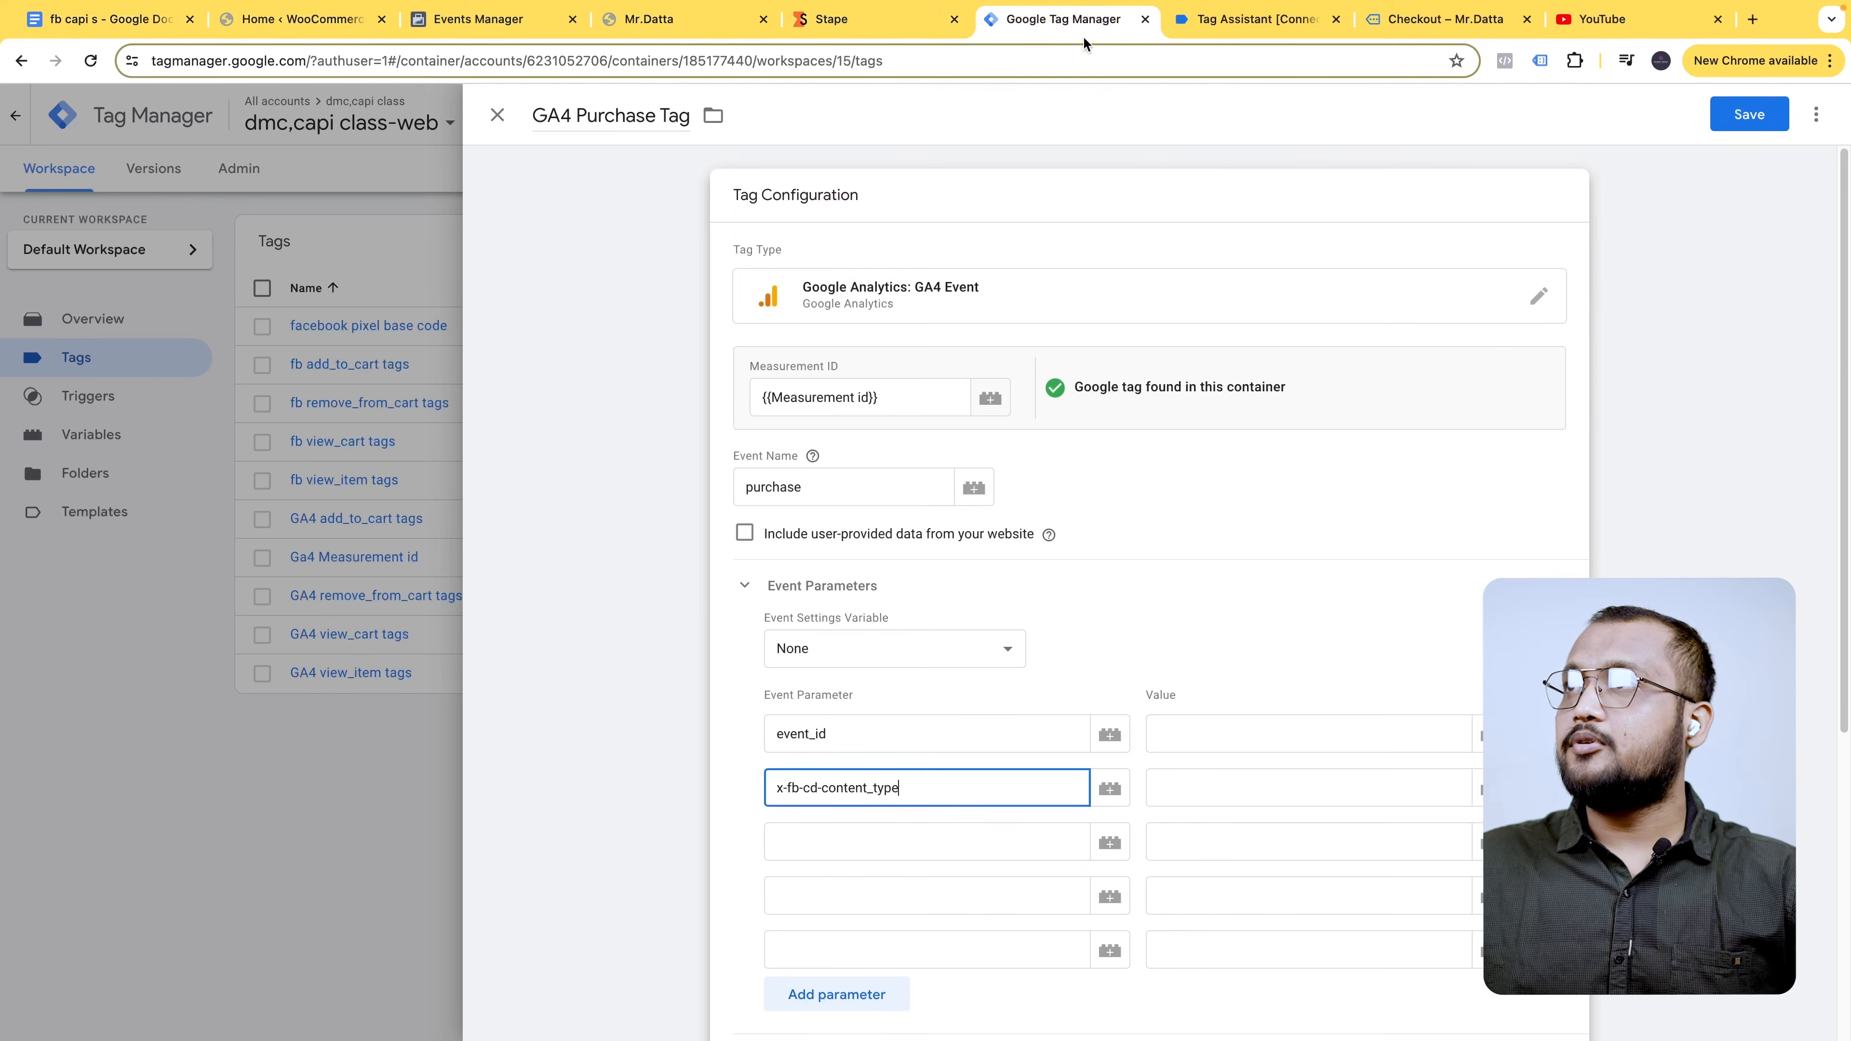
left_click(949, 832)
key("super+v")
- Add parameter names x-fb-cd-content_ids and Value copied from the notes
left_click(110, 18)
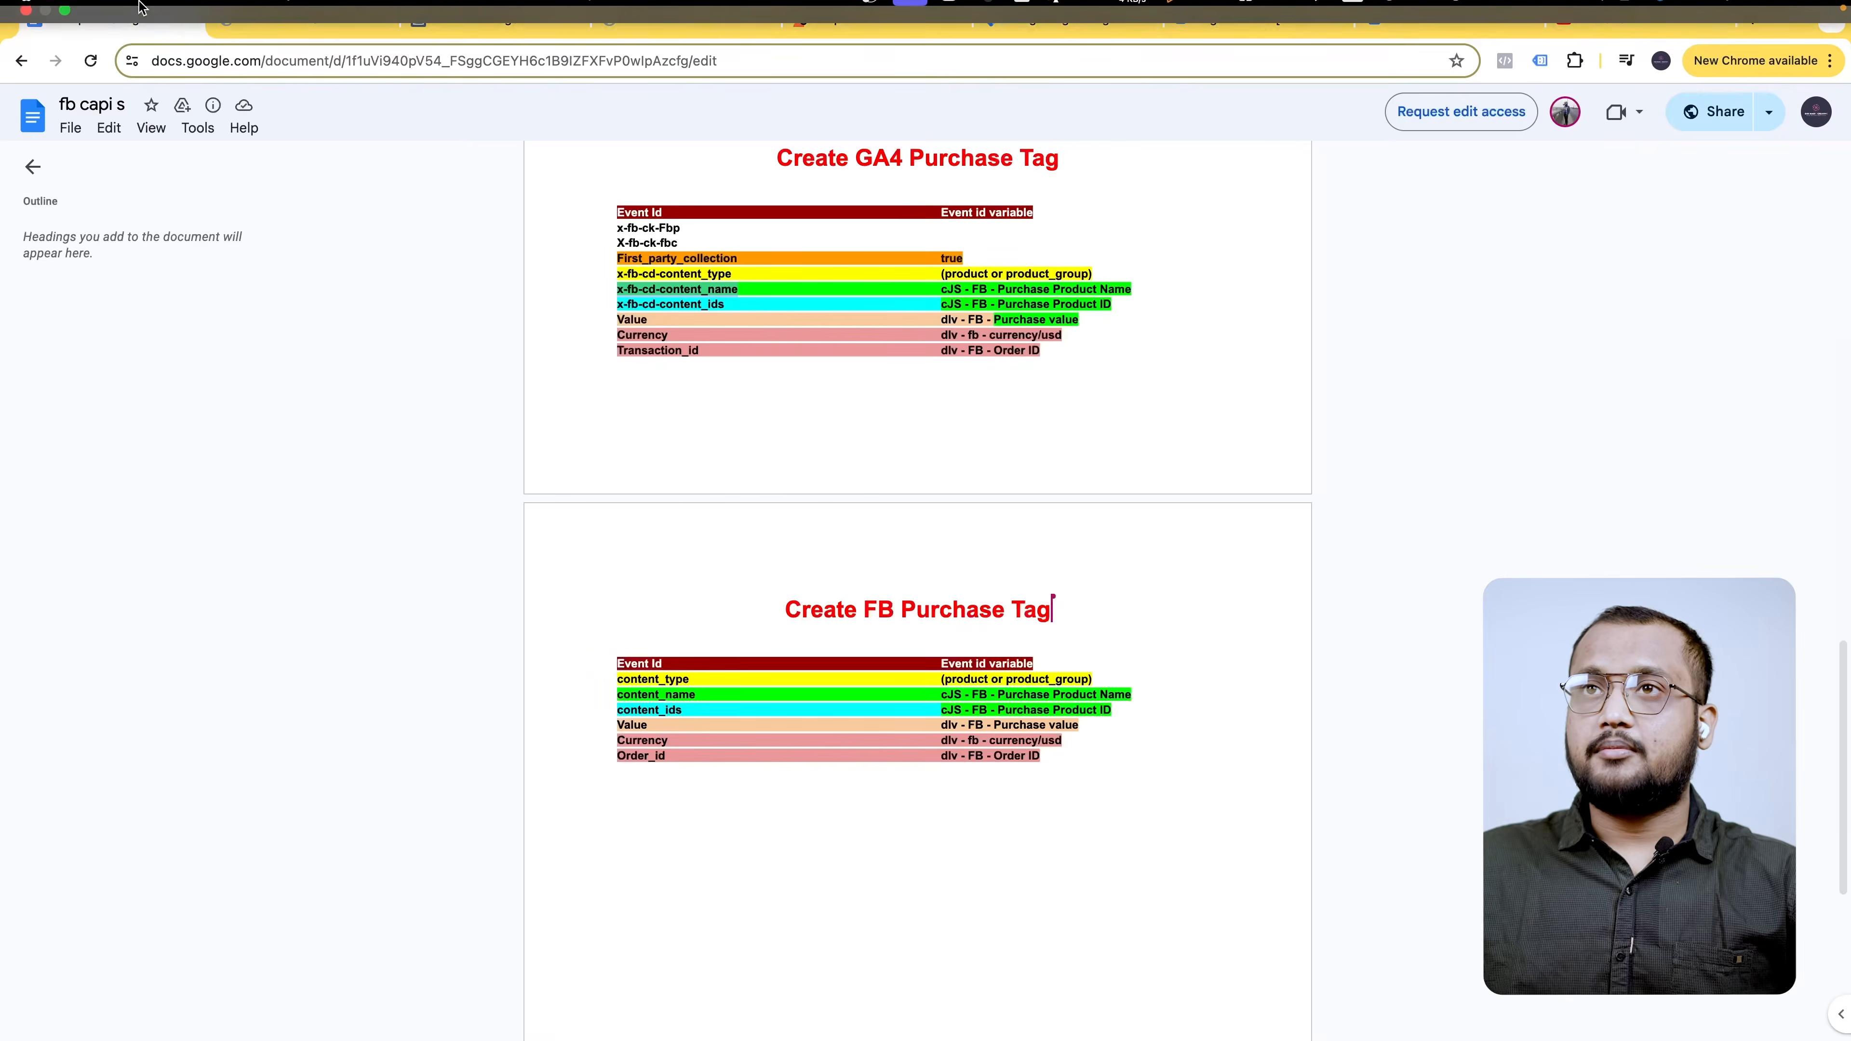
left_click_drag(623, 305, 722, 305)
key("super+c")
left_click(993, 37)
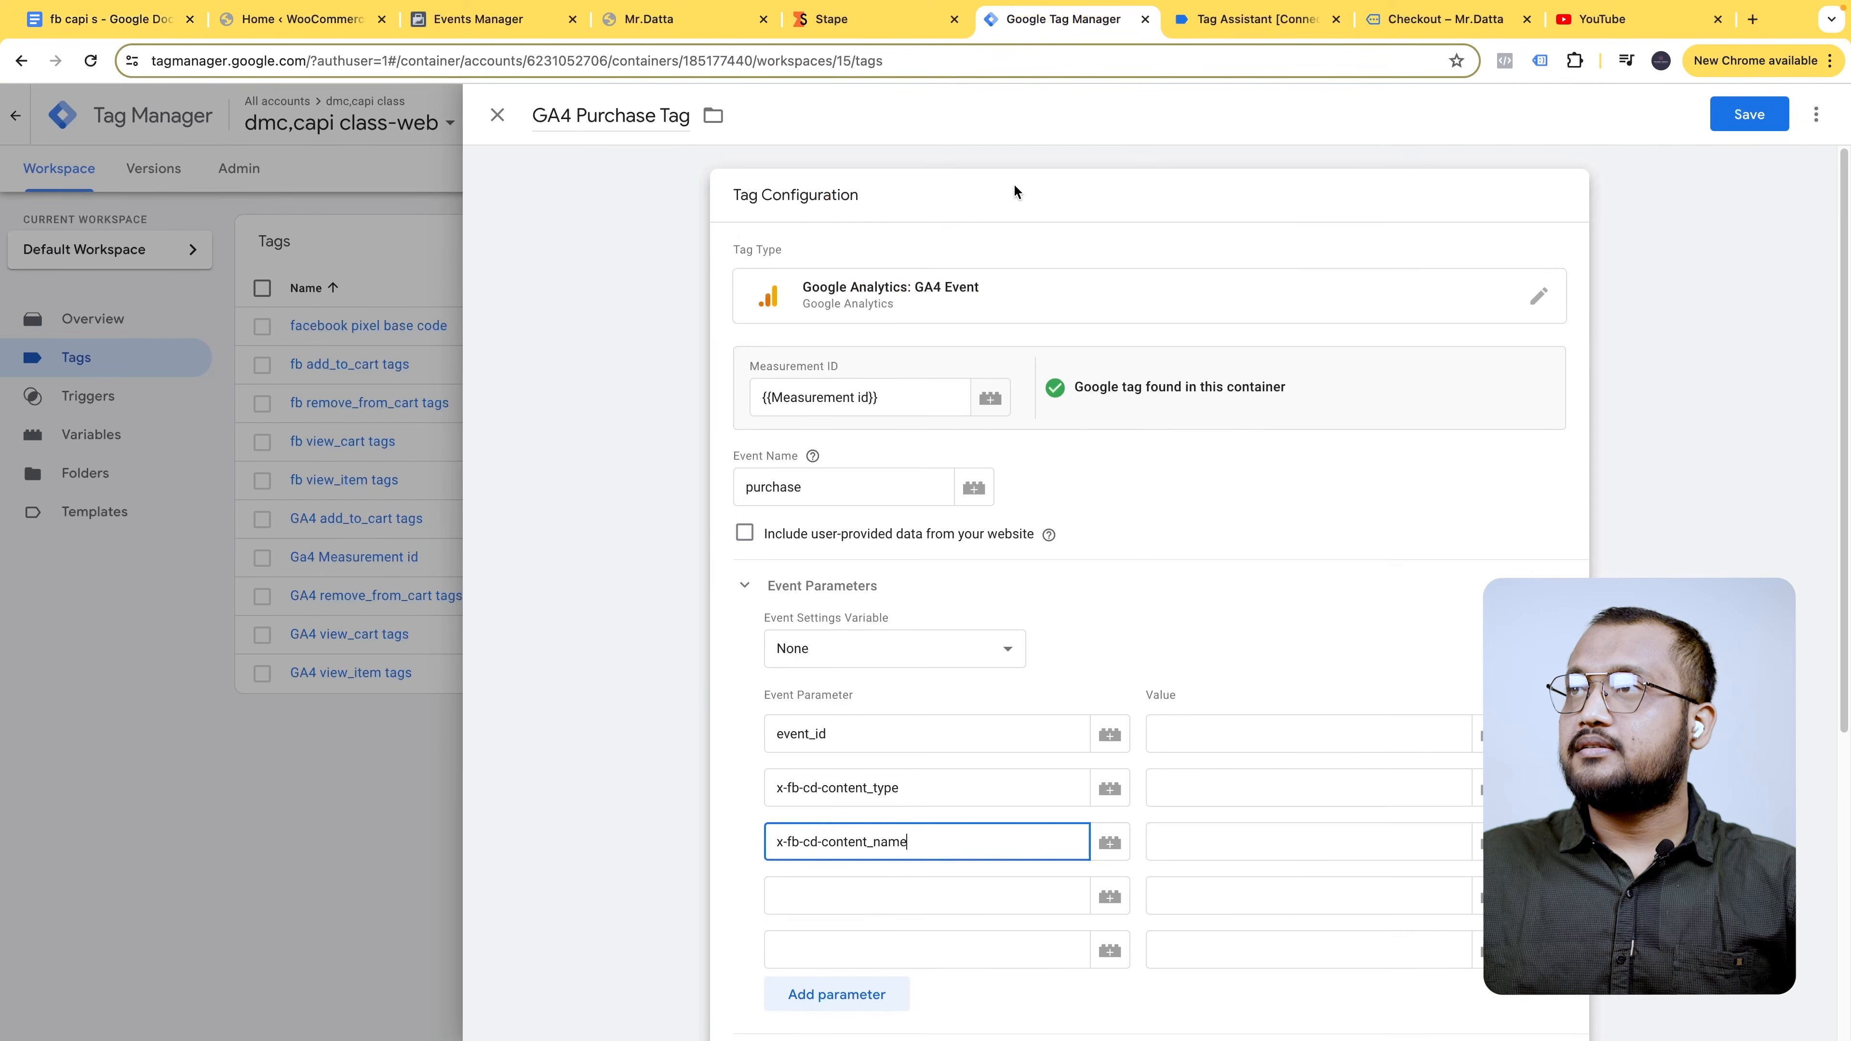
left_click(901, 897)
key("super+v")
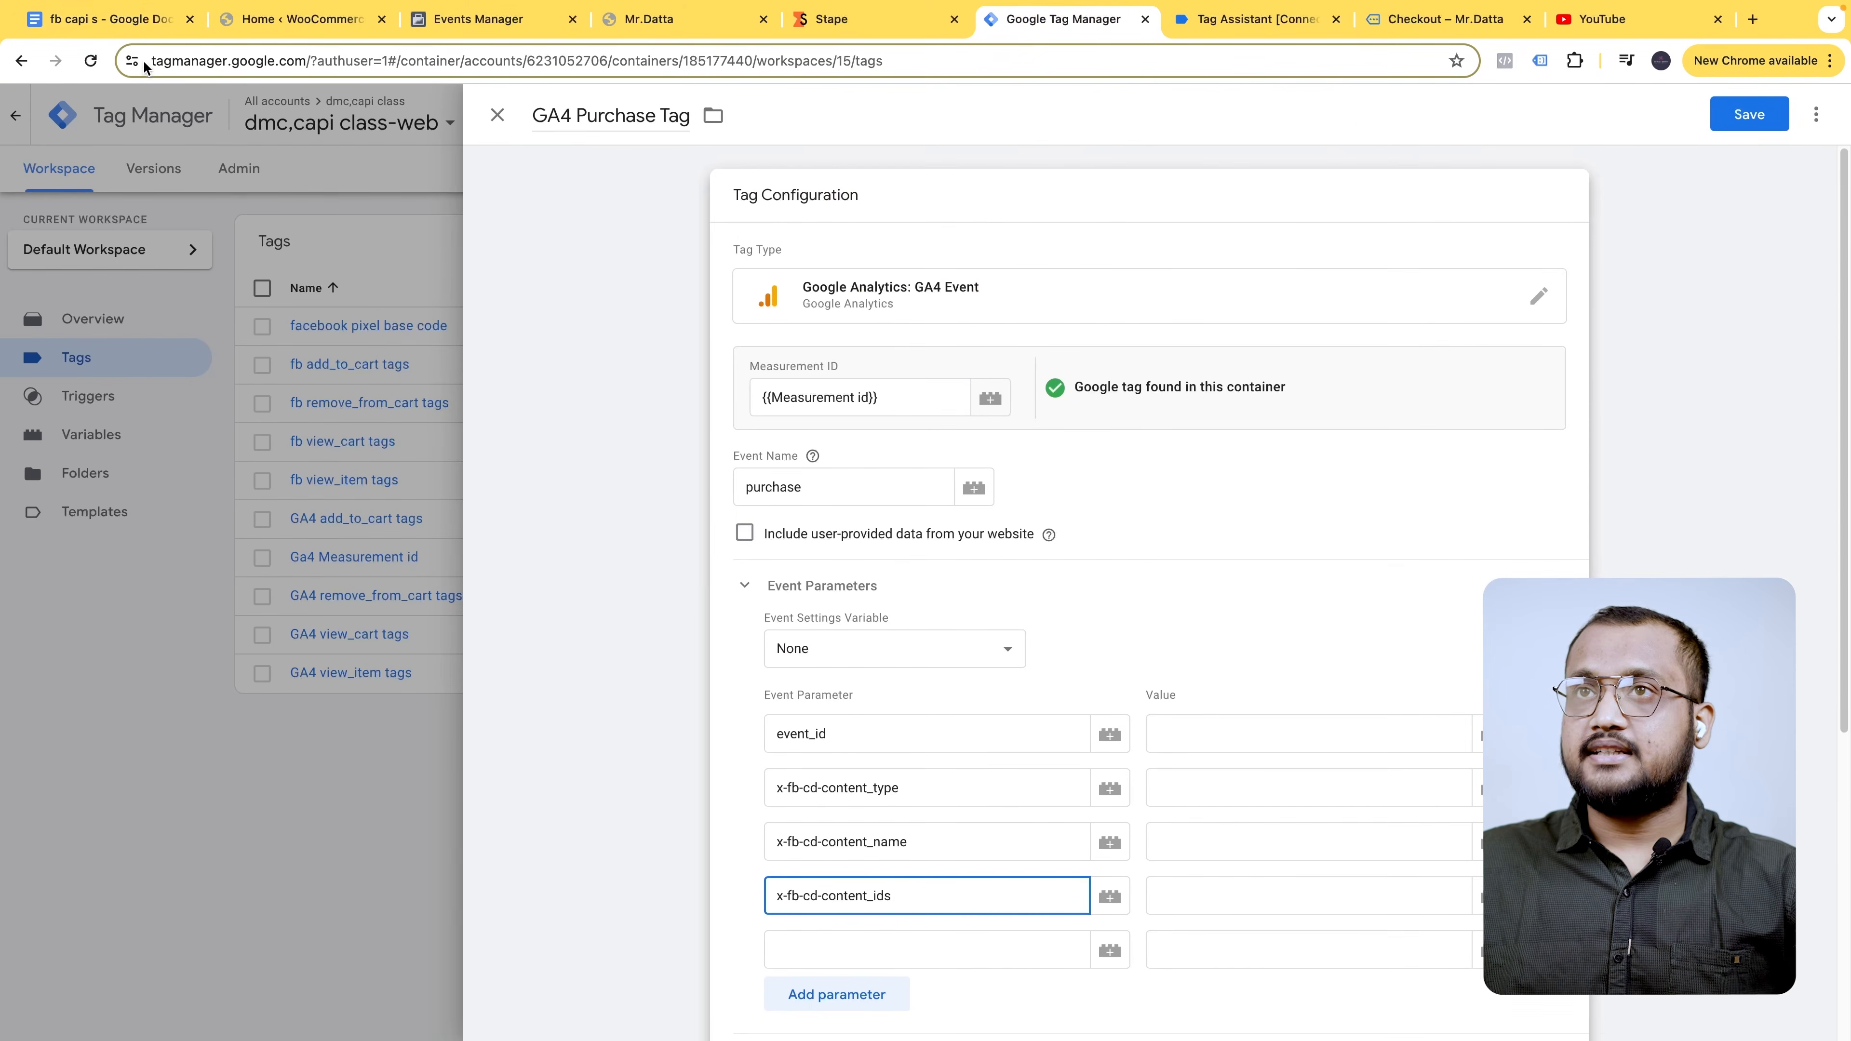
left_click(124, 20)
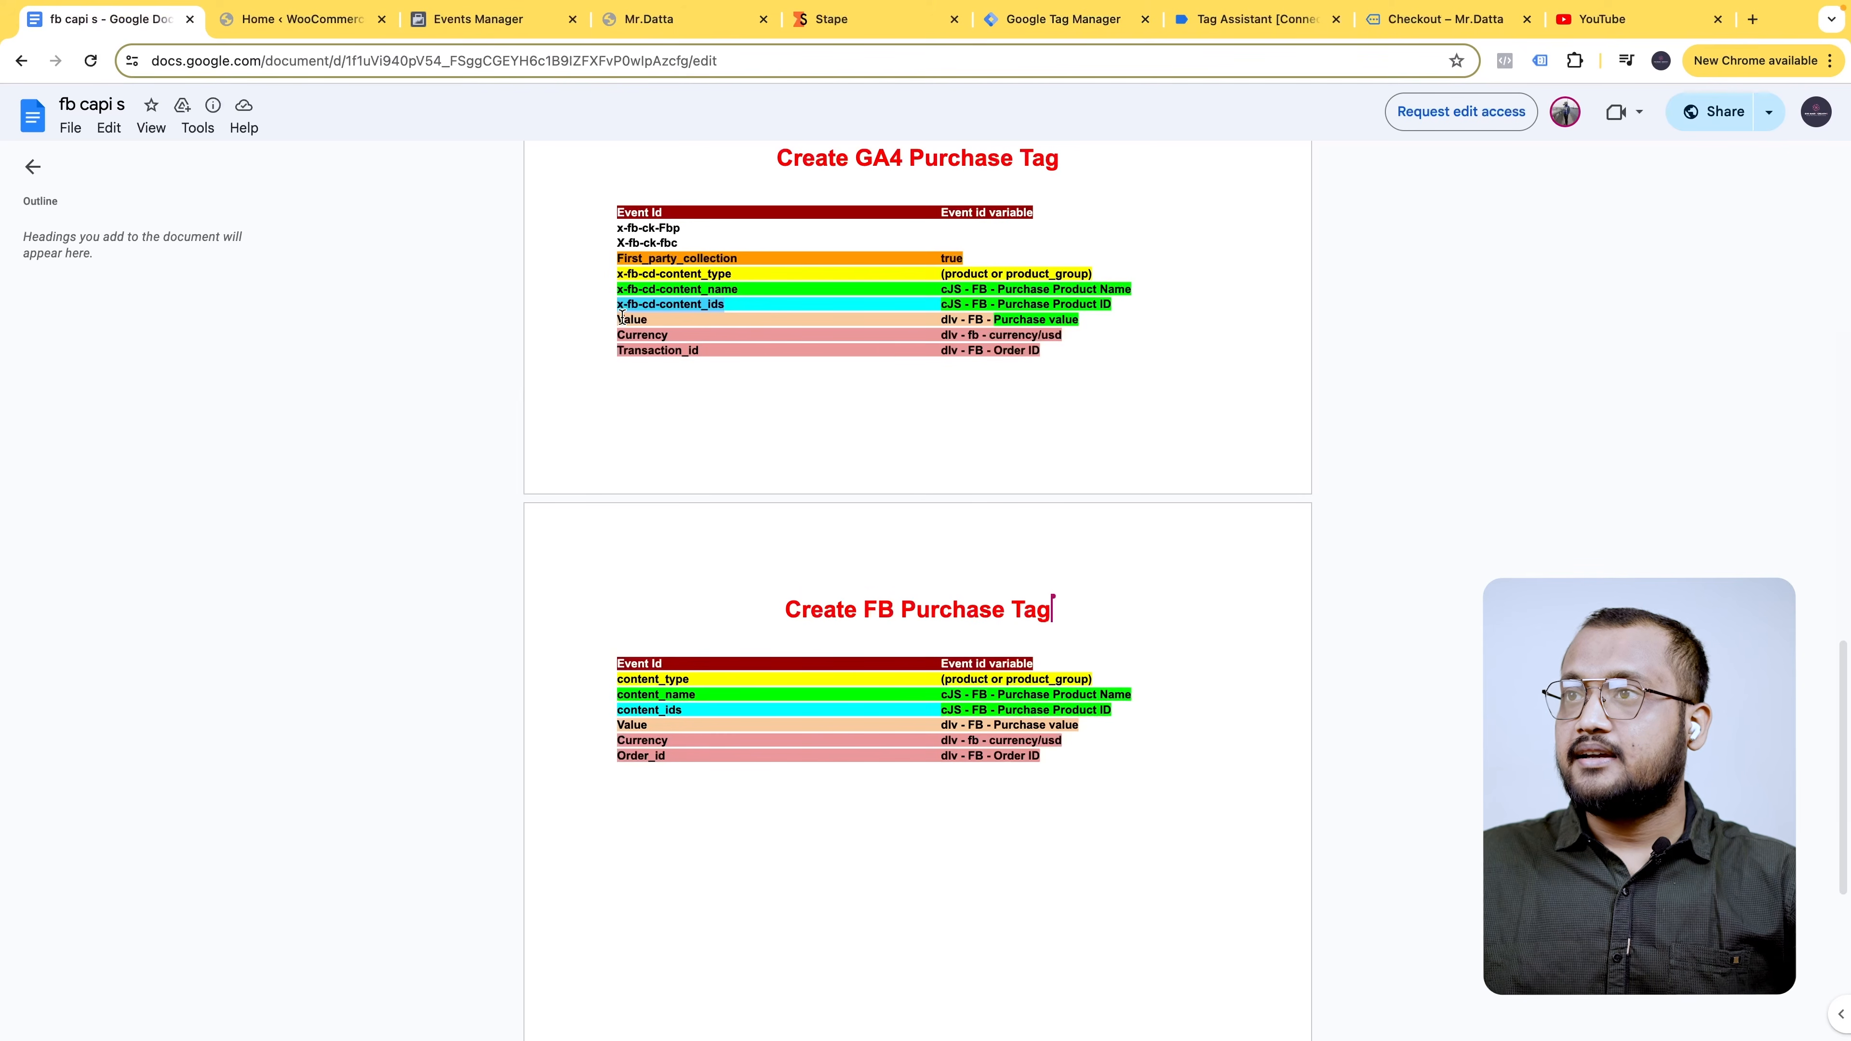
left_click_drag(620, 317, 656, 321)
key("ctrl+c")
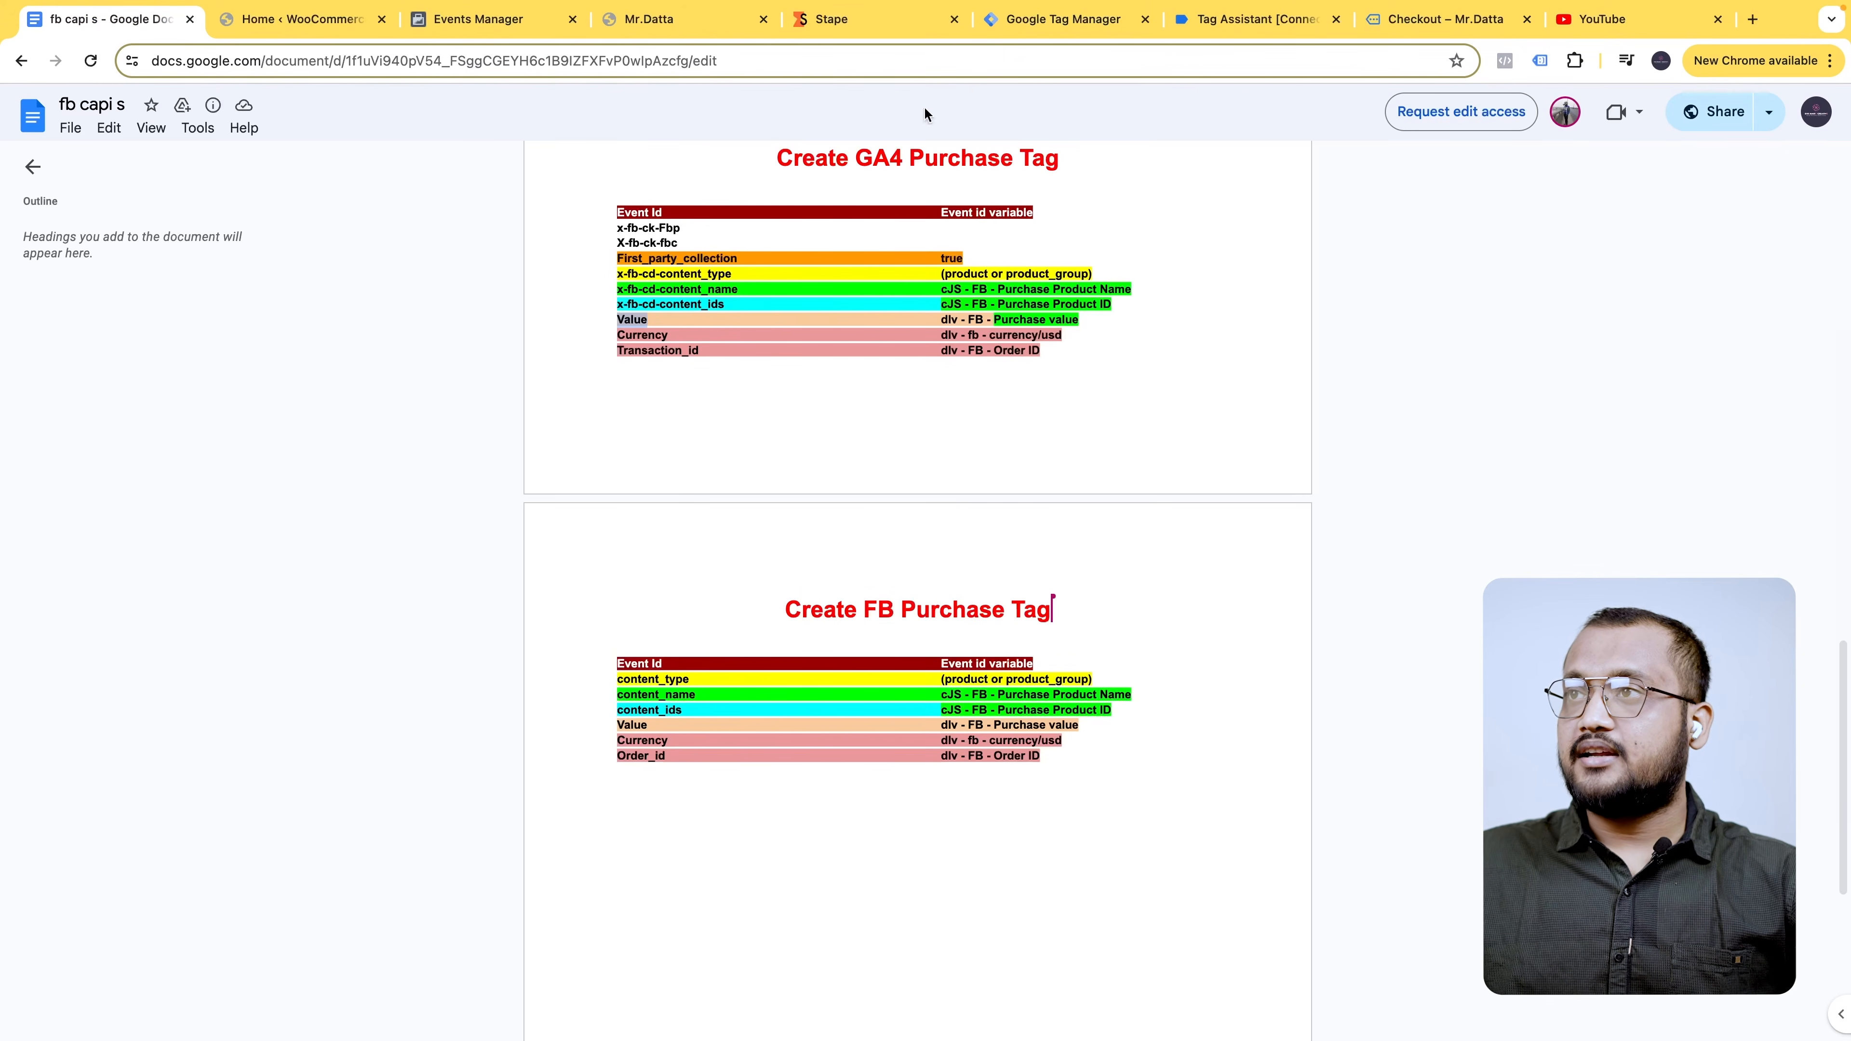
left_click(1035, 21)
left_click(936, 945)
key("ctrl+v")
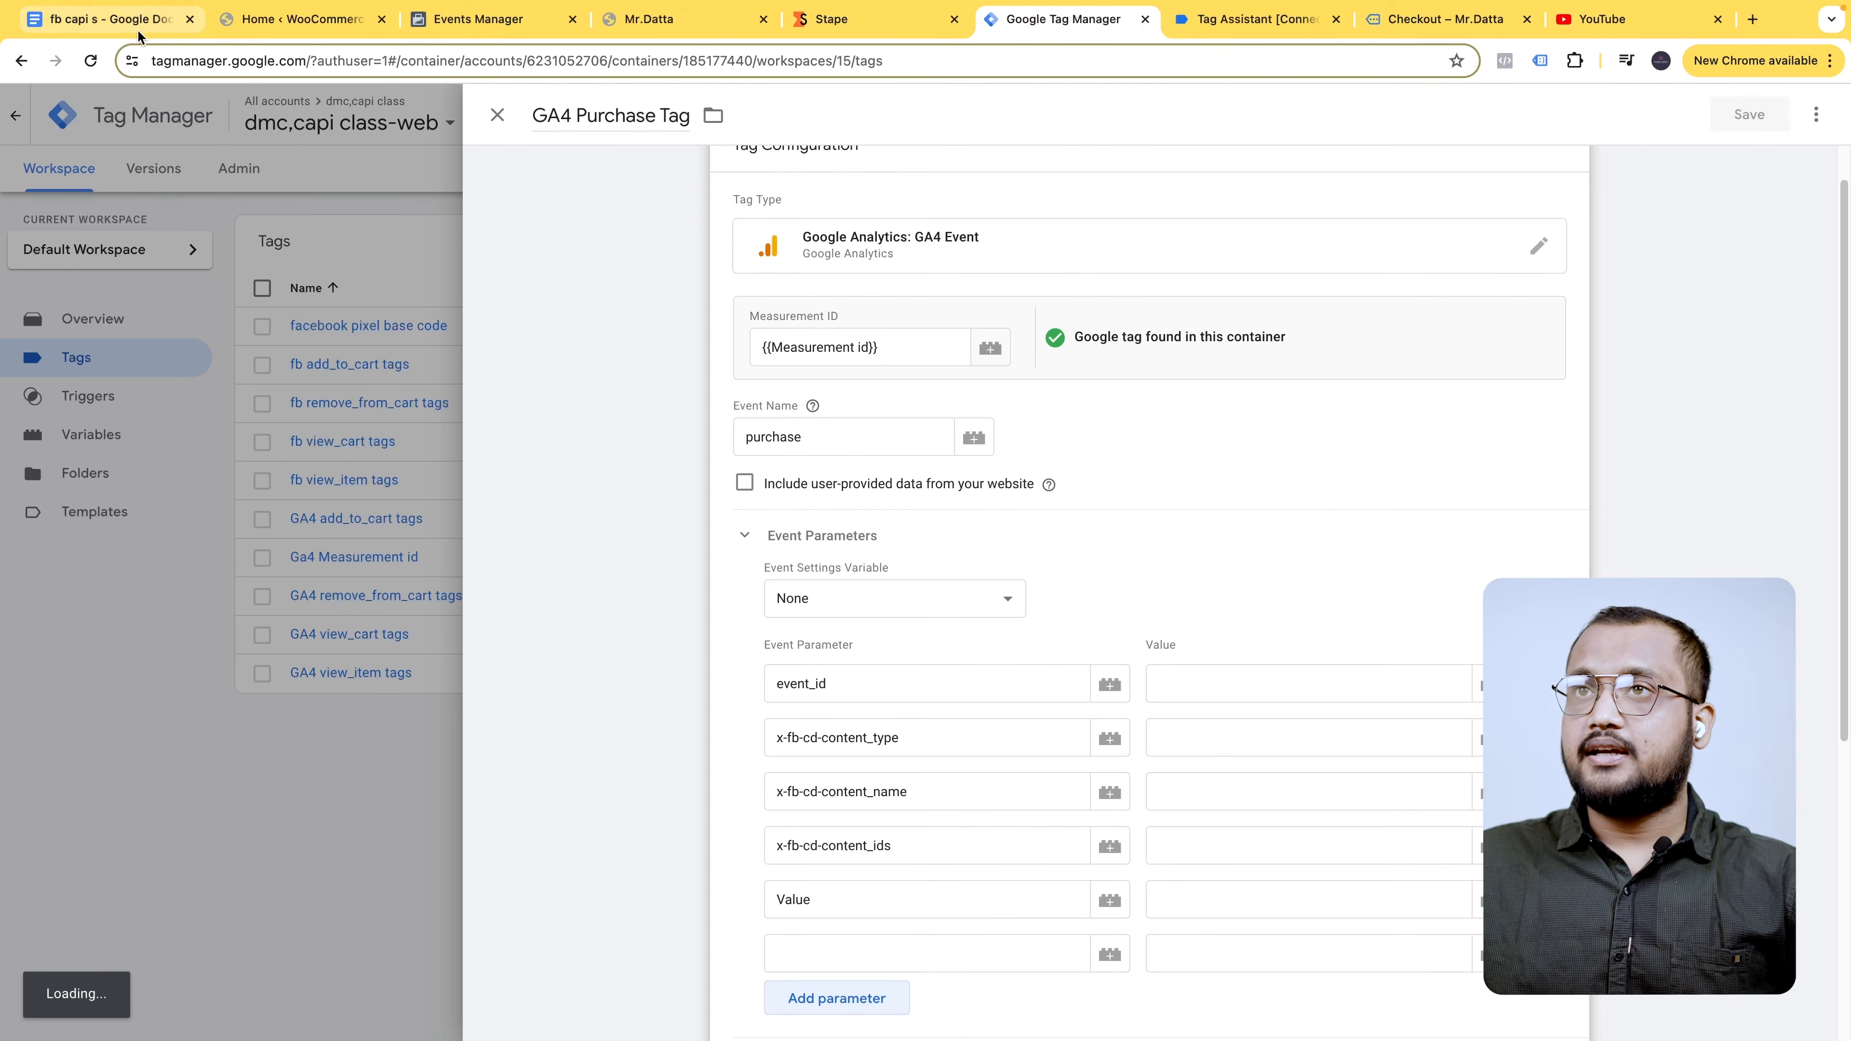
- Add the currency and Transaction_id parameter names in new rows
left_click(109, 19)
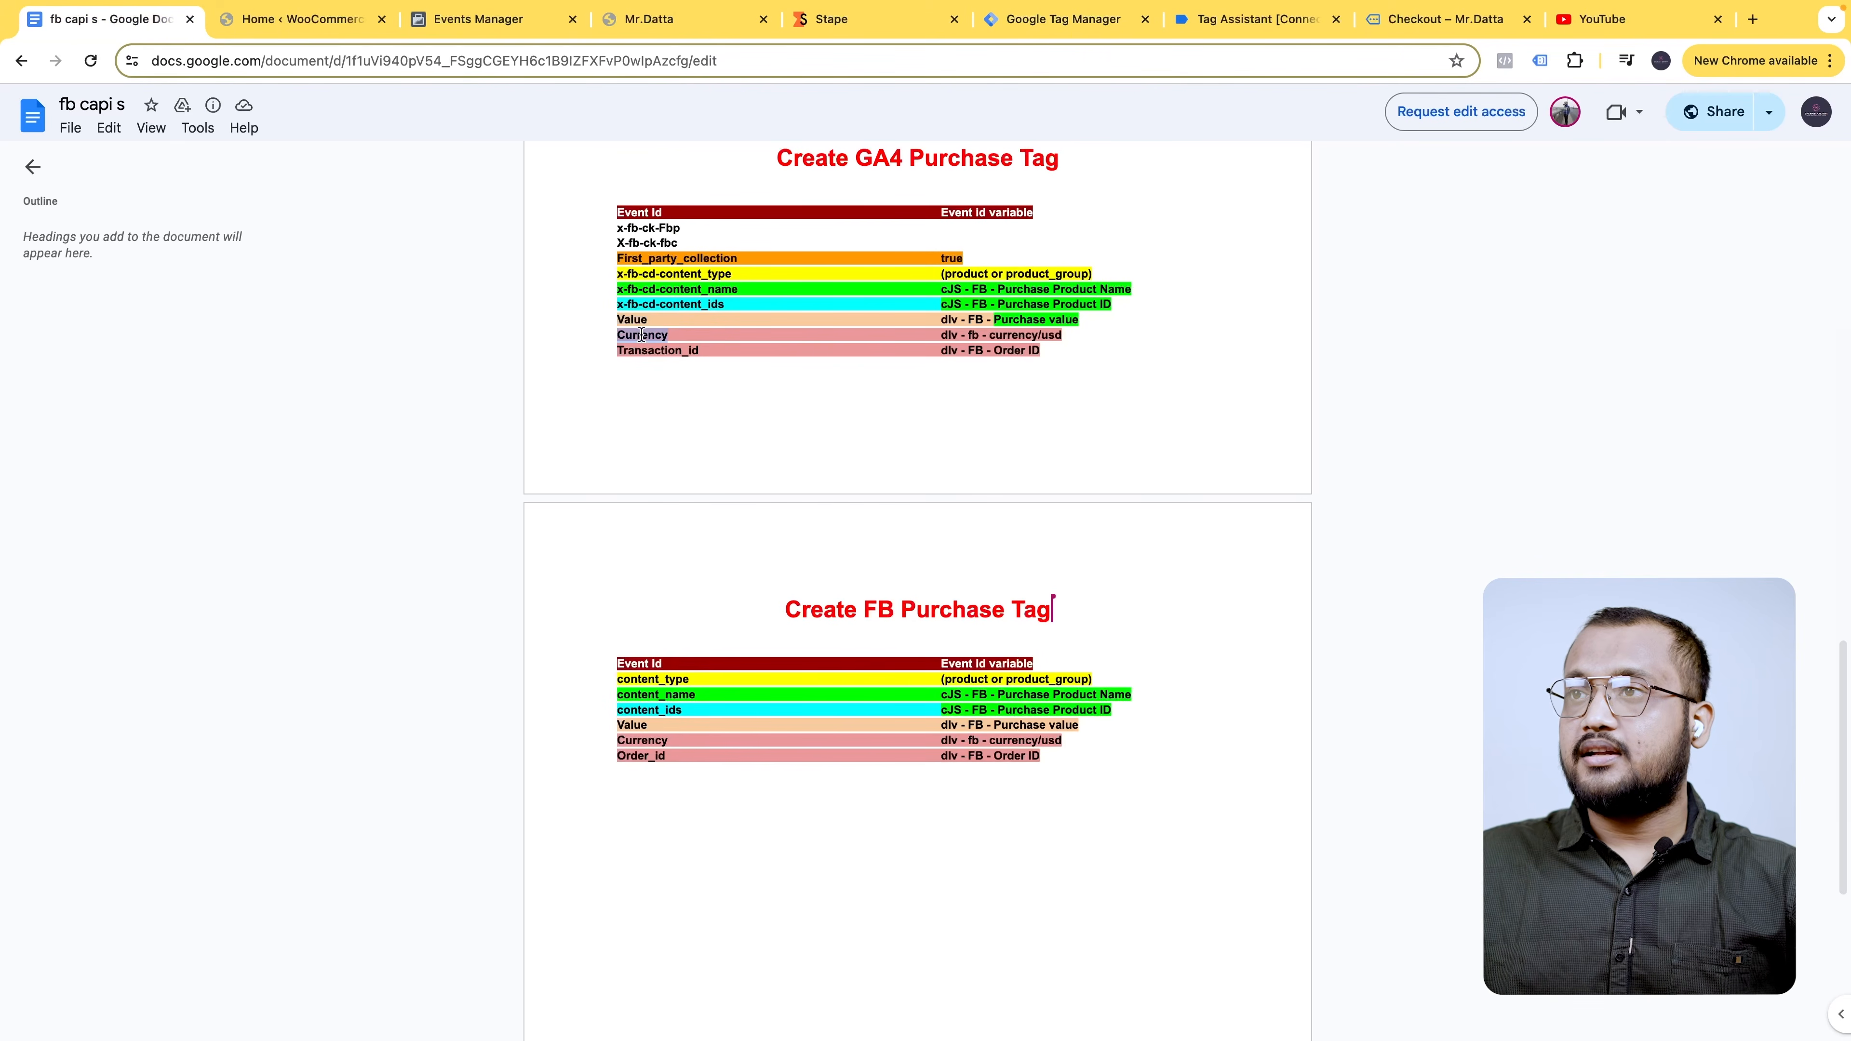
left_click(1002, 22)
left_click(835, 943)
type("currency")
left_click(834, 995)
left_click(868, 997)
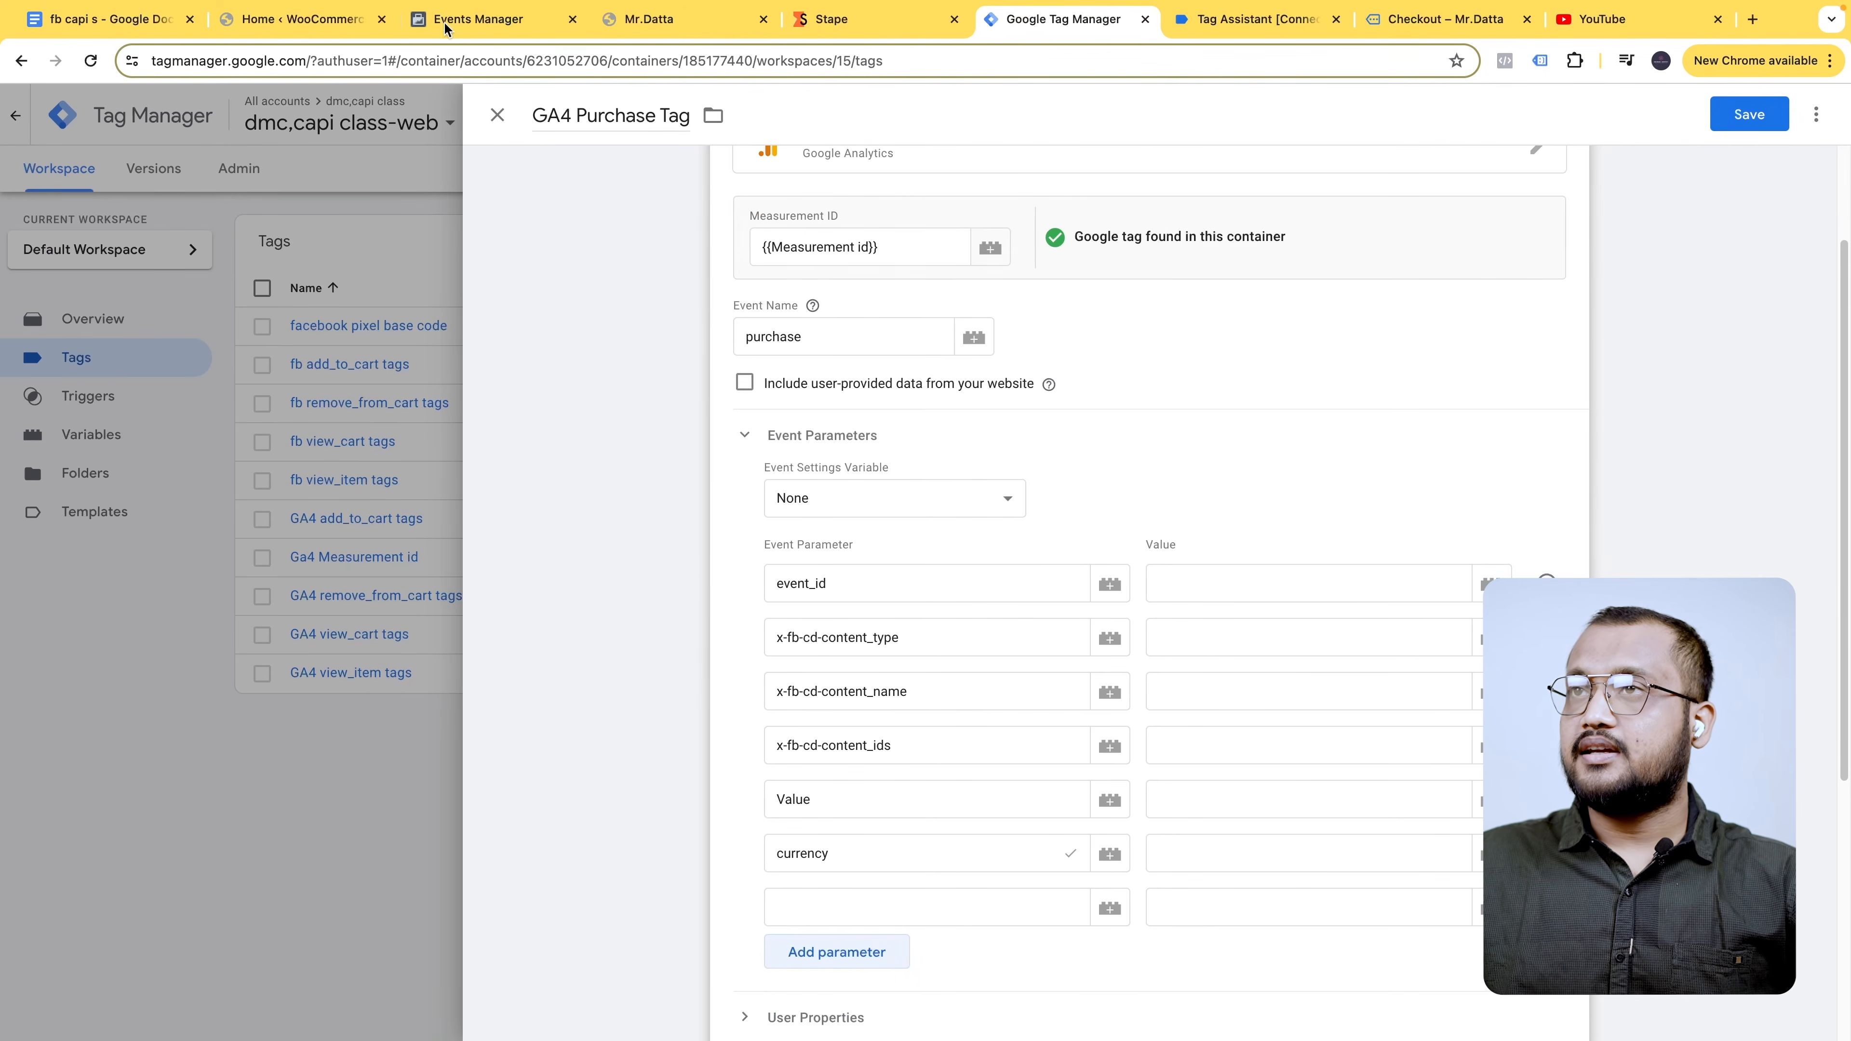
left_click(223, 26)
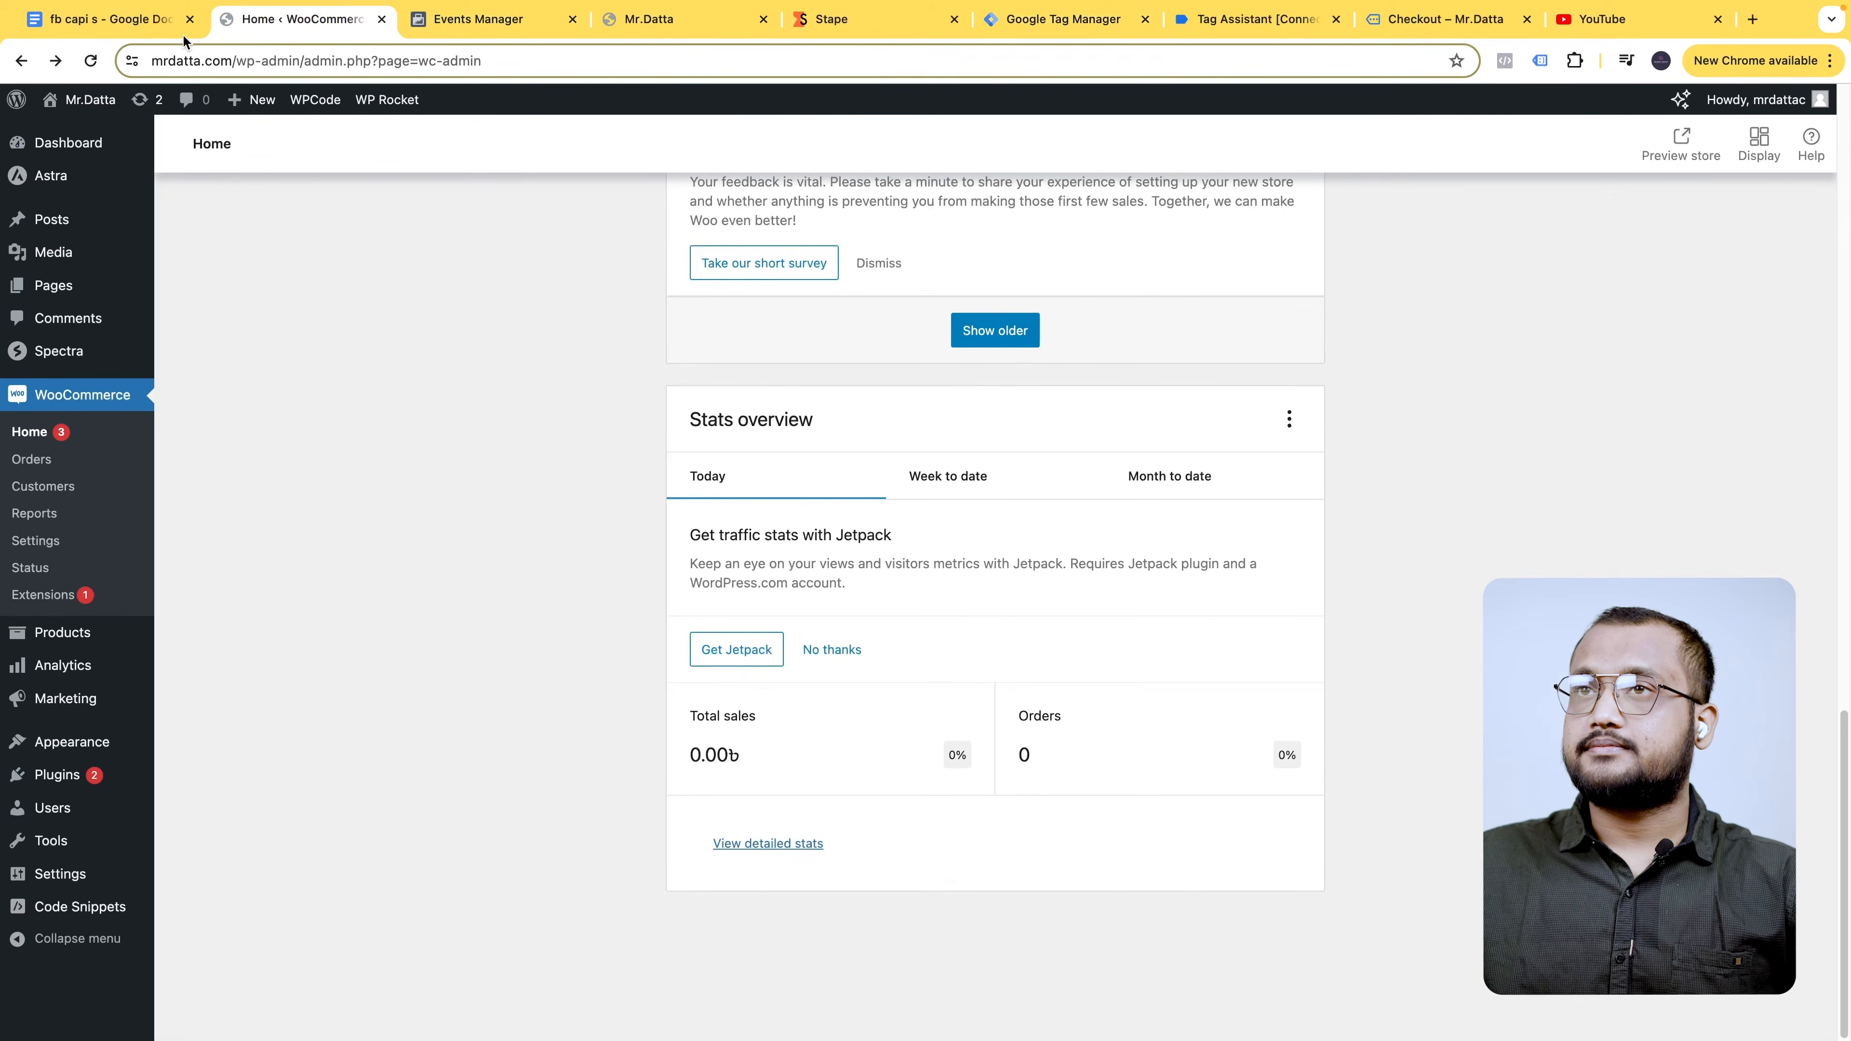
left_click(175, 27)
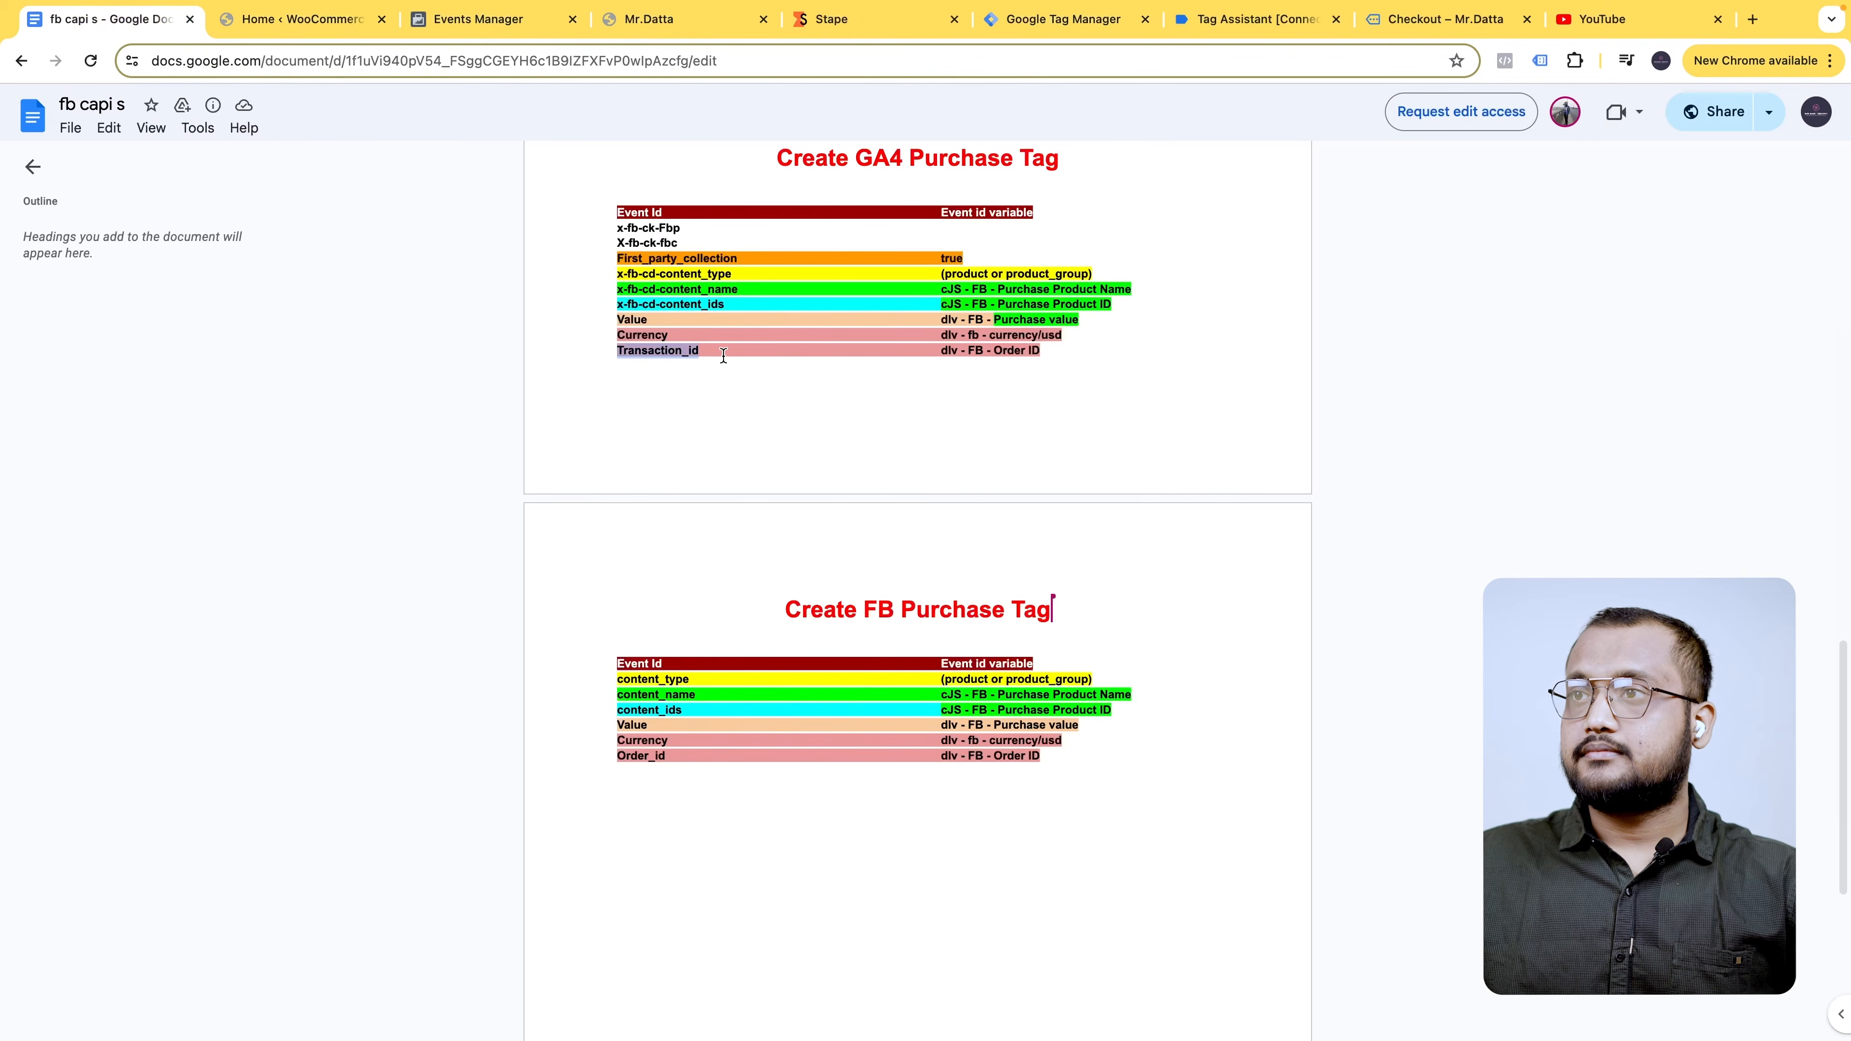
left_click(1092, 36)
left_click(910, 914)
type("Transaction_id")
left_click(1284, 580)
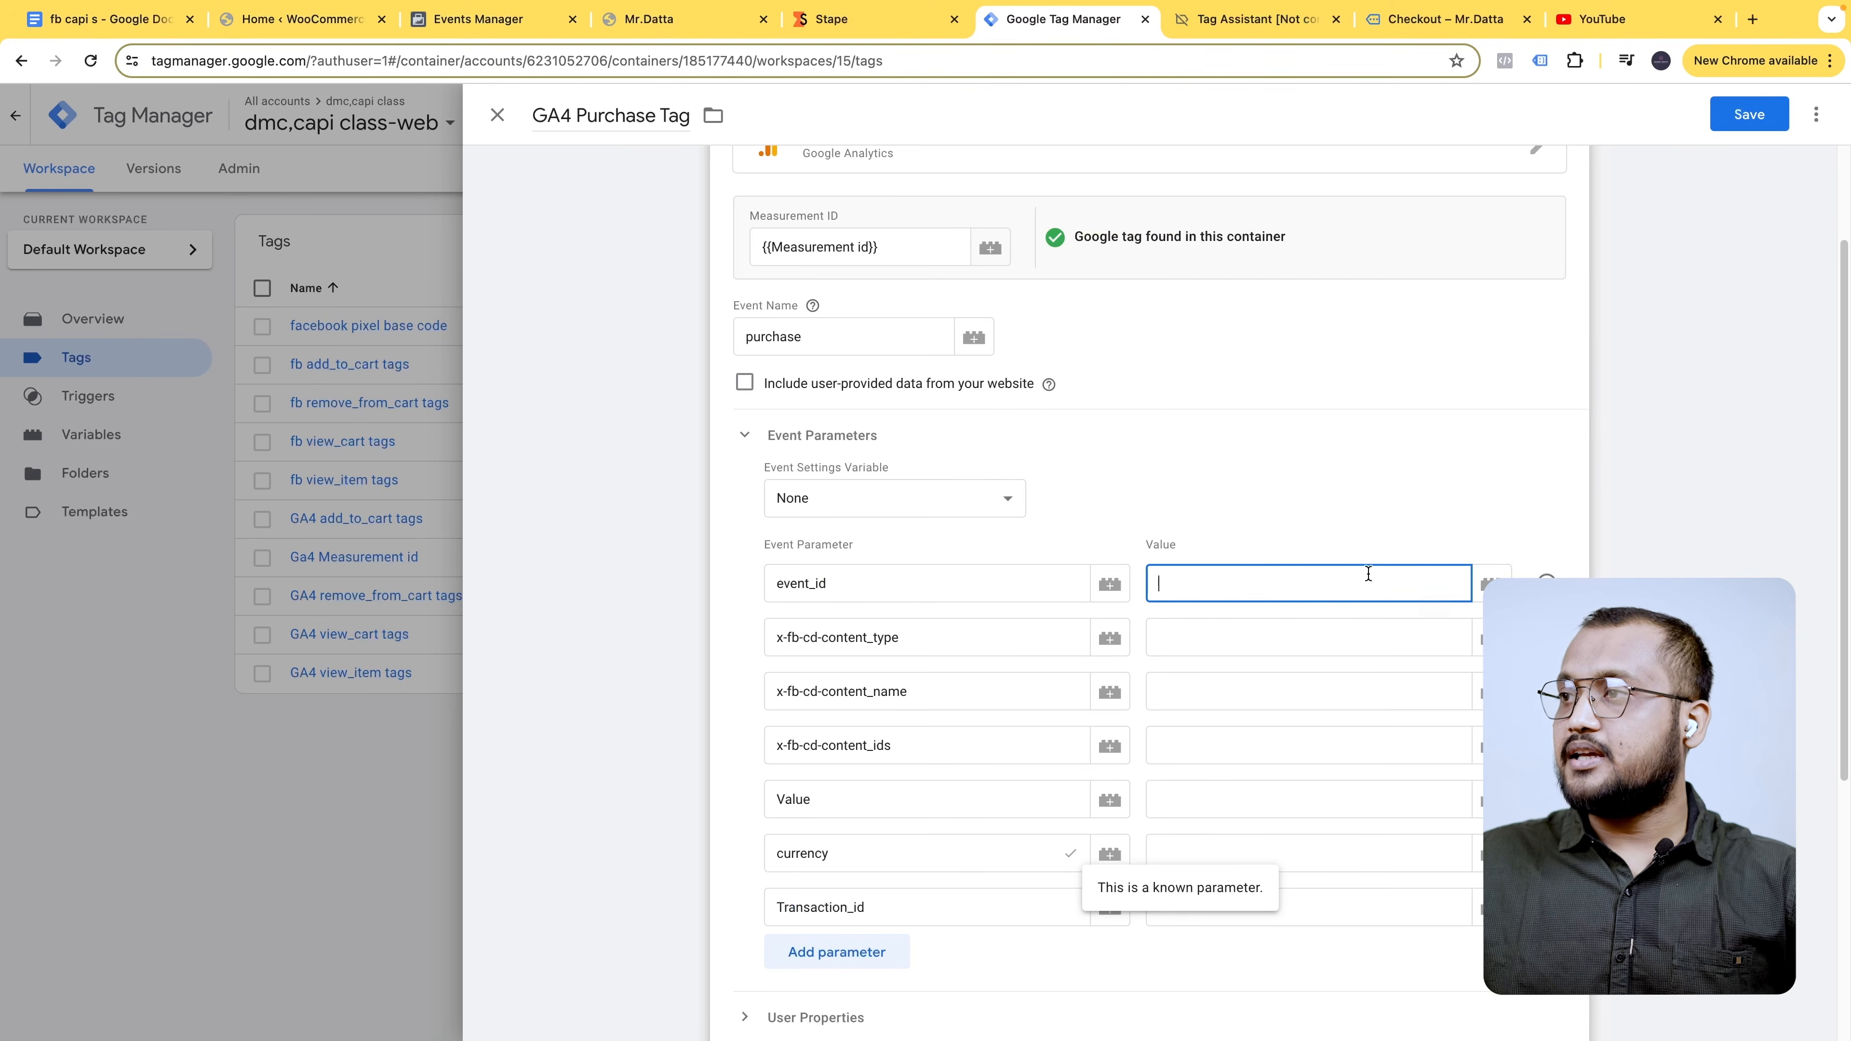
- Set event_id to Event id Variable, plus content type, product name and Purchase Product ID values
left_click(1488, 583)
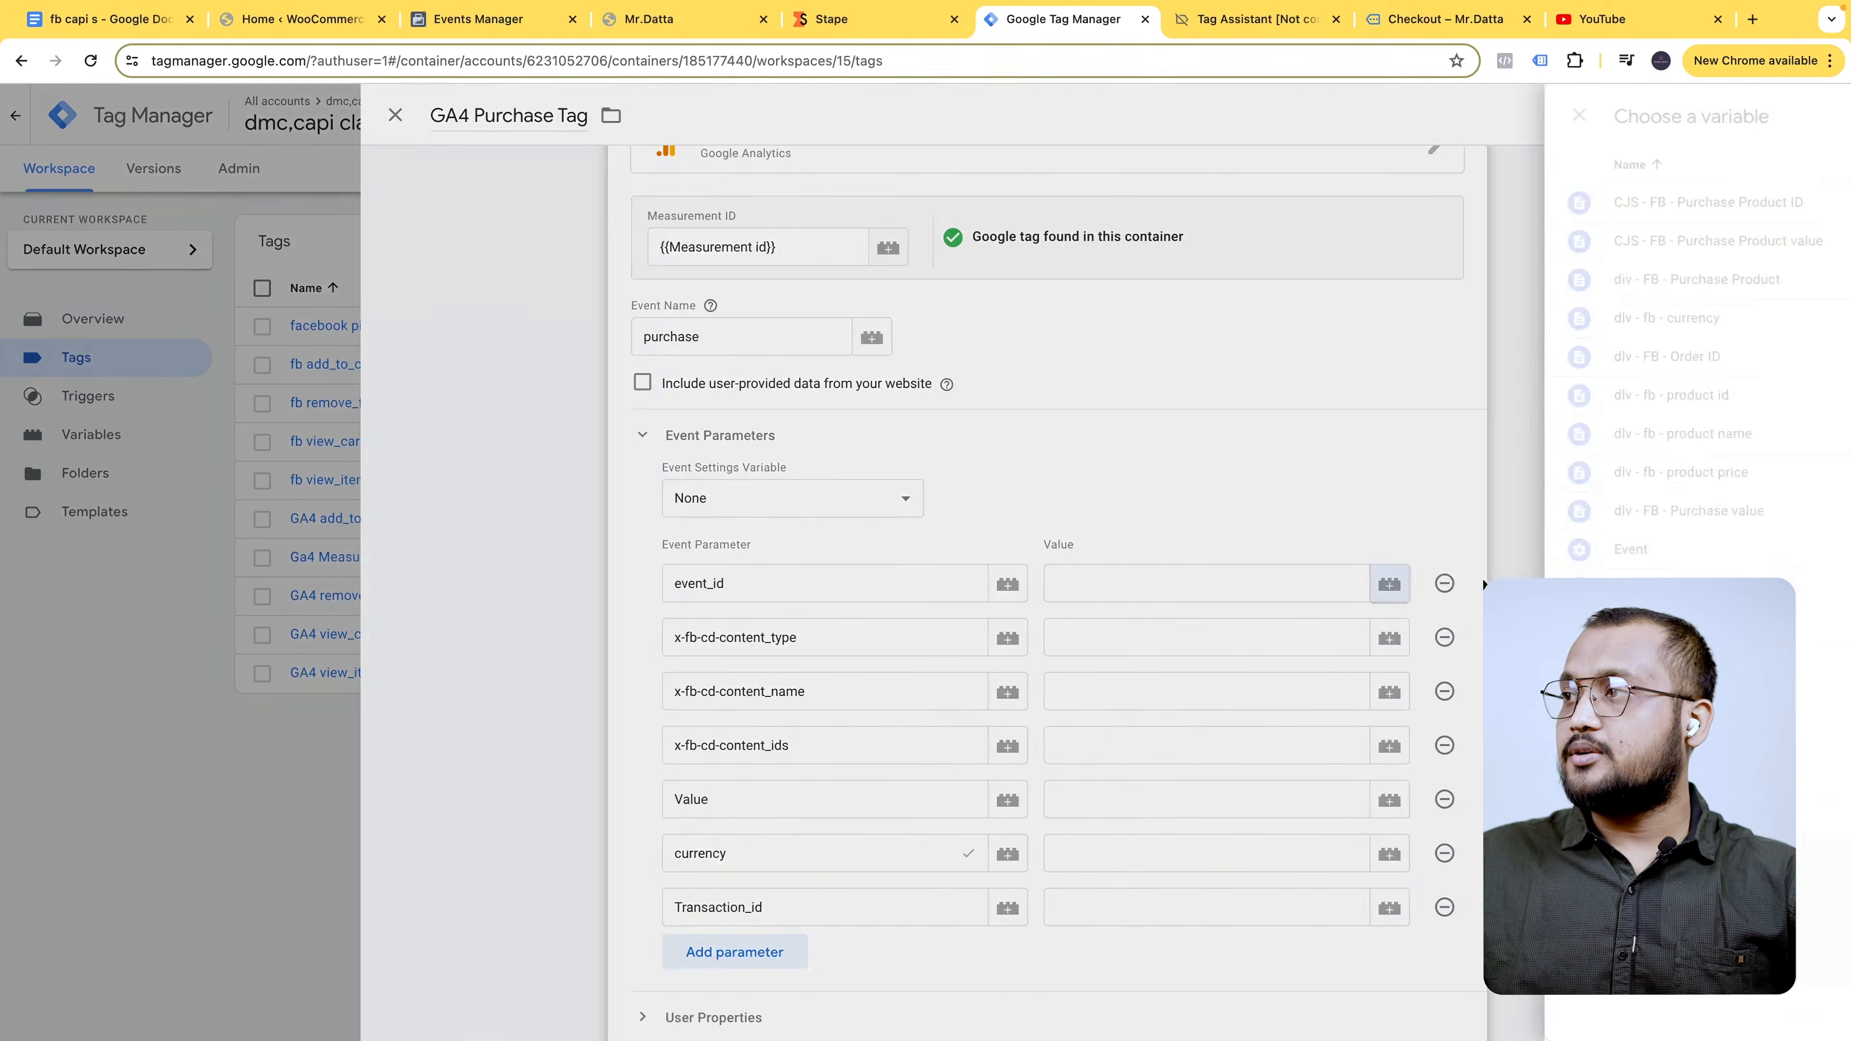
left_click(1635, 115)
type("event")
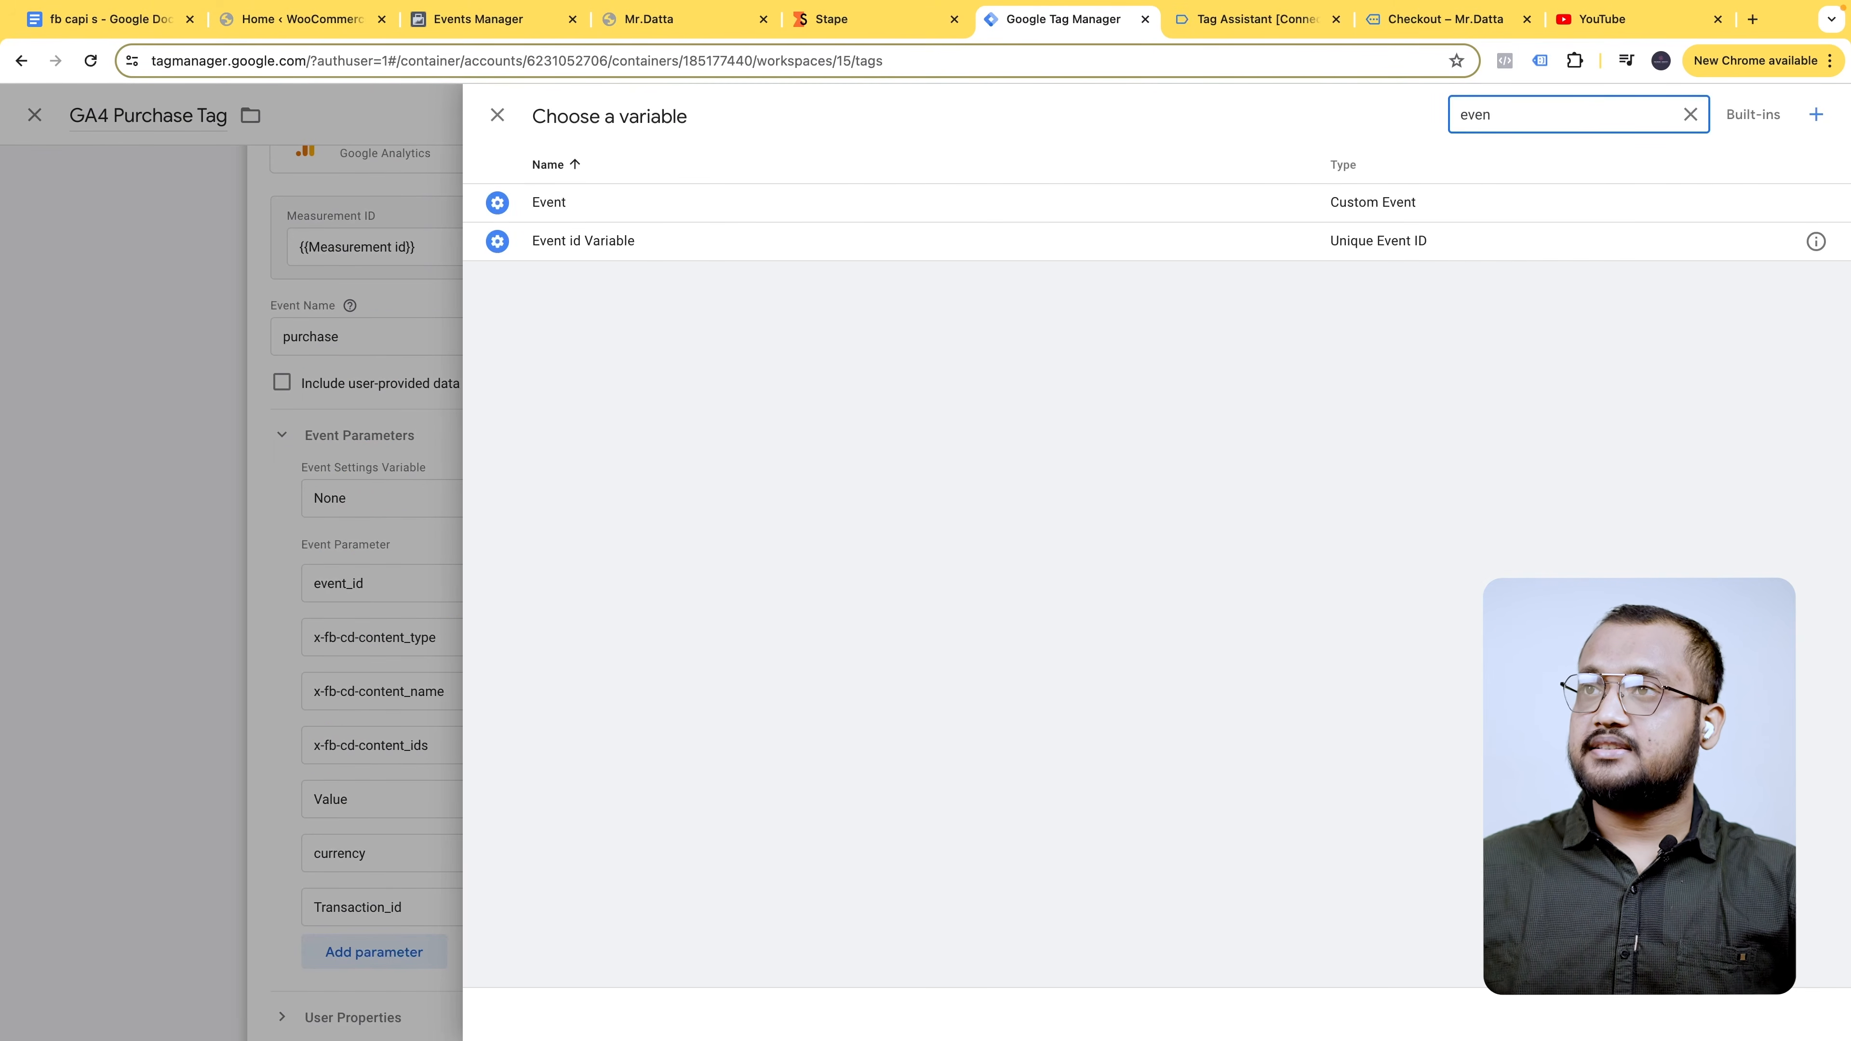
left_click(1126, 242)
left_click(1266, 636)
type("product")
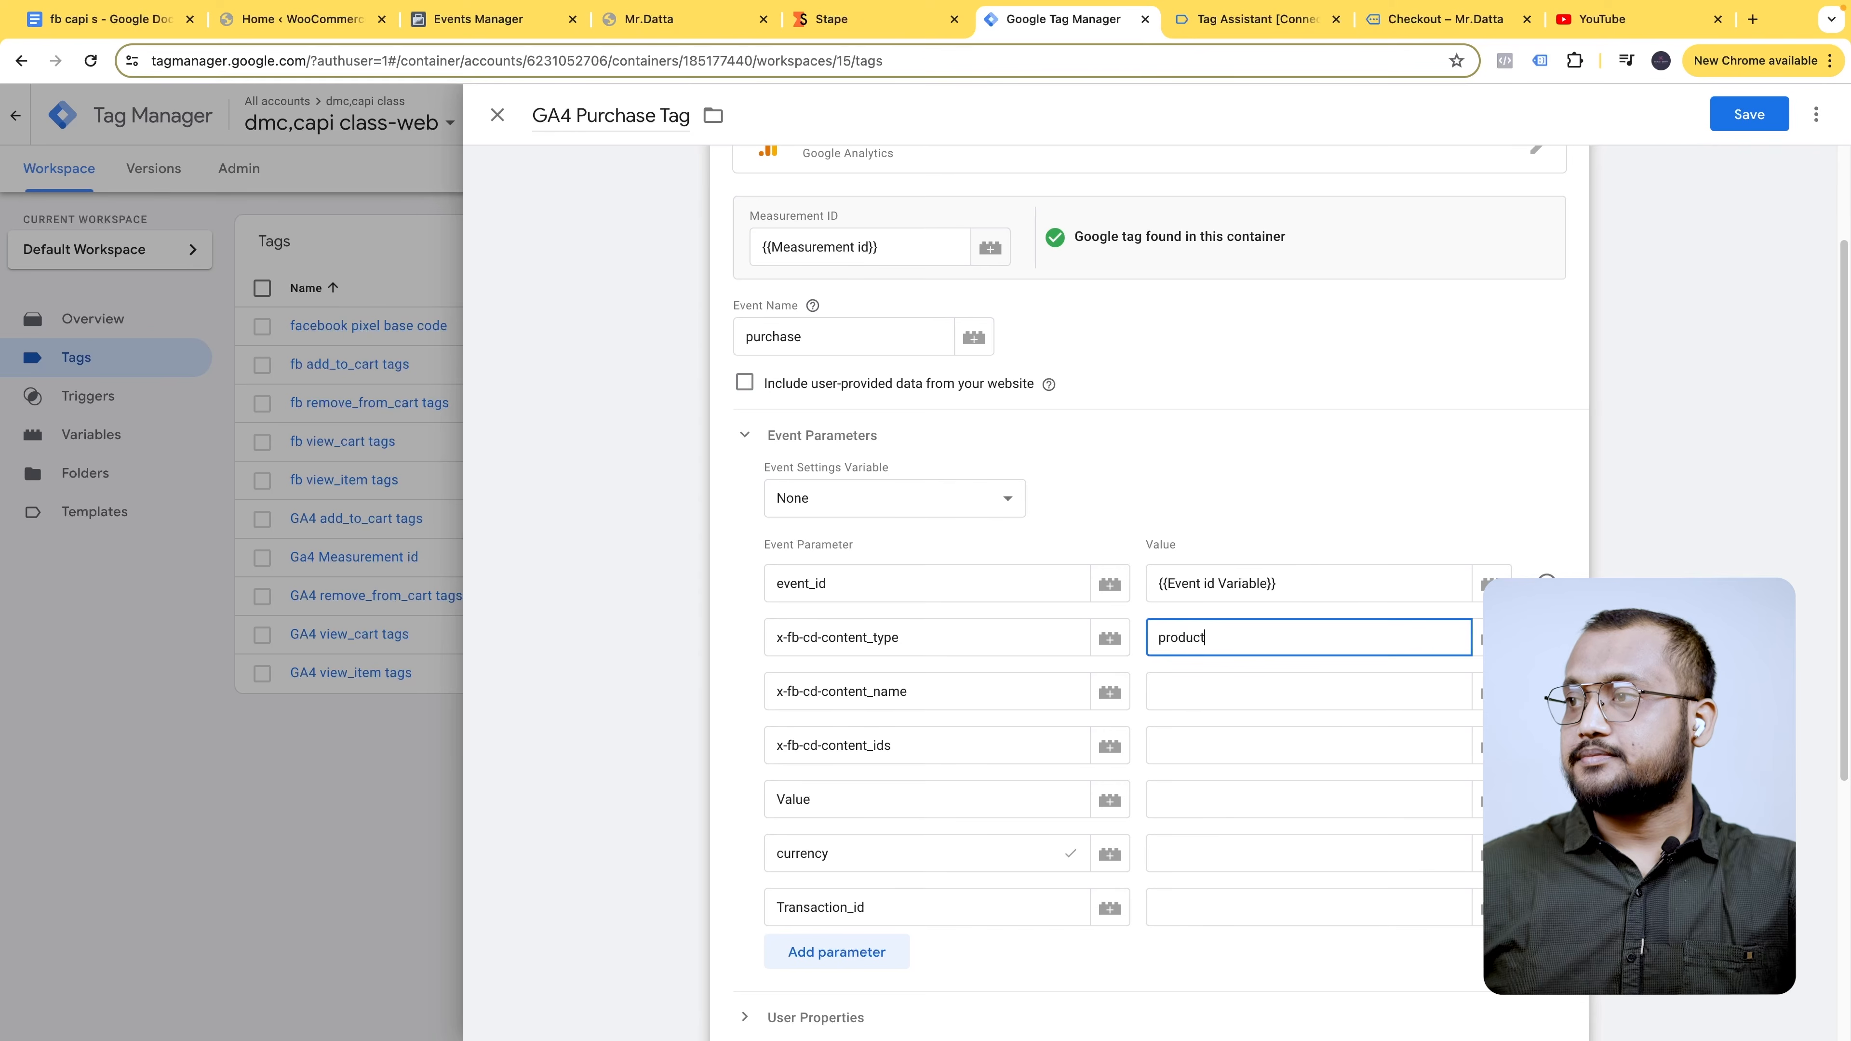
left_click(1274, 682)
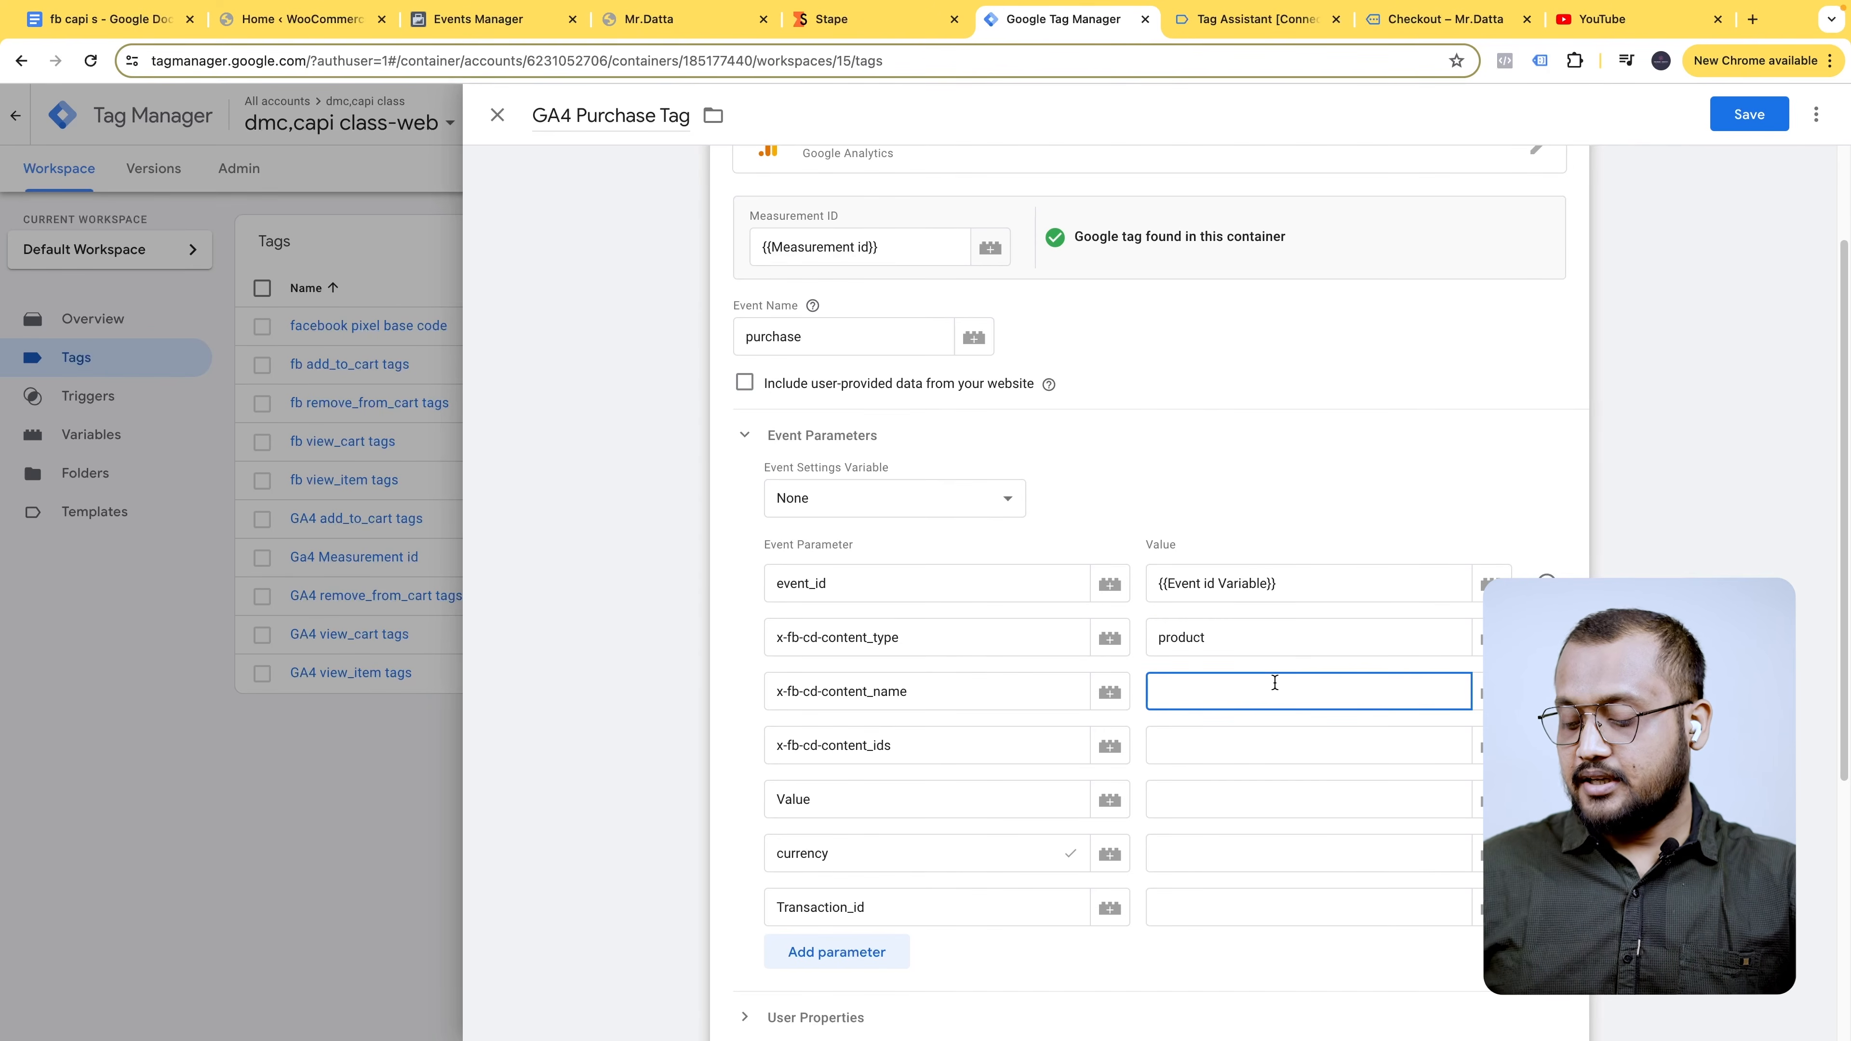
type("{{name")
left_click(1265, 733)
left_click(1266, 733)
type("{{id")
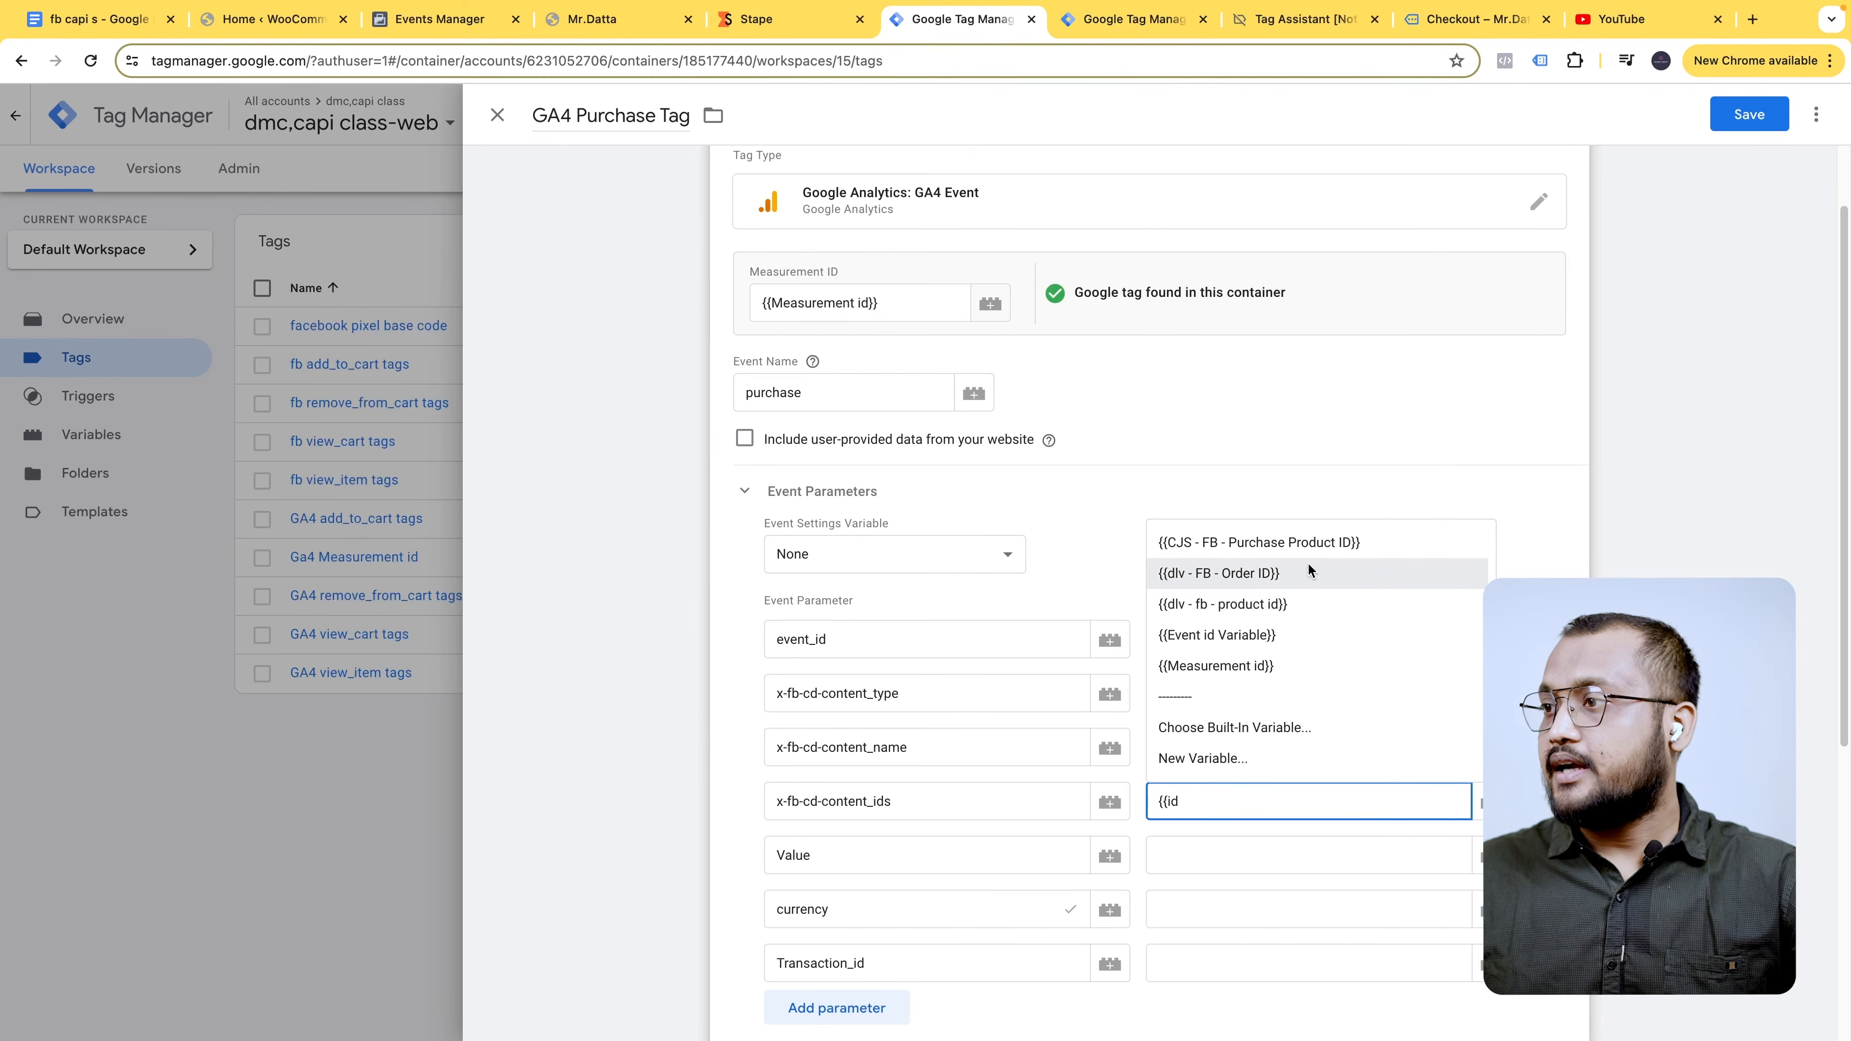
left_click(1344, 542)
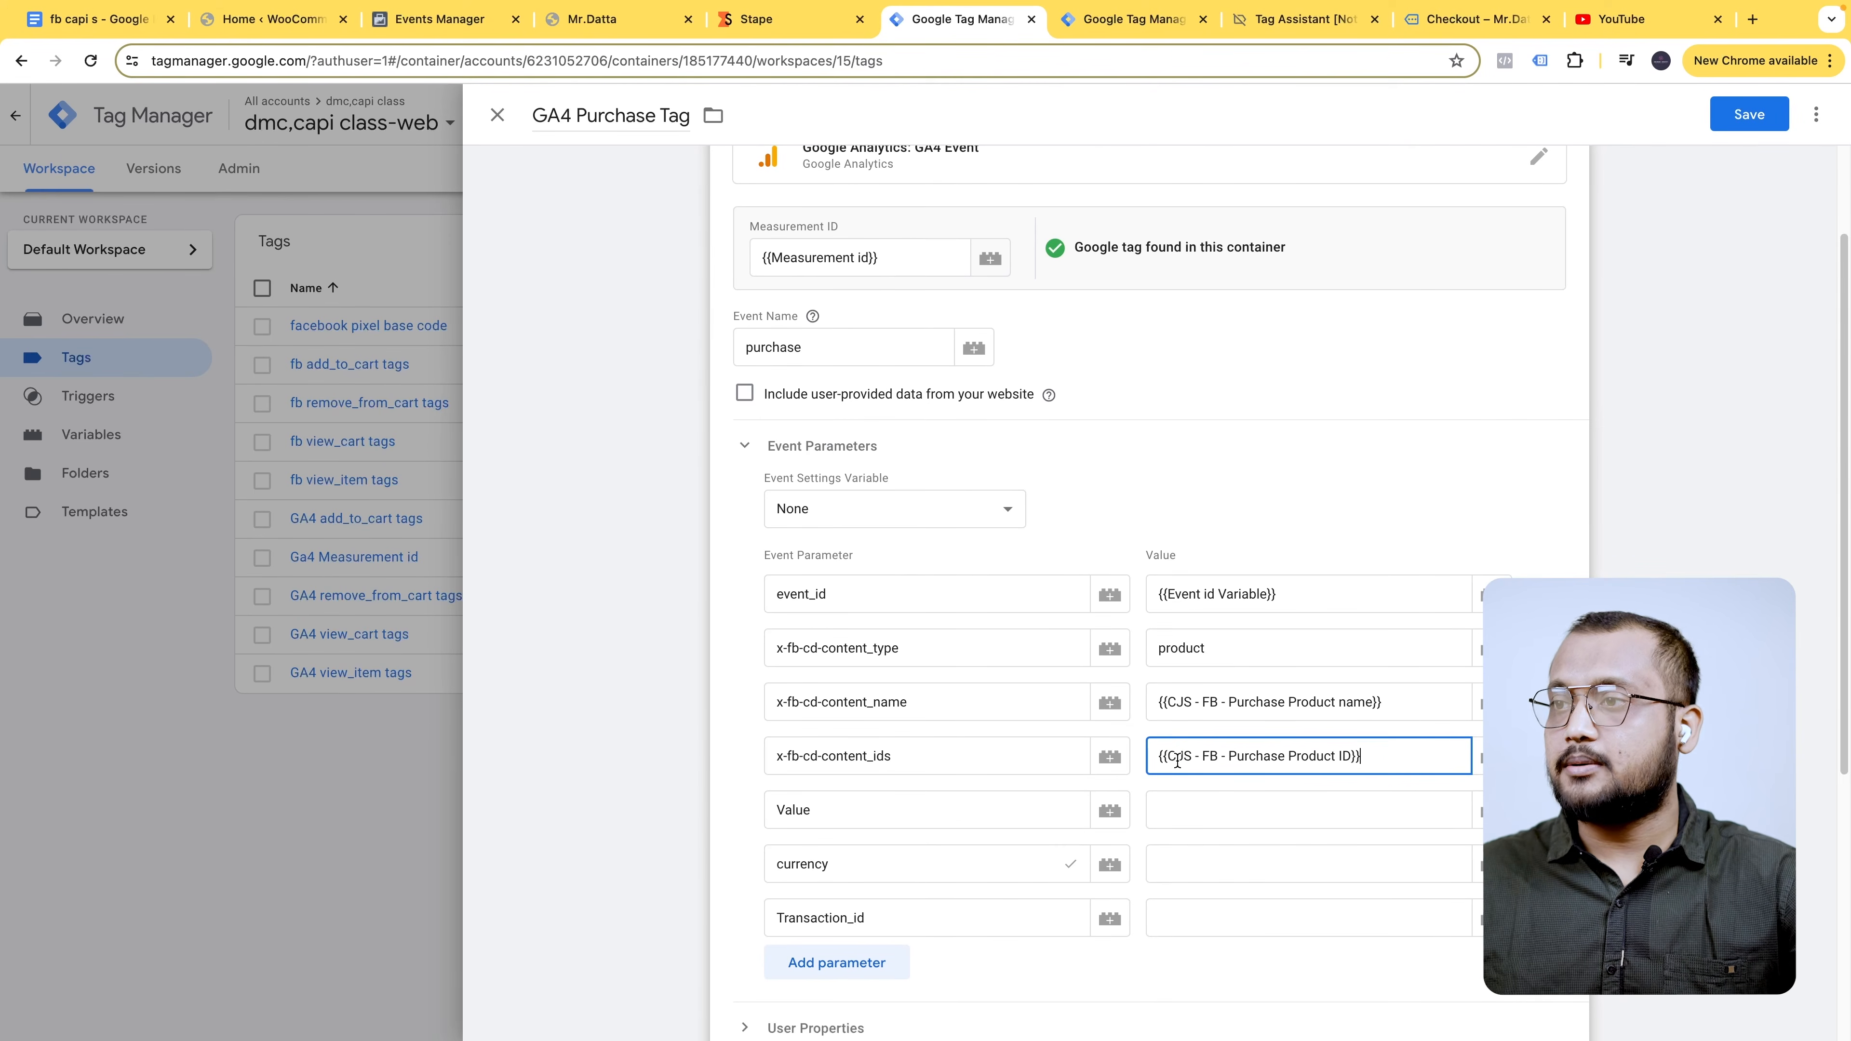
- Map Value, currency and Transaction_id to dlv - FB - Purchase value, dlv - fb - currency, dlv - FB - Order ID
left_click(1206, 806)
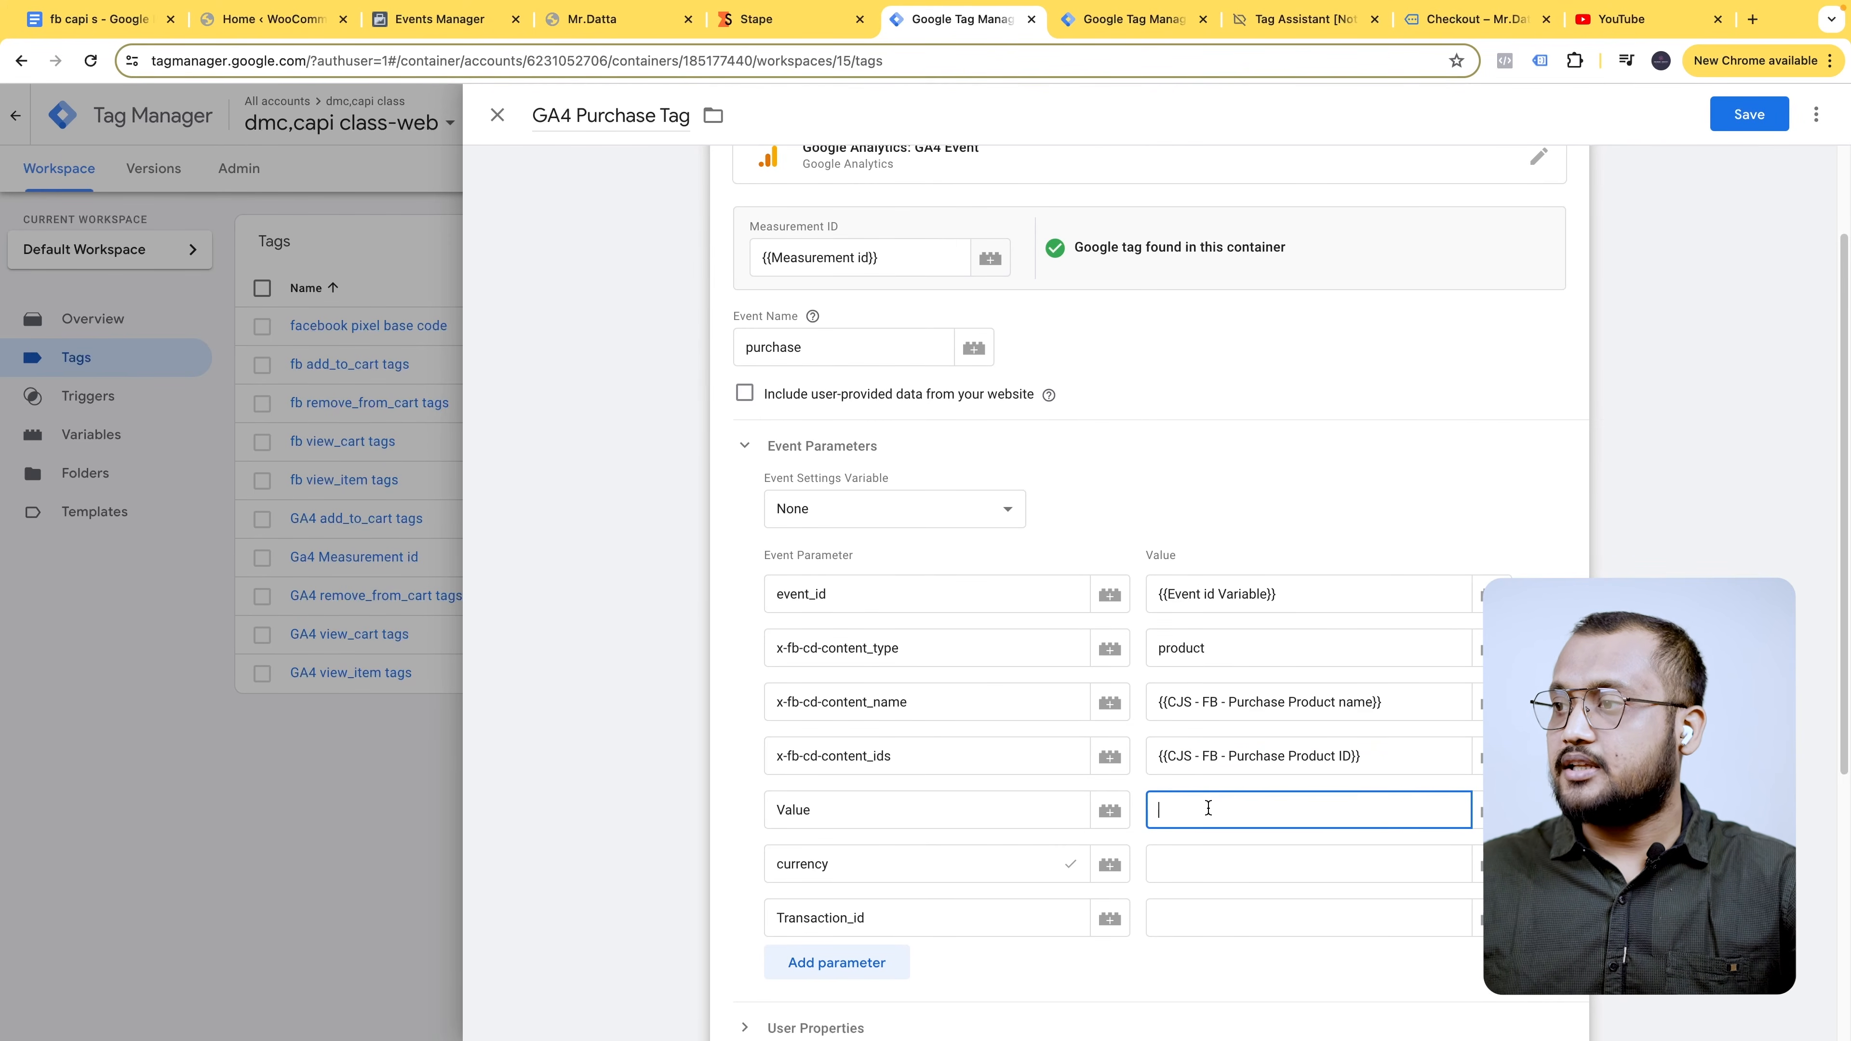
left_click(1484, 809)
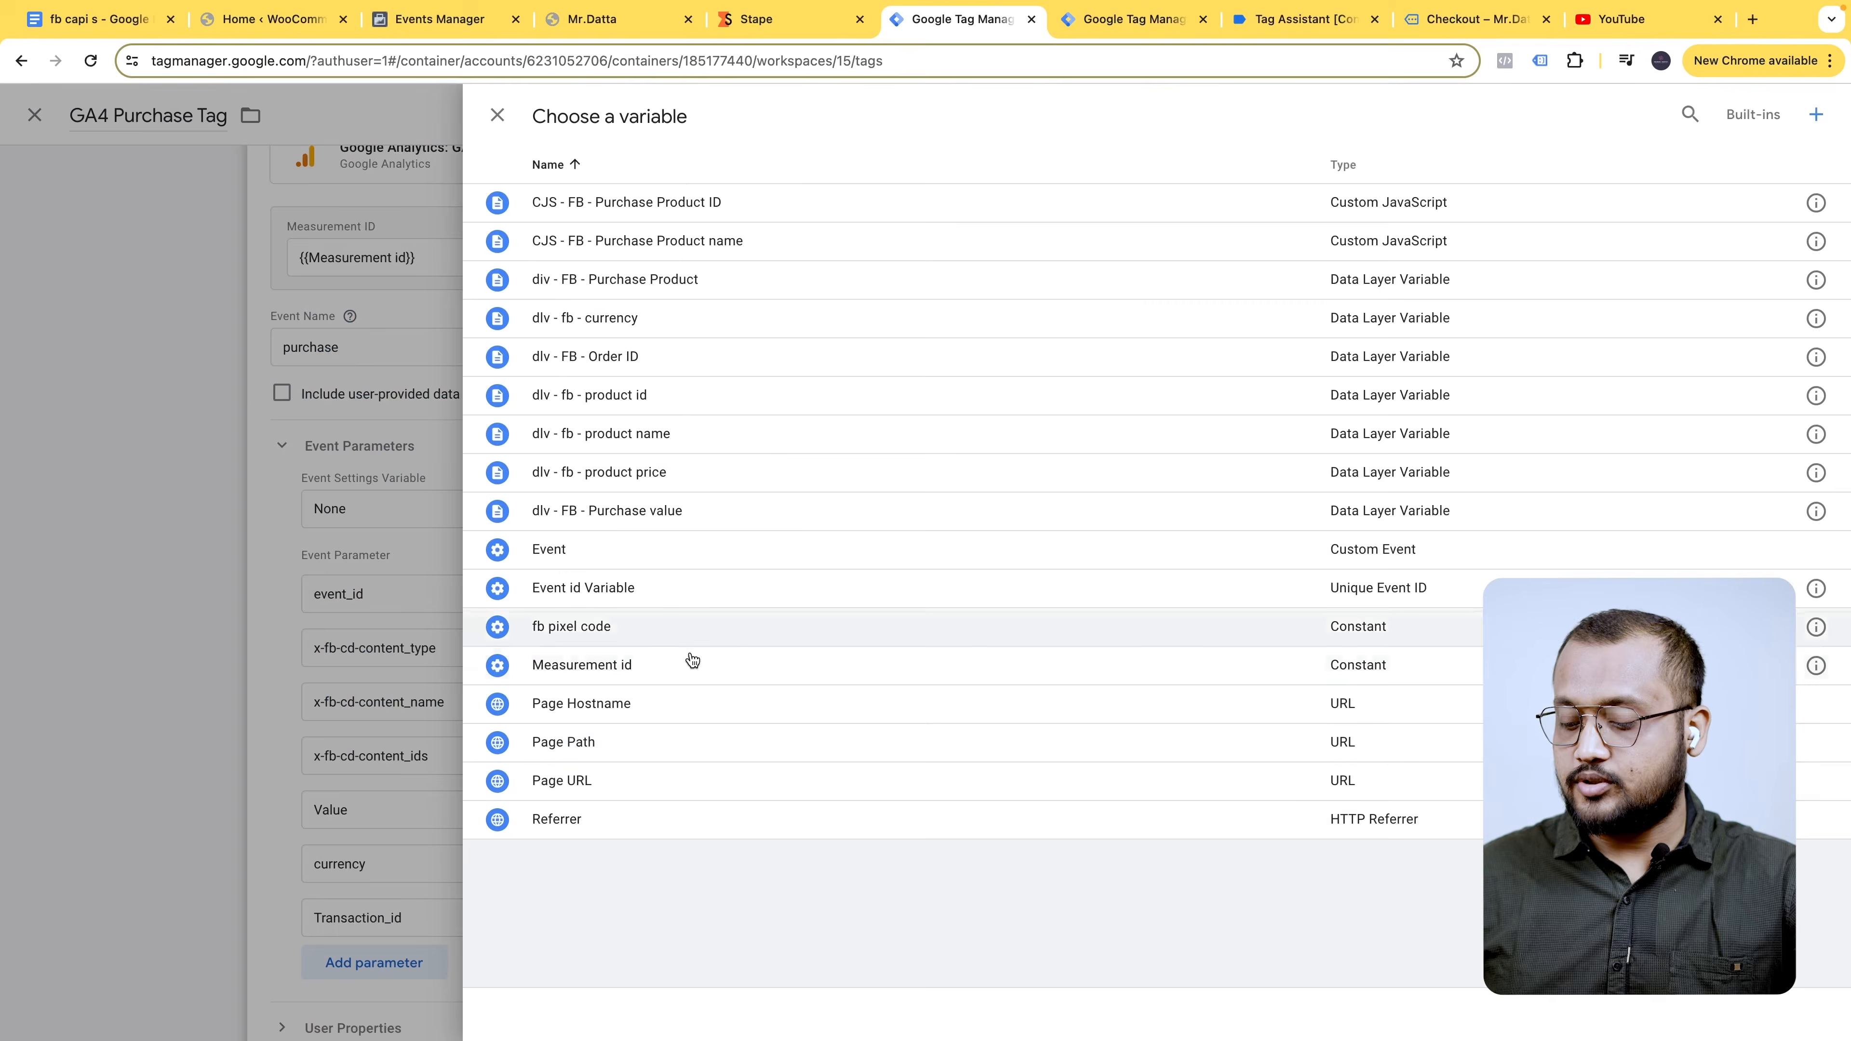
left_click(1690, 113)
type("va")
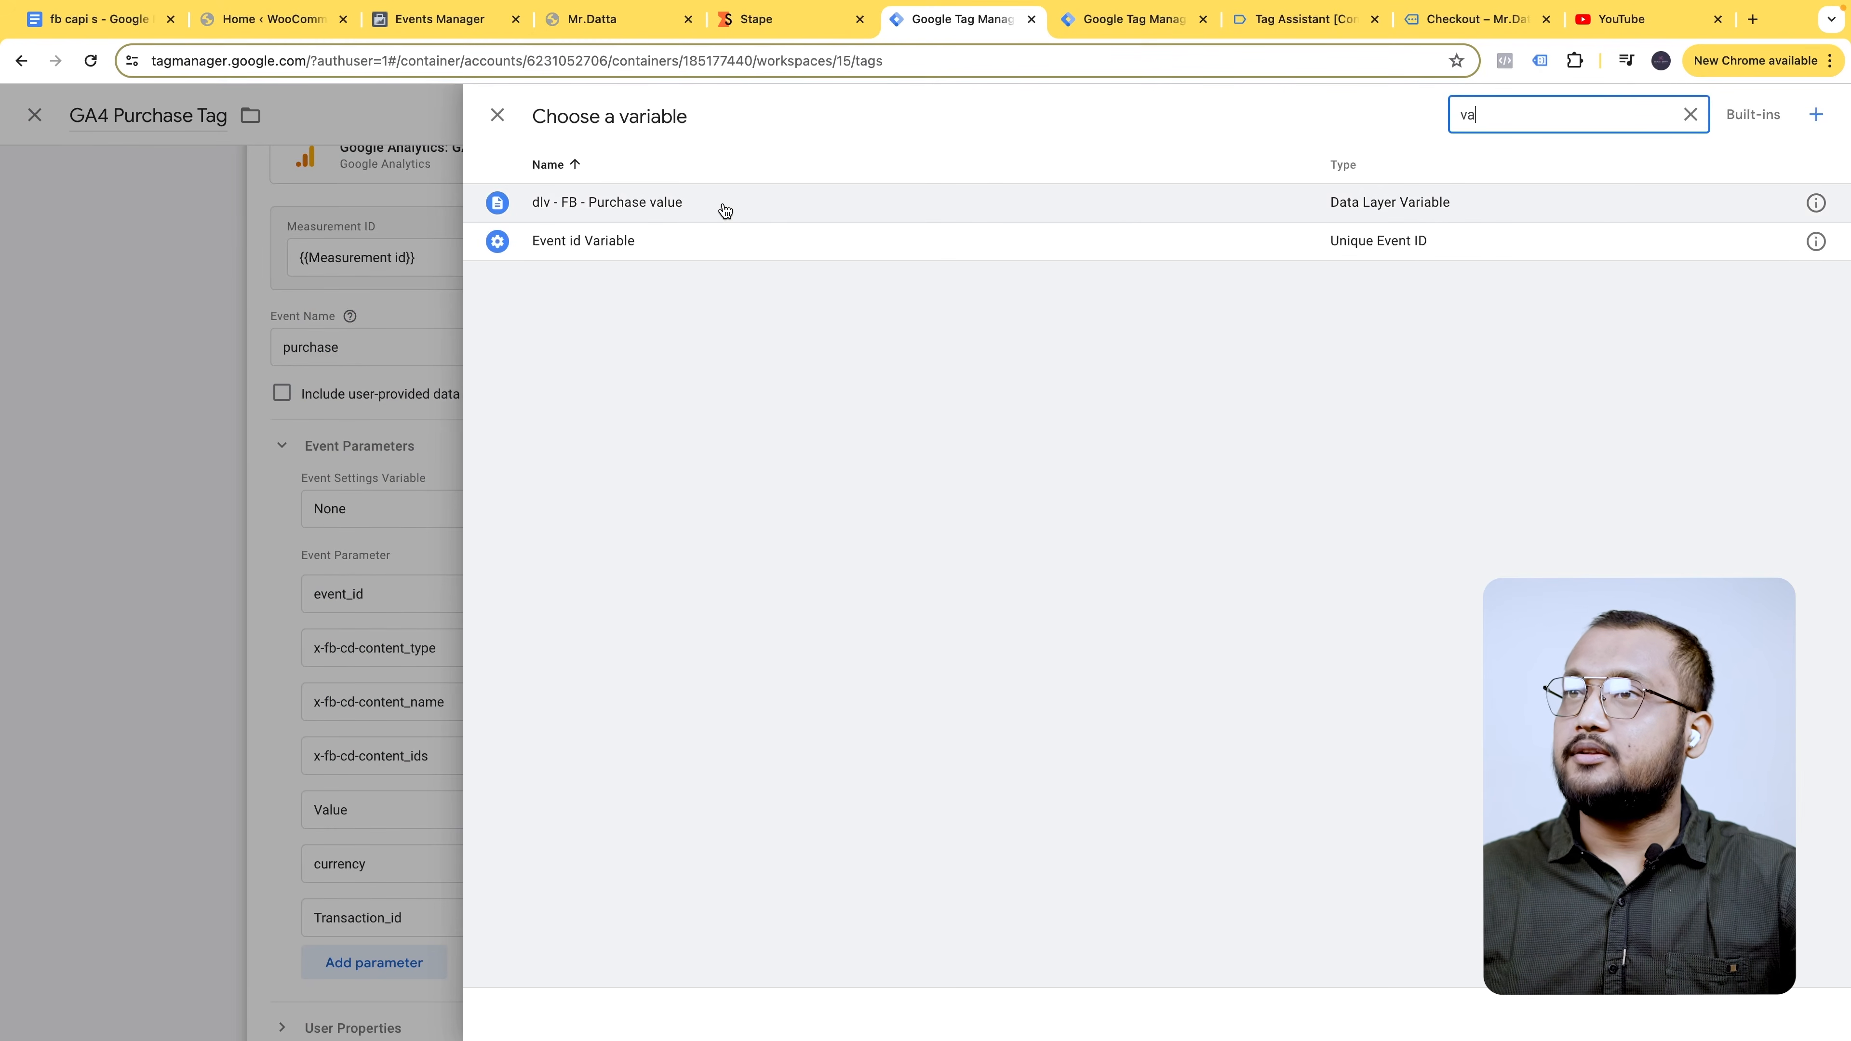
left_click(606, 203)
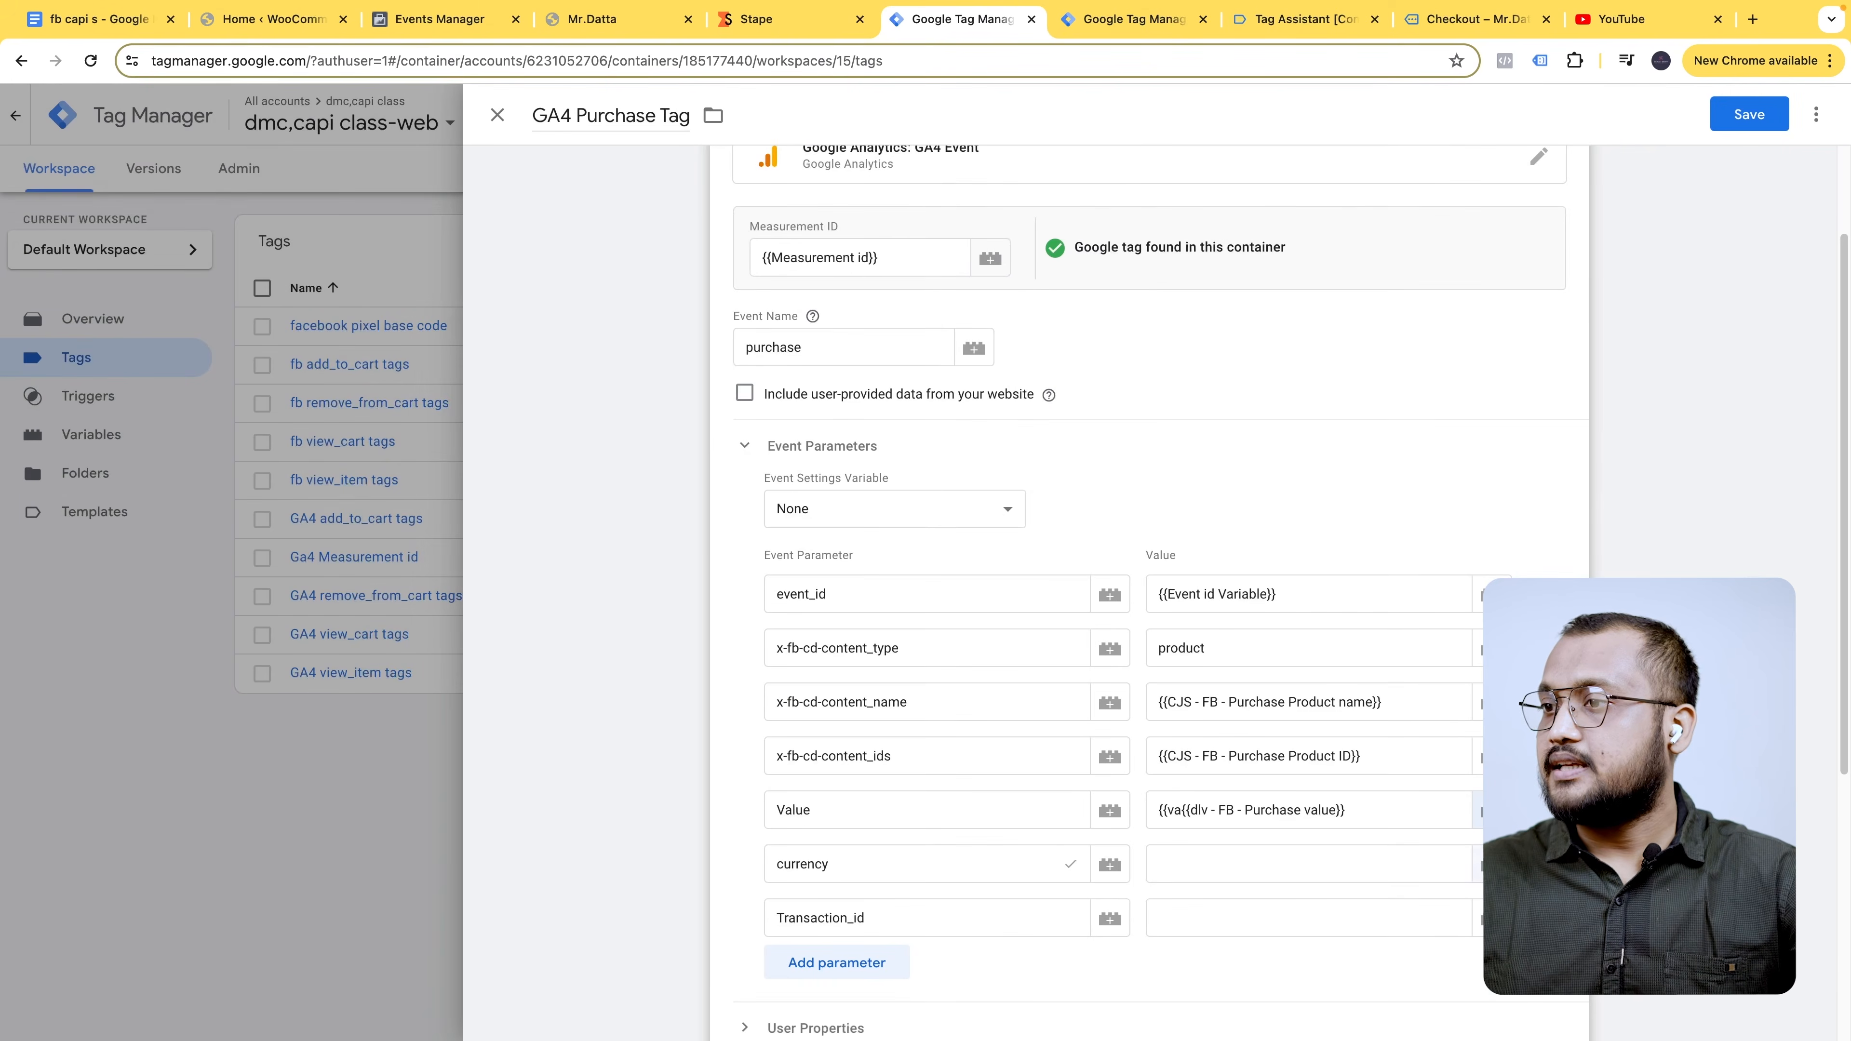
left_click(1484, 863)
left_click(1690, 114)
type("c")
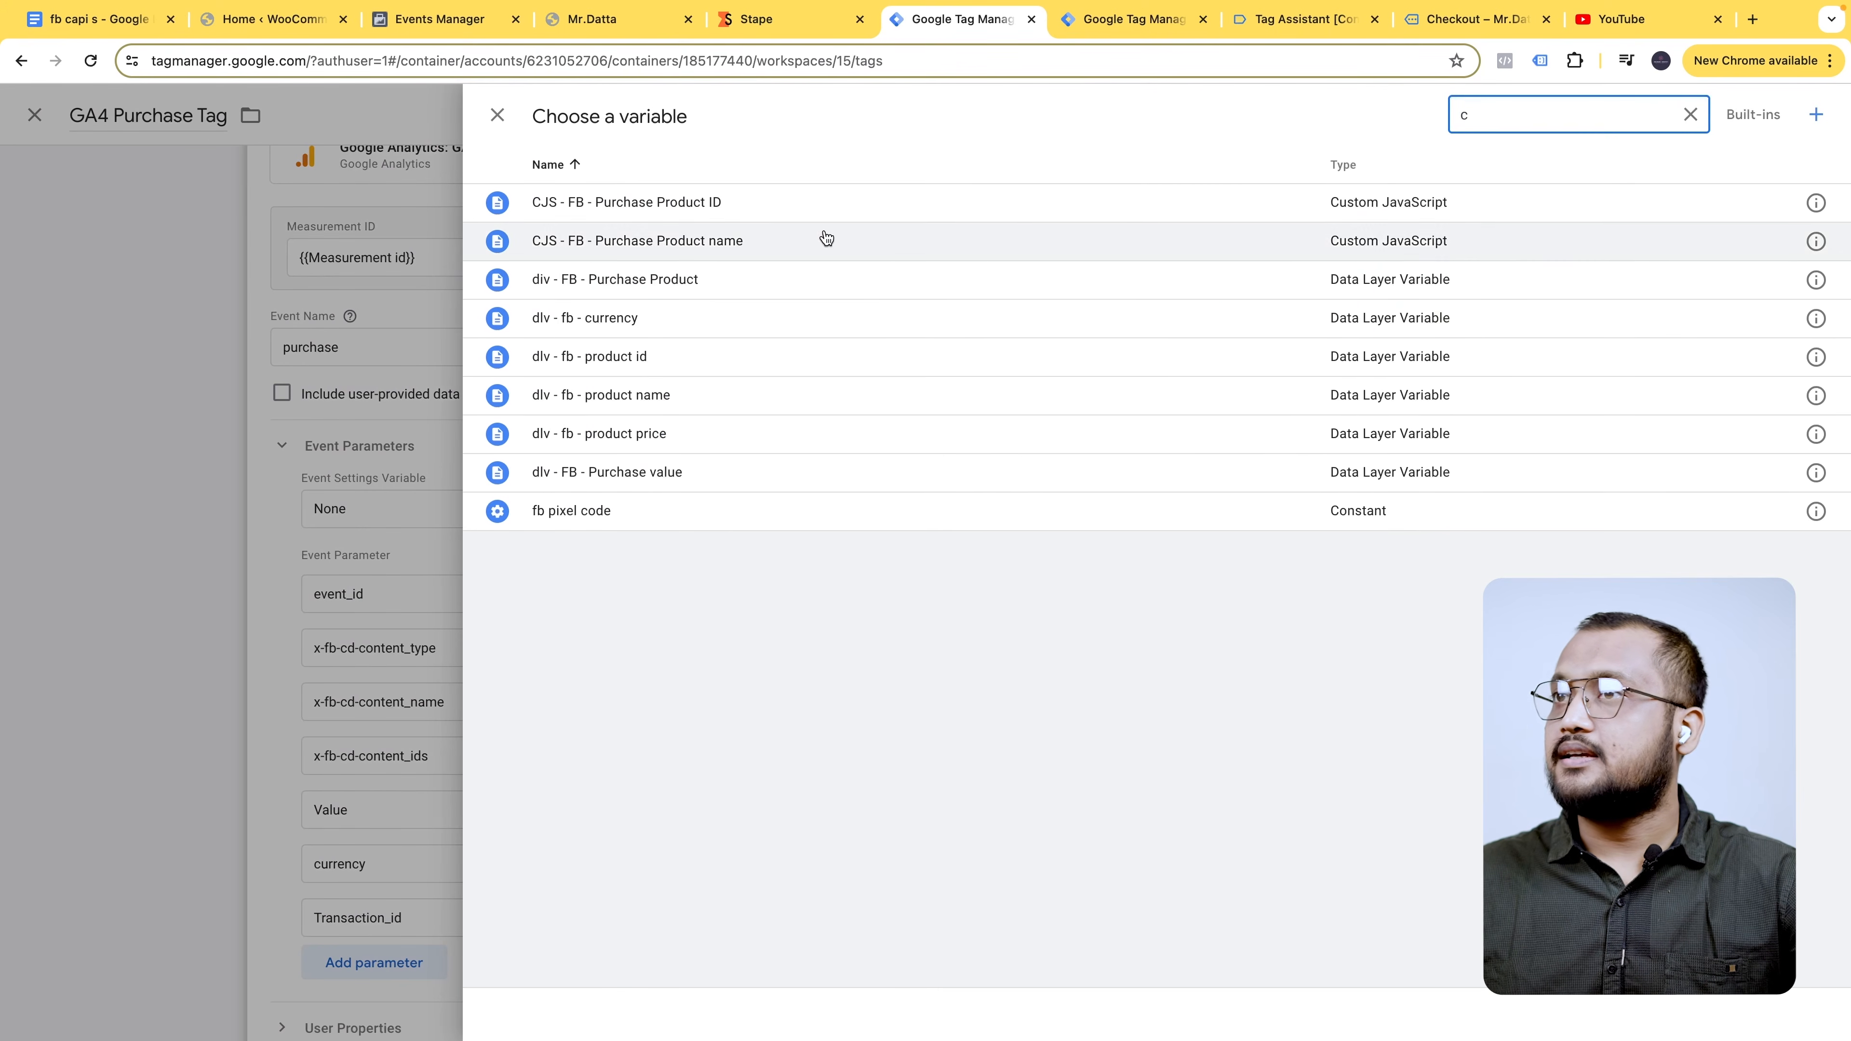
left_click(624, 321)
left_click(1387, 916)
type("{{order")
left_click(1316, 777)
scroll(1265, 946, "down", 5)
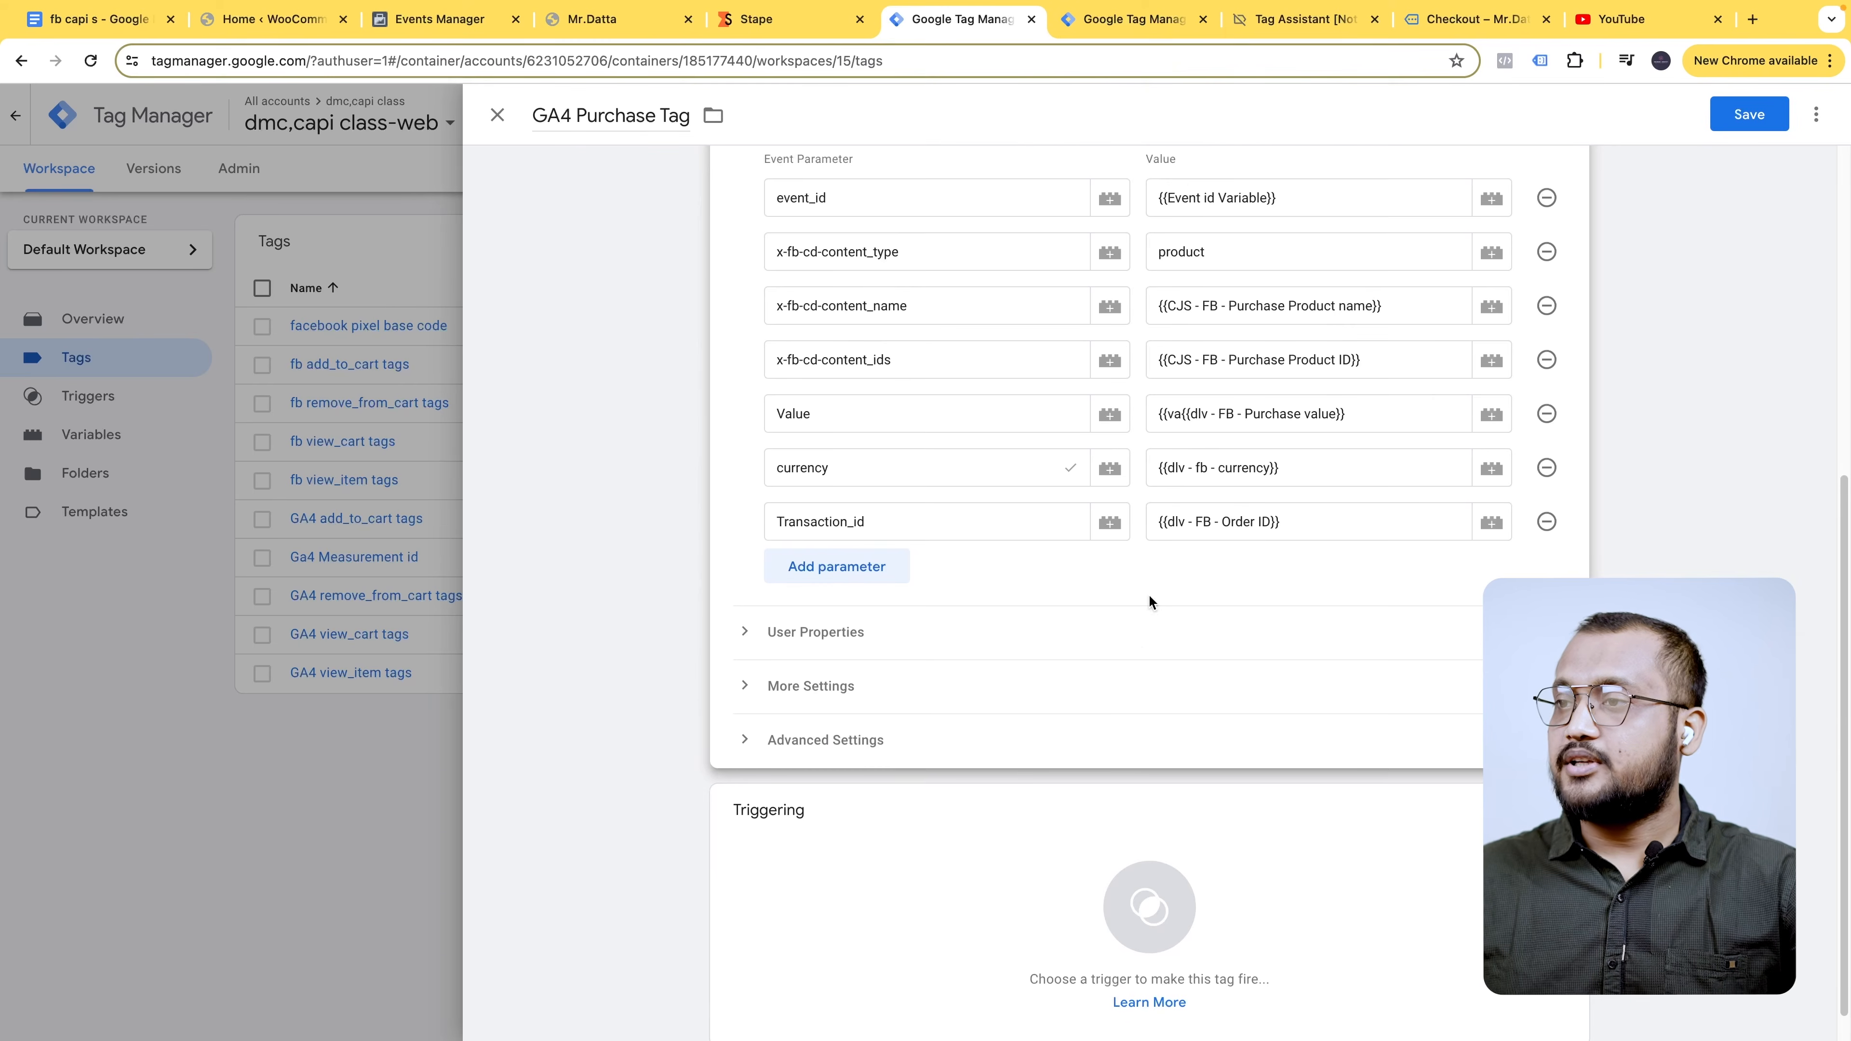
- Create a new Custom Event trigger for the tag with event name purchase
left_click(991, 758)
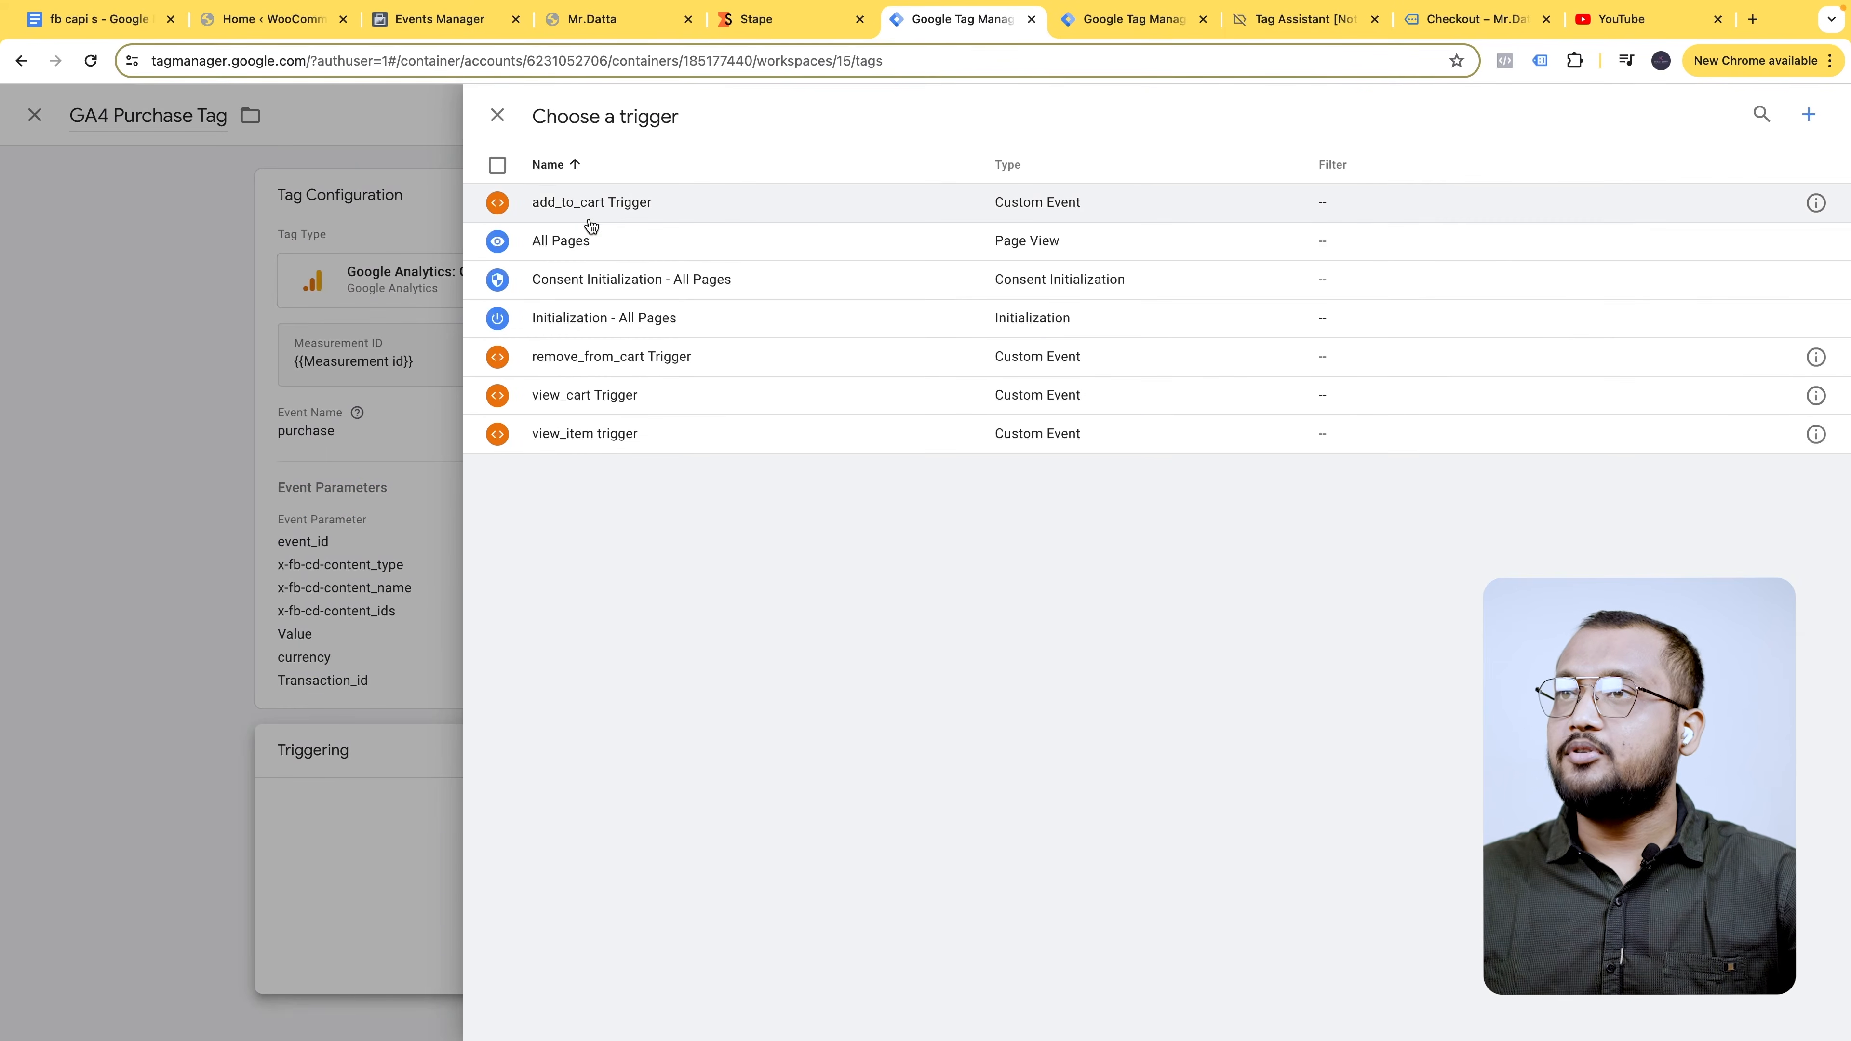
left_click(1811, 115)
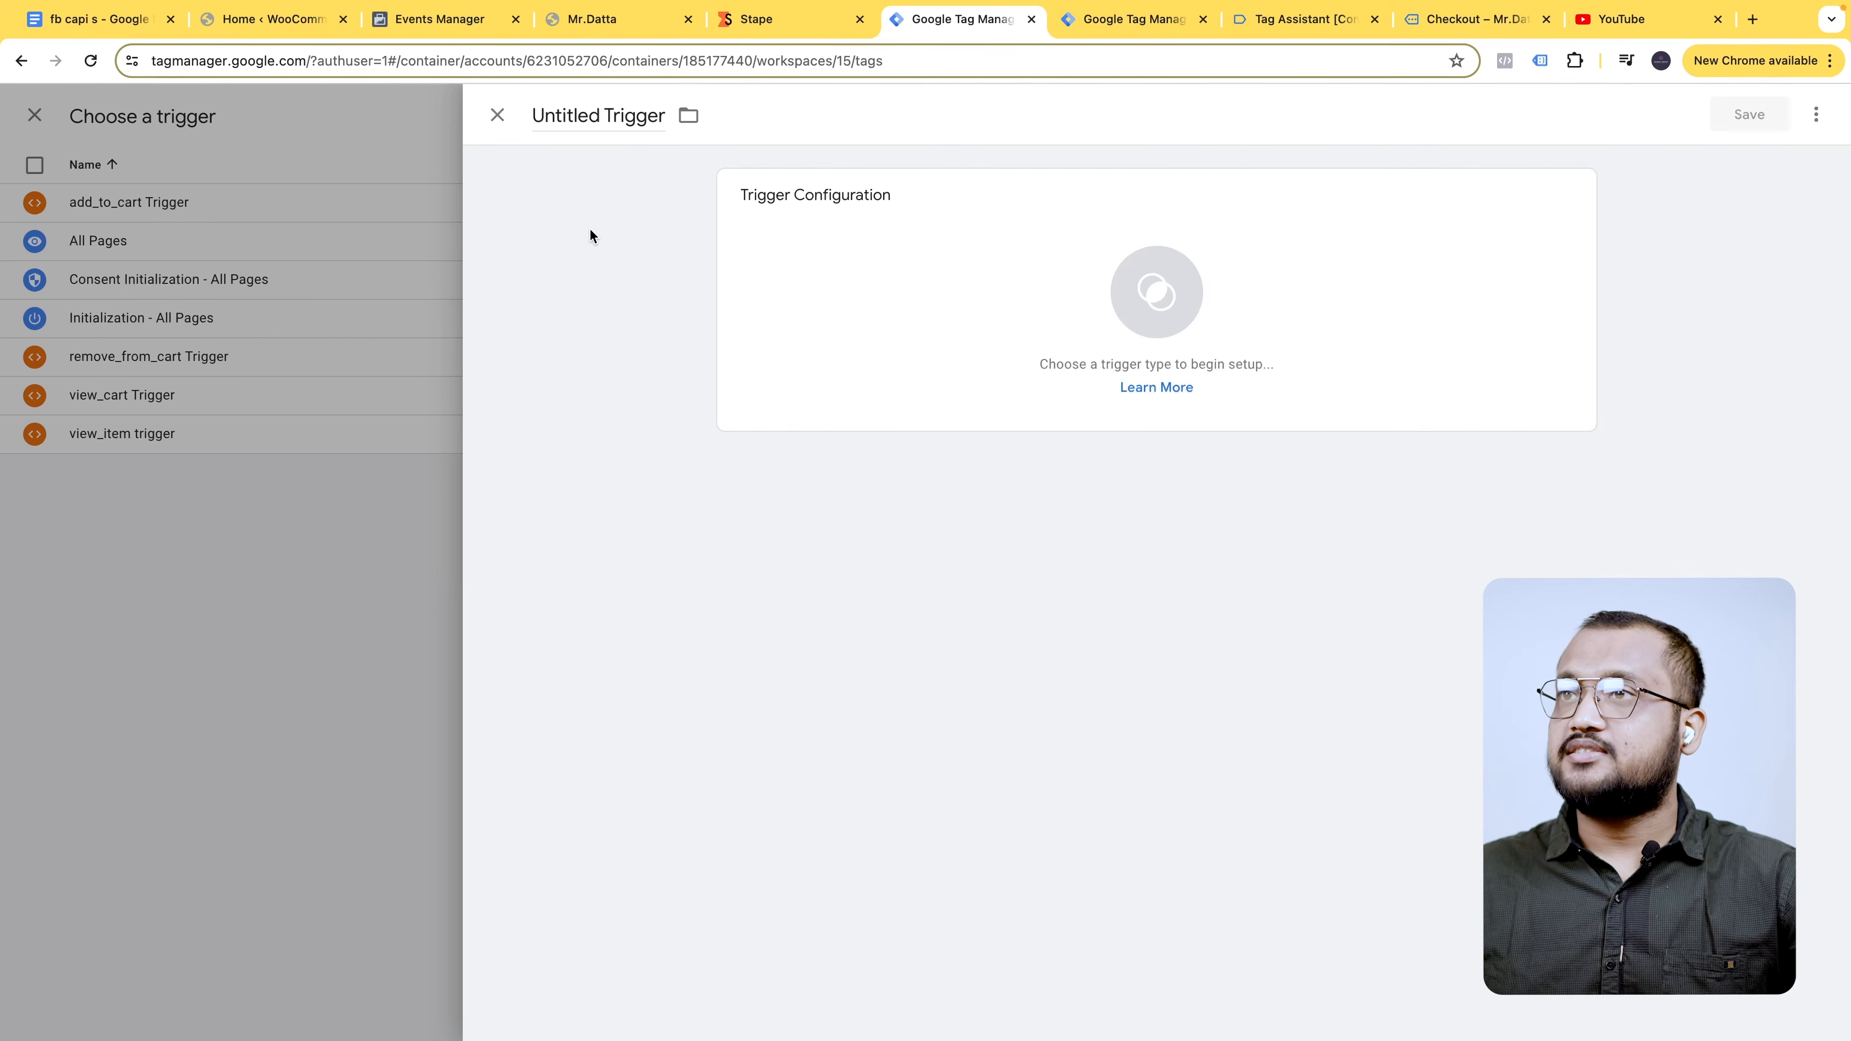
left_click(947, 299)
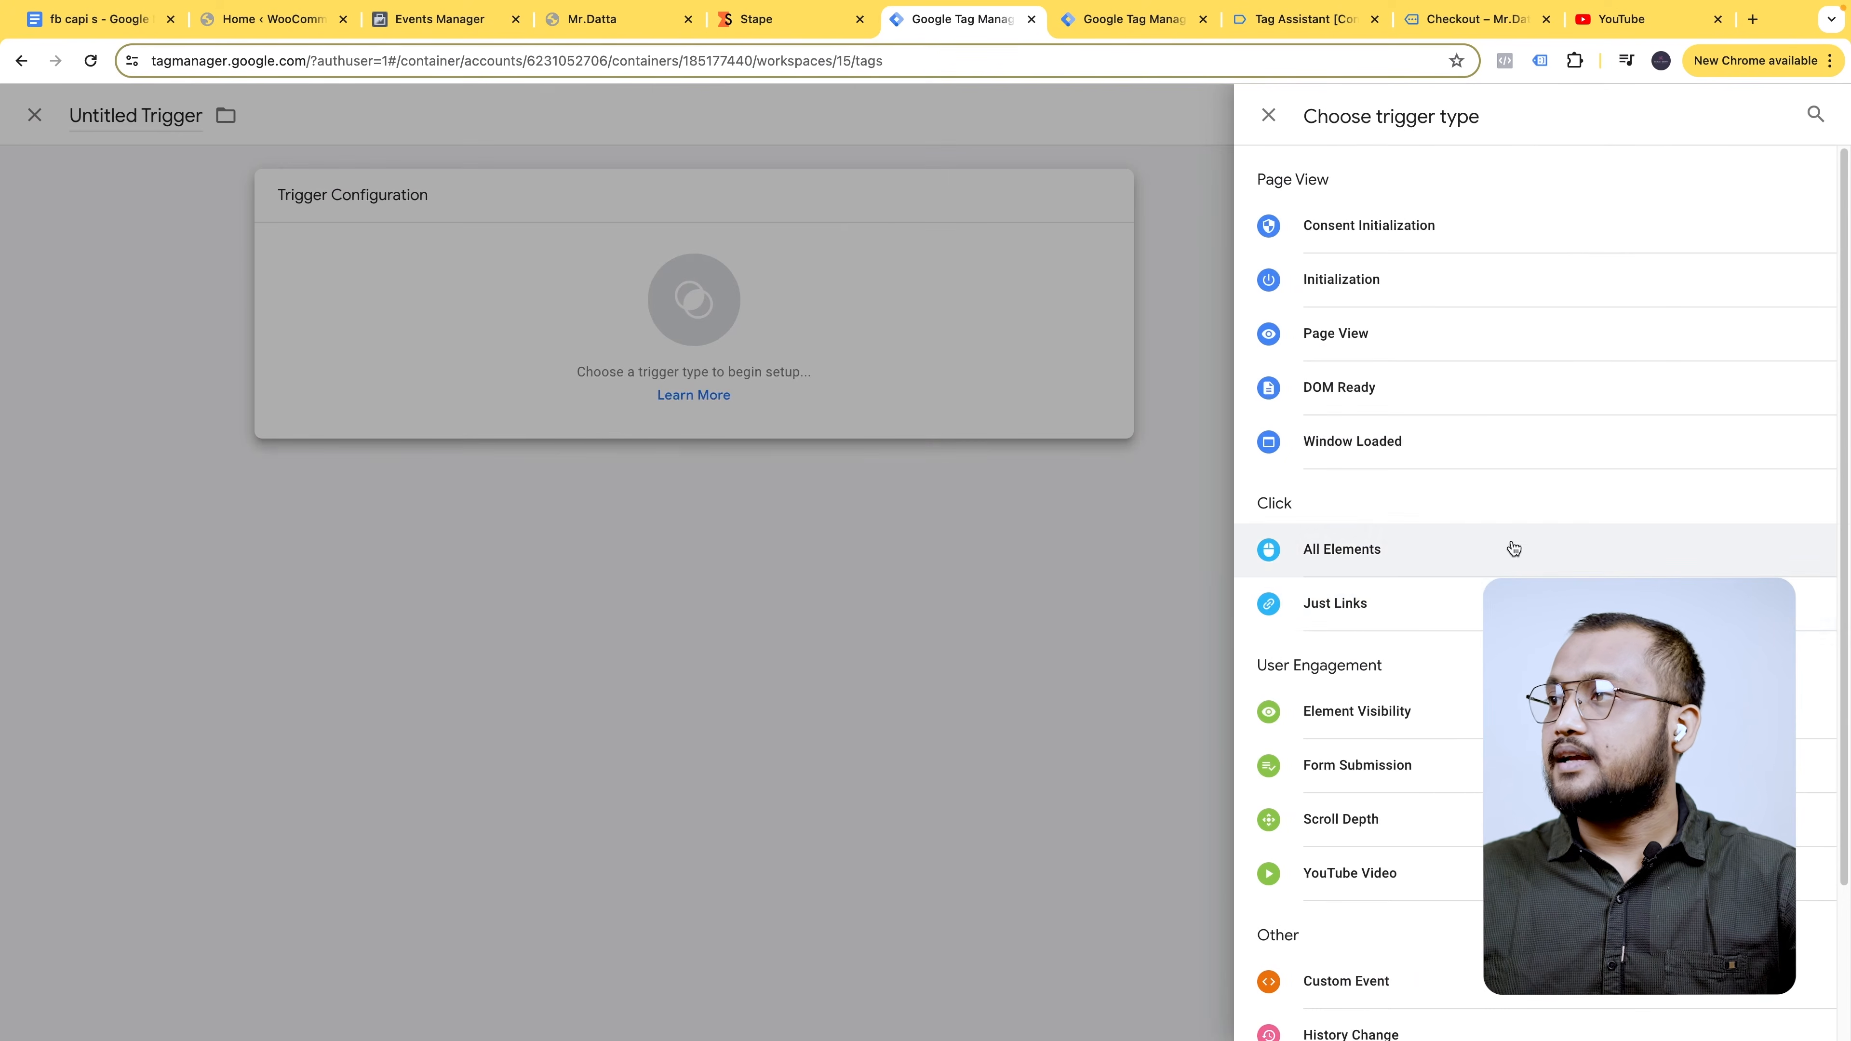
left_click(1381, 985)
left_click(799, 393)
left_click(940, 506)
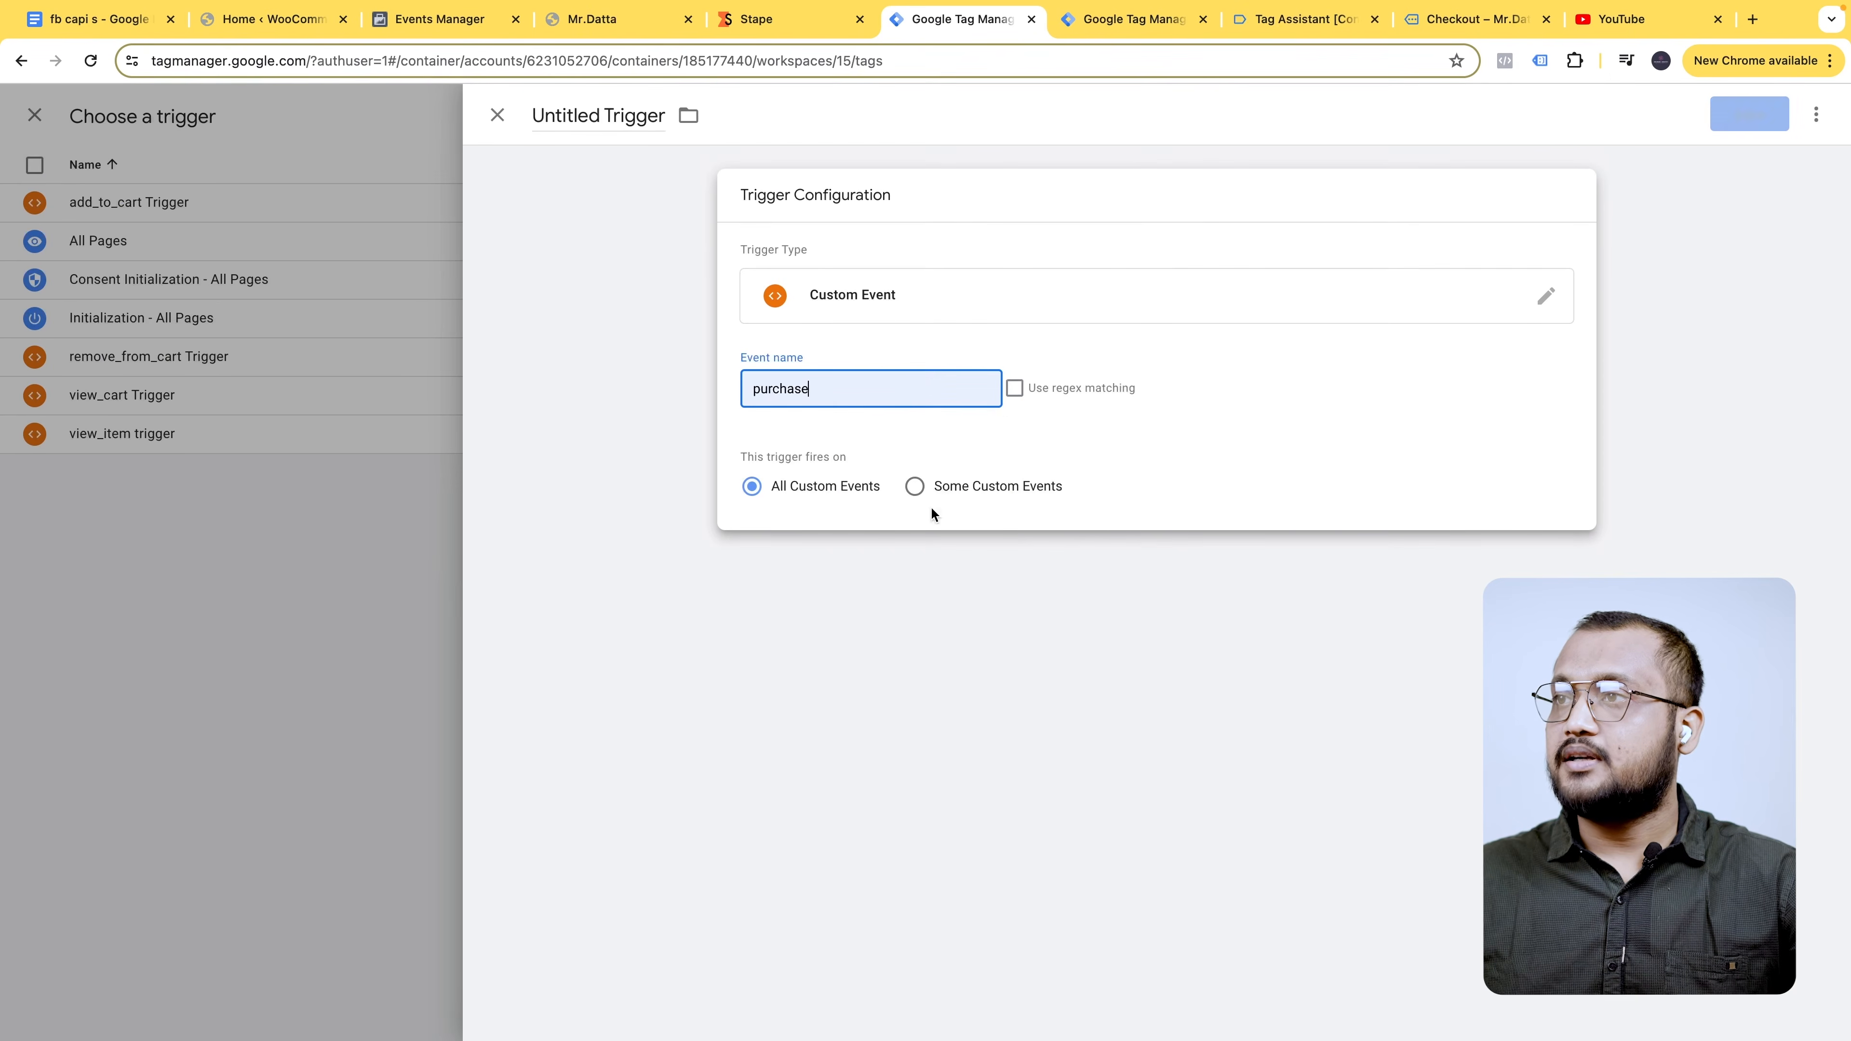
- Rename the Untitled trigger to 'purchase Trigger' using the copied event name
left_click_drag(603, 115, 508, 120)
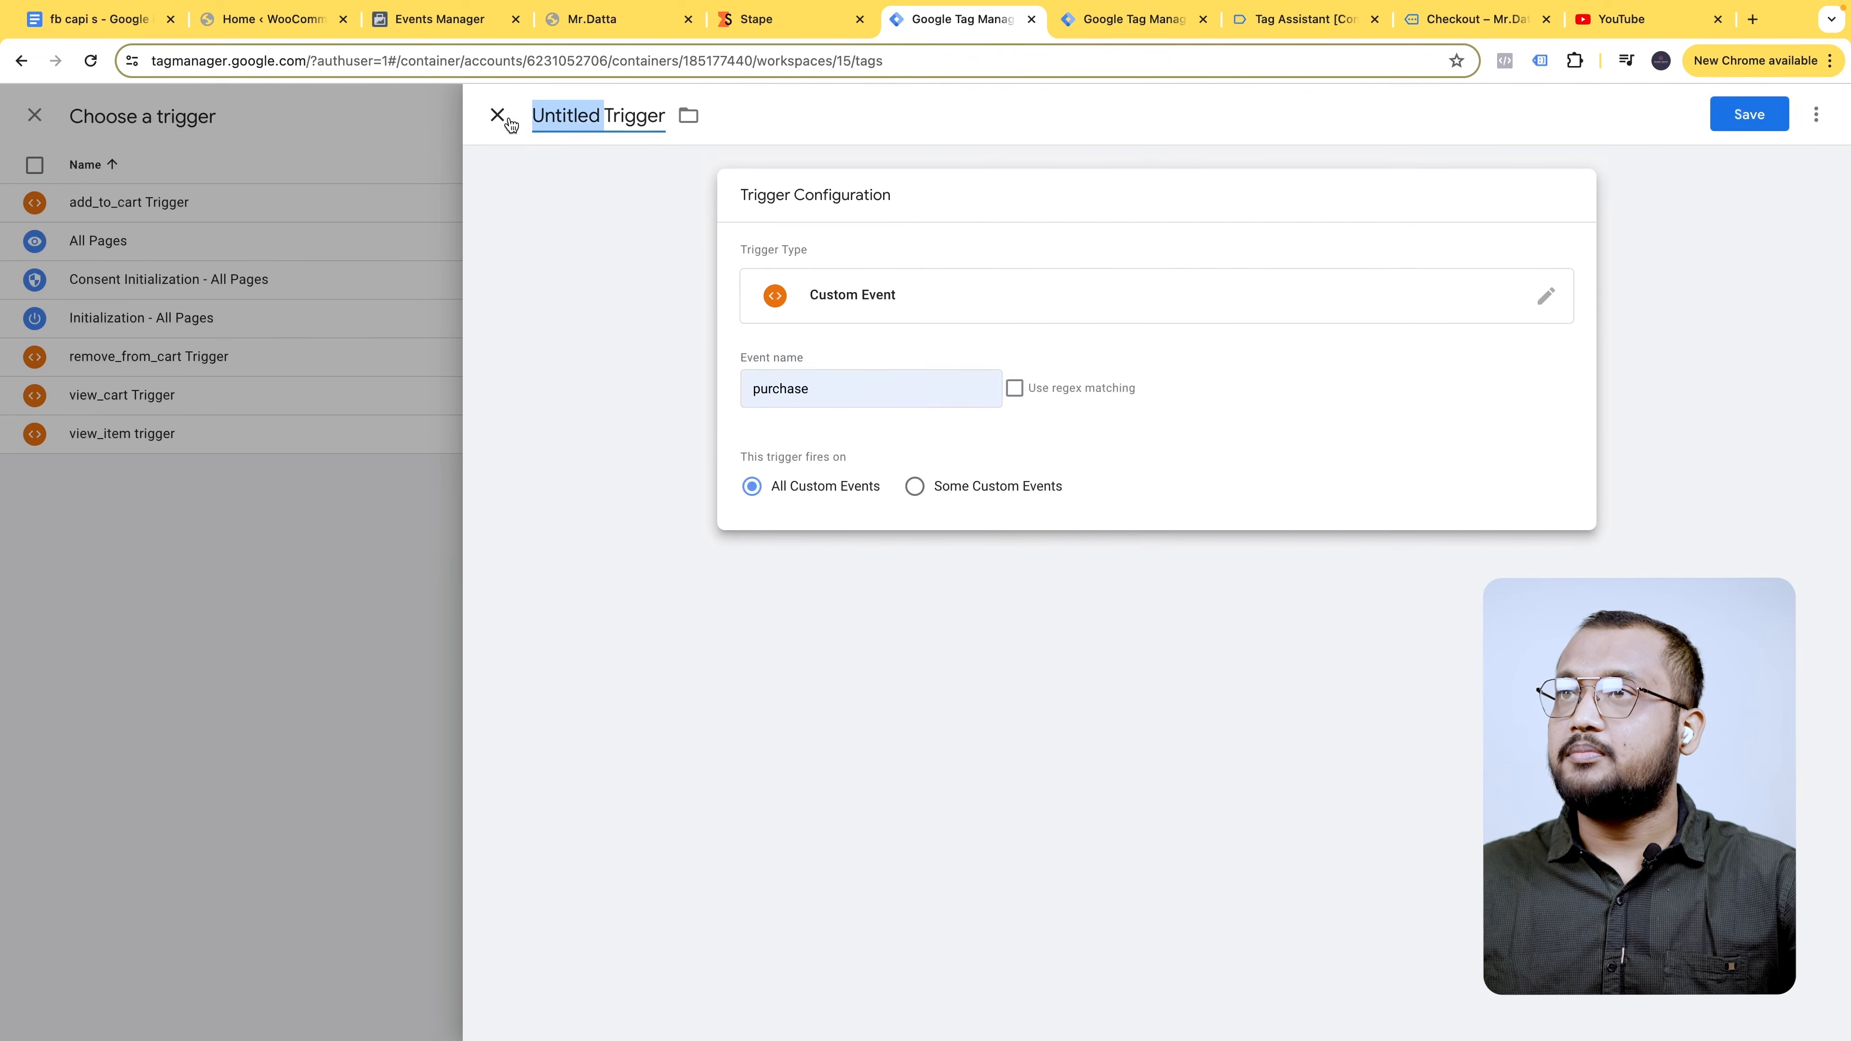
left_click(782, 366)
left_click(799, 390)
double_click(799, 390)
key("super+c")
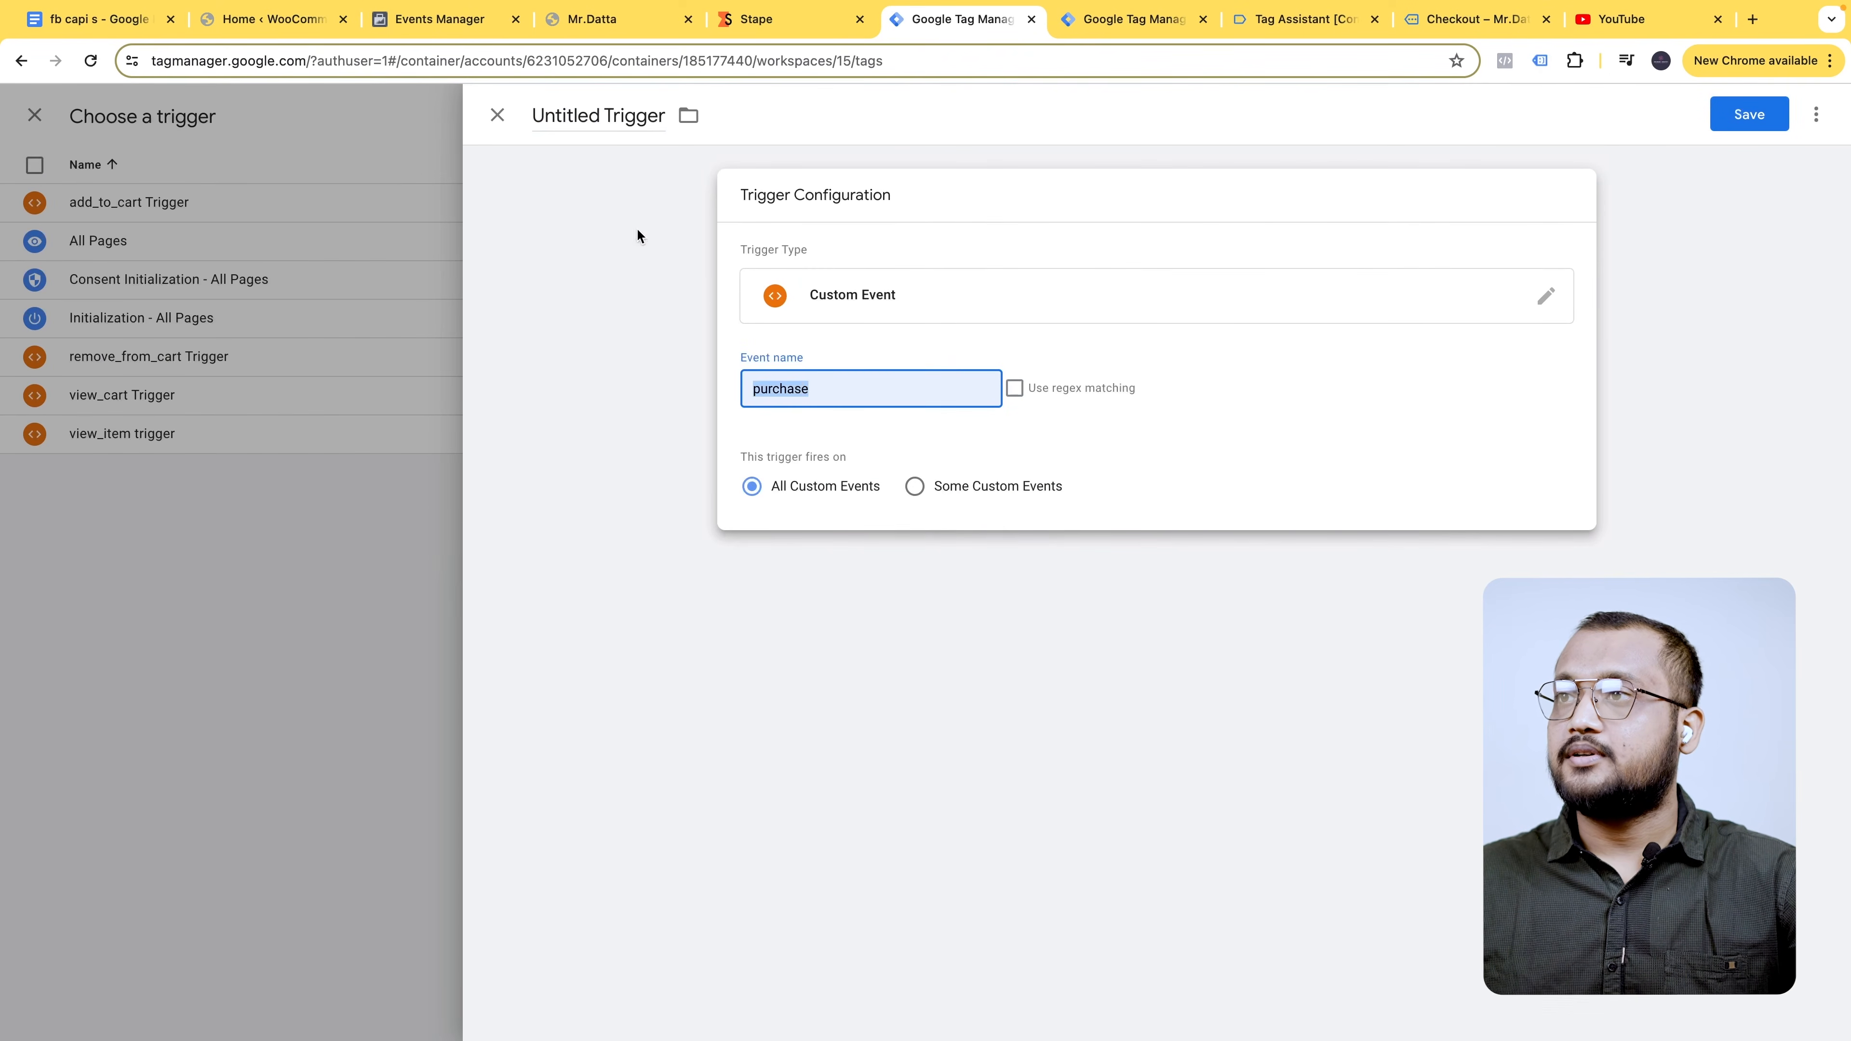
left_click_drag(608, 116, 556, 121)
key("super+v")
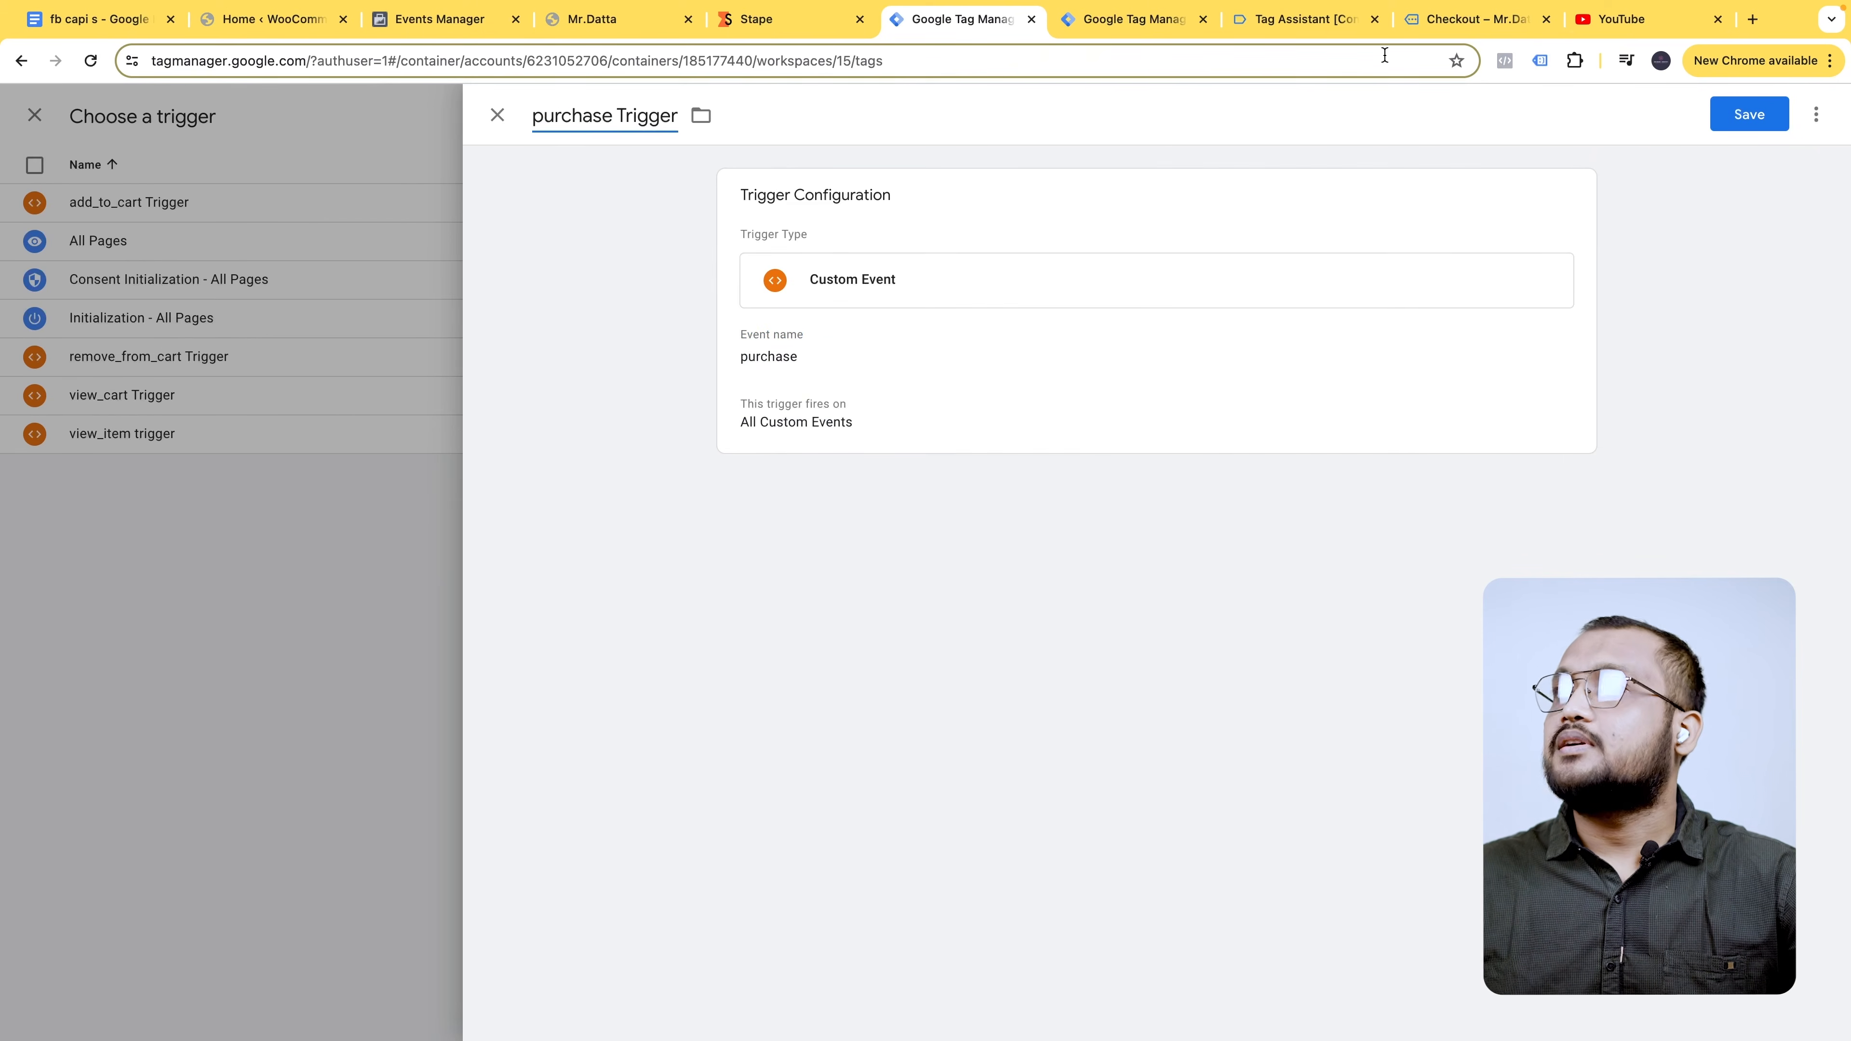
- Review the order confirmation and Tag Assistant purchase event, then save the purchase Trigger
left_click(1470, 22)
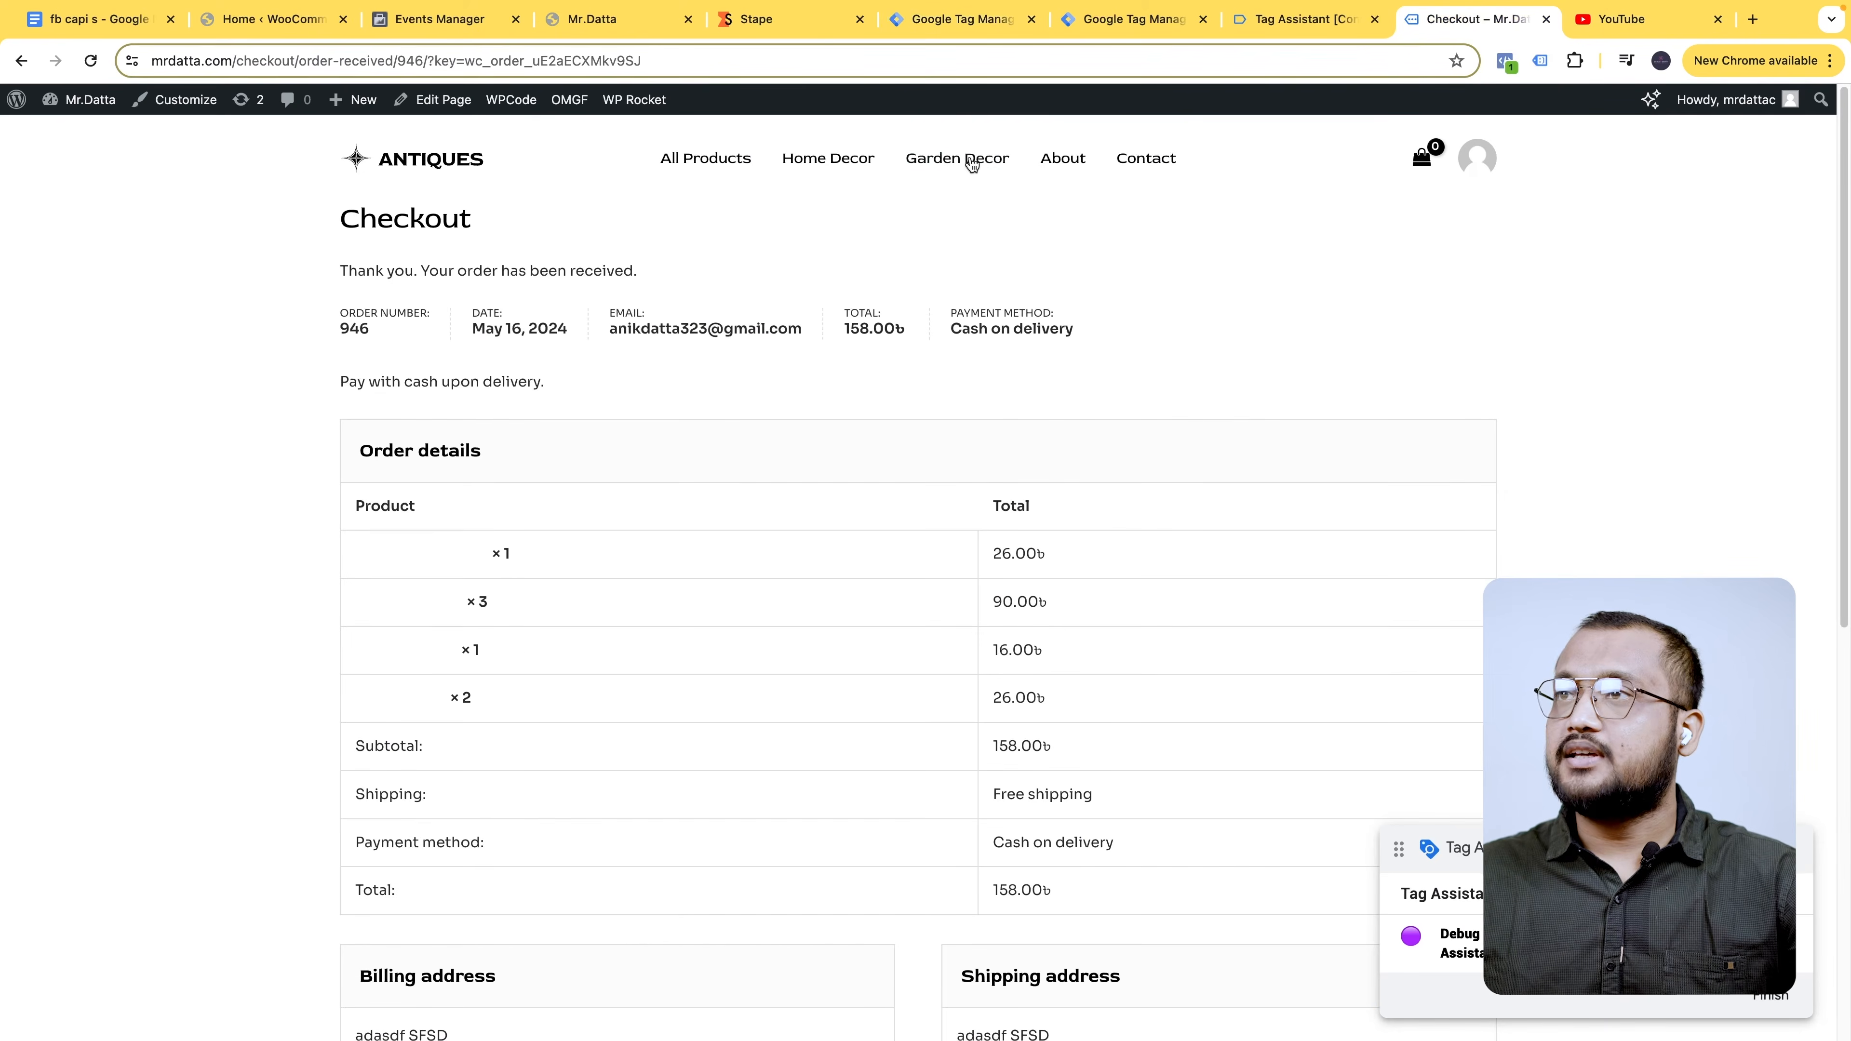
left_click(1278, 29)
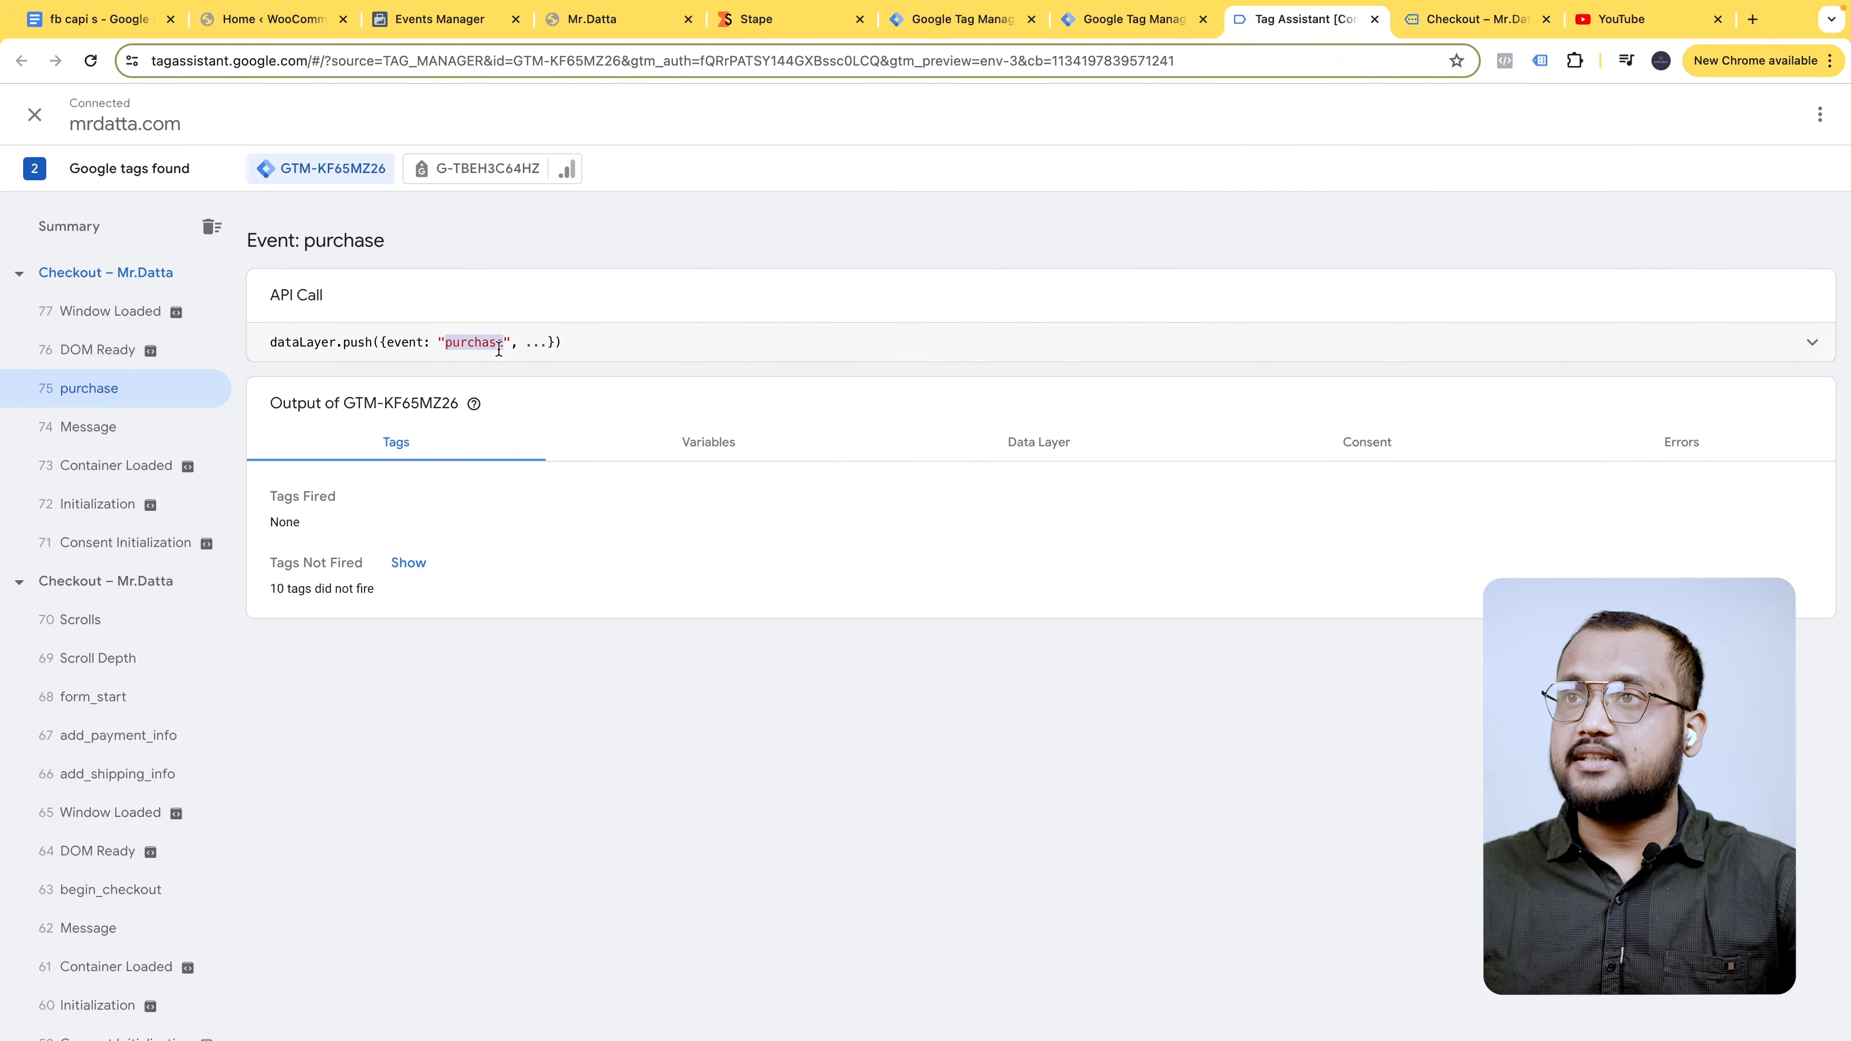
left_click(1126, 20)
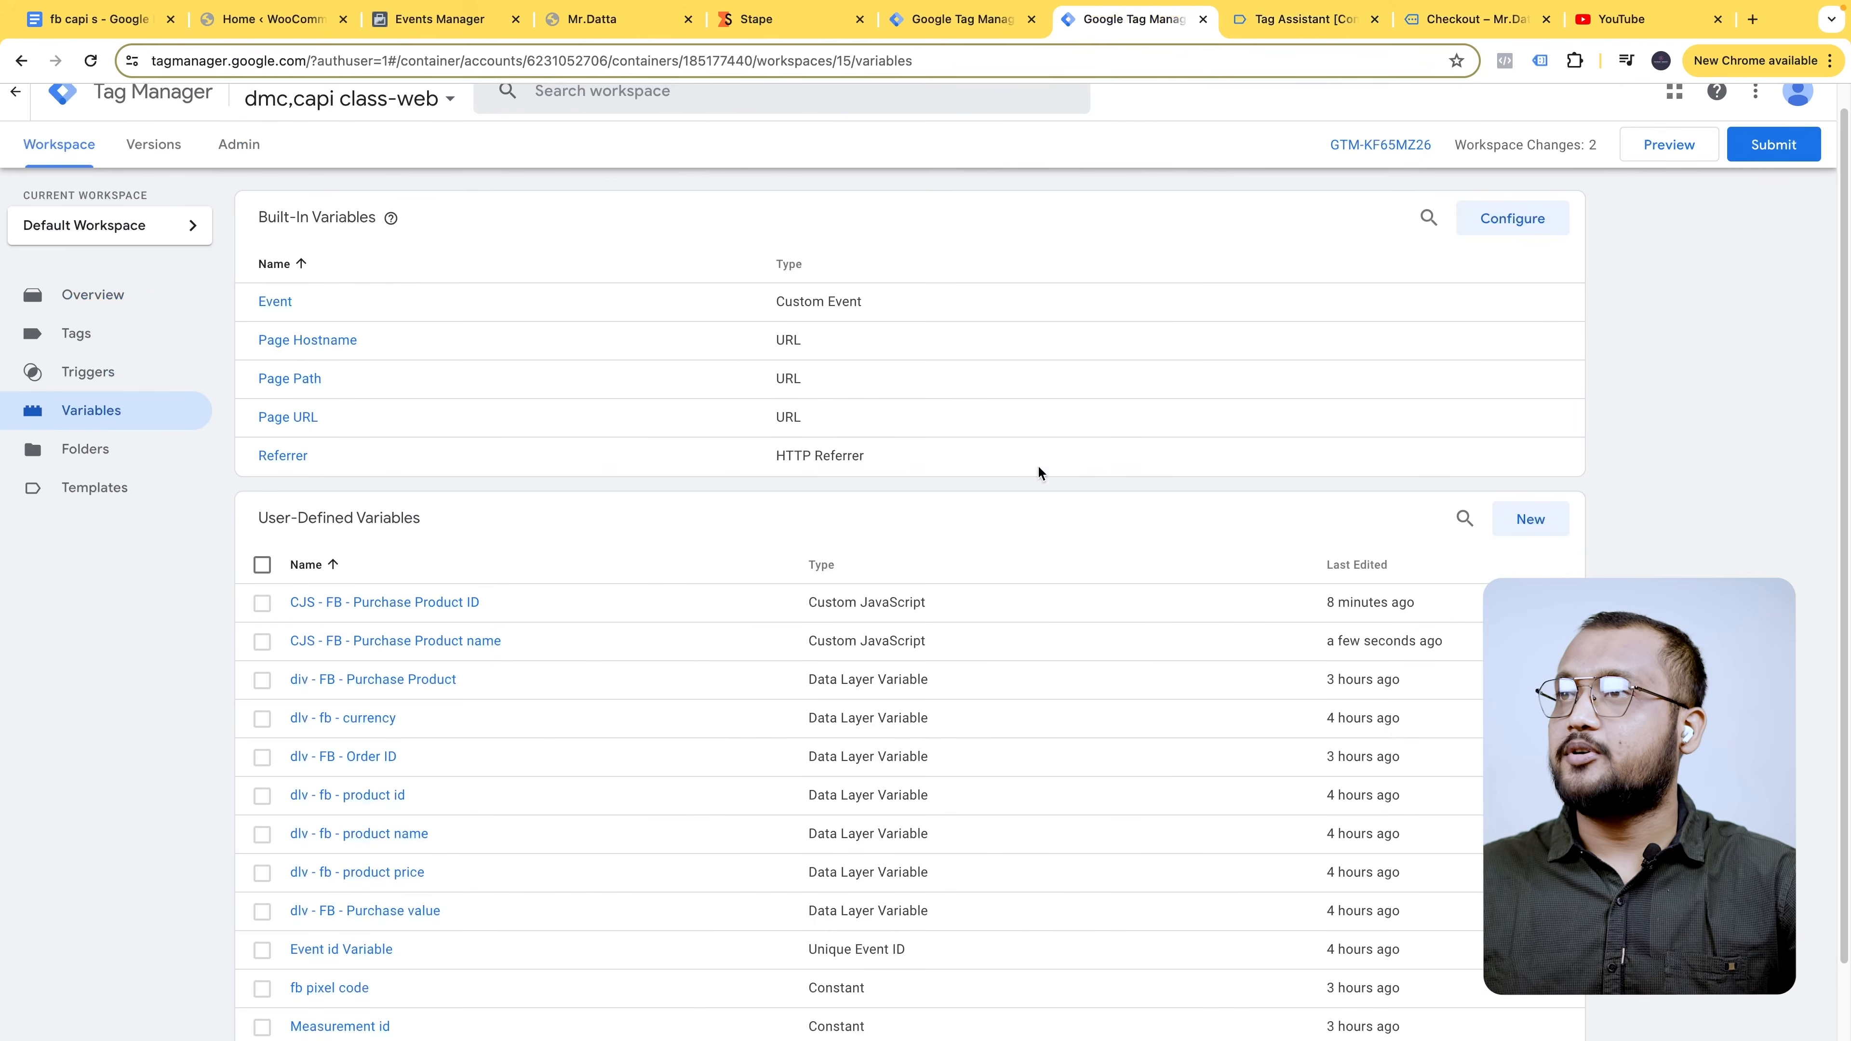
left_click(1031, 27)
left_click(845, 415)
double_click(805, 380)
left_click(805, 379)
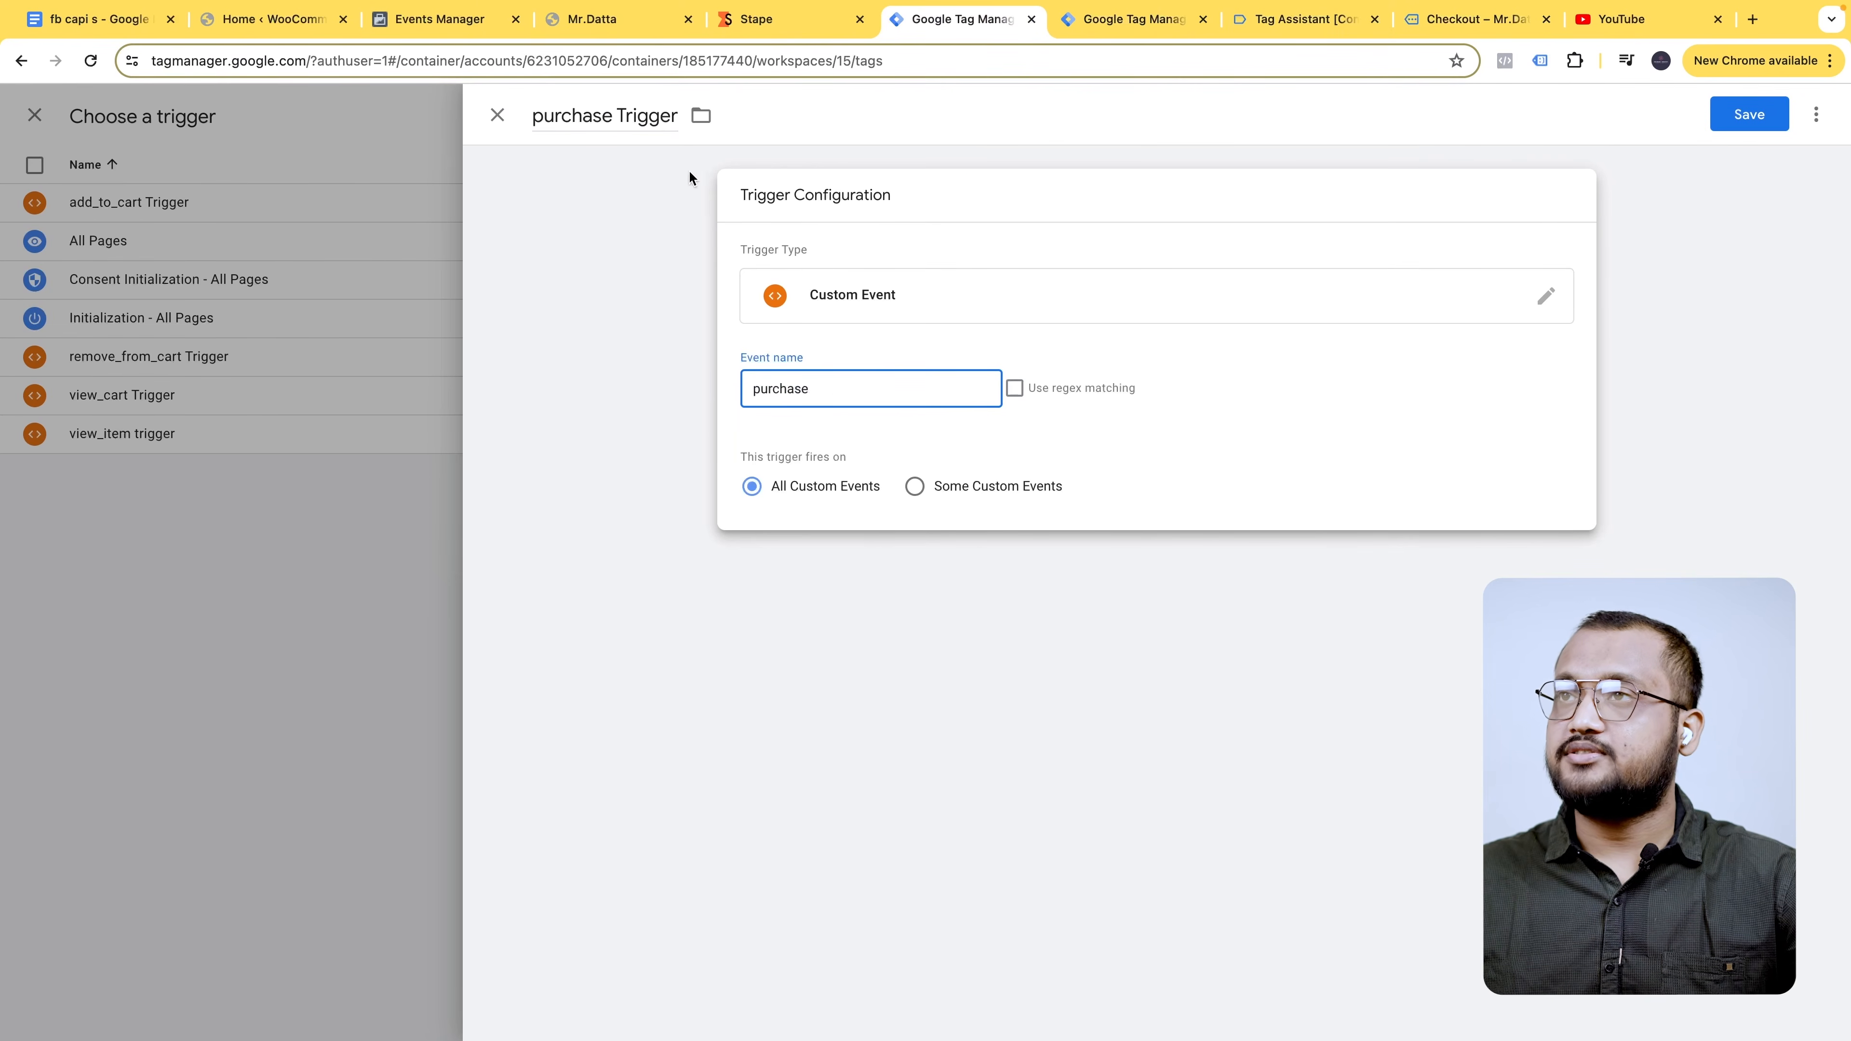
left_click(1745, 117)
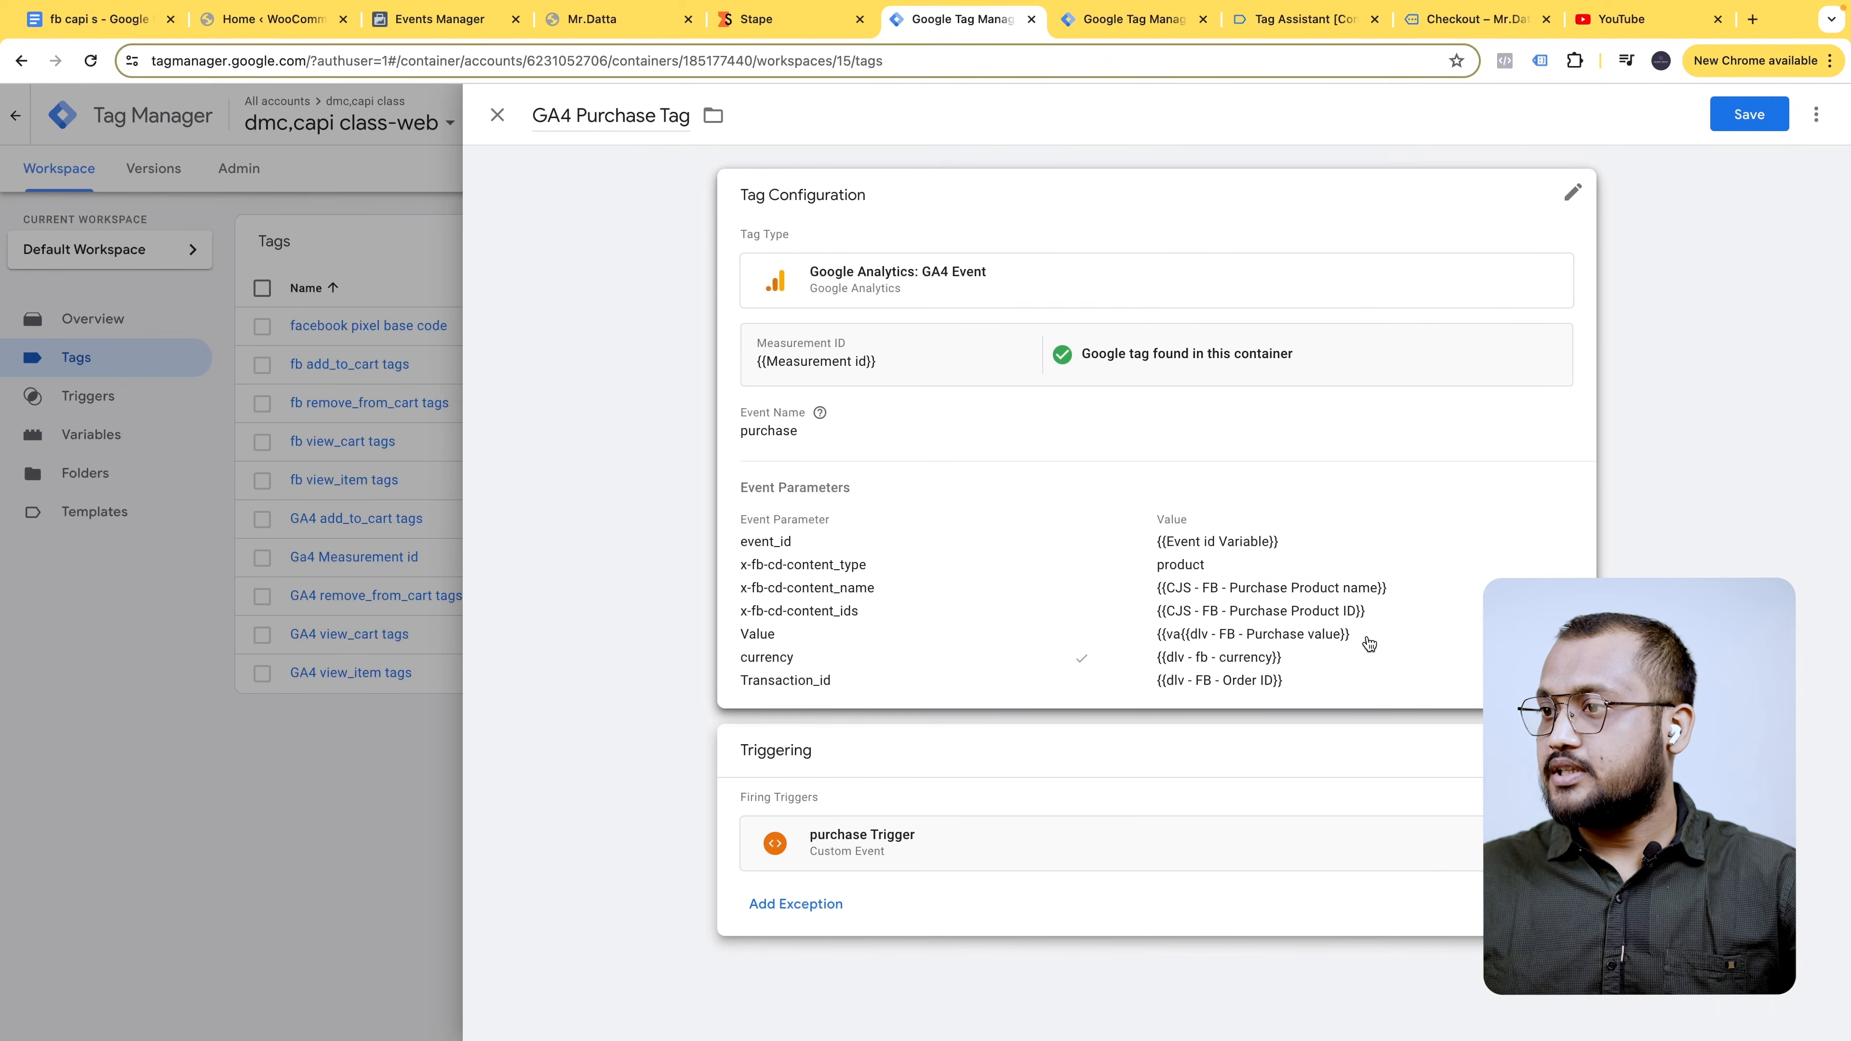
- Save the GA4 Purchase Tag and reopen it for review
left_click(1758, 118)
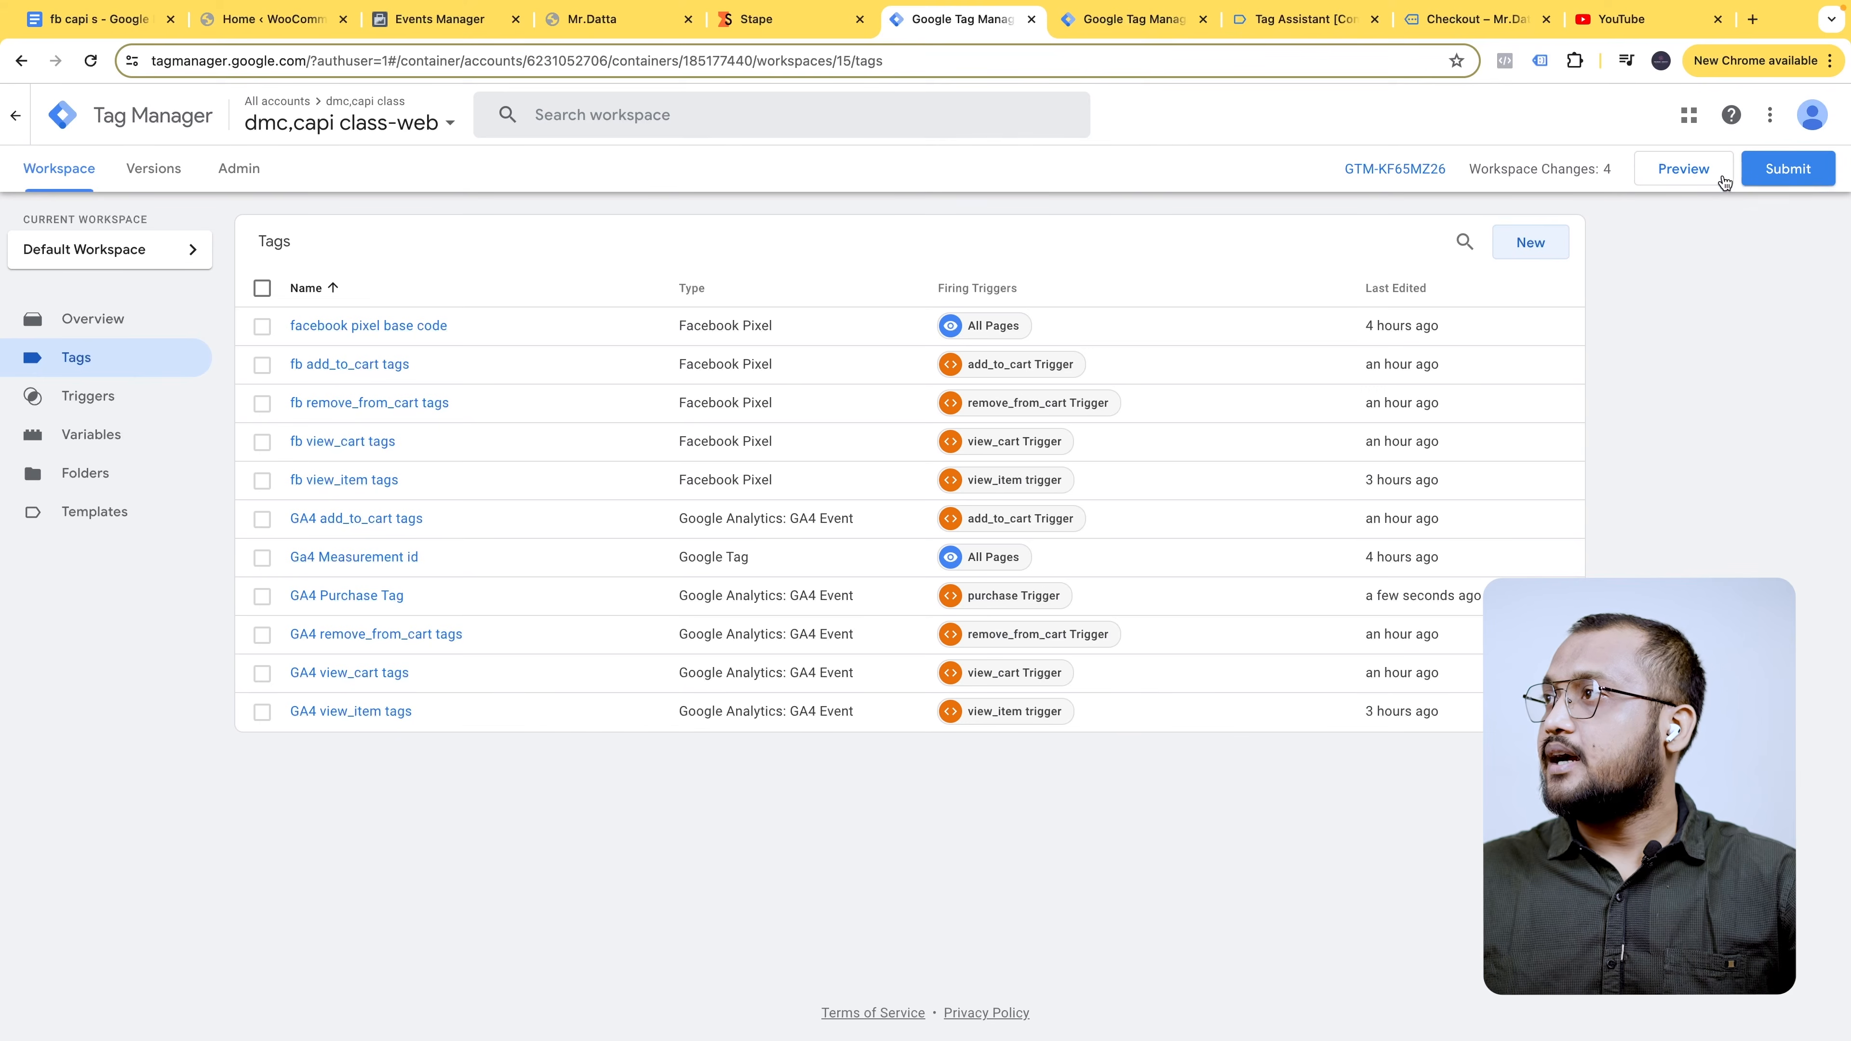
left_click(1520, 246)
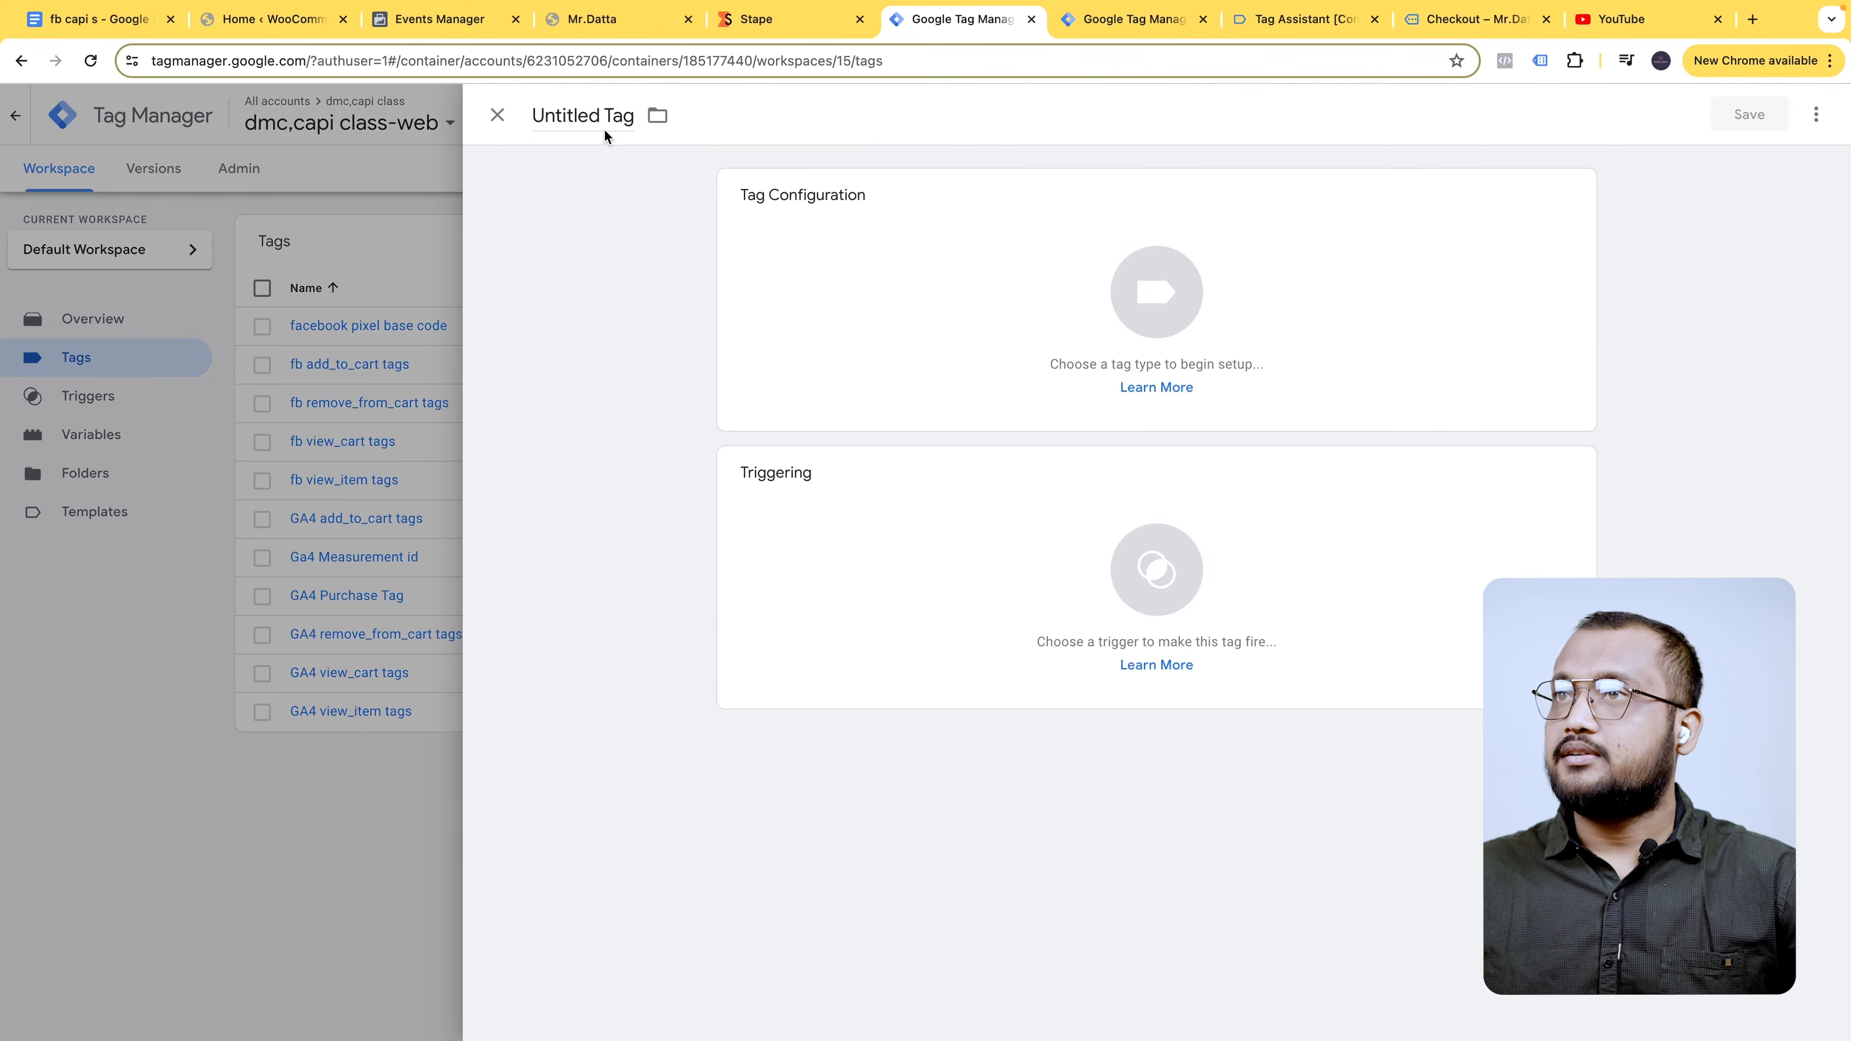
left_click(298, 877)
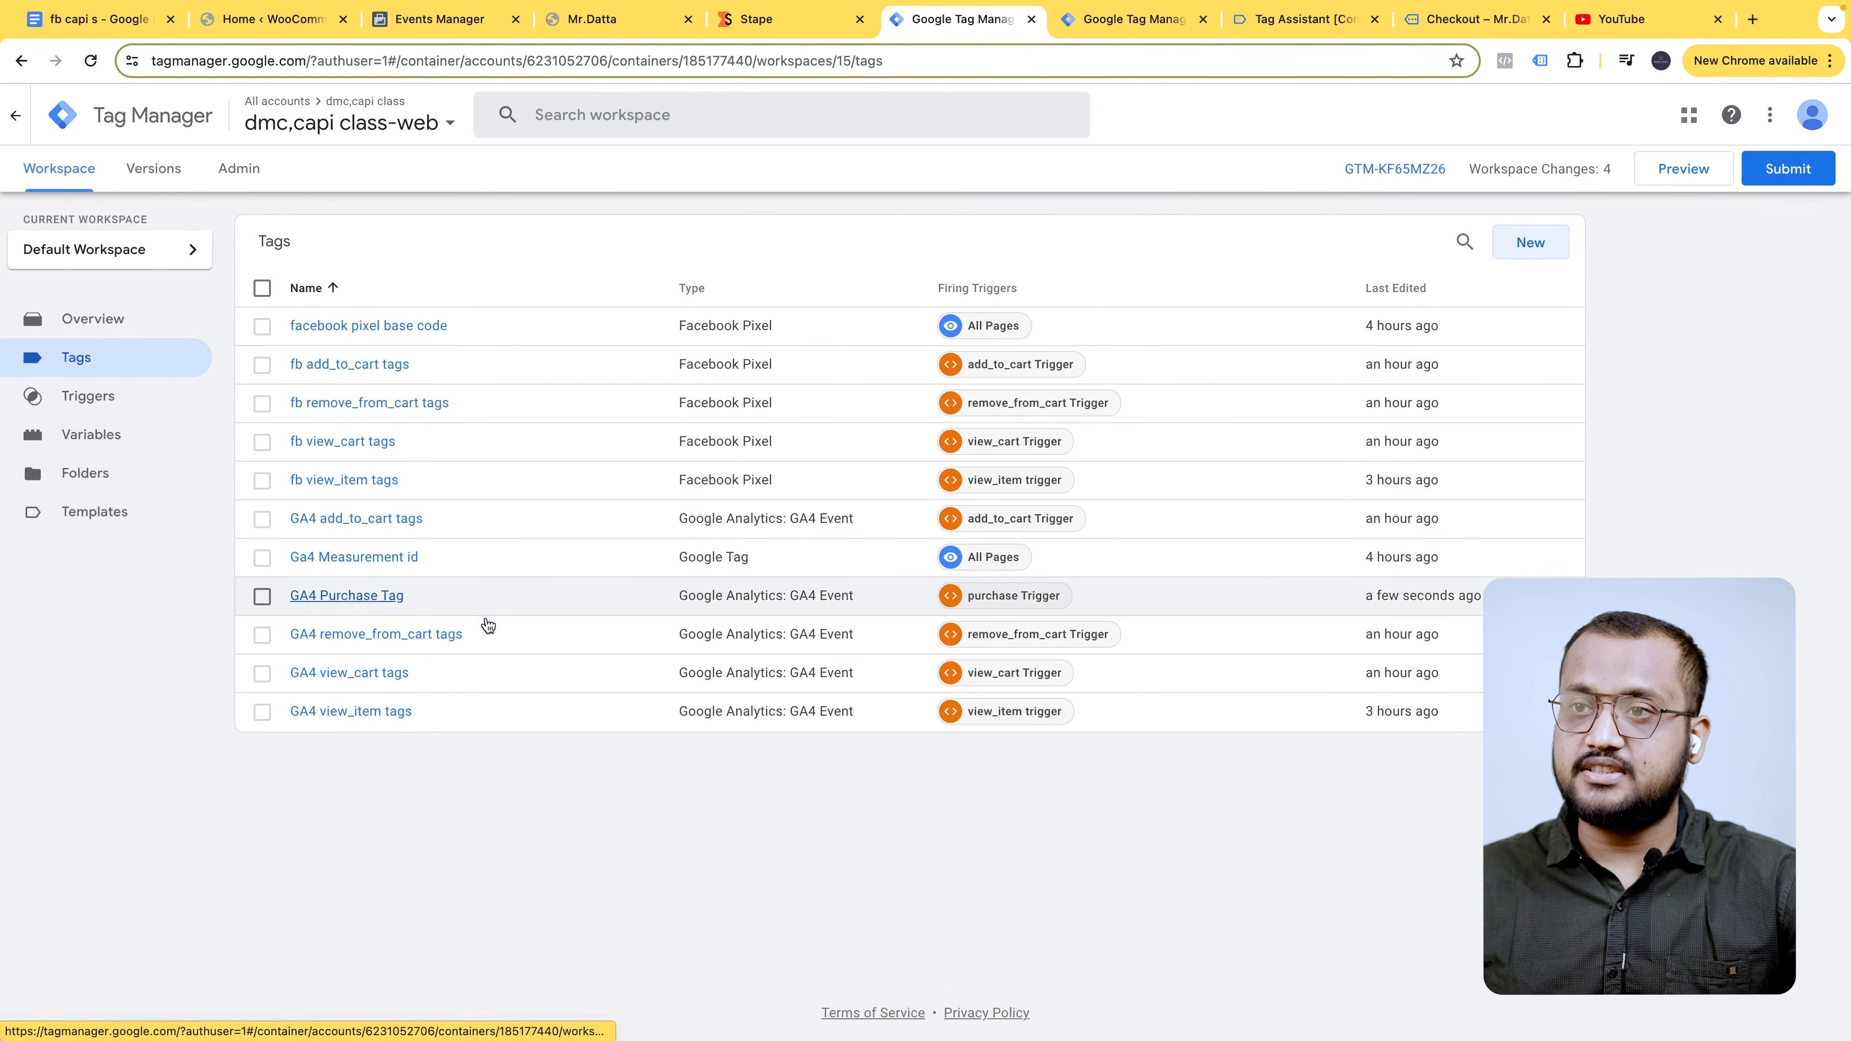
left_click(497, 605)
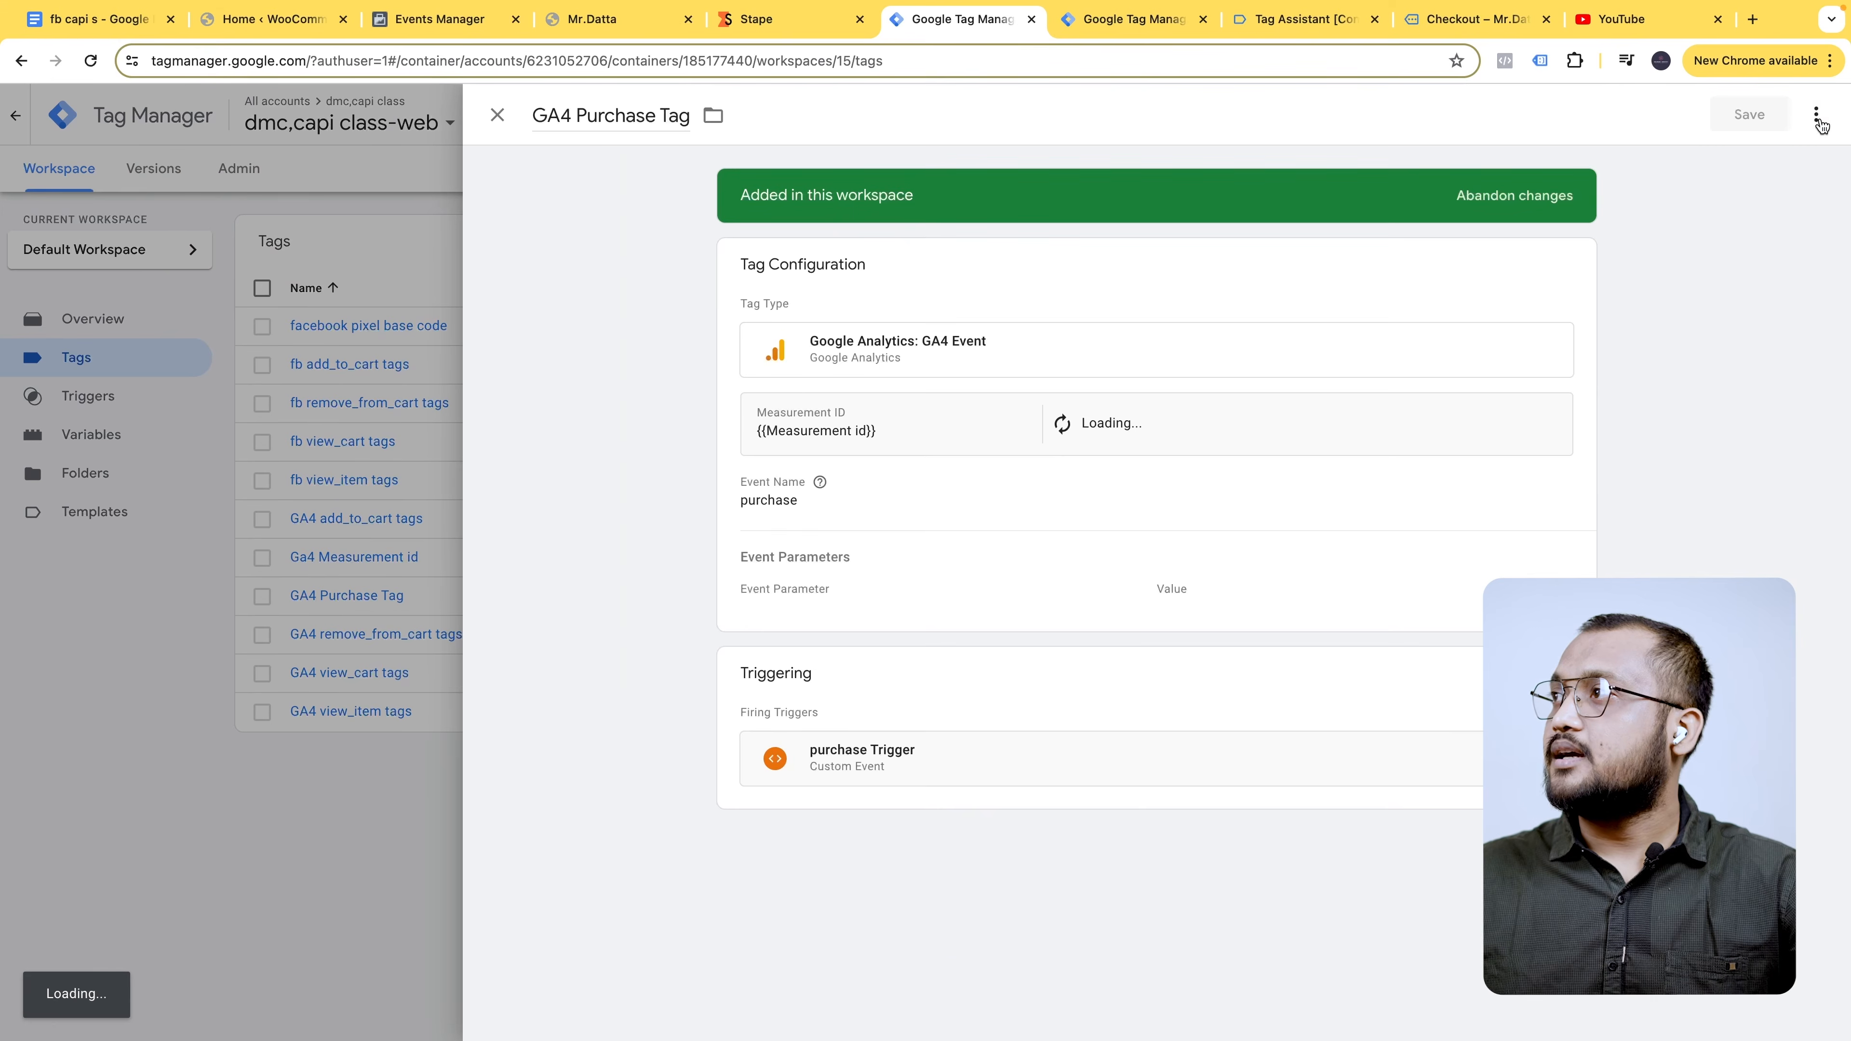
- Duplicate the GA4 Purchase Tag and rename the copy to FB Purchase Tag
left_click(1816, 113)
left_click(1764, 160)
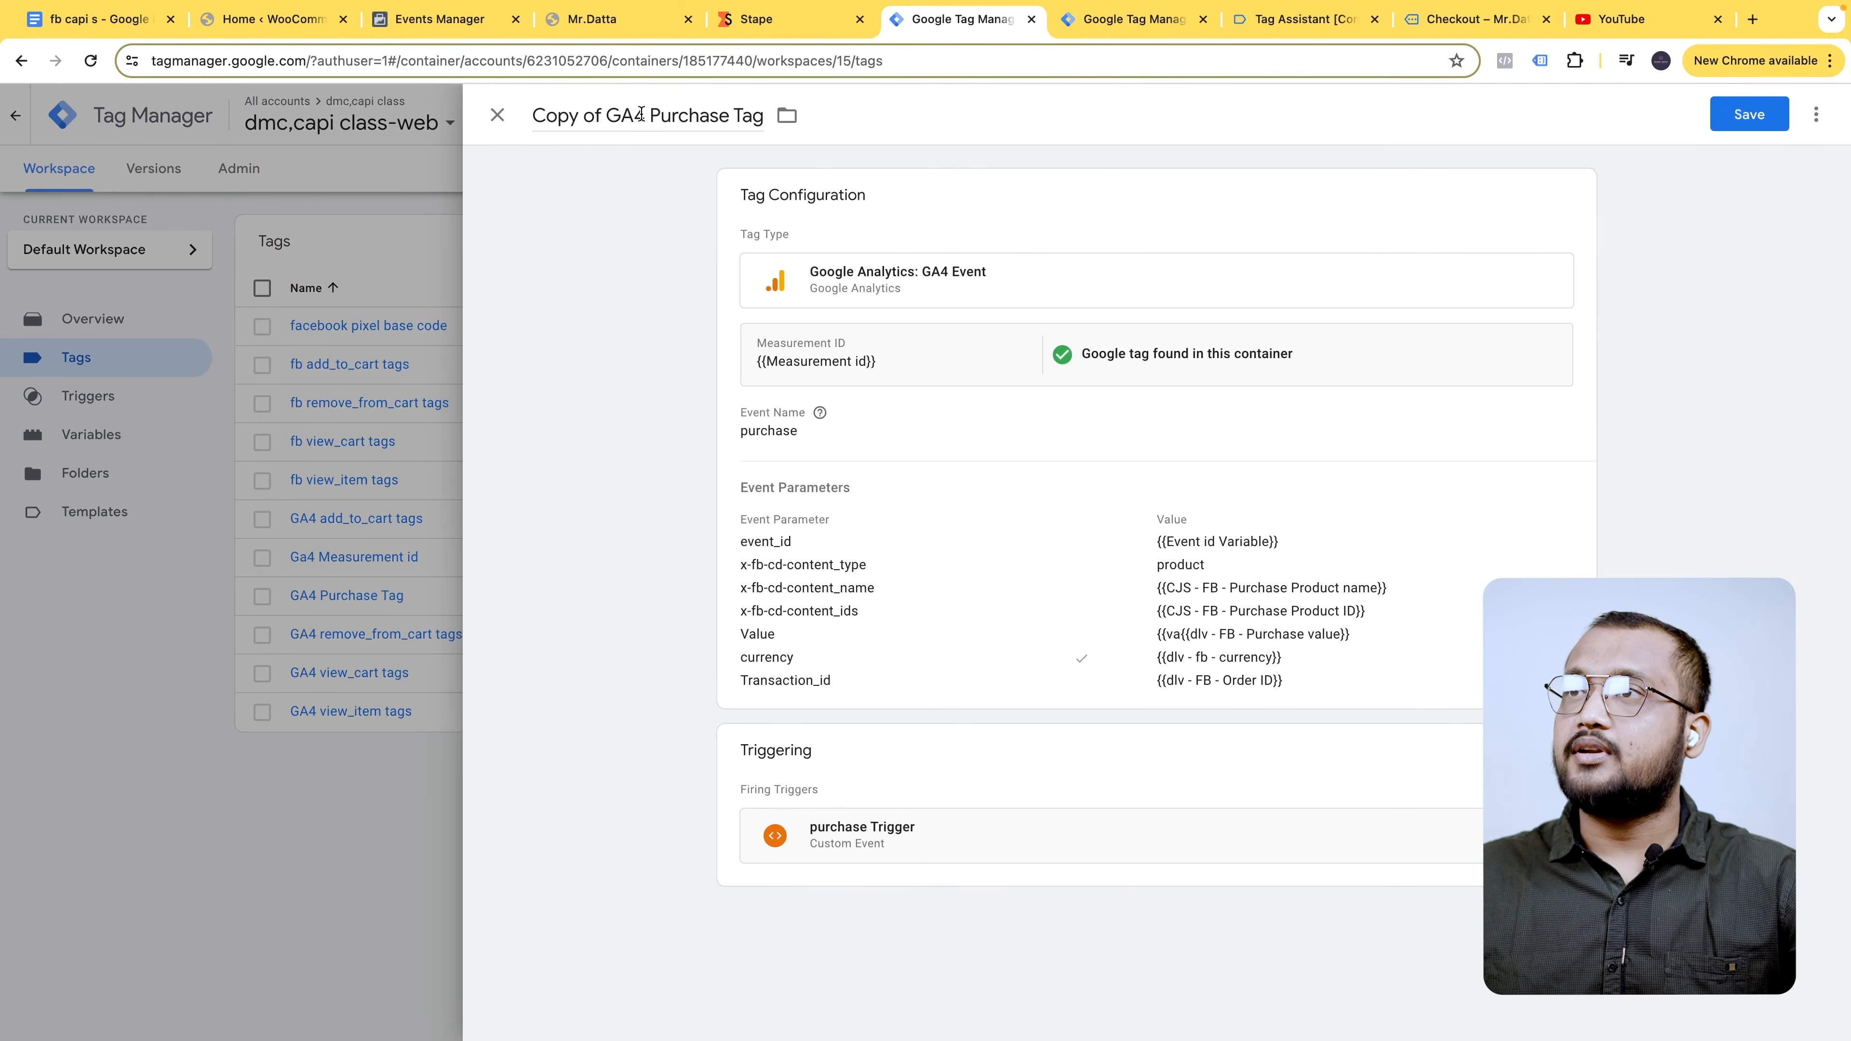
left_click_drag(644, 112, 532, 115)
type("FB")
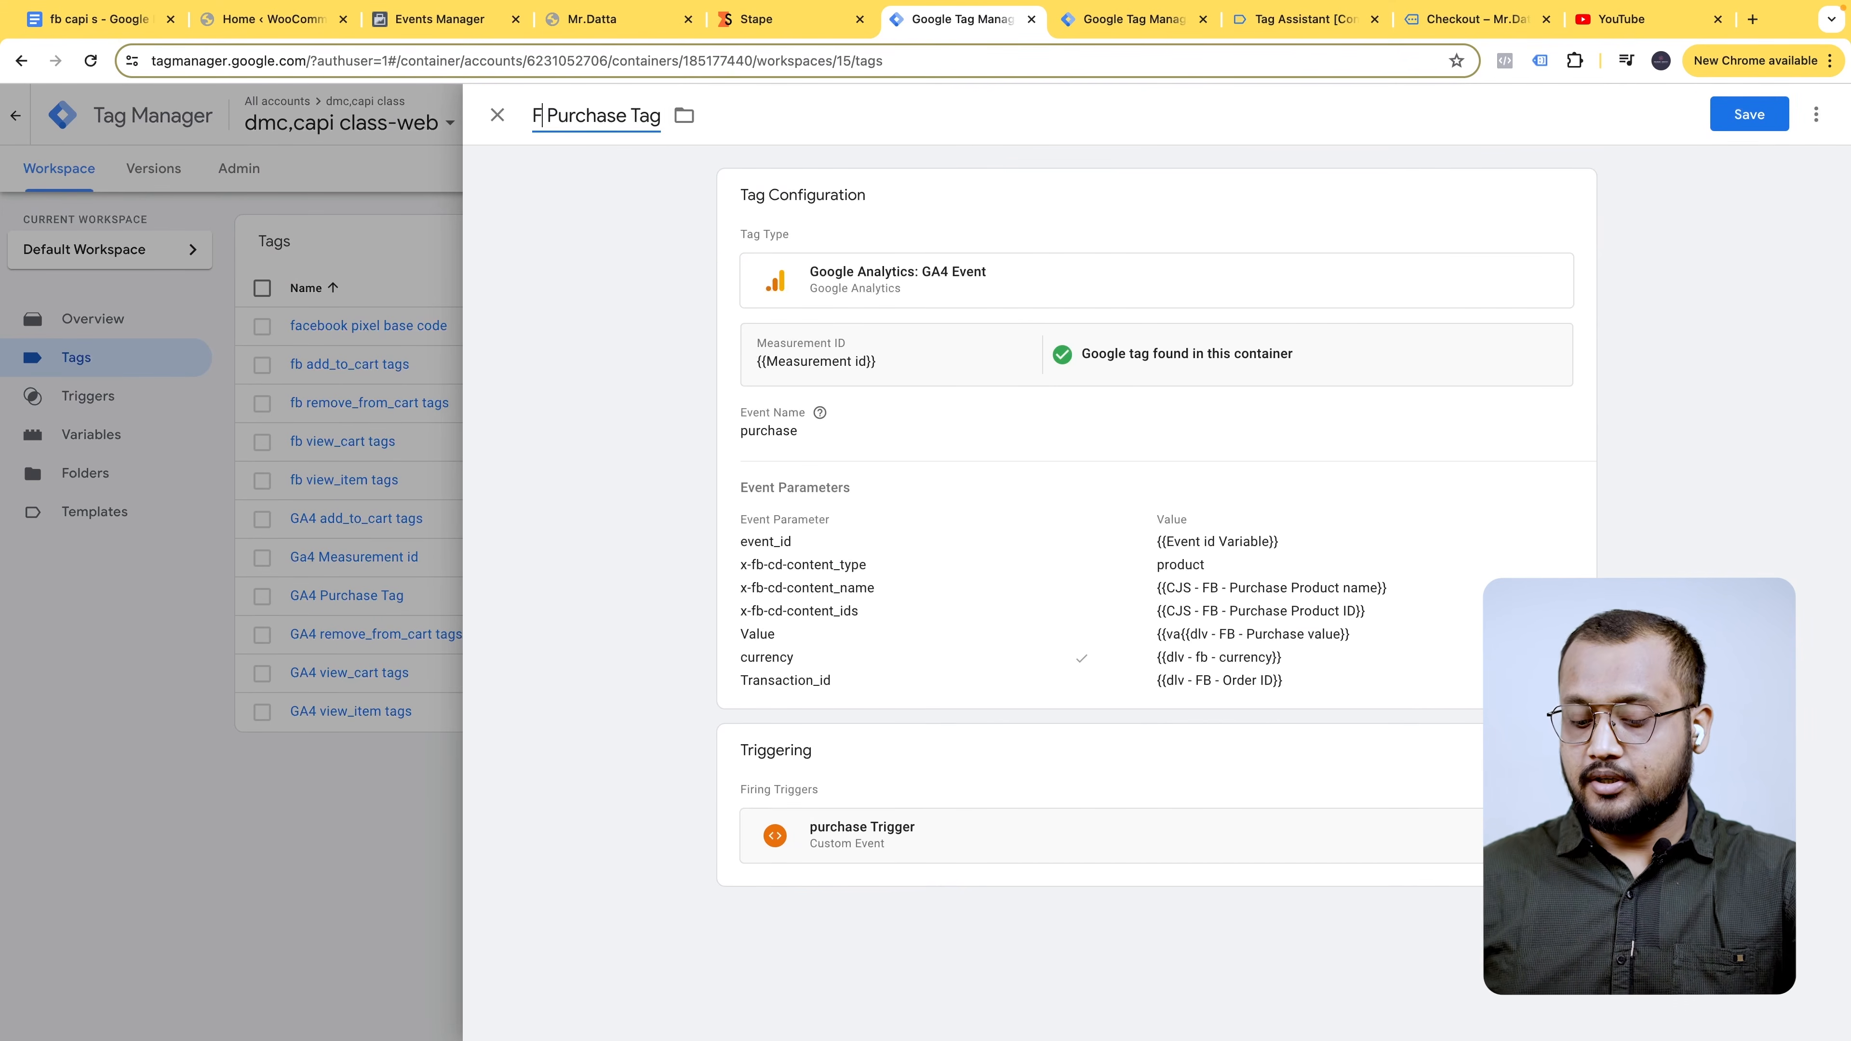
- Make it a Facebook Pixel tag using fb pixel code as Pixel ID and the Purchase standard event
left_click(944, 370)
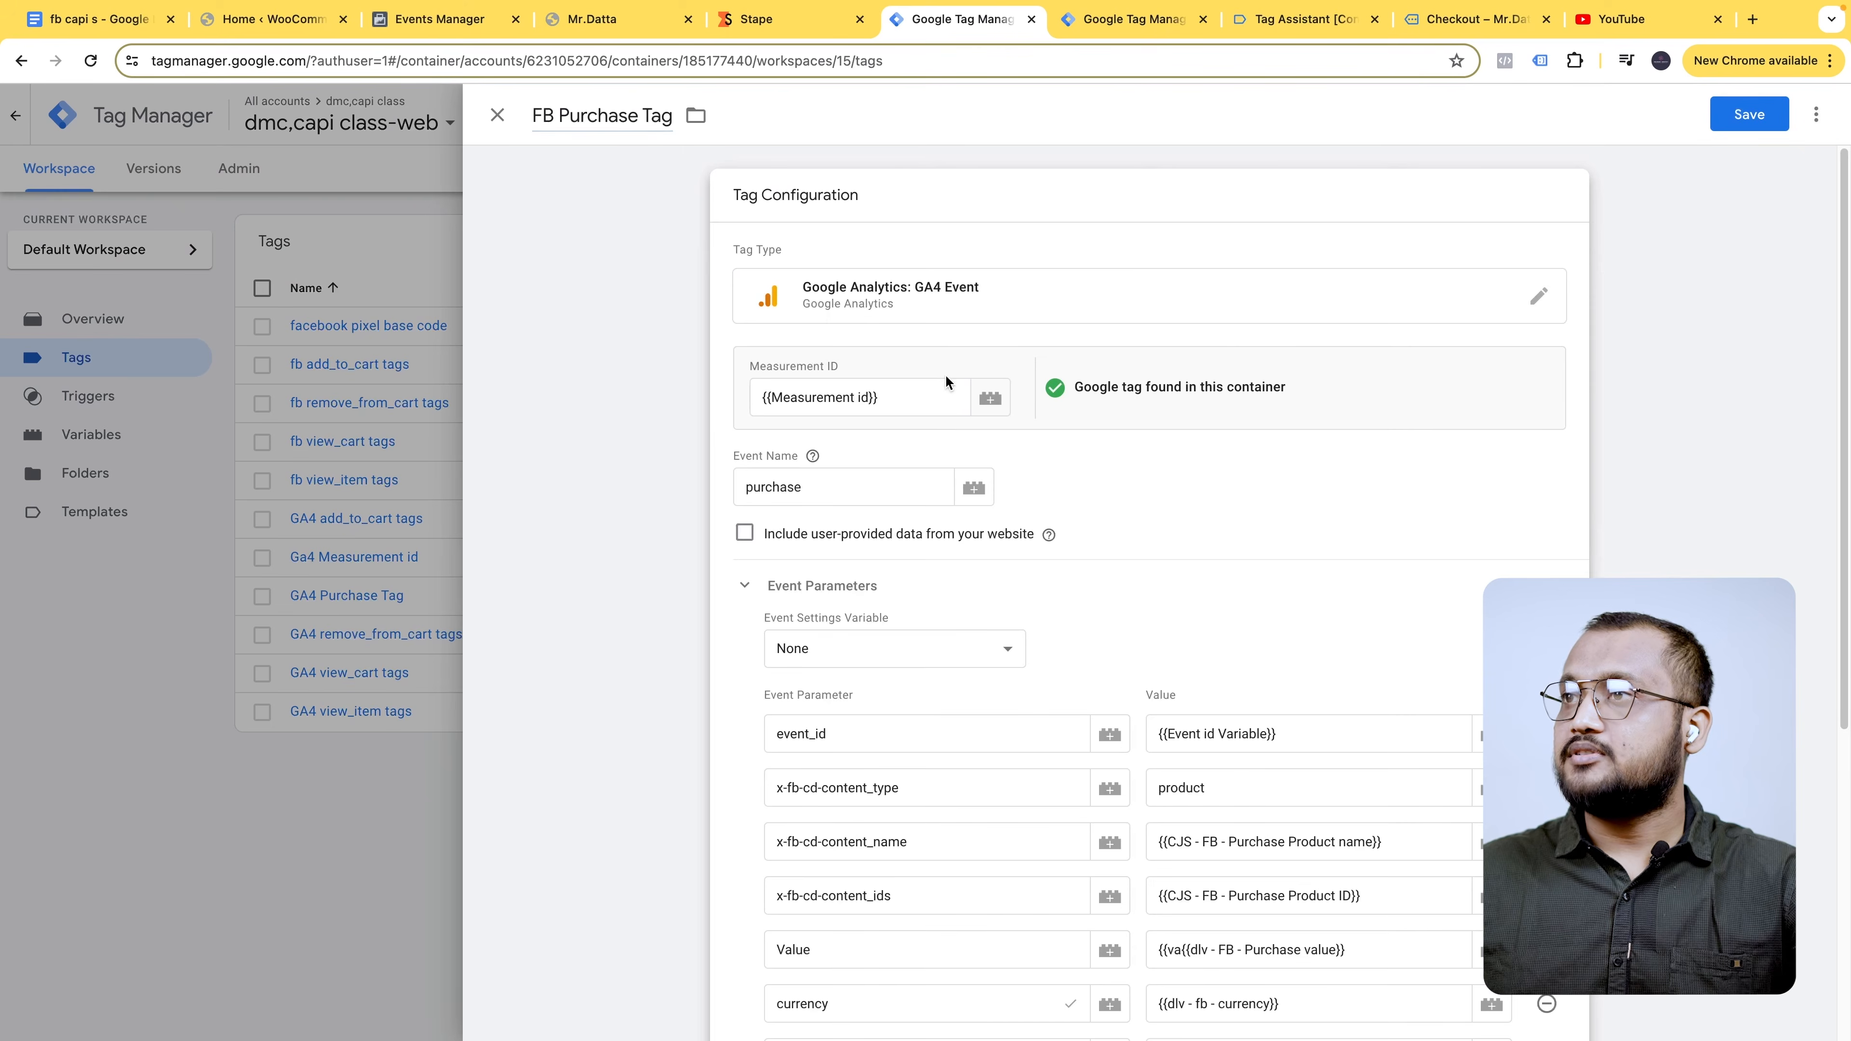
left_click(1521, 298)
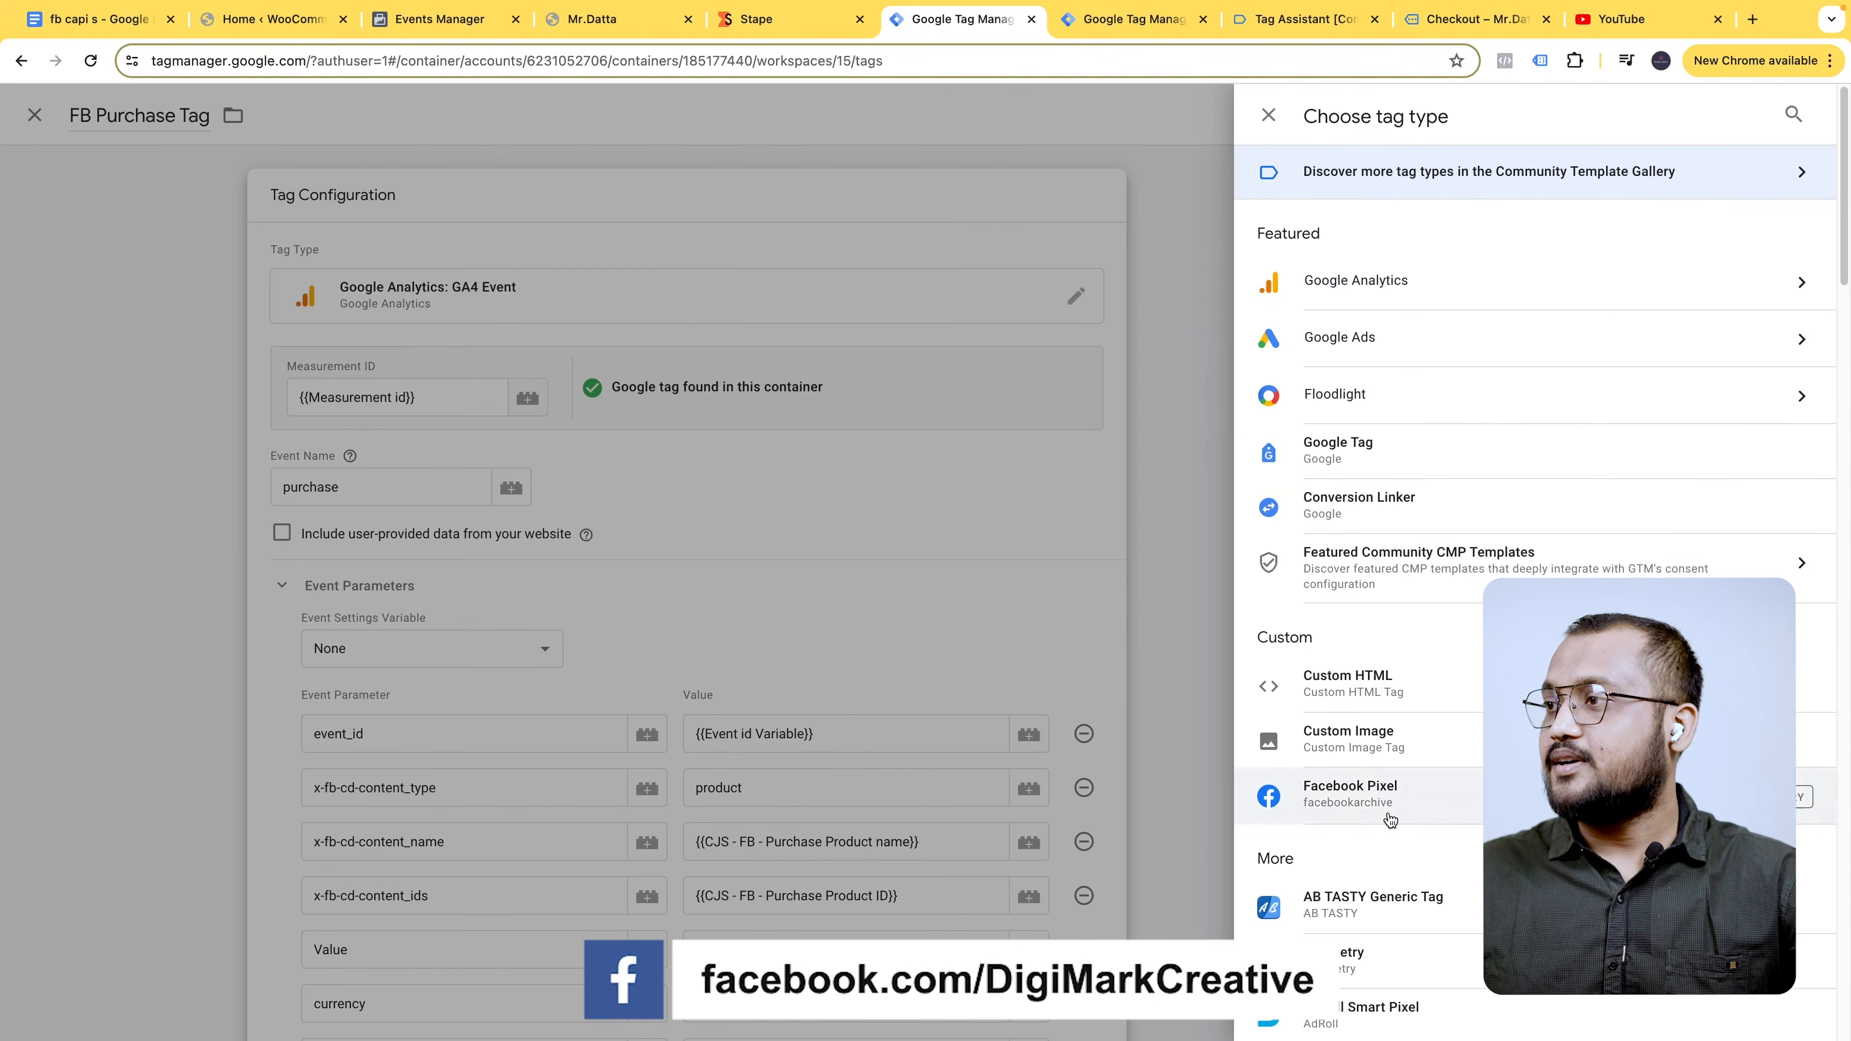
left_click(1376, 788)
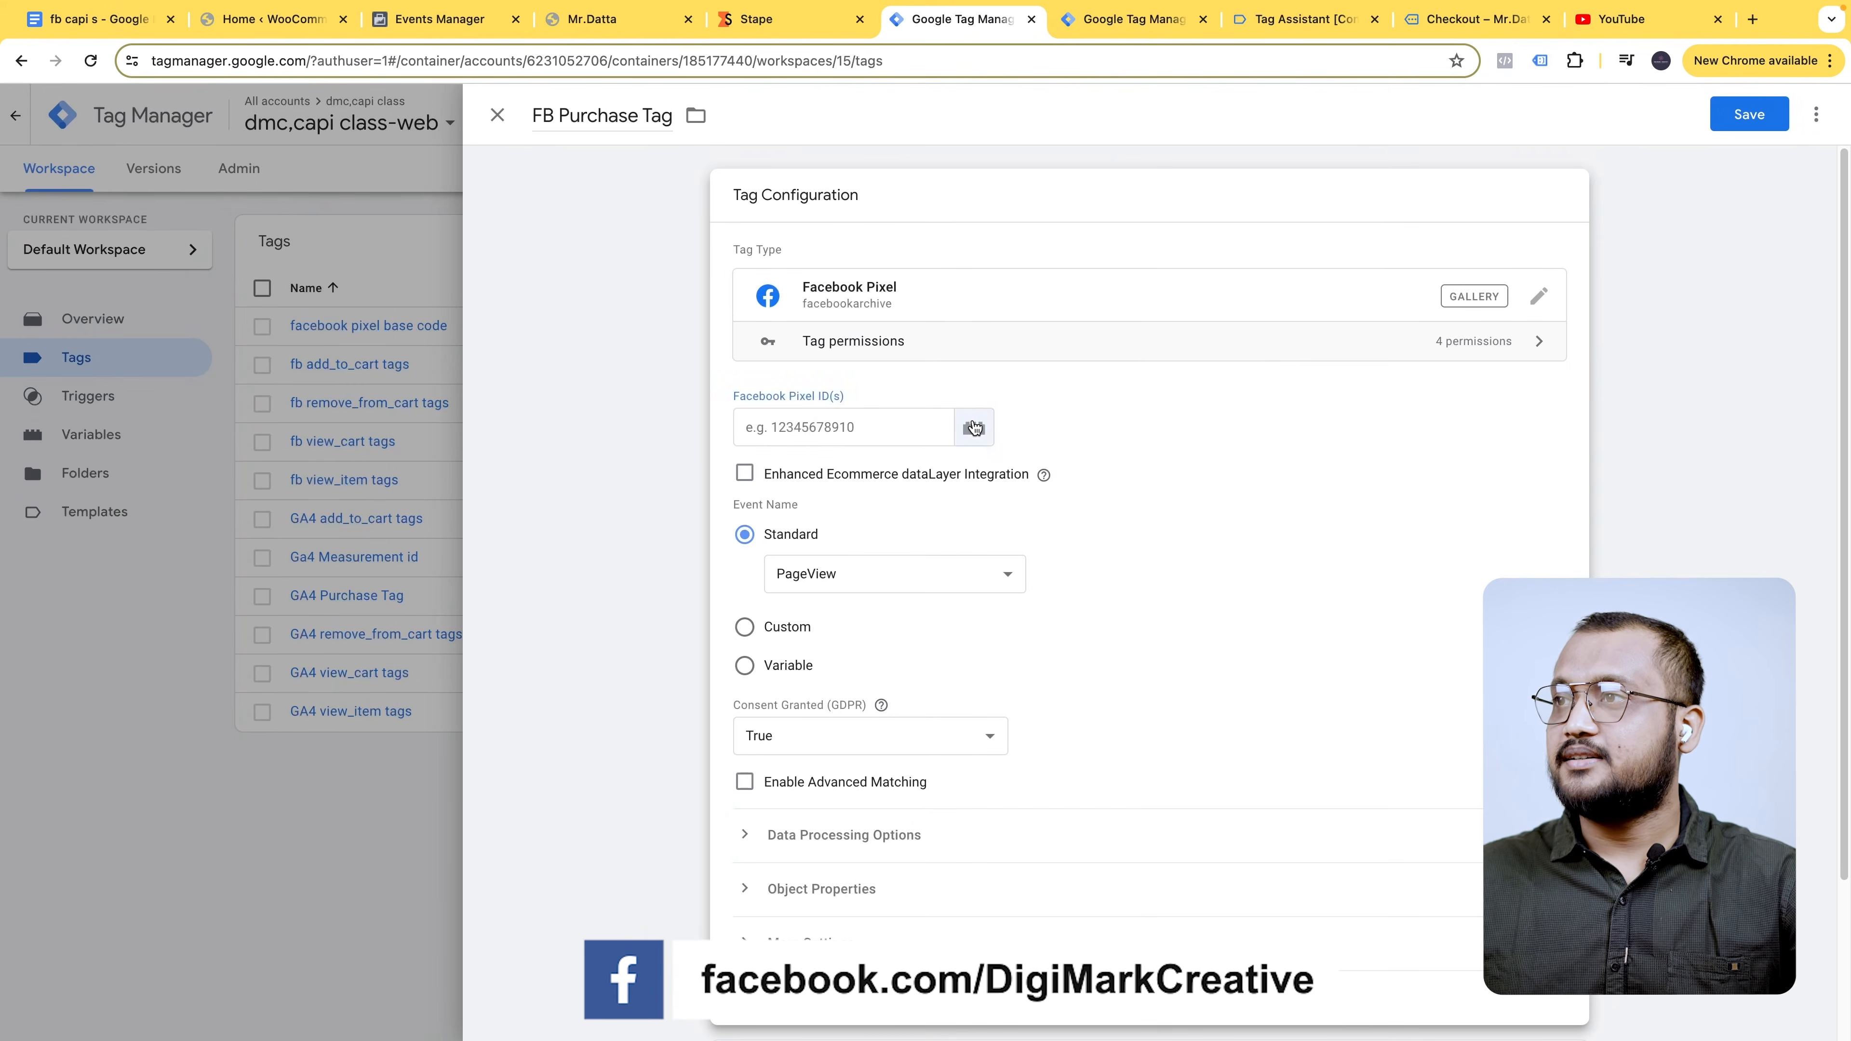
left_click(974, 428)
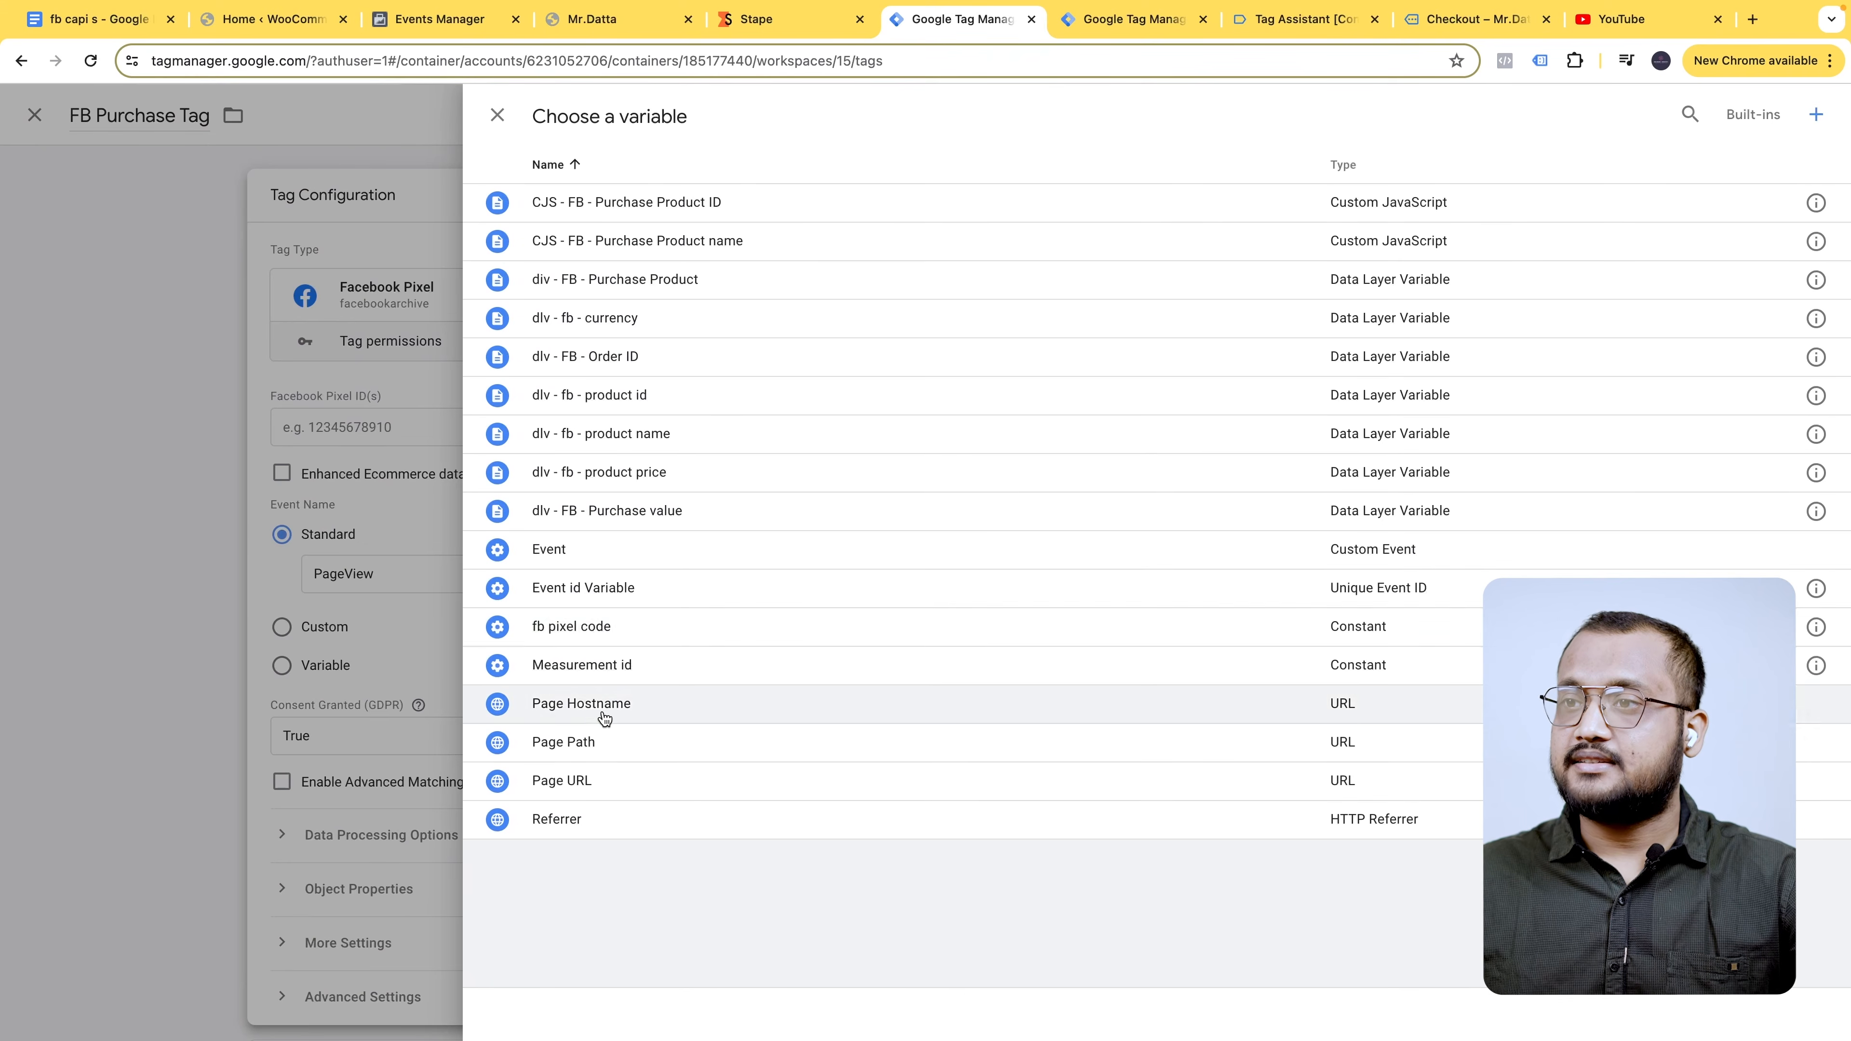
left_click(619, 629)
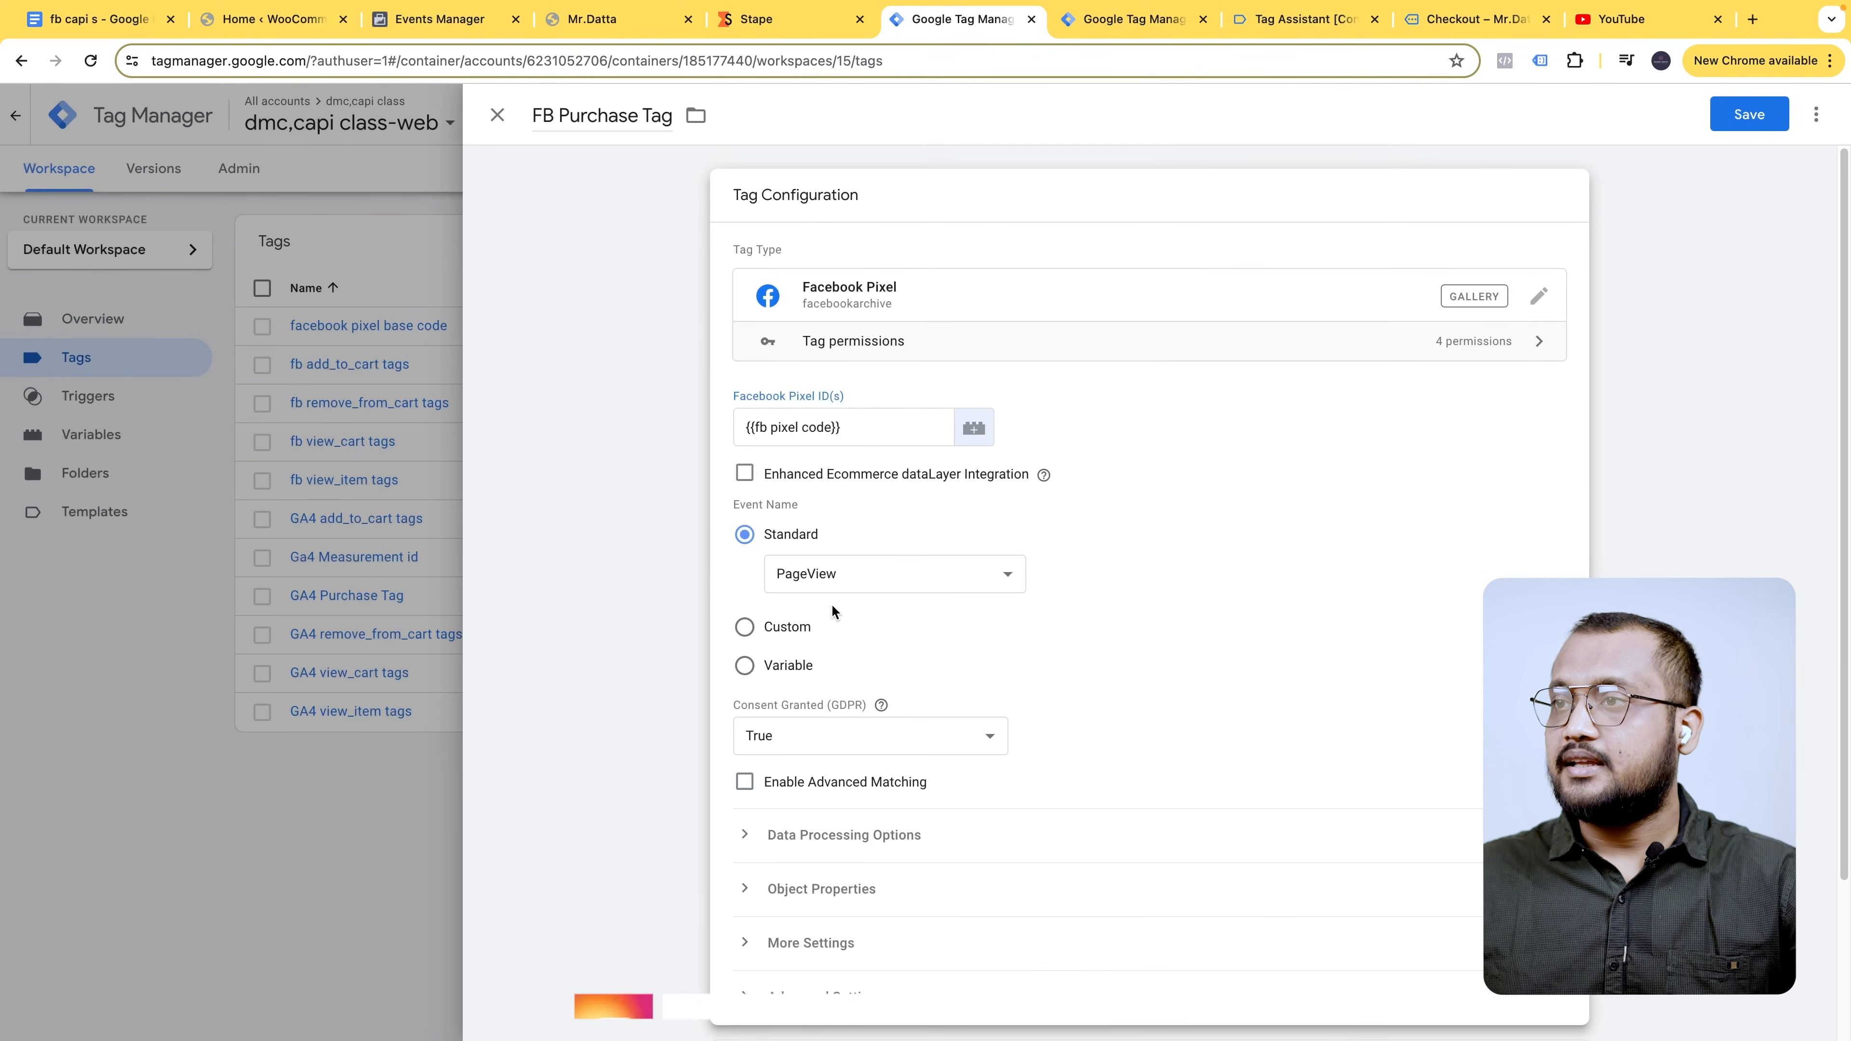
scroll(832, 611, "down", 1)
left_click(903, 510)
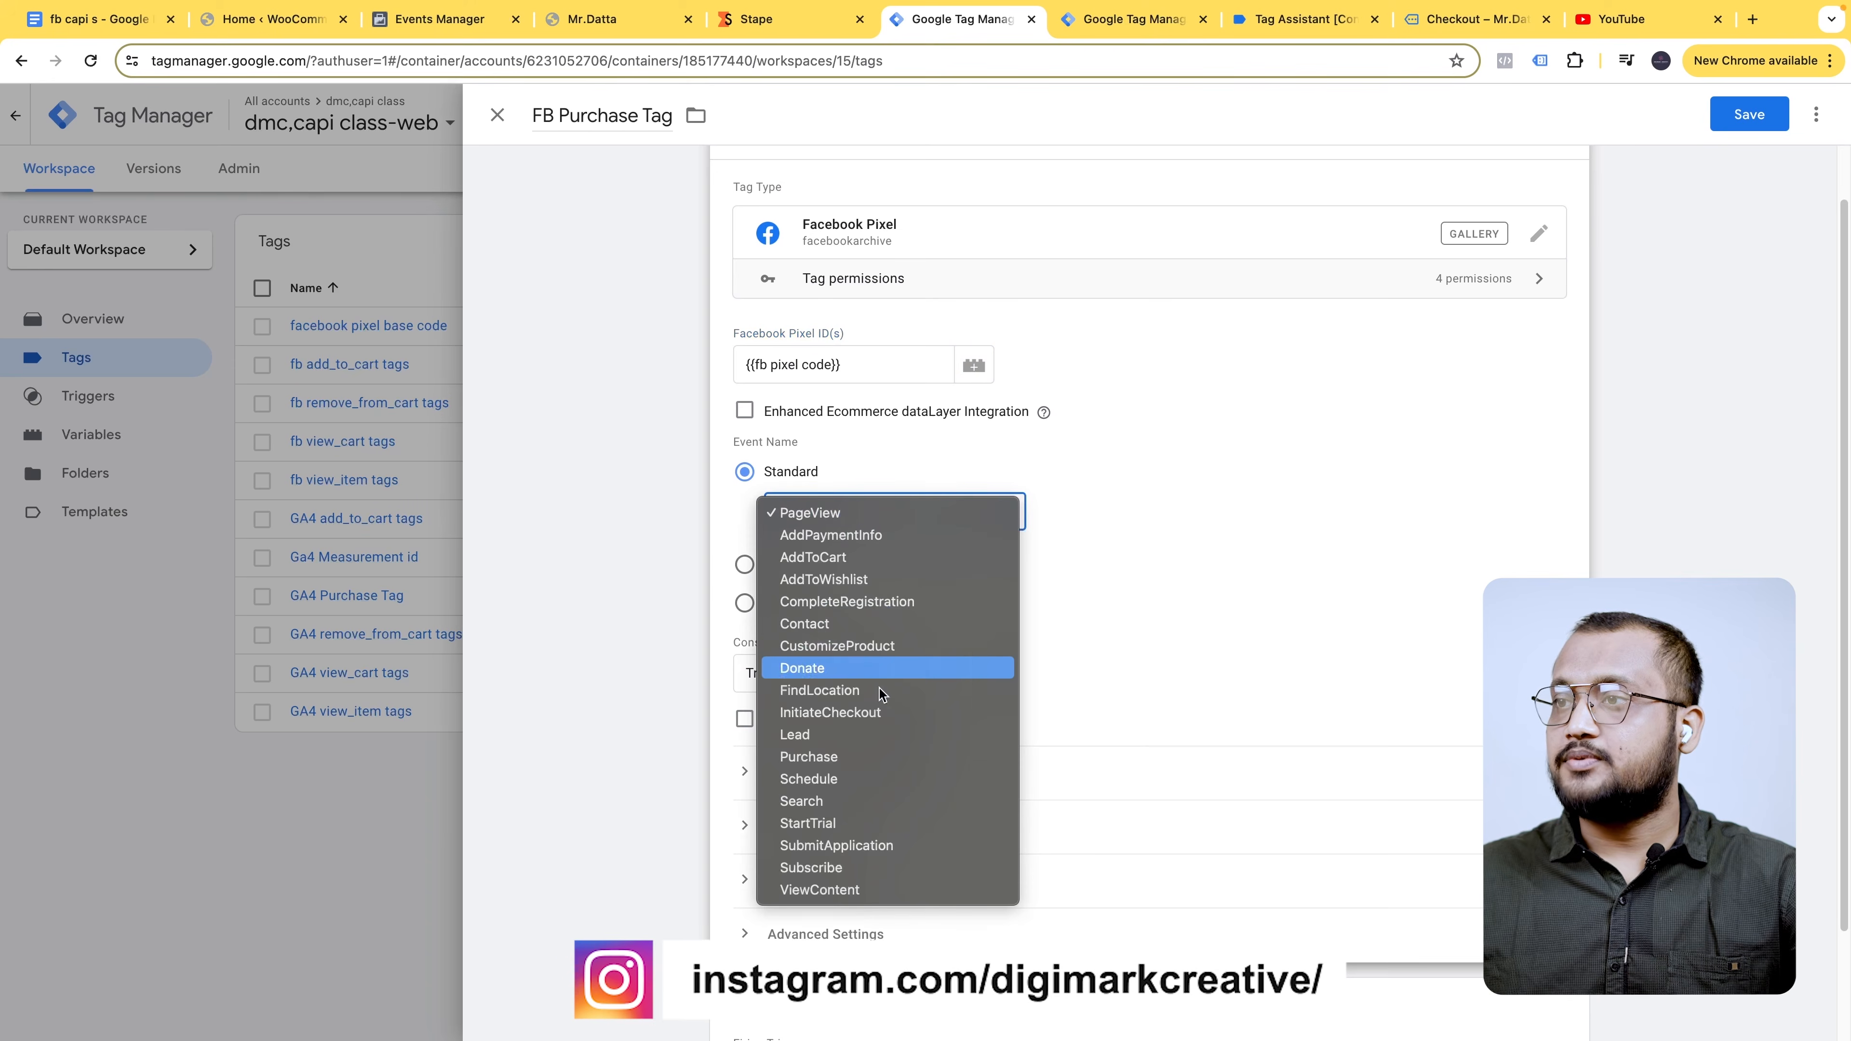
left_click(855, 757)
- Set the tag's Event ID to {{Event id Variable}}
scroll(1180, 605, "down", 2)
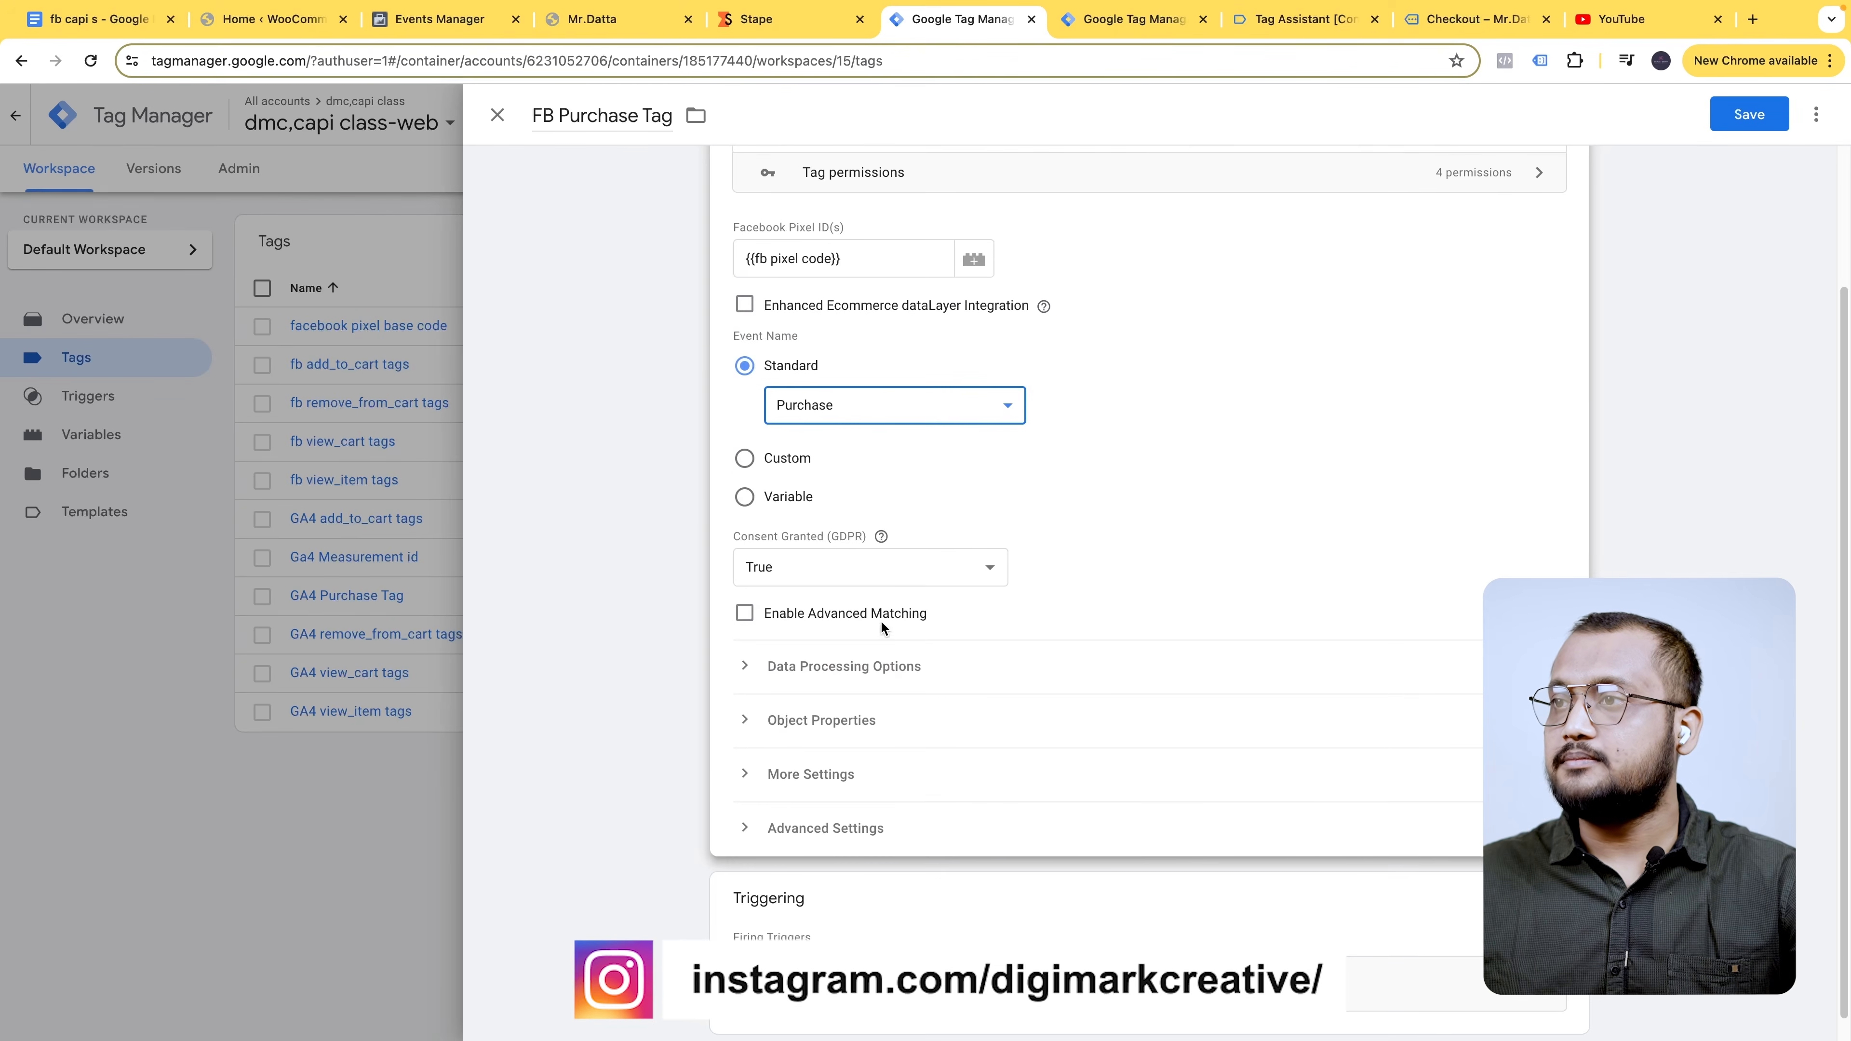
scroll(889, 622, "down", 1)
left_click(834, 694)
scroll(886, 846, "down", 2)
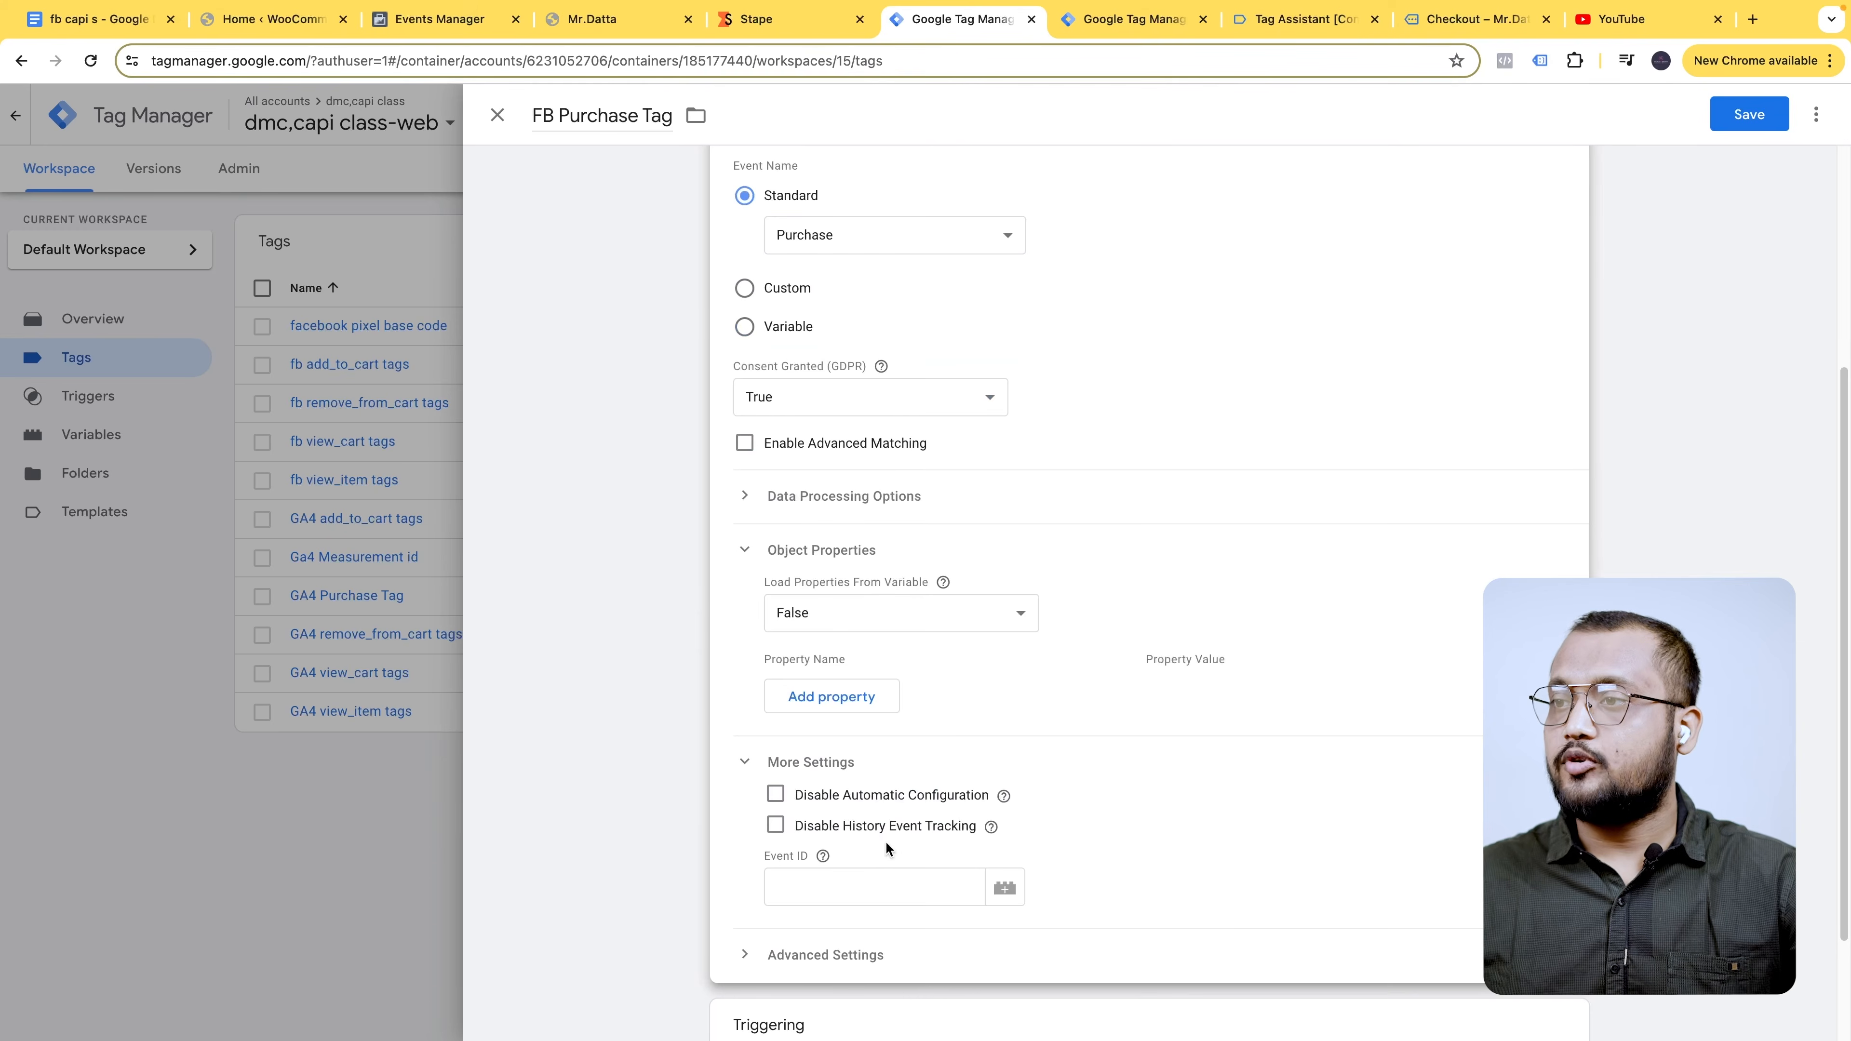
left_click(867, 883)
left_click(1016, 895)
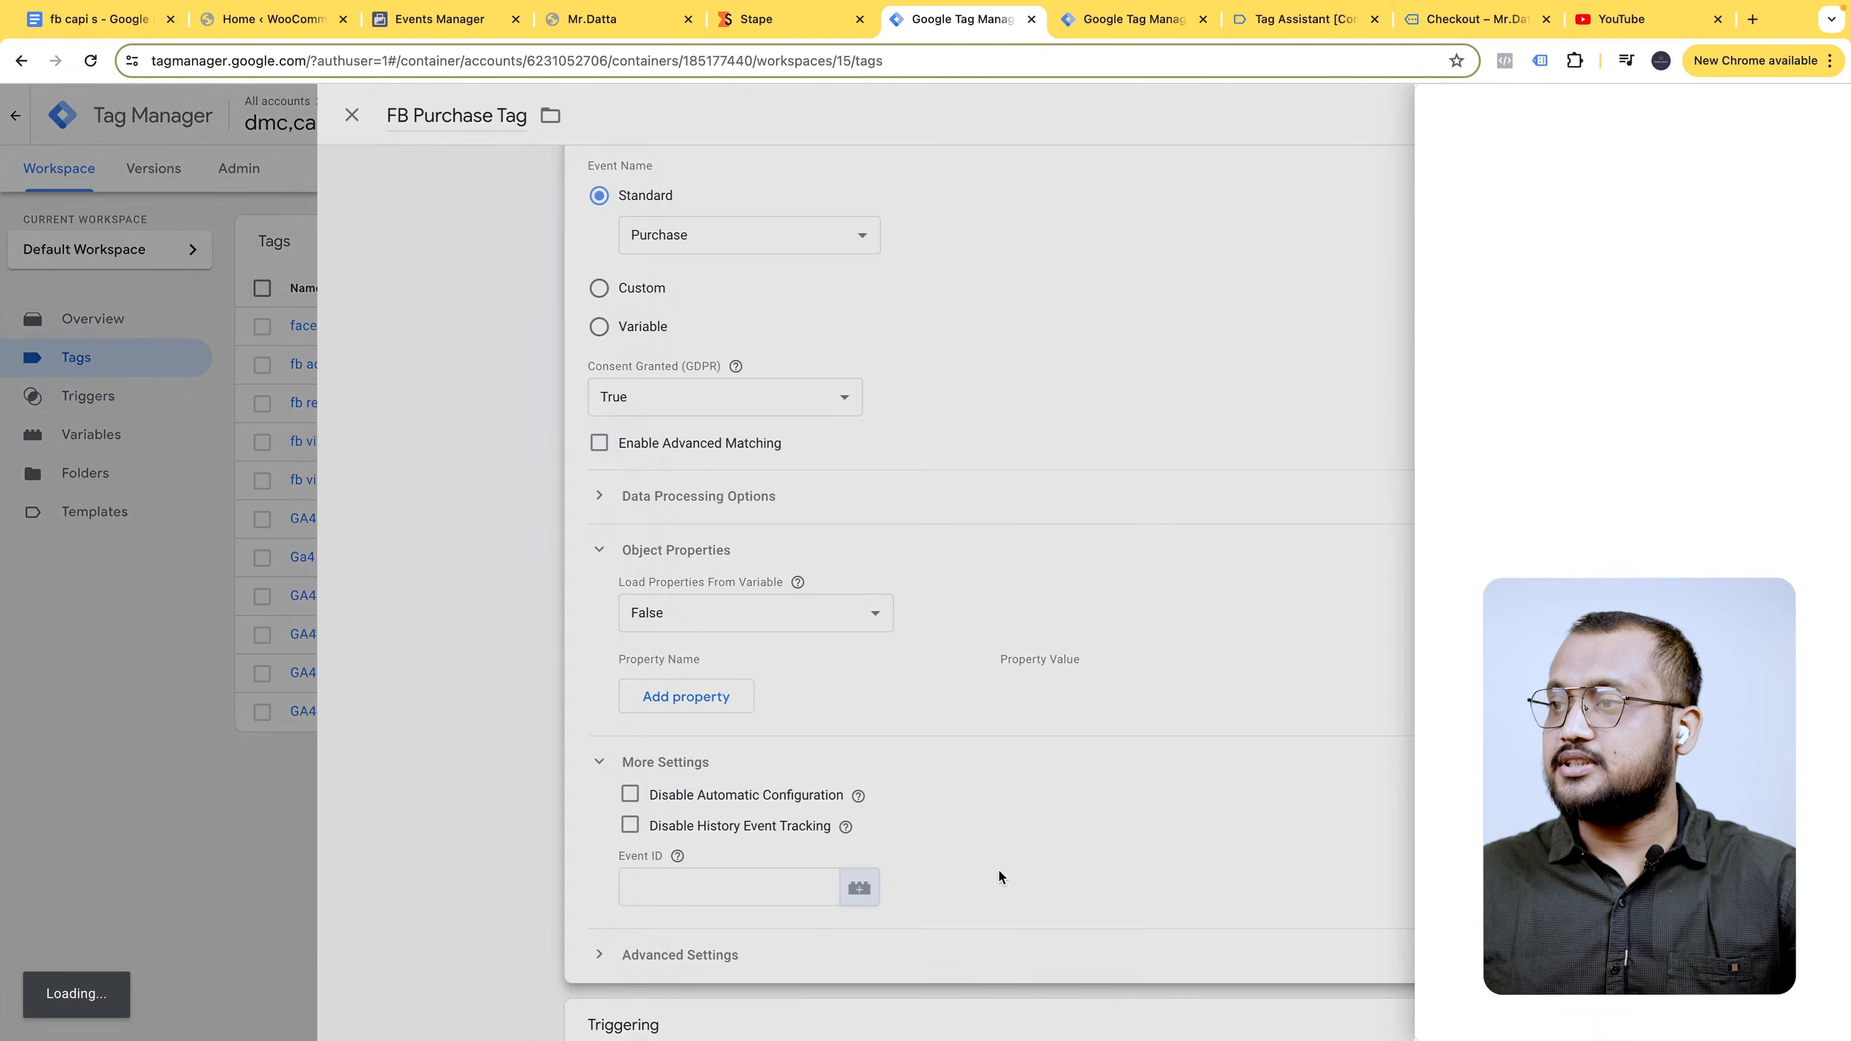
left_click(1689, 114)
type("event")
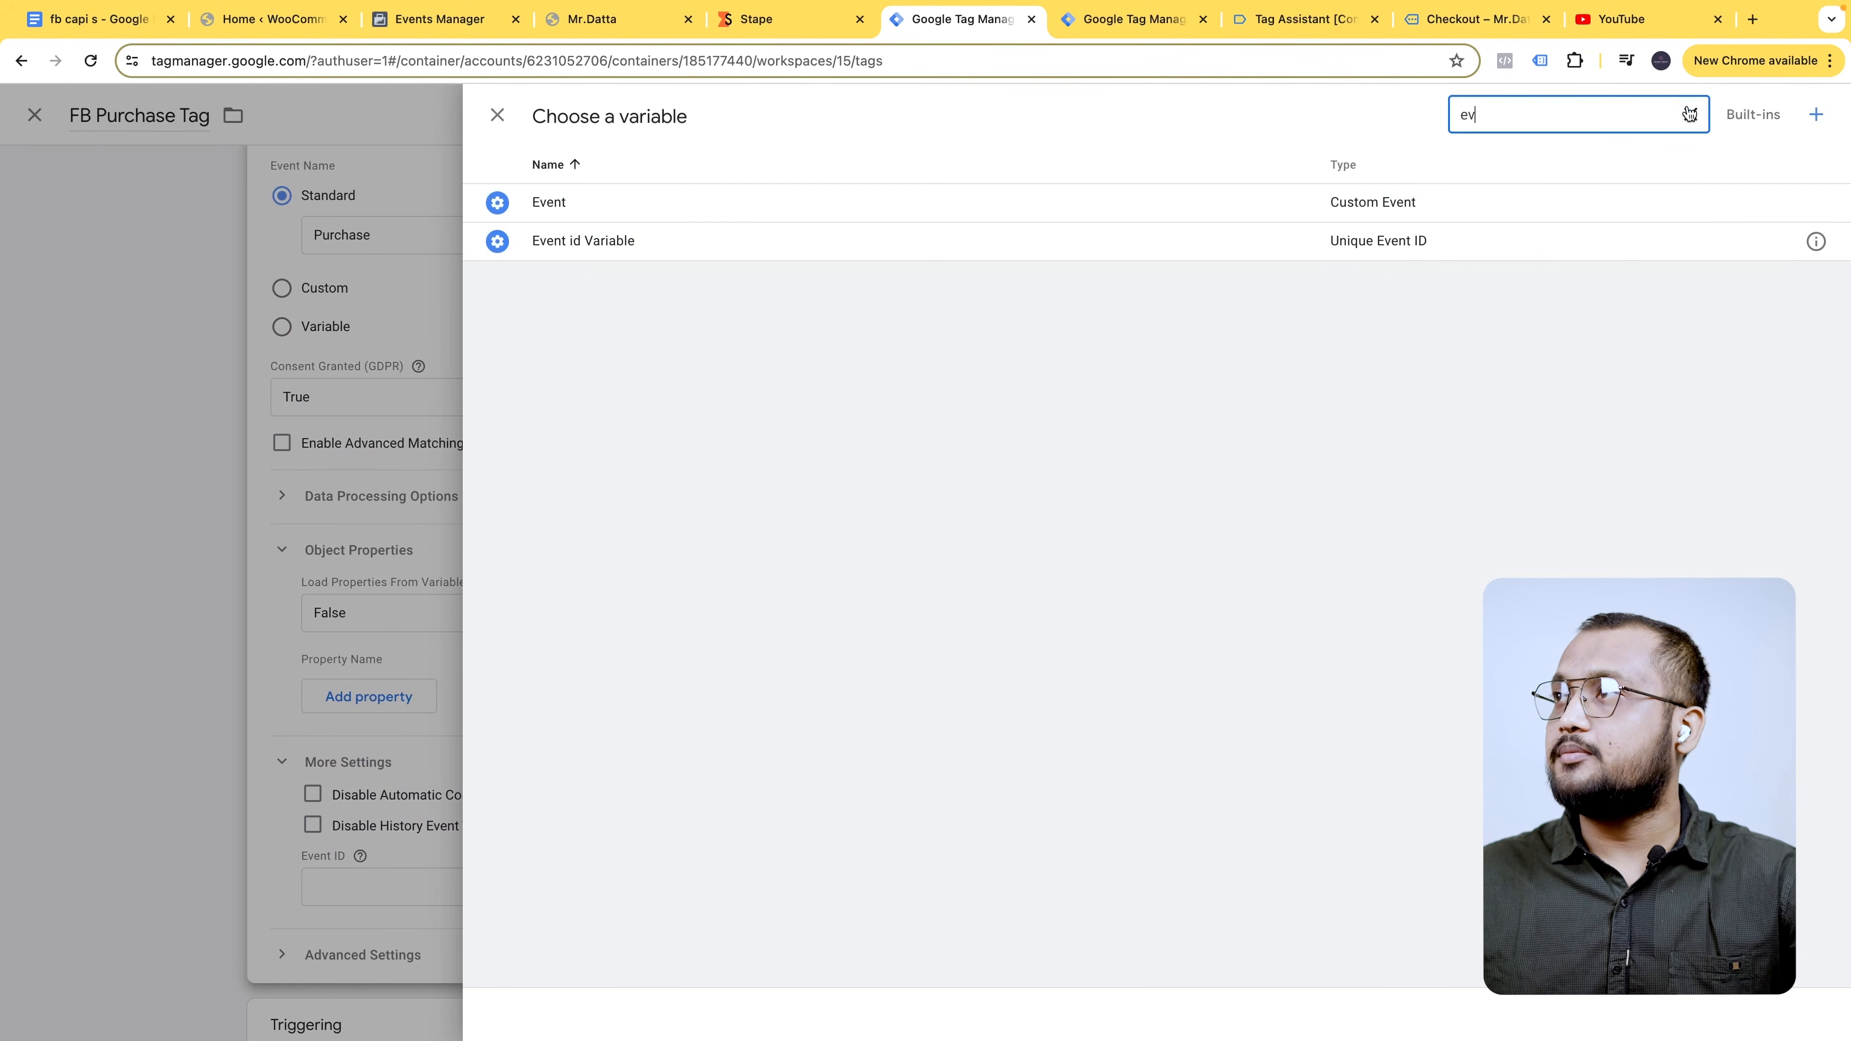
left_click(659, 241)
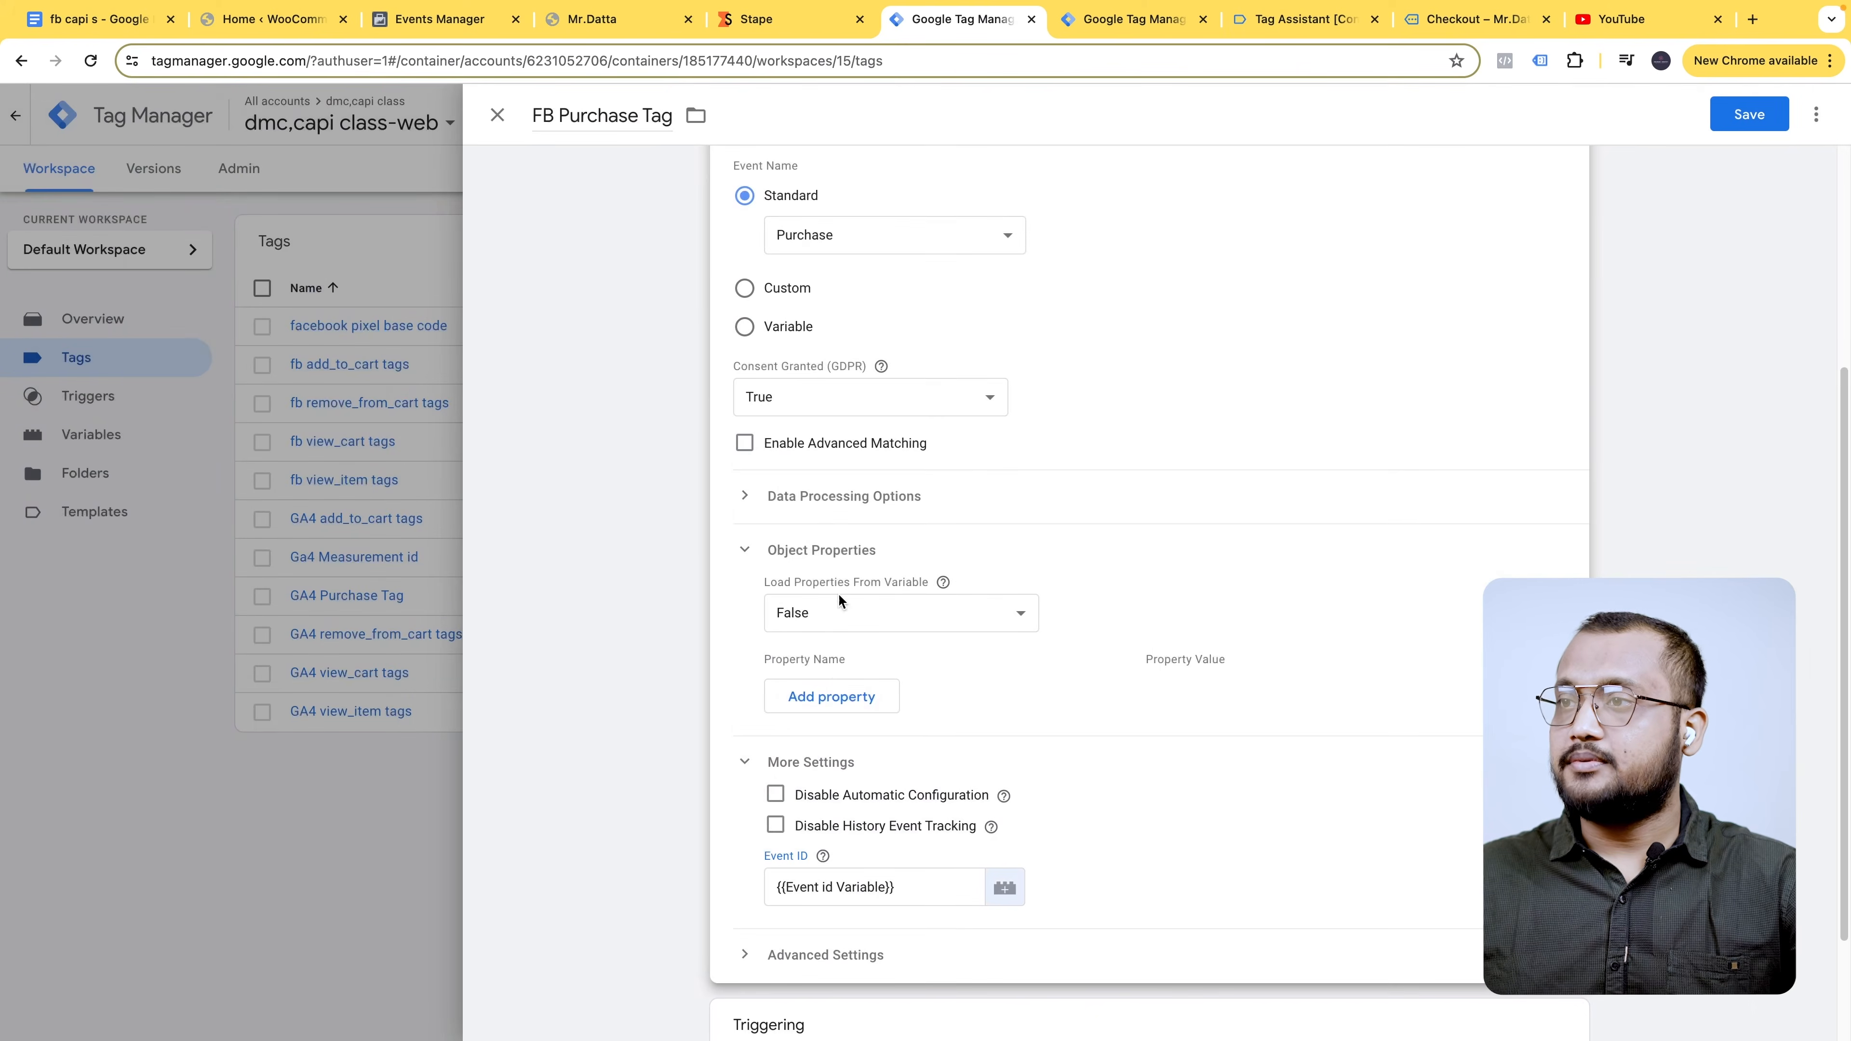
left_click(745, 762)
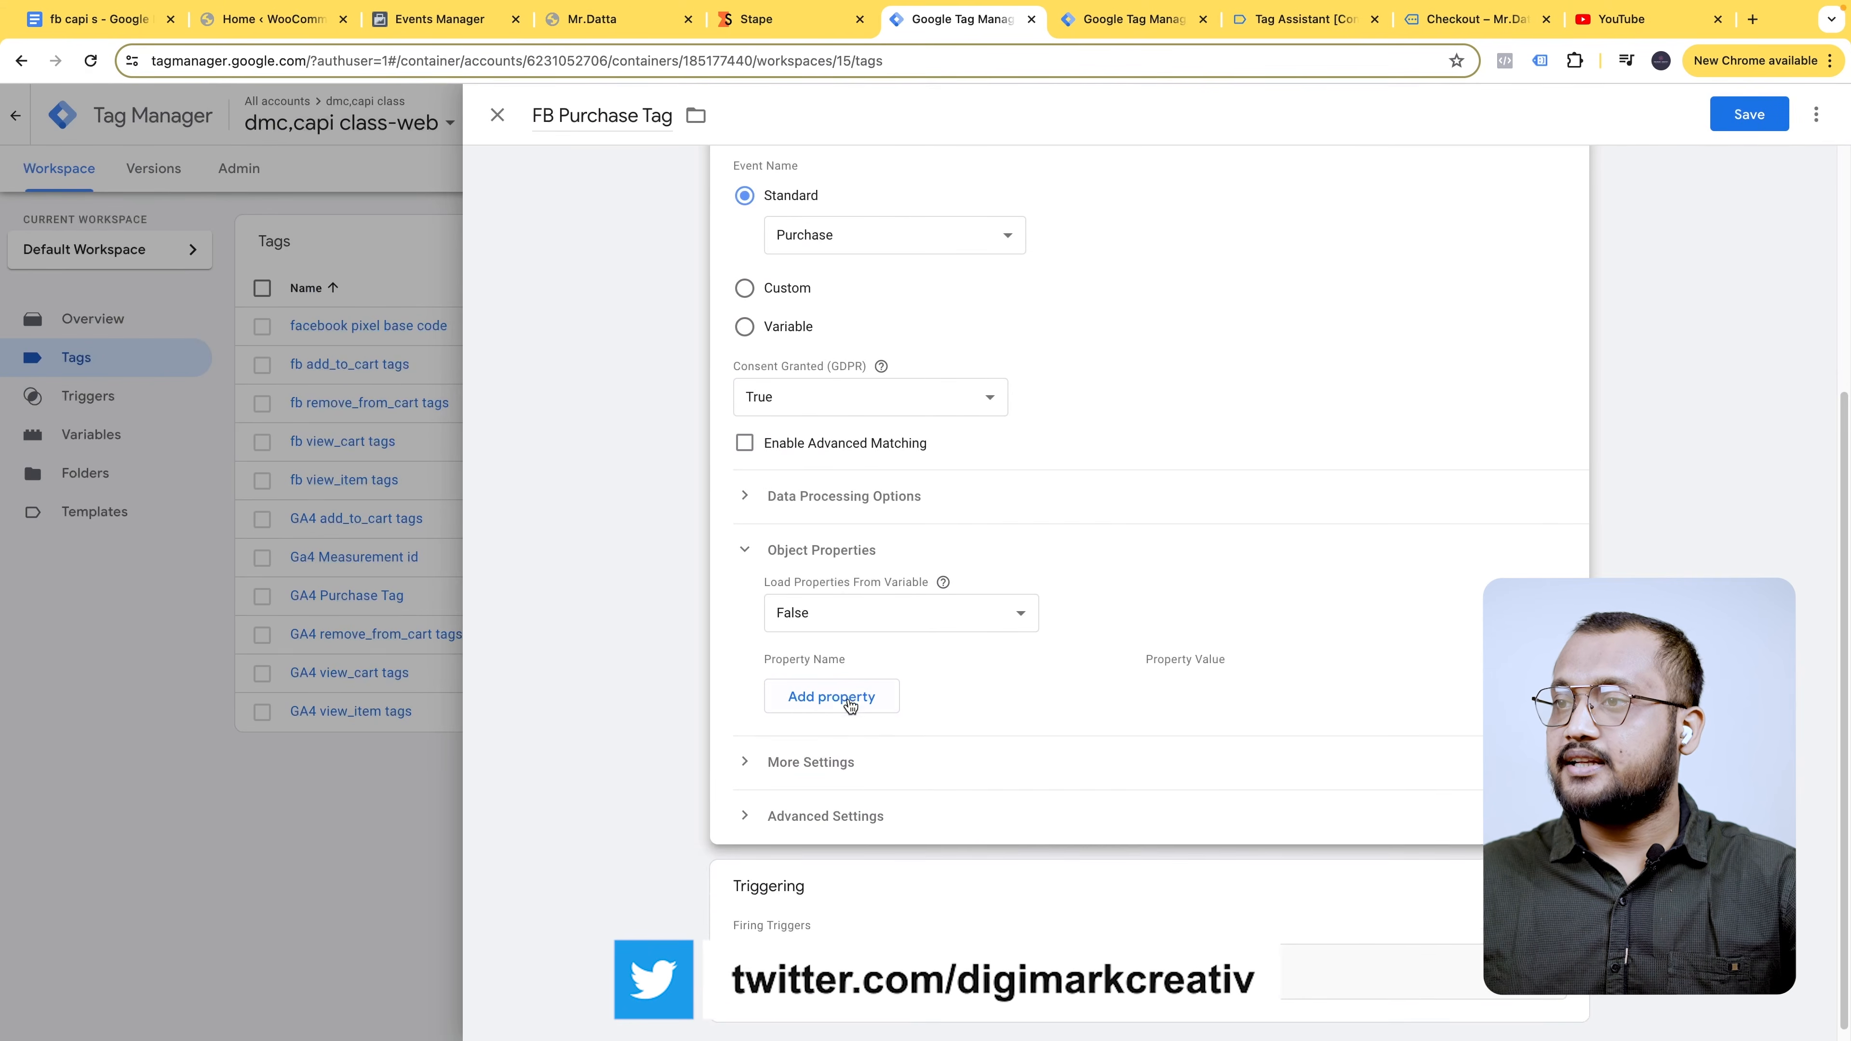
- Add six empty object property rows
left_click(846, 698)
left_click(871, 742)
left_click(874, 788)
left_click(874, 835)
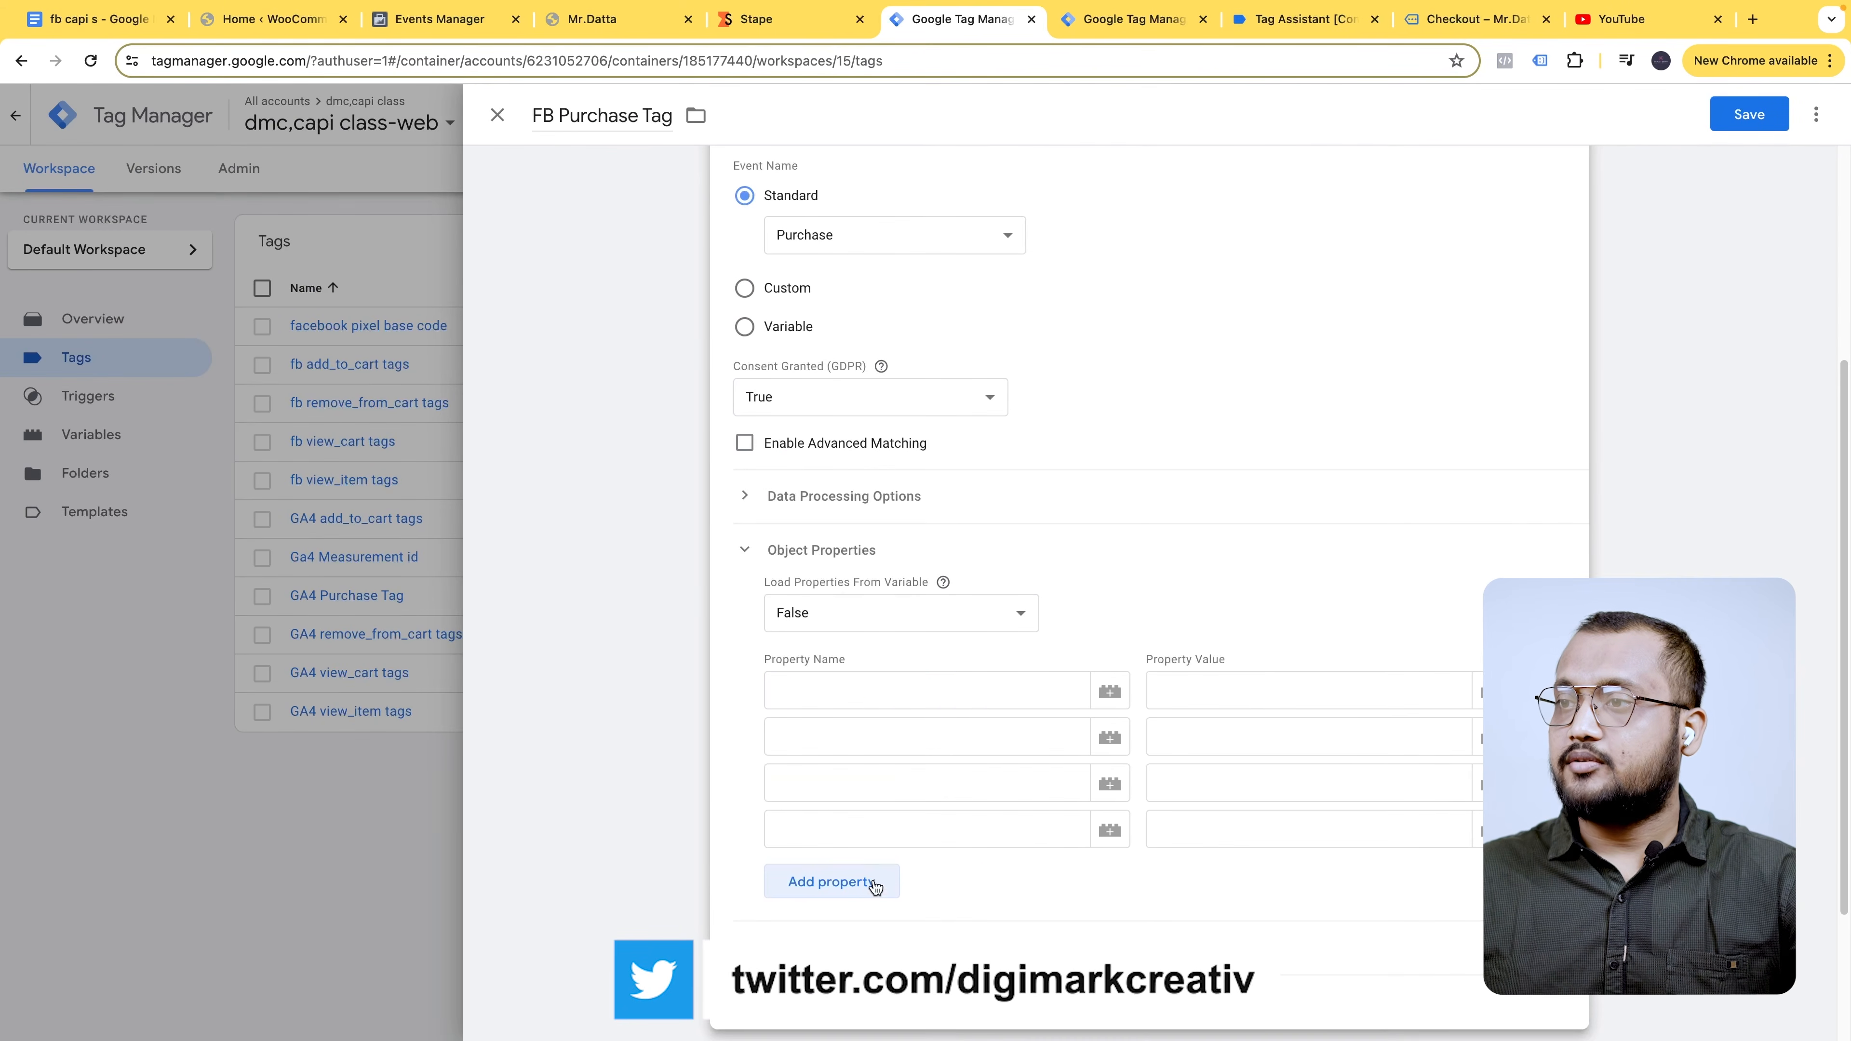
left_click(877, 881)
left_click(844, 938)
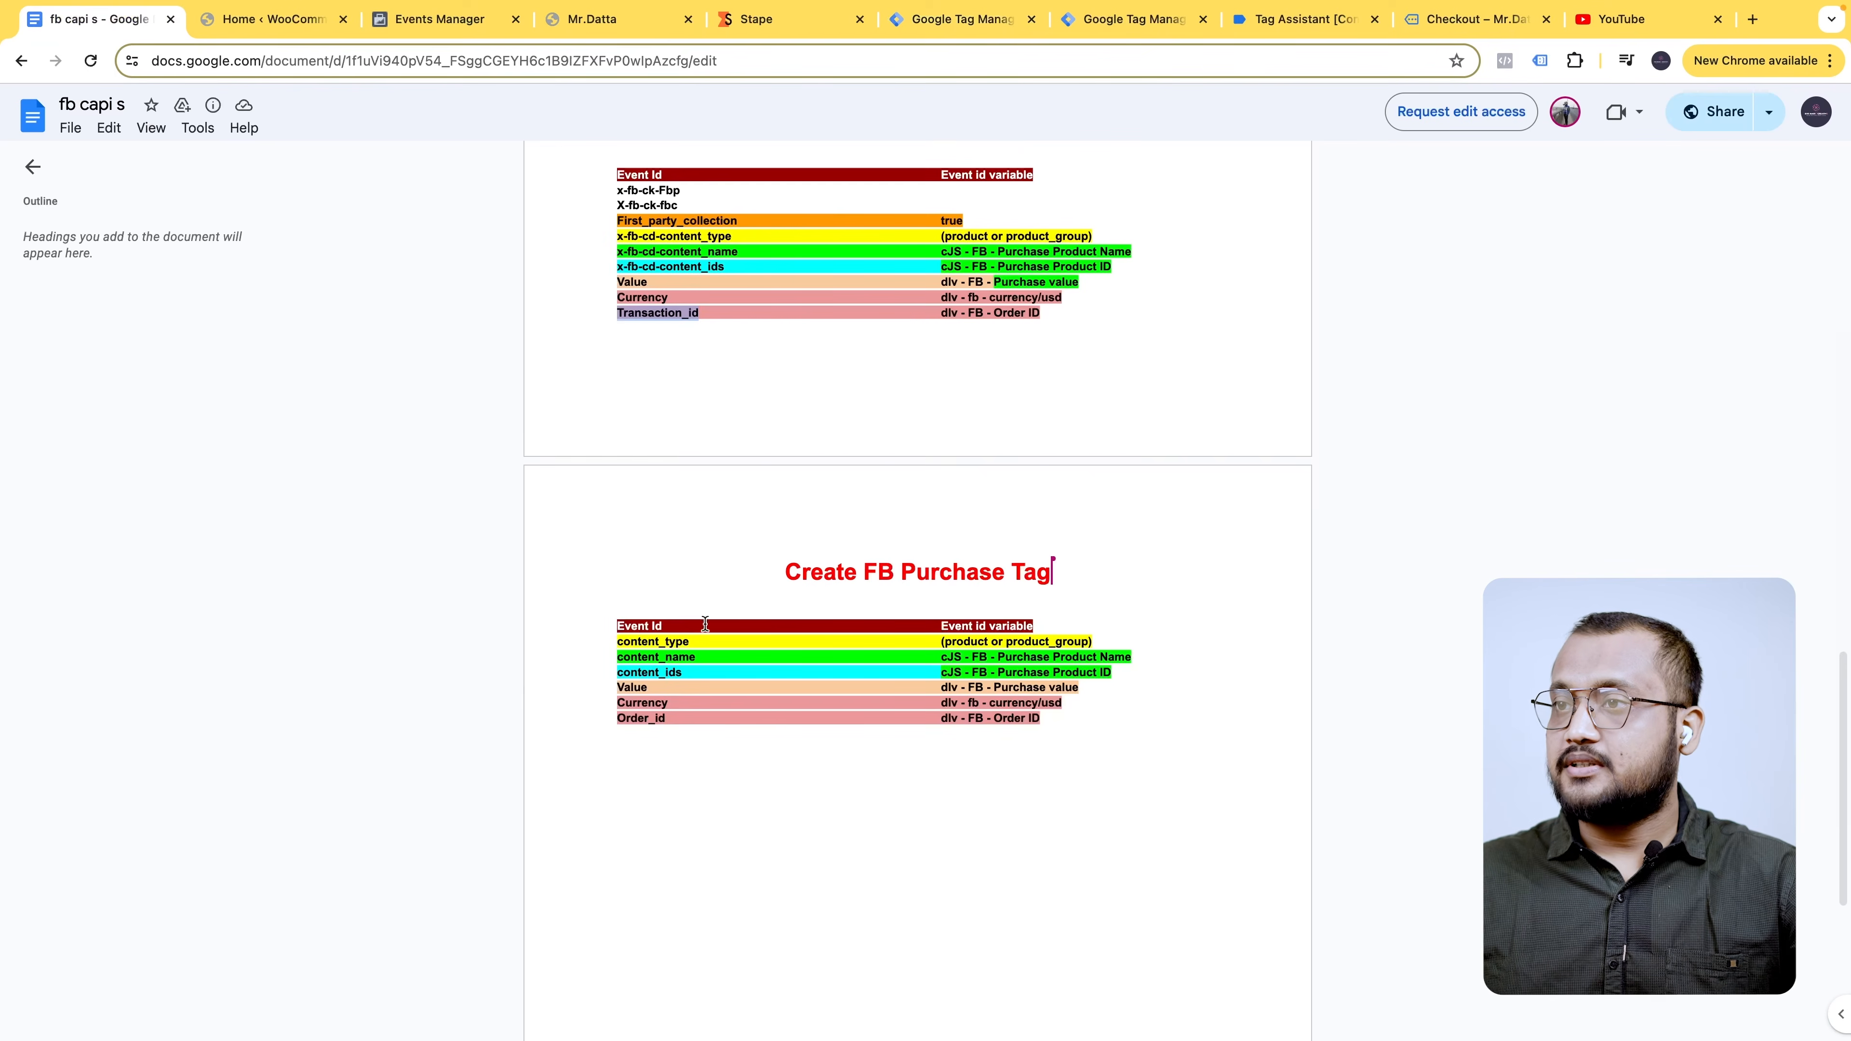
- Name the first three properties content_type, content_name and content_ids, copied from the notes
double_click(667, 641)
key("ctrl+c")
left_click(1146, 22)
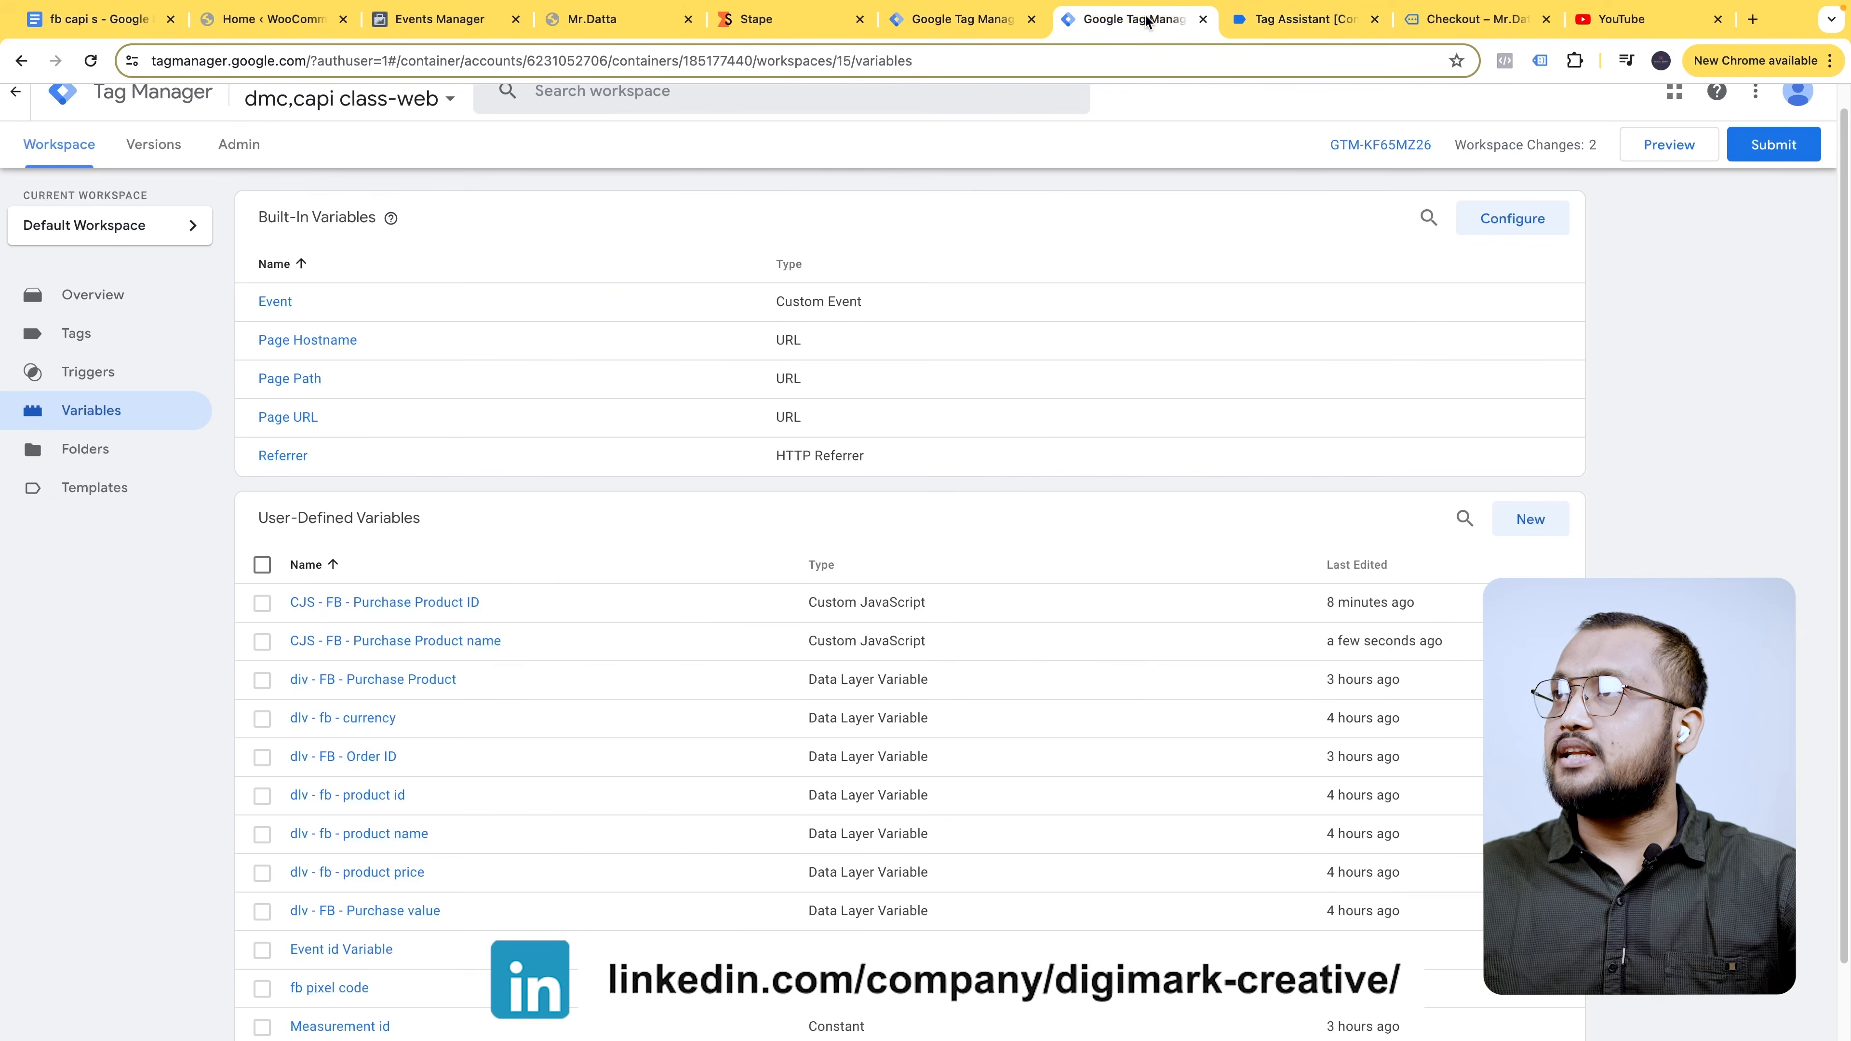
left_click(959, 19)
left_click(786, 689)
key("ctrl+v")
left_click(70, 20)
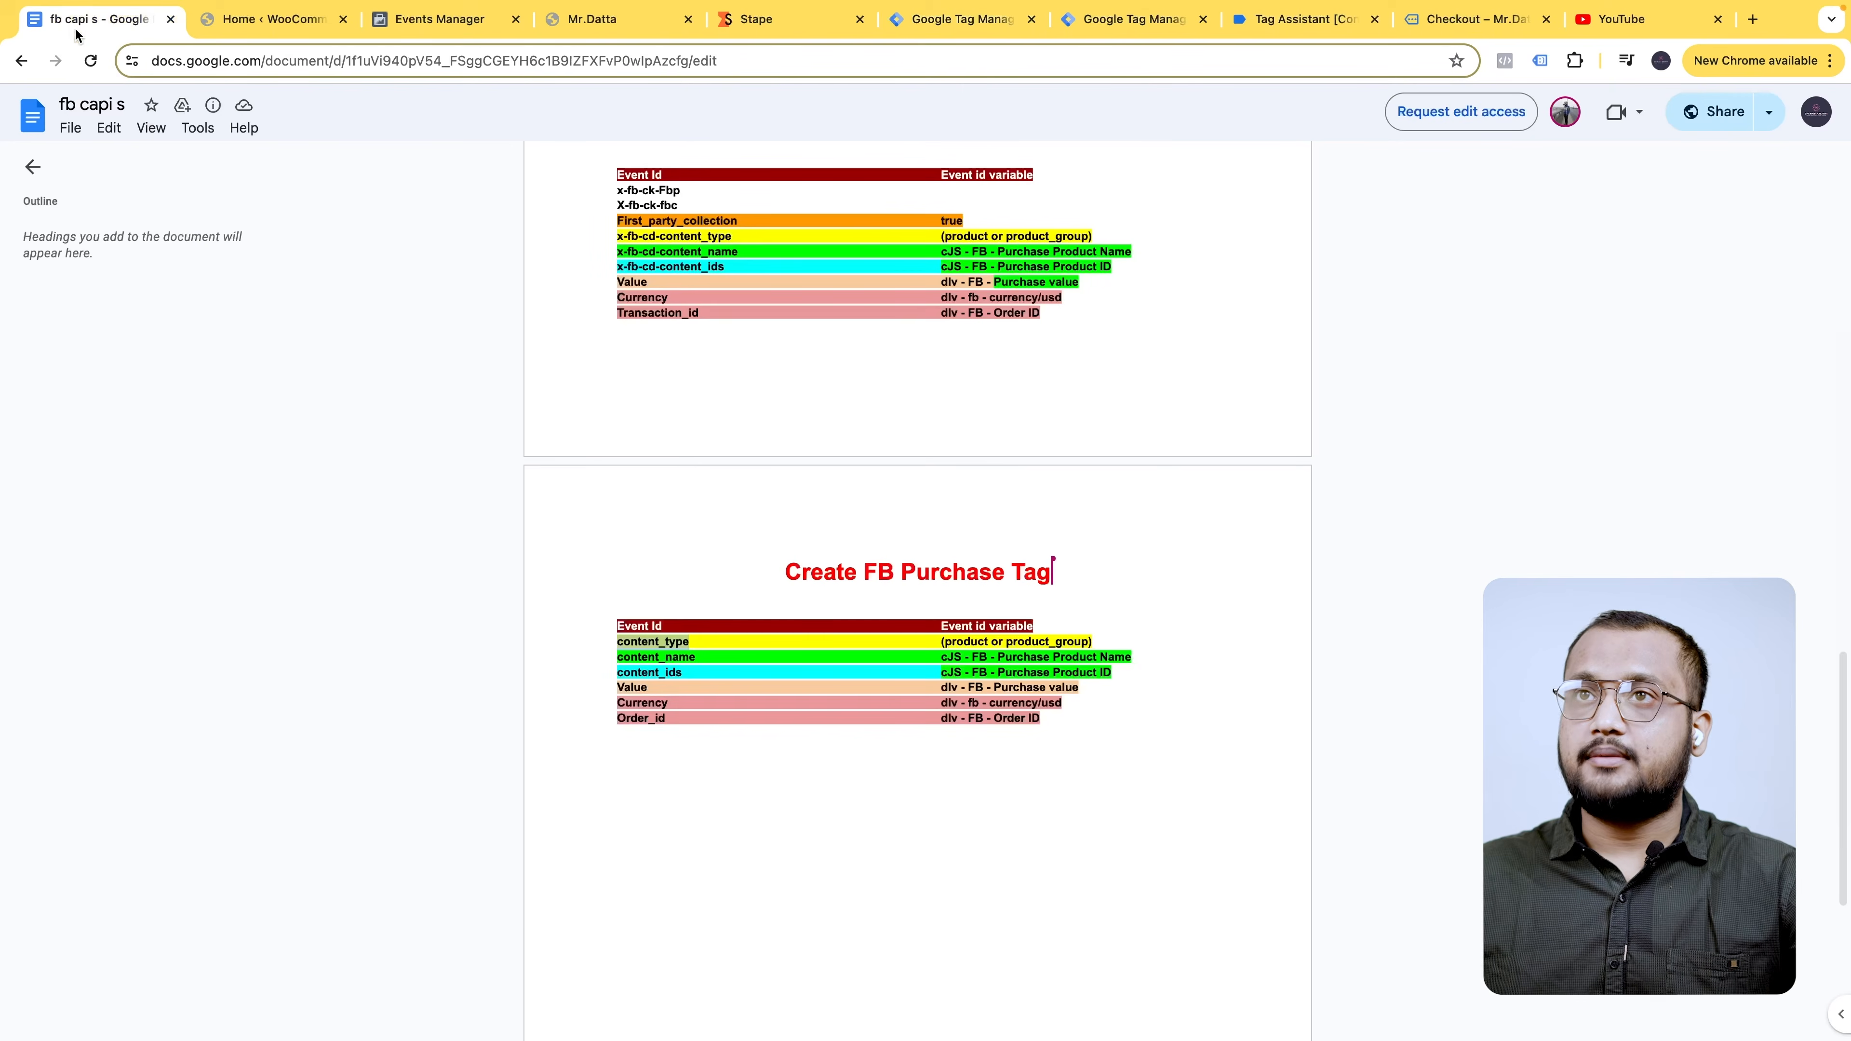
left_click(911, 19)
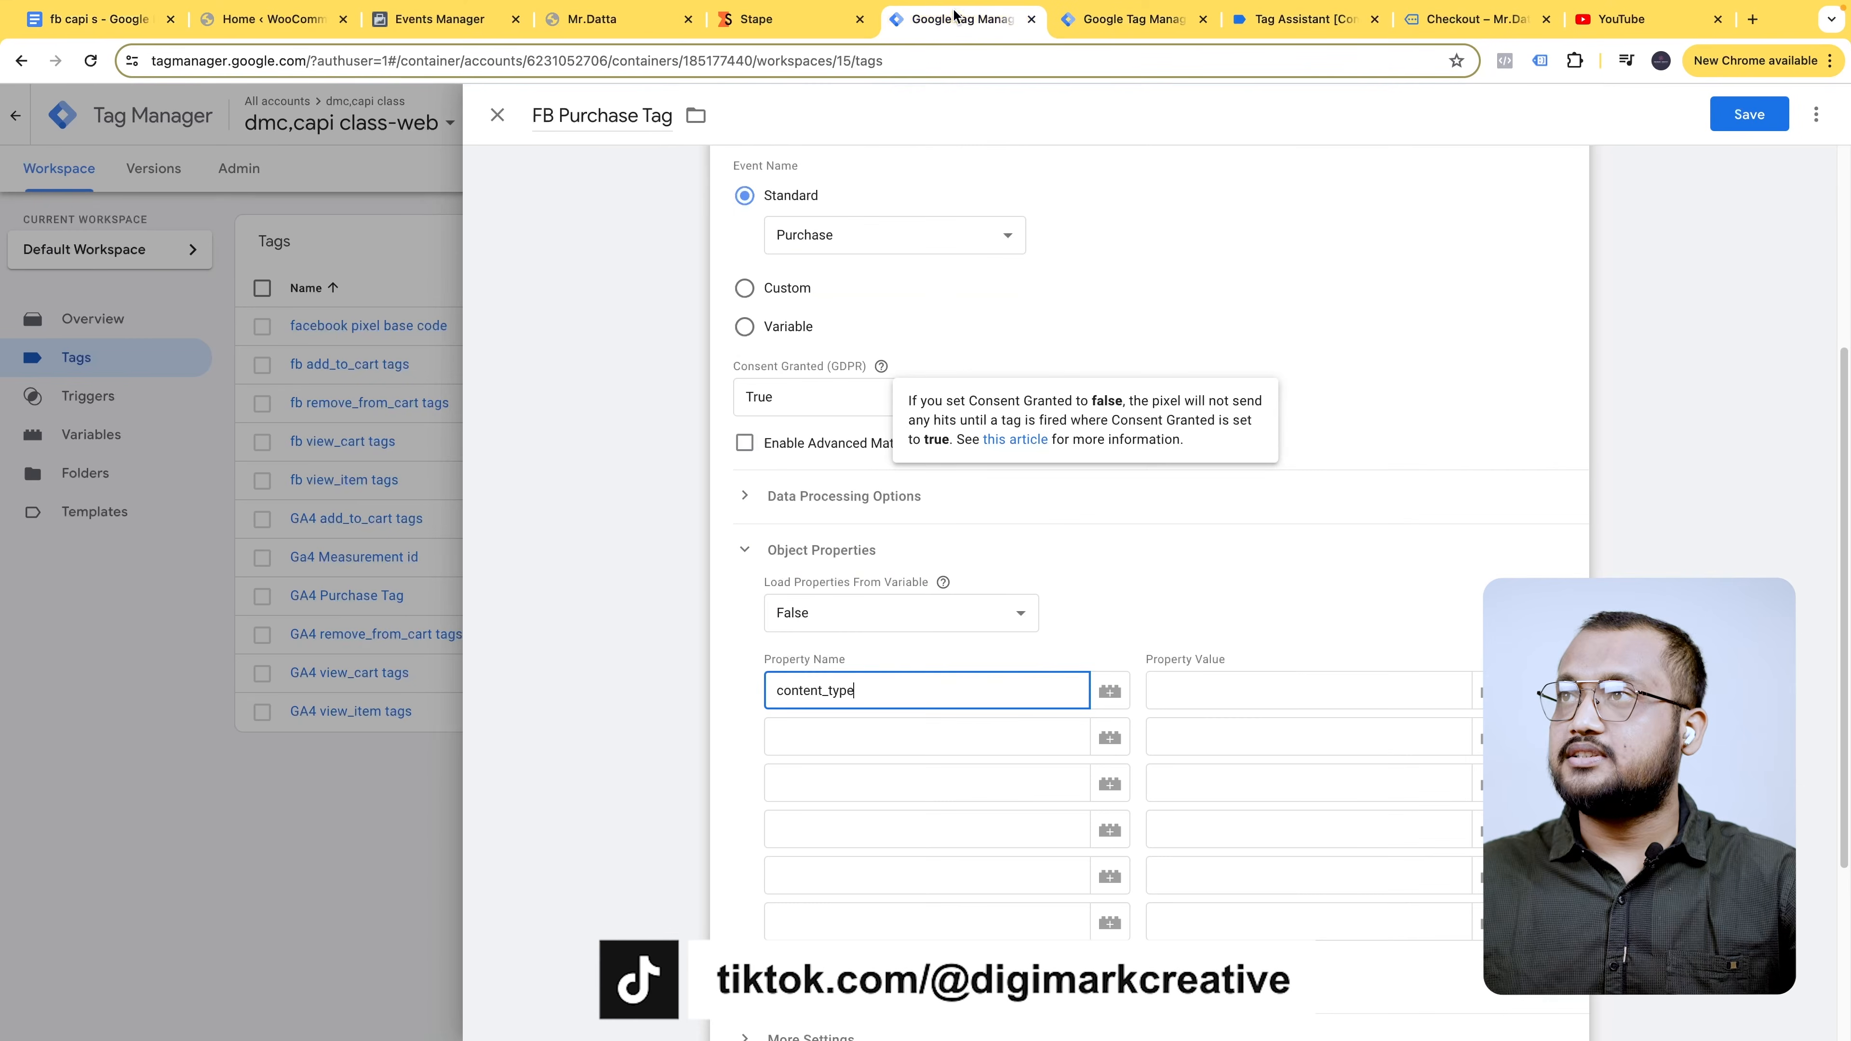
left_click(871, 725)
type("content_name")
left_click(107, 21)
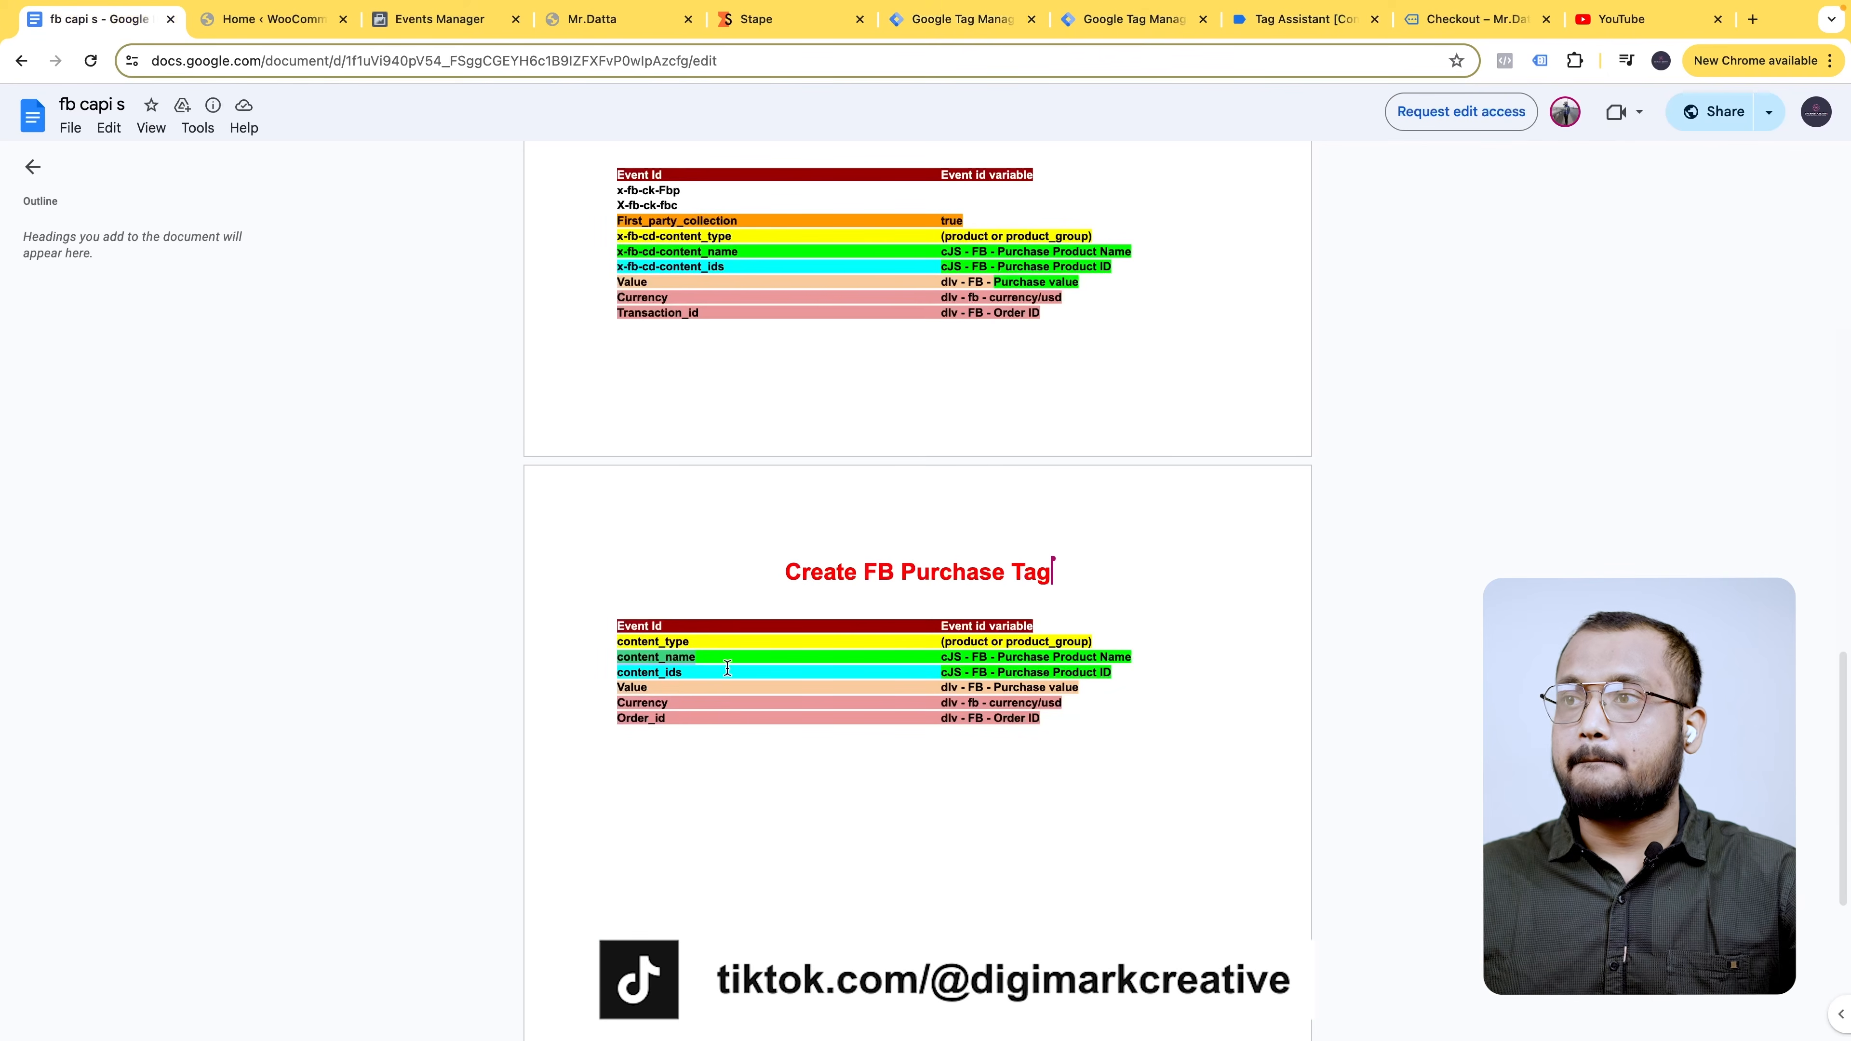
double_click(649, 673)
key("ctrl+c")
left_click(947, 19)
left_click(856, 777)
key("ctrl+v")
- Name the remaining properties Value, Currency and Order_id, copied from the notes
left_click(120, 19)
double_click(632, 687)
left_click(964, 20)
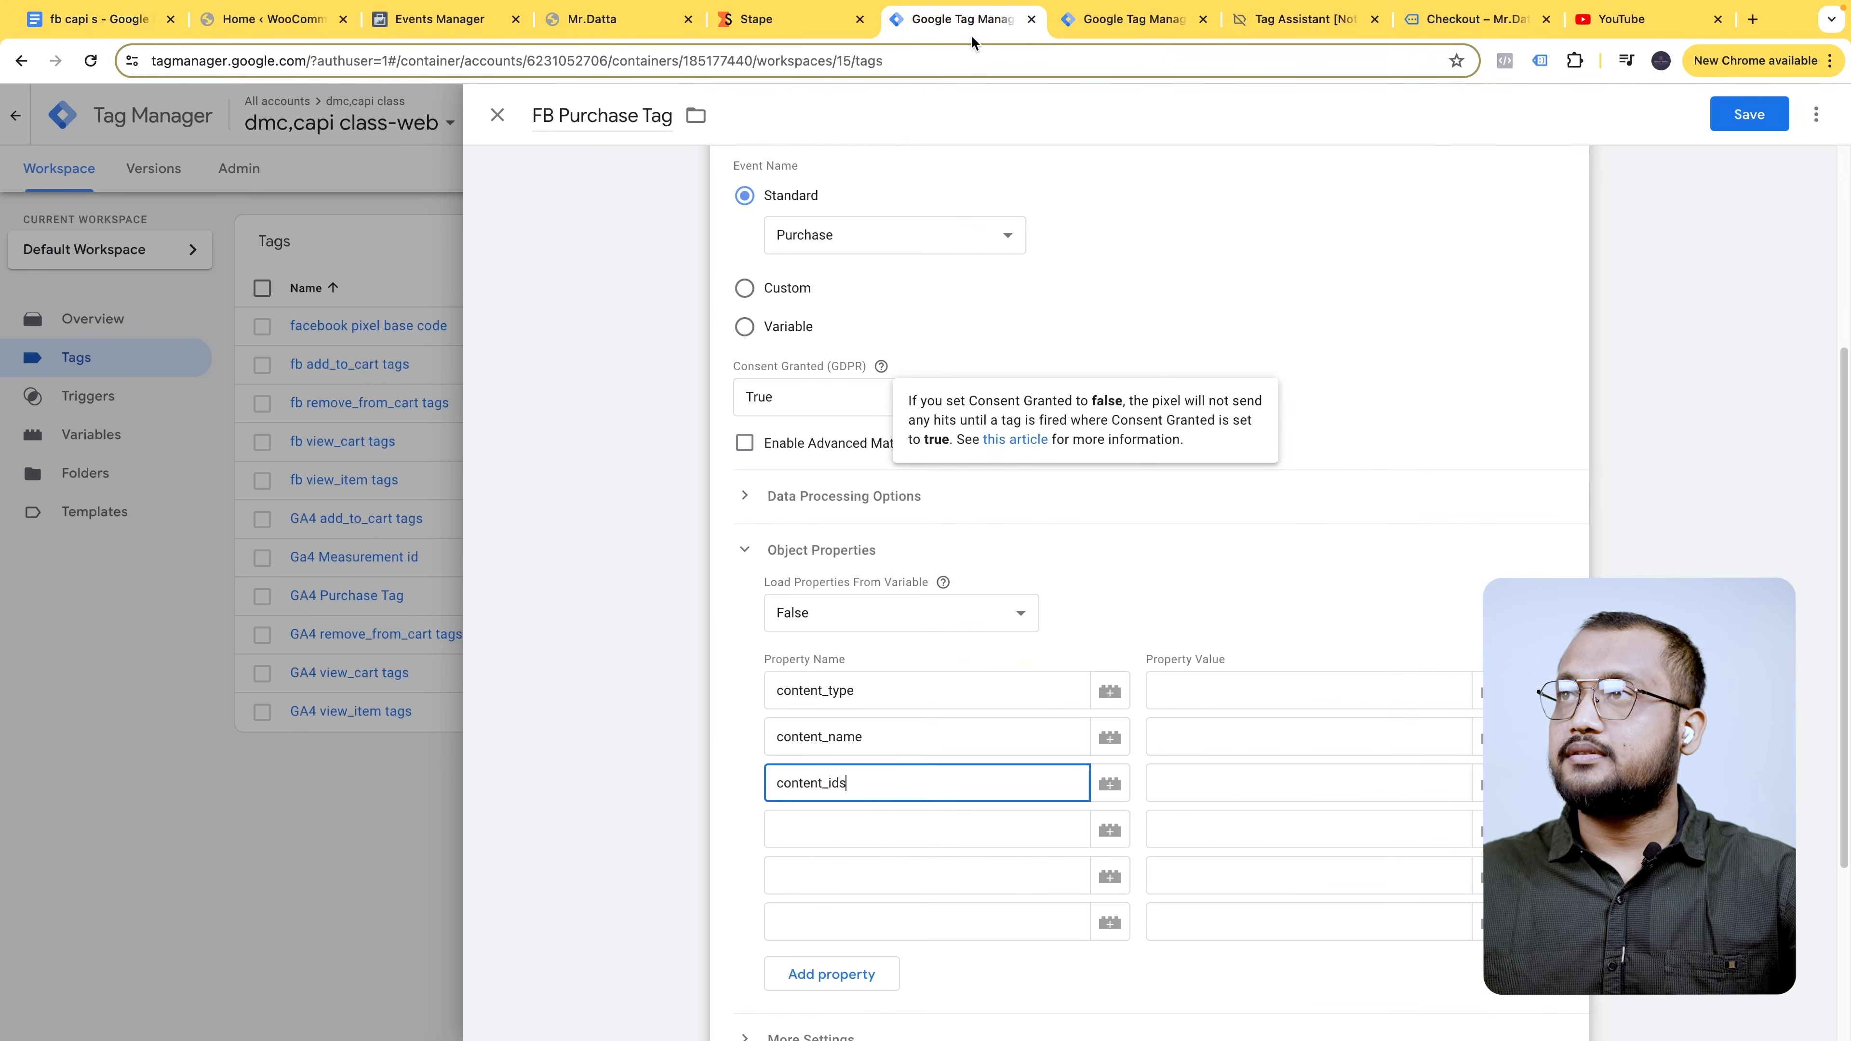
left_click(858, 821)
key("super+v")
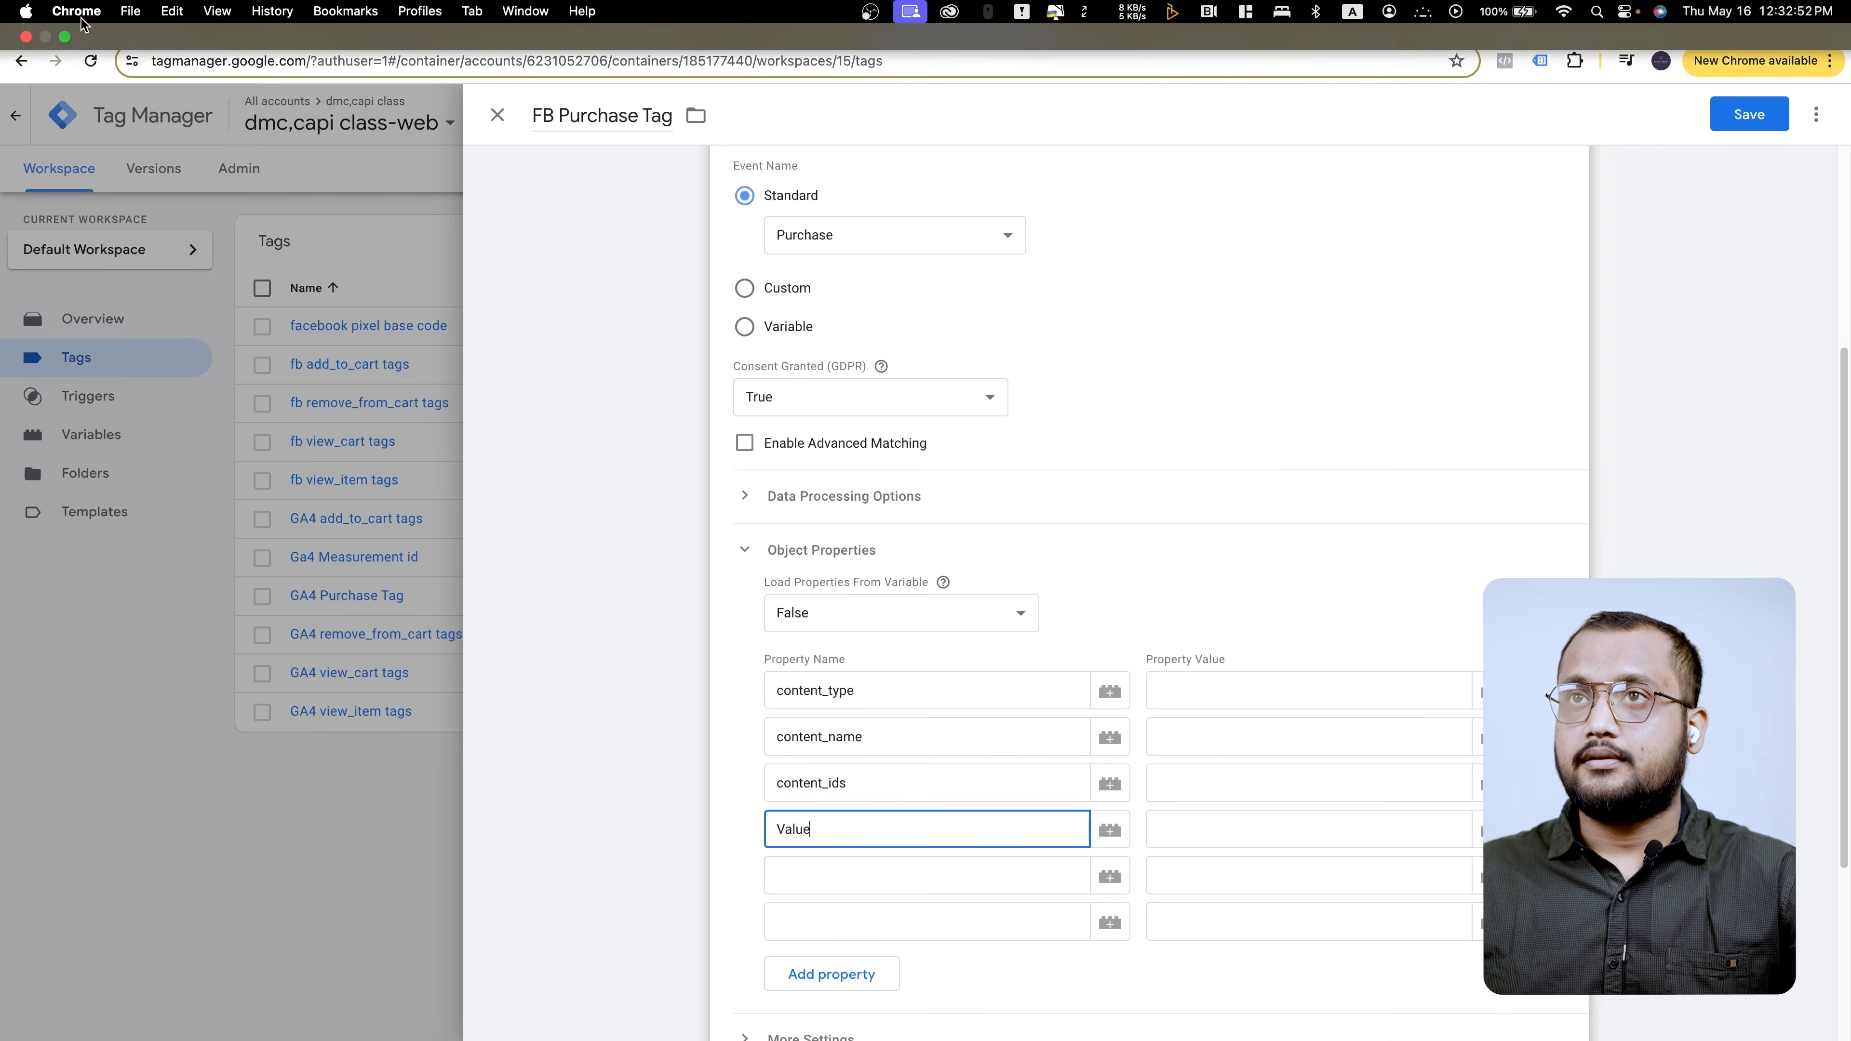
left_click(77, 22)
double_click(635, 701)
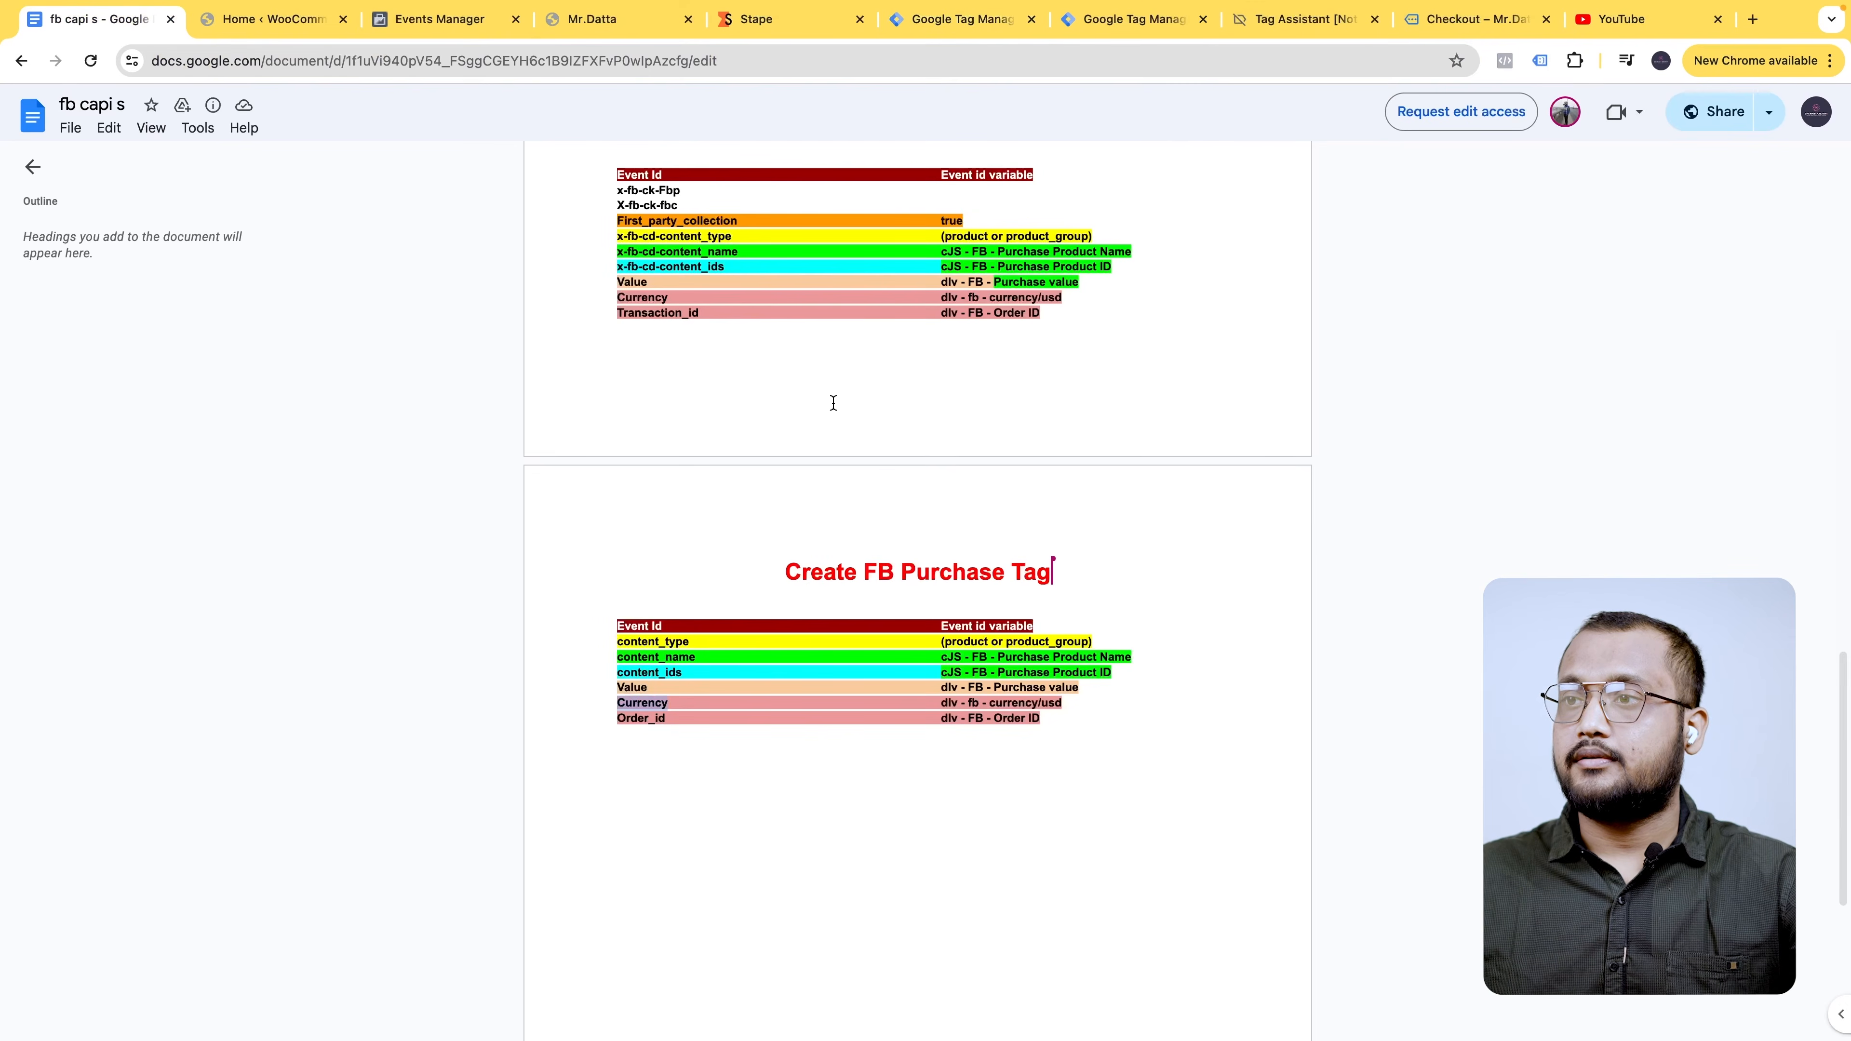
left_click(964, 20)
left_click(850, 882)
key("super+v")
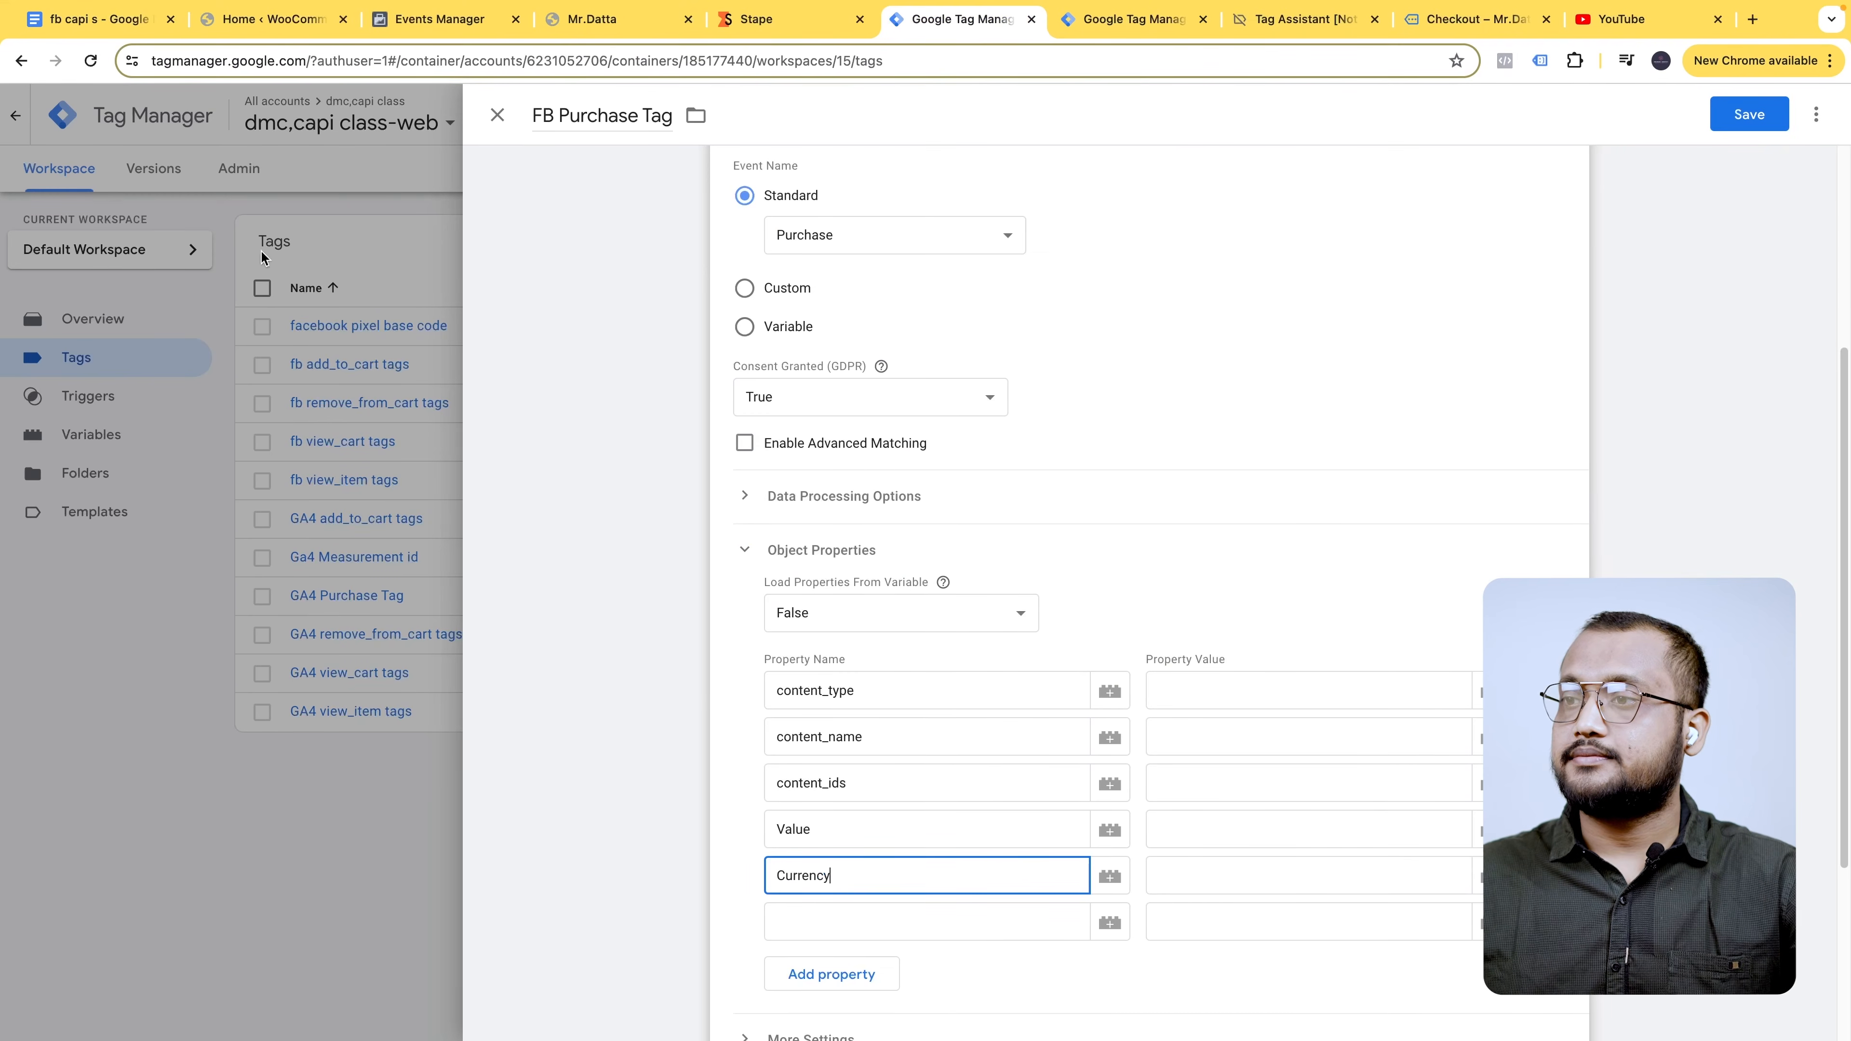
left_click(97, 32)
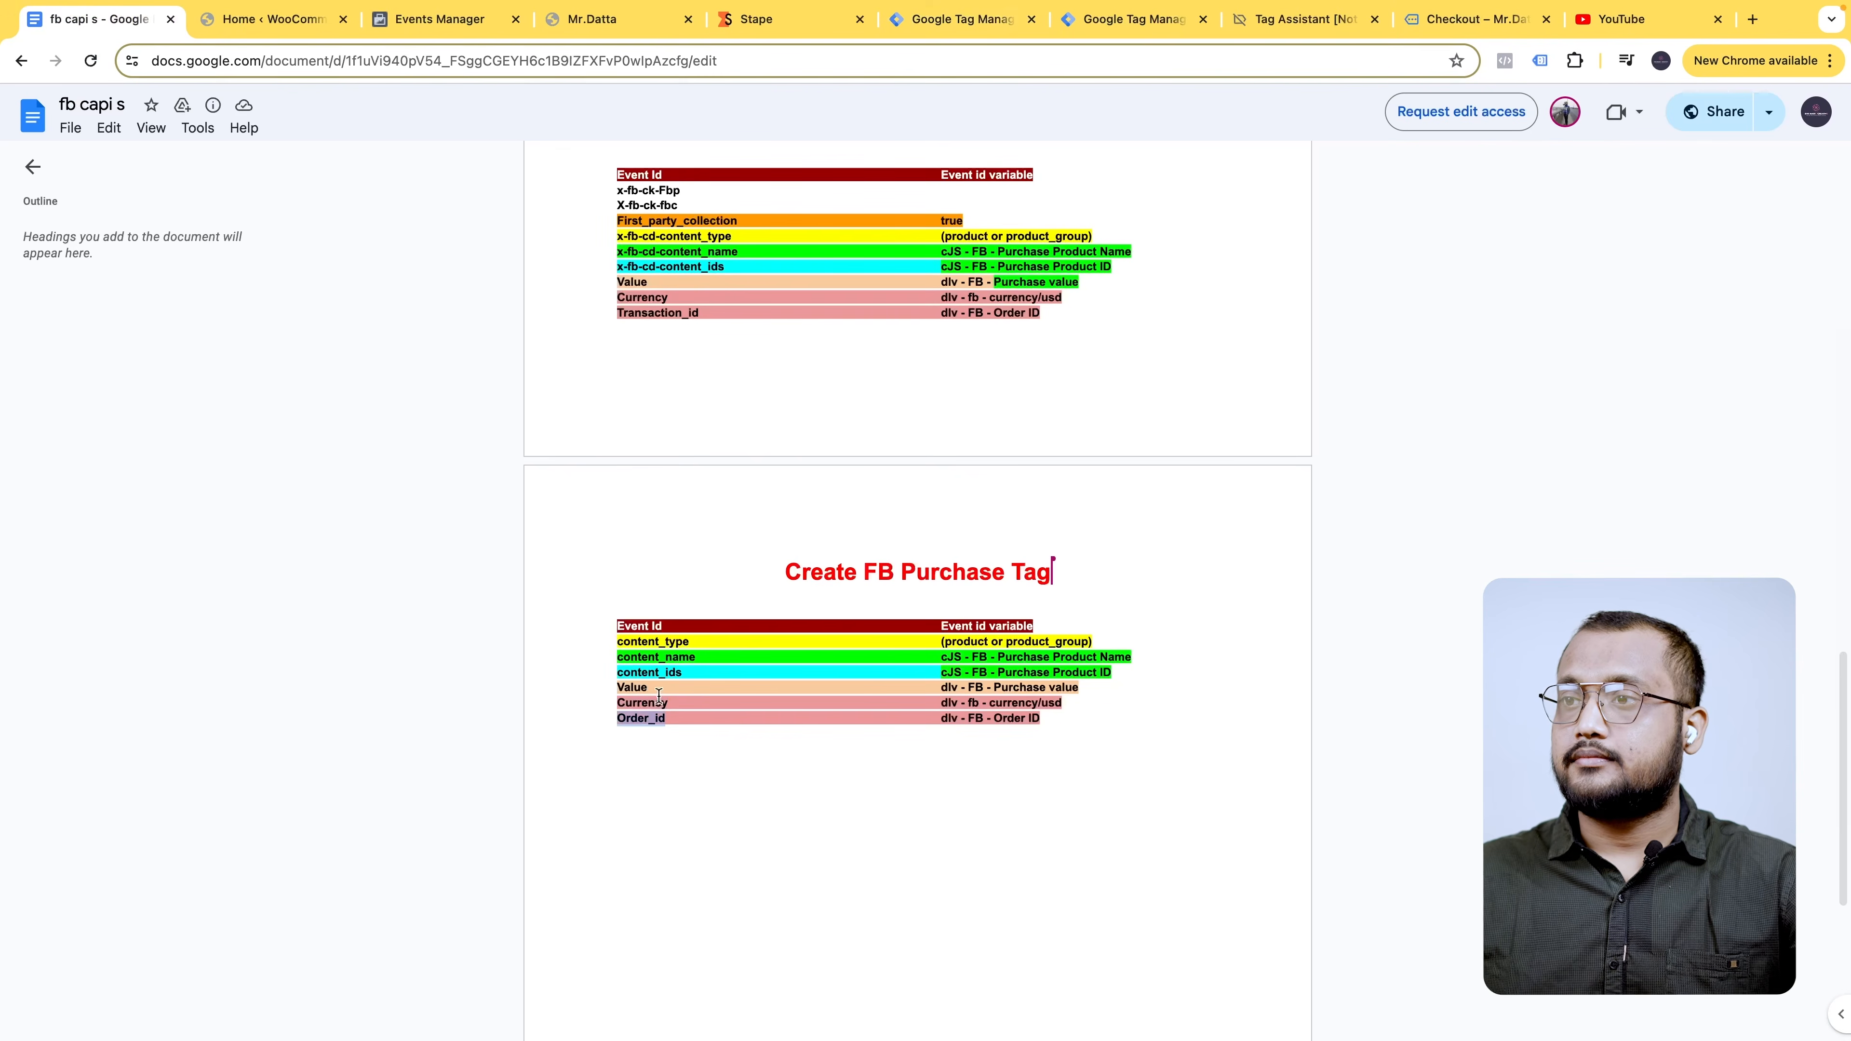
left_click(962, 20)
left_click(901, 908)
key("super+v")
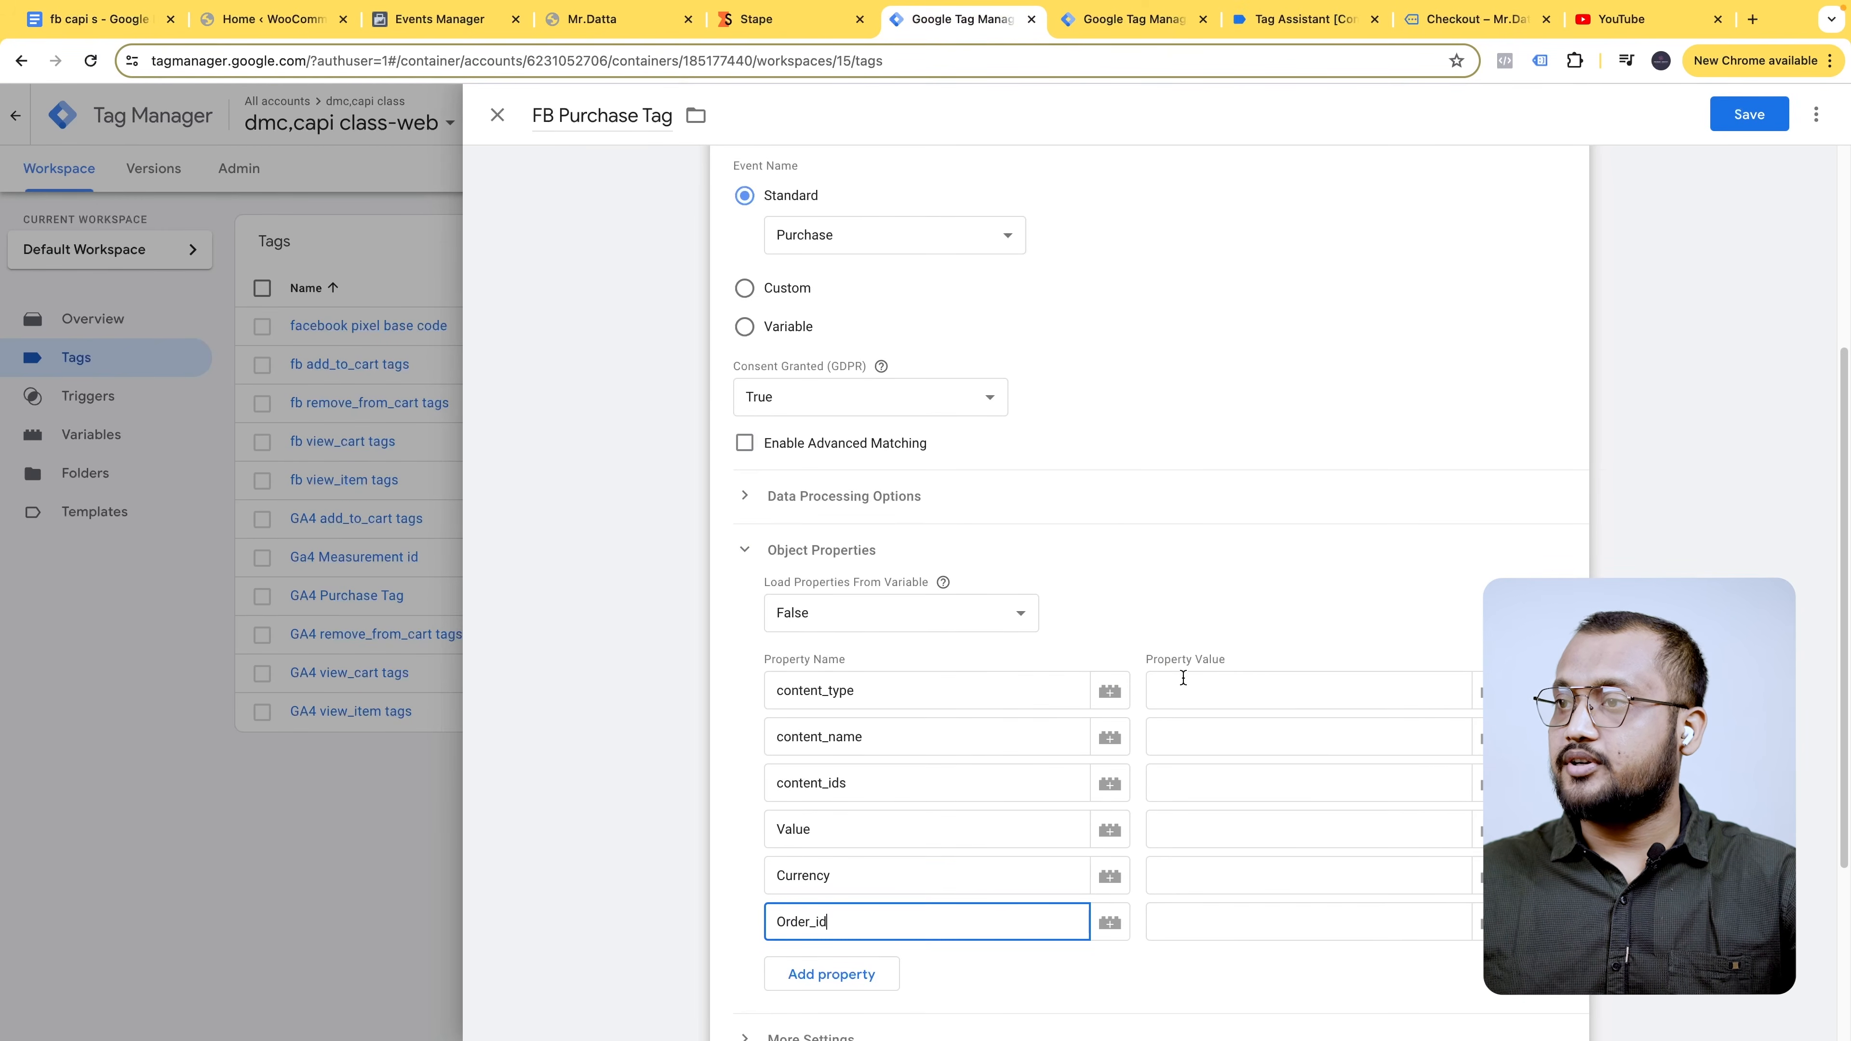
- Set content_type to 'product', content_name and content_ids to the CJS Purchase Product name and ID variables
left_click(1296, 687)
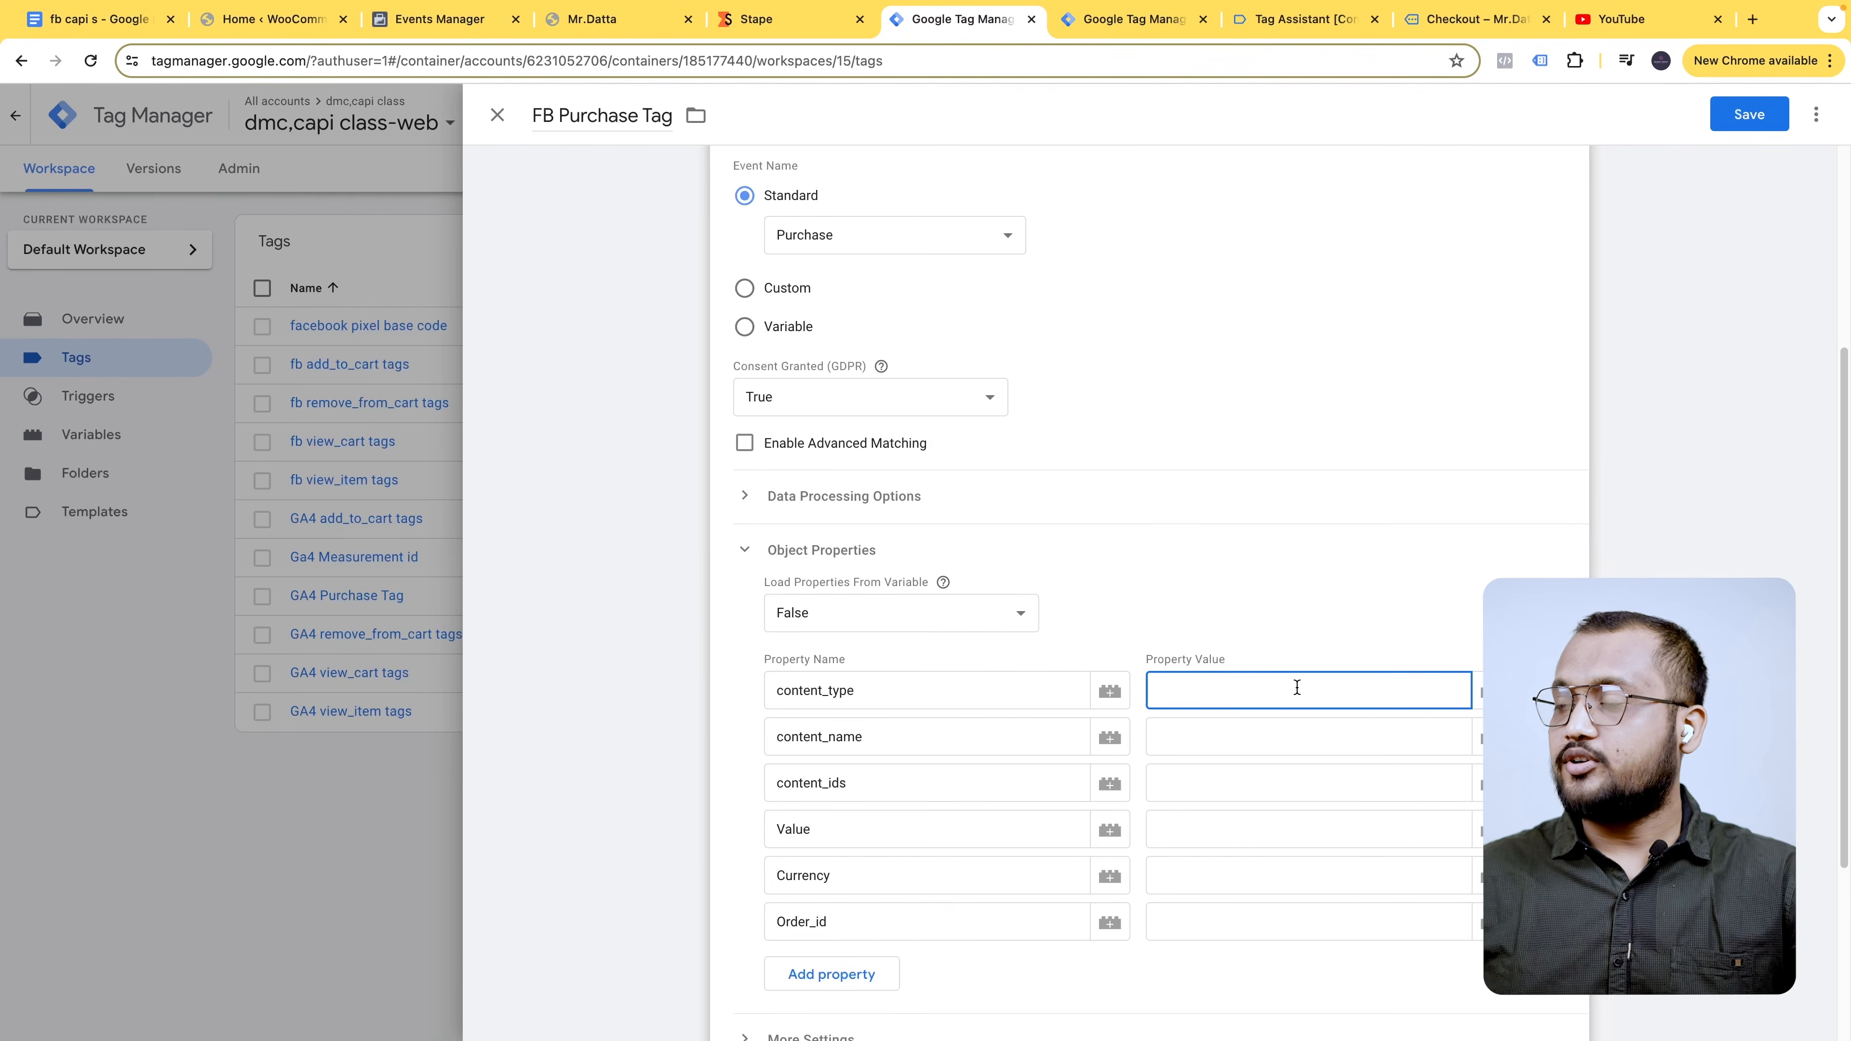
type("product")
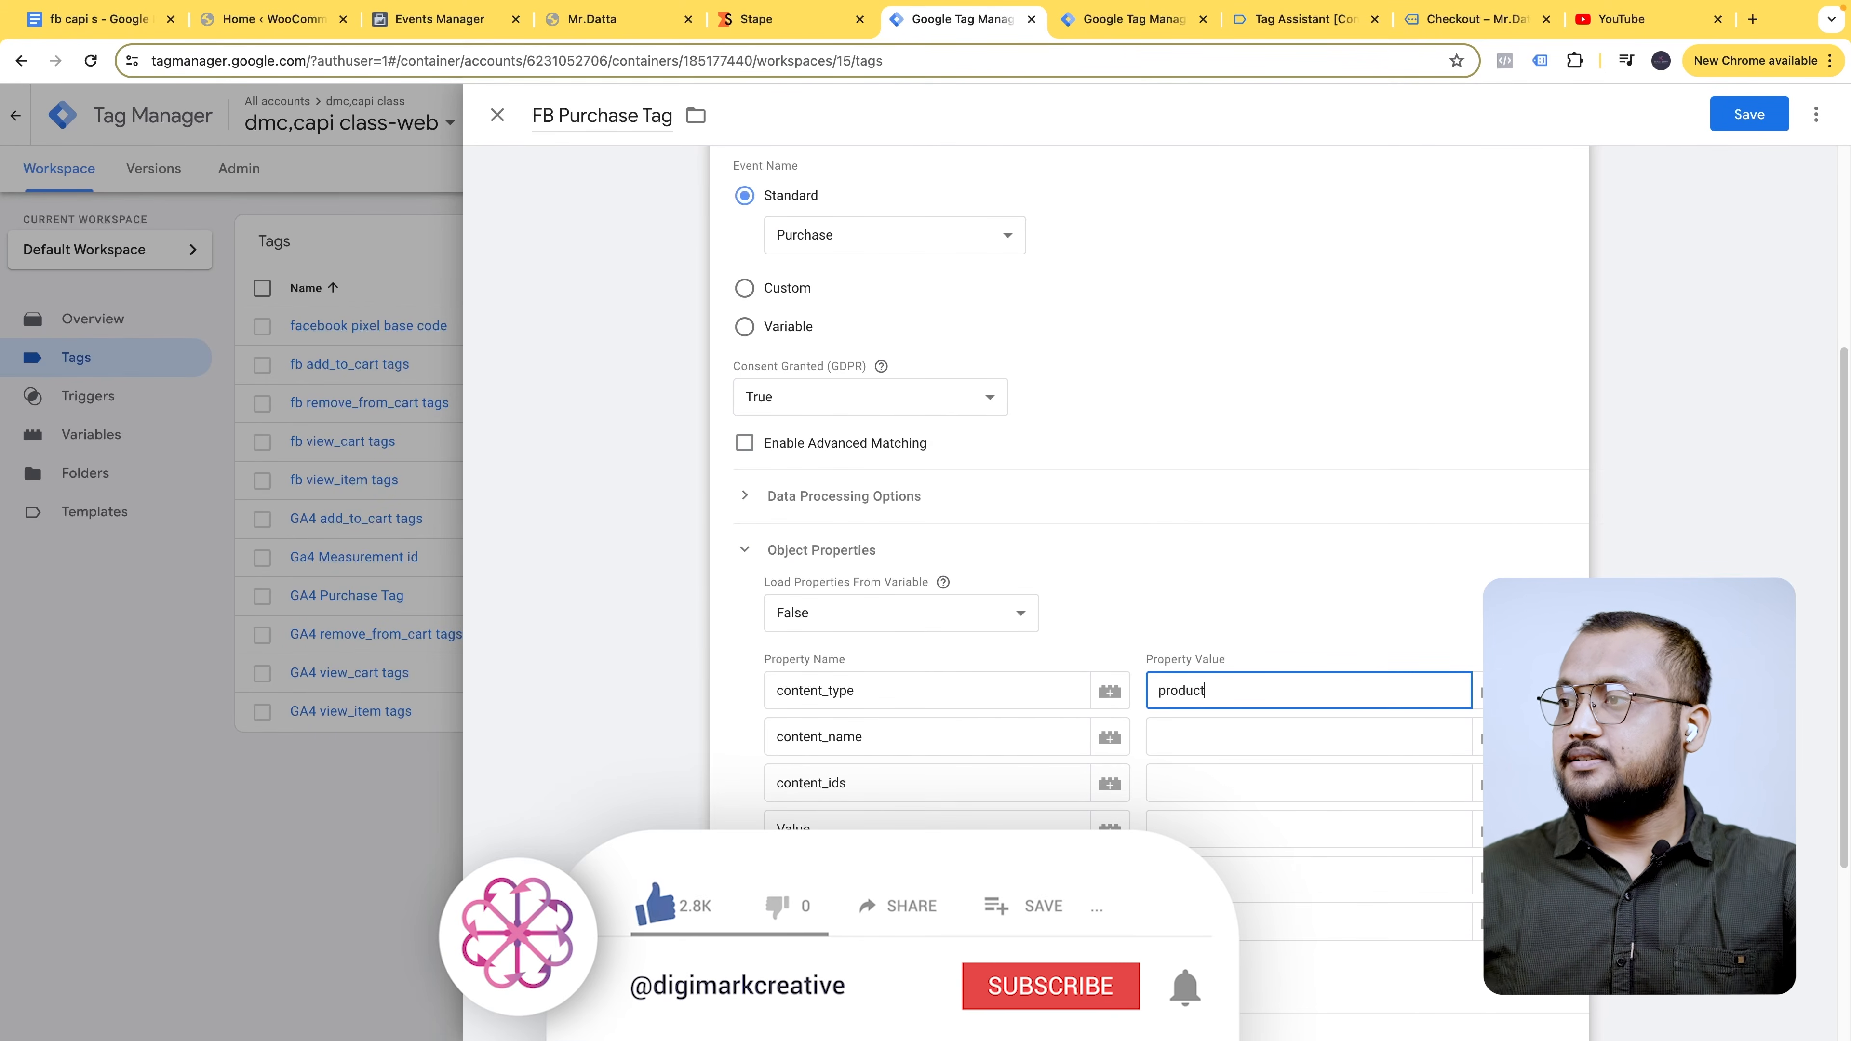
left_click(1328, 727)
type("{{name")
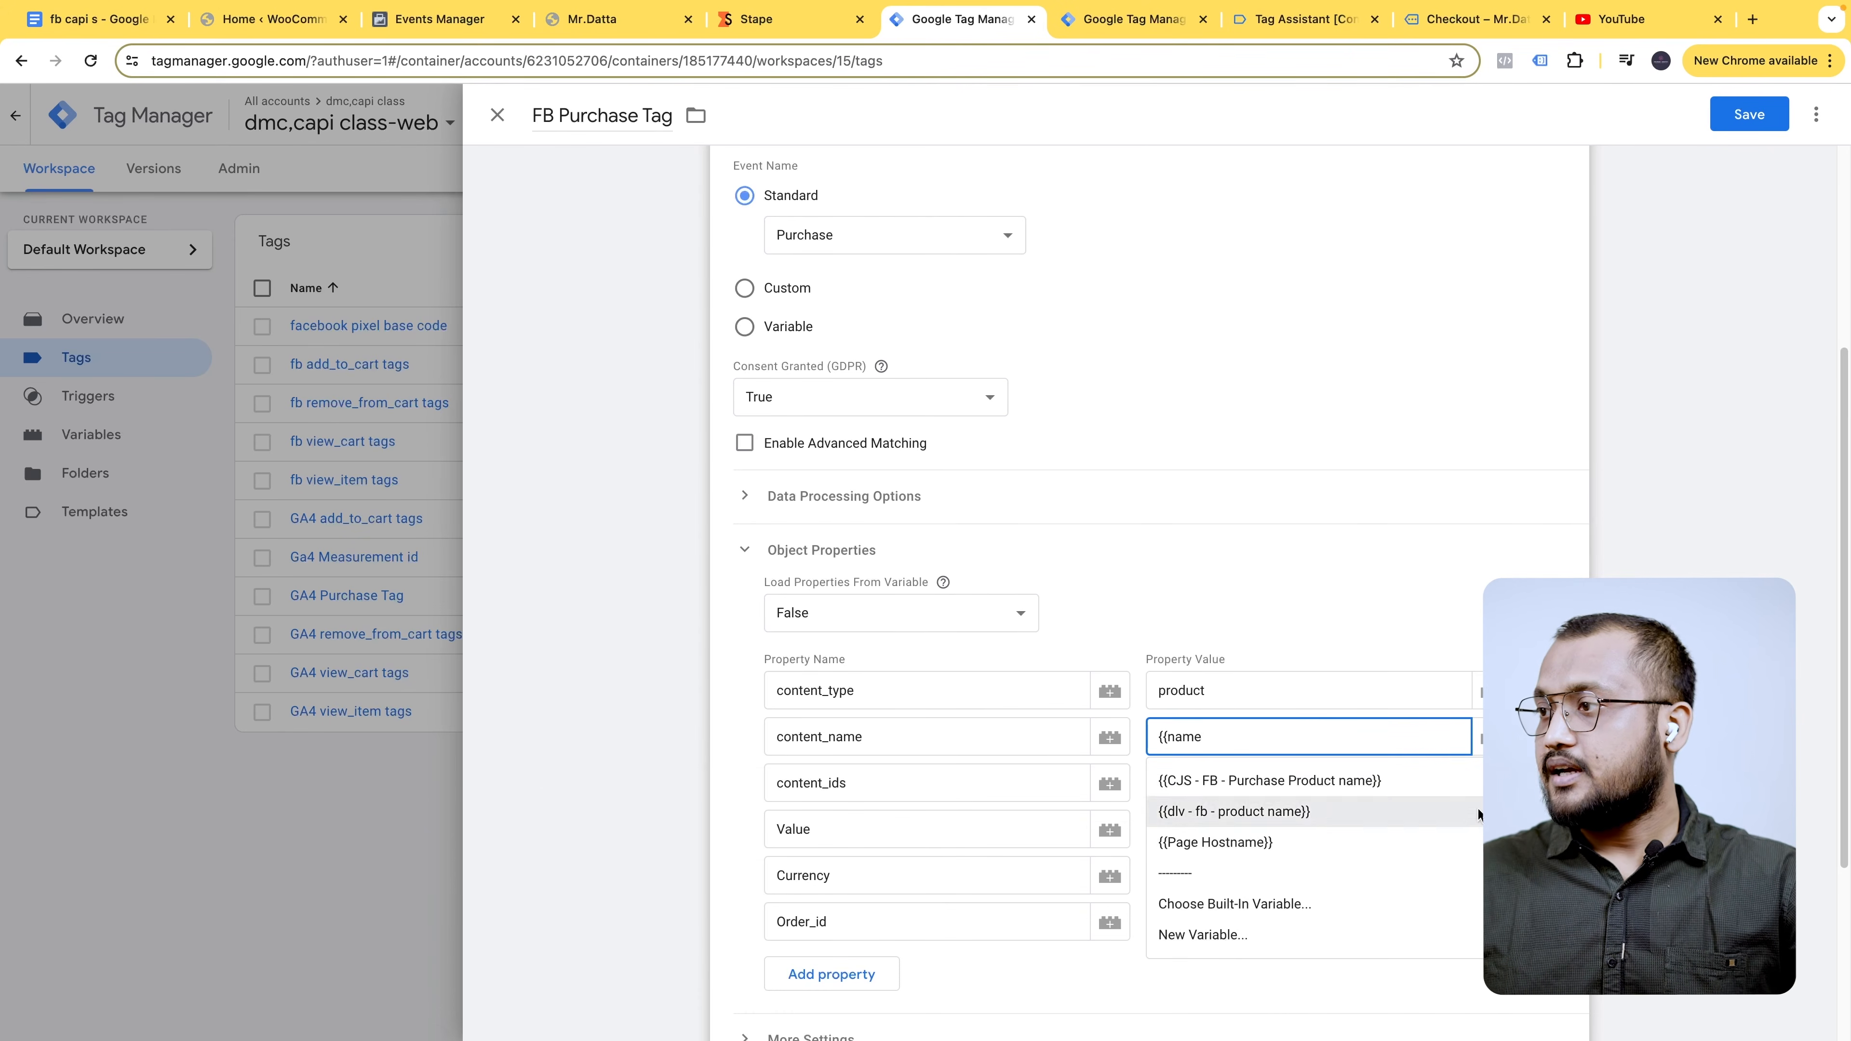
left_click(1318, 779)
left_click(1278, 787)
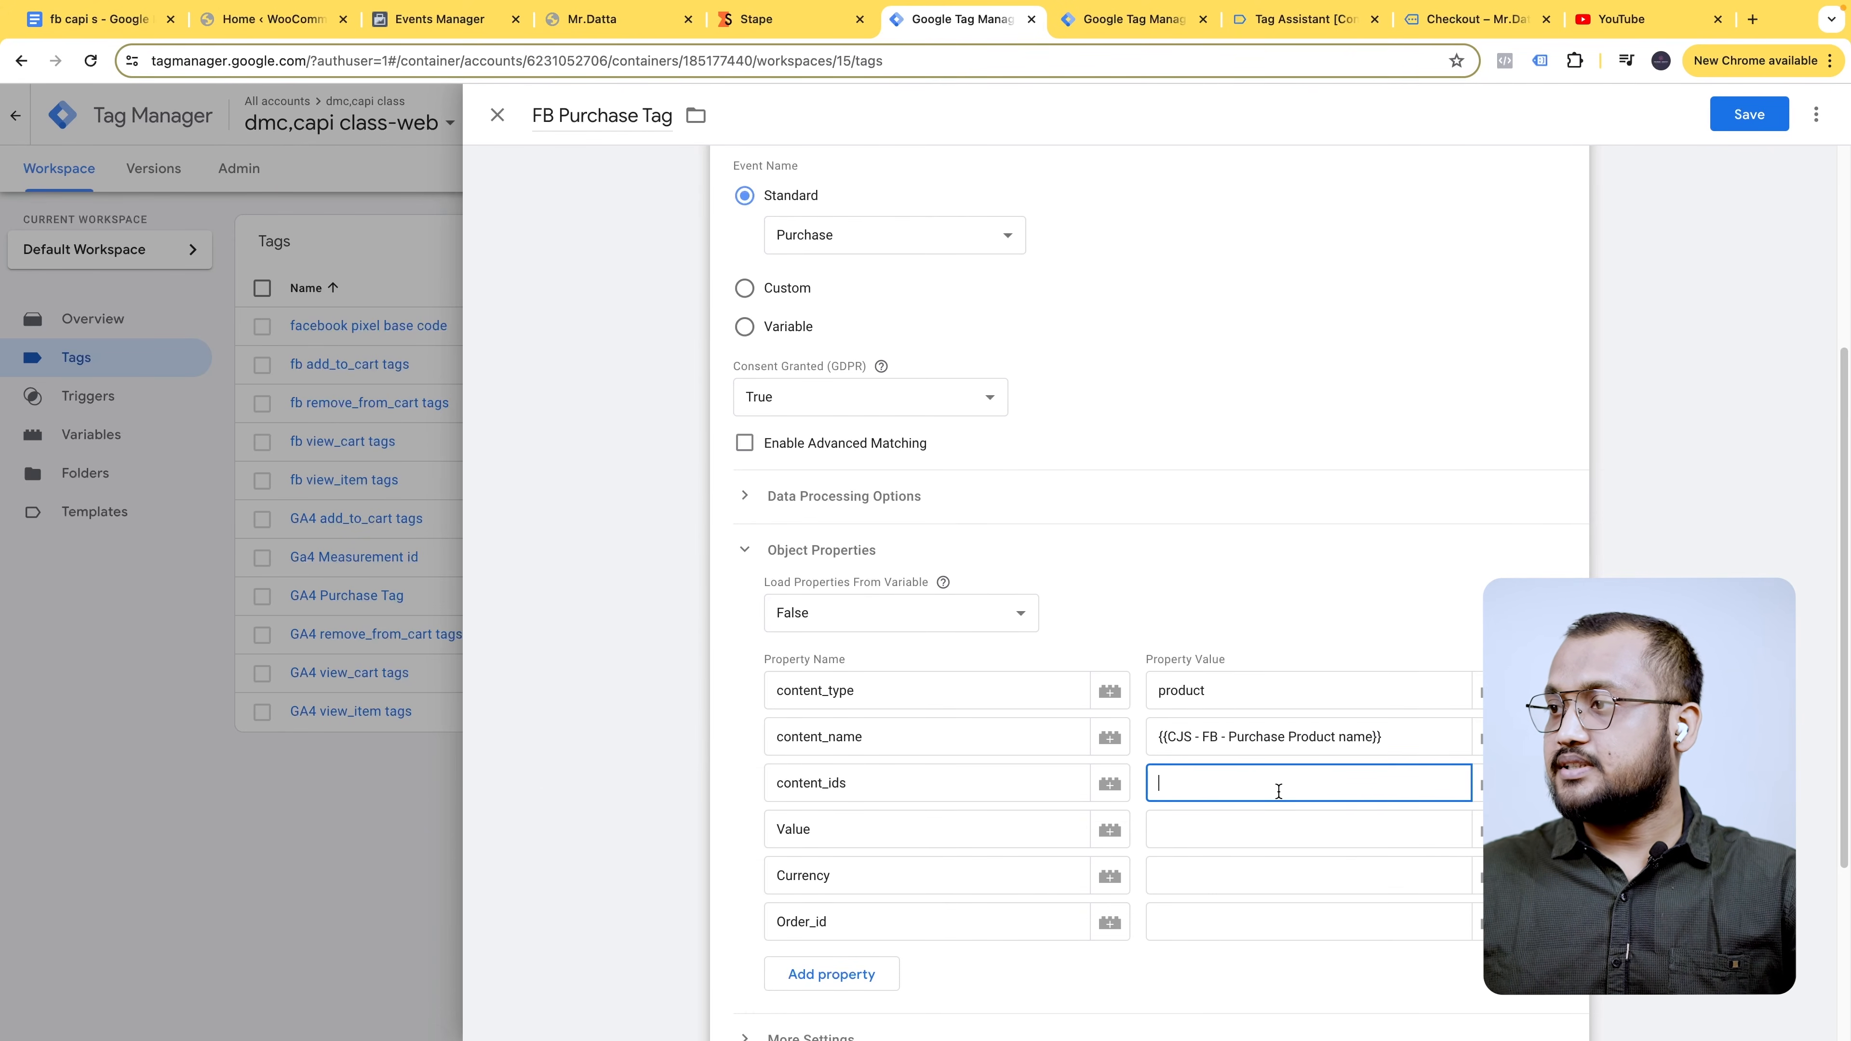
type("{")
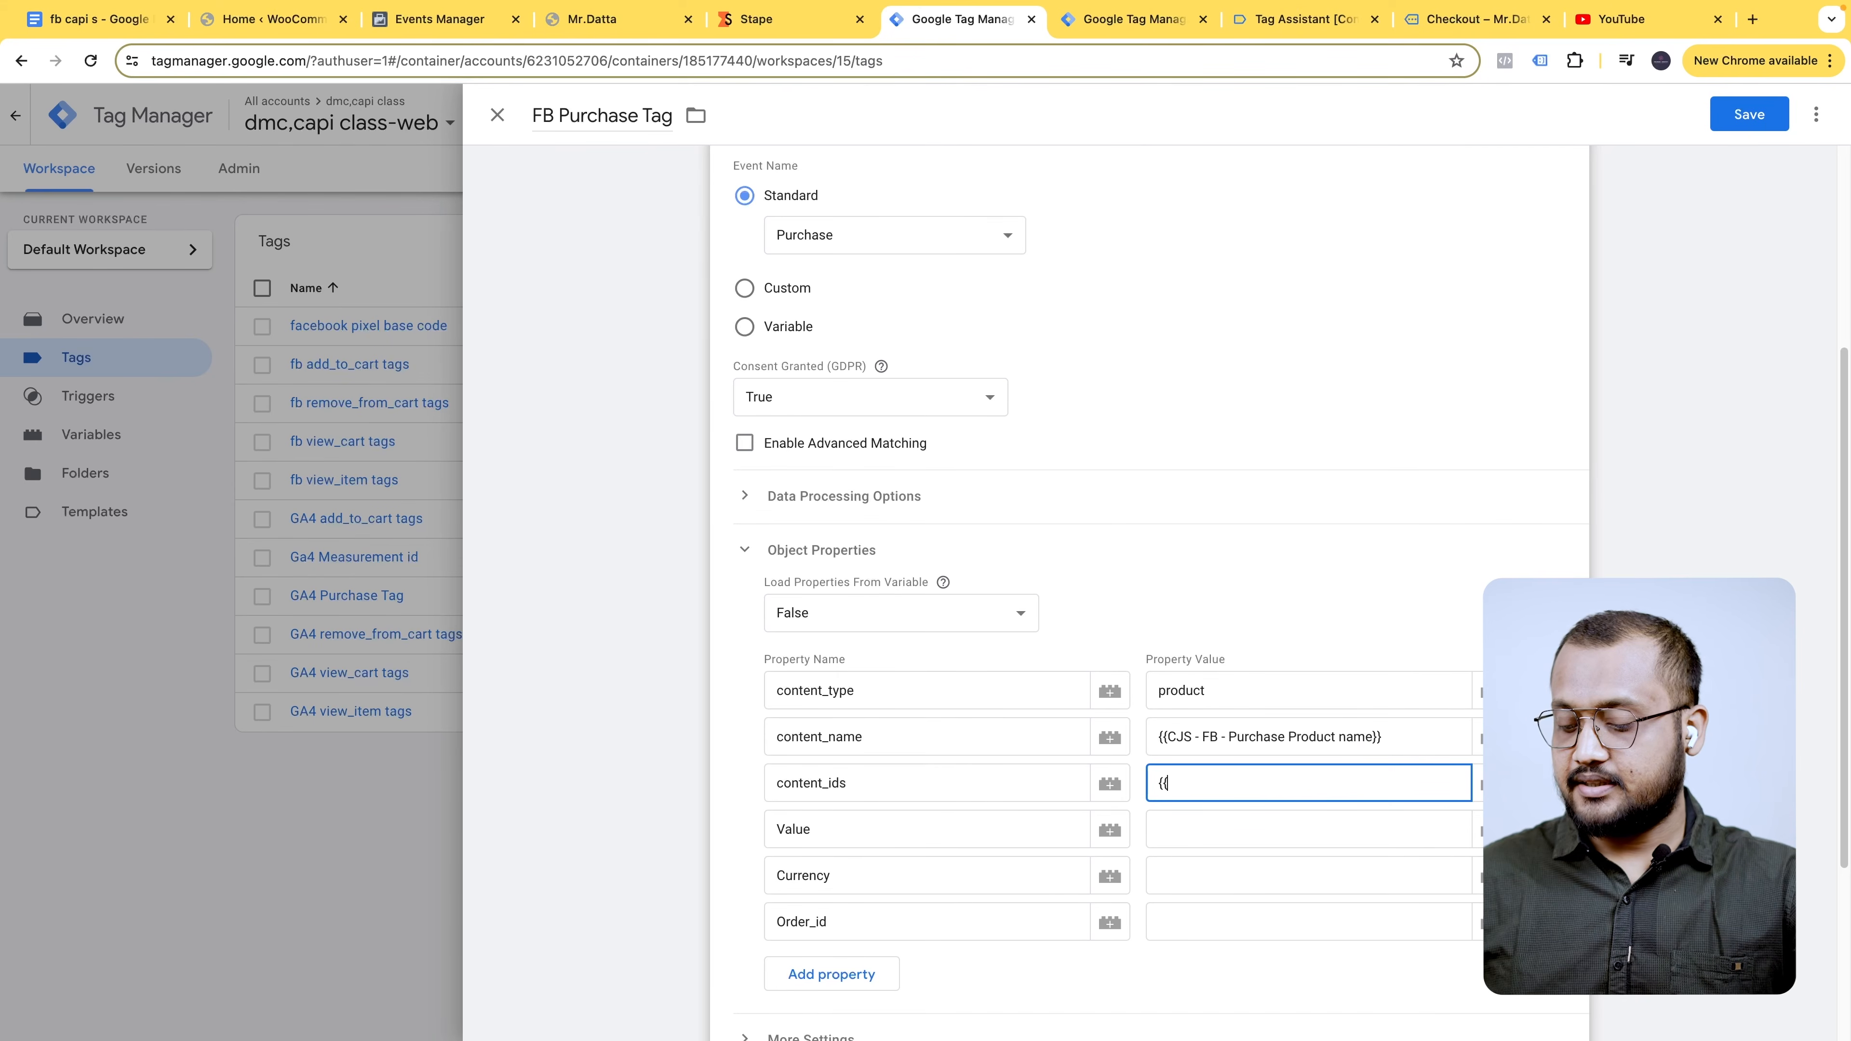
type("{id")
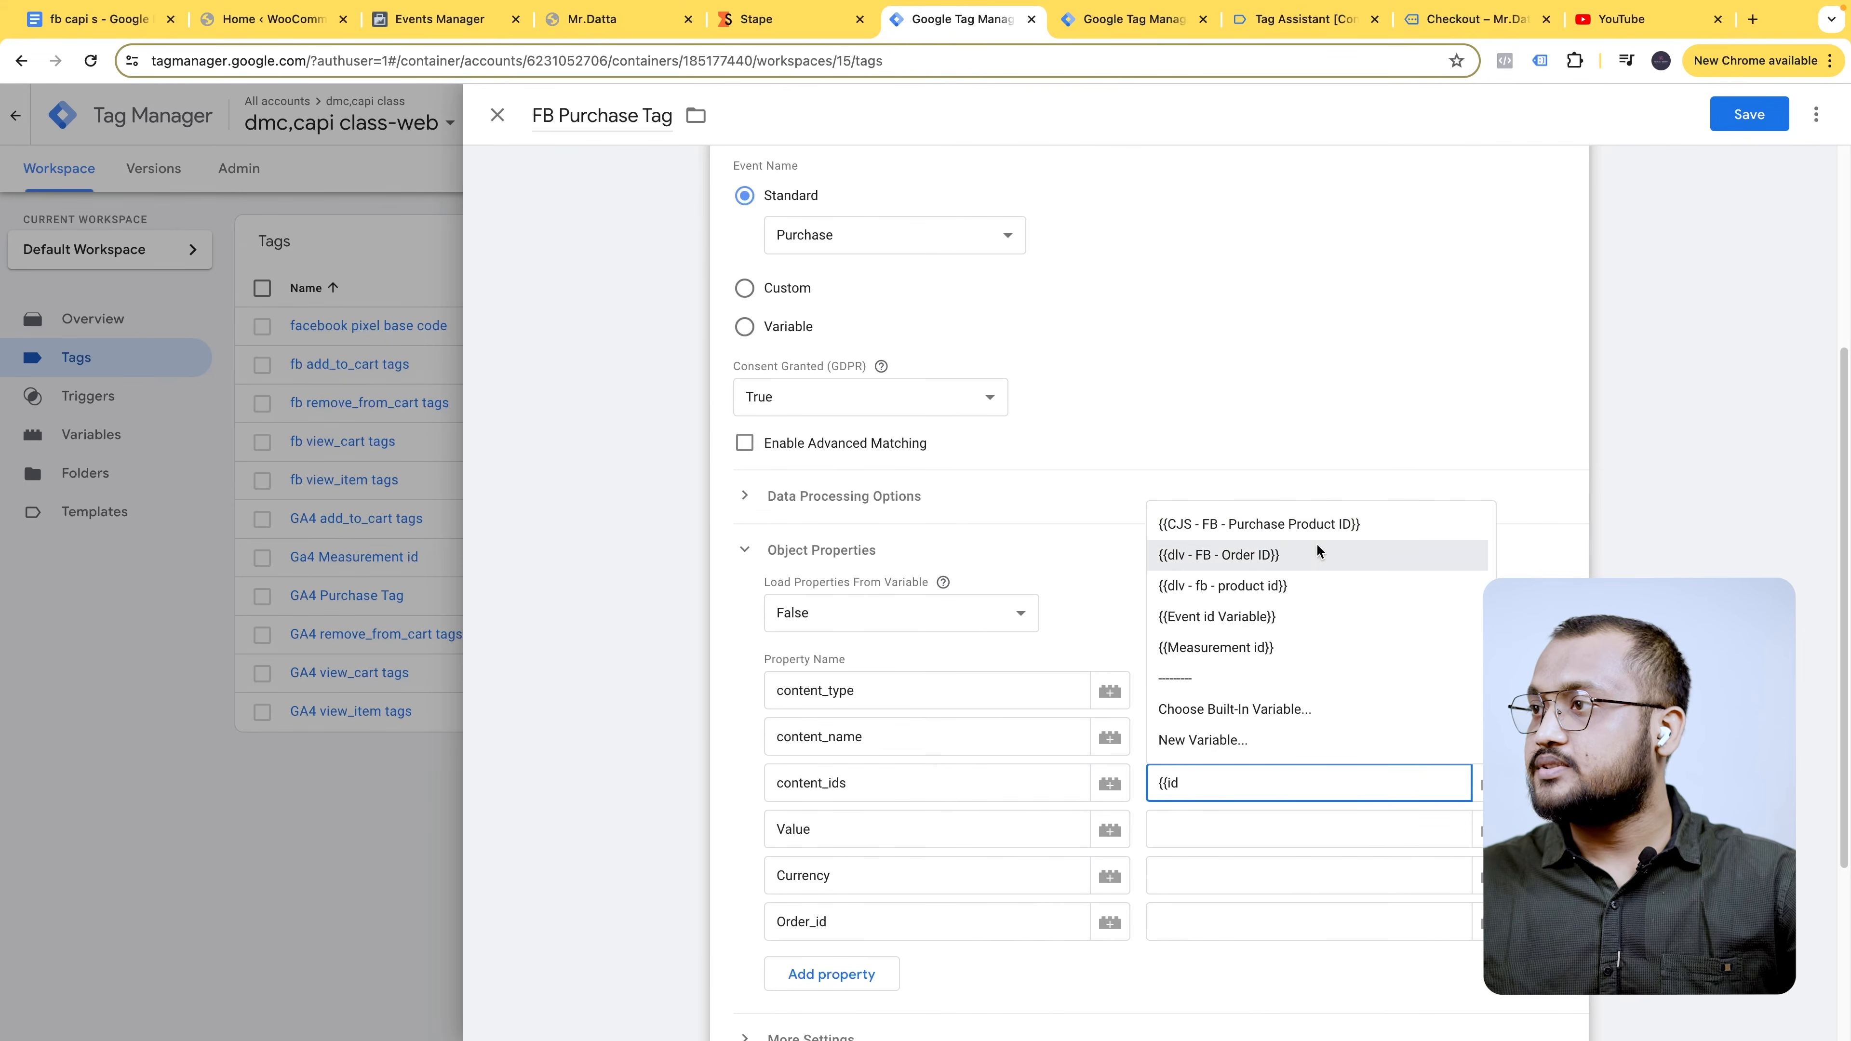
left_click(1336, 521)
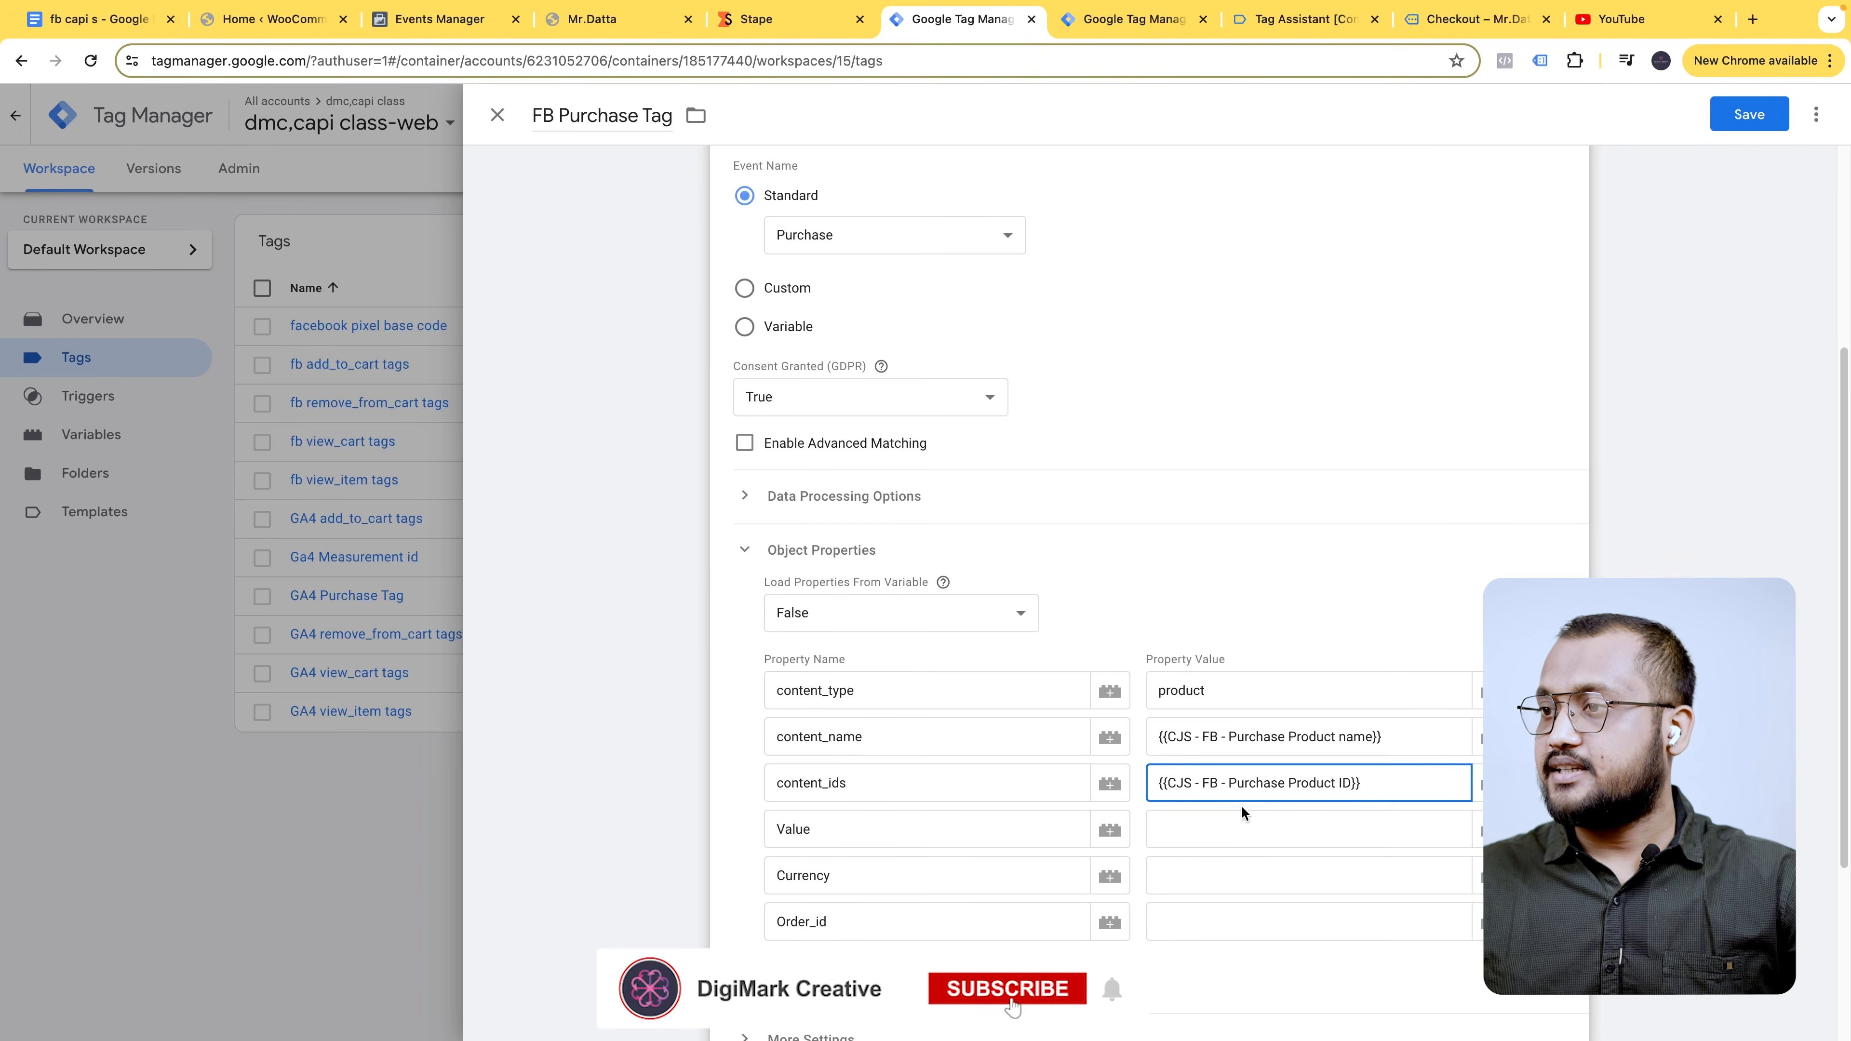
- Set Value, Currency and Order_id to the dlv Purchase value, currency and Order ID variables
left_click(1243, 821)
type("{{va")
left_click(1280, 864)
left_click(1207, 872)
type("{{c")
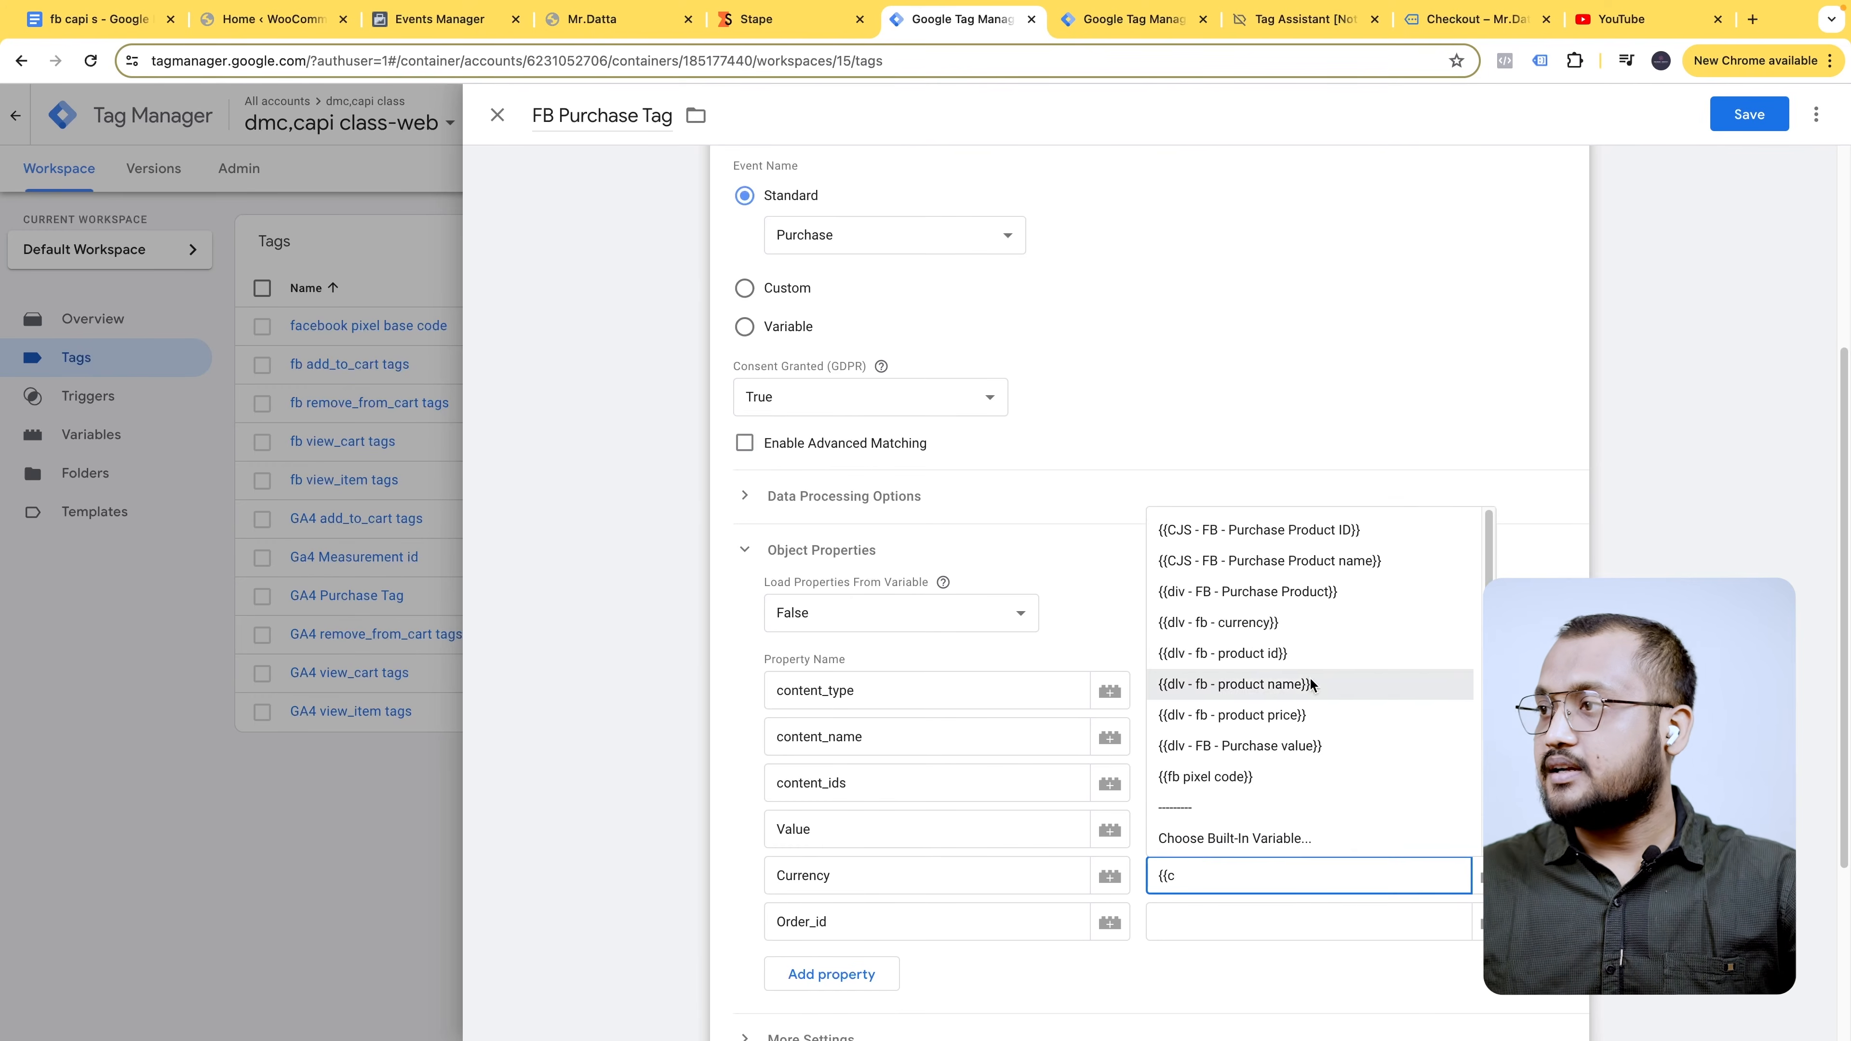
left_click(1284, 624)
left_click(1212, 924)
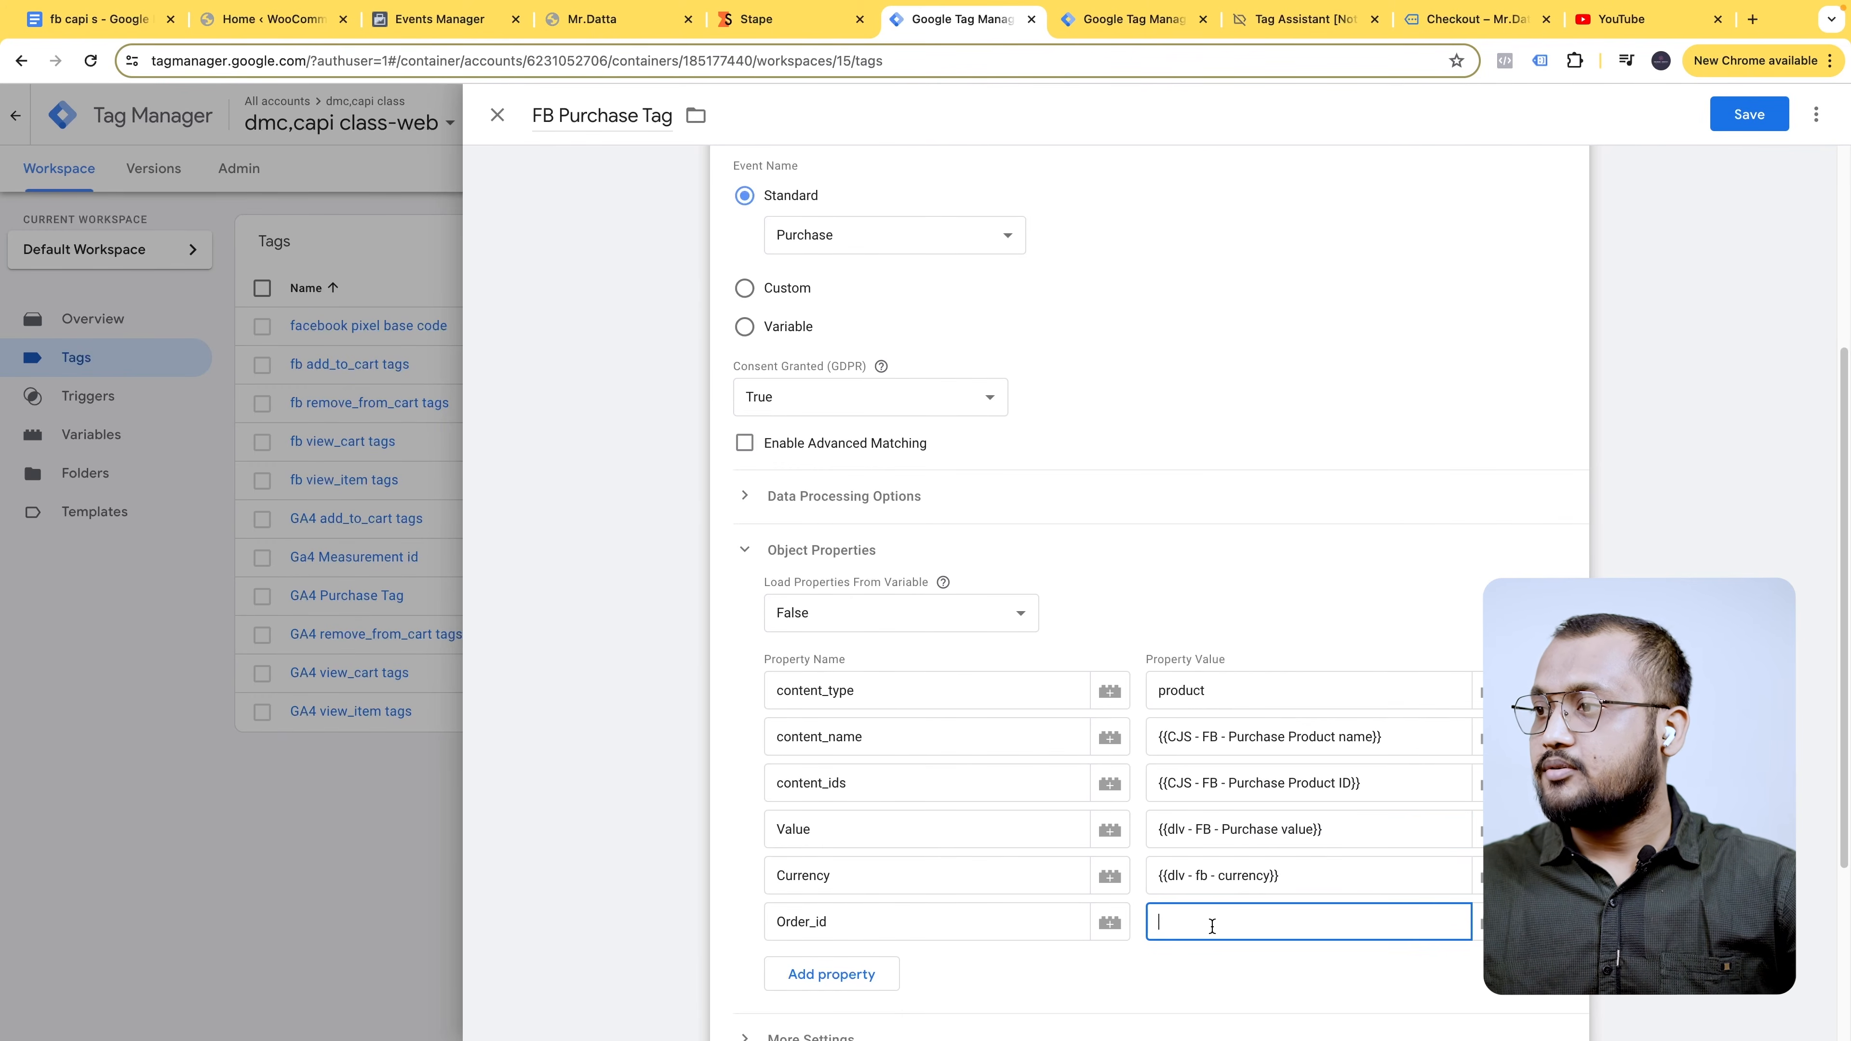
type("{{or")
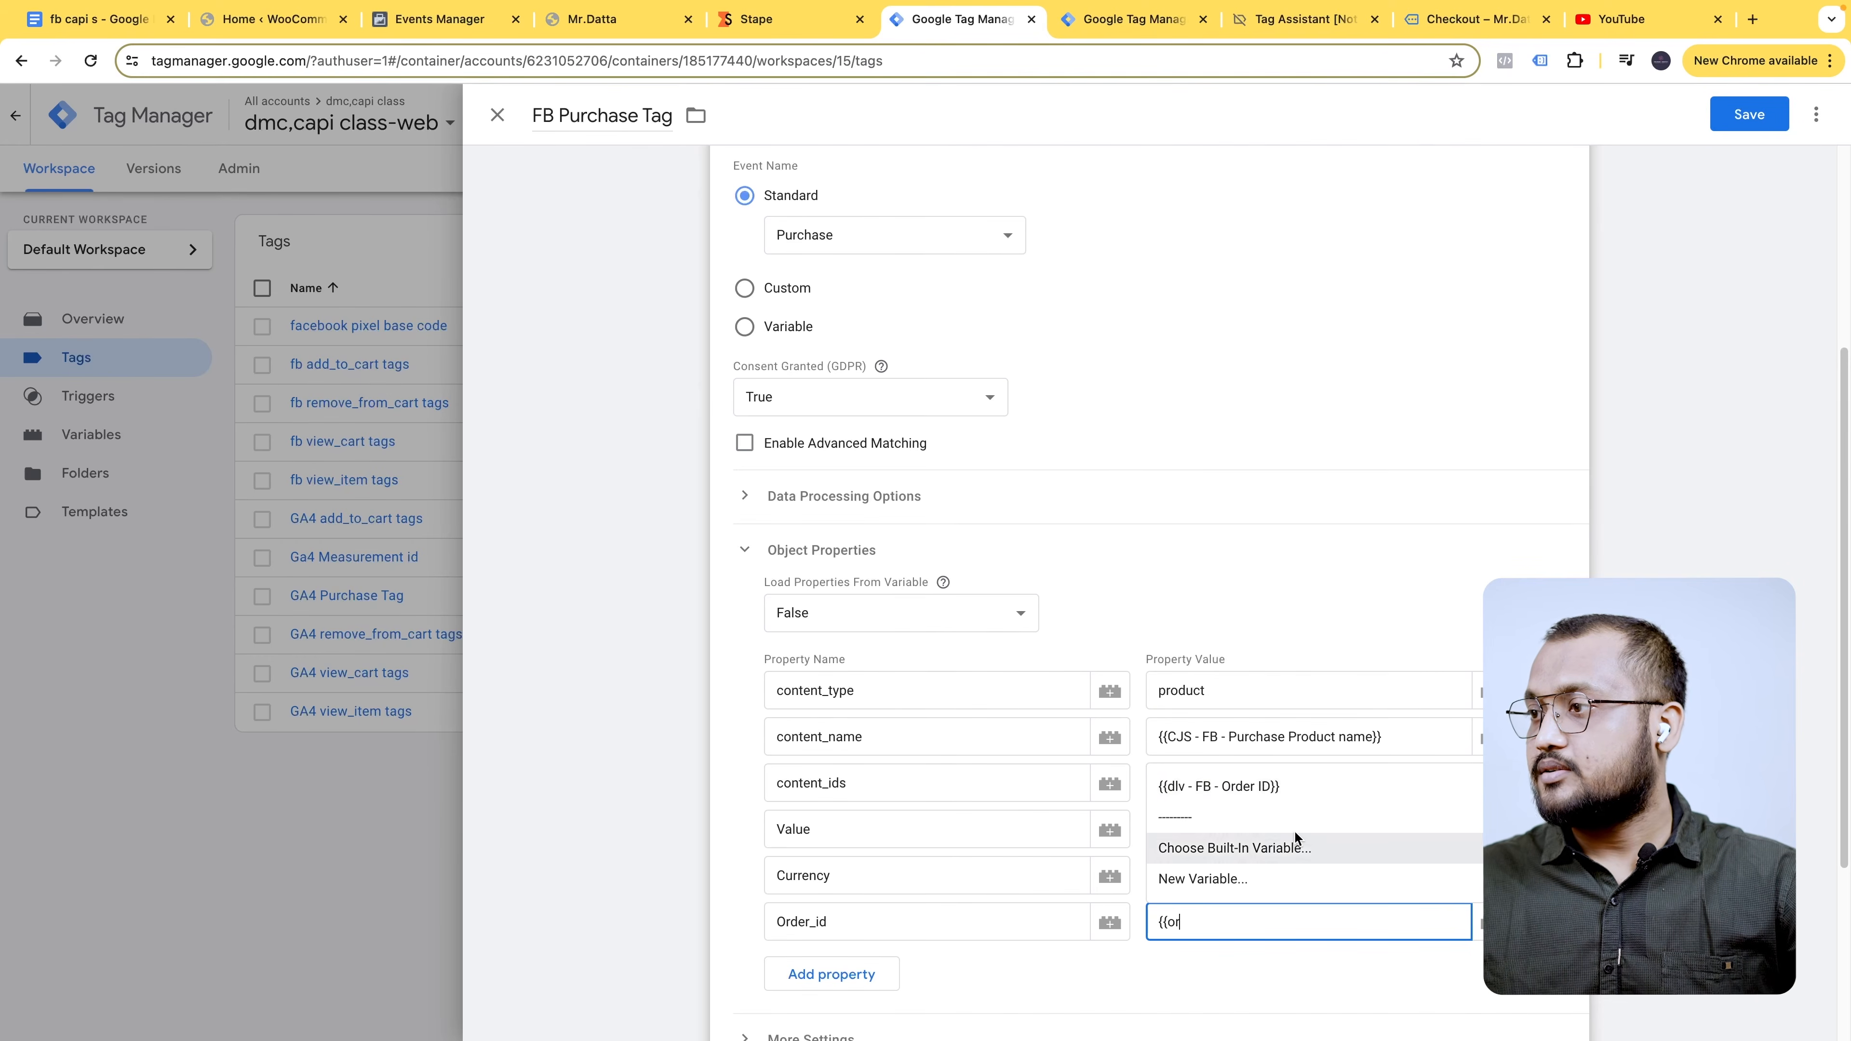
left_click(1276, 786)
- Review the tag's Event ID and advanced settings
left_click(1343, 829)
scroll(1166, 679, "down", 4)
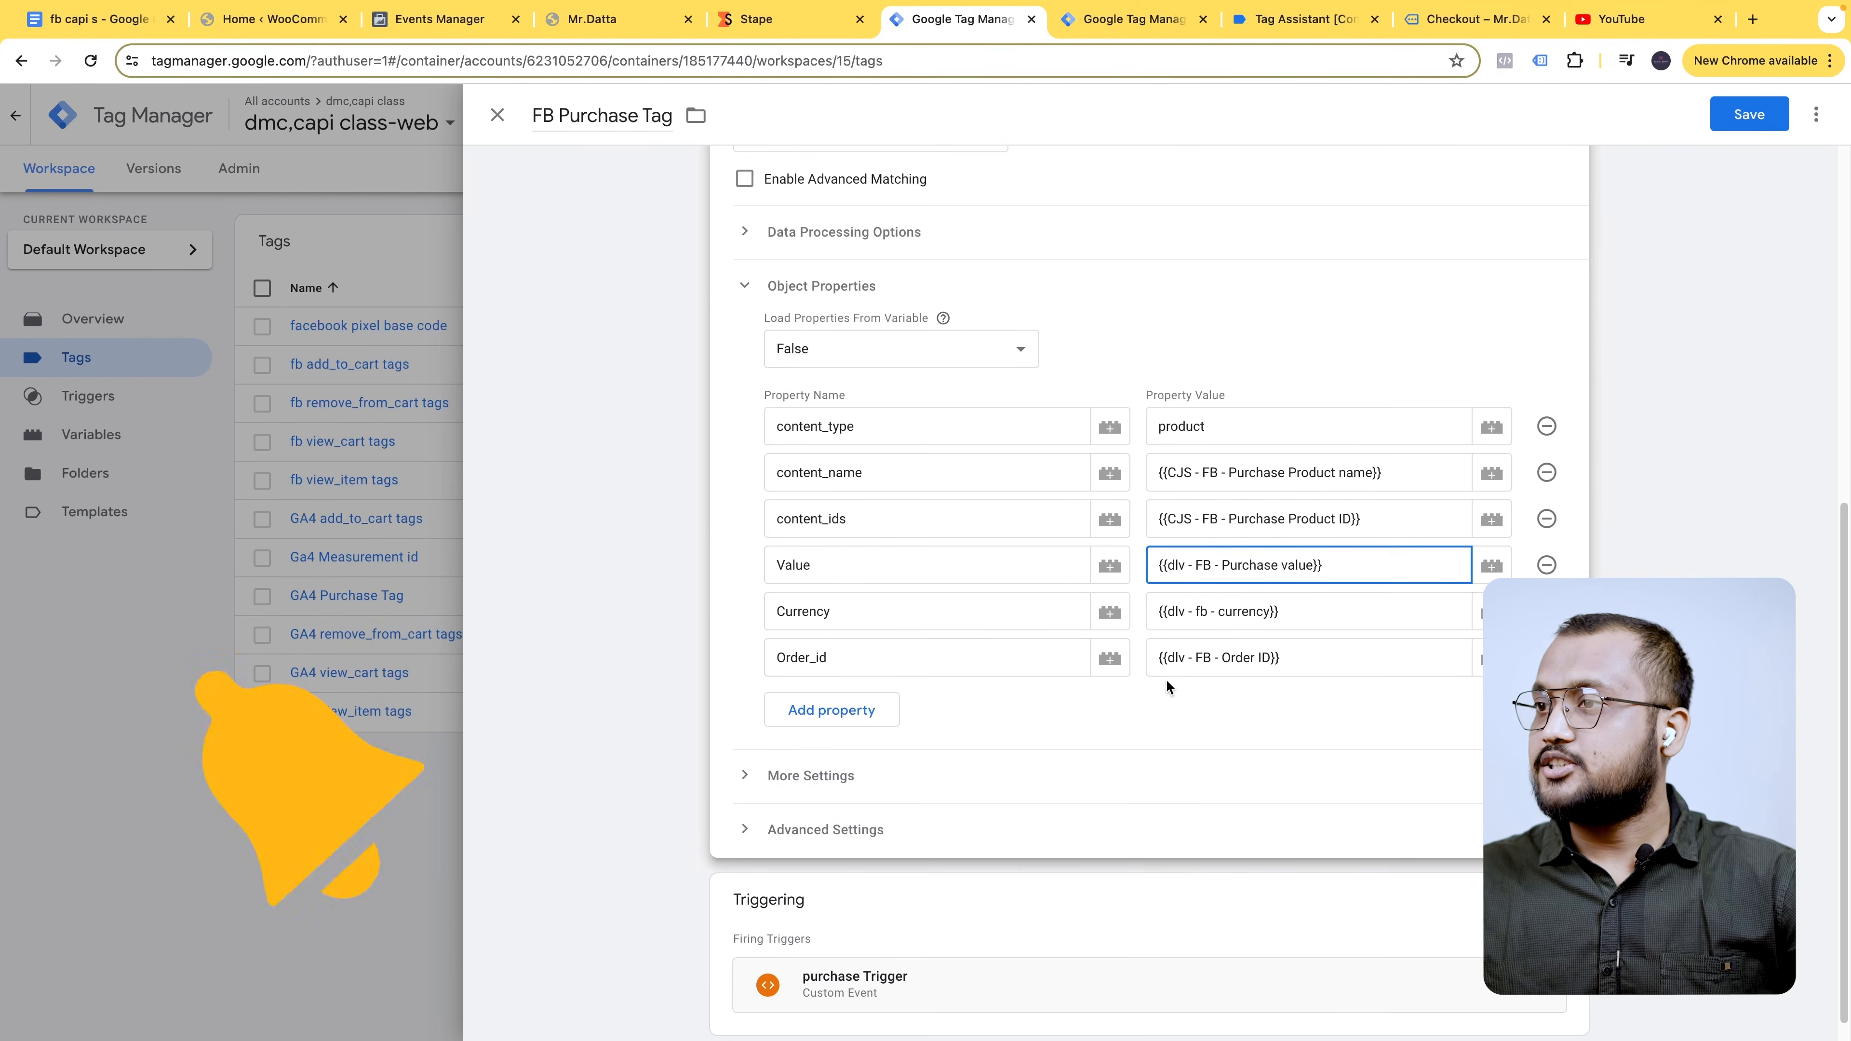
scroll(1020, 875, "down", 1)
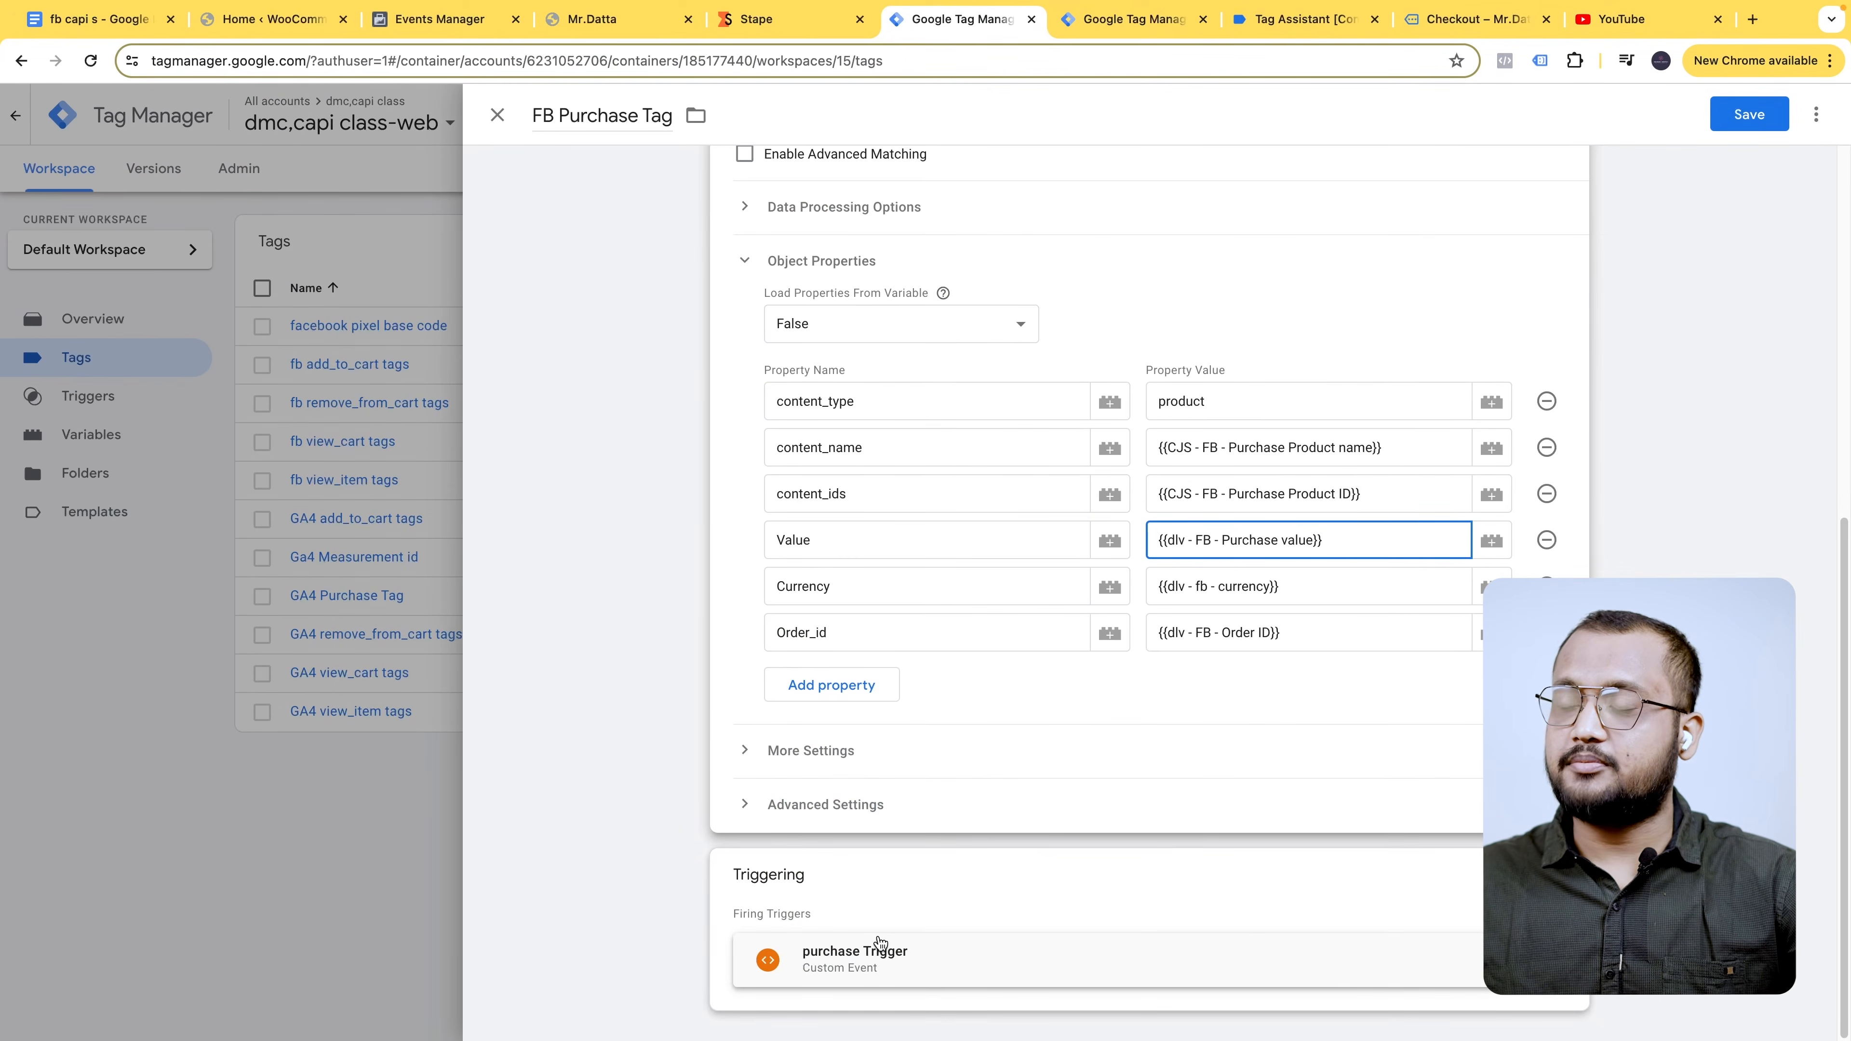
scroll(893, 879, "up", 9)
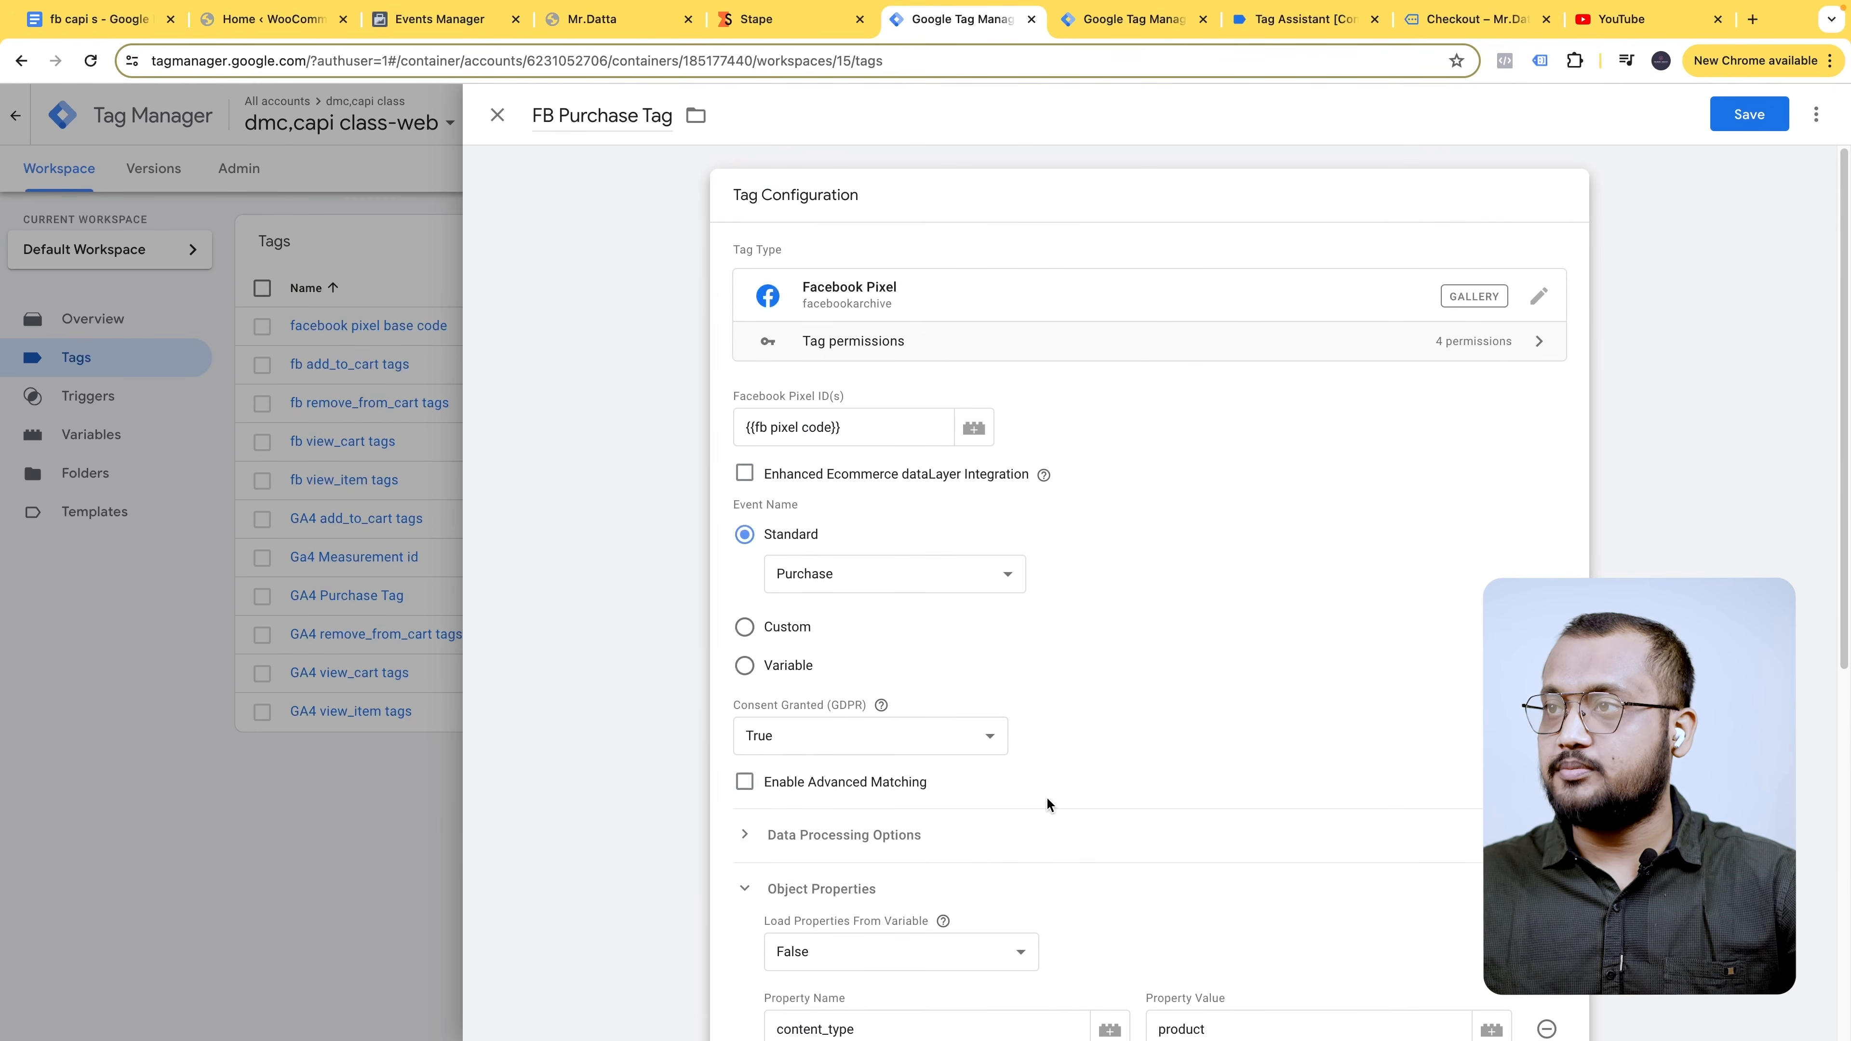
scroll(1047, 798, "down", 5)
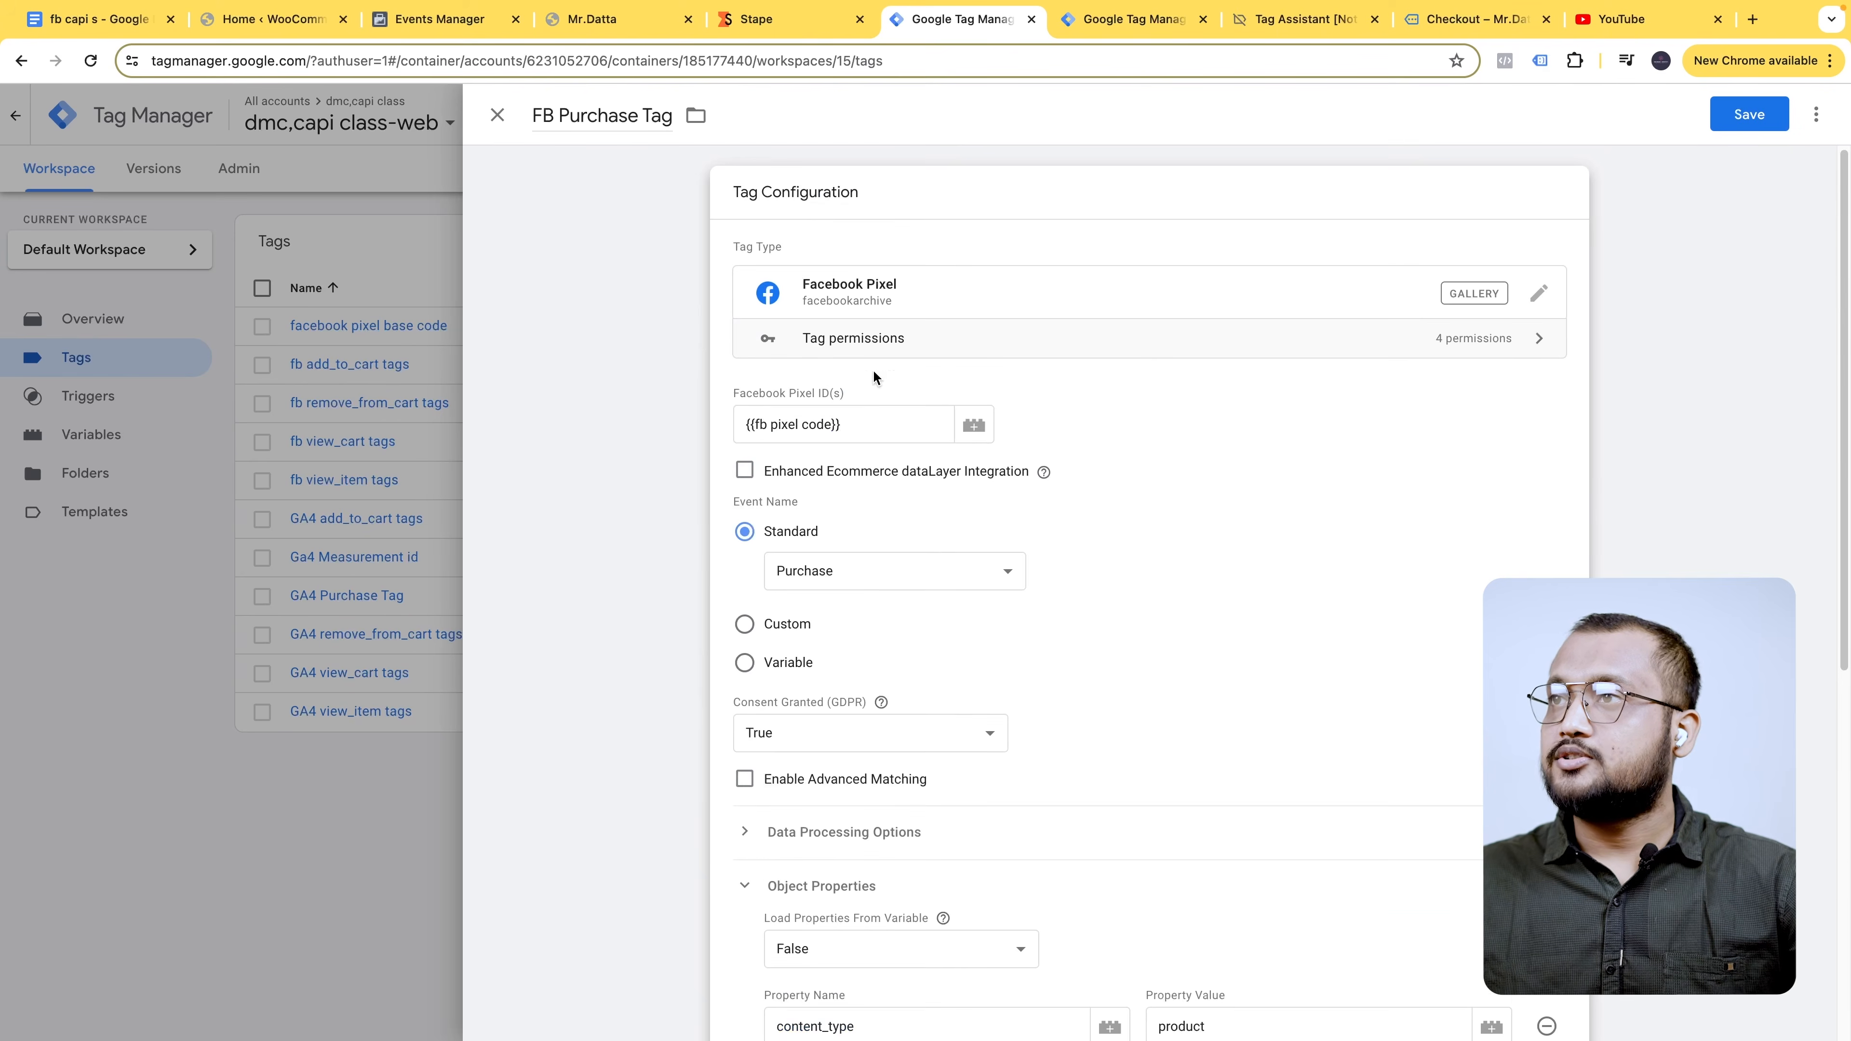
scroll(900, 596, "down", 7)
left_click(845, 752)
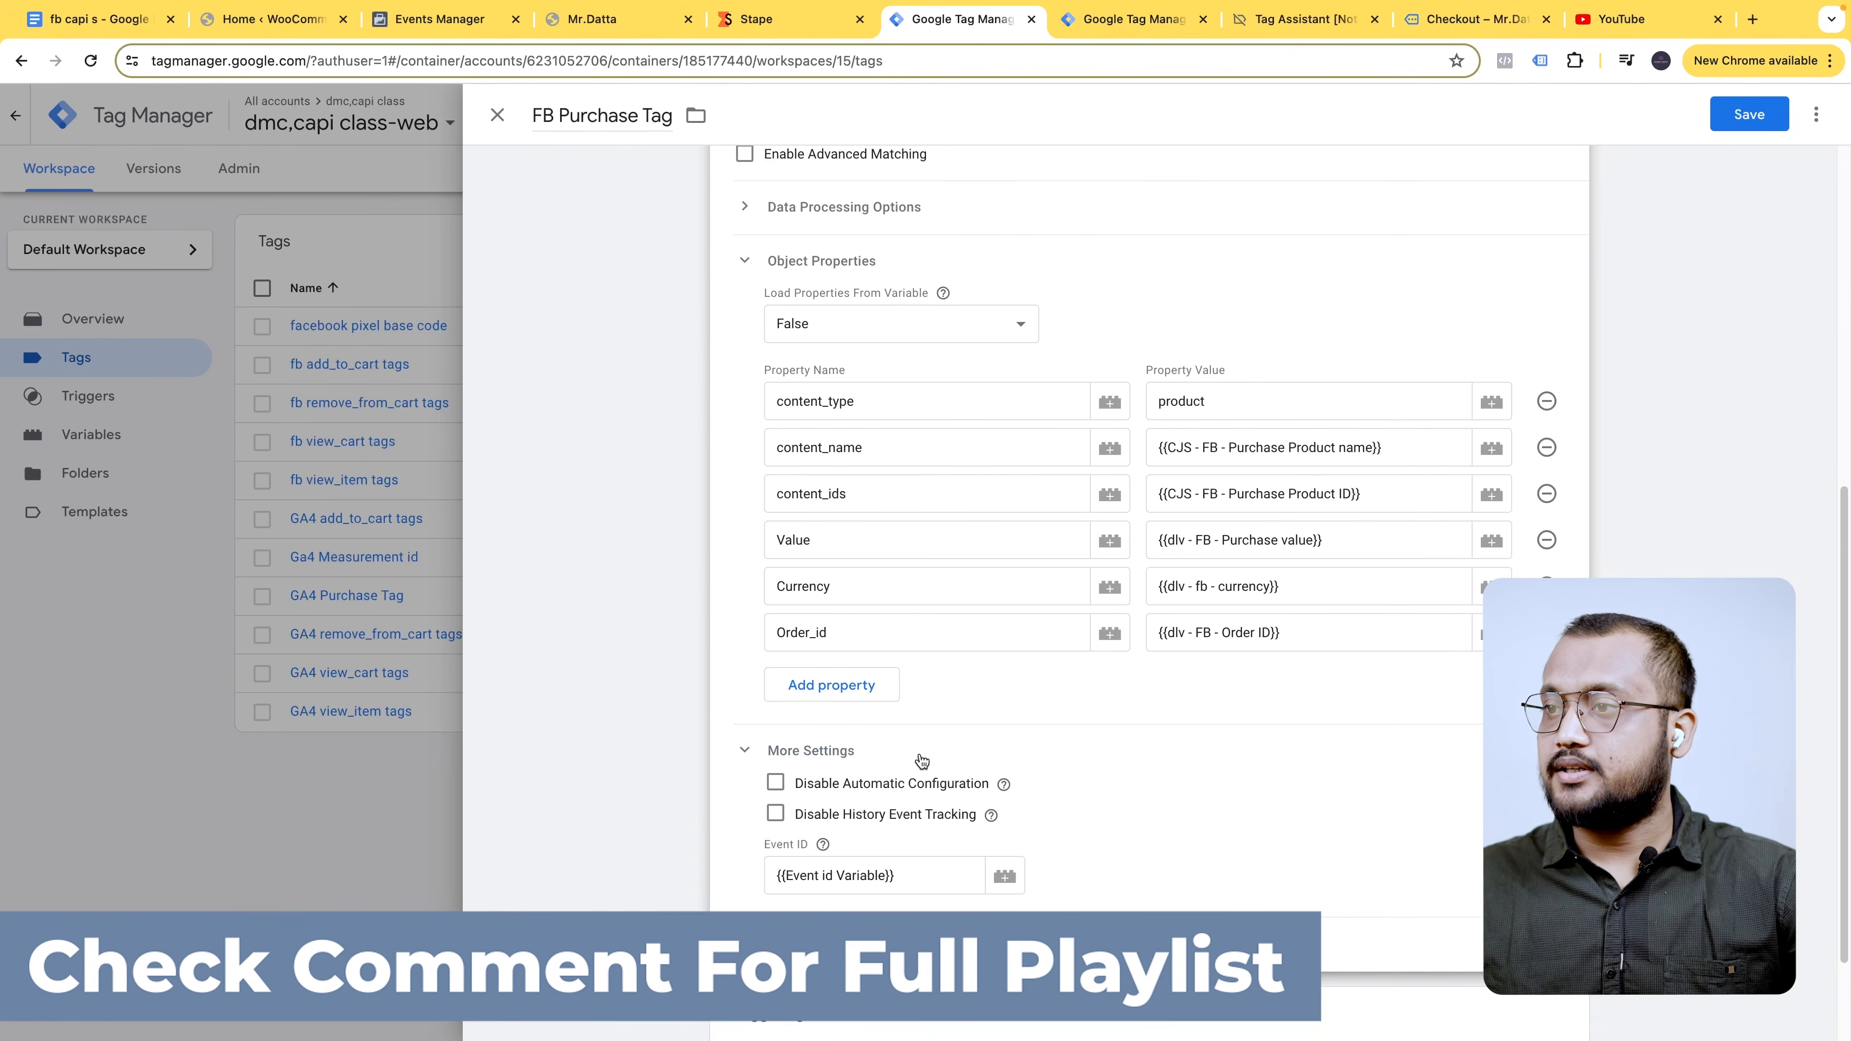
scroll(918, 748, "down", 2)
left_click(847, 797)
scroll(953, 789, "down", 2)
scroll(954, 790, "down", 3)
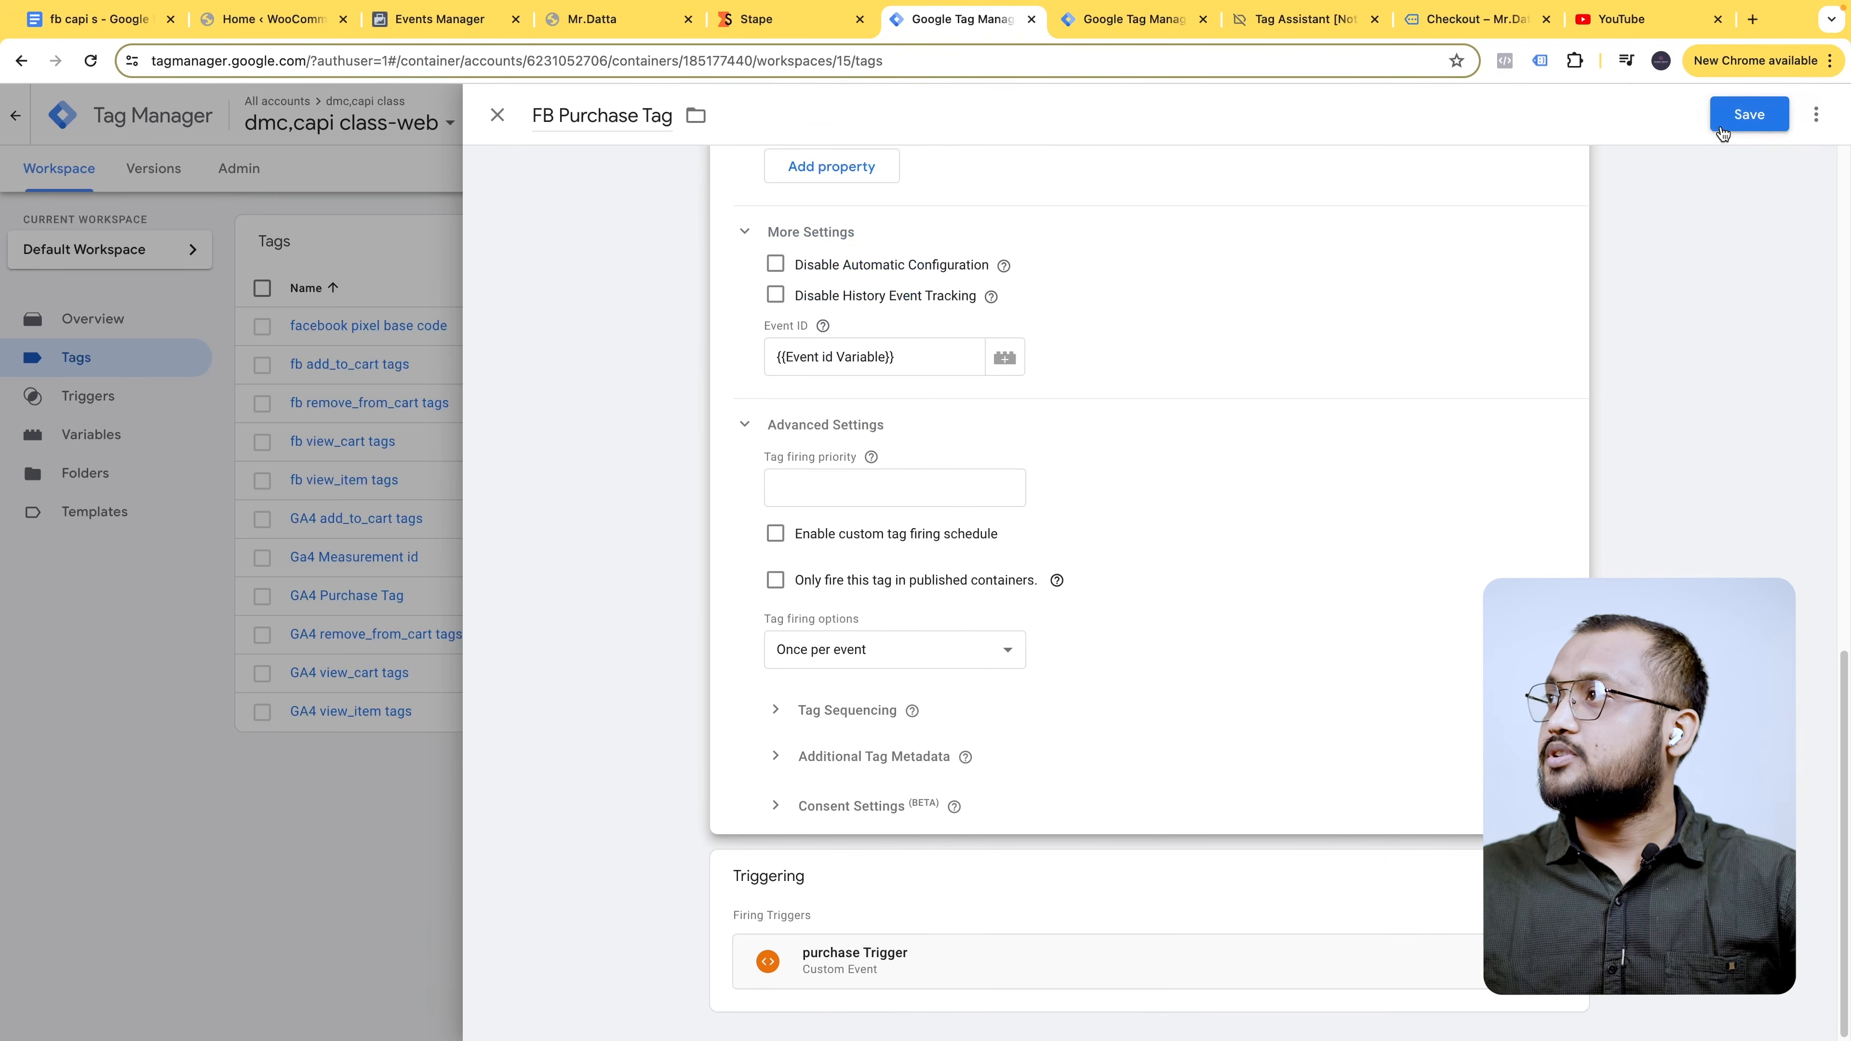
- Save the FB Purchase Tag and attempt to publish the workspace changes
left_click(1749, 114)
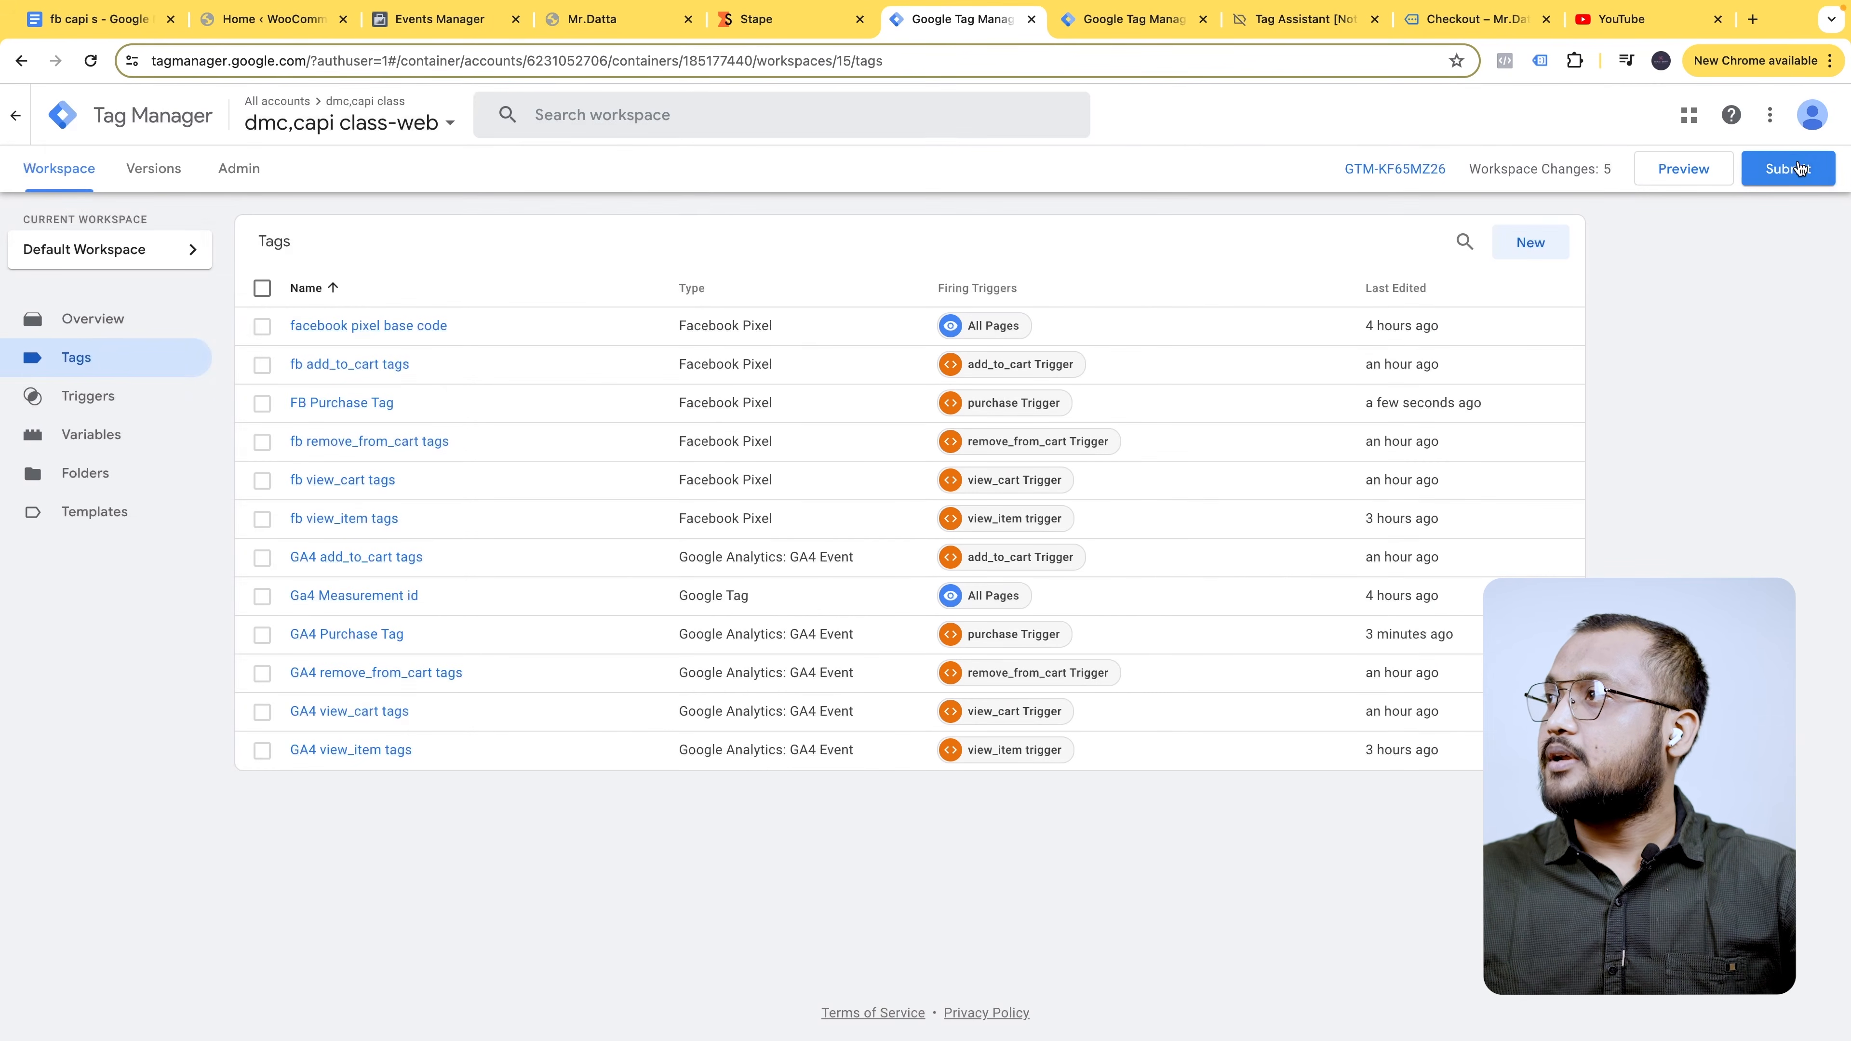
left_click(1797, 168)
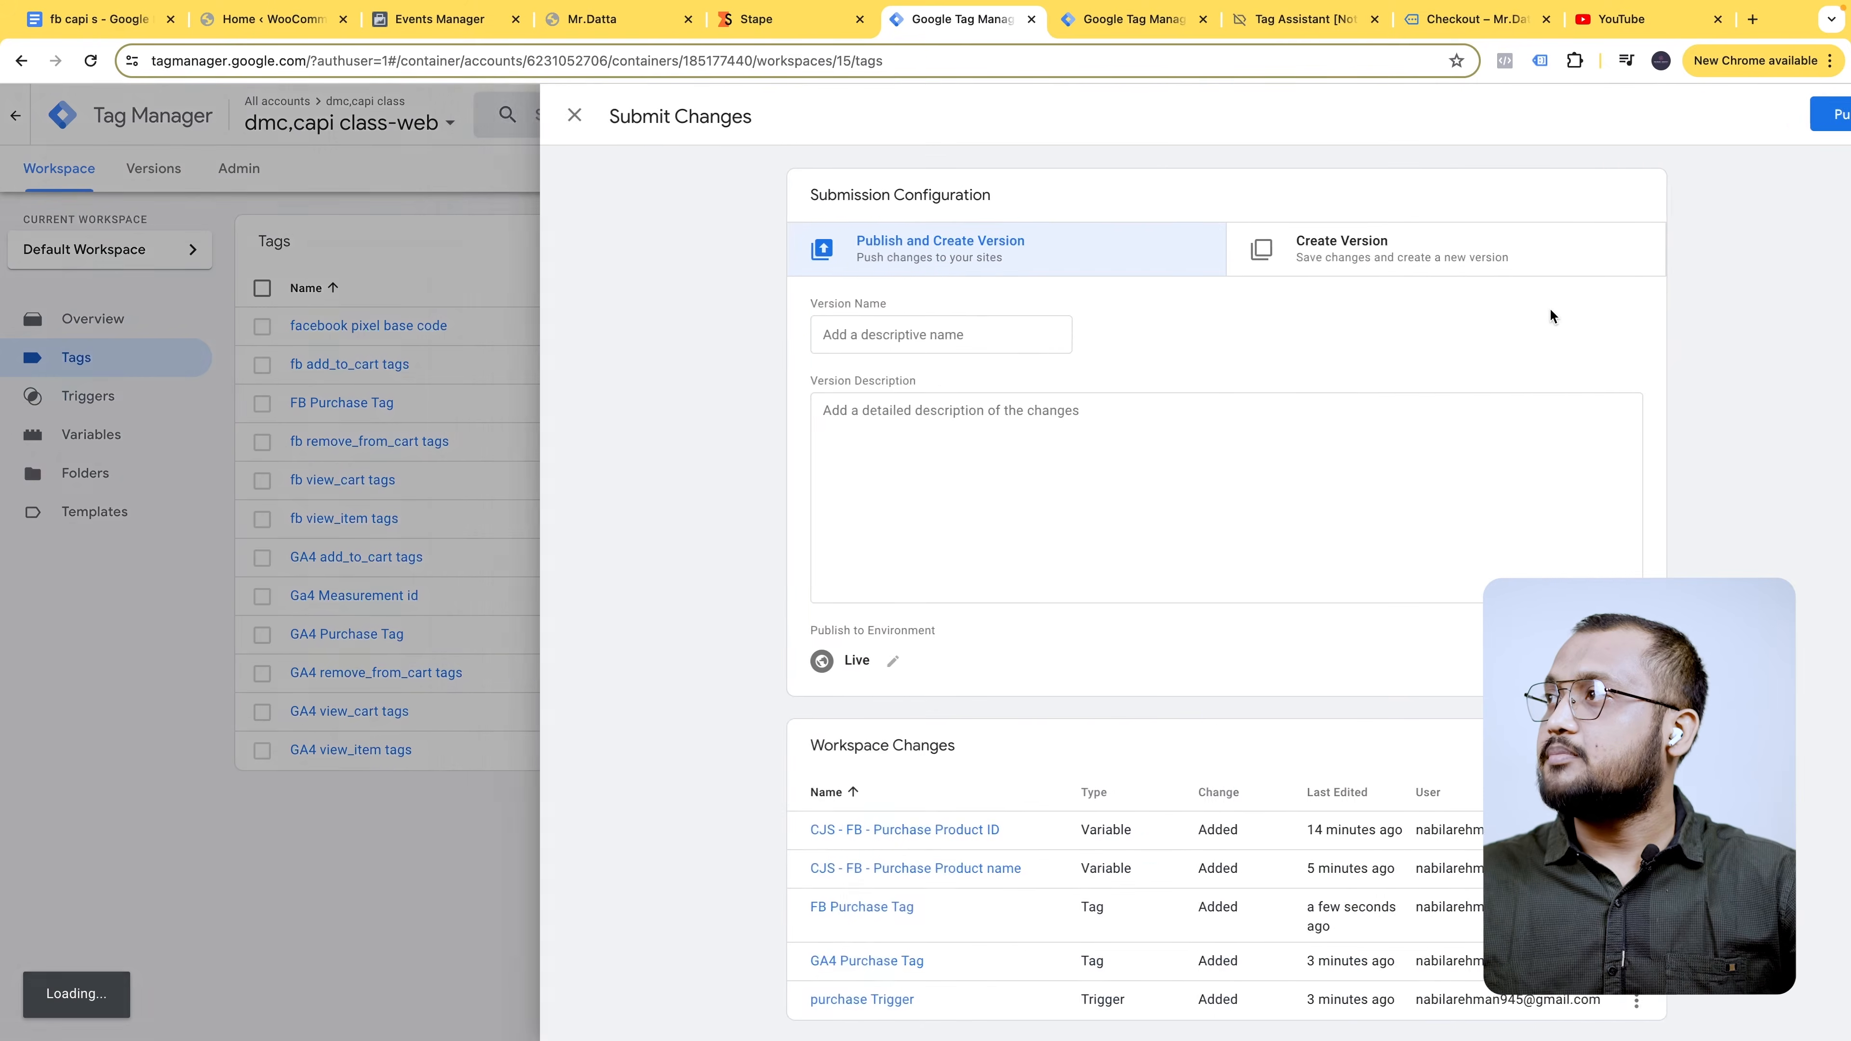
left_click(1780, 114)
left_click(1176, 671)
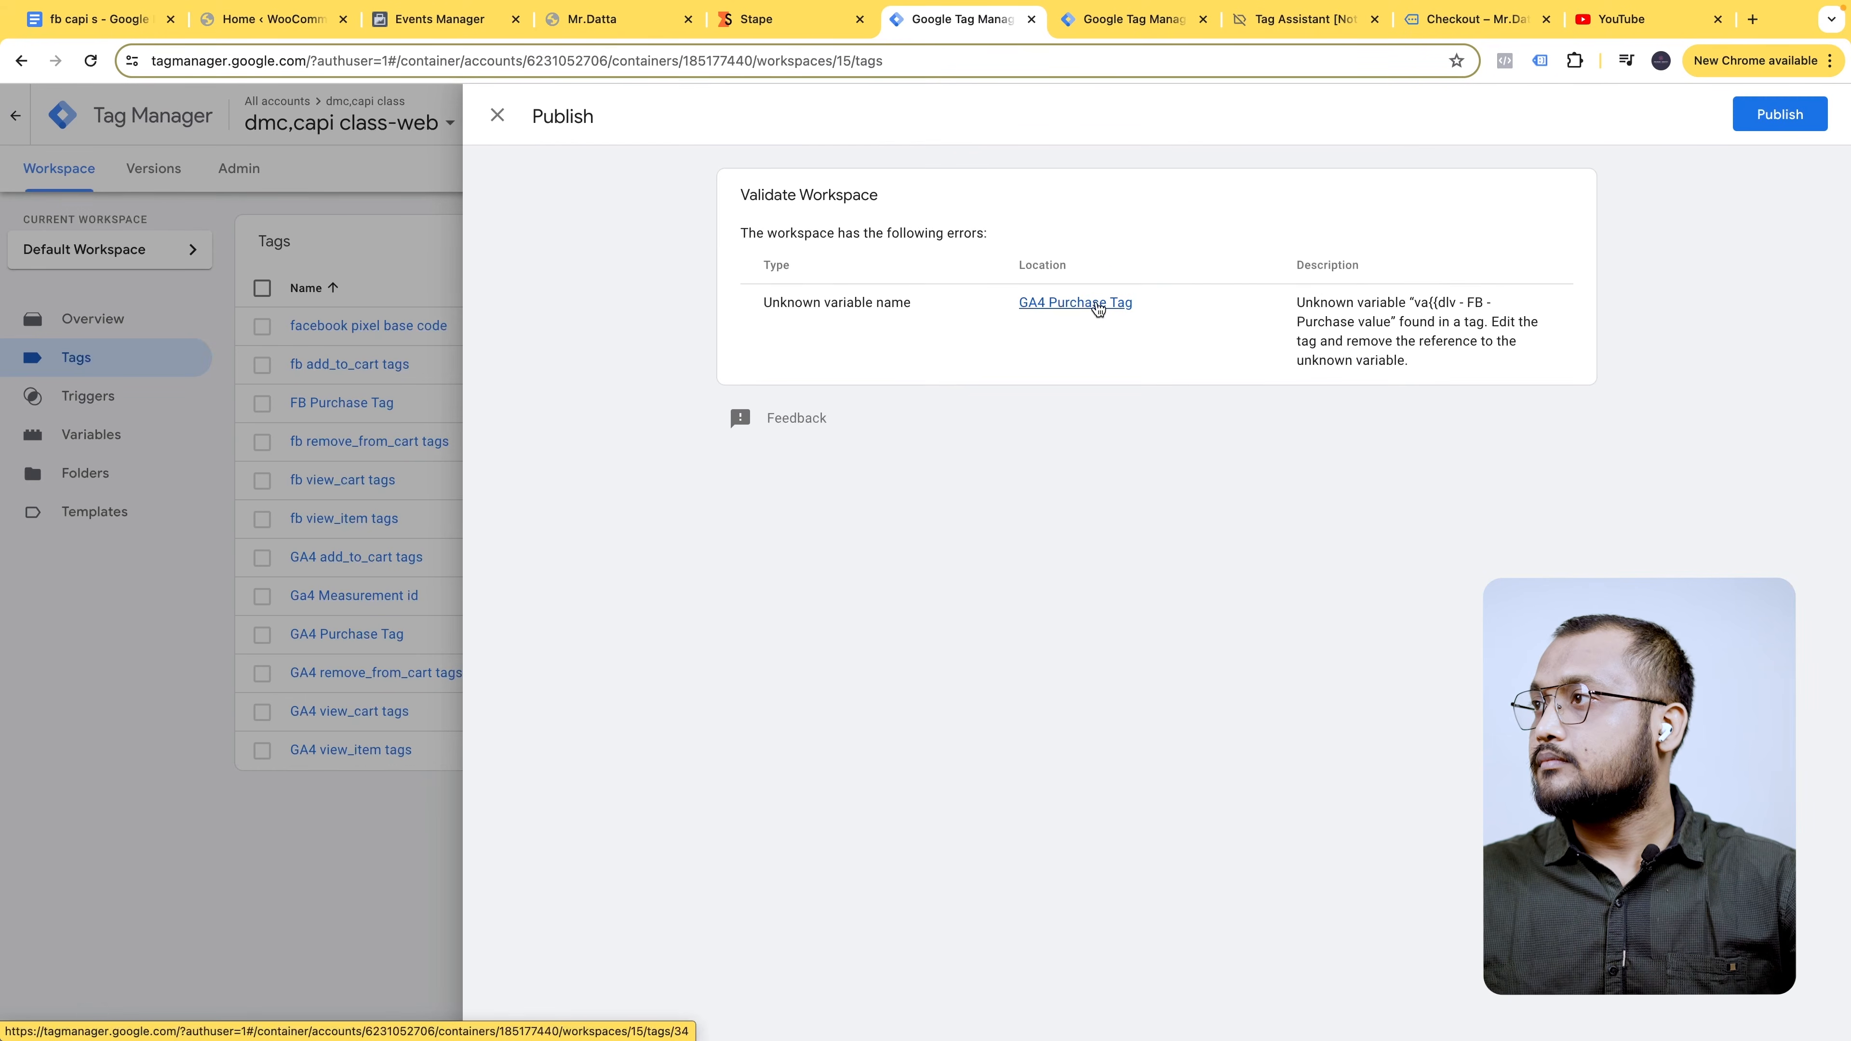
- Replace the GA4 Purchase Tag's Value parameter with {{dlv - FB - Purchase value}} and save it
left_click(1099, 306)
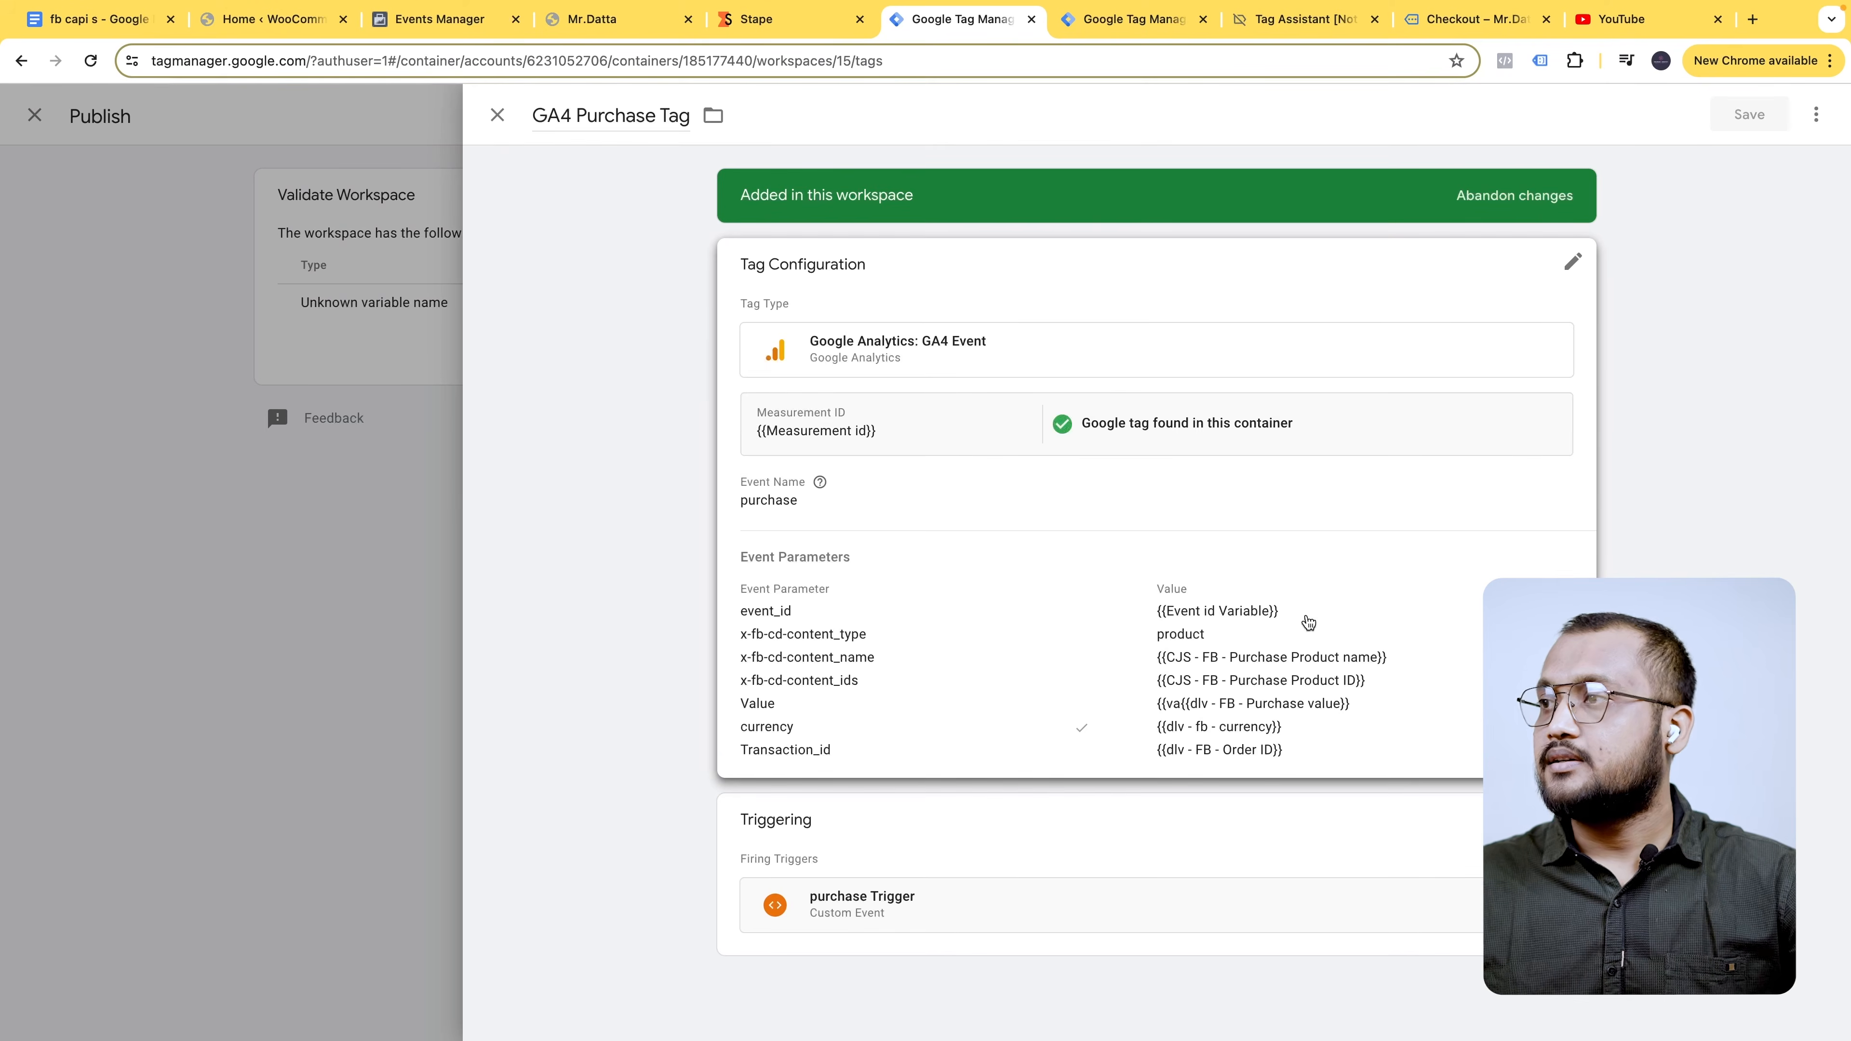
scroll(1304, 620, "down", 5)
scroll(1374, 587, "down", 3)
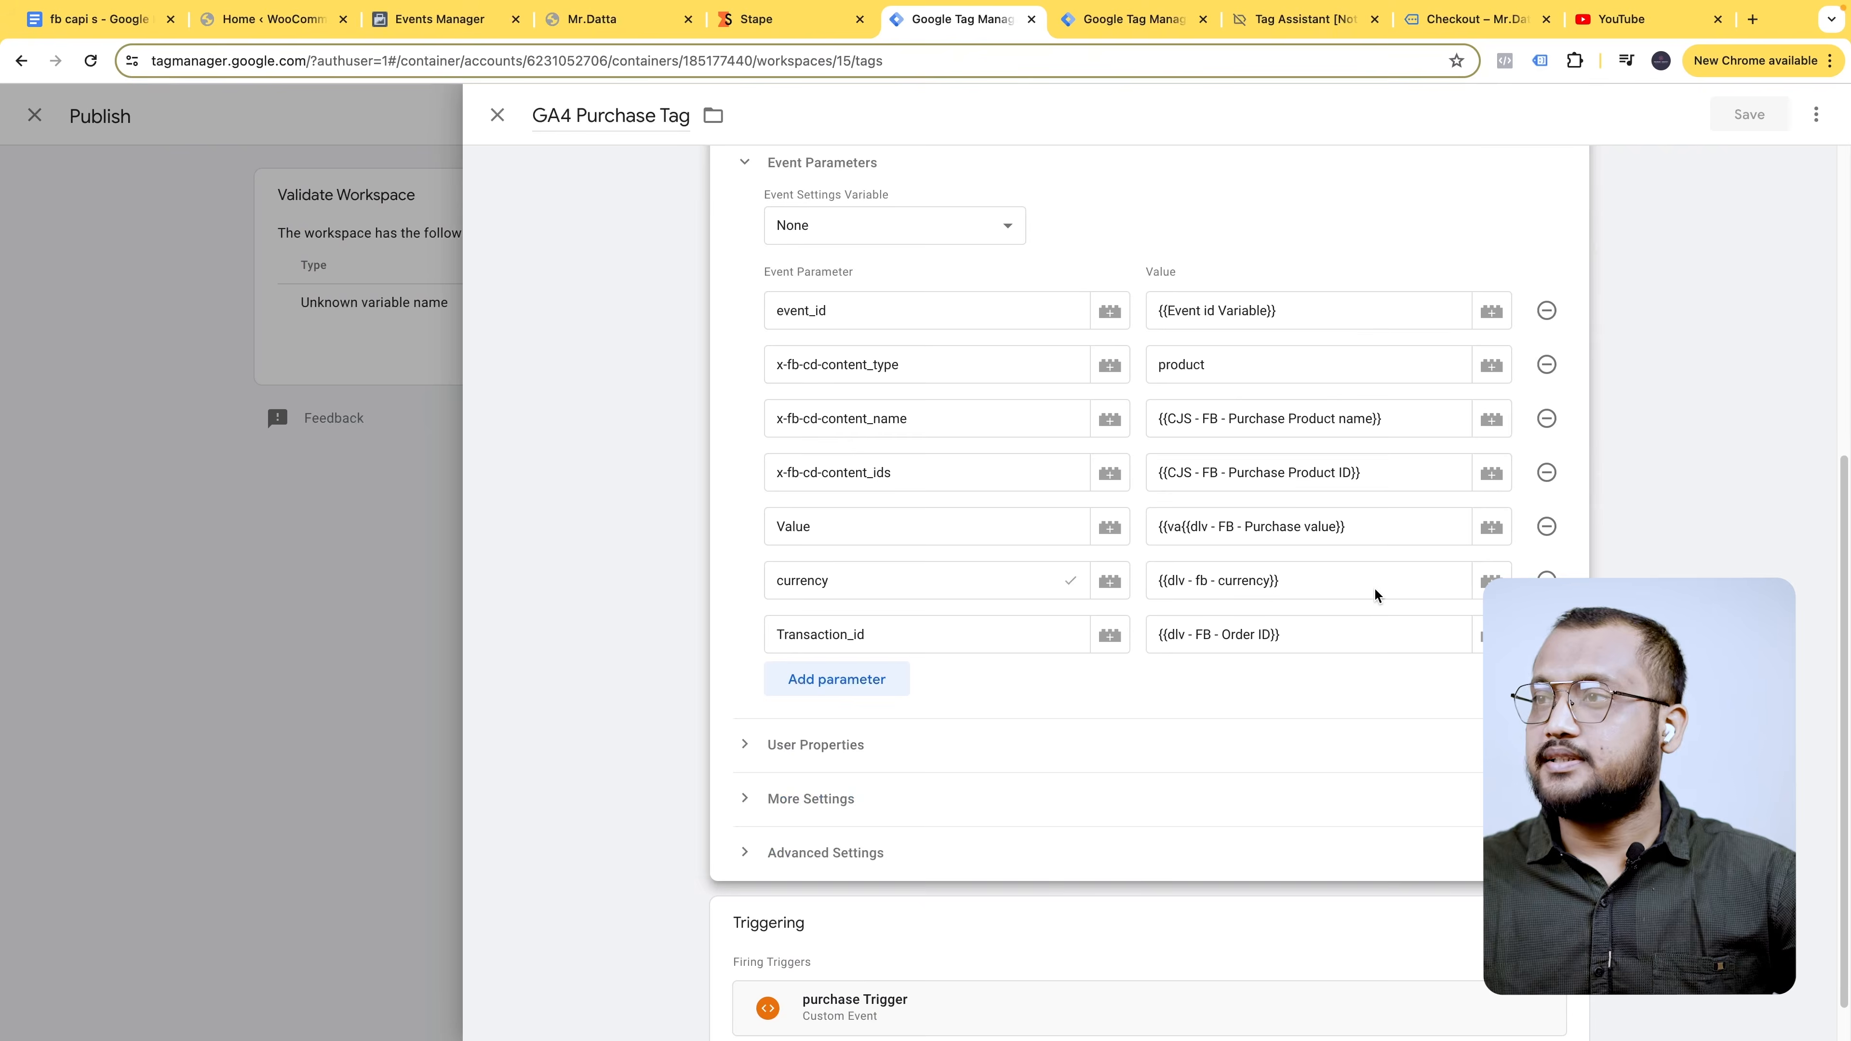
scroll(1374, 587, "up", 3)
left_click(1167, 642)
left_click_drag(1178, 644, 1159, 644)
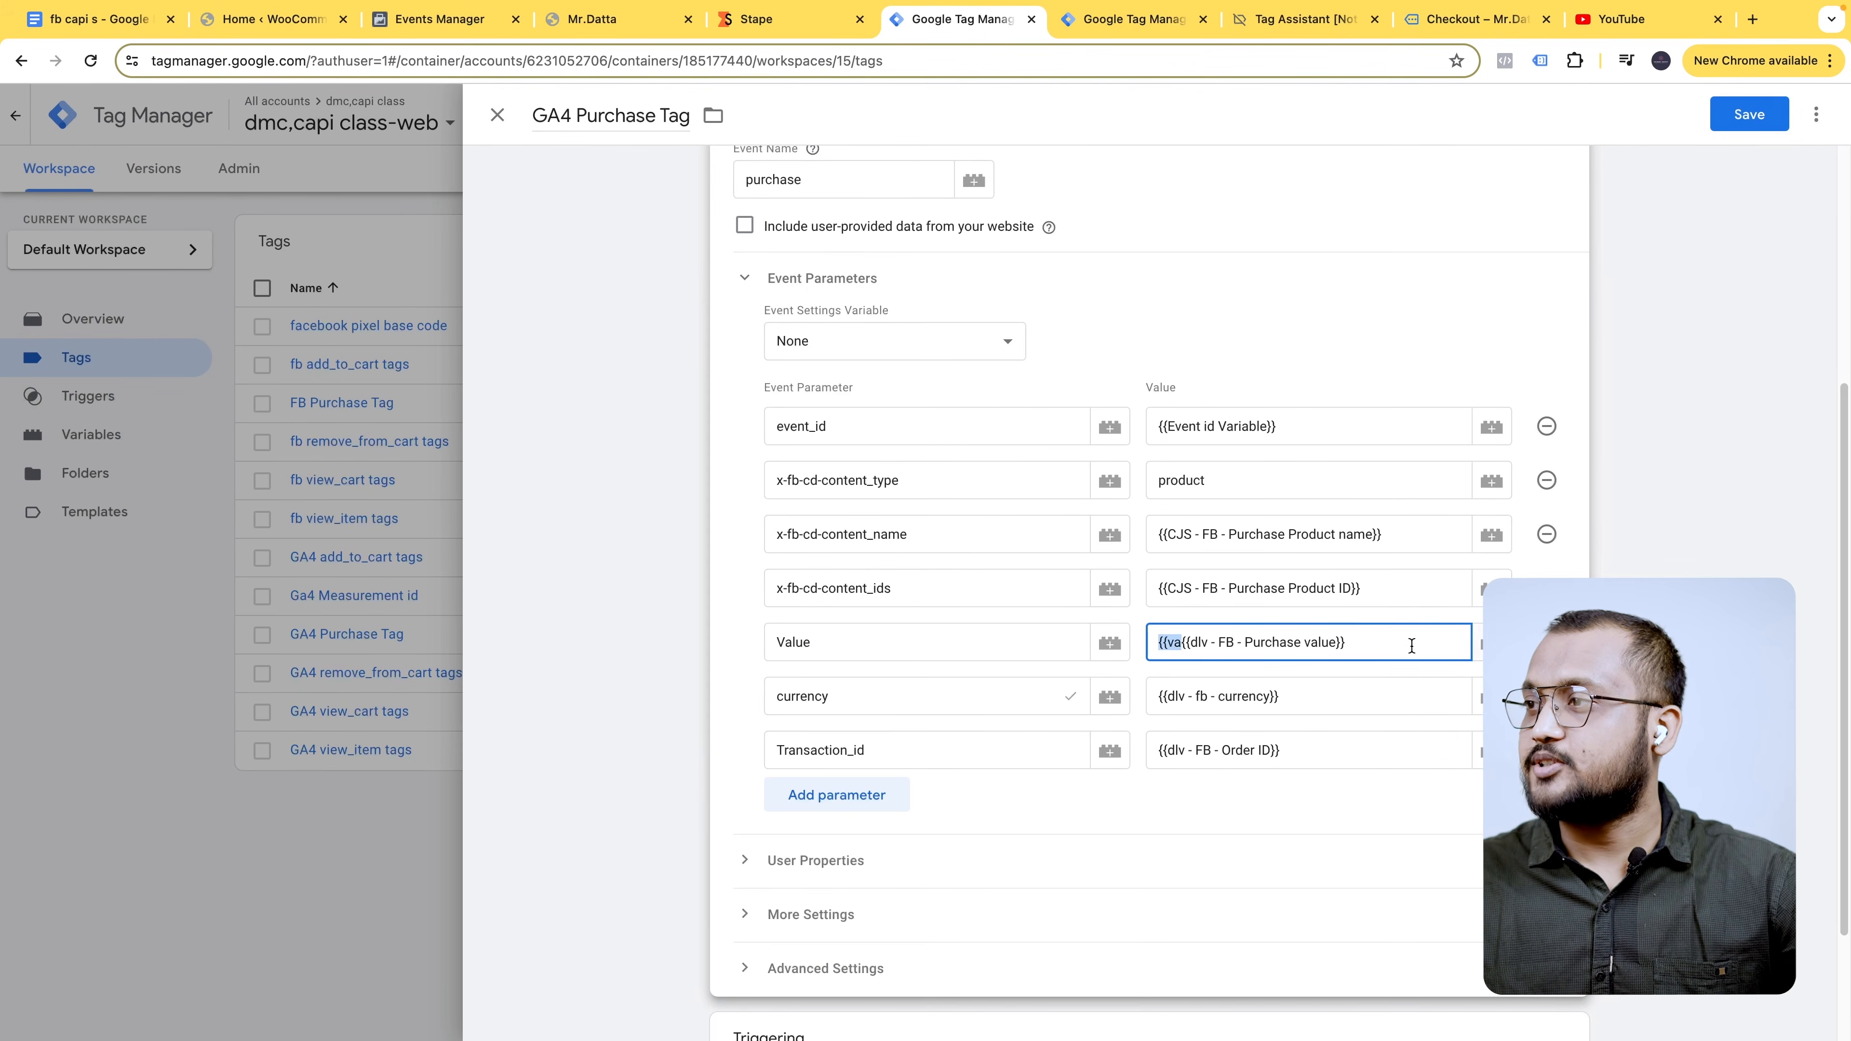
key("ctrl+a")
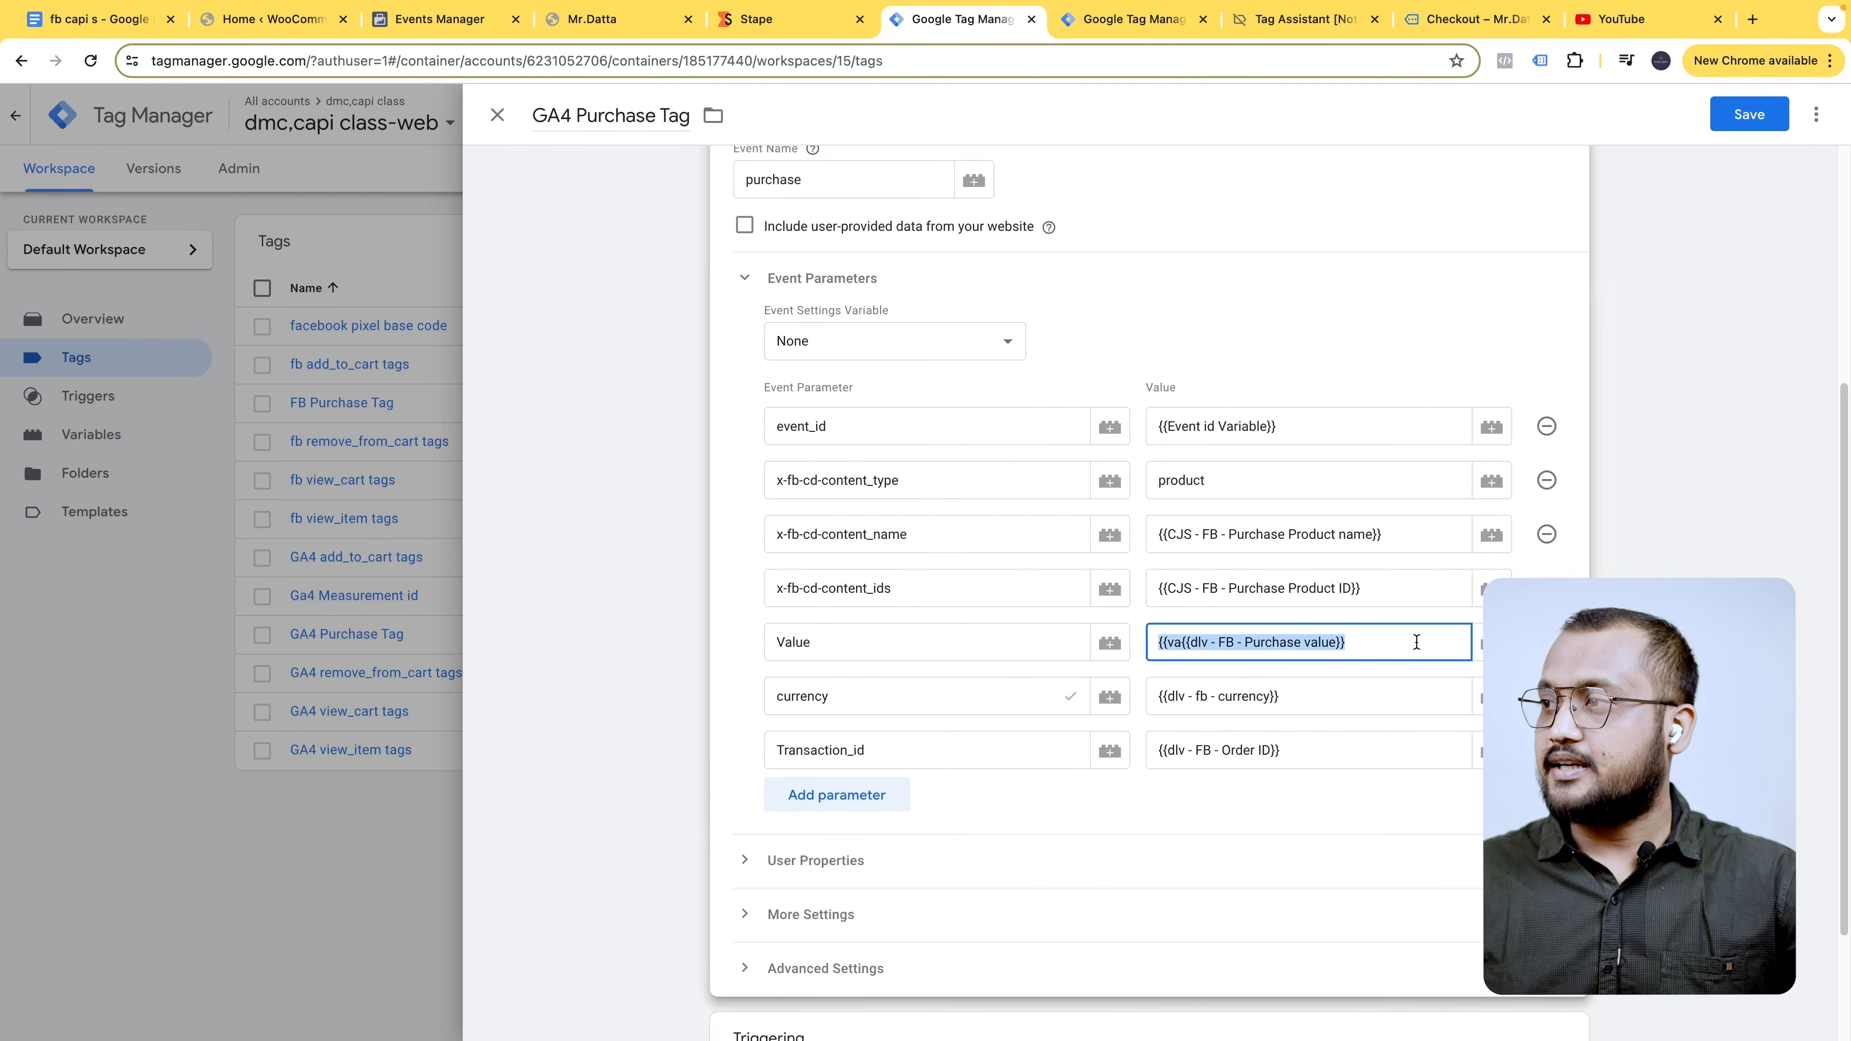
type("{{va")
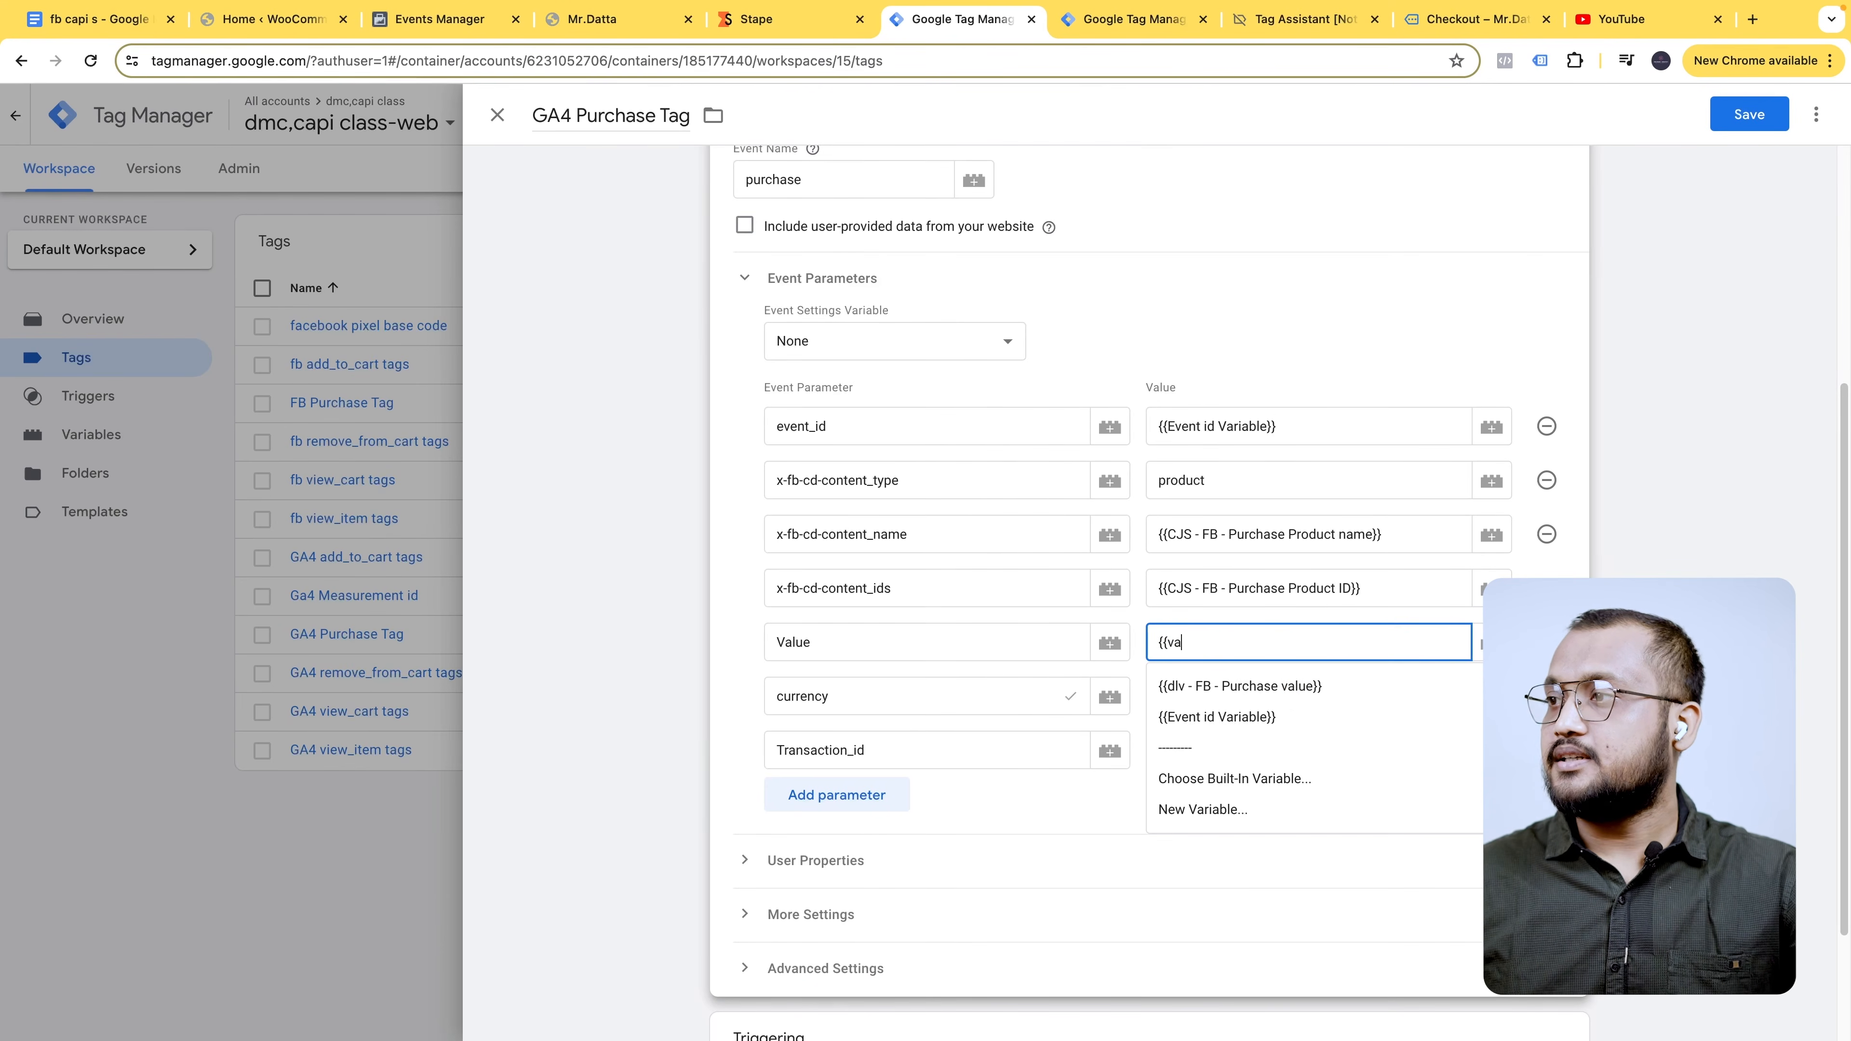
left_click(1301, 685)
left_click(1749, 114)
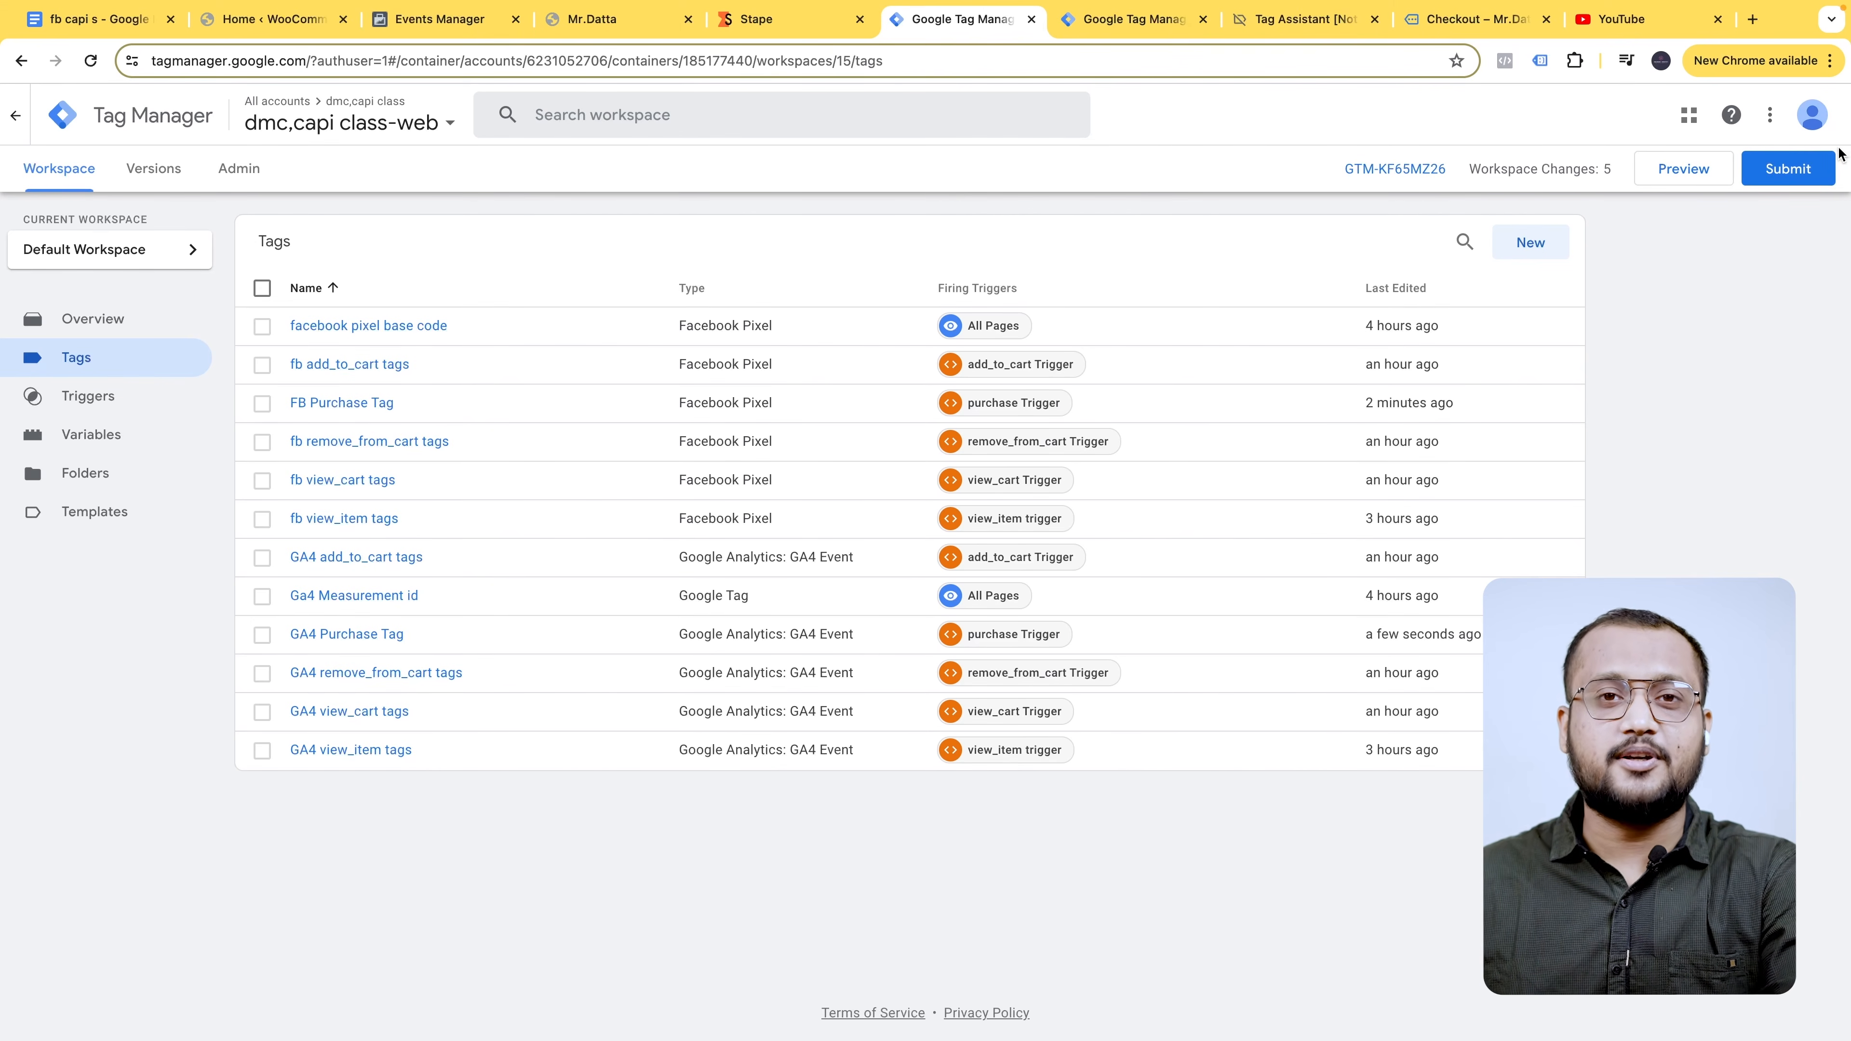
- Publish the workspace changes as Version 15 and close the version summary and leftover store page
left_click(1791, 169)
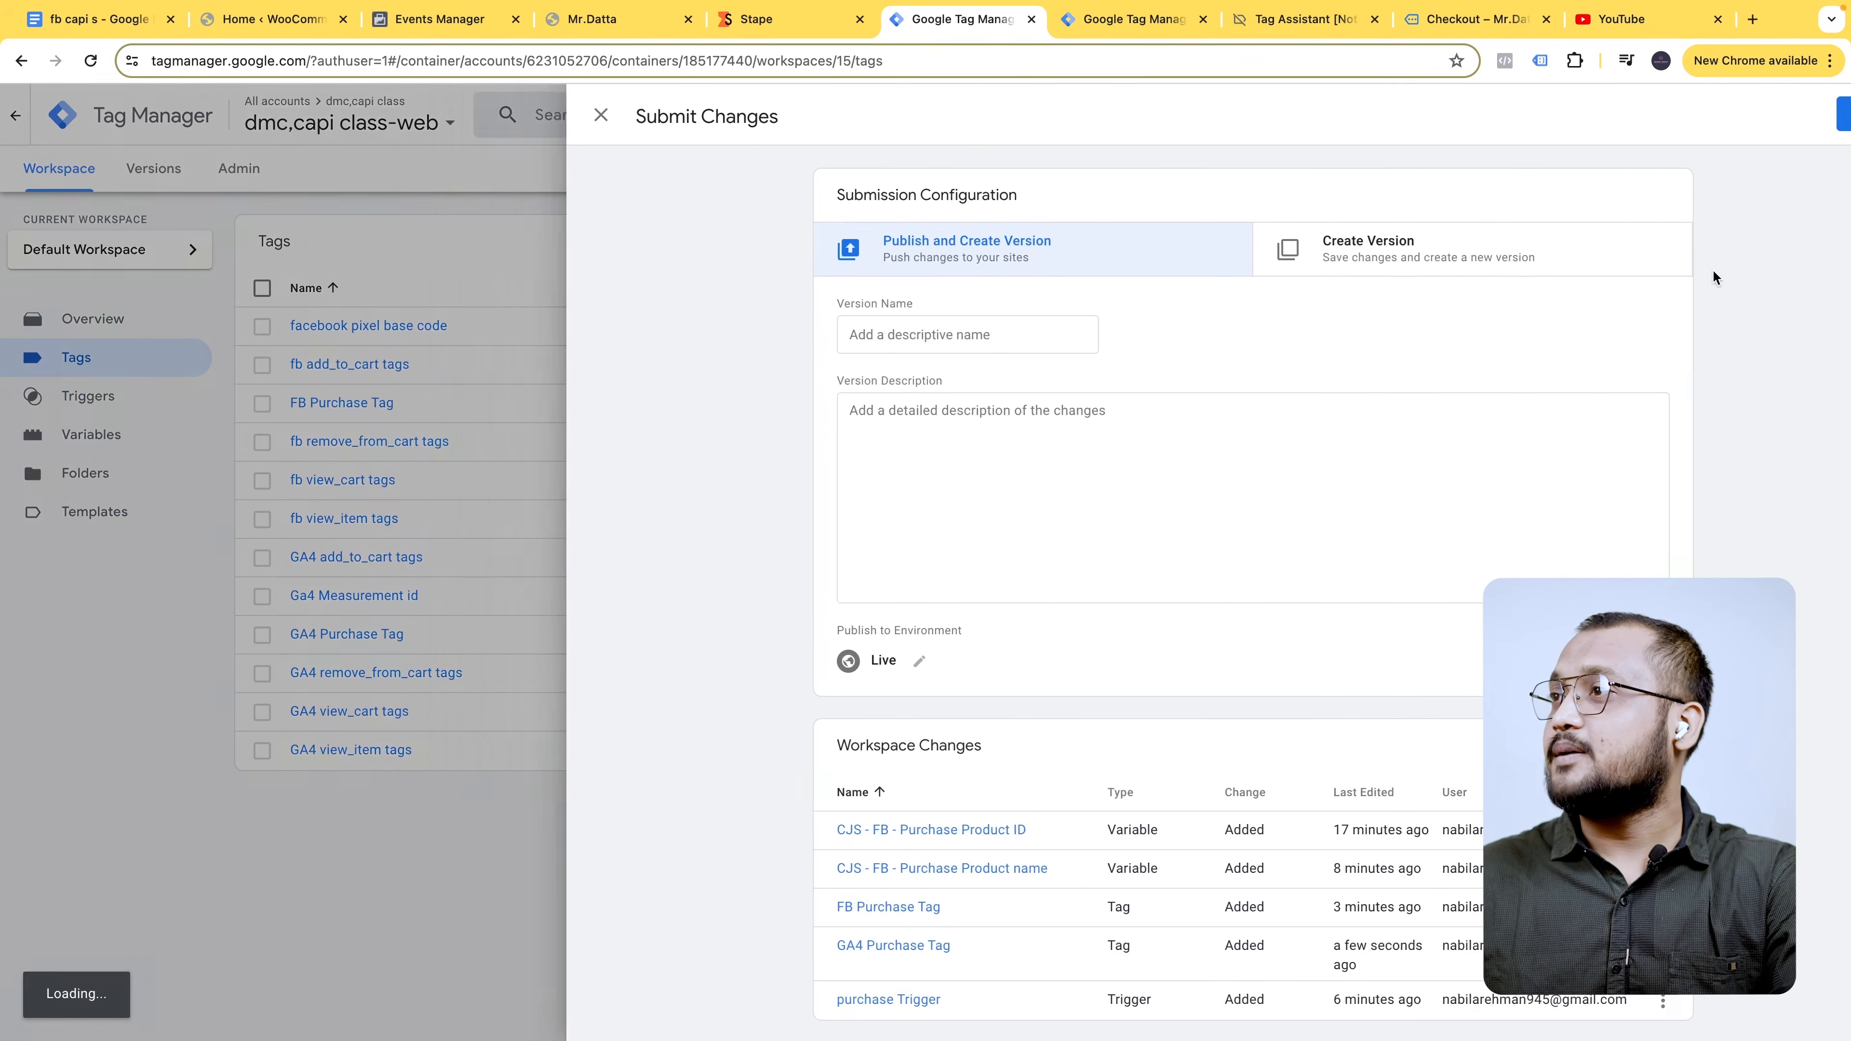
left_click(1813, 118)
left_click(1198, 691)
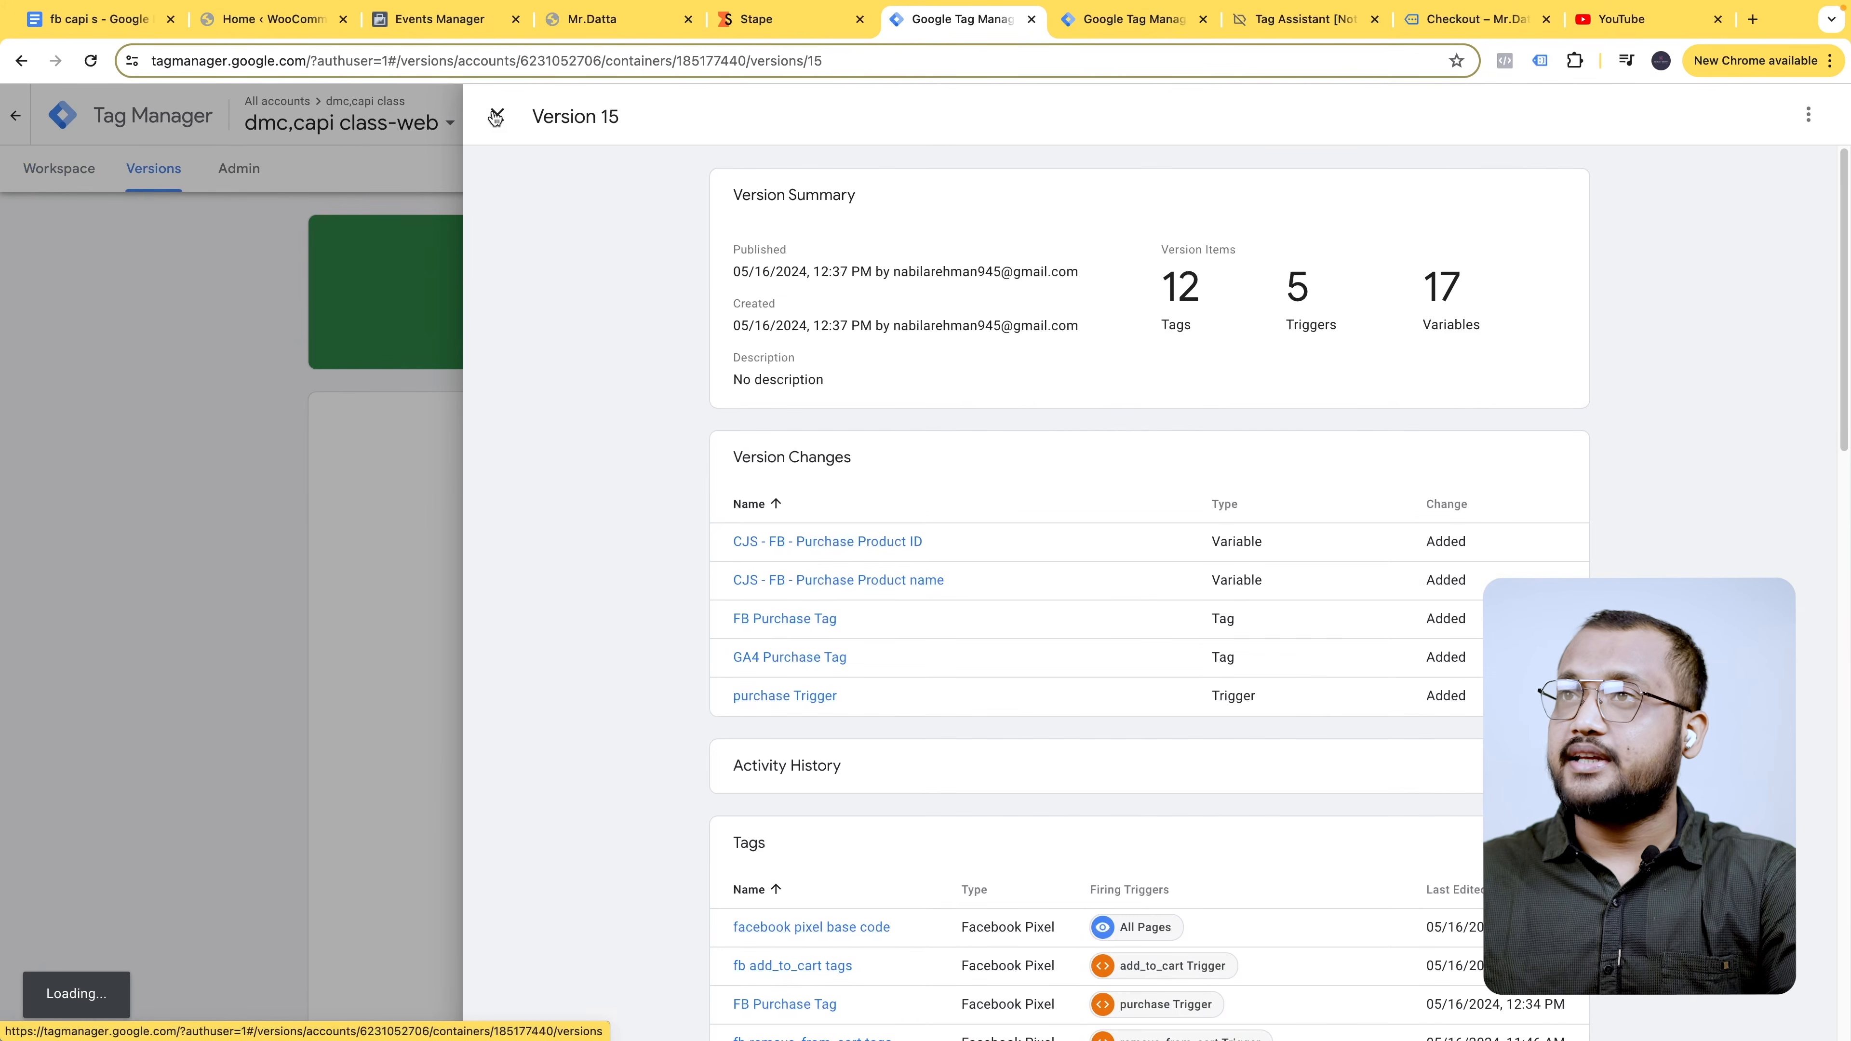
left_click(496, 116)
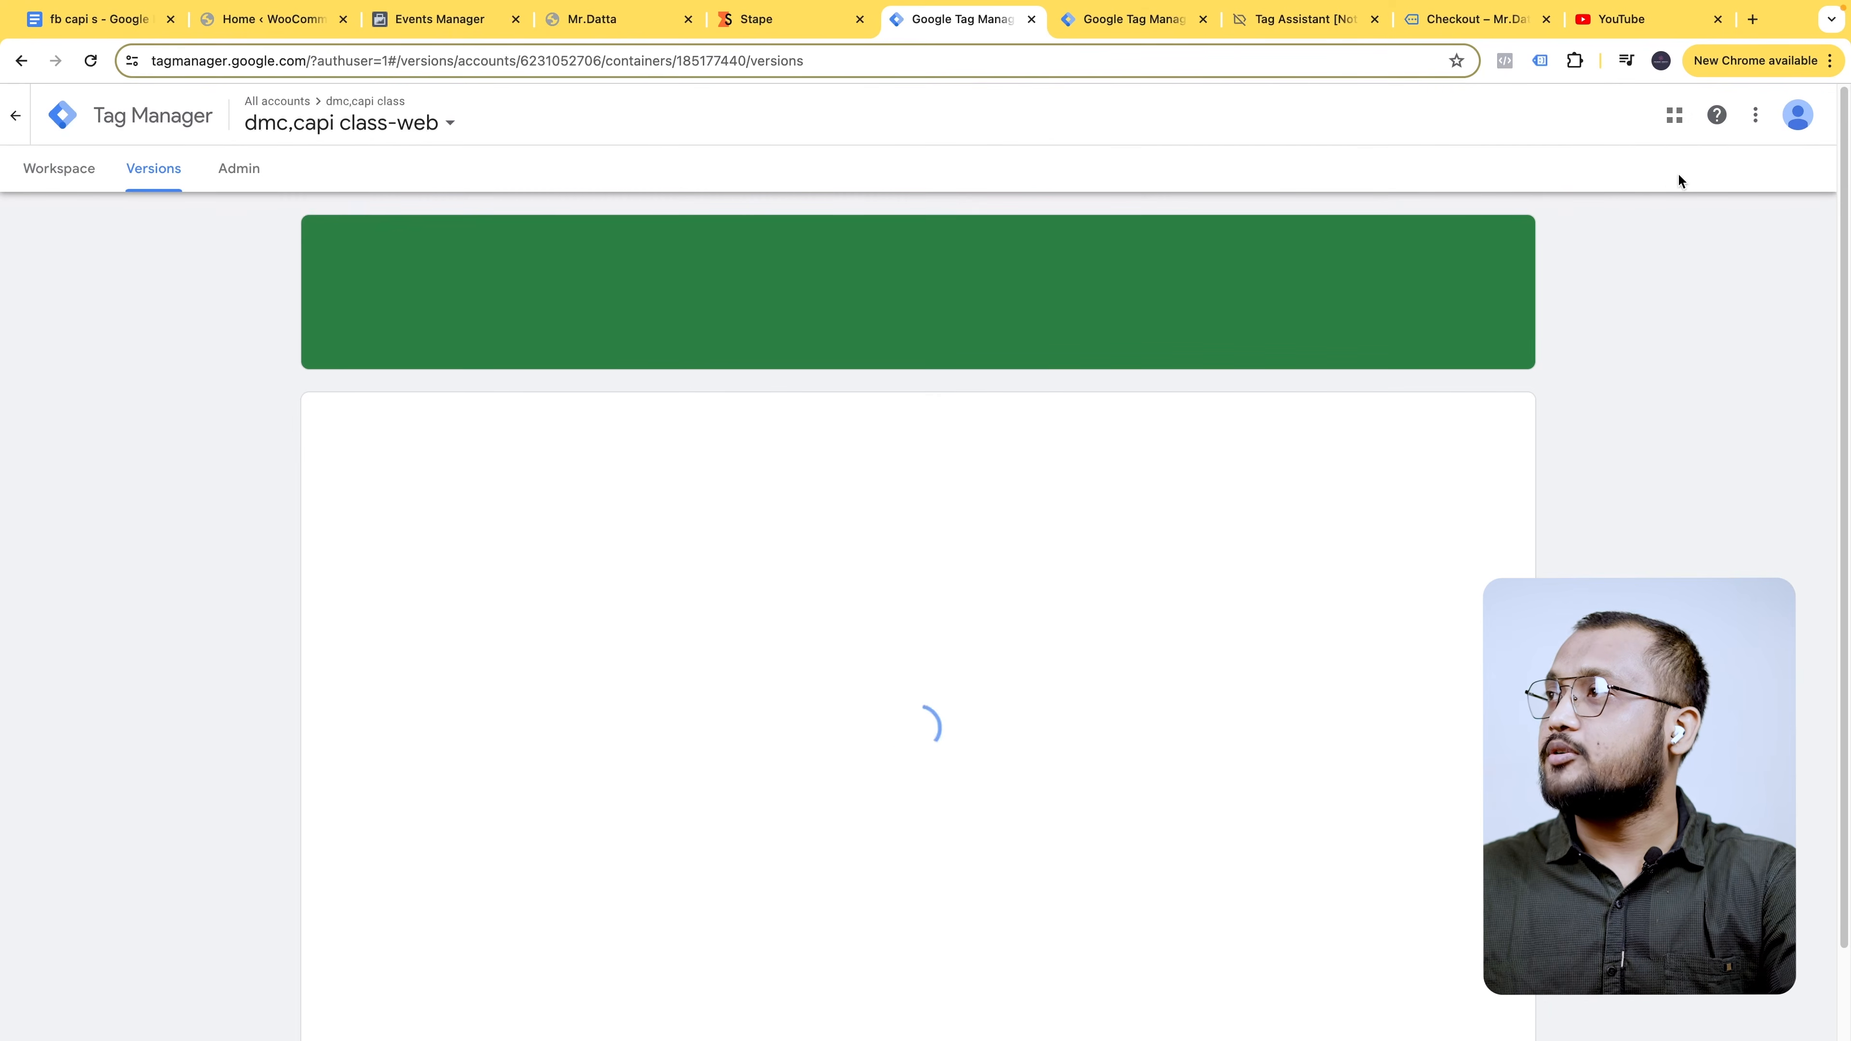
left_click(648, 20)
- Close leftover test pages and reorder tabs back to Events Manager Test events
left_click(688, 18)
left_click(477, 25)
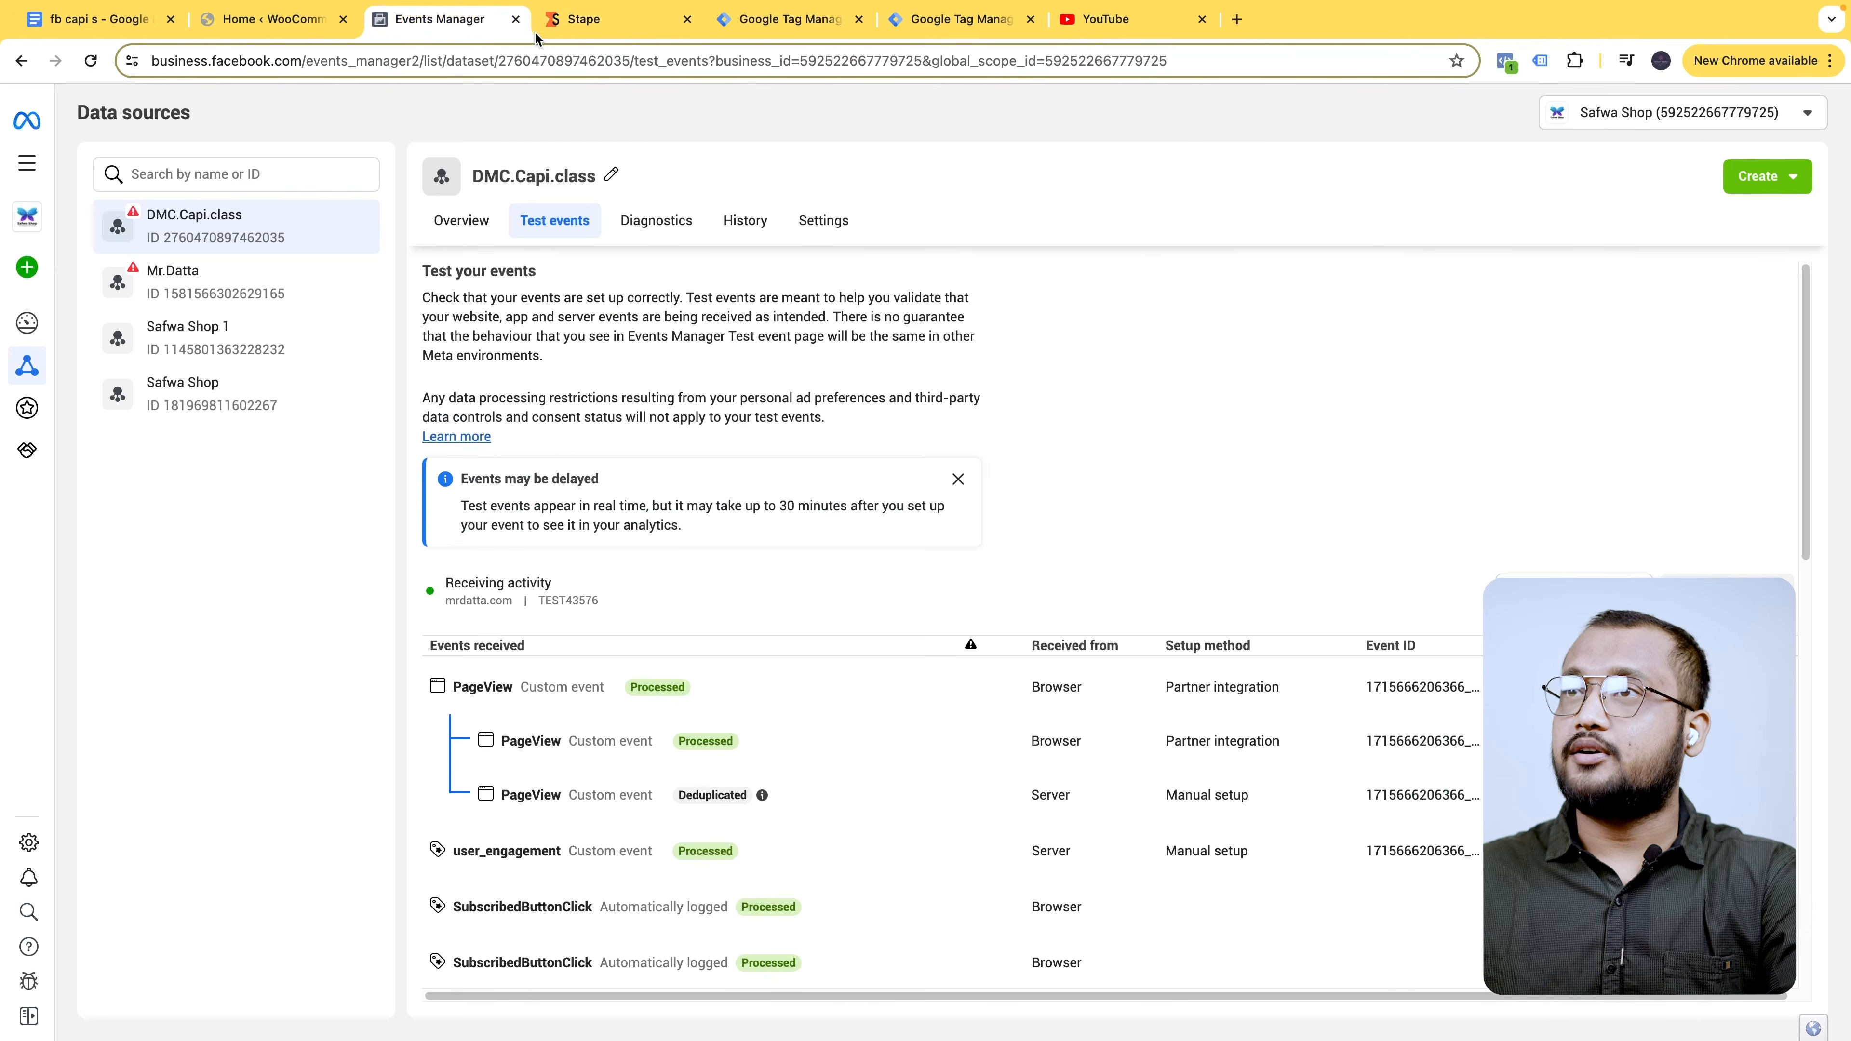
left_click_drag(607, 29, 273, 27)
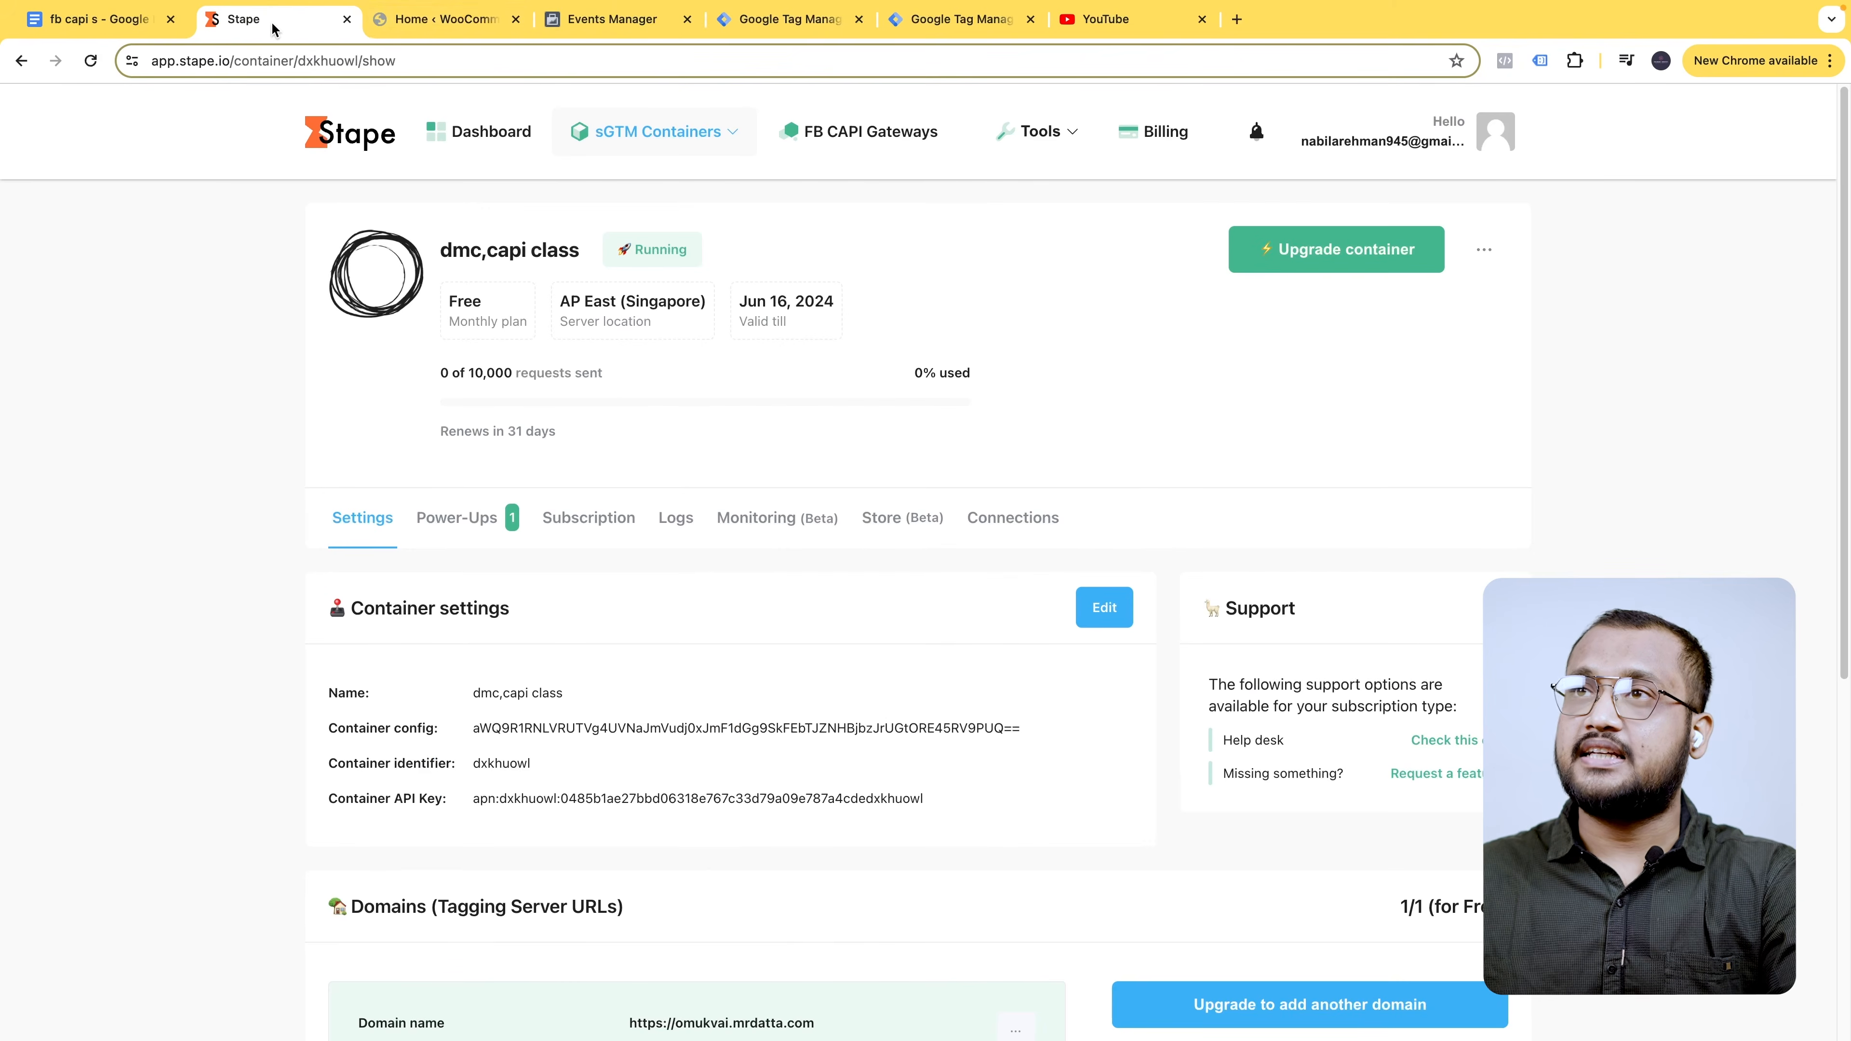
left_click(598, 21)
- Clear the recorded test event activity and open the store website
left_click(1727, 592)
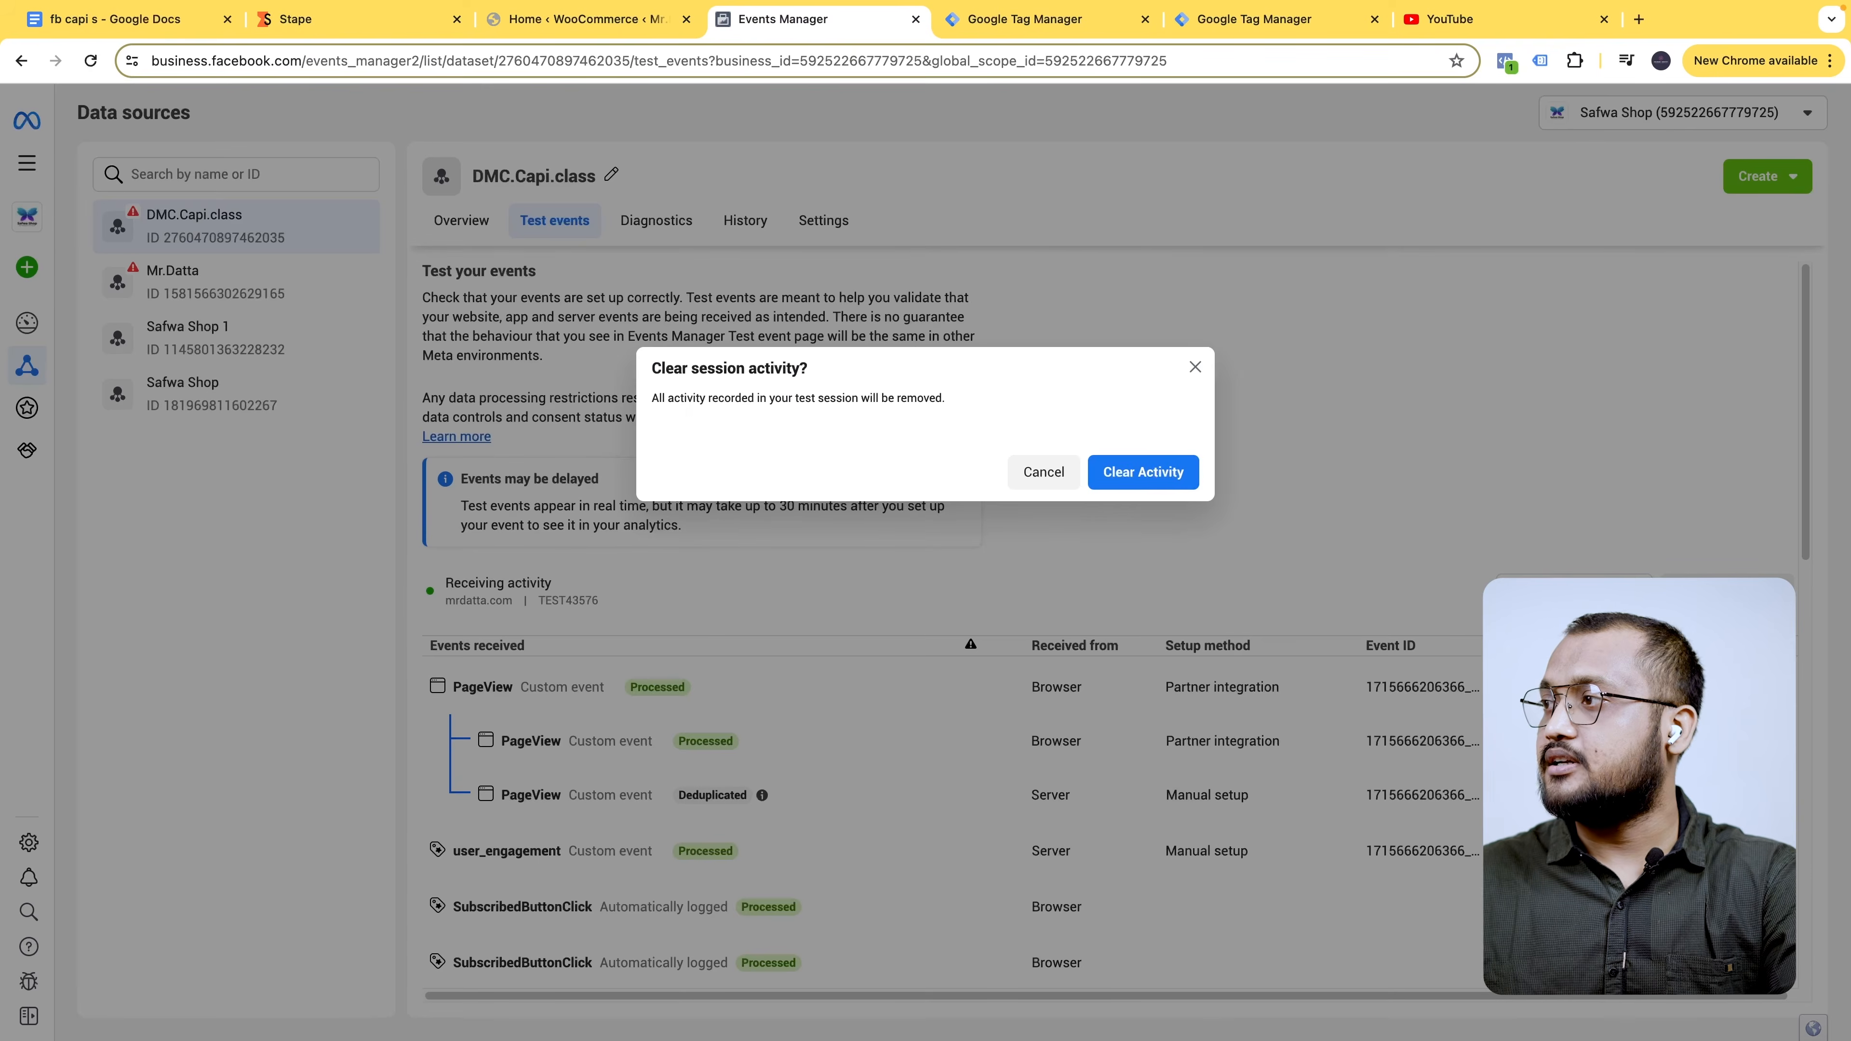
left_click(1143, 472)
scroll(923, 914, "down", 1)
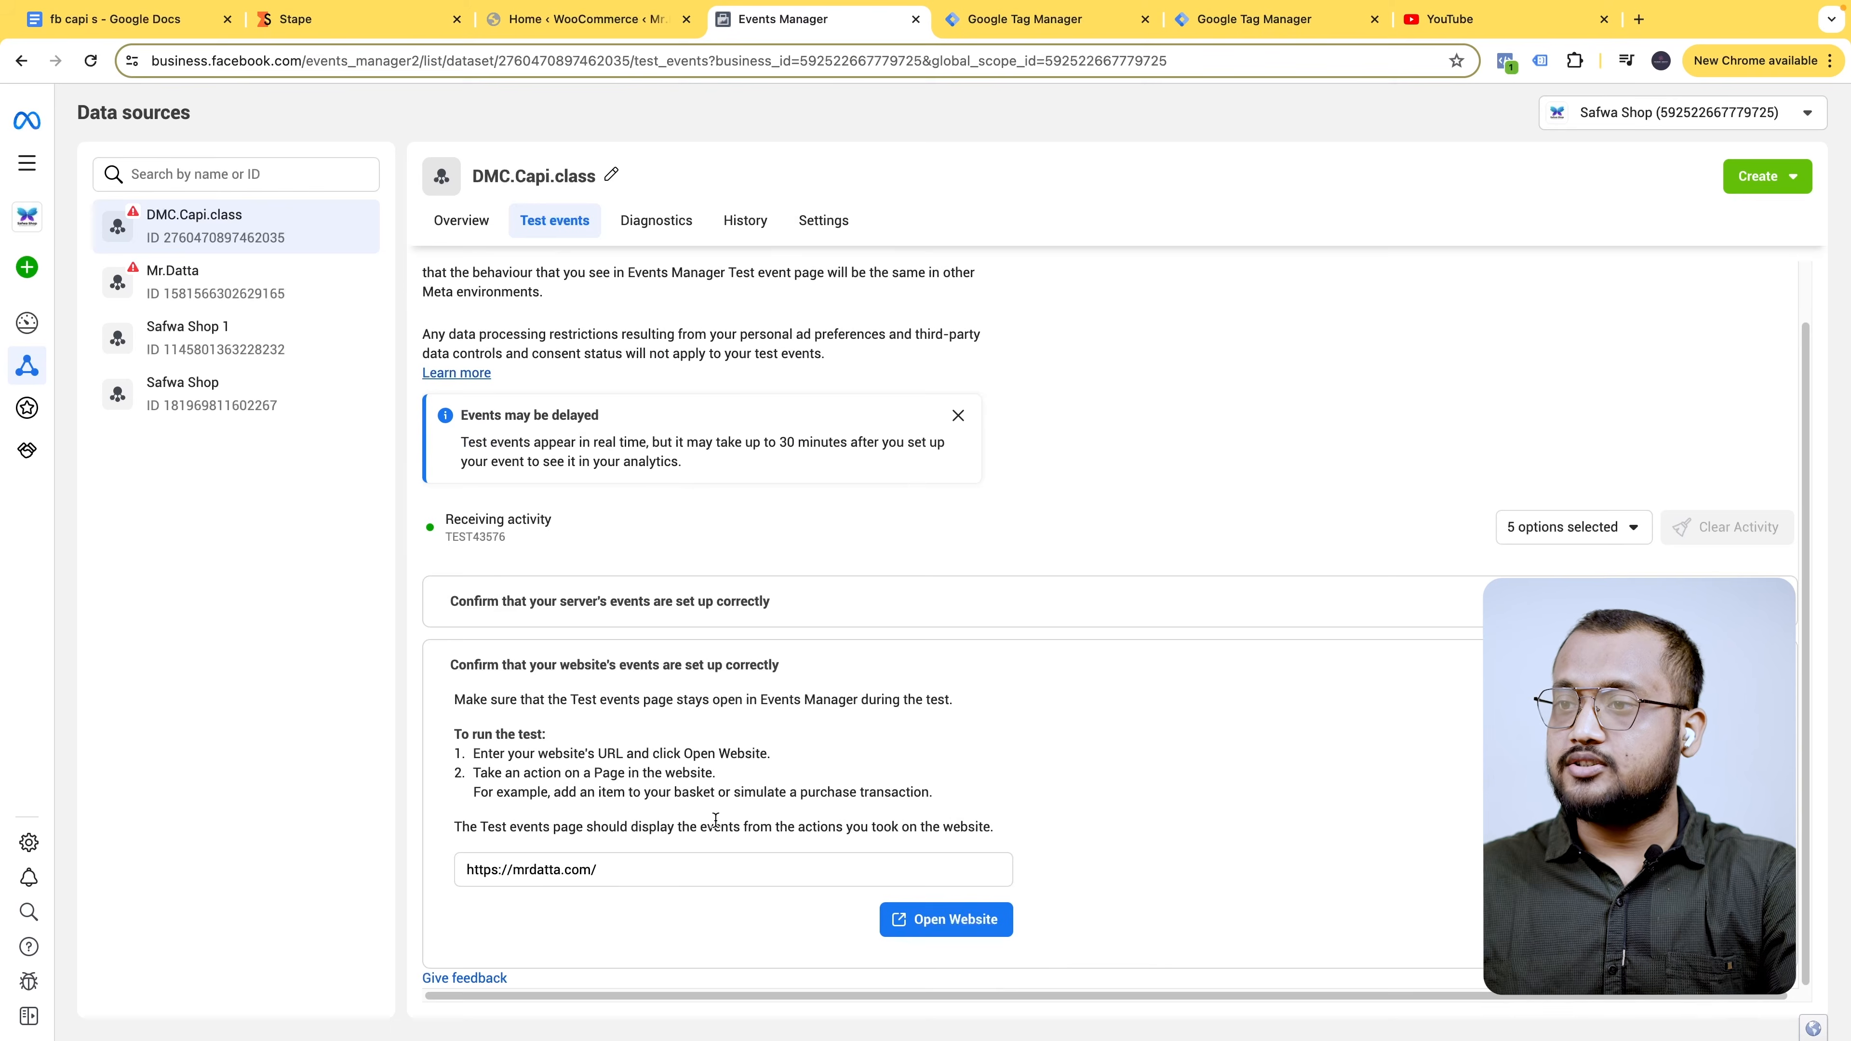
left_click(946, 919)
left_click(1231, 22)
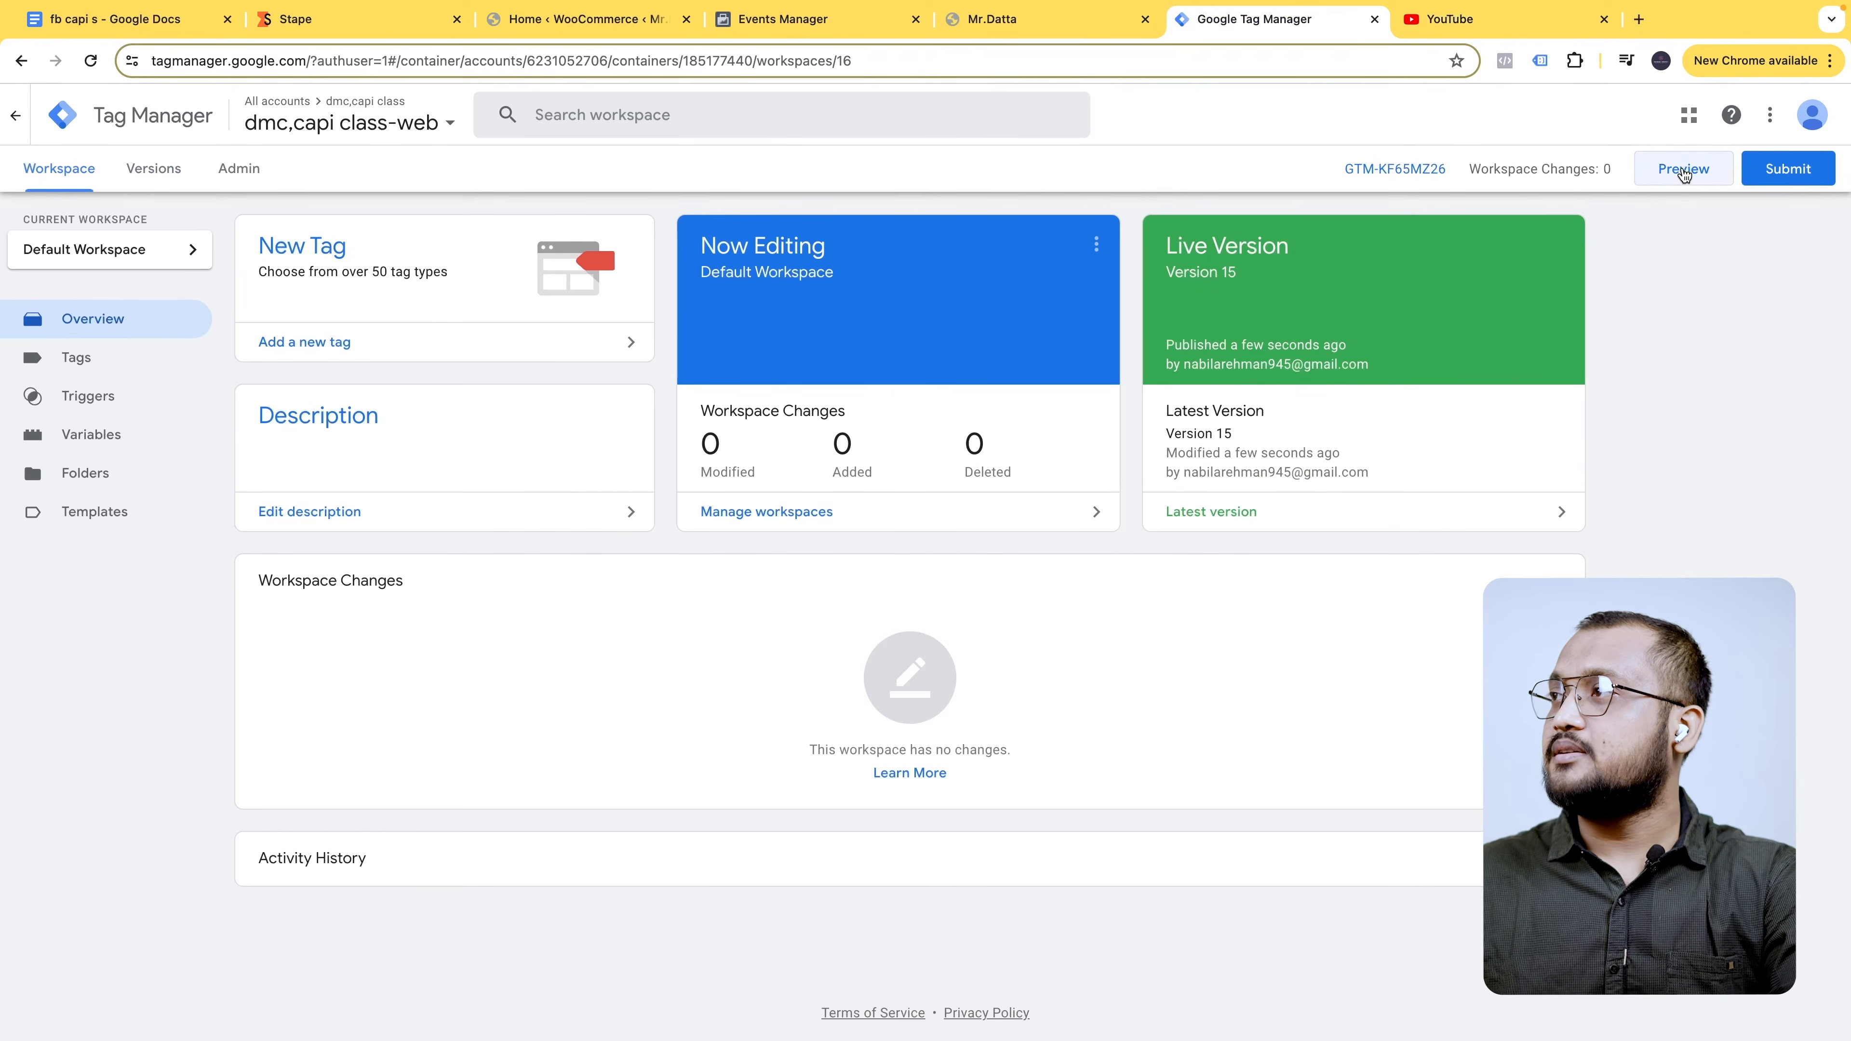
- Start GTM preview mode and connect Tag Assistant to mrdatta.com
left_click(1683, 172)
left_click(1020, 29)
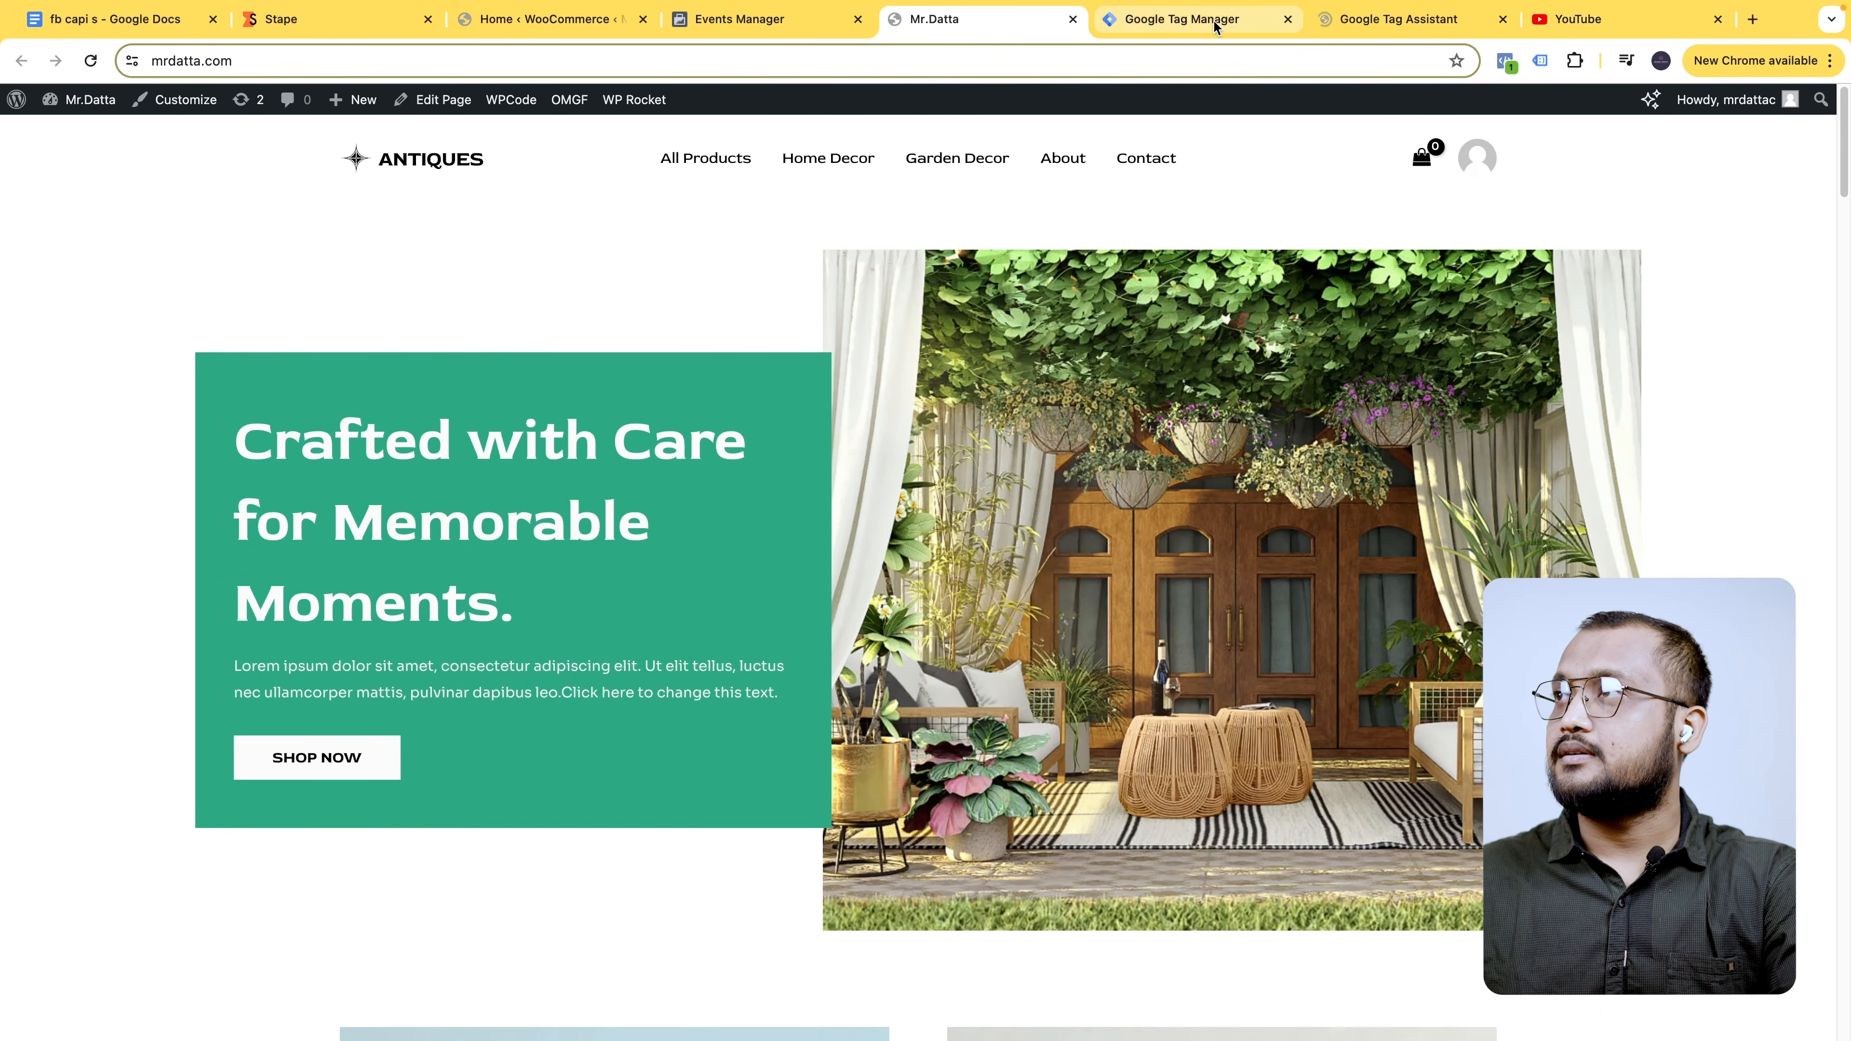
left_click(1330, 22)
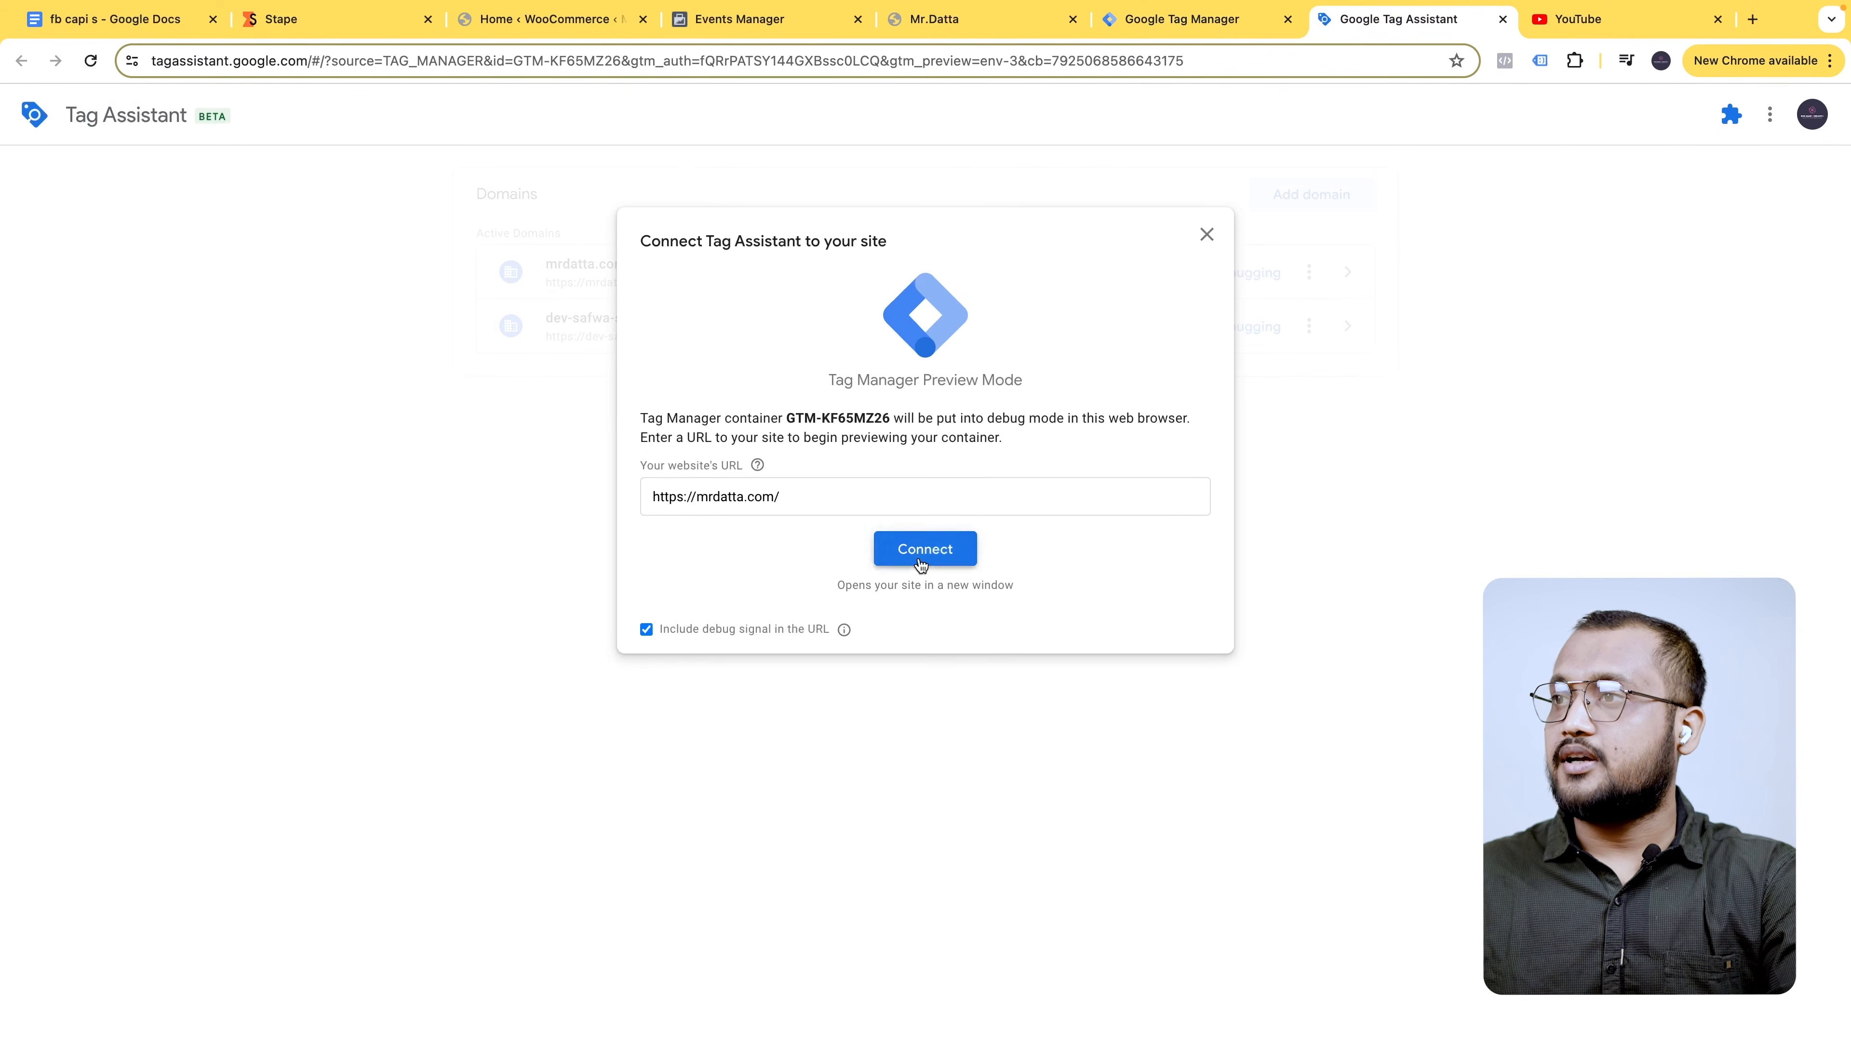
left_click(920, 565)
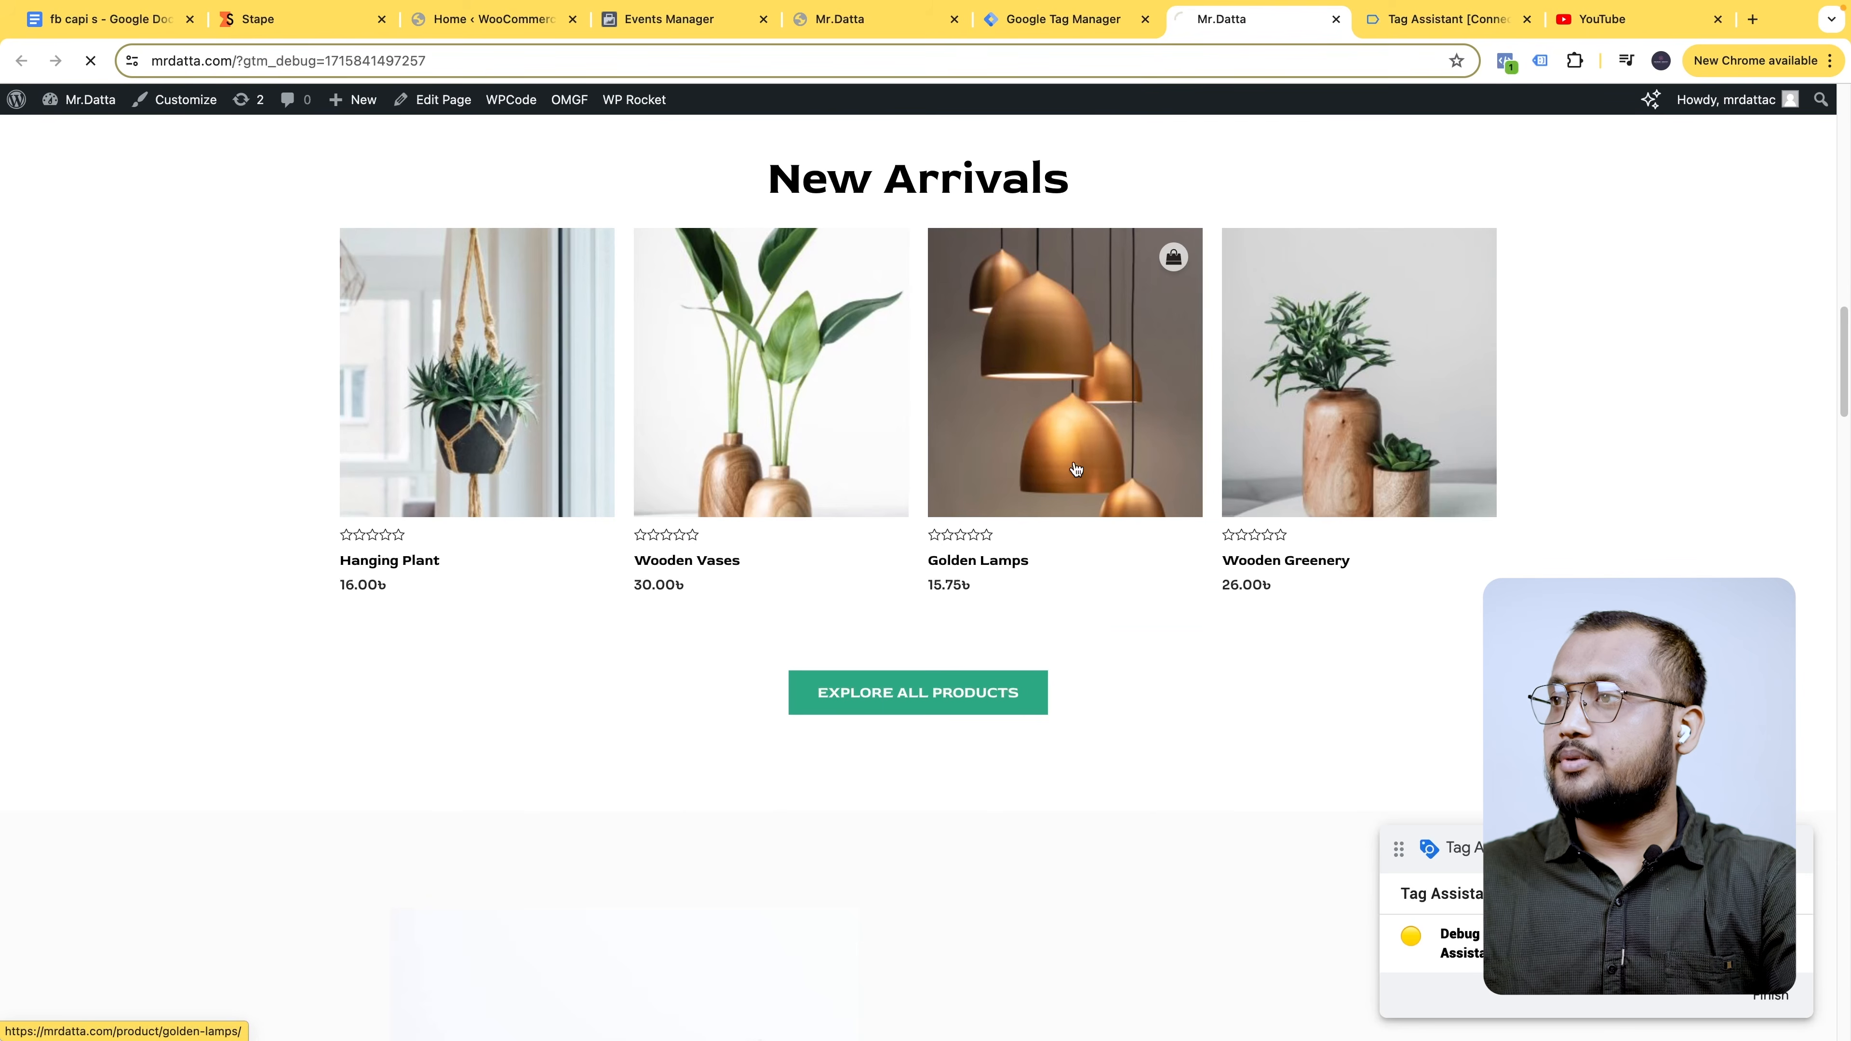
- Add Golden Lamps to the cart and proceed to checkout
left_click(1076, 470)
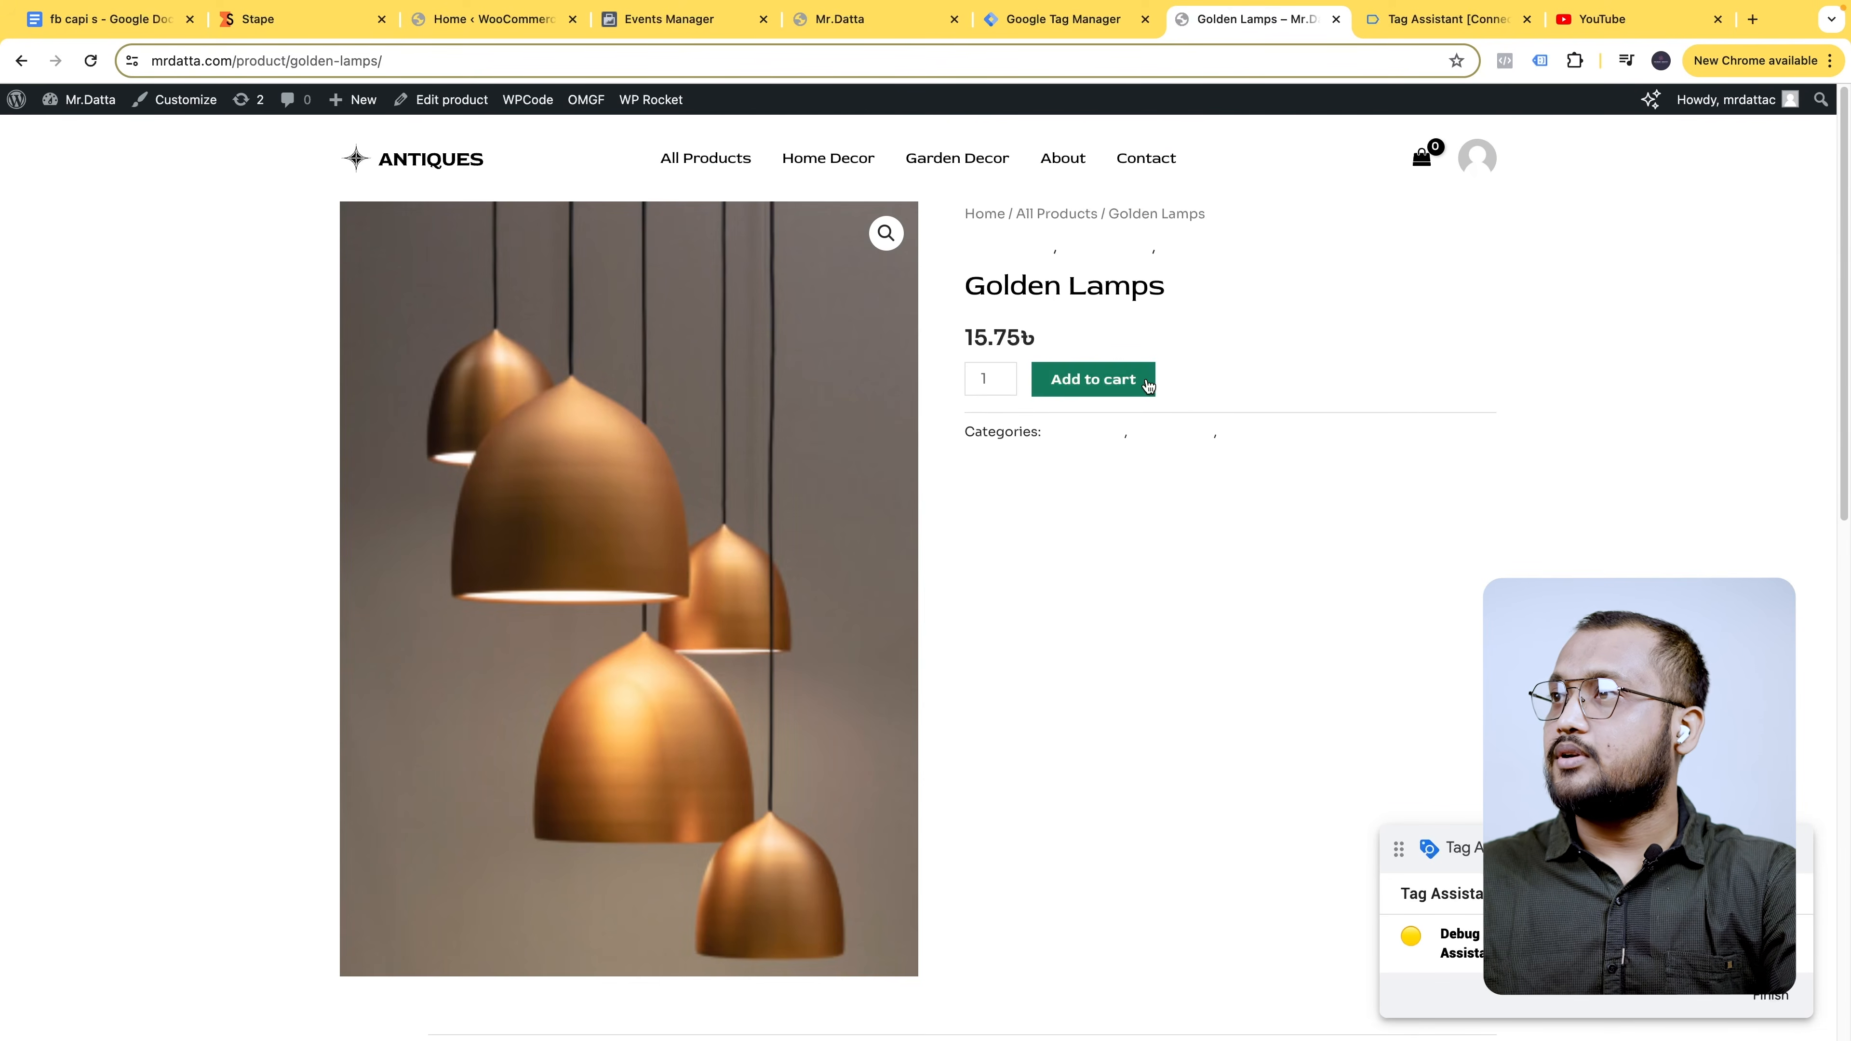
left_click(717, 162)
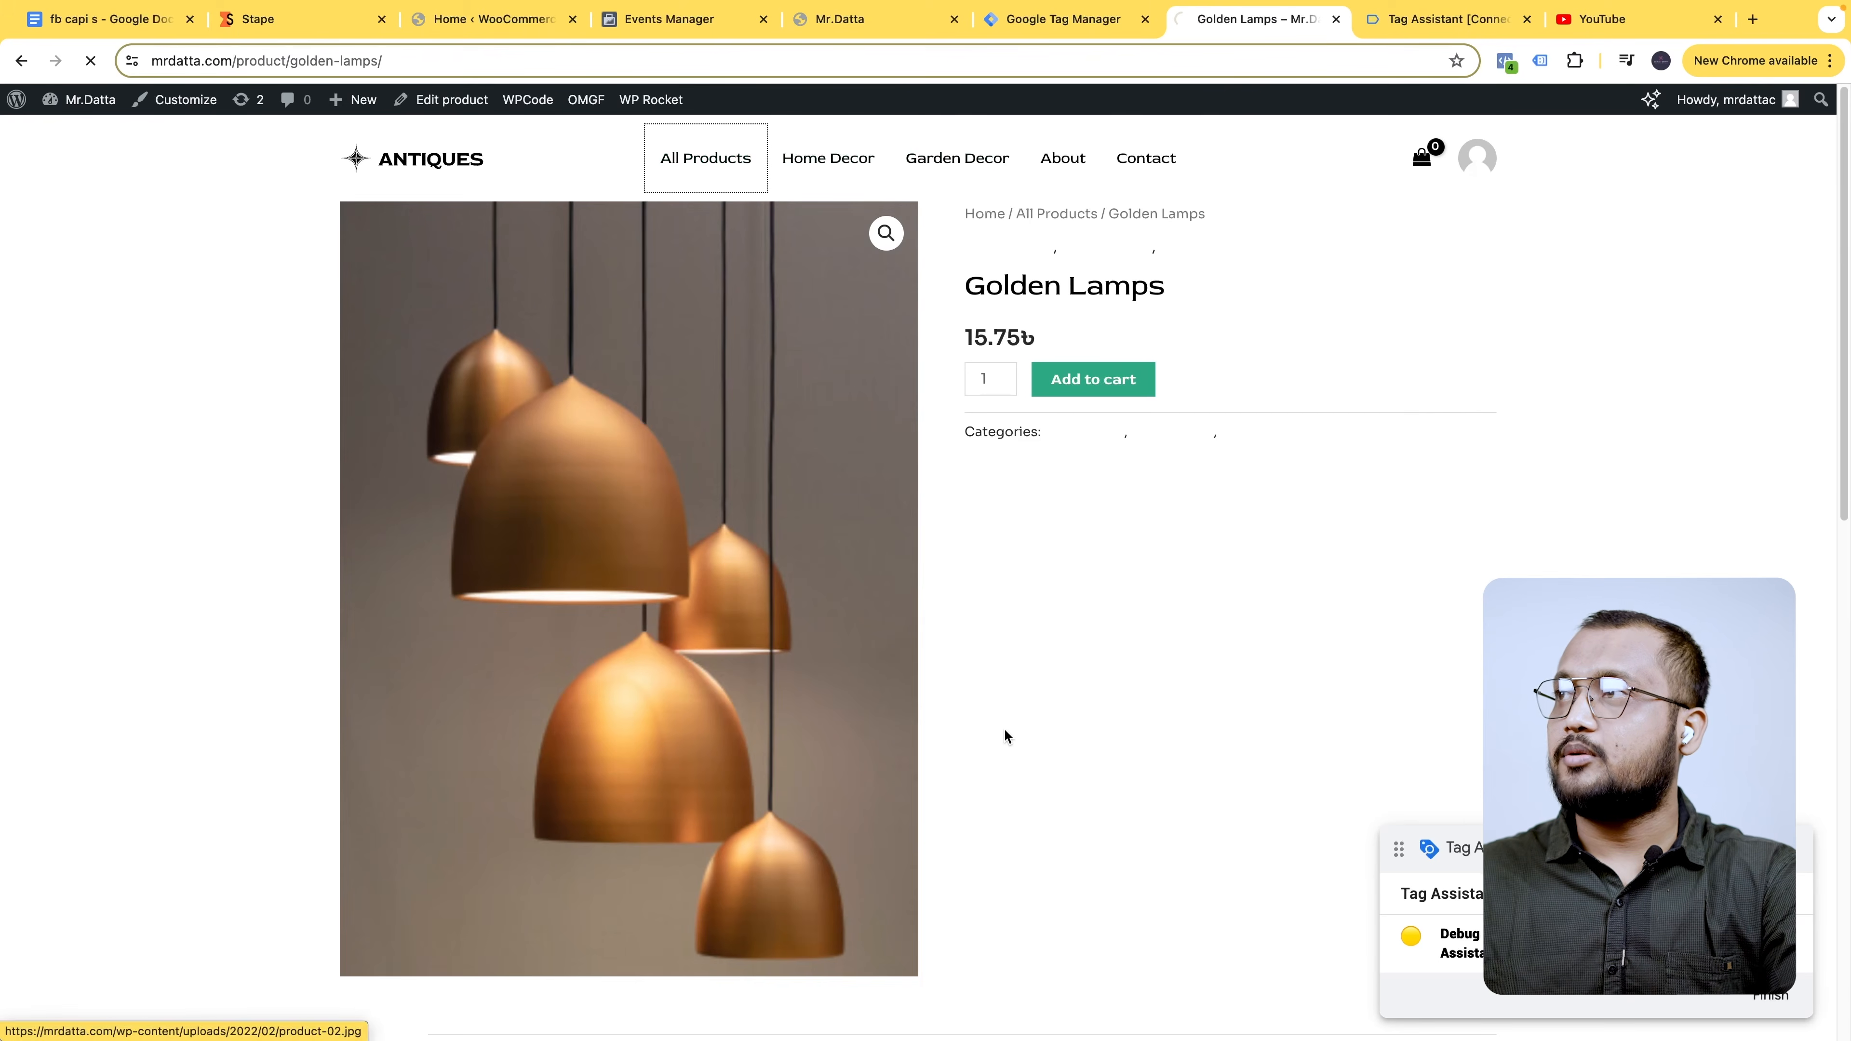
scroll(1004, 729, "down", 5)
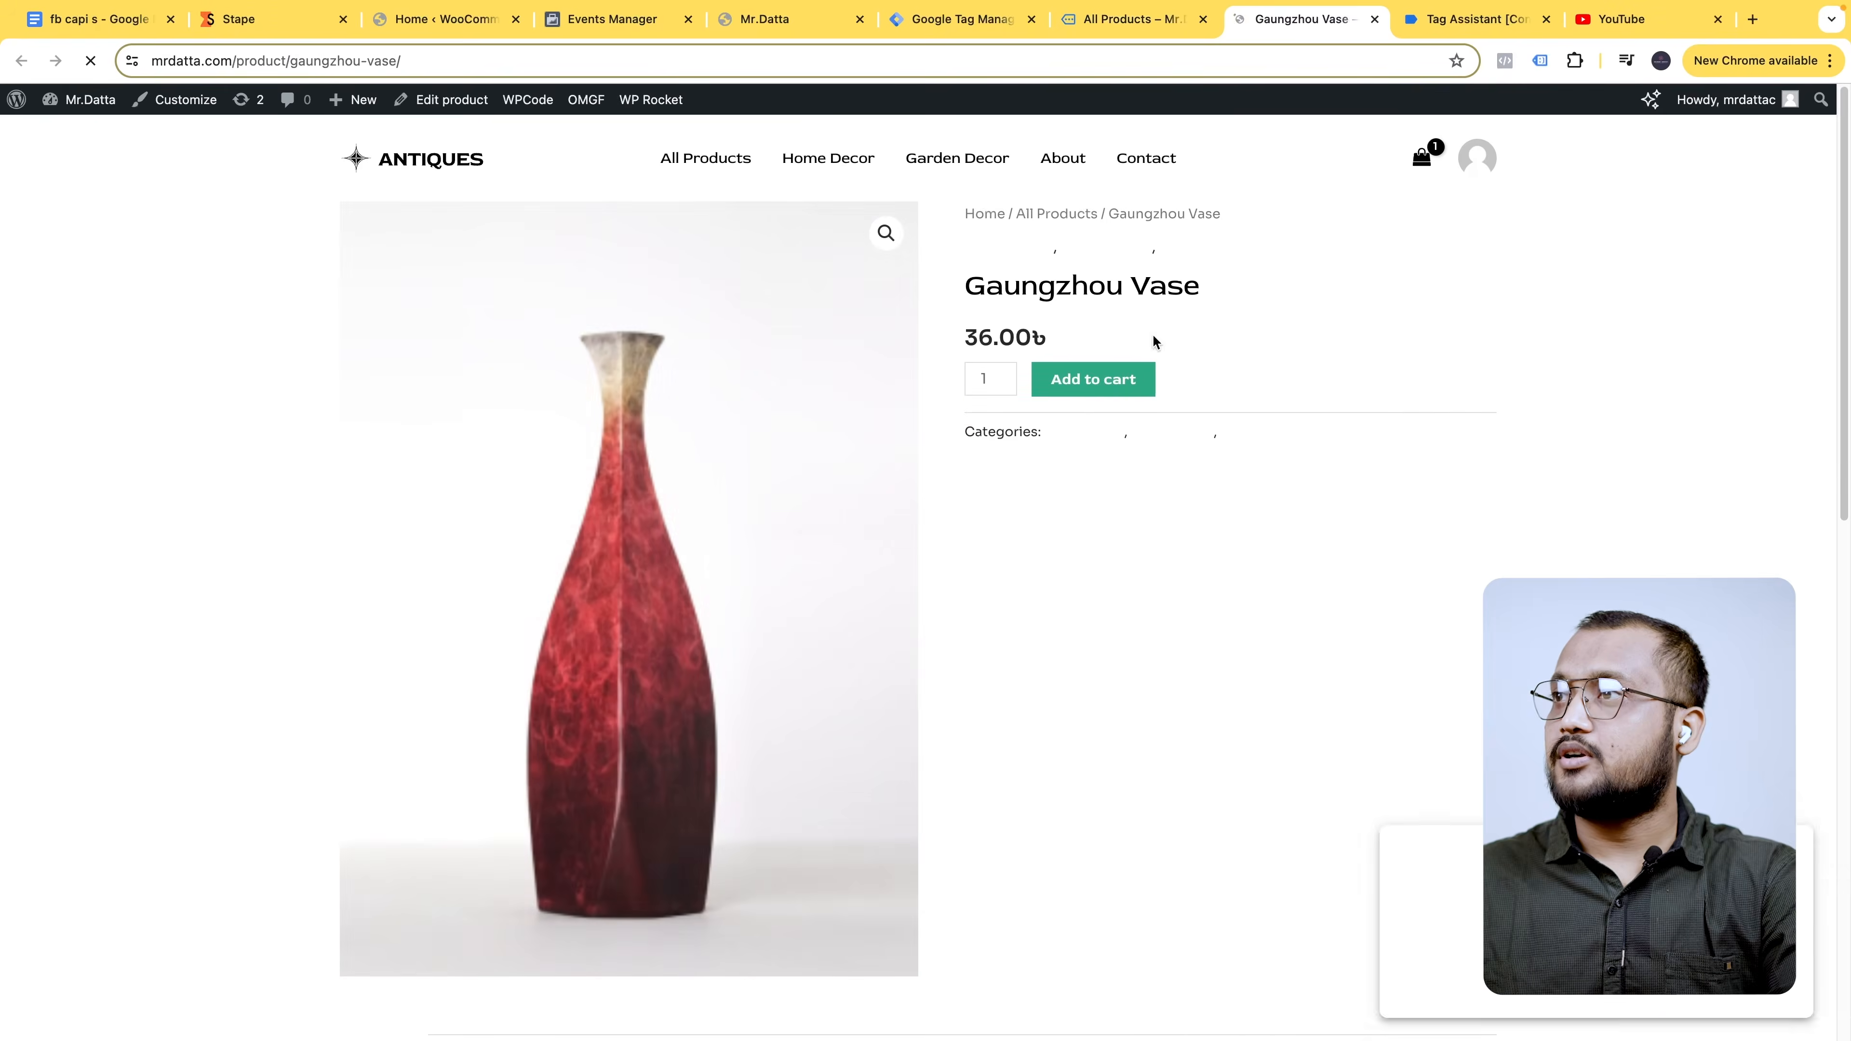
mouse_move(1424, 155)
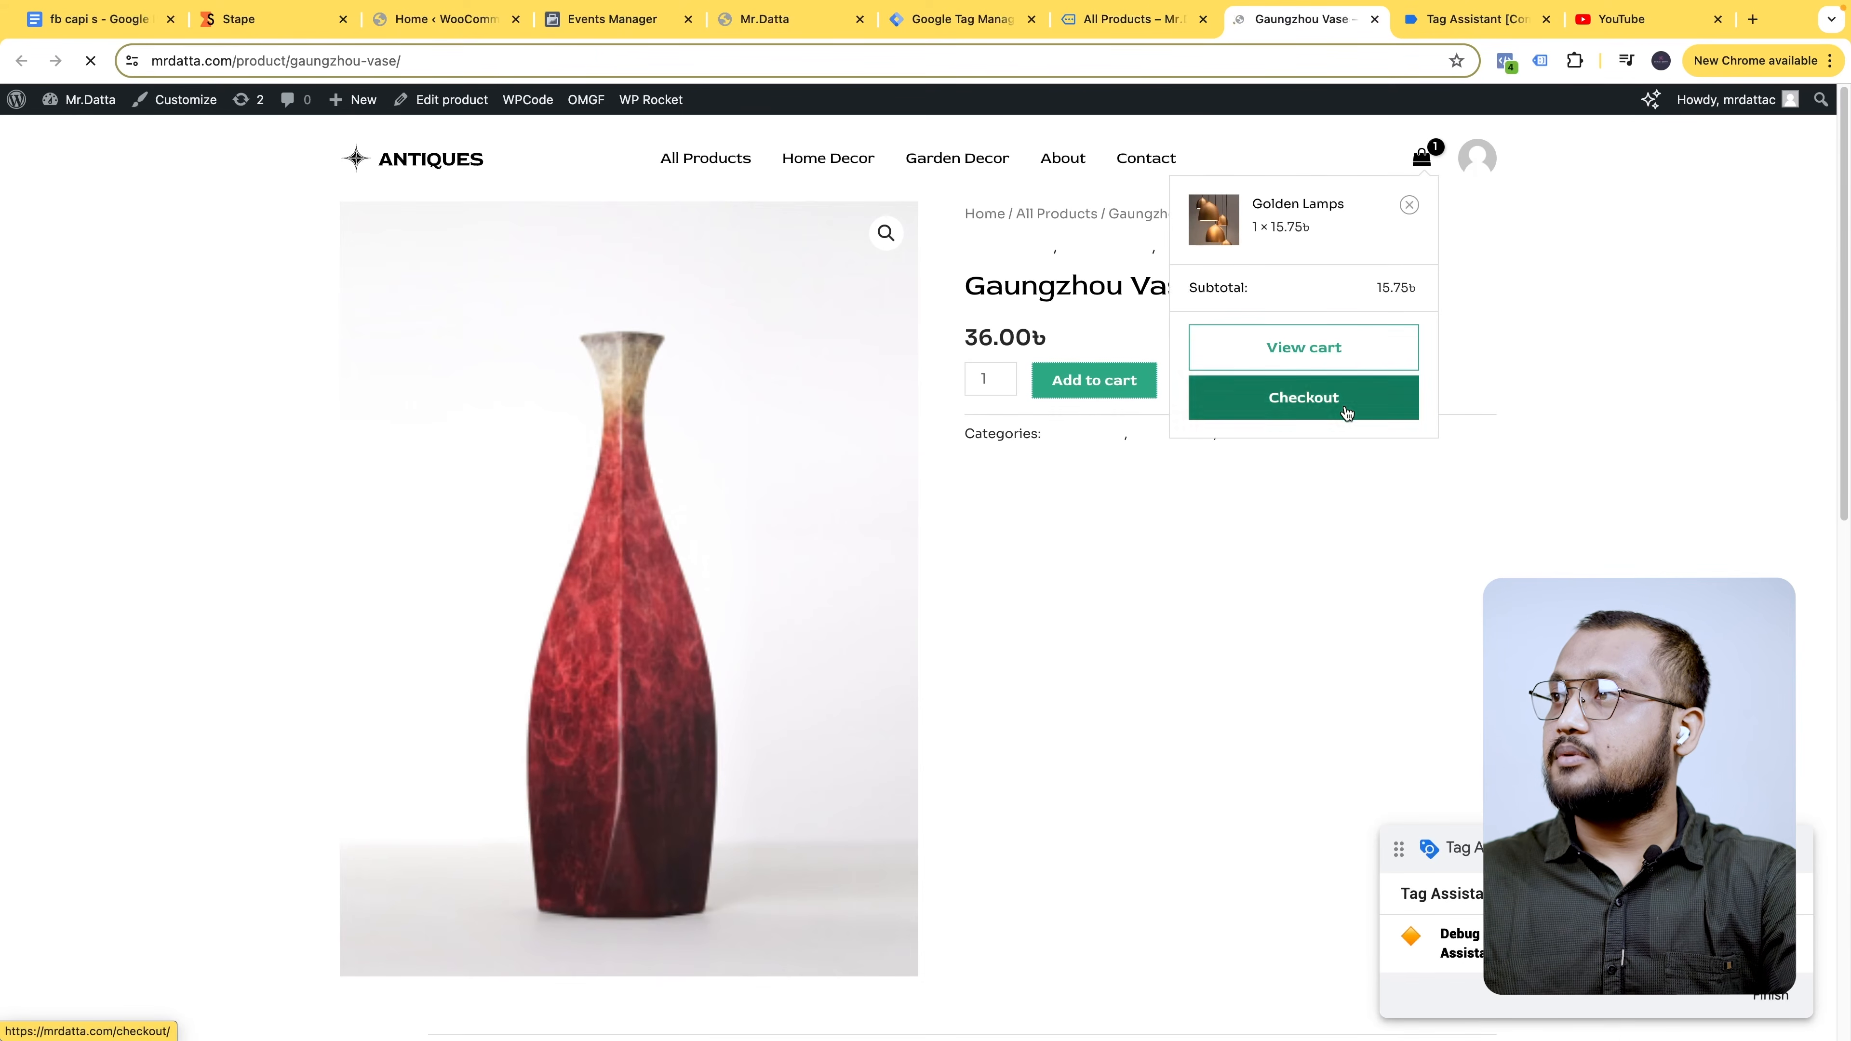
left_click(1349, 355)
scroll(1219, 448, "down", 5)
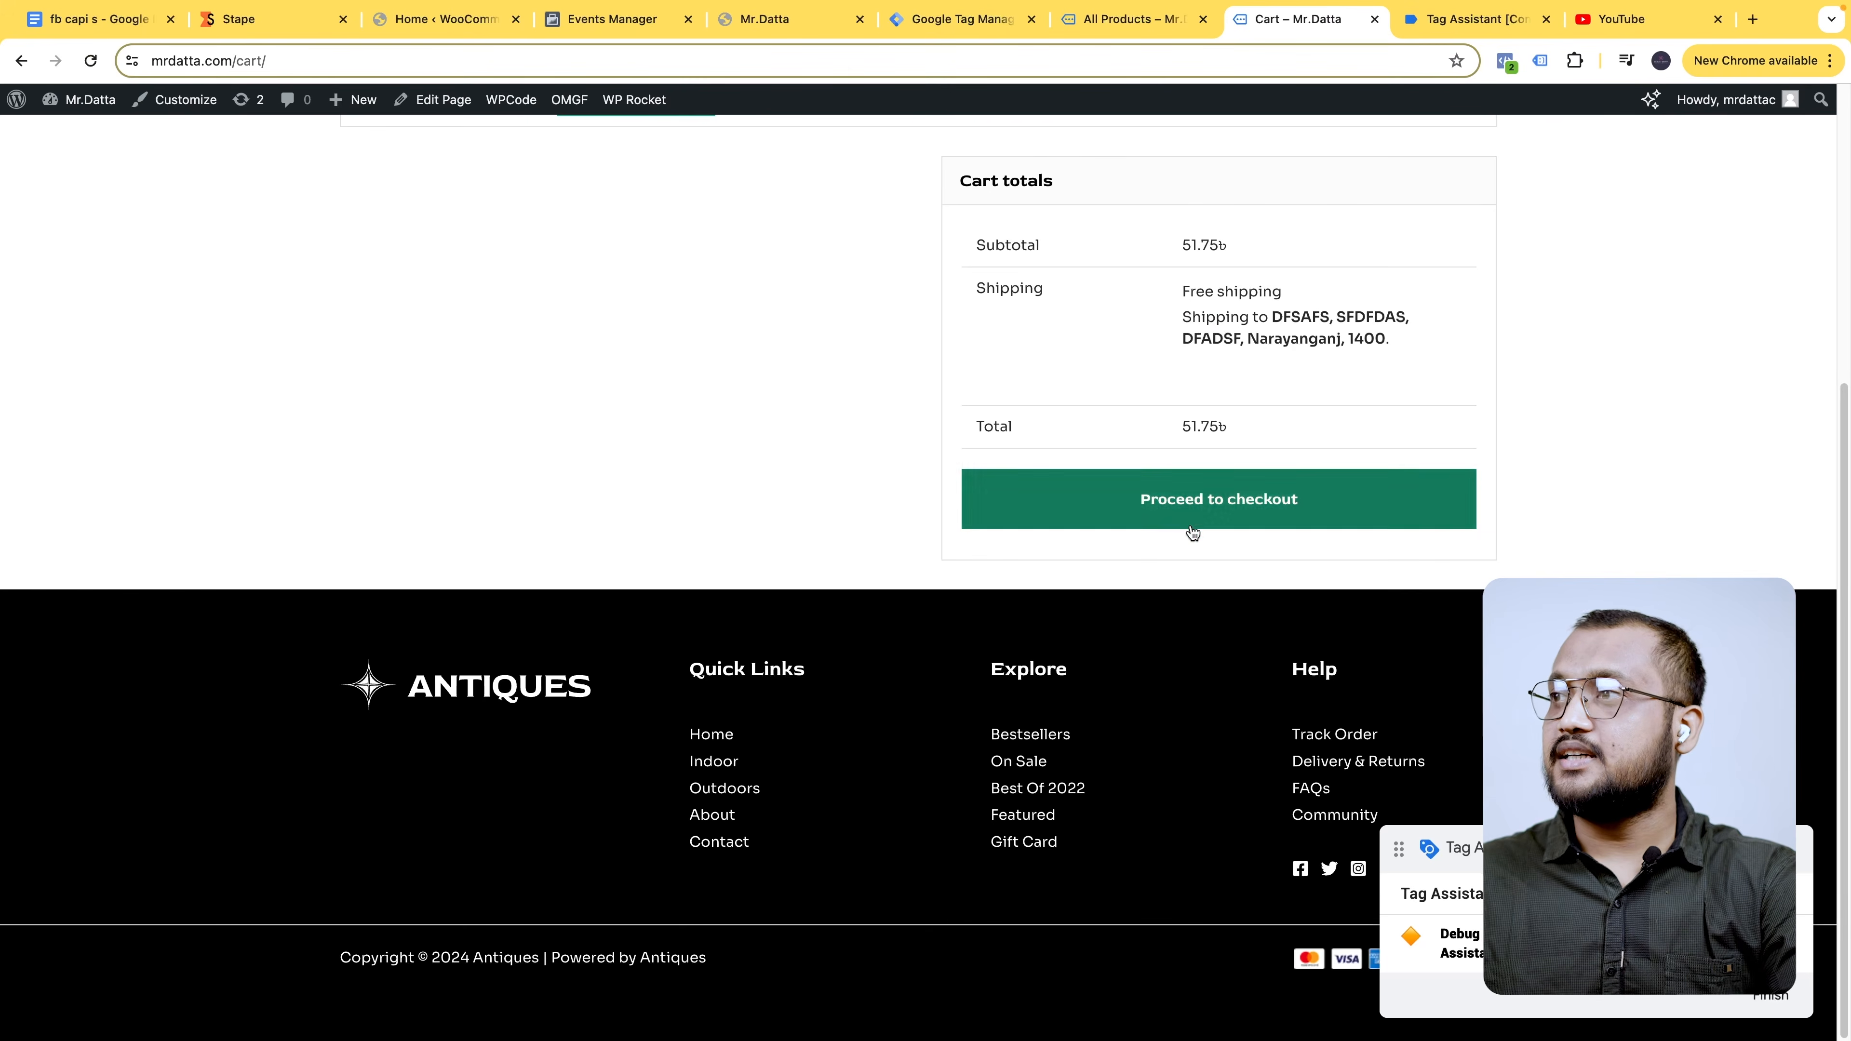
left_click(1238, 509)
- Place the test order and check which tags fired in Tag Assistant
left_click(954, 18)
left_click(1126, 19)
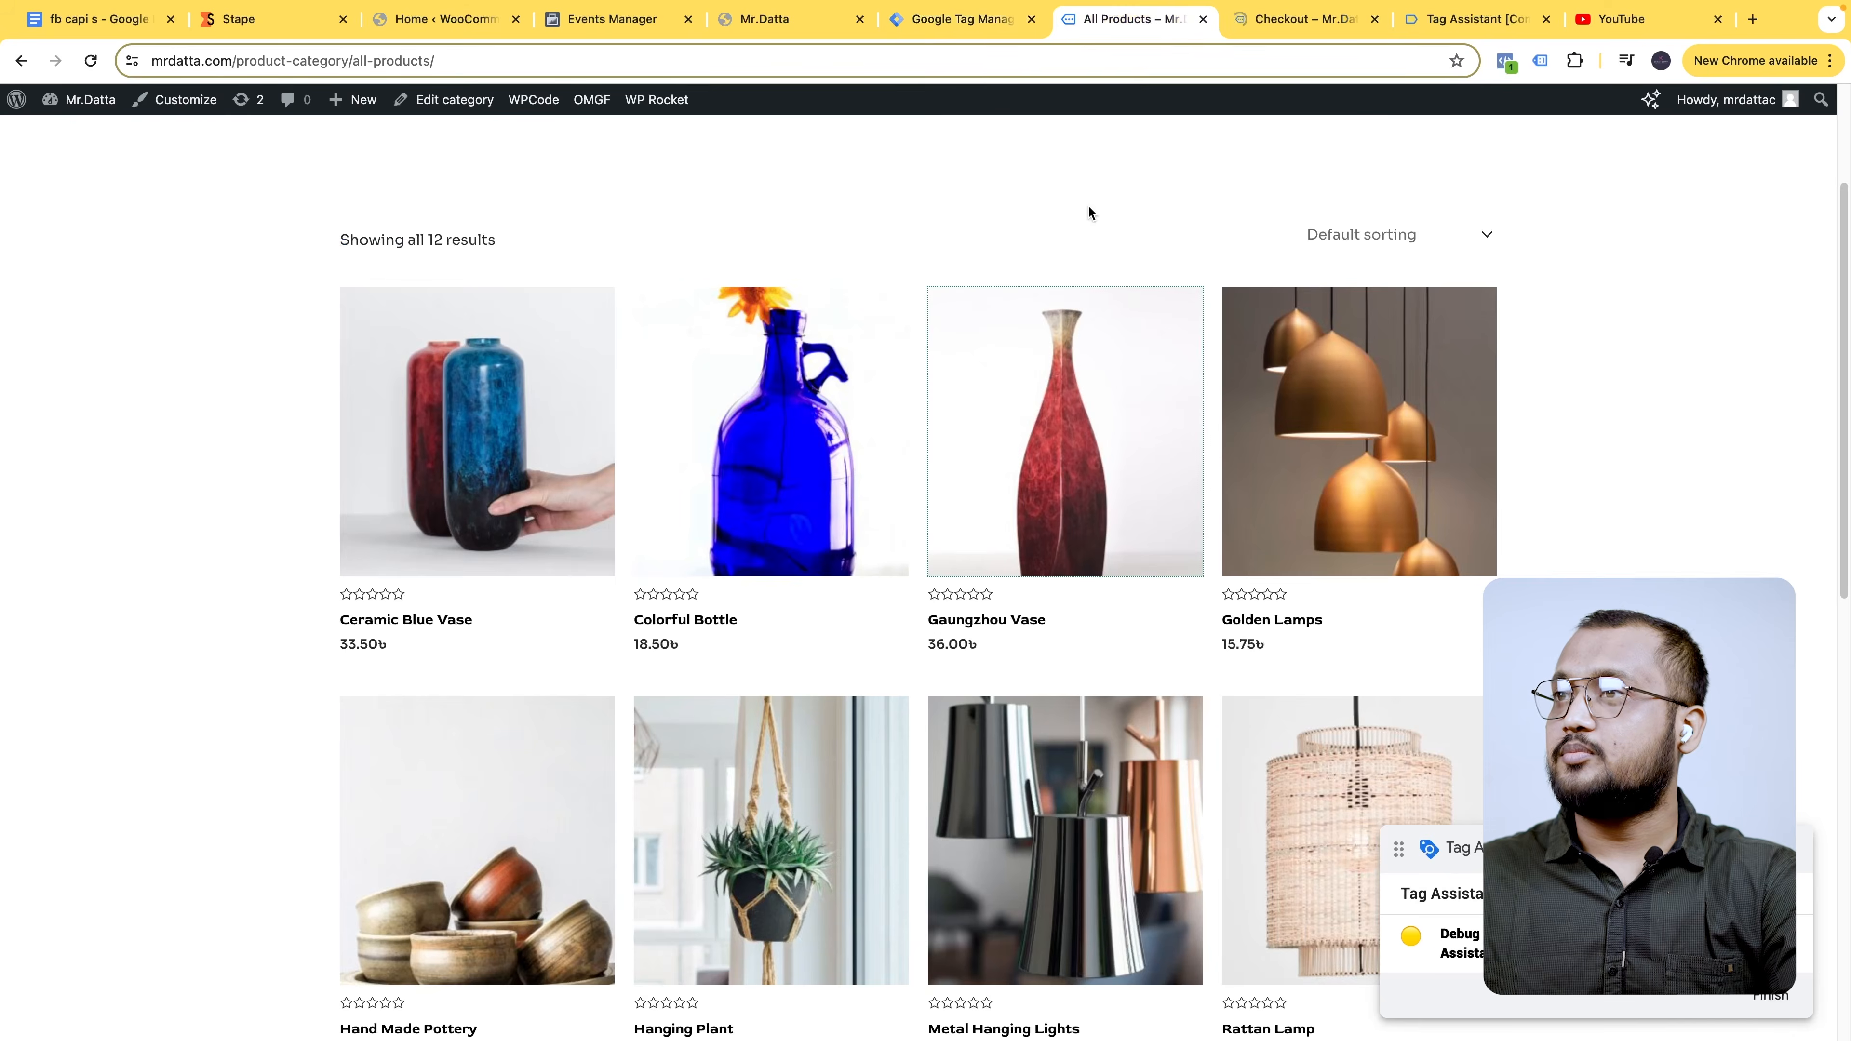
left_click(1304, 19)
left_click(1446, 19)
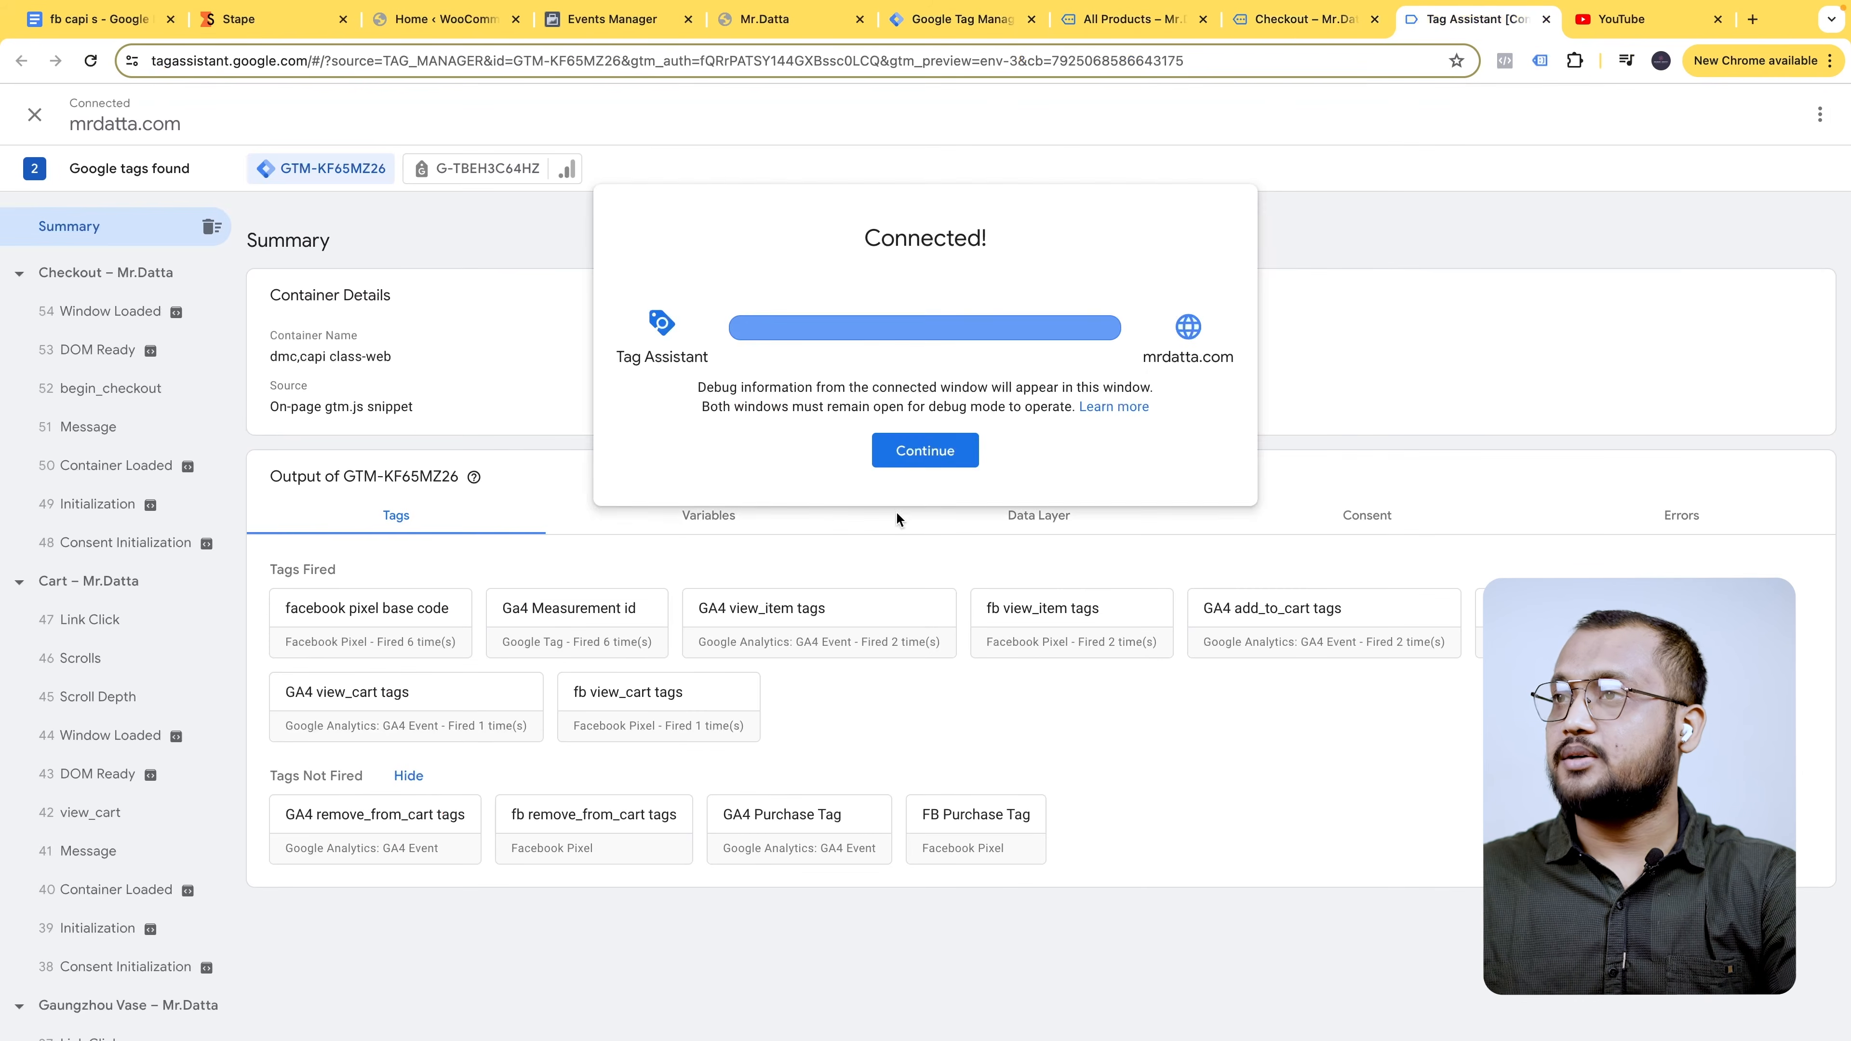
left_click(962, 450)
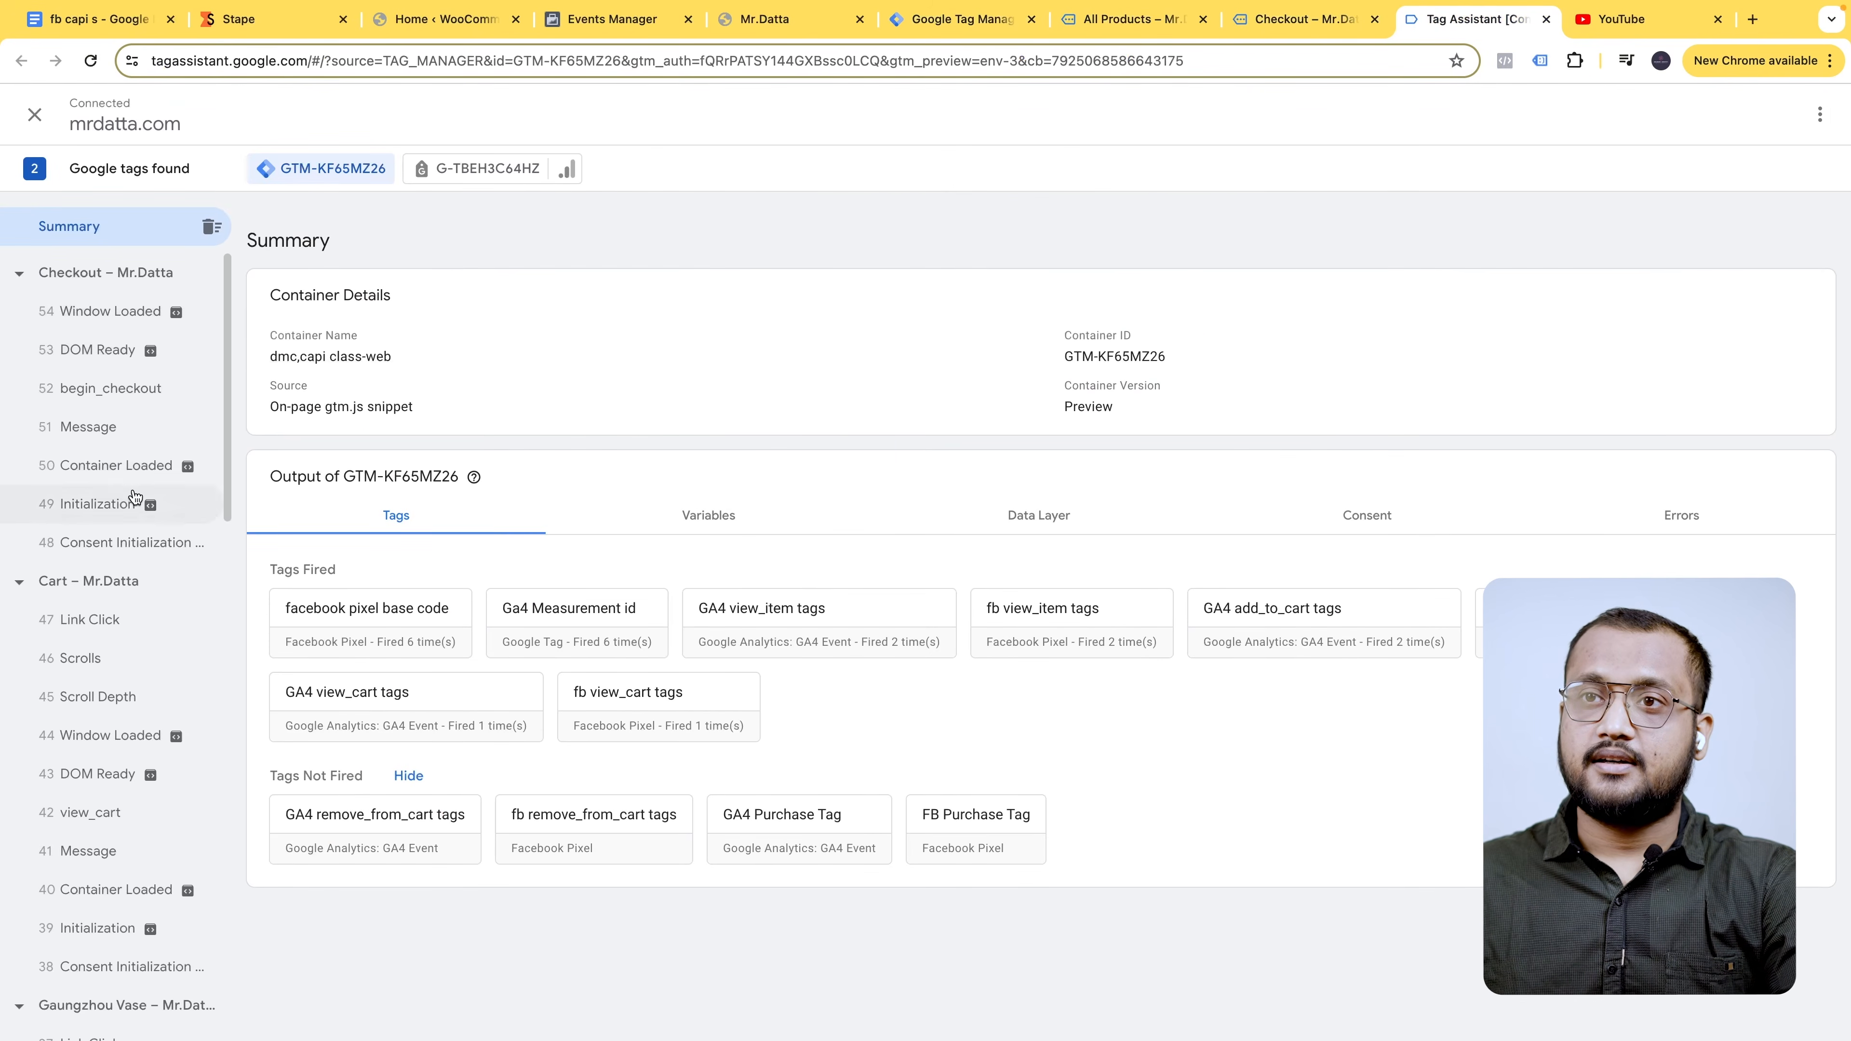
left_click(1301, 19)
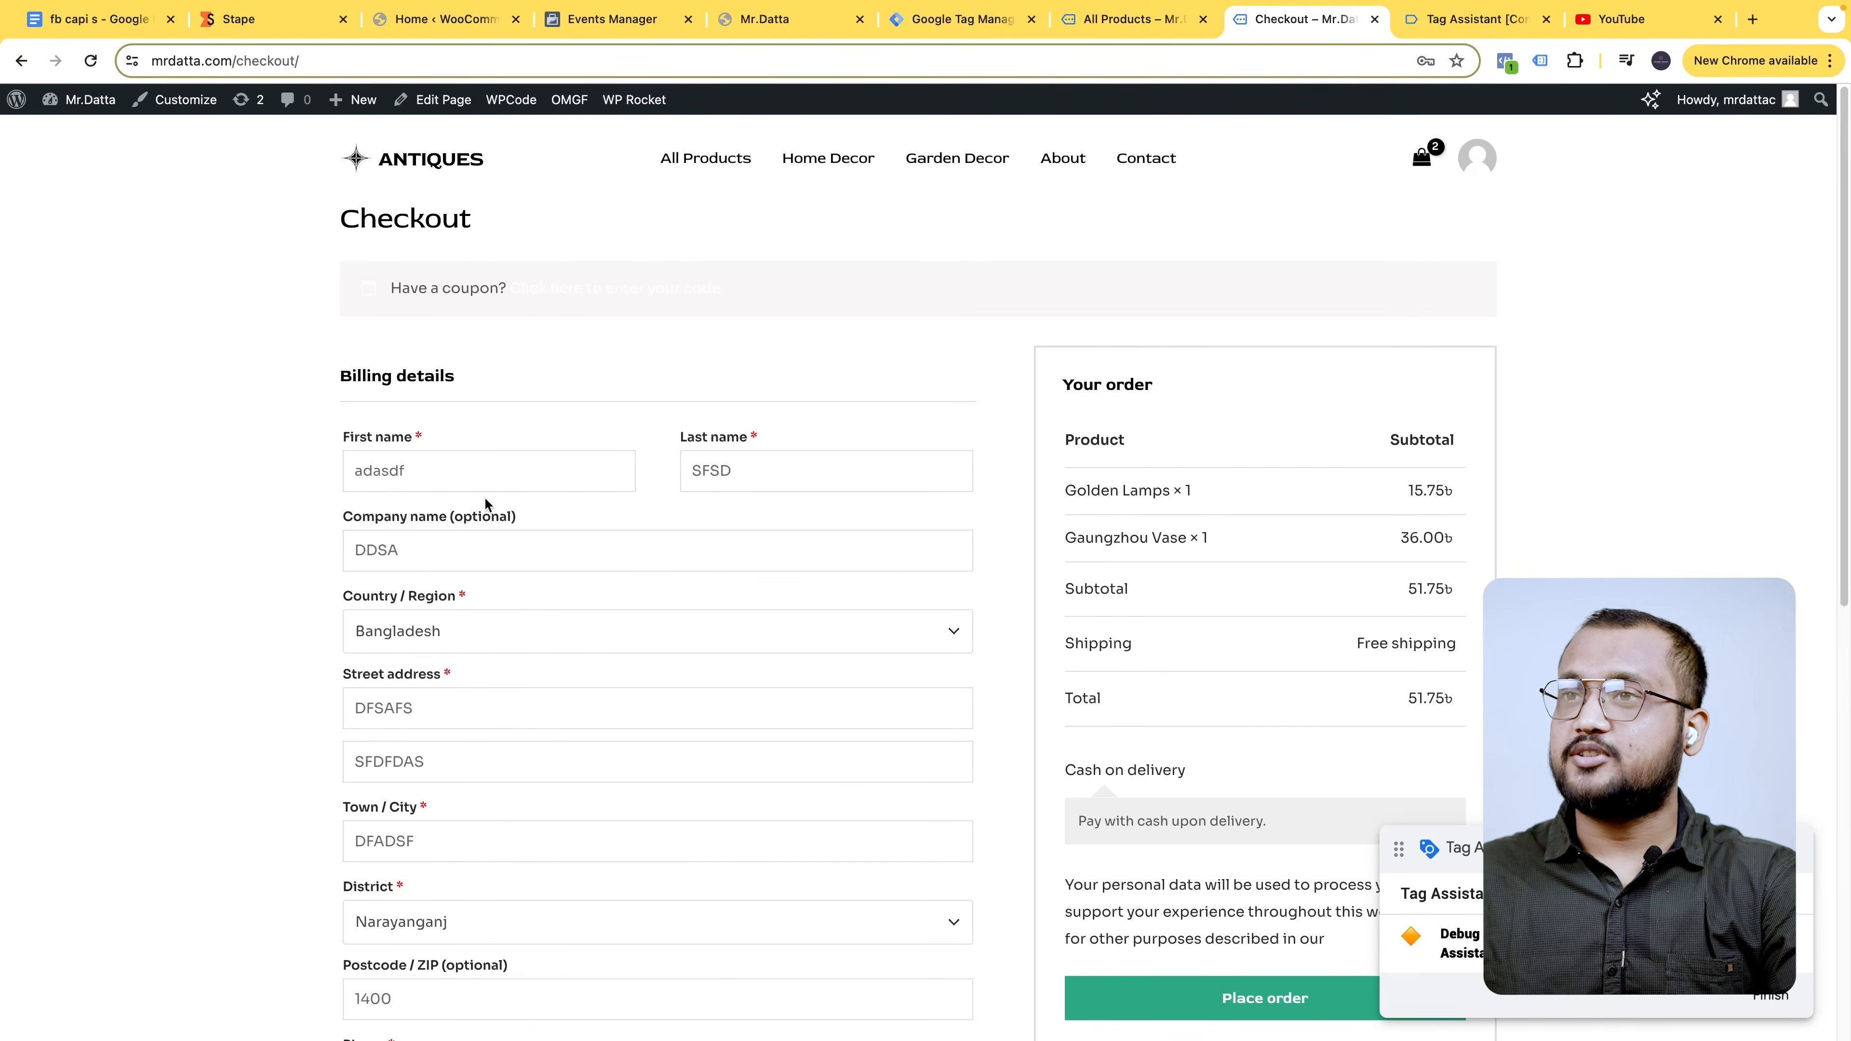
scroll(1296, 478, "down", 5)
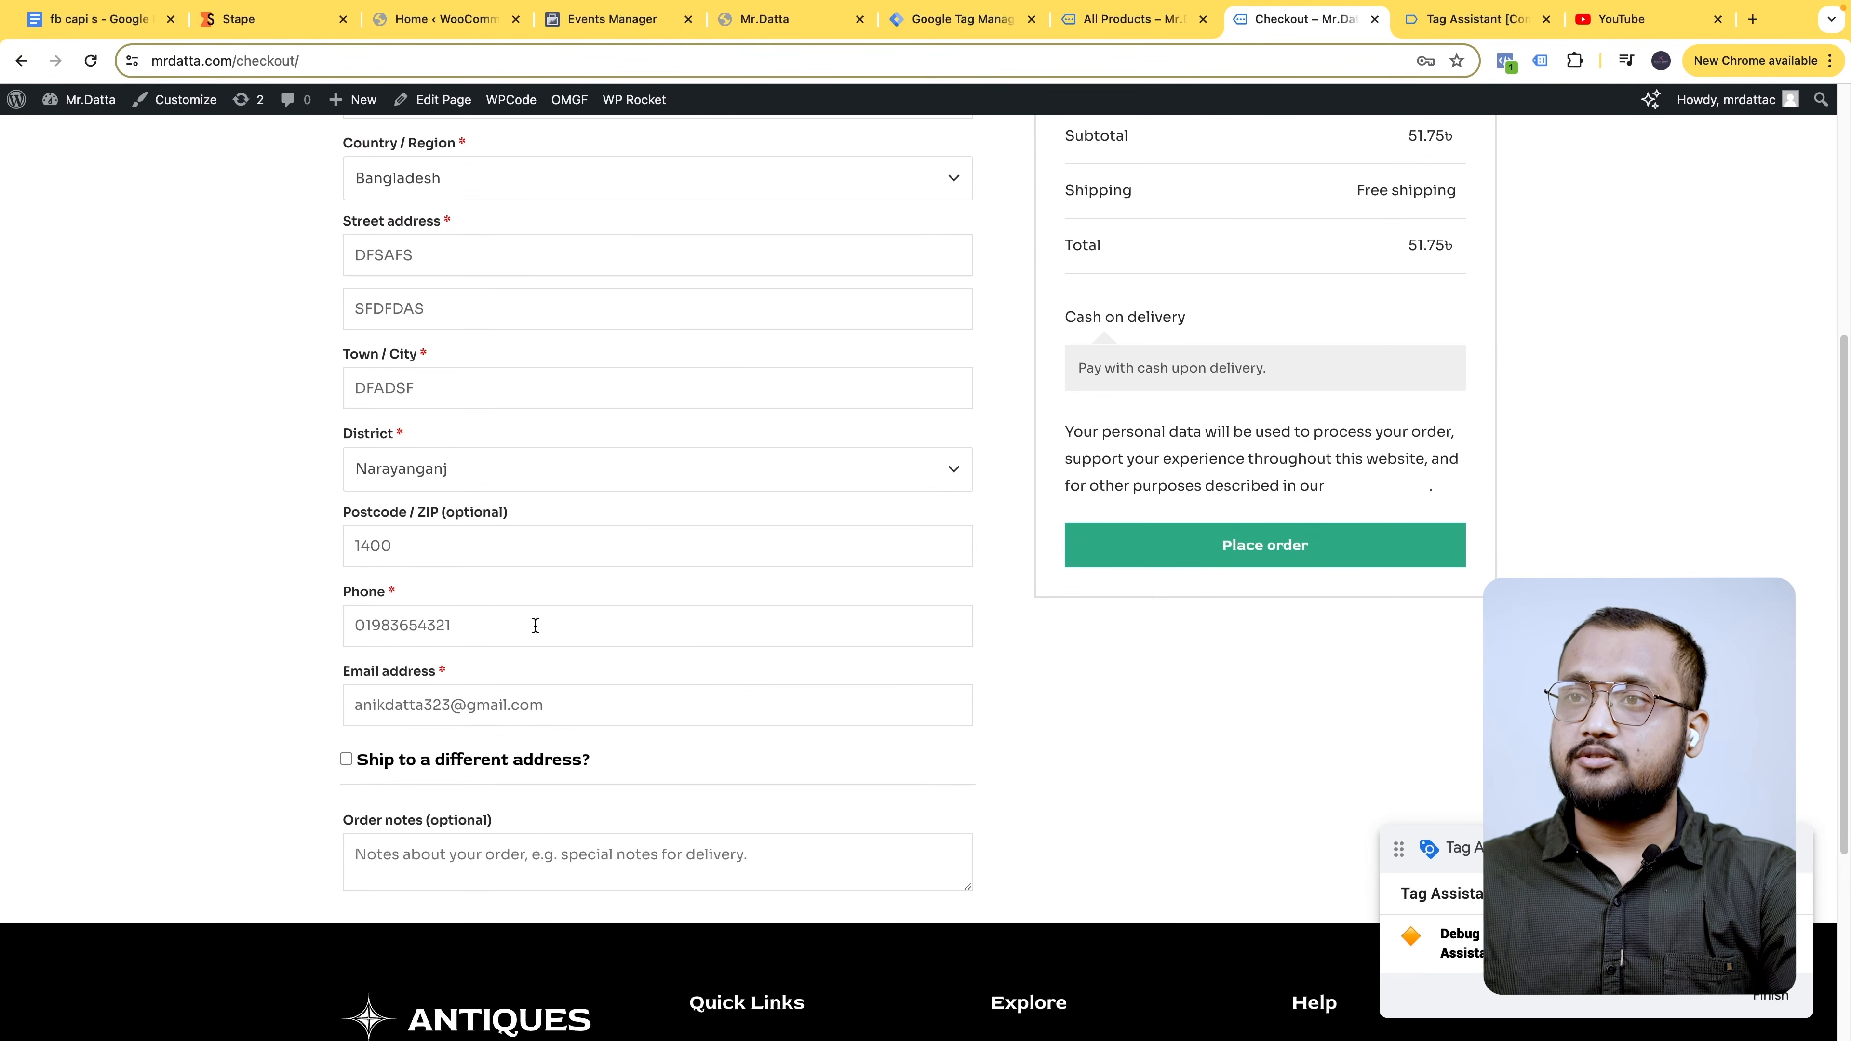
left_click(1314, 546)
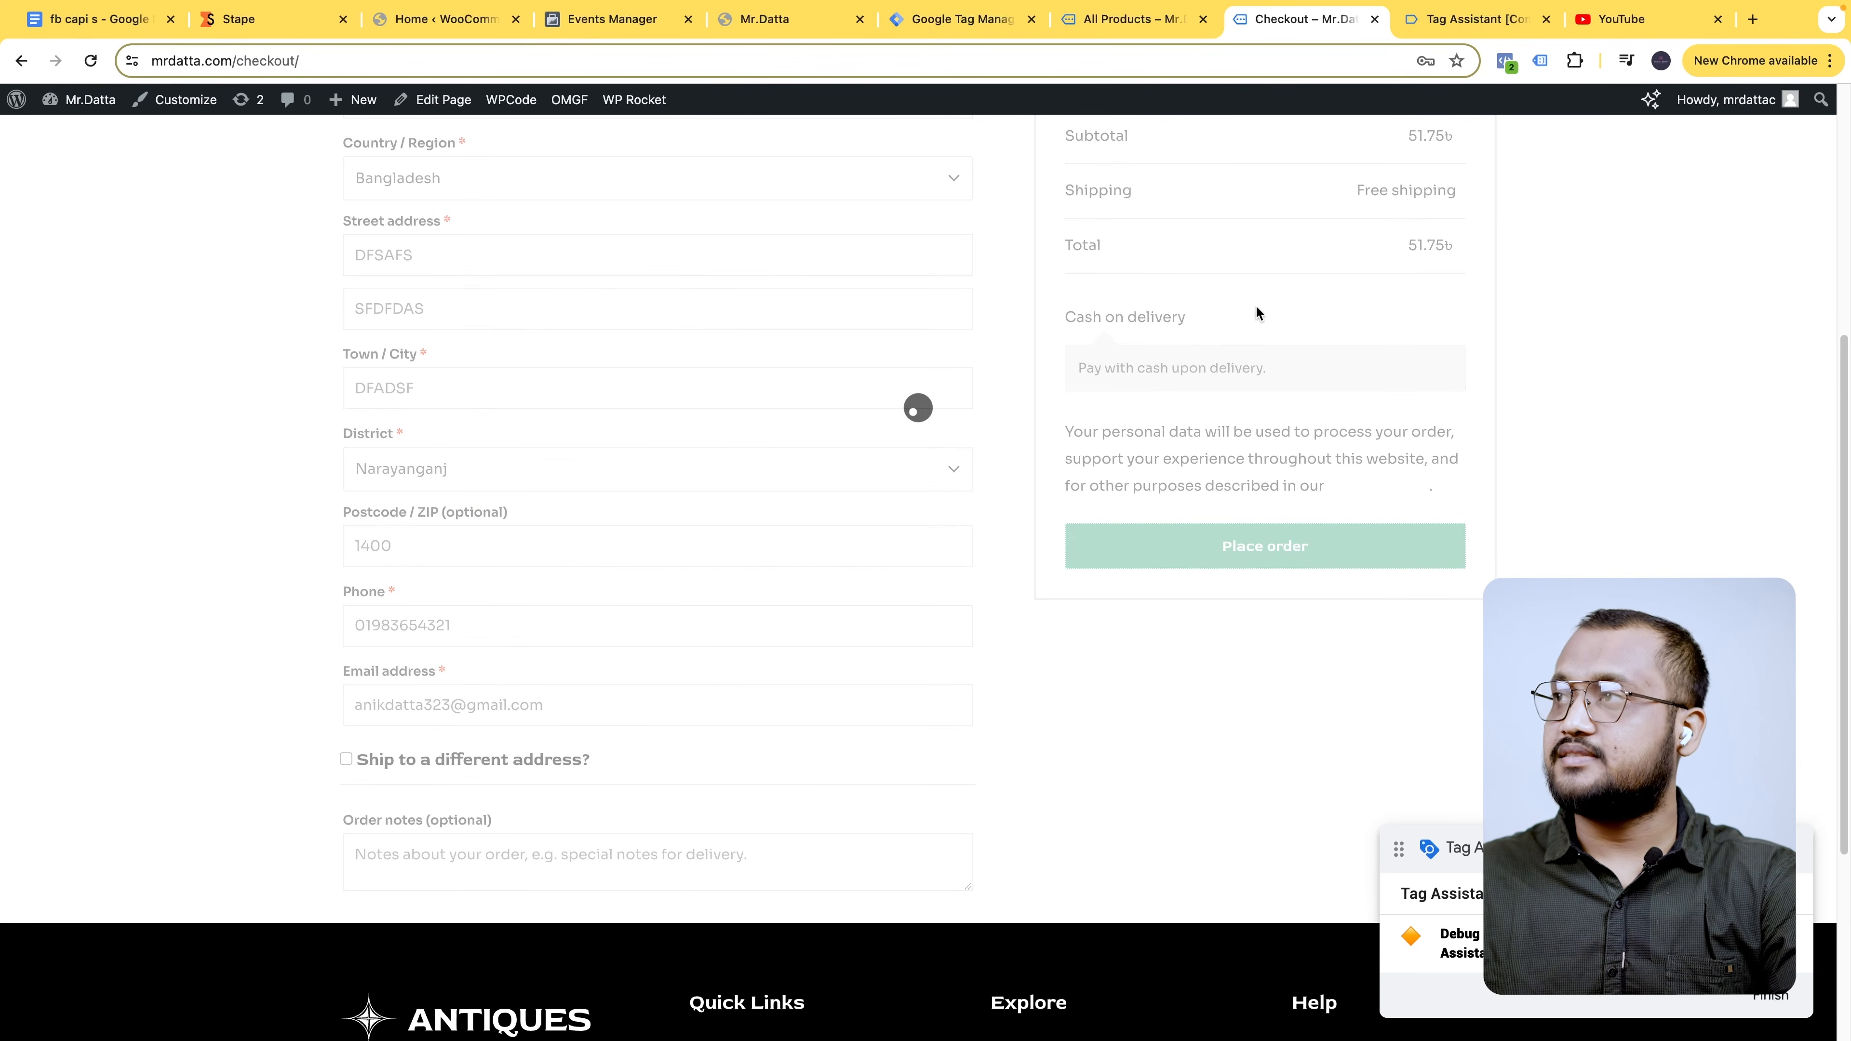
left_click(1471, 20)
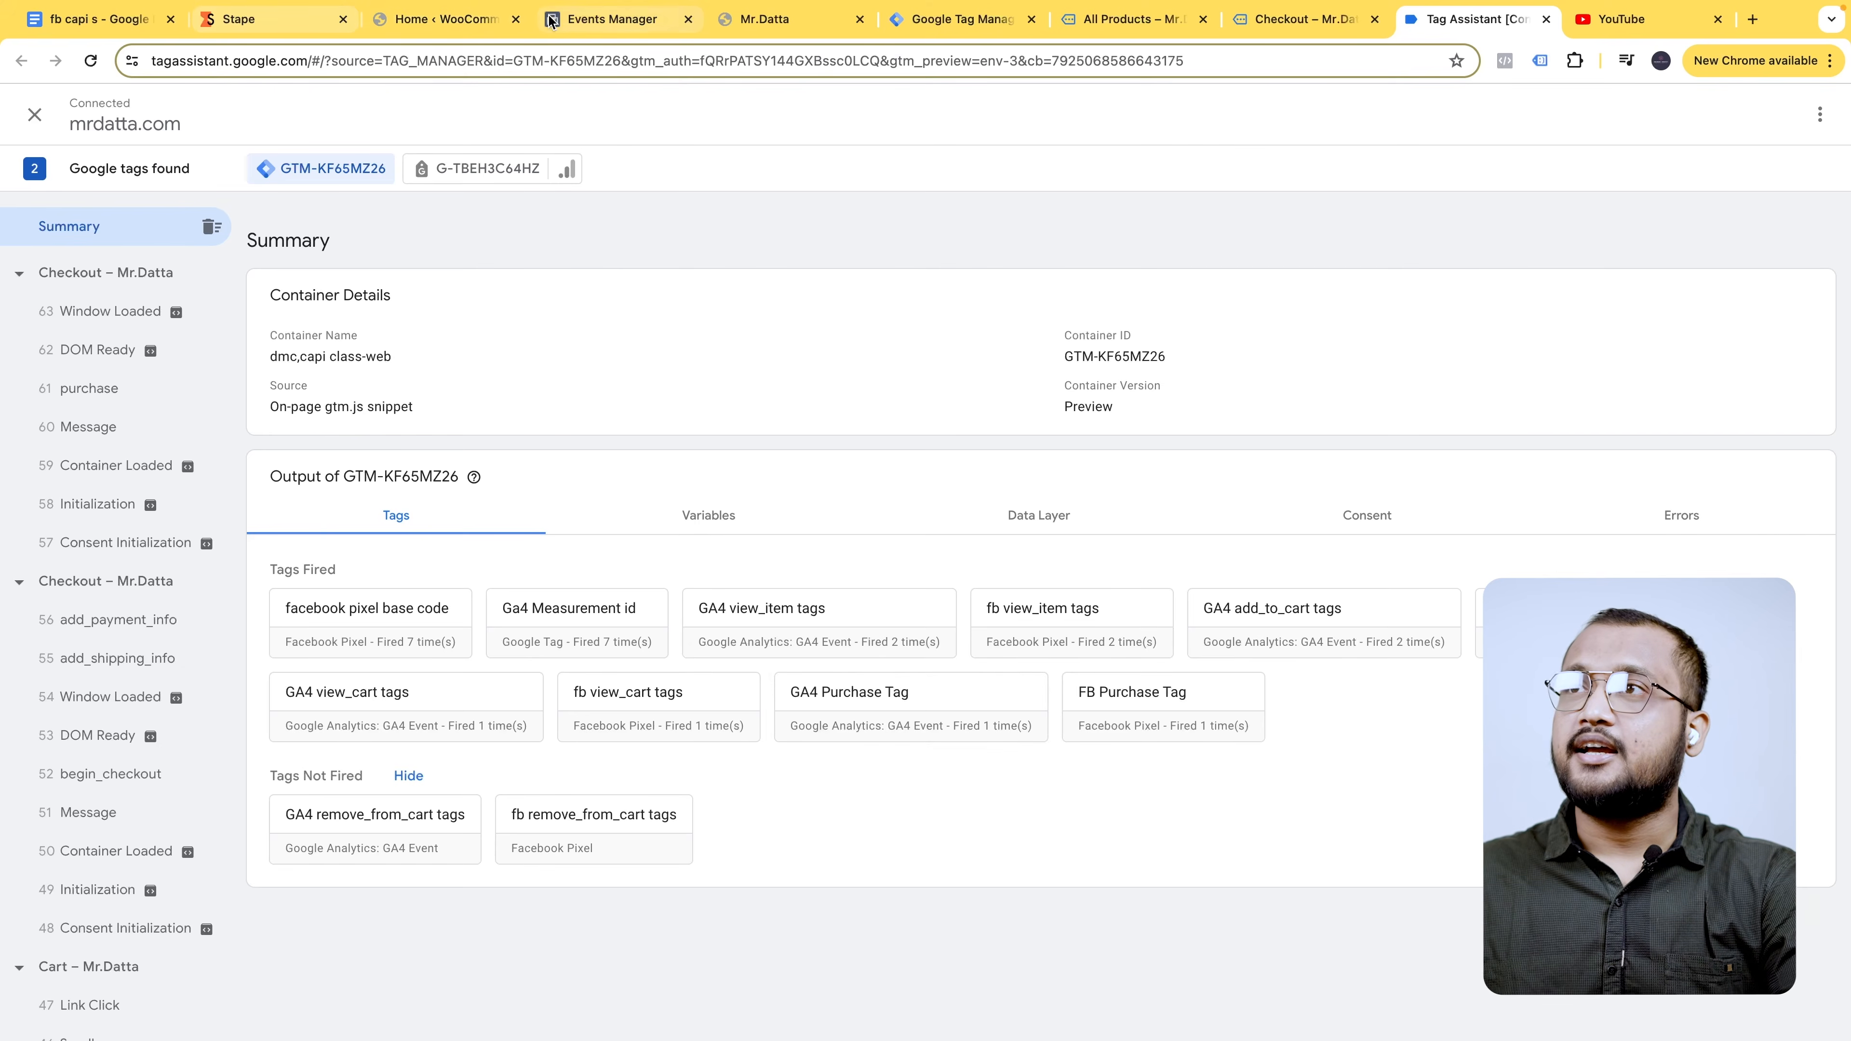
- From Events Manager Test events, expand website events and open mrdatta.com in a test tab
left_click(610, 19)
left_click(991, 922)
scroll(753, 591, "down", 10)
scroll(669, 630, "down", 10)
left_click(622, 22)
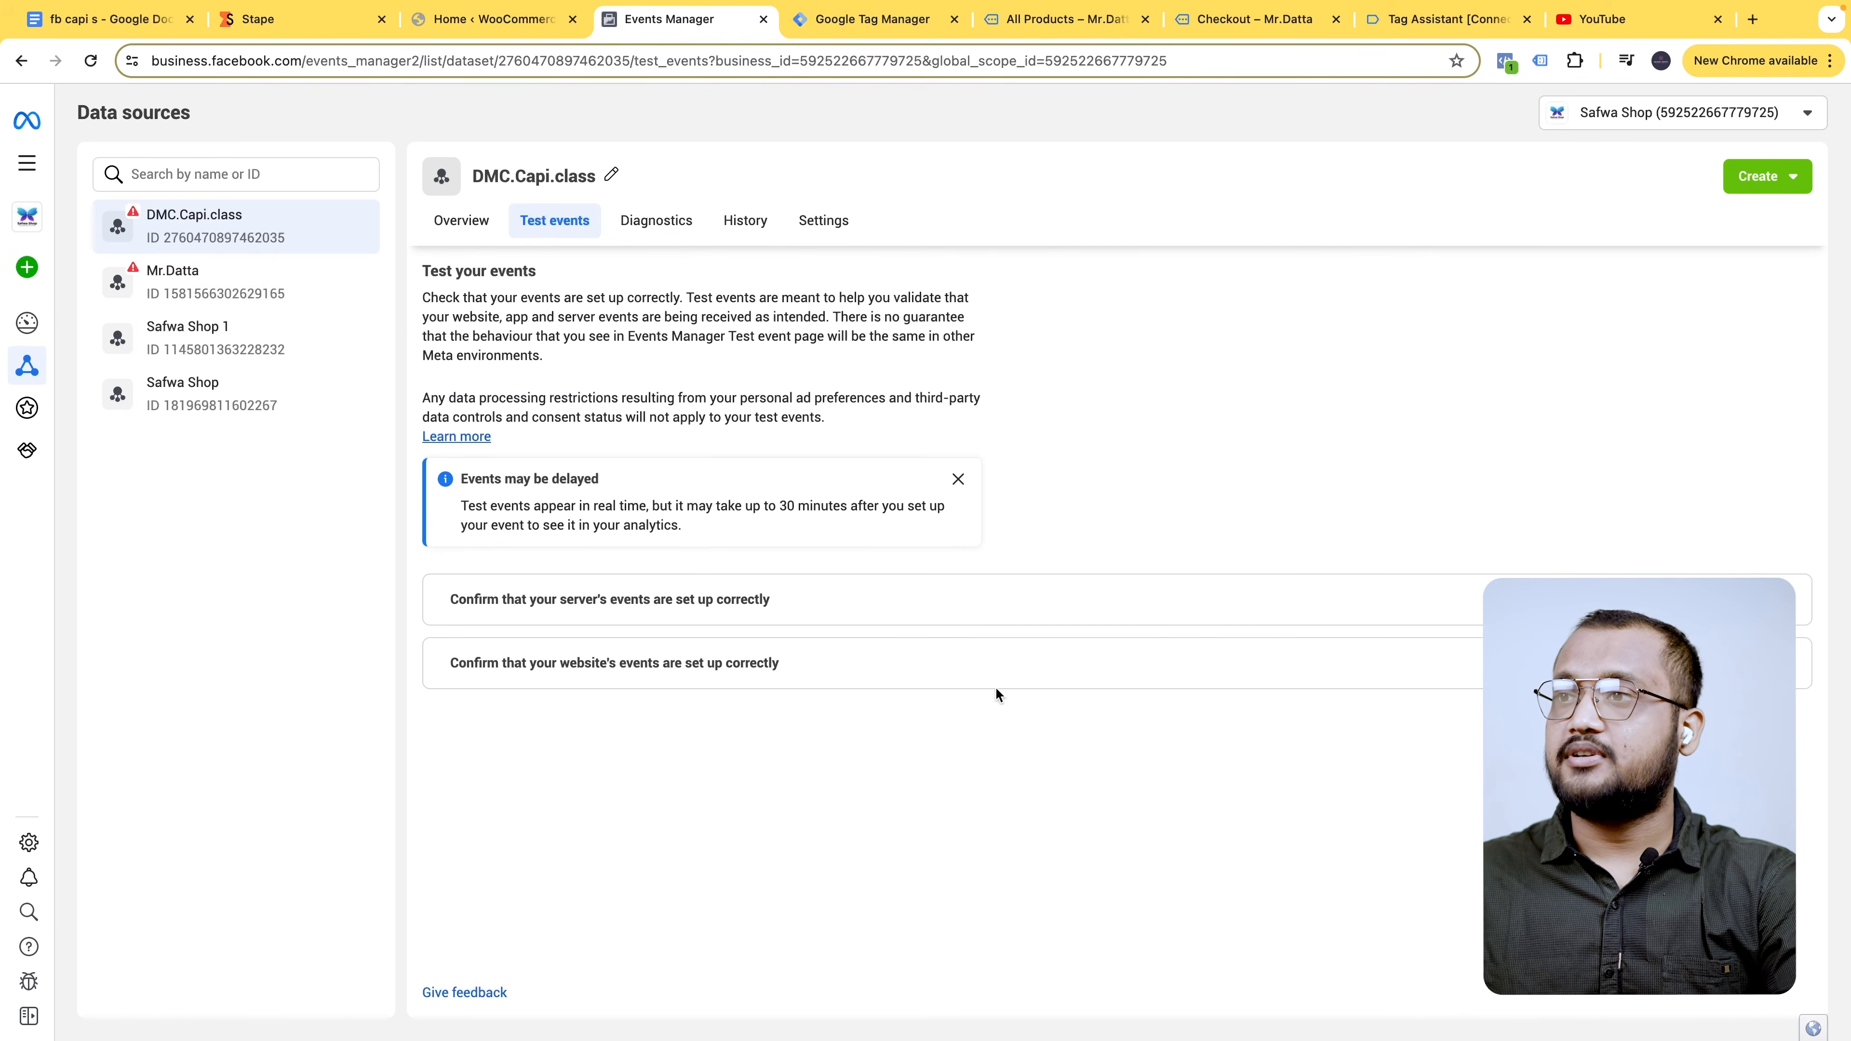
left_click(999, 674)
left_click(748, 868)
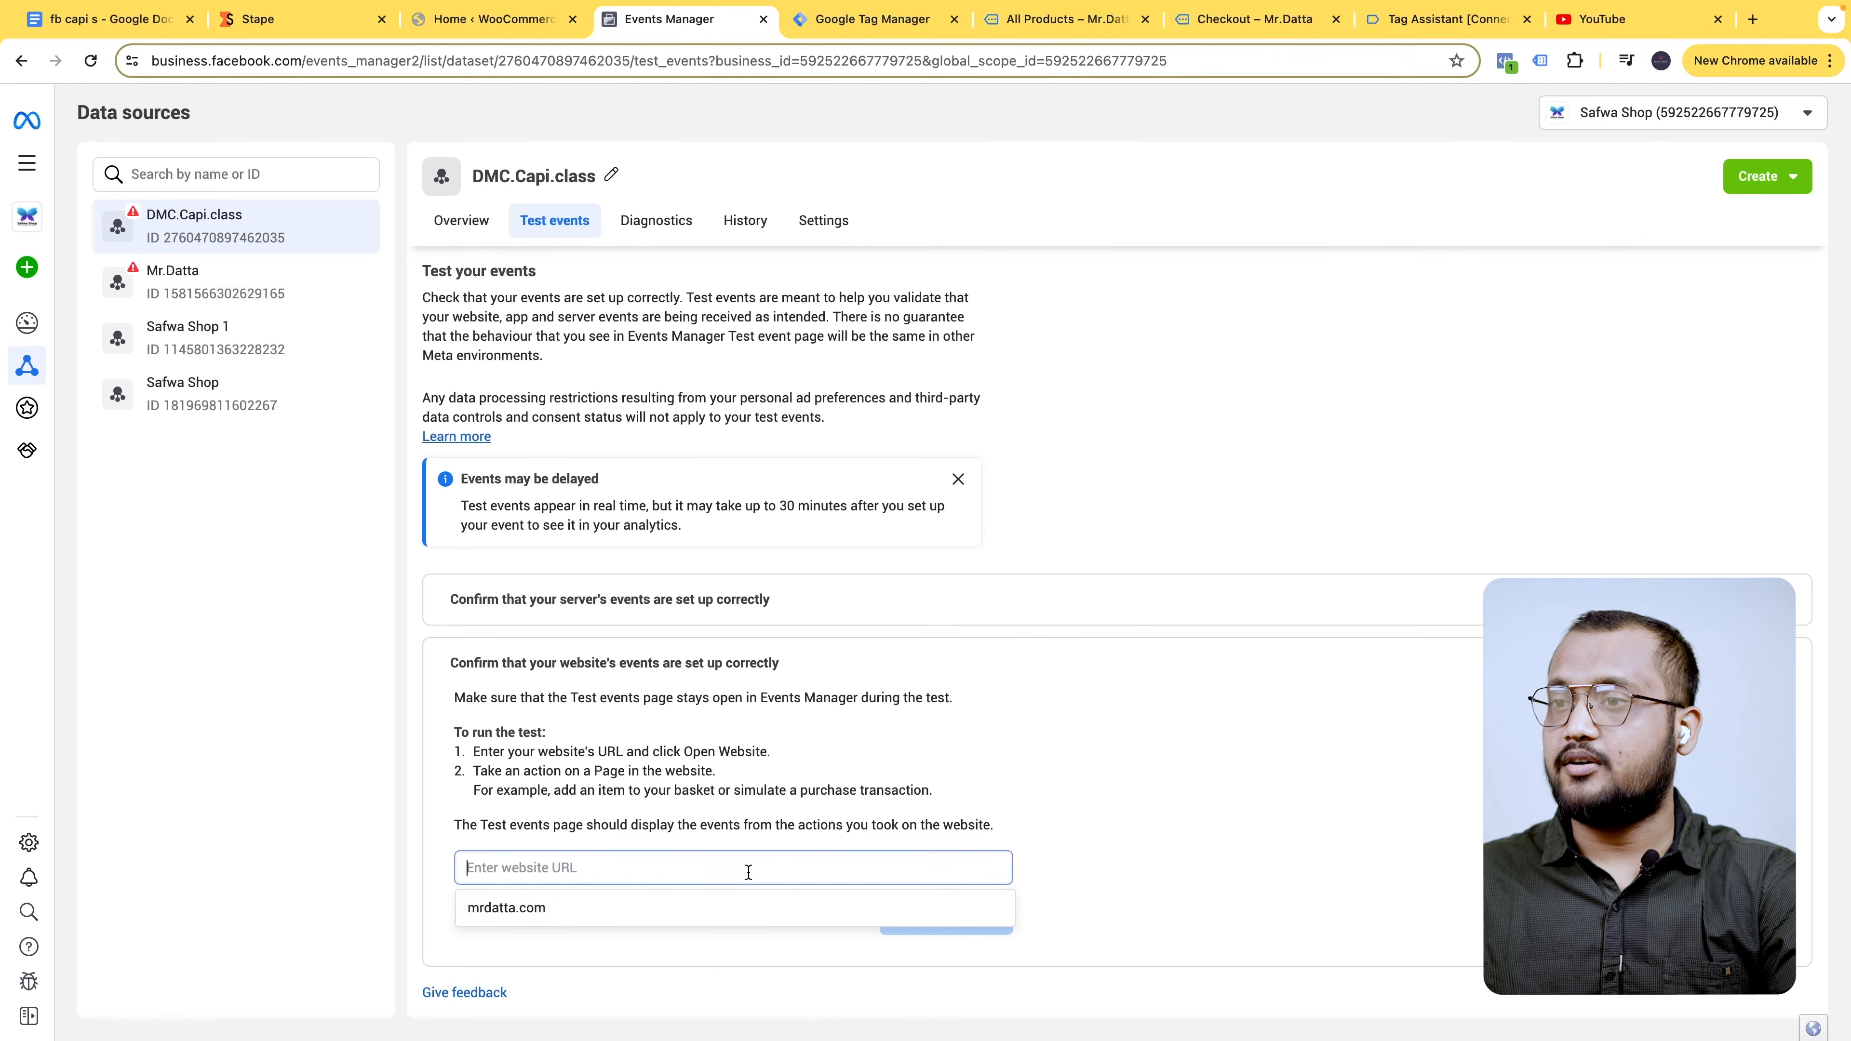
left_click(572, 913)
left_click(934, 917)
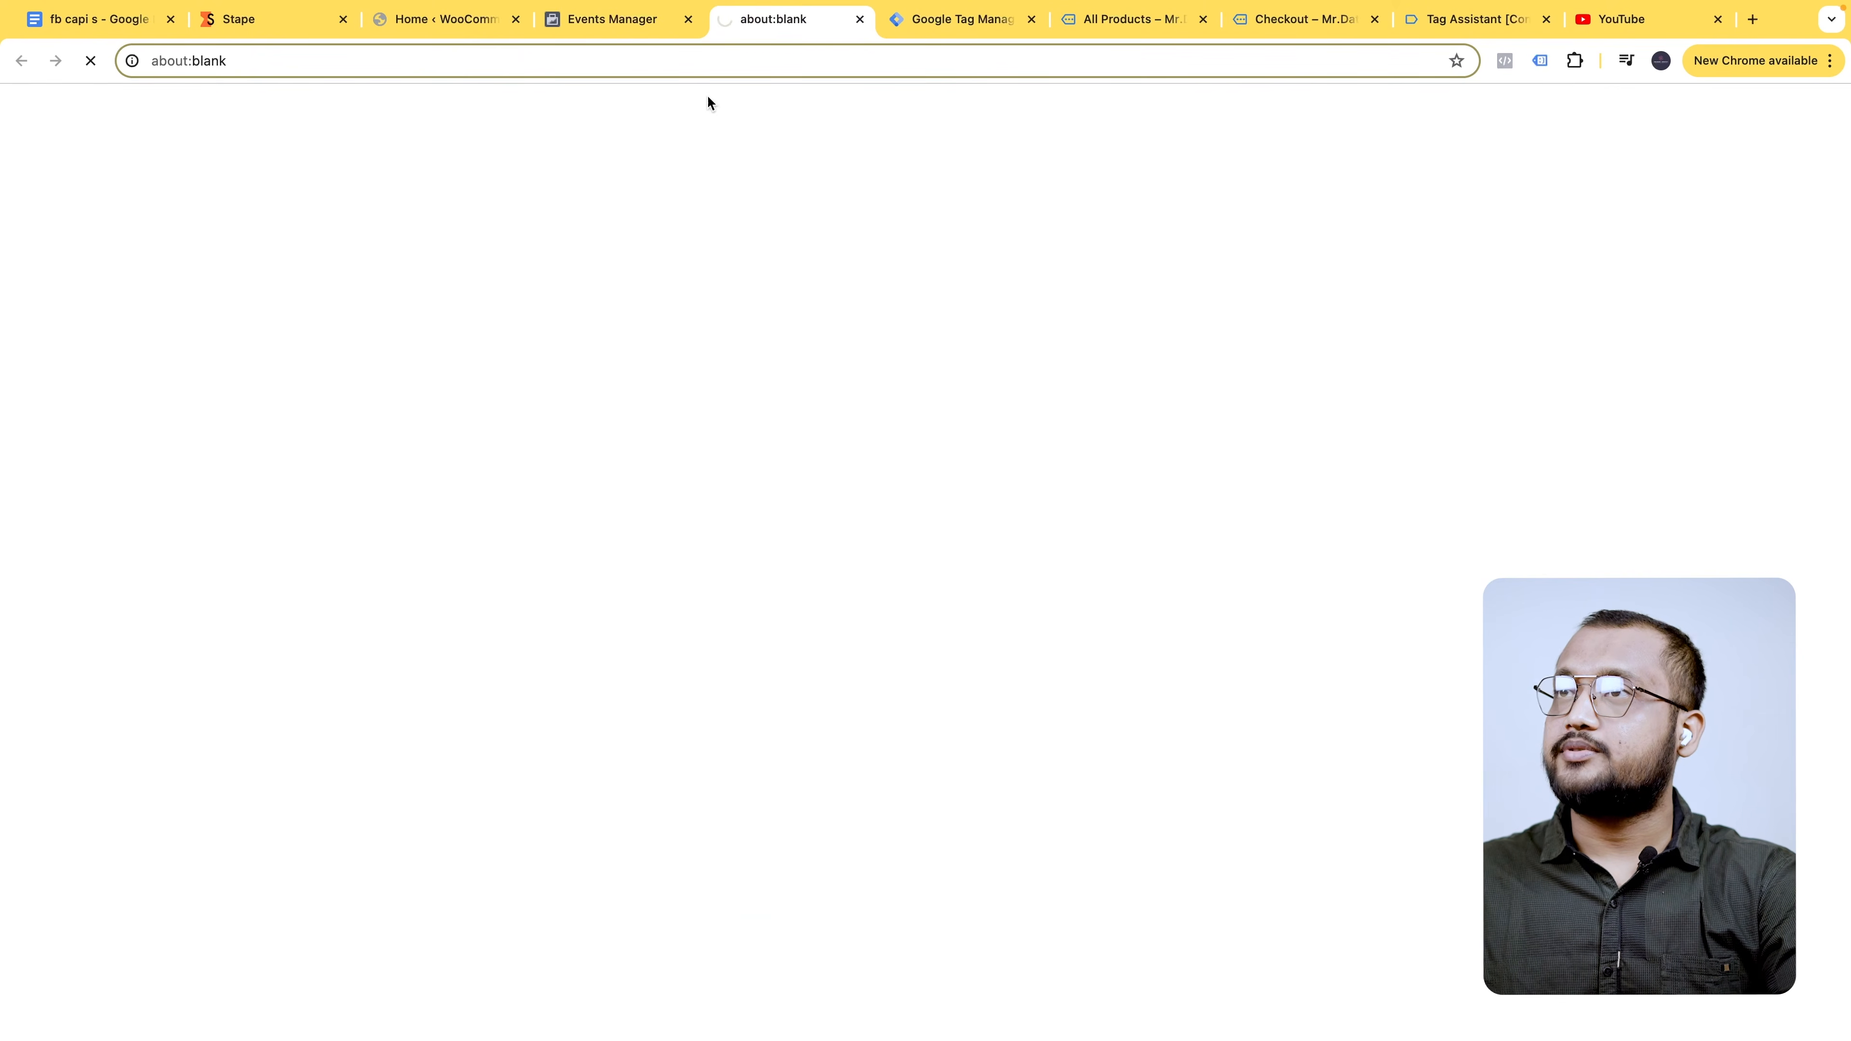
- Compare the new test tab with Tag Assistant's summary and the order-received page
left_click(1407, 20)
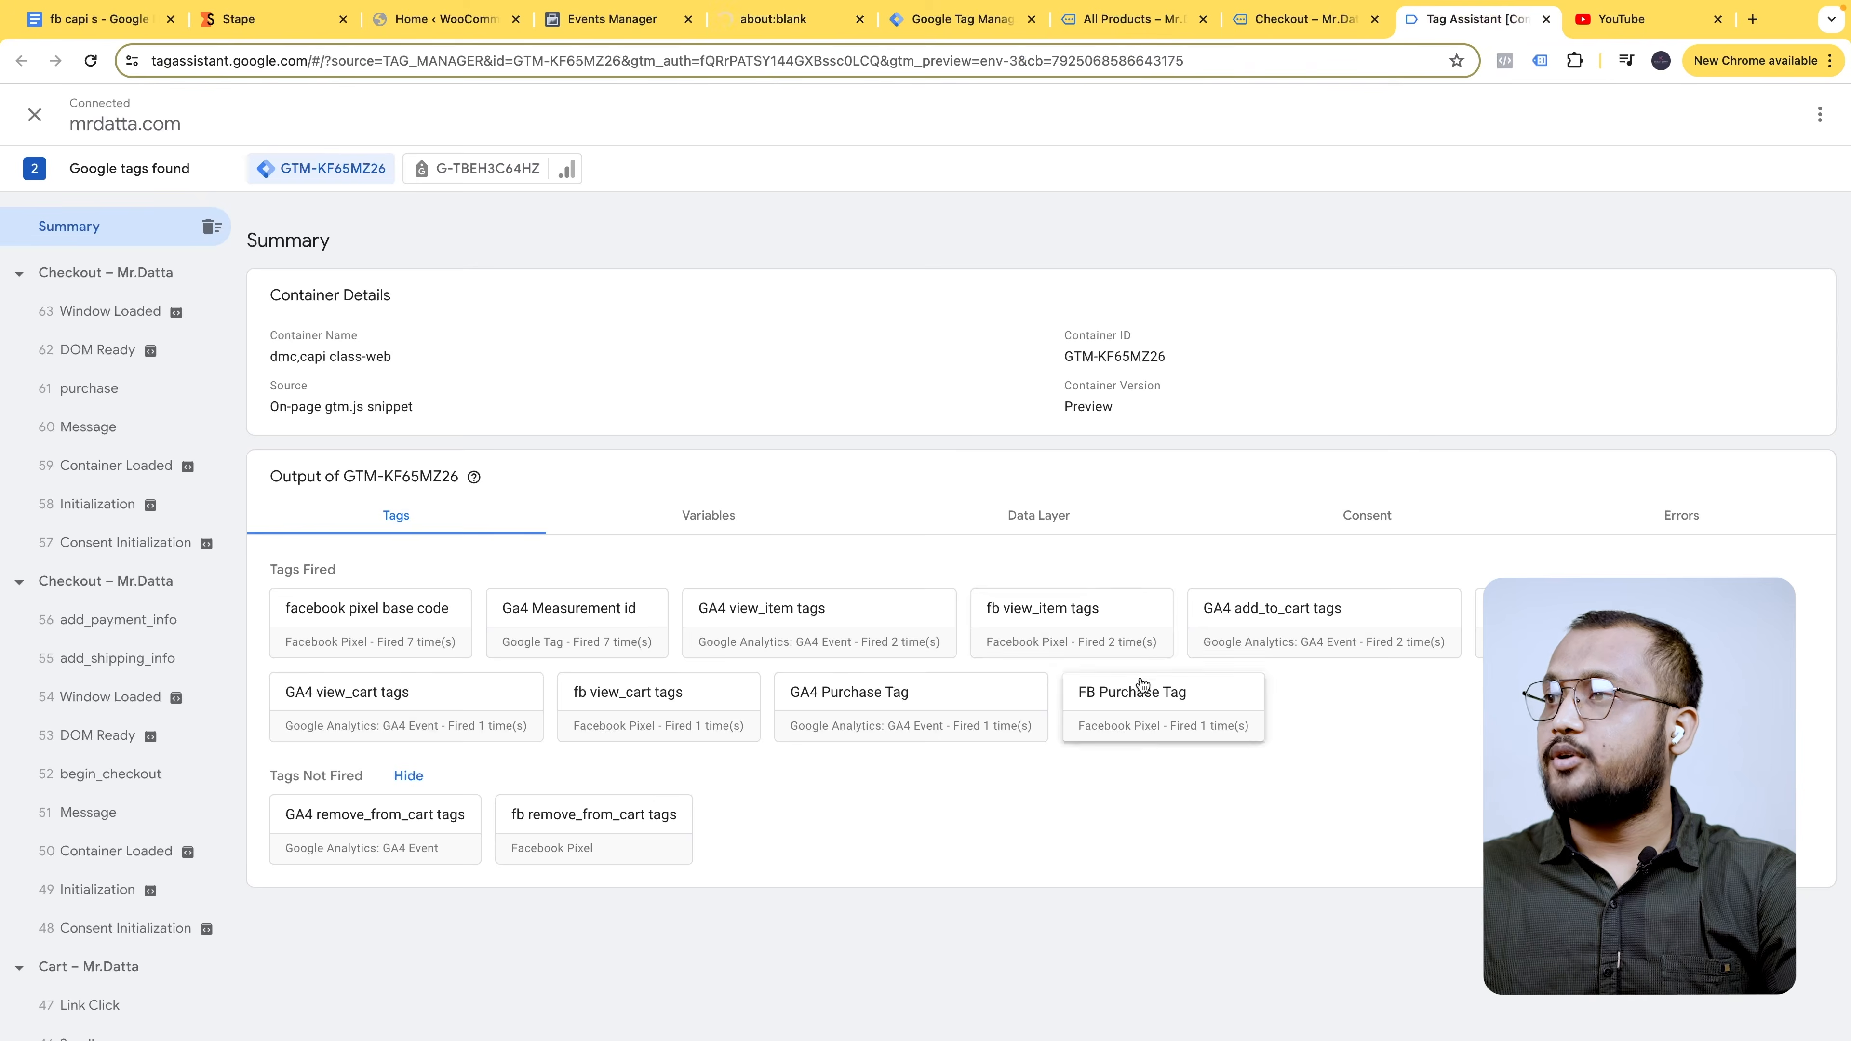
left_click(811, 30)
left_click(1472, 30)
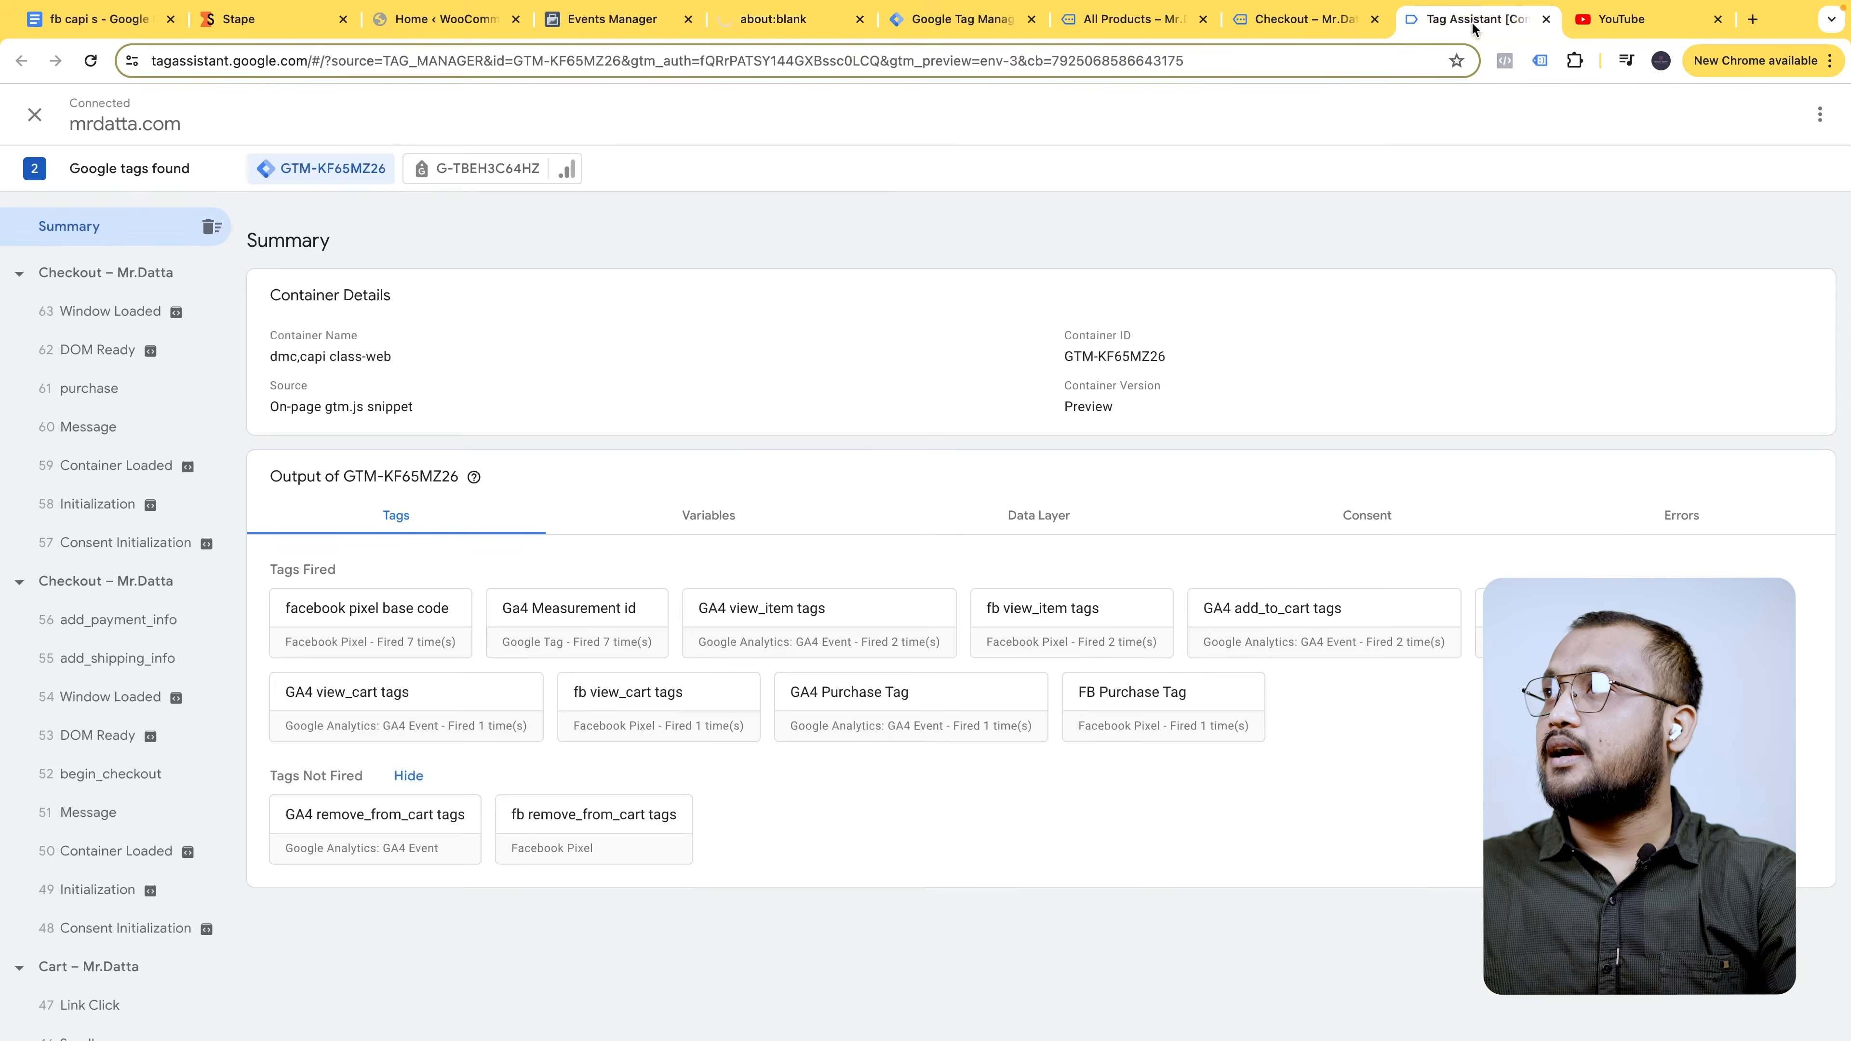
left_click(1321, 31)
- In Meta Pixel Helper, confirm the Purchase event shows currency BDT and value 51.75, then view Test events
left_click(1505, 61)
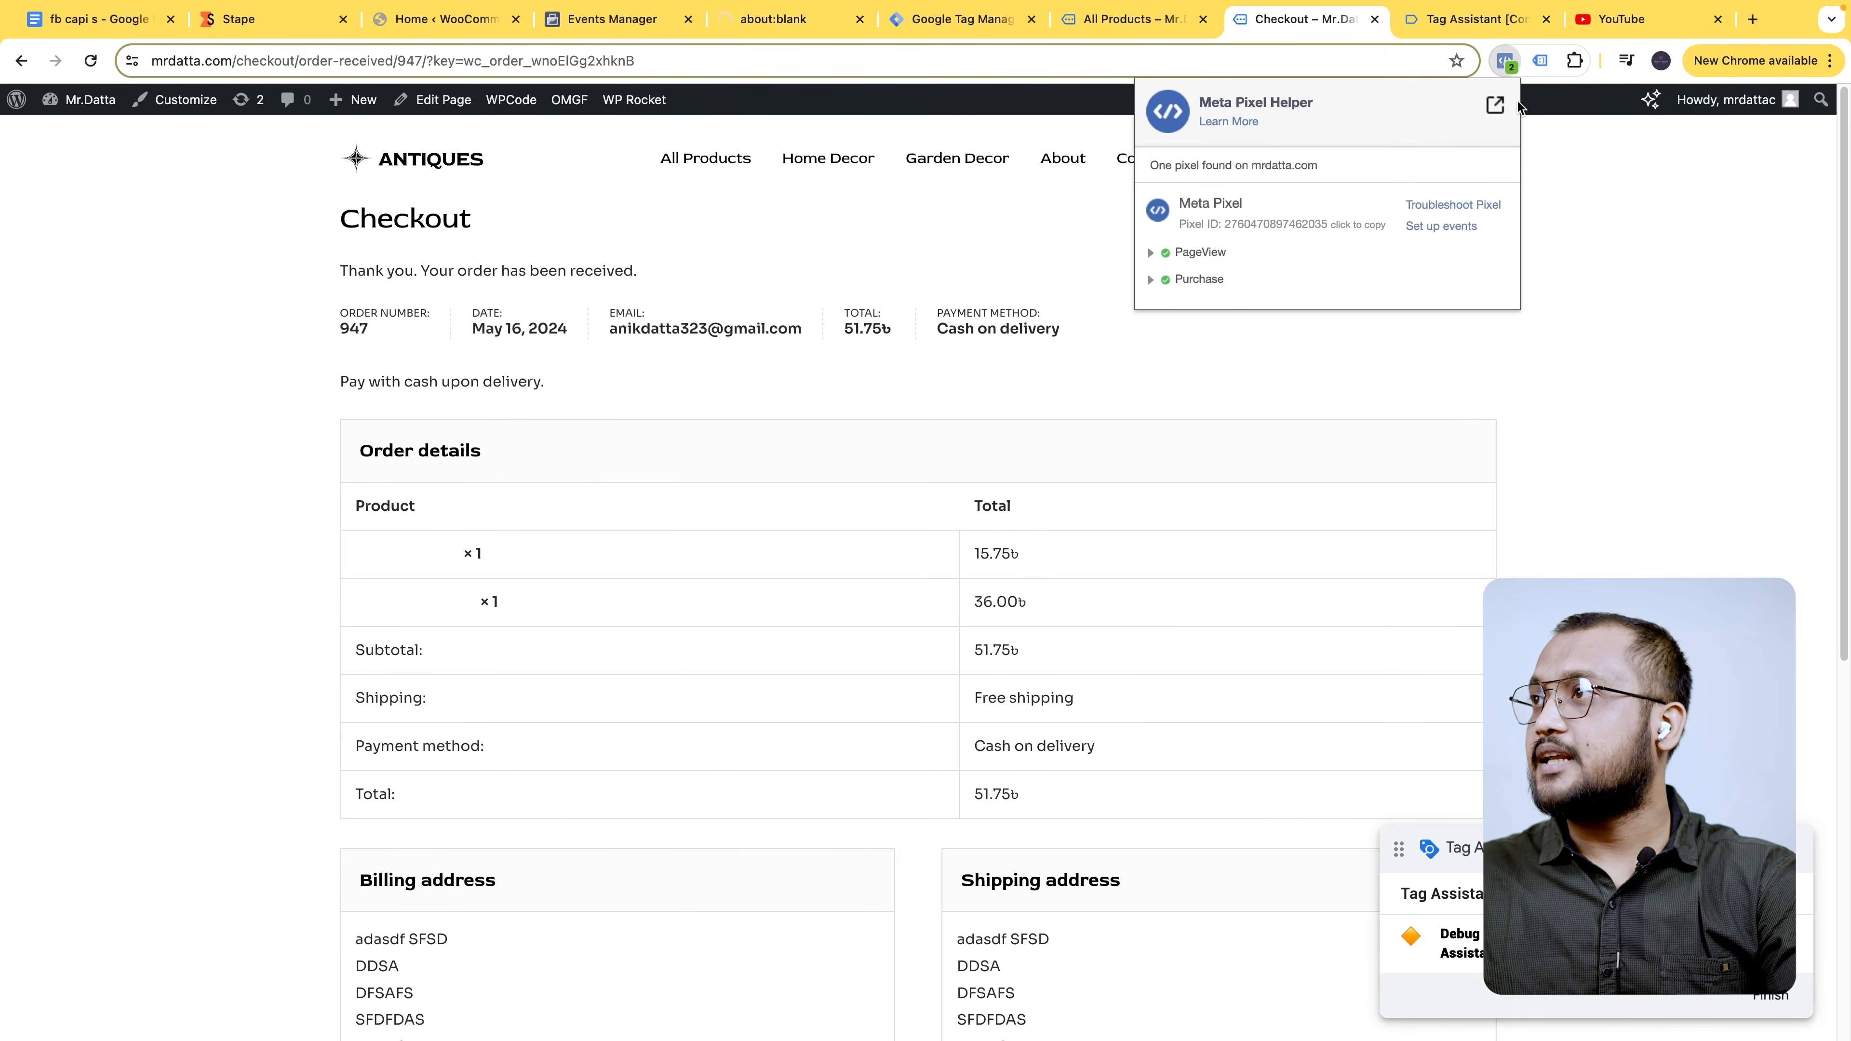
left_click(1165, 281)
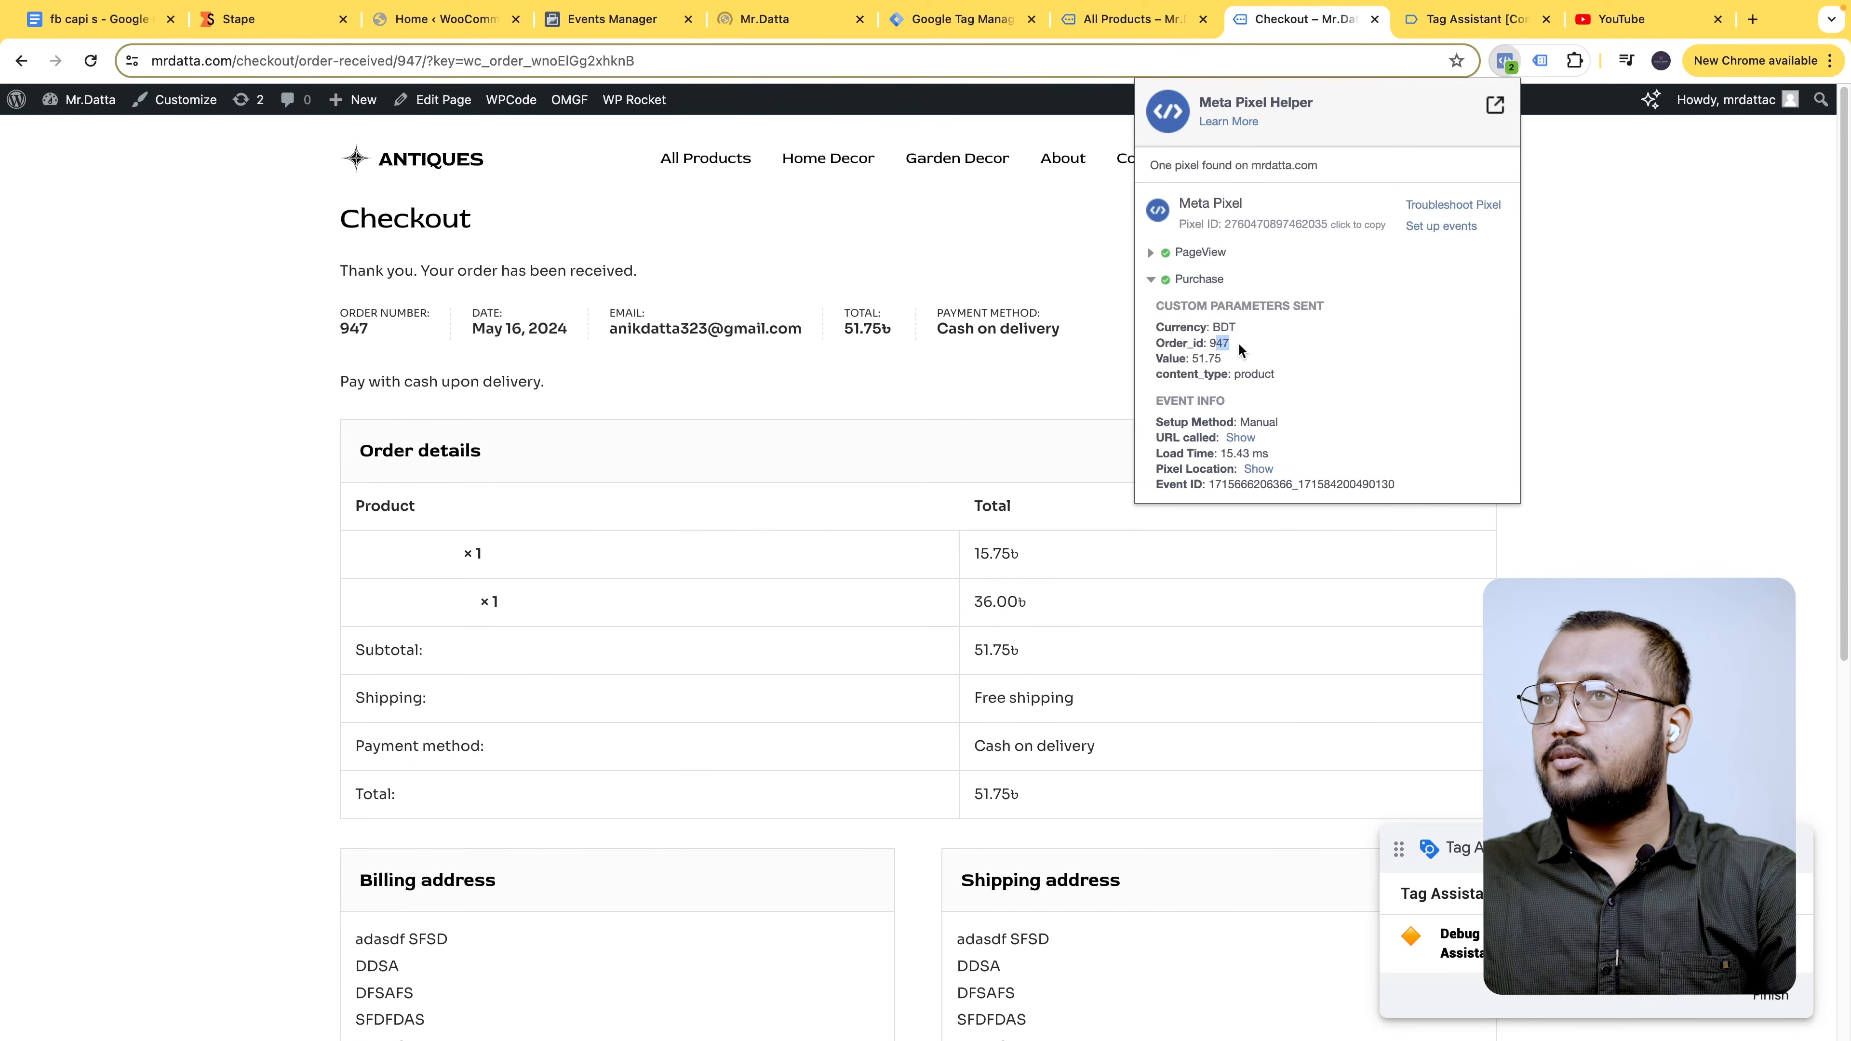
left_click(1152, 279)
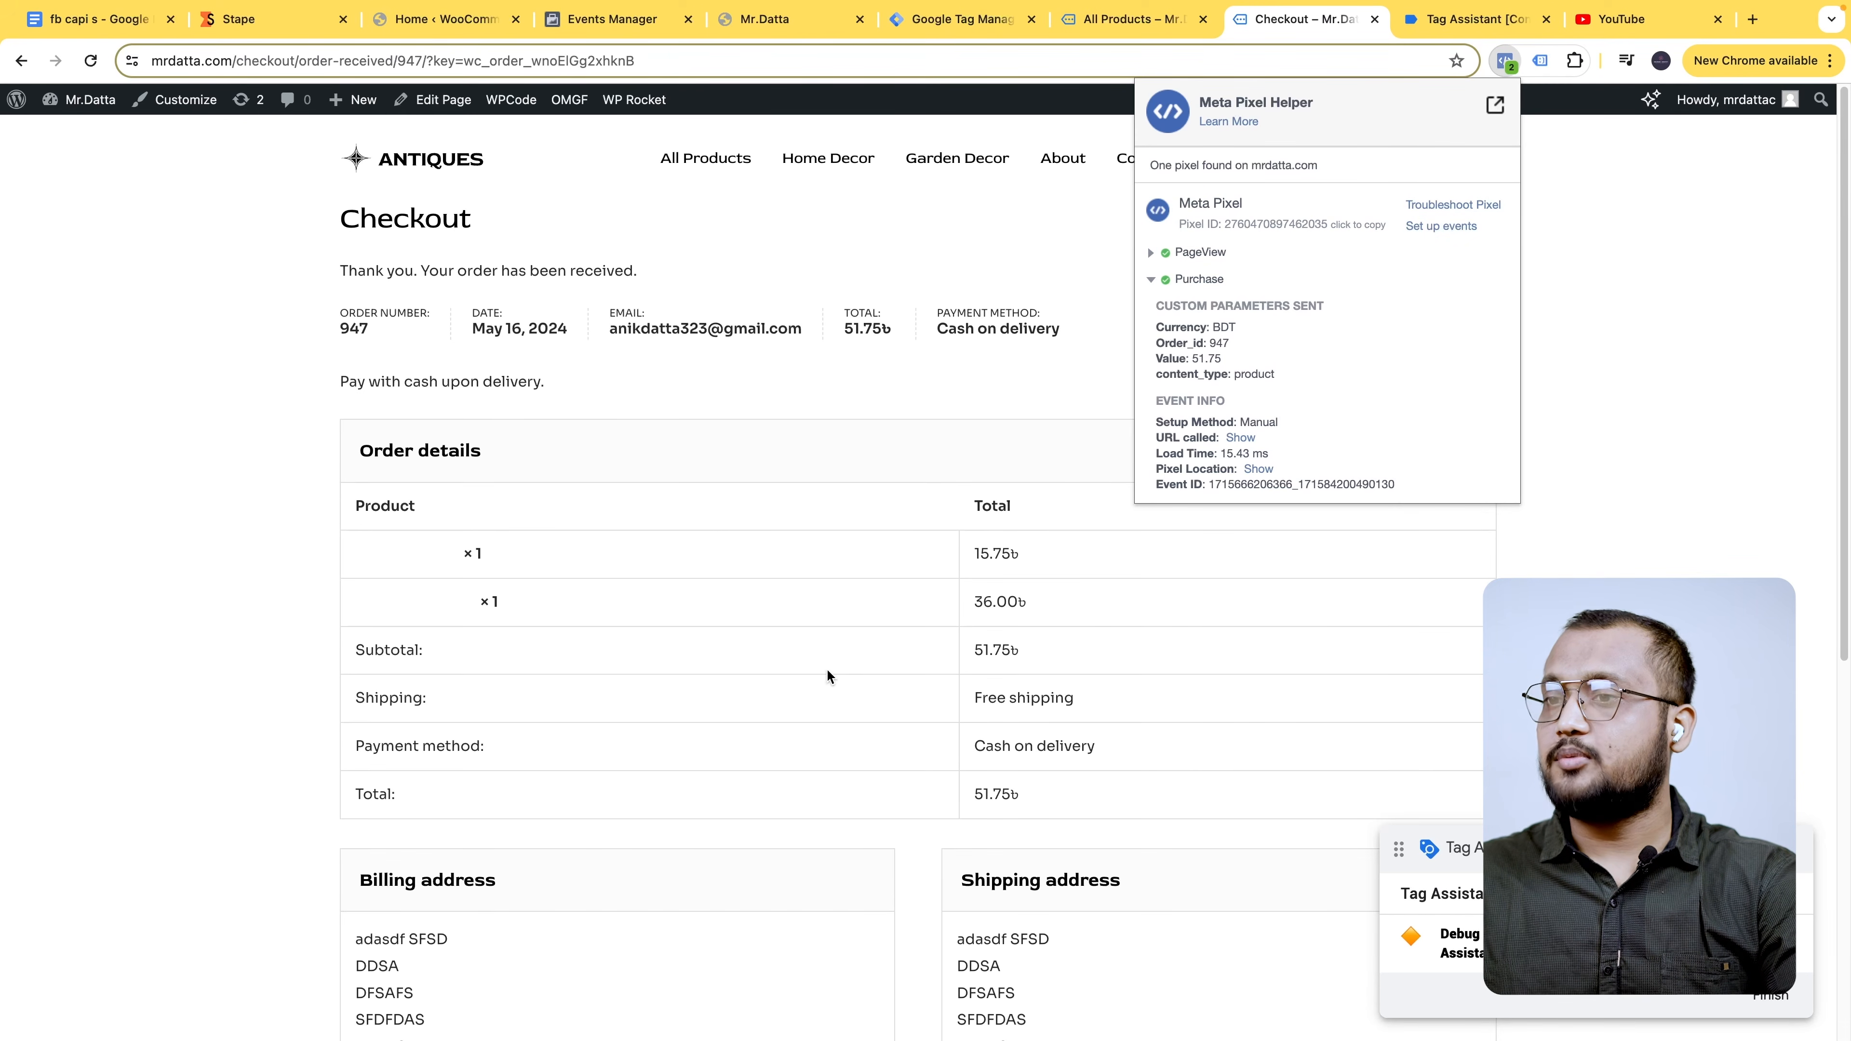
left_click(619, 19)
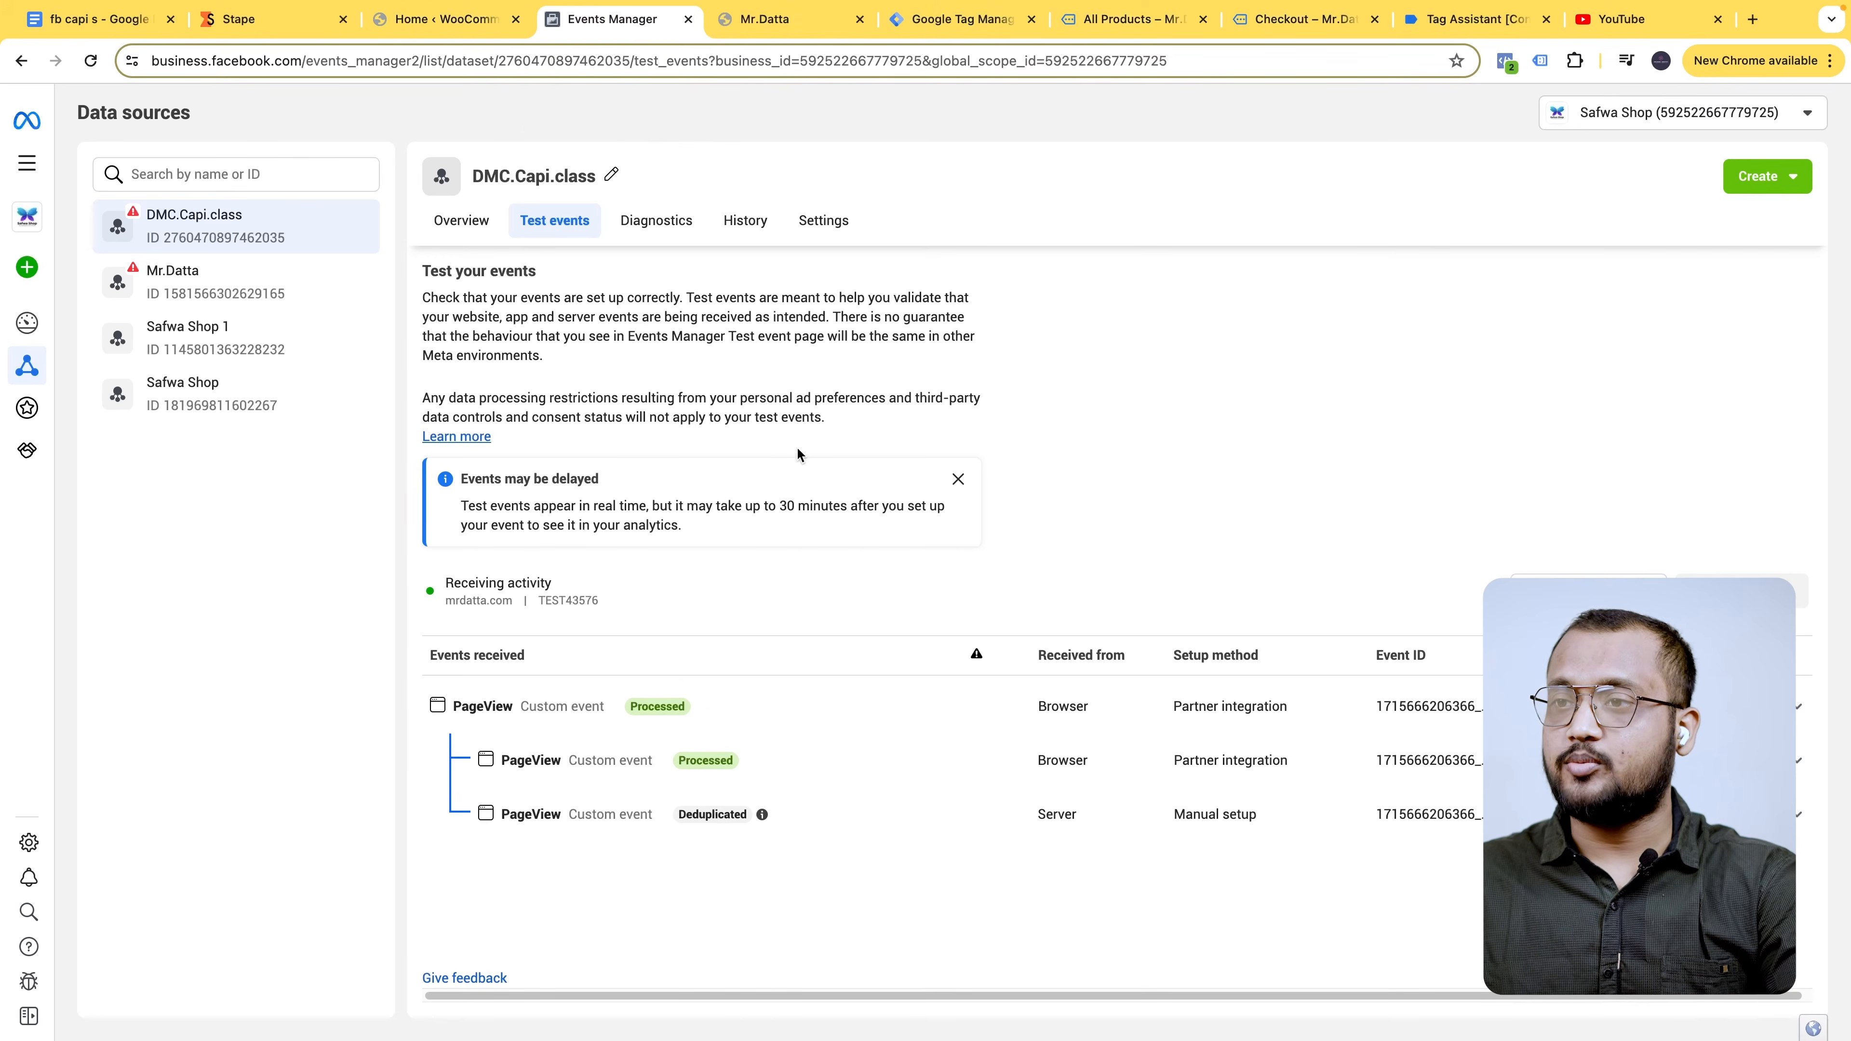
- Close the store homepage tab and confirm in Tag Assistant that begin_checkout fired no tags
left_click(792, 22)
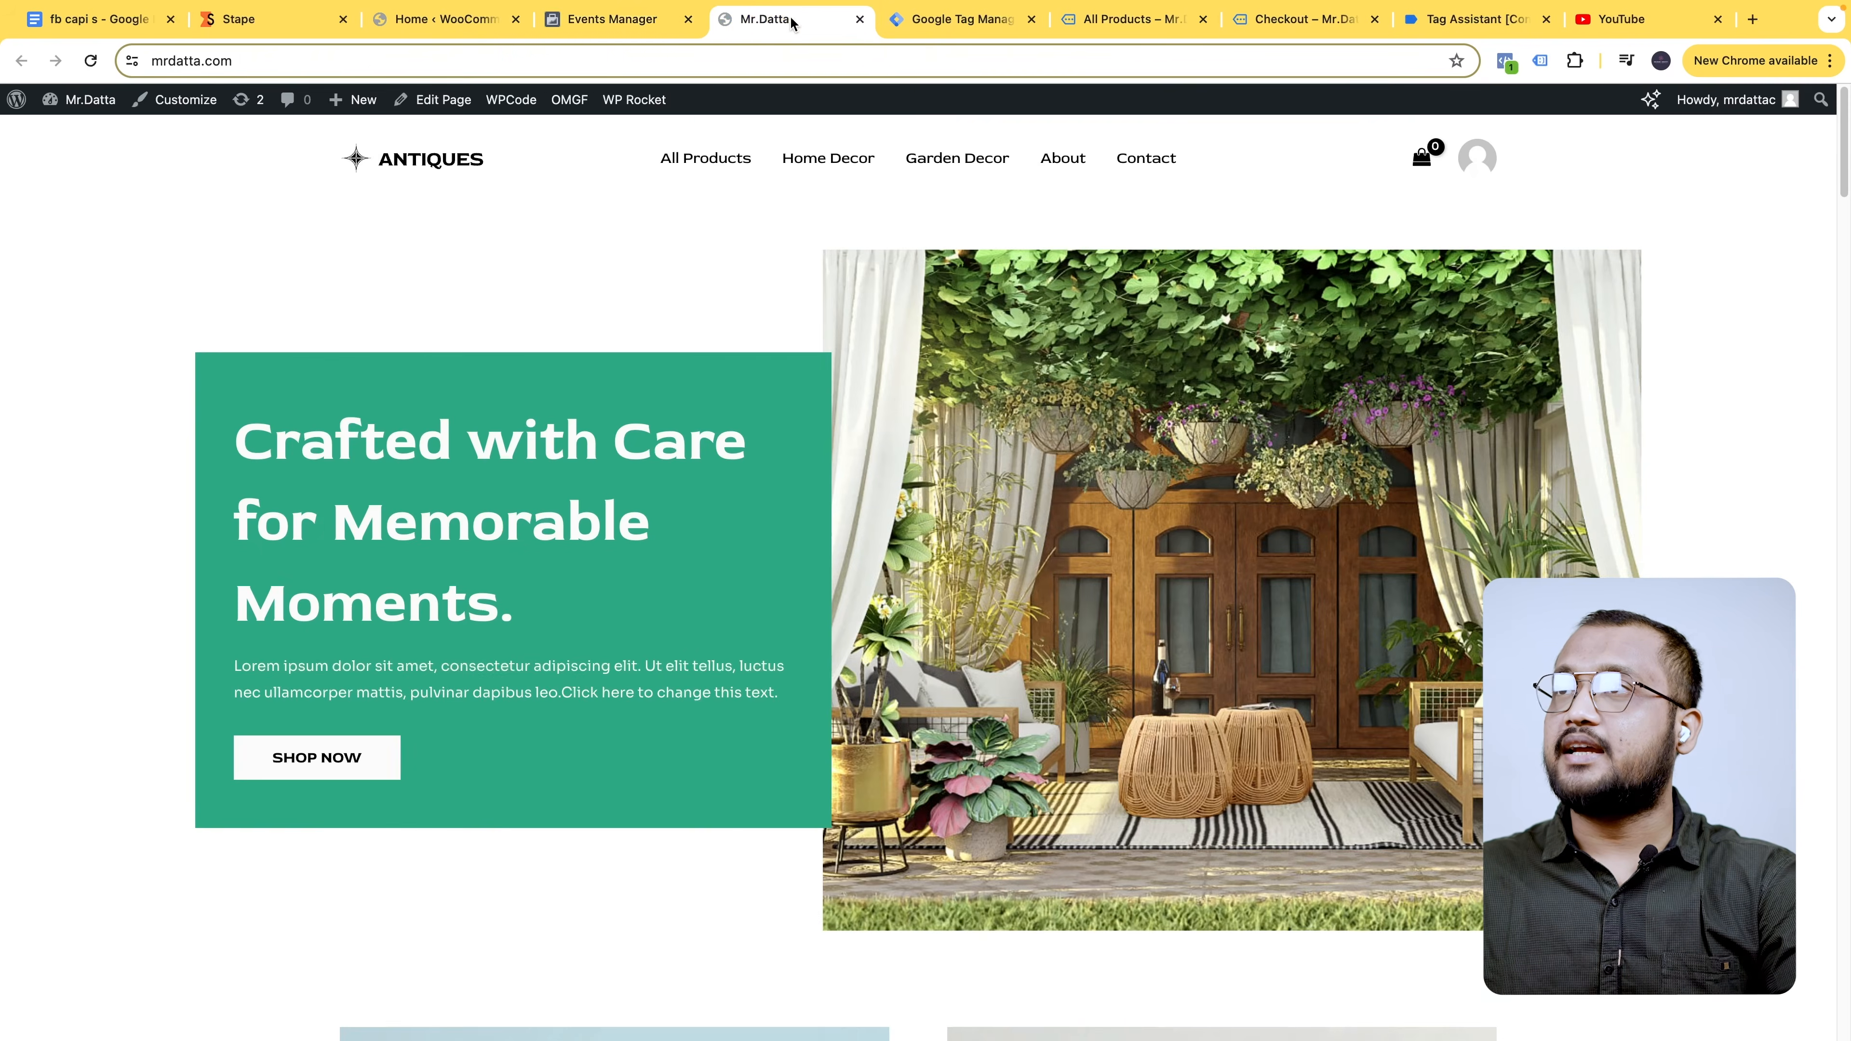
left_click(860, 19)
left_click(1460, 21)
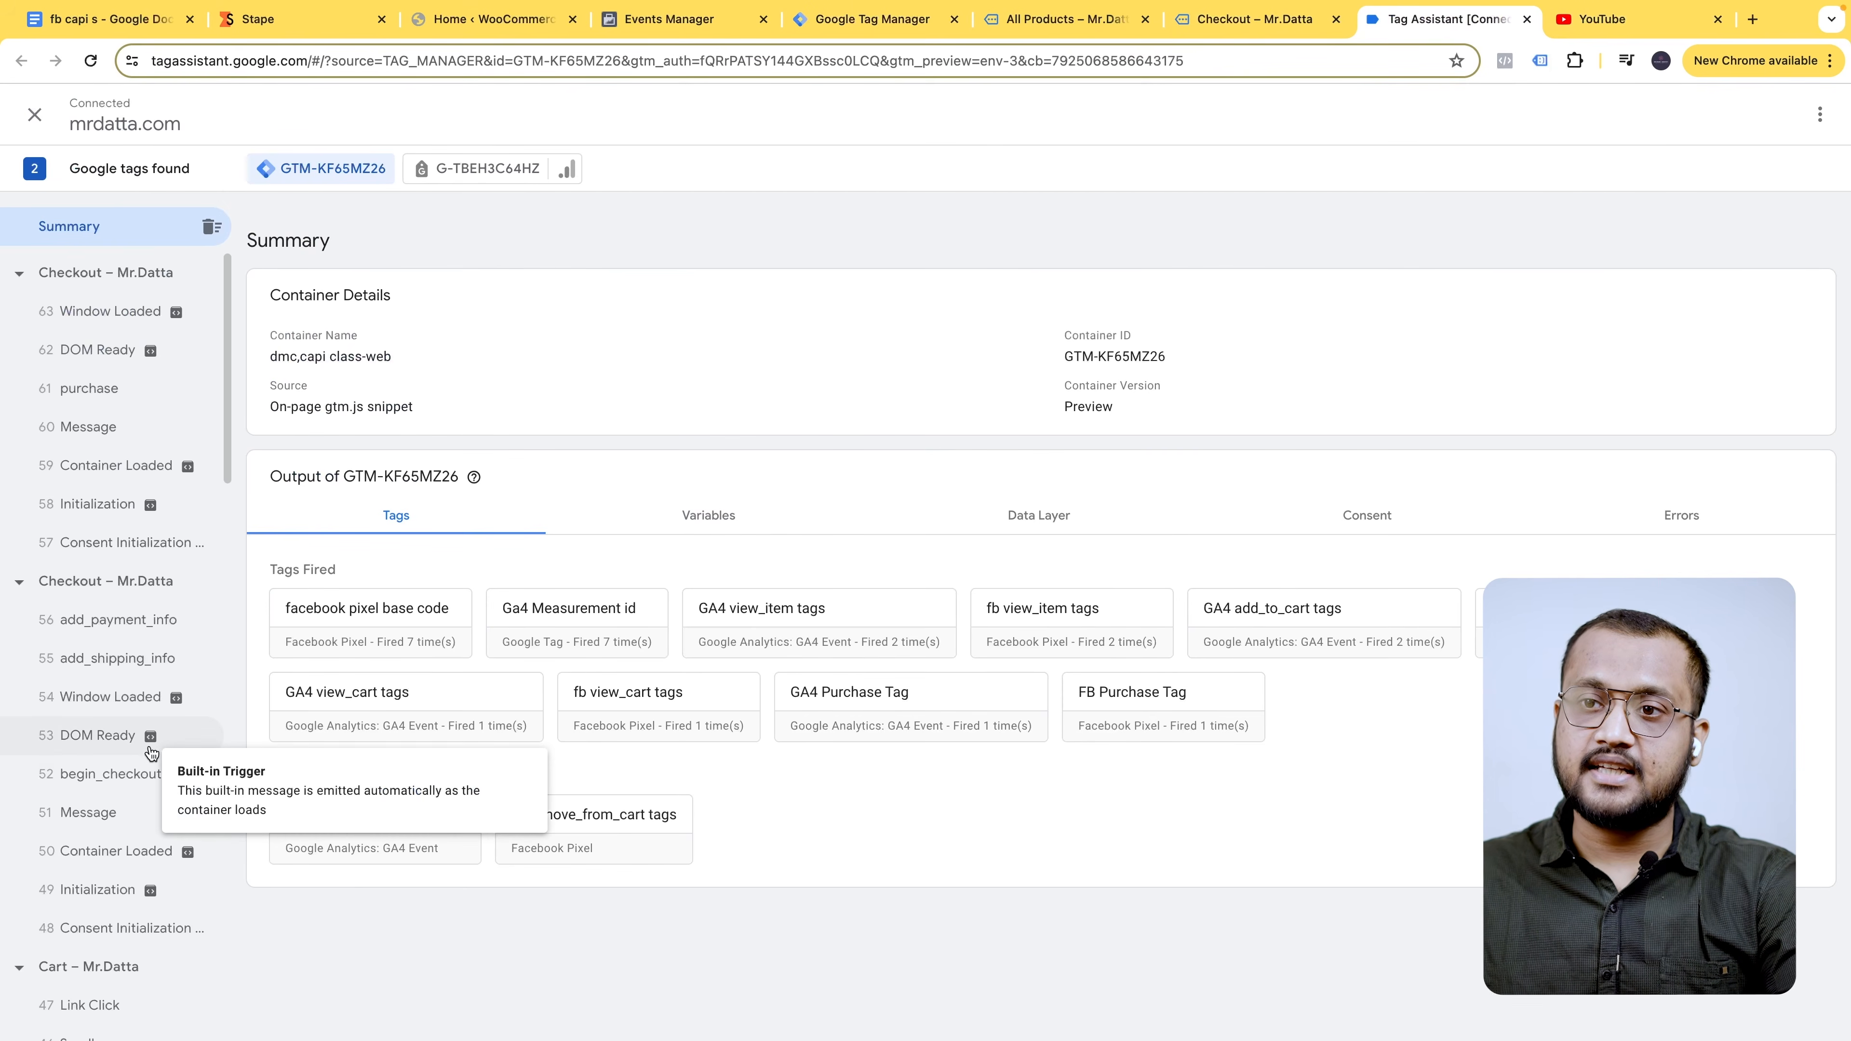
scroll(117, 810, "down", 1)
left_click(123, 718)
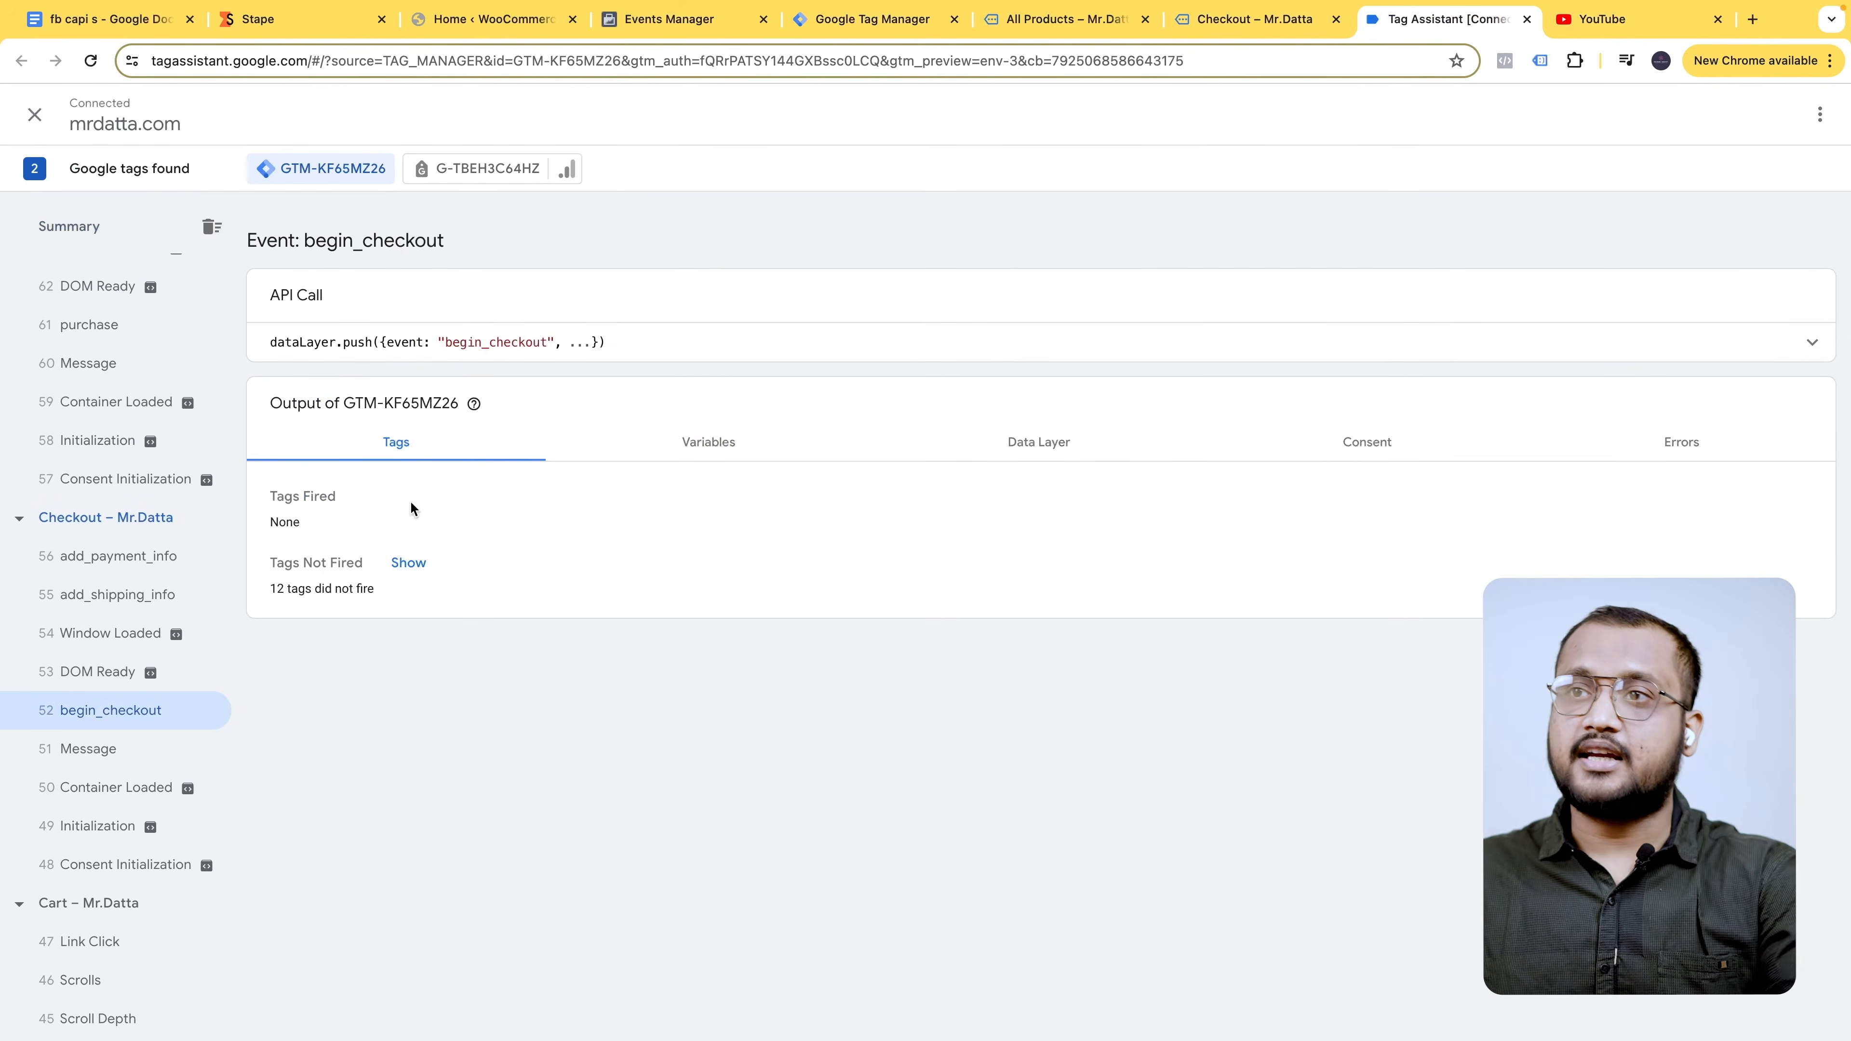
double_click(525, 340)
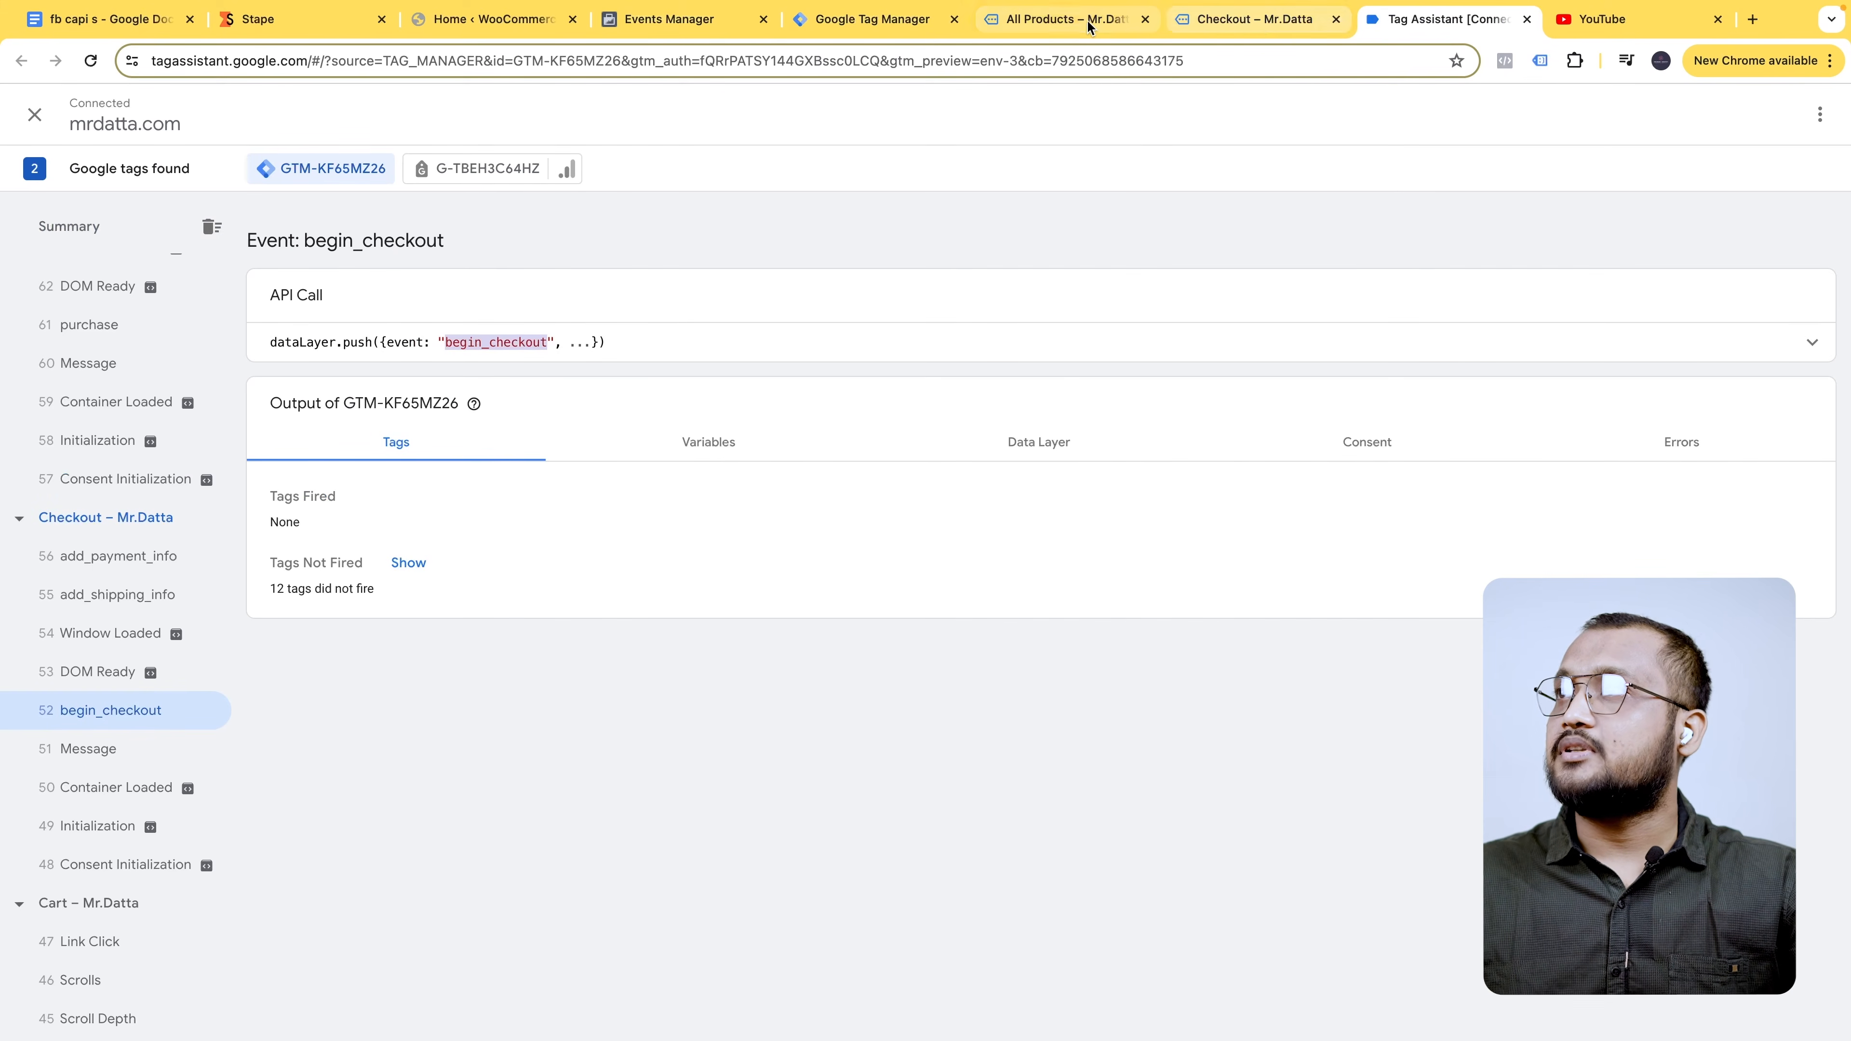
- Close the All Products and checkout tabs and show Tag Manager's tag list
left_click(1101, 22)
left_click(1146, 19)
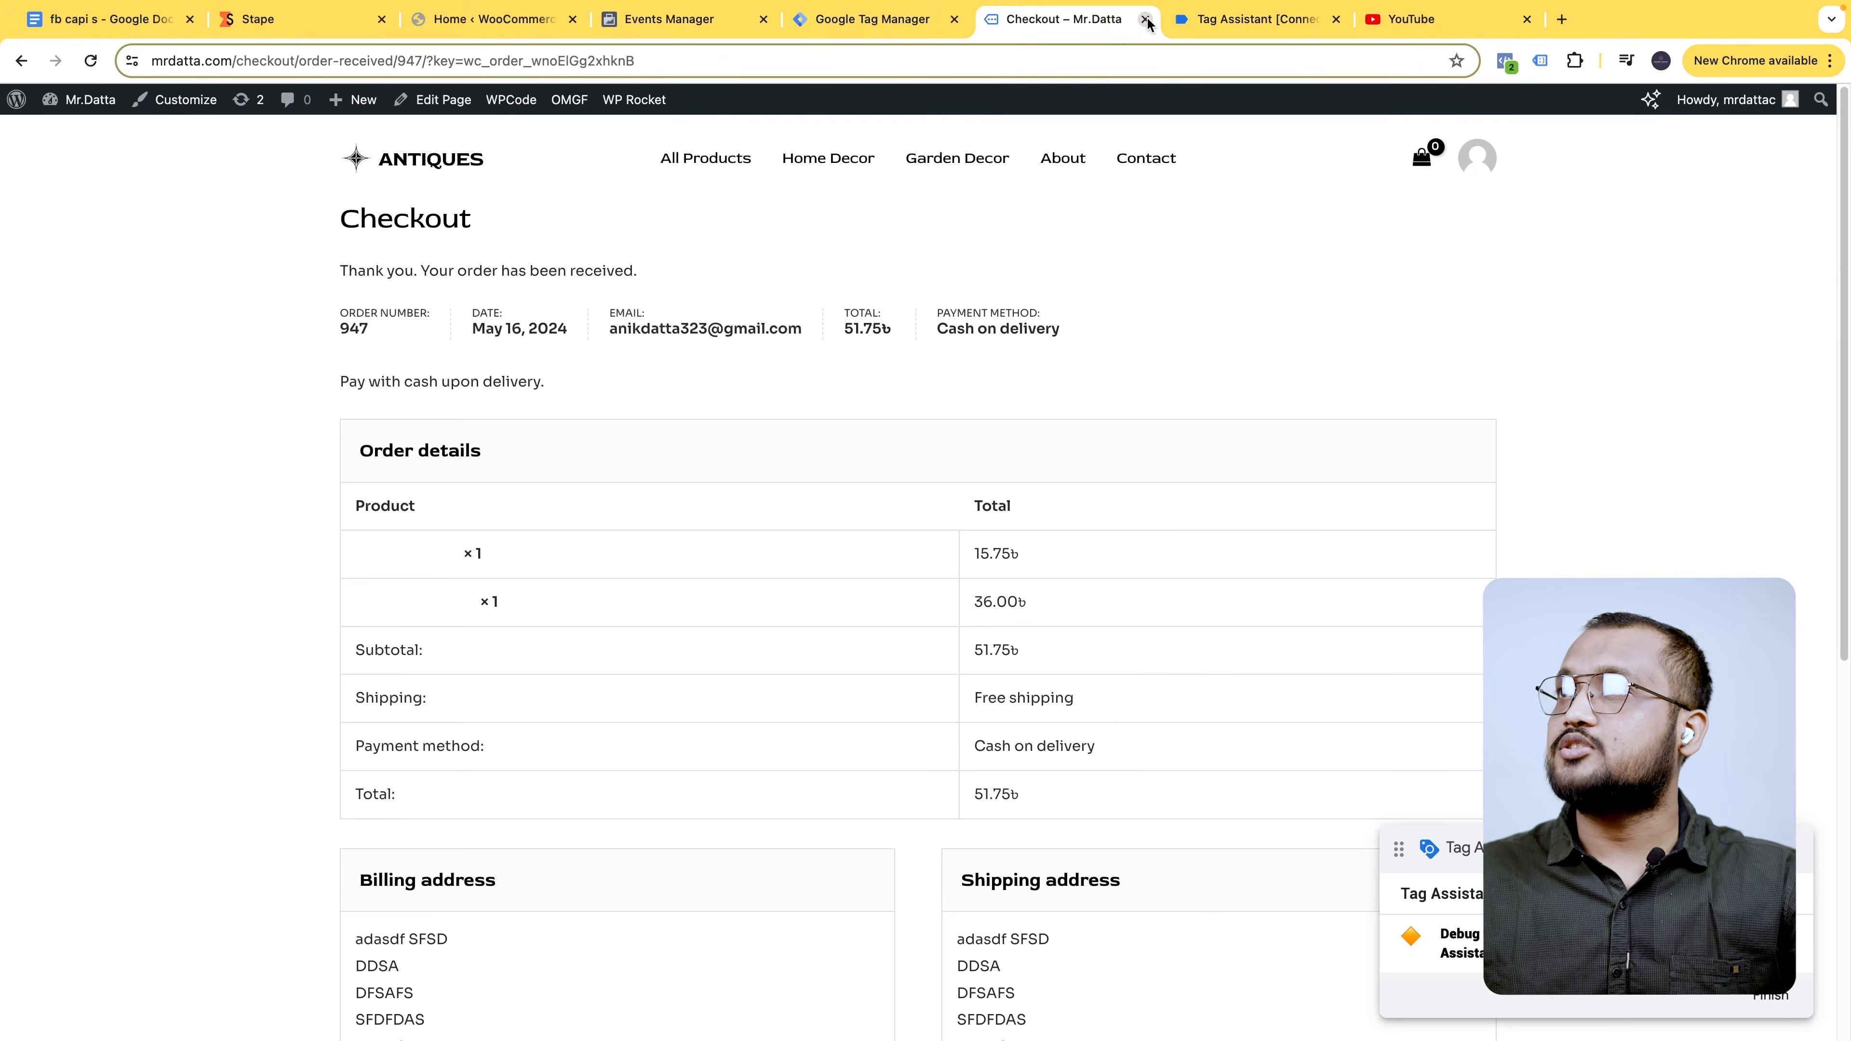
left_click(1146, 20)
left_click(879, 21)
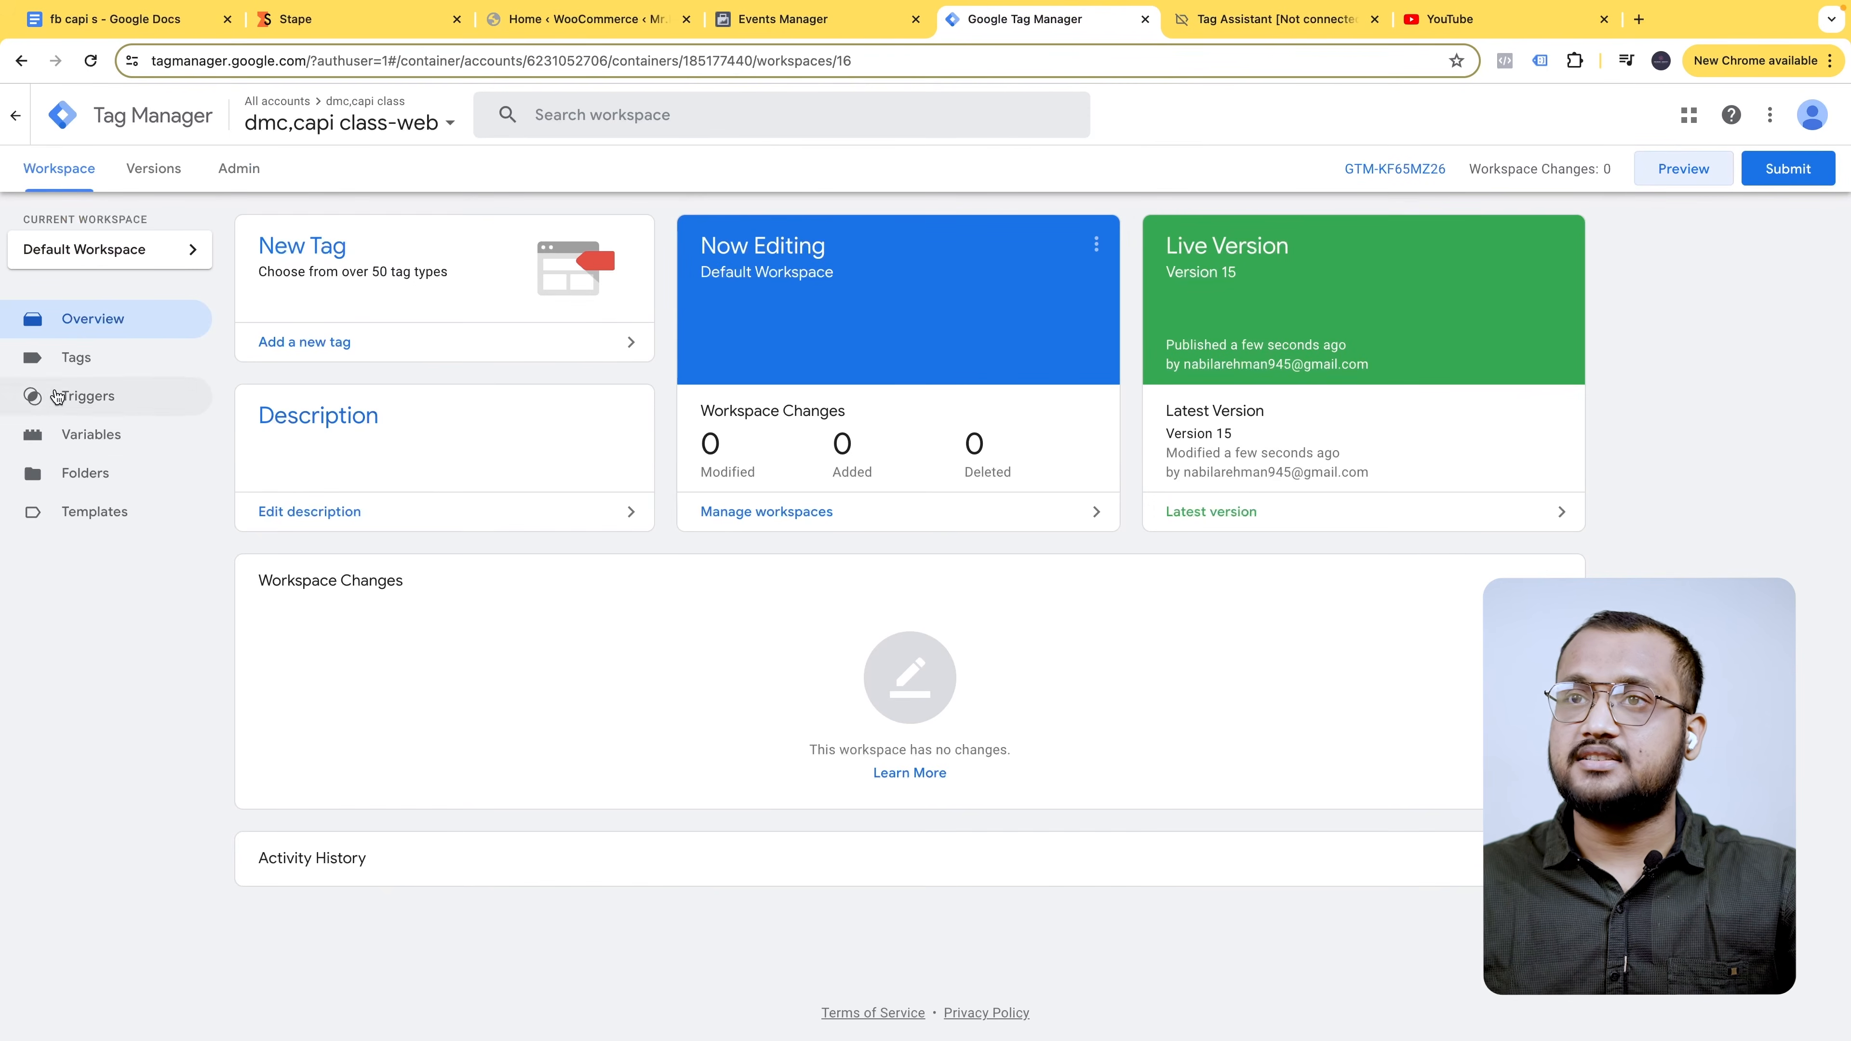
left_click(80, 358)
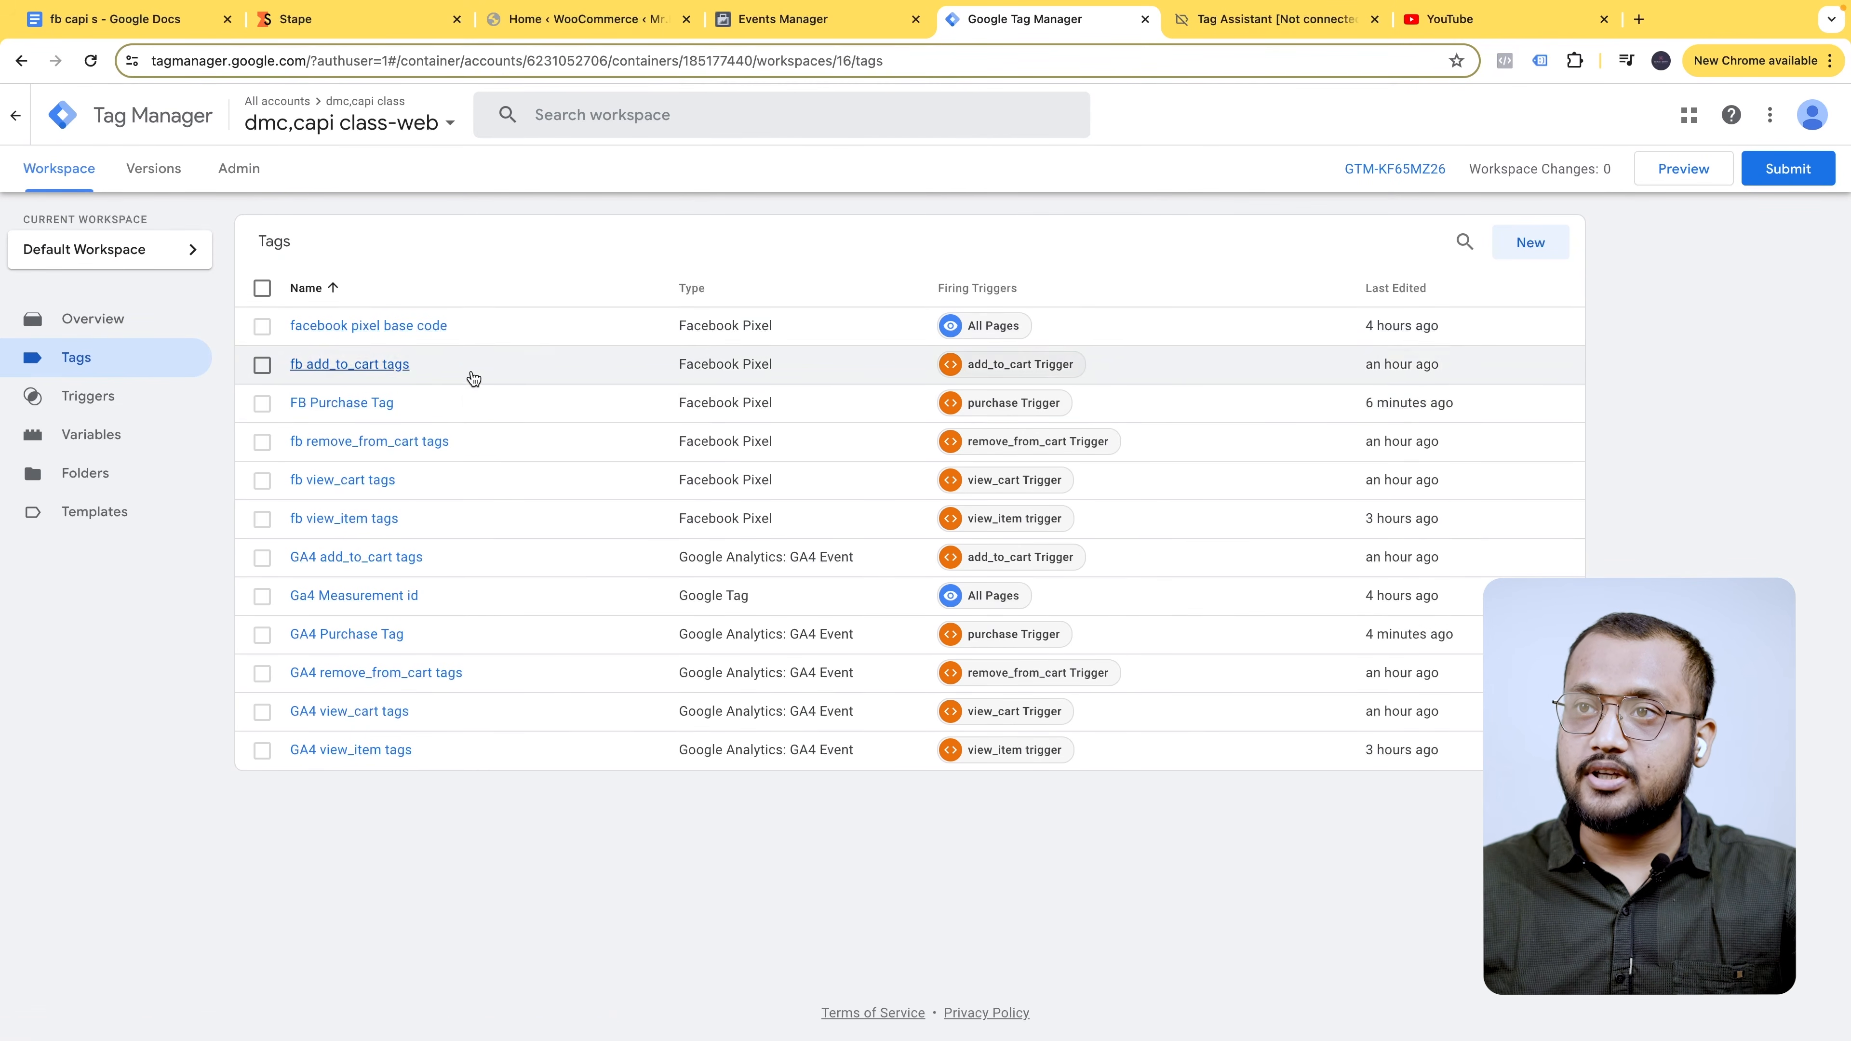
- Duplicate GA4 Purchase Tag and rename the copy to GA4 begin_checkout Tag
left_click(498, 641)
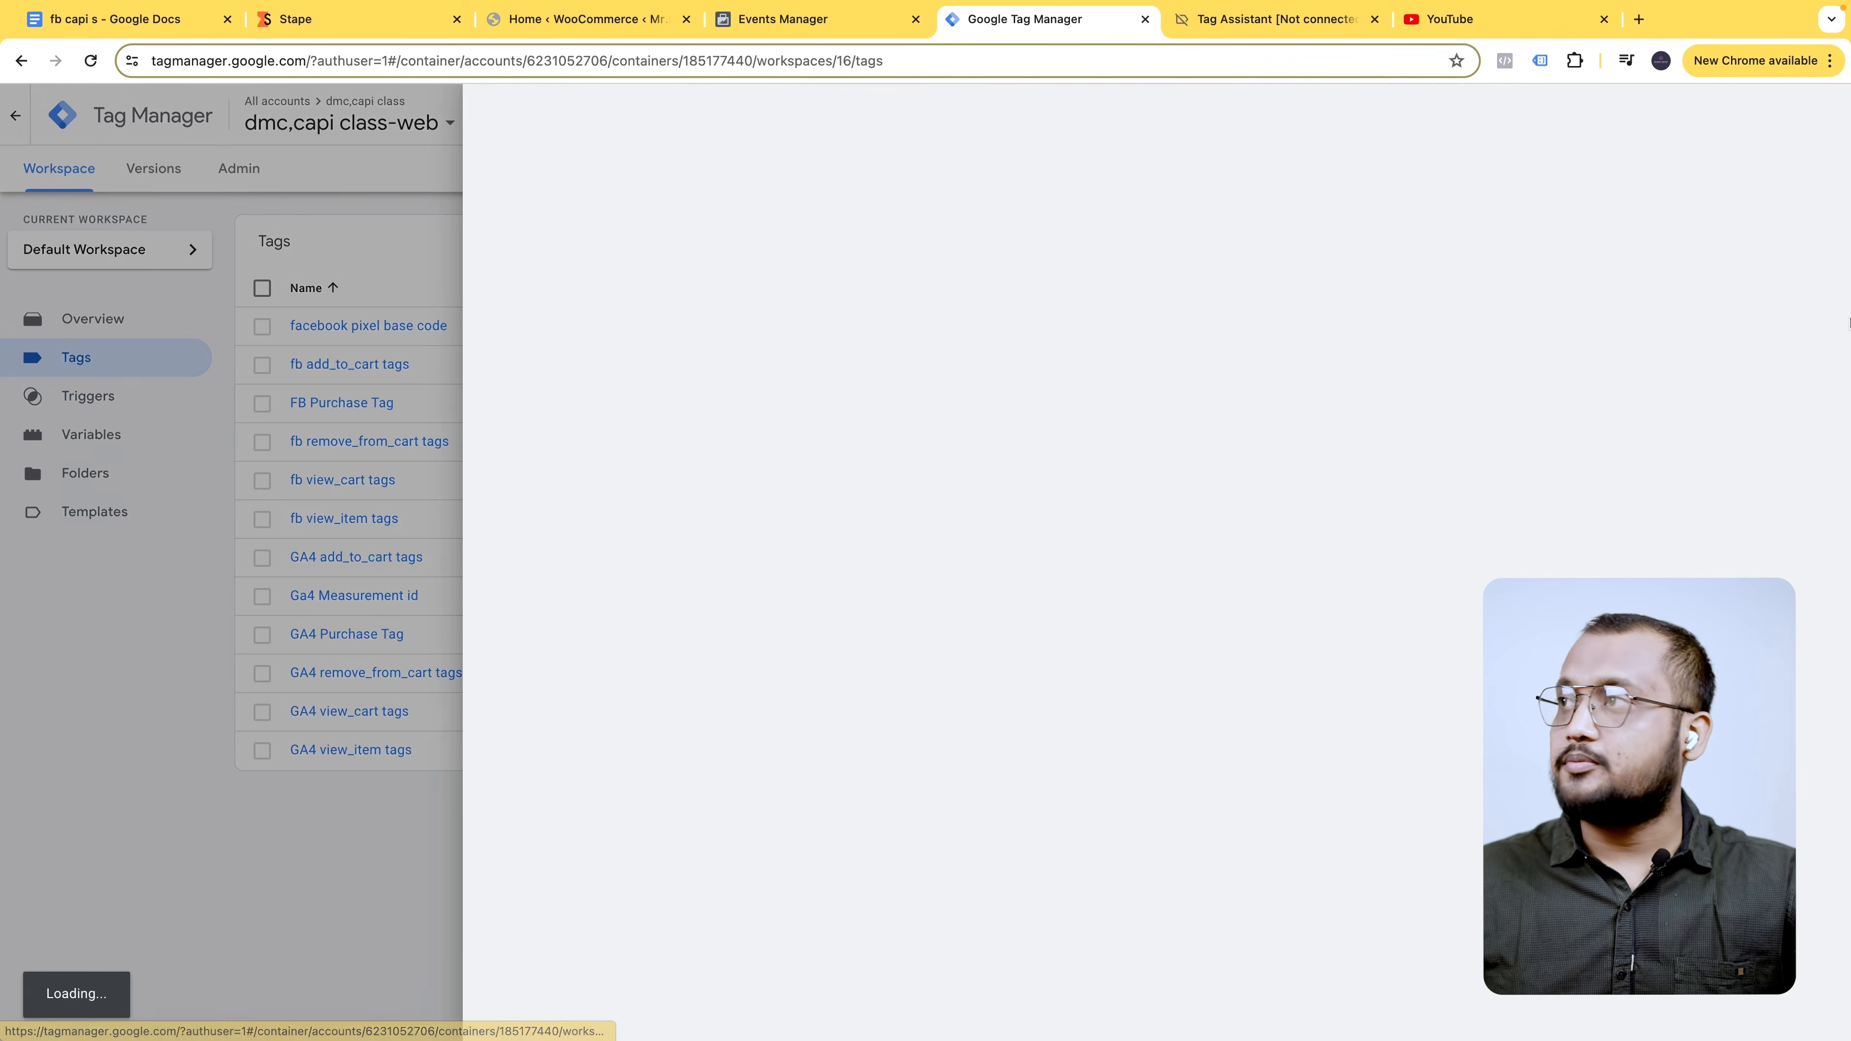
left_click(1814, 117)
left_click(1759, 162)
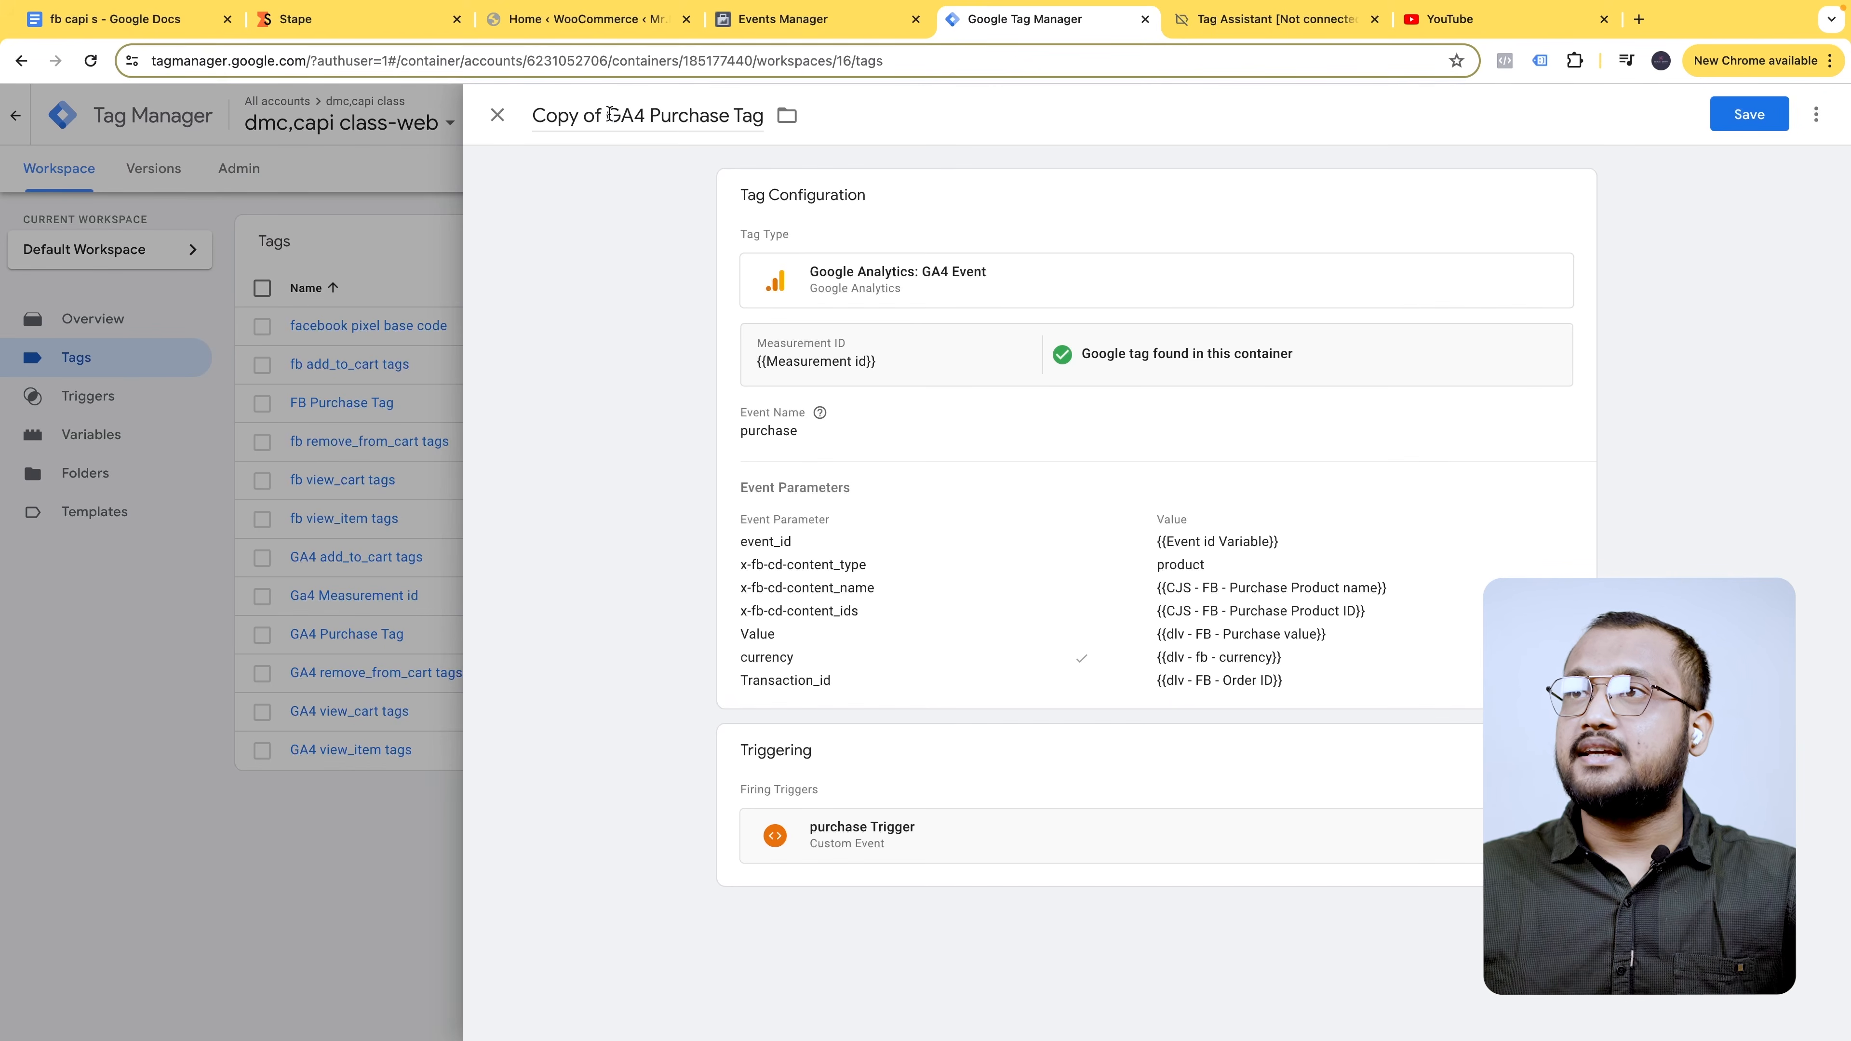
left_click_drag(609, 114, 531, 116)
key("BackSpace")
left_click_drag(676, 116, 577, 117)
type("begin_checkout")
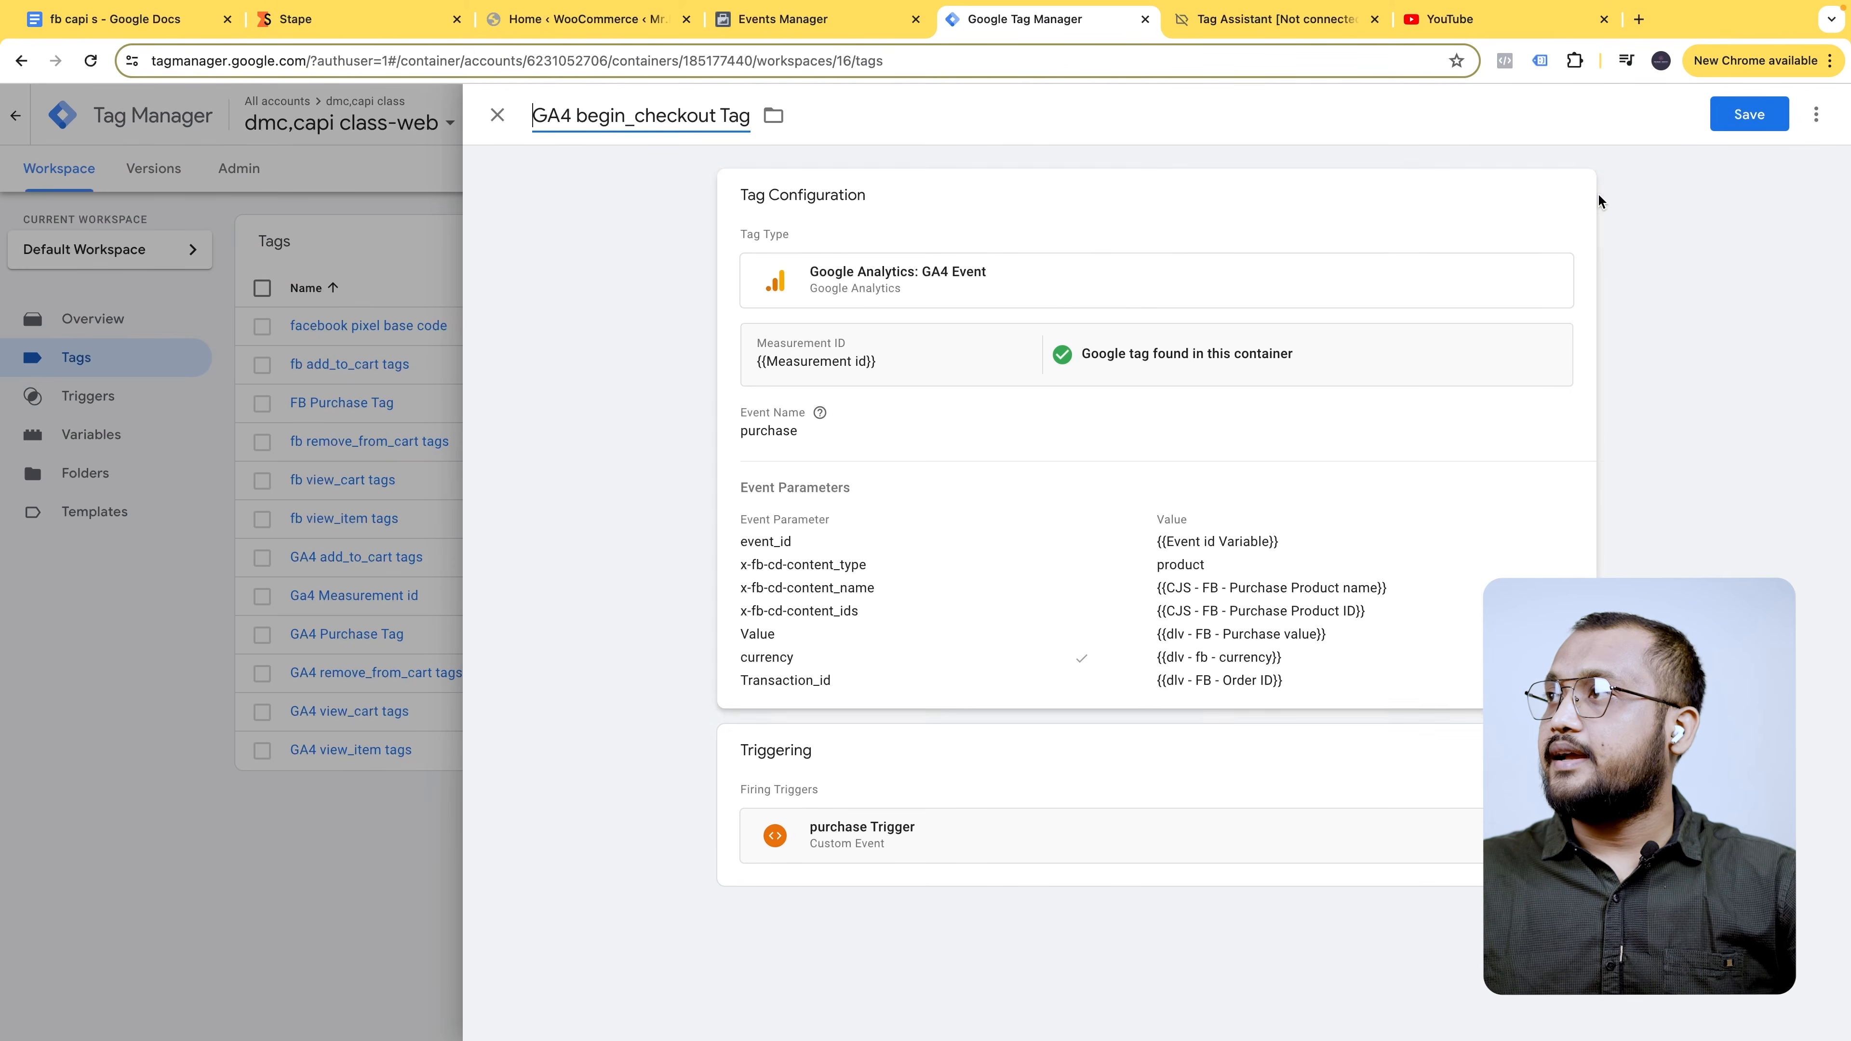
- Change the tag's event name to begin_checkout and remove its purchase trigger
left_click(1572, 194)
double_click(847, 478)
key("ctrl+v")
left_click(1190, 486)
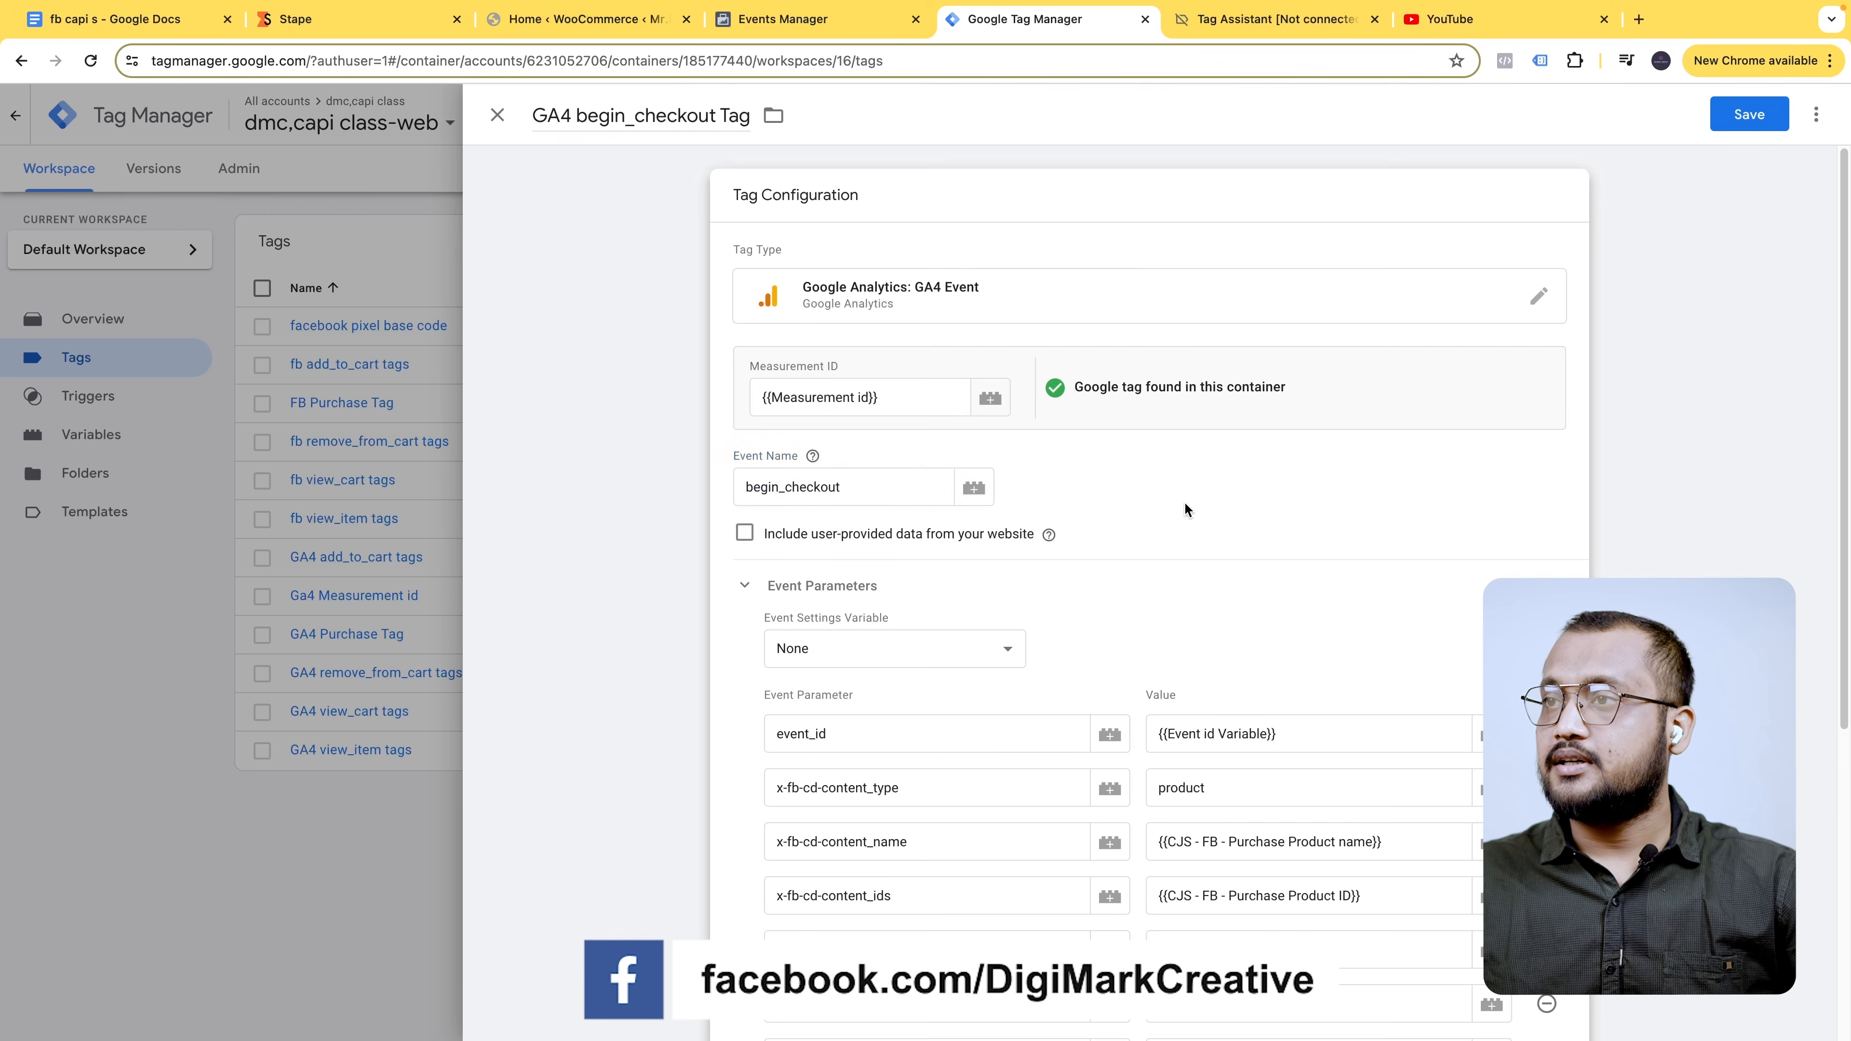
scroll(1179, 508, "down", 6)
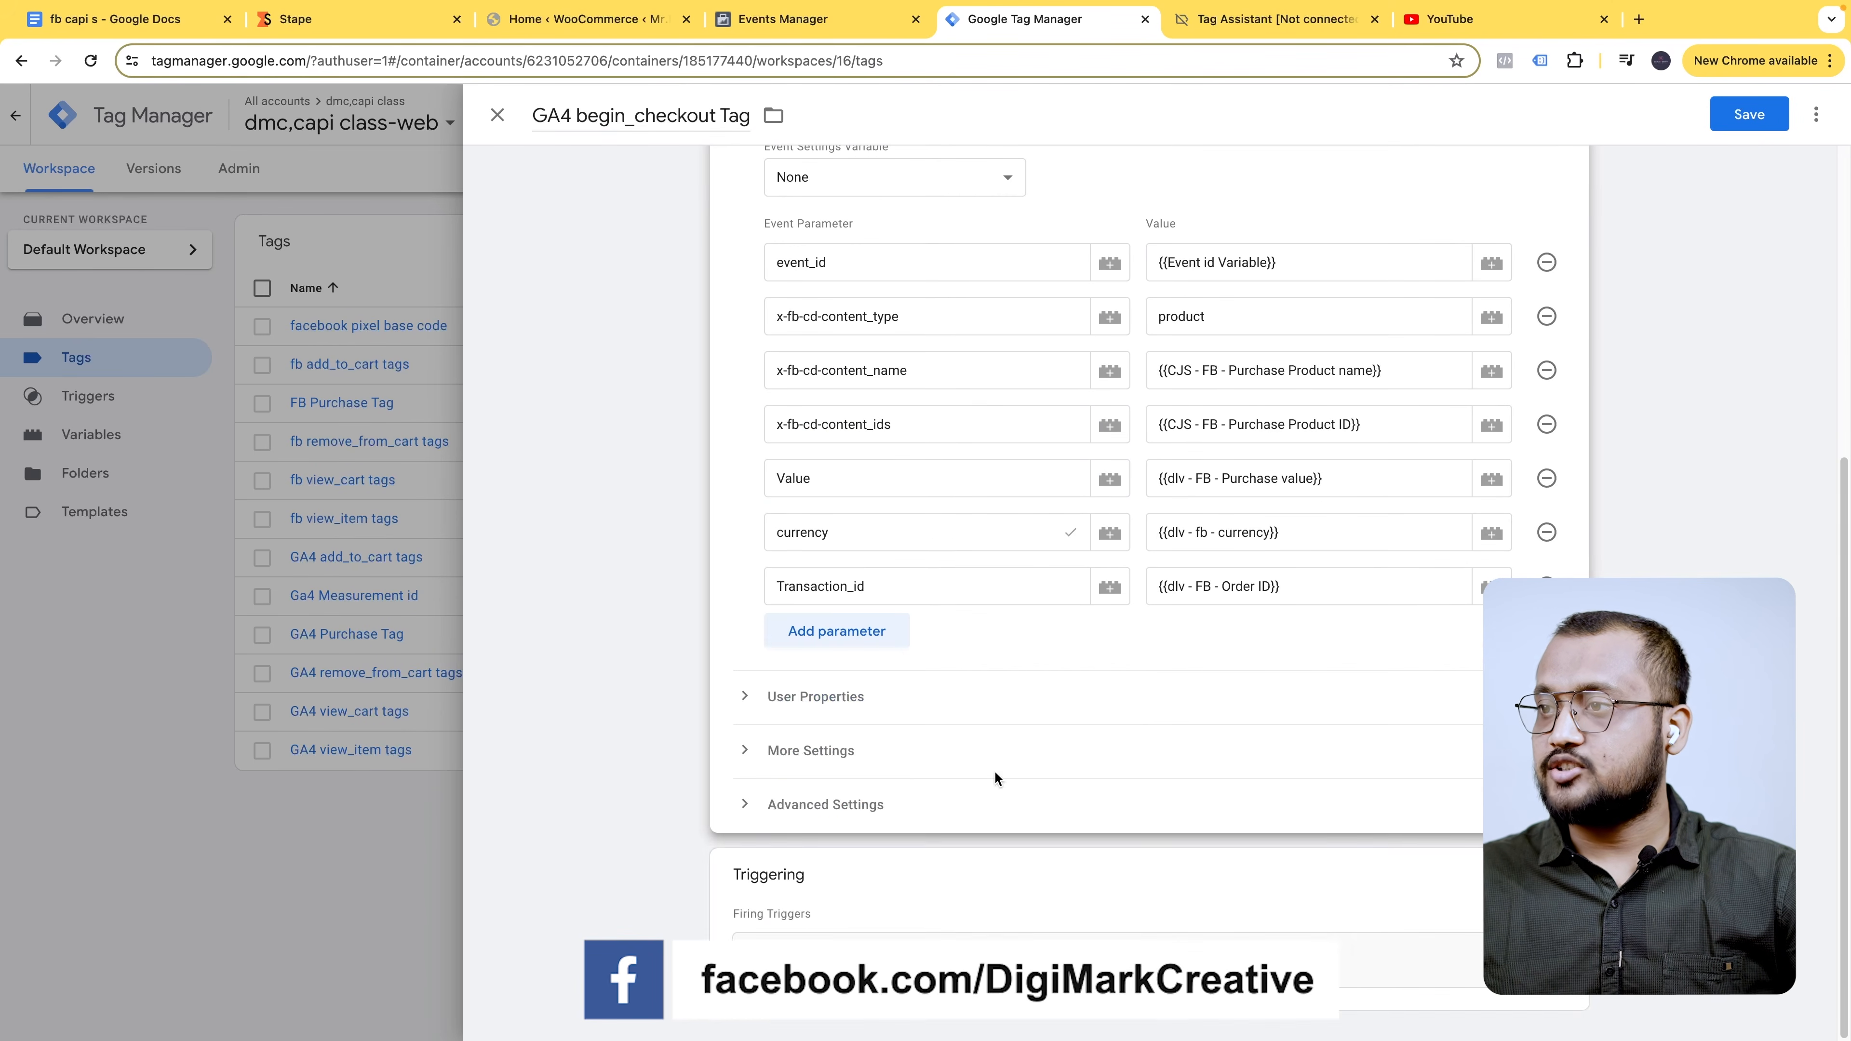
left_click(856, 922)
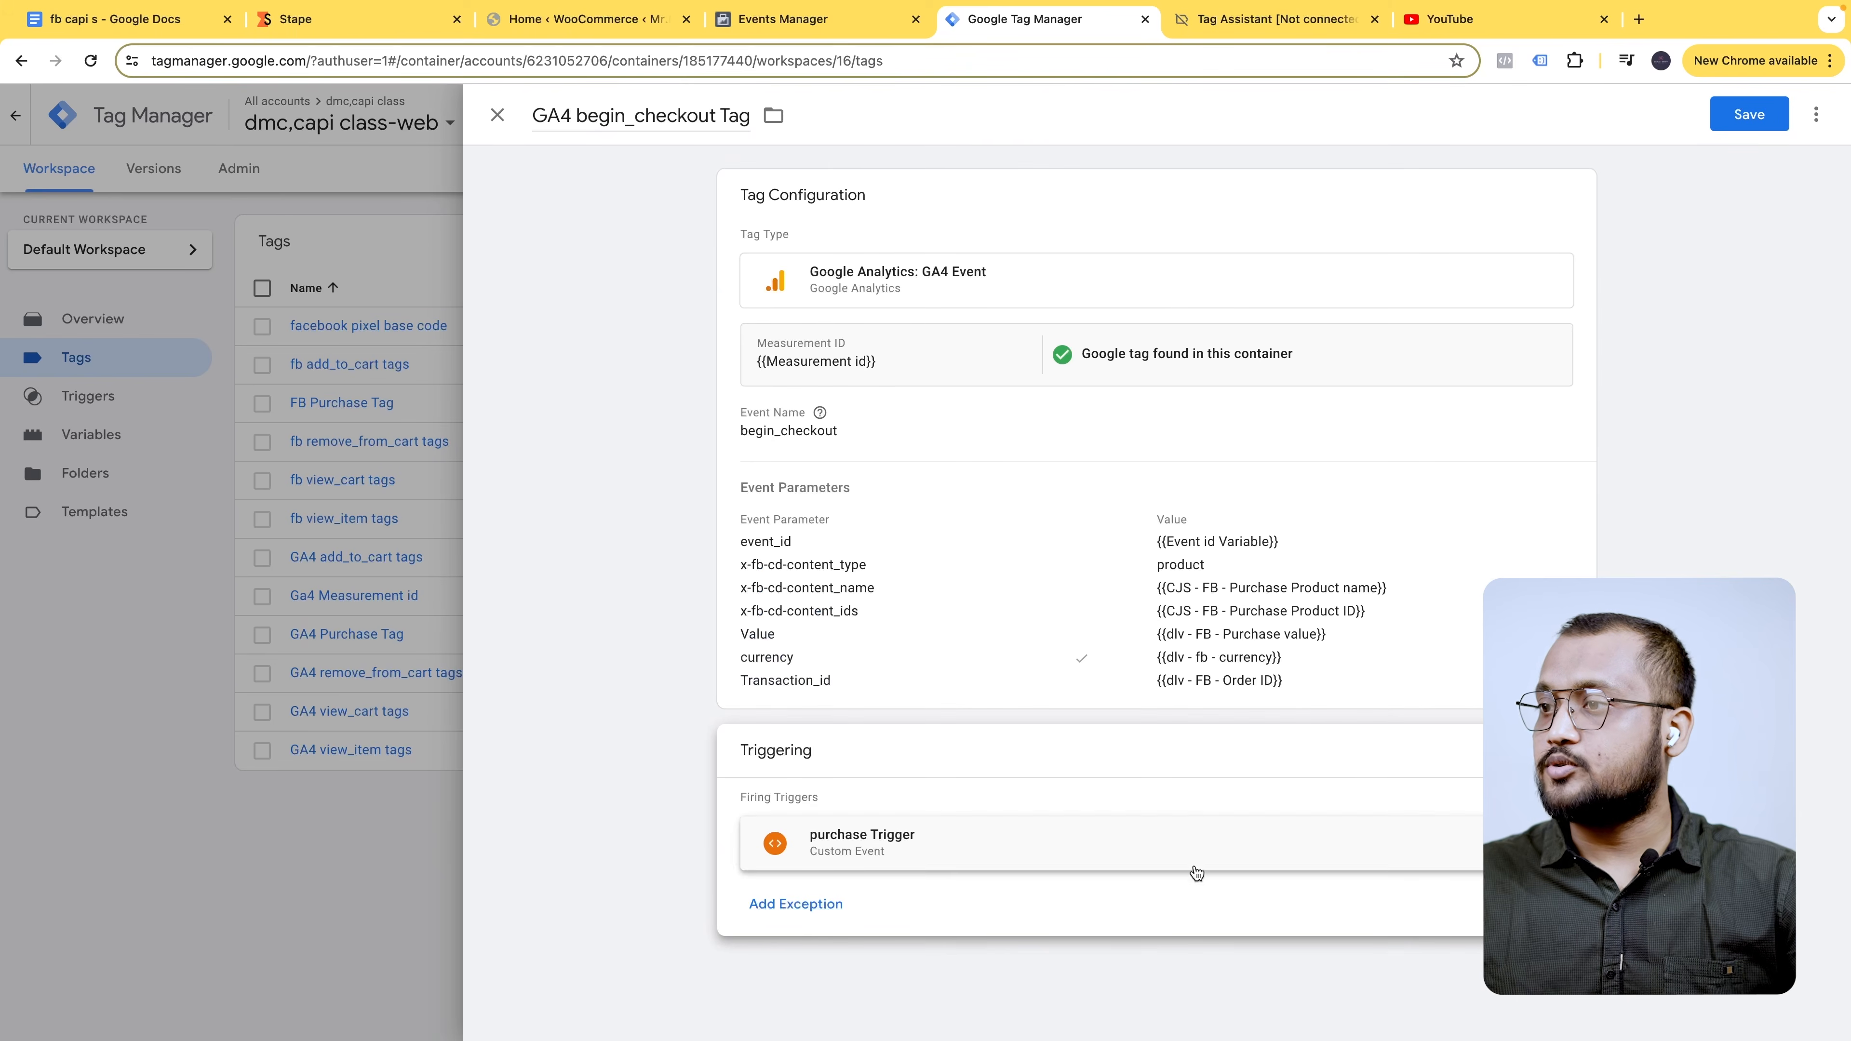
left_click(1546, 843)
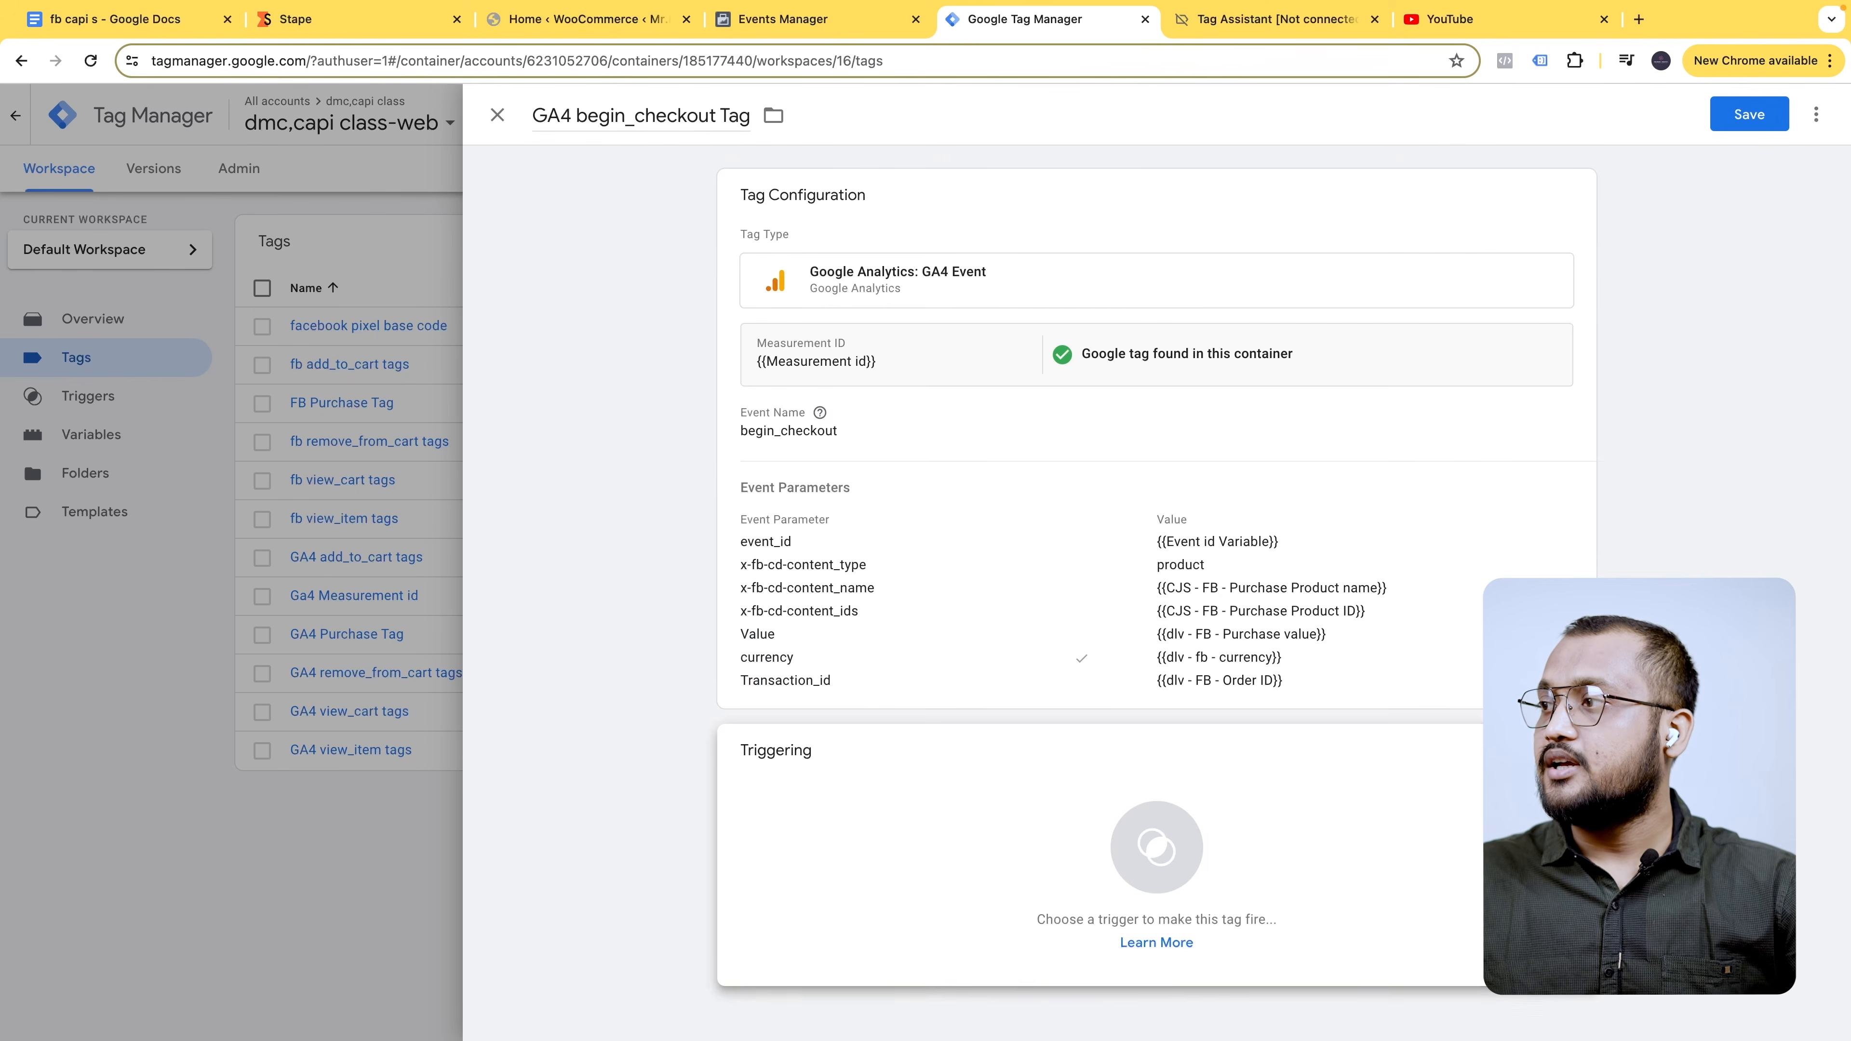
left_click(1156, 854)
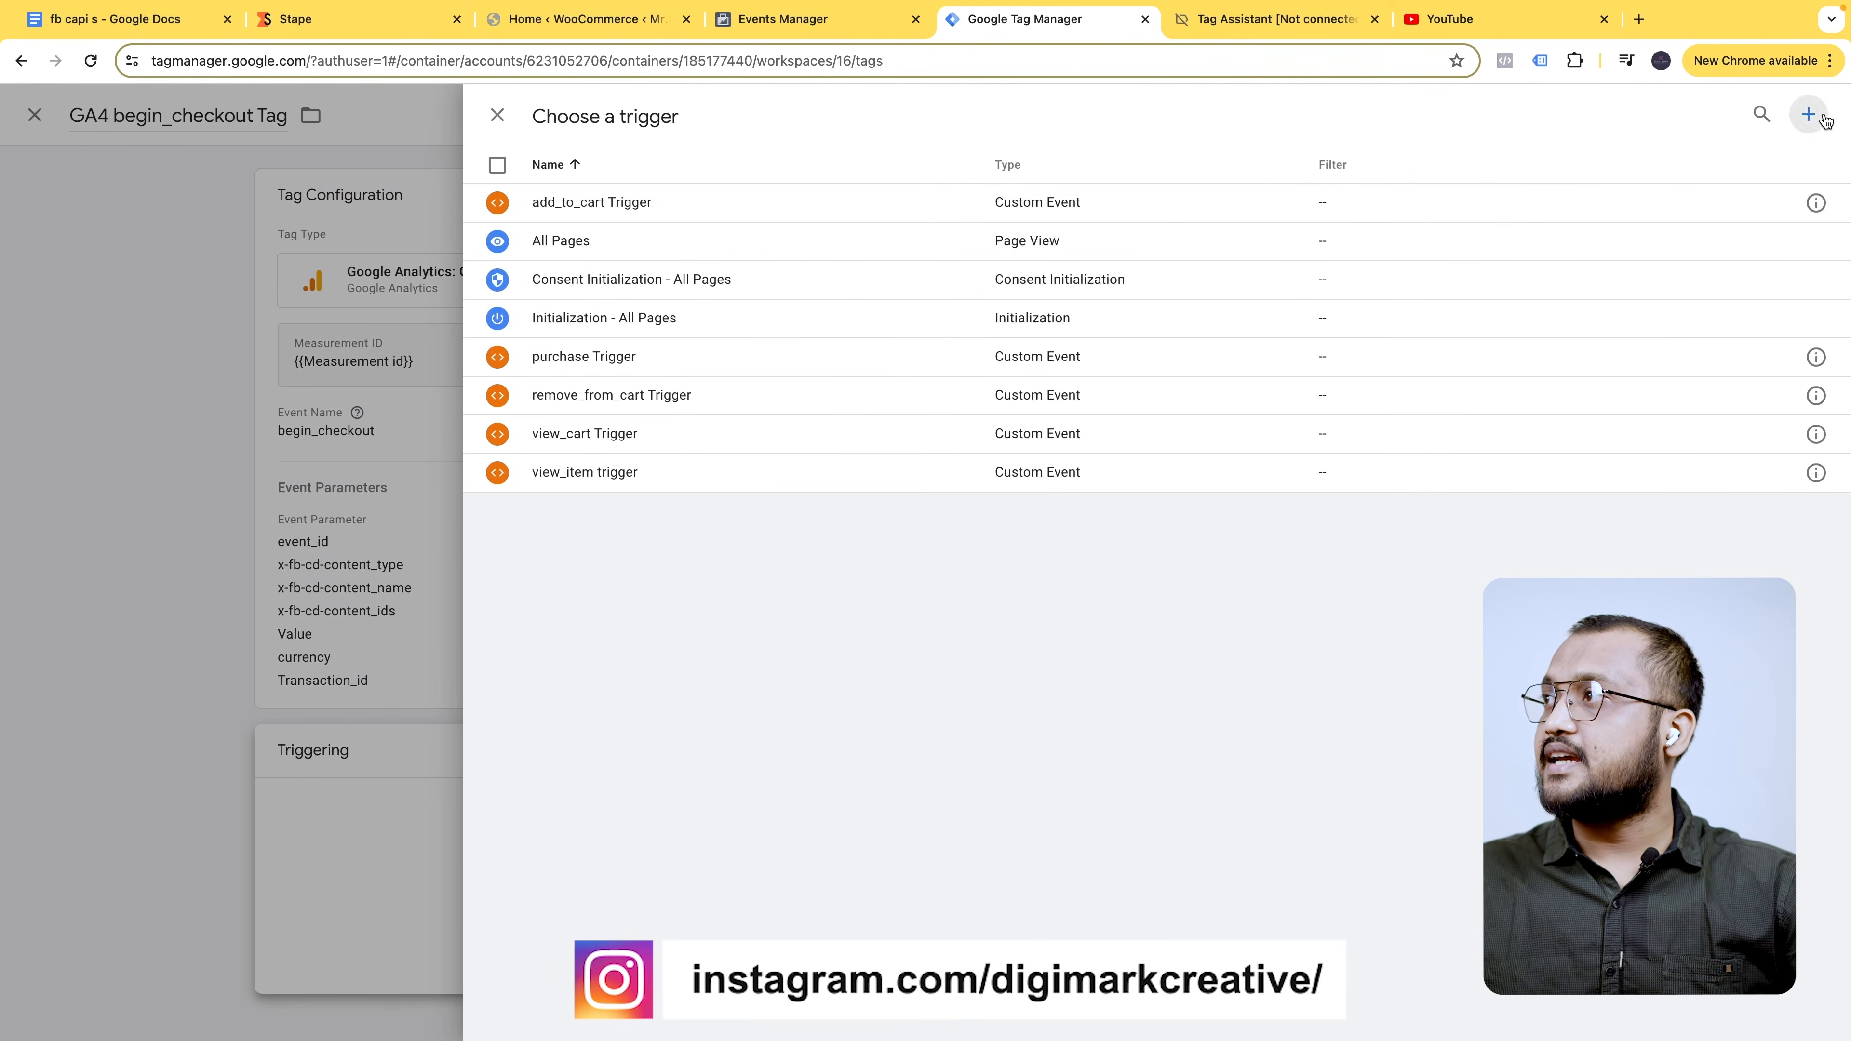
- Create a Custom Event trigger named begin_checkout Trigger with event name begin_checkout
left_click(1807, 114)
double_click(570, 106)
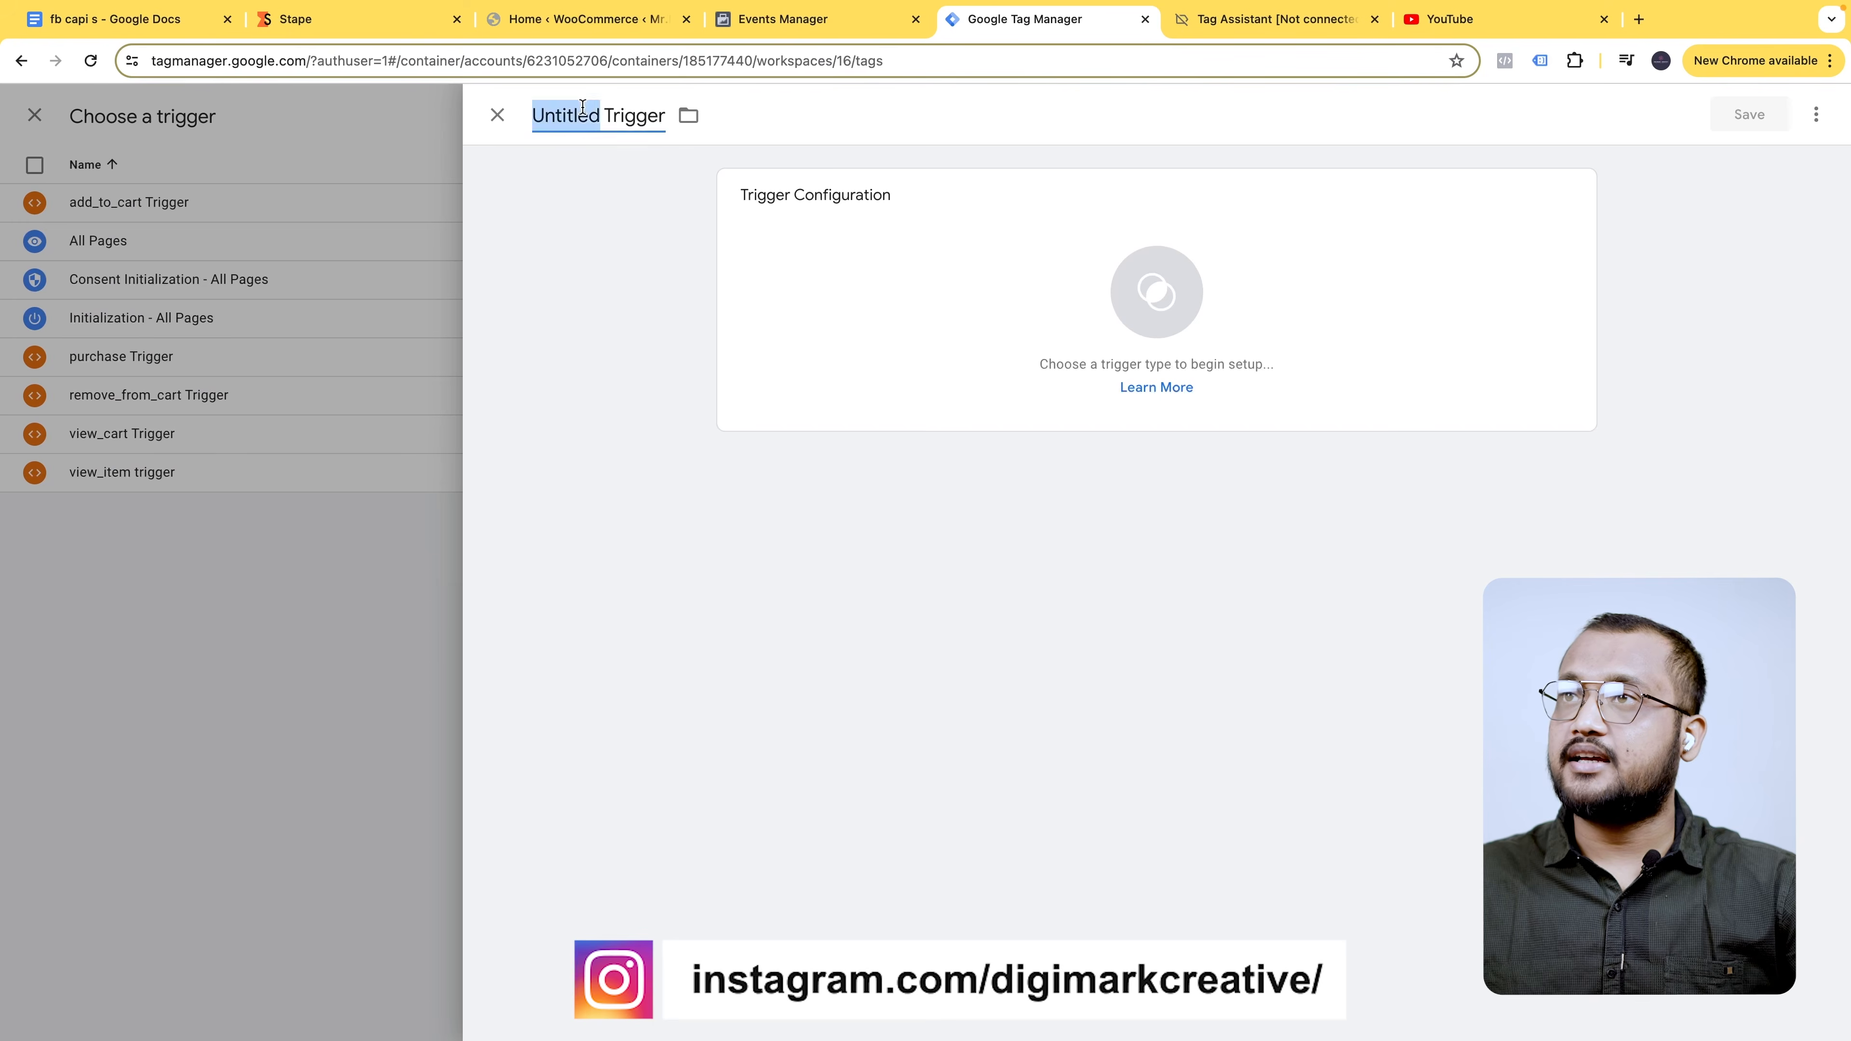
key("super+v")
left_click(1251, 364)
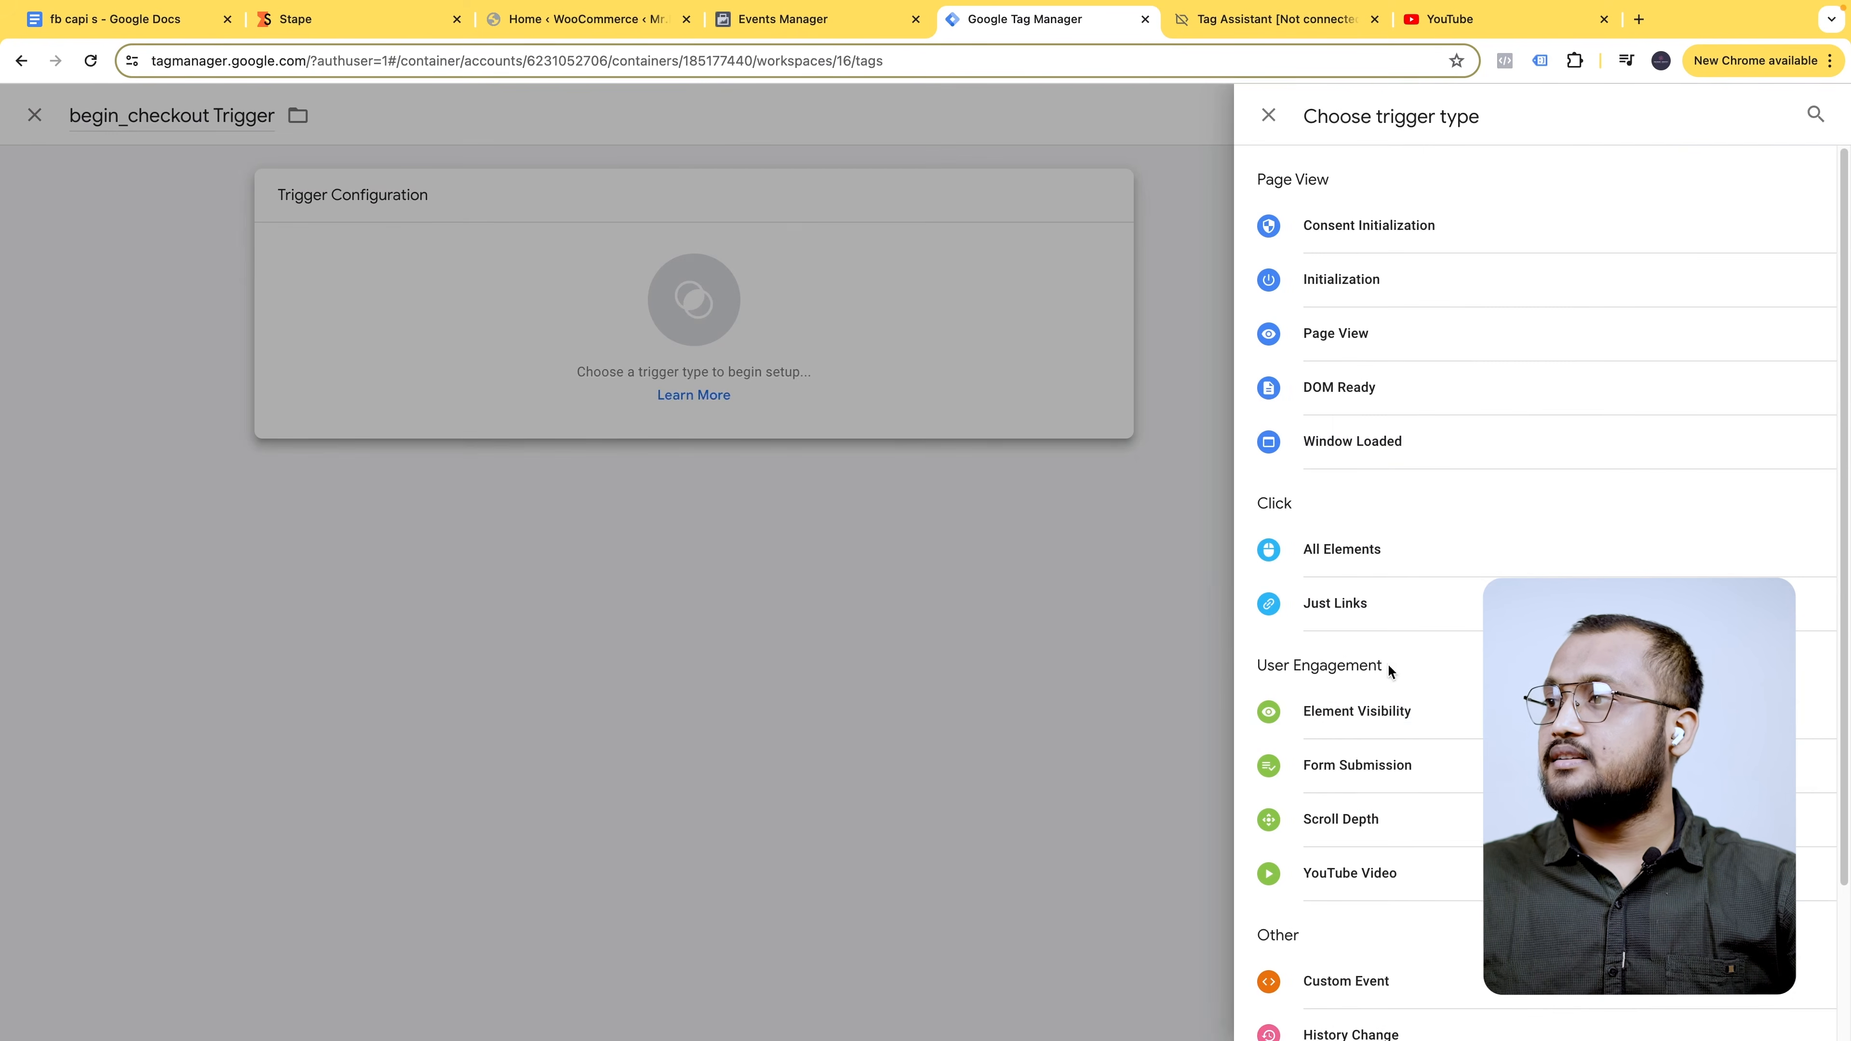
left_click(1384, 980)
left_click(790, 383)
key("super+v")
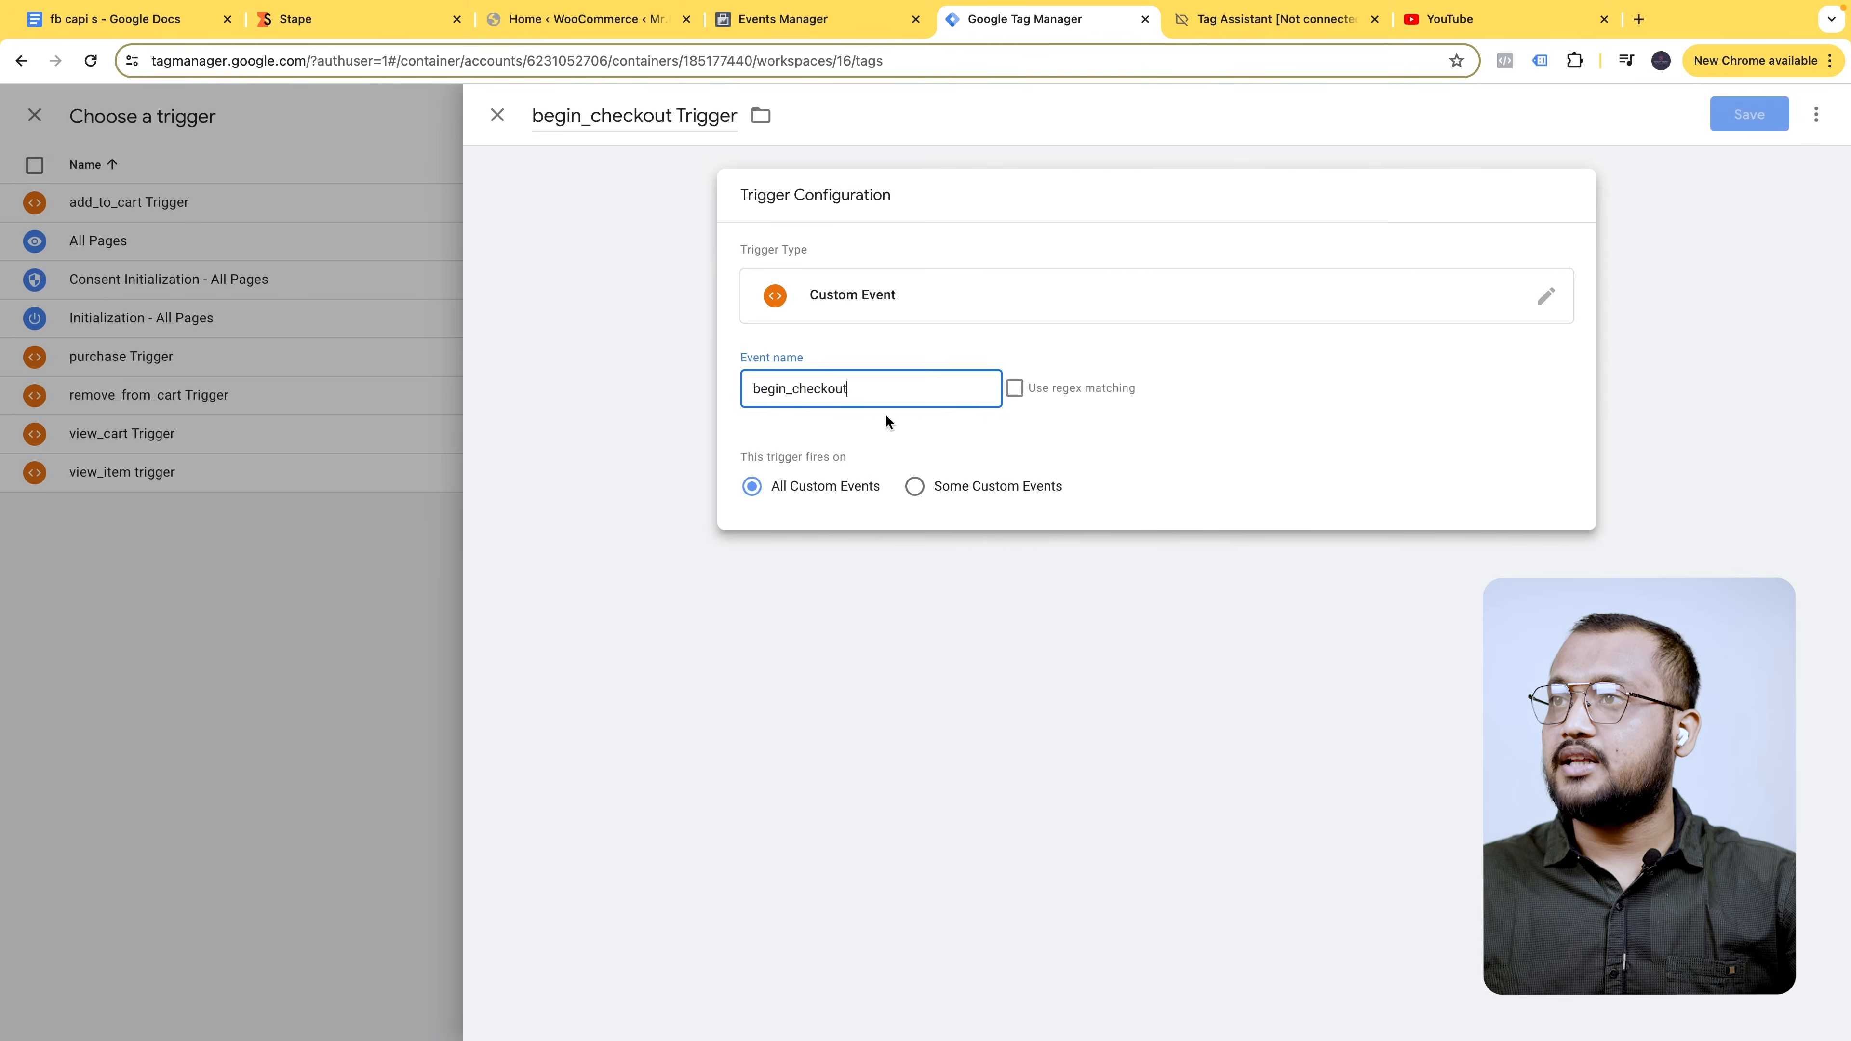
- Save the new trigger and the GA4 begin_checkout Tag firing on it
left_click(1756, 127)
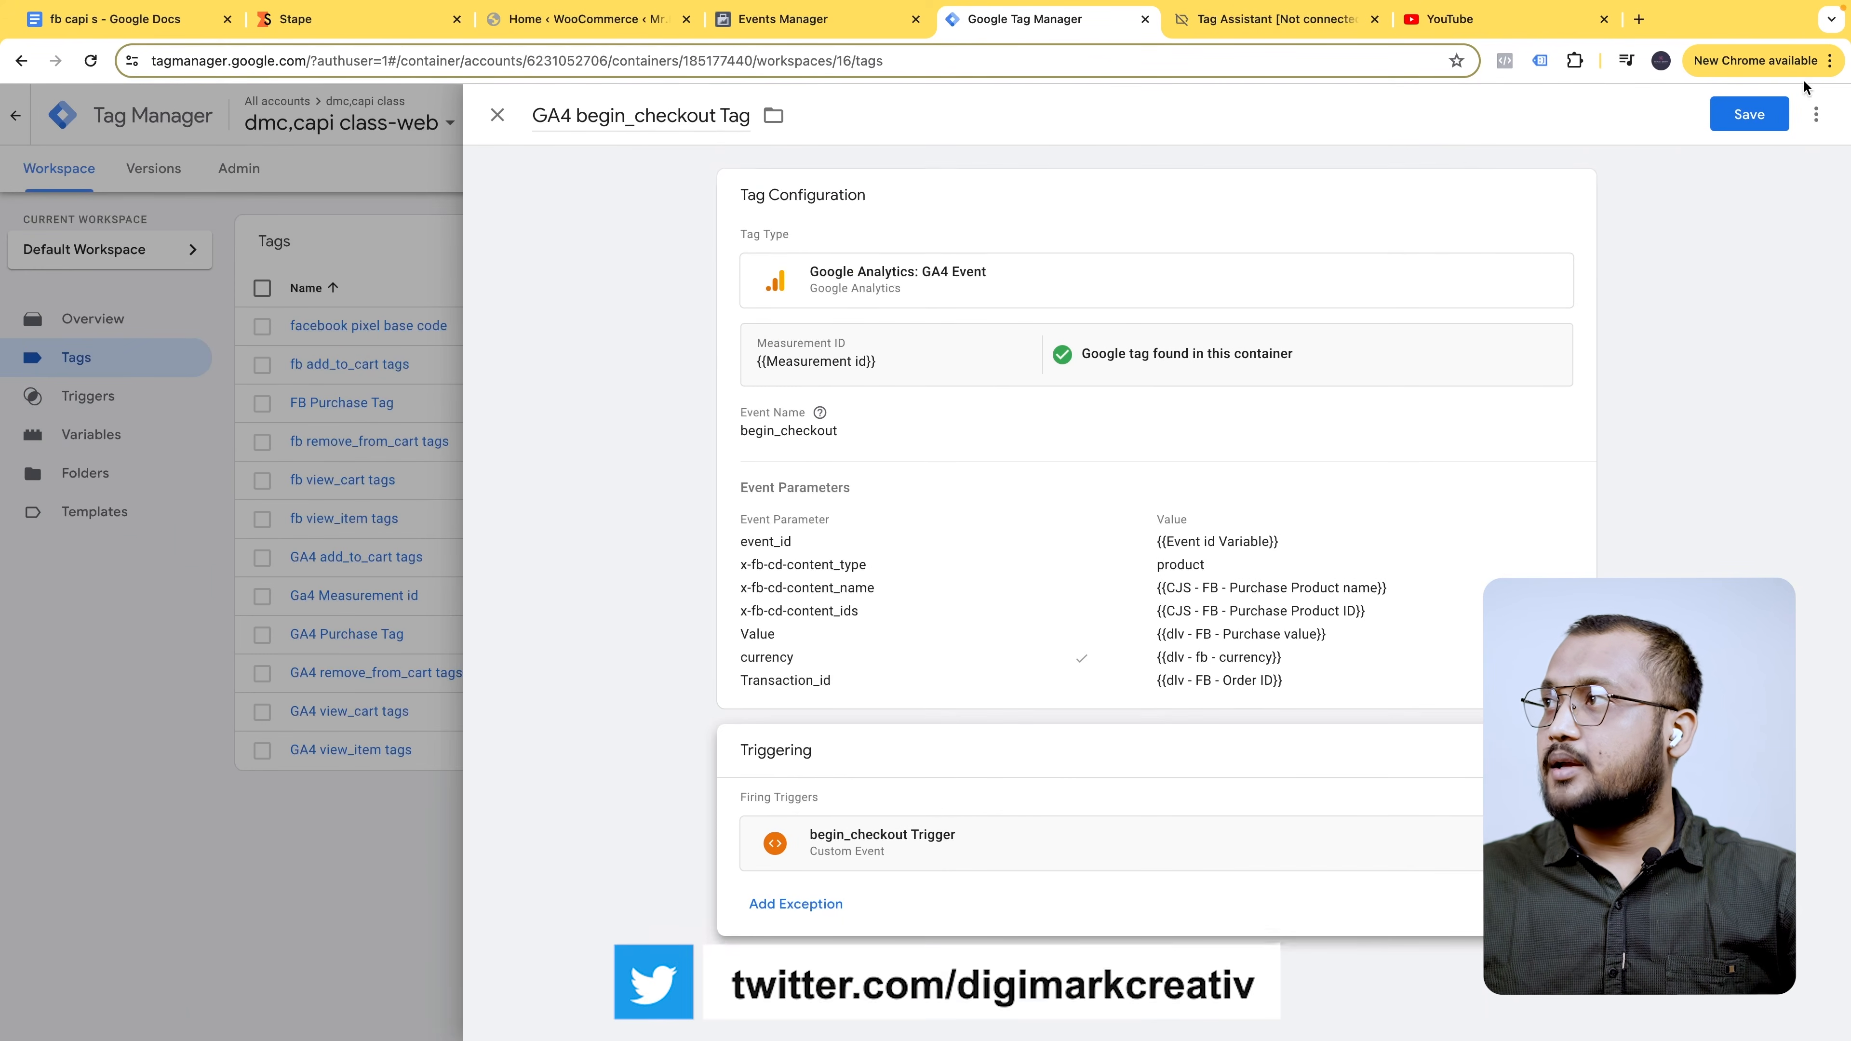
left_click(1758, 108)
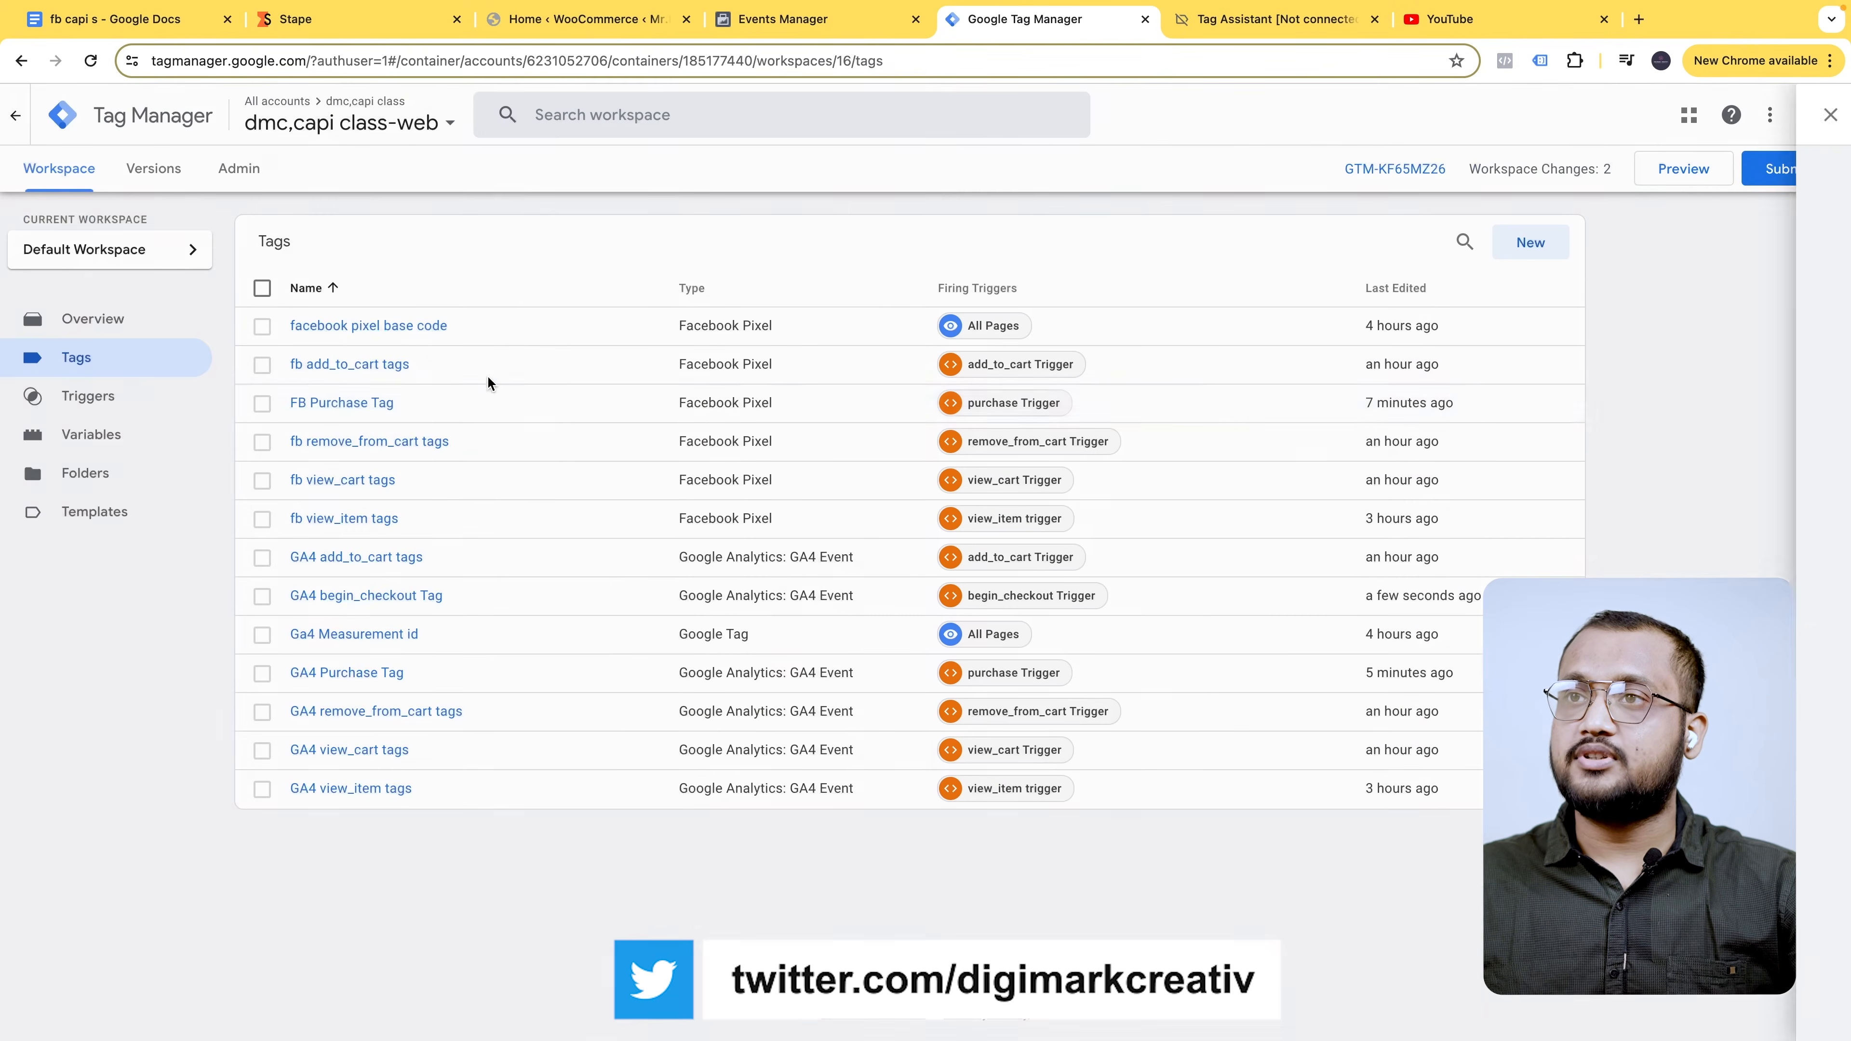
left_click(487, 410)
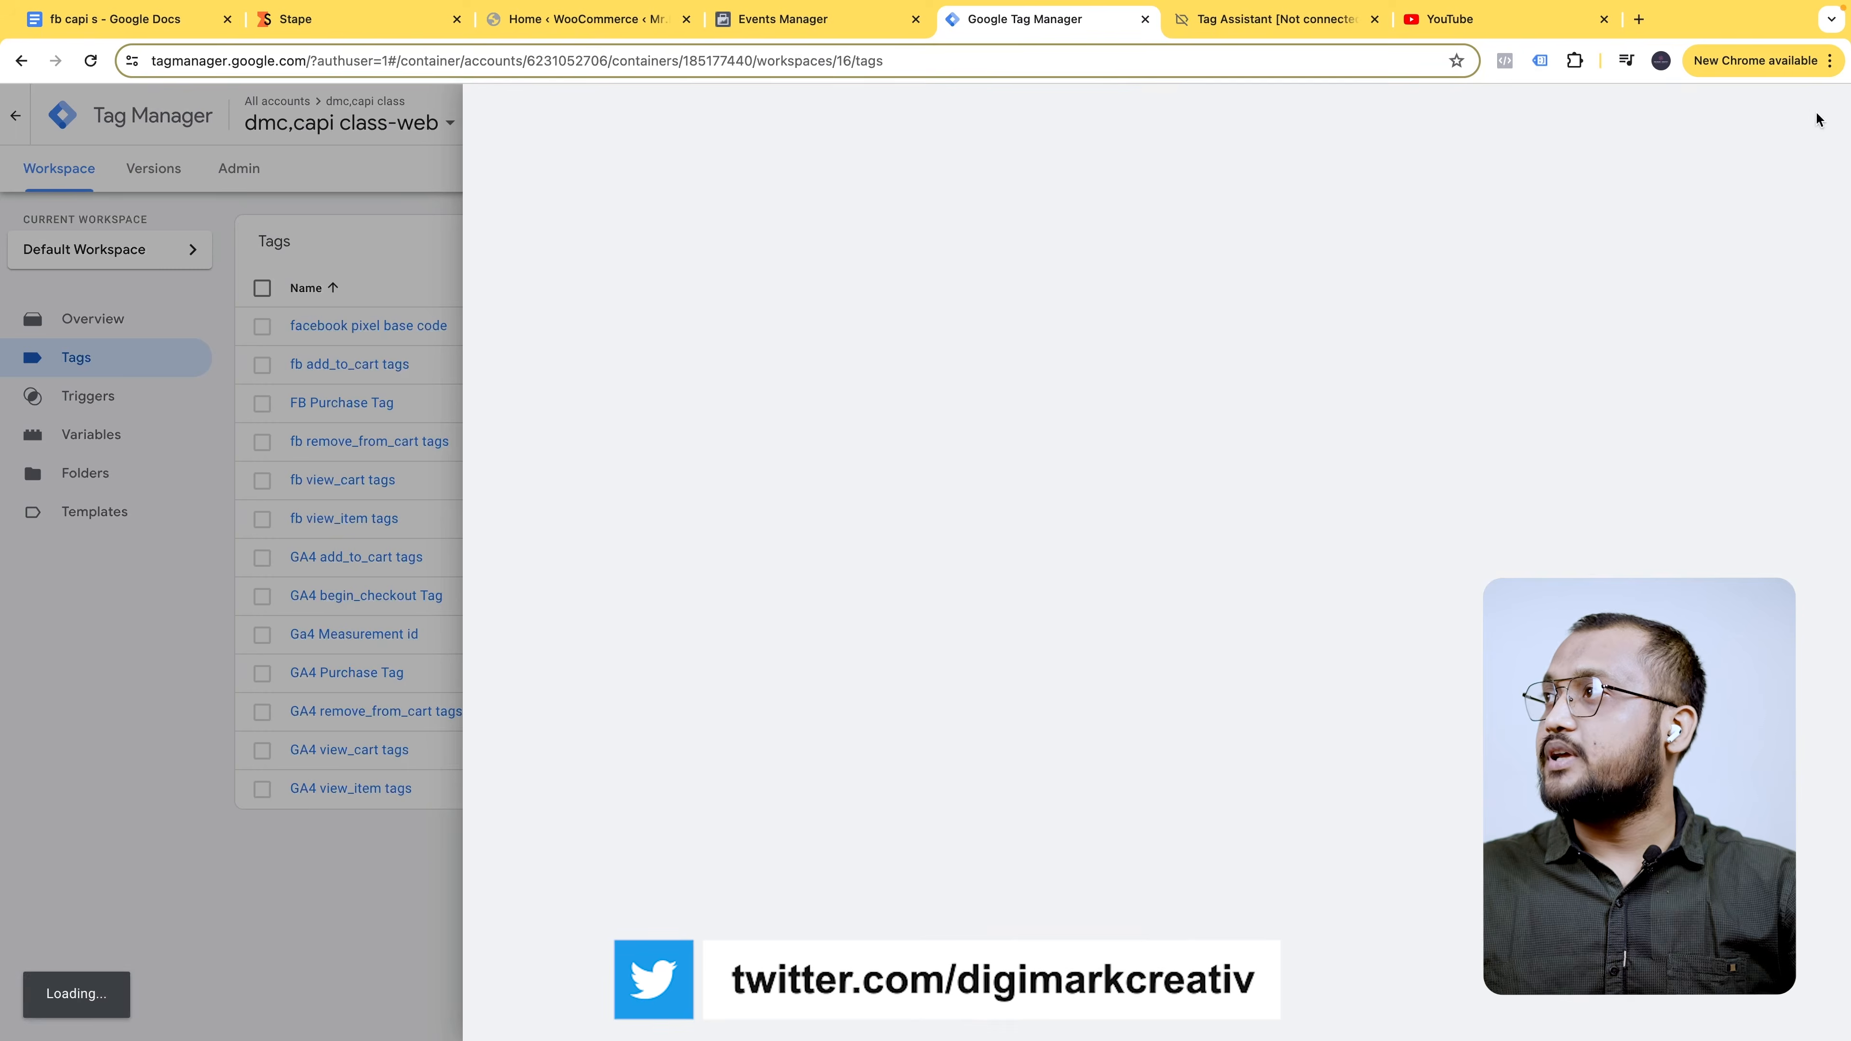
- Duplicate FB Purchase Tag and rename the copy to 'FB begin_checkout Tag'
left_click(1816, 114)
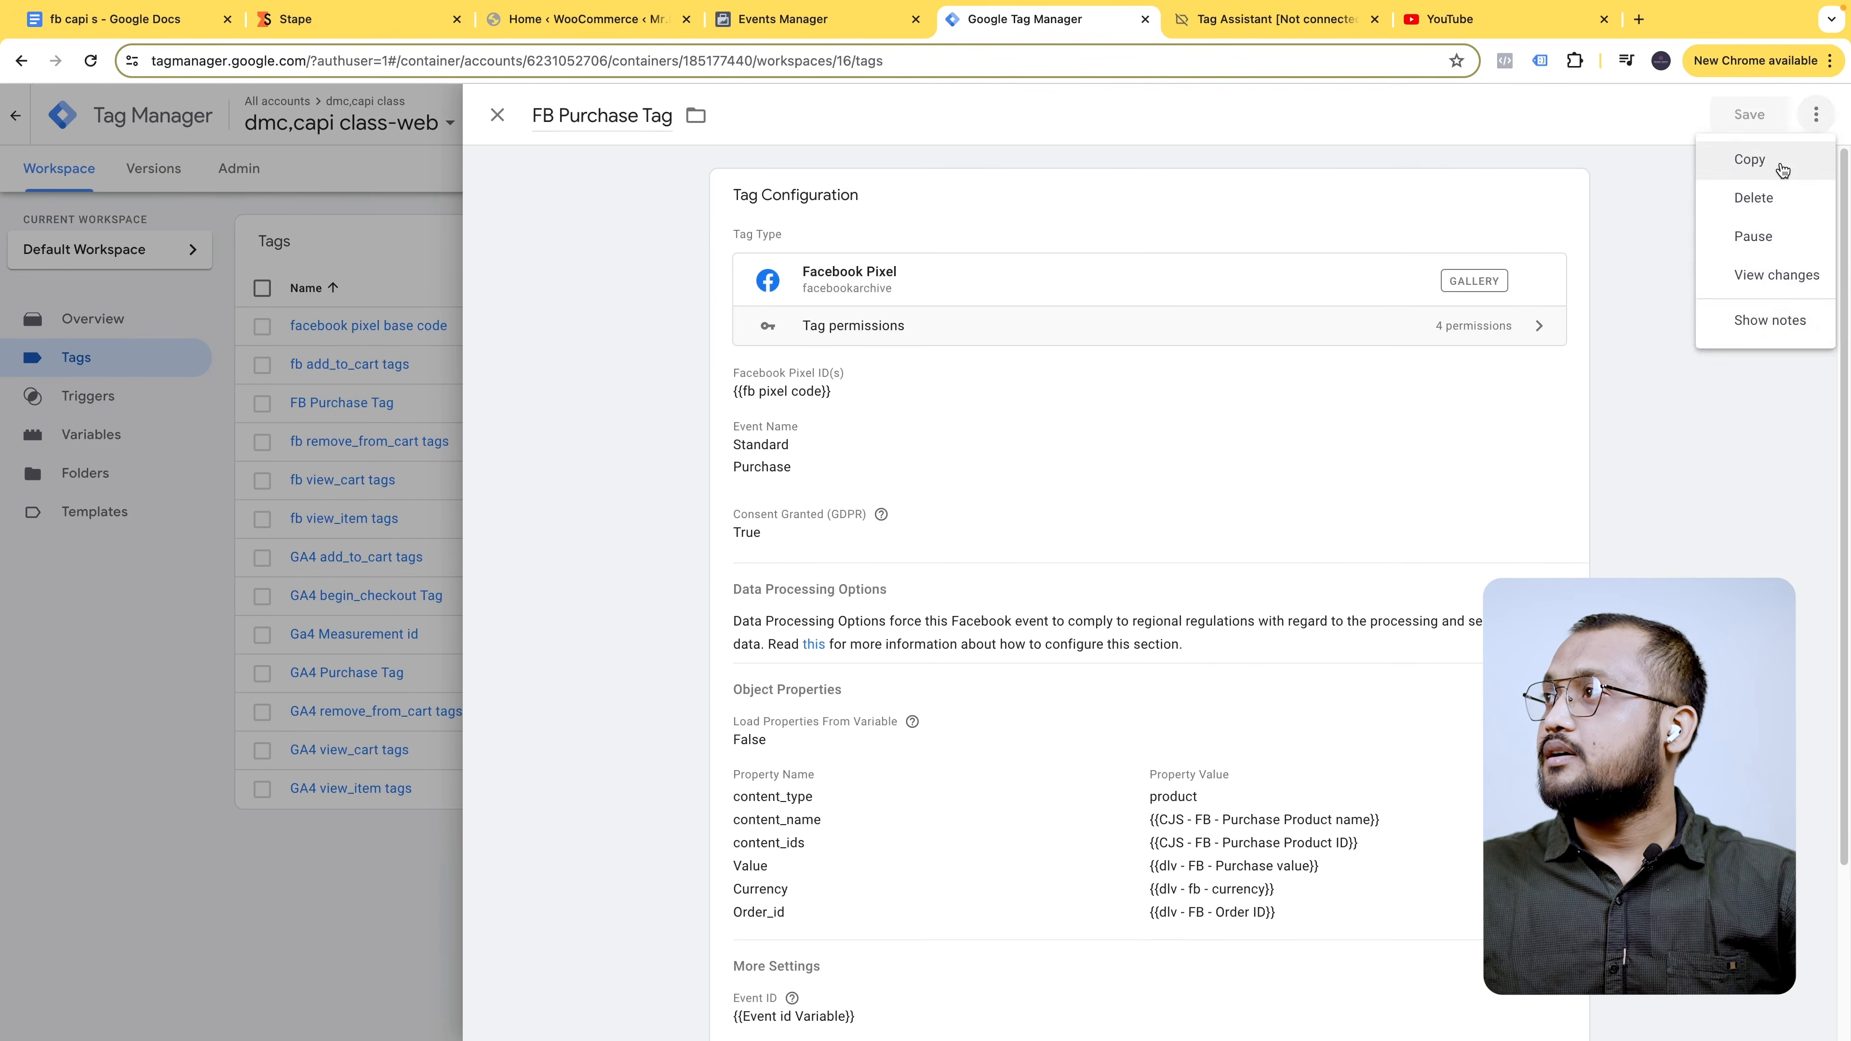
left_click(1780, 169)
left_click(604, 117)
key("ctrl+a")
type("FB begin_checkout Tag")
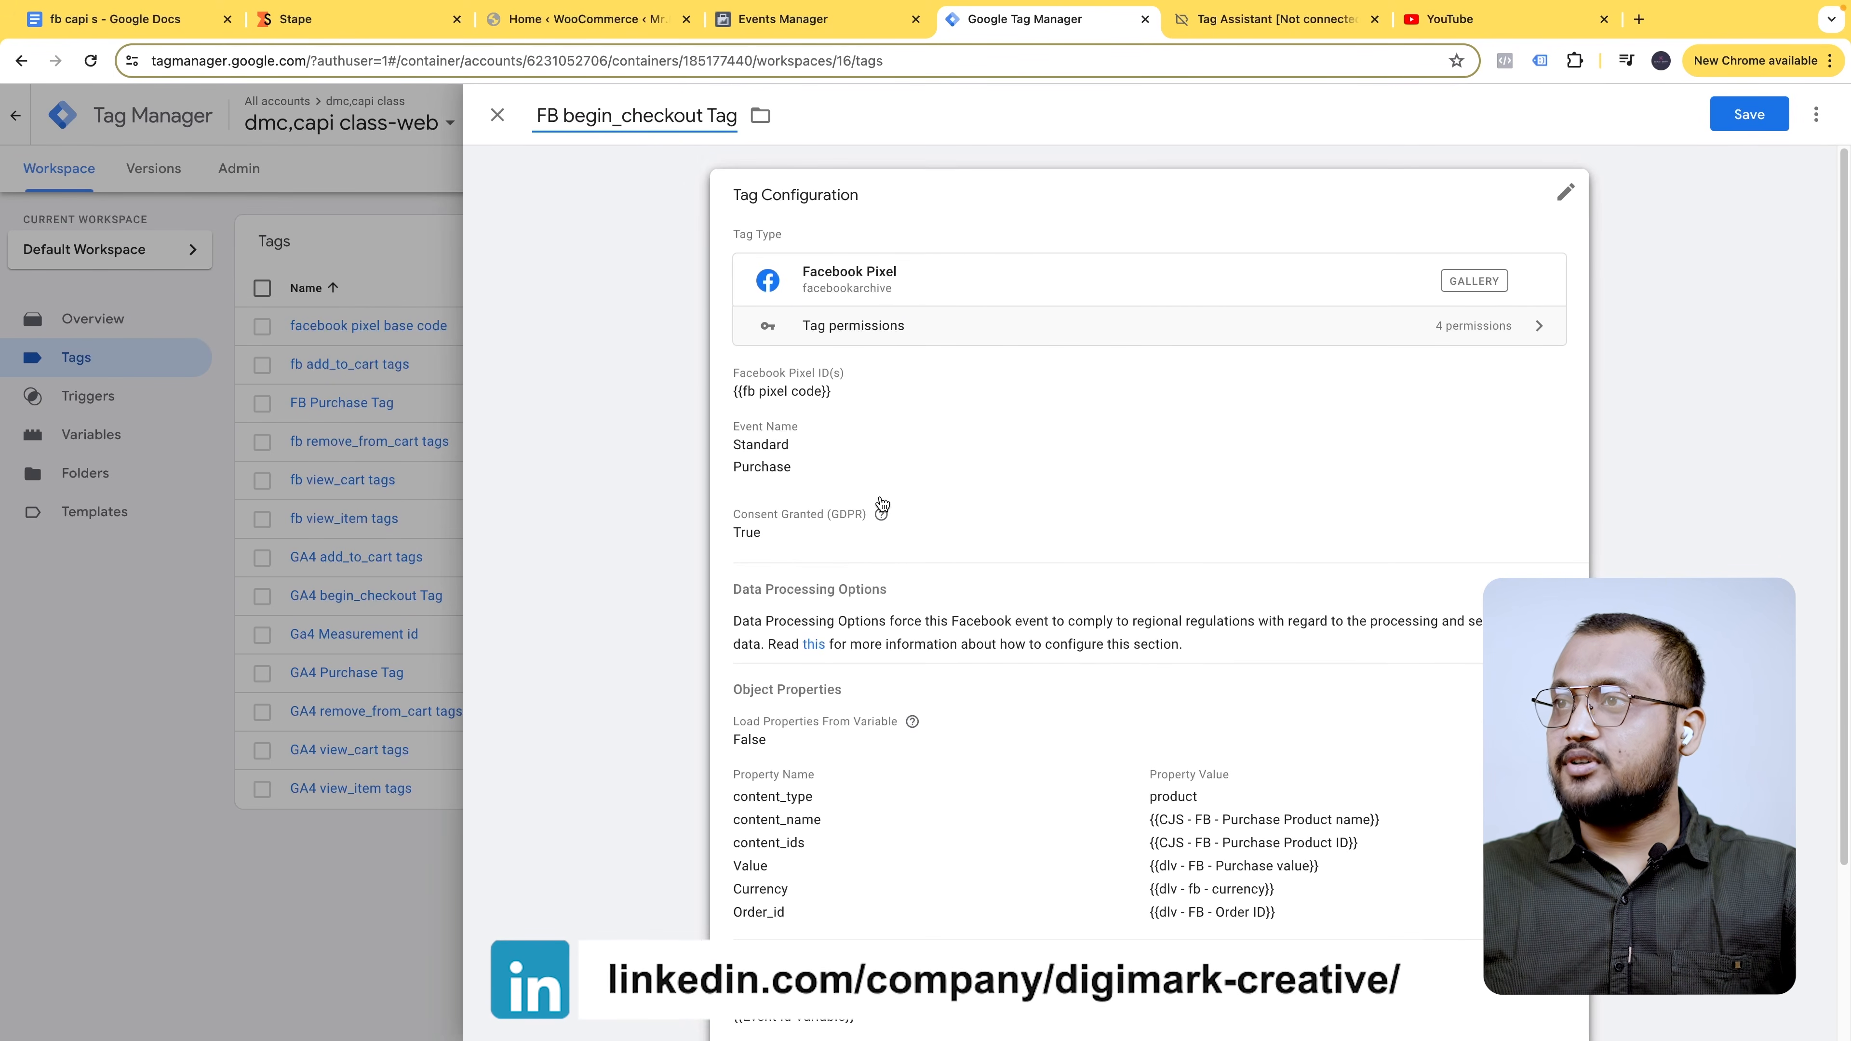
- Switch the tag's event to a custom event named begin_checkout
left_click(840, 456)
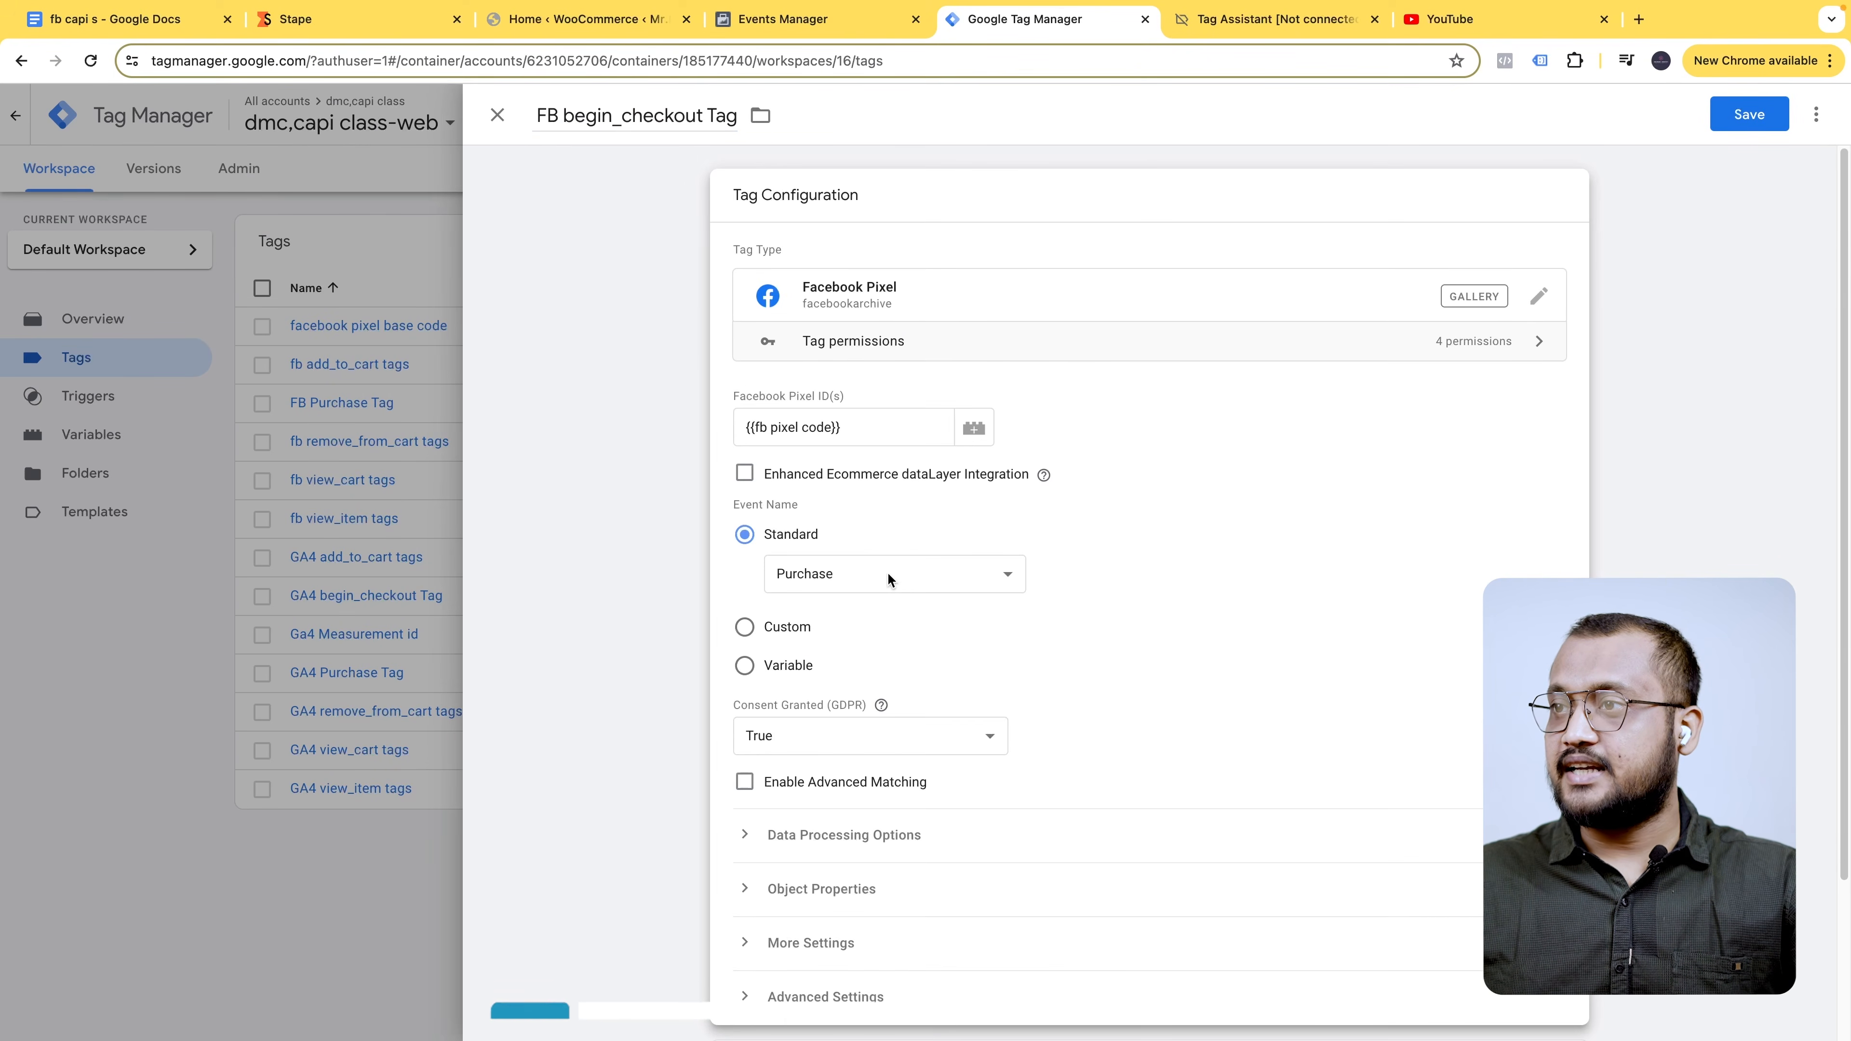
left_click(877, 583)
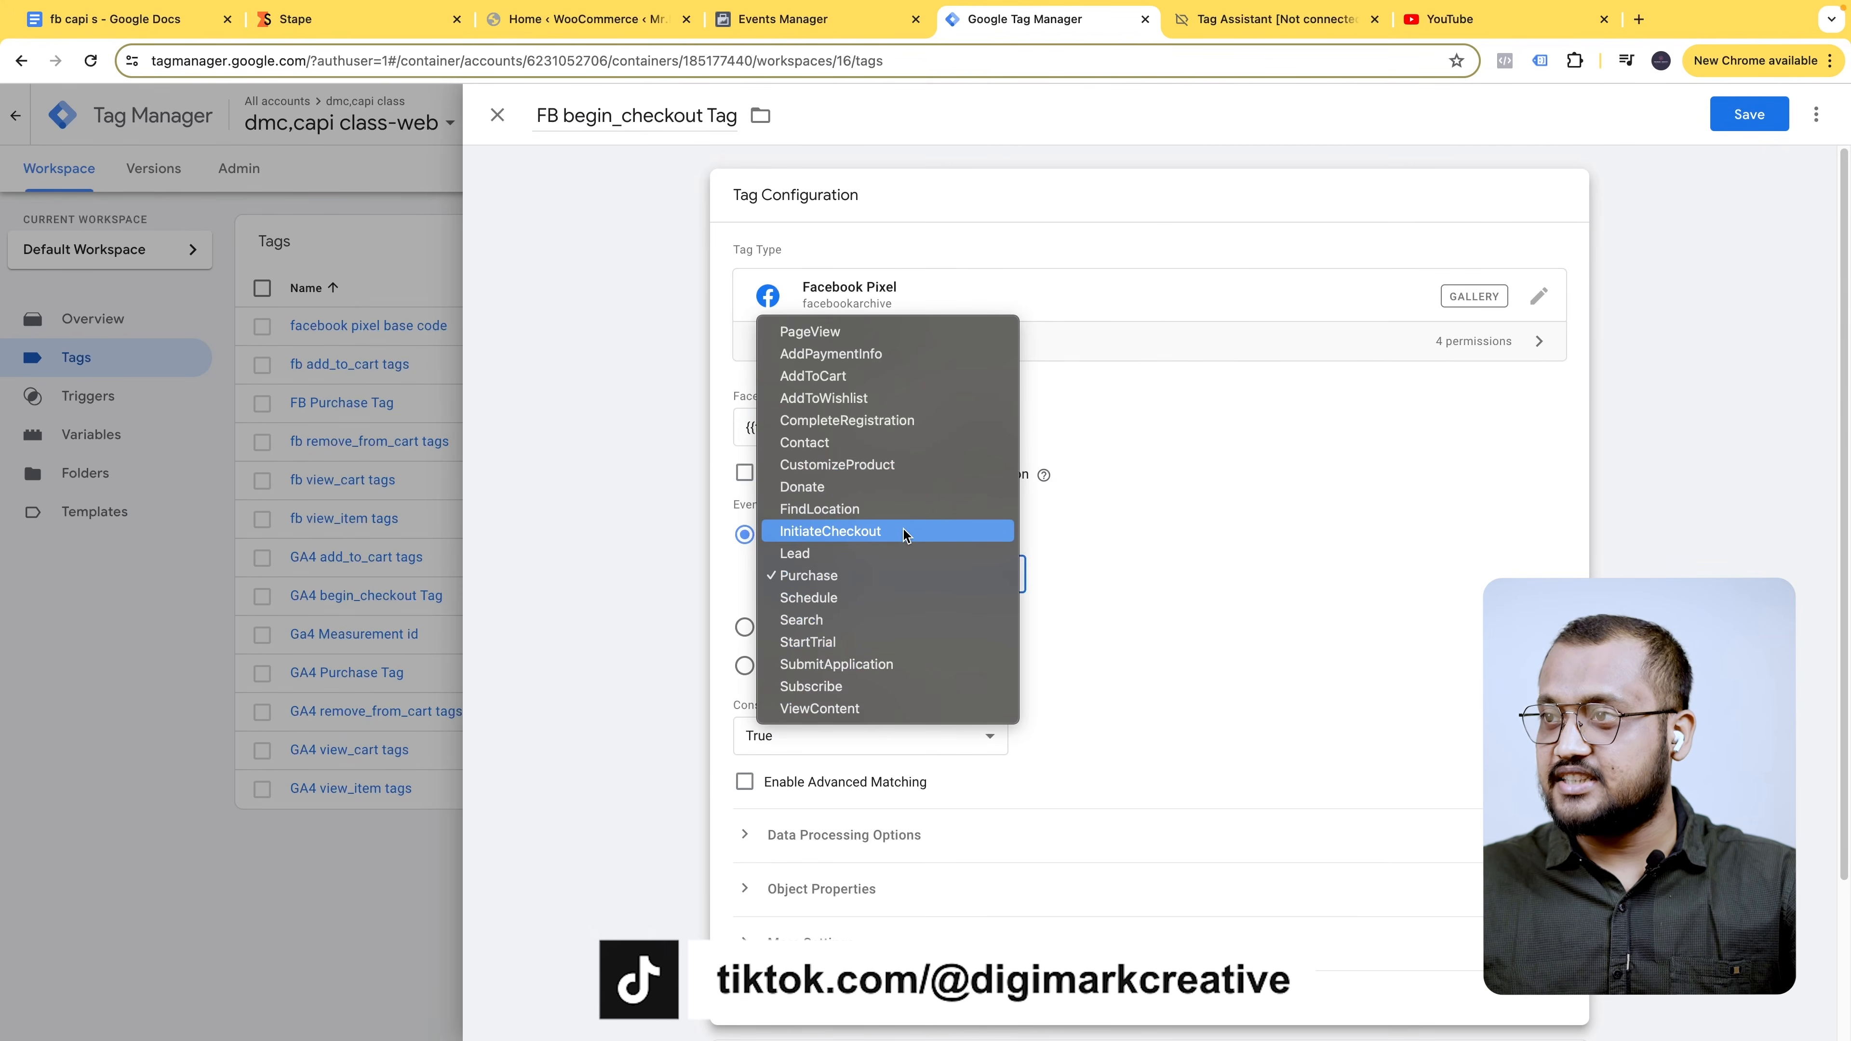
left_click(903, 728)
left_click(785, 628)
left_click(871, 616)
key("super+v")
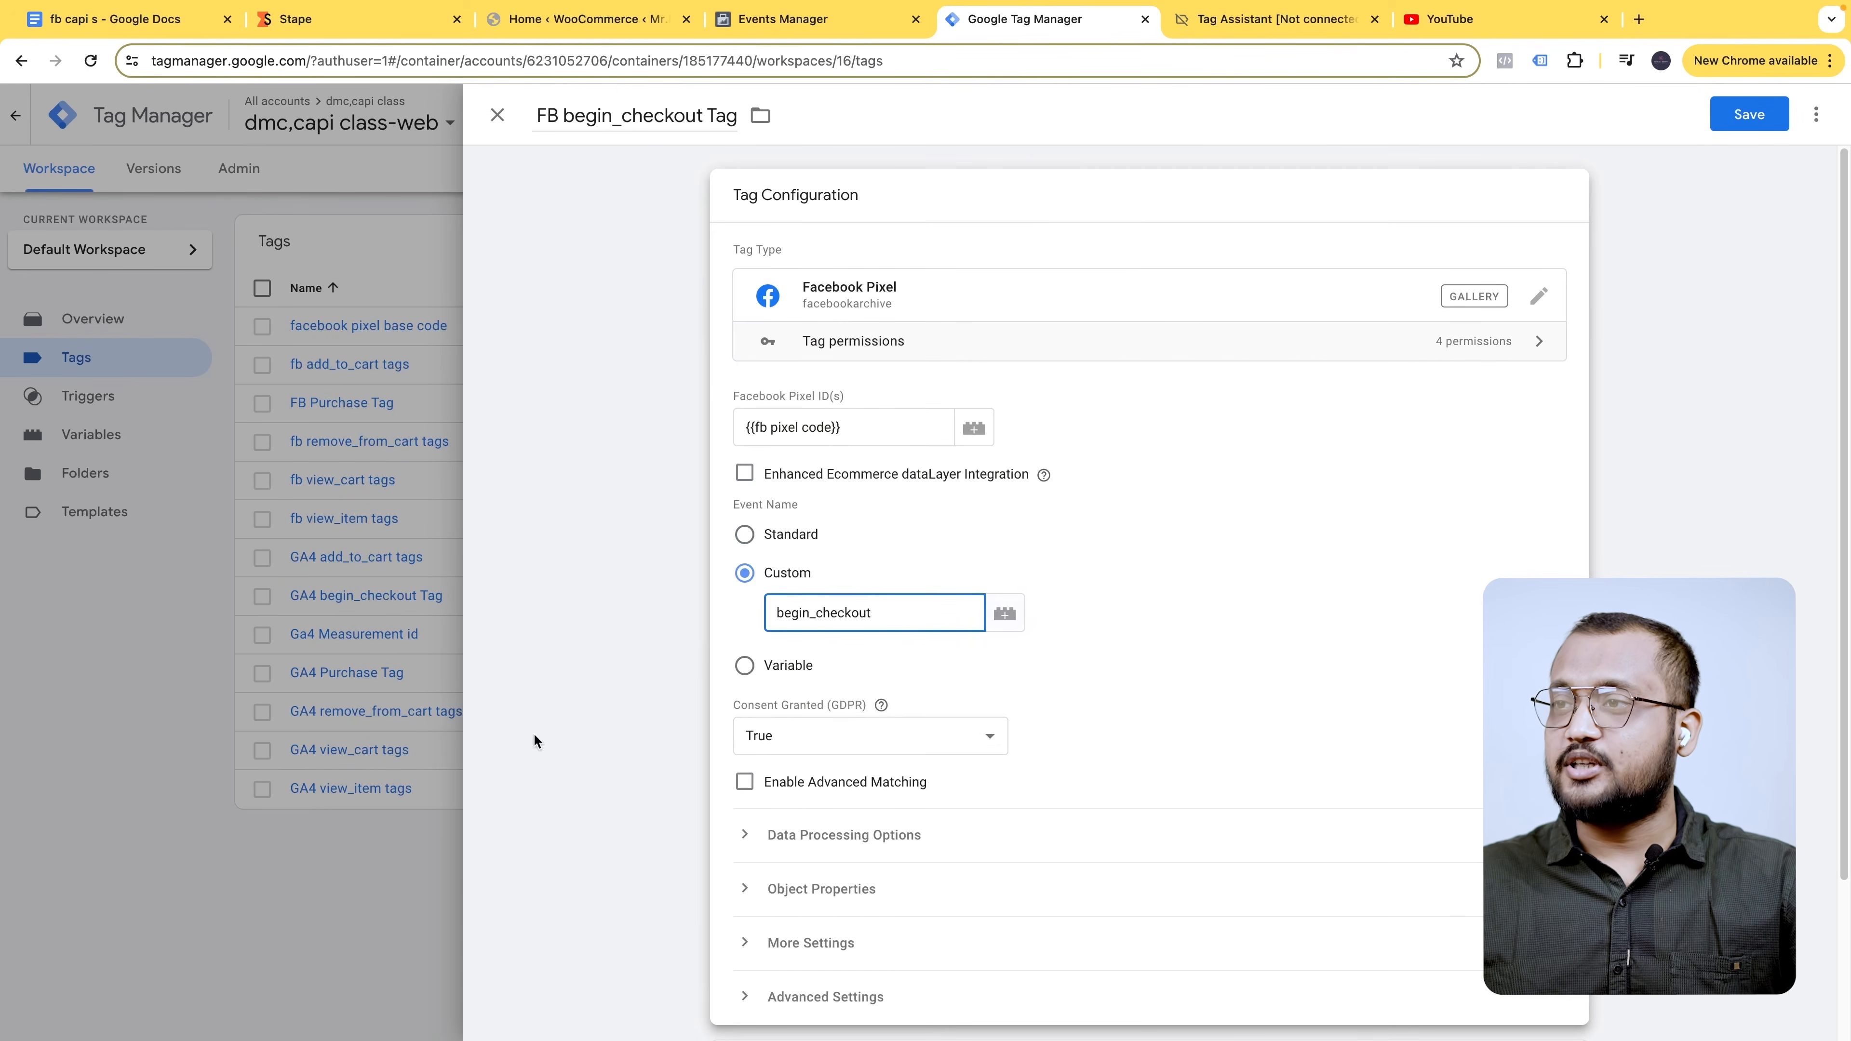
left_click(587, 738)
- Replace the purchase trigger with begin_checkout Trigger and save the tag
scroll(880, 718, "down", 2)
left_click(904, 980)
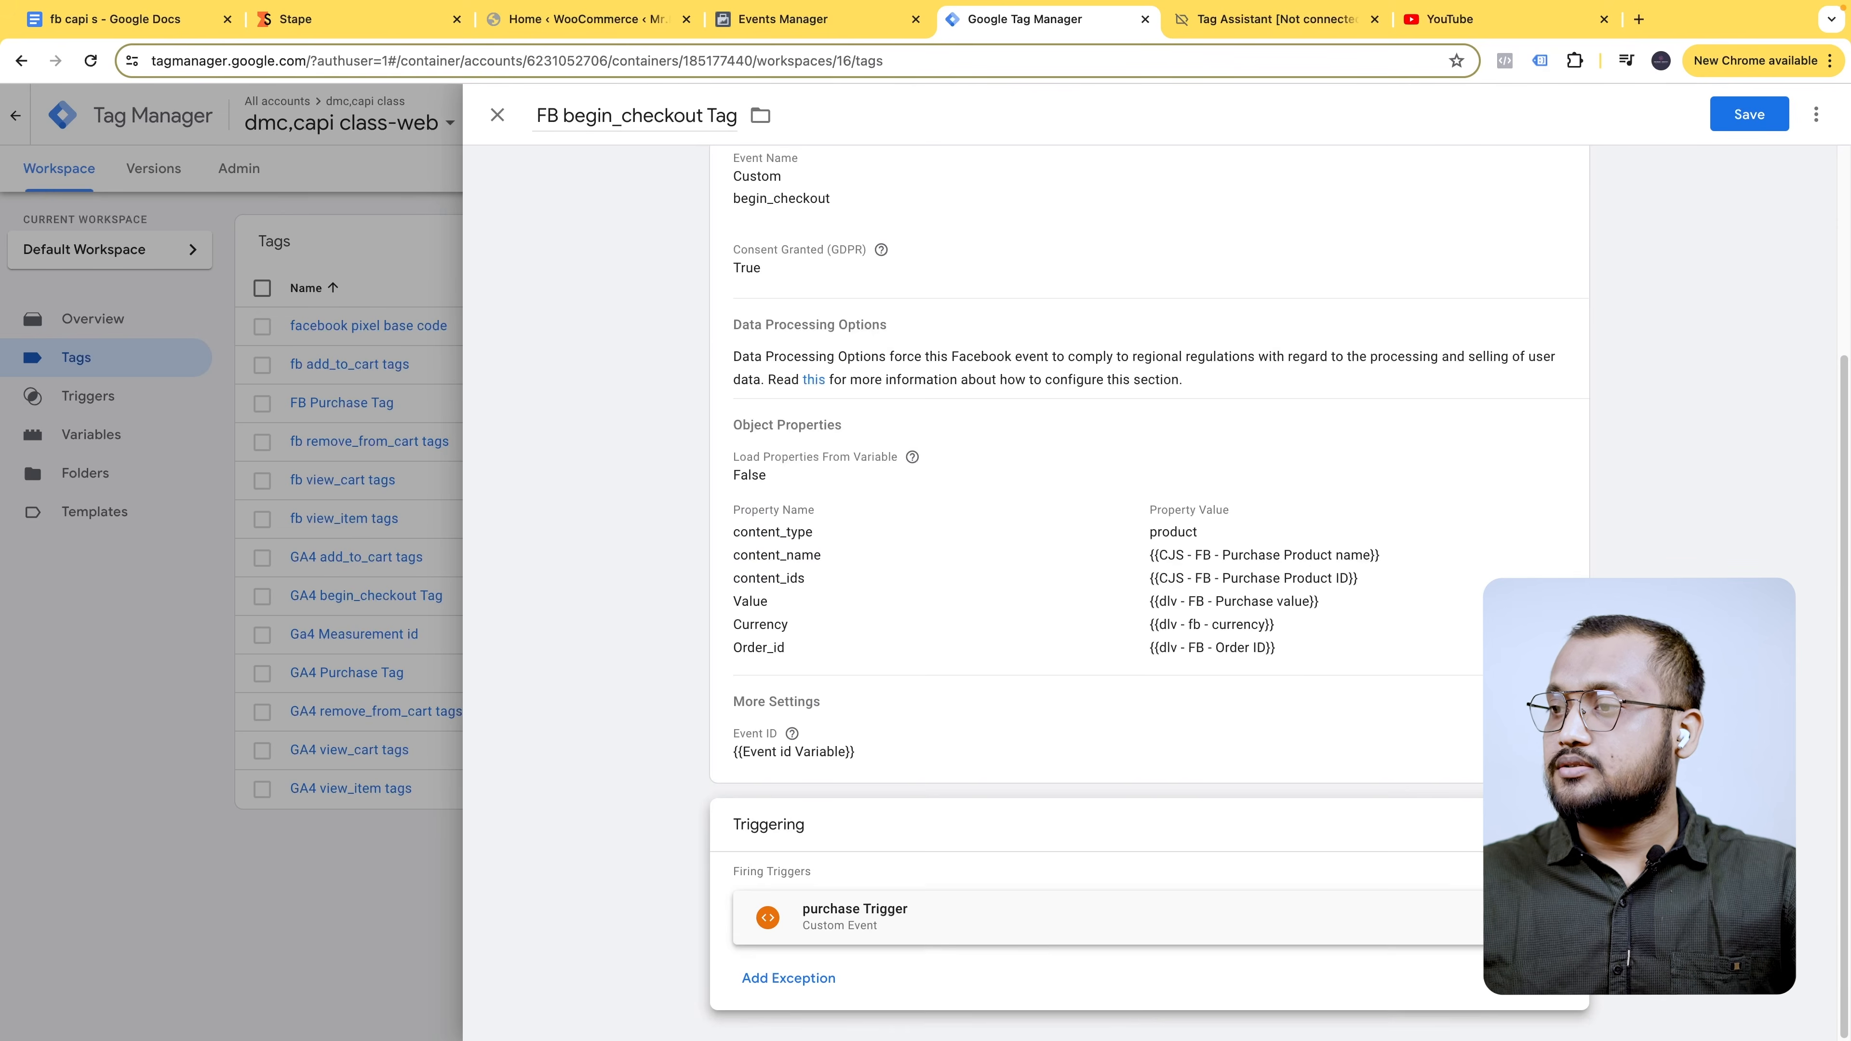
left_click(1544, 917)
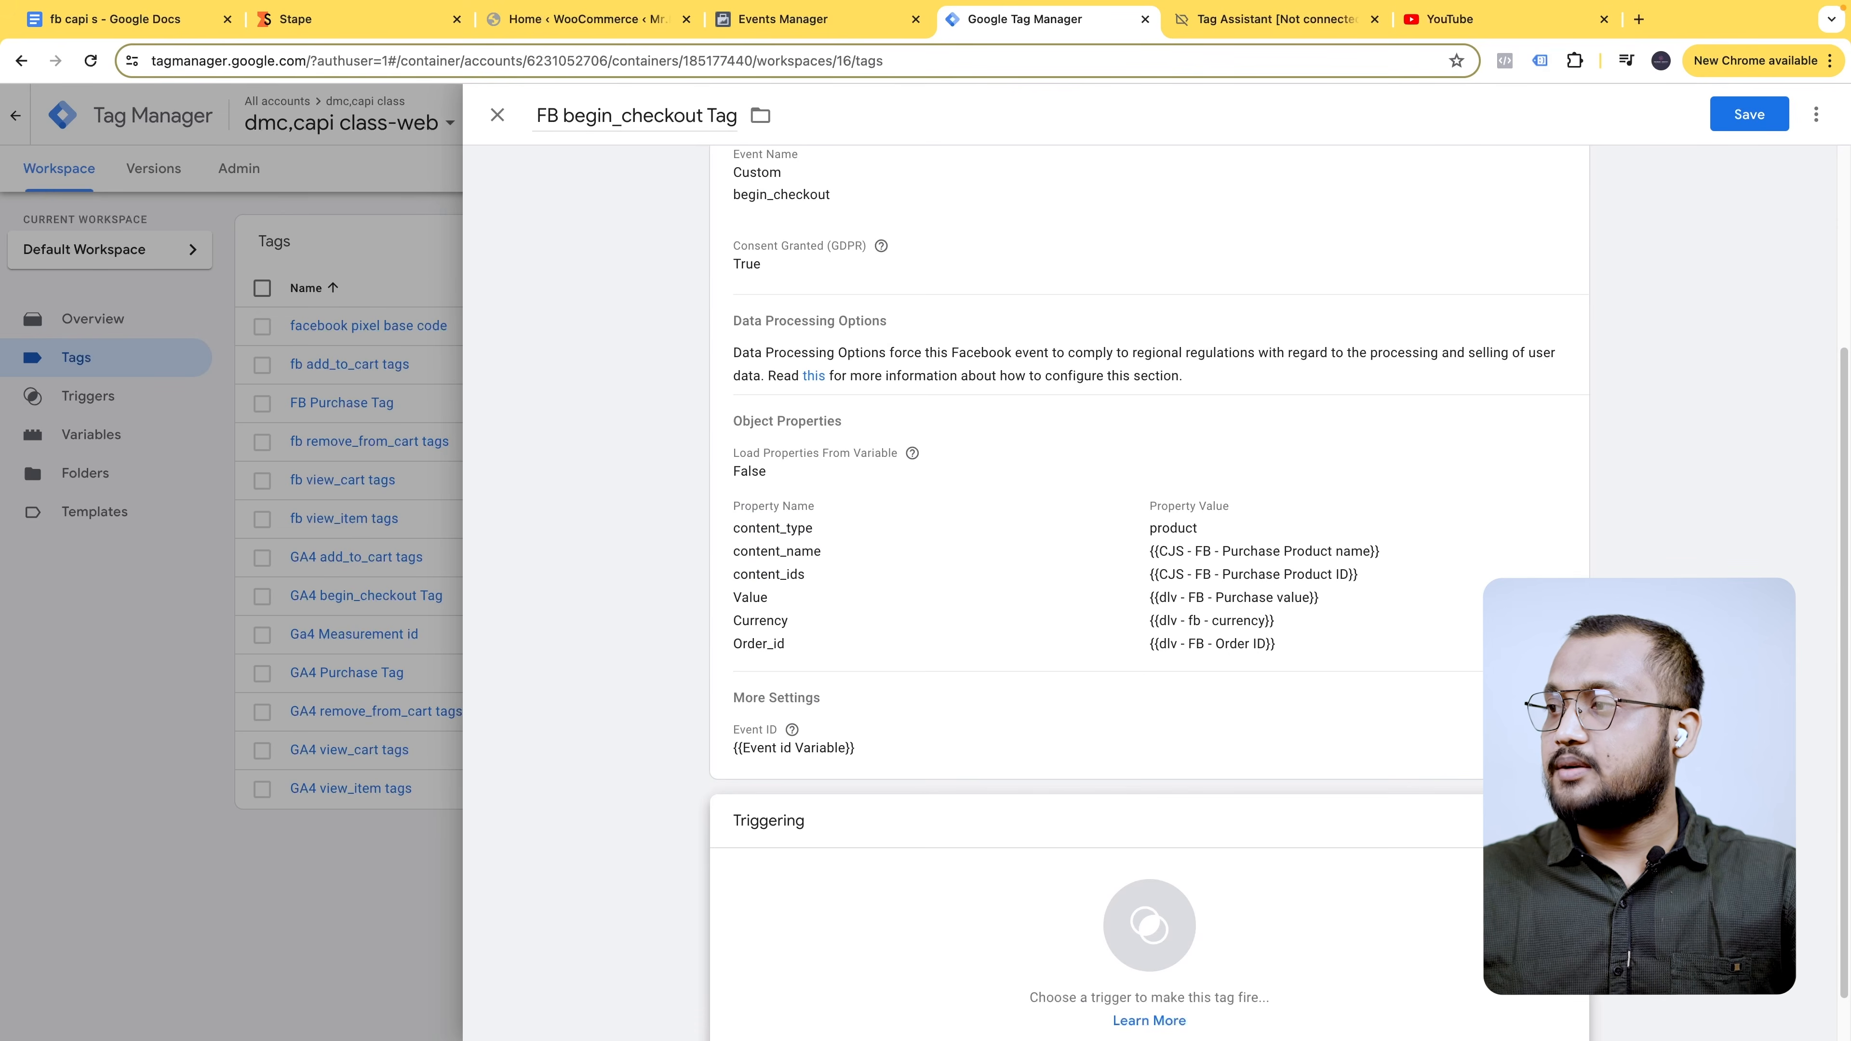
left_click(1122, 1006)
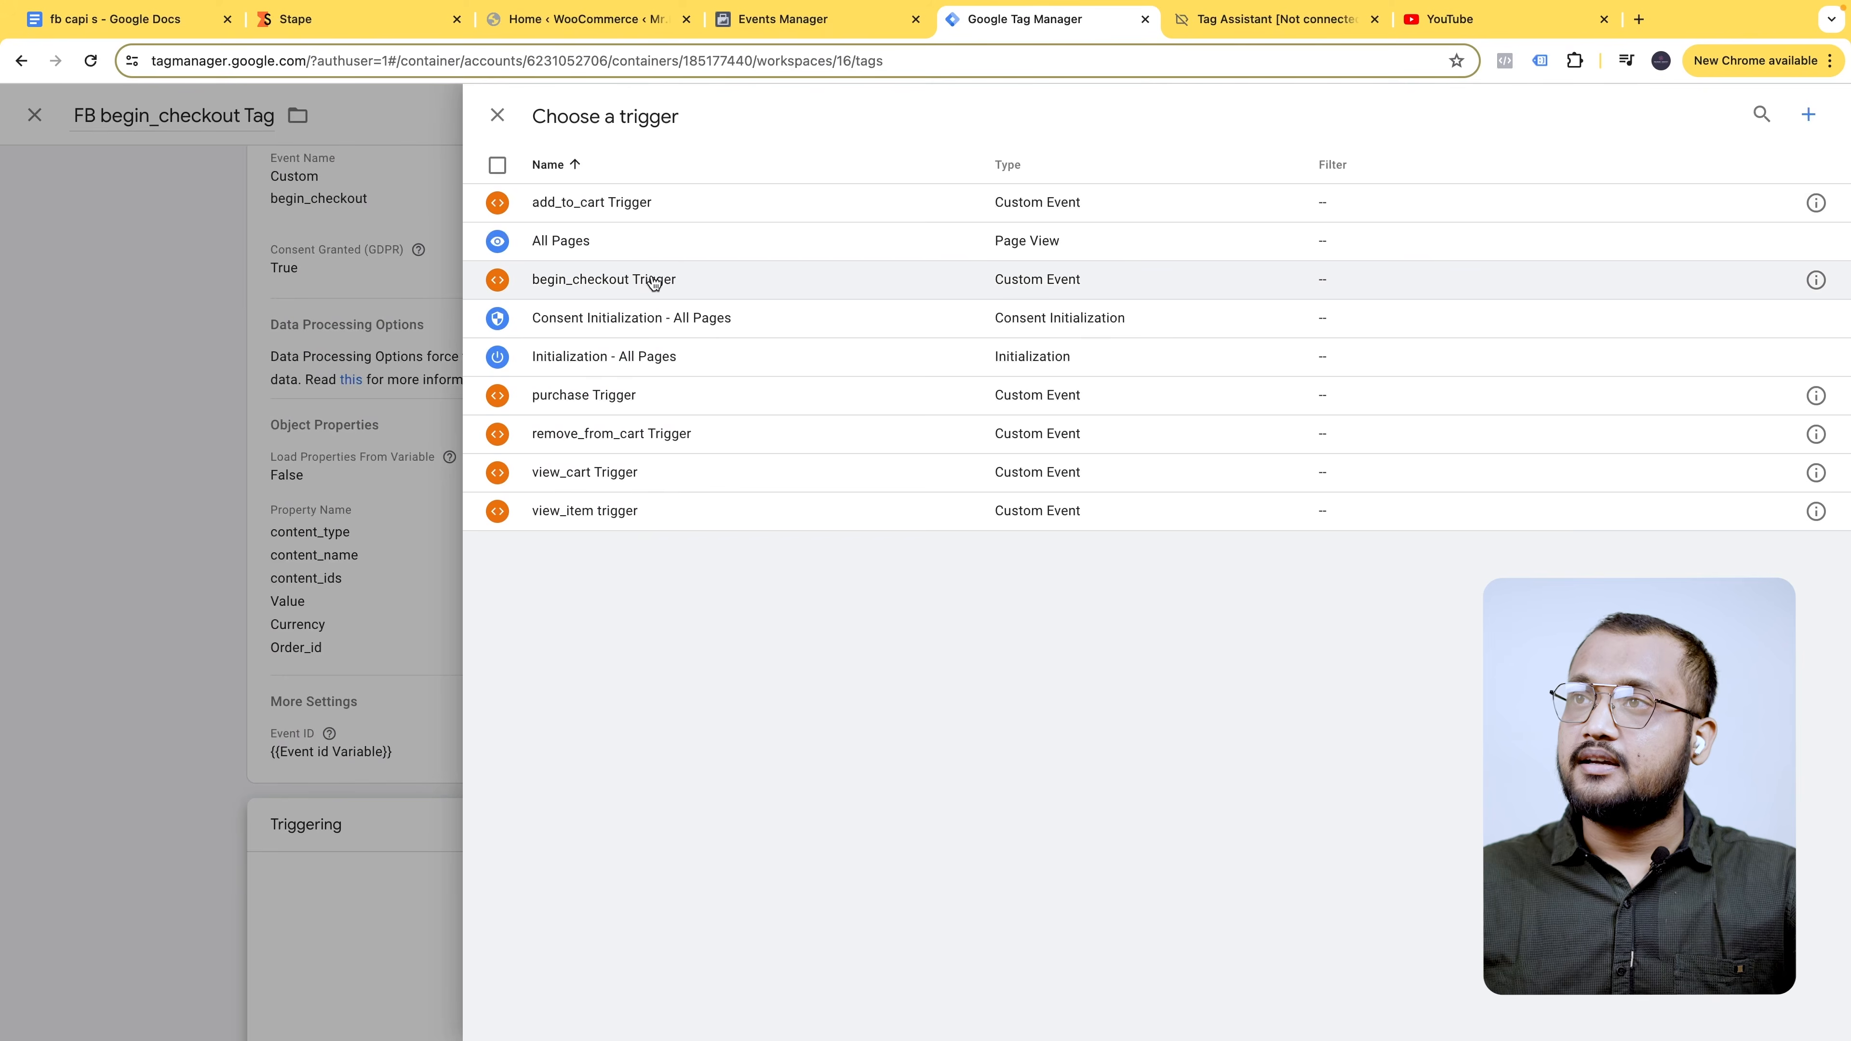
left_click(689, 279)
left_click(1773, 114)
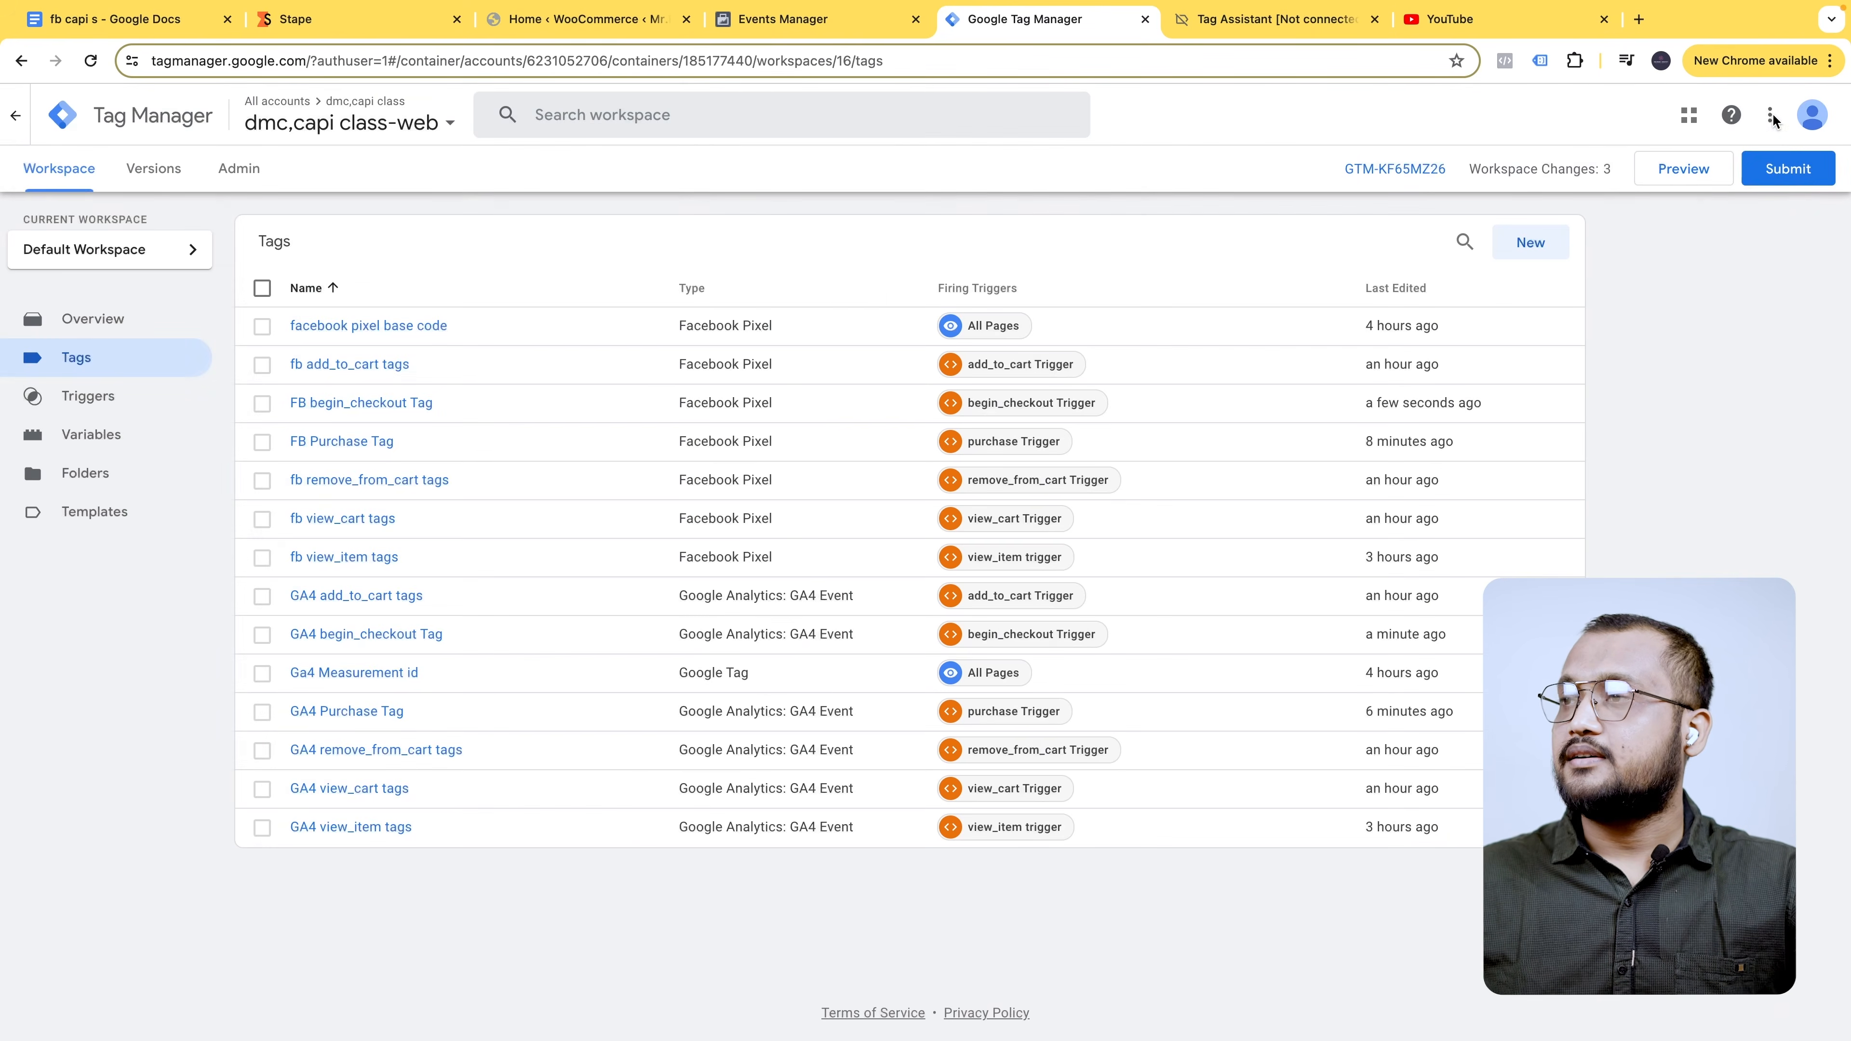
- Submit and publish the workspace changes as live Version 16 without a description
left_click(1778, 168)
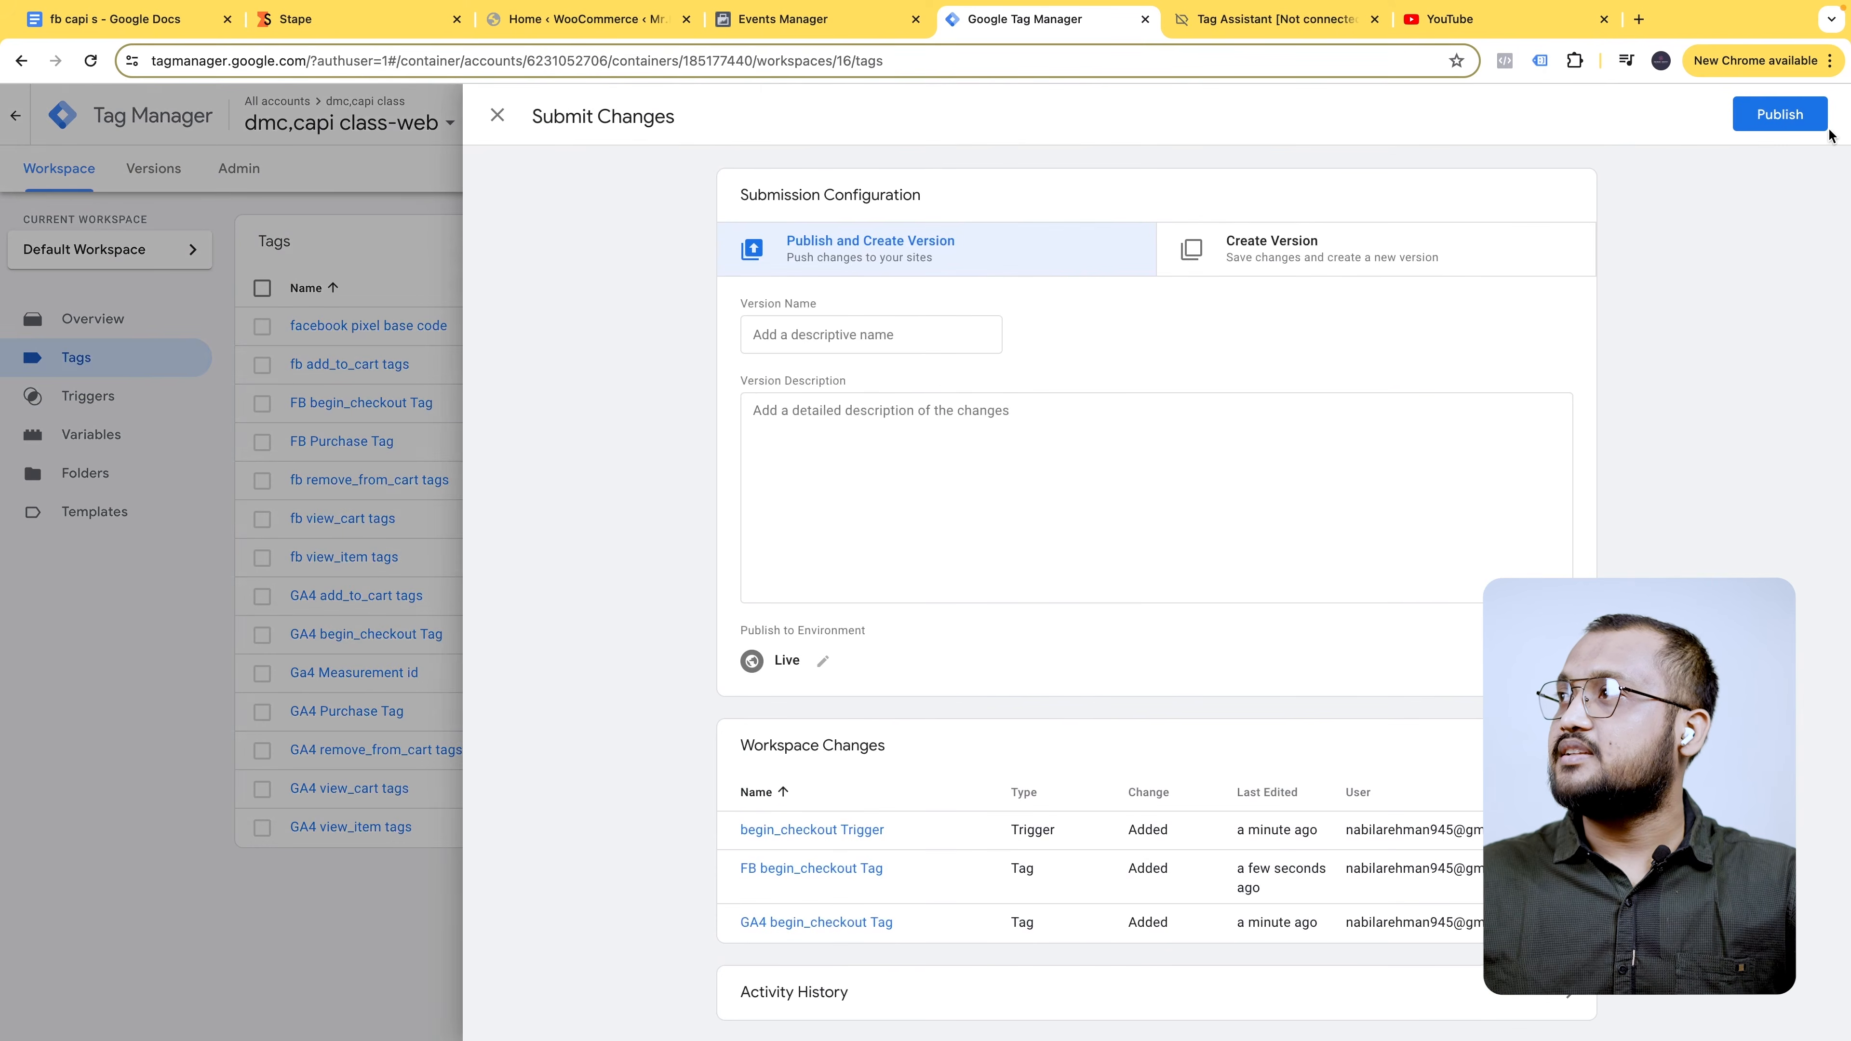
left_click(1813, 124)
left_click(1182, 681)
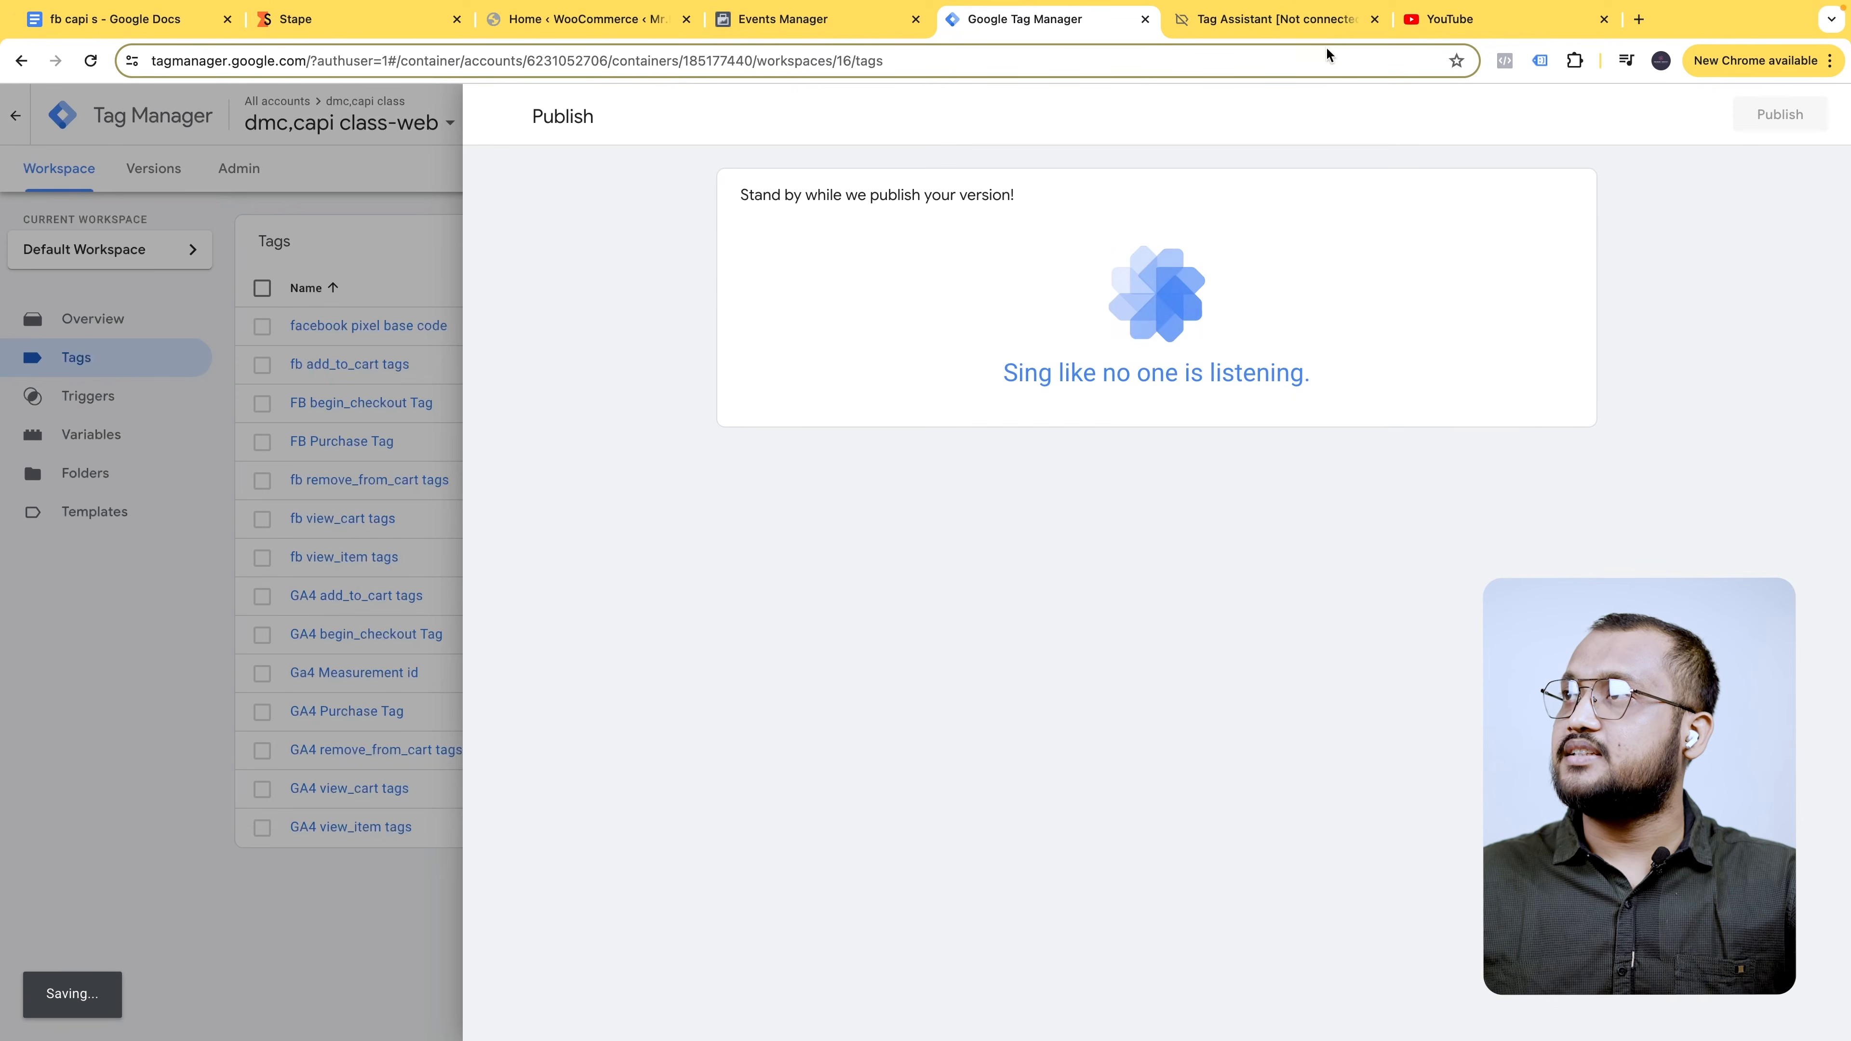
left_click(142, 321)
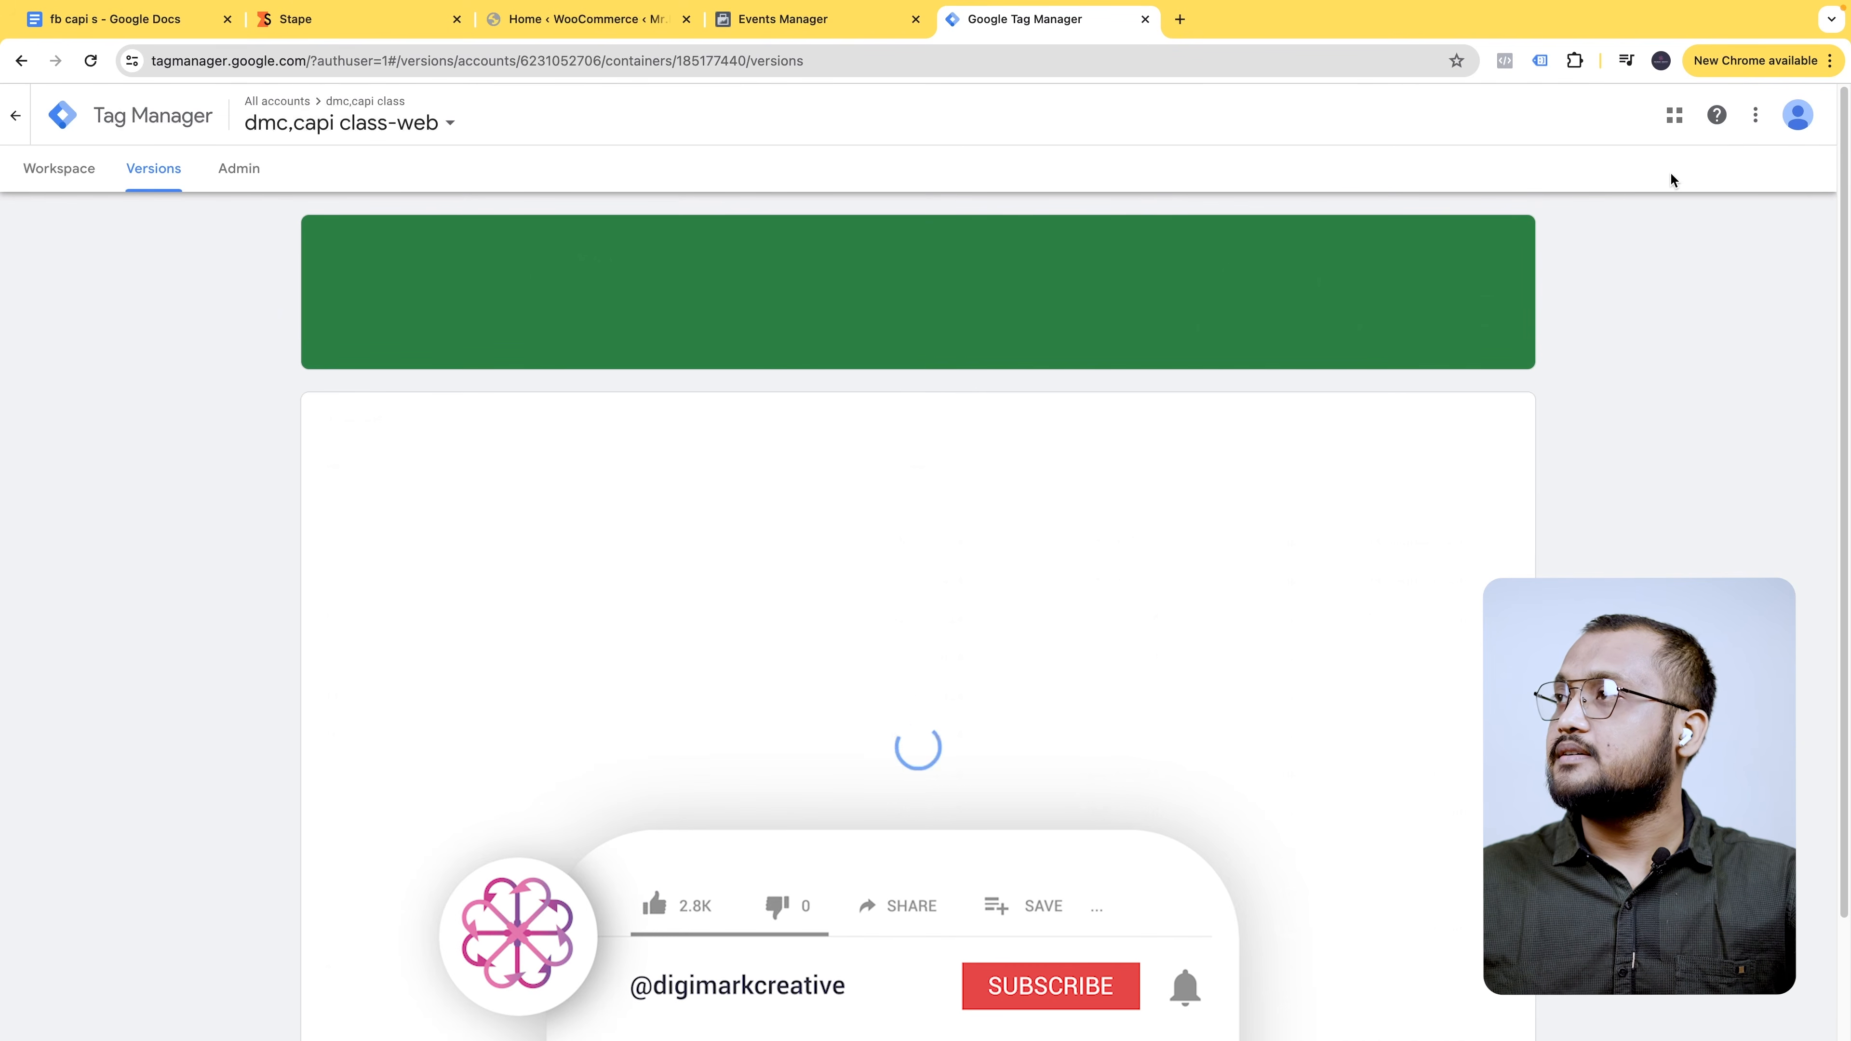
left_click(59, 168)
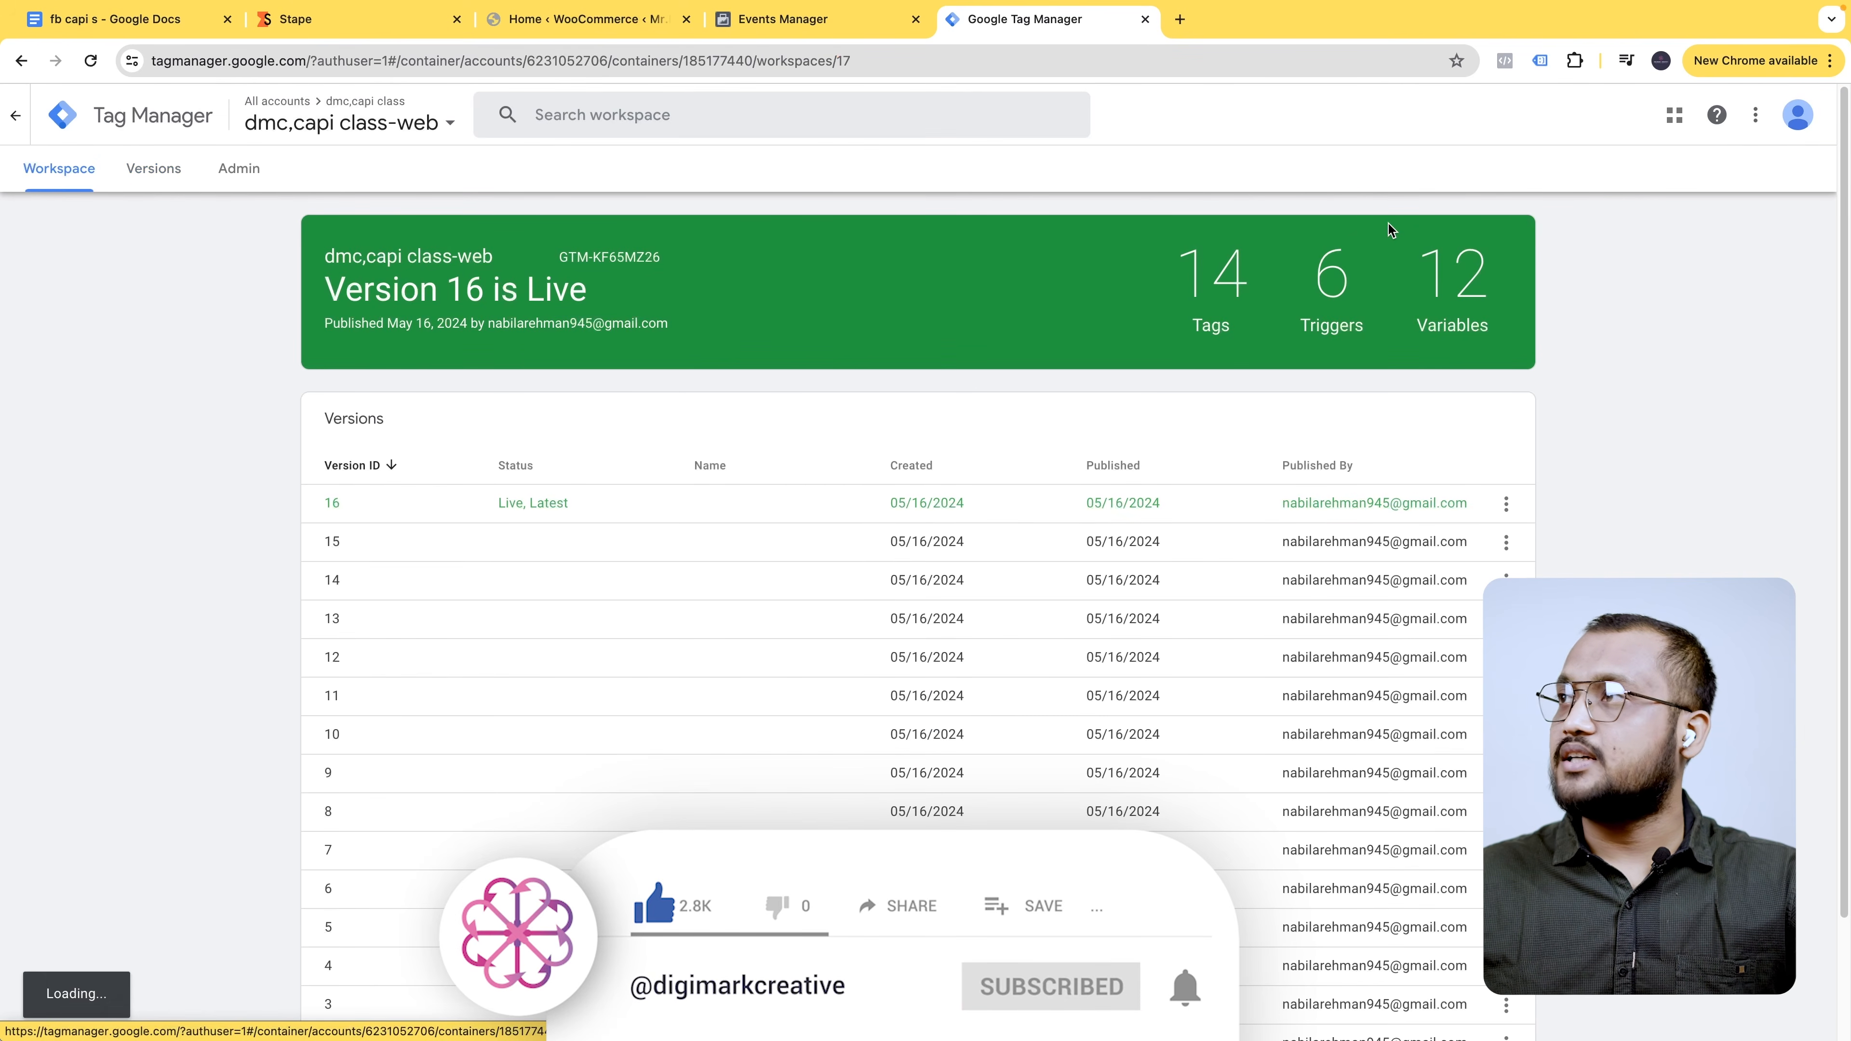
- Start a Preview connected to mrdatta.com, clear Meta test activity, and open the store for testing
left_click(1683, 169)
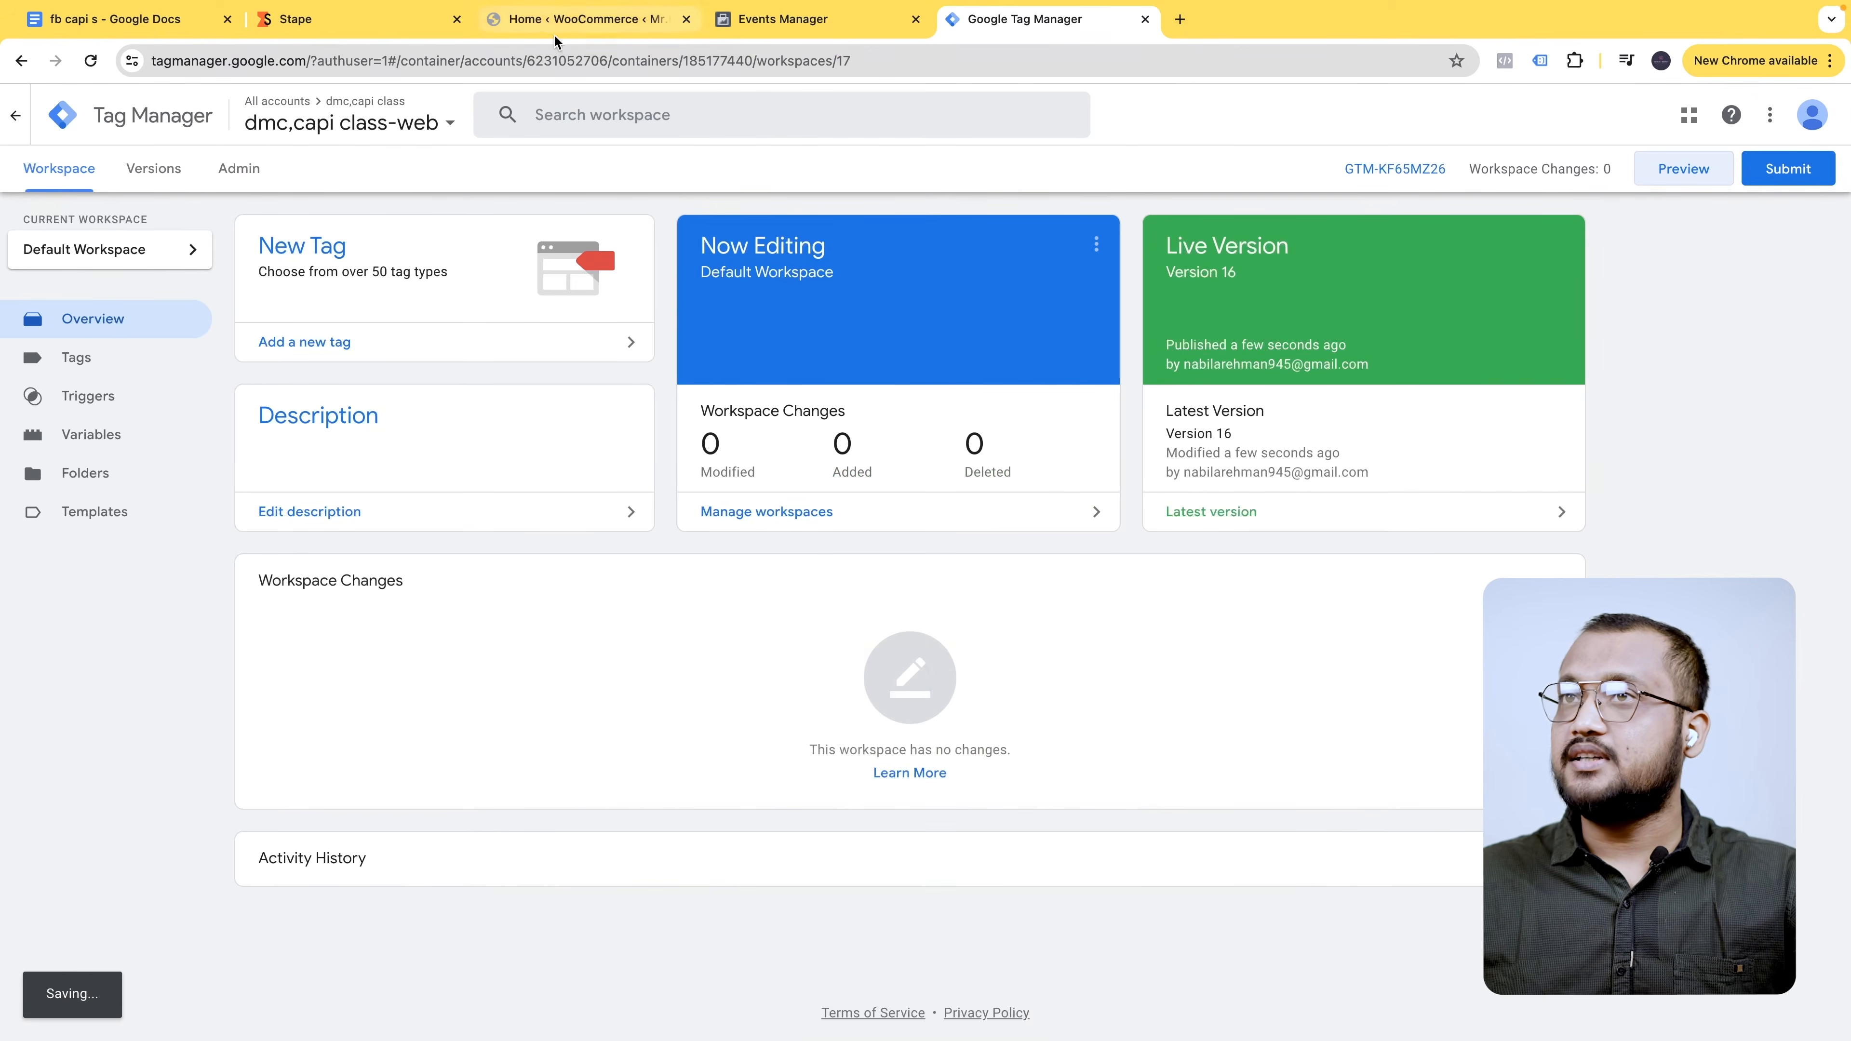
left_click(942, 554)
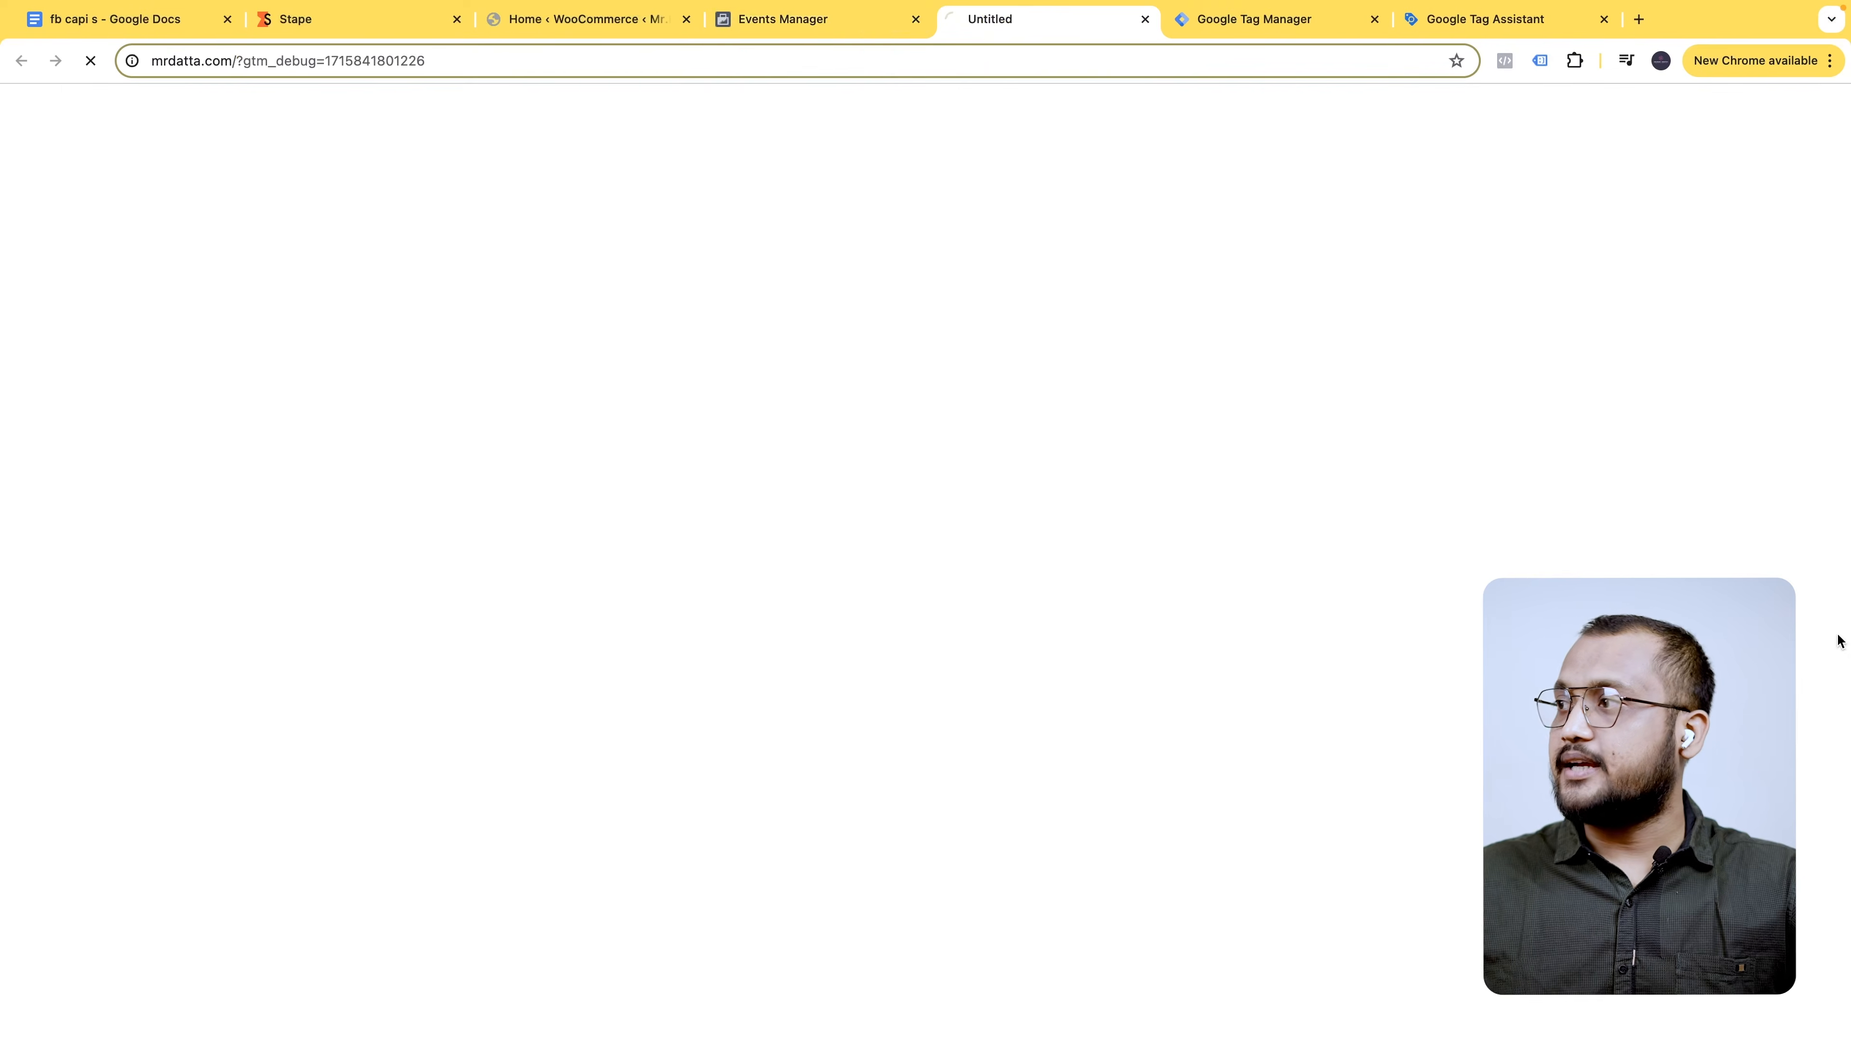
left_click(794, 22)
left_click(1798, 599)
left_click(1126, 477)
left_click(811, 703)
scroll(947, 838, "down", 1)
left_click(987, 920)
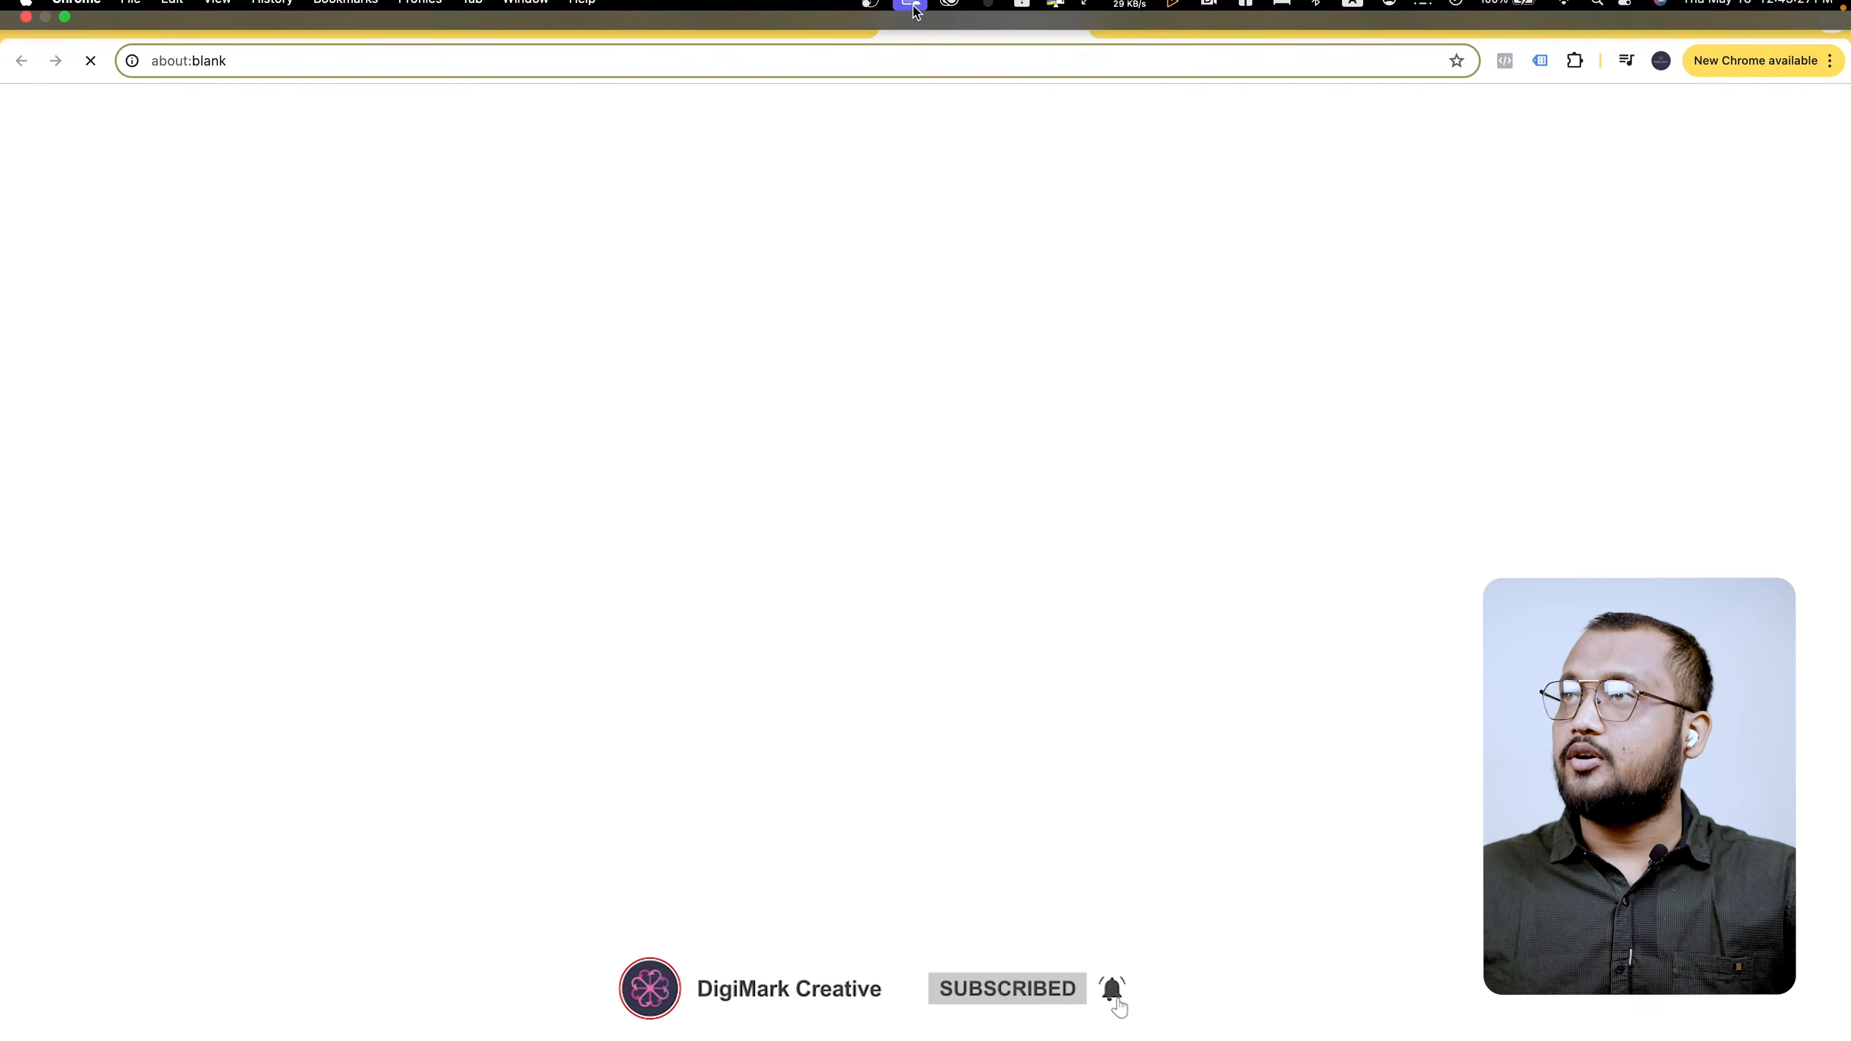
- Open the Golden Lamps and Wooden Vases product pages in new tabs
left_click(1223, 20)
scroll(1087, 474, "down", 5)
scroll(1087, 475, "up", 5)
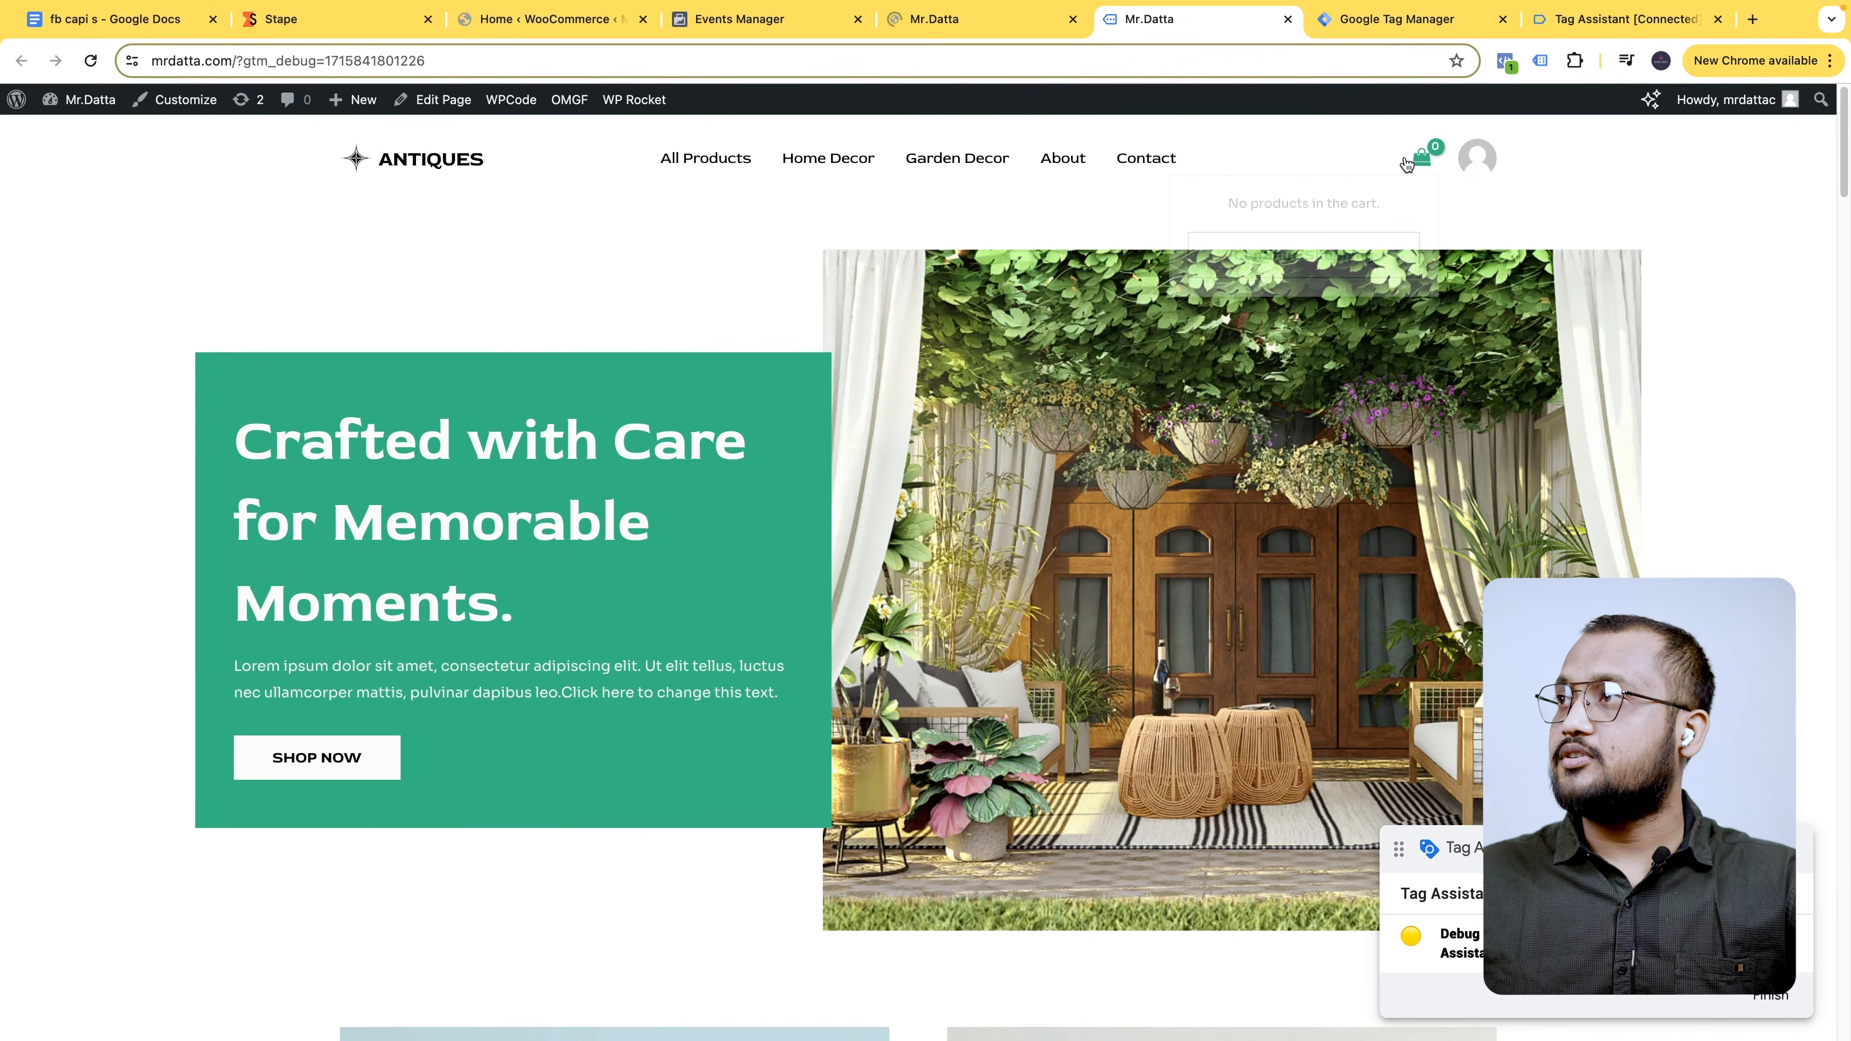
scroll(1123, 467, "down", 5)
scroll(1043, 519, "up", 8)
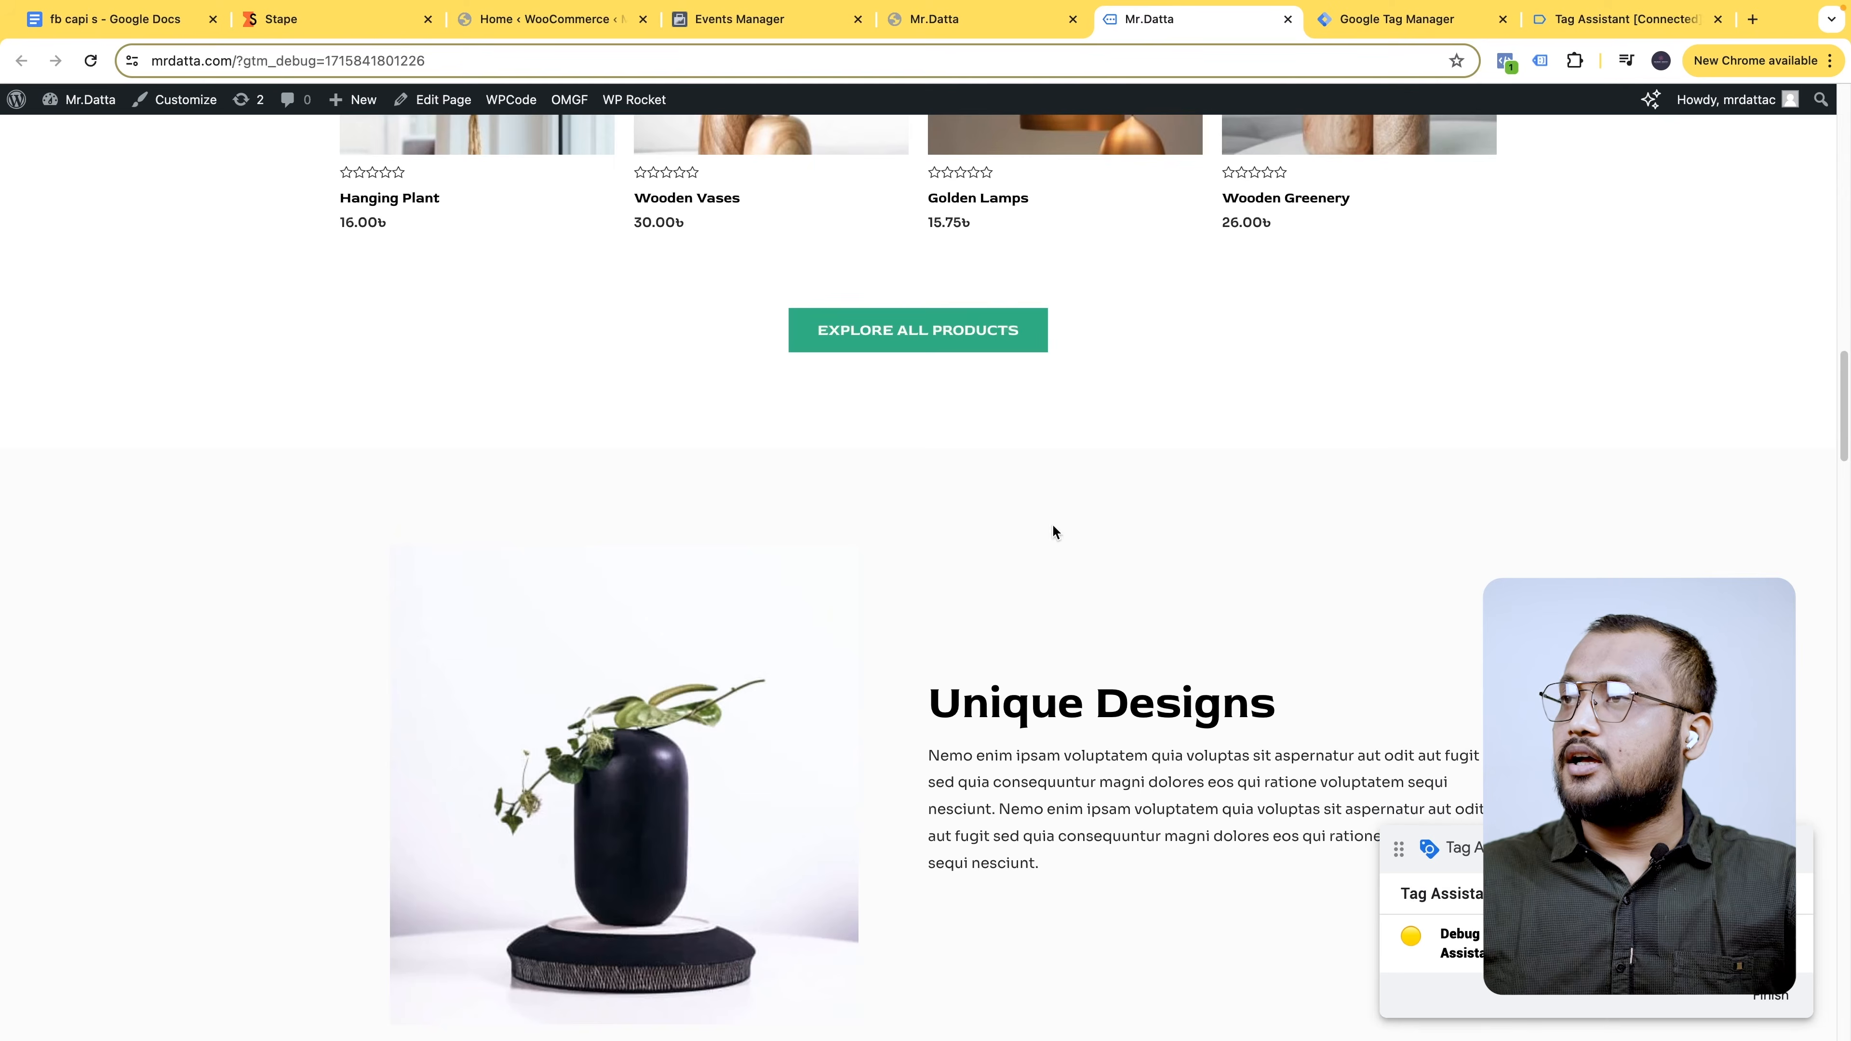
right_click(1020, 459)
left_click(772, 443)
right_click(773, 444)
left_click(841, 463)
left_click(1137, 29)
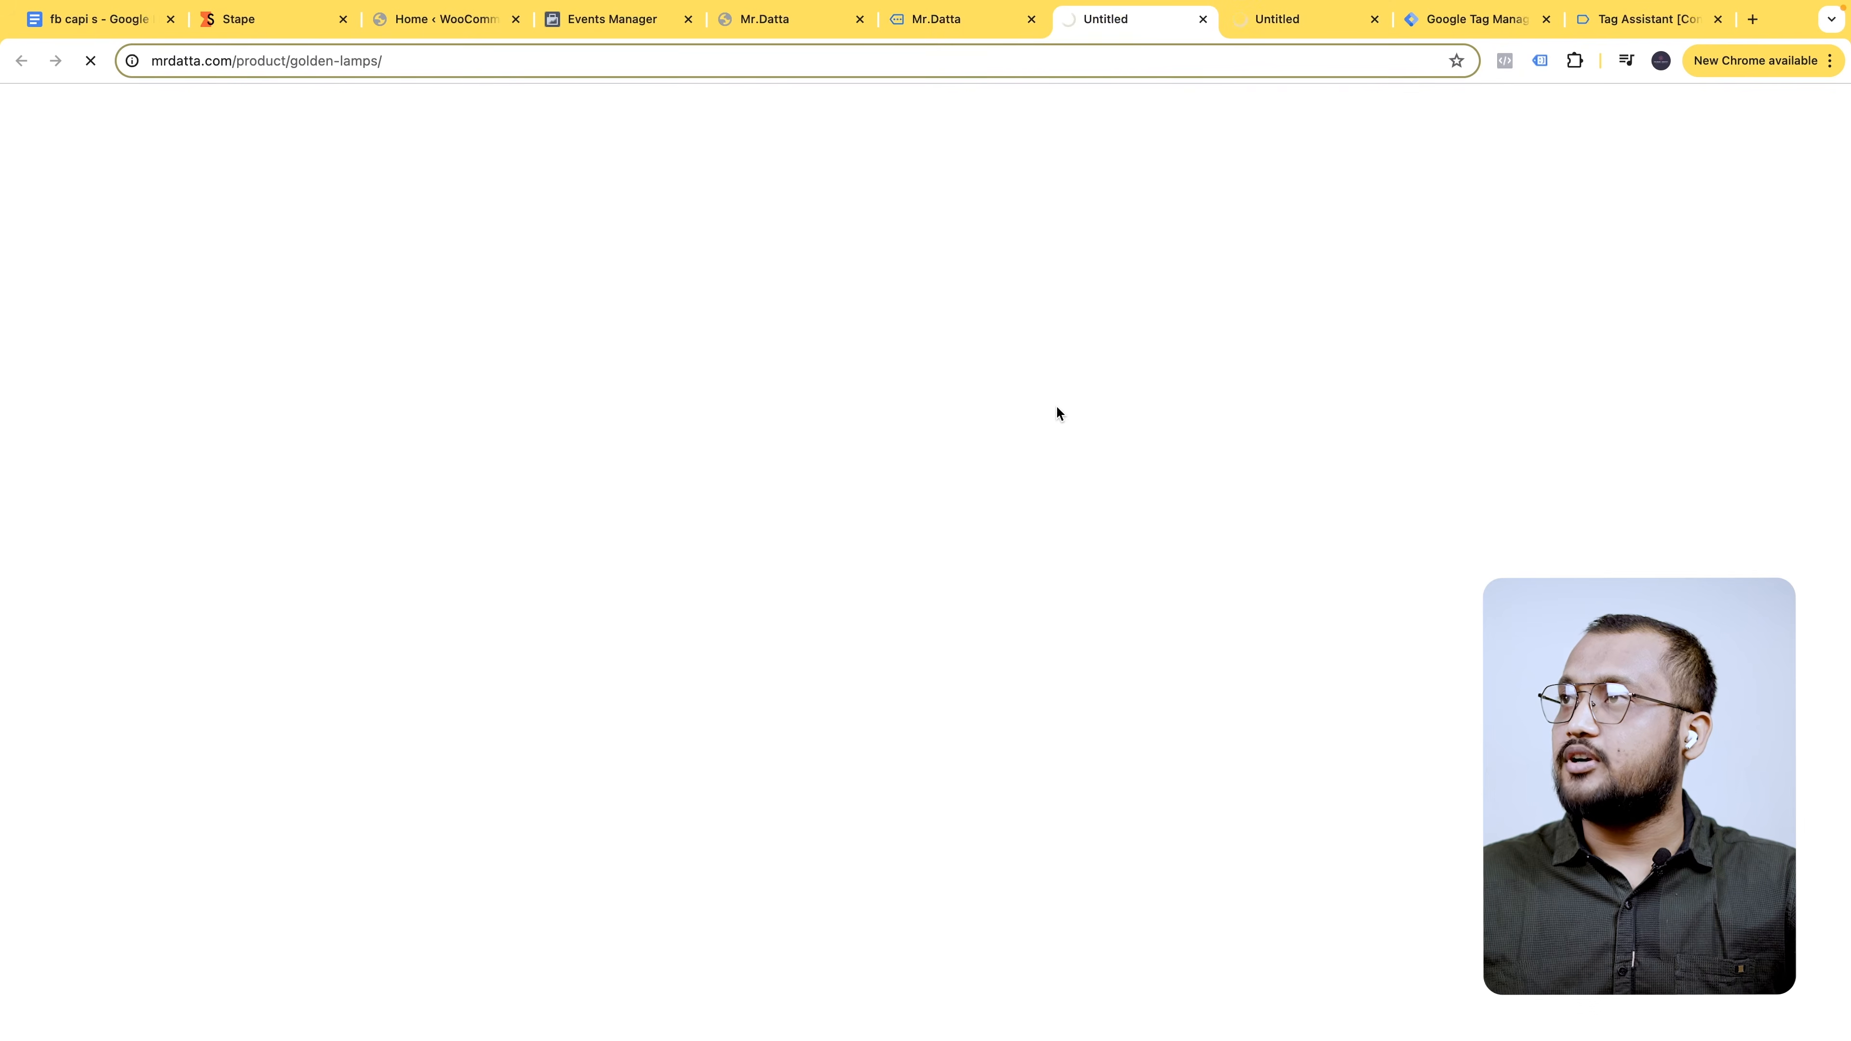
left_click(1283, 29)
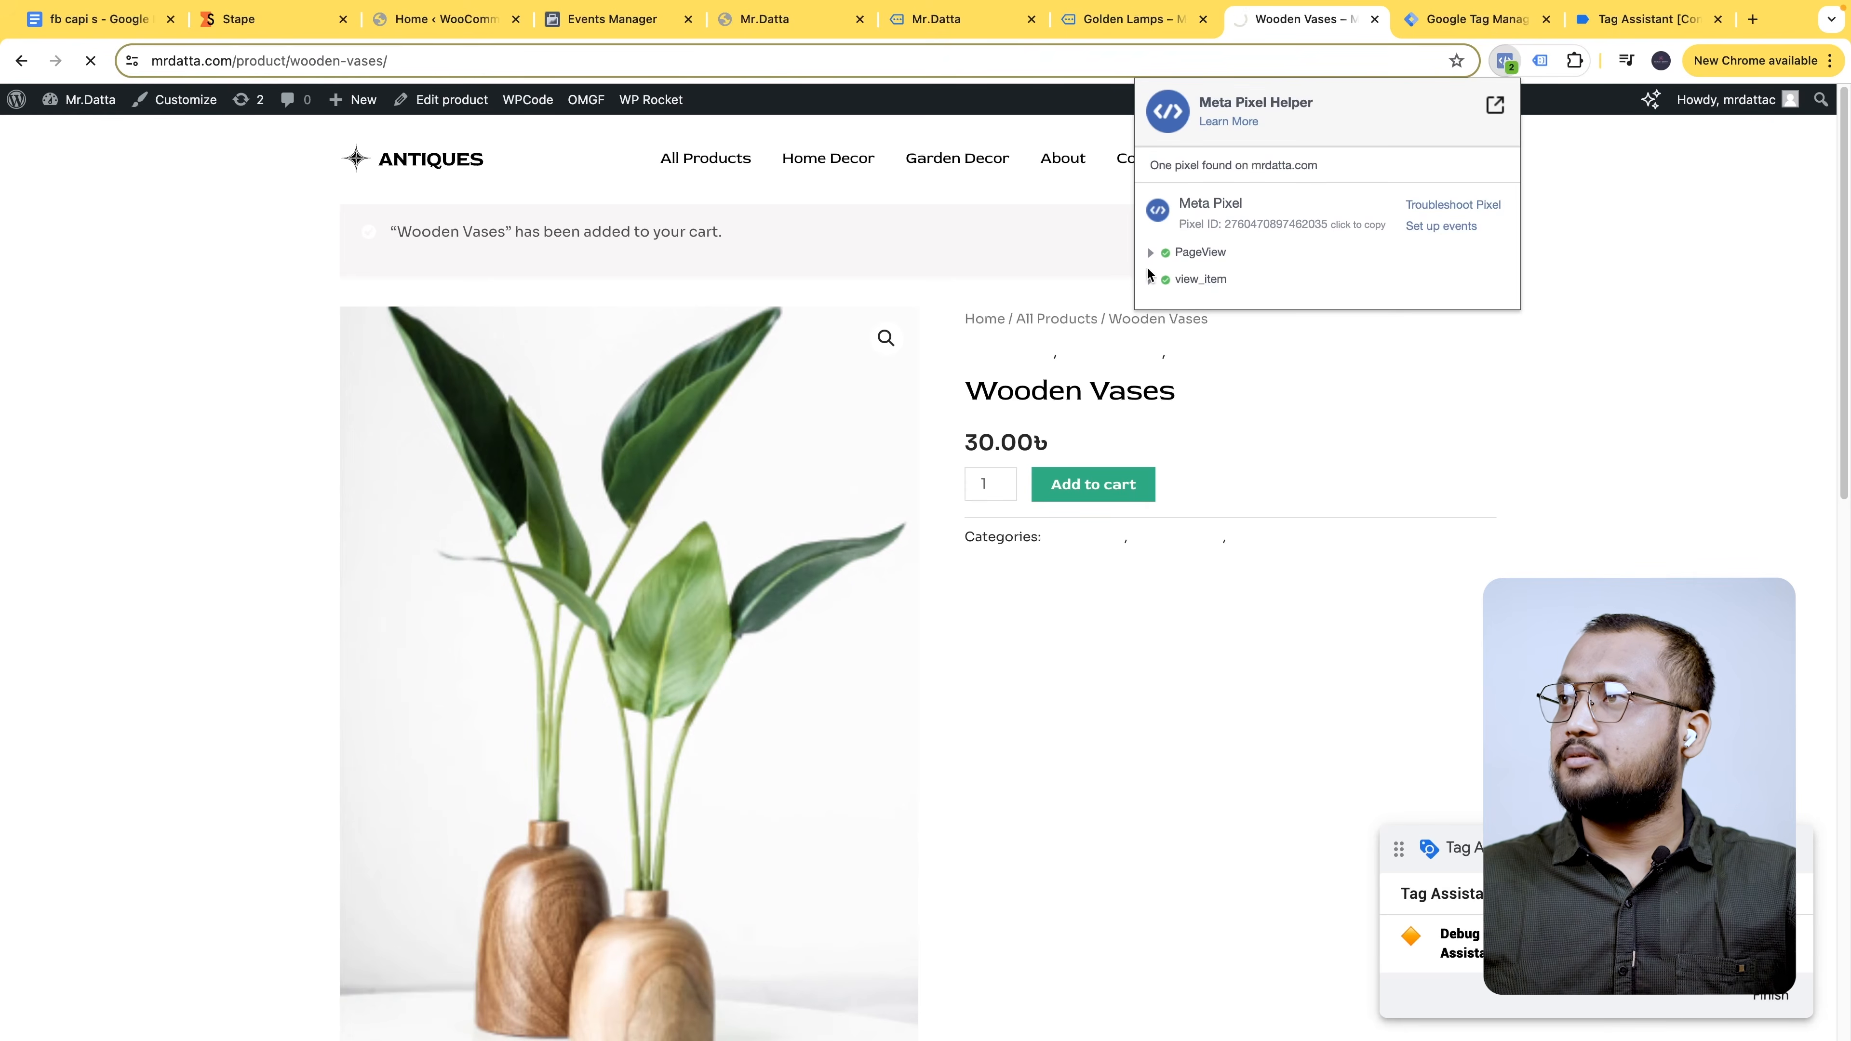
- Check the view_item and view_cart event parameters in Meta Pixel Helper
left_click(1151, 278)
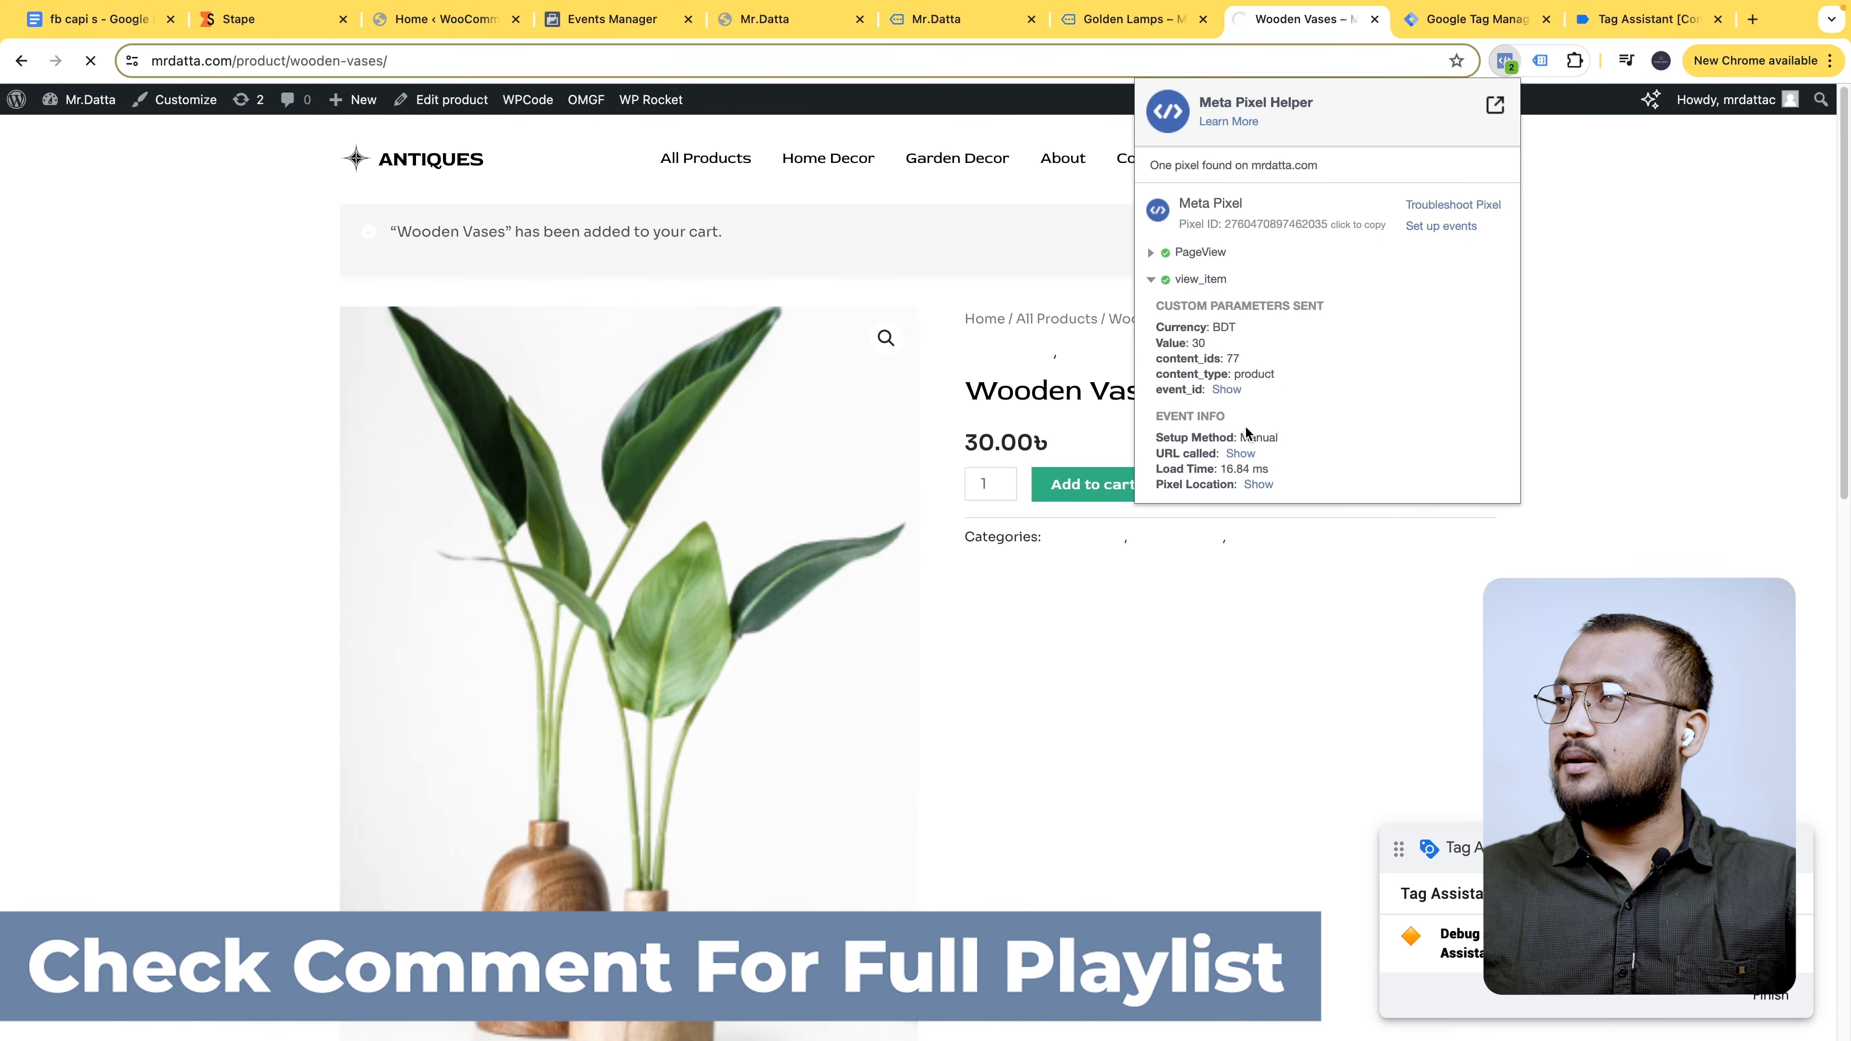
left_click(1151, 284)
left_click(1301, 612)
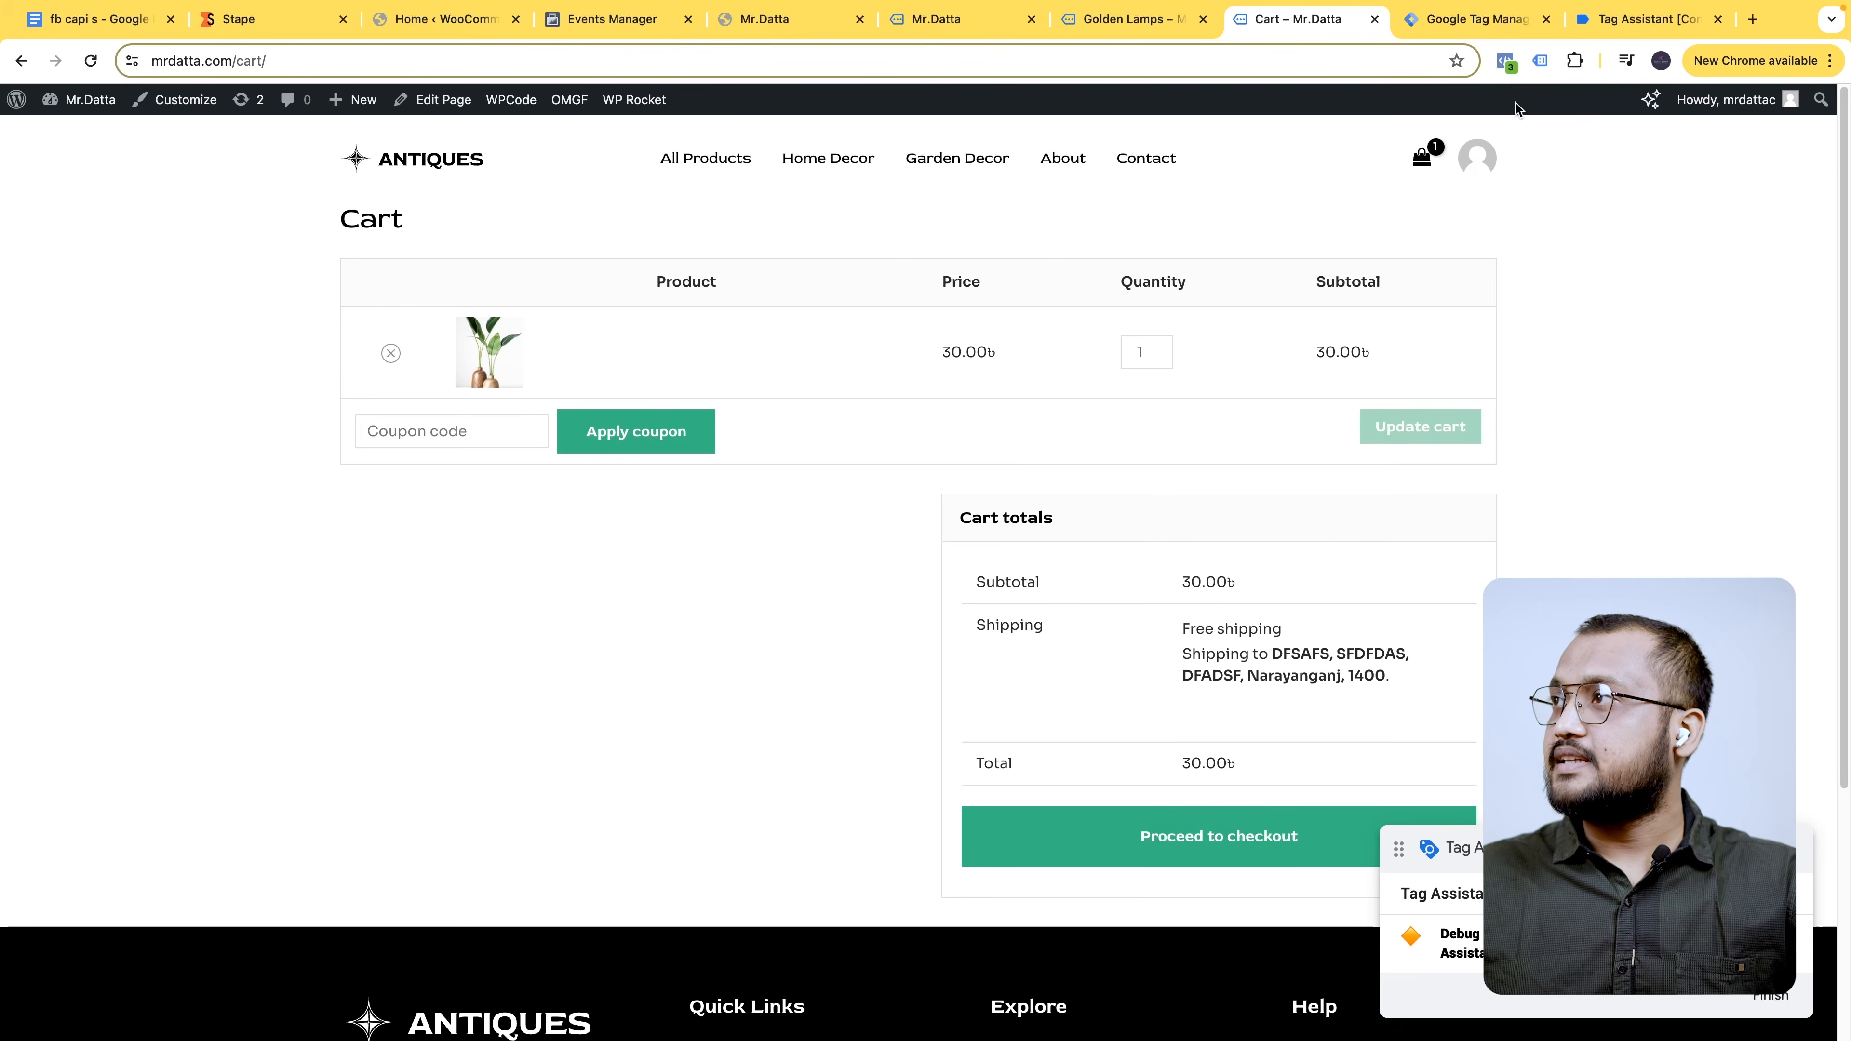
left_click(1505, 61)
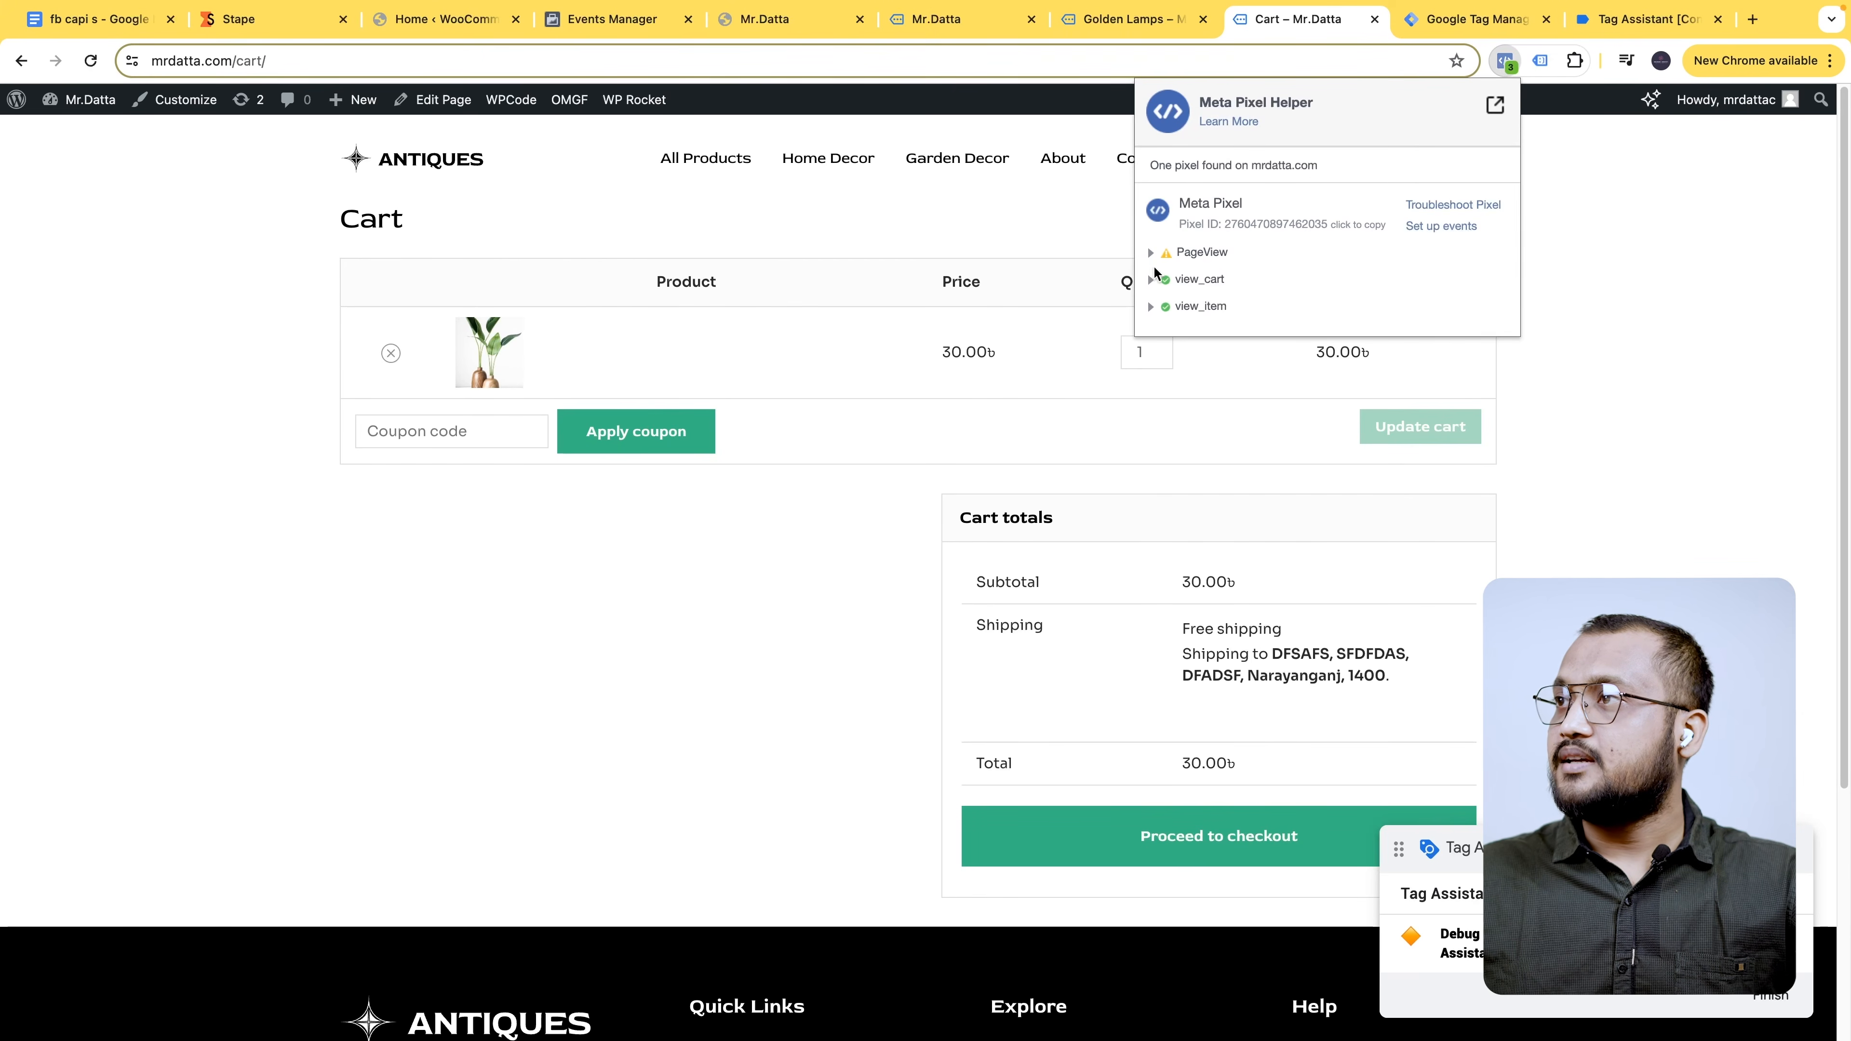
left_click(1151, 280)
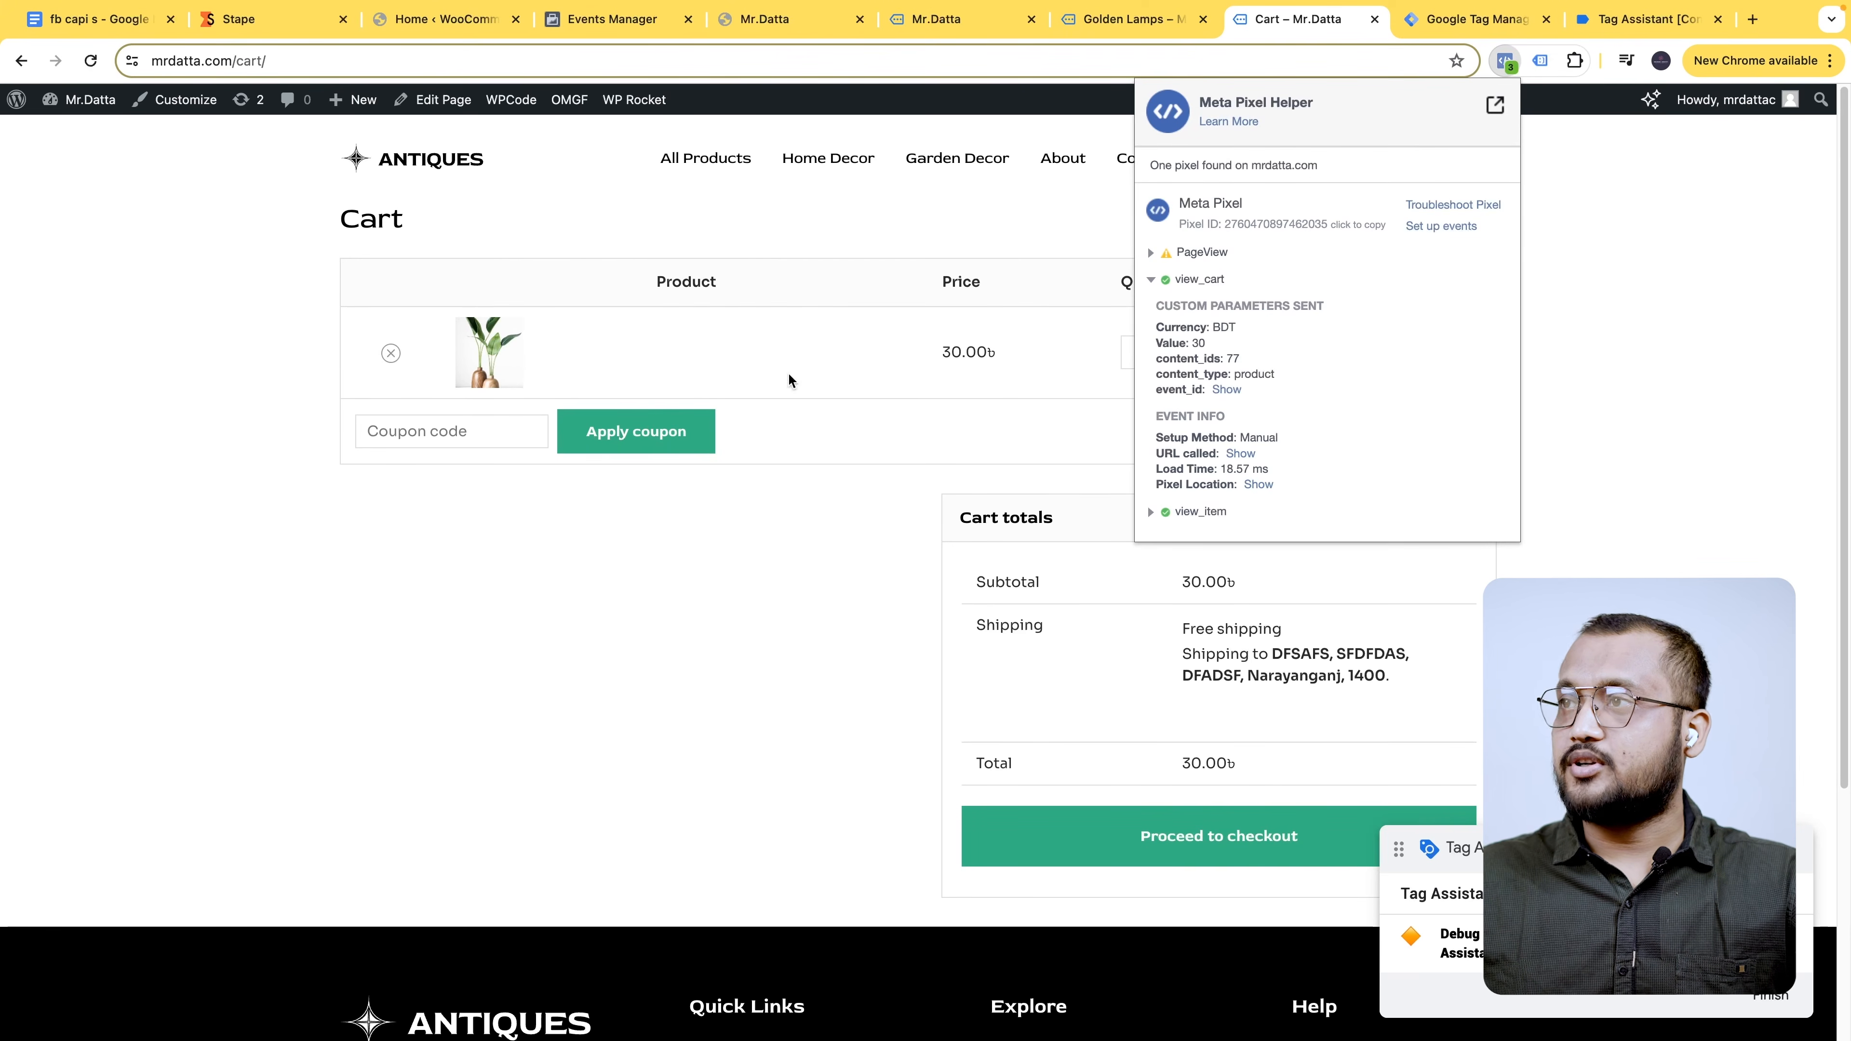
- Proceed to checkout and review the fired begin_checkout tags in Tag Assistant and Events Manager
left_click(1289, 835)
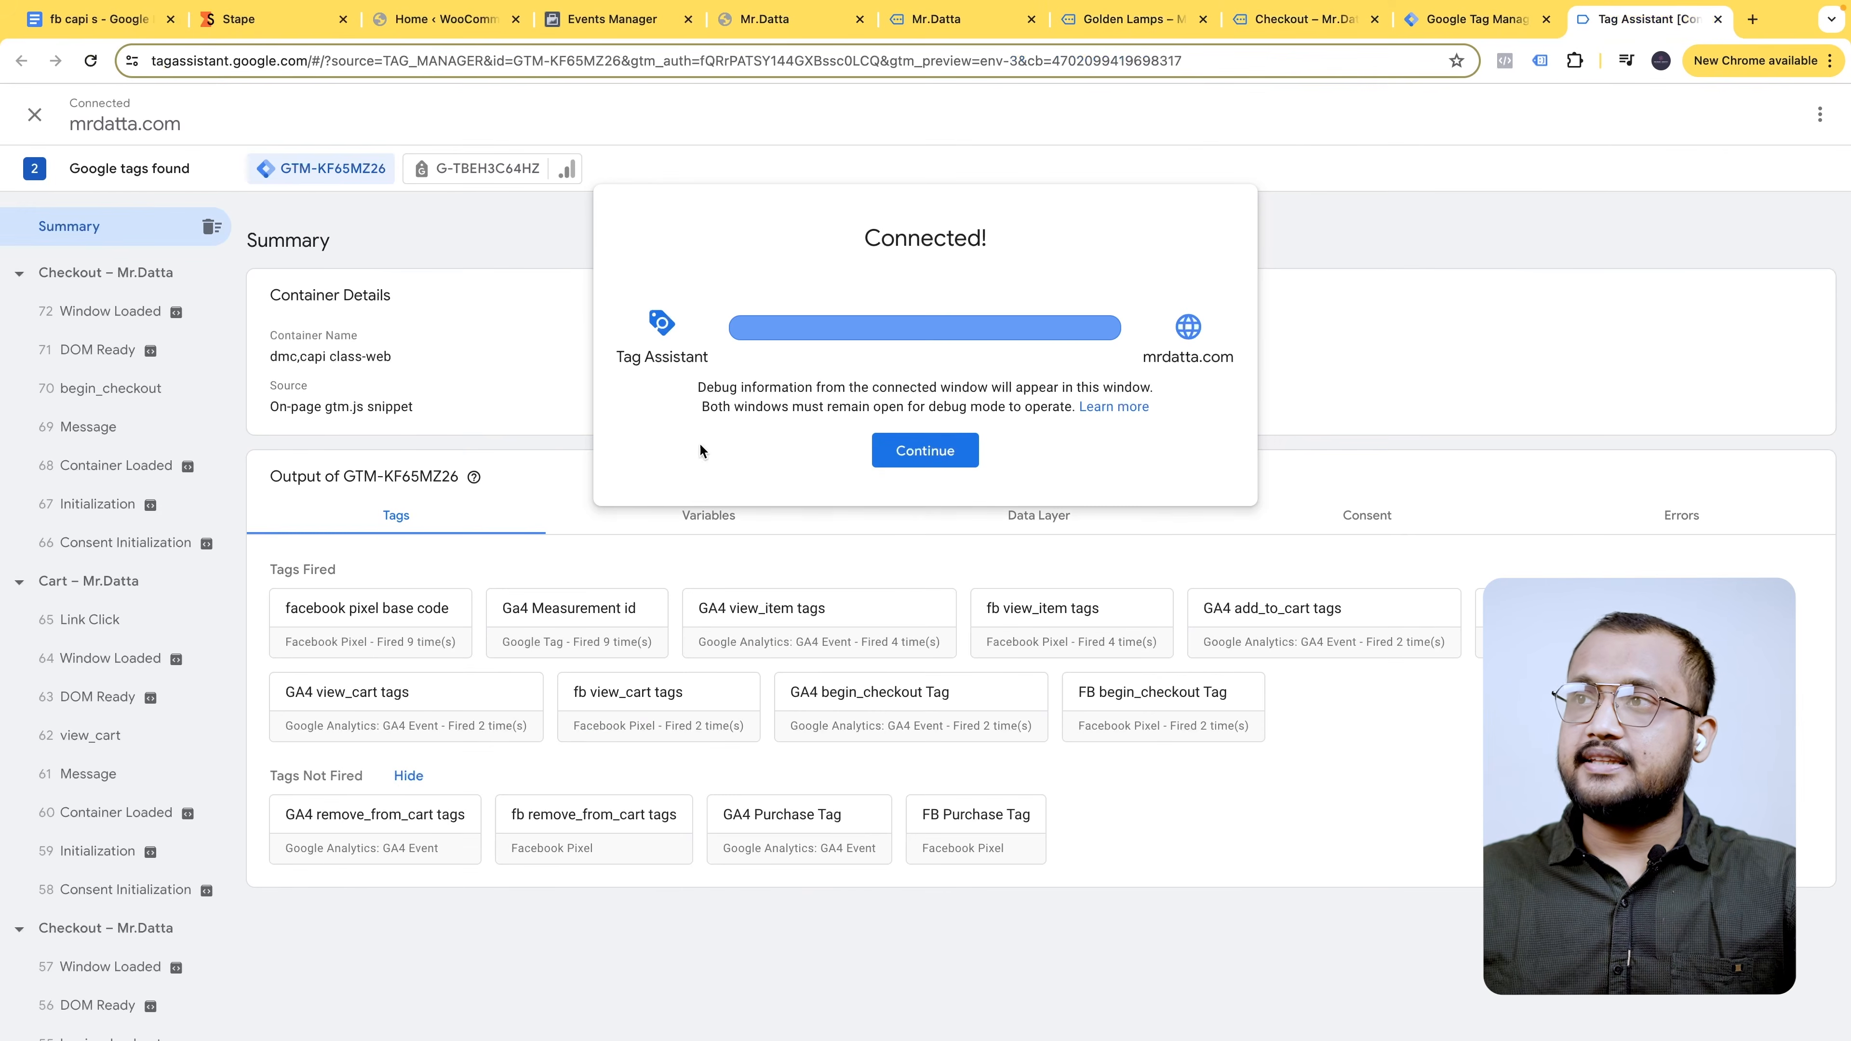
left_click(931, 458)
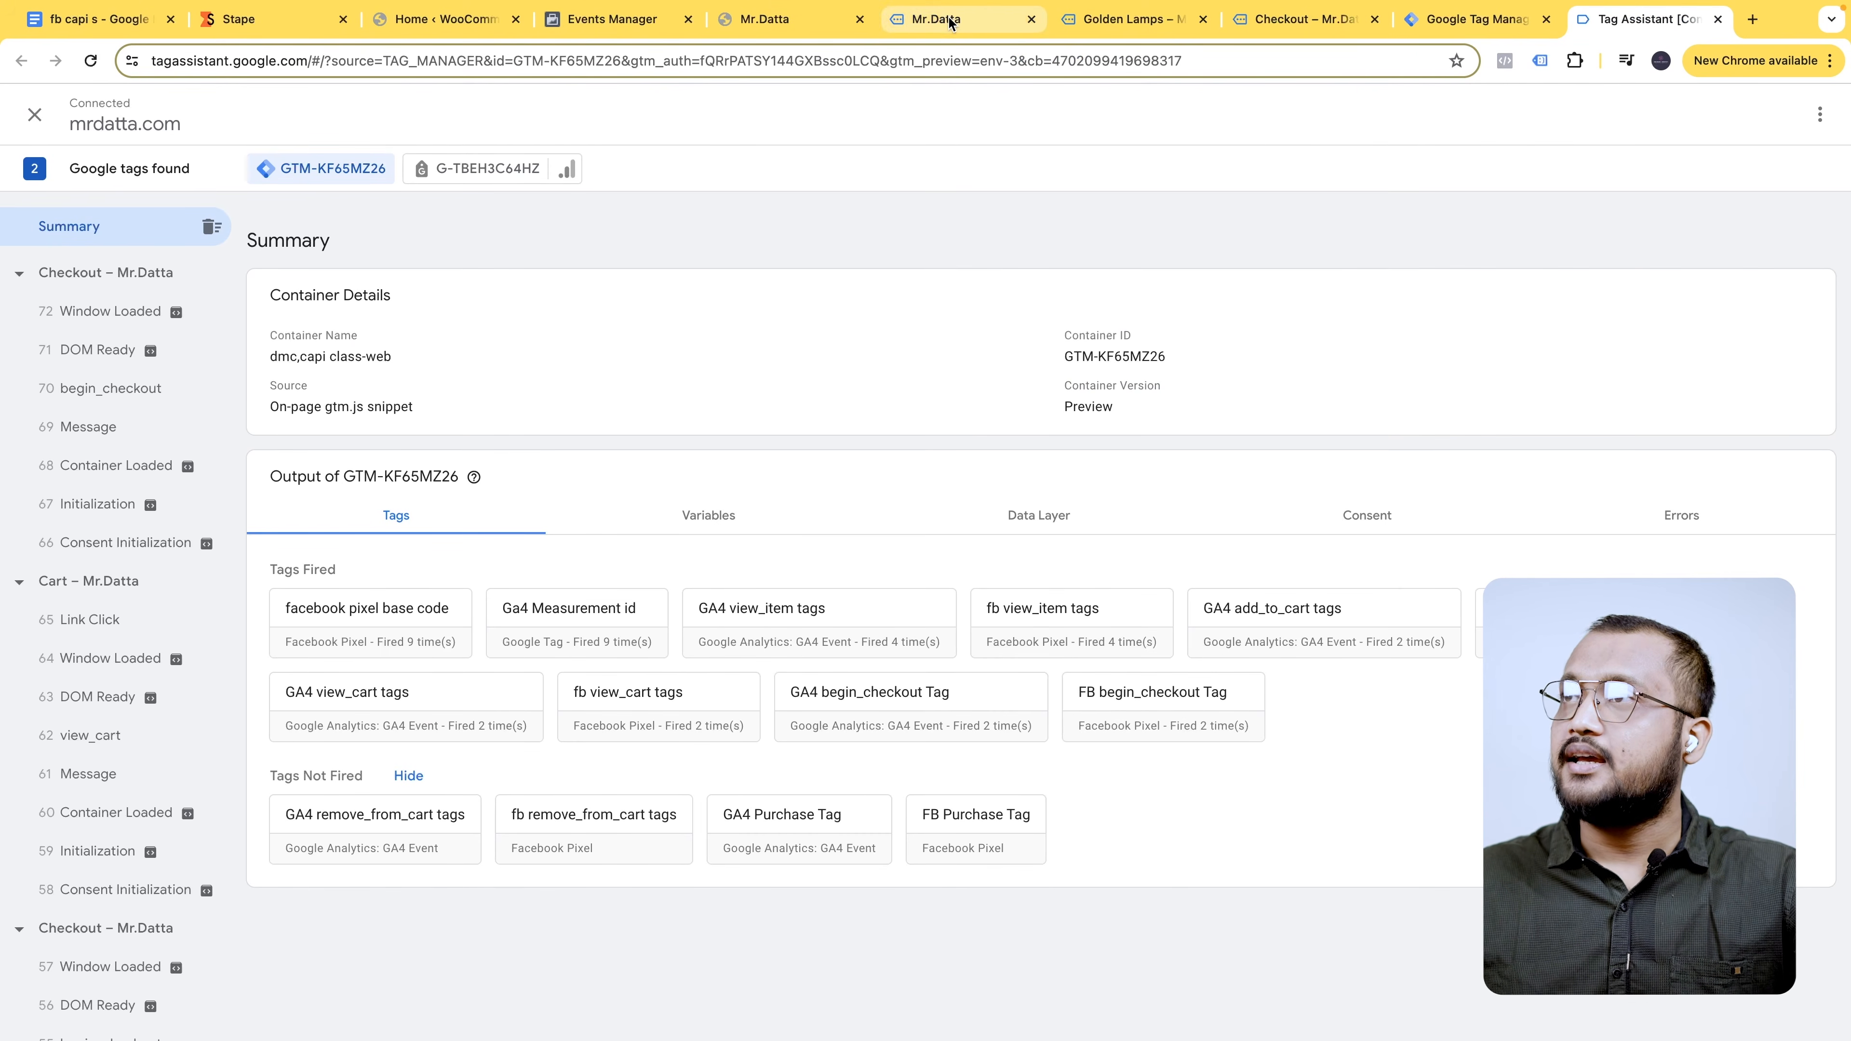
left_click(612, 19)
scroll(582, 678, "down", 2)
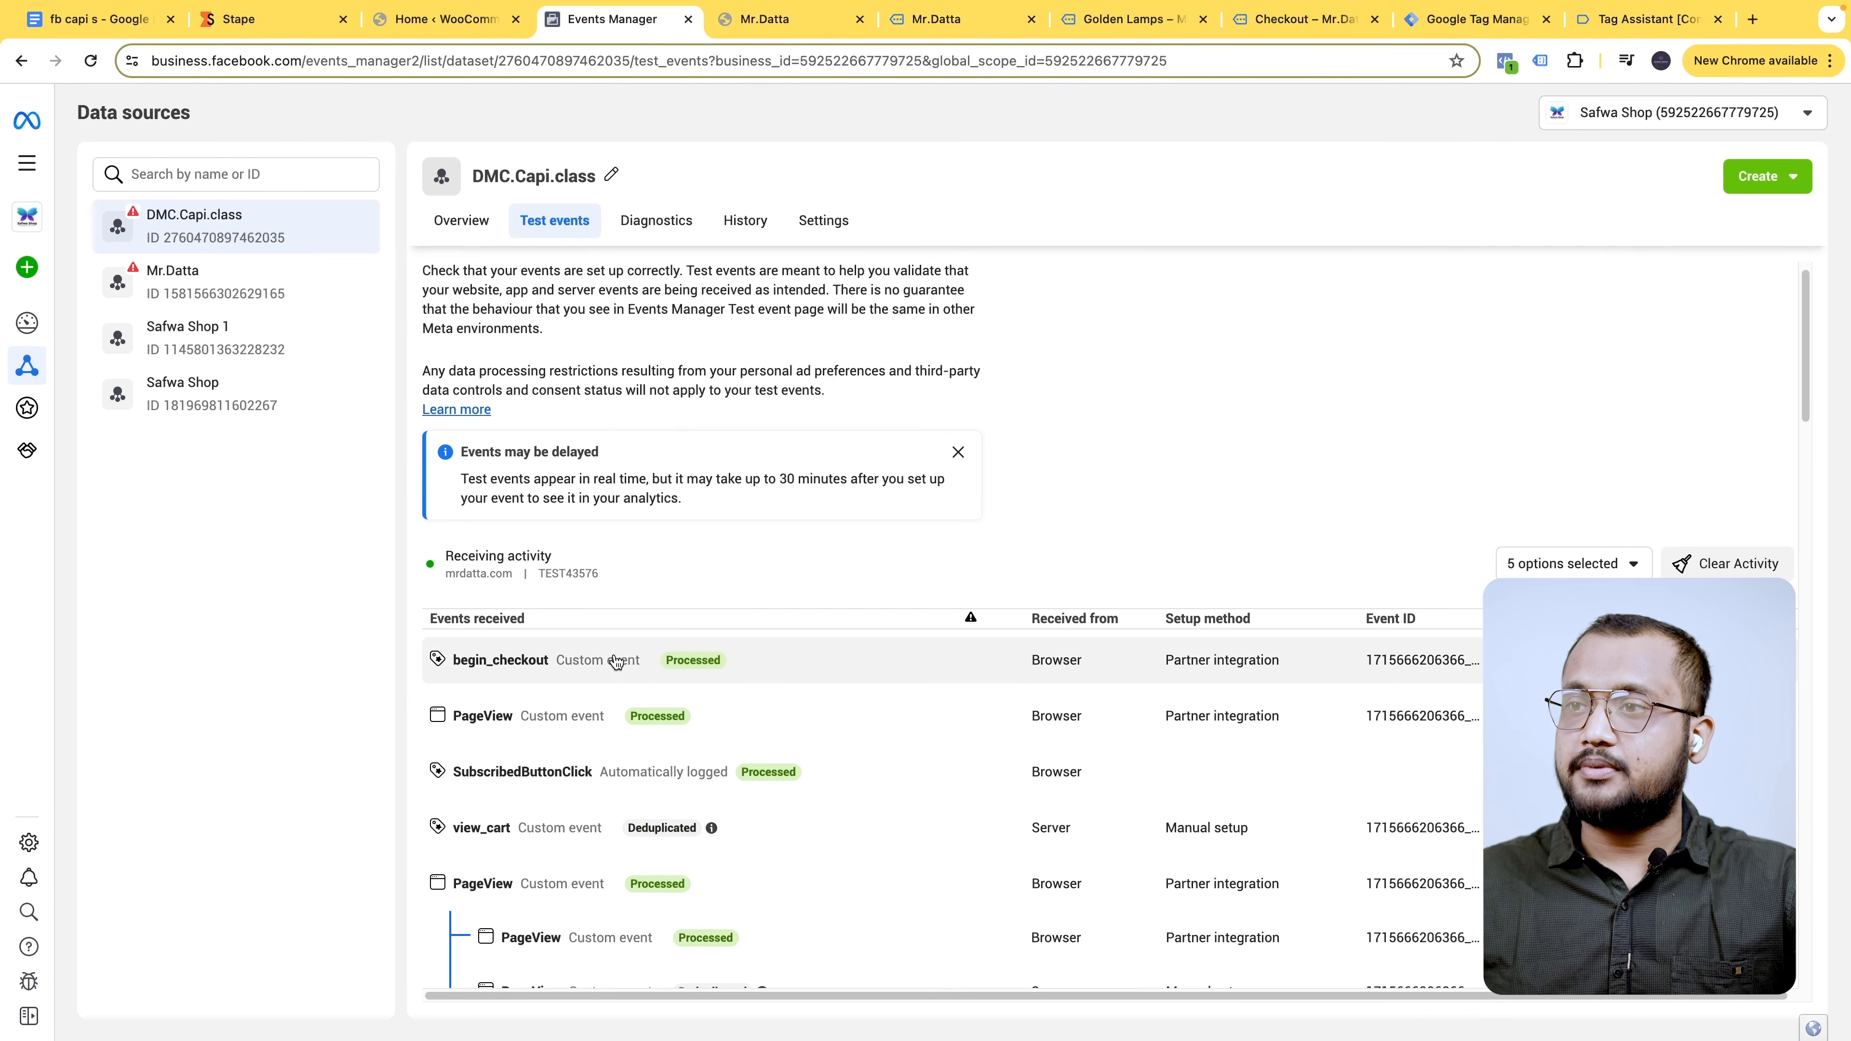
- Confirm begin_checkout's value 30 in Test events matches the checkout total 30.00
left_click(615, 661)
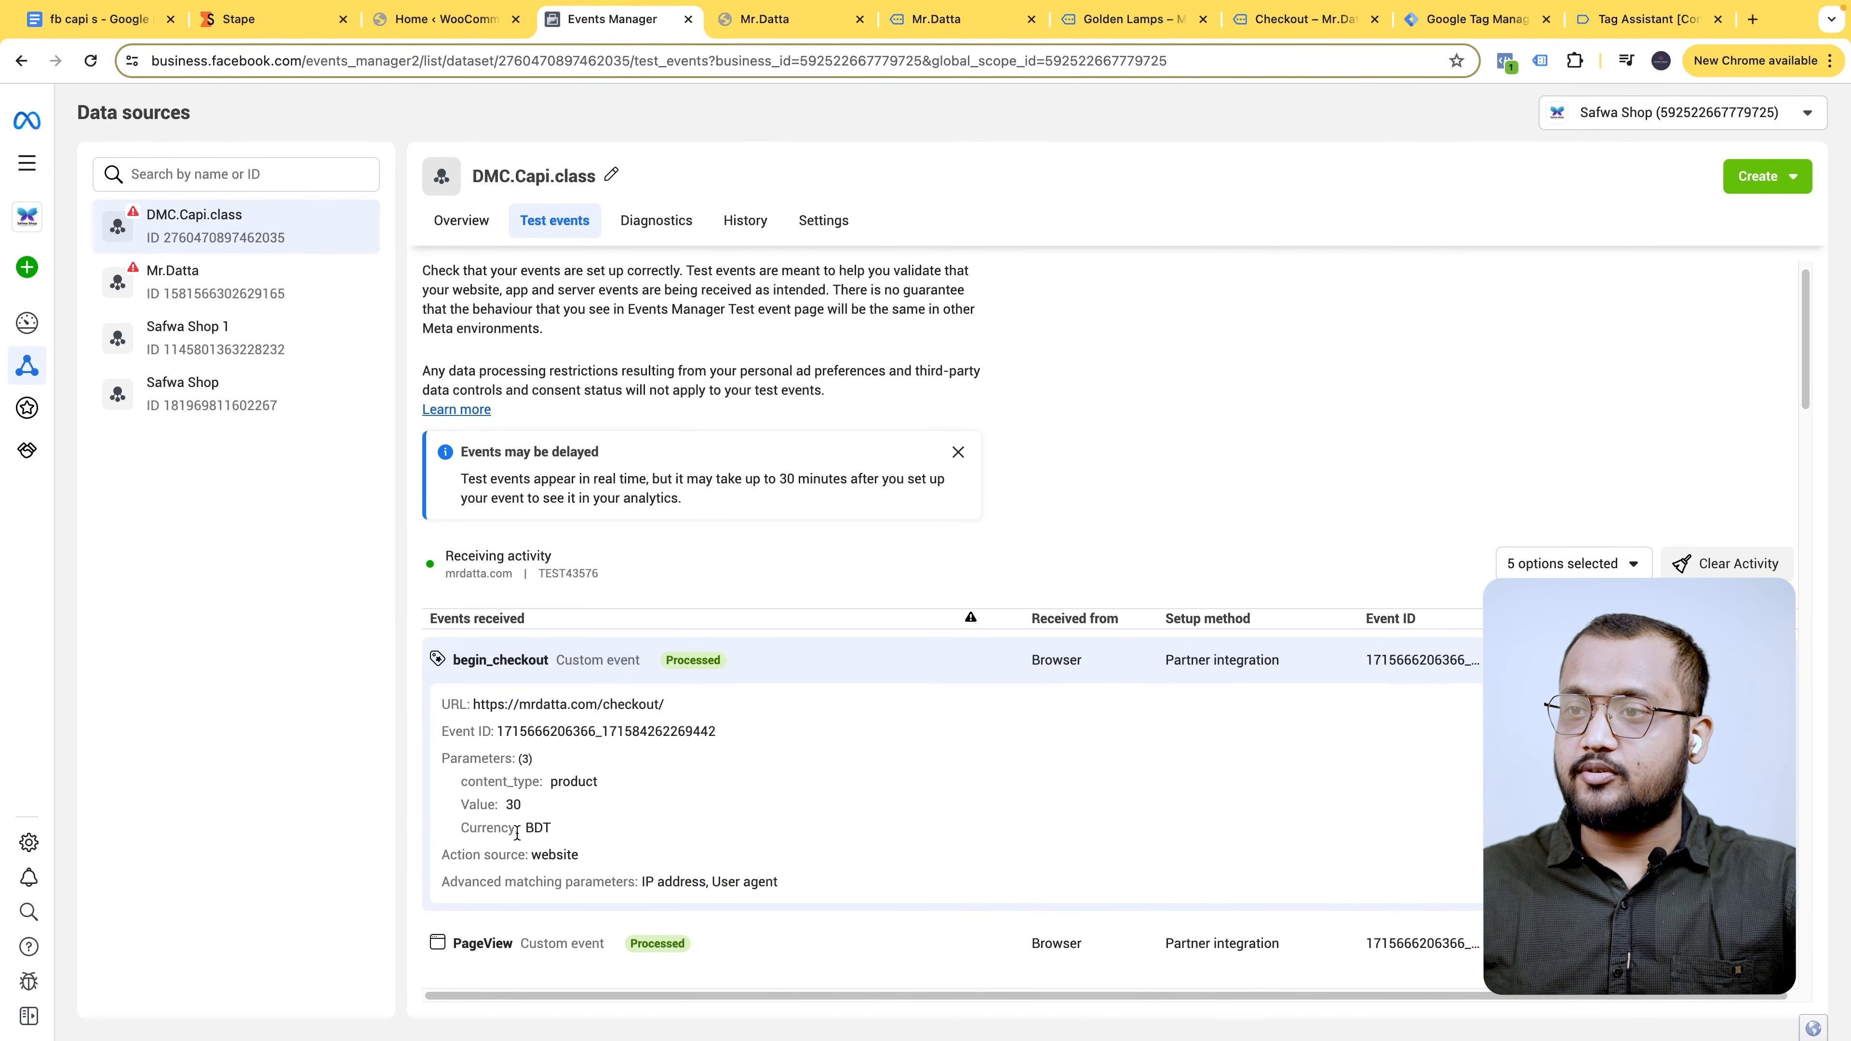
double_click(513, 805)
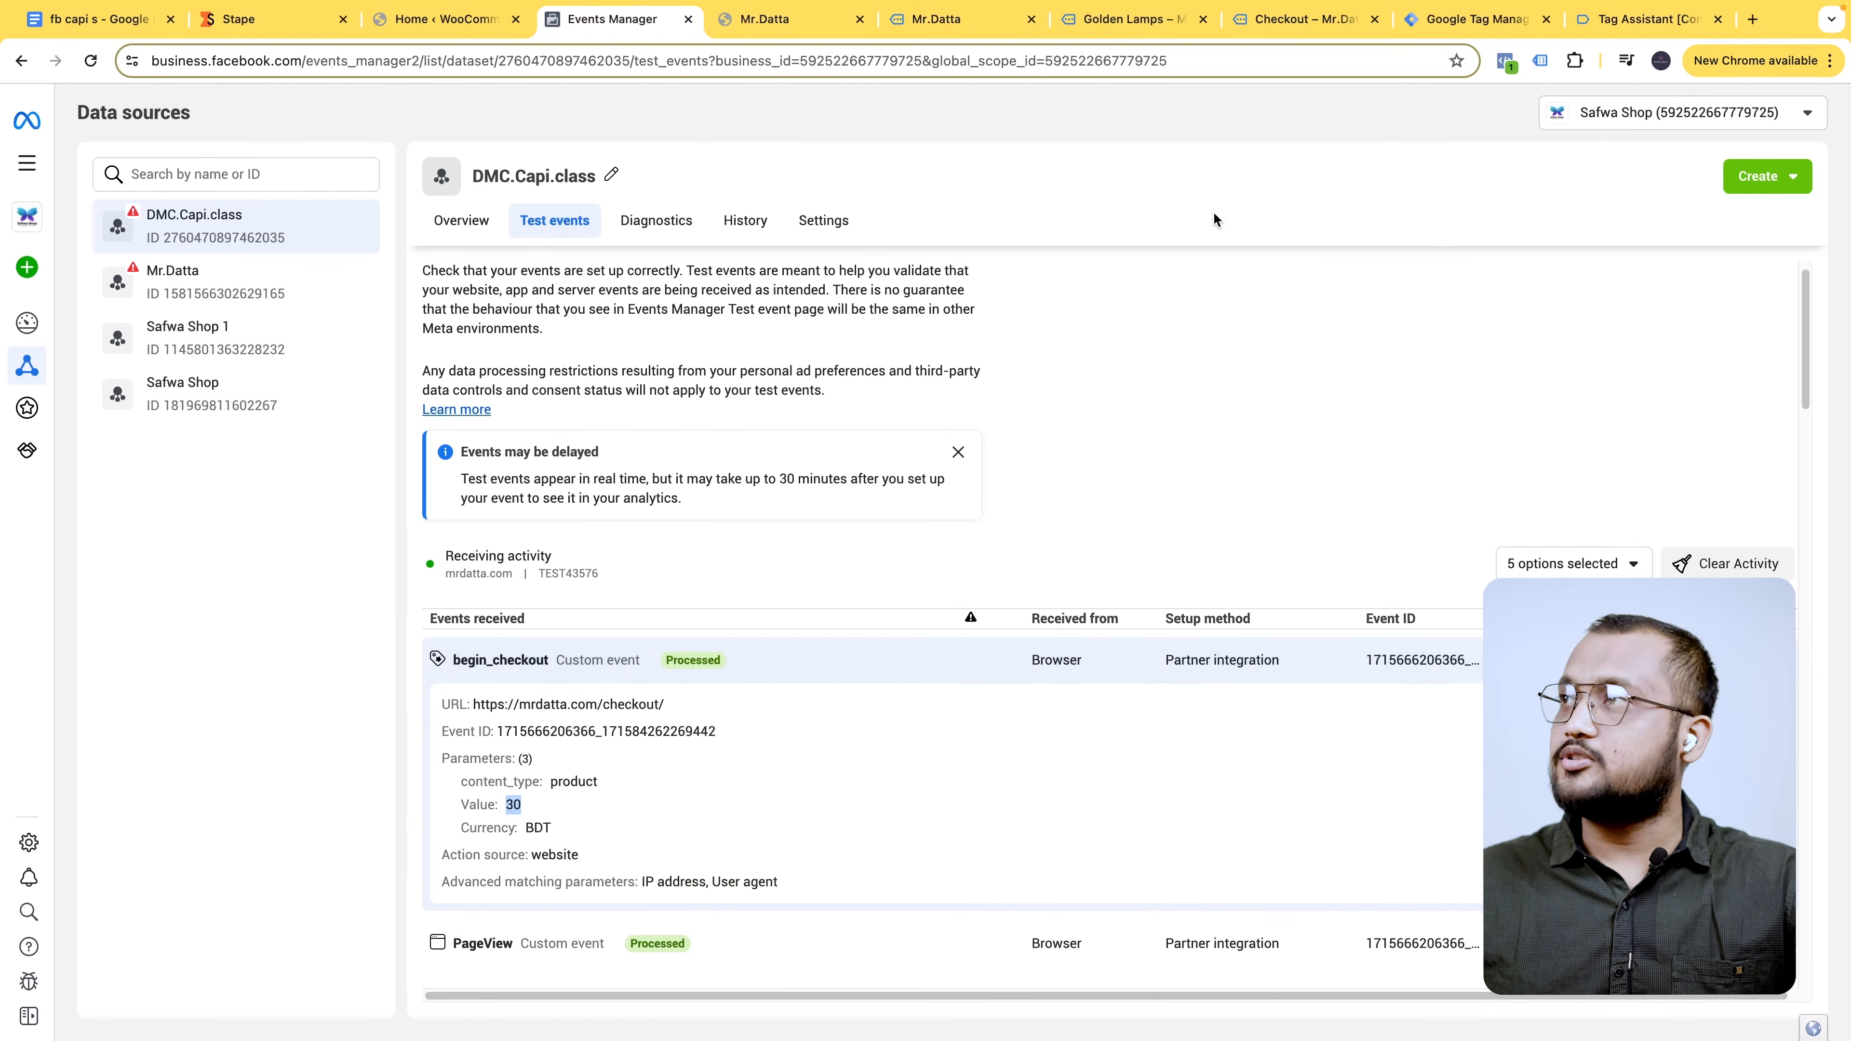
left_click(1311, 19)
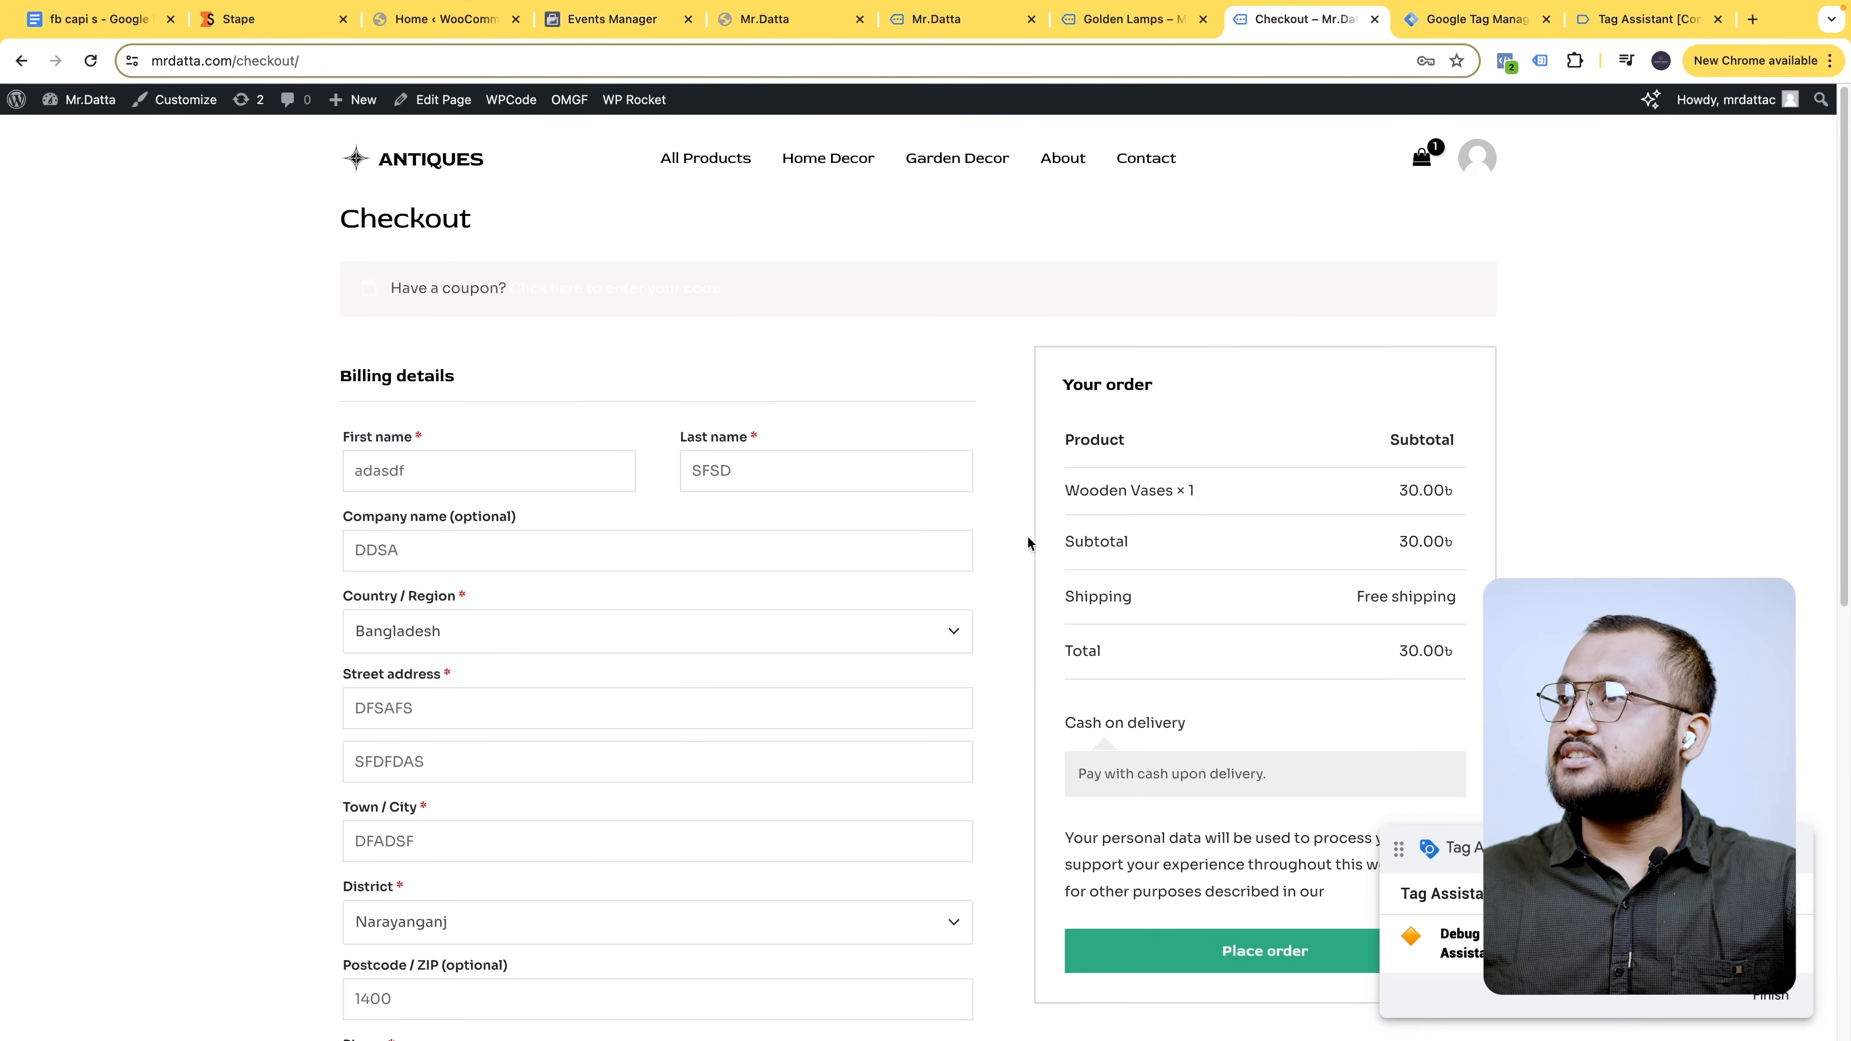
double_click(1425, 650)
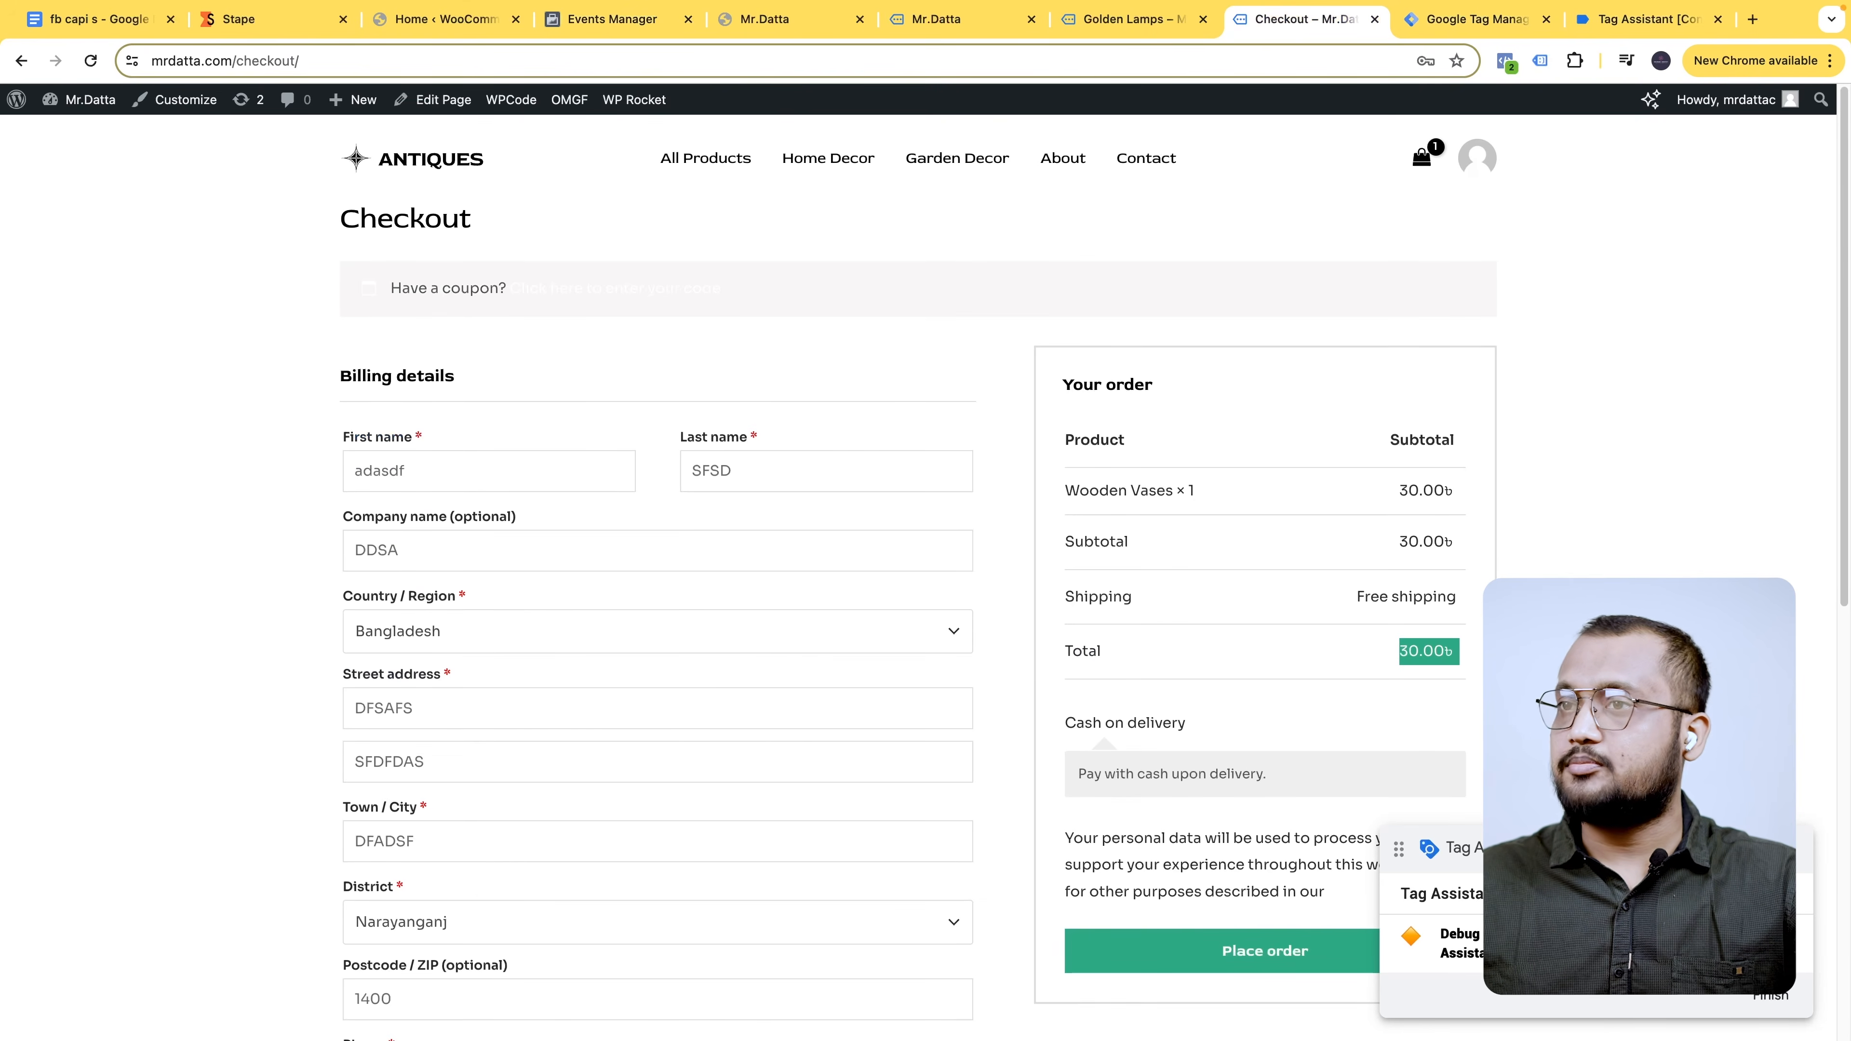
- Check the server Initiate checkout event, then follow SHOP NOW on the mrdatta.com homepage
left_click(618, 21)
scroll(679, 681, "down", 1)
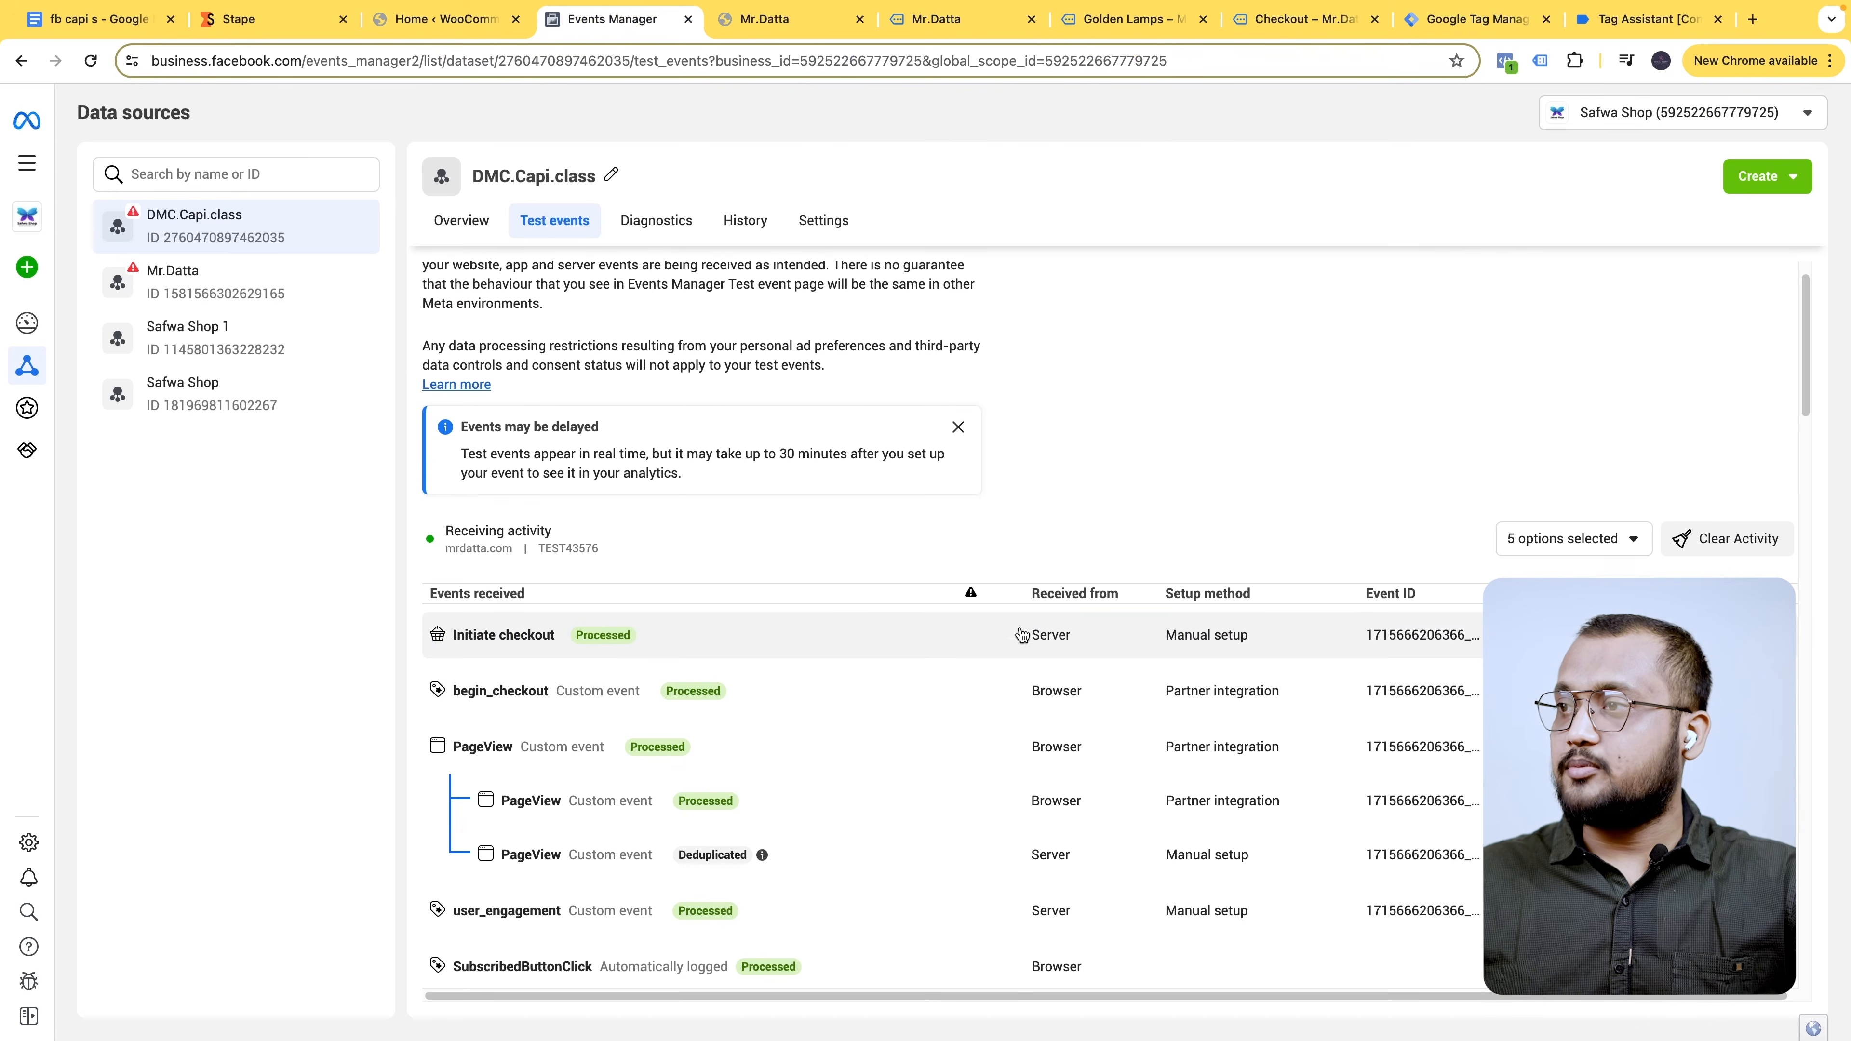
left_click(1019, 640)
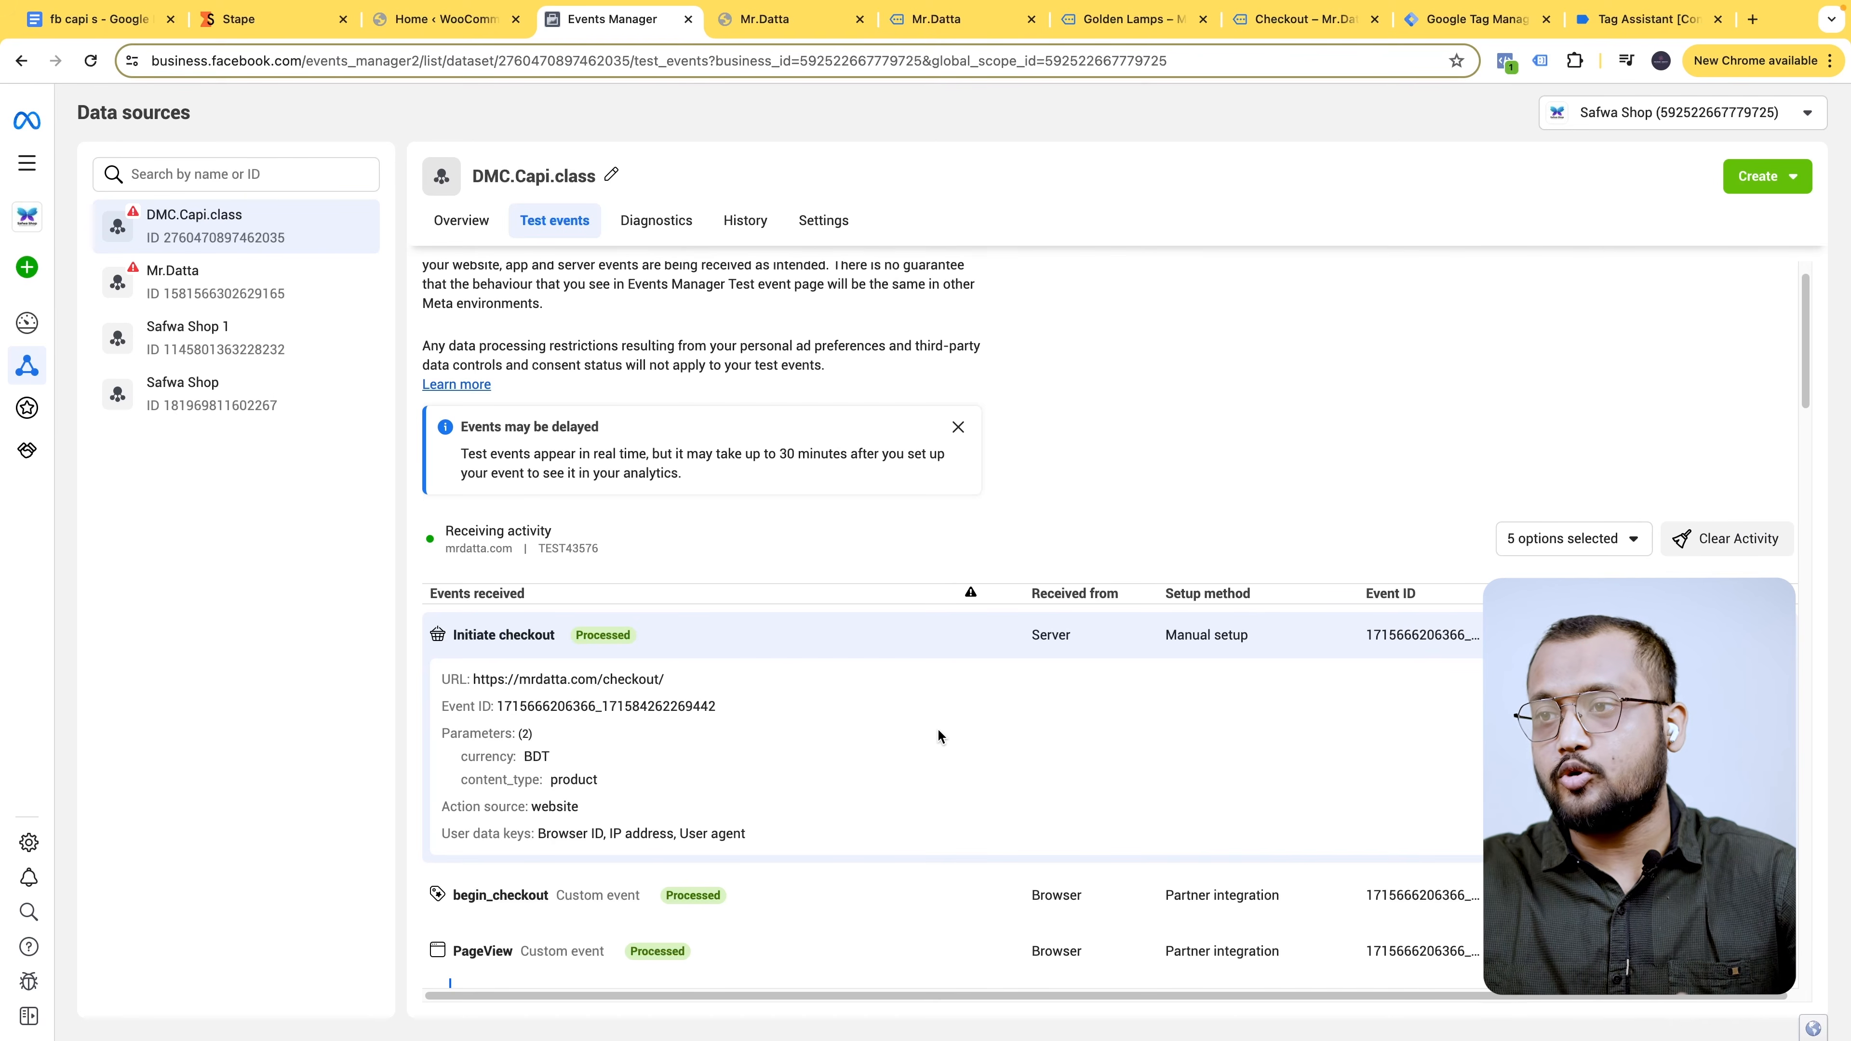
left_click(1129, 18)
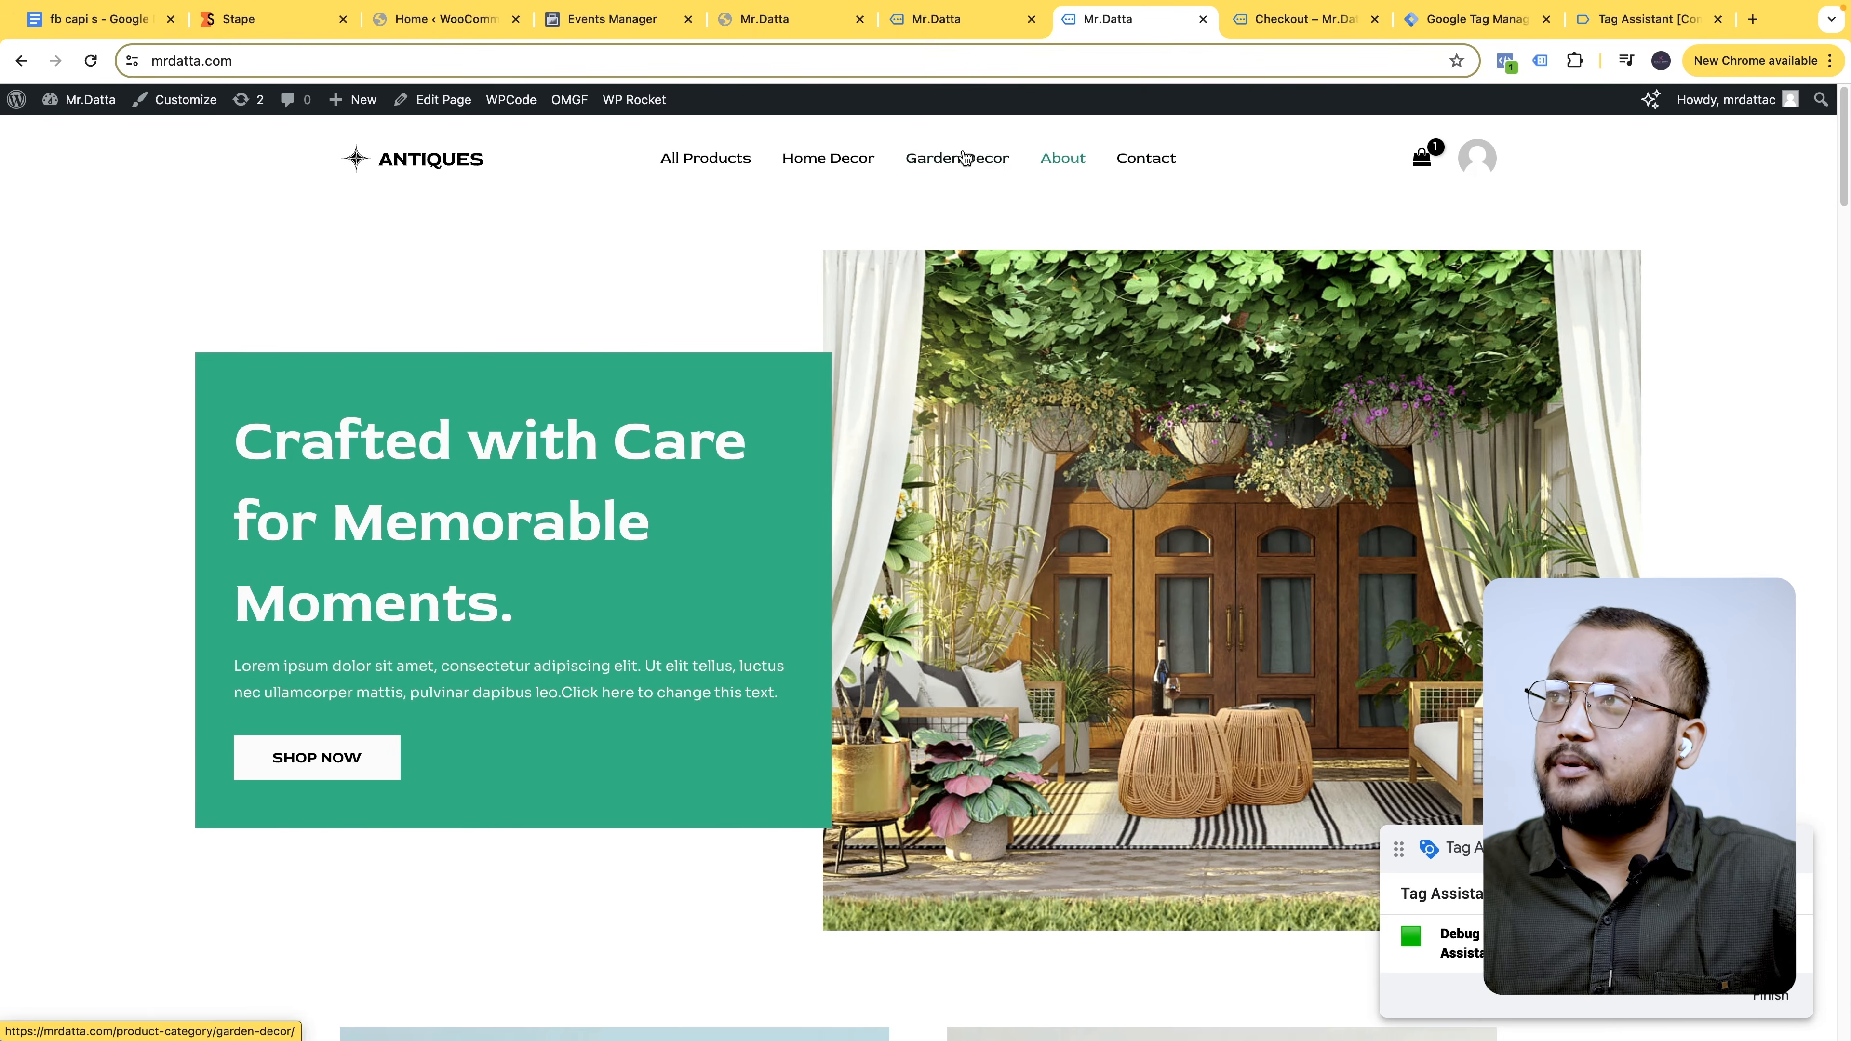
left_click(360, 767)
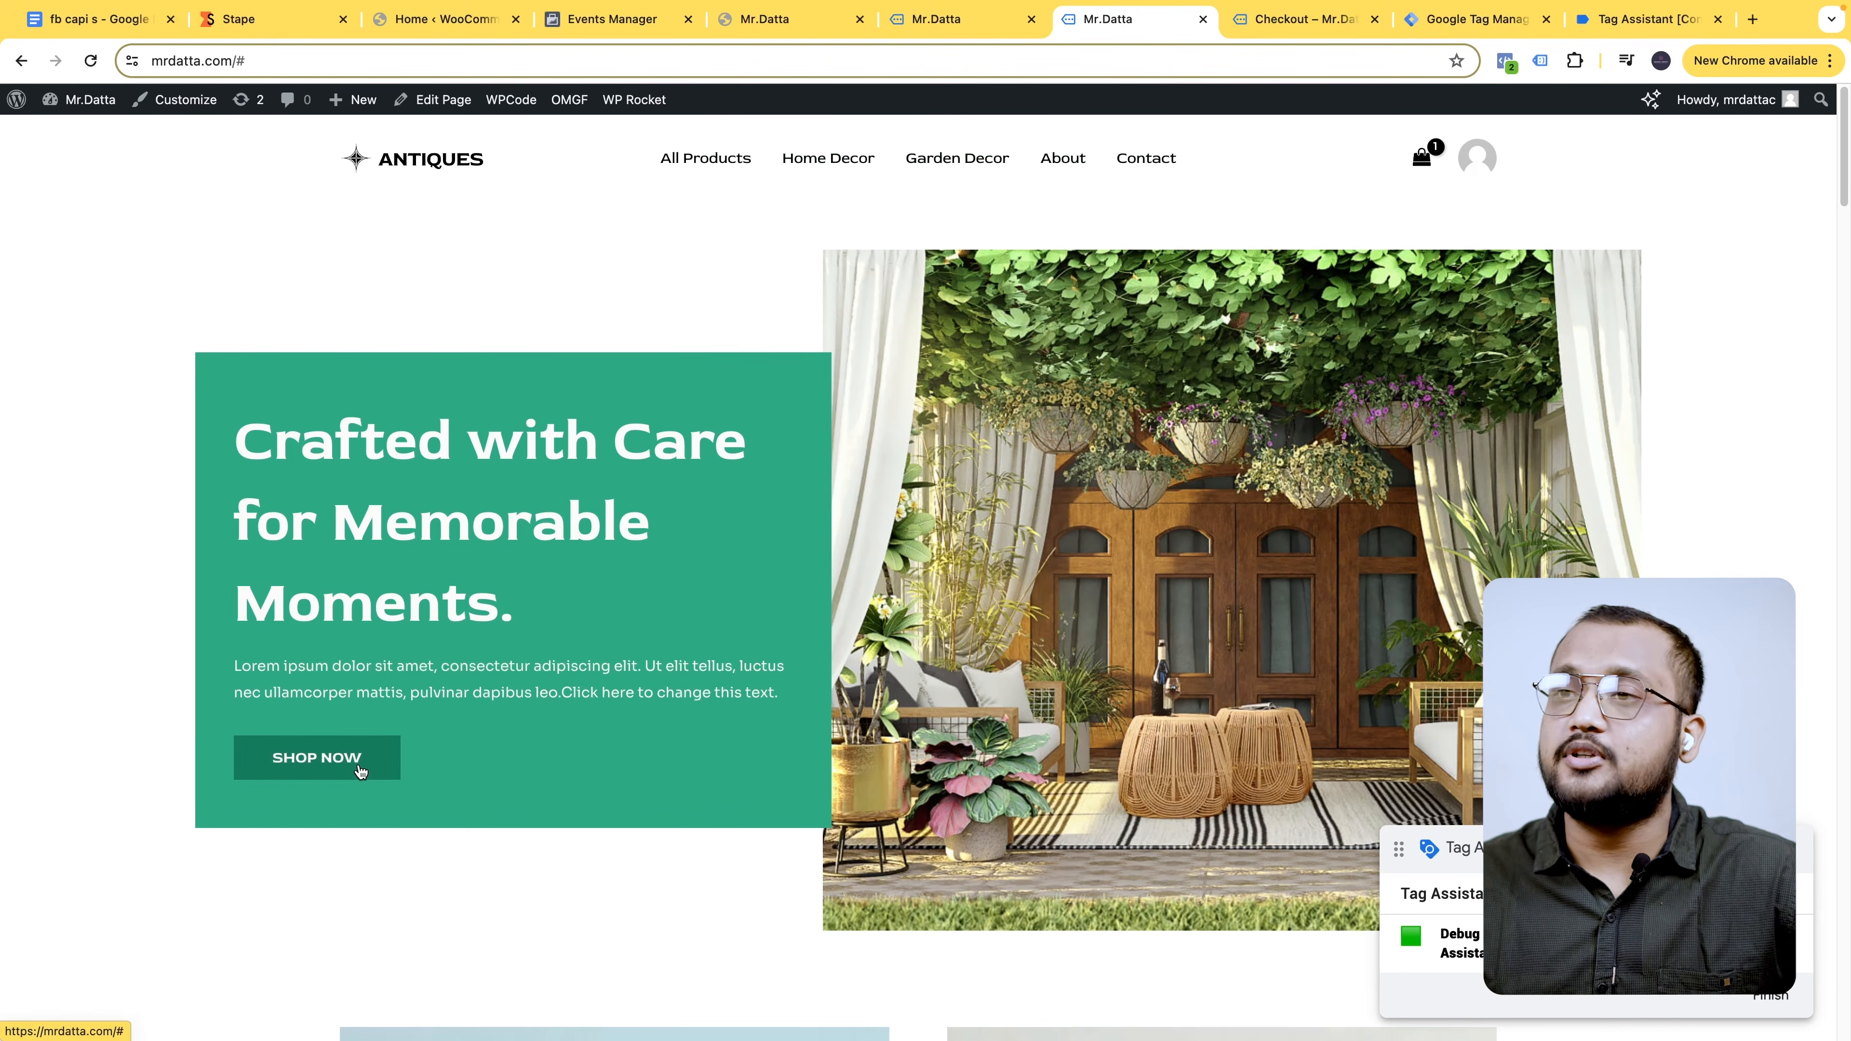
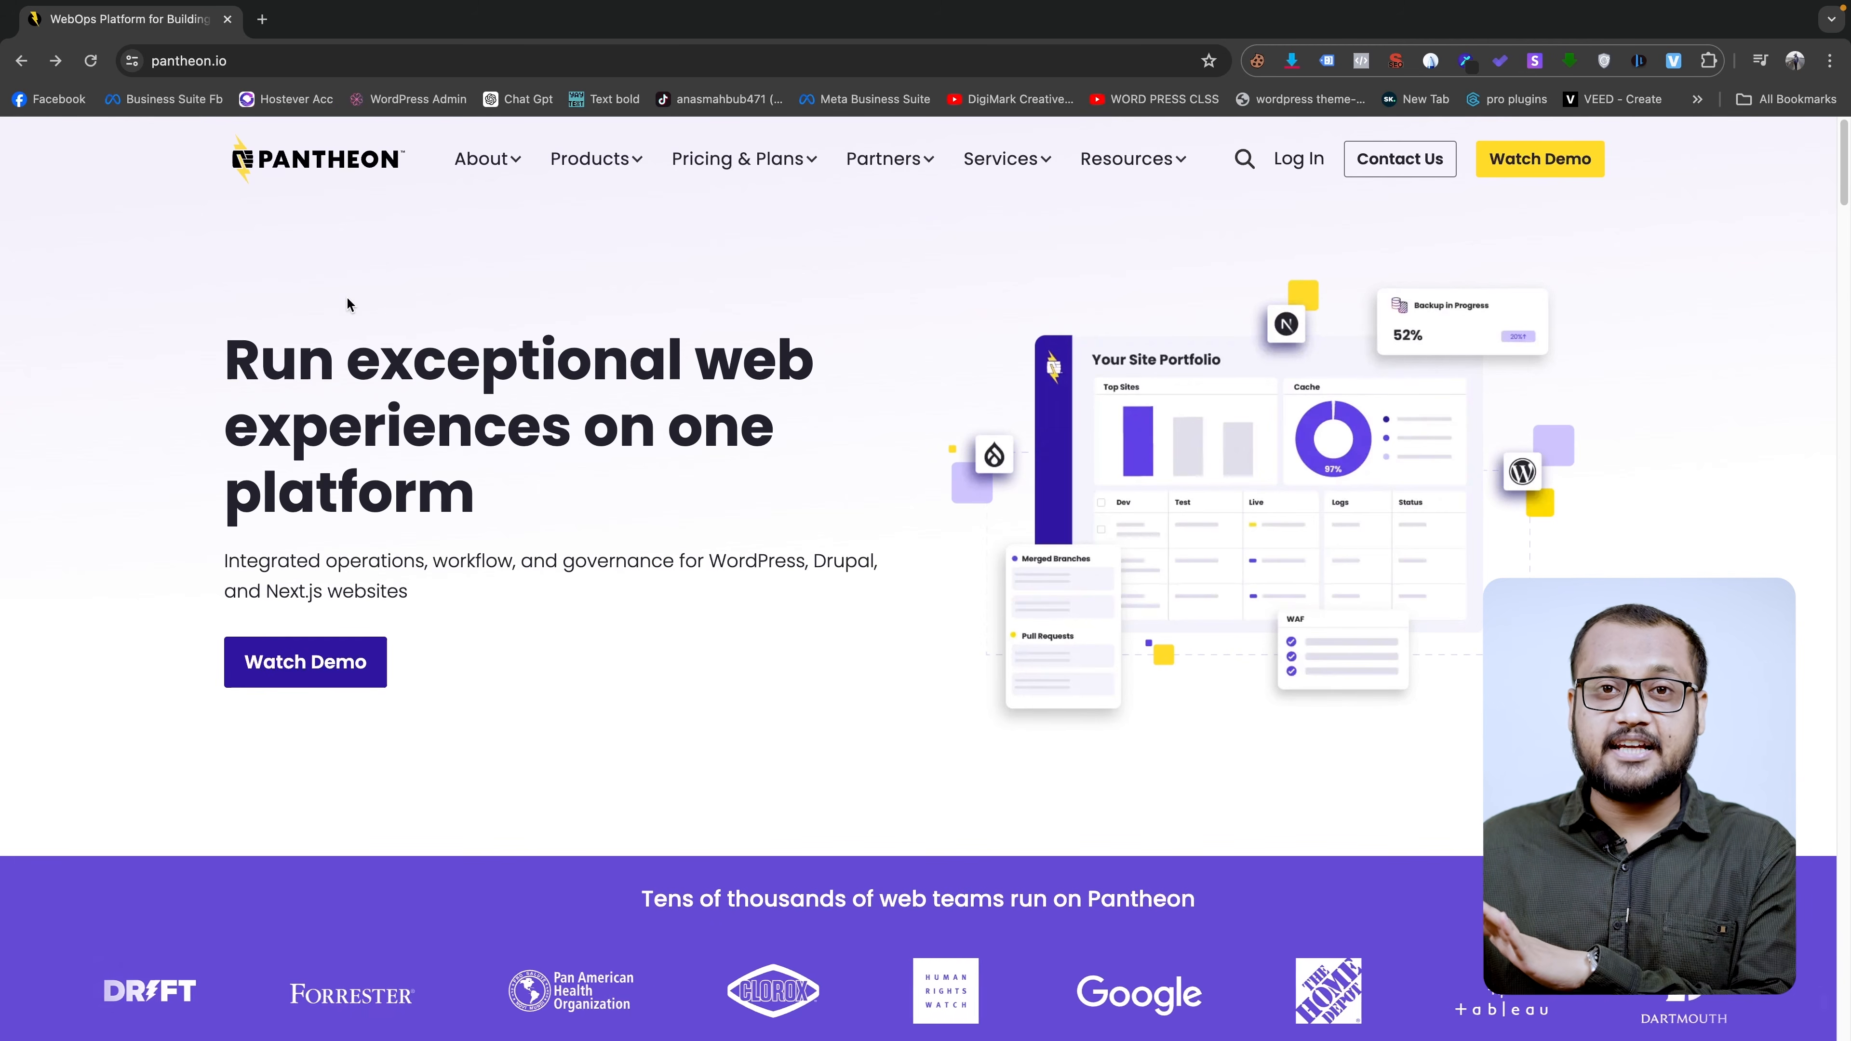
- Log in to Pantheon with a Google account and submit the registration details with agency set to No
left_click(1301, 166)
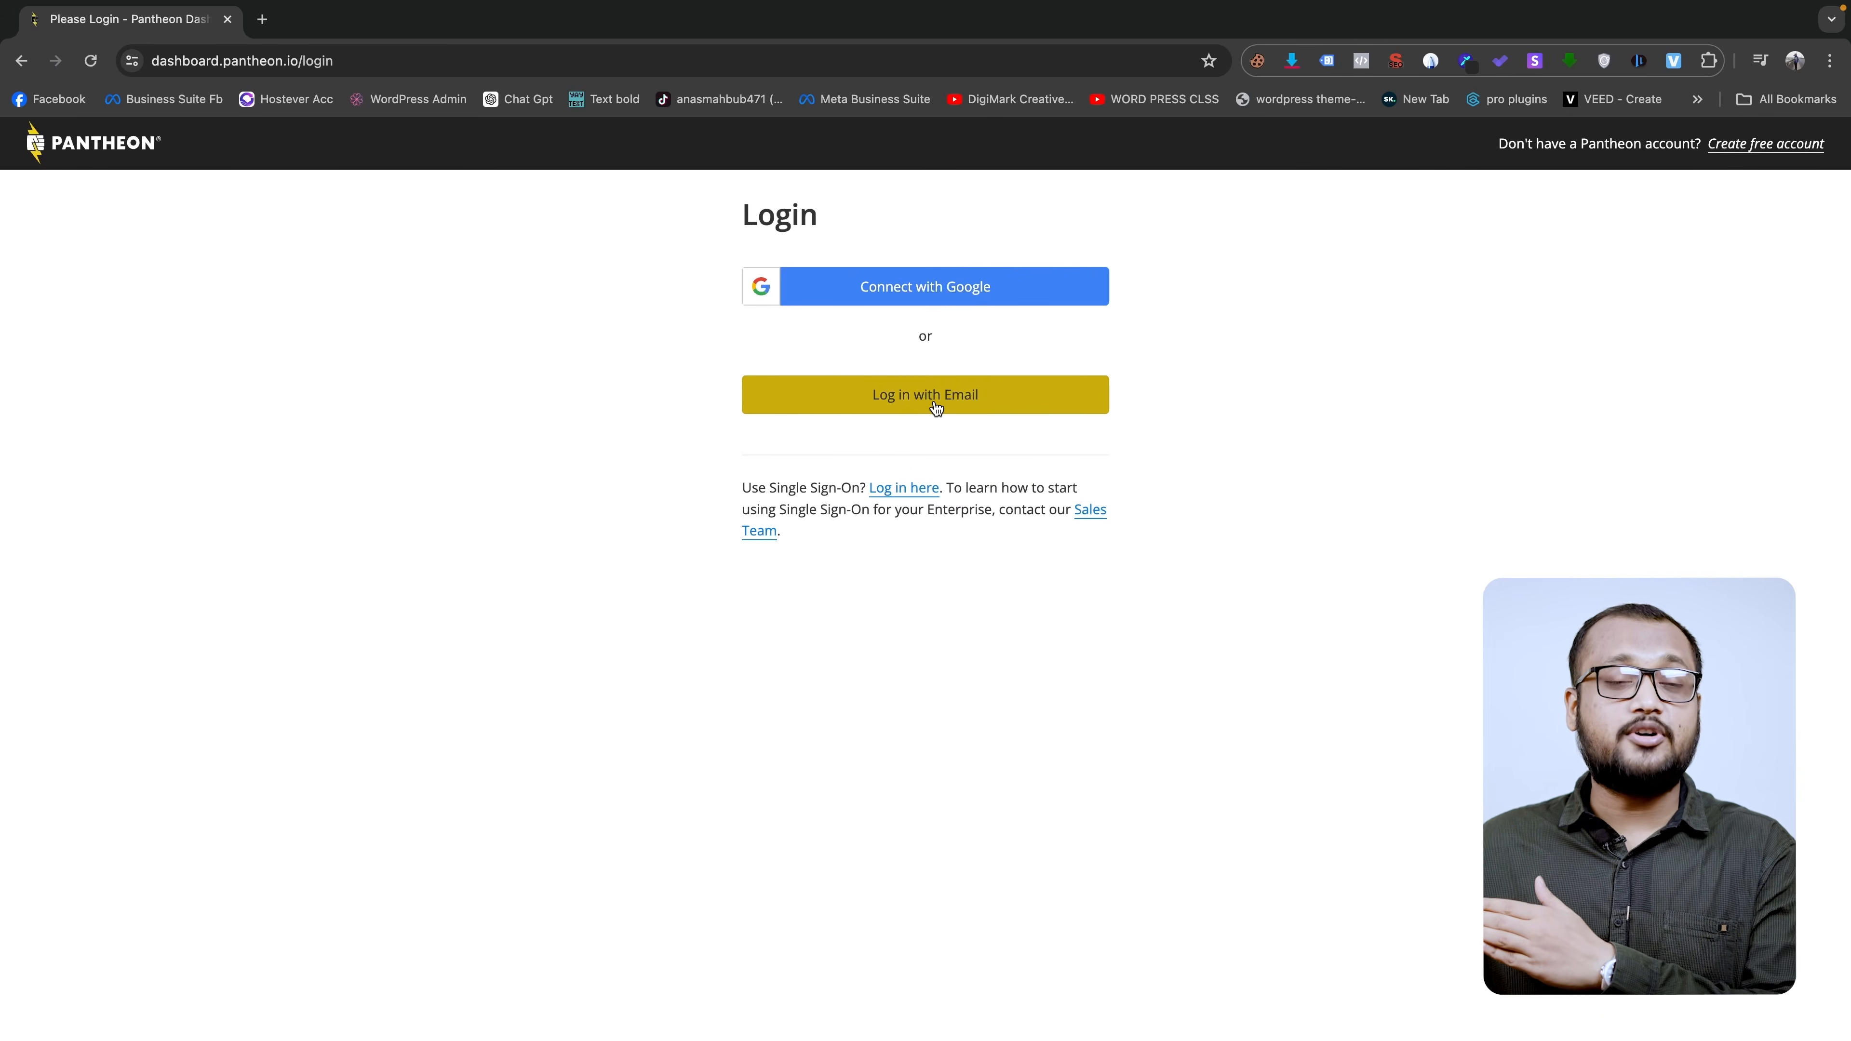
left_click(946, 292)
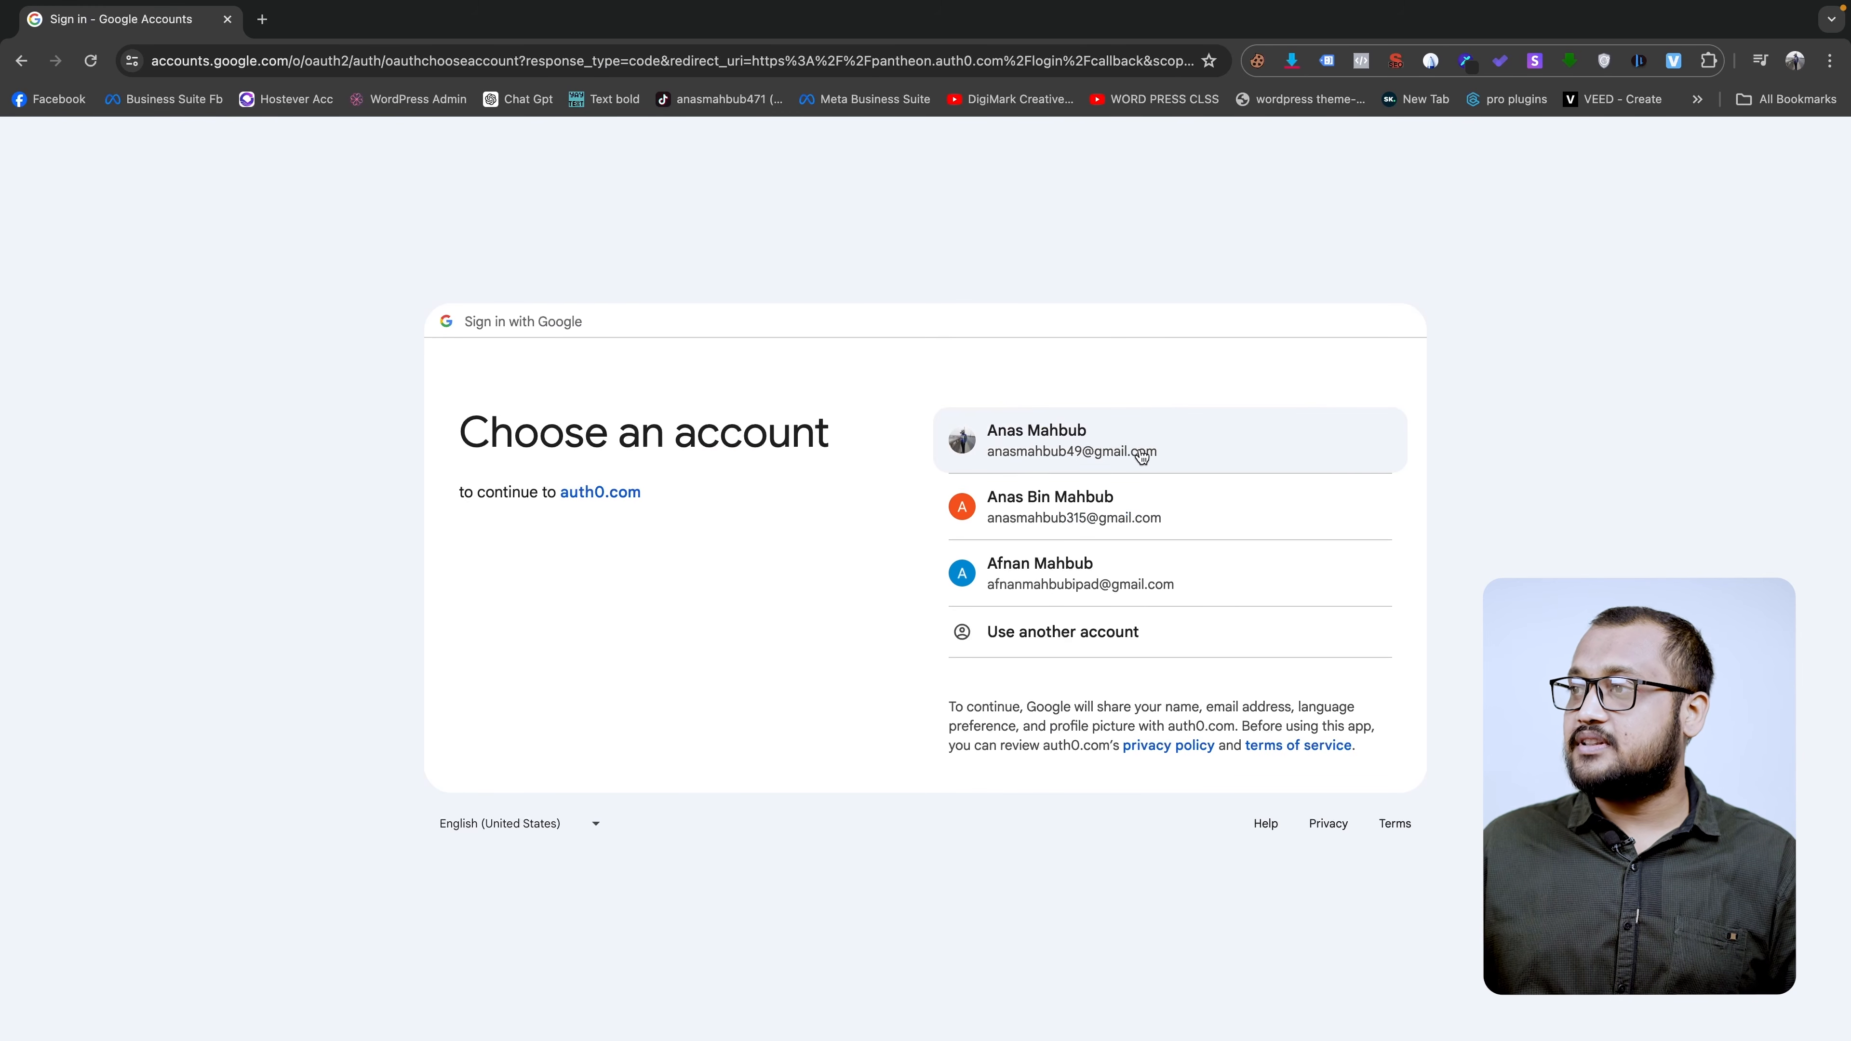
left_click(1269, 450)
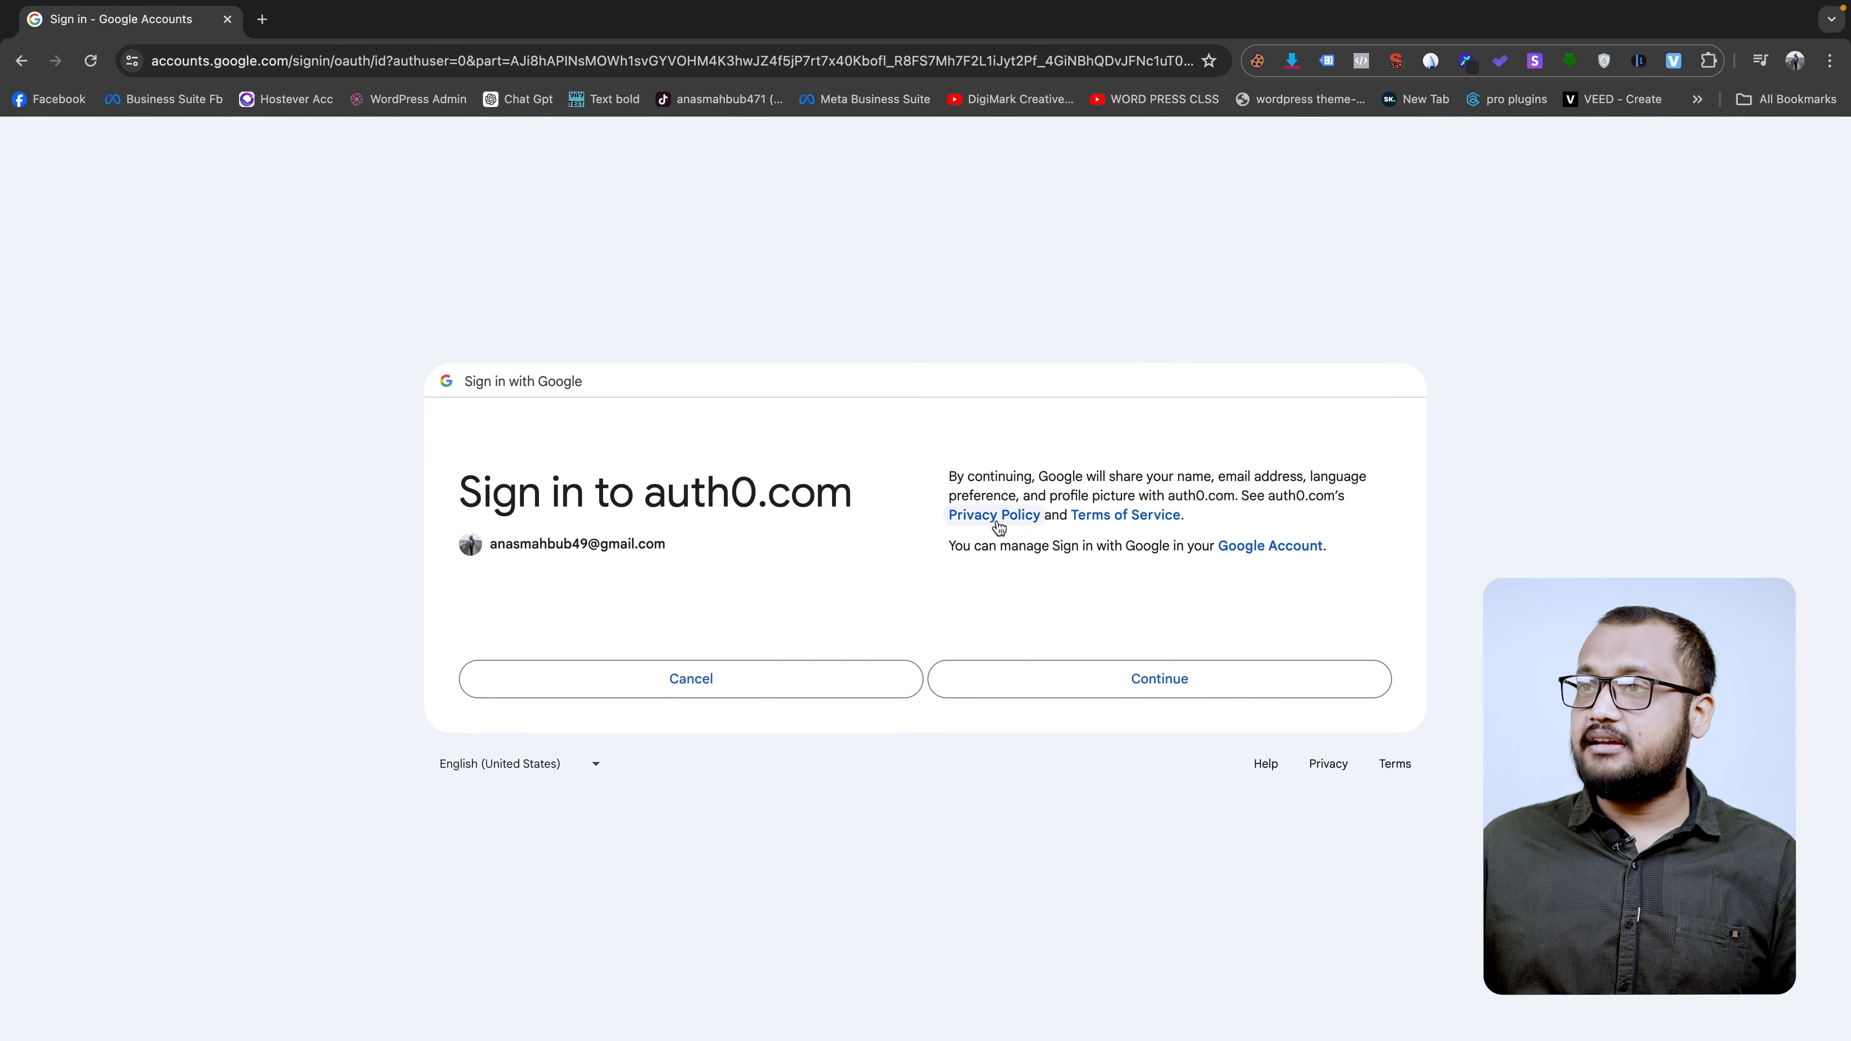
left_click(1182, 676)
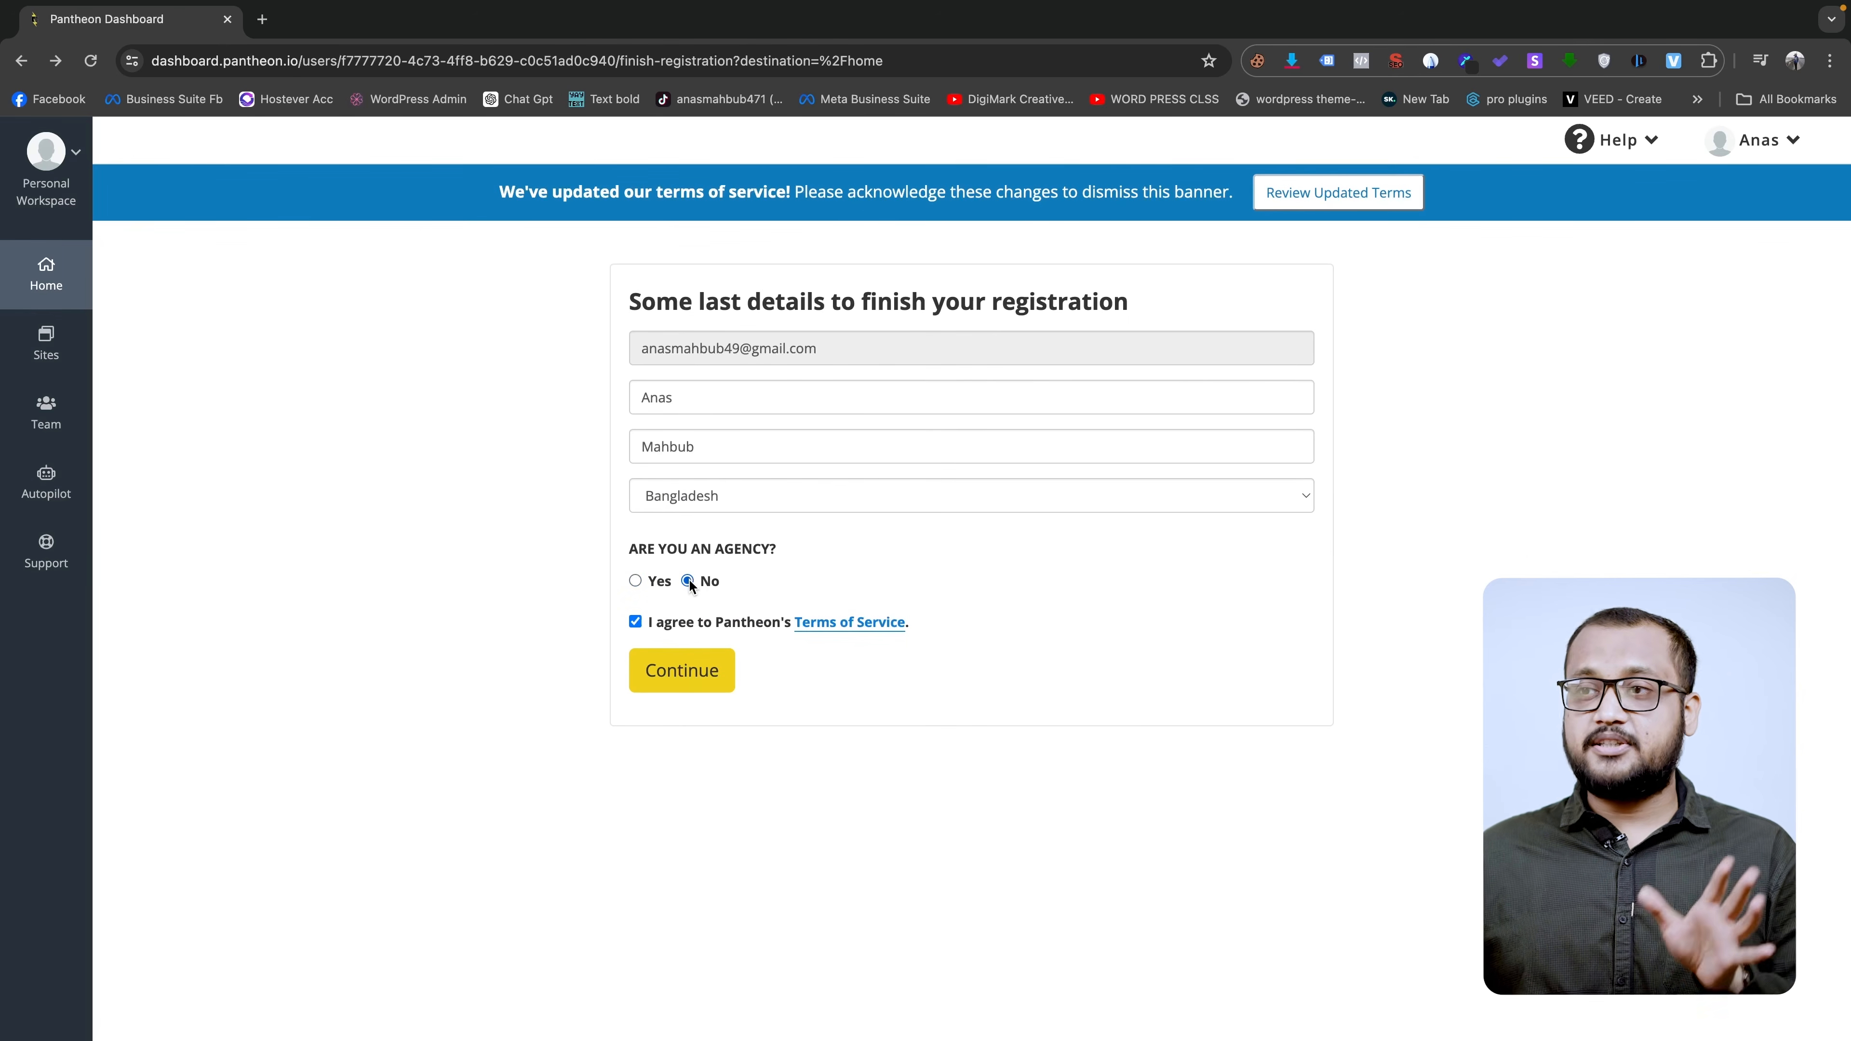
left_click(701, 669)
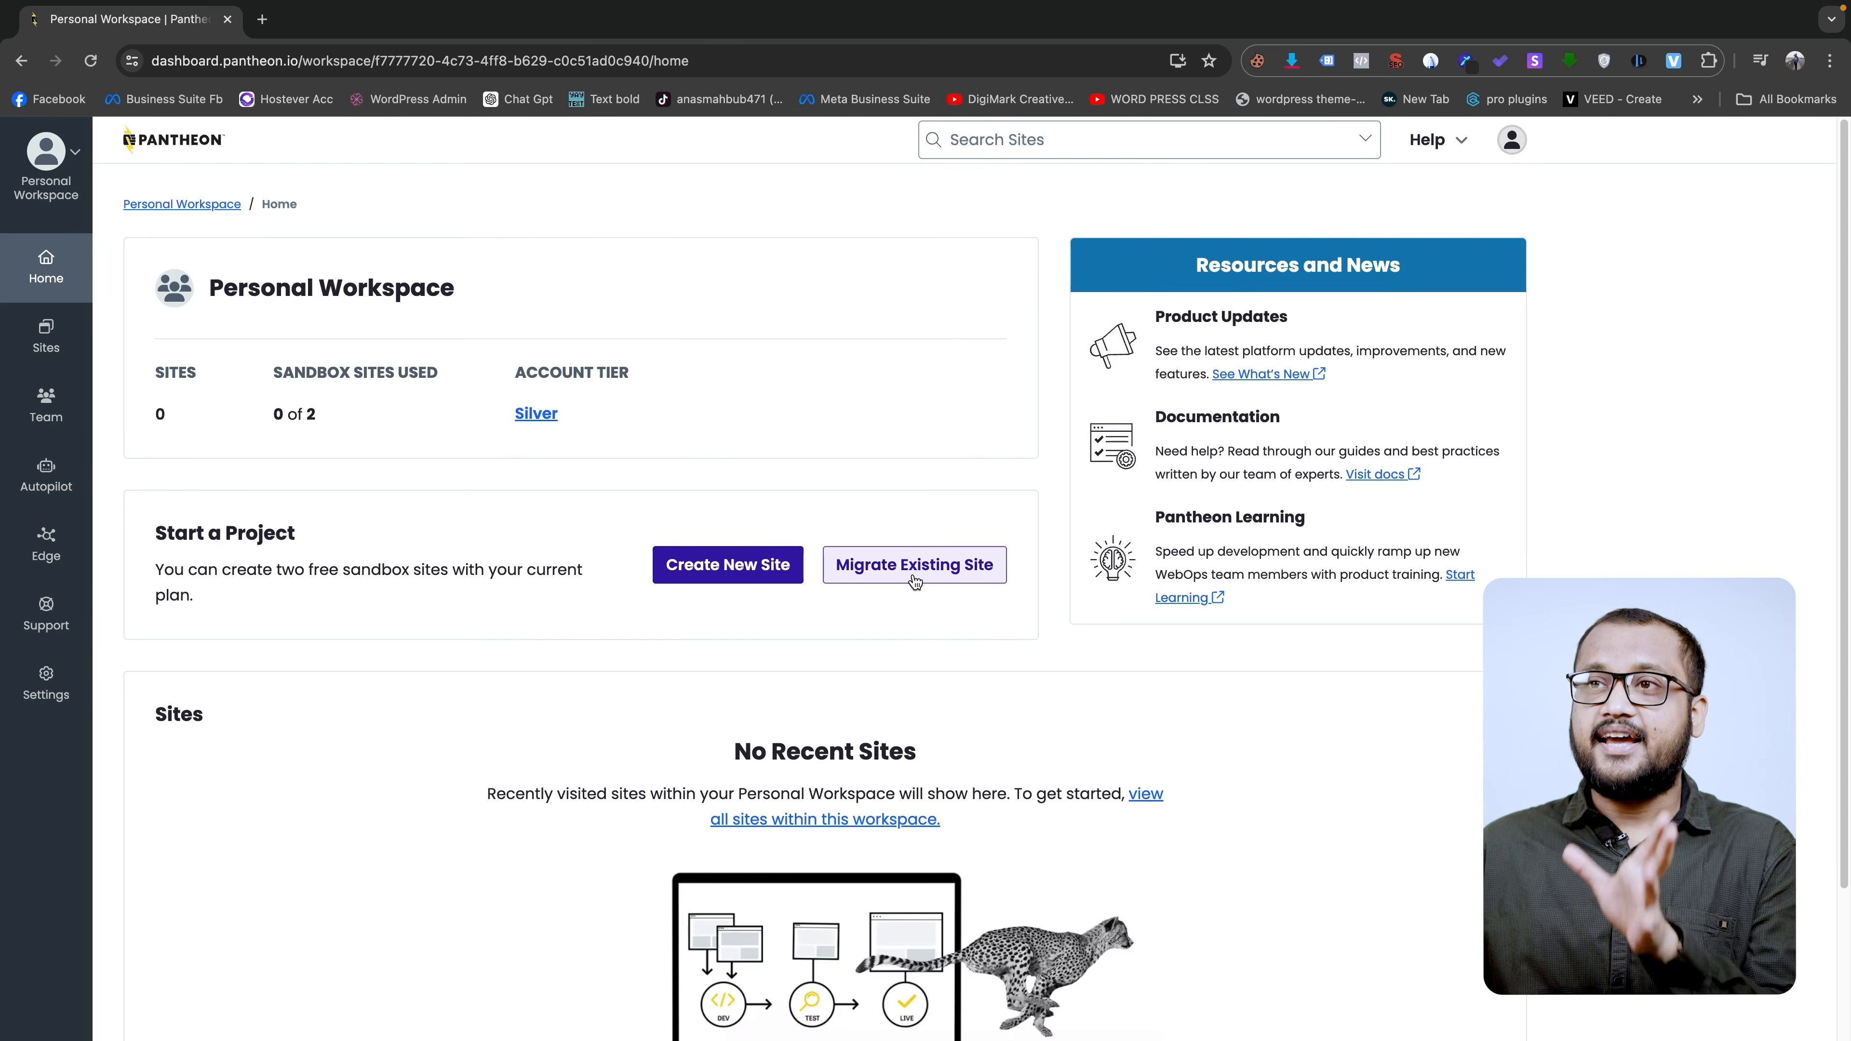
- Create a new WordPress site on Pantheon with the chosen site name in the United States region
left_click(761, 577)
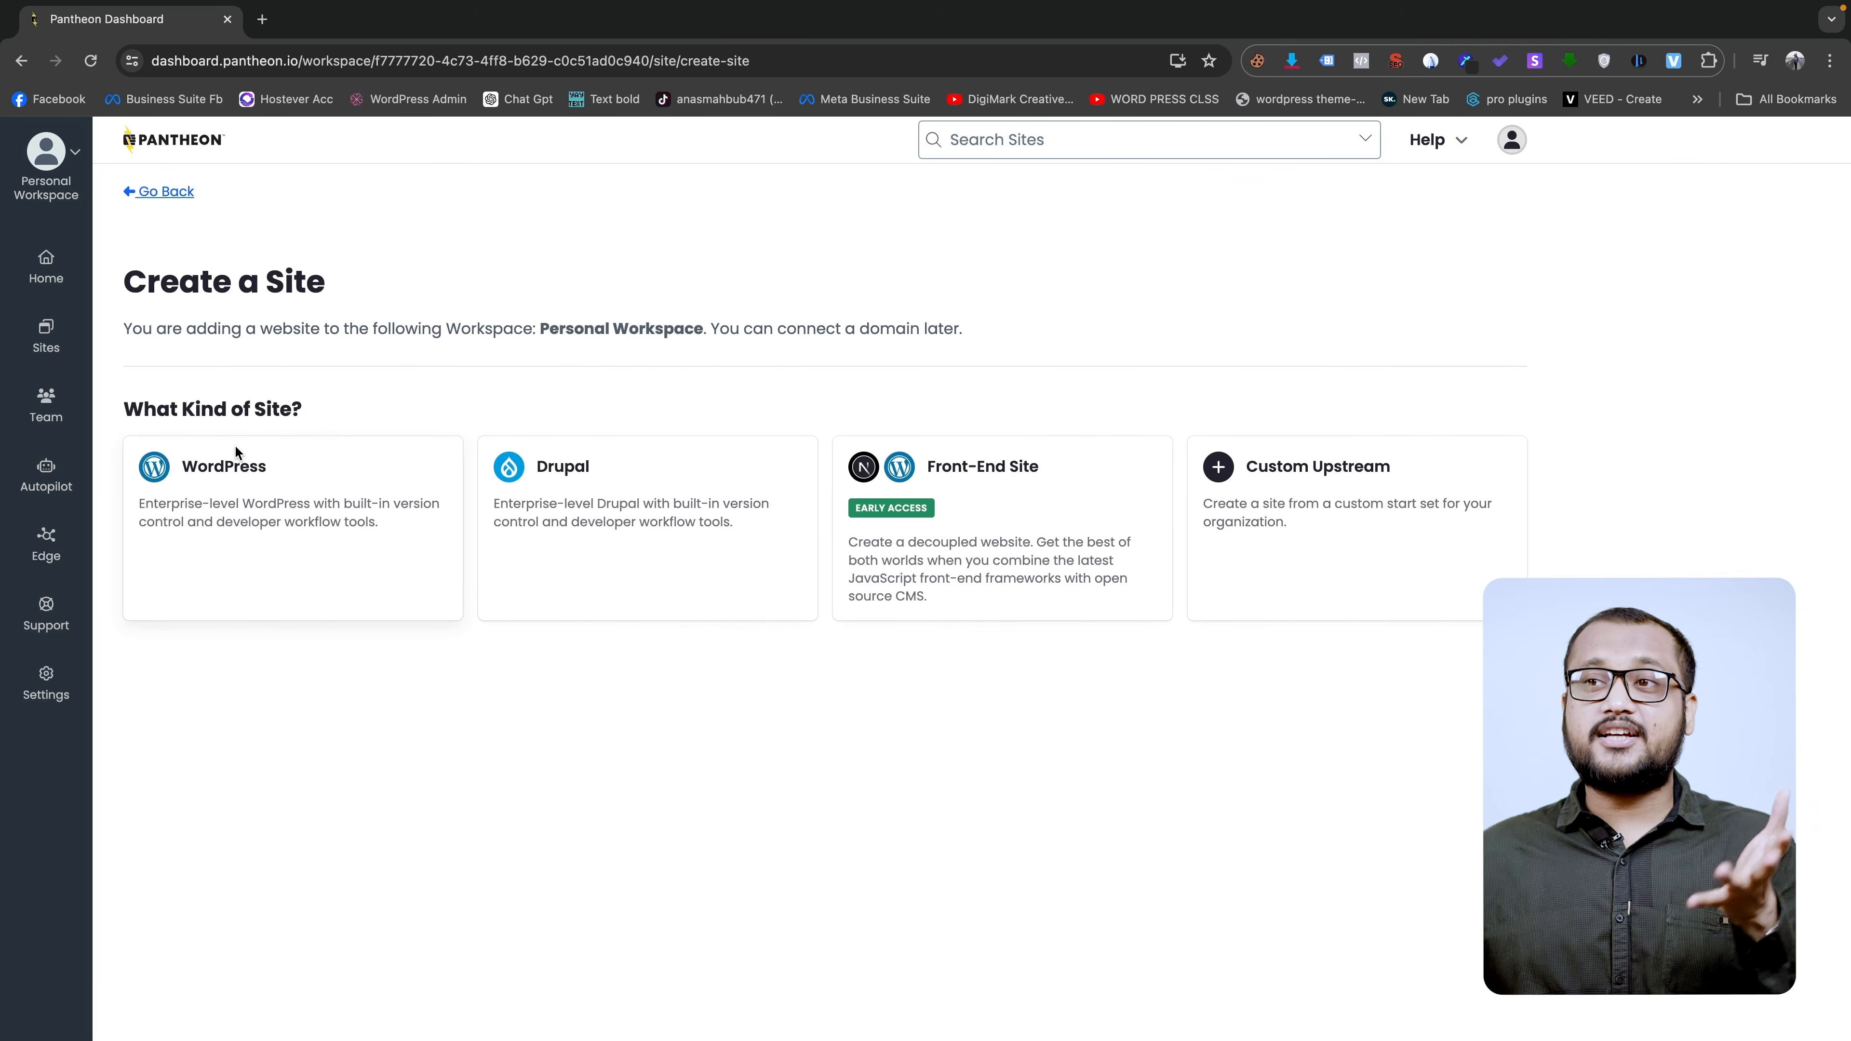
left_click(267, 485)
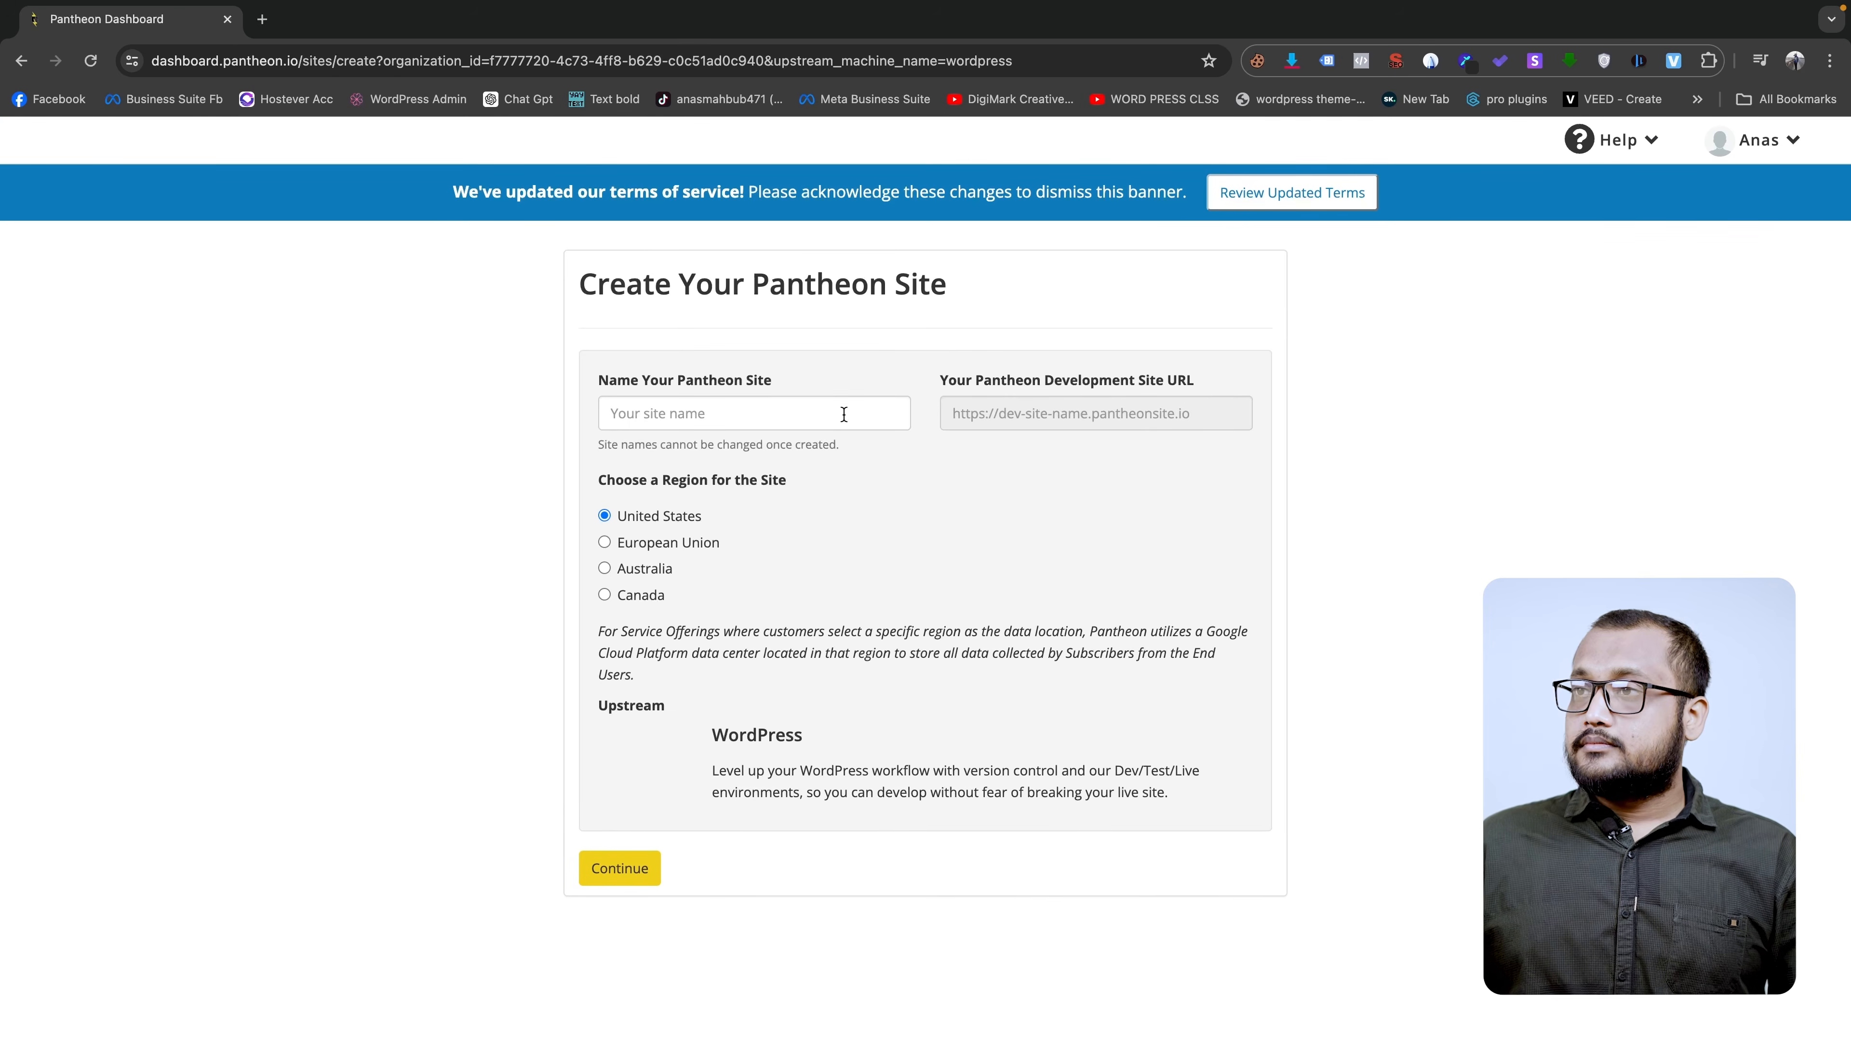
left_click(767, 417)
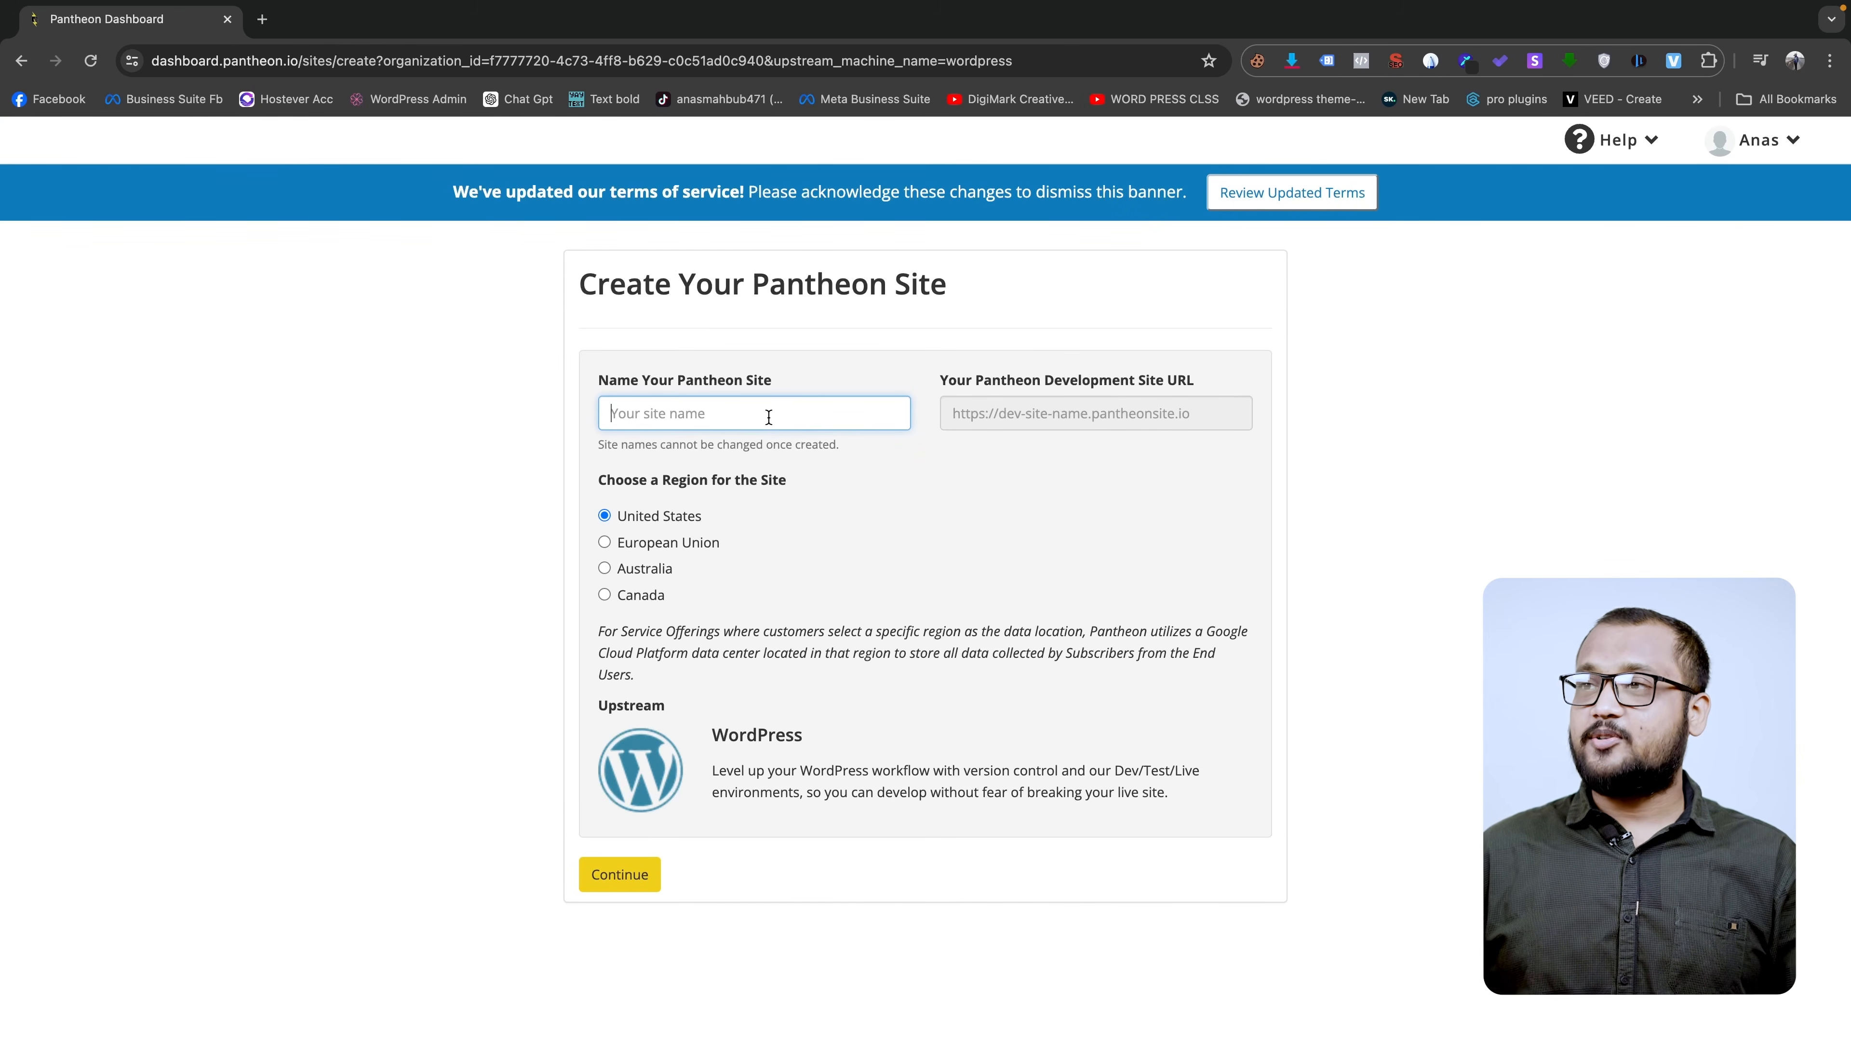
type("anasmahbub")
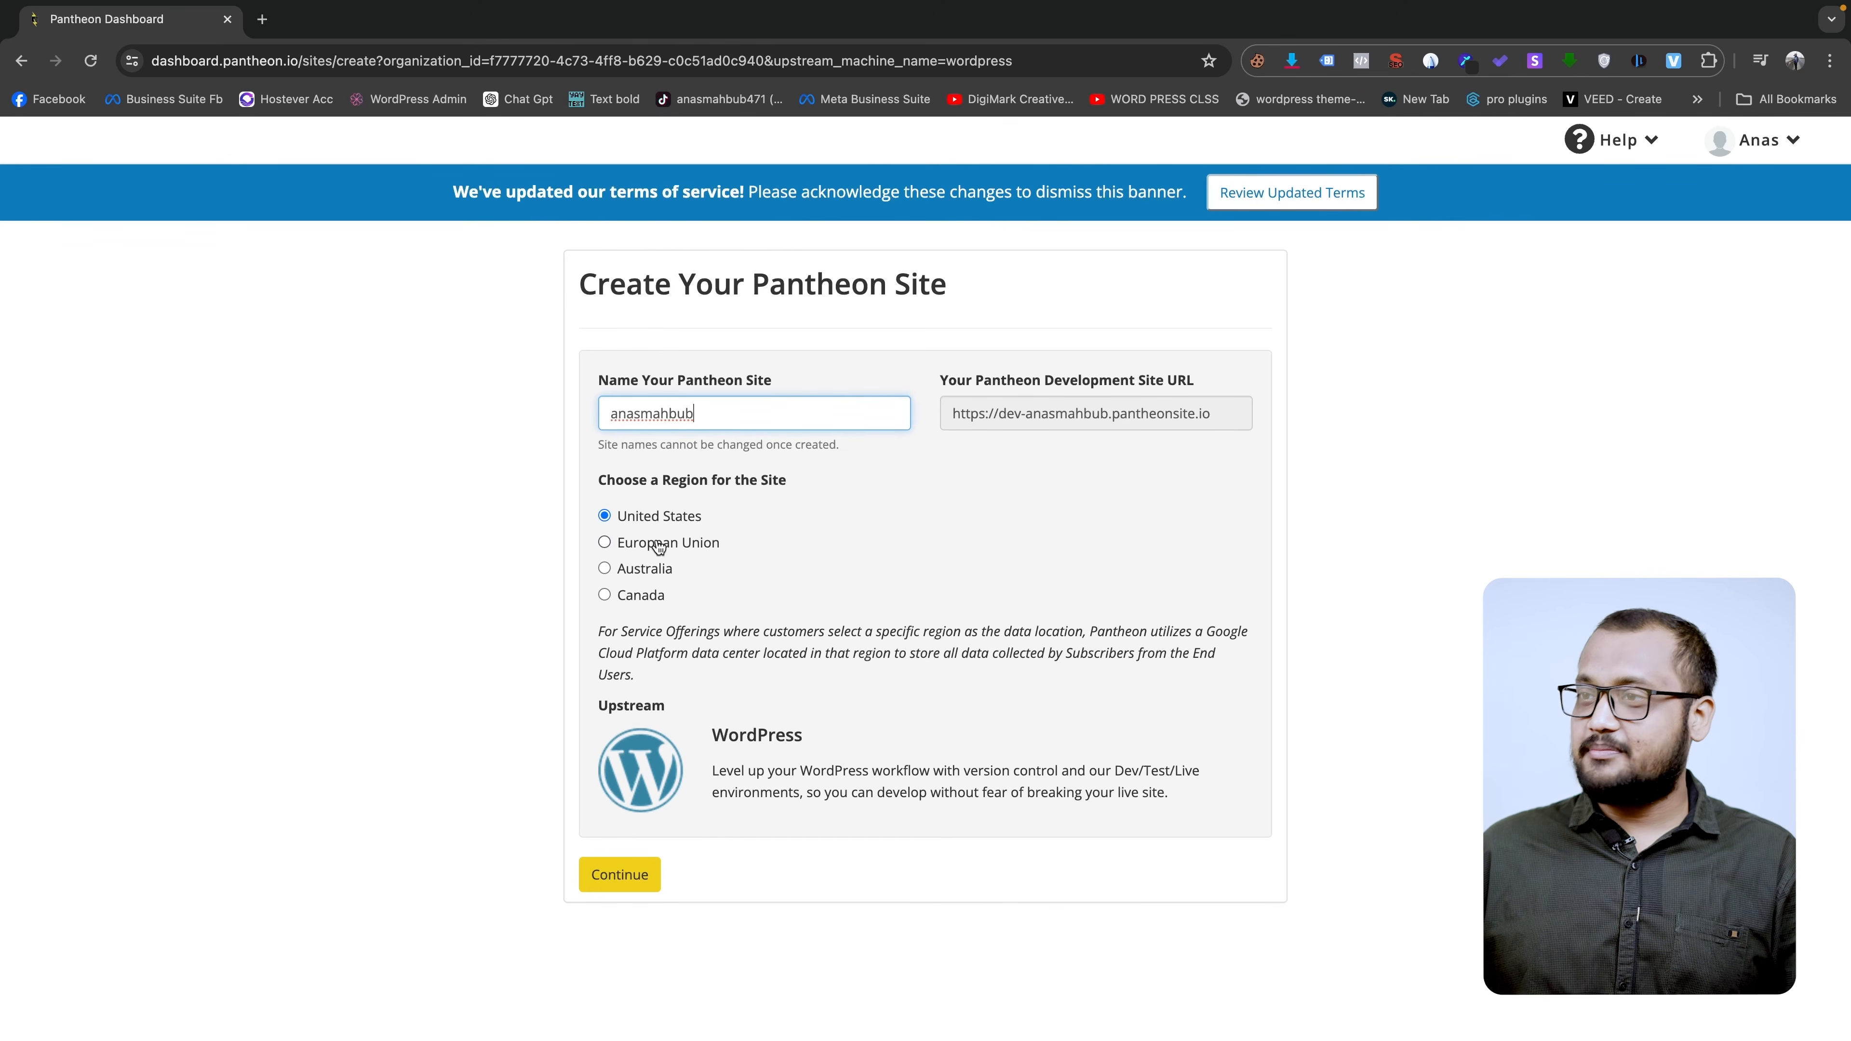
left_click(625, 869)
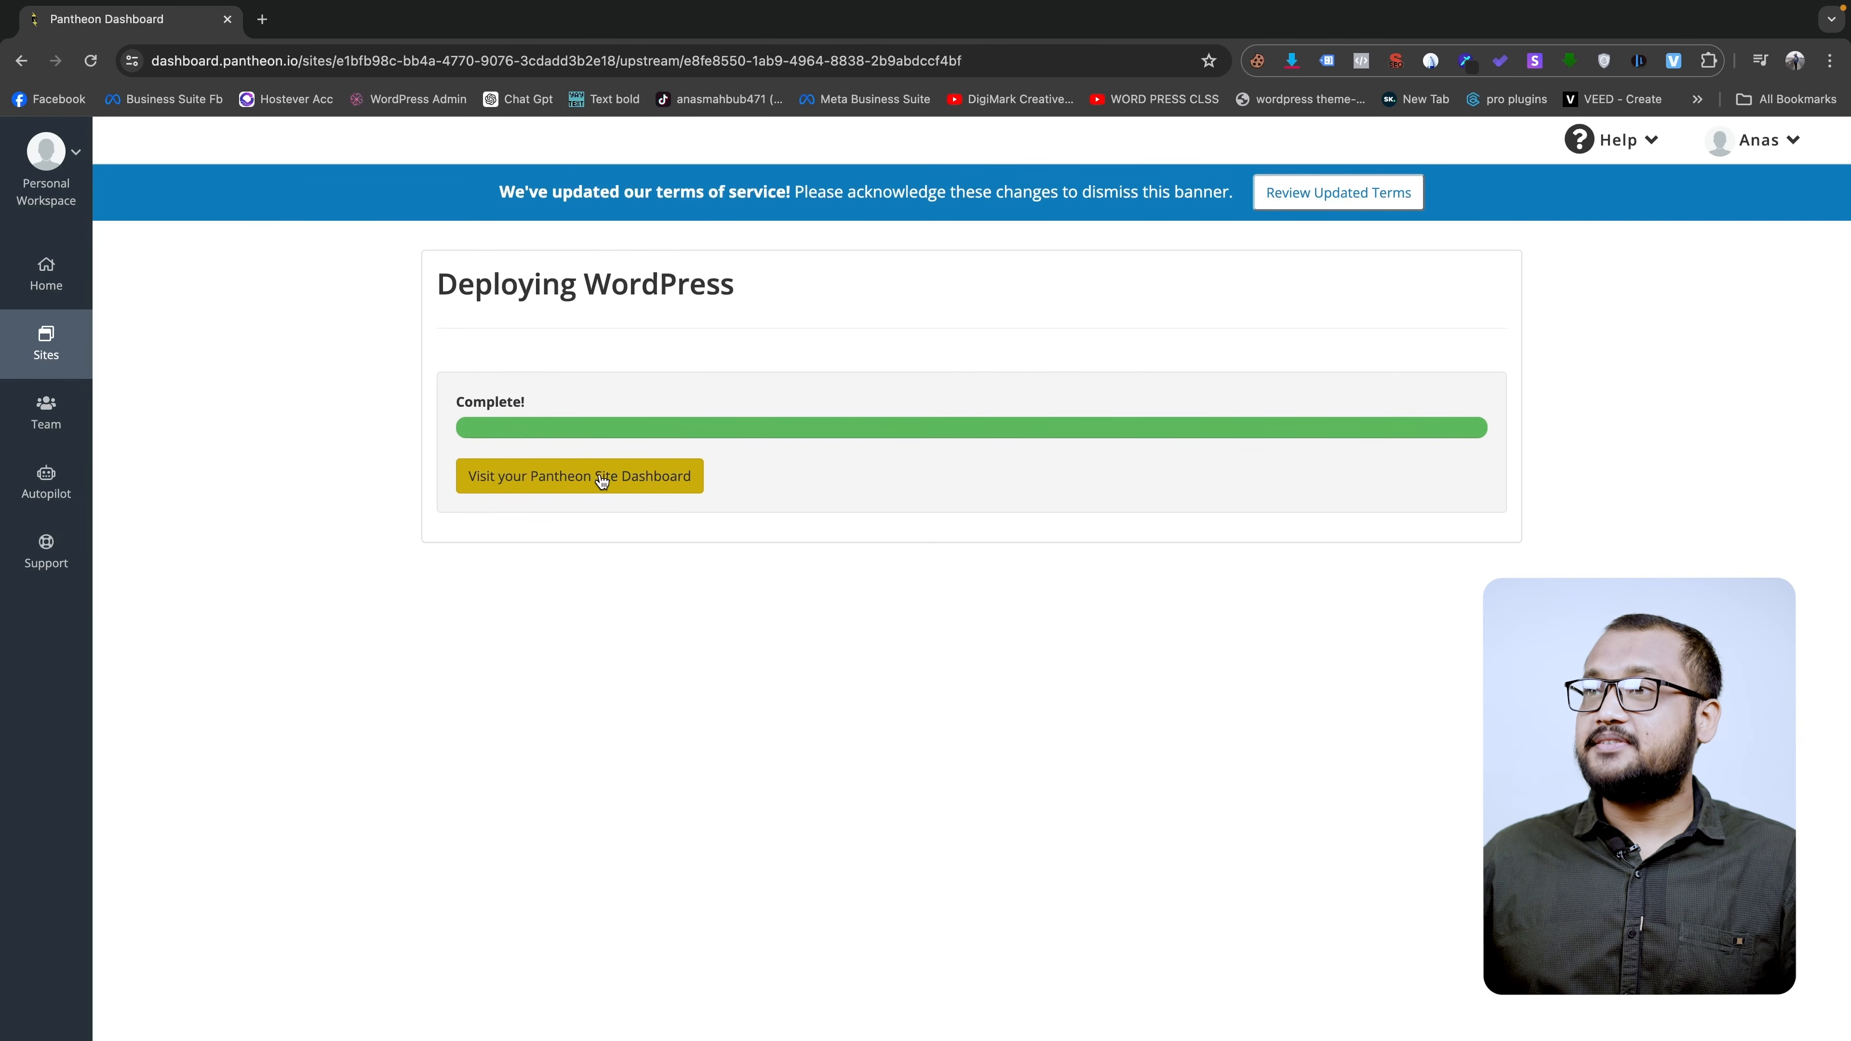
- Go to the new site's dashboard and dev WordPress admin, keeping English (United States) as the install language
left_click(654, 478)
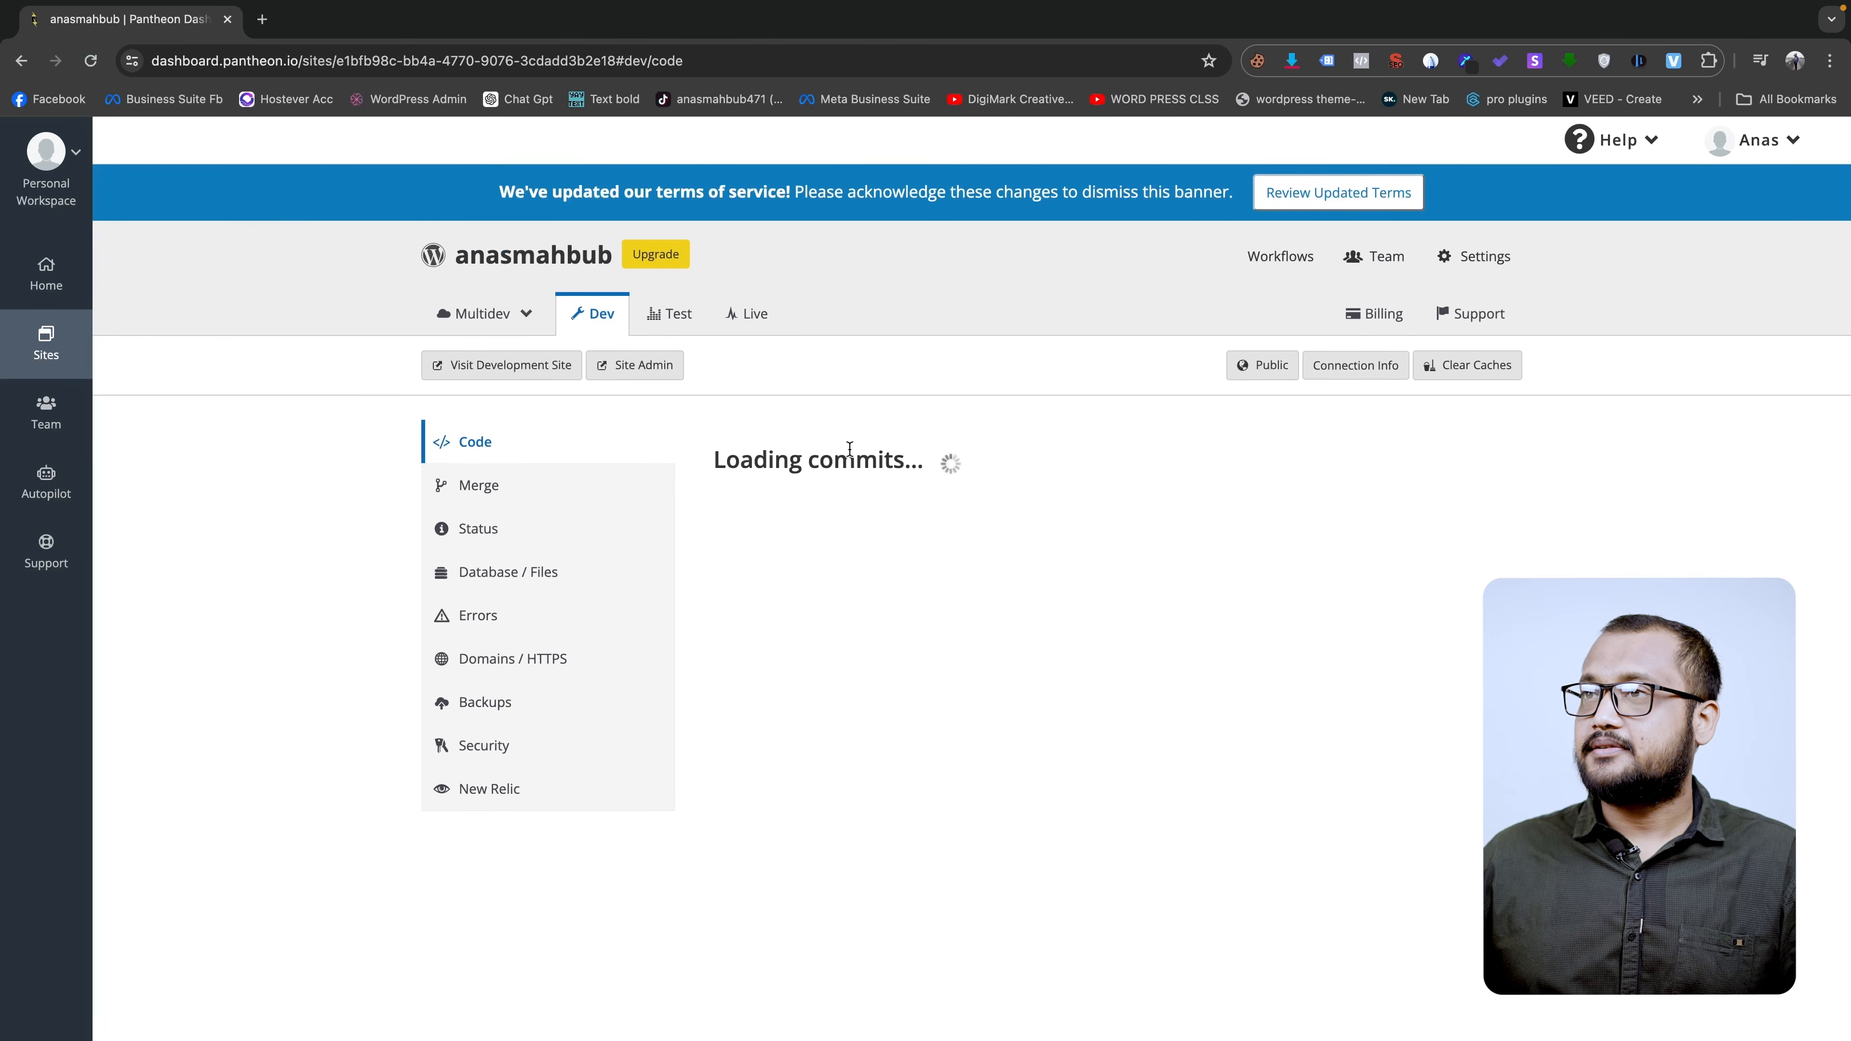
left_click(637, 368)
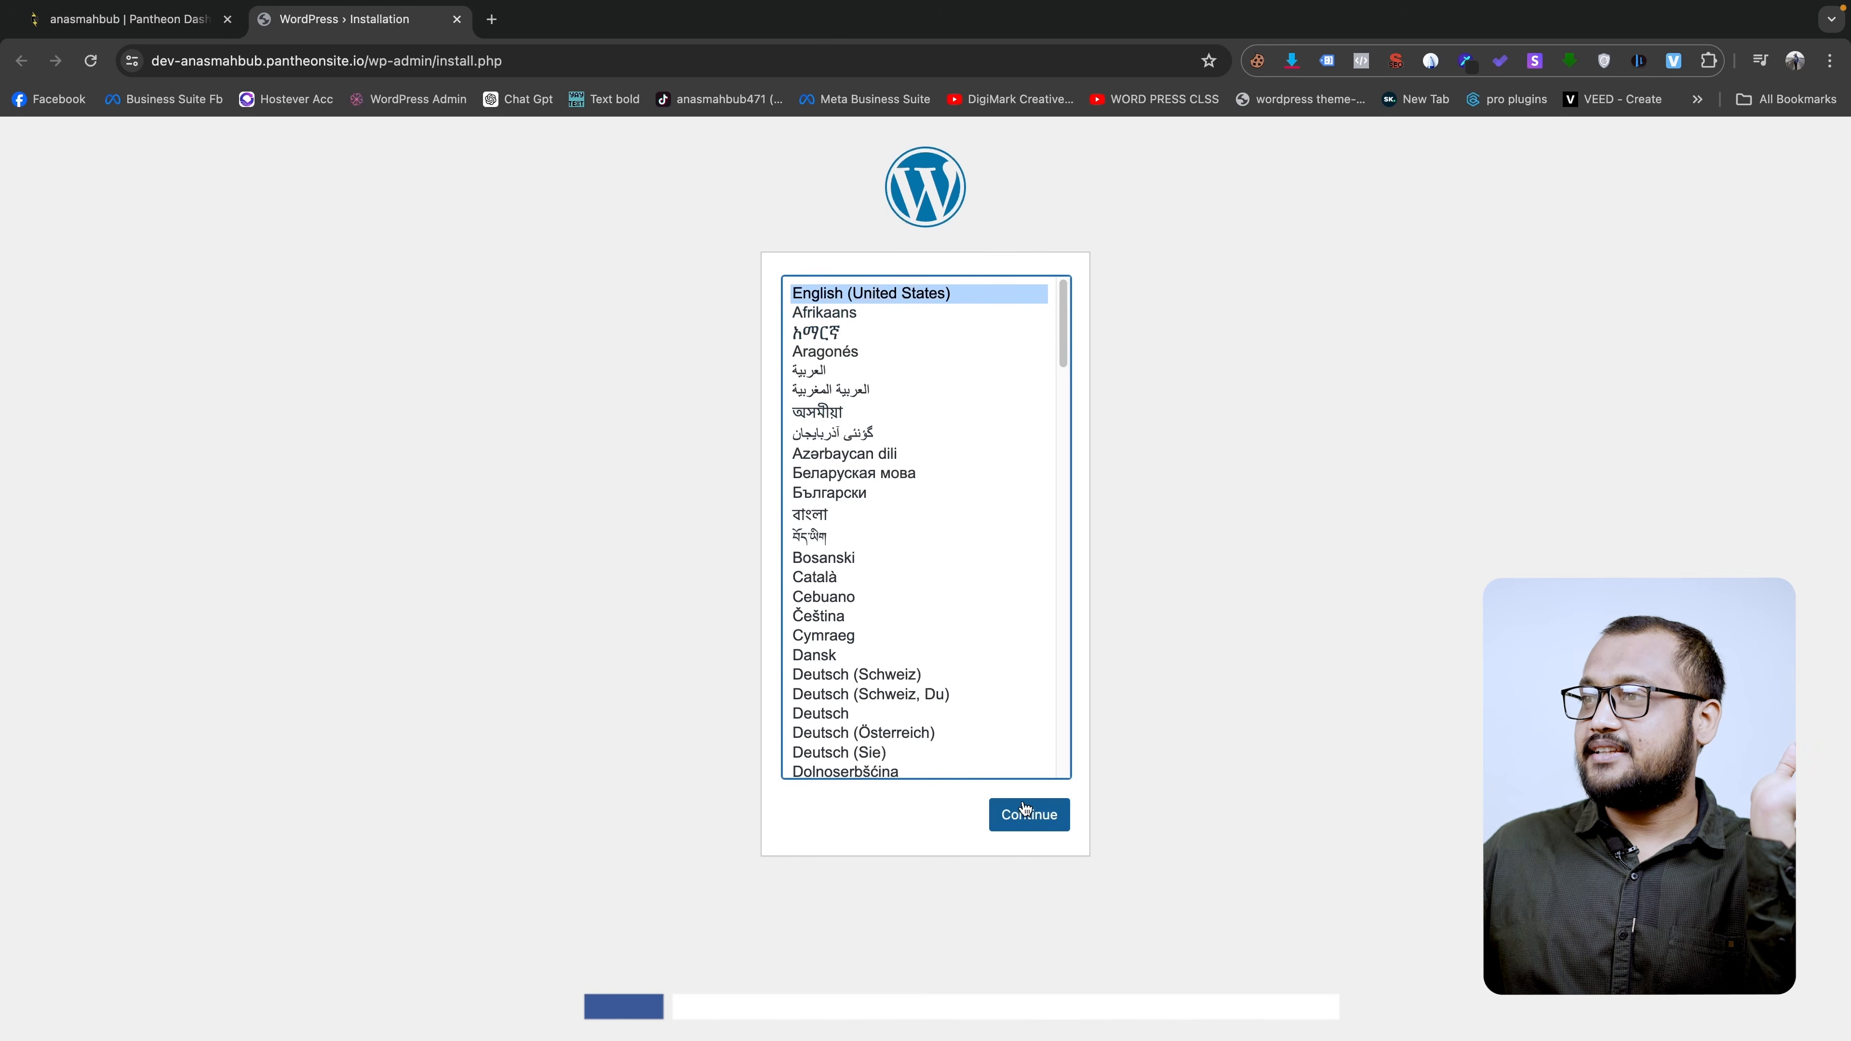
left_click(1032, 817)
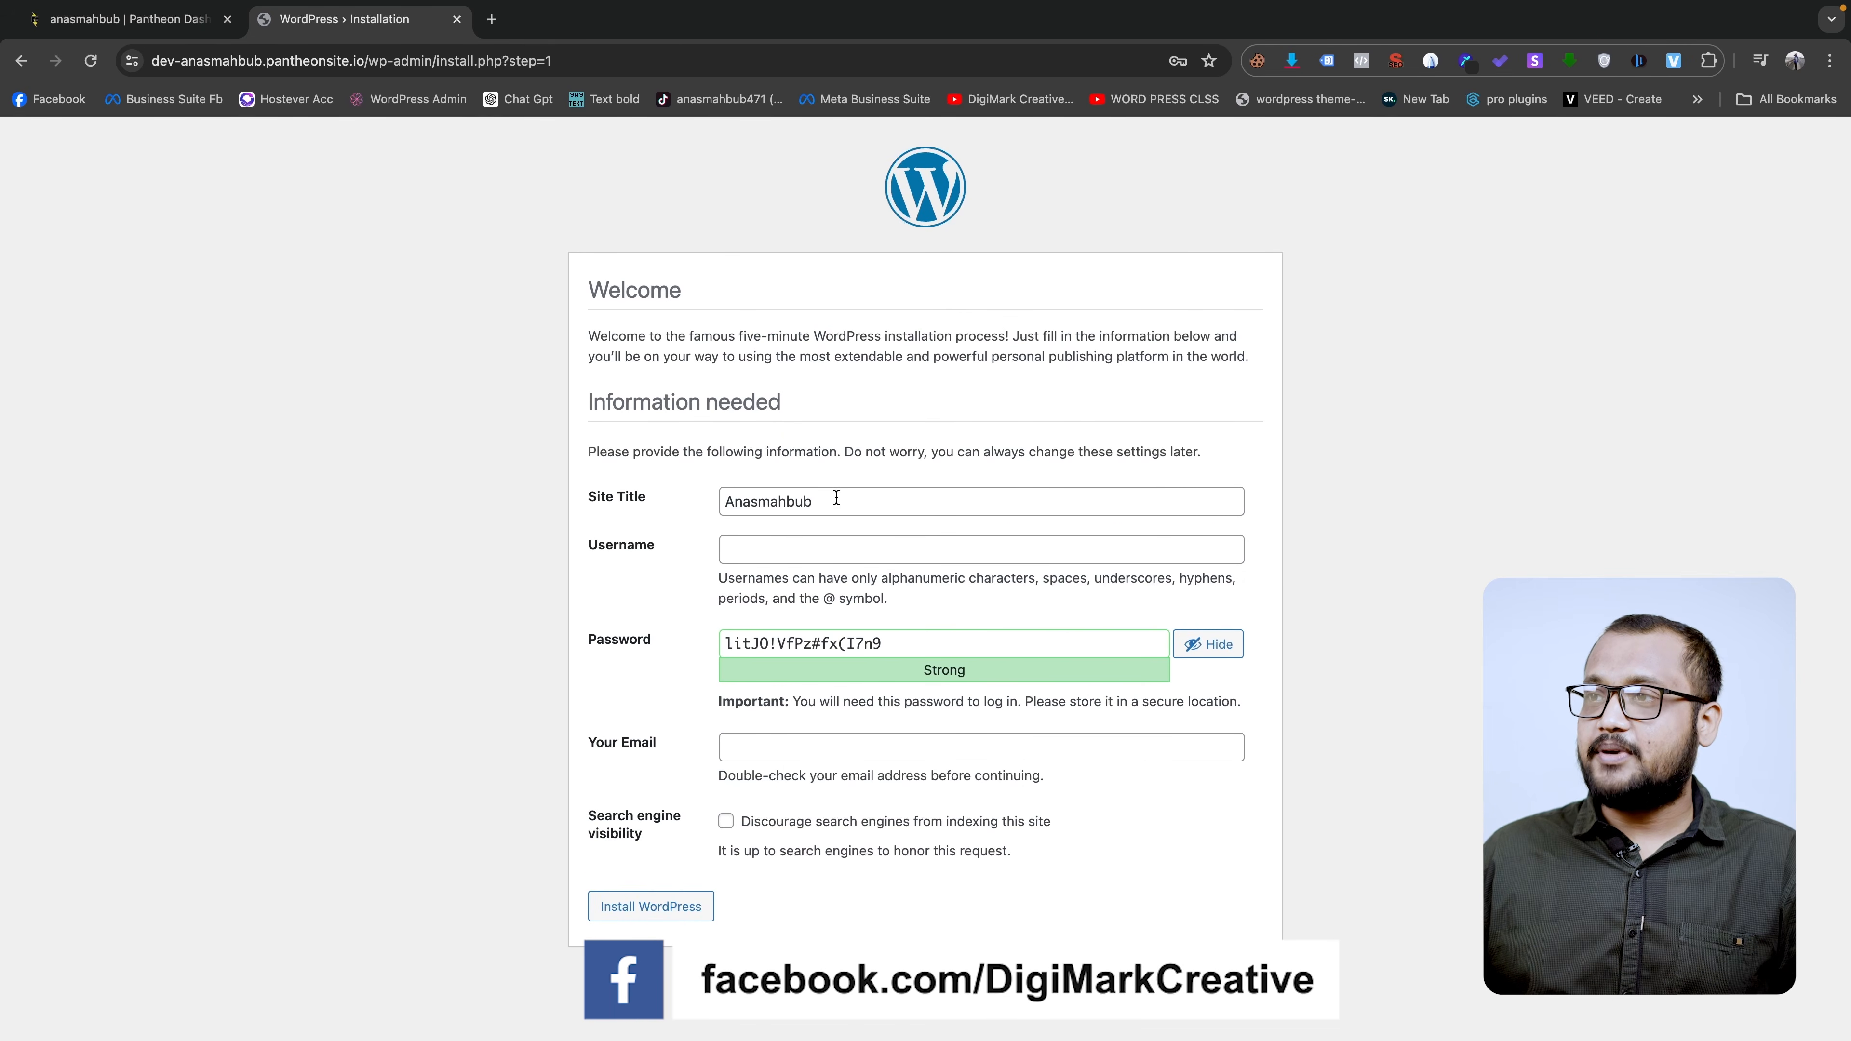
- Reuse the site title as the admin username and keep the generated password in a new tab
double_click(815, 514)
key("ctrl+c")
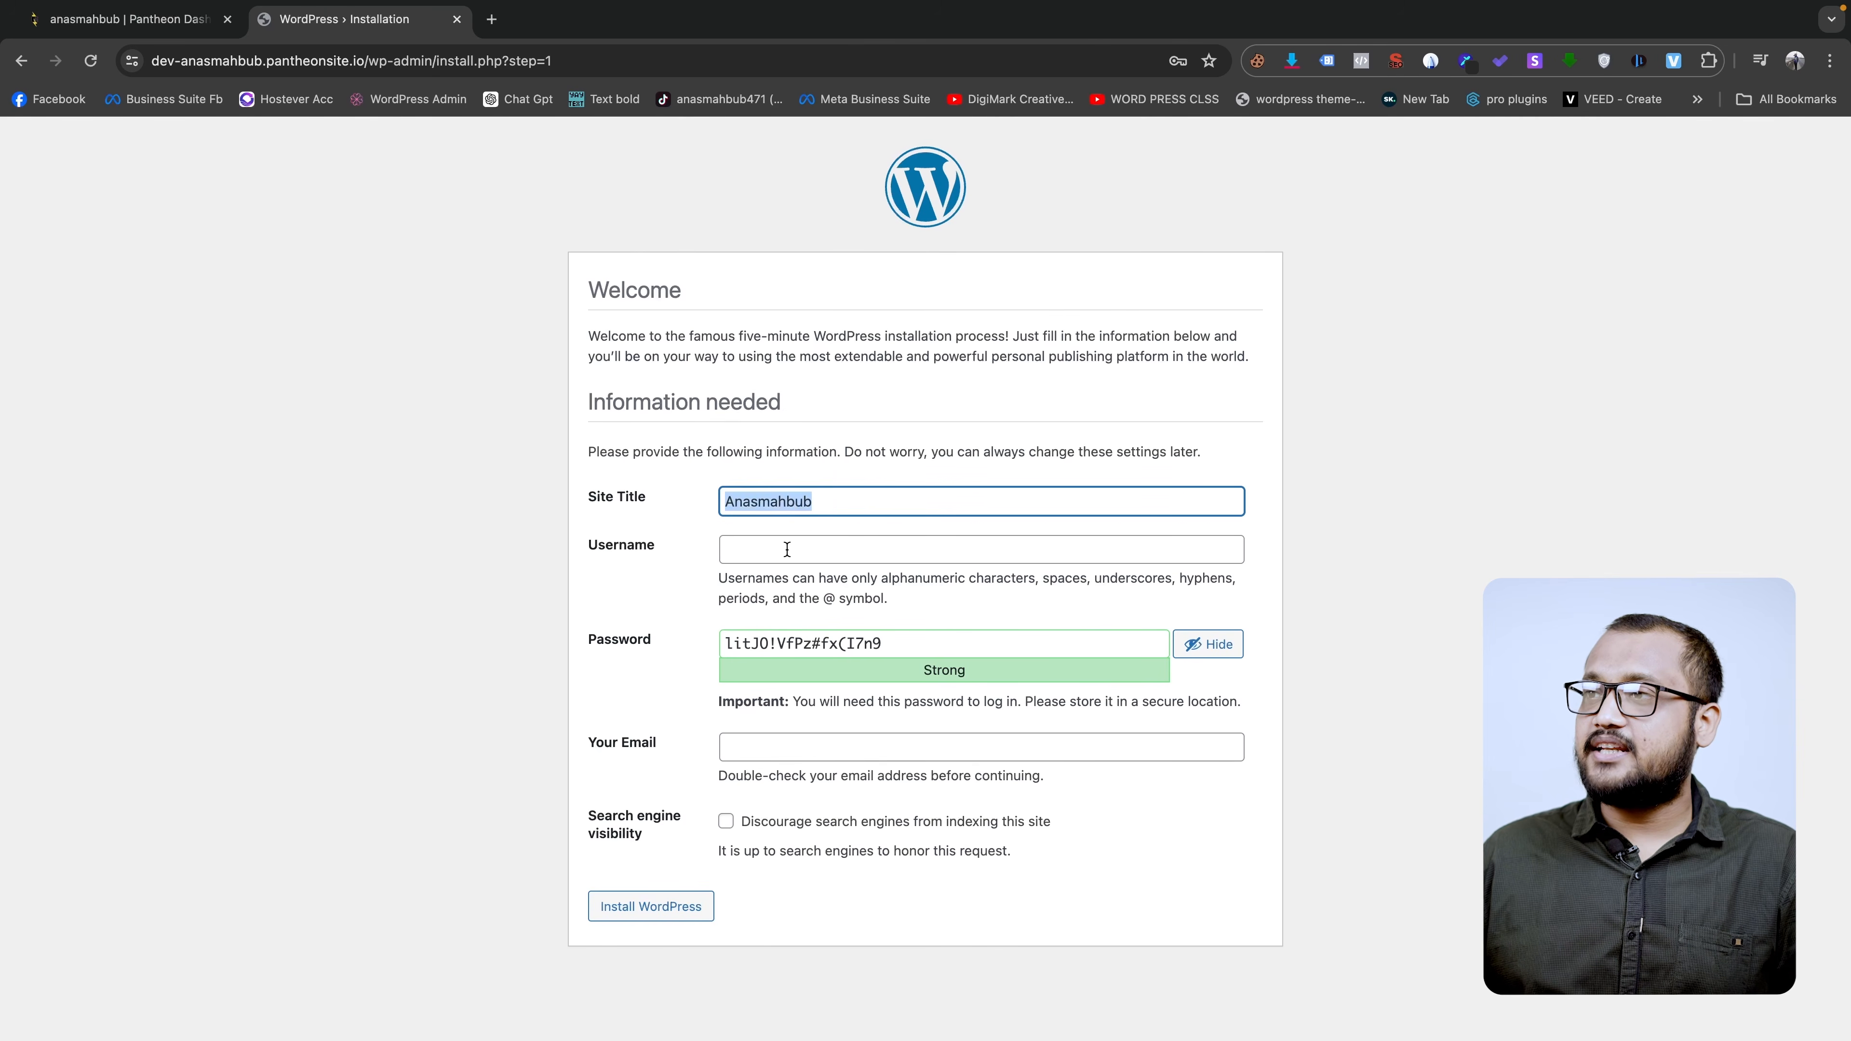
left_click(901, 546)
key("ctrl+v")
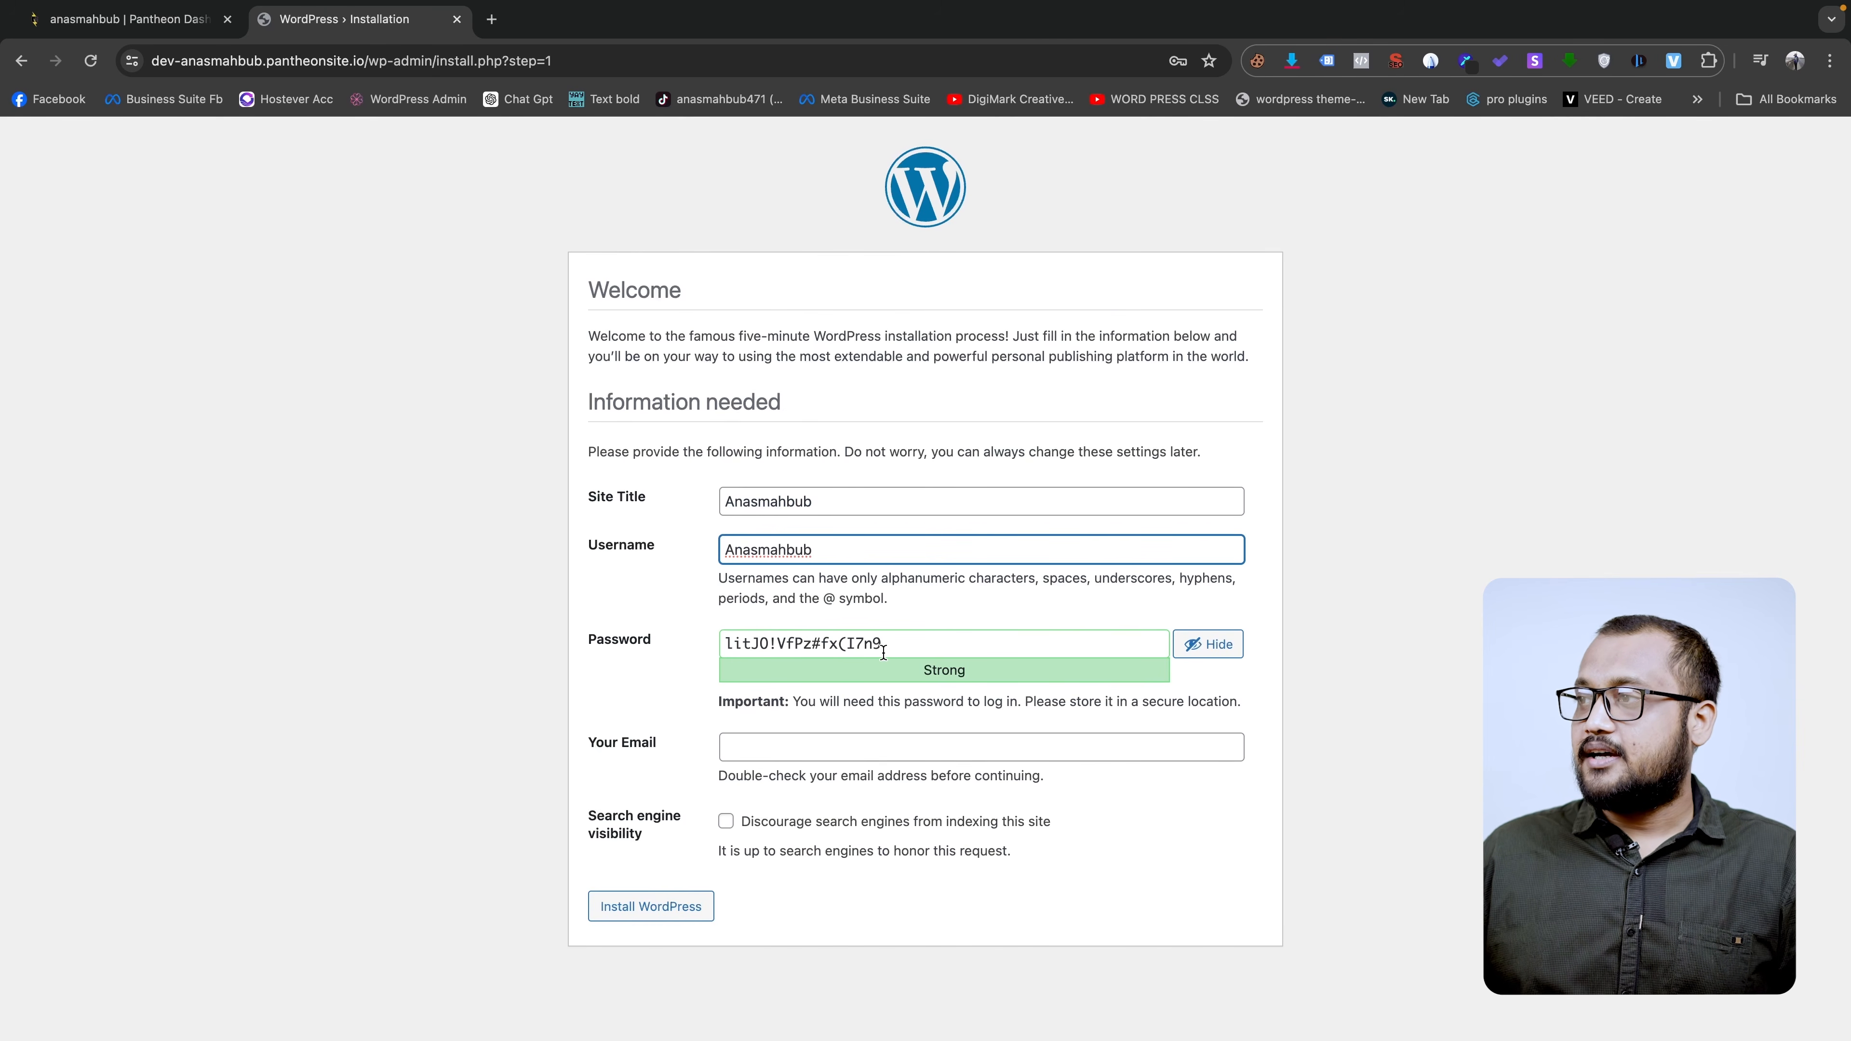
triple_click(860, 637)
key("ctrl+c")
left_click(491, 19)
key("ctrl+v")
left_click(389, 29)
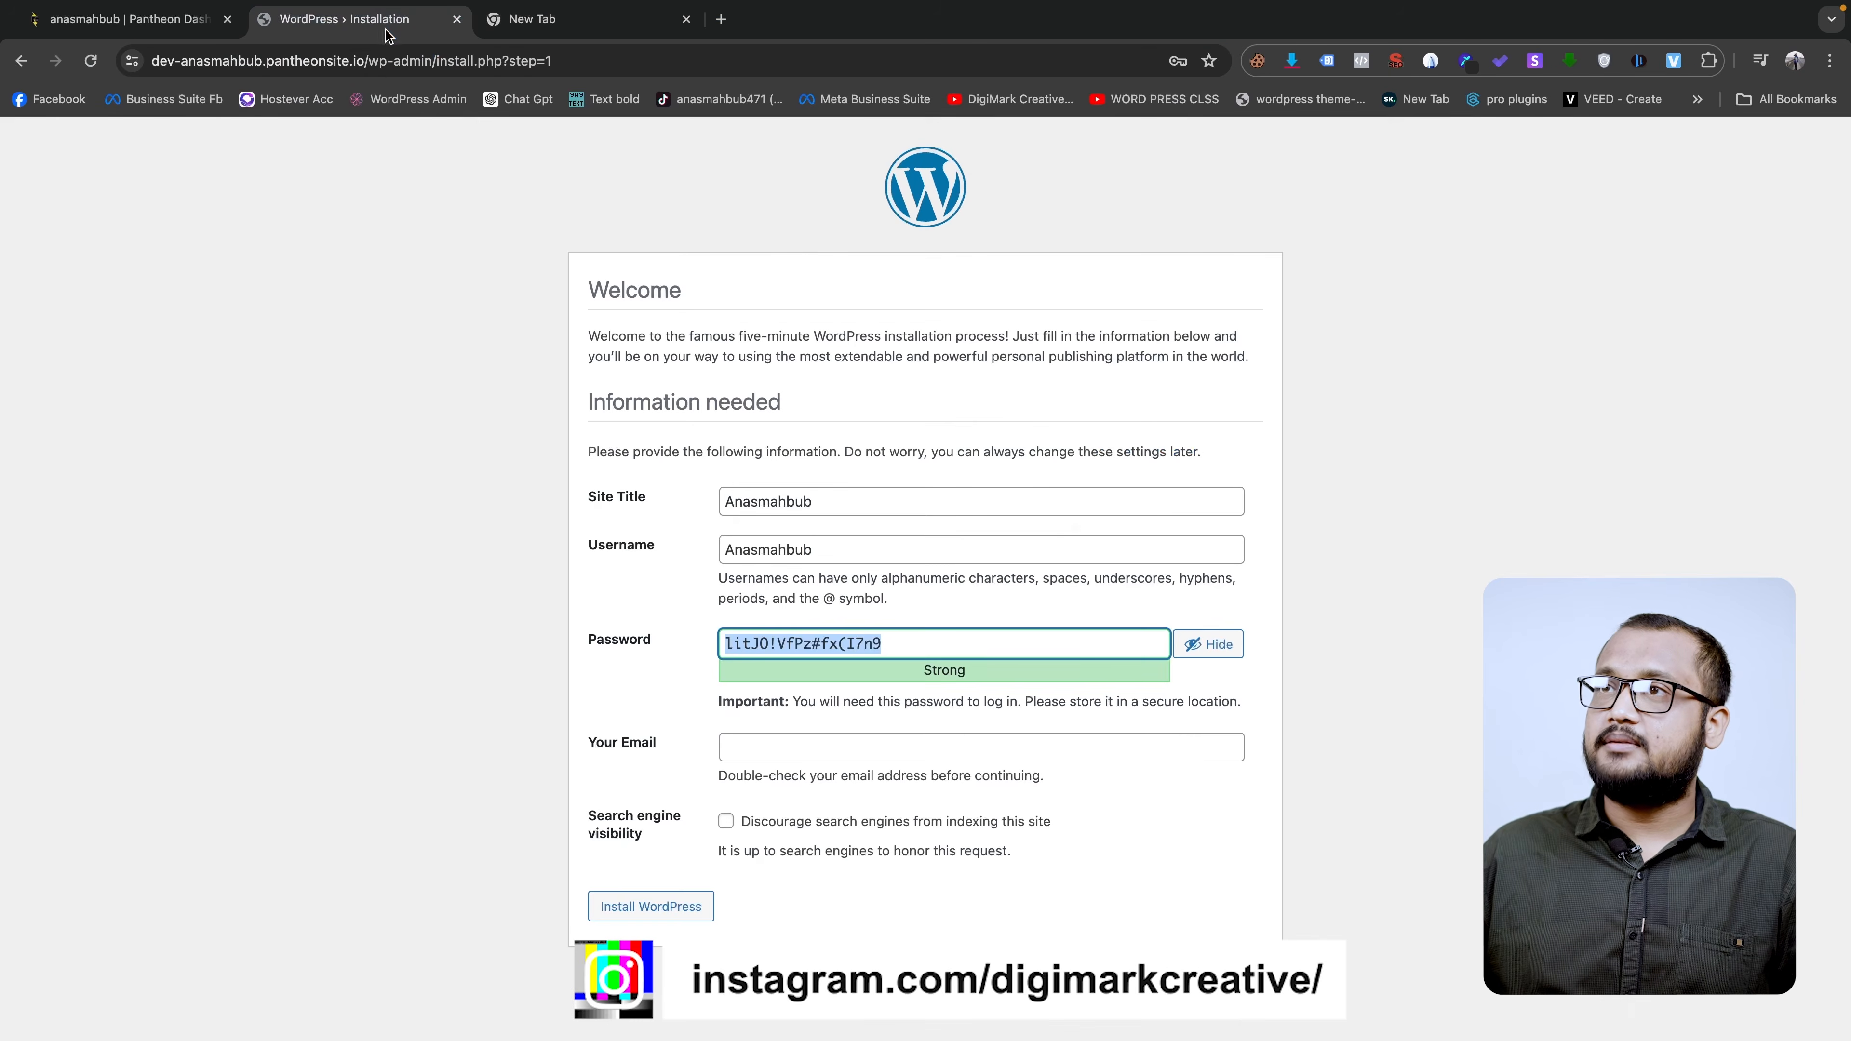
left_click(582, 19)
left_click(350, 19)
- Enter the admin e-mail address and install WordPress
left_click(805, 748)
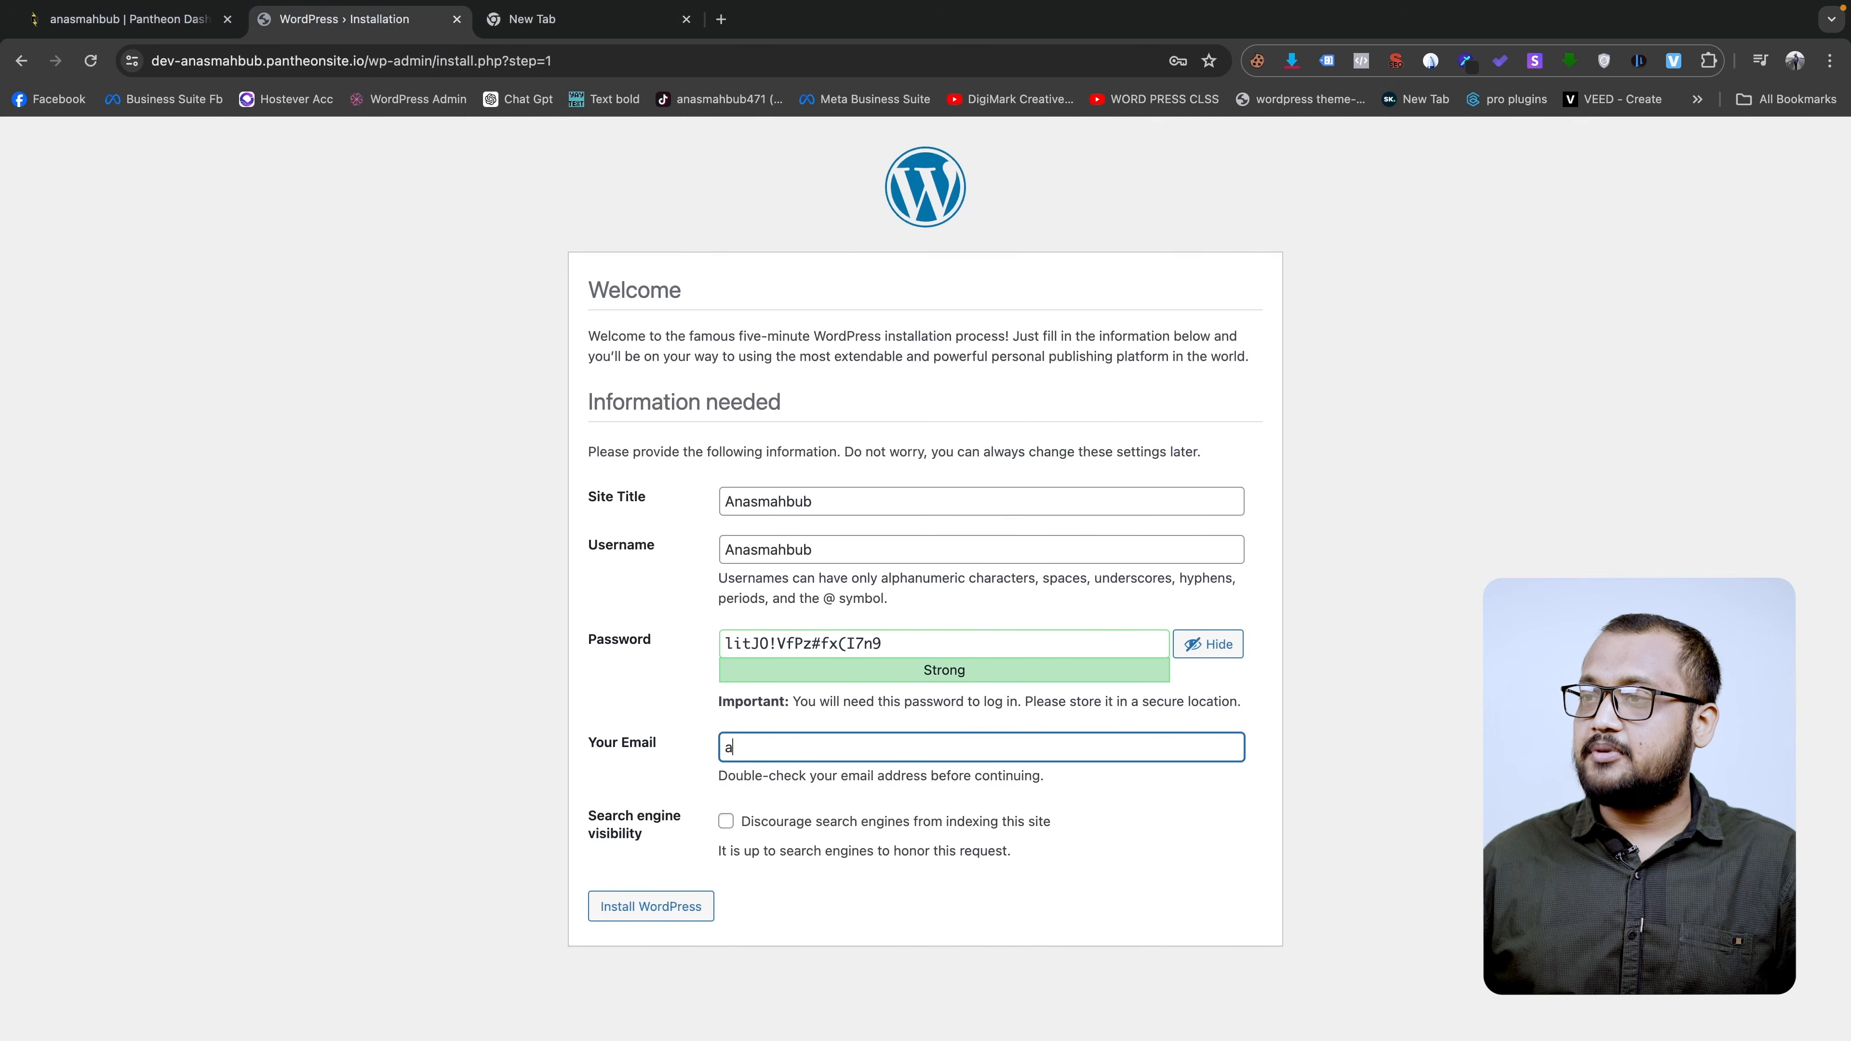
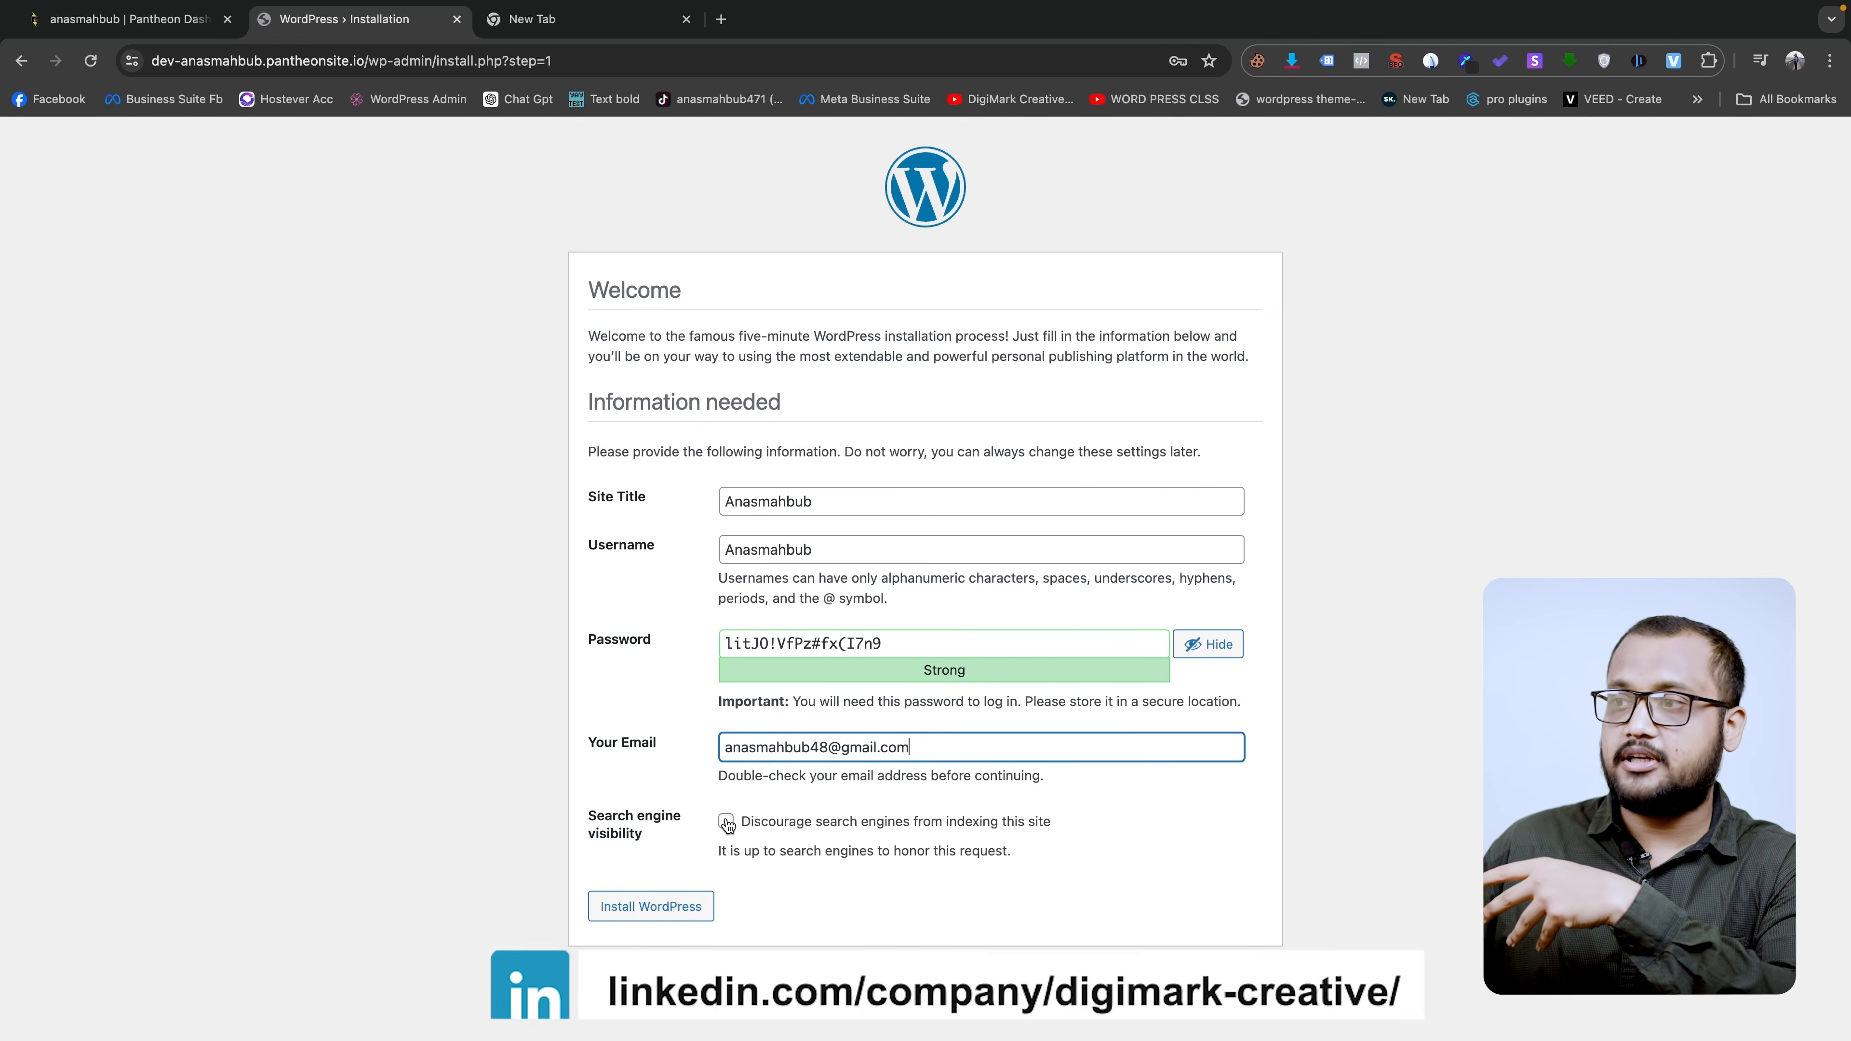
left_click(674, 908)
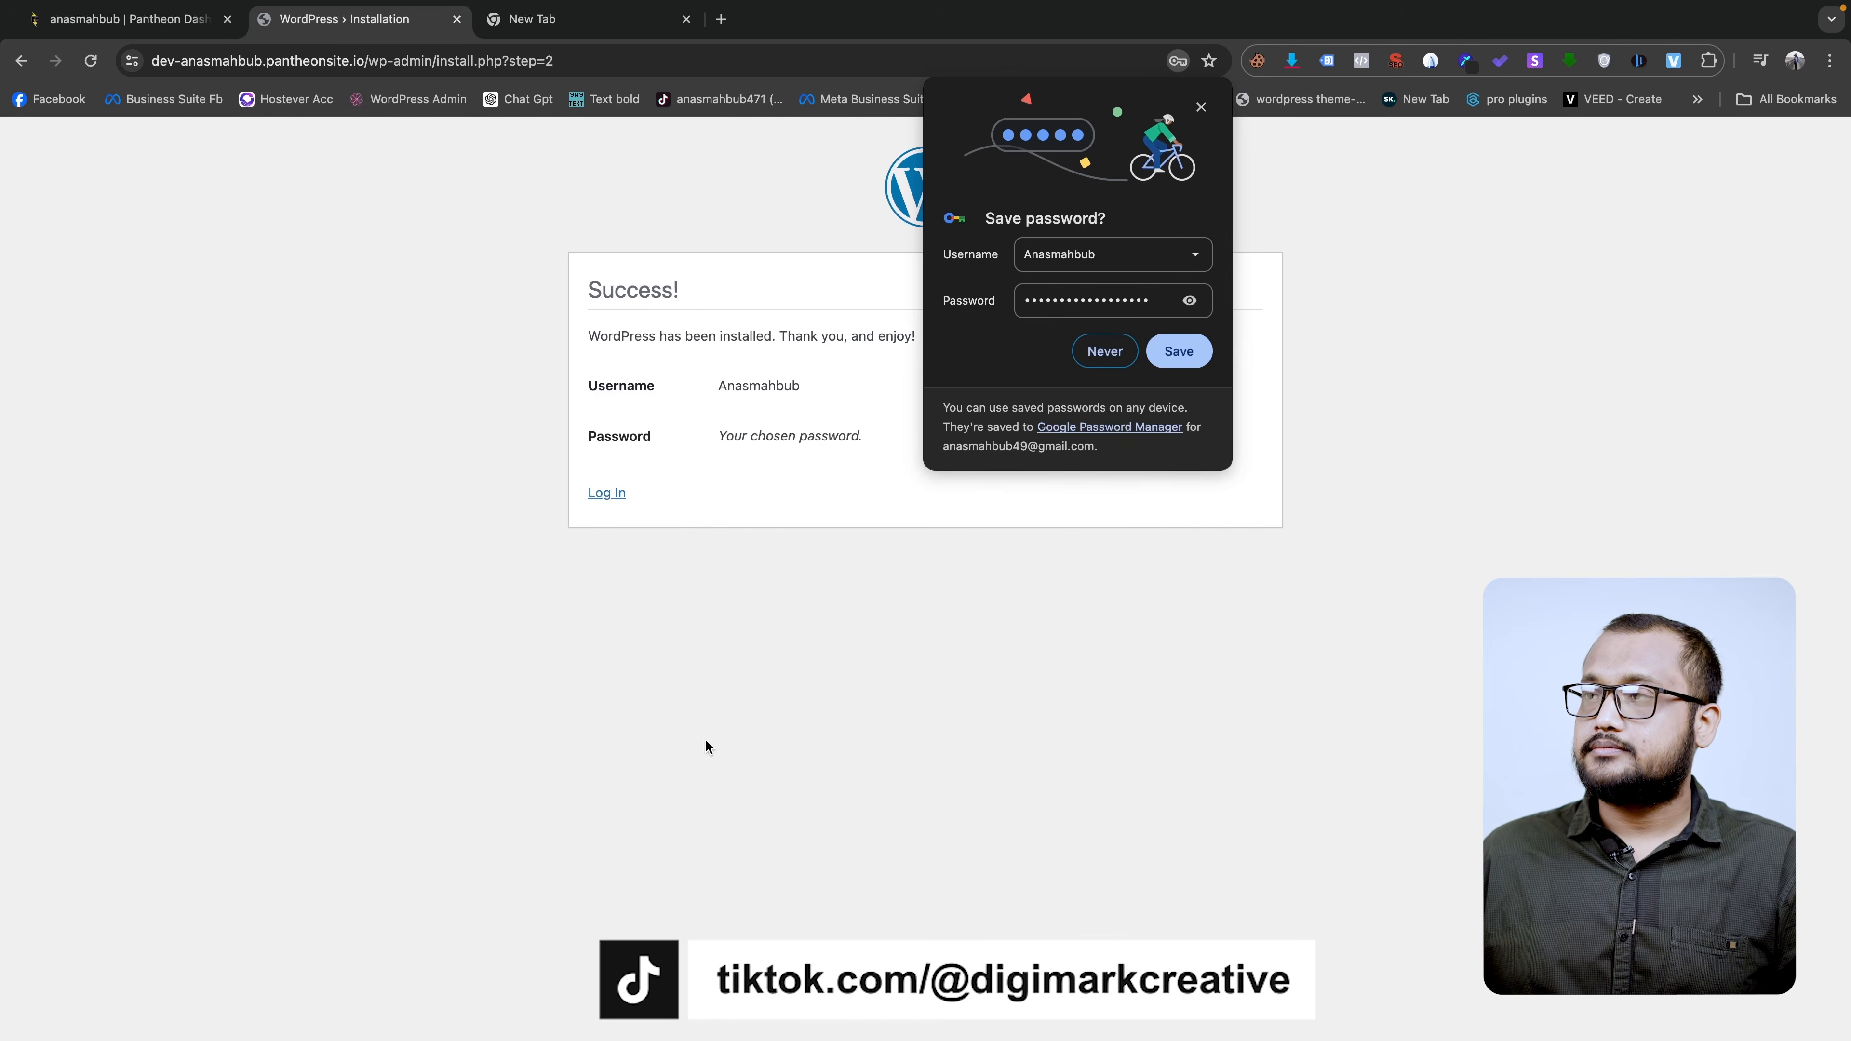
- Log in to WordPress with the admin username and the generated password
left_click(1105, 353)
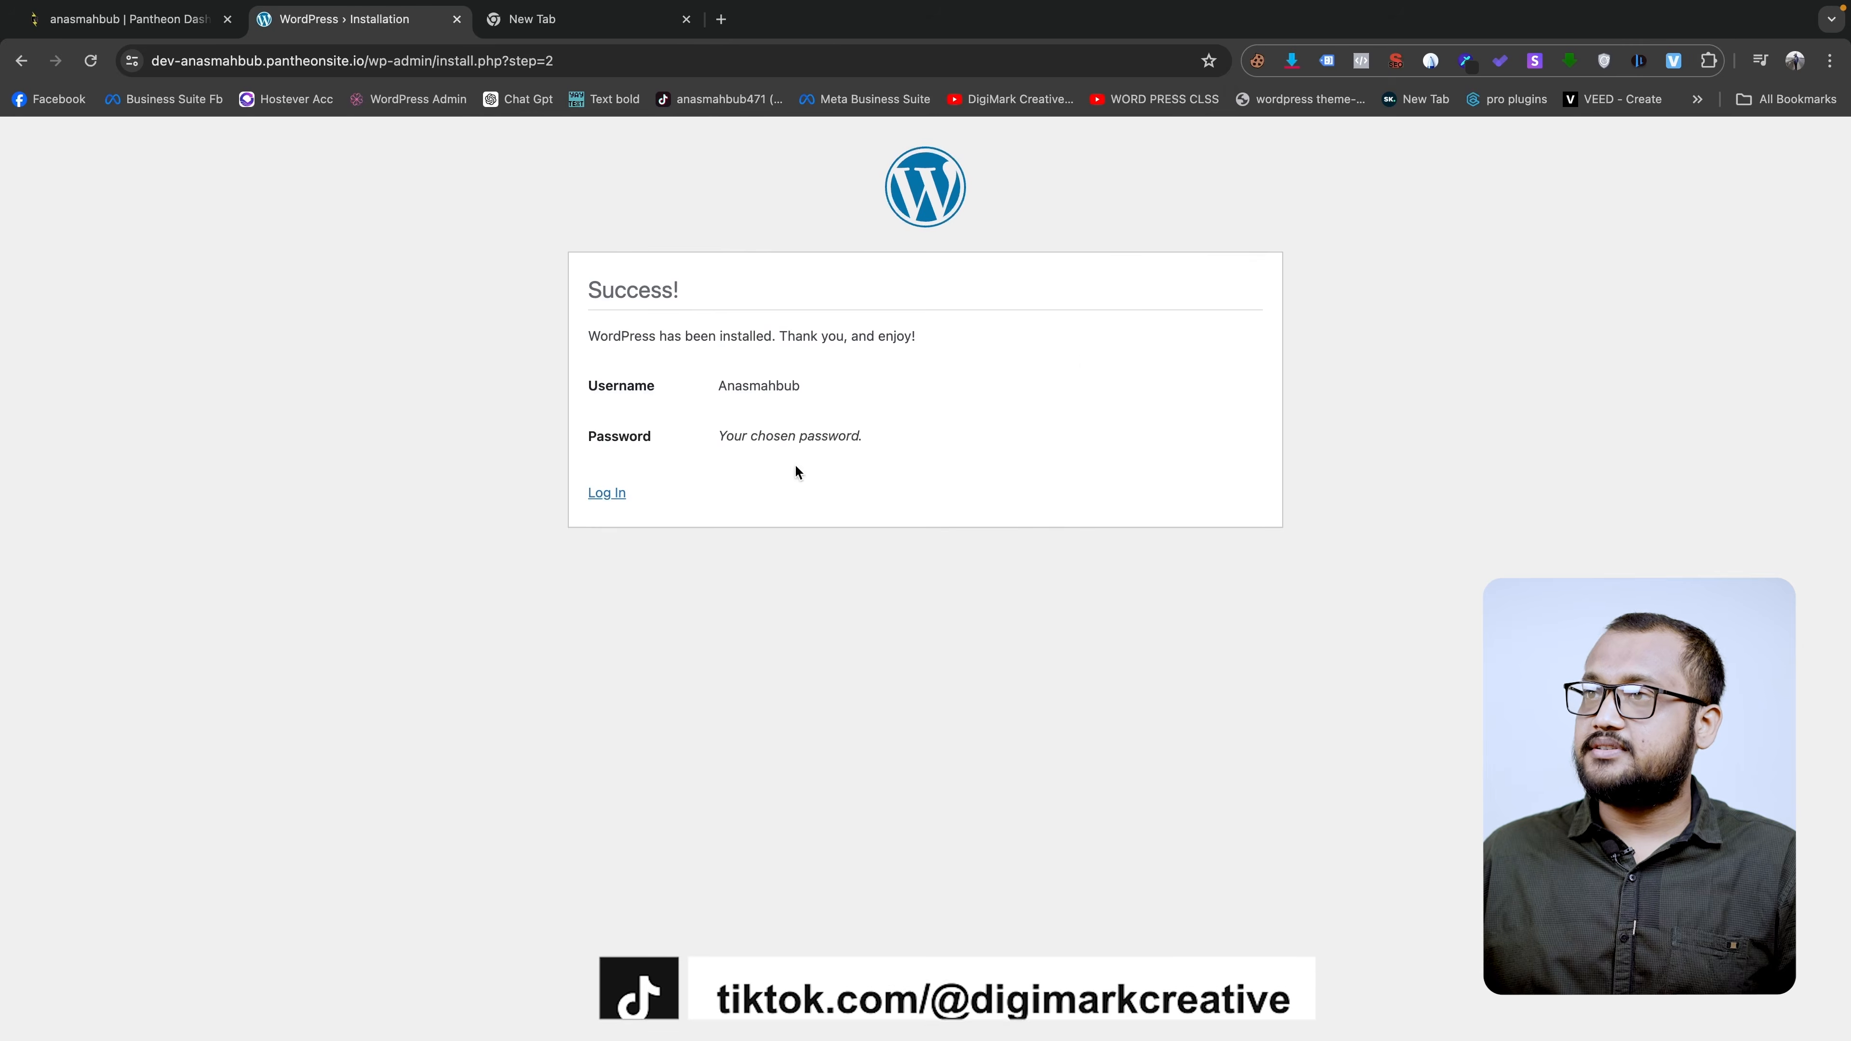
left_click(606, 493)
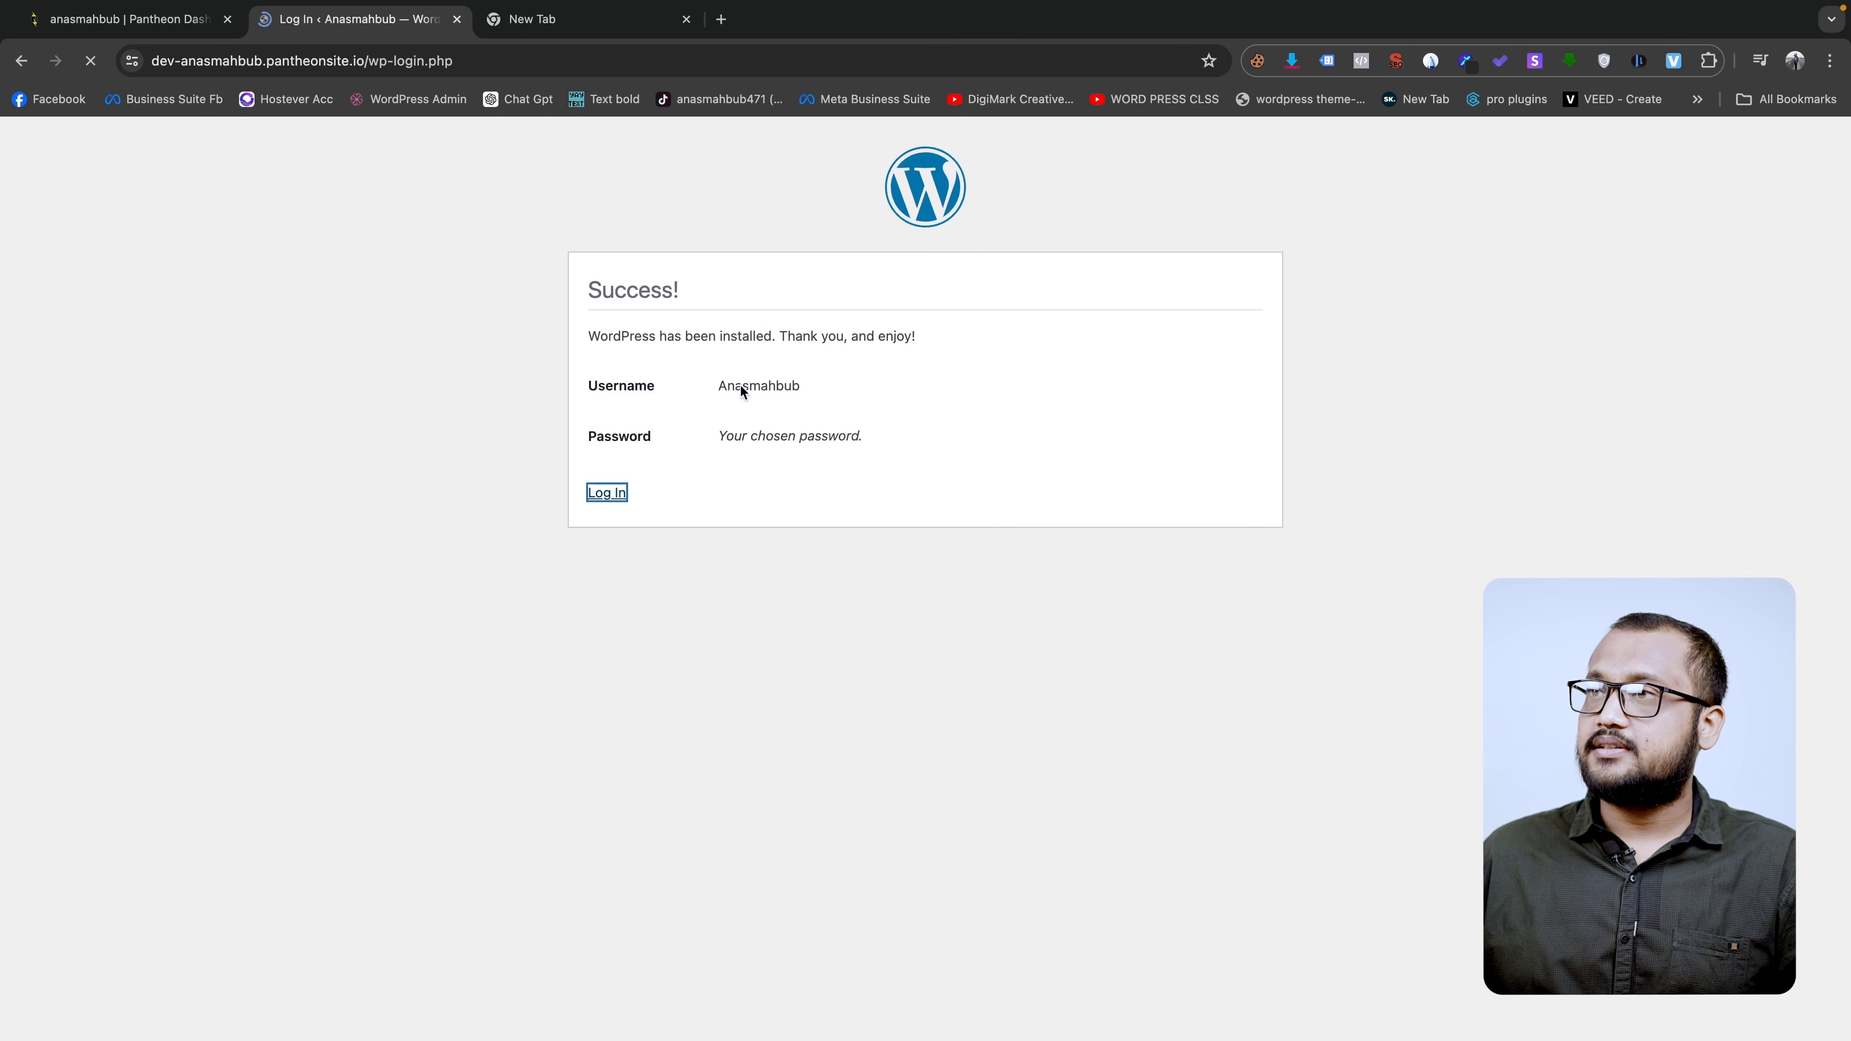
key("ctrl+v")
key("ctrl+a")
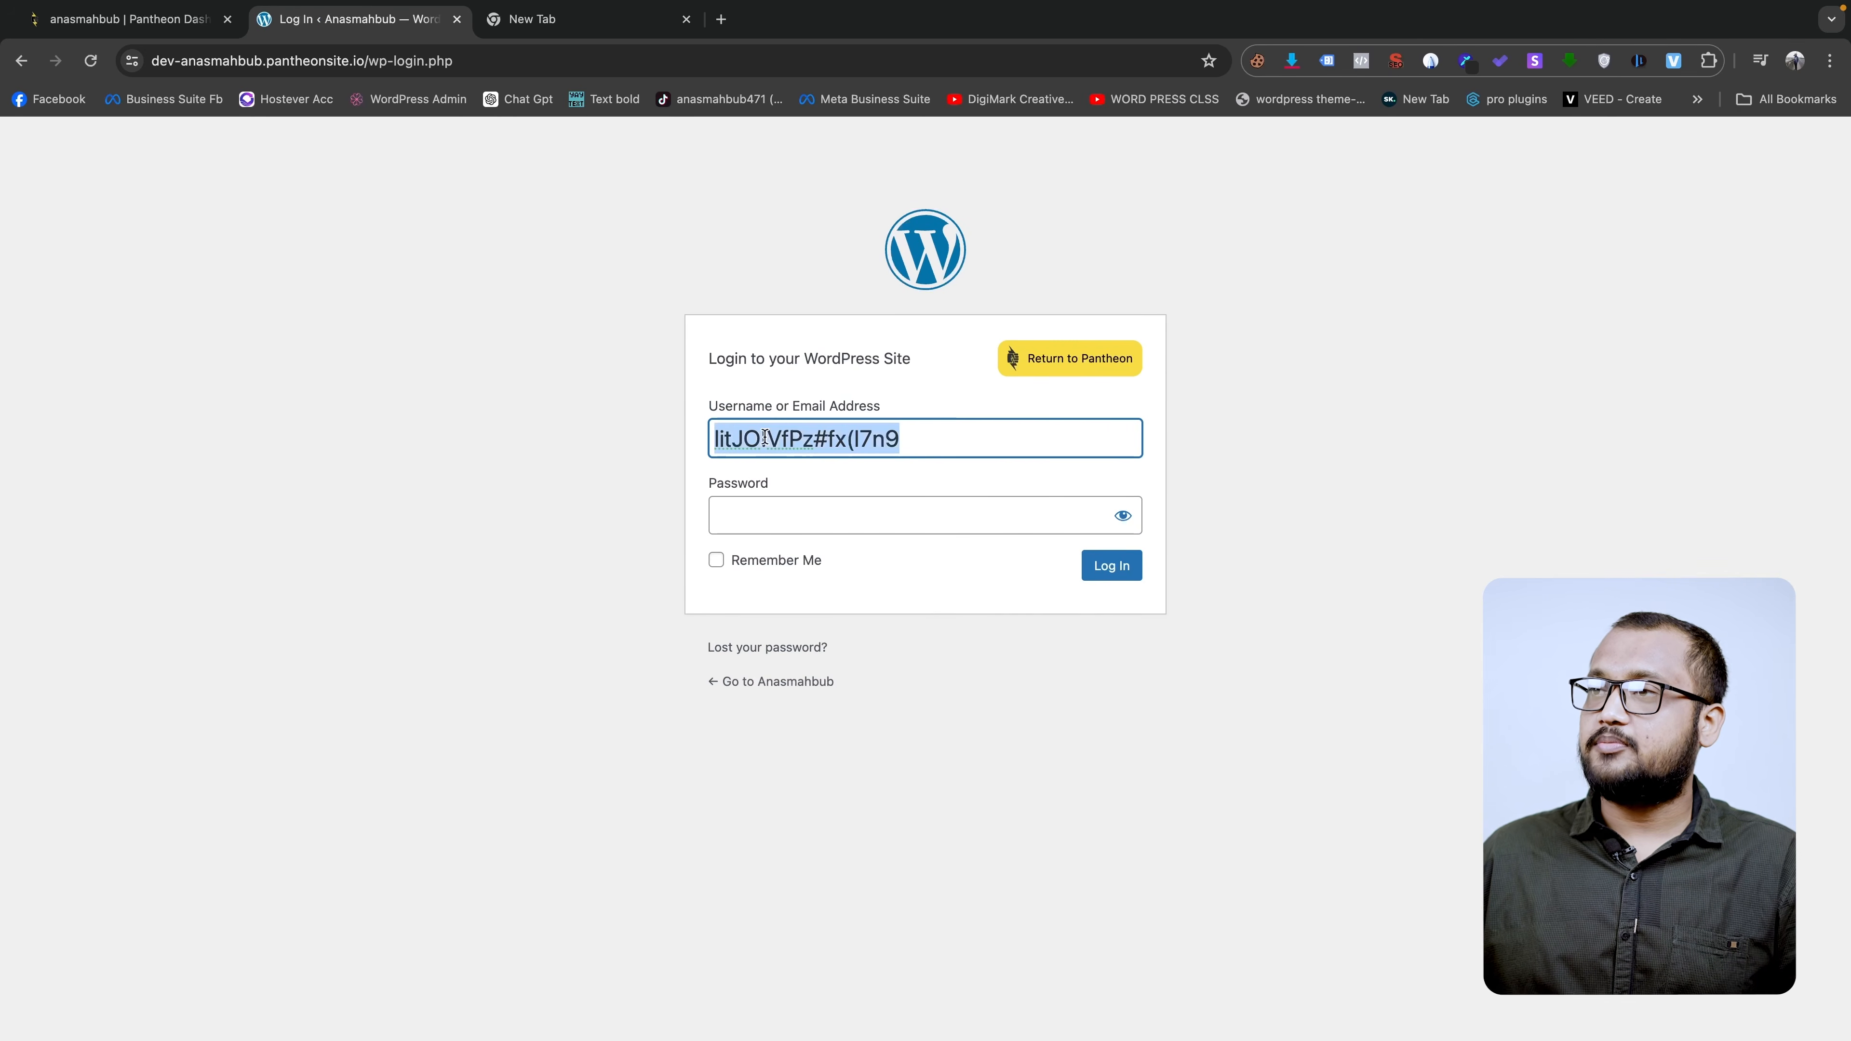
left_click(794, 508)
key("ctrl+v")
left_click(850, 438)
key("ctrl+a")
type("a")
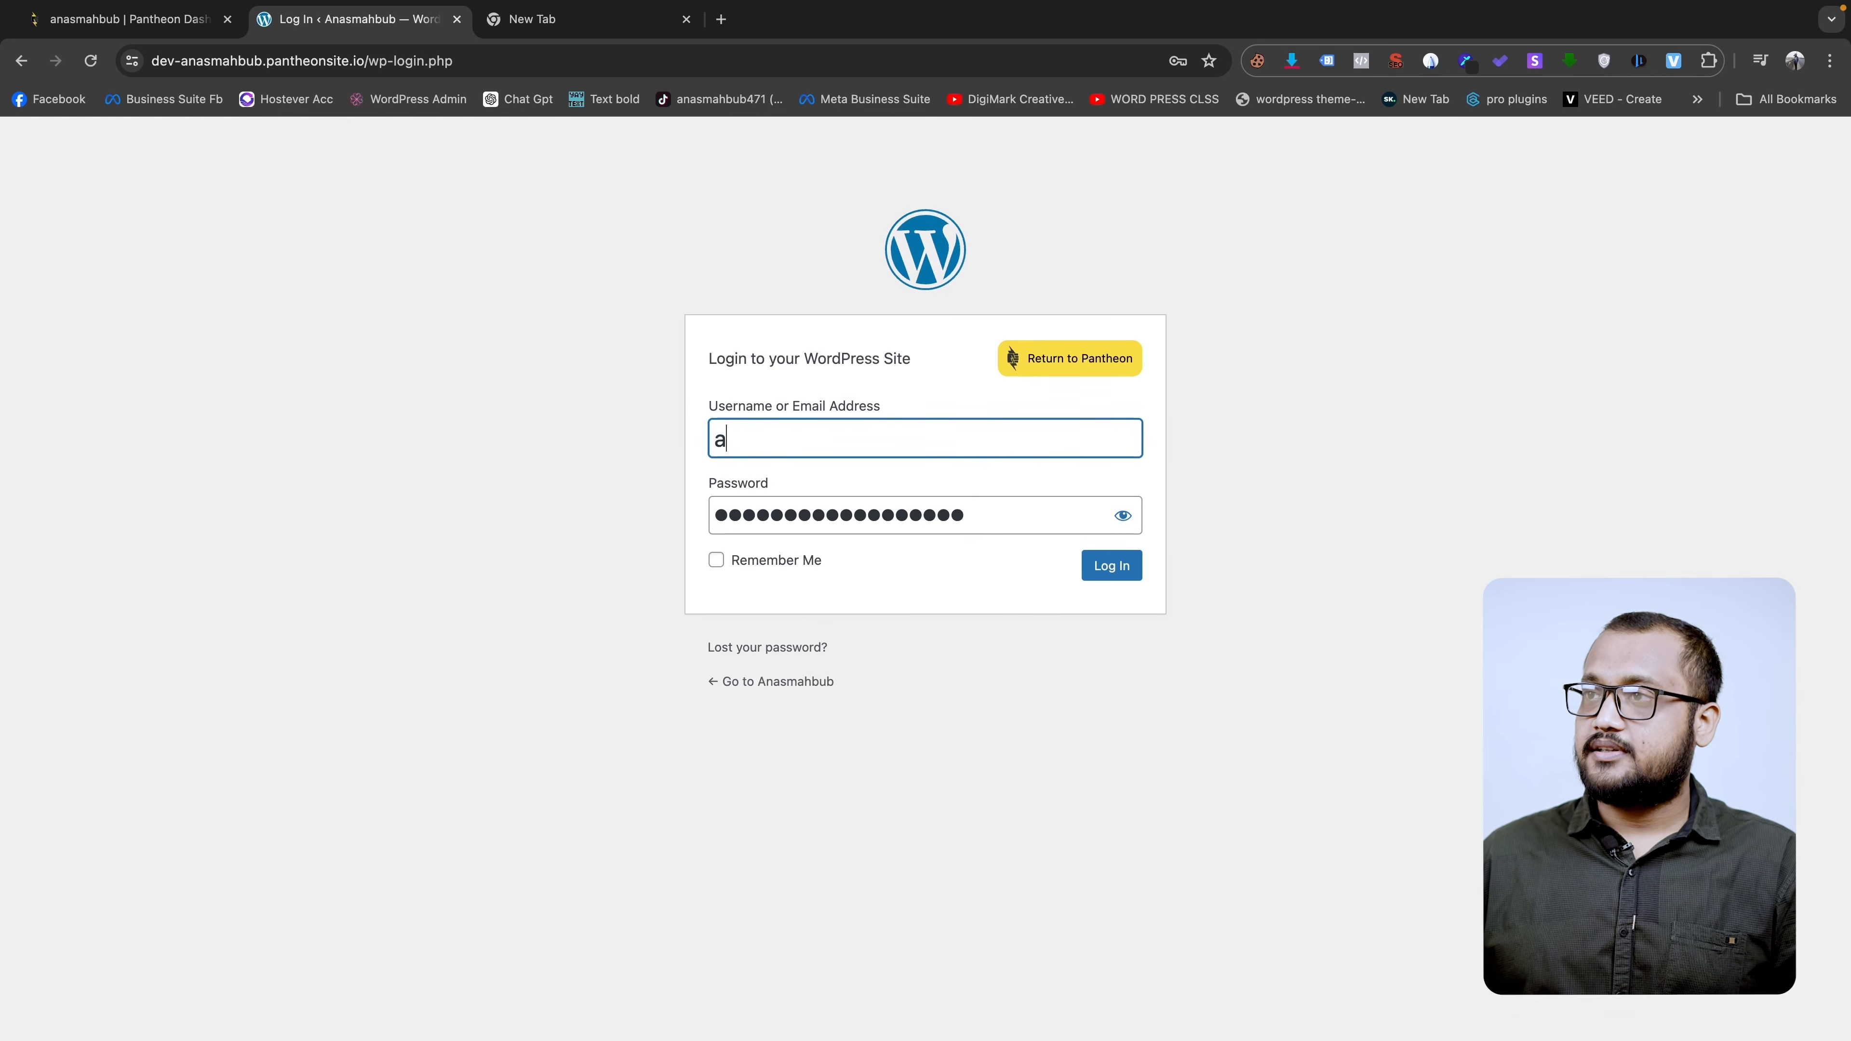
type("nasmahbub")
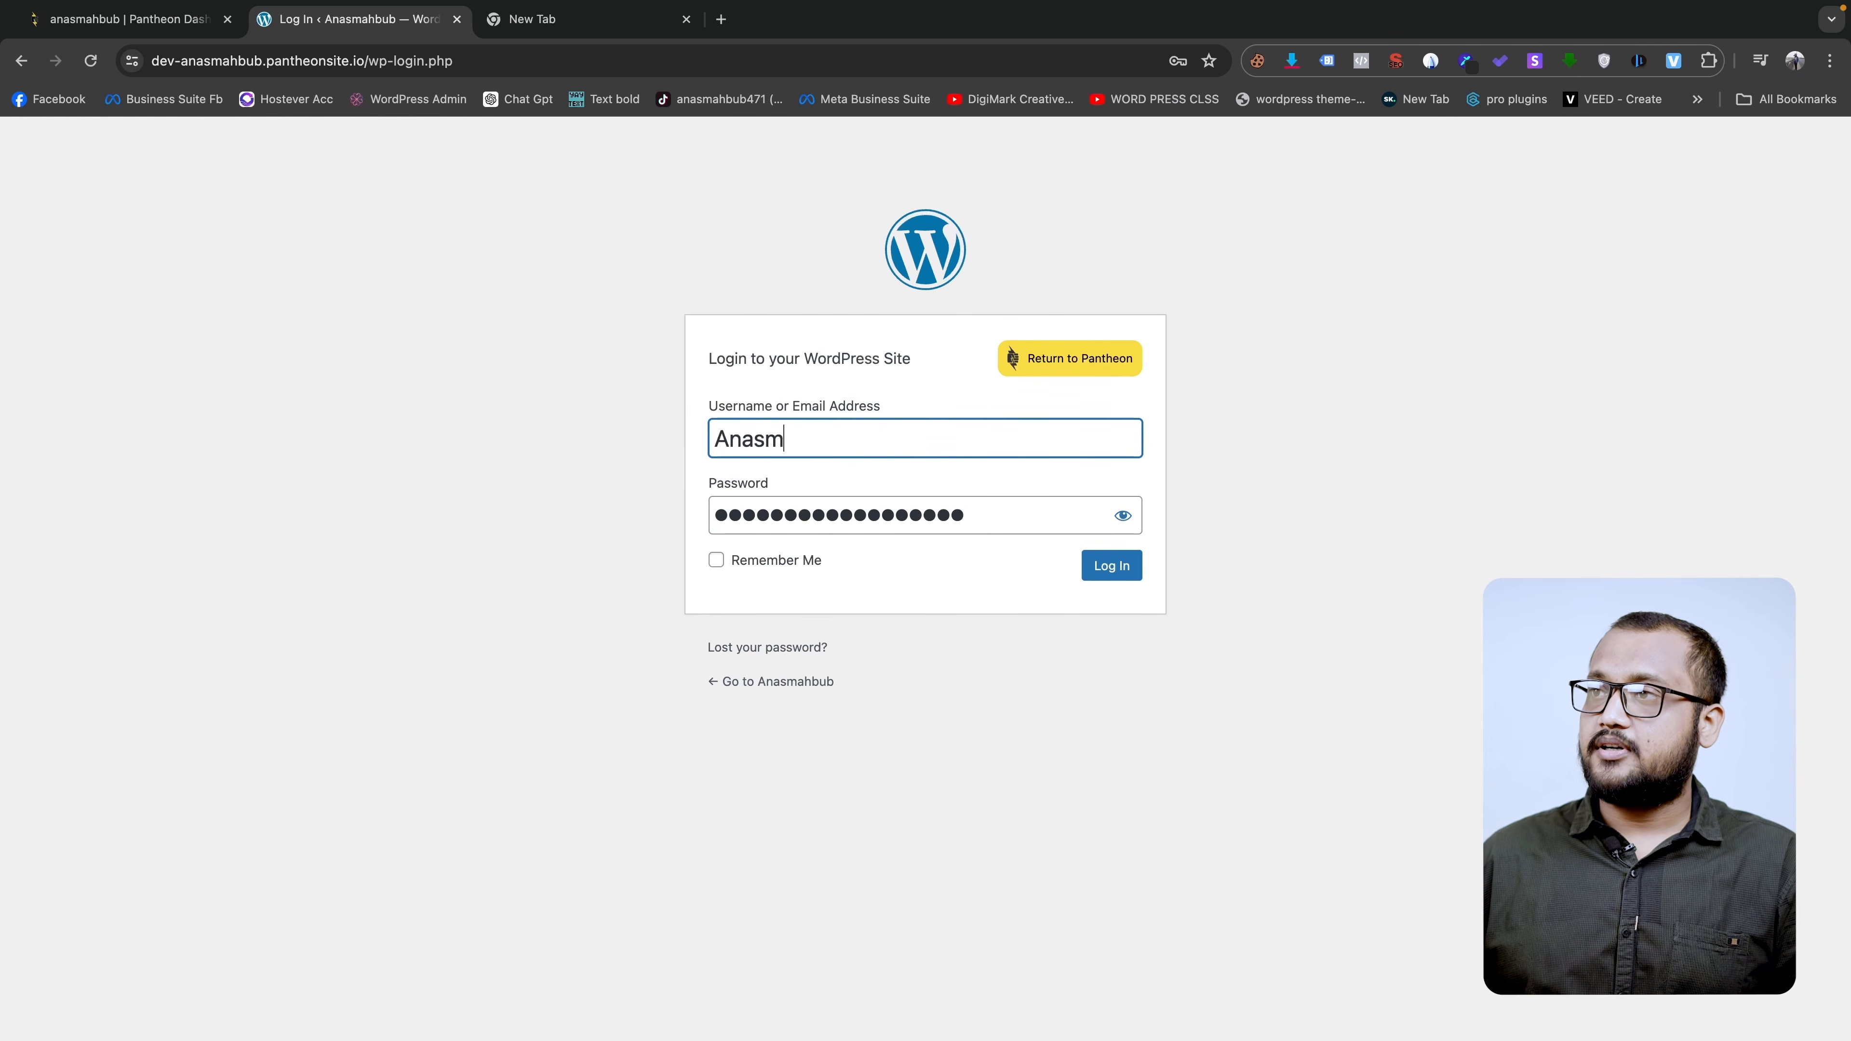
left_click(1125, 570)
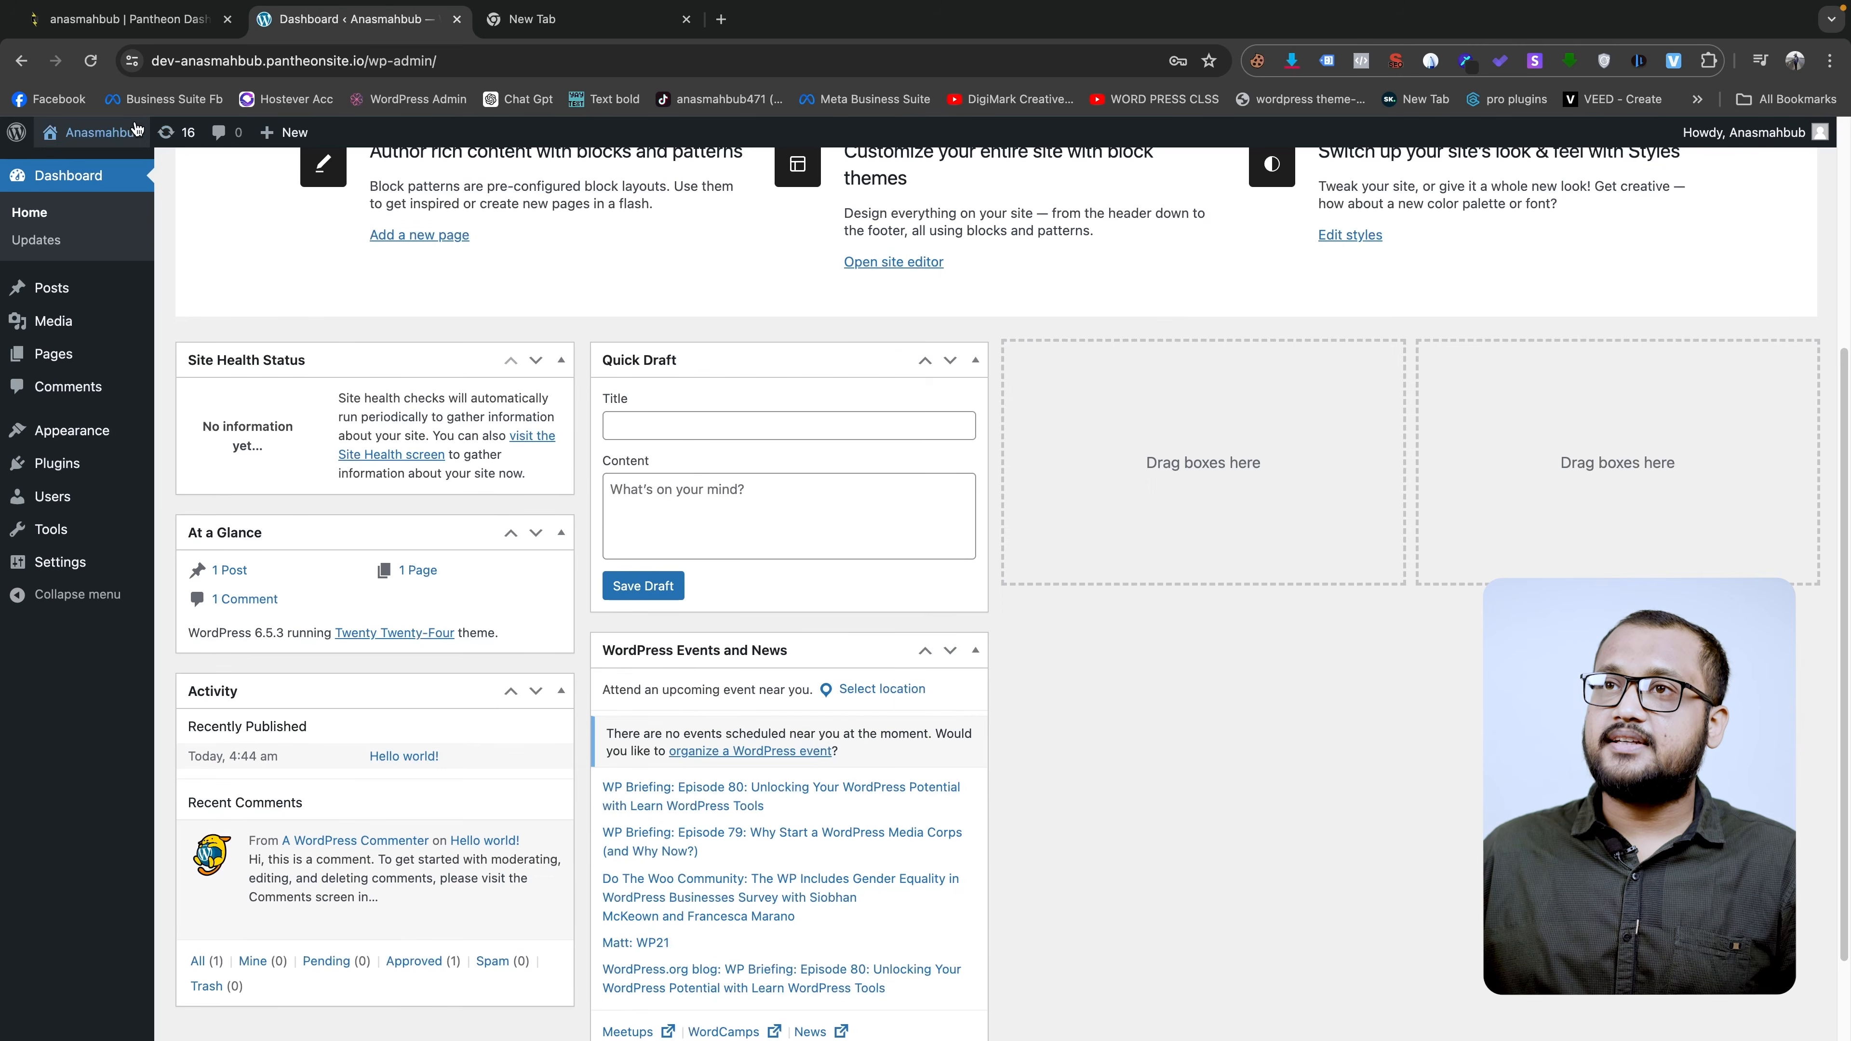
- Delete the Akismet and Hello Dolly plugins after a quick look at the front page
mouse_move(109, 133)
left_click(87, 169)
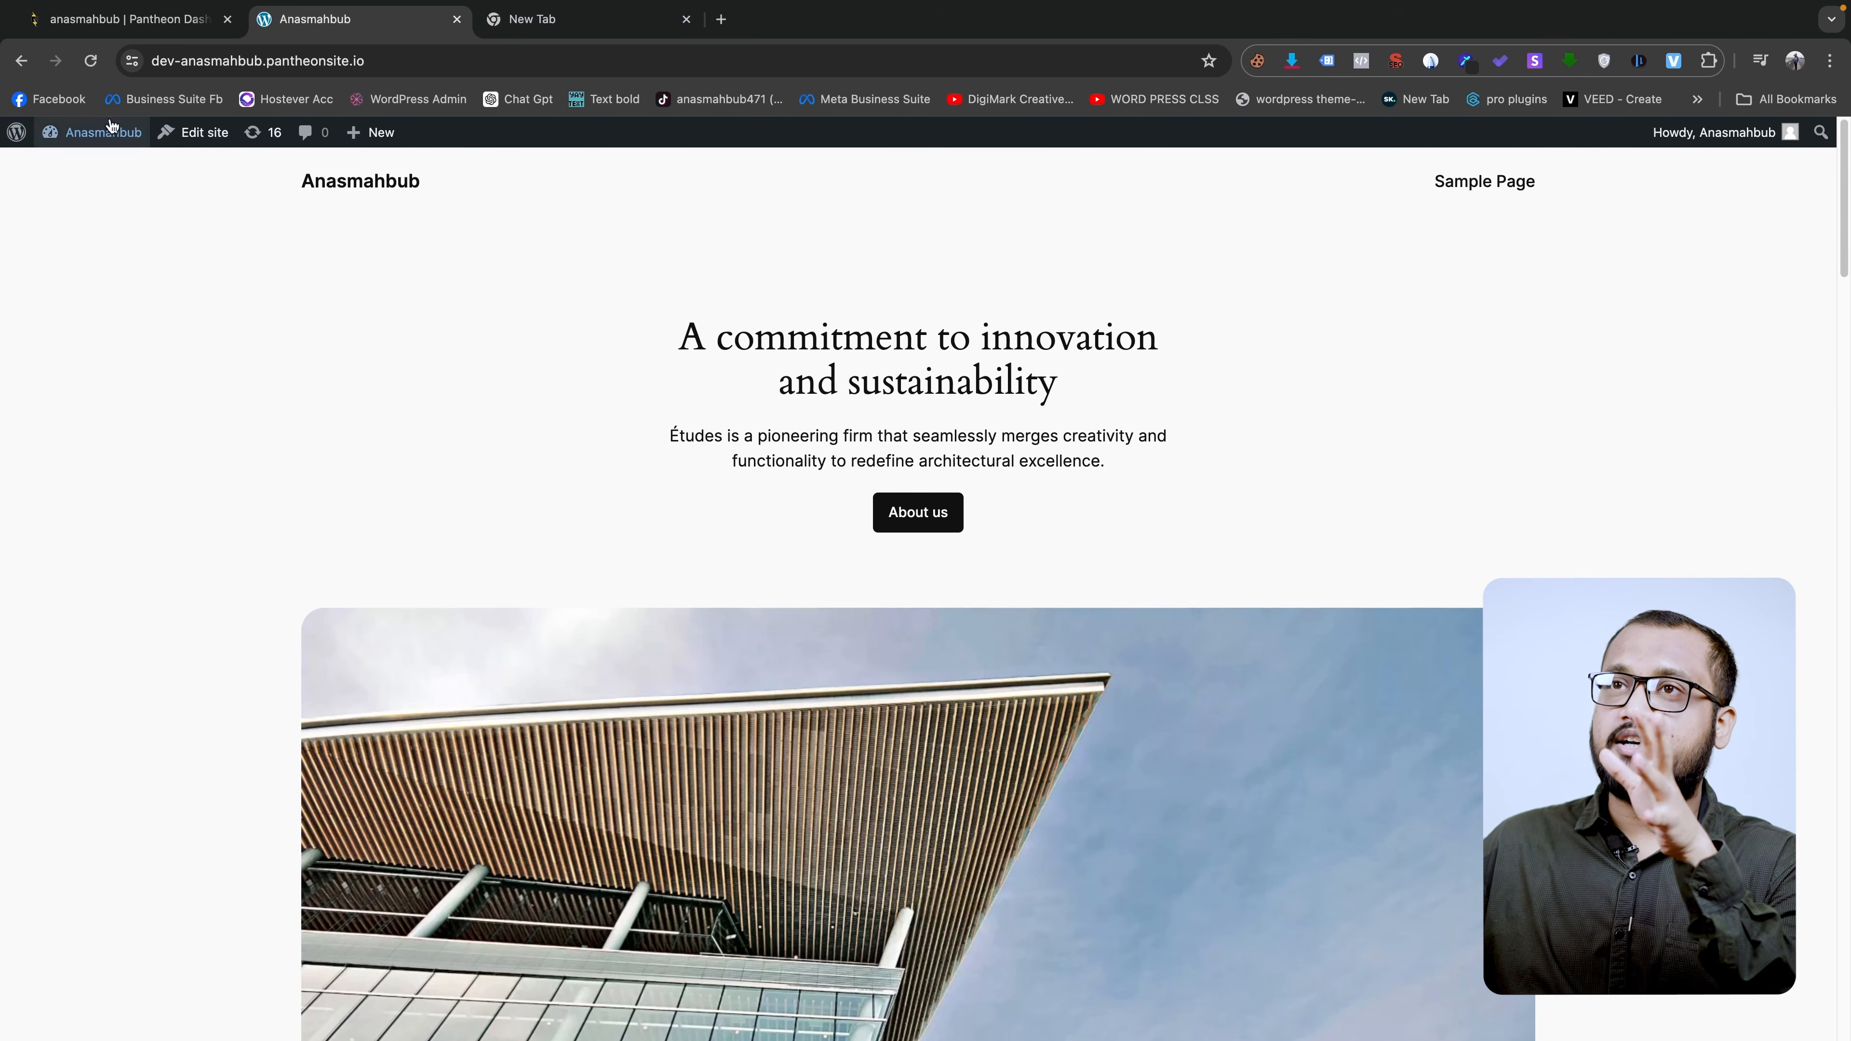
left_click(21, 61)
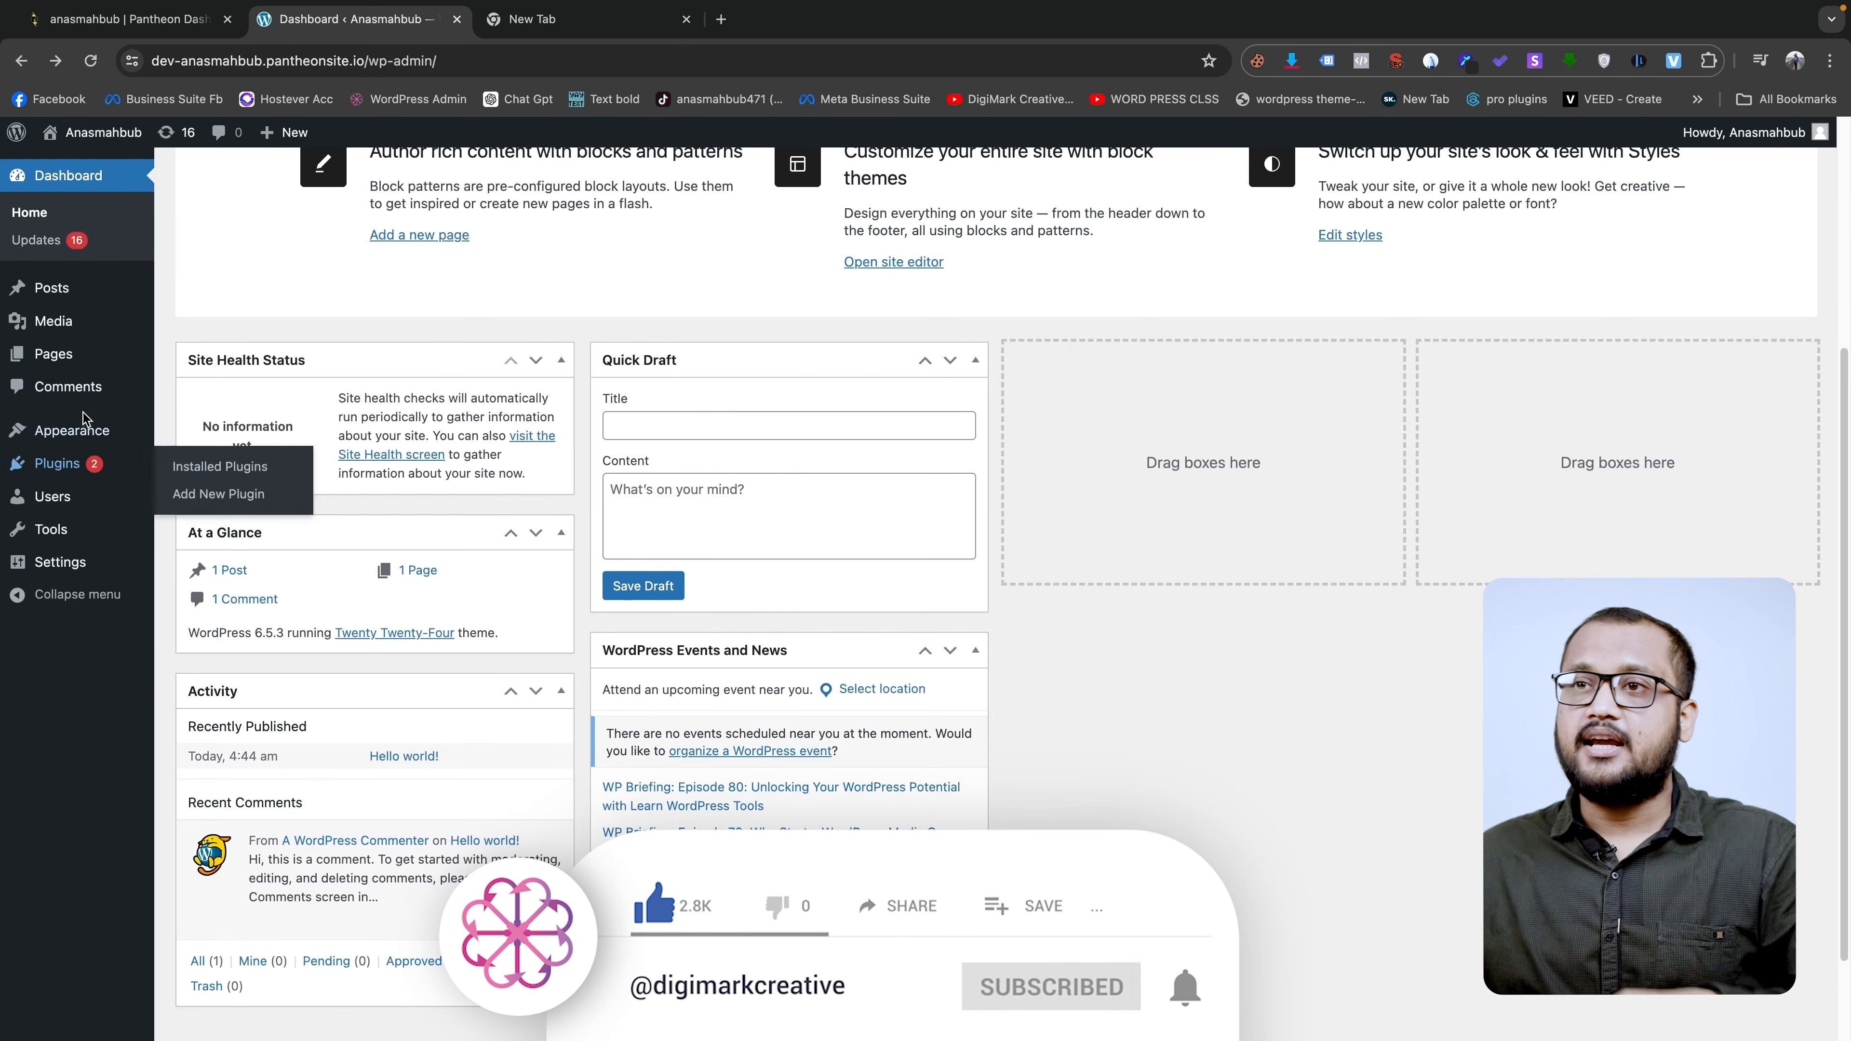
left_click(208, 434)
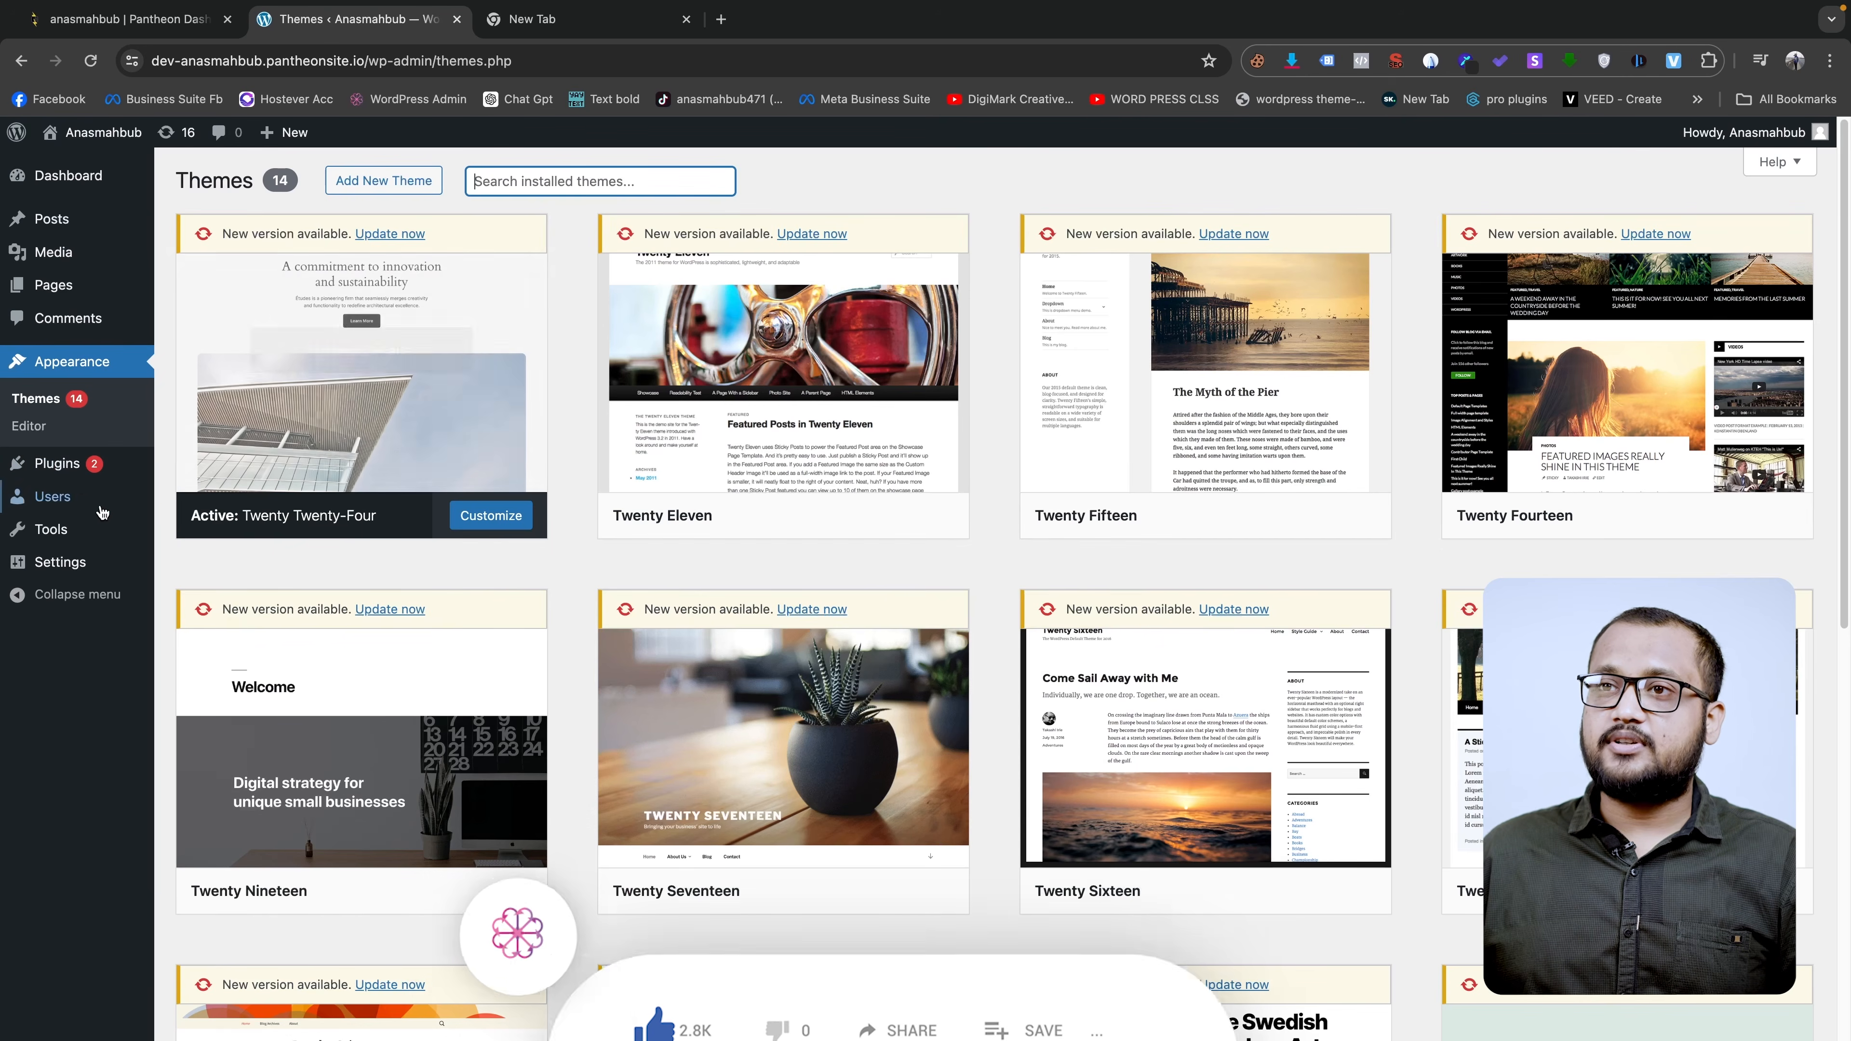
left_click(82, 470)
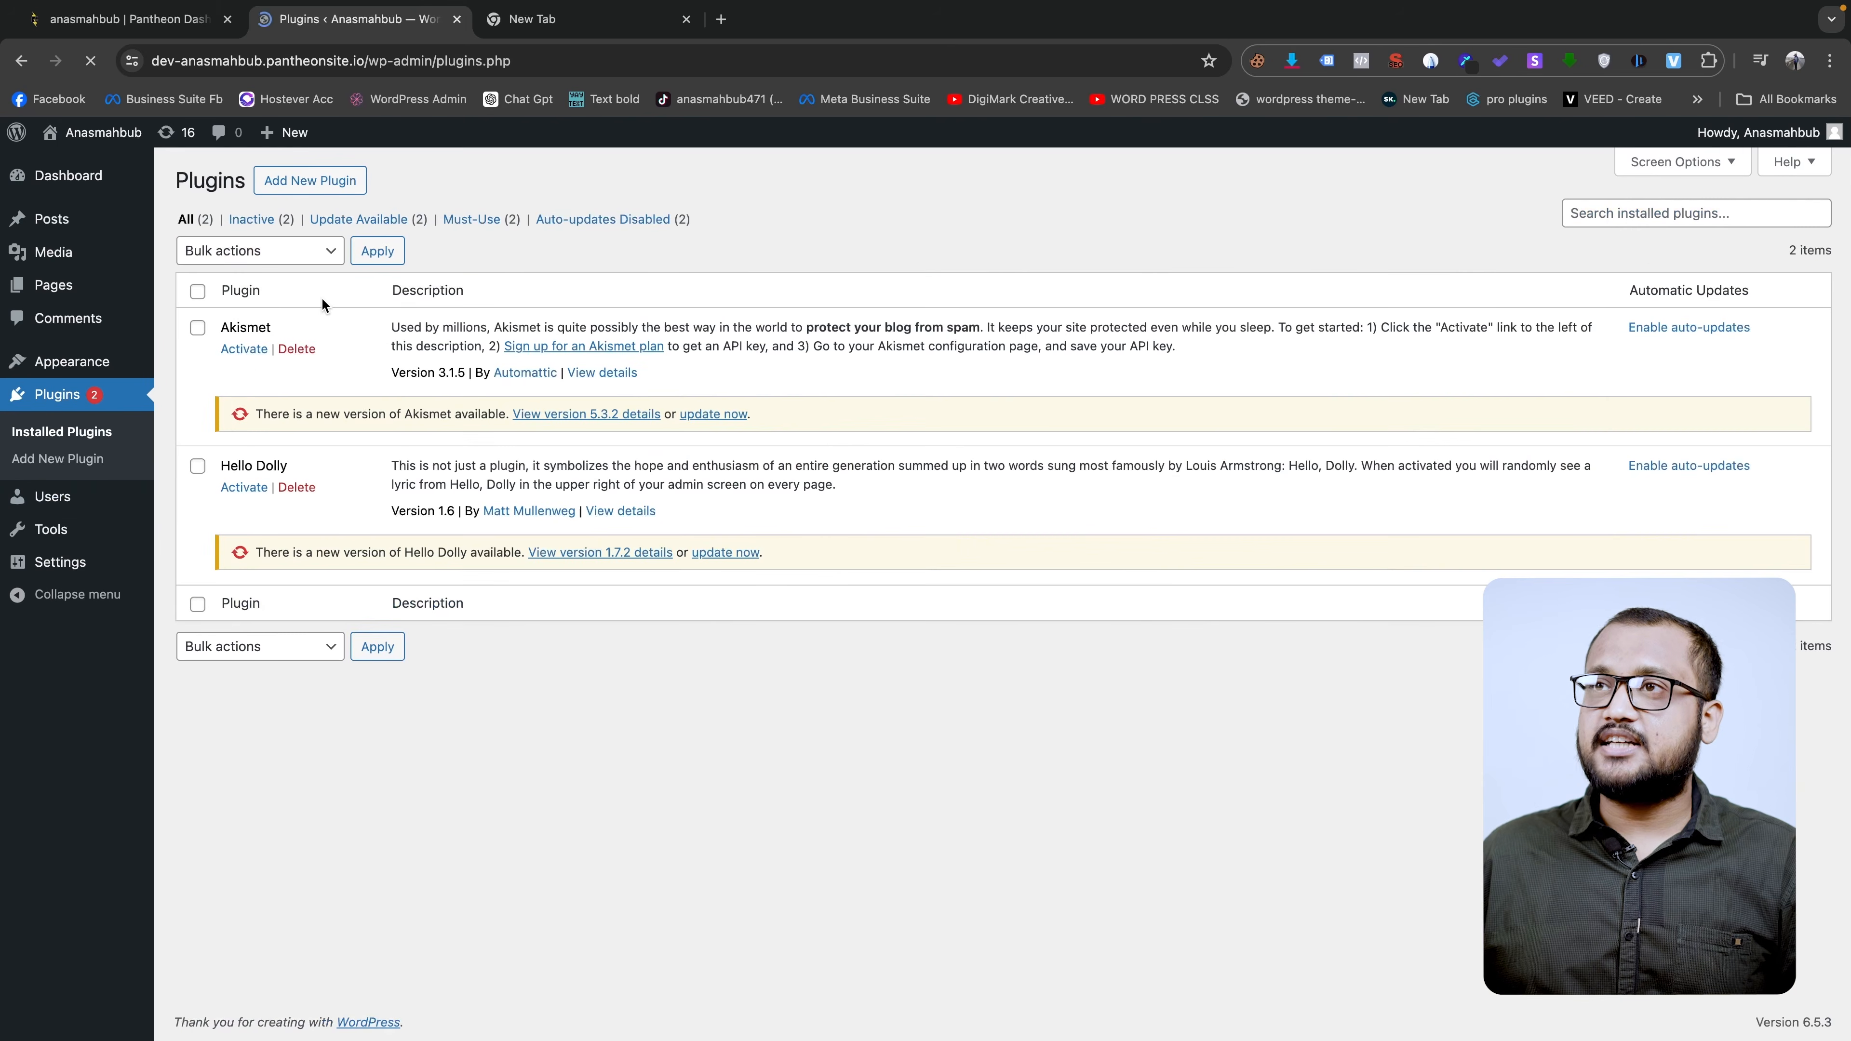
left_click(297, 350)
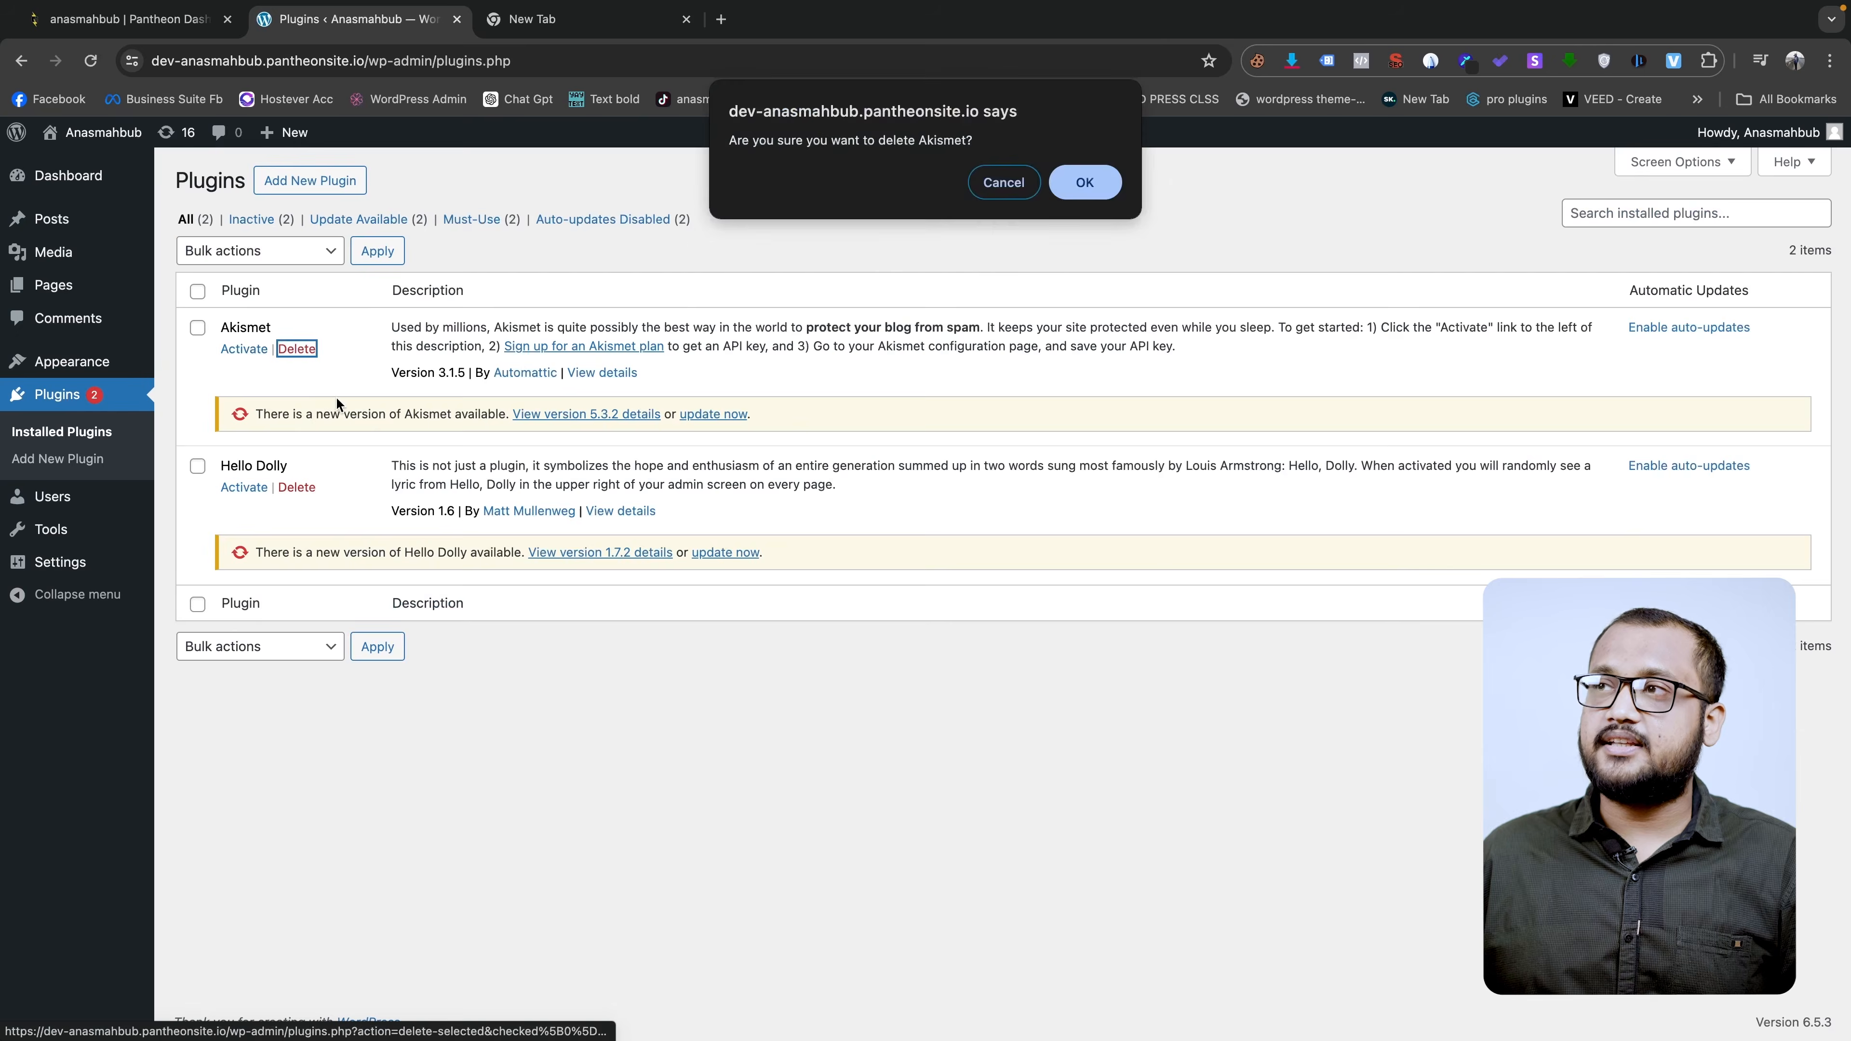
key("Return")
left_click(296, 348)
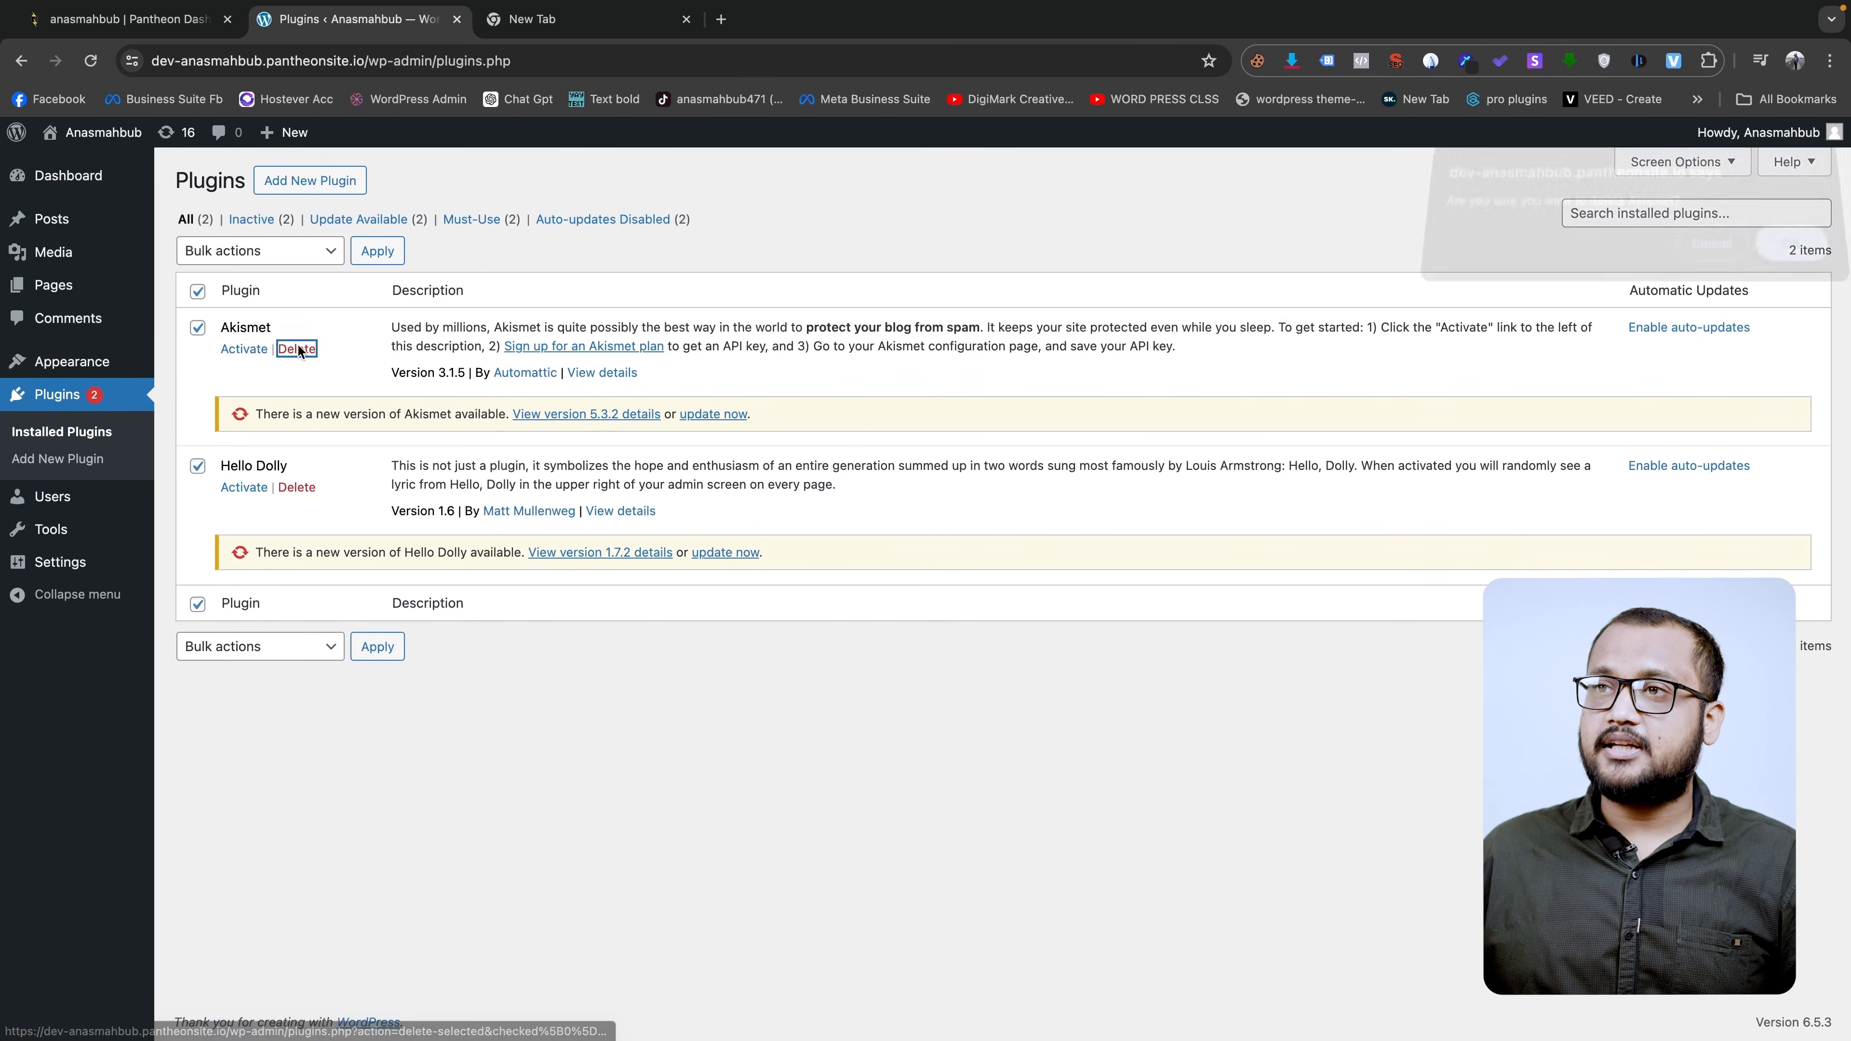
left_click(1082, 181)
left_click(296, 487)
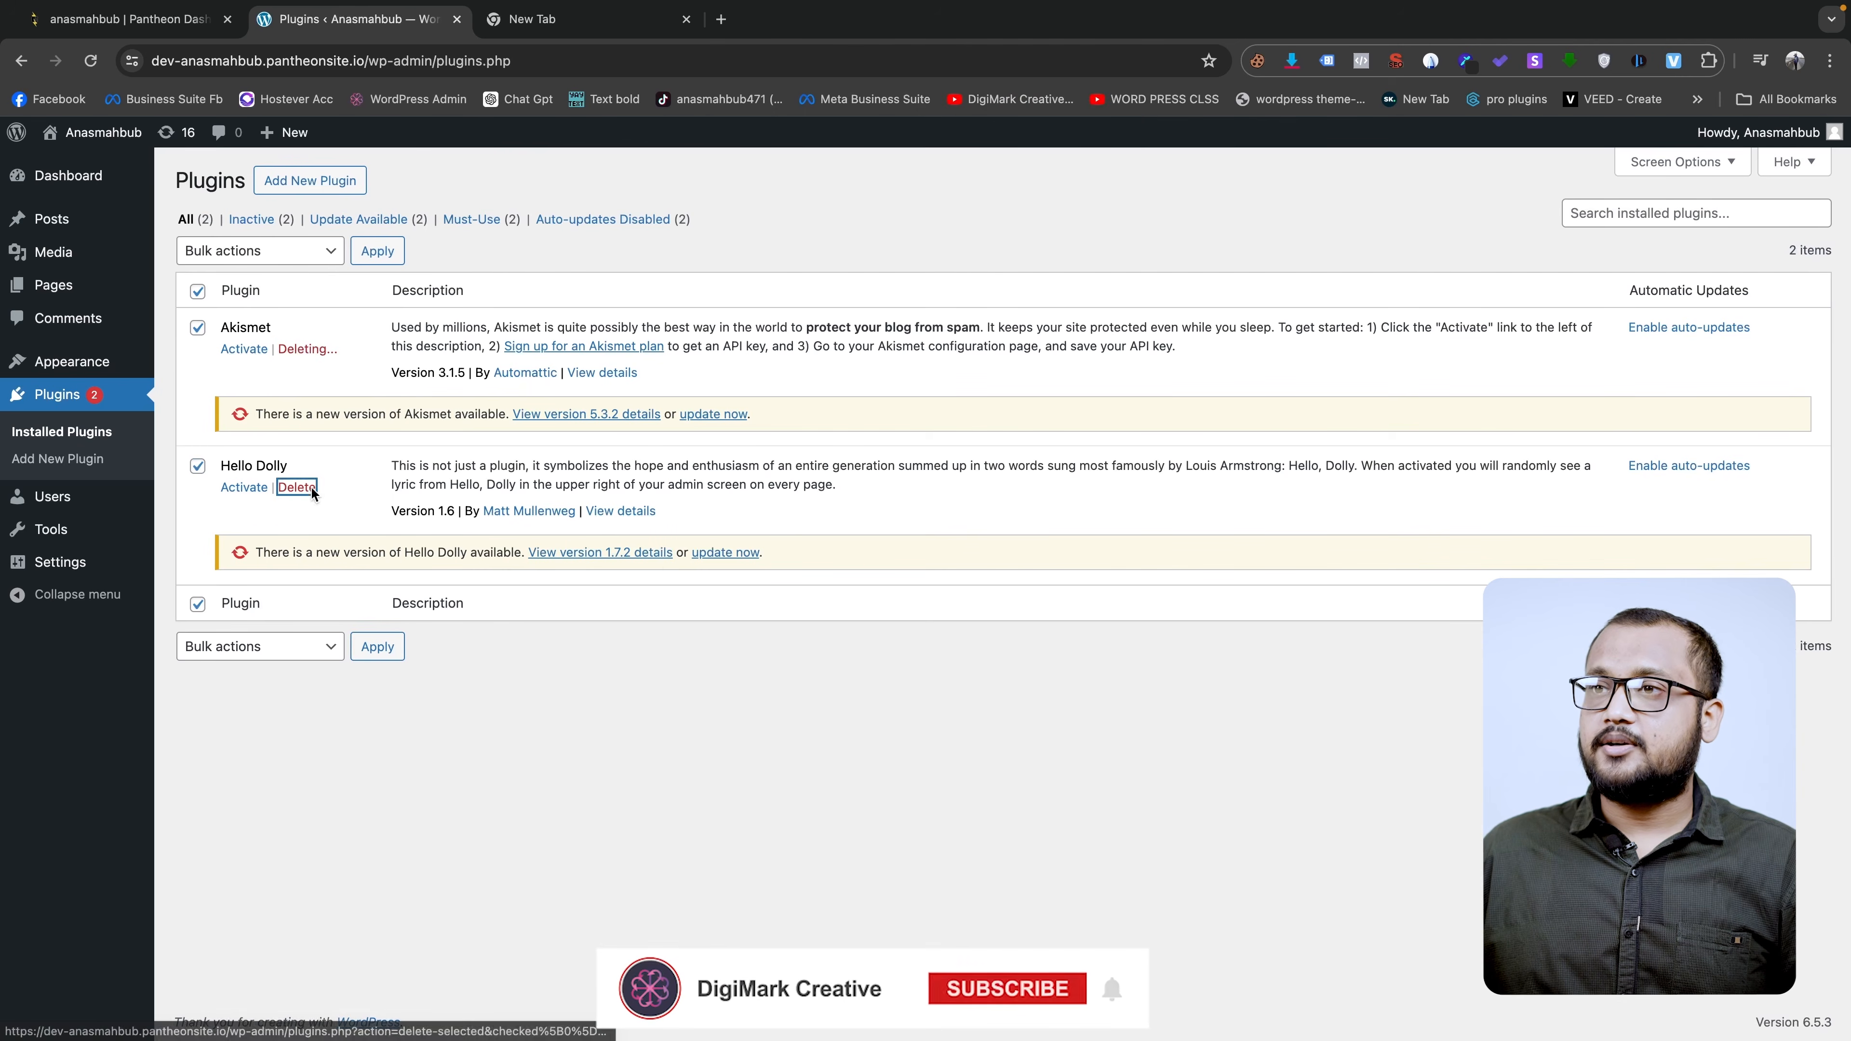
left_click(1082, 181)
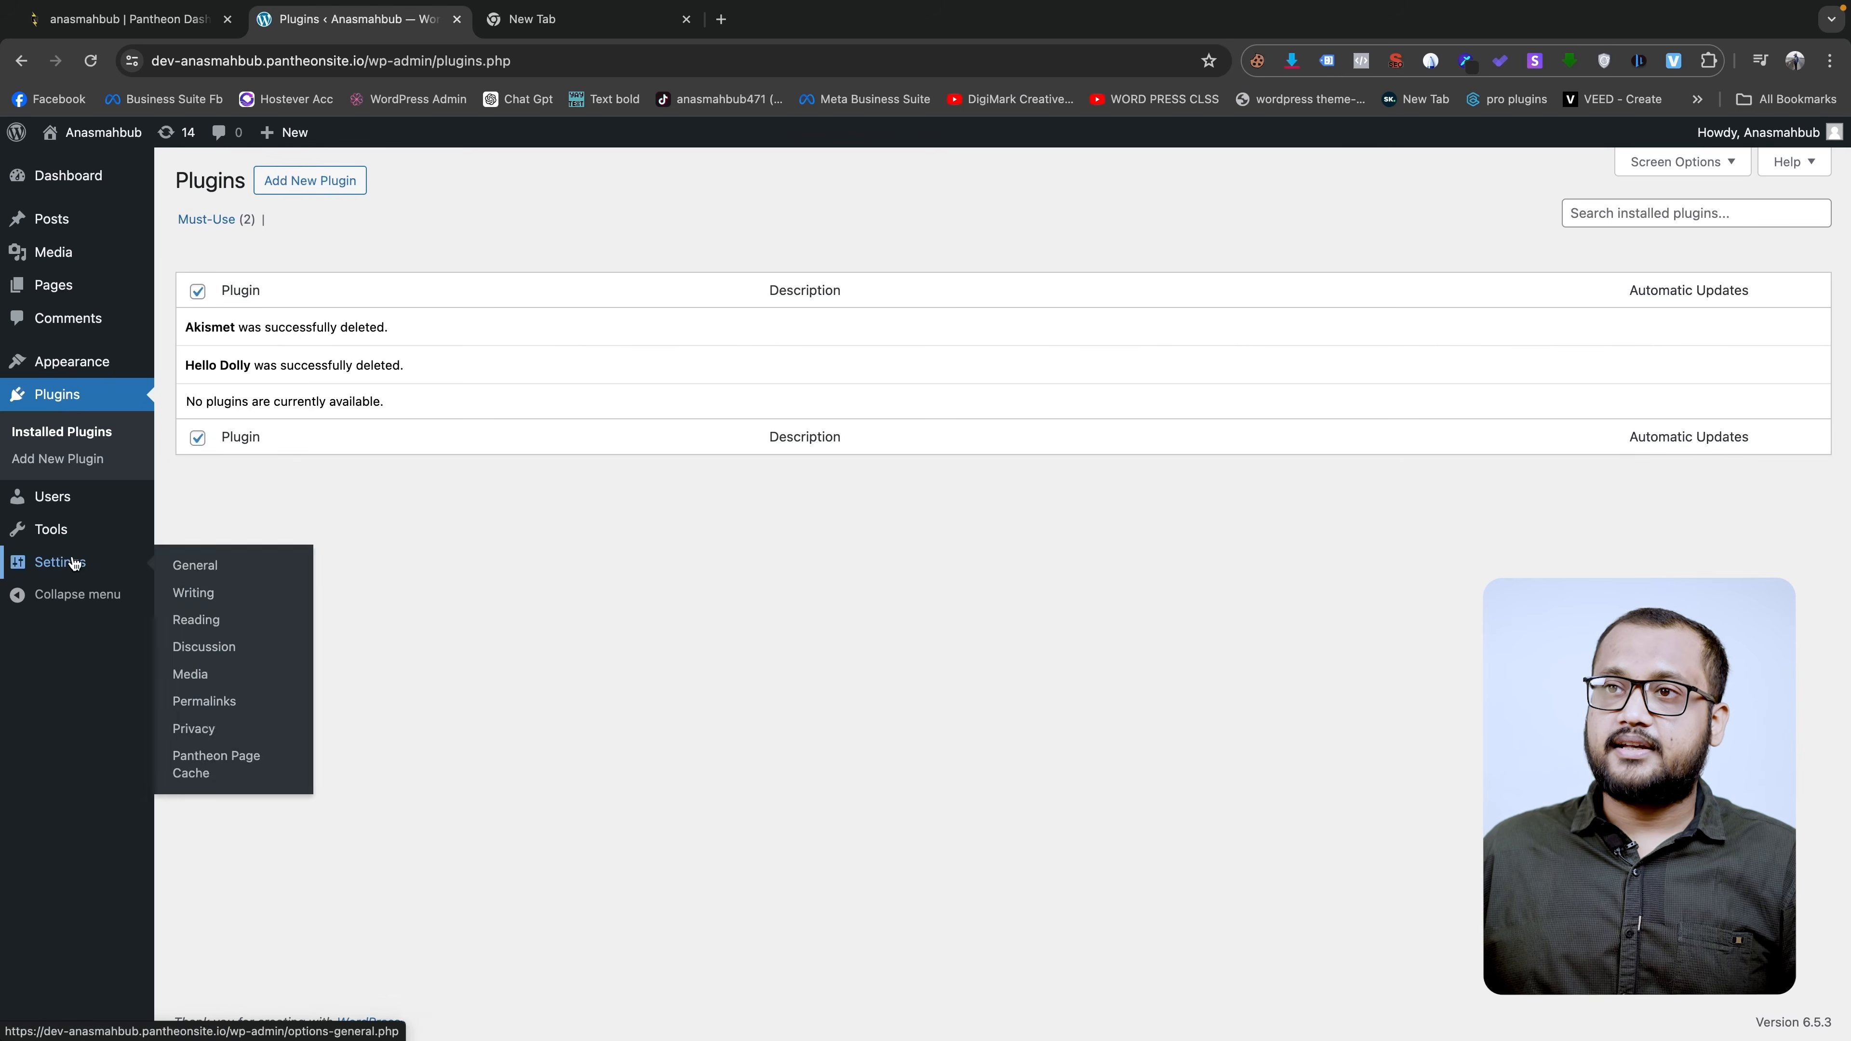
- Delete the Twenty Eleven and Twenty Fourteen themes, leaving 12 installed themes
left_click(256, 364)
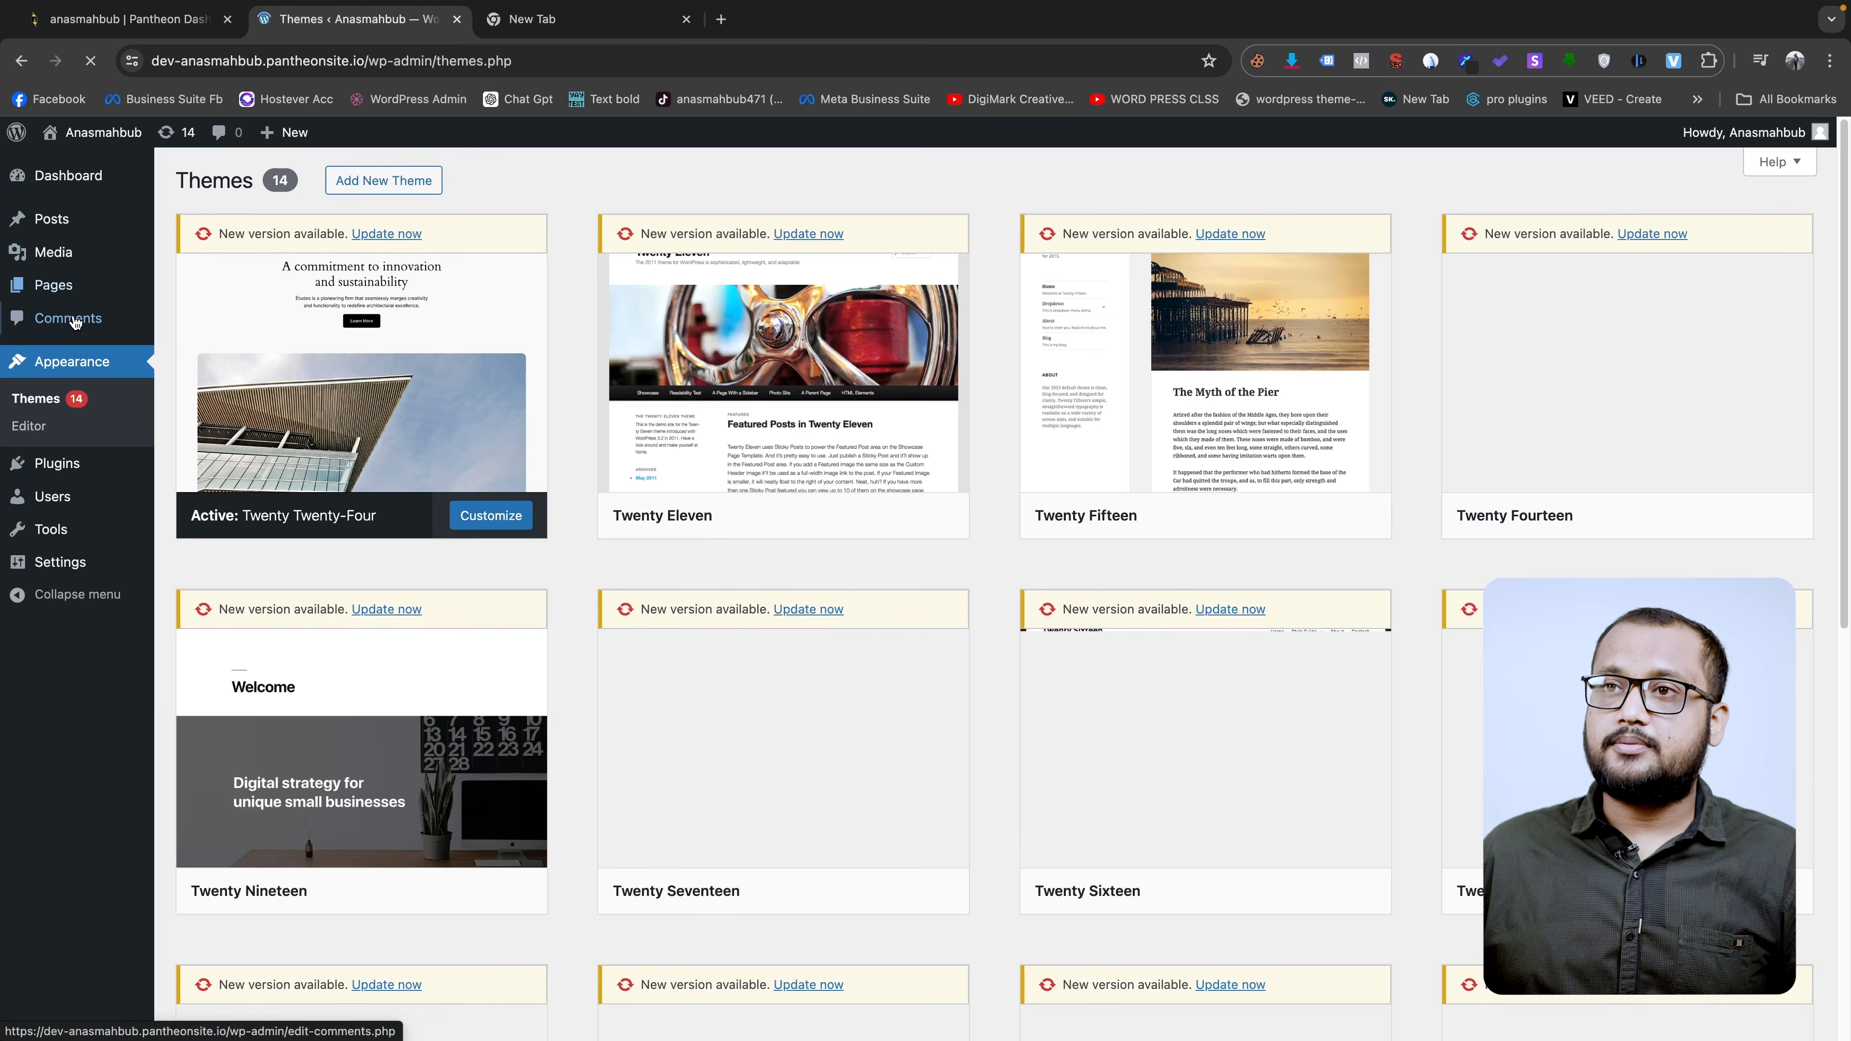
scroll(530, 487, "down", 10)
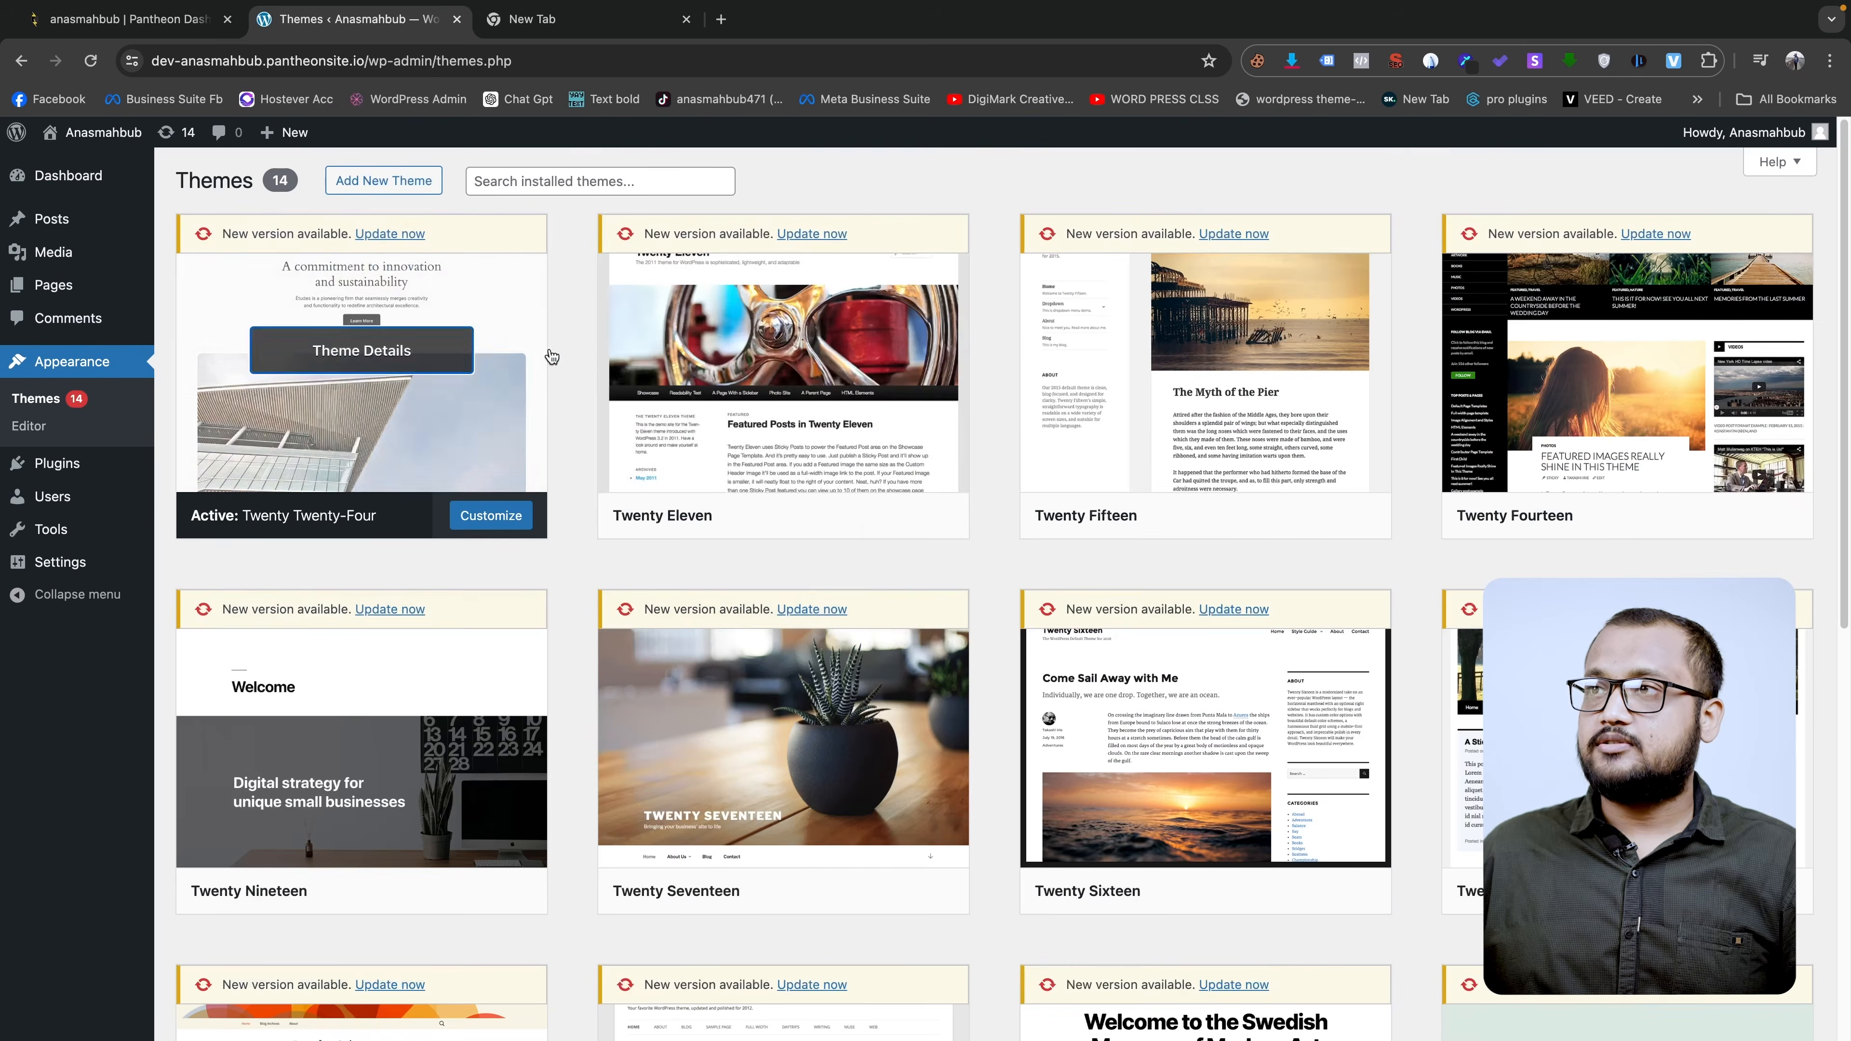
left_click(787, 379)
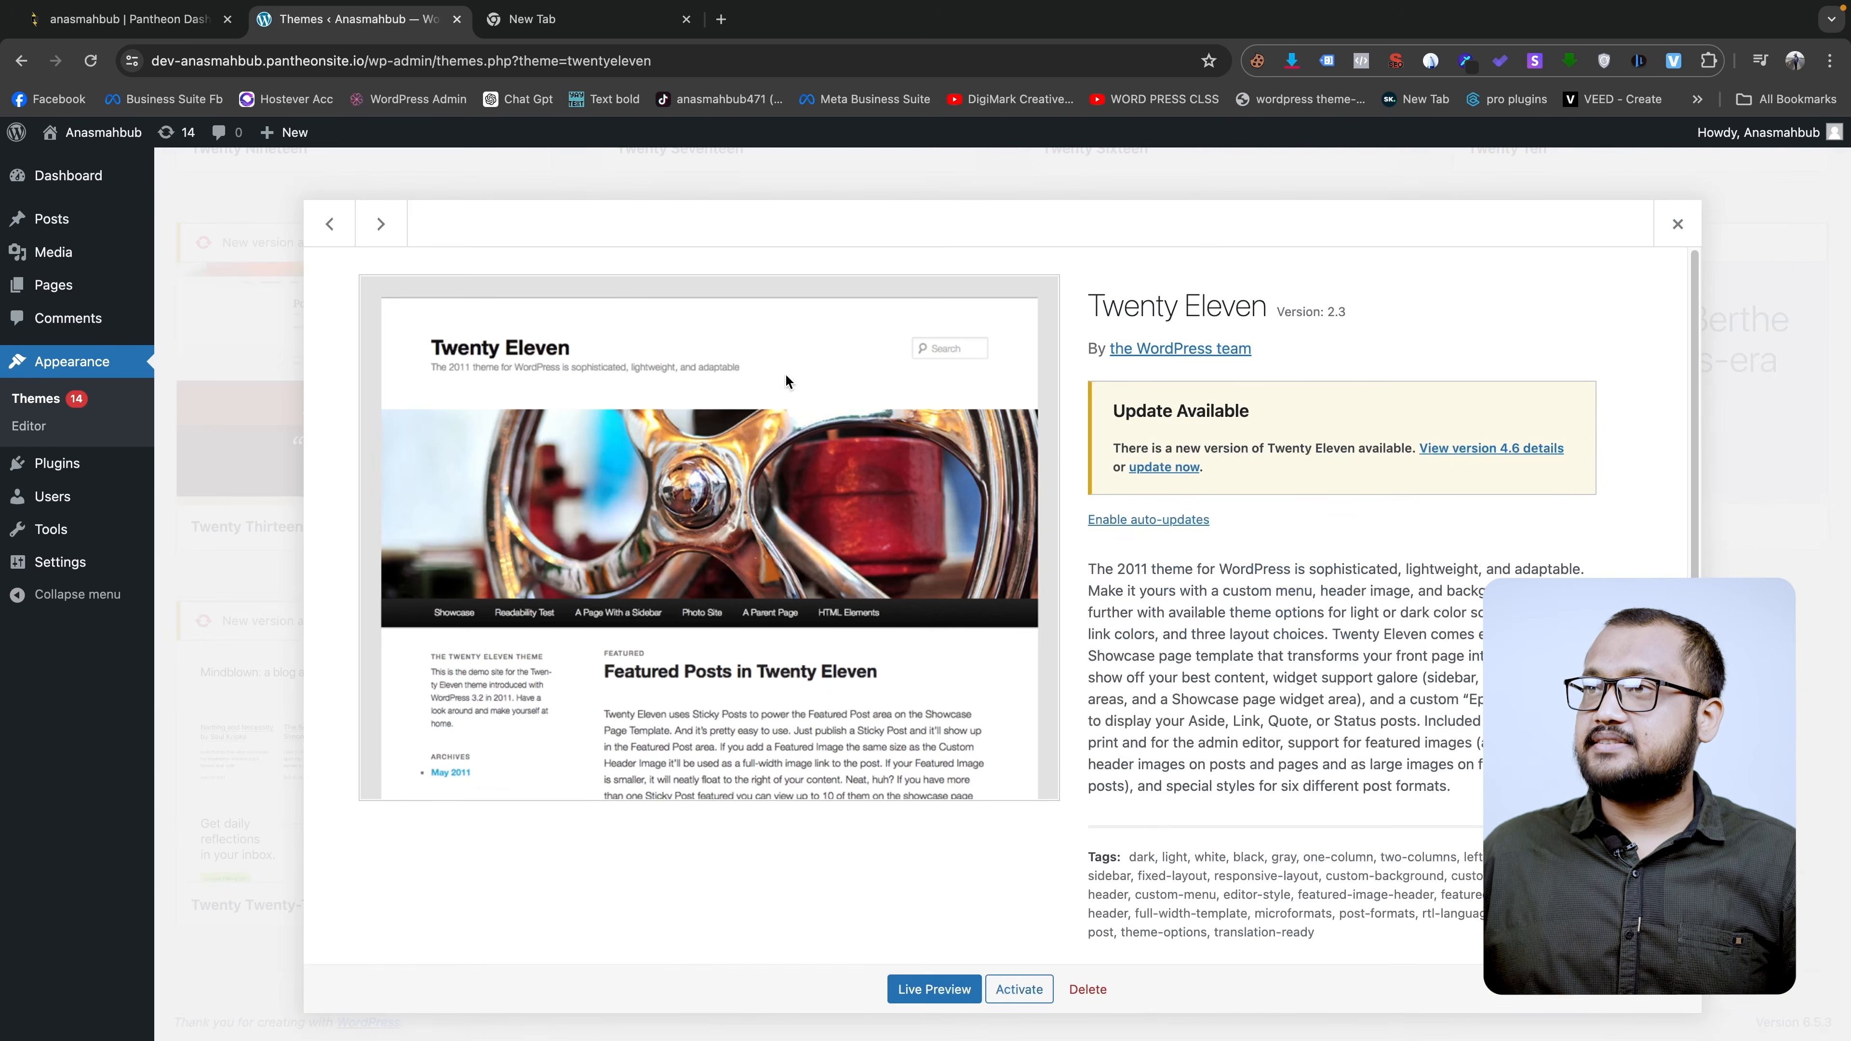
left_click(1088, 989)
left_click(1083, 223)
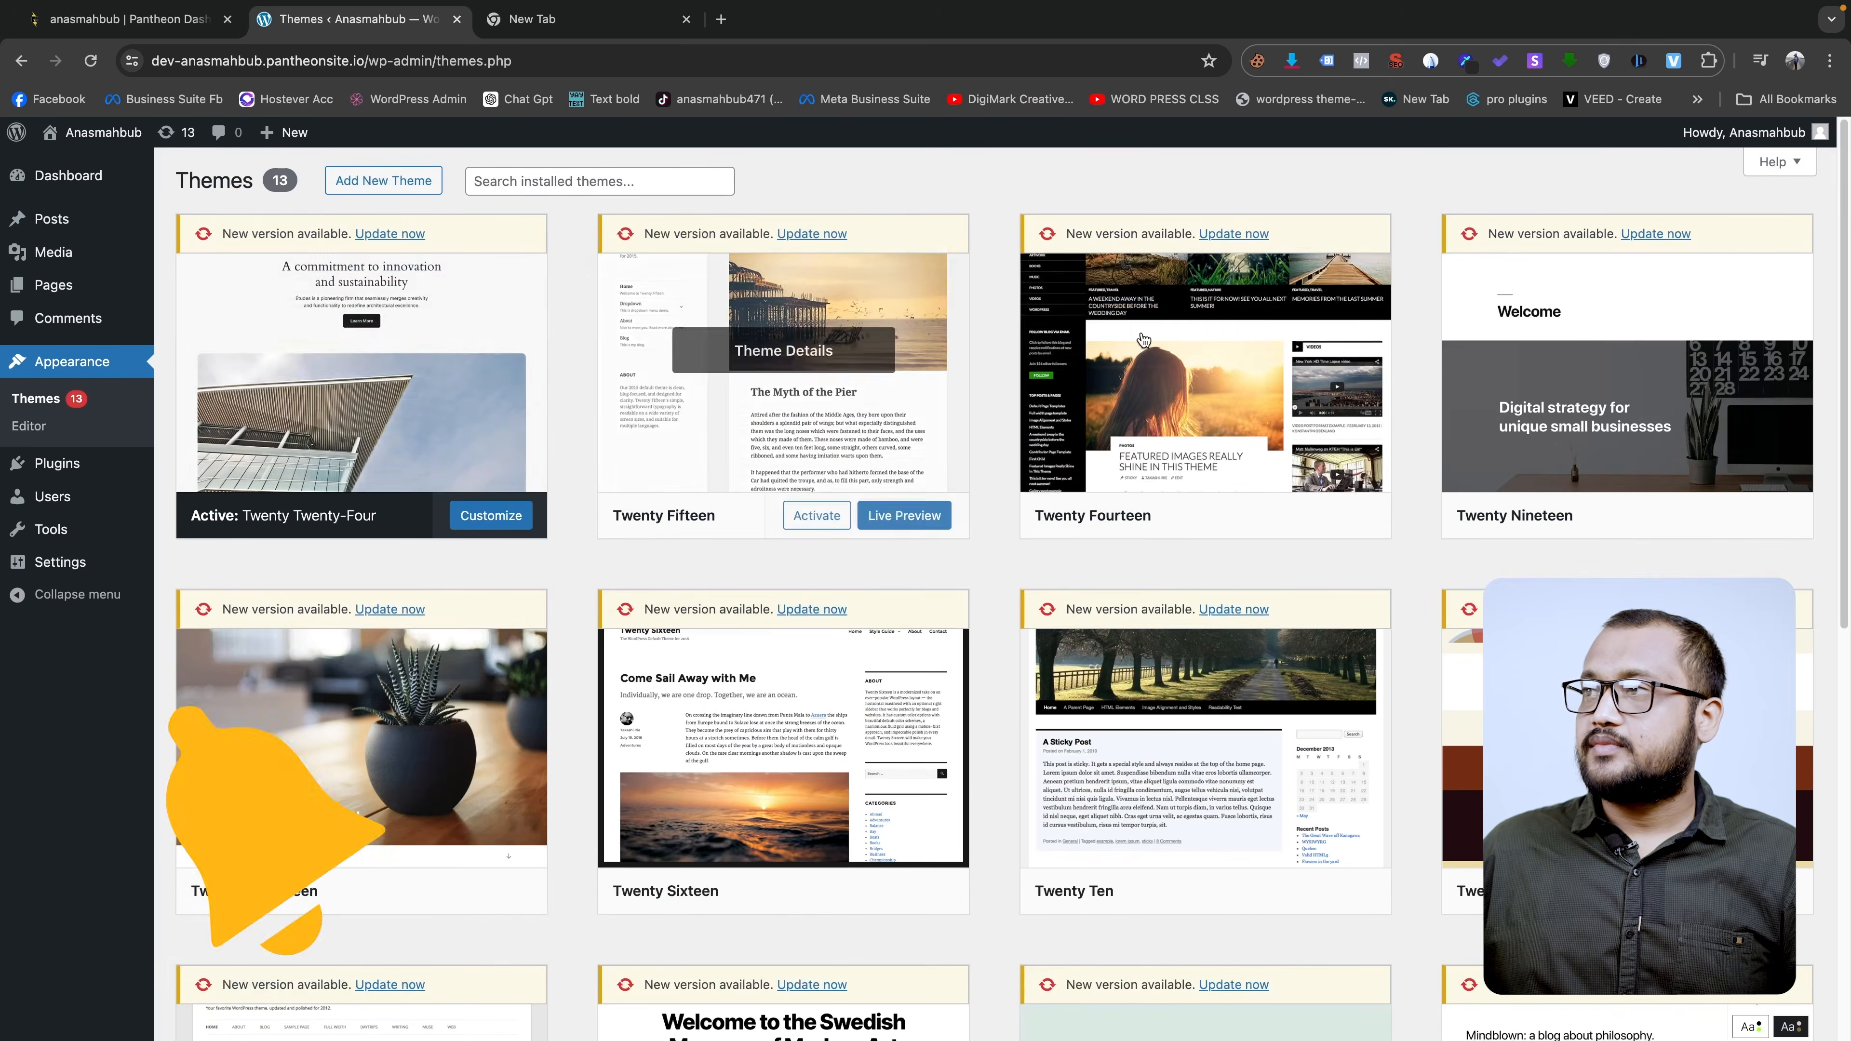
left_click(784, 404)
left_click(1087, 988)
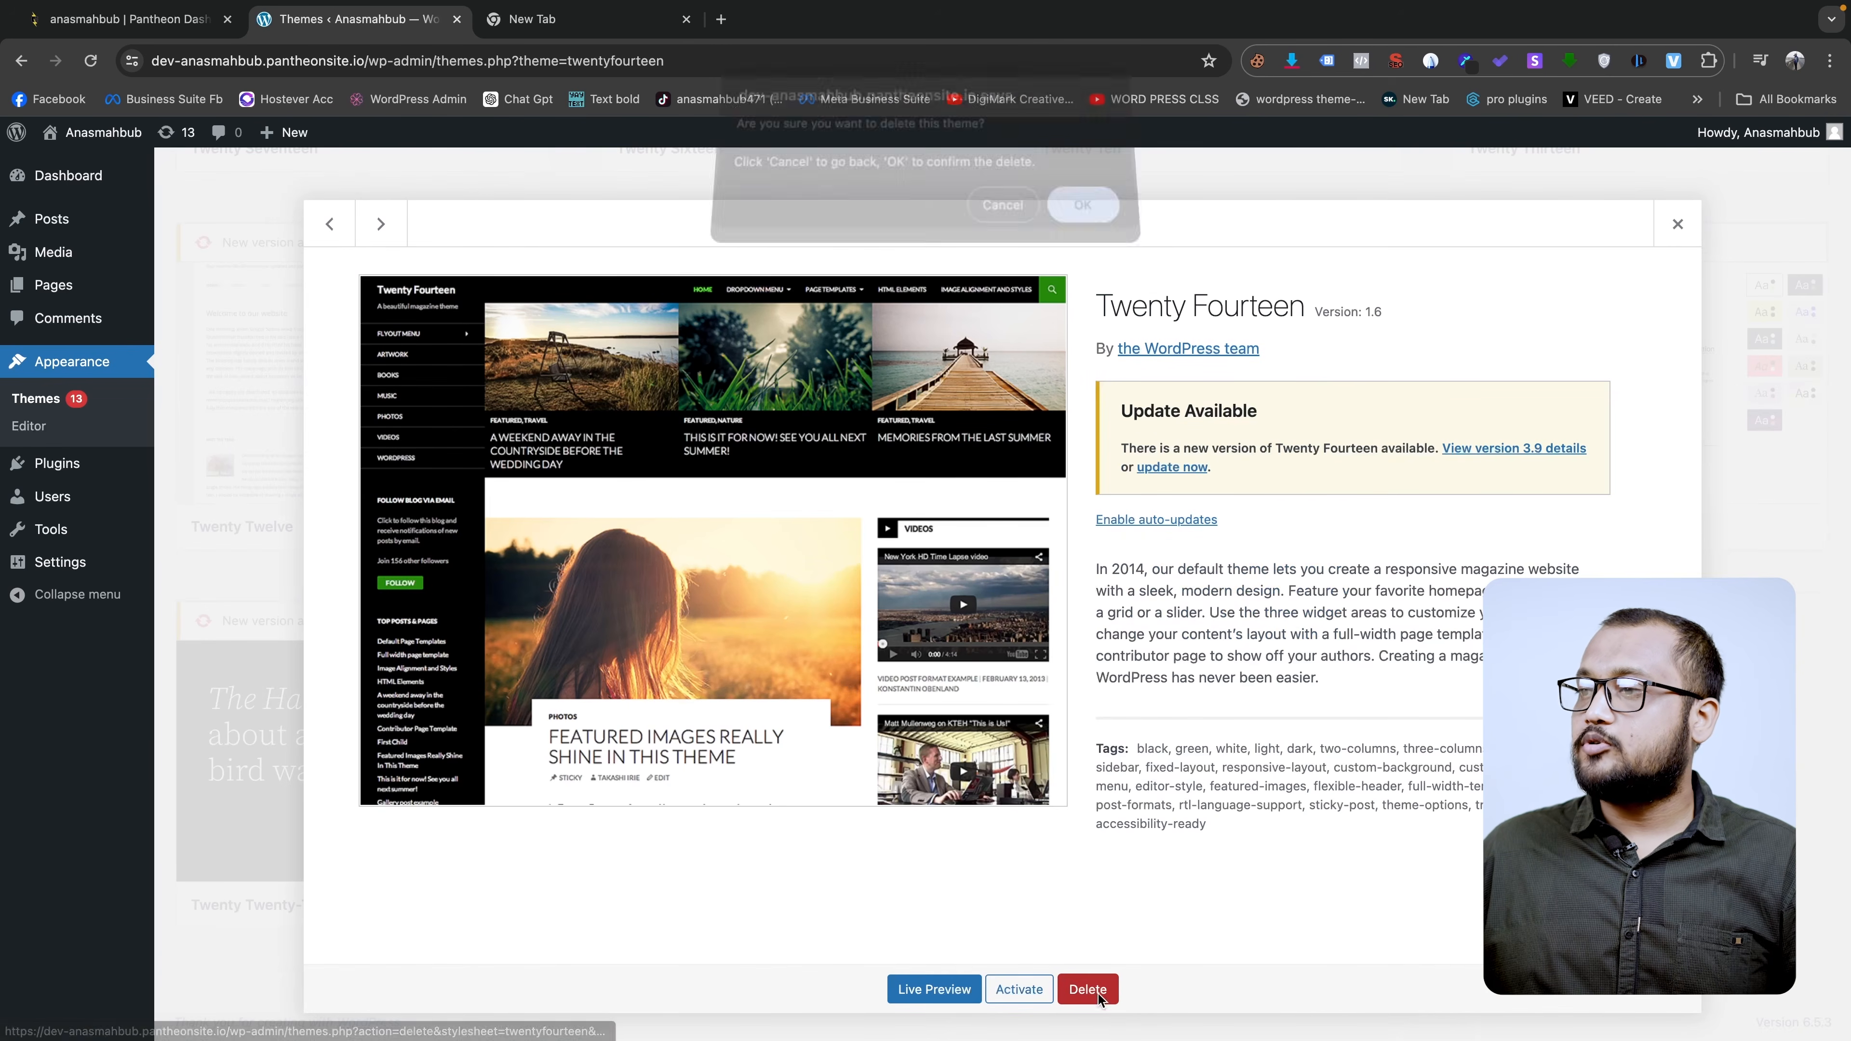
left_click(1084, 220)
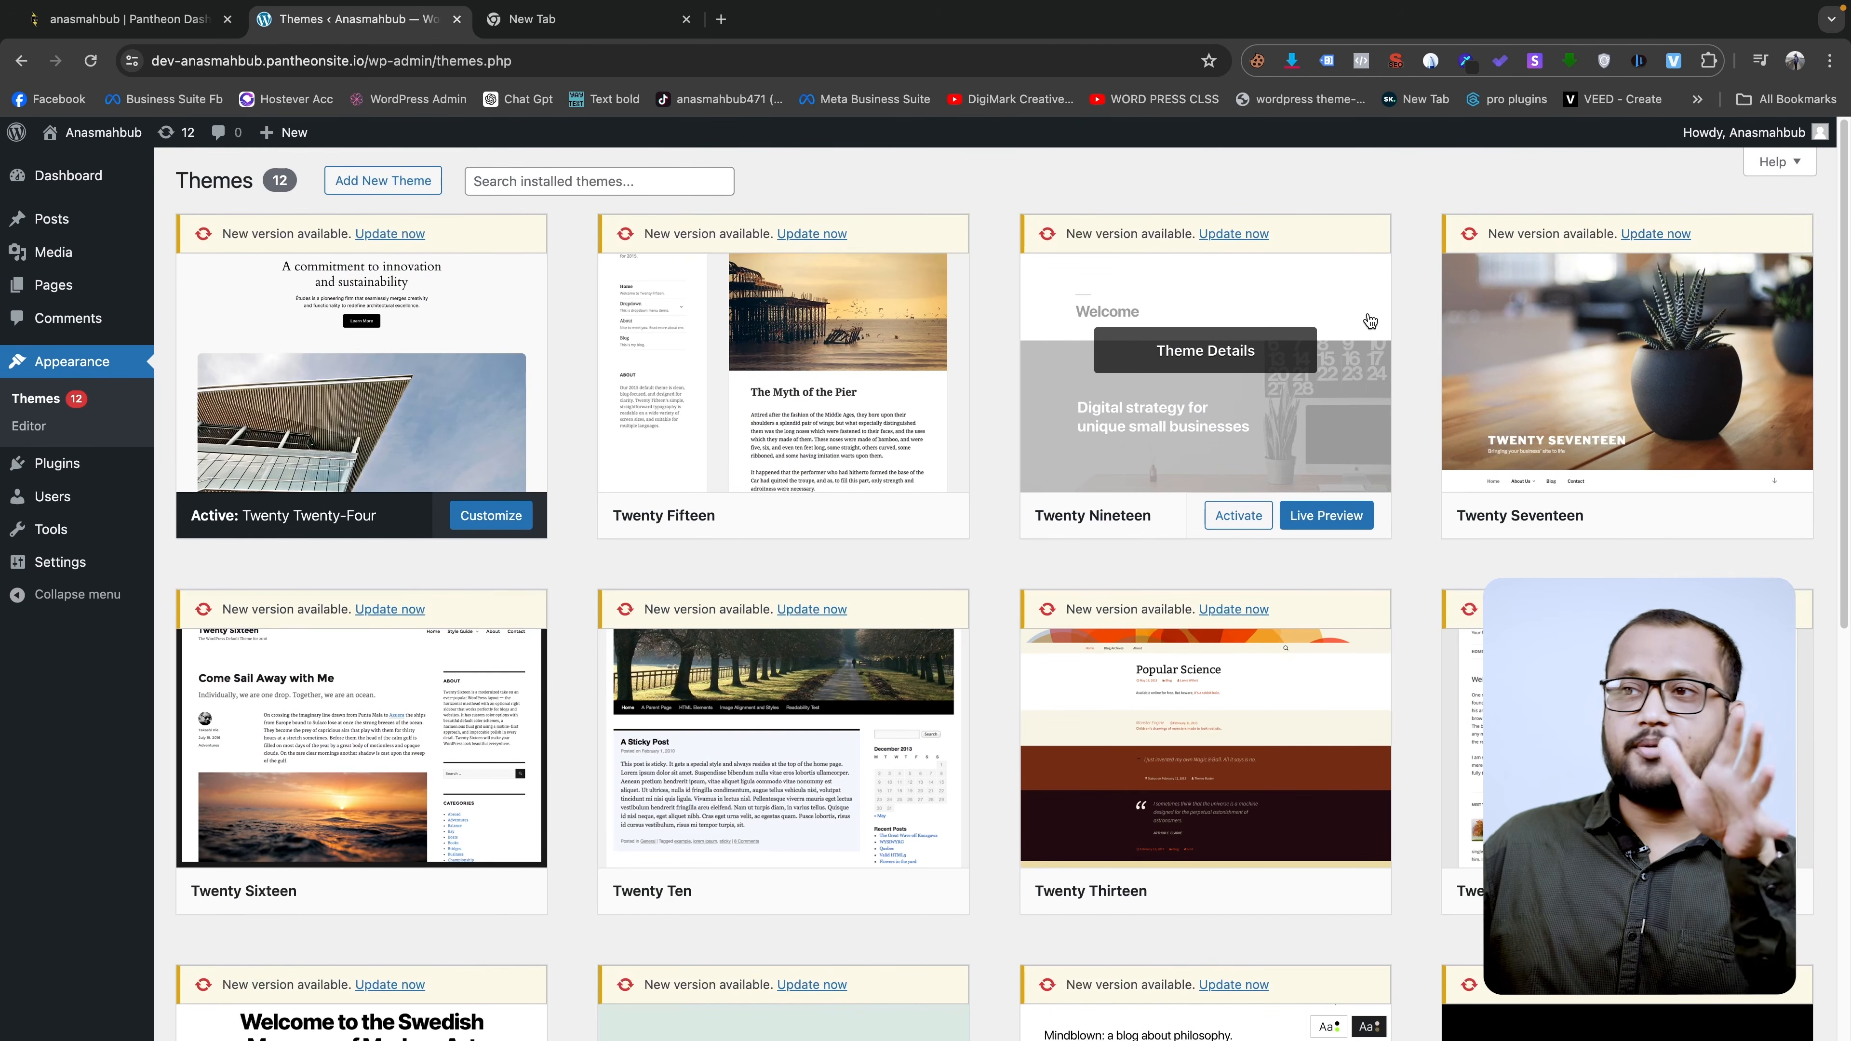
scroll(1076, 731, "down", 8)
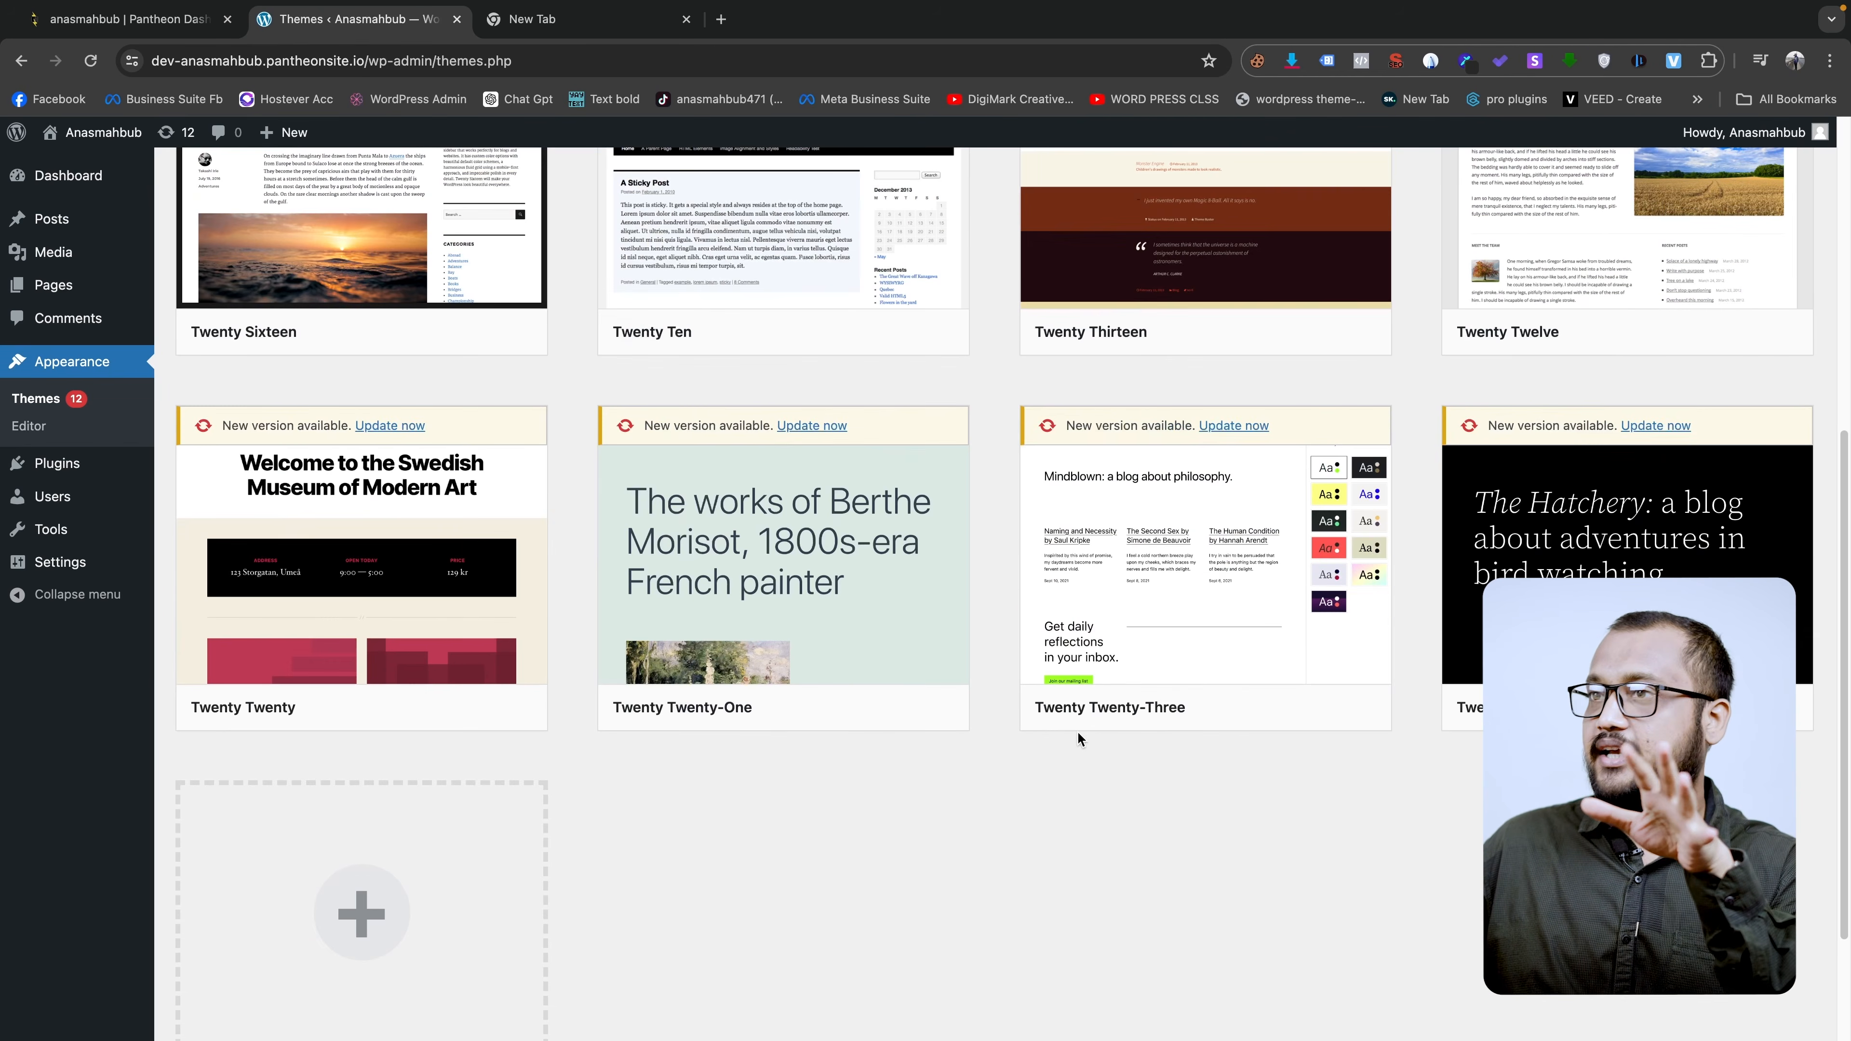
scroll(1077, 731, "up", 8)
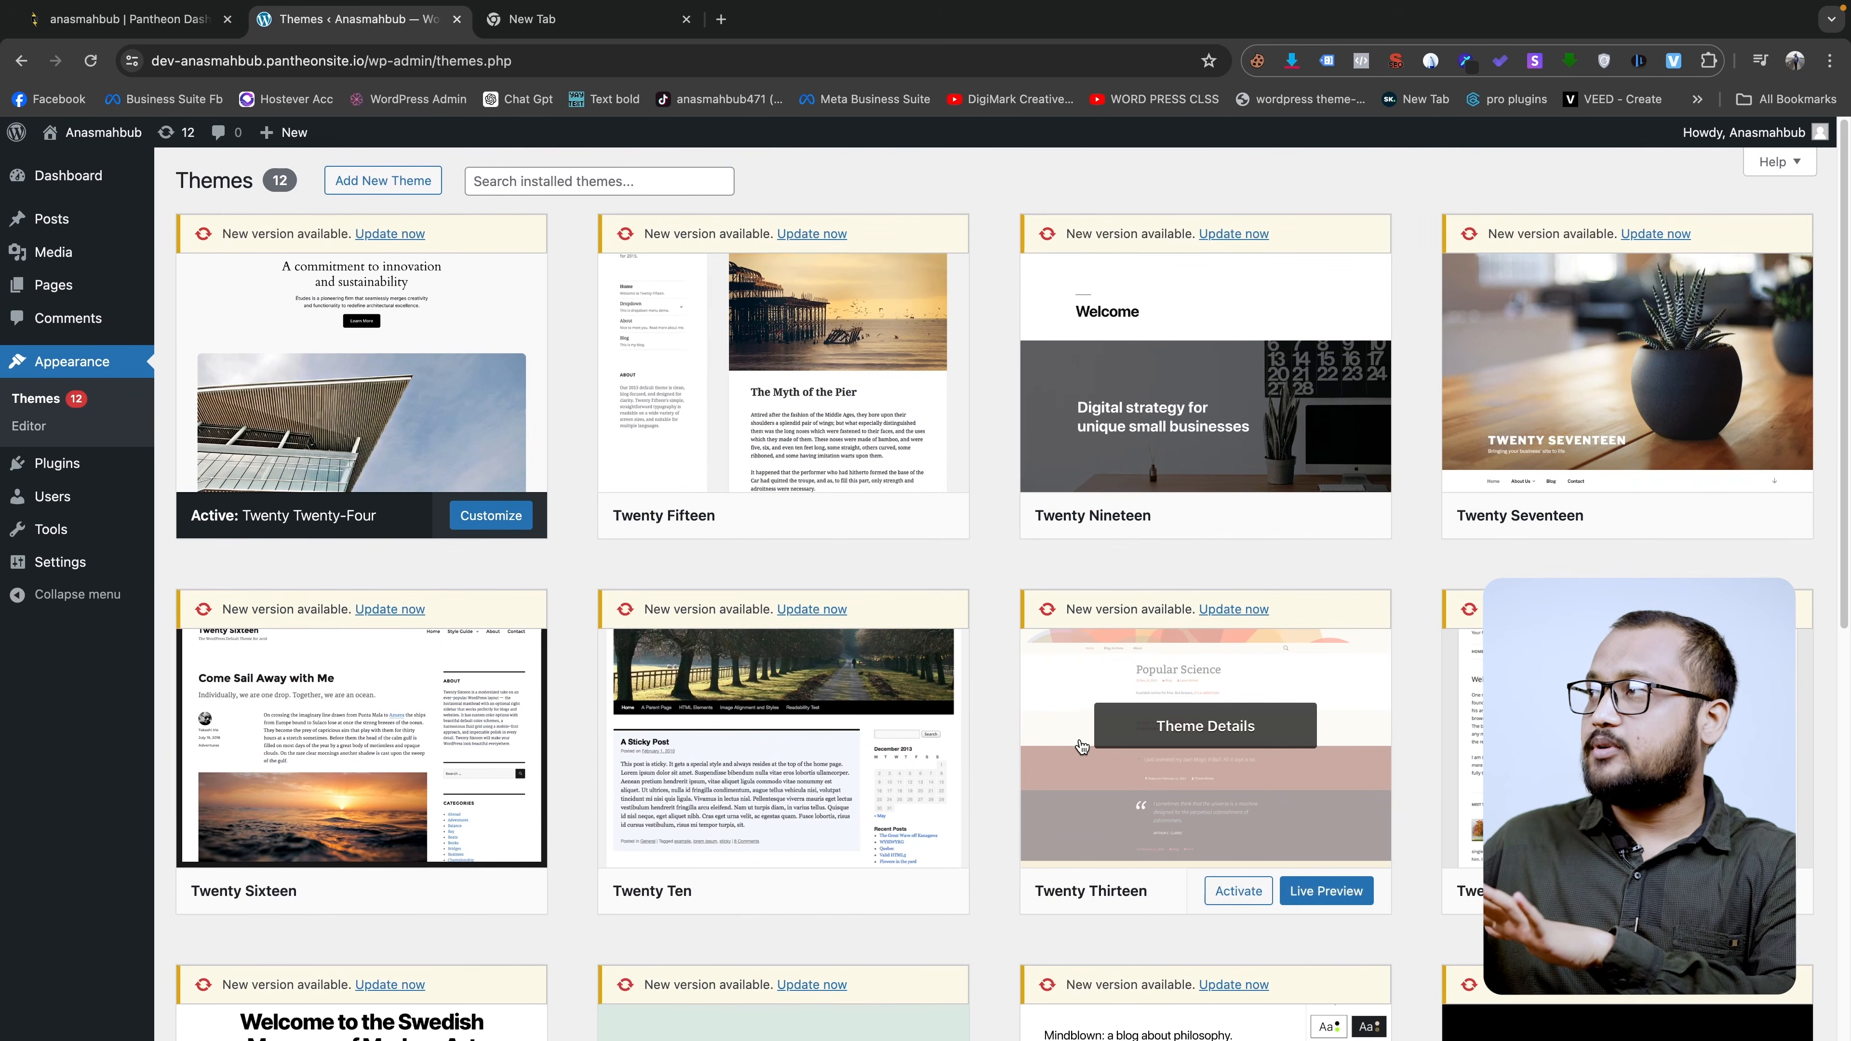
- Move the Privacy Policy and Sample Page pages to the Trash
mouse_move(80, 285)
left_click(207, 289)
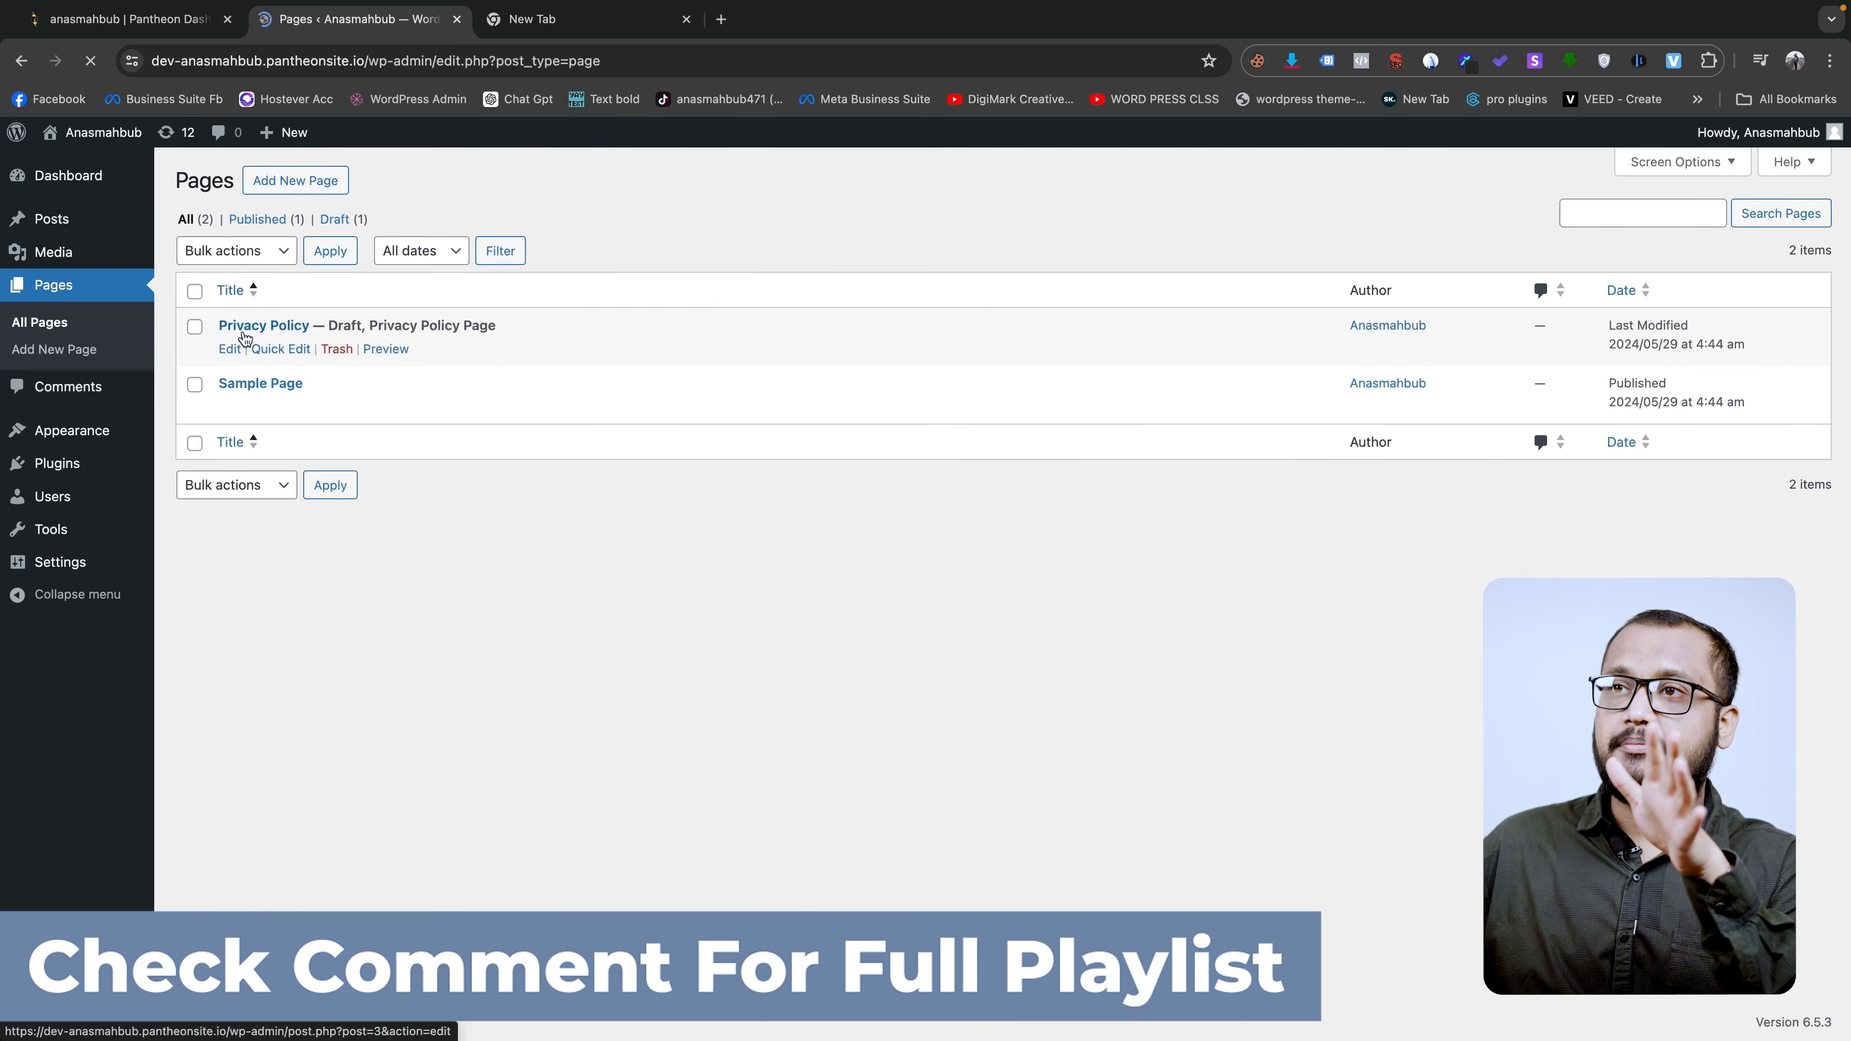
left_click(195, 291)
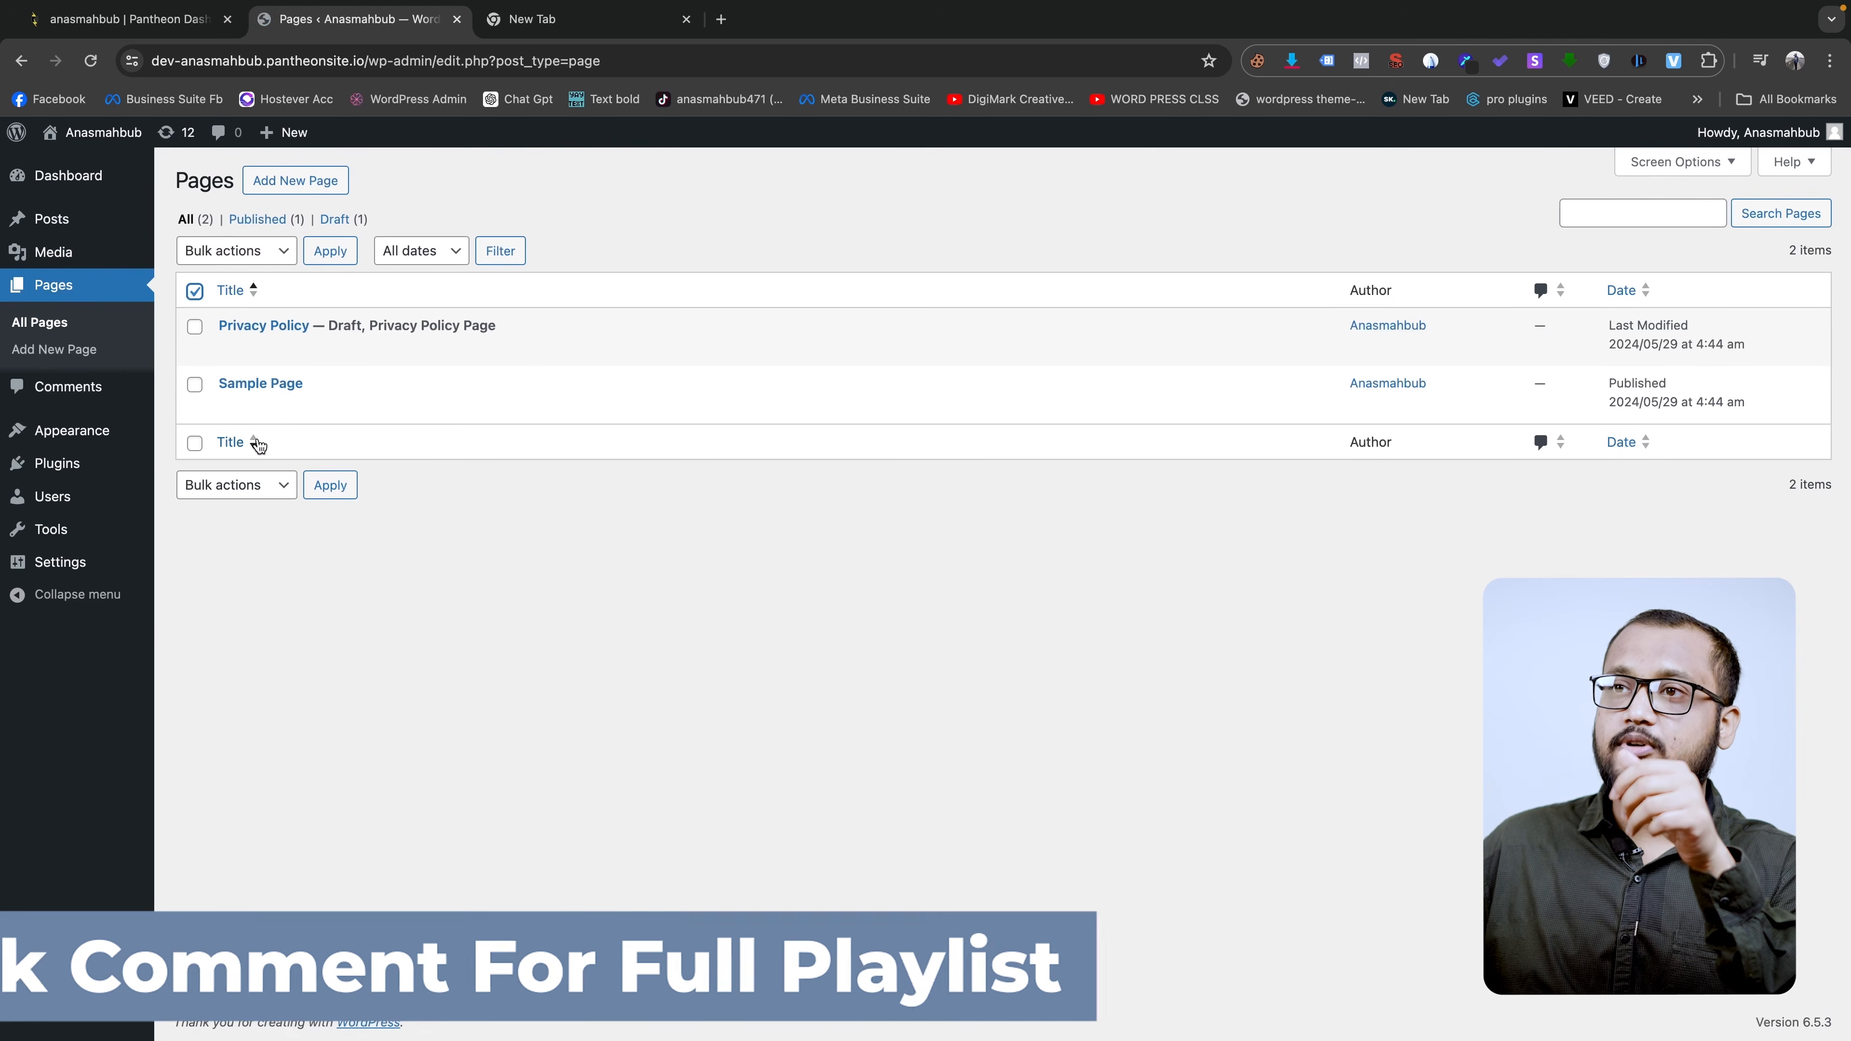
left_click(195, 326)
left_click(195, 386)
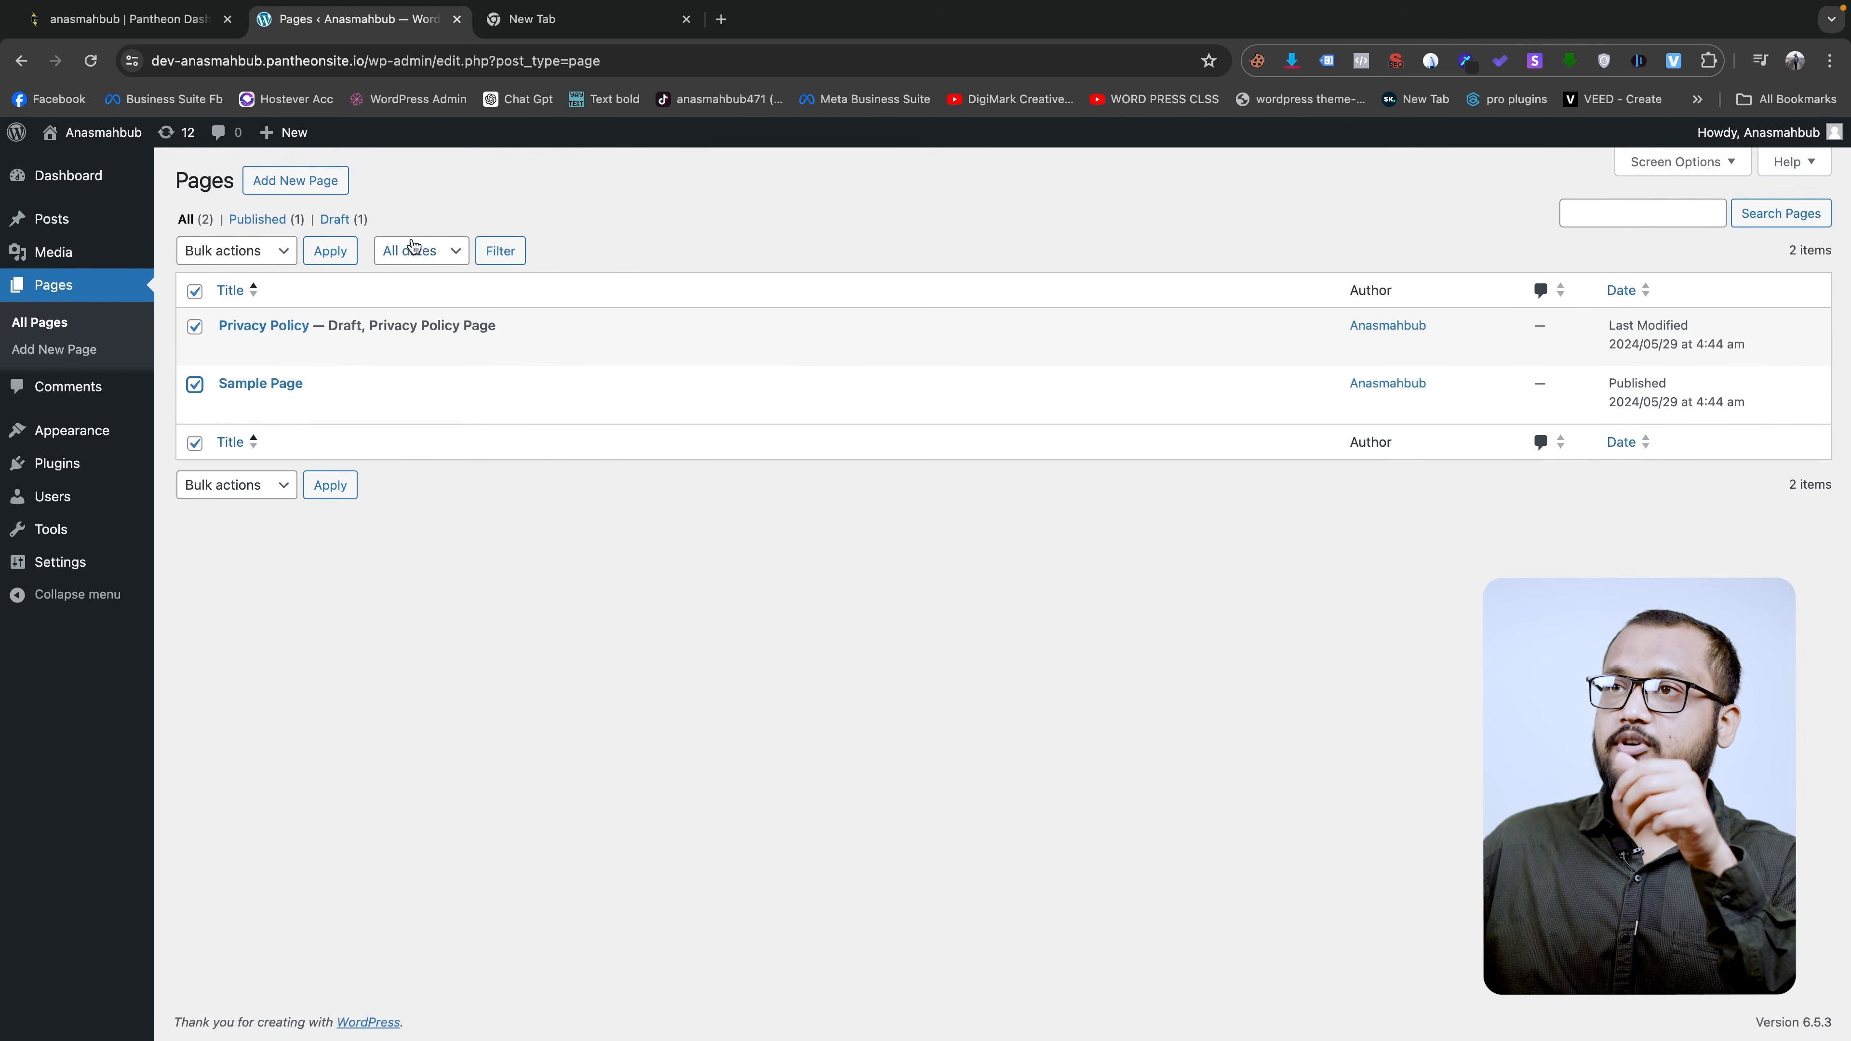
left_click(277, 255)
left_click(236, 296)
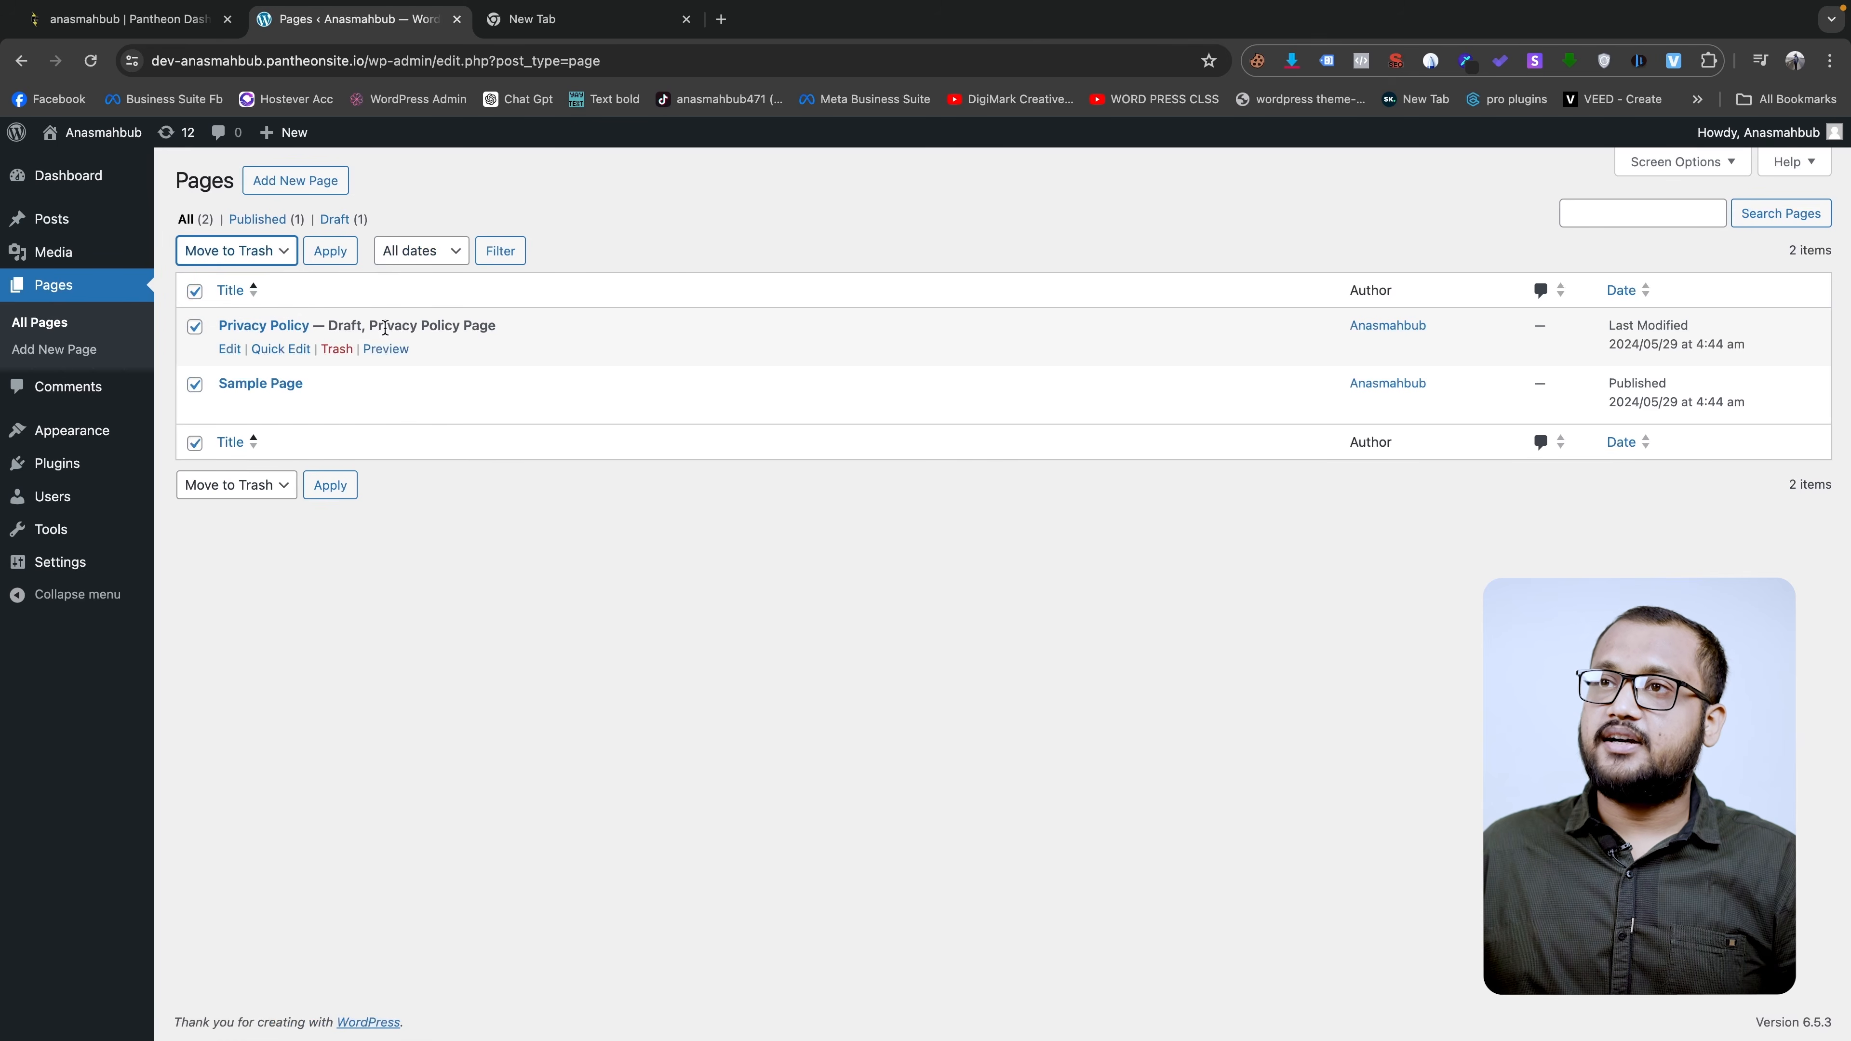
left_click(330, 484)
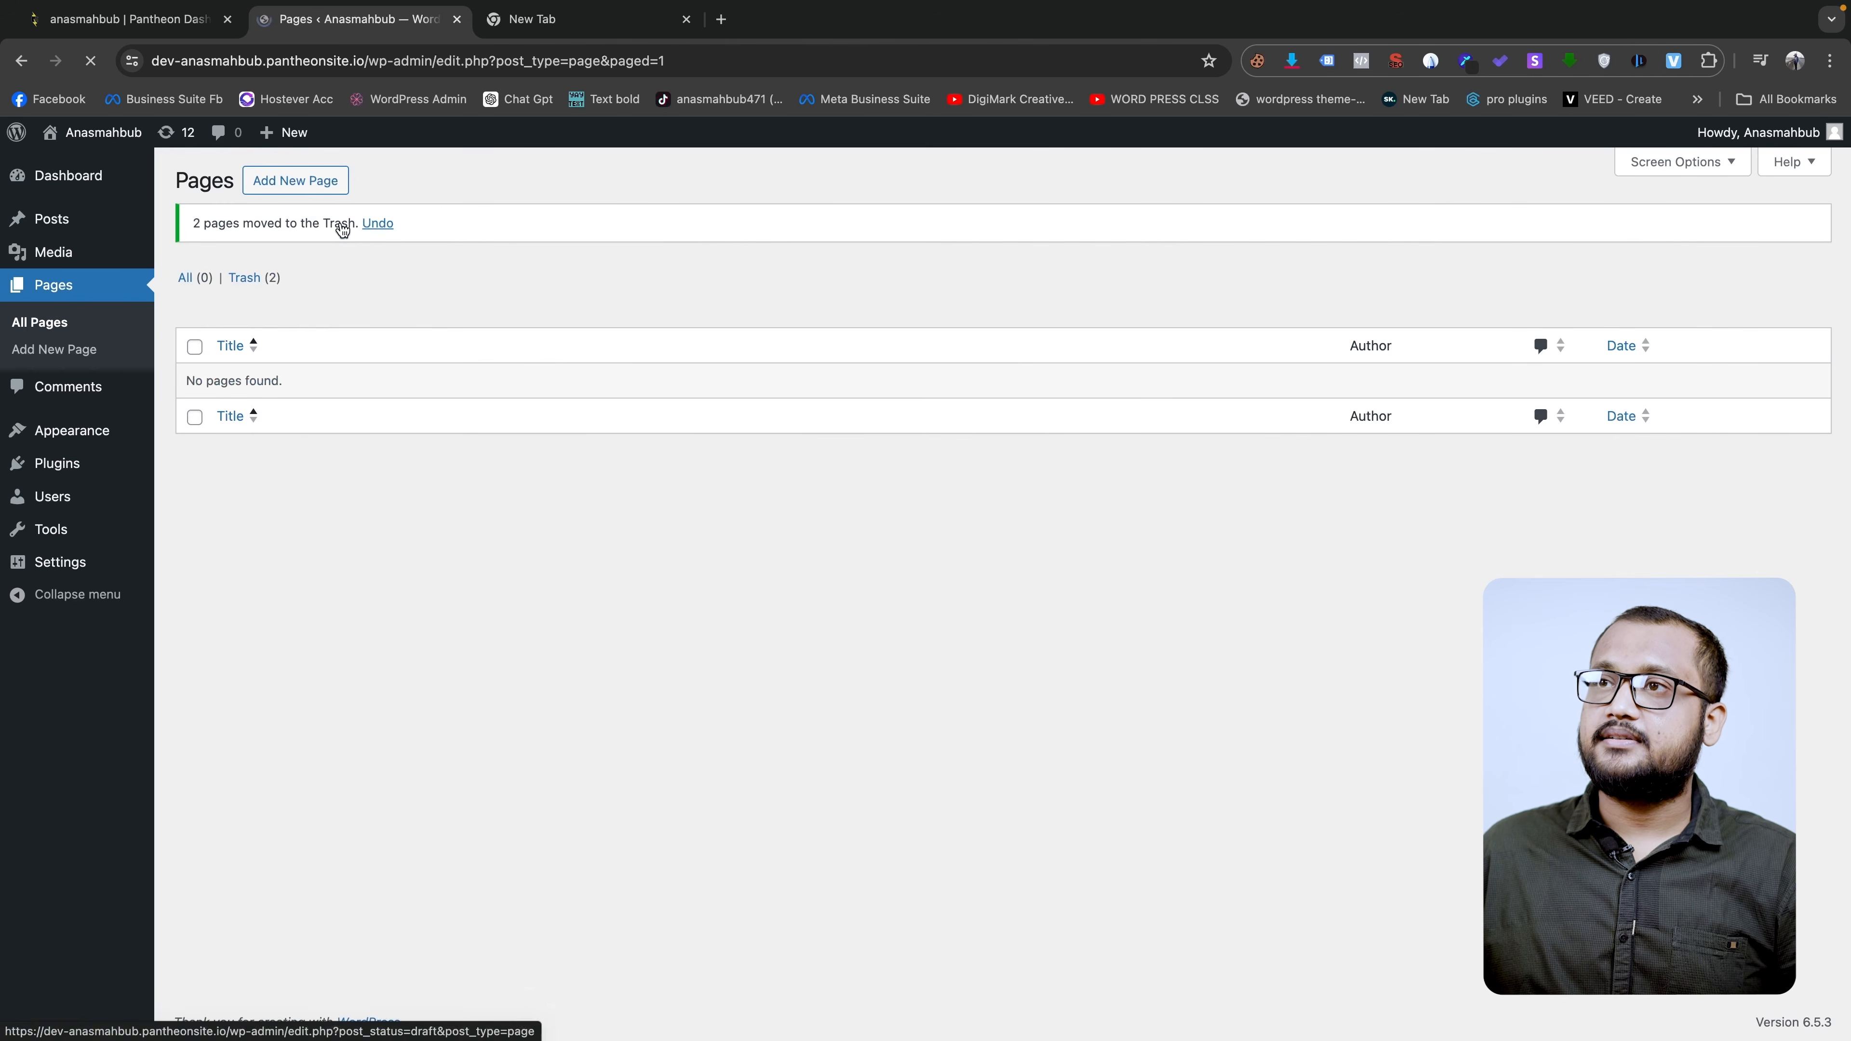
- Empty the Trash so both pages are permanently deleted
left_click(255, 277)
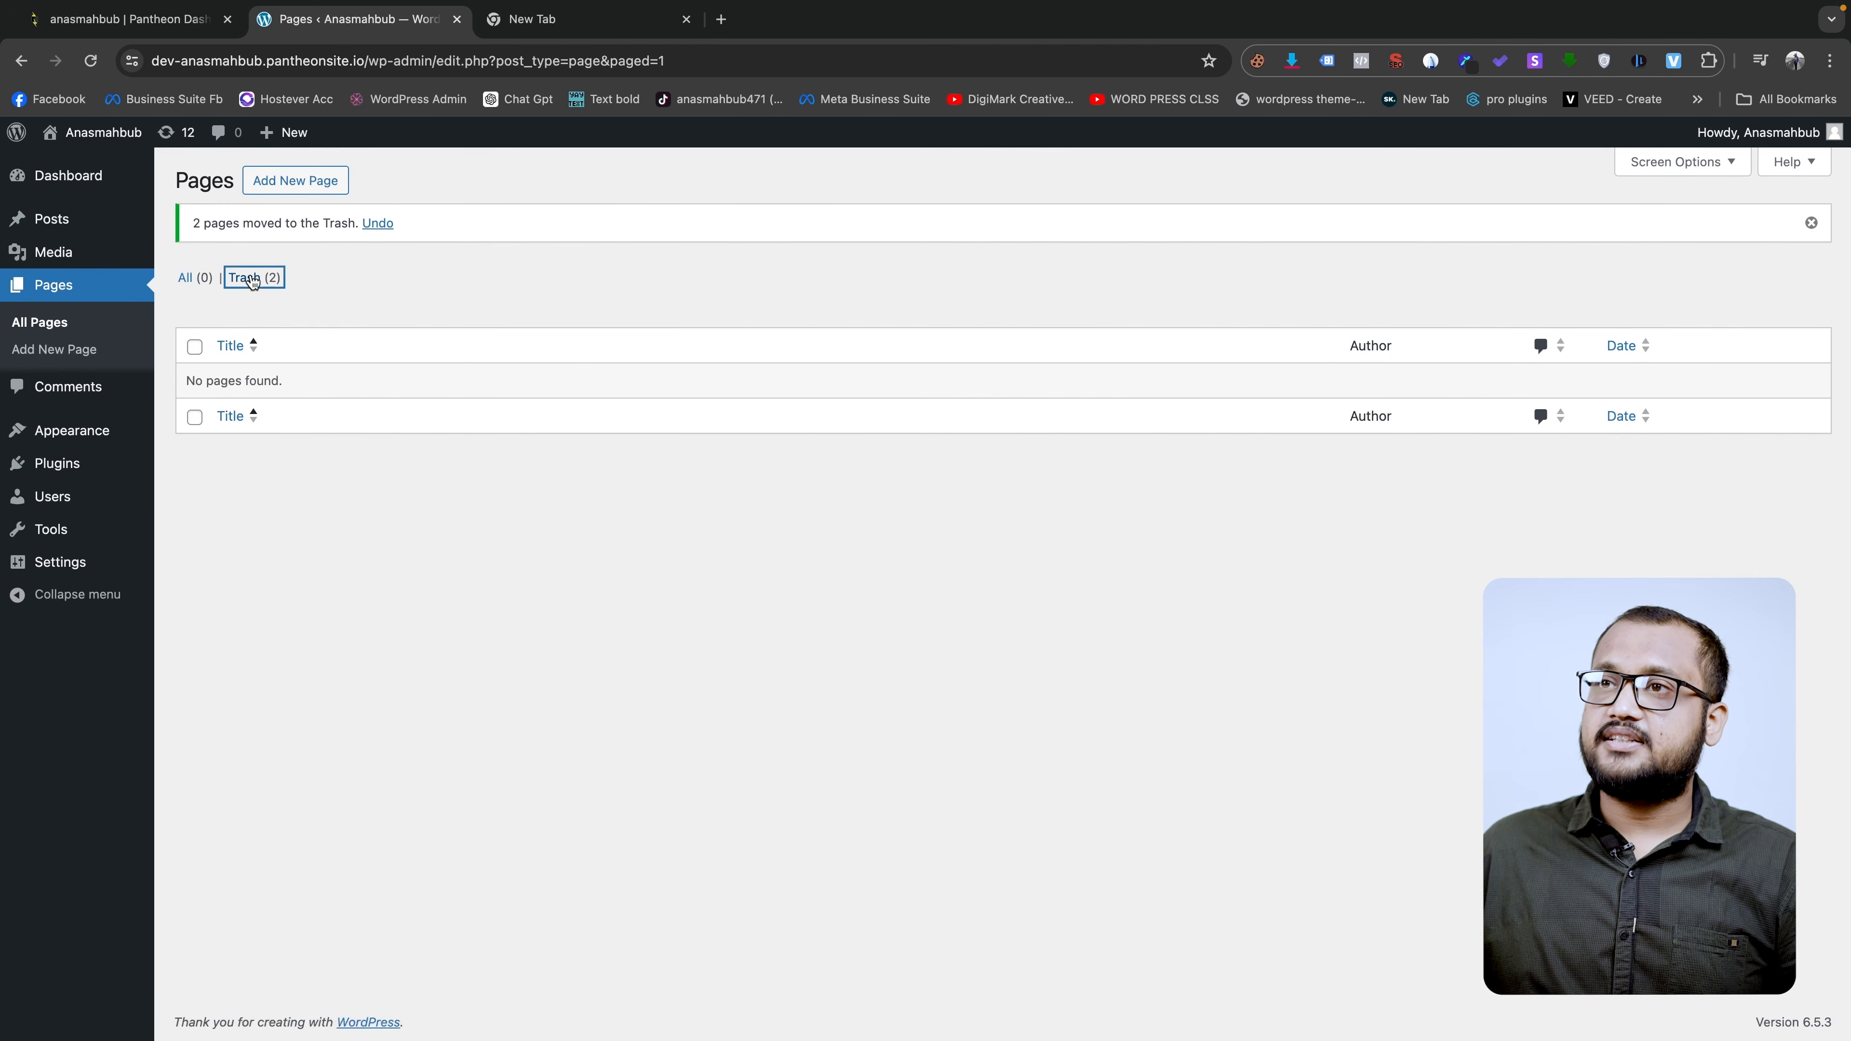
left_click(193, 291)
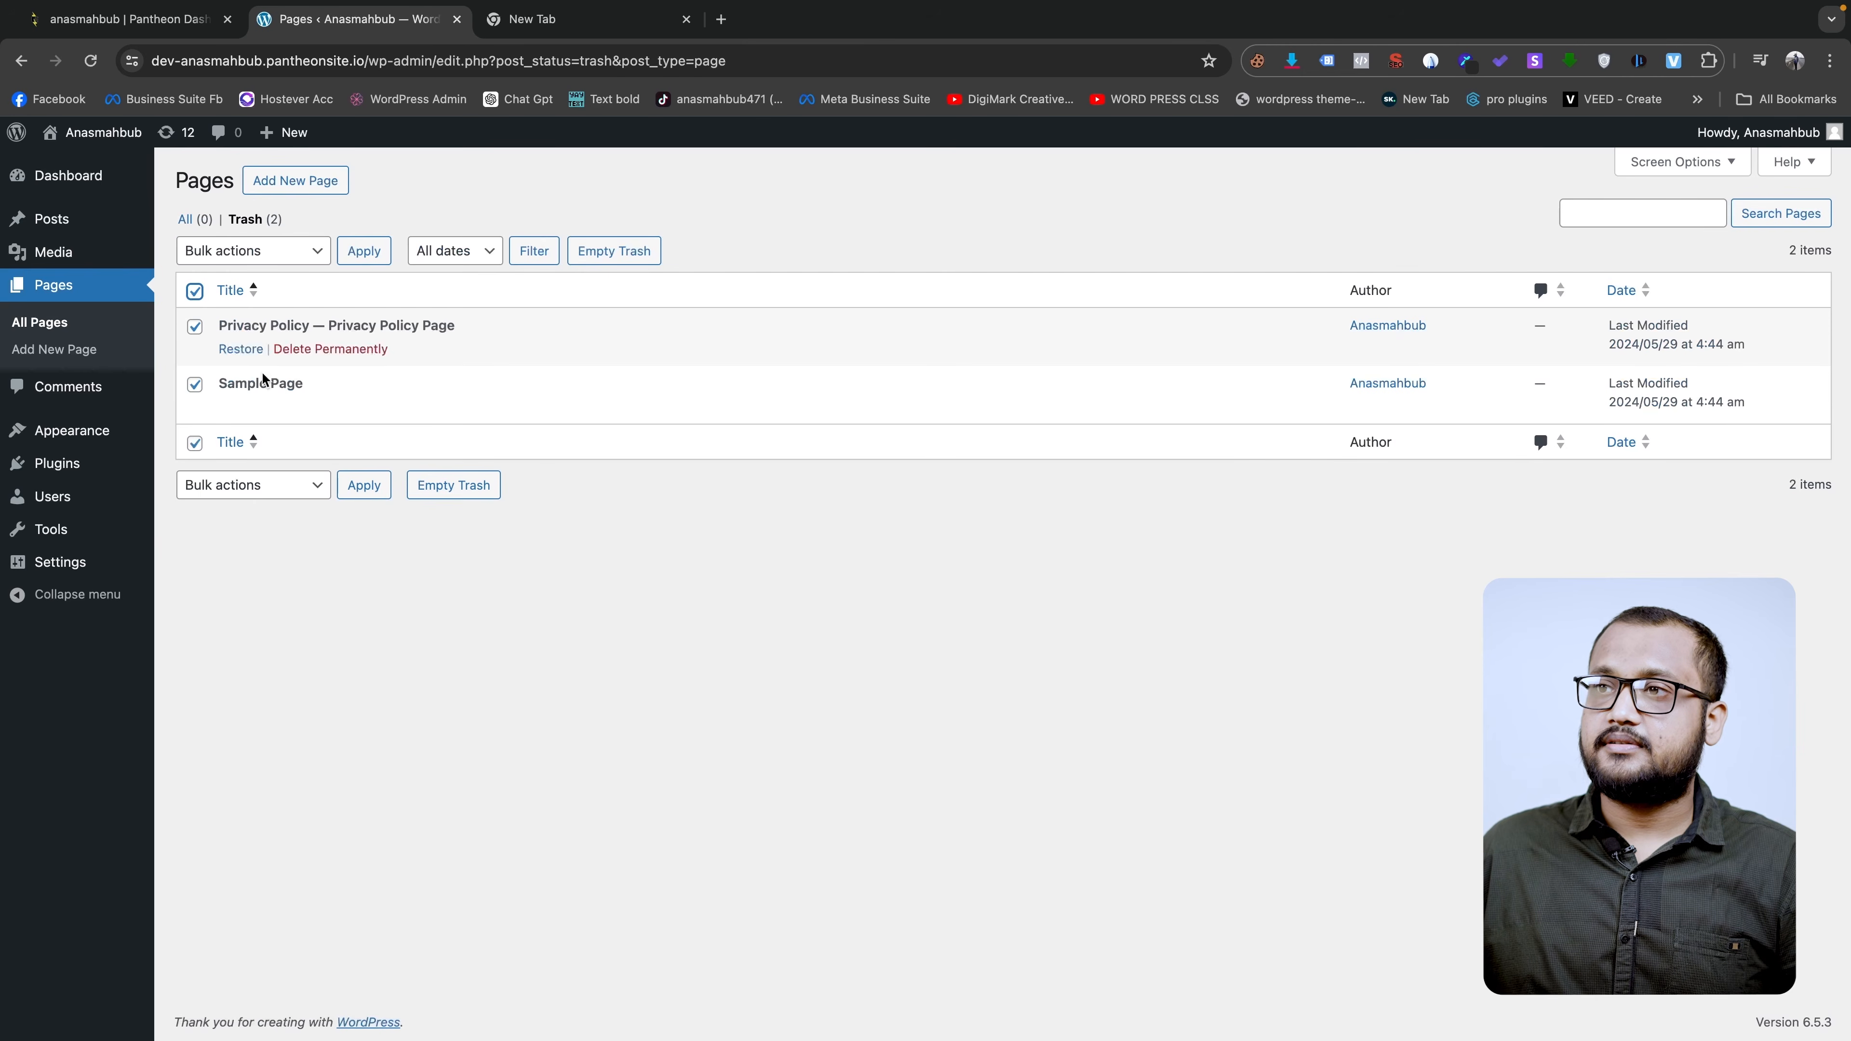
left_click(444, 484)
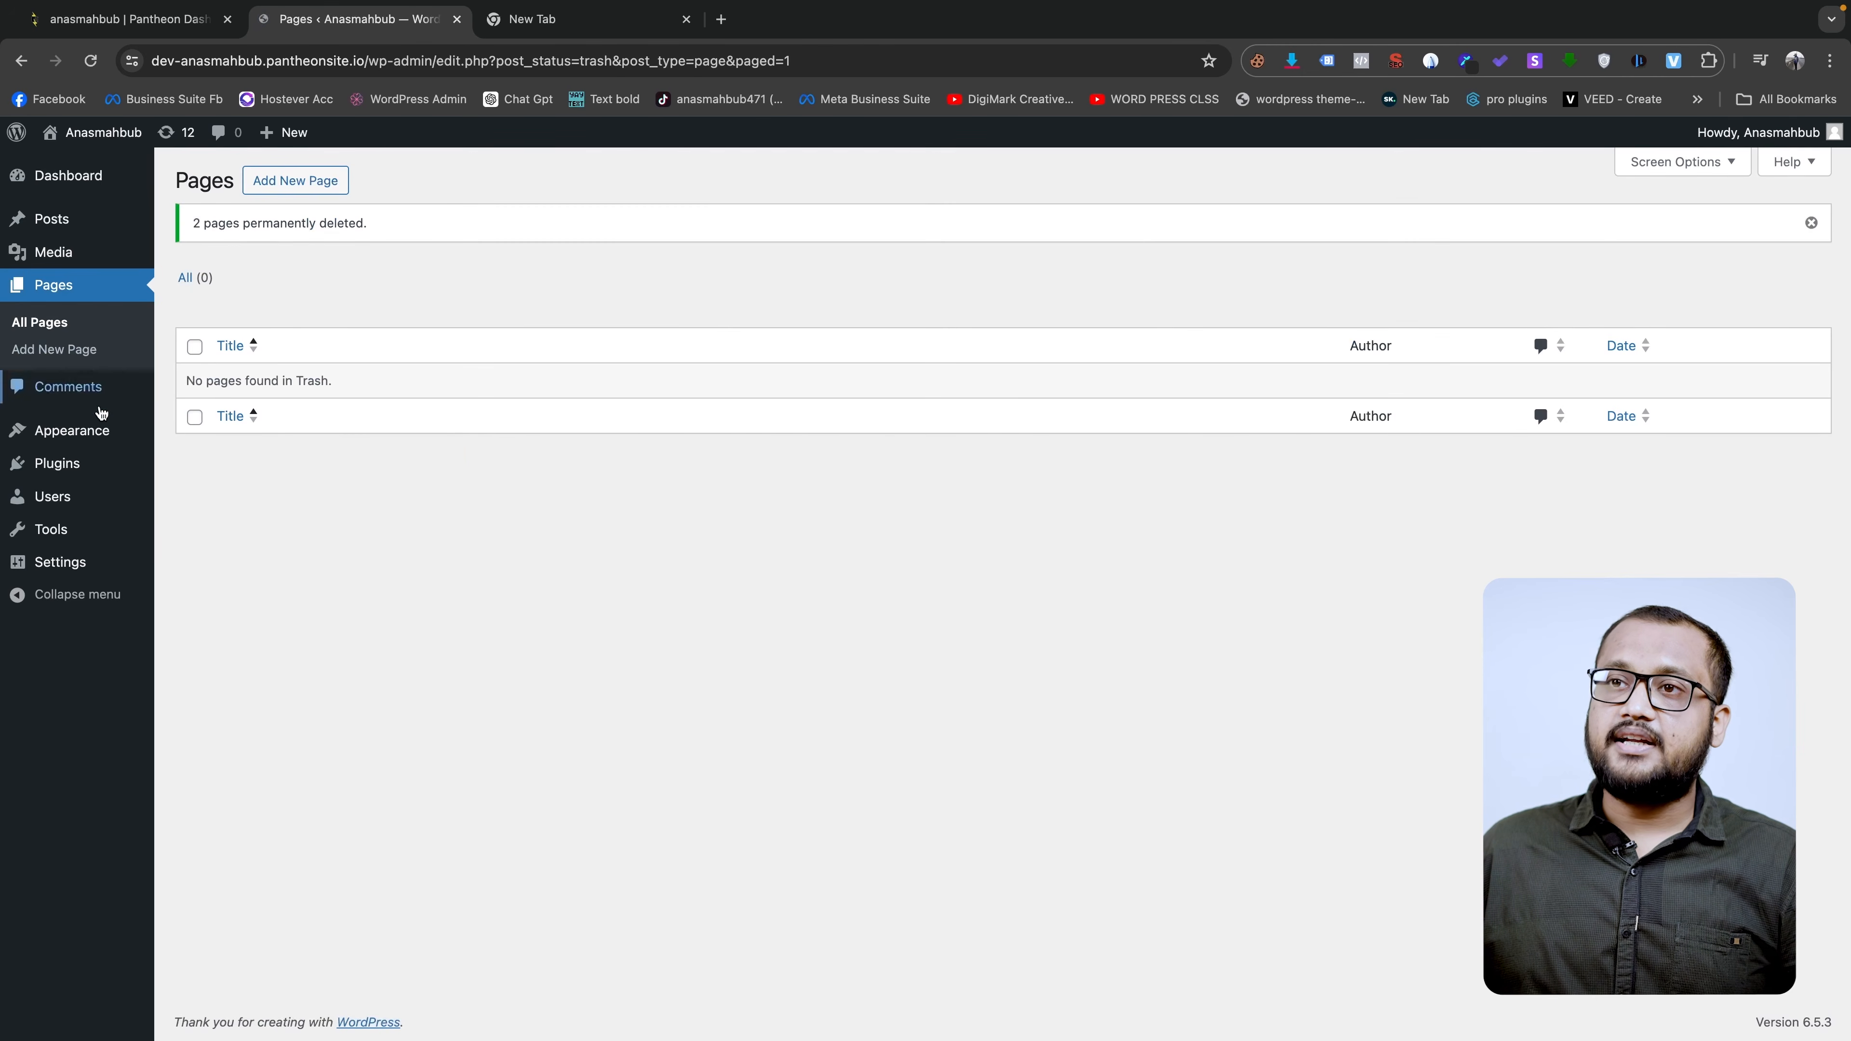
mouse_move(84, 436)
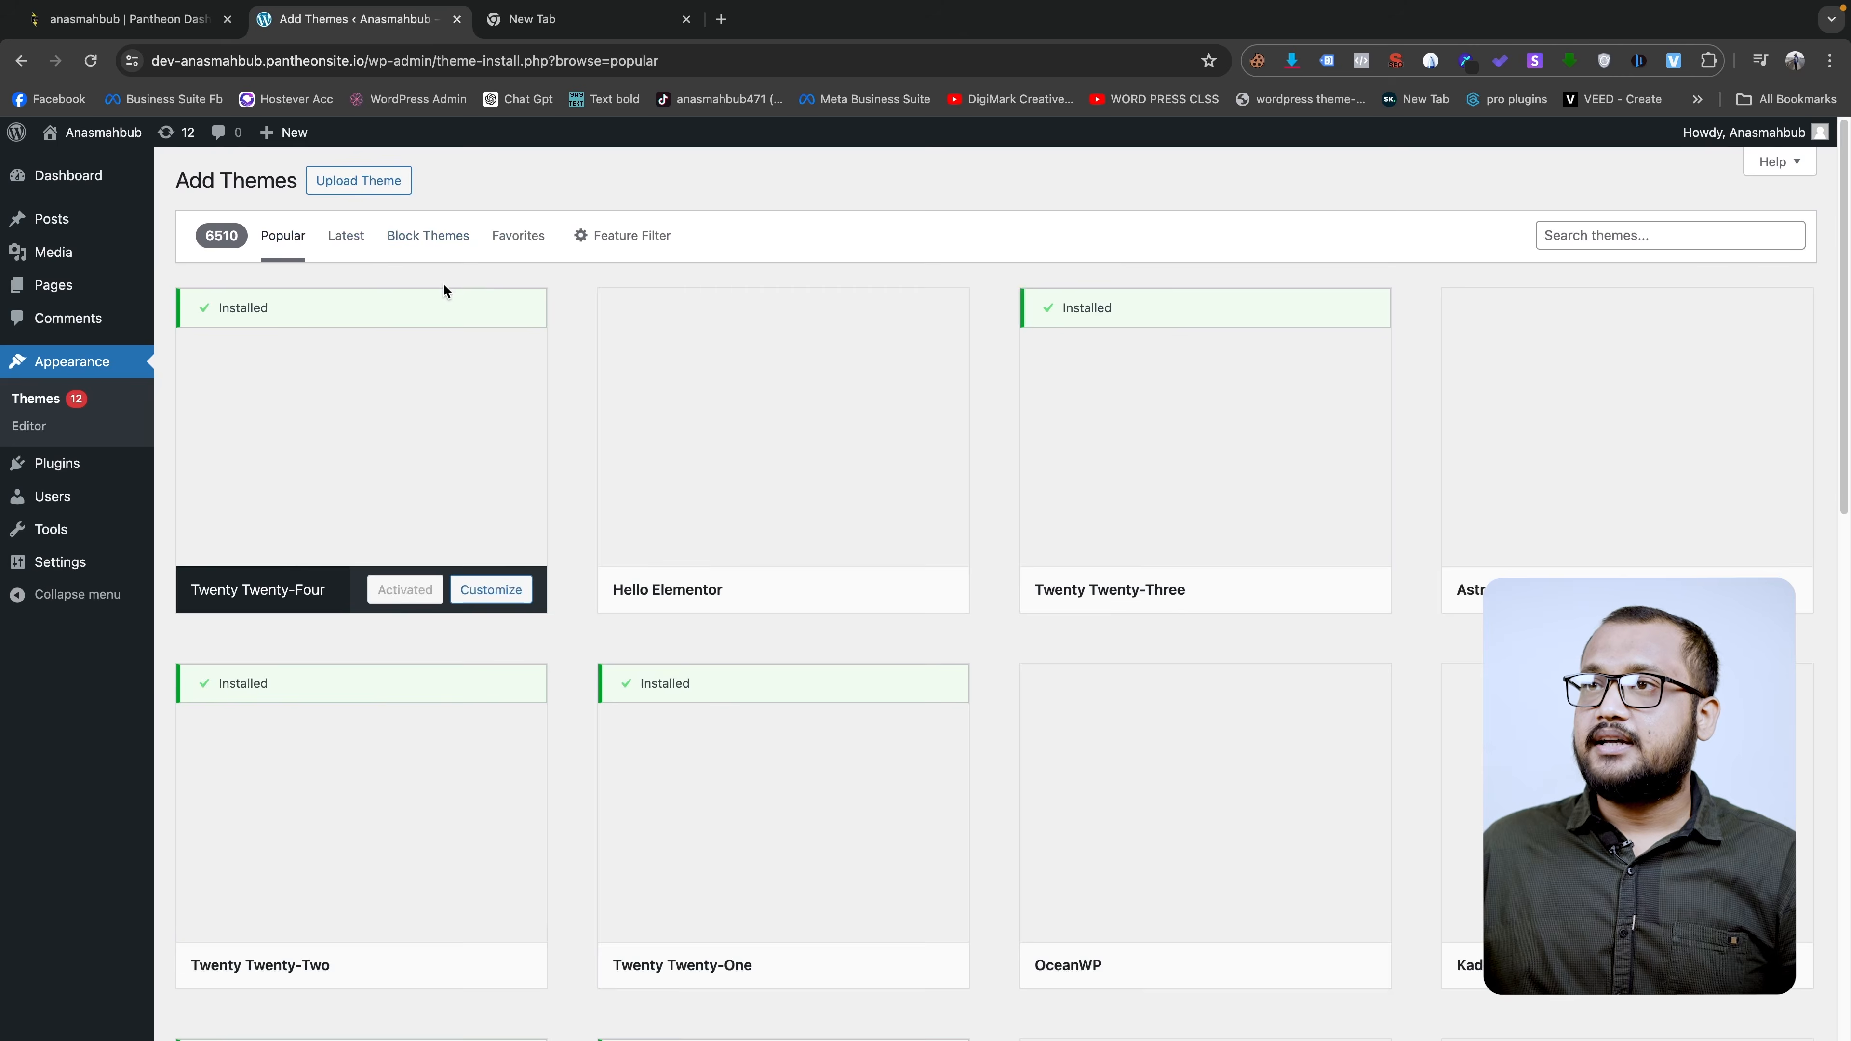
- Search for 'astra', install and activate the Astra theme, and bring up its admin page
left_click(1670, 235)
type("astra")
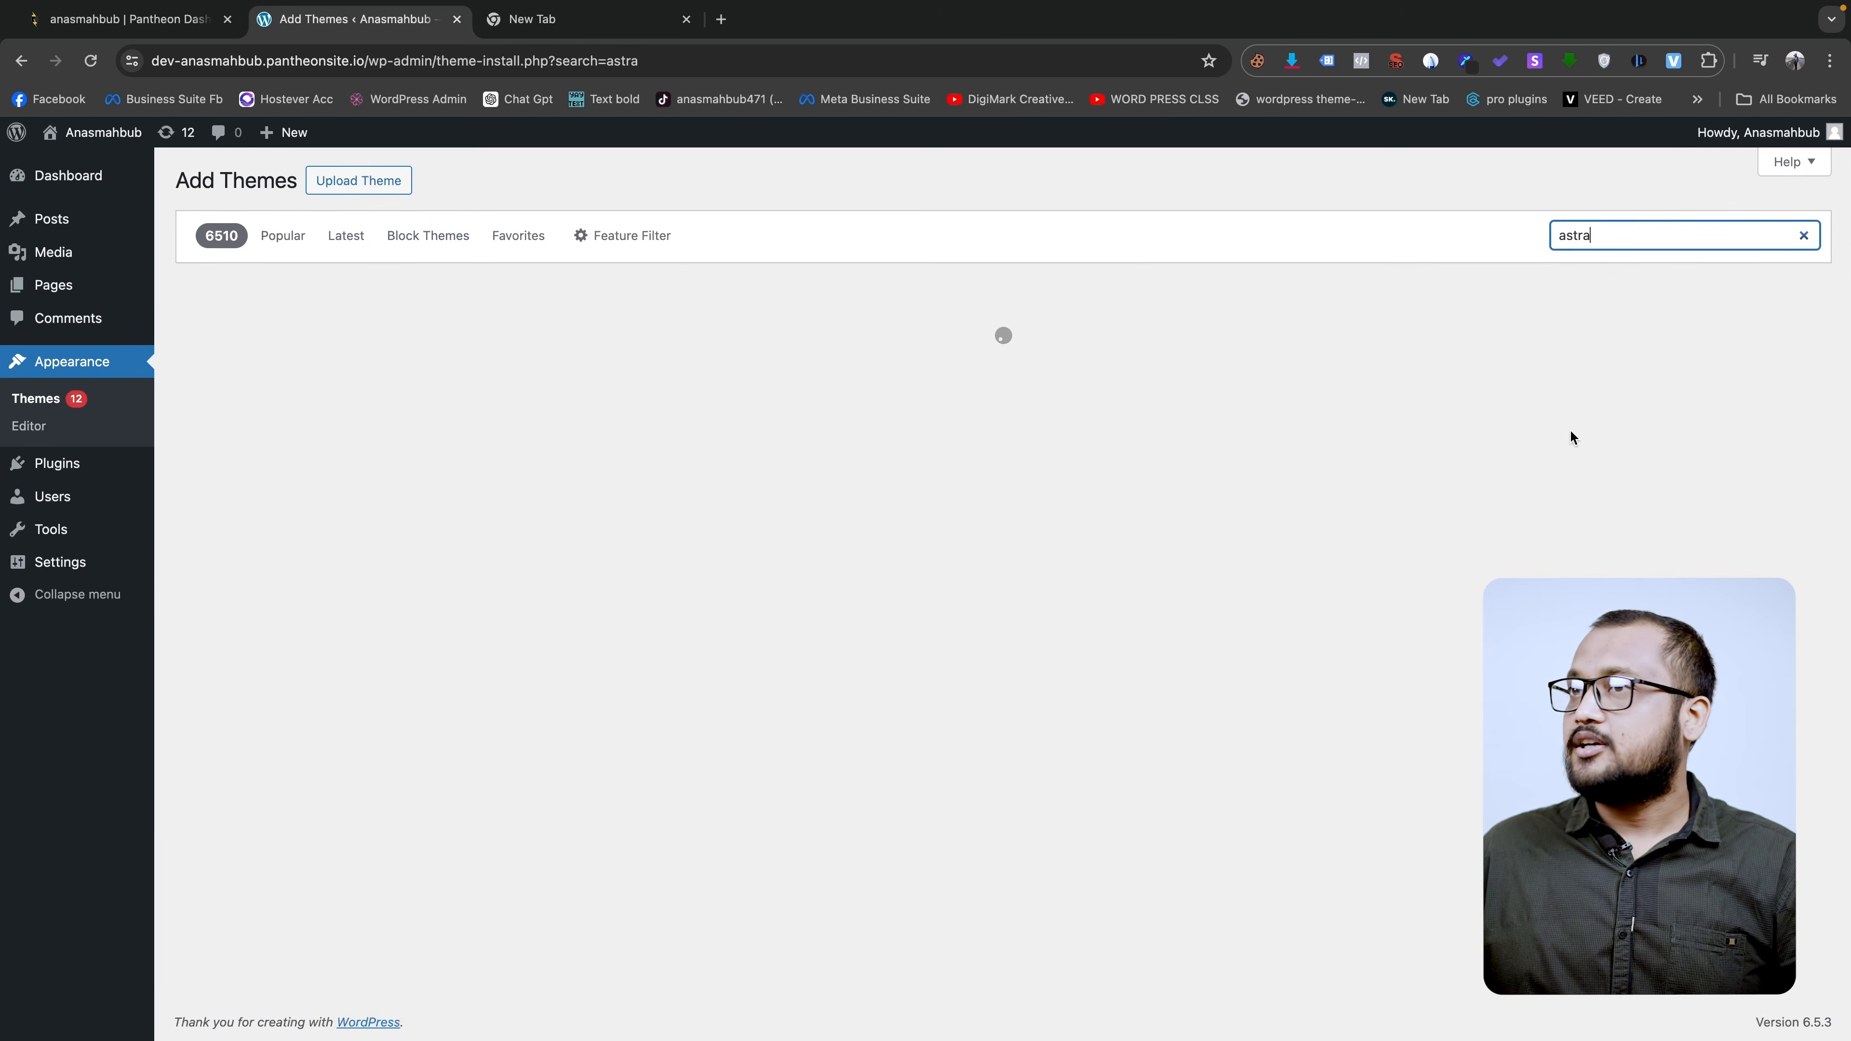
left_click(407, 589)
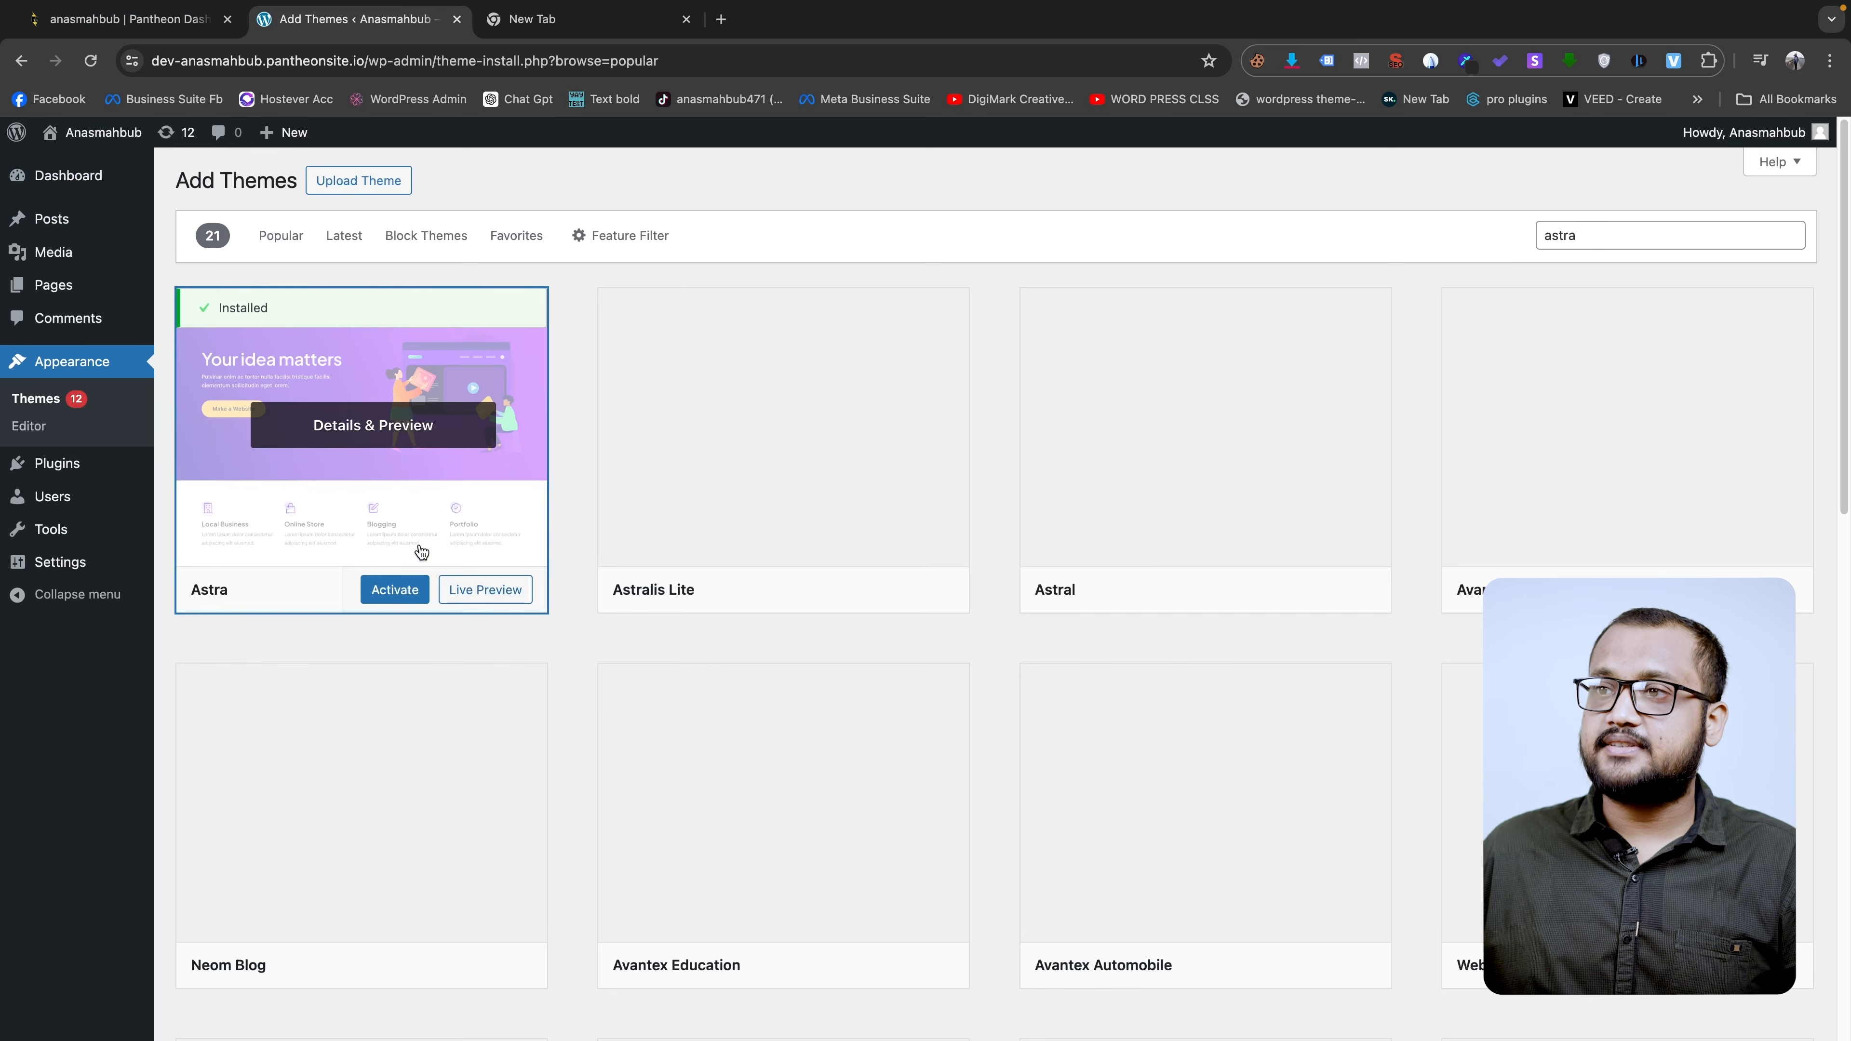
left_click(393, 590)
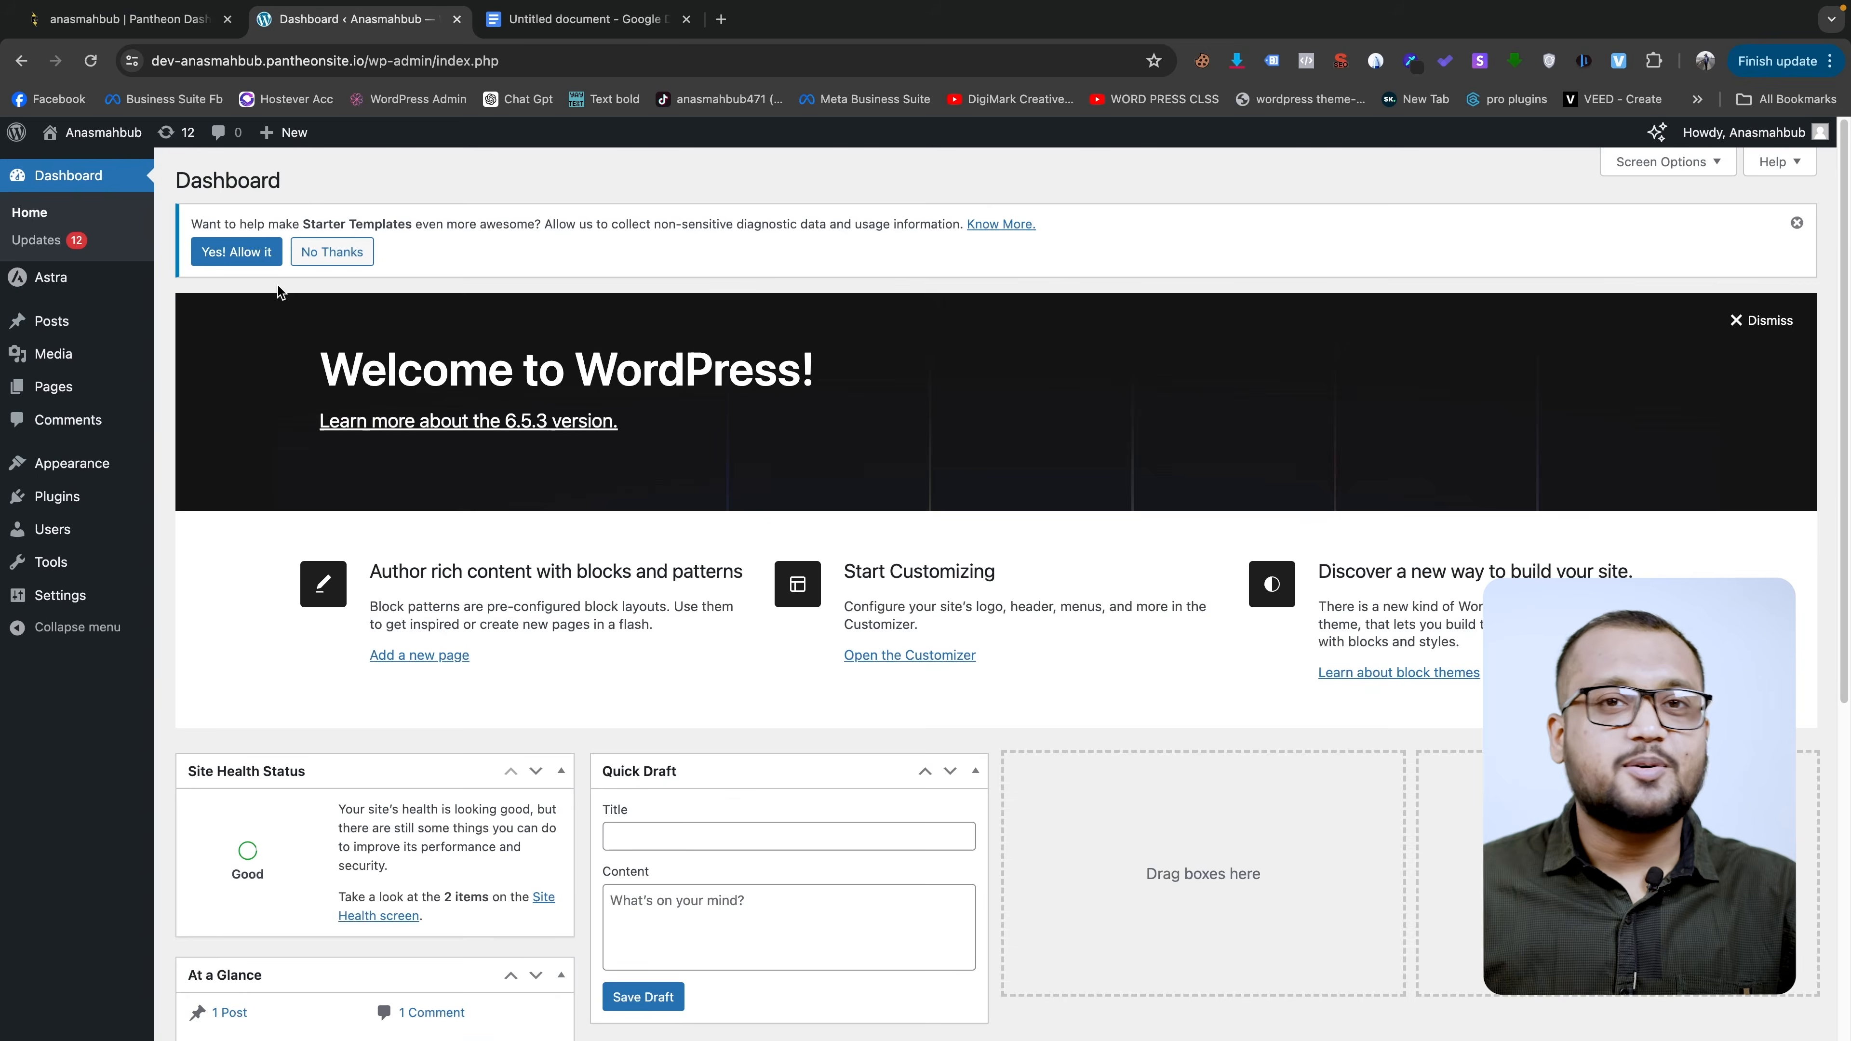
mouse_move(58, 280)
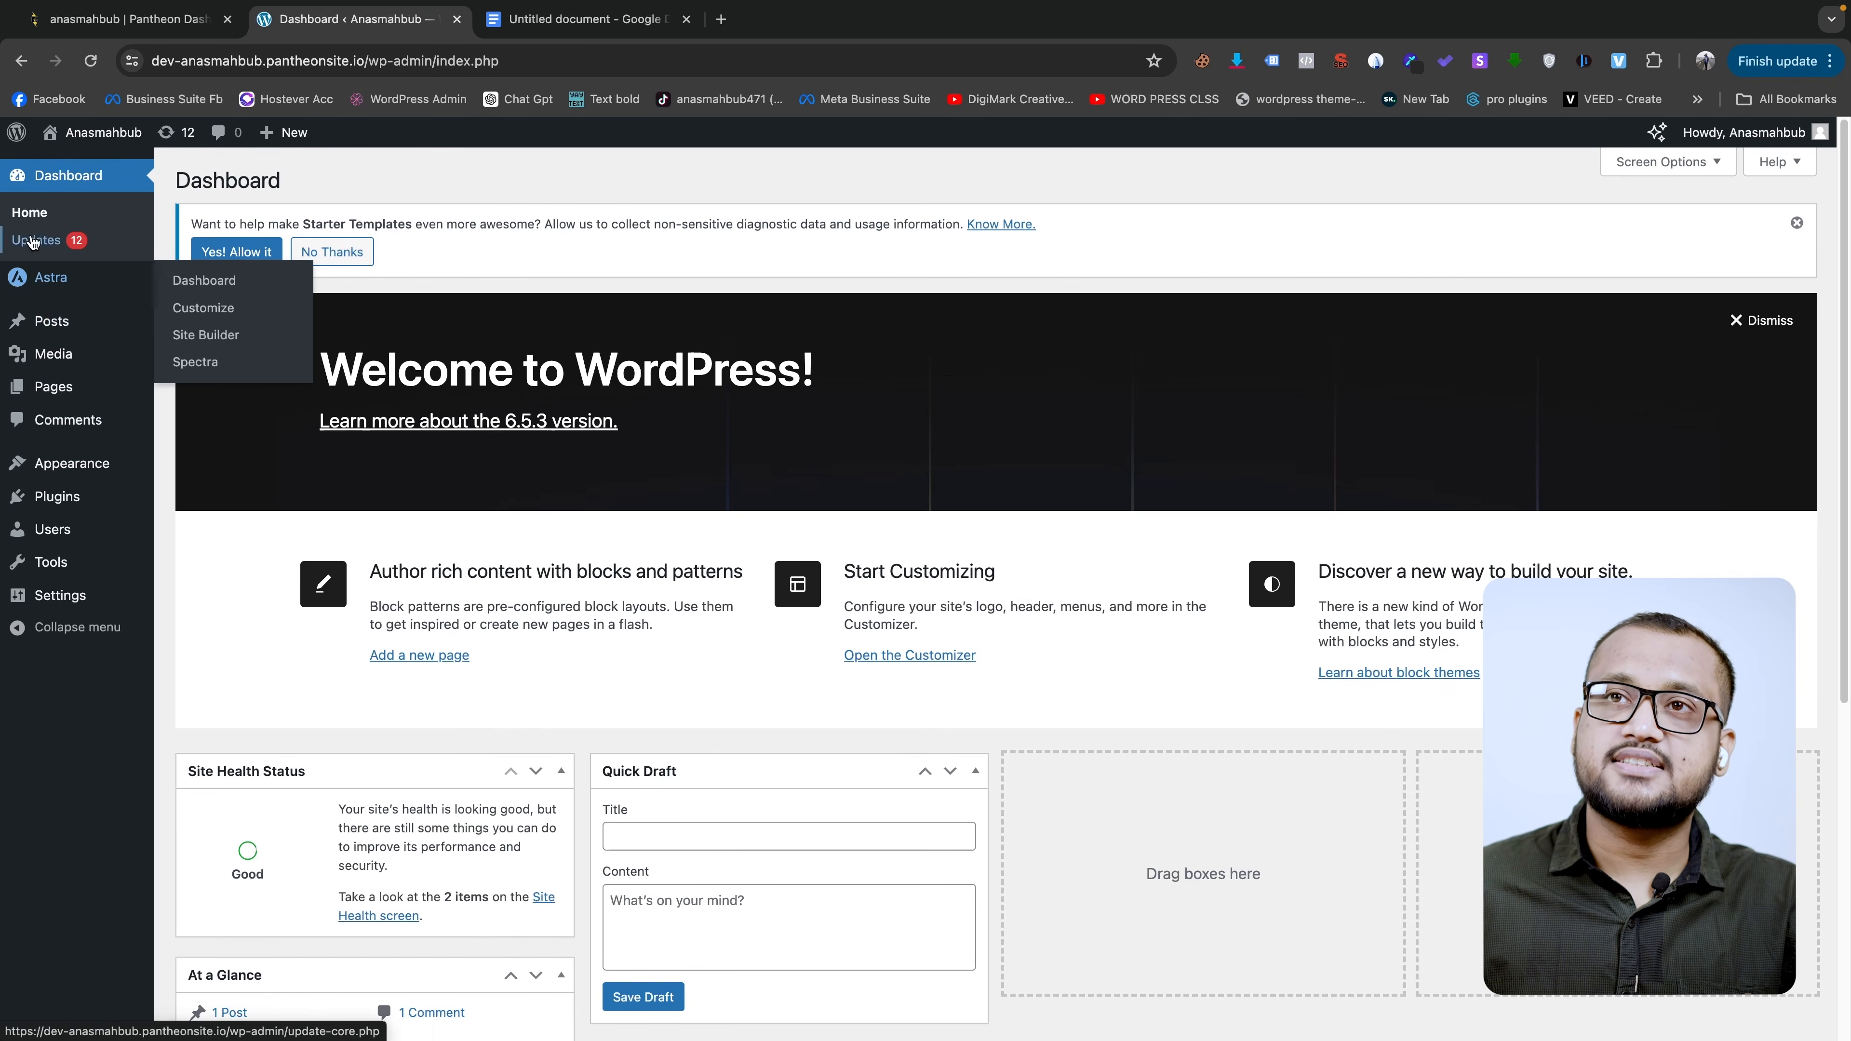
left_click(65, 279)
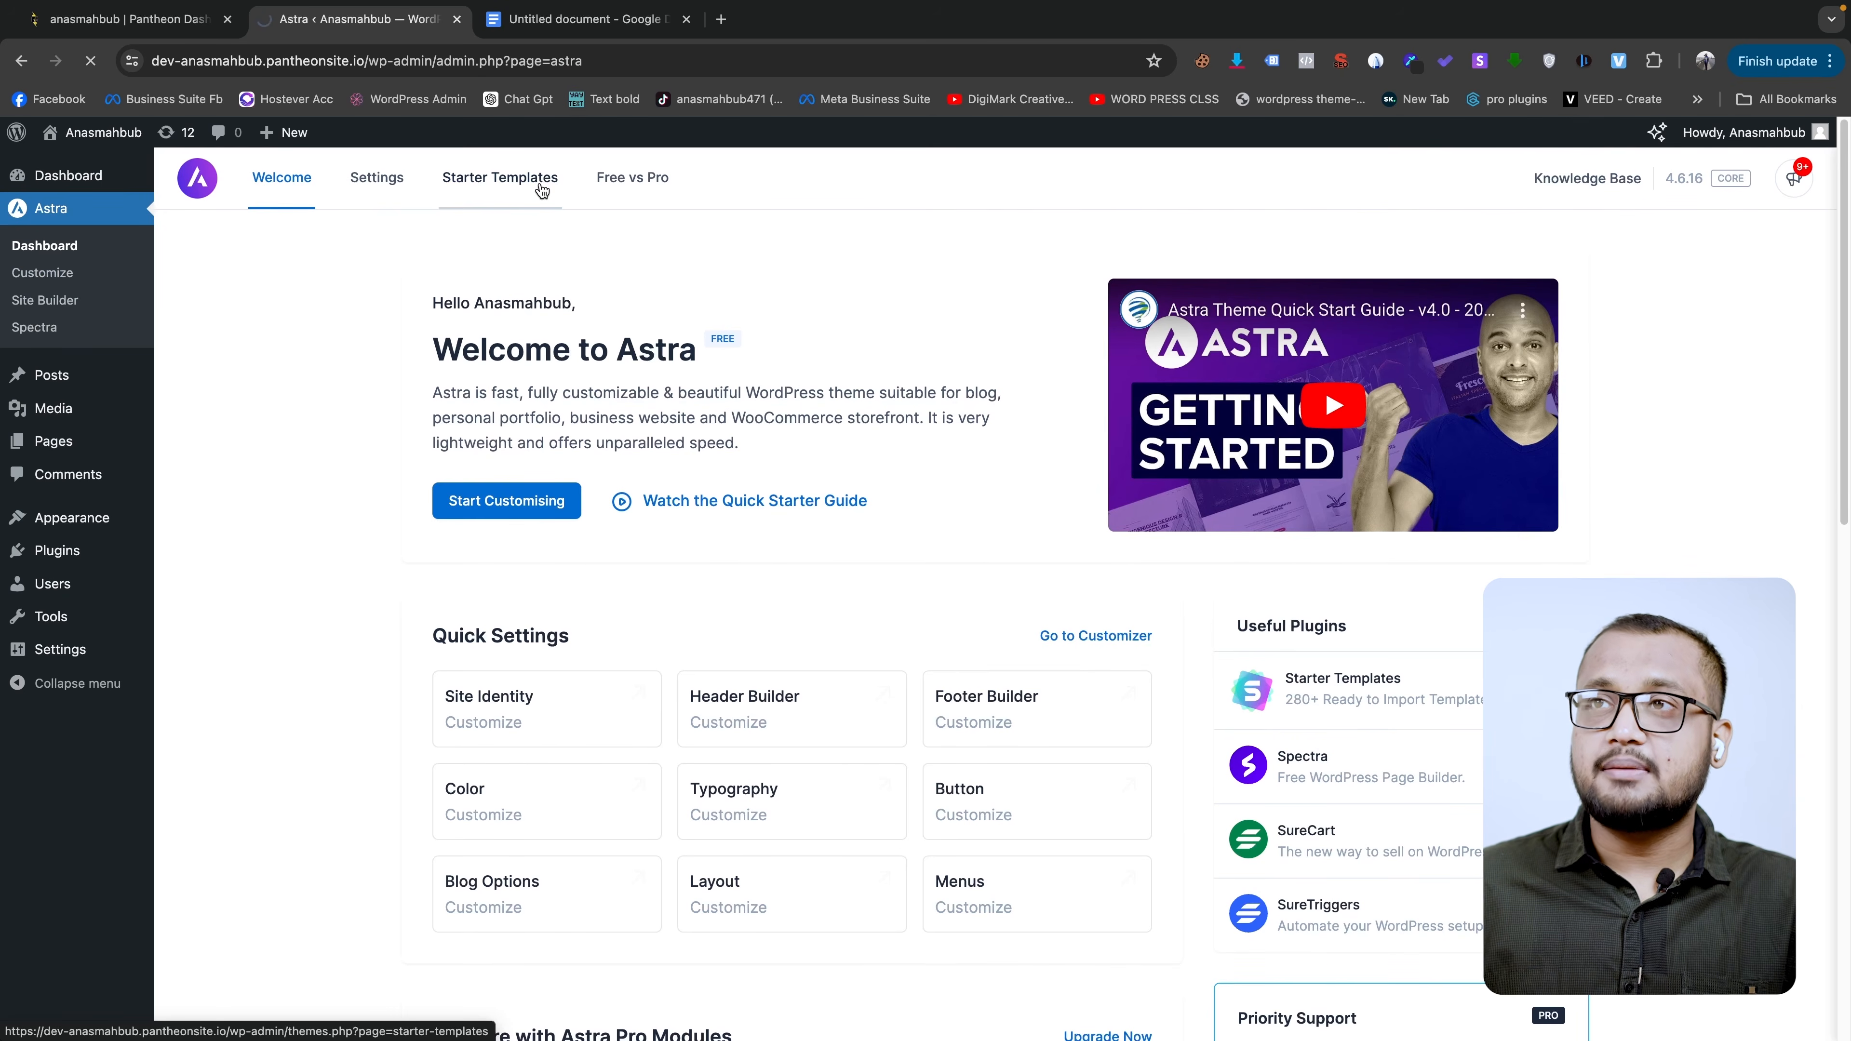
- Load Astra's classic starter template library and look over the sort order options
left_click(541, 191)
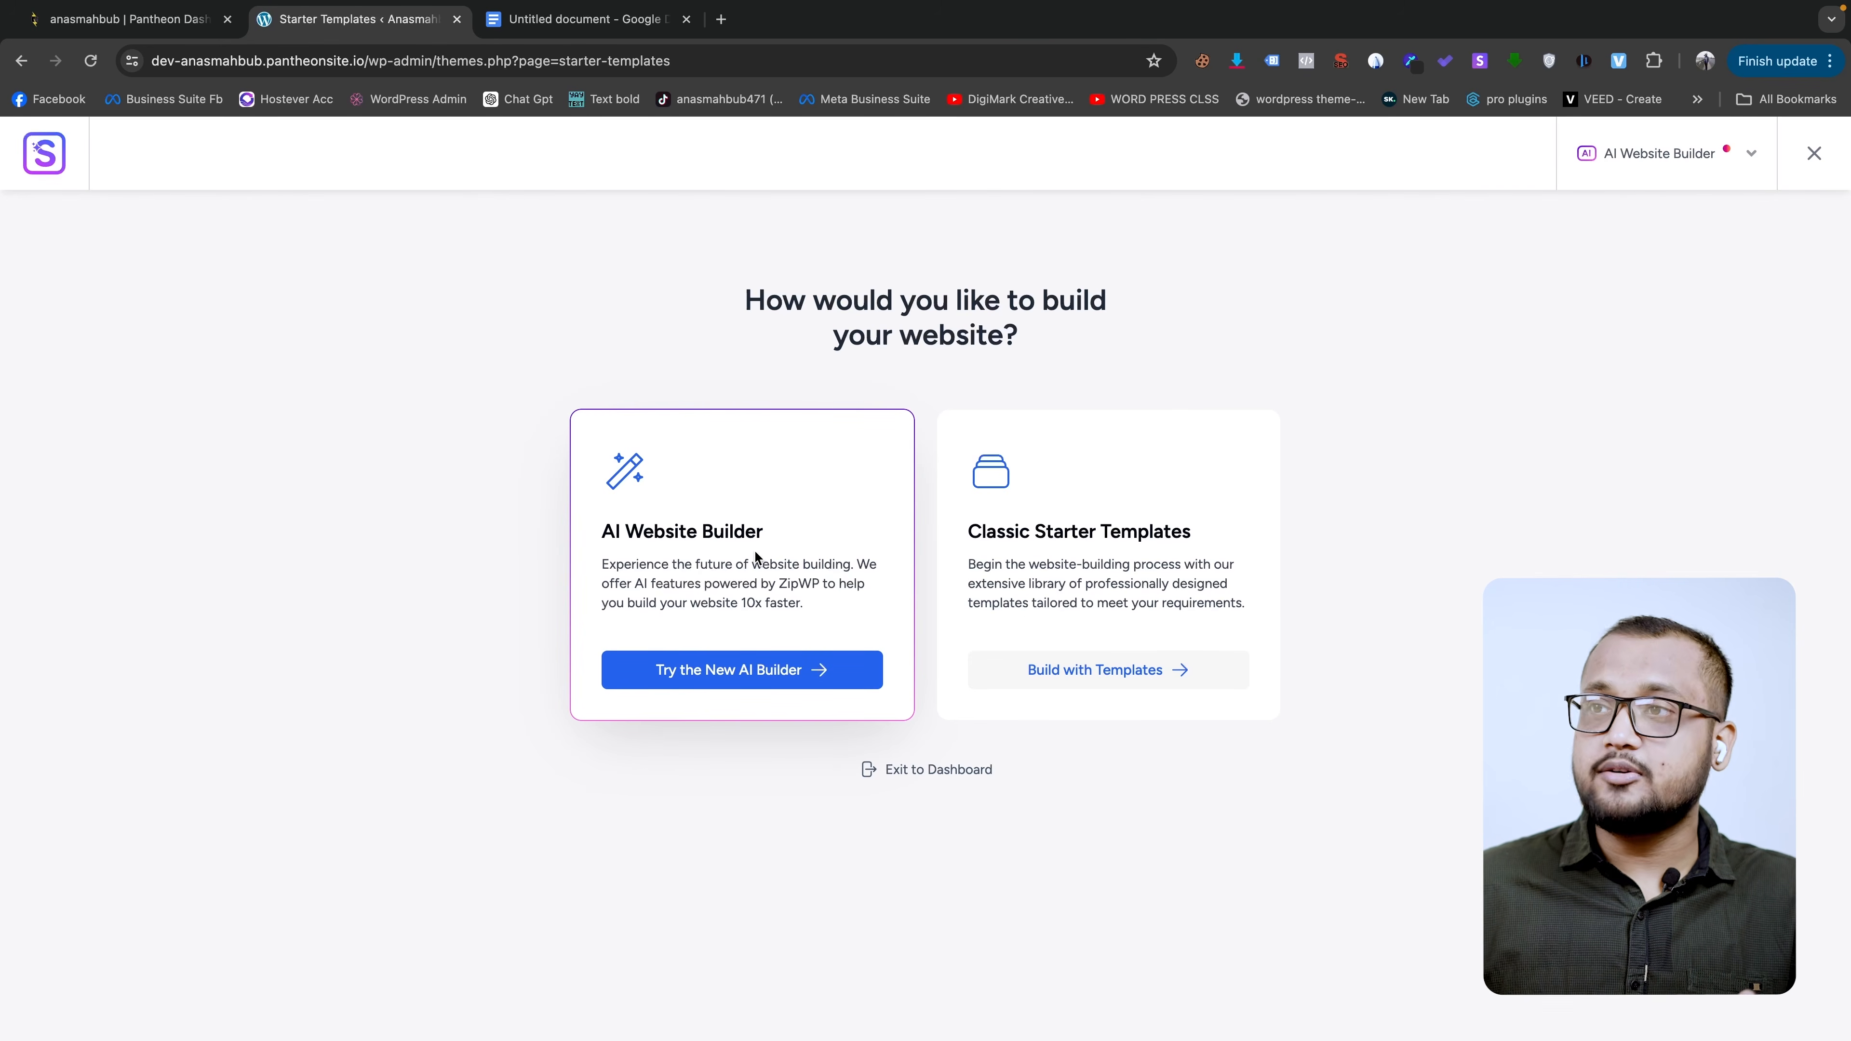
left_click(1181, 677)
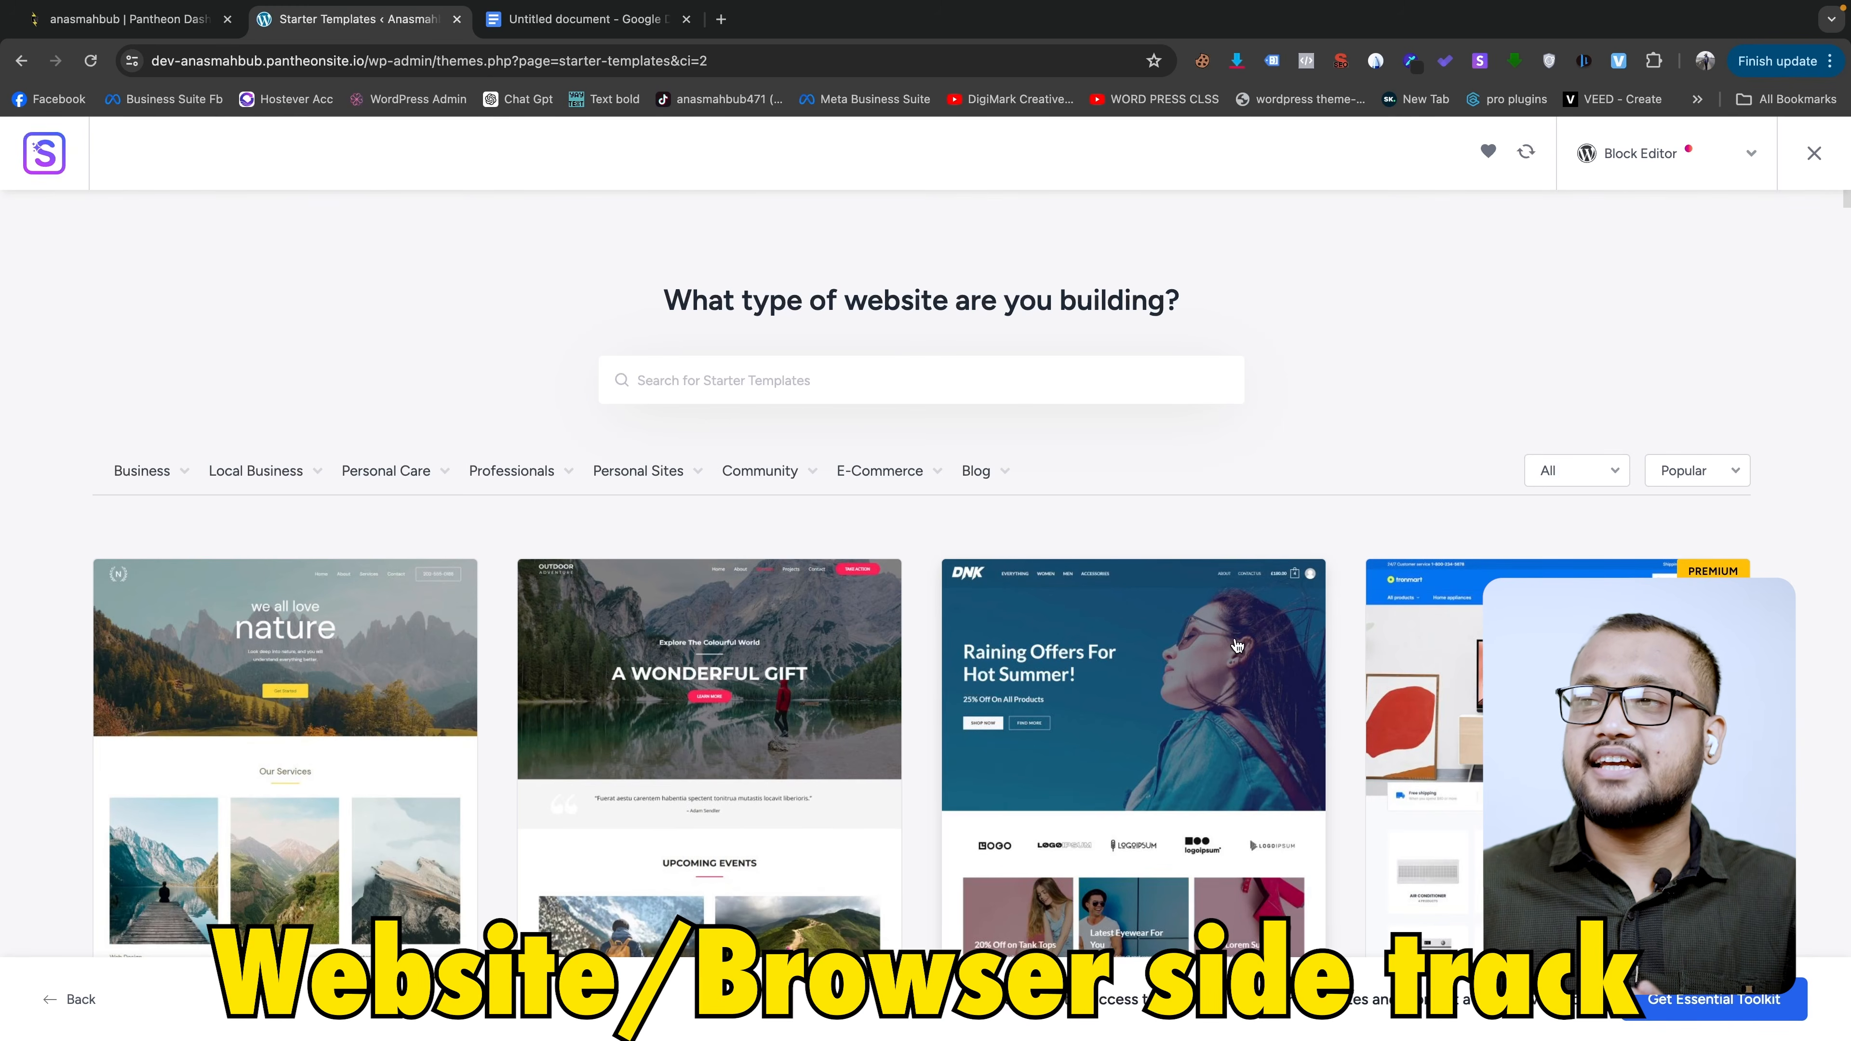
scroll(1237, 644, "down", 2)
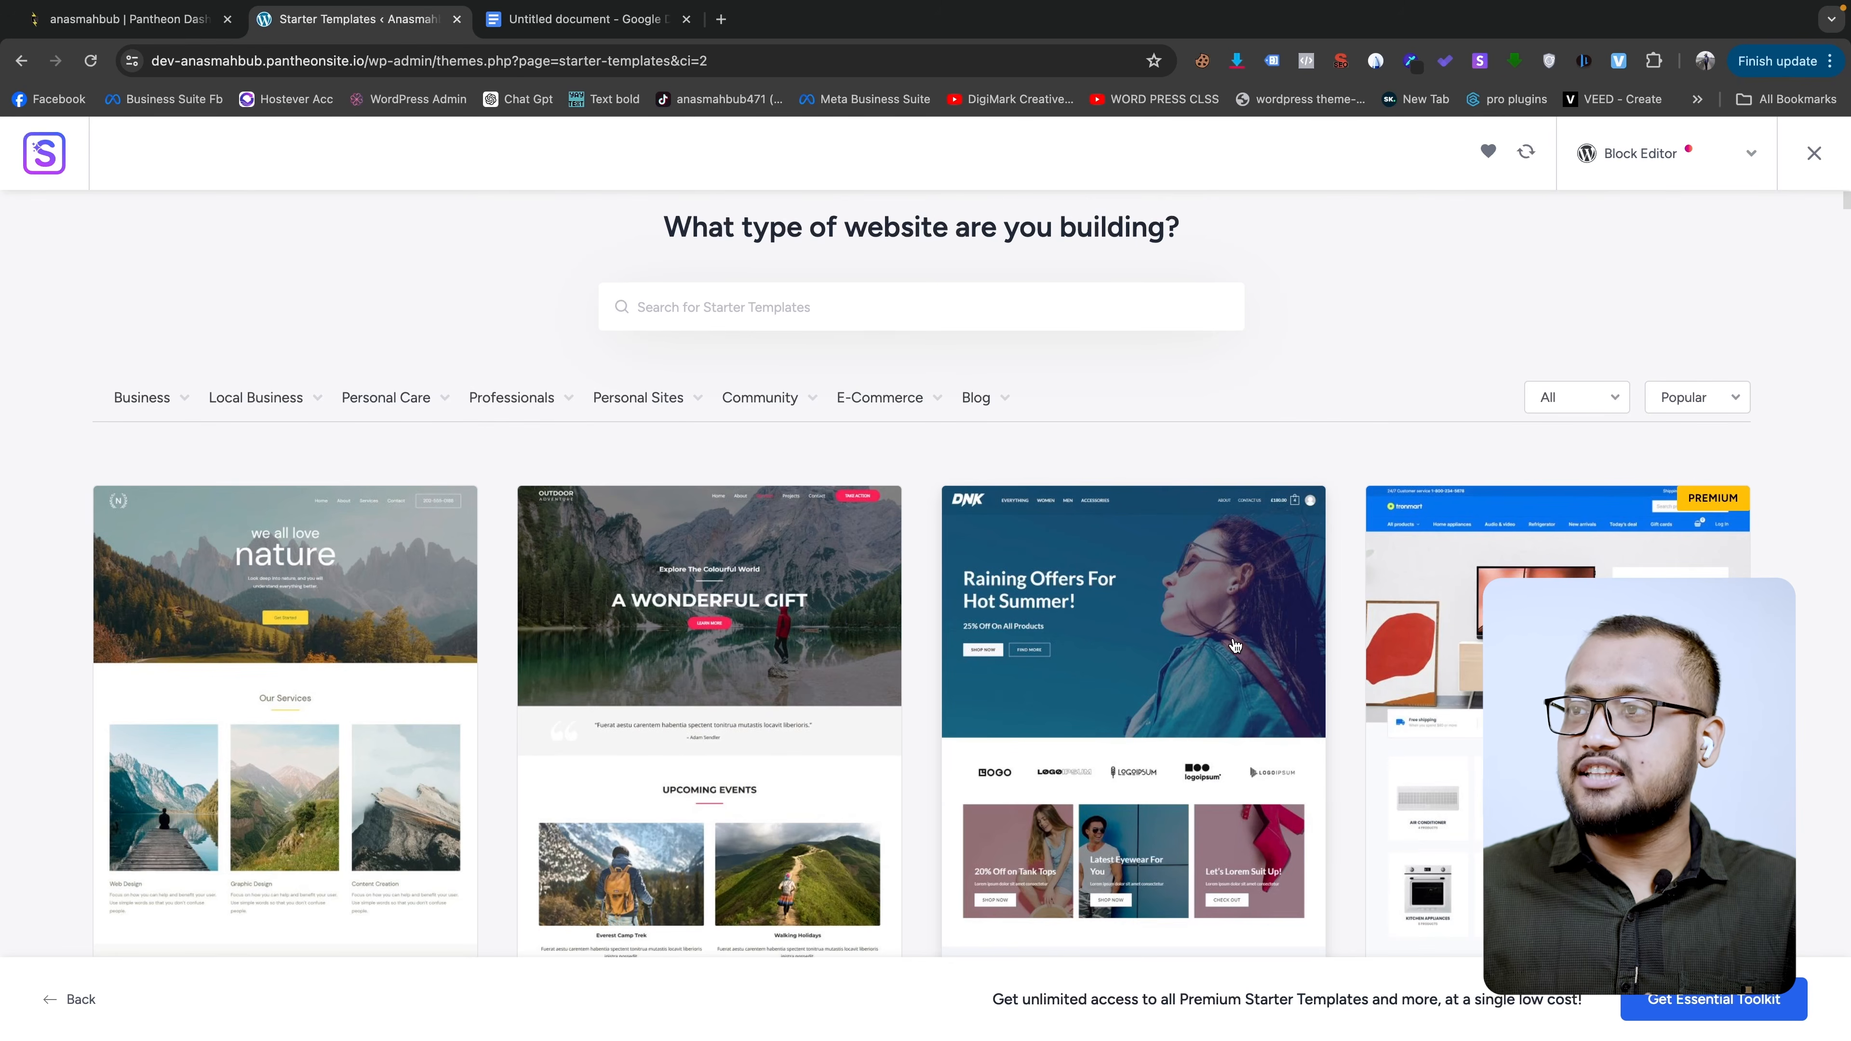
left_click(1708, 401)
left_click(1508, 285)
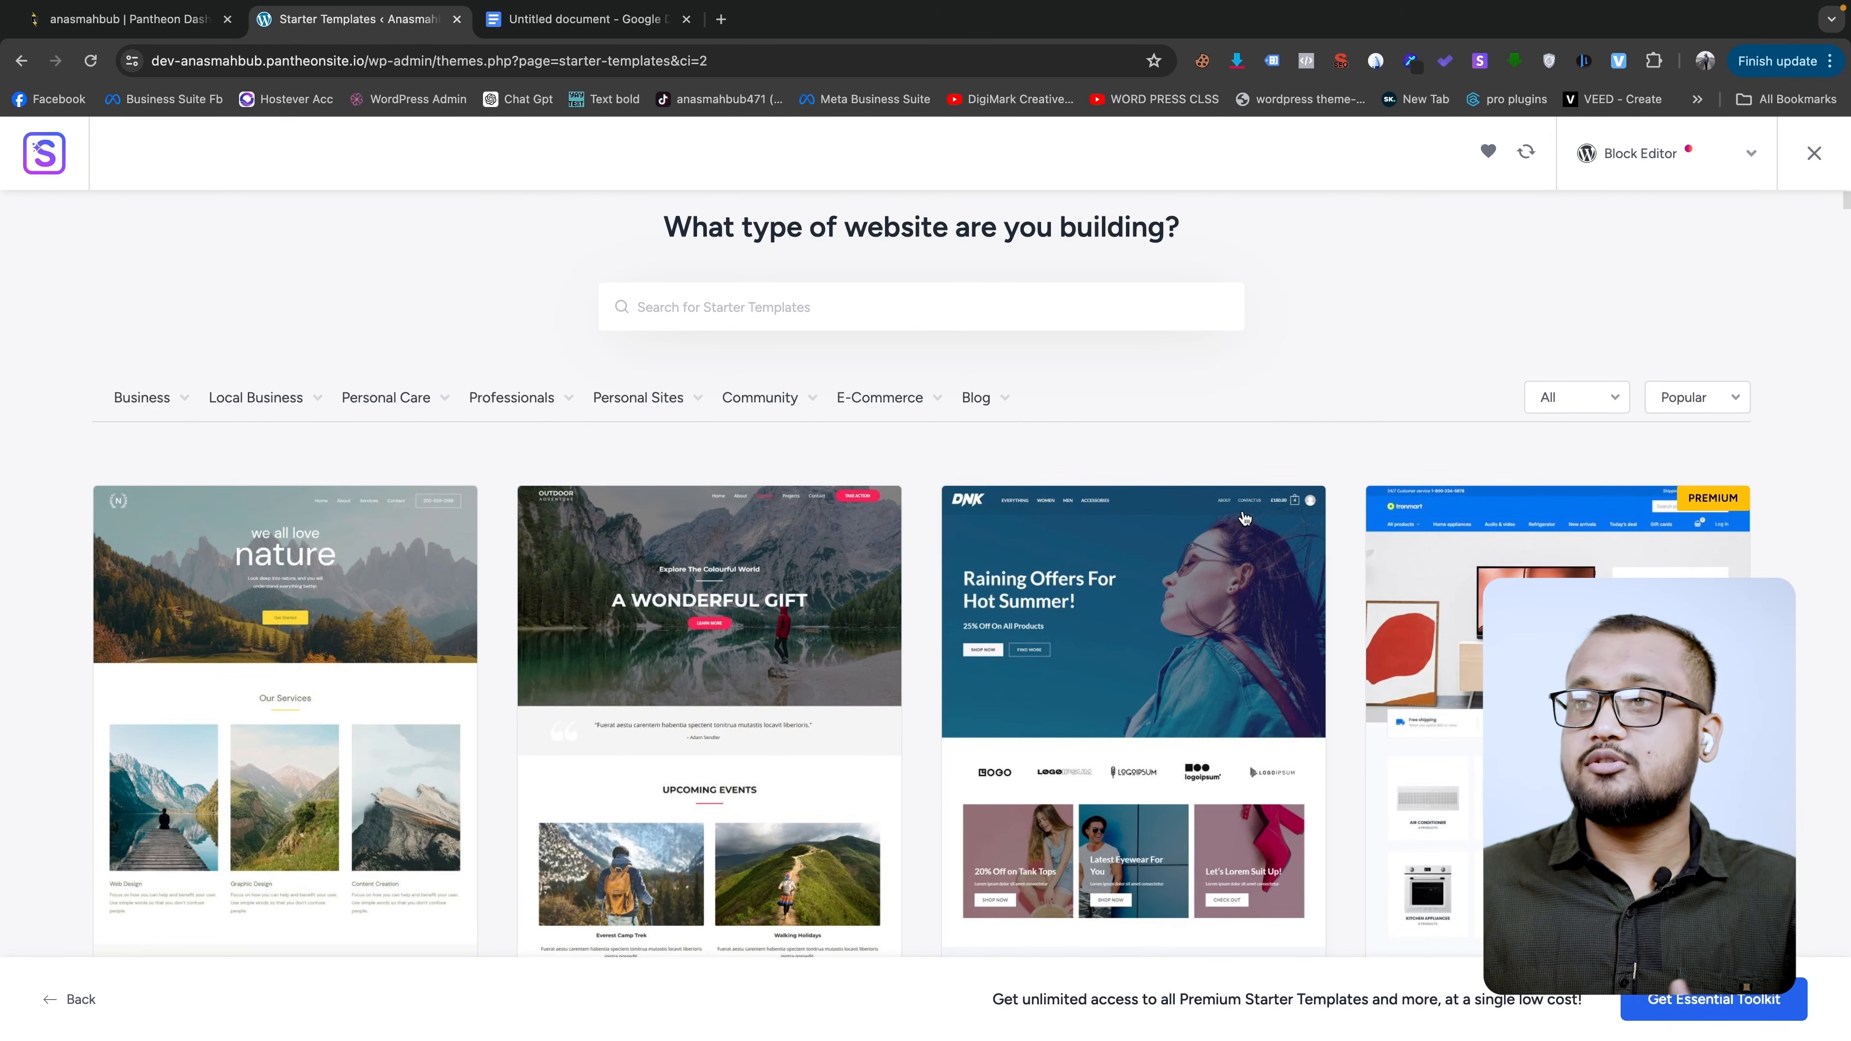
- Filter templates to Premium, return to All, and pick the Home and Garden Decor template
left_click(1566, 405)
left_click(1570, 483)
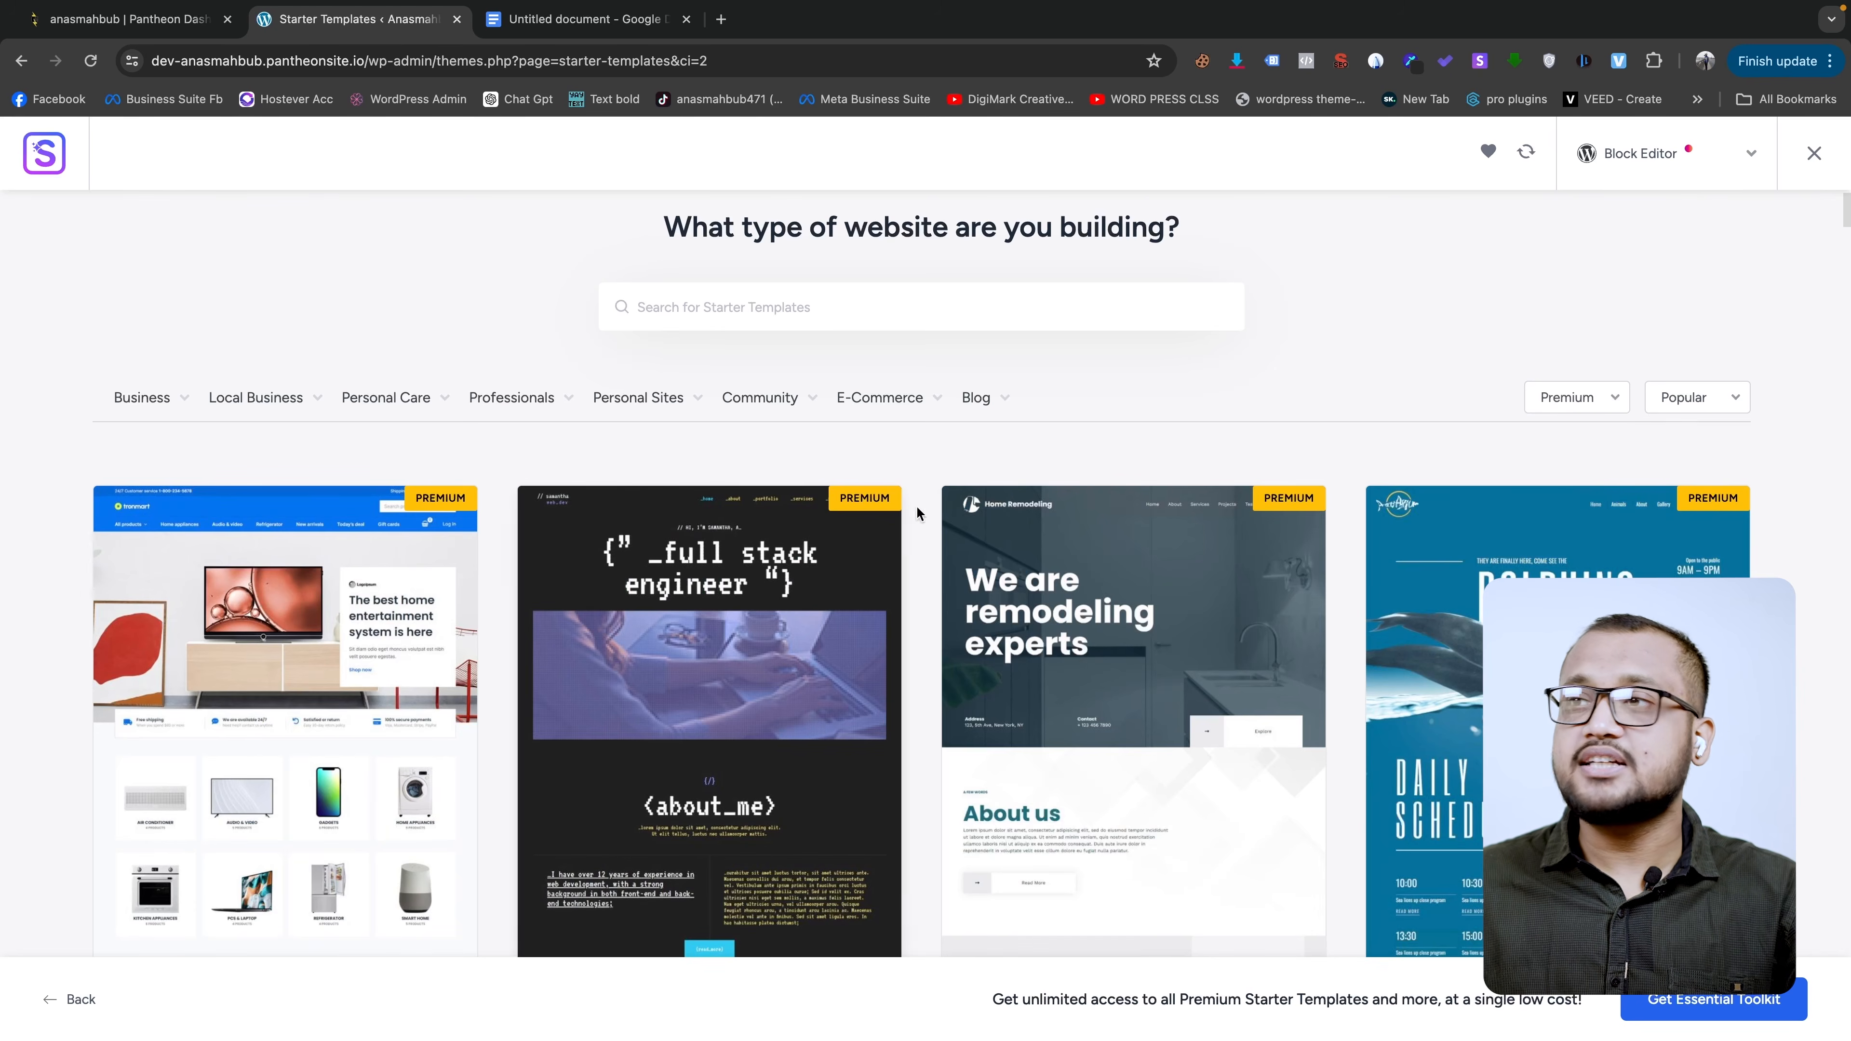
scroll(1385, 736, "down", 3)
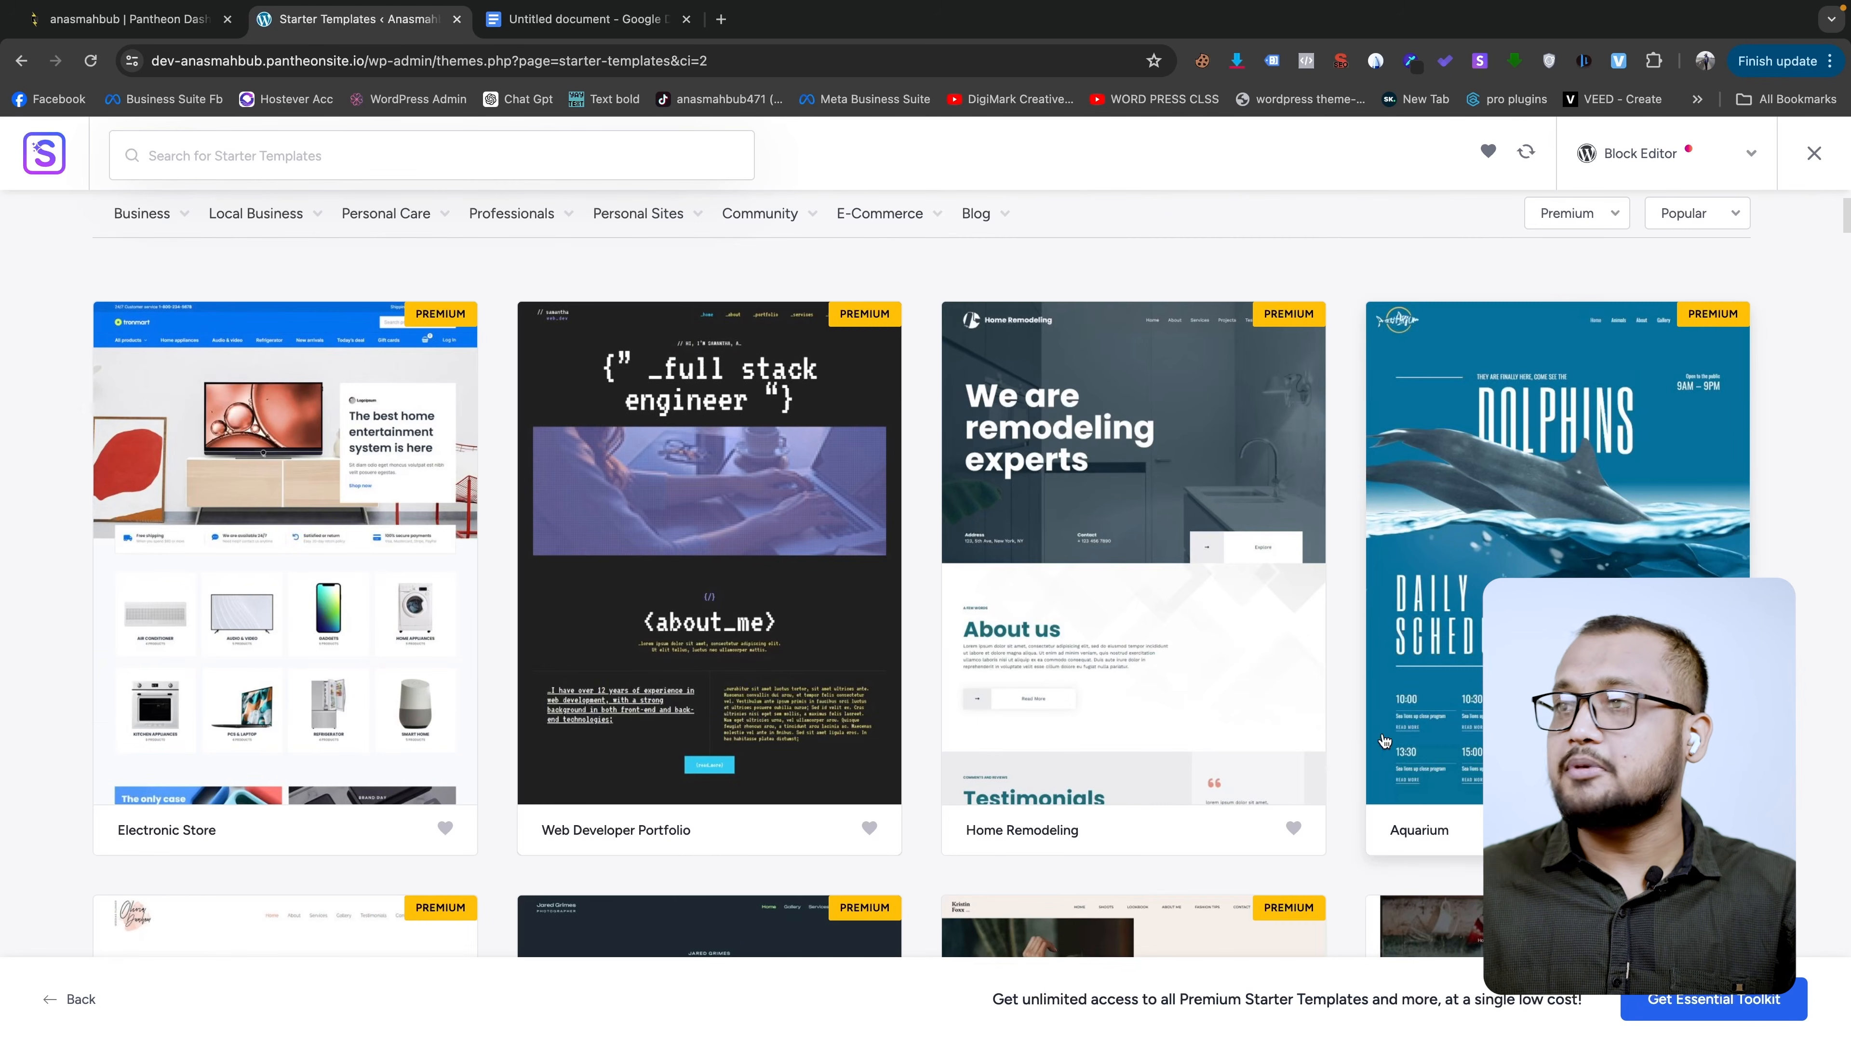
scroll(1384, 741, "up", 4)
left_click(1567, 470)
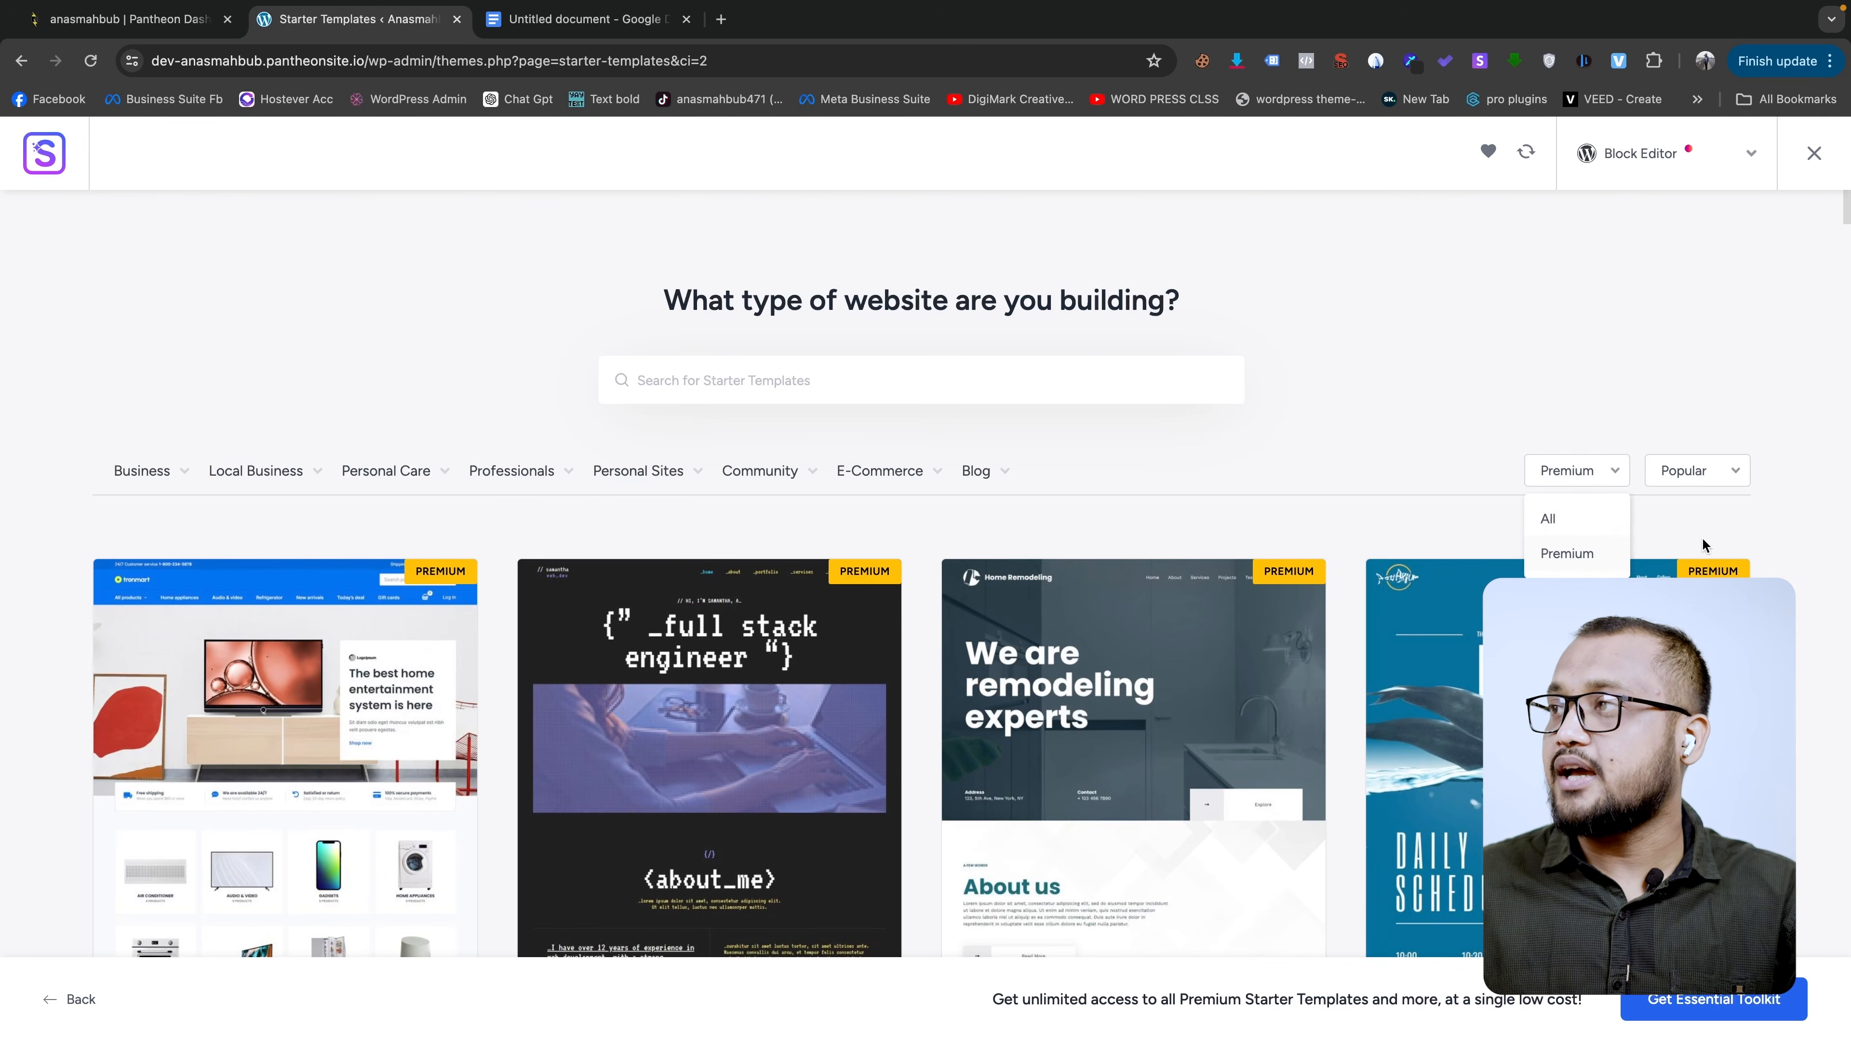
left_click(1537, 516)
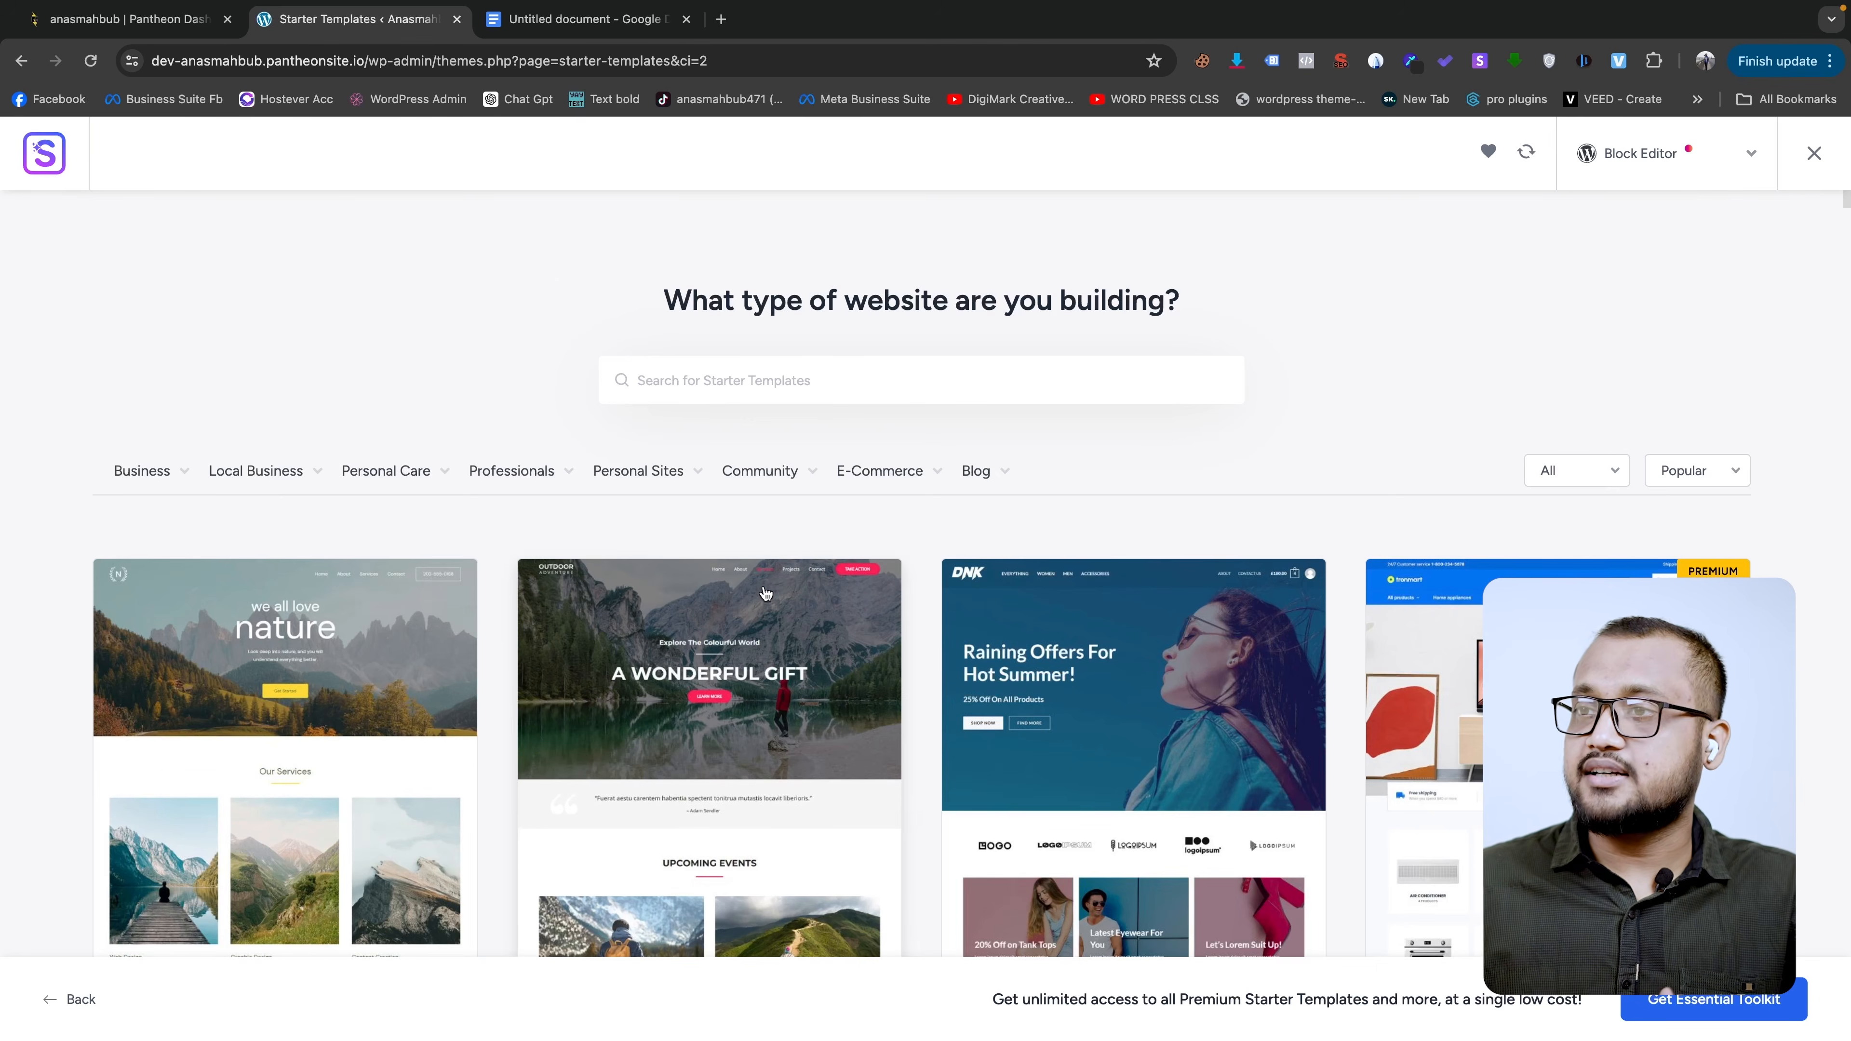
scroll(886, 762, "down", 1)
scroll(840, 701, "down", 10)
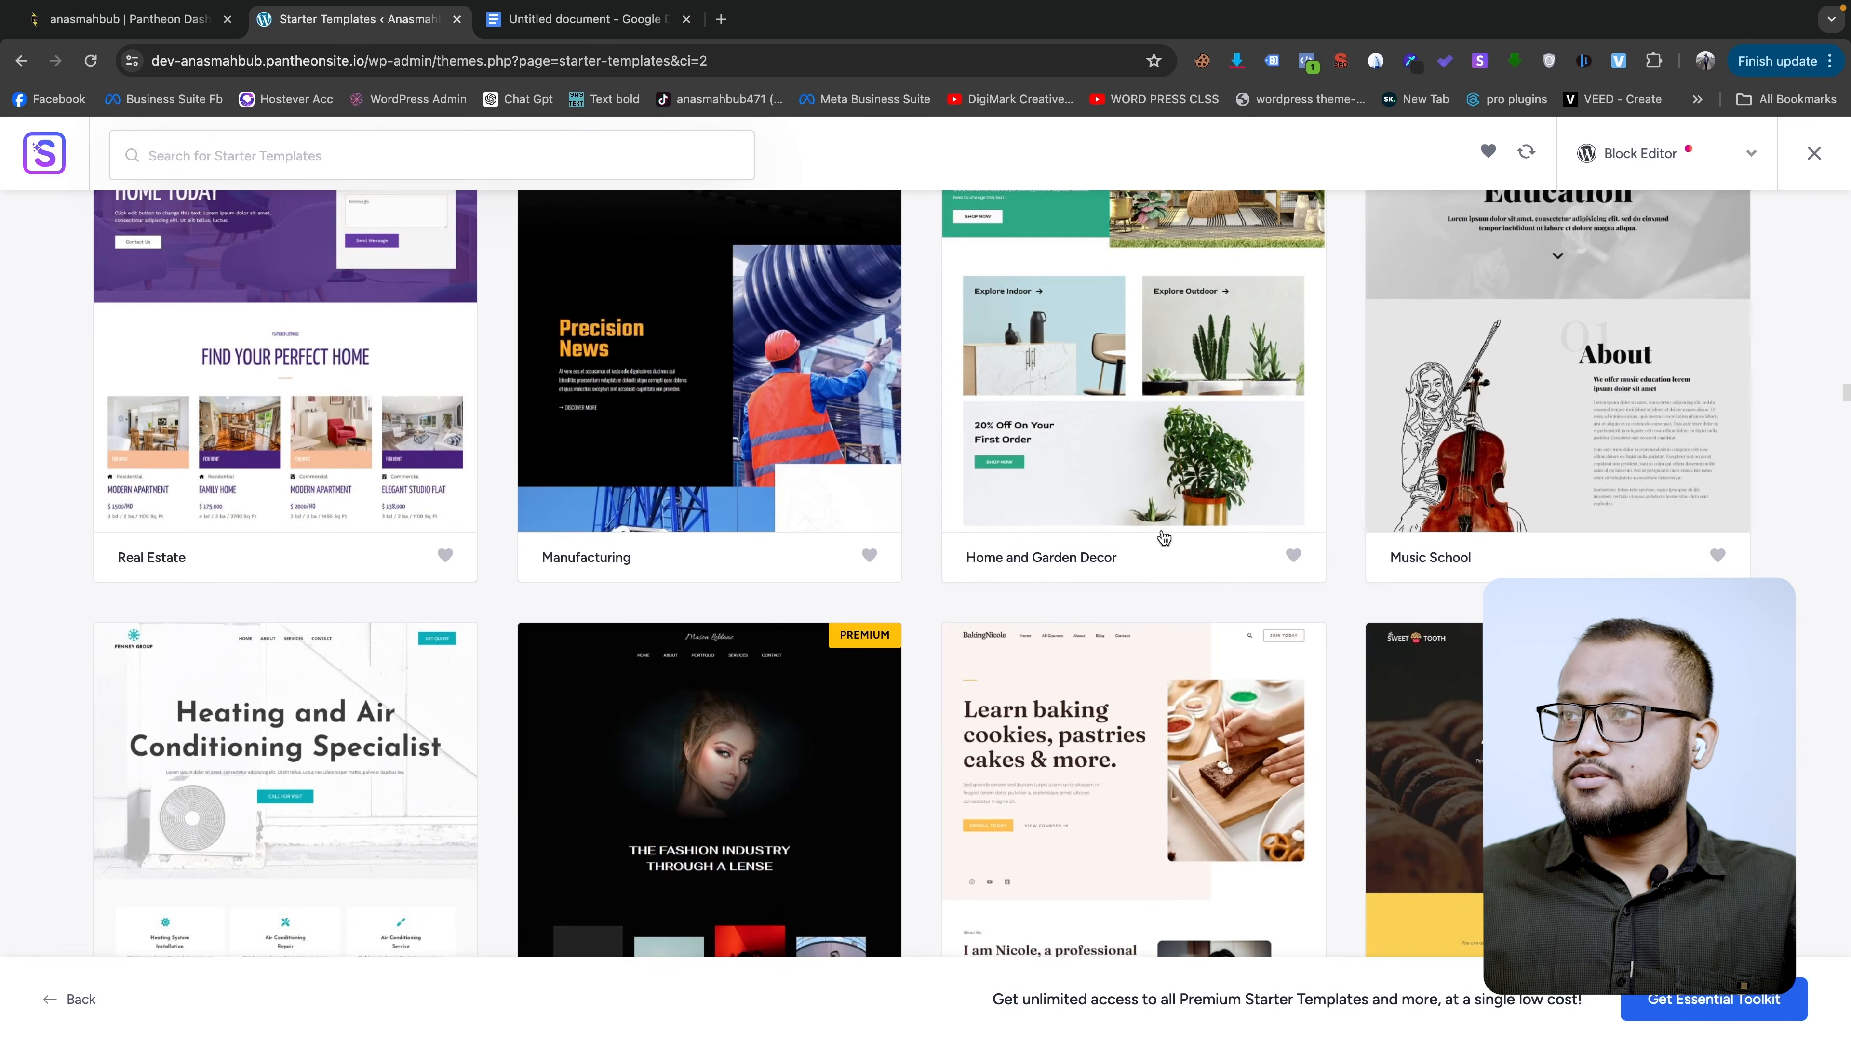
scroll(1096, 507, "up", 2)
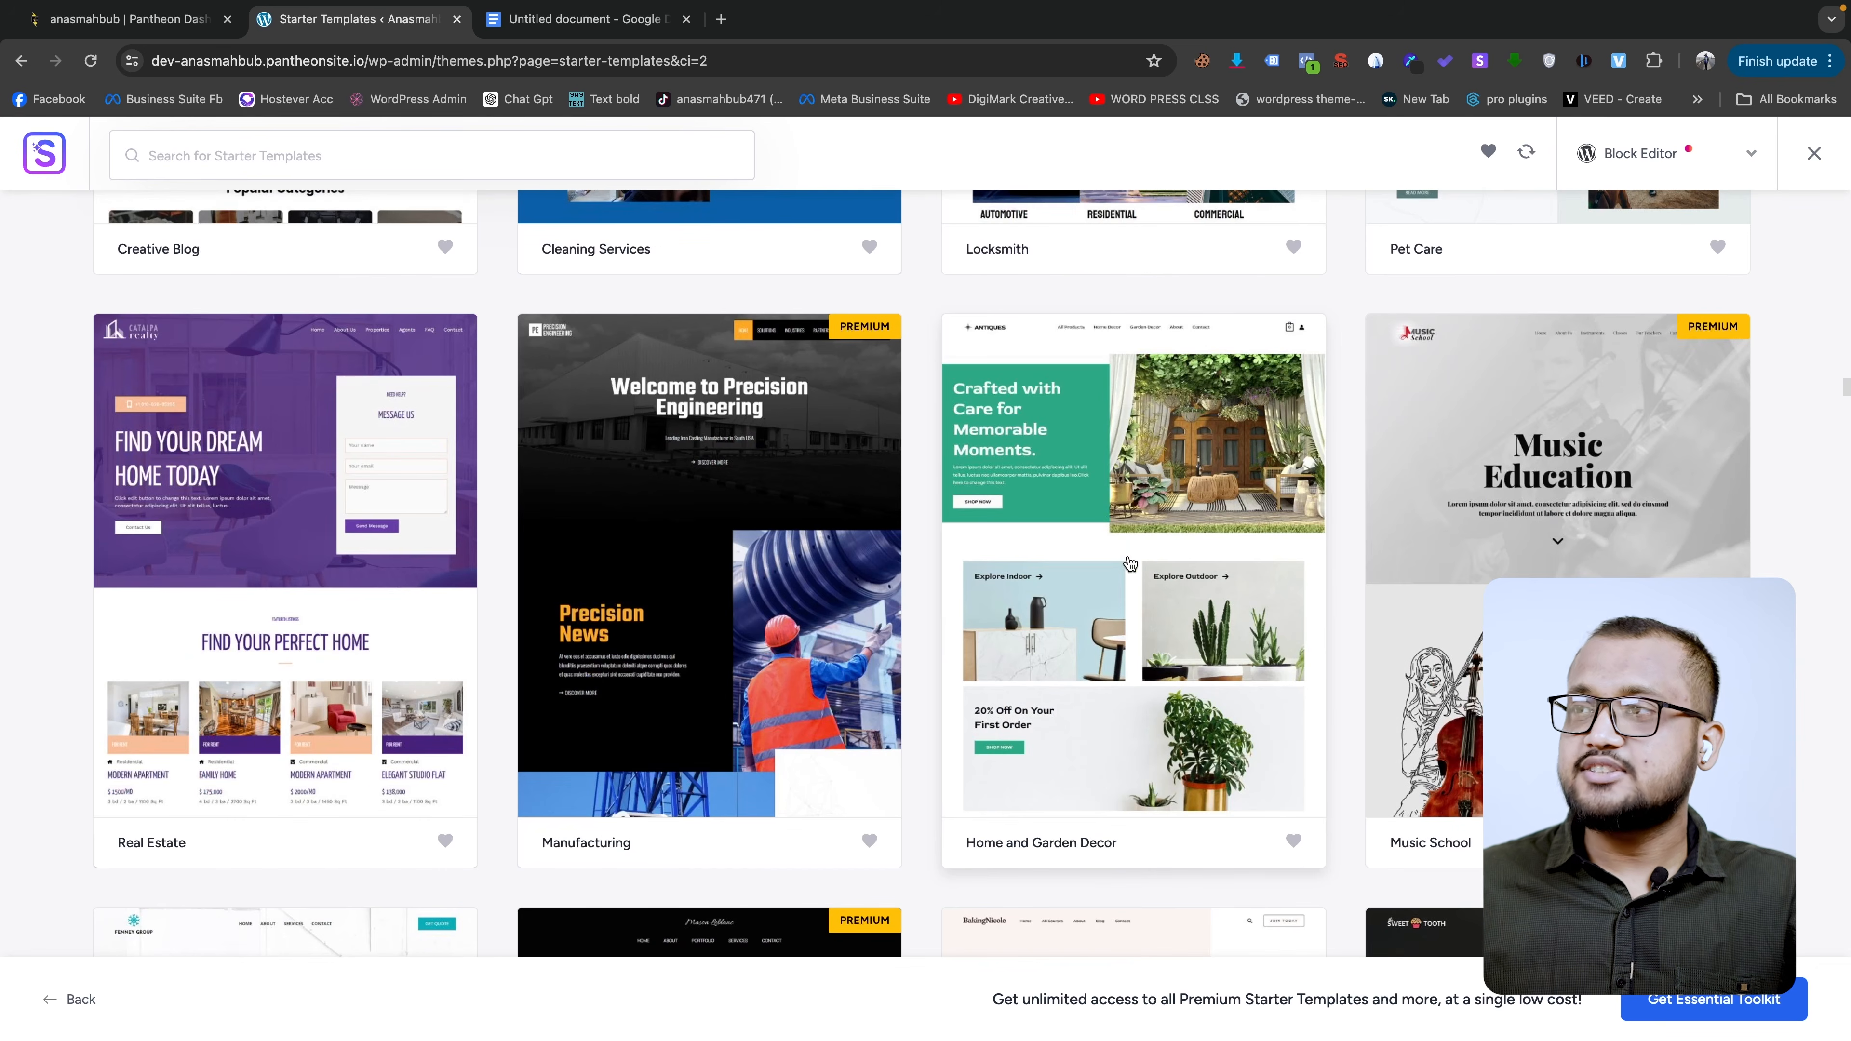
left_click(1177, 593)
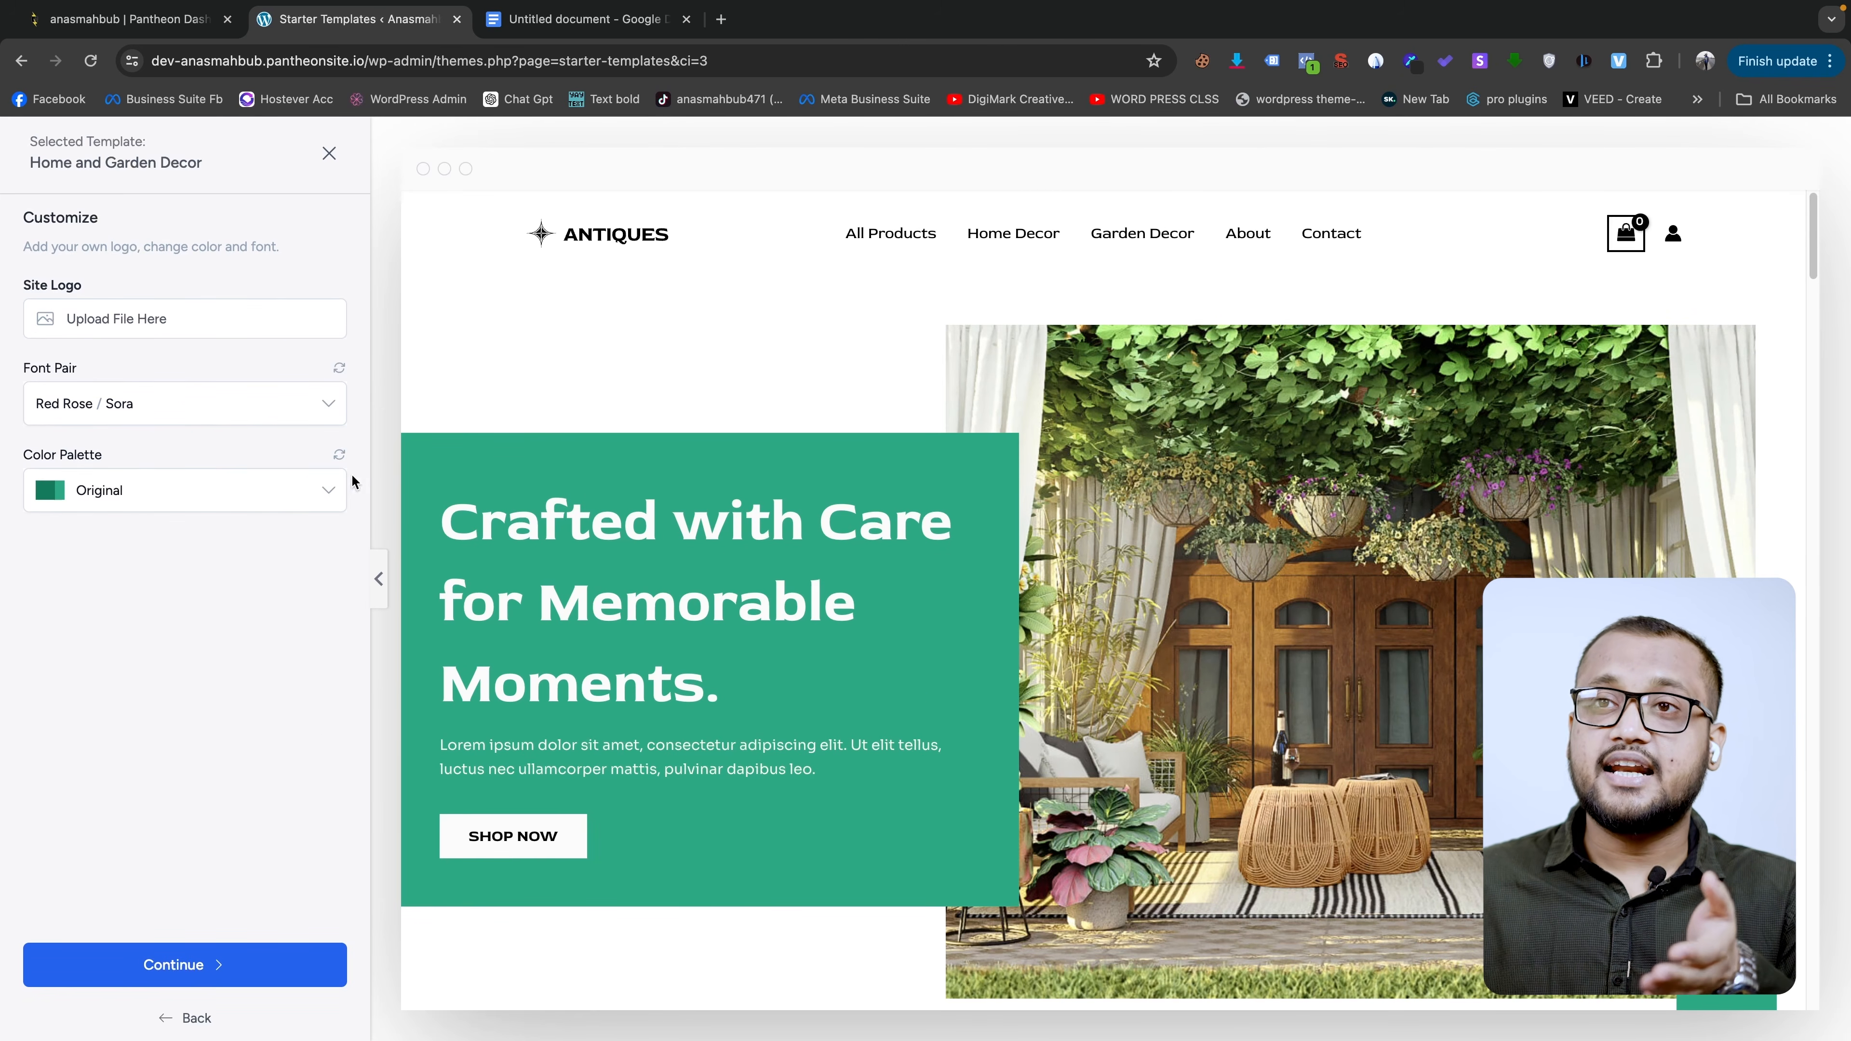
- Try the blue Style 1 palette, revert to the Original green palette, and continue to features
left_click(216, 486)
left_click(155, 586)
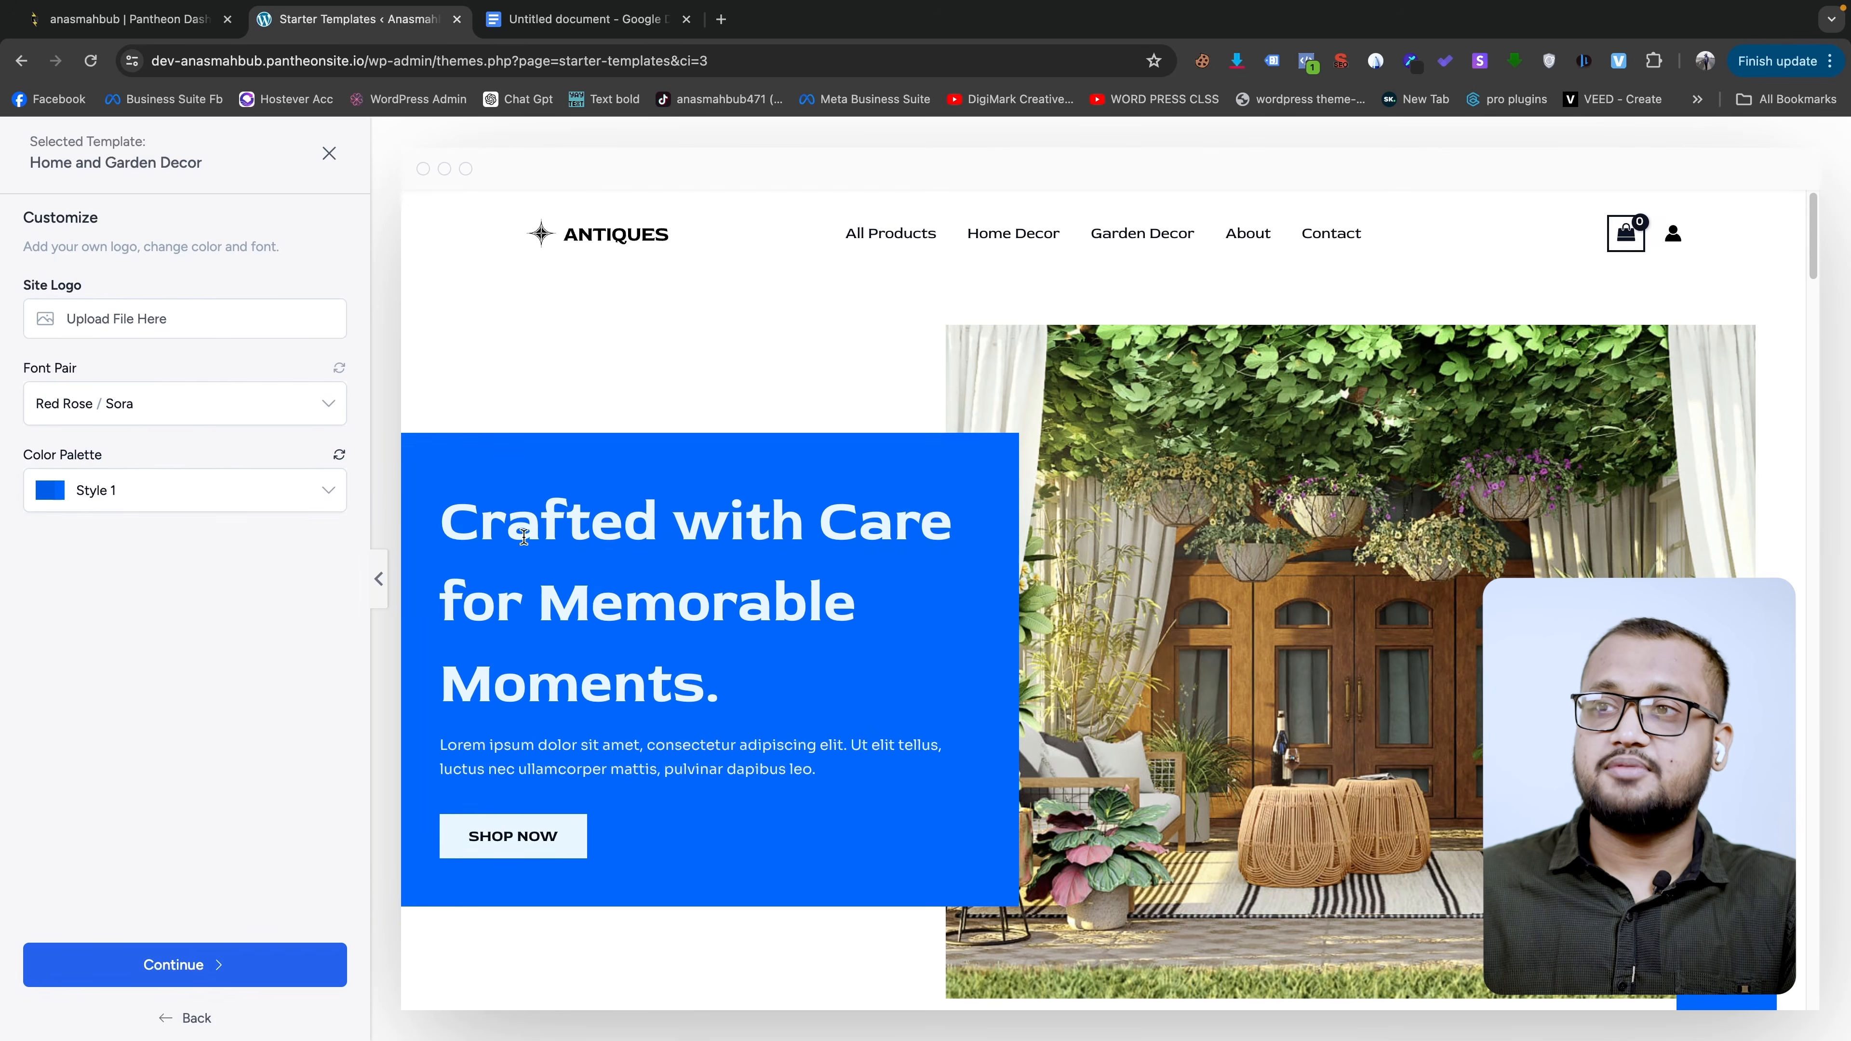
left_click(110, 492)
left_click(120, 532)
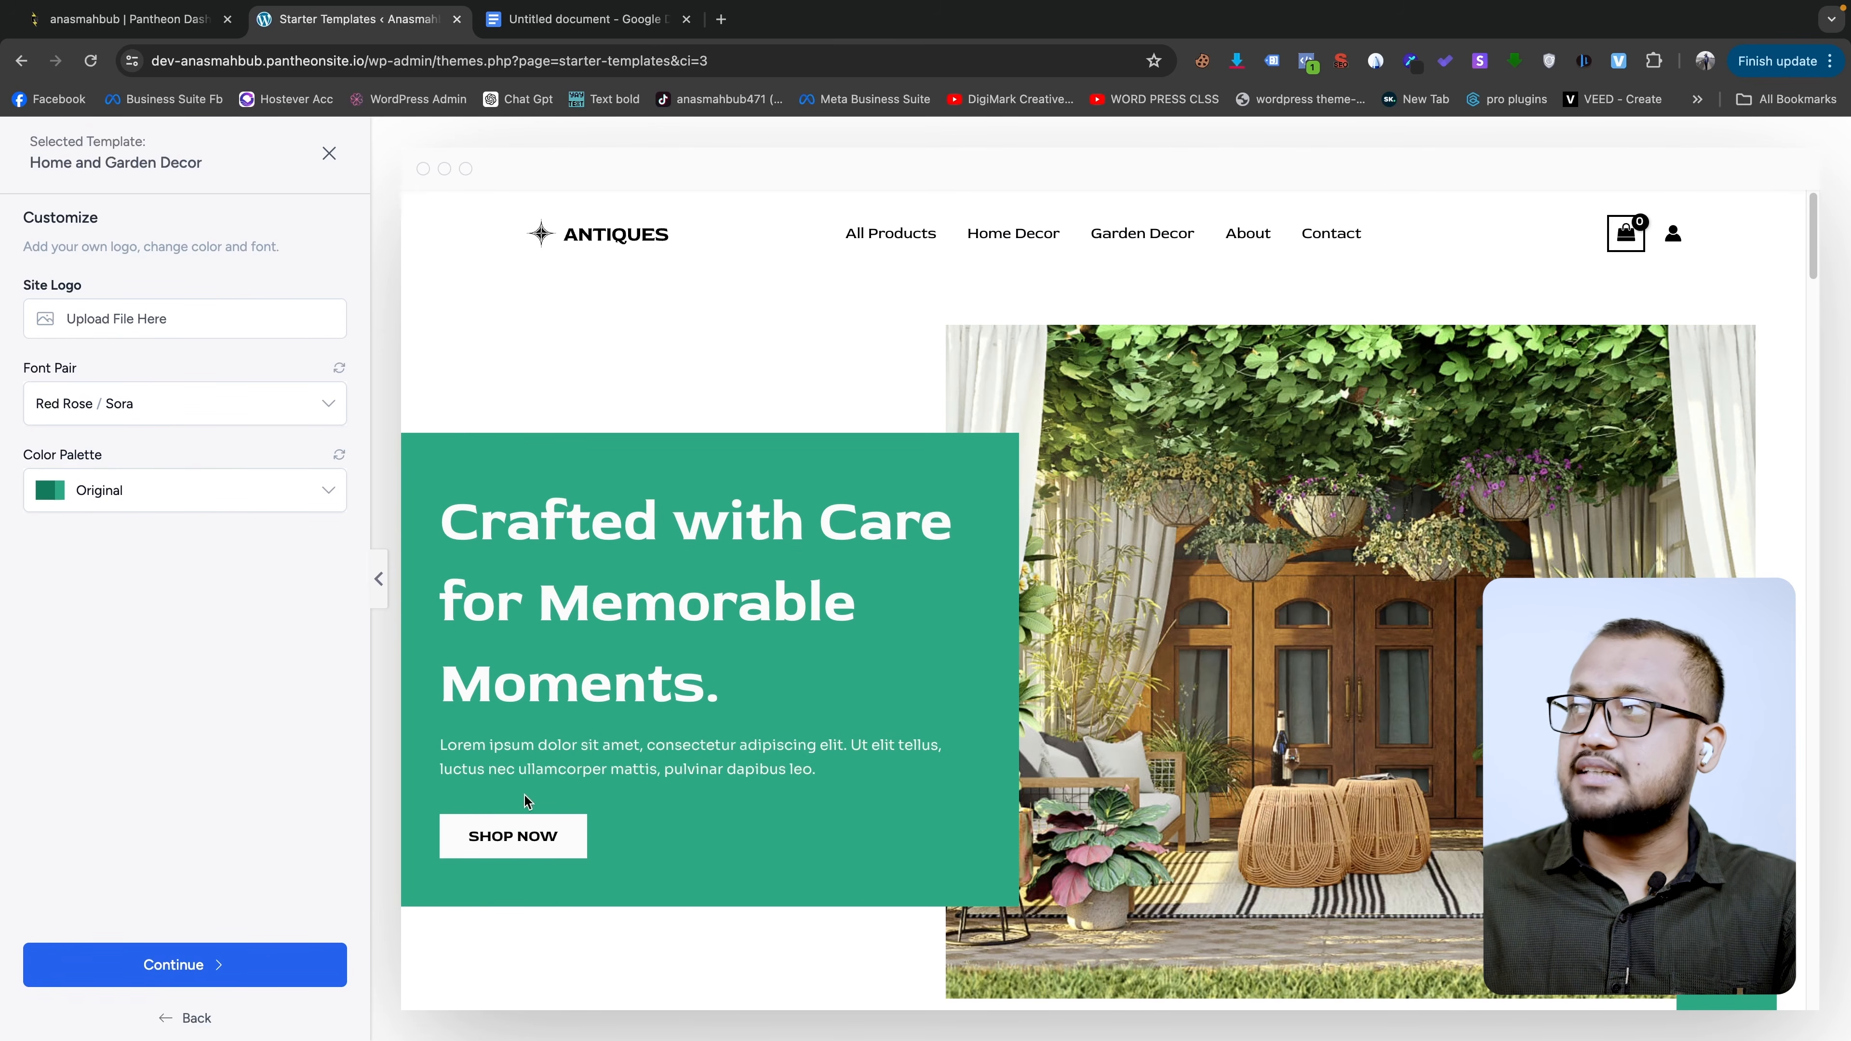
left_click(288, 955)
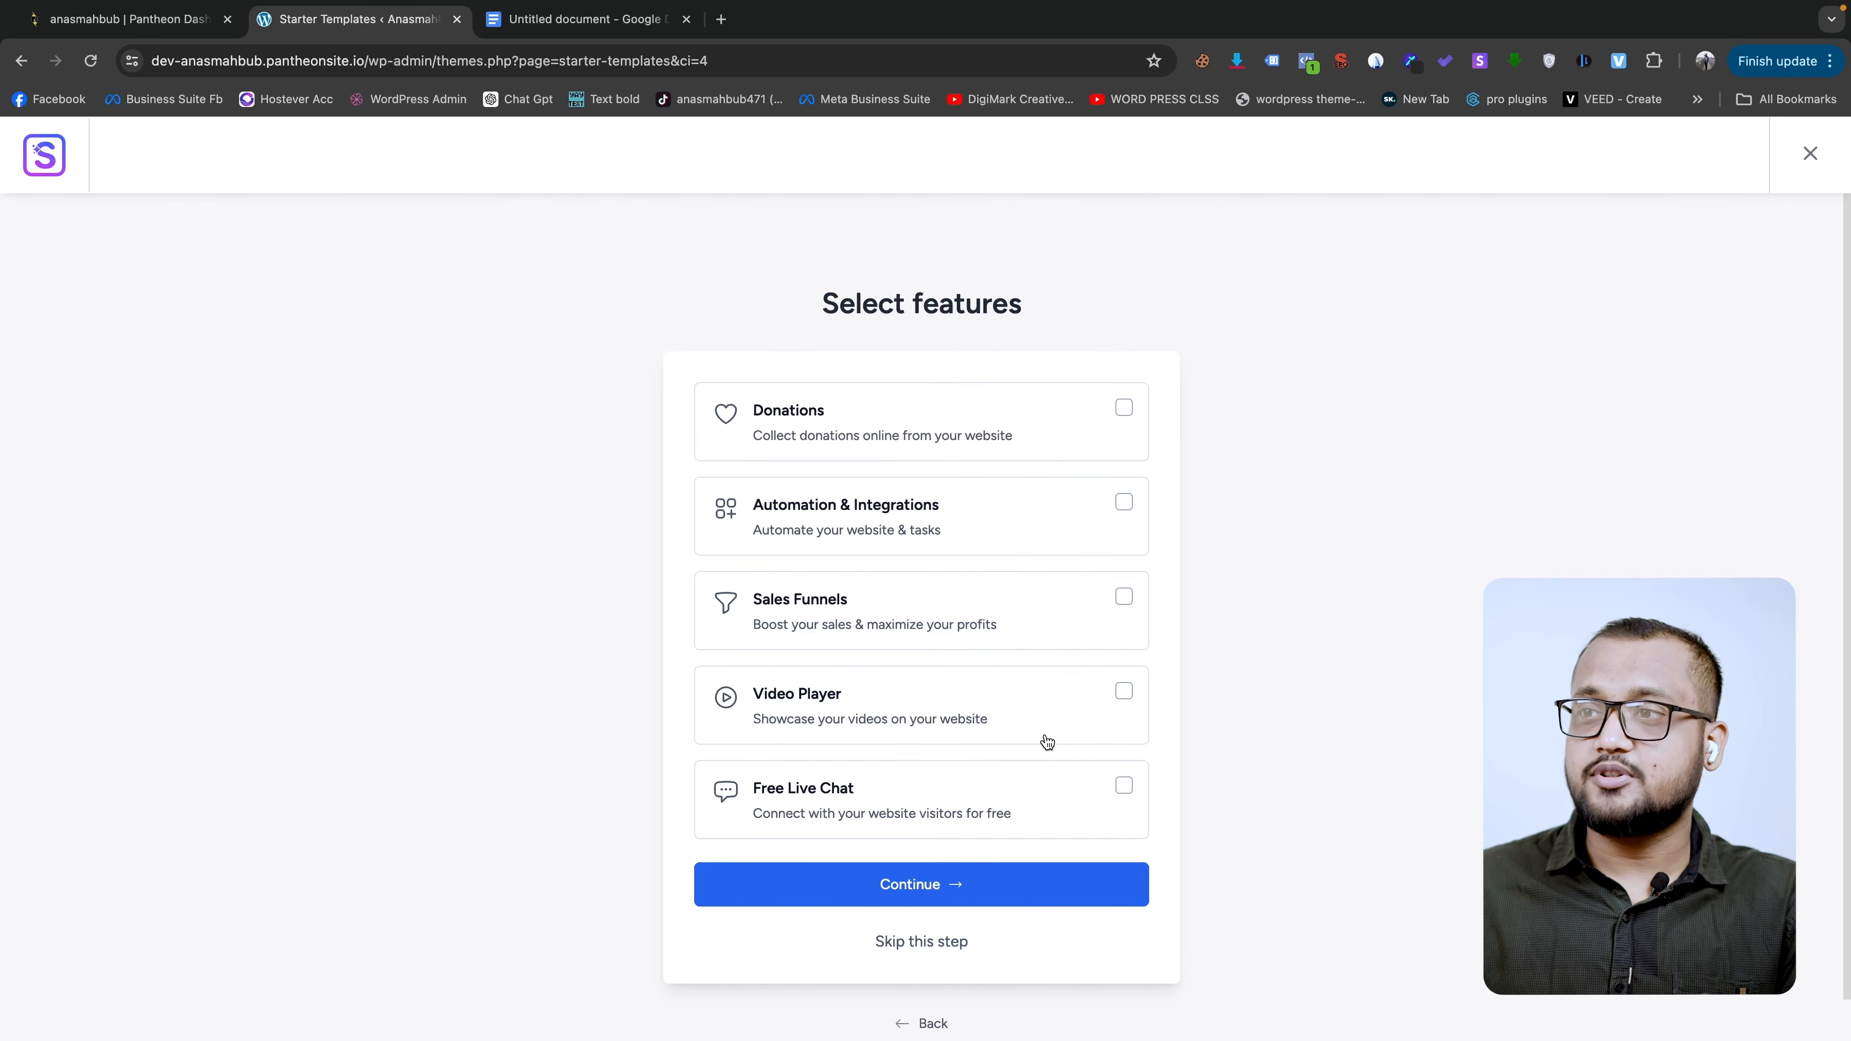
- Add the Sales Funnels feature and enter a first name and work e-mail
left_click(1046, 613)
left_click(1049, 897)
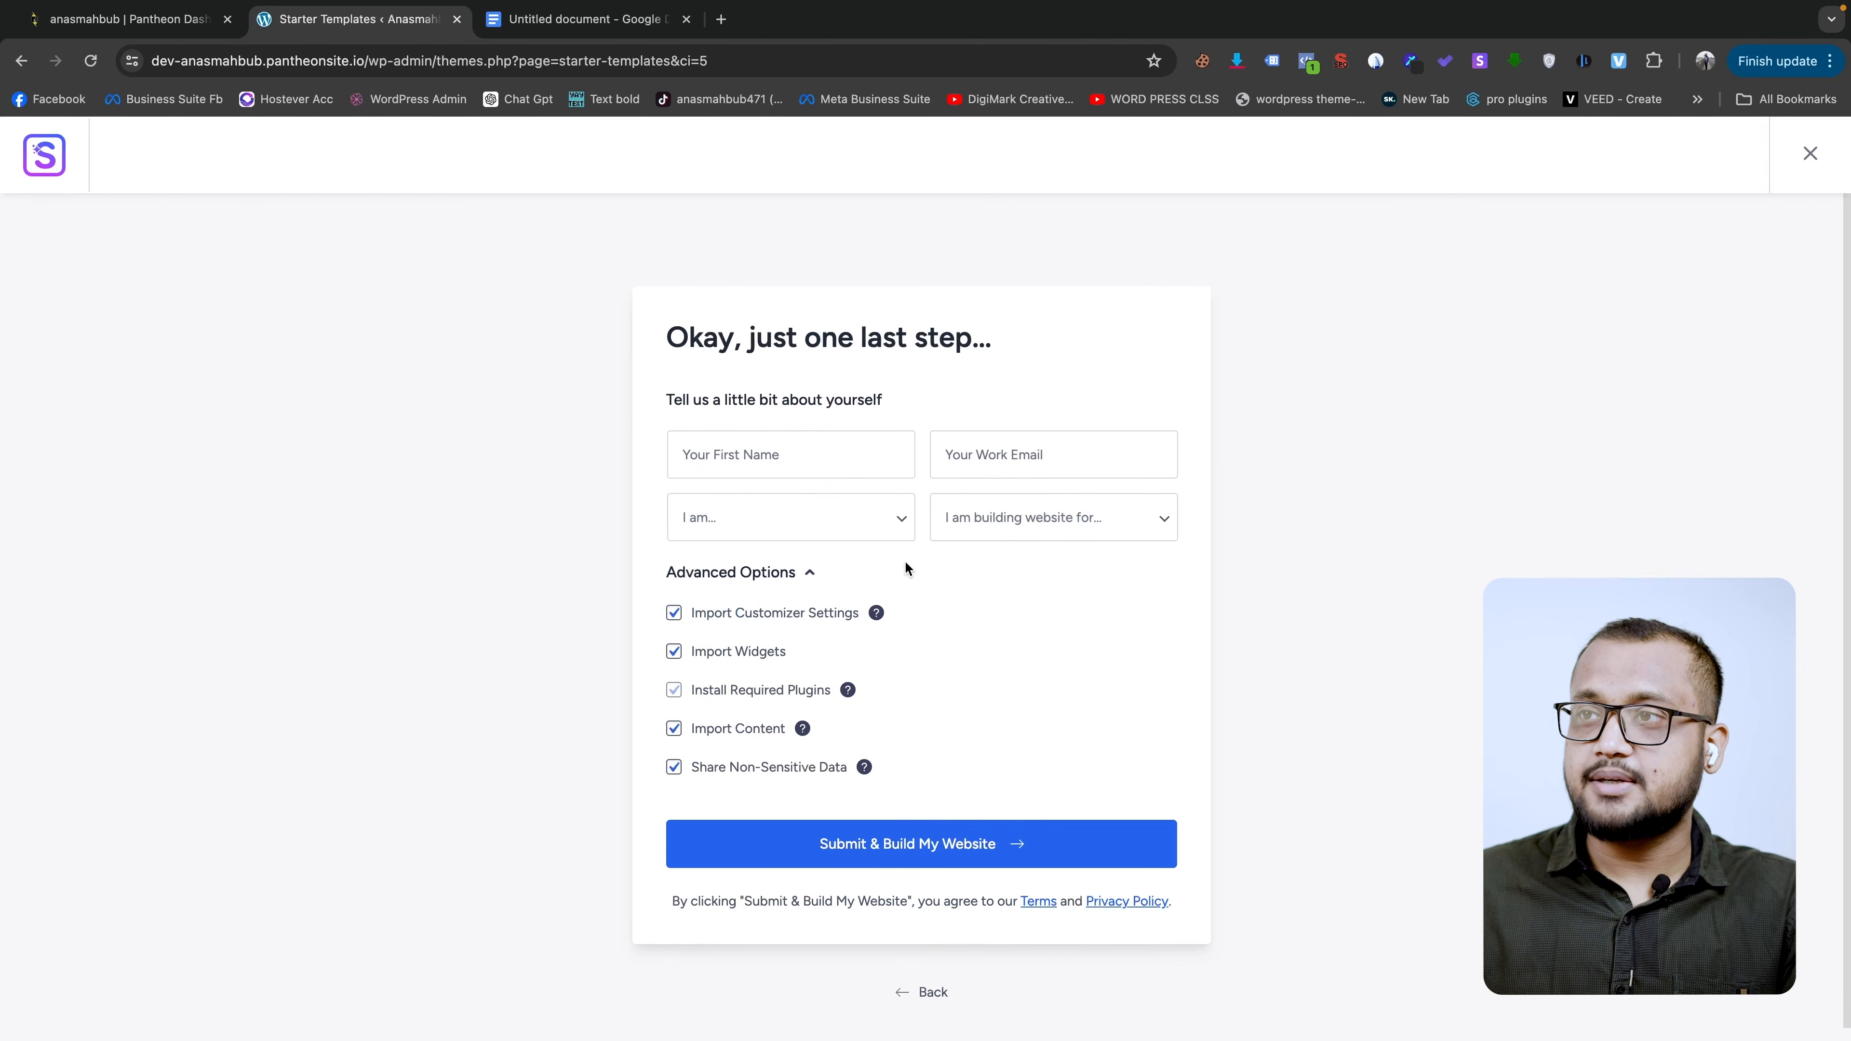
left_click(799, 453)
type("Anas")
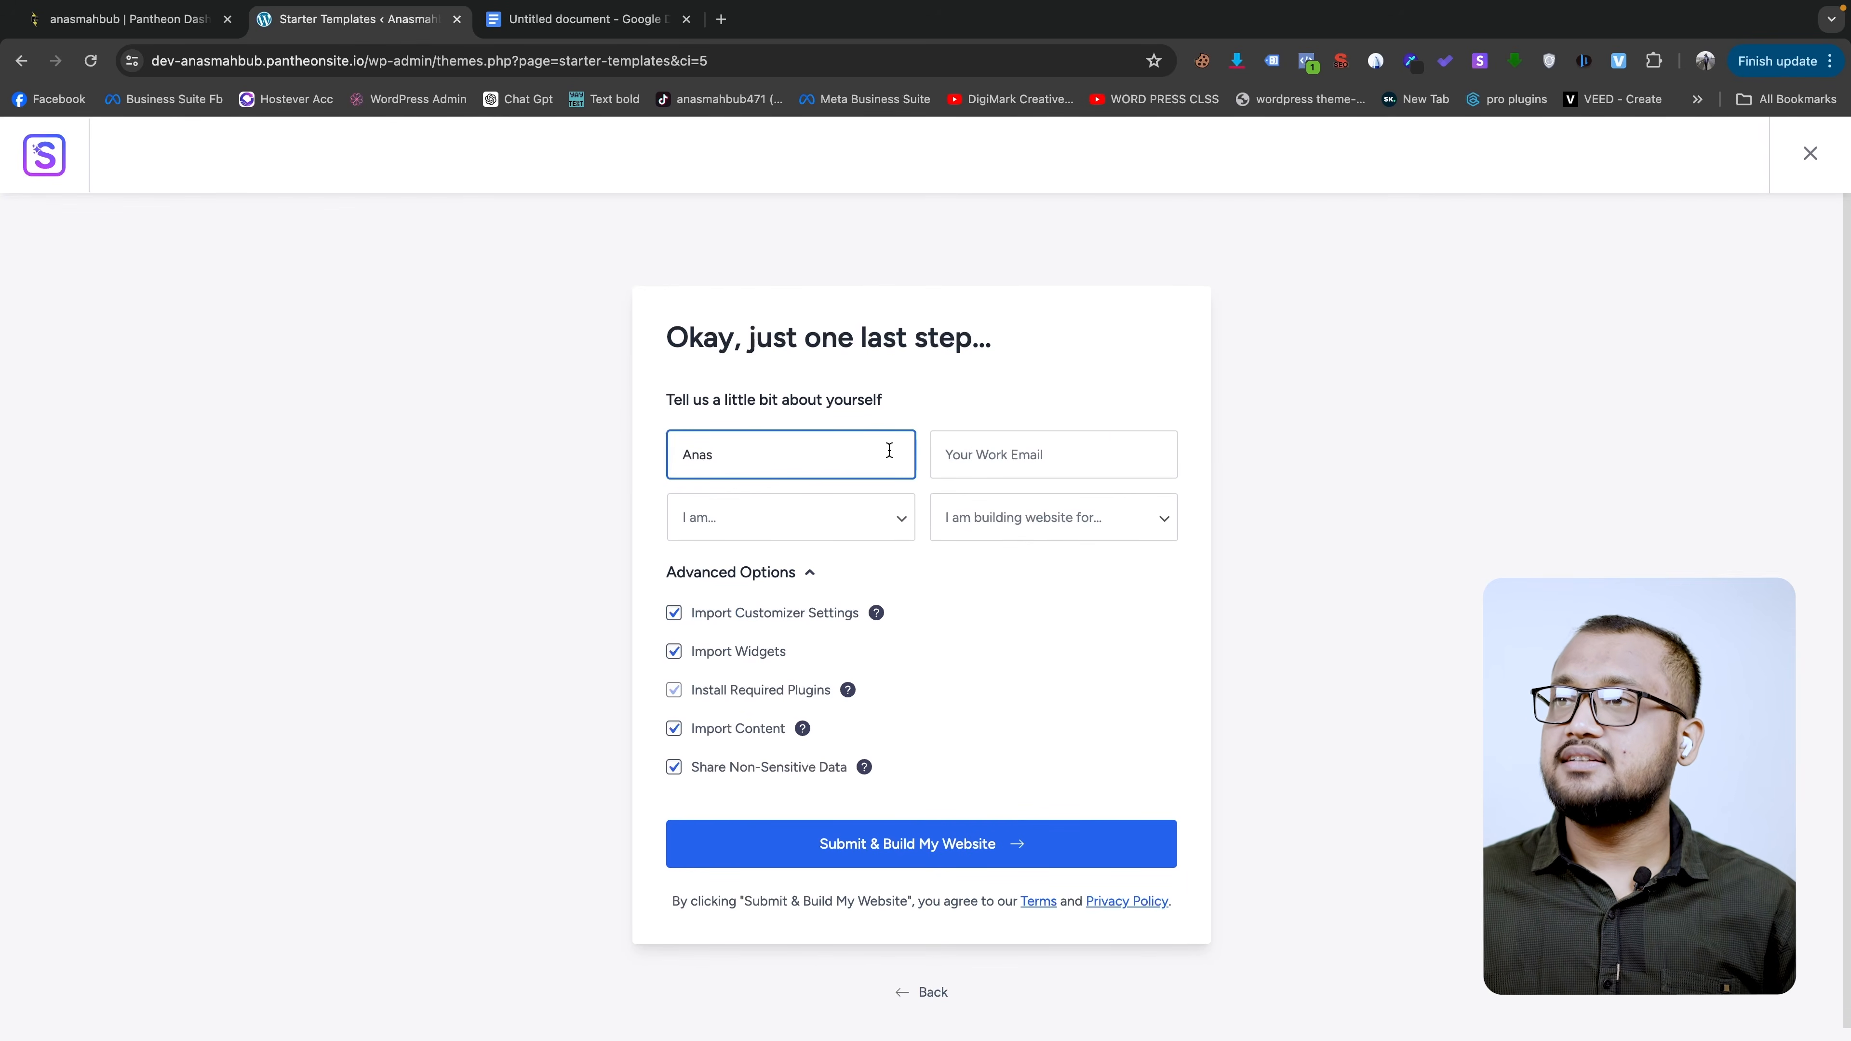
left_click(1054, 417)
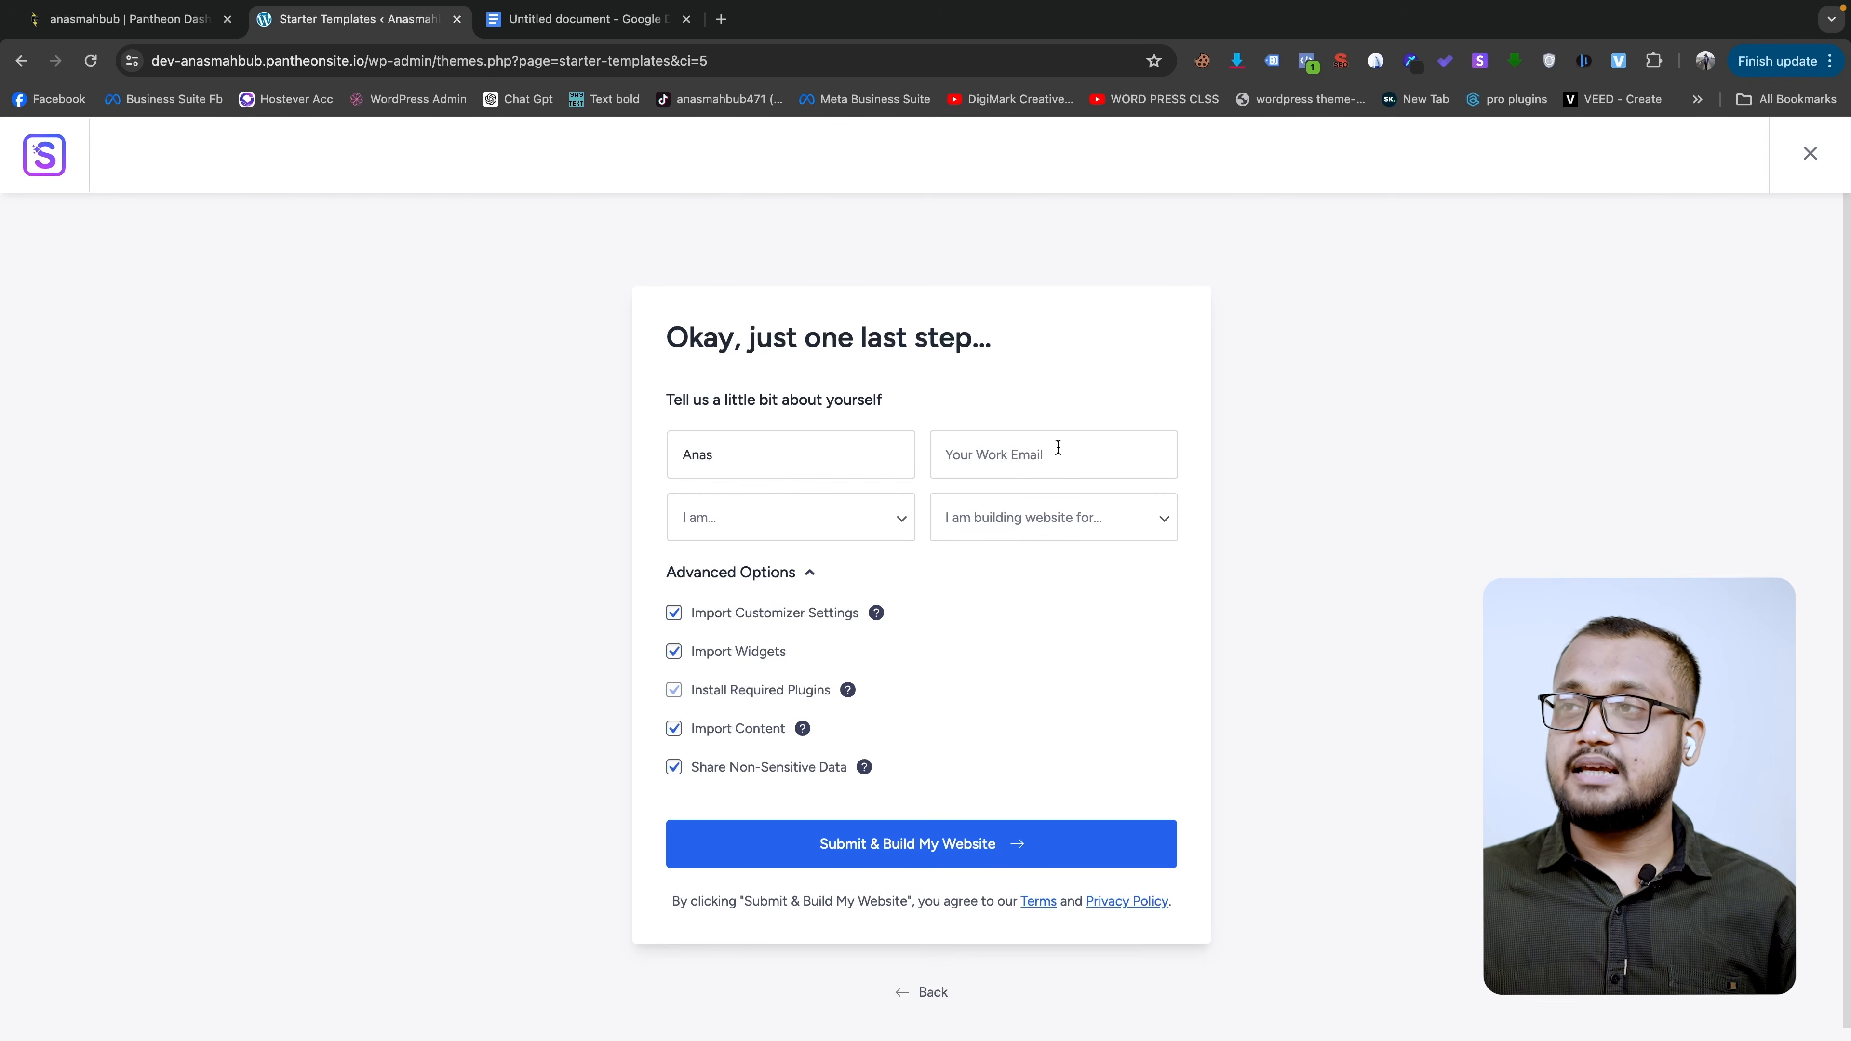
left_click(1058, 447)
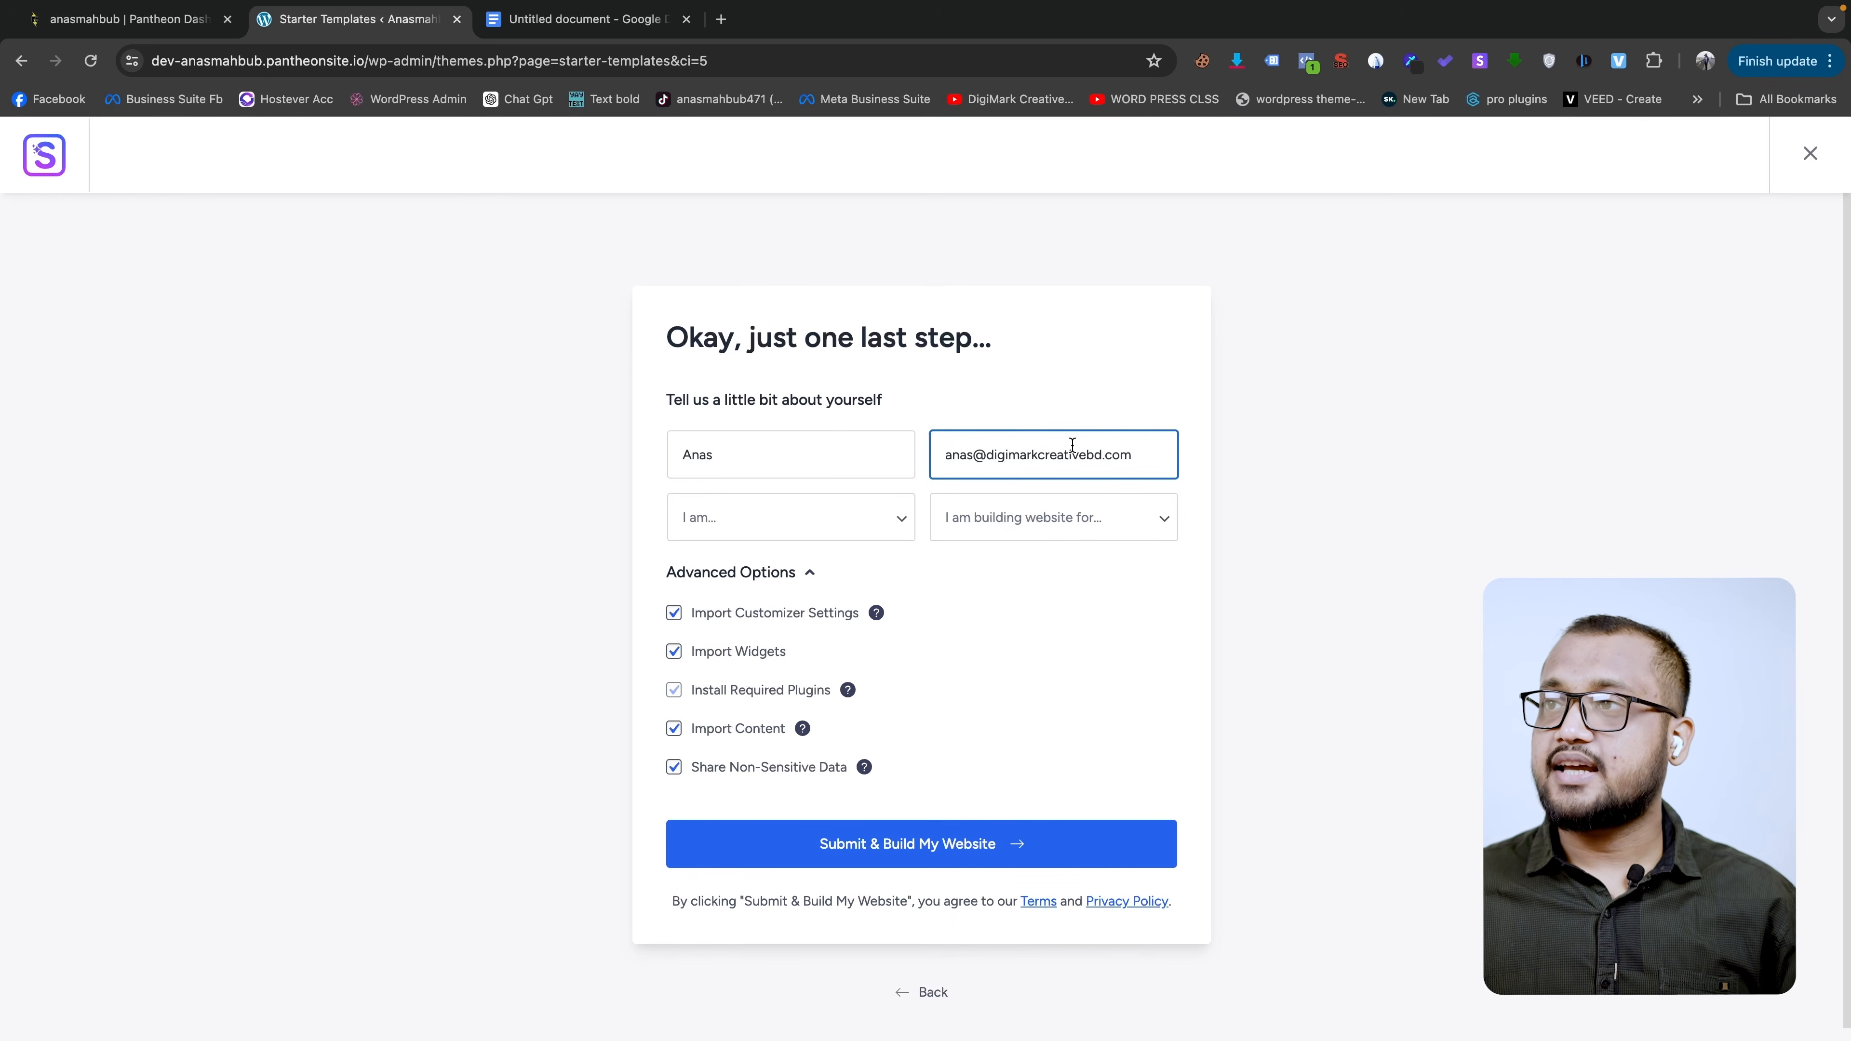
left_click(1108, 418)
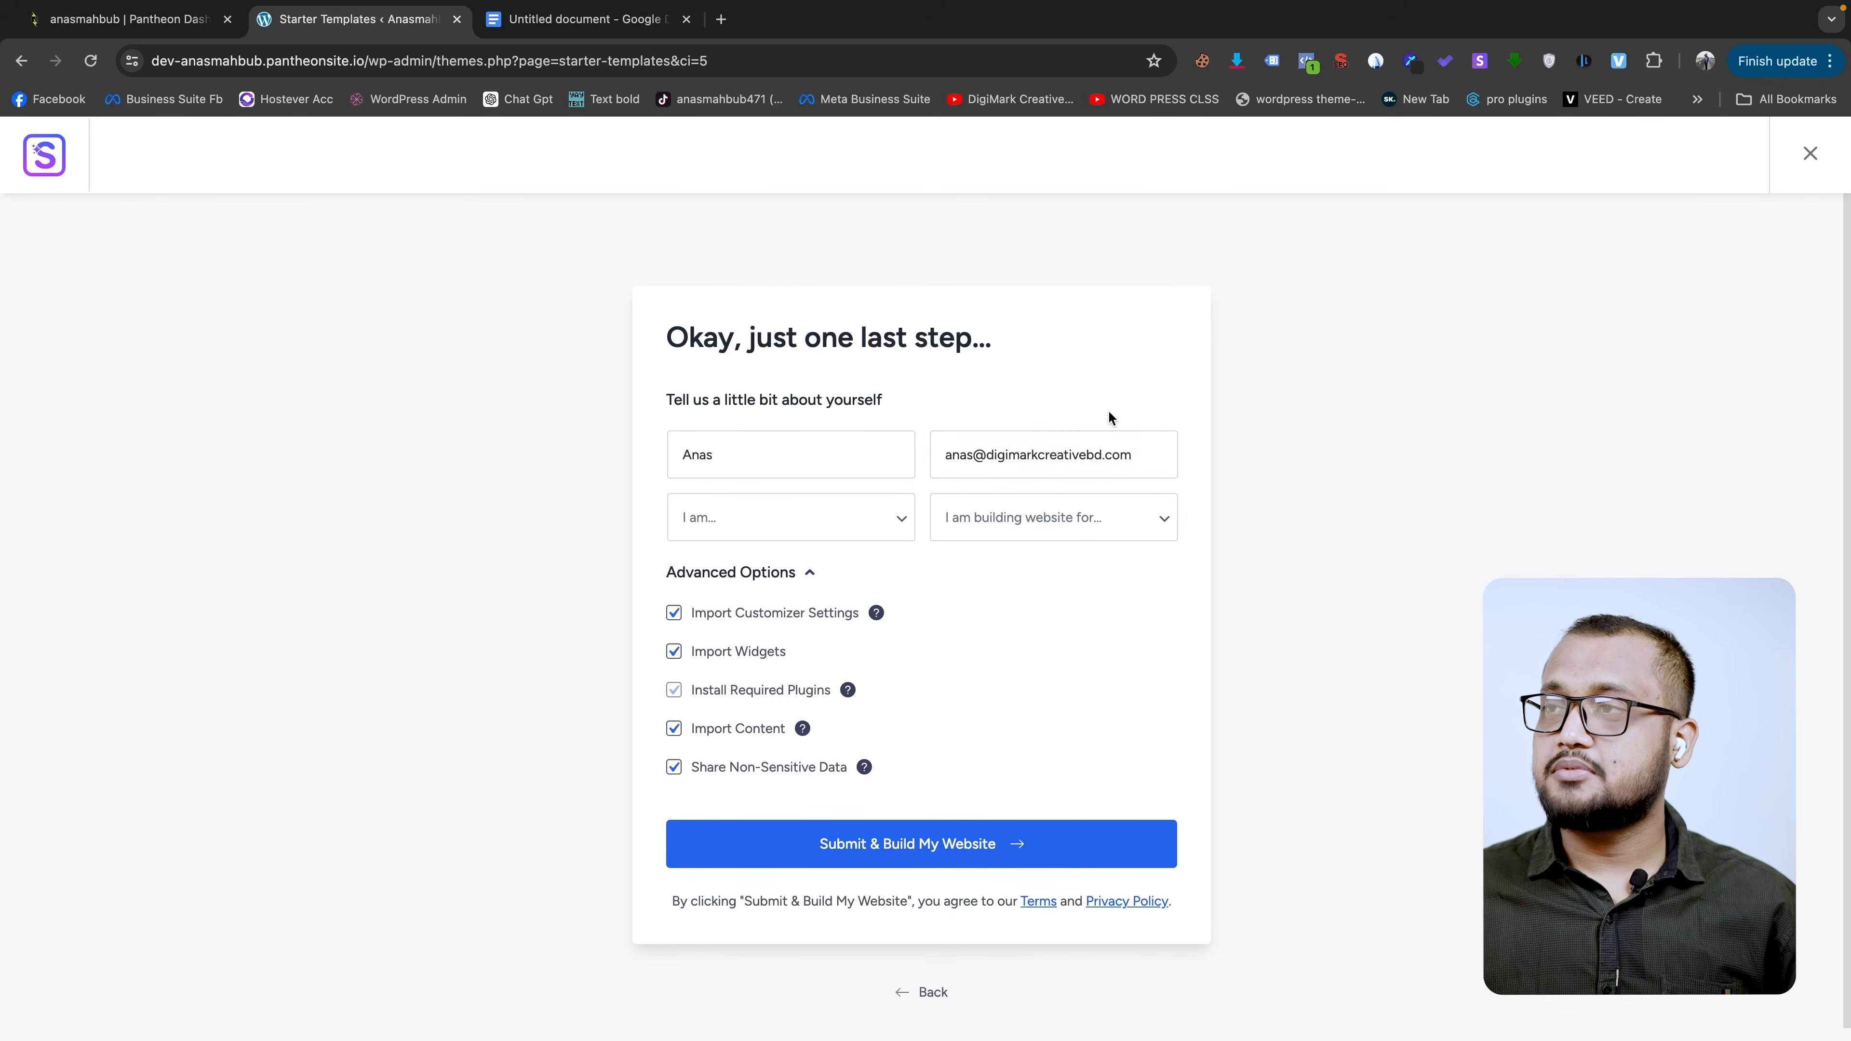
- Set experience to Beginner and site owner to Myself/My Company, then submit to build the site
left_click(777, 528)
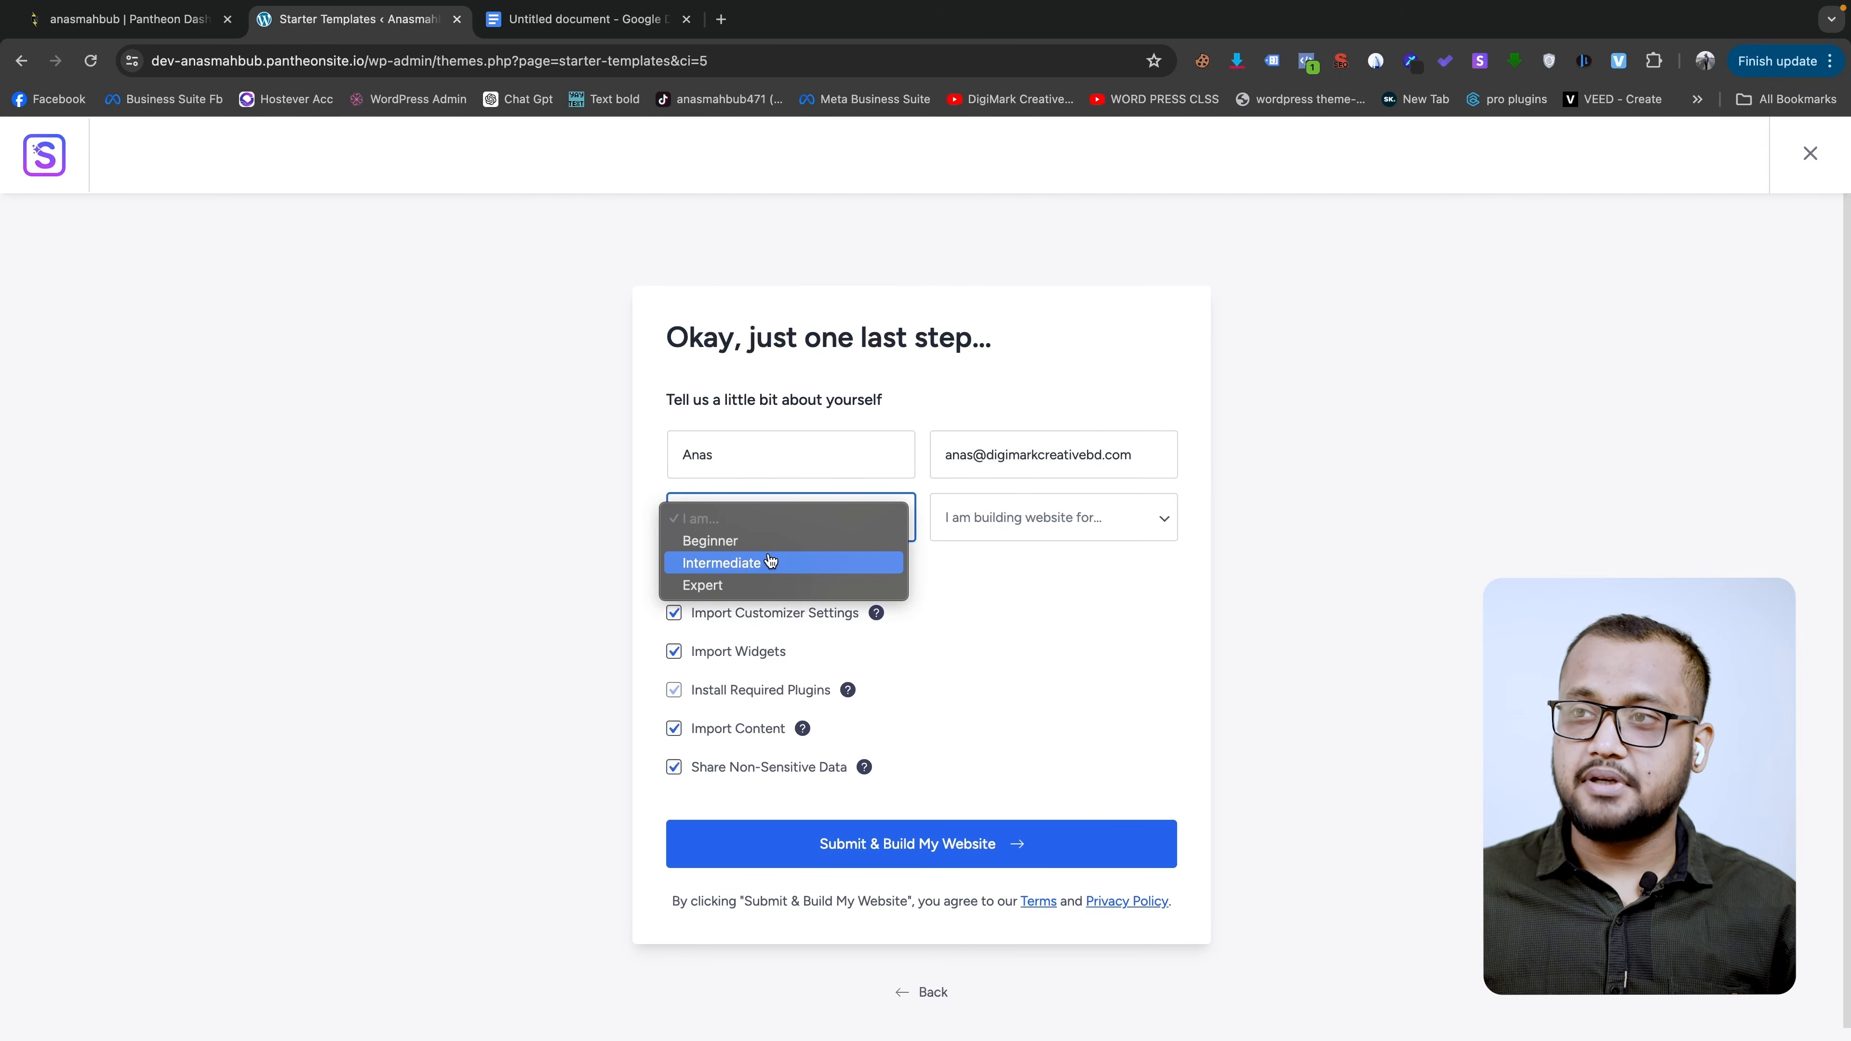
left_click(740, 538)
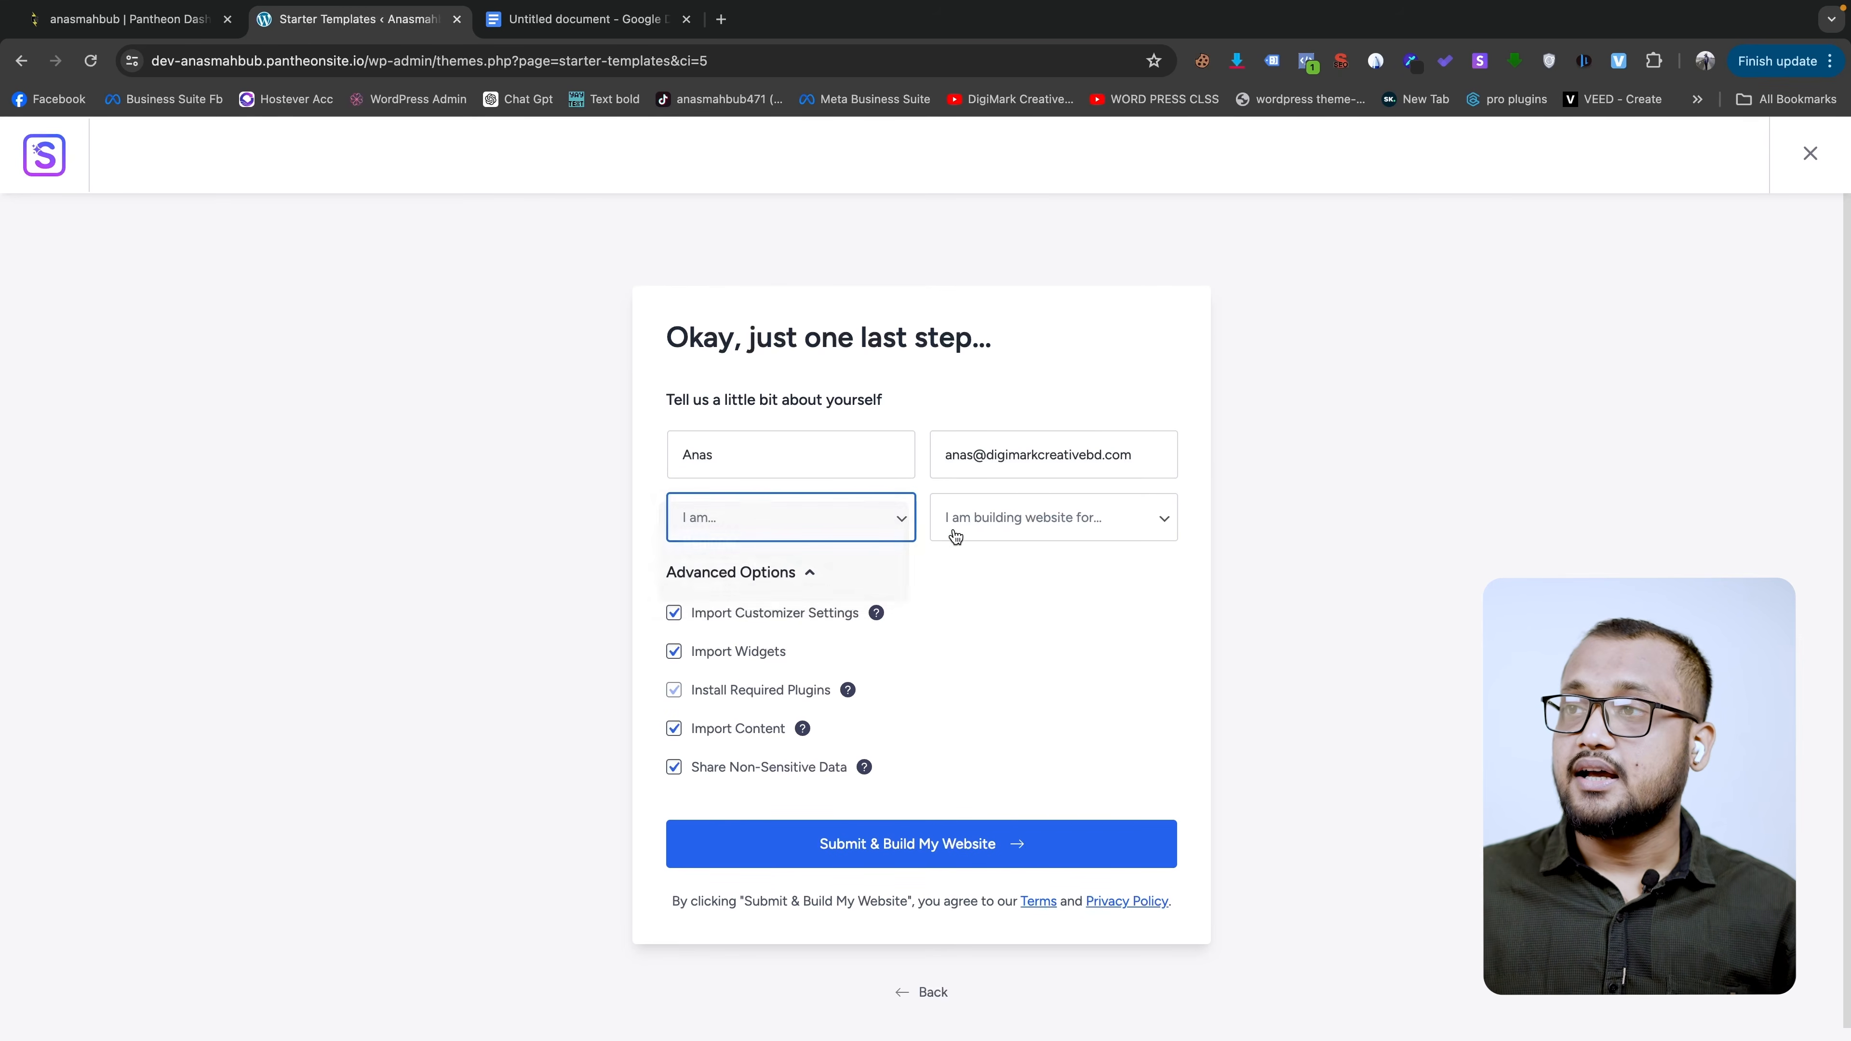
left_click(1082, 523)
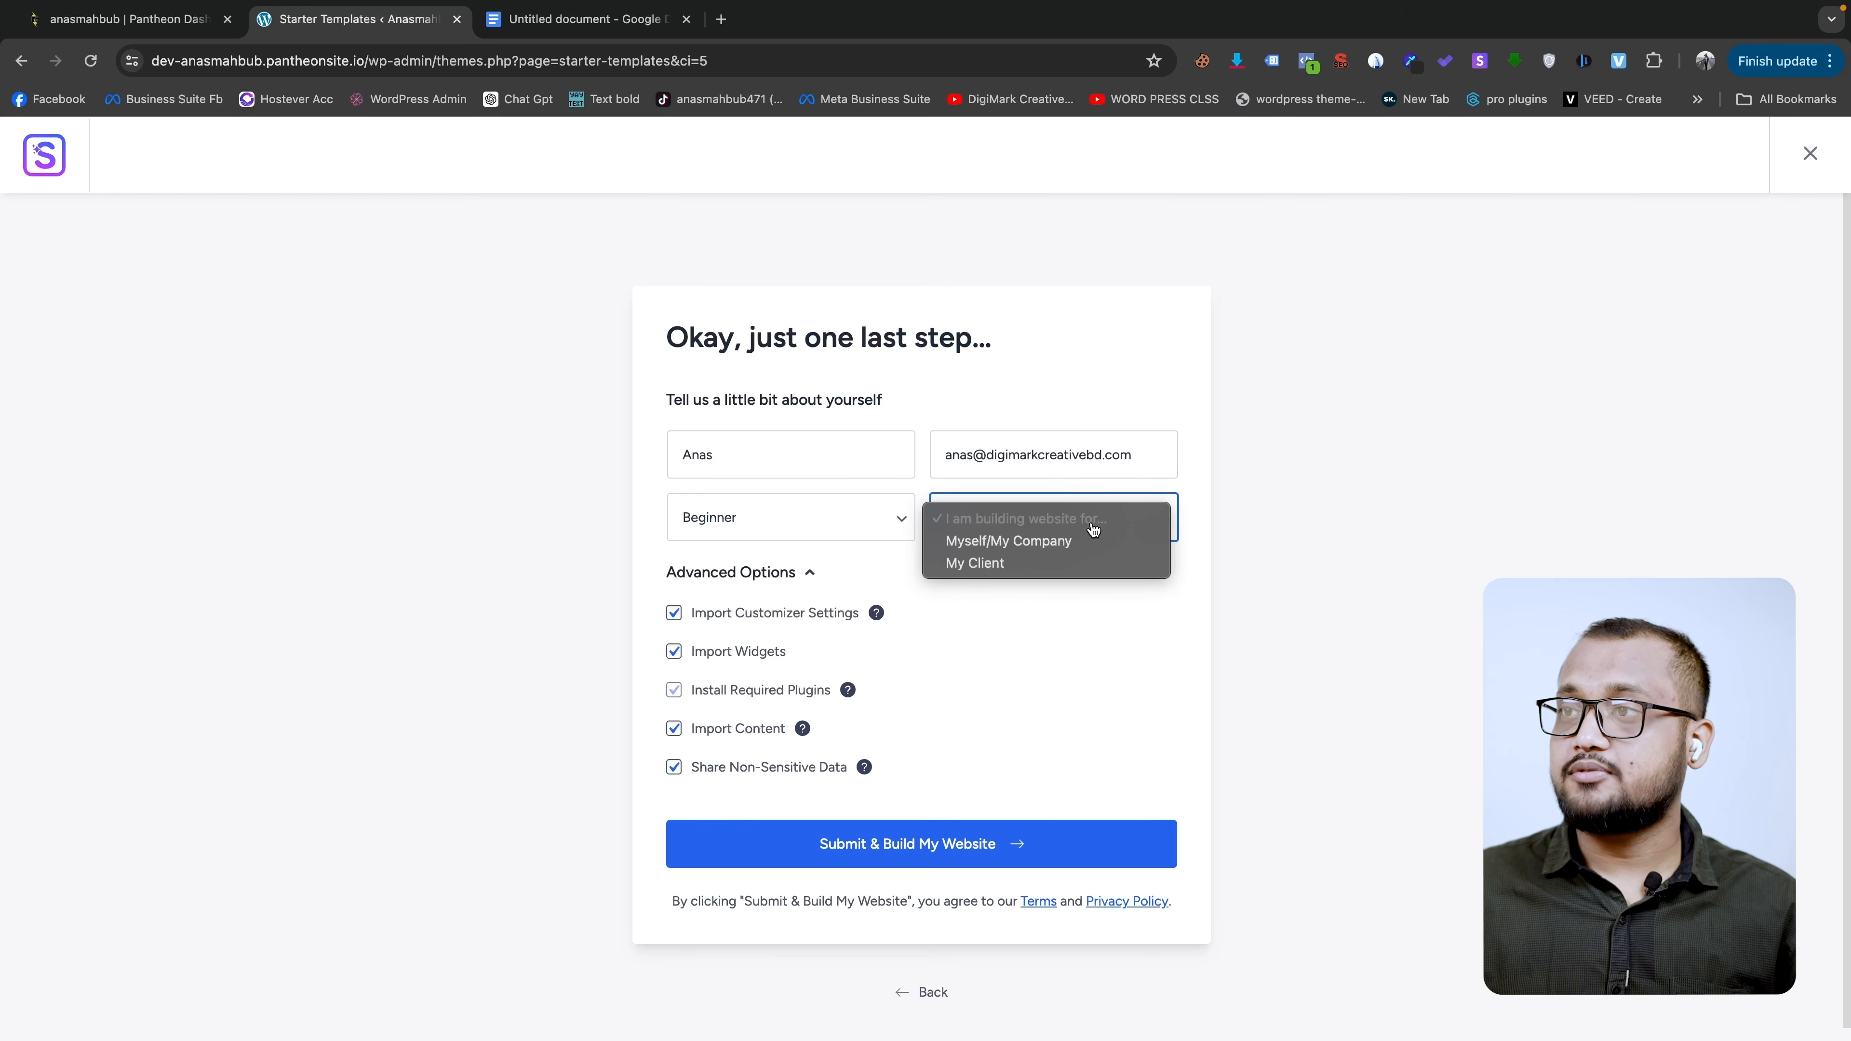
left_click(1033, 543)
left_click(1117, 473)
left_click(1087, 513)
left_click(1244, 505)
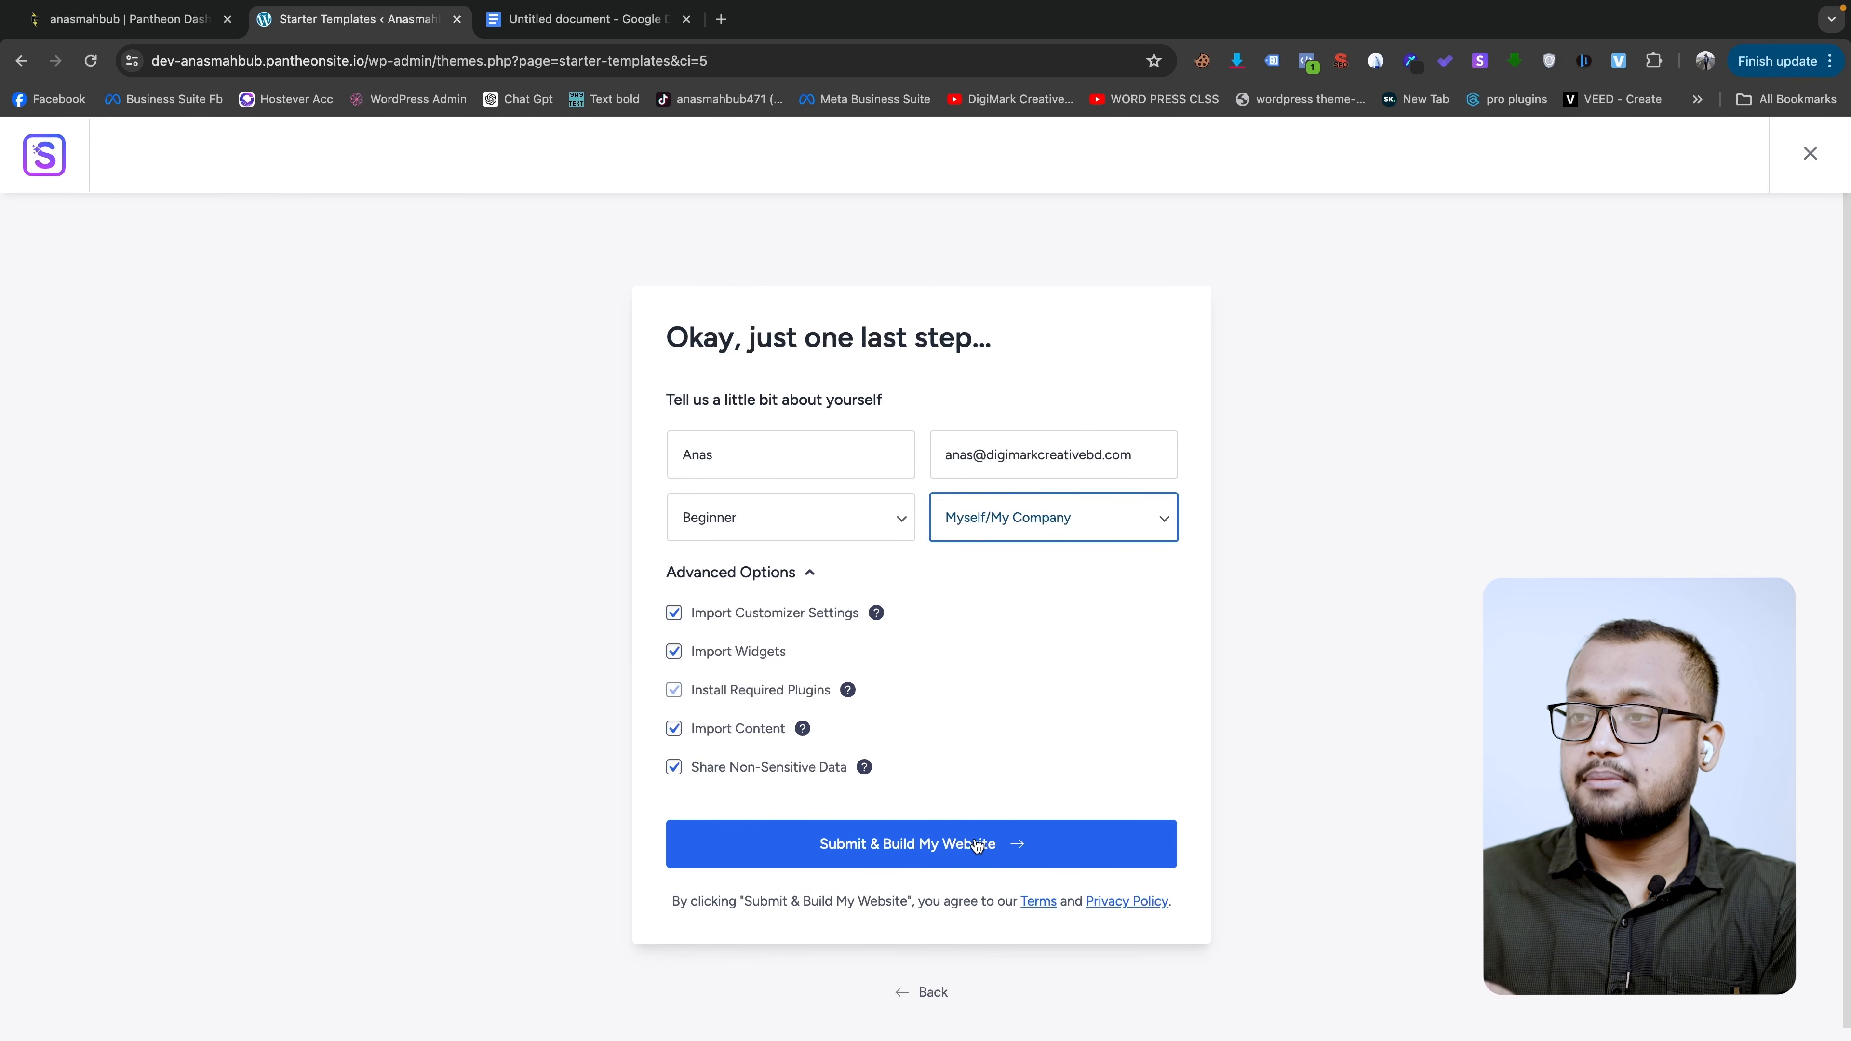
left_click(994, 846)
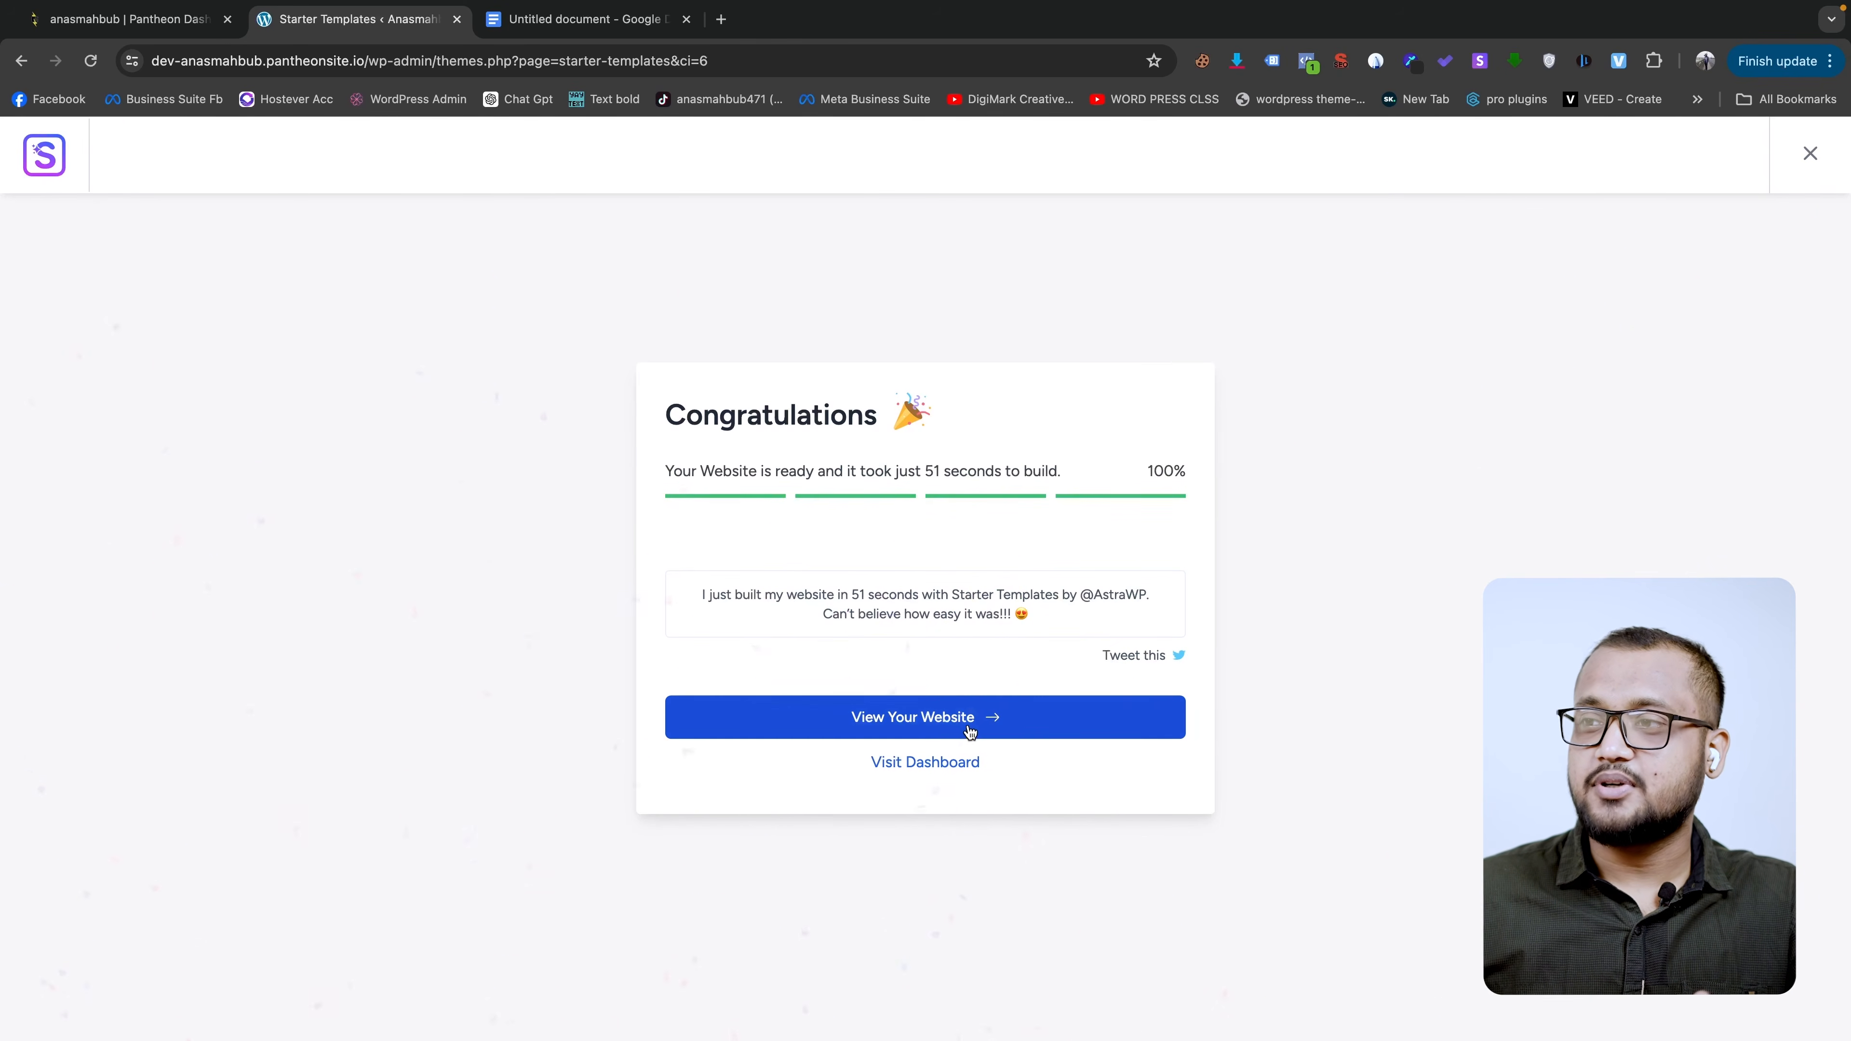
- View the finished website from the Congratulations screen once the 51-second build completes
left_click(952, 718)
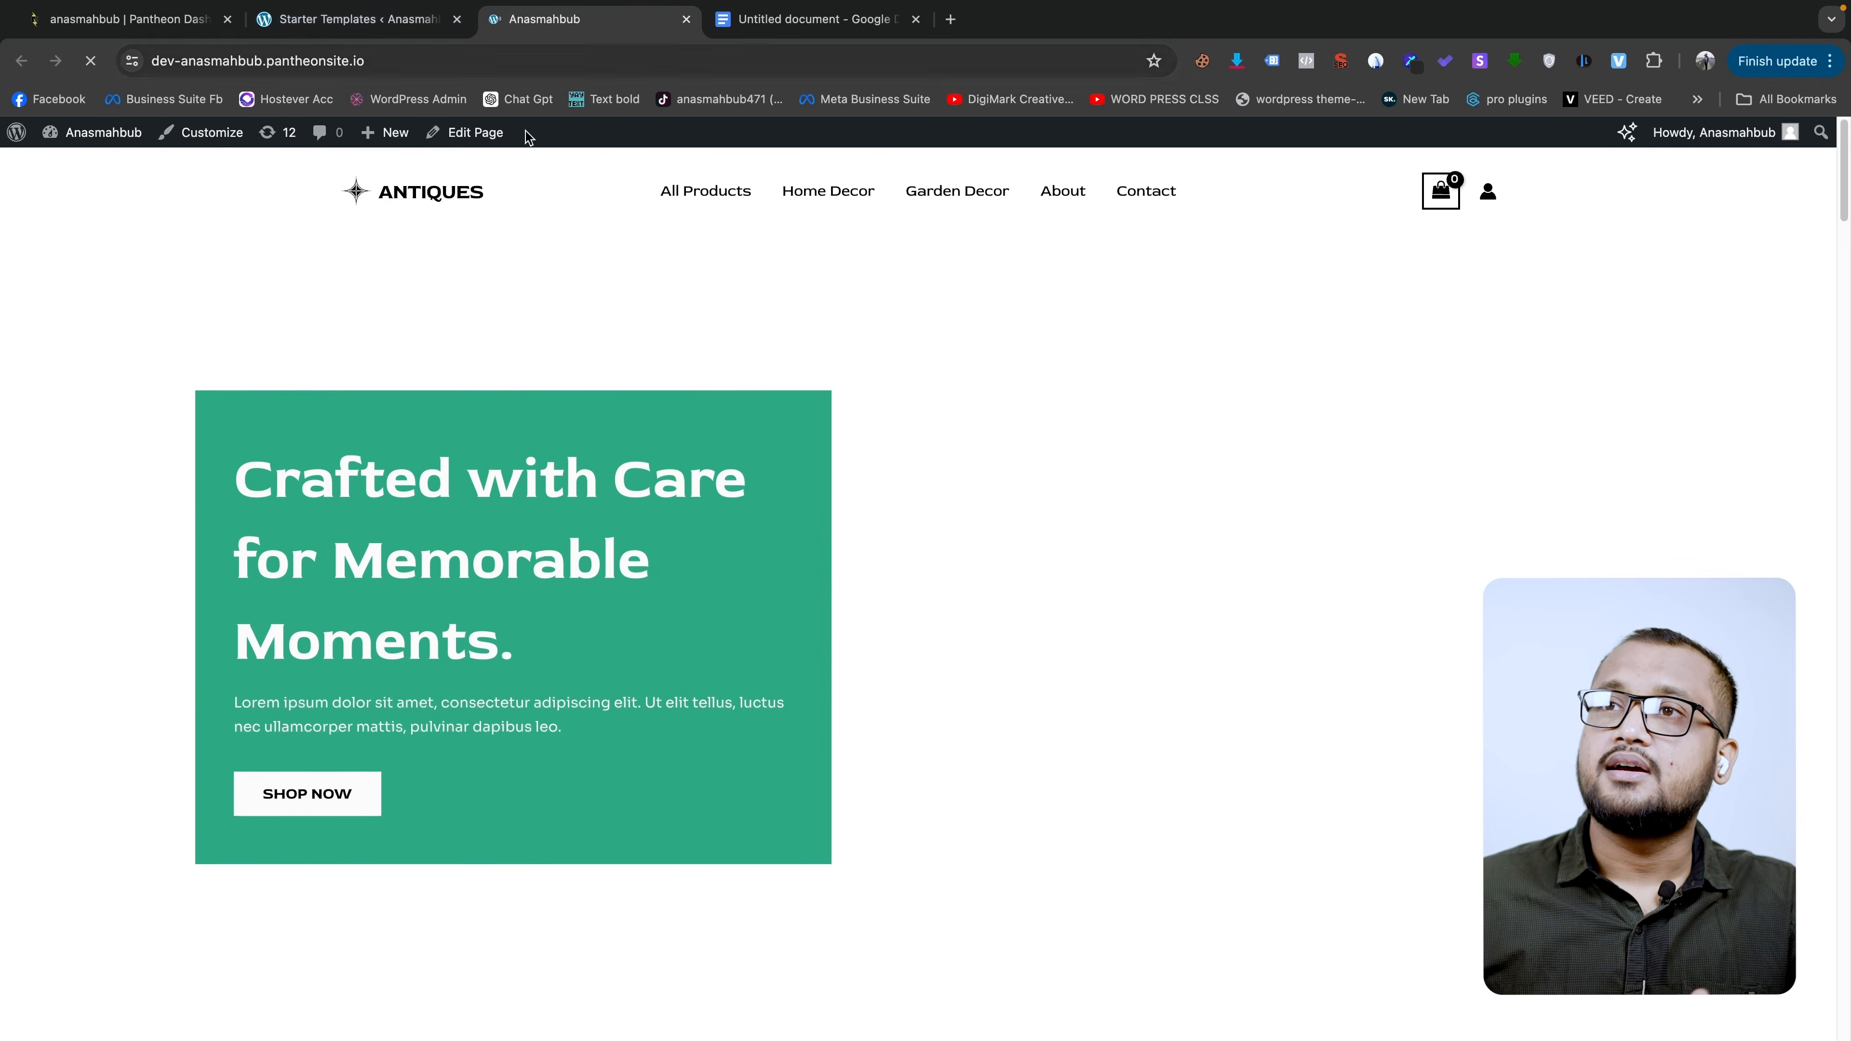
- Scroll through the new Antiques homepage, then go to the About WordPress page
scroll(1005, 357, "down", 15)
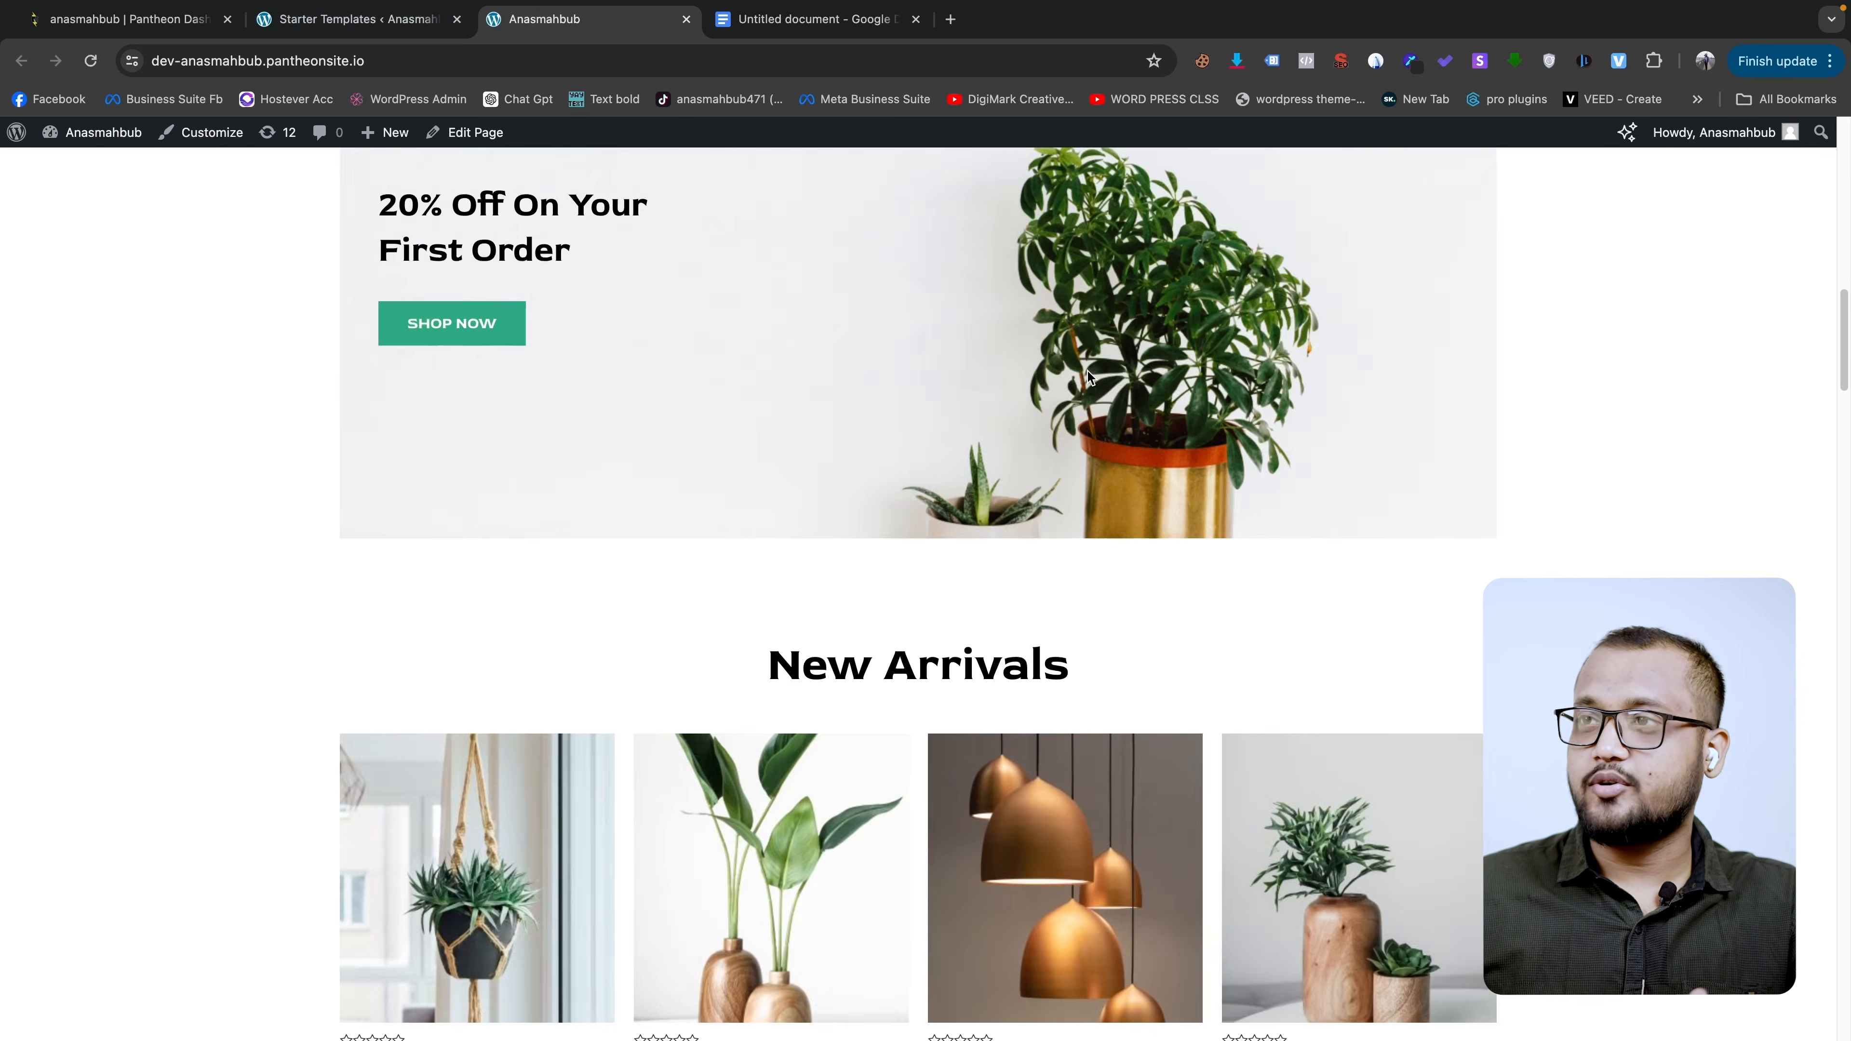
scroll(1088, 377, "down", 4)
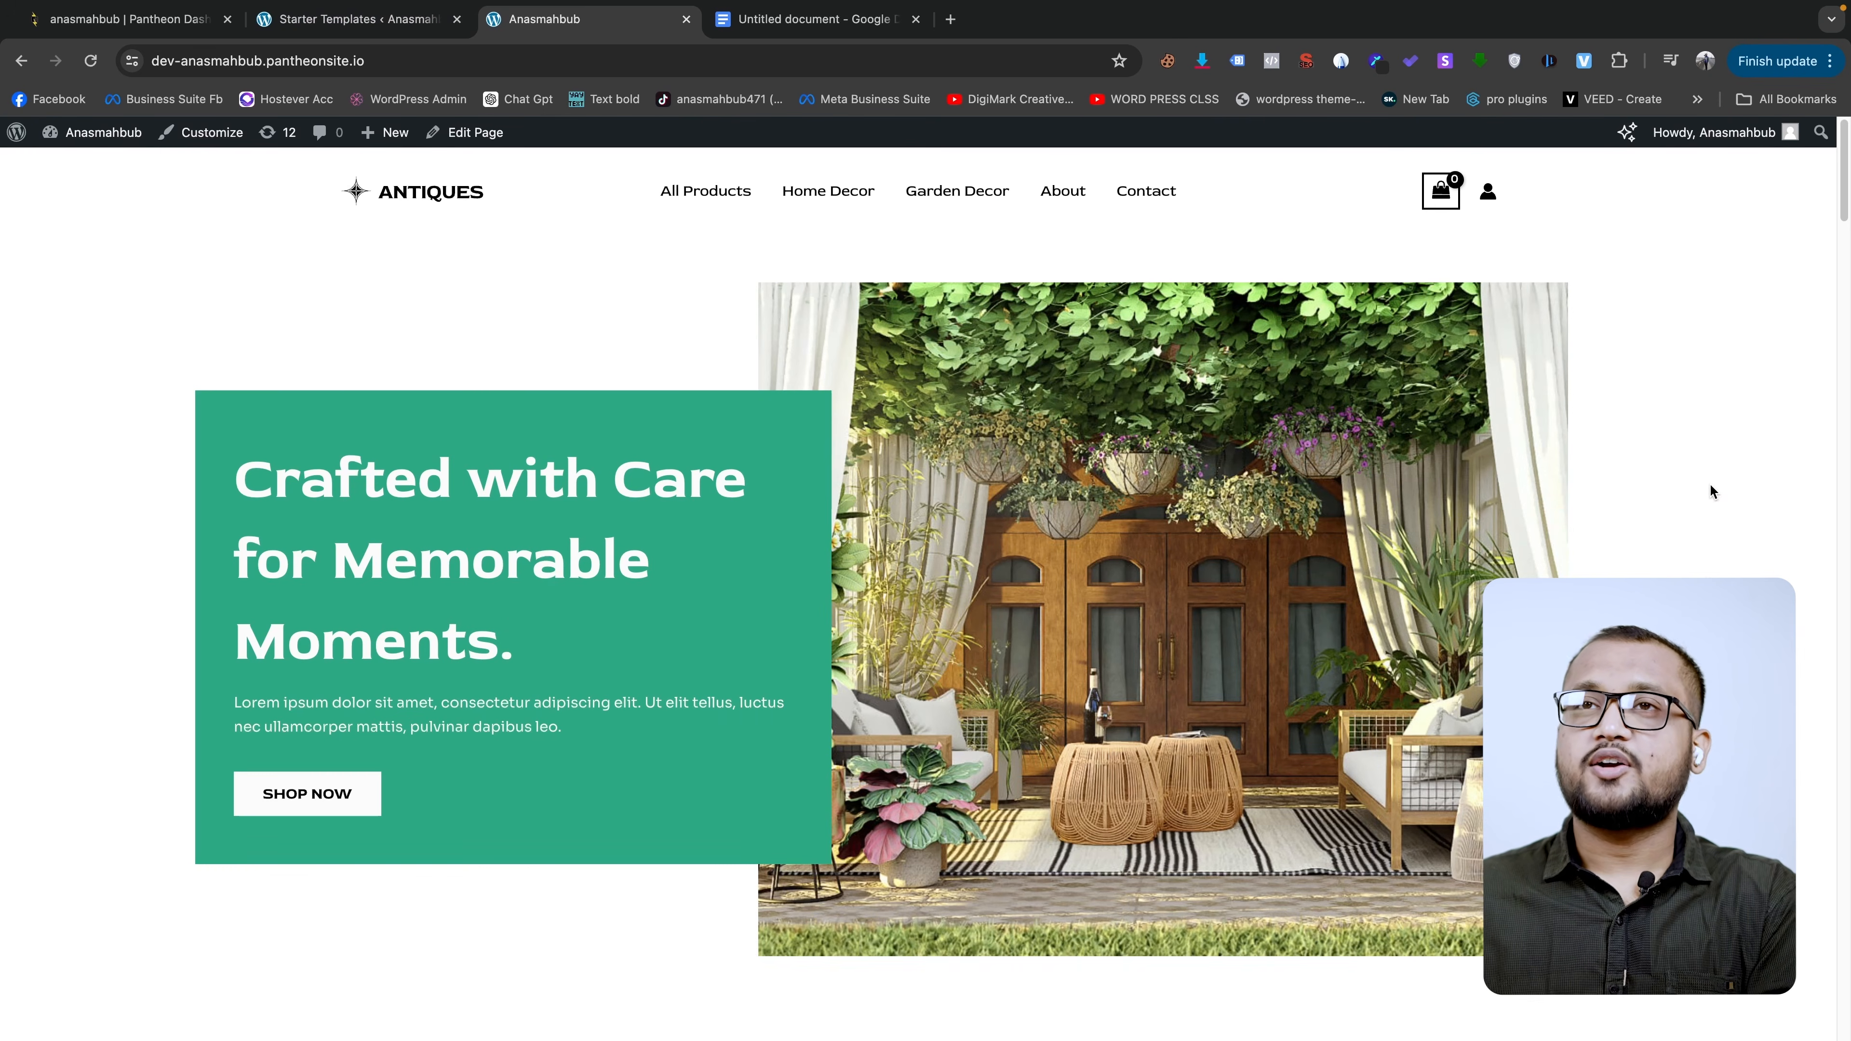
mouse_move(16, 133)
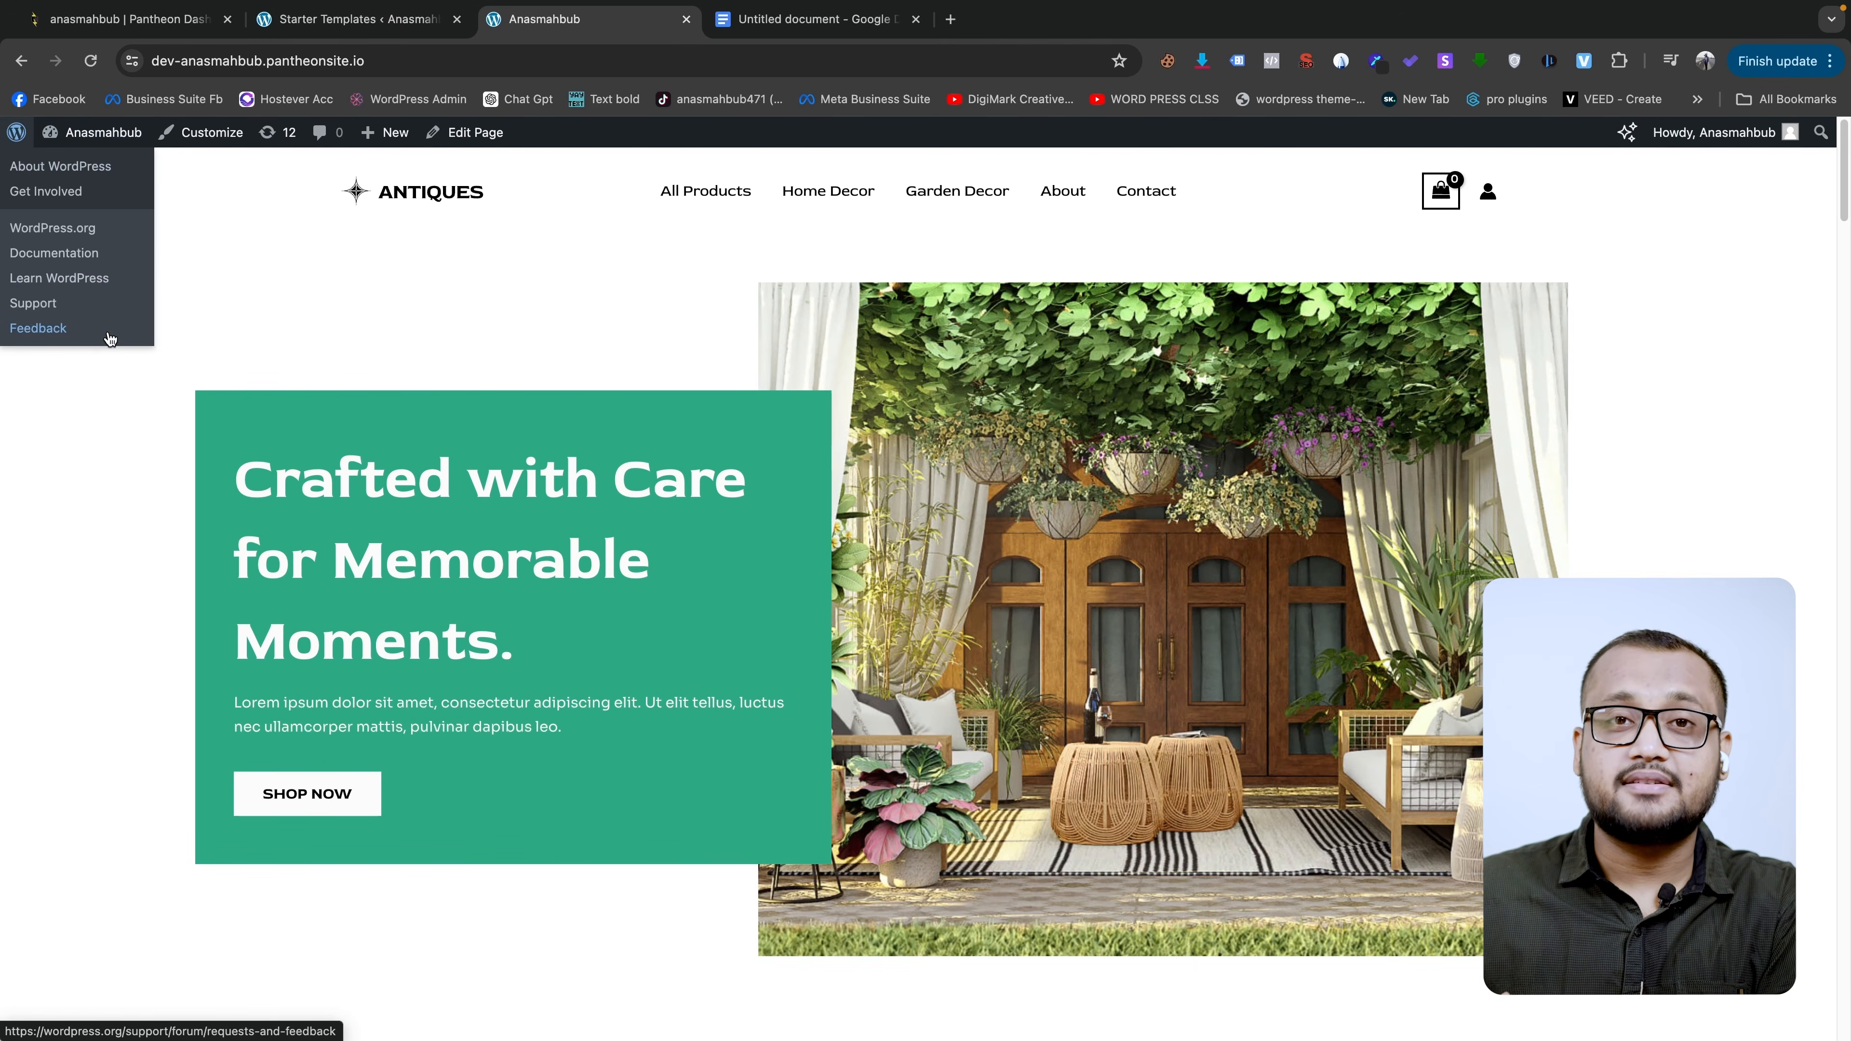
left_click(14, 134)
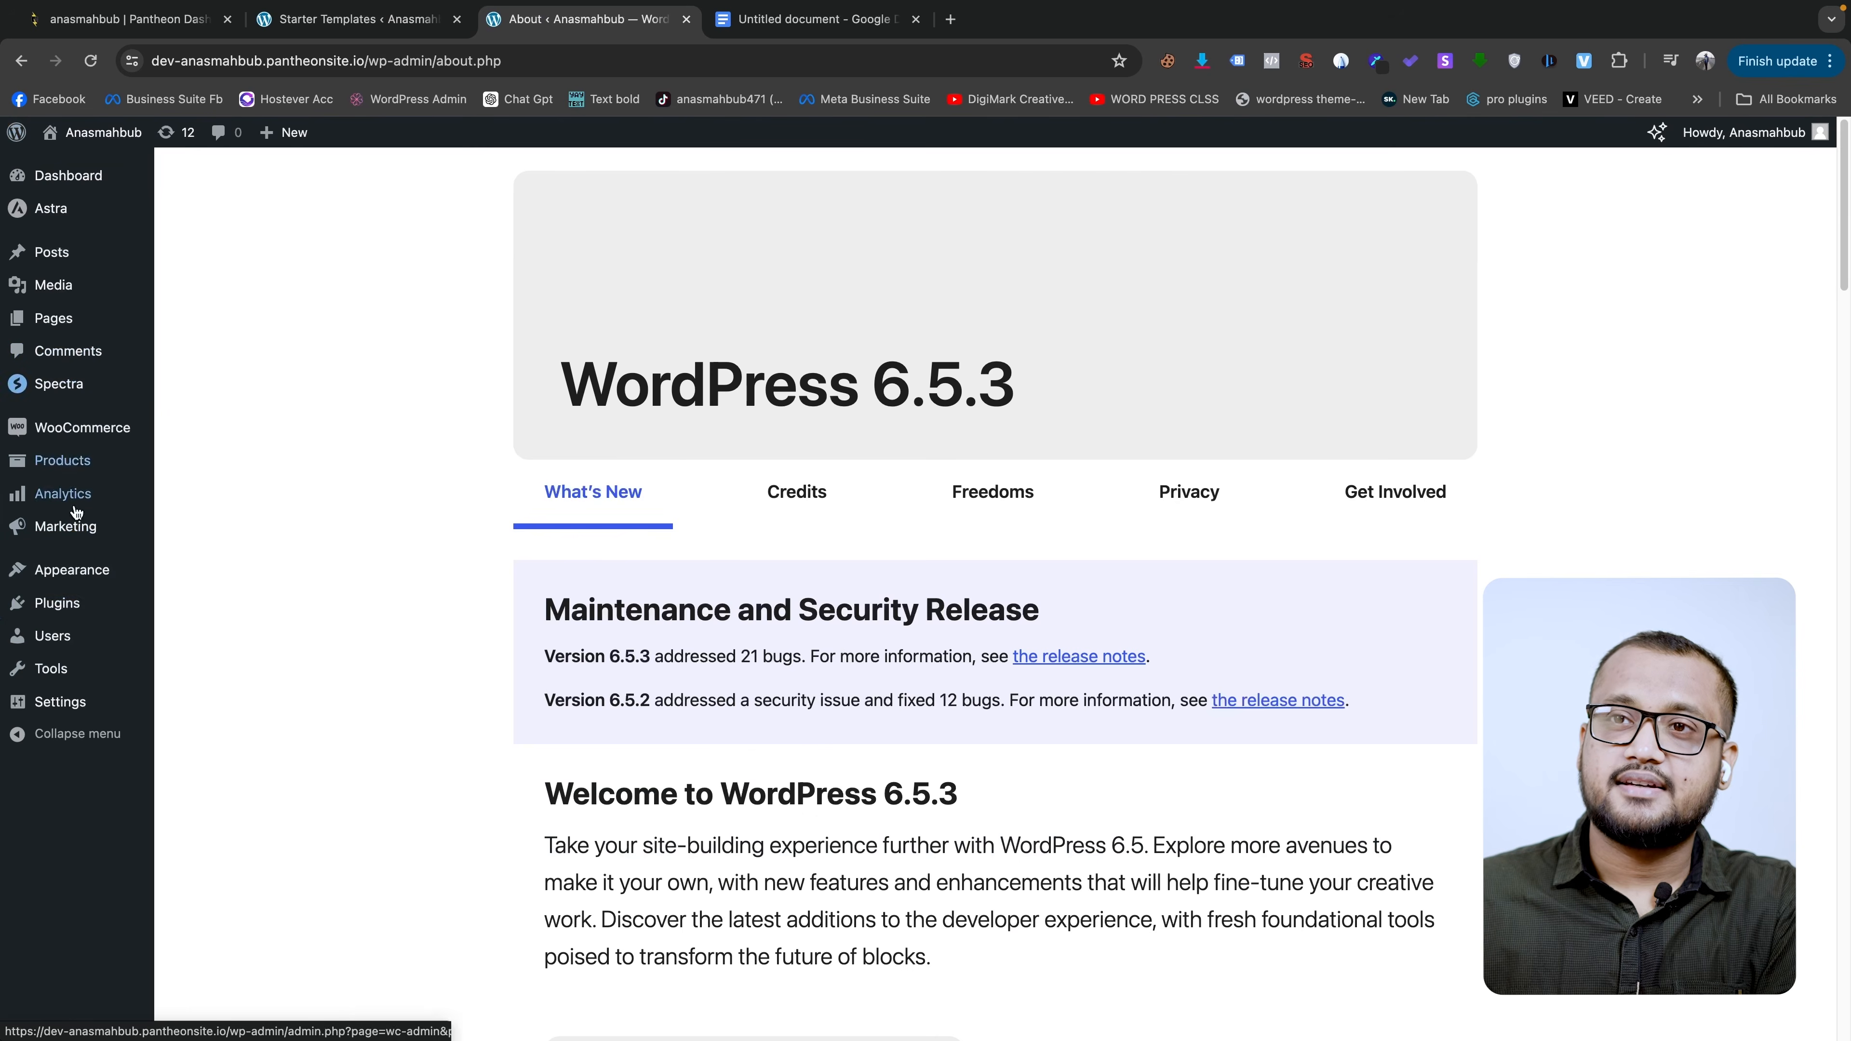
- Search Add Plugins for 'elemento' and install Elementor Website Builder
mouse_move(140, 611)
left_click(208, 609)
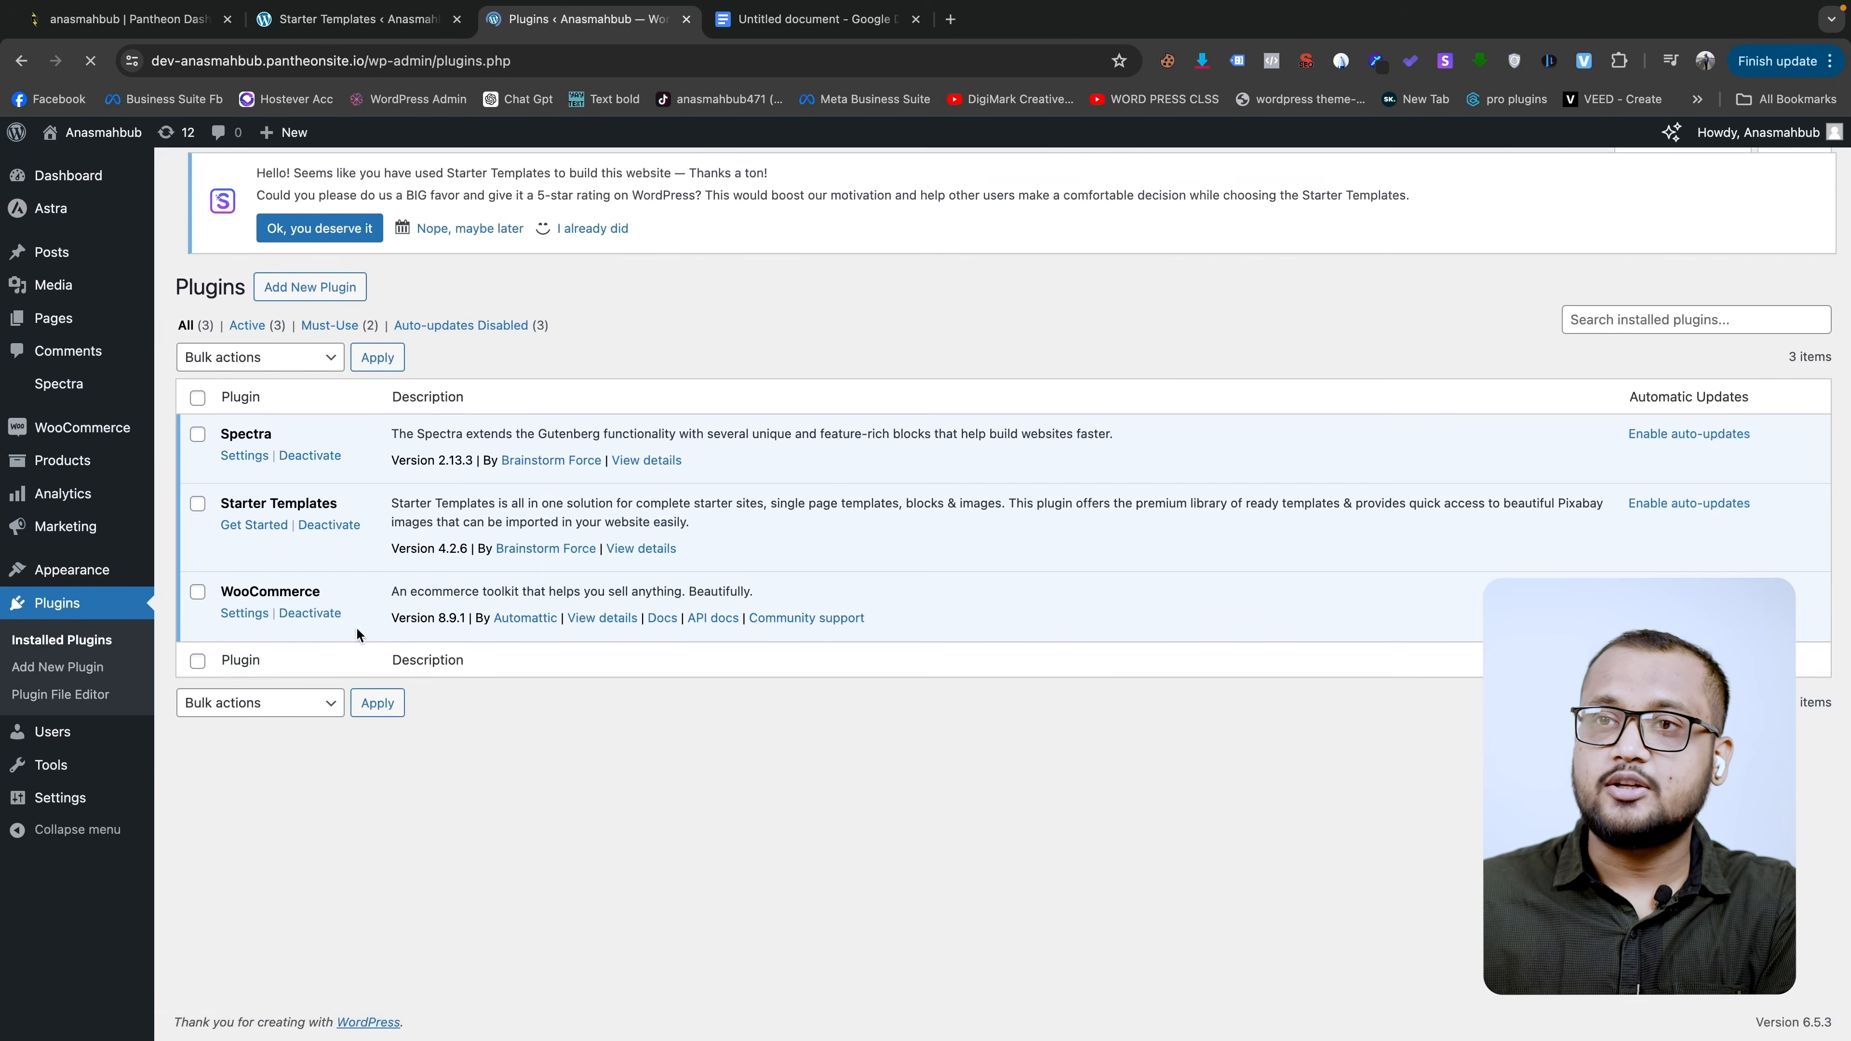
left_click(80, 672)
type("ele")
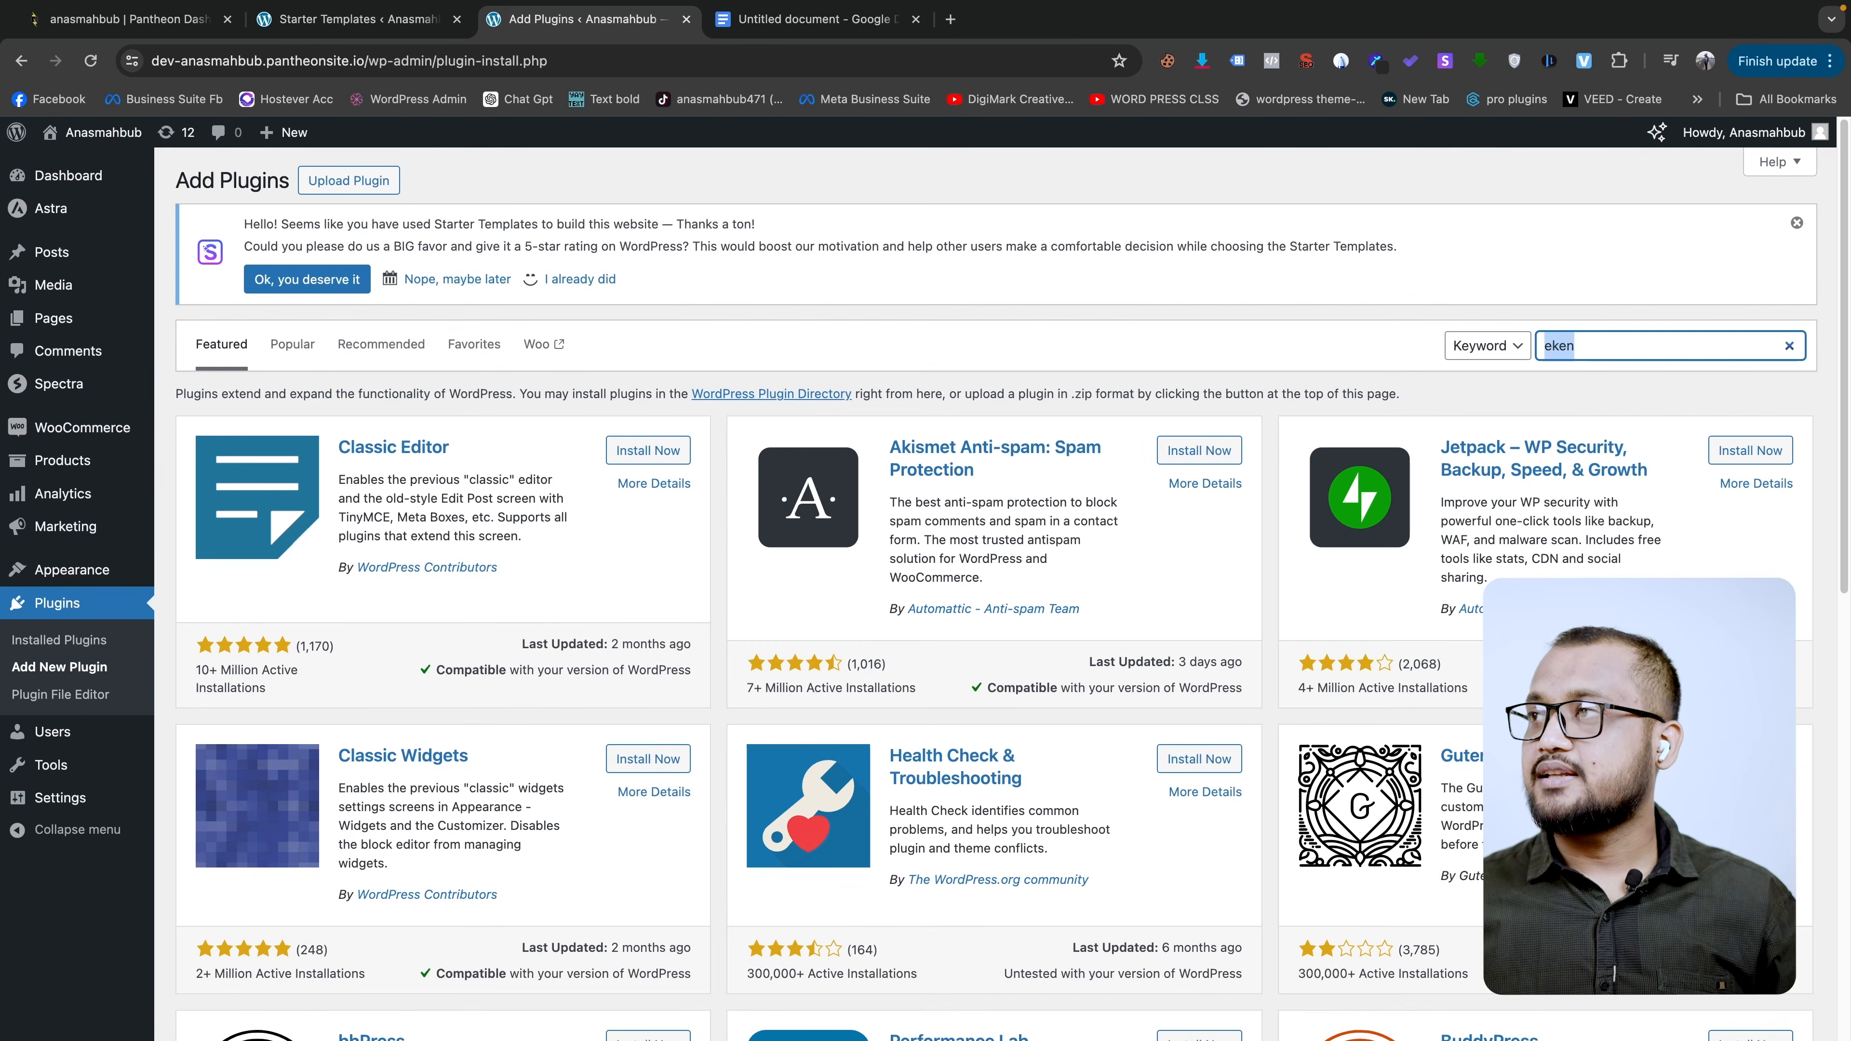
type("mentor pro")
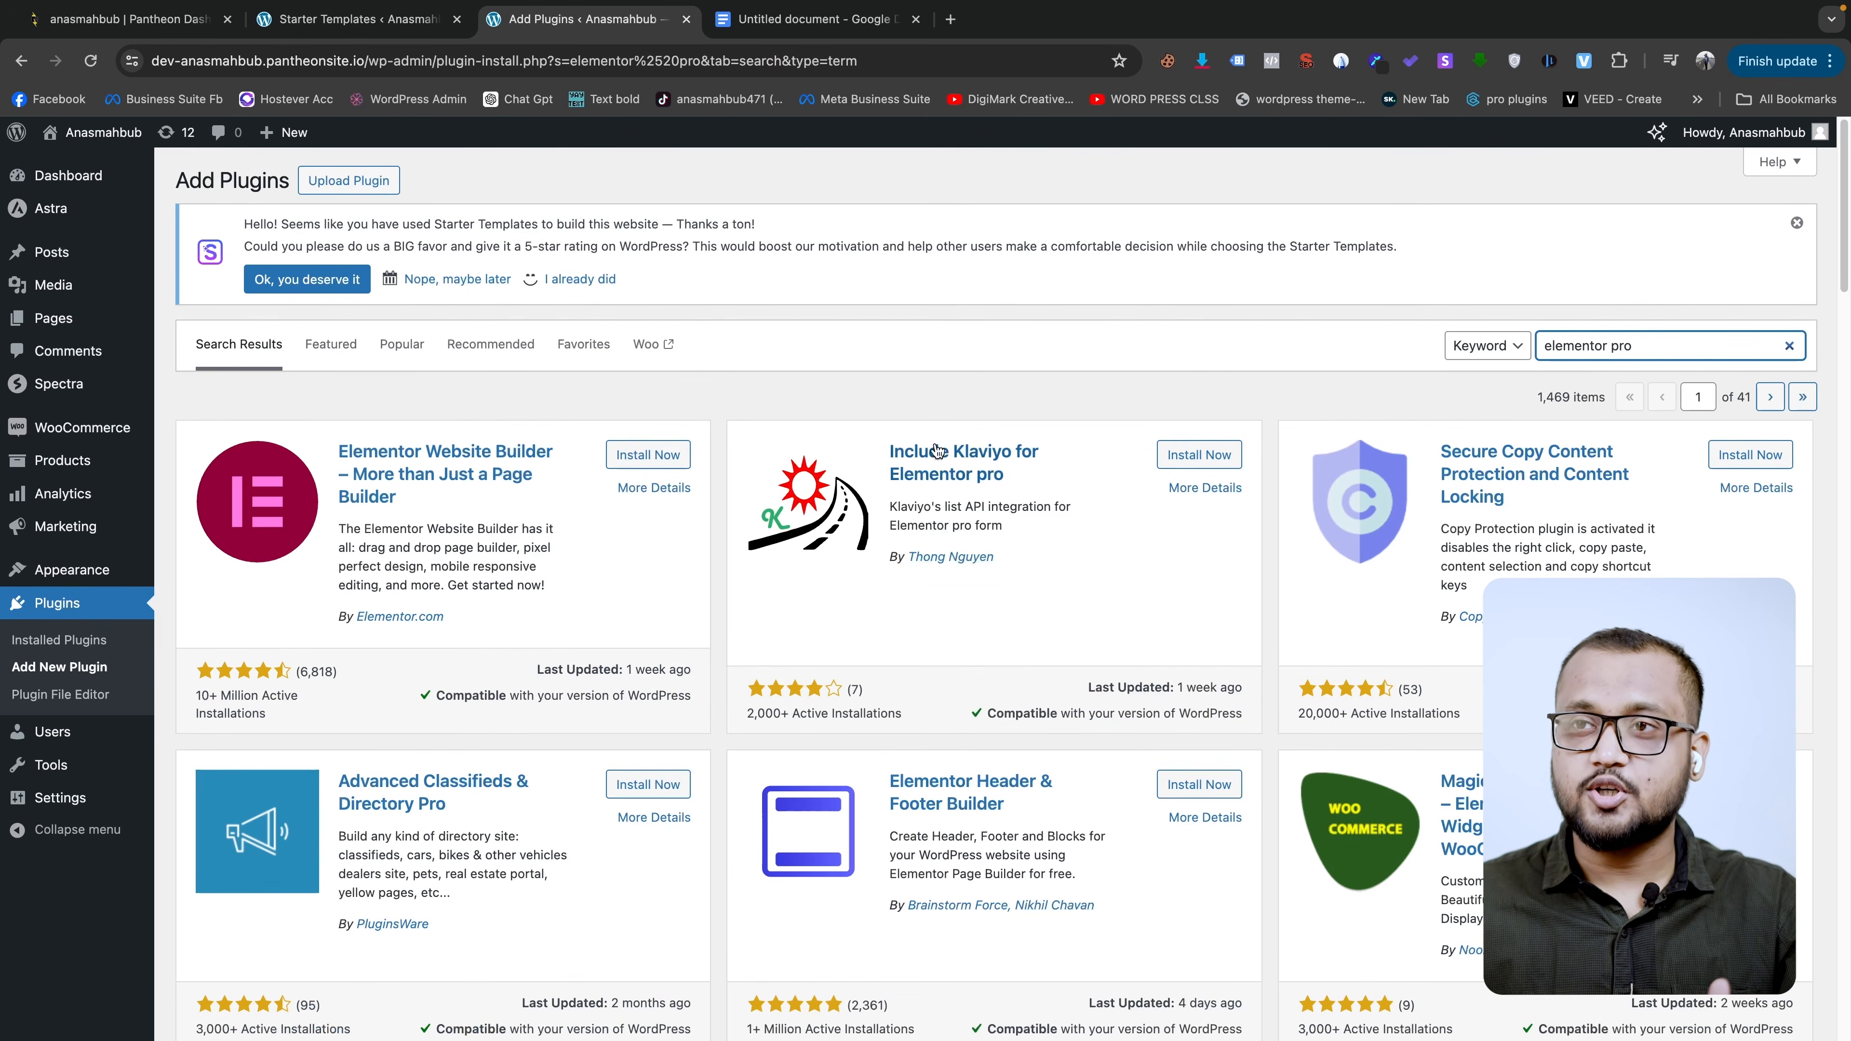
left_click(648, 454)
- Search for 'gtm4wp', install the GTM4WP Google Tag Manager plugin, and view installed plugins
triple_click(1699, 341)
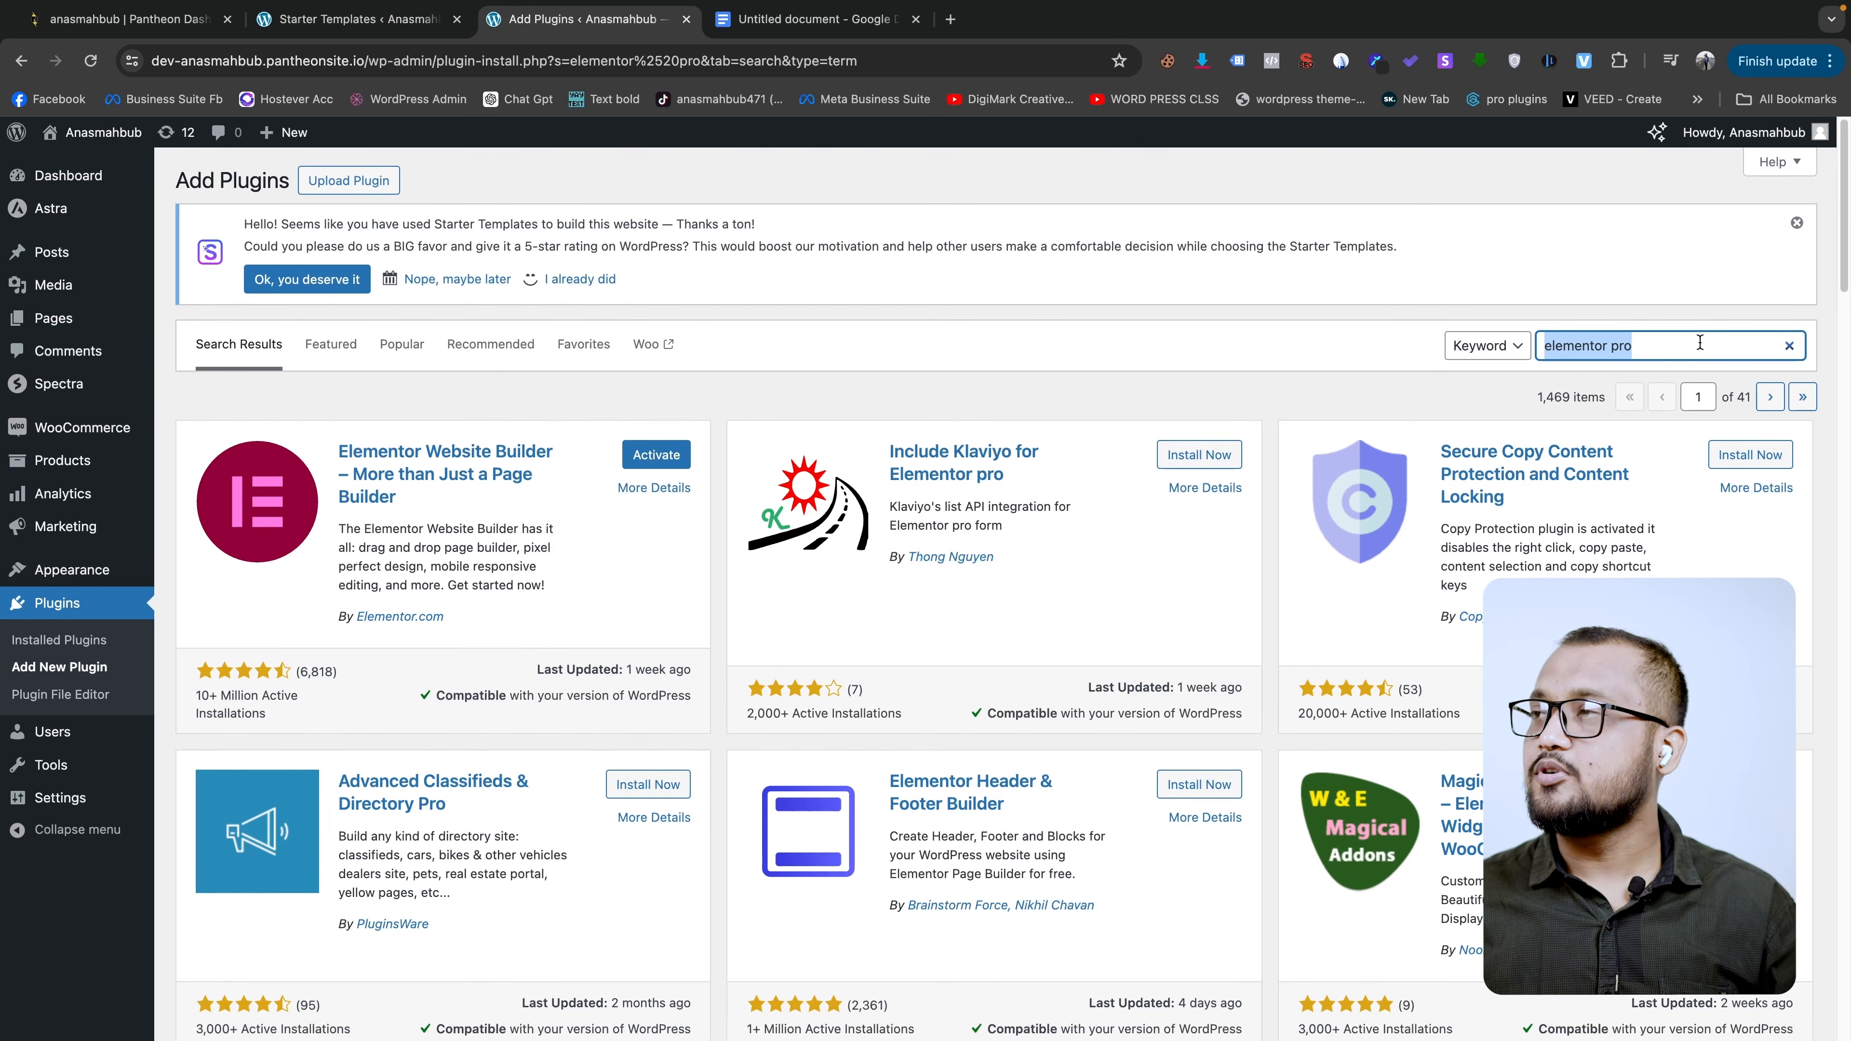
type("gtm4wp")
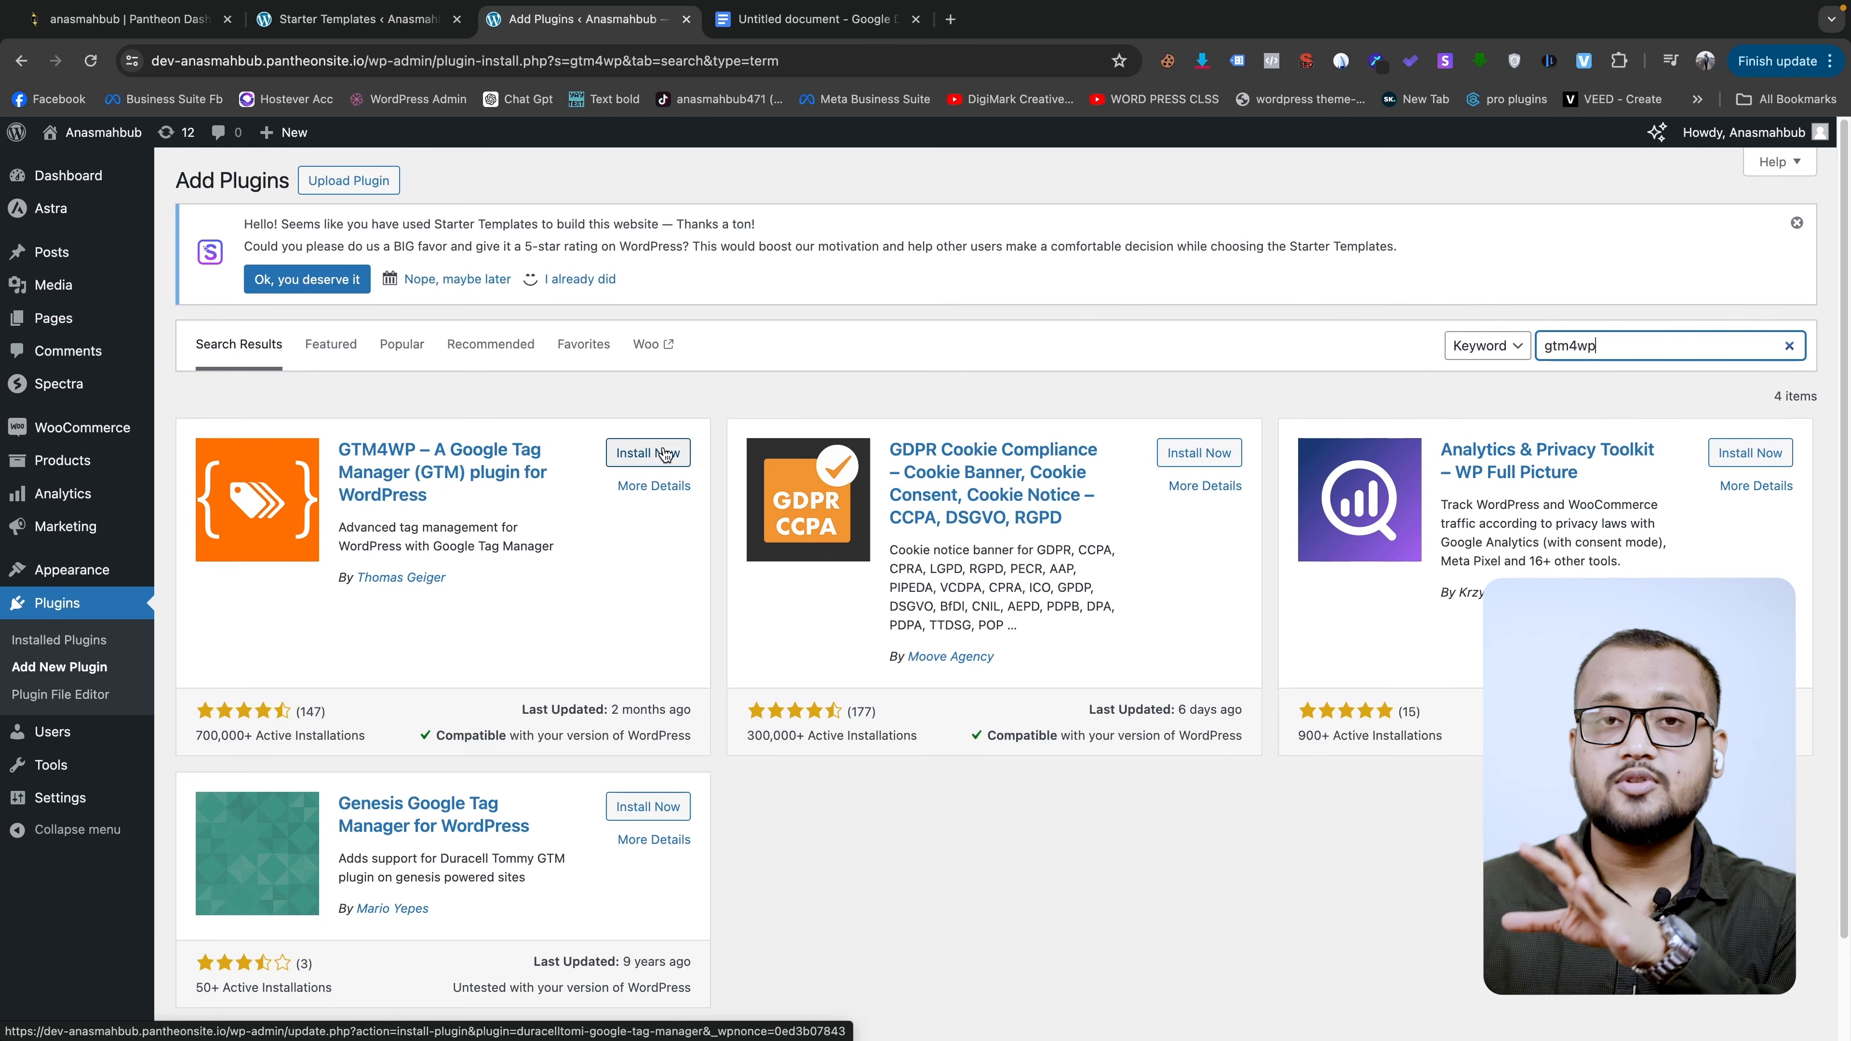
left_click(665, 455)
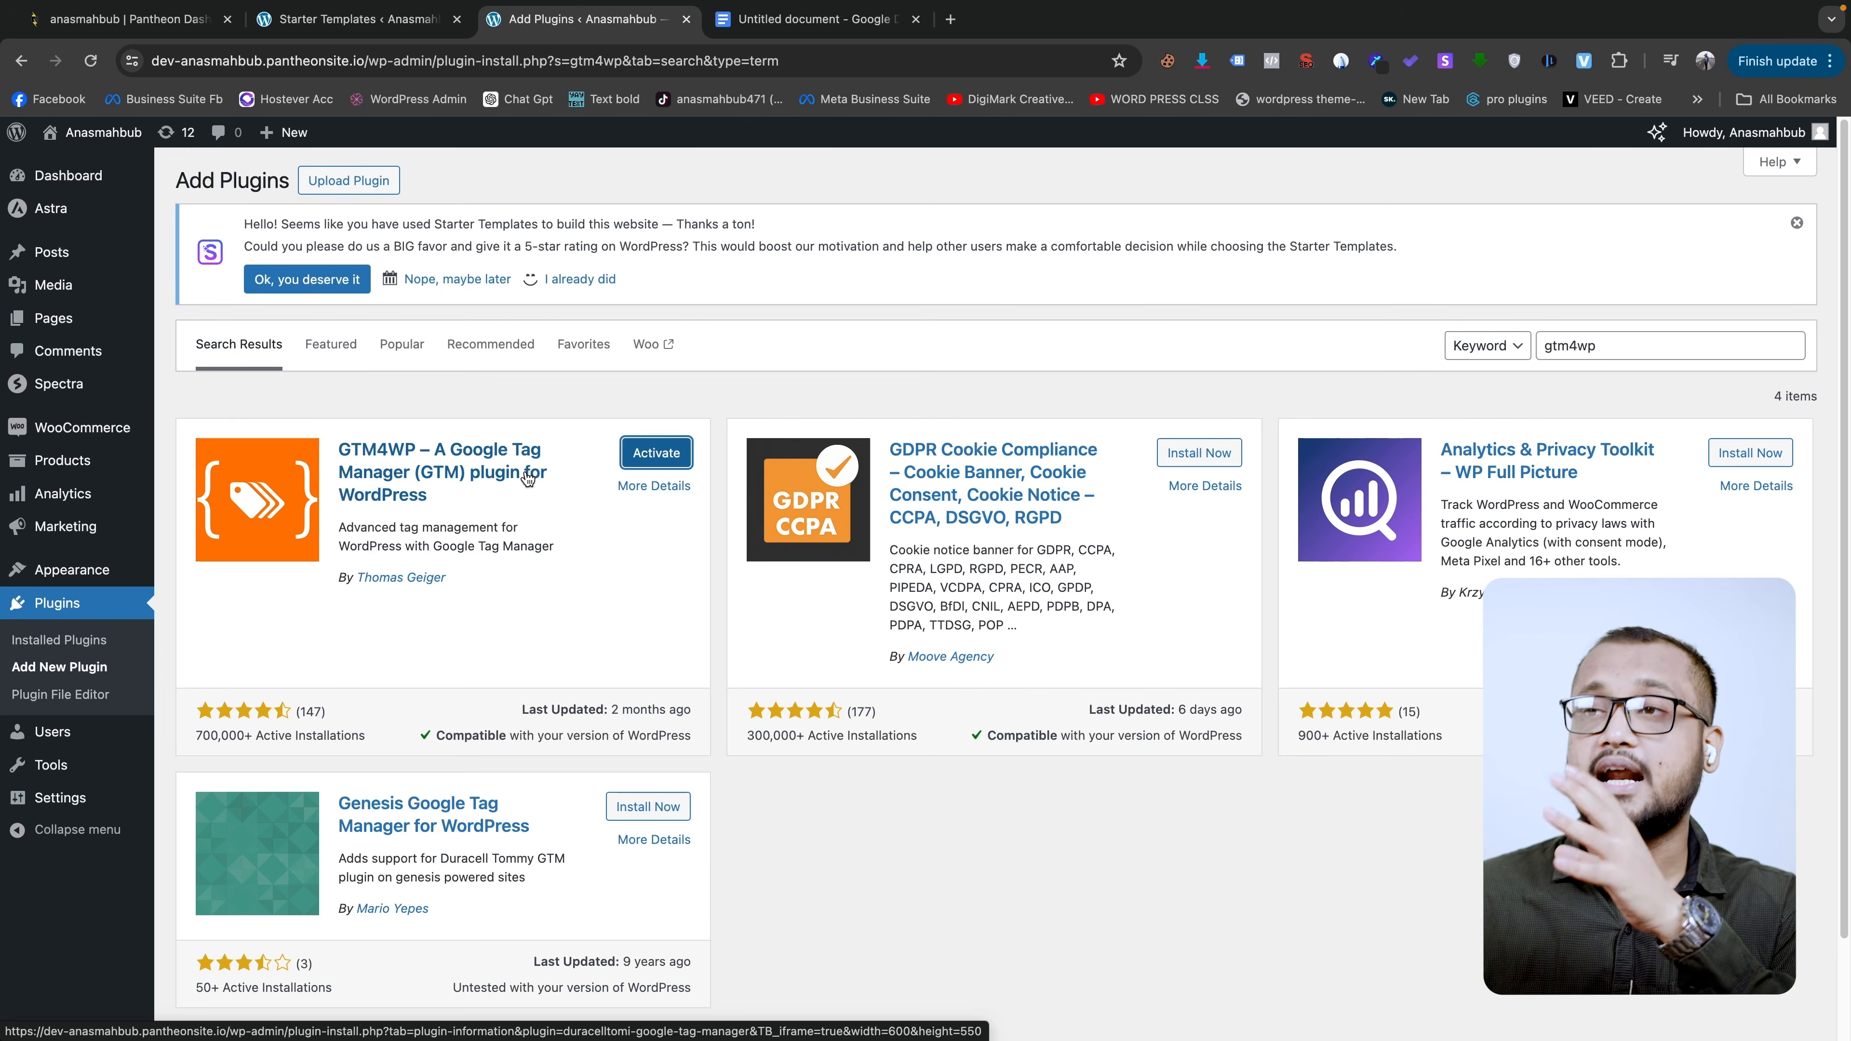
mouse_move(82, 580)
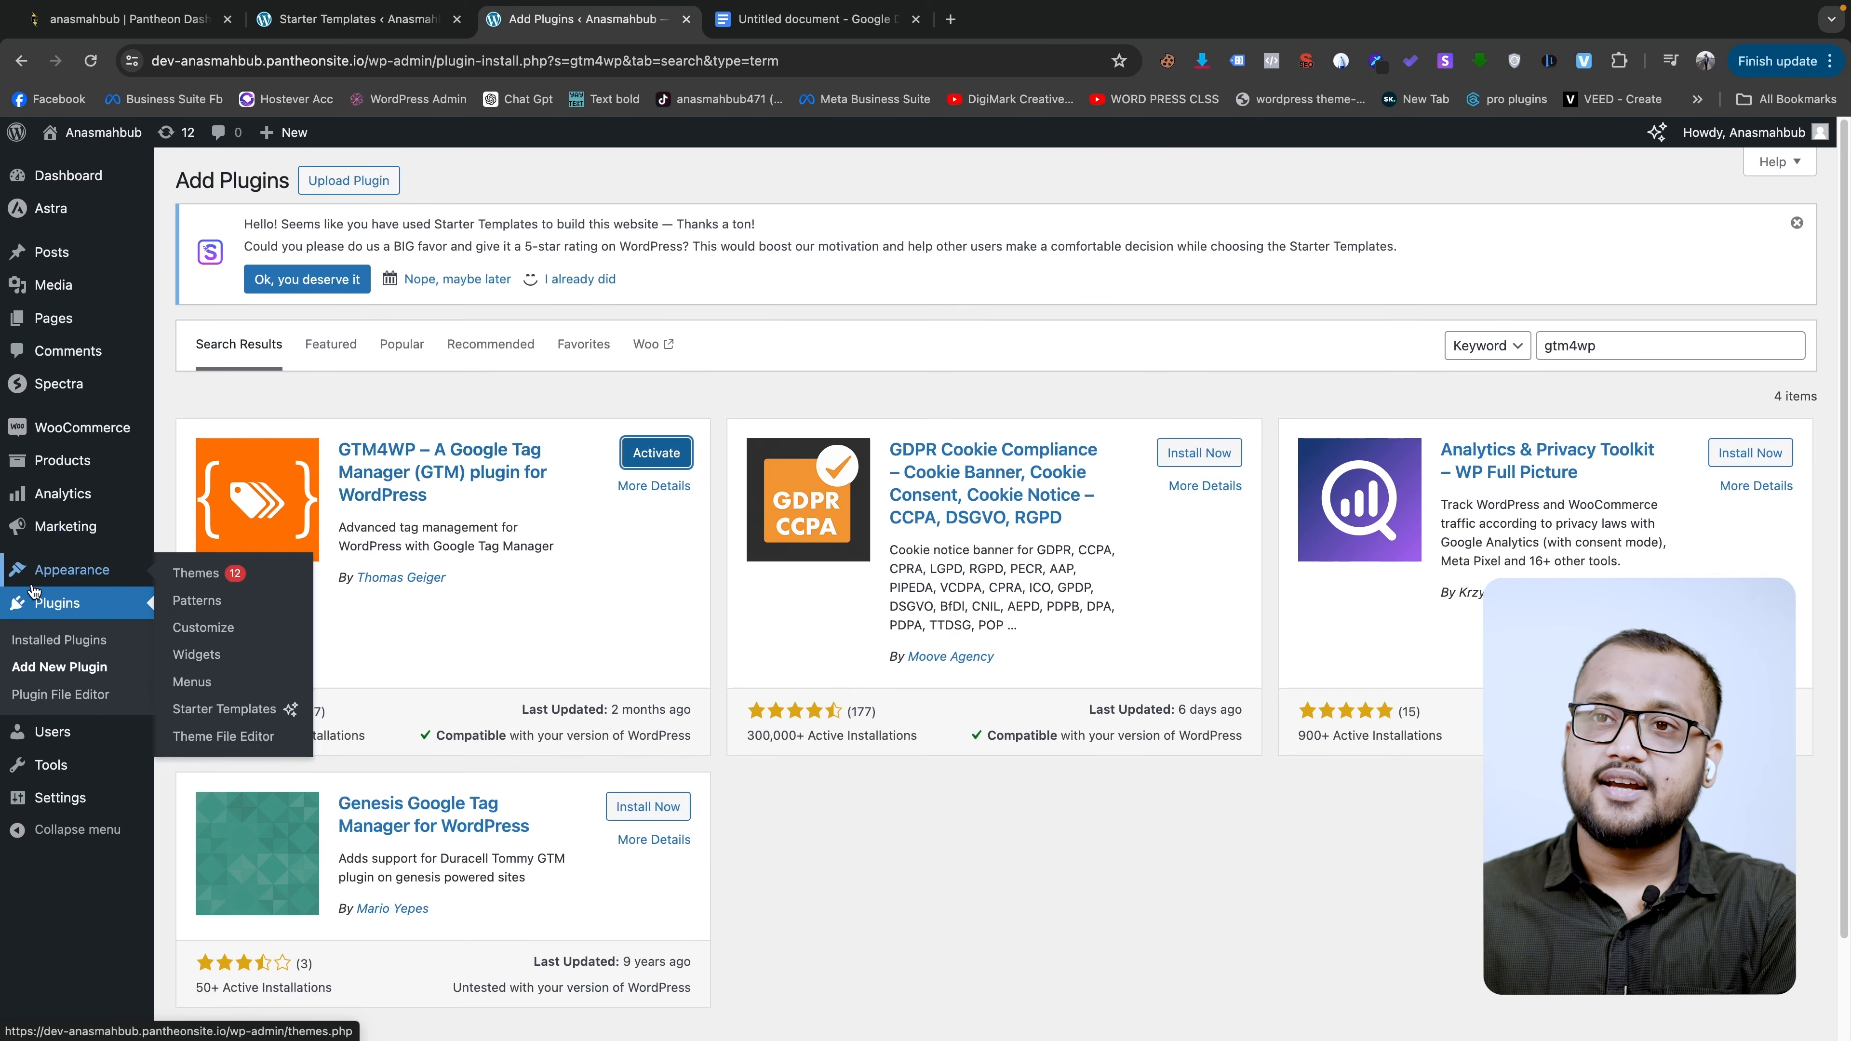
left_click(64, 640)
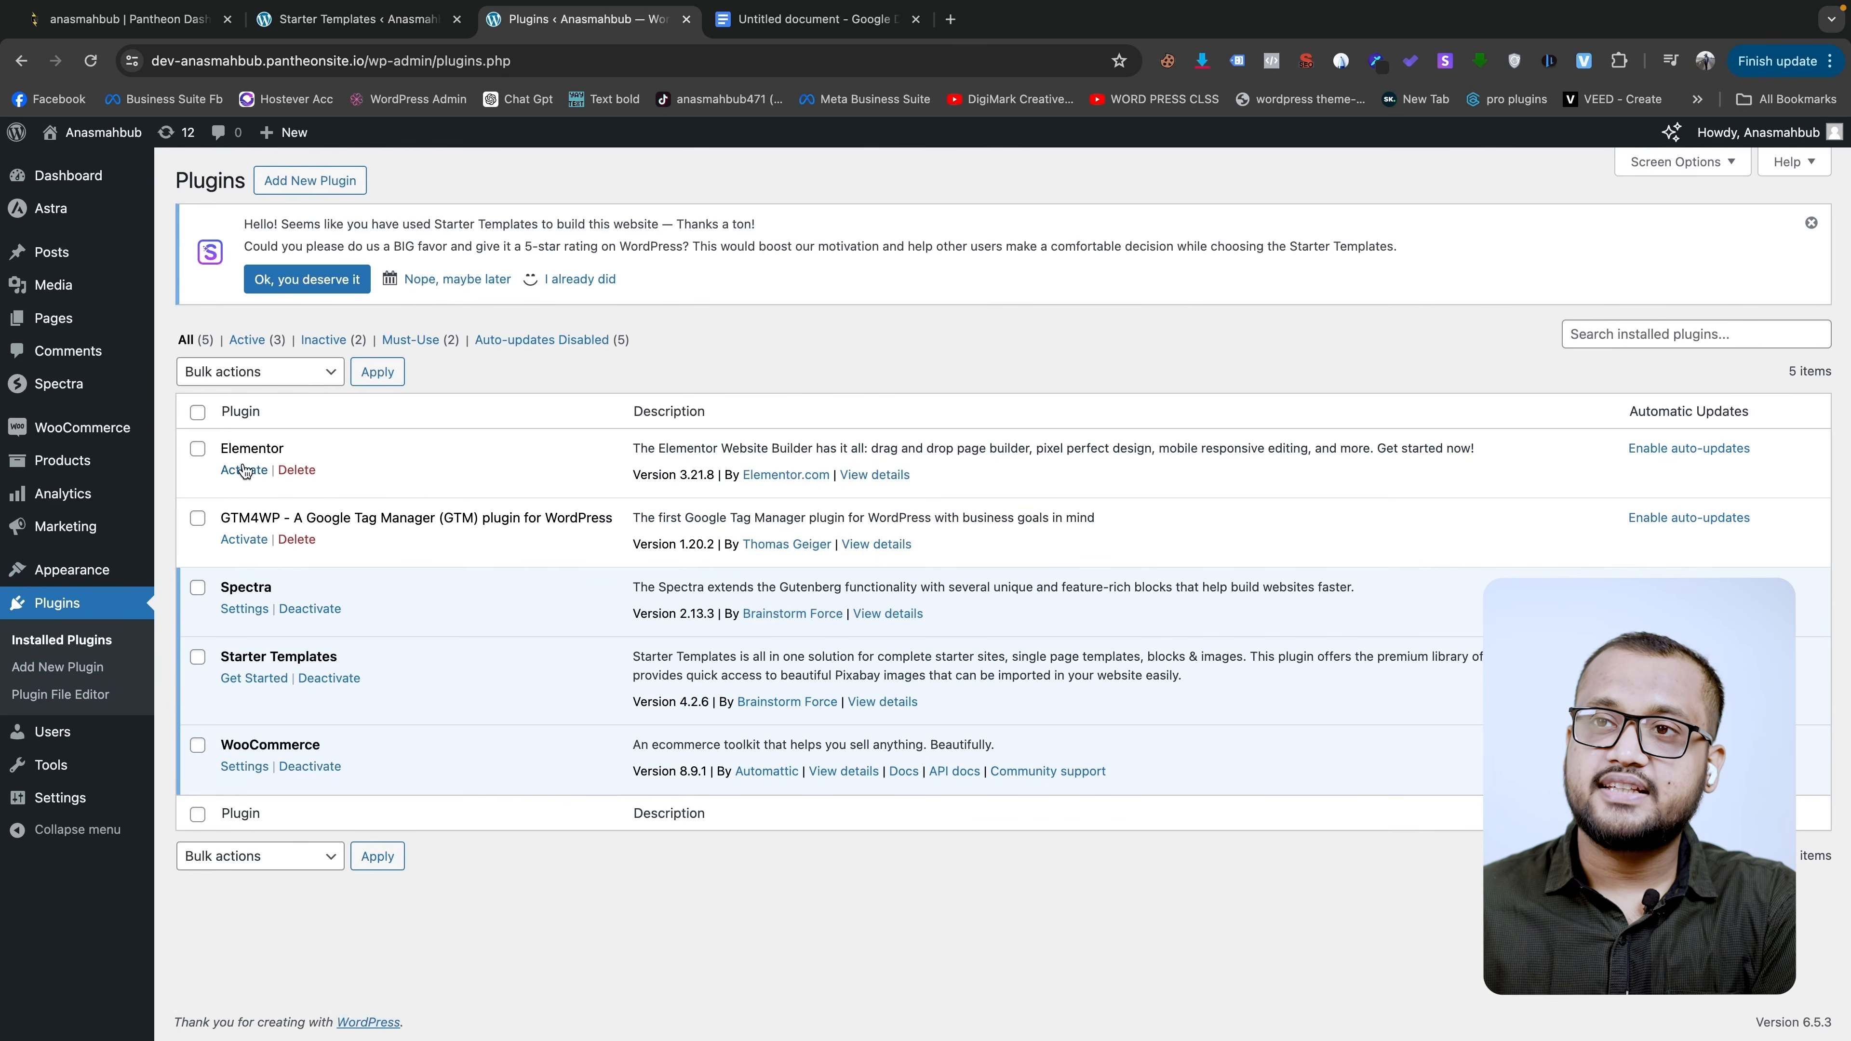
- Activate Elementor and bring up the list of all nine site pages
left_click(244, 471)
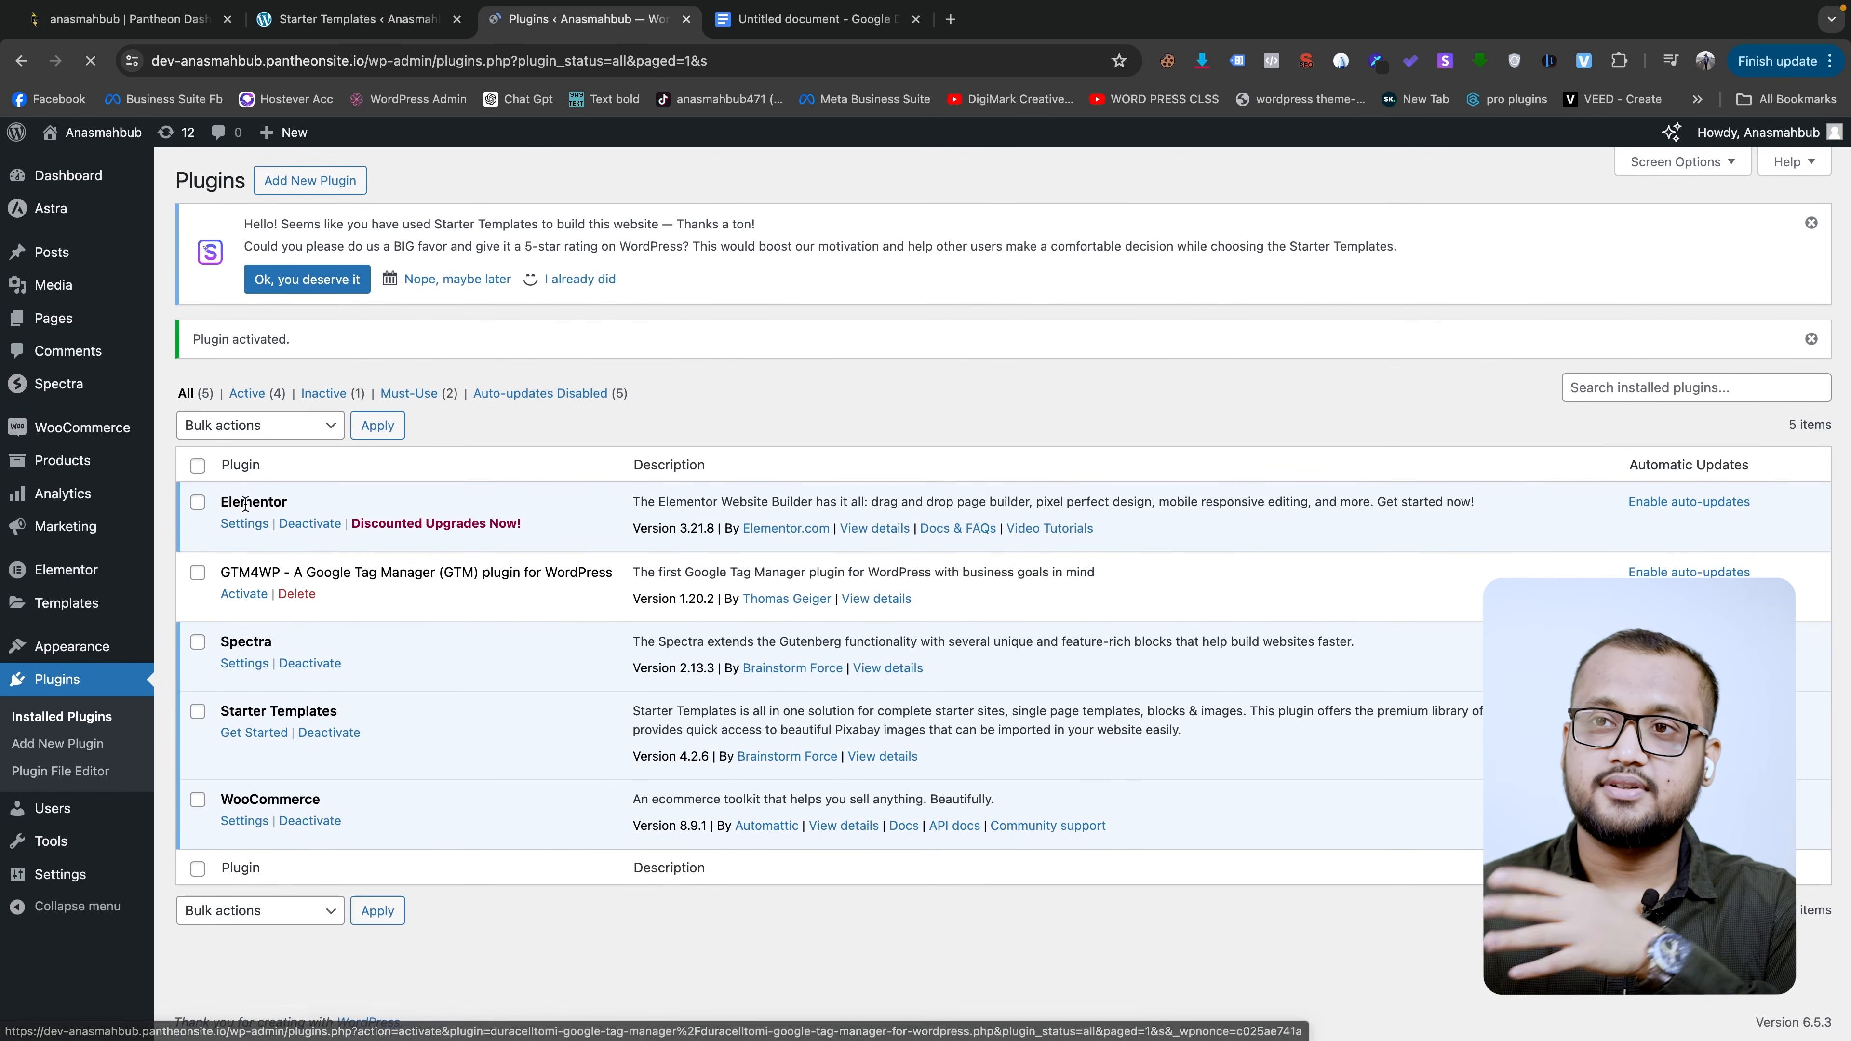
mouse_move(110, 318)
left_click(215, 333)
scroll(358, 518, "down", 2)
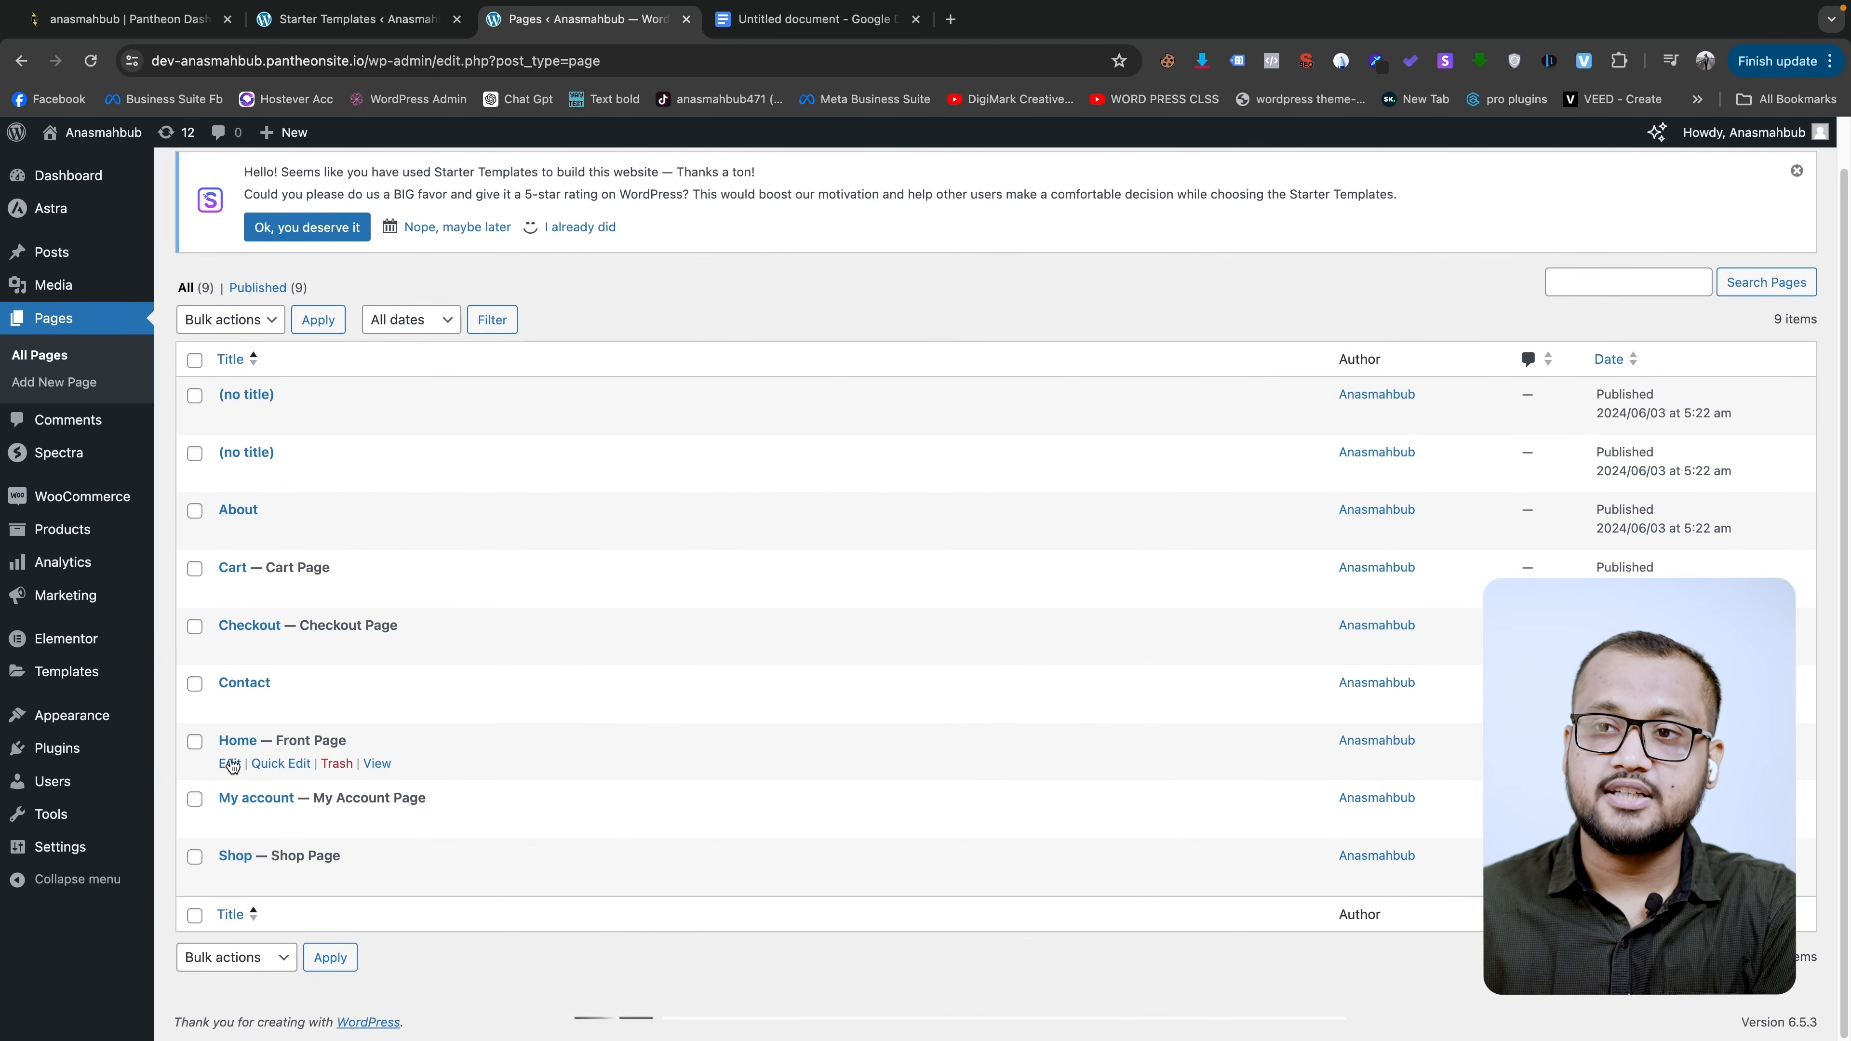
- Open the Home page in the block editor and launch it with Edit with Elementor
left_click(229, 766)
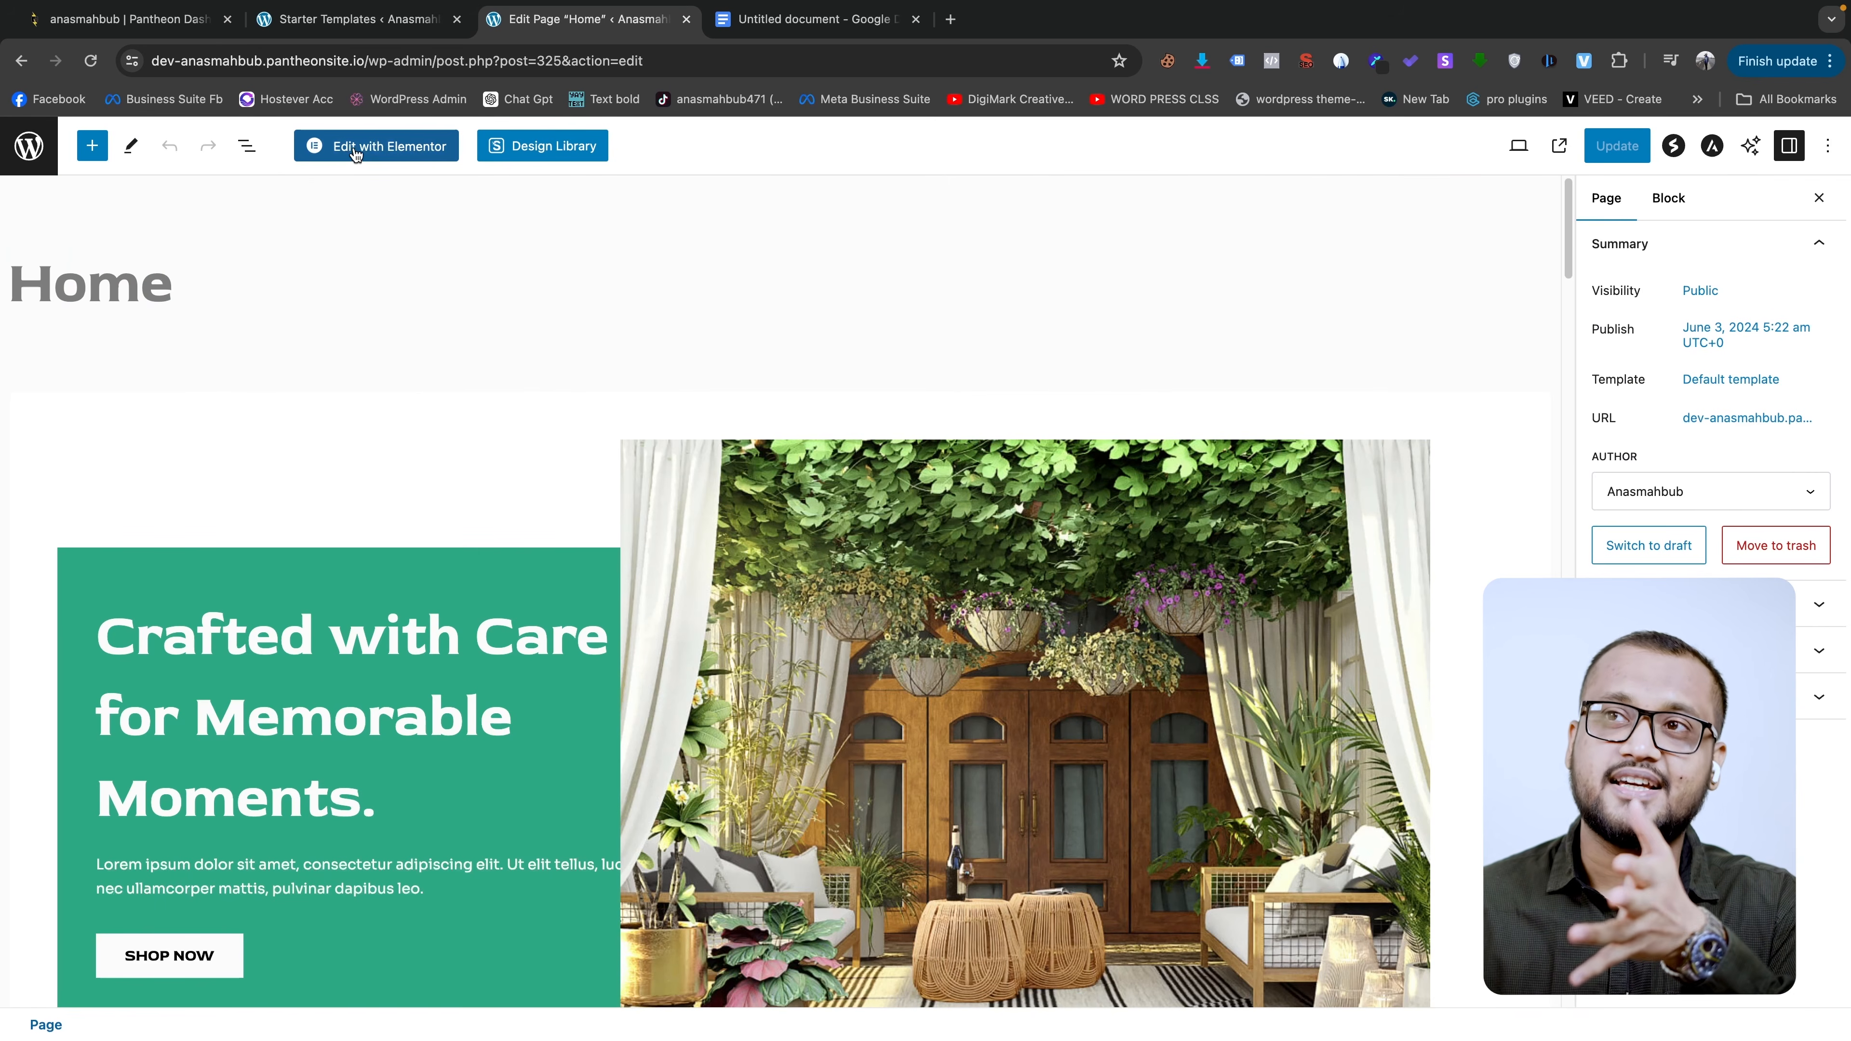
left_click(416, 155)
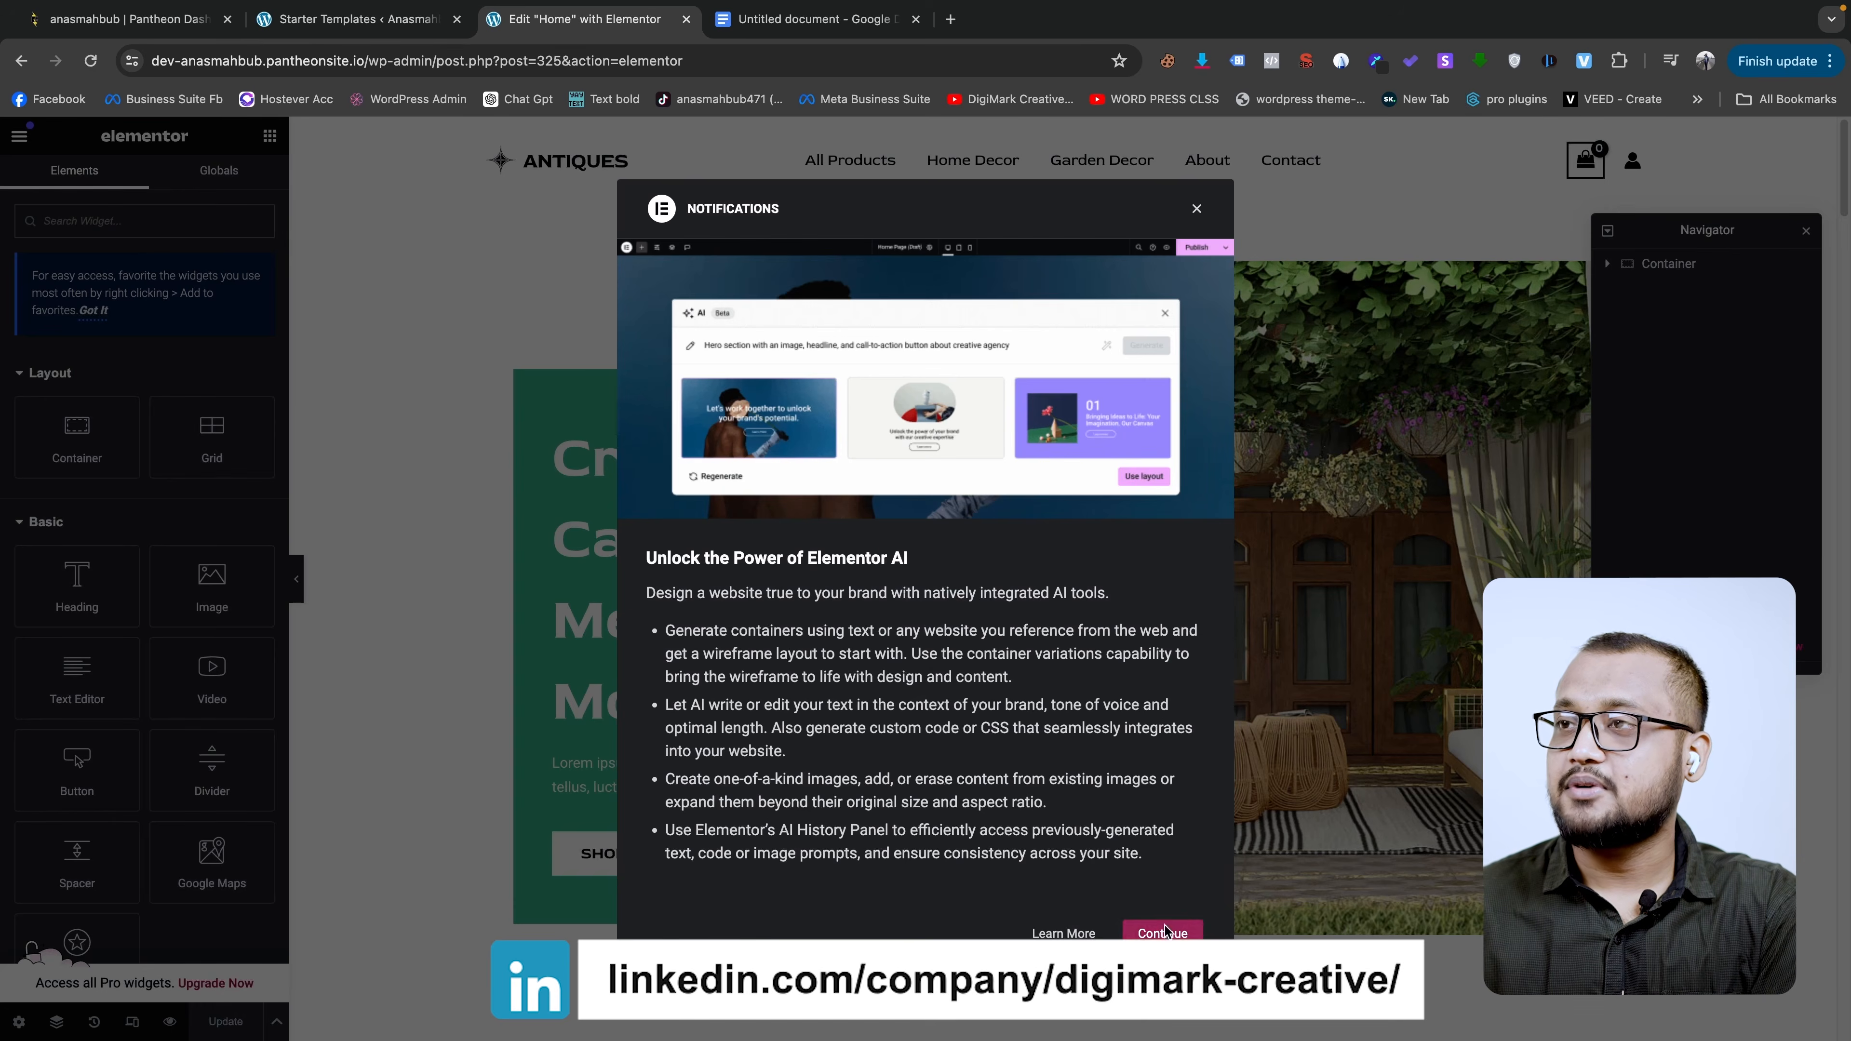
- Dismiss the notifications popup and replace 'Arrivals' with 'Collection' in the hero heading
left_click(1163, 933)
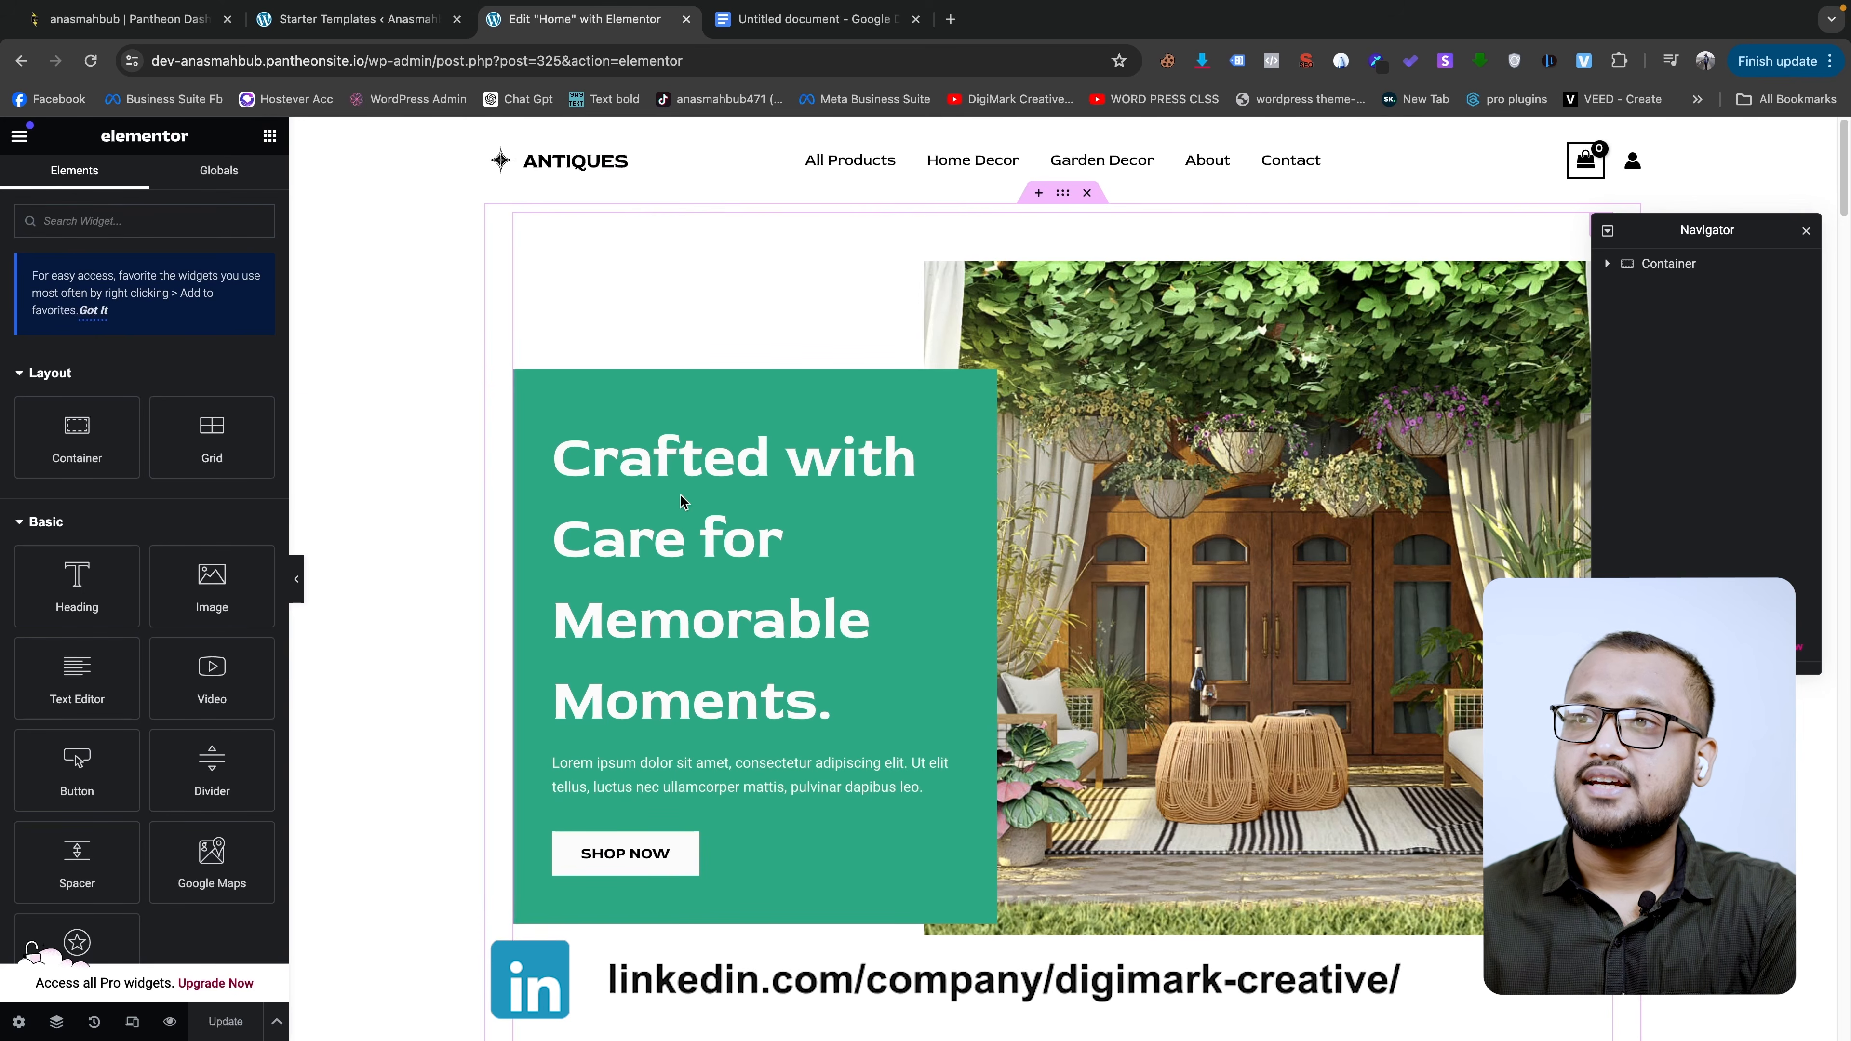
left_click(792, 465)
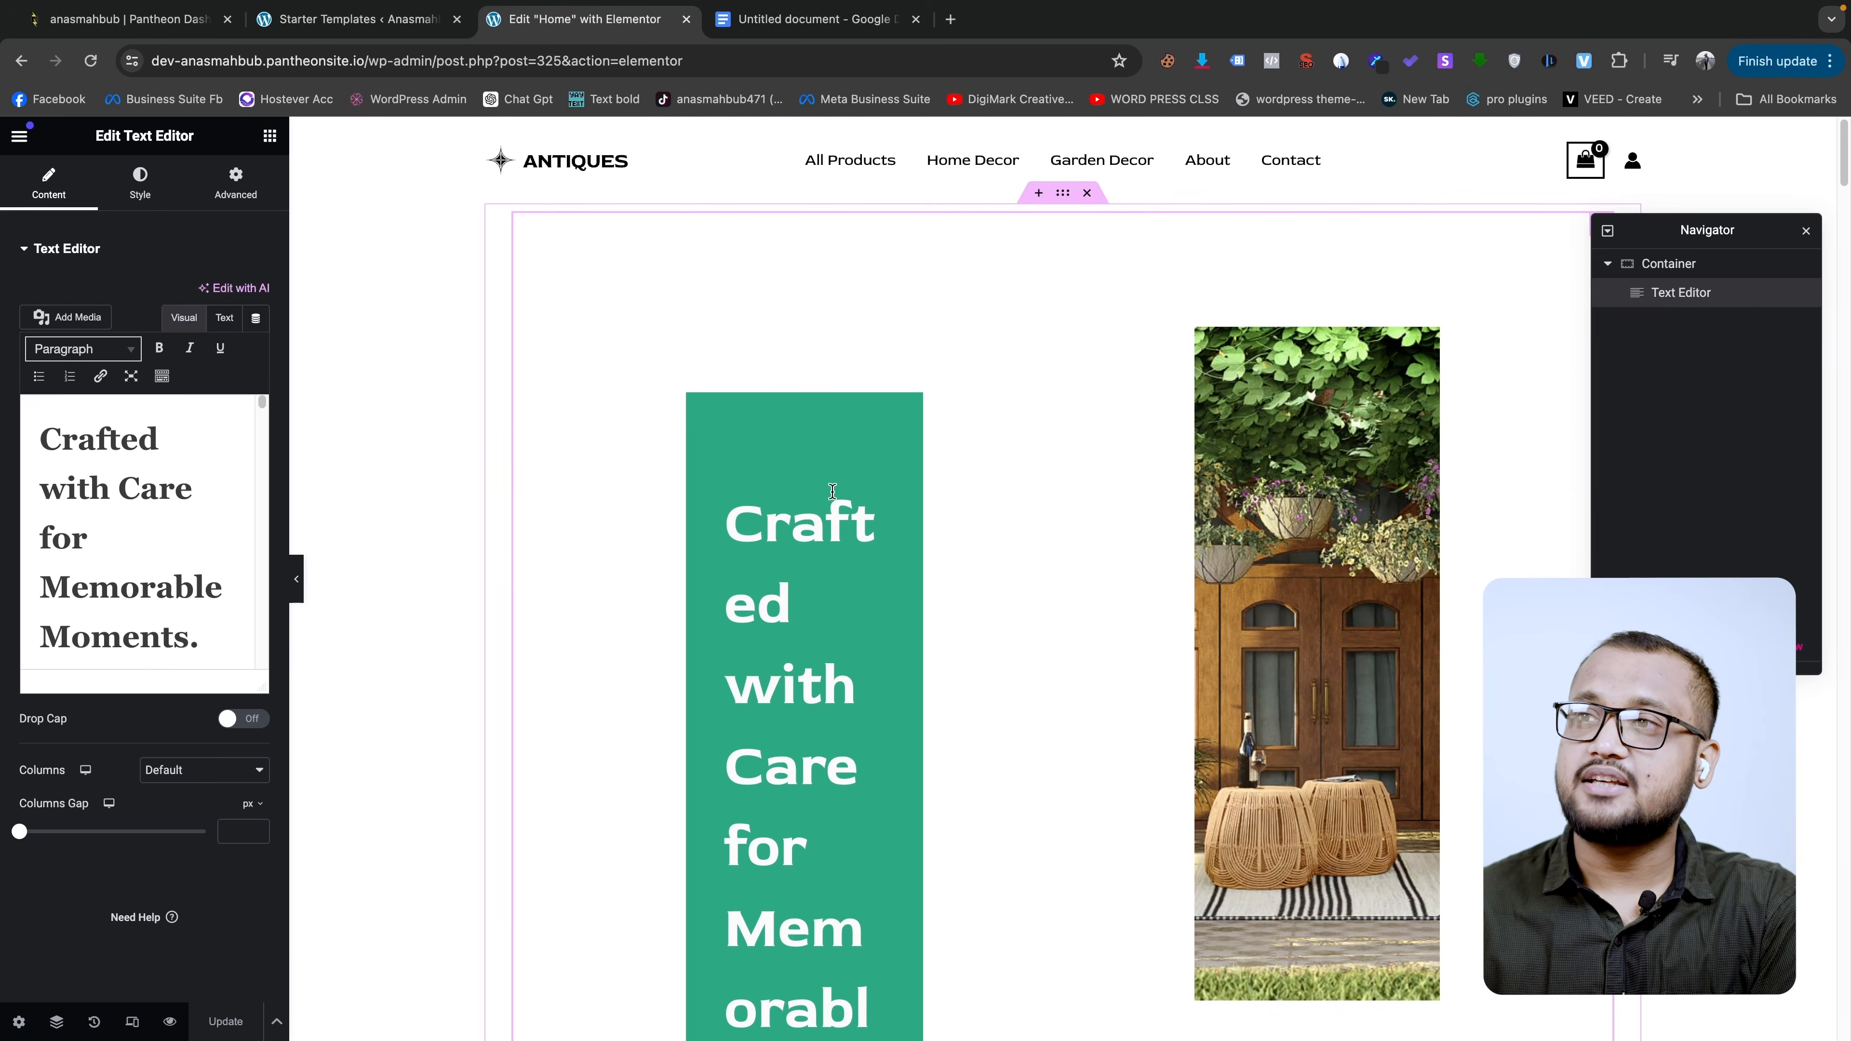
scroll(861, 584, "down", 3)
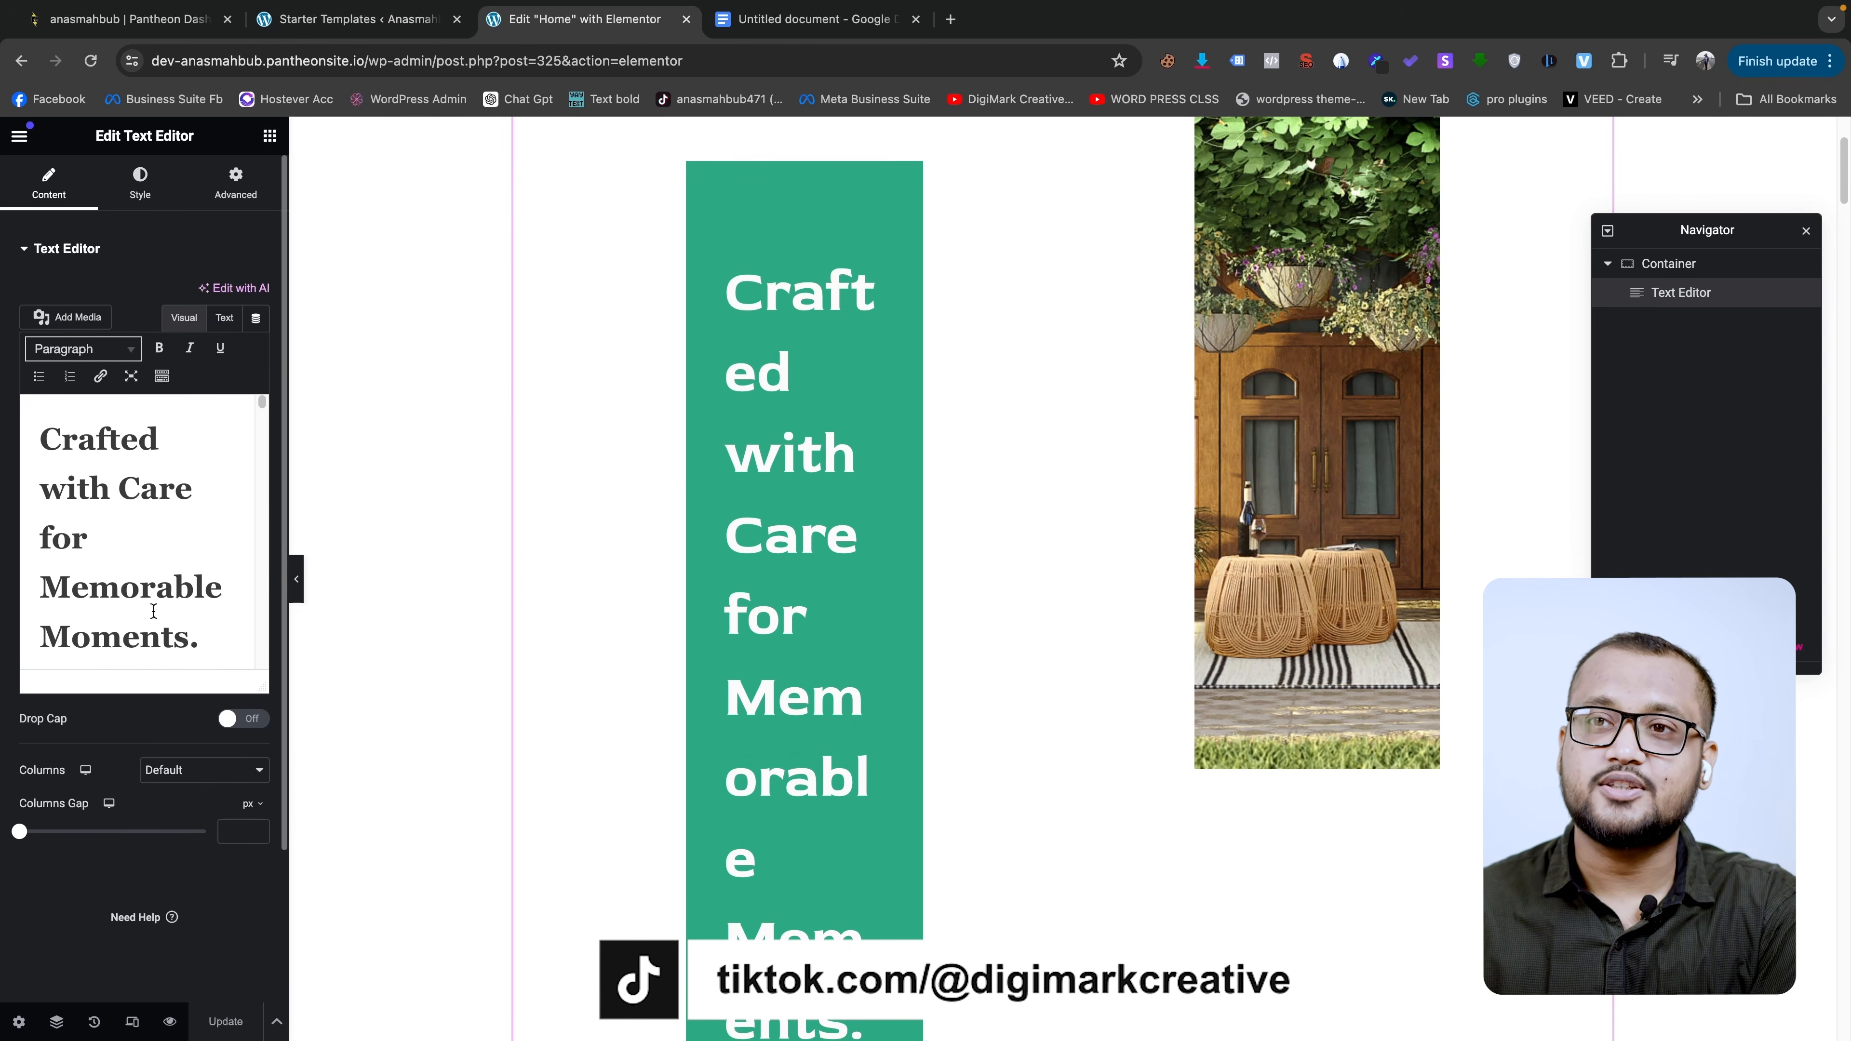
scroll(154, 611, "down", 10)
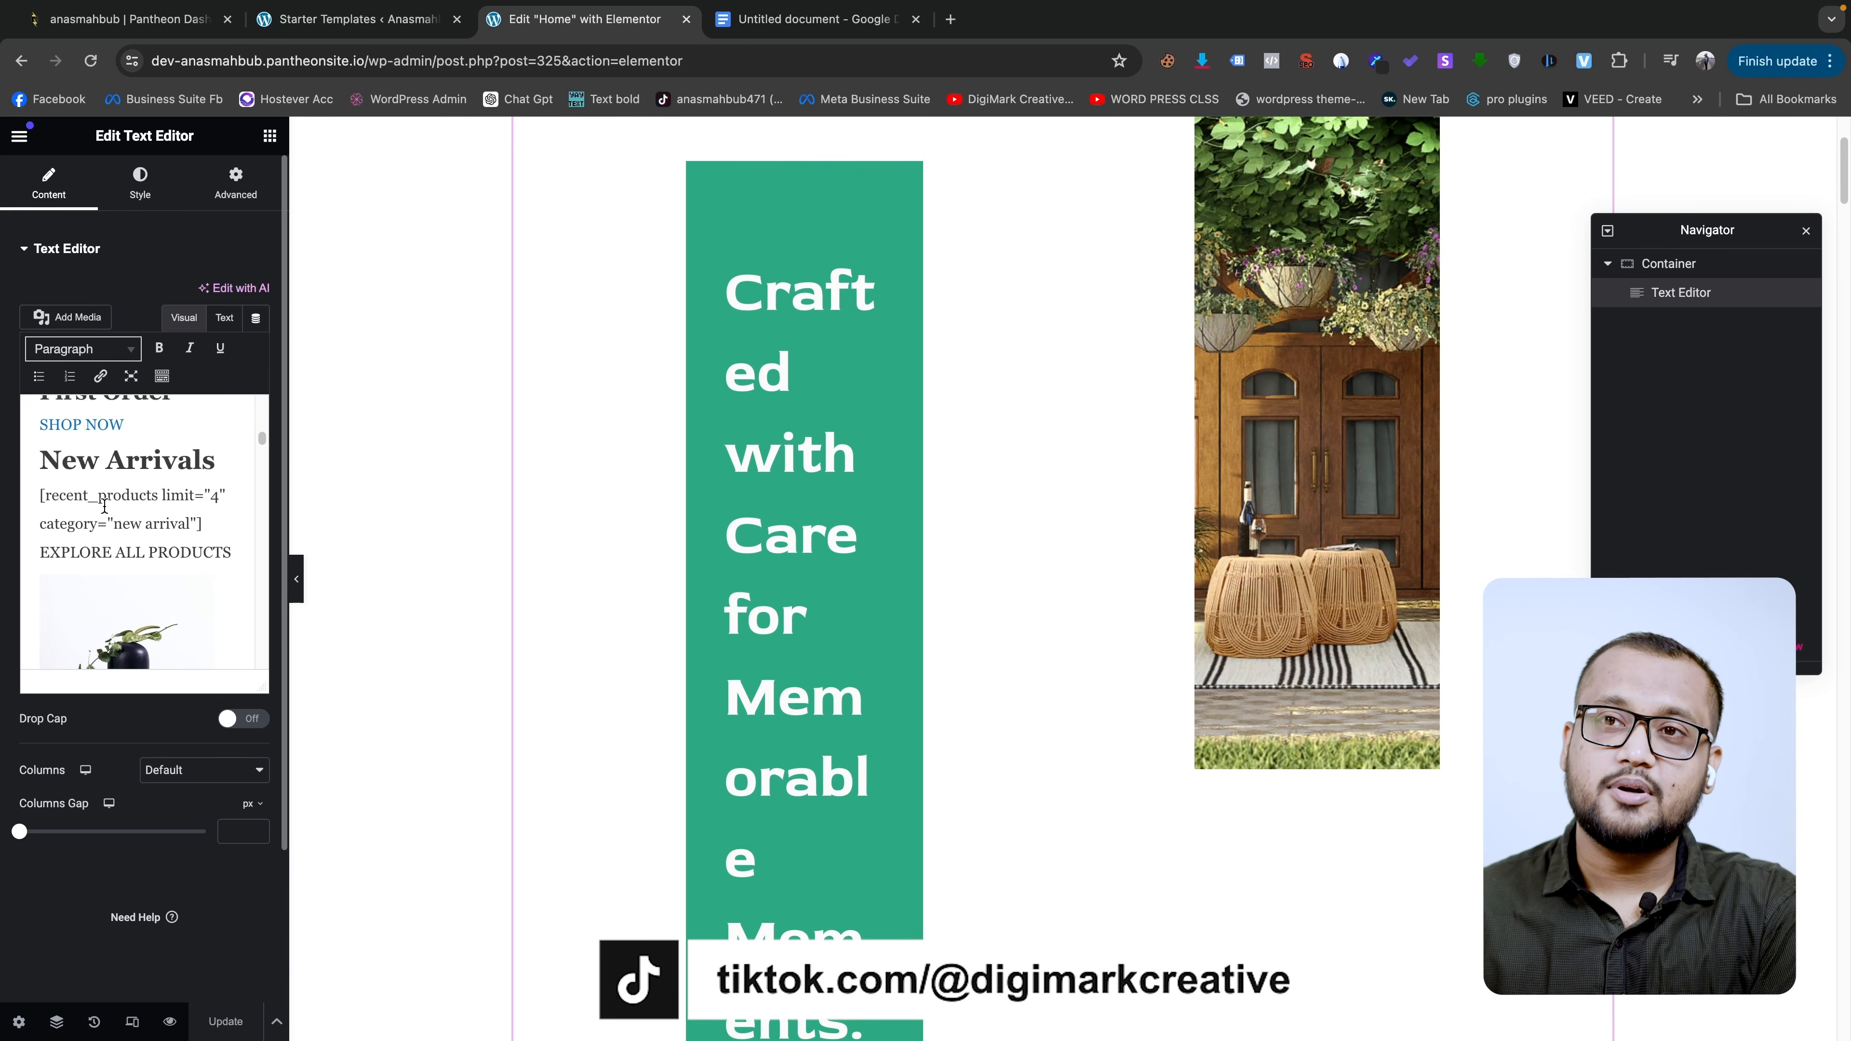
double_click(211, 460)
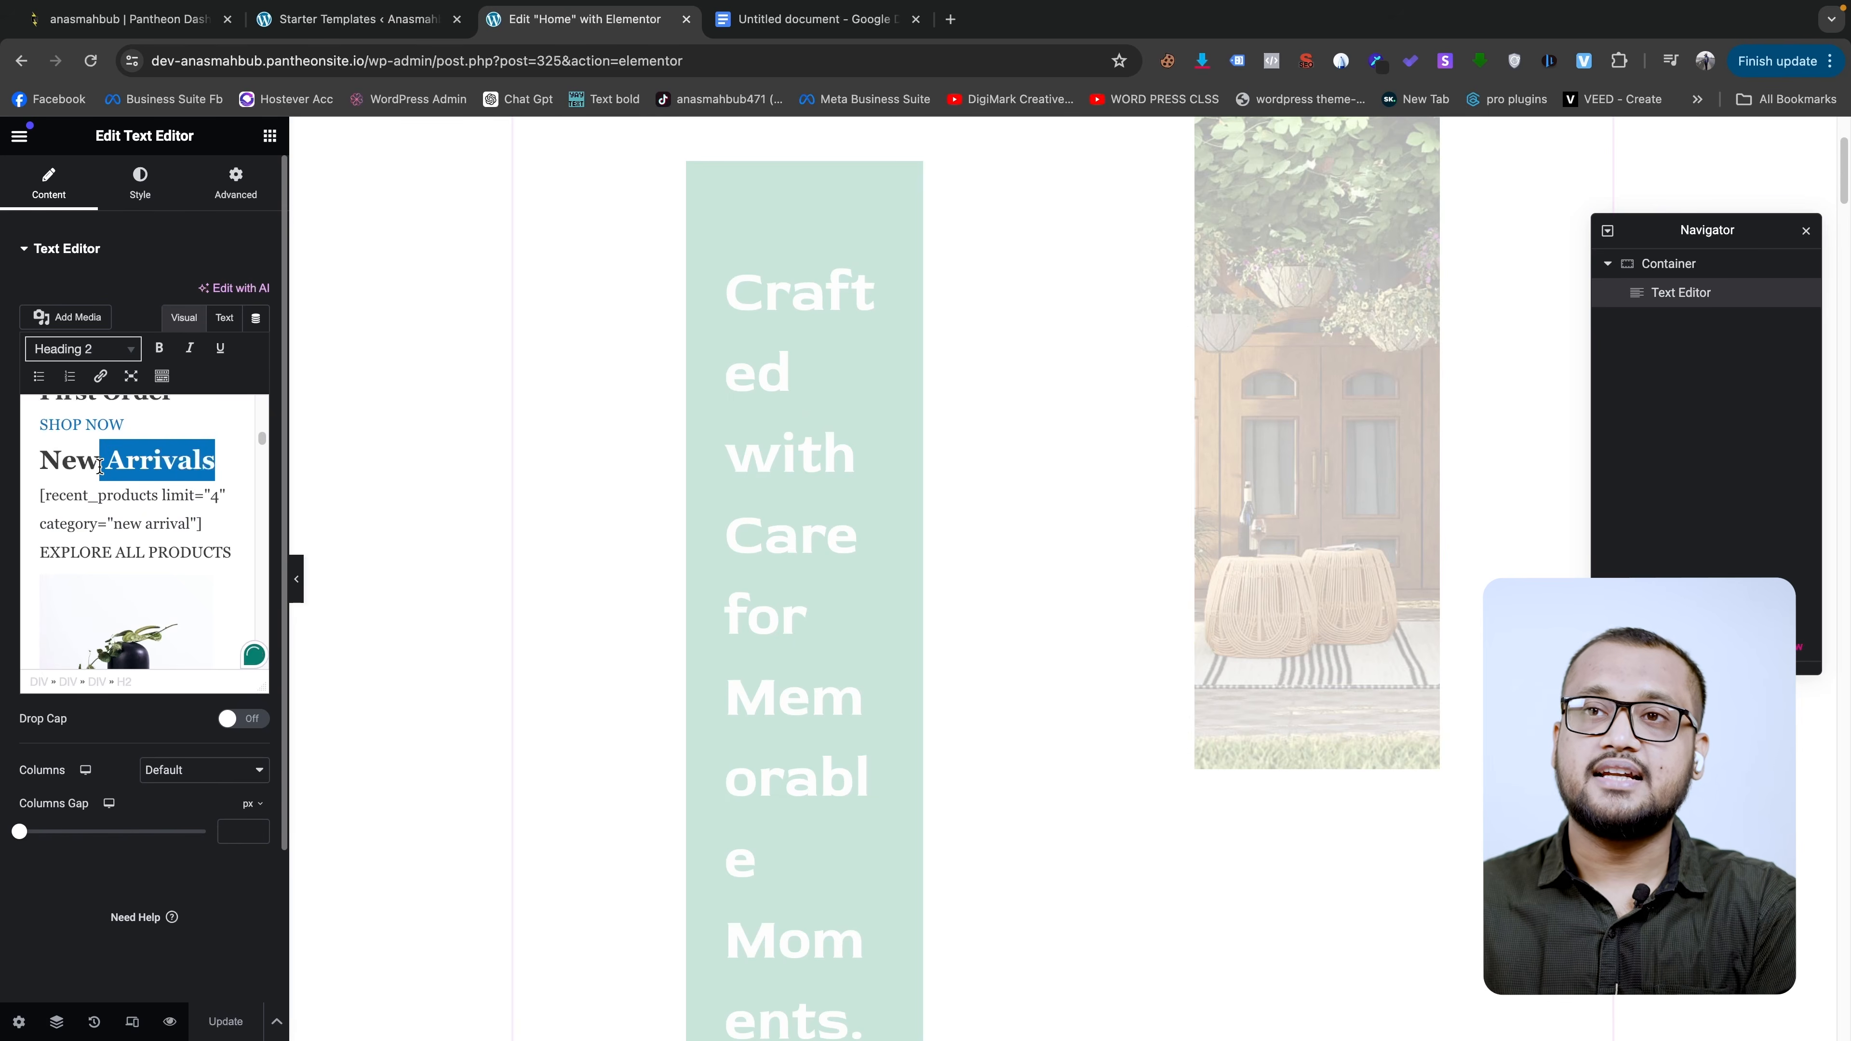
type("Collection")
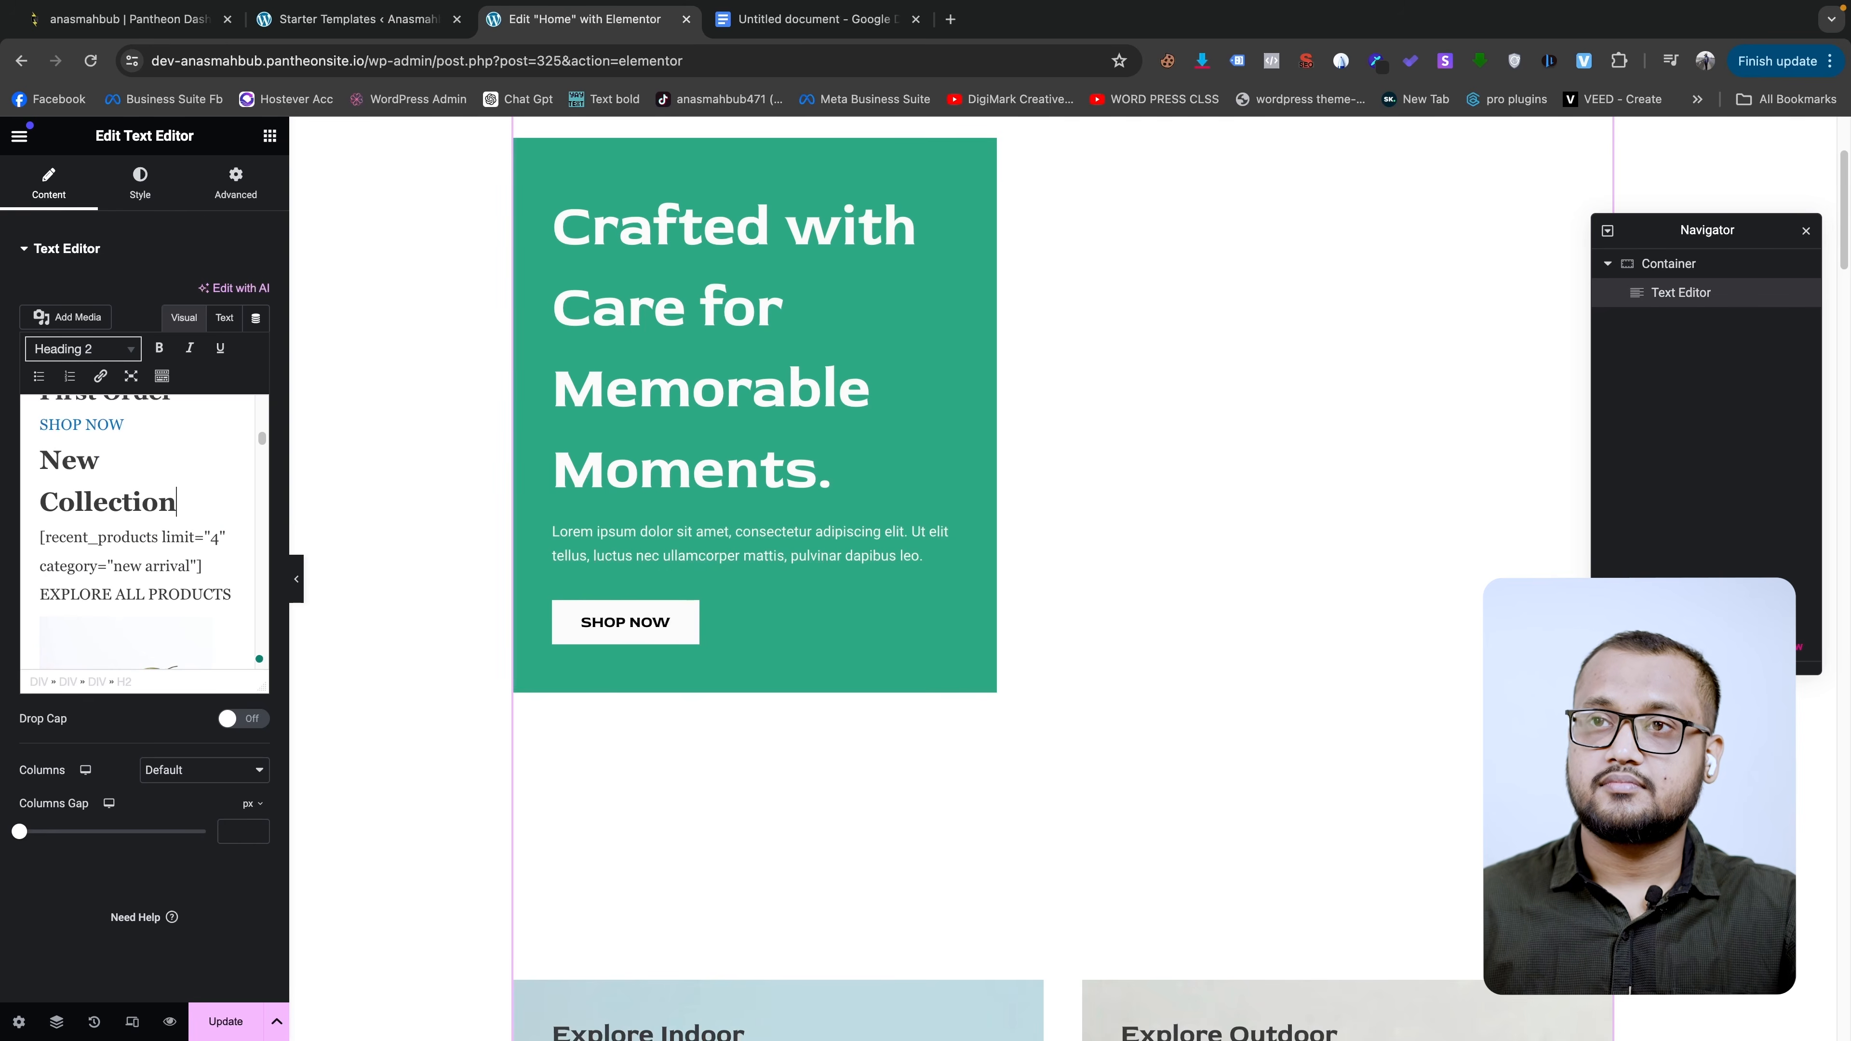
- Delete and restore the last letters of 'Collection', then remove the selected image from the text block
scroll(879, 570, "down", 9)
scroll(879, 565, "down", 6)
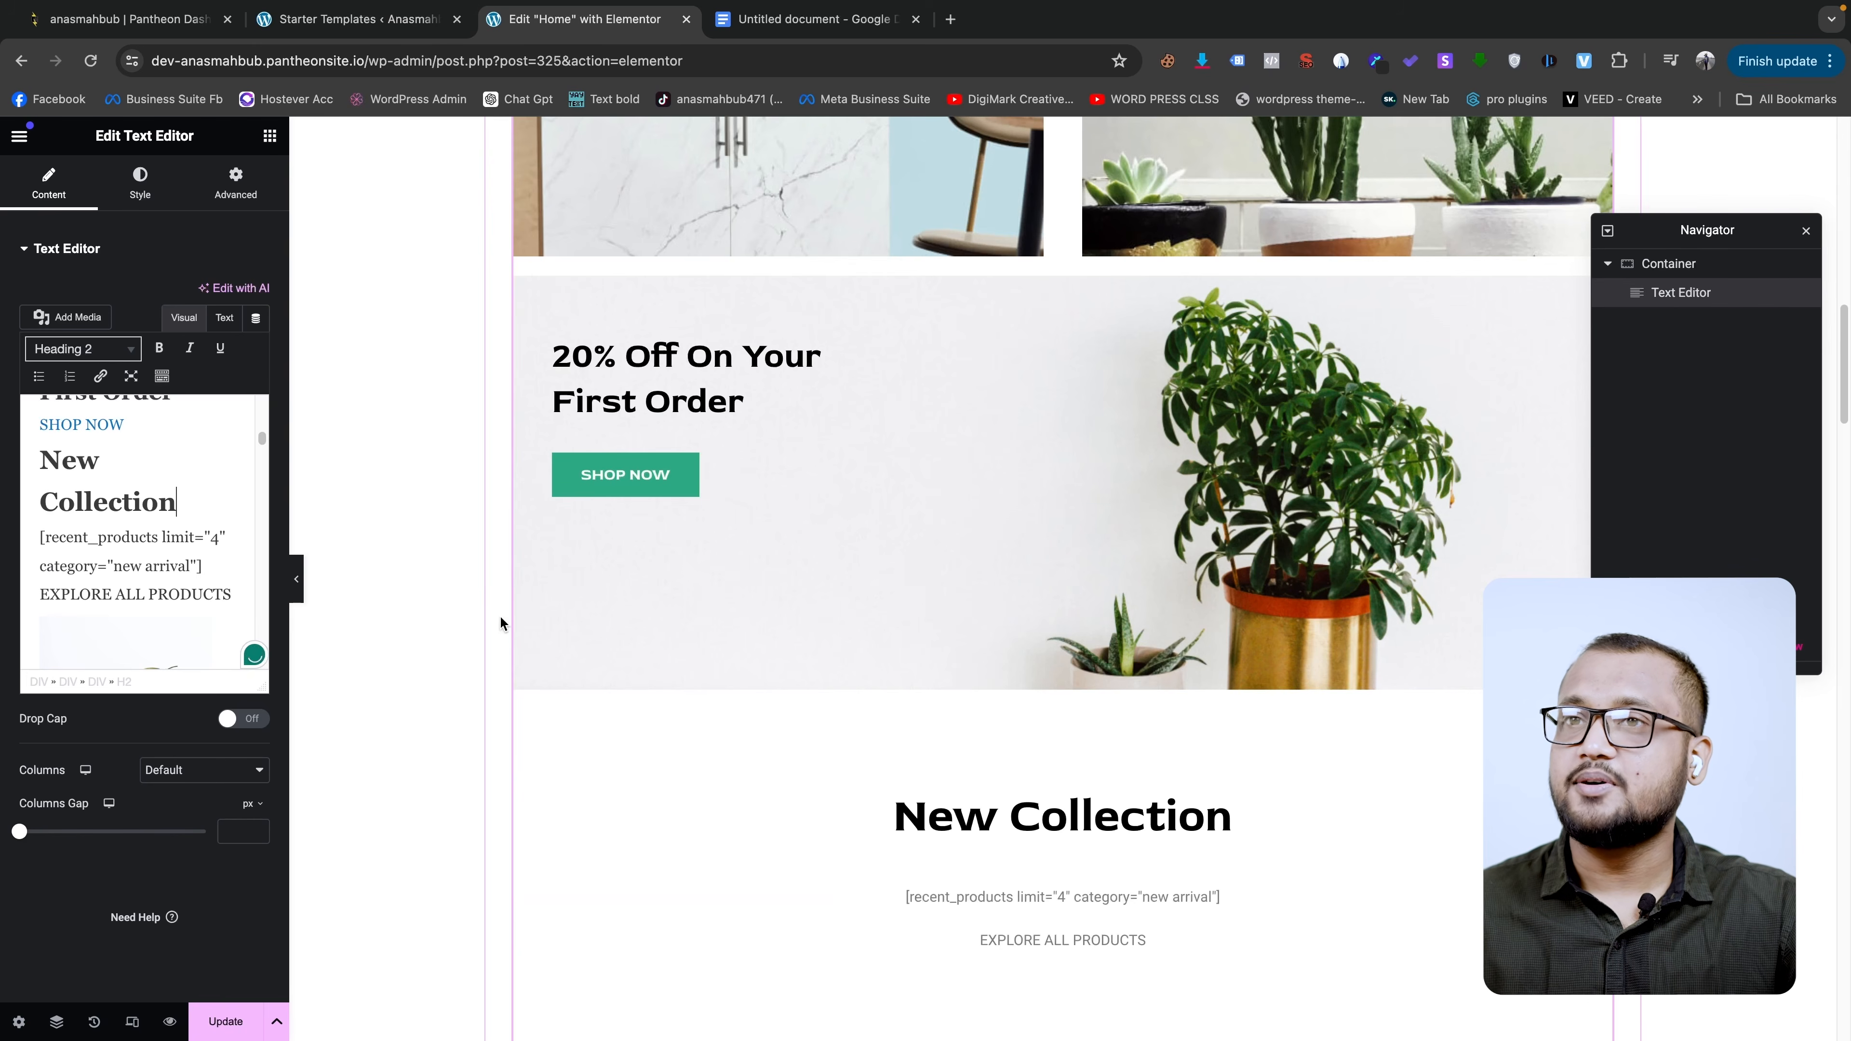
scroll(942, 627, "down", 10)
scroll(1034, 587, "up", 7)
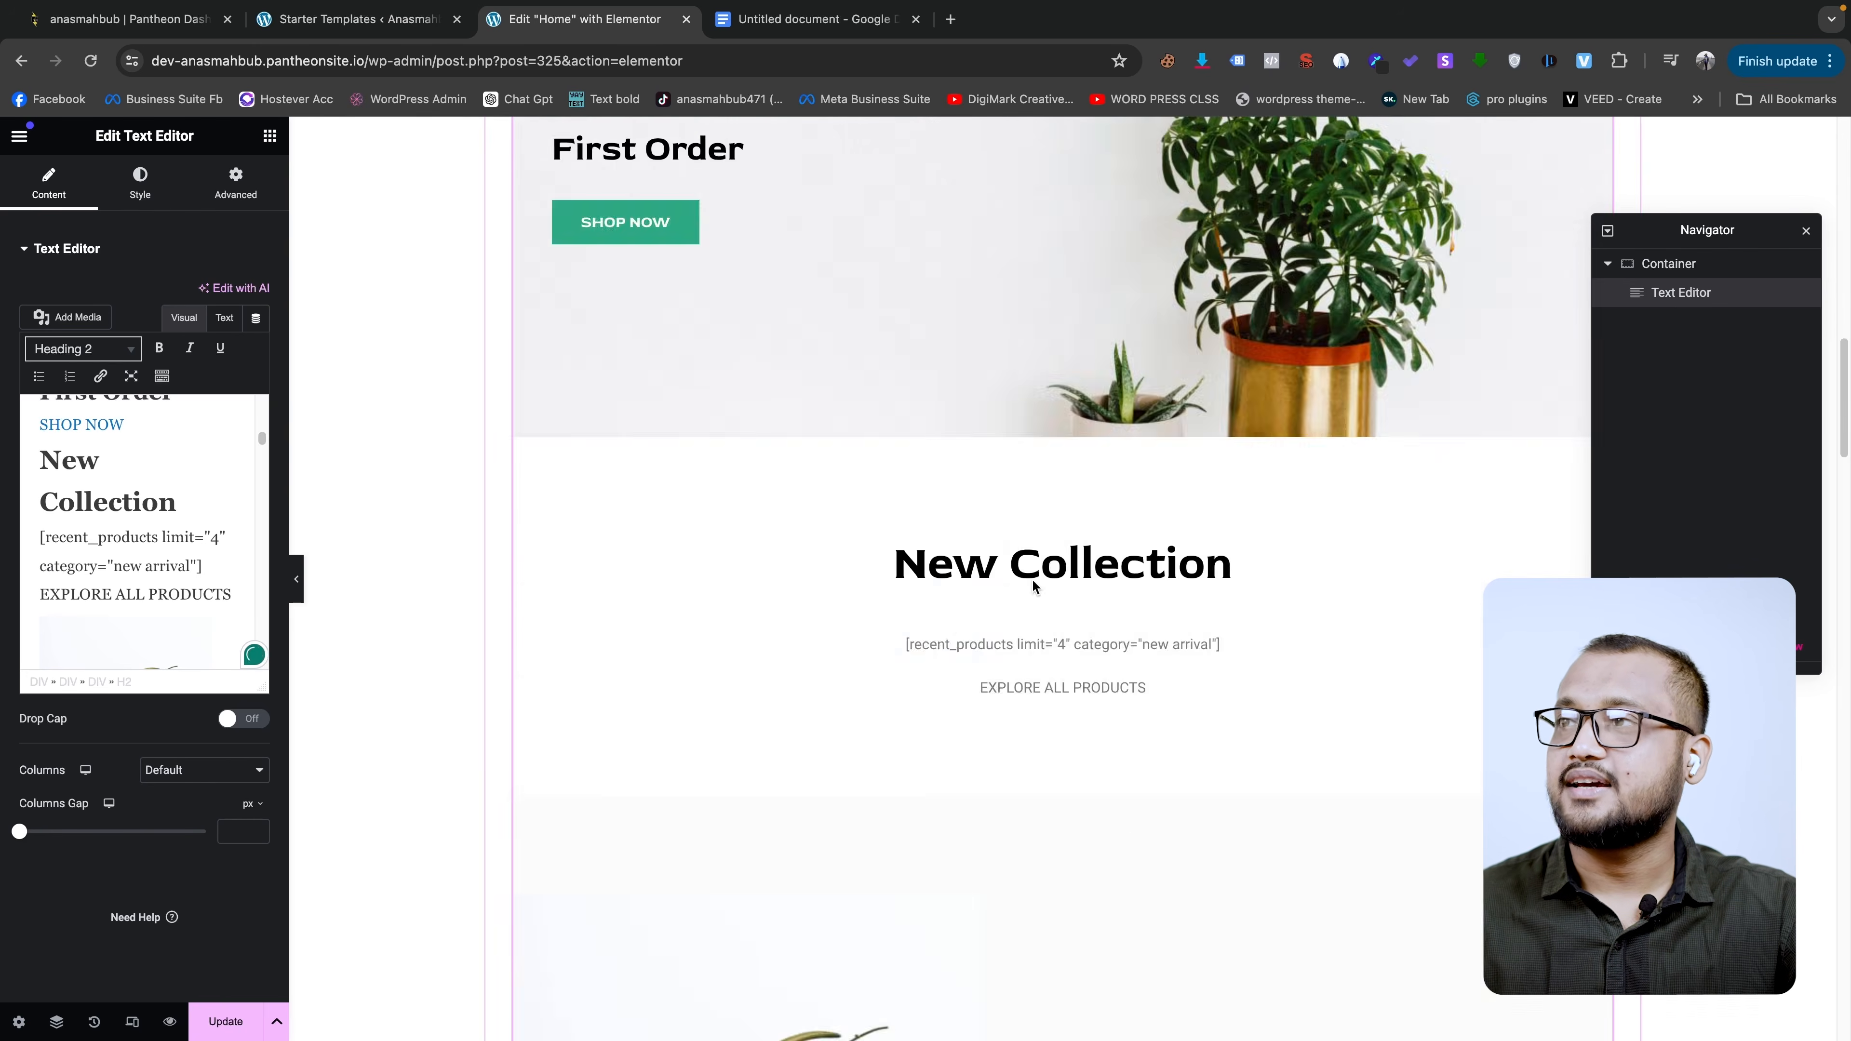
left_click_drag(188, 505, 133, 504)
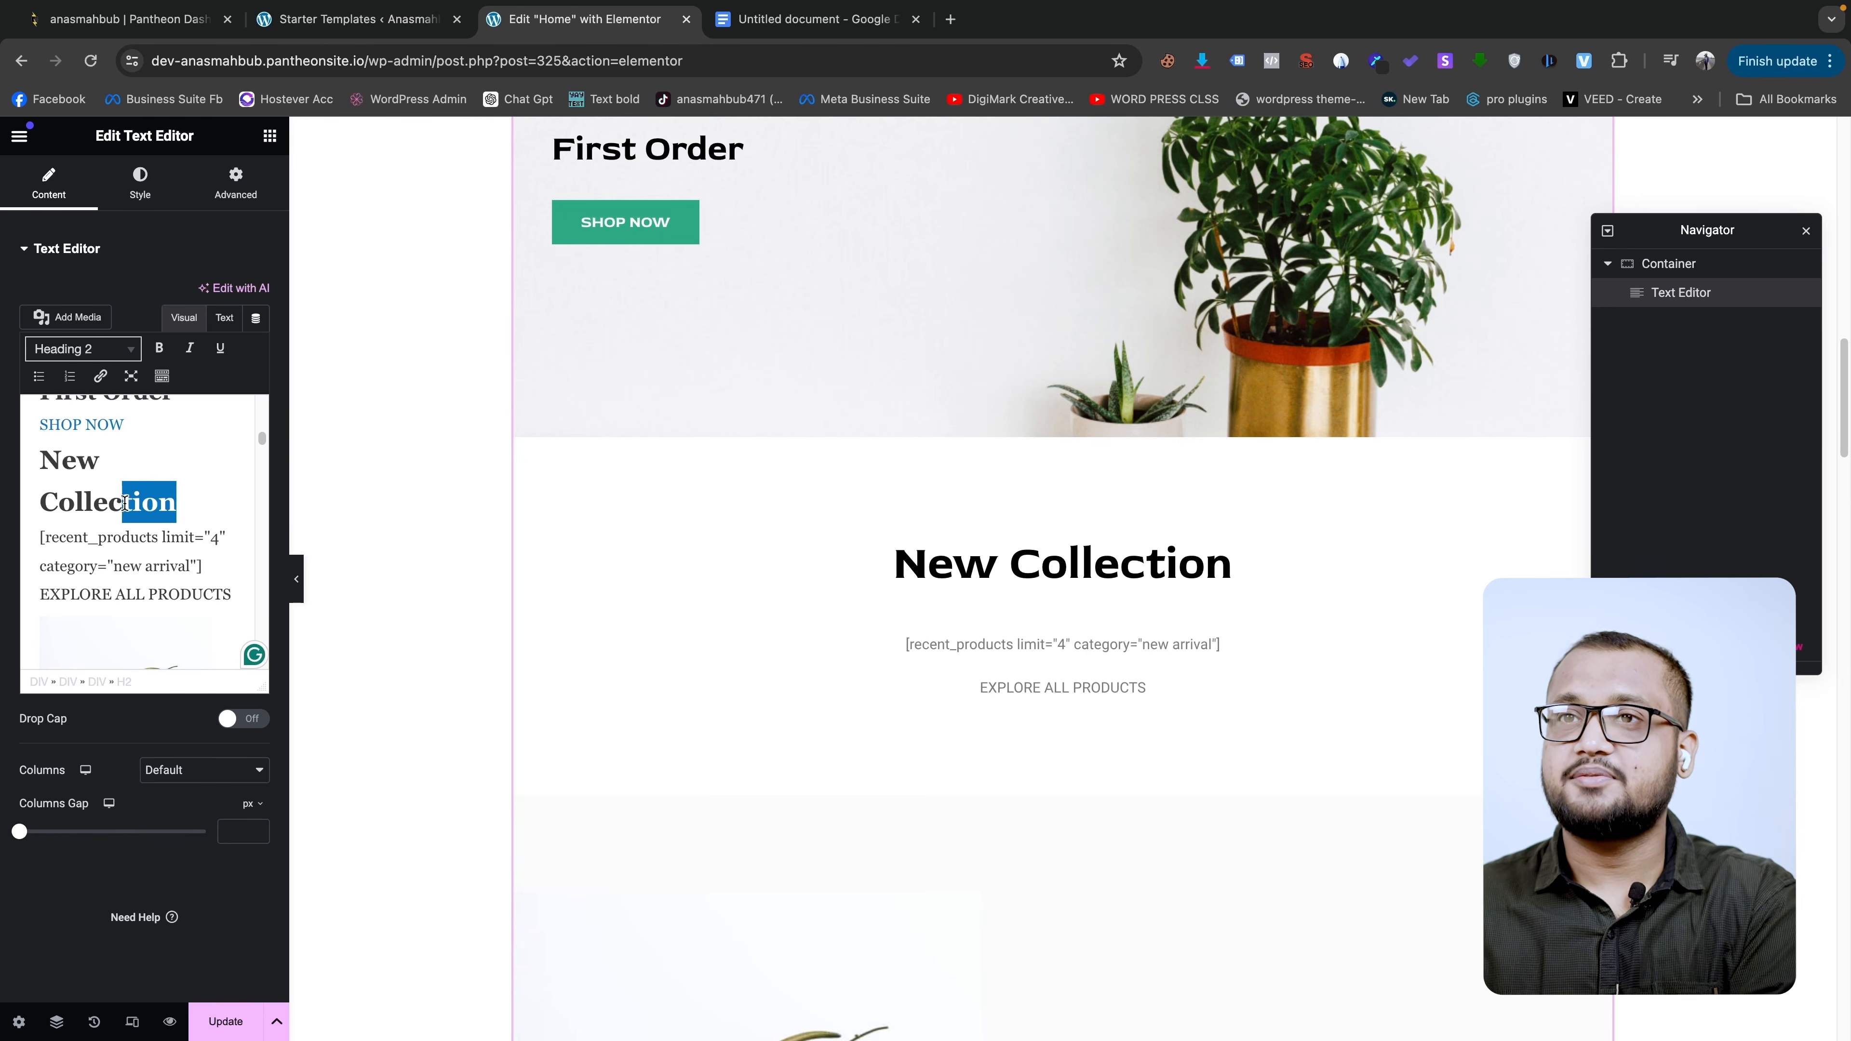
key("BackSpace")
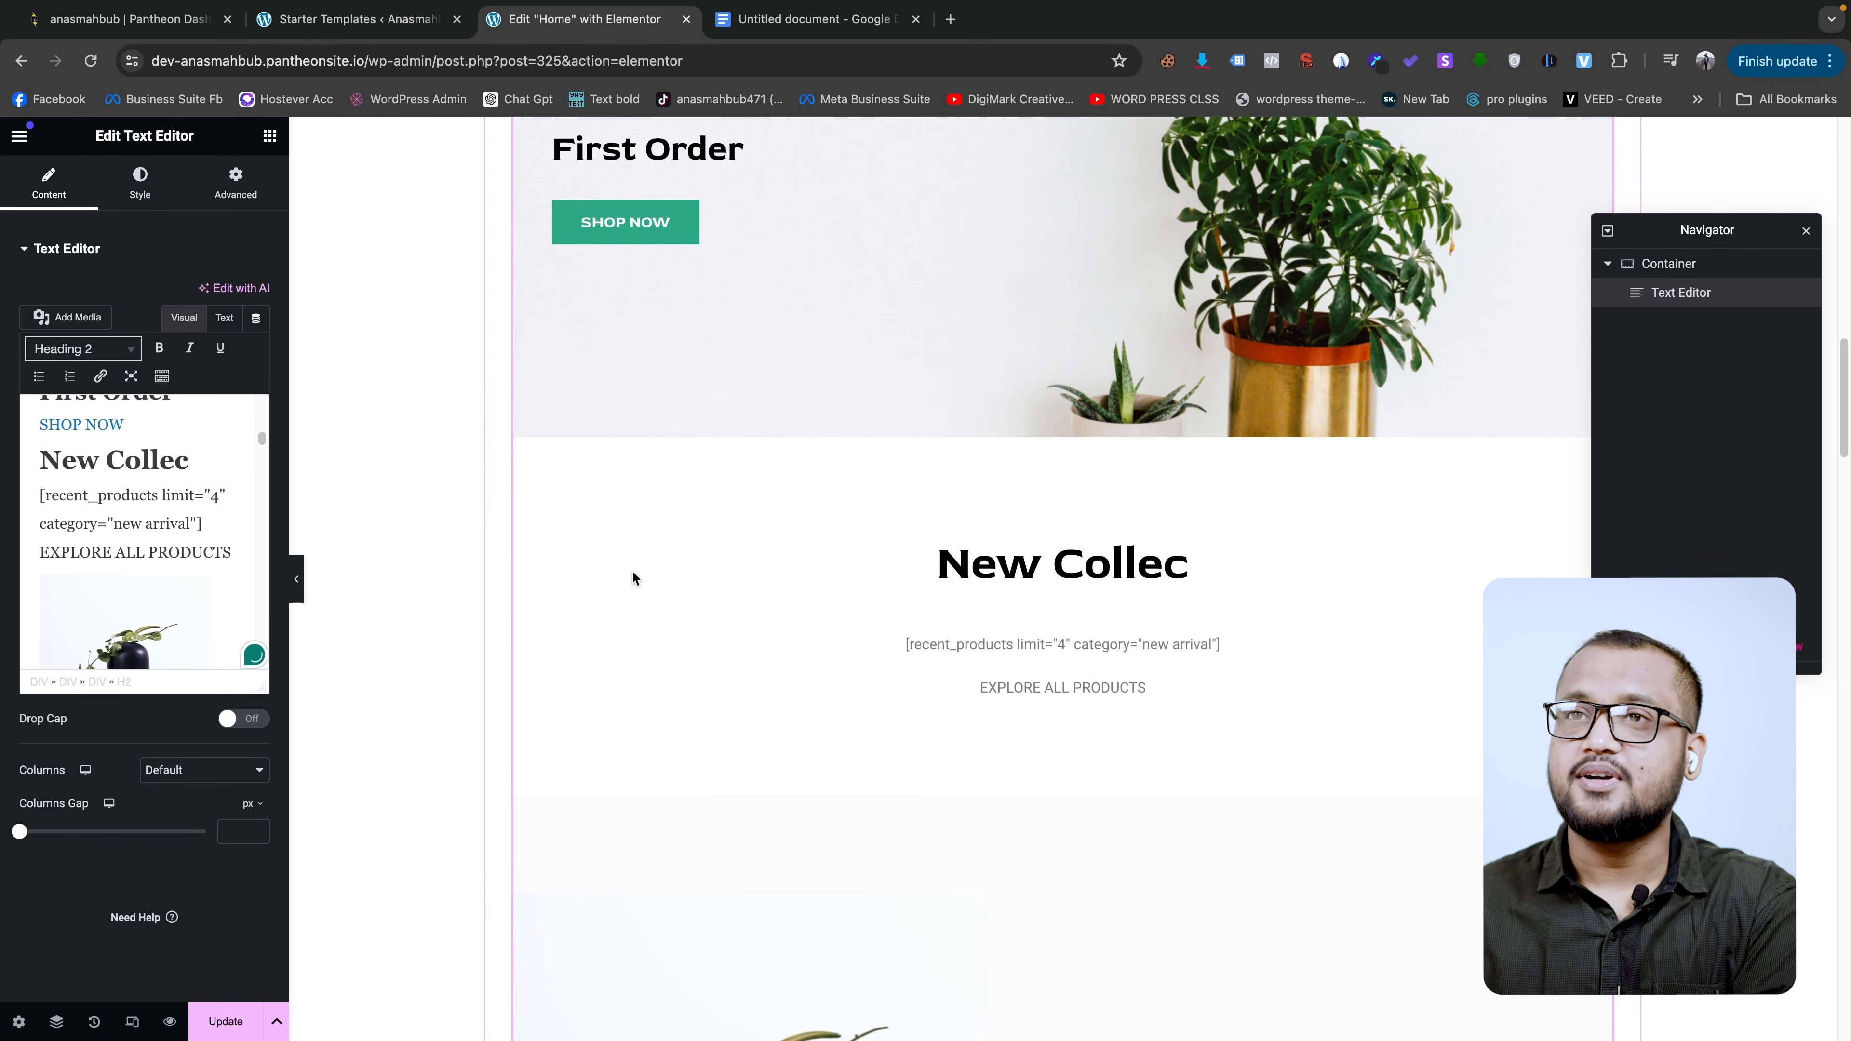
key("ctrl+z")
scroll(1166, 630, "down", 5)
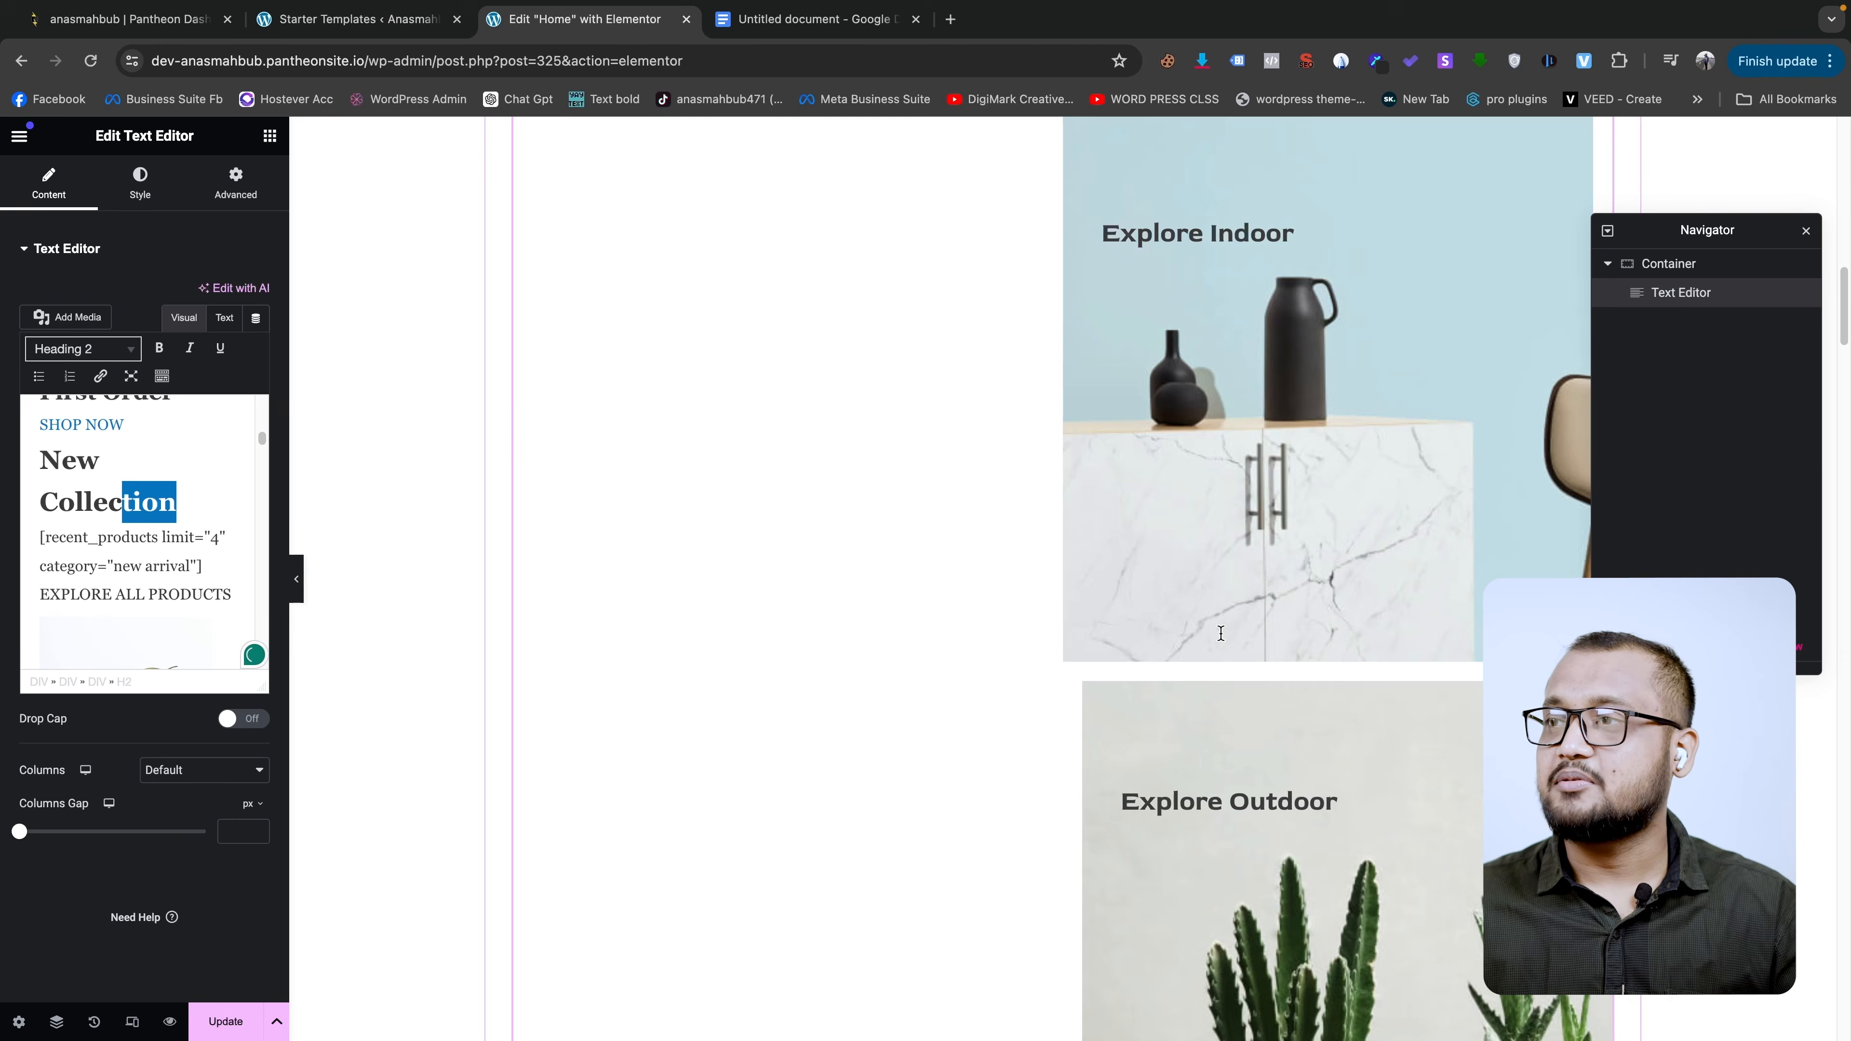
scroll(632, 723, "up", 6)
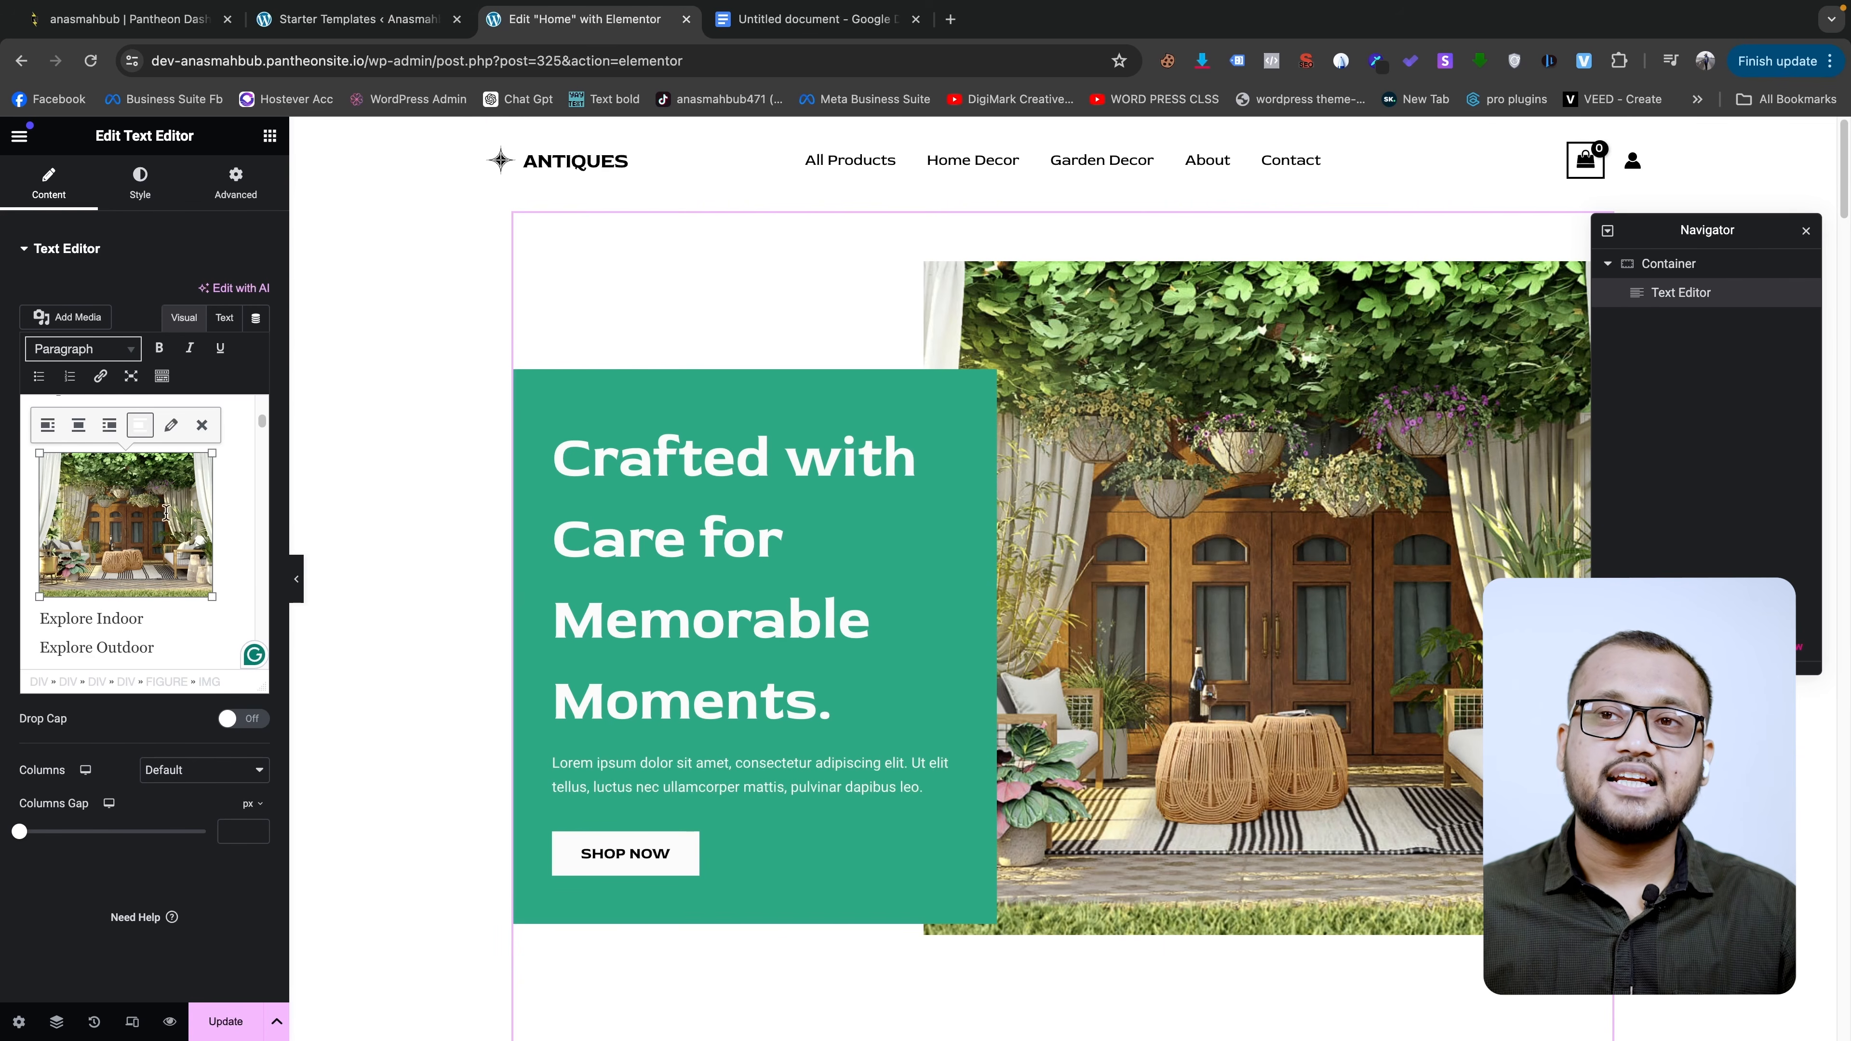
left_click(206, 424)
scroll(166, 562, "down", 3)
scroll(166, 562, "up", 1)
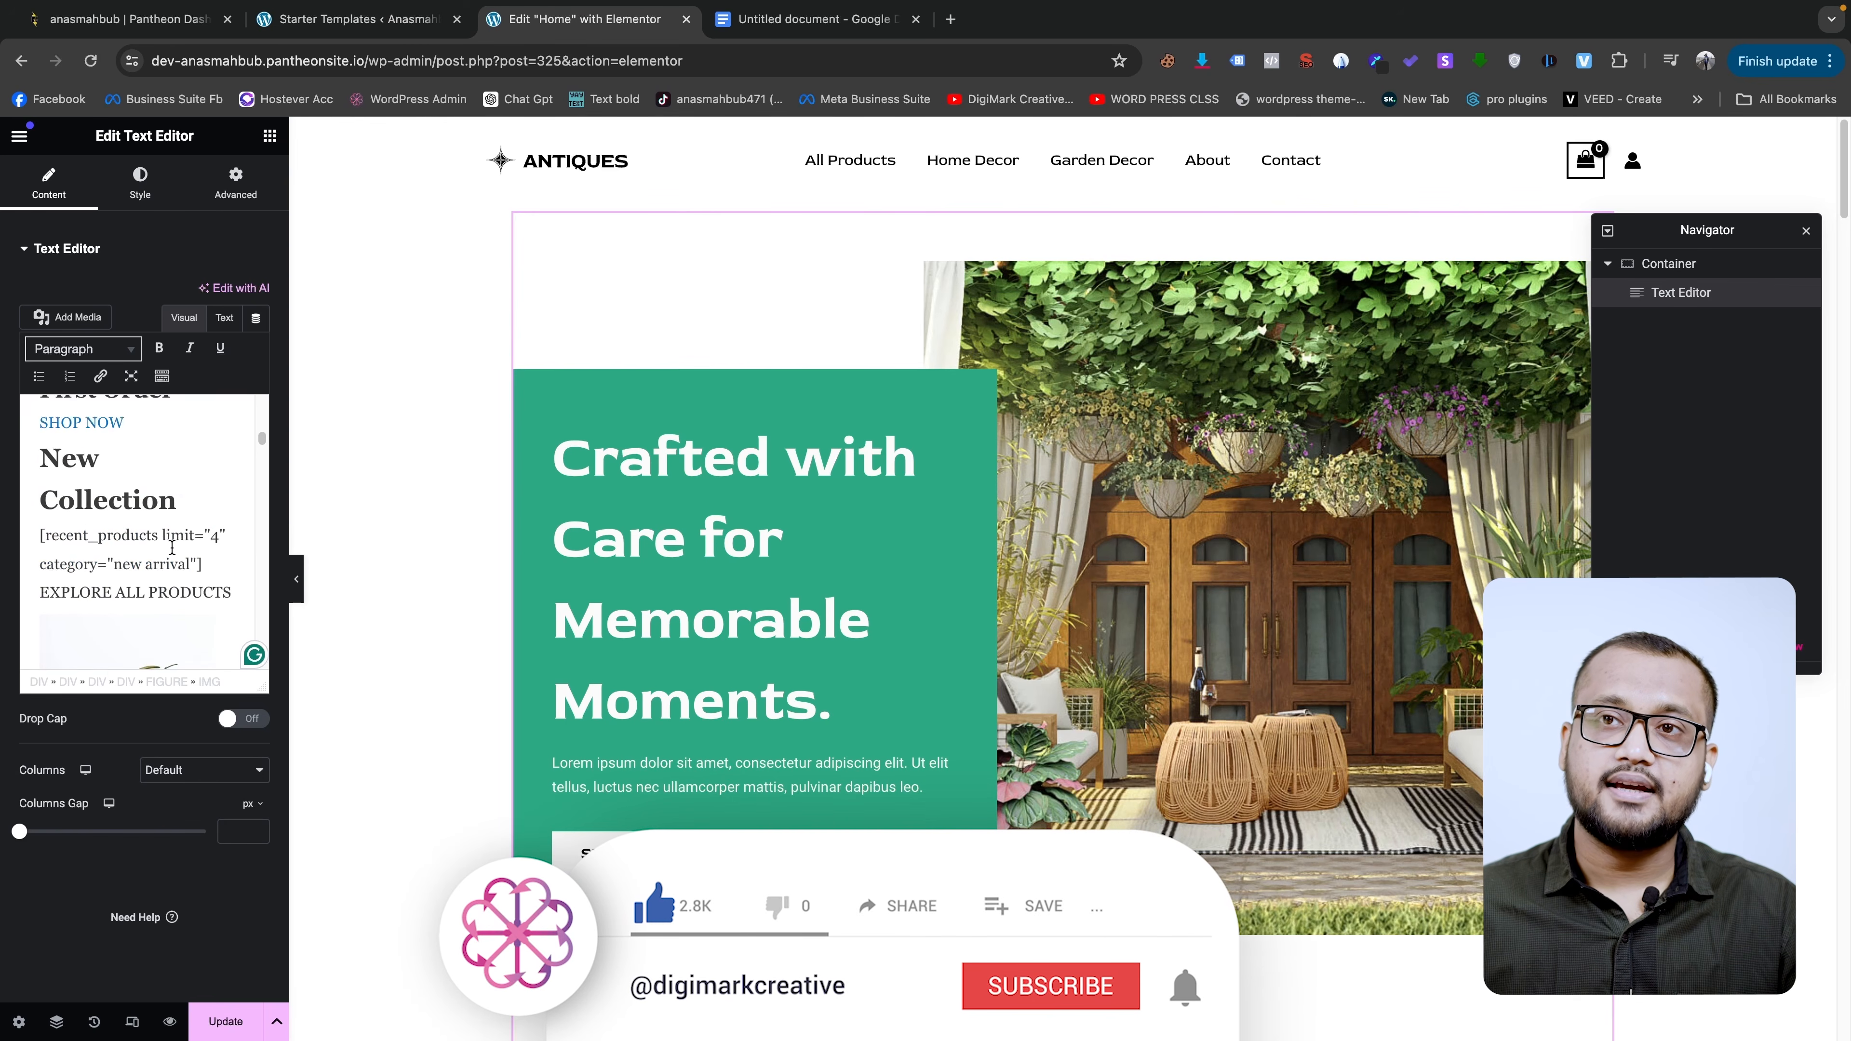
scroll(125, 519, "down", 3)
scroll(125, 519, "down", 2)
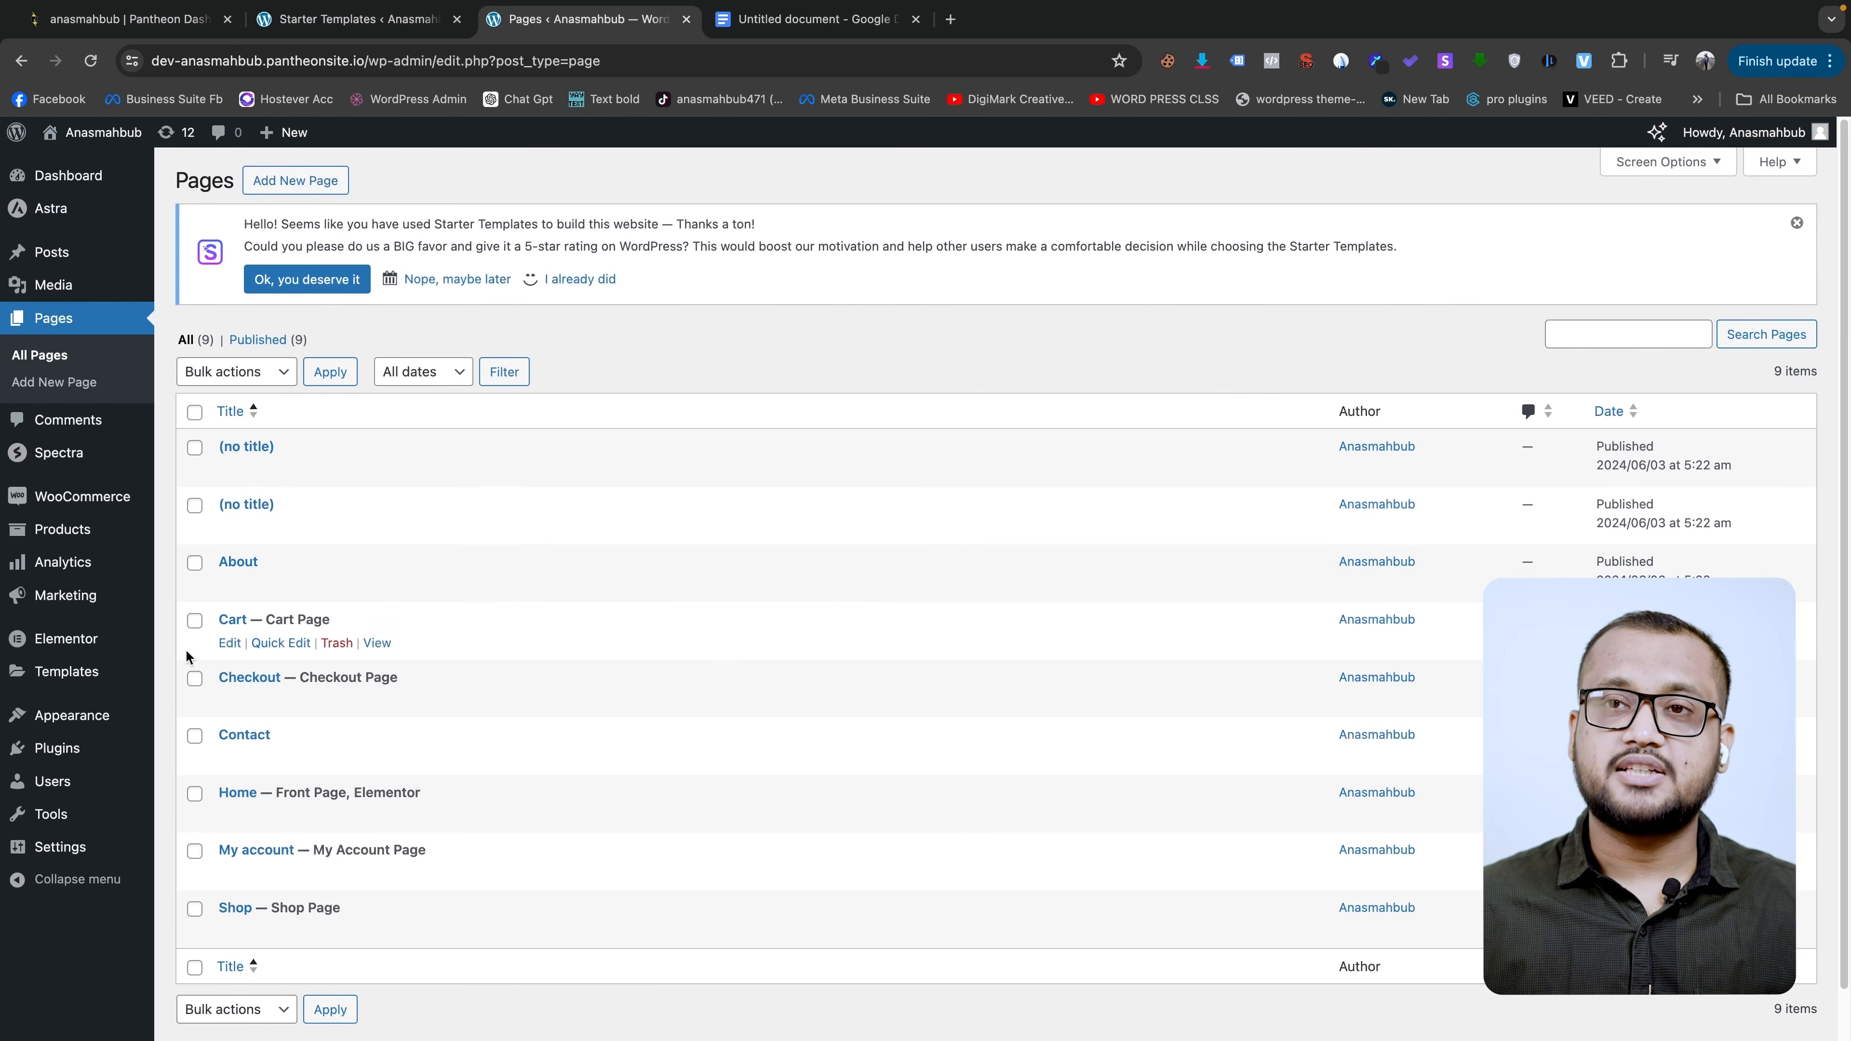
- Activate GTM4WP on the Plugins page and open its settings
left_click(57, 747)
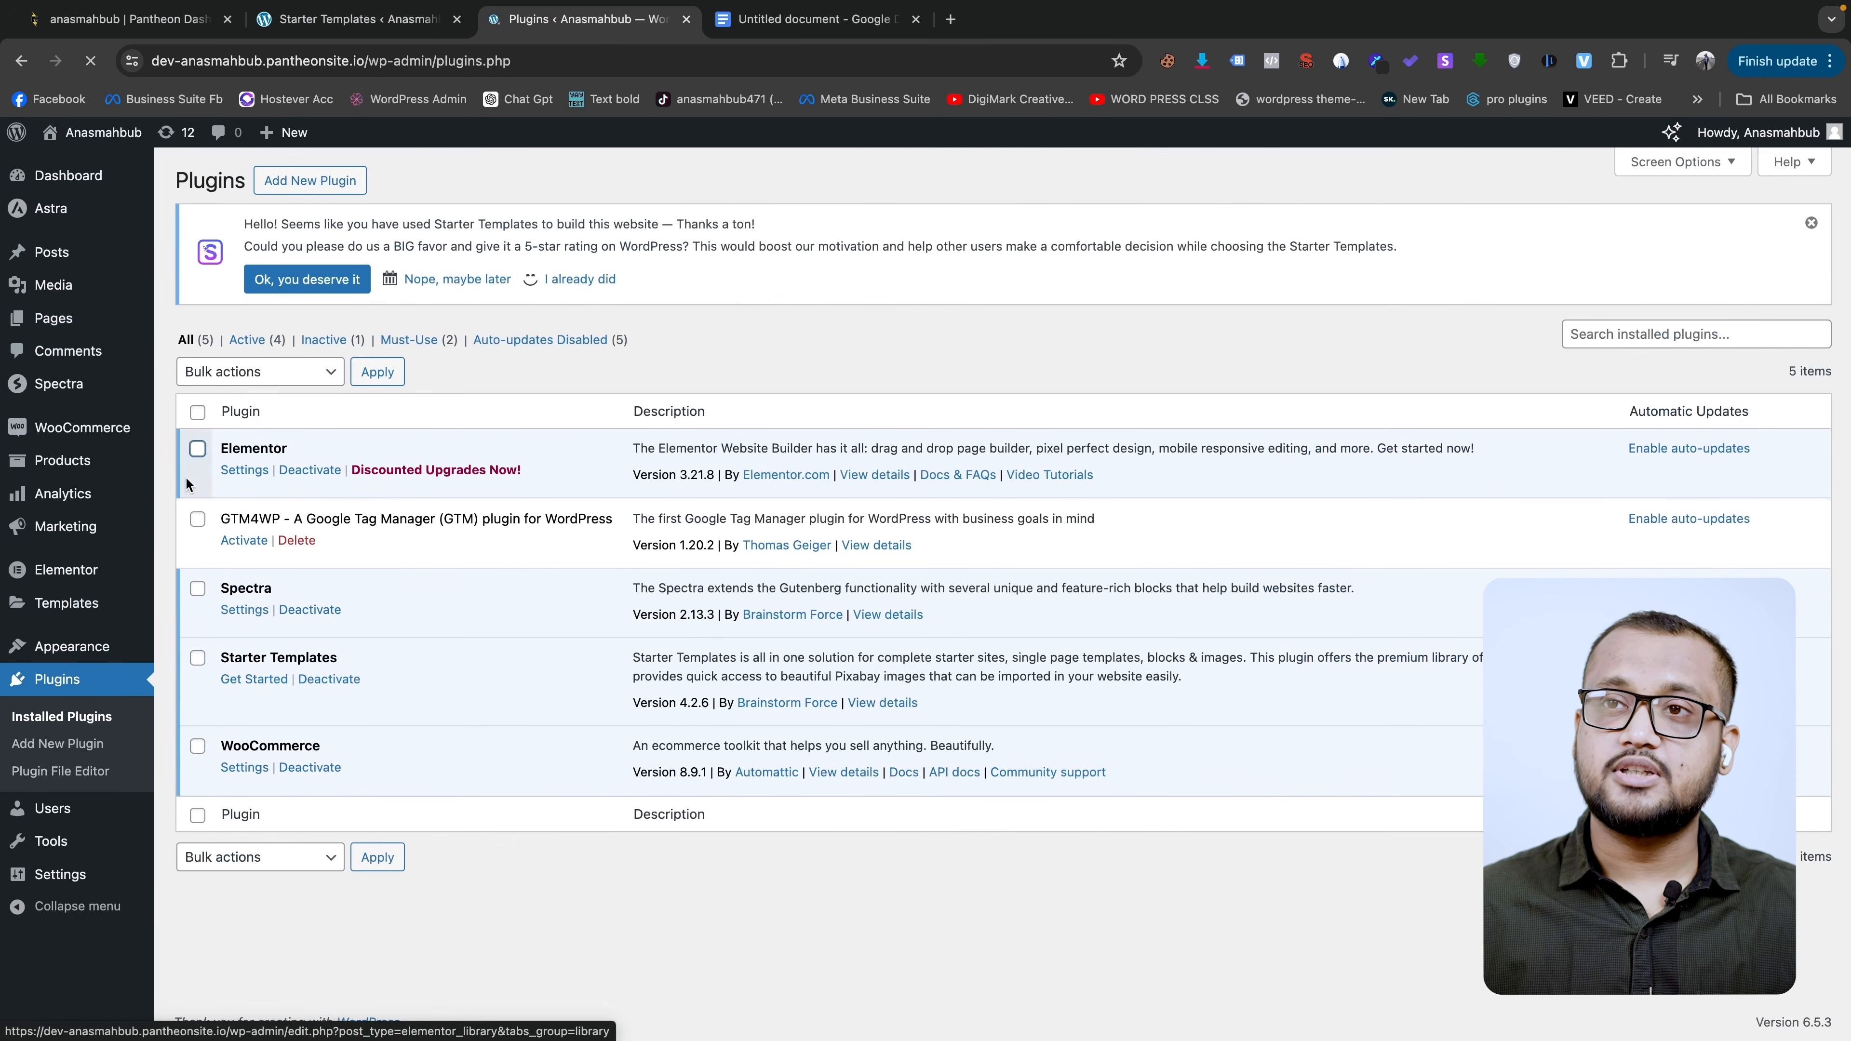
left_click(248, 540)
left_click(247, 613)
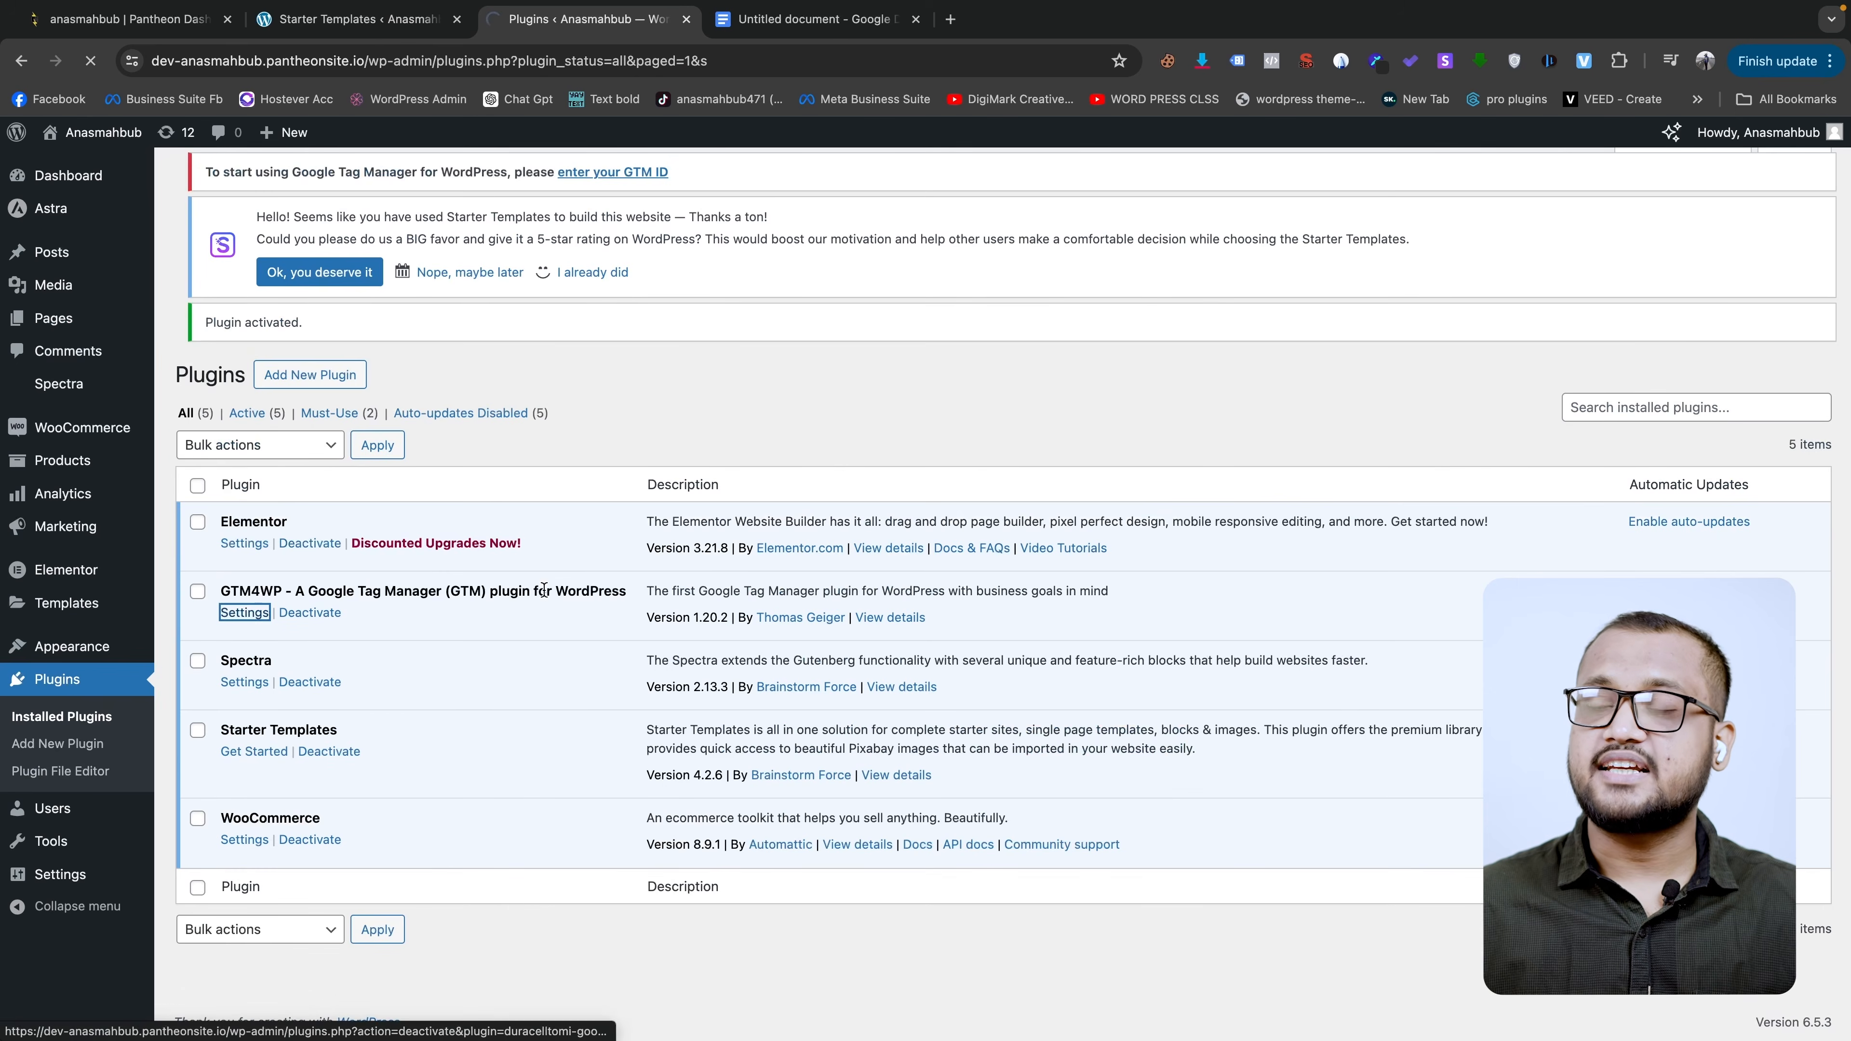
- Copy the container ID from Tag Manager and paste it into the Google Tag Manager ID field
left_click(483, 465)
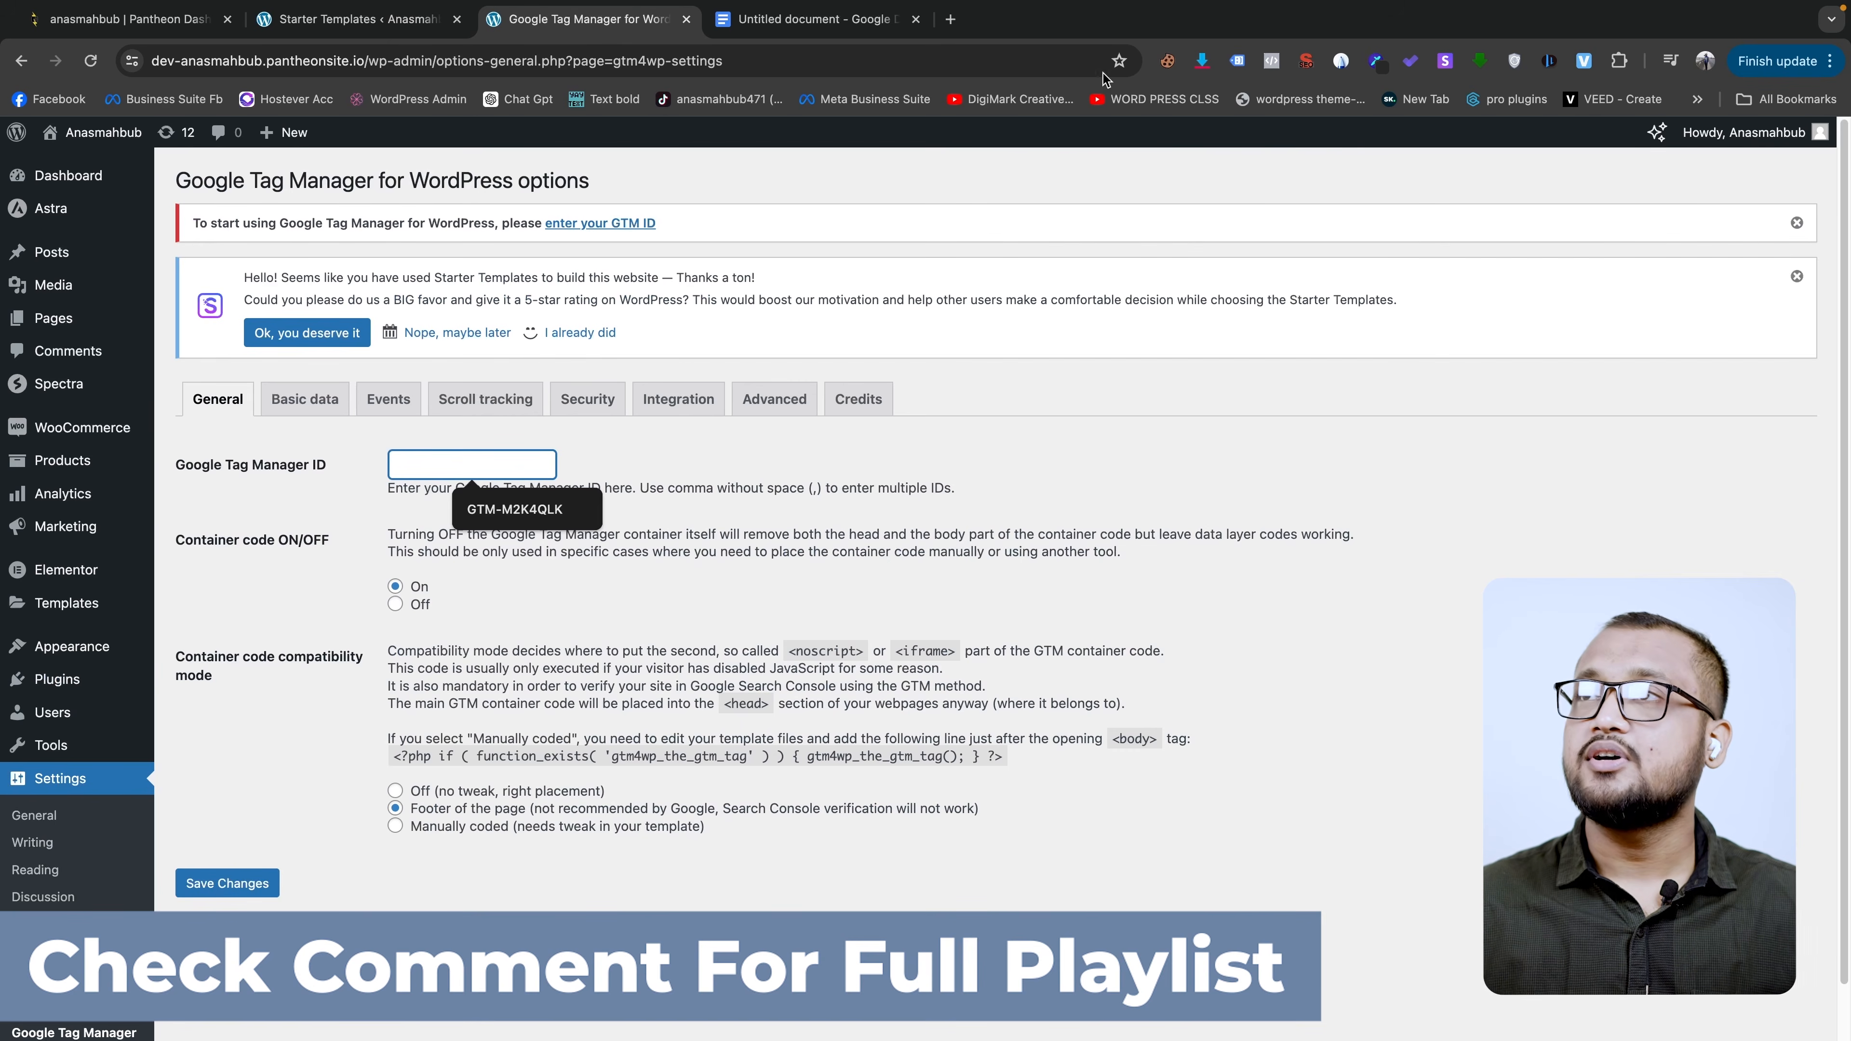
left_click(948, 20)
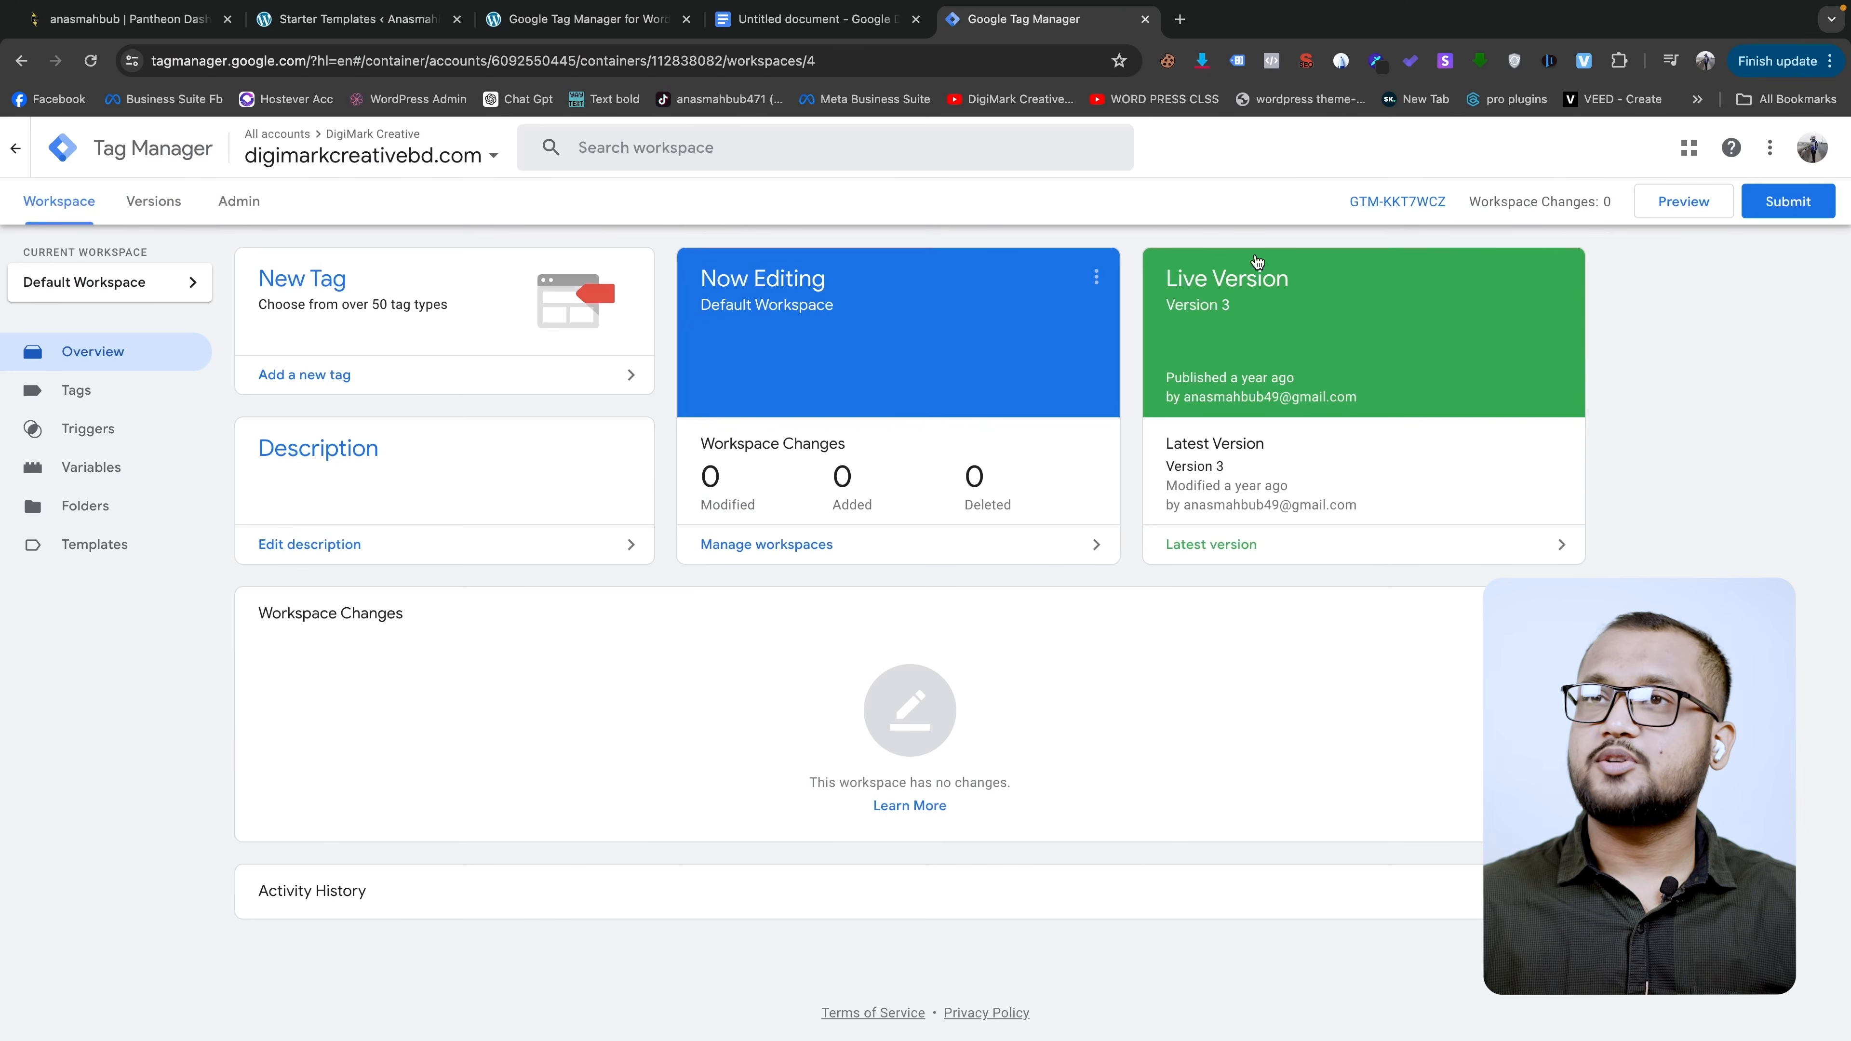
right_click(1408, 198)
left_click(1462, 360)
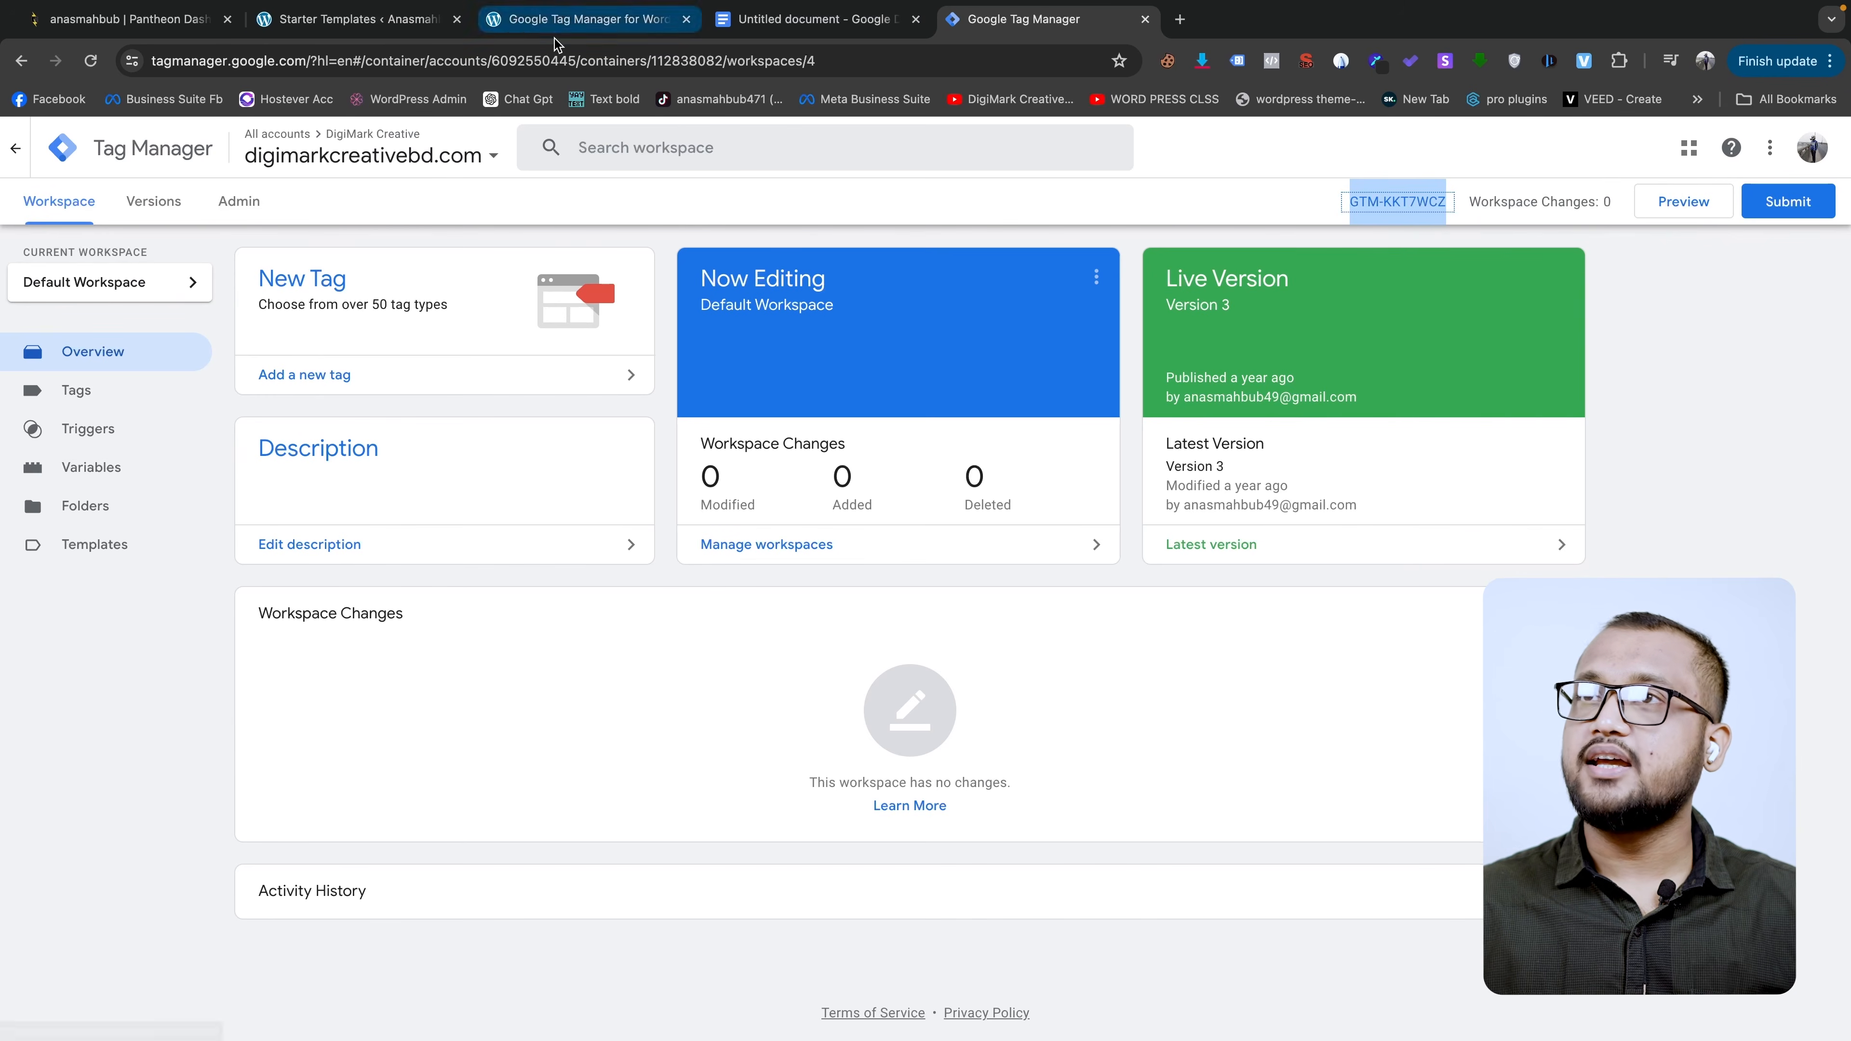
left_click(797, 26)
left_click(553, 26)
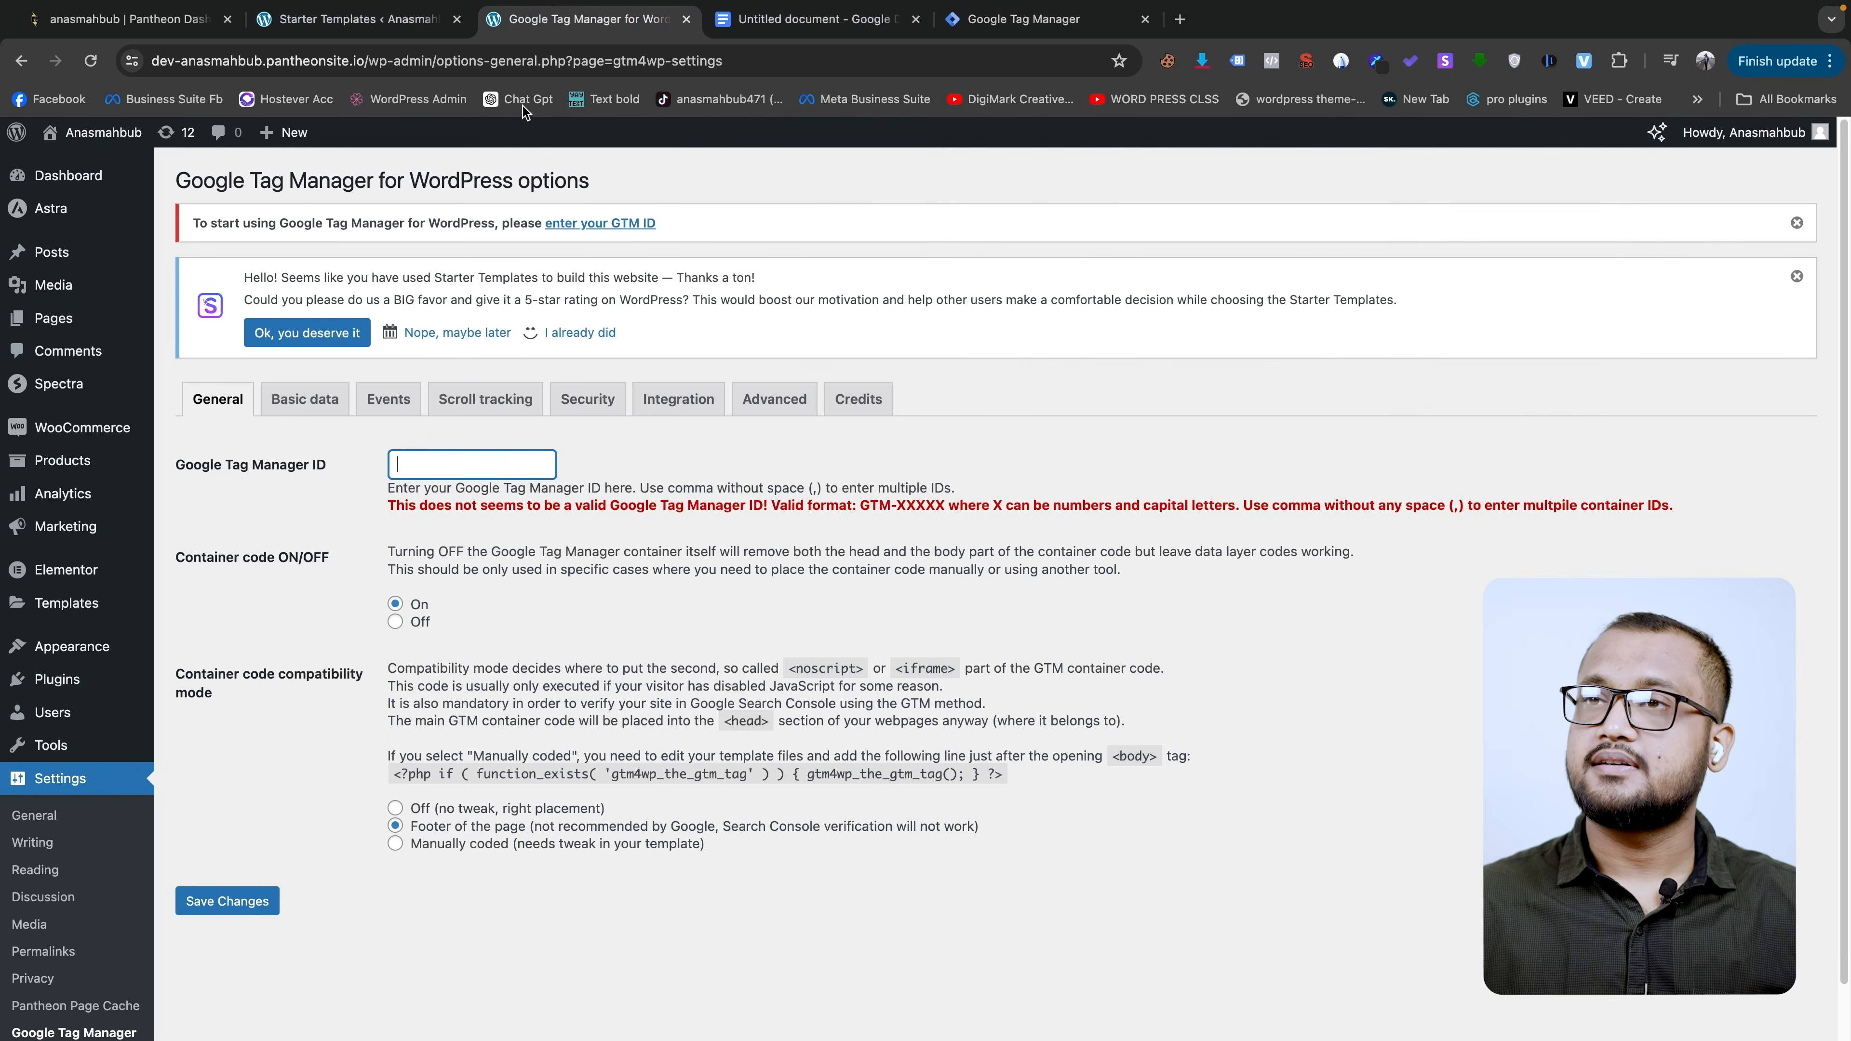
left_click(481, 469)
key("super+v")
- Enable Track e-commerce under the Integration tab's WooCommerce settings, then return to General
left_click(678, 399)
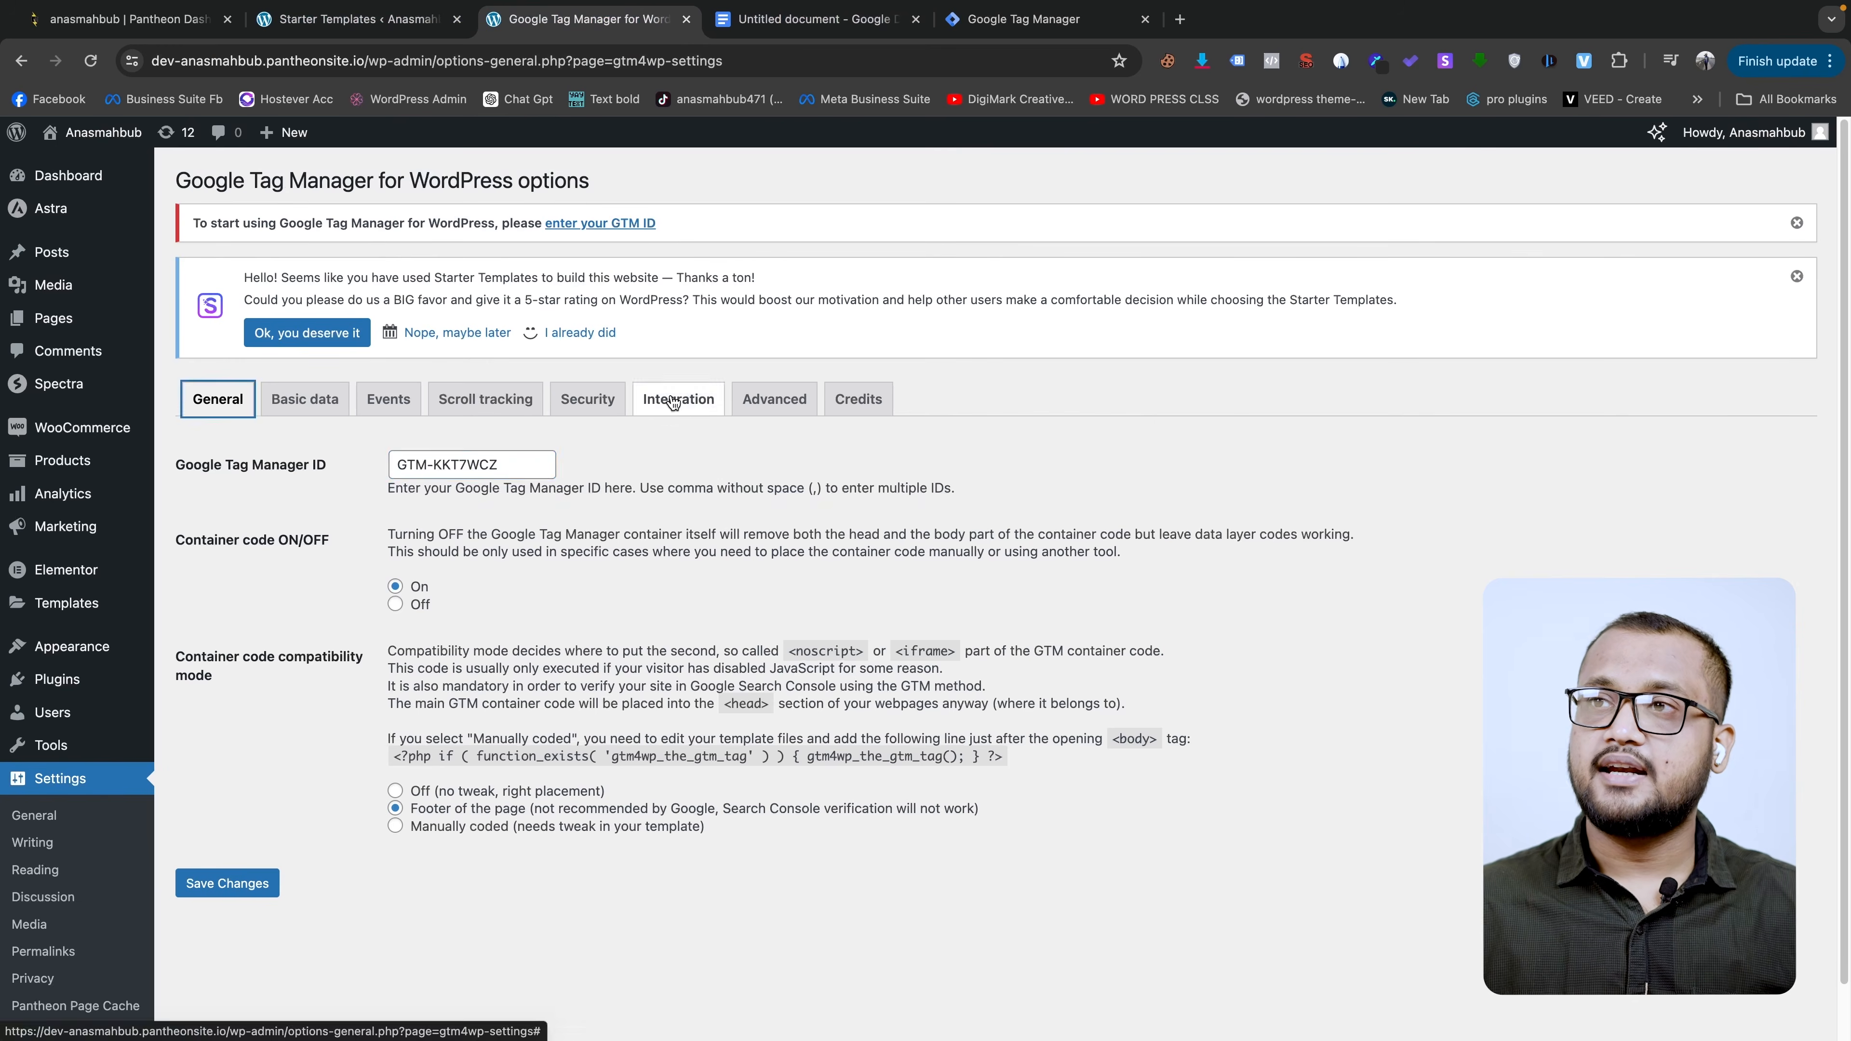
left_click(353, 440)
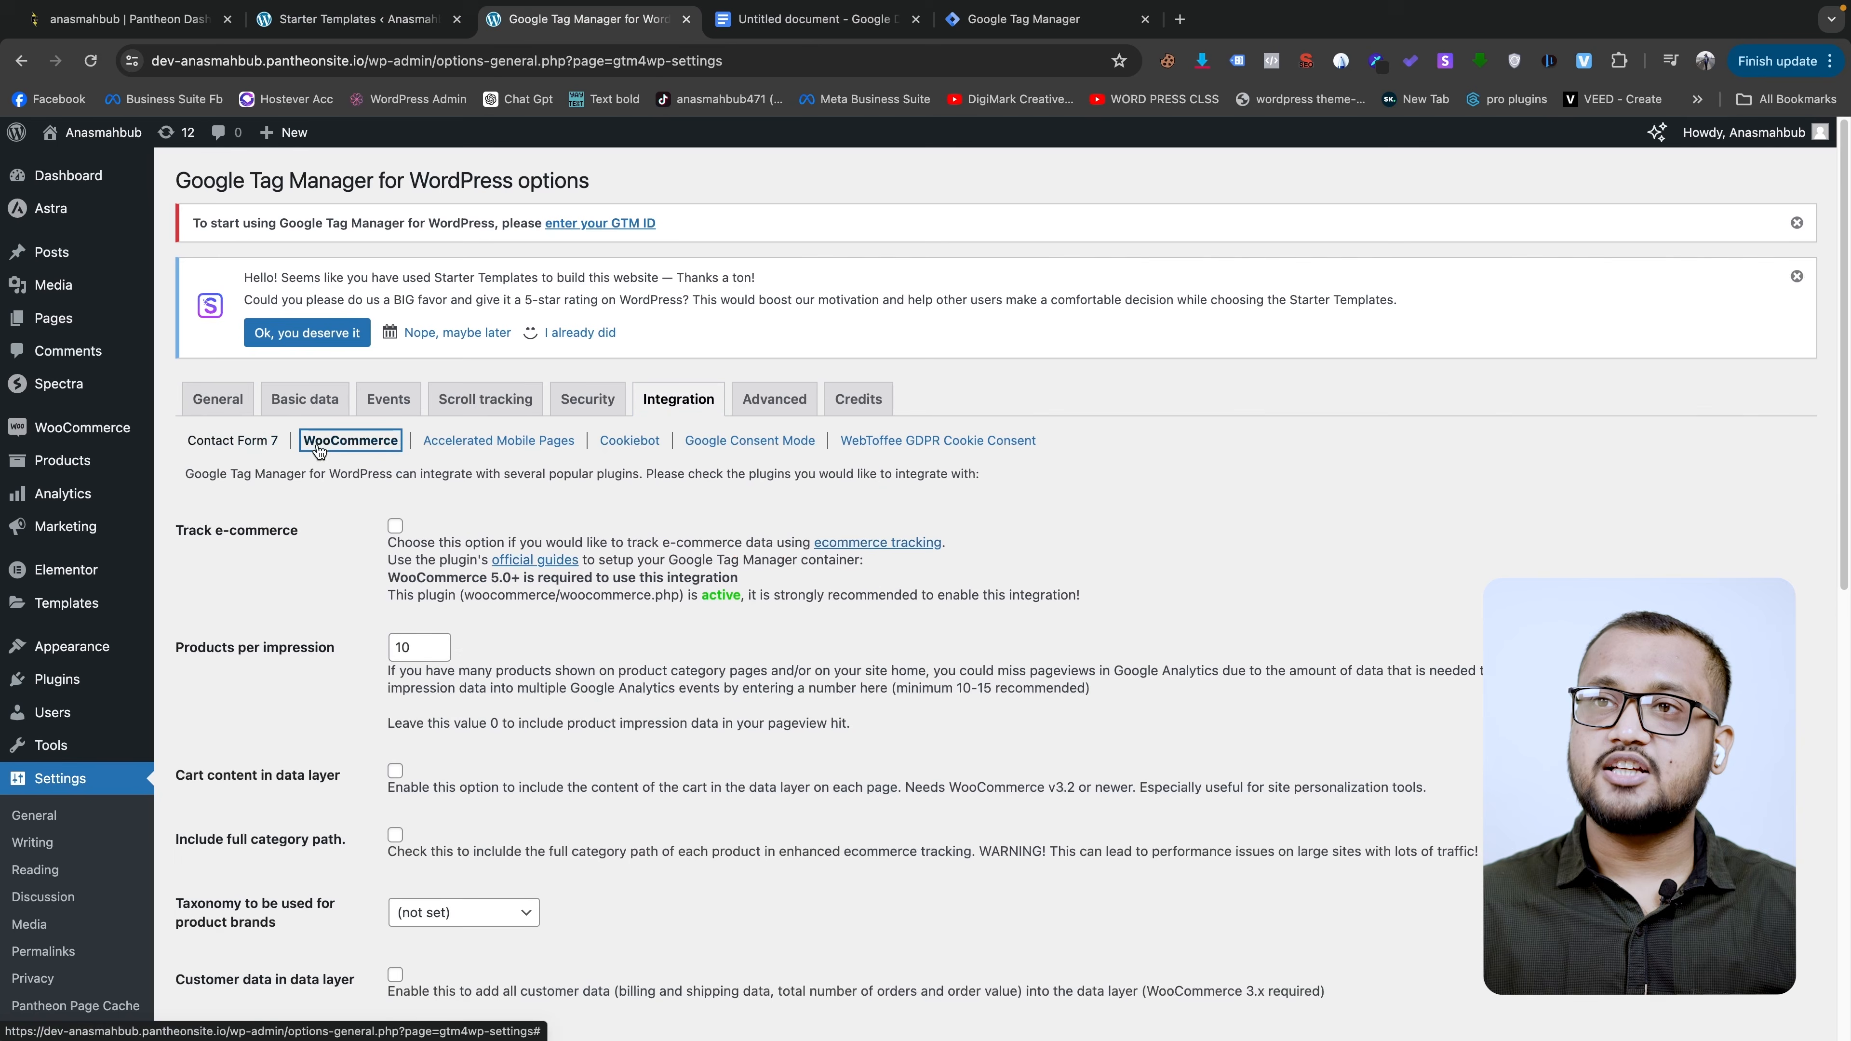
left_click(395, 525)
scroll(256, 879, "down", 10)
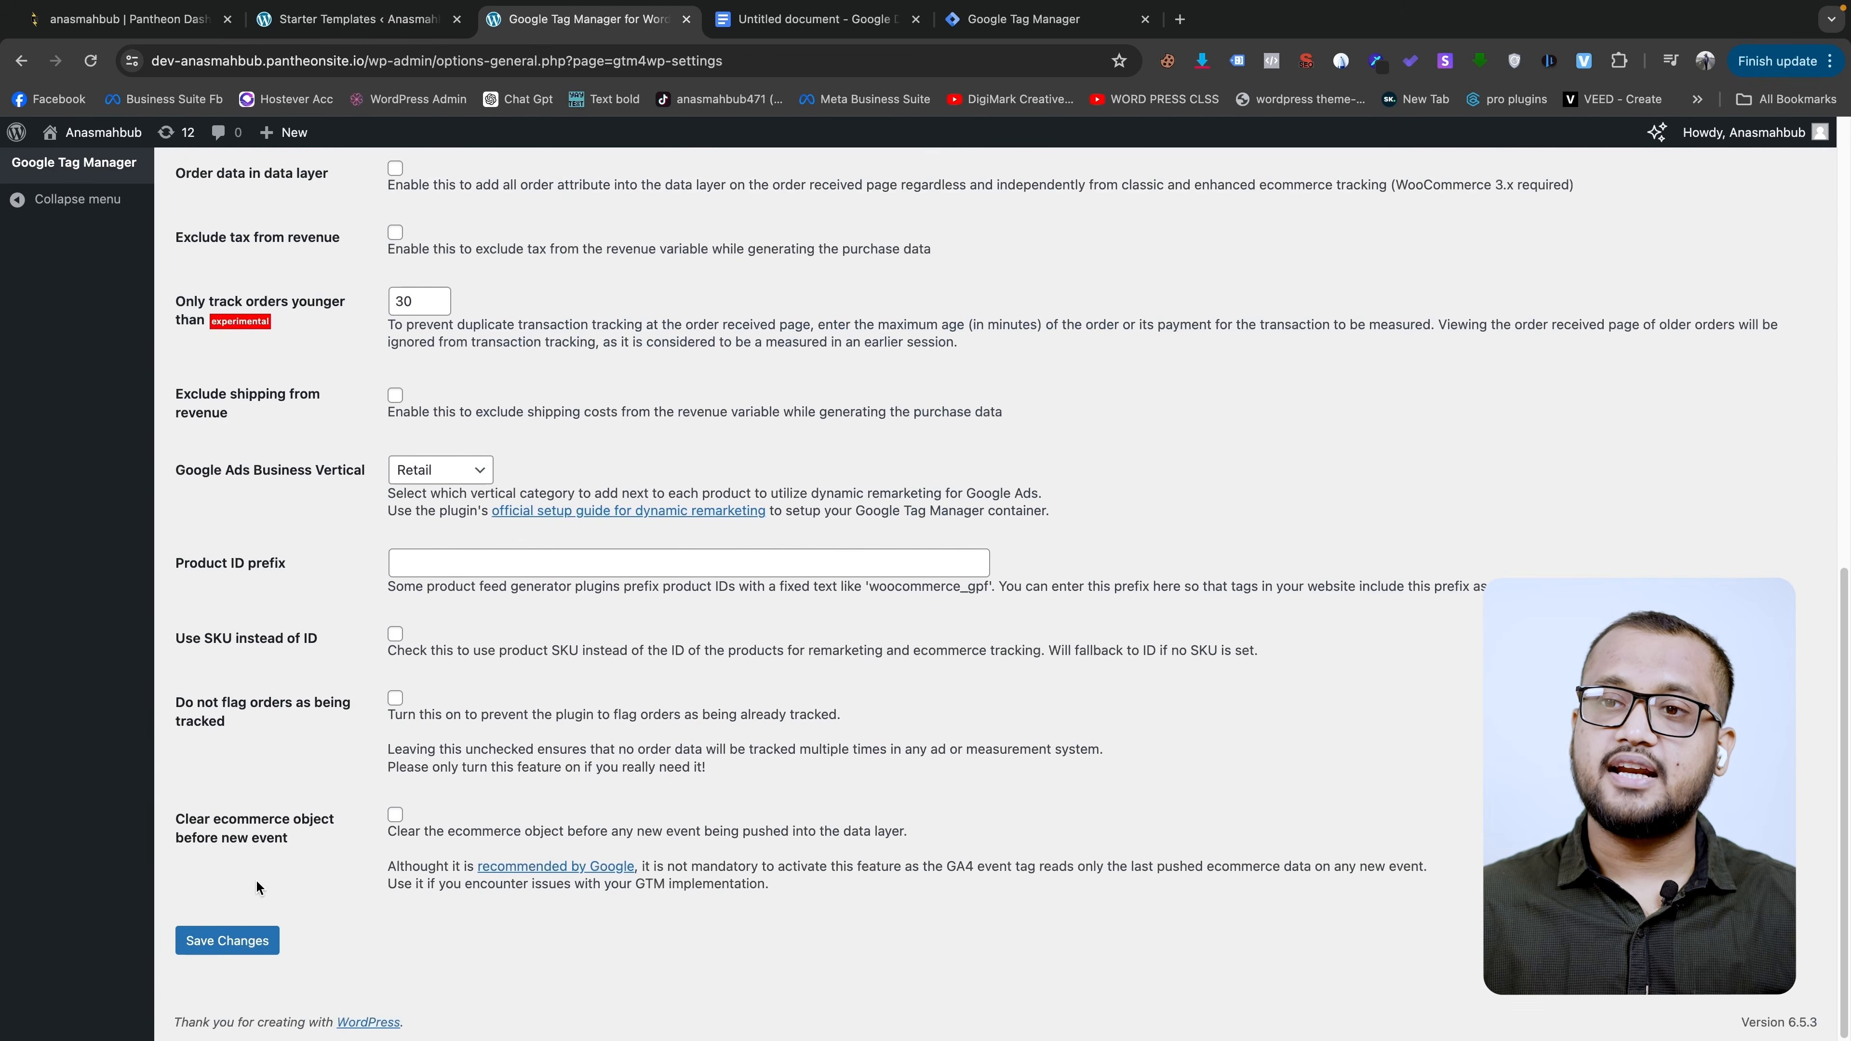
scroll(355, 739, "up", 8)
scroll(207, 388, "up", 1)
left_click(218, 246)
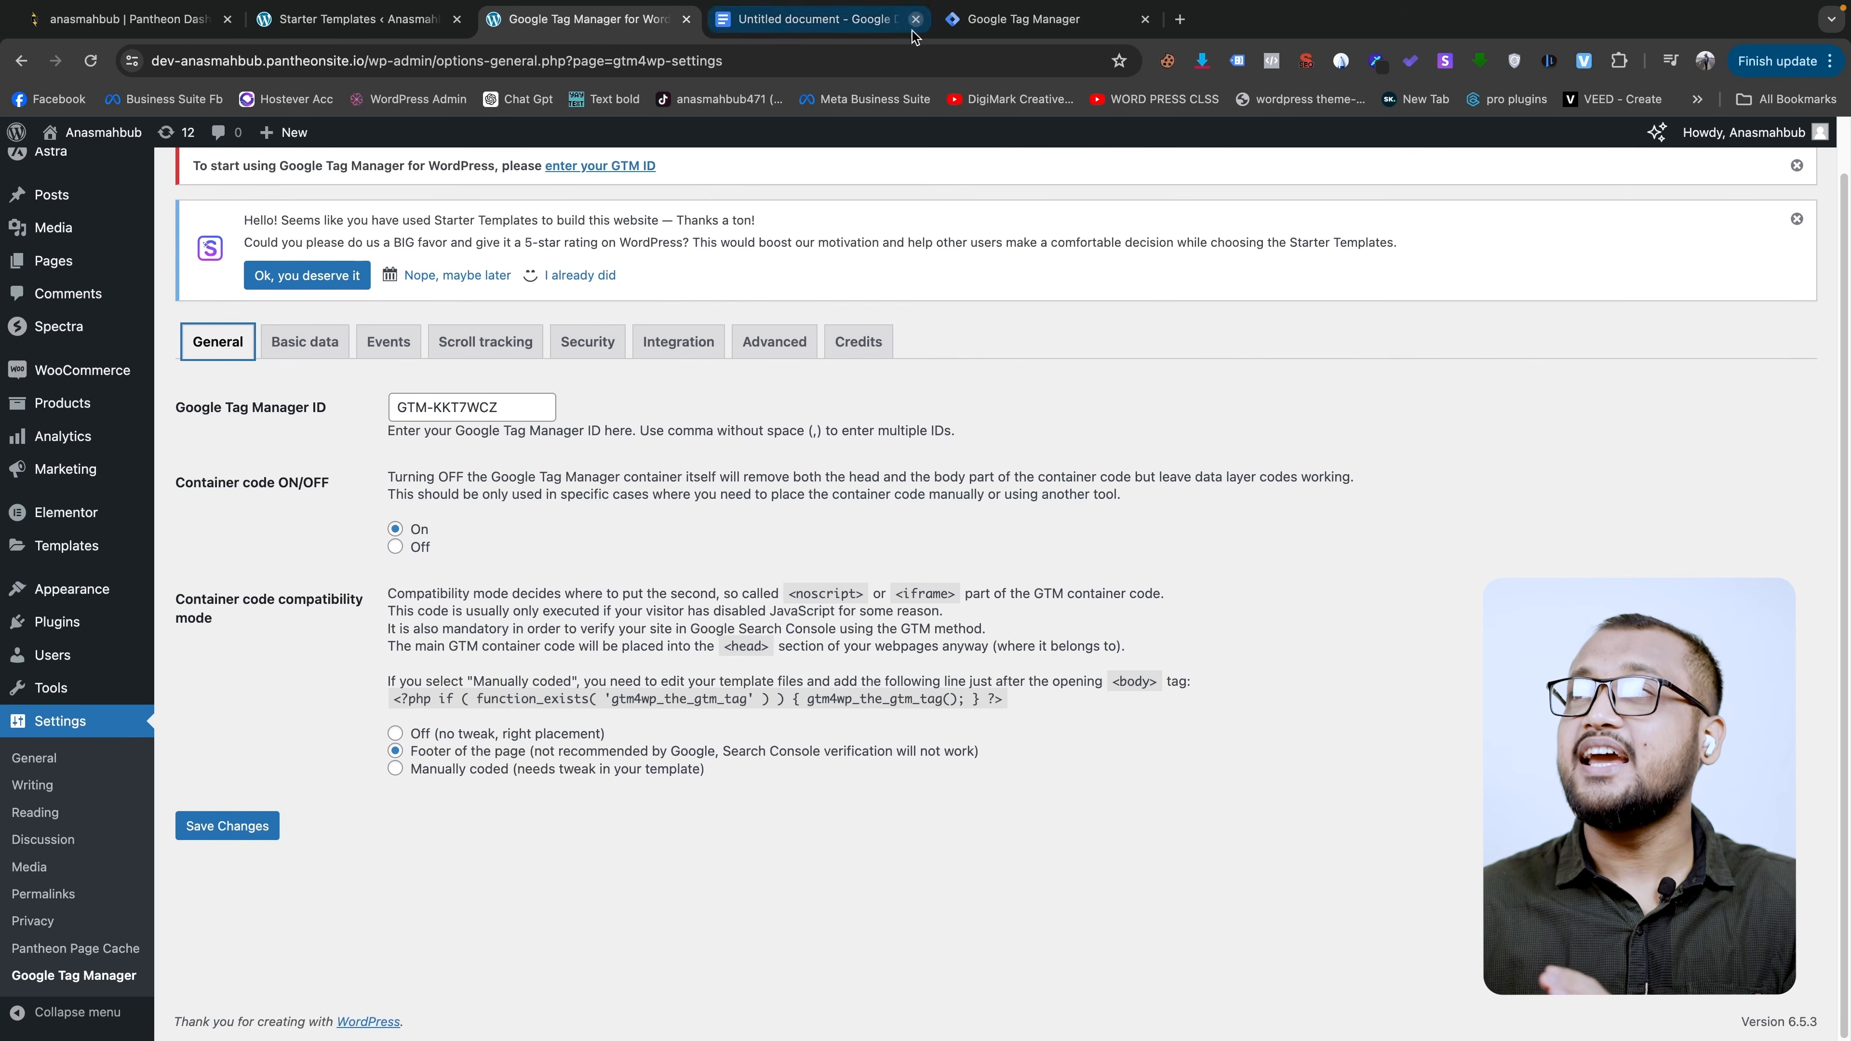
- Open the Facebook Ads Course 2024 video from the DigiMark Creative channel's Videos tab
left_click(1062, 103)
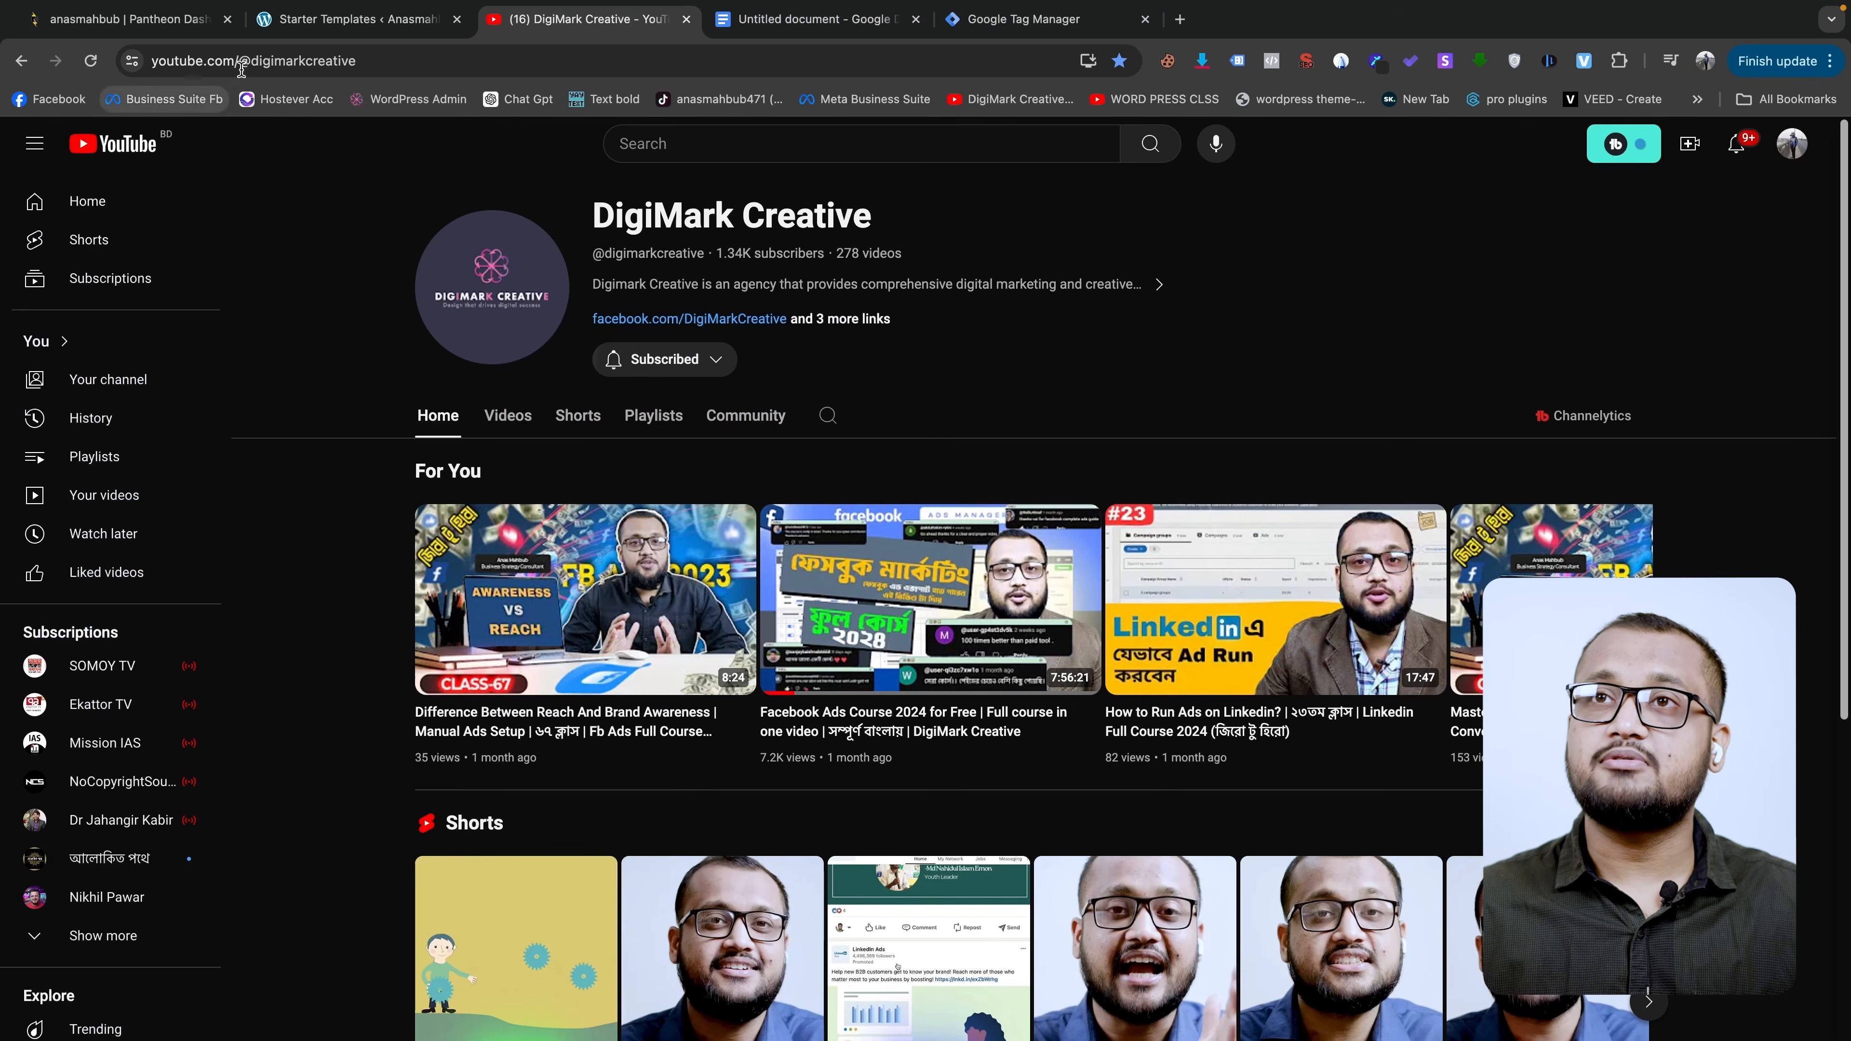
scroll(815, 270, "down", 1)
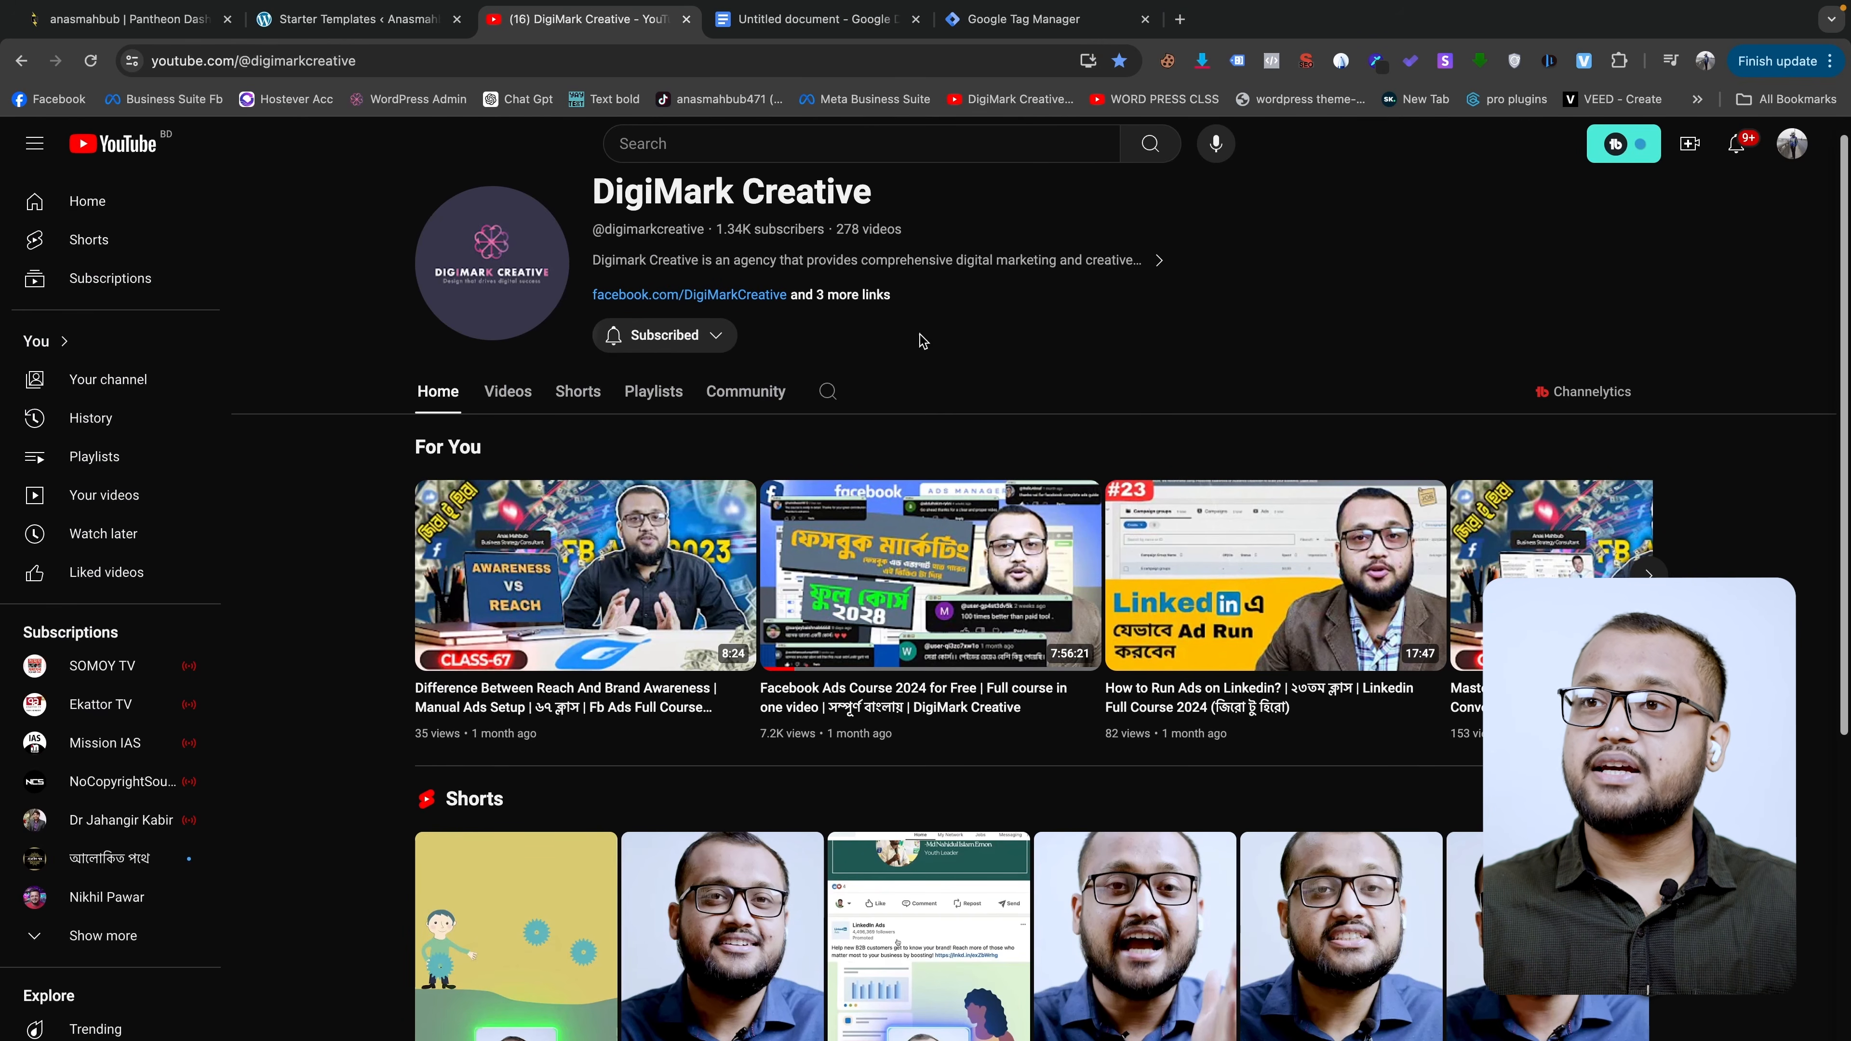
left_click(508, 392)
scroll(854, 518, "down", 1)
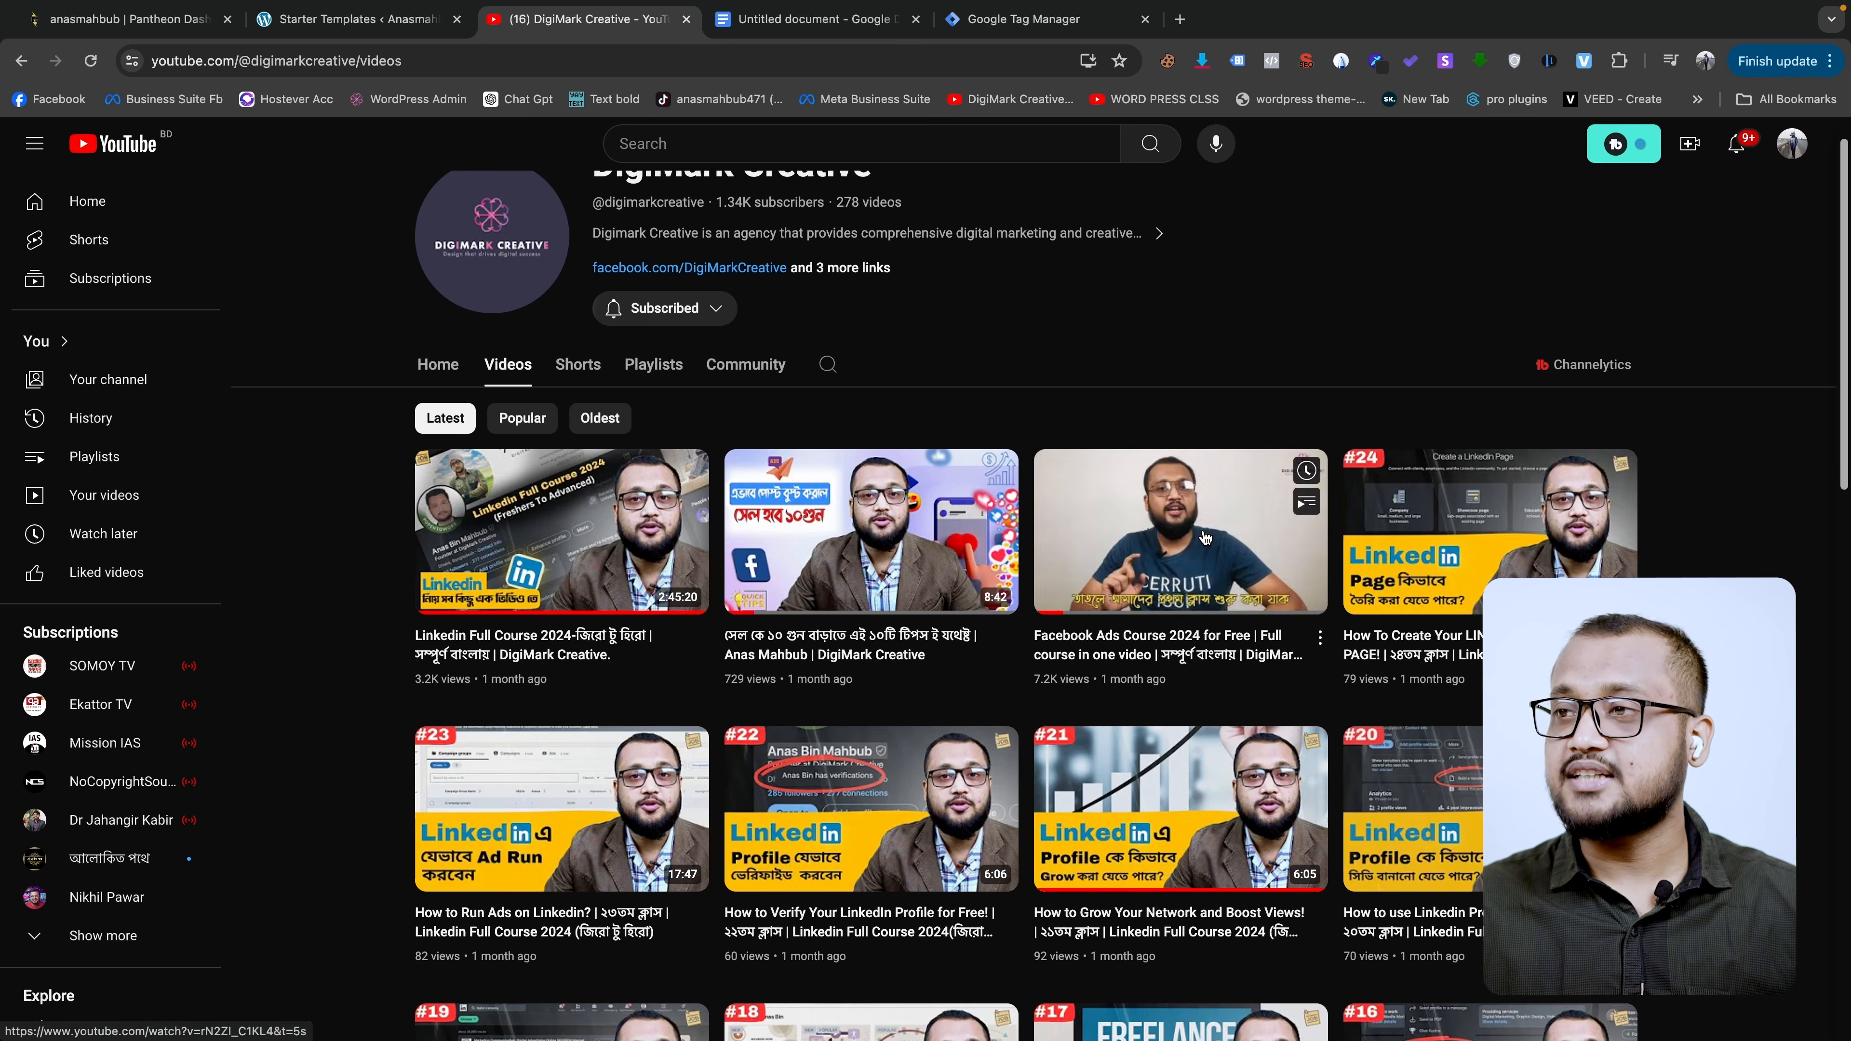
left_click(1211, 534)
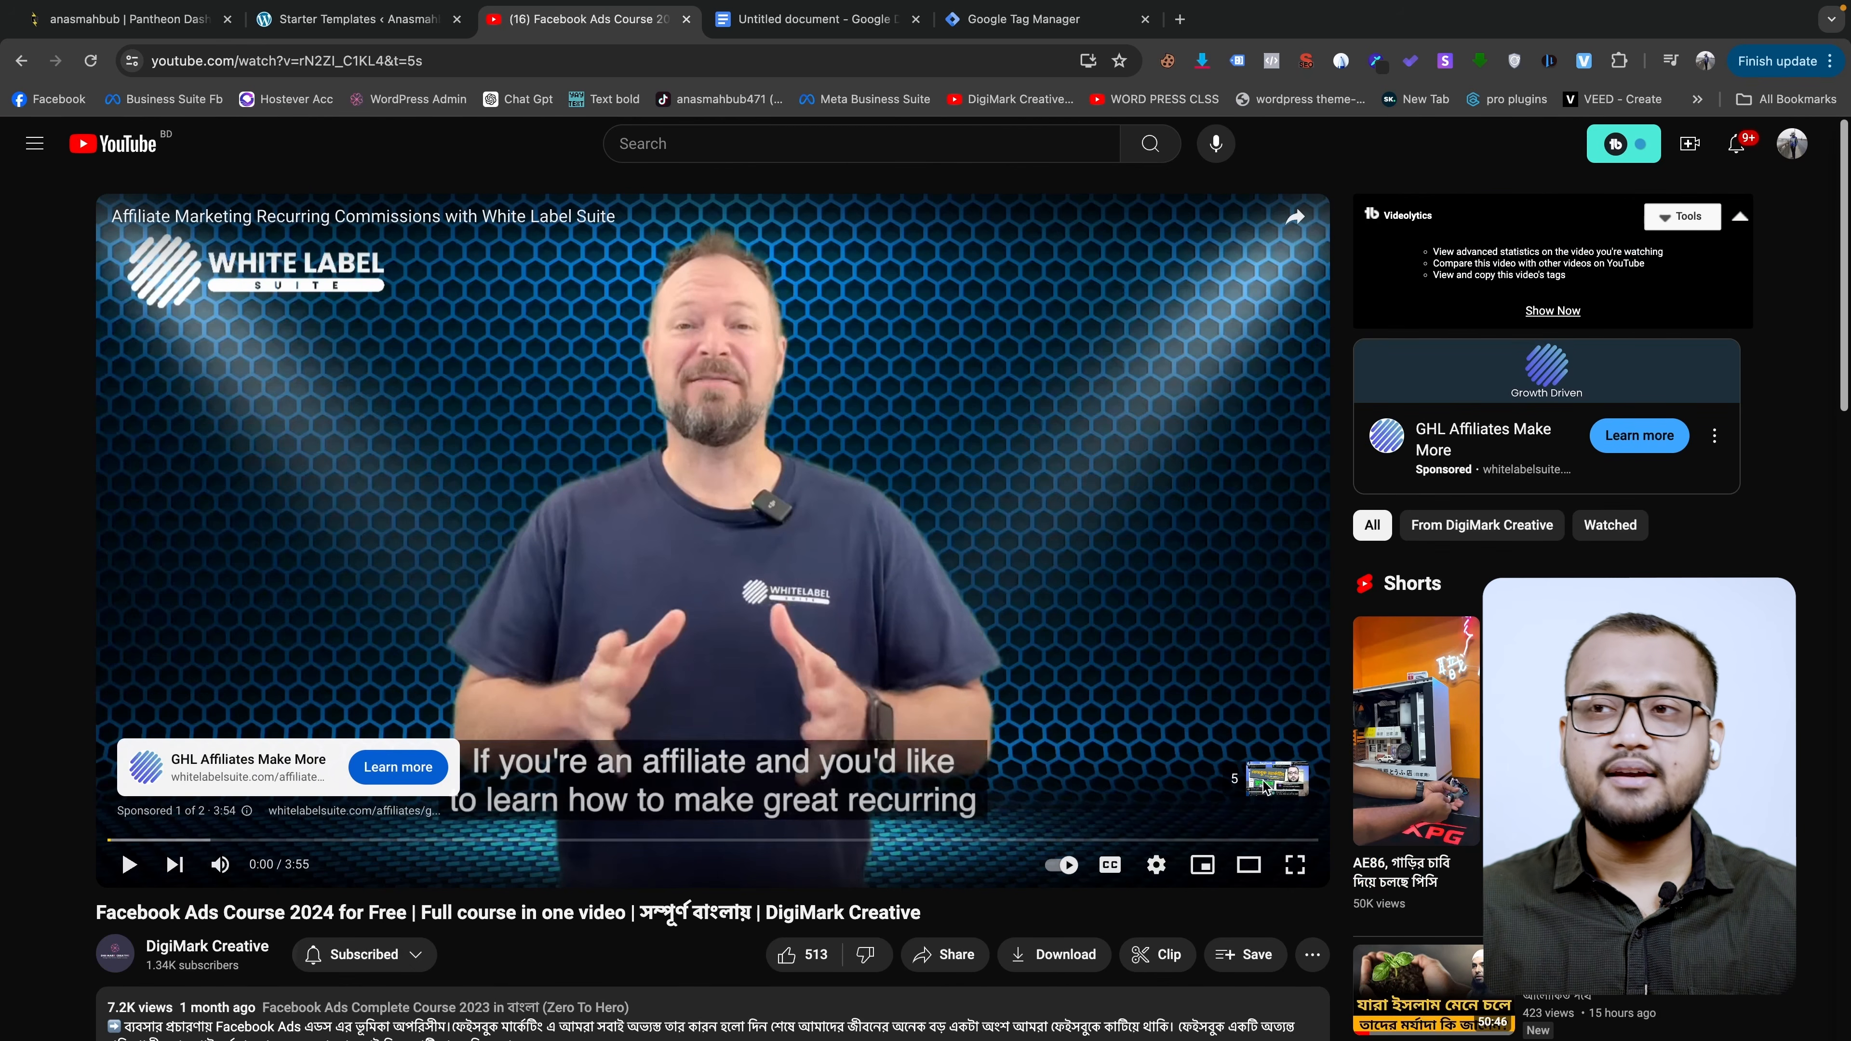
- Scroll the Facebook Ads Course 2024 page down to its 78 comments
scroll(1201, 711, "down", 1)
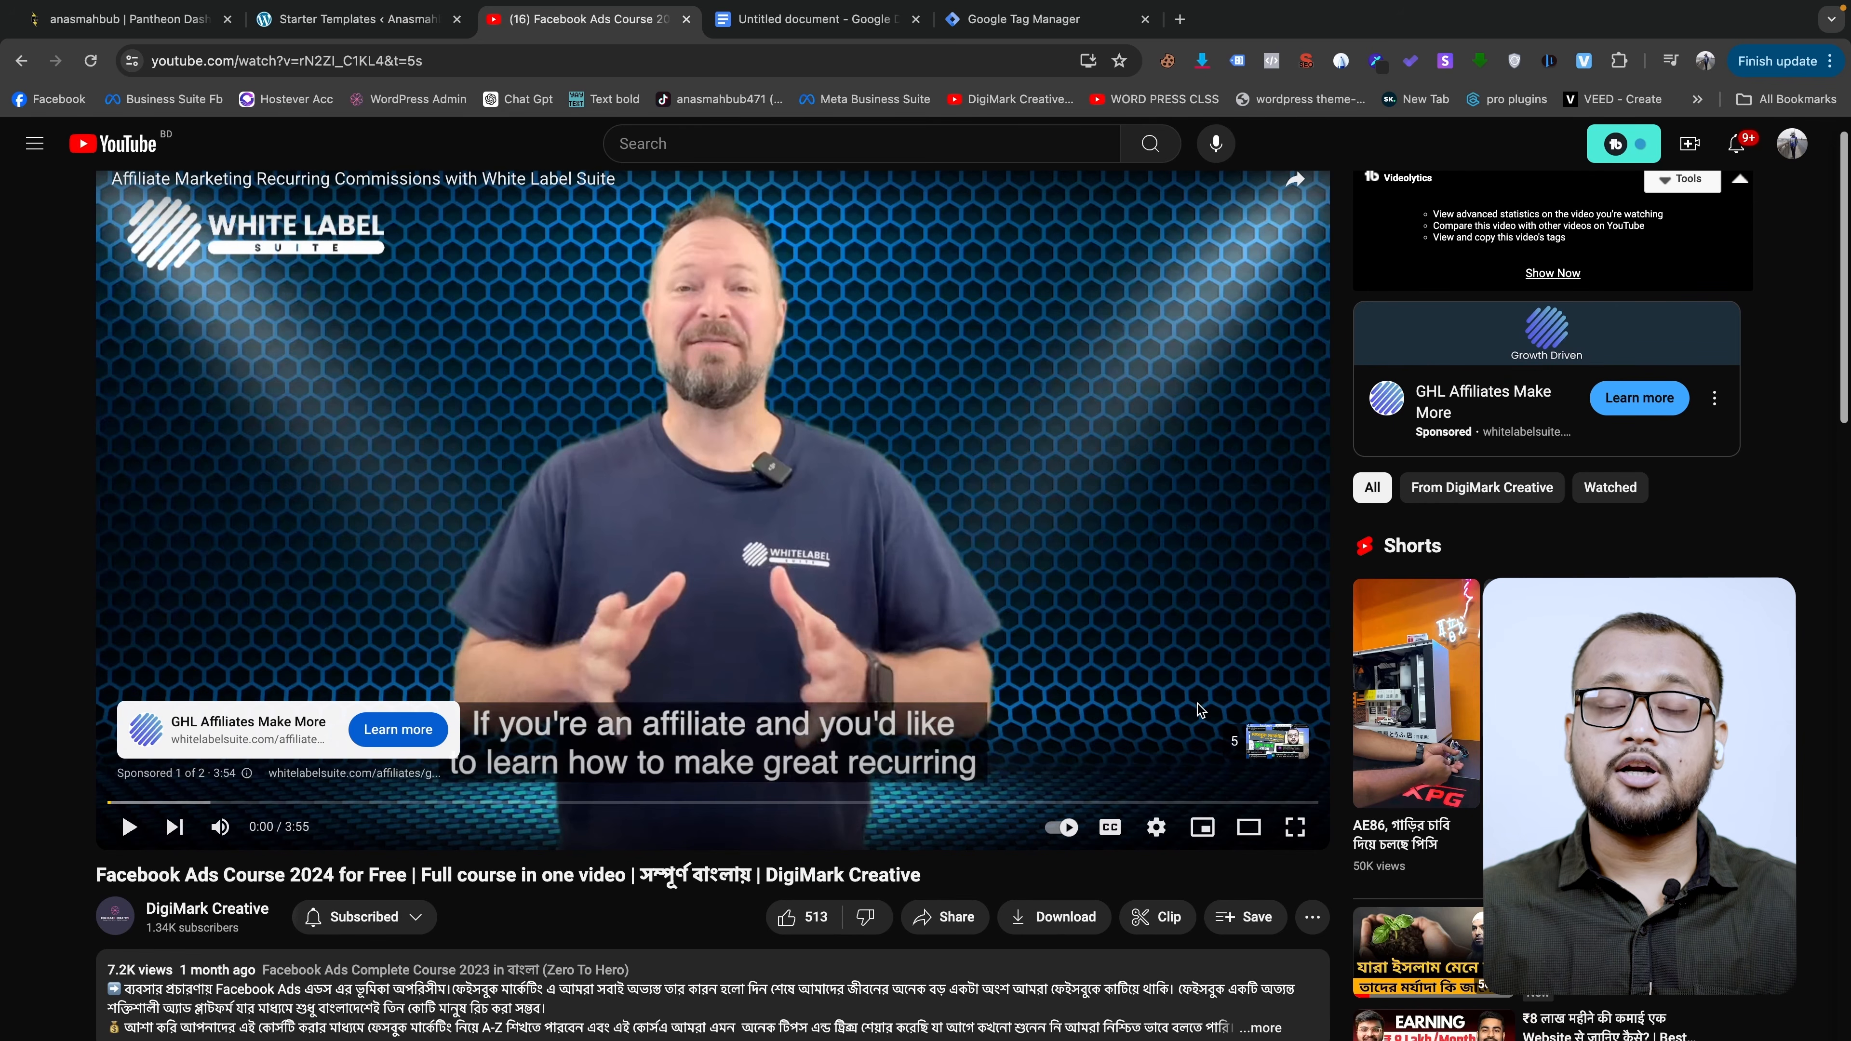
scroll(1201, 711, "down", 1)
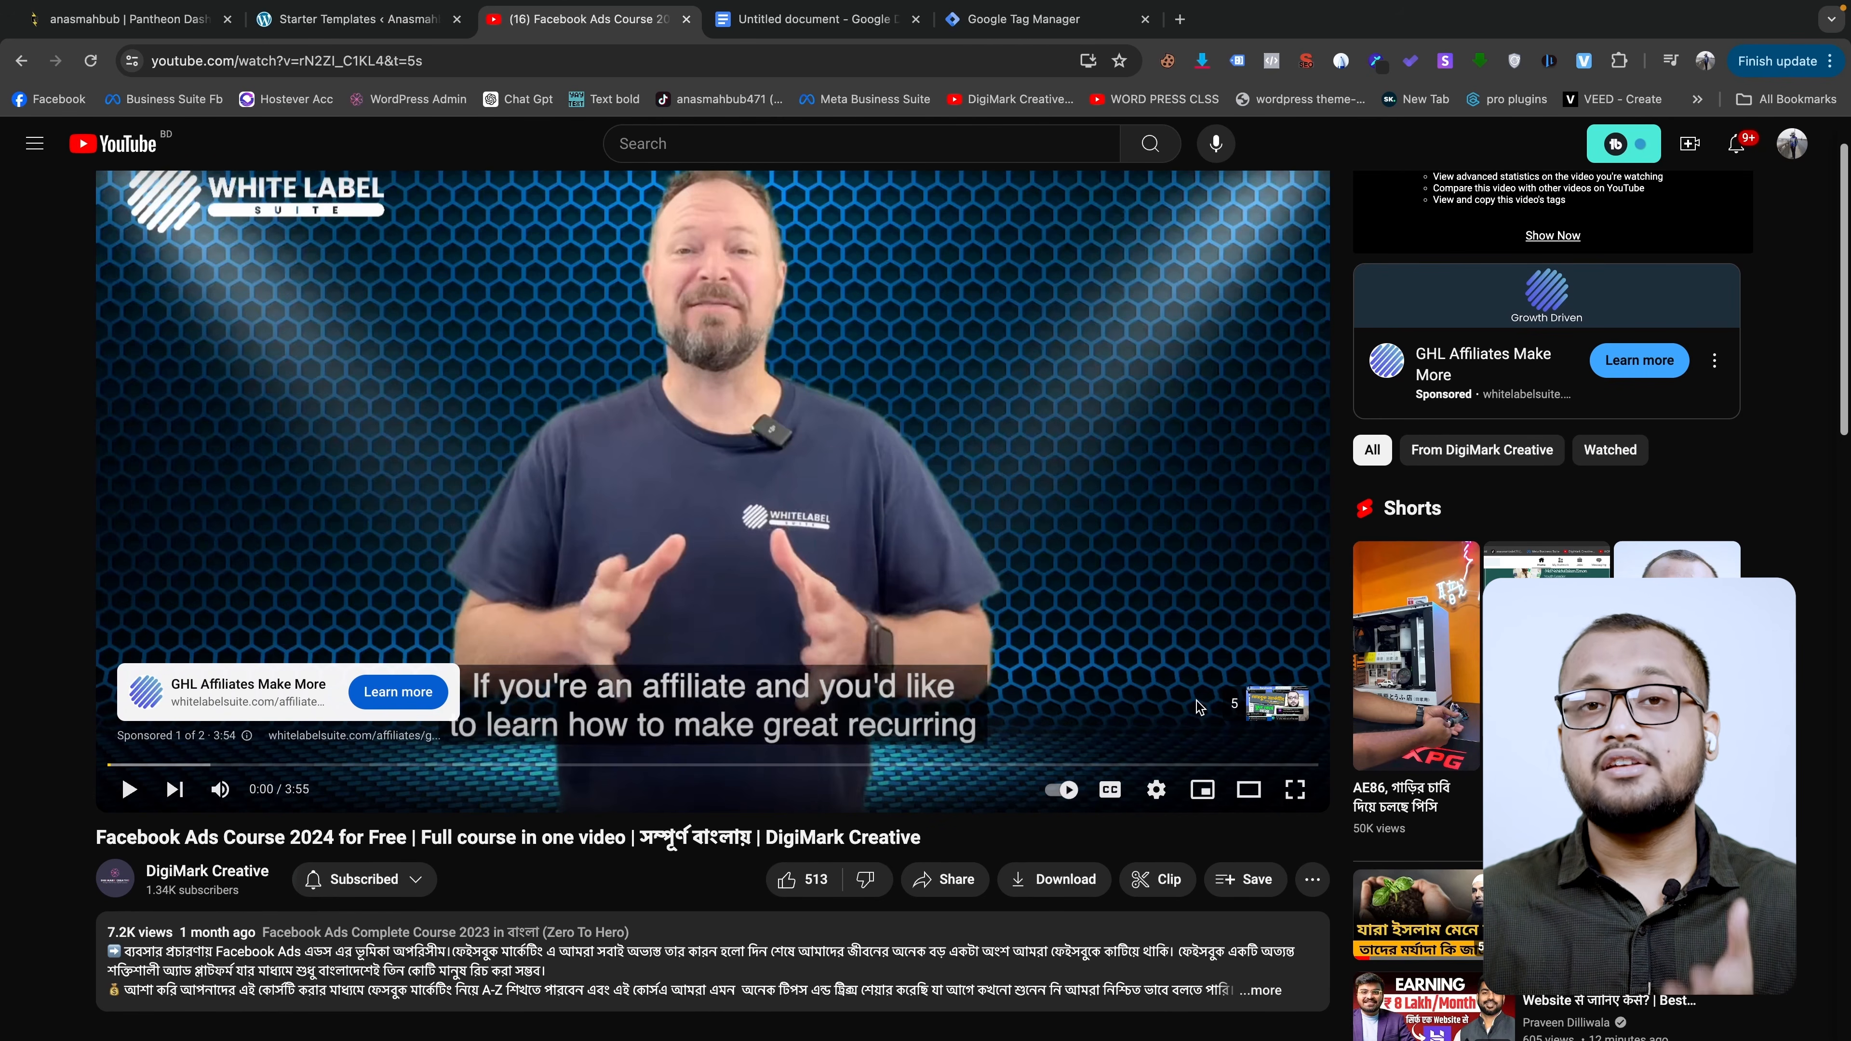
scroll(519, 654, "down", 9)
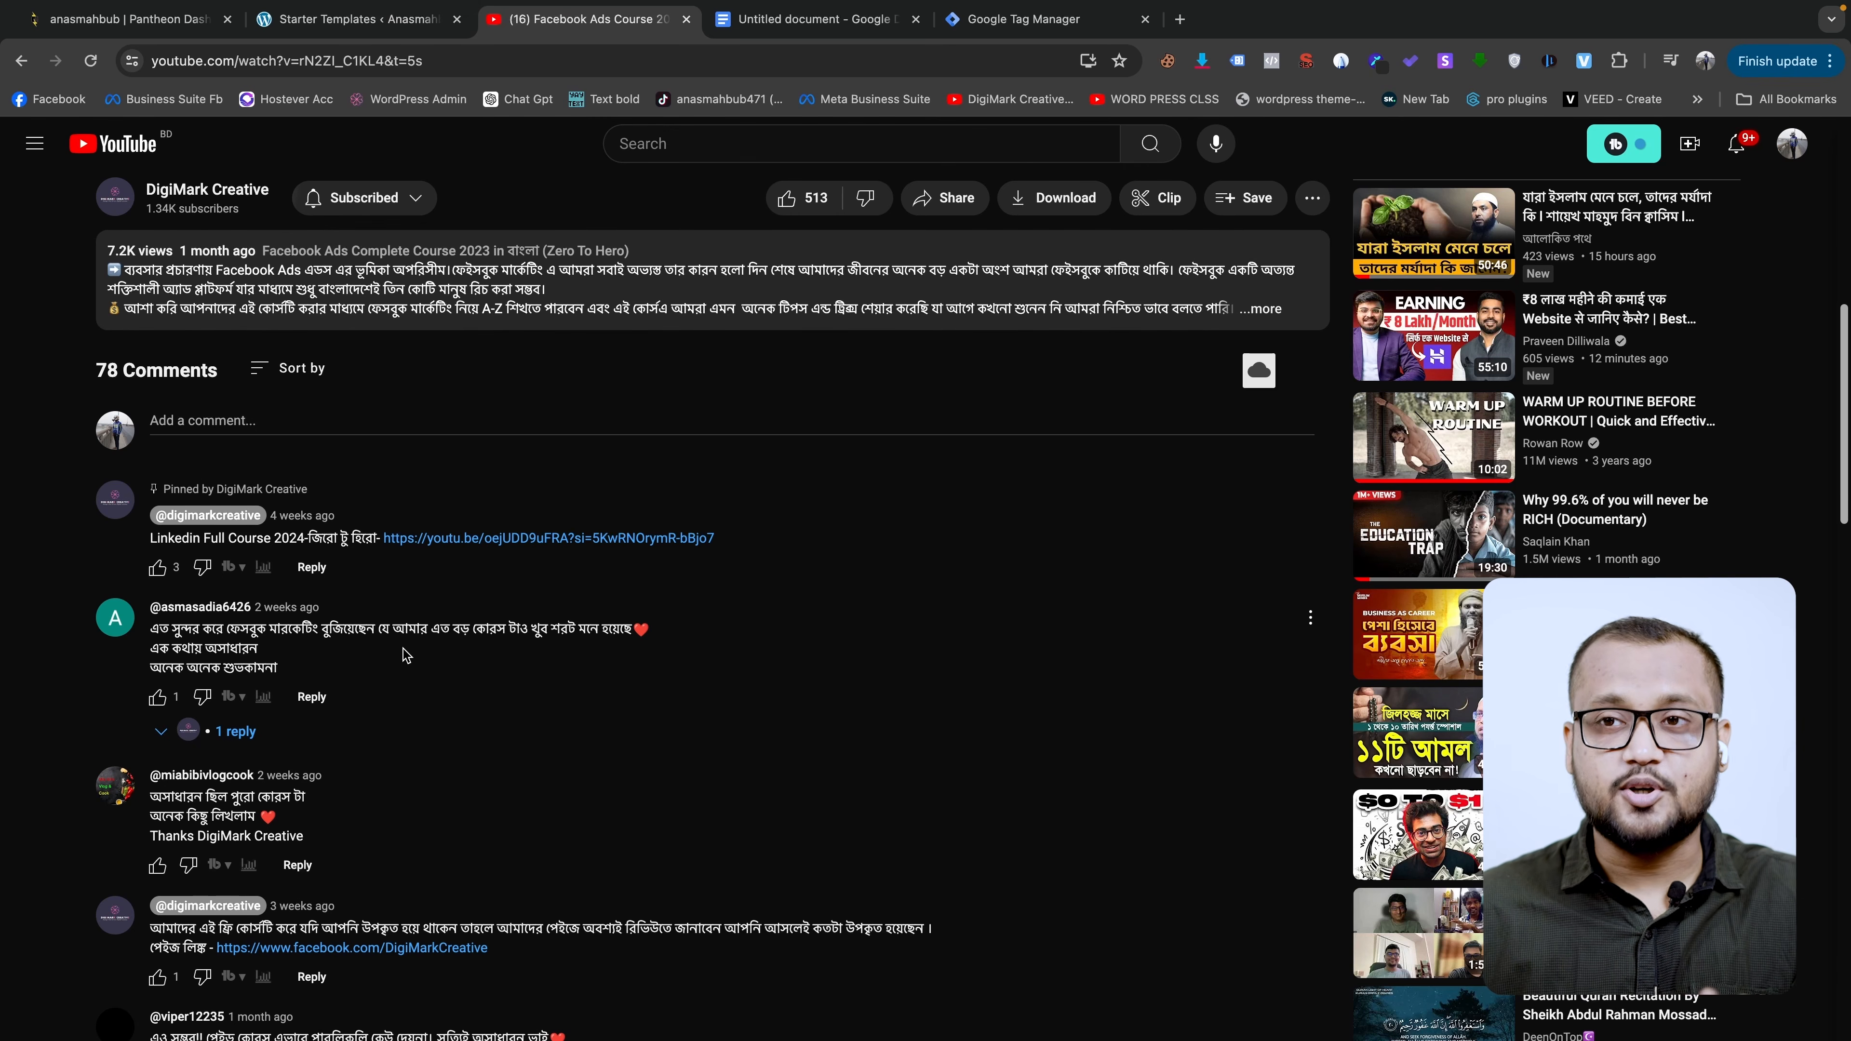
scroll(406, 655, "down", 1)
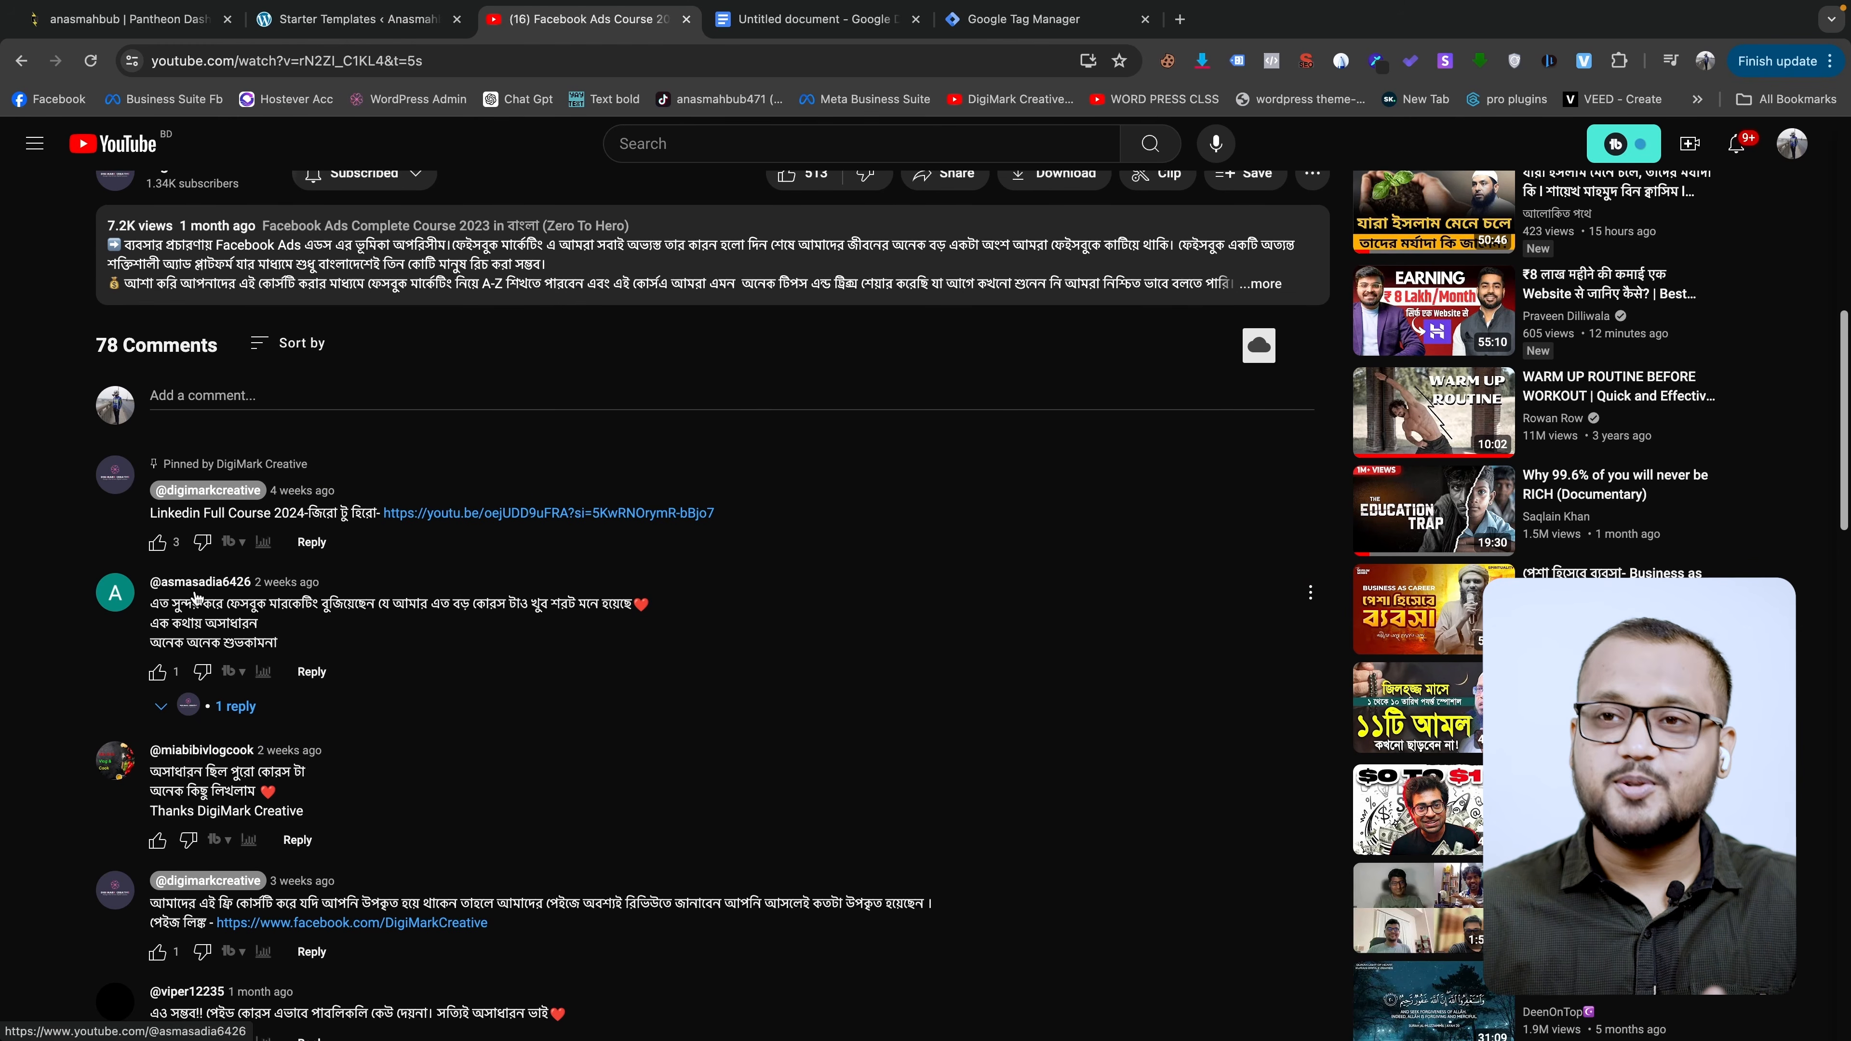
scroll(374, 689, "down", 1)
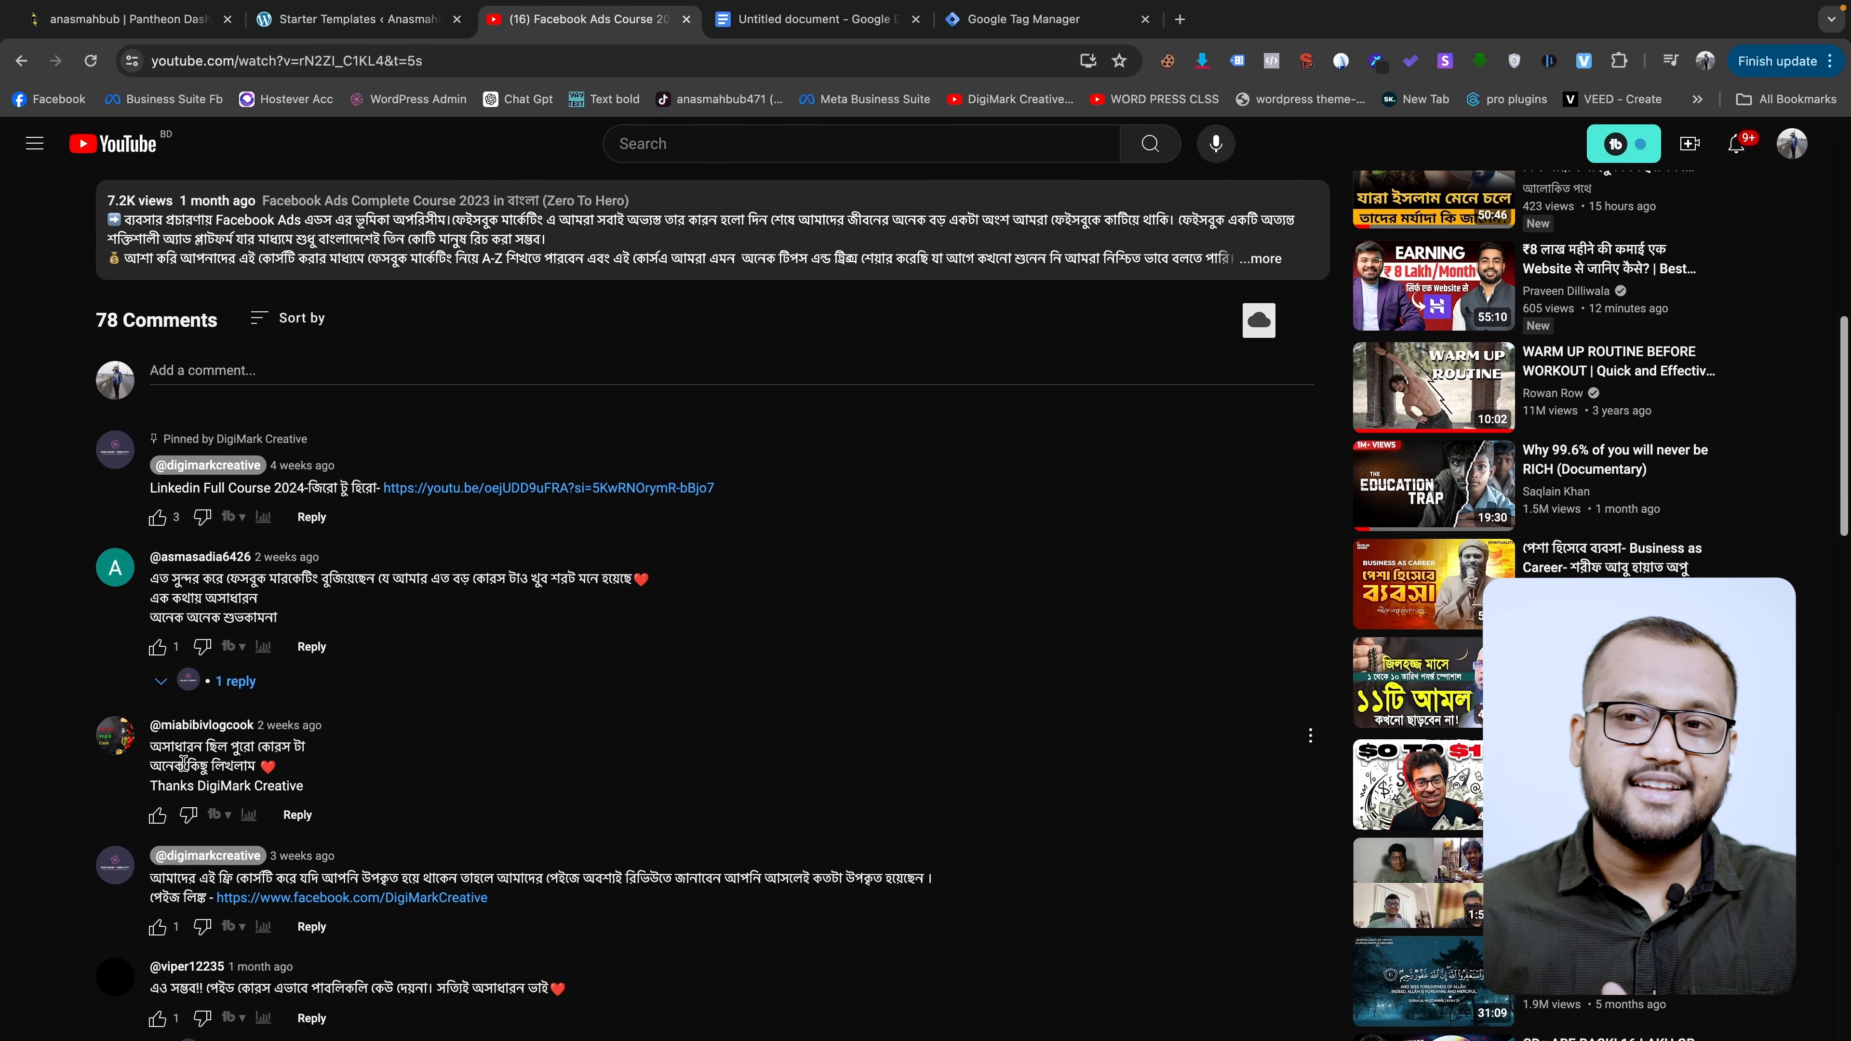
scroll(259, 765, "down", 1)
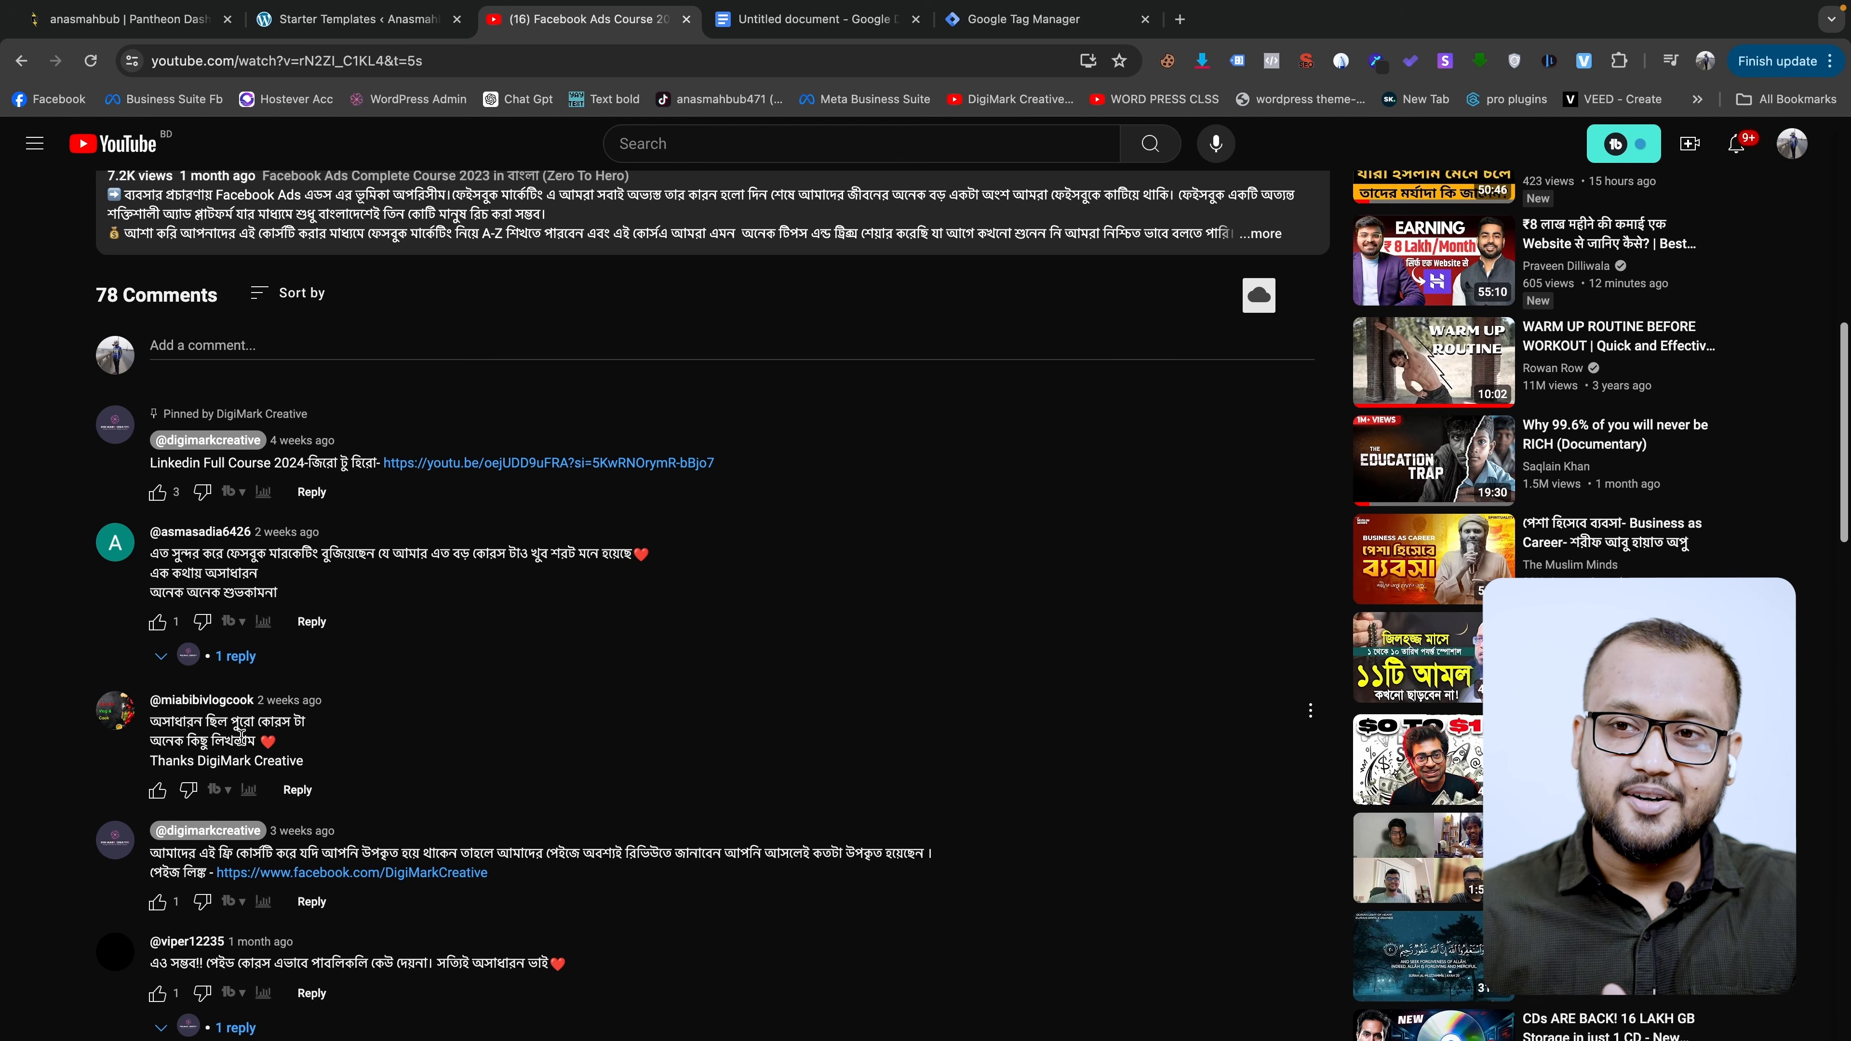
scroll(284, 743, "down", 2)
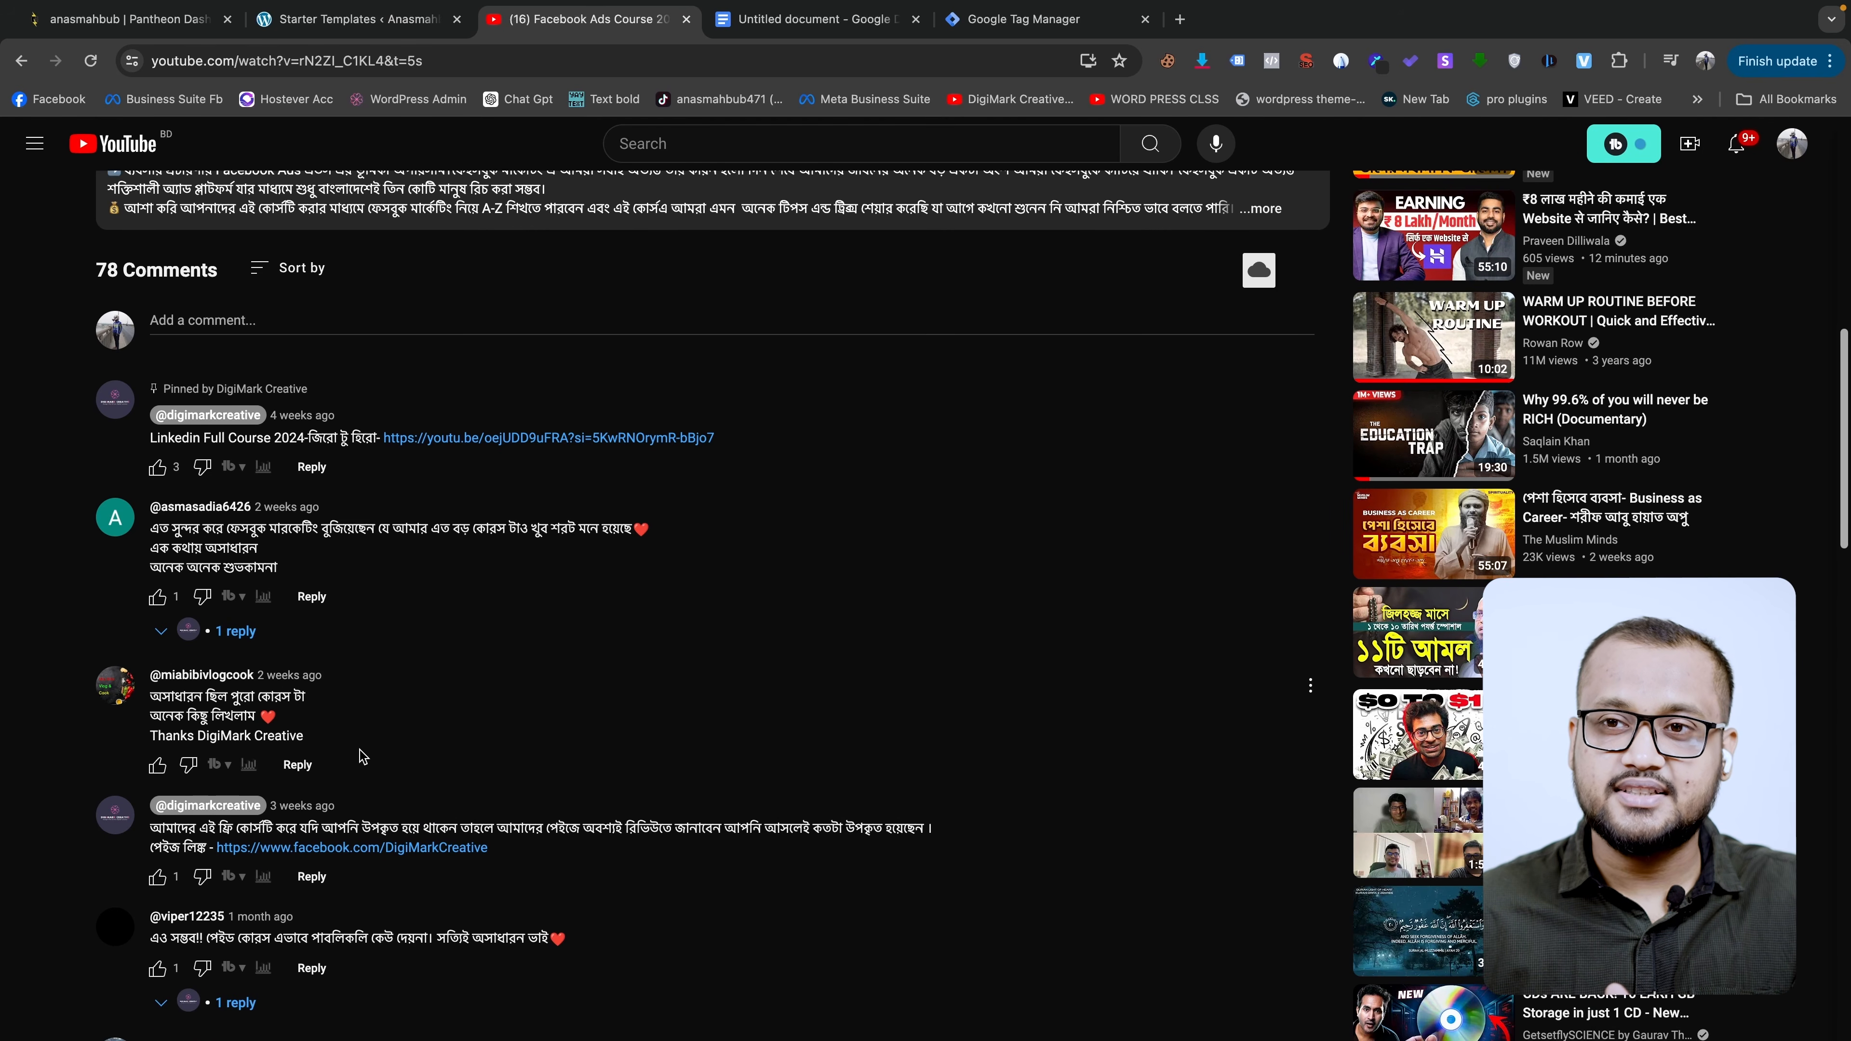
scroll(365, 756, "down", 1)
scroll(262, 802, "down", 4)
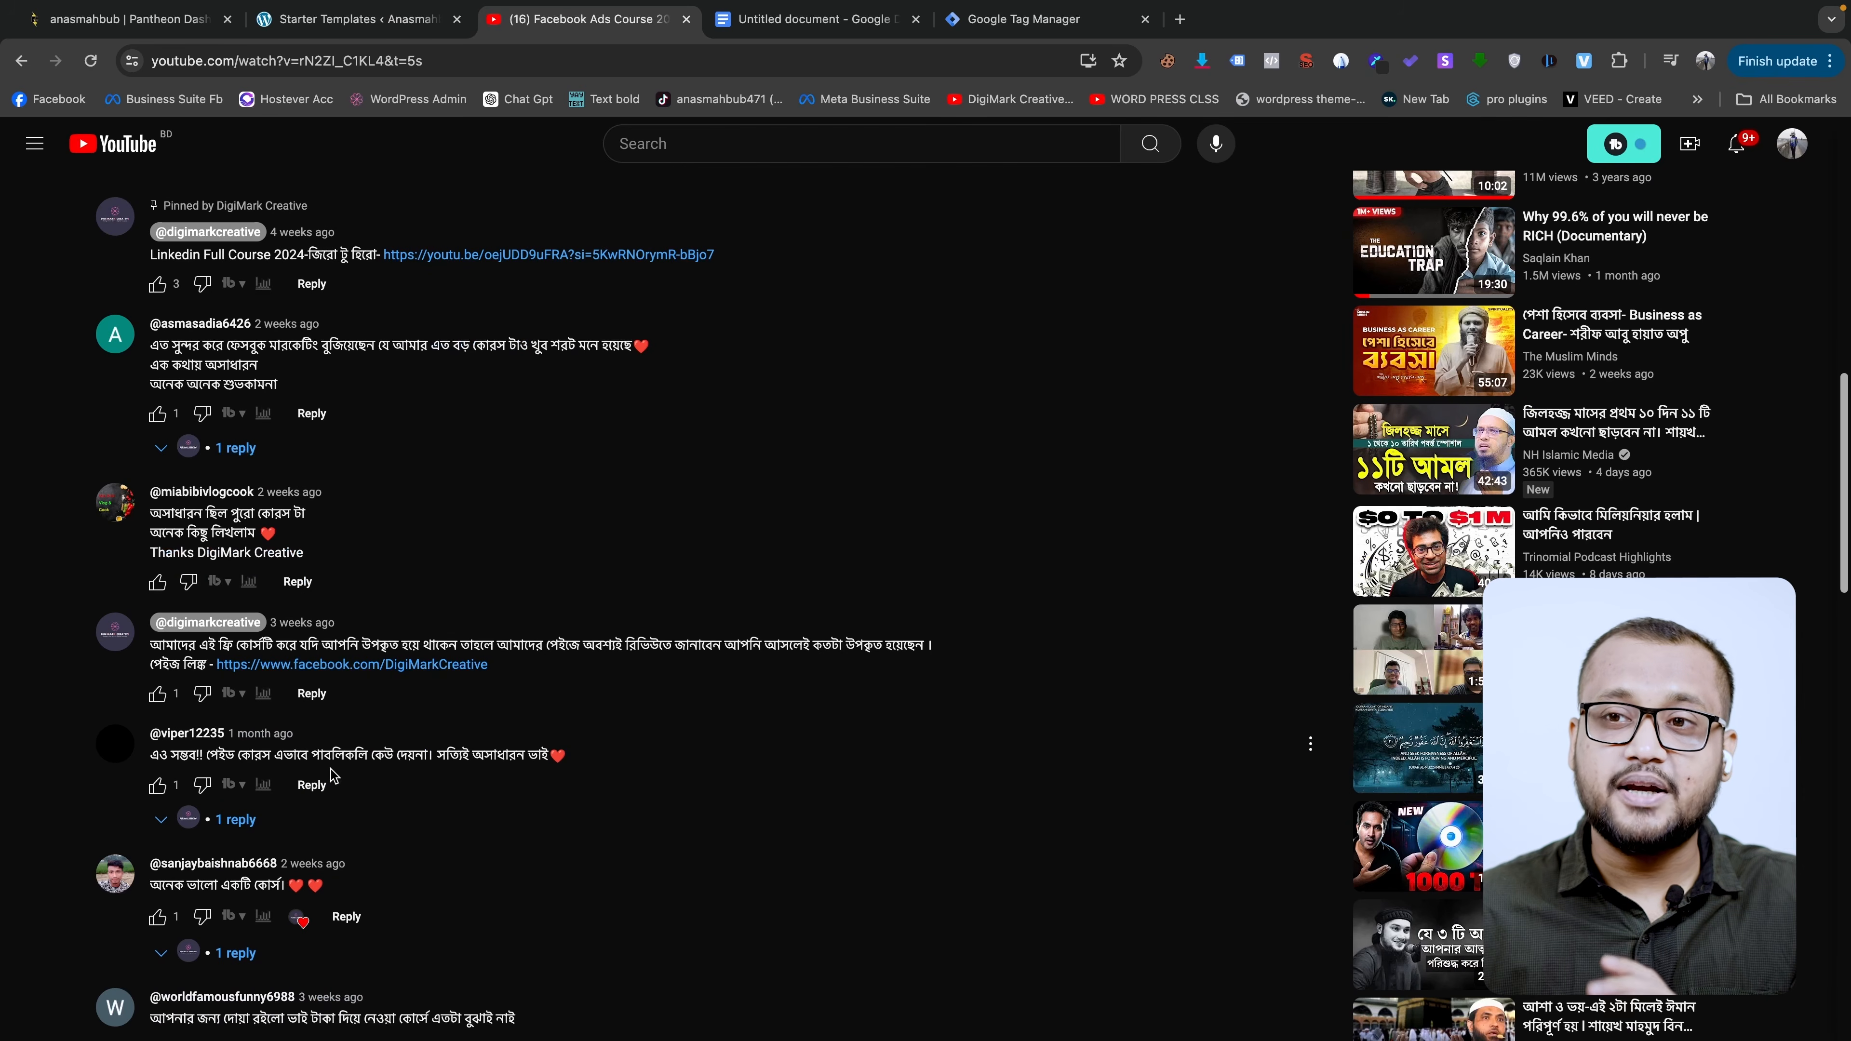
scroll(365, 767, "down", 1)
scroll(518, 757, "down", 4)
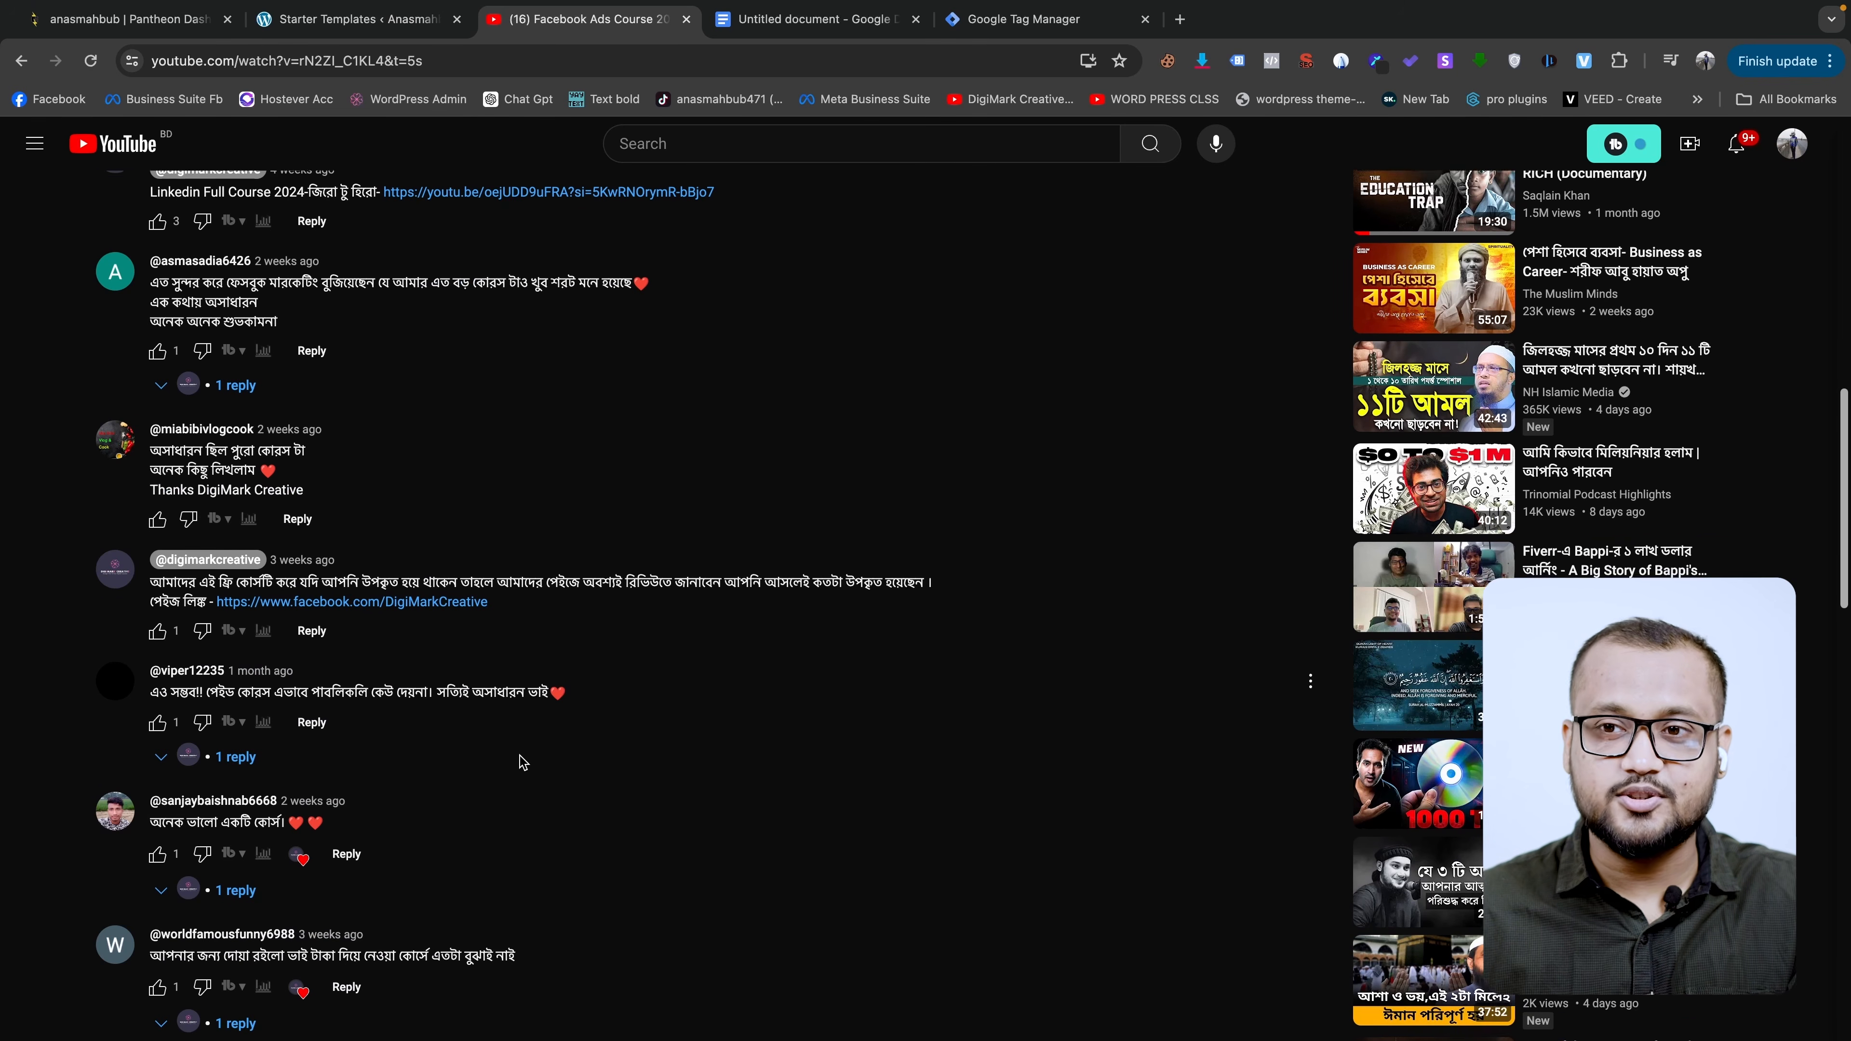
scroll(519, 757, "down", 4)
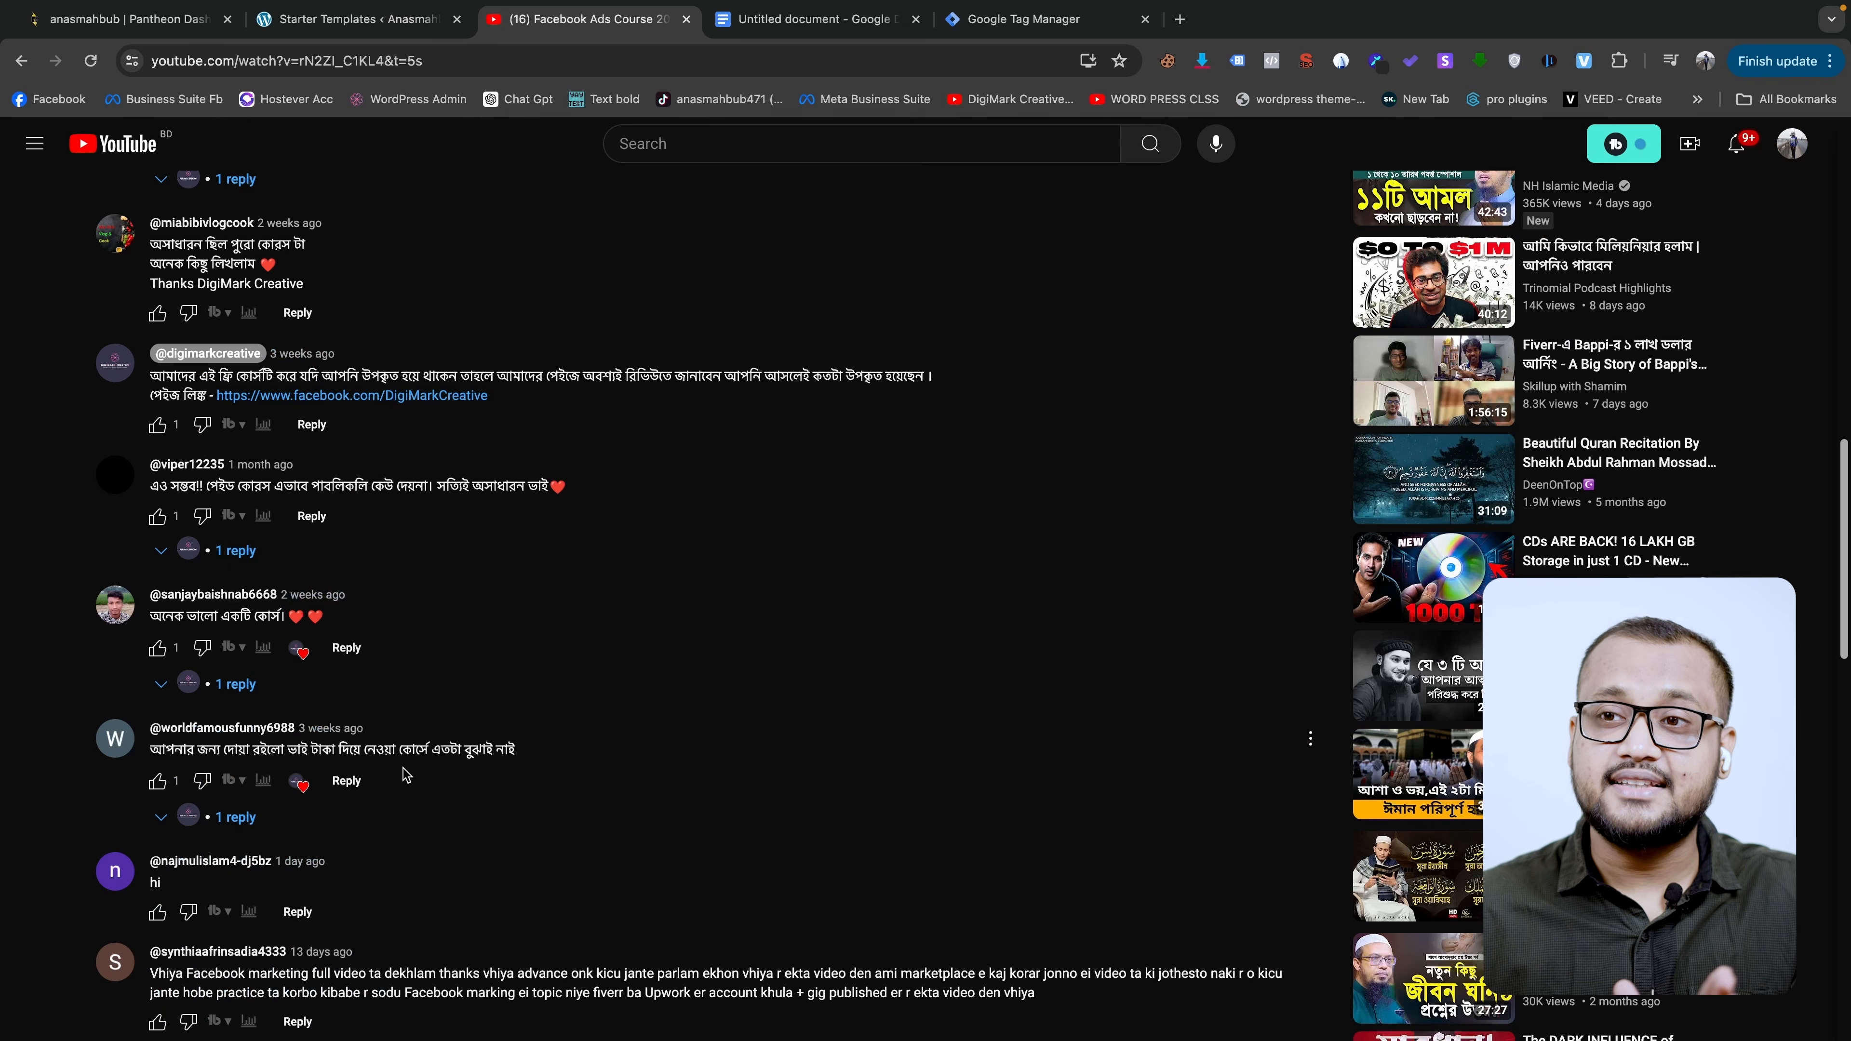
scroll(493, 765, "down", 2)
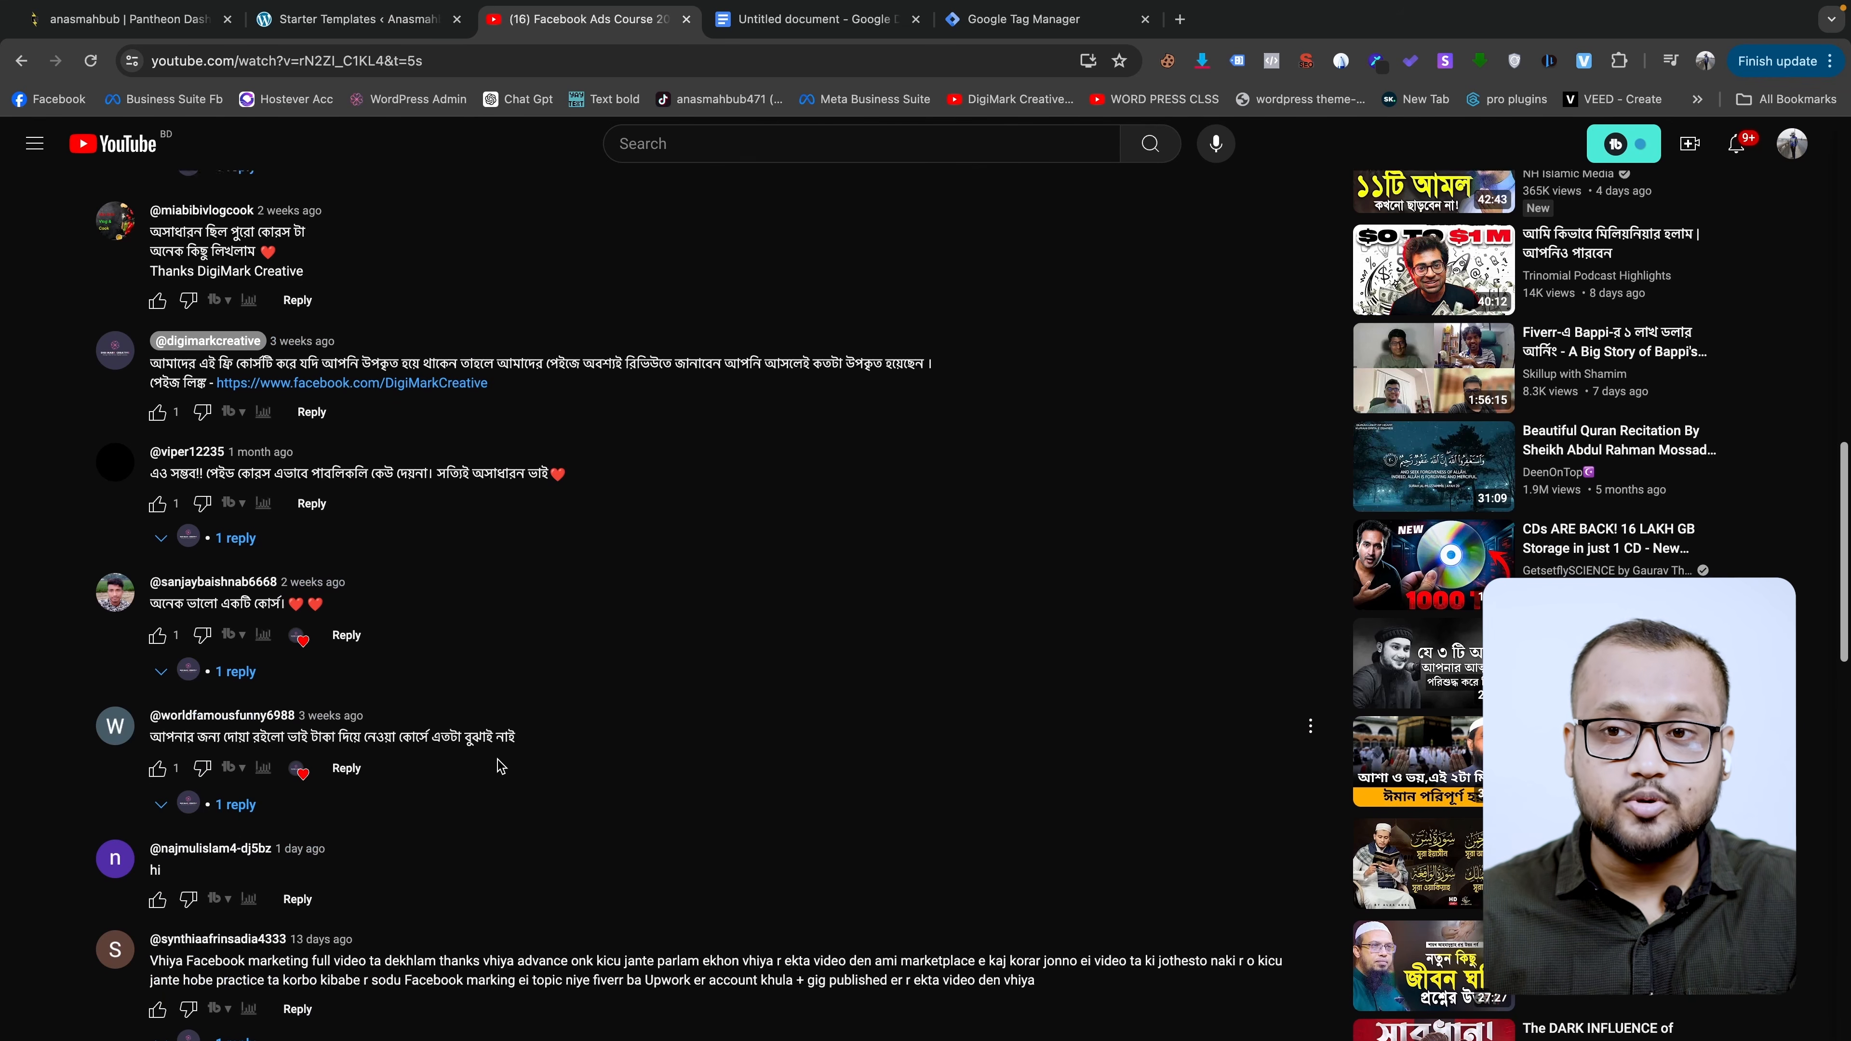
scroll(317, 904, "down", 1)
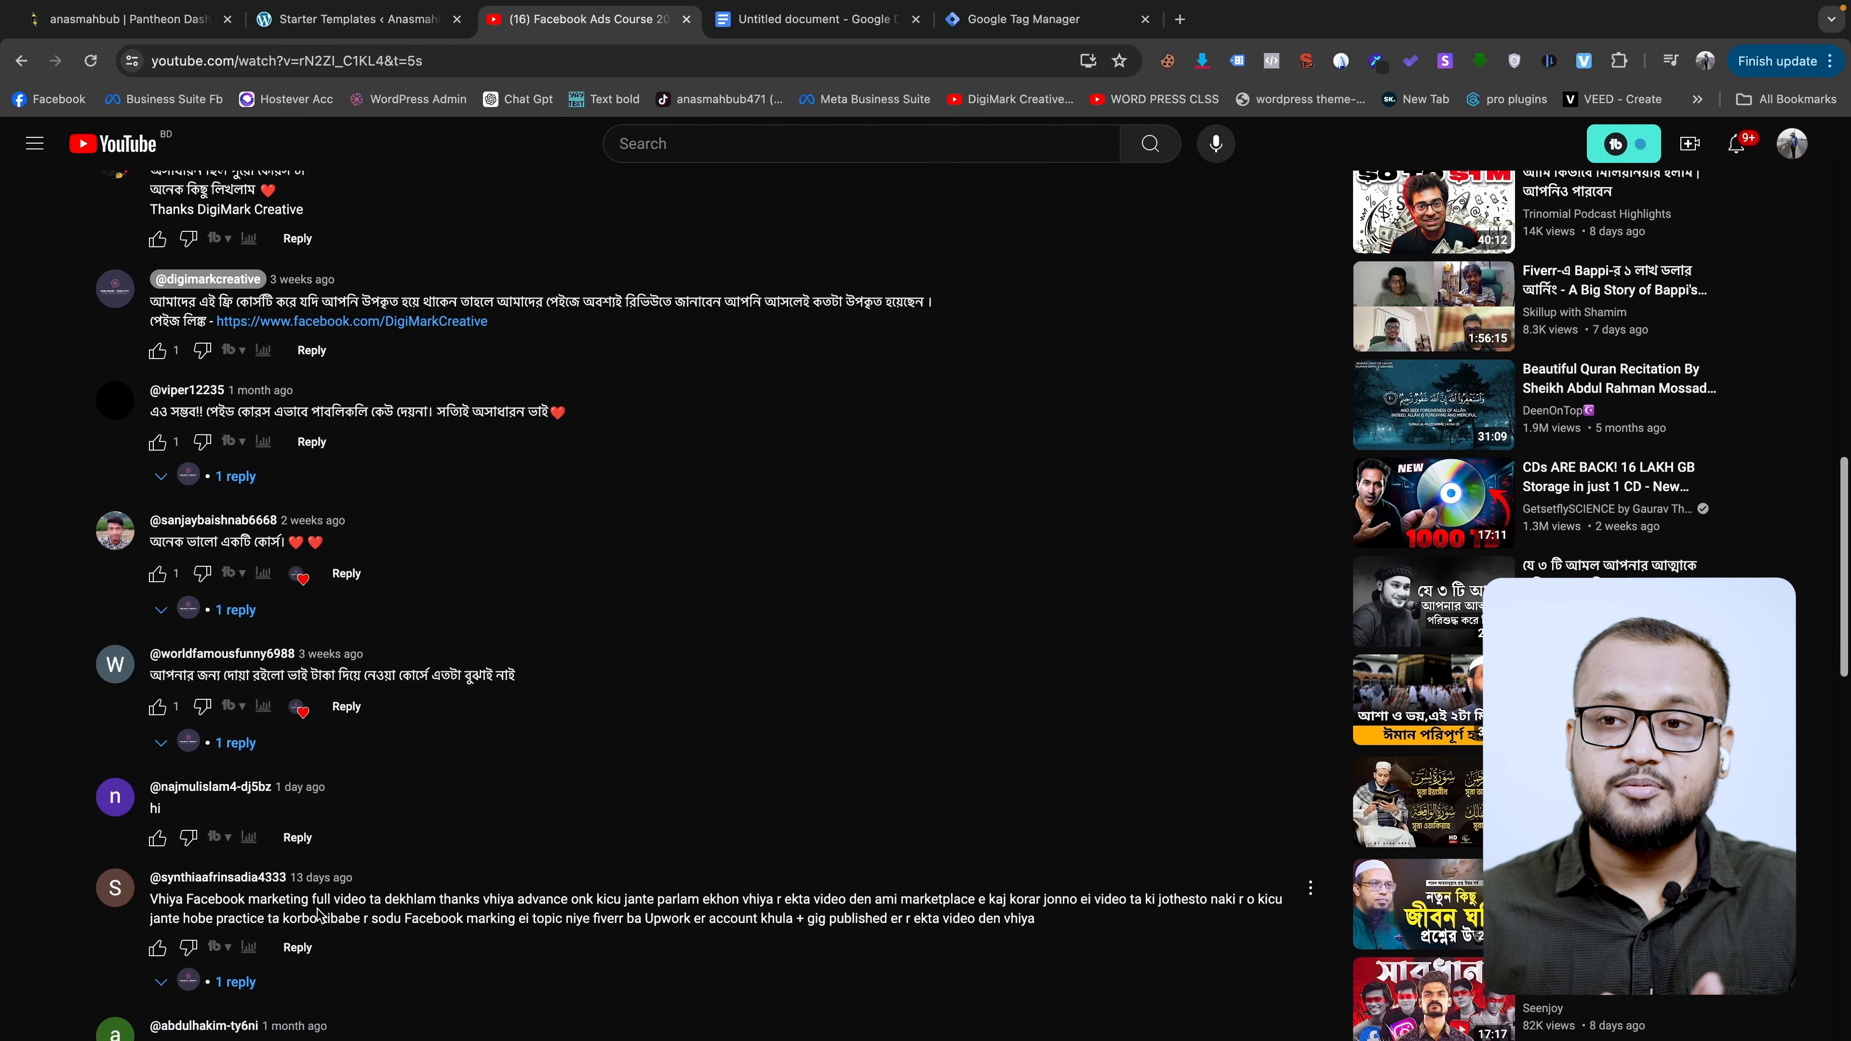
scroll(383, 904, "down", 1)
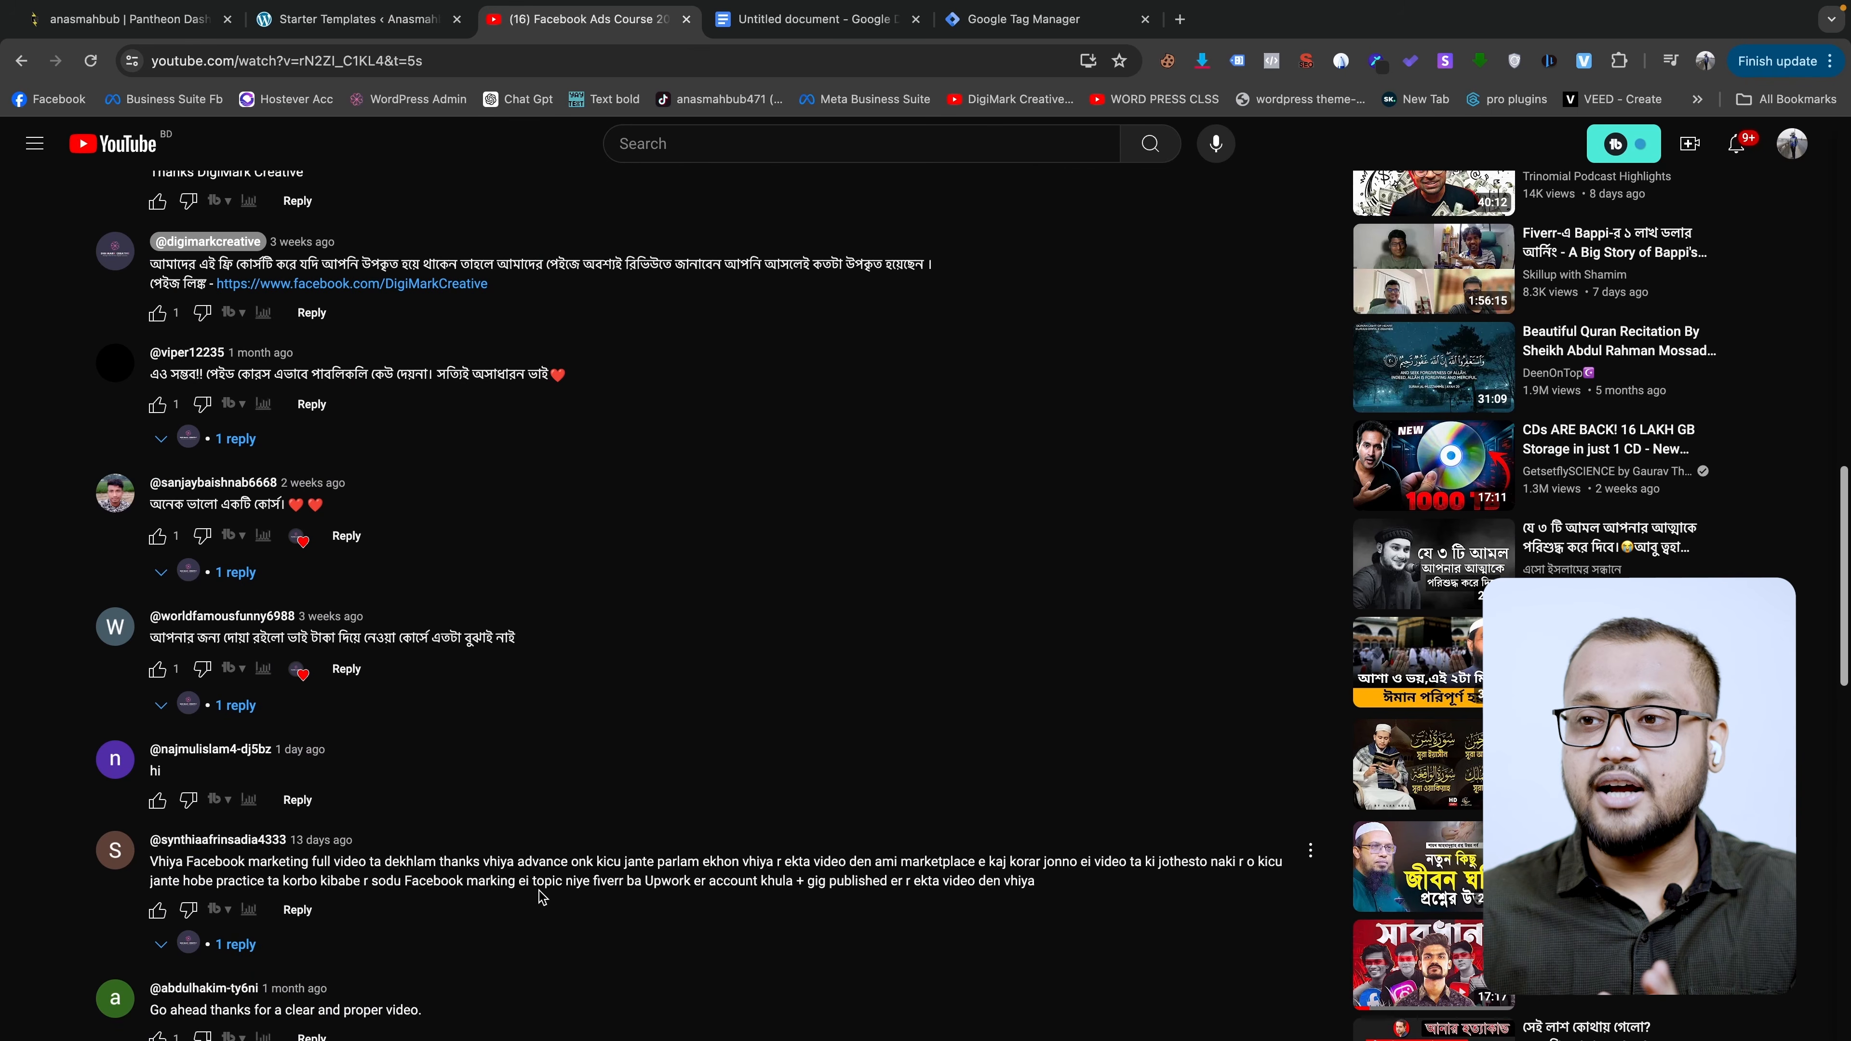
scroll(722, 879, "down", 3)
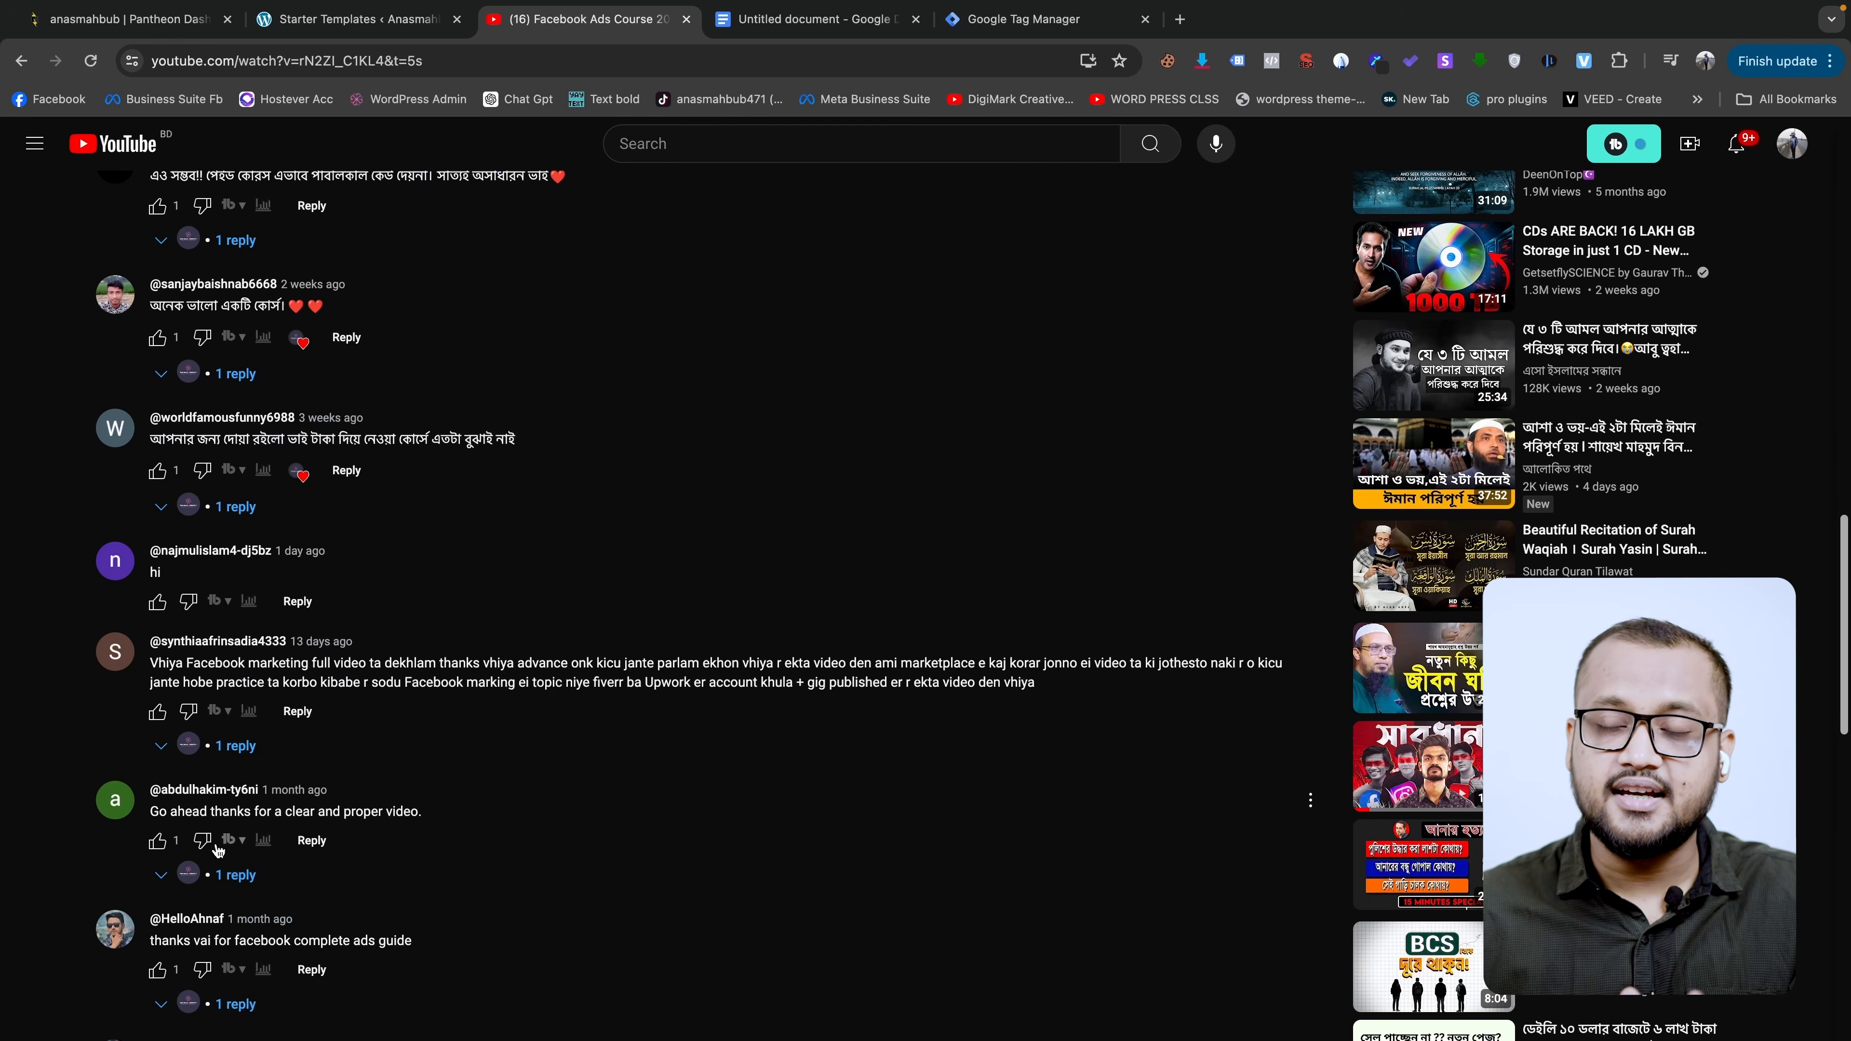
scroll(286, 841, "down", 6)
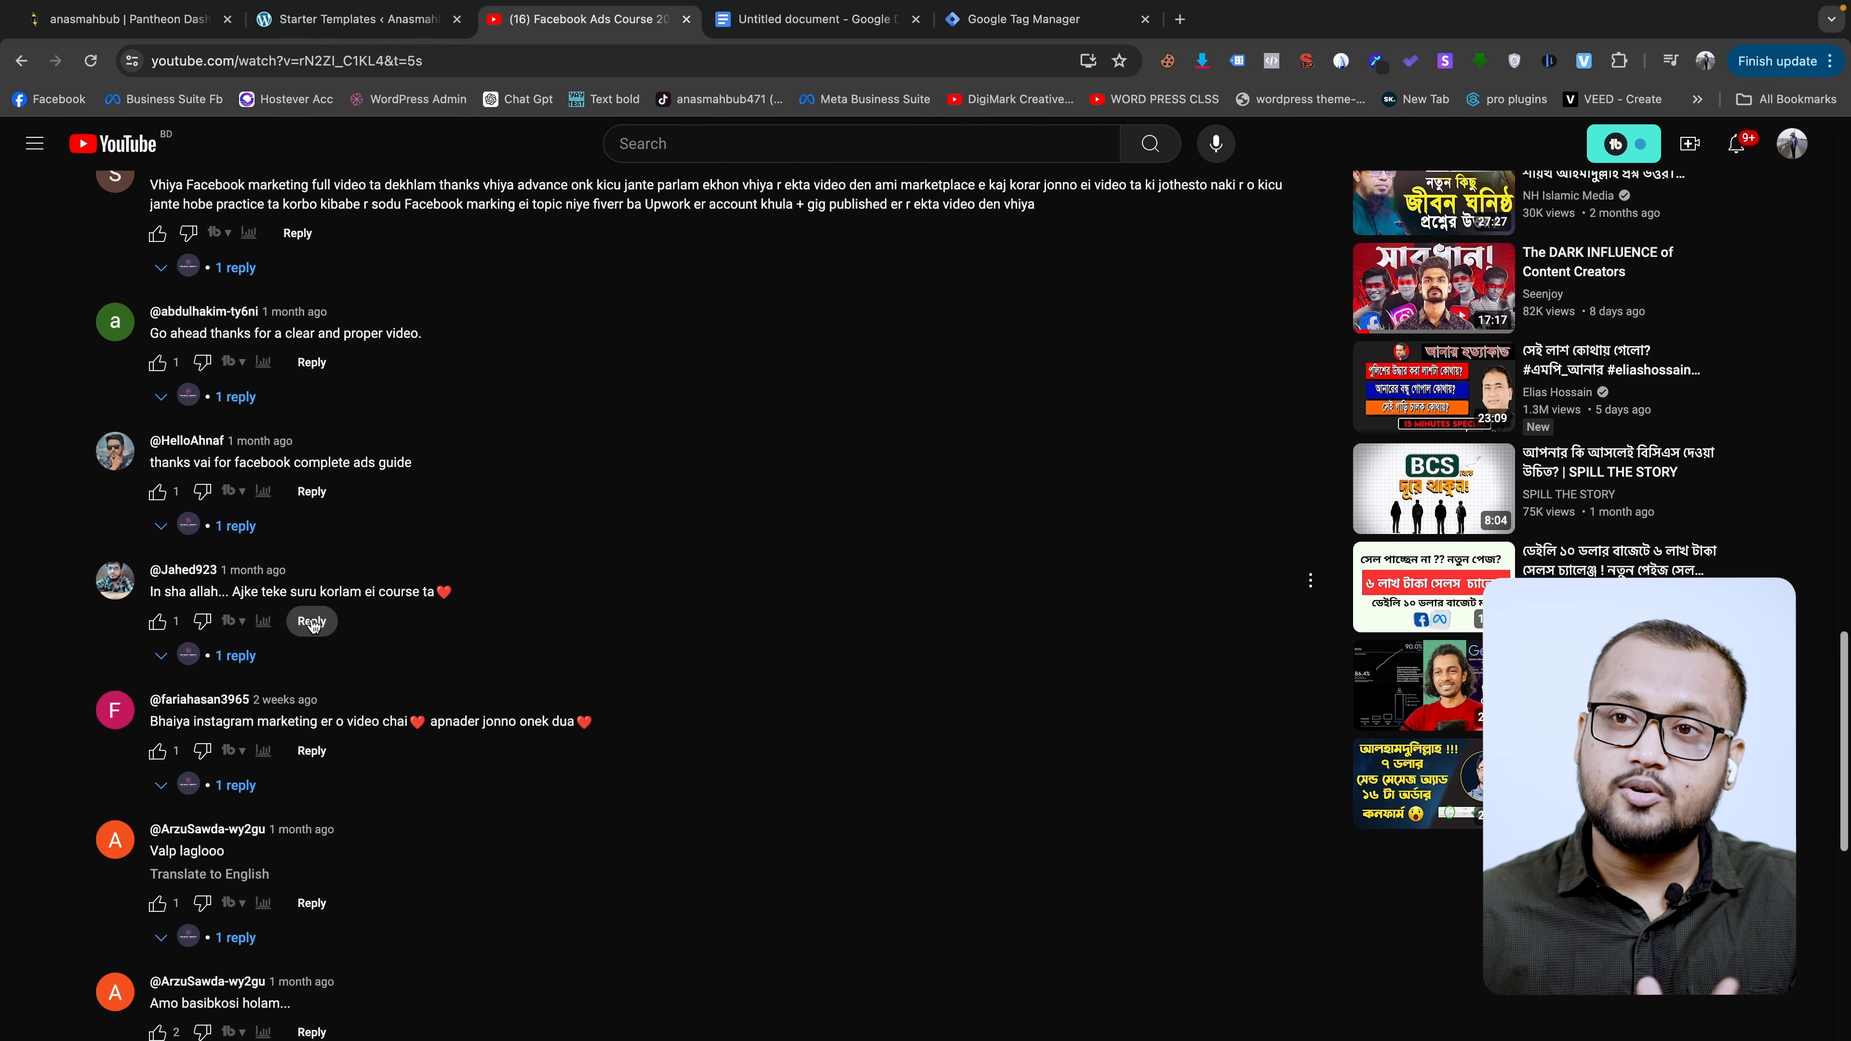
scroll(321, 633, "down", 7)
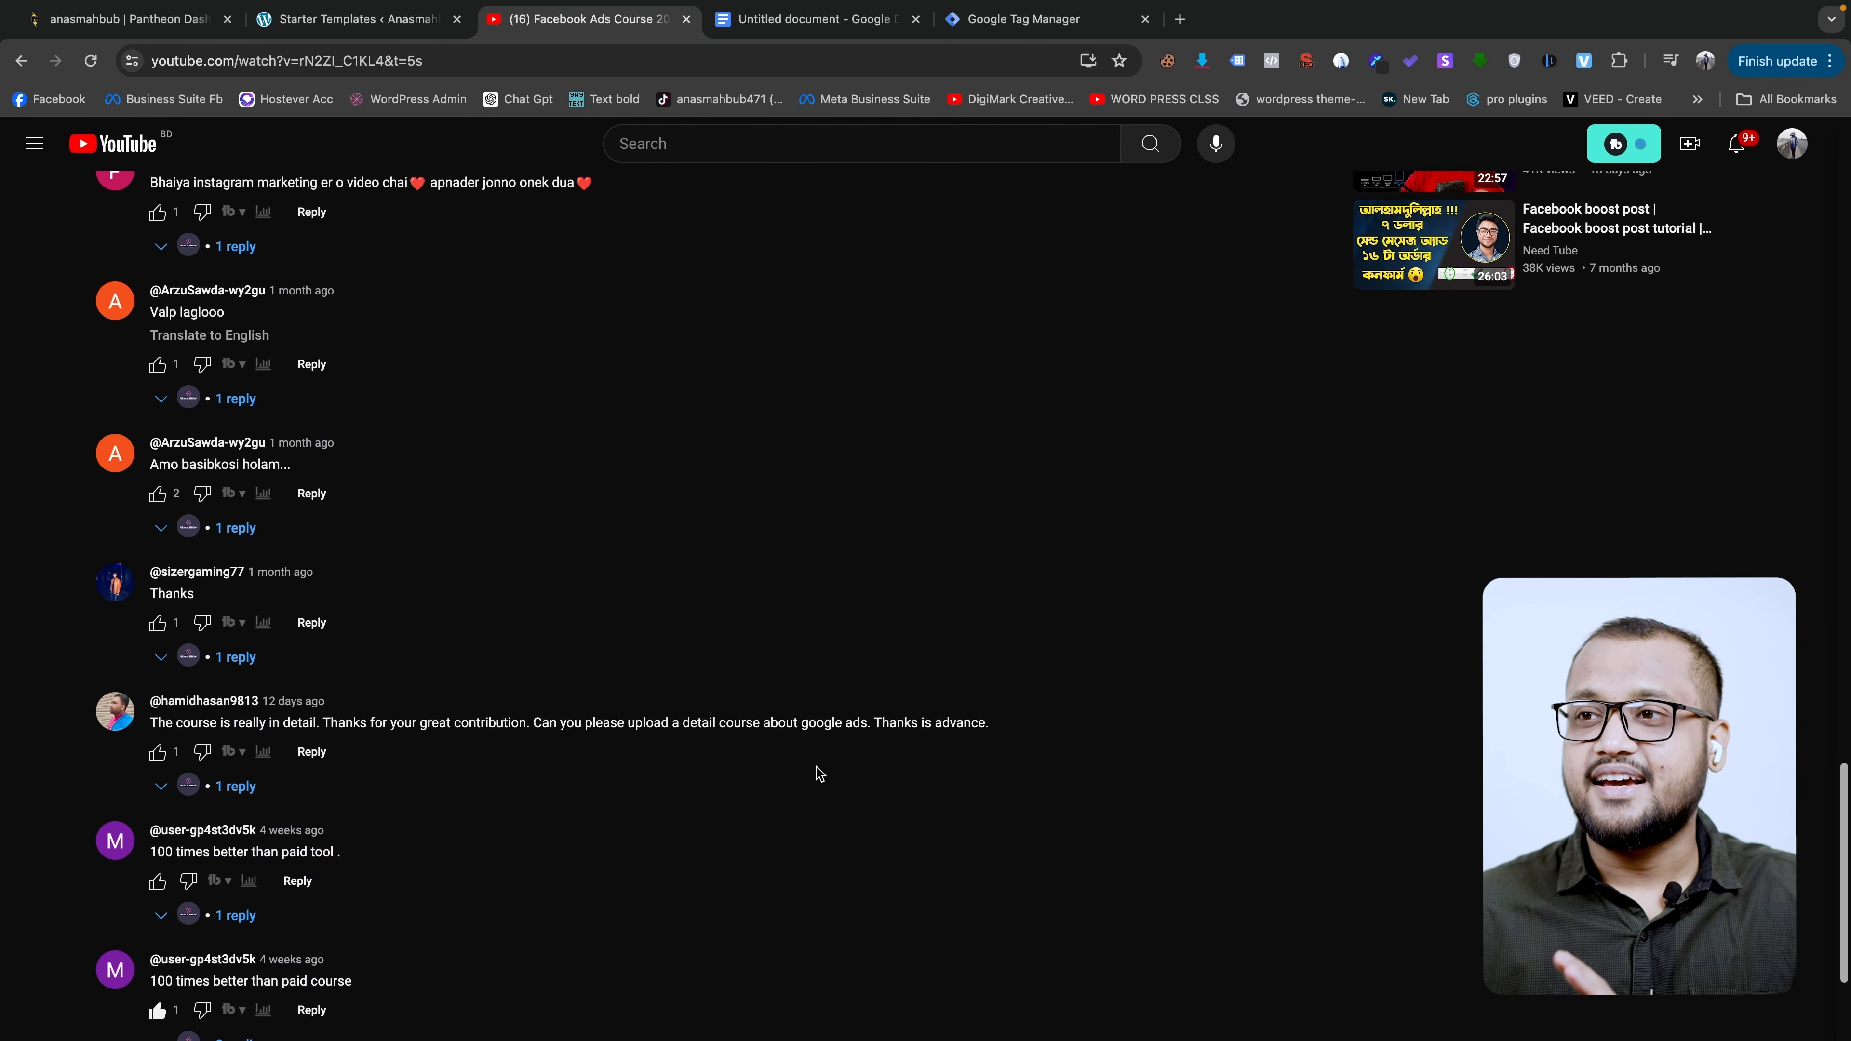
scroll(658, 840, "down", 1)
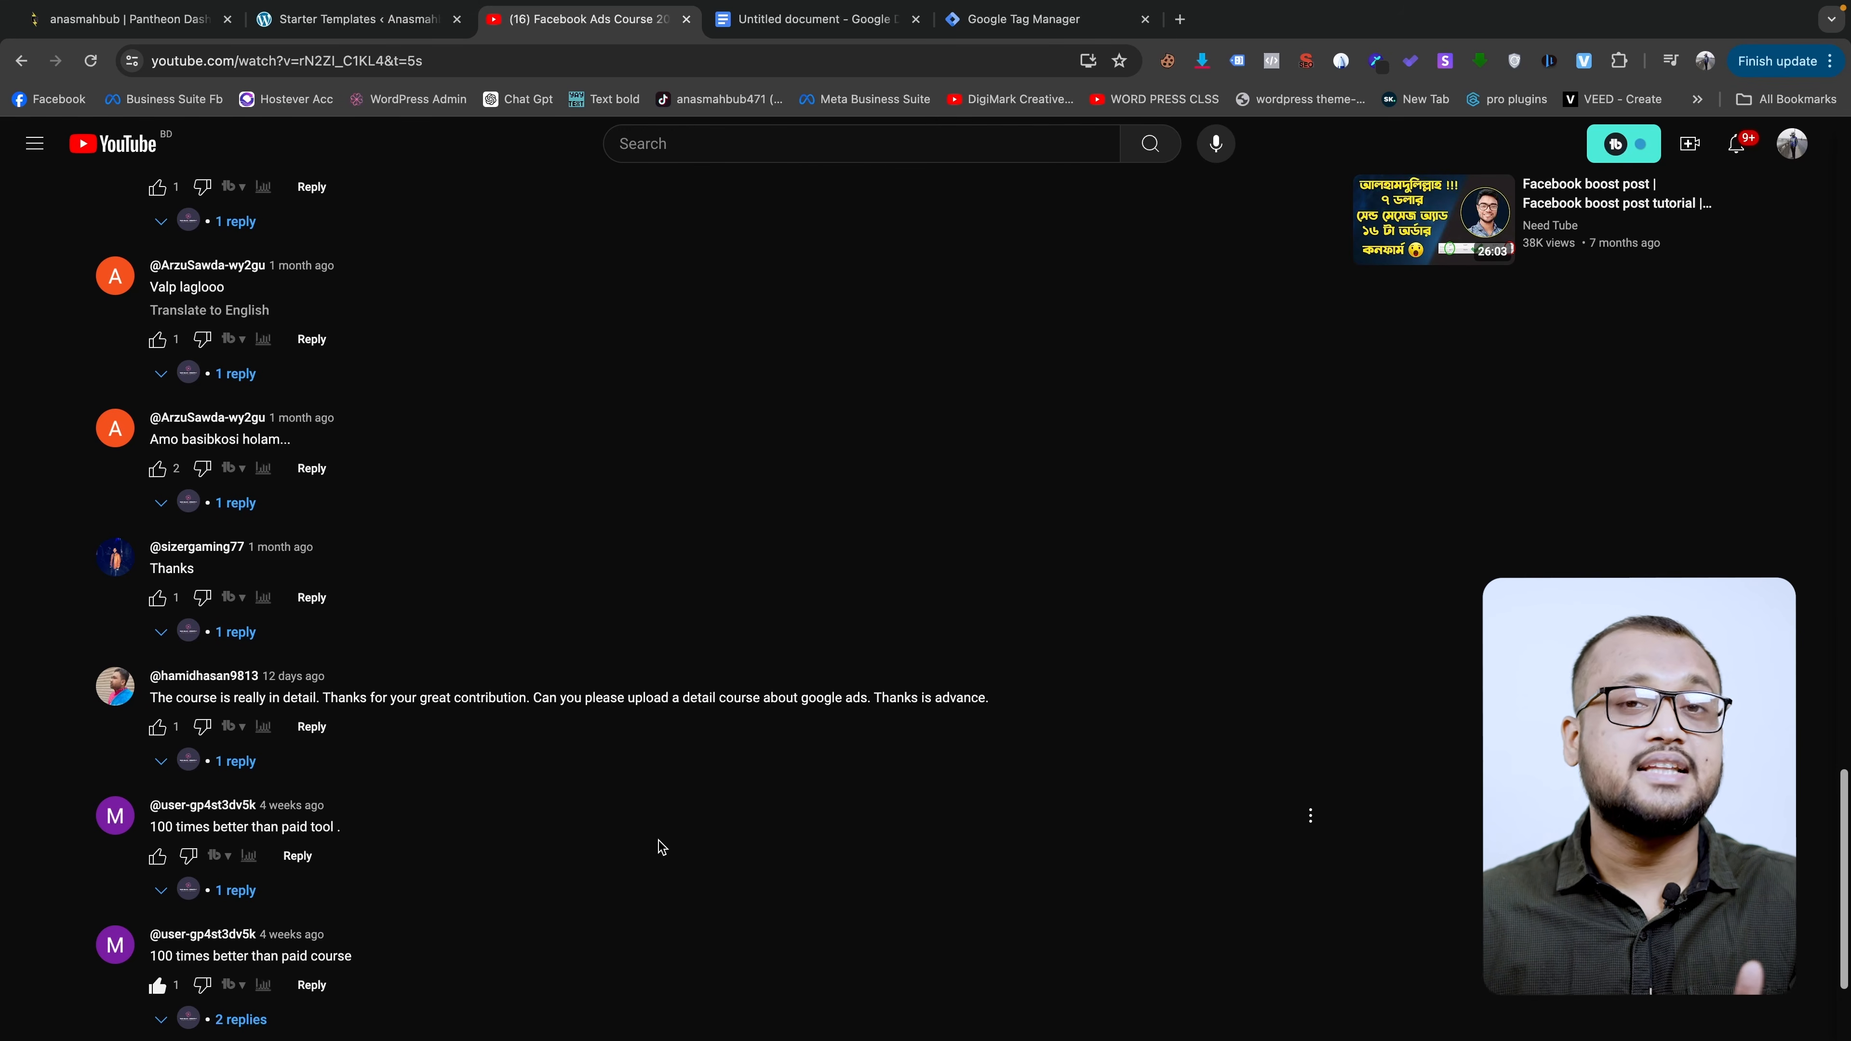
scroll(656, 831, "down", 3)
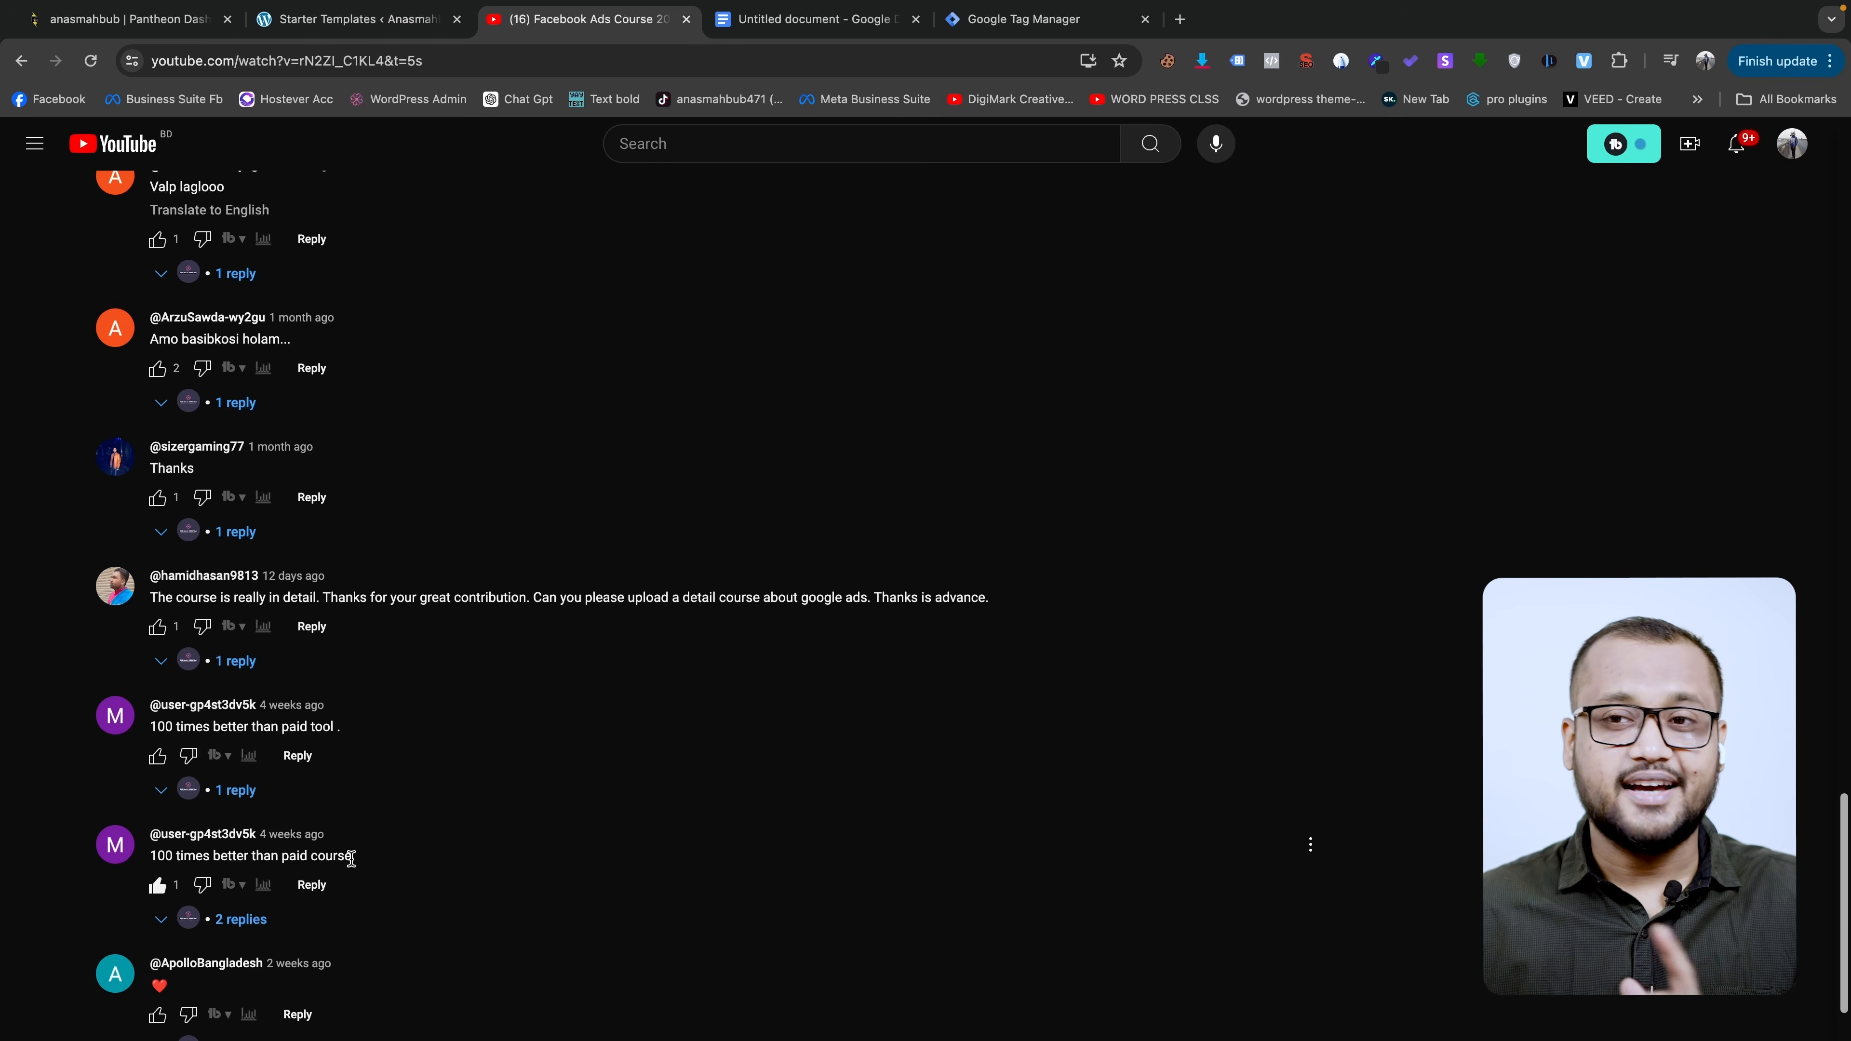
scroll(271, 866, "down", 2)
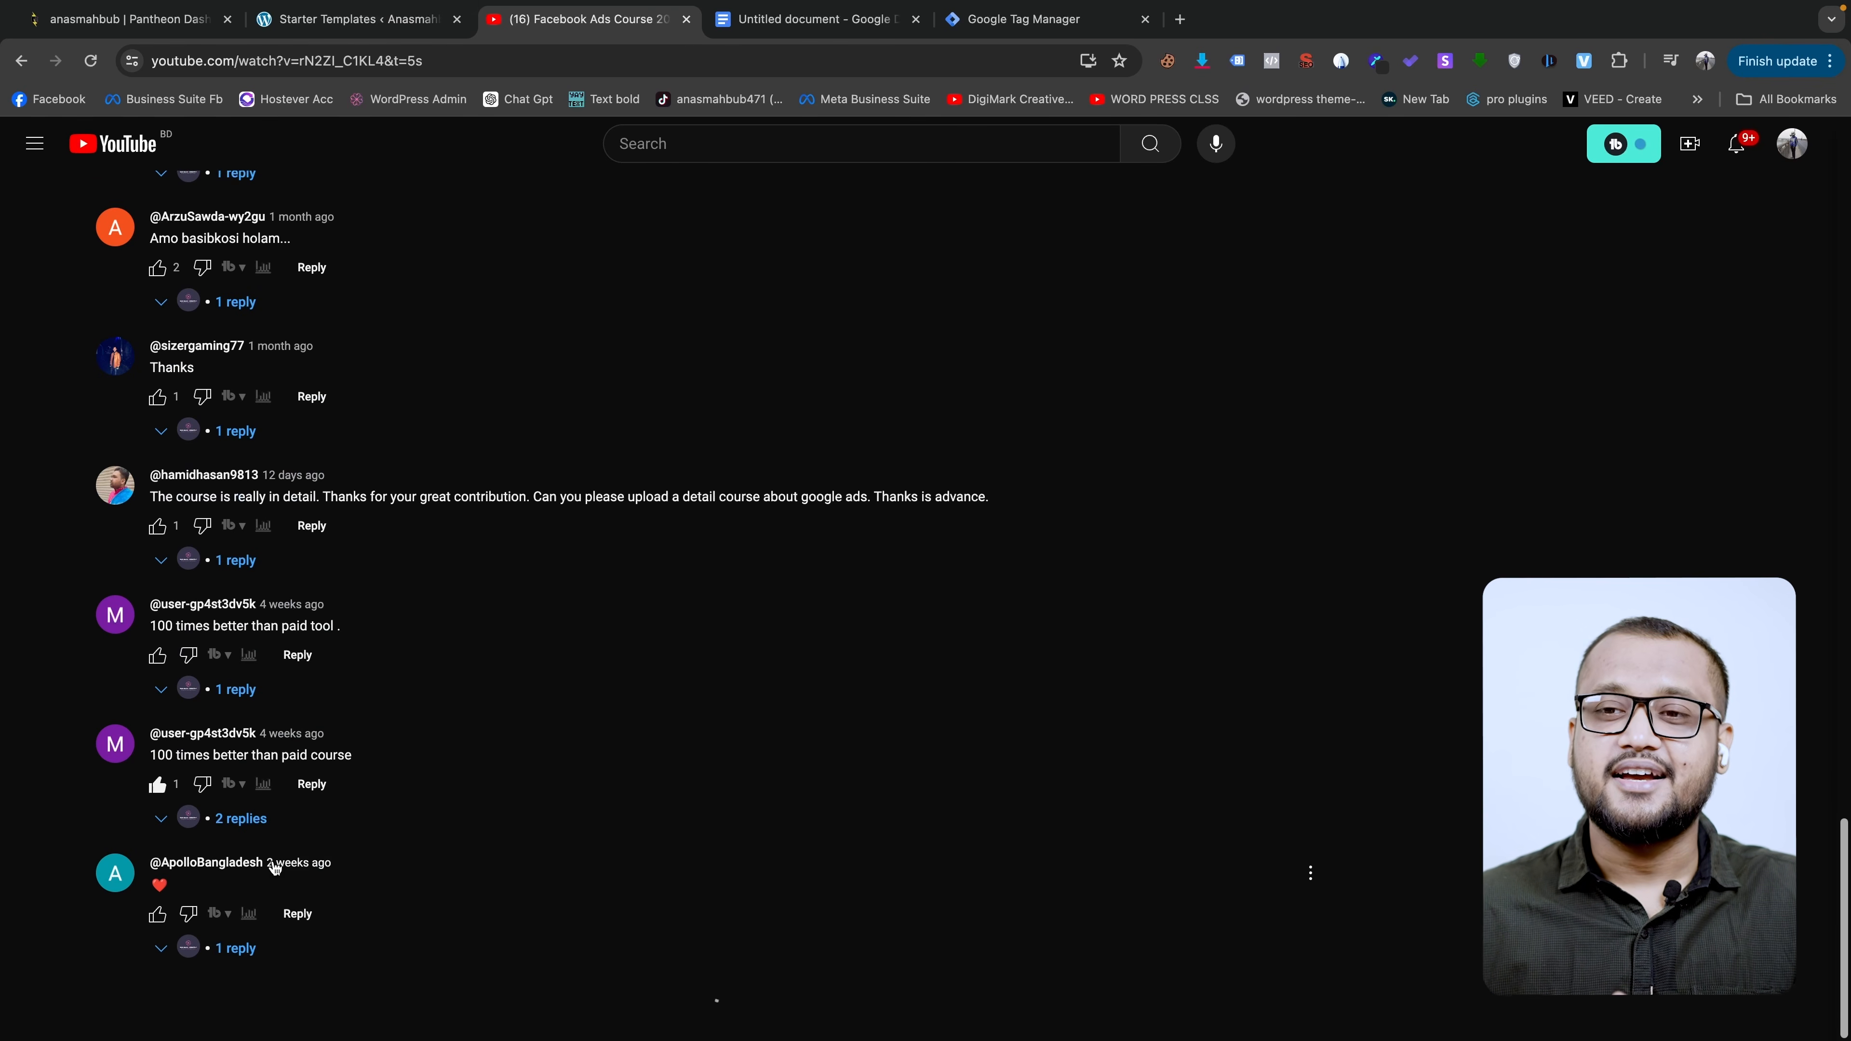
scroll(280, 877, "up", 20)
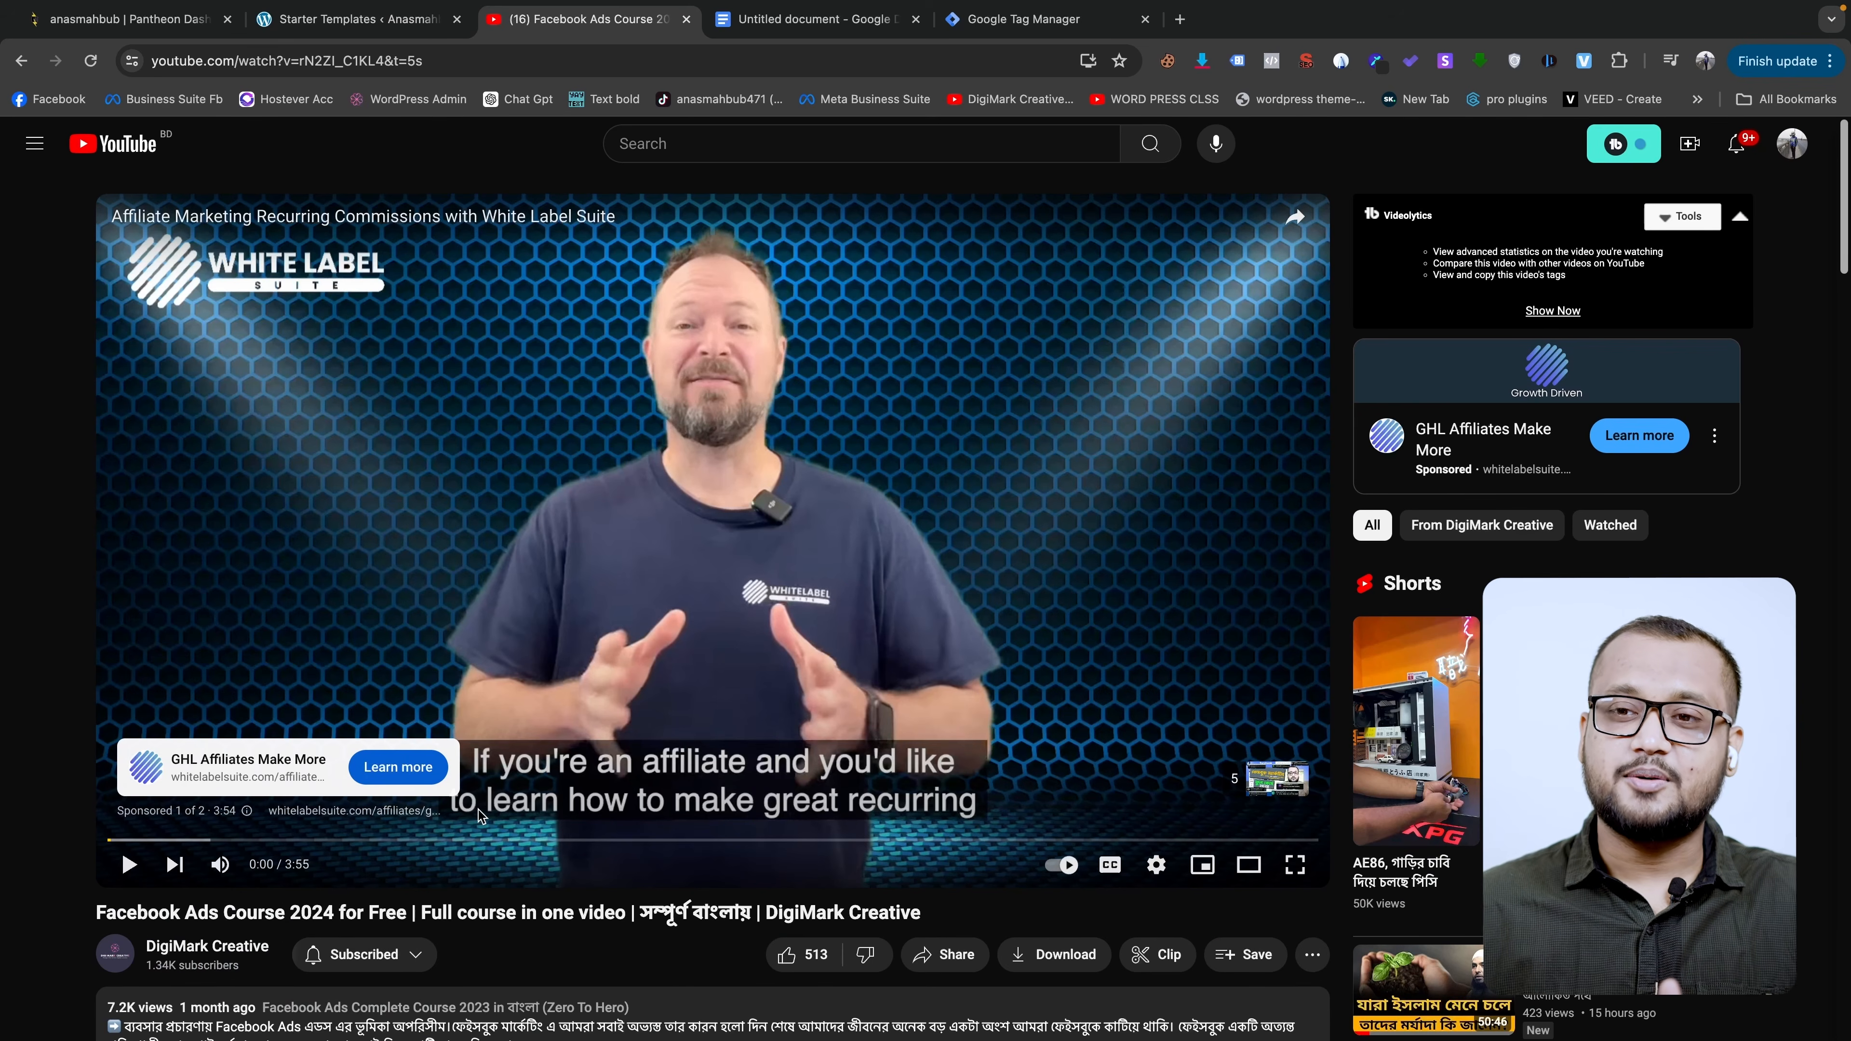
scroll(480, 810, "down", 1)
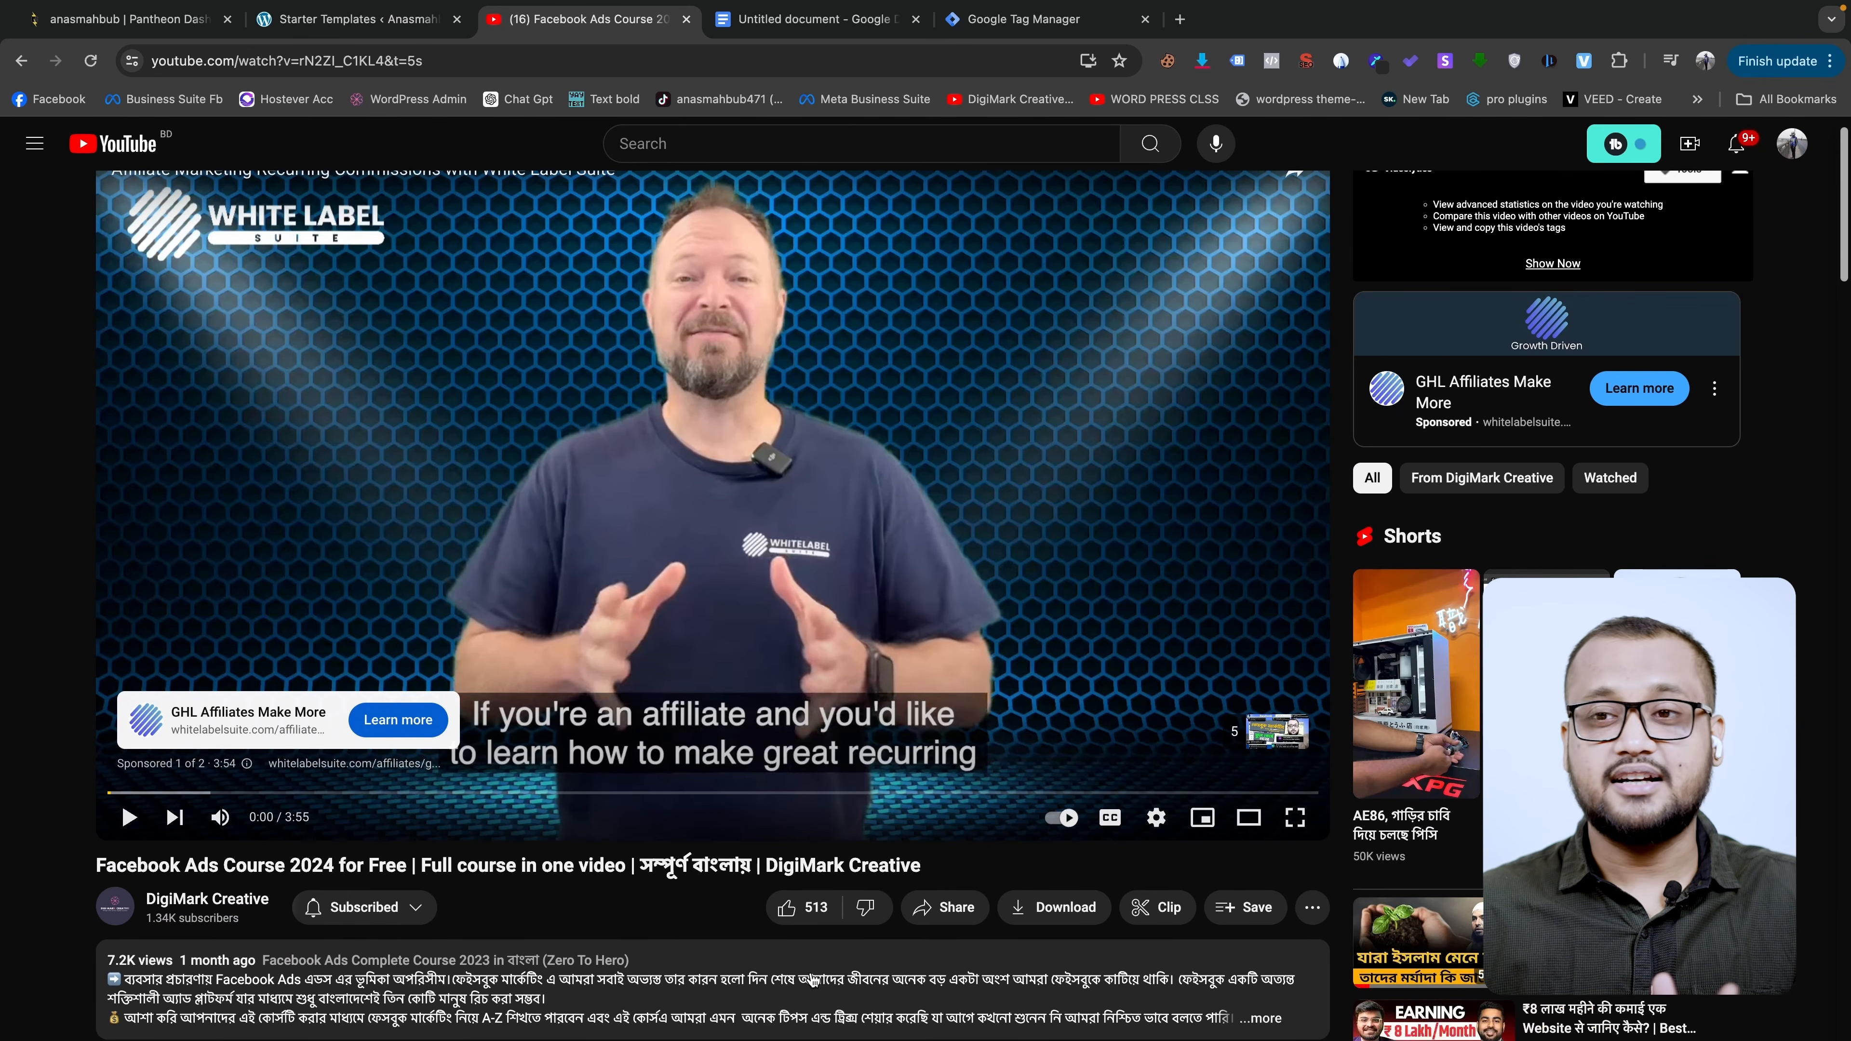